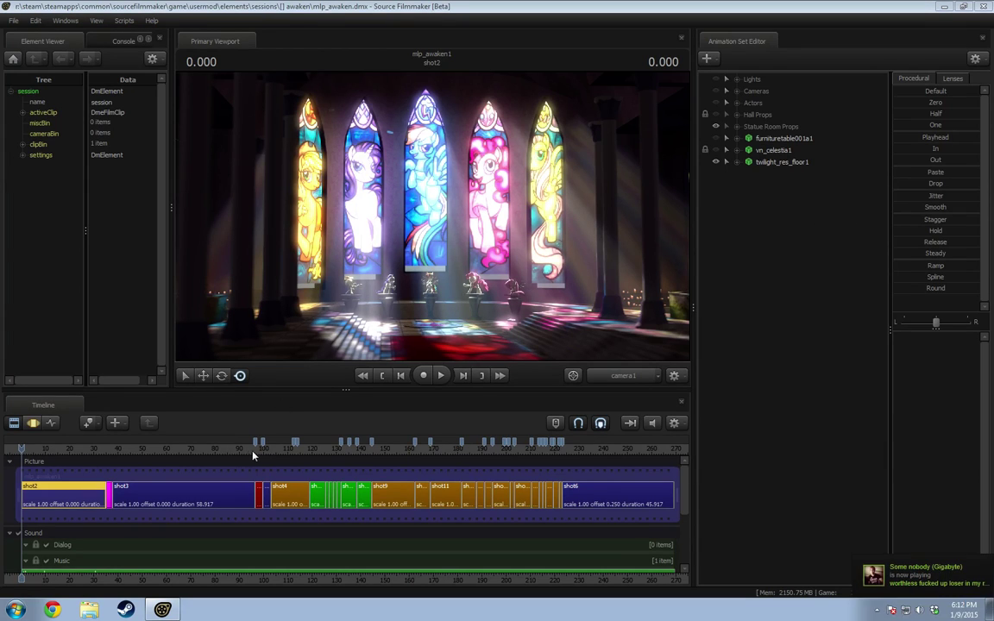
Step: Move the playhead to about 95 s in shot3 and change the volume of the music clip
left_click_drag(264, 456, 252, 457)
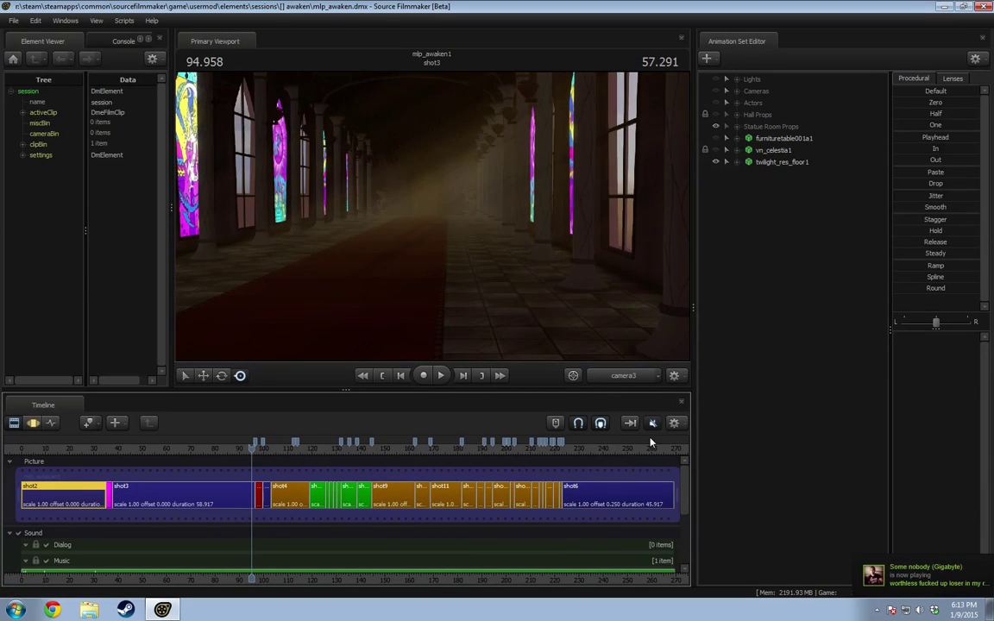
left_click_drag(688, 499, 687, 517)
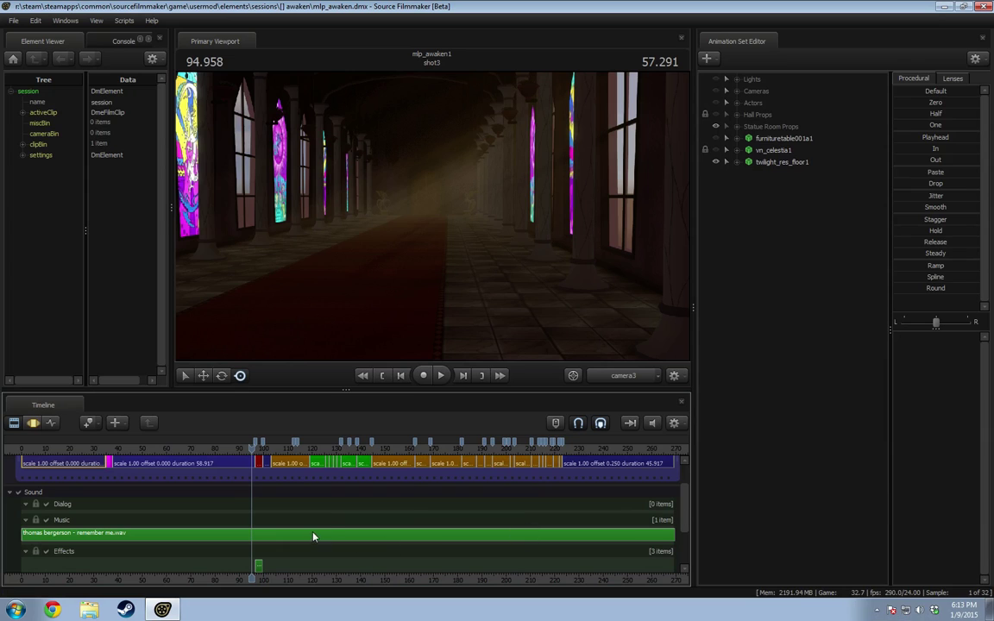
right_click(384, 529)
left_click(351, 461)
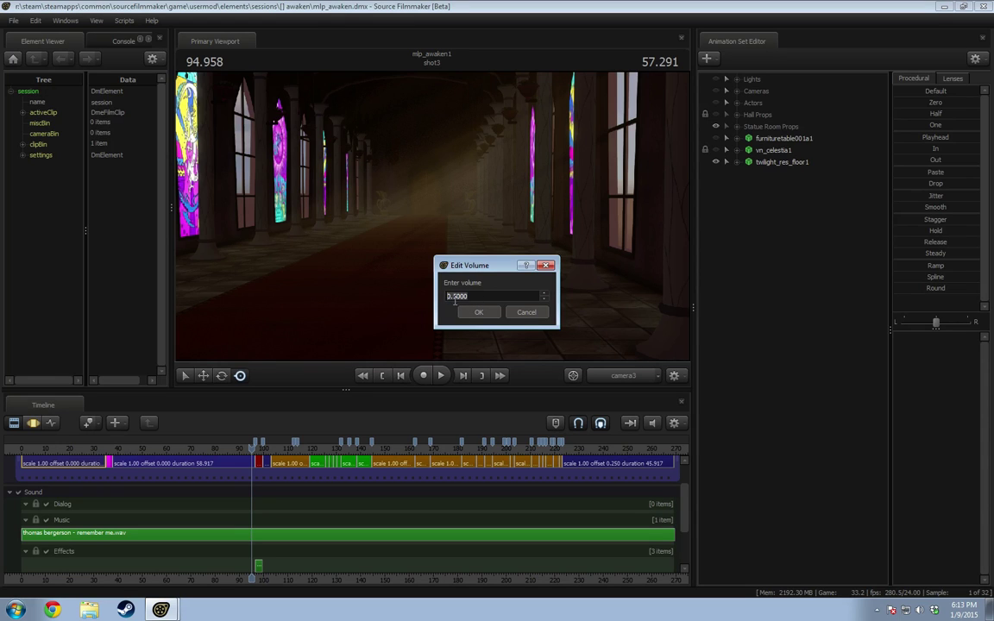
left_click_drag(454, 296, 506, 294)
type("1")
key("Return")
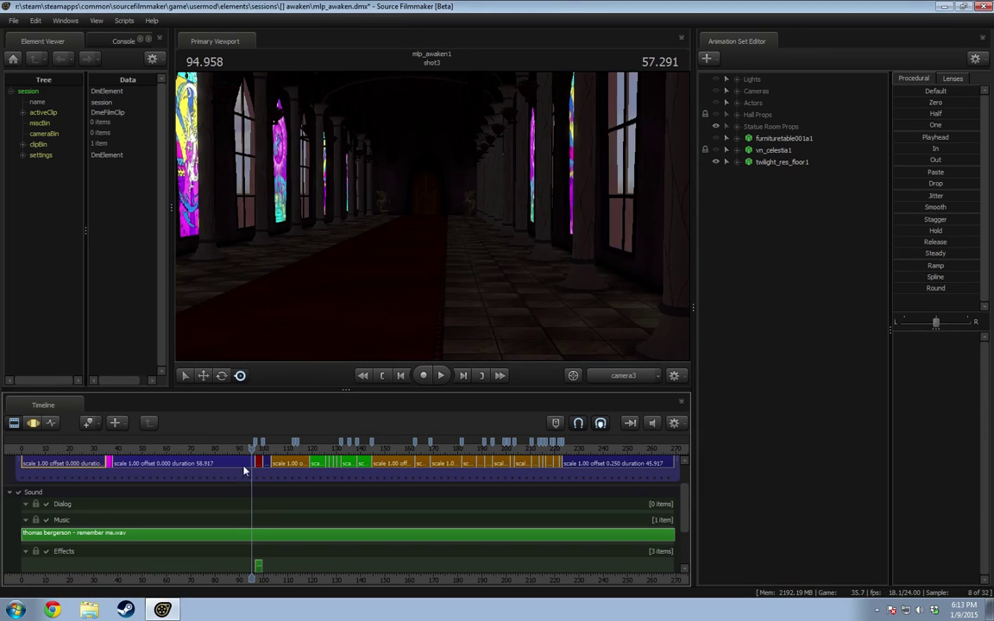
Step: Scrub through shot3, shot4 and shot9, ending near the start of shot14 at about 195 s
mouse_move(252, 449)
left_mouse_down()
mouse_move(262, 449)
mouse_move(247, 449)
left_mouse_up()
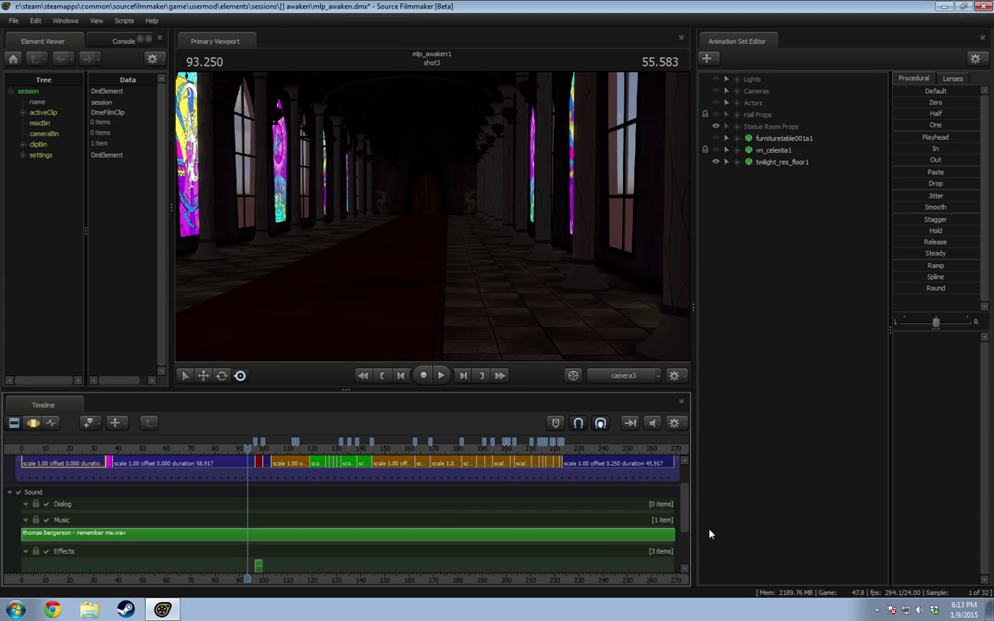
left_click(274, 450)
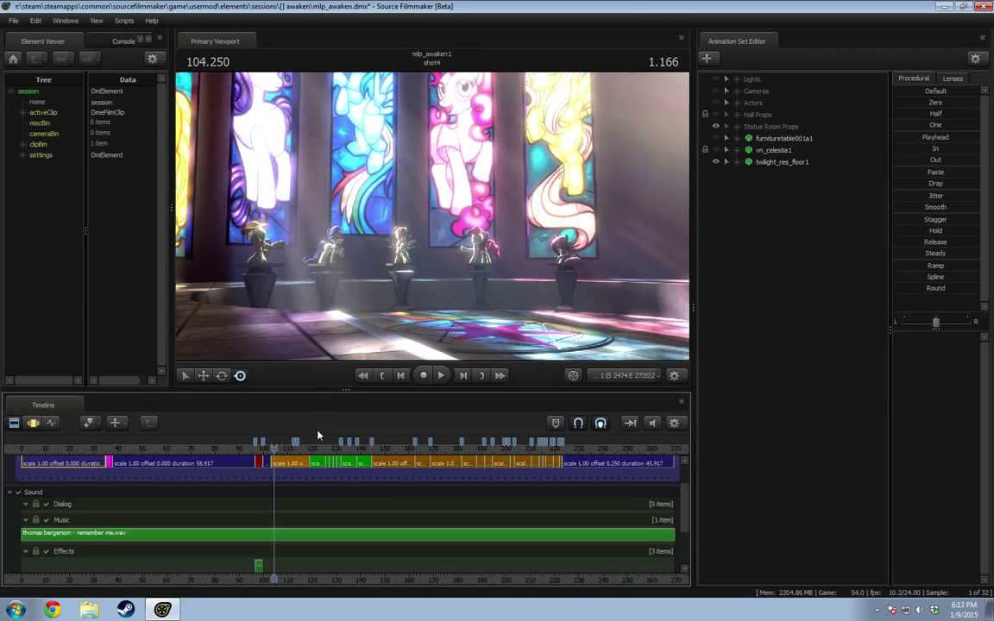
left_click(407, 450)
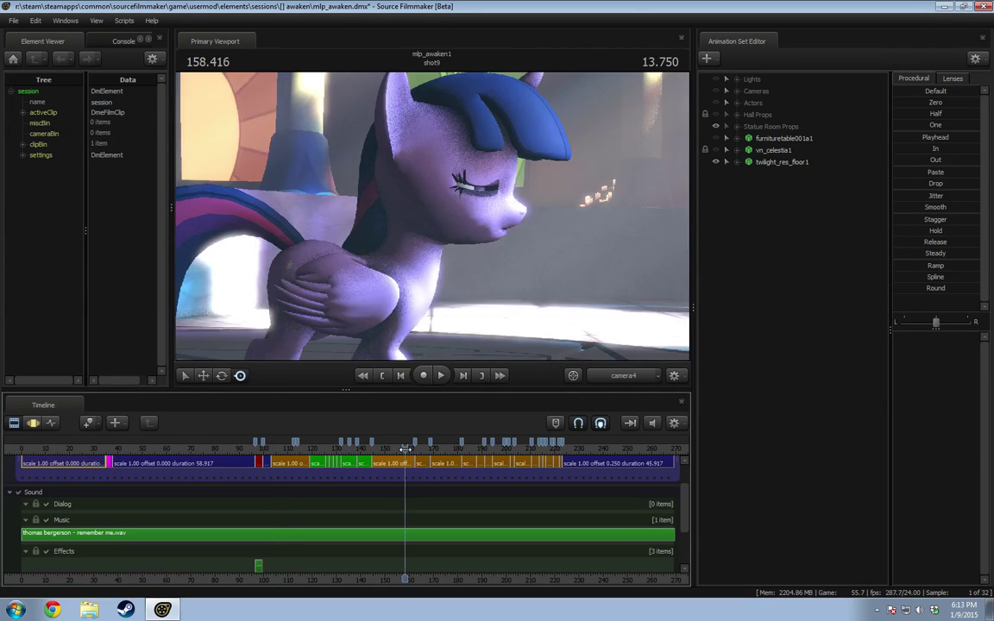
left_click_drag(407, 450, 494, 450)
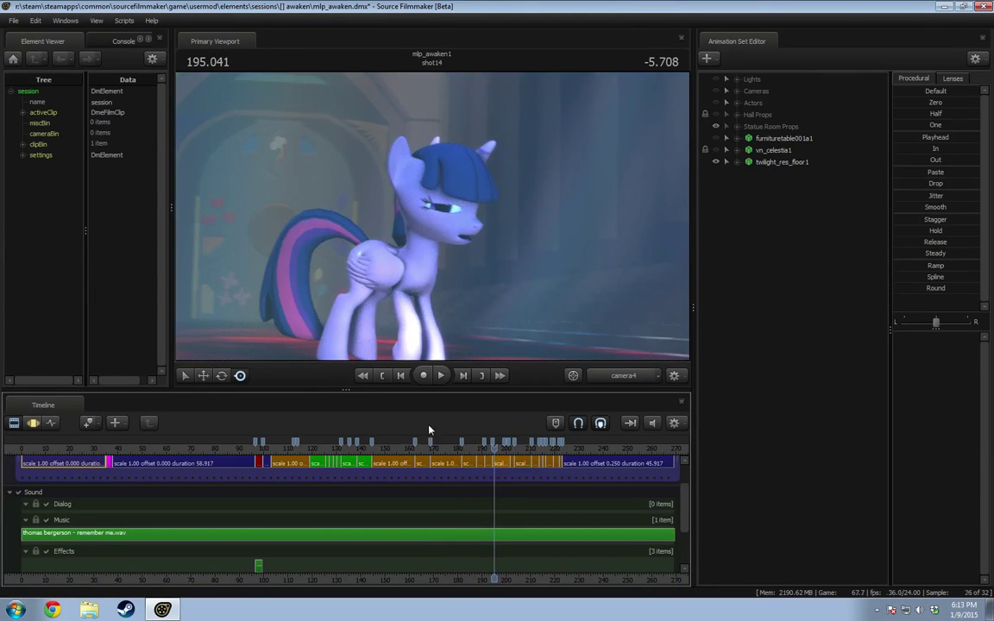
Step: Play shot14 through to shot34 with pauses and park the playhead near the start of shot34, at about 202.4 s
left_click(440, 376)
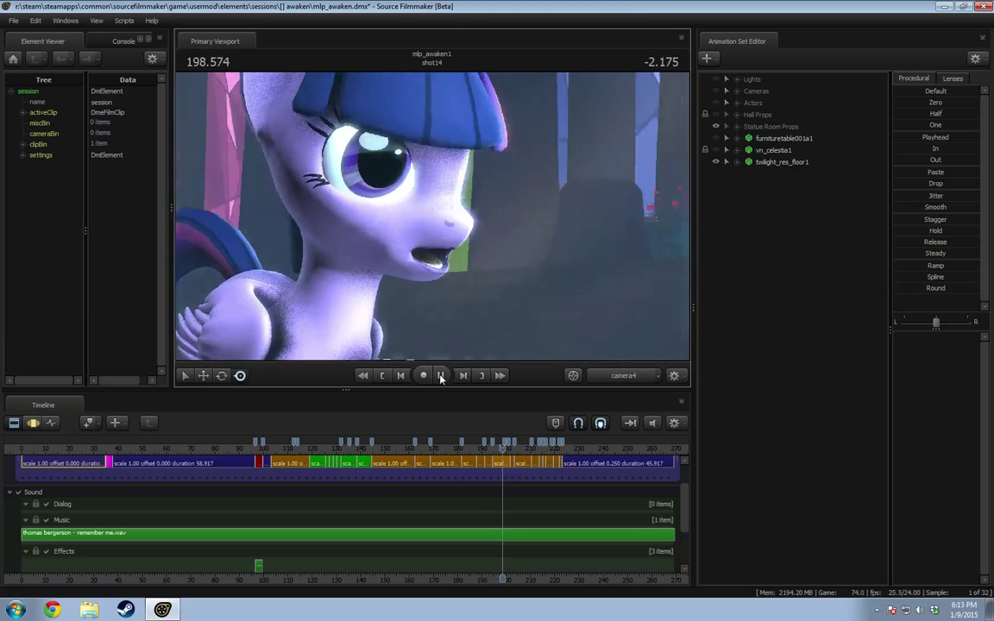
left_click(441, 376)
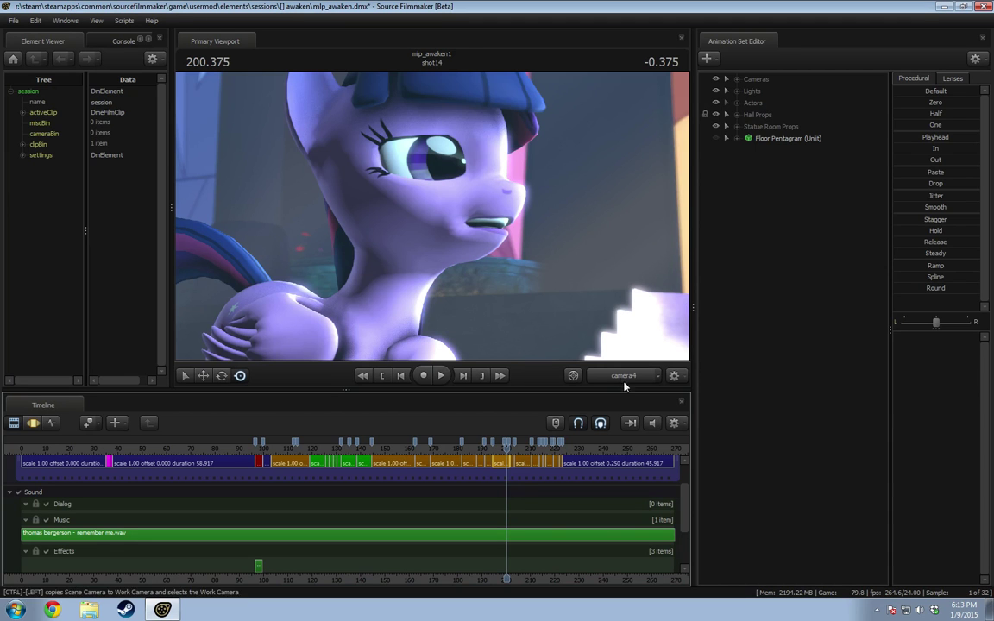
left_click(448, 377)
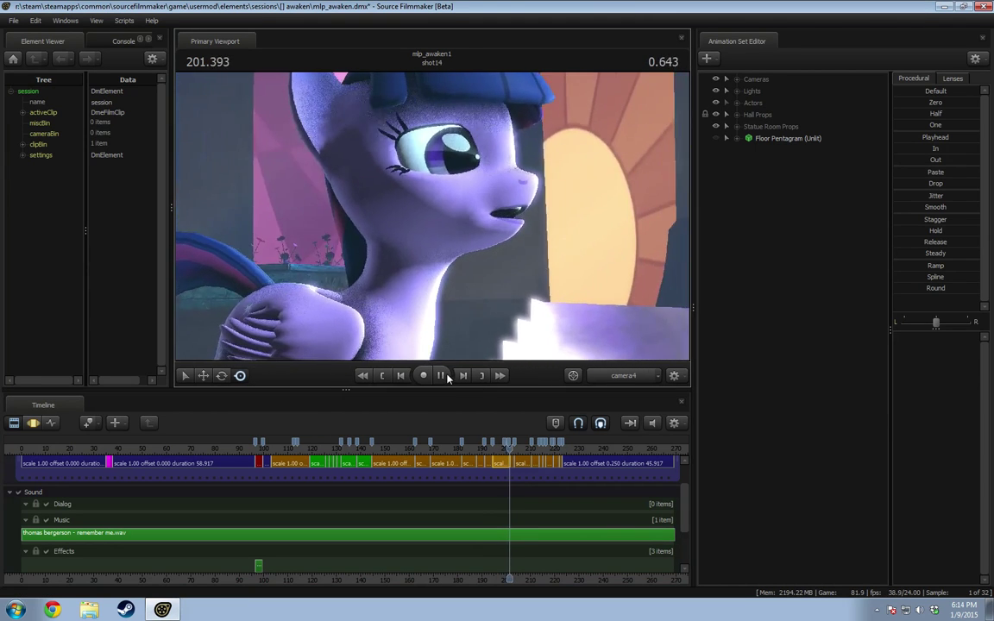
left_click(446, 376)
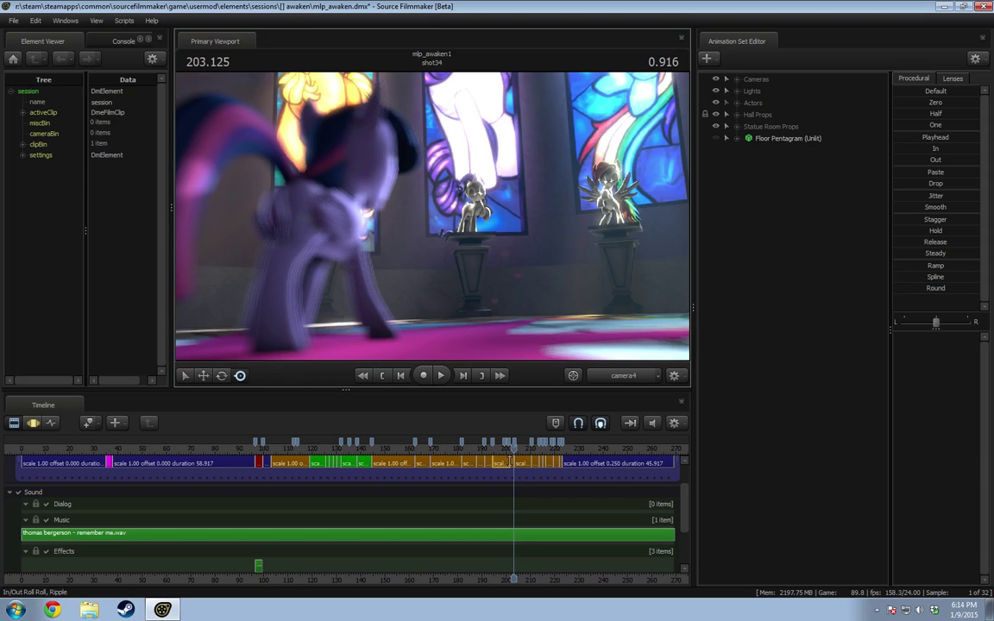
mouse_move(513, 448)
left_mouse_down()
mouse_move(504, 448)
mouse_move(513, 448)
left_mouse_up()
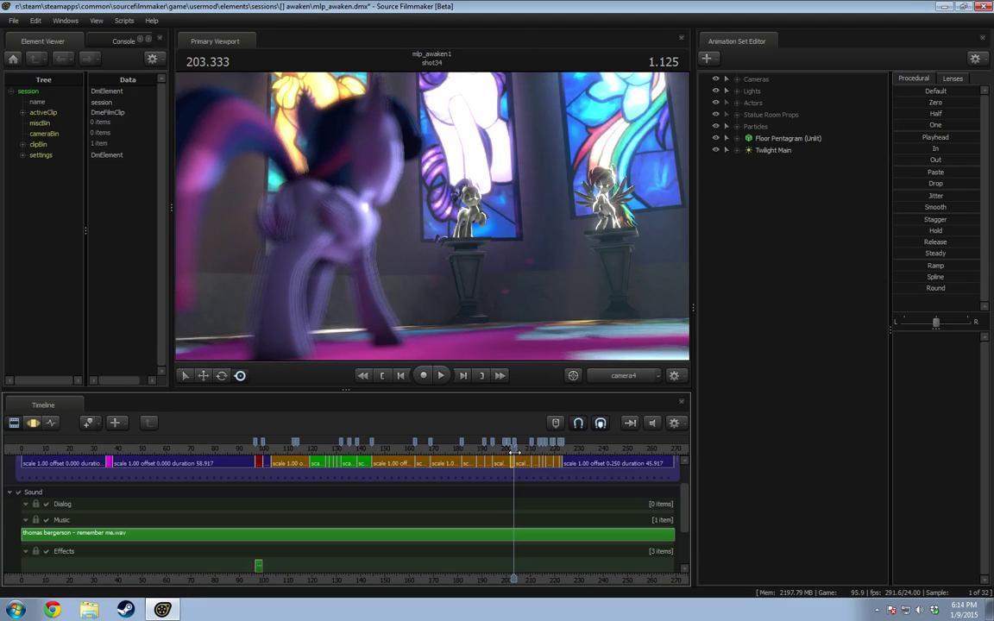
left_click_drag(513, 450, 512, 449)
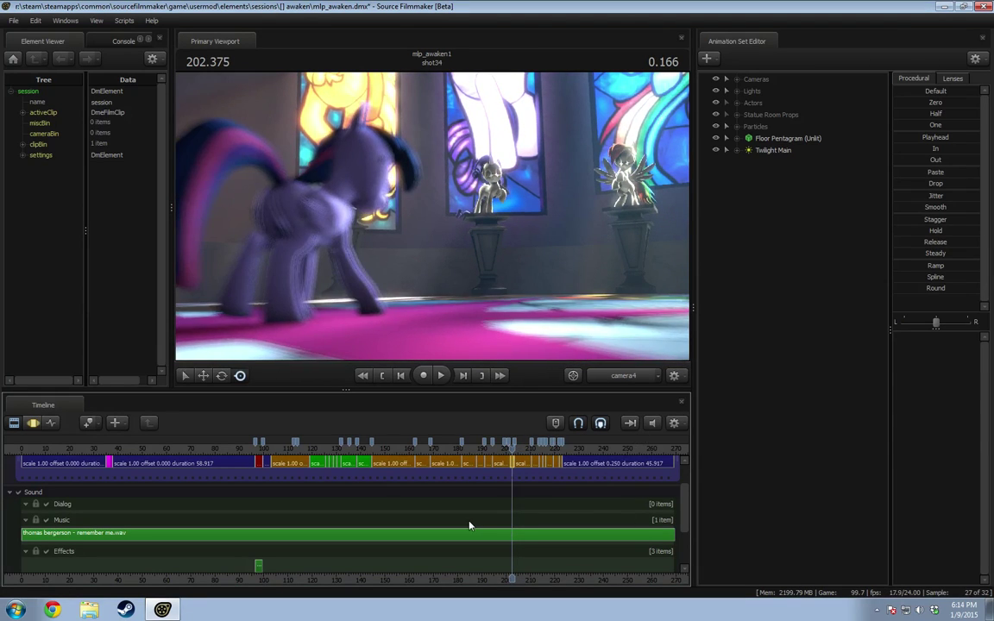
Step: Edit the volume of the music clip on the Music track again
right_click(522, 532)
left_click(518, 462)
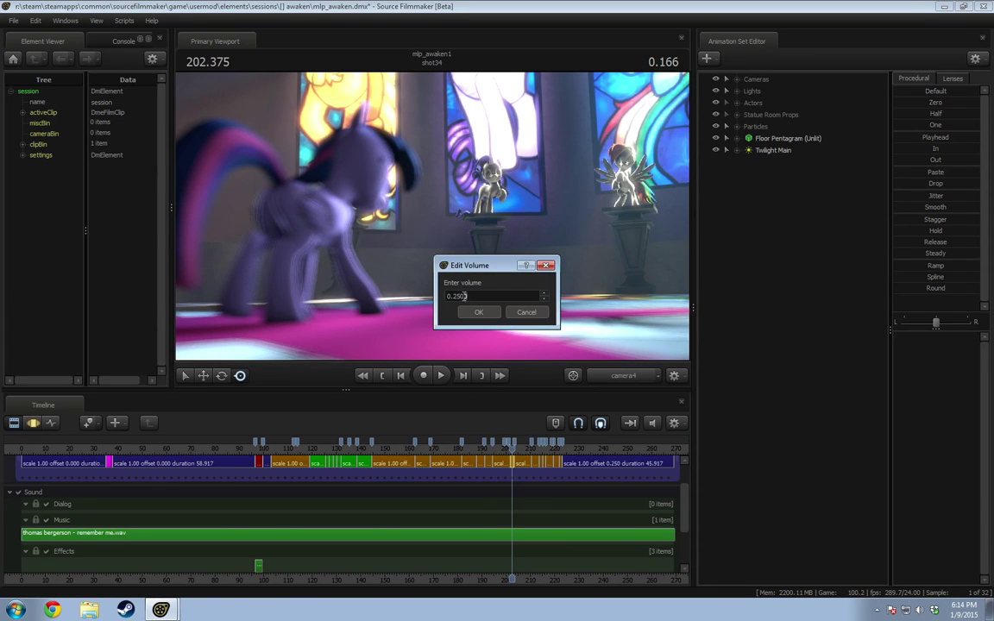
left_click_drag(468, 296, 454, 297)
key("Return")
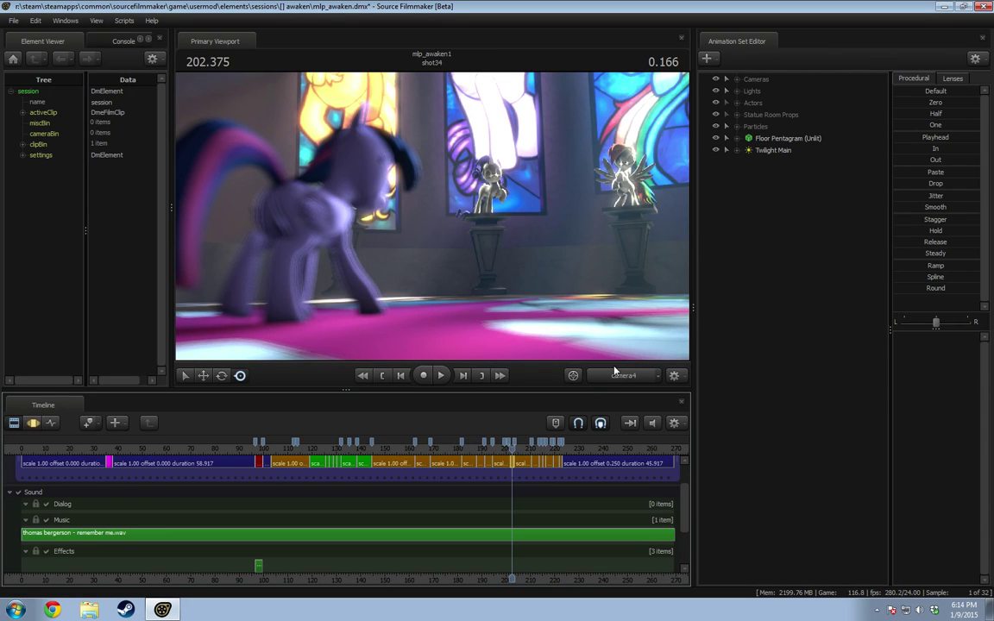
Step: Expand shot34's Lights group, select Twilight Ambient and toggle its visibility off and on to compare its effect
scroll(535, 470, "up", 10)
left_click_drag(579, 577, 561, 577)
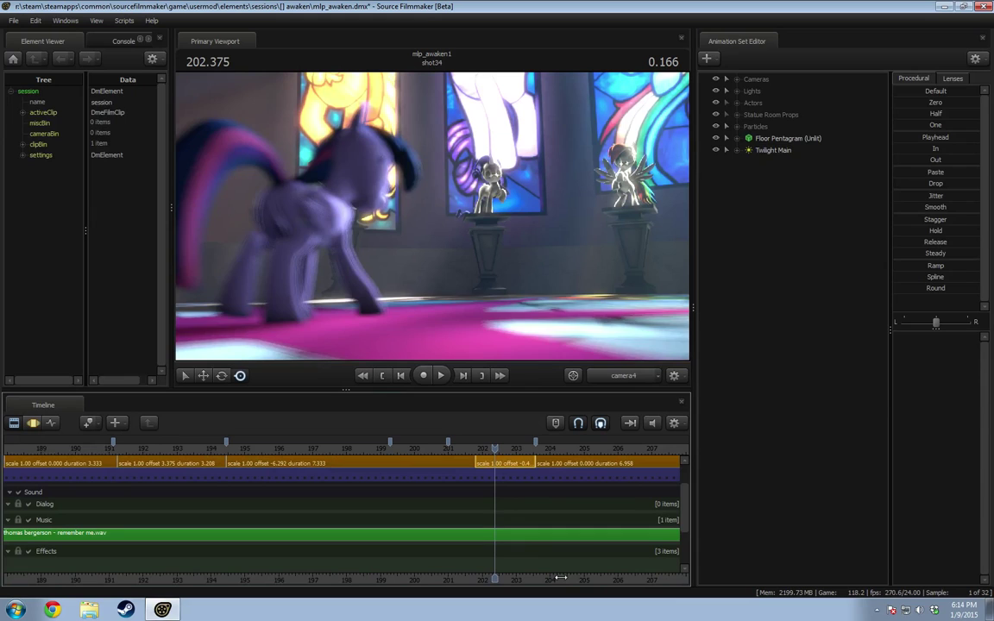
left_click(726, 90)
left_click(795, 128)
left_click(791, 141)
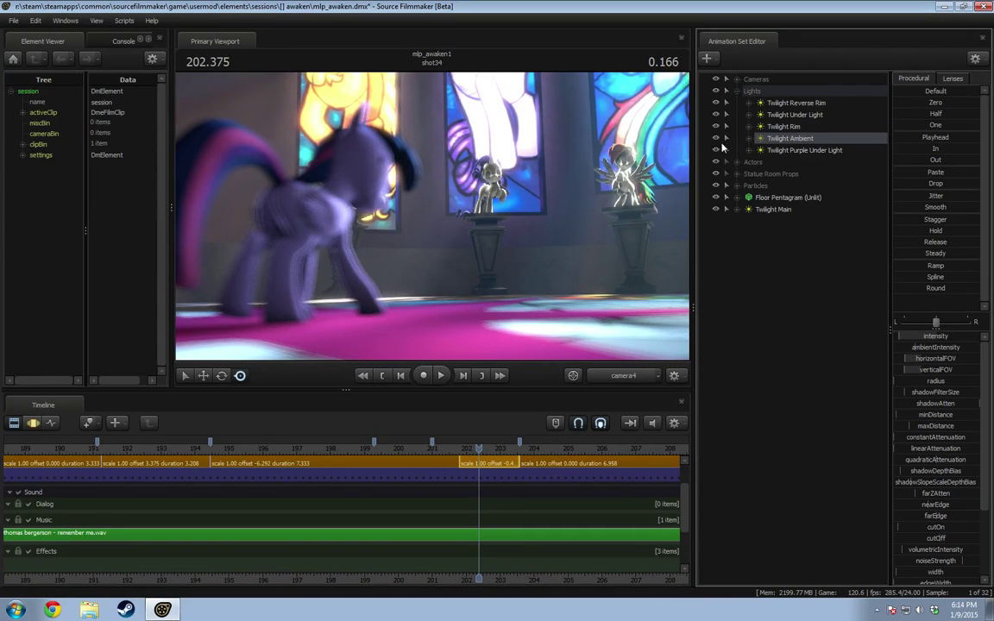
left_click(716, 140)
left_click(716, 139)
Step: In the Motion Editor, isolate Twilight Ambient's intensity control and adjust it using the Zero preset
key("F3")
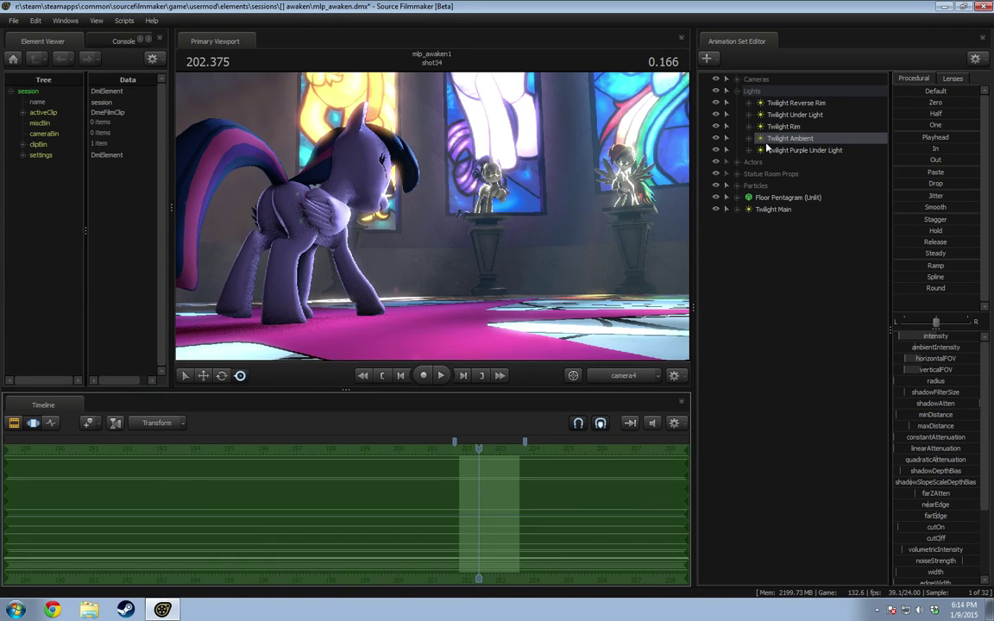
left_click(749, 139)
left_click(760, 151)
left_click(813, 165)
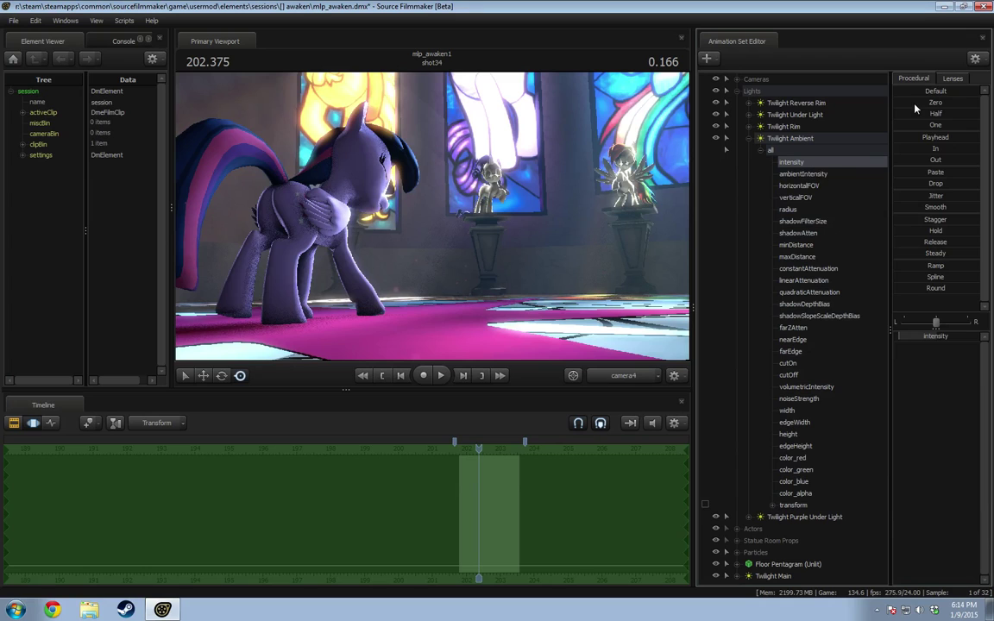
left_click_drag(915, 104, 977, 104)
left_click_drag(915, 336, 919, 337)
left_click_drag(916, 102, 942, 103)
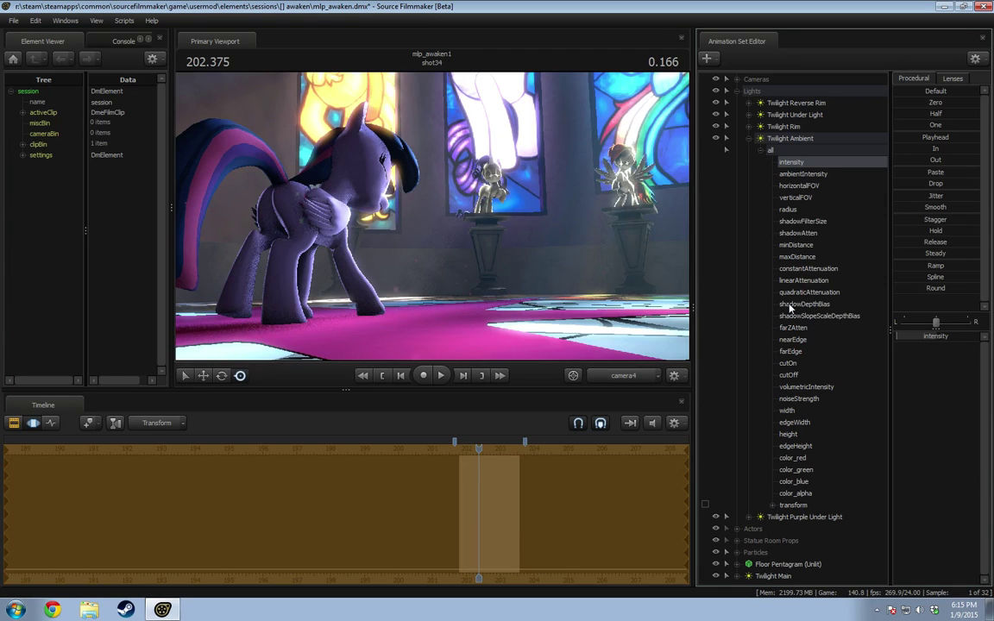
Step: Return to the Clip Editor and play back shot34 to review the lighting
key("F2")
key("F3")
key("F2")
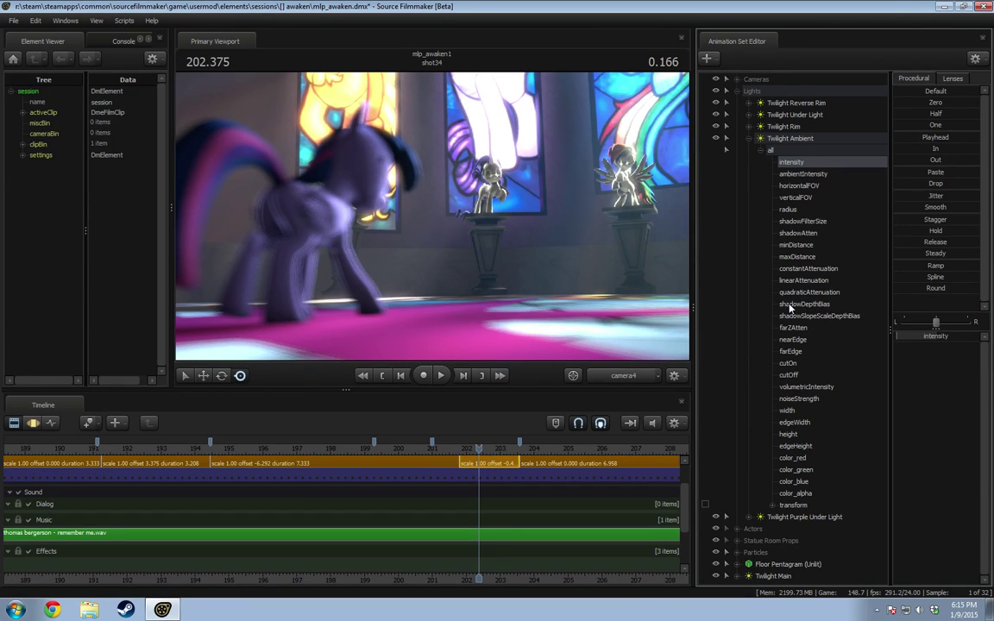
key("space")
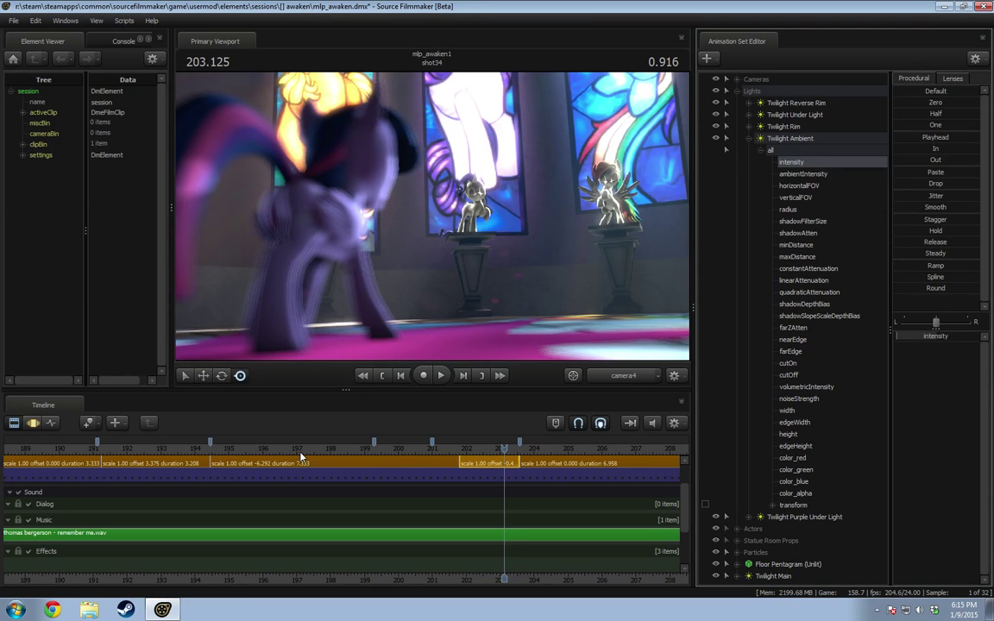
Step: Select shot14 at about 195 s and find Rainbow Glass Volumetric2 among the Mane Room Window Lights in Statue Room Props
left_click_drag(299, 454, 225, 454)
left_click(248, 467)
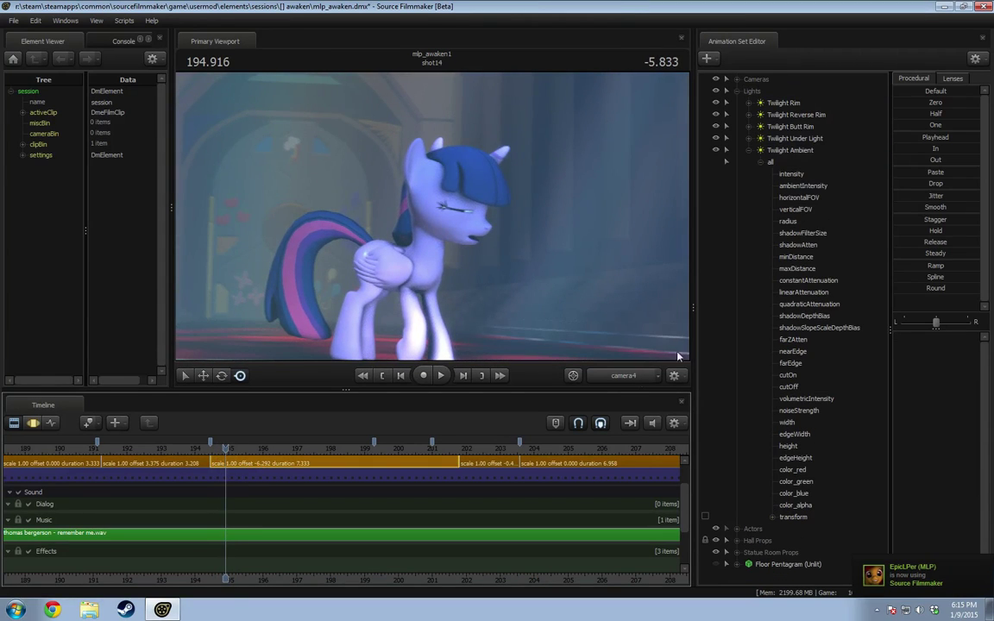
left_click(750, 152)
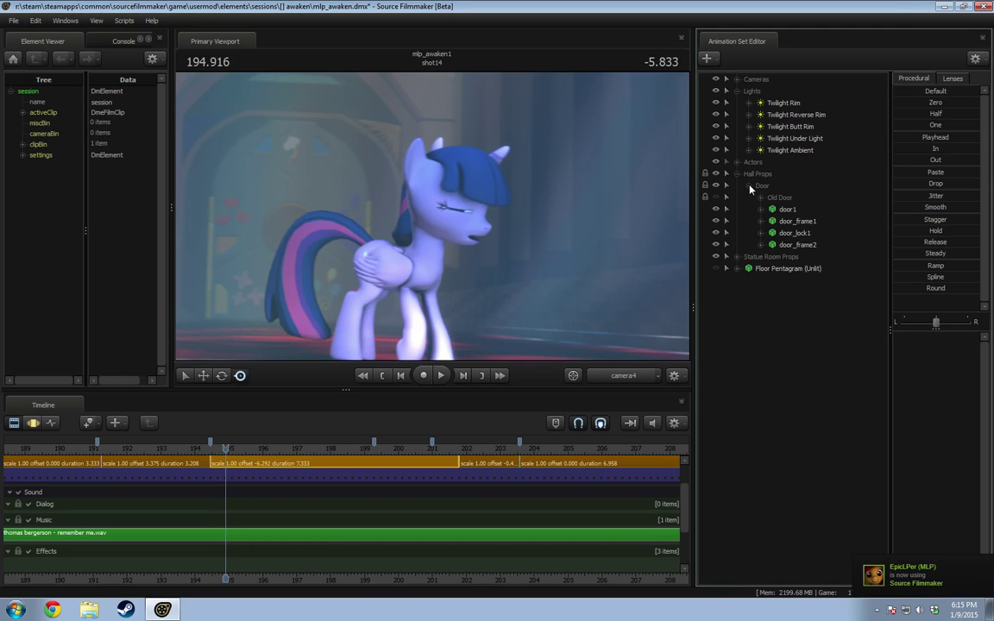
left_click(749, 185)
left_click(737, 174)
left_click(748, 198)
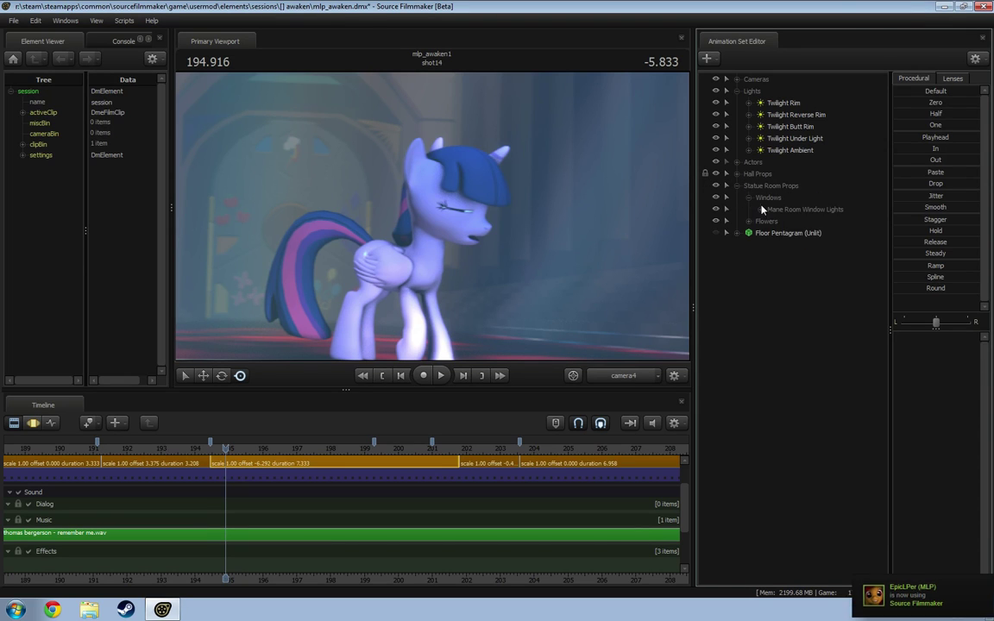
left_click(760, 209)
left_click(808, 222)
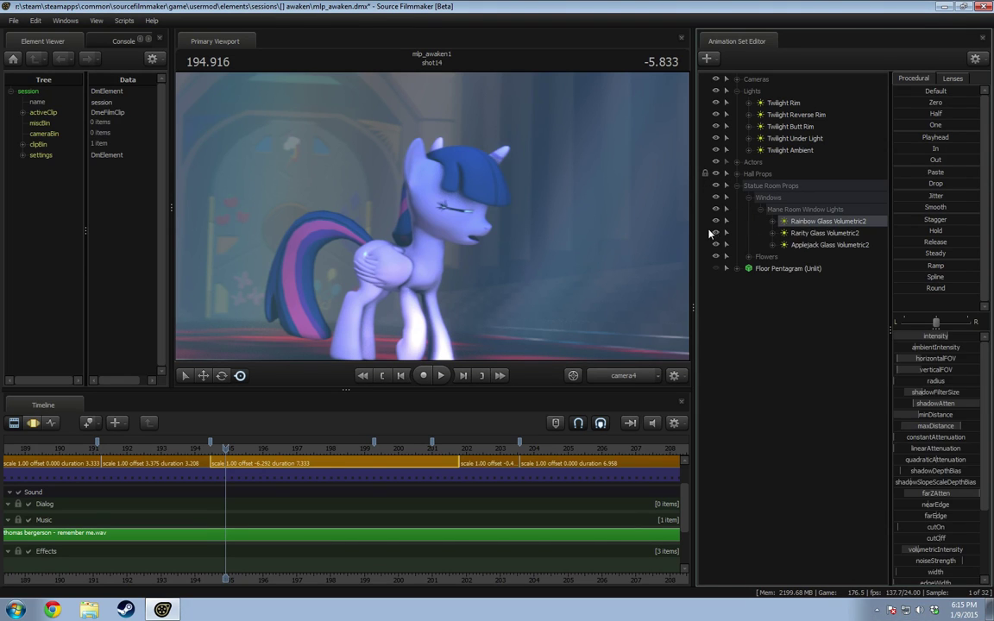
Step: Toggle Rainbow Glass Volumetric2 off and on, scrubbing shot14 between about 195 and 197 s while hidden, and leave the light visible
left_click(715, 222)
left_click(716, 222)
left_click(716, 222)
left_click(716, 222)
left_click_drag(242, 456, 291, 464)
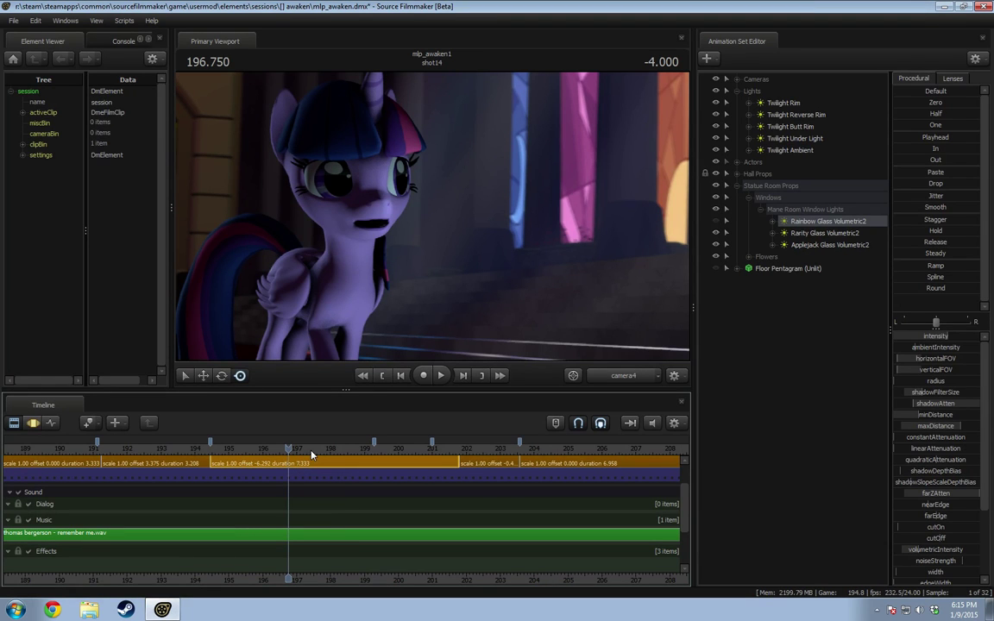
left_click_drag(312, 455, 246, 452)
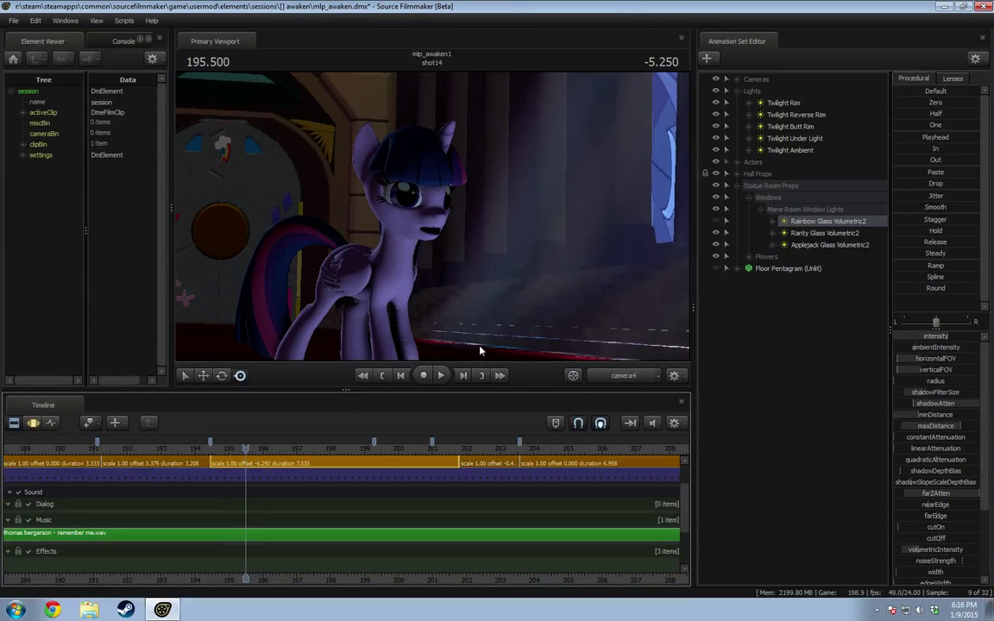
left_click(715, 221)
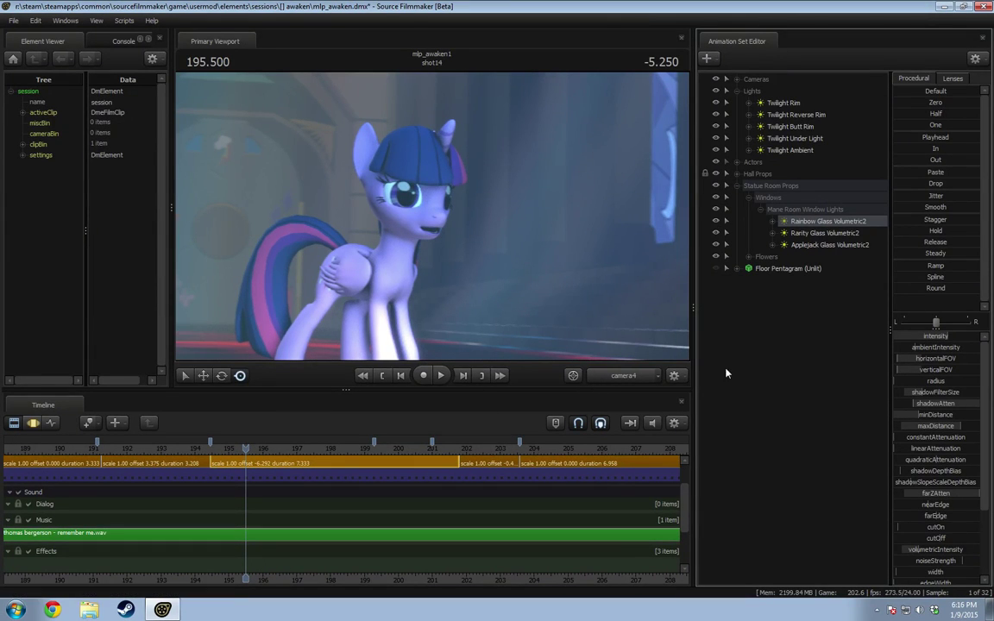
Step: Switch to the Work Camera, pull back to see the selected light around the character, and play part of shot14
left_click(619, 377)
left_click_drag(583, 280, 391, 258)
key("s")
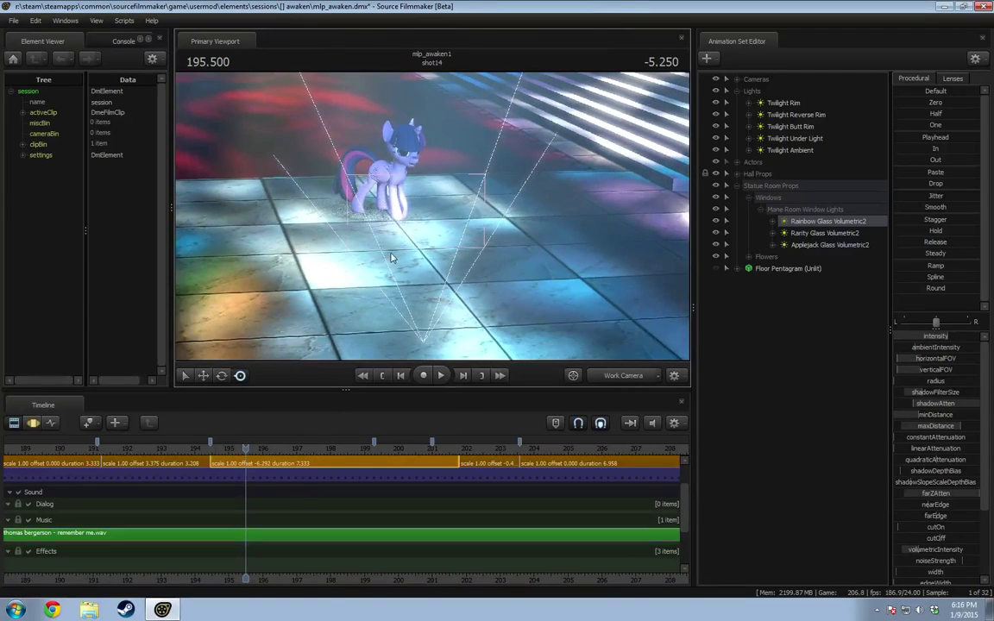
key("space")
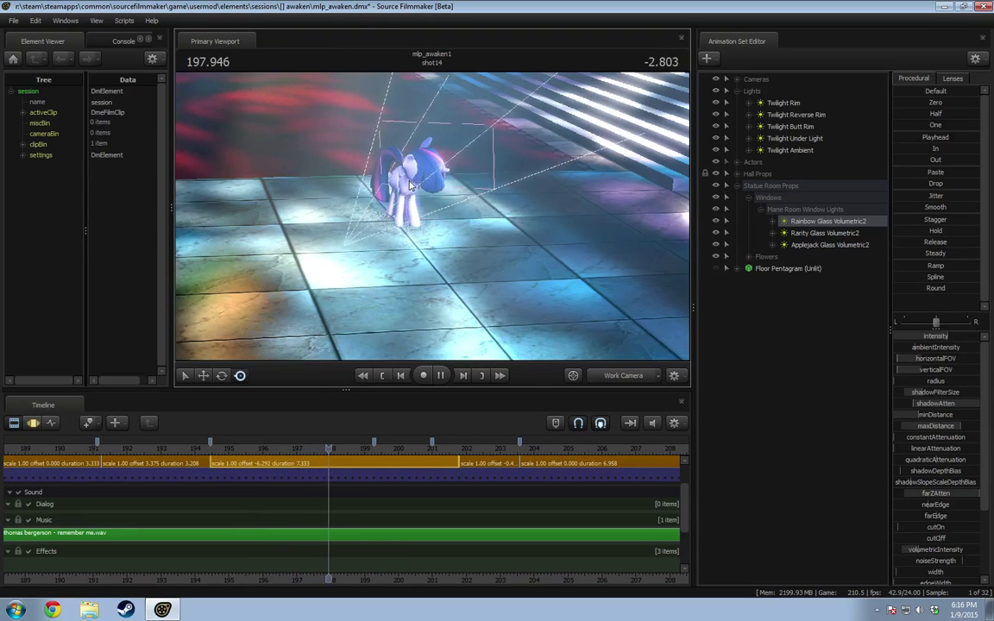
key("space")
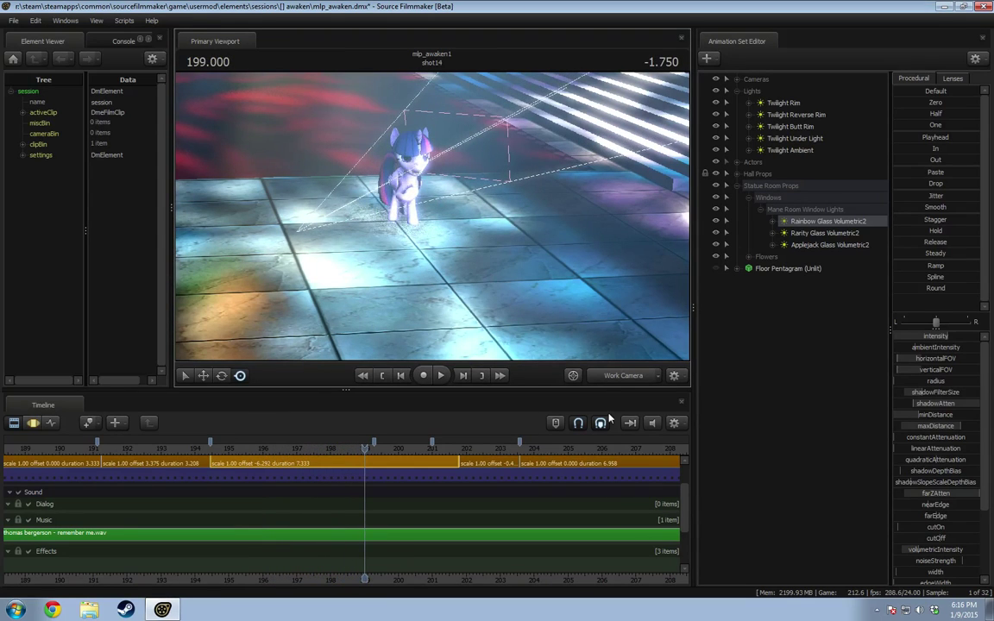
Step: Switch back to the shot camera and scrub shot14 back to about 195.4 s, with a wider range of shots on the timeline
left_click(616, 377)
left_click(460, 358)
left_click_drag(349, 456, 278, 478)
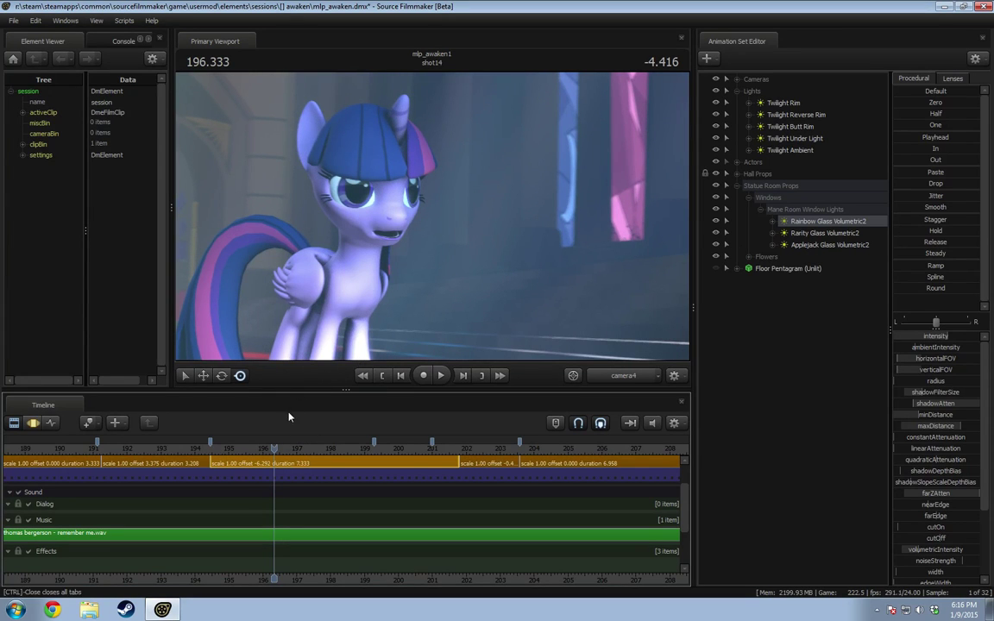
mouse_move(254, 456)
left_mouse_down()
mouse_move(193, 454)
mouse_move(241, 461)
left_mouse_up()
scroll(280, 475, "down", 6)
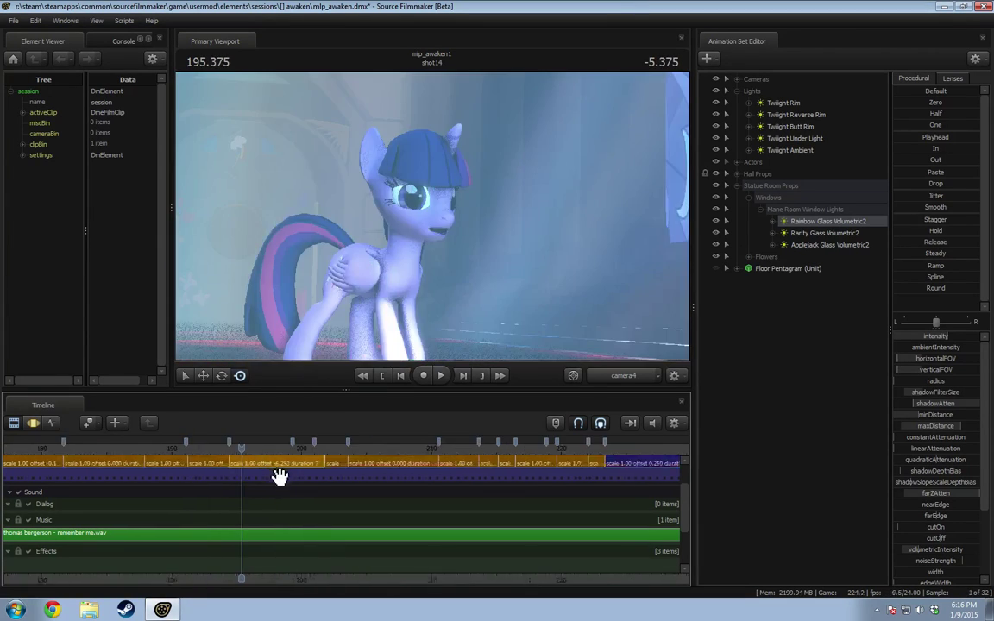
Step: Compare shot9 at about 150 and 157 s with shot14 between about 196 and 200 s by scrubbing the timeline
left_click_drag(273, 581, 403, 581)
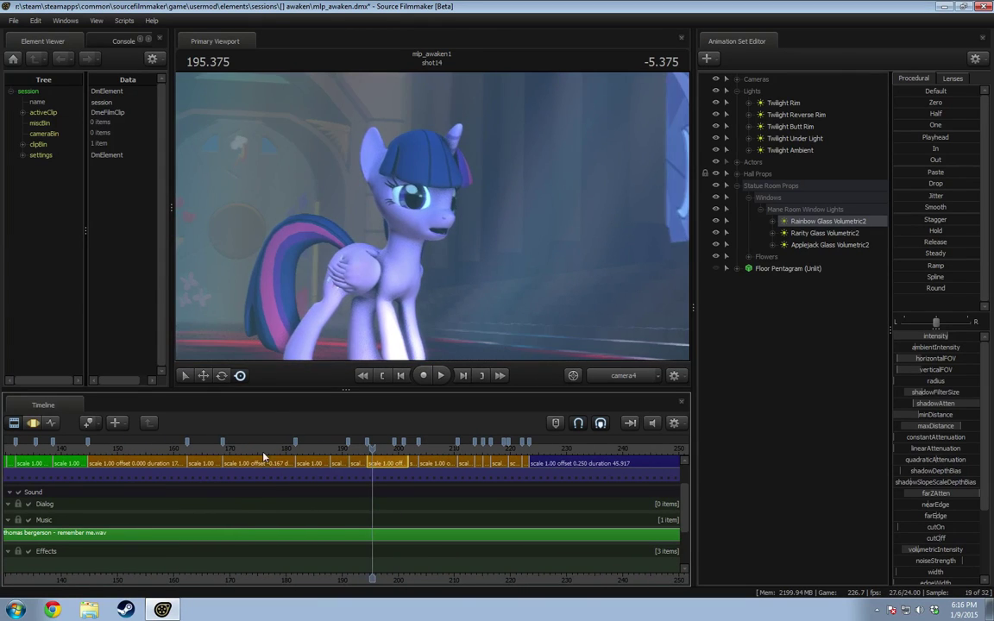
left_click_drag(263, 457, 116, 462)
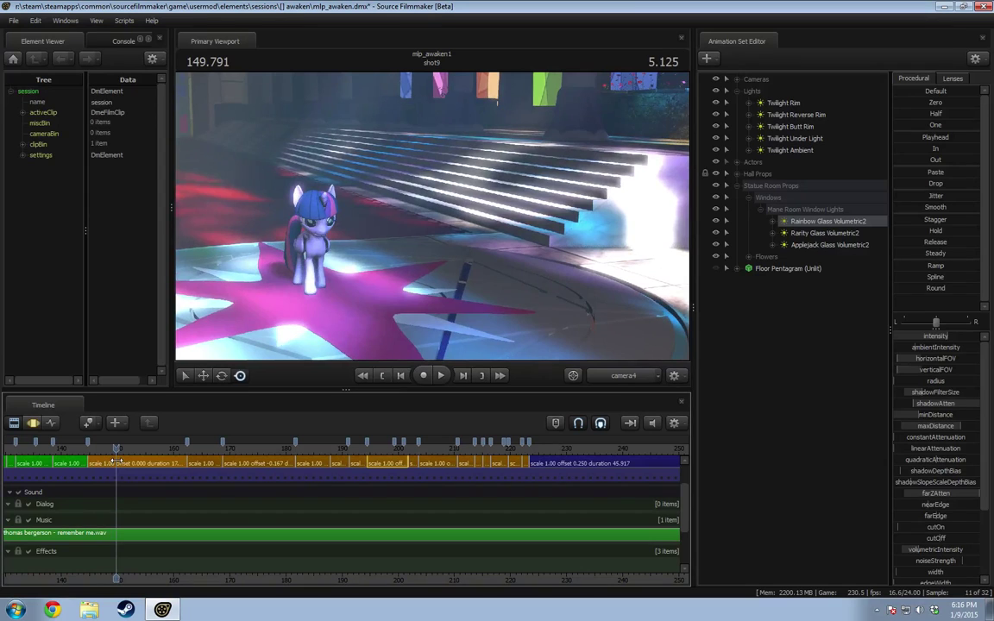
left_click(386, 452)
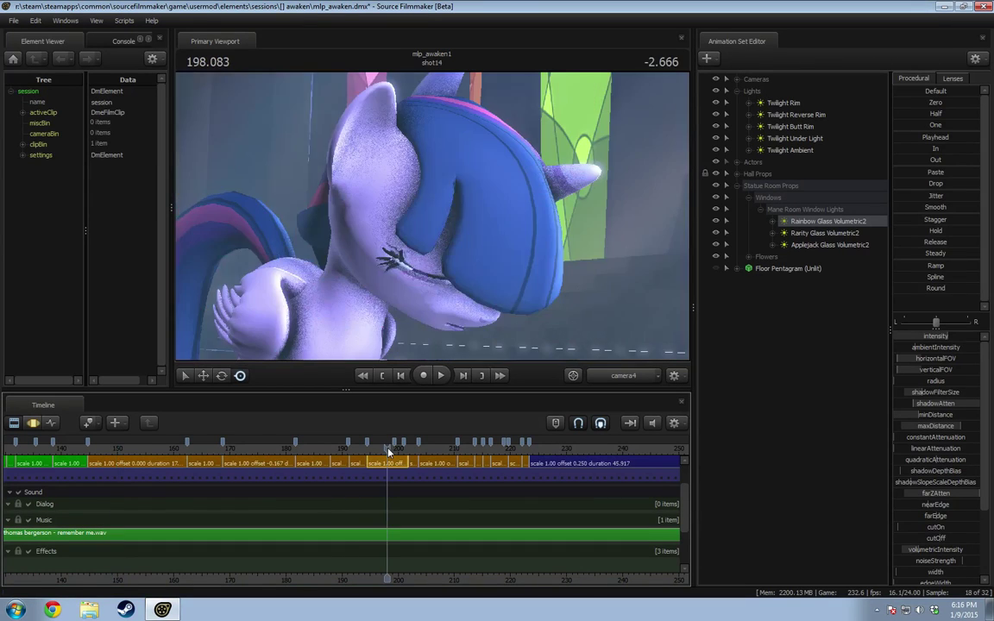
left_click(376, 448)
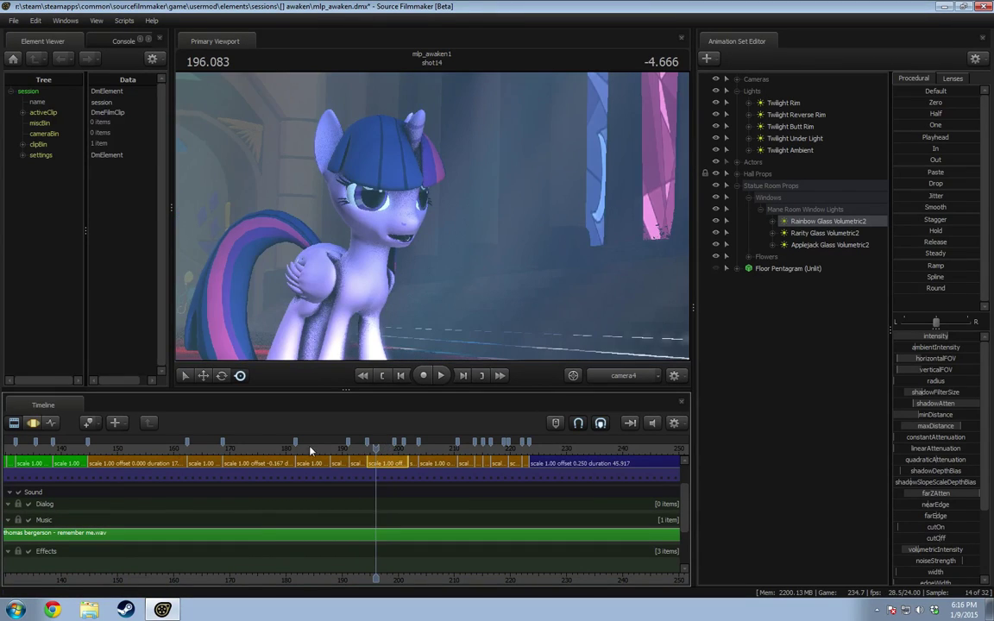
mouse_move(152, 450)
left_mouse_down()
mouse_move(131, 449)
mouse_move(157, 452)
left_mouse_up()
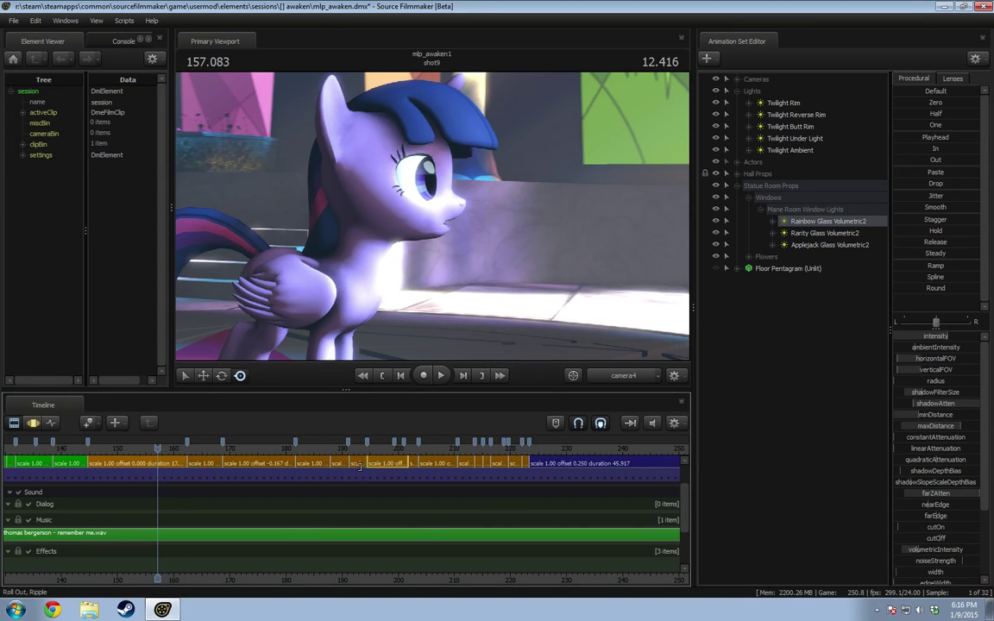
mouse_move(382, 453)
left_mouse_down()
mouse_move(368, 449)
mouse_move(399, 454)
left_mouse_up()
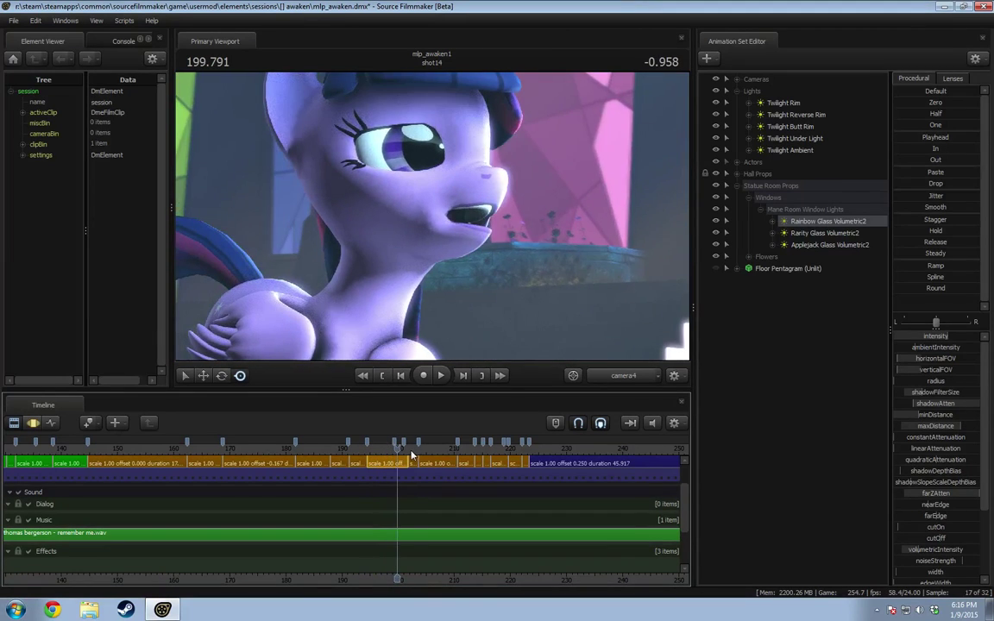
left_click(374, 447)
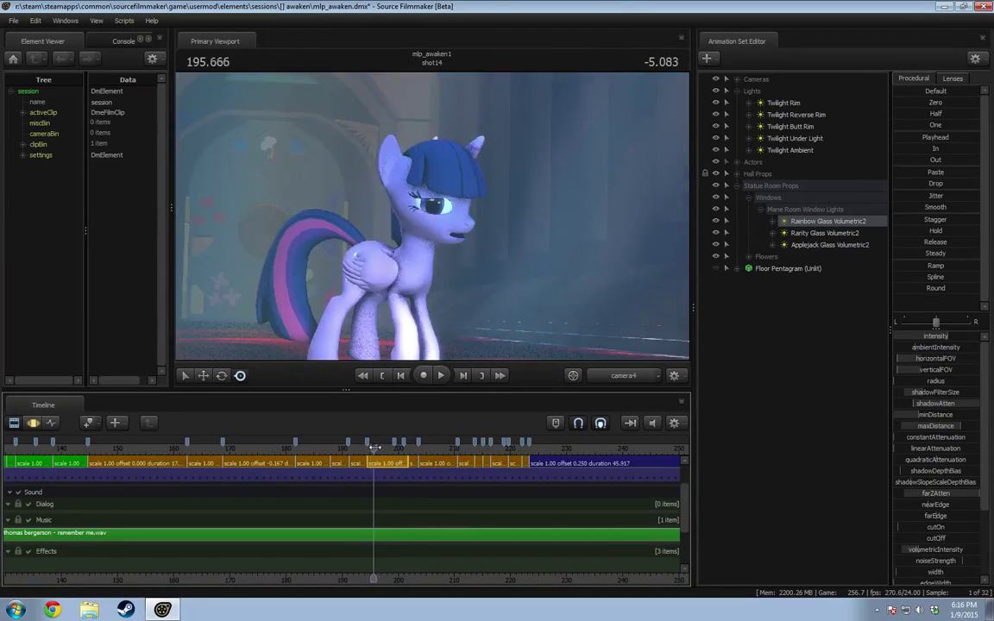
left_click_drag(375, 447, 391, 449)
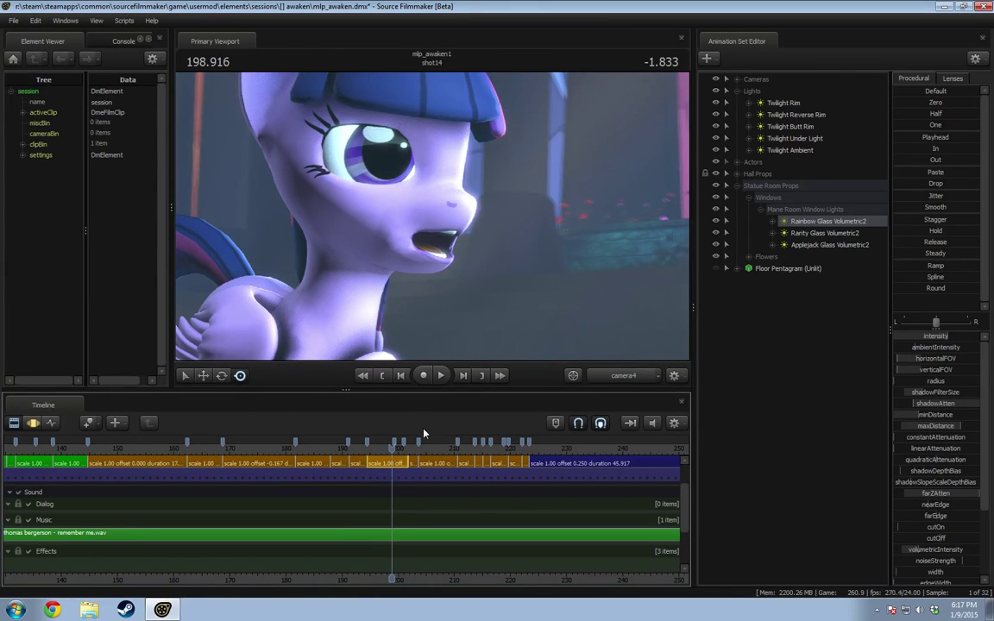
Step: Scrub to shot15, play it twice from about 211 s to check its pink lighting, and scrub to shot28 at about 215.8 s
left_click_drag(407, 452, 487, 449)
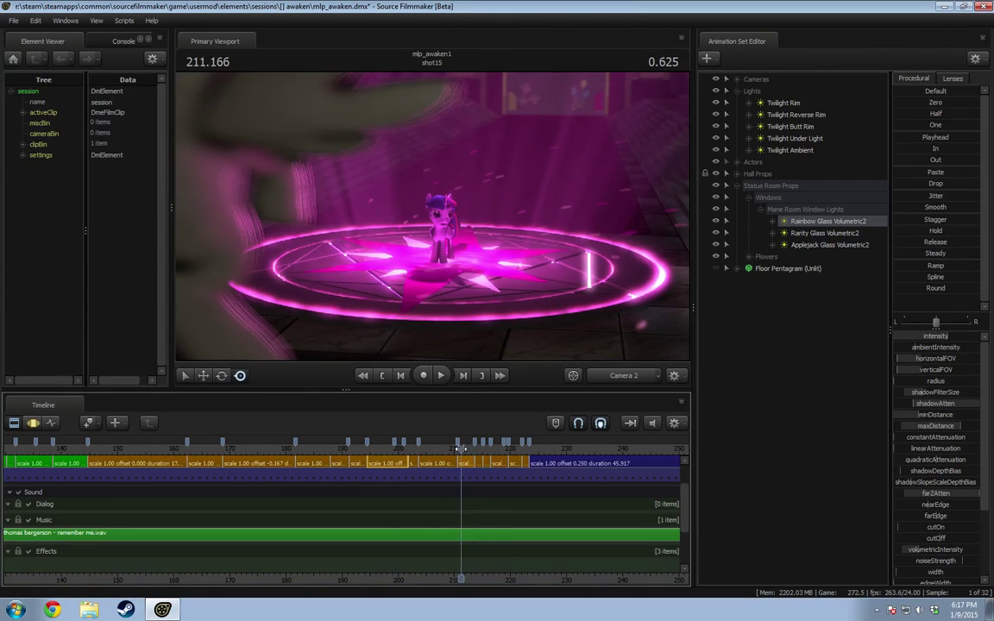
key("space")
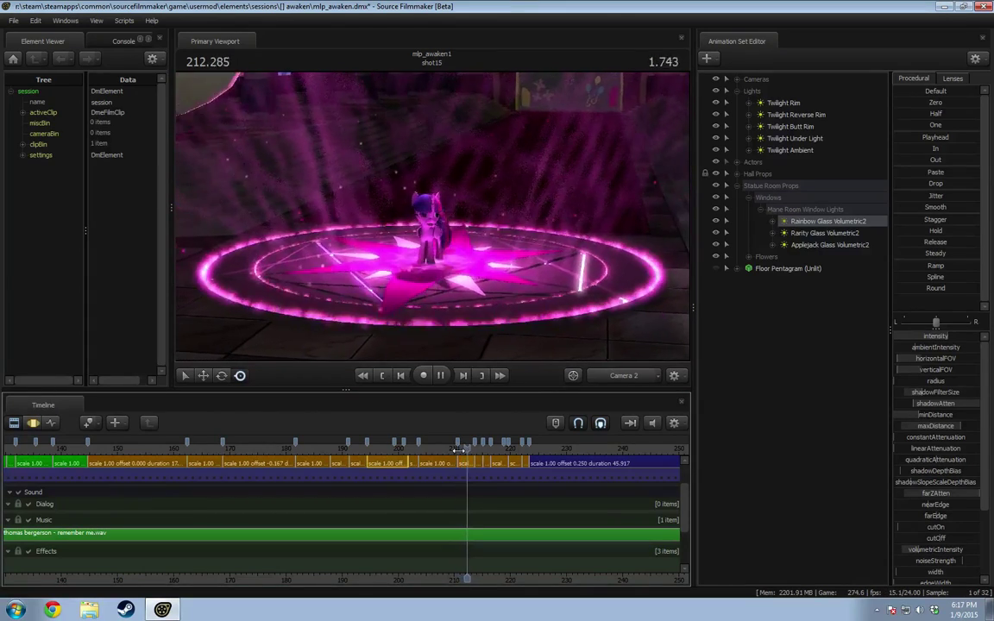
key("space")
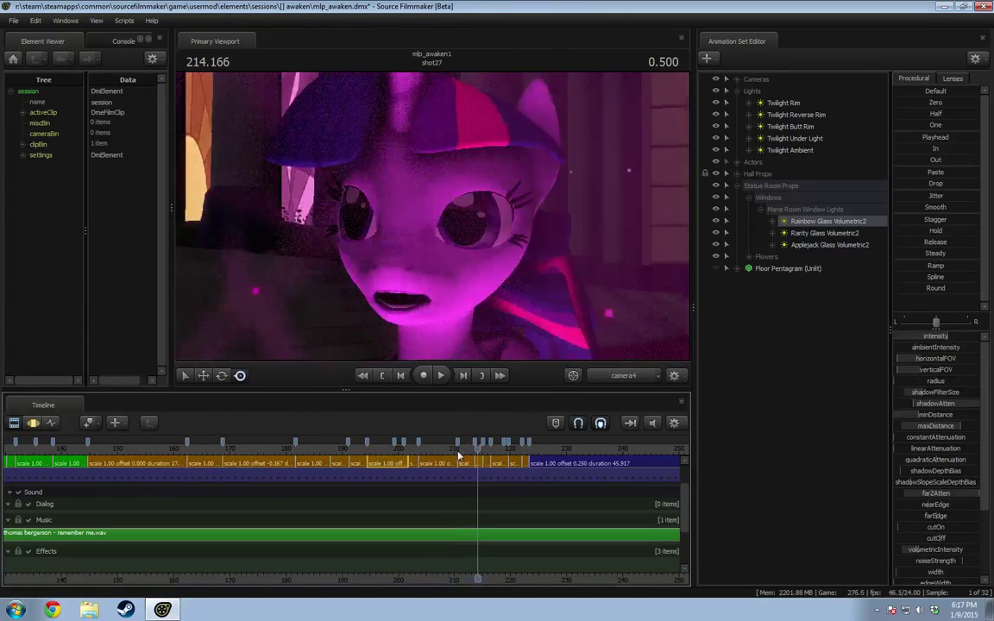
left_click(458, 449)
key("space")
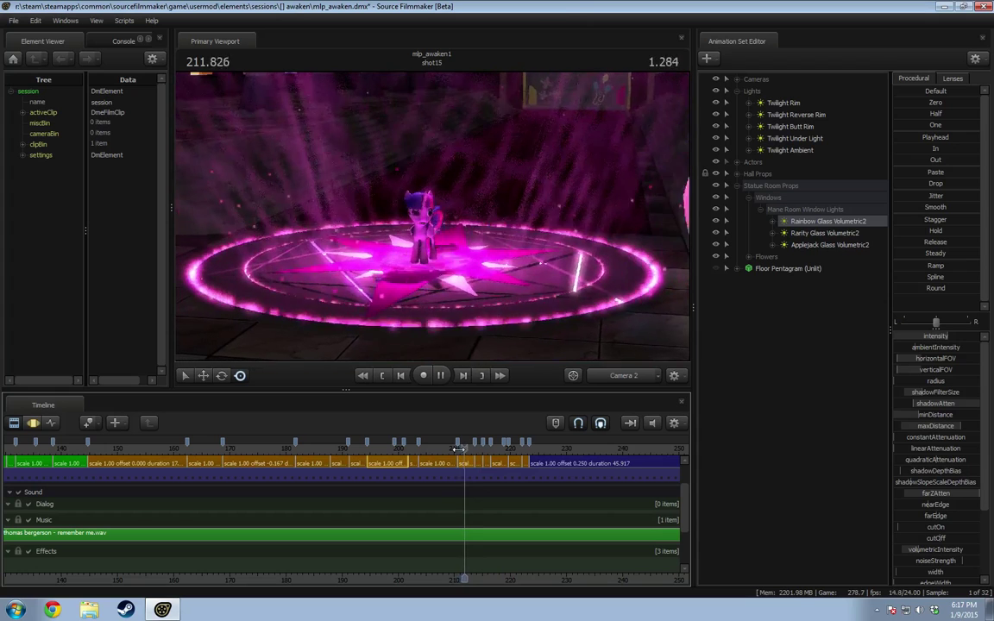
key("space")
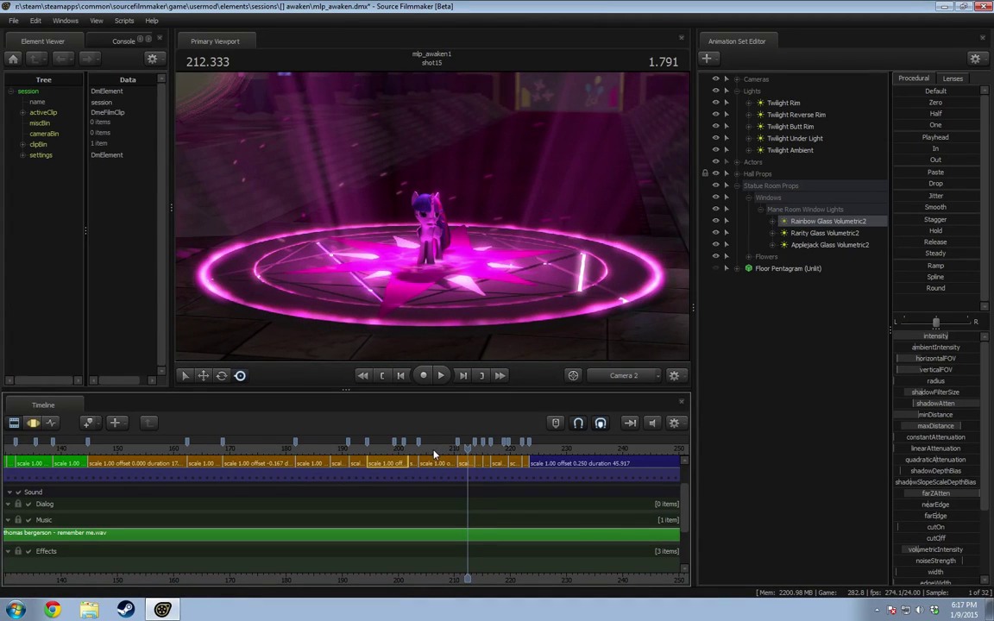
left_click_drag(480, 446, 487, 450)
Step: Select shot4 at about 105 s, list its cameras and view the shot through Camera 1 (S 2474 E 2735)
scroll(292, 483, "down", 2)
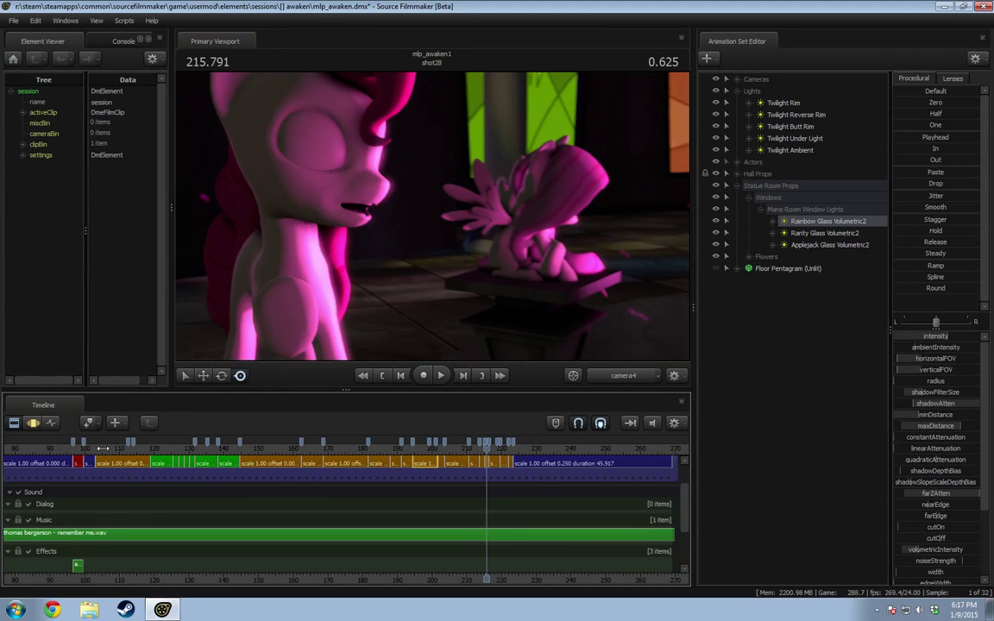
left_click(103, 449)
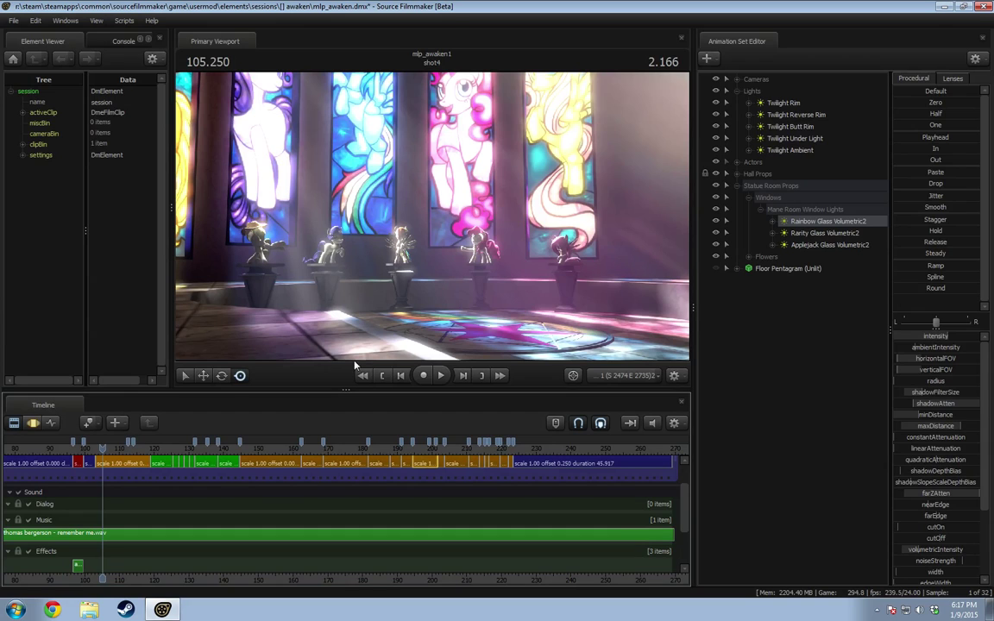
key("space")
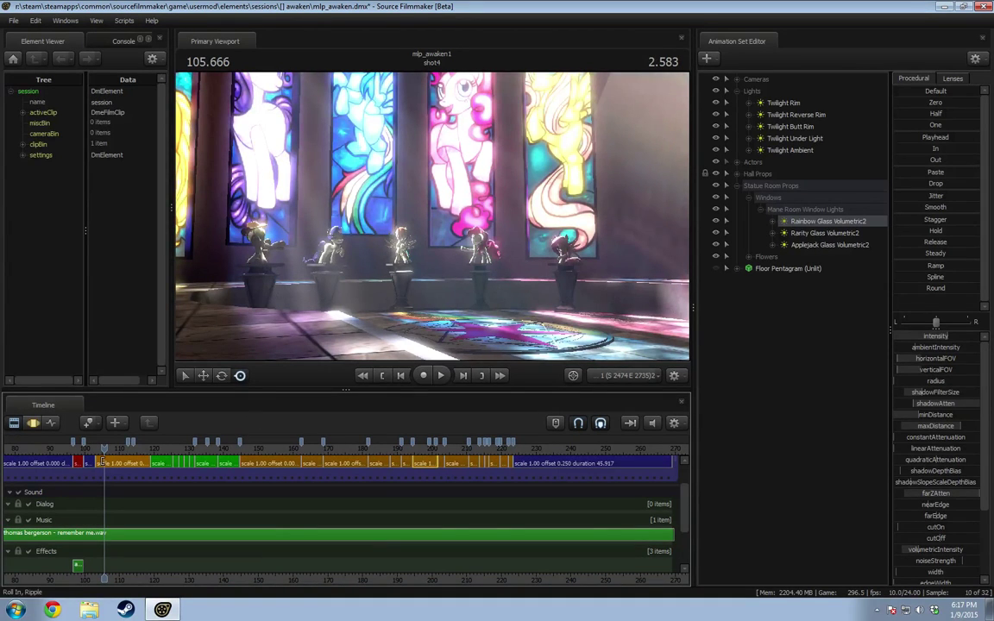
left_click(122, 463)
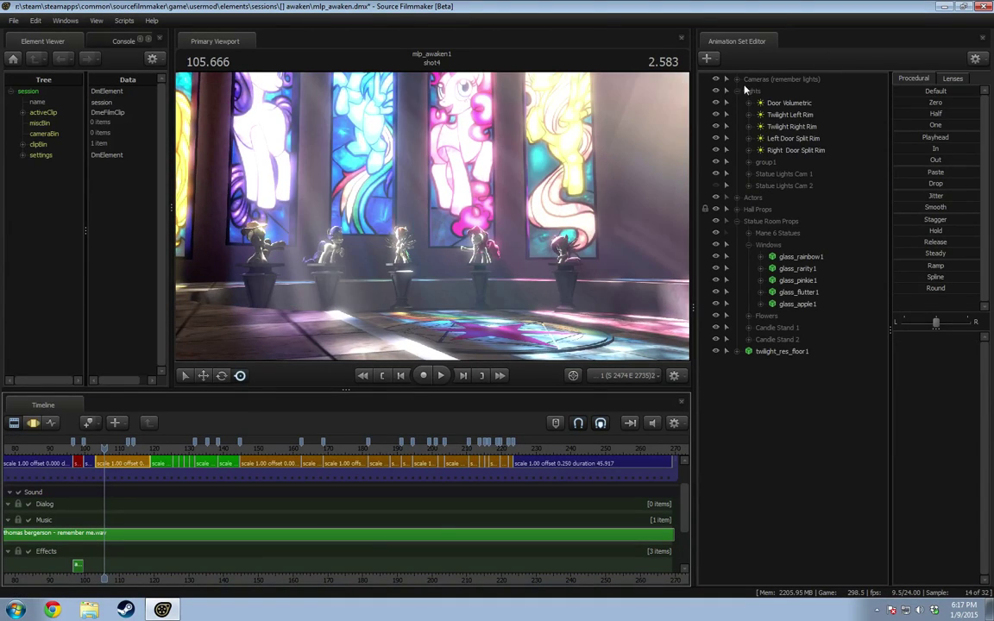
left_click(738, 81)
left_click(786, 116)
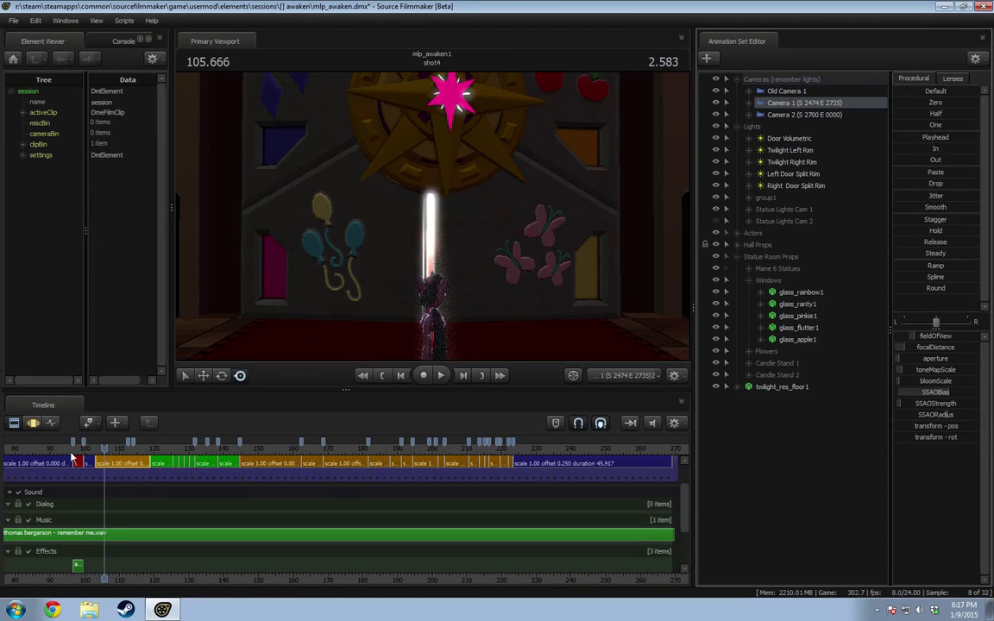
Step: Play from the start of shot4 at about 103.4 s through to shot13 at about 191.7 s, with Camera 2 (S 2700 E 0000) selected
left_click_drag(104, 449, 96, 449)
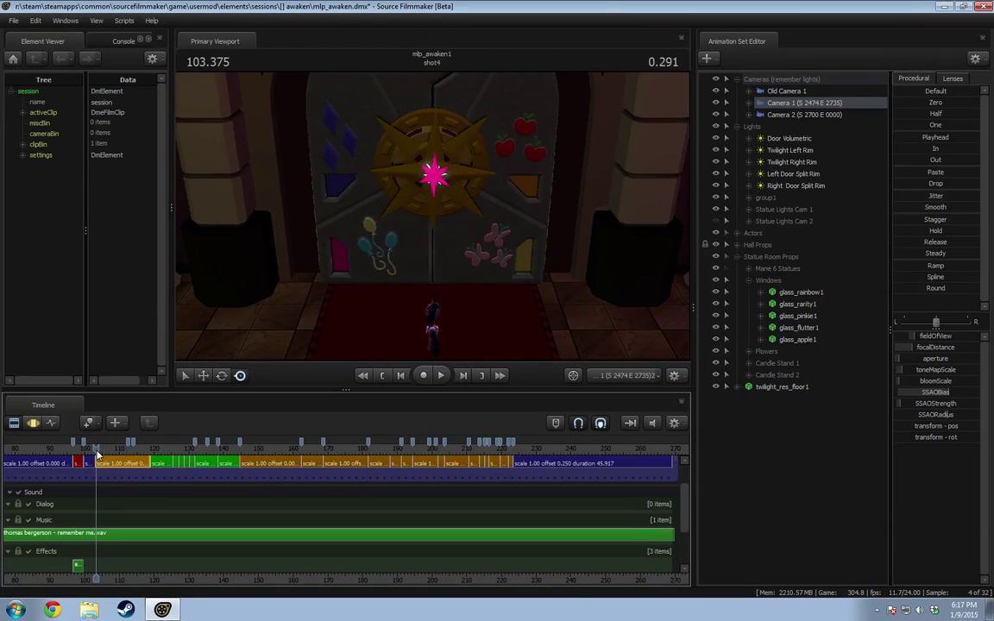
key("space")
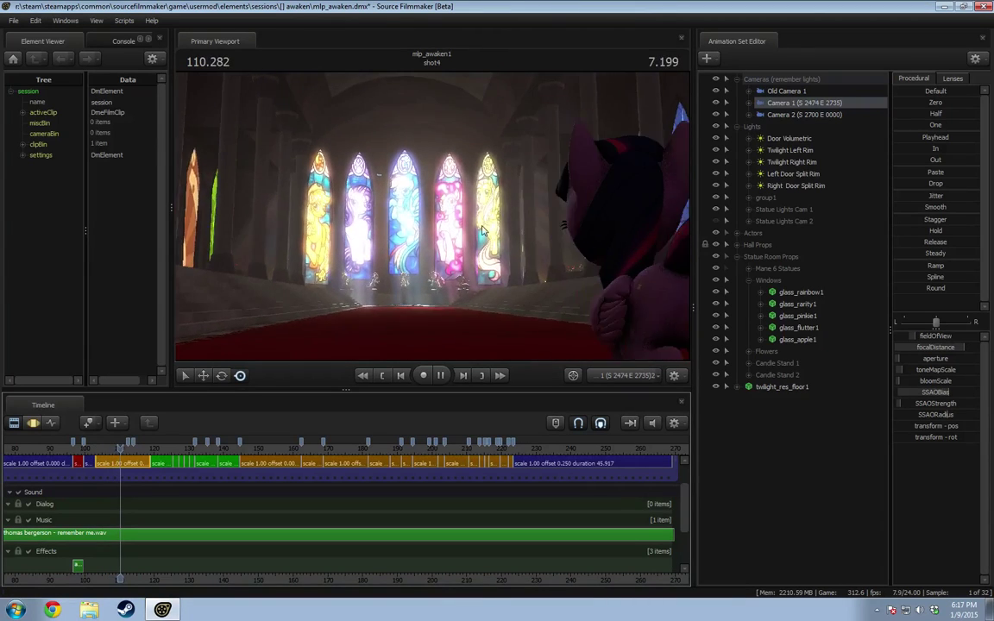
left_click(787, 115)
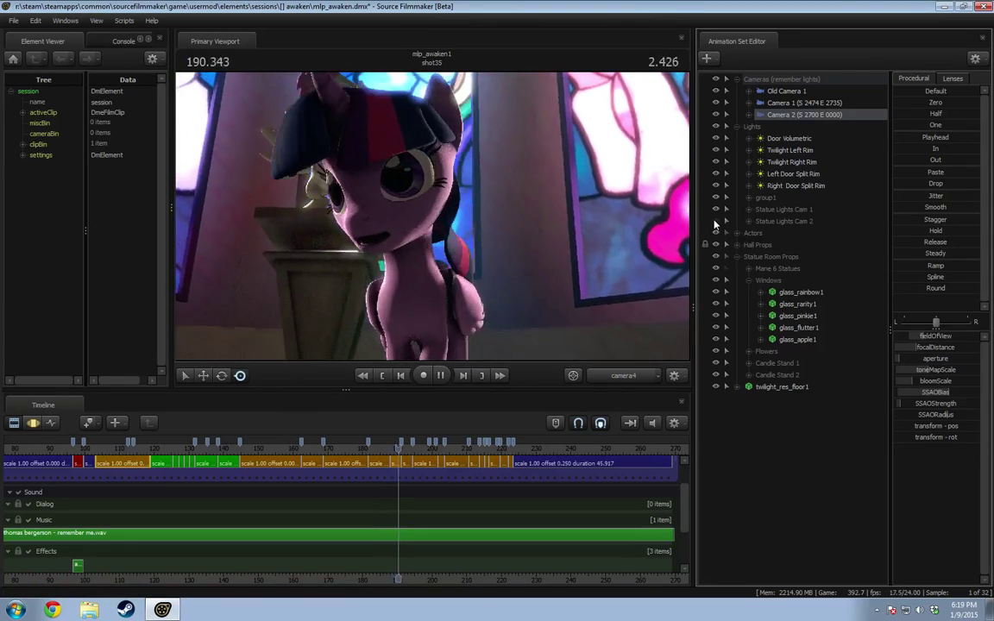
key("space")
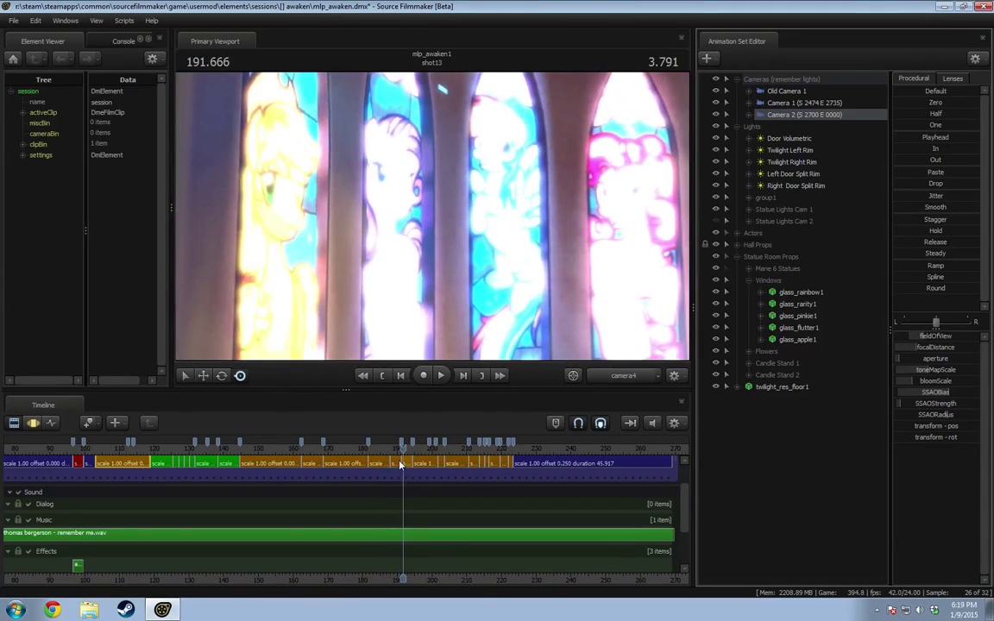
Step: Replay the end of shot35 into shot13, and play shot35 from about 188.4 to 189.2 s
left_click_drag(394, 451, 380, 450)
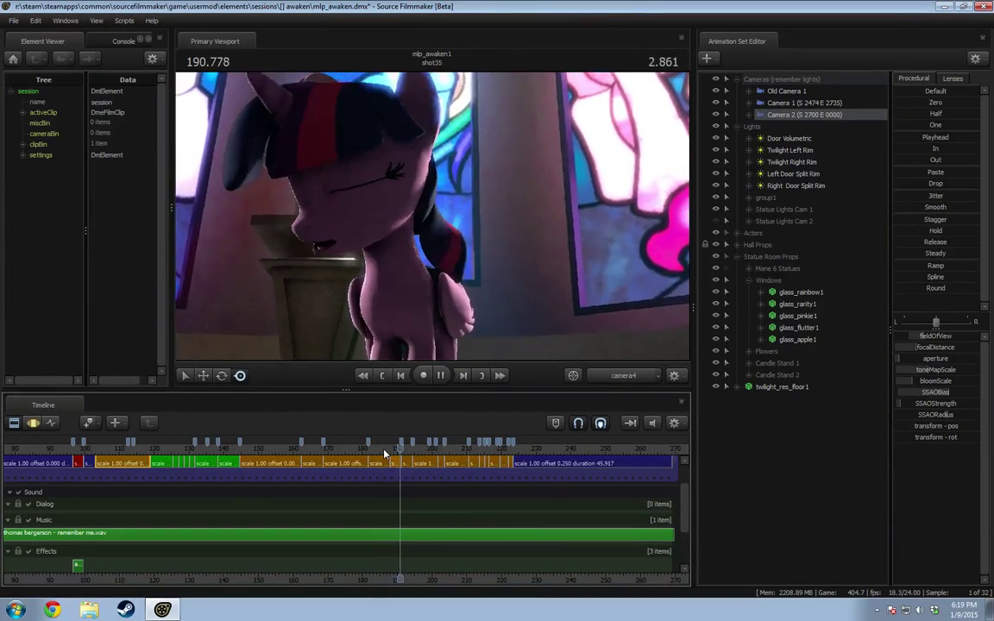
key("space")
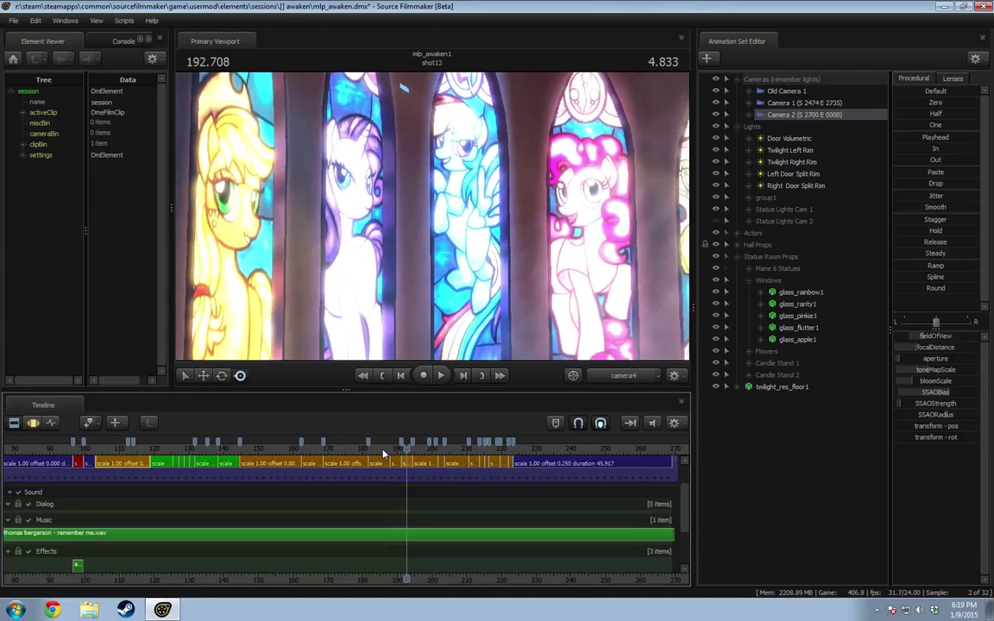
left_click_drag(406, 449, 393, 453)
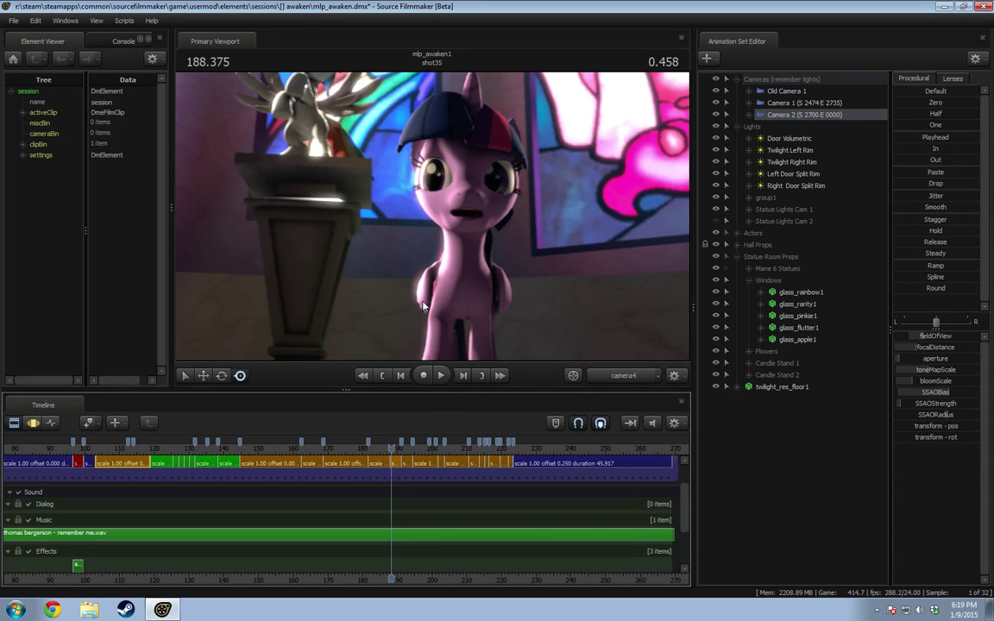
key("space")
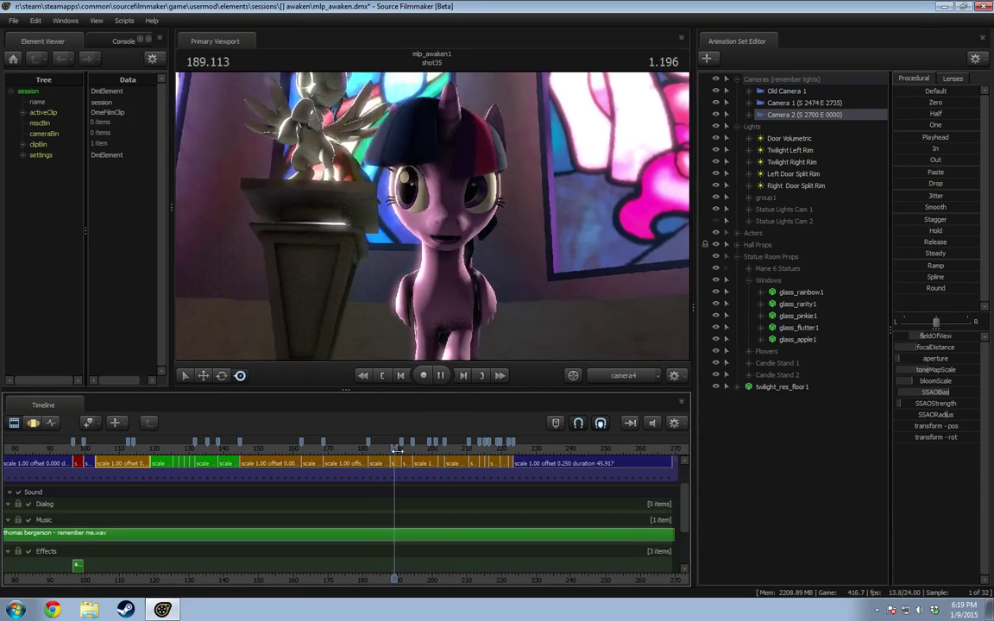
key("space")
Step: Select shot12 to list its lights and window props, open the clip's channel tracks and return to the shot level
left_click(385, 460)
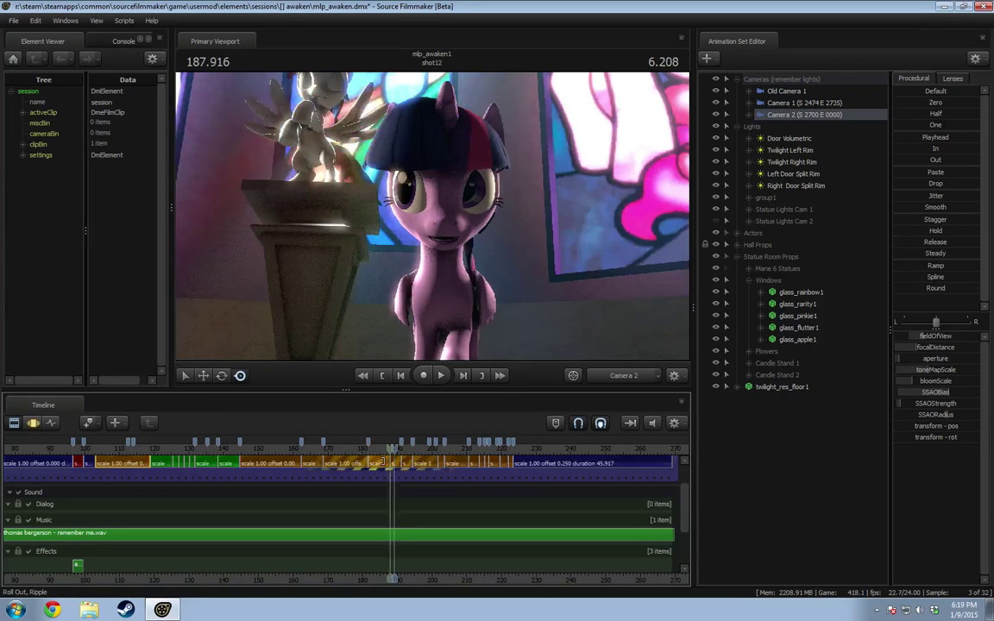
left_click(375, 467)
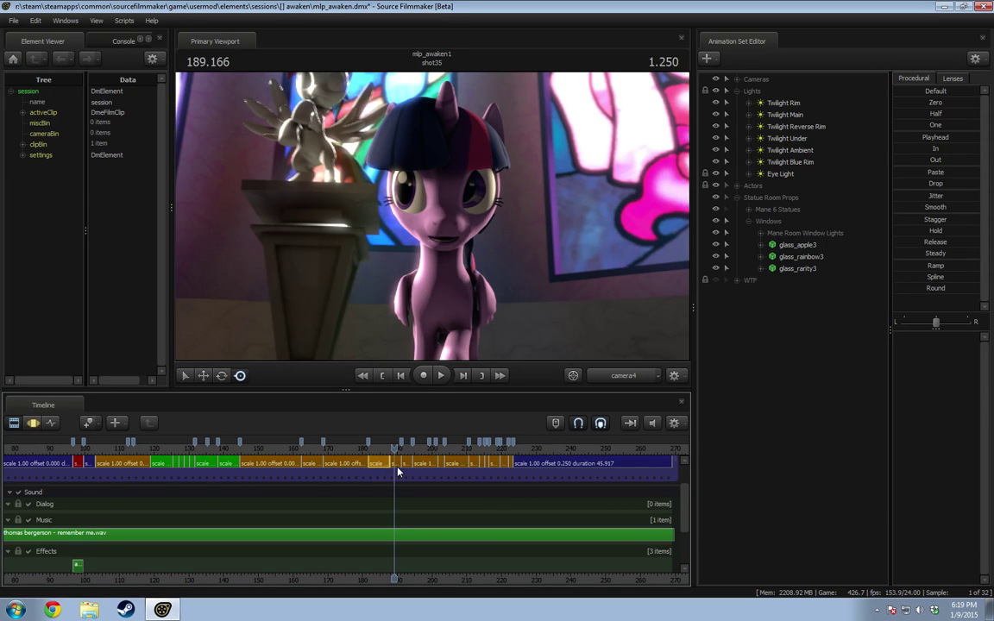
scroll(380, 467, "up", 5)
left_click(386, 468)
double_click(355, 466)
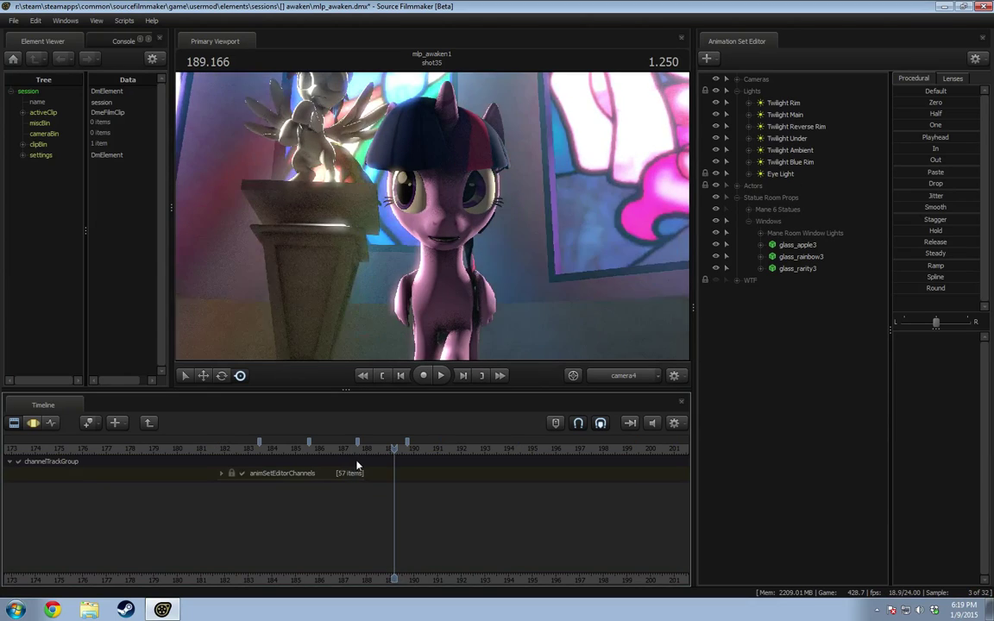
left_click(134, 449)
left_click(149, 423)
Step: Try placing shot35 before shot12 on the timeline, and undo the reordering of the two shots
left_click(255, 449)
left_click_drag(347, 508, 356, 478)
key("ctrl+z")
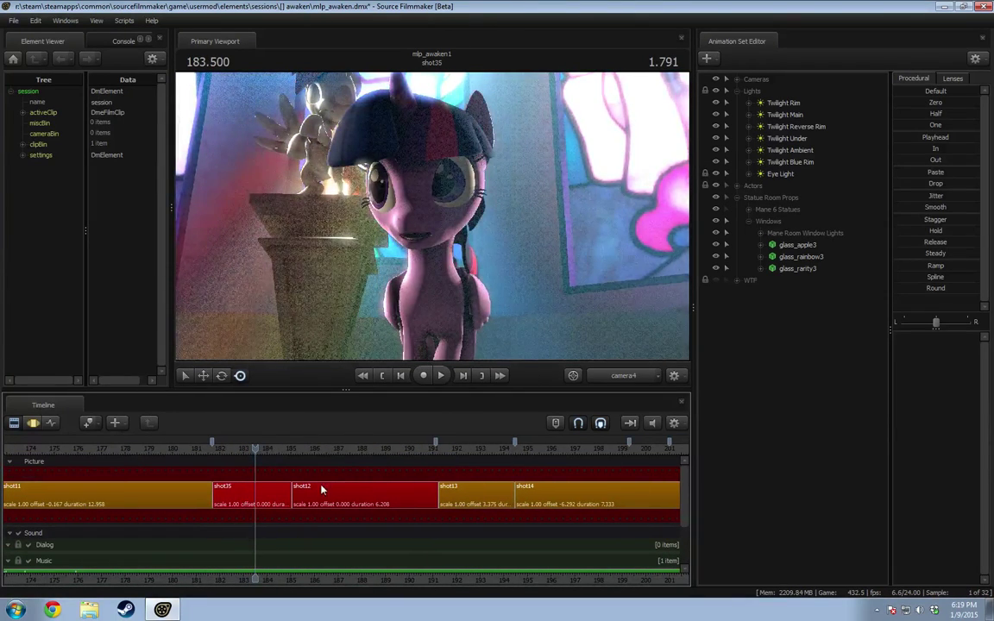
key("ctrl+z")
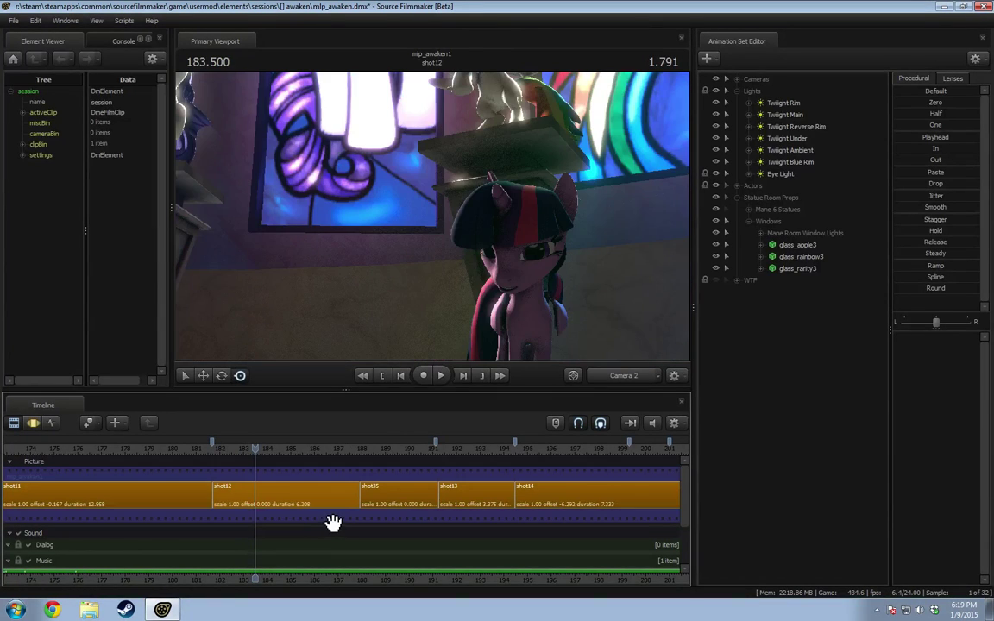
Step: Extend shot12 over shot35 until it meets shot13, for a duration of 9.542
scroll(290, 494, "down", 5)
scroll(291, 495, "up", 5)
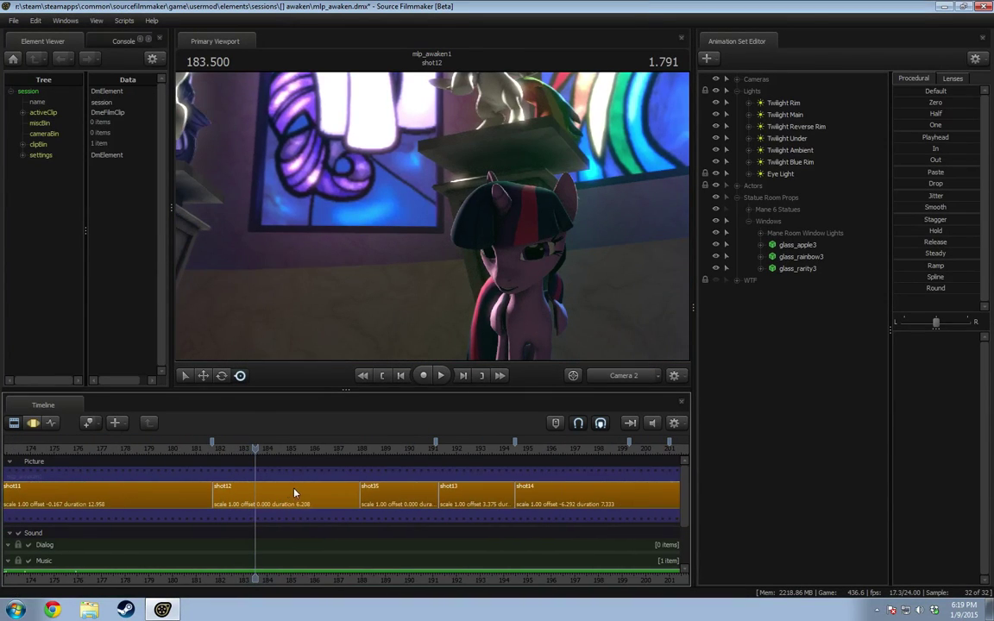
left_click_drag(346, 462, 433, 489)
Step: Play shot12 from about 186.4 s and switch to the Work Camera to look around the statues and windows
left_click(324, 453)
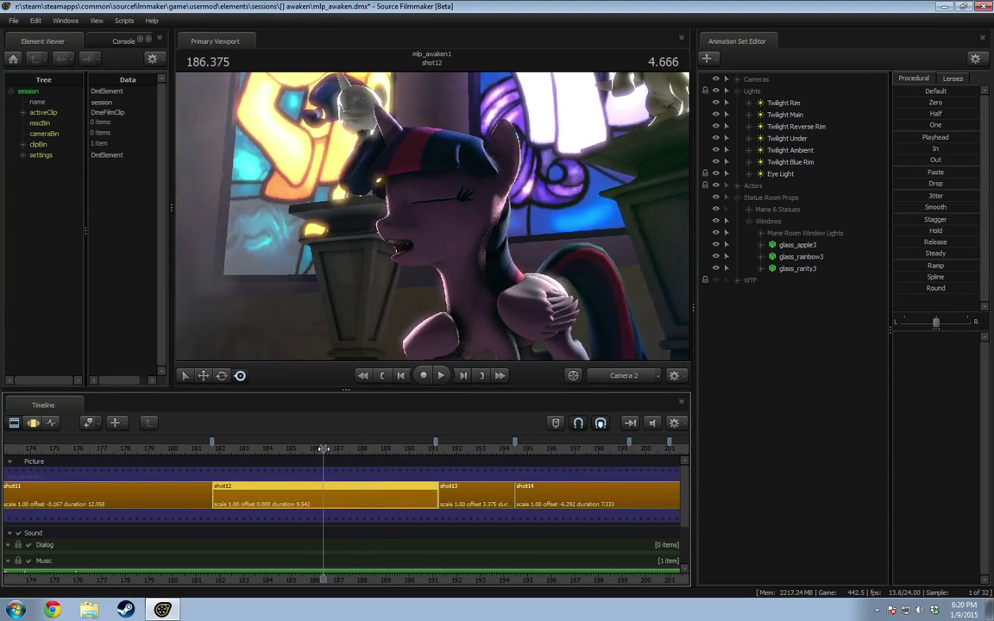
key("space")
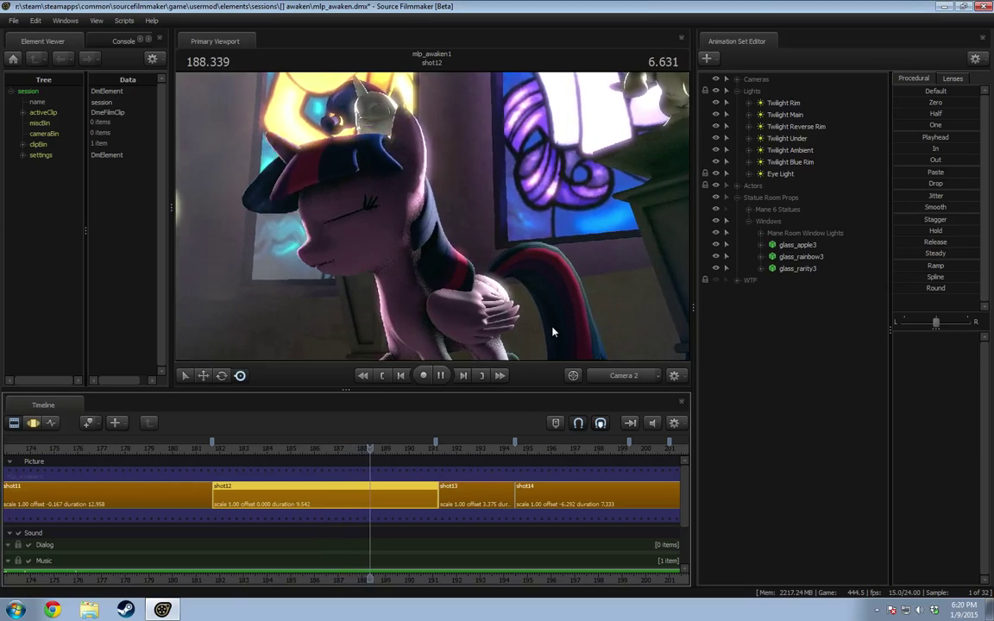
left_click(616, 377)
left_click_drag(535, 276, 574, 272)
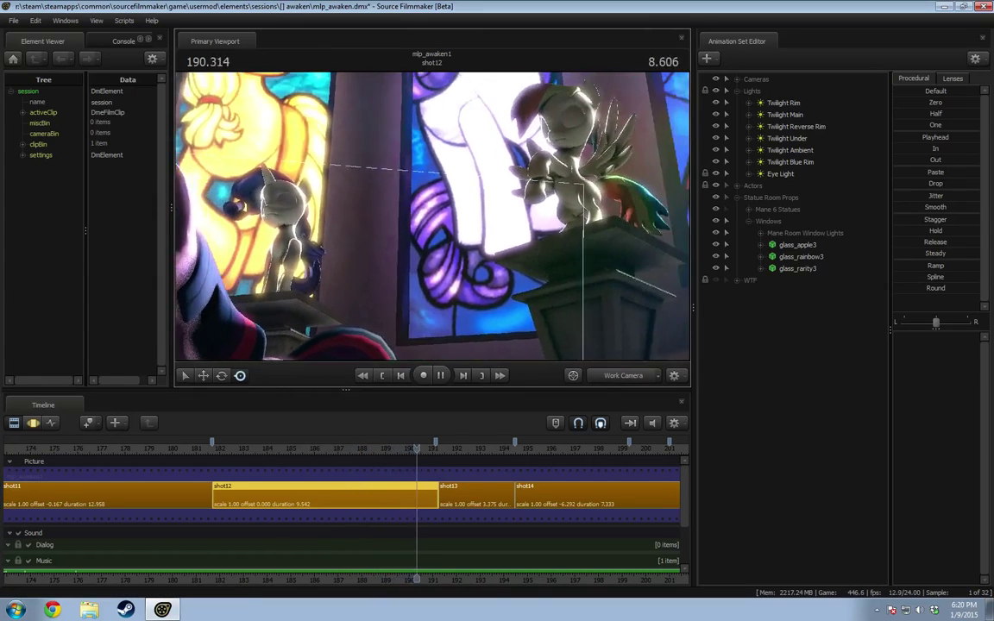
Step: Stop playback, return to about 182.8 s and undo the extension of shot12 over shot35
key("space")
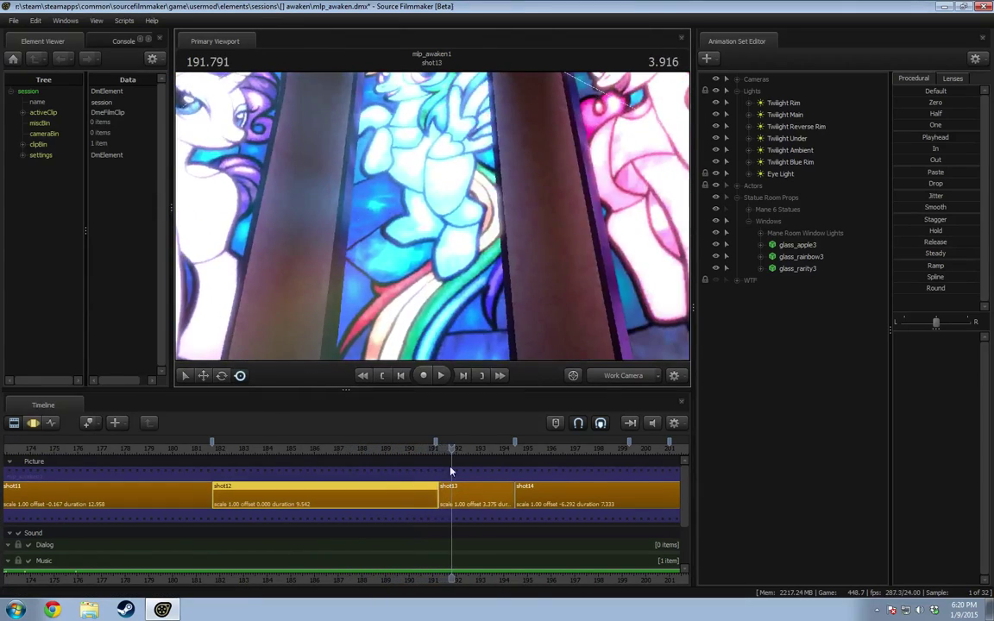
left_click_drag(449, 450, 240, 448)
key("ctrl+z")
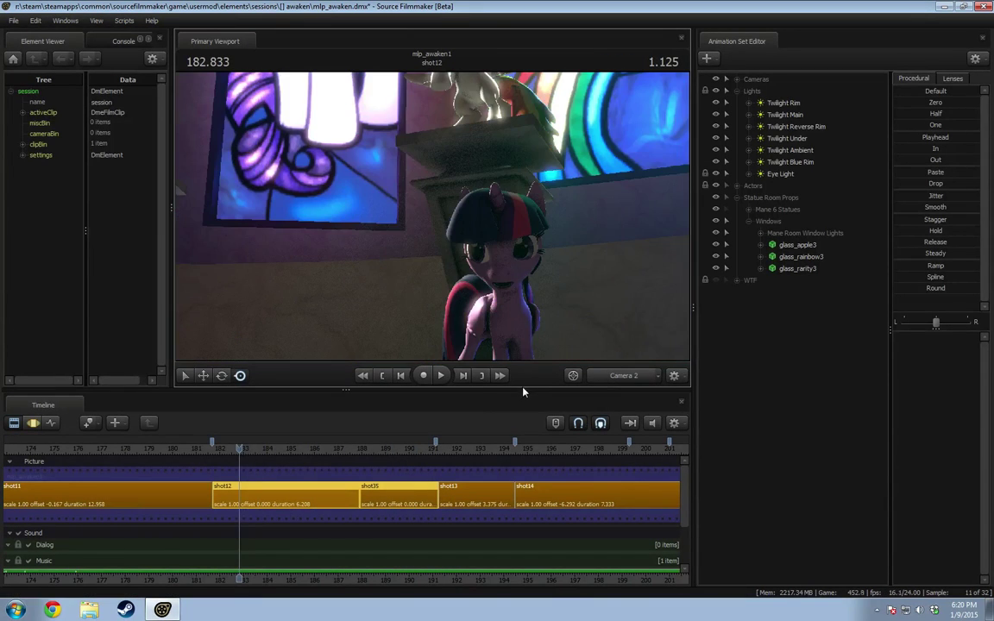
Step: Play shot12 through Camera 2 from about 182.8 s and on through the following shots into shot14
key("space")
key("space")
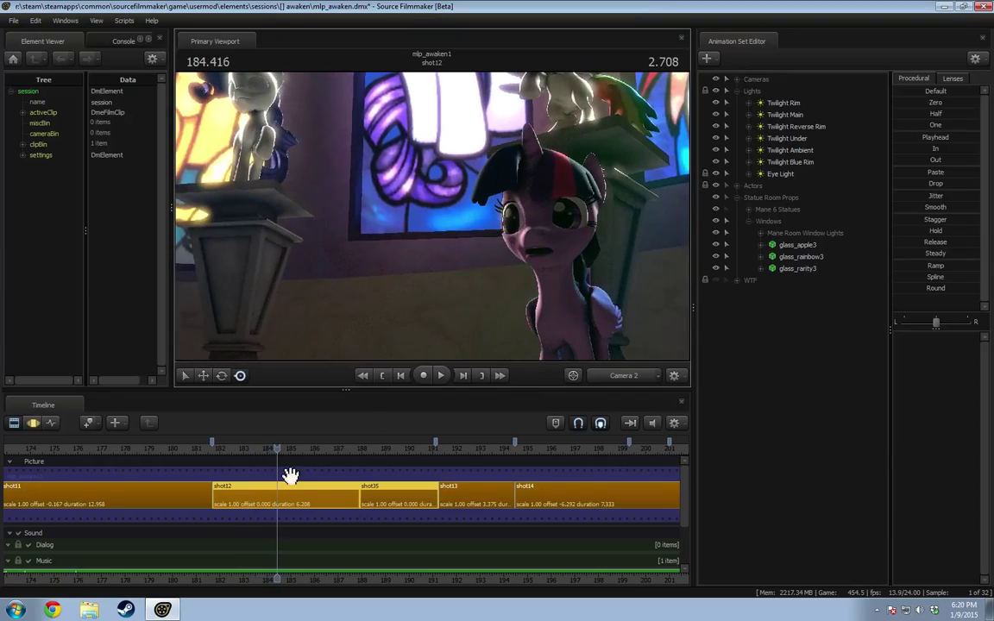
left_click_drag(380, 449, 309, 466)
key("space")
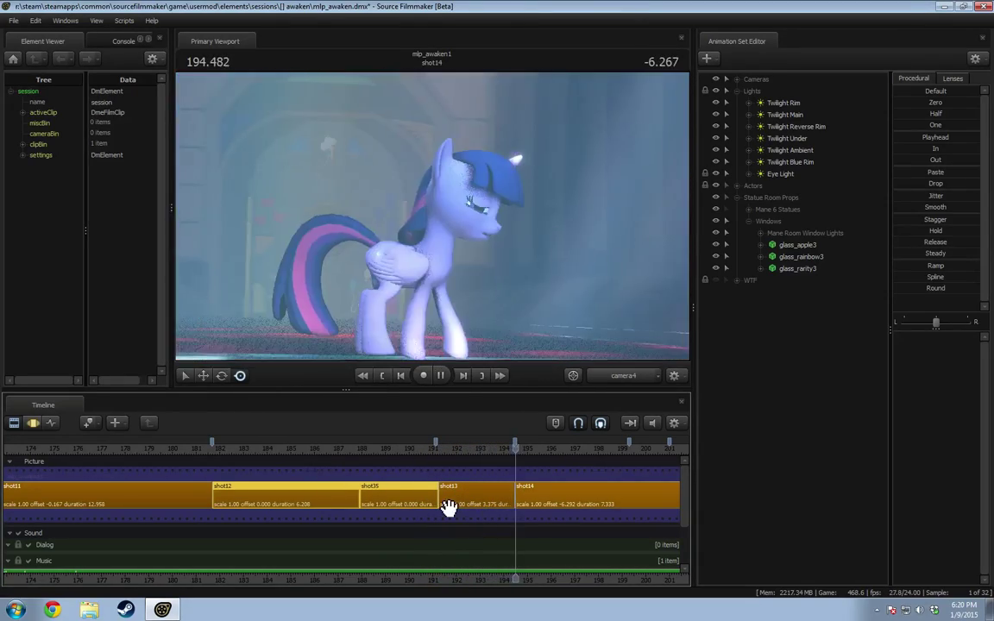
Step: Scrub back to the beginning of shot35 and play it from about 188 s to examine the character's lighting
left_click_drag(404, 449, 377, 449)
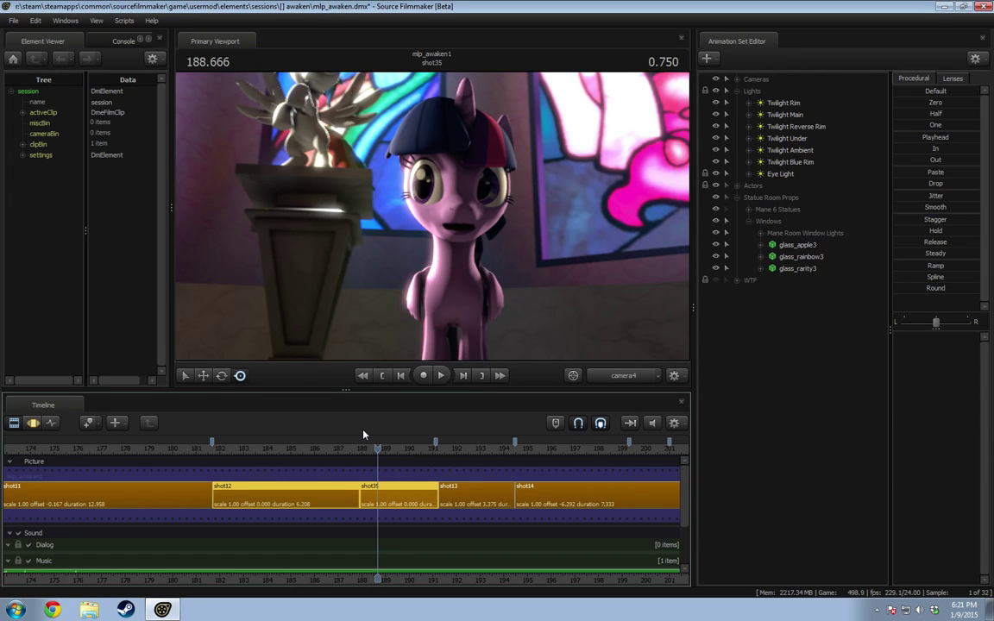
left_click_drag(378, 448, 362, 448)
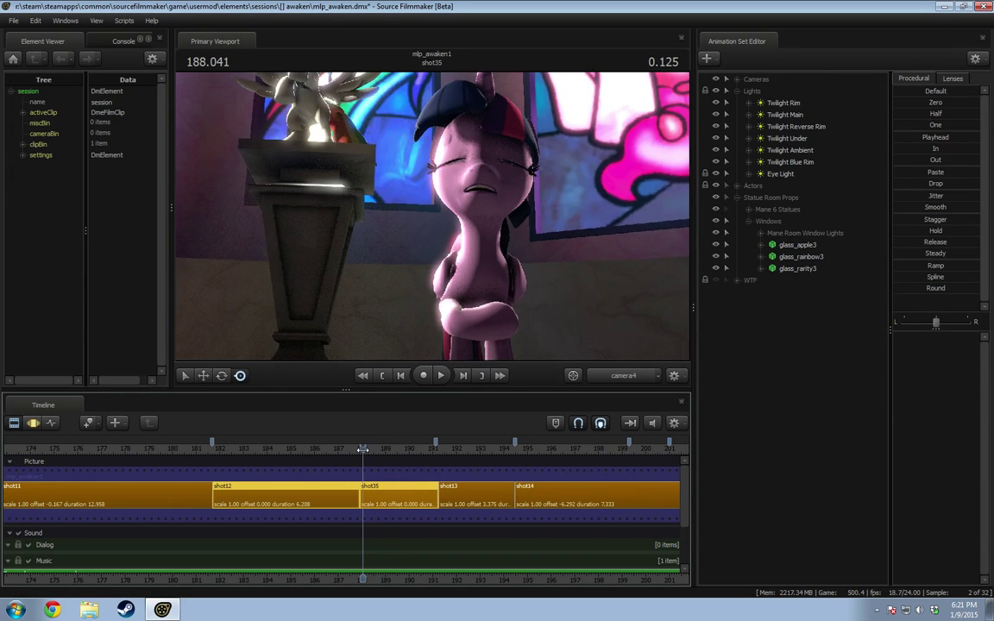
key("space")
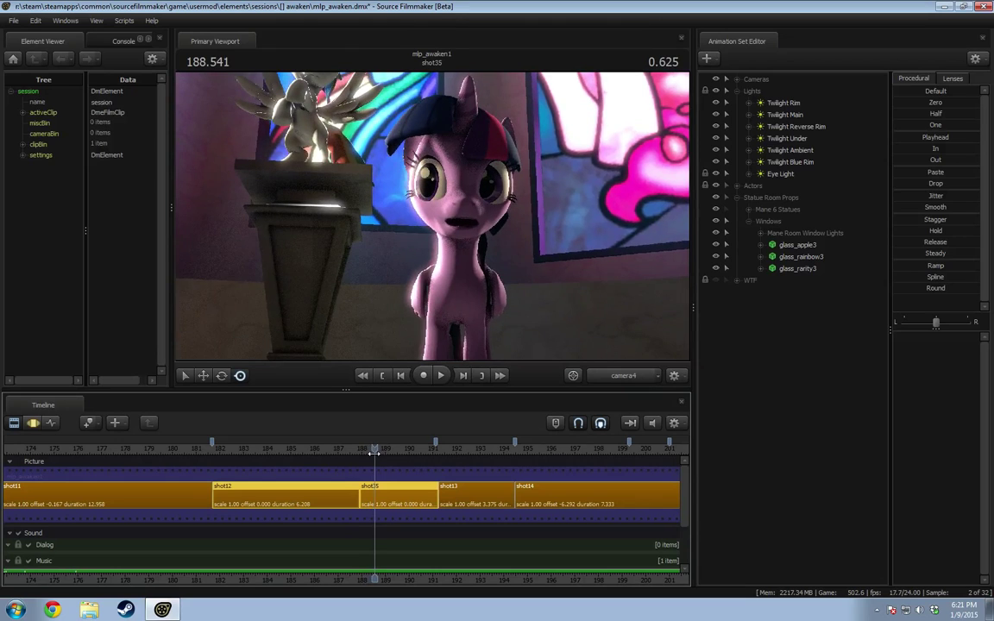
key("space")
left_click_drag(373, 452, 400, 452)
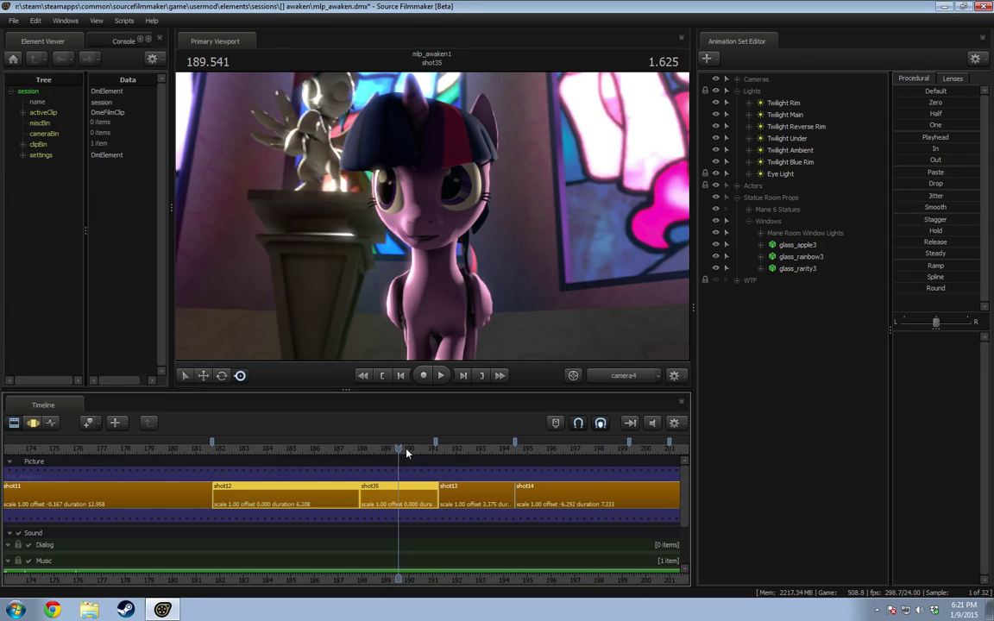
Step: Check shot12 near 183 s against shot35, replaying shot35 several times from about 188 s
left_click(246, 451)
left_click_drag(246, 455, 260, 452)
left_click(368, 452)
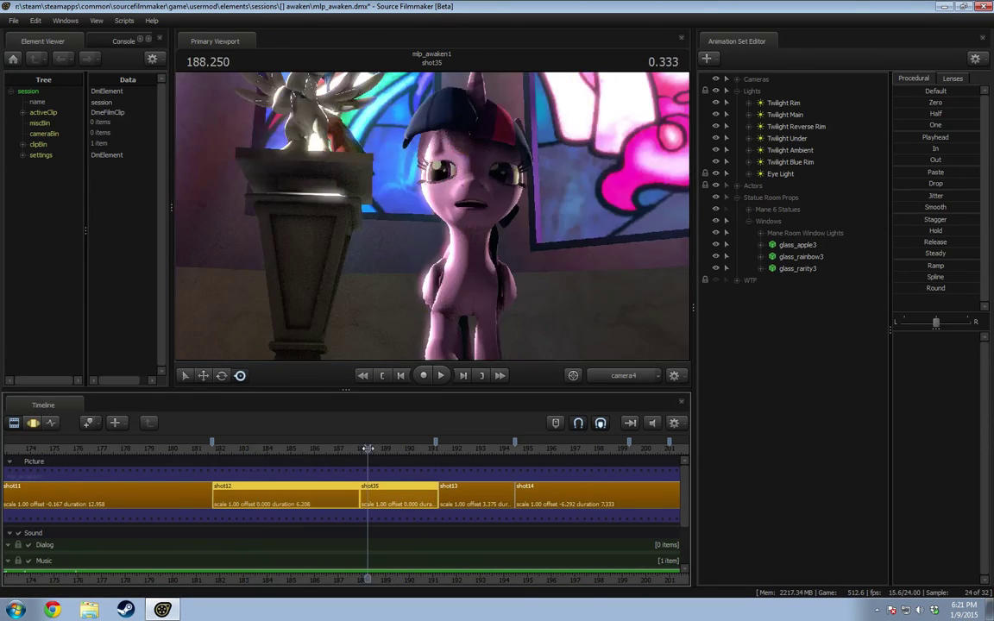
key("space")
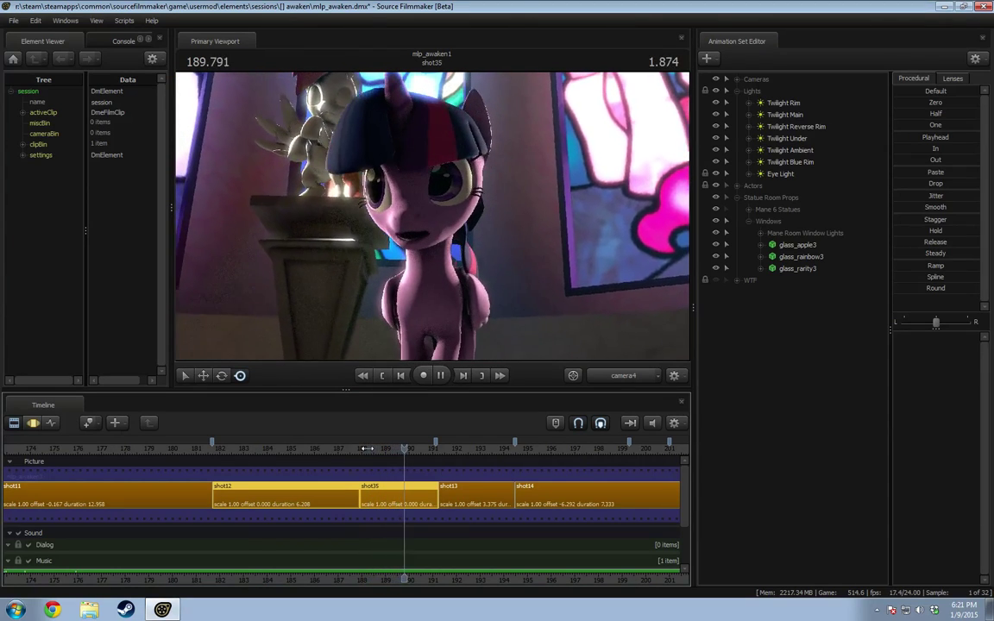
left_click_drag(407, 448, 364, 449)
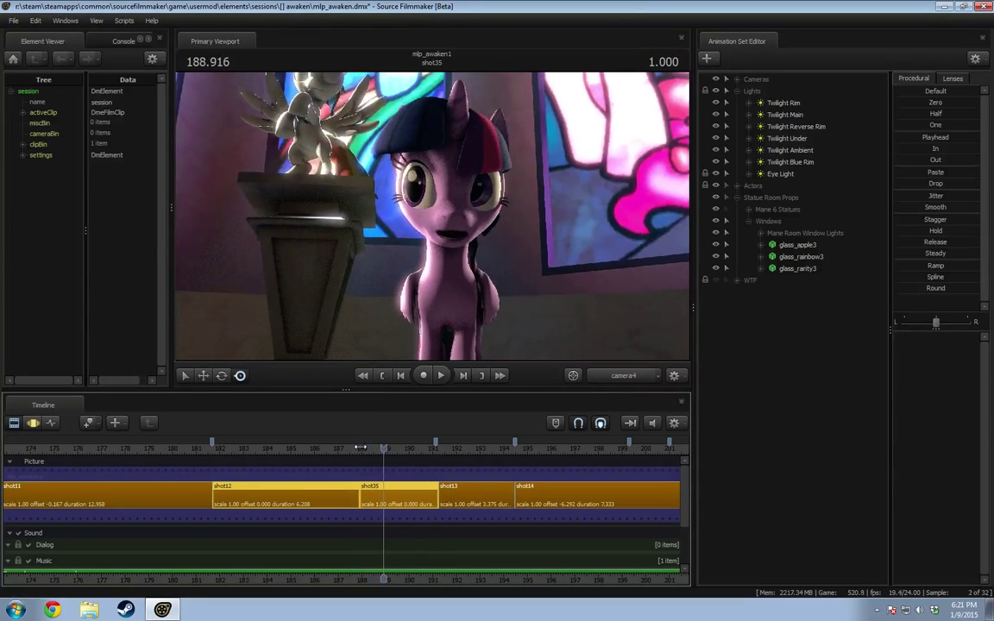
left_click(362, 448)
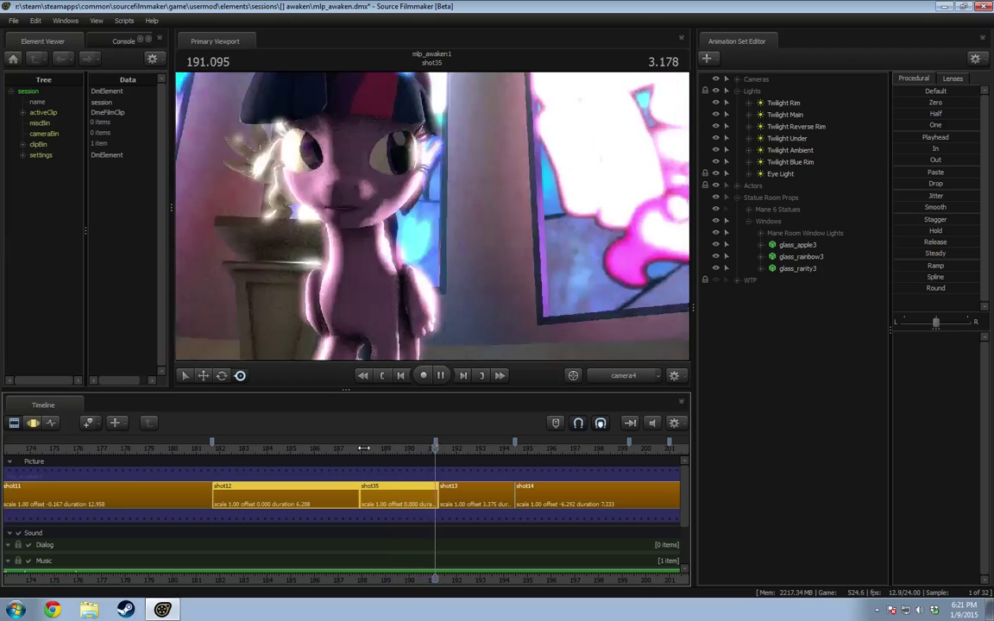
left_click(372, 450)
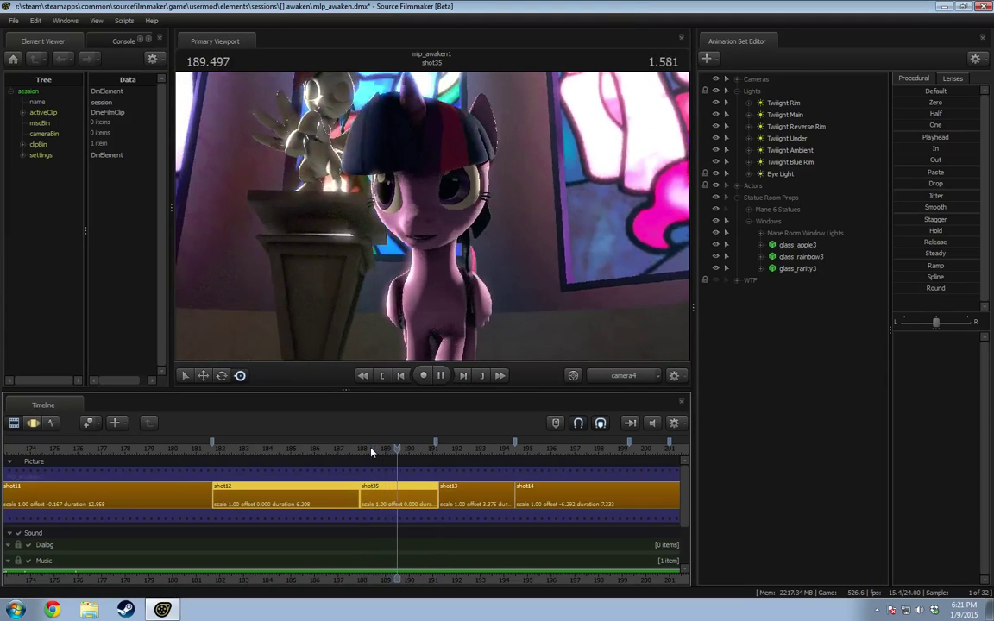
key("space")
Step: Find the magic circle scene near 212.7 s on the timeline and select shot15 to list its lights and props
scroll(392, 453, "up", 4)
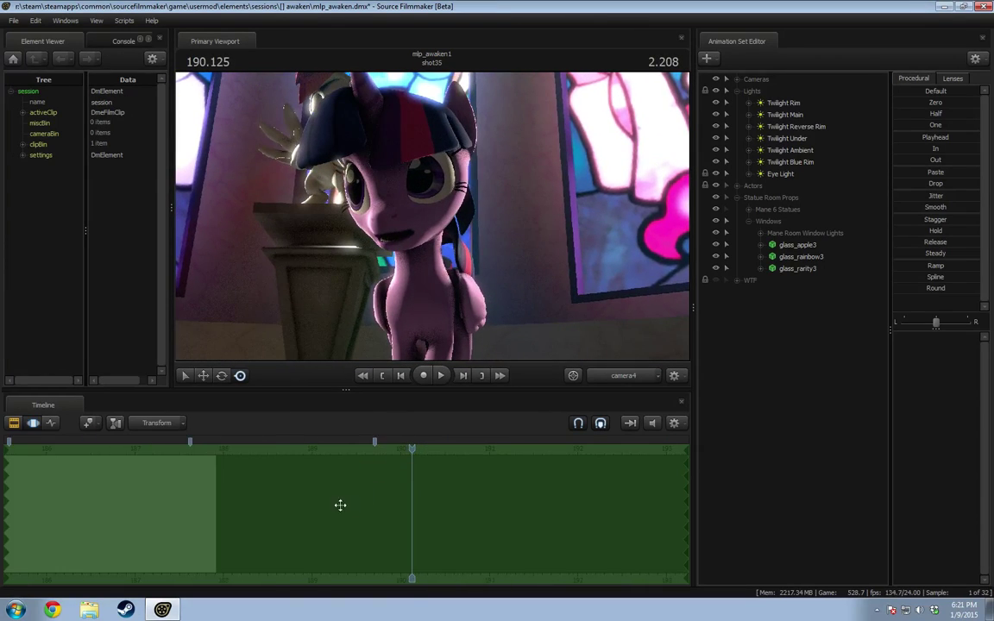
scroll(348, 441, "down", 8)
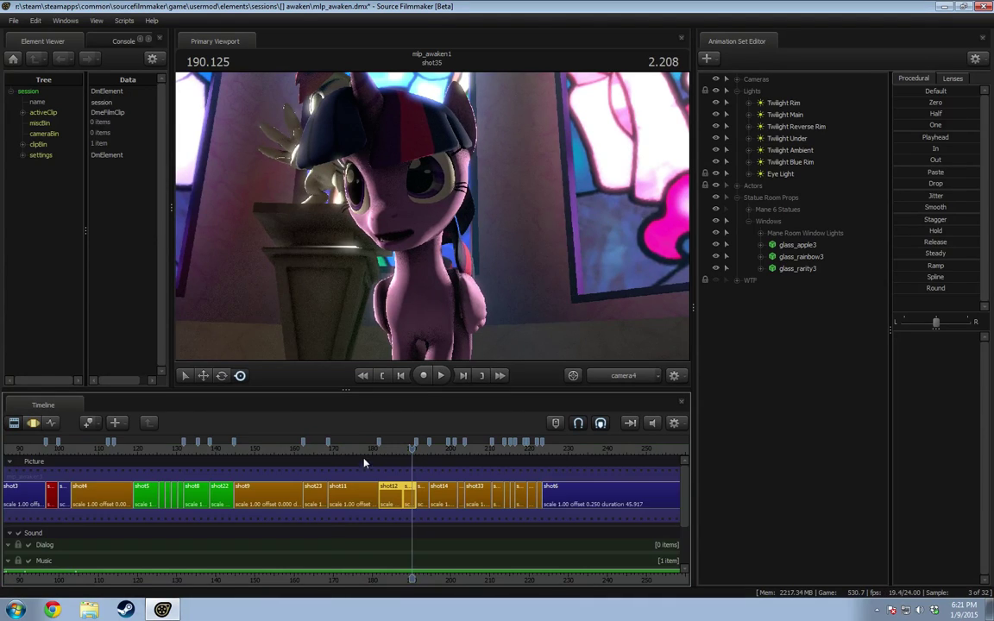
left_click_drag(350, 449, 514, 516)
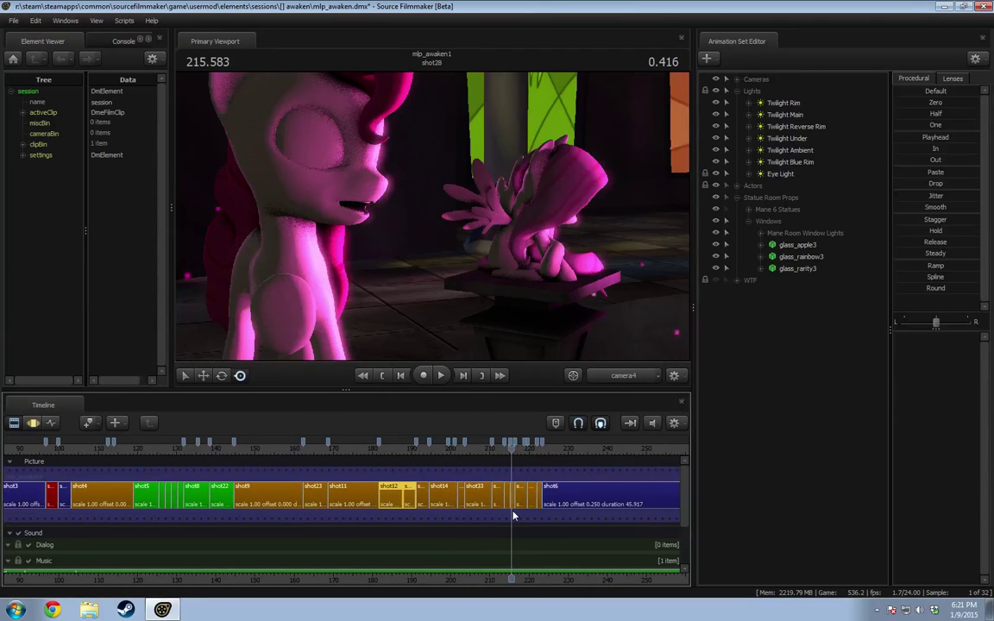
scroll(513, 517, "up", 10)
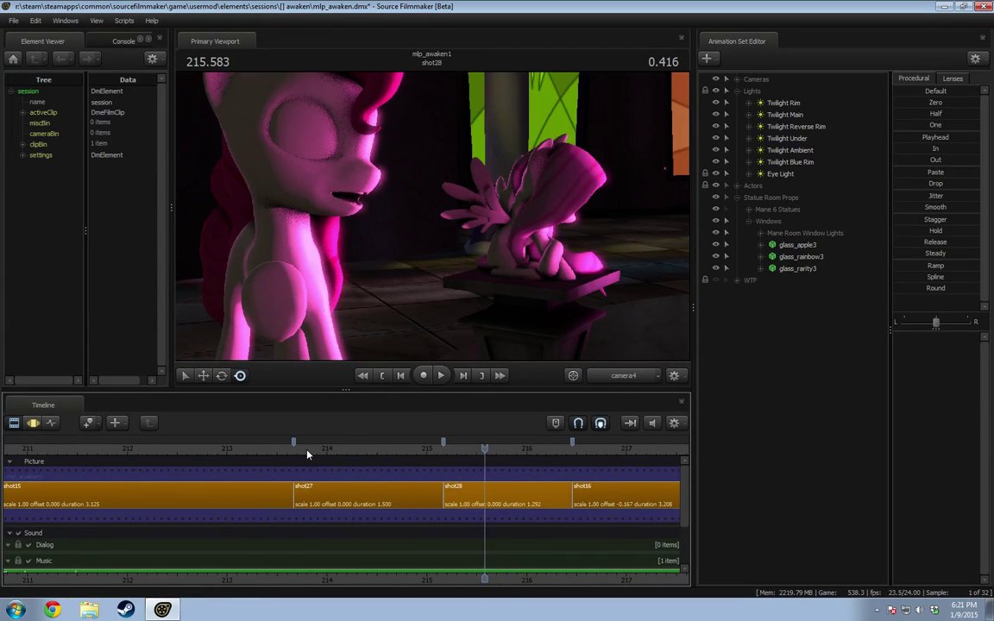
left_click_drag(303, 446, 199, 463)
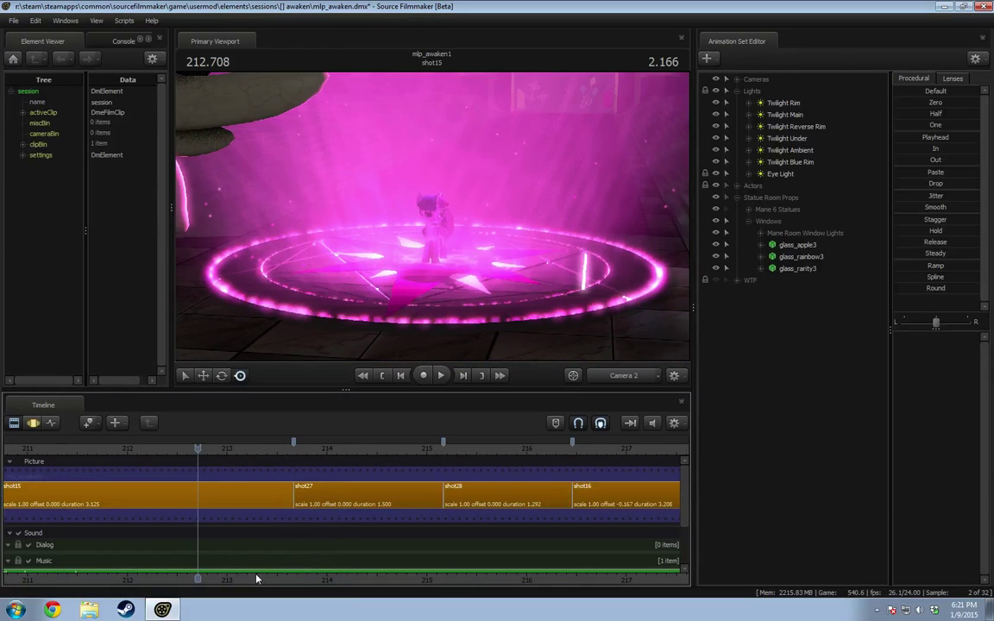
middle_click_drag(255, 576, 421, 571)
left_click(236, 500)
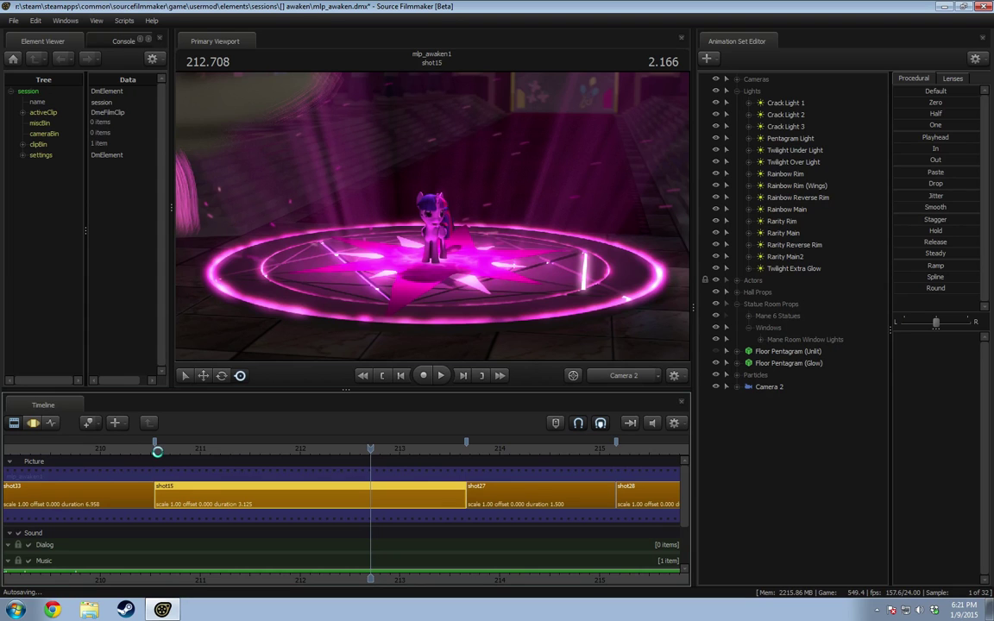
Step: Play shot15 repeatedly from near its start to examine the glowing floor pentagram, light beams and particles
left_click(158, 450)
key("space")
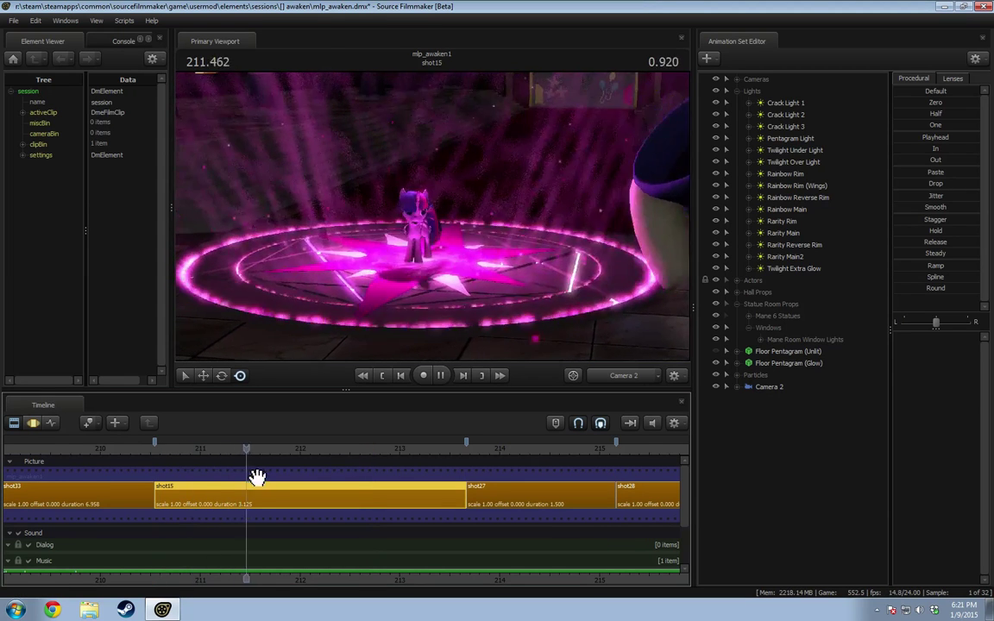
key("space")
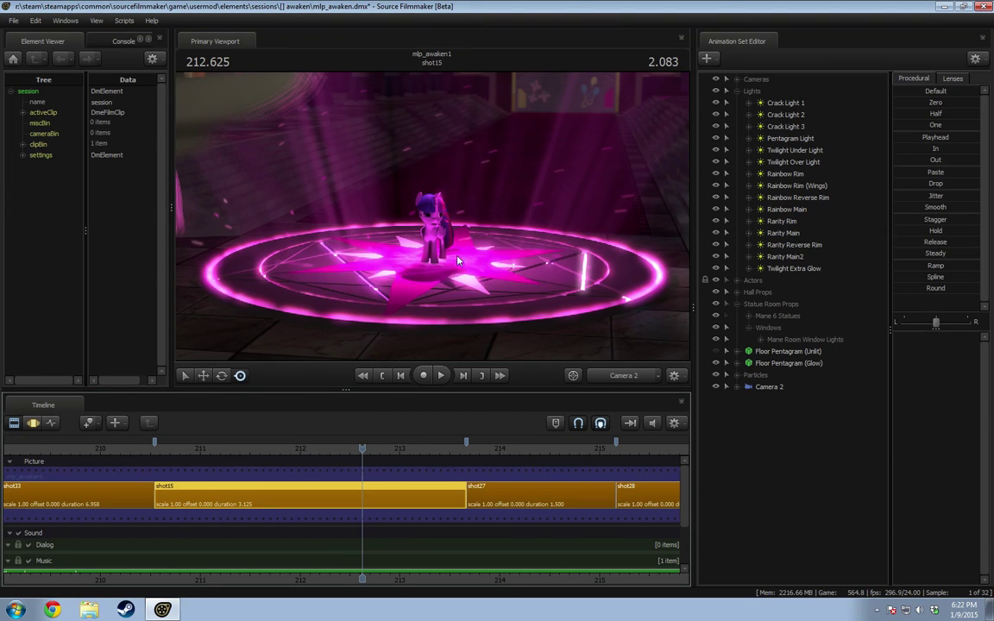
left_click_drag(340, 454, 206, 451)
key("space")
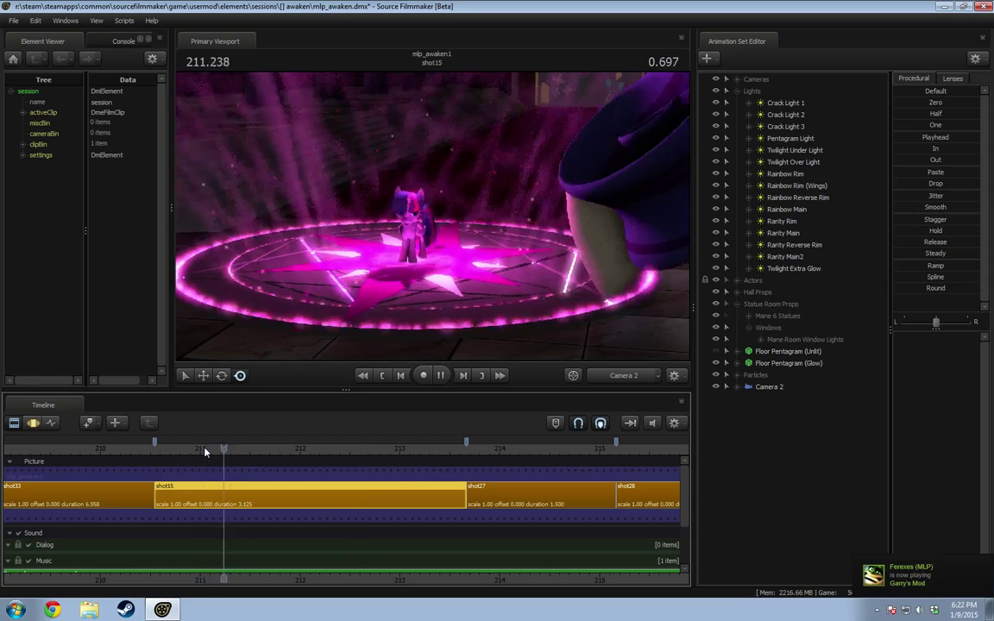
key("space")
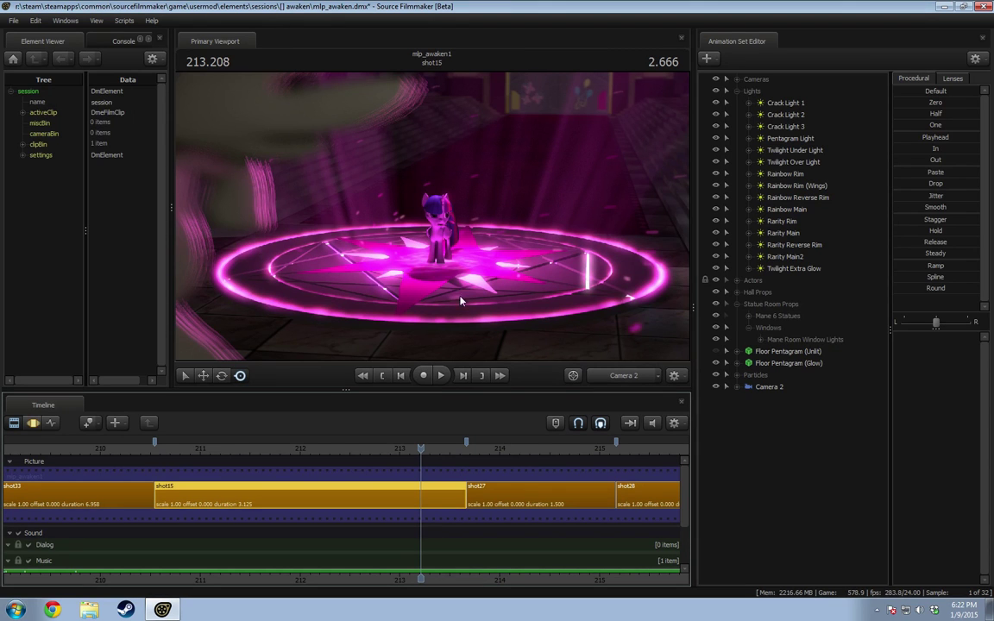
left_click_drag(421, 449, 346, 449)
key("space")
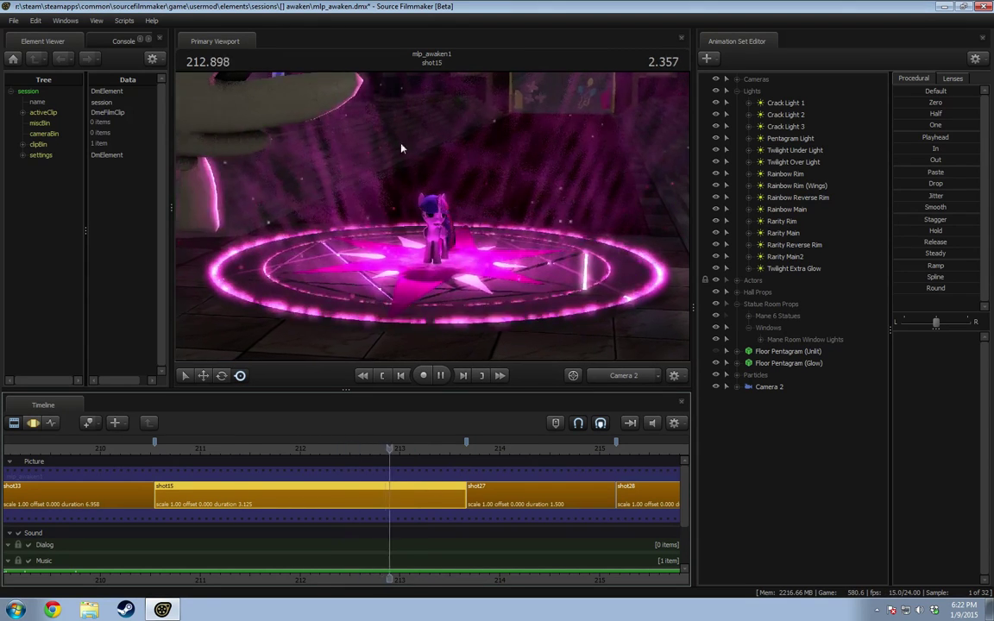
key("space")
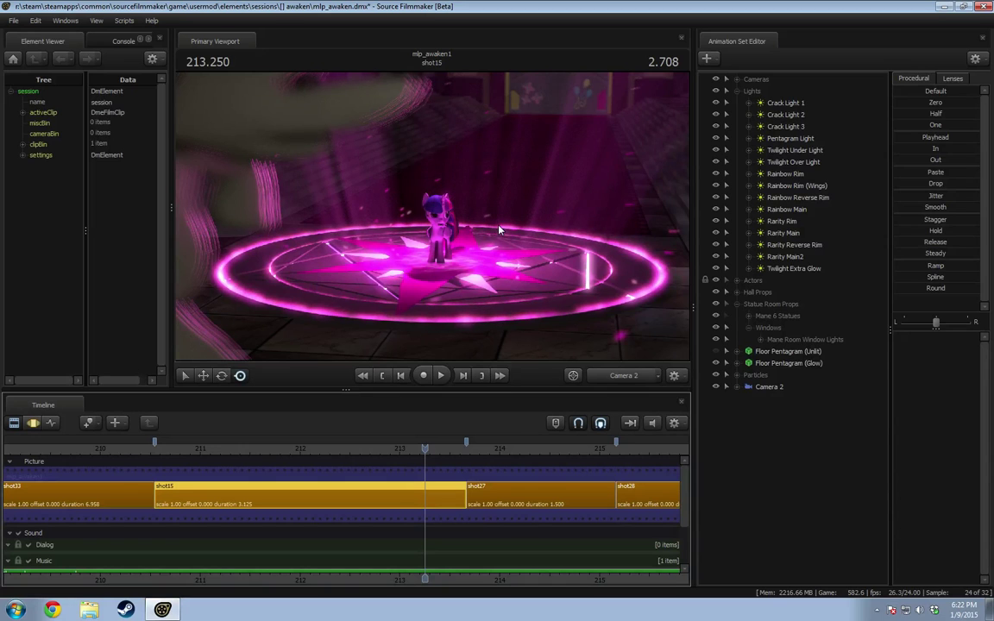
left_click(181, 453)
key("space")
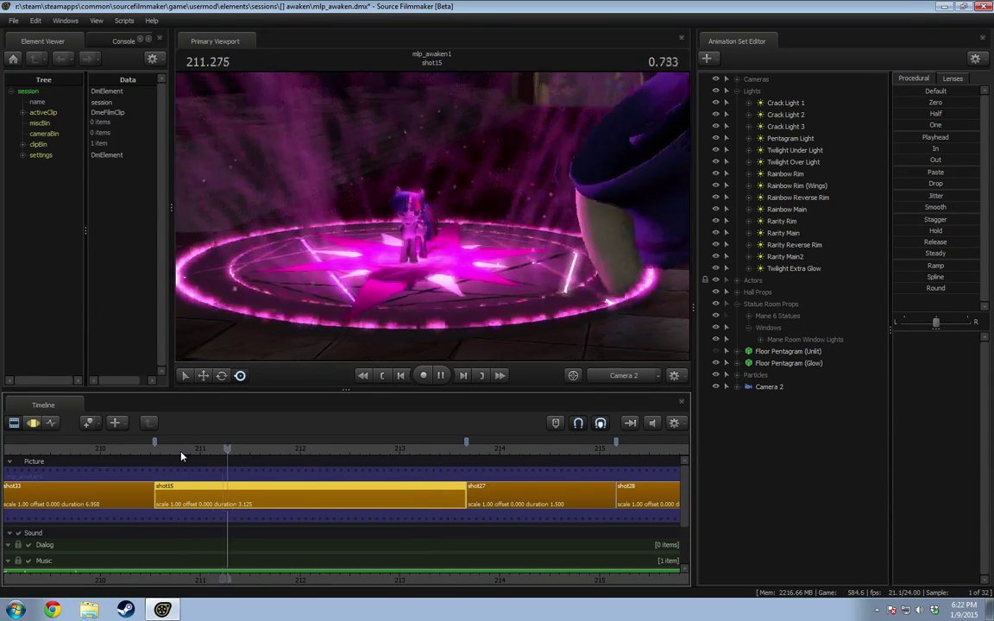
key("space")
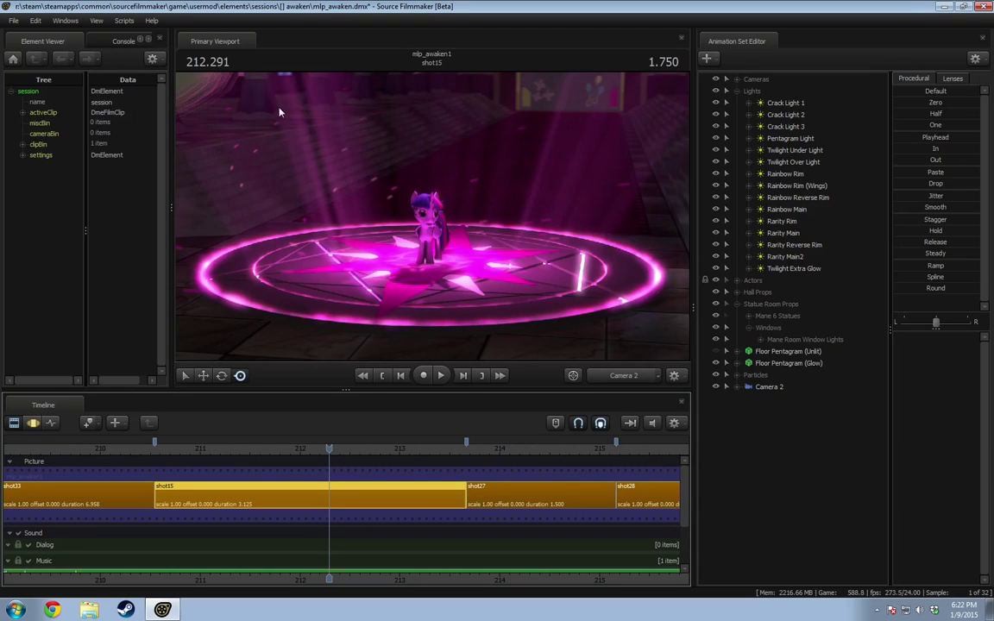
Step: Start a new particle system in shot15 using smoke.pcf with the ground_smoke definition
right_click(759, 417)
left_click(822, 452)
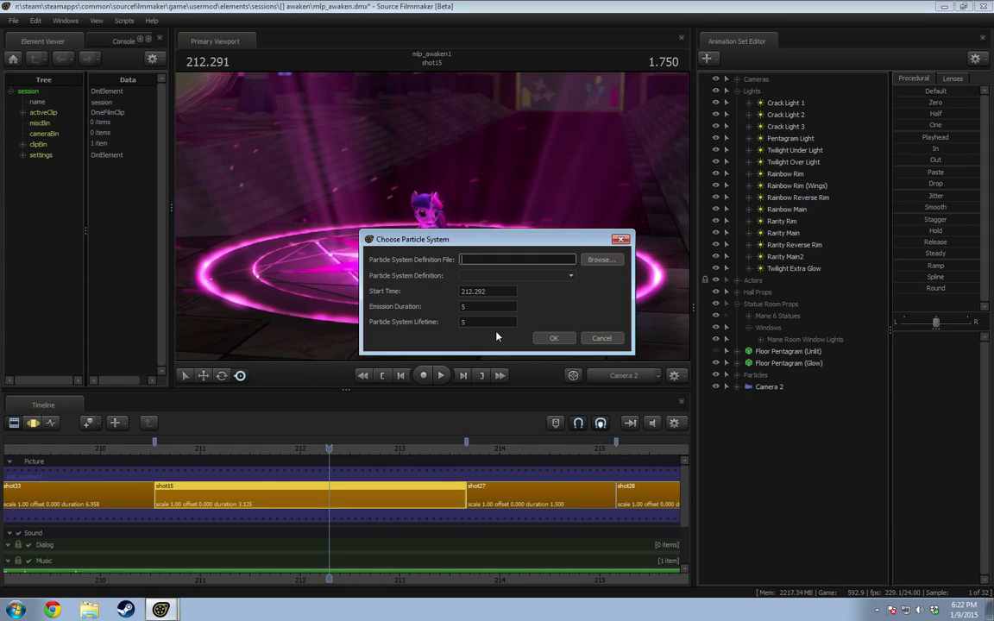
left_click(599, 259)
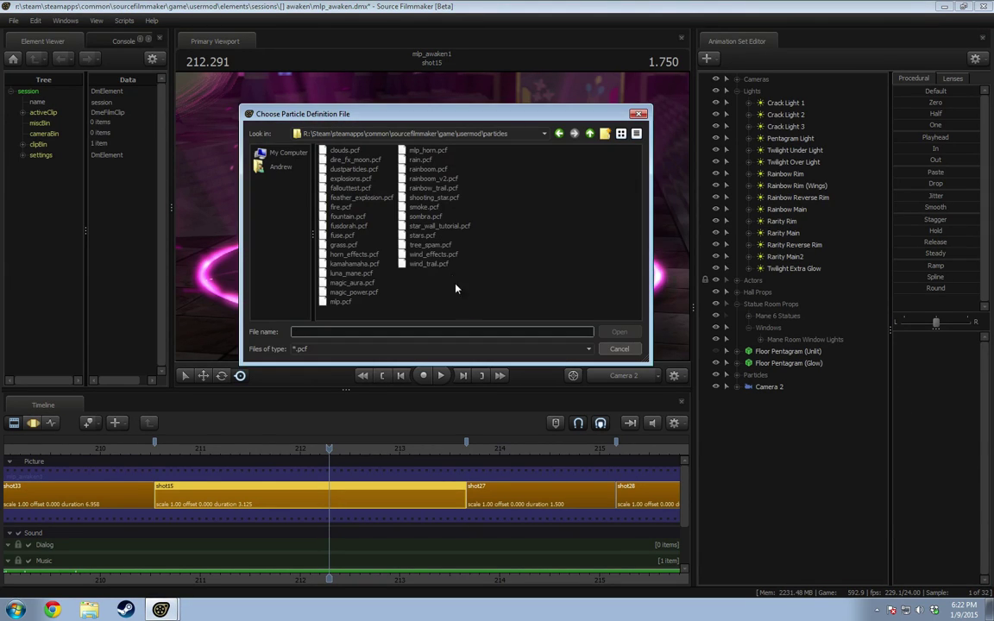
left_click(422, 208)
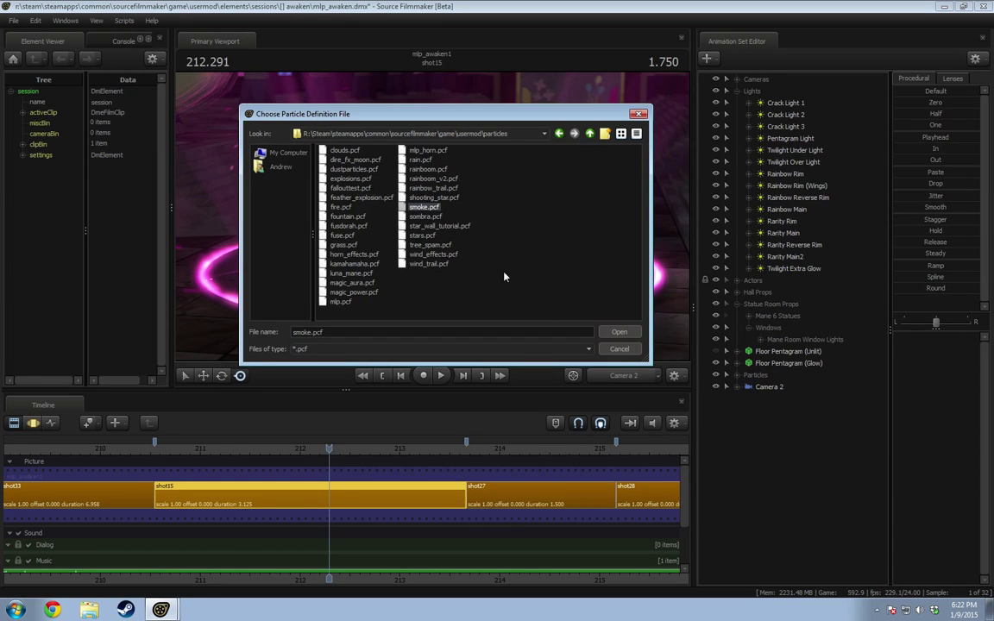
left_click(620, 332)
left_click(487, 276)
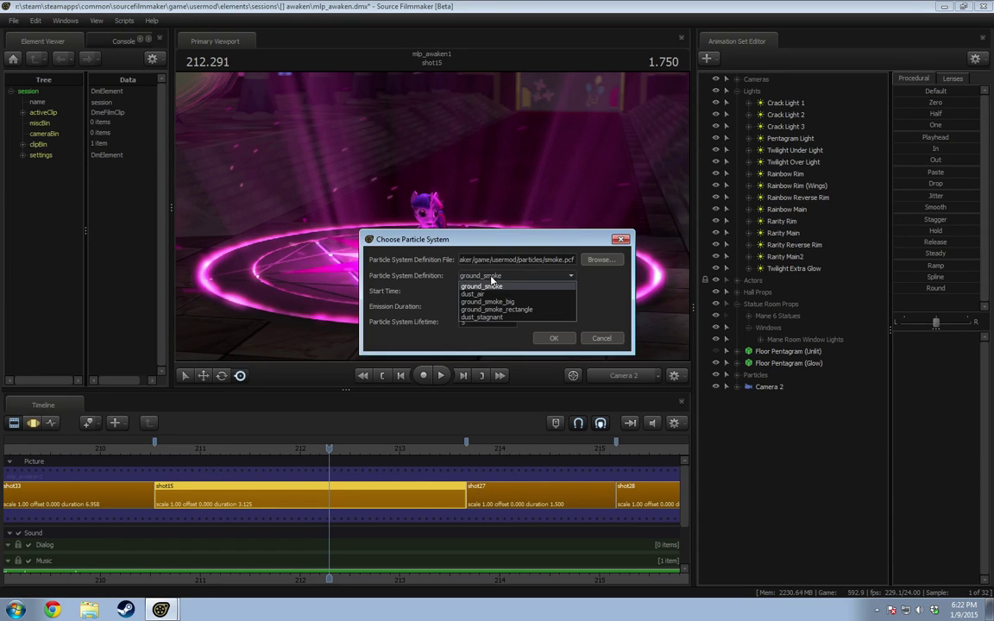
left_click(480, 285)
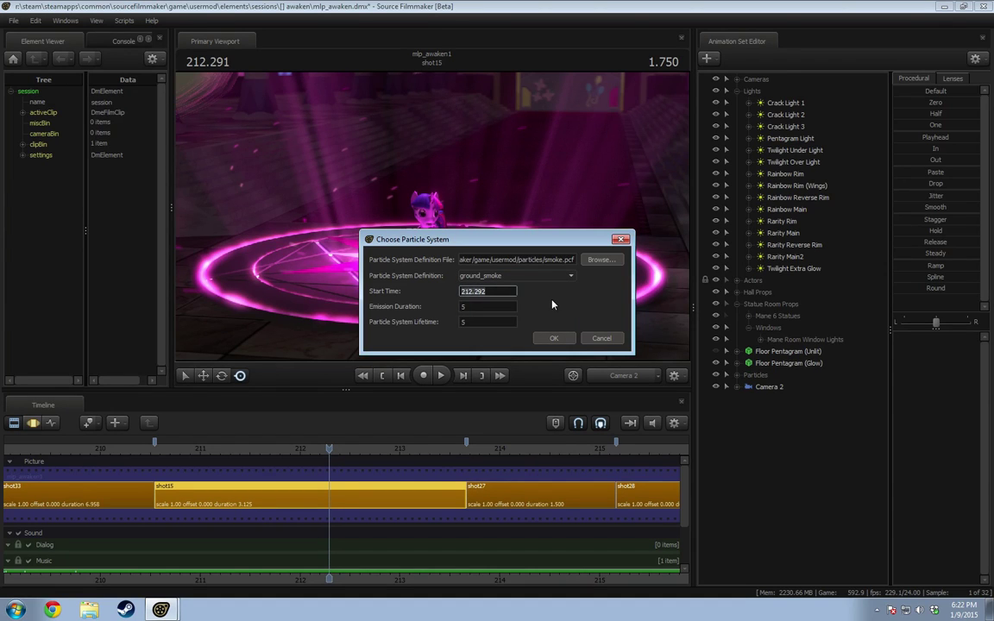
Step: Create the particle system with start time 210, emission duration 7 and particle system lifetime 7
type("210")
key("Tab")
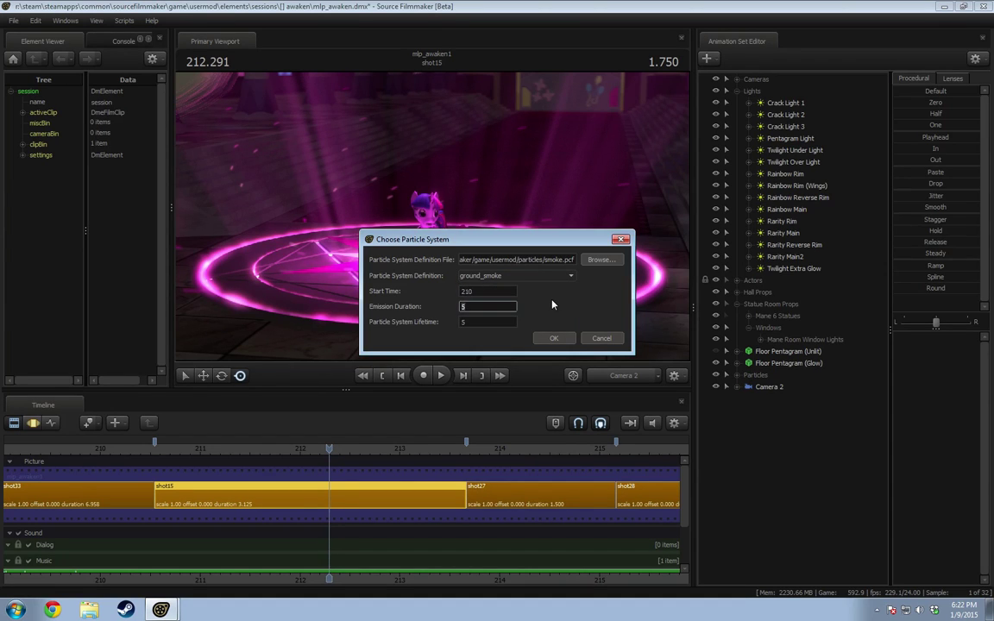
type("7")
key("Tab")
type("7")
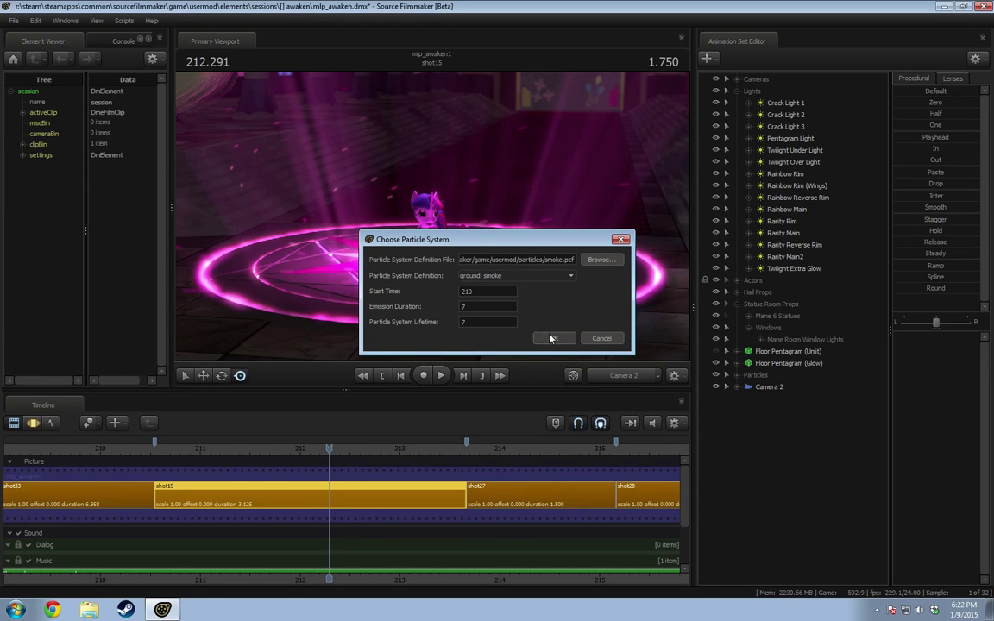
left_click(552, 340)
Step: Rename the ground_smoke1 particle system as Spinning Smoke
right_click(763, 400)
left_click(785, 411)
type("s")
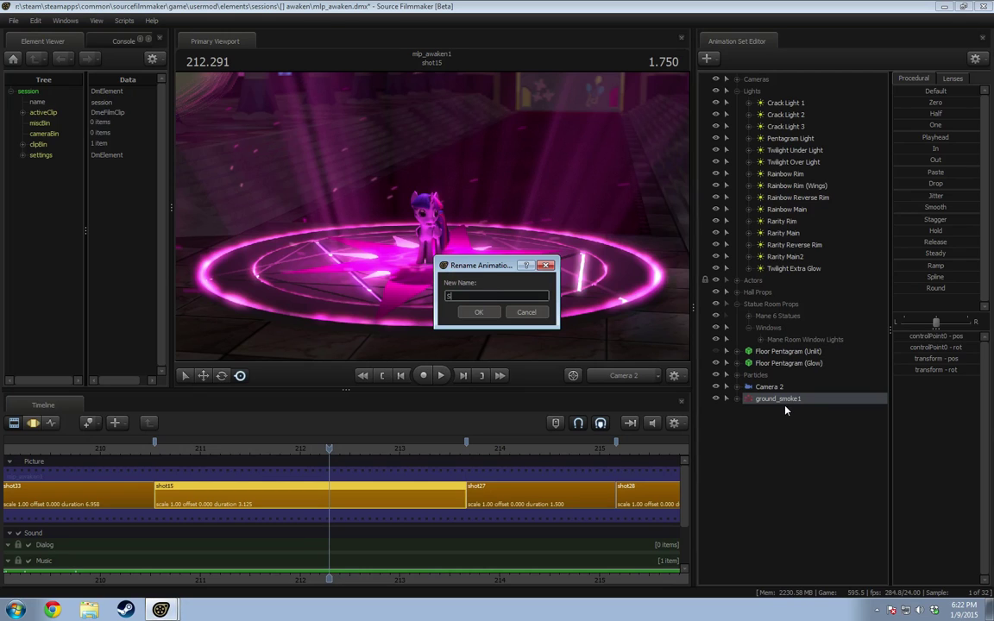
type("pinning Smoke")
key("Return")
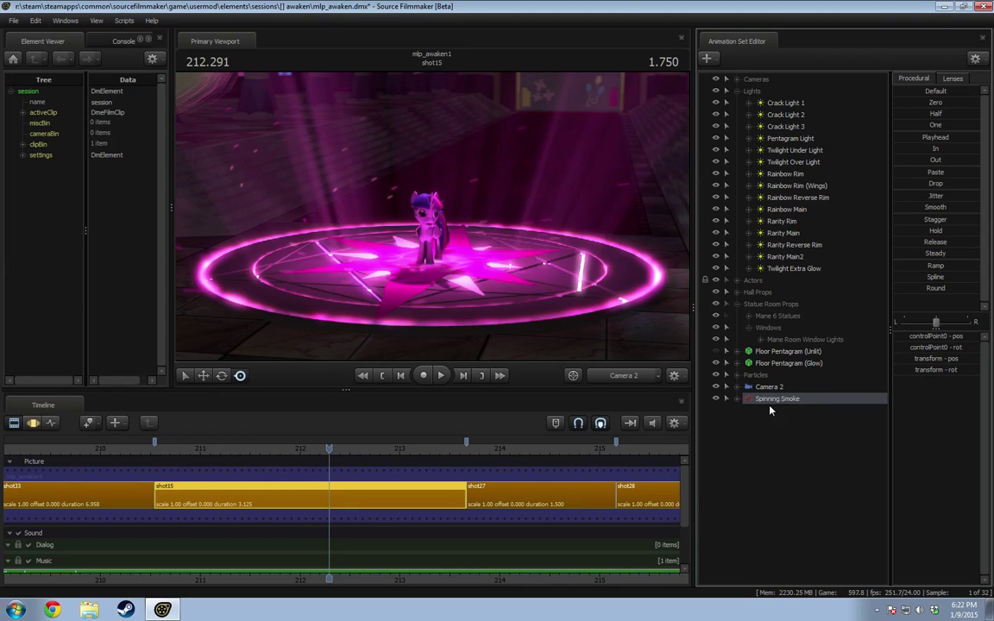
Step: Instance the Spinning Smoke particle system to make its definition editable
right_click(764, 406)
left_click(763, 392)
right_click(747, 400)
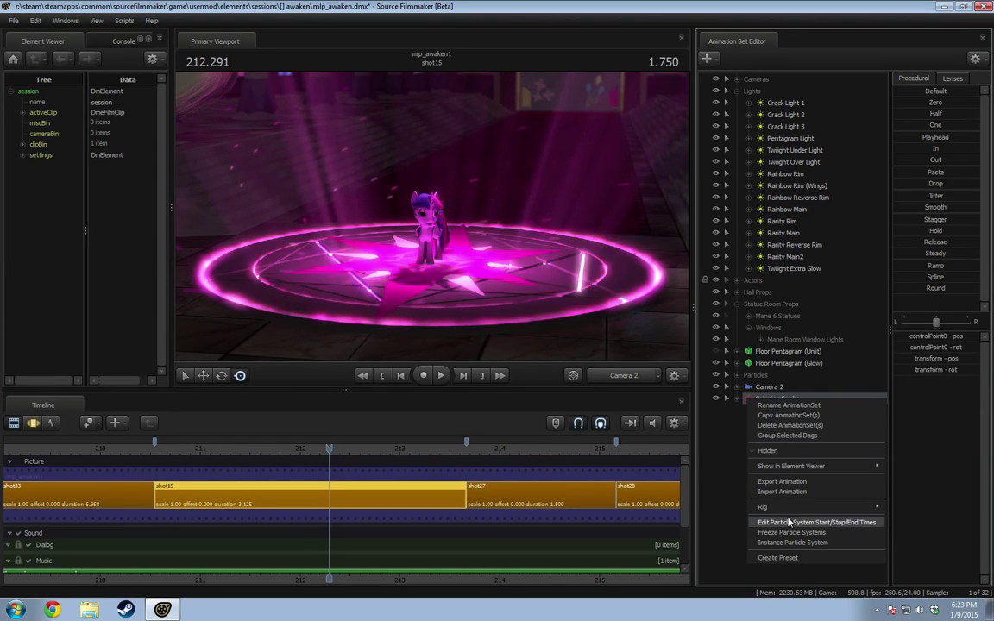
left_click(779, 543)
Step: Review the start time, emission duration, lifetime and time scale settings of Spinning Smoke without changing them
right_click(775, 407)
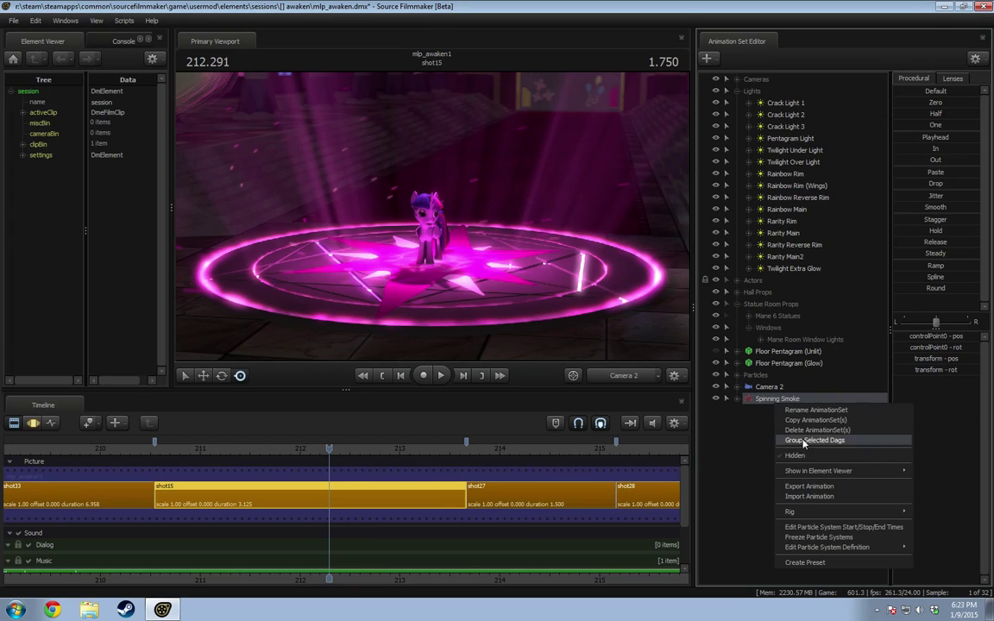
left_click(797, 526)
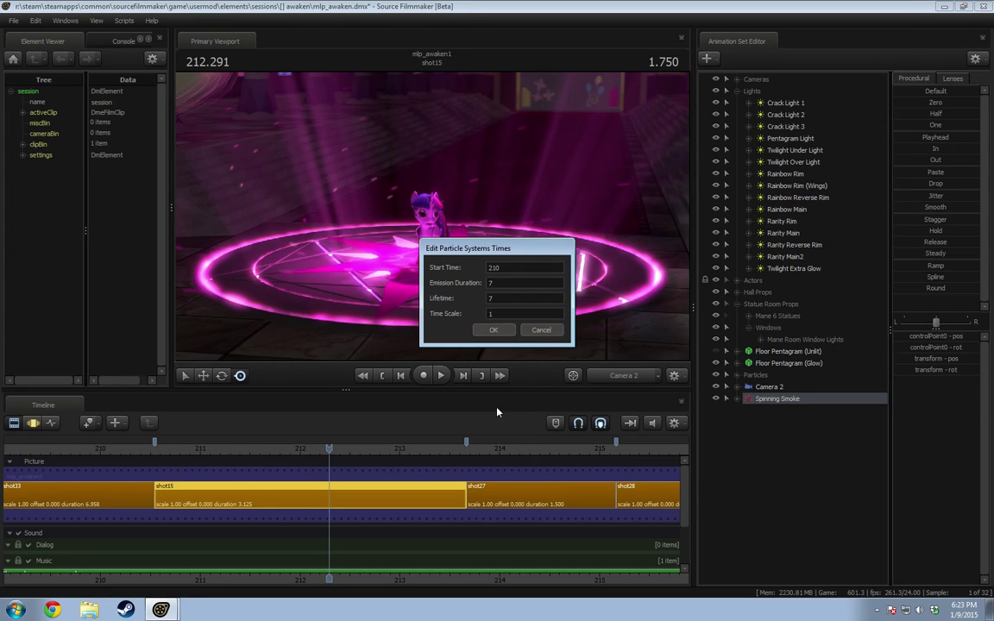
left_click(494, 330)
right_click(799, 407)
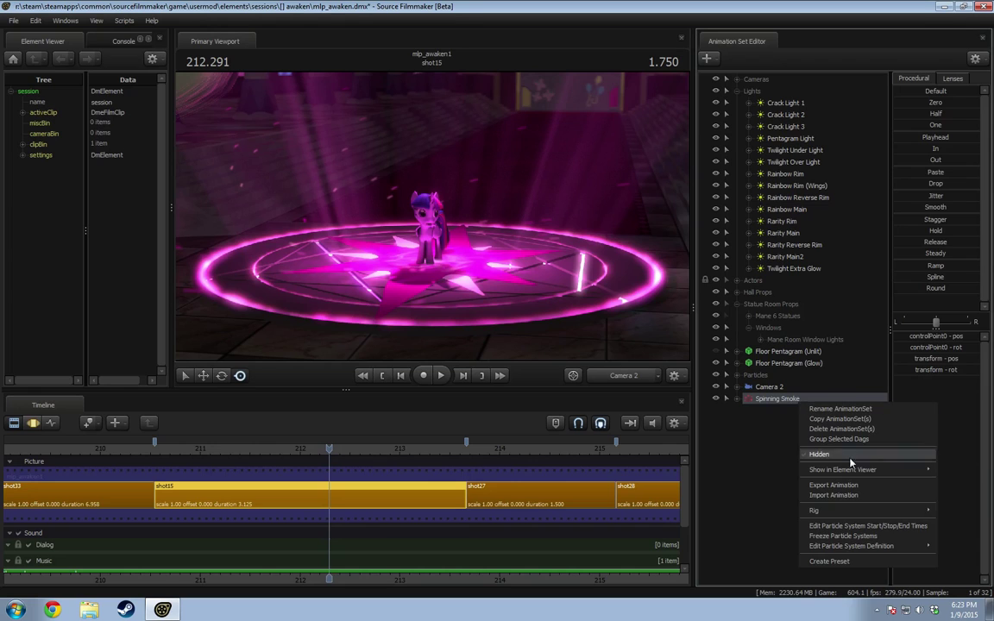
left_click(797, 526)
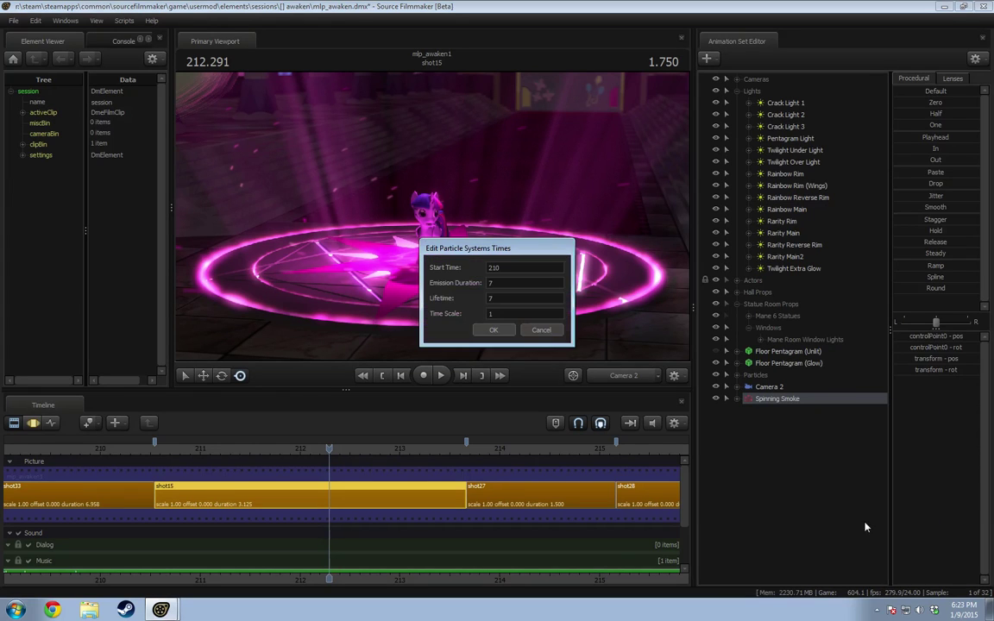
left_click(541, 330)
Step: Open the ground_smoke definition of Spinning Smoke for editing, and widen the preview to view the whole smoke disc
right_click(823, 400)
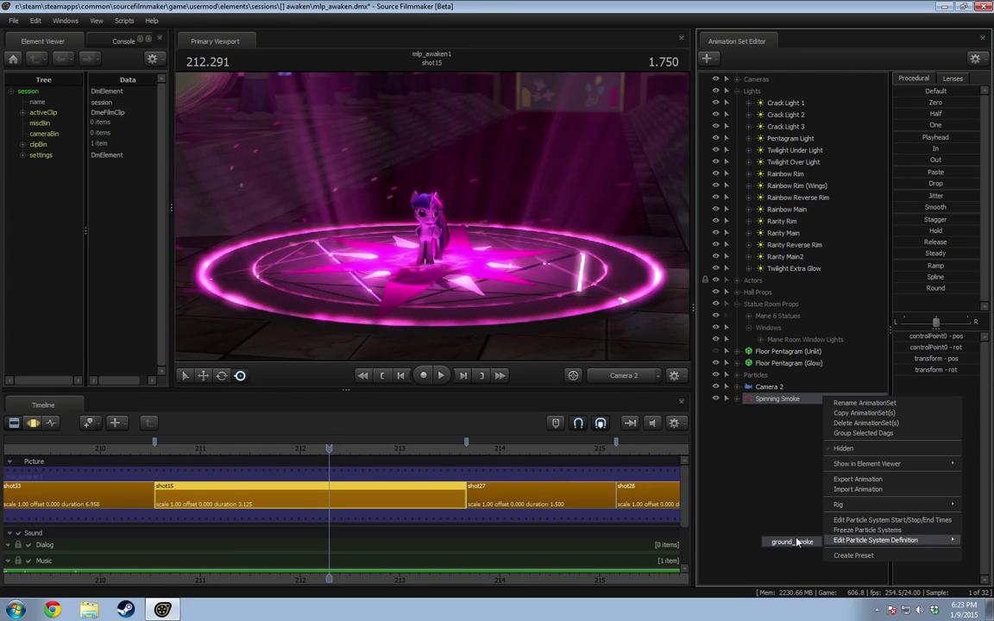
left_click(785, 542)
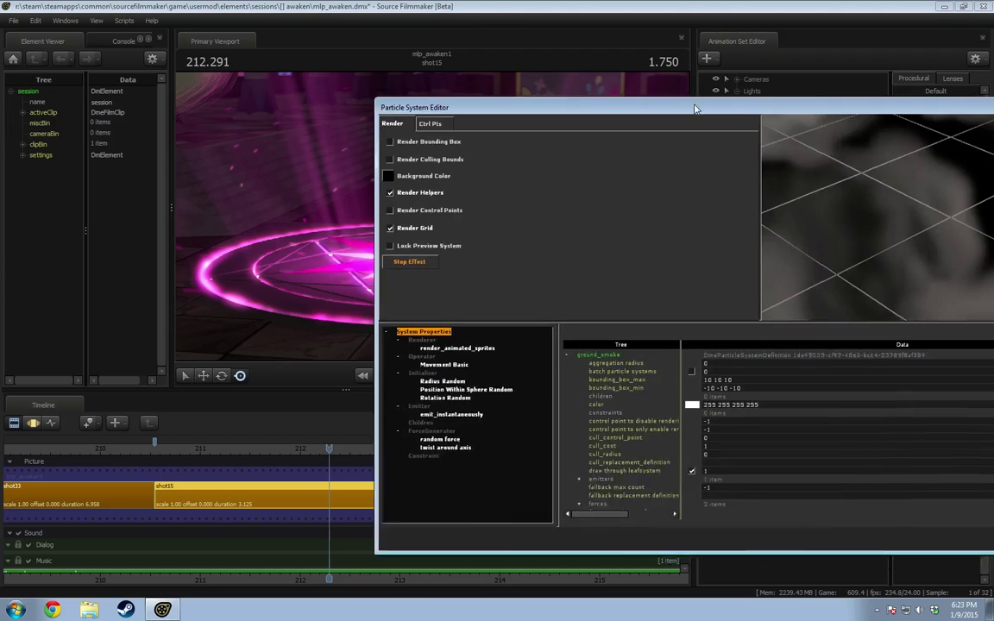
left_click_drag(696, 108, 332, 112)
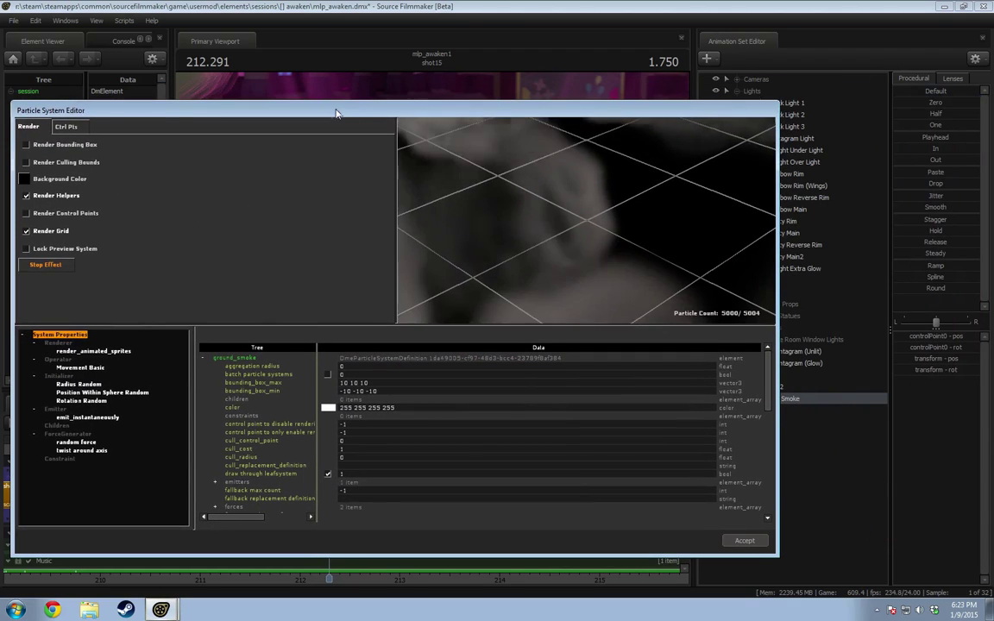
left_click_drag(395, 267, 256, 267)
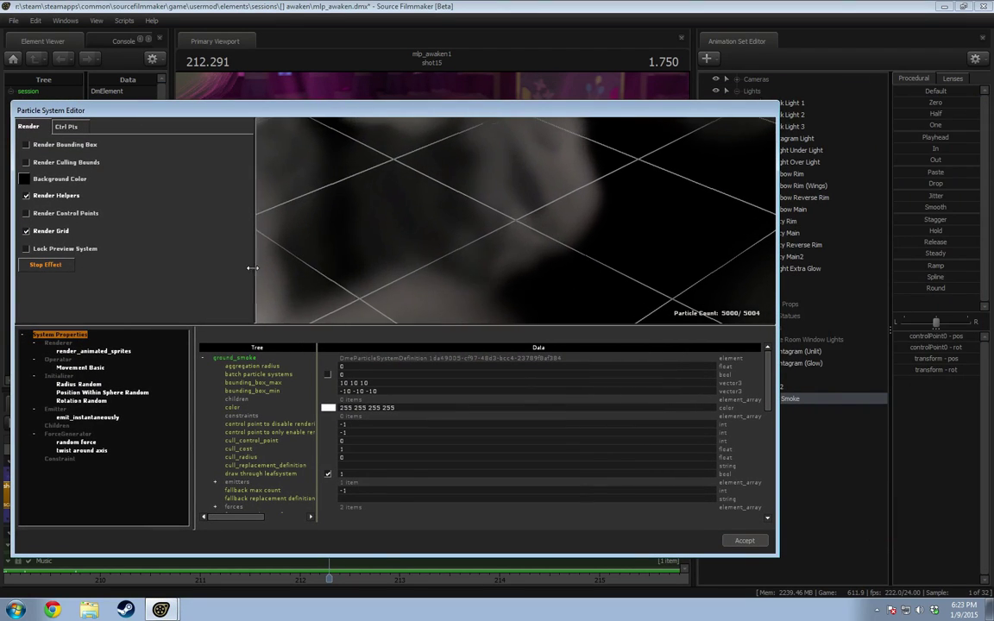
scroll(510, 229, "down", 5)
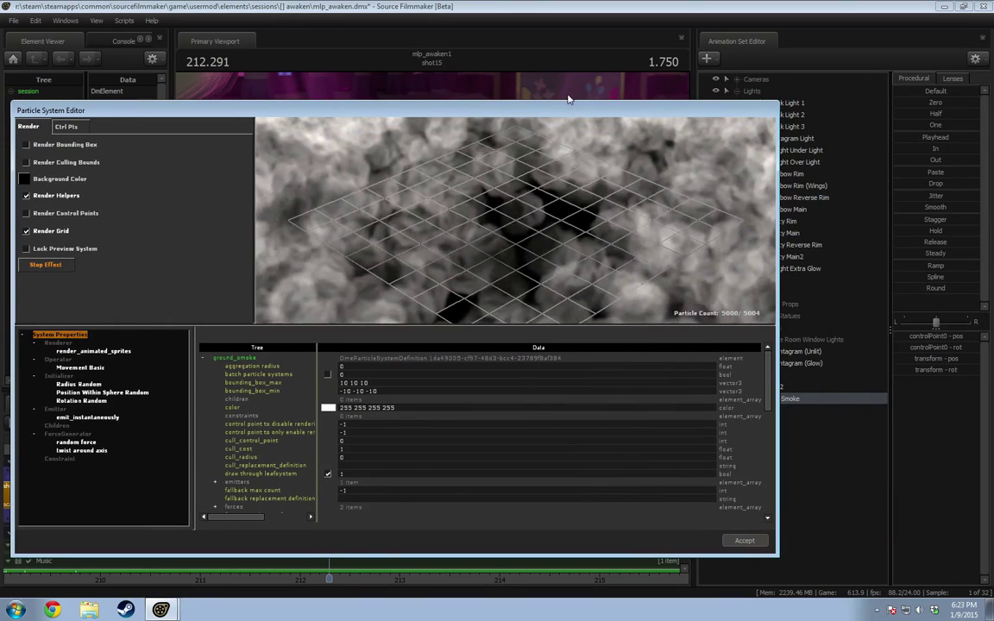
left_click_drag(575, 115, 658, 81)
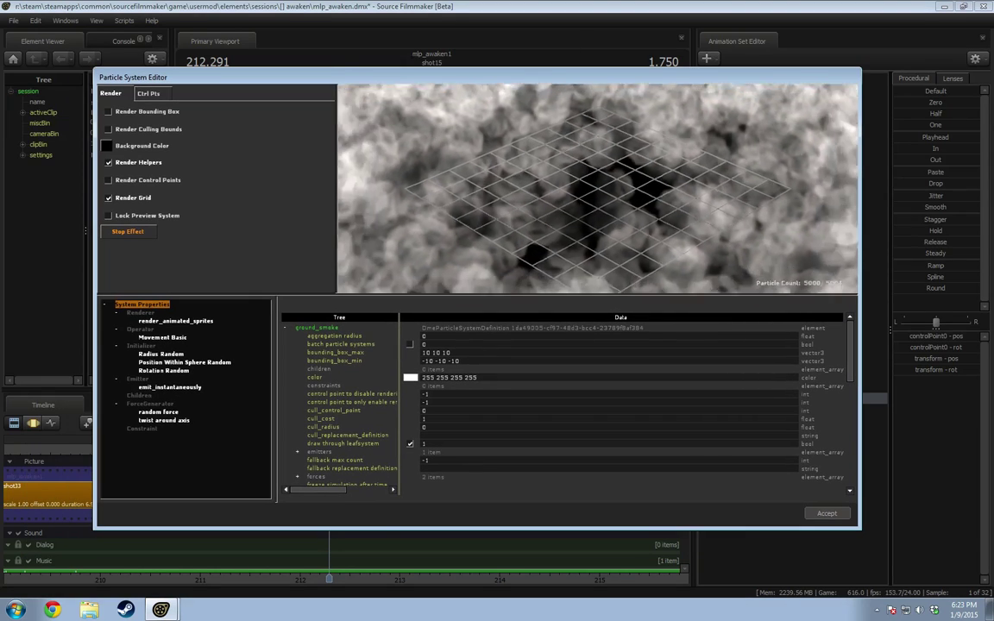
scroll(610, 182, "down", 5)
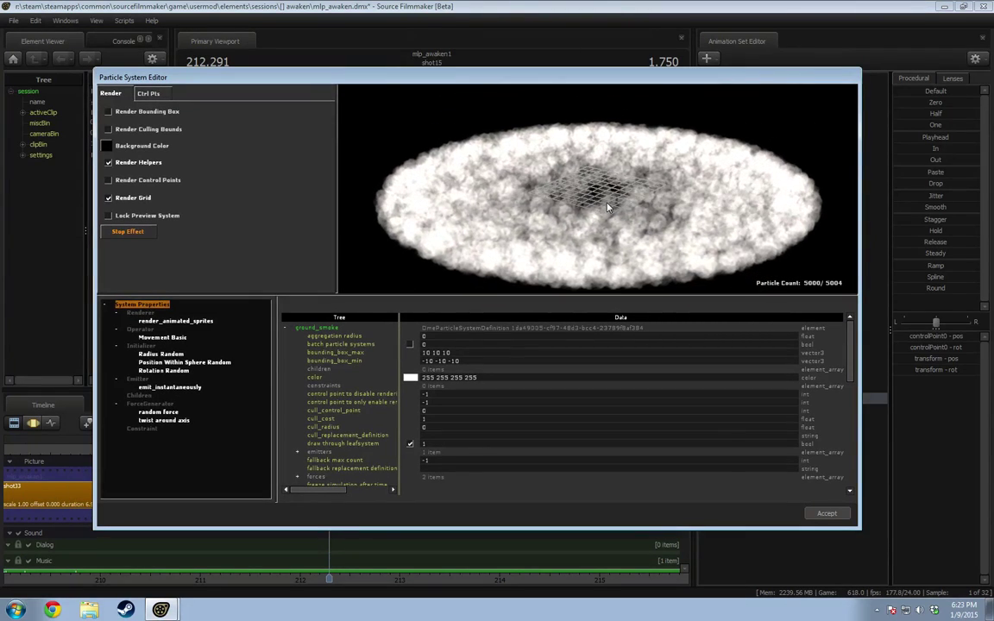
scroll(554, 193, "up", 5)
scroll(551, 190, "up", 2)
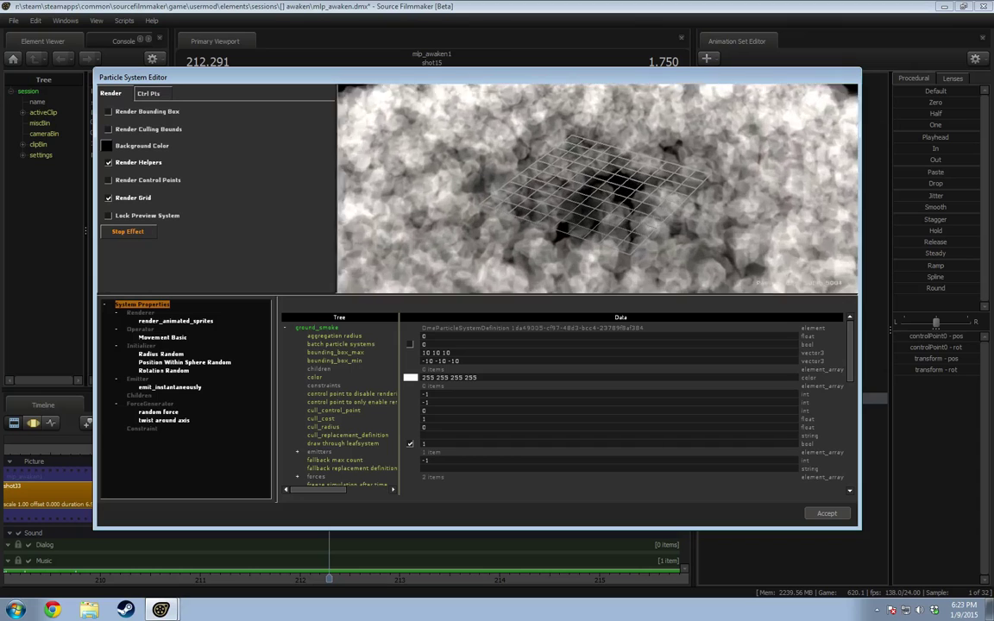
scroll(583, 199, "down", 6)
mouse_move(629, 206)
left_mouse_down()
mouse_move(629, 168)
mouse_move(629, 227)
mouse_move(619, 223)
left_mouse_up()
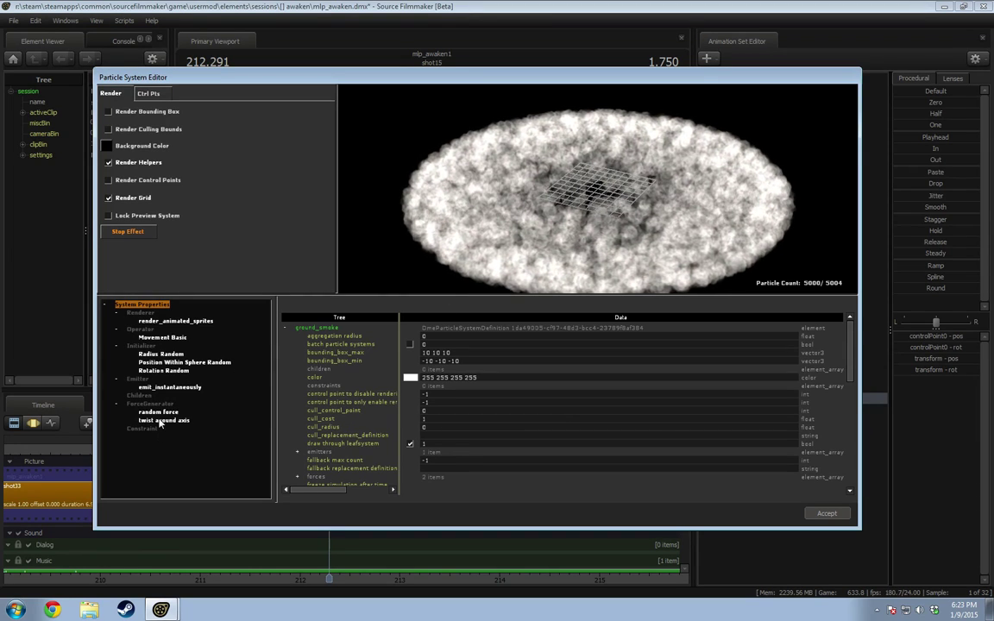
Step: Set the emit_instantaneously emitter's maximum emission per frame and num_to_emit to 500
left_click(162, 337)
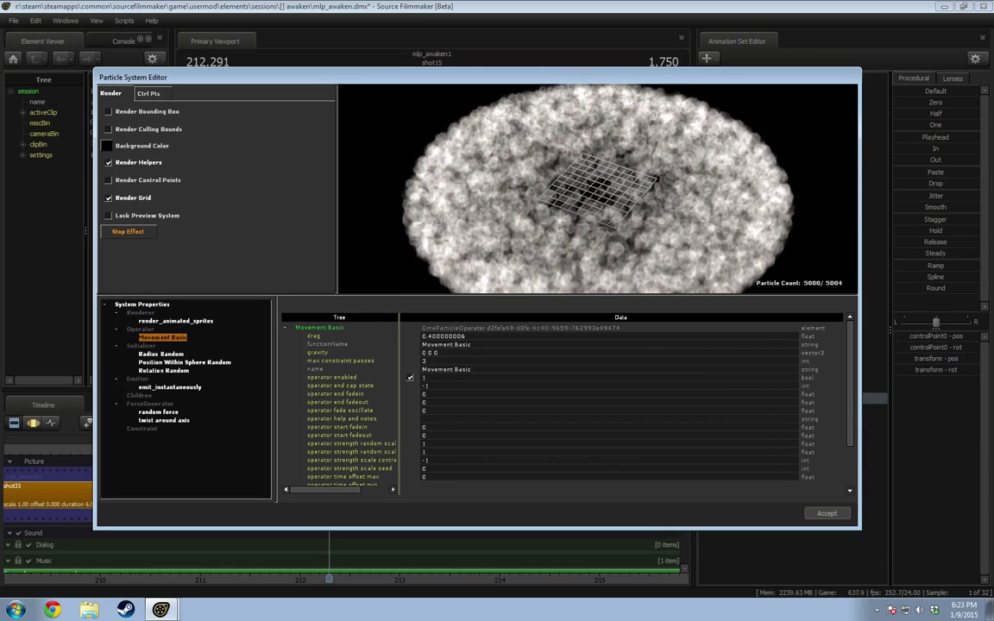
left_click(164, 389)
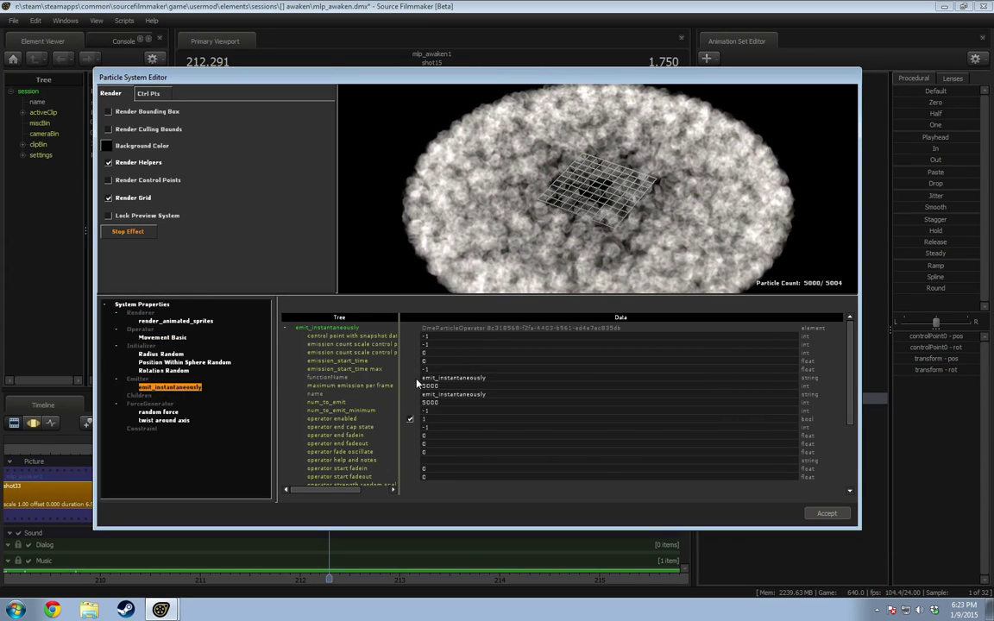
left_click(463, 386)
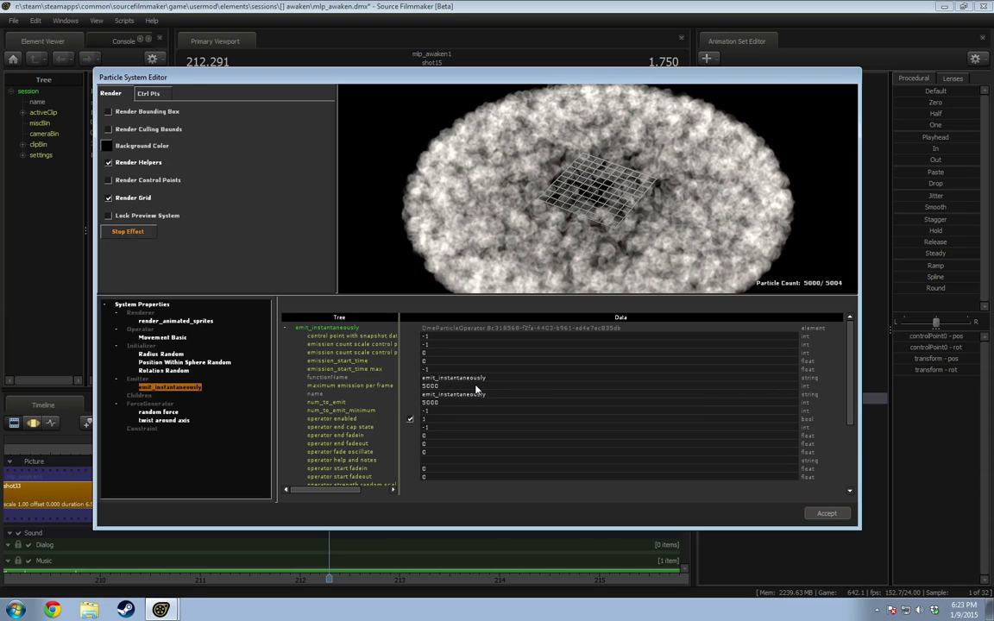
key("BackSpace")
left_click(445, 402)
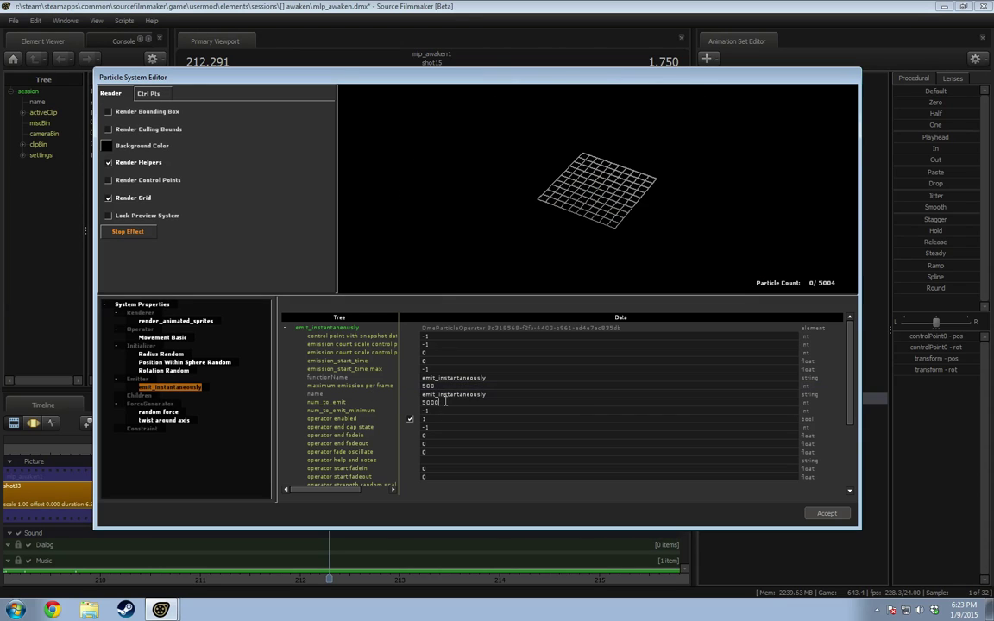
key("BackSpace")
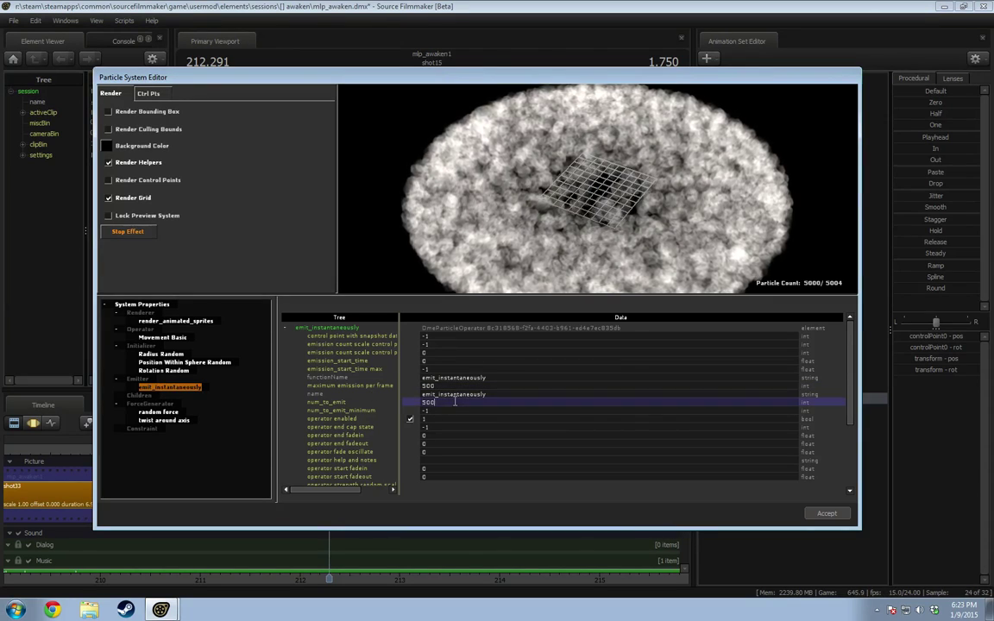
key("Return")
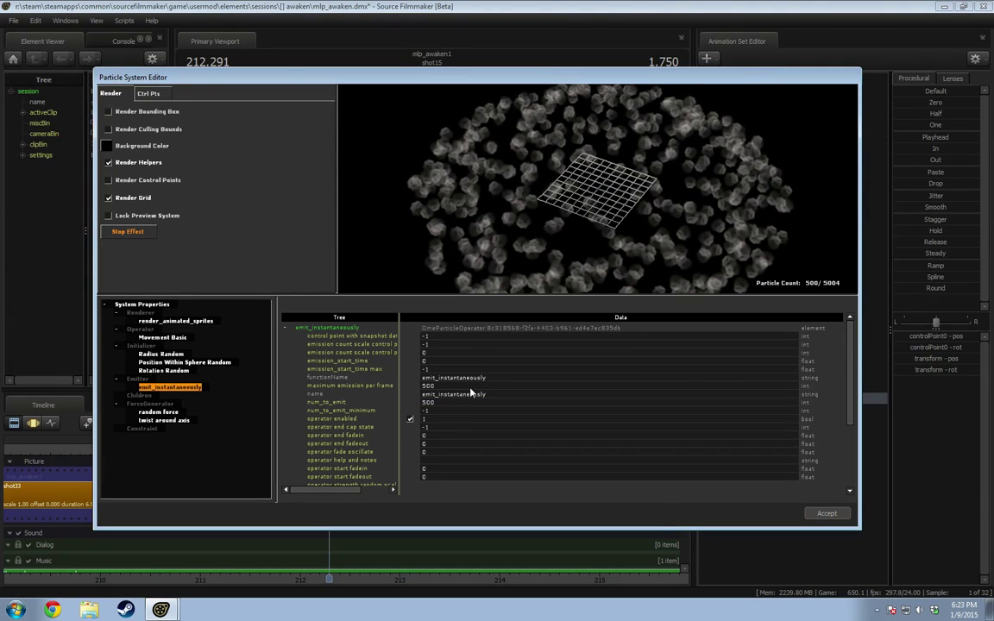
left_click_drag(590, 227, 591, 194)
Step: Set the emit_instantaneously emitter's maximum emission per frame and num_to_emit to 100
double_click(412, 387)
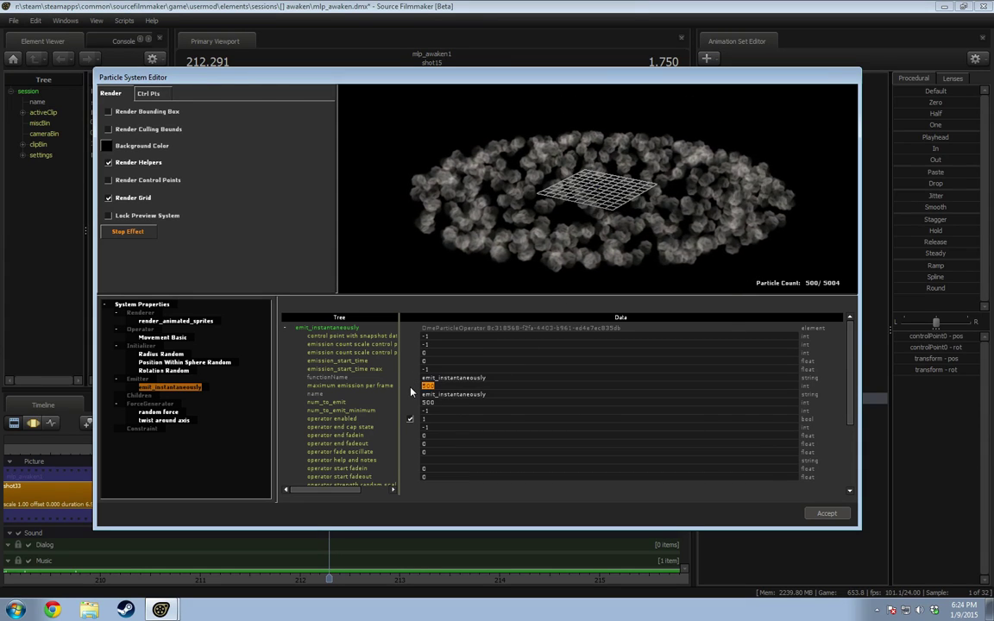
type("100")
key("Return")
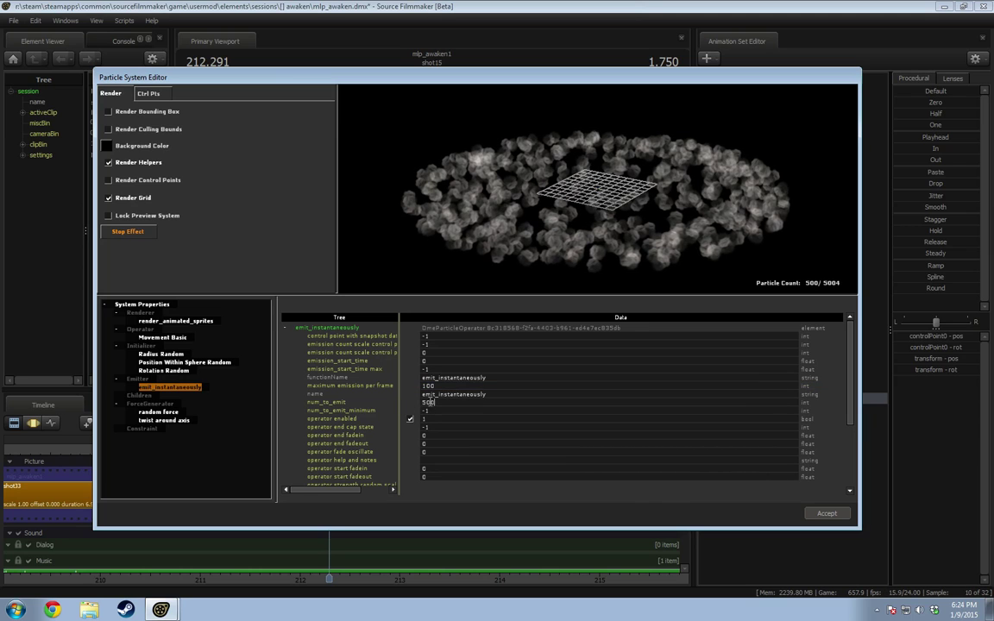
double_click(428, 404)
type("100")
key("Return")
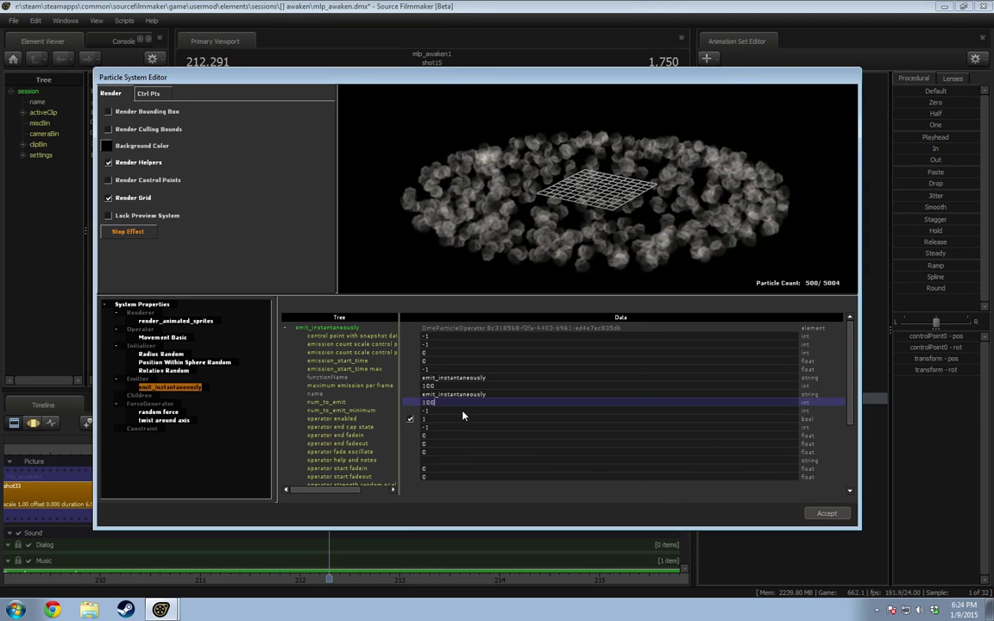
double_click(446, 402)
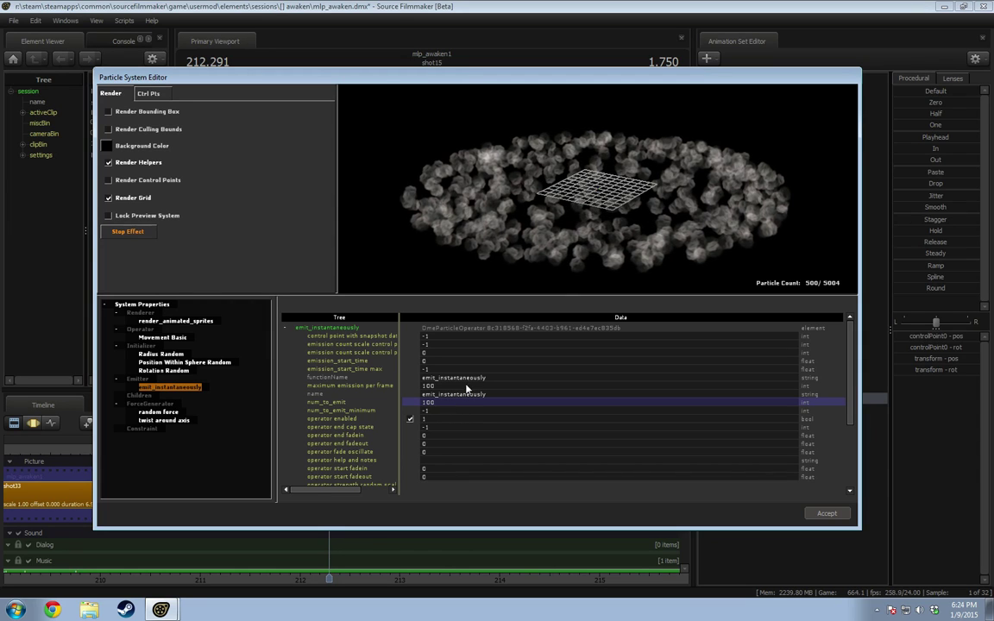
key("Return")
mouse_move(591, 223)
left_mouse_down()
mouse_move(593, 250)
mouse_move(591, 206)
left_mouse_up()
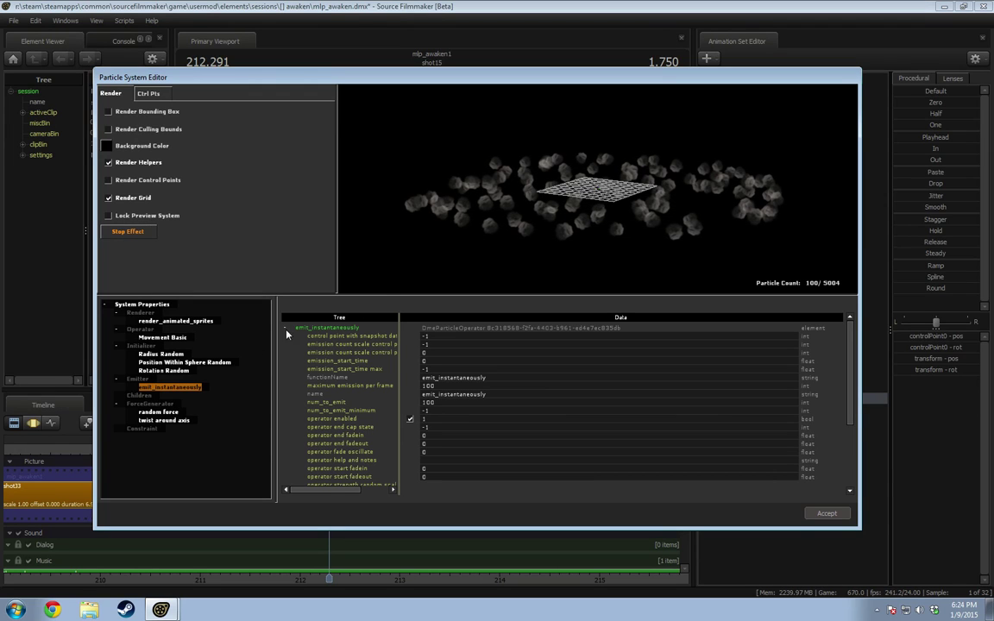
Step: Set the Radius Random initializer's radius_max to 150 and radius_min to 60
left_click(162, 354)
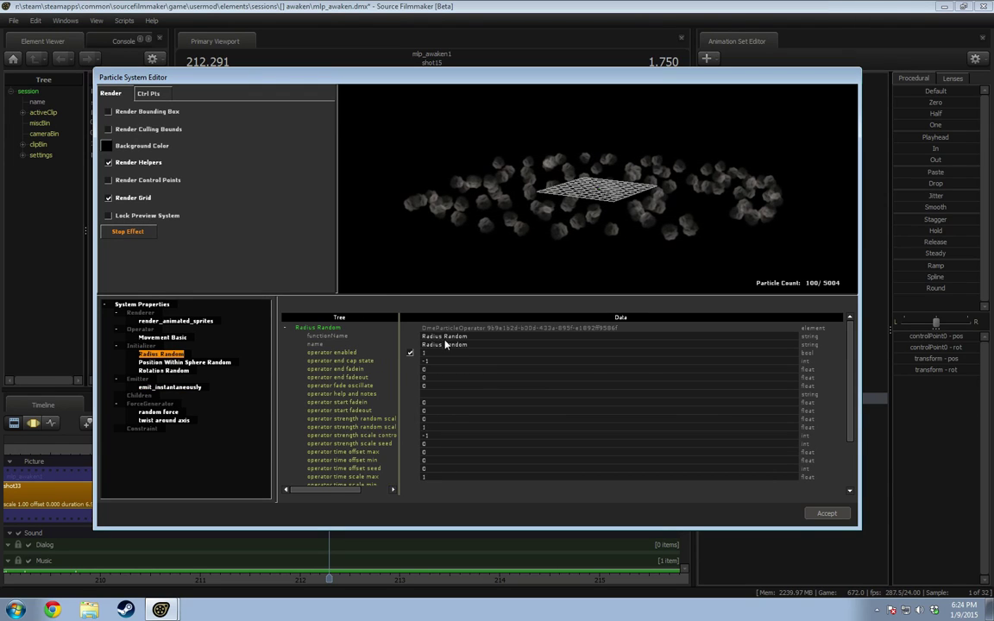
scroll(430, 376, "down", 5)
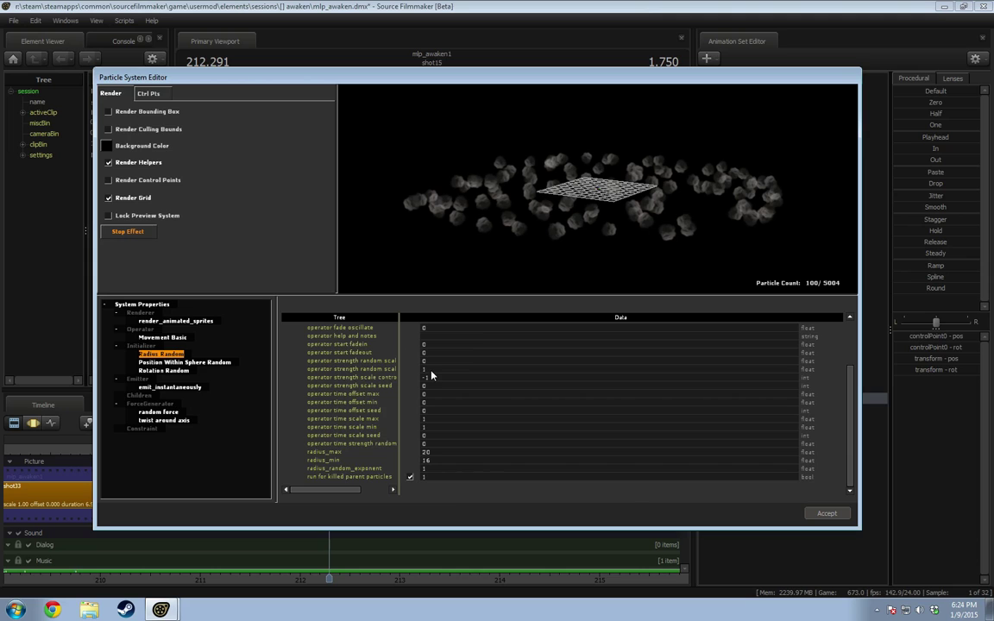
double_click(425, 453)
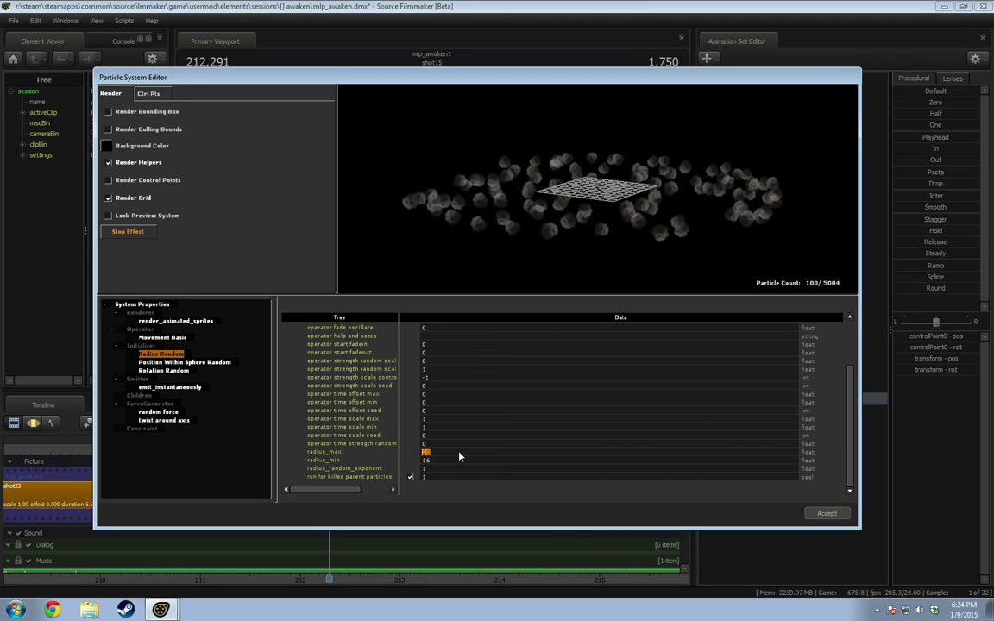
type("150")
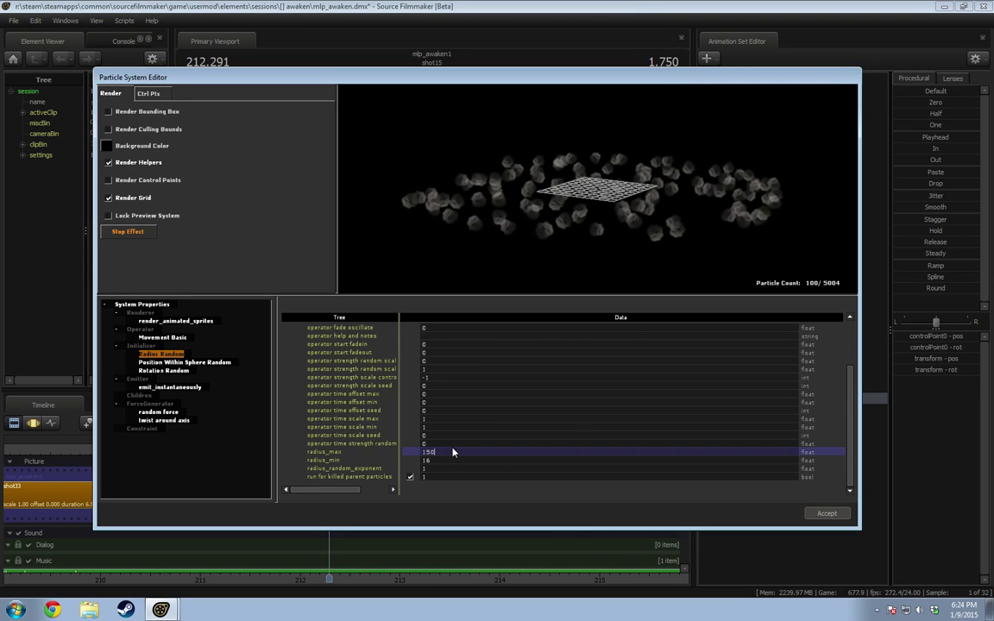
key("Return")
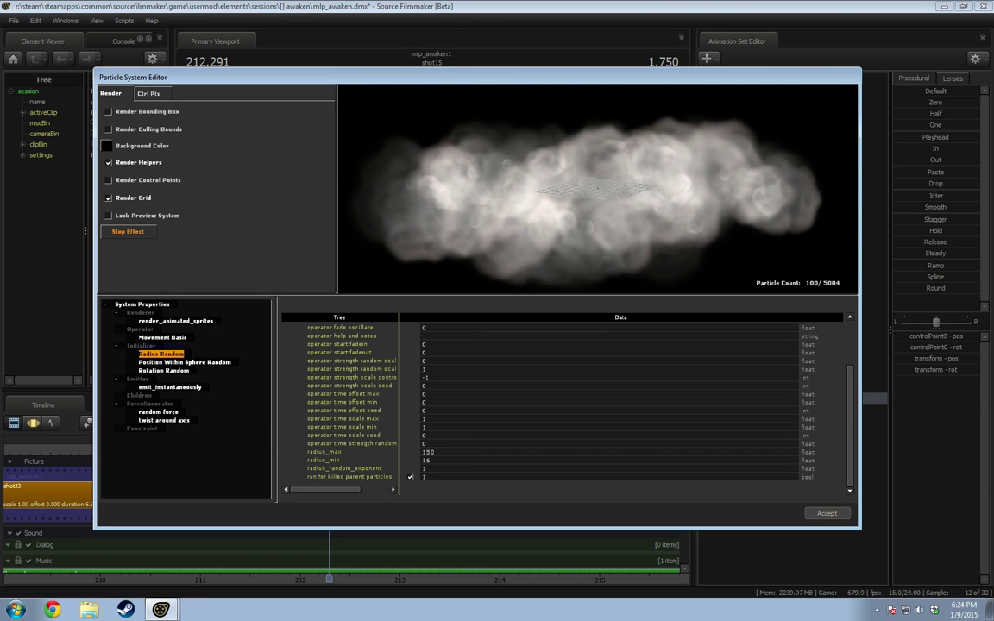
left_click_drag(552, 172, 505, 233)
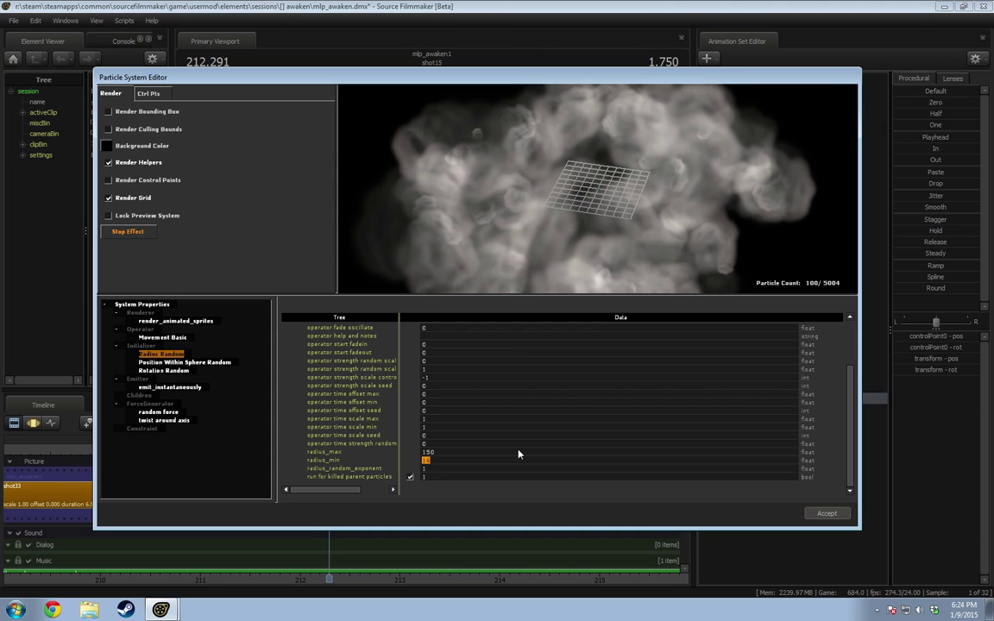
type("60")
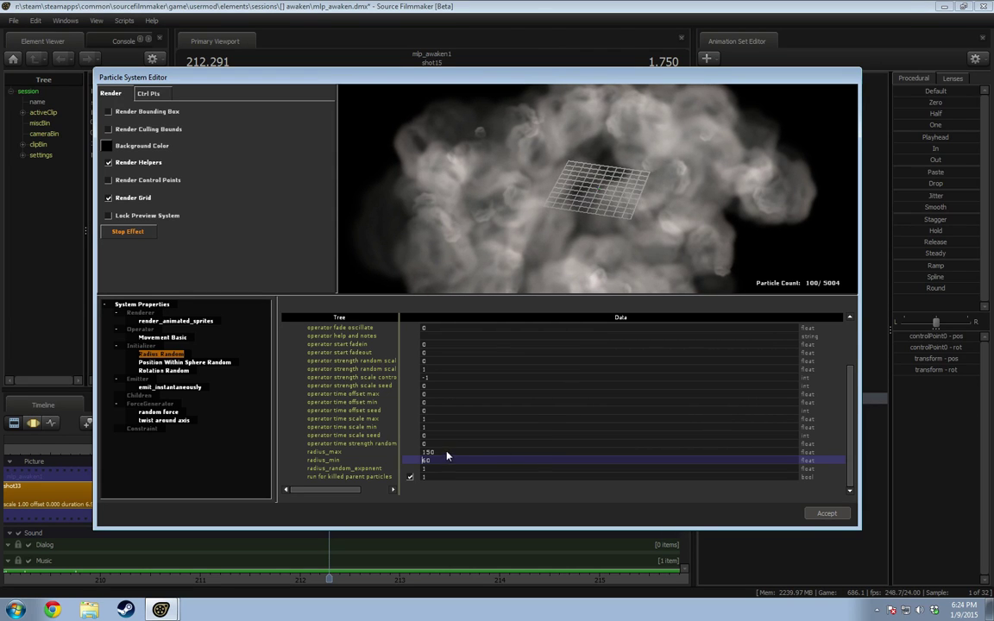
key("Return")
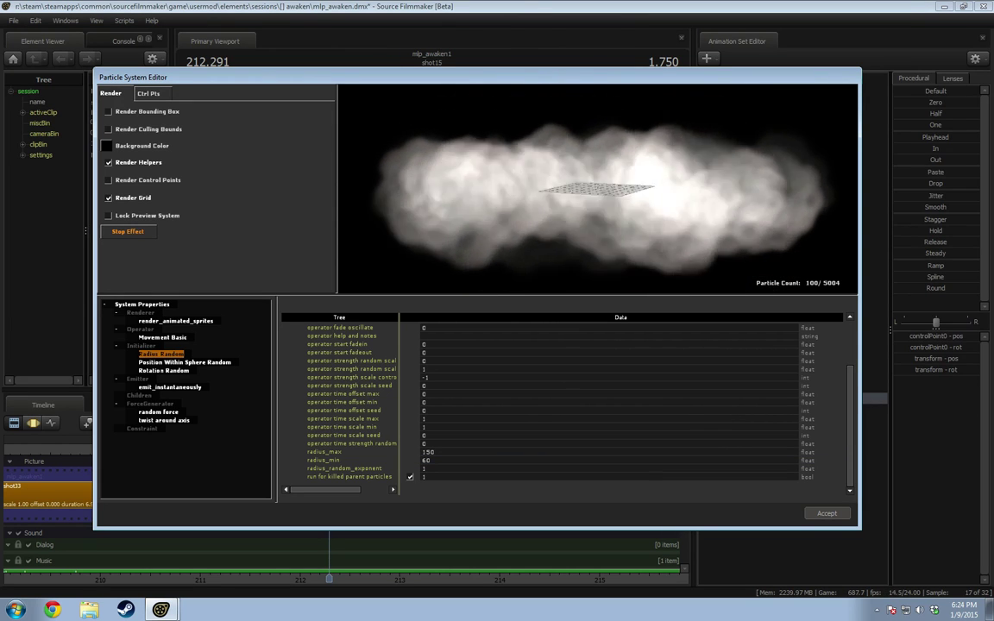
Step: Add a Color Random initializer to the smoke particle system
left_click_drag(595, 203, 591, 247)
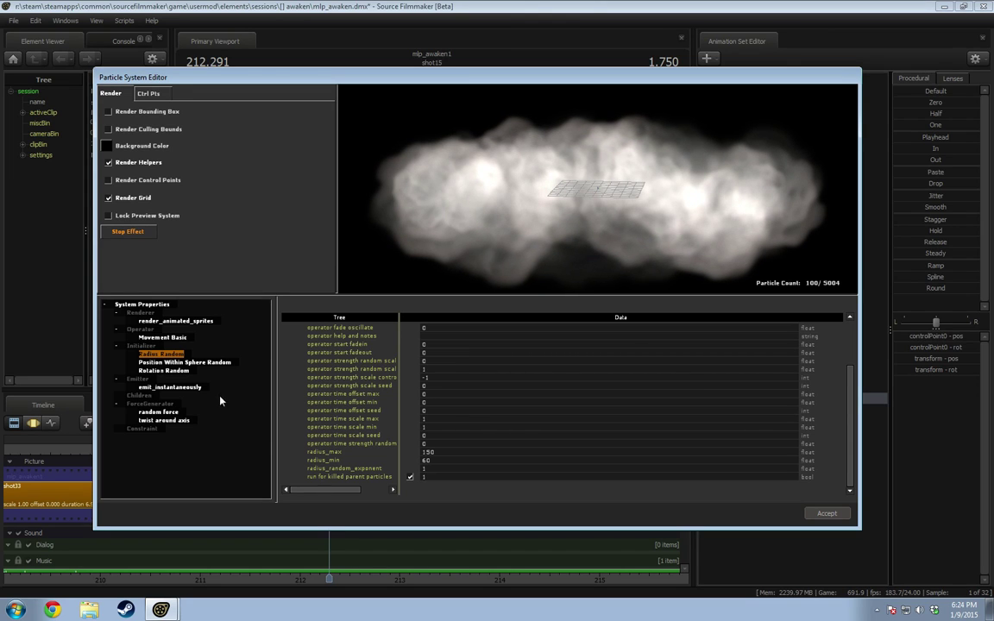
right_click(140, 345)
left_click(156, 382)
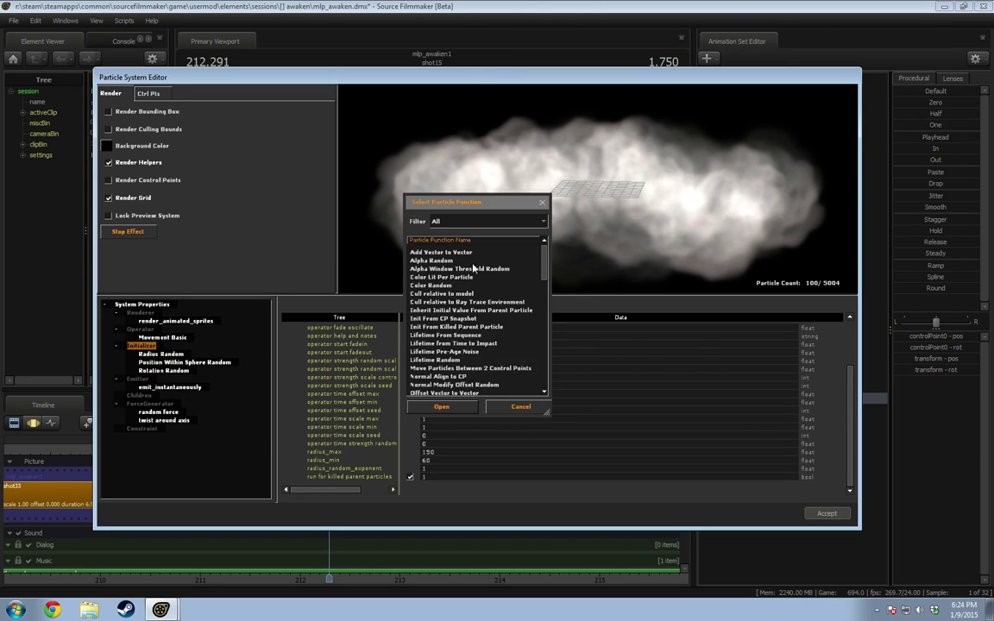
double_click(431, 285)
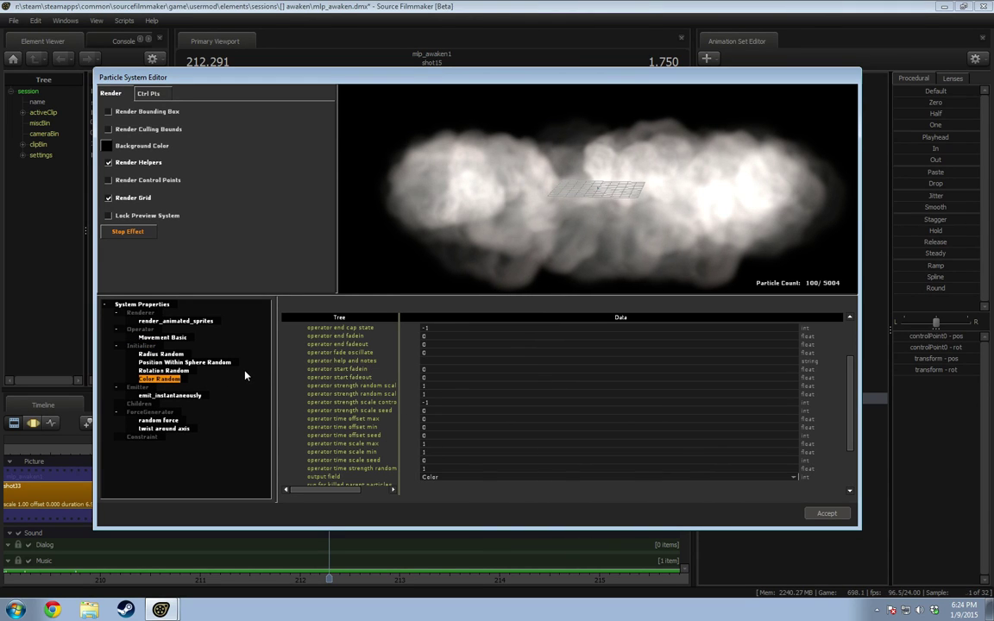
scroll(449, 405, "down", 3)
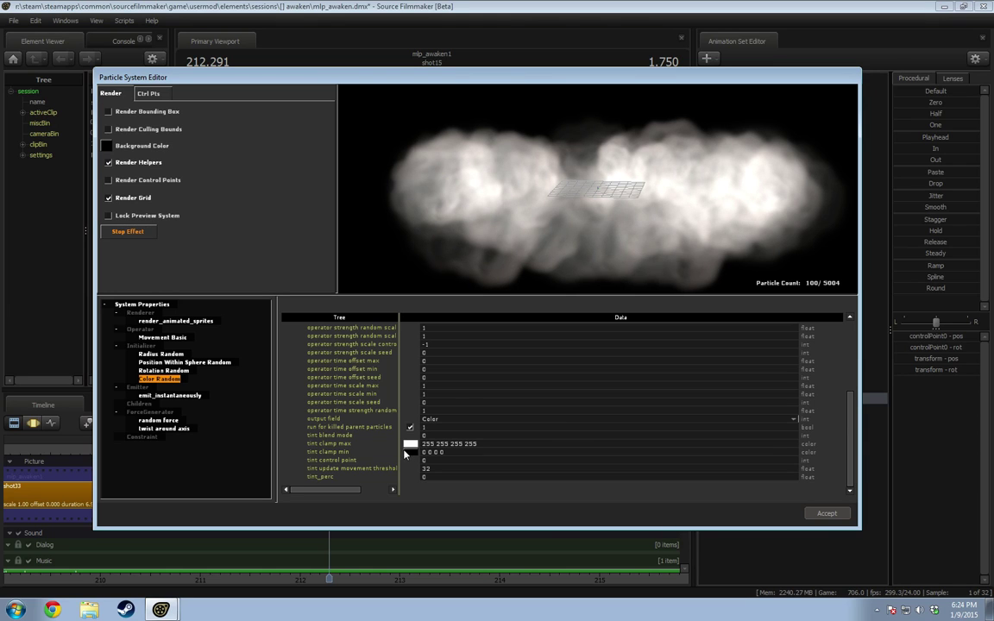
scroll(405, 454, "up", 5)
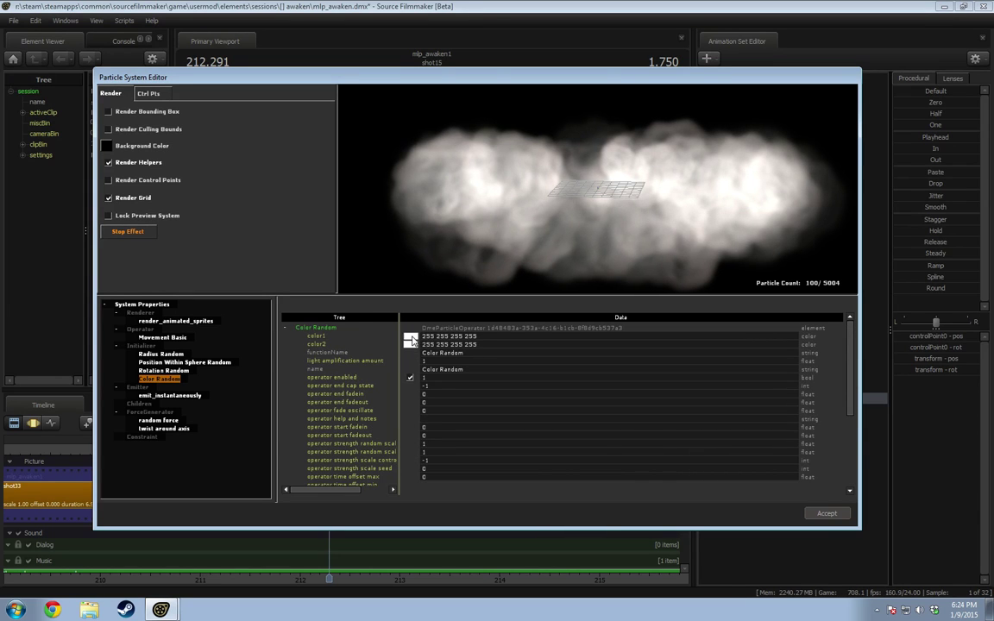
left_click(410, 336)
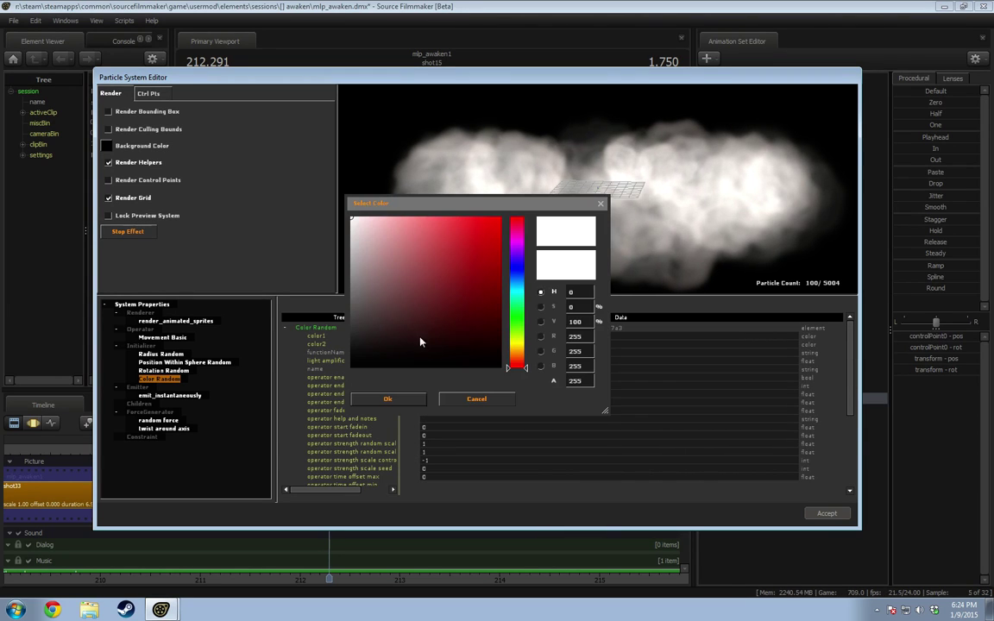
left_click(509, 241)
left_click(392, 217)
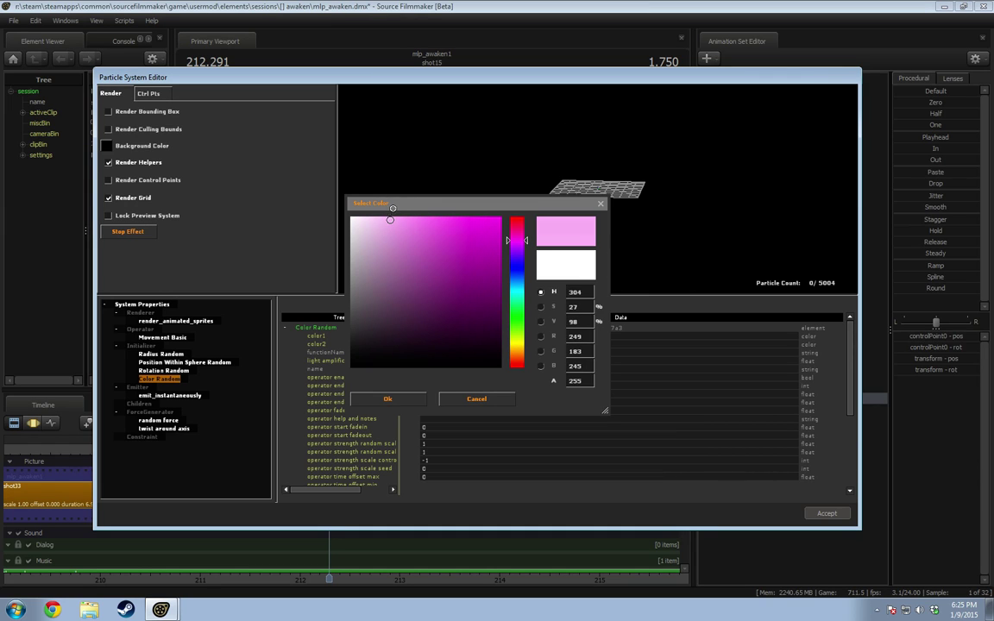
mouse_move(431, 226)
left_mouse_down()
mouse_move(462, 224)
mouse_move(532, 188)
left_mouse_up()
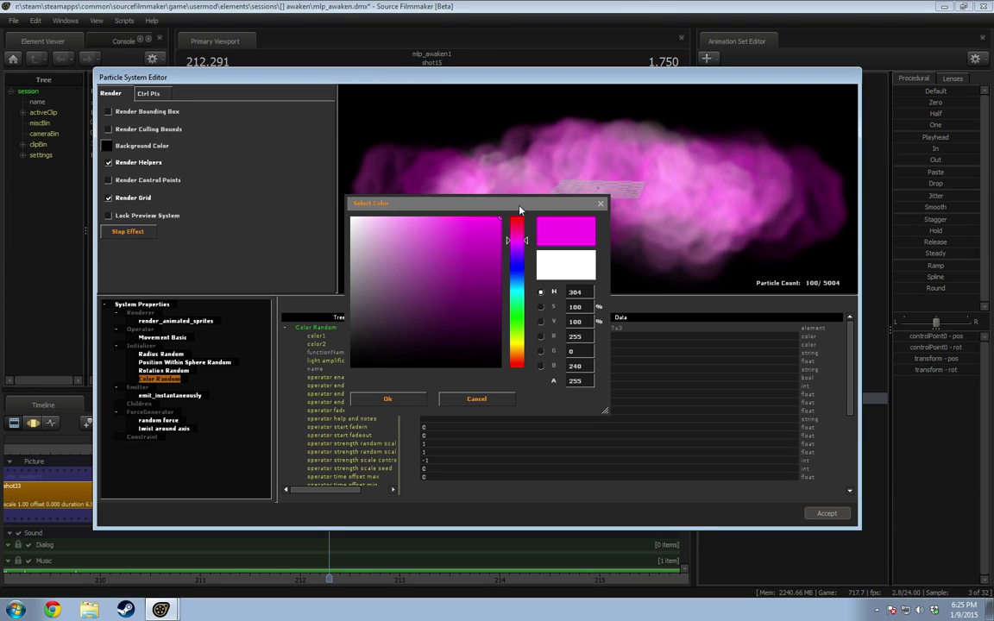
left_click(462, 229)
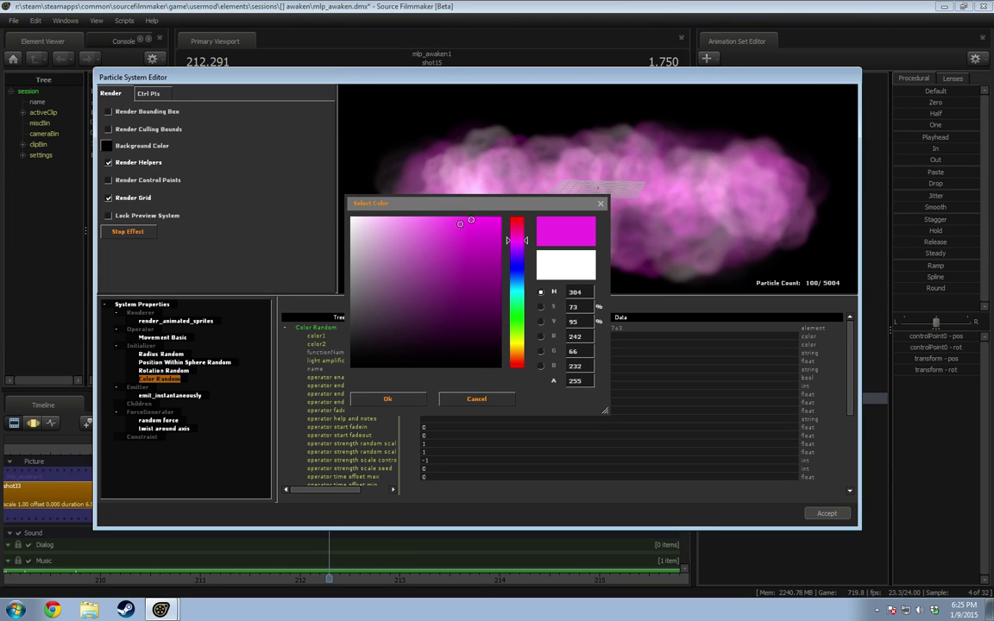
left_click(471, 220)
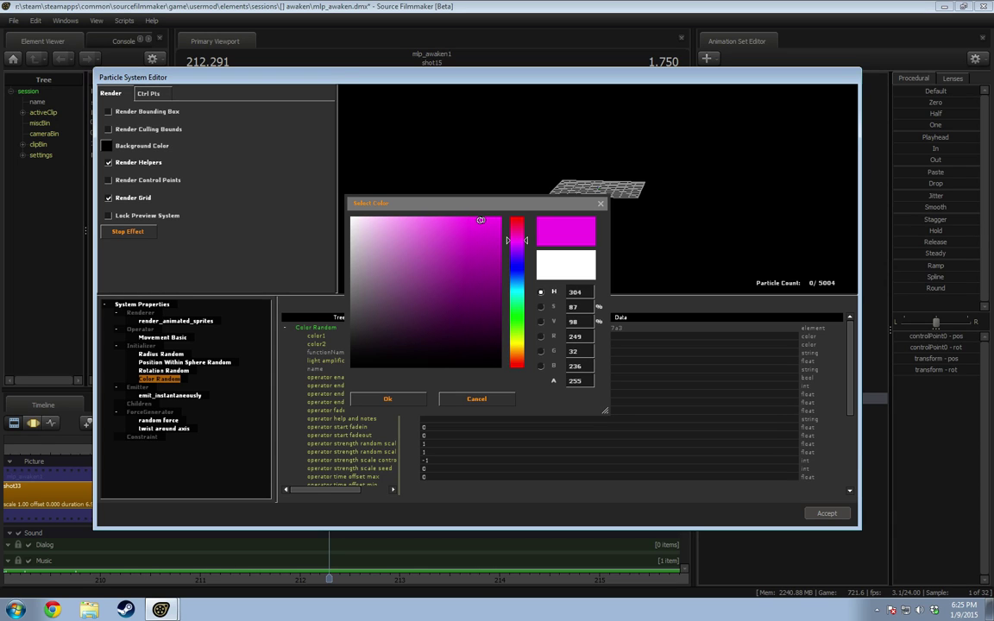
left_click(388, 400)
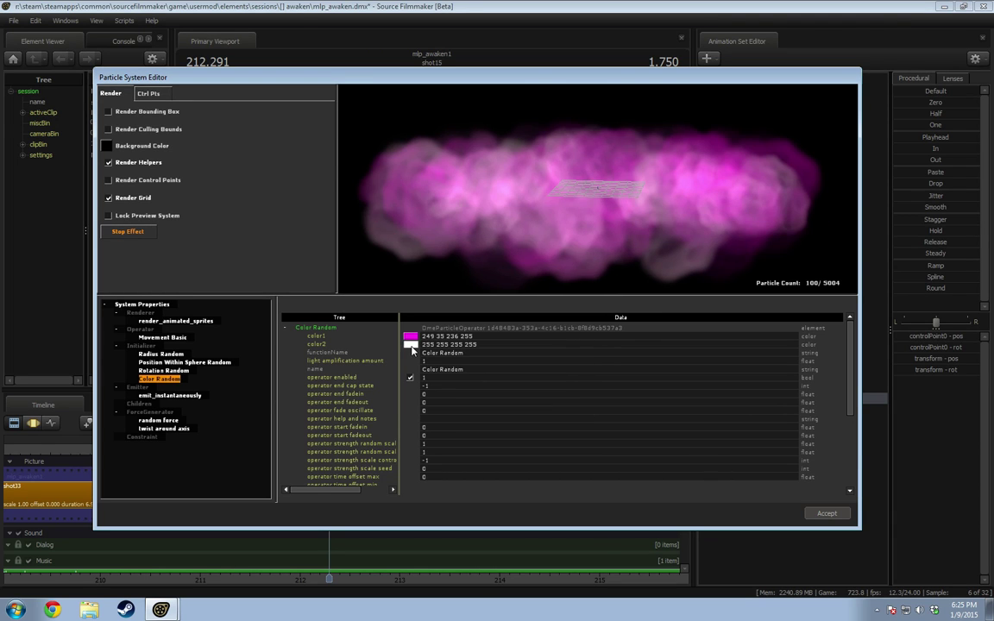
left_click(410, 344)
left_click(516, 241)
left_click(379, 223)
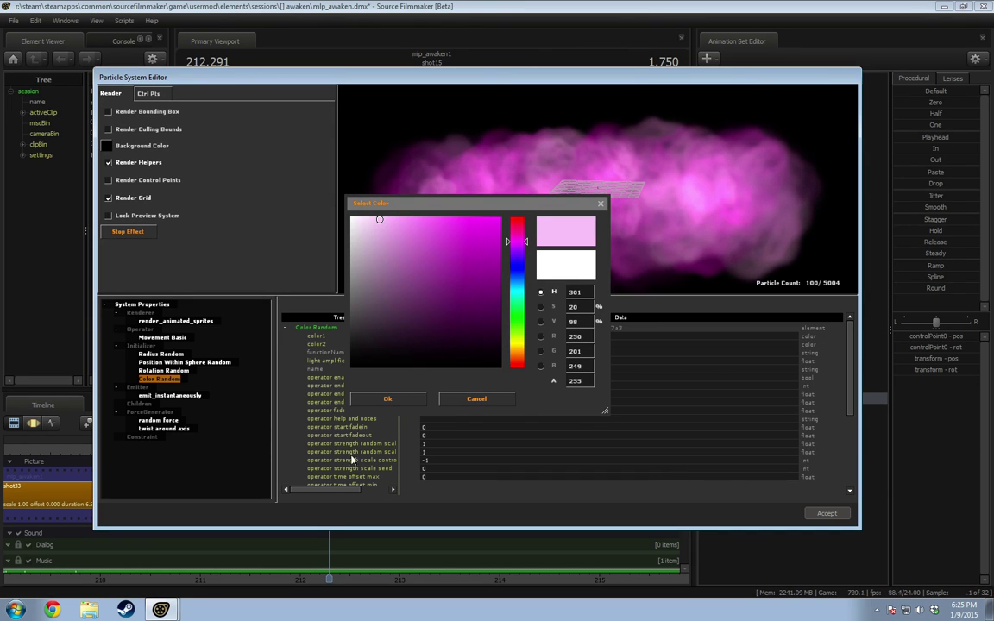
left_click(387, 400)
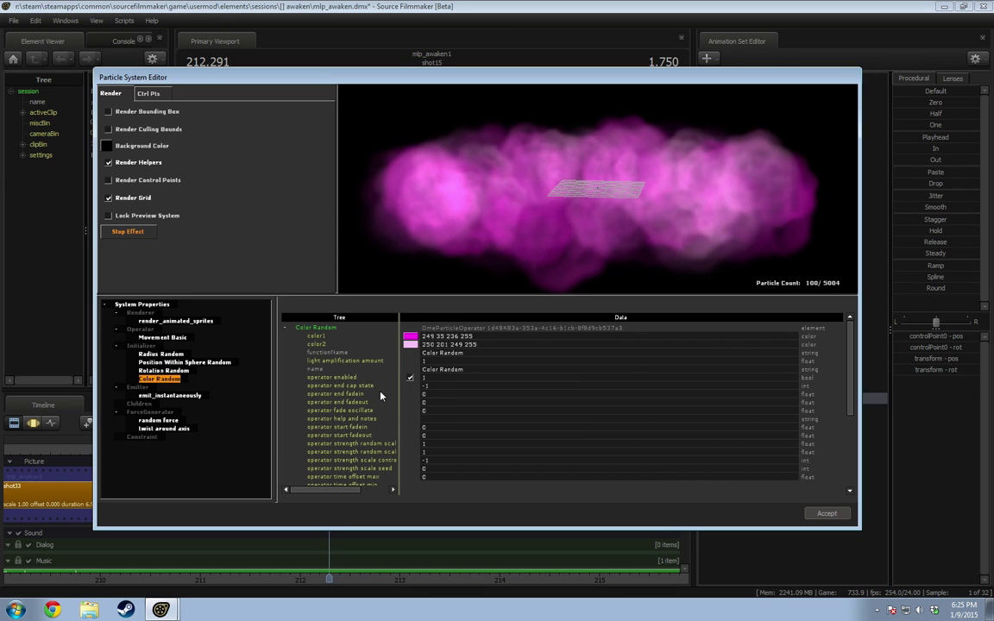
mouse_move(591, 209)
left_mouse_down()
mouse_move(592, 241)
mouse_move(591, 207)
left_mouse_up()
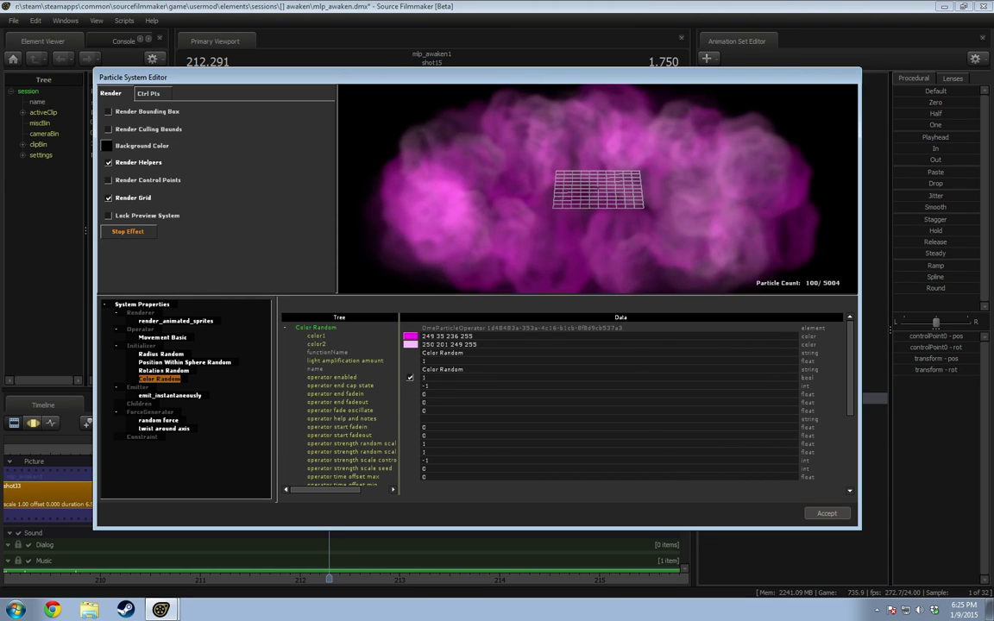
right_click_drag(598, 186, 598, 226)
left_click_drag(596, 187, 598, 215)
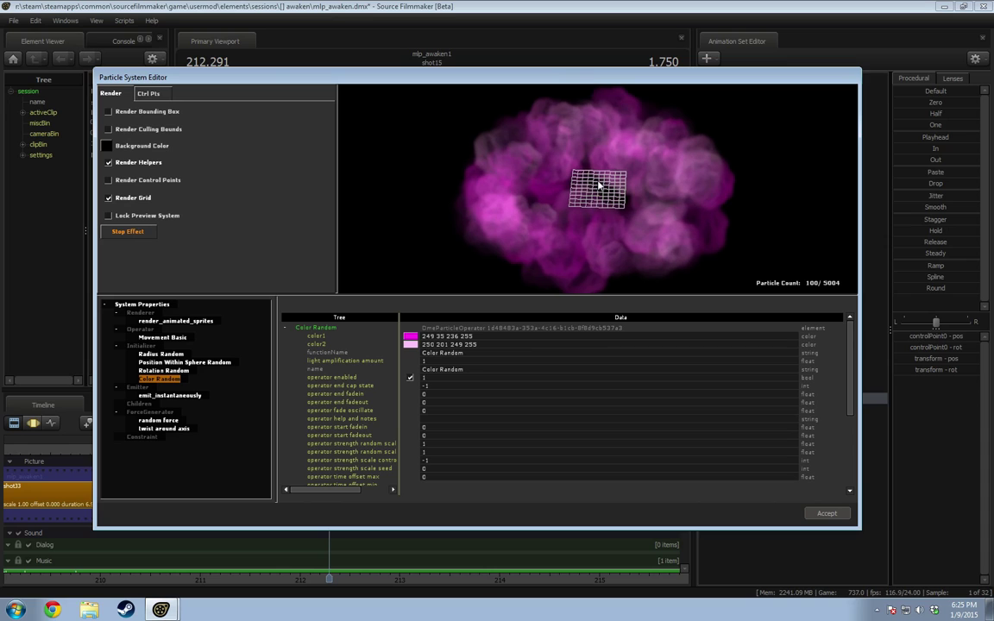
Step: Replace the emit_instantaneously emitter with an emit_continuously emitter
right_click(163, 397)
left_click(150, 400)
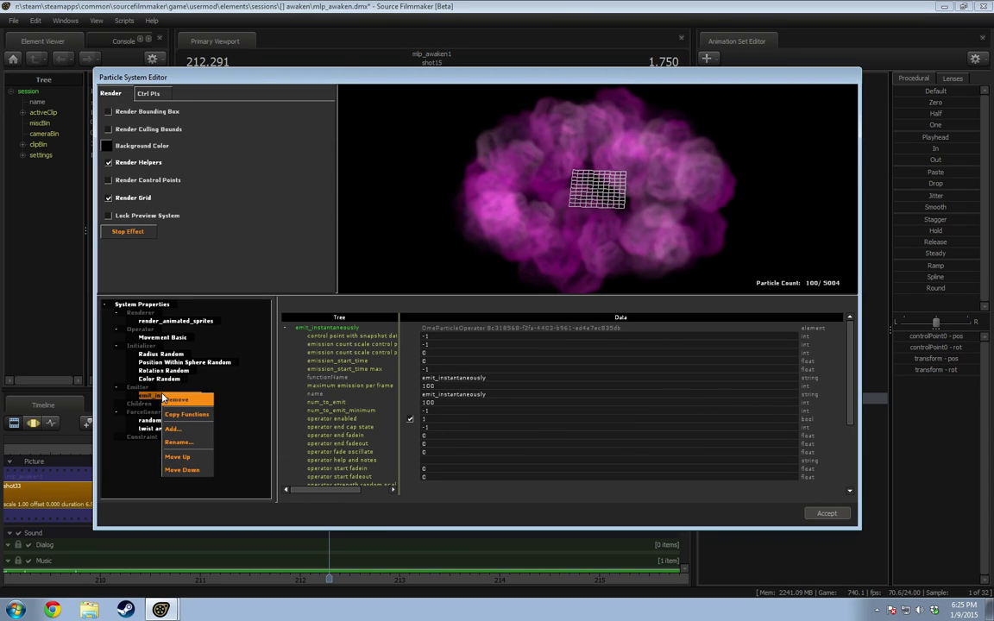
left_click(172, 400)
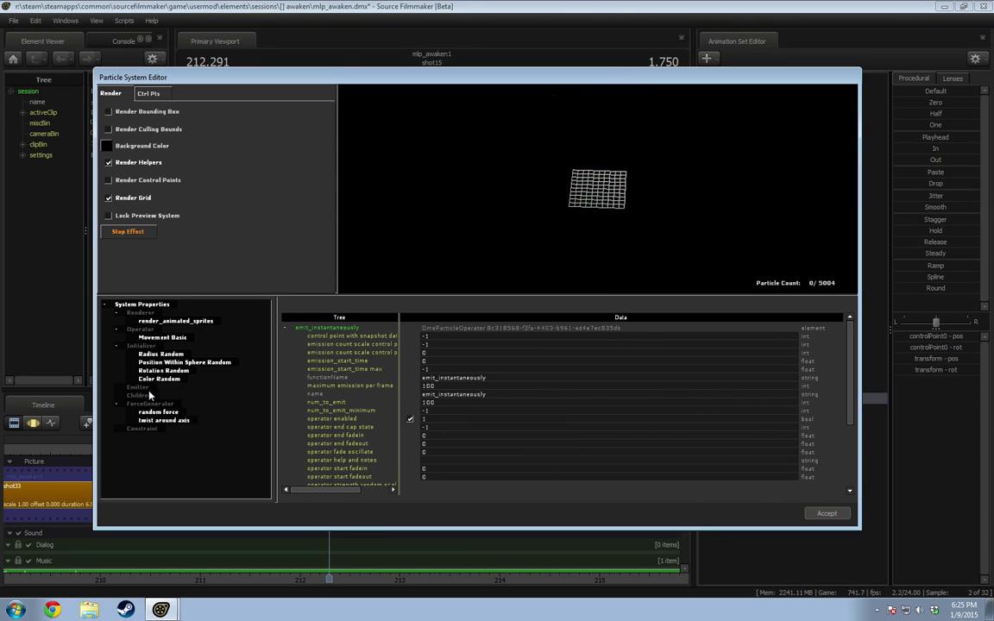
left_click(154, 422)
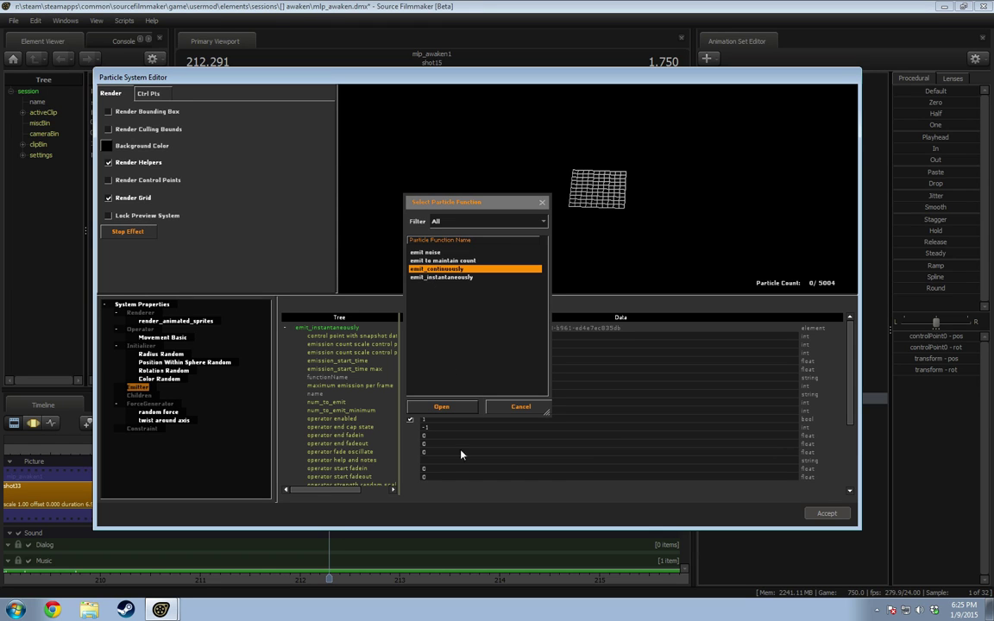
left_click(441, 406)
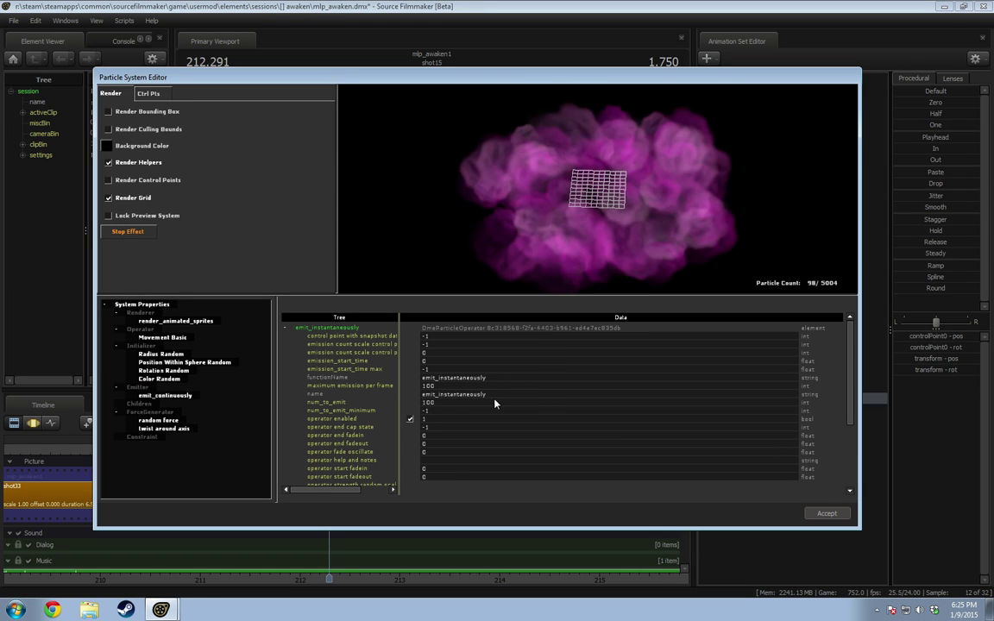
Step: Add the Alpha Fade In Simple and Alpha Fade and Decay operators to the smoke system
right_click(141, 330)
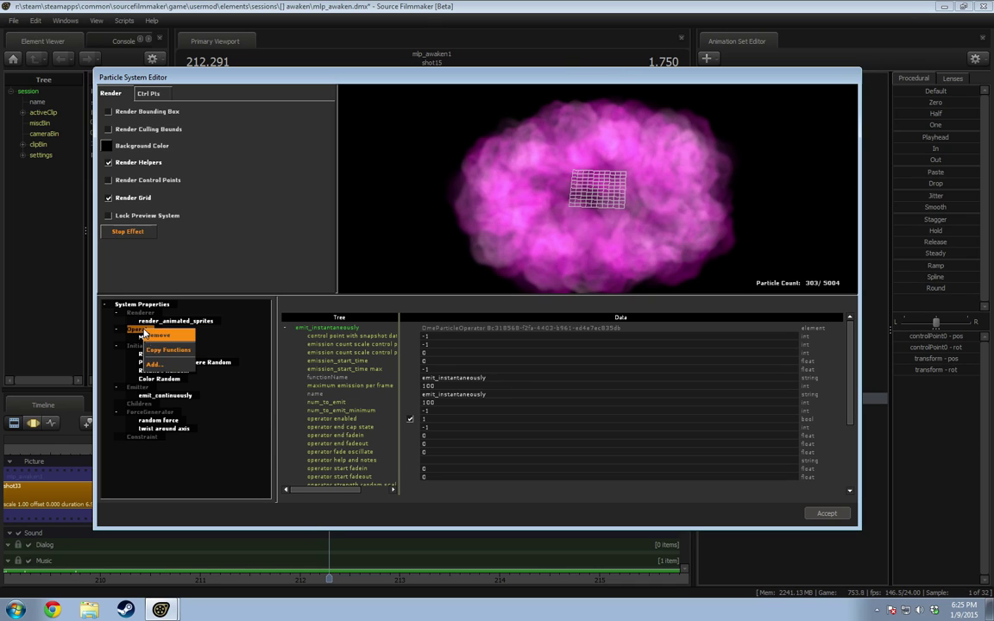
left_click(168, 355)
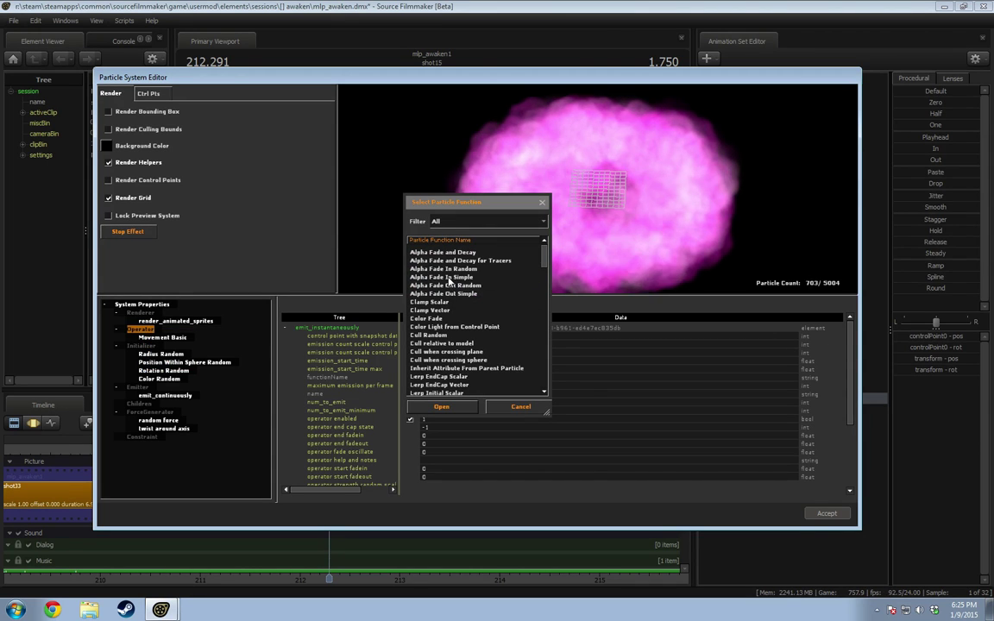
double_click(449, 277)
right_click(156, 330)
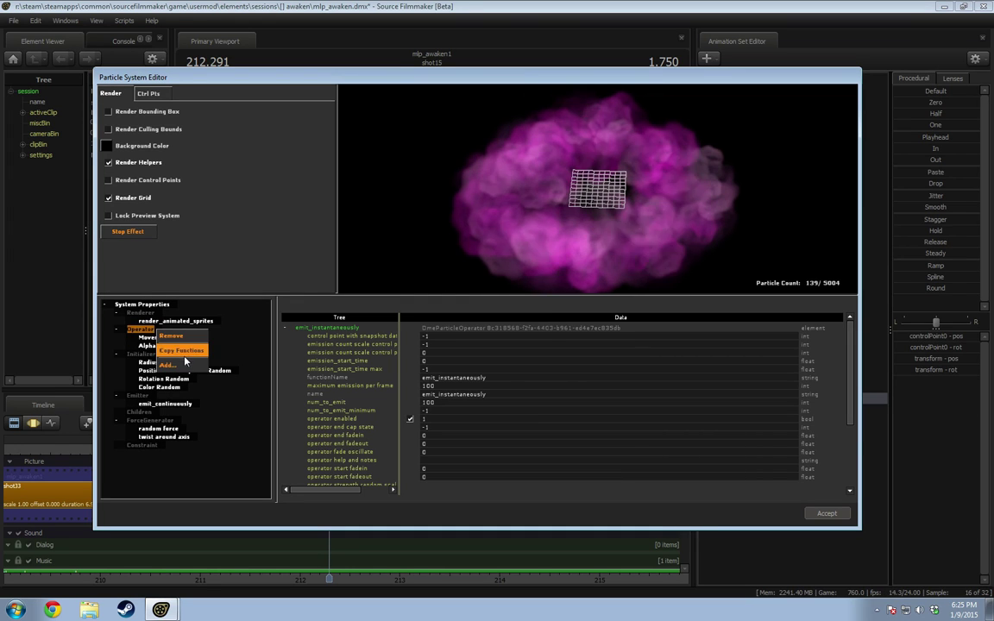
left_click(183, 364)
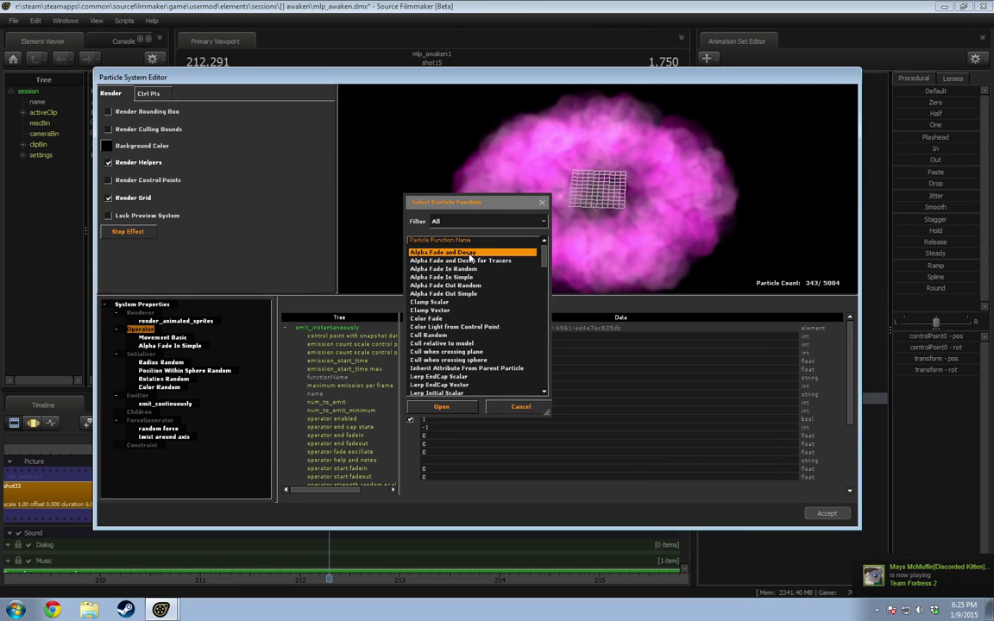
double_click(470, 253)
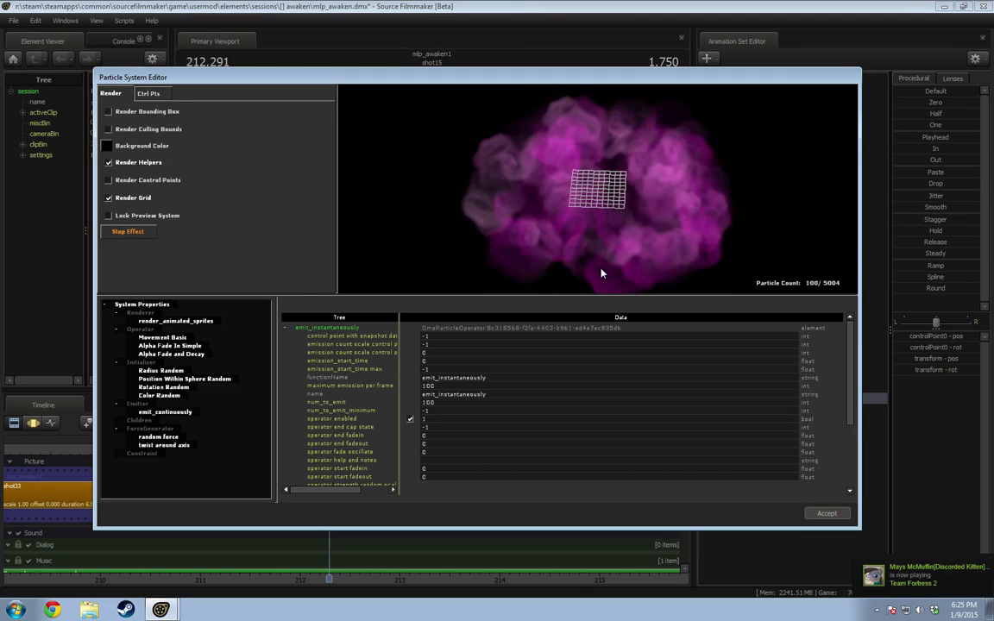
Step: Add a Lifetime Random initializer with lifetime_min set to 2 and lifetime_max set to 4
right_click(140, 365)
left_click(167, 388)
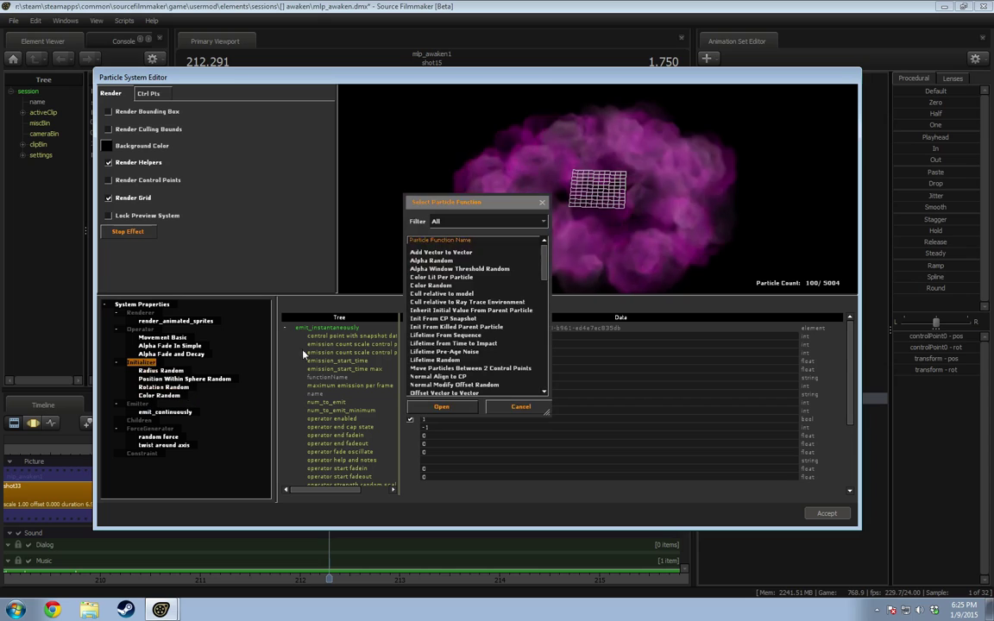
double_click(431, 360)
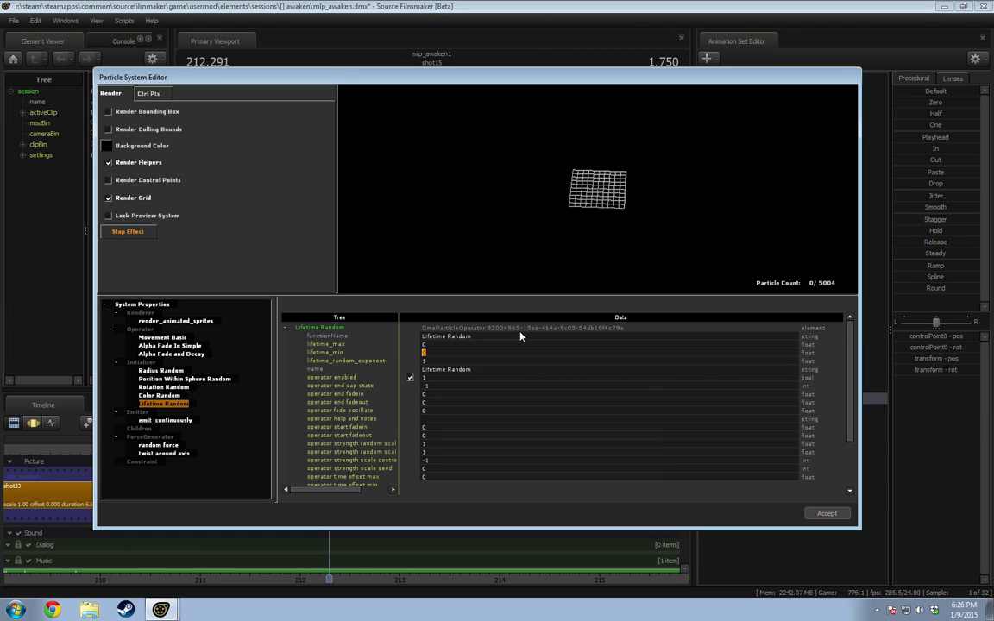
type("2")
key("Return")
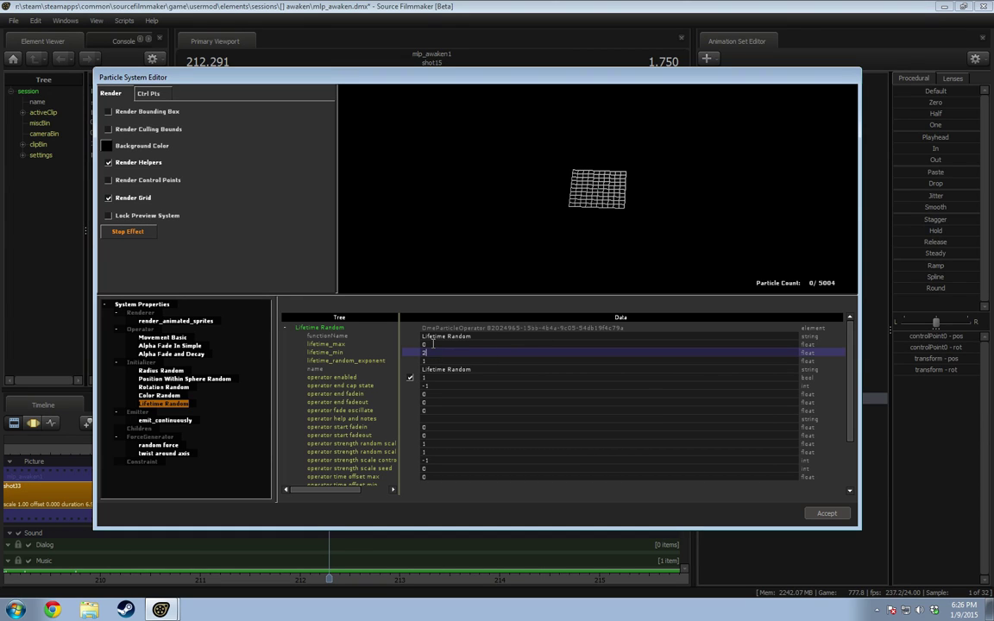
type("4")
key("Return")
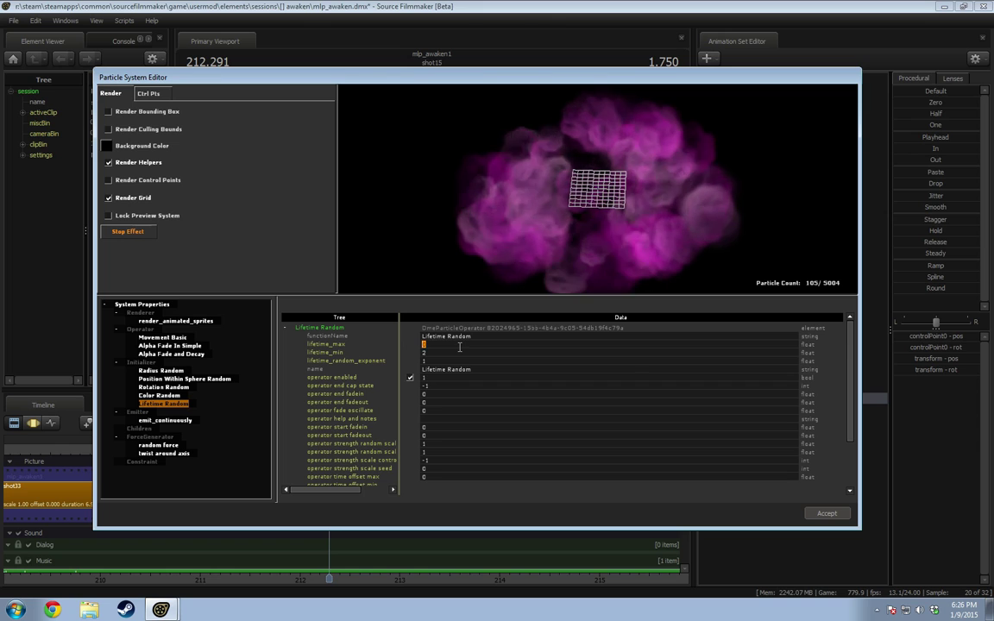
key("Return")
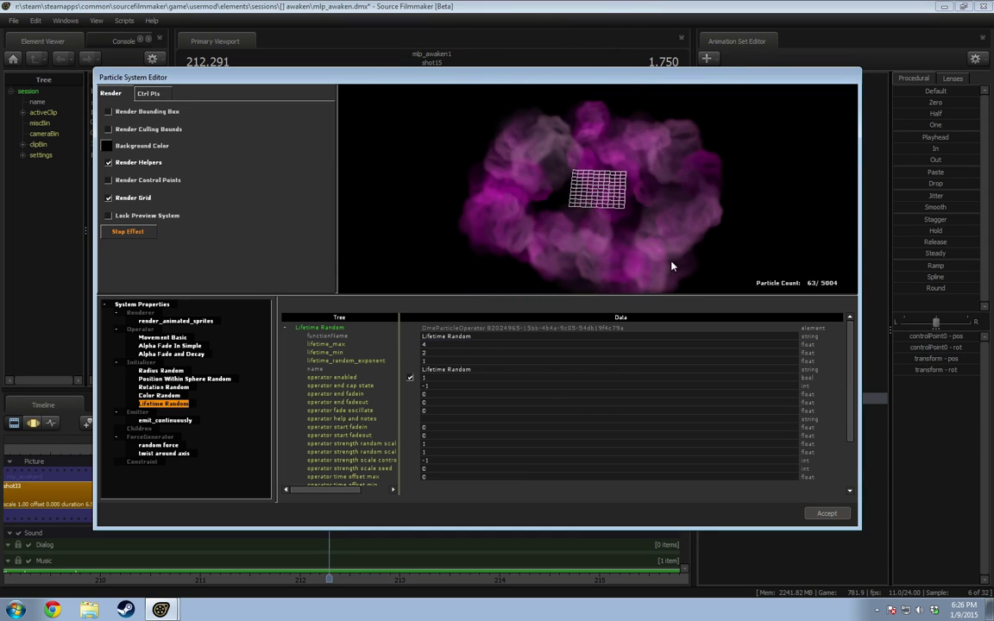
Step: Set the emit_continuously emitter's emission_rate to 20
left_click(173, 347)
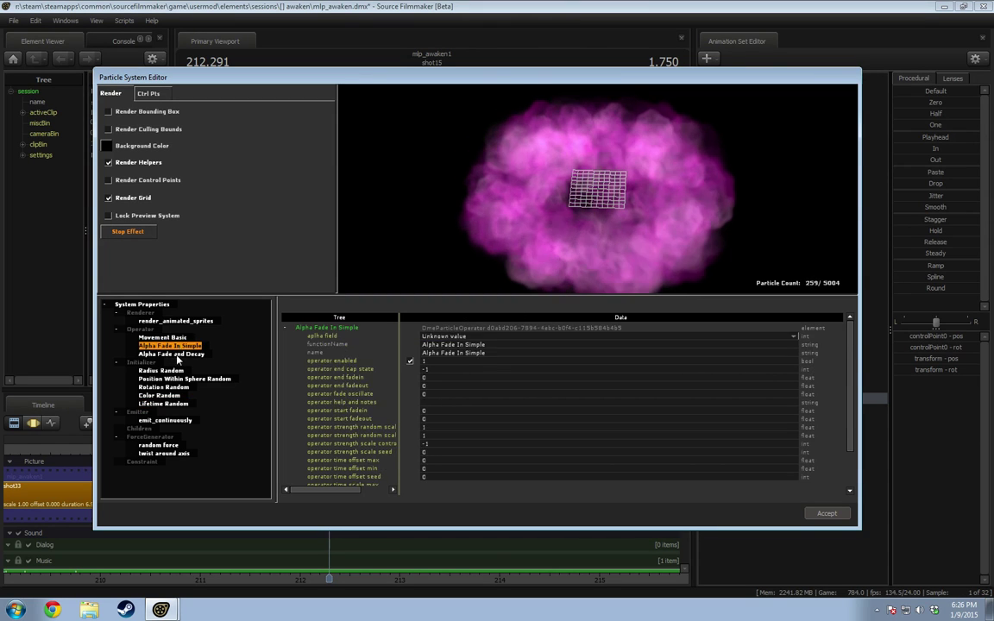
left_click(178, 355)
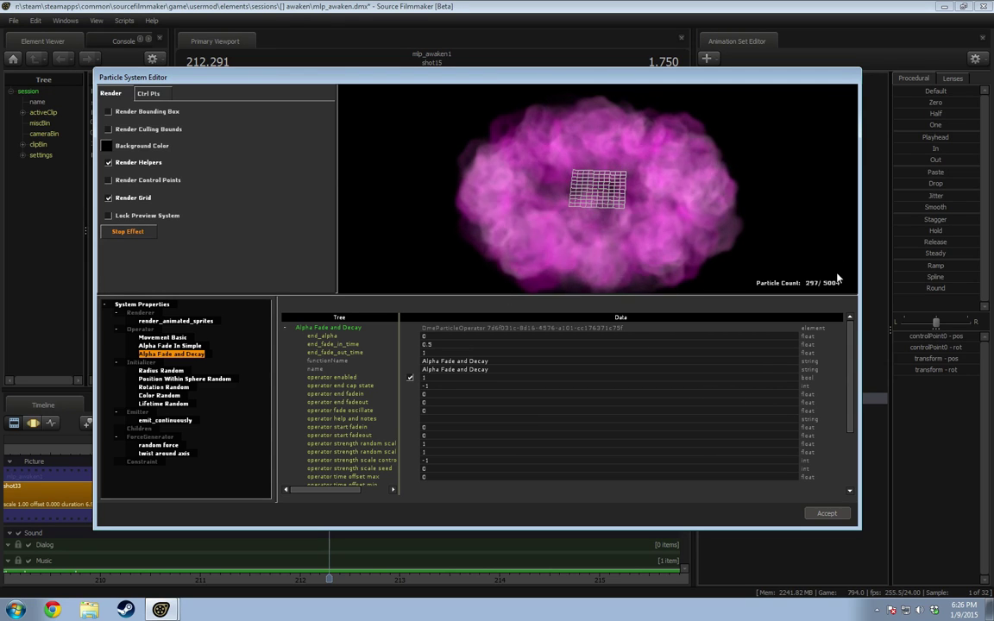
left_click(177, 420)
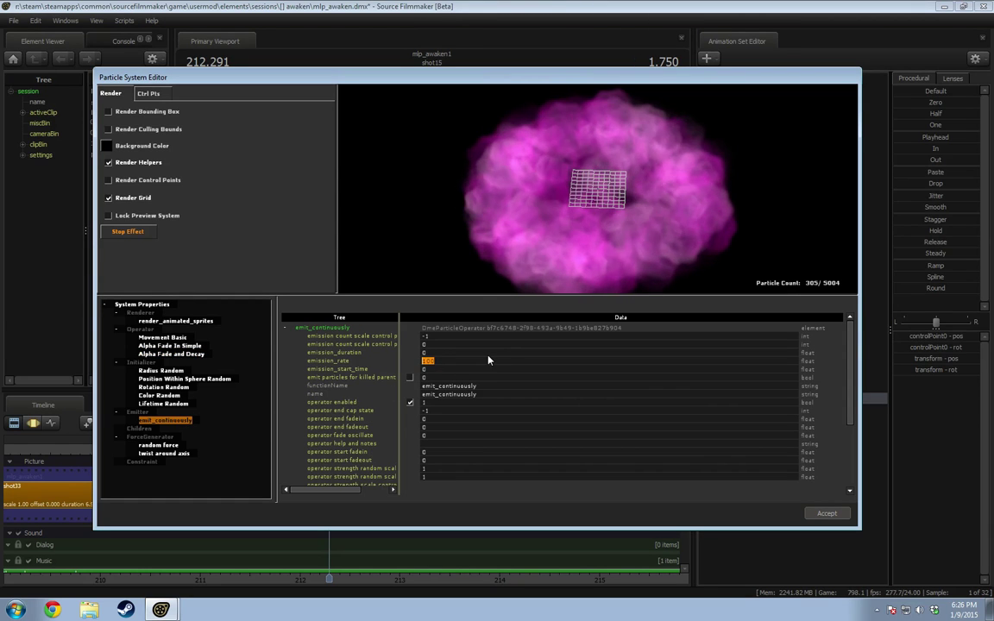
type("20")
key("Return")
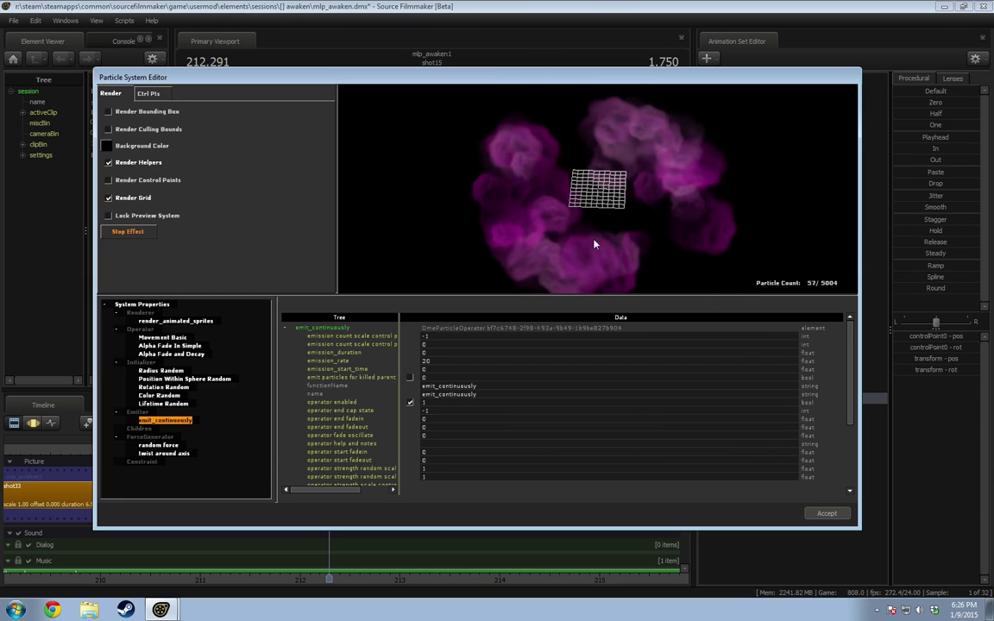
Step: Try an amount of force of 700 on the twist around axis force generator, and raise it to 7000
left_click_drag(594, 244, 595, 237)
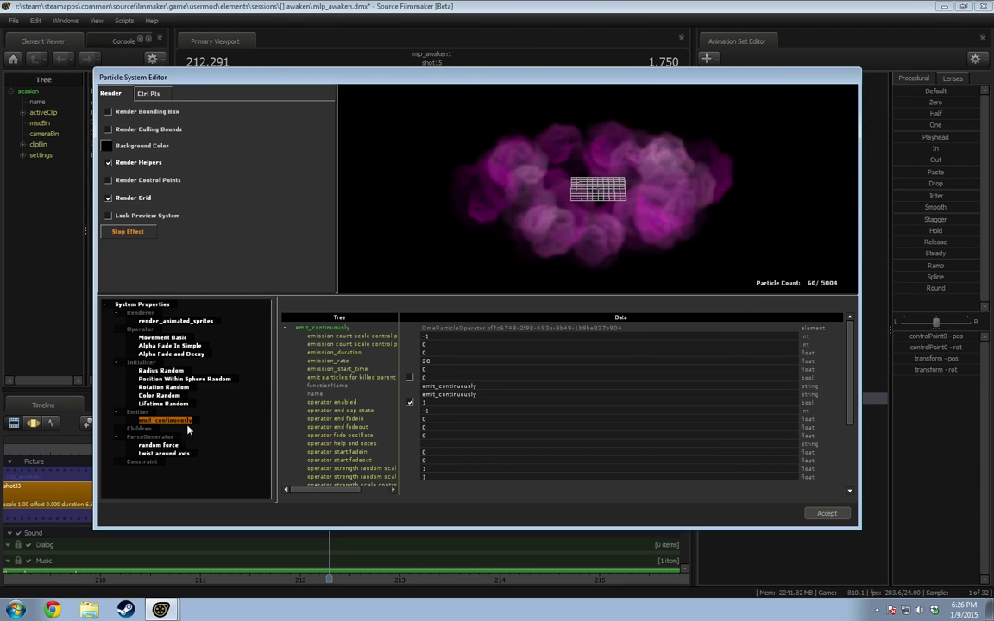
left_click(157, 446)
left_click(159, 453)
left_click(160, 447)
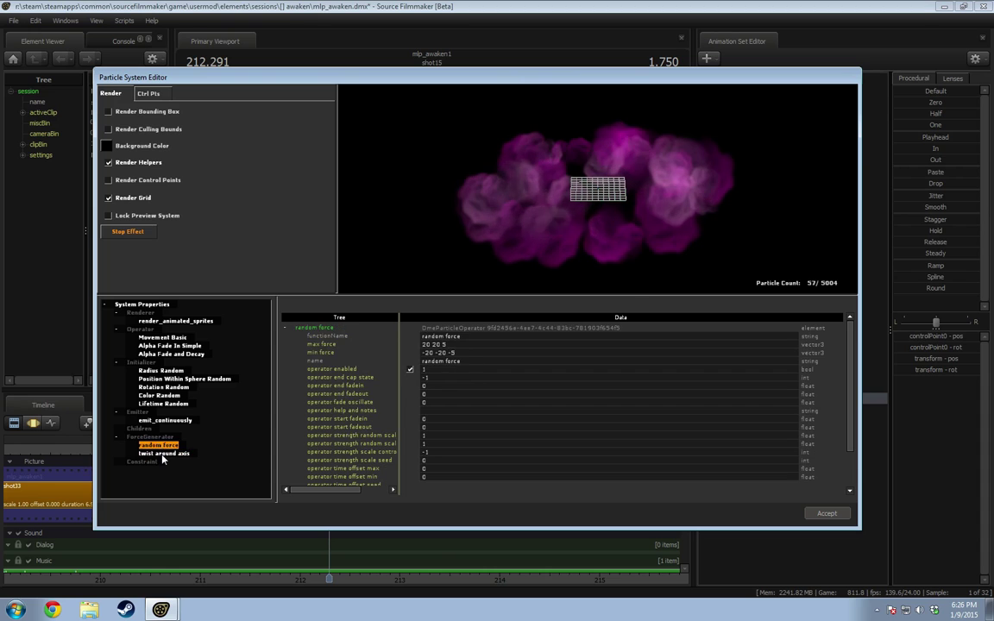
left_click(162, 454)
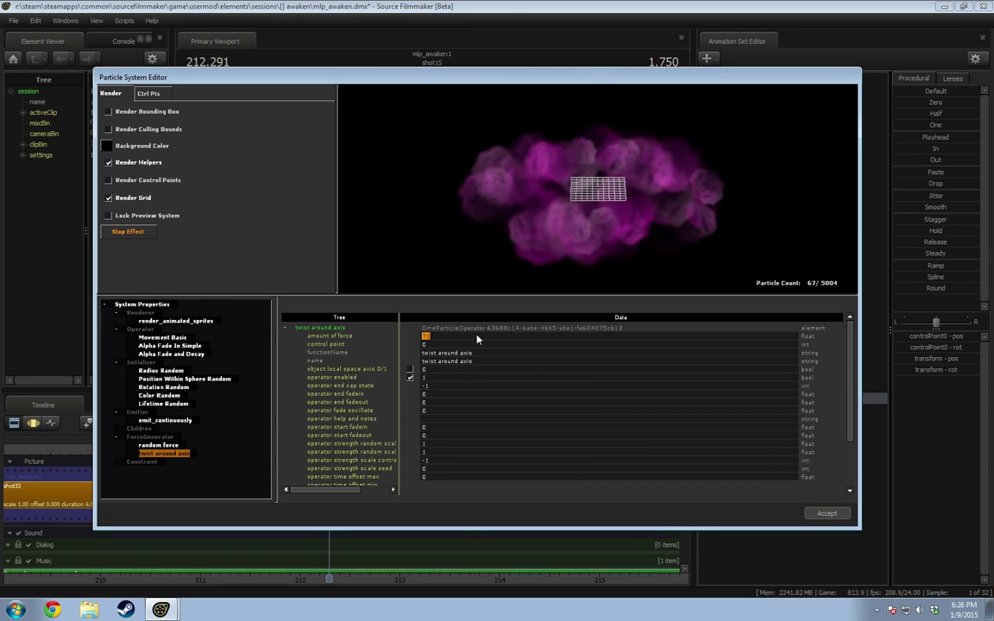
type("700")
key("Return")
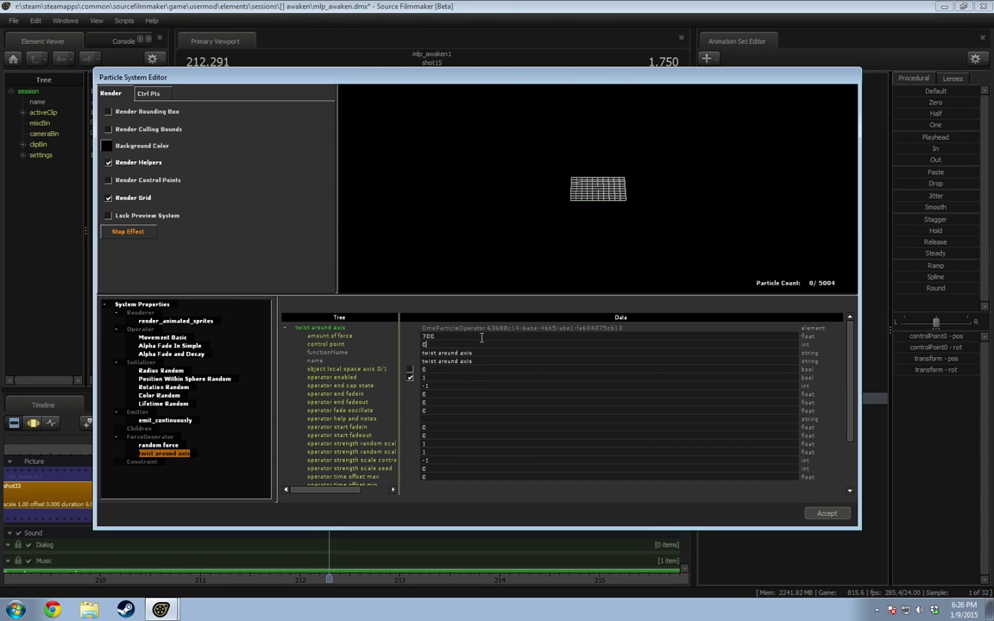
double_click(429, 335)
type("7000")
key("Return")
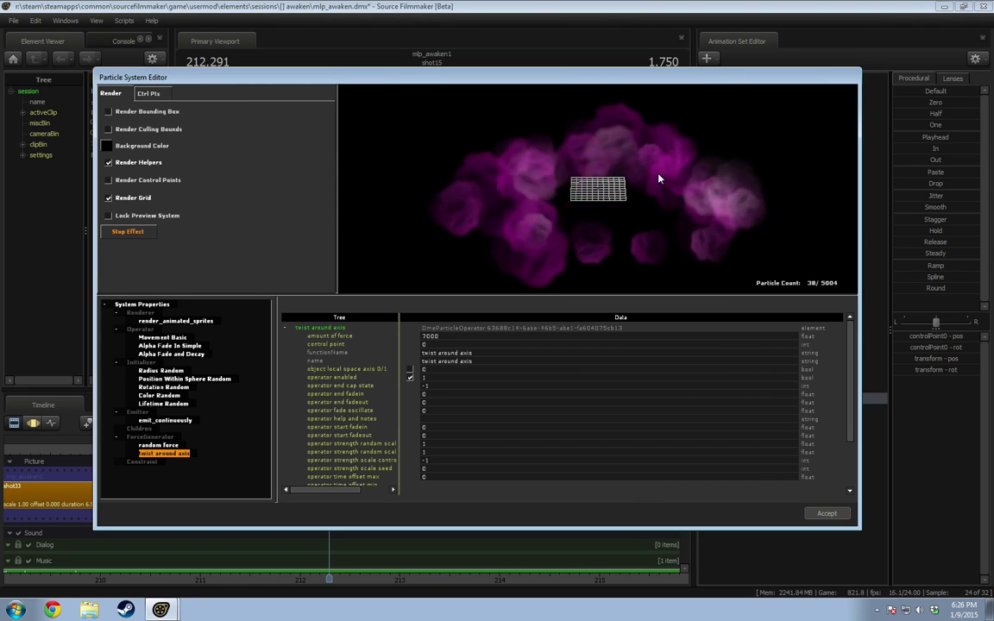
left_click_drag(659, 177, 608, 246)
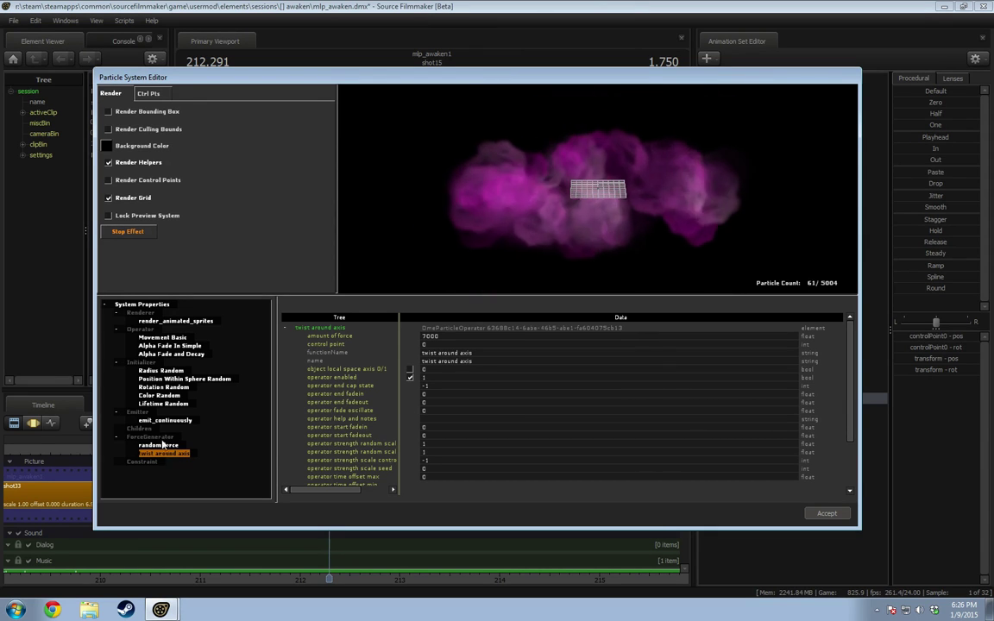
Step: Add the Rotation Spin Roll operator to the smoke particle system
right_click(138, 363)
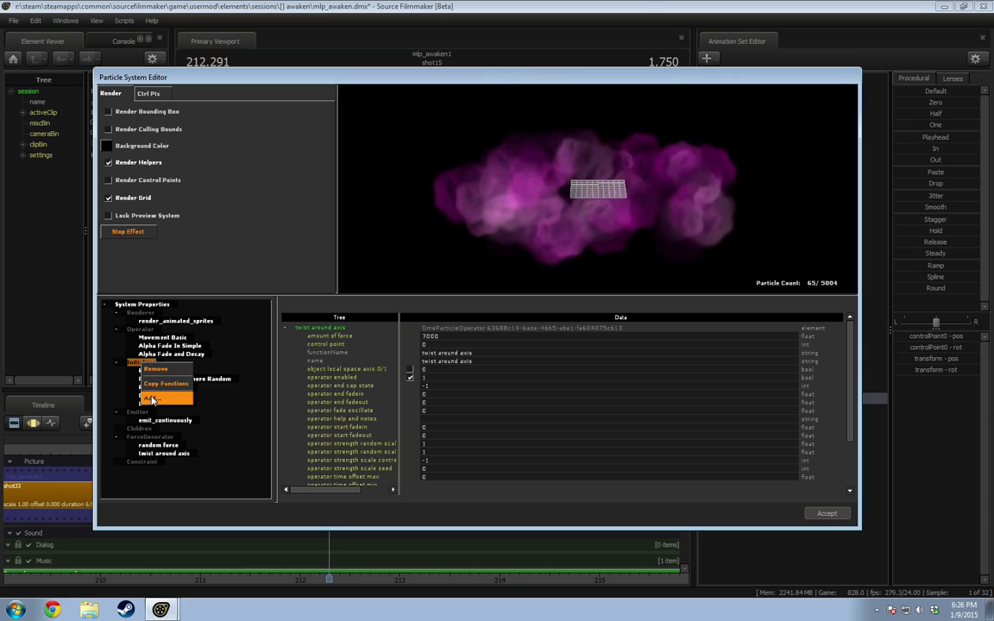
right_click(138, 331)
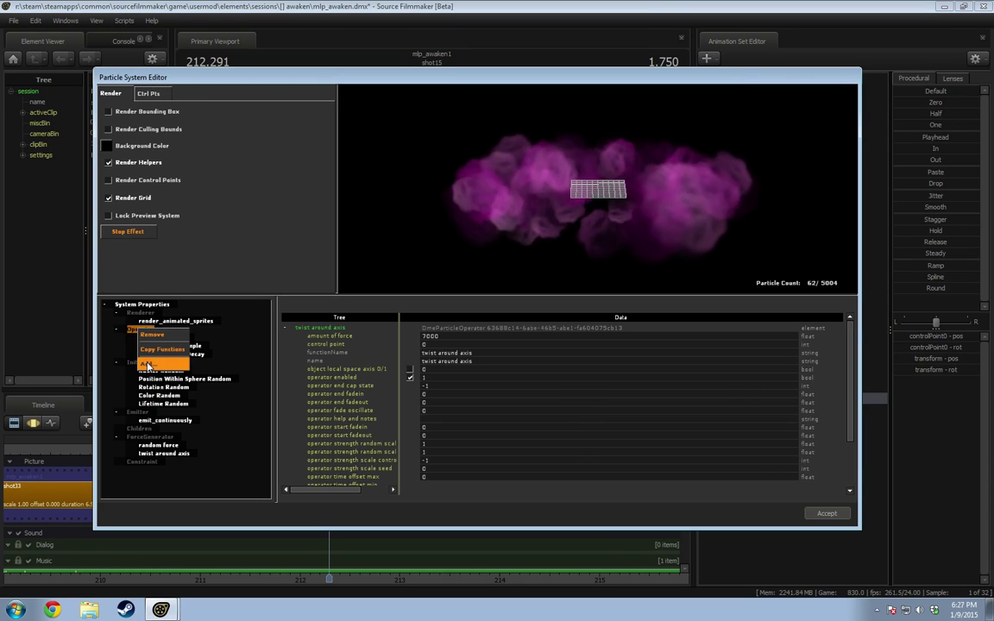
left_click(133, 363)
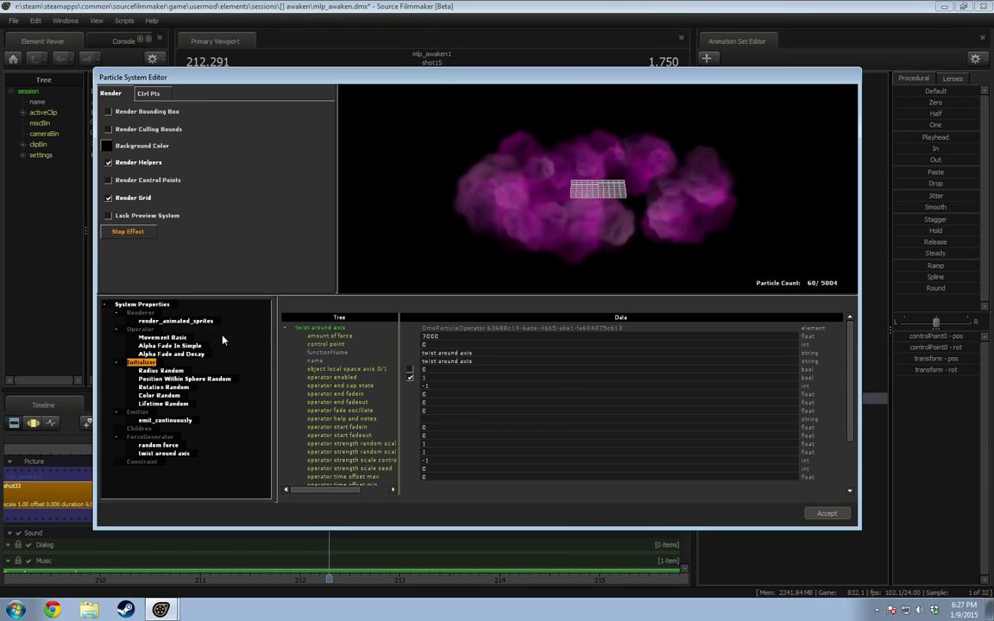
right_click(139, 331)
left_click(160, 367)
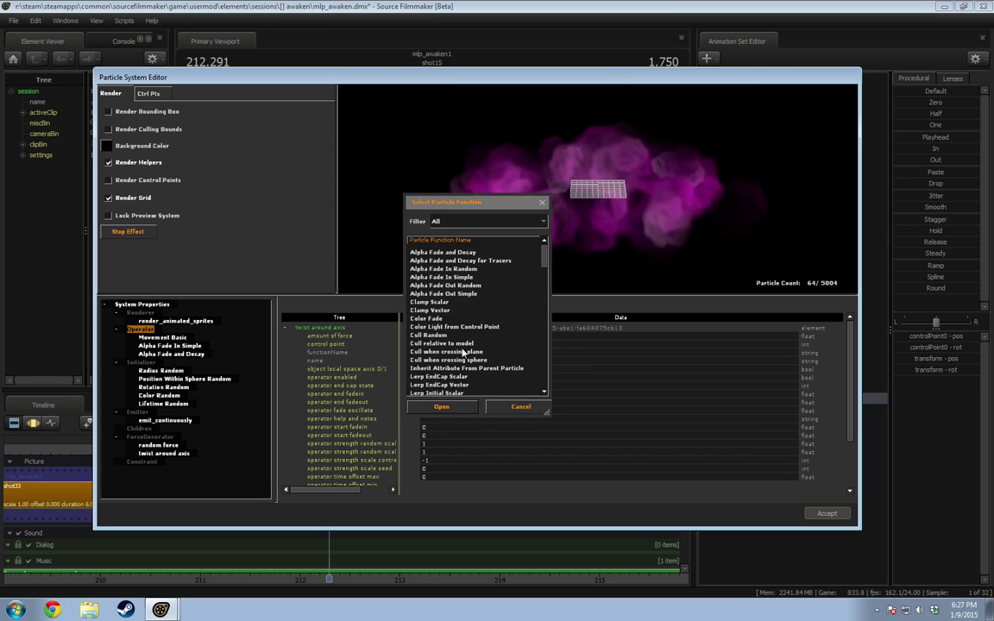
scroll(492, 267, "down", 10)
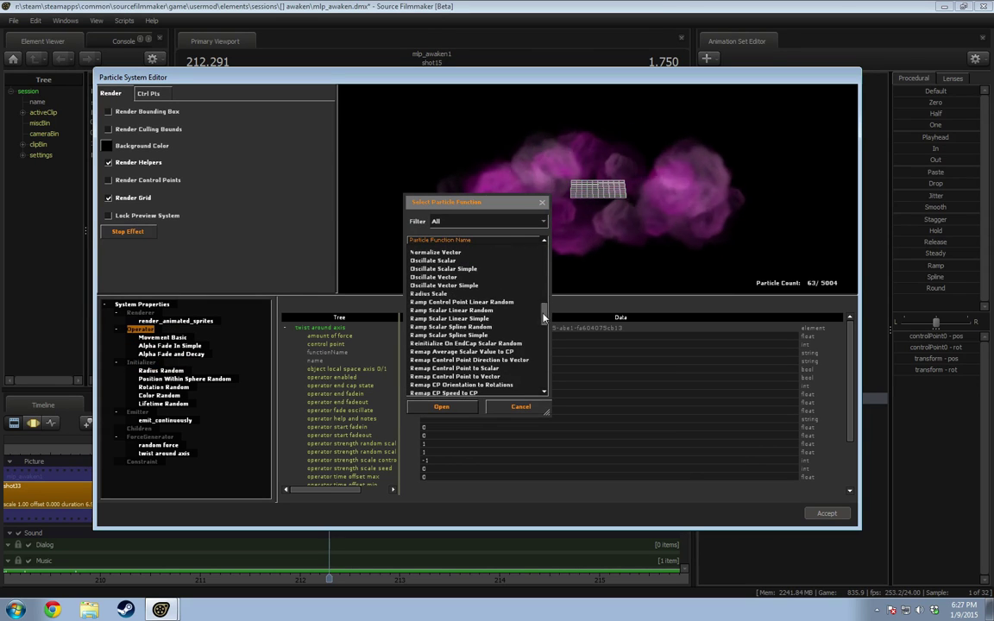
scroll(442, 383, "down", 4)
scroll(442, 380, "down", 6)
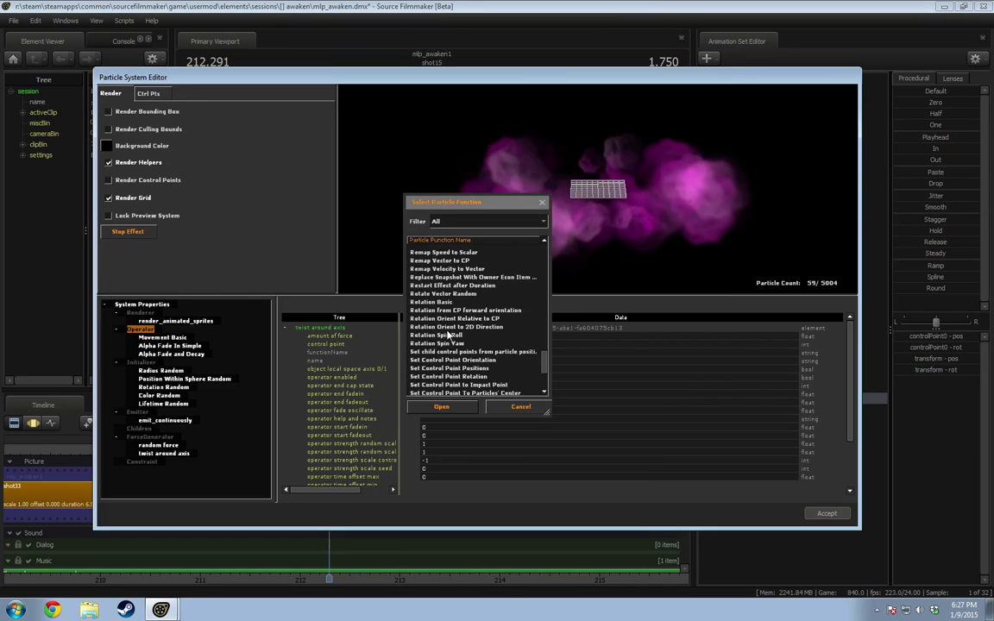
left_click(437, 335)
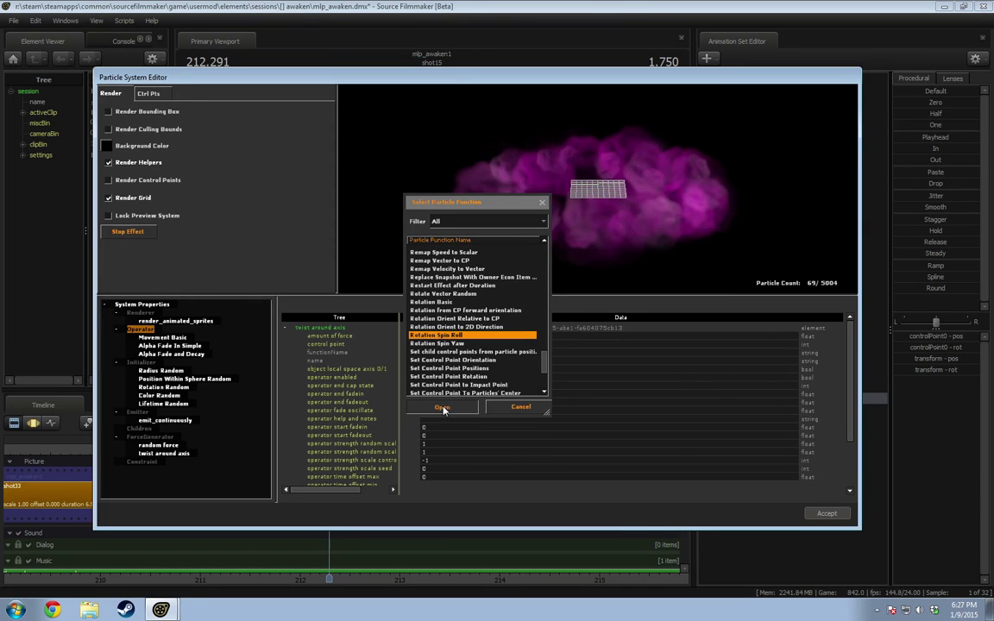
left_click(441, 407)
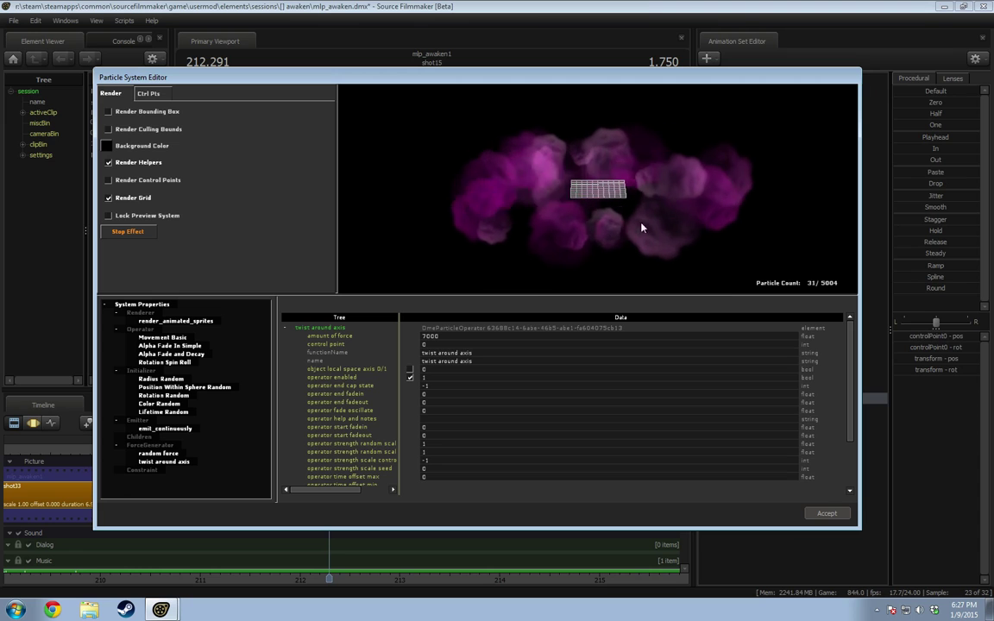
Step: Try a spin_rate_degrees of 60 on the Rotation Spin Roll operator, and reduce it to 10
scroll(423, 413, "down", 3)
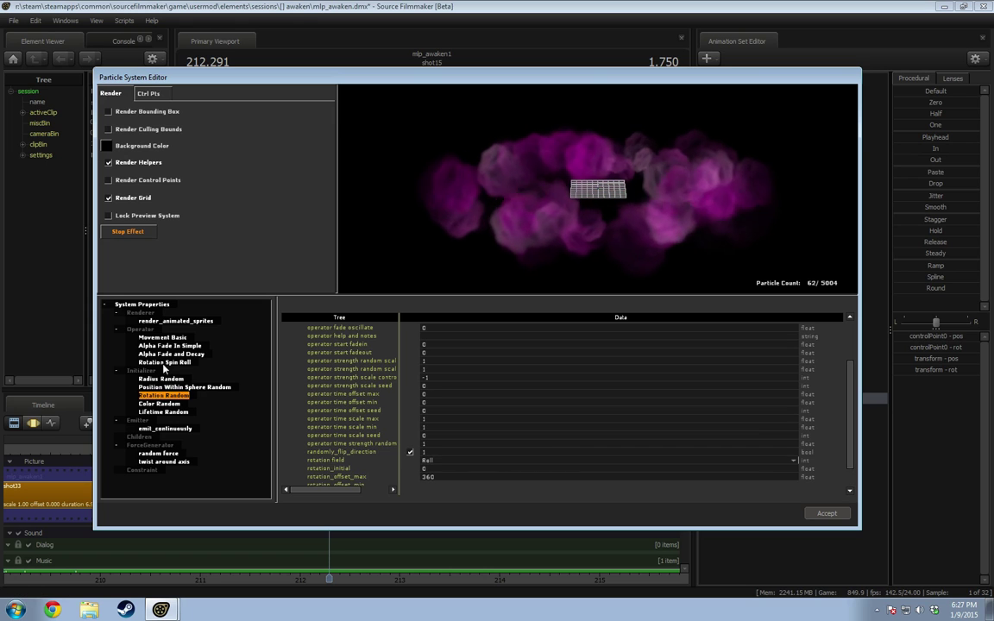
left_click(160, 362)
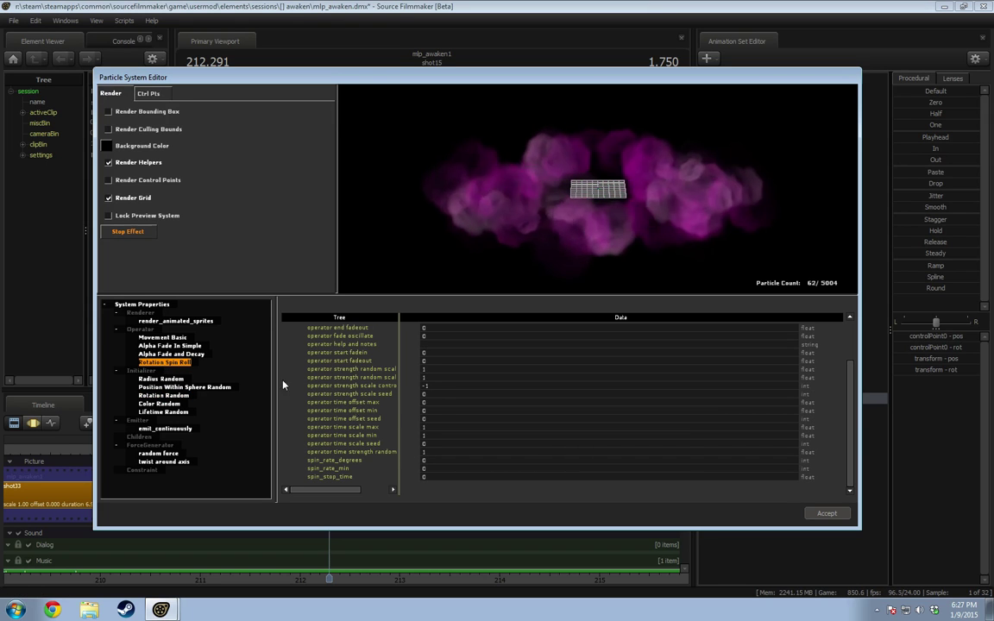
left_click(420, 461)
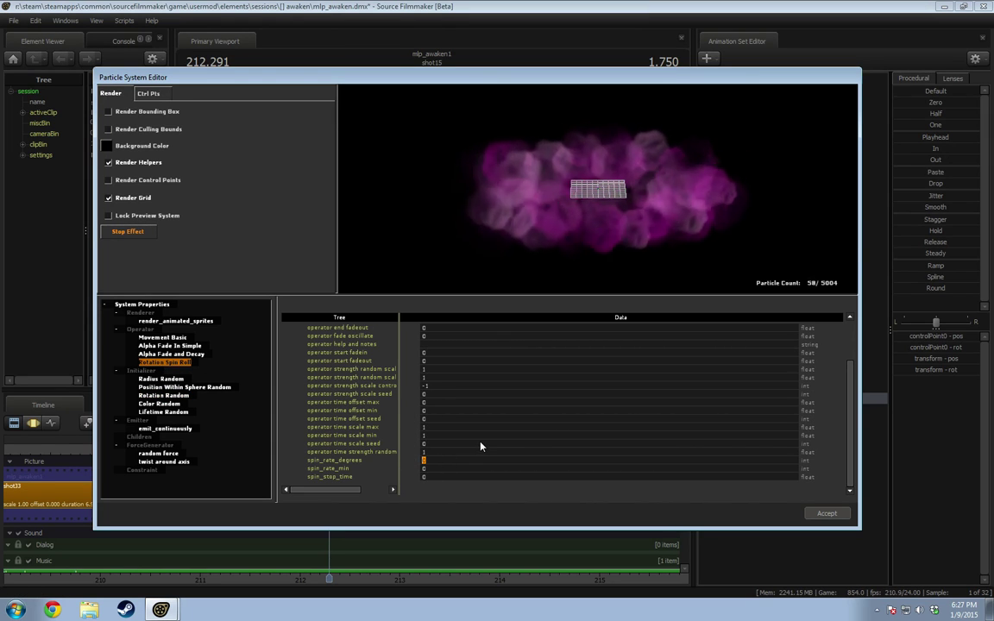
type("60")
key("Return")
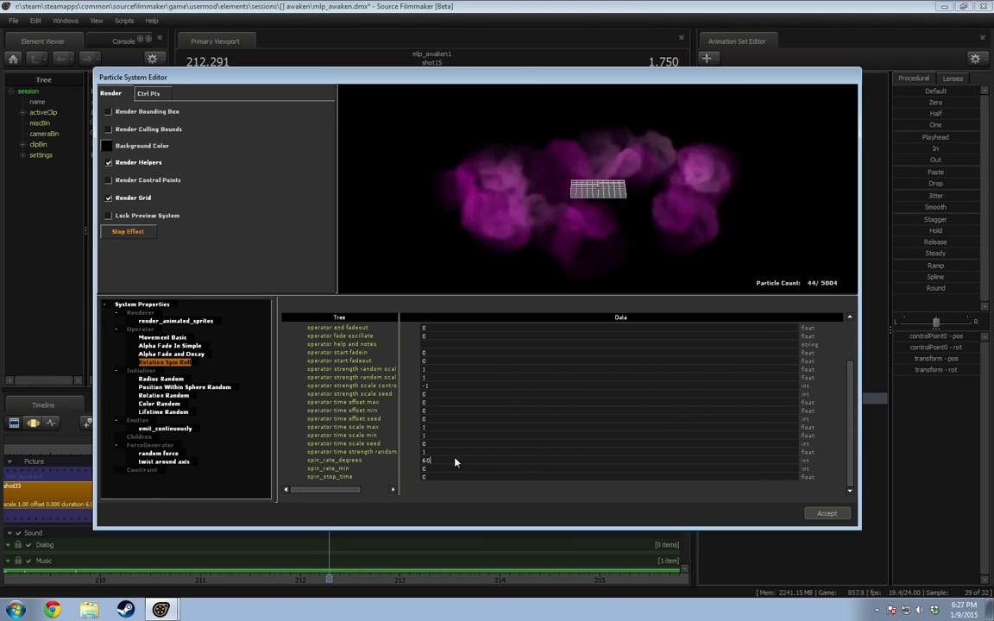
left_click(454, 460)
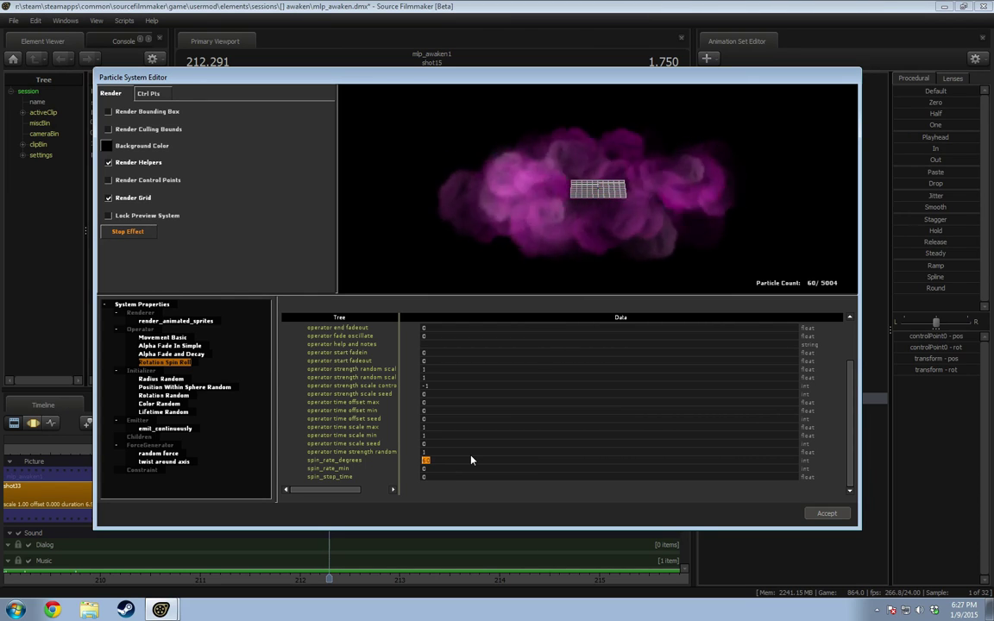
type("10")
key("Return")
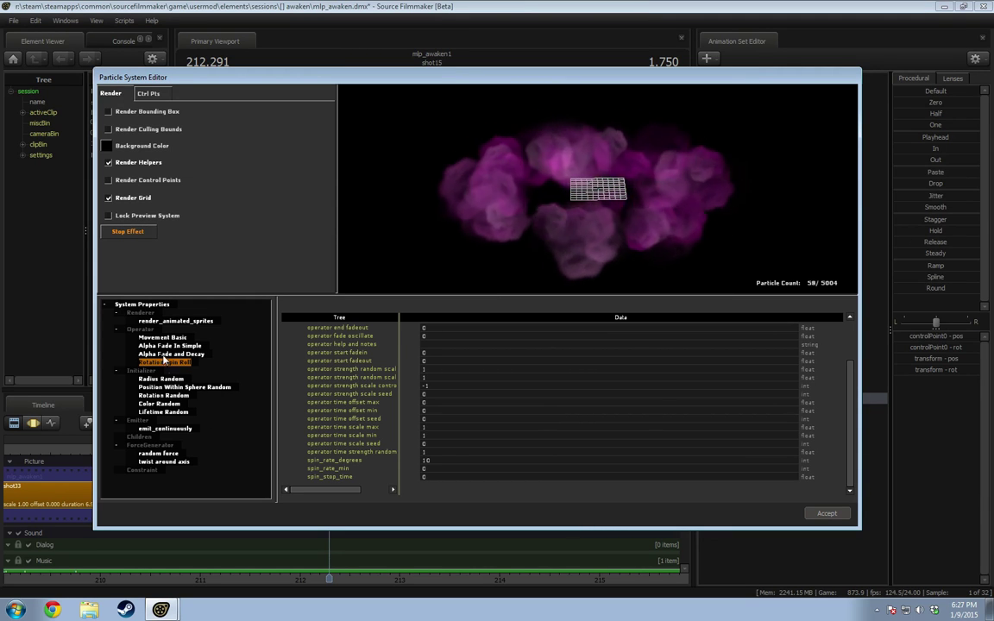
Step: Preview several smoke materials and set the ground_smoke system's material to effects\smoke.vmt
left_click(141, 304)
scroll(363, 372, "down", 1)
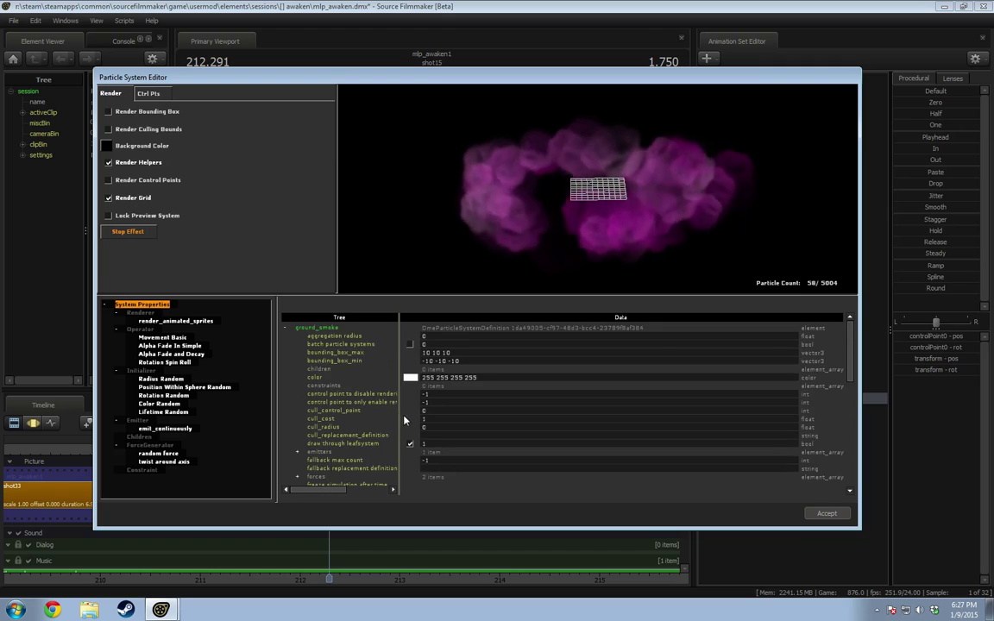
left_click(409, 452)
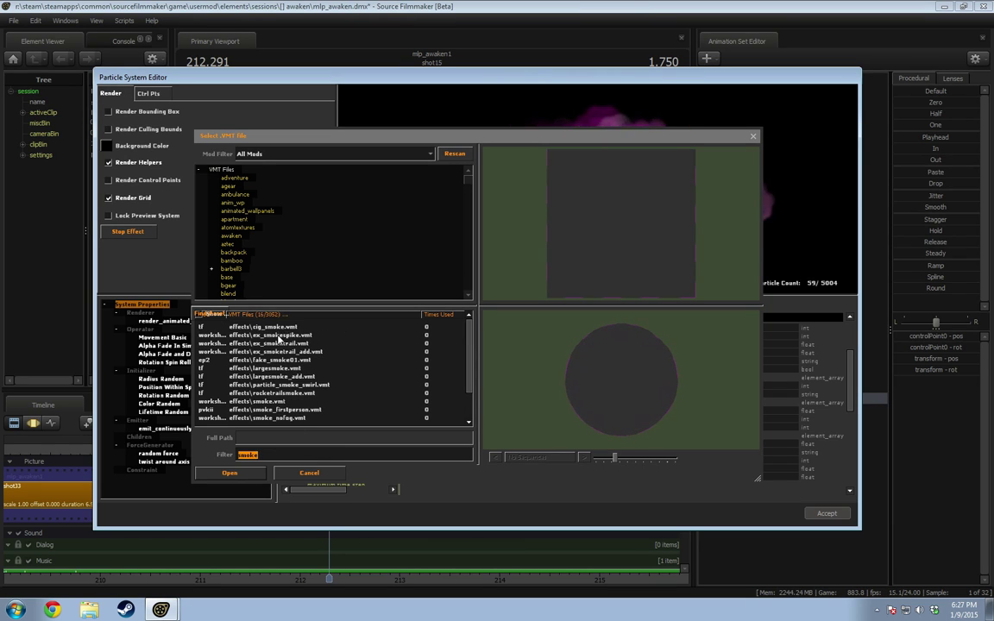
left_click(273, 337)
left_click(275, 344)
left_click(281, 377)
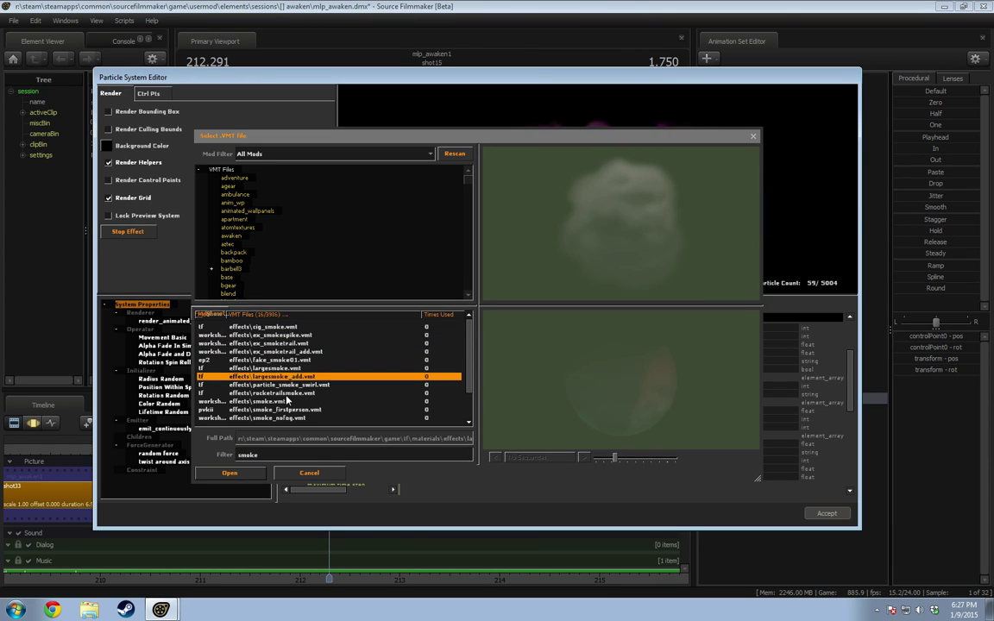
left_click(287, 394)
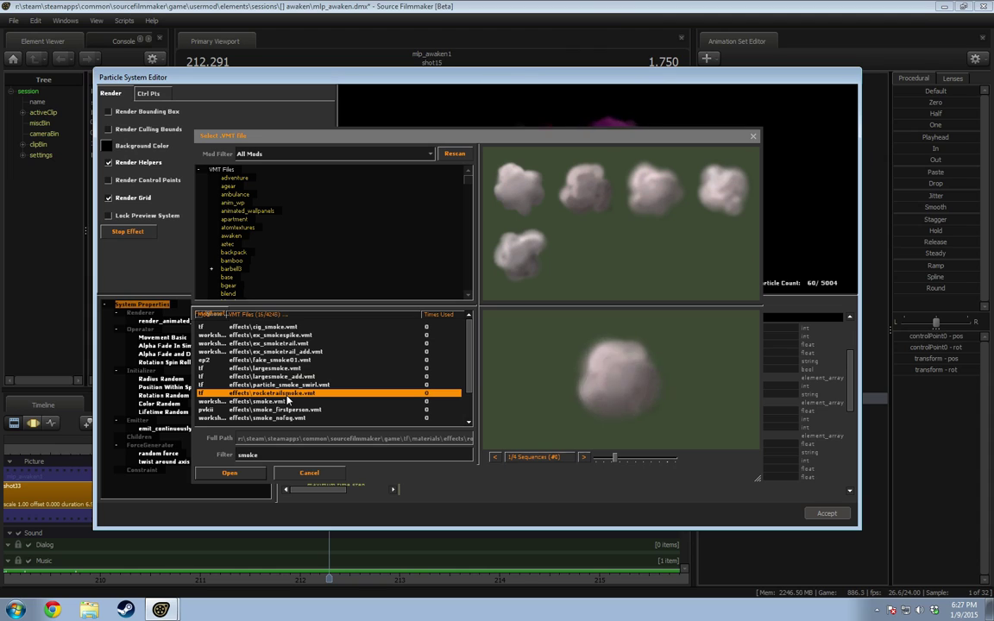
left_click(275, 401)
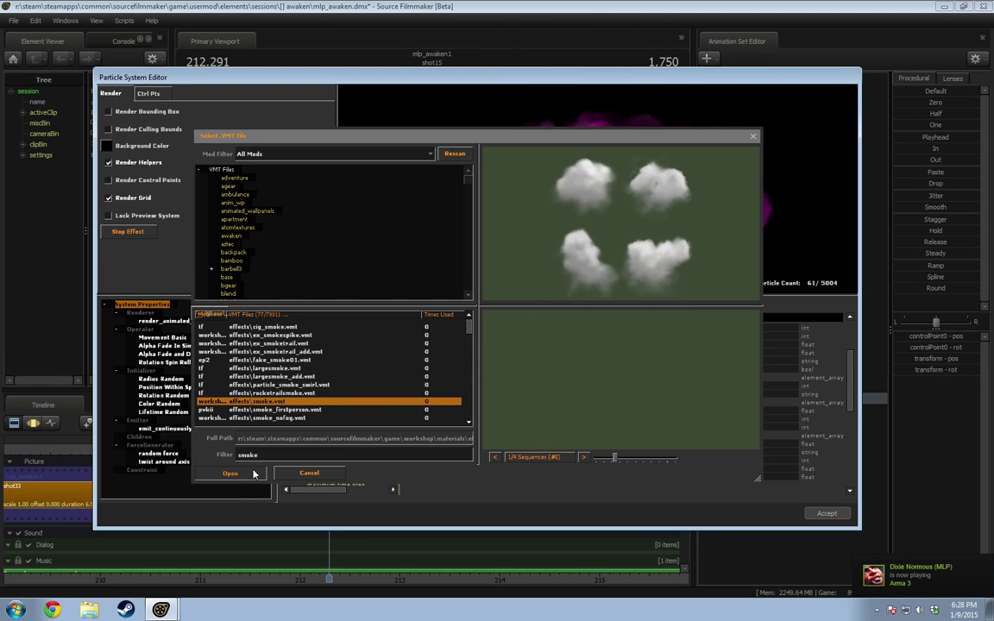
left_click(226, 475)
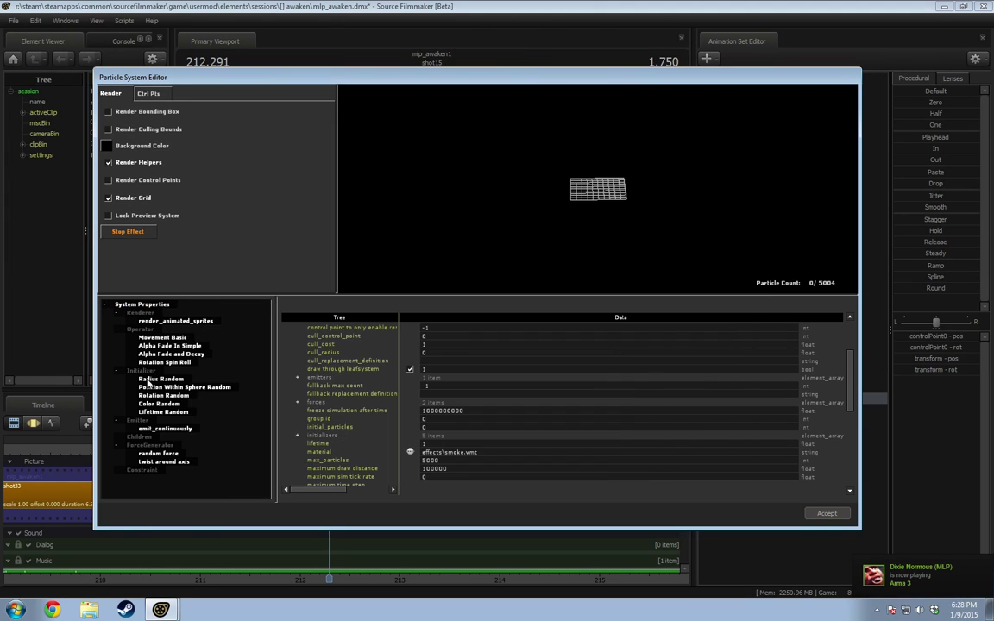
Step: Add a Sequence Random initializer to the smoke particle system
right_click(141, 372)
left_click(159, 385)
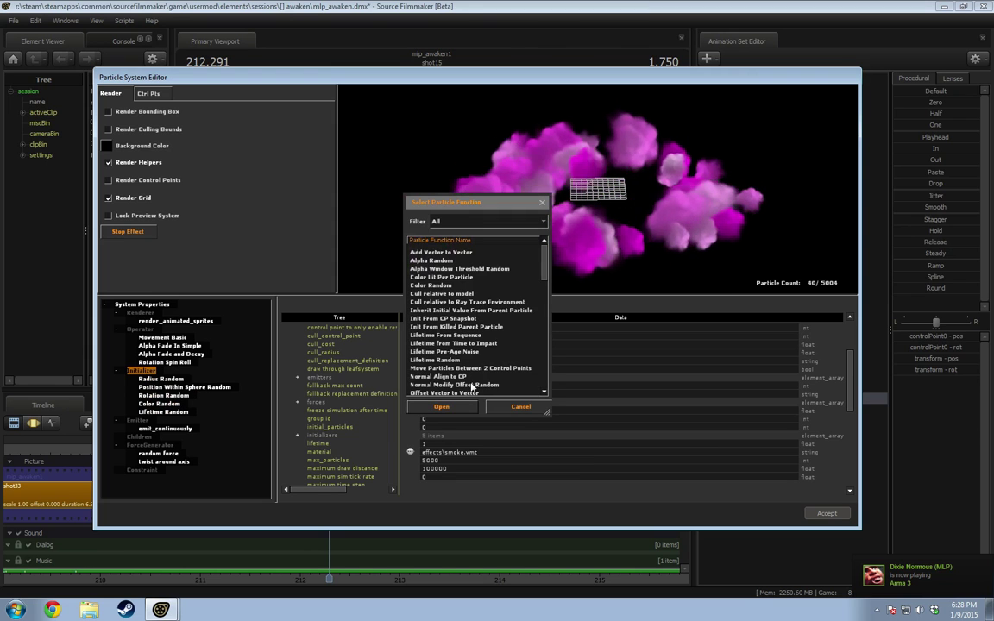
scroll(452, 380, "down", 10)
scroll(453, 377, "down", 5)
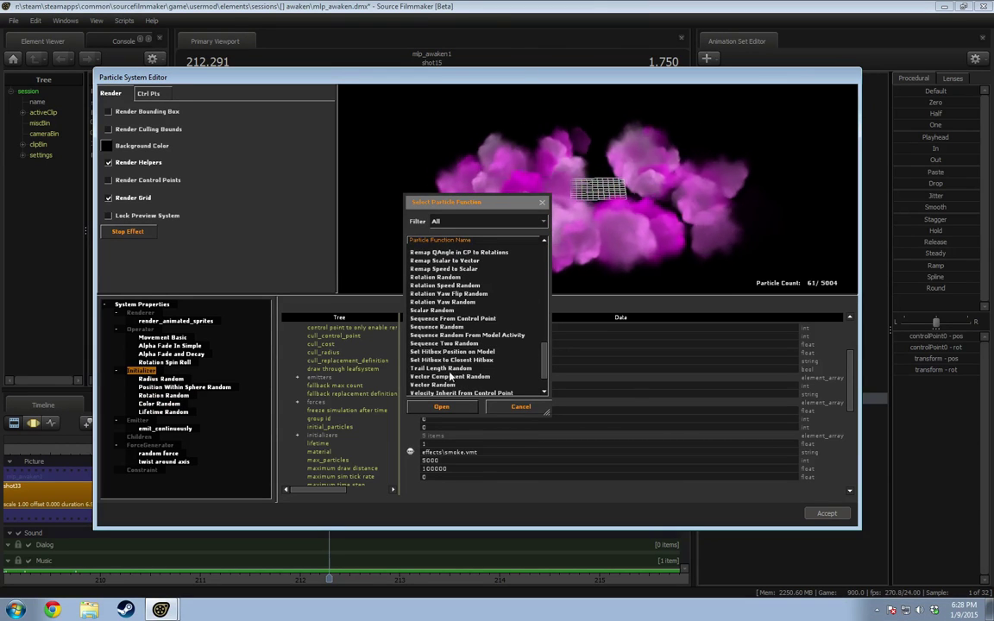
left_click(455, 328)
left_click(452, 407)
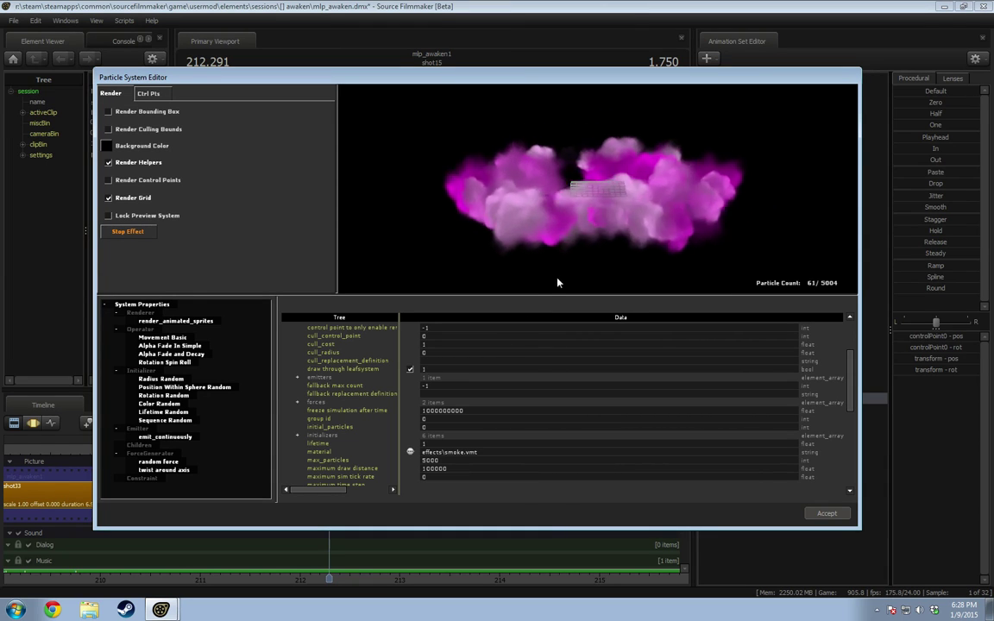
left_click_drag(593, 199, 591, 243)
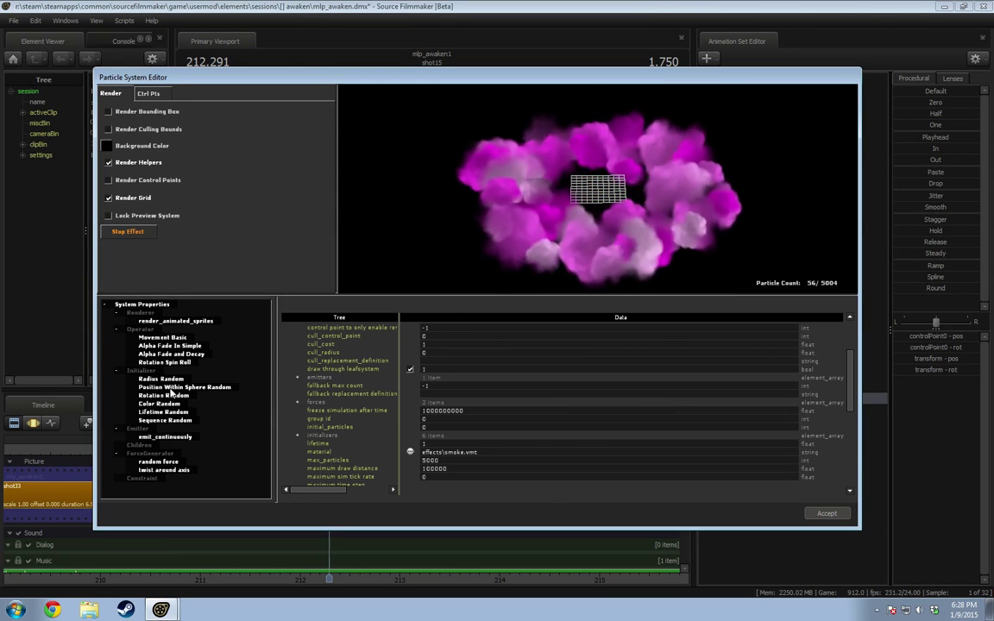
Step: Set the Lifetime Random initializer's lifetime_min to 6 and lifetime_max to 12
left_click(162, 413)
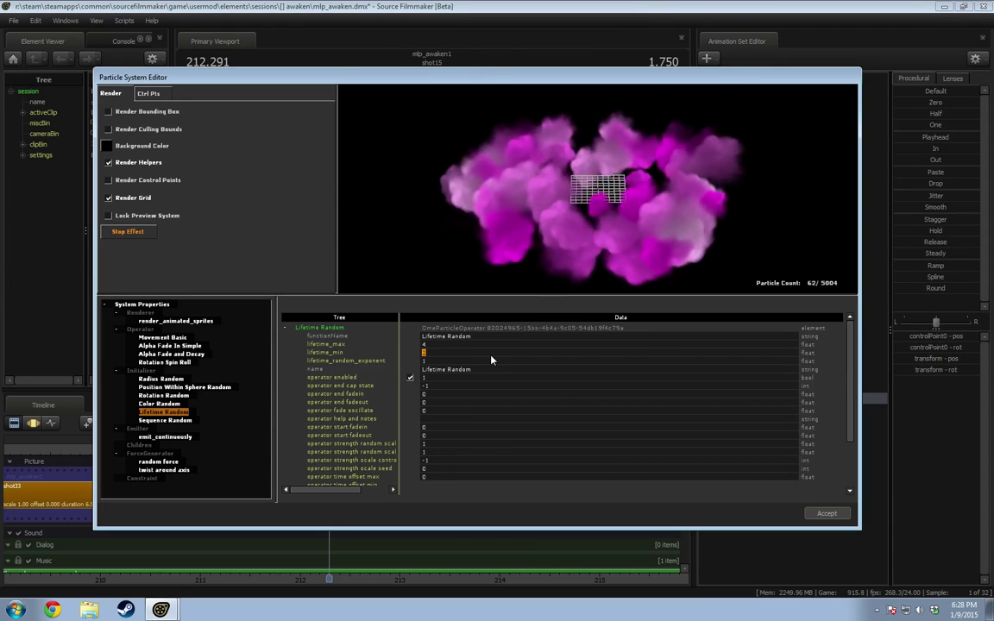
type("6")
left_click(432, 345)
double_click(431, 345)
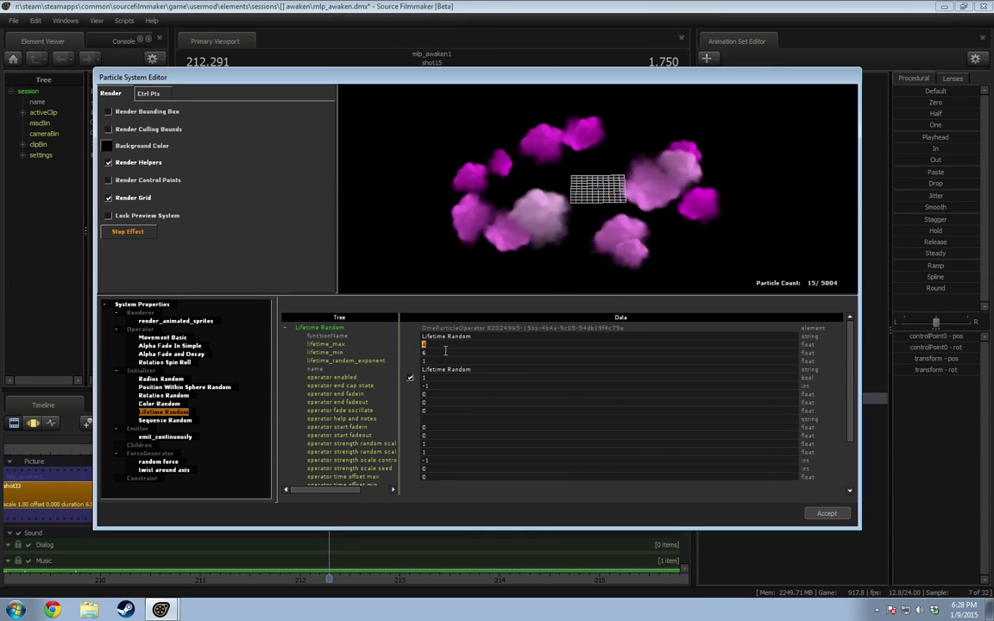
type("12")
key("Return")
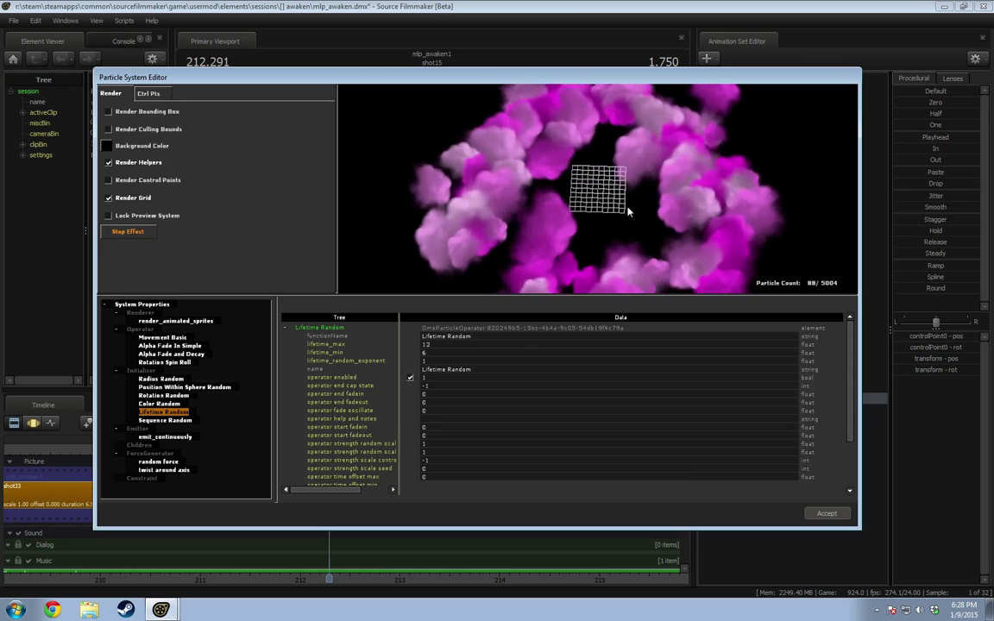
left_click_drag(629, 226, 597, 215)
right_click_drag(597, 189, 597, 224)
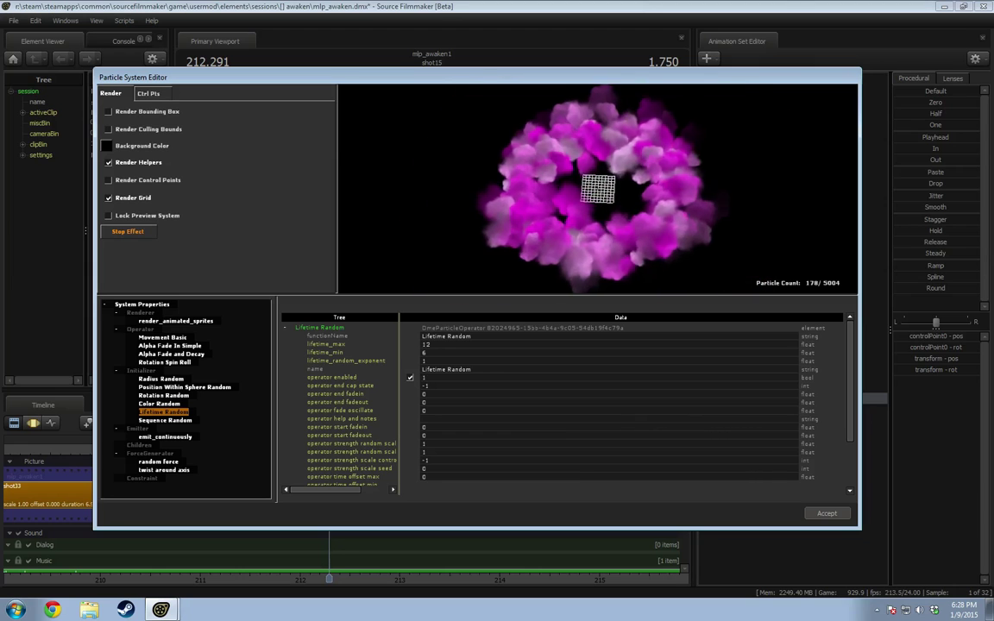
left_click_drag(597, 189, 609, 200)
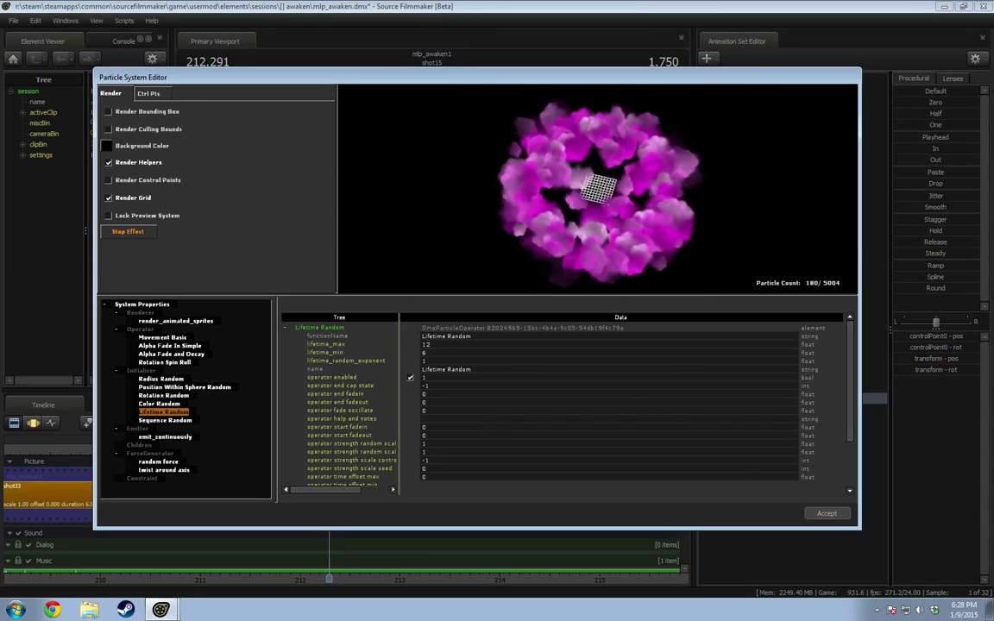
right_click_drag(598, 189, 598, 143)
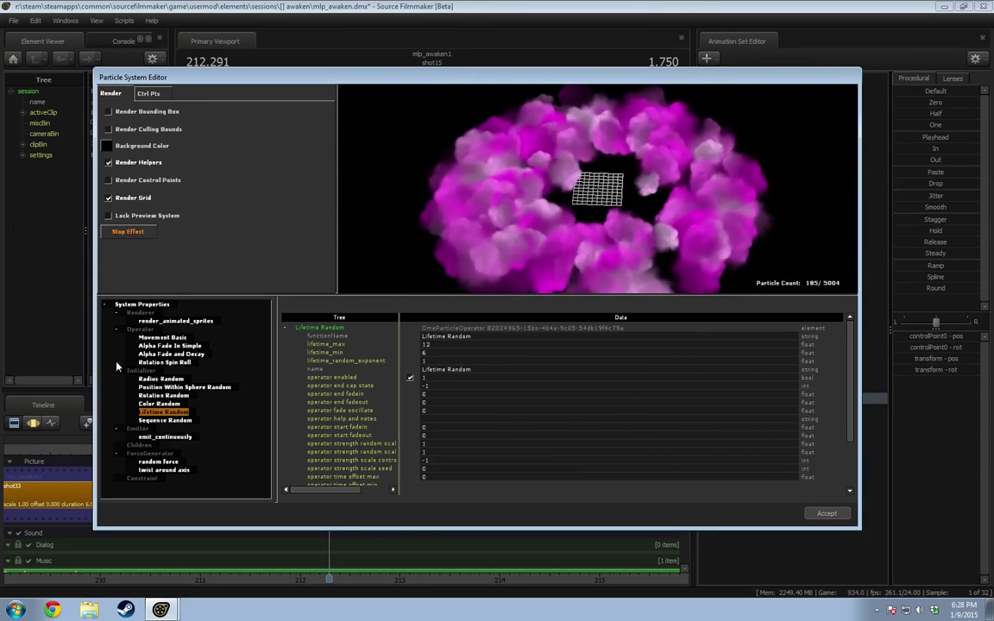
scroll(406, 440, "up", 3)
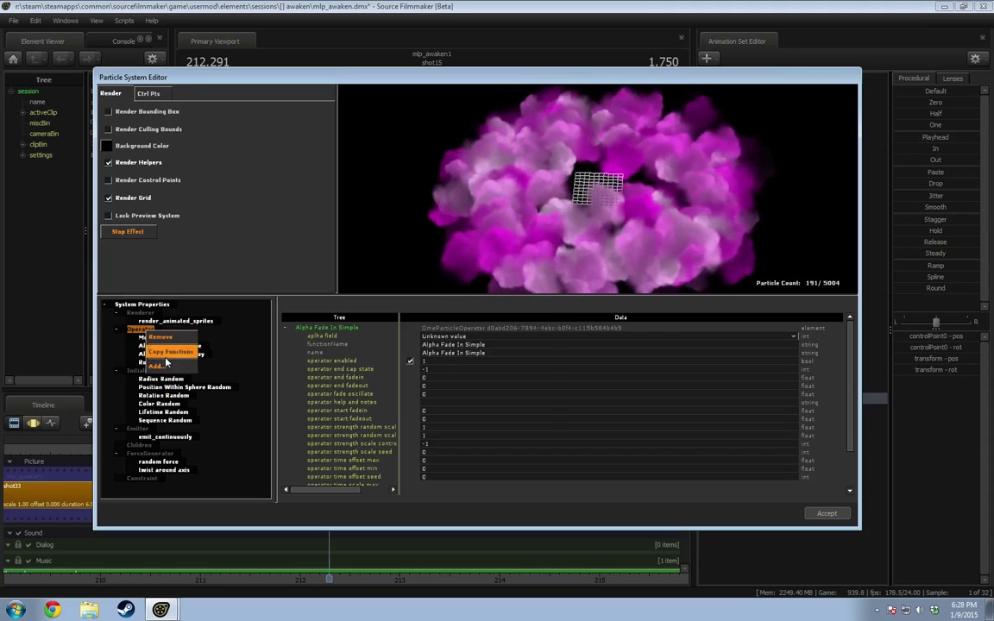
left_click(166, 364)
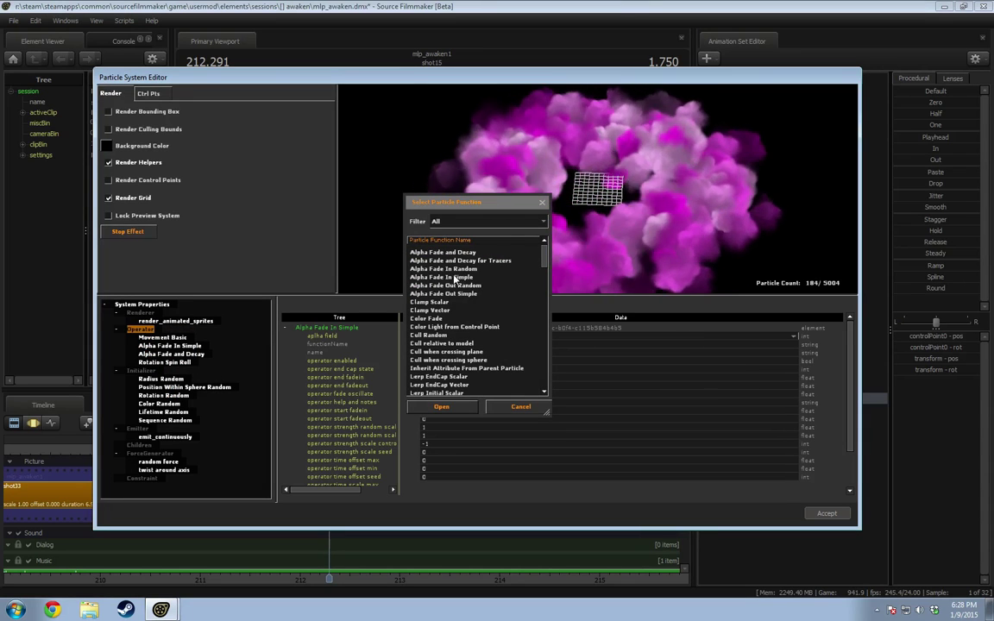
left_click(521, 408)
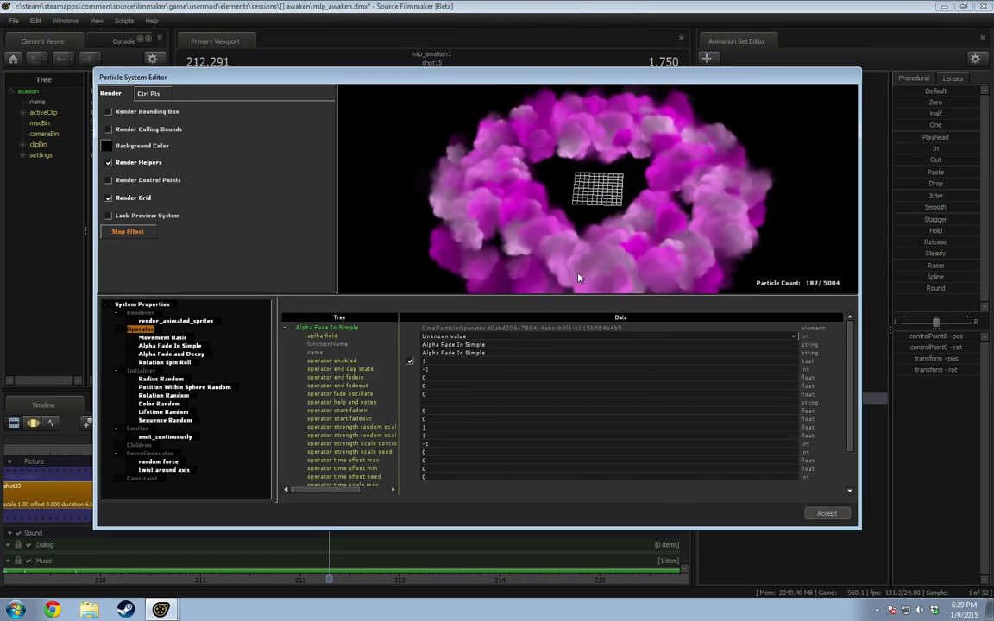
Step: Add a turbulent force to the particle system's force generators and disable the random force operator
left_click(150, 463)
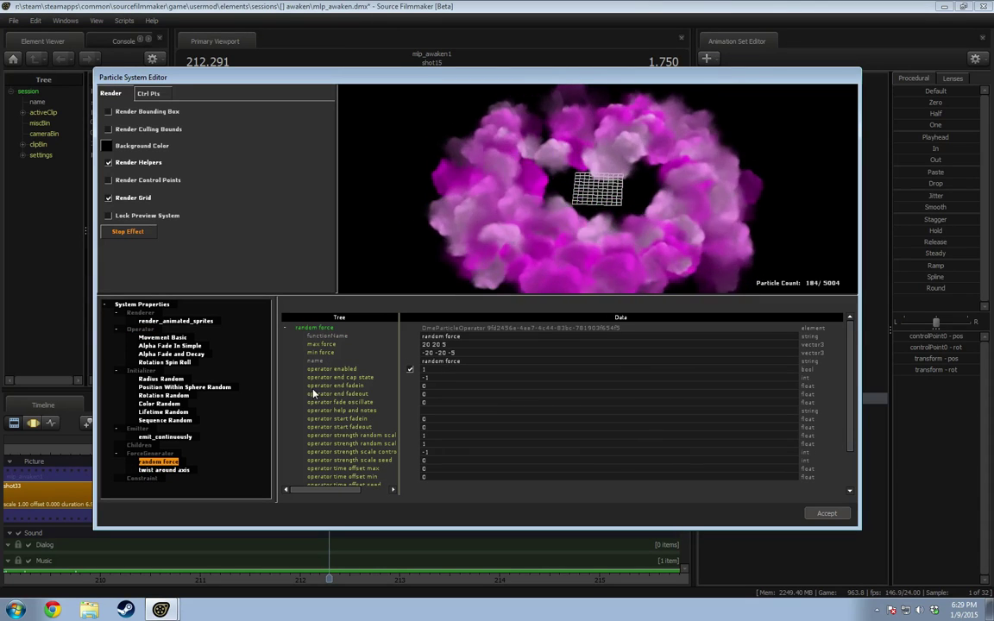
right_click(150, 454)
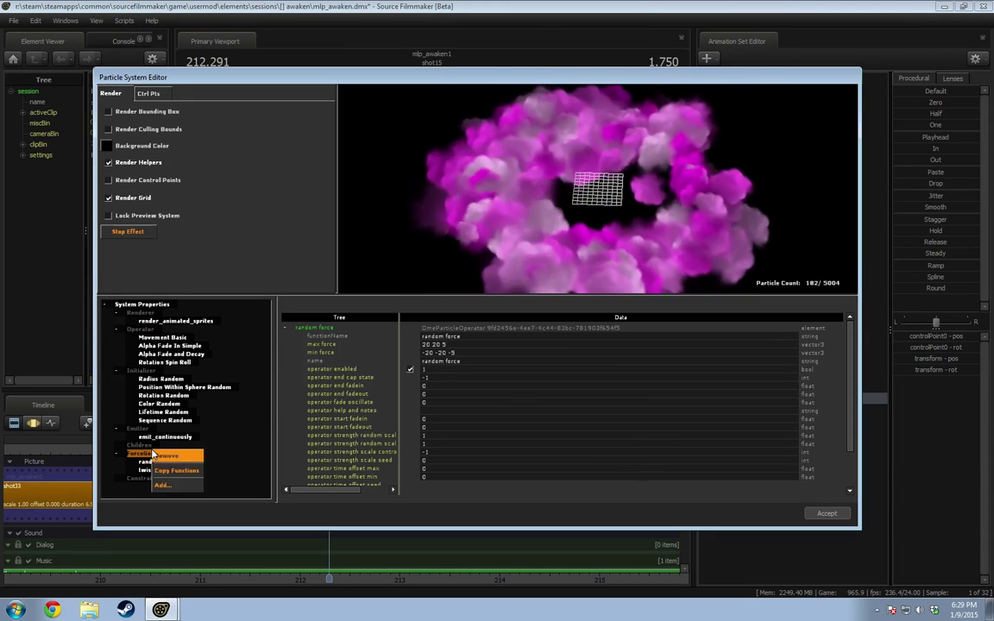
left_click(161, 470)
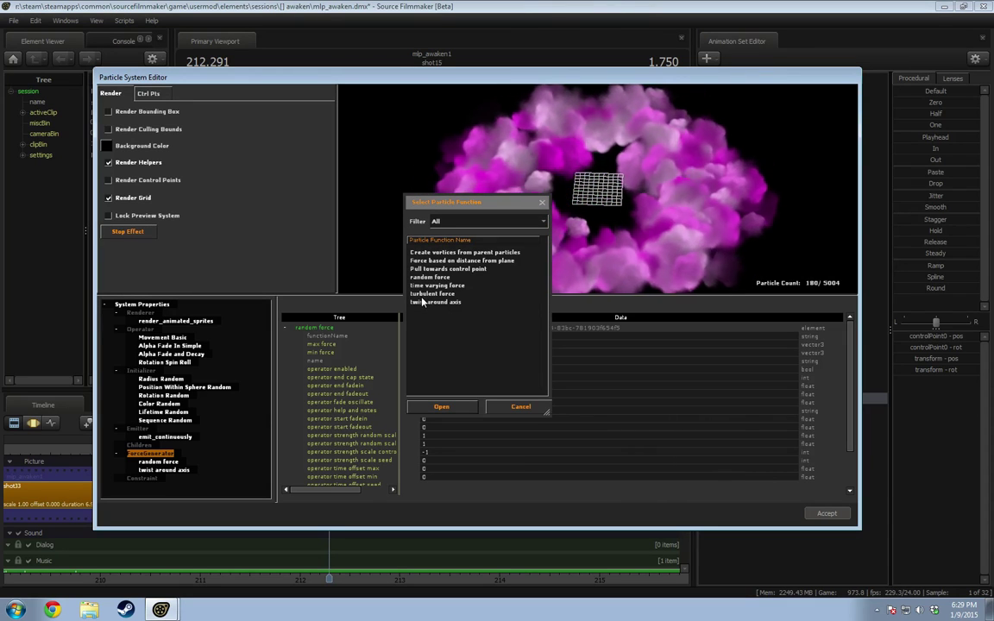
left_click(432, 293)
key("Return")
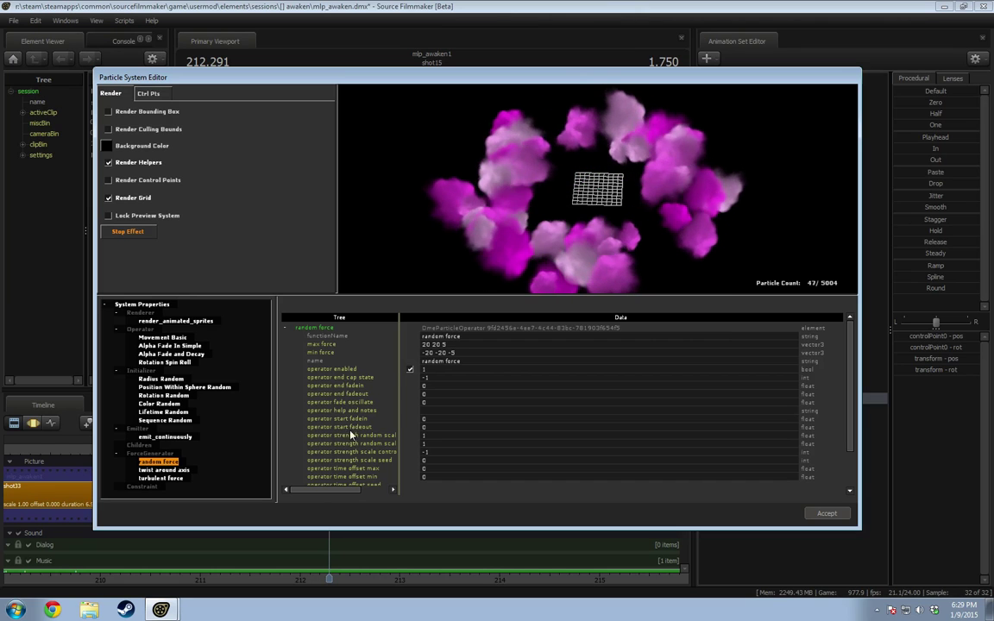
left_click(410, 369)
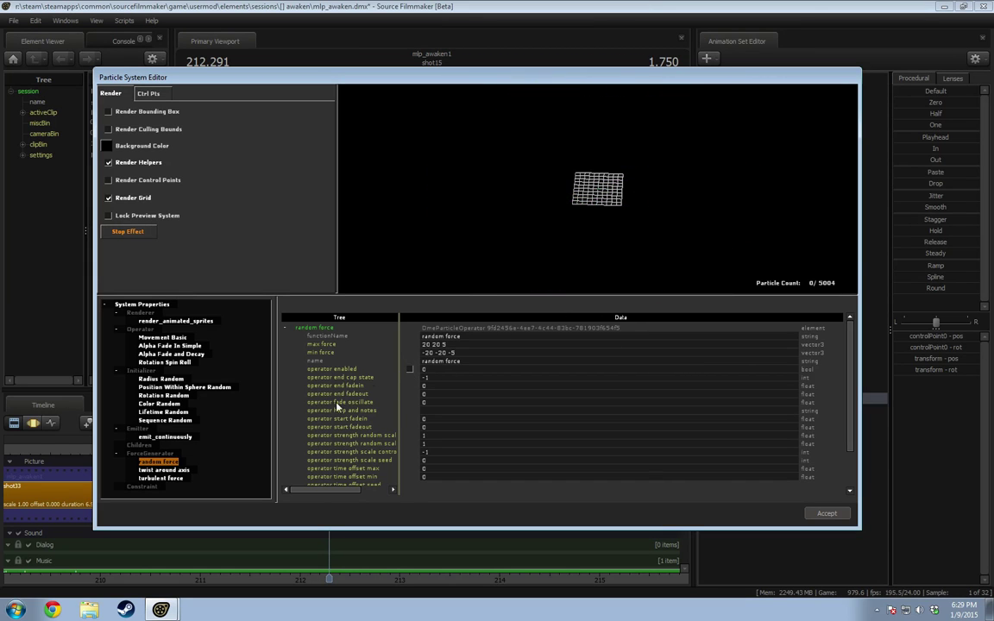
Step: Try a Noise amount 0 of 1 1 100 on the turbulent force, checking the smoke from the side
left_click(171, 478)
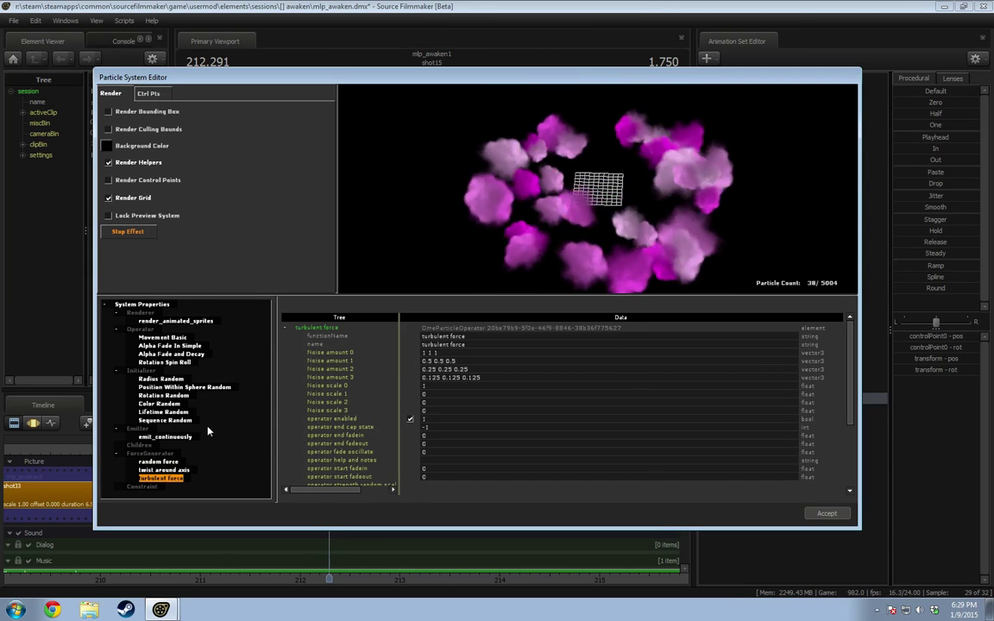
left_click(146, 461)
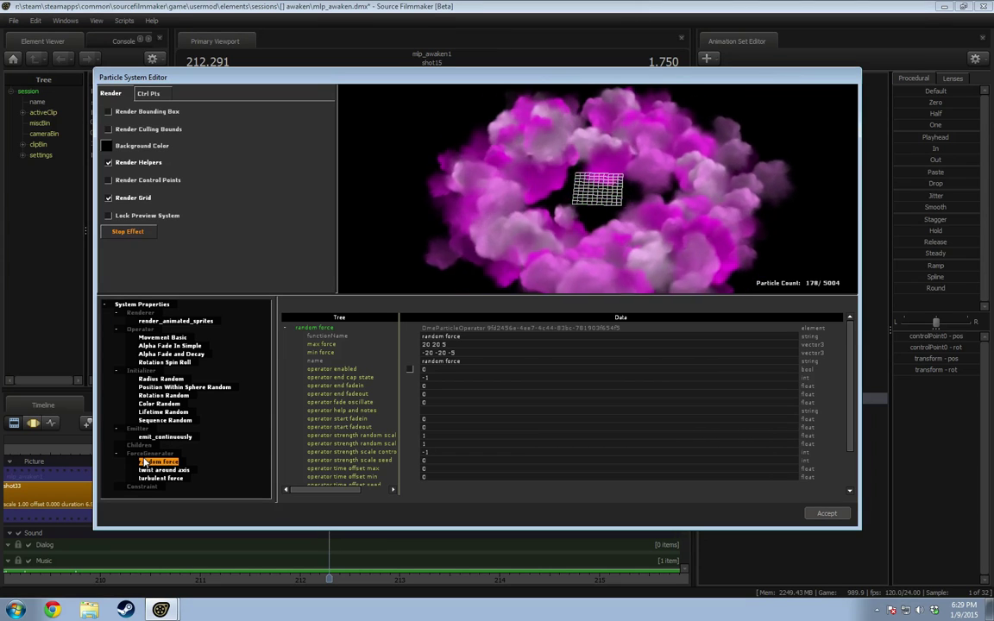
left_click(164, 479)
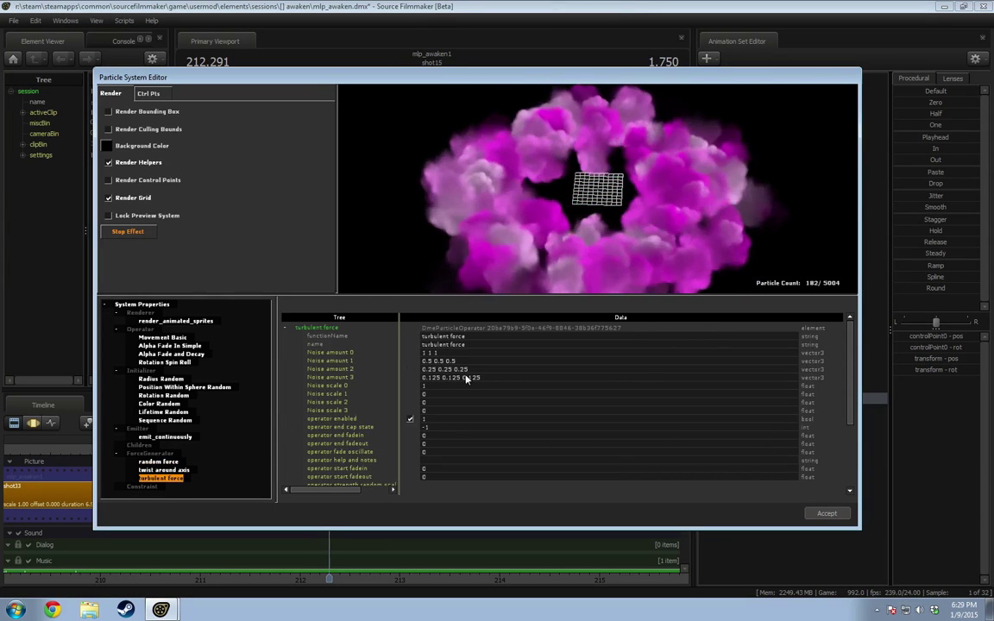
left_click_drag(457, 361, 421, 360)
left_click_drag(552, 225, 554, 194)
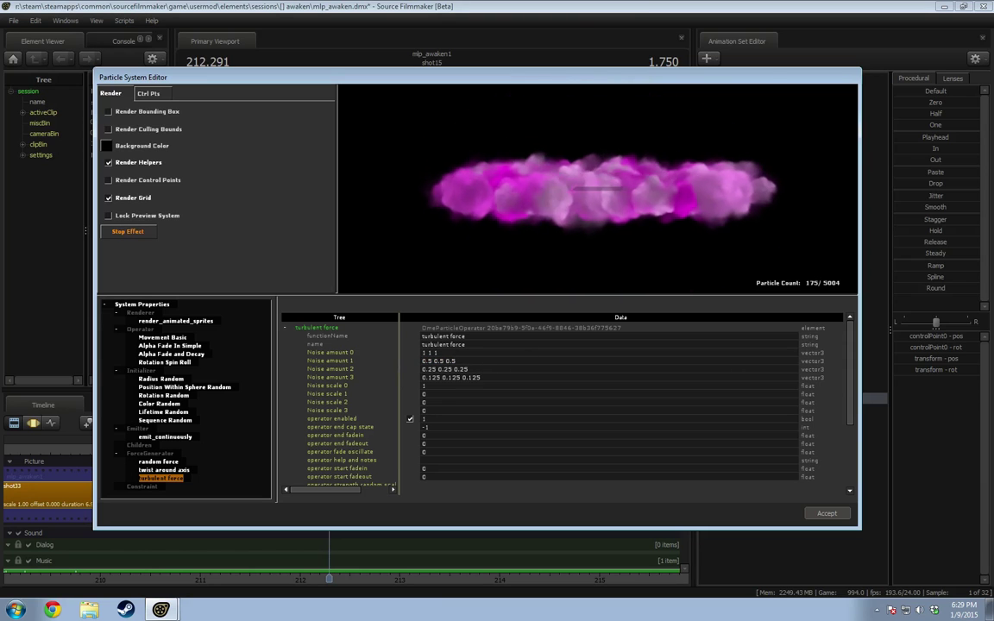
left_click(447, 361)
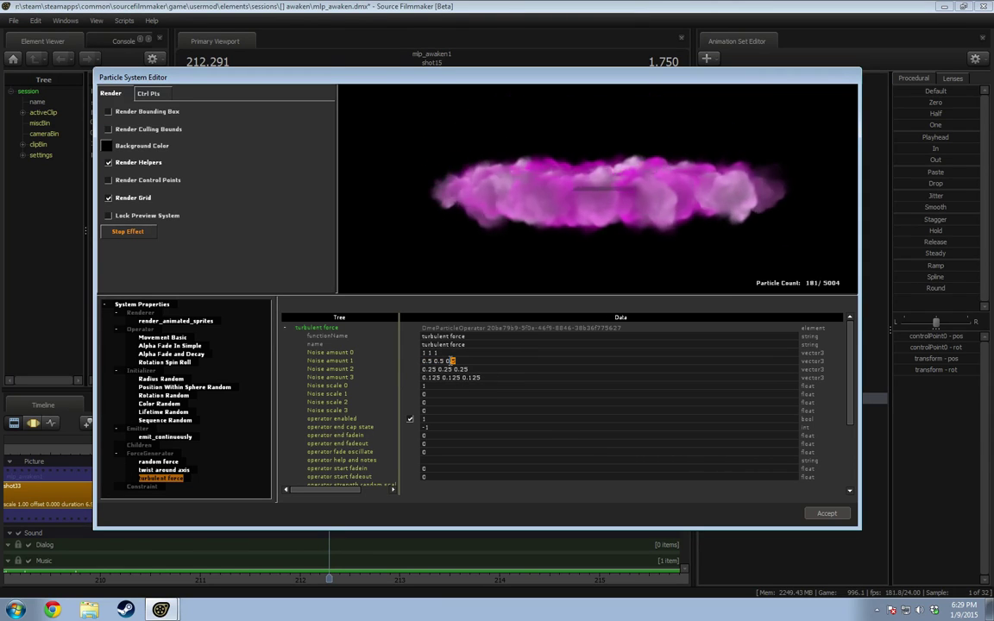
left_click(524, 355)
type("00")
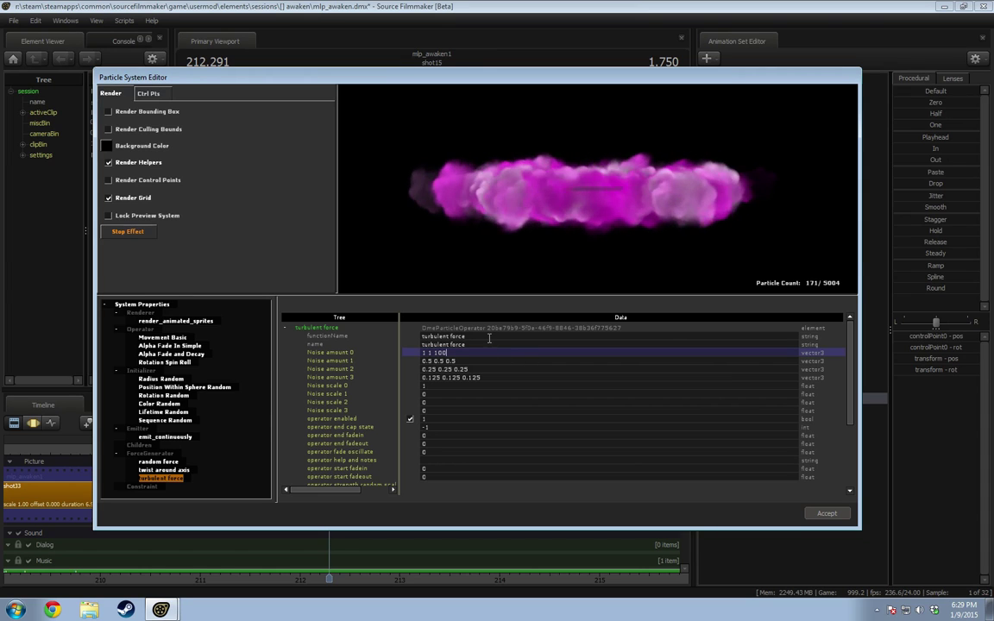
key("Return")
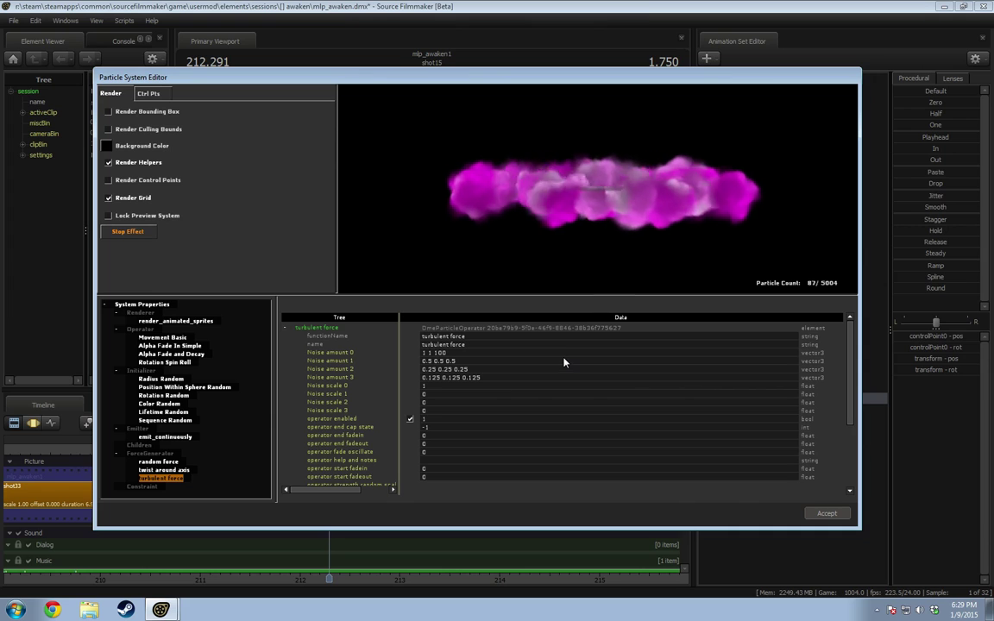
Step: Try stronger vertical turbulence with Noise amount 0 values of 1 1 1000 and 1 1 10000
left_click(470, 355)
type("0")
key("Return")
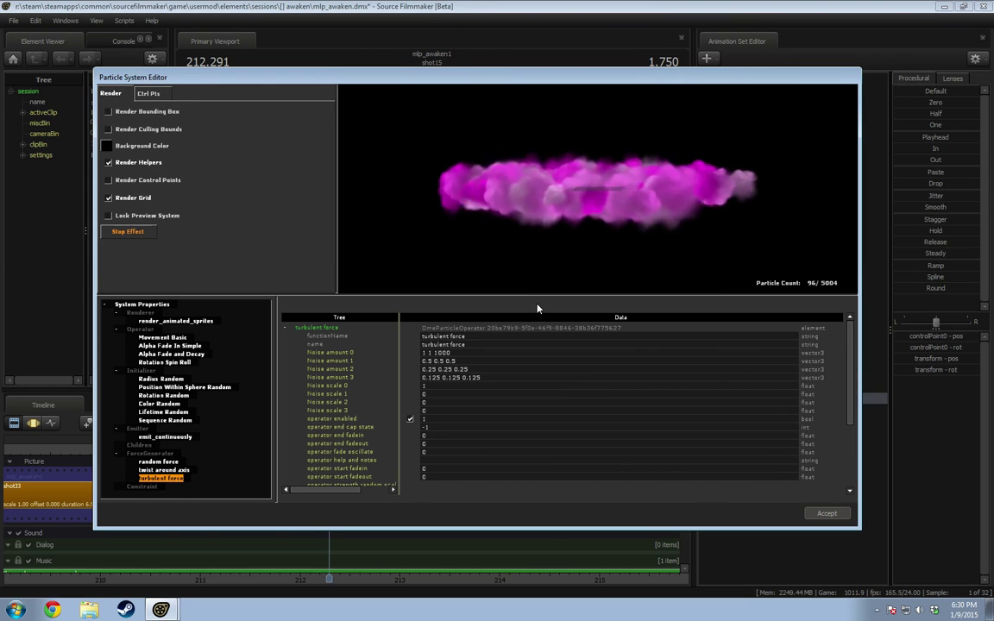
double_click(467, 354)
type("00")
key("Return")
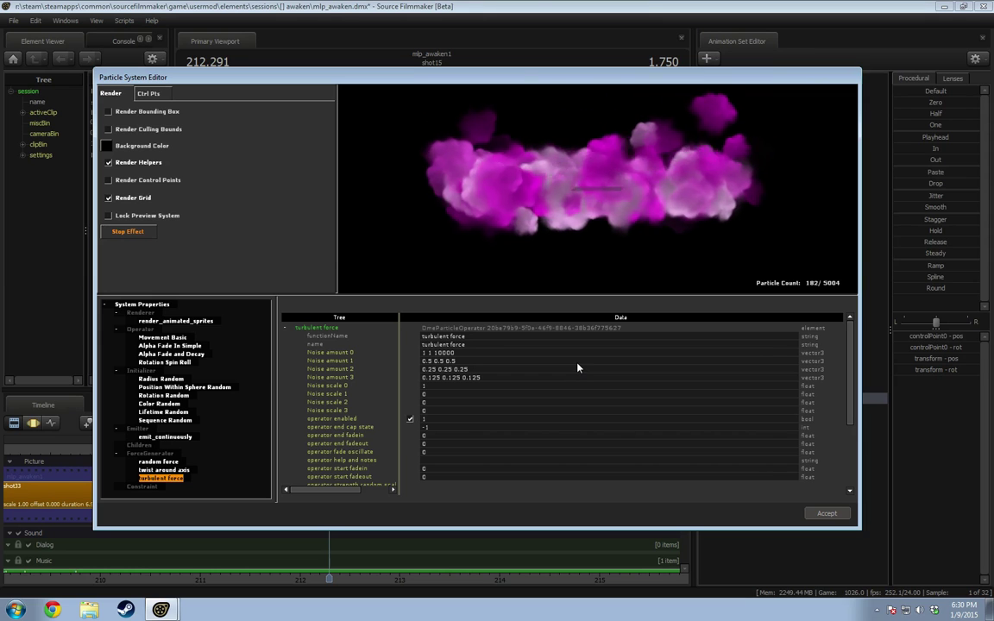
Step: Set the turbulent force's Noise amount 0 to 1 1 2000 and Noise amount 1 to 0.5 0.5 1000
left_click_drag(459, 354, 450, 358)
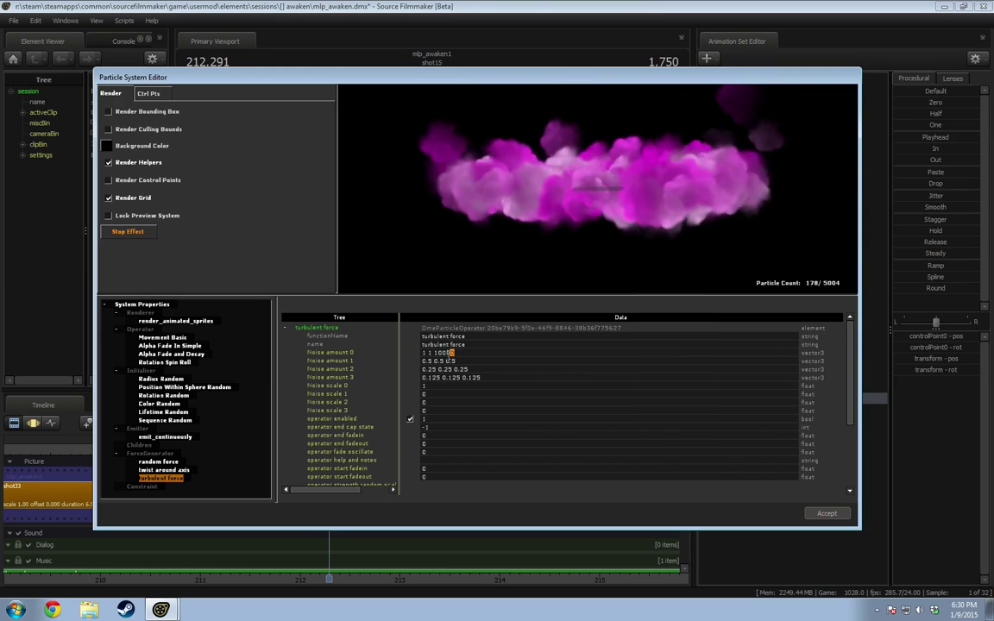
type("2000")
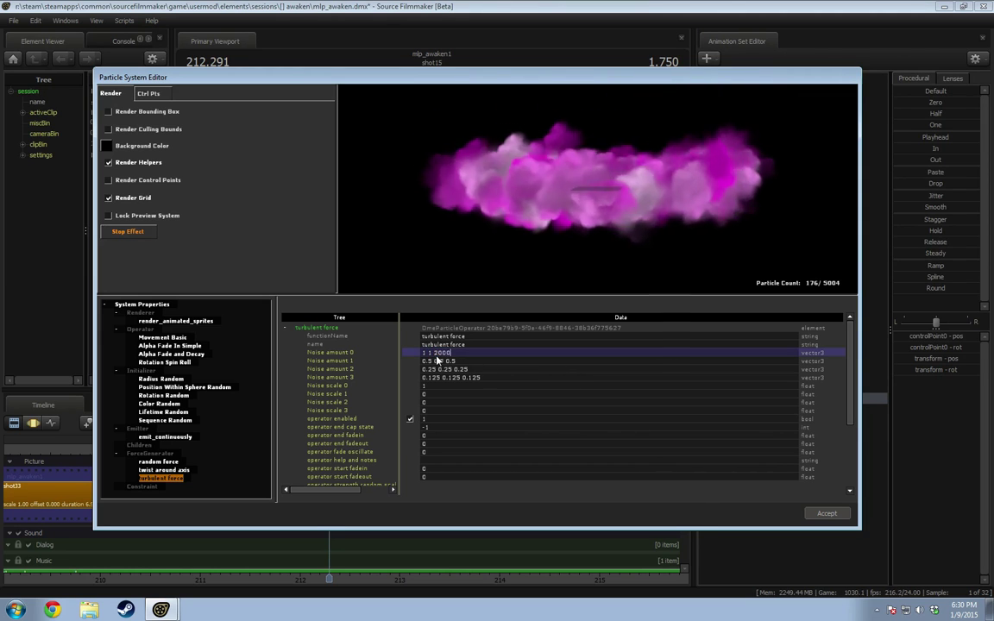
double_click(469, 362)
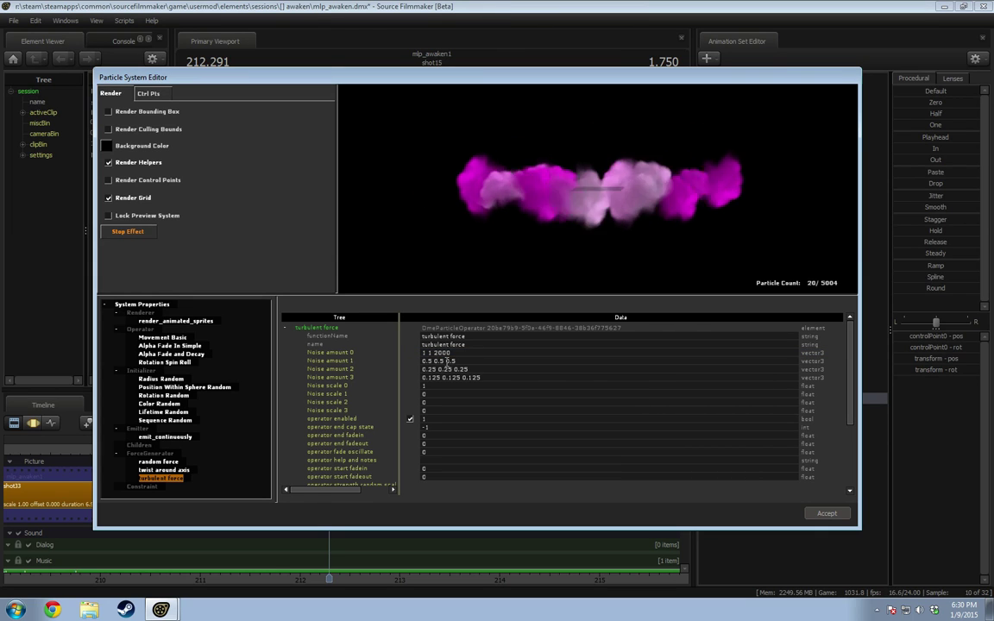
type("1000")
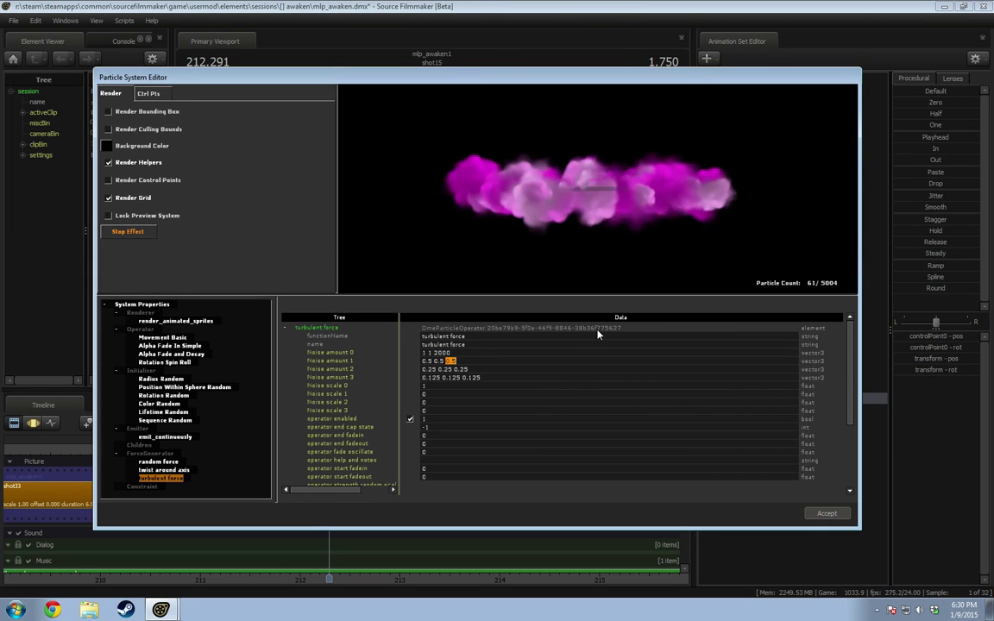
key("Return")
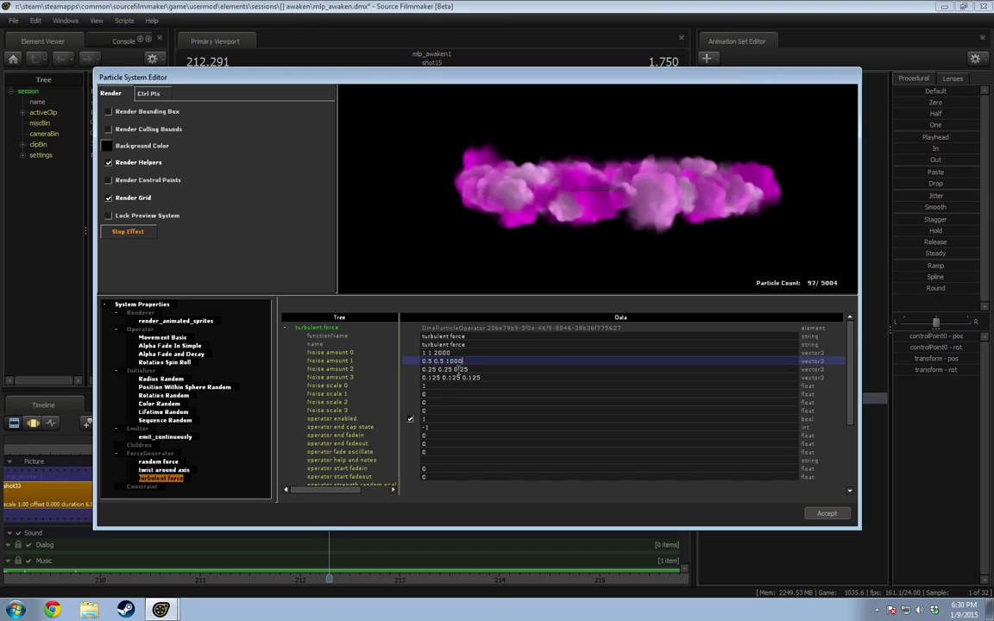
Step: Set the turbulent force's Noise amount 2 to 0.25 0.25 500 and Noise amount 3 to 0.125 0.125 250
double_click(464, 369)
type("500")
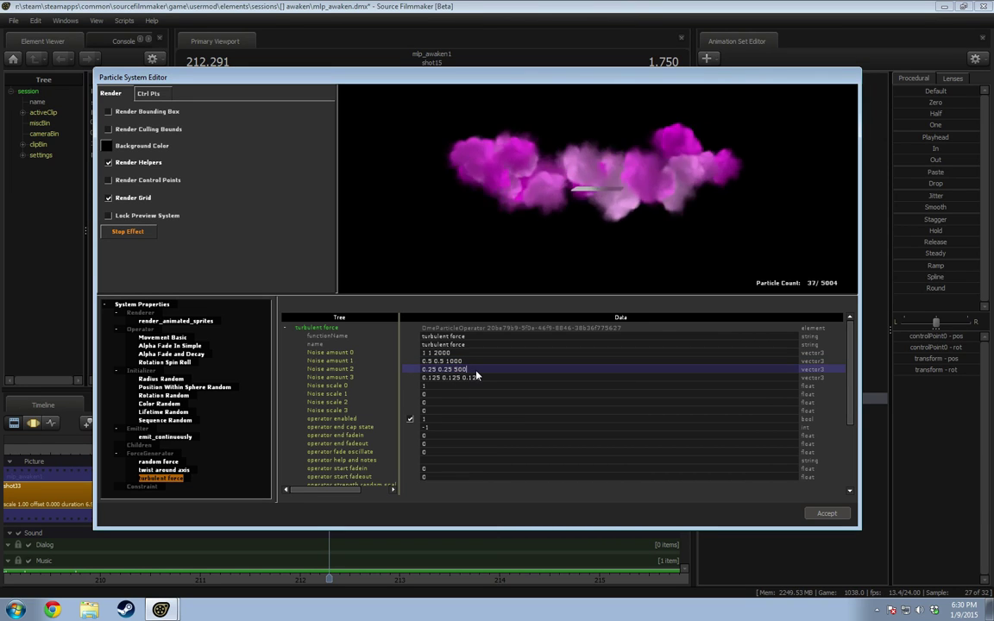
key("Return")
double_click(471, 378)
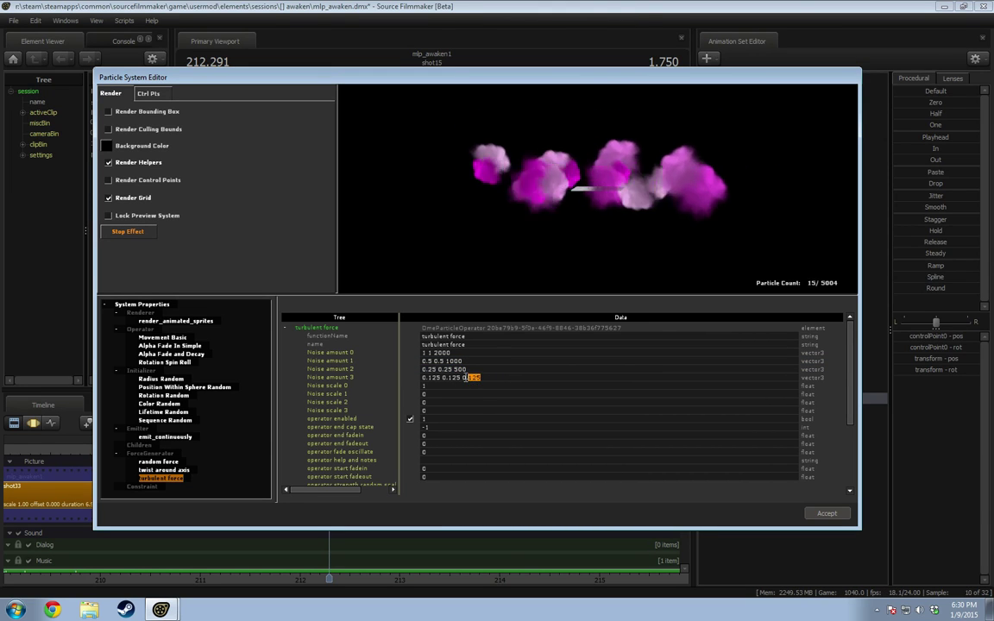
type("250")
key("Return")
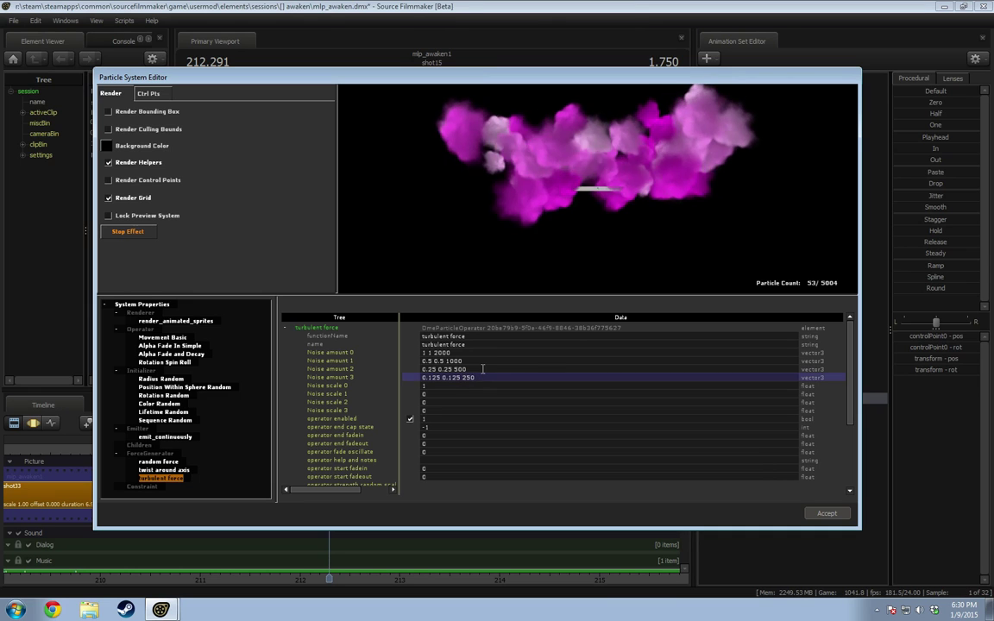
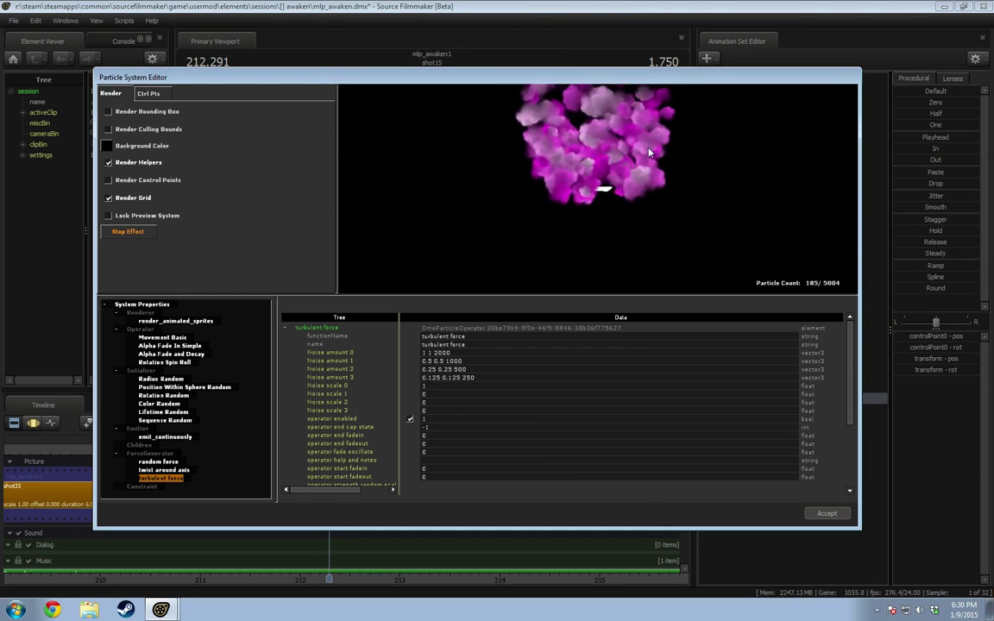
Step: Add an Alpha Random initializer to the smoke particle system
right_click(143, 371)
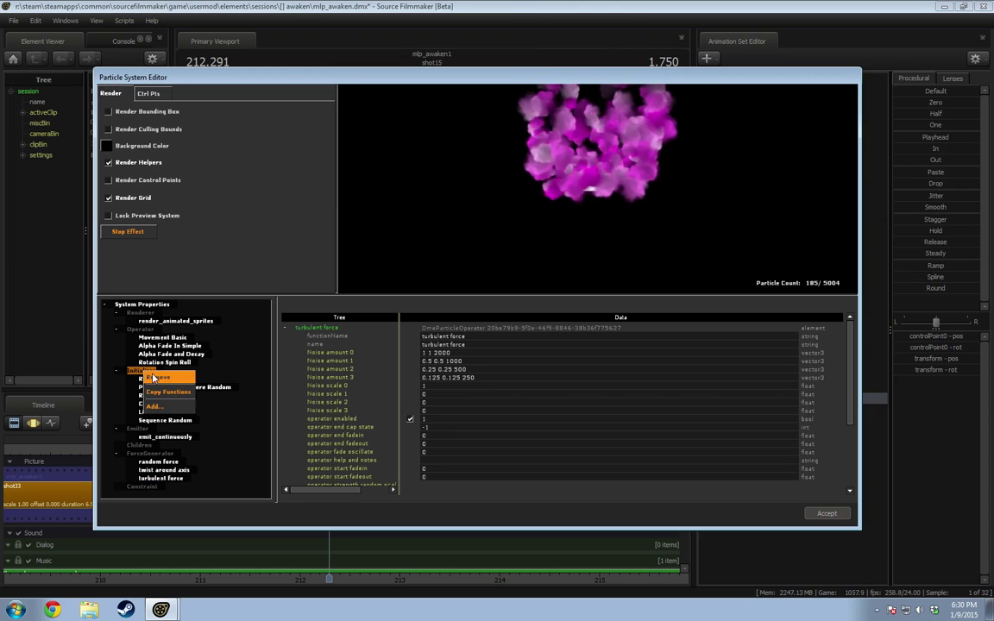
left_click(154, 367)
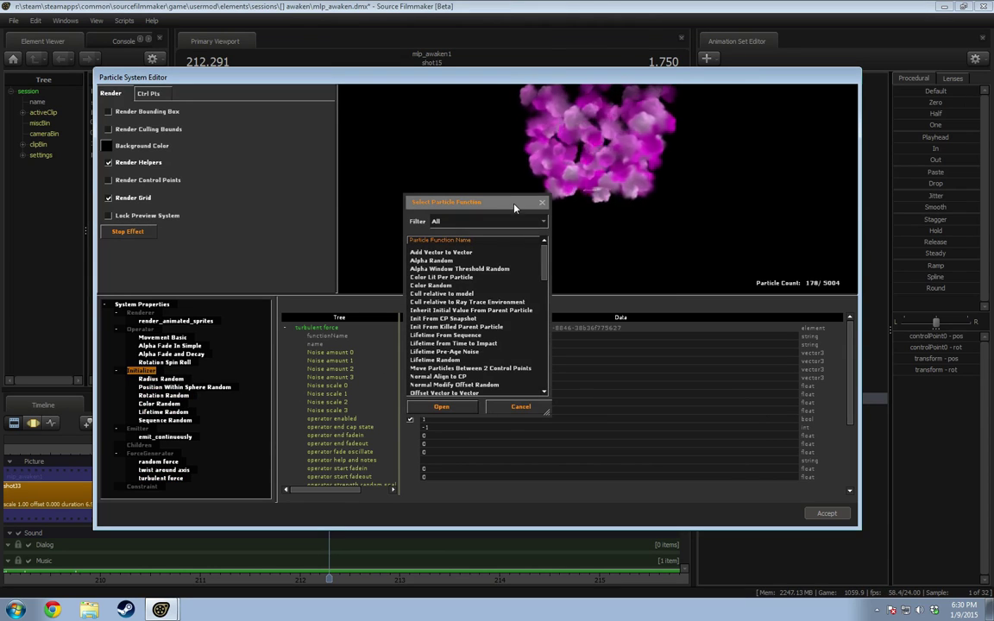
left_click(442, 261)
left_click(442, 406)
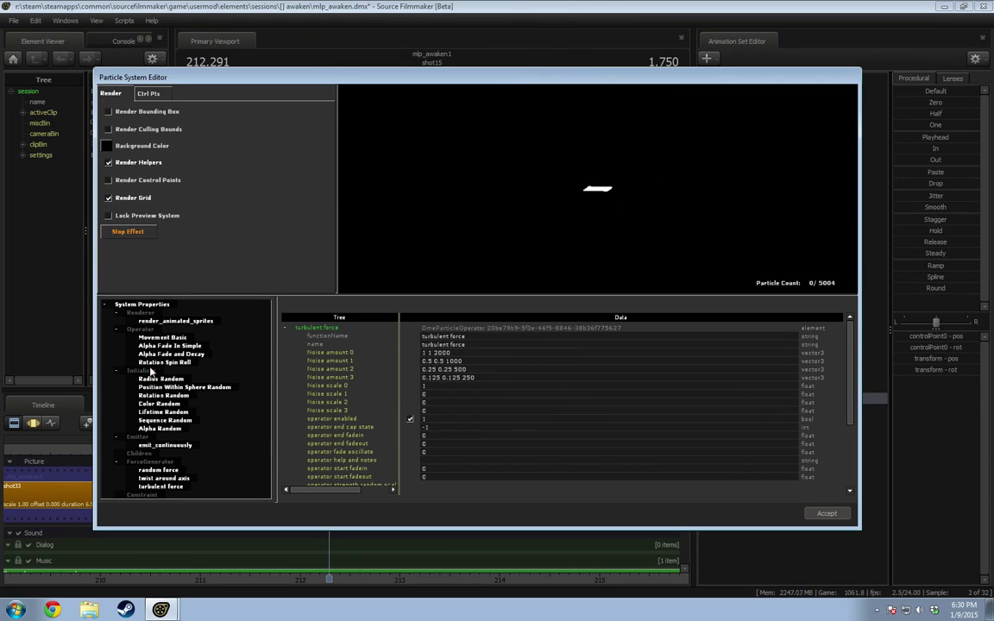
Step: Set the Alpha Random initializer's alpha_min to 10 and alpha_max to 50
left_click(164, 429)
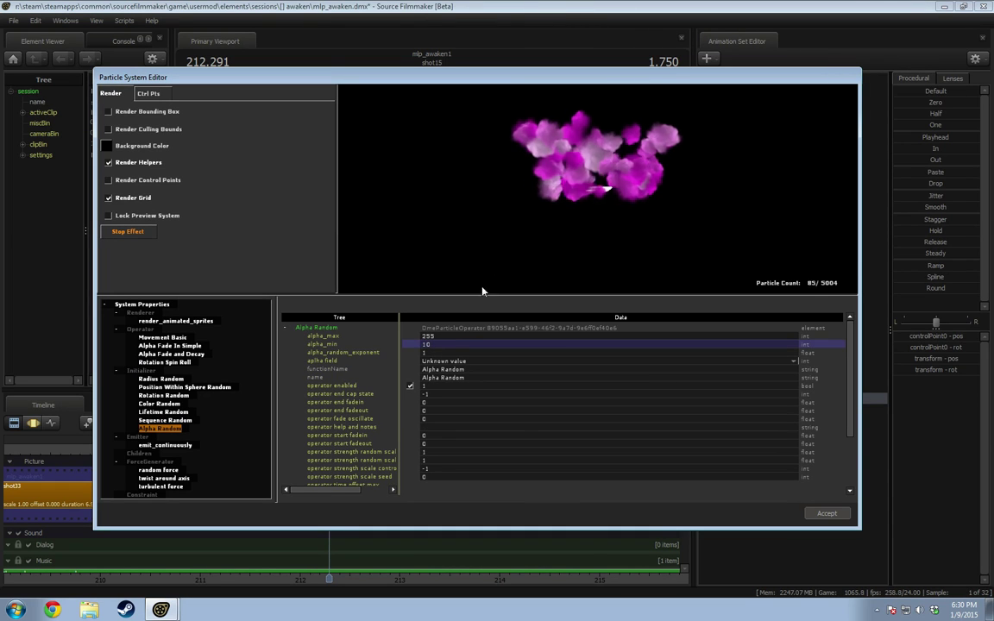
type("10")
key("Return")
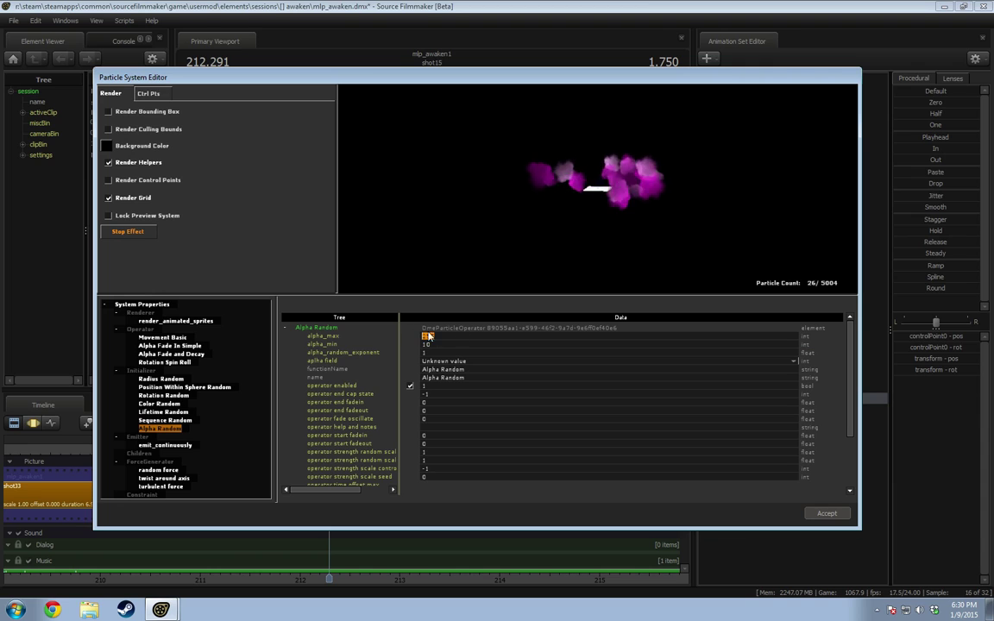
left_click(443, 345)
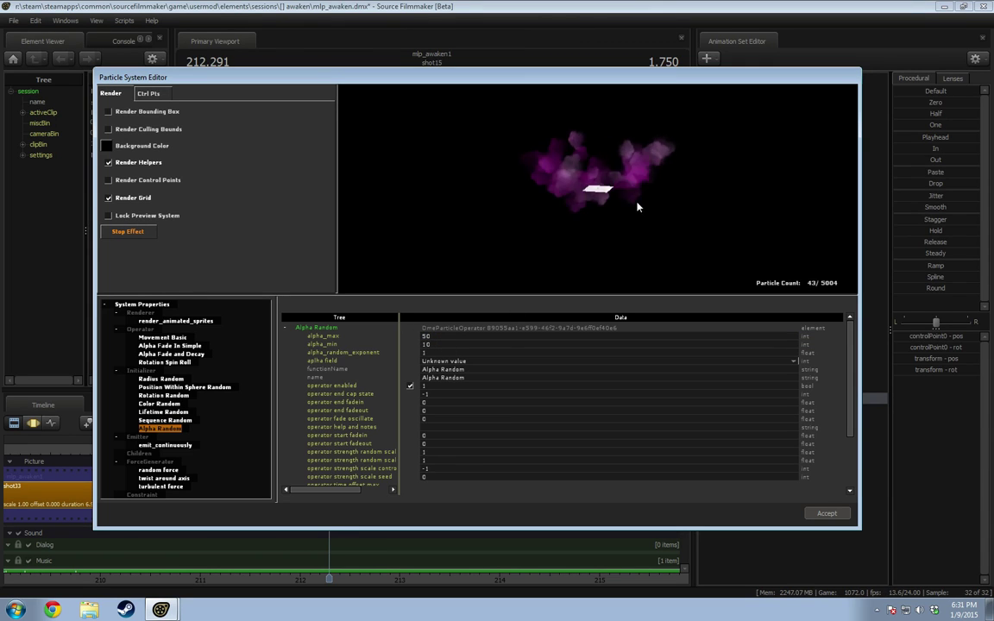
Step: Set the Radius Random initializer's radius_max to 250 and accept the particle system changes
left_click(163, 420)
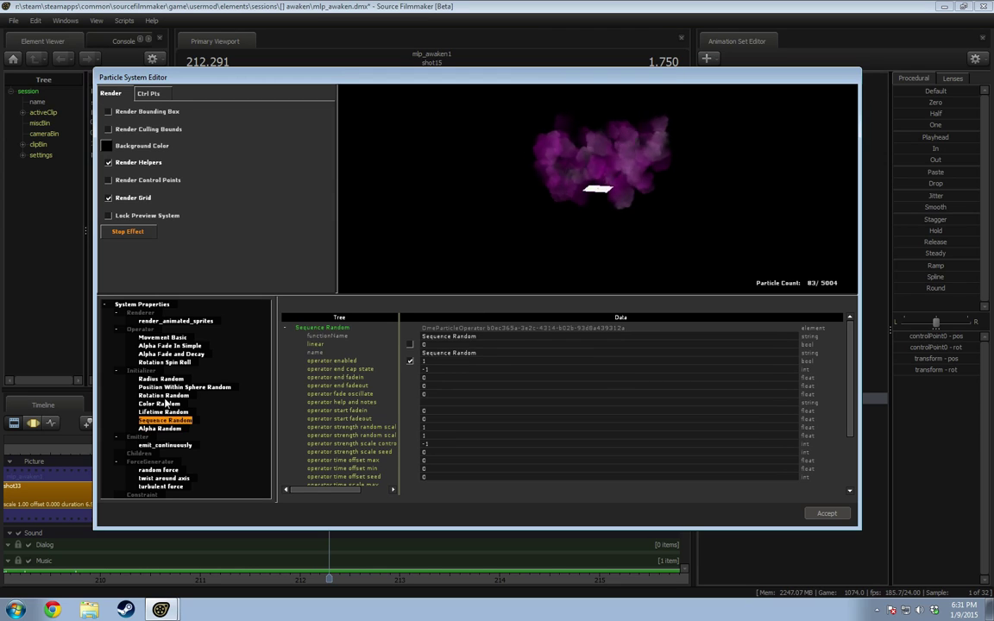
left_click(163, 395)
scroll(449, 436, "down", 3)
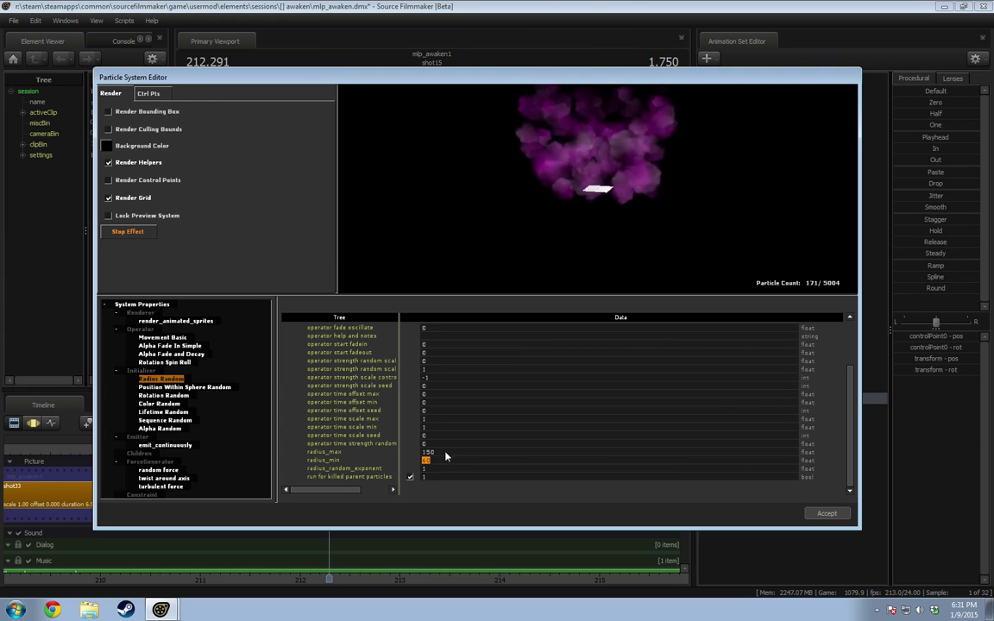
type("25")
key("Return")
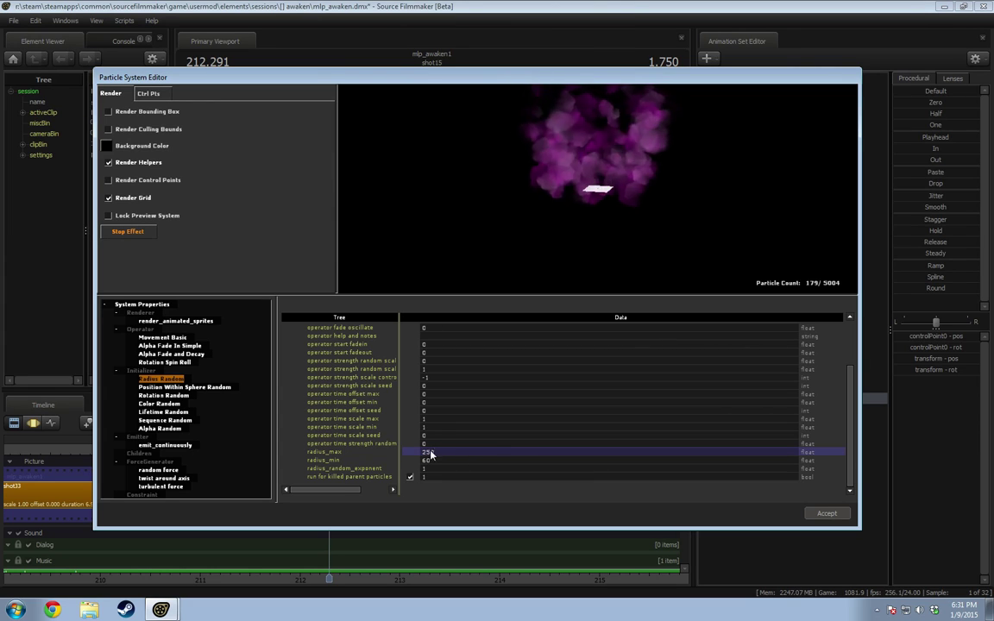
key("Return")
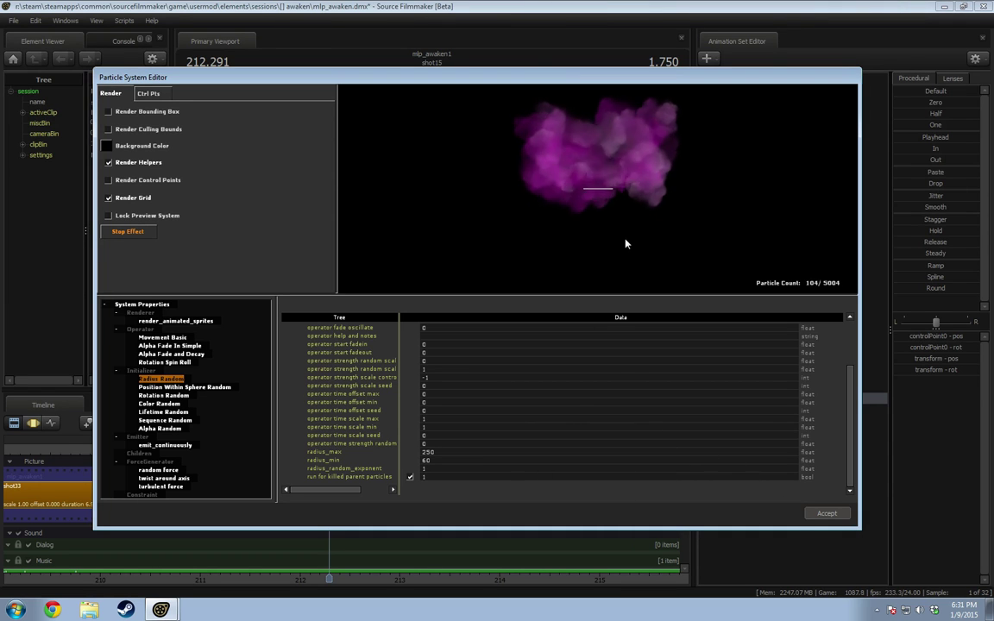
left_click(827, 514)
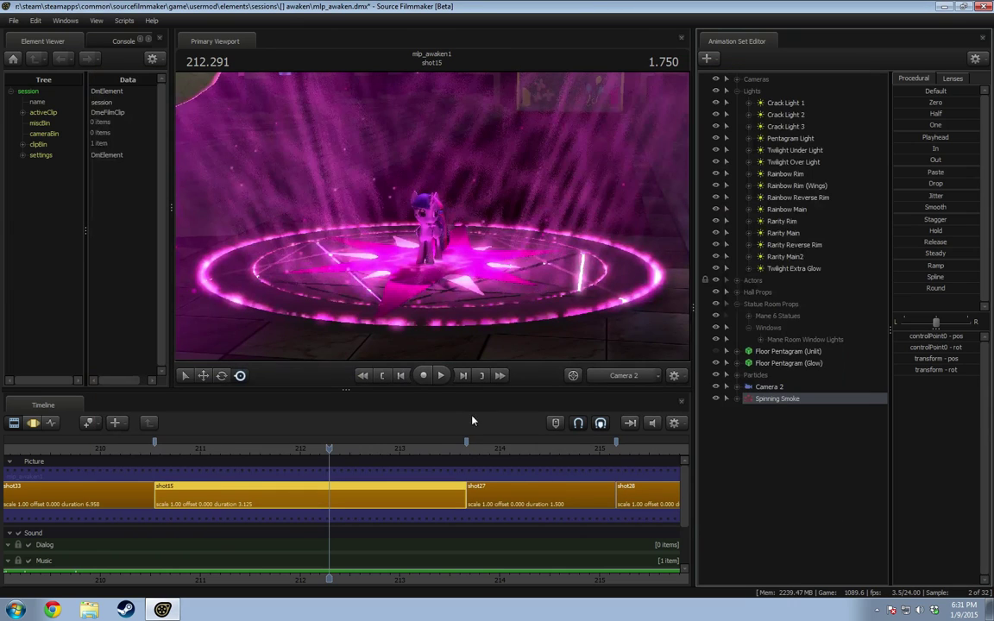
Step: Switch to the work camera and move the Spinning Smoke system from beside the ponies to the magic circle's centre over the whole shot
left_click(554, 421)
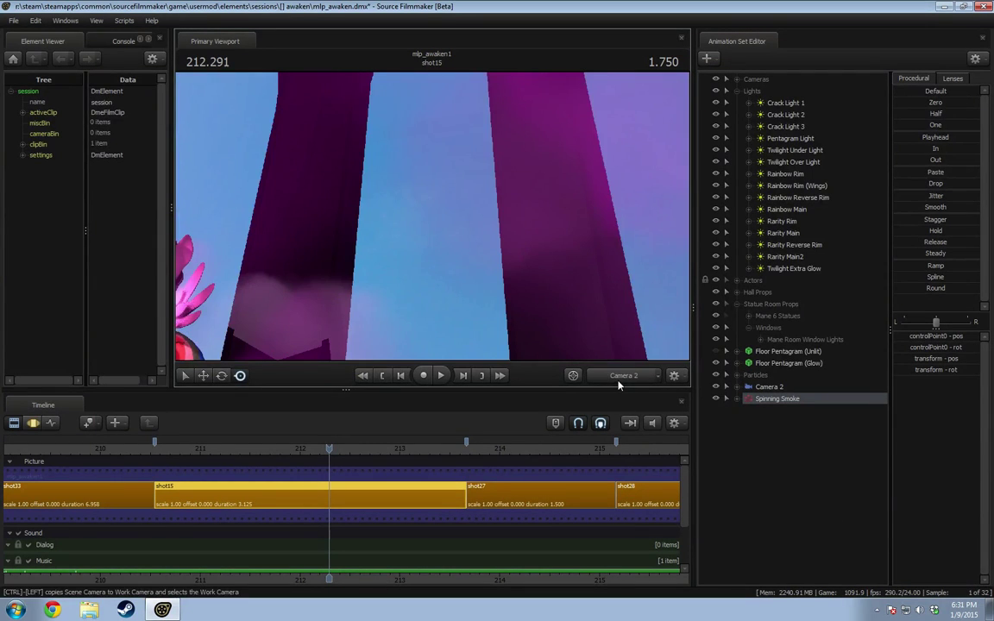
left_click(618, 382)
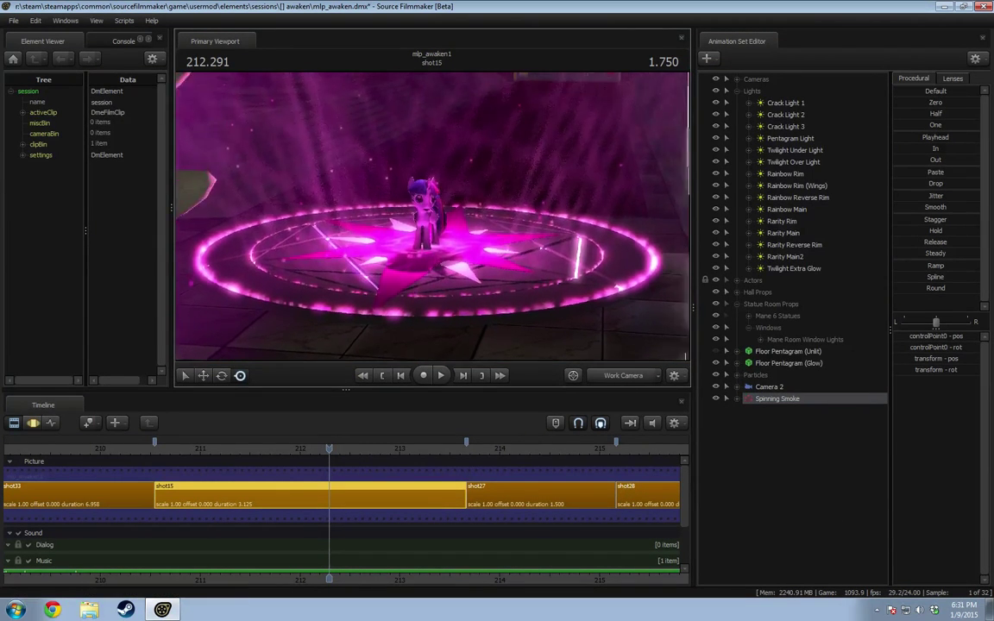
mouse_move(431, 216)
left_mouse_down()
mouse_move(414, 231)
mouse_move(397, 221)
mouse_move(404, 210)
mouse_move(384, 229)
mouse_move(453, 227)
mouse_move(487, 213)
mouse_move(437, 220)
left_mouse_up()
key("s")
key("w")
key("s")
key("F3")
key("F2")
left_click_drag(512, 242, 442, 221)
key("F3")
left_click_drag(531, 244, 544, 215)
left_click_drag(251, 278, 238, 302)
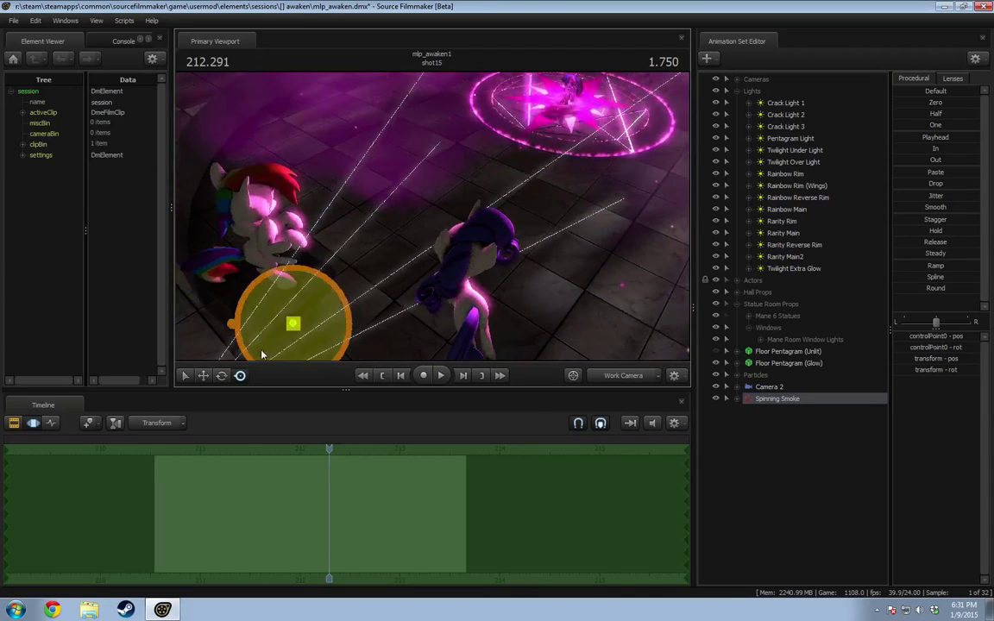
left_click_drag(261, 354, 358, 286)
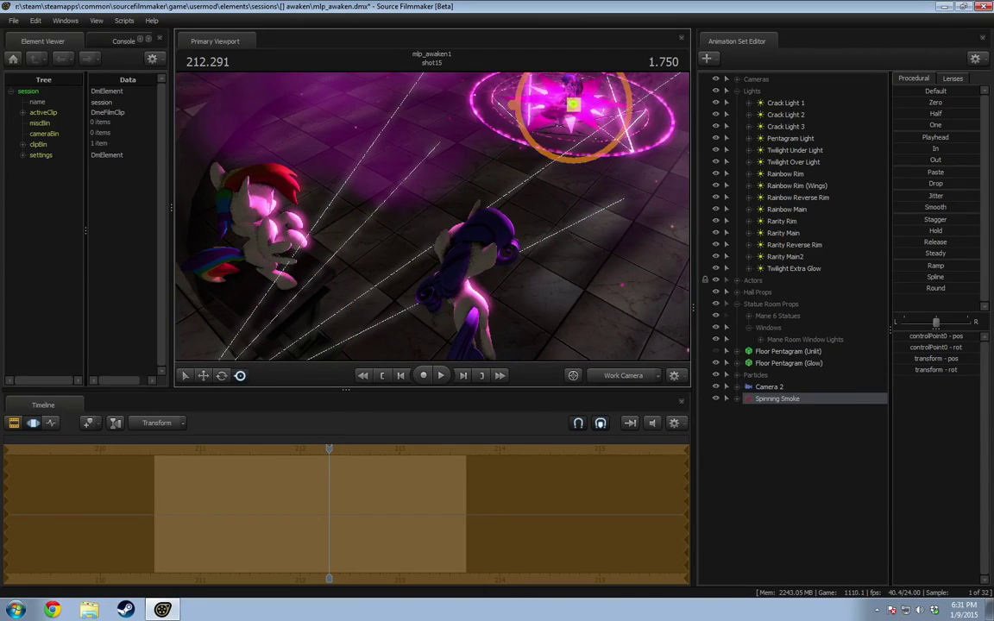
Step: Check the smoke system's placement on the magic circle from close and wide work camera views
key("w")
left_click_drag(433, 216, 487, 164)
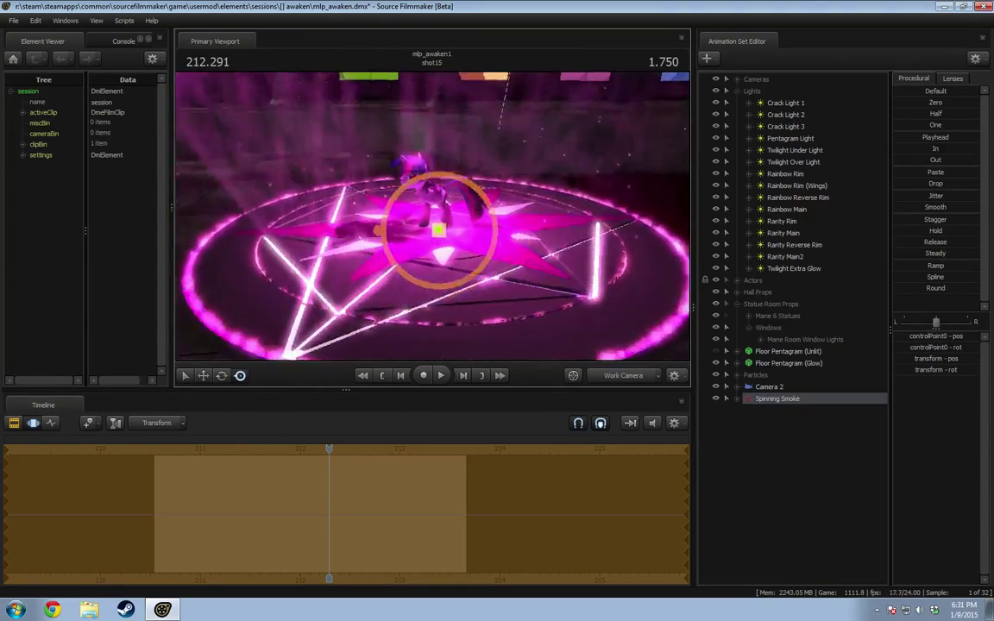
left_click_drag(534, 260, 522, 233)
mouse_move(433, 237)
left_mouse_down()
mouse_move(475, 250)
mouse_move(518, 242)
mouse_move(544, 171)
mouse_move(433, 220)
left_mouse_up()
key("s")
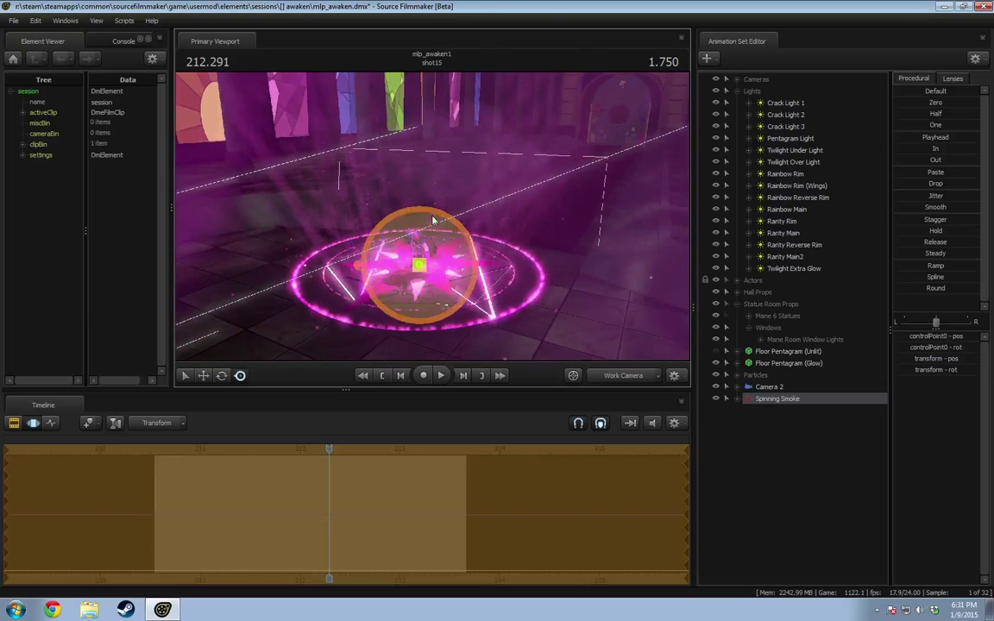
Step: Play shot15 through Camera 2 to review how the smoke looks around the magic circle
left_click_drag(329, 448, 284, 450)
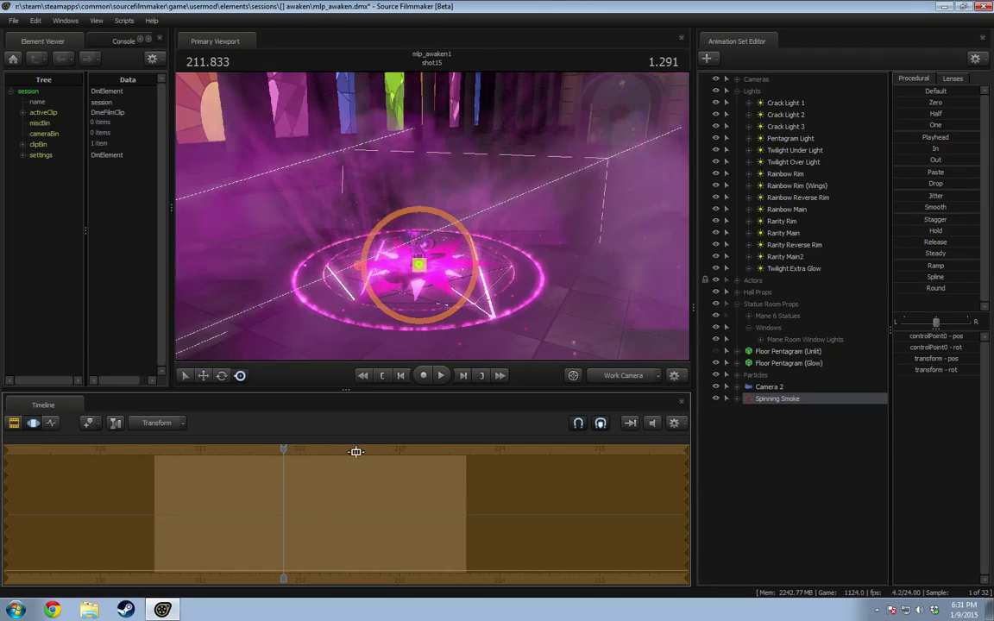
left_click(627, 377)
key("space")
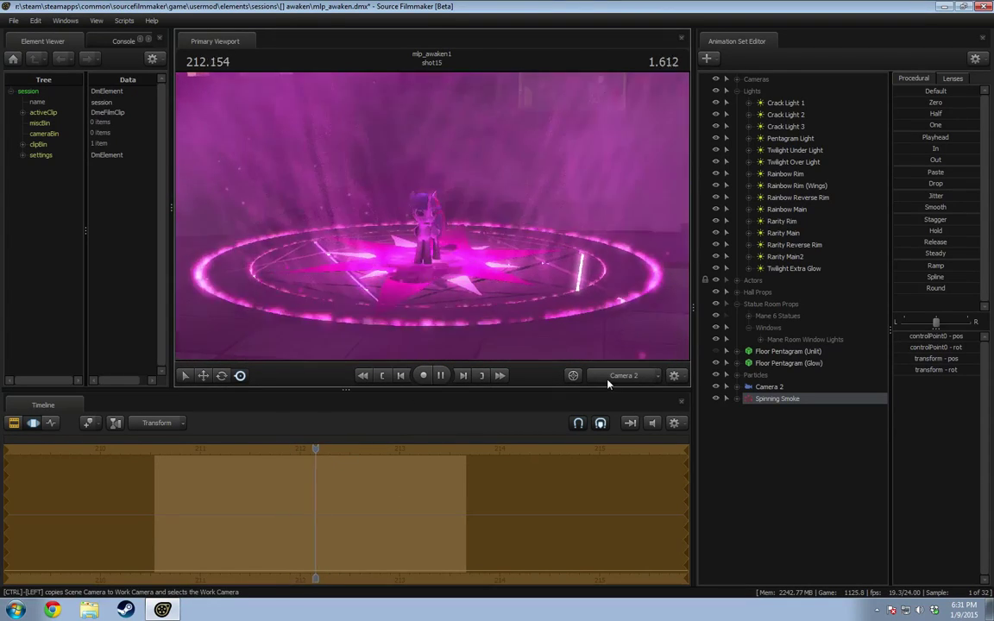
key("space")
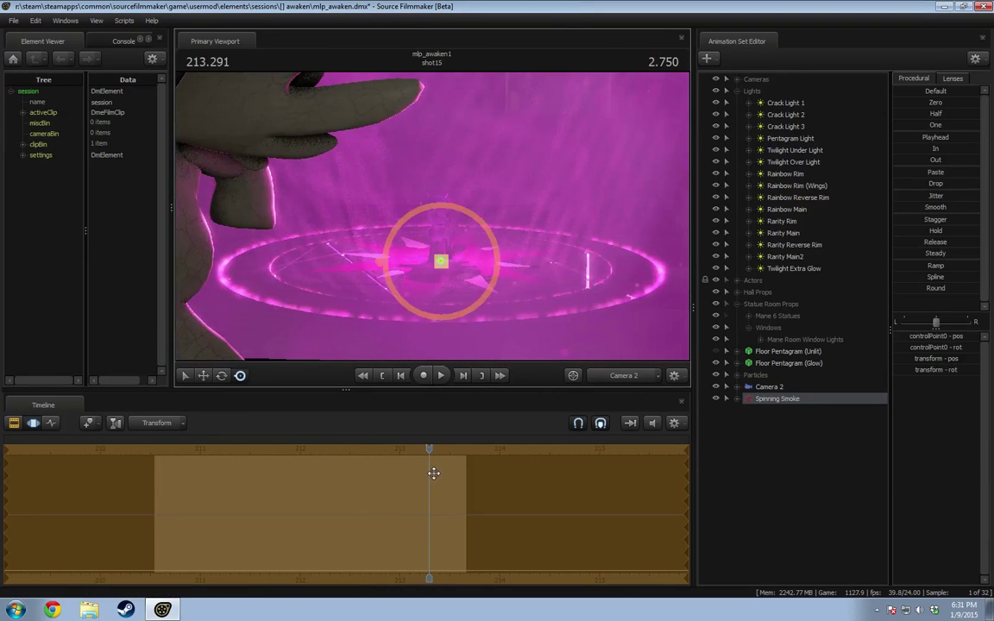
left_click_drag(367, 449, 171, 450)
key("F2")
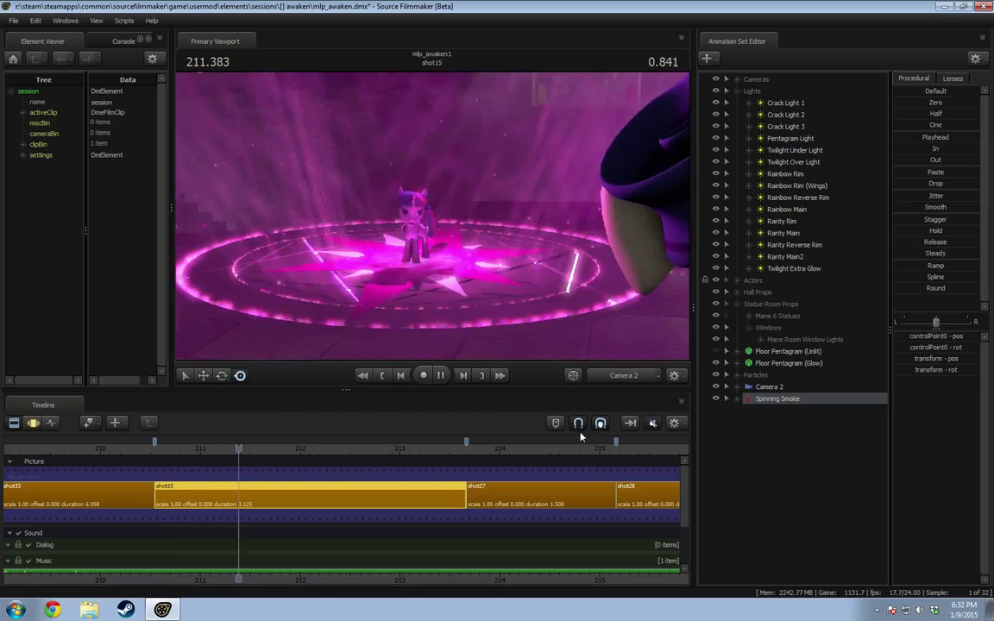
key("space")
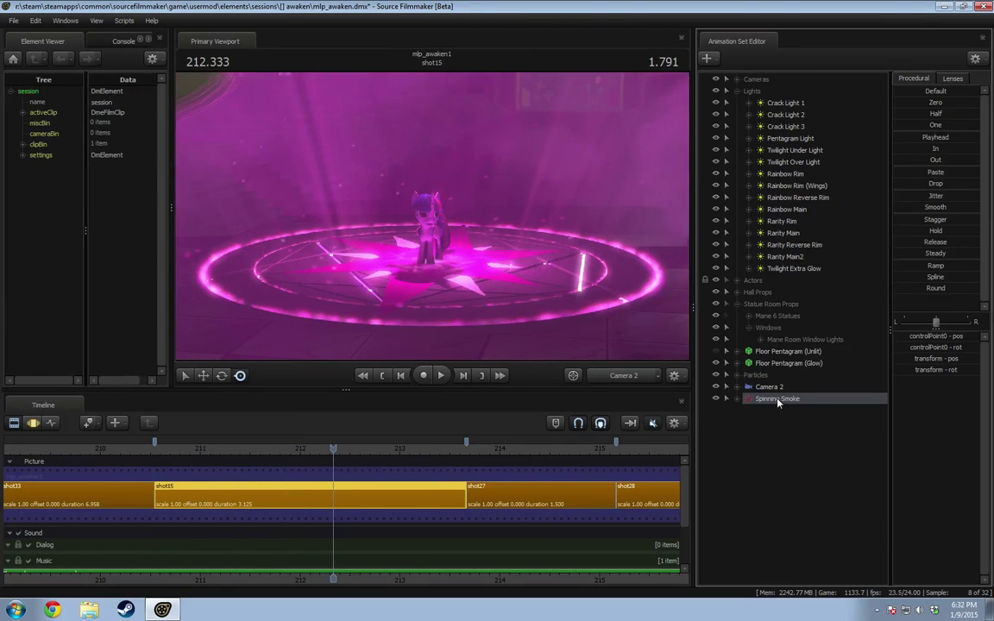
Step: Reopen Spinning Smoke's ground_smoke definition and set the Alpha Random initializer's alpha_min to 5 and alpha_max to 25
right_click(780, 399)
left_click(941, 544)
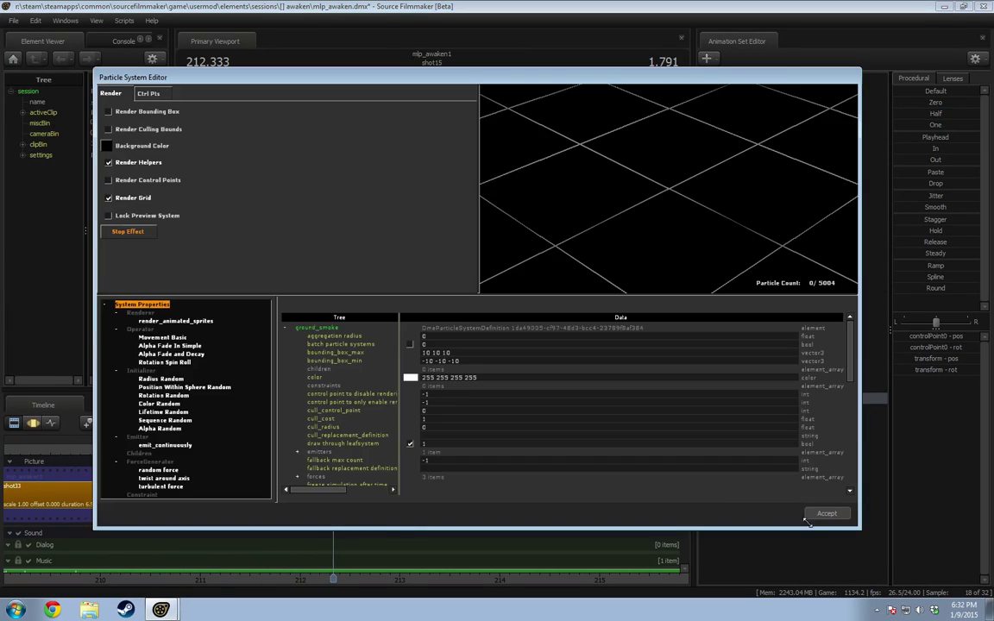
left_click(161, 428)
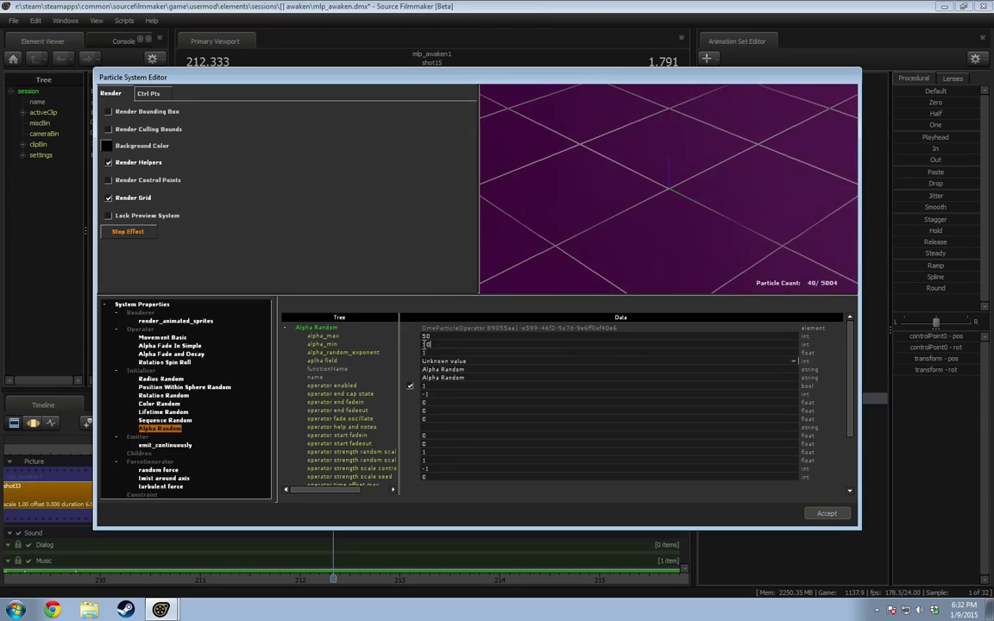
left_click(436, 345)
type("5")
left_click_drag(447, 336, 401, 338)
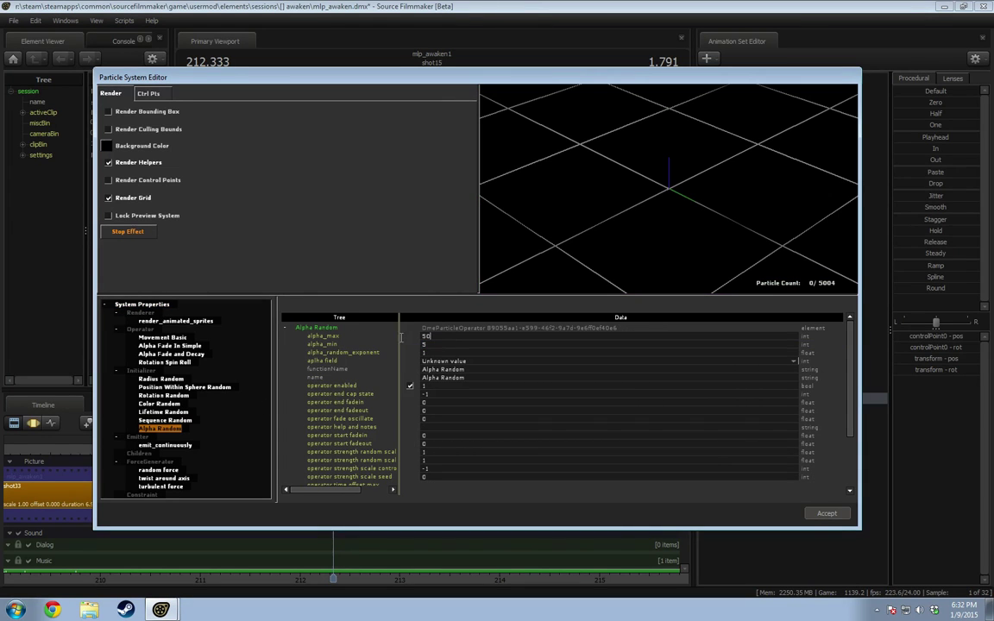
type("25")
left_click(438, 340)
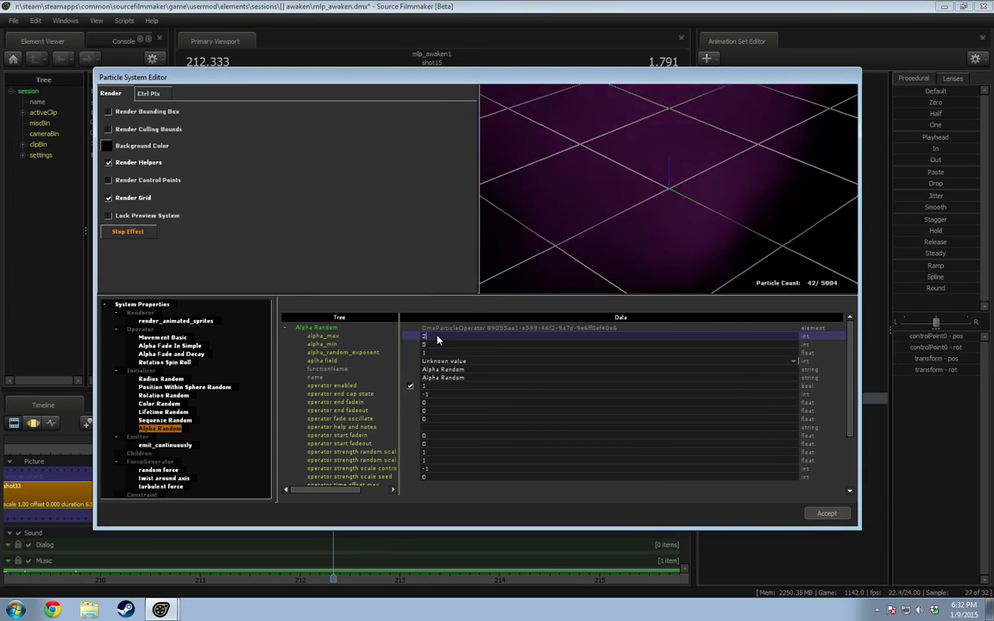
key("Return")
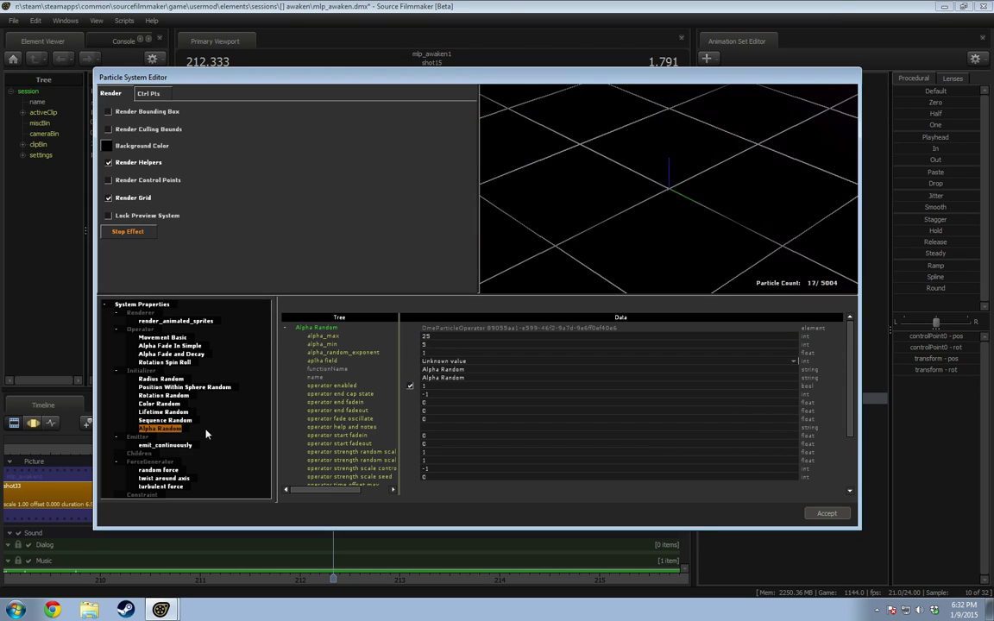
Step: Remove the disabled random force from the smoke system's force generators
left_click(166, 470)
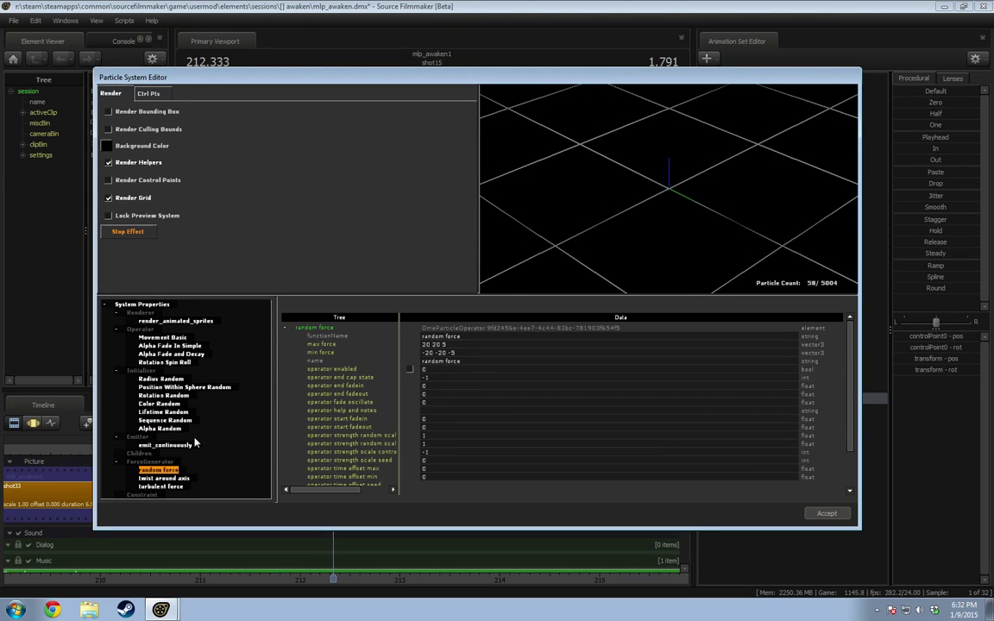
right_click(154, 471)
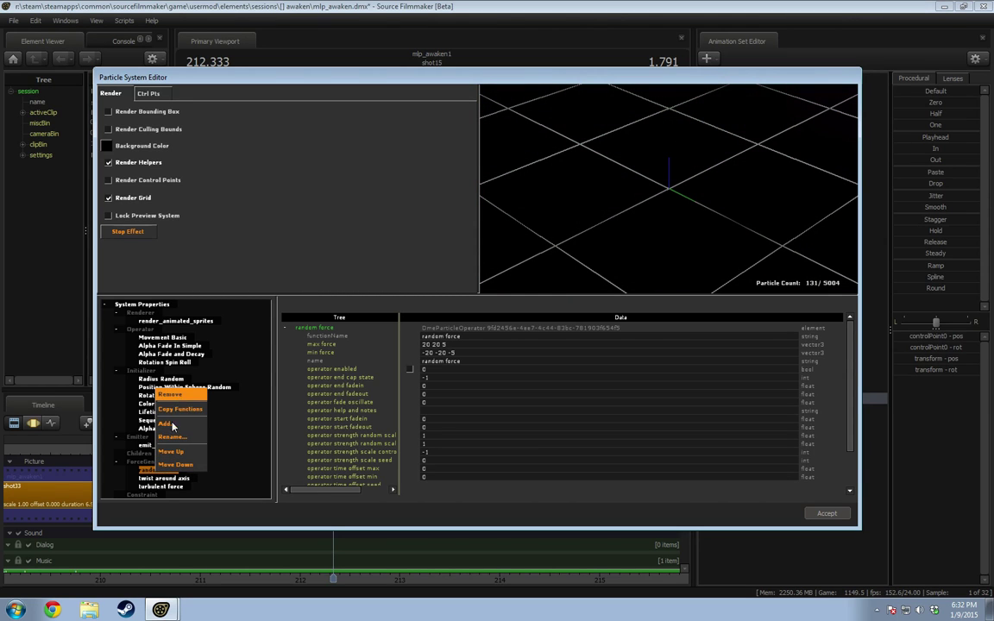
left_click(171, 396)
Step: Set the twist around axis force's amount of force to 14000, check the preview from several angles, and accept the edited definition
left_click(168, 472)
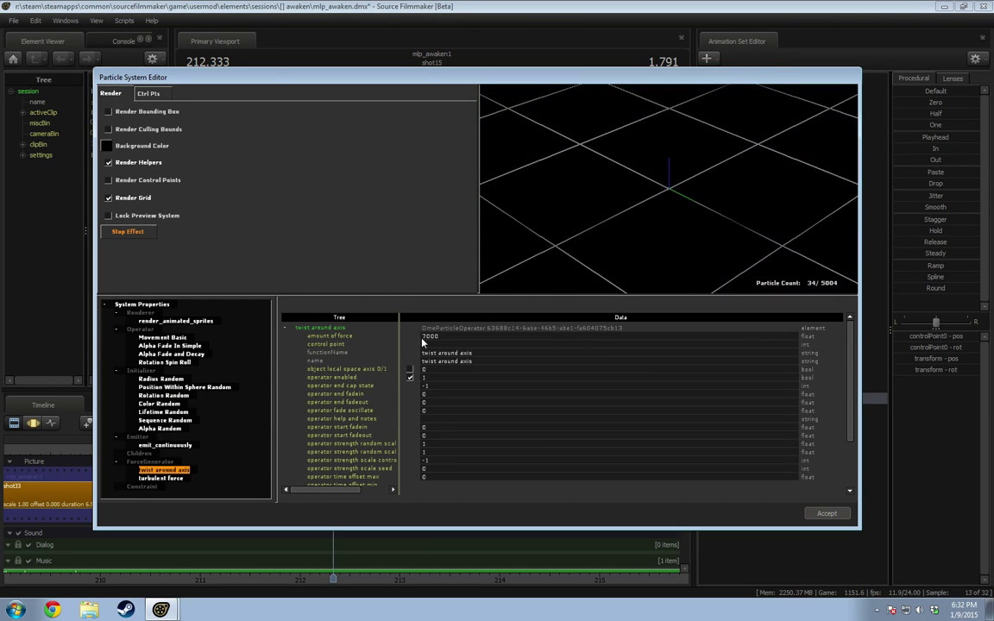
double_click(428, 335)
type("14000")
key("Return")
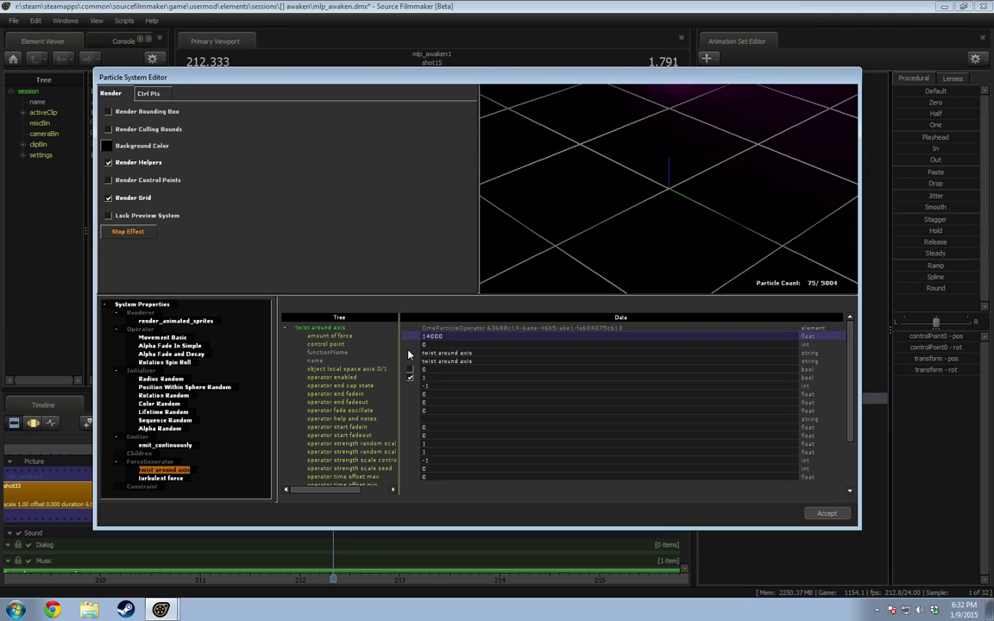
left_click_drag(670, 246, 656, 224)
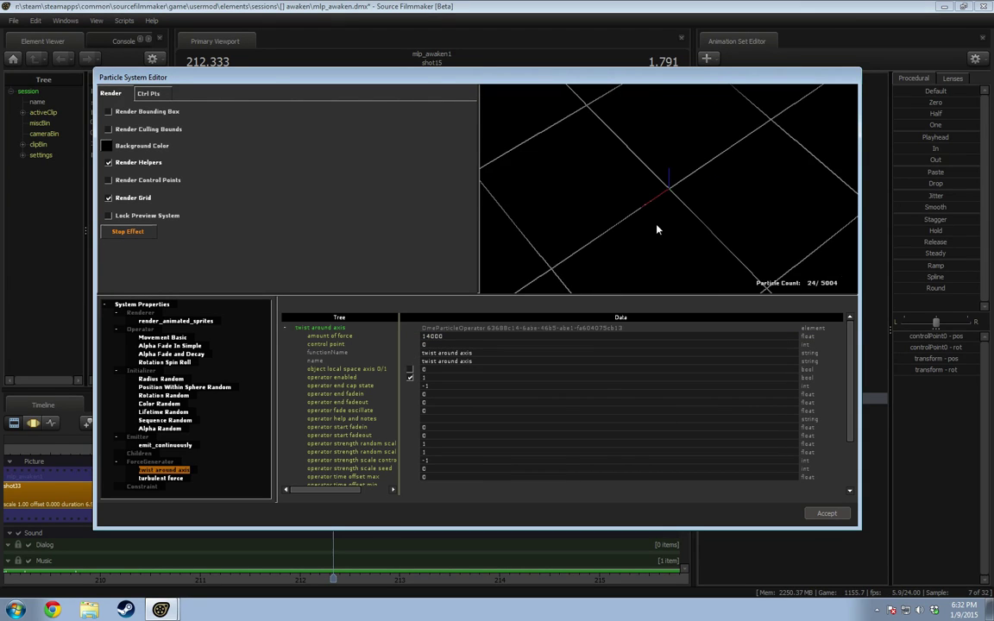
right_click_drag(655, 225, 655, 354)
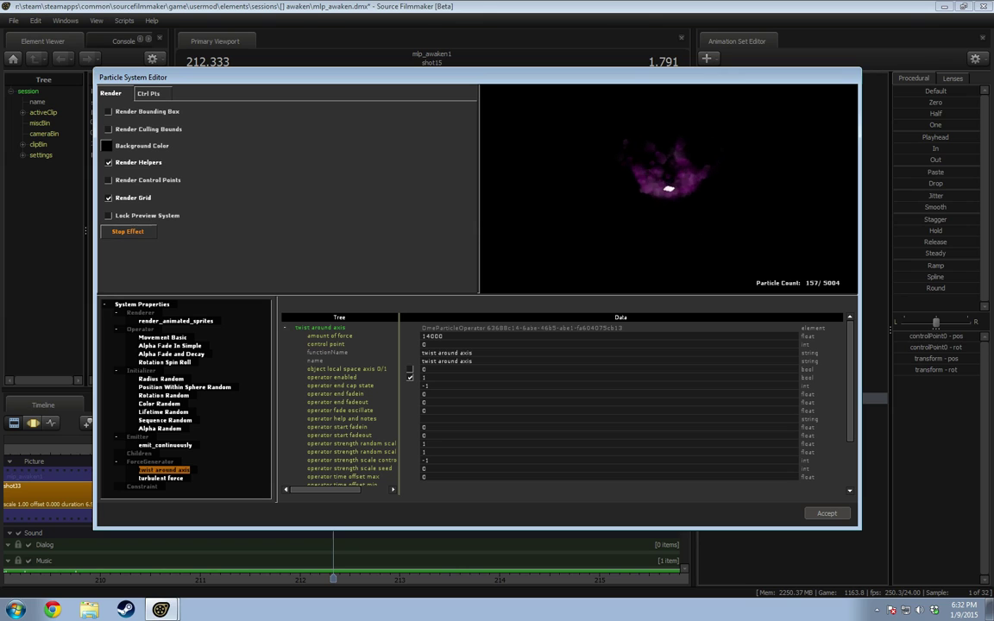
right_click_drag(669, 280, 669, 220)
left_click_drag(677, 259, 689, 321)
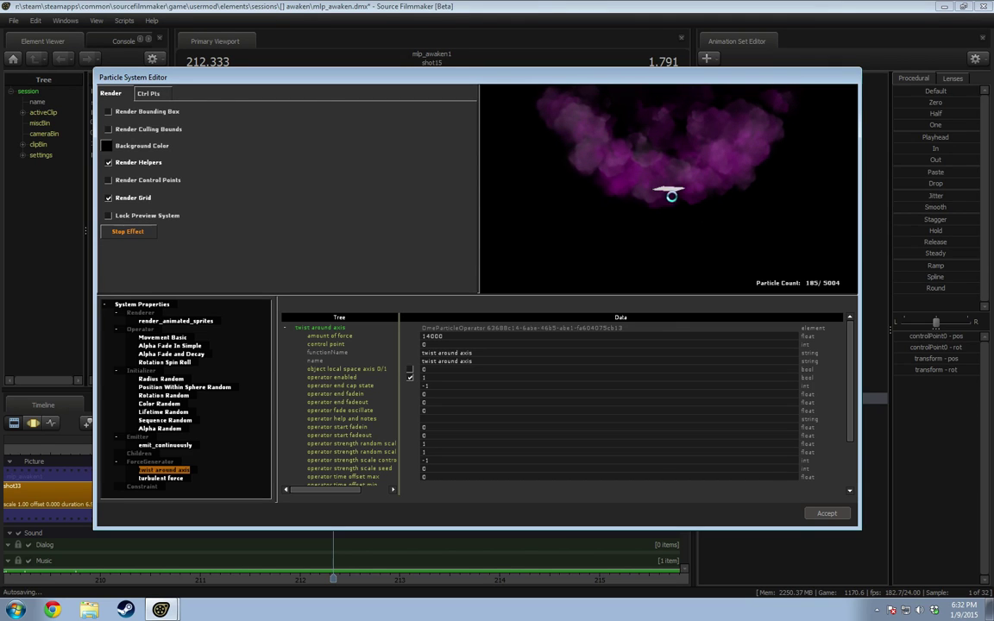
left_click_drag(675, 197, 654, 221)
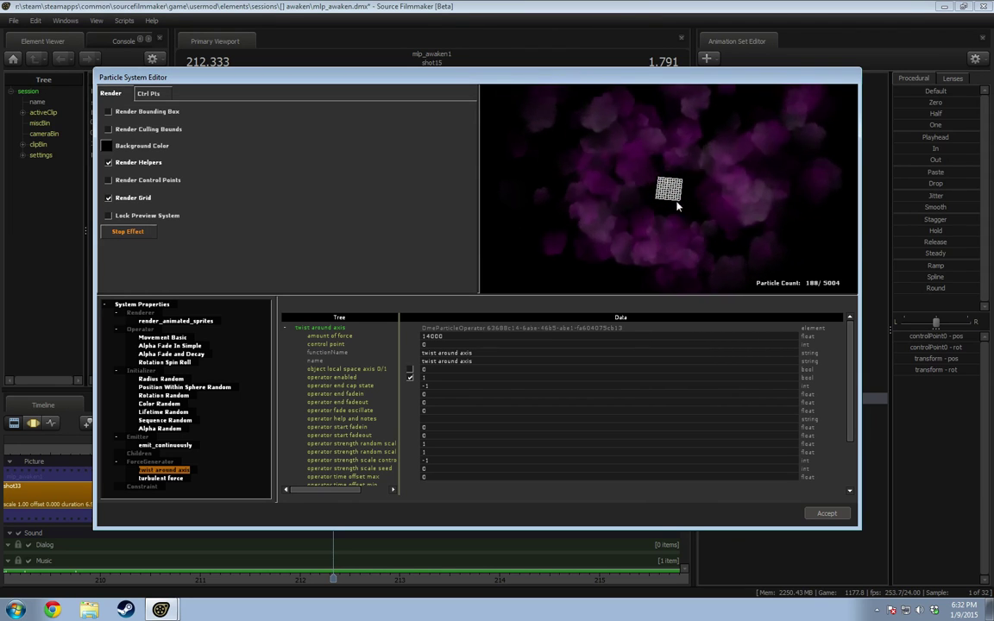
left_click(826, 513)
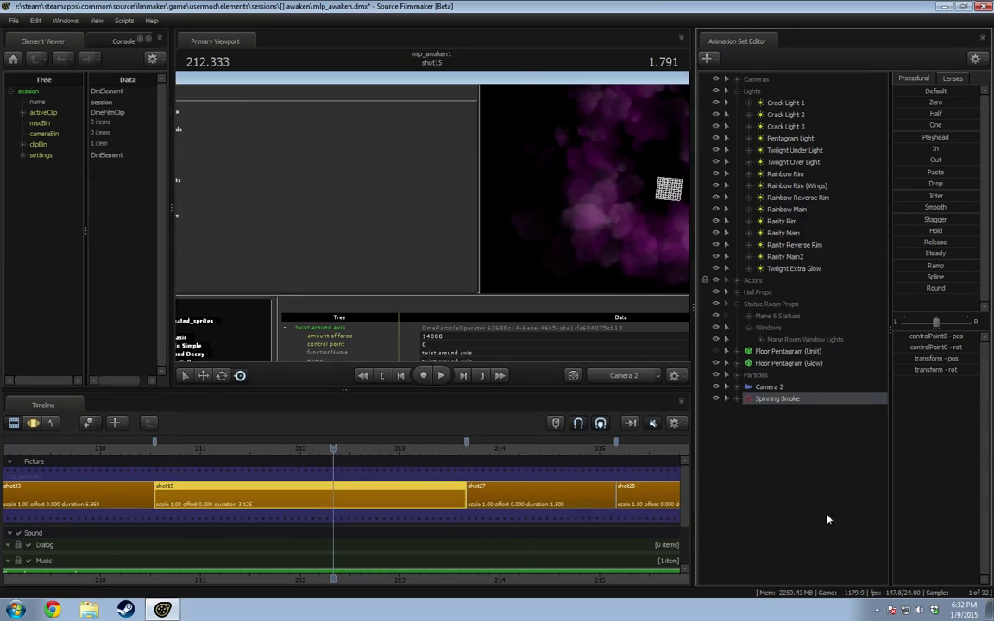
Step: Play shot15 from two points near its start to review the faster, fainter smoke
left_click(188, 451)
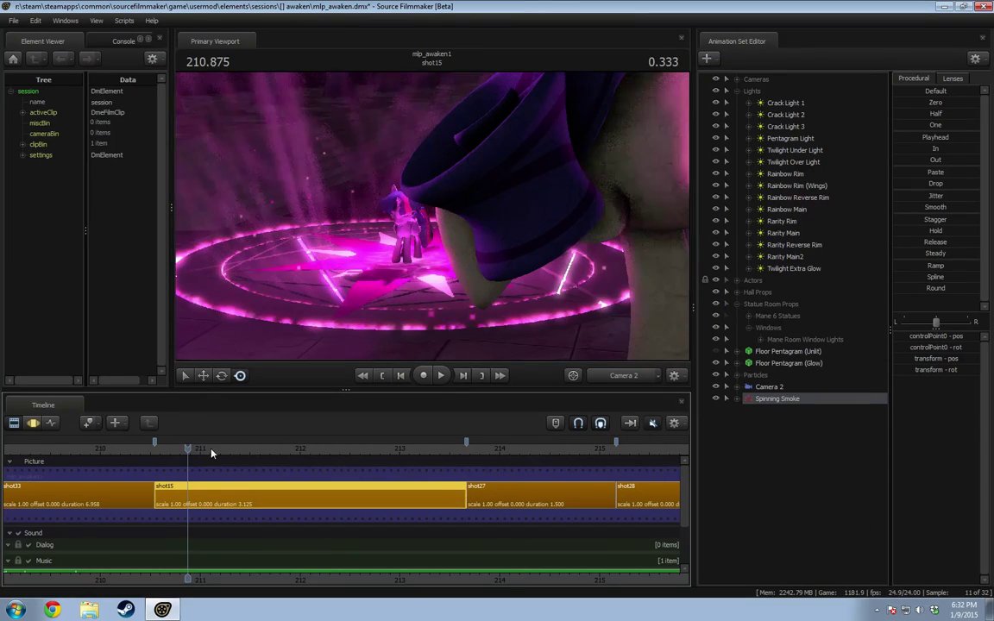
key("space")
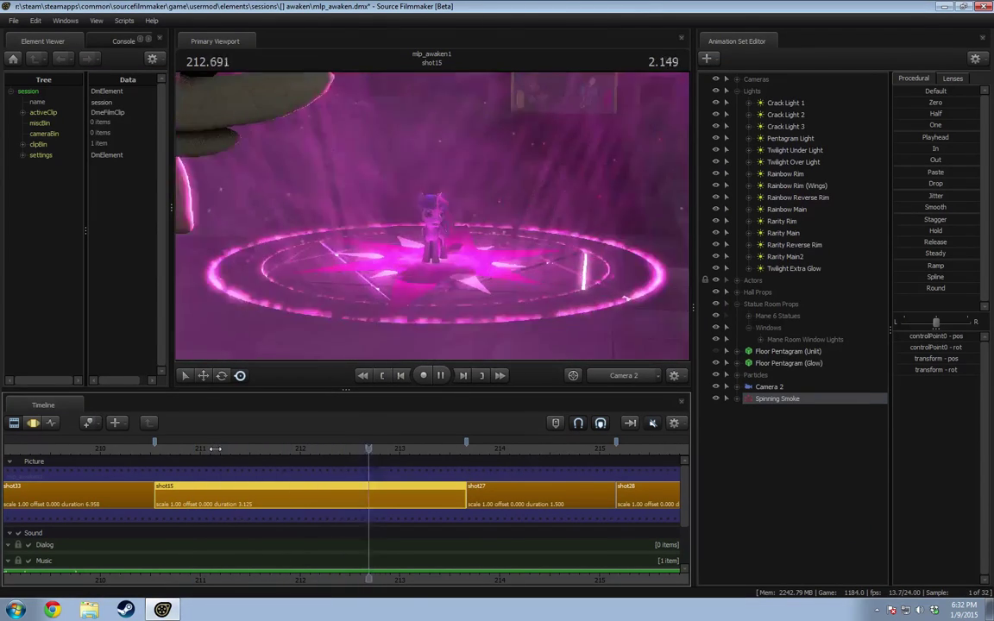
key("space")
left_click(238, 462)
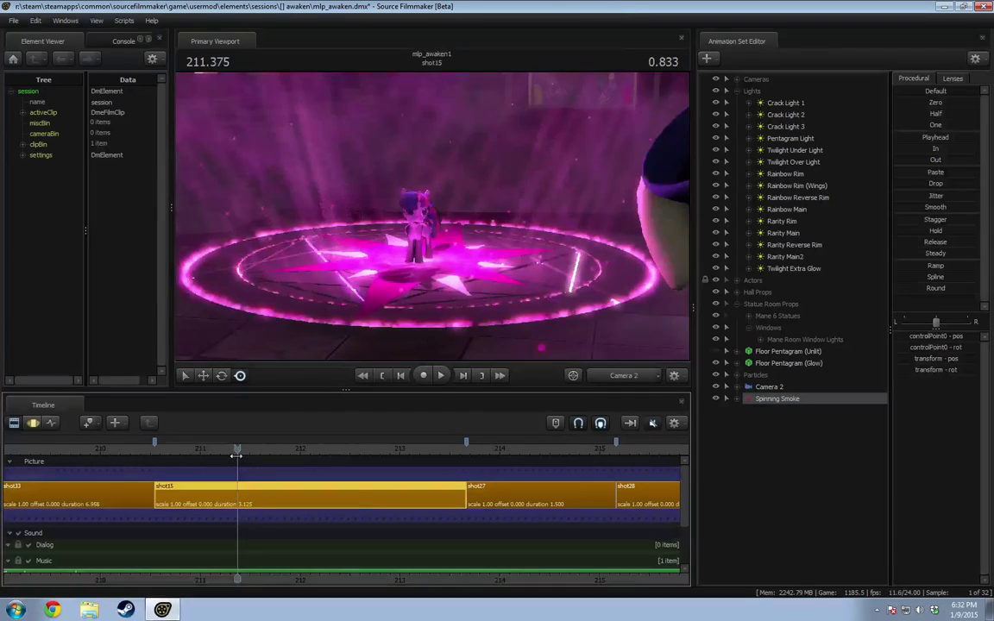
key("space")
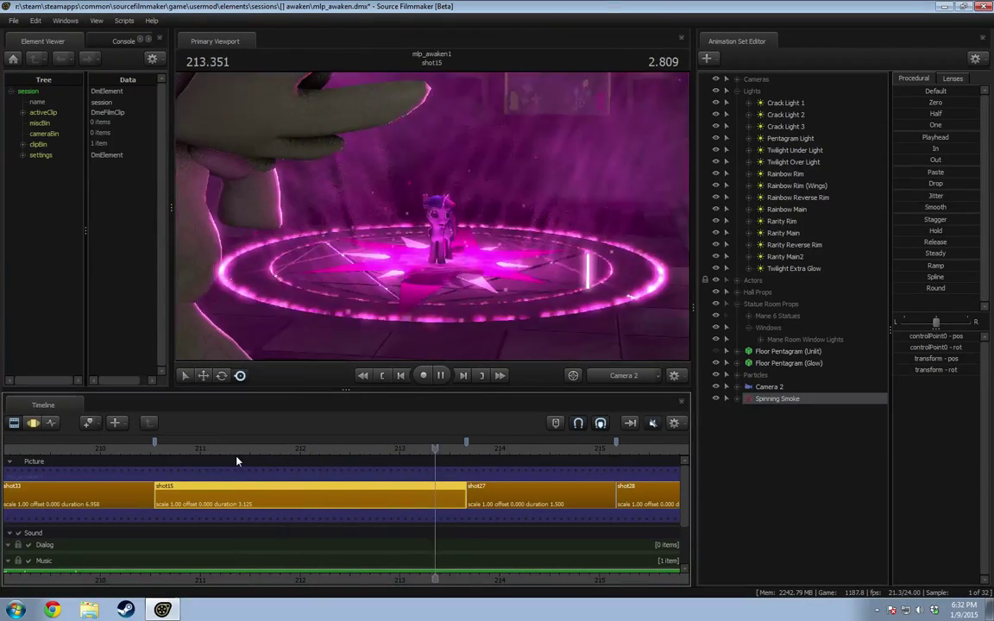
key("space")
Step: Reopen Spinning Smoke's ground_smoke definition and set the Alpha Random initializer's alpha_max to 10
right_click(790, 401)
mouse_move(830, 544)
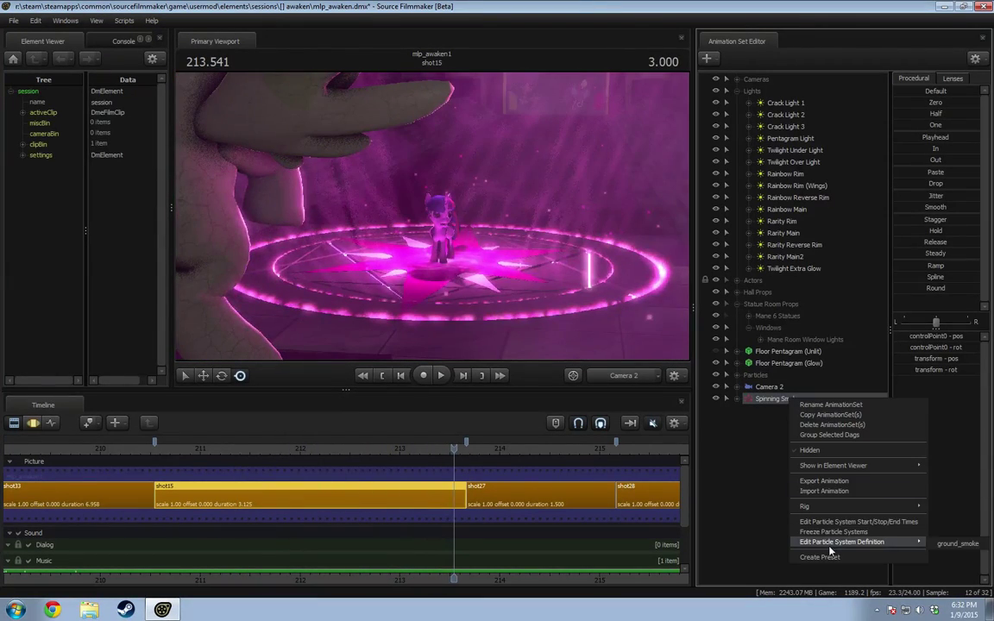
left_click(953, 550)
right_click(762, 402)
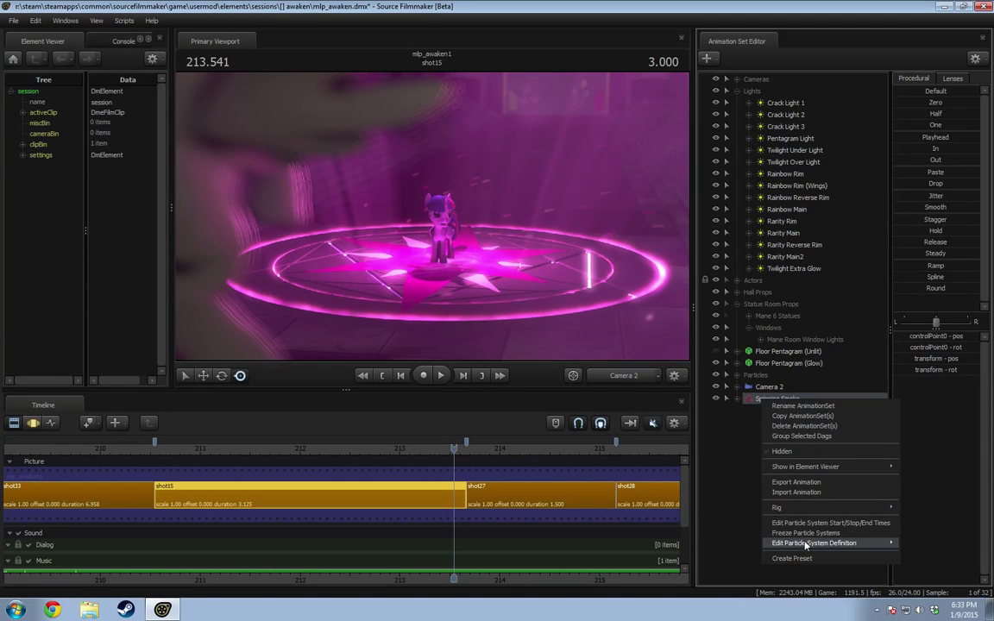
left_click(939, 545)
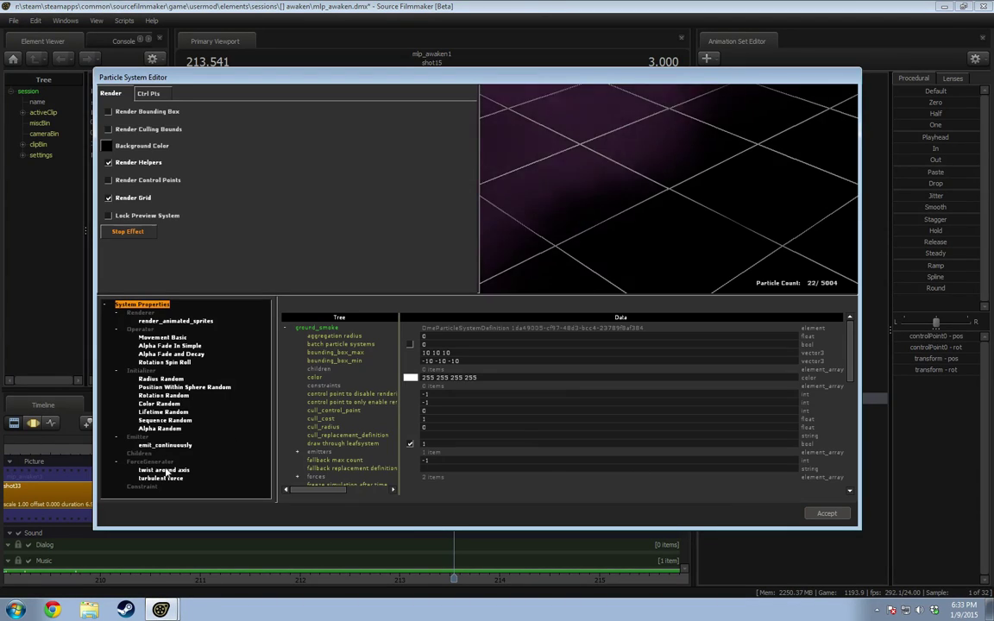
left_click(160, 428)
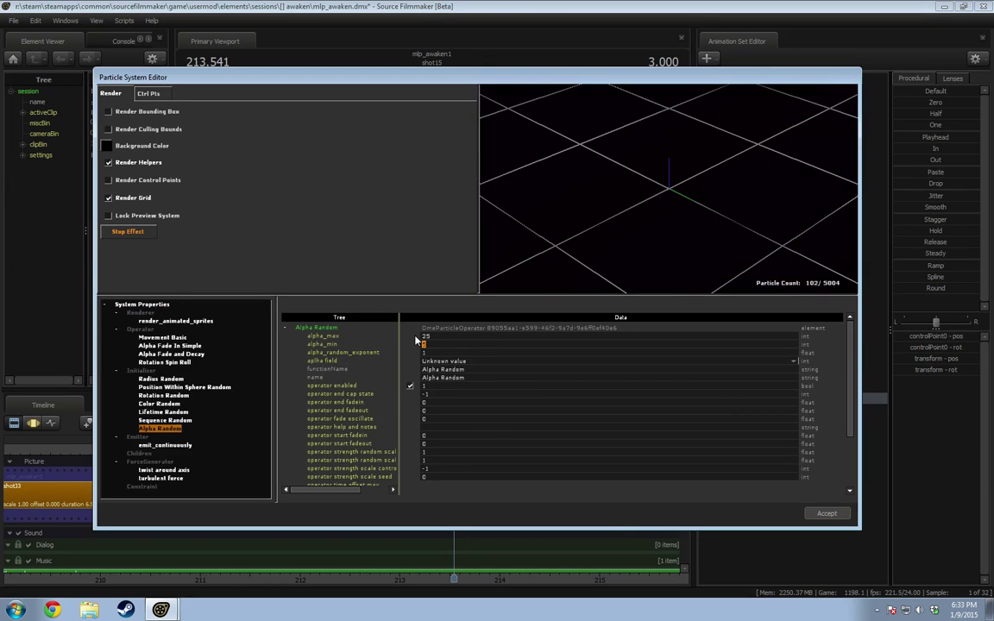
left_click_drag(422, 337, 438, 337)
type("10")
key("Return")
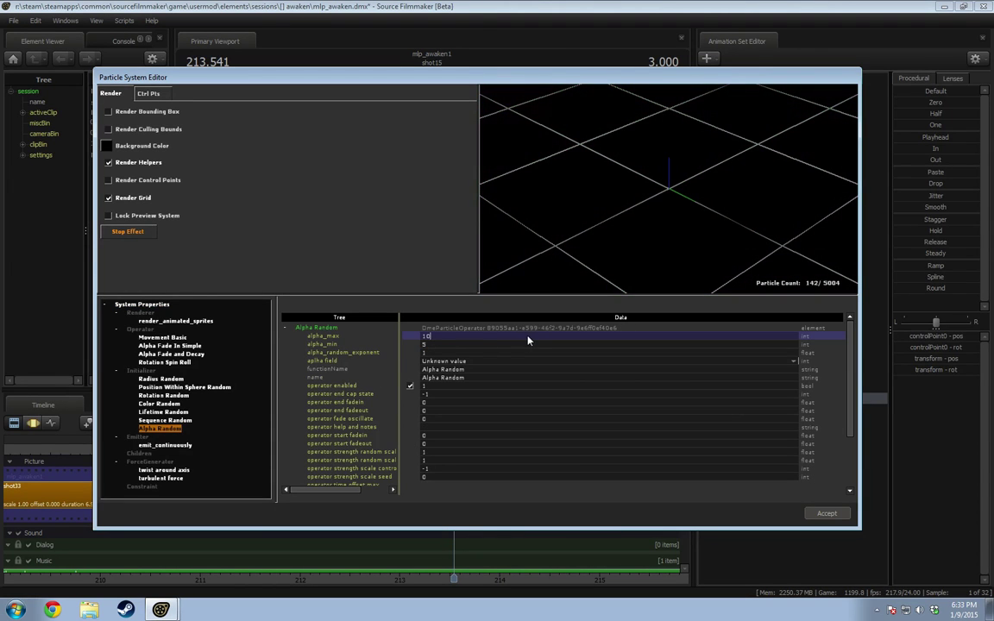
Step: Set the Alpha Random initializer's alpha_min to 3 and accept the edited definition
left_click(428, 345)
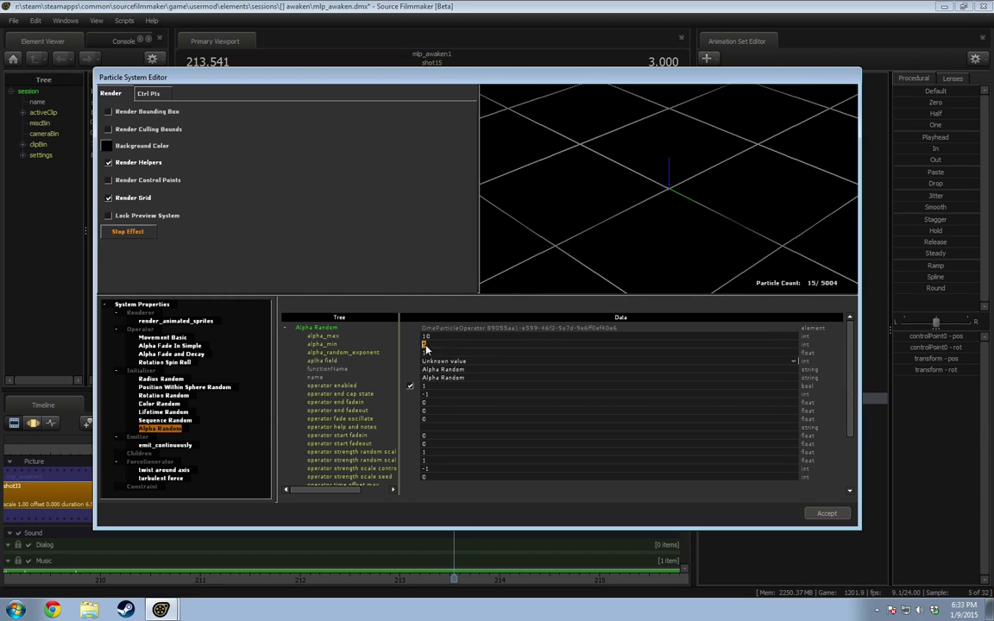
left_click_drag(420, 344, 446, 344)
type("3")
key("Return")
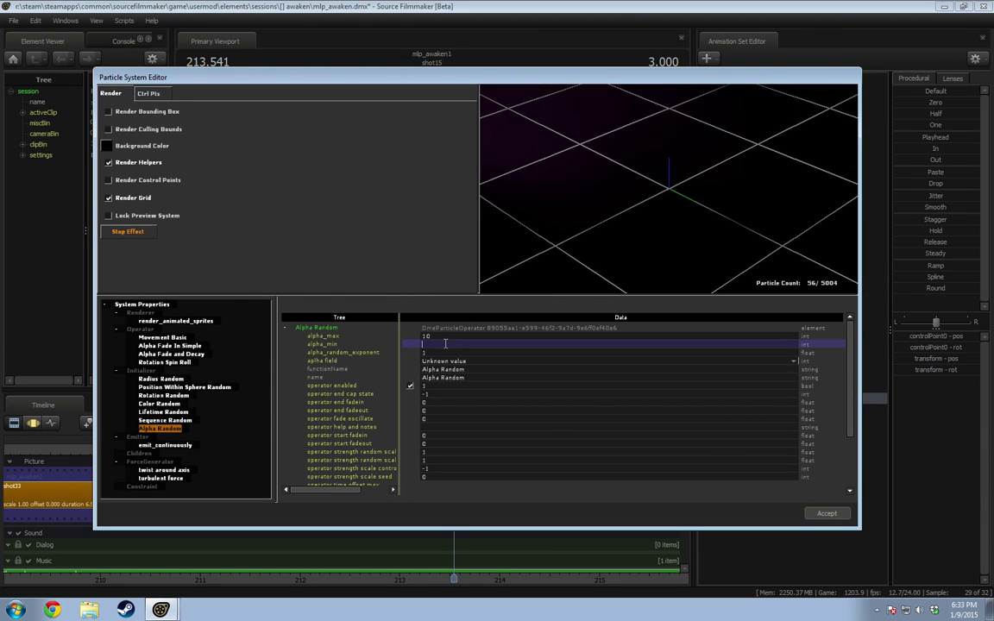
left_click(445, 336)
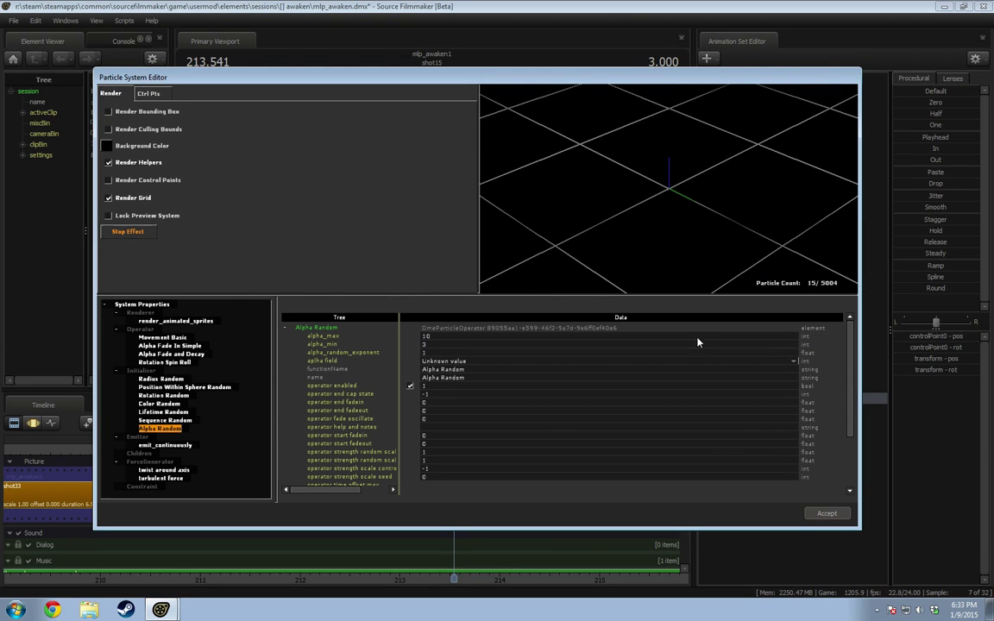
left_click(827, 515)
Step: Play shot15 several times from points in its first second to review the fainter smoke
left_click(250, 450)
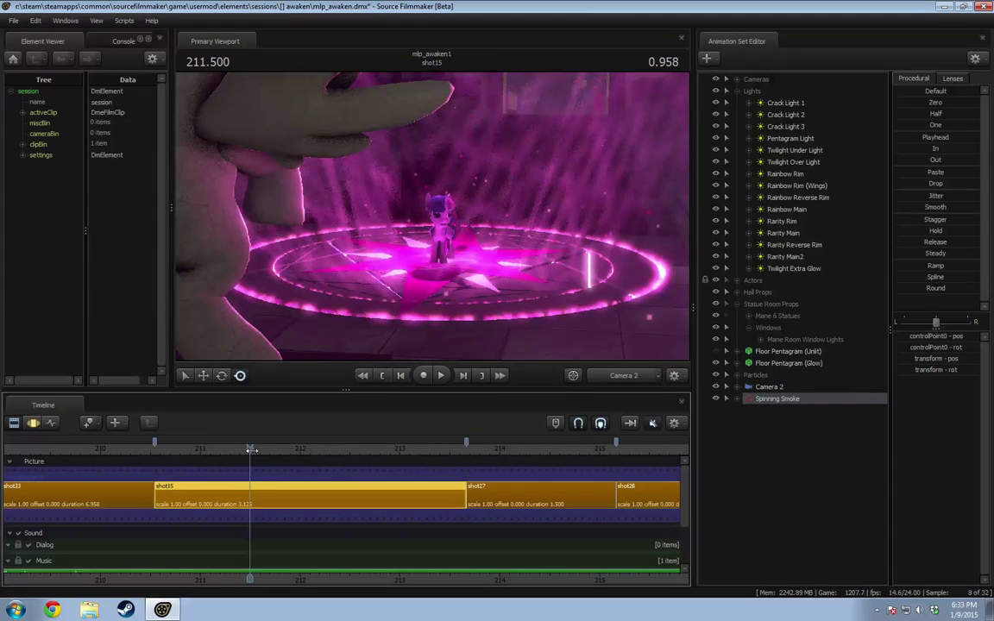
key("space")
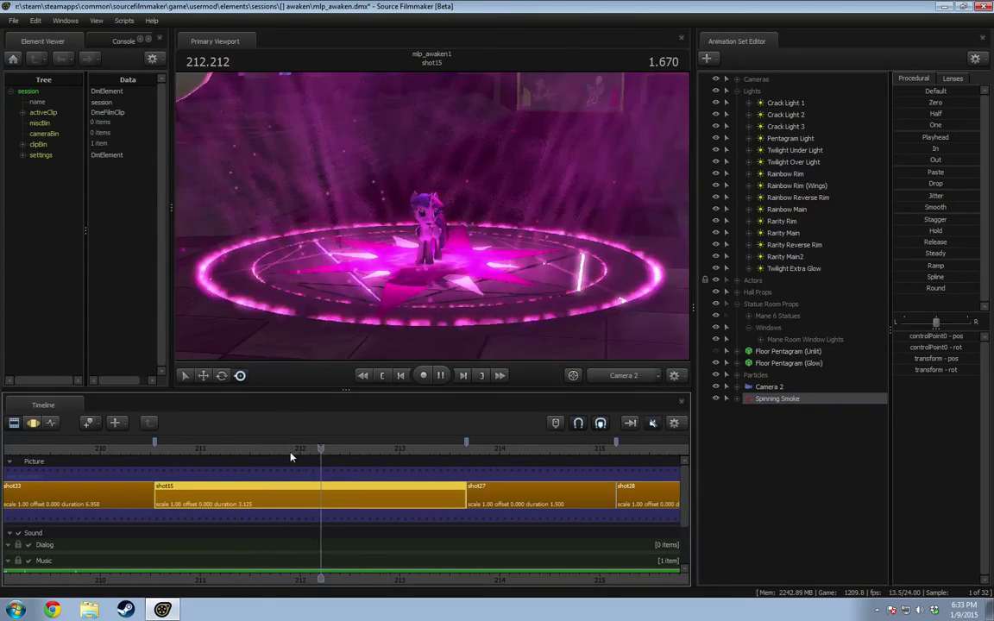
key("space")
key("F3")
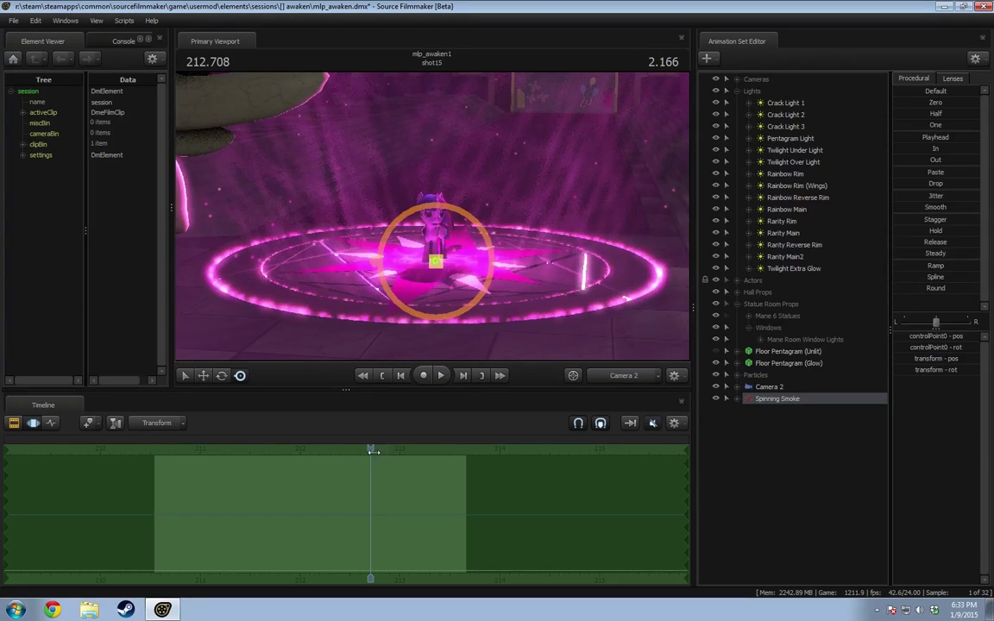
left_click(160, 451)
key("space")
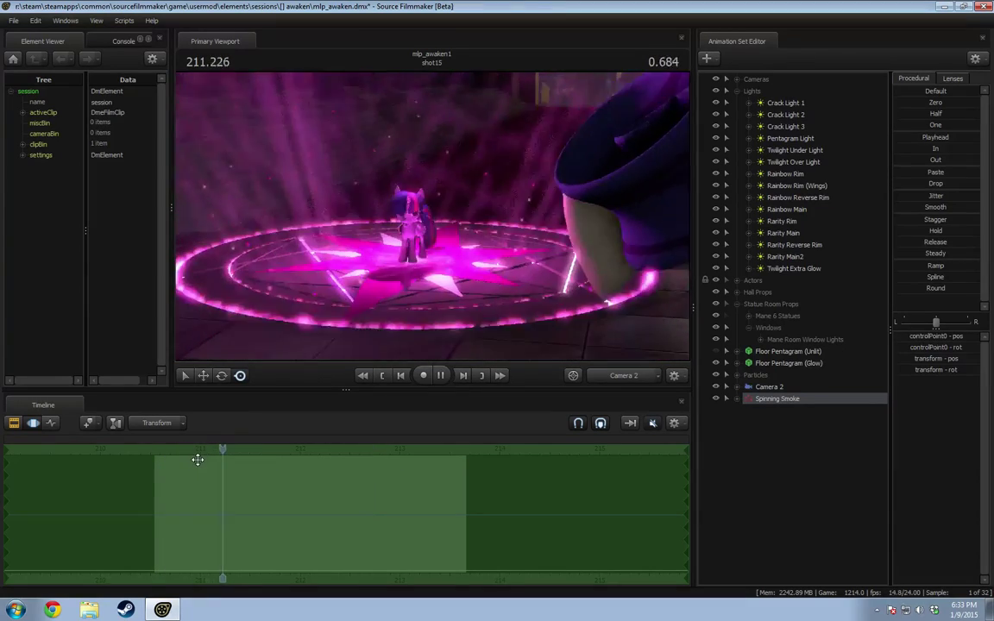
key("F2")
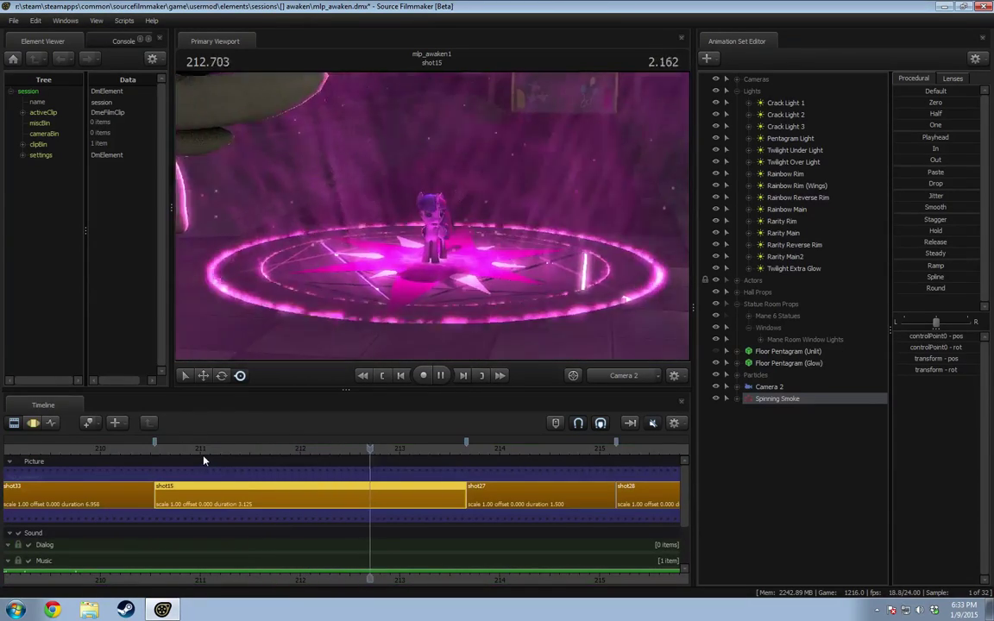
key("space")
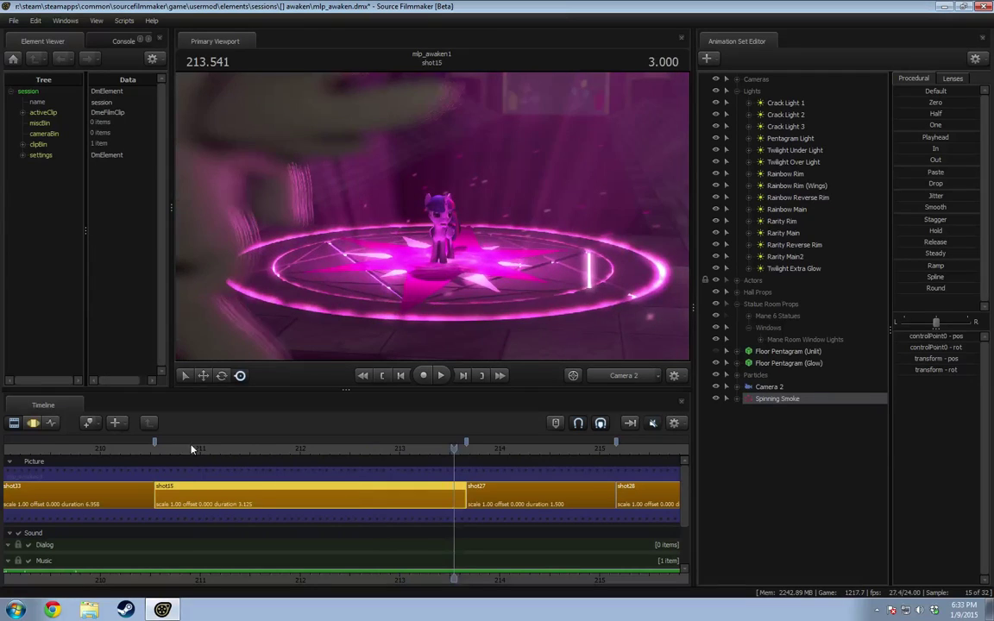
left_click(189, 449)
key("space")
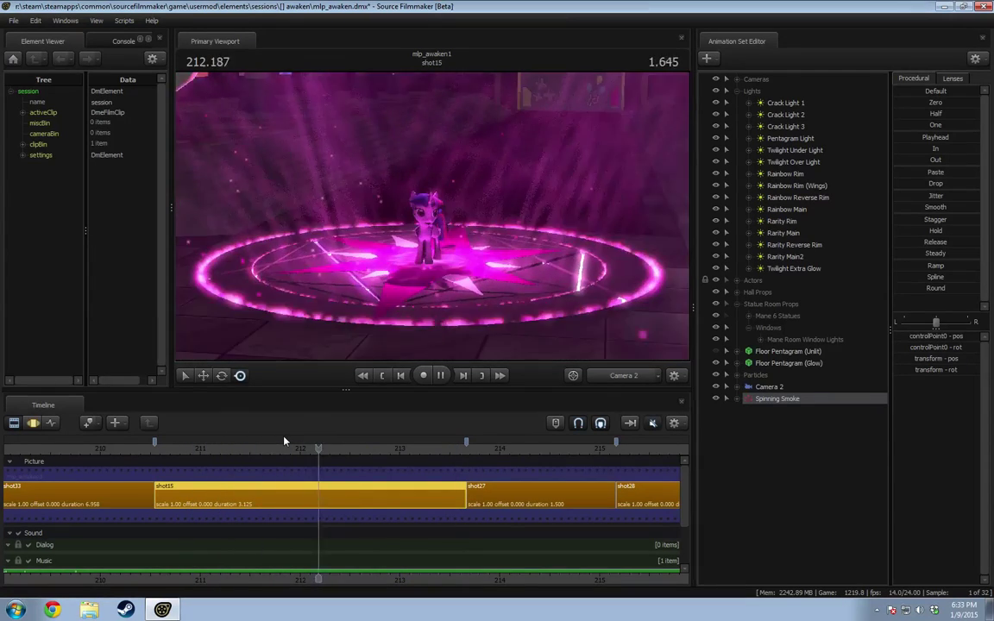
key("space")
Step: Show more of the surrounding shots in the timeline and replay shot15 in short stretches to check the smoke again
scroll(414, 483, "down", 4)
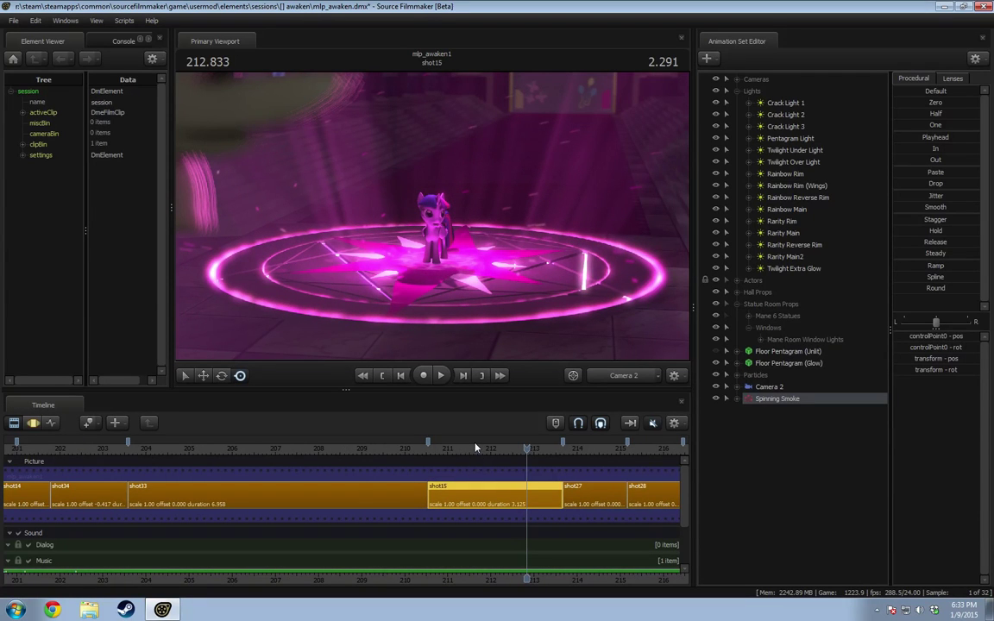
left_click(444, 449)
key("space")
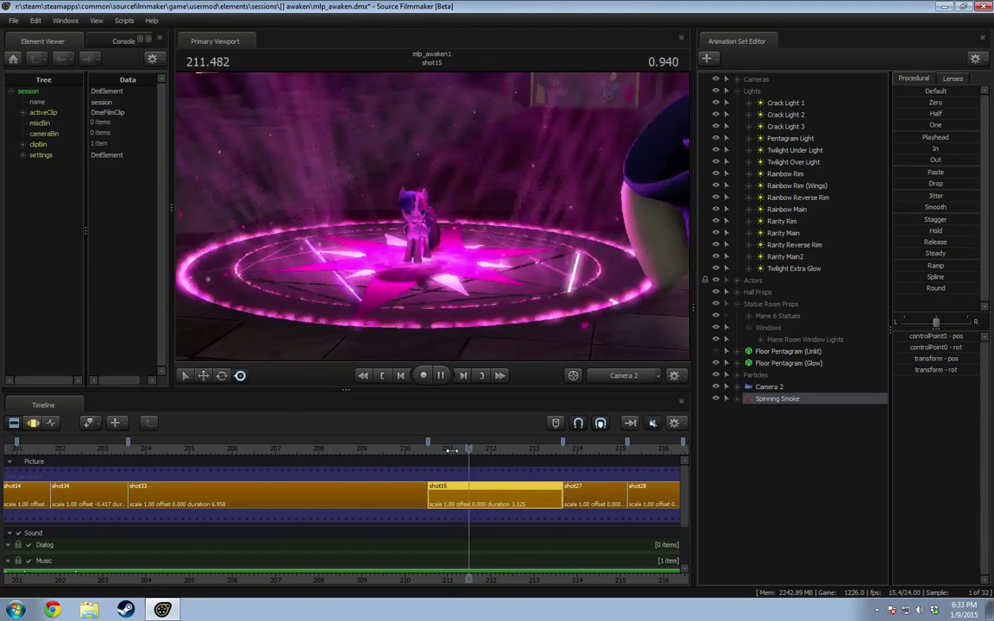
key("space")
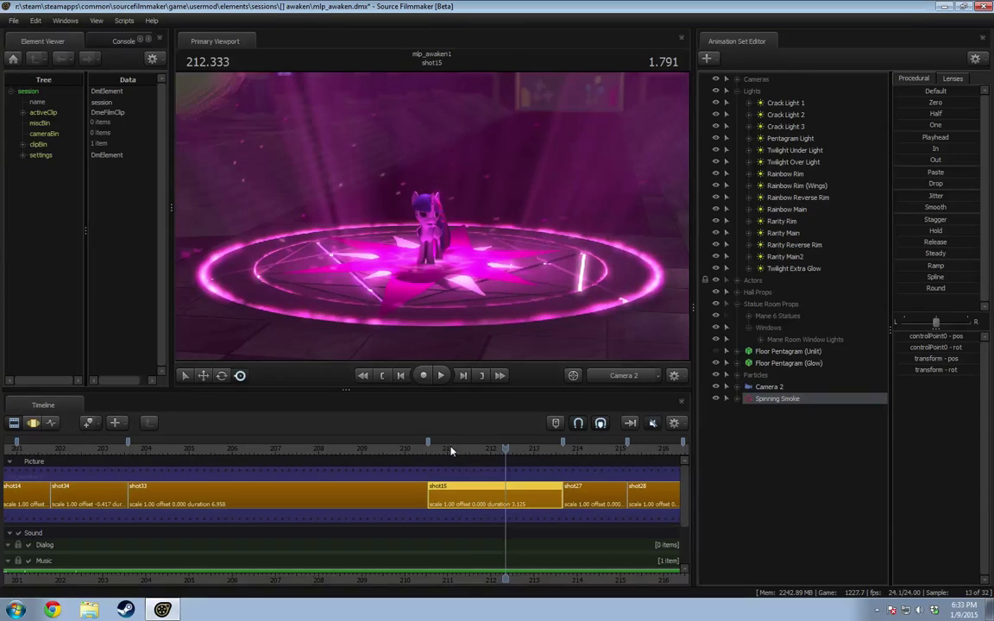
key("space")
key("space")
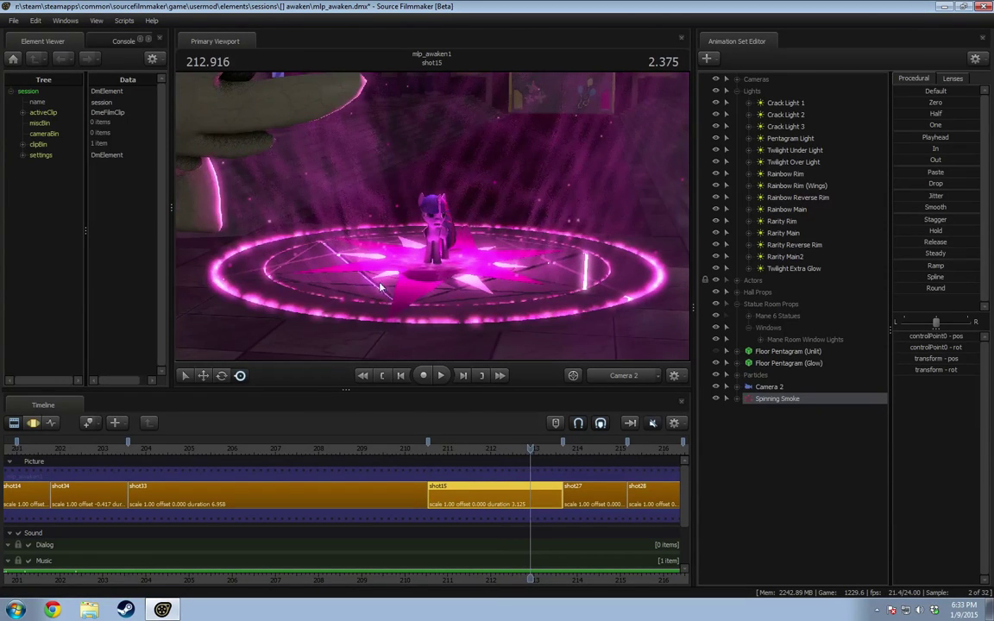
key("space")
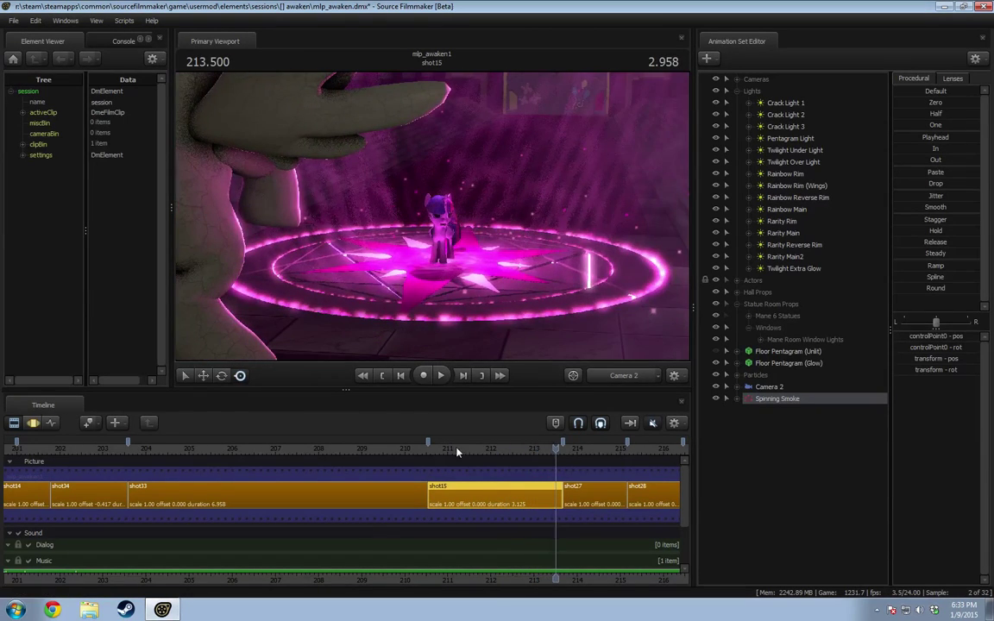
key("space")
Step: Move Spinning Smoke into the Particles group and Camera 2 into the Cameras group, and collapse the Lights group
right_click(791, 400)
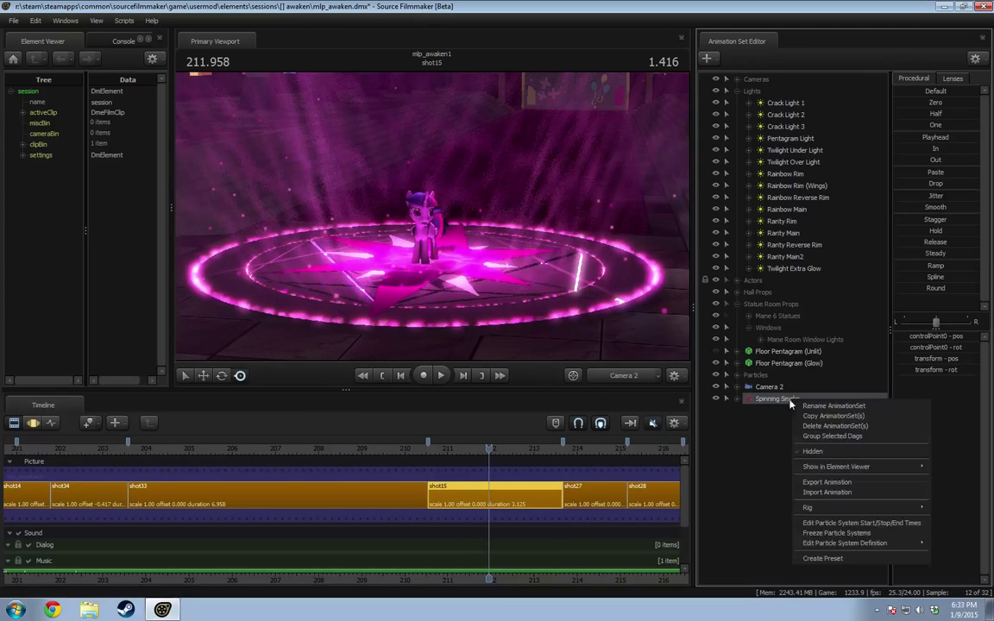
left_click_drag(786, 400, 766, 377)
left_click(737, 376)
left_click(772, 458)
left_click_drag(772, 459, 756, 80)
left_click(737, 92)
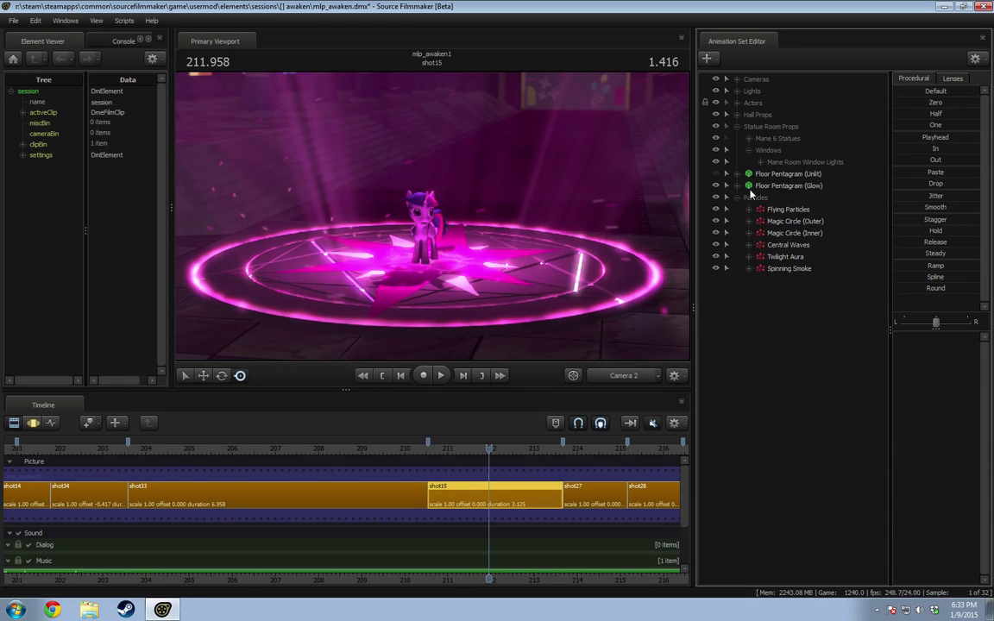
Step: Copy the Spinning Smoke animation set from shot15 and paste it into shot33
left_click(787, 212)
right_click(787, 268)
left_click(746, 319)
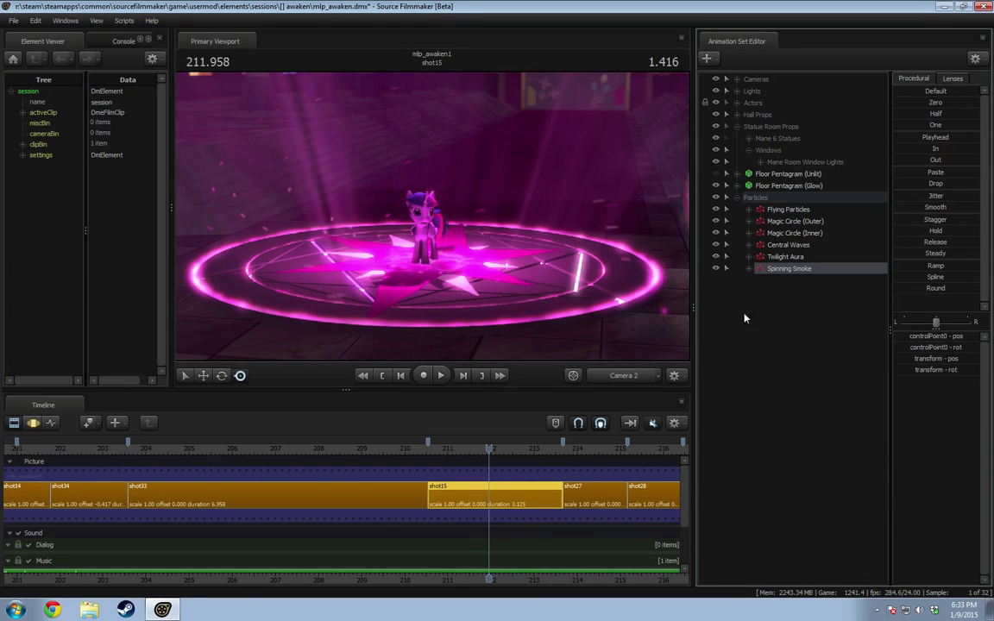
left_click(375, 447)
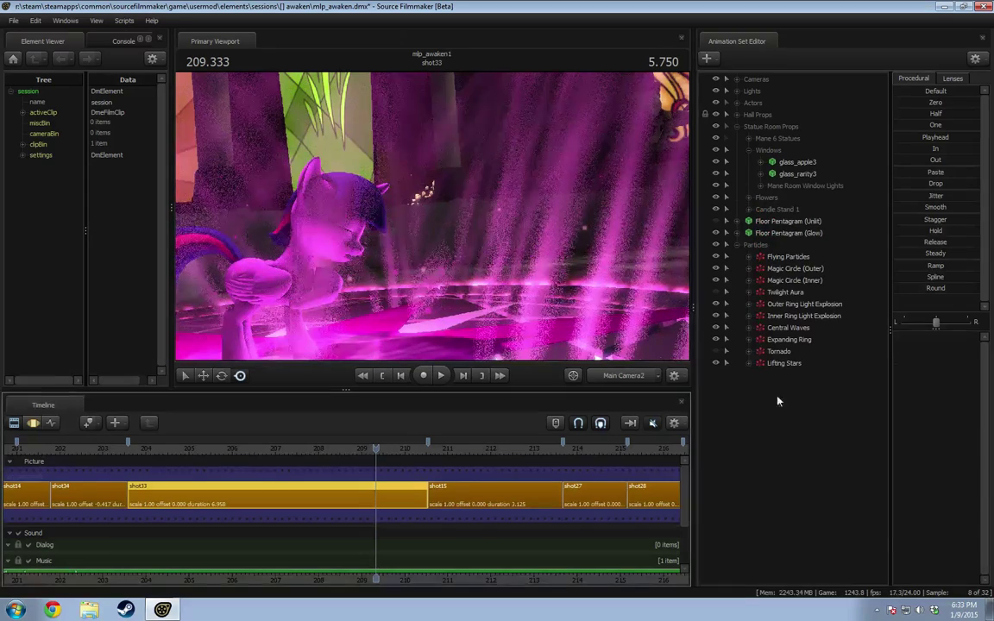
right_click(778, 426)
left_click(820, 487)
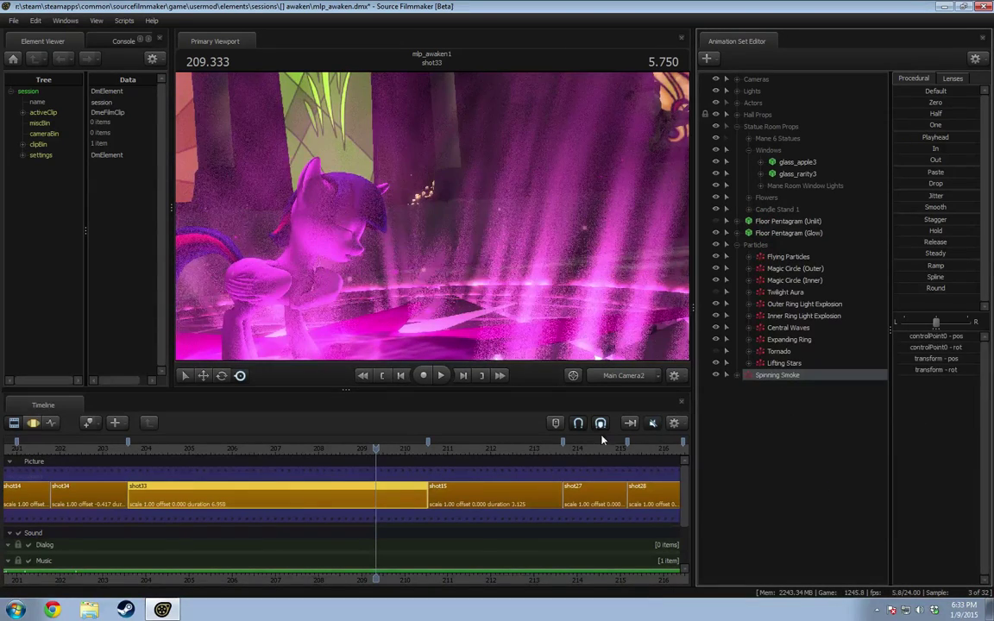
Step: Locate the light burst early in shot33 and set Spinning Smoke's start time to that moment, at about 204 seconds
left_click(152, 450)
key("space")
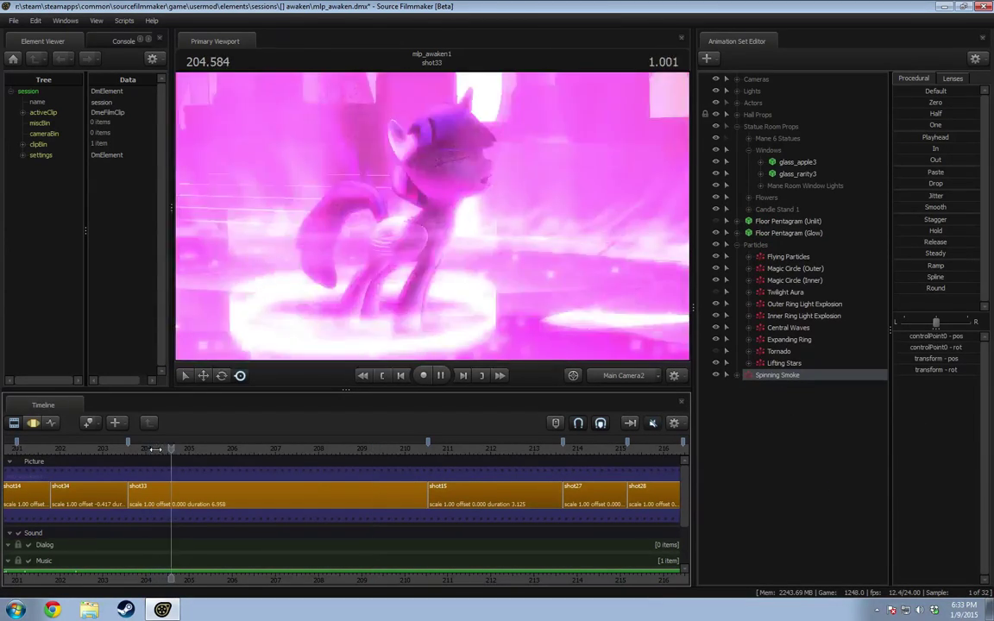
key("space")
left_click_drag(169, 451, 177, 452)
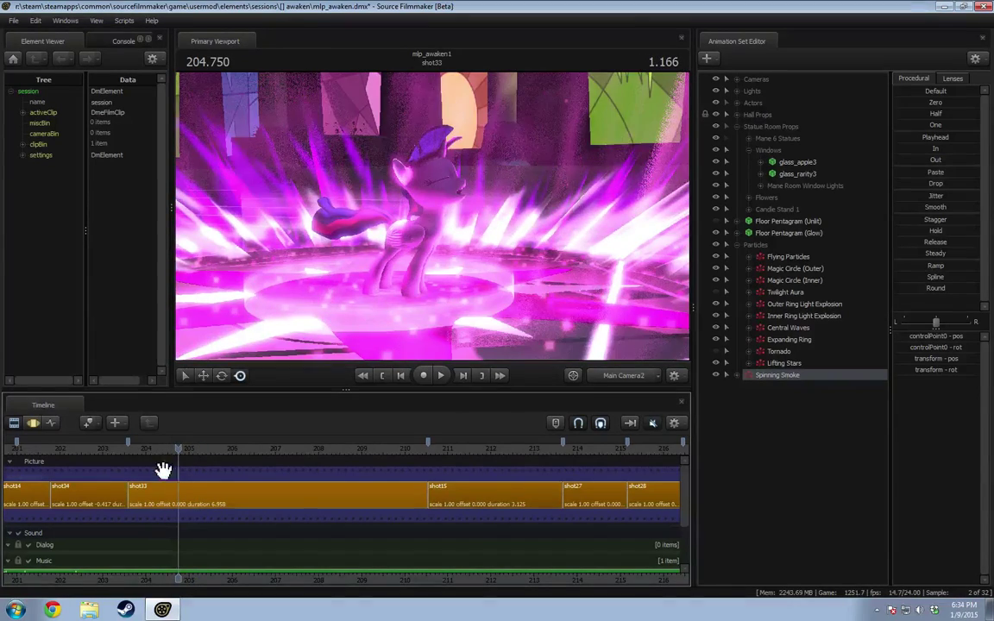
left_click(169, 450)
left_click(160, 449)
left_click_drag(160, 448, 163, 450)
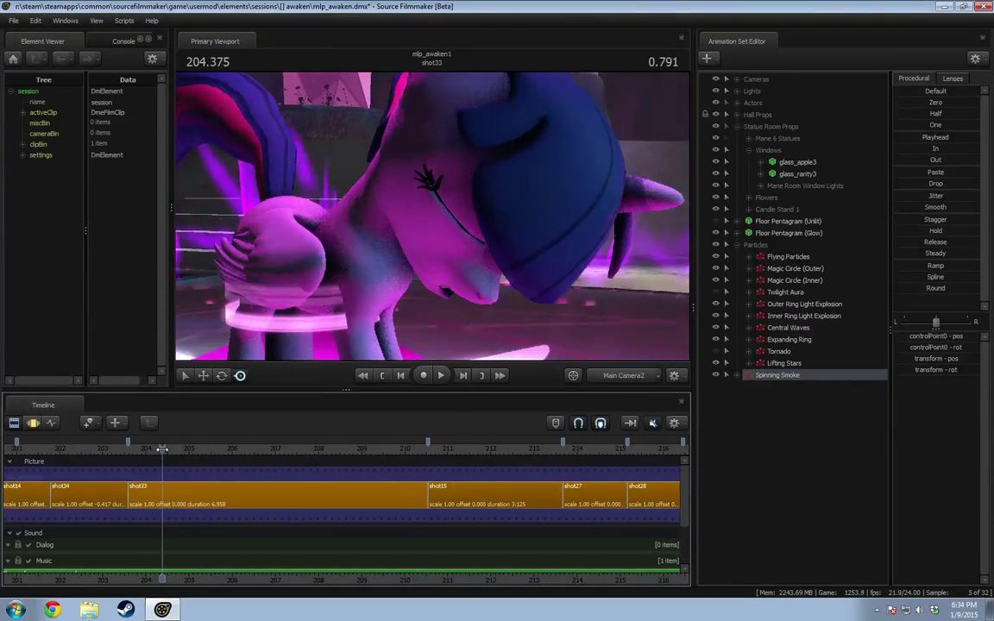
left_click(166, 451)
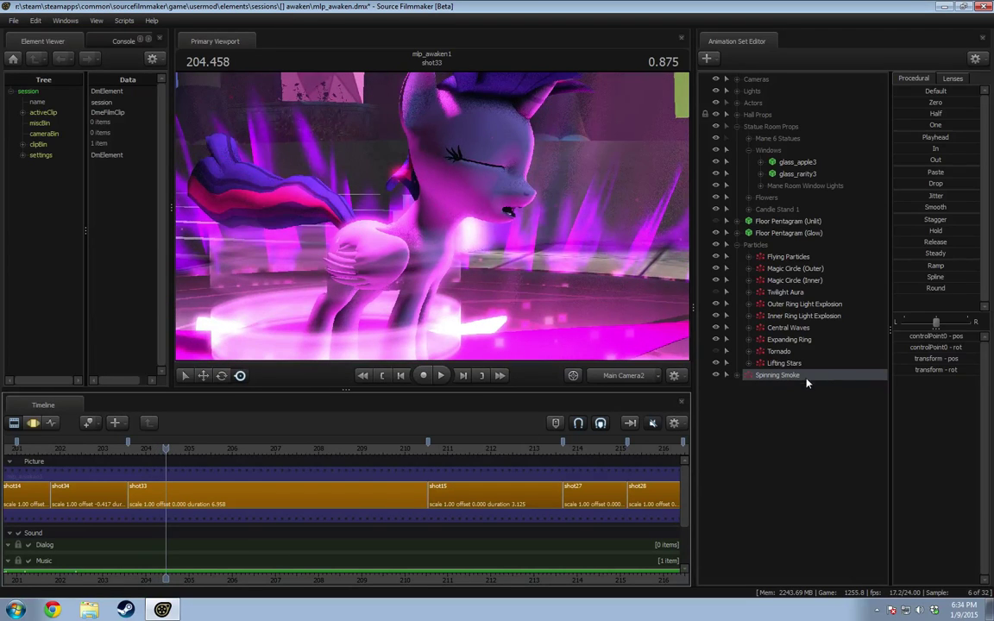
right_click(807, 380)
left_click(873, 499)
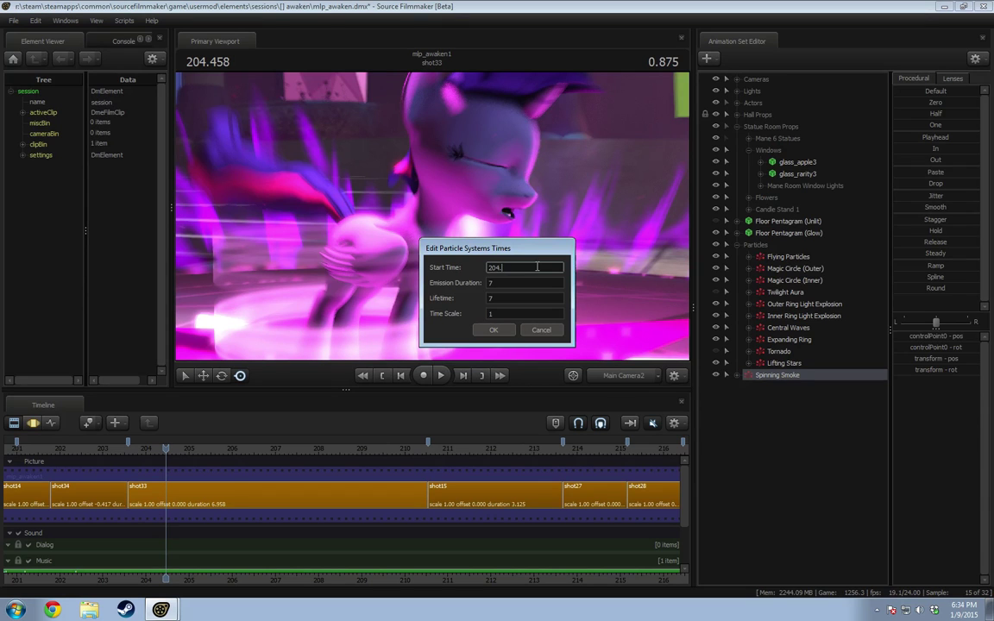
left_click(494, 331)
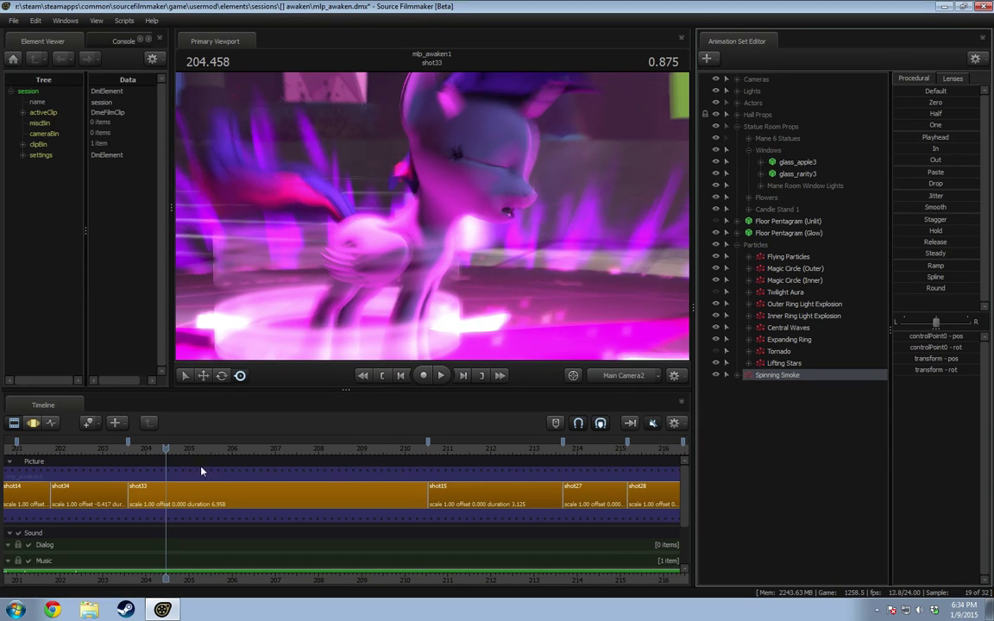
Step: Play shot33 from the light burst to review the pasted smoke, and return to about 207 seconds
key("F3")
key("space")
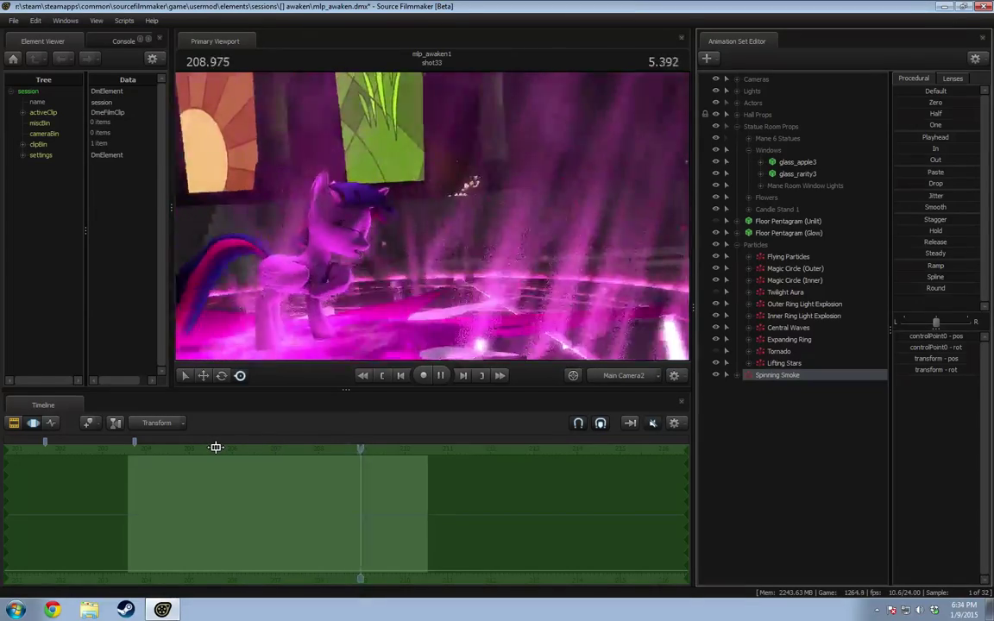
key("space")
left_click_drag(369, 449, 276, 463)
key("F2")
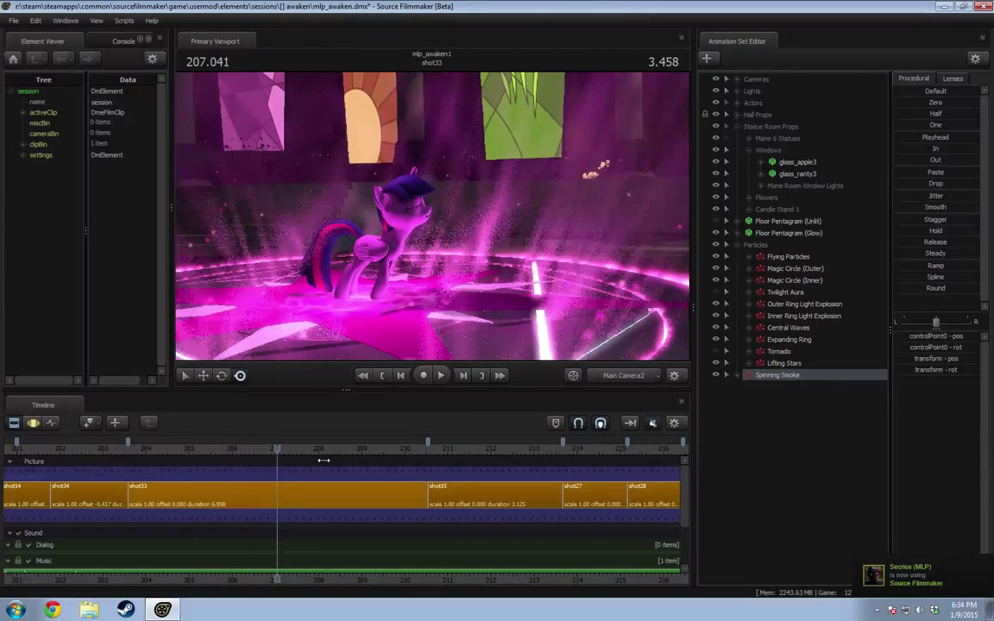
Step: Open Spinning Smoke's ground_smoke particle system definition for editing and inspect the properties of its emit_continuously emitter
right_click(826, 377)
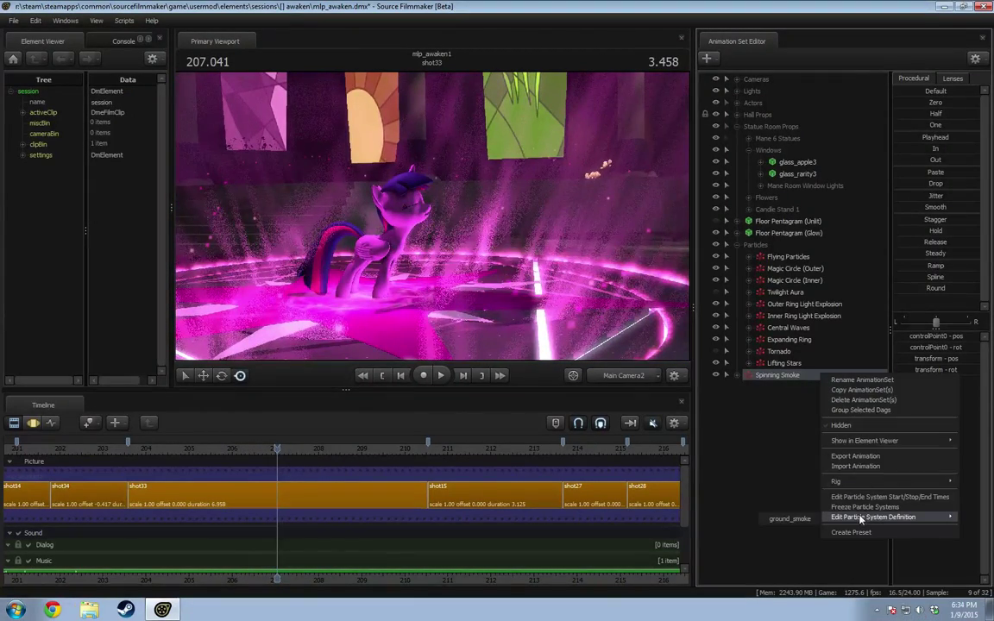
left_click(789, 518)
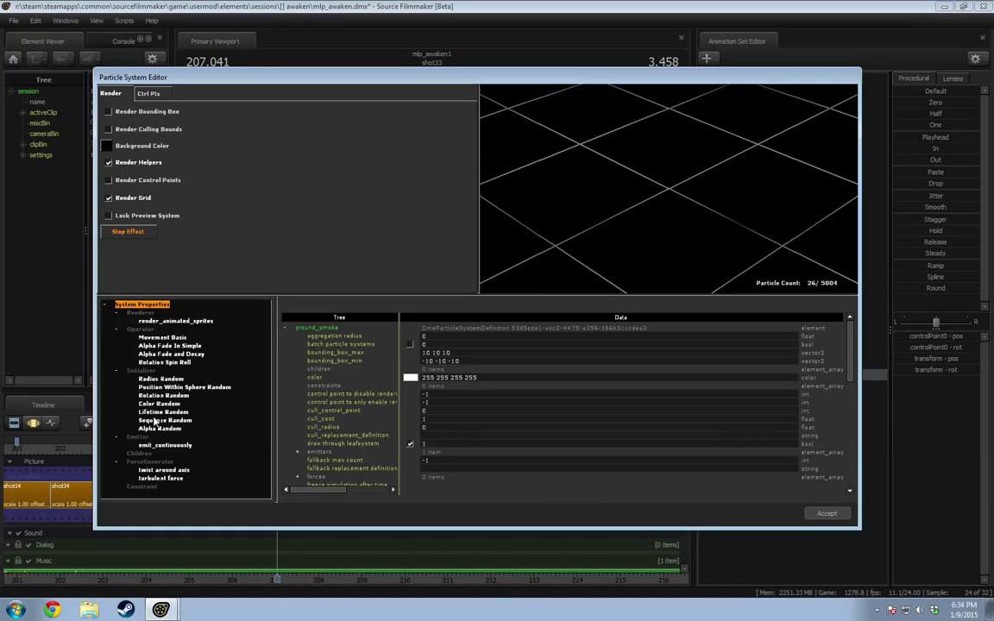
right_click_drag(657, 209, 593, 234)
left_click(160, 444)
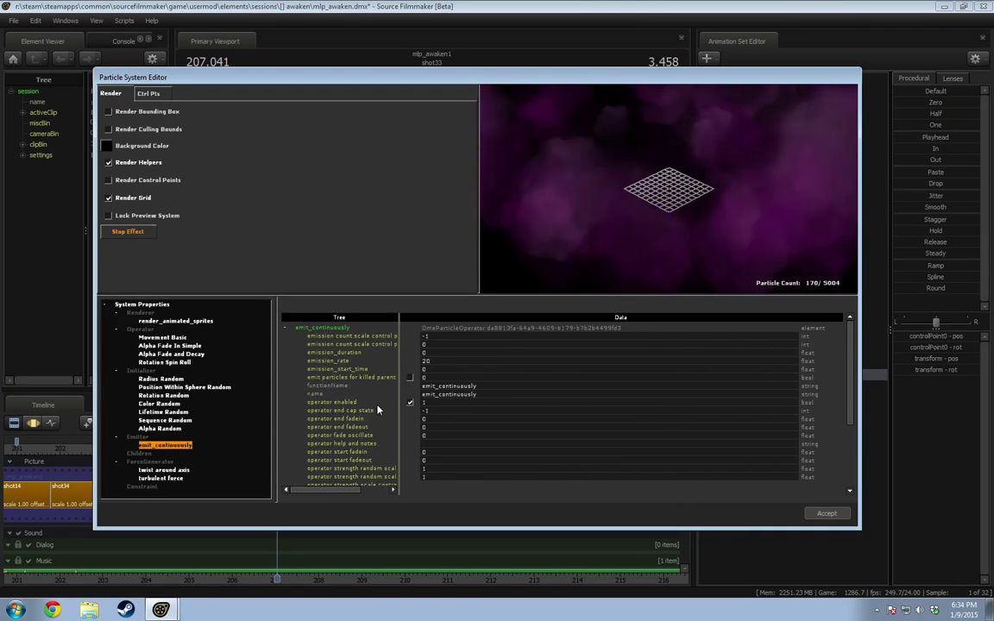
scroll(440, 384, "down", 3)
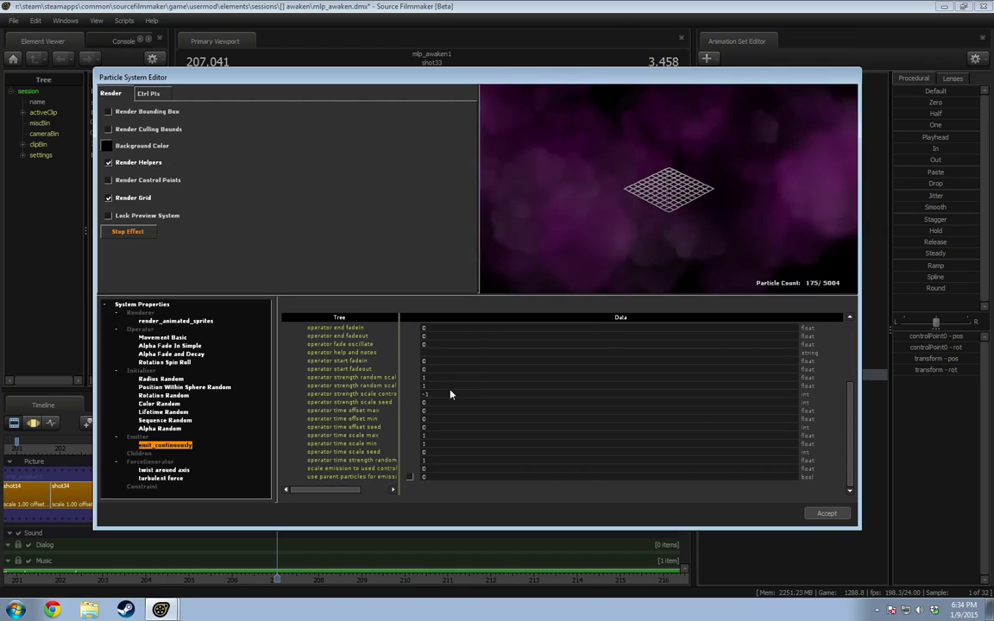
scroll(450, 394, "up", 3)
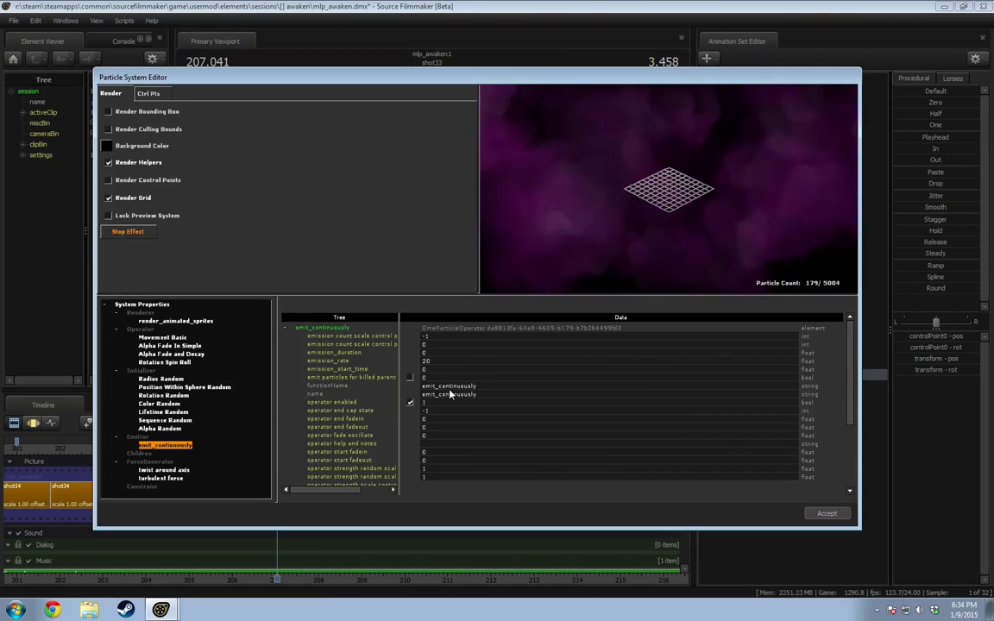
Step: Try an emission_start_time of -5 on the emit_continuously emitter and check the smoke in the preview
double_click(439, 370)
type("-5")
key("Return")
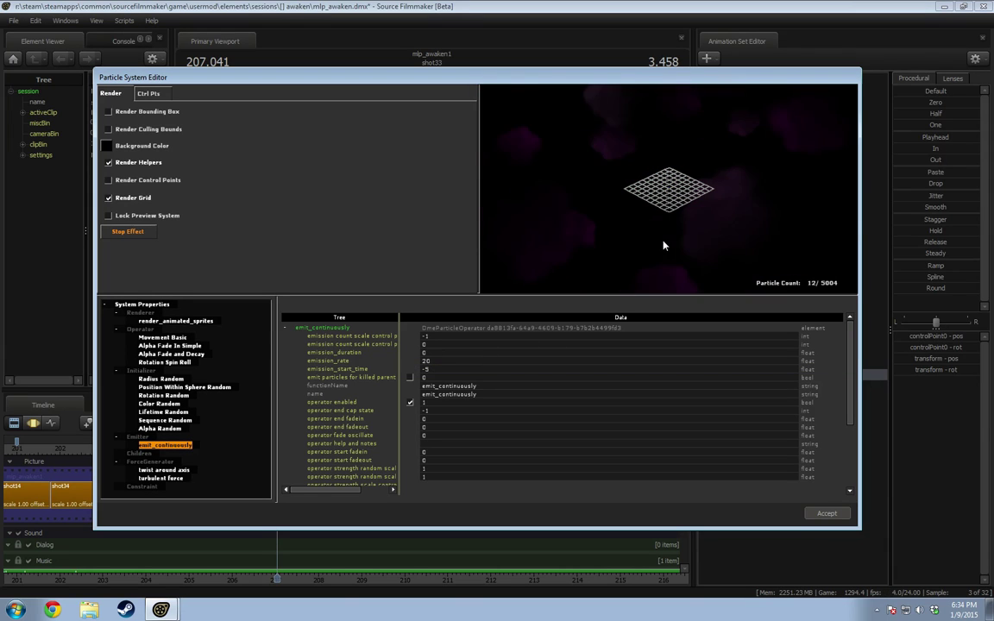
right_click_drag(654, 257, 644, 312)
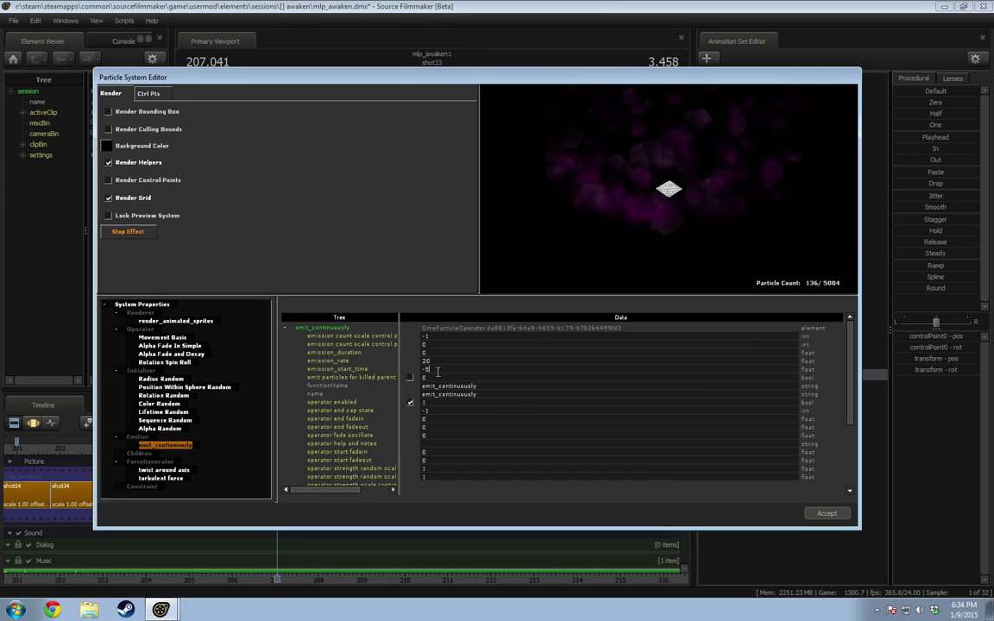
Step: Try an emission_start_time of 5 on the emit_continuously emitter, and restore the value to 0
left_click(411, 378)
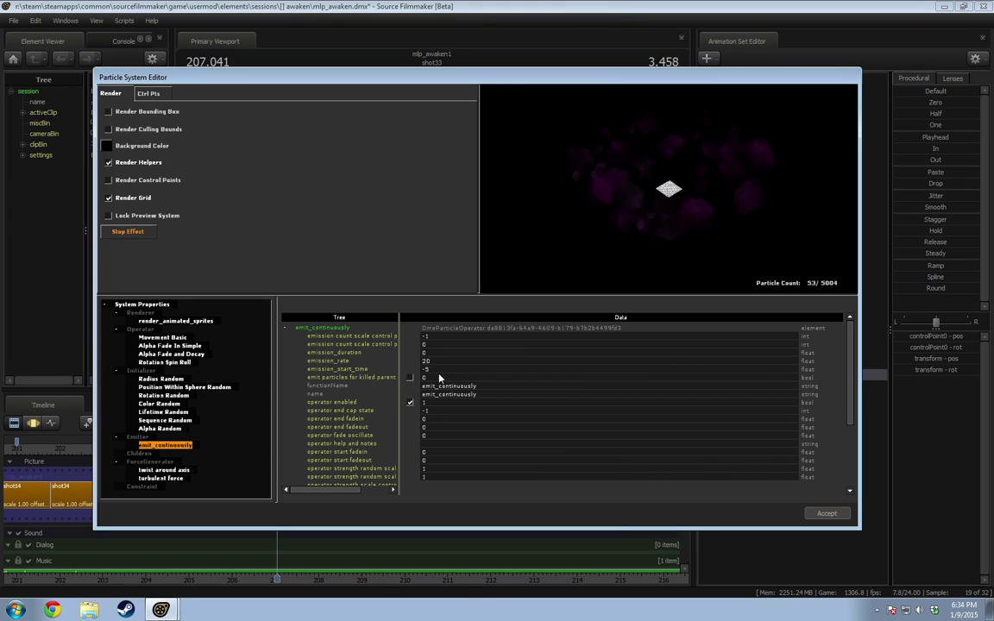
left_click(423, 369)
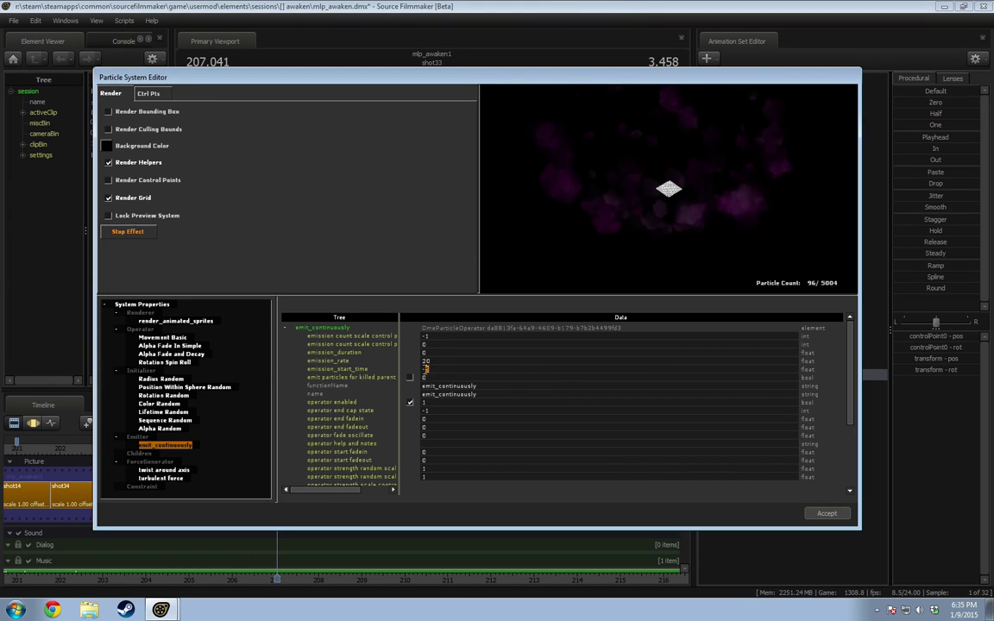
left_click_drag(425, 370, 421, 370)
type("5")
left_click(460, 355)
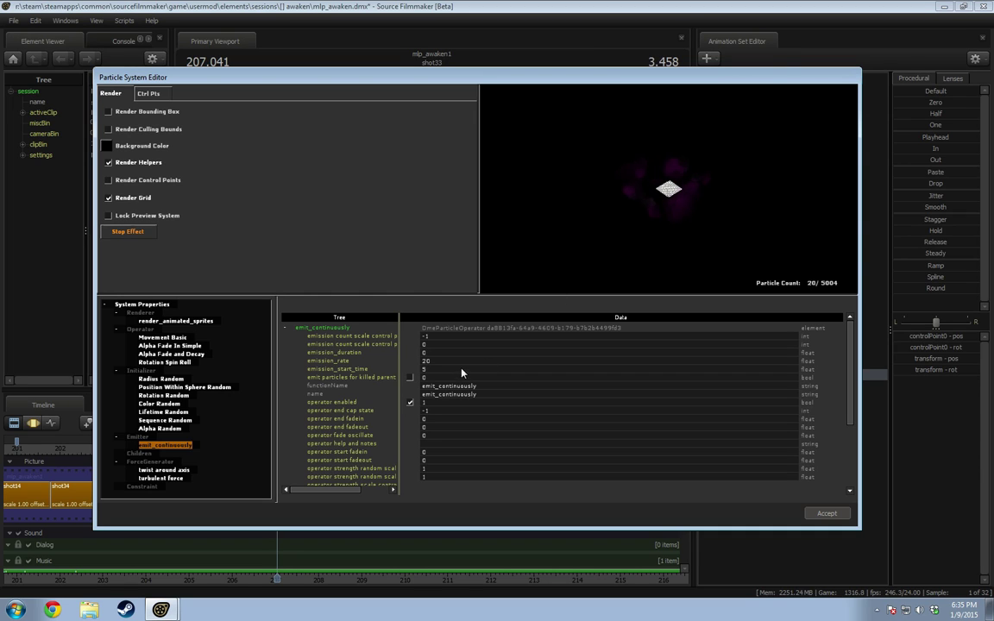
type("0")
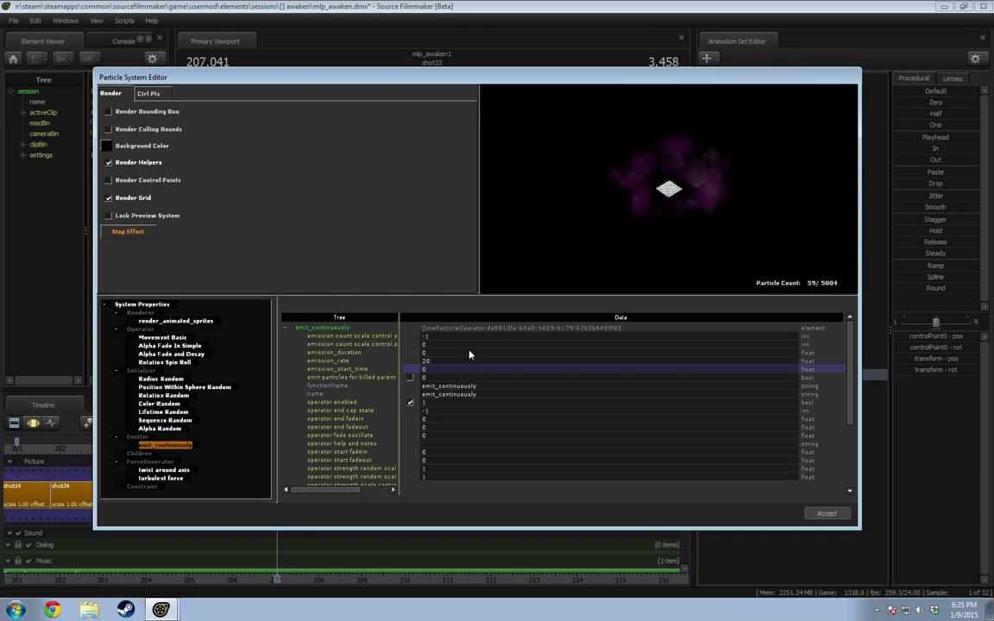
left_click(460, 359)
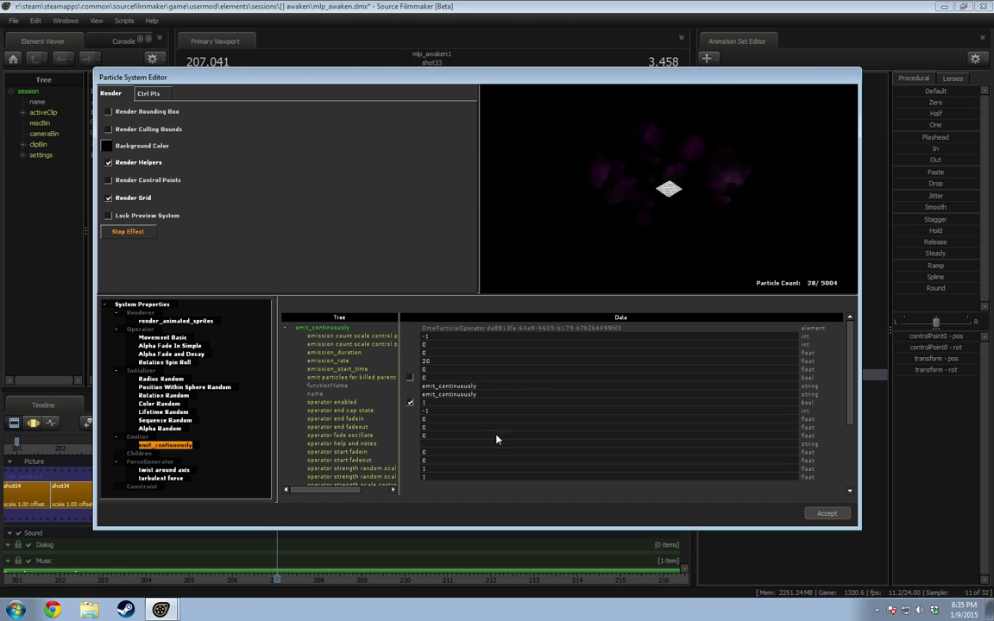
Step: Check the remaining emit_continuously properties and add an emit_instantaneously emitter to ground_smoke
scroll(481, 439, "down", 4)
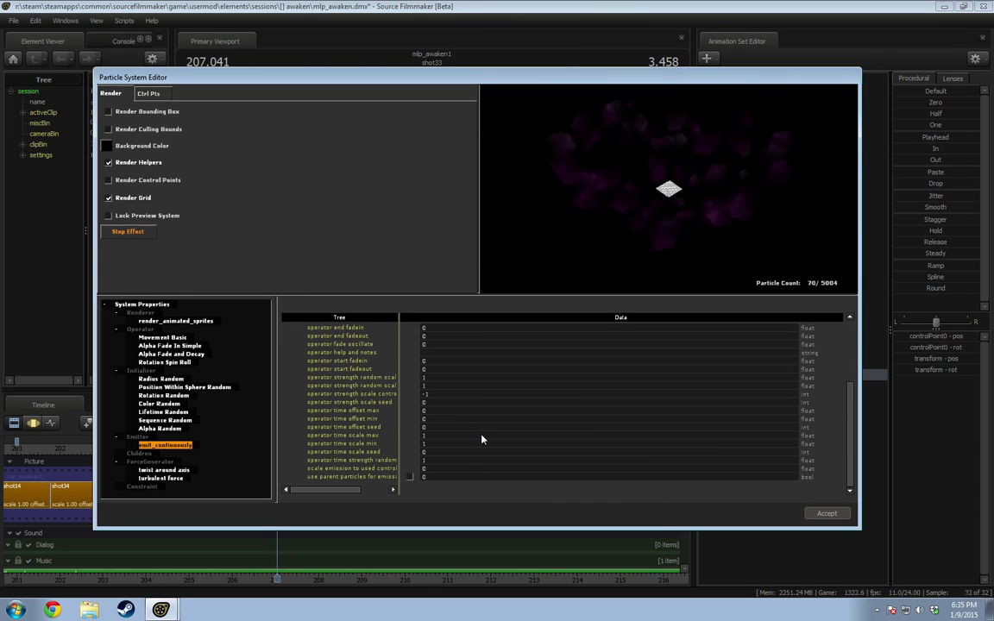
scroll(481, 440, "up", 4)
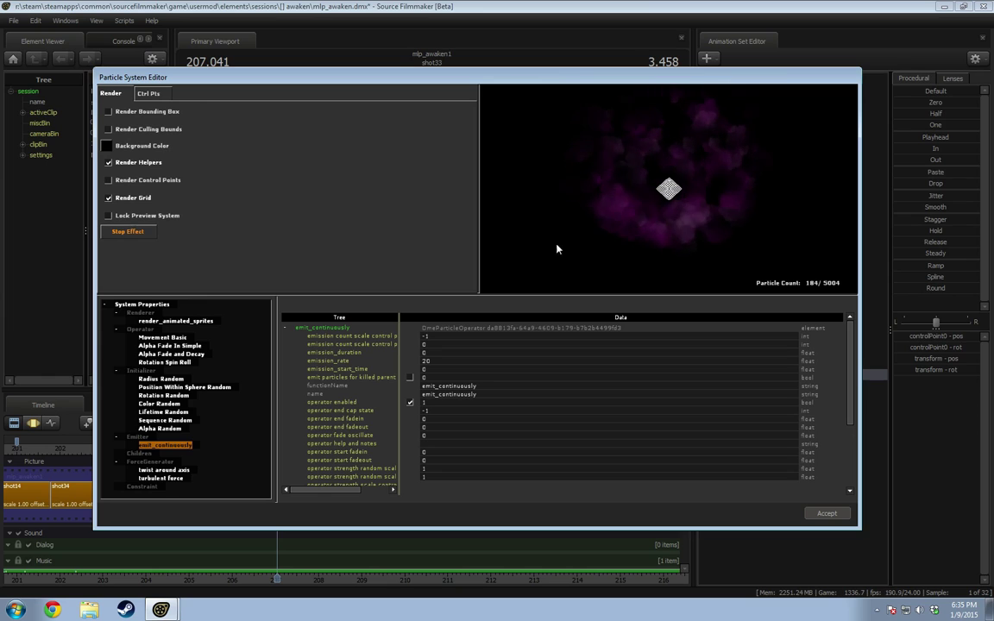
right_click(138, 437)
left_click(176, 467)
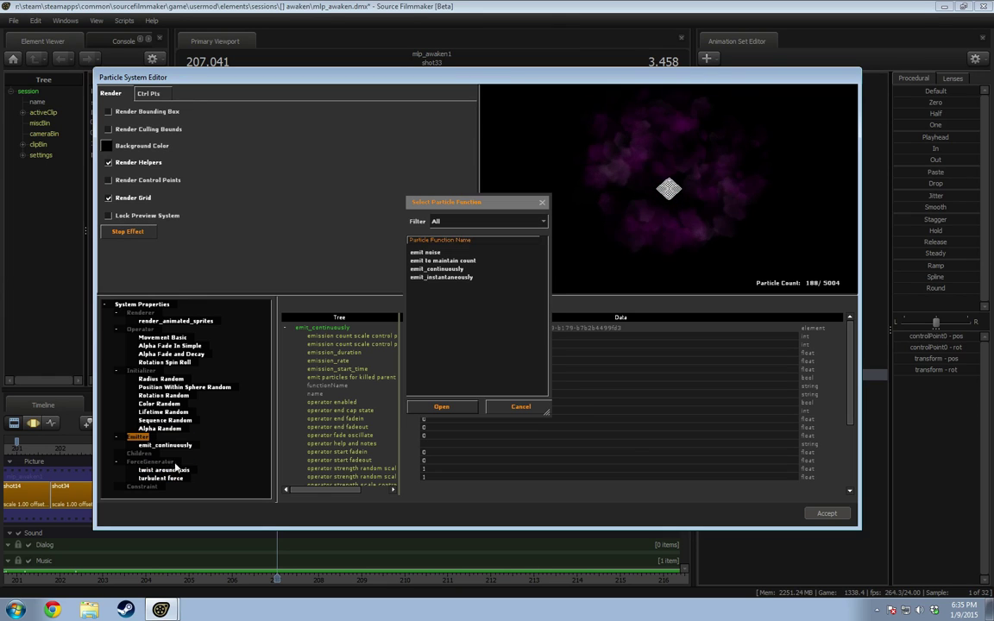
double_click(442, 277)
Step: Set the emit_instantaneously emitter's num_to_emit to 150 and view the smoke preview from the side
left_click(170, 454)
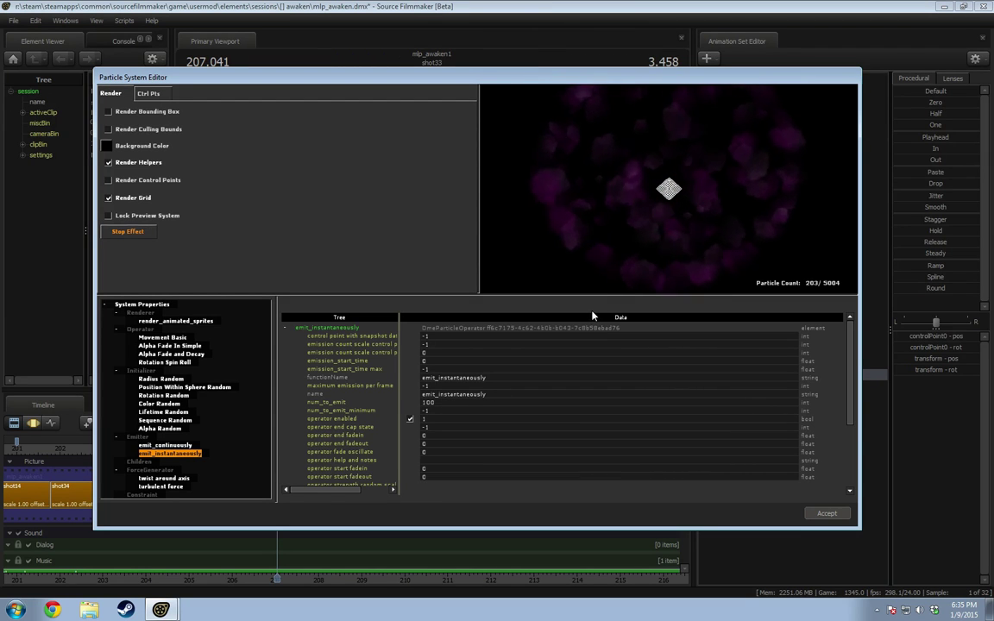
left_click(435, 403)
double_click(437, 405)
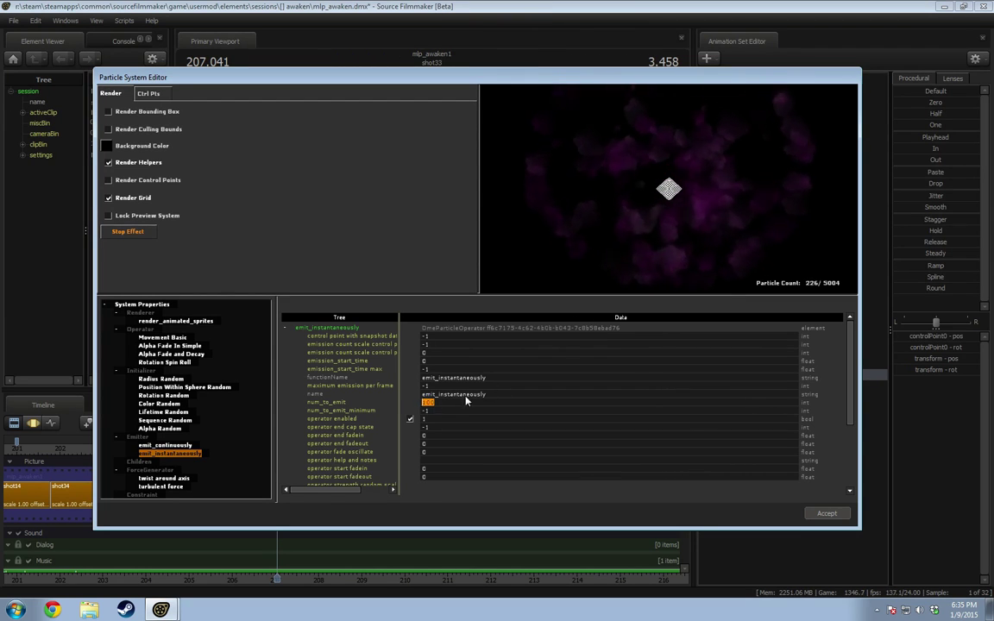
type("150")
key("Return")
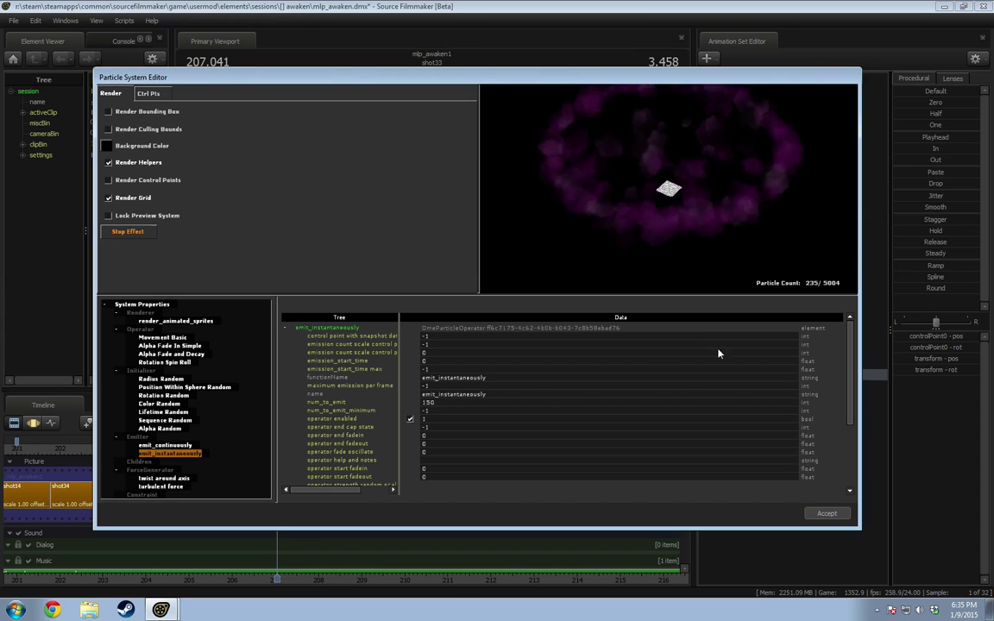
left_click_drag(726, 259, 729, 222)
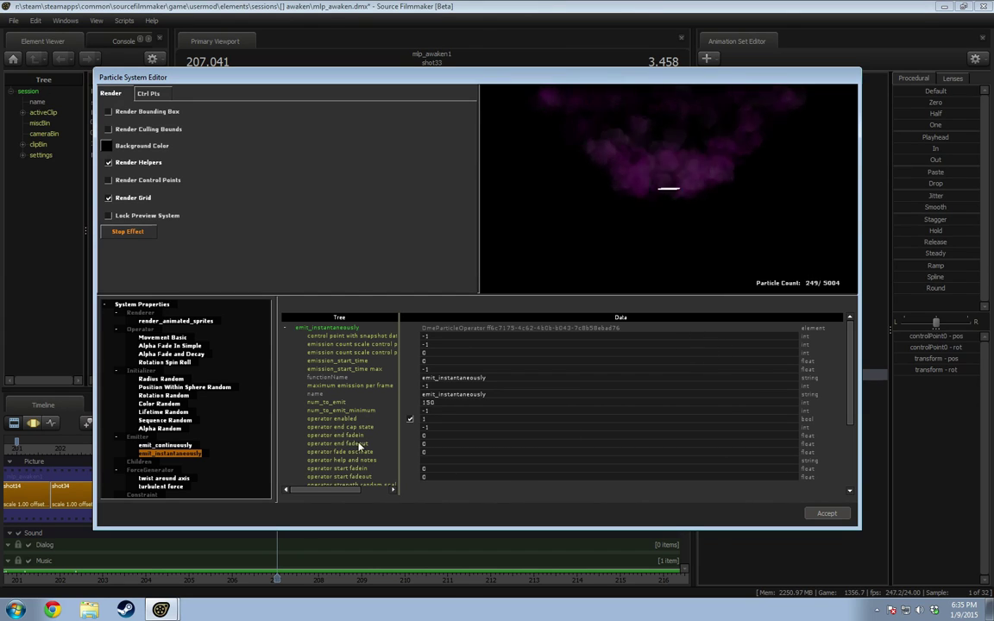
Step: Show the turbulent force's properties and reset its operator start fadein to 0
left_click(164, 486)
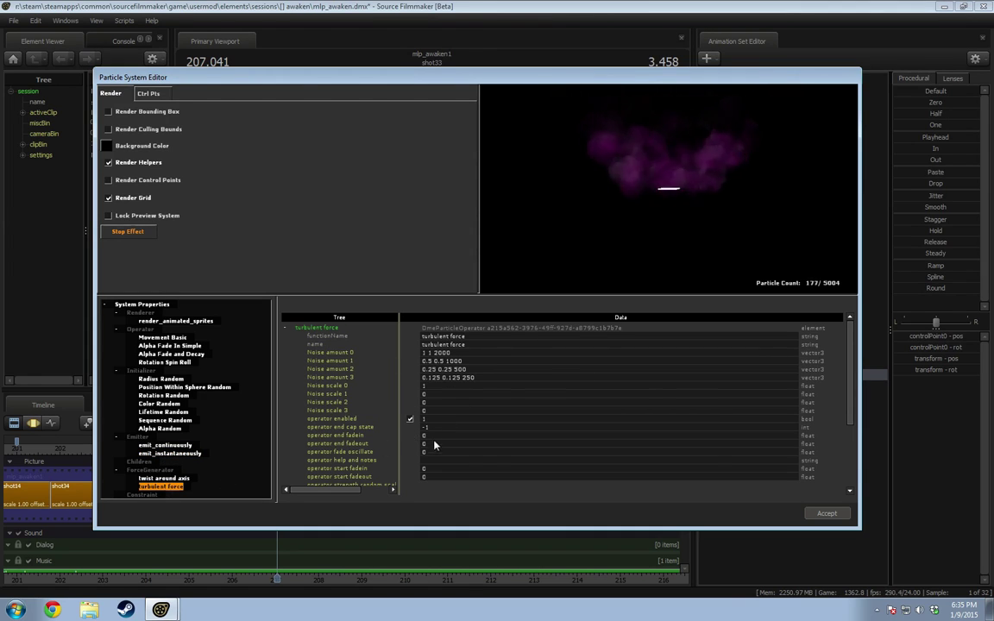
left_click(423, 468)
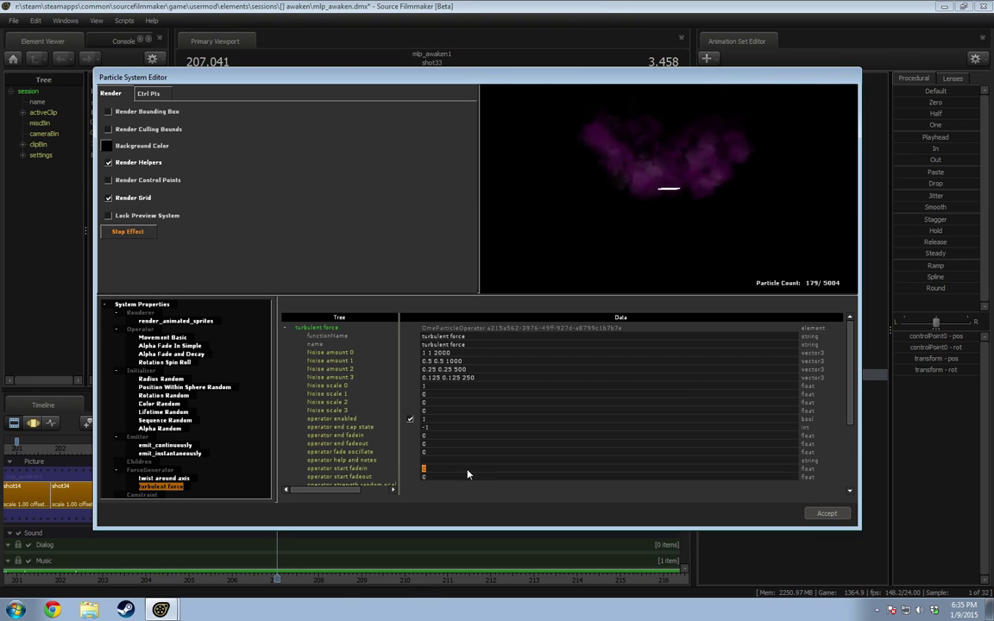
scroll(468, 473, "down", 1)
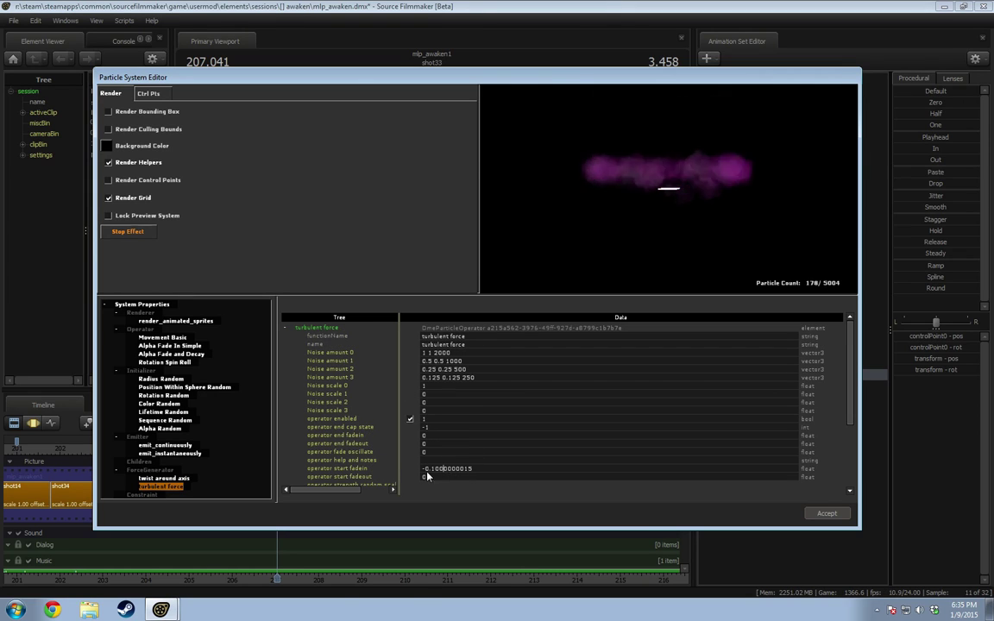
left_click(416, 470)
type("0")
key("Return")
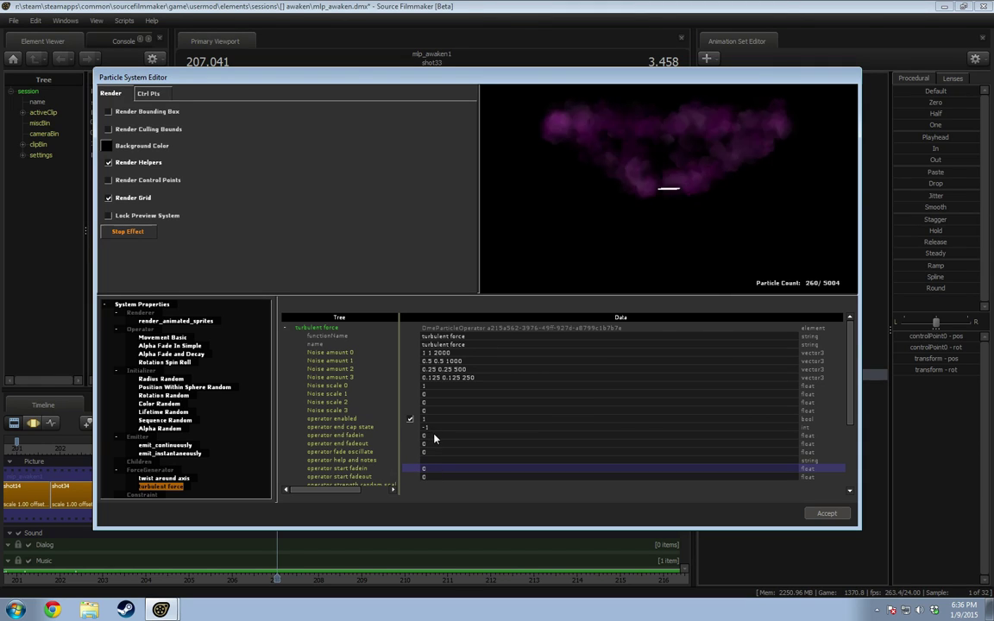
Step: Try an operator end fadein of 1 on the turbulent force, and compare the smoke with the force disabled and re-enabled
left_click(434, 436)
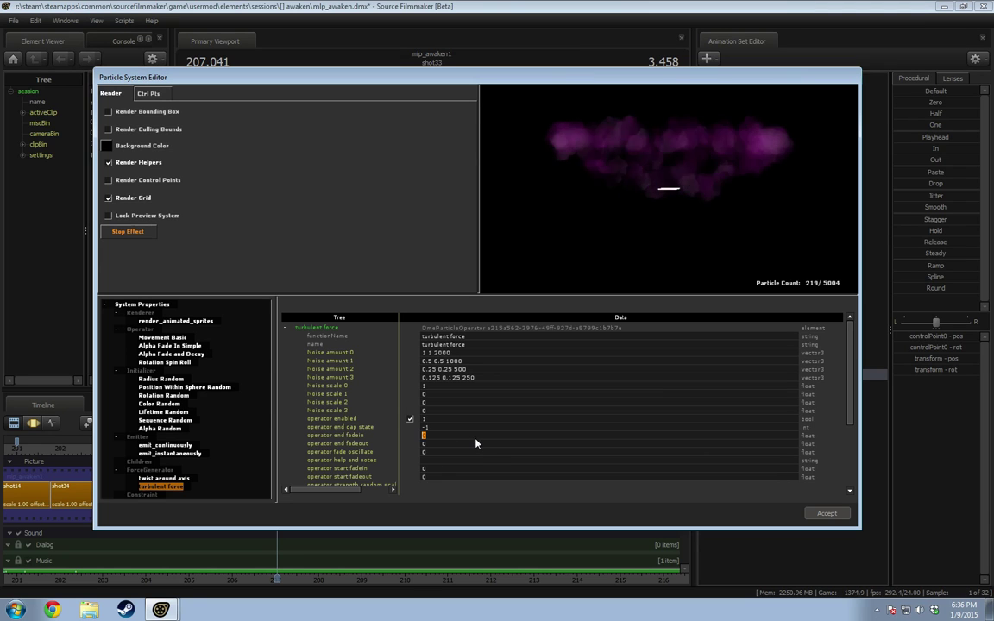
type("0")
key("Return")
key("BackSpace")
type("1")
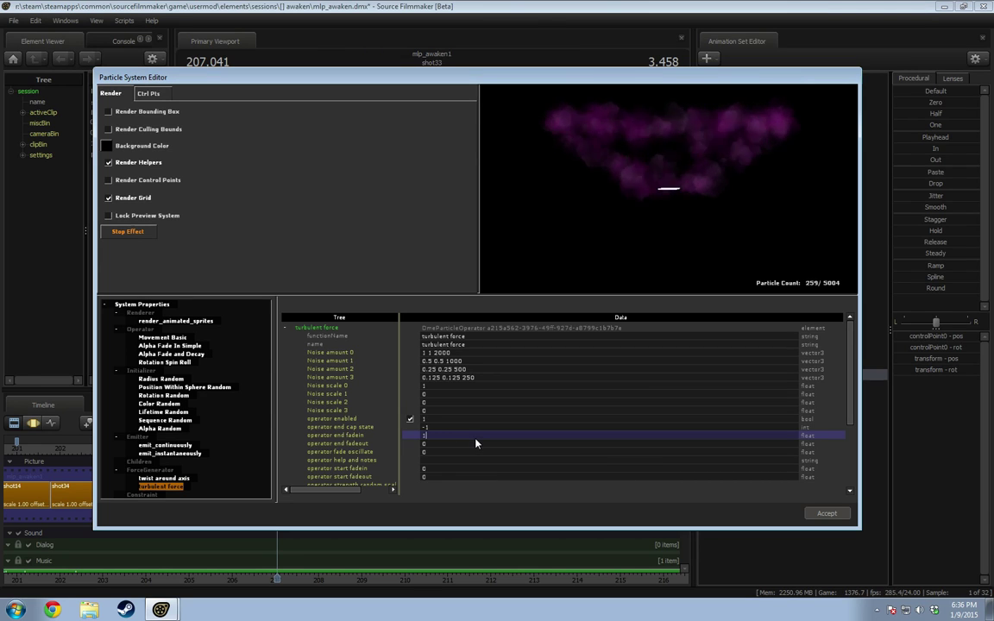
key("Return")
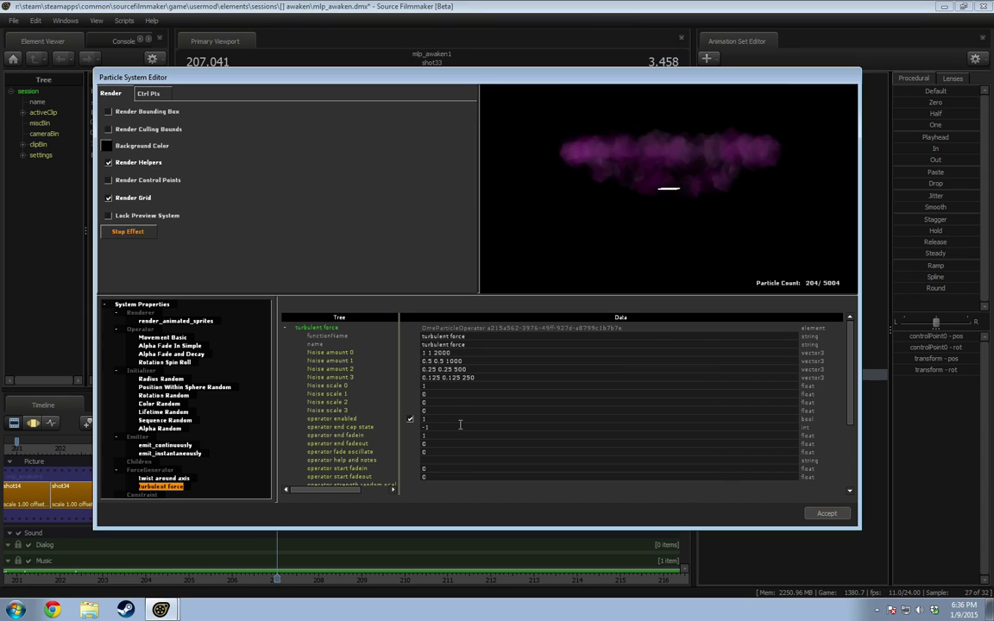
left_click(409, 419)
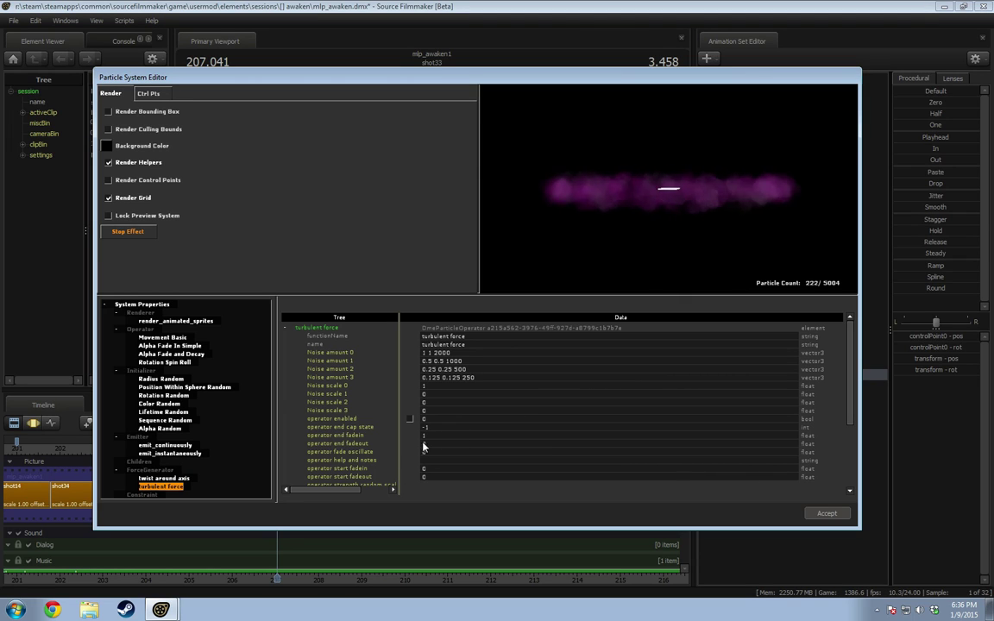
left_click(410, 419)
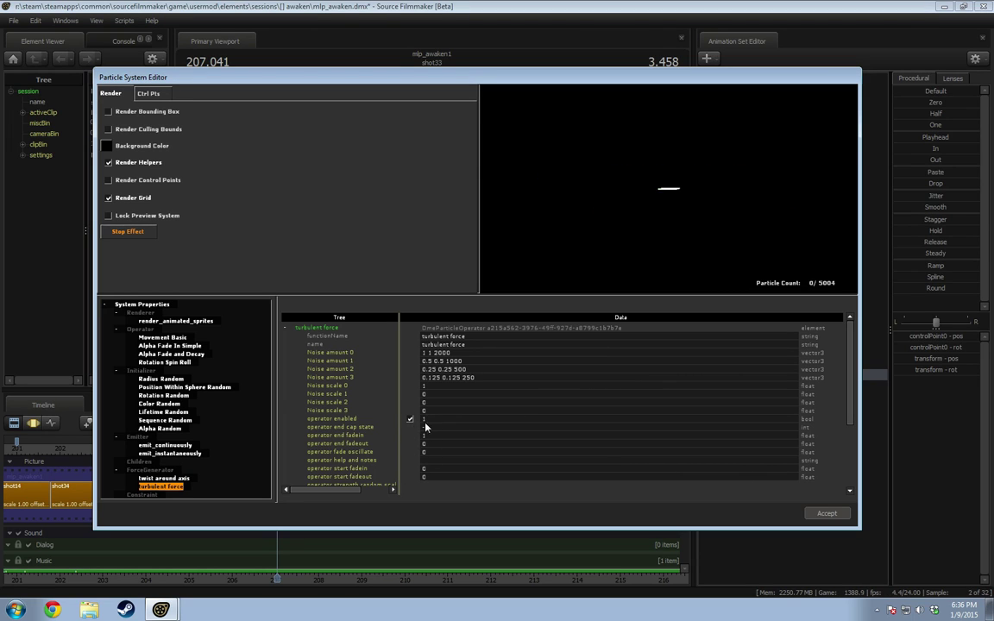
Step: Set the turbulent force's operator end fadein to 3 and operator start fadein to 1, and accept the particle definition
scroll(435, 447, "down", 1)
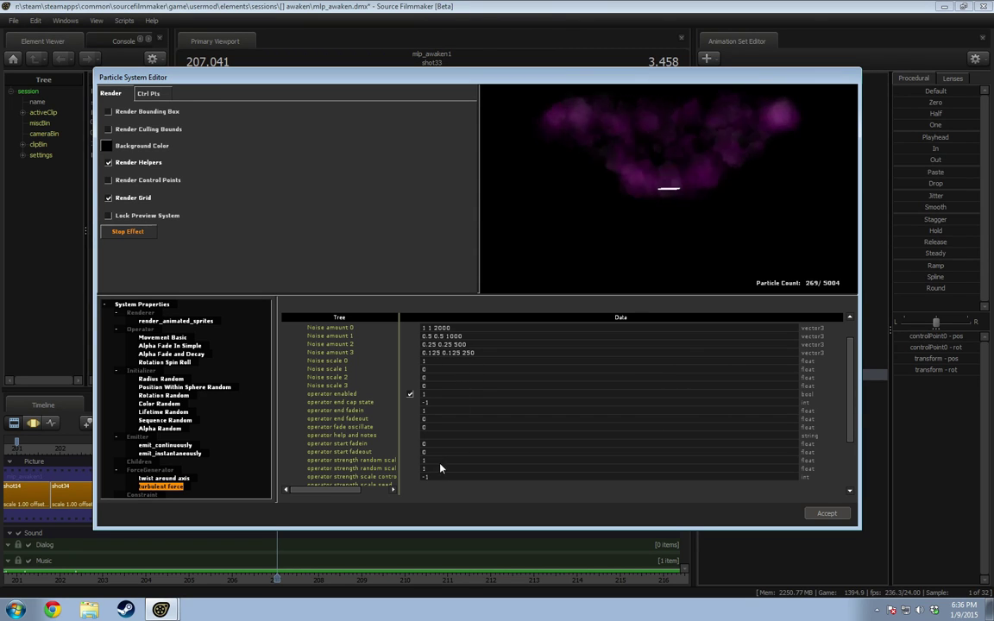
left_click(423, 411)
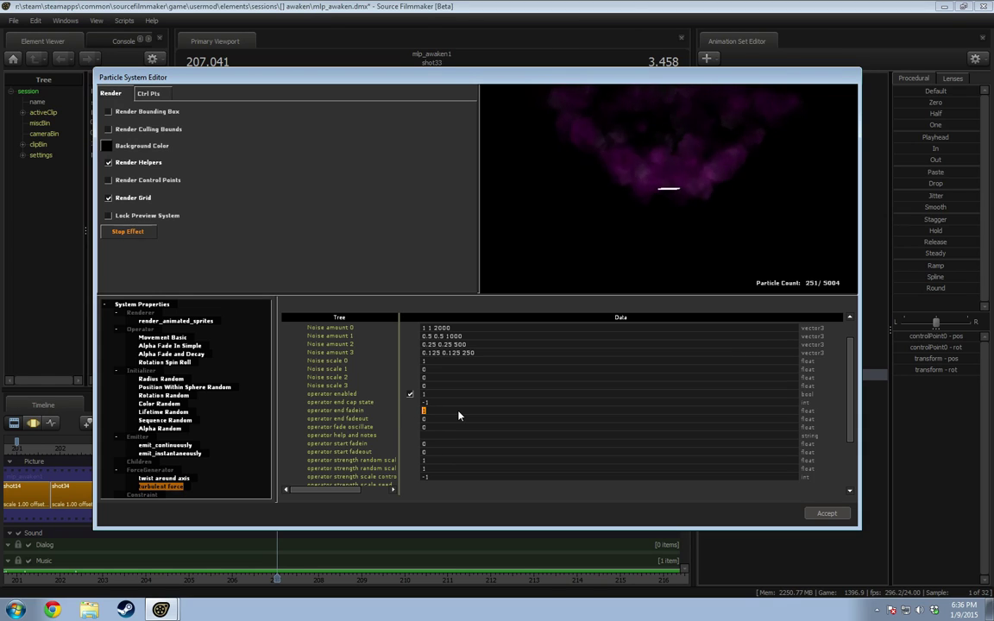
type("3")
left_click(442, 402)
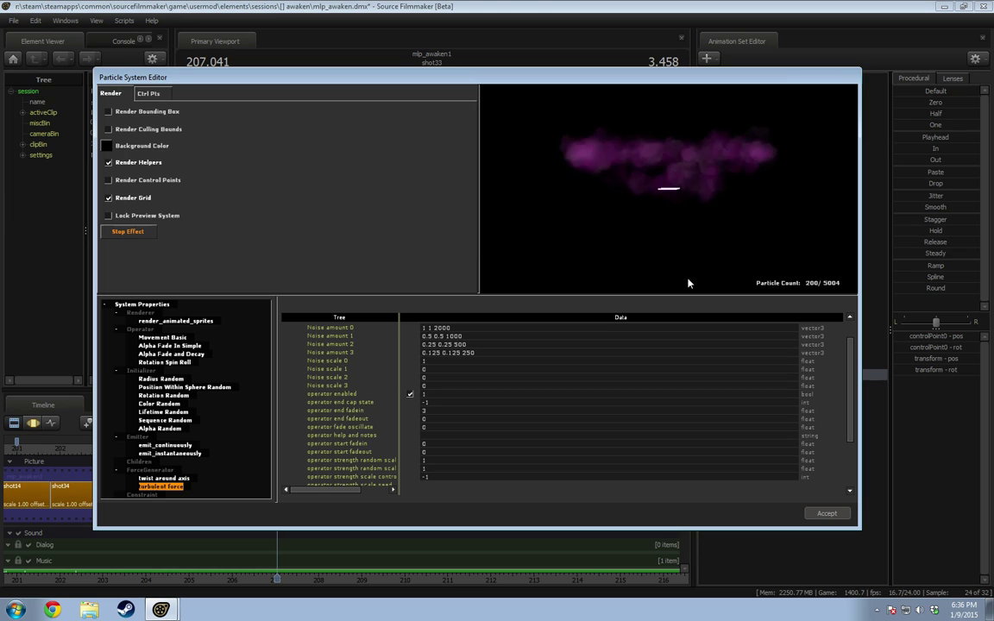
double_click(406, 445)
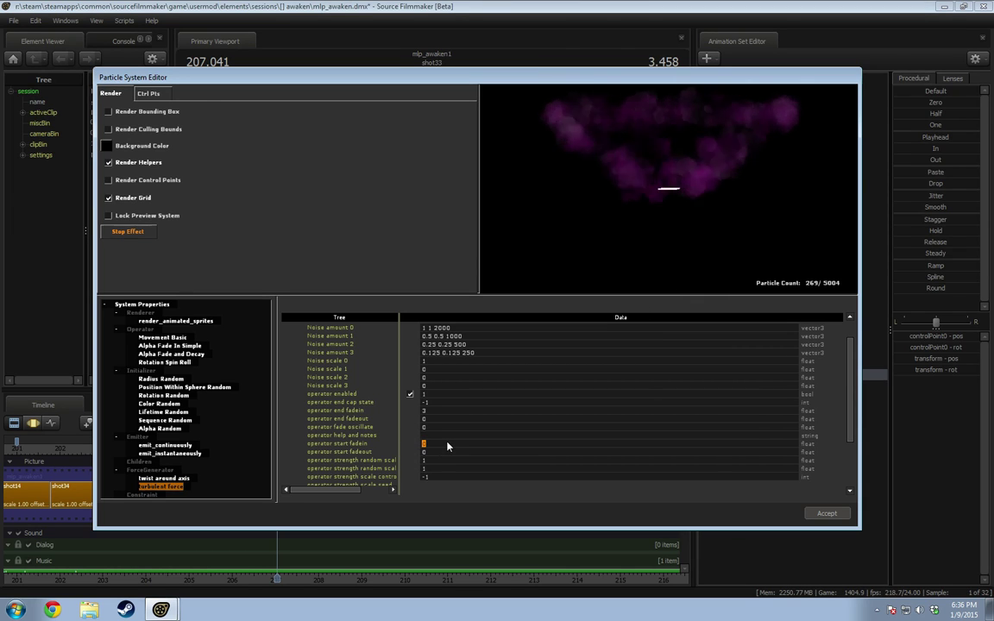
type("1")
key("Return")
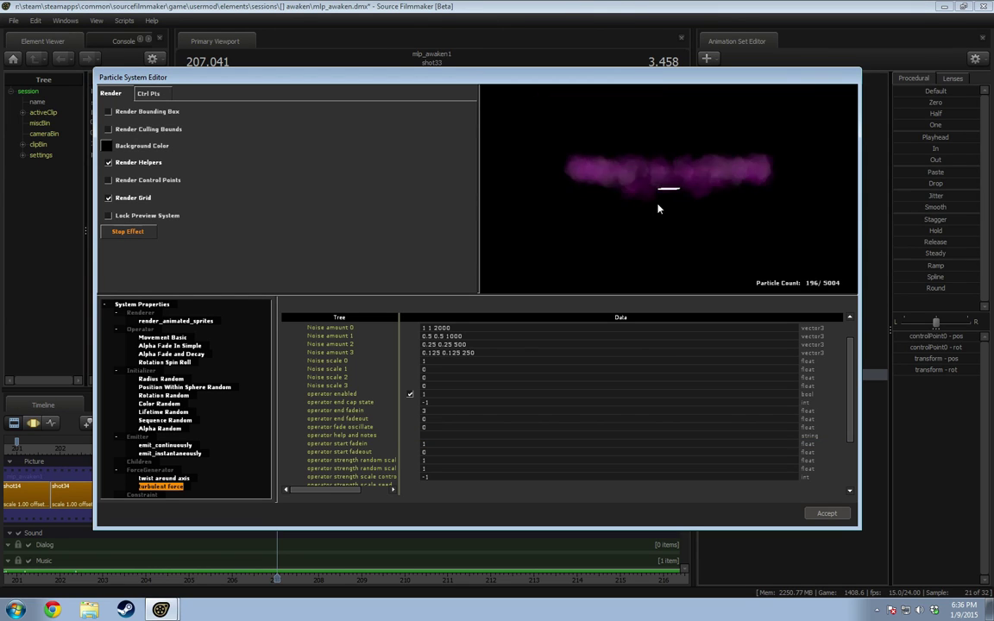
left_click(825, 513)
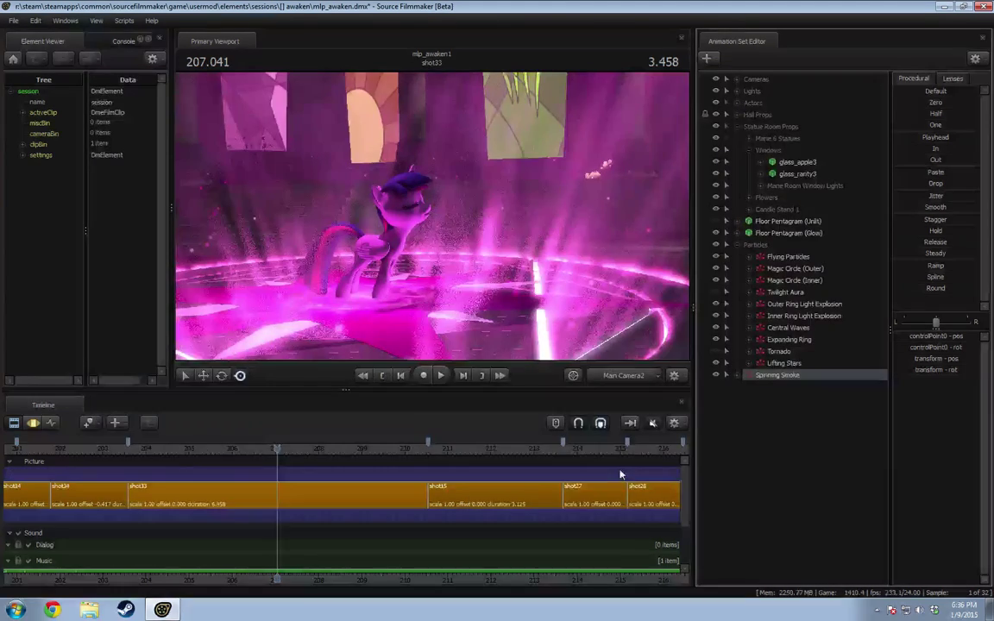
Step: Play shot33 through Main Camera2 from near the shot's start to review the spinning smoke
left_click_drag(186, 451, 155, 453)
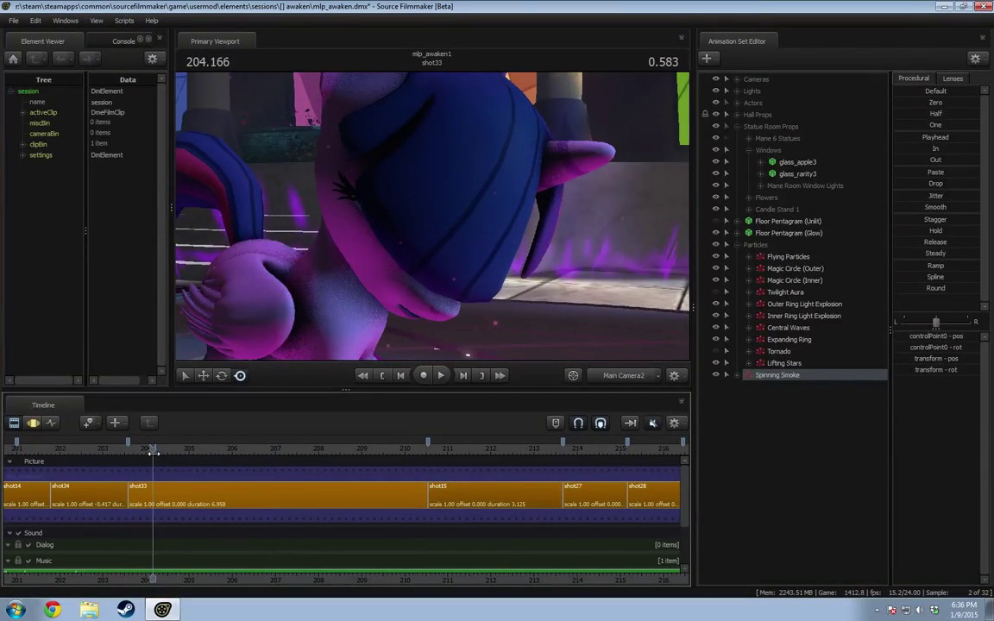
key("space")
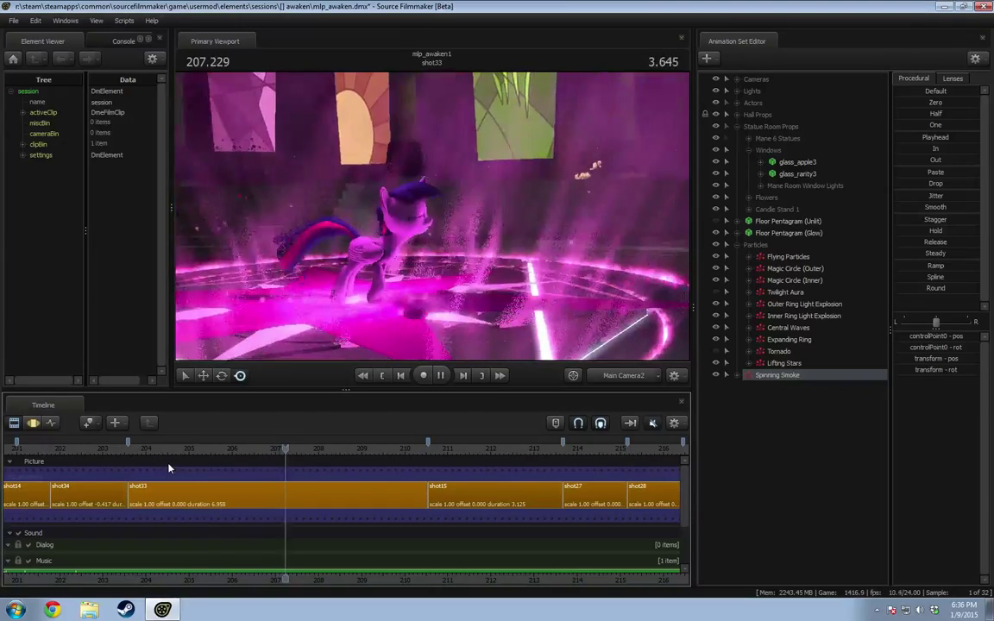
key("space")
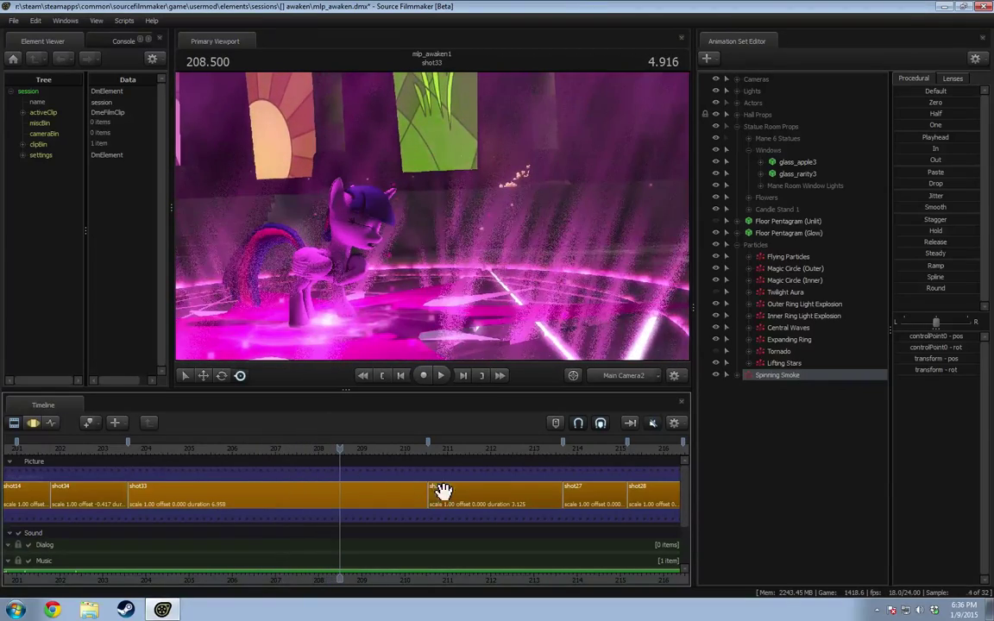
Step: Switch to the Work Camera and view the magic circle from high up in the hall
left_click(627, 382)
key("s")
mouse_move(518, 259)
left_mouse_down()
mouse_move(492, 276)
mouse_move(496, 254)
mouse_move(527, 263)
mouse_move(526, 252)
left_mouse_up()
key("w")
left_click_drag(431, 215, 397, 207)
key("space")
key("space")
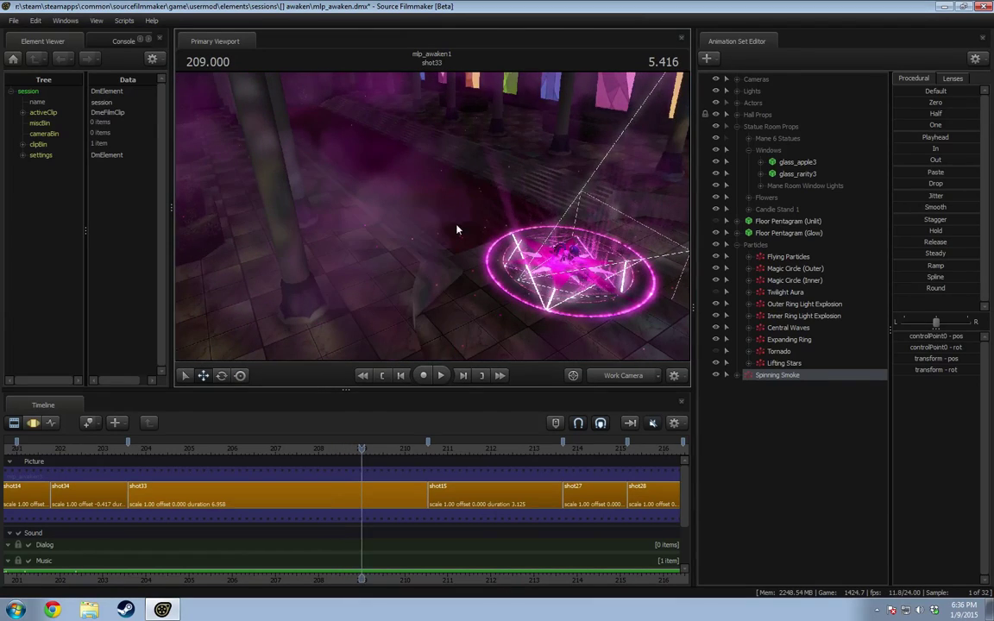
left_click_drag(456, 225, 561, 216)
key("a")
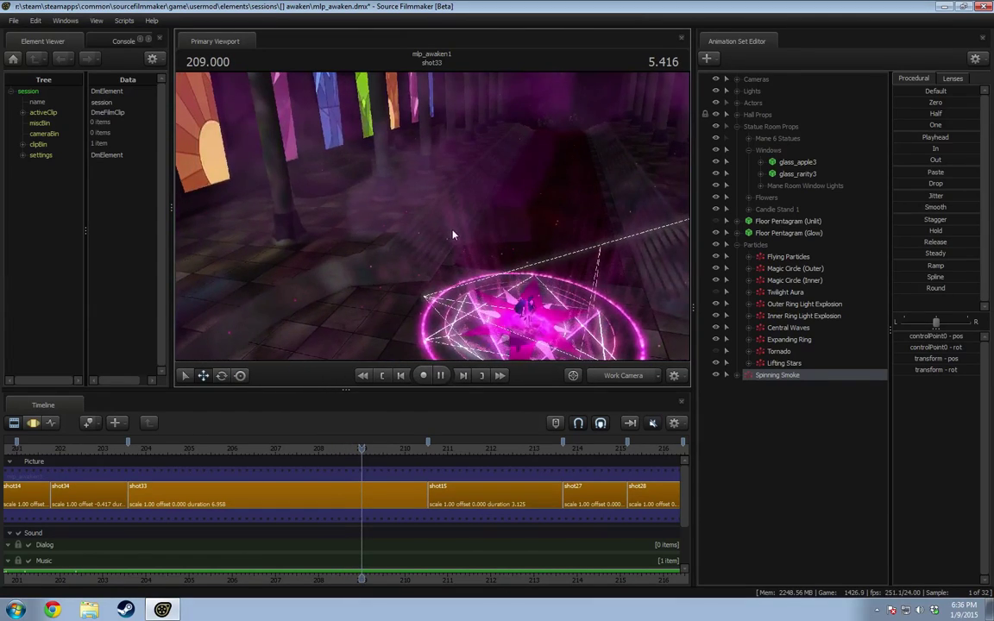
Step: Play from the end of shot33 through shot15 in the Work Camera to examine the smoke from above
key("space")
left_click_drag(455, 233, 440, 214)
key("space")
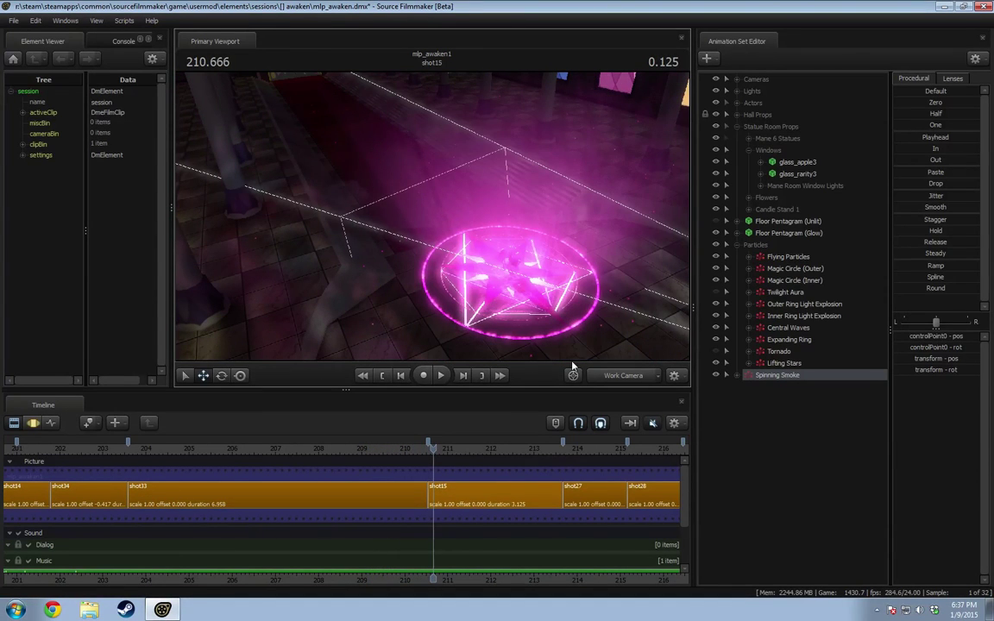
key("space")
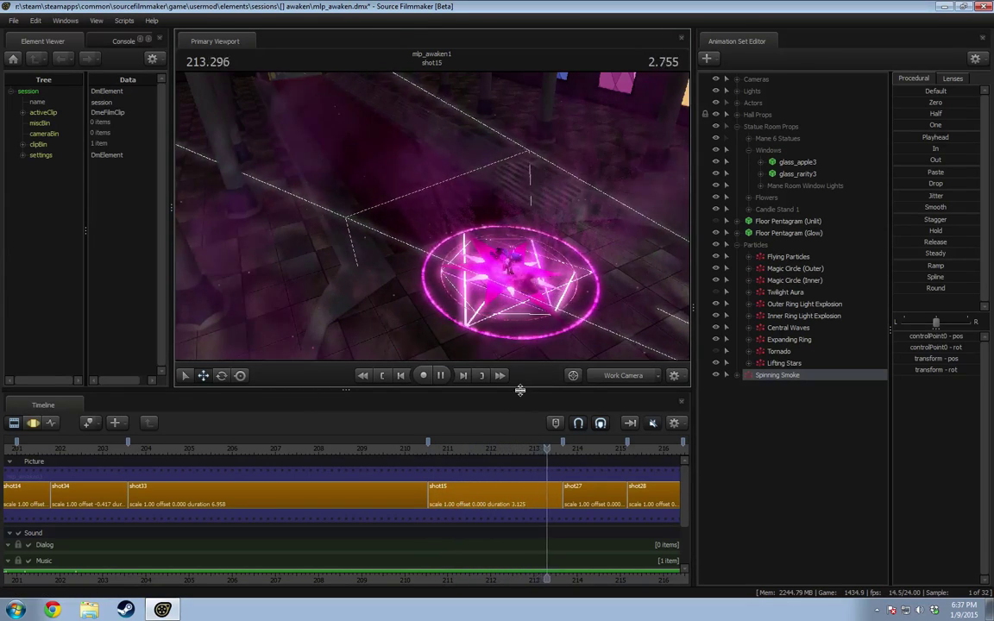
key("space")
left_click(516, 448)
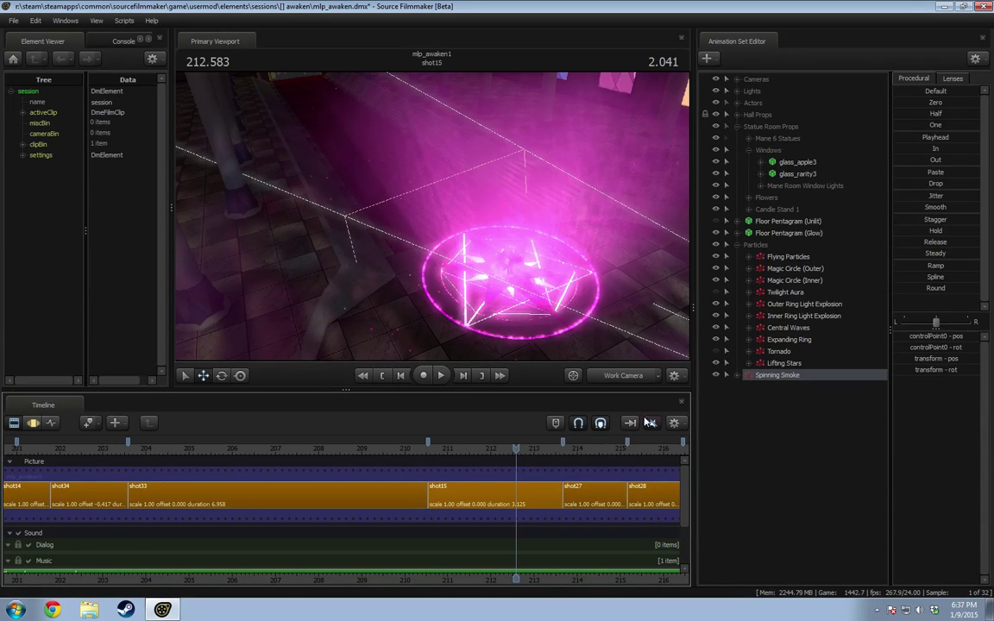
Step: Return to the scene camera, play from shot15 into shot27, and show shot27's animation sets
left_click(623, 375)
middle_click_drag(534, 575, 302, 555)
key("space")
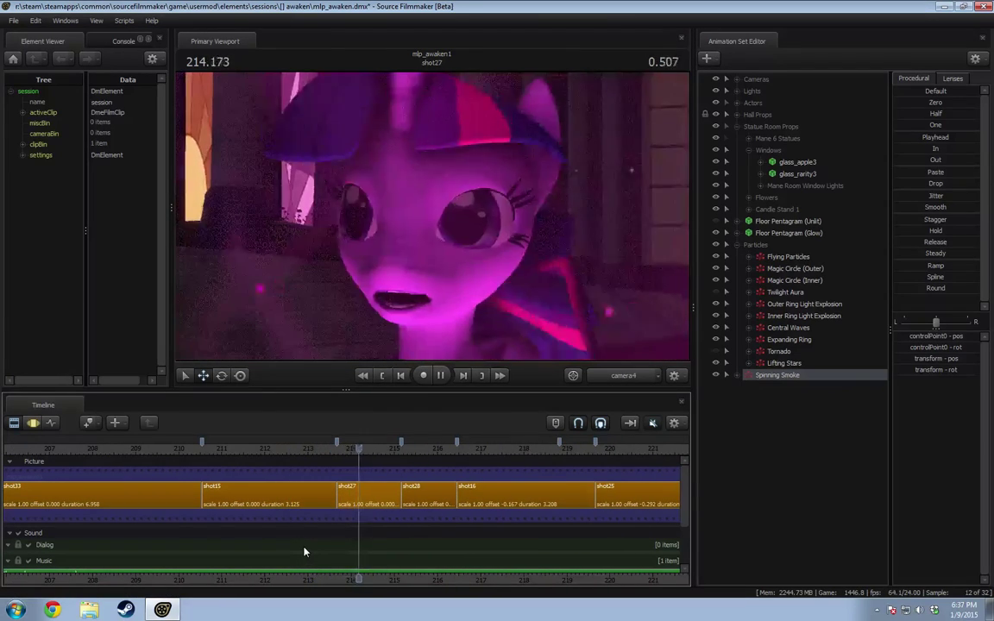
key("space")
left_click(394, 500)
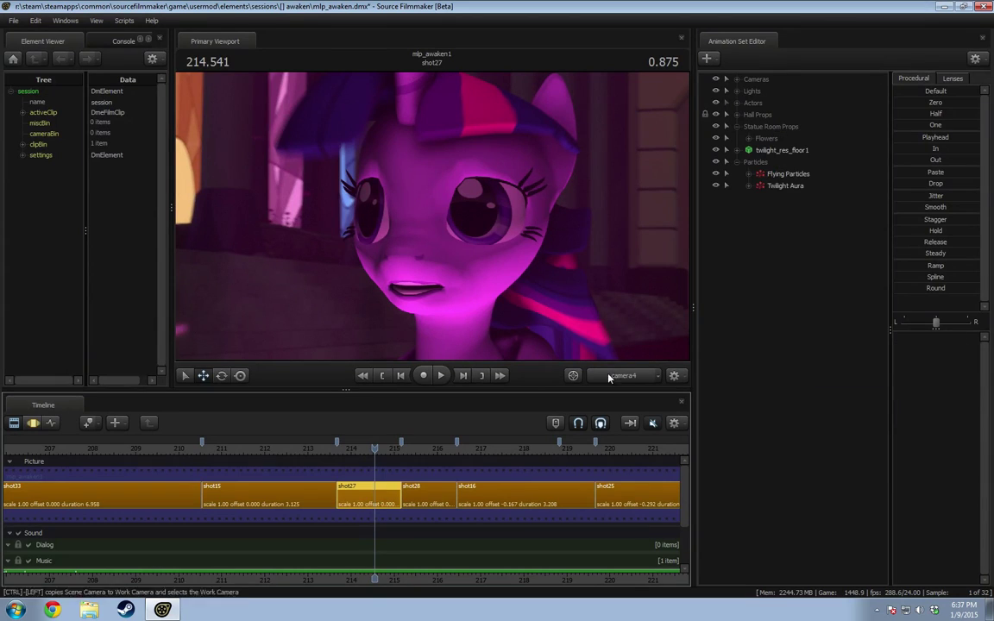
Step: Copy shot15's Spinning Smoke animation set, and move shot33's Spinning Smoke into its Particles group
left_click(264, 490)
right_click(786, 258)
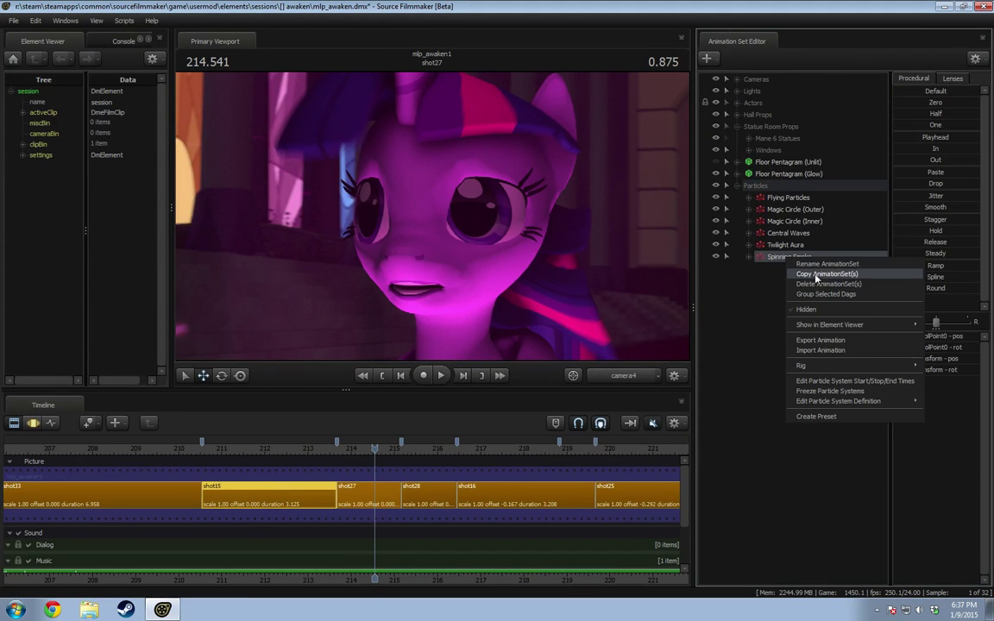
left_click(812, 275)
left_click(149, 489)
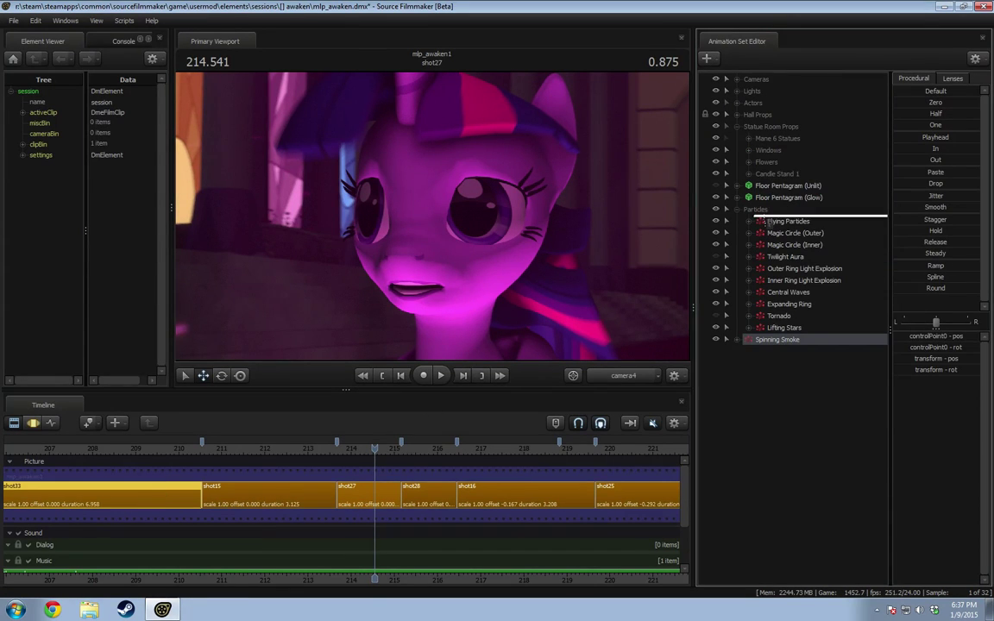
left_click(737, 209)
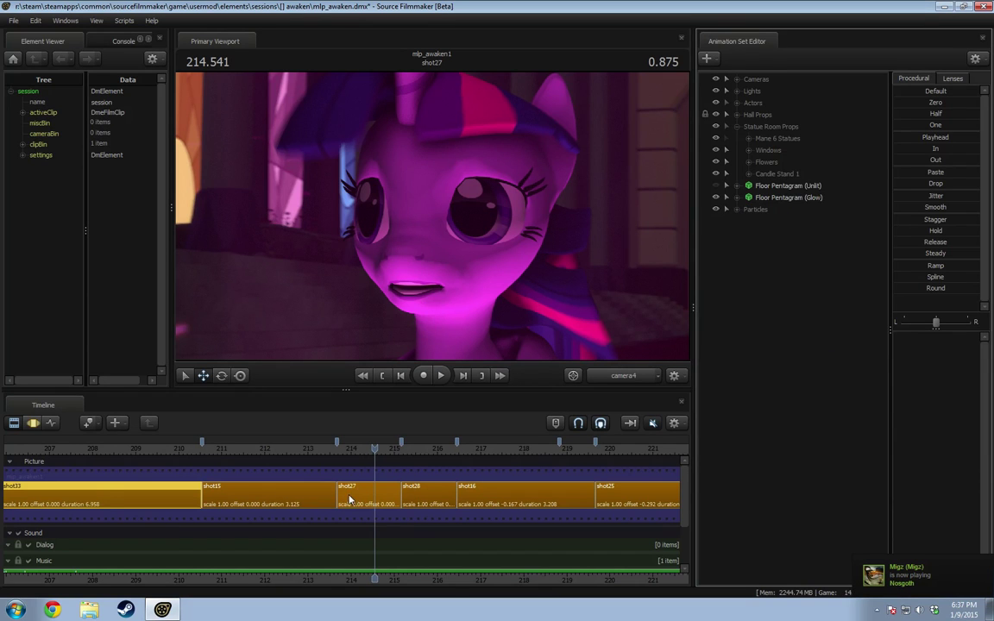
Step: Paste the copied Spinning Smoke animation set into shot27
left_click(392, 501)
right_click(783, 290)
left_click(825, 350)
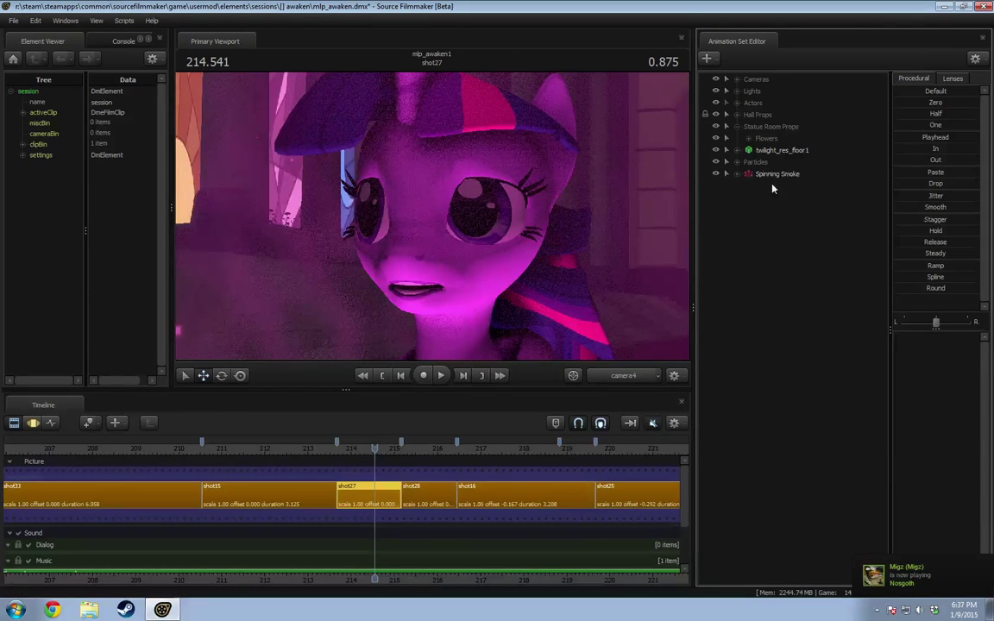
Step: Play shot27 repeatedly from its start to check how the smoke looks behind the character's close-up
key("space")
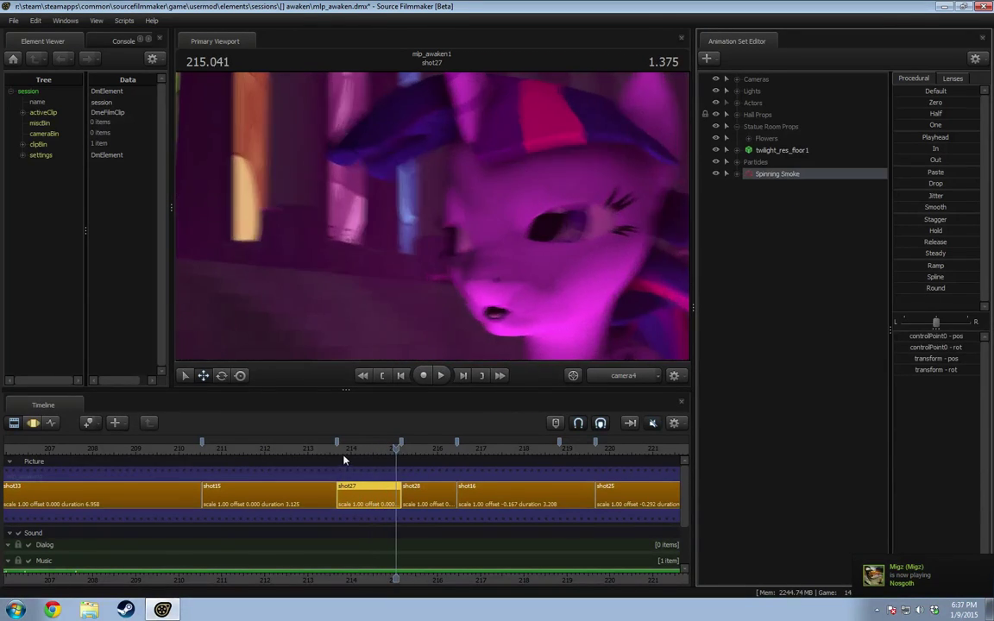
left_click(332, 450)
key("space")
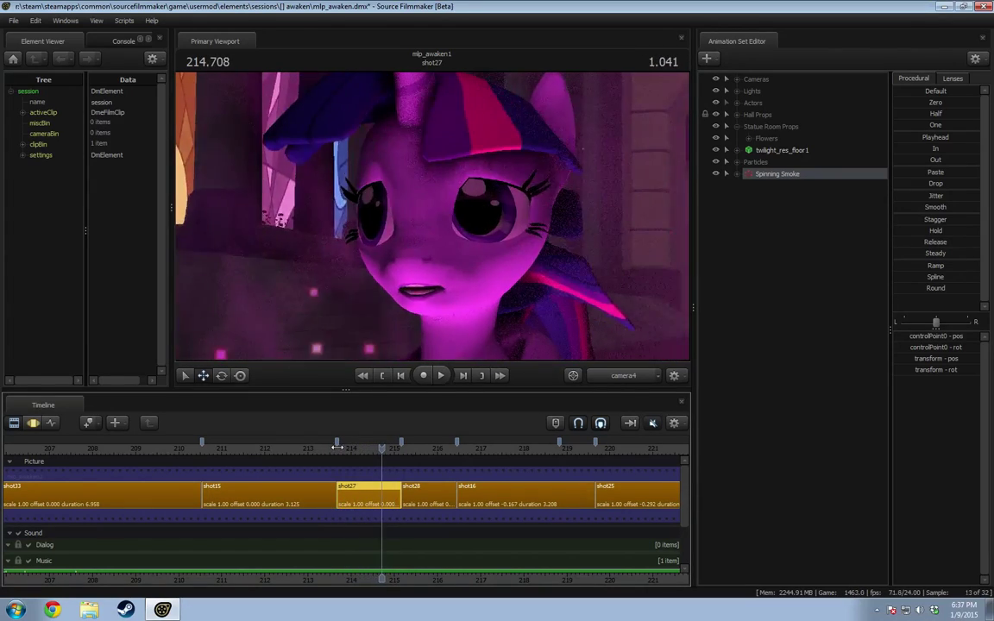
key("space")
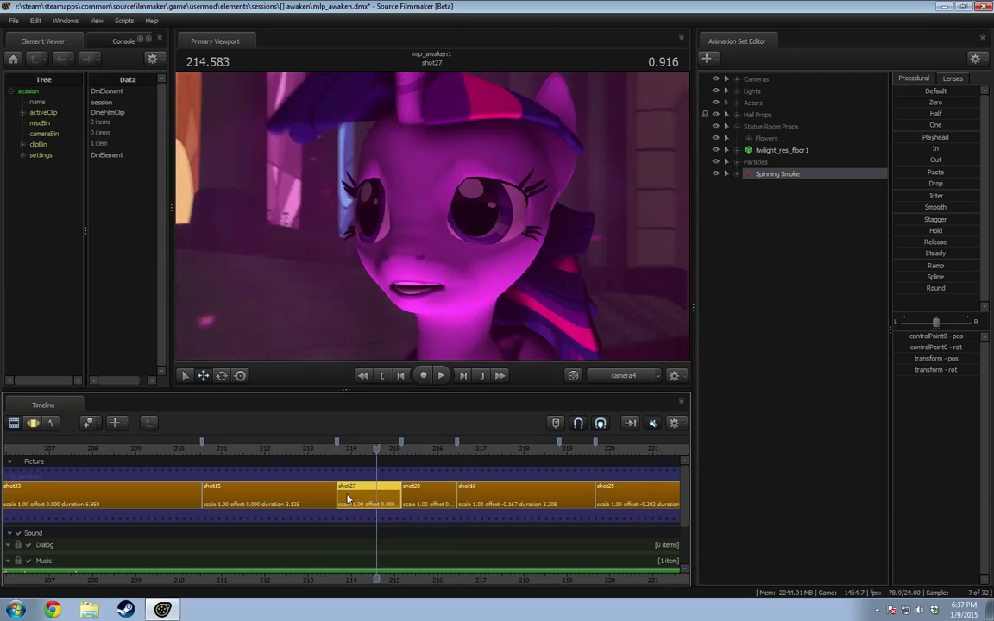
left_click(336, 446)
key("space")
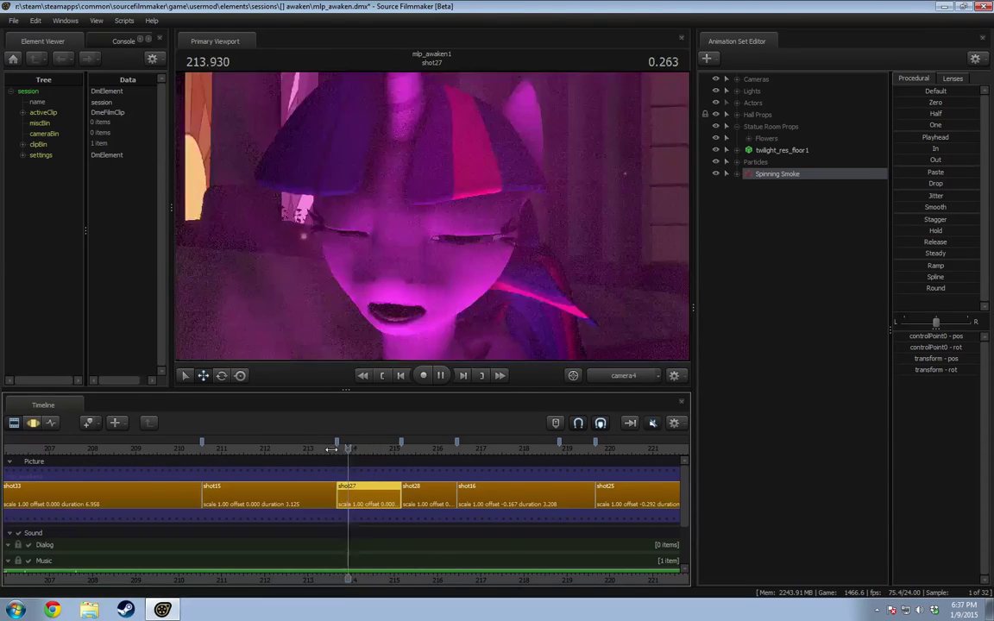
key("space")
Step: Show shot27's Camera 1 transform curves in the Motion Editor and open the camera's animation set options
key("F3")
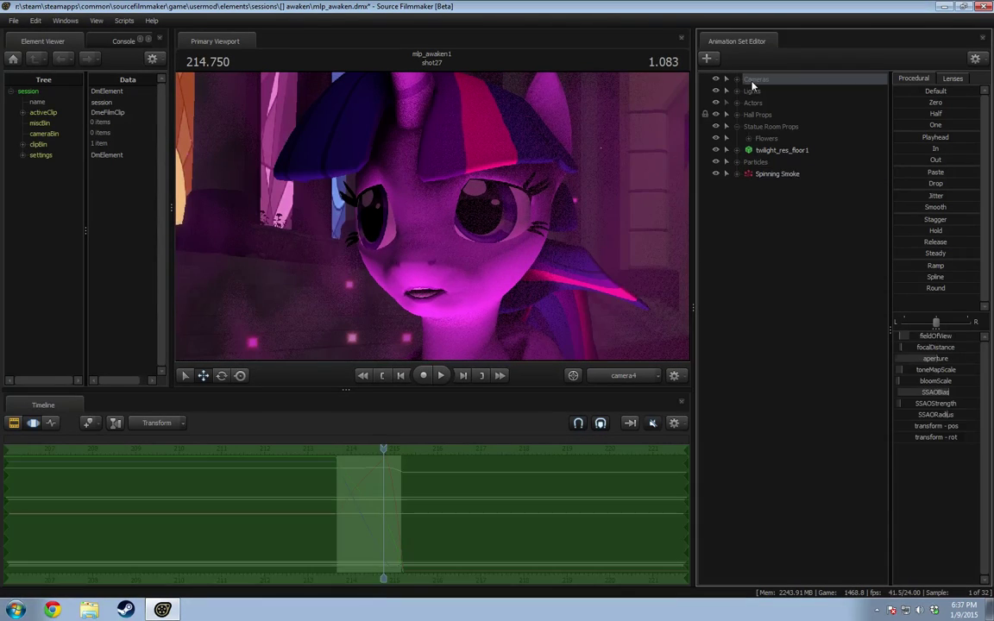
left_click(737, 78)
left_click(748, 91)
left_click(759, 103)
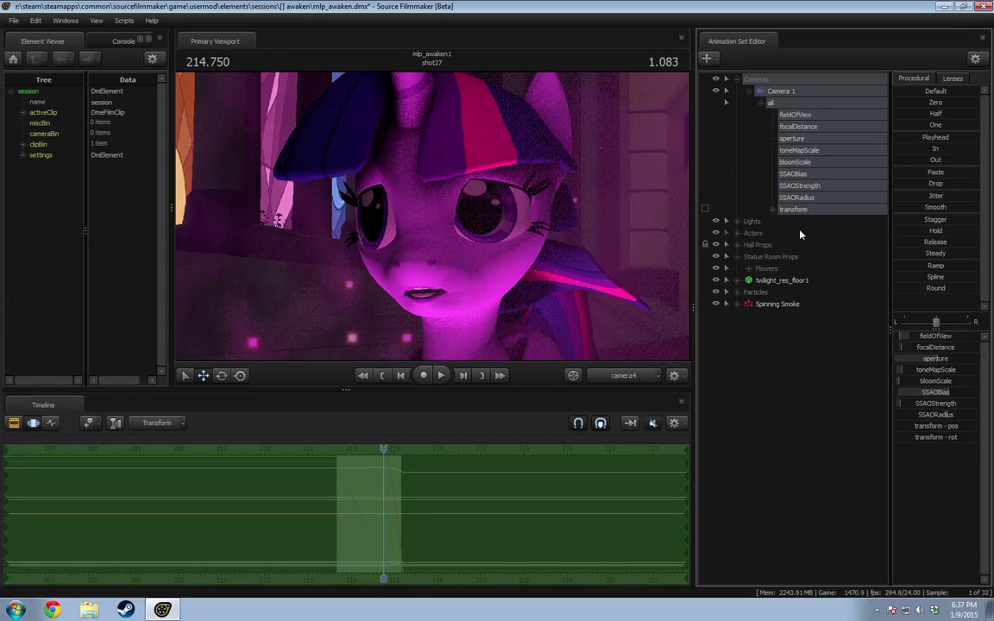
left_click(793, 210)
scroll(388, 519, "up", 2)
scroll(388, 519, "up", 2)
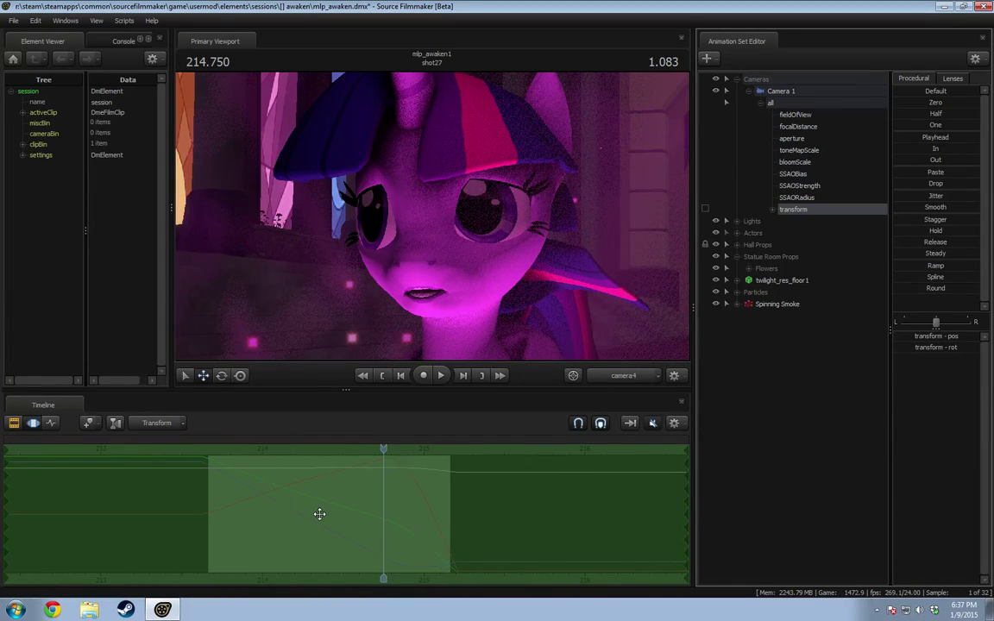
right_click(775, 94)
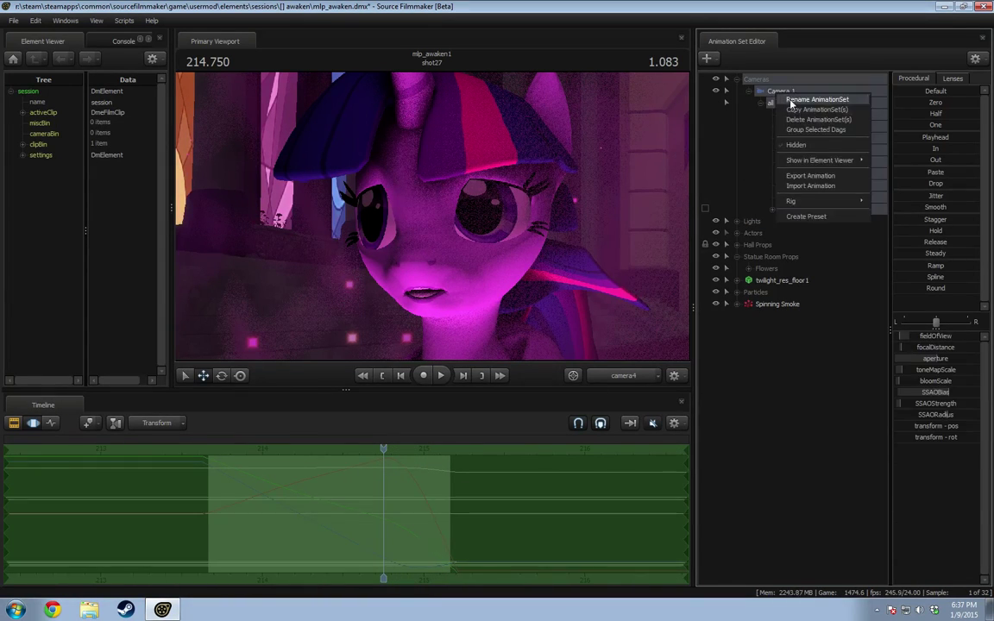
Step: Copy the Camera 1 animation set and paste it as a duplicate camera in the shot
left_click(734, 354)
right_click(733, 378)
left_click(775, 441)
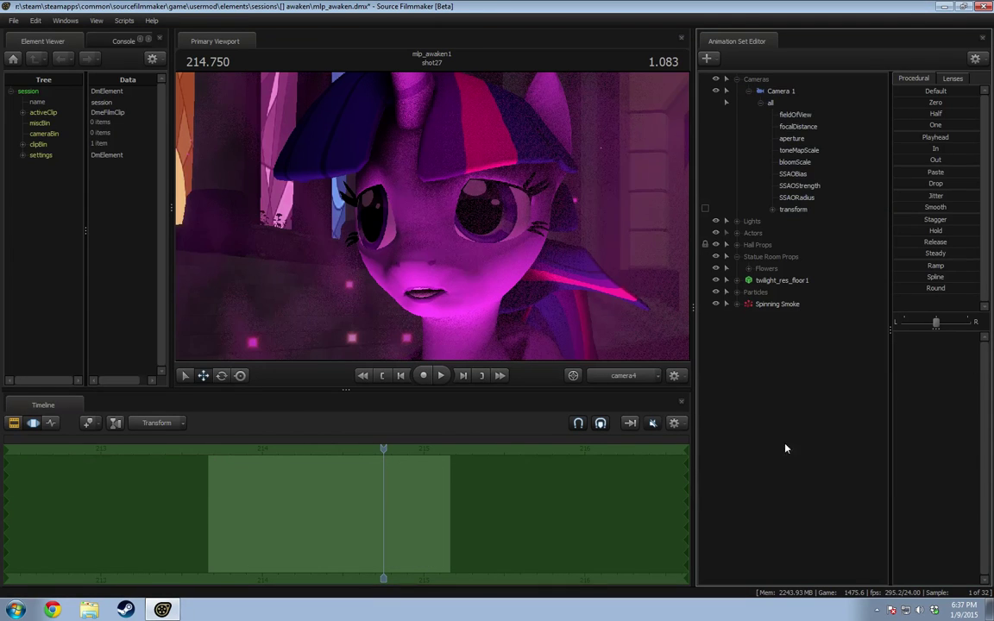
Step: Rename the original Camera 1 animation set to "Camera (No Shake)"
left_click(818, 100)
double_click(796, 97)
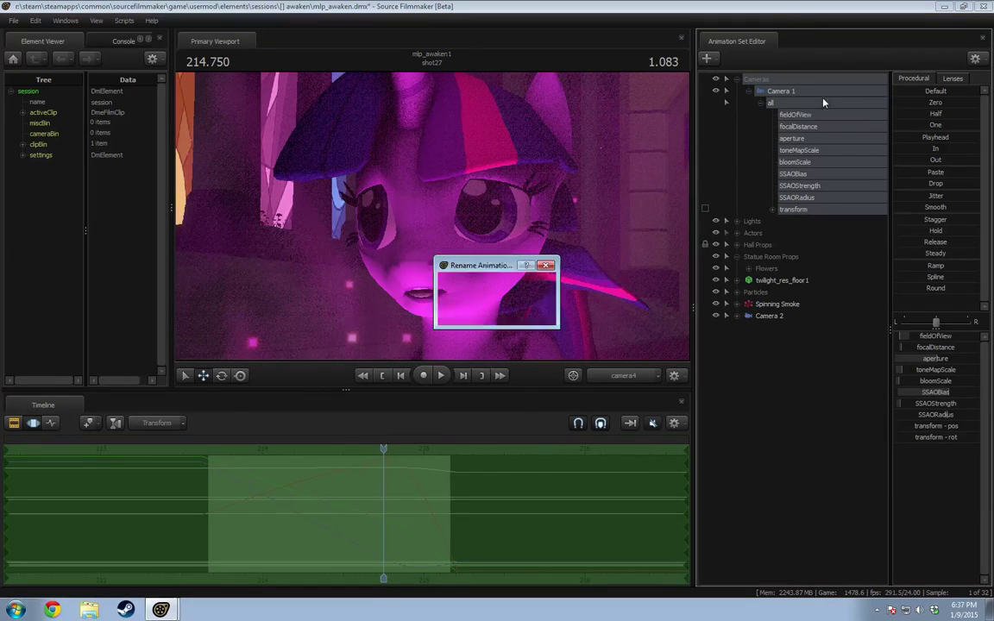
type("Camera (")
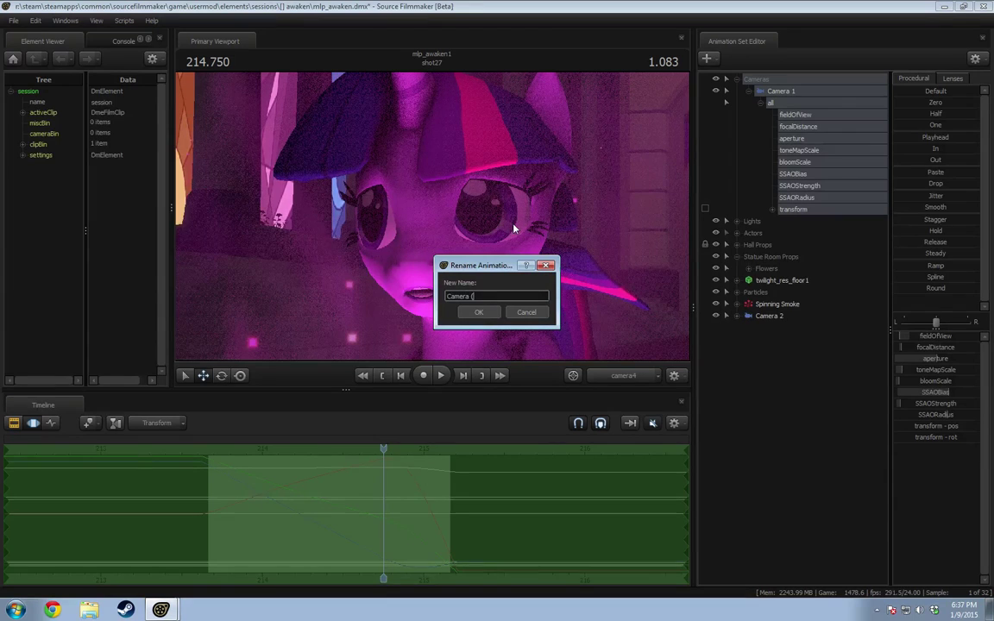
type("No Shake)")
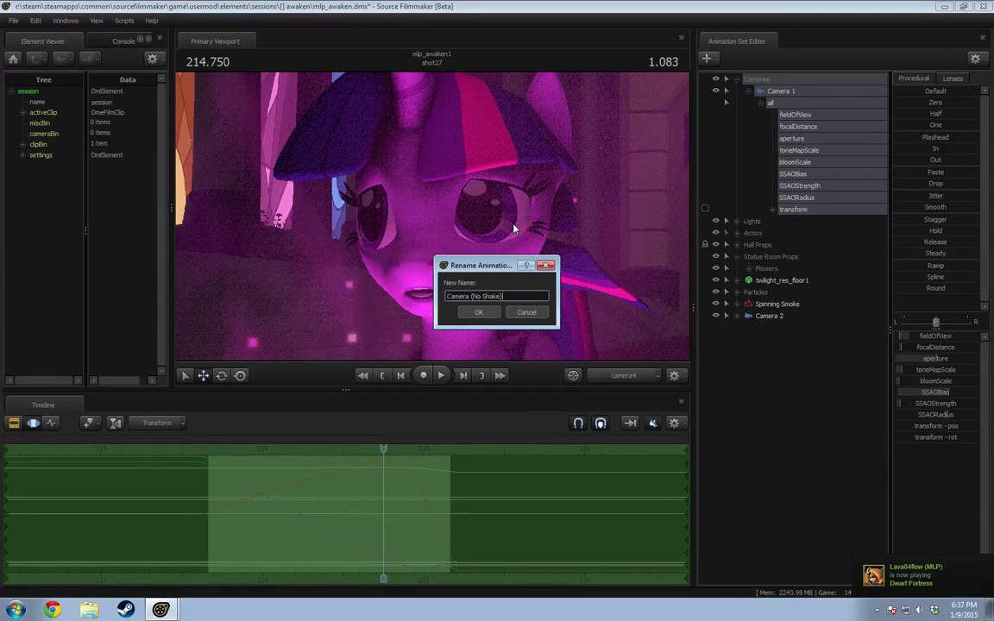
key("Return")
Step: Move the pasted Camera 2 into the Cameras group and rename it "Camera (Shake)"
left_click_drag(762, 317, 779, 80)
left_click(749, 91)
right_click(772, 104)
right_click(773, 103)
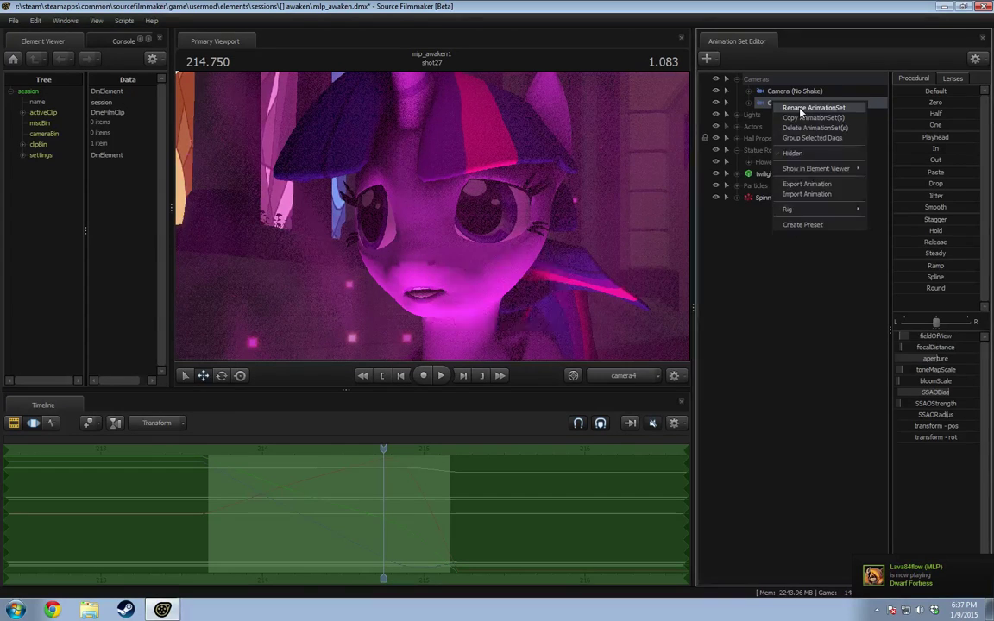
left_click(795, 107)
type("(")
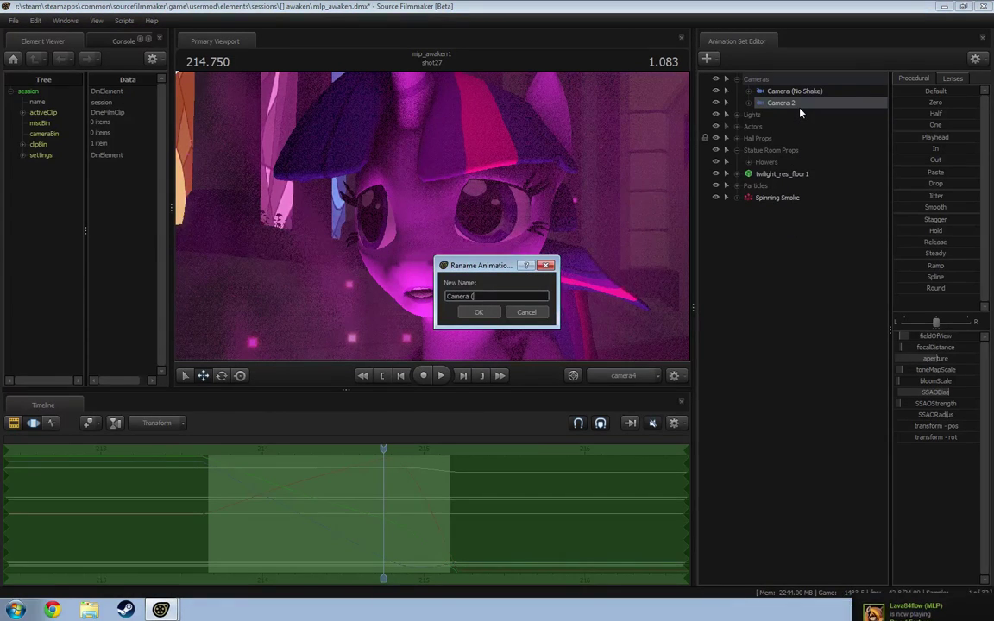
type("Sna)")
key("Return")
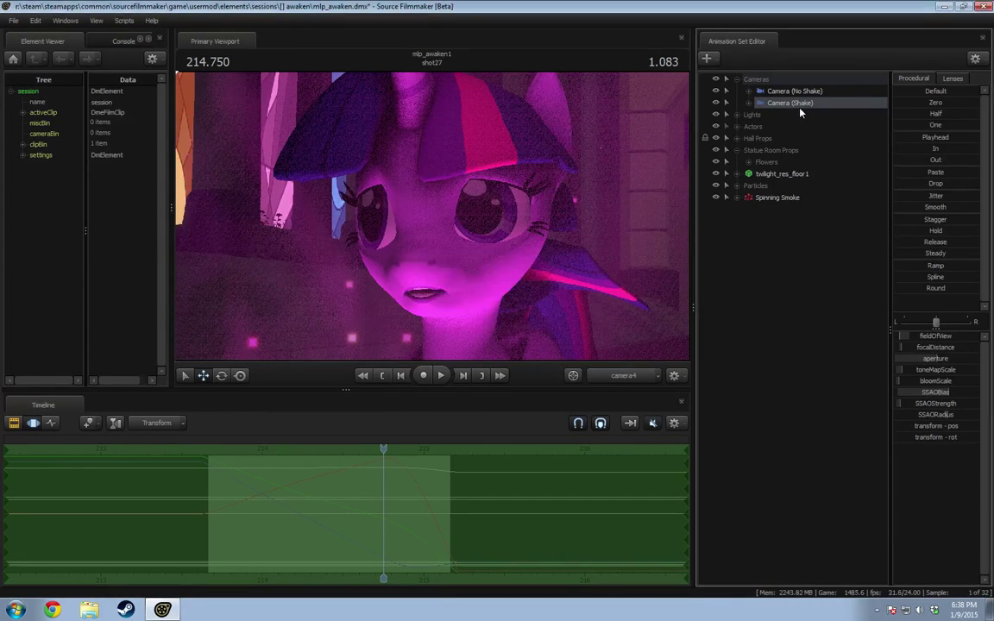
Step: Set the time selection to about 213.7–215.2 s with short falloffs, and expand the transform controls of Camera (Shake)
left_click_drag(222, 518, 451, 518)
left_click(750, 115)
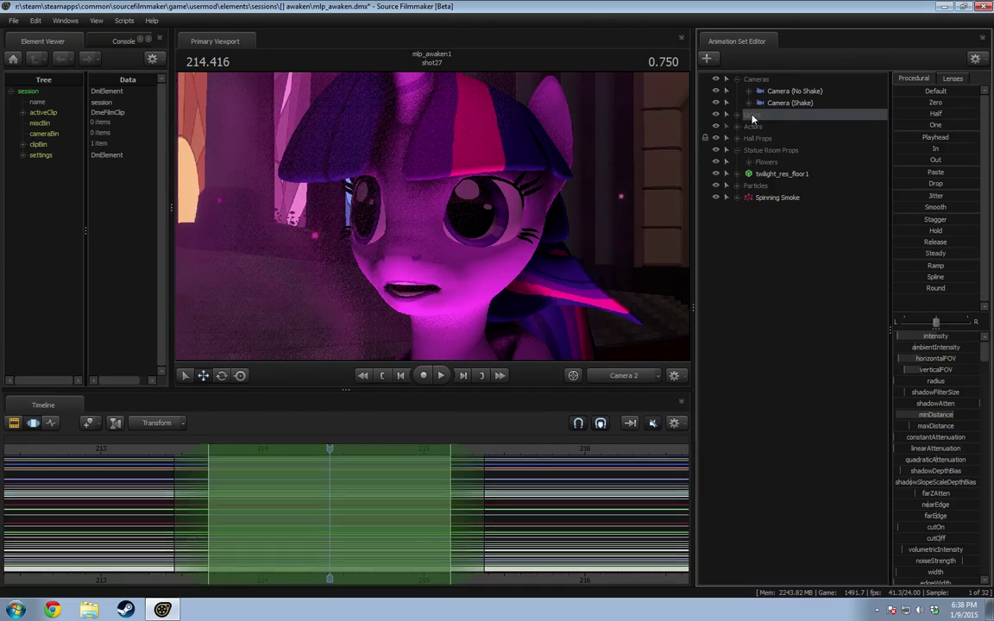
left_click(749, 102)
left_click(761, 115)
left_click(793, 221)
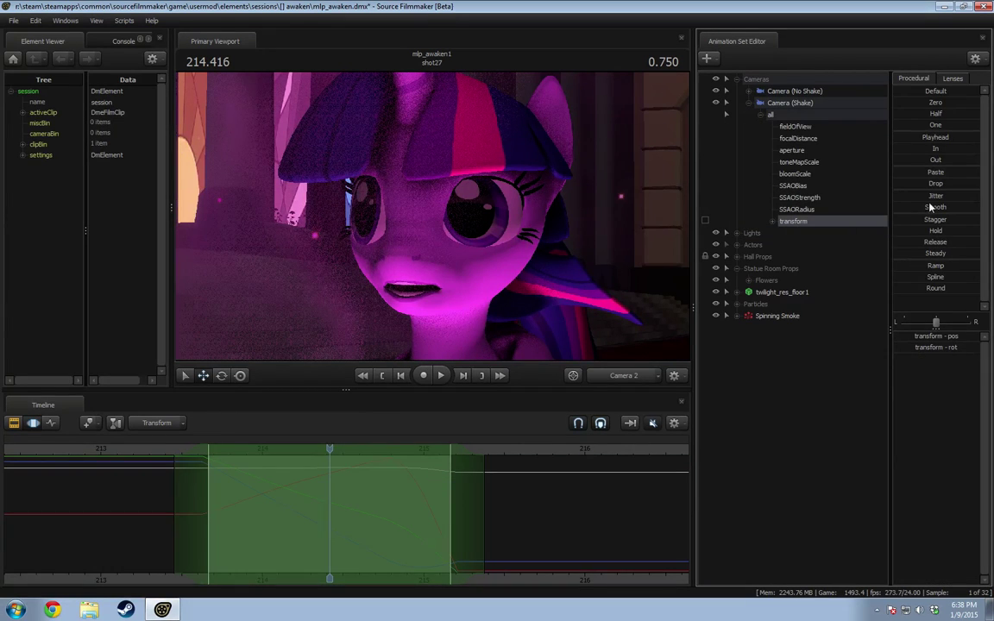
left_click(772, 222)
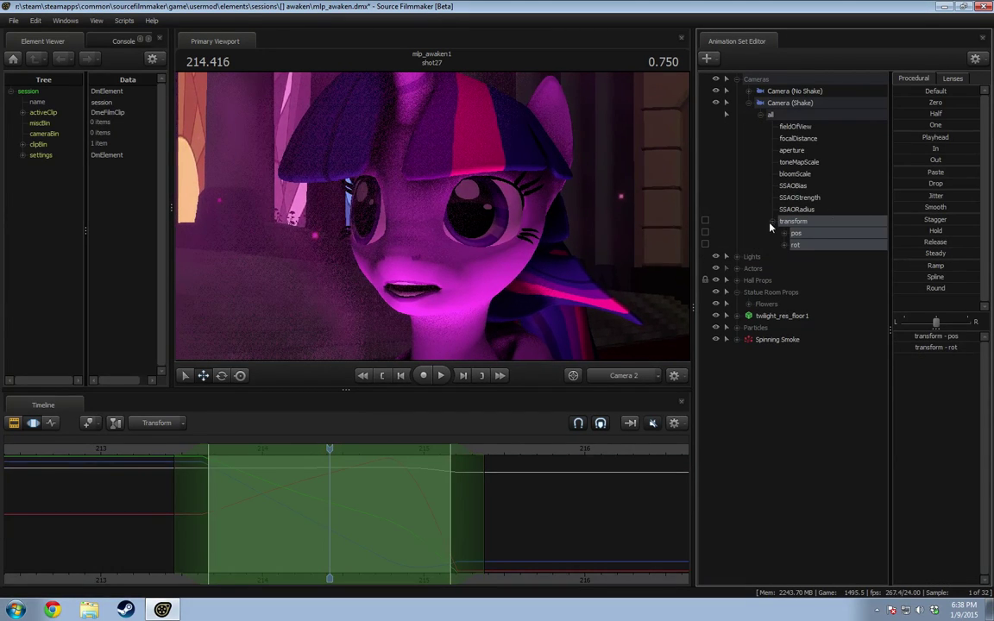
Step: Try Jitter on the rot control of Camera (Shake) over the selected time and play it back
left_click(815, 233)
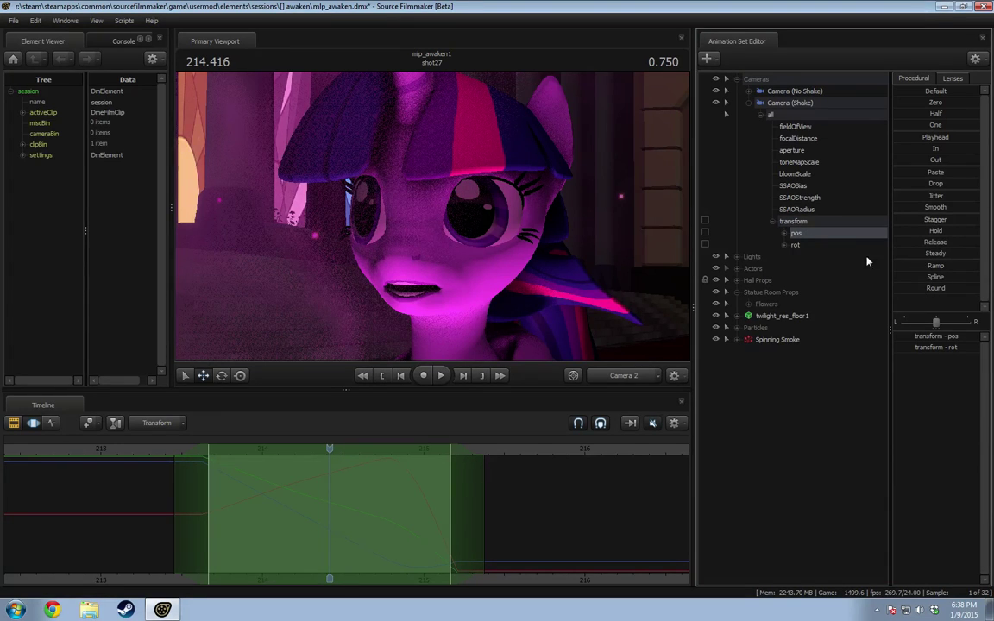
left_click(818, 245)
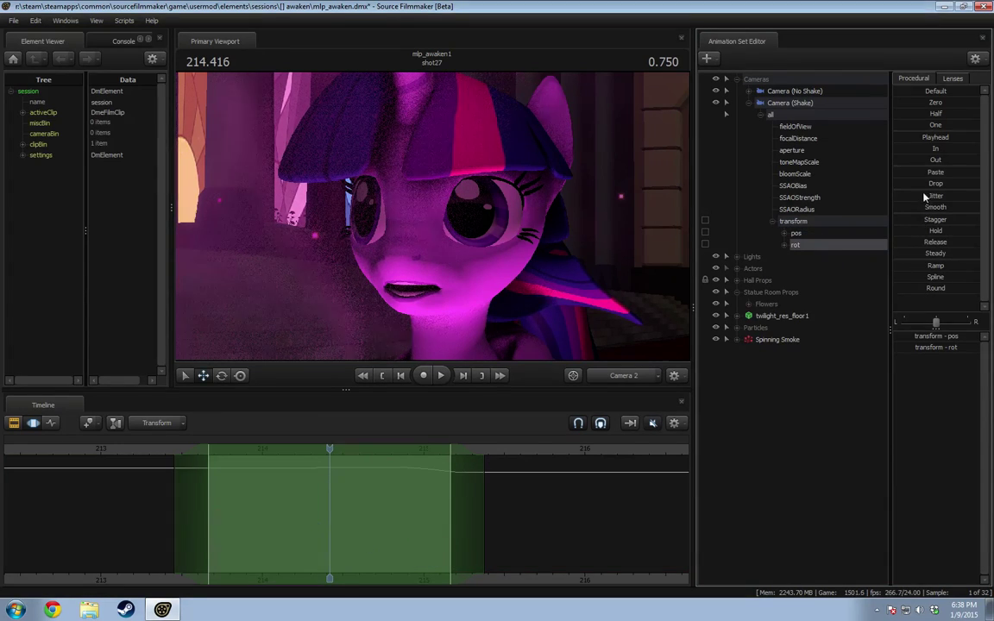
key("space")
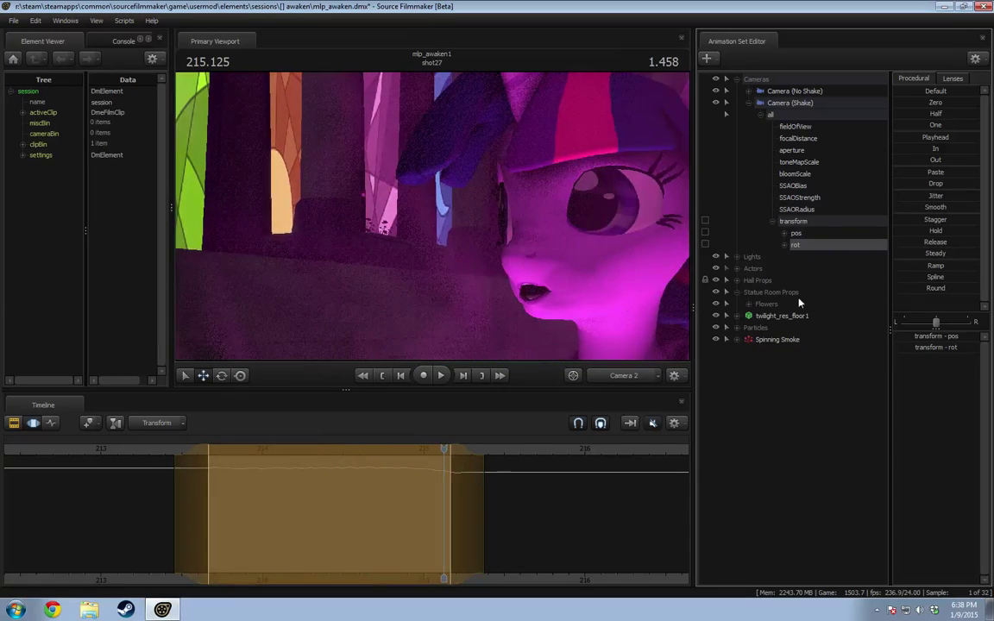
key("space")
left_click_drag(431, 446, 248, 454)
Step: Try Jitter on the pos control of Camera (Shake), play it back and undo it
left_click(814, 235)
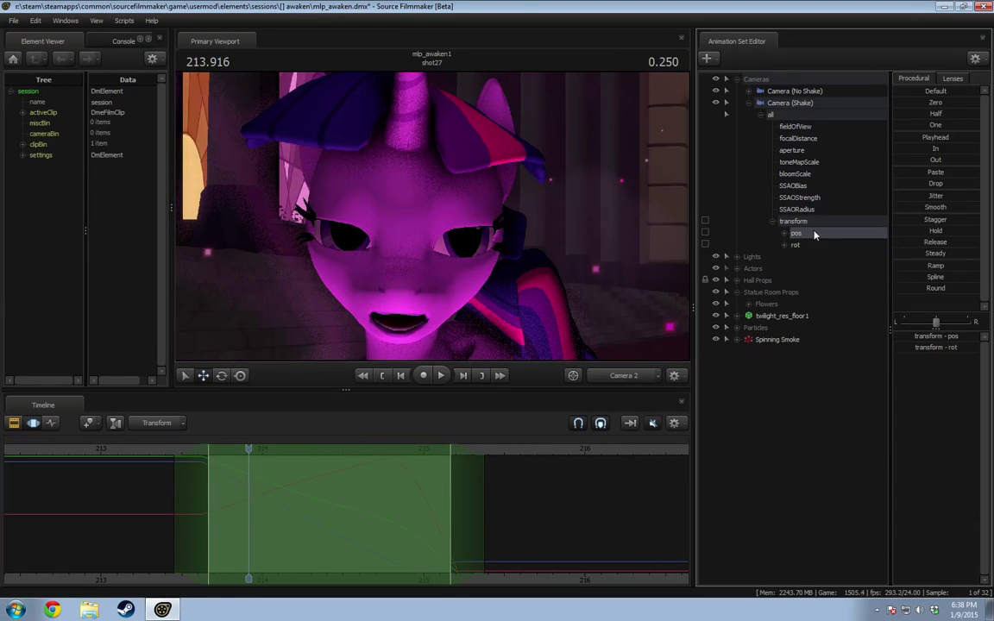
left_click_drag(925, 198, 939, 198)
key("space")
key("ctrl+z")
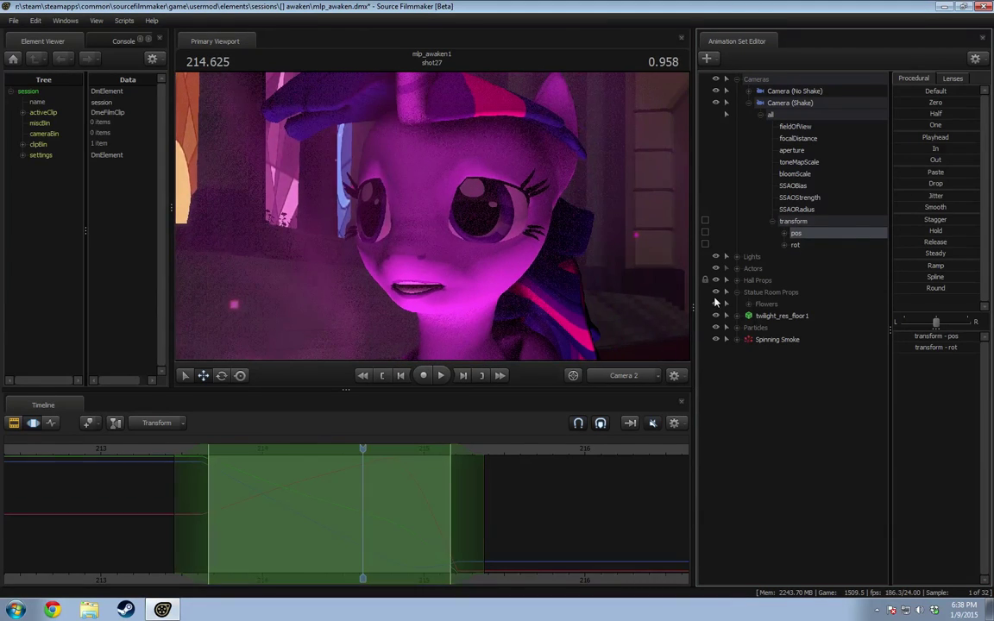
left_click_drag(362, 449, 302, 449)
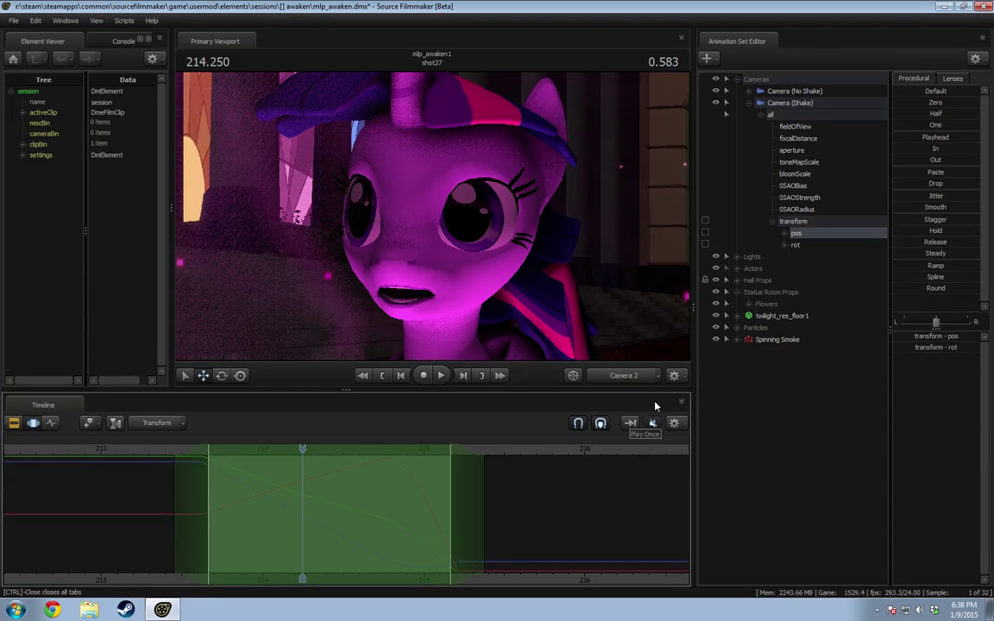
Step: Try Jitter on the rot control again, play the shot back and undo the jitter
left_click(803, 245)
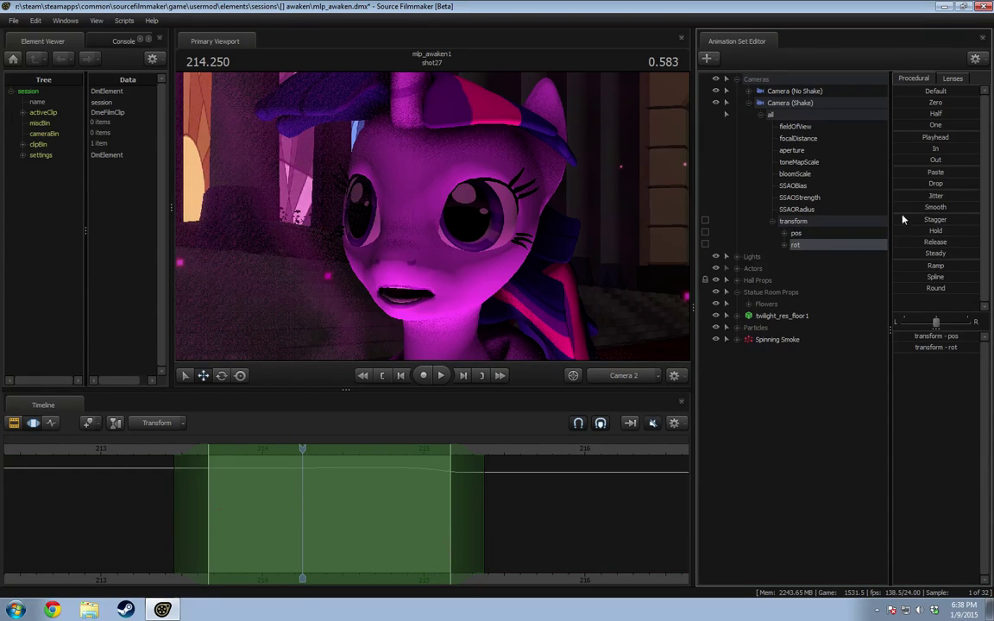
left_click_drag(925, 195, 971, 207)
key("space")
key("space")
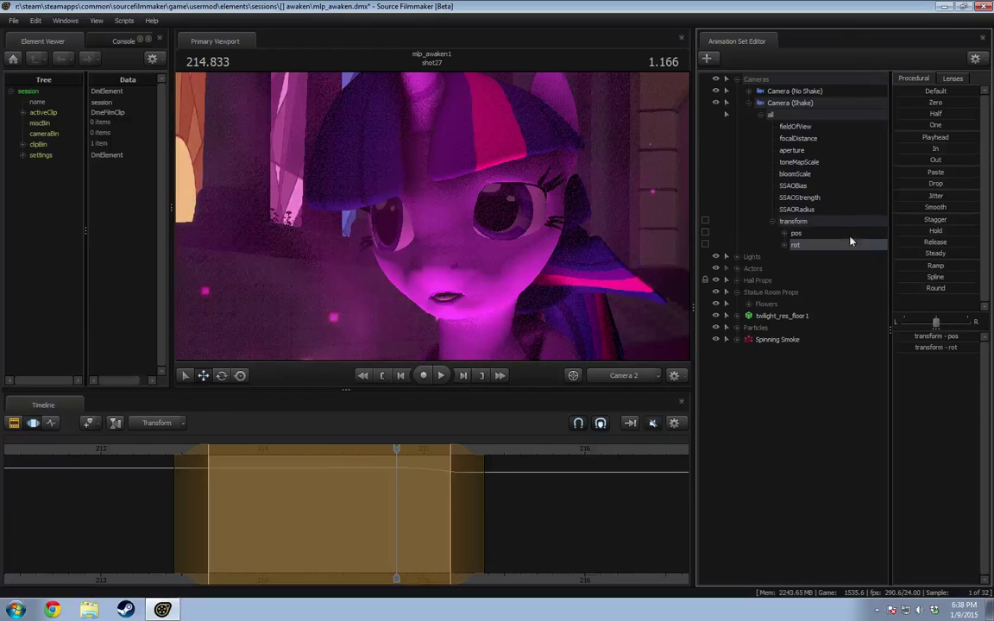
key("ctrl+z")
Step: Widen the full-strength part of the time selection to about 213.5–215.4 s, beyond both ends of the shot
left_click_drag(397, 455, 187, 485)
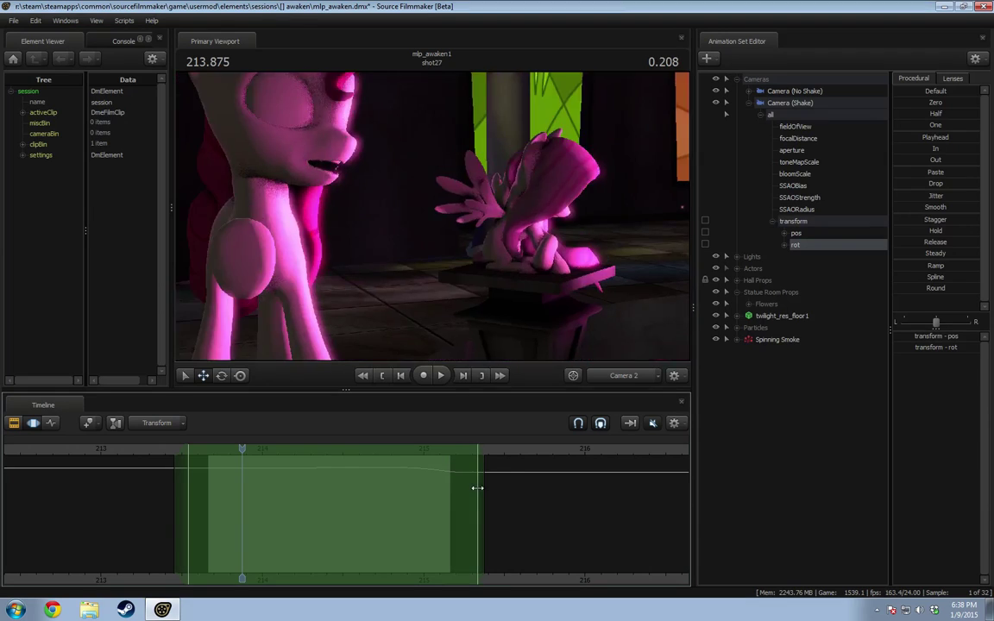
left_click_drag(479, 493, 504, 493)
left_click(190, 509)
left_click_drag(190, 510, 183, 507)
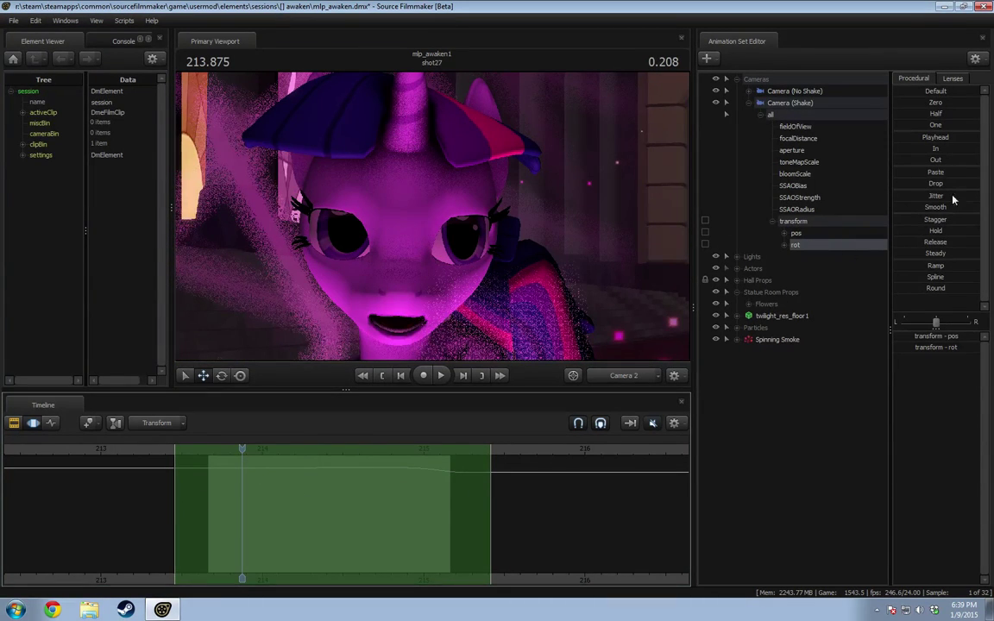
Step: Apply Smooth to the rot control of Camera (Shake) over the widened time selection and play back the shot
key("space")
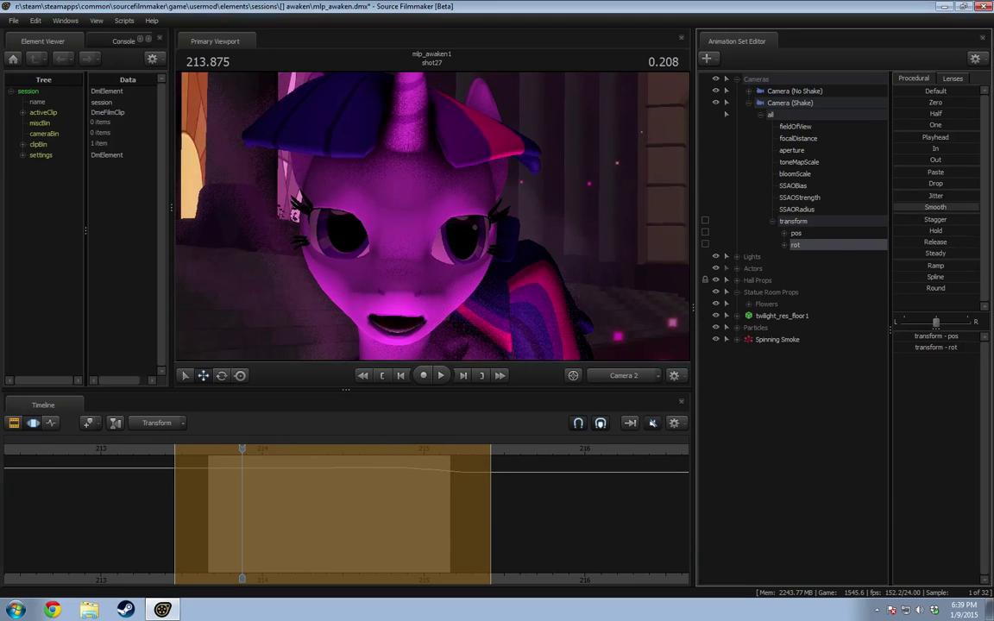
key("space")
left_click_drag(377, 457, 323, 483)
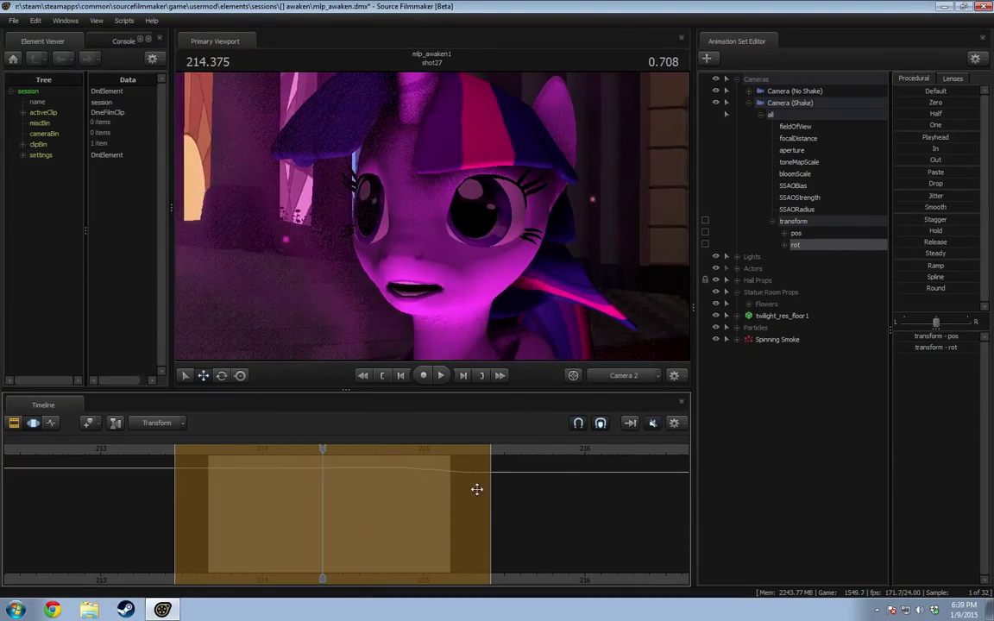
Step: Try extending the time selection to about 212.7–215.9 s and play back the camera motion
left_click_drag(502, 489, 565, 489)
key("space")
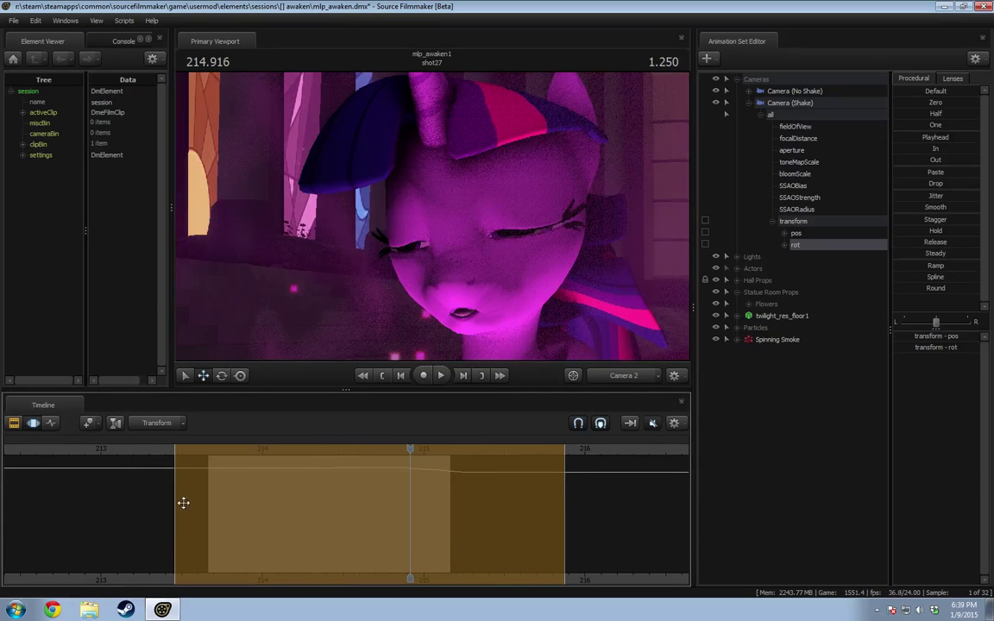
left_click_drag(175, 498, 48, 507)
left_click_drag(410, 451, 244, 472)
key("space")
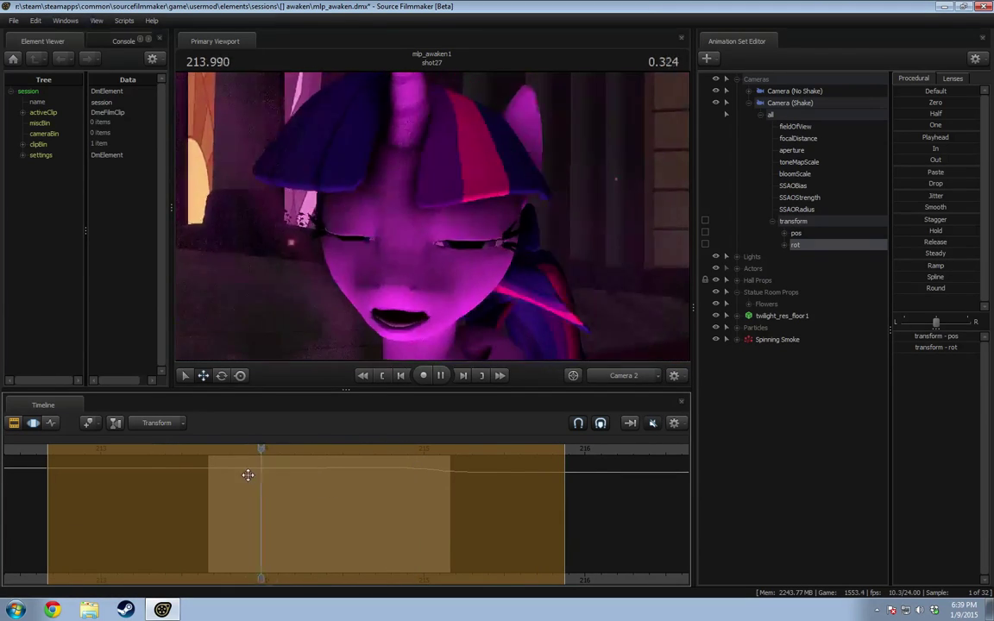
key("space")
Step: Try extending the time selection much further, to about 209.5–218.5 s, playing the shot after each change
scroll(253, 475, "down", 4)
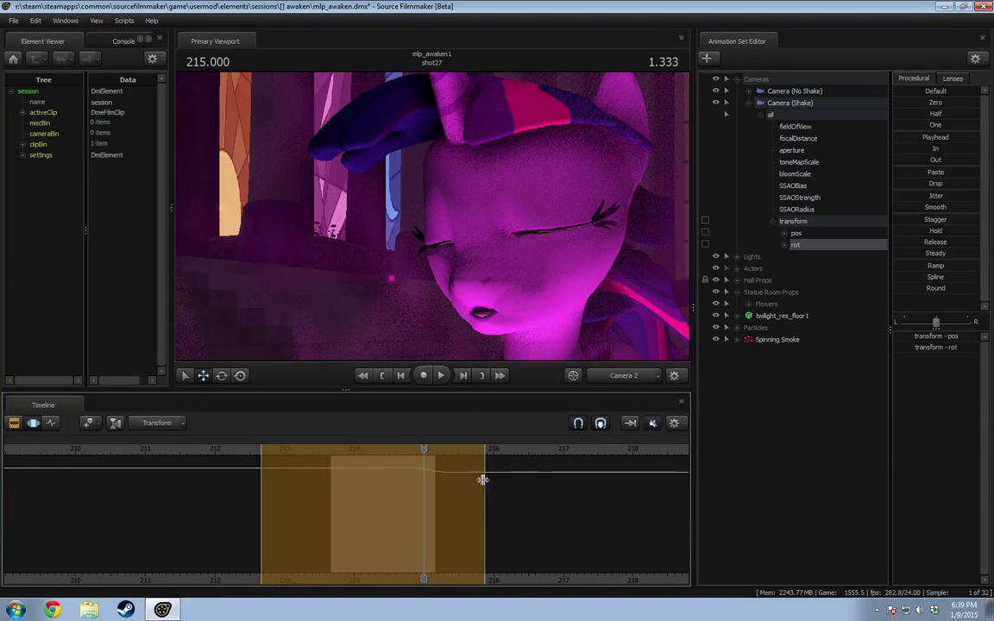
left_click_drag(482, 479, 664, 479)
left_click_drag(420, 449, 334, 451)
key("space")
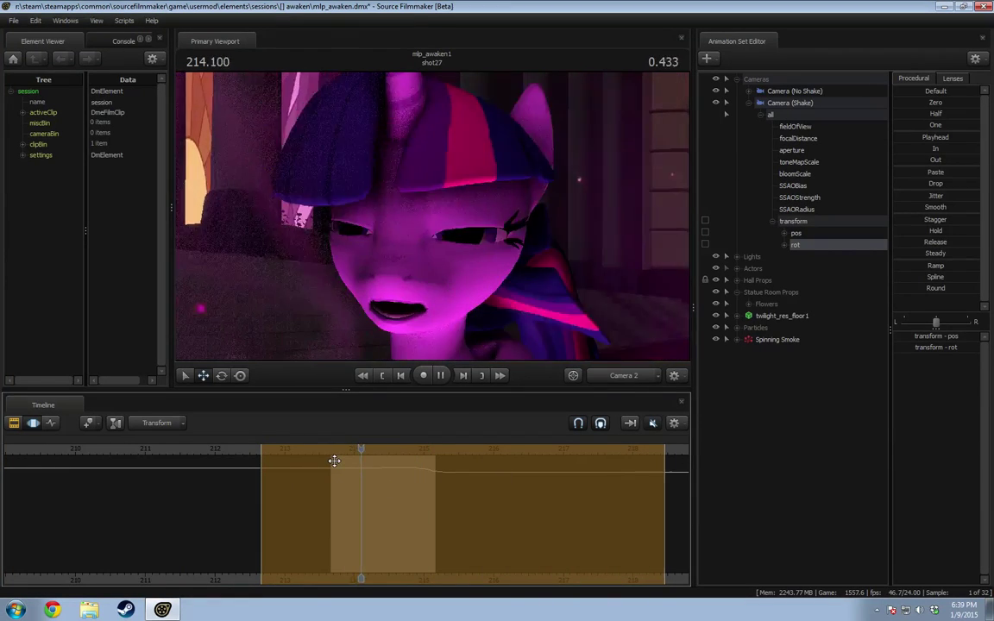
key("space")
left_click_drag(261, 498, 41, 500)
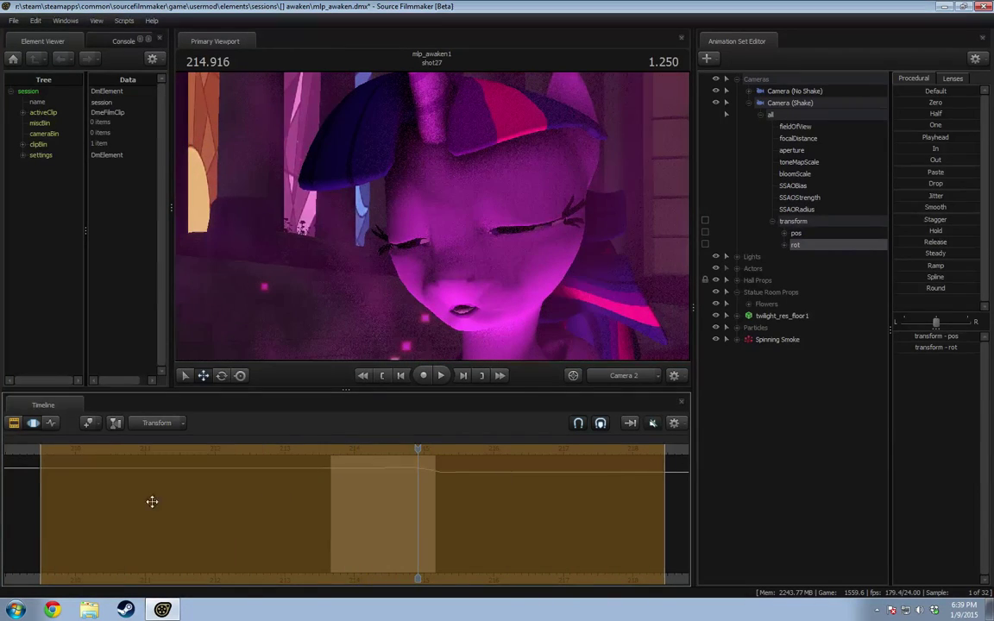
left_click_drag(417, 450, 335, 449)
key("space")
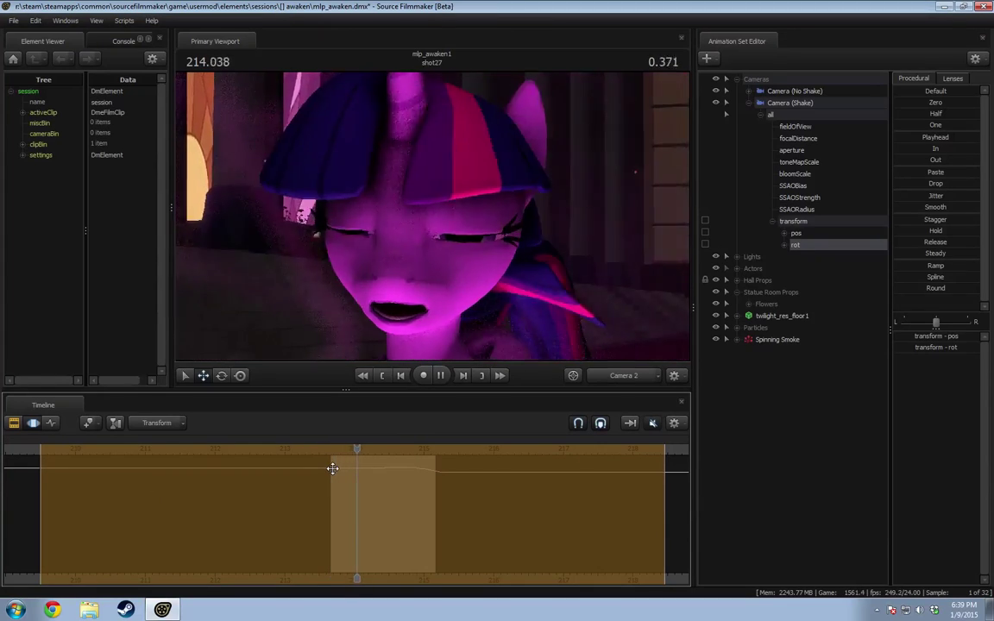
key("space")
Step: Undo the time selection extensions back to just beyond the shot's ends and replay the shot
key("ctrl+z")
key("ctrl+z")
key("ctrl+z")
key("ctrl+z")
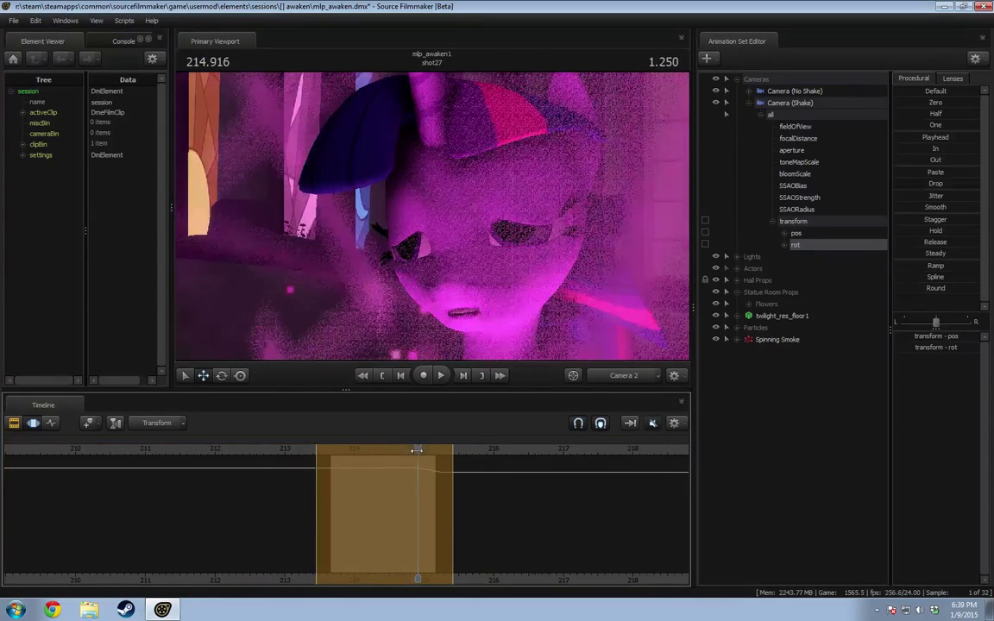
left_click_drag(417, 450, 348, 471)
key("space")
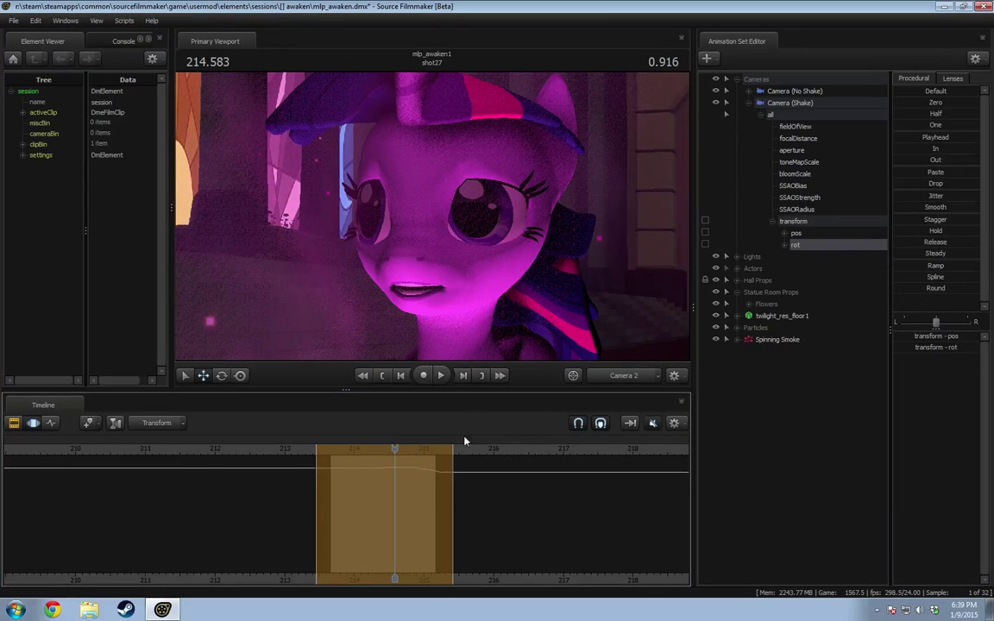
Step: Smooth the rot control of Camera (Shake) further and play the shot back from before its start
left_click_drag(932, 208, 938, 208)
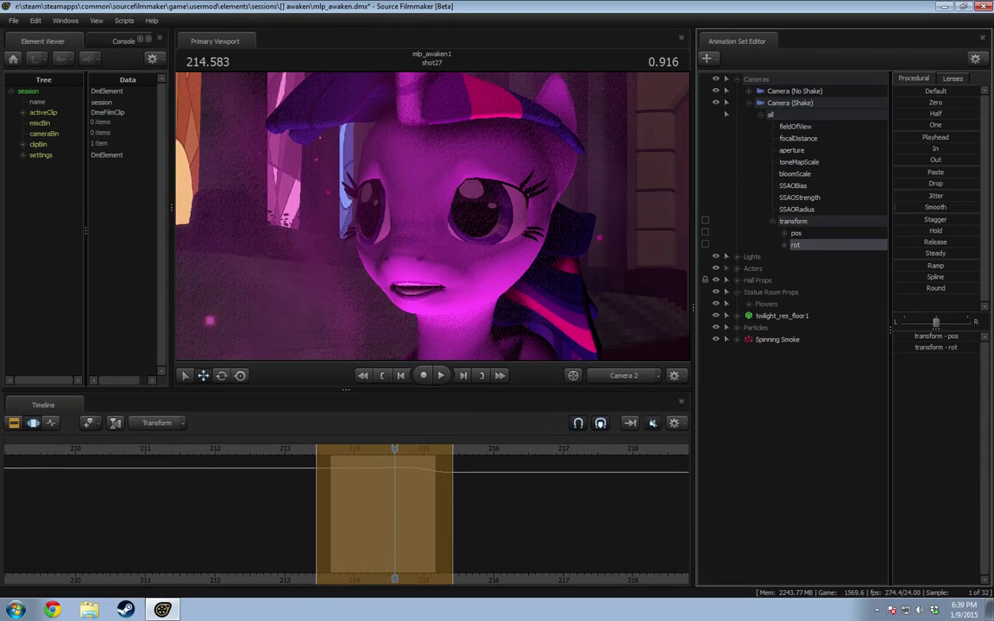
left_click_drag(400, 449, 362, 453)
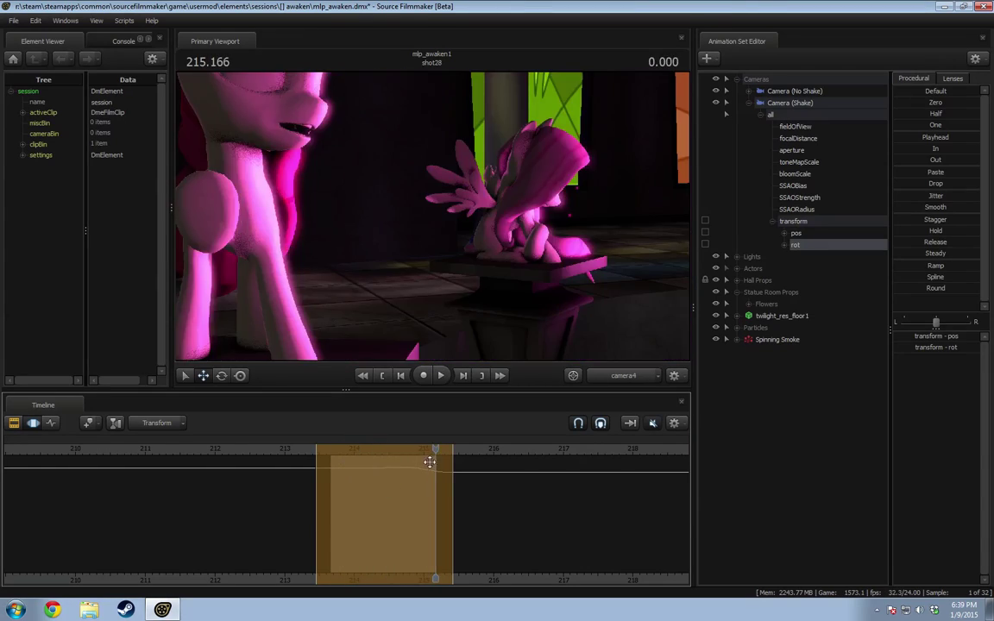
left_click_drag(429, 462, 272, 468)
key("space")
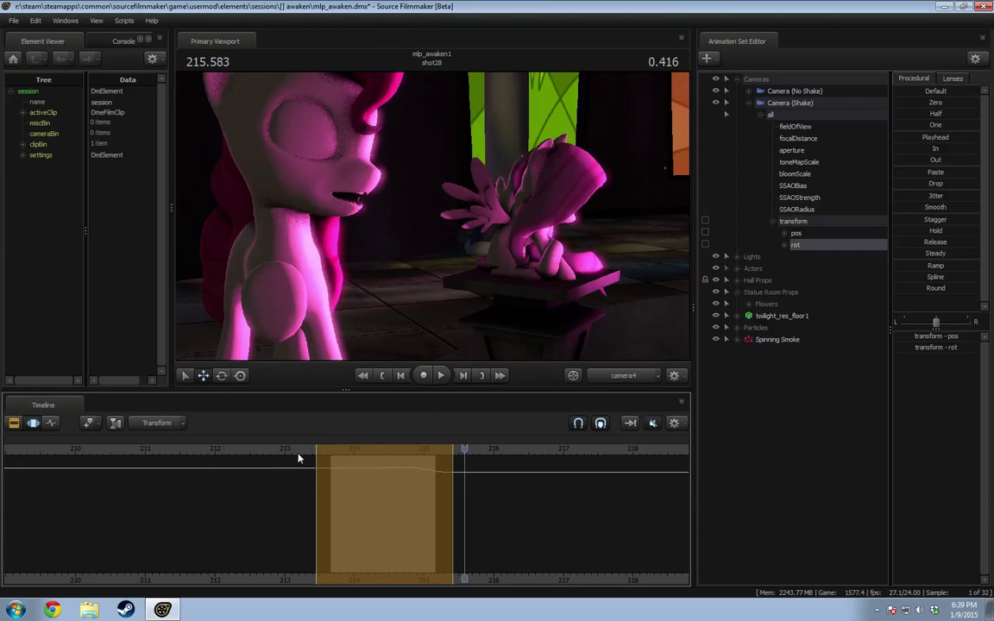
key("space")
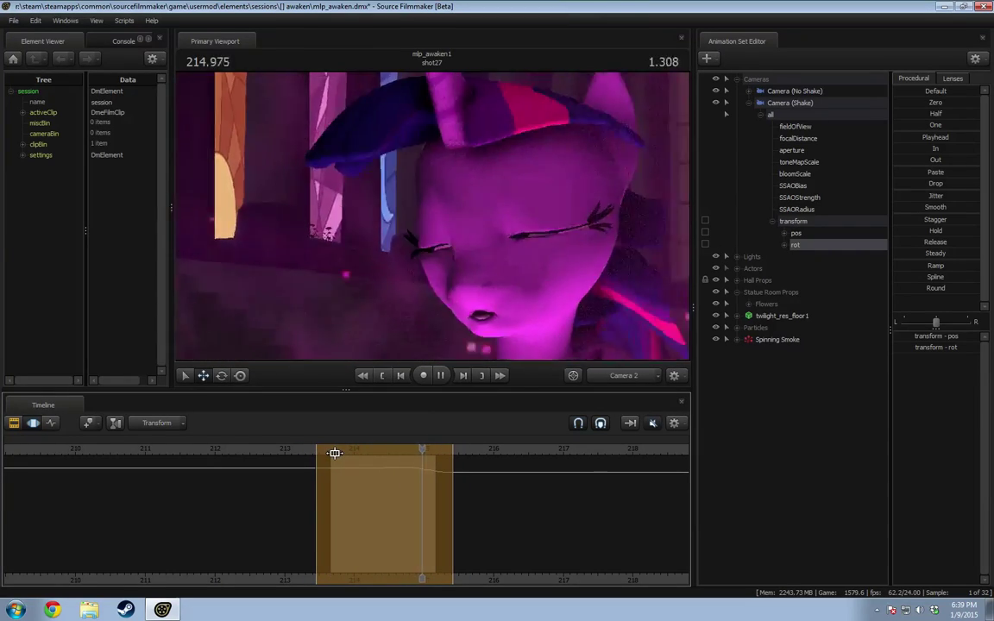
left_click(305, 456)
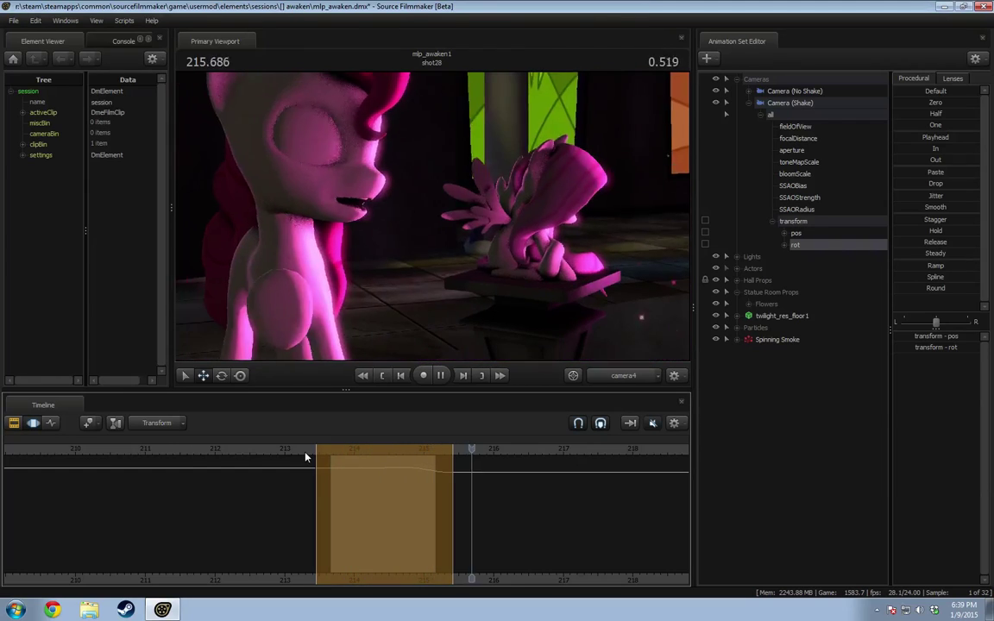
Step: Play back the edited sequence from shot15 through shot27 into shot28 to review the camera shake in context
key("space")
key("F2")
left_click(366, 460)
key("space")
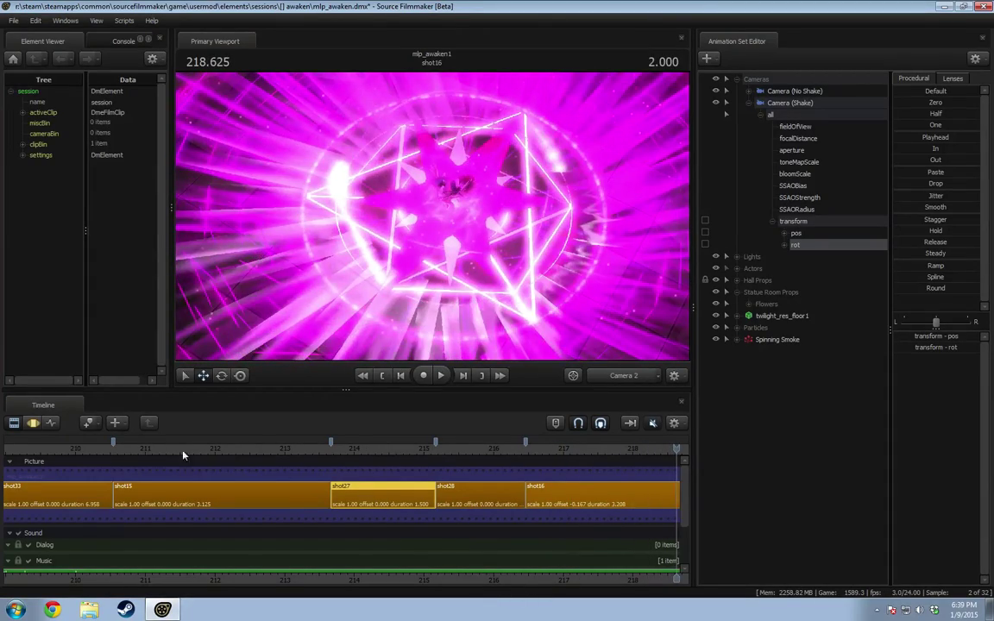
left_click(122, 453)
key("space")
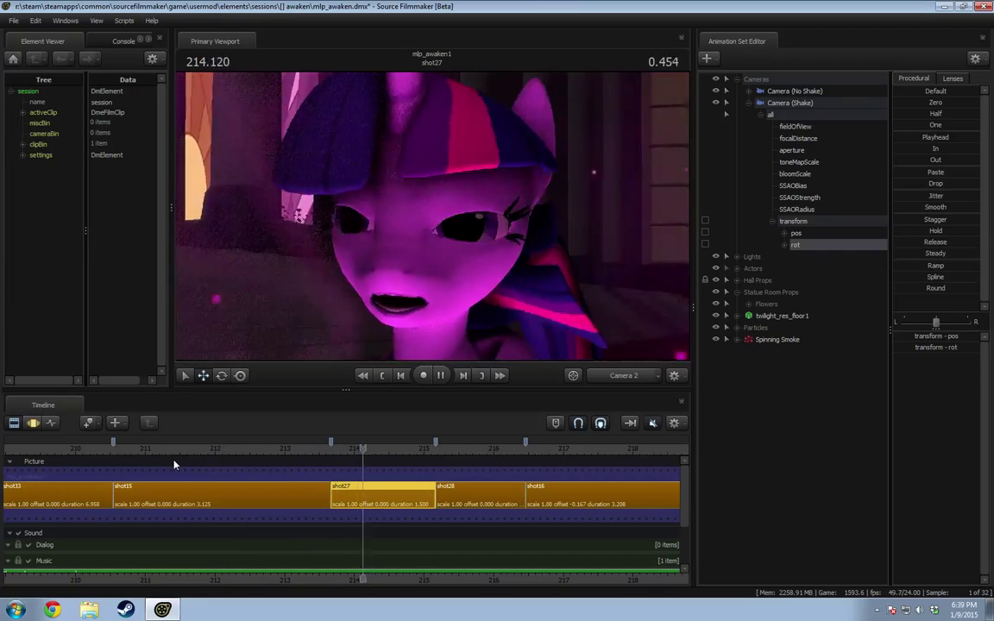
key("space")
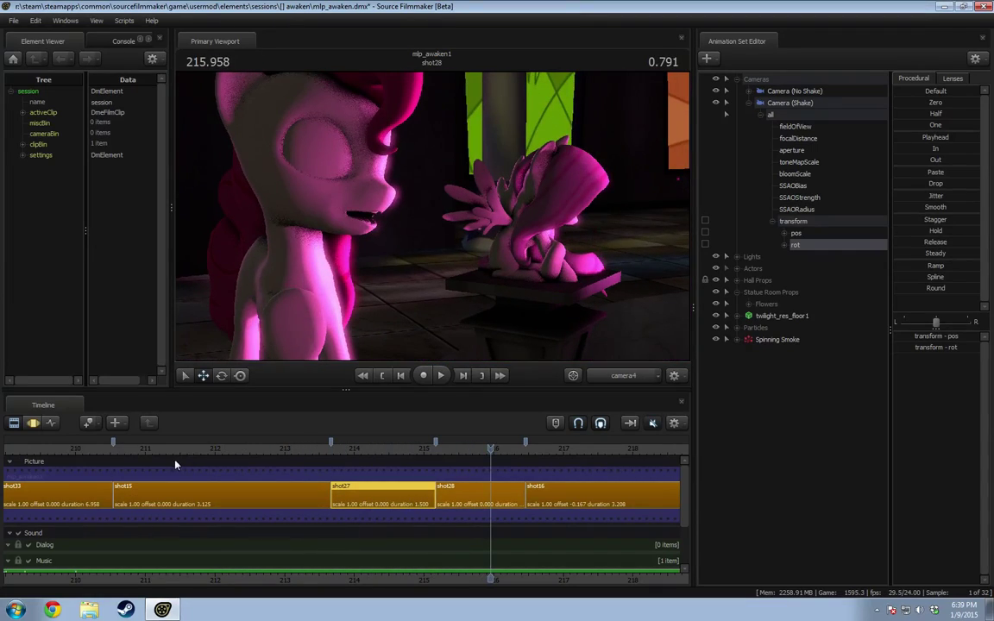
Step: Replay shot27 from near its start to check the shaking camera
left_click(353, 448)
key("space")
key("space")
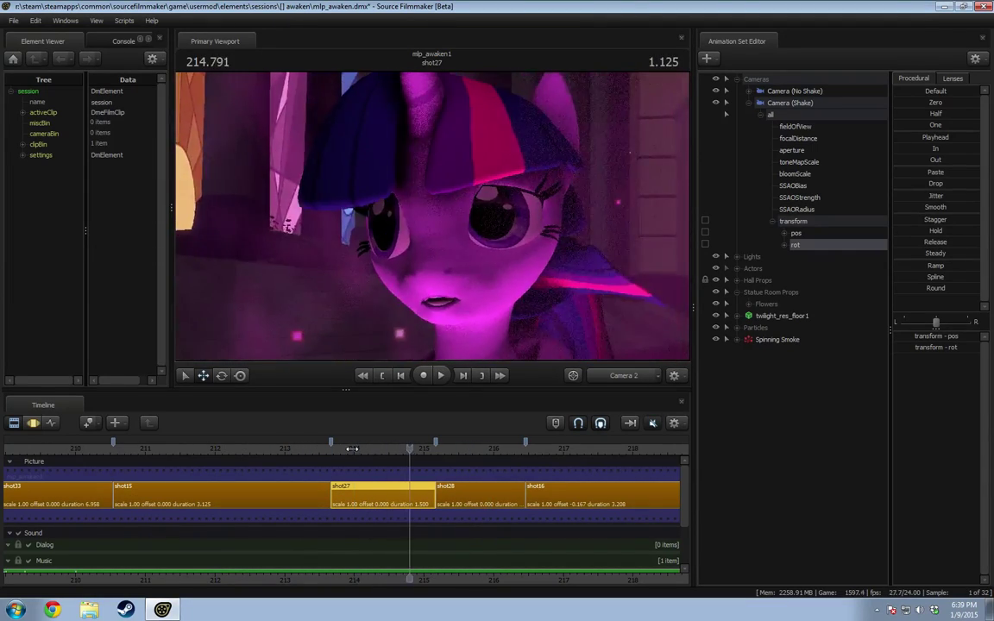
left_click(337, 449)
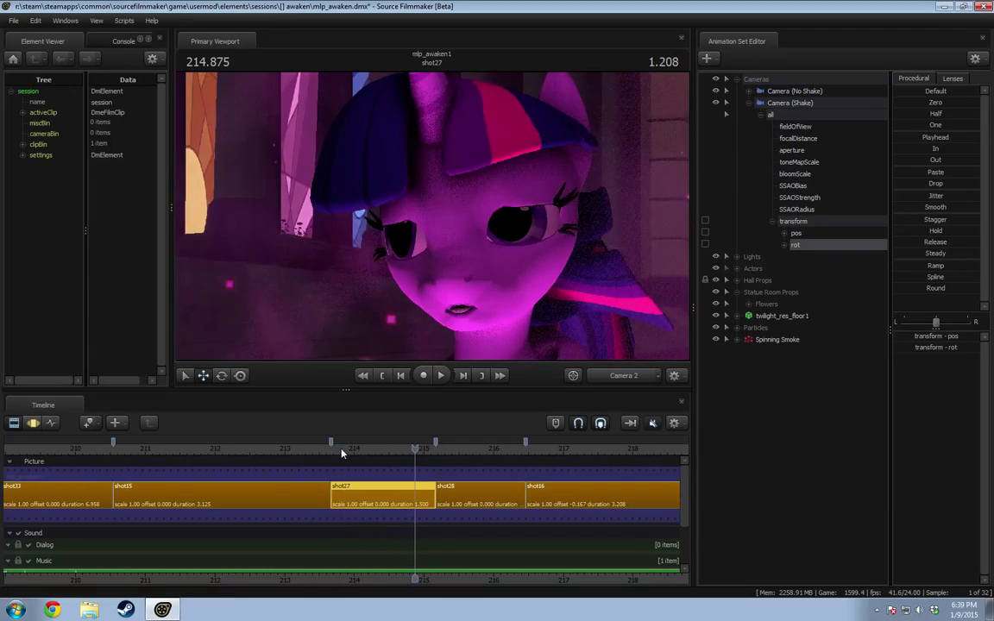
left_click(335, 448)
Step: In the Motion Editor, play the cut from shot15 into shot27, starting at about 212 s
key("F3")
left_click(286, 454)
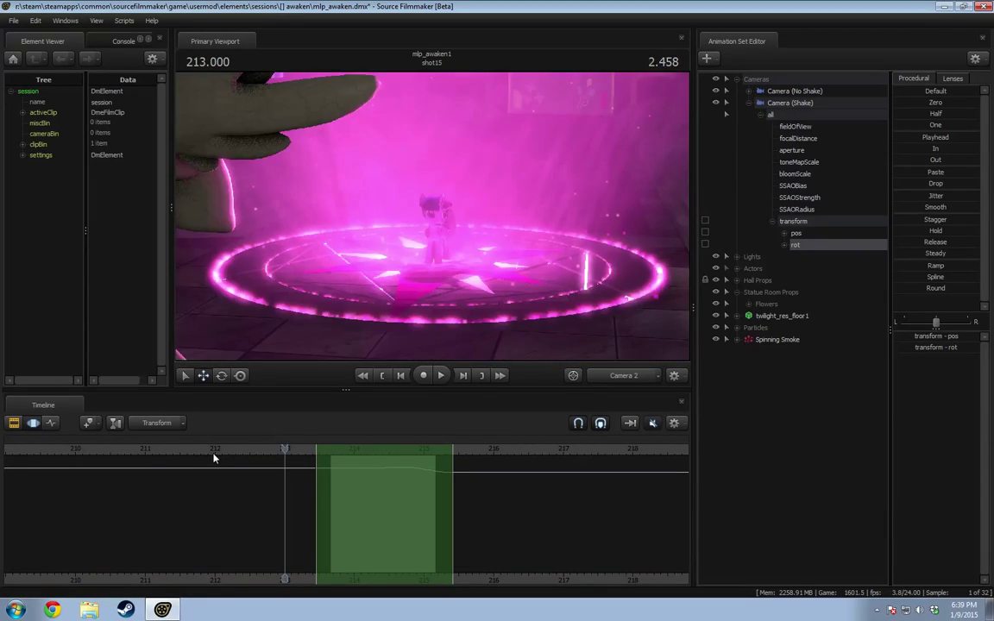
left_click(210, 459)
key("space")
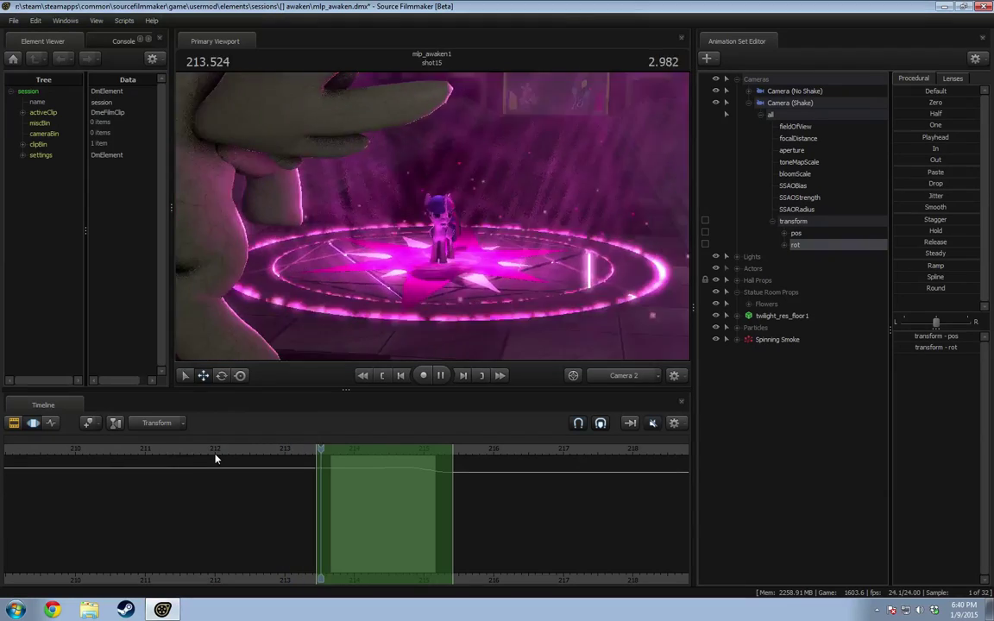
key("space")
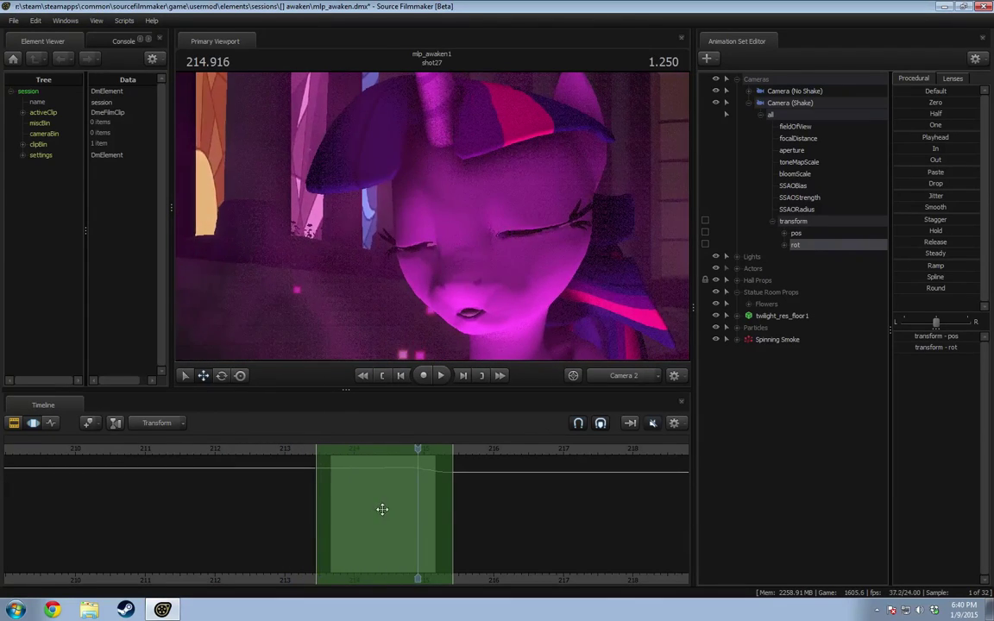
Step: In the Clip Editor, set the Spinning Smoke particle system's start time to 211
key("F2")
left_click(377, 453)
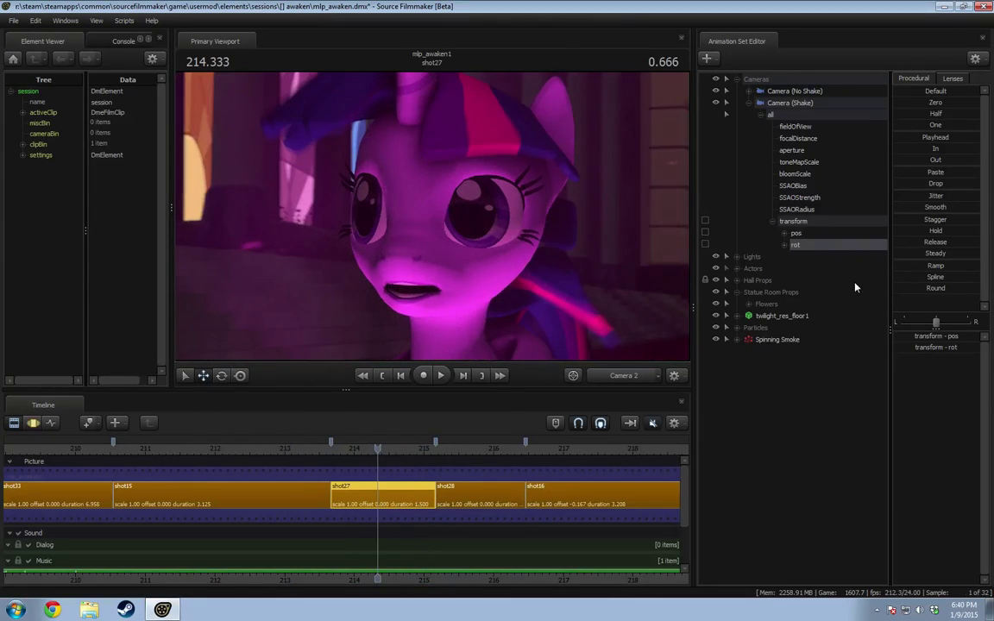
left_click(777, 339)
right_click(787, 338)
left_click(834, 459)
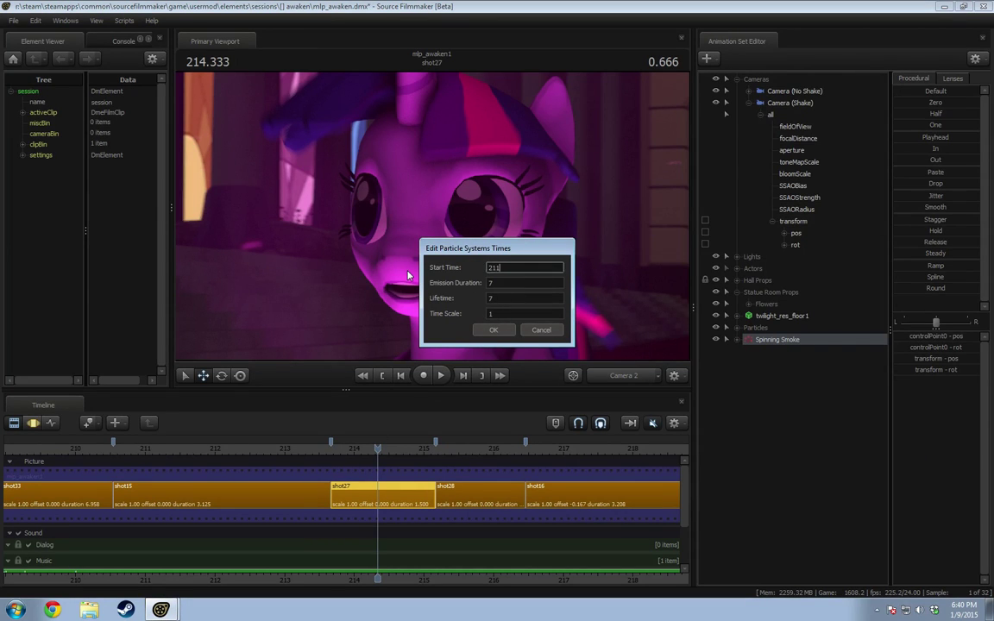
key("Return")
Step: Play shot27 into shot28 to check the smoke's retimed emission together with the camera shake
left_click(332, 449)
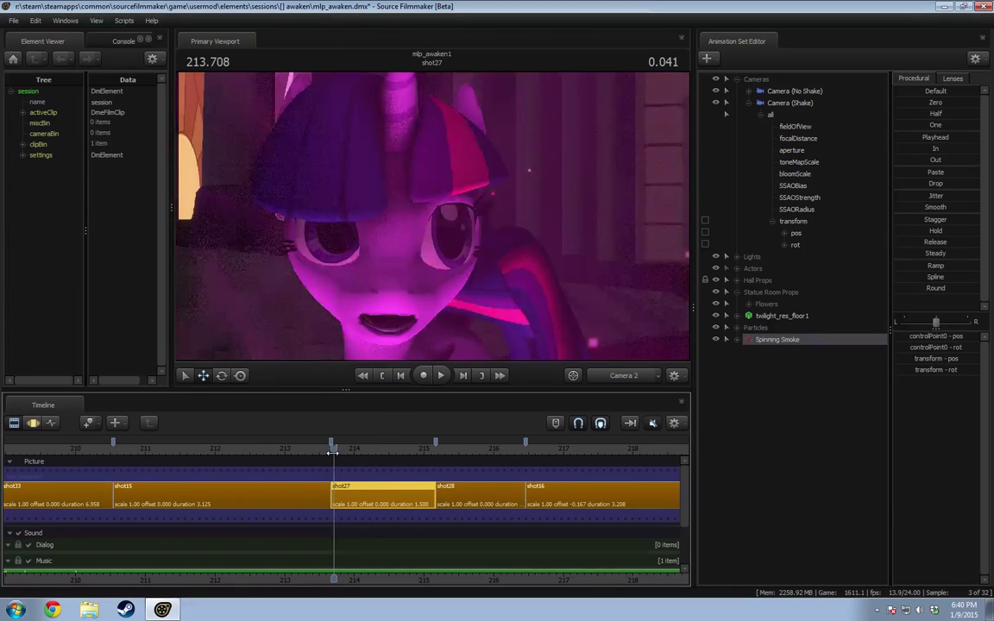
key("space")
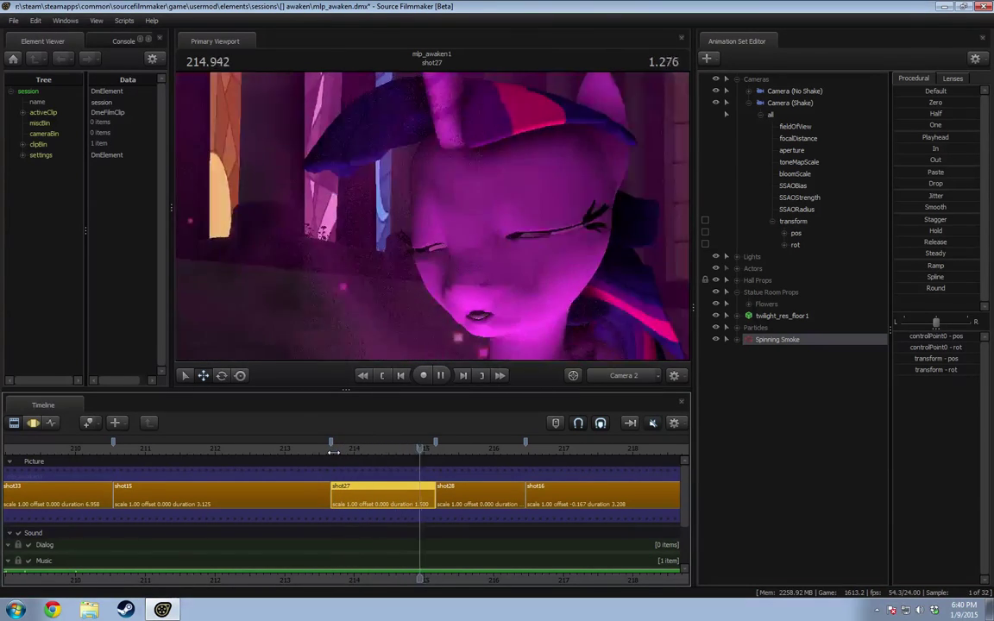
key("space")
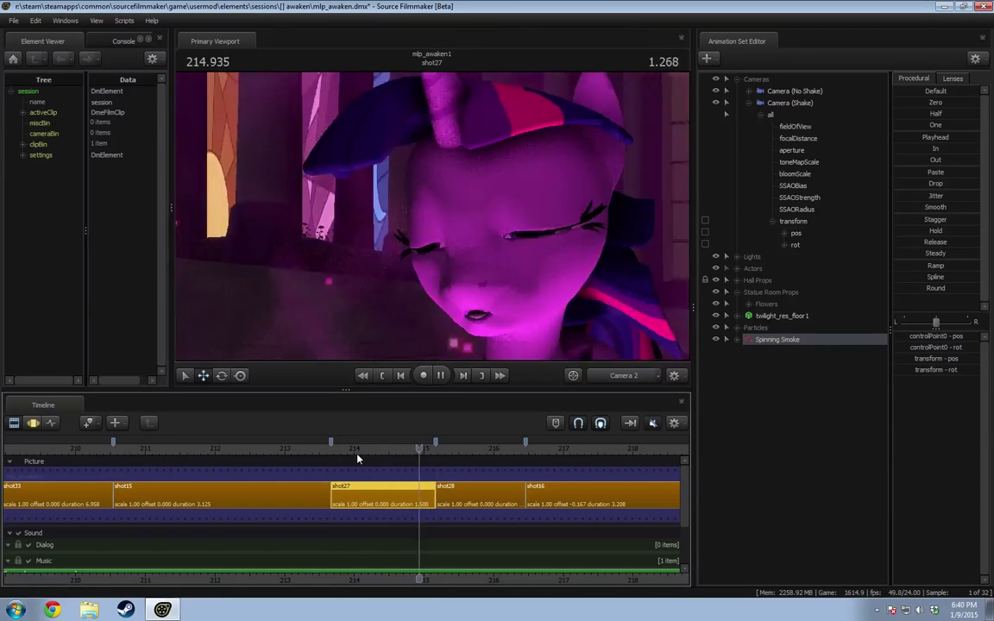
key("space")
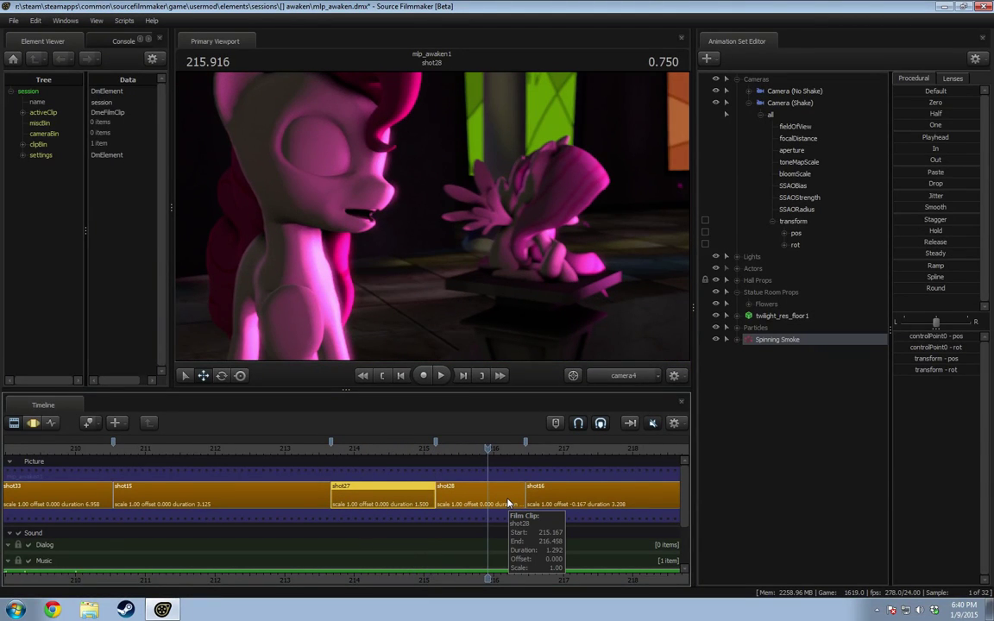
Step: Open shot27 in the Motion Editor and play the lead-in from shot15 several times
double_click(380, 489)
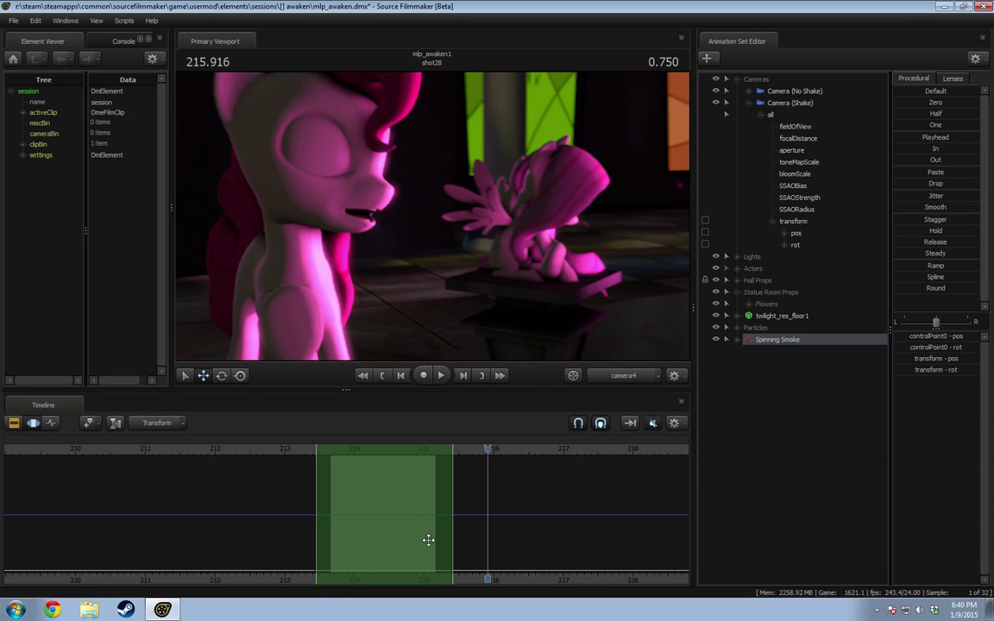
left_click(235, 457)
left_click(225, 460)
key("space")
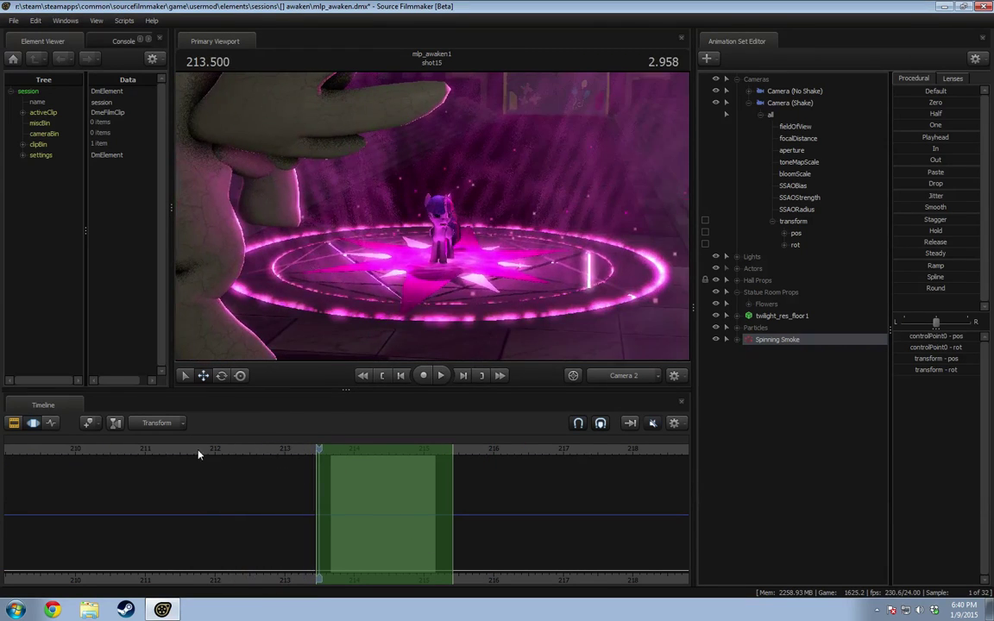
left_click(112, 455)
key("space")
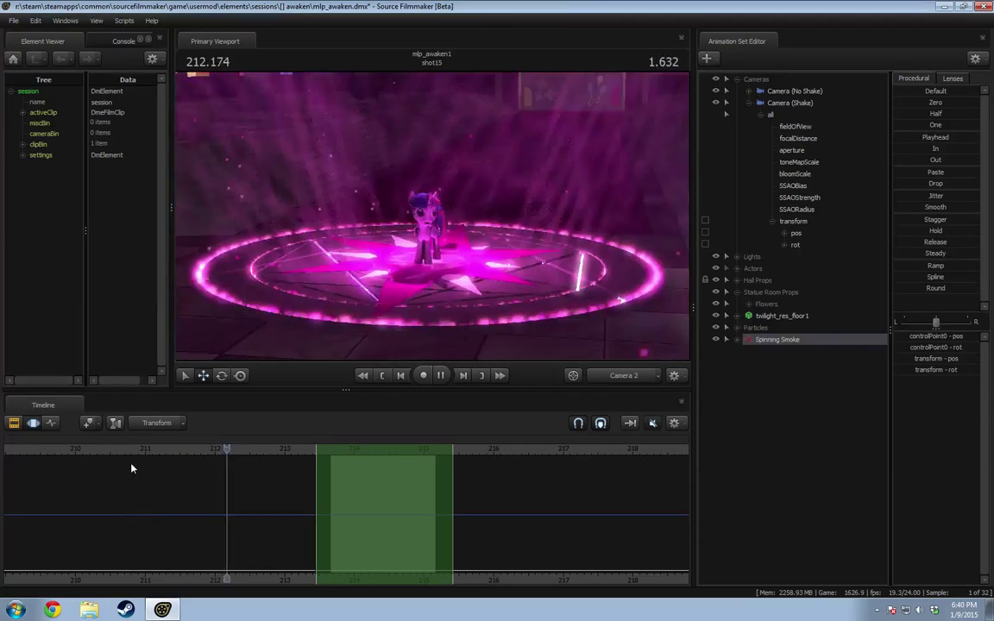
key("space")
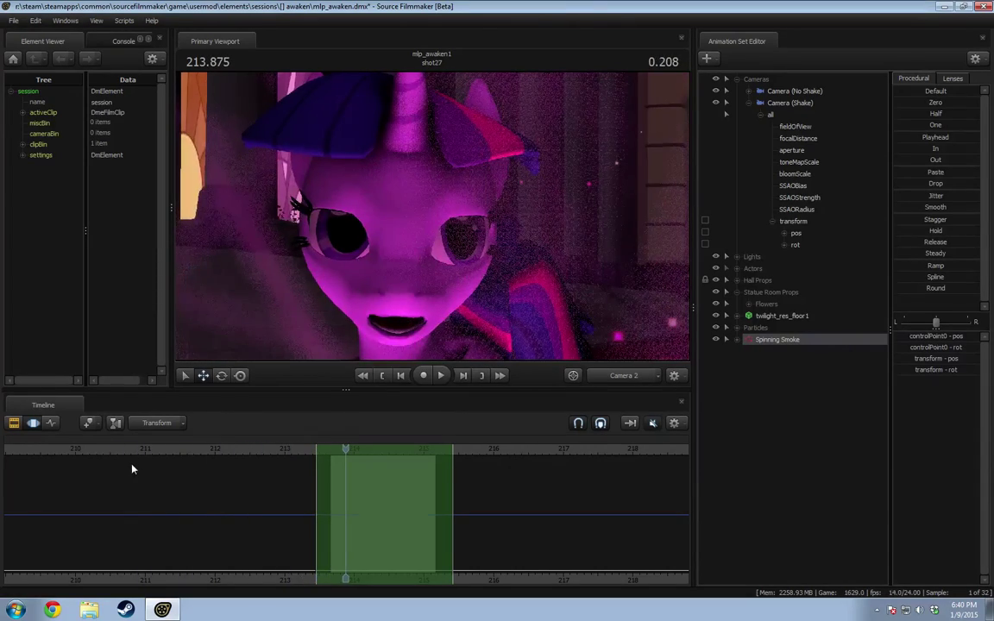
Step: Replay short stretches of shot15, between about 211 and 213.4 s, to examine its camera movement
left_click(210, 456)
key("space")
key("space")
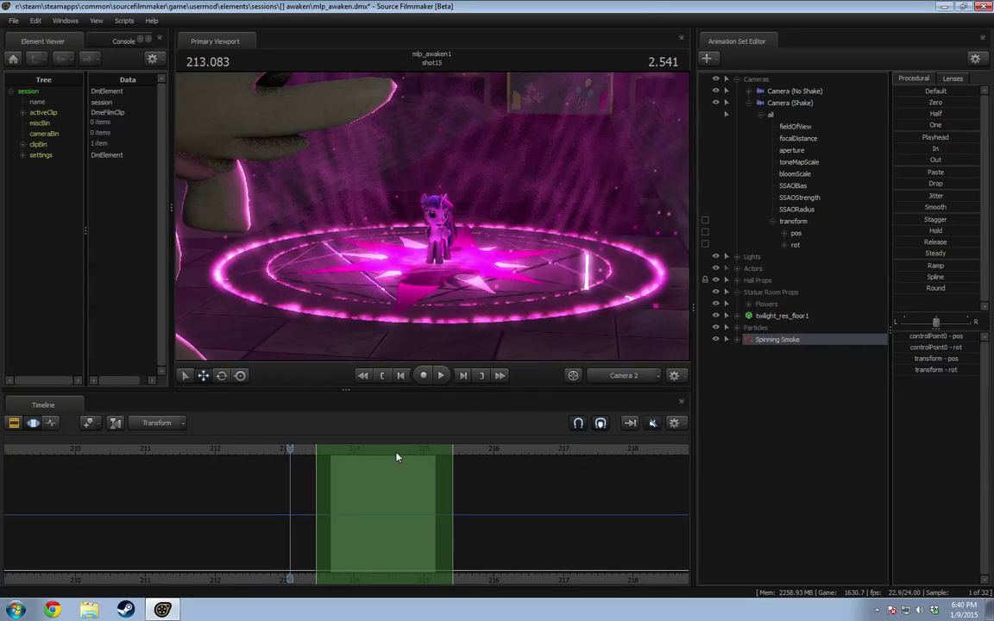
key("space")
key("space")
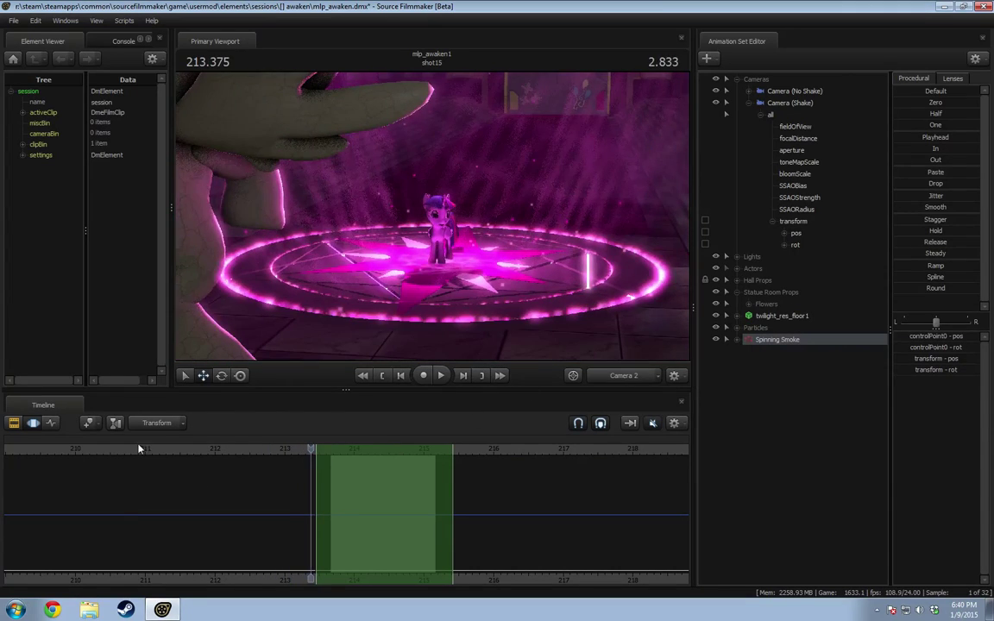
left_click(139, 449)
key("space")
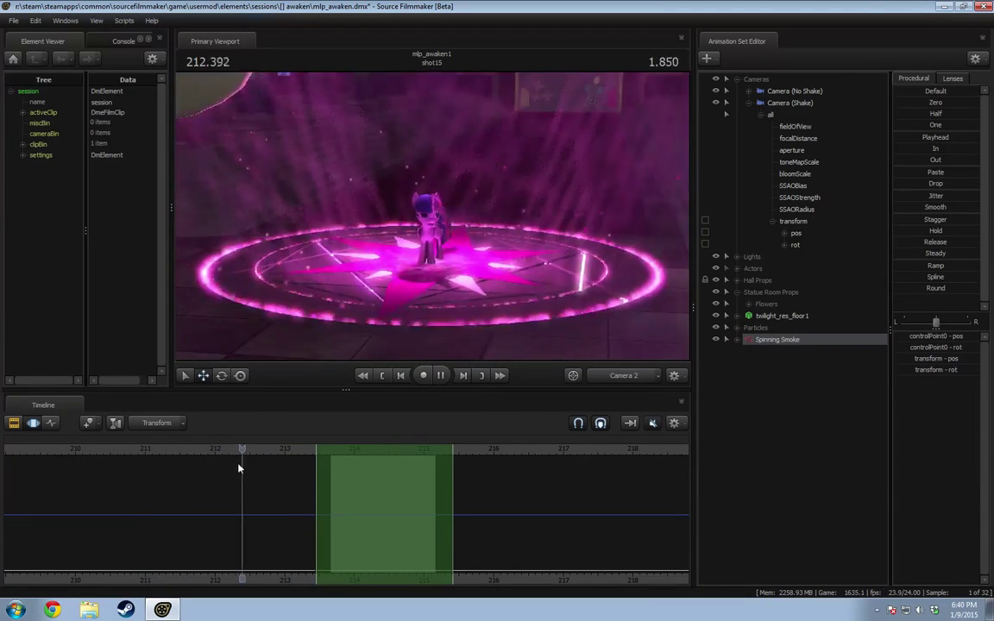
key("space")
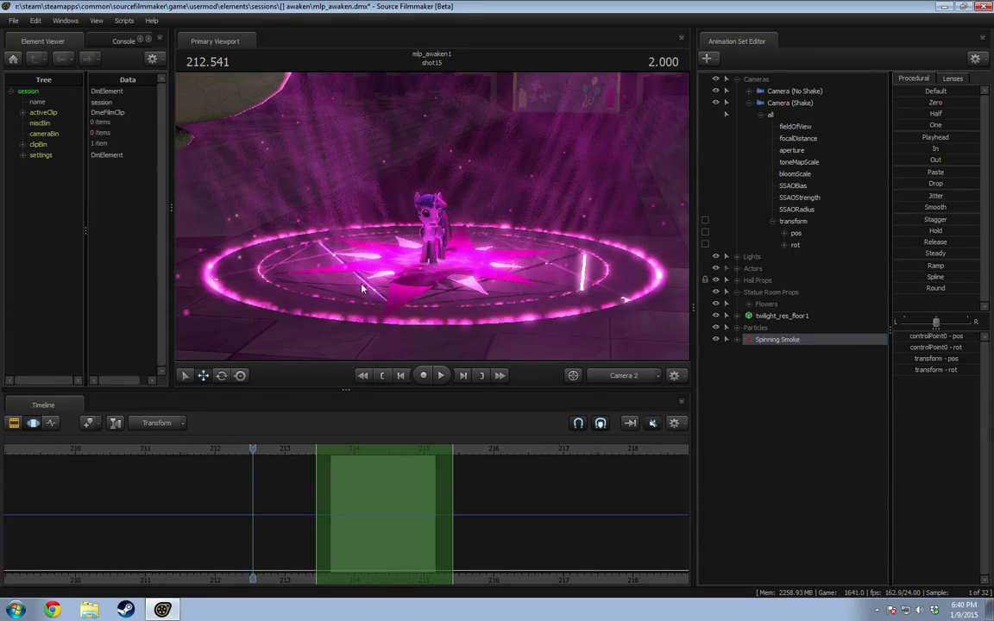
Step: Widen the visible time range and play back from shot33 into shot15 to examine the cut between them
scroll(245, 447, "down", 3)
left_click(115, 454)
key("space")
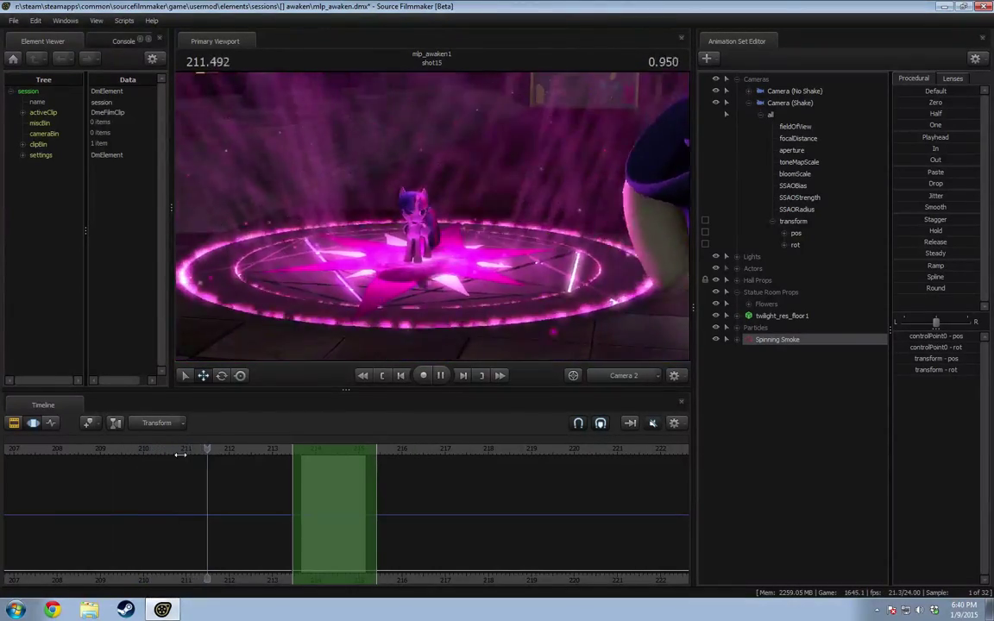
key("space")
scroll(178, 466, "down", 2)
scroll(181, 468, "down", 1)
left_click(198, 449)
key("space")
key("space")
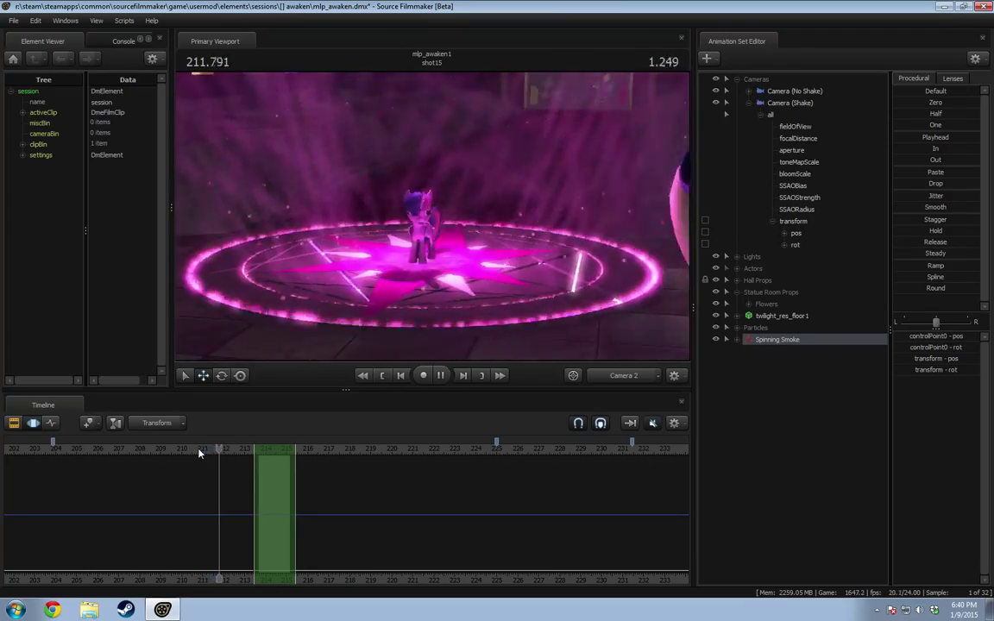
left_click_drag(199, 450, 141, 449)
left_click(112, 449)
key("space")
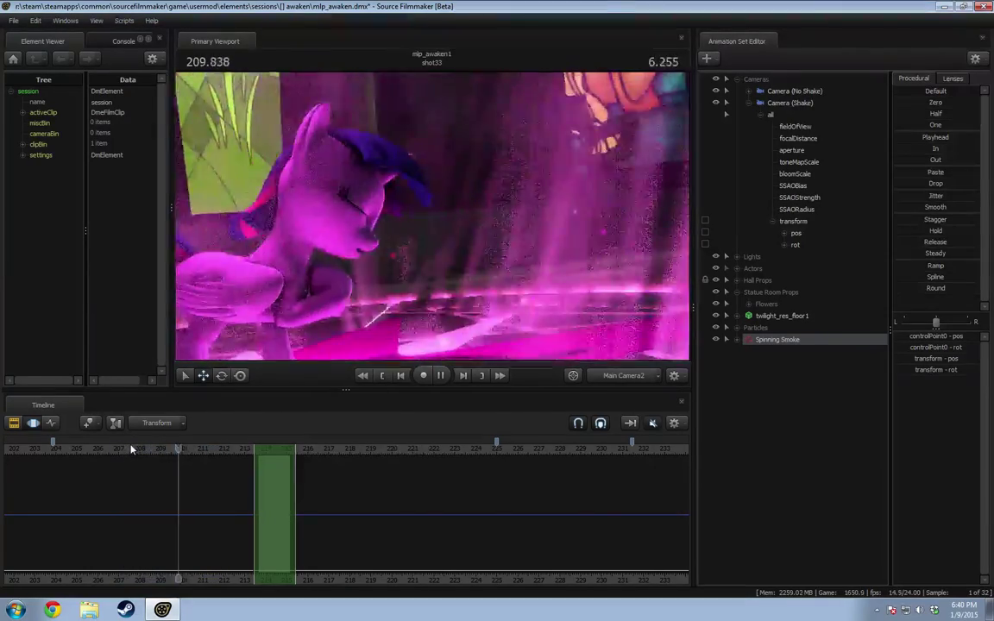
key("space")
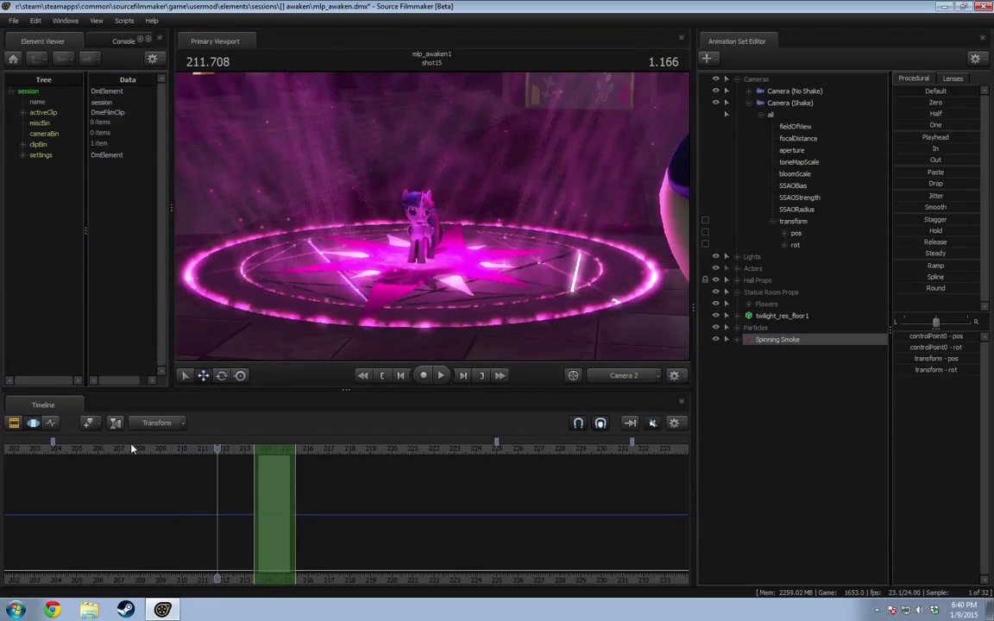
Step: In shot15, select the Twilight2 actor's controls and exclude Pony Mouth Flexes from the selection
left_click_drag(176, 452, 252, 473)
key("F2")
scroll(250, 517, "up", 4)
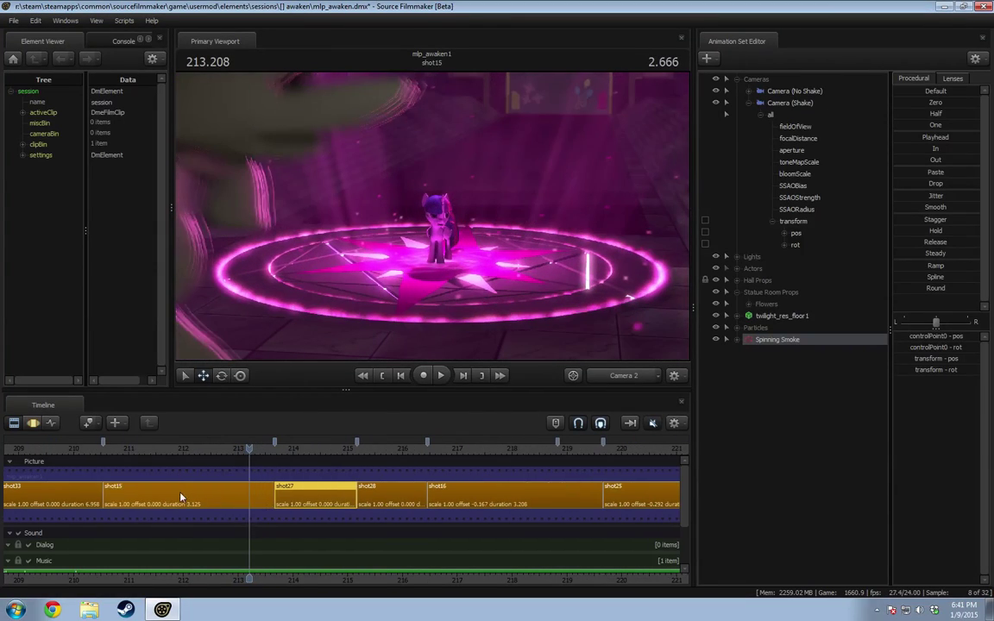
left_click(181, 497)
left_click(737, 127)
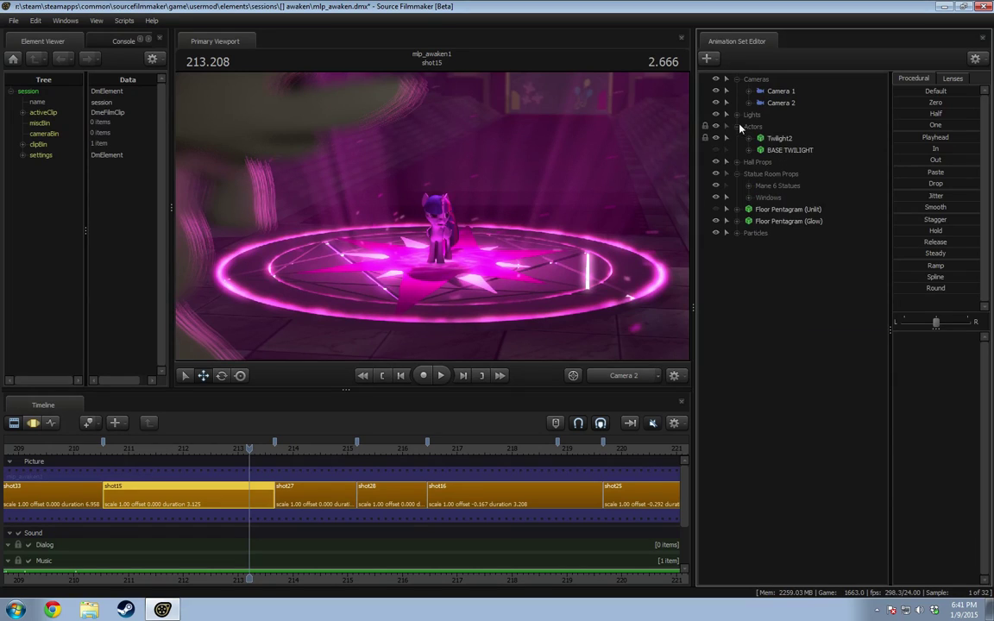
left_click(749, 138)
left_click(761, 174)
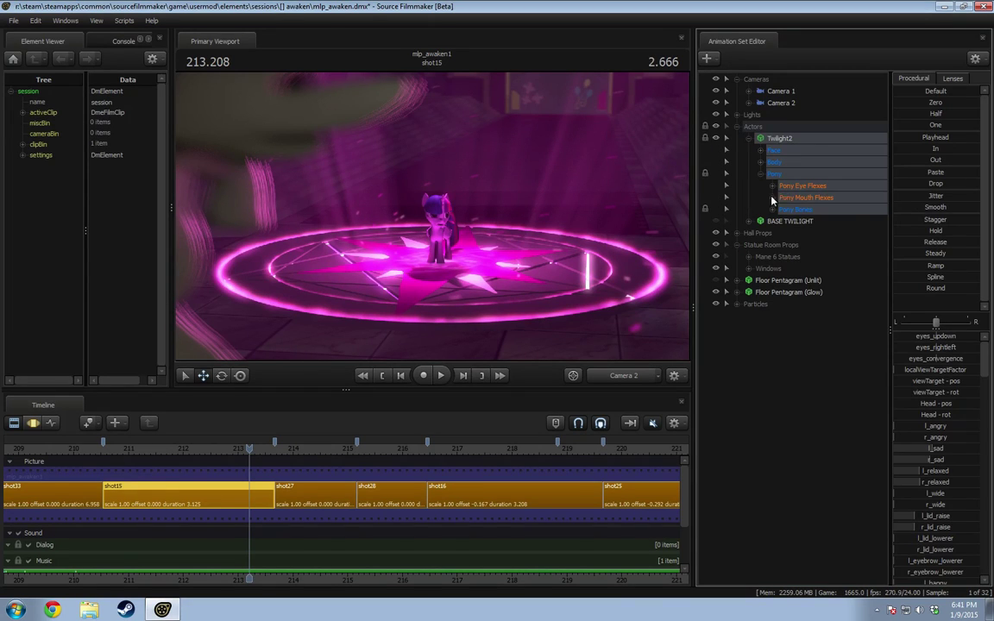
left_click(804, 199, "ctrl")
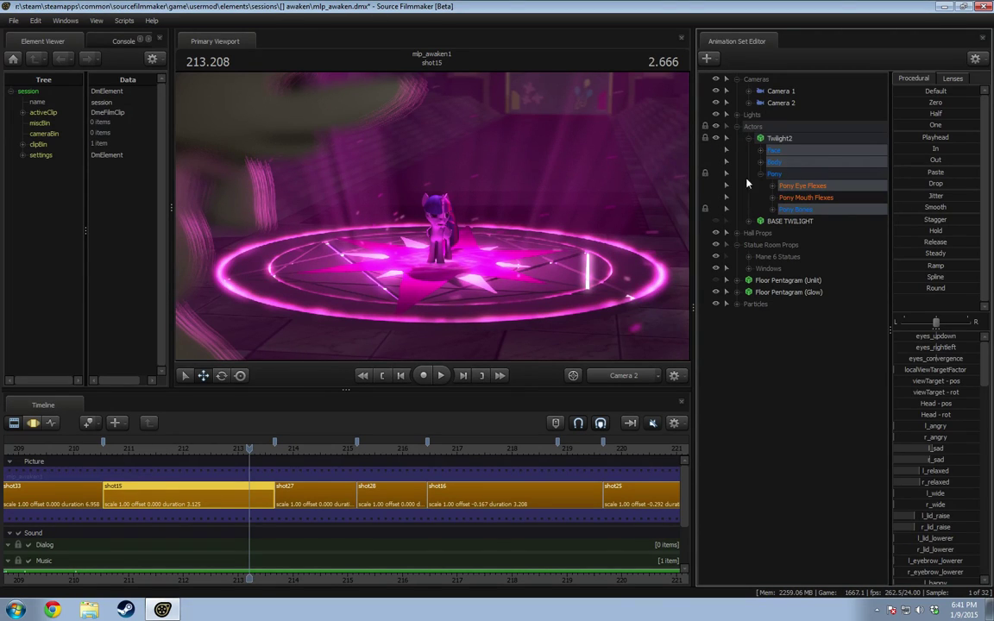
Step: Play shot15 from just after its start to review Twilight2's animation
left_click_drag(249, 472, 122, 453)
key("space")
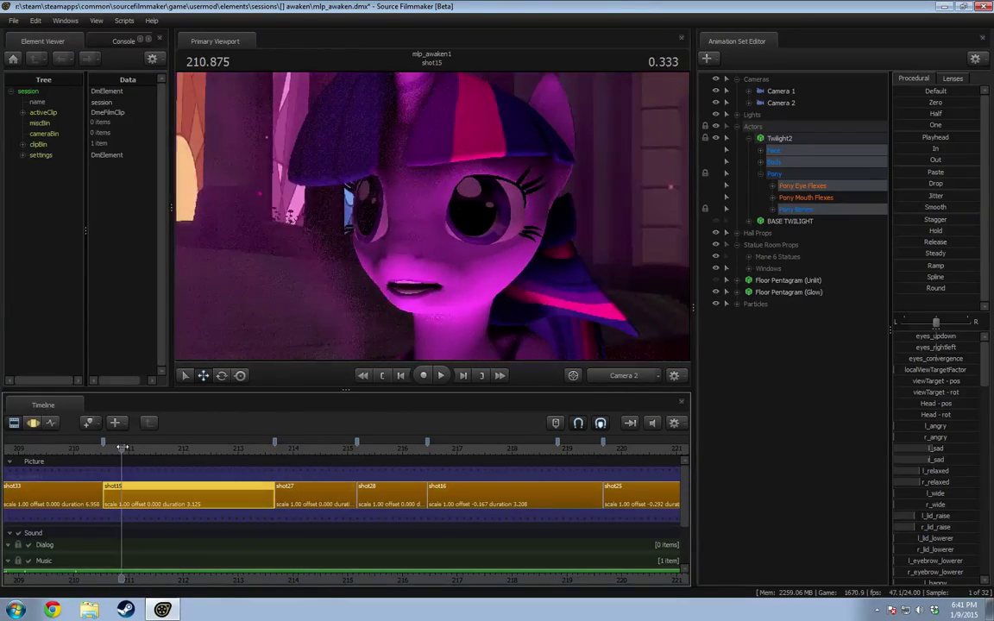
key("space")
key("space")
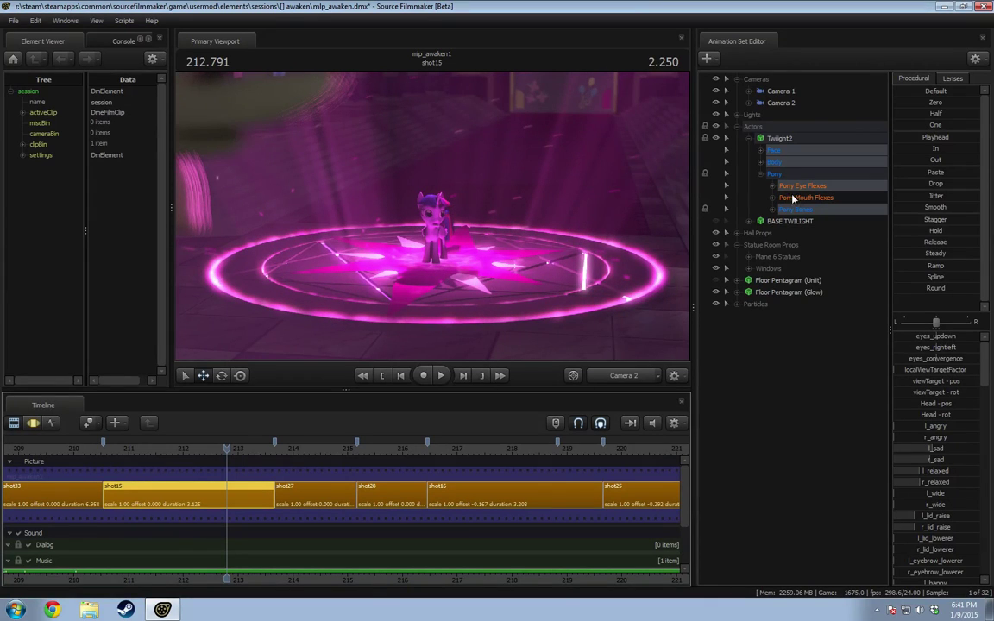
Step: Examine the motion curves of Twilight2's selected controls across shot15, and play from shot15 into shot27 in the Clip Editor
middle_click_drag(487, 540, 686, 523)
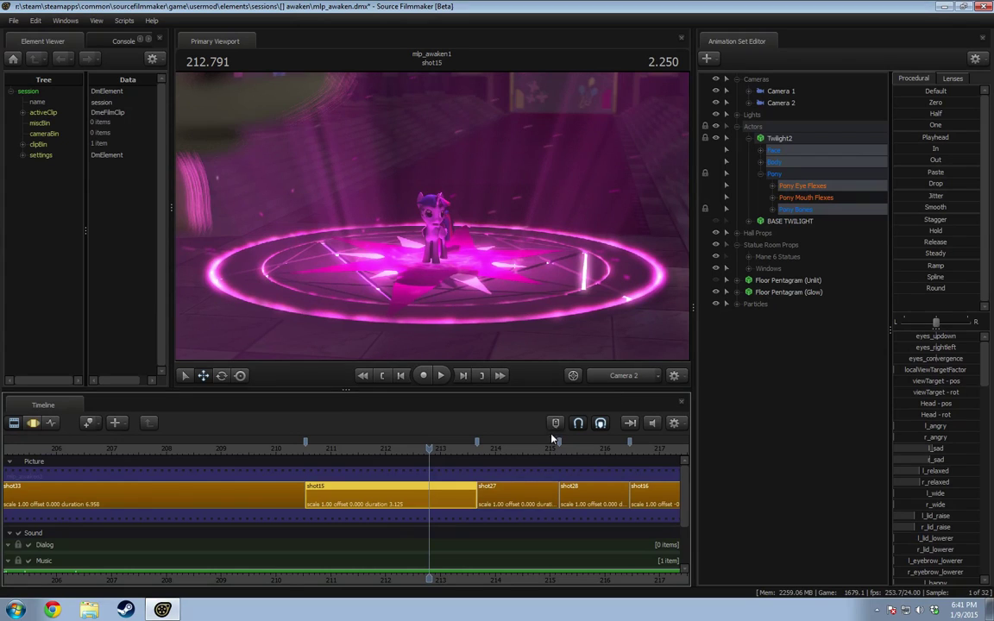
key("F3")
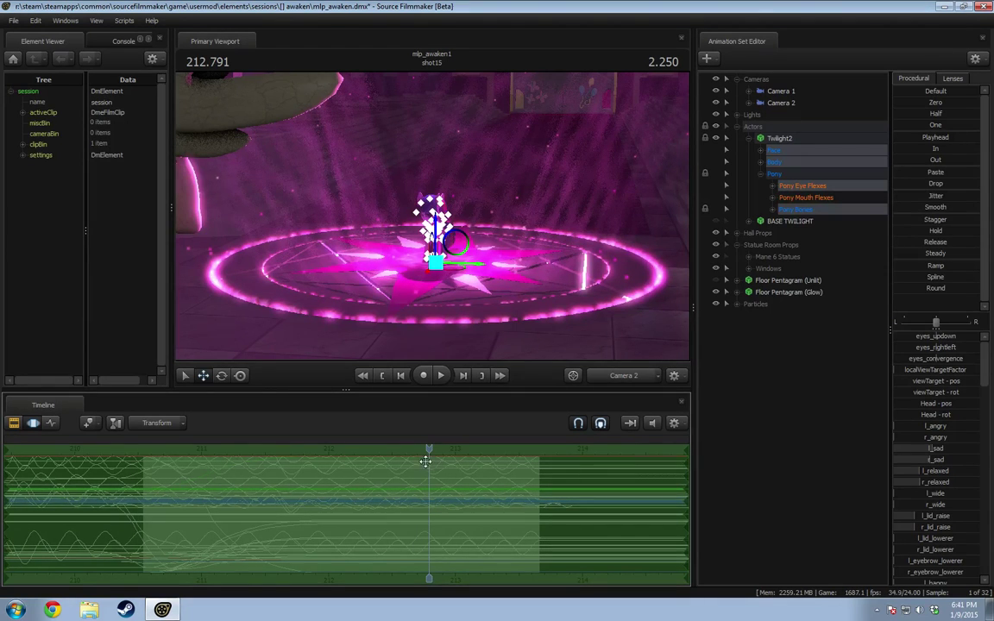
left_click_drag(242, 480, 373, 539)
key("space")
key("F2")
key("space")
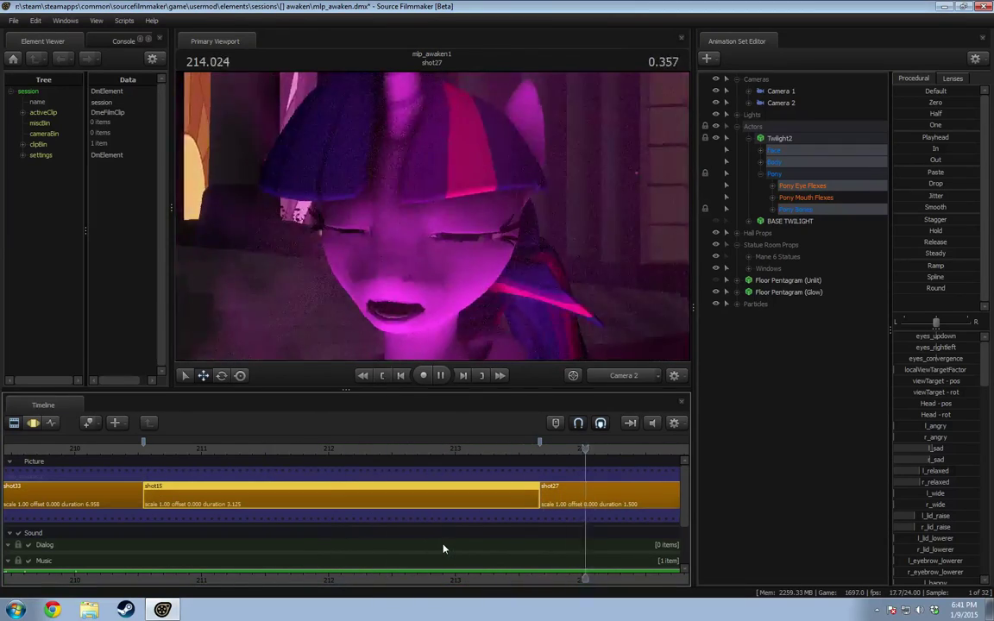
Step: Show the motion curves of Twilight2's selected controls around shot15 and play the shot from its start
key("space")
scroll(457, 565, "down", 3)
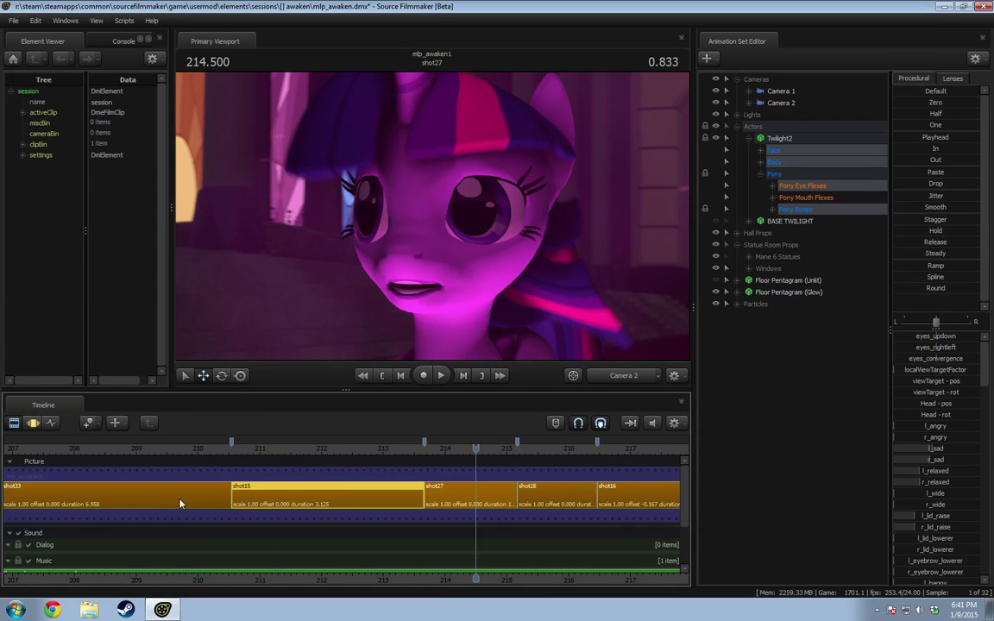
key("F3")
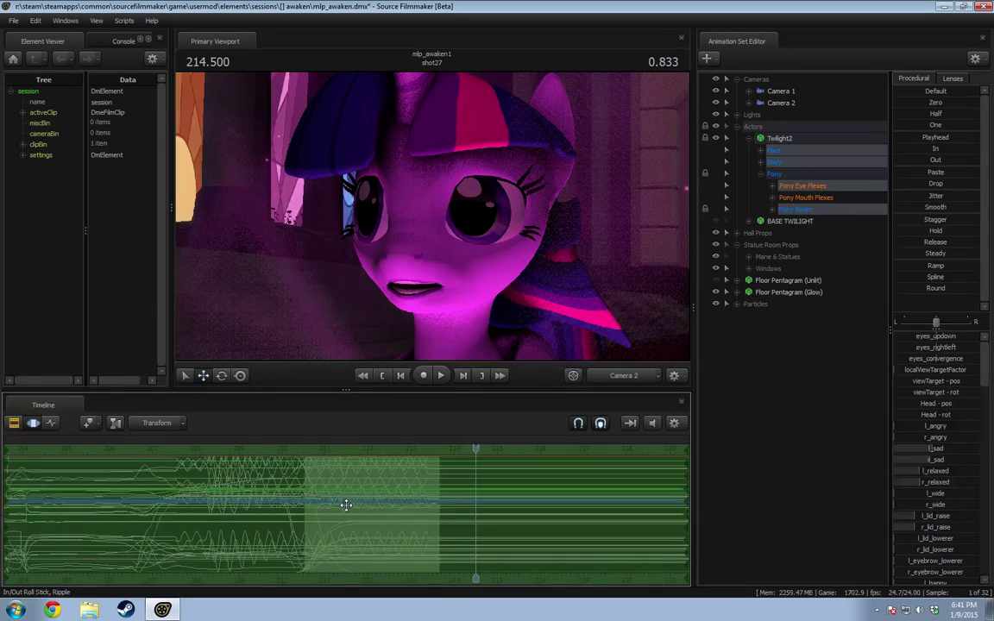
left_click_drag(346, 506, 335, 509)
scroll(120, 466, "up", 3)
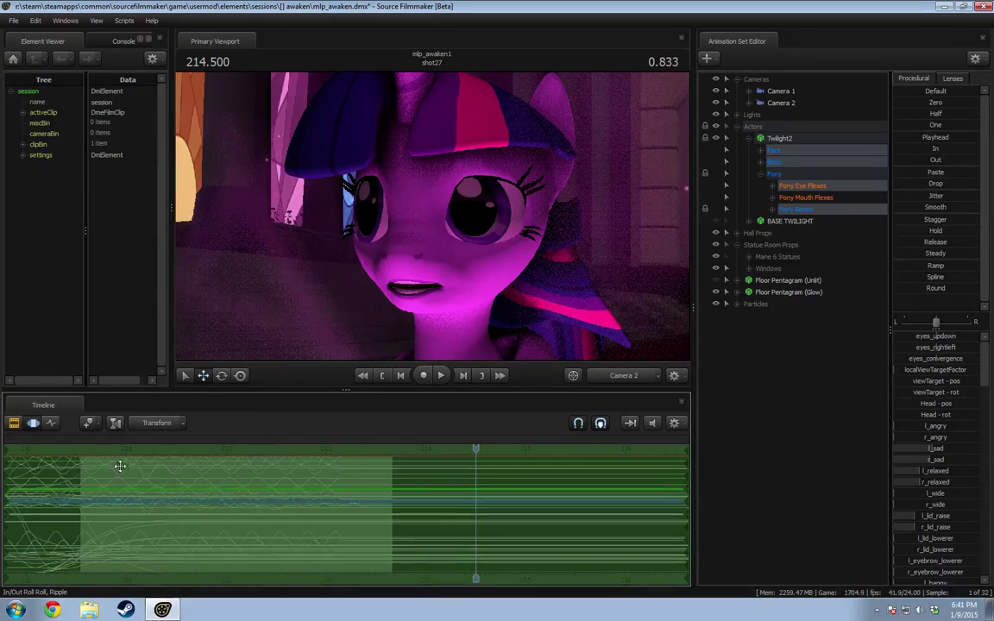
left_click(83, 453)
key("space")
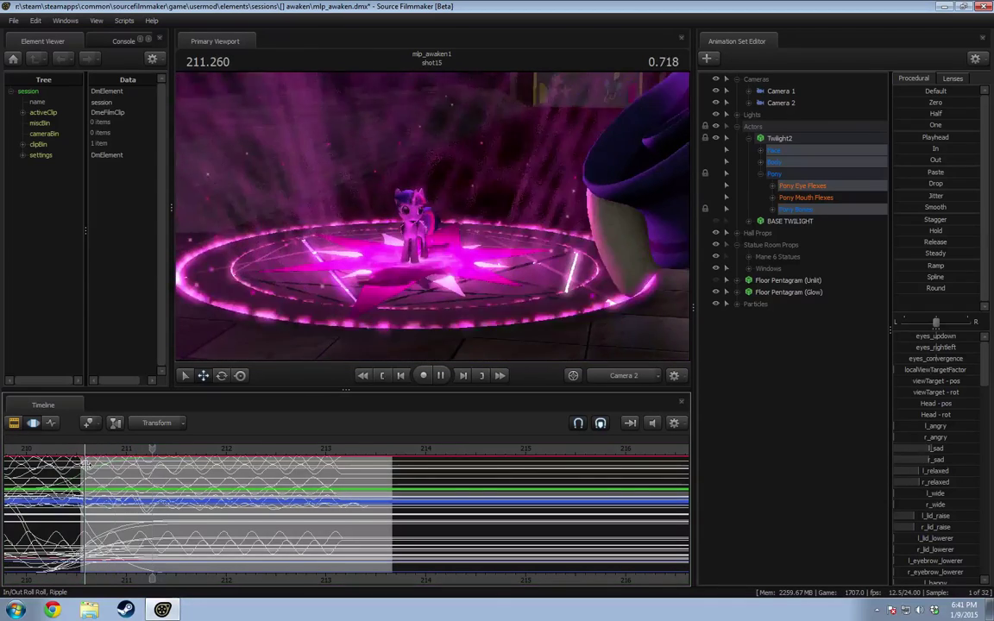
key("space")
Step: Shift the motion of Twilight2's selected controls later in time and play shot15 from its start to check the timing
middle_click_drag(328, 573, 595, 557)
key("shift")
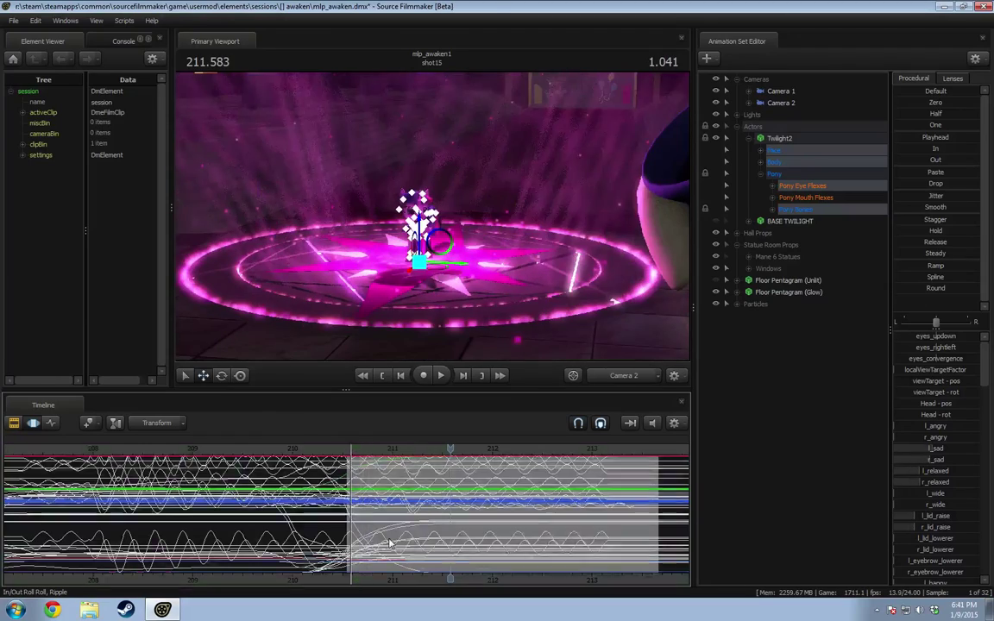
key("ctrl+z")
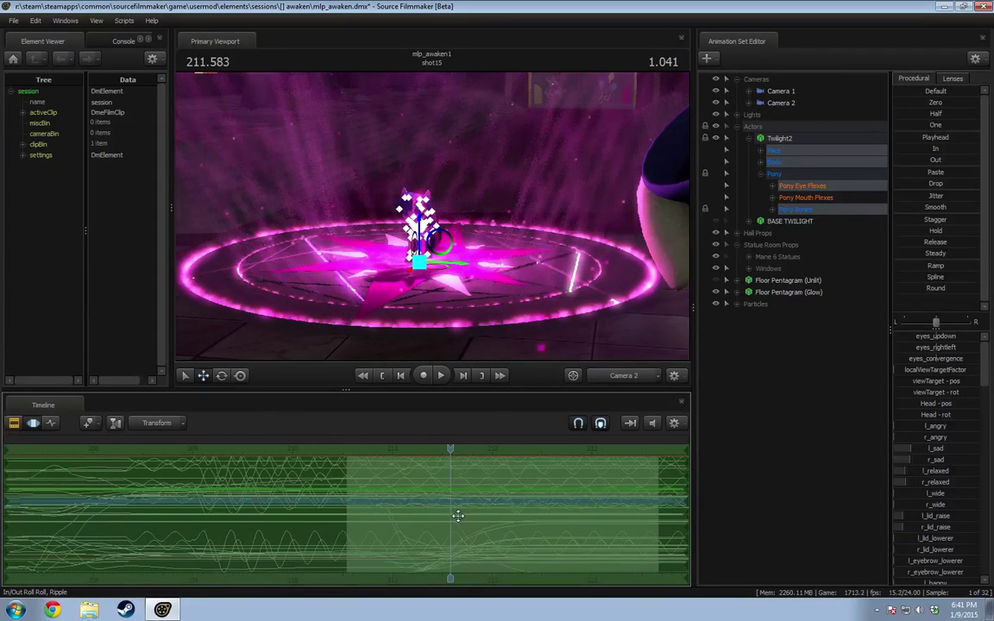
left_click_drag(450, 456, 347, 470)
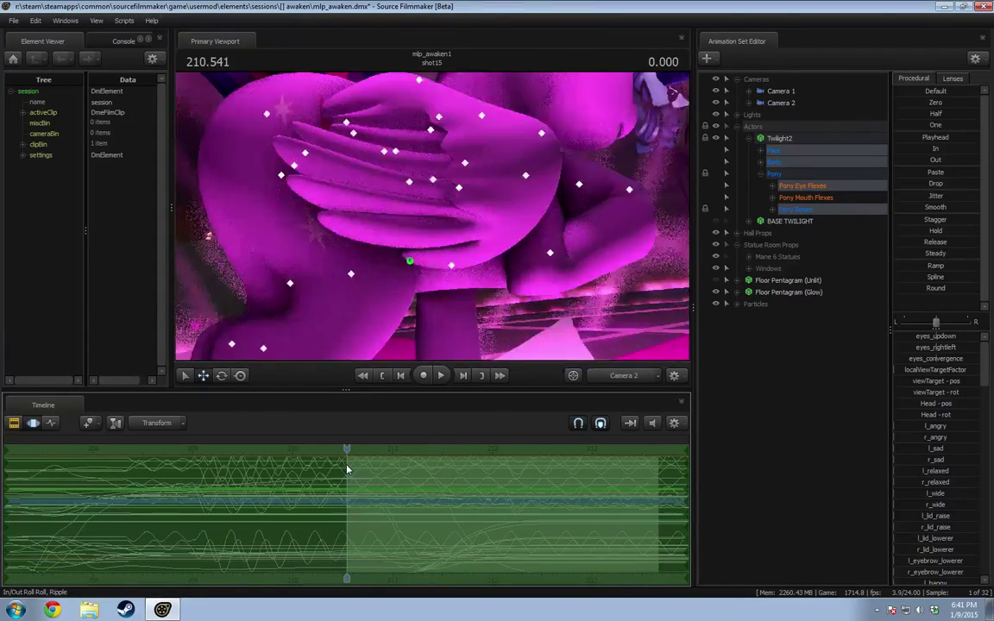
key("space")
key("space")
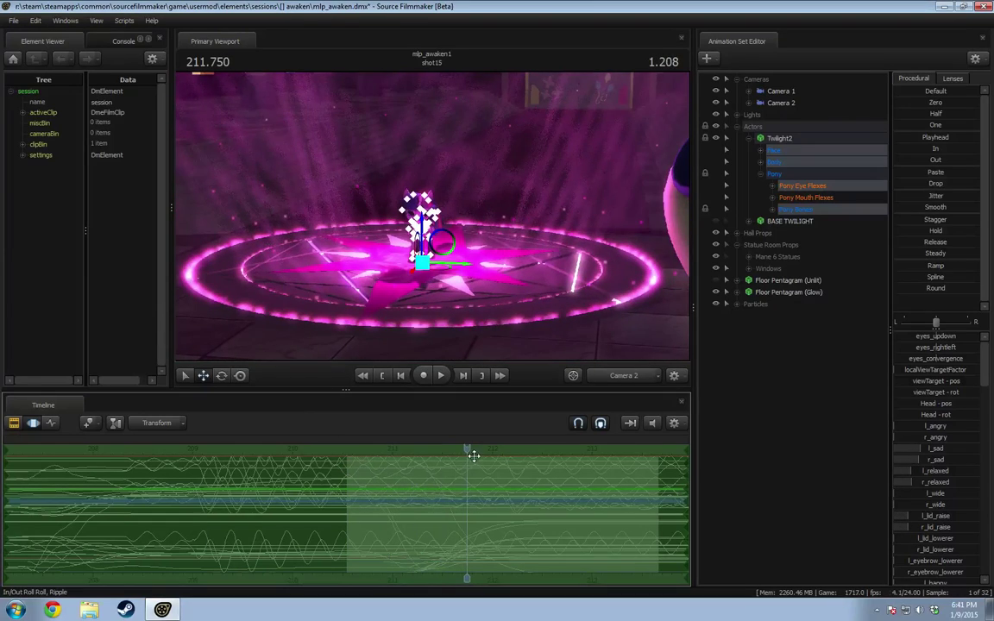
Step: Move the shifted motion of Twilight2's selected controls slightly earlier and replay shot15 from its start
left_click_drag(470, 455, 453, 454)
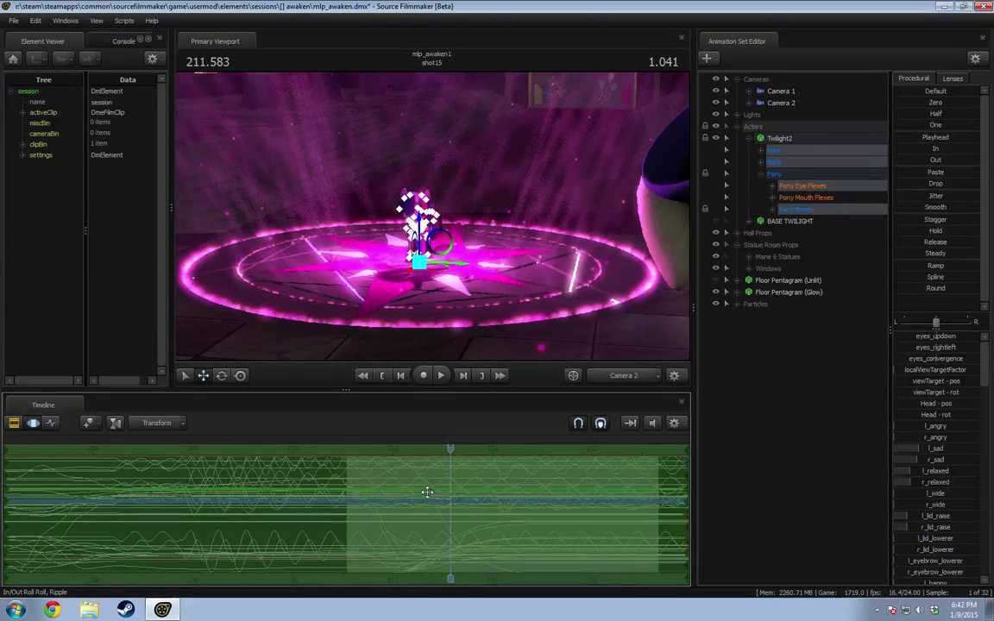
left_click(349, 463)
key("space")
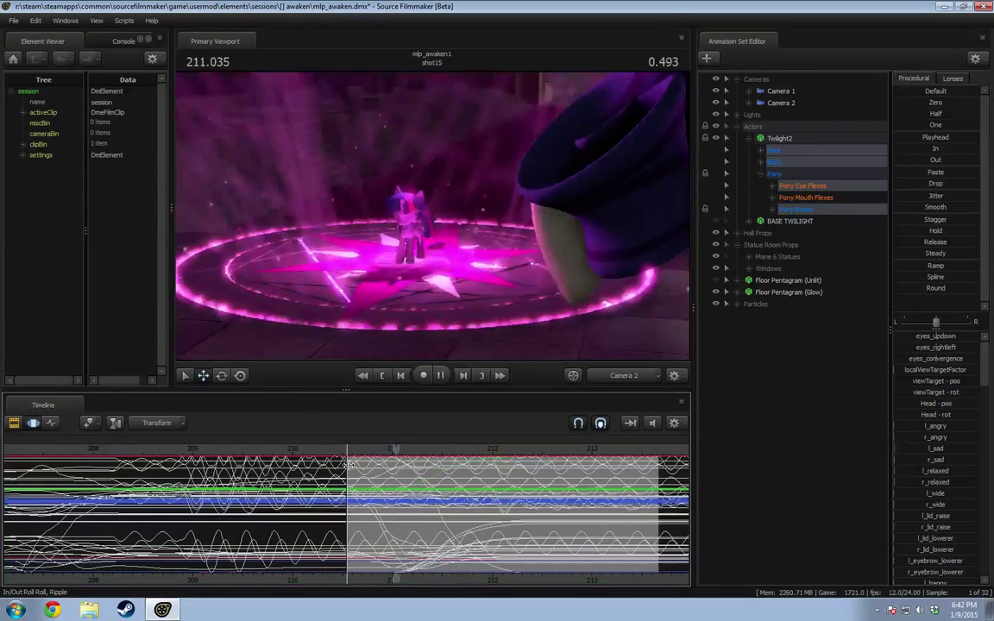
key("space")
key("ctrl+a")
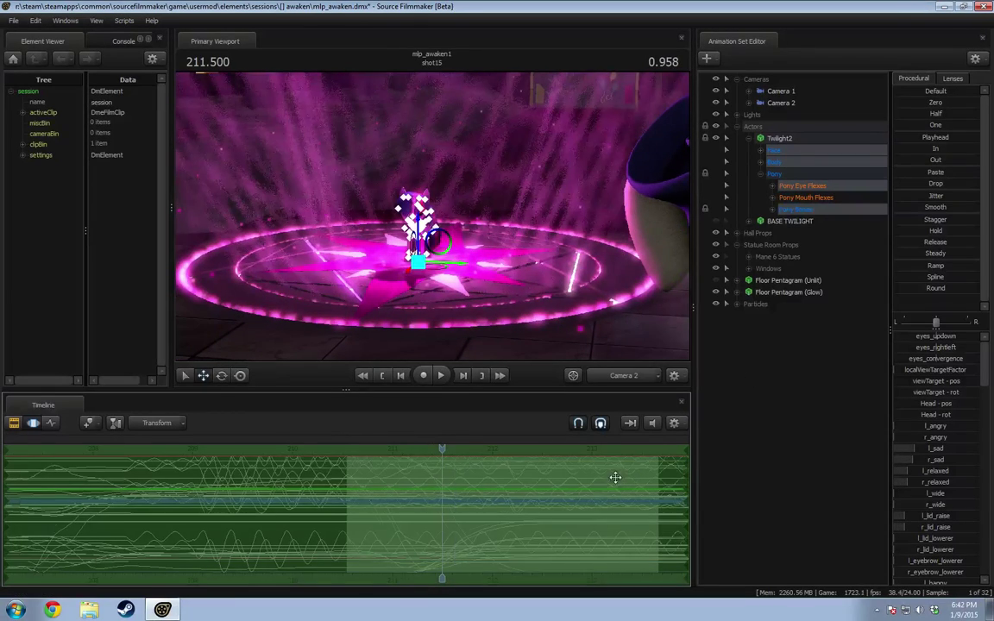
Step: Within Twilight2's Pony Bones, expand Pony Legs and select only the right front leg's controls
left_click(773, 199)
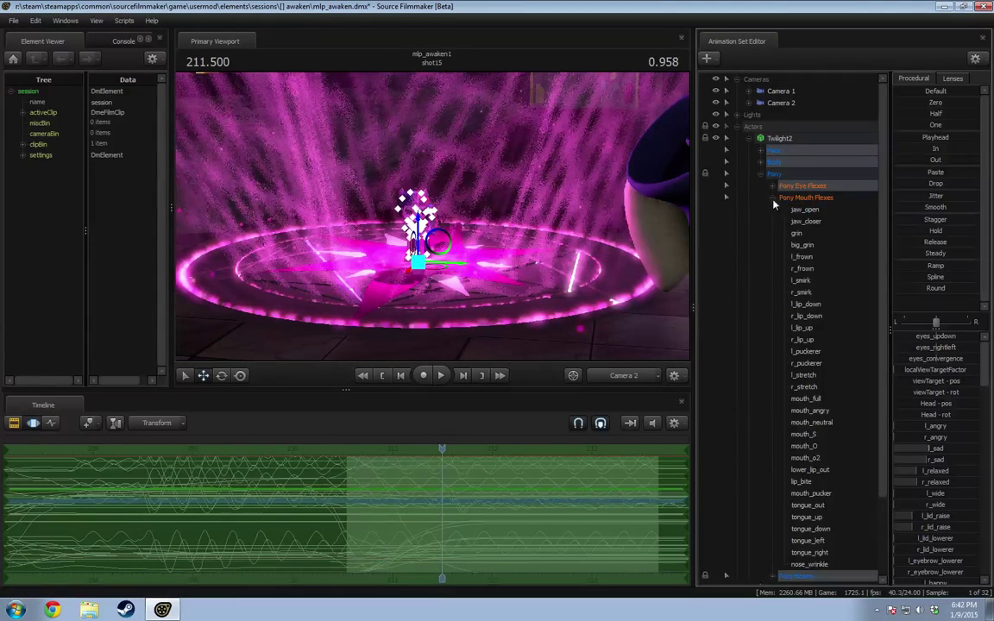
left_click(773, 199)
left_click(773, 209)
left_click(793, 224)
left_click(784, 222)
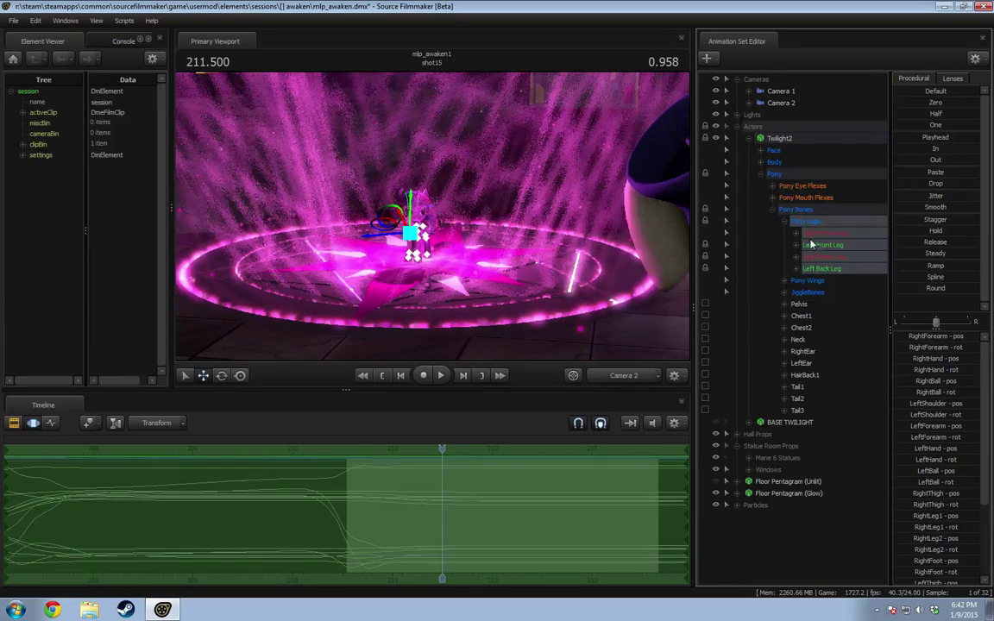
left_click(818, 234)
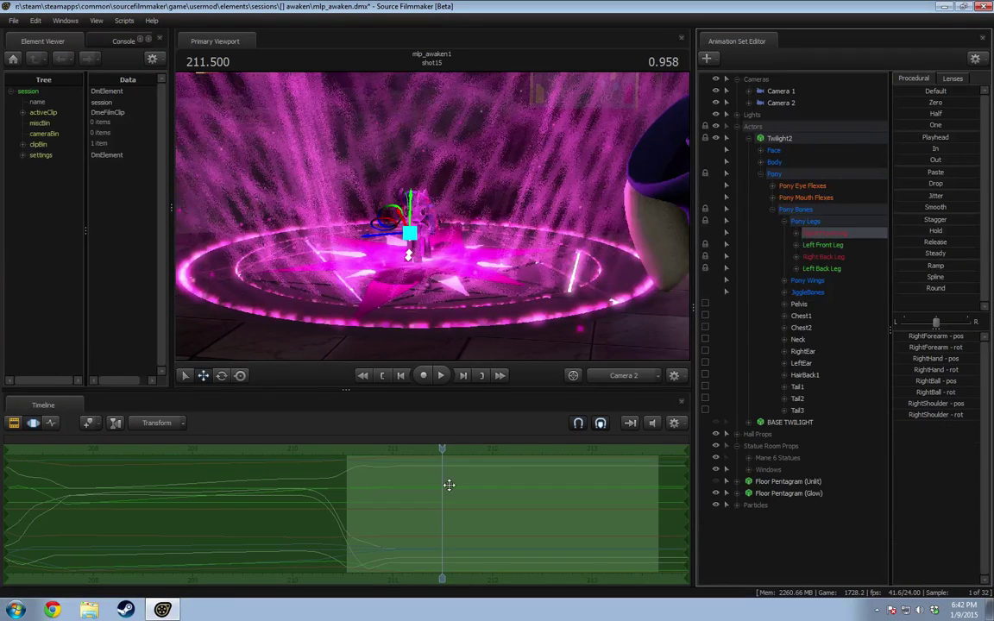
Step: Switch to the Work Camera, move it close to Twilight2, and play the start of shot15 to examine the right front leg
left_click(645, 374)
key("w")
mouse_move(466, 250)
left_mouse_down()
mouse_move(449, 268)
mouse_move(449, 258)
left_mouse_up()
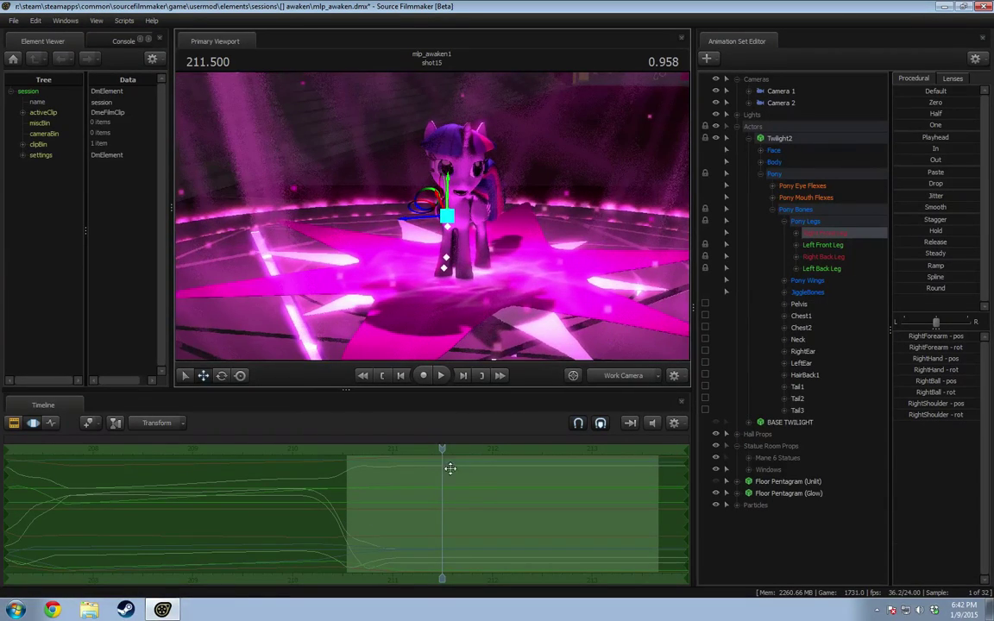
left_click_drag(450, 468, 345, 466)
key("space")
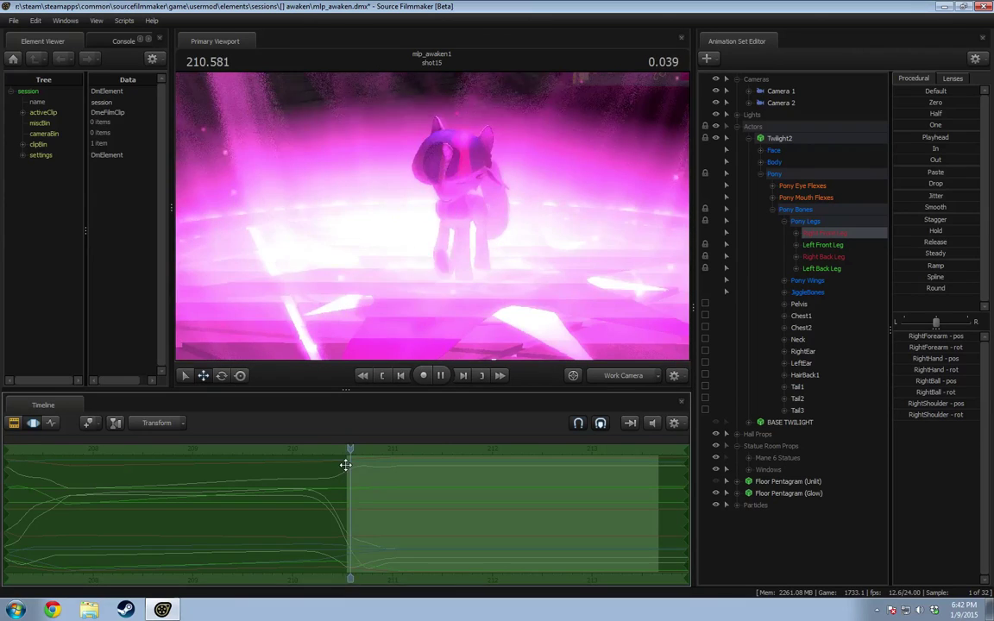
key("space")
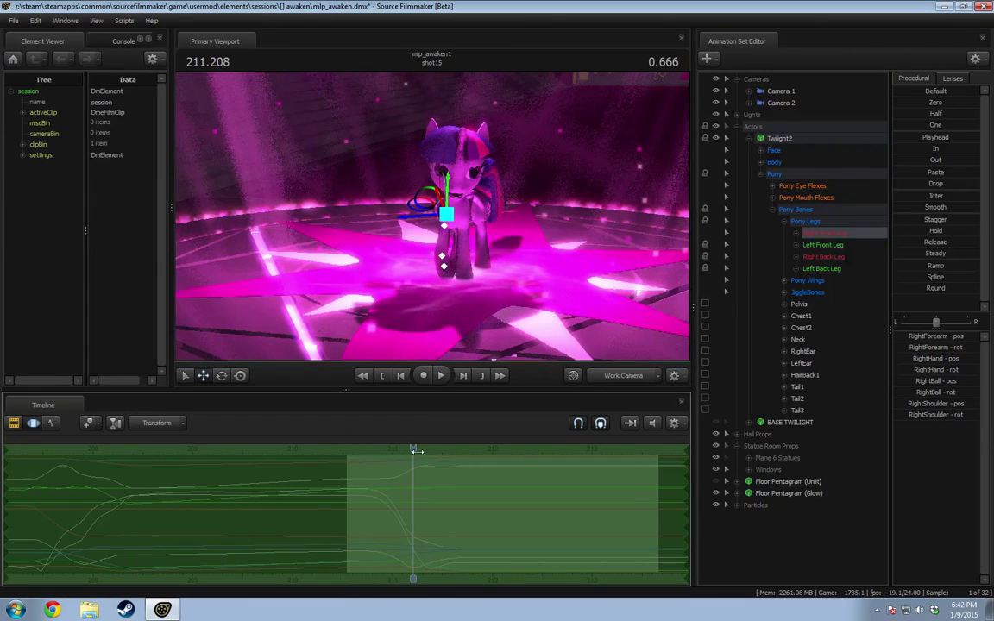
Step: Try the right front leg's motion shifted later as a whole, play it back in shot15, and undo the shift
left_click_drag(416, 450, 354, 456)
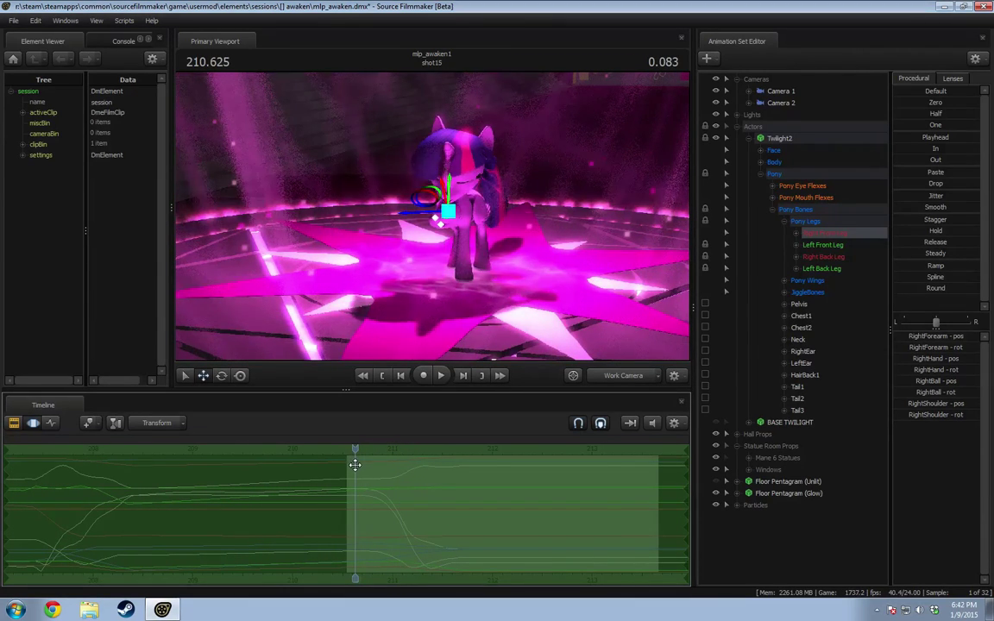
key("space")
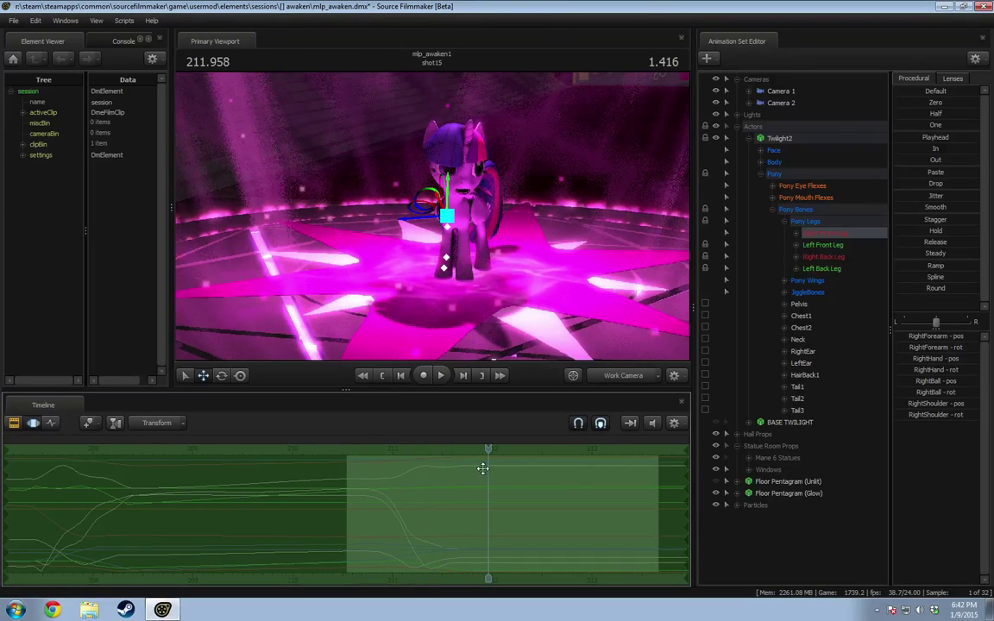
left_click_drag(477, 454, 364, 466)
key("space")
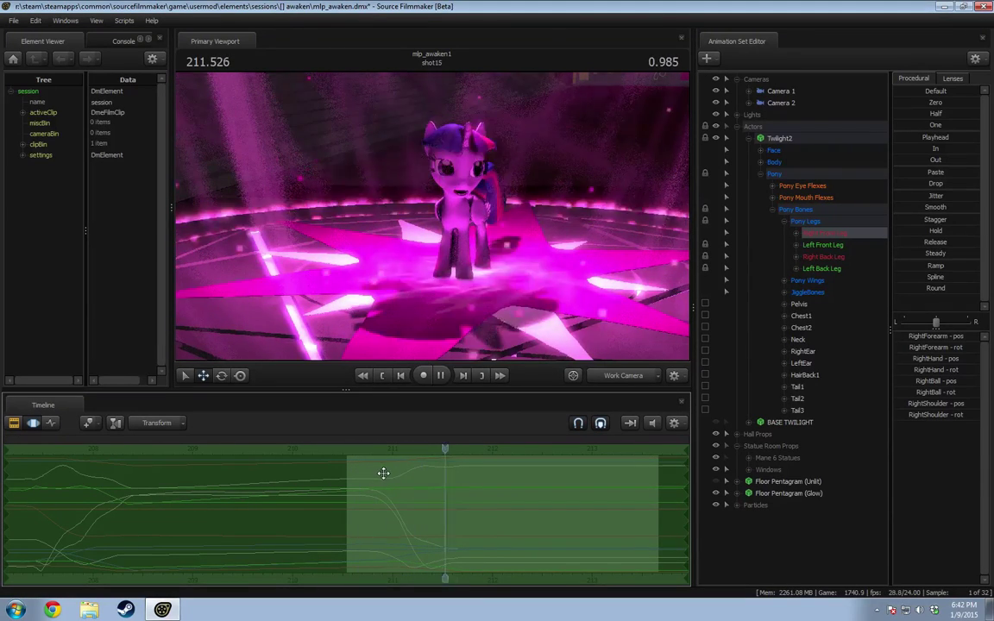
key("space")
key("ctrl+z")
key("ctrl+z")
key("ctrl+z")
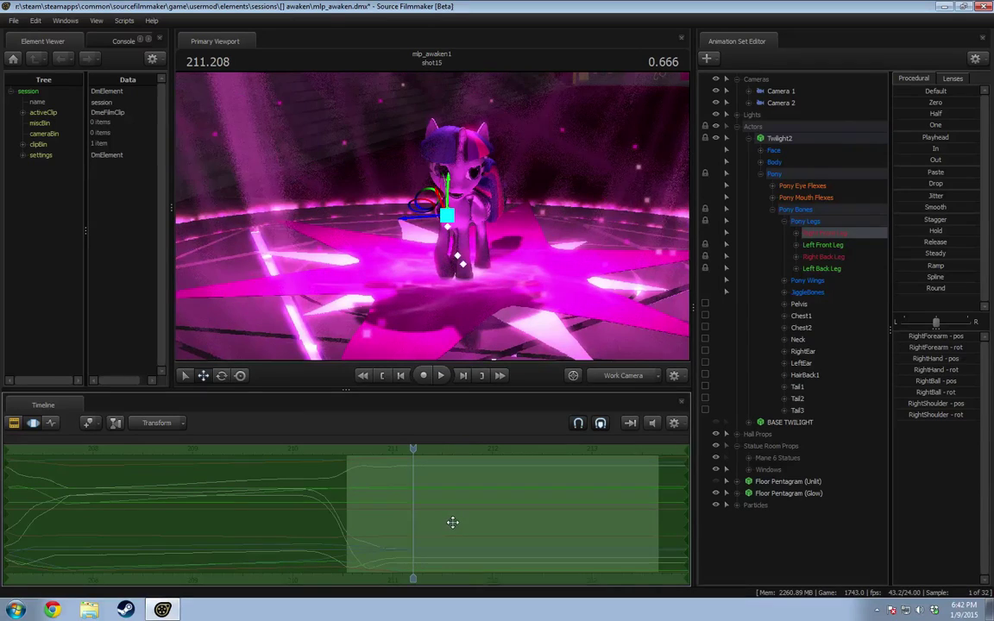
Step: Time-select the right front leg's lowering motion, shift the selection later to begin at shot15's start, and play it back
left_click_drag(305, 513, 467, 516, "shift")
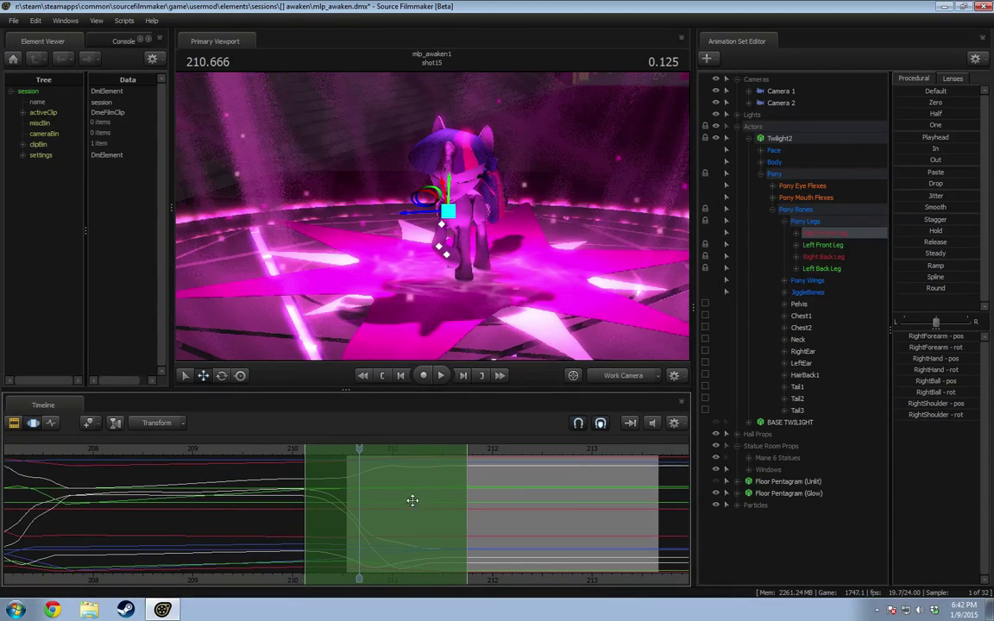
left_click_drag(389, 492, 433, 493)
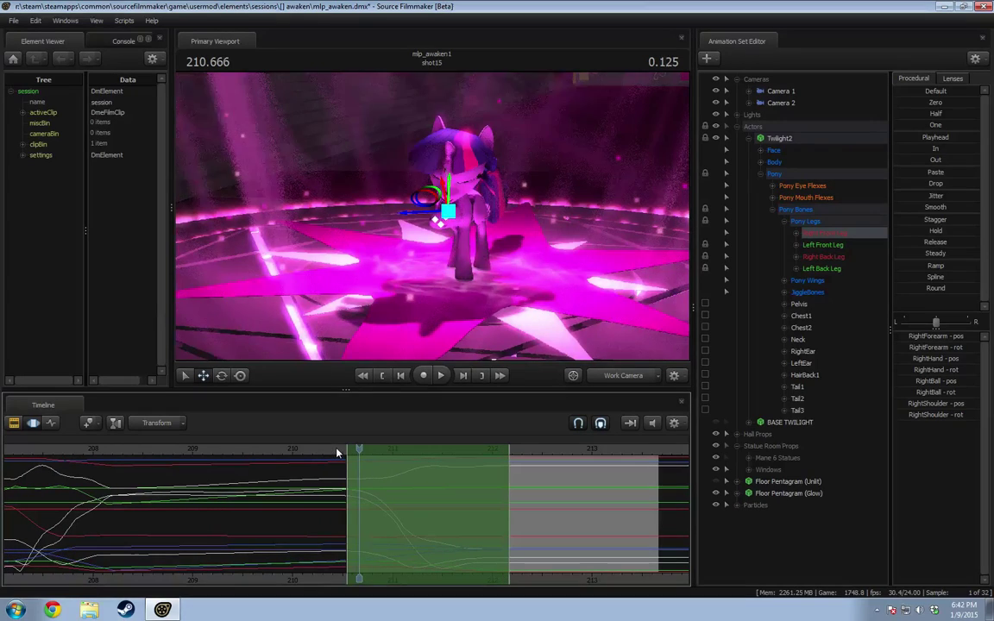
key("space")
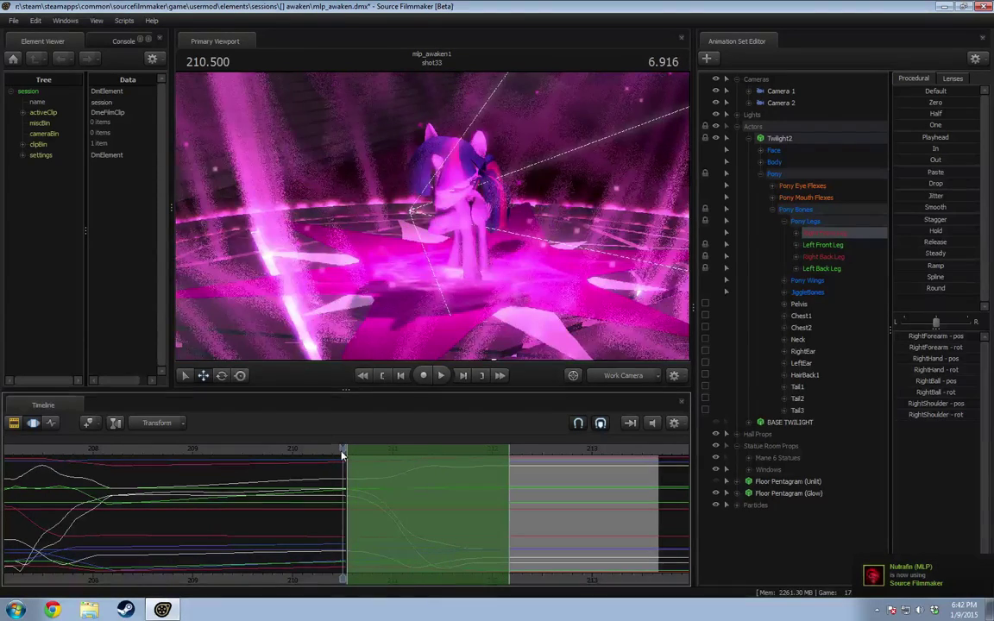
key("space")
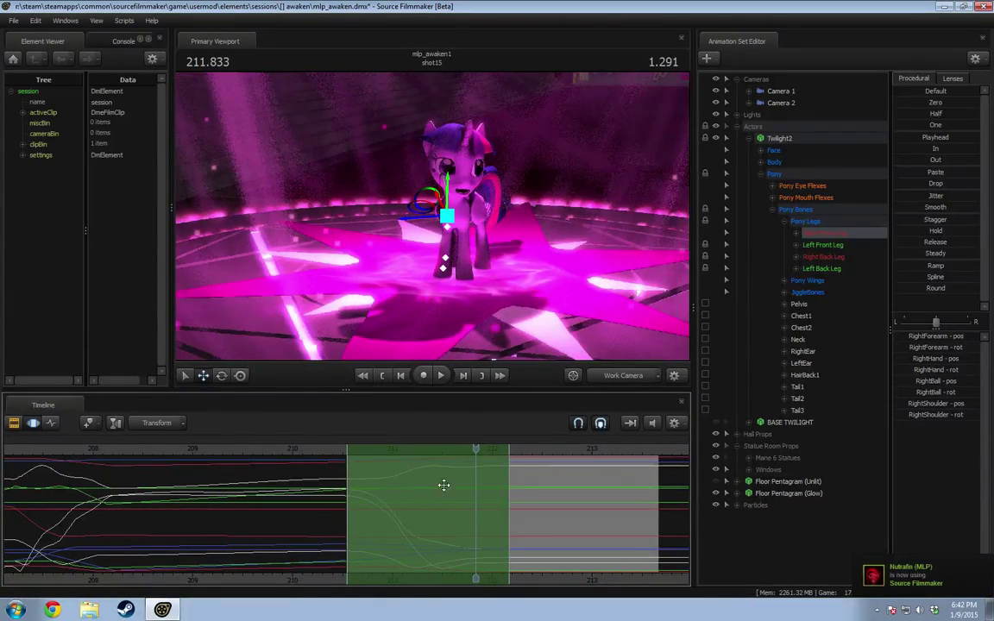
Step: Stretch the leg's time selection to end at about 212.6 seconds and review the slower motion through the Work Camera and Camera 2
left_click_drag(514, 505, 553, 505)
key("space")
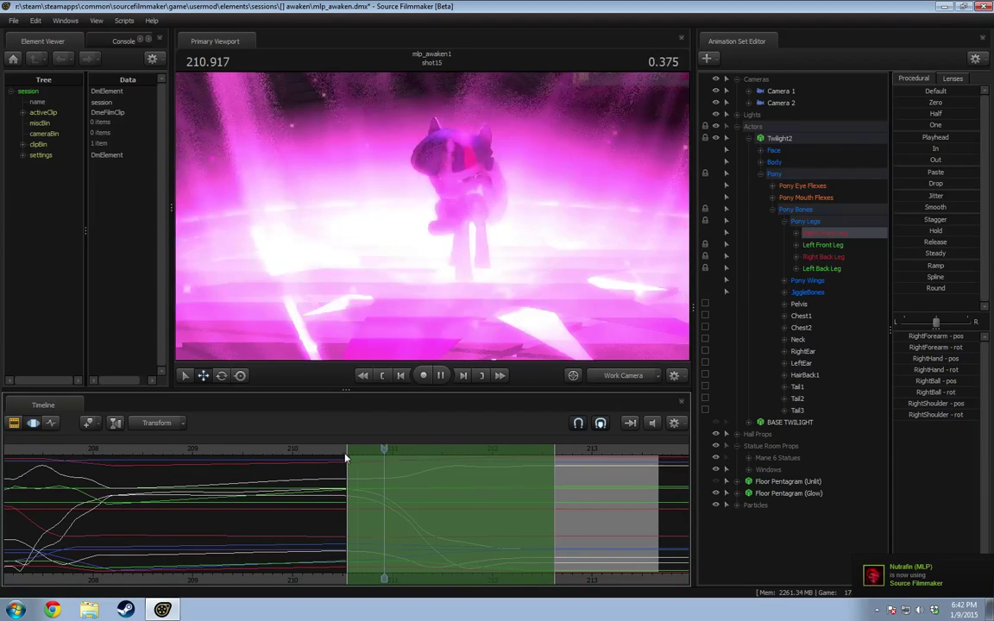
key("space")
left_click(614, 377)
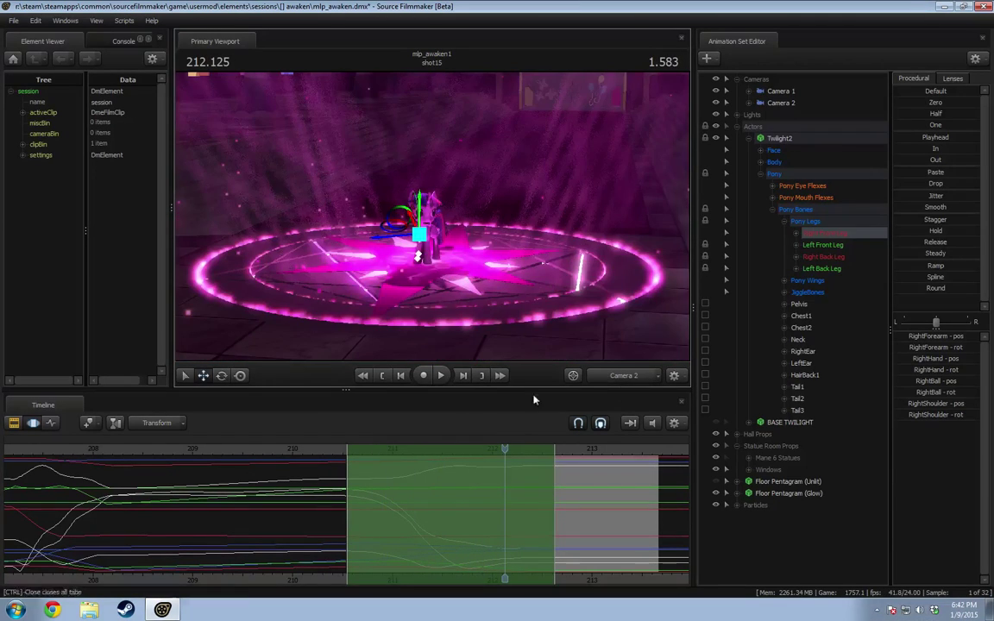
key("space")
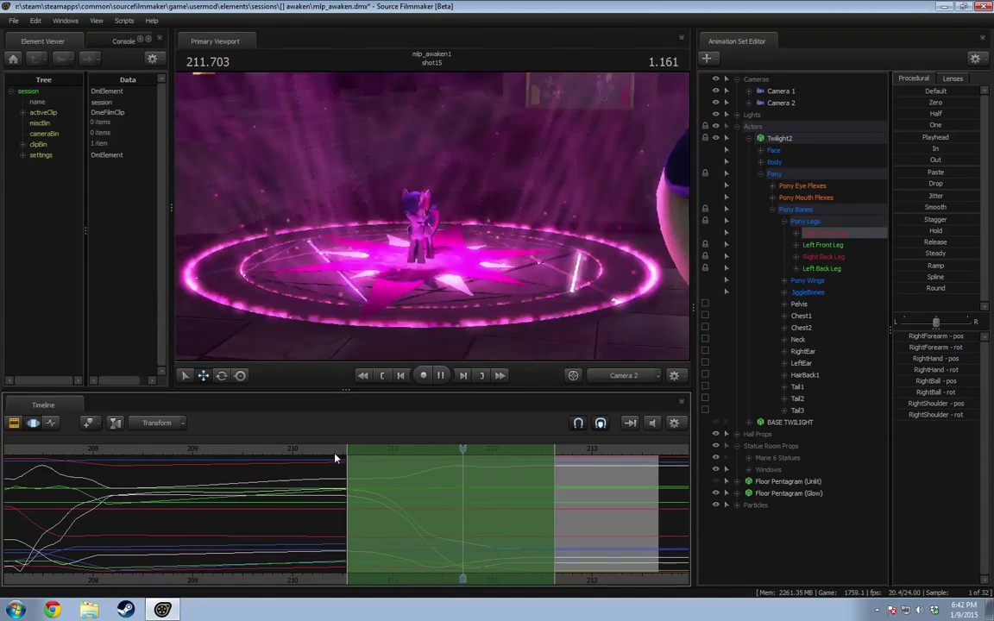
key("space")
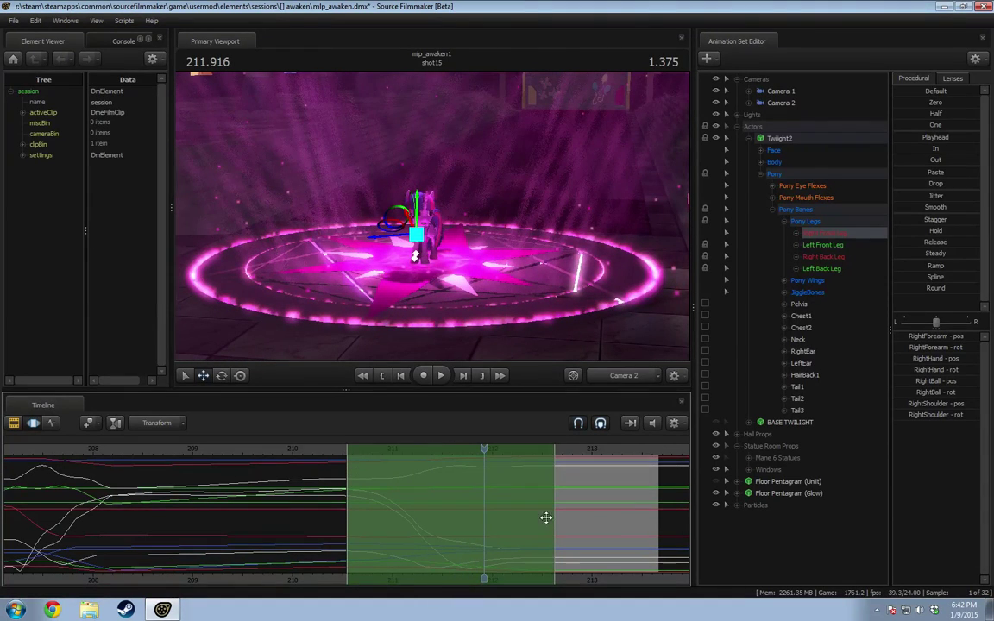
Step: Stretch the leg's time selection further to end at about 213.3 seconds and replay the cut from shot33 into shot15
left_click_drag(552, 514, 621, 511)
key("space")
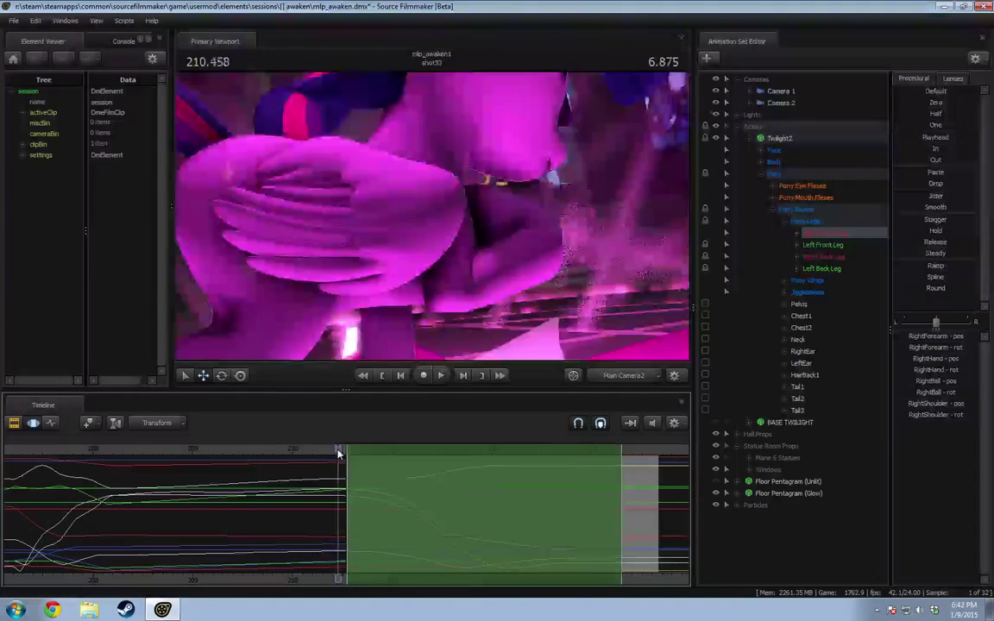
key("space")
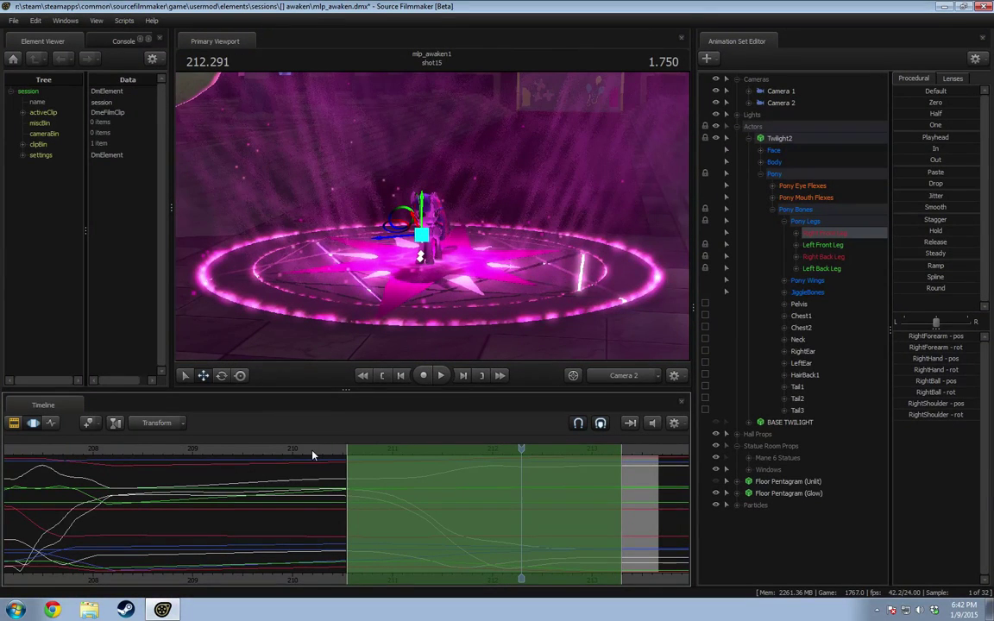
key("space")
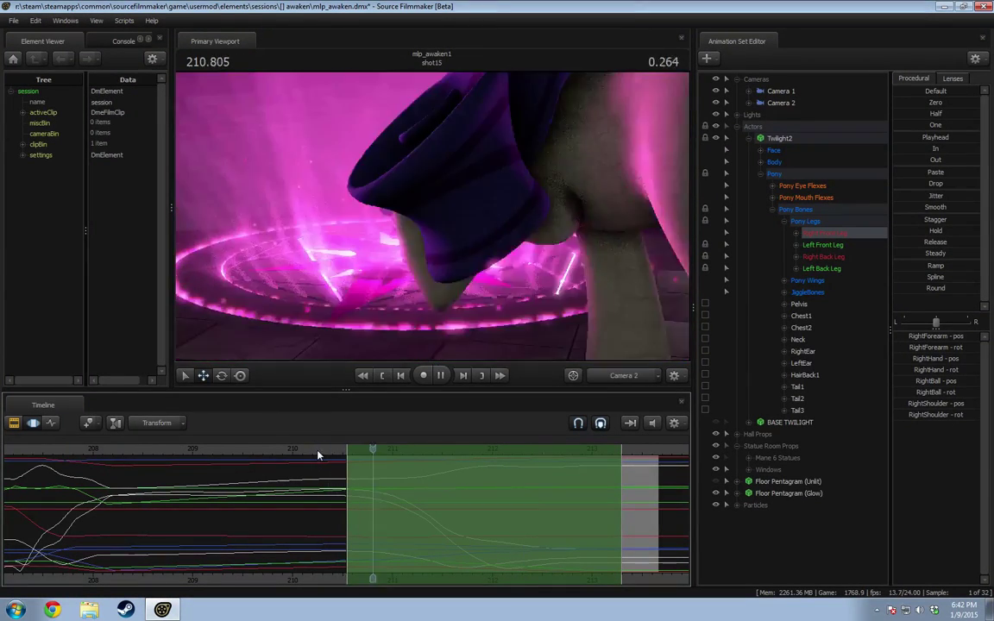
key("space")
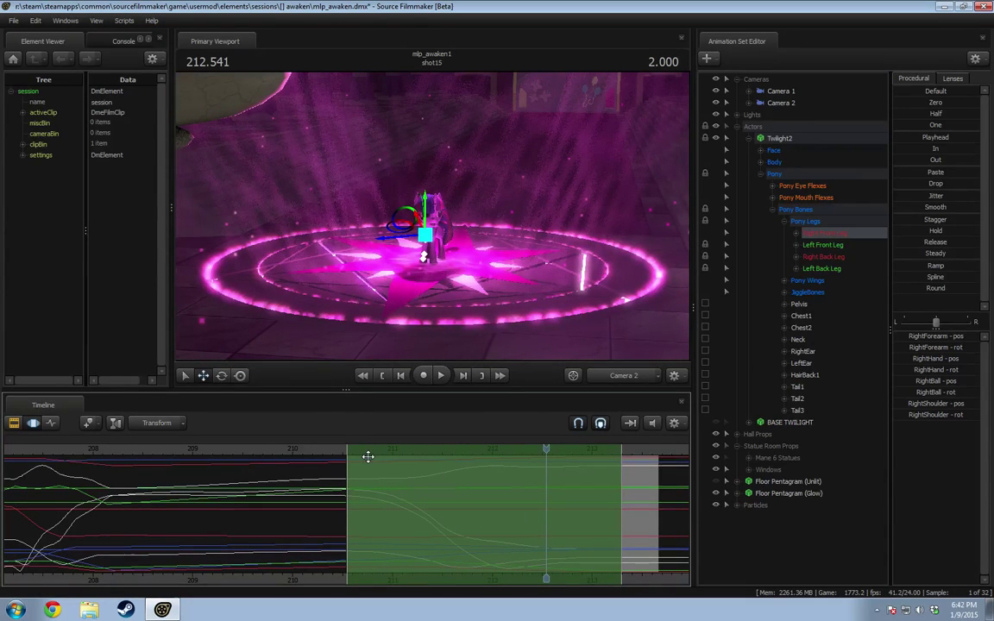
left_click(306, 450)
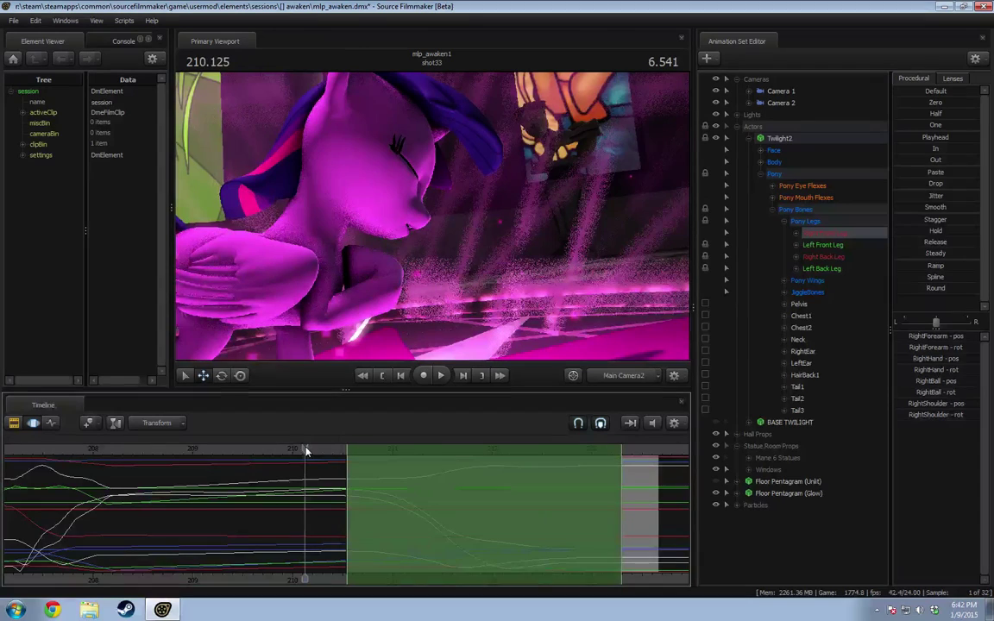
scroll(184, 481, "down", 3)
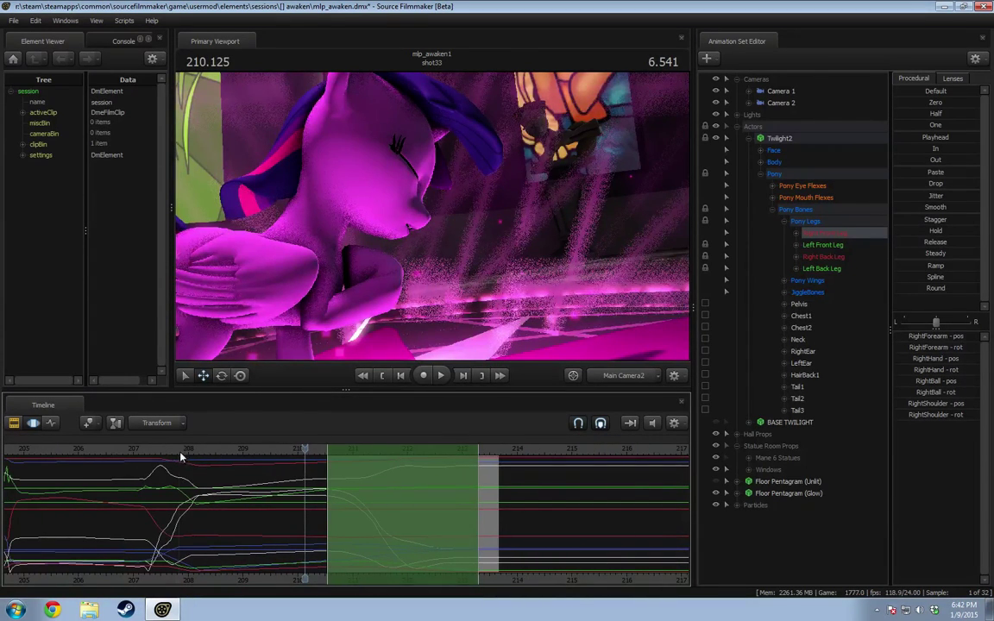
Step: Select all of Twilight2's controls and flatten the motion before about 209.9 seconds to the pose at the playhead
left_click(179, 451)
scroll(221, 477, "down", 4)
scroll(180, 488, "down", 4)
middle_click_drag(283, 579, 466, 542)
left_click(790, 142)
scroll(421, 509, "up", 10)
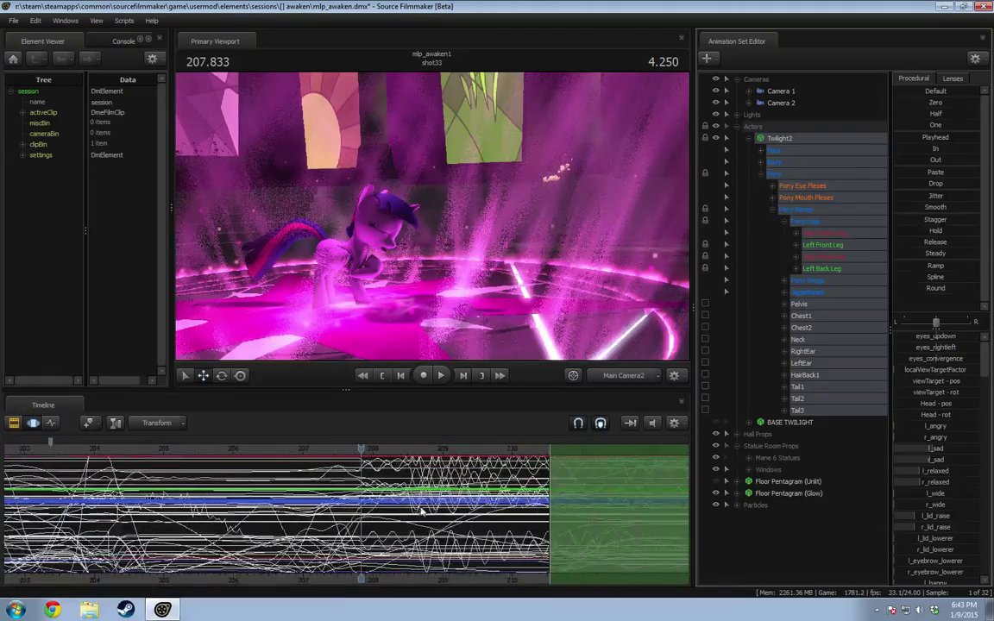
left_click_drag(564, 473, 0, 482, "shift")
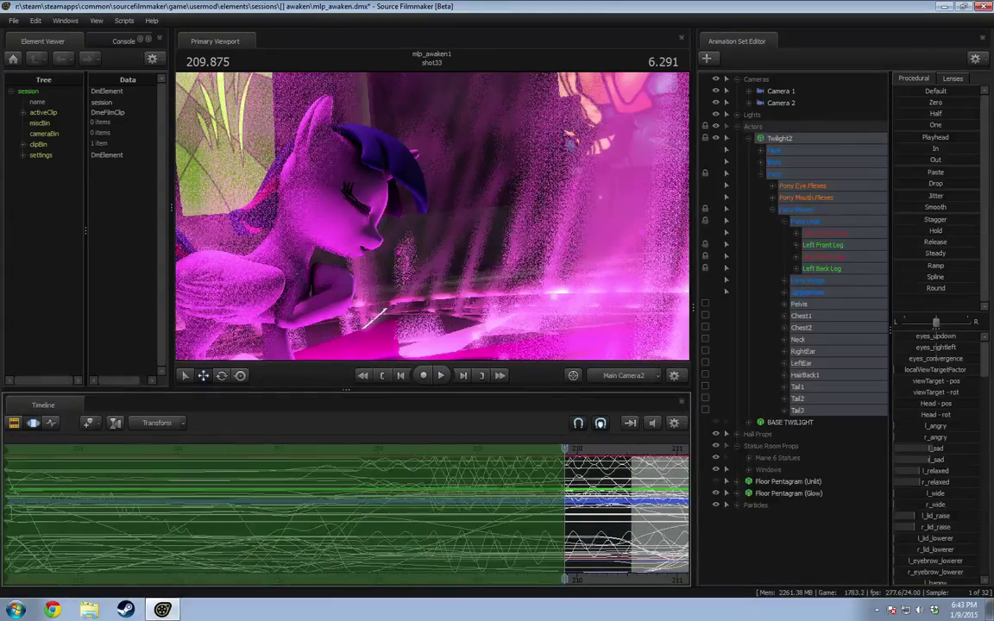
double_click(936, 138)
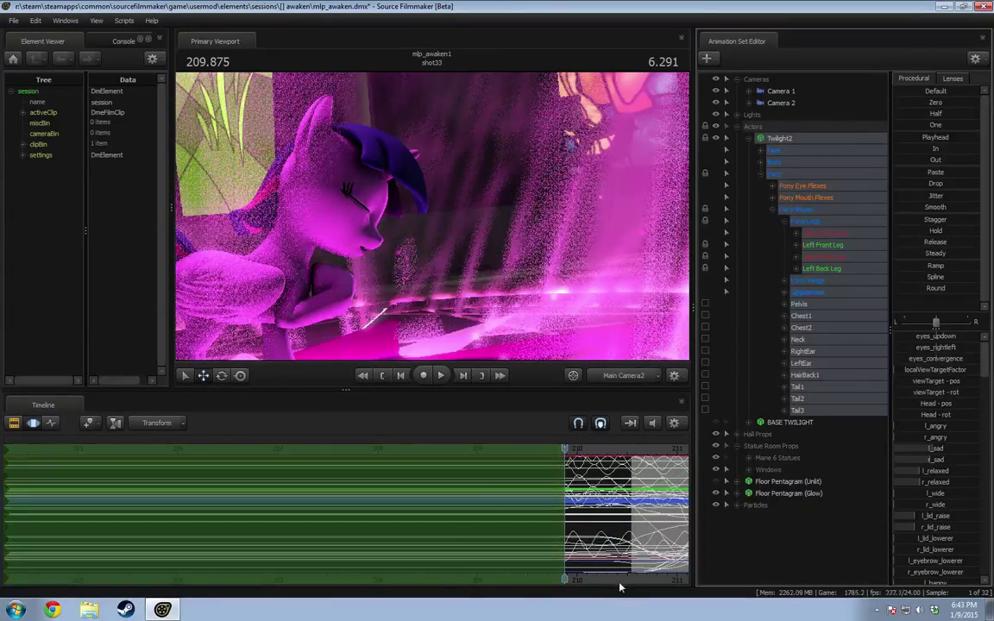
Step: Play the sequence from the end of shot33 through shot15, shot27 and shot28 into shot16
key("space")
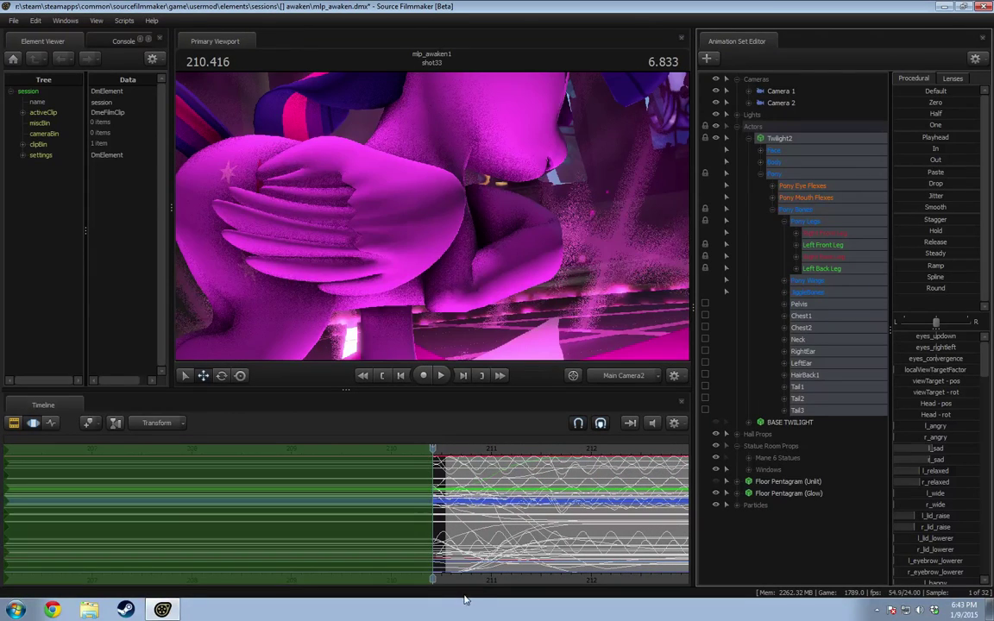
key("F1")
key("space")
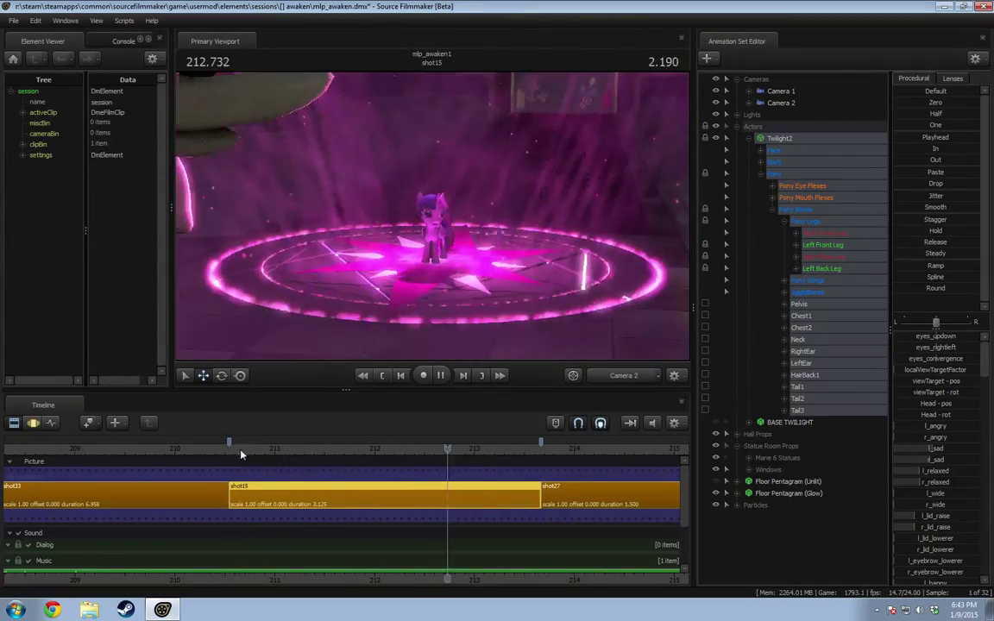
key("space")
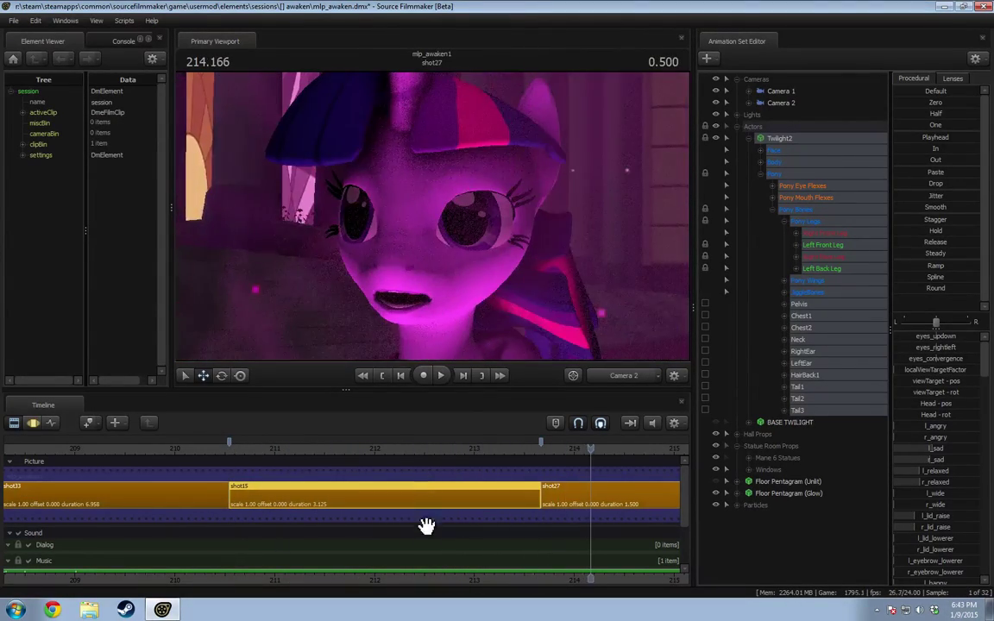
key("space")
left_click_drag(550, 576, 140, 576)
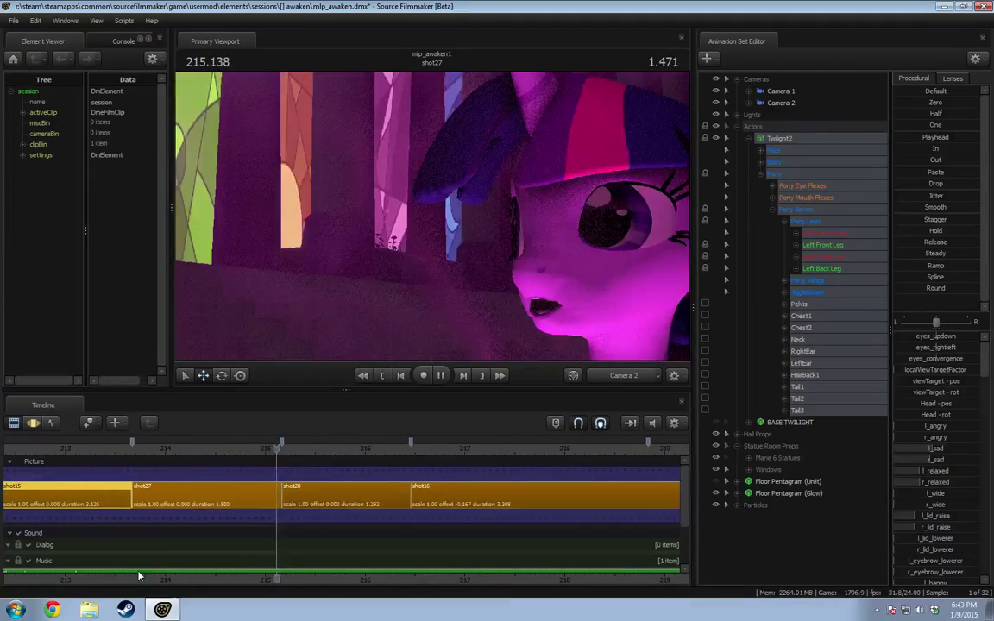
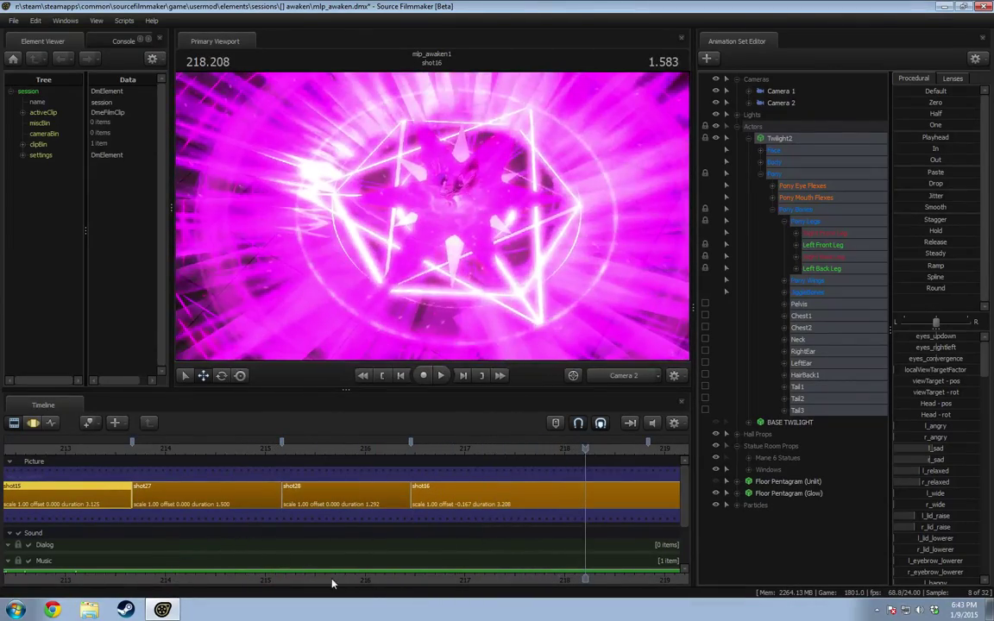
Step: Replay the cut from shot33 into shot15 several times, checking Twilight2's leg motion and her look on the pentagram
scroll(434, 569, "down", 3)
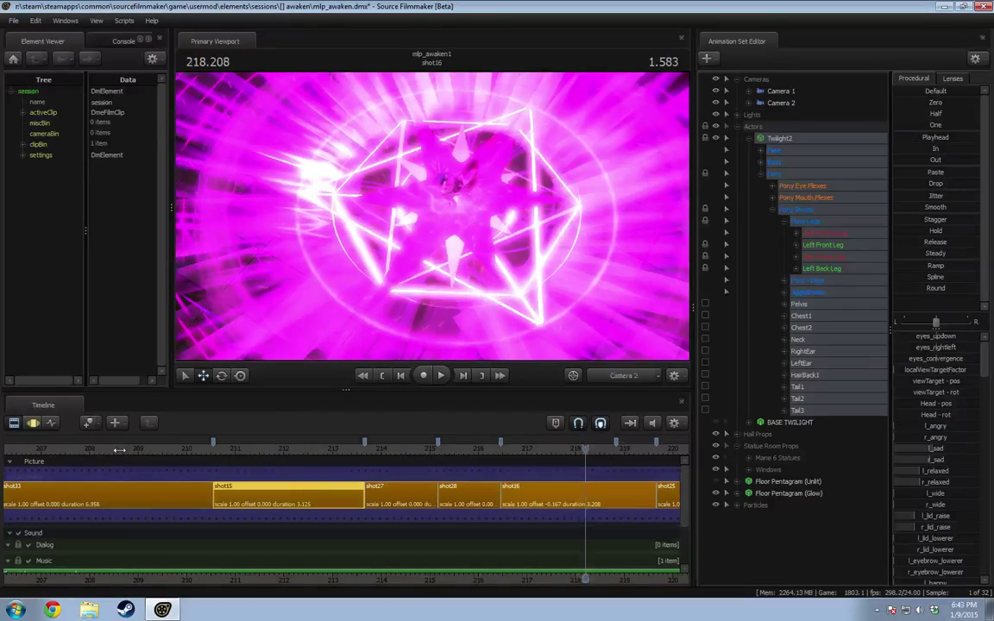
left_click(119, 450)
key("space")
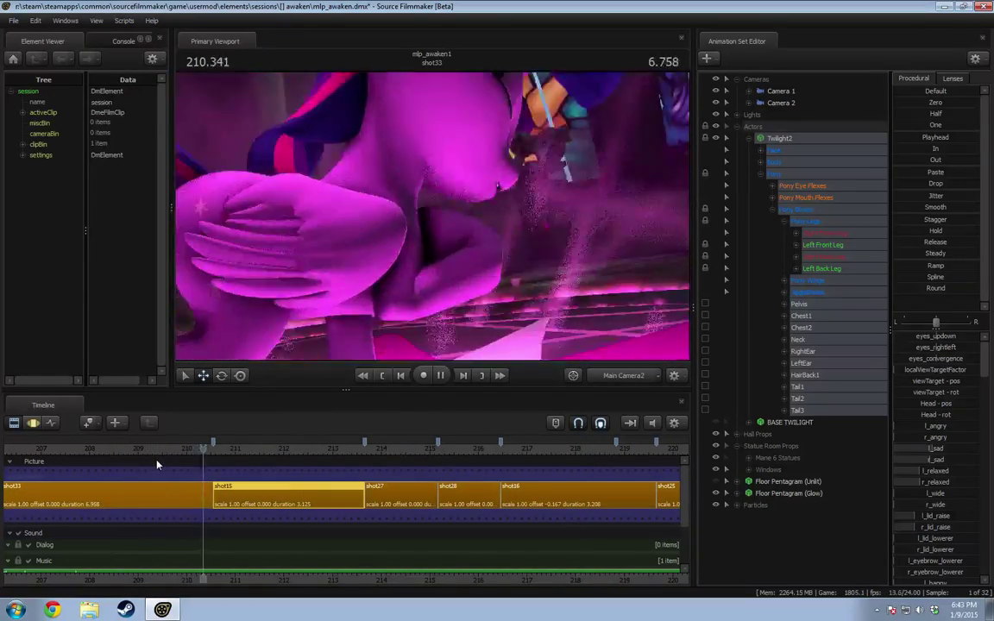
key("space")
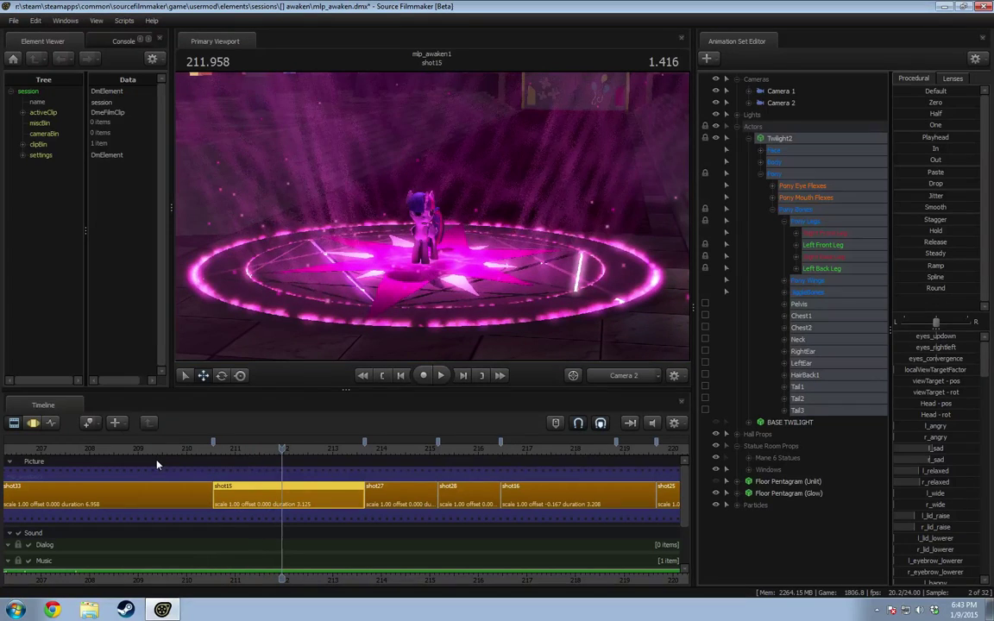
scroll(157, 464, "down", 6)
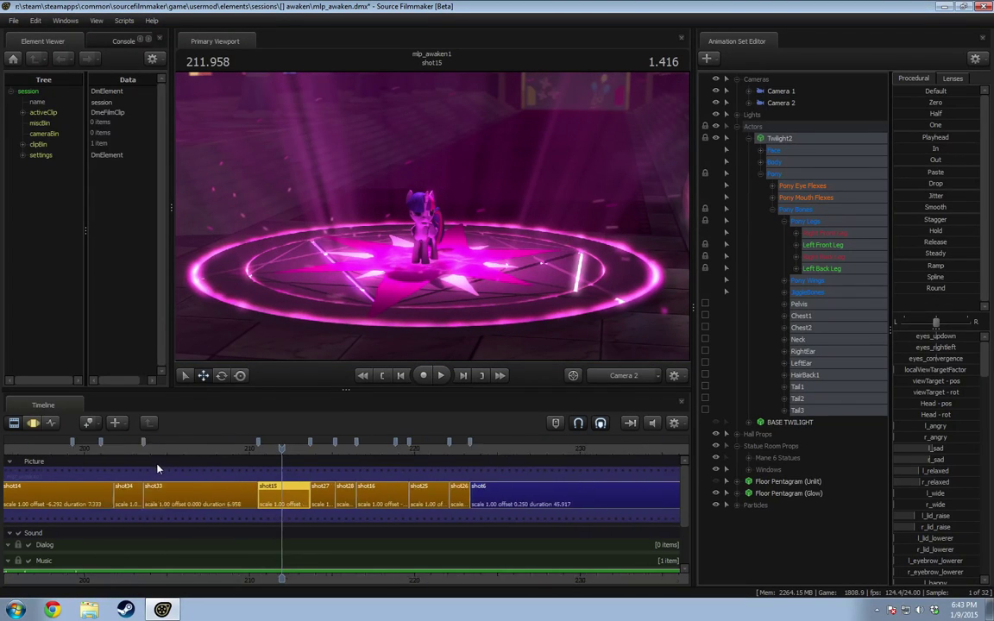
left_click_drag(234, 581, 420, 576)
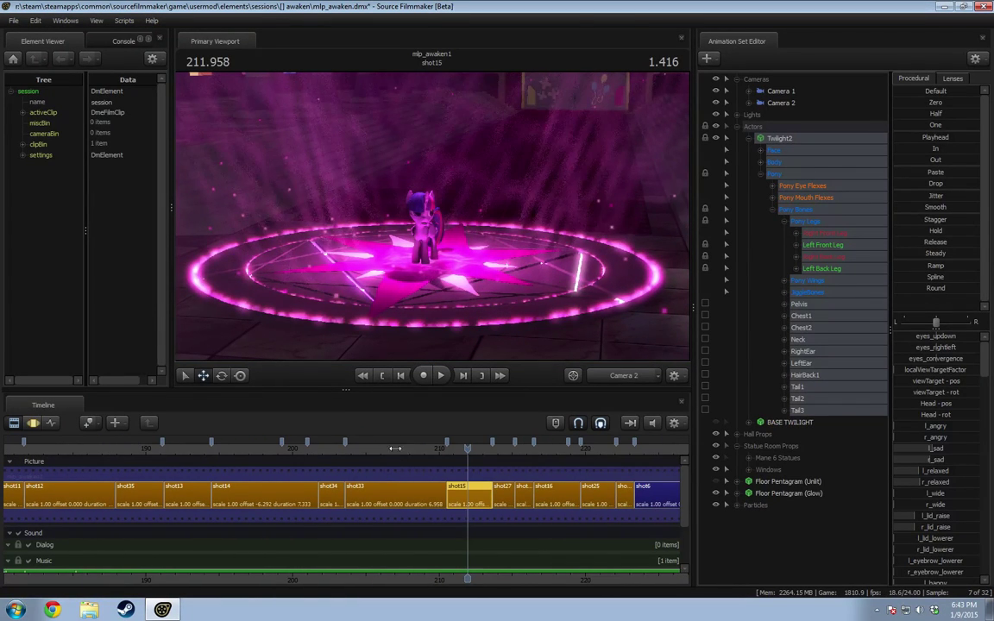
left_click(426, 449)
left_click_drag(373, 448, 405, 462)
key("space")
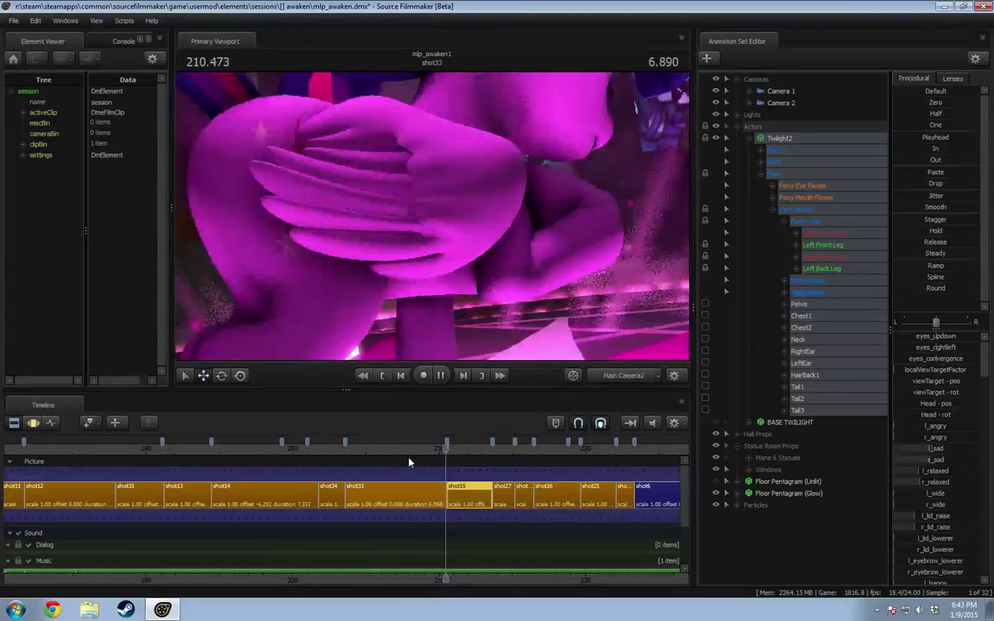
key("space")
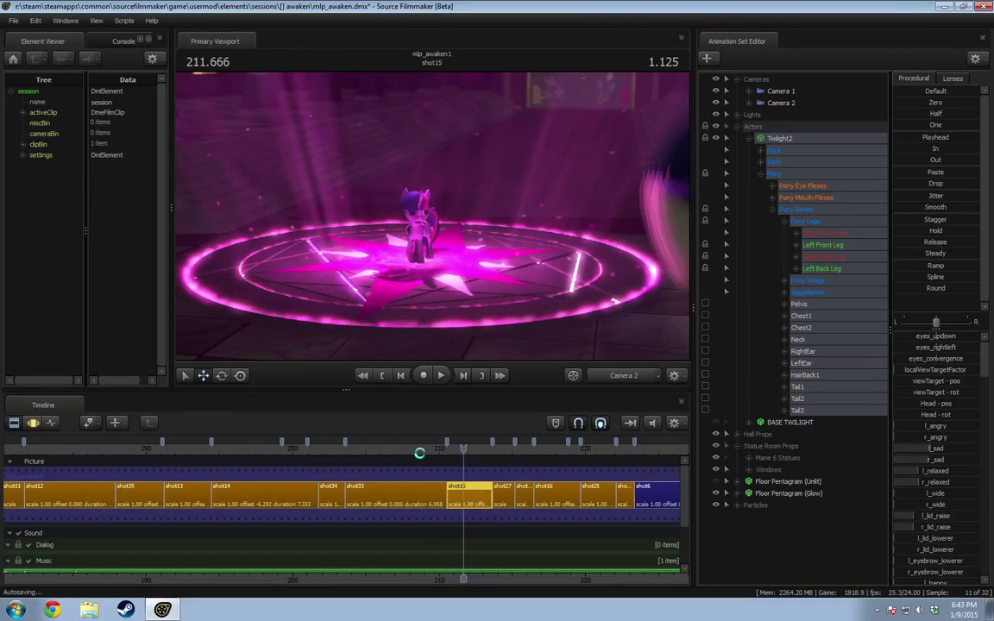
key("space")
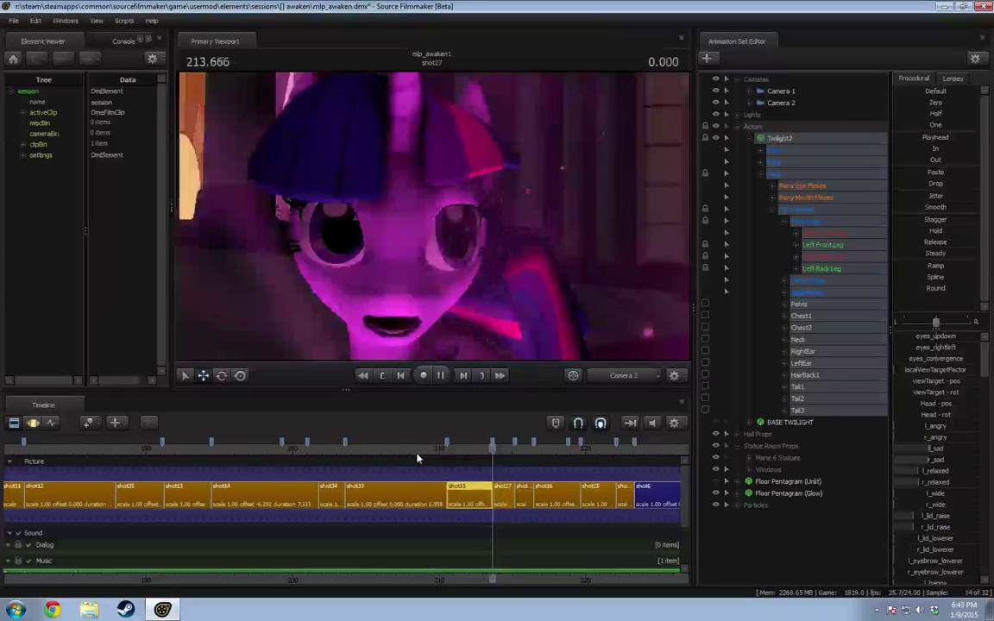
key("space")
left_click_drag(466, 451, 451, 449)
key("space")
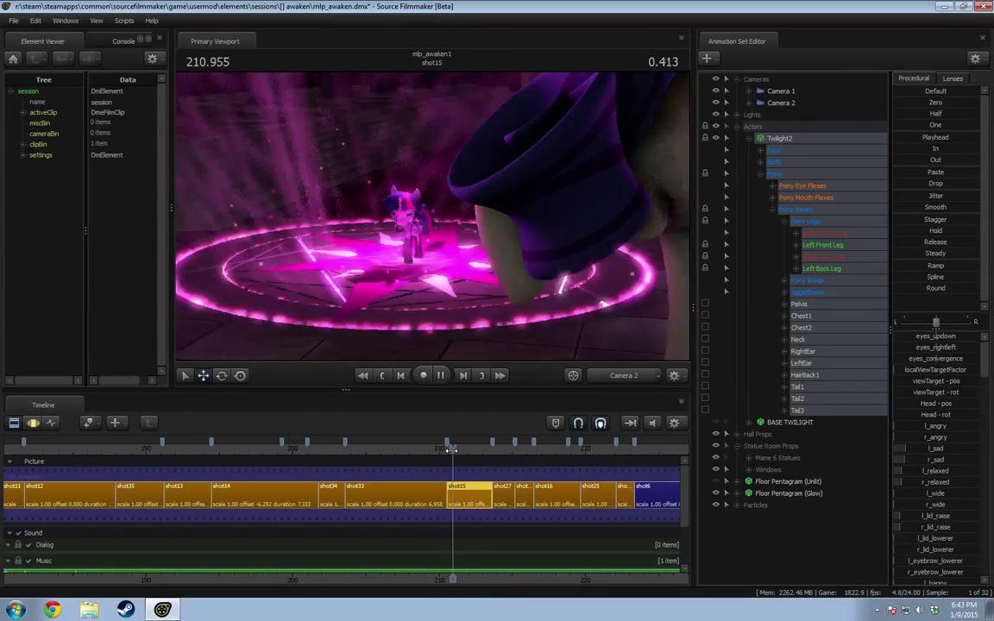
key("space")
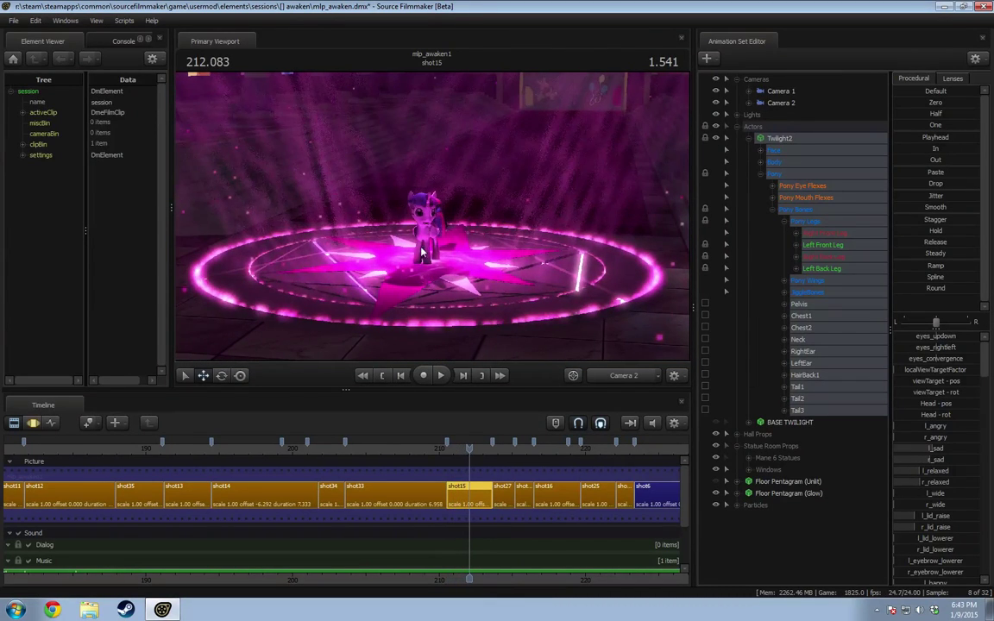
Step: Copy the Twilight Foot Light from shot33 and paste it into shot15
left_click(407, 448)
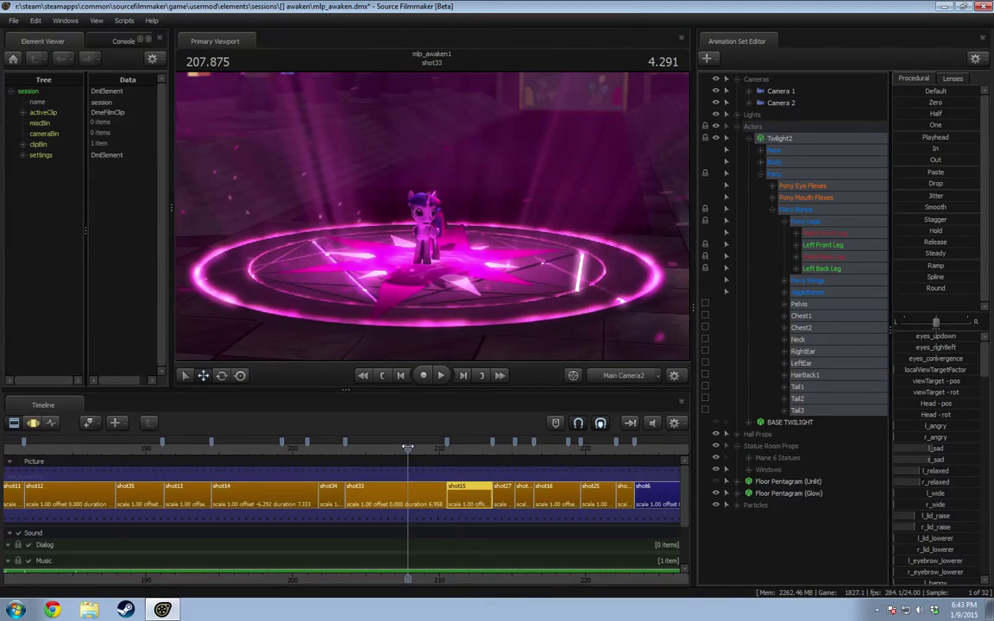
left_click(411, 508)
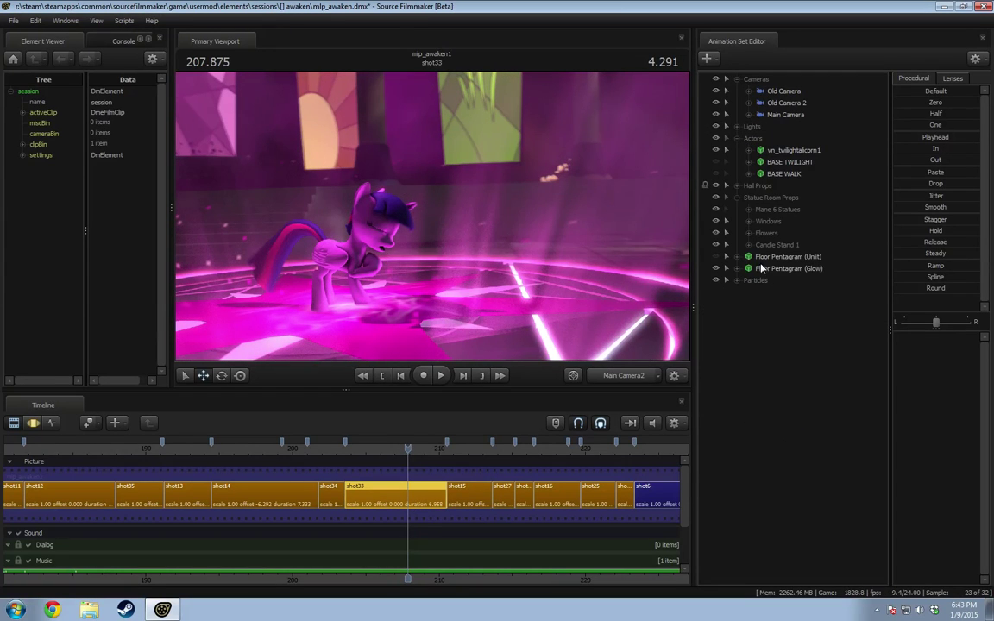
left_click(737, 127)
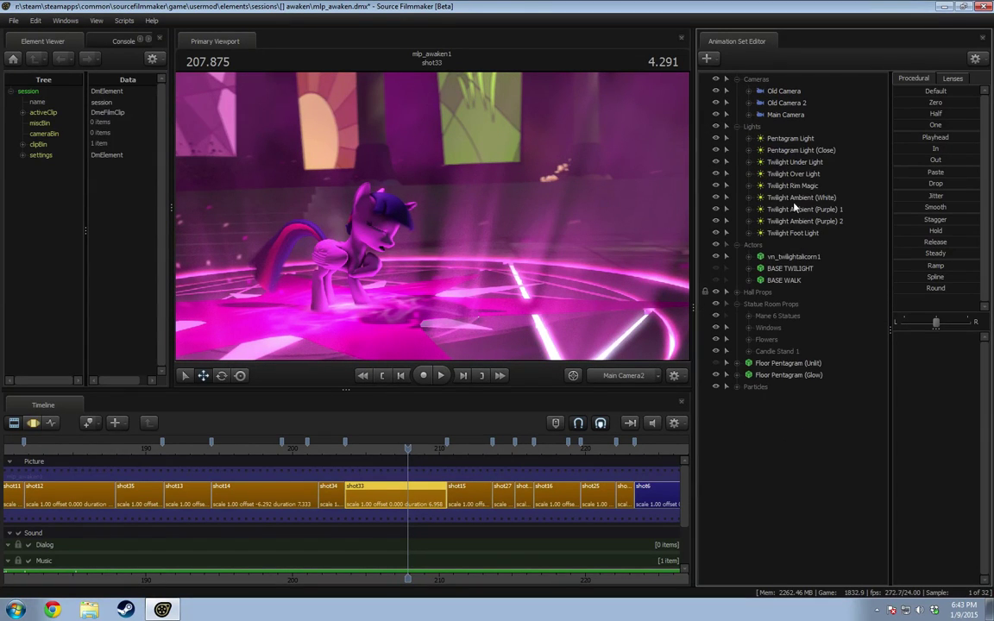
right_click(800, 236)
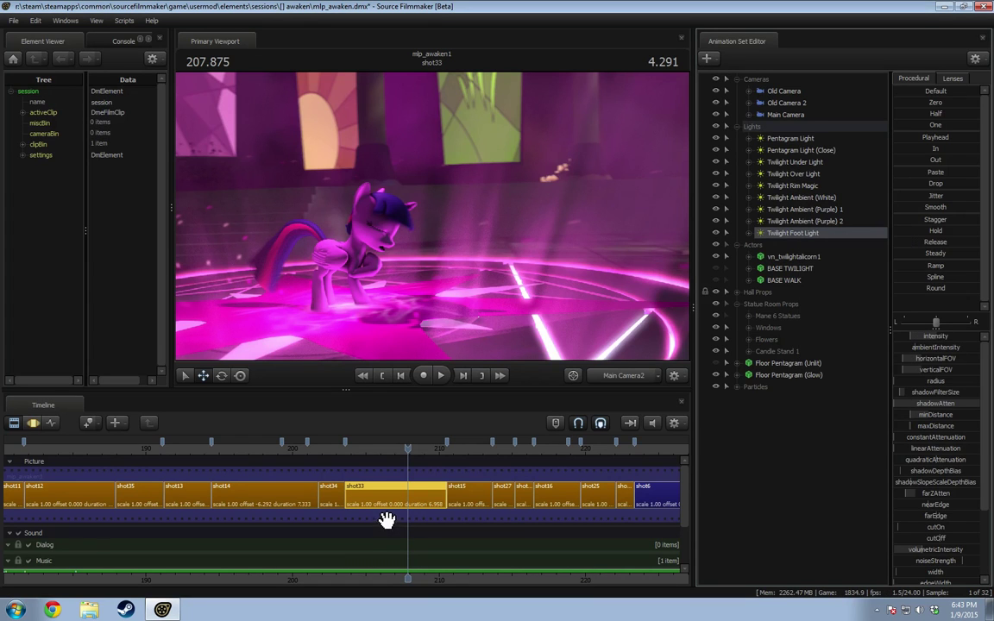
left_click(462, 486)
key("F3")
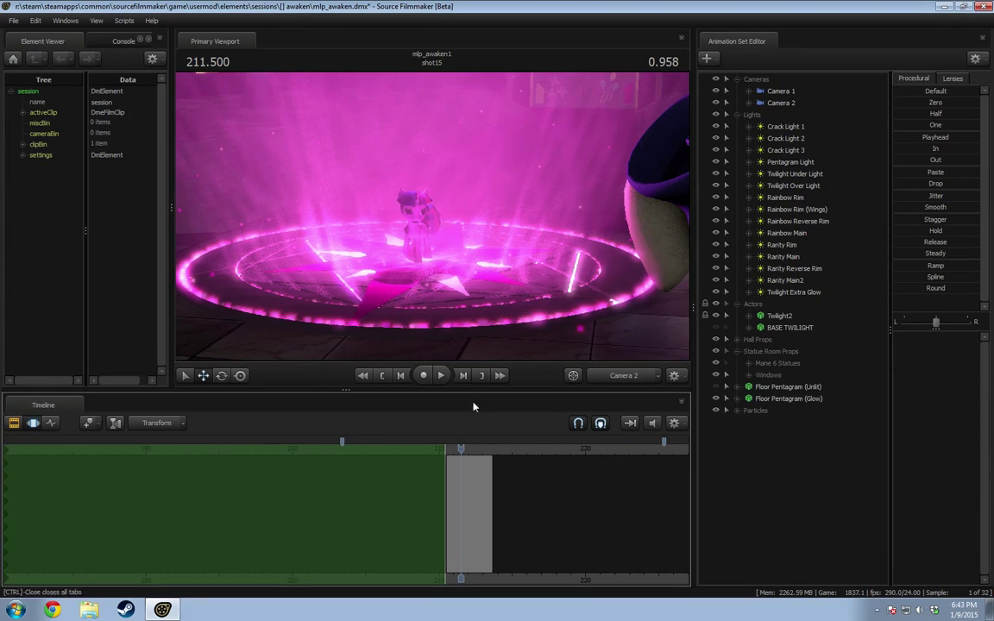
left_click_drag(470, 452, 467, 448)
key("F2")
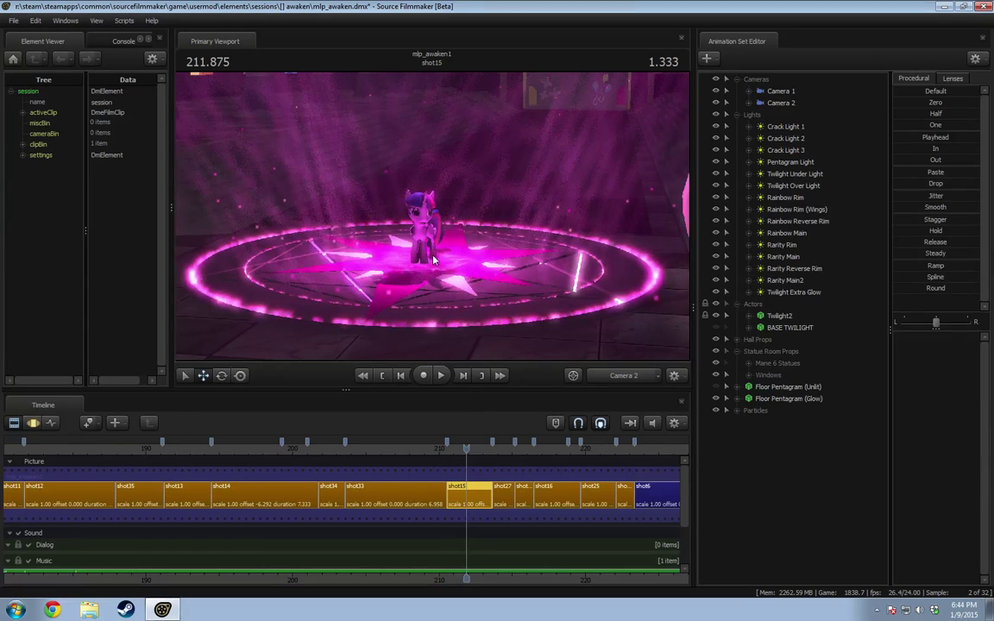
right_click(682, 389)
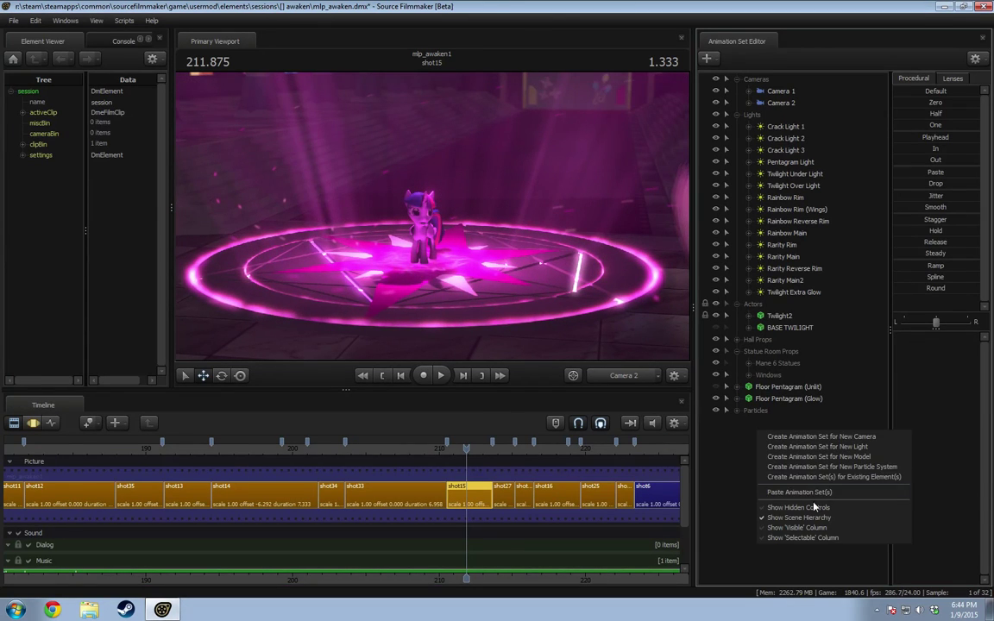
left_click(734, 442)
Step: Look through the pasted Twilight Foot Light and hold its values at 212.208 seconds across the whole shot
key("F3")
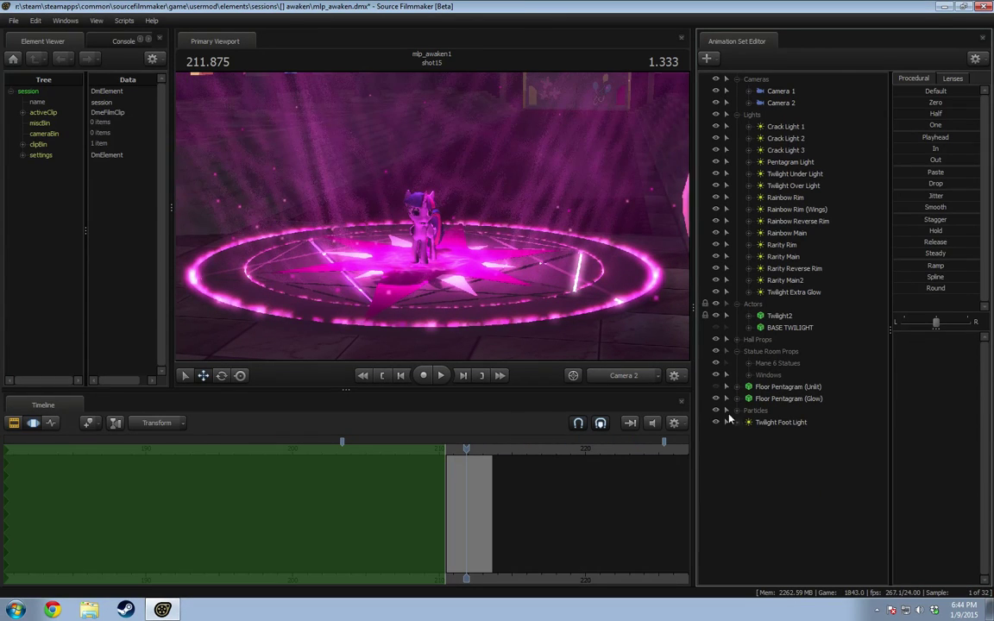
left_click(777, 422)
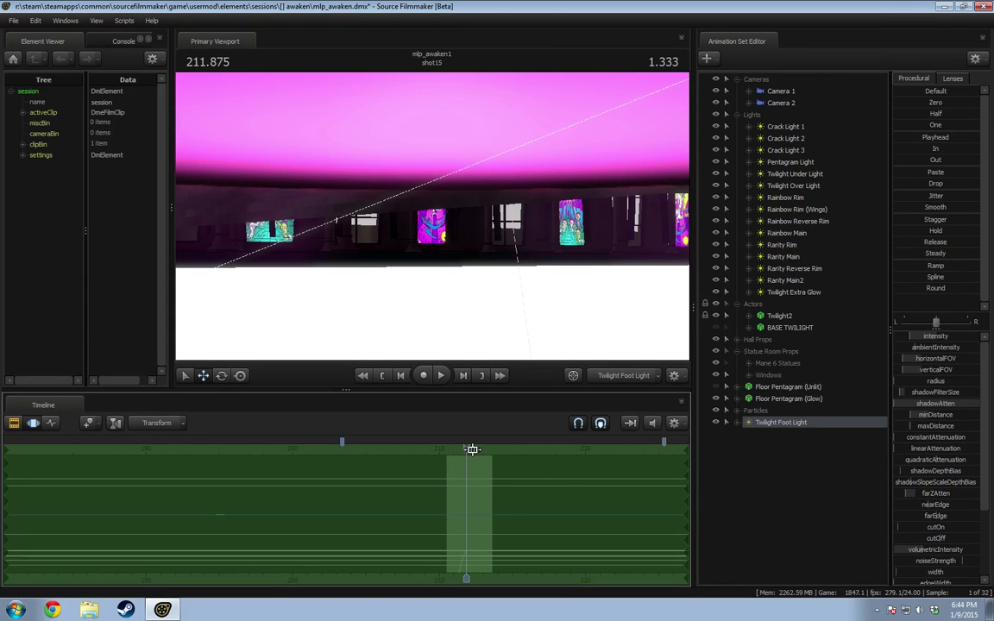
left_click_drag(463, 448, 471, 451)
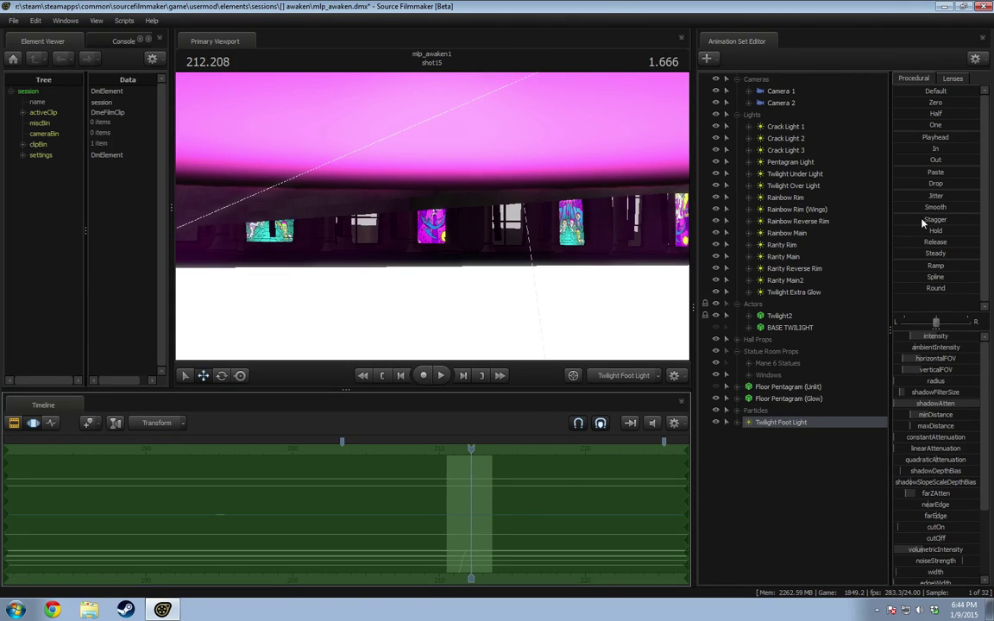
left_click_drag(910, 139, 953, 180)
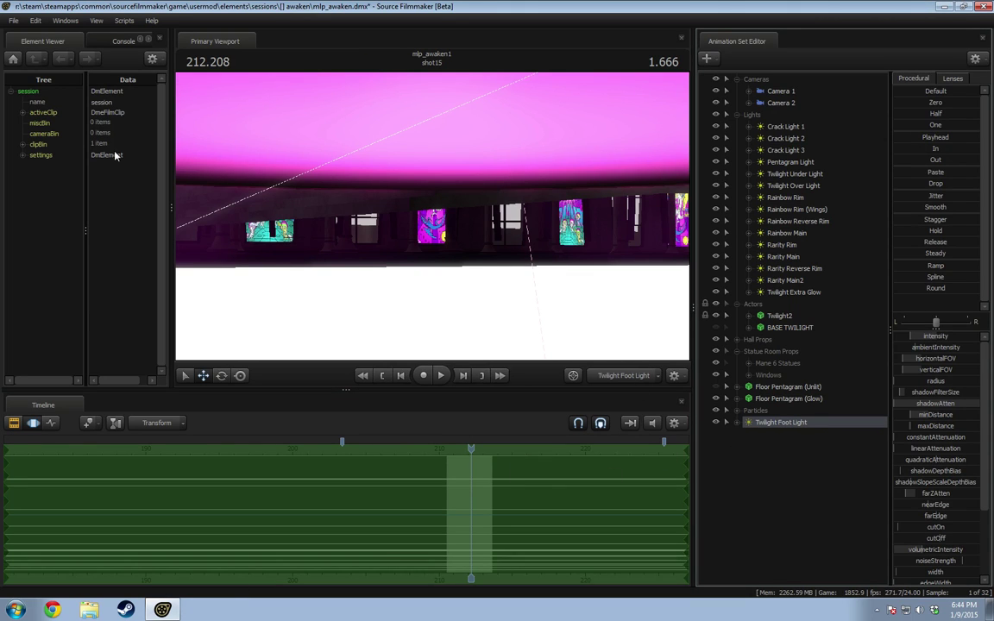
Step: Dock a Secondary Viewport above the Animation Set Editor, showing Twilight2's feet close up through the Work Camera
left_click(65, 21)
left_click(79, 104)
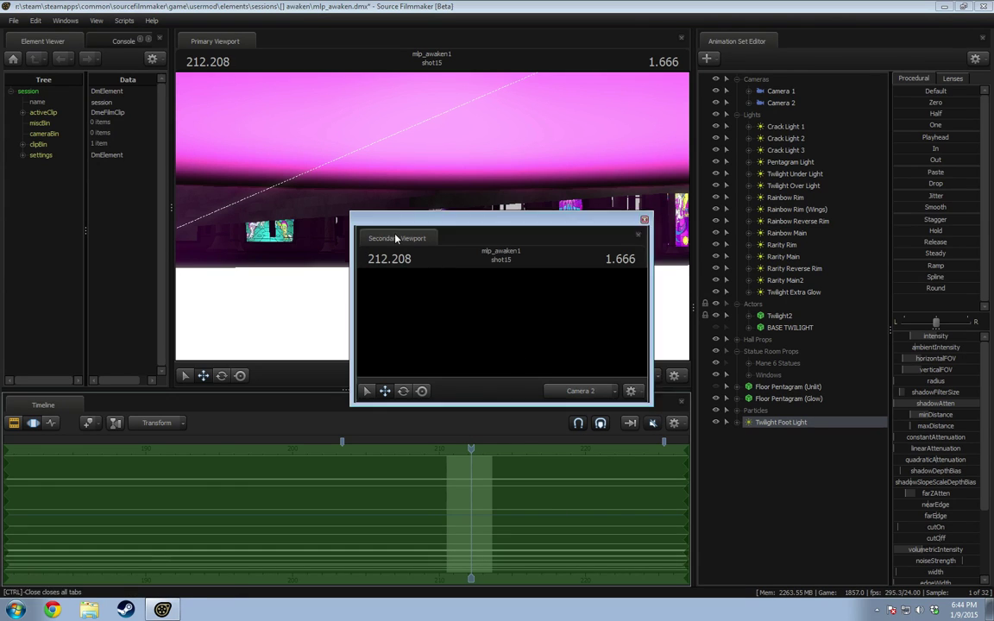
left_click_drag(400, 237, 866, 297)
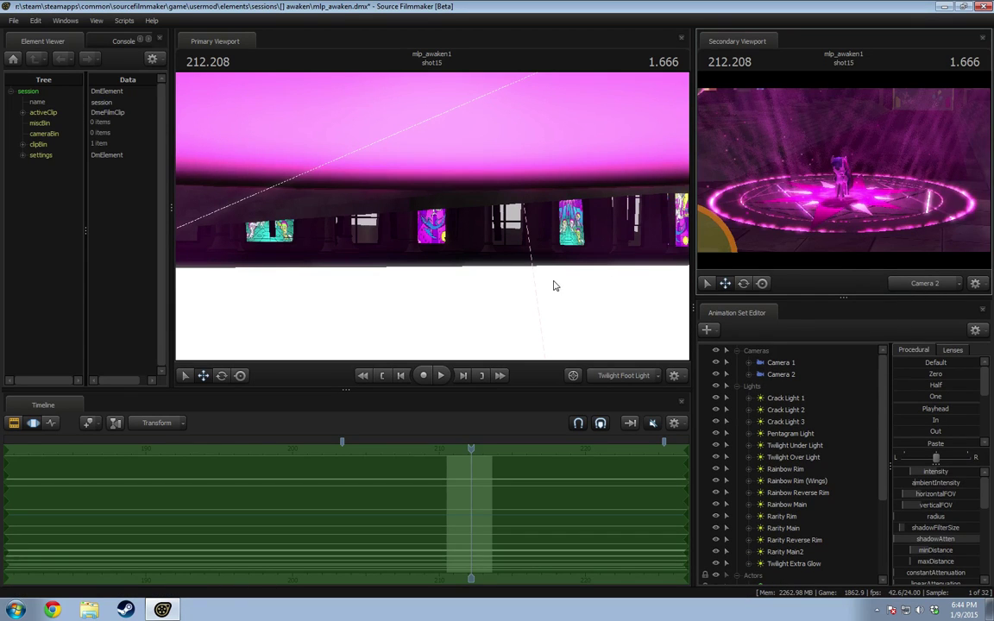
left_click(900, 287)
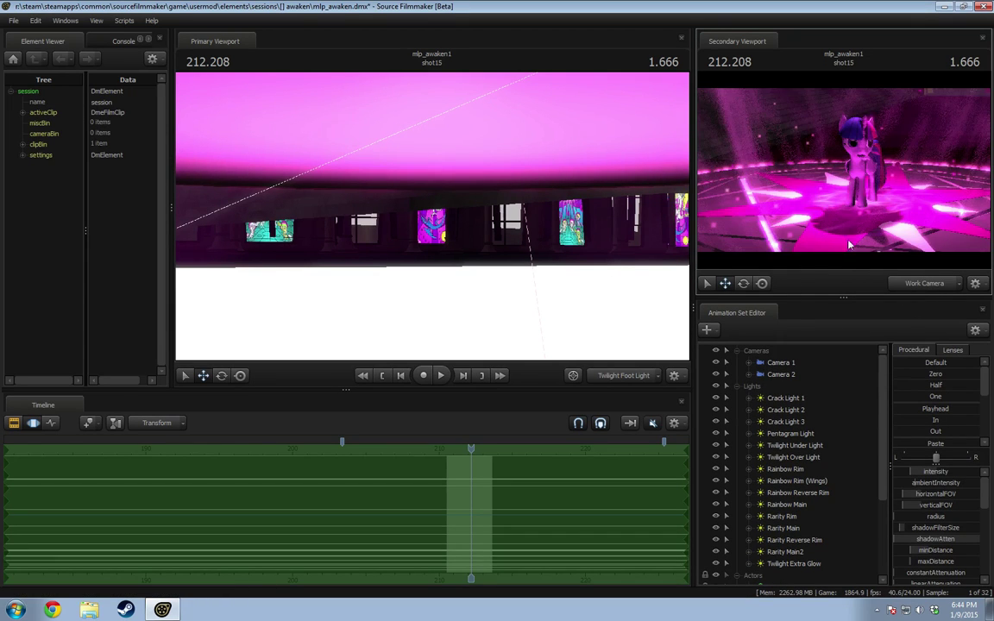
key("w")
left_click_drag(848, 245, 872, 241)
left_click(917, 287)
left_click(917, 288, "ctrl")
key("w")
key("s")
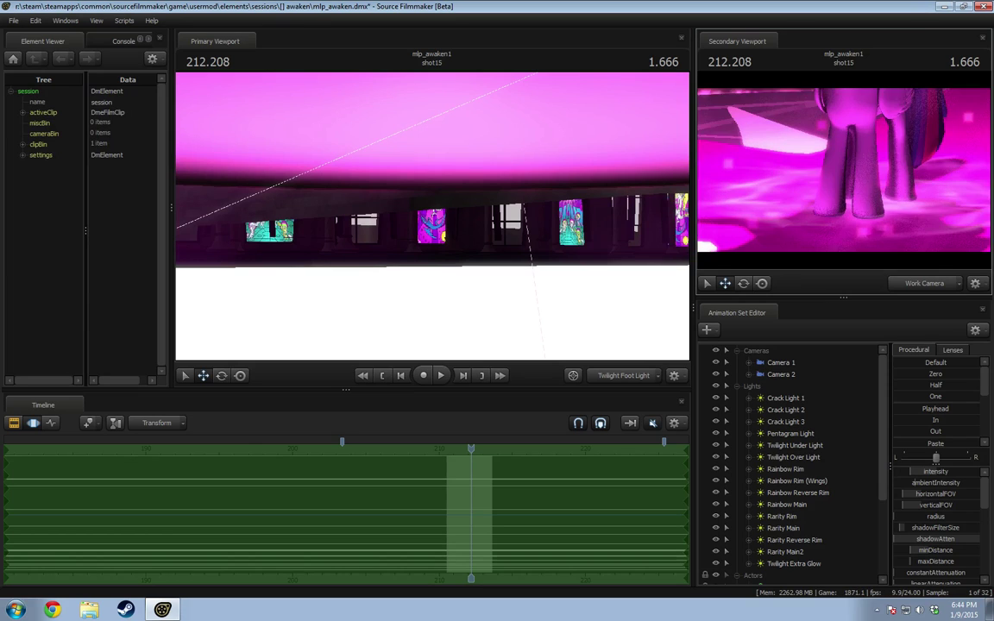
left_click_drag(849, 159, 846, 175)
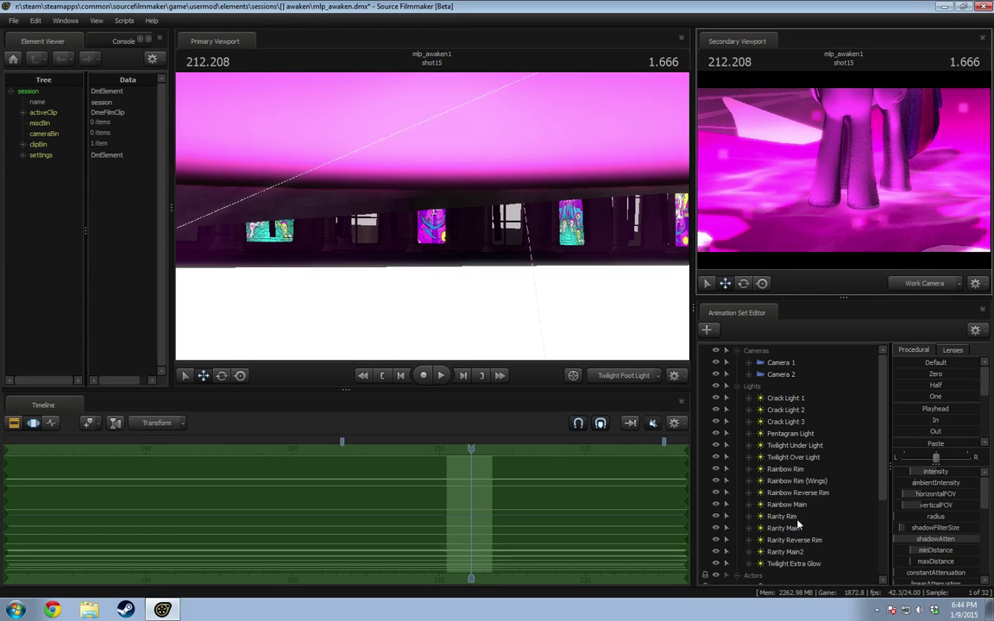
Step: Shift and turn the Twilight Foot Light to adjust how it lights the floor at Twilight2's feet
scroll(798, 524, "down", 5)
left_click_drag(471, 247, 444, 244)
key("a")
left_click_drag(499, 209, 454, 205)
key("s")
key("w")
key("w")
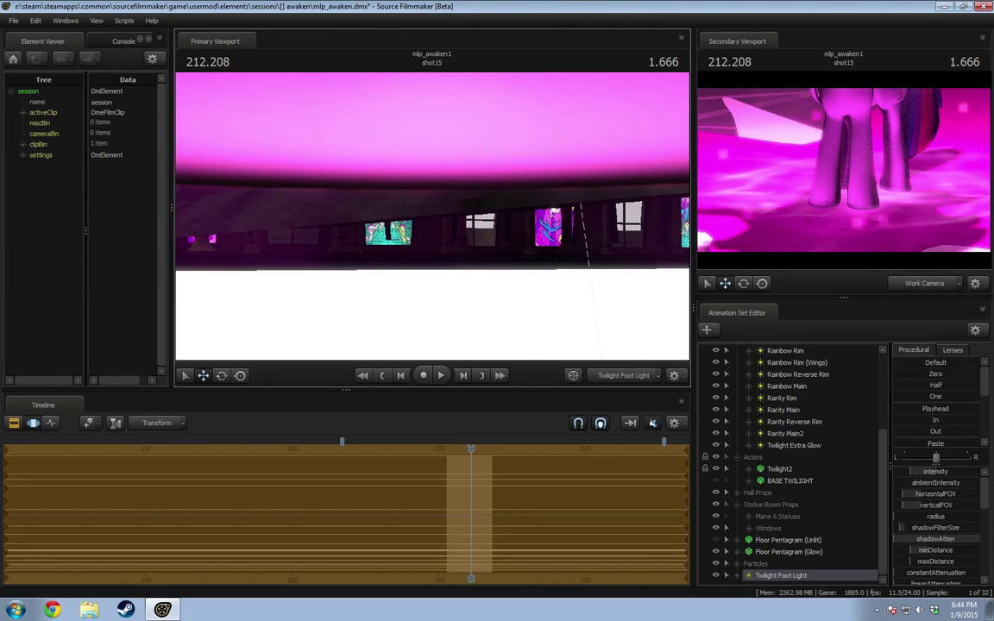
left_click_drag(435, 266, 417, 261)
key("F3")
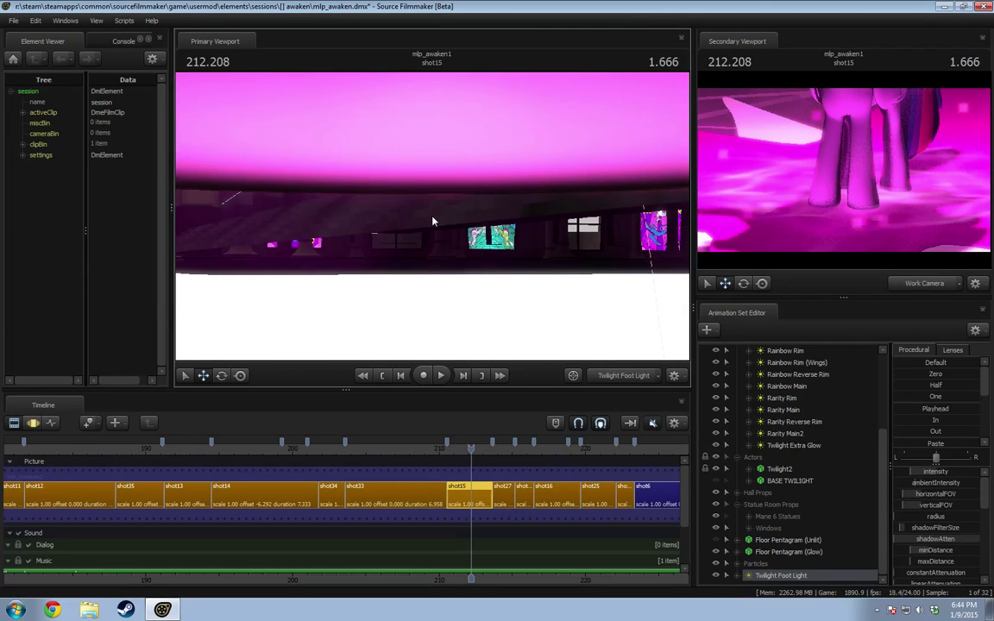
Step: Show both viewports through Camera 2 and replay shot15 to check the foot lighting in the actual framing
key("F3")
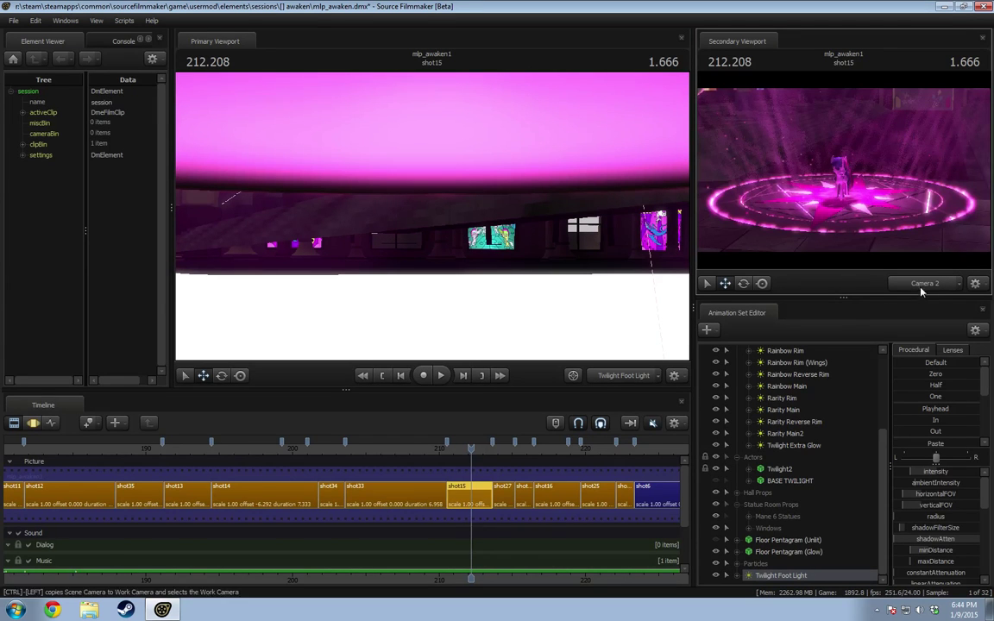
left_click(622, 375)
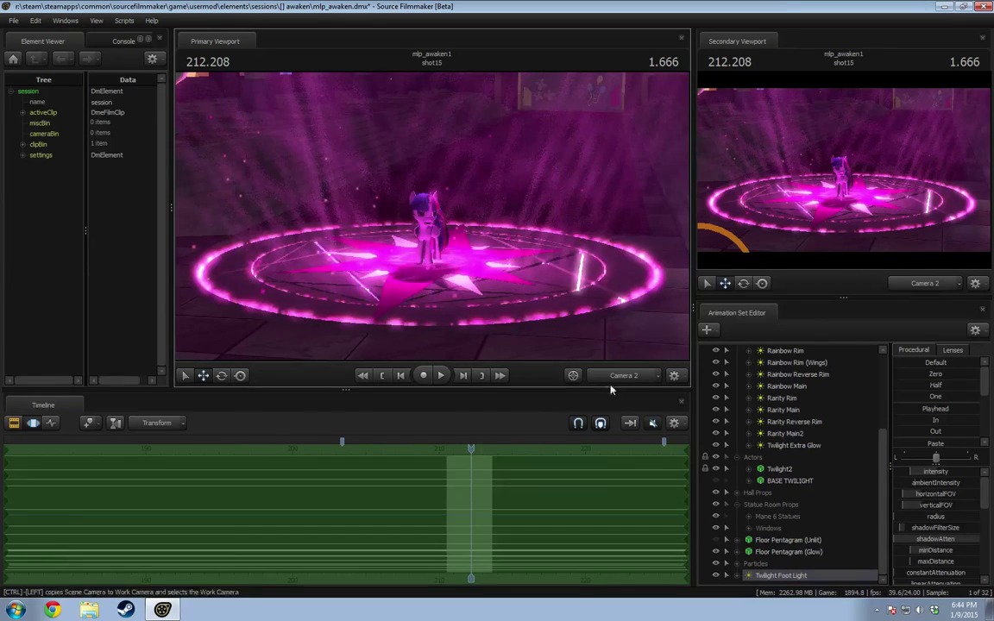
key("space")
key("space")
key("F2")
key("space")
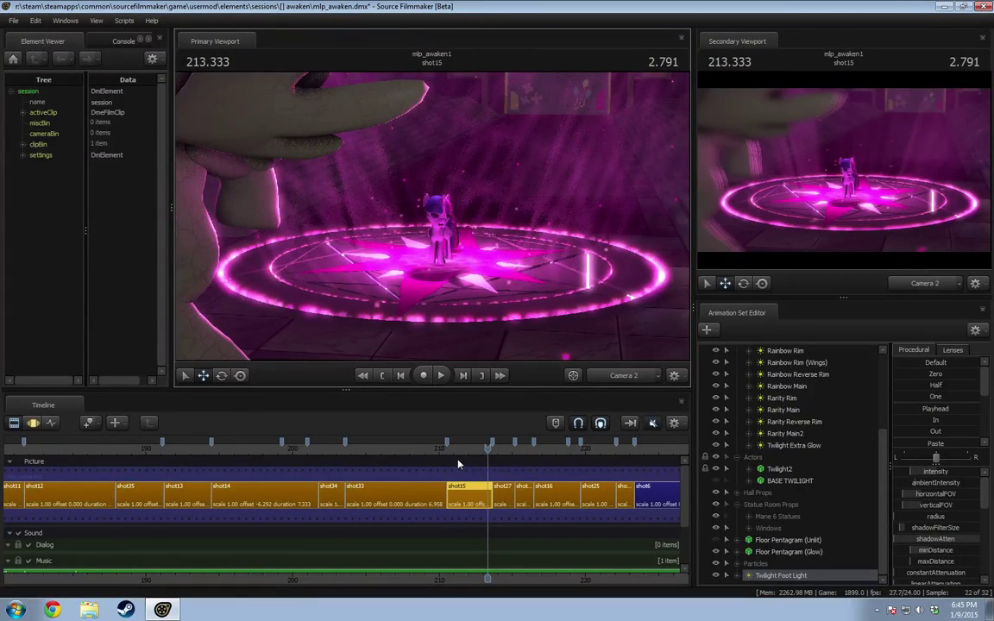
key("space")
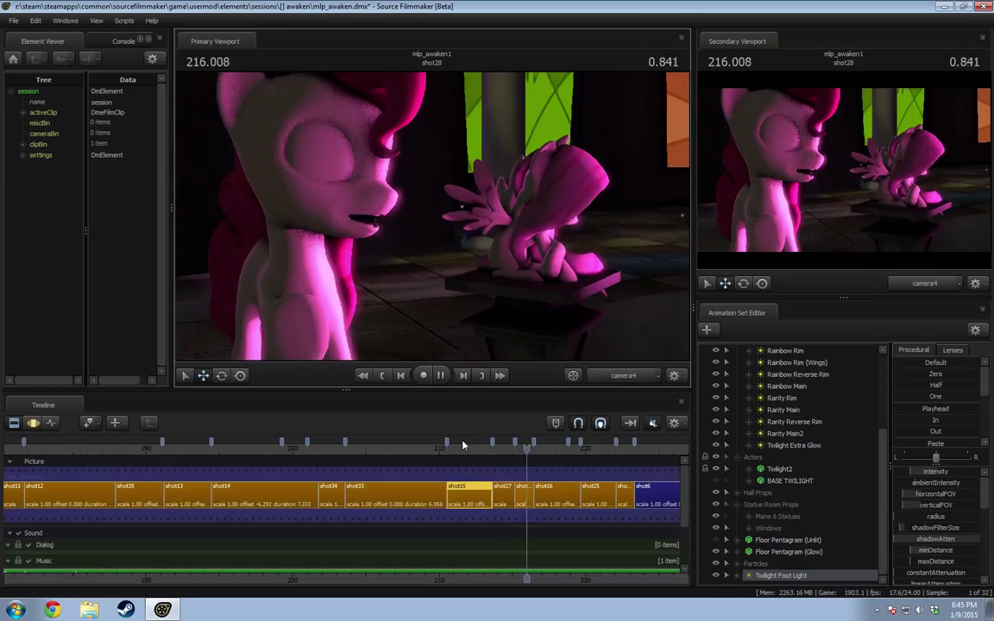
left_click(466, 448)
left_click_drag(466, 449, 458, 449)
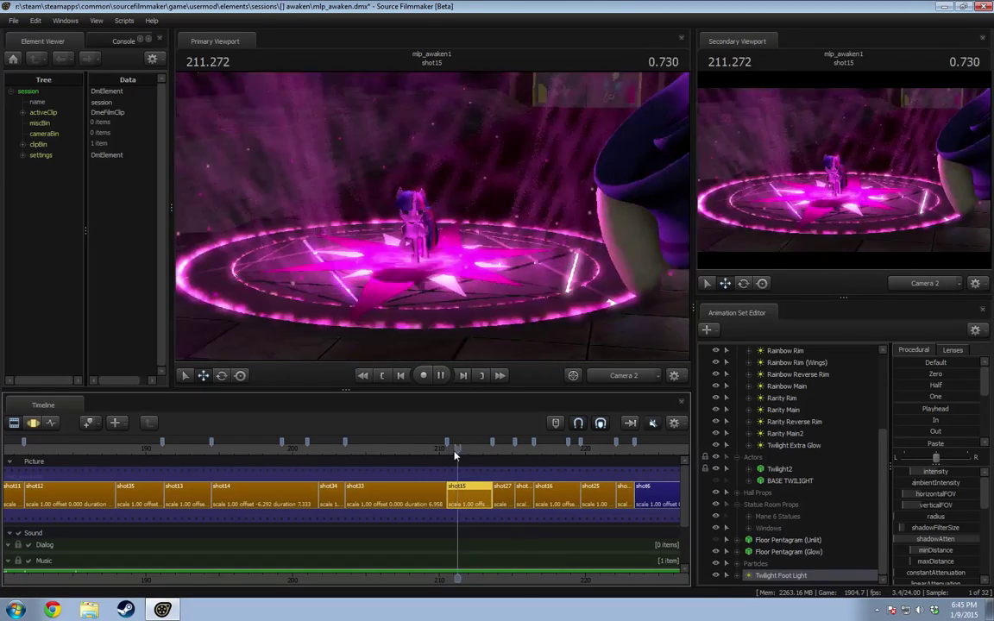
key("space")
key("space")
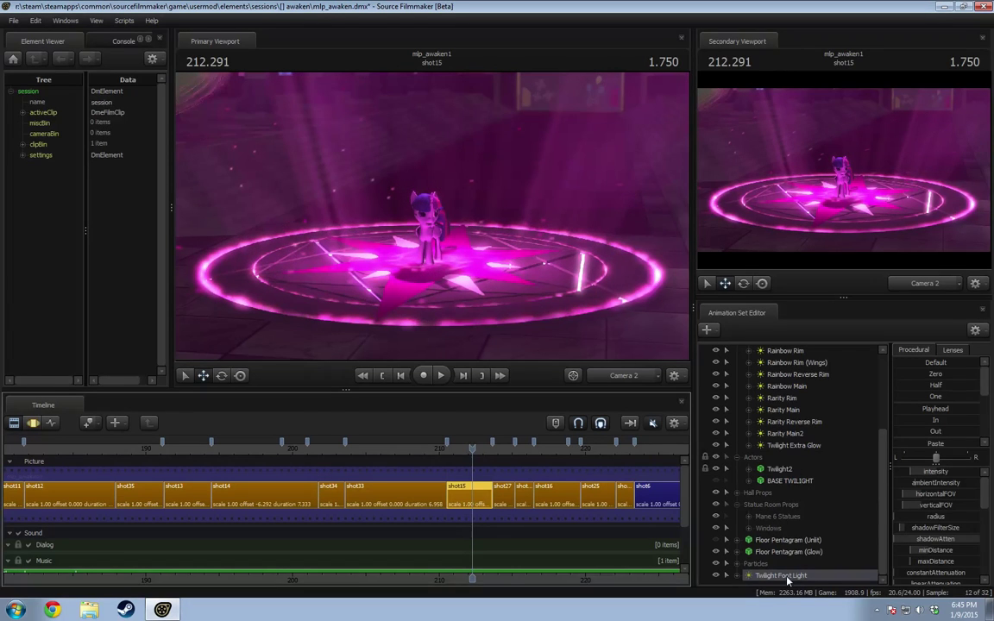
Step: Move the Twilight Foot Light into the Lights group and create an animation set for a new light
left_click_drag(786, 577, 777, 455)
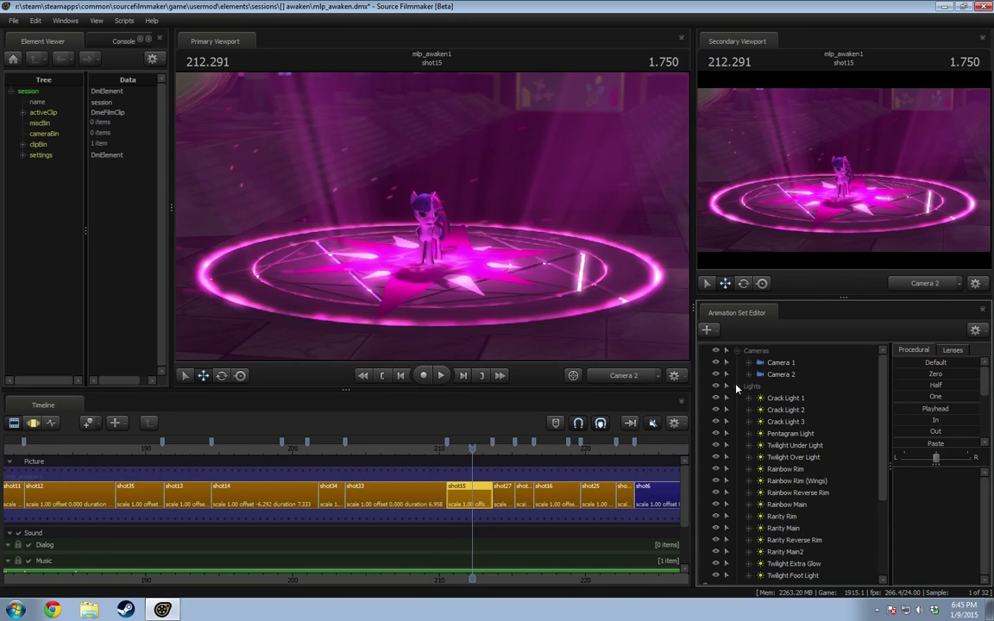
left_click(736, 386)
right_click(788, 550)
left_click(760, 533)
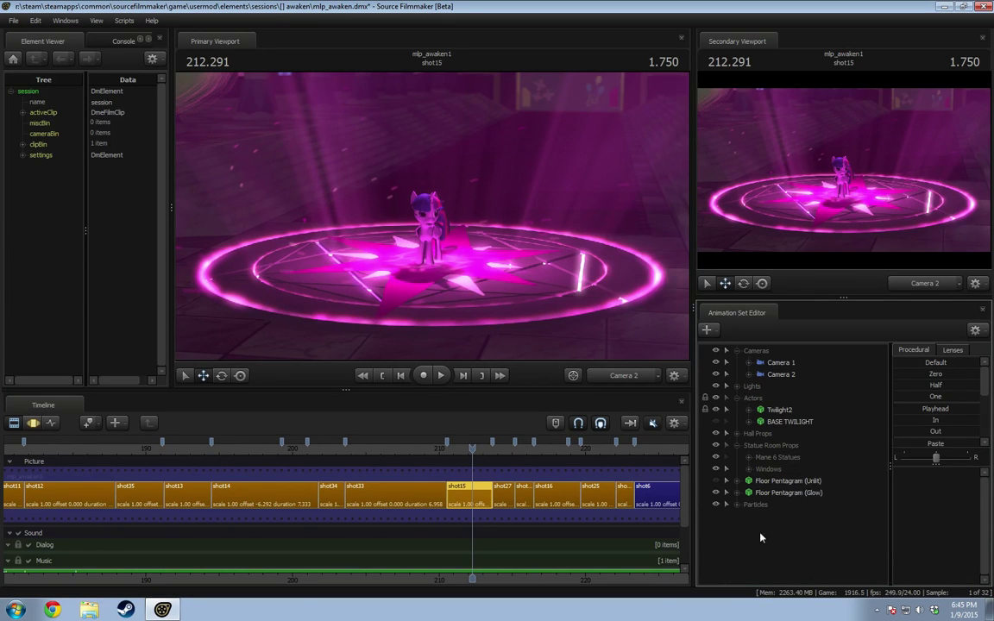
right_click(768, 535)
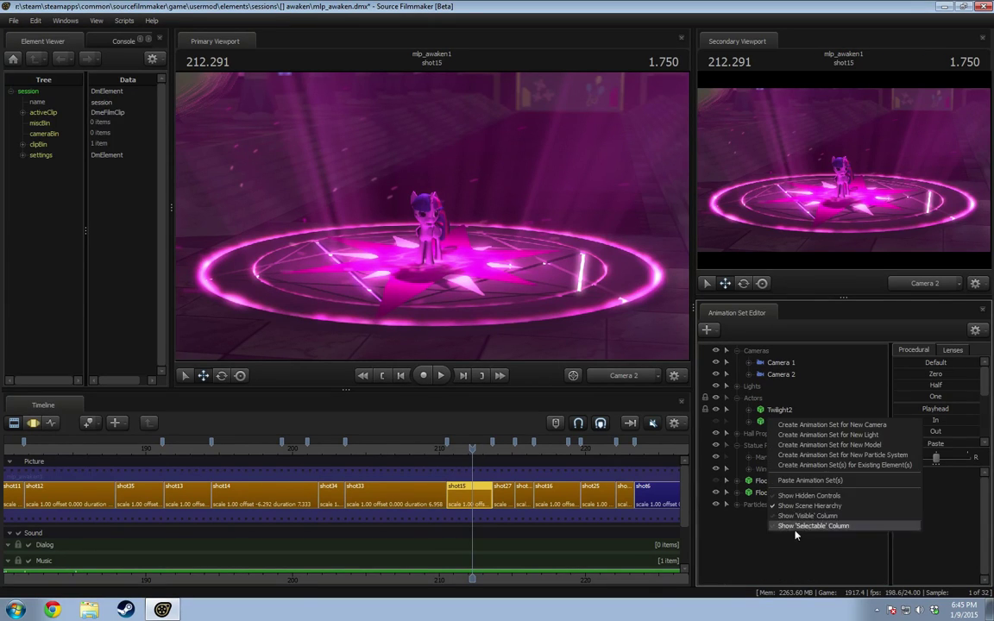
left_click(830, 435)
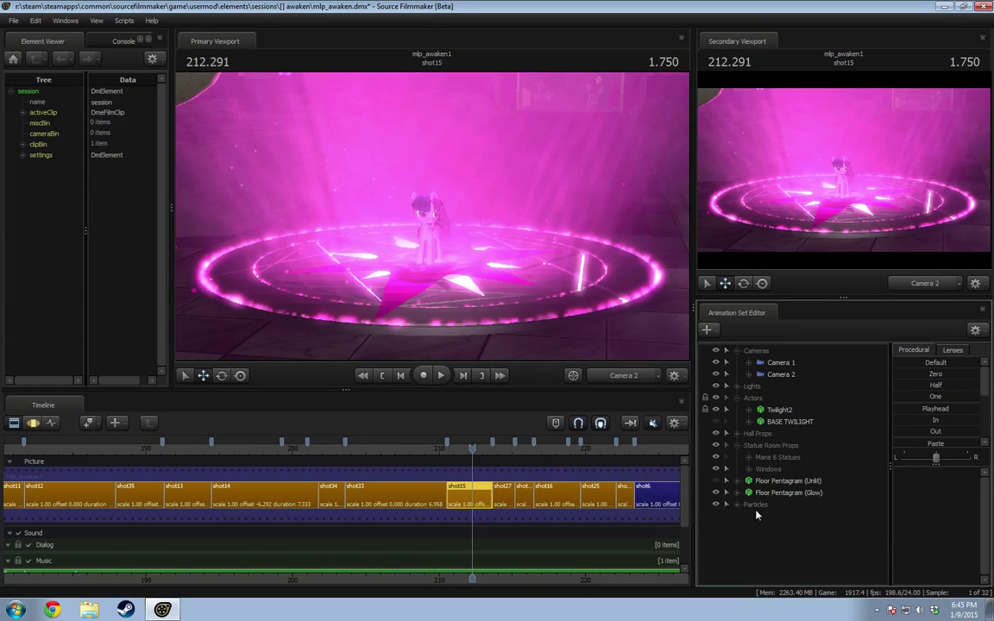
Step: Rename the new light in the Lights group as "Twilight Eye Light"
left_click(739, 386)
scroll(806, 492, "down", 4)
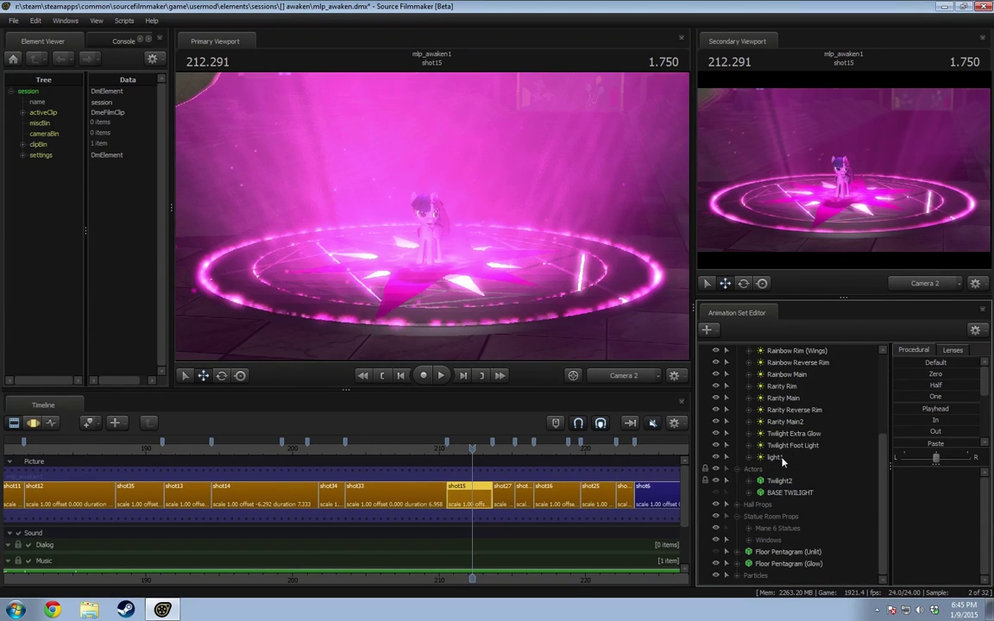
right_click(777, 457)
left_click(820, 279)
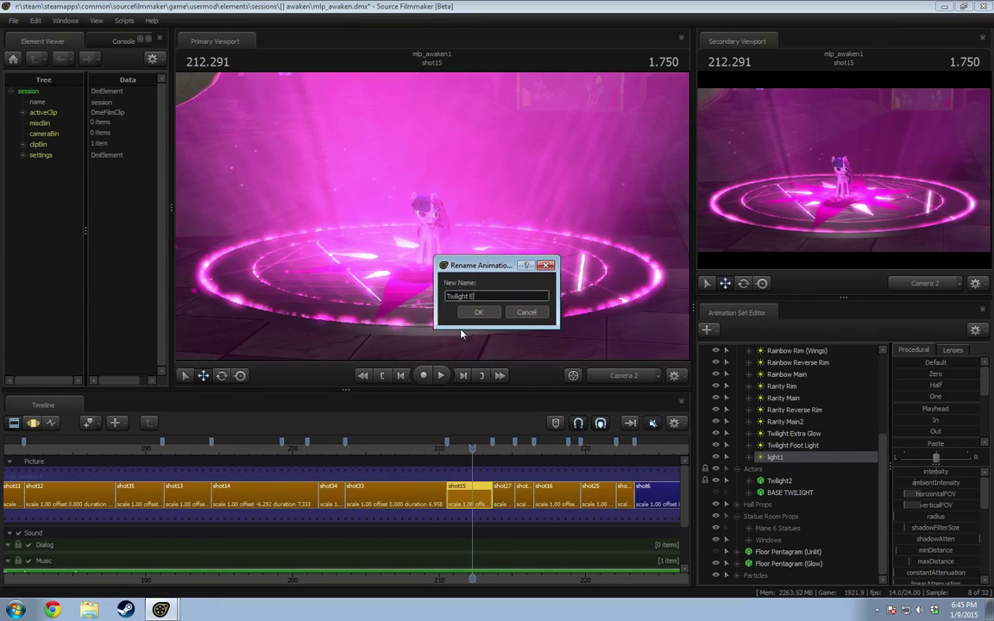
type("Twilight Eye Lui")
key("BackSpace")
key("BackSpace")
type("ight")
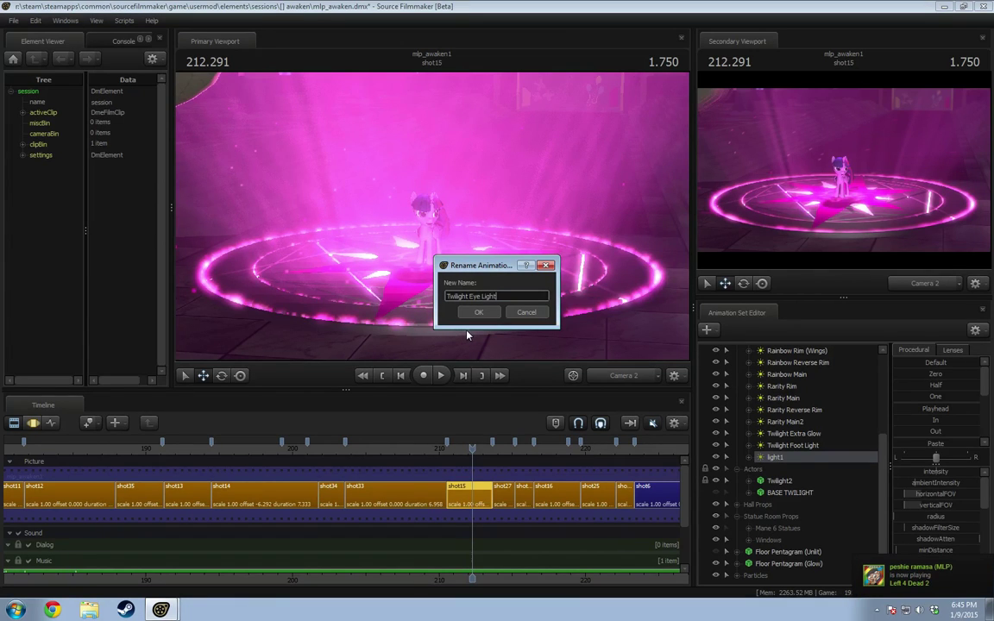
left_click(481, 314)
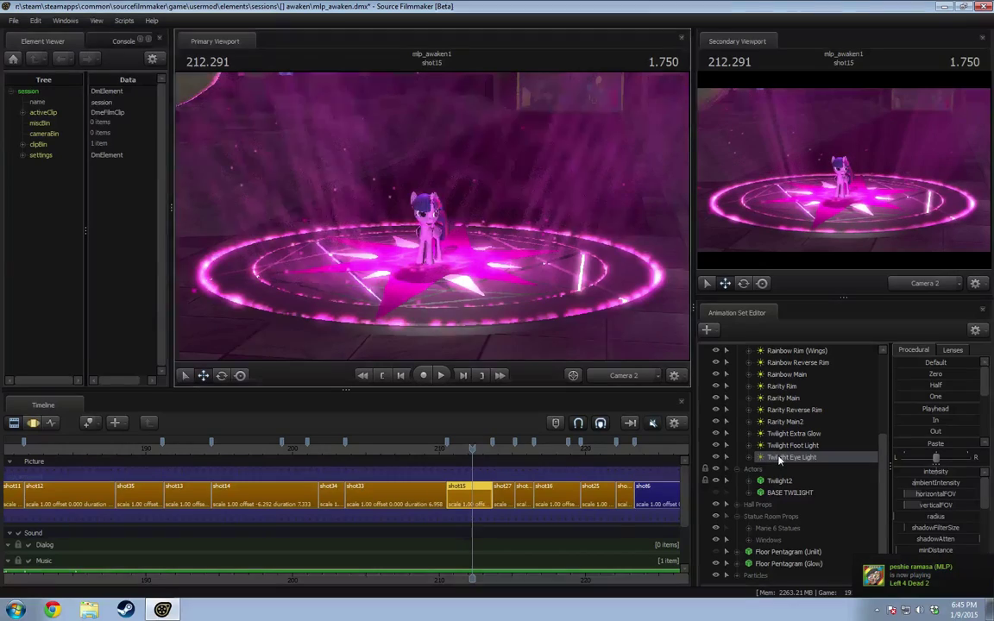
Step: Look through the Twilight Eye Light and move it close in front of Twilight2's face
left_click_drag(779, 459, 412, 217)
left_click(411, 219)
left_click(494, 317)
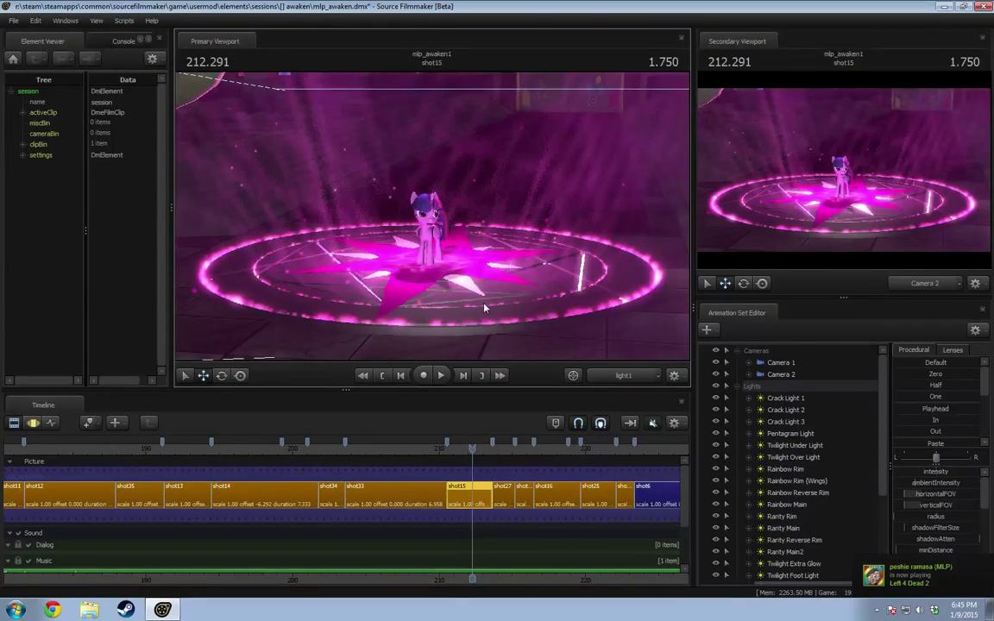
key("F3")
key("w")
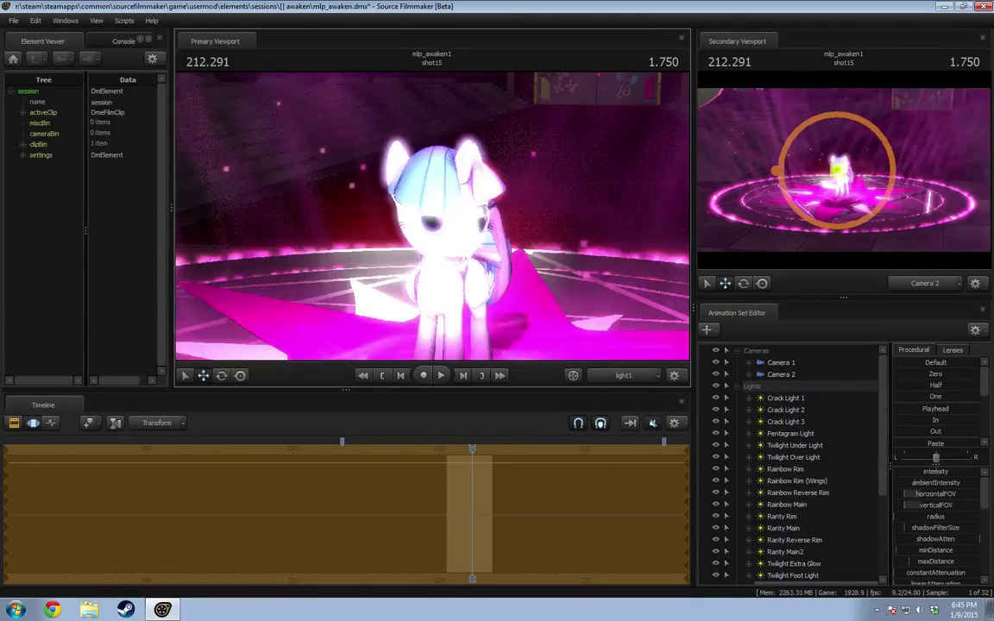
scroll(768, 431, "down", 5)
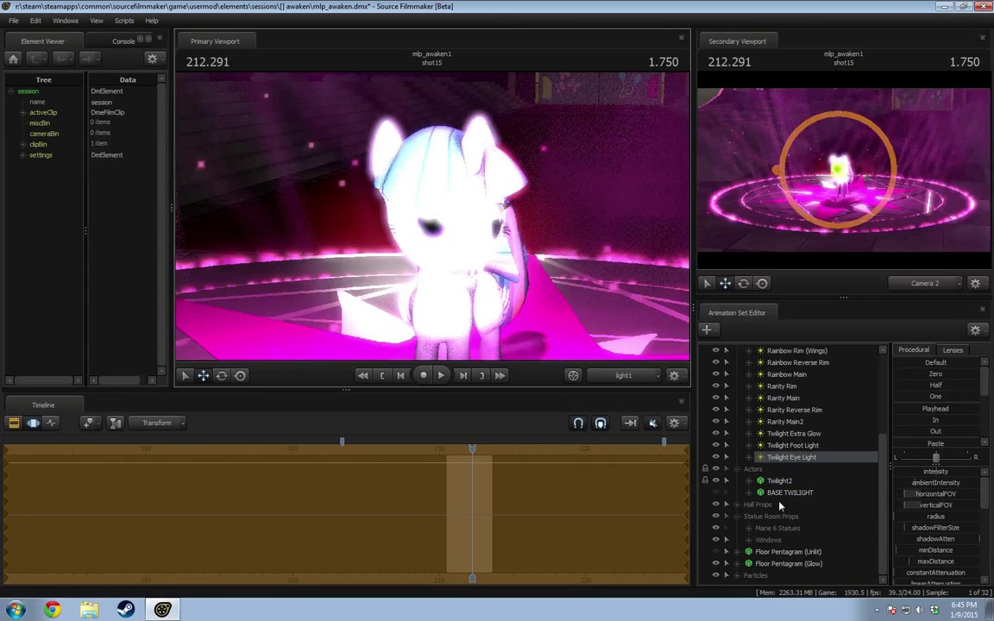
Step: Disable shadows on the Twilight Eye Light and turn on its uberlight attribute
right_click(794, 459)
left_click(828, 422)
right_click(795, 457)
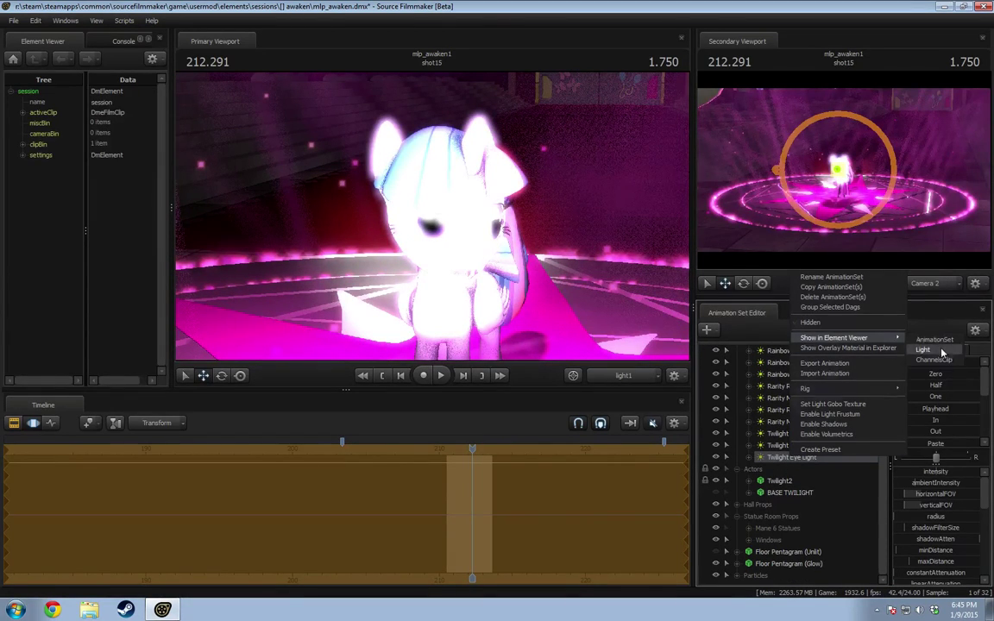
left_click(941, 352)
scroll(38, 319, "down", 5)
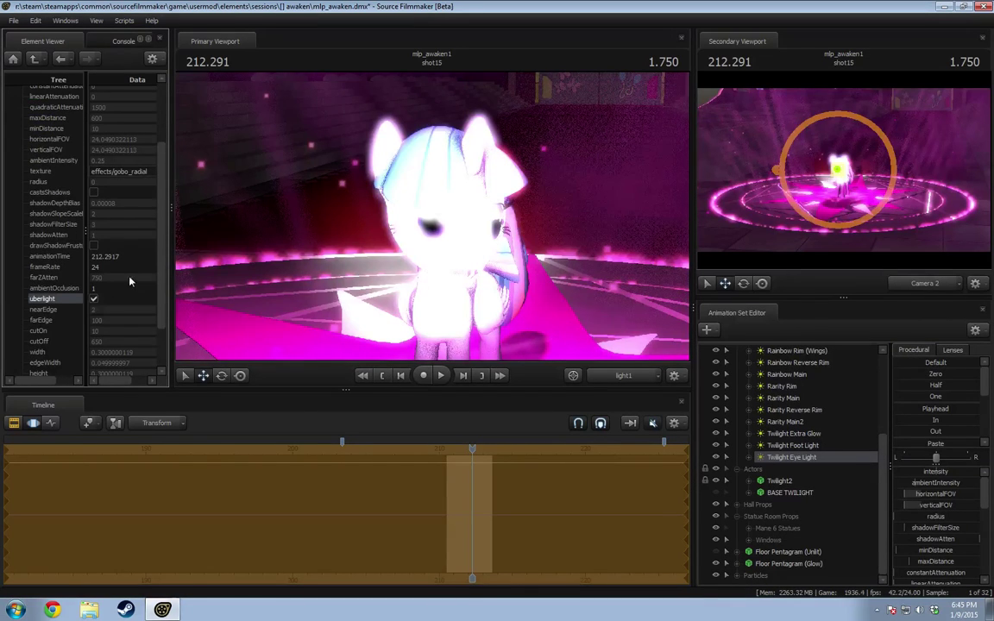
left_click(801, 459)
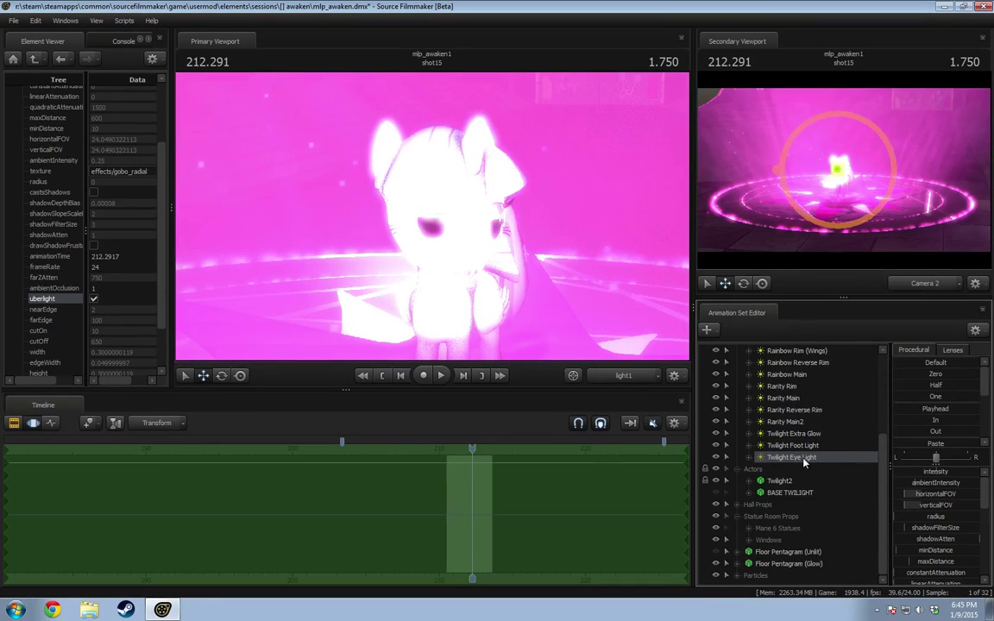
right_click(803, 461)
scroll(928, 522, "down", 3)
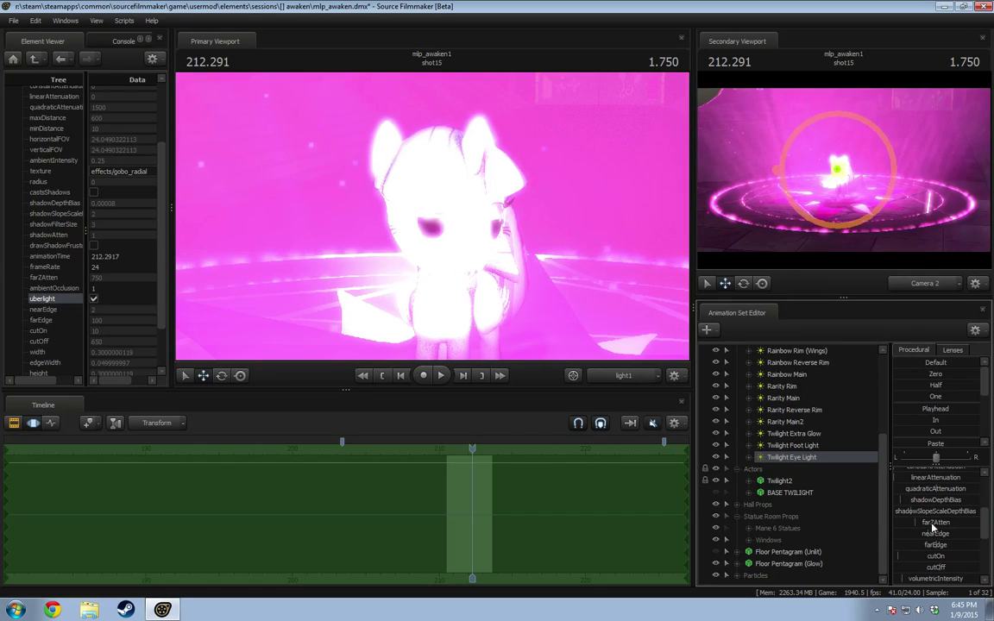
Step: Lower the Twilight Eye Light's cutOff to its minimum and reposition the light lower and farther back, aimed up at Twilight2's eyes
left_click_drag(945, 569, 895, 569)
left_click_drag(473, 351, 473, 278)
key("s")
key("x")
key("z")
left_click_drag(459, 322, 458, 319)
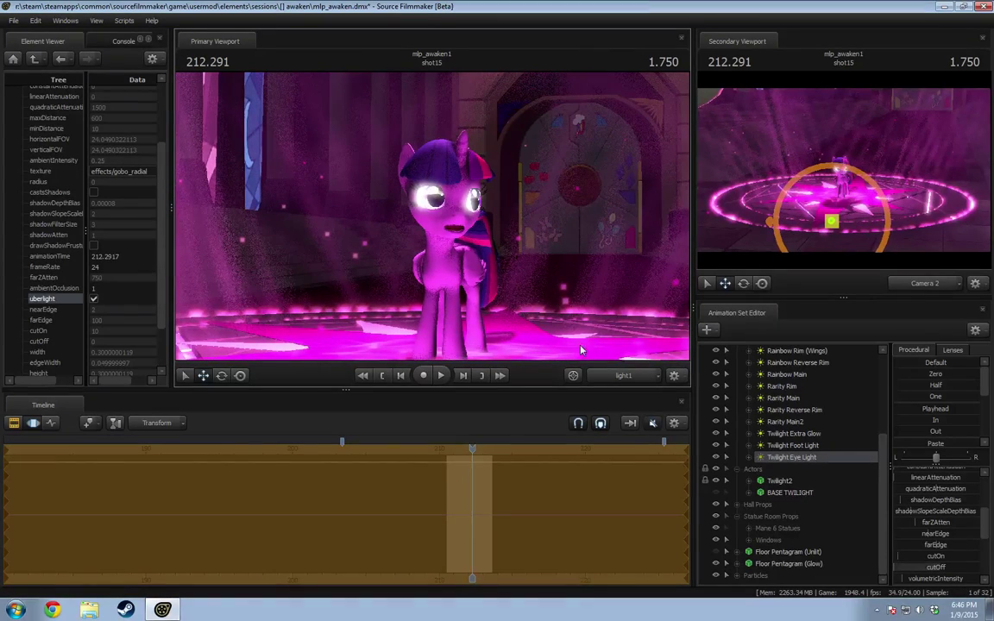
Step: Frame Twilight2's face through the Work Camera and replay shot15 several times, checking the light on her eyes
left_click(618, 377, "ctrl")
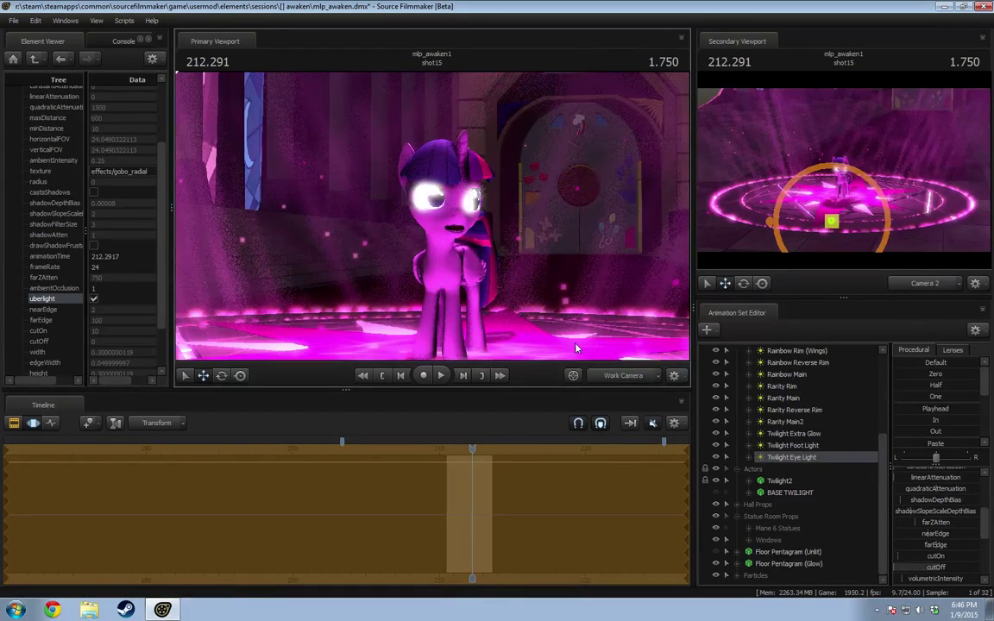
left_click_drag(546, 316, 473, 309)
key("d")
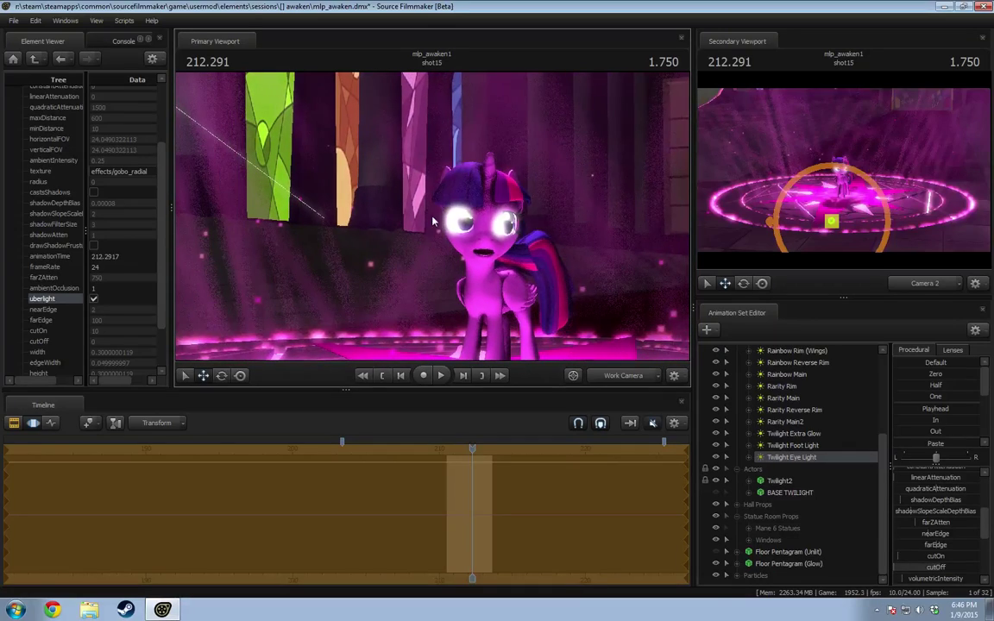
left_click_drag(472, 457, 444, 450)
key("space")
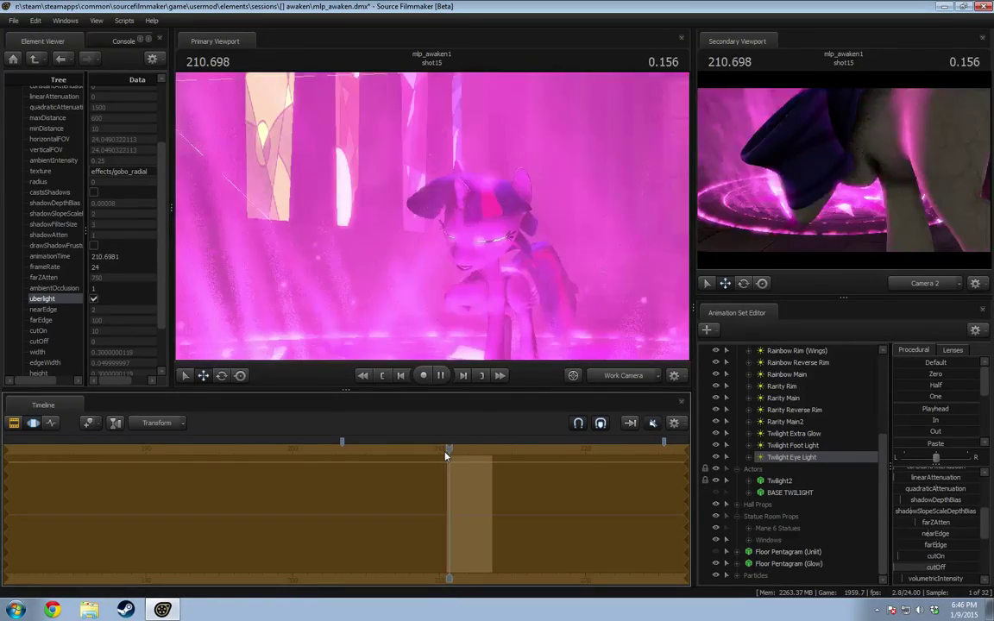
key("space")
key("F2")
key("space")
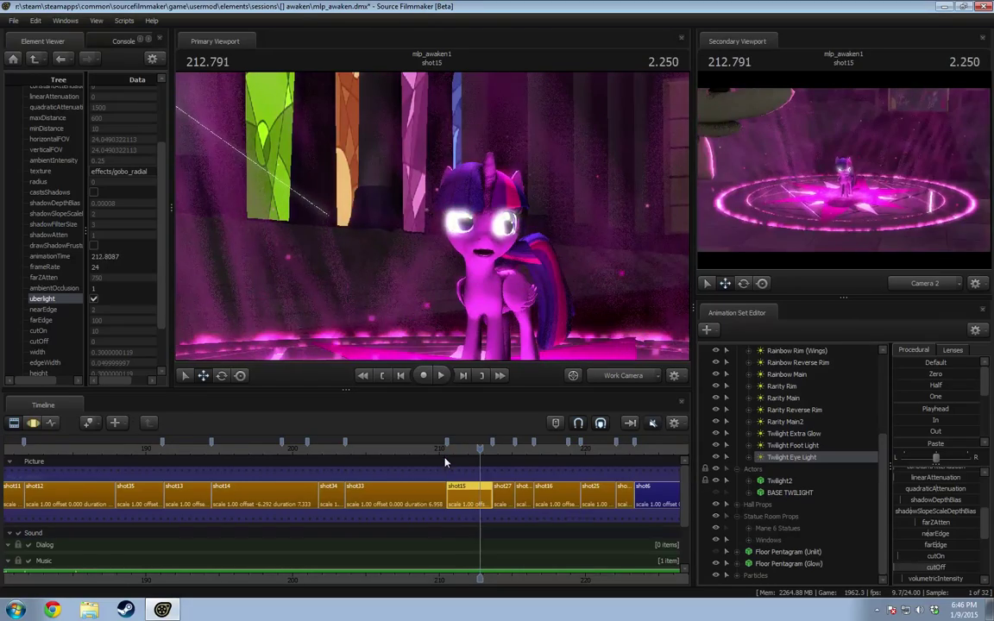
left_click(447, 452)
key("space")
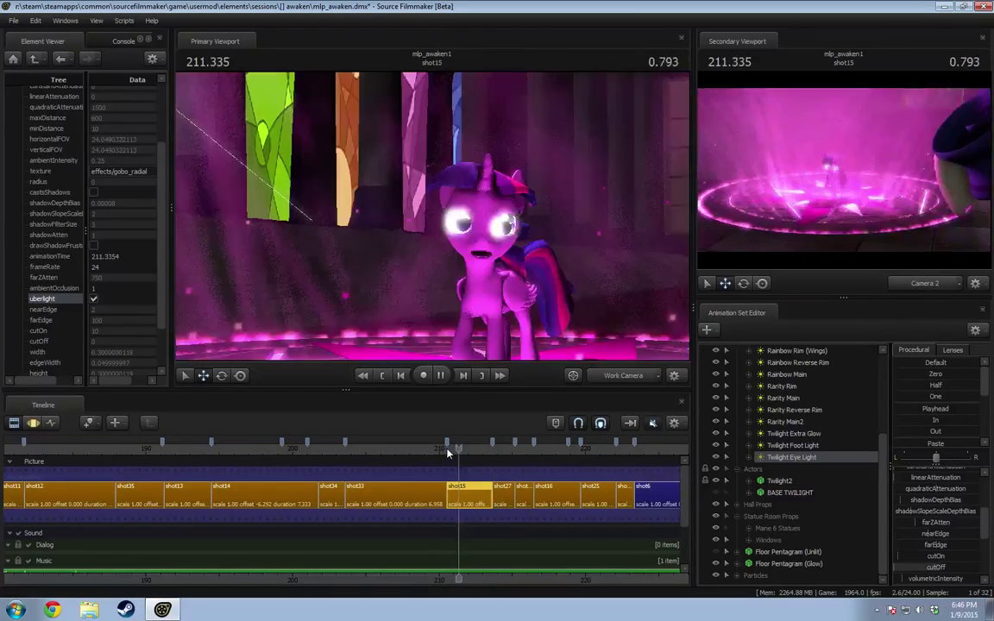
left_click(447, 449)
key("space")
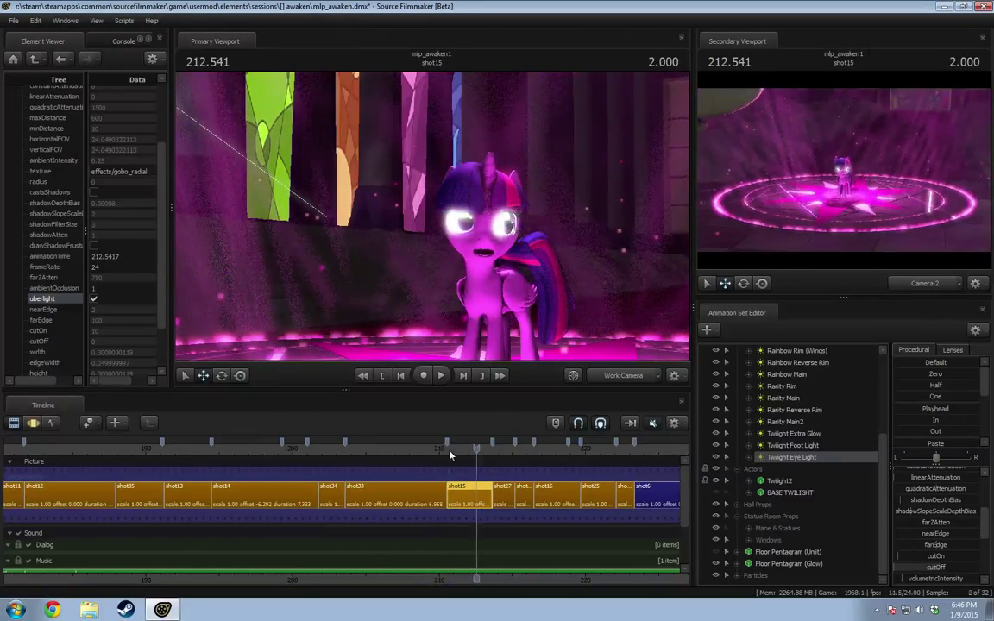
left_click(448, 450)
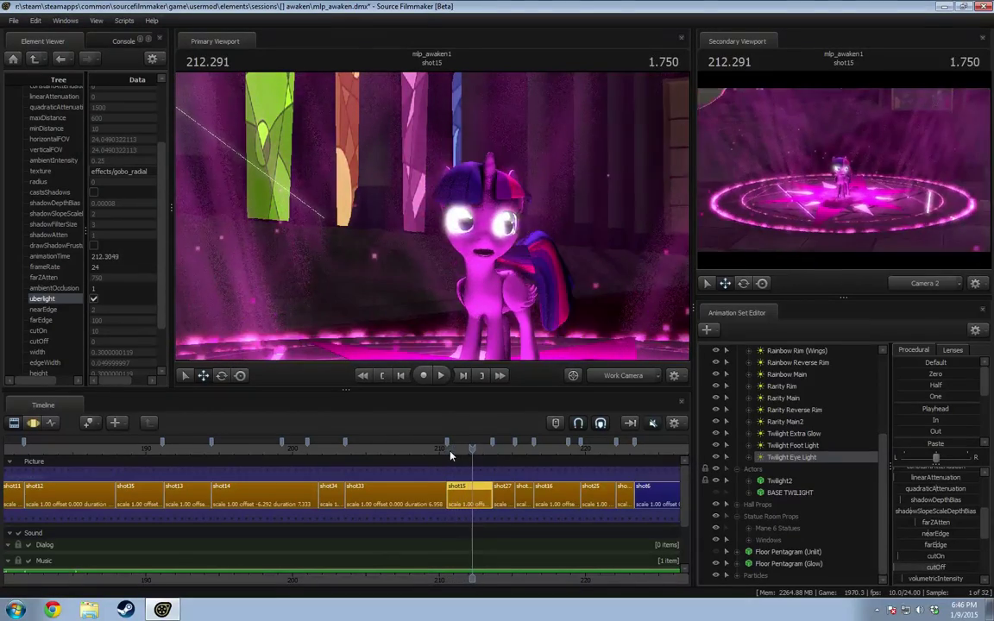
left_click(450, 449)
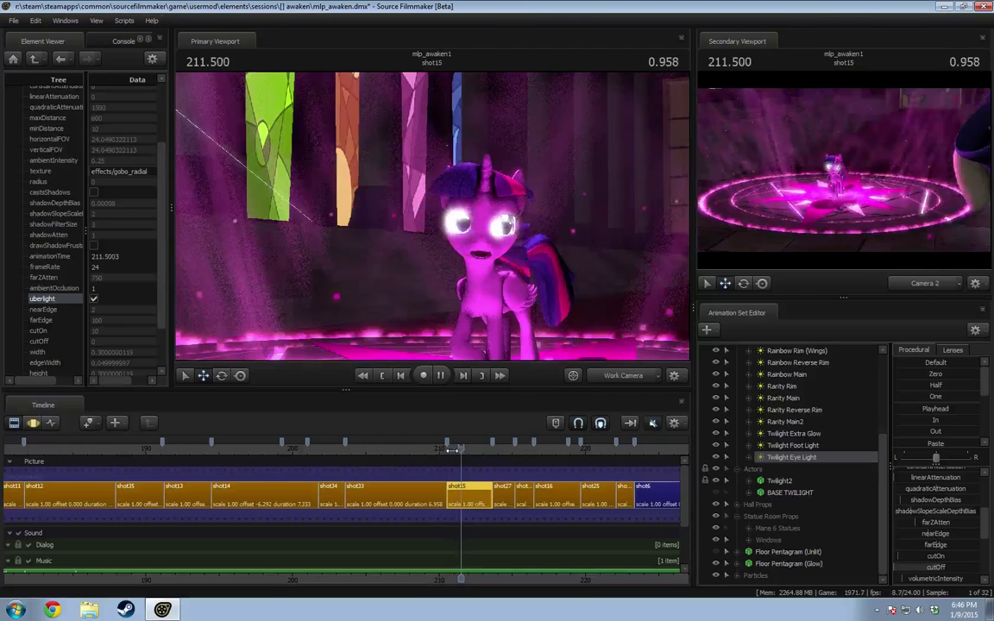
key("space")
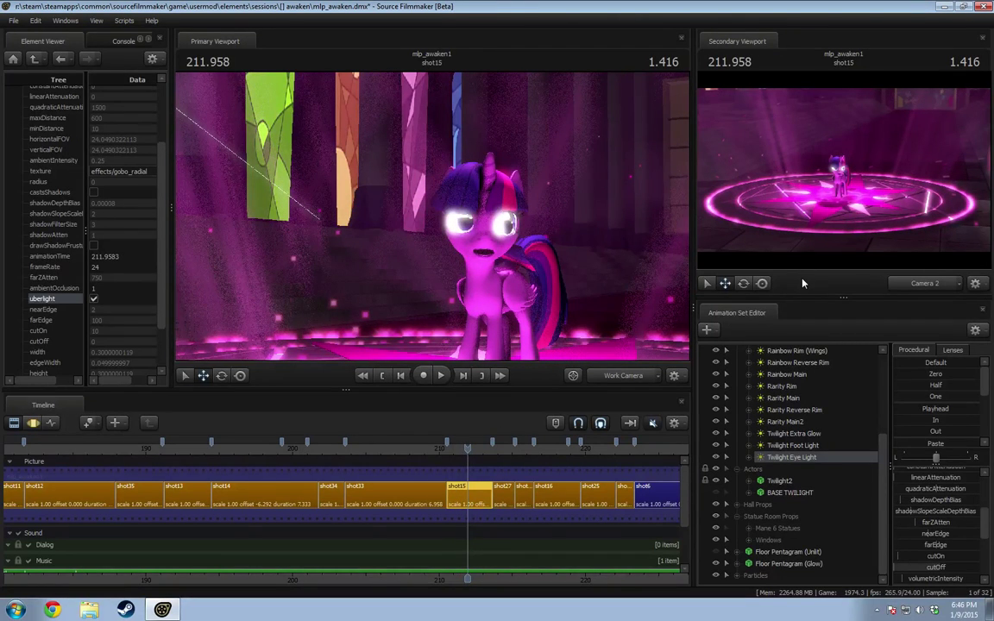
Step: Lower the Twilight Eye Light's intensity in the Motion Editor, accepting its slider range of 0 to 1000
scroll(940, 436, "down", 5)
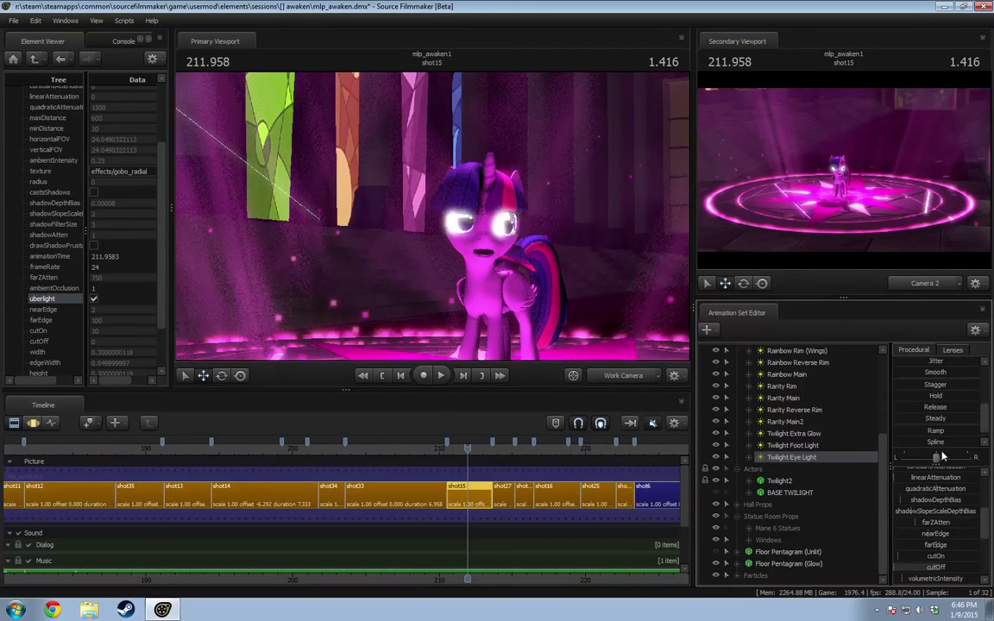
scroll(940, 483, "up", 1)
scroll(938, 420, "up", 5)
key("F3")
scroll(788, 456, "up", 5)
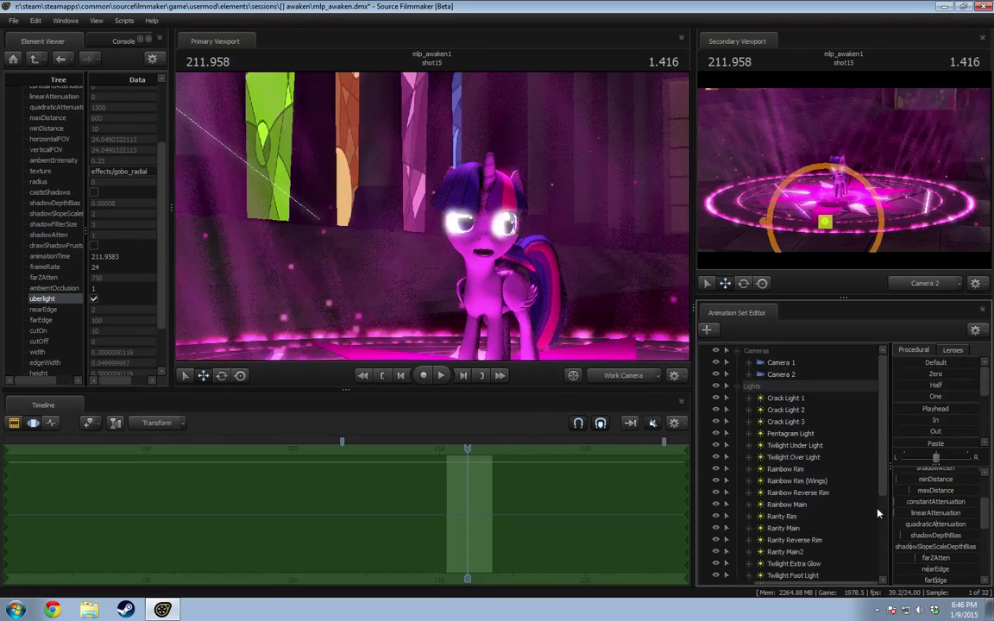
scroll(788, 456, "down", 4)
scroll(932, 509, "up", 2)
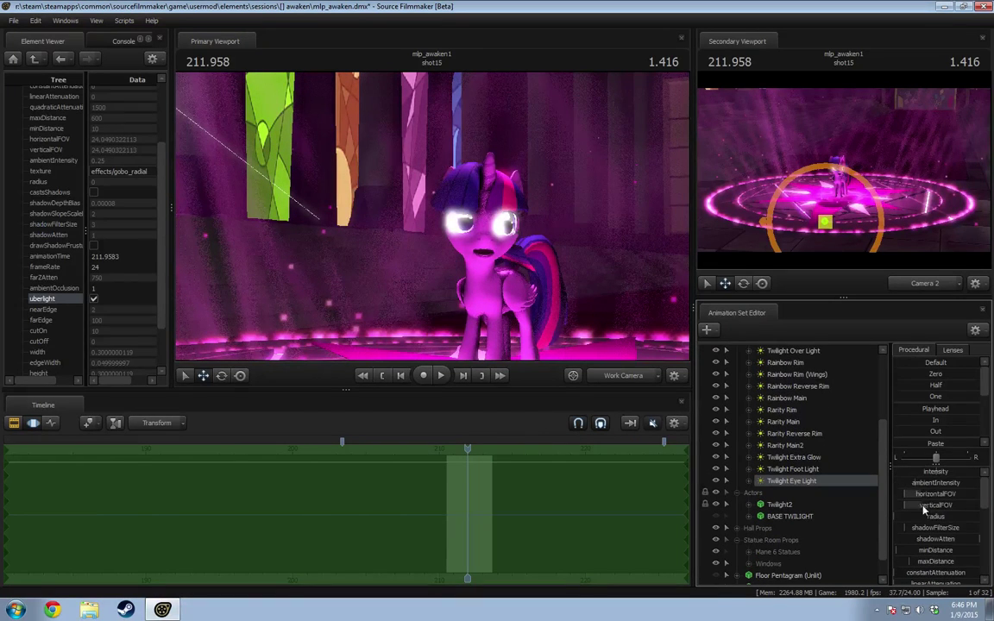
right_click(929, 483)
left_click(940, 488)
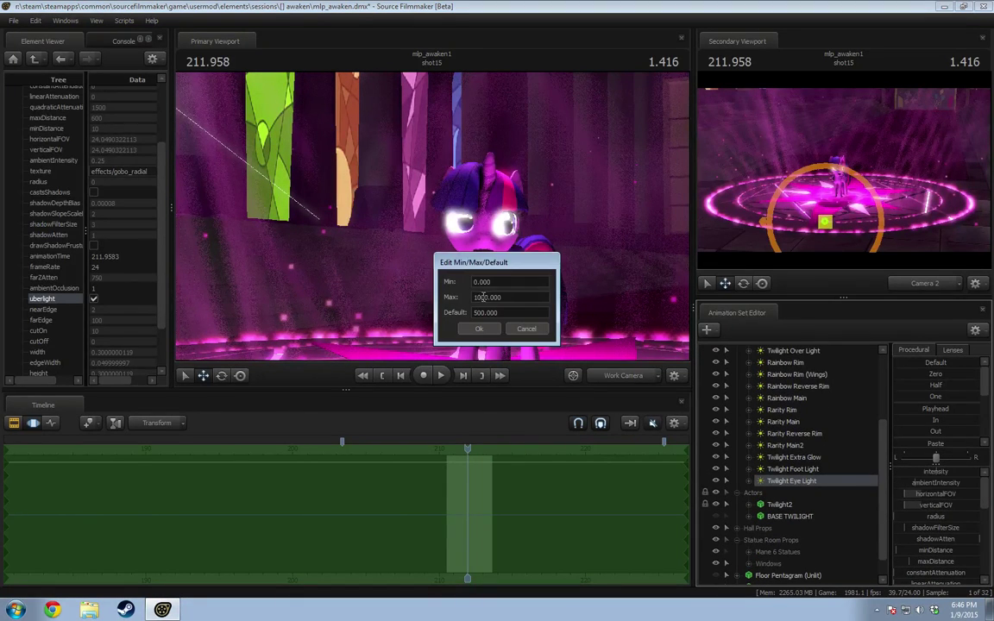
left_click(480, 330)
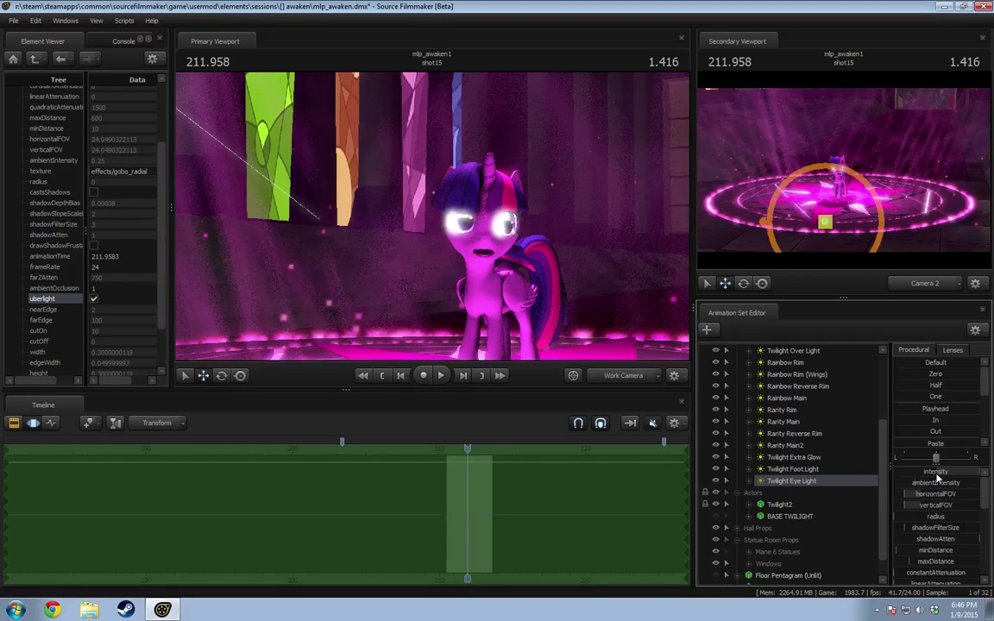
left_click_drag(965, 473, 906, 473)
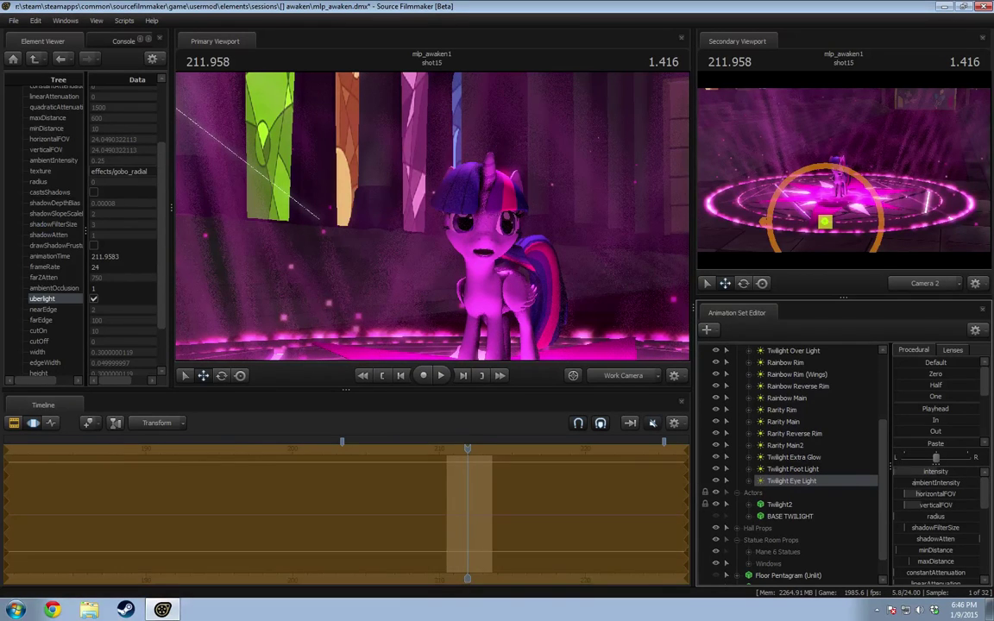
Step: Frame Twilight2's face through the Work Camera and fine-tune the Twilight Eye Light's intensity at a low level
left_click(605, 379)
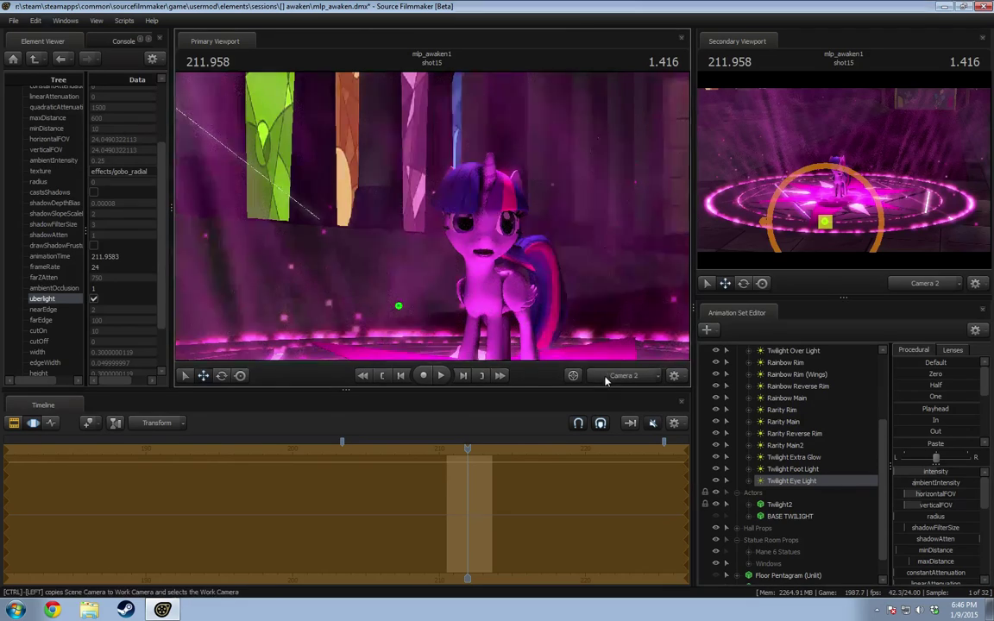
left_click(616, 380, "ctrl")
left_click_drag(578, 335, 549, 271)
key("w")
key("w")
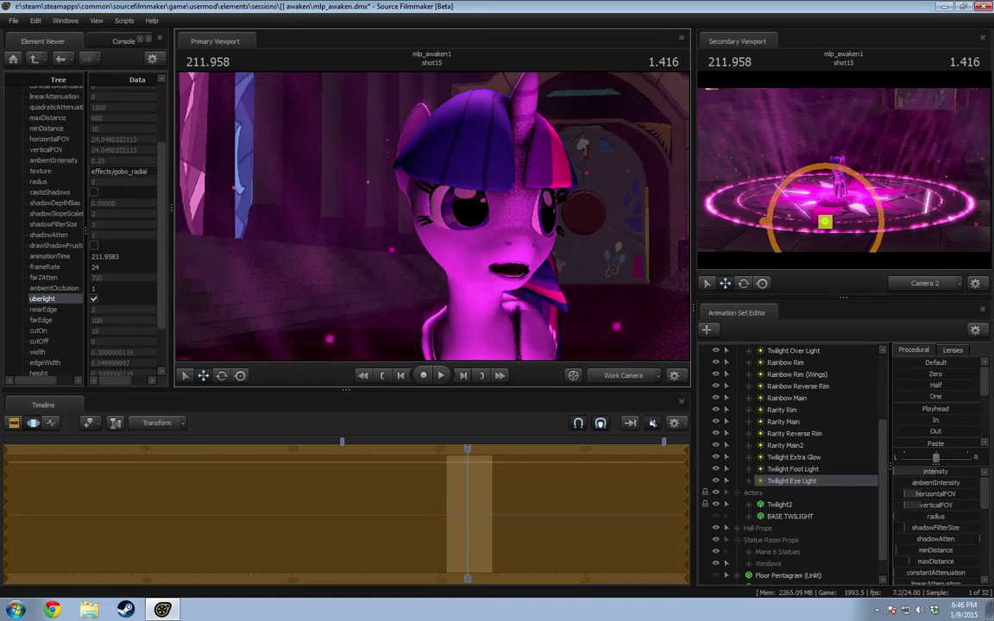
left_click_drag(915, 473, 912, 474)
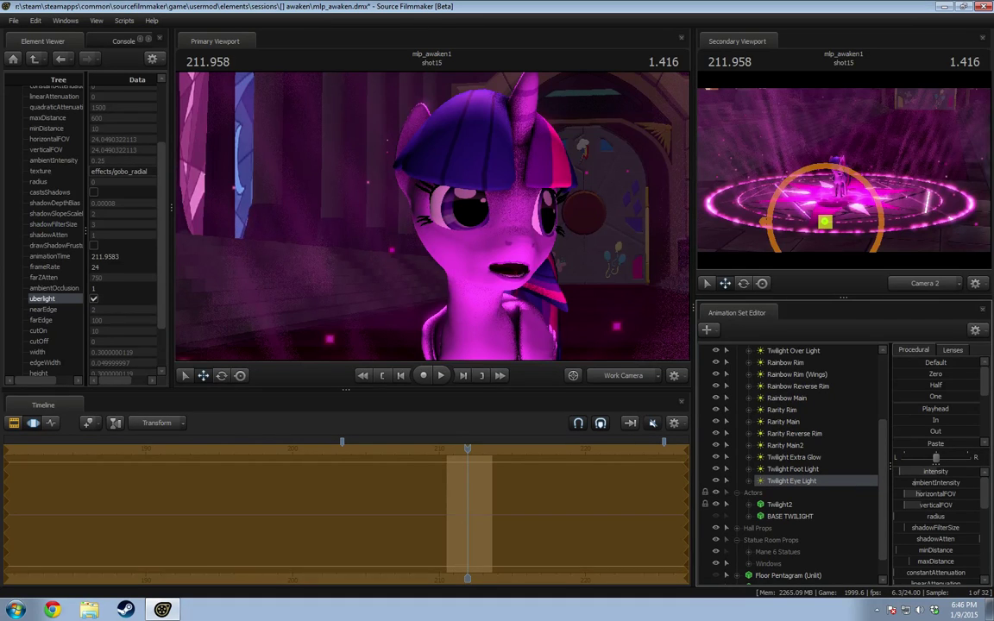
Step: Check the eye light through Camera 2 and again close up on Twilight2's face through the Work Camera
left_click(623, 375)
left_click(590, 349)
left_click(623, 377)
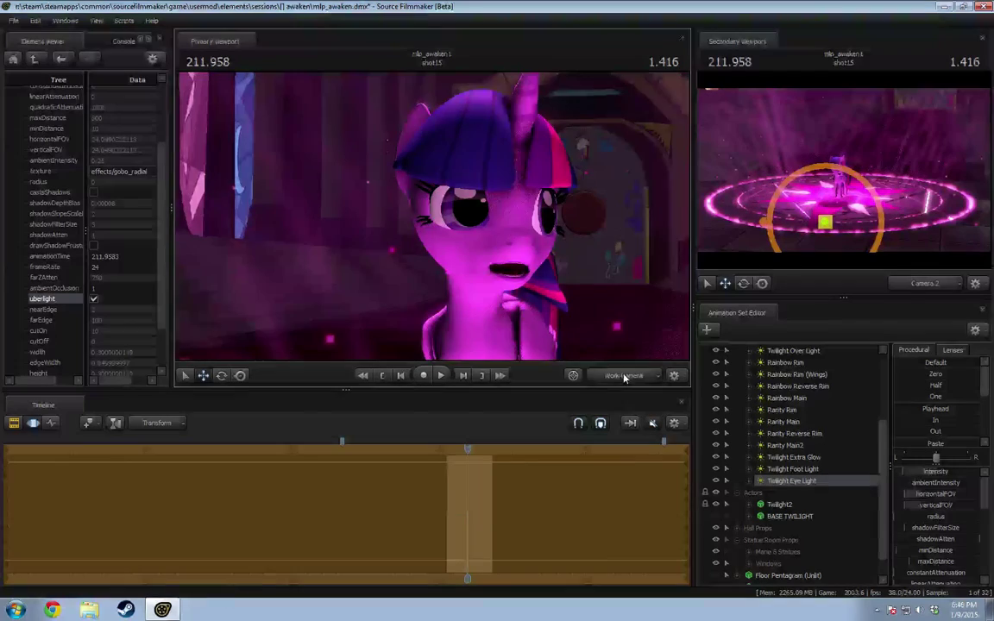
left_click(621, 378)
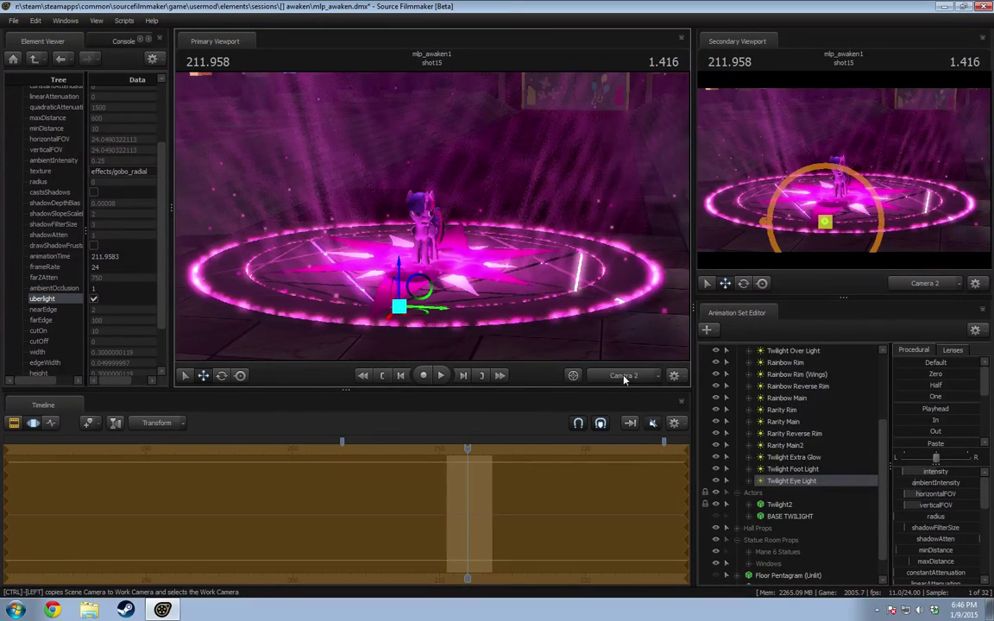
left_click(625, 377, "ctrl")
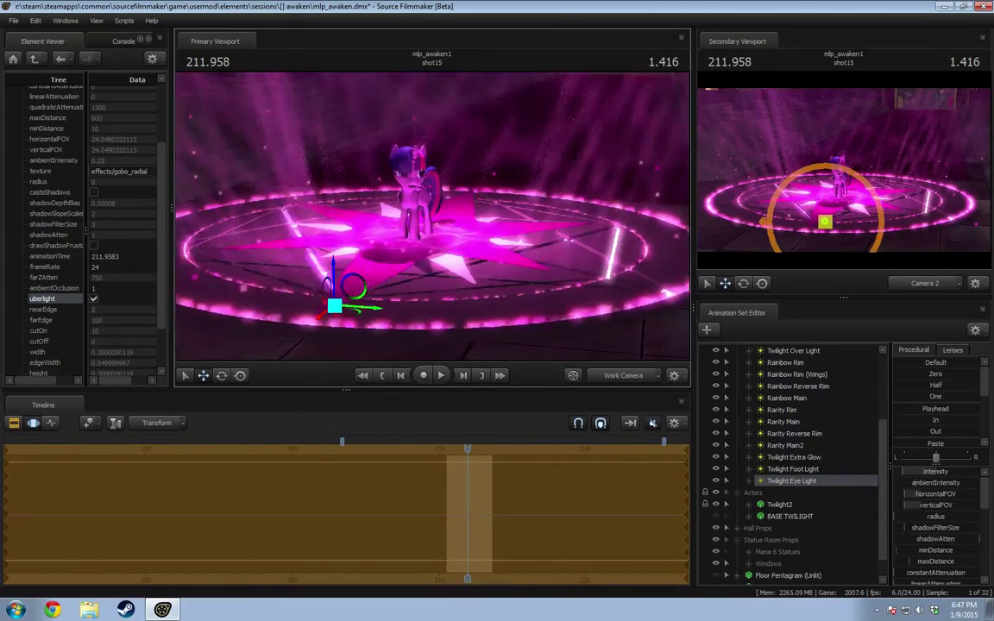
key("w")
left_click_drag(432, 216, 440, 181)
key("w")
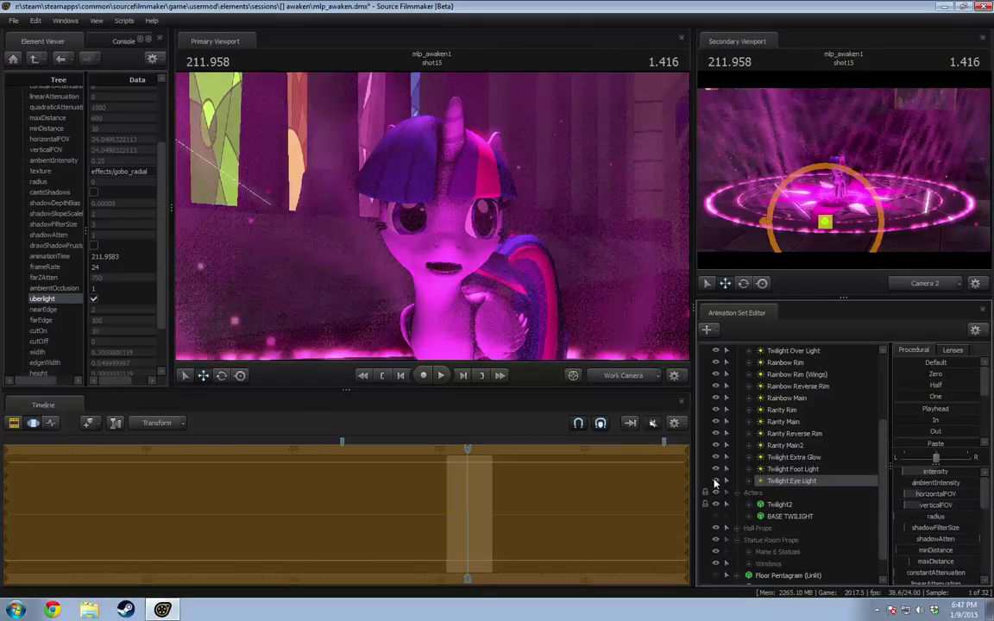
Step: Copy shot15's Twilight Eye Light animation set and collapse the expanded animation set groups
key("F2")
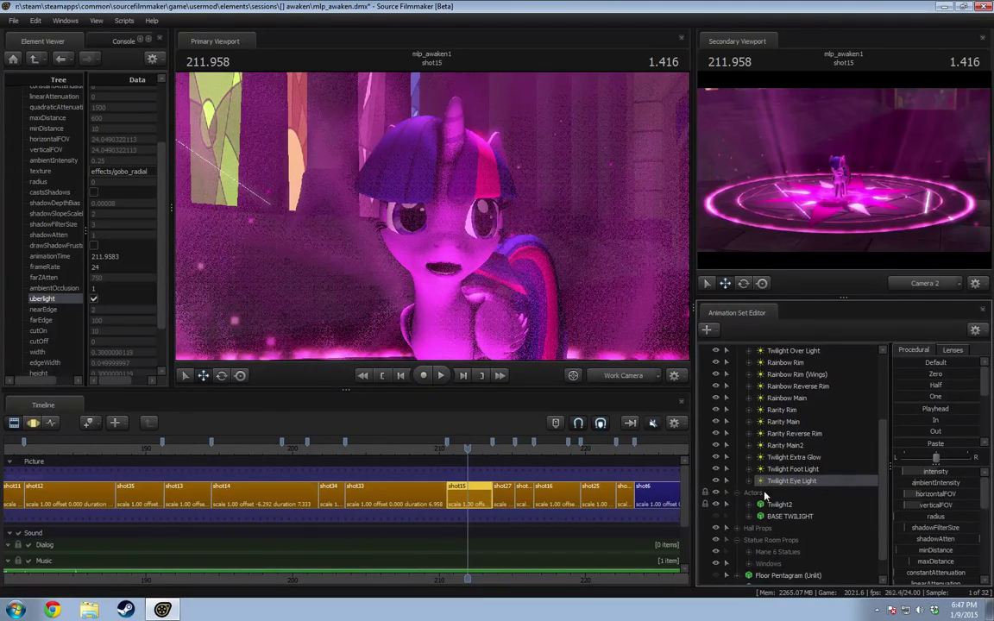
left_click(768, 493)
scroll(770, 509, "up", 1)
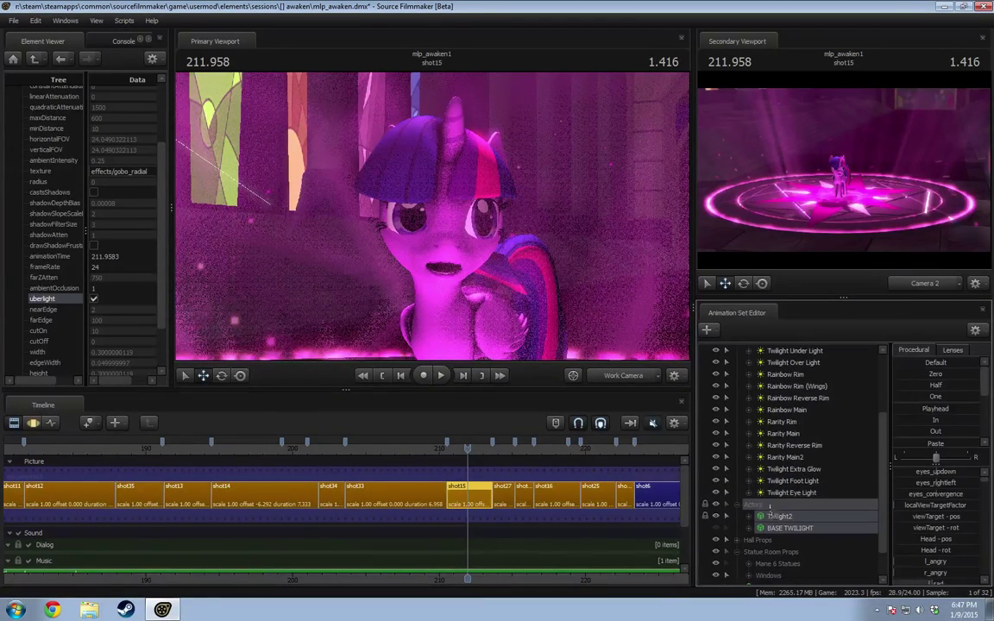
right_click(775, 493)
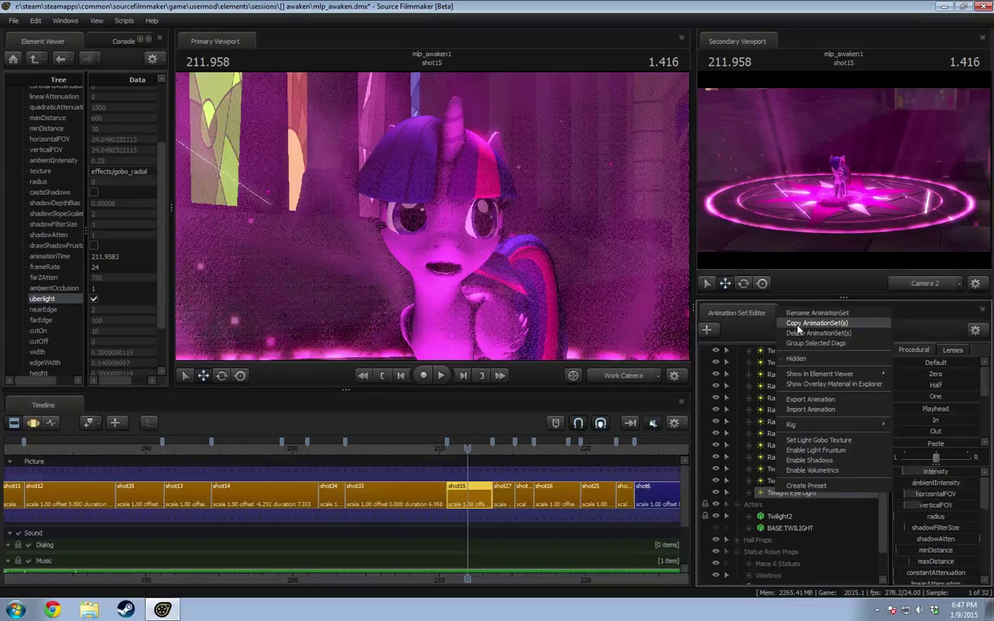
left_click(799, 327)
scroll(773, 433, "up", 3)
left_click(736, 387)
left_click(736, 351)
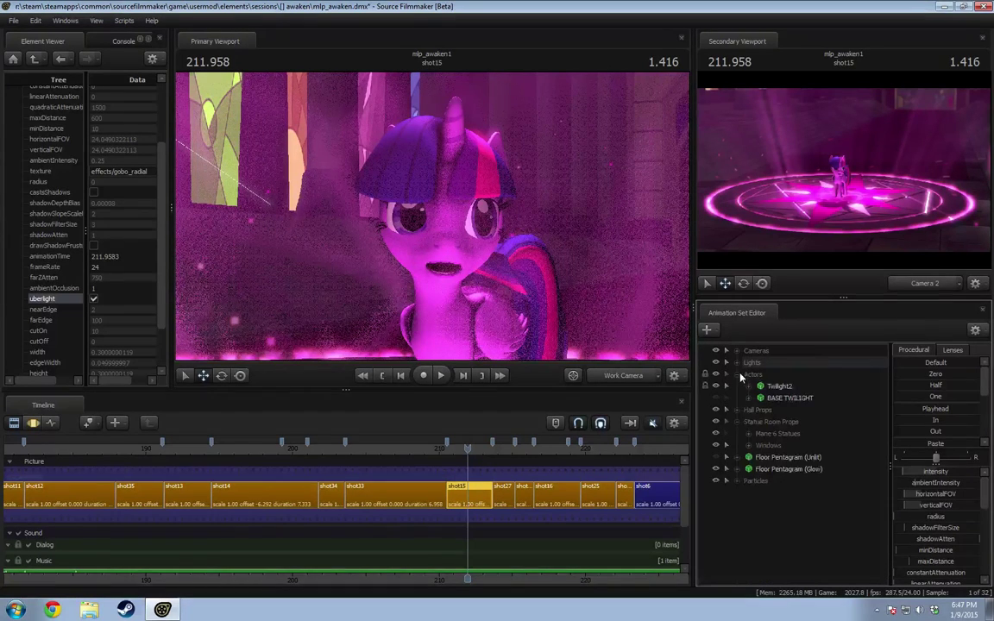
left_click(738, 375)
left_click(739, 398)
Step: Play back parts of shot33 and park the playhead near its start
left_click(388, 450)
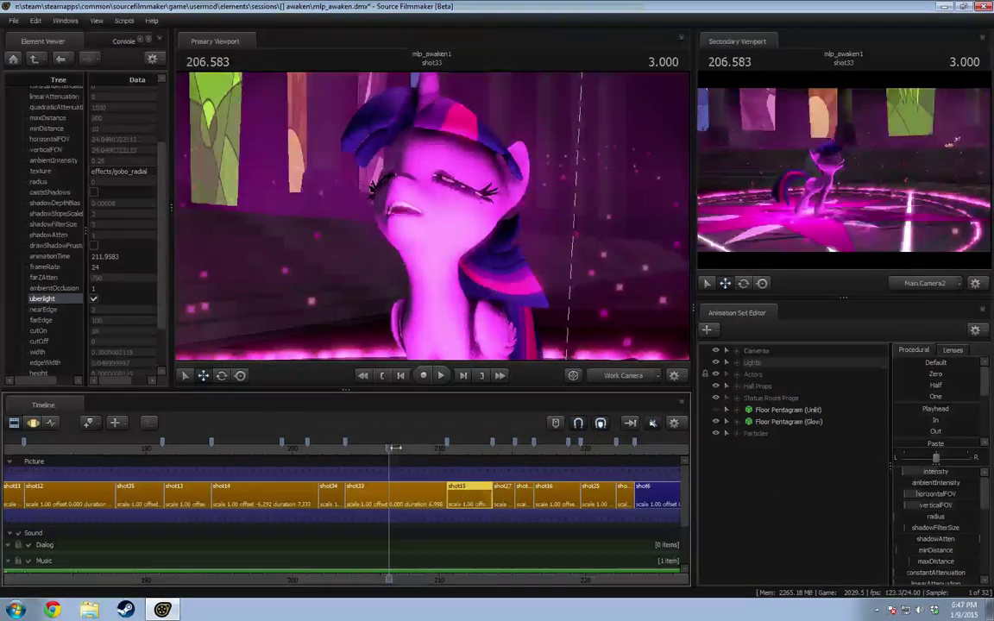
key("space")
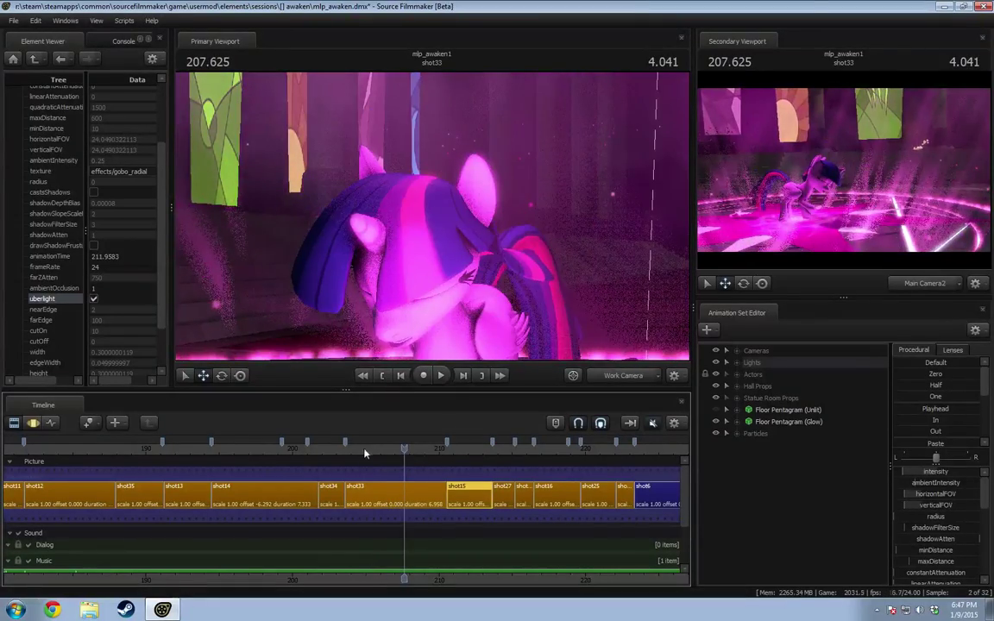
left_click(364, 449)
key("space")
left_click(350, 449)
mouse_move(350, 447)
left_mouse_down()
mouse_move(390, 461)
mouse_move(347, 448)
left_mouse_up()
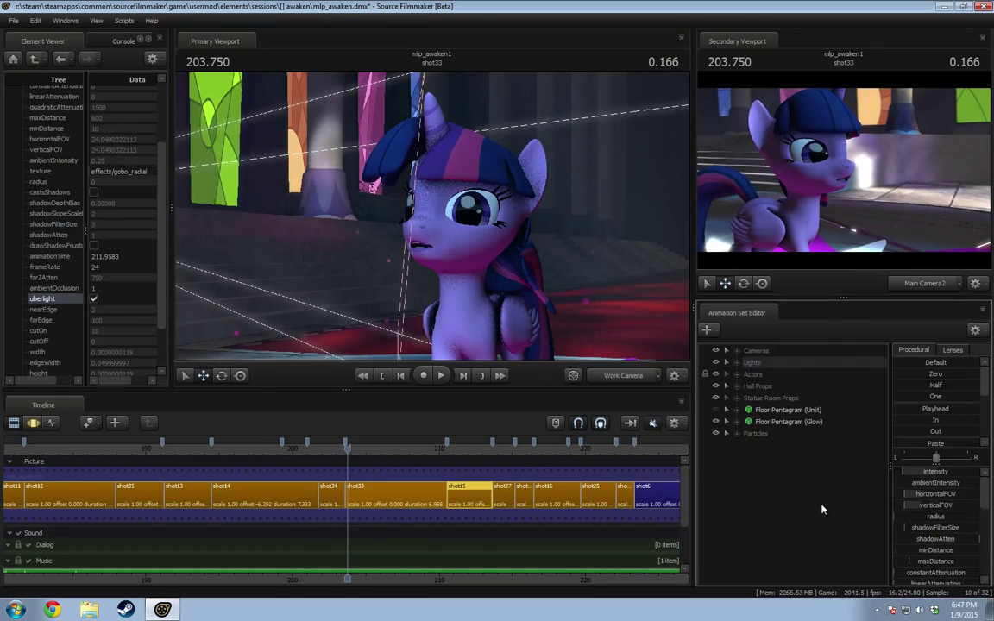
Step: Paste the copied eye light into shot15, group it under Lights and hide it, then select shot33
right_click(739, 453)
left_click(848, 555)
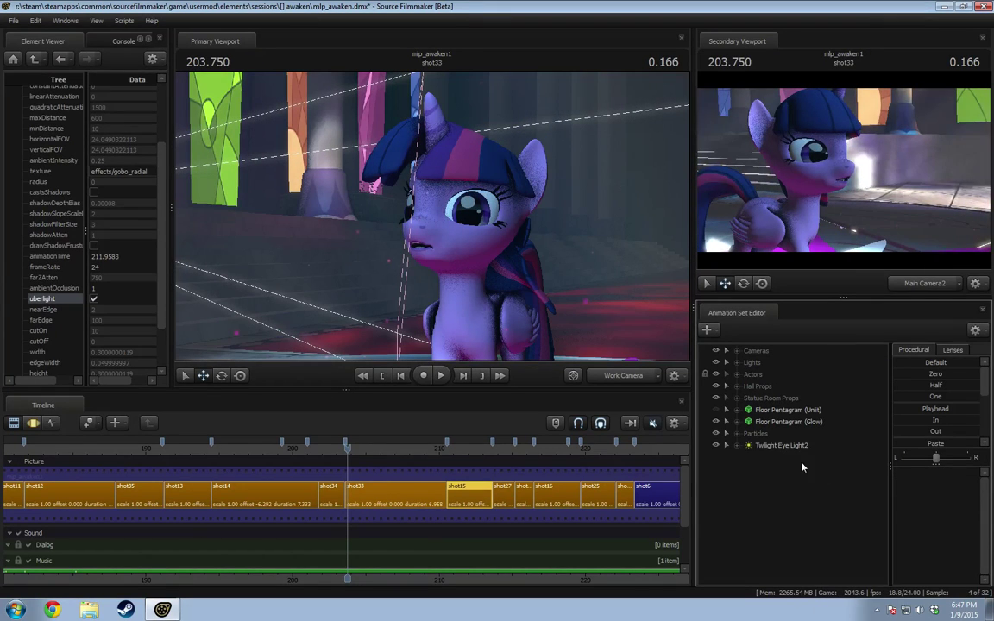
left_click_drag(771, 447, 751, 364)
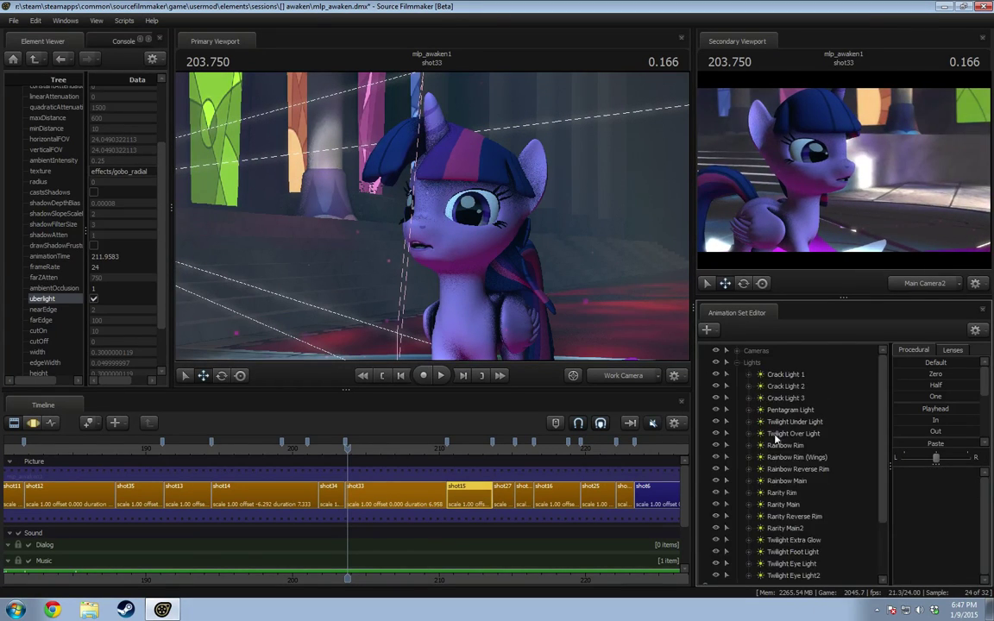
scroll(766, 410, "down", 3)
right_click(801, 504)
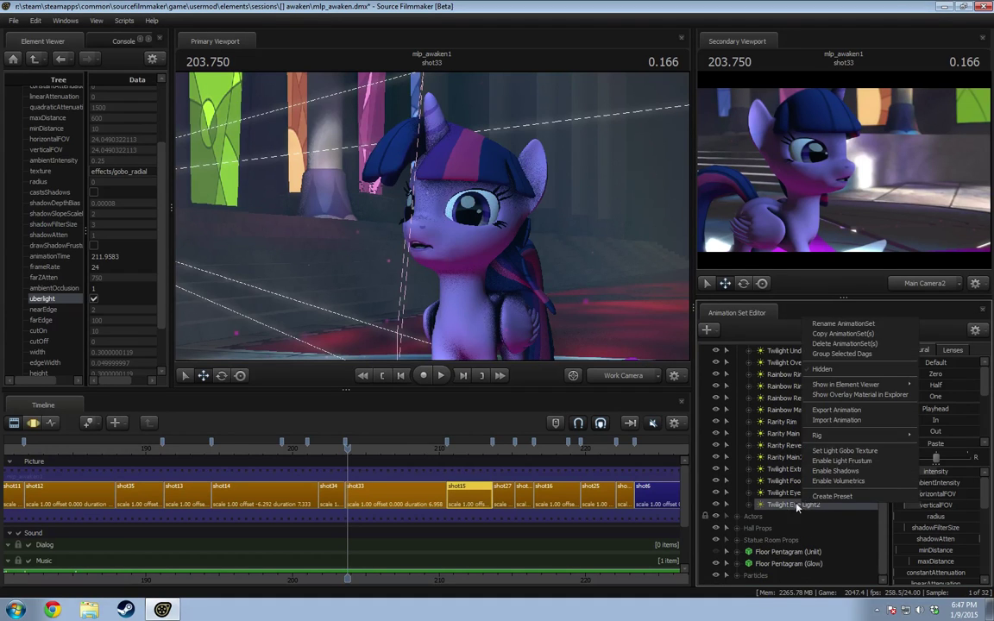
left_click(794, 505)
left_click(716, 505)
left_click_drag(773, 494, 486, 271)
left_click(385, 513)
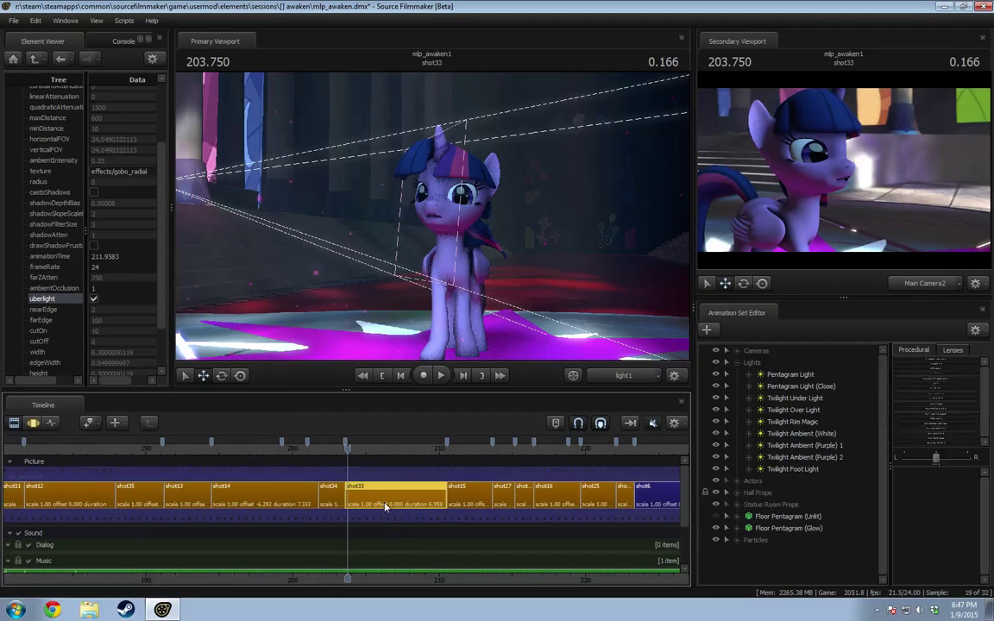
Step: Delete the duplicate Twilight Eye Light2 from shot15
left_click(469, 500)
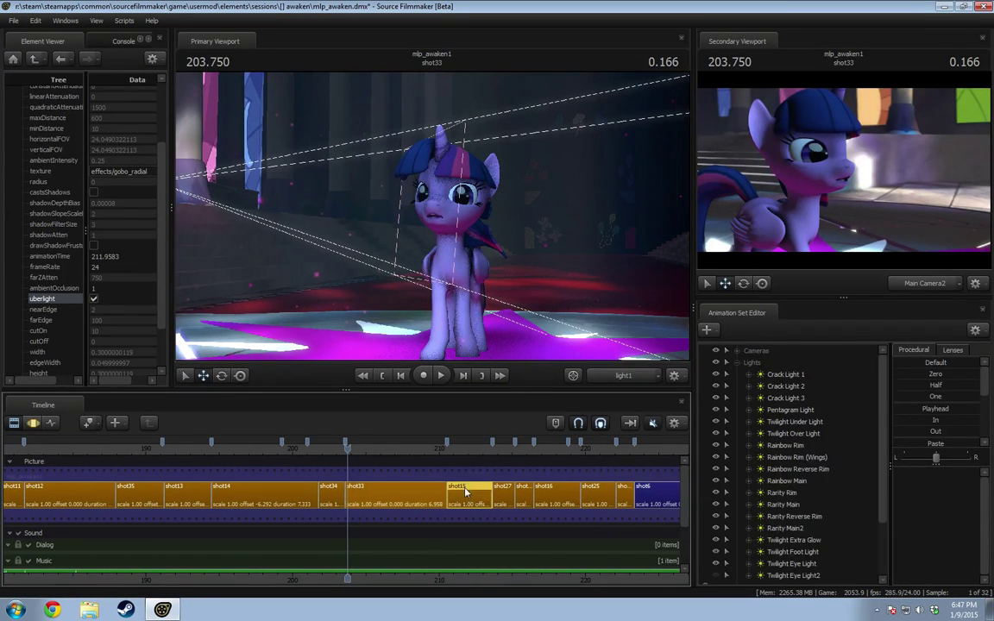
scroll(792, 500, "down", 2)
right_click(794, 508)
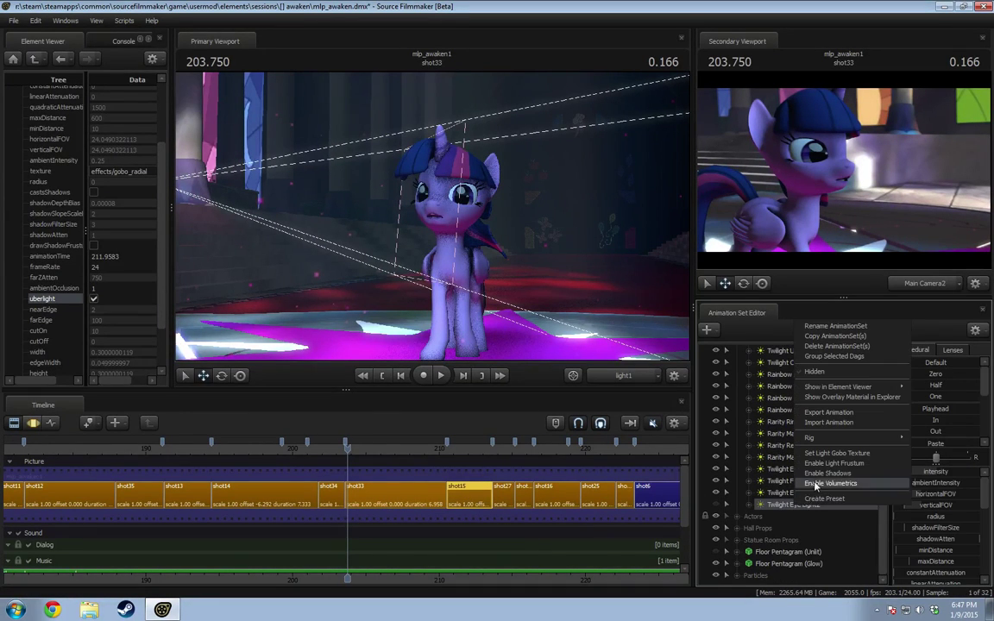
left_click(839, 346)
Step: Paste the copied Twilight Eye Light into shot33 and place it in the Lights group
left_click(398, 499)
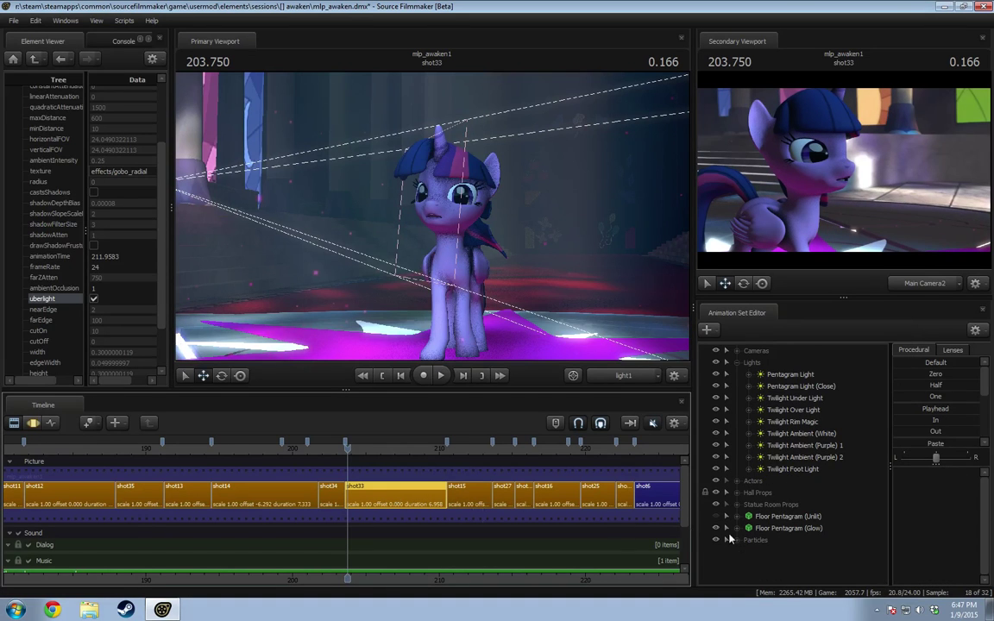
right_click(761, 553)
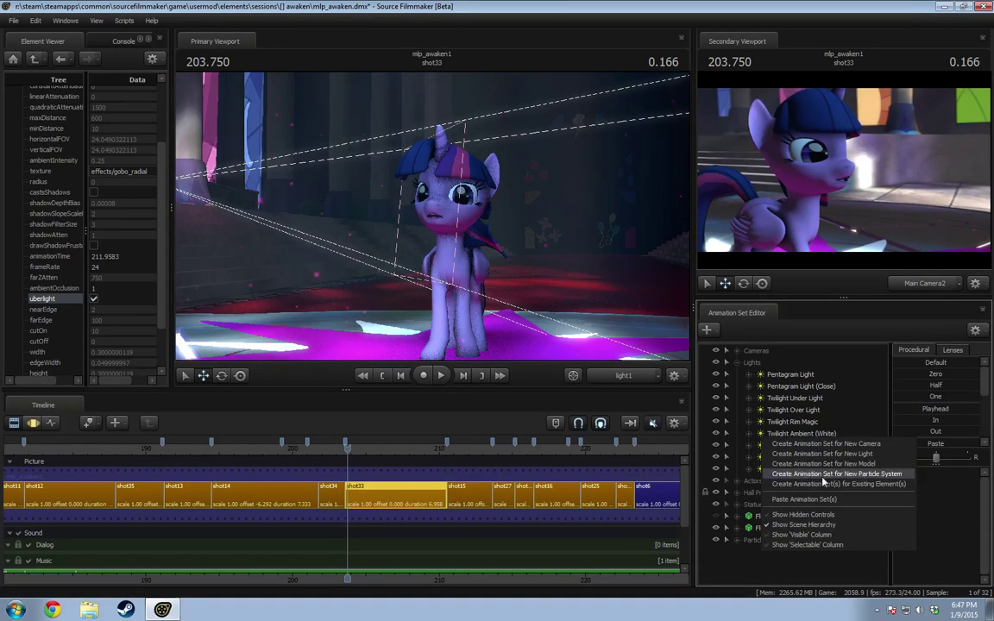
left_click(809, 502)
left_click_drag(776, 551, 795, 481)
left_click(793, 480)
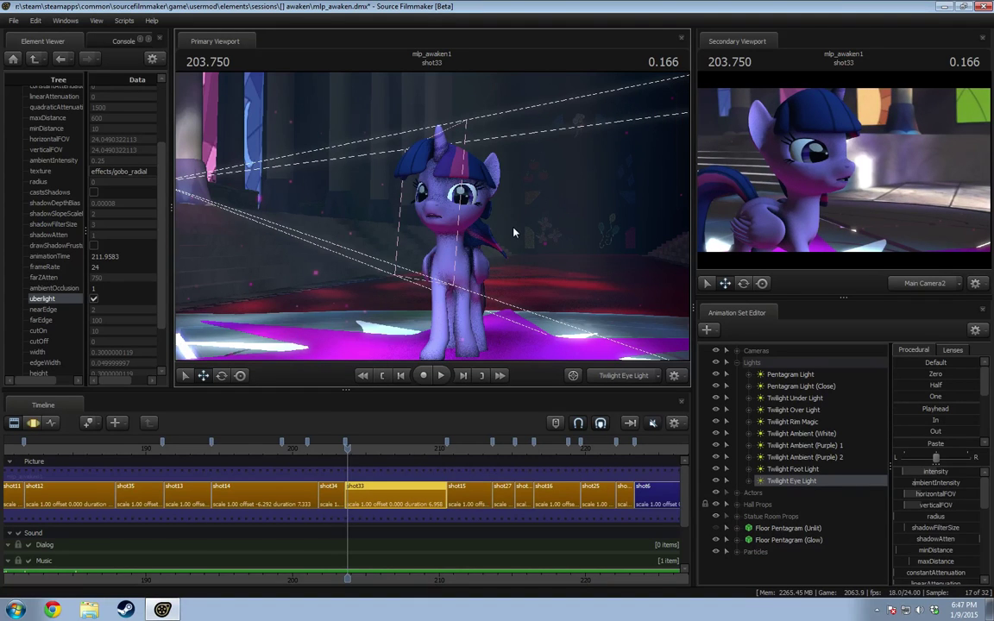
Step: Look through shot33's Twilight Eye Light, aim it at Twilight2 from the front and scrub the opening frames
left_click_drag(474, 296, 580, 275)
key("F2")
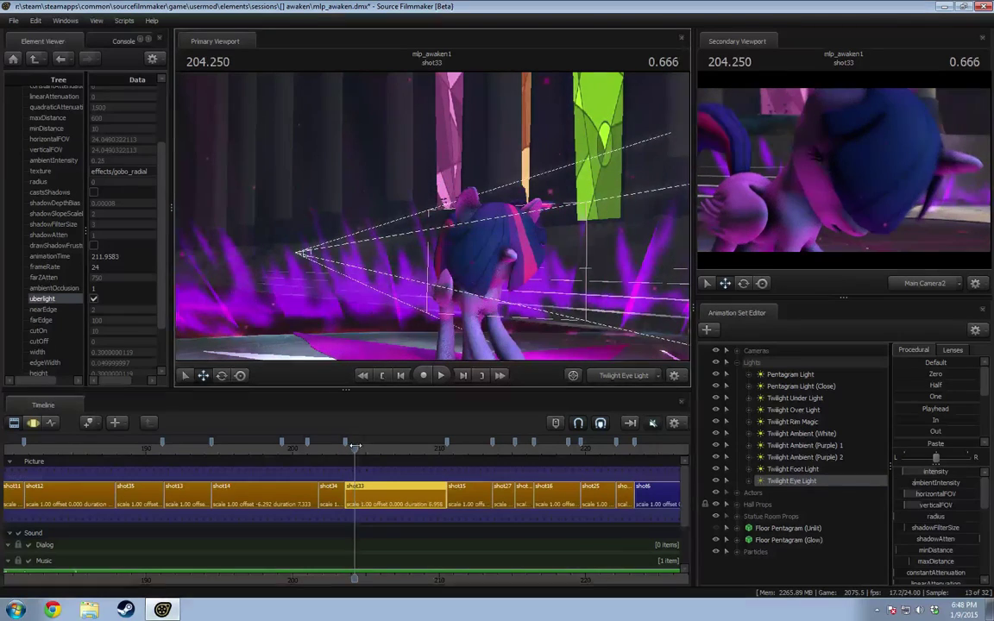
left_click_drag(353, 447, 346, 447)
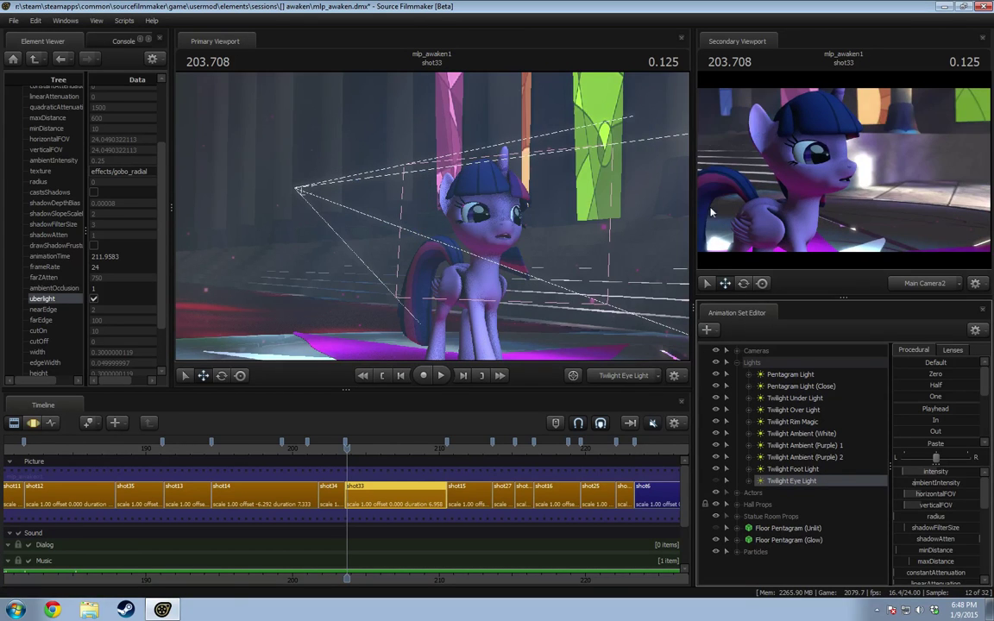
Step: View shot33 through Main Camera2 and check the Twilight Eye Light's effect on Twilight2's eyes
left_click(641, 377)
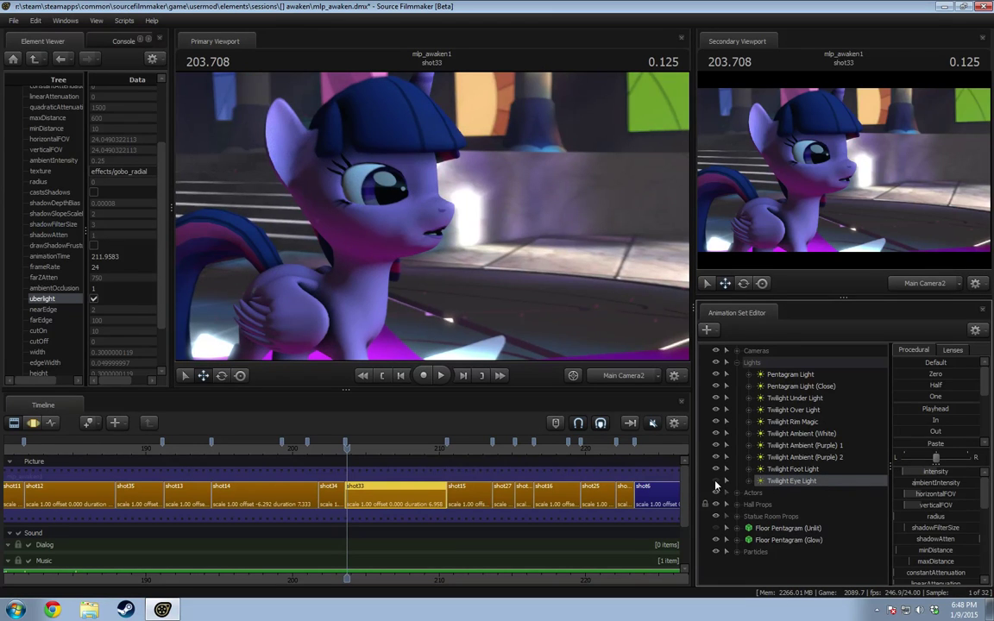
right_click(783, 484)
left_click(771, 487)
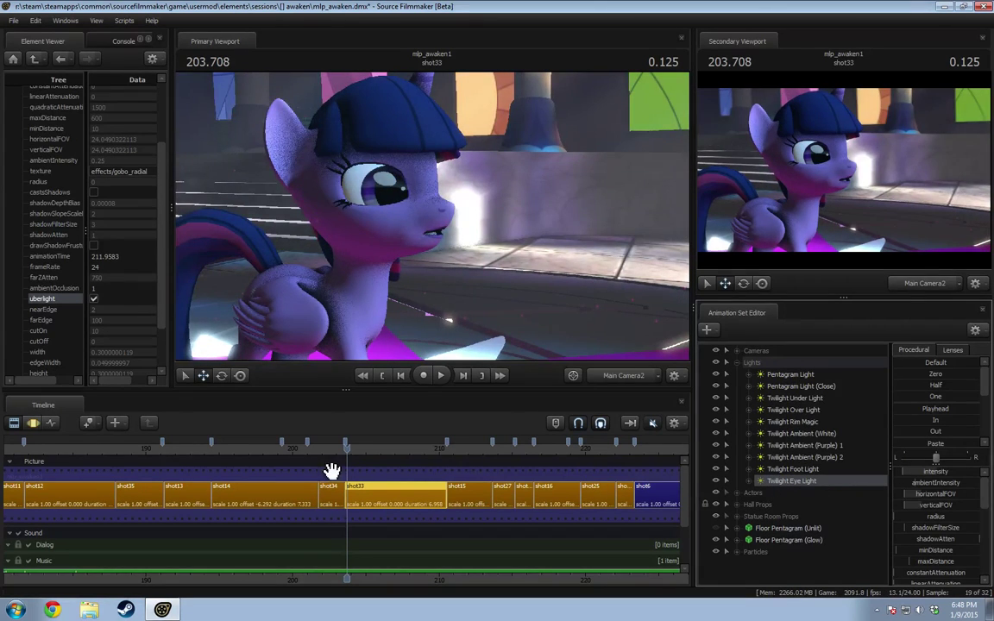
Step: Select shot34 and scrub through its opening frames to examine the lighting on Twilight
left_click_drag(326, 451, 320, 470)
left_click(332, 496)
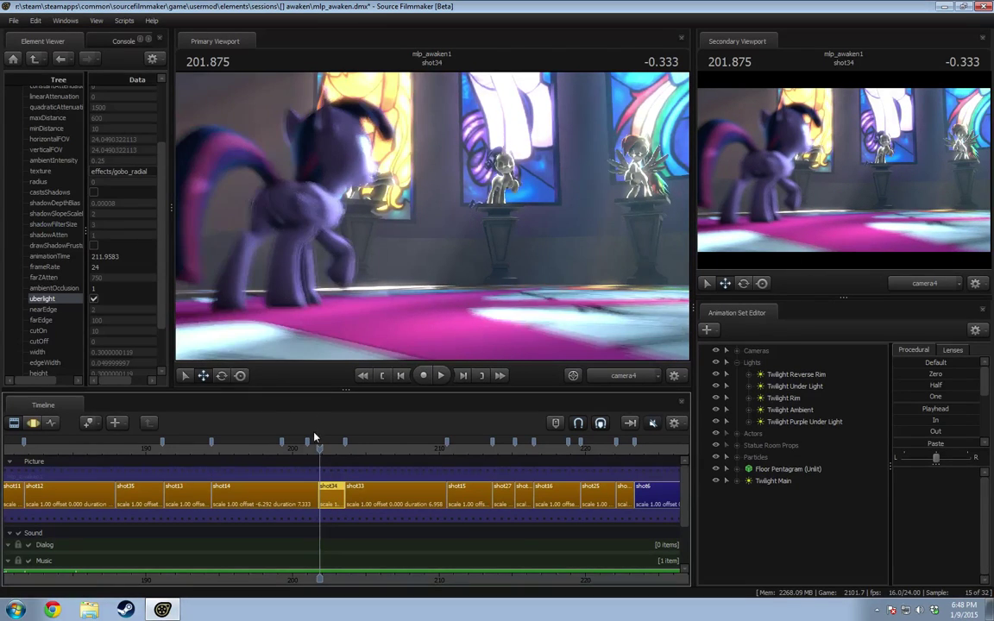
left_click_drag(318, 448, 323, 449)
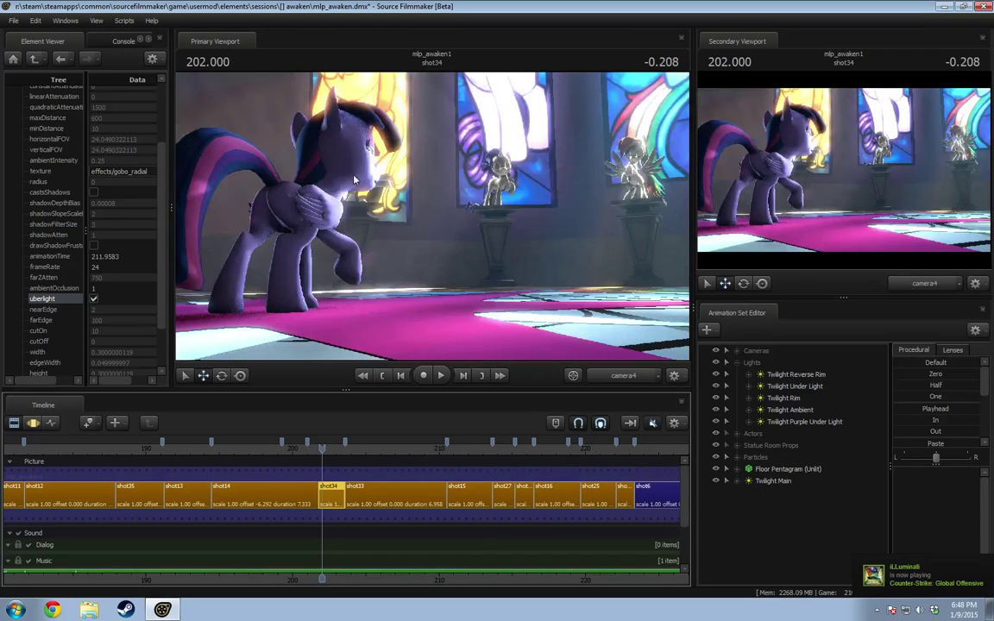
Step: Look through the Statue Room Props windows in shot34, move the Twilight Main light into the Lights group and scrub the opening frames
left_click(736, 445)
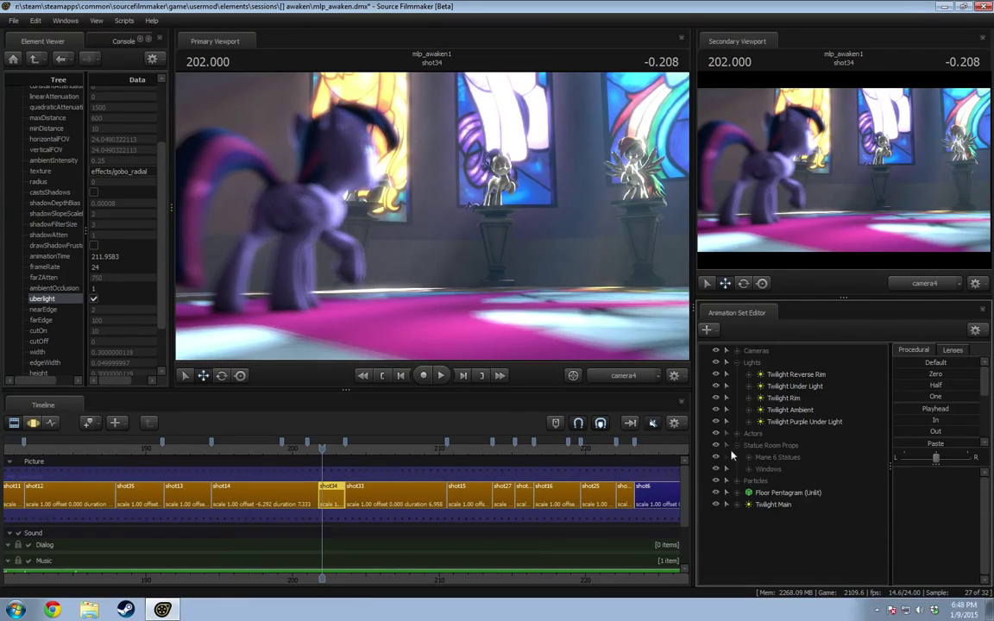
left_click(748, 469)
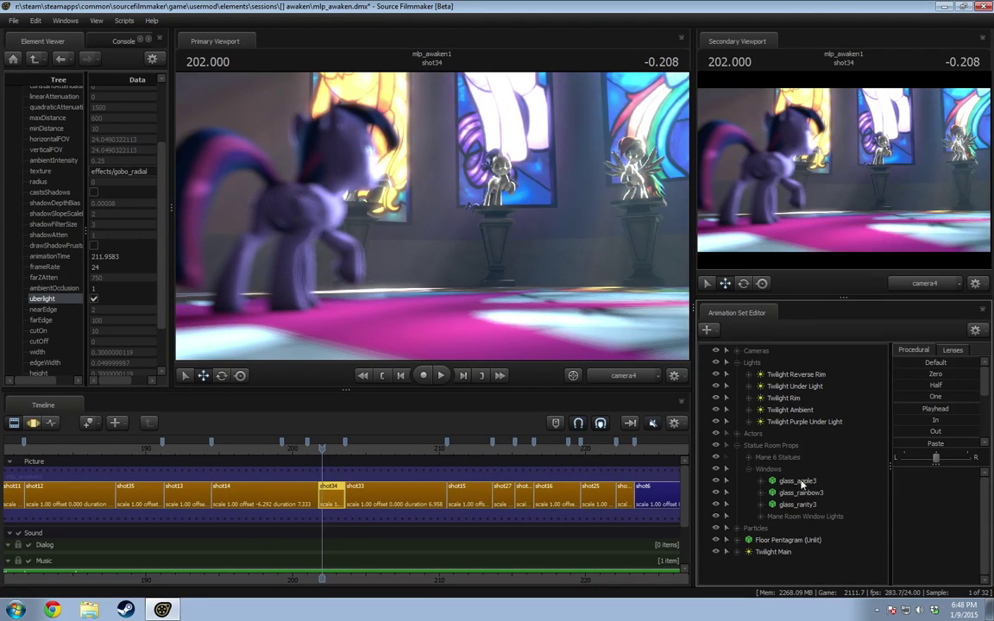
left_click(794, 493)
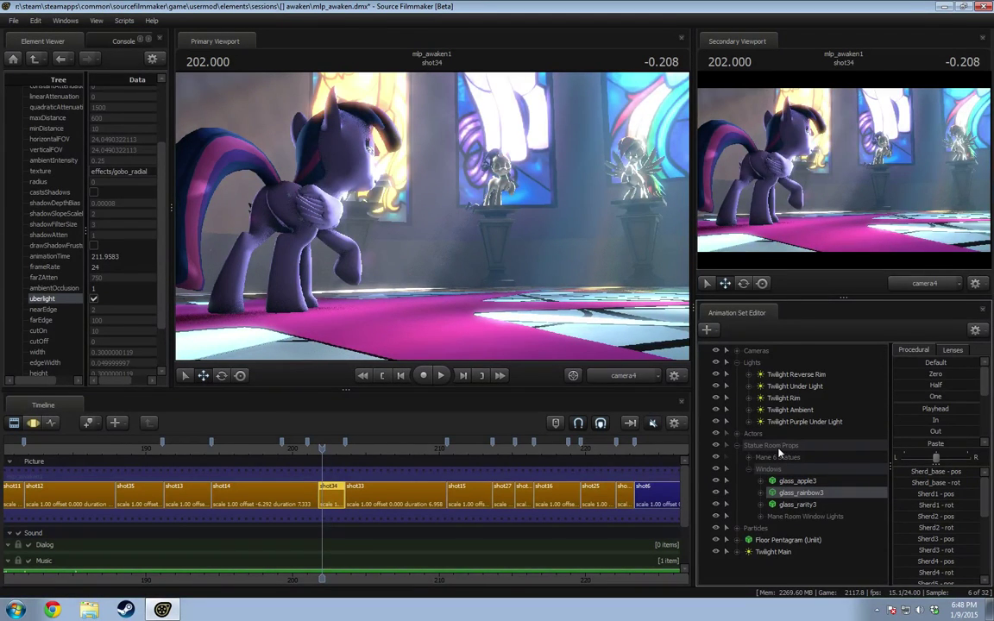
left_click_drag(774, 553, 722, 422)
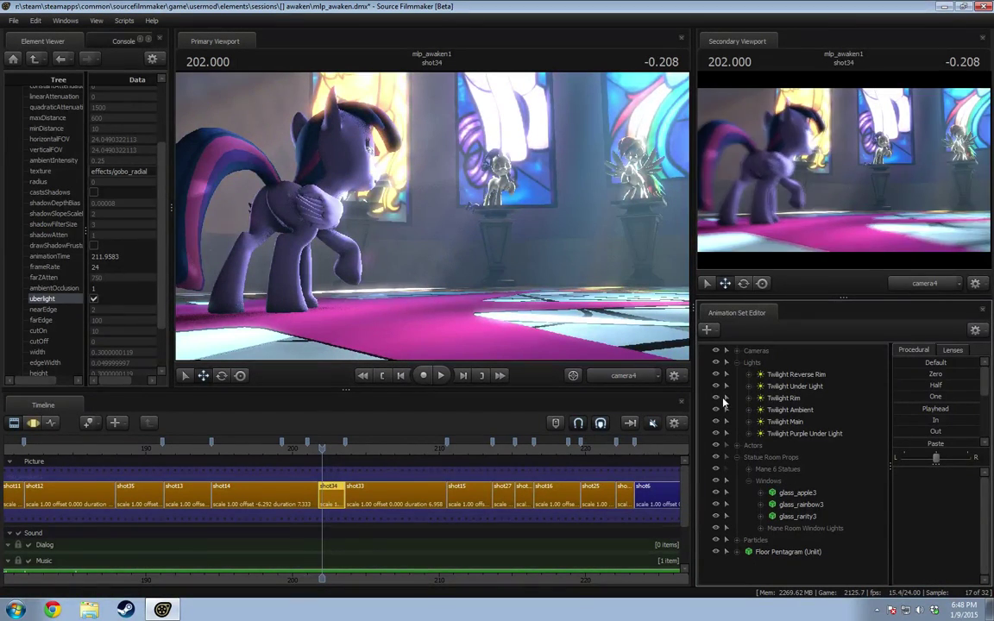
mouse_move(320, 447)
left_mouse_down()
mouse_move(340, 454)
mouse_move(320, 457)
left_mouse_up()
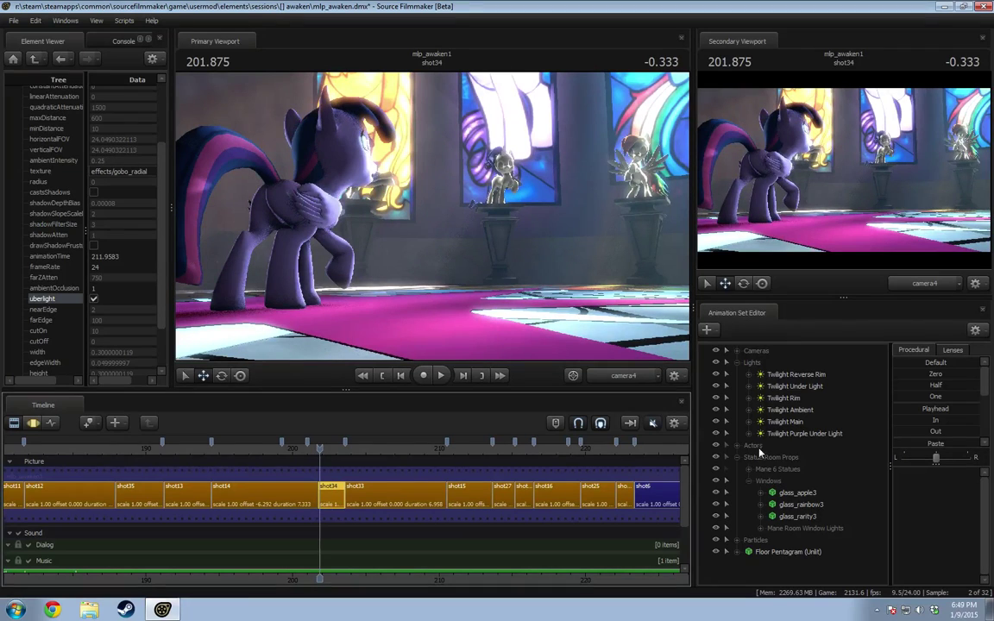
Step: Look through shot34's Twilight Rim light and aim it at Twilight where she looks down, around 203.083 s
left_click_drag(787, 401, 383, 276)
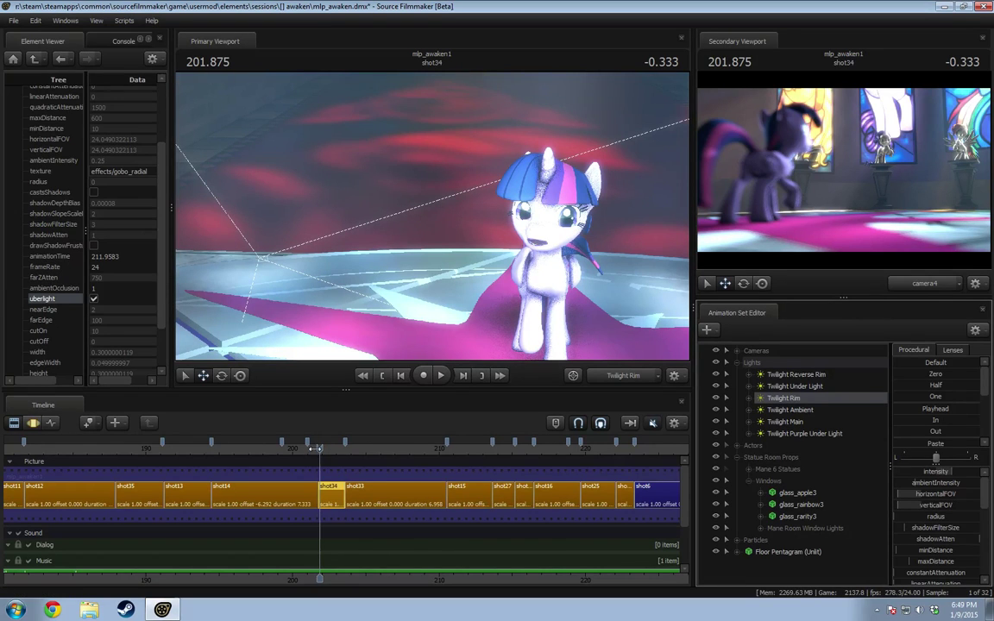
scroll(339, 483, "up", 5)
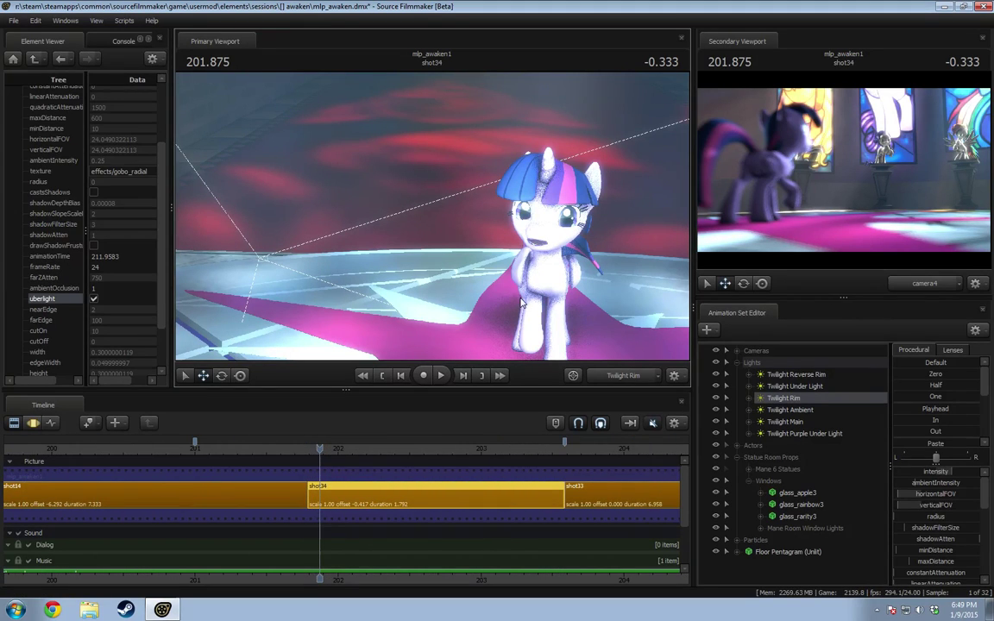
left_click_drag(319, 450, 494, 453)
left_click(509, 258)
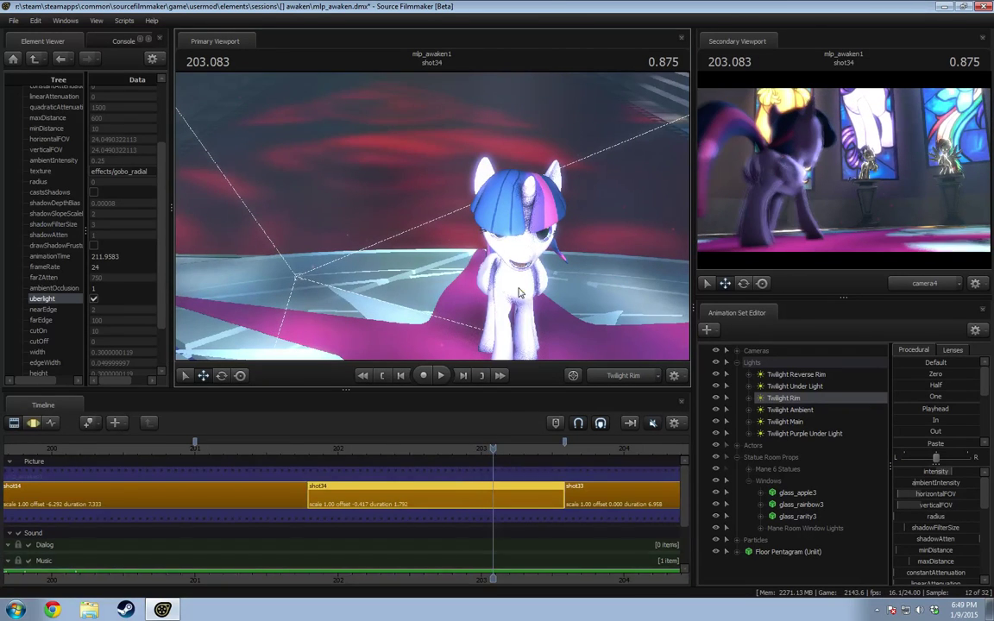
key("F3")
left_click_drag(489, 300, 559, 290)
double_click(928, 412)
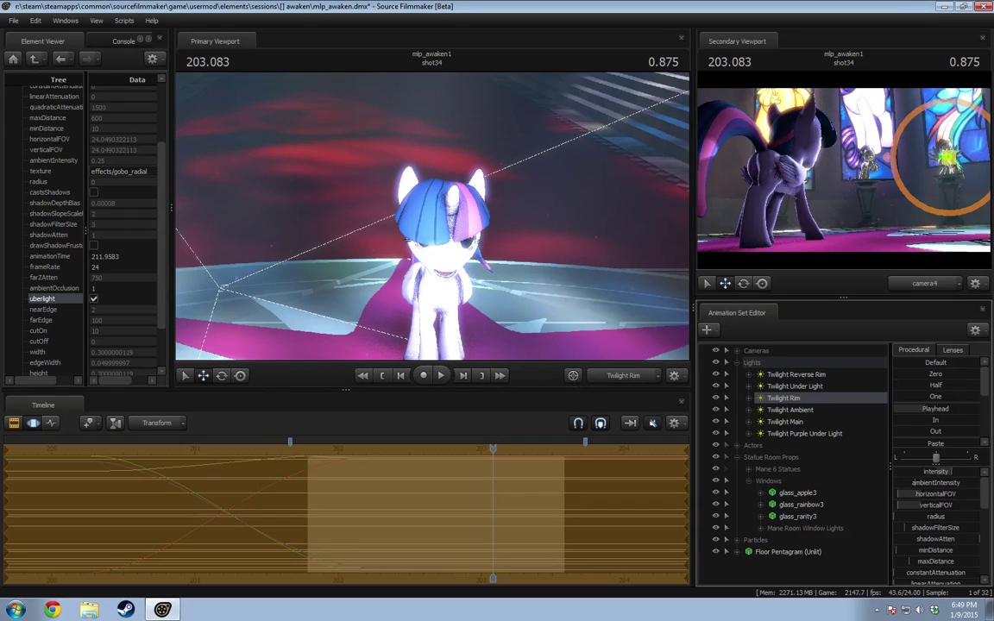
left_click_drag(526, 355, 435, 337)
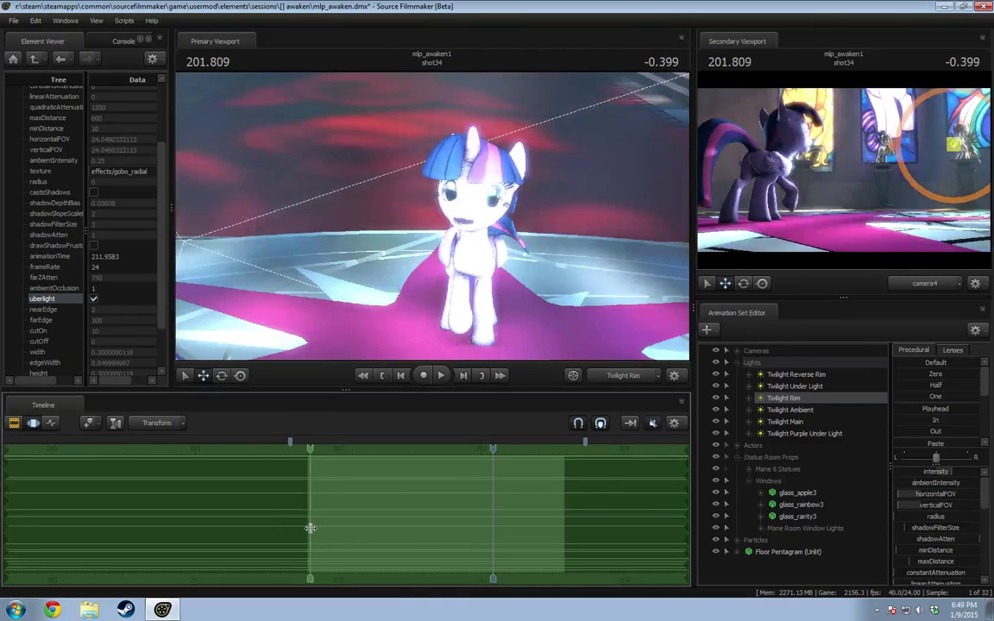
Step: Select the time up to shot34's start with a falloff reaching about 203.2 s, and re-aim Twilight Rim for the opening frames
left_click(310, 528, "shift")
key("[")
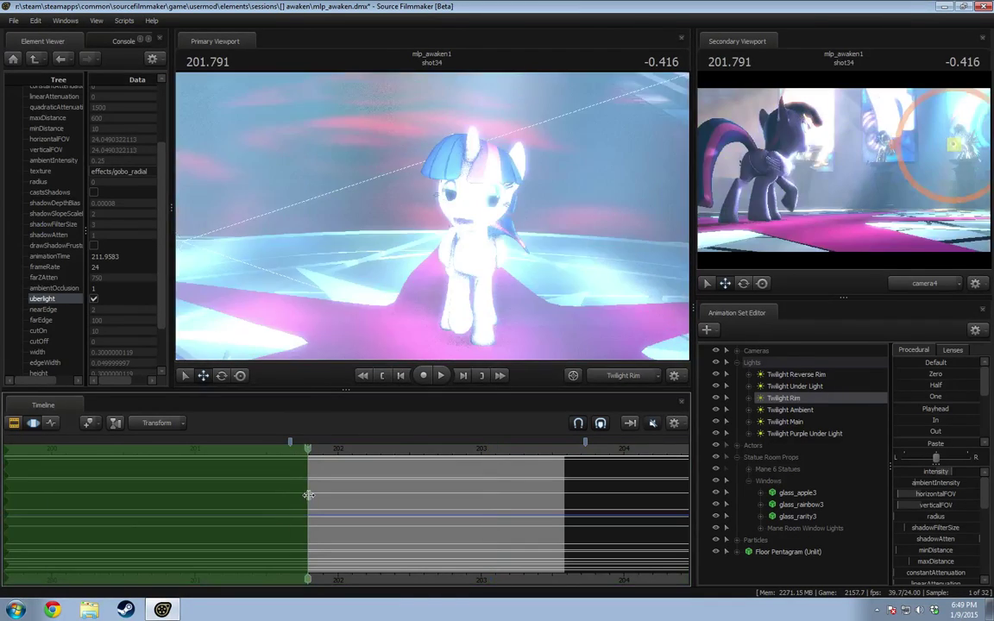
left_click_drag(308, 494, 513, 519)
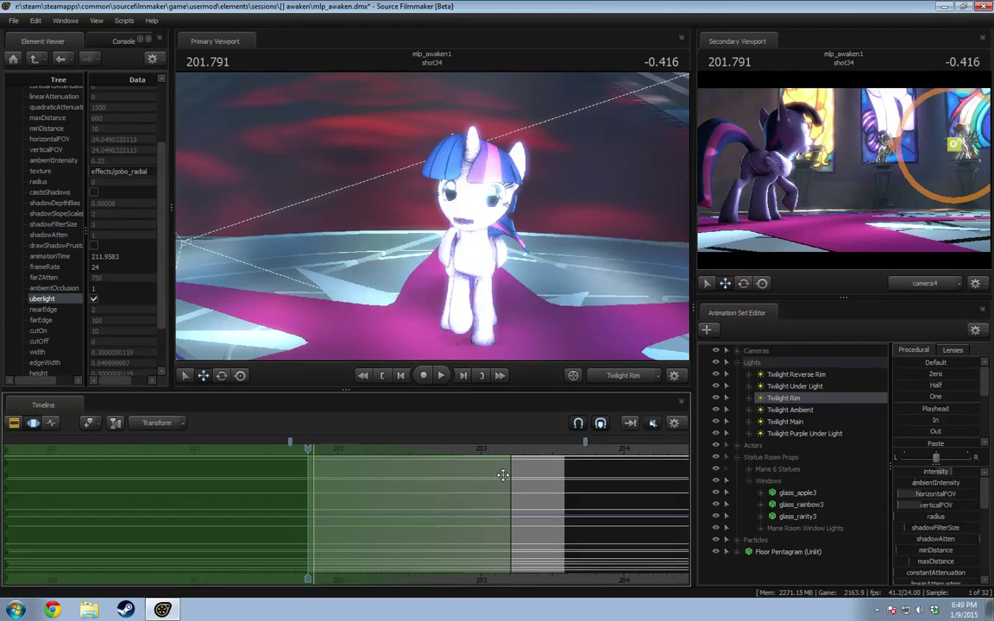
left_click_drag(472, 259, 443, 241)
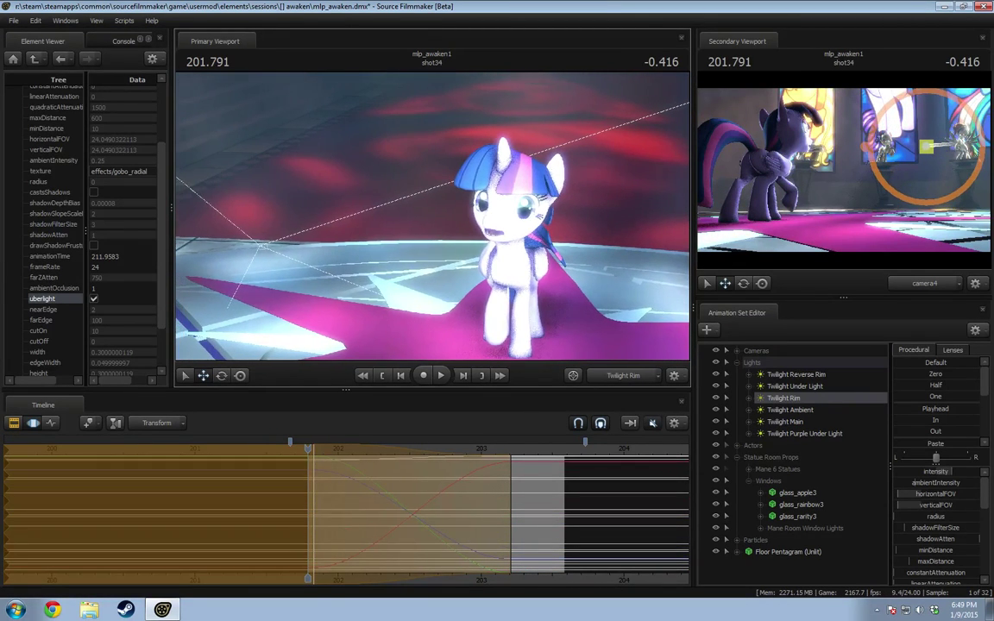
Step: Lower Twilight Rim's intensity at the start of shot34, playing the shot back before and after the change
key("space")
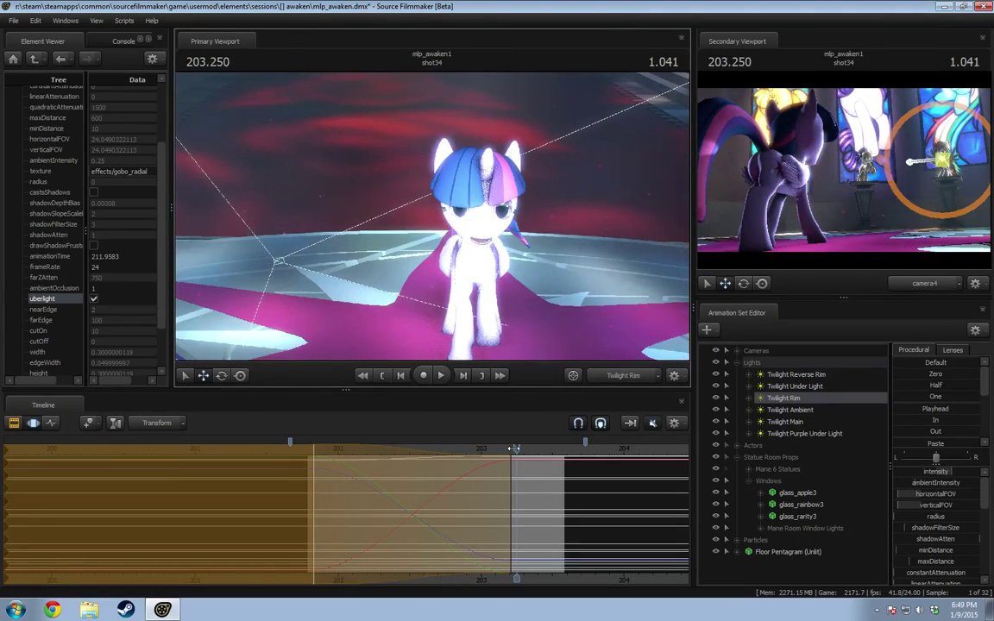
left_click_drag(514, 449, 314, 448)
left_click_drag(923, 472, 907, 472)
key("space")
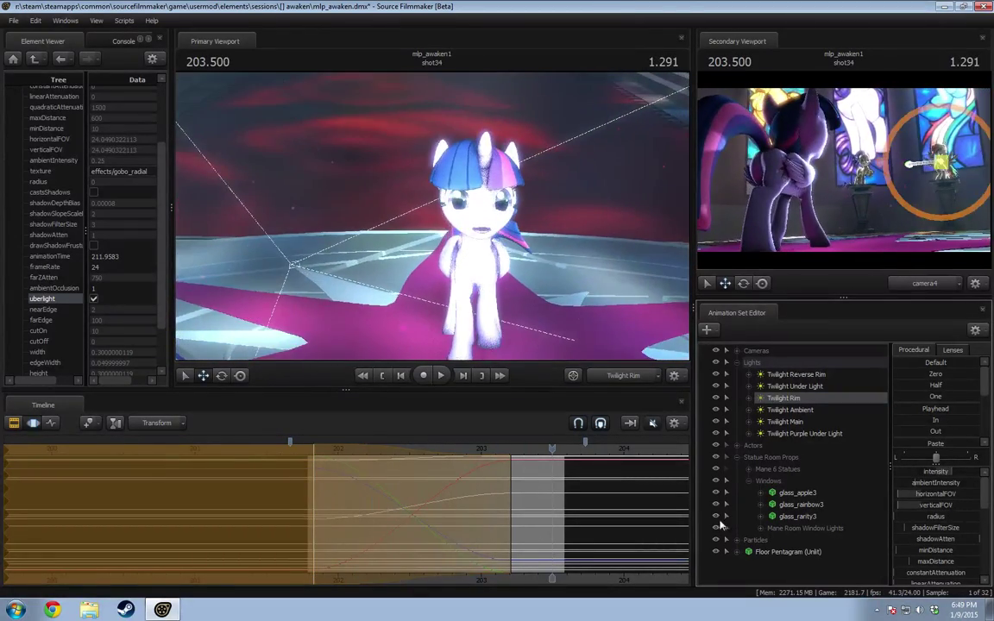
Step: Return to clip editing and examine the cut from shot34 into the first frames of shot33
key("F2")
key("space")
left_click(573, 448)
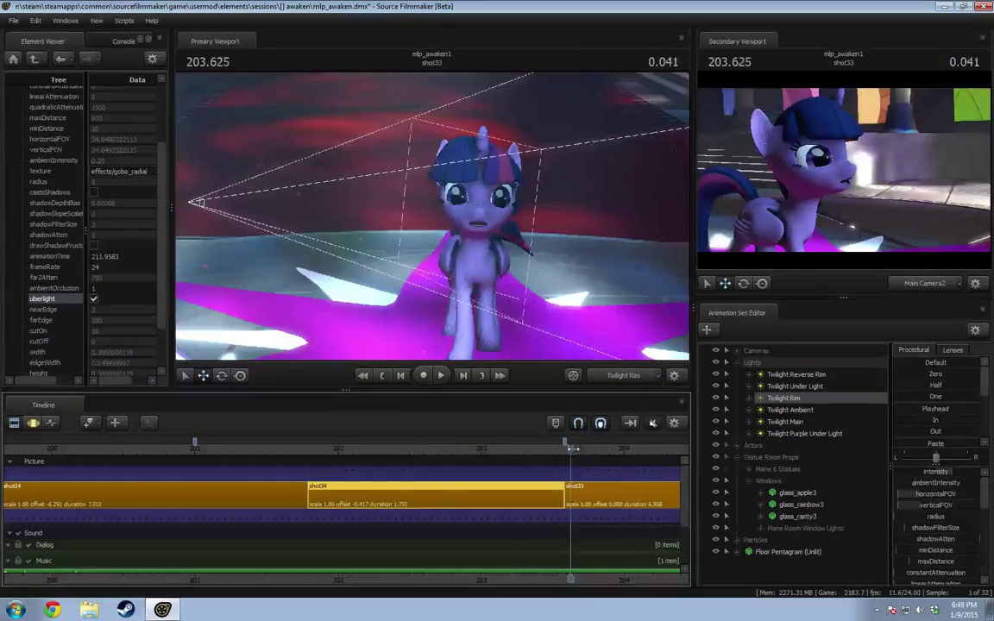
mouse_move(572, 449)
left_mouse_down()
mouse_move(540, 452)
mouse_move(569, 451)
left_mouse_up()
scroll(585, 476, "down", 2)
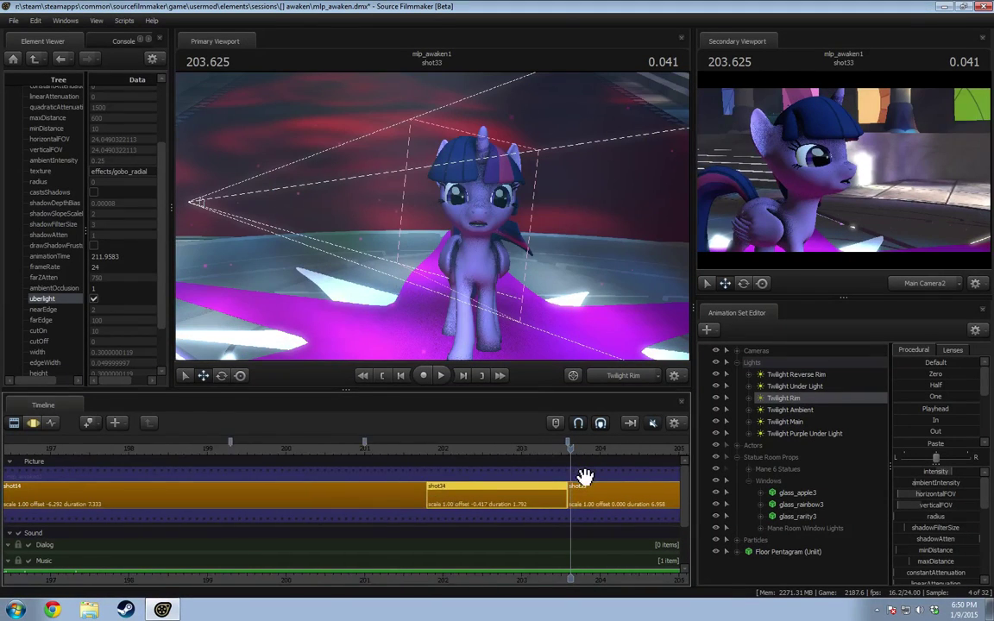
scroll(585, 476, "down", 1)
left_click_drag(590, 576, 541, 575)
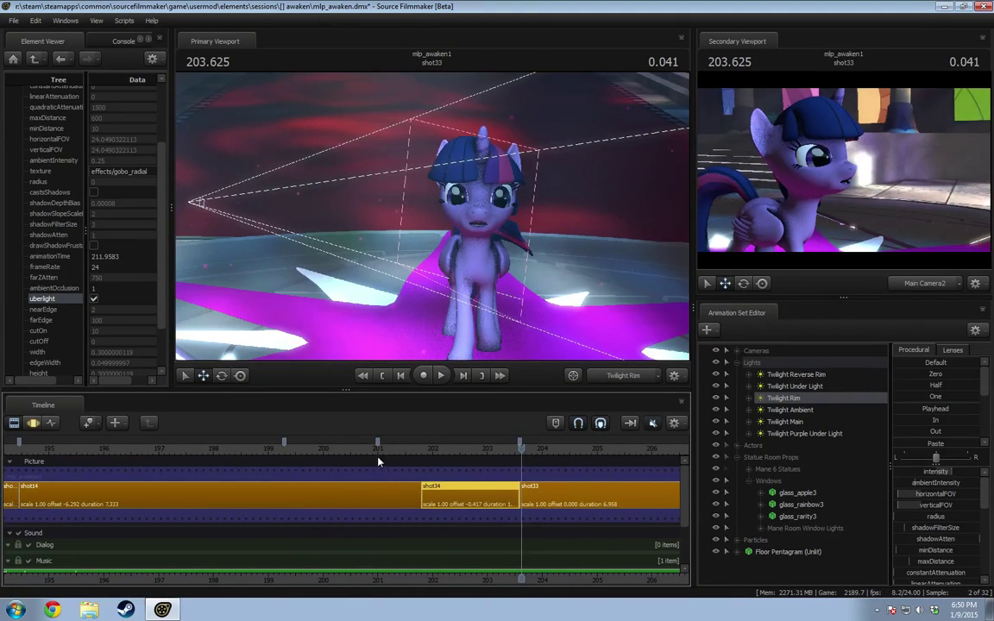
Step: Select shot14, check the effect of its Twilight Butt Rim light and compare its closing frames with the start of shot33
left_click_drag(382, 451, 405, 449)
left_click(405, 498)
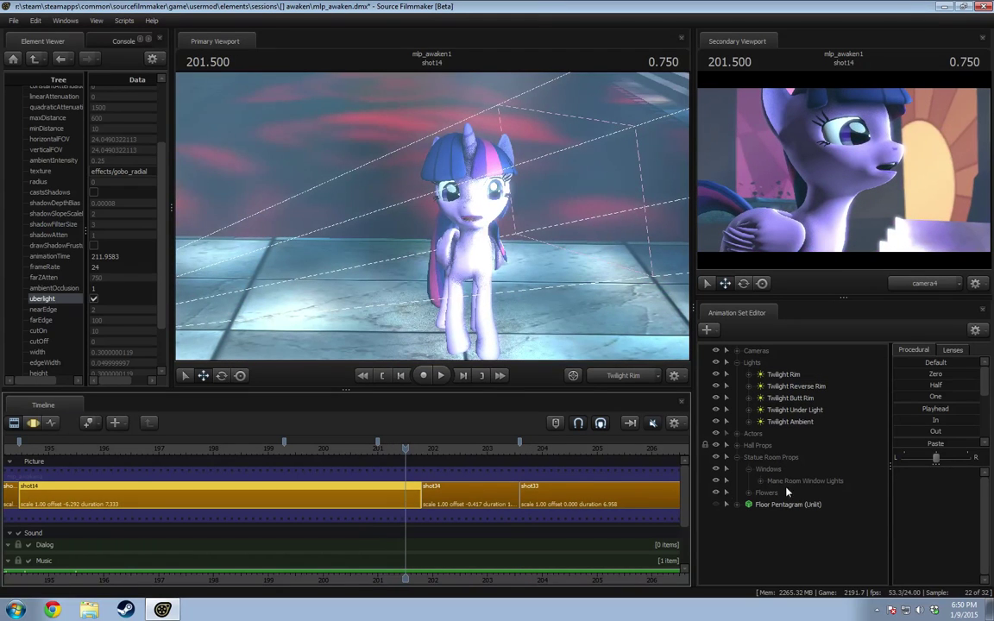
left_click(569, 509)
left_click(384, 506)
left_click(792, 400)
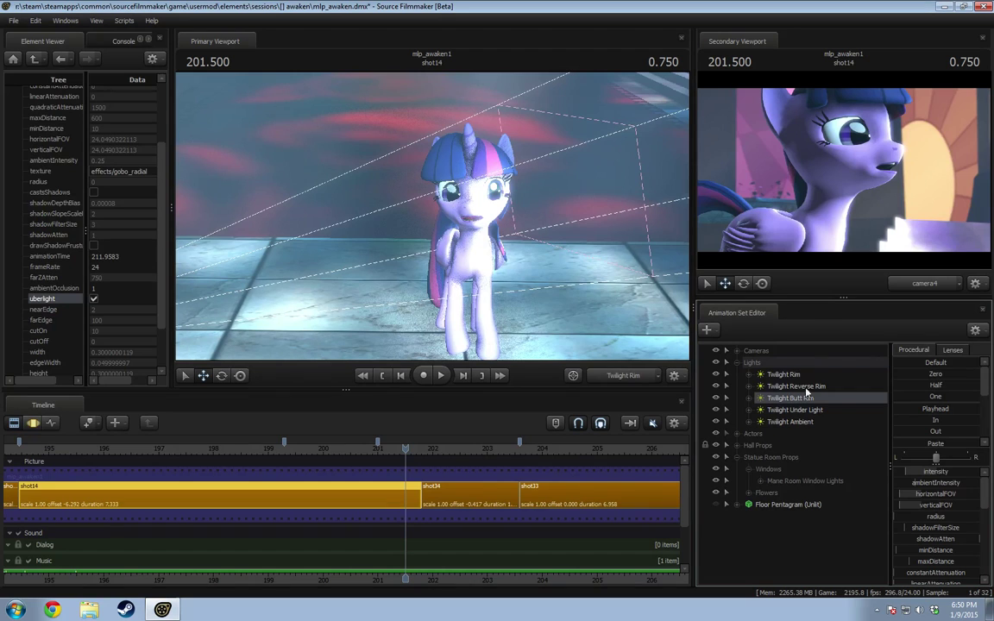
left_click(713, 399)
left_click(526, 449)
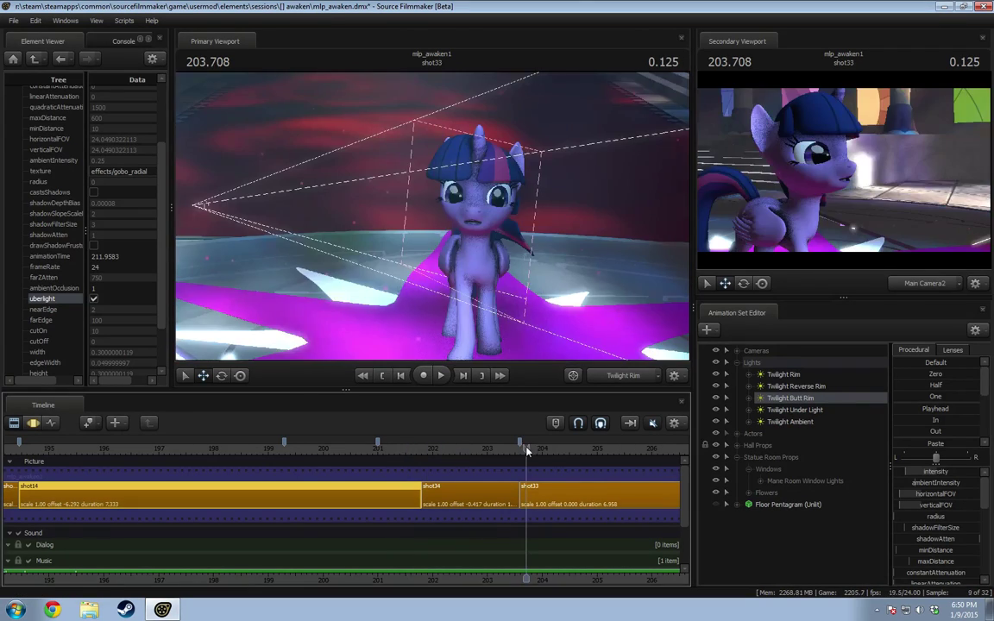
left_click(415, 462)
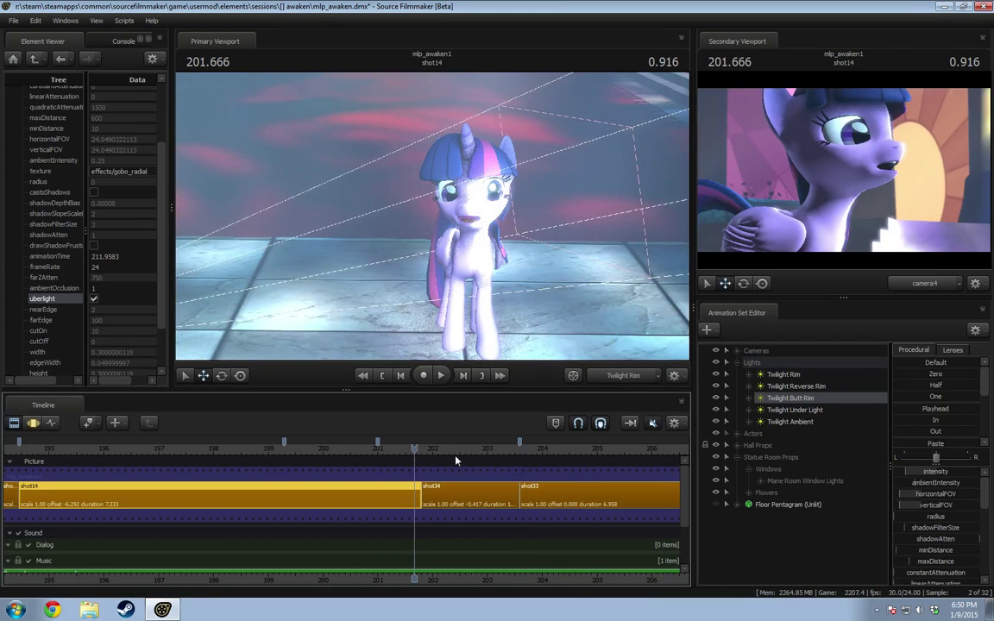
Step: Rename shot33's Twilight Over Light and Twilight Under Light as Twilight Over Light Magic and Twilight Under Light Magic
left_click(532, 455)
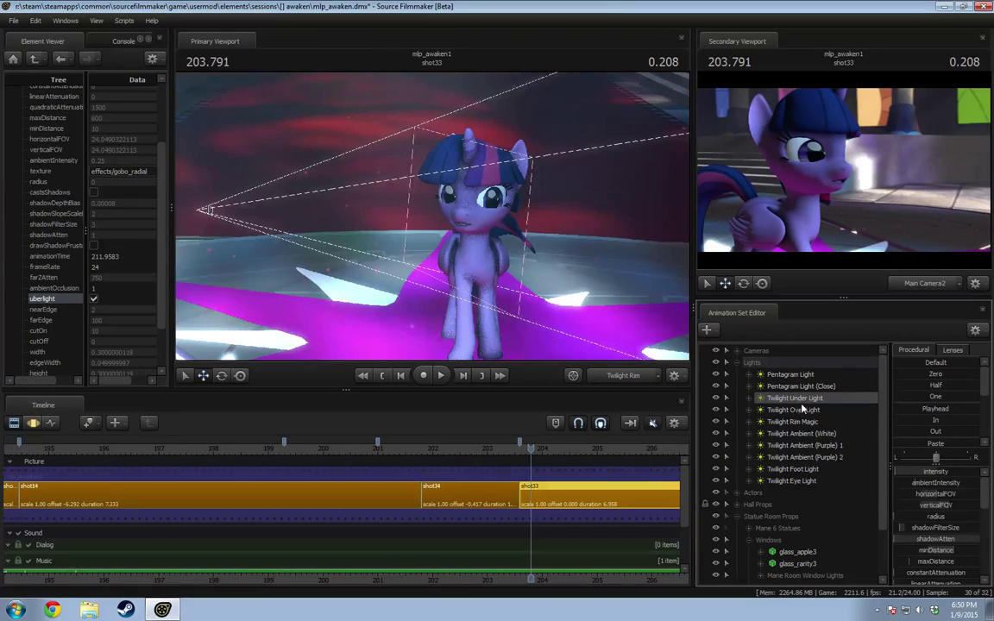
left_click(798, 469)
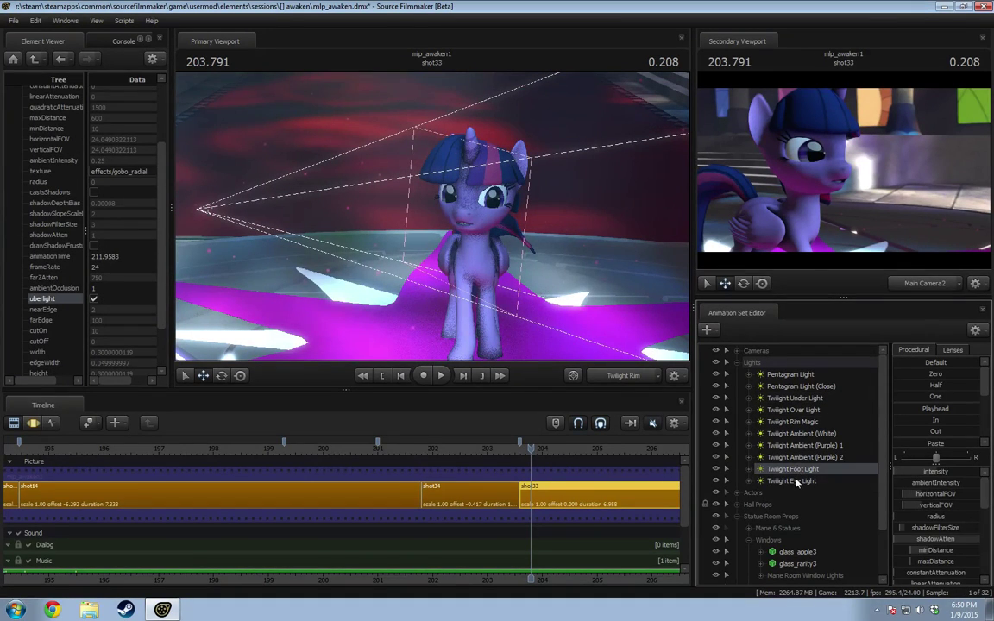
left_click(795, 479)
left_click(793, 400)
left_click(794, 409)
left_click(802, 425)
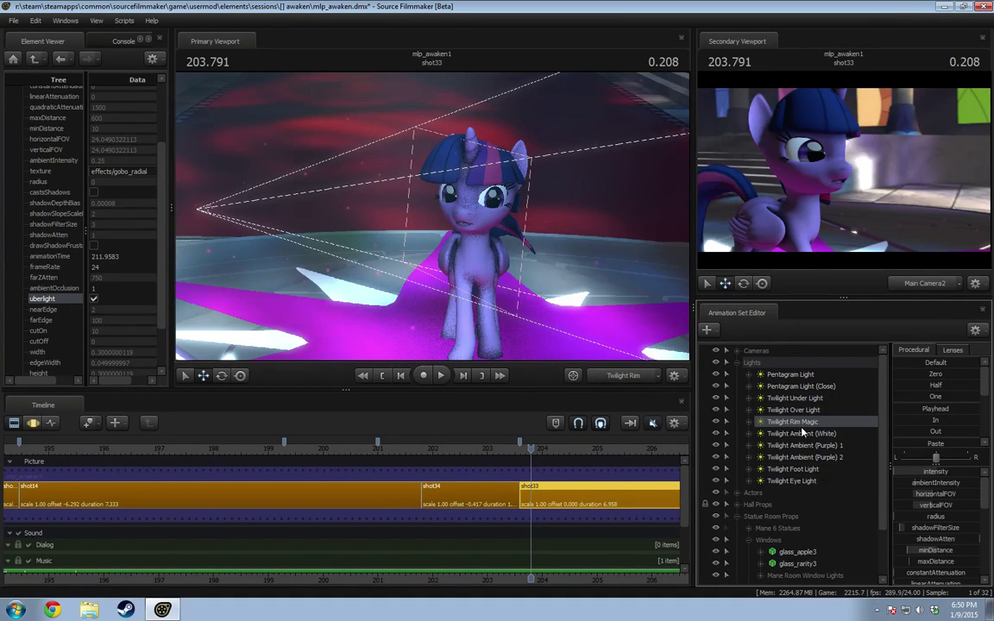
left_click(807, 410)
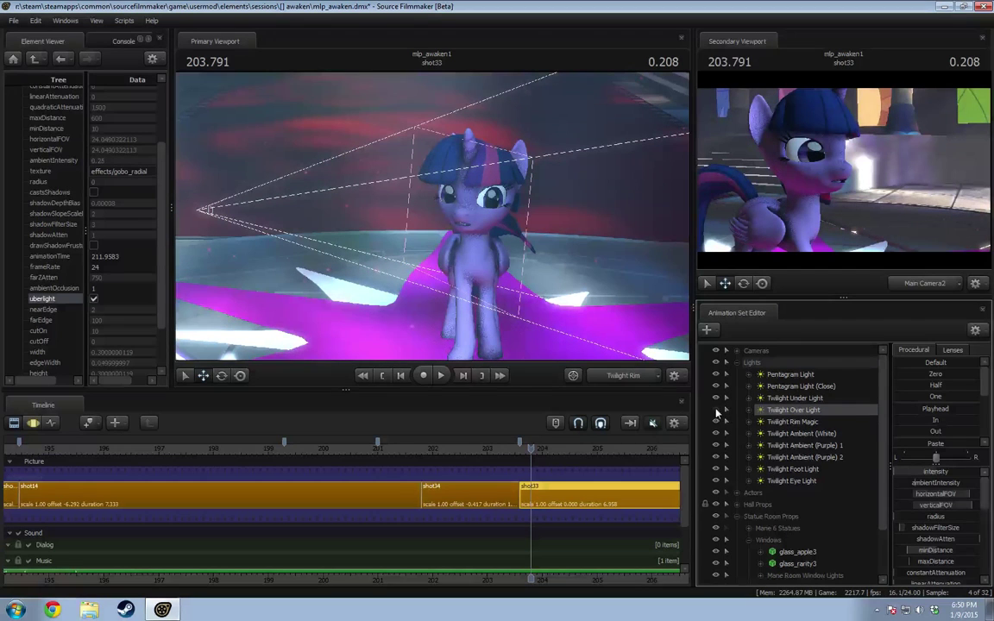
right_click(744, 411)
left_click(777, 416)
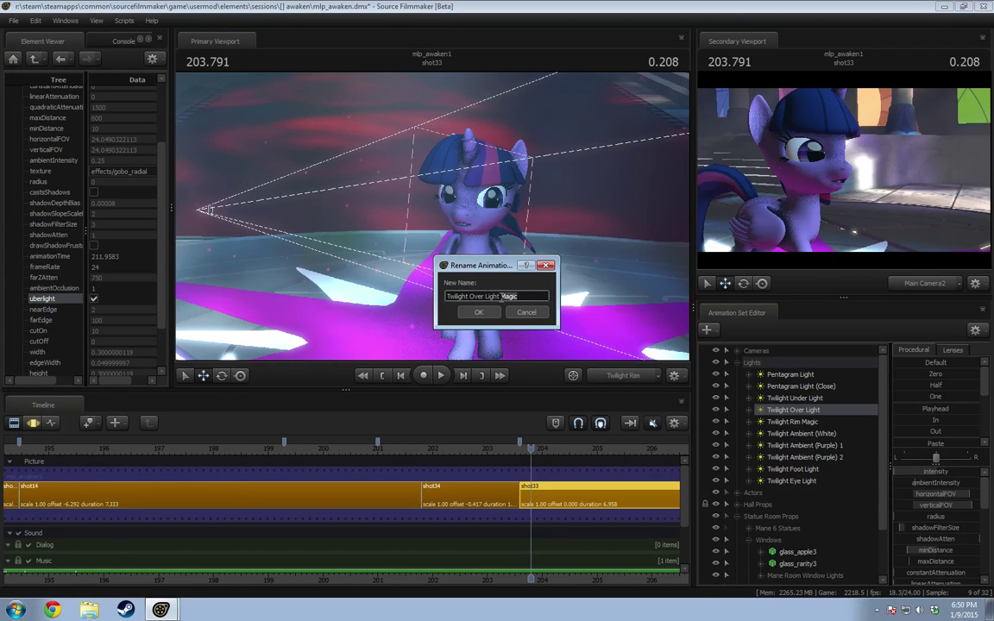
left_click(479, 312)
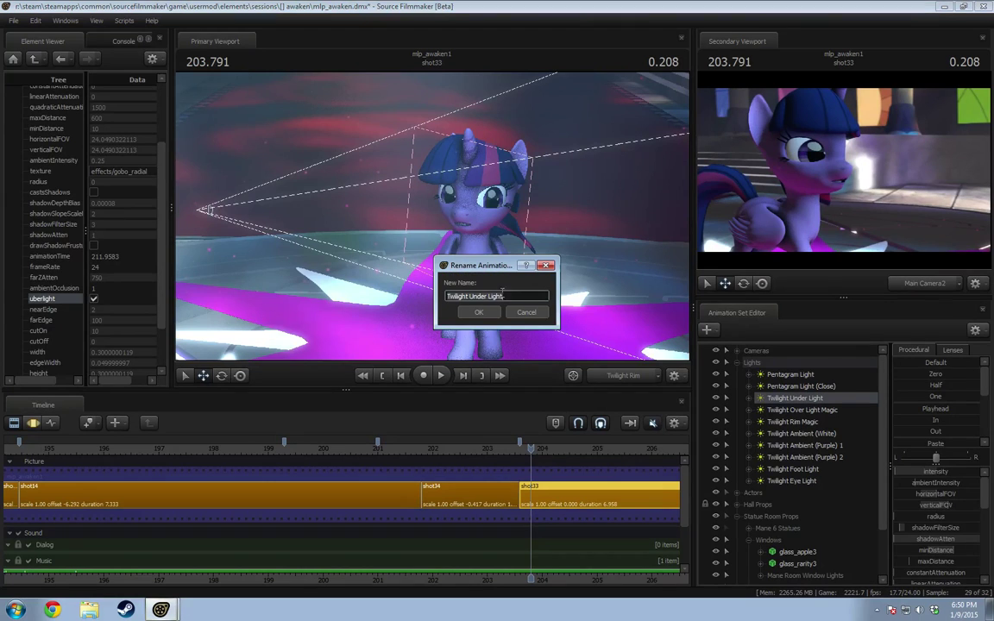
left_click(481, 314)
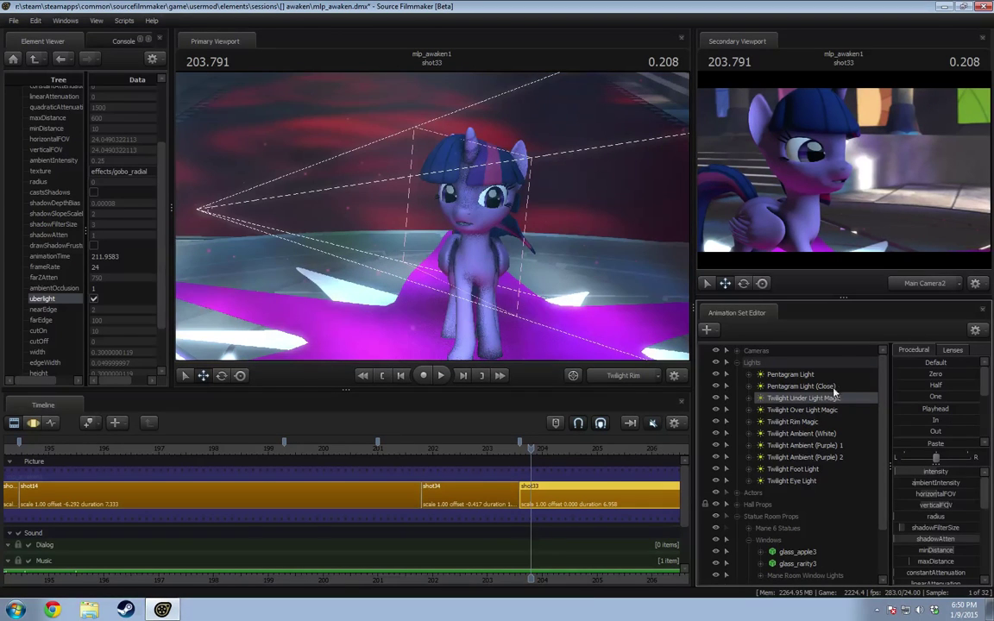
Step: Check shot33's pentagram and ambient lights, and rename Twilight Foot Light as Twilight Foot Light Magic with single spacing
left_click(793, 376)
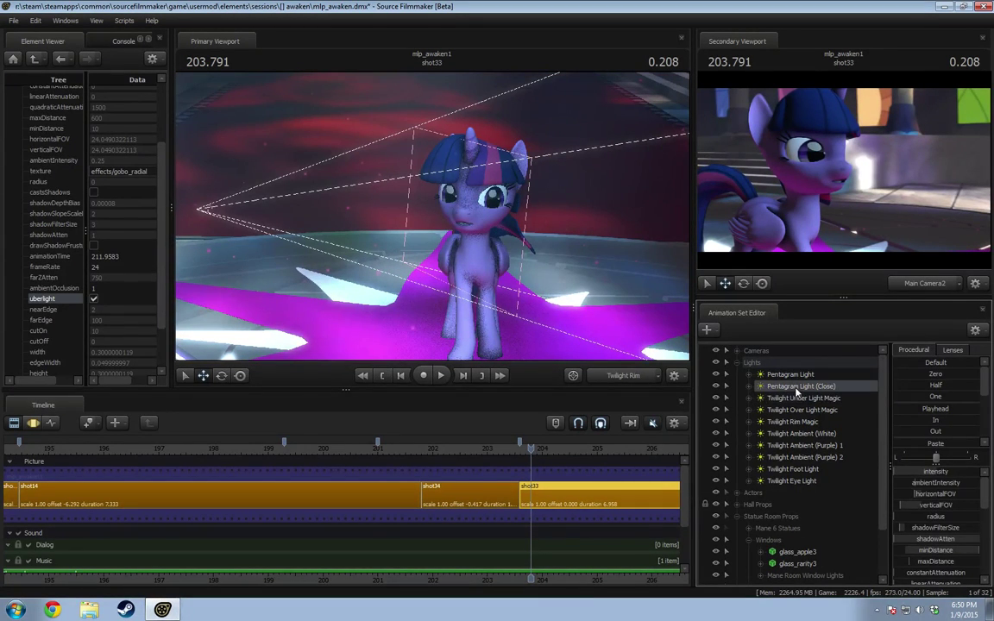
left_click(807, 435)
left_click(807, 446)
left_click(807, 458)
left_click(806, 471)
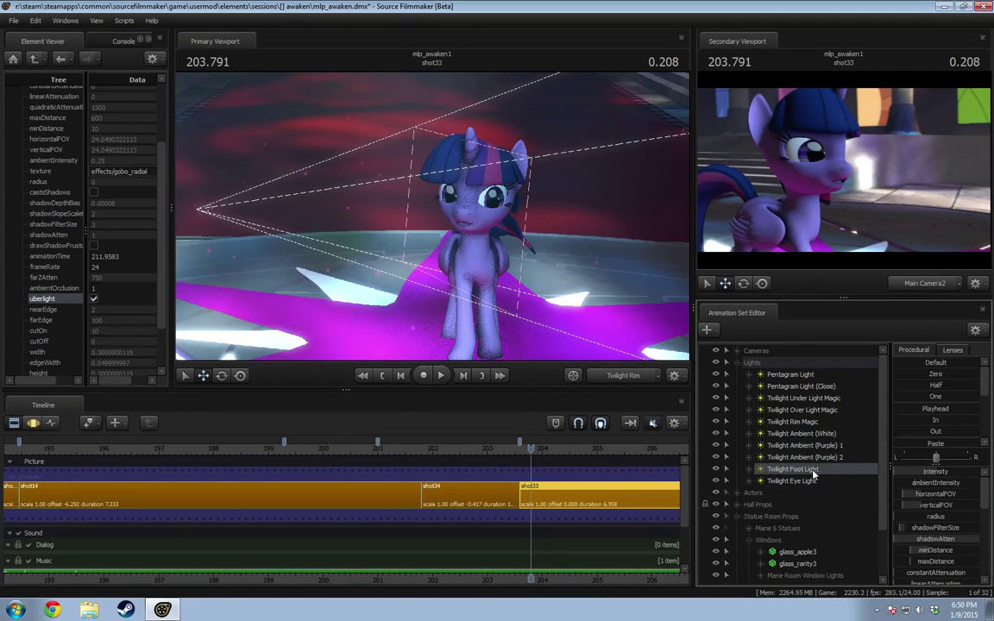
right_click(813, 474)
left_click(781, 271)
type("Magic")
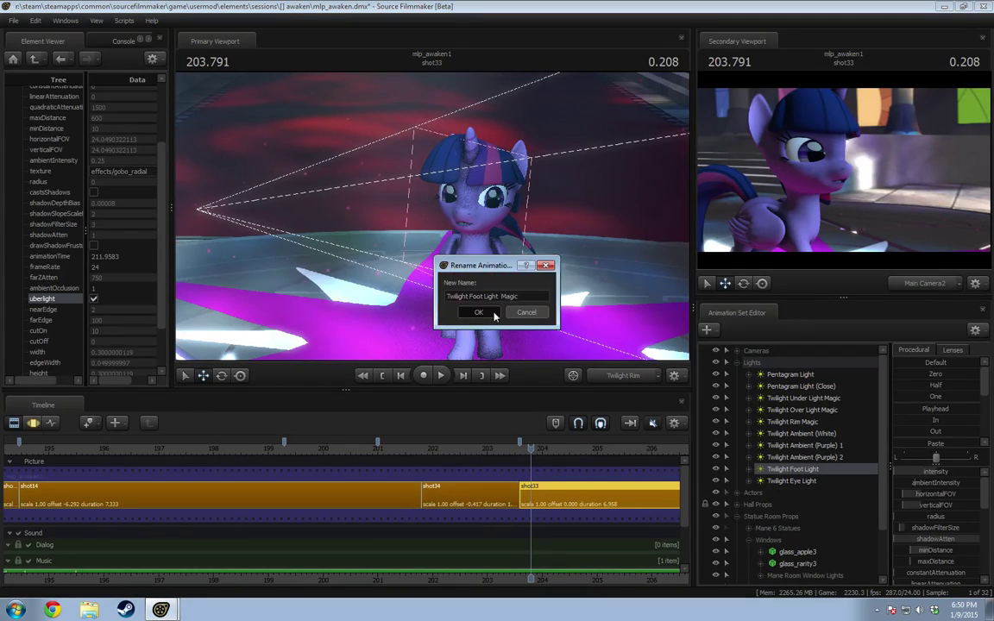
key("Return")
right_click(807, 475)
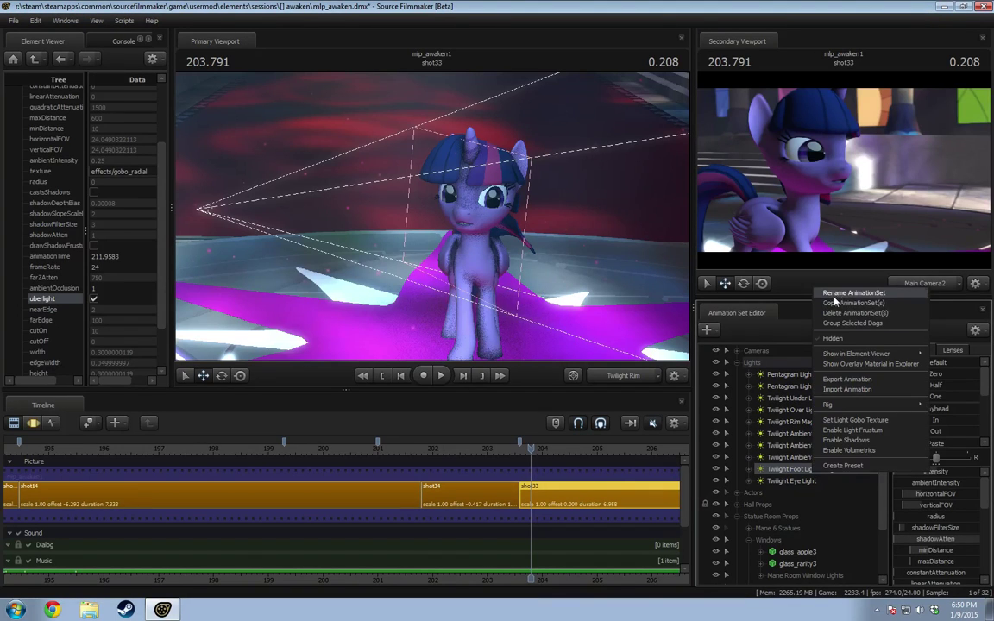
left_click(785, 272)
key("BackSpace")
left_click(498, 312)
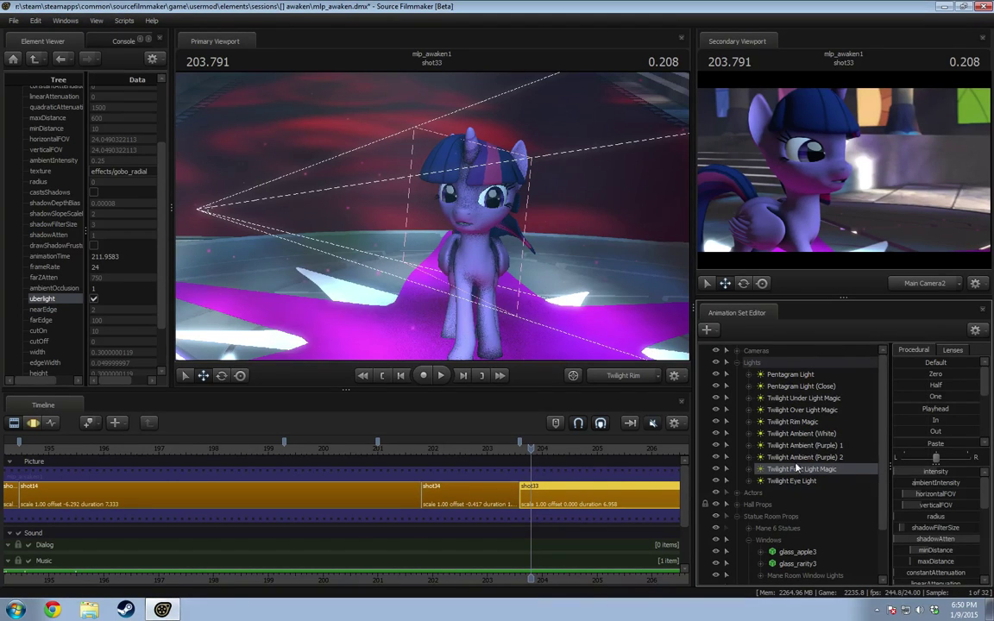
Step: Copy all five Twilight lights from shot14's Lights group
left_click(794, 483)
left_click_drag(488, 455, 441, 453)
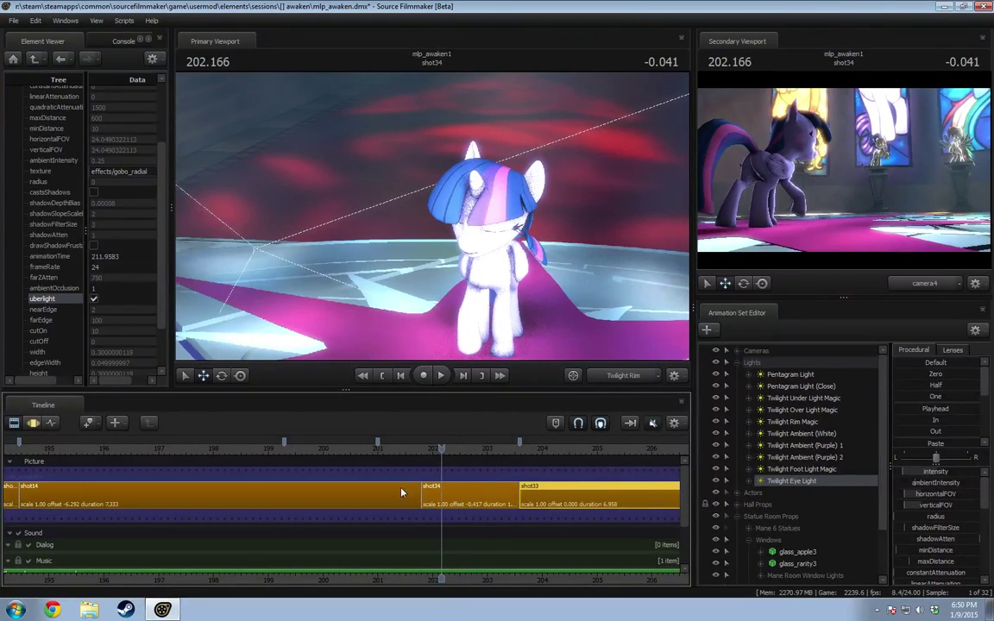
left_click(402, 492)
left_click_drag(803, 422, 792, 377)
right_click(795, 386)
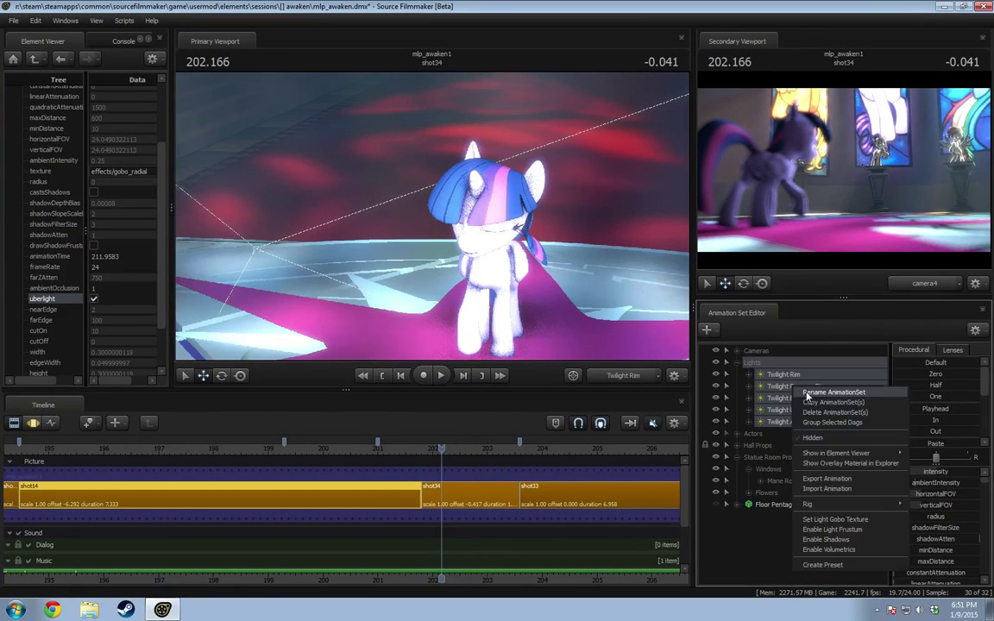
left_click(814, 403)
Step: Paste the copied shot14 lights into shot33 and select all five pasted lights
left_click(586, 494)
left_click(550, 458)
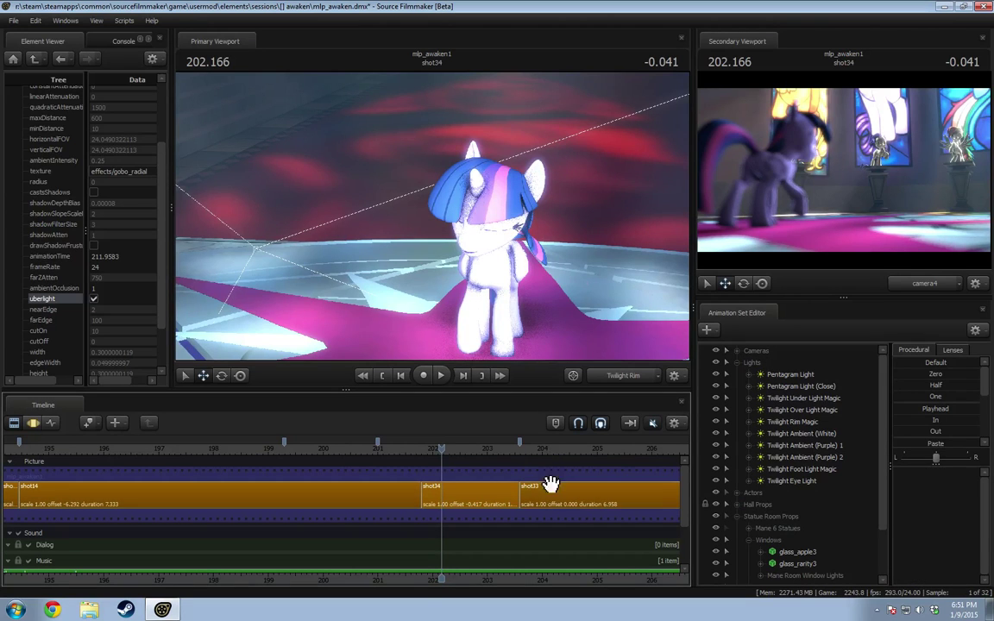
left_click(548, 487)
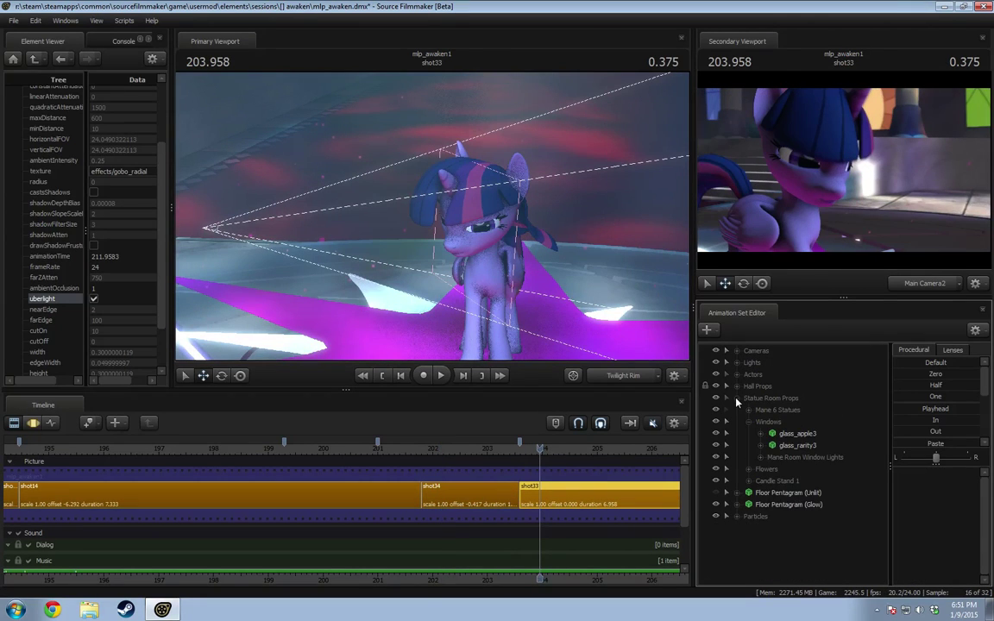
right_click(710, 445)
left_click(812, 542)
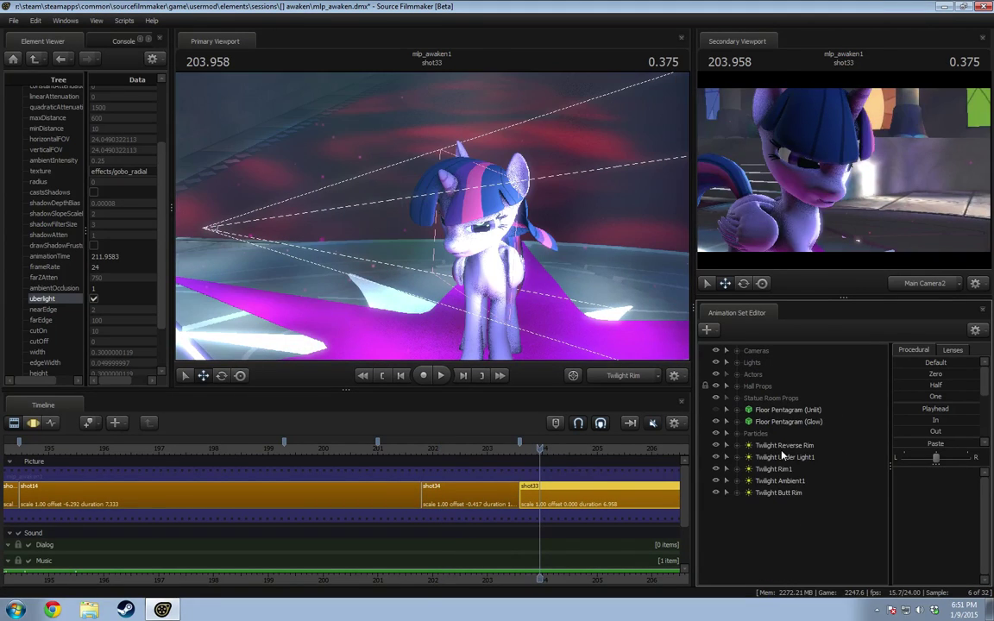
left_click(782, 447)
left_click(793, 481, "shift")
left_click(794, 496, "shift")
Step: Review shot33's magic flare in playback and hold the five pasted lights at their playhead values from 204.458 across the whole timeline
key("space")
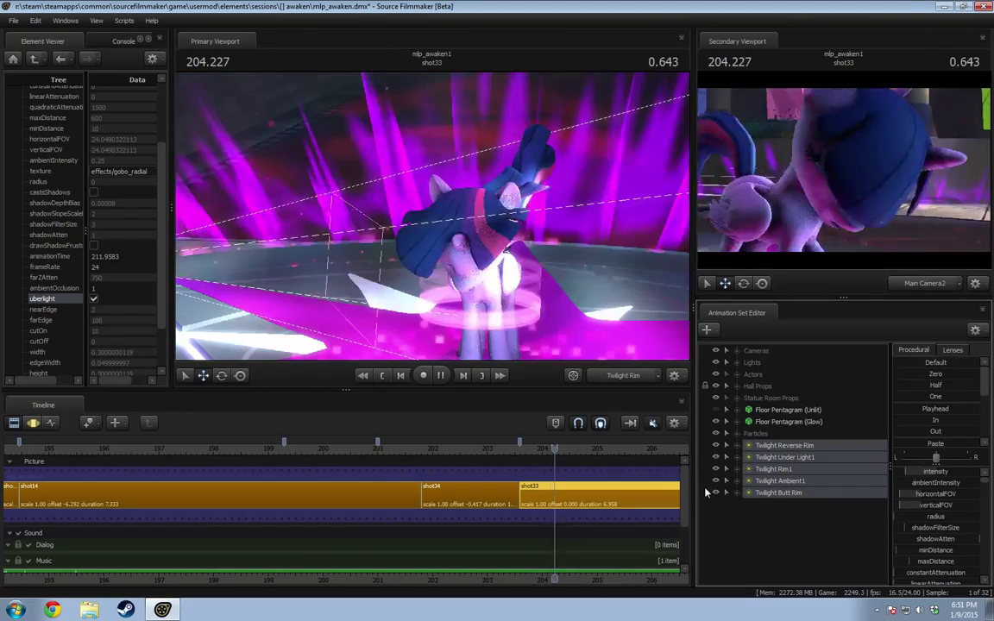
key("space")
left_click_drag(520, 452, 568, 458)
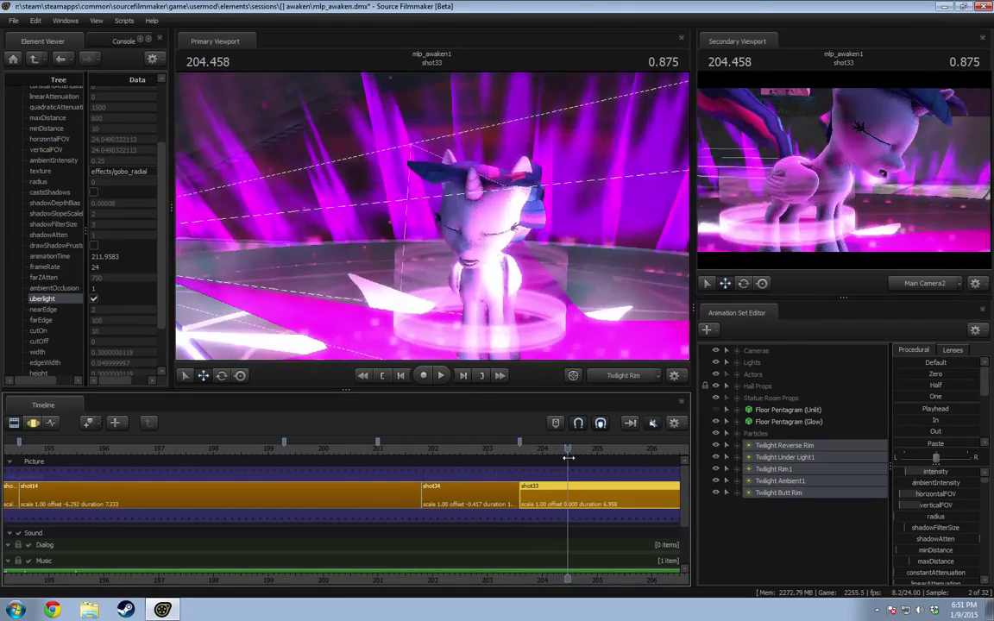
key("space")
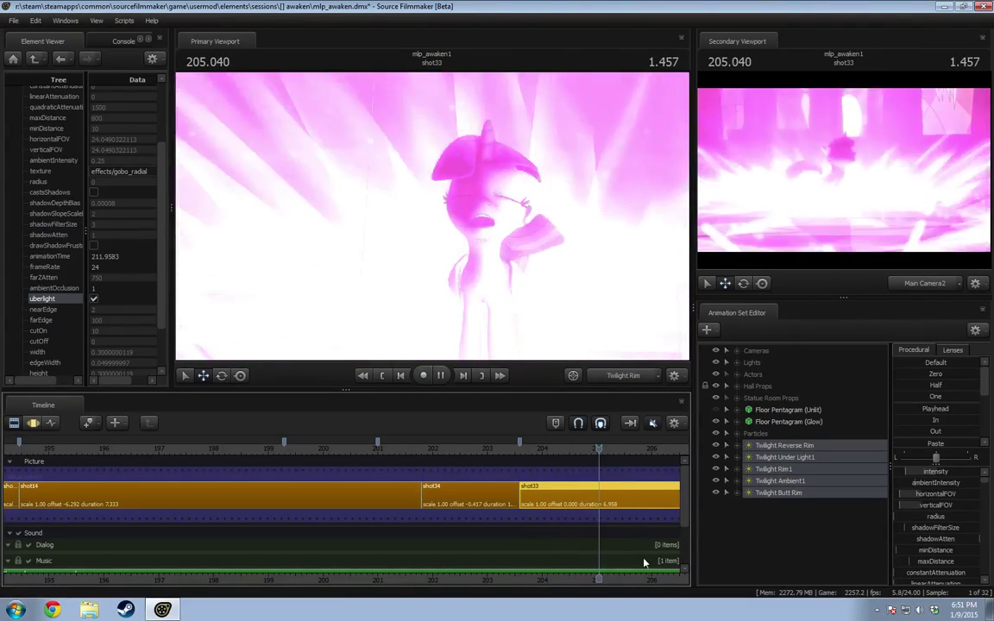
key("space")
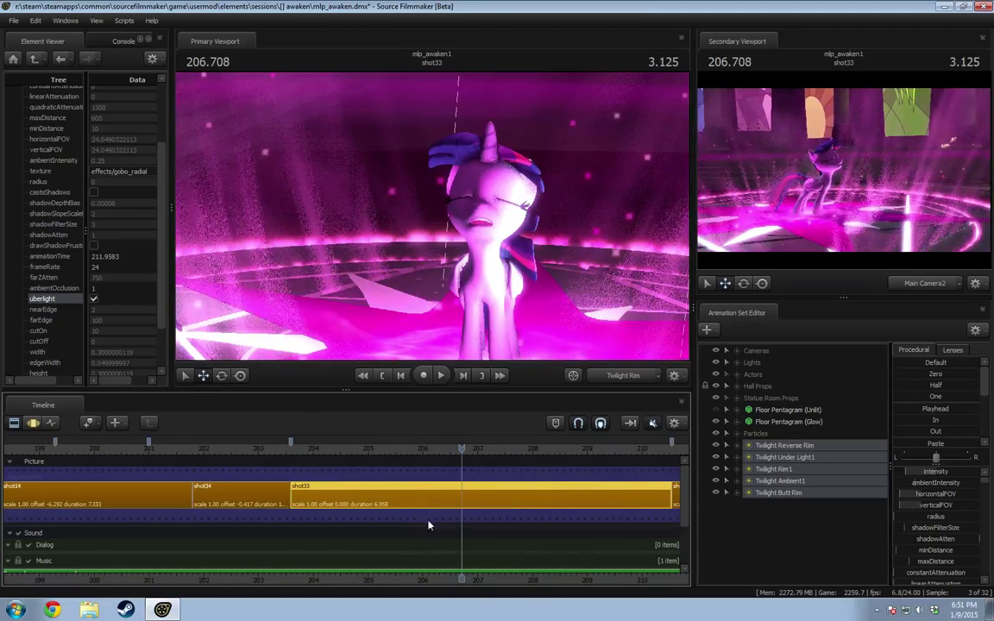
left_click_drag(313, 458, 339, 460)
key("F3")
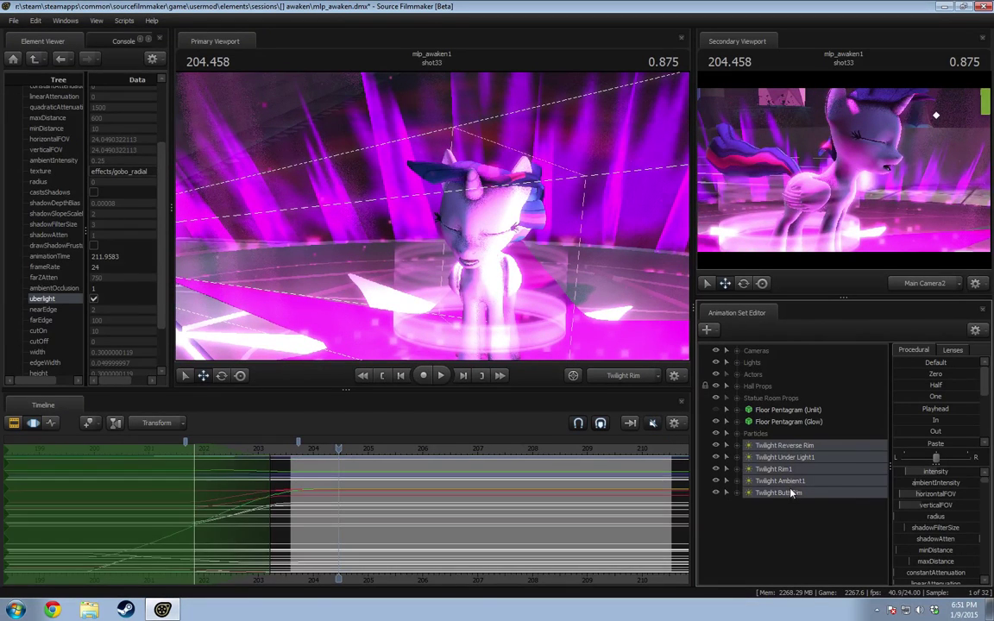
double_click(936, 409)
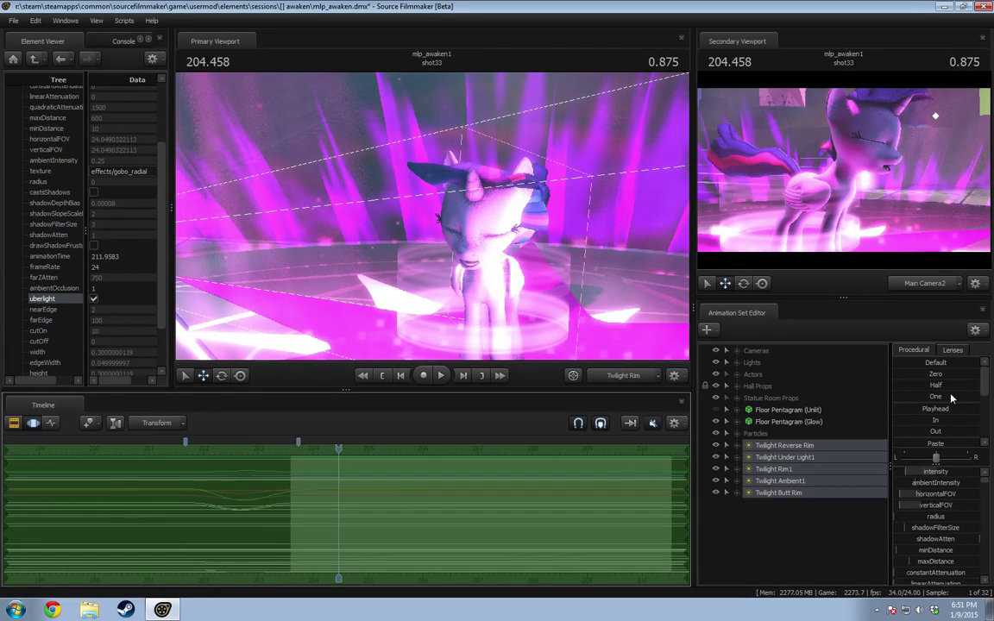
Step: Select the intensity controls of Twilight Butt Rim and Twilight Ambient1 together
left_click(727, 493)
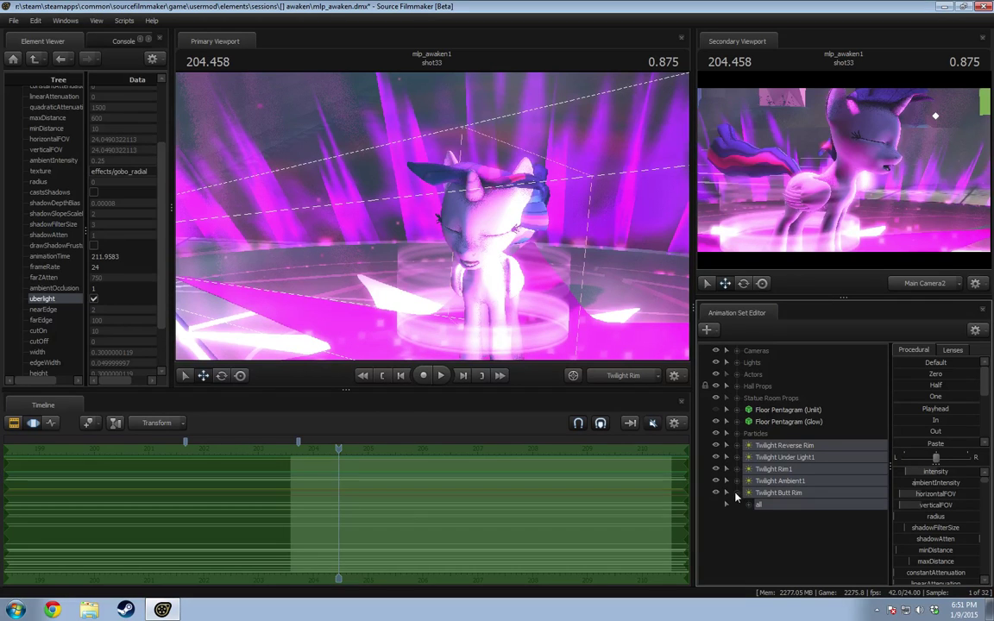
left_click(726, 504)
left_click(787, 516)
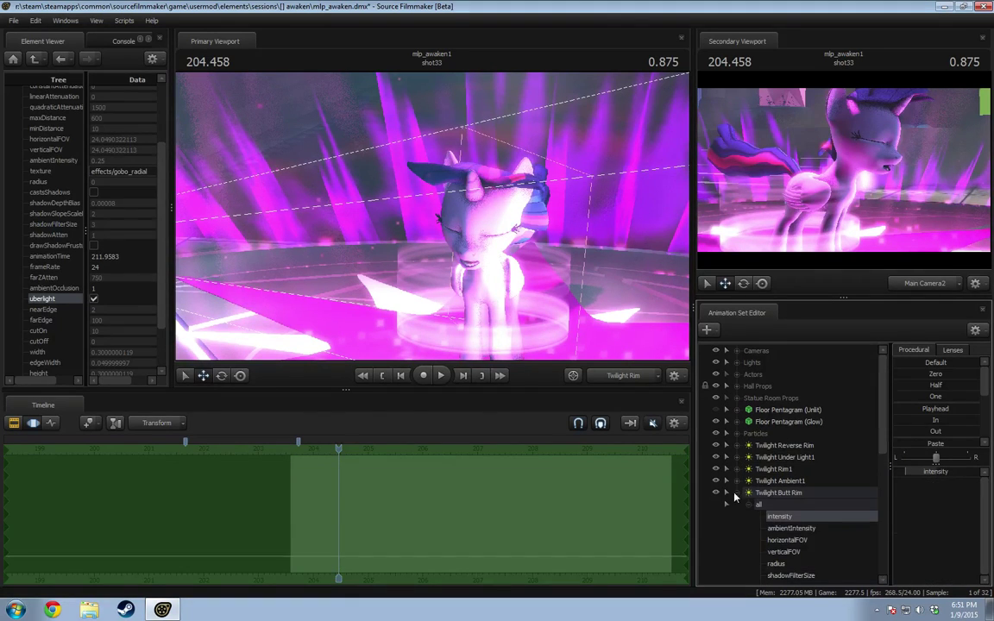
left_click(737, 493)
left_click(737, 482)
left_click(749, 494)
left_click(780, 505, "ctrl")
left_click(737, 481)
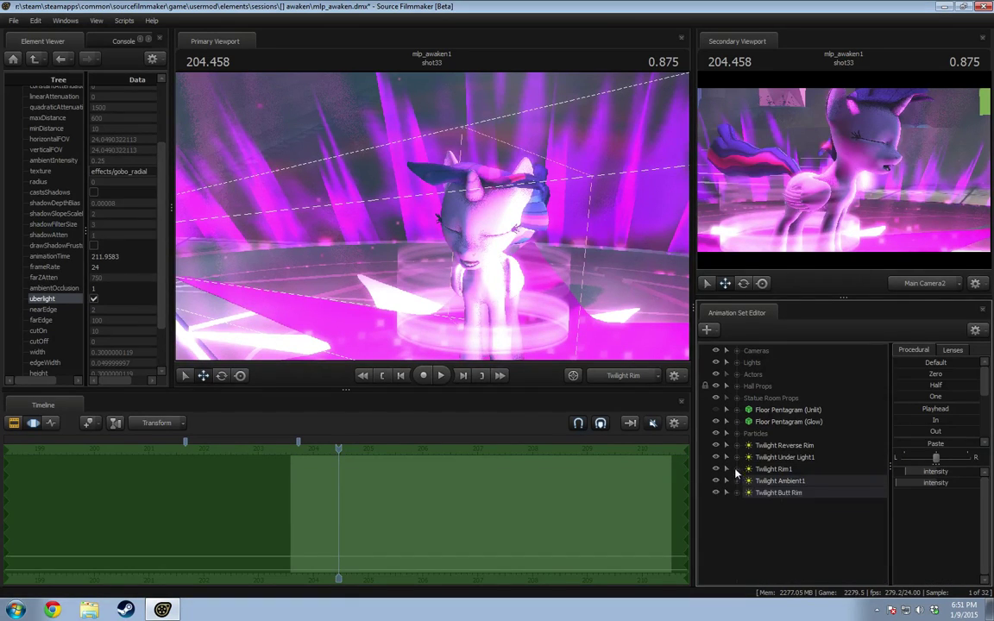
Step: Add the intensity controls of Twilight Rim1, Twilight Under Light1 and Twilight Reverse Rim to the selection
left_click(737, 469)
left_click(749, 482)
left_click(778, 494, "ctrl")
left_click(737, 469)
left_click(737, 457)
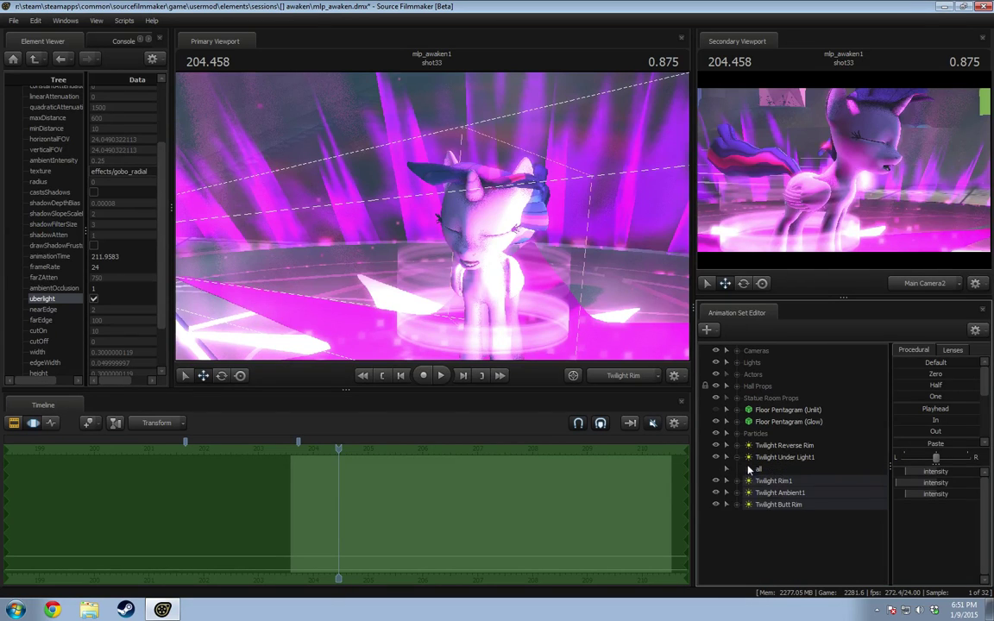
left_click(749, 469)
left_click(780, 482, "ctrl")
left_click(726, 457)
left_click(727, 446)
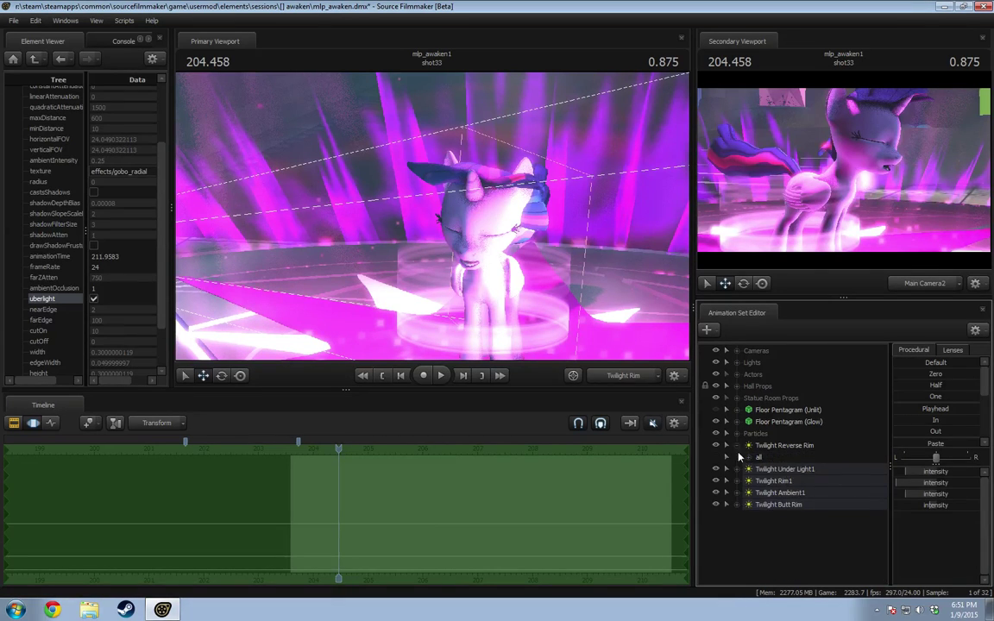
left_click(748, 457)
left_click(754, 469, "ctrl")
left_click(737, 445)
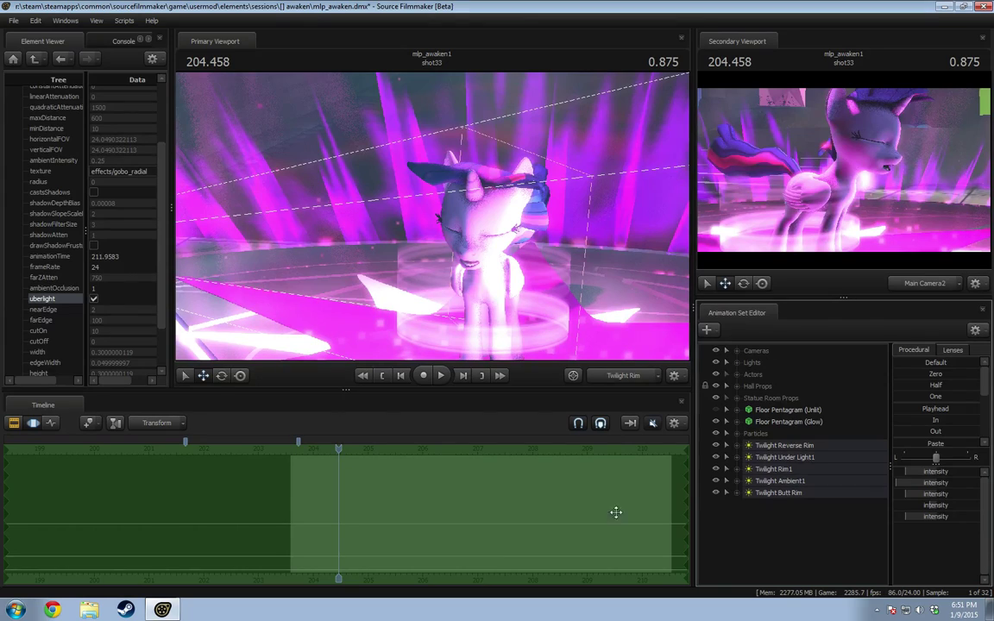
Step: Fade the five selected intensities to zero between 204.458 and 205.083, keep them at zero onwards, and check the fade
left_click_drag(339, 488, 760, 506)
left_click(372, 495, "shift")
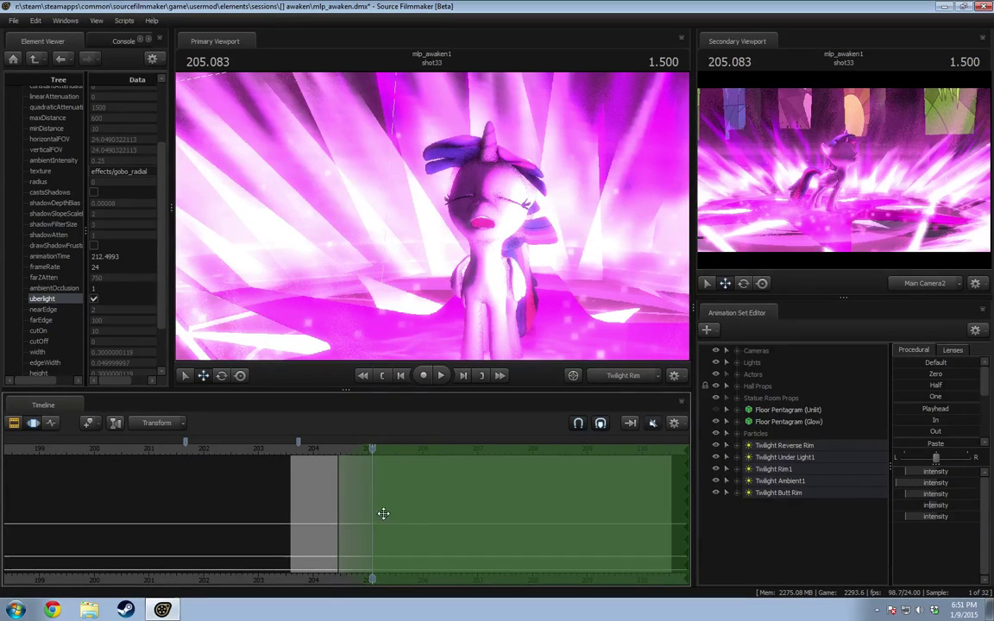
left_click(927, 384)
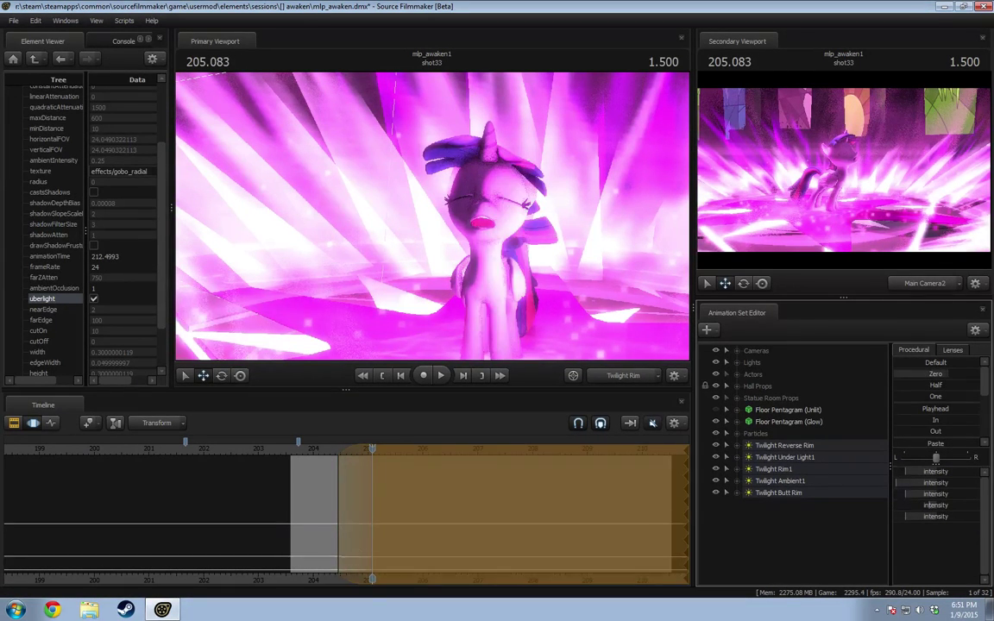
key("shift")
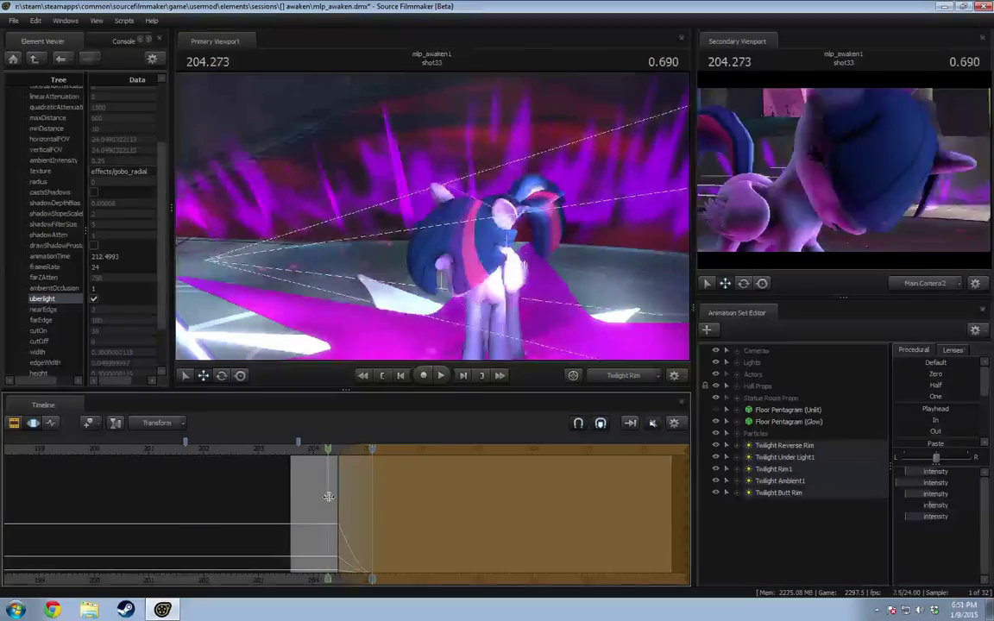
left_click_drag(339, 498, 375, 508)
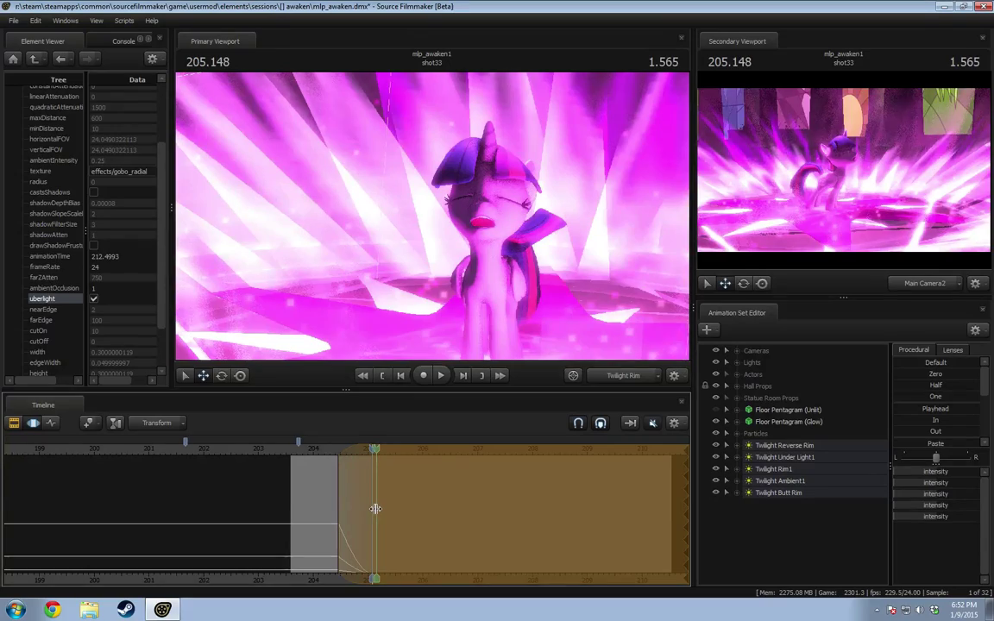
left_click_drag(376, 509, 406, 521)
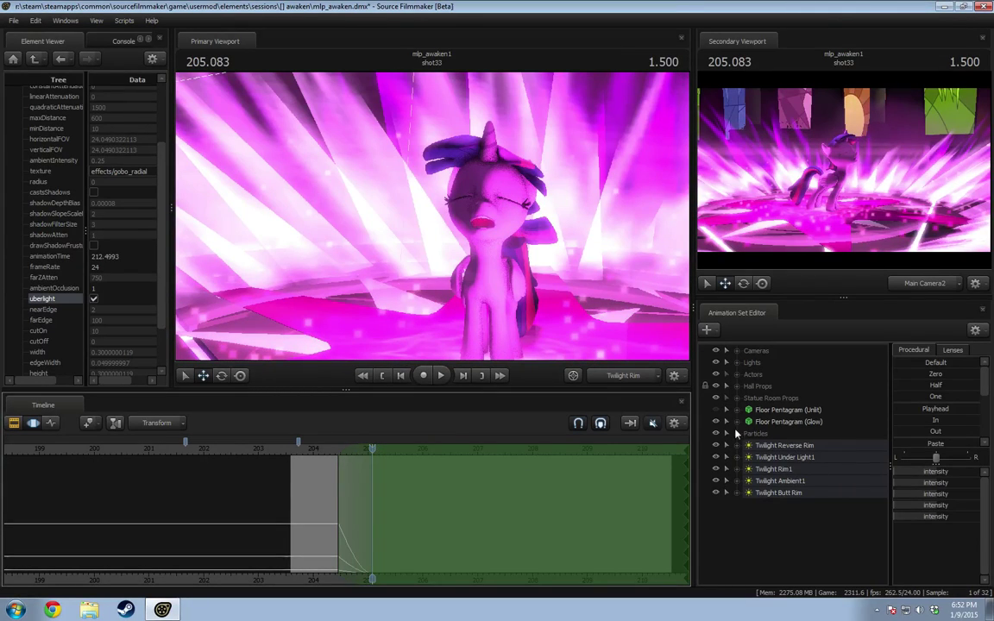
Step: Move the five pasted Twilight lights into shot33's Lights group
left_click(787, 446)
left_click(789, 493, "shift")
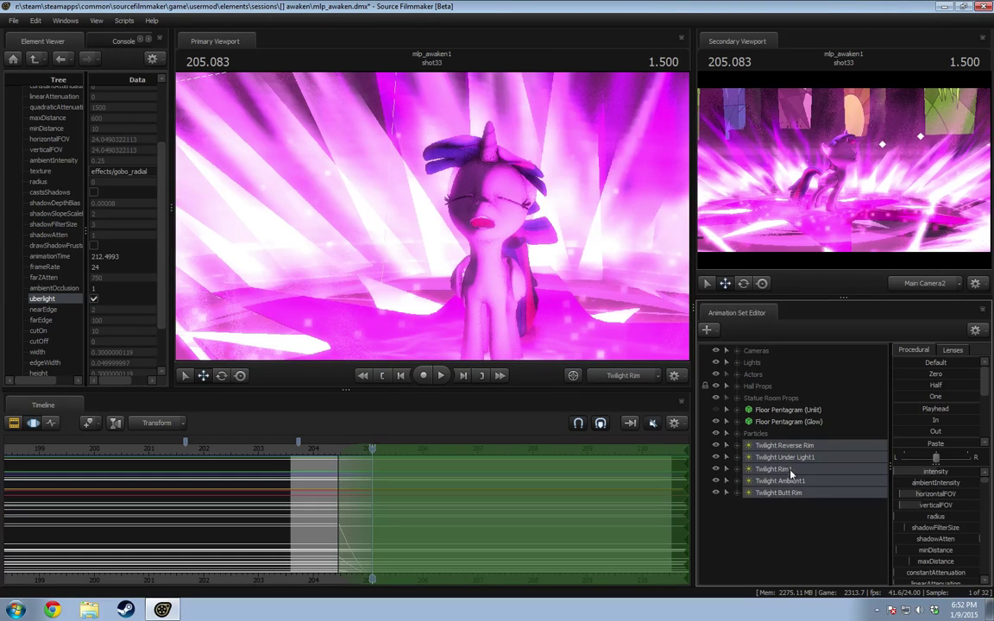
double_click(767, 363)
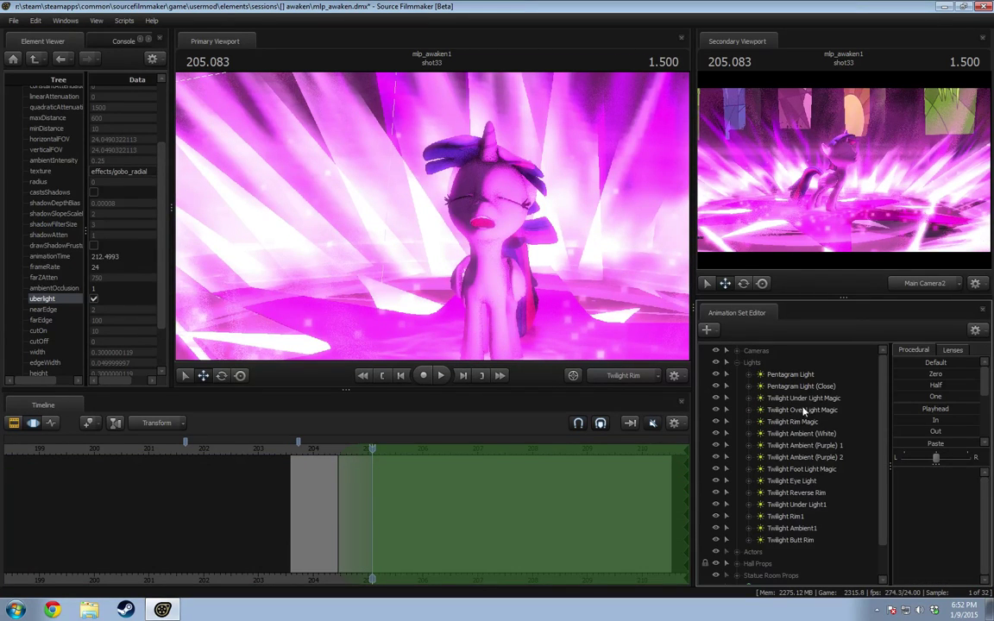
Step: Duplicate shot33's Twilight Under Light Magic by copying and pasting it into the same shot
left_click(811, 399)
right_click(812, 398)
left_click(826, 413)
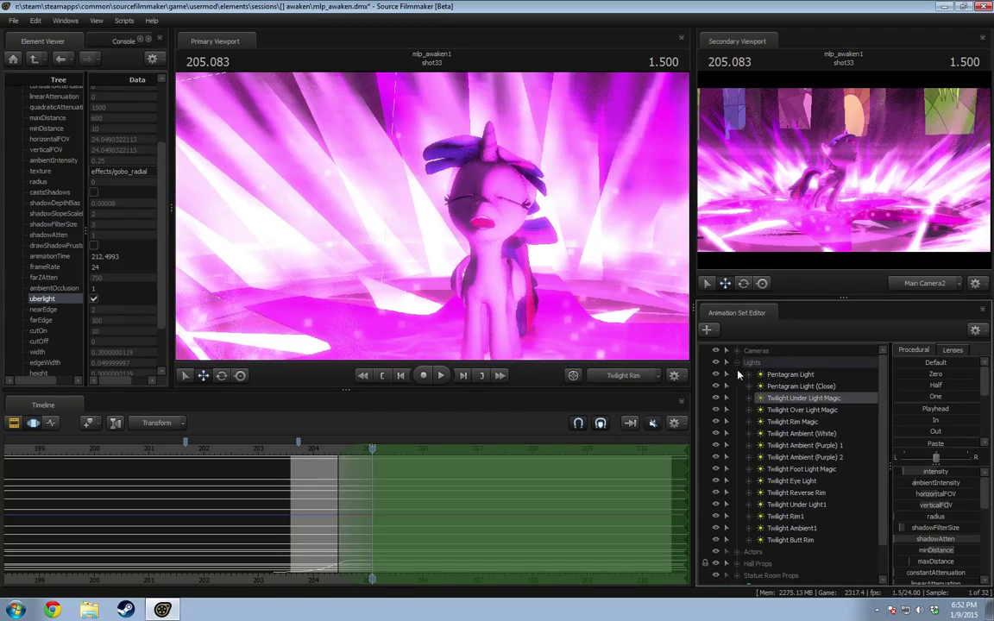
left_click(738, 364)
right_click(756, 470)
left_click(800, 518)
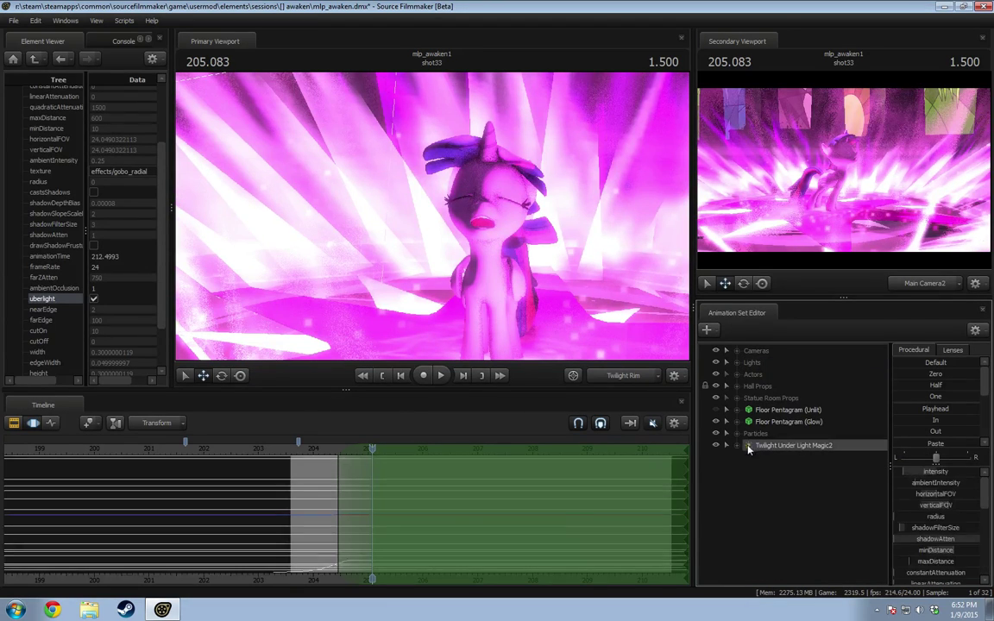
Step: Set the duplicated under light's intensity to zero across the whole timeline
scroll(432, 503, "up", 4)
key("shift")
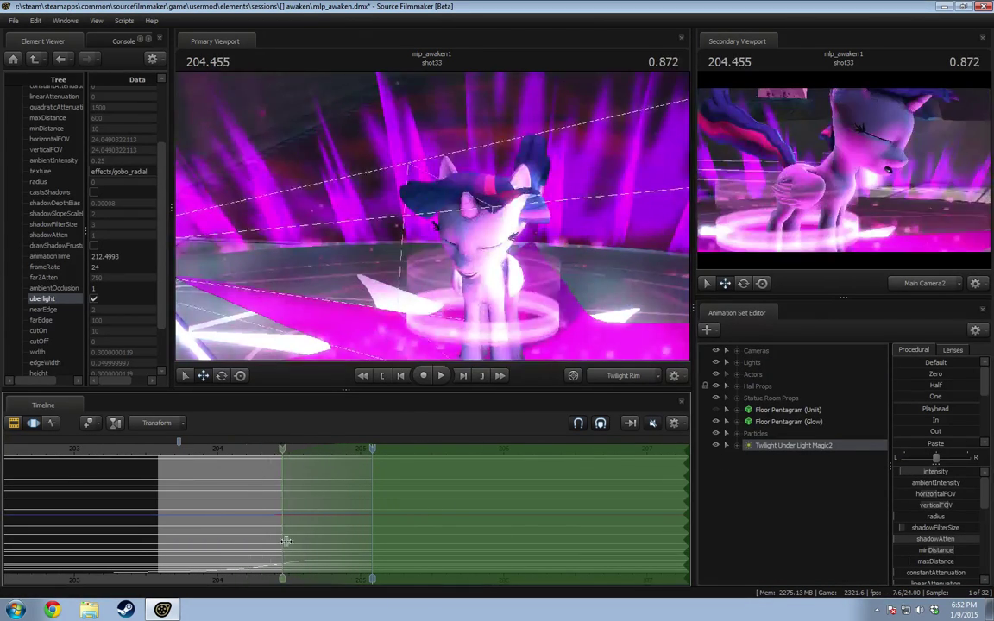
mouse_move(297, 541)
middle_mouse_down()
mouse_move(360, 546)
mouse_move(306, 547)
middle_mouse_up()
left_click(737, 445)
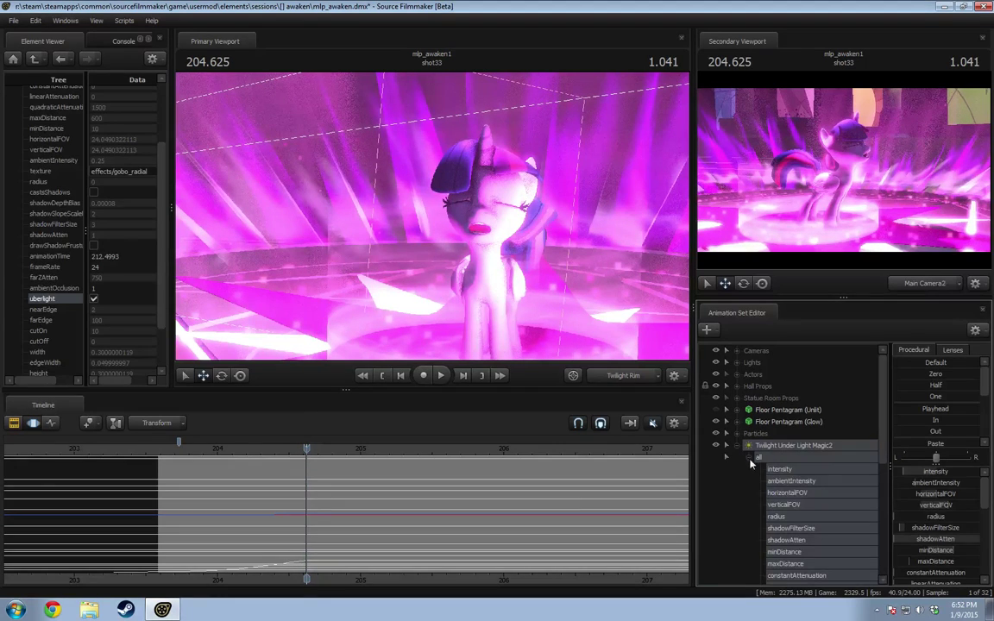
left_click(821, 471)
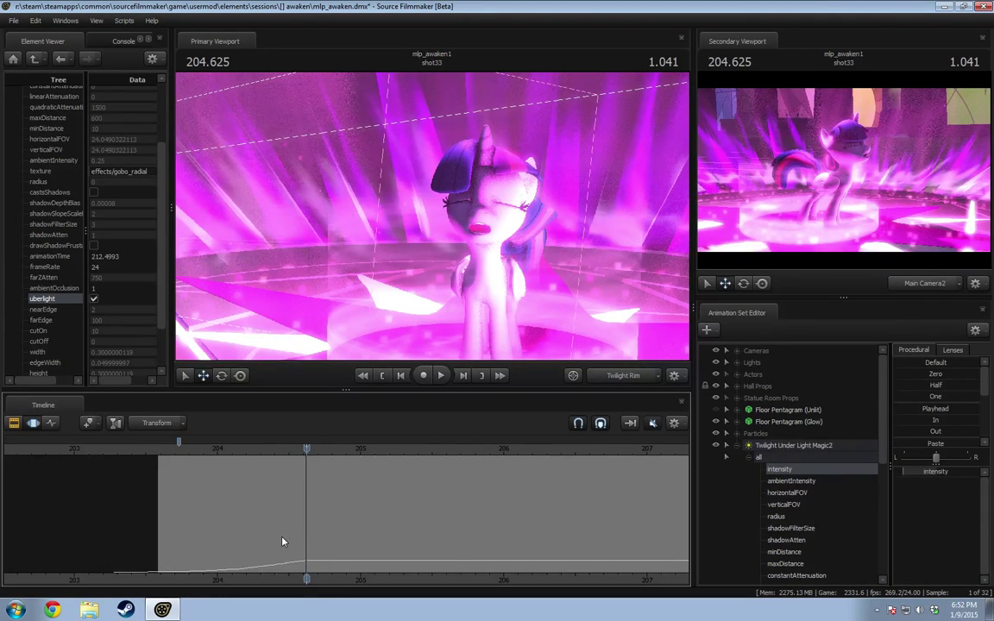
key("ctrl+a")
left_click_drag(936, 472, 933, 472)
Step: Raise the duplicated light's intensity into a short flash from about 204.4 to 205.4, peaking at 204.583
middle_click_drag(261, 530, 300, 532)
left_click(301, 533, "shift")
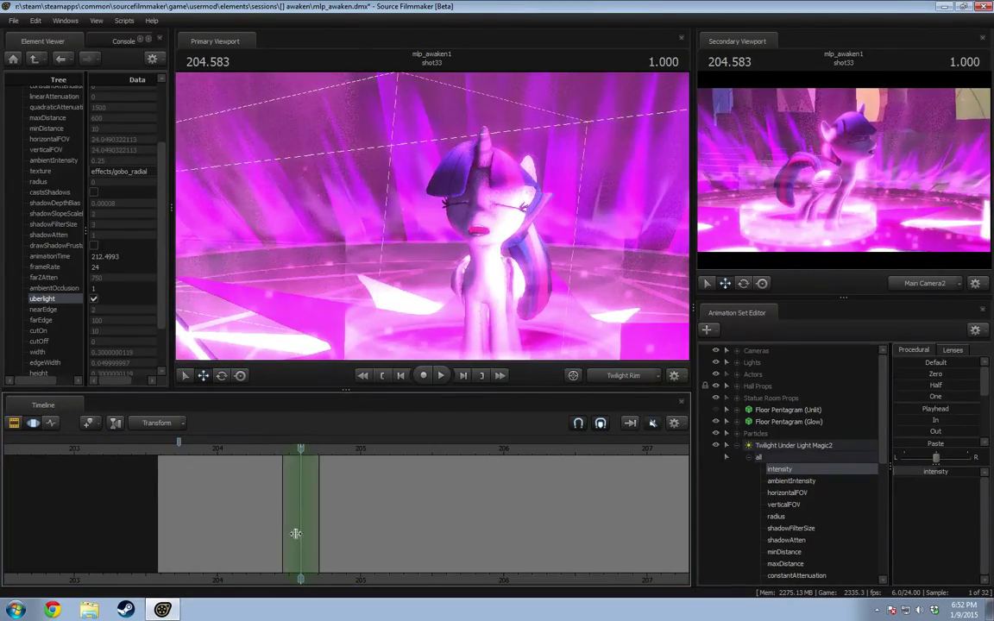
left_click_drag(280, 529, 414, 522)
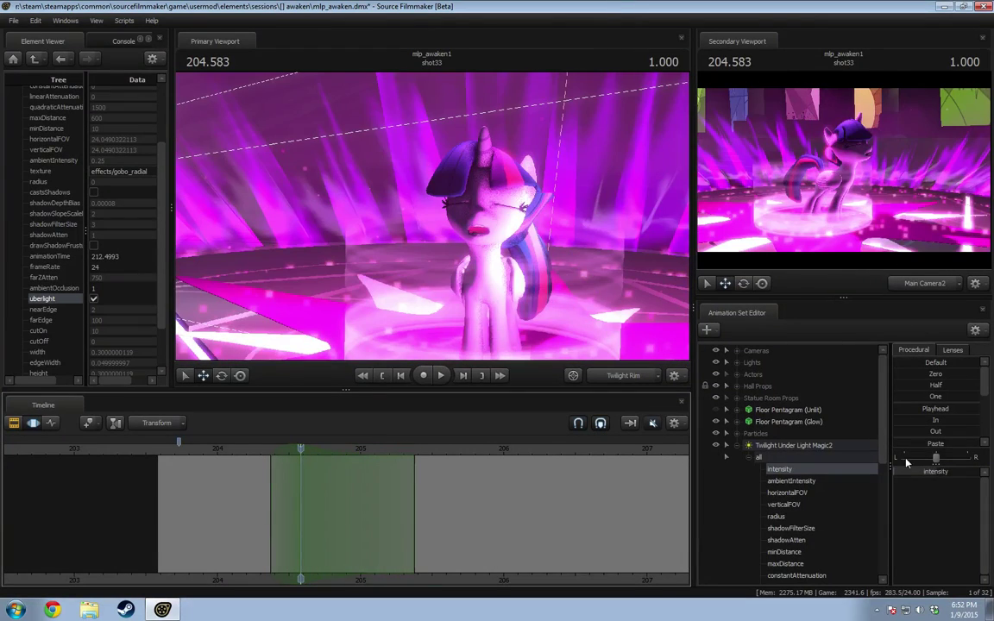
left_click_drag(911, 472, 938, 472)
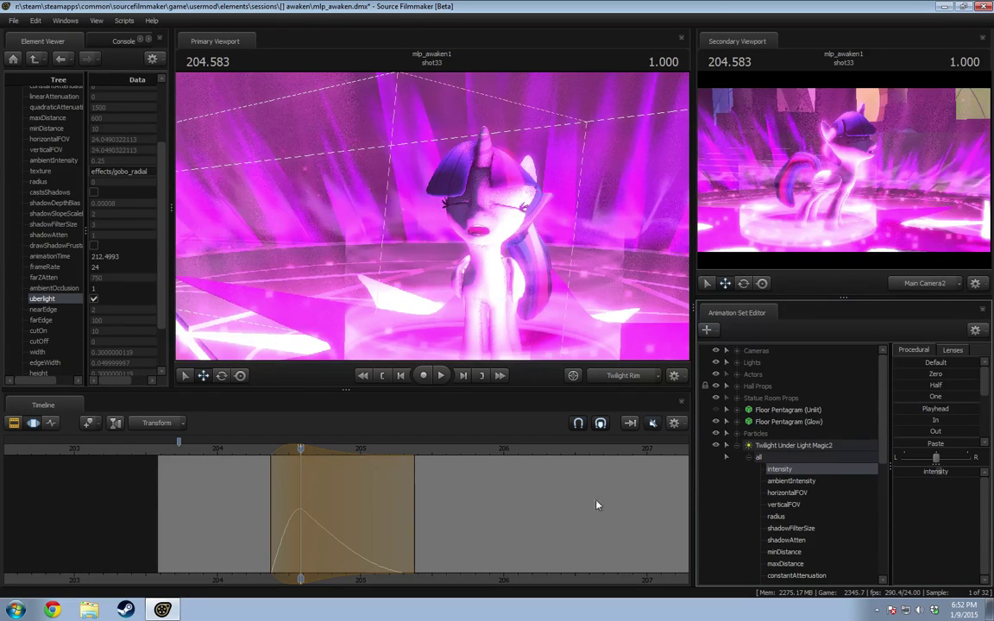
Step: Raise the duplicated under light's green and blue color values across the whole timeline to shift its pink toward white
left_click(327, 518)
key("ctrl+a")
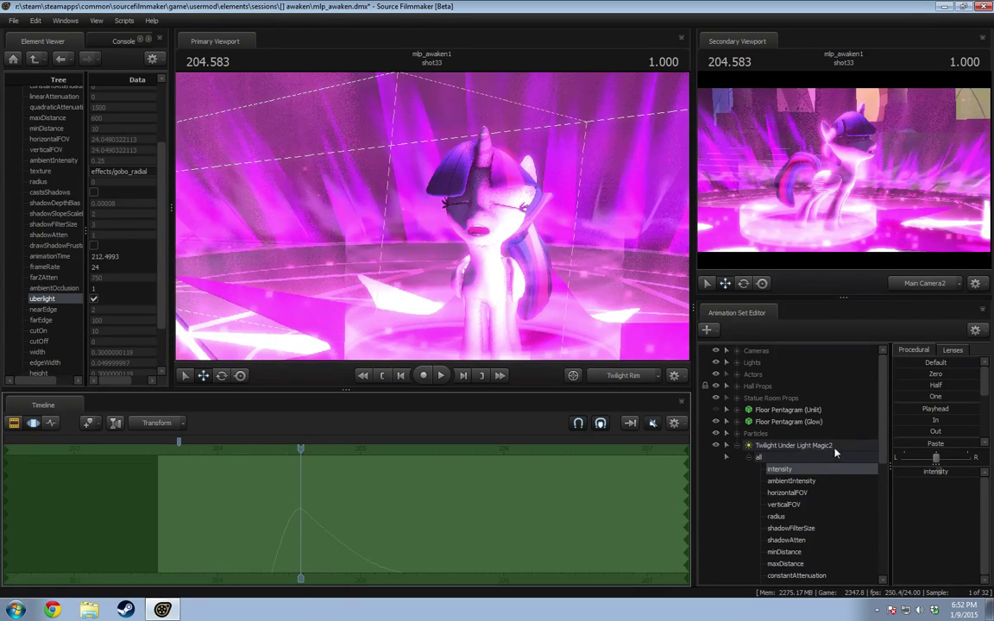
left_click(815, 445)
left_click_drag(789, 448, 514, 262)
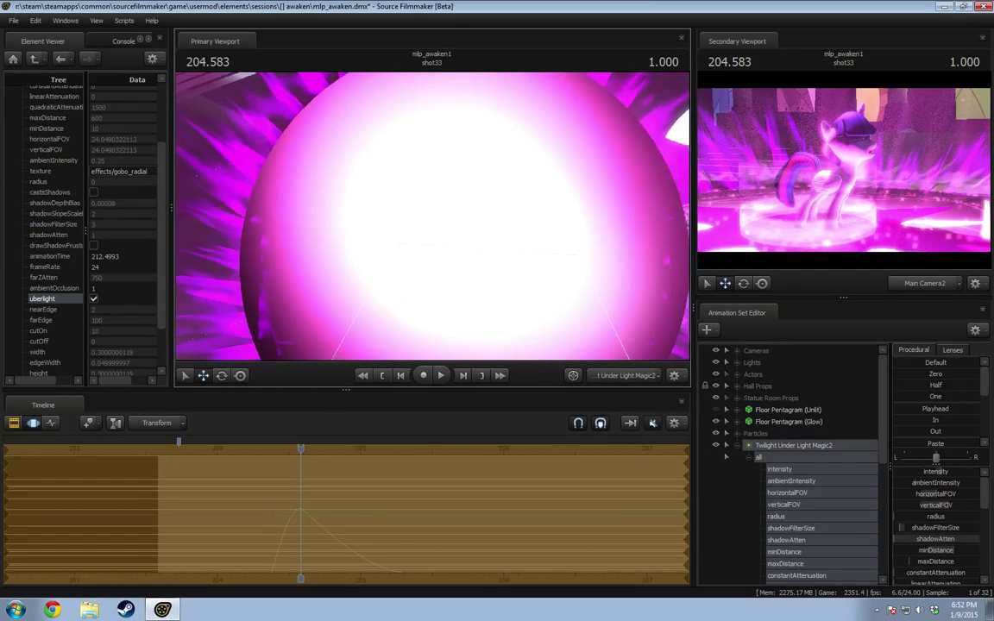
scroll(949, 559, "down", 3)
scroll(949, 559, "down", 3)
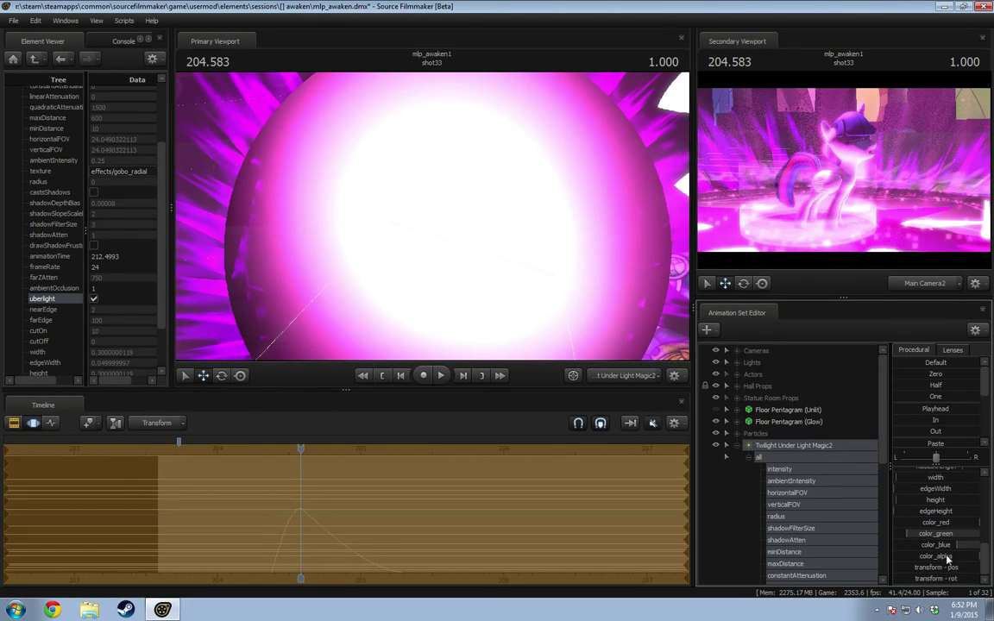
left_click_drag(954, 538, 993, 537)
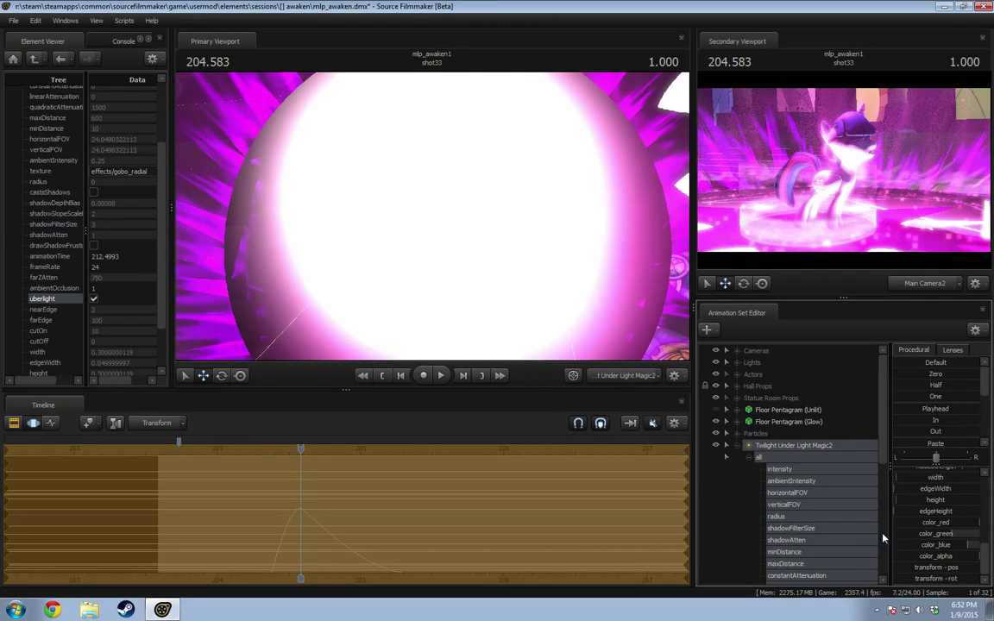
Step: Nudge the duplicated under light's aim slightly while looking through it, across the whole timeline
left_click(622, 564)
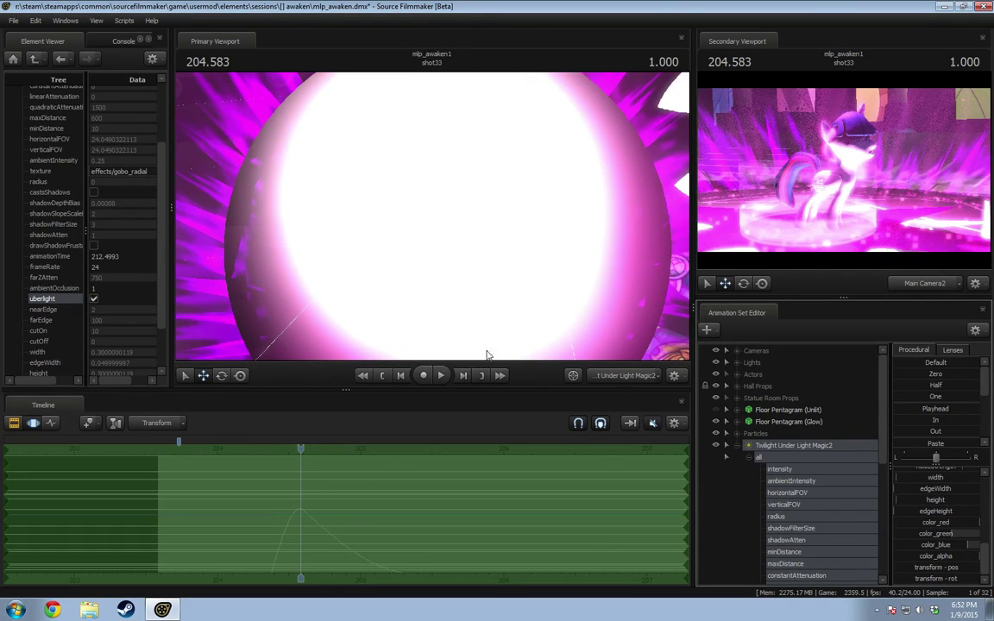
left_click_drag(447, 267, 453, 268)
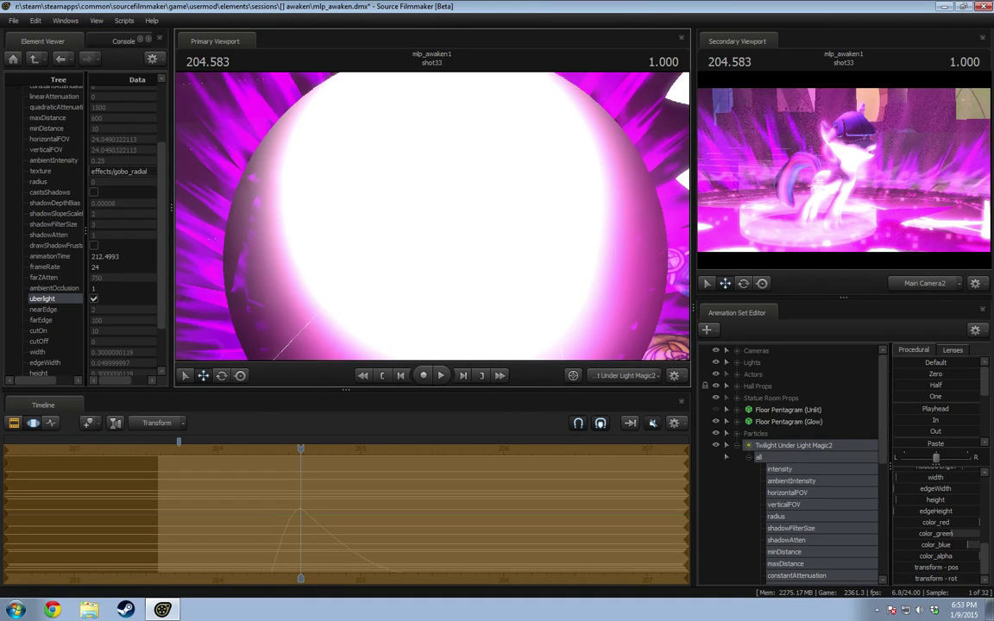
key("F3")
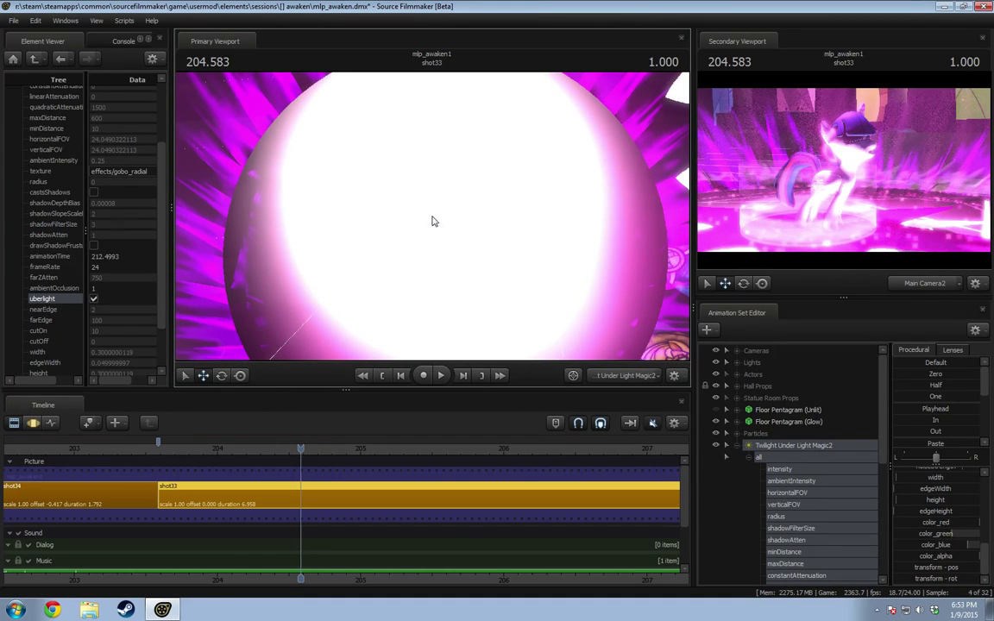
Step: Try lowering the duplicated under light's intensity toward zero over the whole timeline, and undo the change
left_click(758, 472)
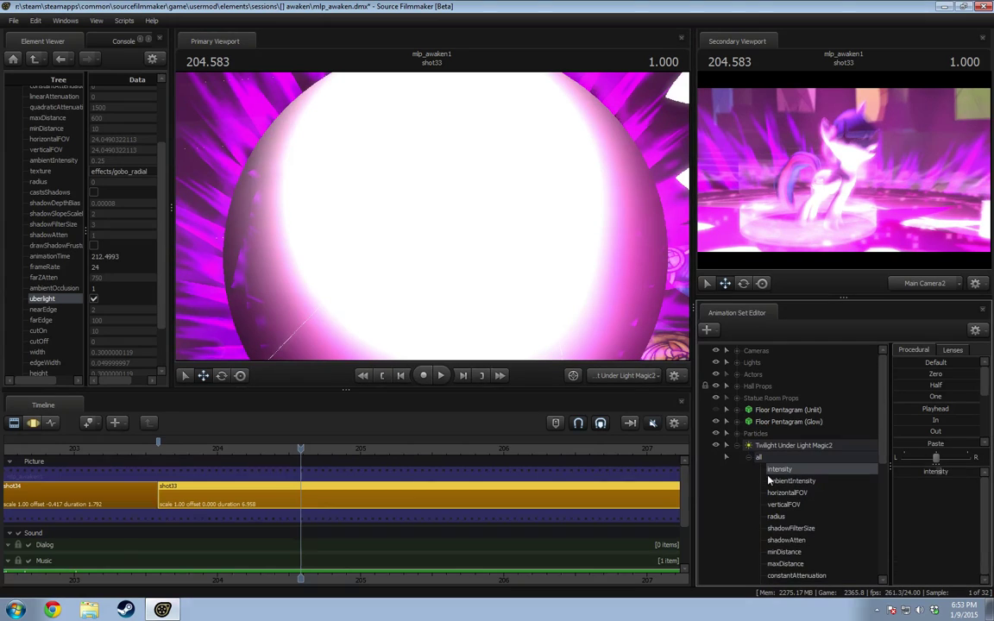
key("F4")
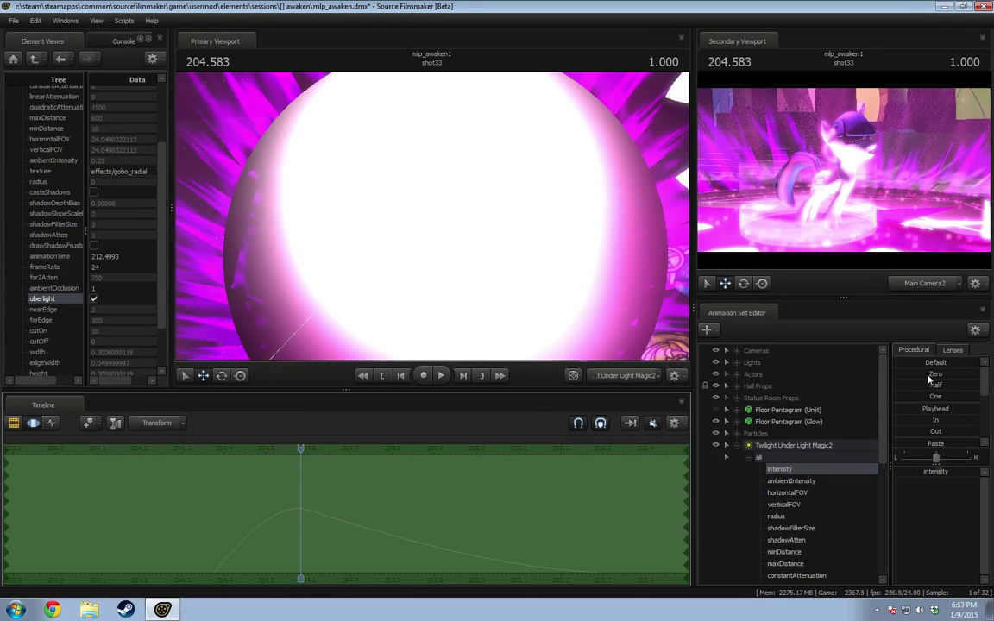
left_click(929, 377)
left_click(930, 377)
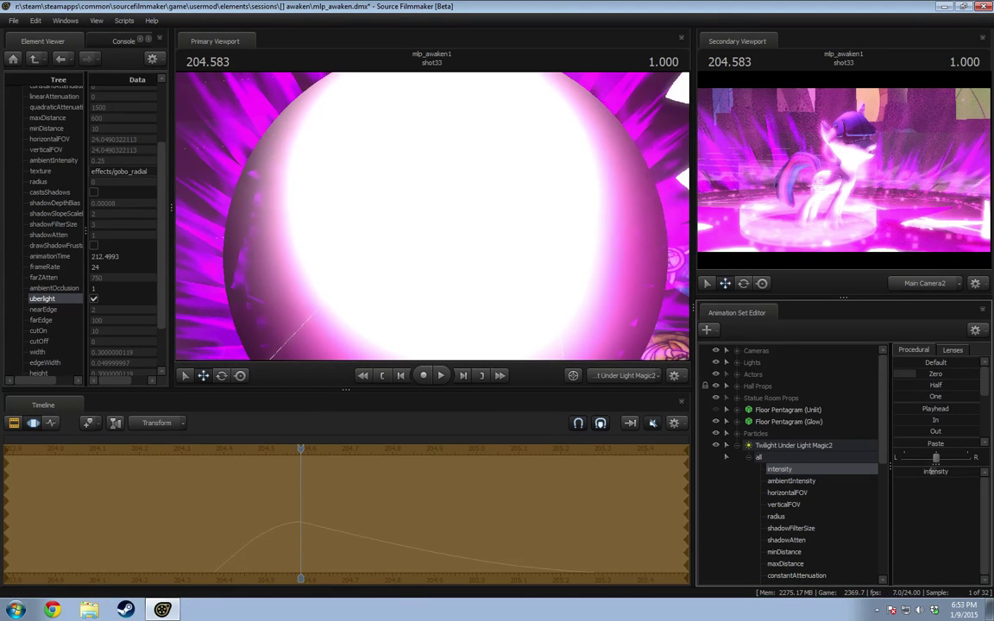
left_click_drag(904, 374, 938, 374)
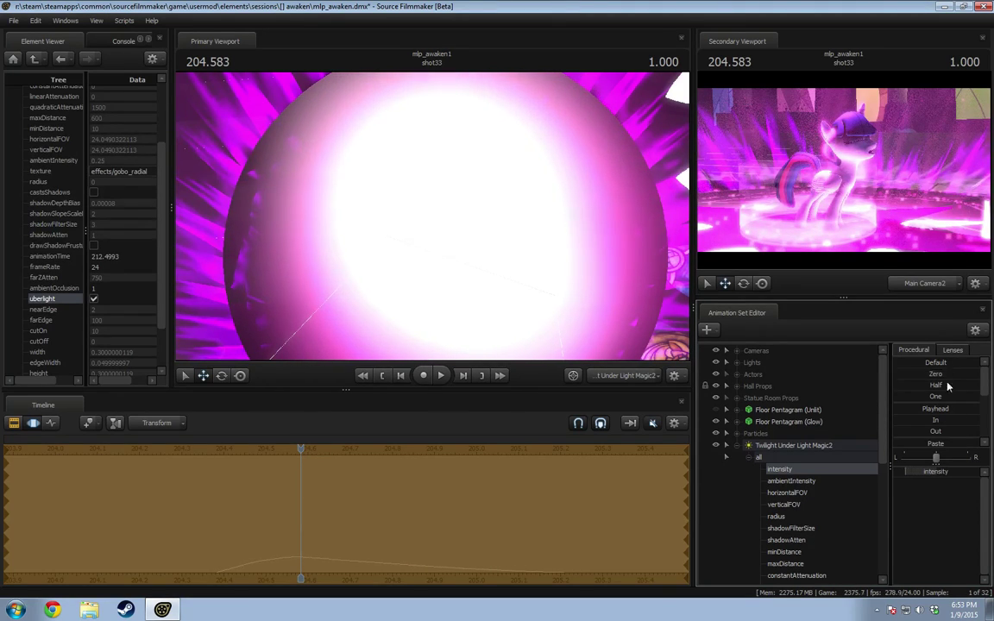
left_click(806, 447)
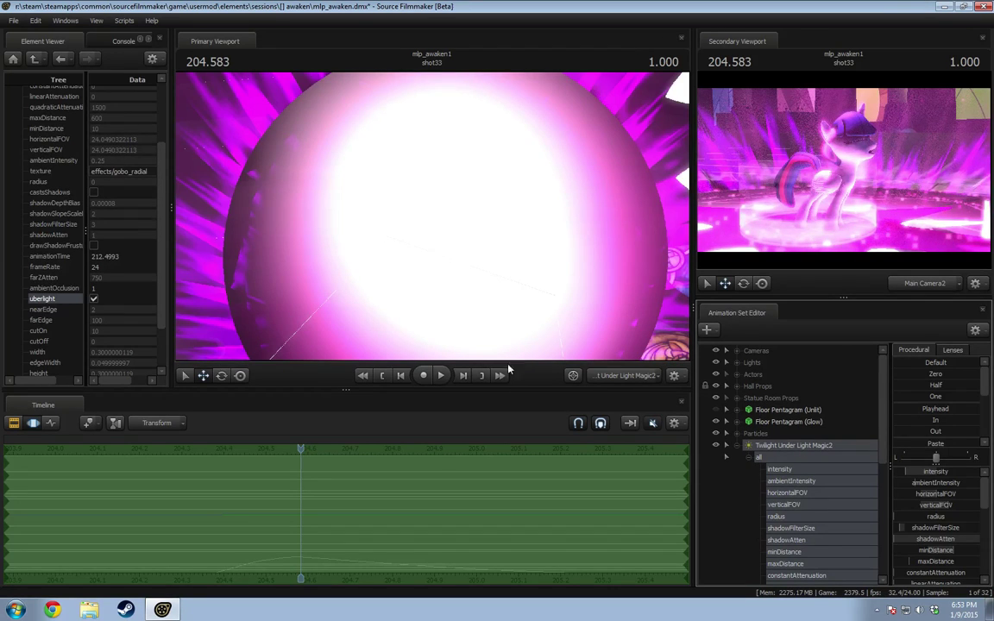
key("ctrl+z")
key("ctrl+z")
Step: Re-aim the duplicated under light at Twilight from a different angle across the whole timeline
mouse_move(432, 216)
left_mouse_down()
mouse_move(402, 214)
mouse_move(496, 219)
mouse_move(431, 224)
mouse_move(395, 247)
mouse_move(434, 233)
mouse_move(391, 205)
mouse_move(383, 212)
mouse_move(393, 219)
mouse_move(383, 212)
left_mouse_up()
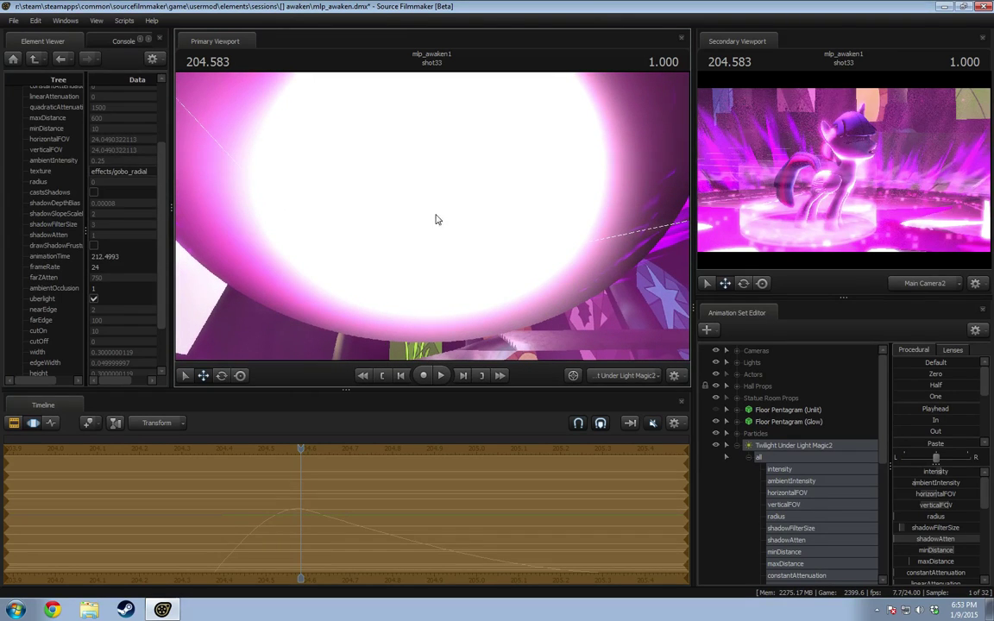
key("F3")
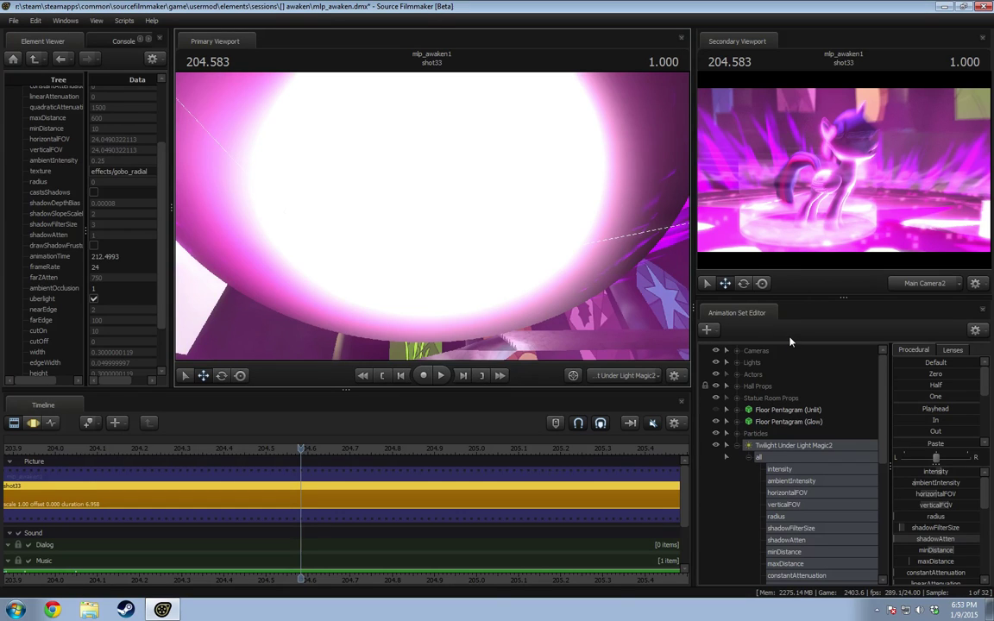
left_click(729, 447)
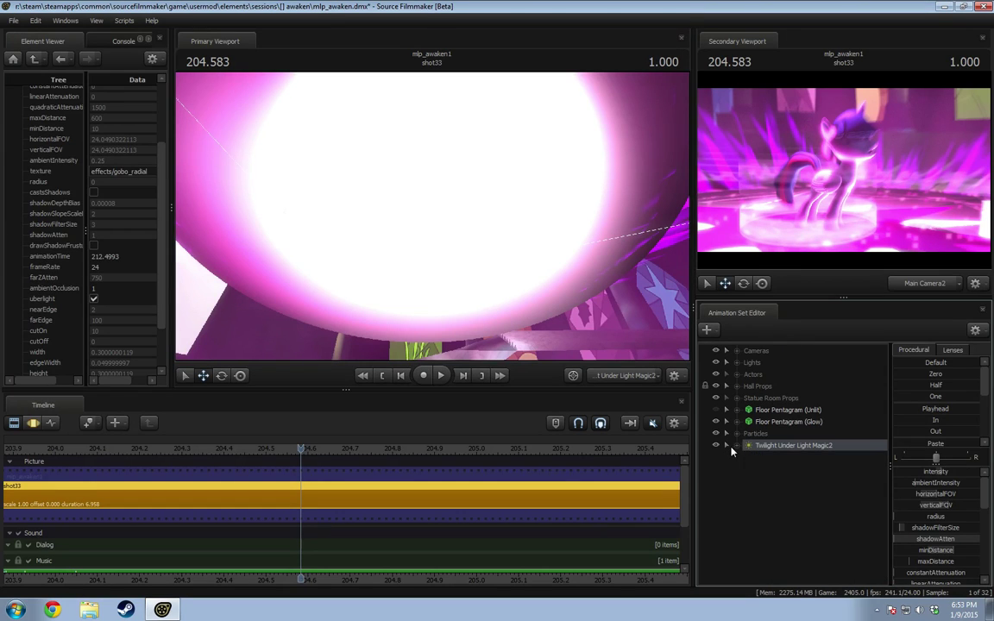
Step: Rename the duplicated under light as Twilight Under Light Magic White
right_click(802, 446)
left_click(838, 266)
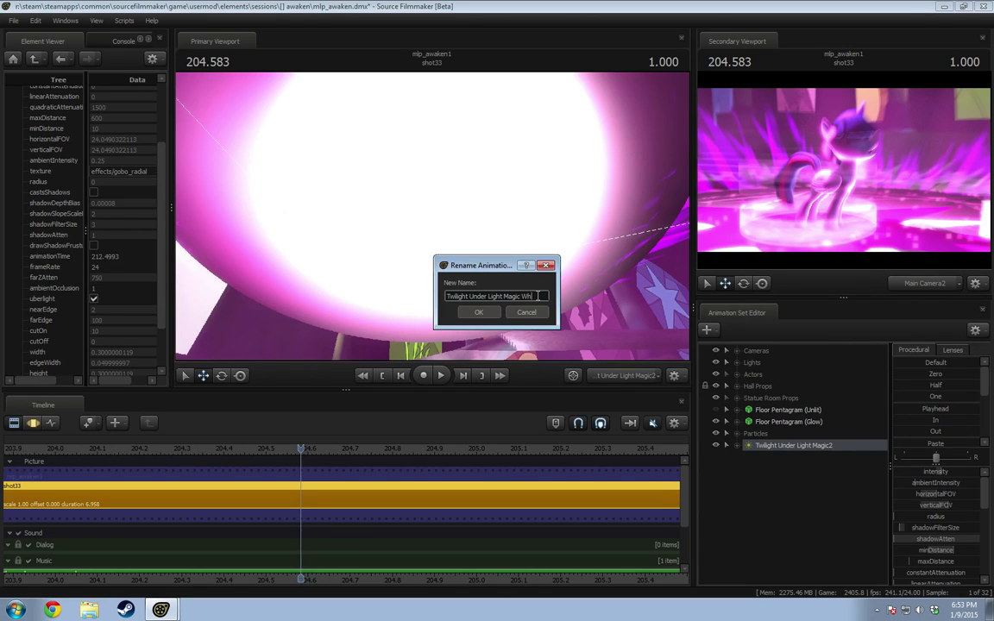
type("ite")
key("Return")
Step: Duplicate Twilight Under Light Magic White by copying and pasting its animation set into shot33
right_click(792, 446)
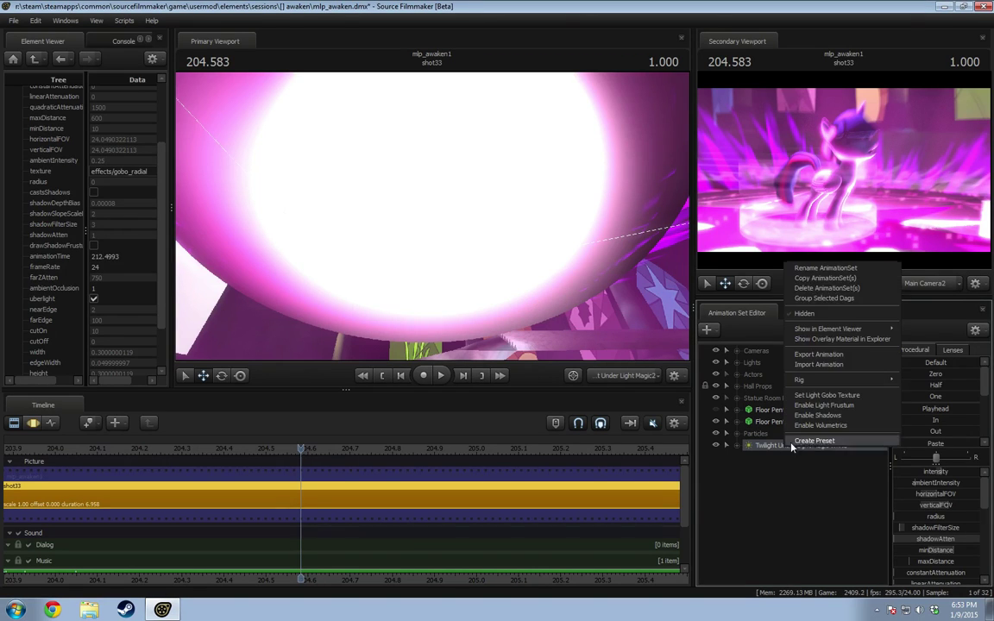
left_click(823, 279)
right_click(781, 499)
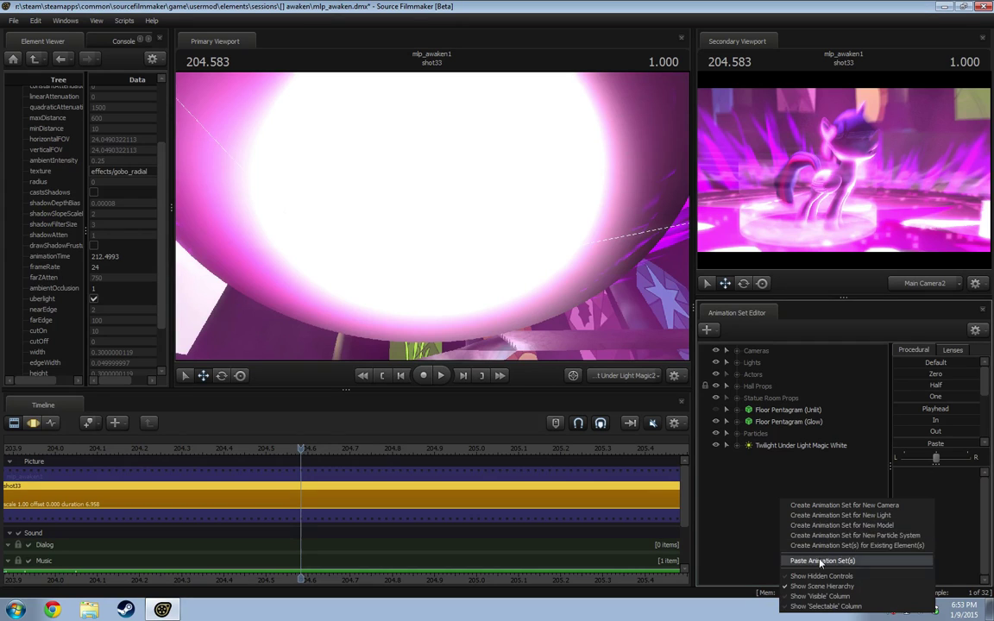
left_click(820, 561)
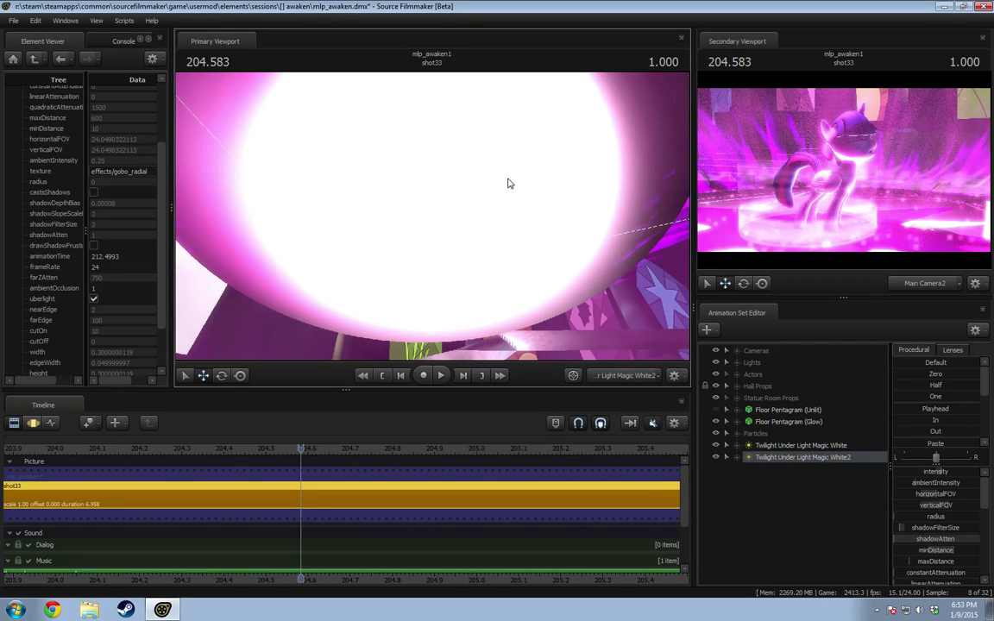
Step: Move the second white magic light away from the floor glow and point it back toward Twilight
key("F3")
mouse_move(455, 237)
left_mouse_down()
mouse_move(442, 218)
mouse_move(455, 237)
left_mouse_up()
key("s")
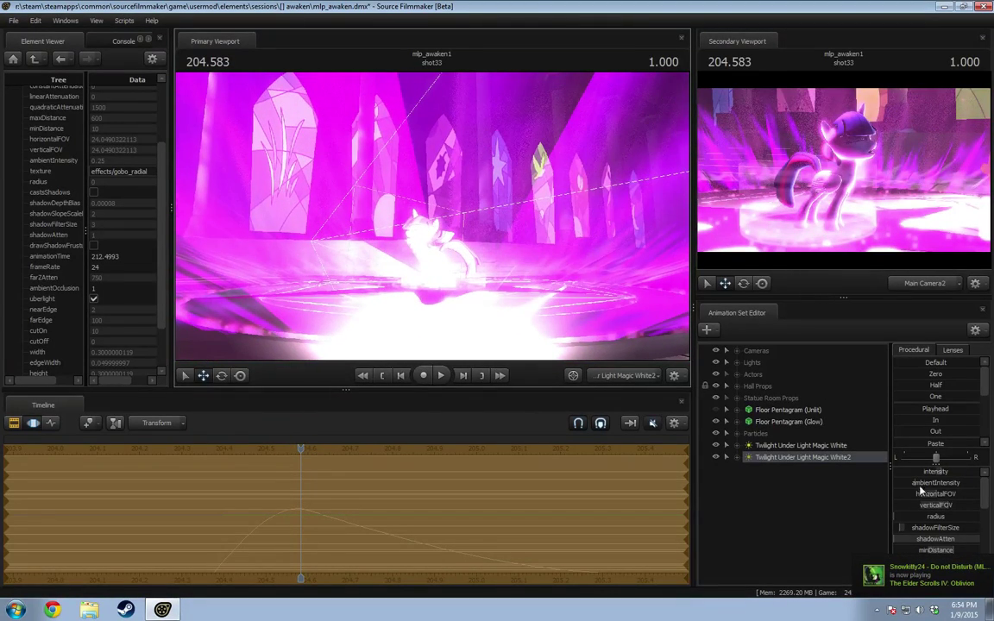
Step: Narrow the second white magic light's horizontal and vertical FOV and frame its beam on Twilight's upper body
left_click_drag(921, 490, 905, 492)
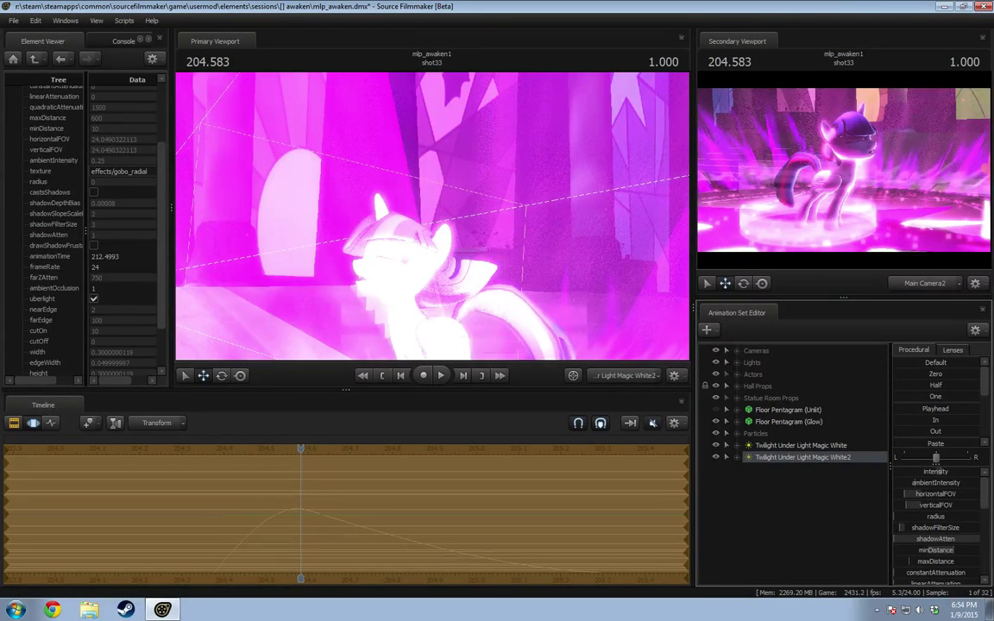
left_click_drag(903, 492, 893, 493)
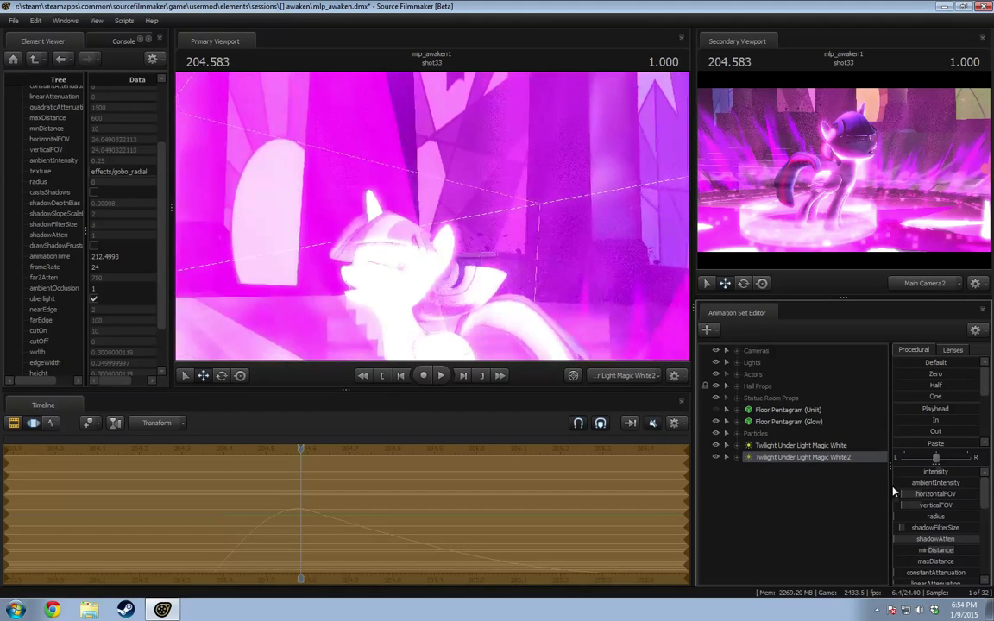
left_click_drag(433, 216, 371, 257)
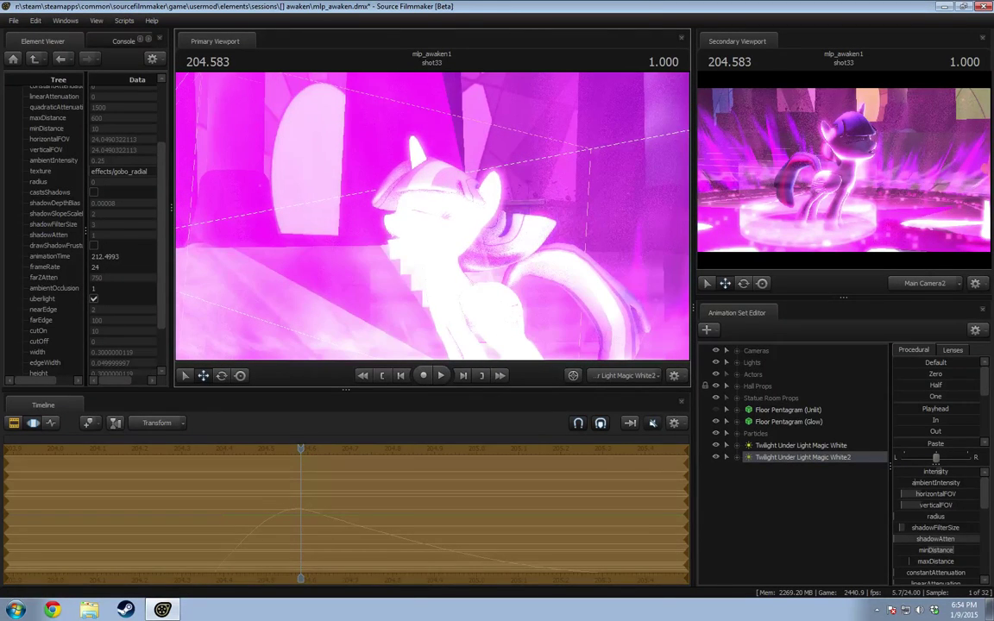
key("F2")
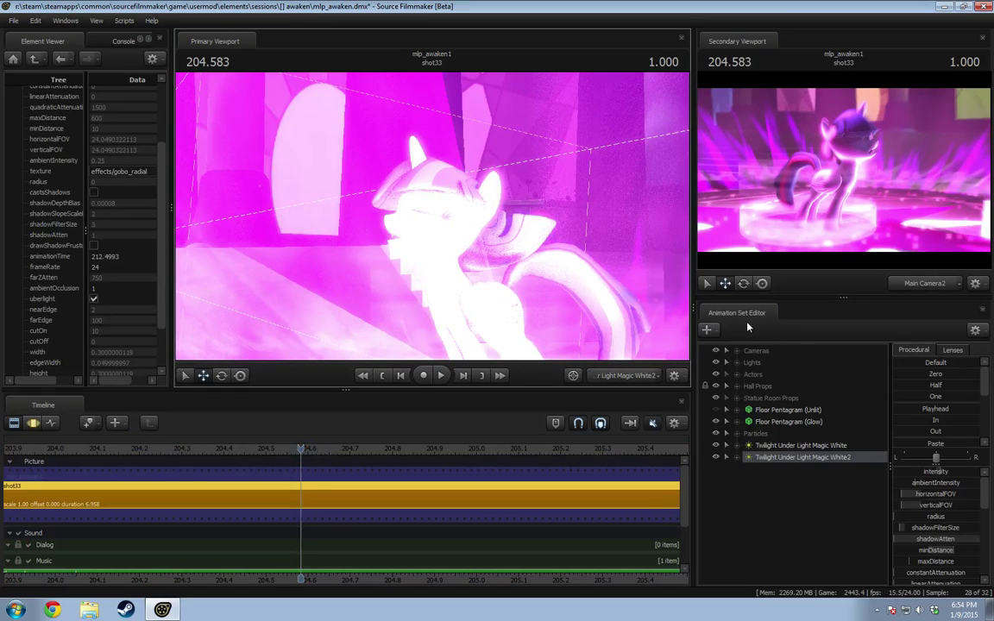
key("F3")
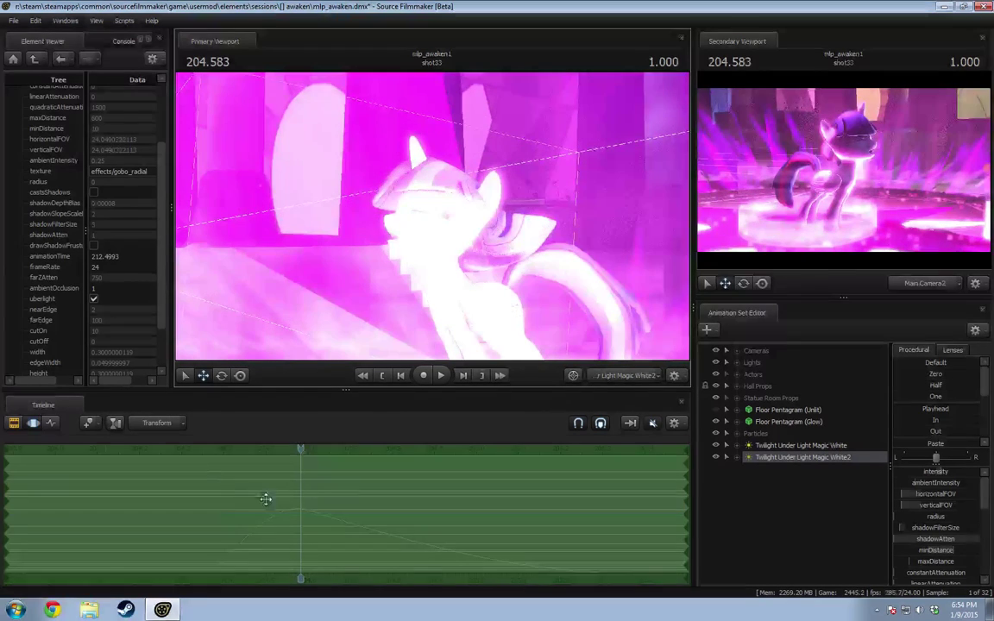
Step: Play shot33 from about 203.7 through the magic flash, viewed from the second white magic light, to check its coverage
left_click_drag(175, 457, 157, 455)
key("Escape")
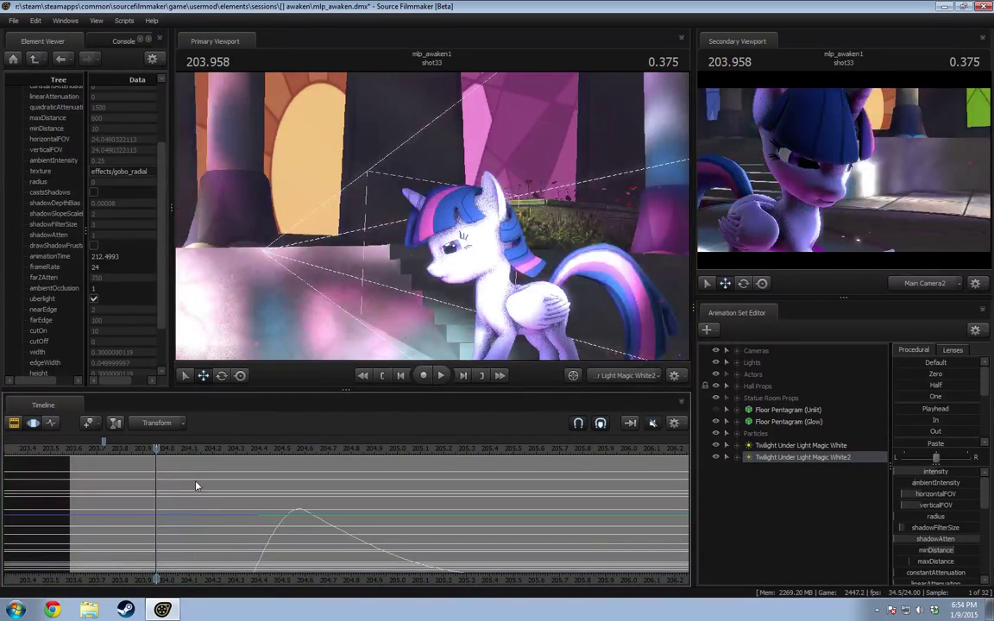
key("shift")
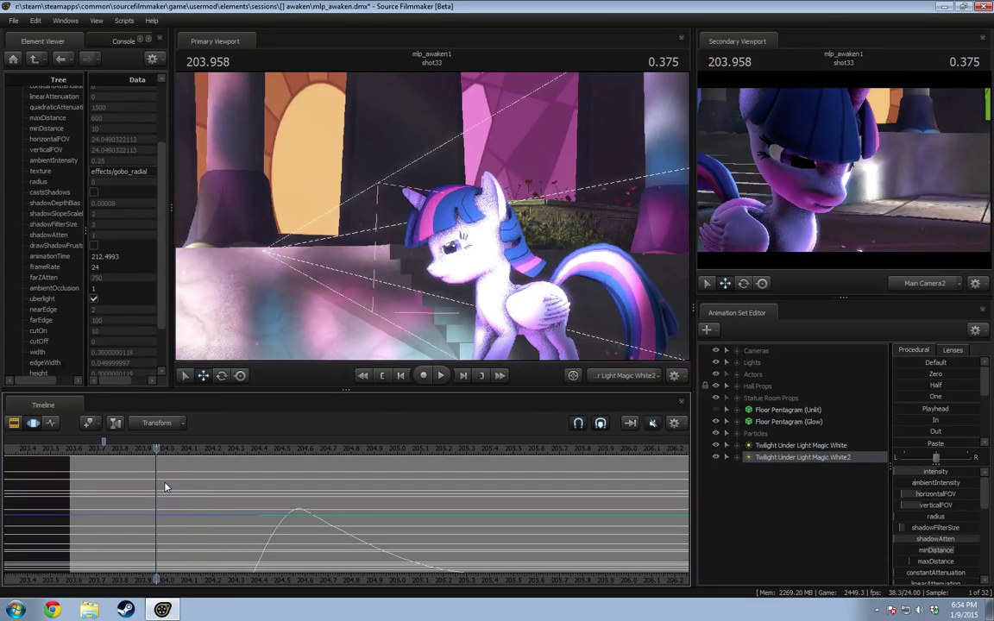
left_click(74, 452)
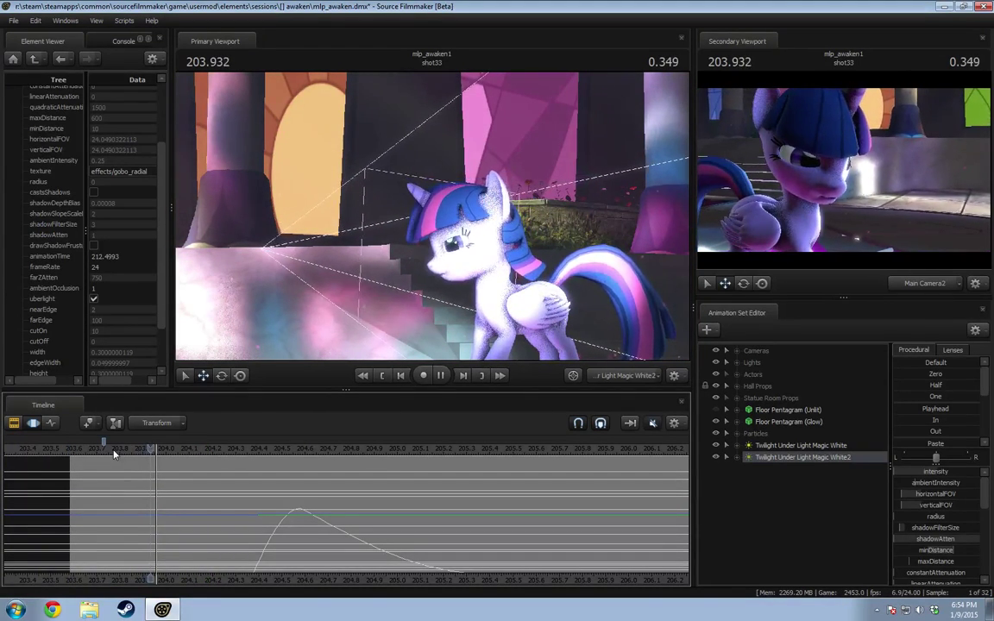
left_click_drag(90, 455, 87, 455)
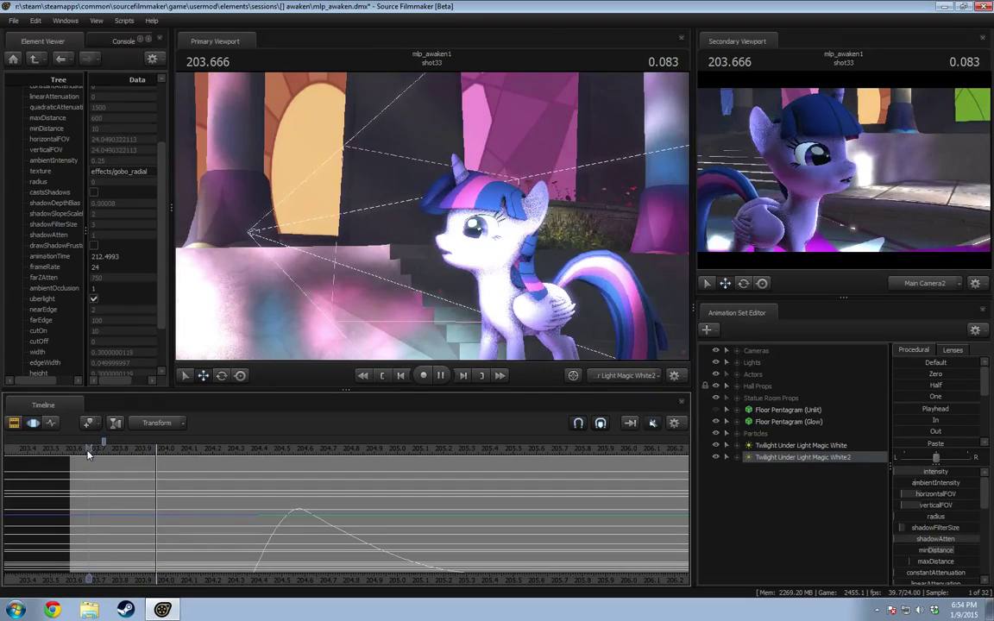
key("space")
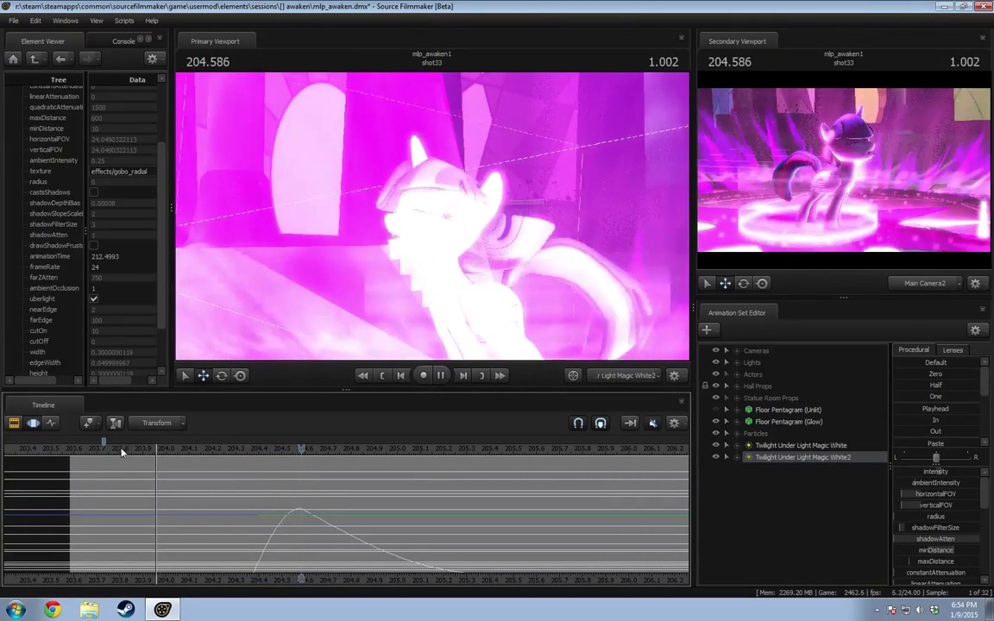
key("space")
Step: Replay the magic flash in shot33 through the work camera and through Main Camera2 to judge the lighting
left_click(622, 379)
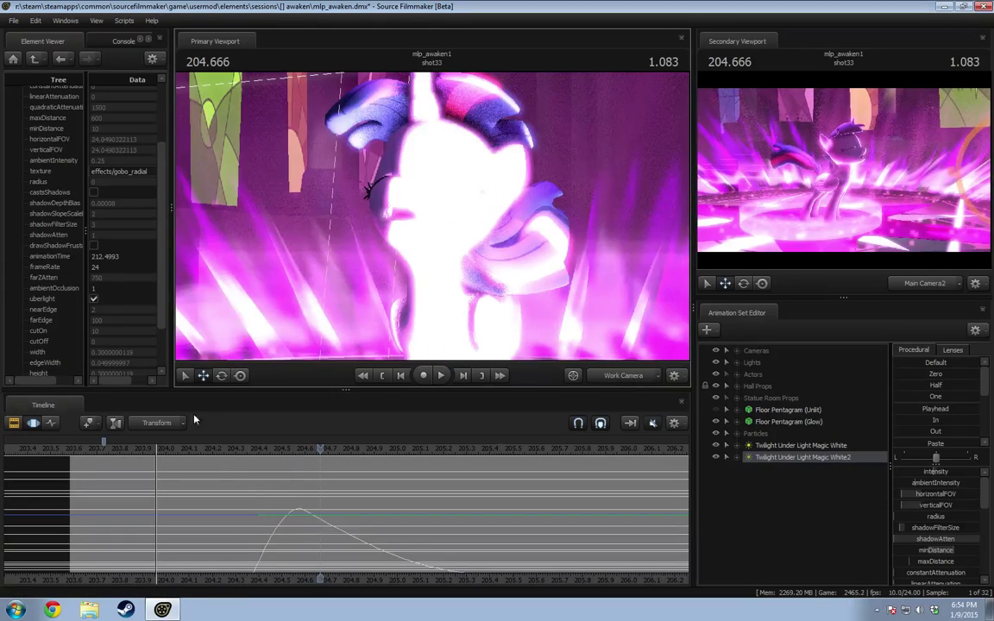
left_click(83, 449)
key("space")
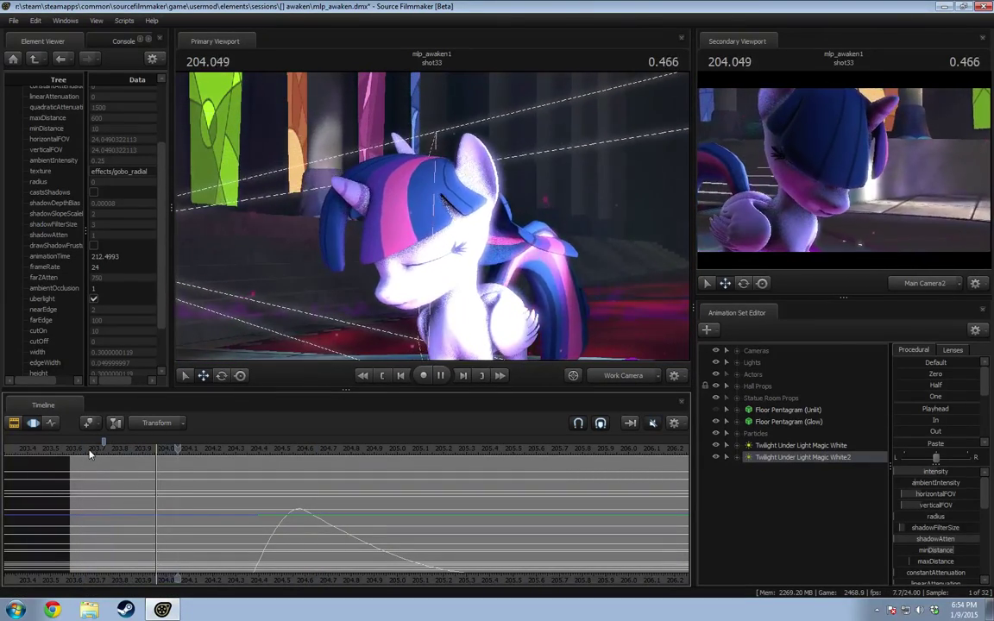
left_click(625, 376)
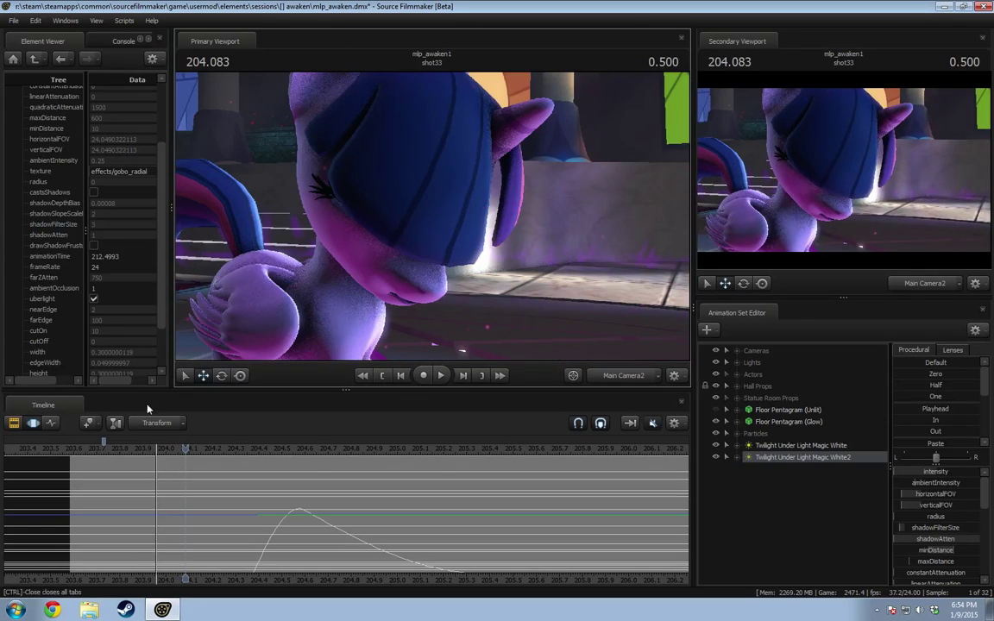
left_click_drag(88, 449, 117, 451)
key("space")
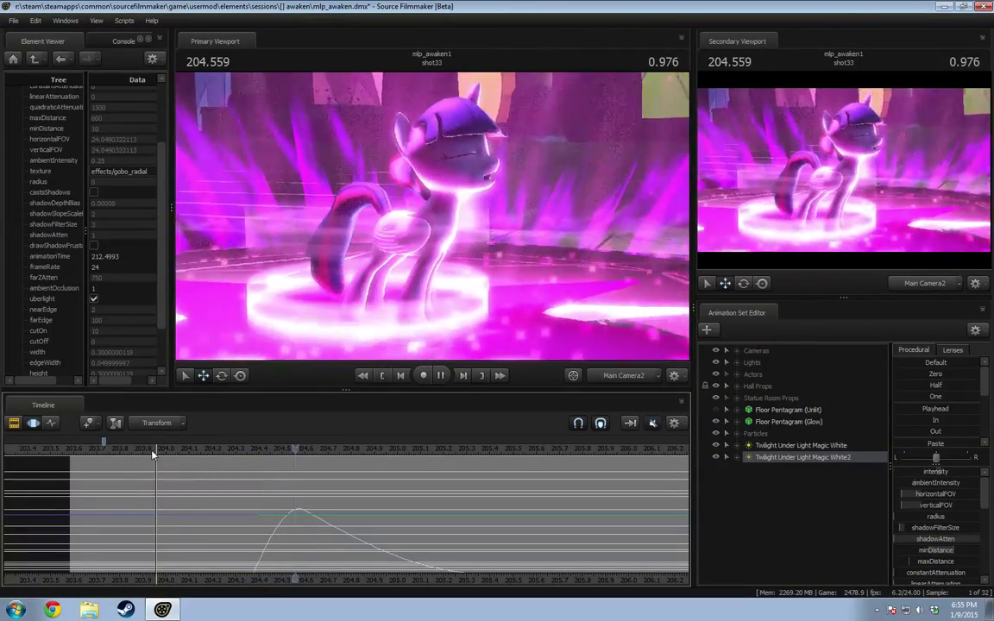
key("space")
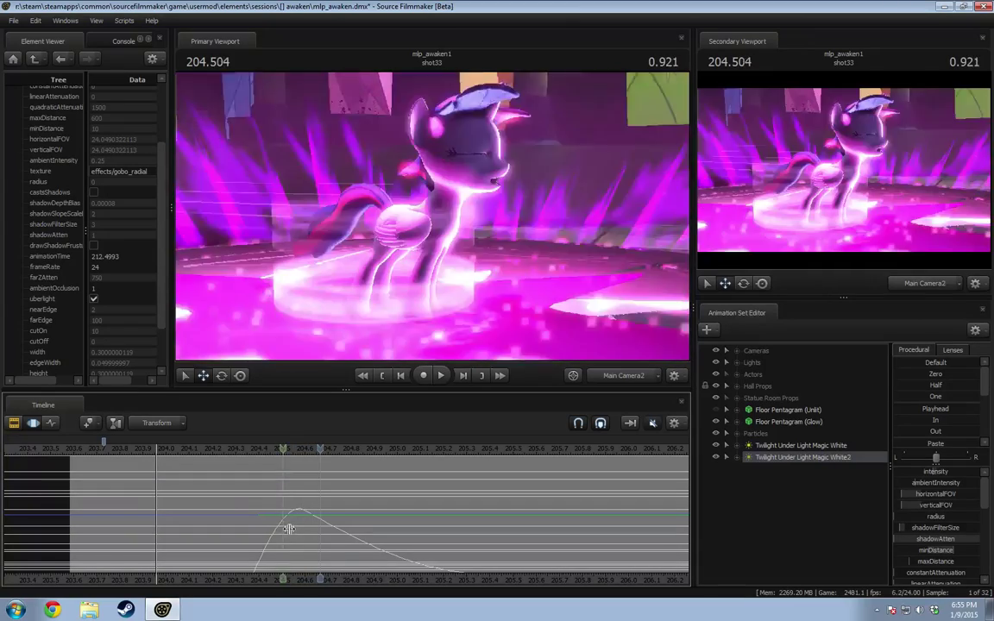
Step: Compress the intensity rise of both white magic lights in shot33 into about 204.41 to 204.54 for a faster flash onset
left_click_drag(299, 530, 251, 540, "shift")
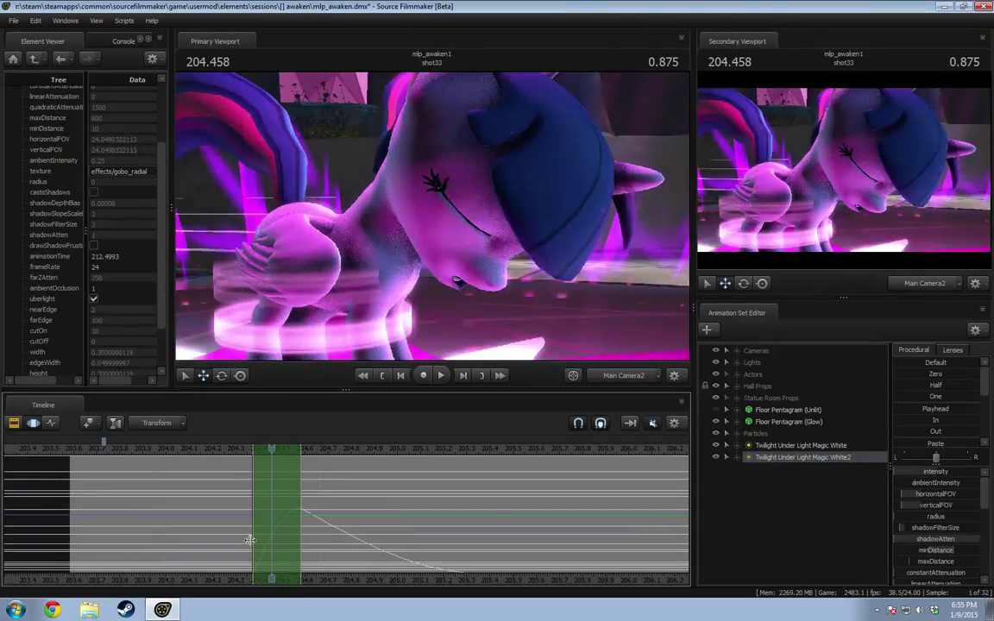
left_click(825, 447)
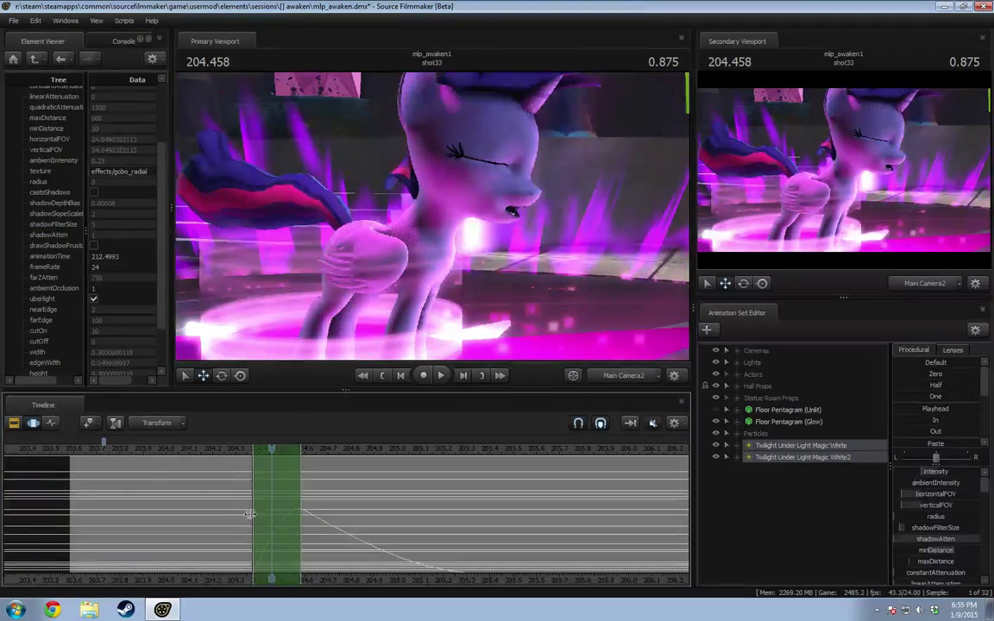
left_click_drag(248, 518, 259, 515)
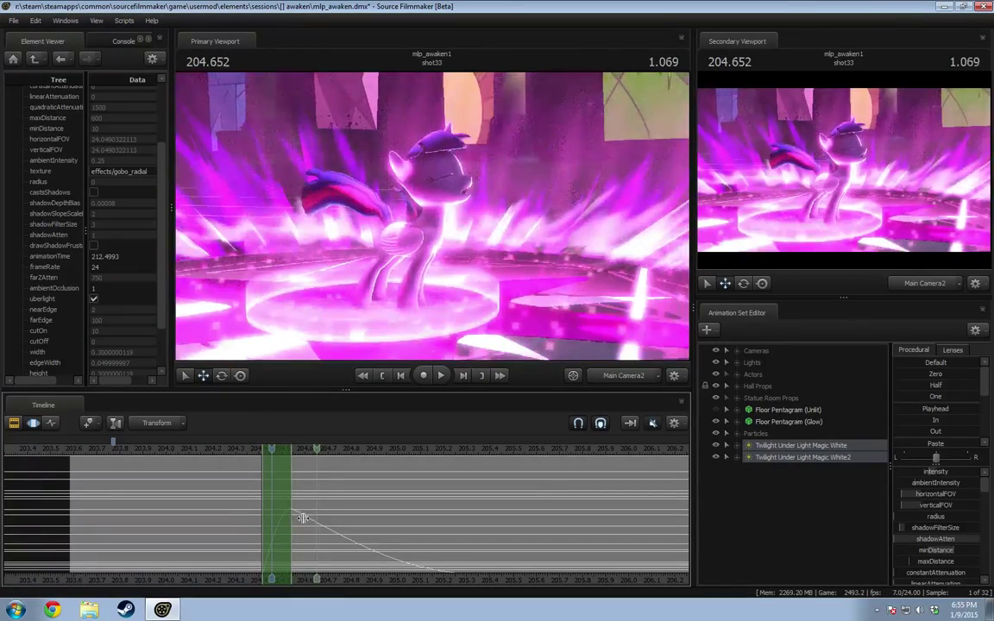
Step: Shift the entire flash of both white magic lights later so it peaks at about 204.65, replaying the shot to judge its timing
key("ctrl+a")
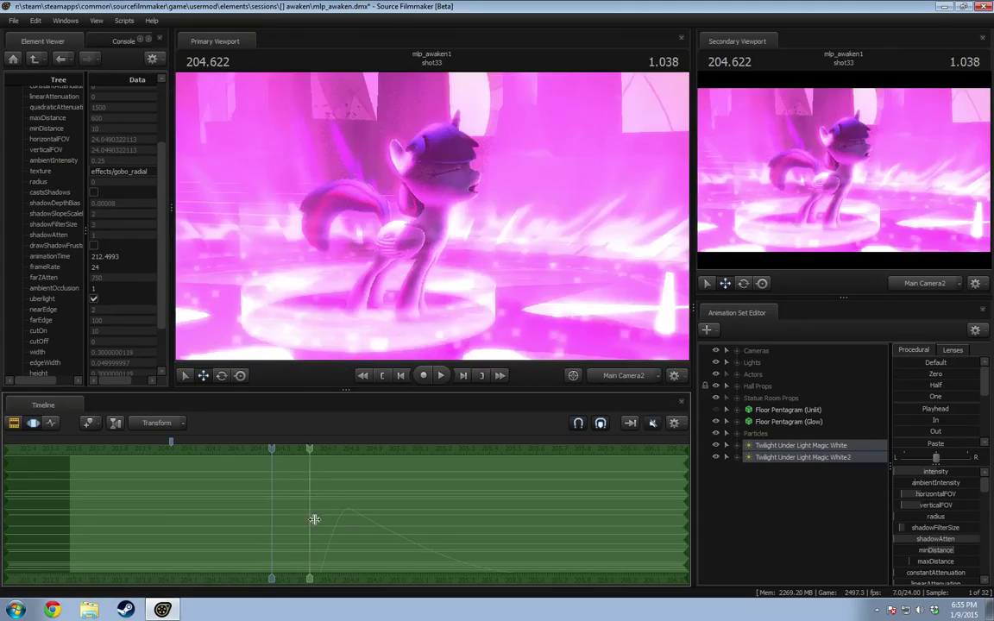
left_click_drag(328, 521, 348, 524)
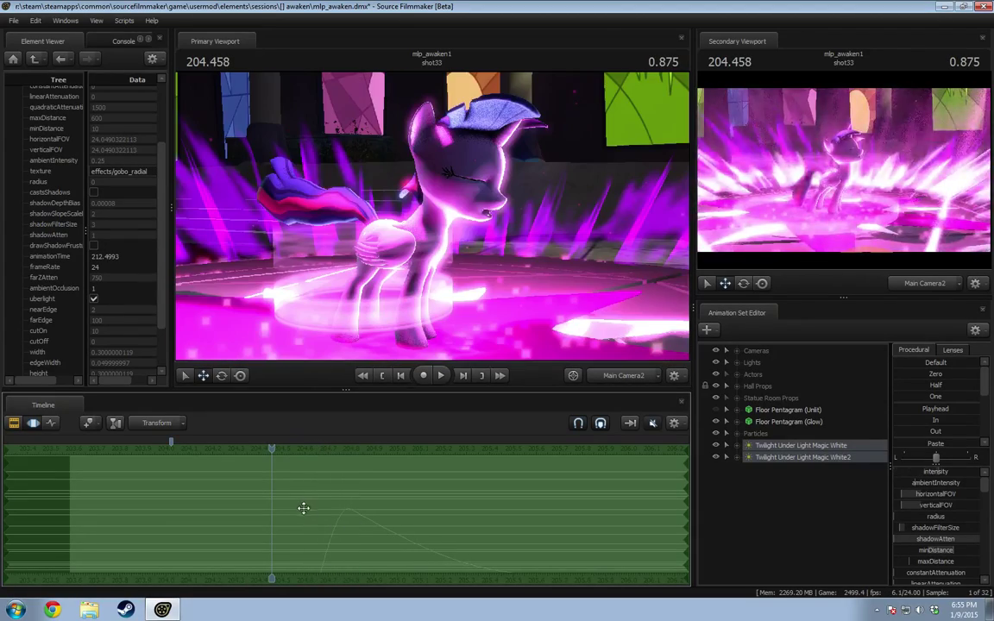
left_click_drag(259, 491, 346, 509)
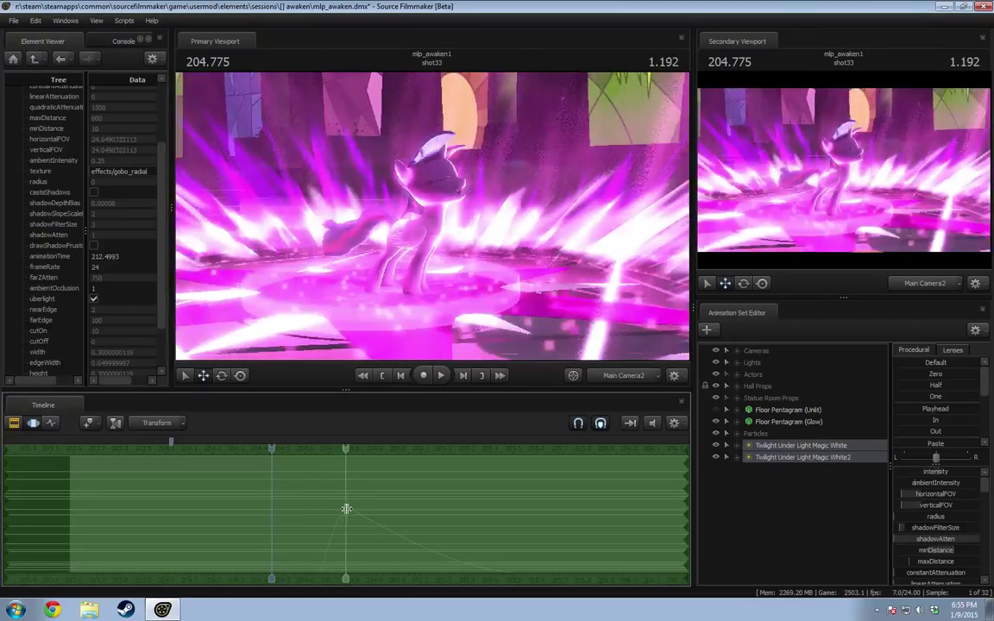
left_click_drag(283, 515, 543, 552)
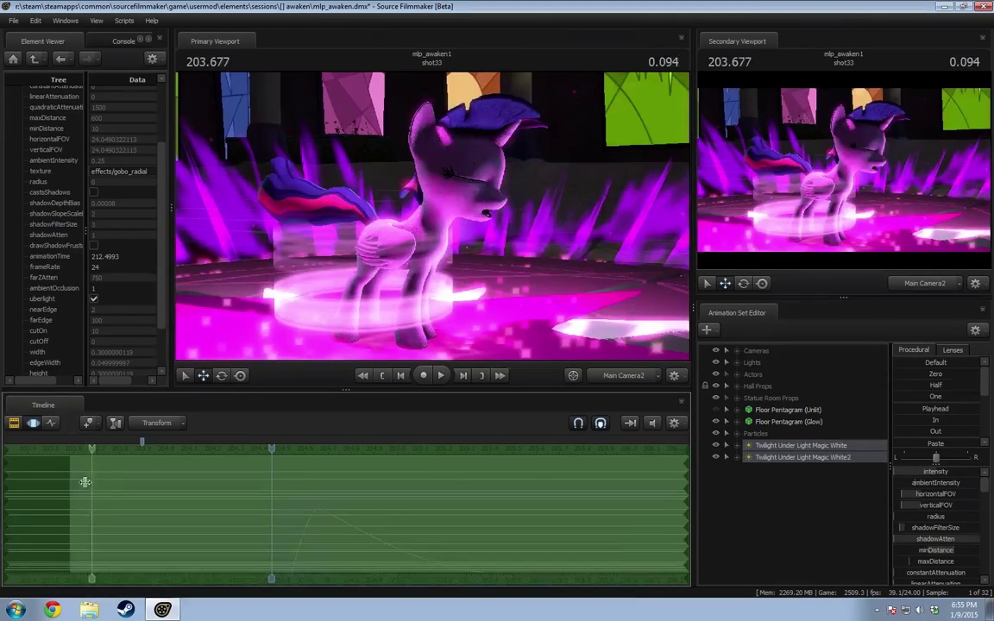
left_click_drag(84, 482, 84, 483)
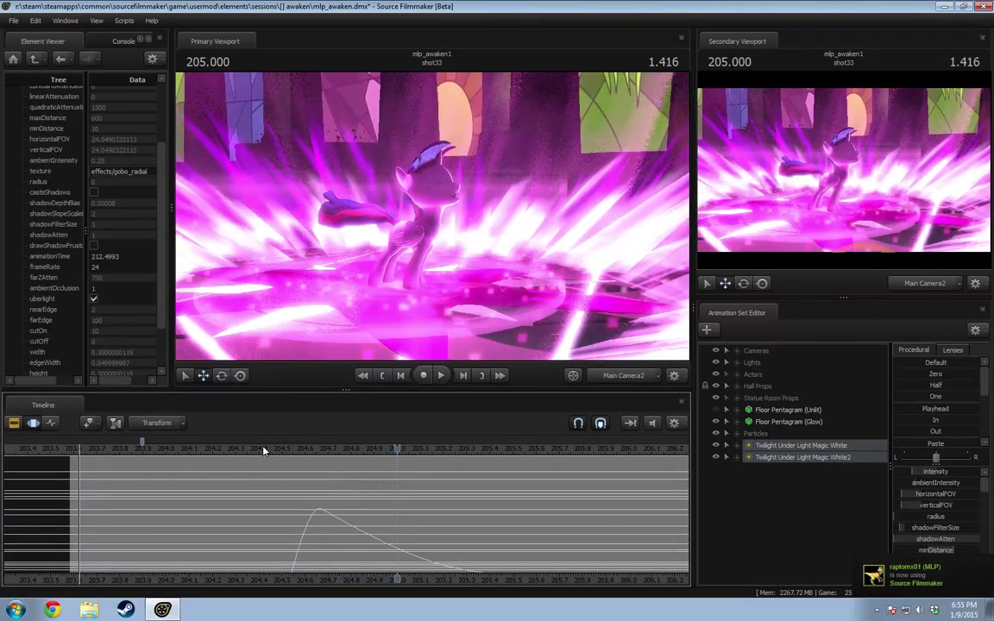
left_click(79, 448)
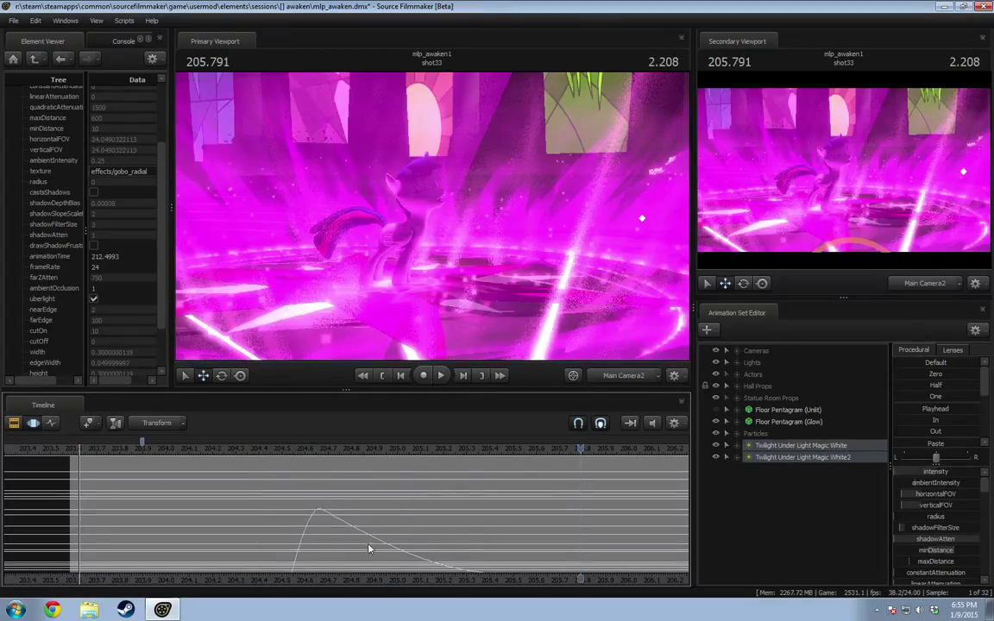
Step: Stretch both white magic lights' intensity decay after the peak so it fades out near 208.5, checking it in playback
left_click_drag(320, 529, 658, 550)
left_click(243, 450)
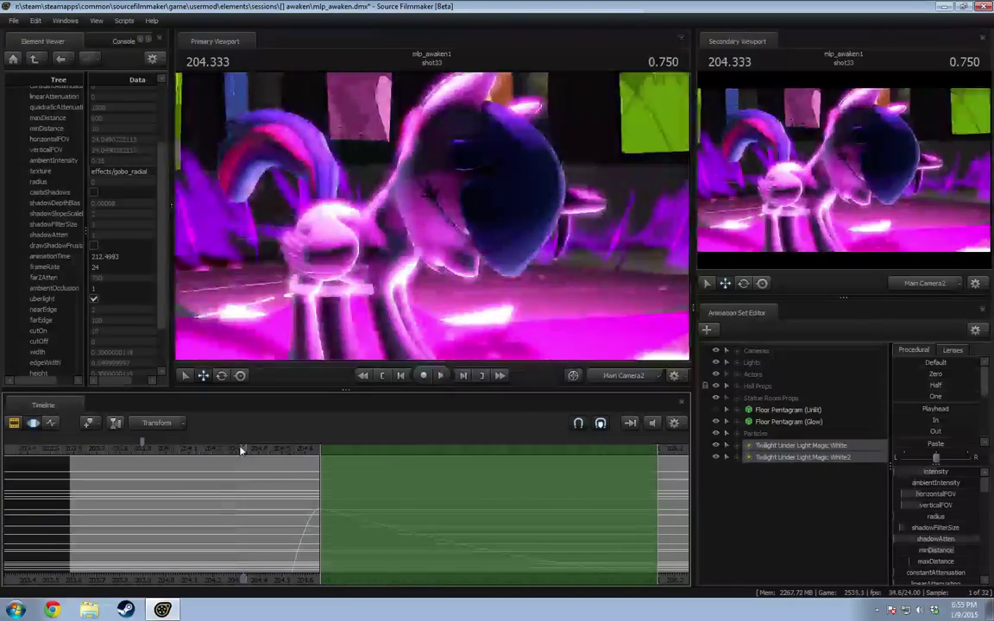
key("space")
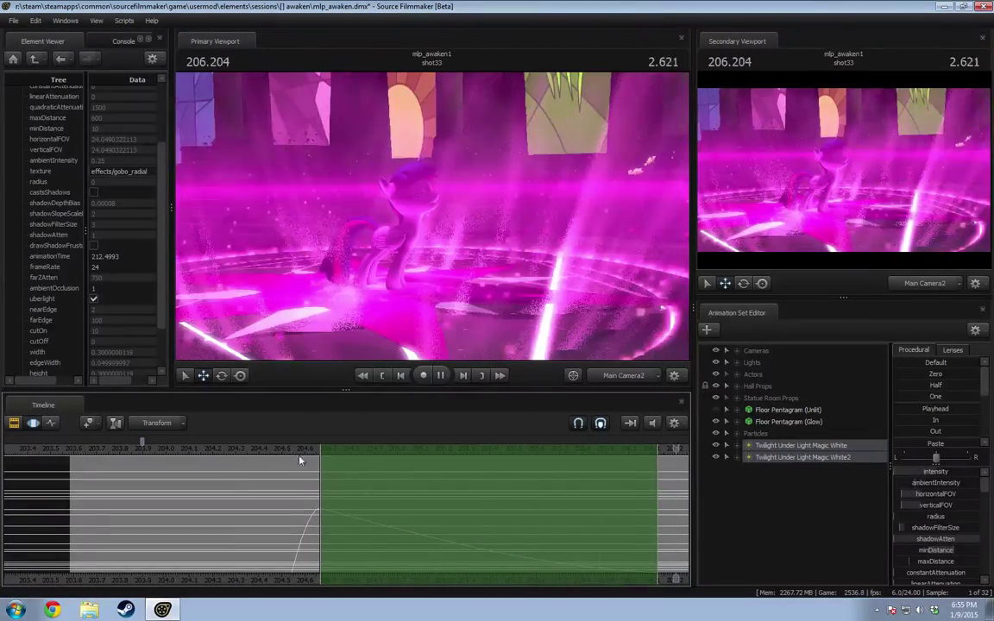
key("space")
scroll(358, 545, "down", 5)
middle_click_drag(497, 587, 194, 566)
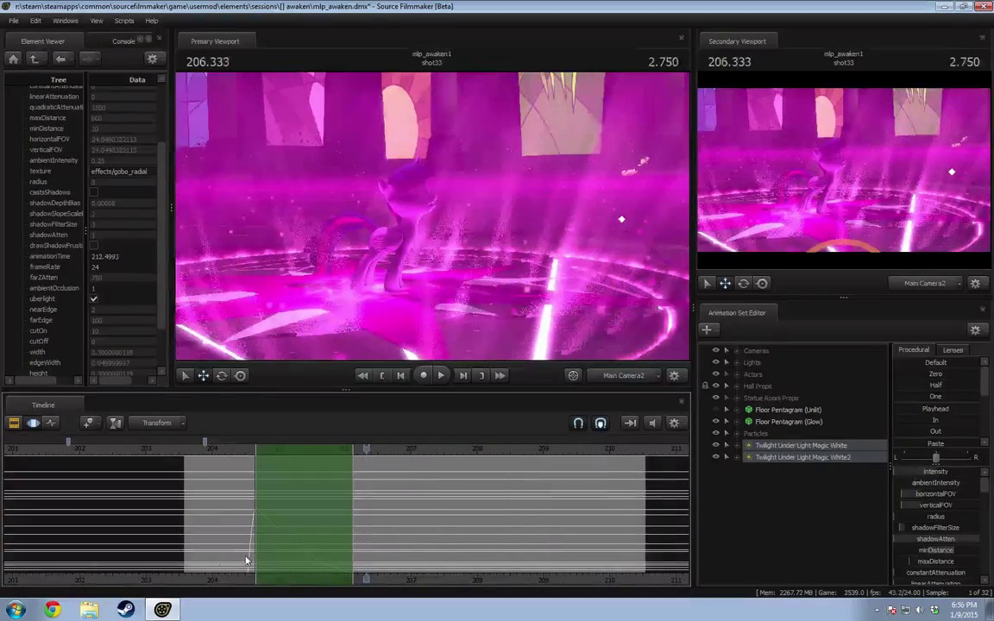
left_click_drag(308, 546, 543, 549, "shift")
Step: Smooth the bend in both lights' intensity decay around 205.4 to 206.3, using a widened selection falloff on both sides
left_click_drag(295, 547, 345, 552, "shift")
scroll(348, 553, "up", 5, "shift")
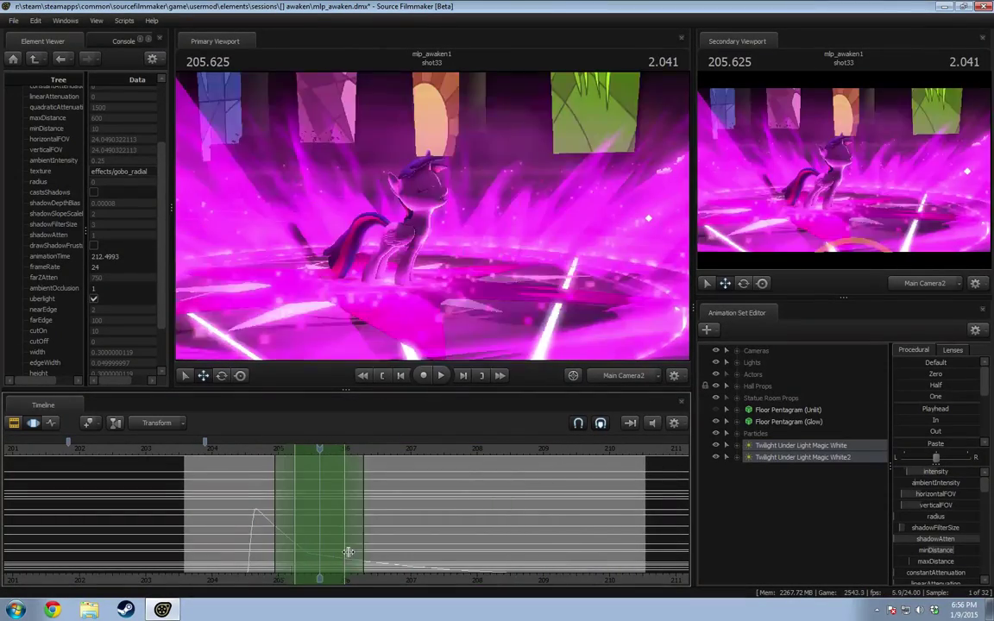
scroll(933, 431, "down", 3)
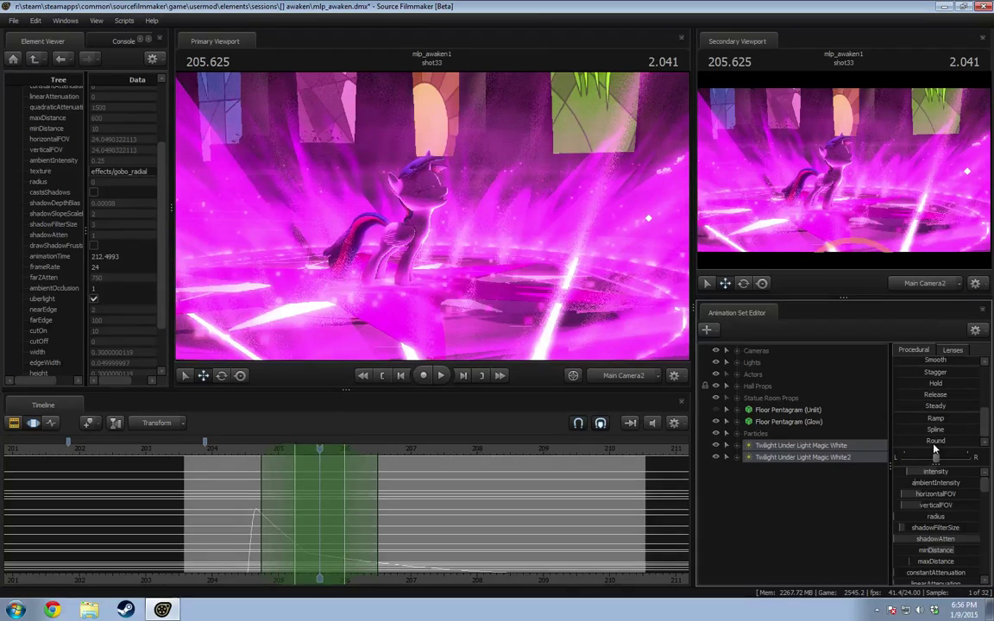
left_click_drag(319, 514, 365, 526)
left_click_drag(378, 526, 416, 525)
Step: Play shot33 from about 204.2 through the magic flash to its later part to check the longer light decay
left_click_drag(320, 450, 224, 451)
key("space")
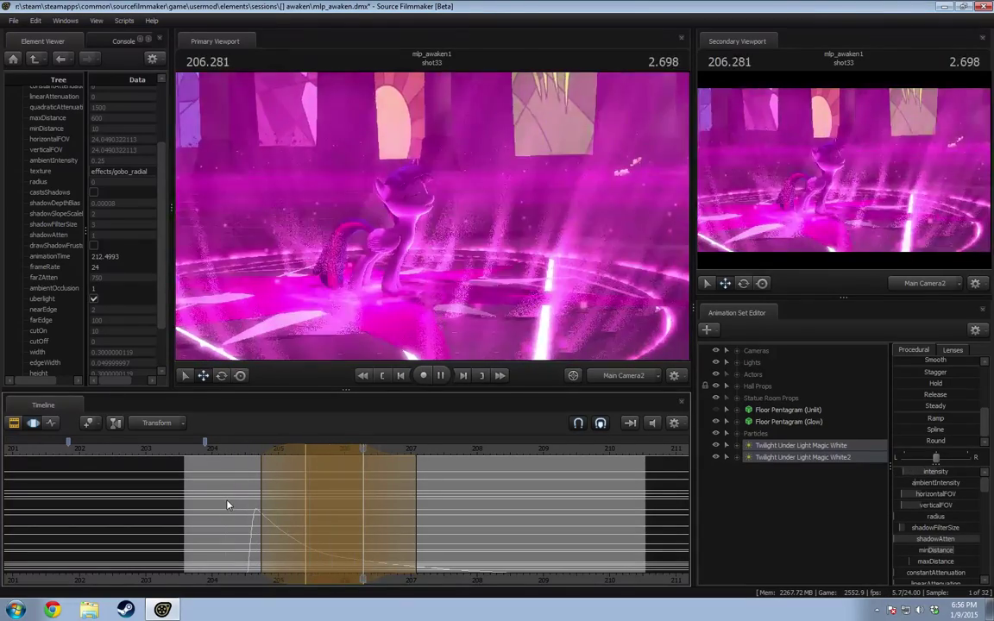
key("F2")
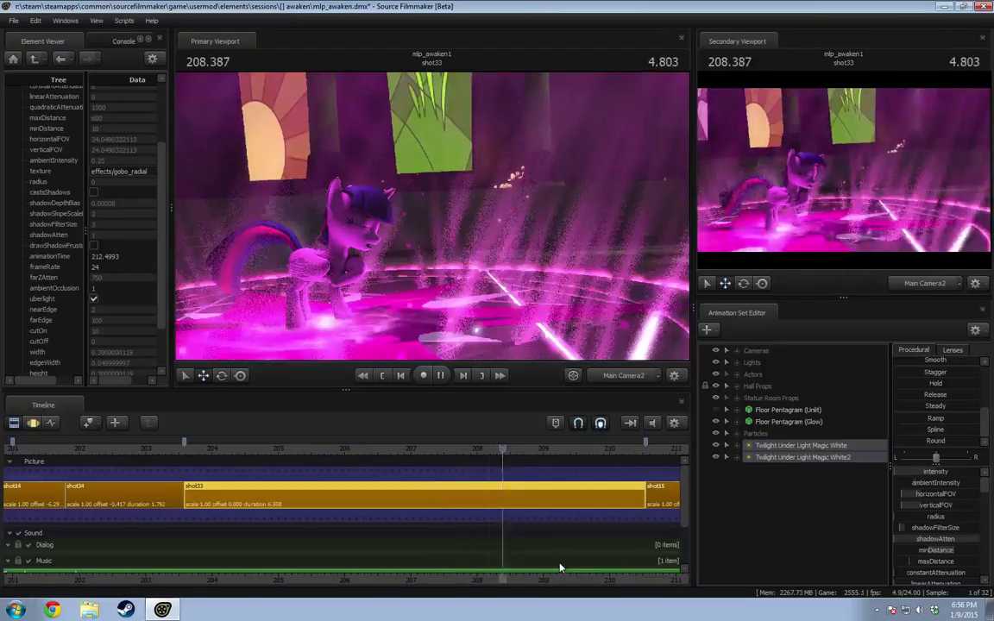
key("space")
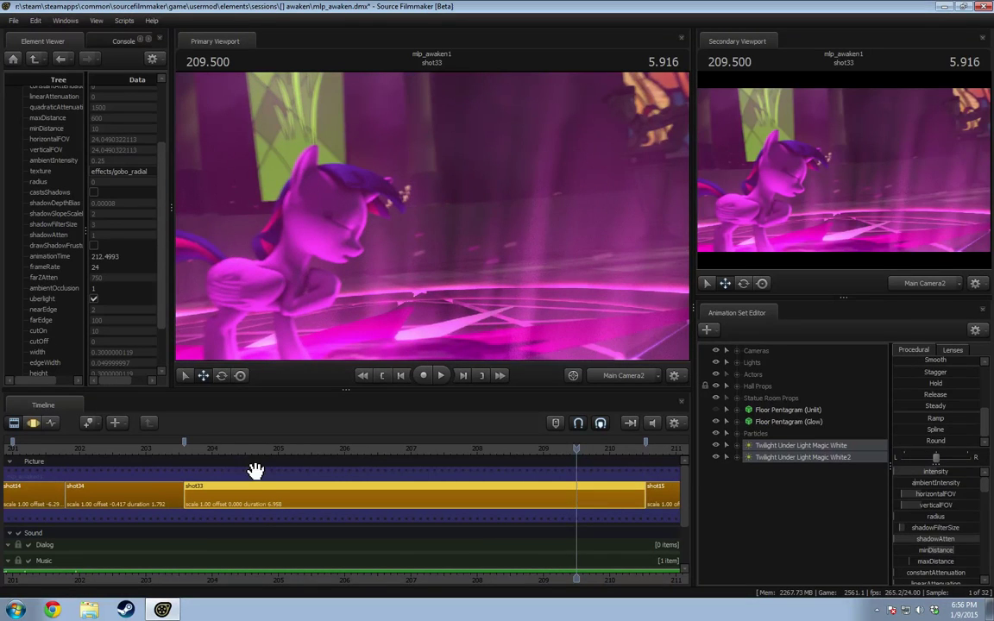
Step: View Twilight at 203.875 in shot33 through the work camera, framing her tail with the motion editor open
left_click(204, 446)
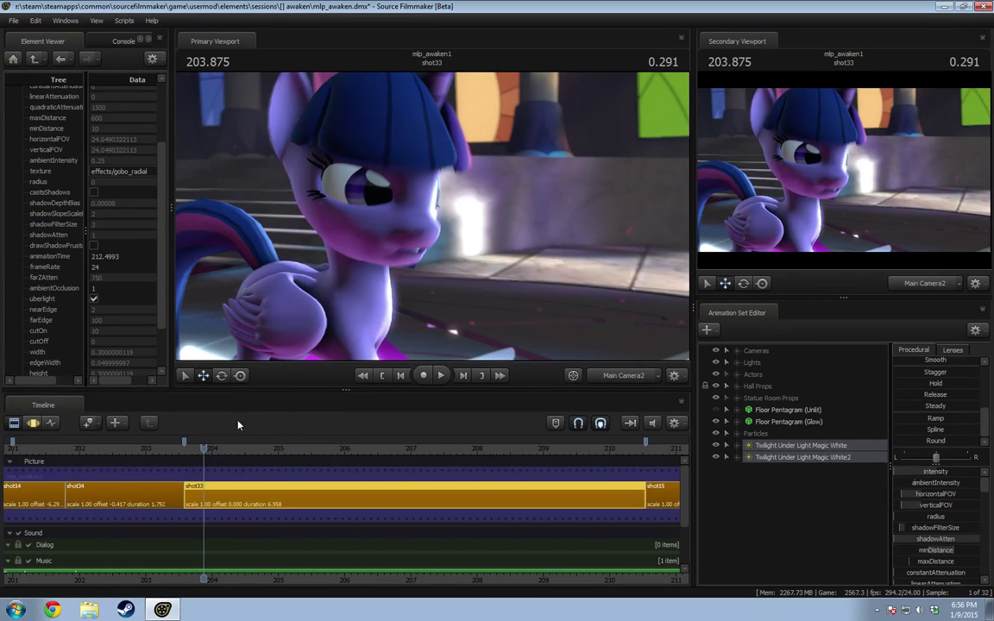
left_click(611, 378)
left_click_drag(533, 317, 580, 336)
key("s")
mouse_move(433, 216)
left_mouse_down()
mouse_move(448, 223)
mouse_move(433, 220)
left_mouse_up()
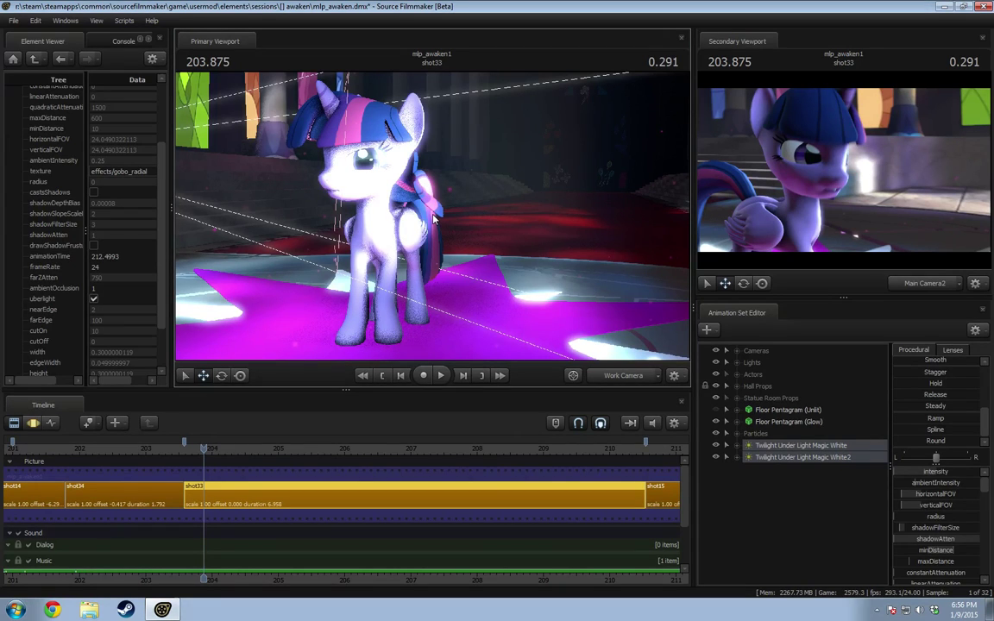
left_click_drag(433, 219, 345, 220)
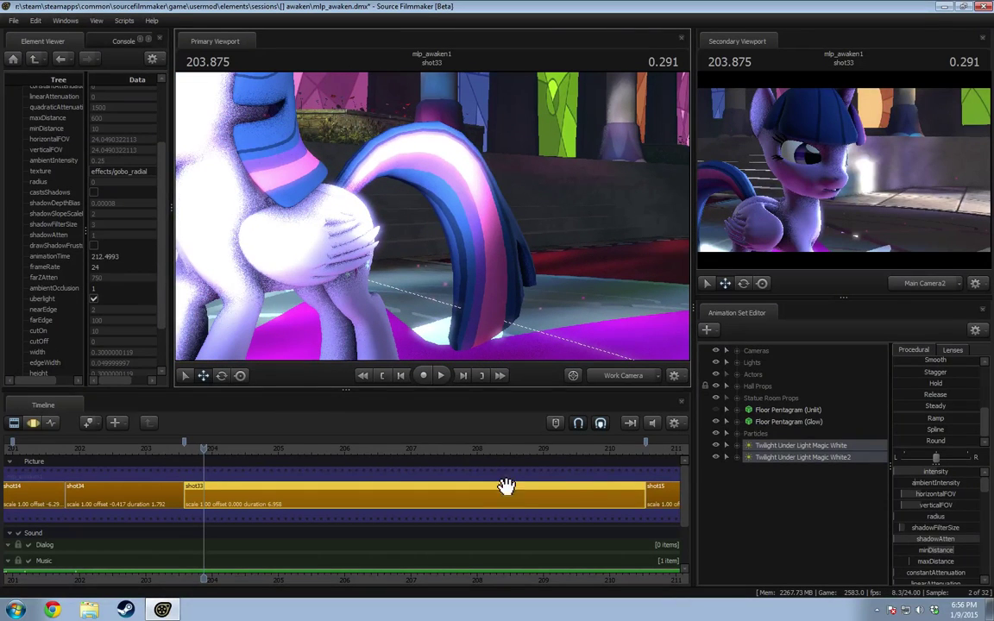
scroll(506, 485, "down", 1)
key("F3")
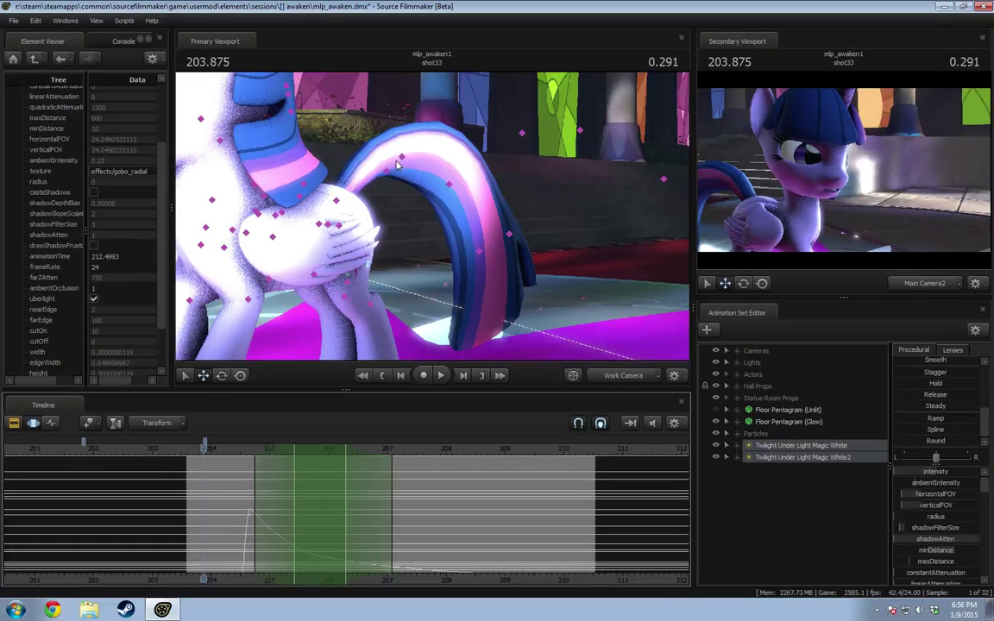
Step: Examine the motion curves and paths of Twilight's tail bones Tail1, Tail3, jiggle_tail1 and jiggle_tail2
left_click(400, 164)
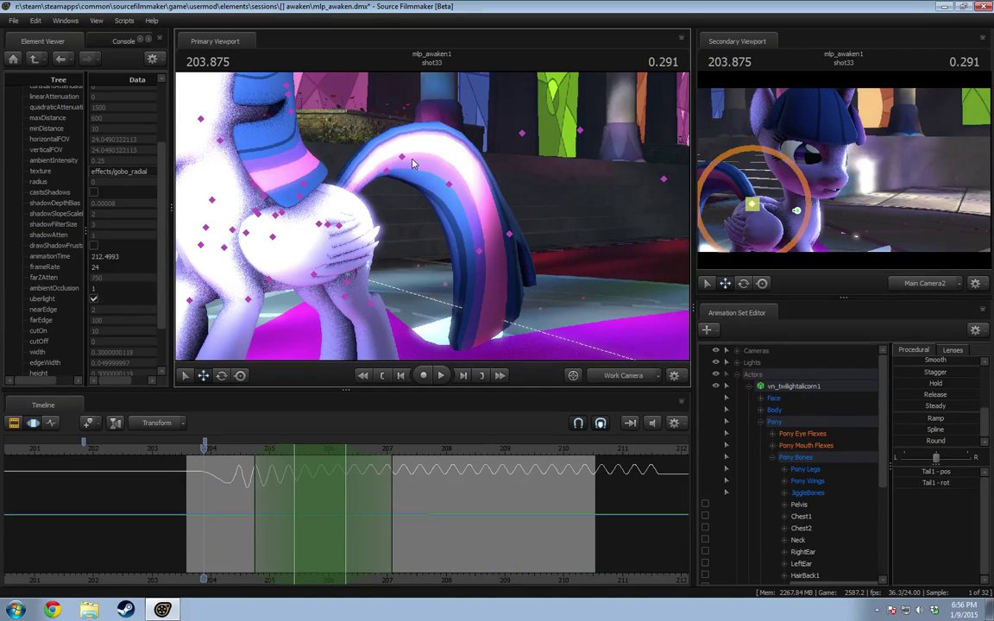
left_click(451, 184)
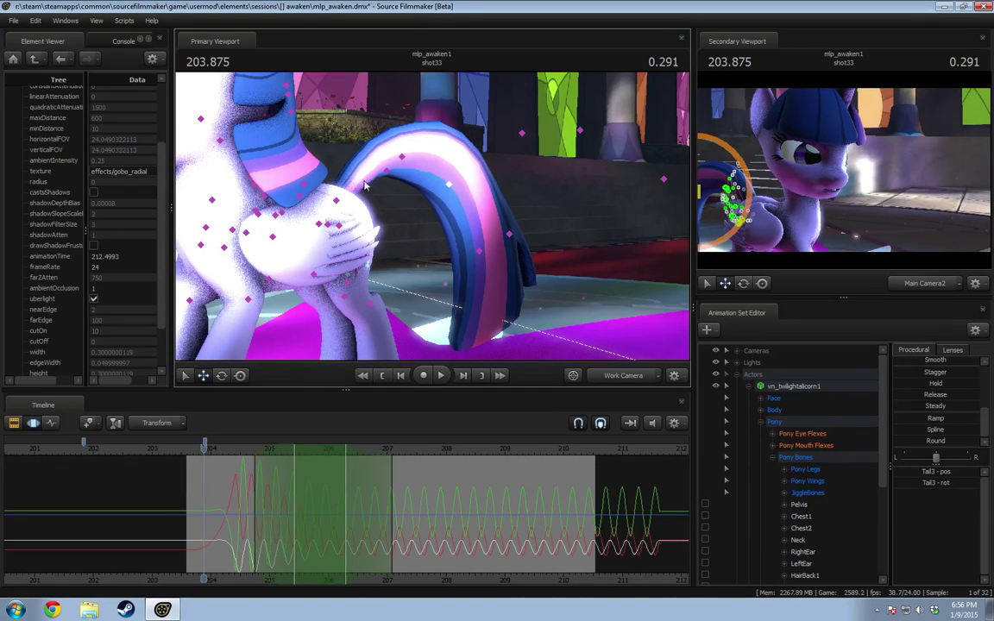
left_click(478, 252)
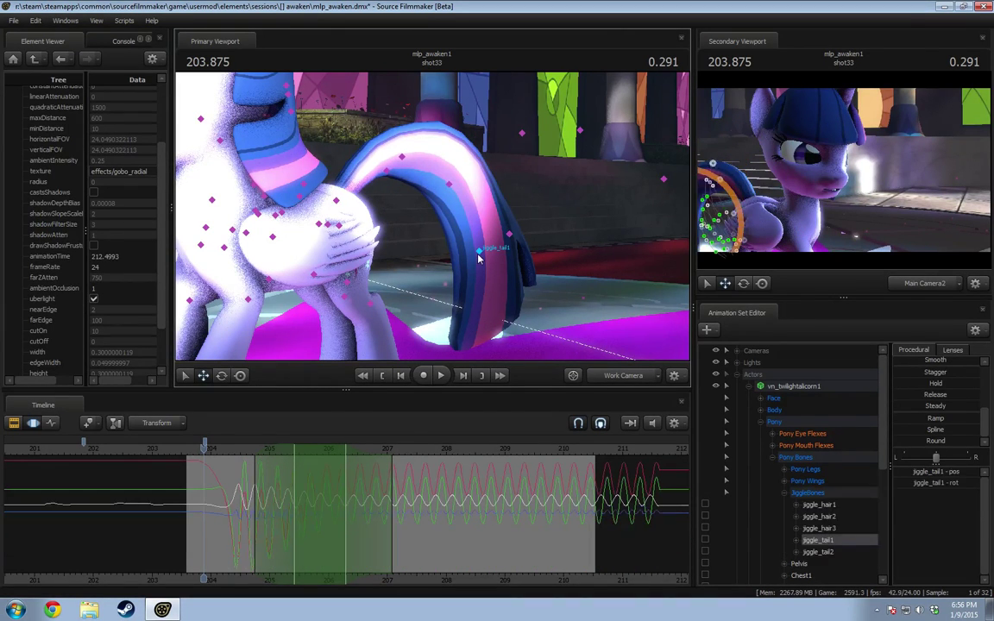
left_click(510, 234)
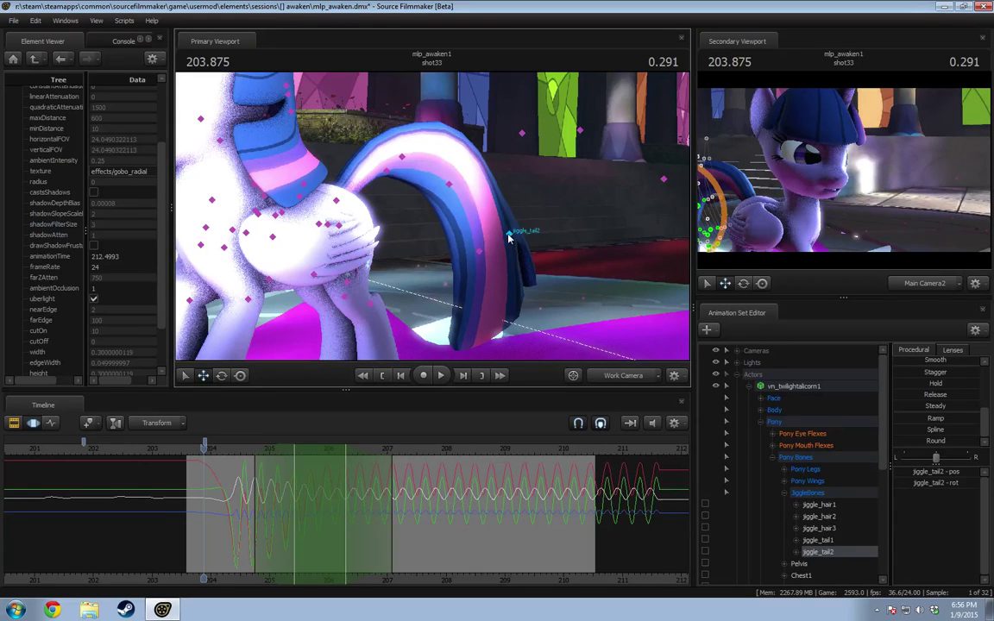
left_click_drag(508, 238, 439, 264, "alt")
key("e")
left_click(300, 479)
key("Escape")
key("s")
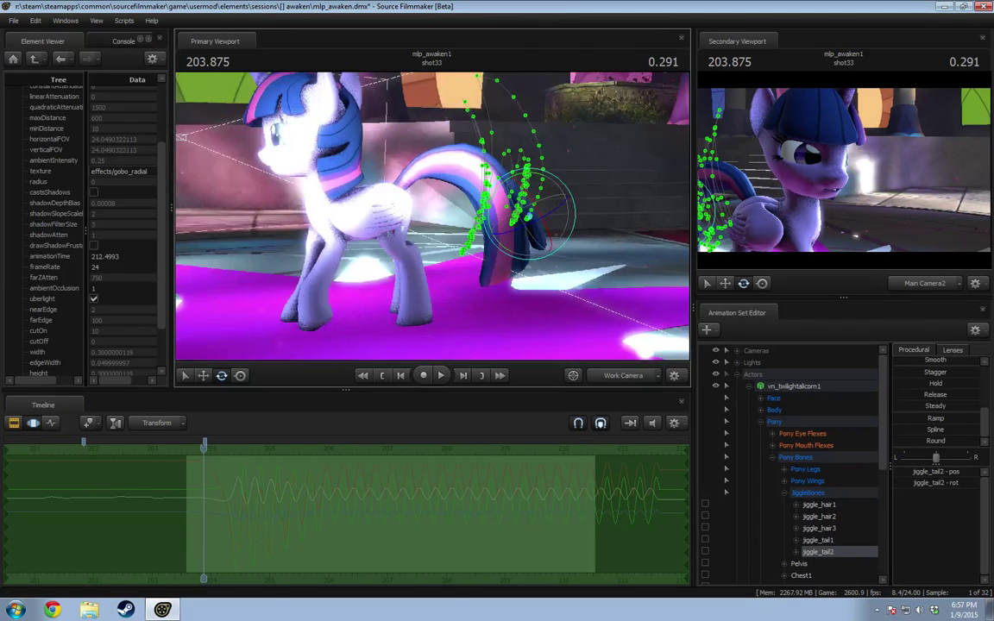
Step: Create an animation set in shot33 for the new model vn_rainbowdash.mdl, found by filtering the model list for "rainbow"
left_click_drag(363, 233, 345, 235)
left_click(741, 386)
right_click(712, 377)
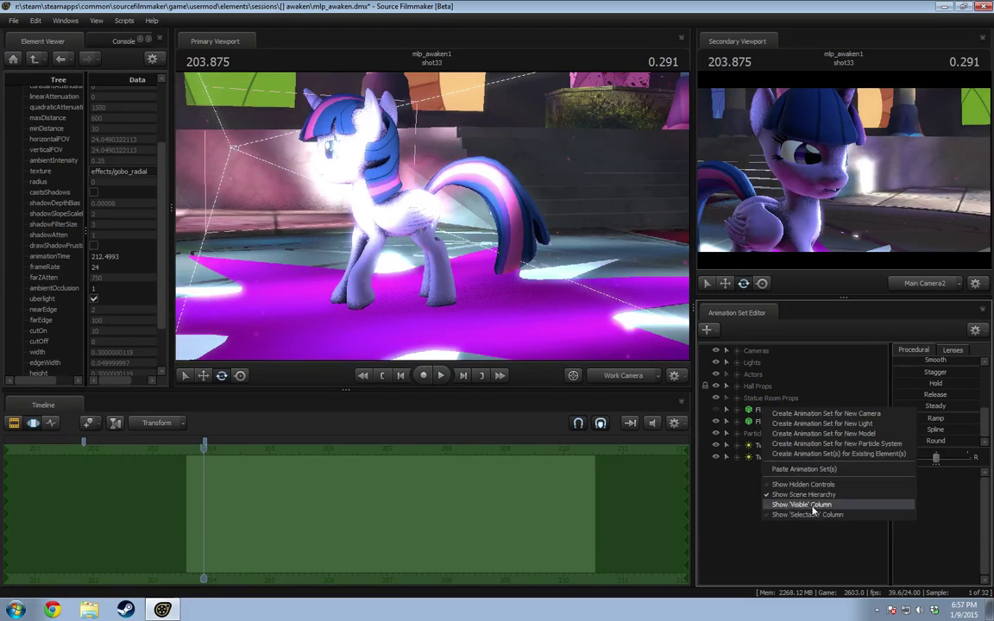
left_click(759, 402)
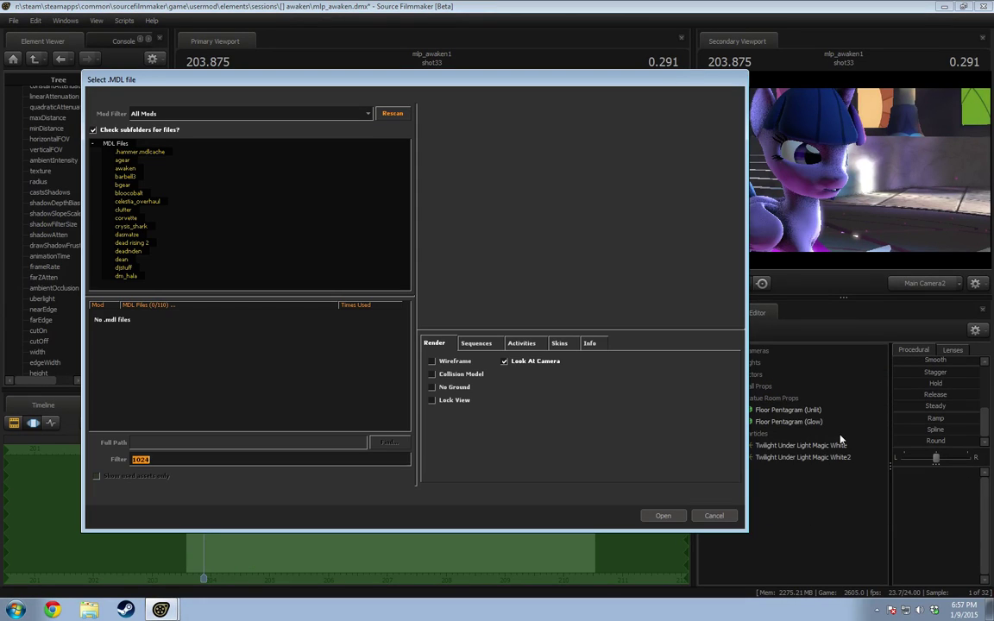
type("rainbow")
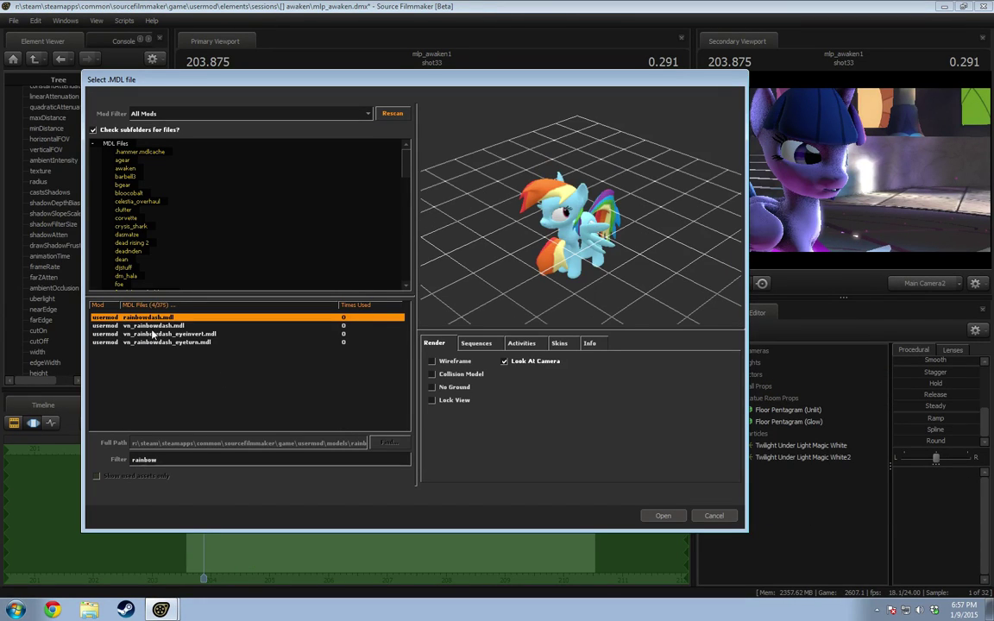
left_click(156, 326)
left_click(663, 516)
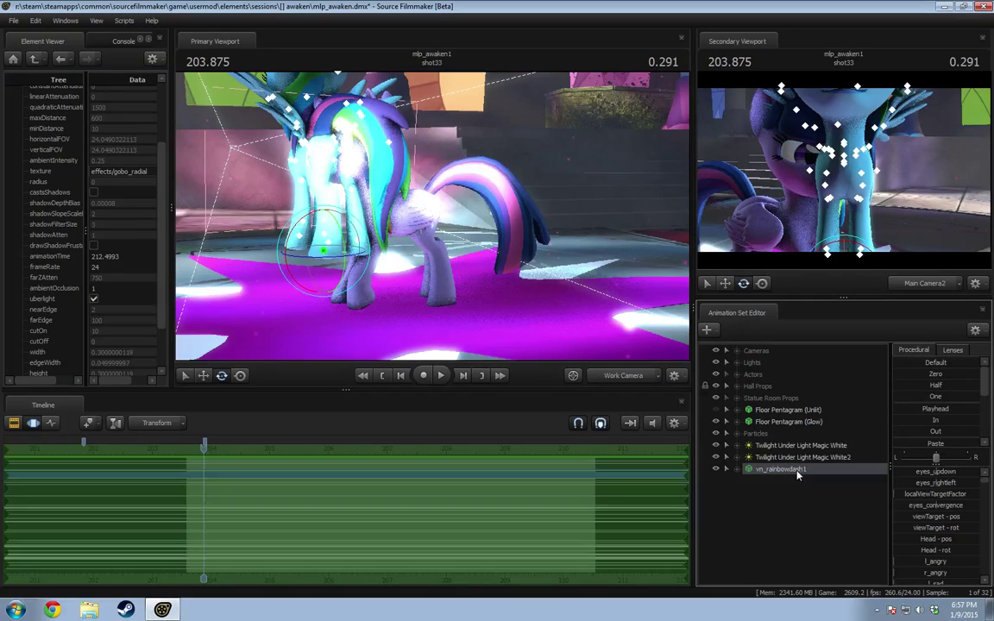
Step: Move the Rainbow Dash model away from Twilight so it stands clear behind her on the floor
left_click_drag(431, 216, 479, 285)
left_click(203, 375)
left_click_drag(380, 234, 535, 207)
left_click_drag(444, 244, 434, 240)
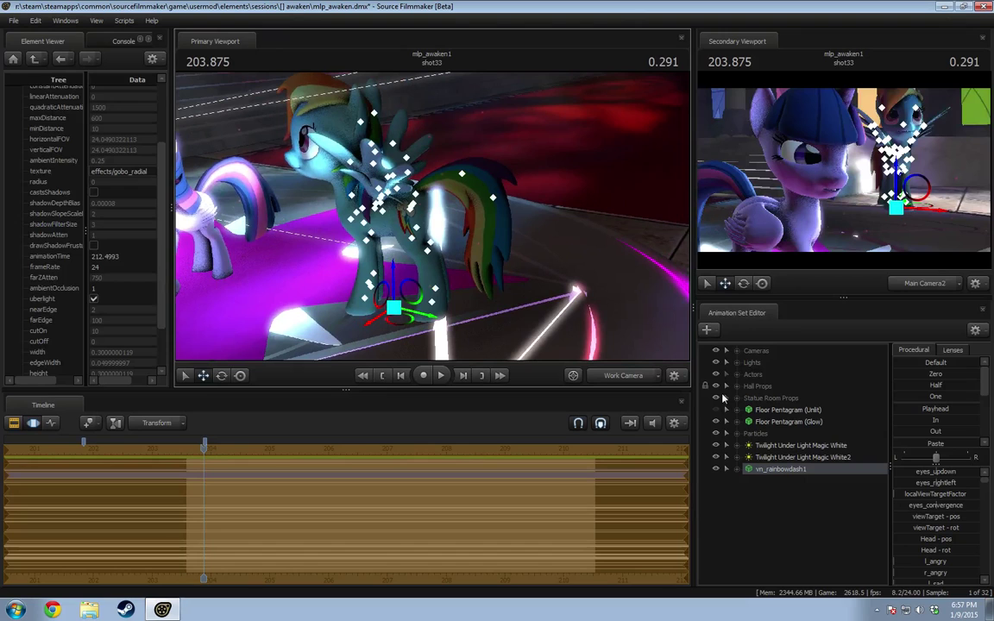
Step: Add a scale control to the vn_rainbowdash1 model
right_click(812, 469)
mouse_move(831, 383)
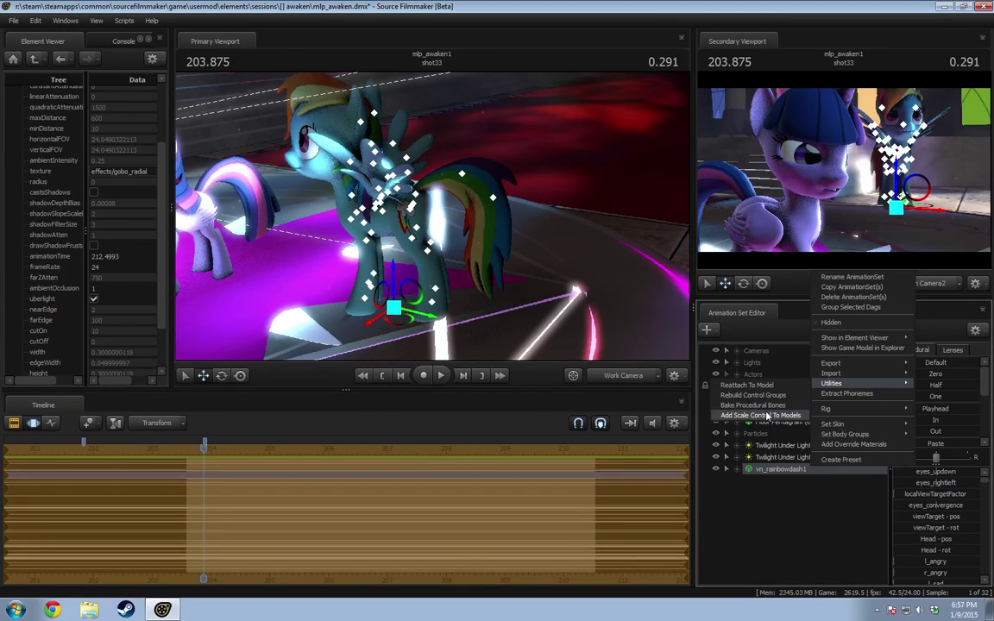
left_click(767, 417)
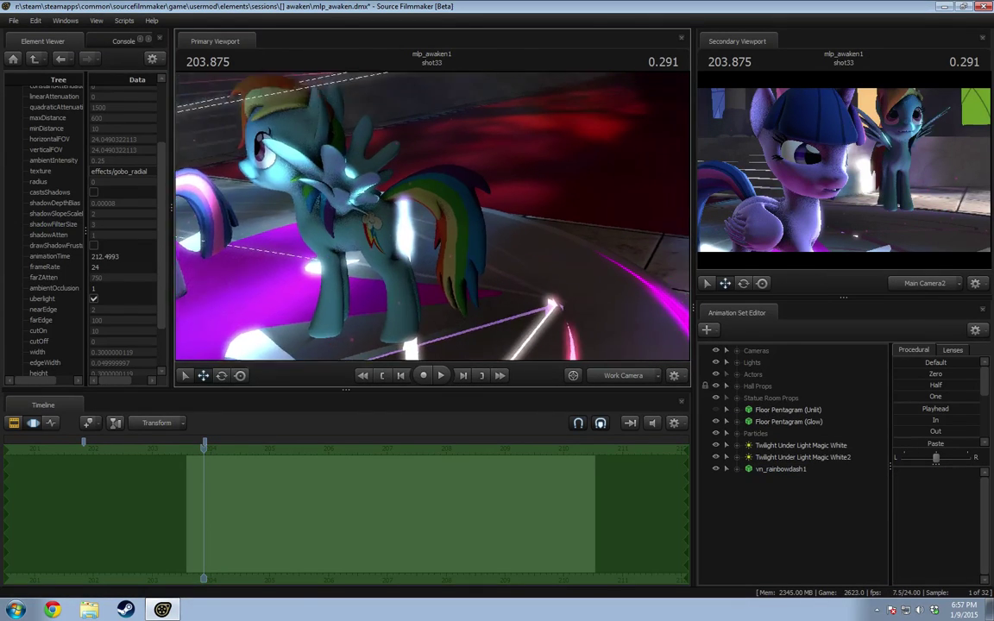
Step: Examine the Rainbow Dash model's tail bones, including Tail2, Tail3, jiggle_tail1, jiggle_tail5 and jiggle_tail7, and compare its tail with Twilight's
left_click_drag(432, 221, 432, 221)
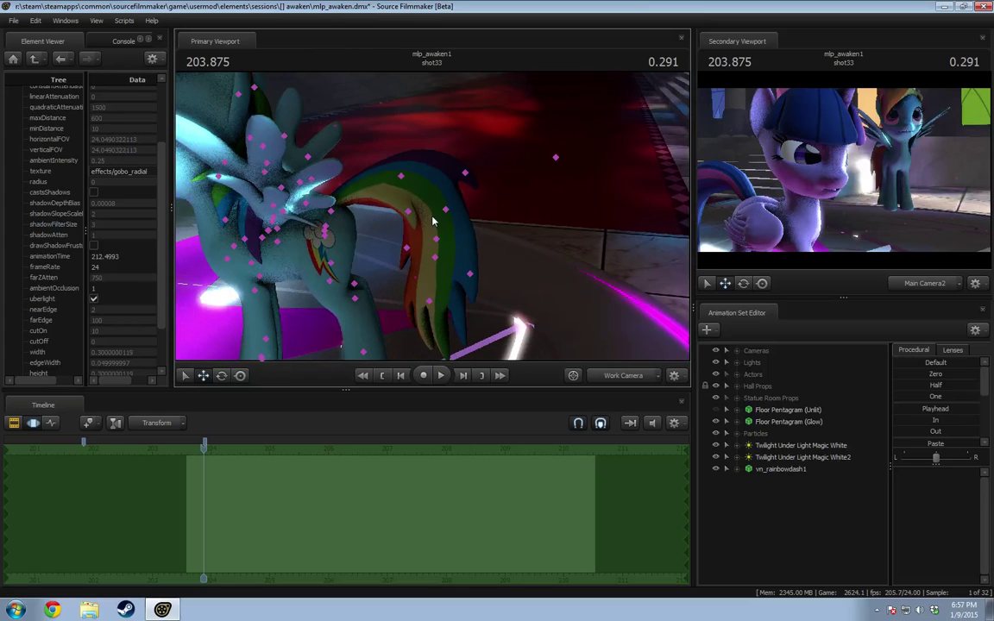
left_click(400, 178)
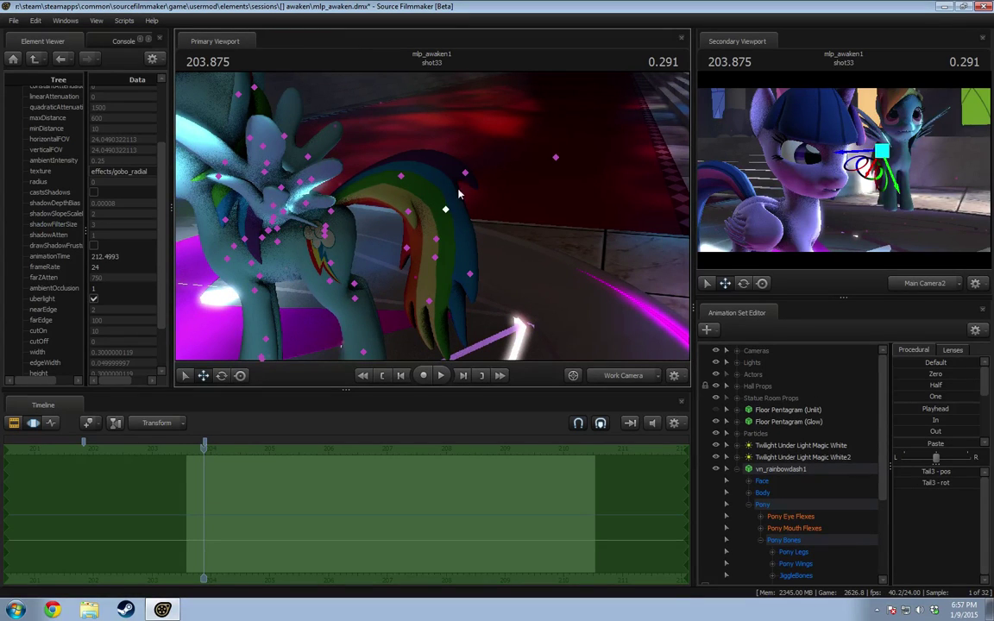
left_click(465, 173)
left_click(409, 213)
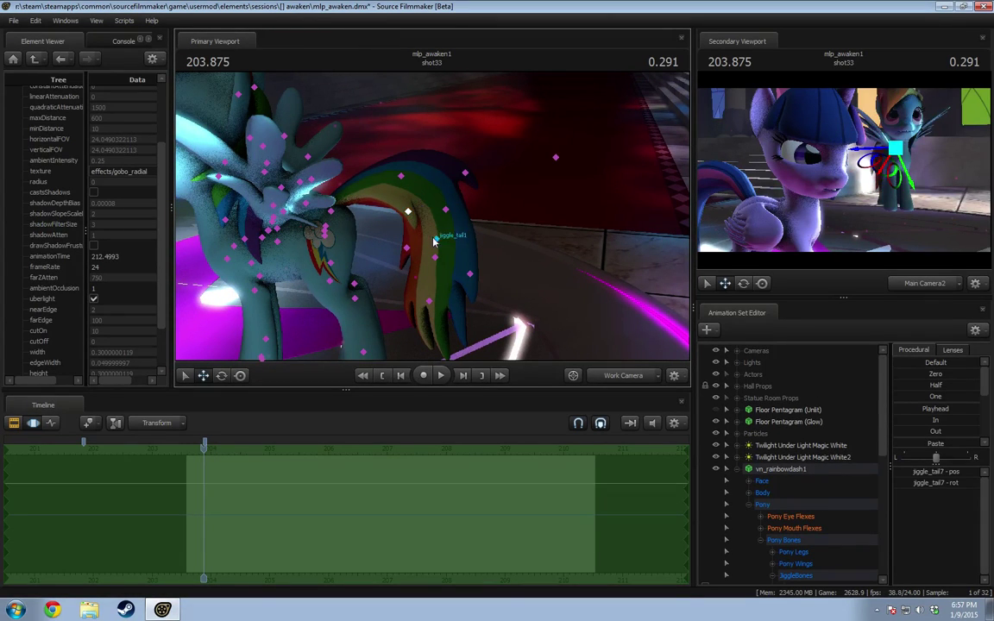
left_click(436, 240)
left_click(437, 259)
left_click(408, 250)
left_click(430, 307)
left_click(471, 275)
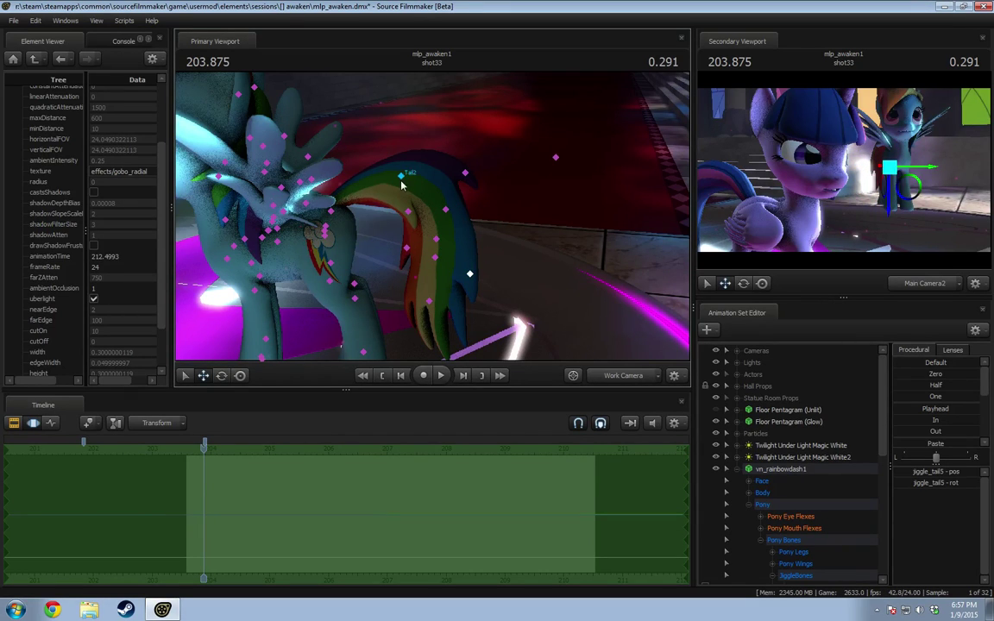
left_click(409, 212)
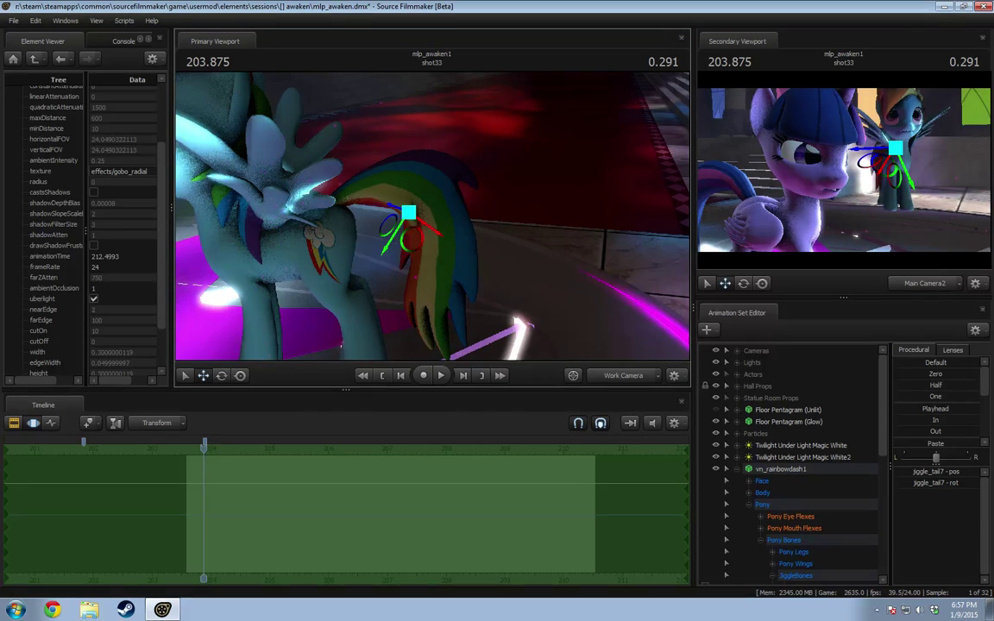
left_click_drag(546, 158, 362, 133)
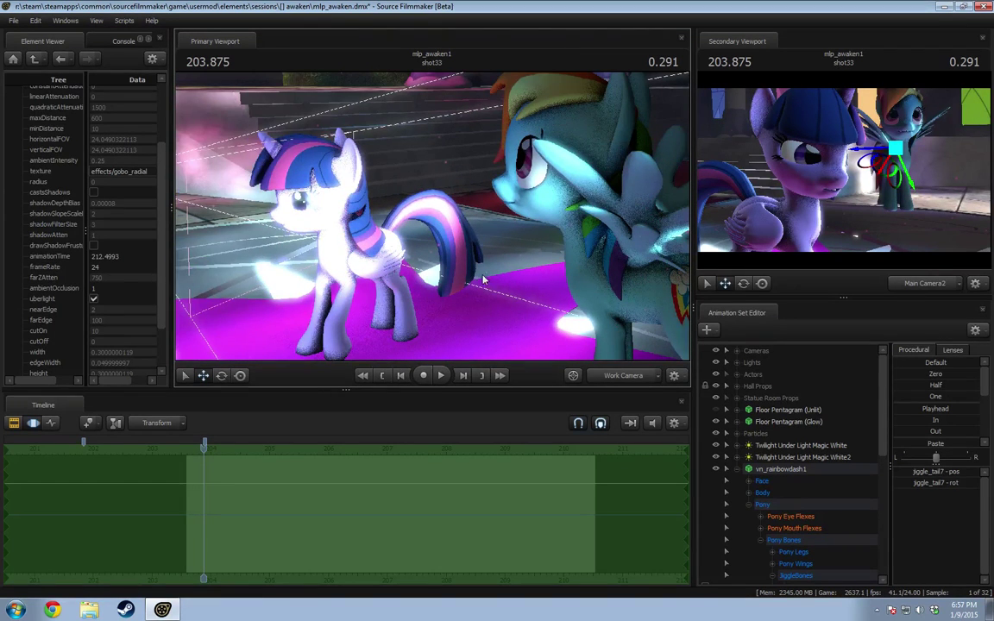
left_click_drag(483, 278, 690, 277)
left_click_drag(661, 321, 656, 317)
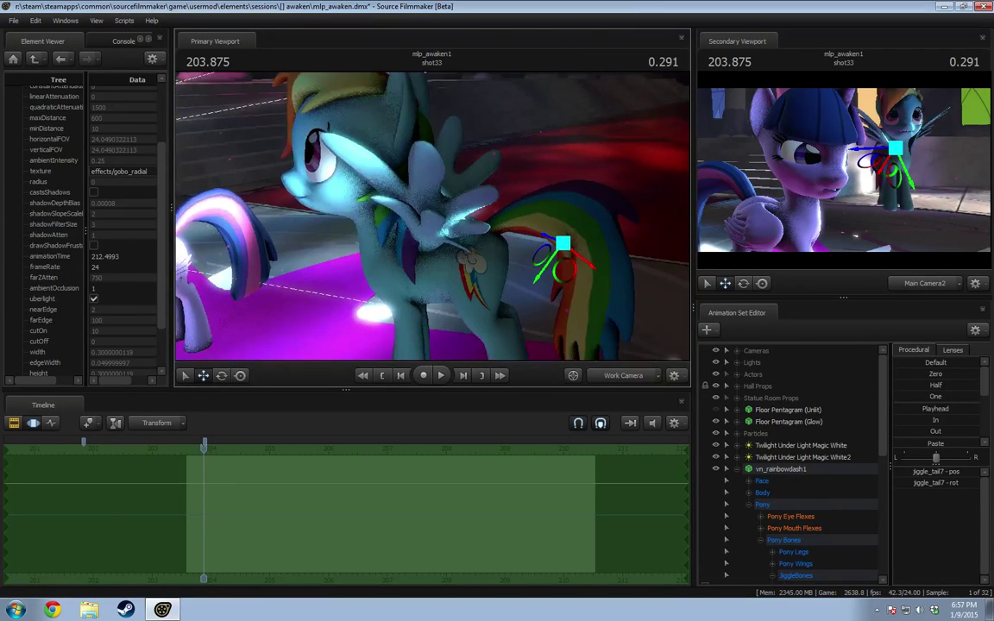
left_click_drag(484, 279, 483, 279)
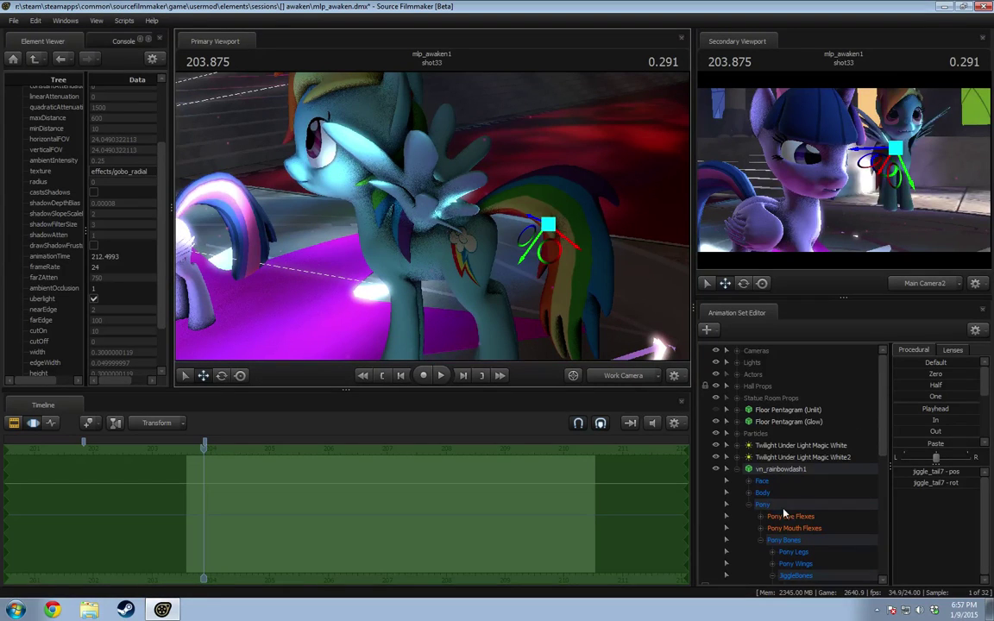
Step: Import the wing_open_demo.dmx animation onto all vn_rainbowdash1 controls except rootTransform
right_click(765, 468)
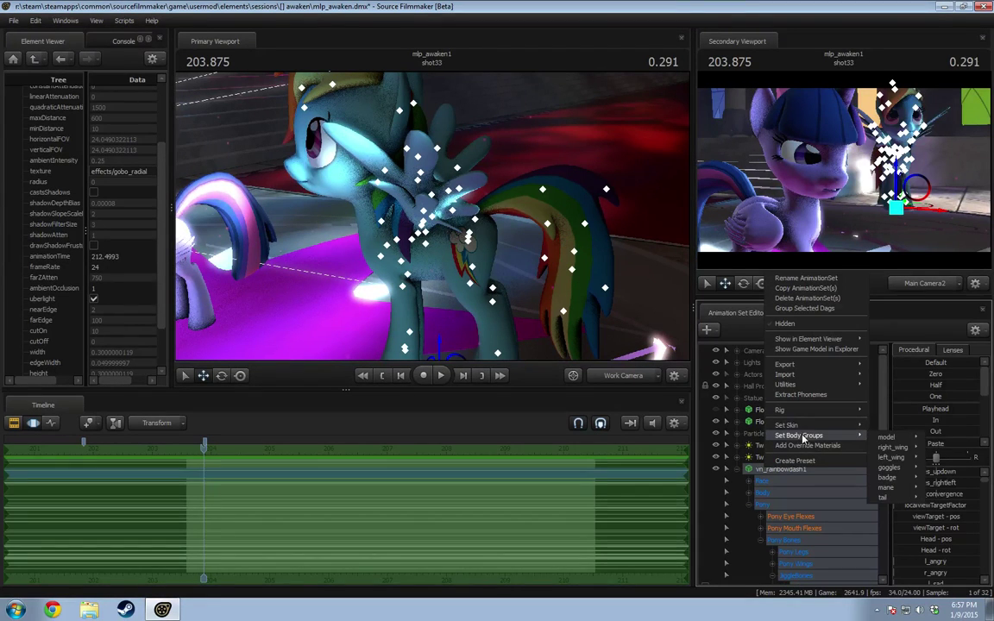
left_click(758, 515)
left_click(749, 493)
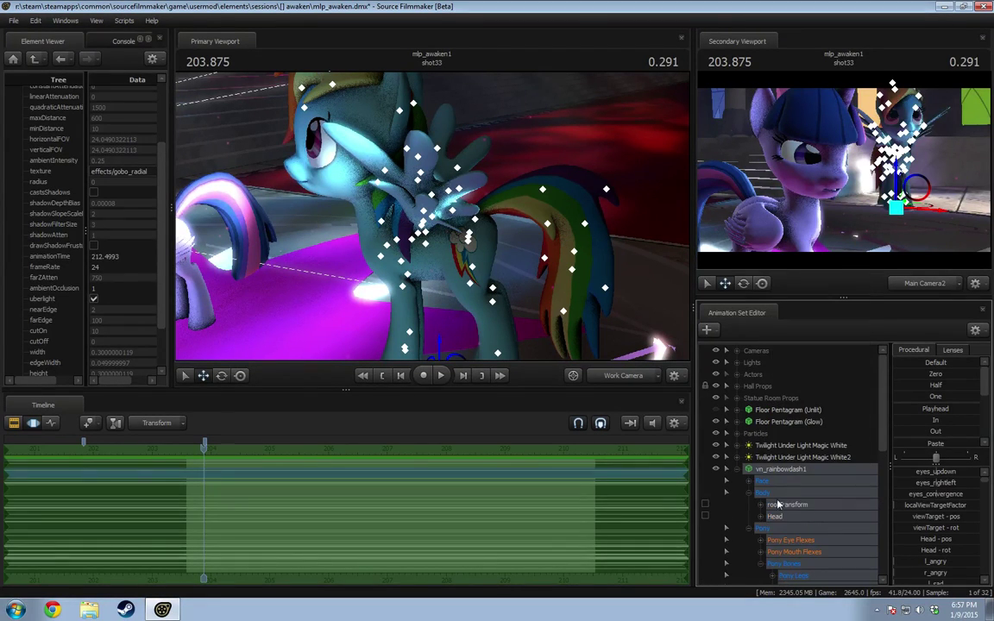
left_click(788, 505)
right_click(802, 516)
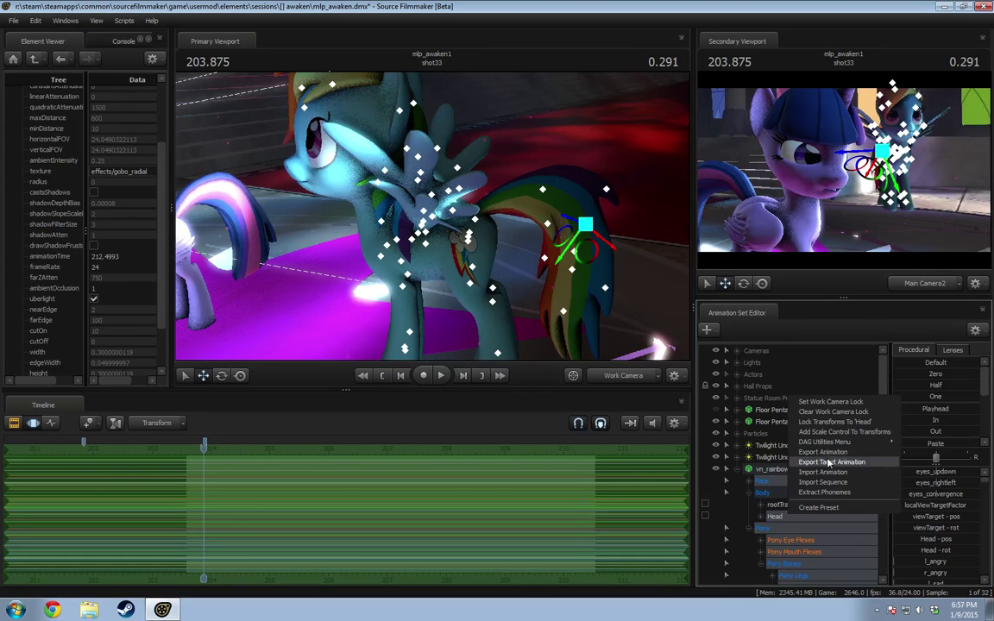
left_click(777, 472)
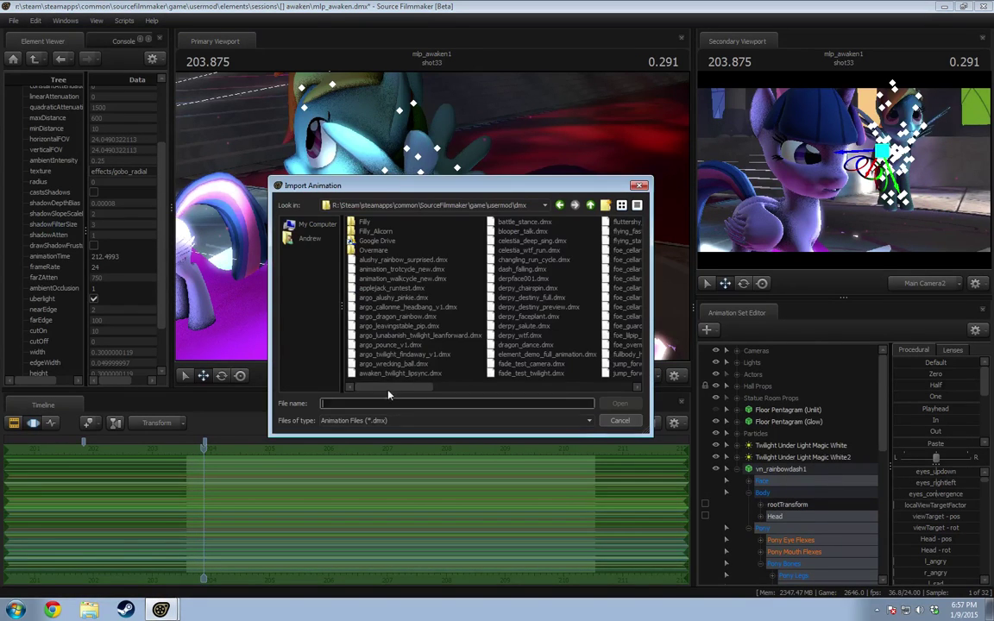
left_click_drag(389, 388, 577, 383)
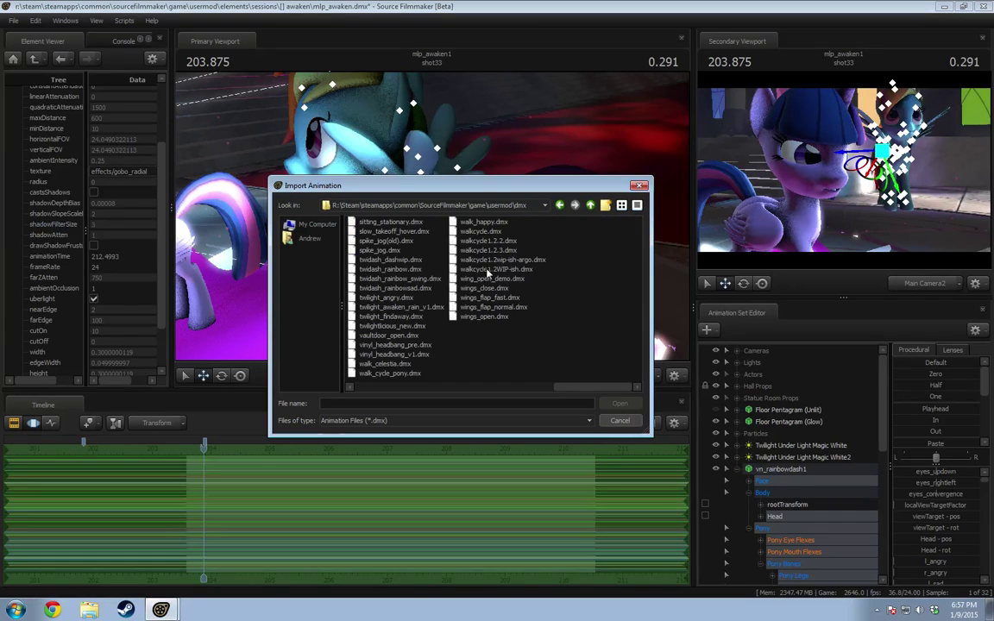
double_click(484, 290)
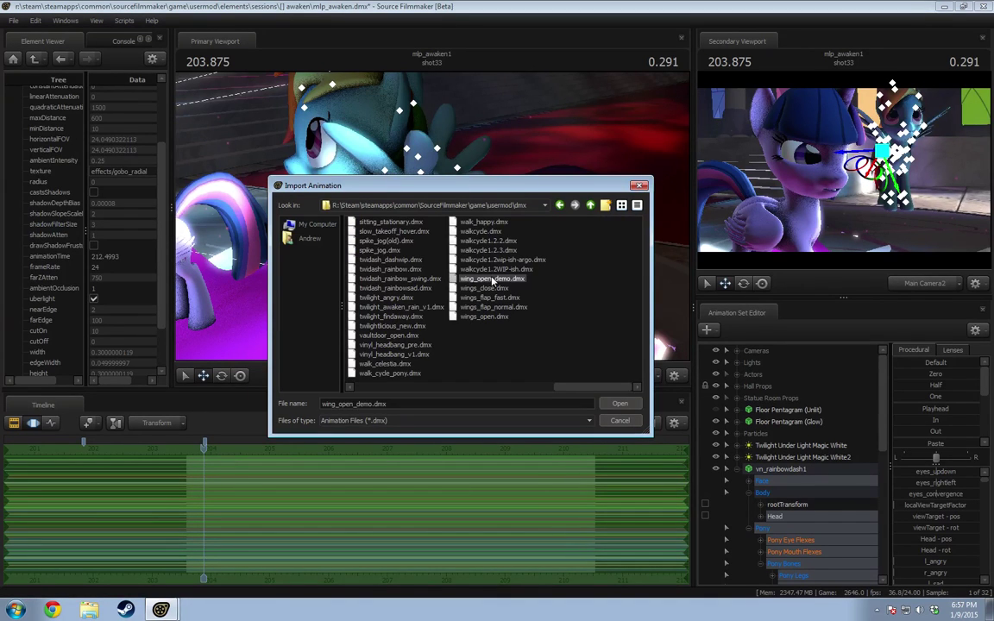
left_click(501, 357)
Step: Play back the animation imported onto the Rainbow Dash model, rewind to the start of shot33 and mute the sound
key("space")
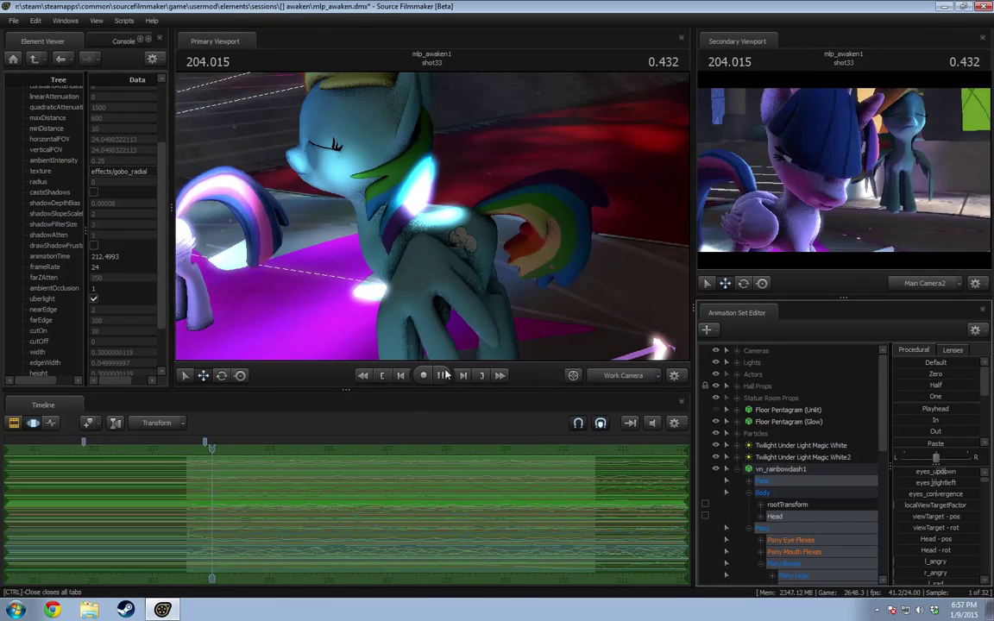
key("space")
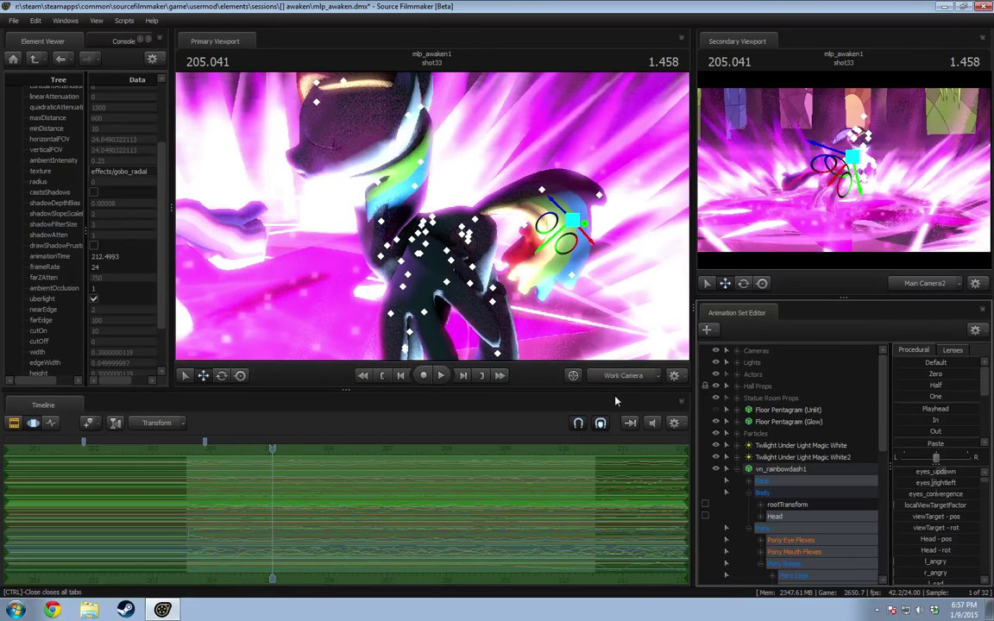
left_click_drag(450, 355, 489, 379)
left_click_drag(274, 444, 198, 443)
left_click(654, 421)
Step: Play shot33 with the view close on Rainbow Dash's tail to examine how its bones deform the tail mesh
left_click_drag(549, 245, 549, 208)
right_click(549, 245)
left_click(577, 276)
left_click_drag(517, 241, 506, 215, "alt")
key("space")
key("space")
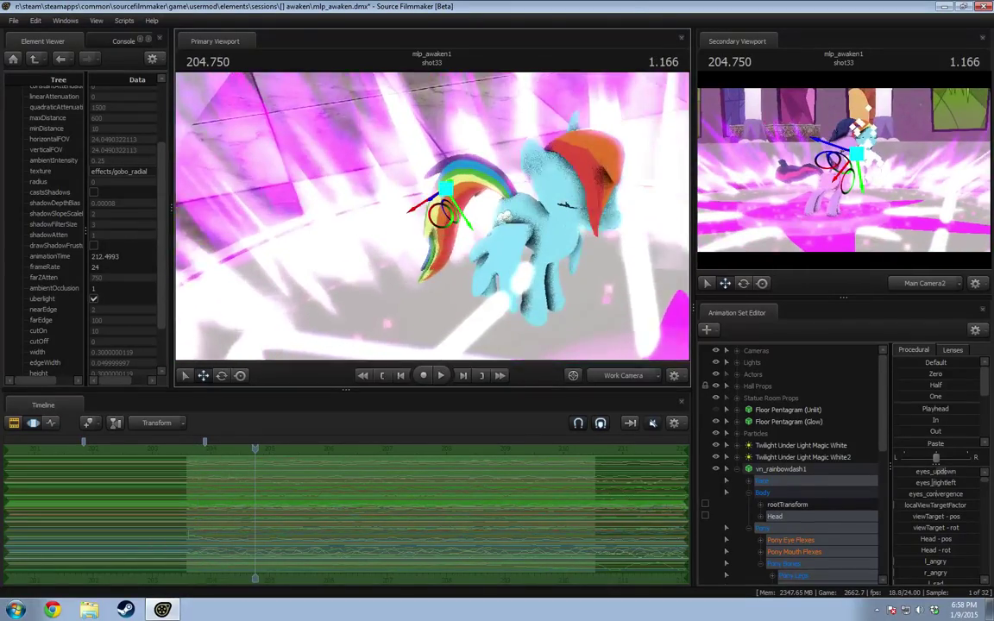
key("space")
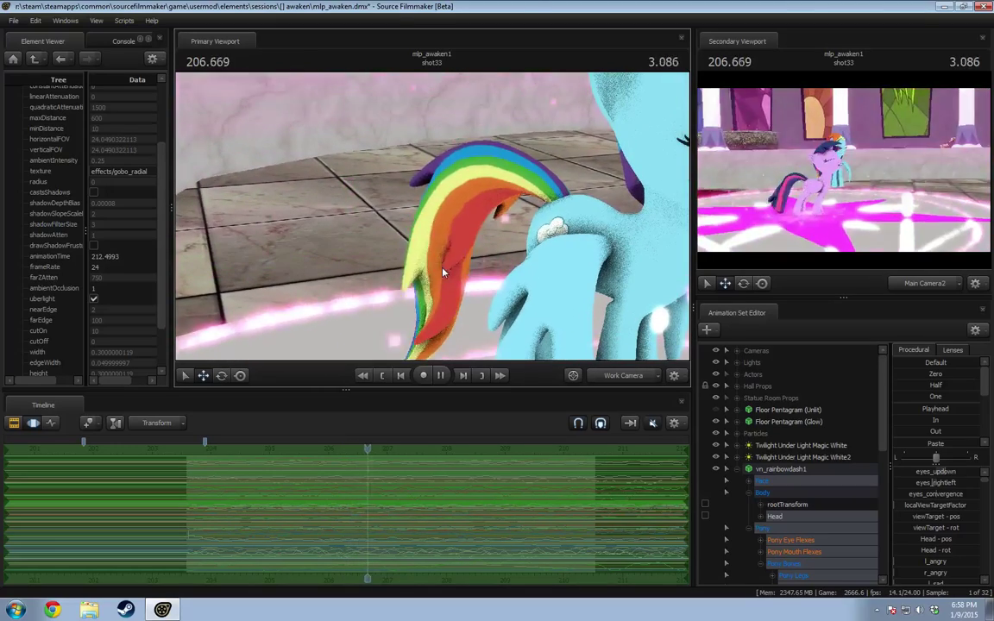
key("space")
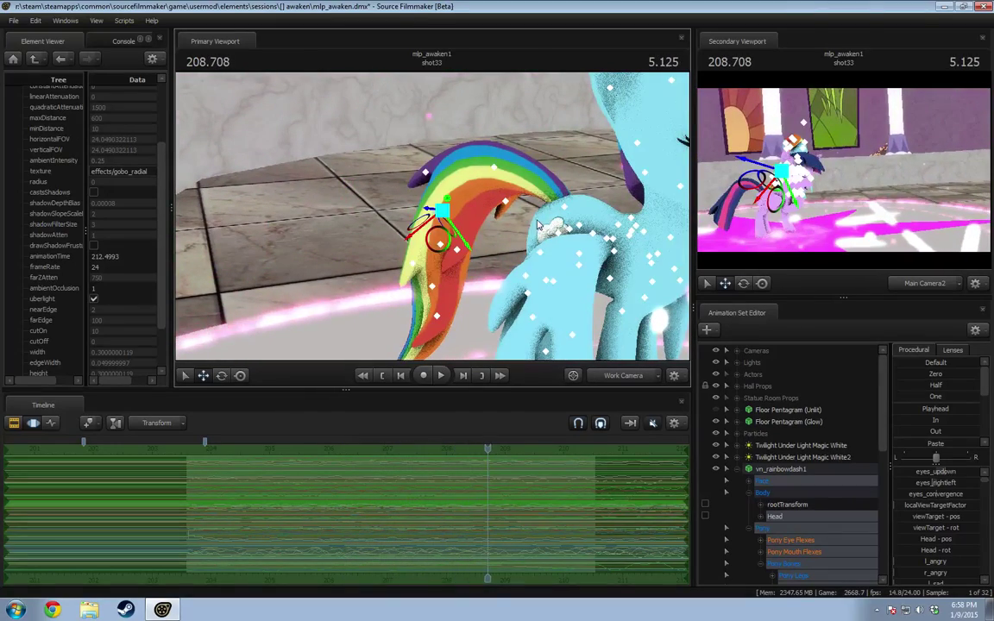
Step: Replay shot33 from about 205 seconds and examine Twilight's tail motion from behind and from the side for comparison
left_click_drag(483, 451, 274, 458)
left_click_drag(431, 206, 345, 216)
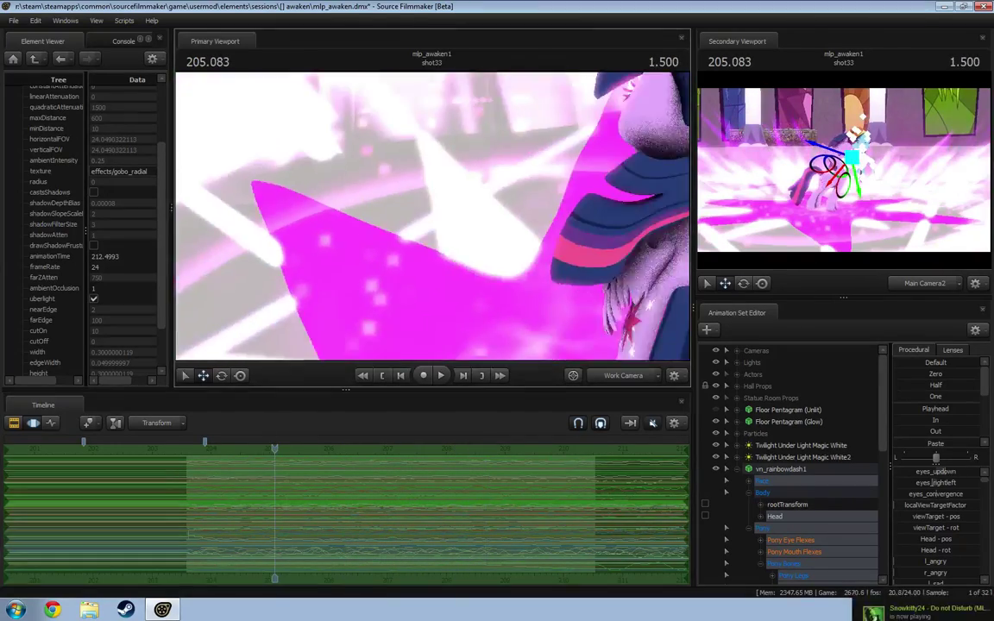
key("space")
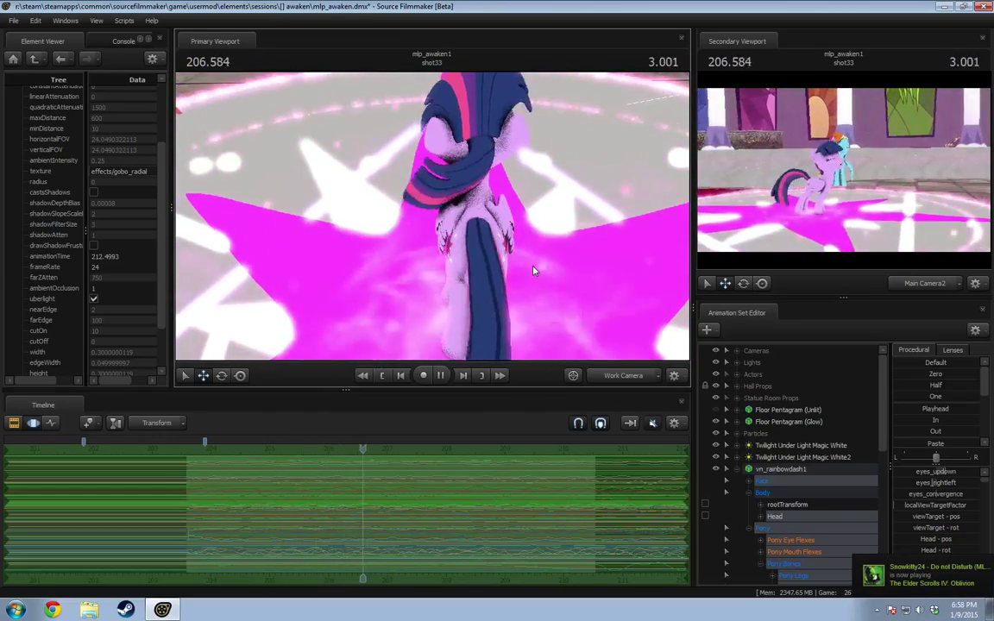
key("space")
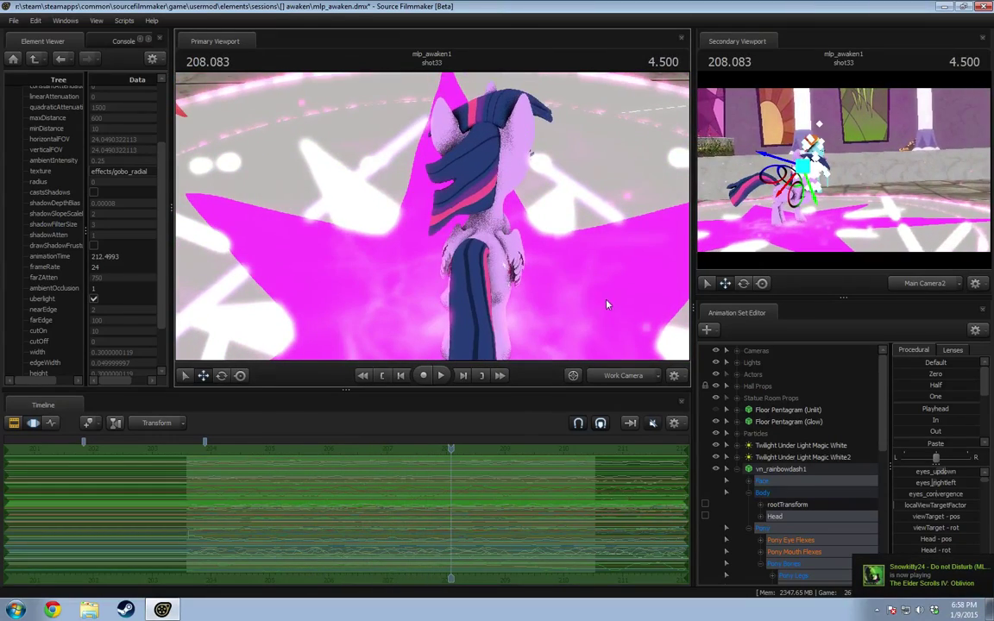
key("alt+space")
left_click(369, 239)
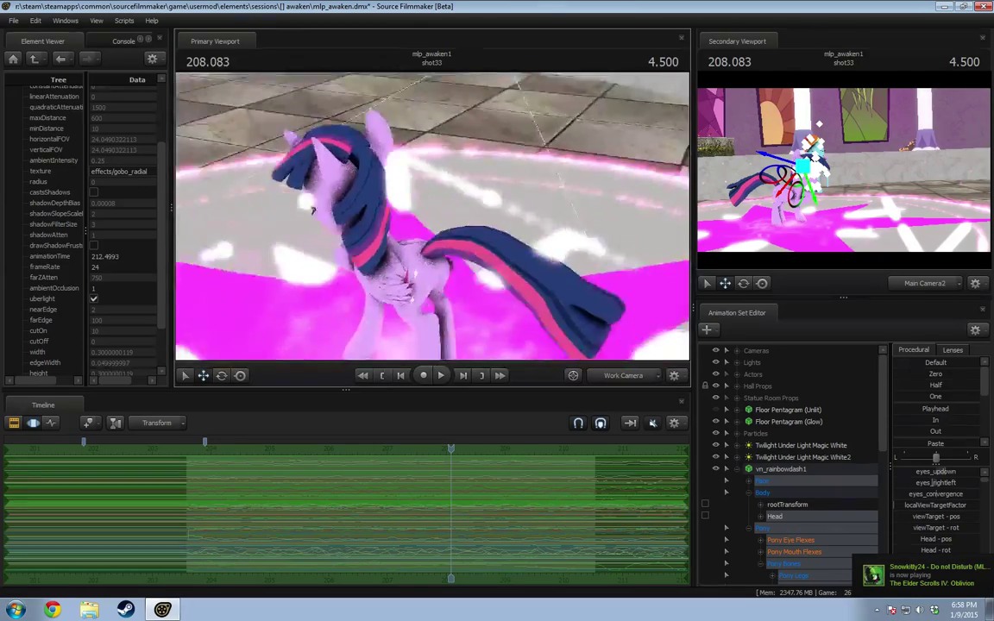
Step: Remove the vn_rainbowdash1 animation set from shot33
key("space")
key("space")
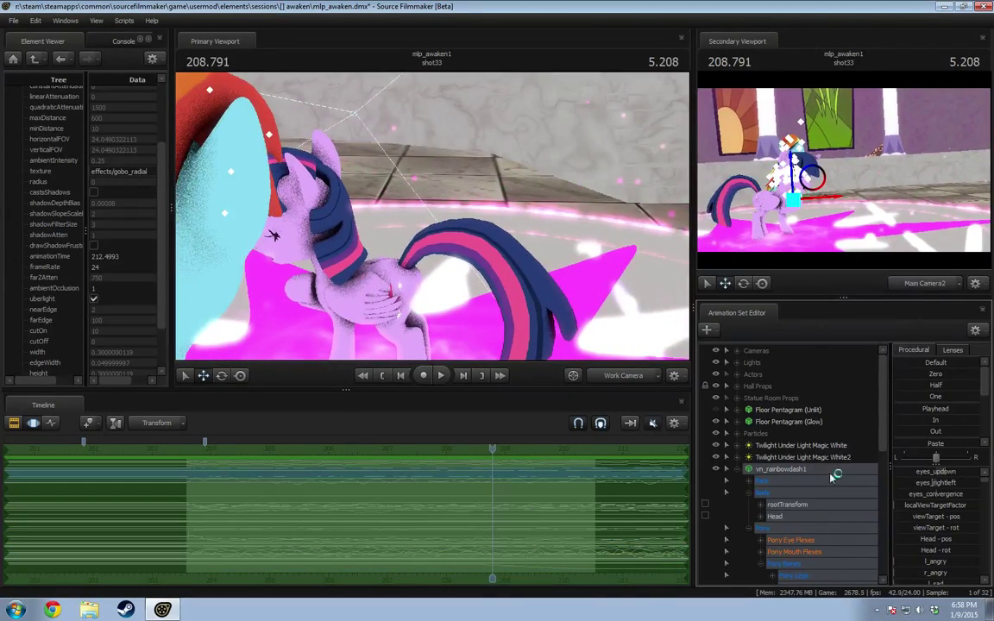
right_click(837, 470)
left_click(766, 278)
key("space")
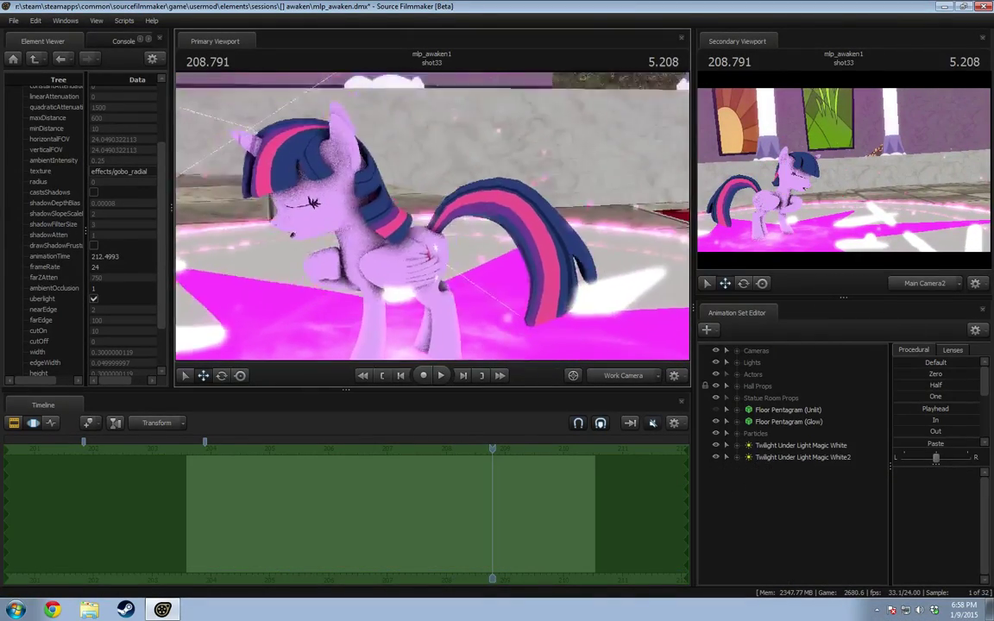
Step: Play back shot33 repeatedly through the Work Camera to review the purple pony's motion
left_click_drag(518, 446, 230, 447)
key("space")
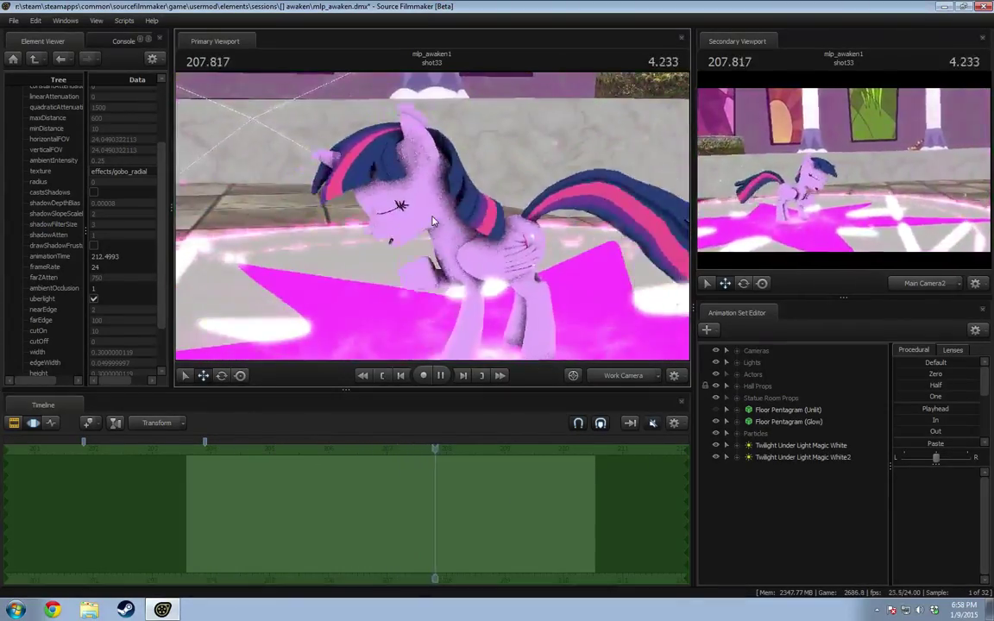
key("space")
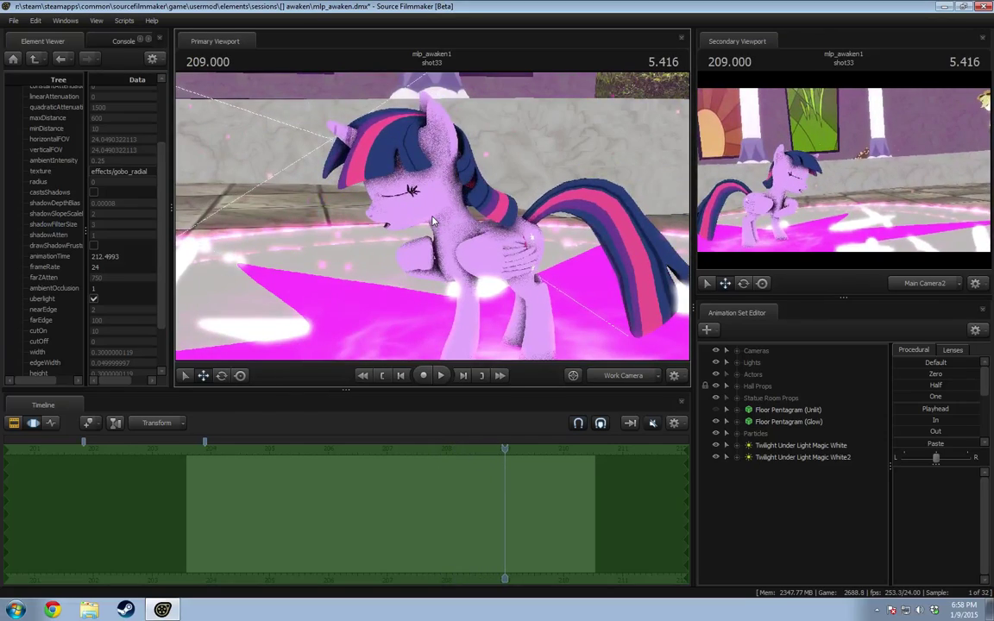
key("space")
key("space")
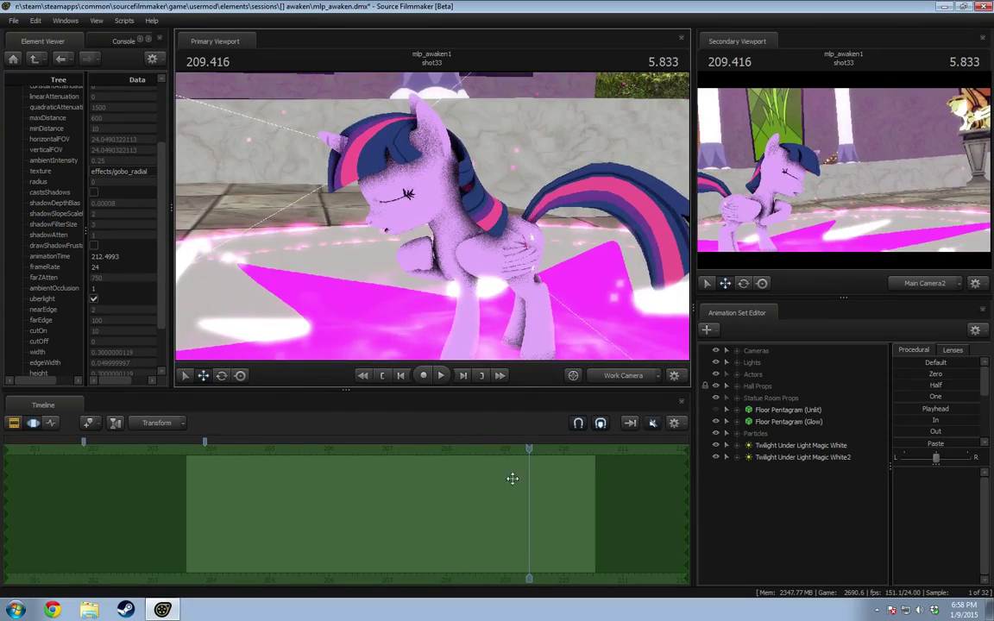
left_click_drag(526, 446, 317, 452)
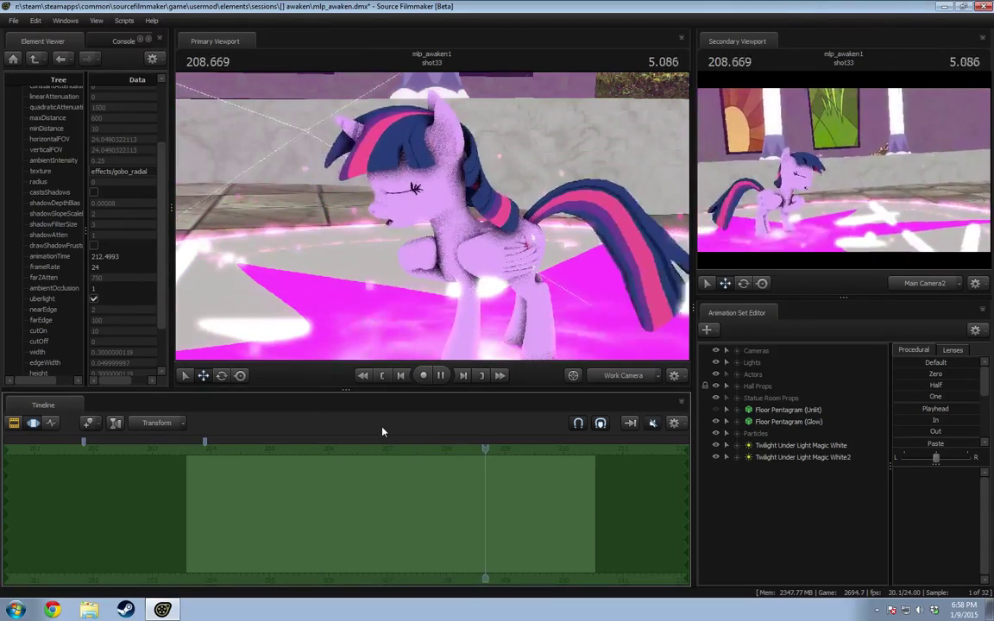
key("space")
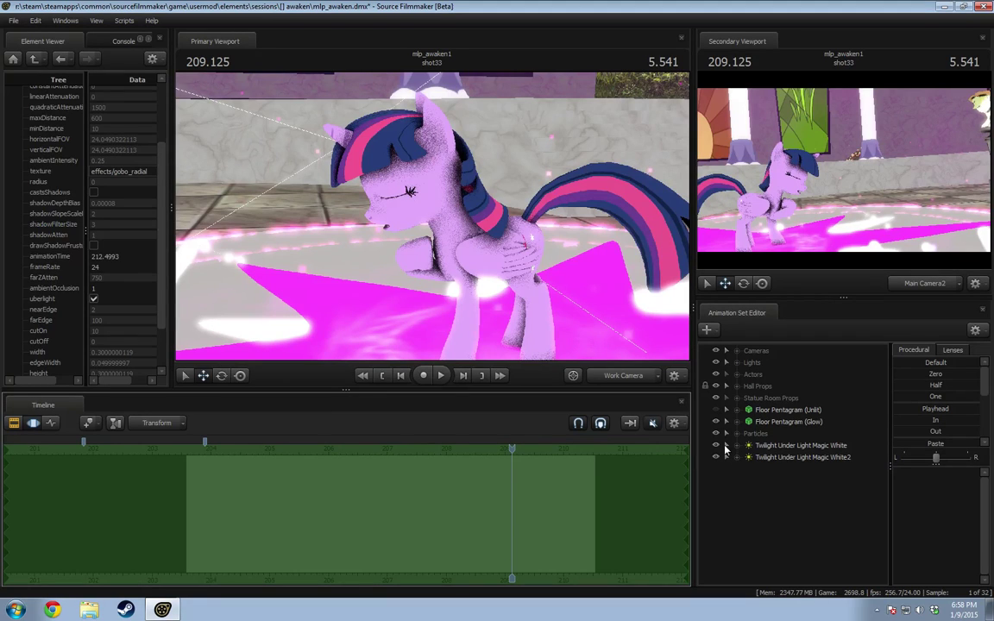
Step: Move the playhead to 208.750 and match the Work Camera to the scene camera's view
scroll(489, 475, "down", 5)
mouse_move(513, 449)
left_mouse_down()
mouse_move(417, 451)
mouse_move(505, 459)
left_mouse_up()
scroll(534, 466, "down", 5)
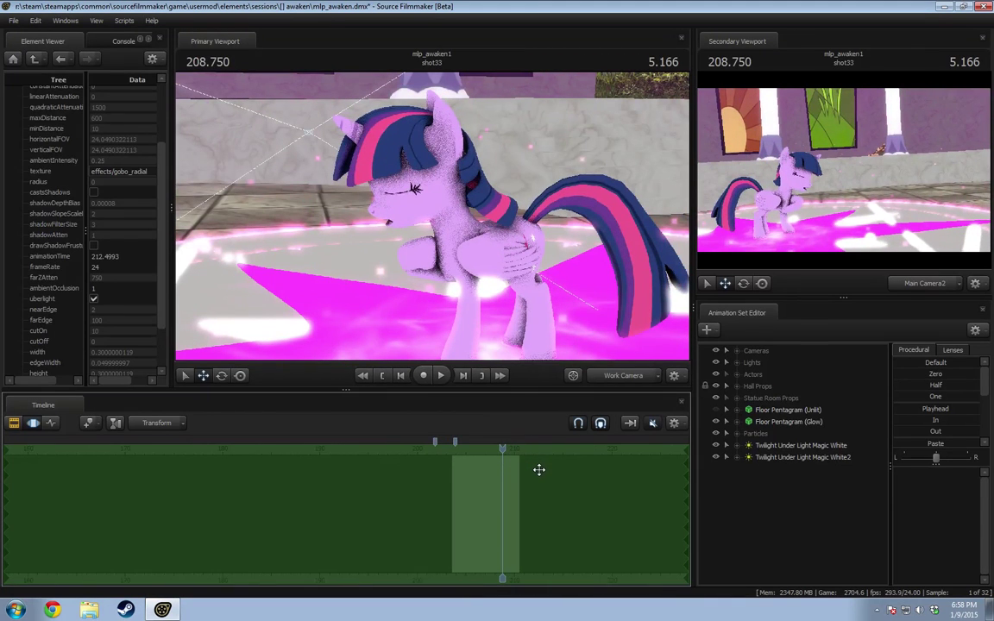
left_click(617, 377)
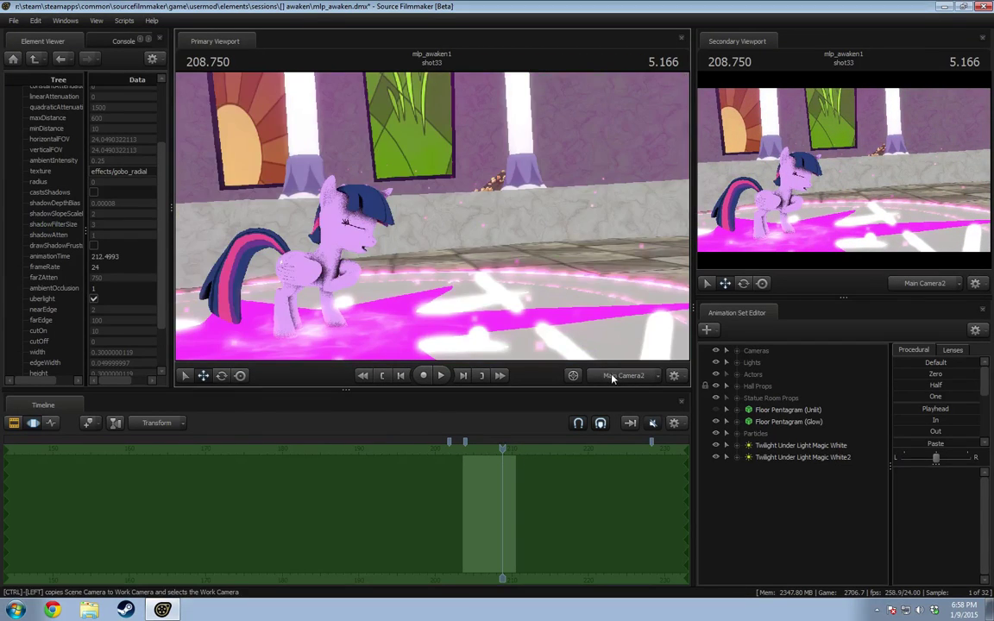
left_click(615, 378)
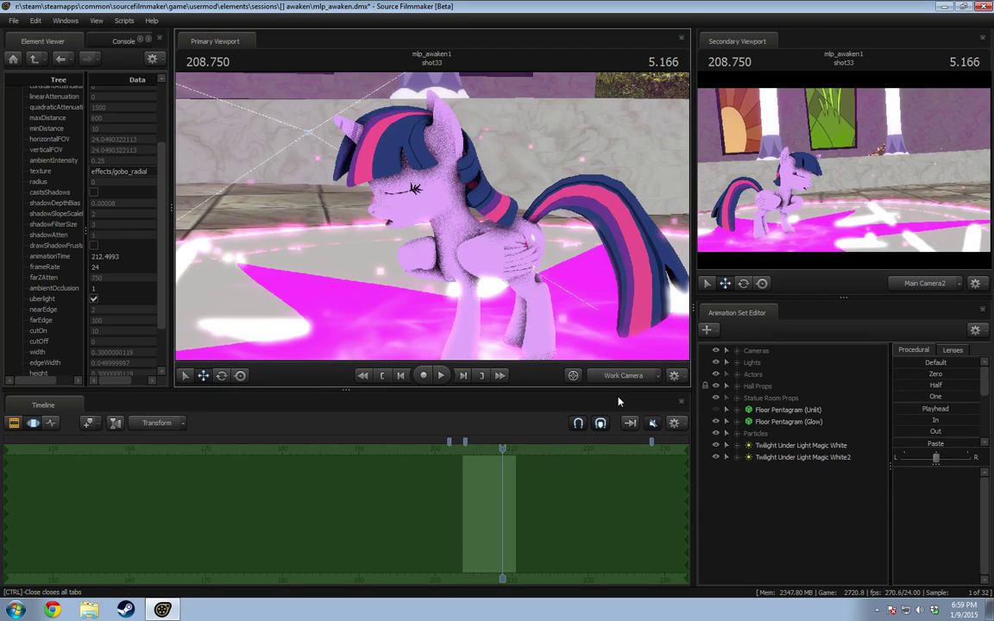
left_click(635, 379)
left_click(625, 374, "ctrl")
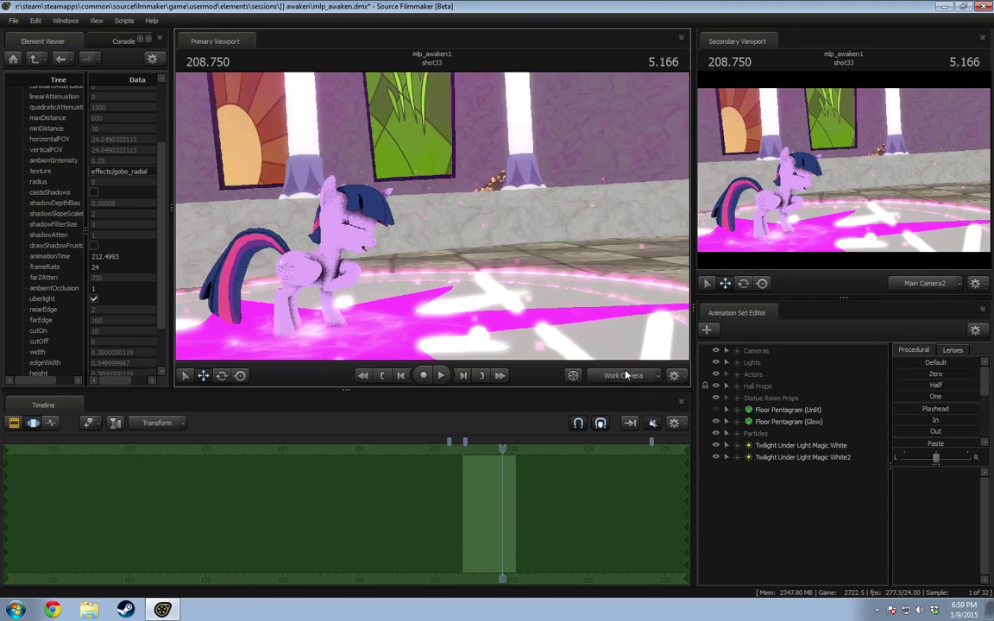
Step: Fly the Work Camera around the pony and floor pentagram in shot33 to inspect the scene from other angles
left_click_drag(560, 293, 432, 290)
key("w")
key("a")
key("s")
key("w")
key("s")
key("d")
left_click_drag(418, 246, 412, 243)
left_click_drag(428, 312, 438, 210)
Step: Switch the primary viewport back to Main Camera2 and play back from shot33 into shot15
left_click(625, 377)
left_click_drag(501, 450, 474, 449)
key("space")
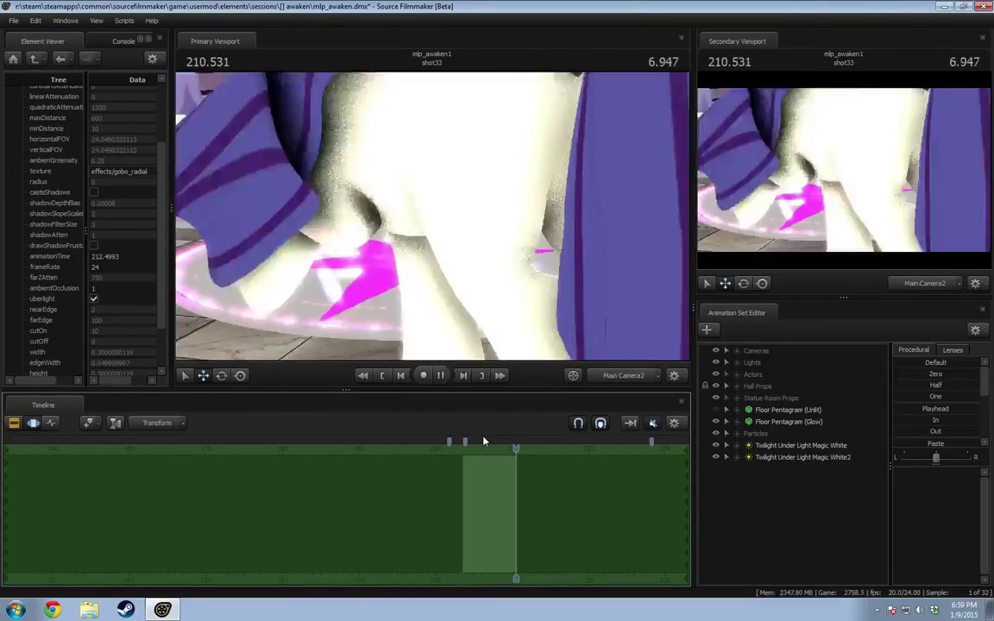
key("space")
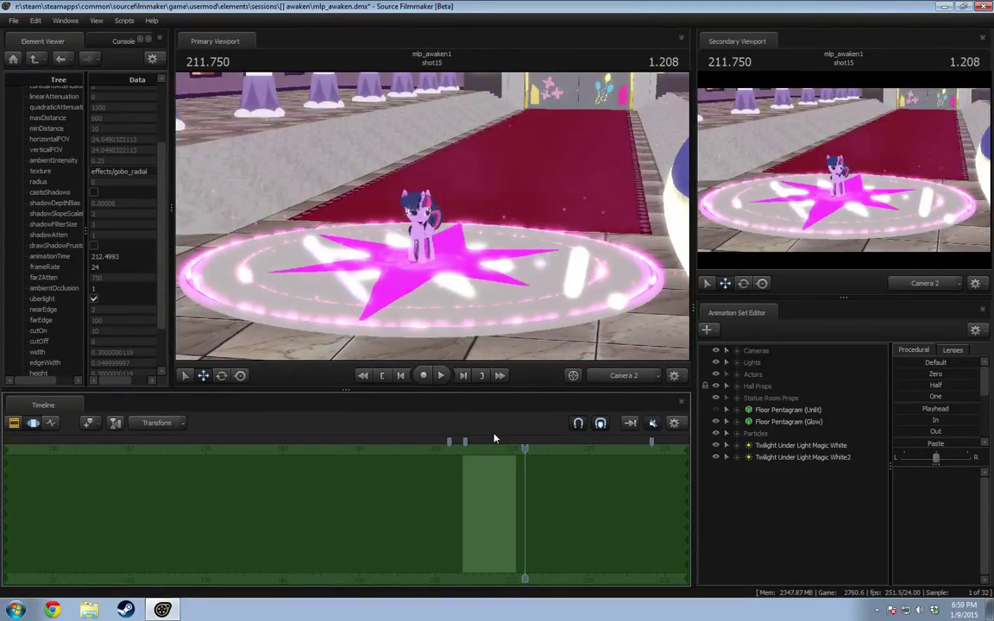
Step: Enable lighting in the primary viewport and show the film's shots in the Clip Editor timeline
right_click(537, 294)
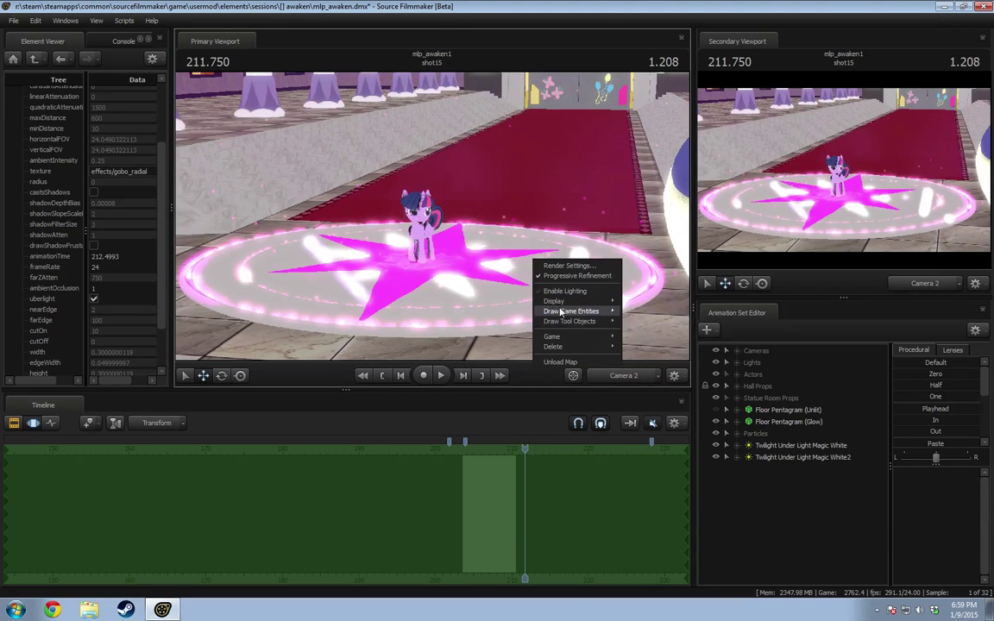
left_click(567, 293)
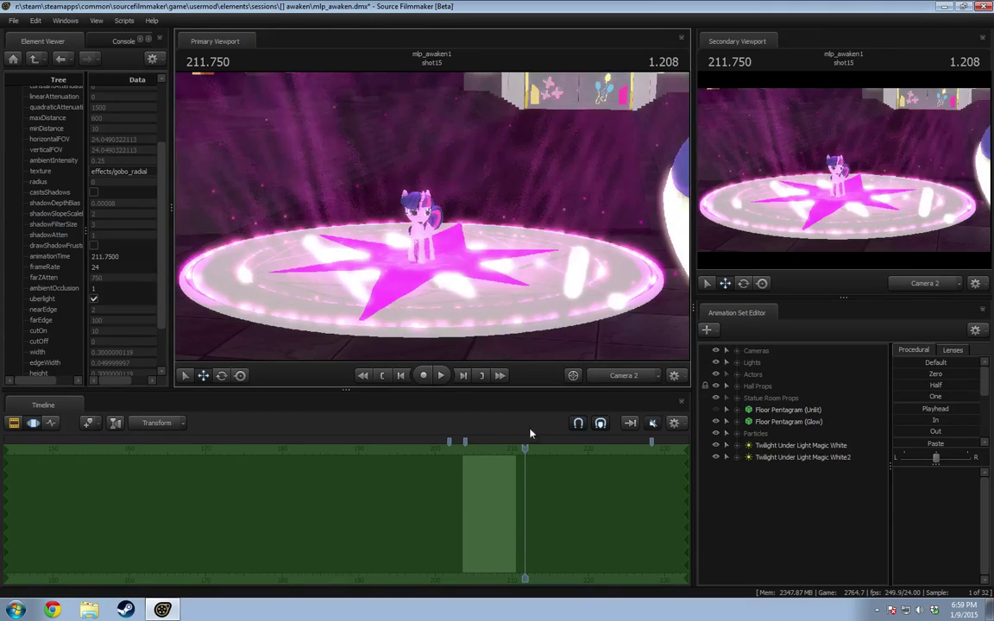
key("space")
key("space")
key("F2")
Step: Play back shot15 and its cut into shot27 with lighting on, restarting from the beginning of shot15
left_click_drag(528, 450, 515, 448)
key("space")
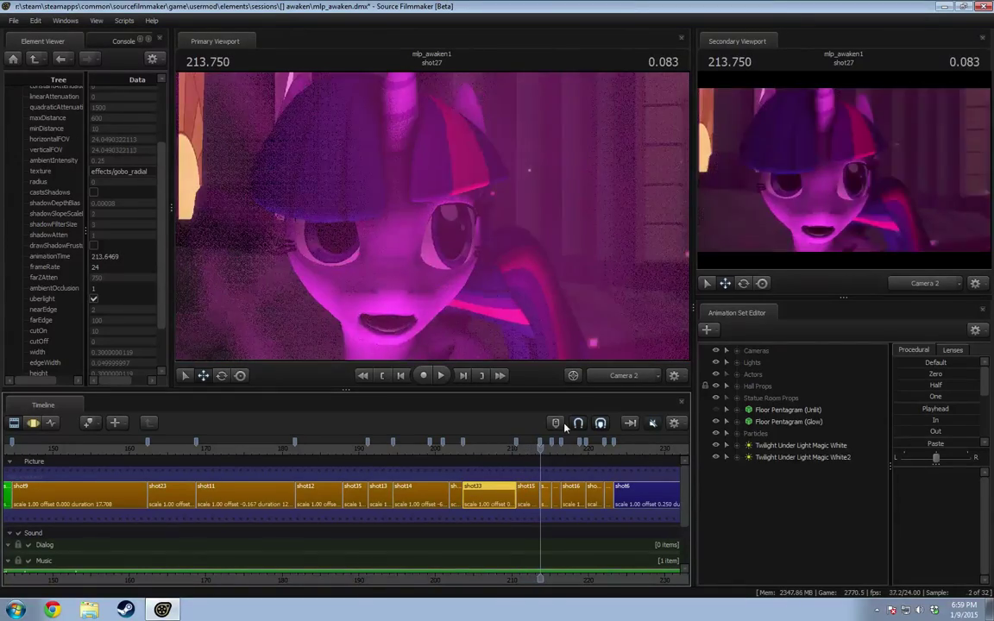
left_click_drag(544, 448, 537, 448)
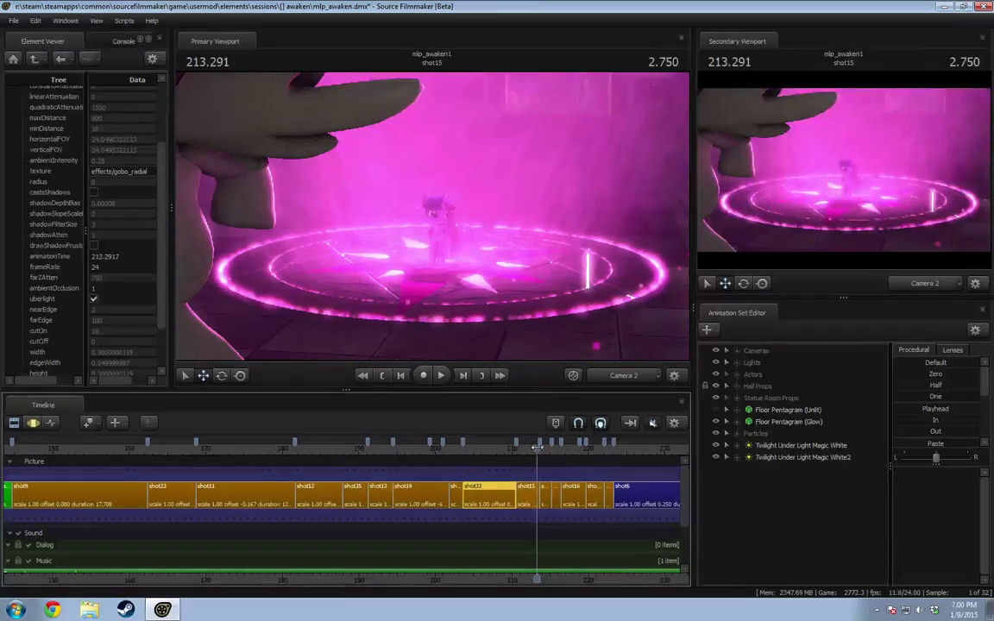
key("space")
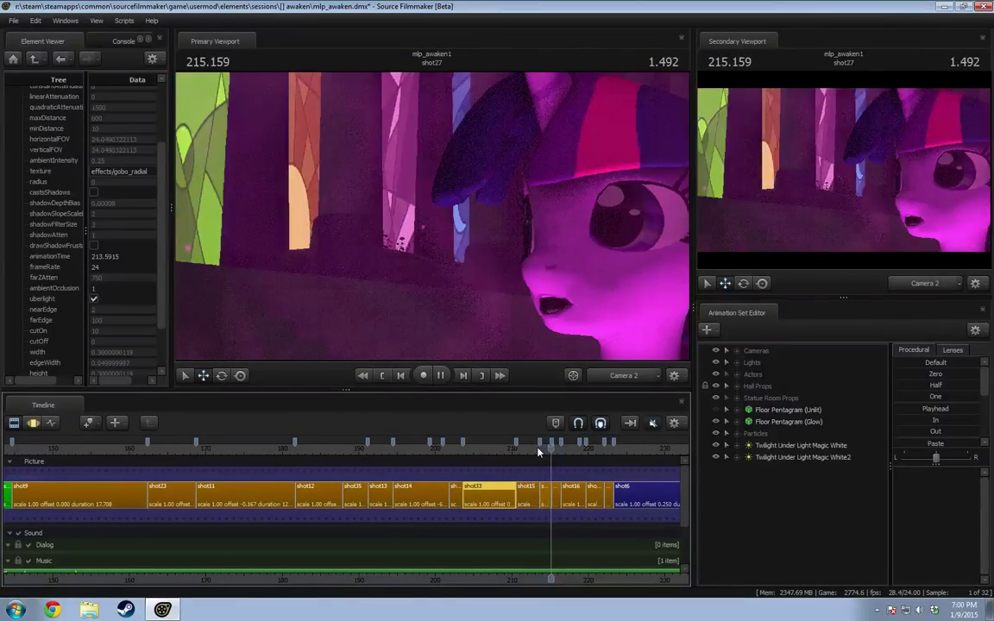
left_click_drag(538, 450, 517, 457)
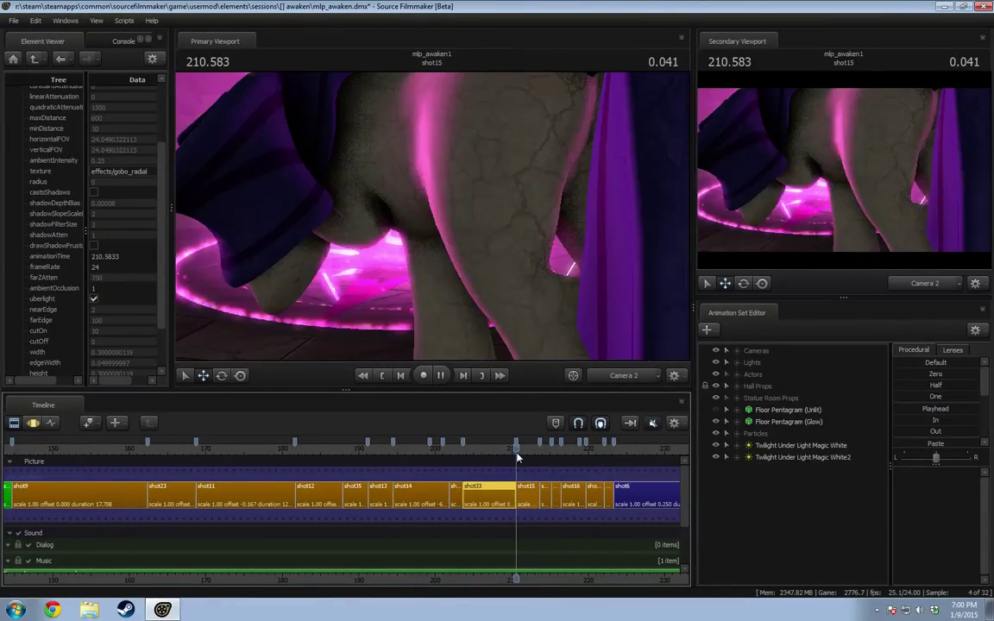
key("space")
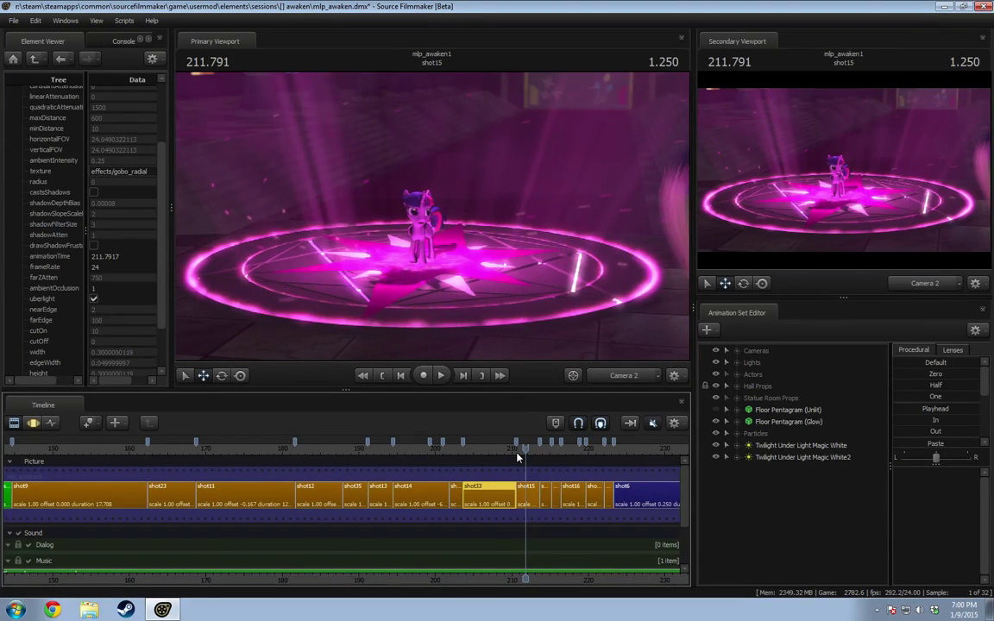
Step: Select shot15 with the playhead at 211.458 and open it in the Motion Editor
left_click_drag(527, 449, 524, 451)
left_click(530, 498)
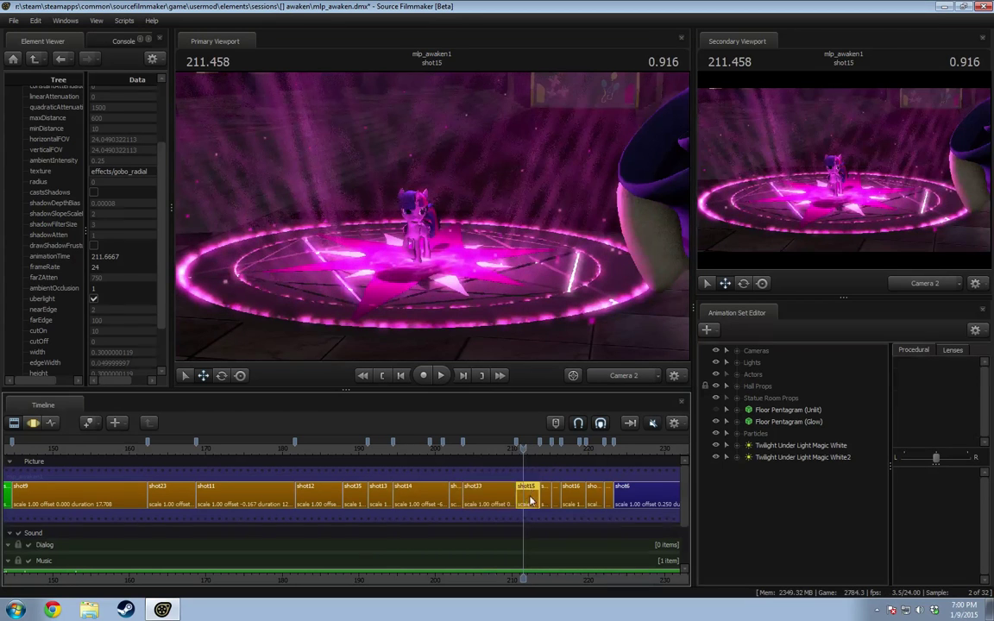
key("F3")
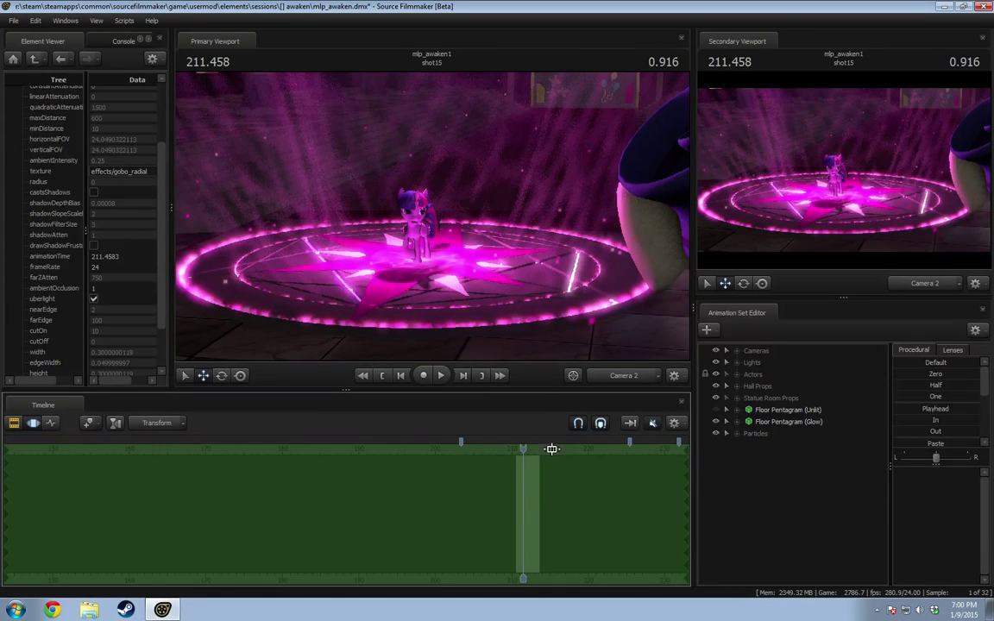
scroll(559, 506, "up", 2)
scroll(558, 504, "down", 3)
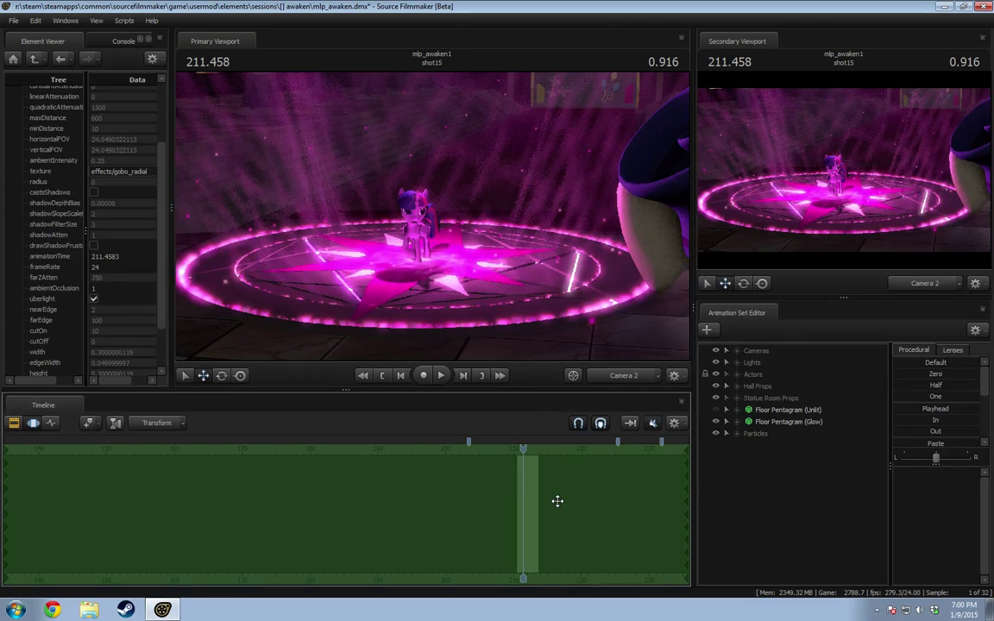
Step: Expand the Cameras group in shot15 and compare its cameras' views, playing the shot to 212.375
left_click(747, 350)
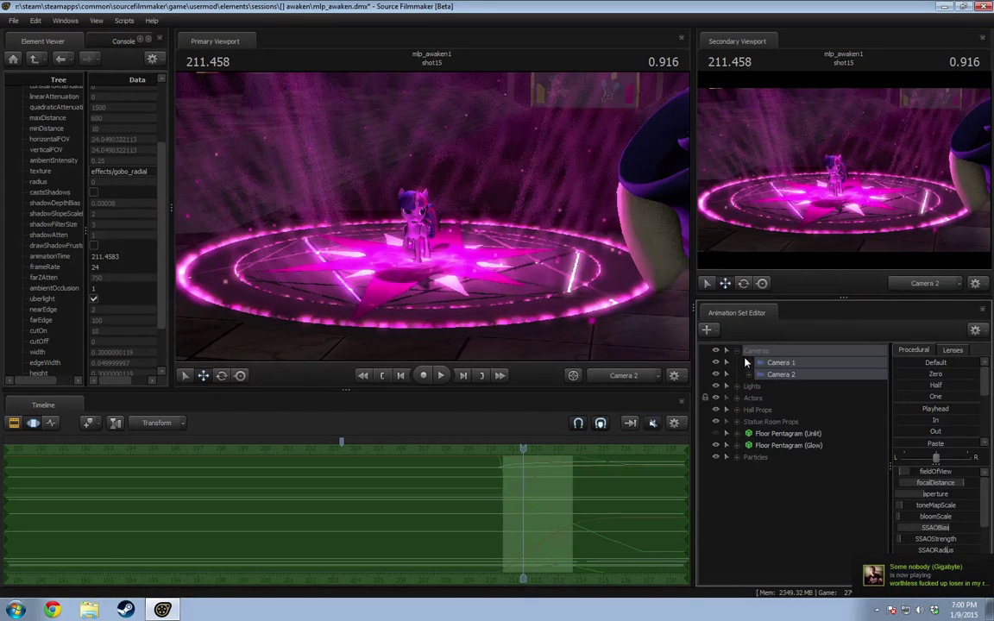
left_click(763, 364)
left_click(766, 376)
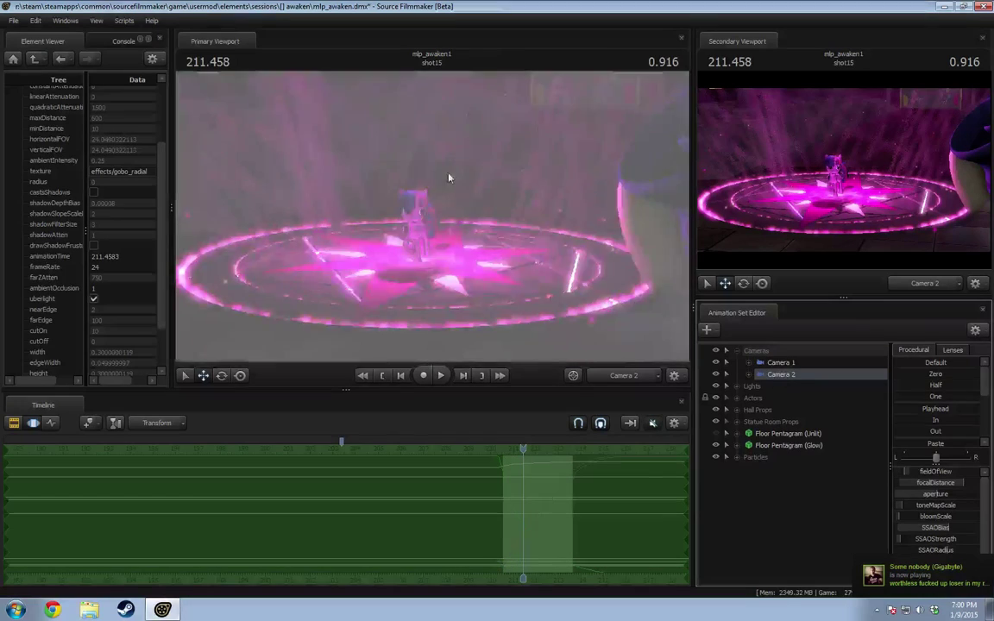
key("space")
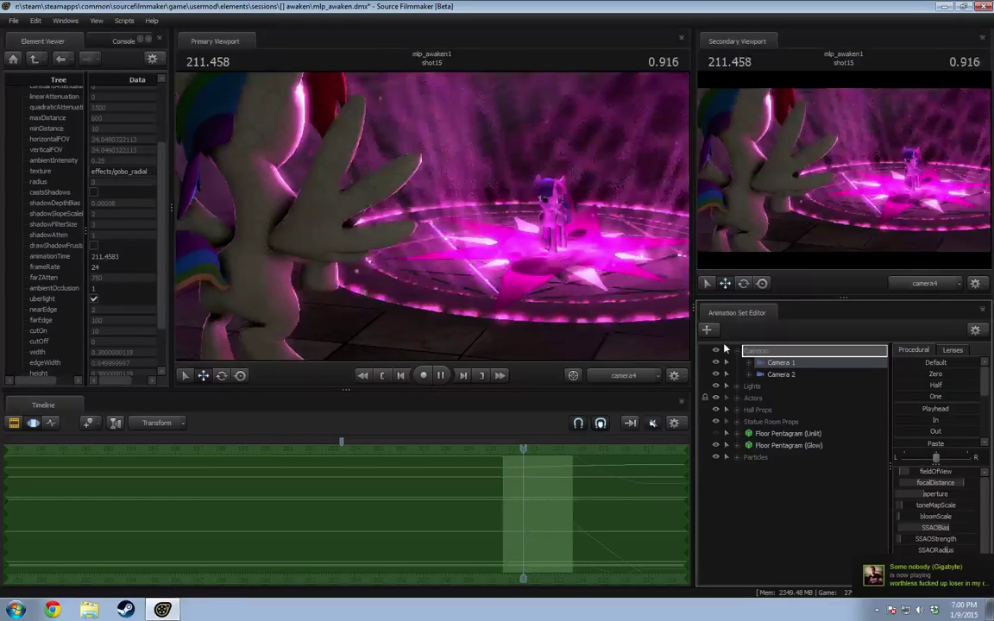
key("space")
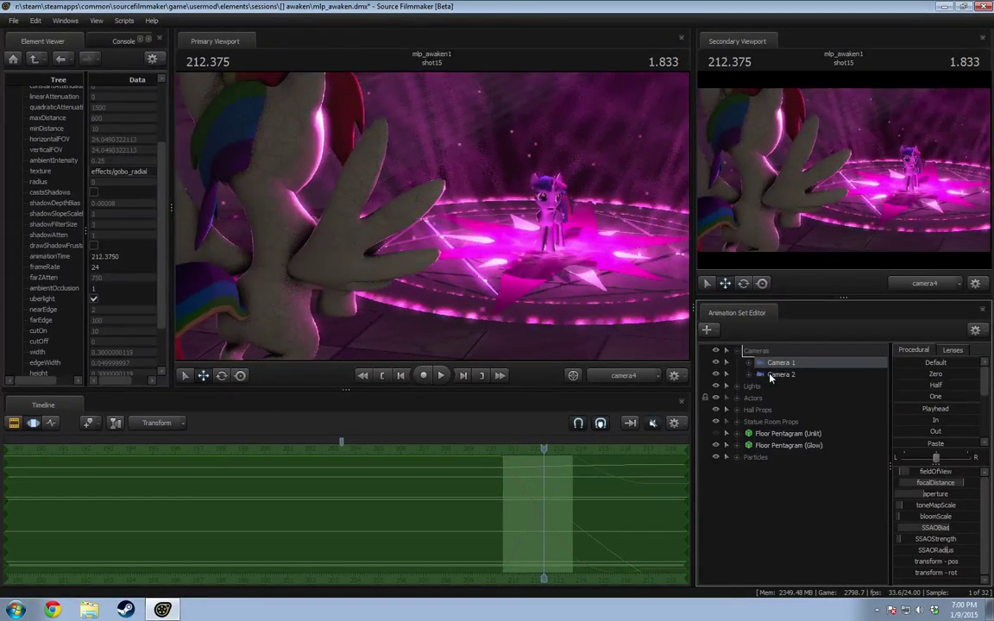
Step: Copy the Camera 2 animation set, paste the duplicate into shot15 and move it into the Cameras group
double_click(772, 376)
right_click(772, 377)
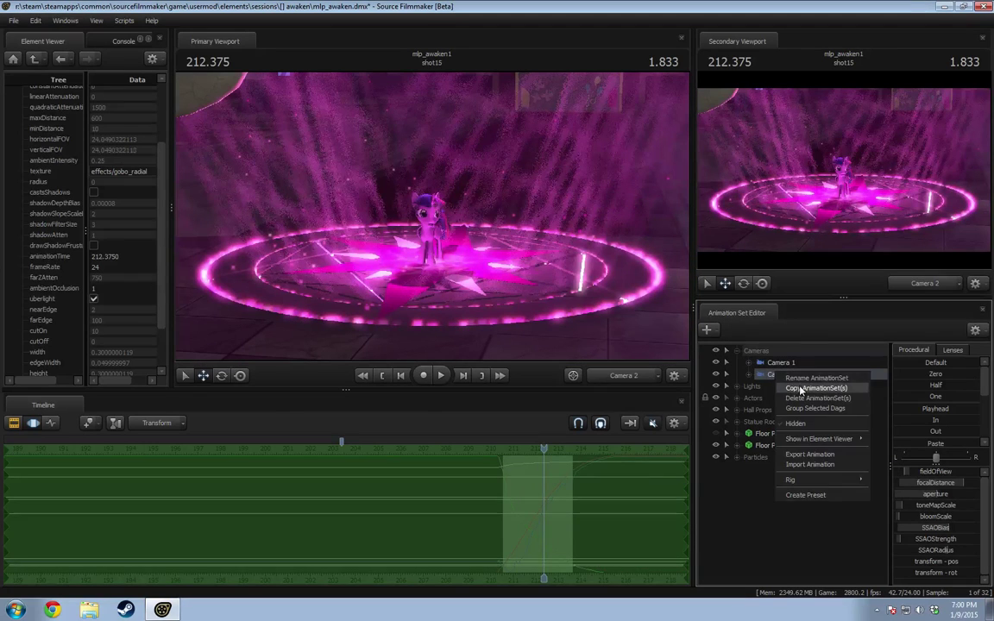
left_click(799, 389)
right_click(747, 524)
left_click(812, 470)
left_click_drag(768, 471, 769, 363)
left_click(540, 536)
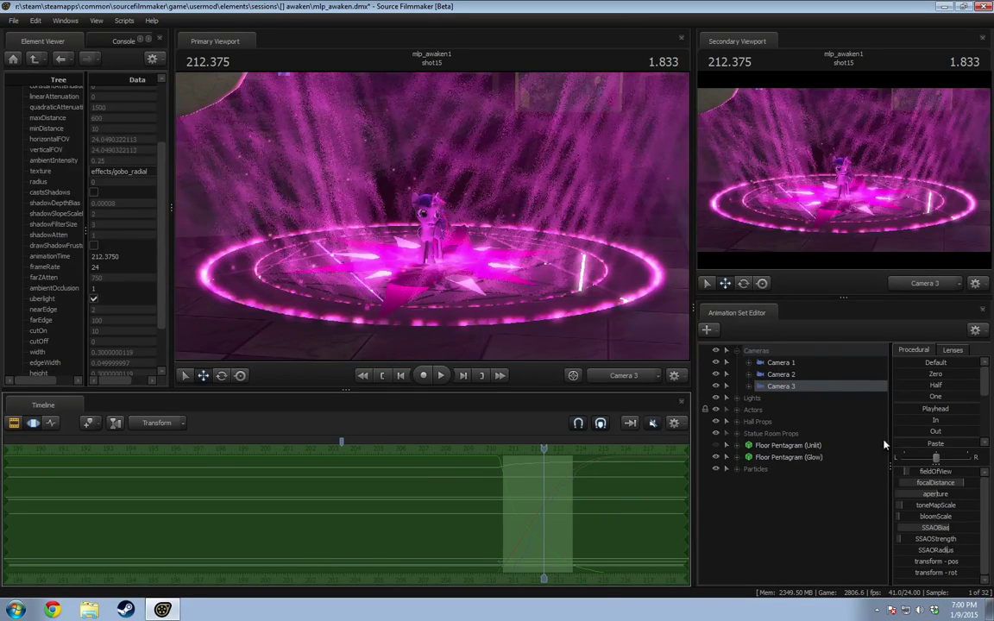
Step: Apply the 105 mm lens preset to Camera 3
left_click(953, 350)
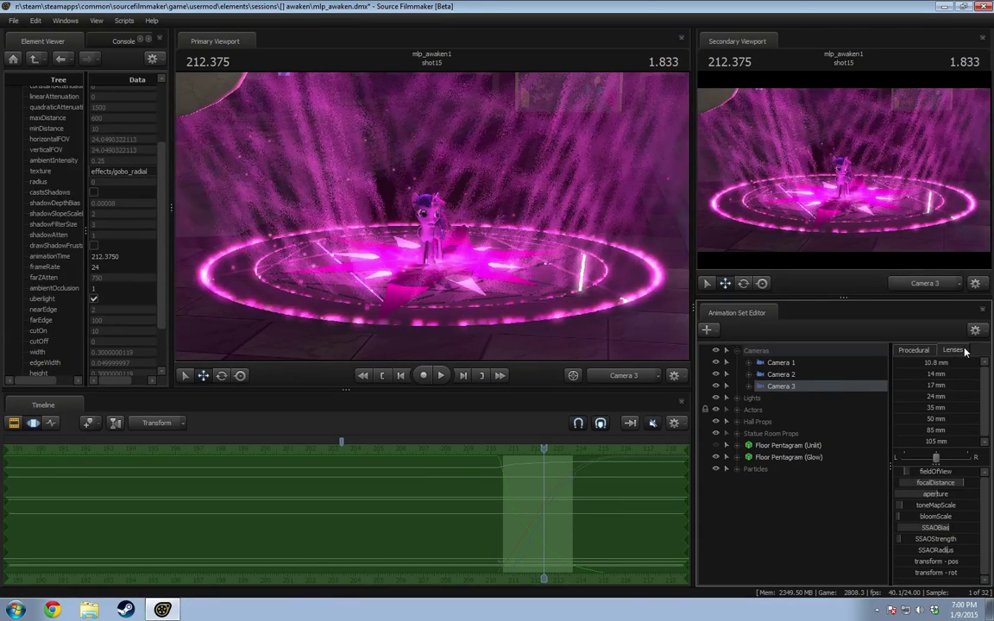
left_click(923, 442)
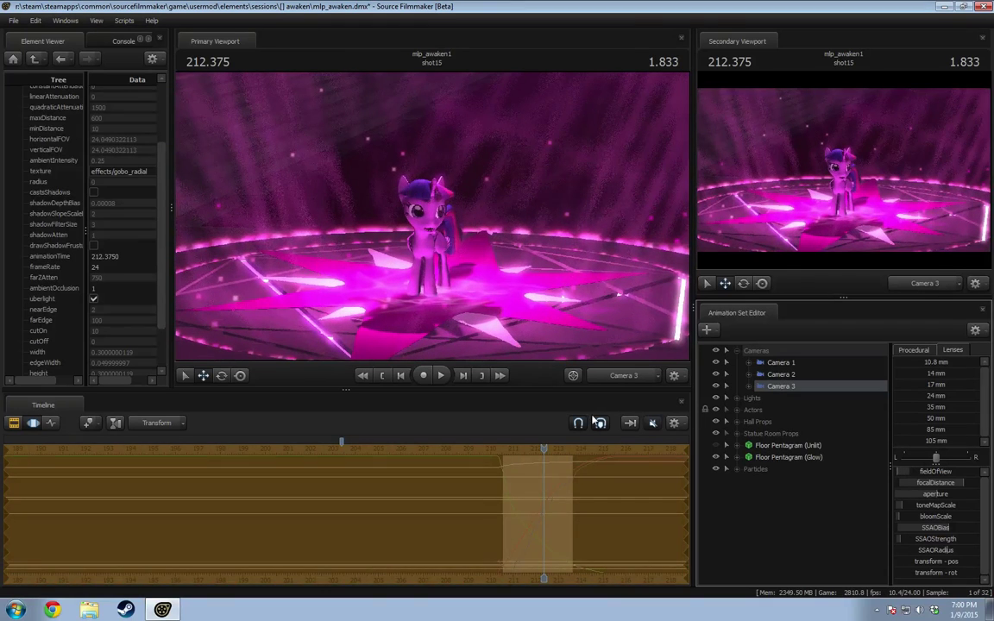
key("Escape")
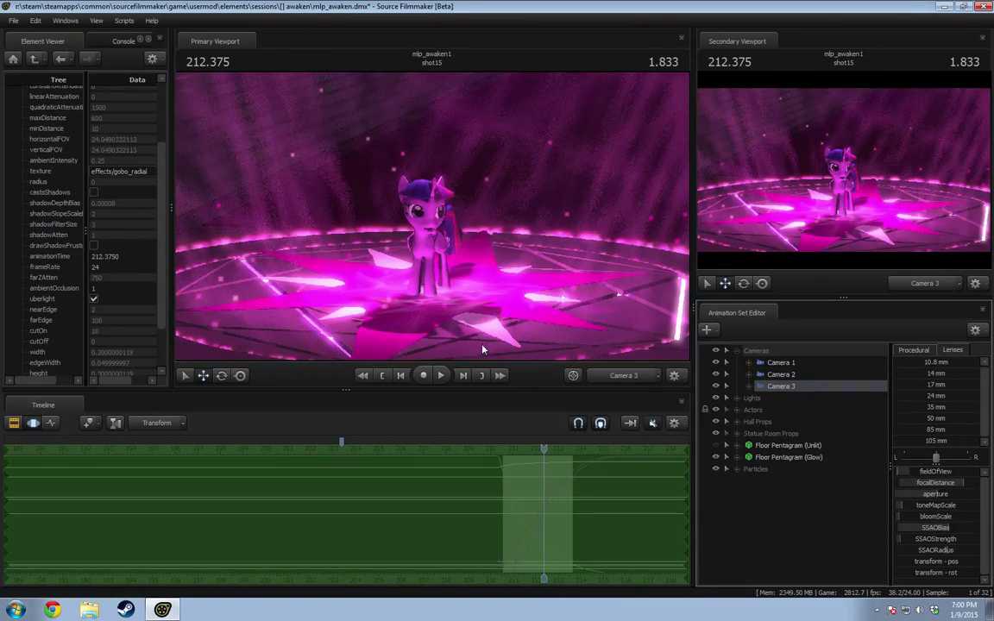
Step: Play back shot15 from its start through Camera 3 to review the tighter framing
scroll(550, 497, "down", 2)
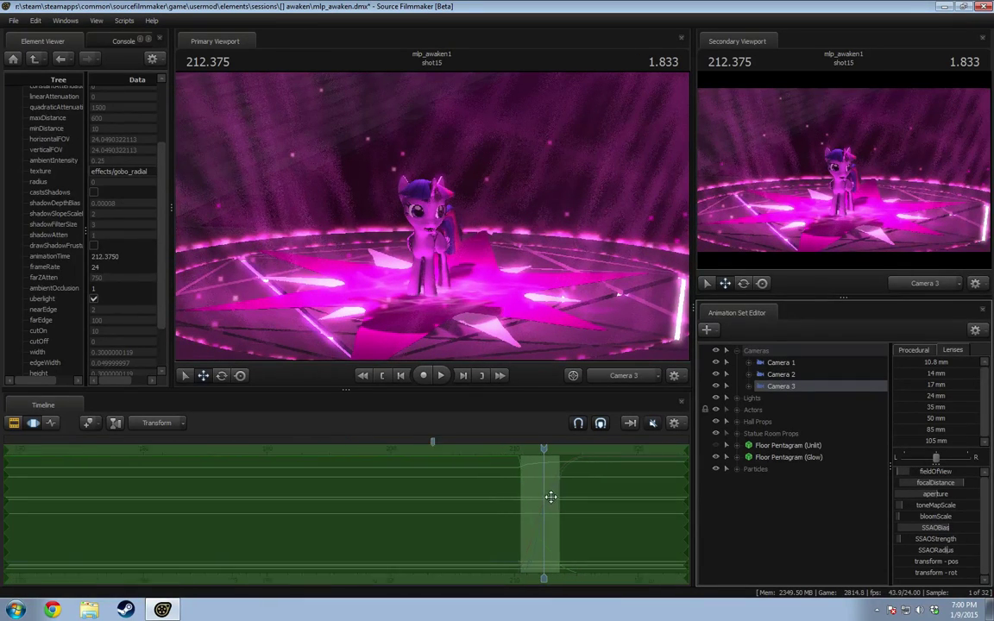
left_click_drag(542, 453, 524, 454)
key("space")
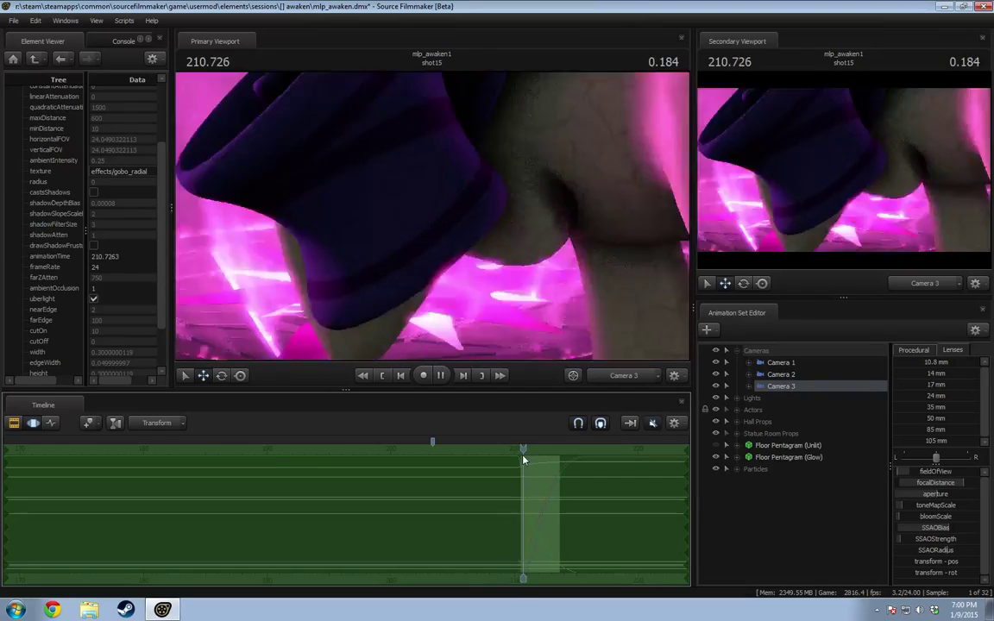
key("space")
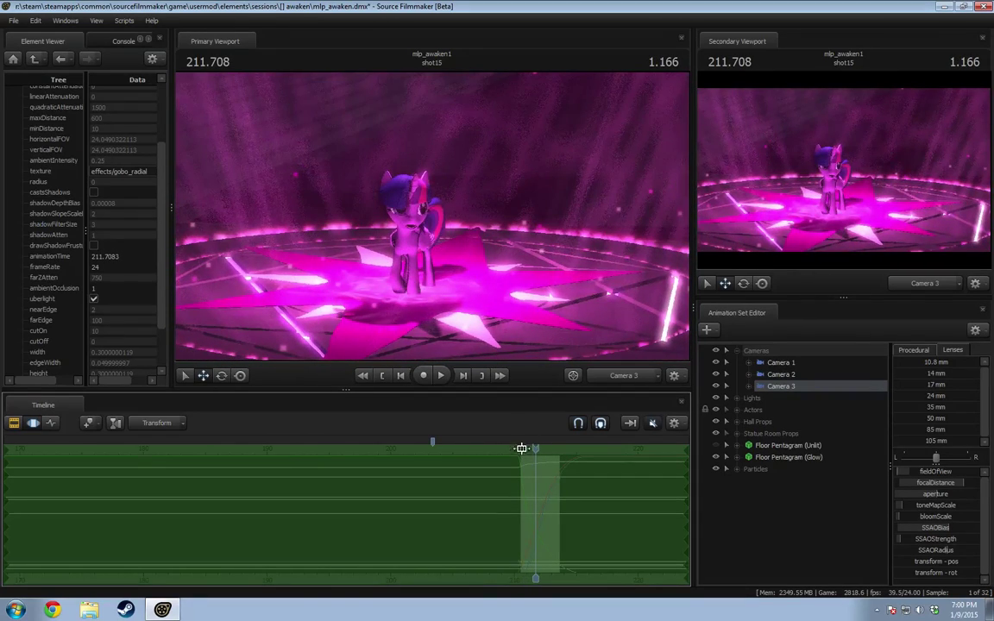
Step: Scrub to the start of shot15, play it briefly, and try shifting Camera 3 behind the foreground pony around 211.166
left_click_drag(532, 448, 522, 455)
key("space")
key("space")
left_click_drag(440, 259, 440, 259)
key("d")
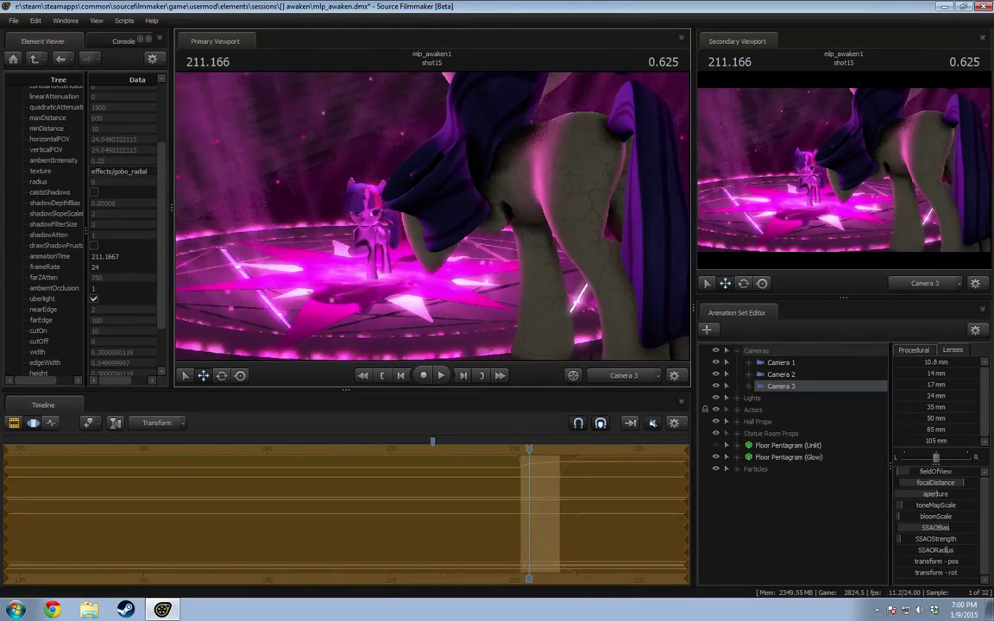
Step: Play back shot15 from its start to review the shifted framing, and undo the Camera 3 move
key("space")
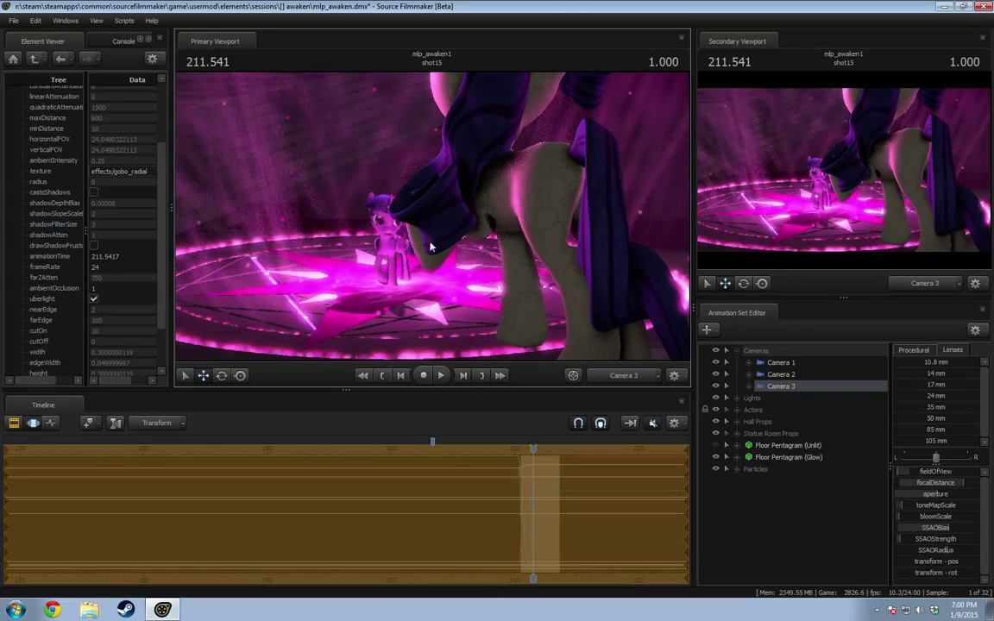
left_click_drag(532, 450, 520, 453)
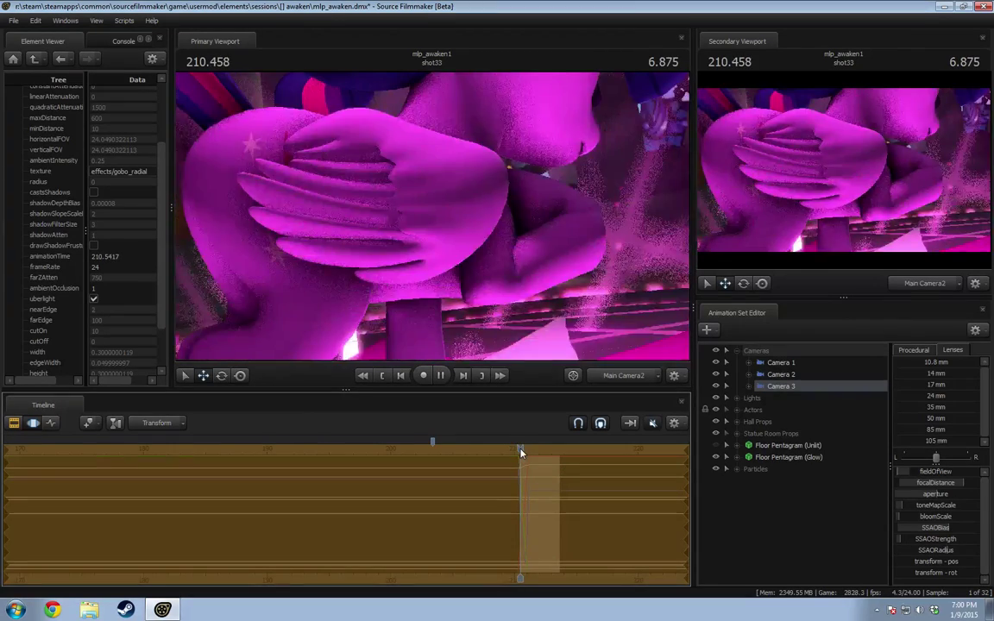
key("space")
scroll(547, 503, "up", 3)
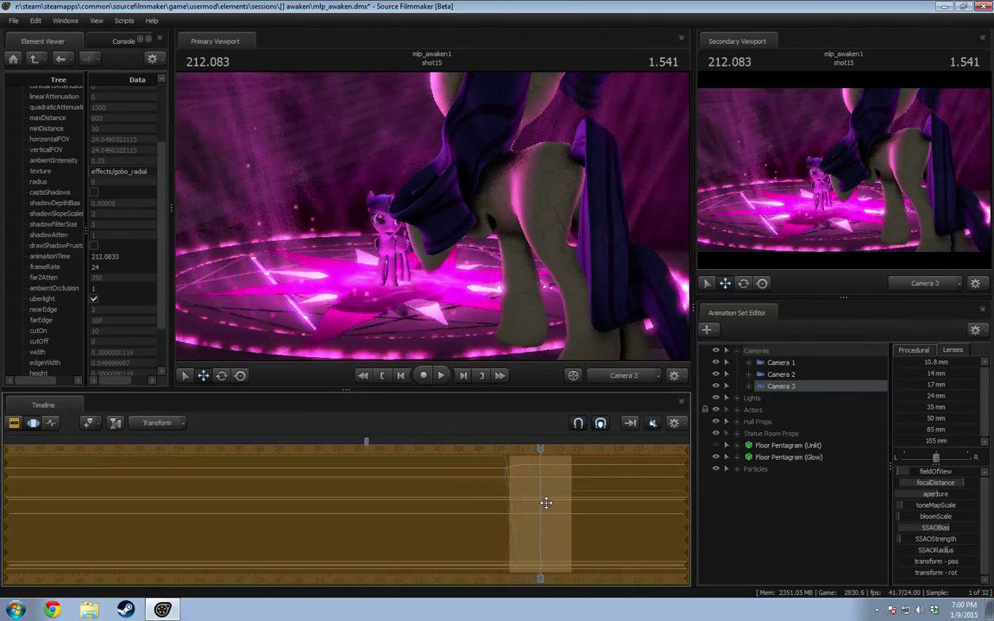
key("ctrl+z")
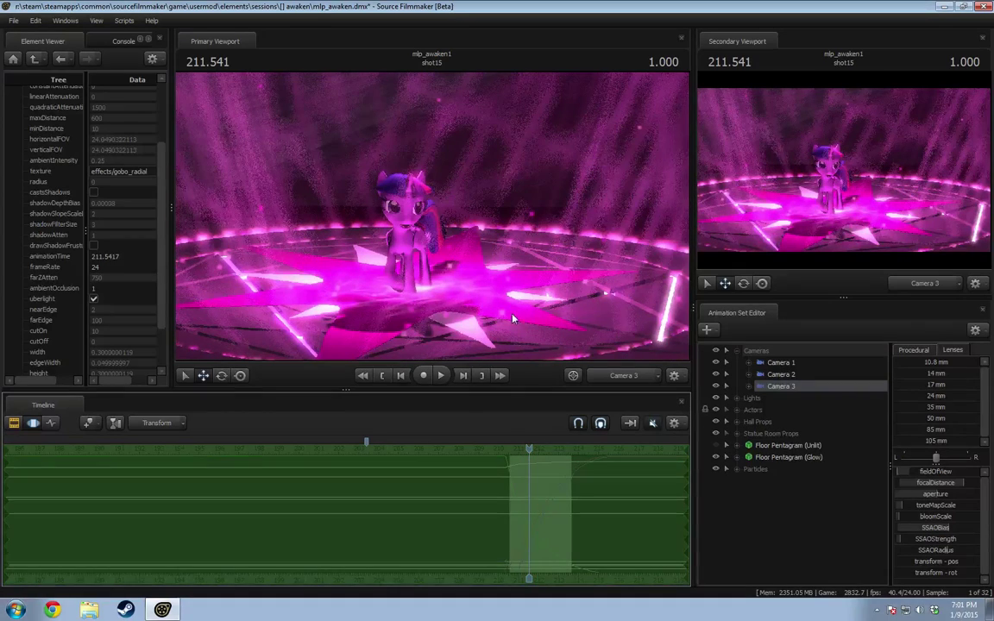
Step: Reposition Camera 3 at 211.333 in shot15 so the cloaked foreground pony partly covers the view of the purple pony
left_click_drag(534, 449, 524, 450)
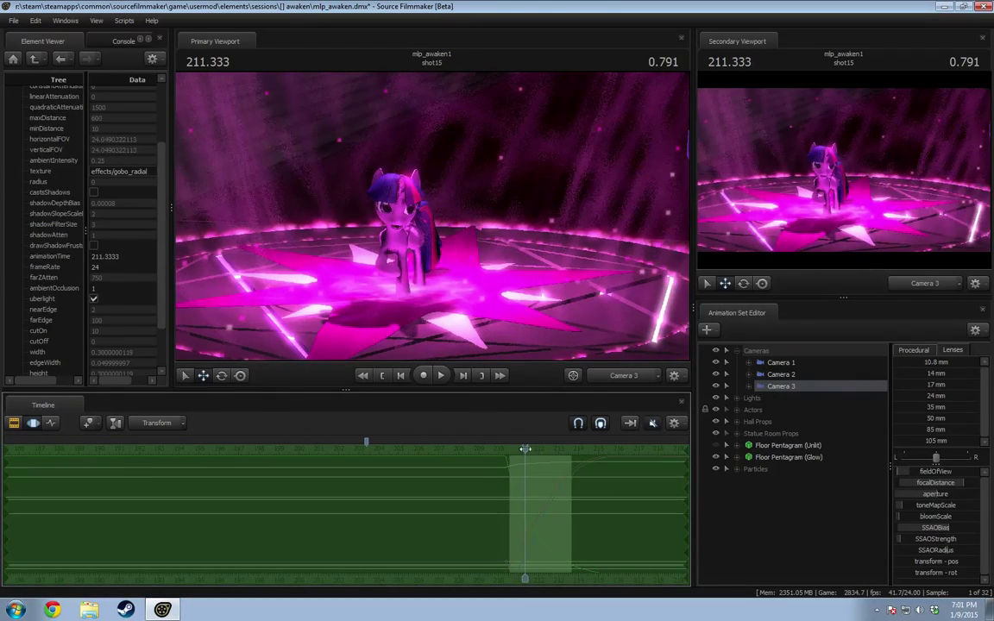
key("s")
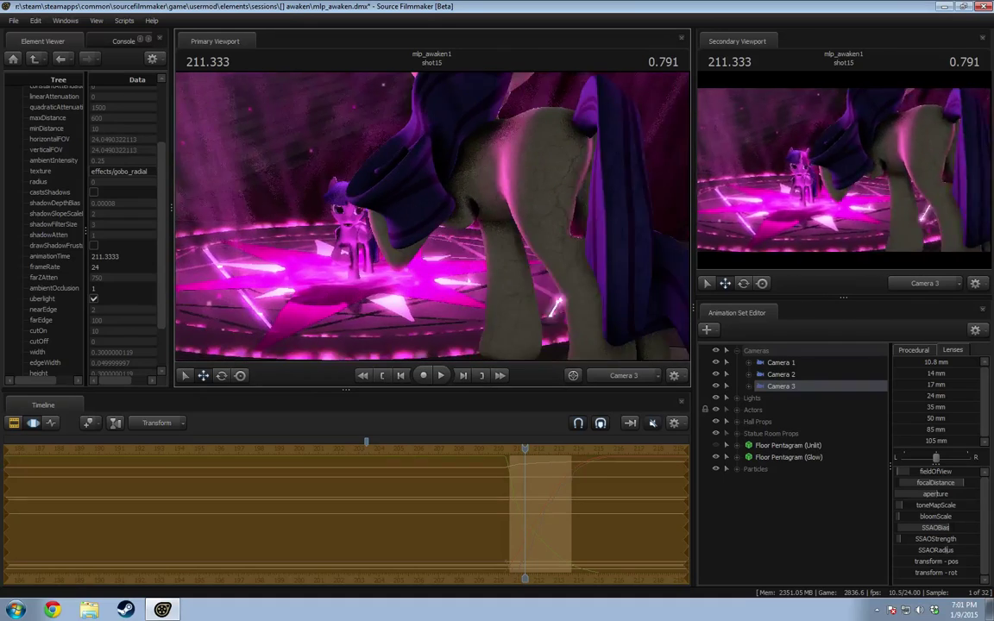
key("w")
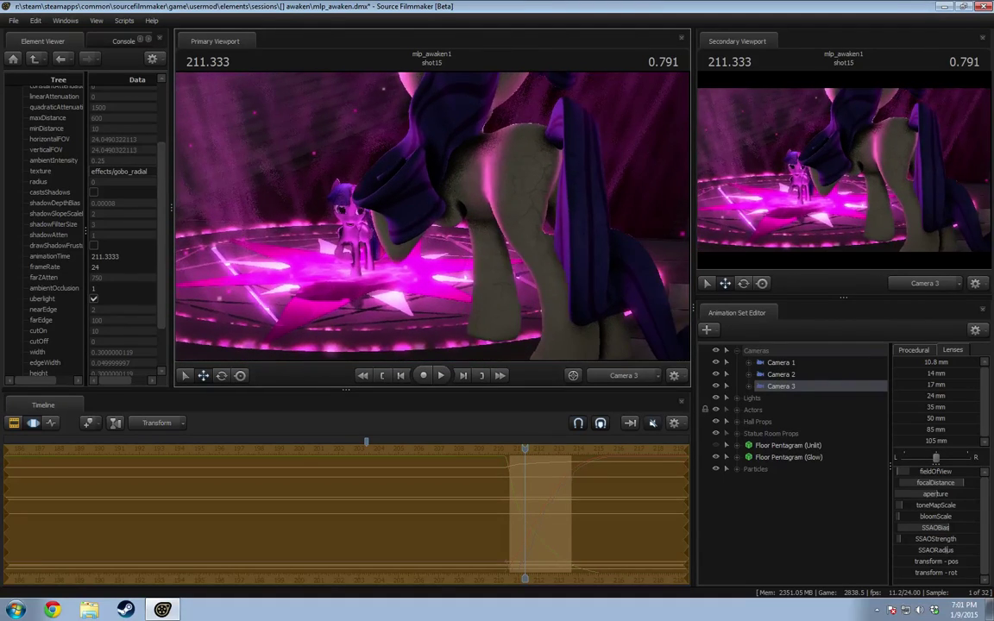
key("w")
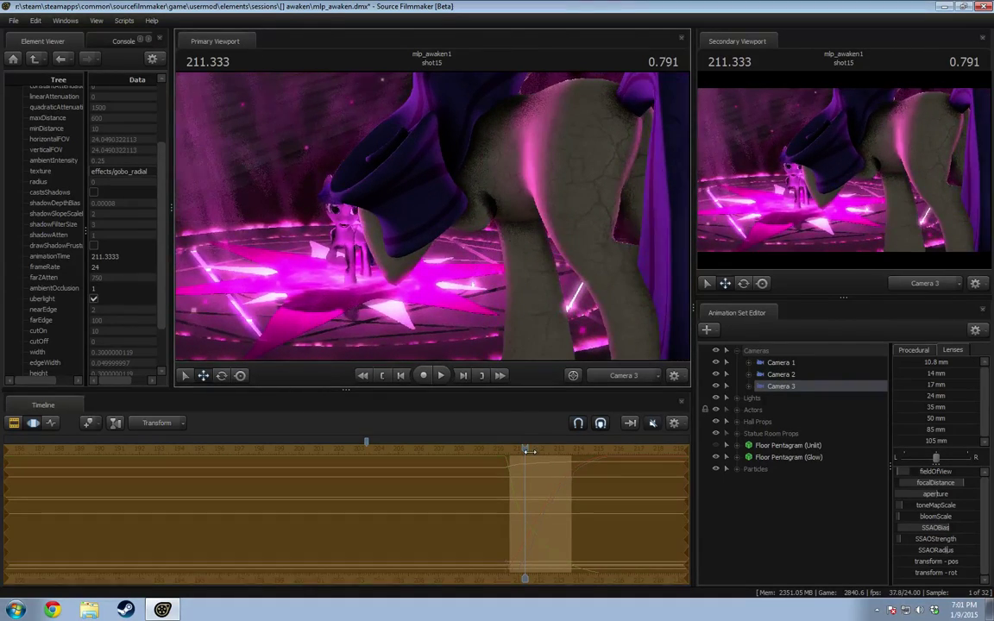
Step: Play back shot15, adjust Camera 3's framing from 210.708, and play the shot again to check the view
left_click_drag(527, 452, 512, 450)
key("space")
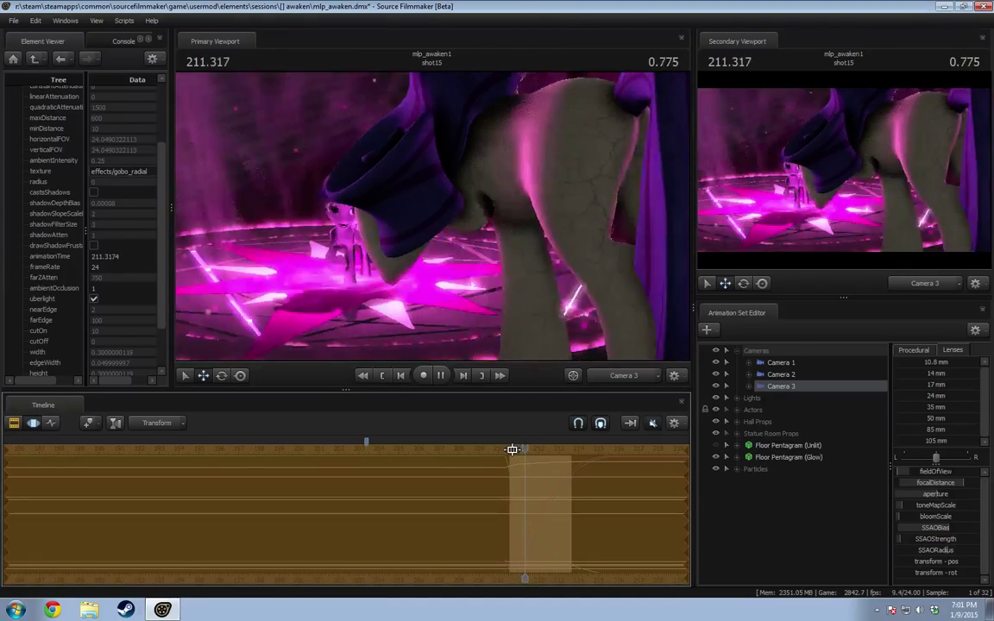
key("space")
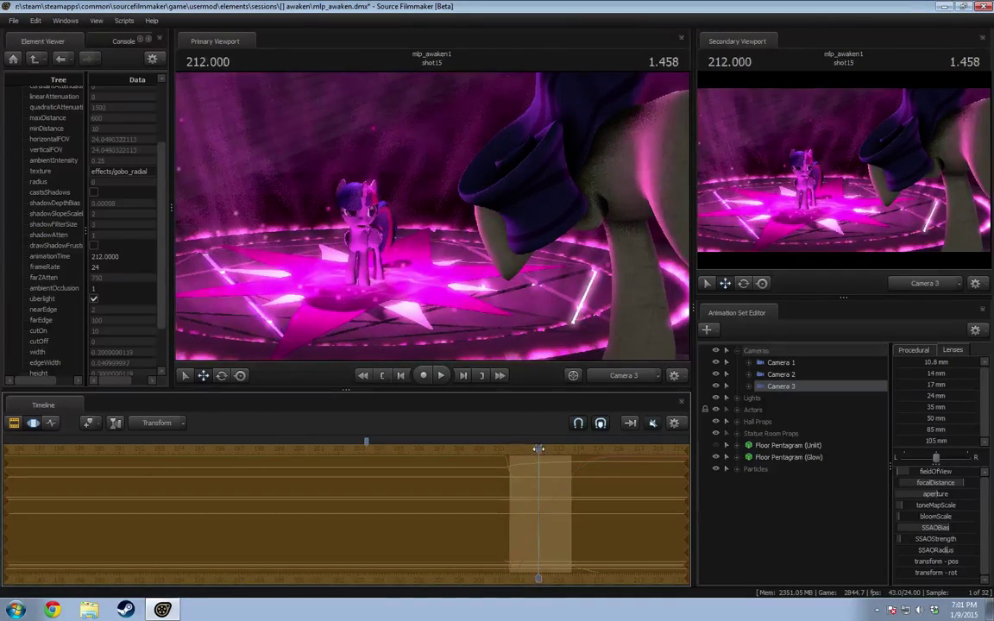
left_click_drag(538, 449, 512, 452)
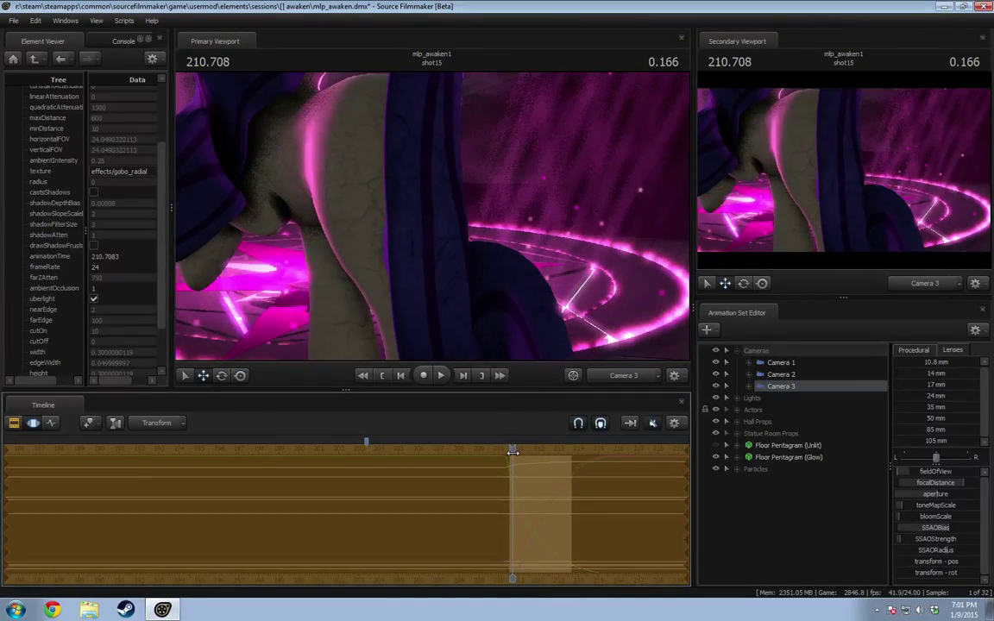
left_click(479, 275)
key("space")
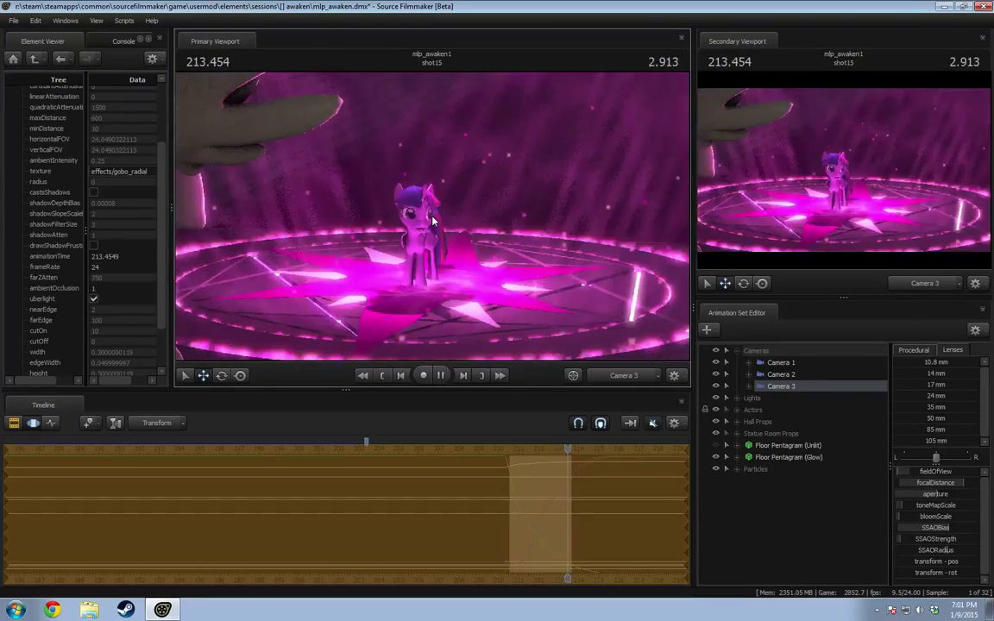
key("space")
Step: Try limiting the time selection to the span of shot15, compare it with the clips during playback, and undo the latest changes
left_click_drag(559, 477, 576, 485)
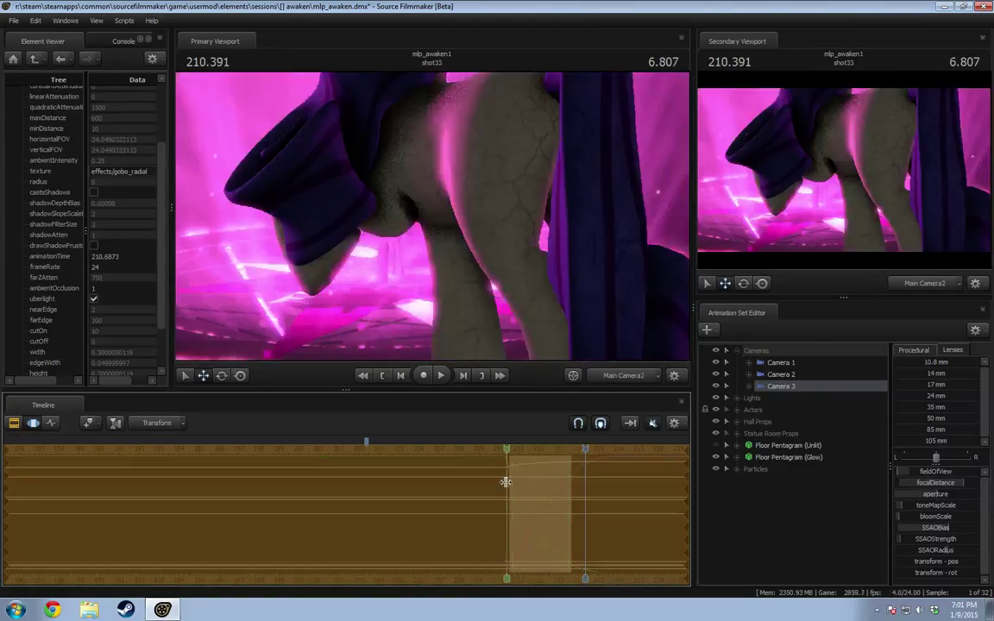
mouse_move(505, 482)
left_mouse_down("shift")
mouse_move(599, 486)
mouse_move(569, 485)
left_mouse_up("shift")
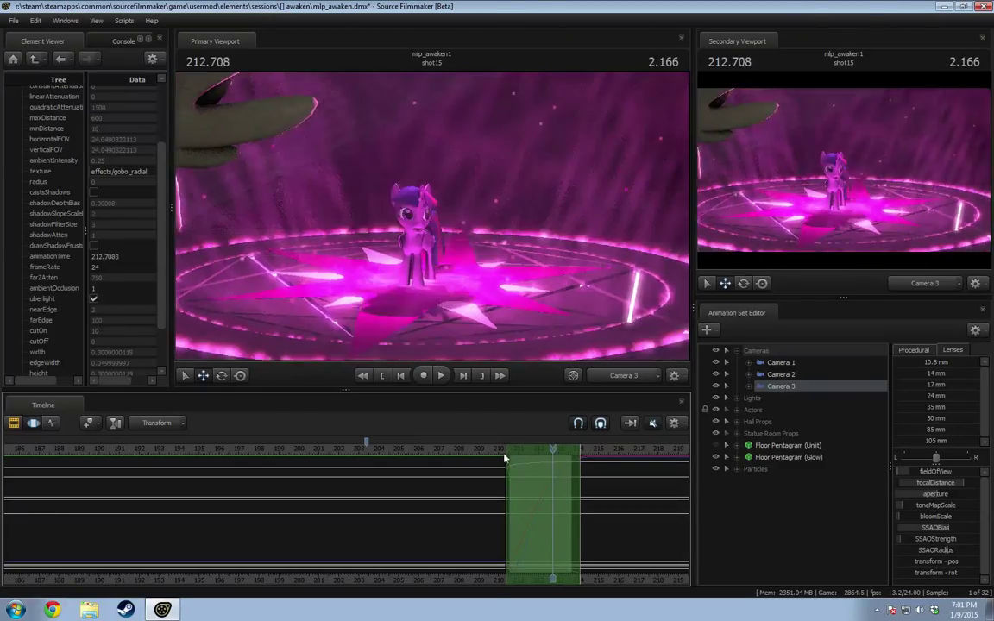
left_click(506, 456)
key("space")
key("F2")
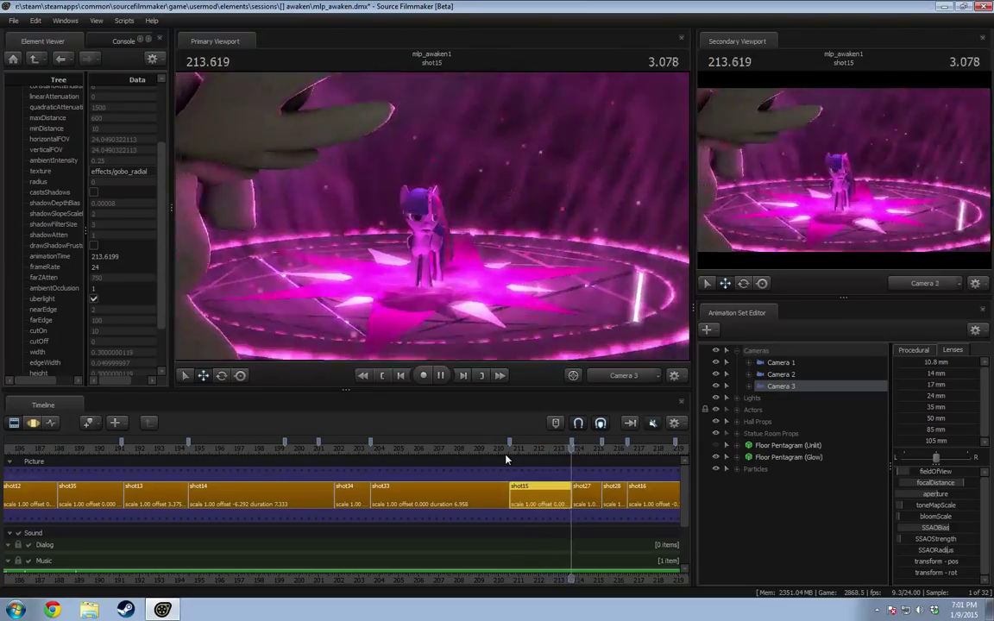
key("F3")
key("space")
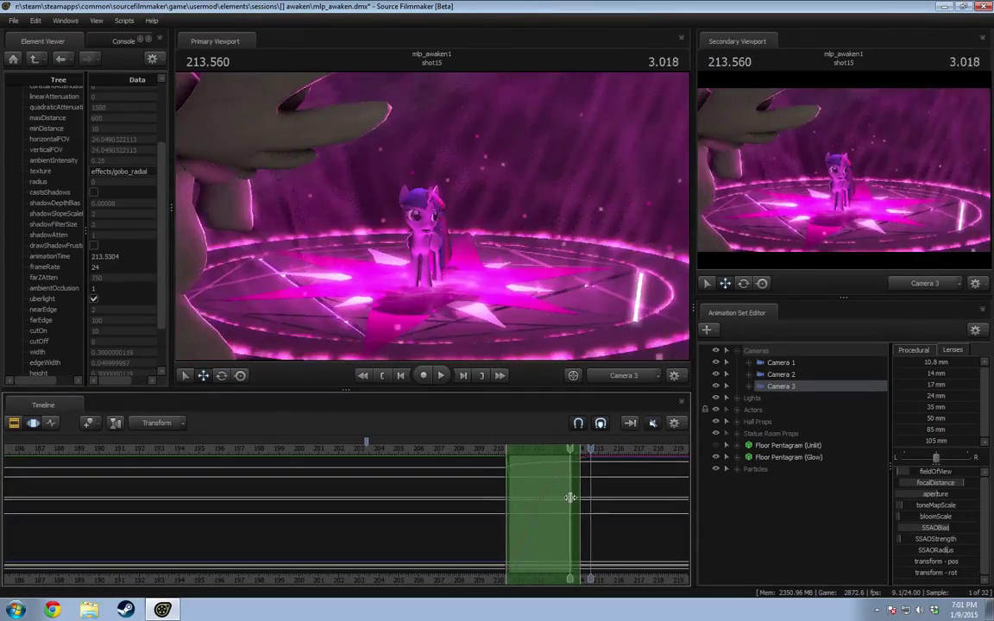
key("ctrl+z")
key("ctrl+z")
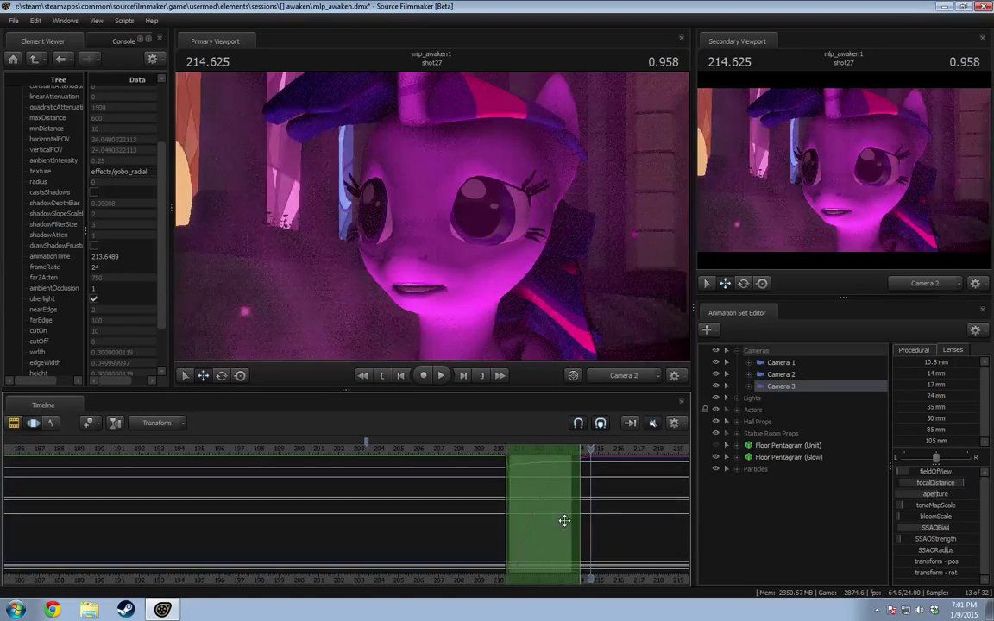
key("ctrl+z")
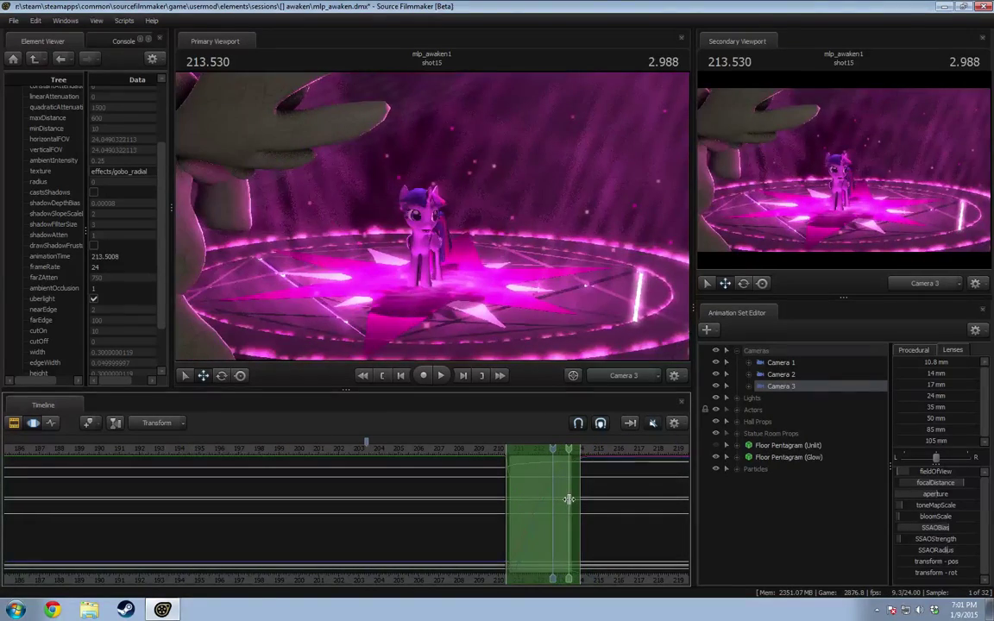
Step: Ramp the time selection from about 210.500 through shot15's end, and shift Camera 3 at 213.583 to include more of the winged foreground pony
scroll(570, 499, "up", 5)
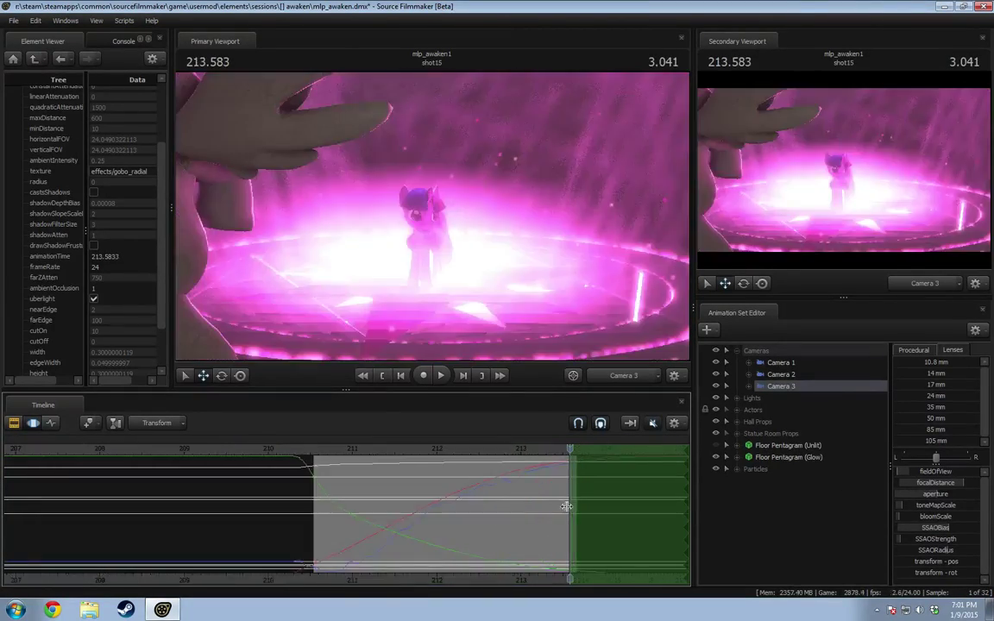
left_click_drag(564, 506, 303, 512)
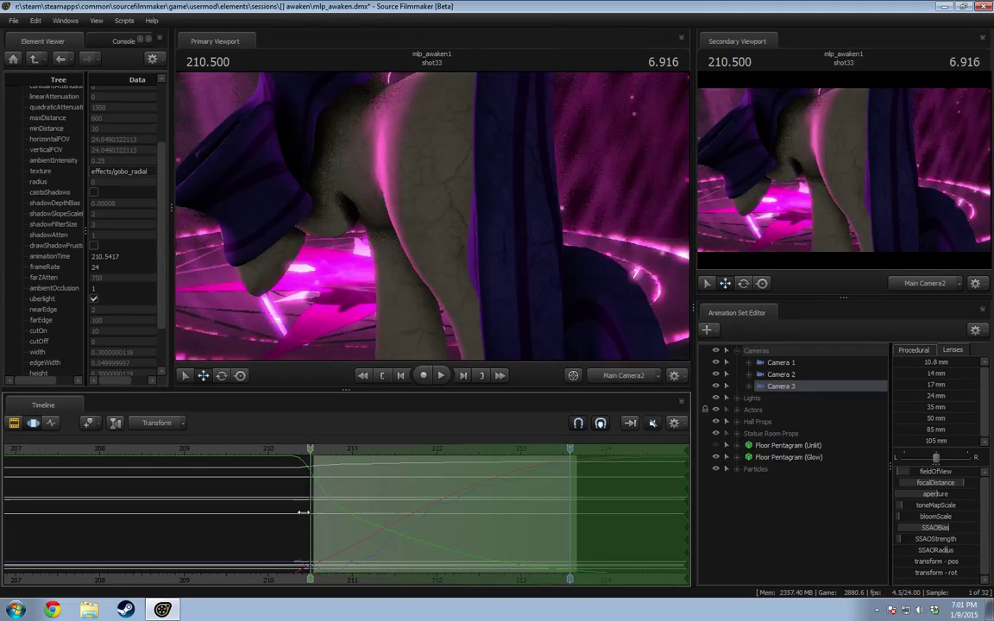
left_click_drag(488, 285, 488, 285)
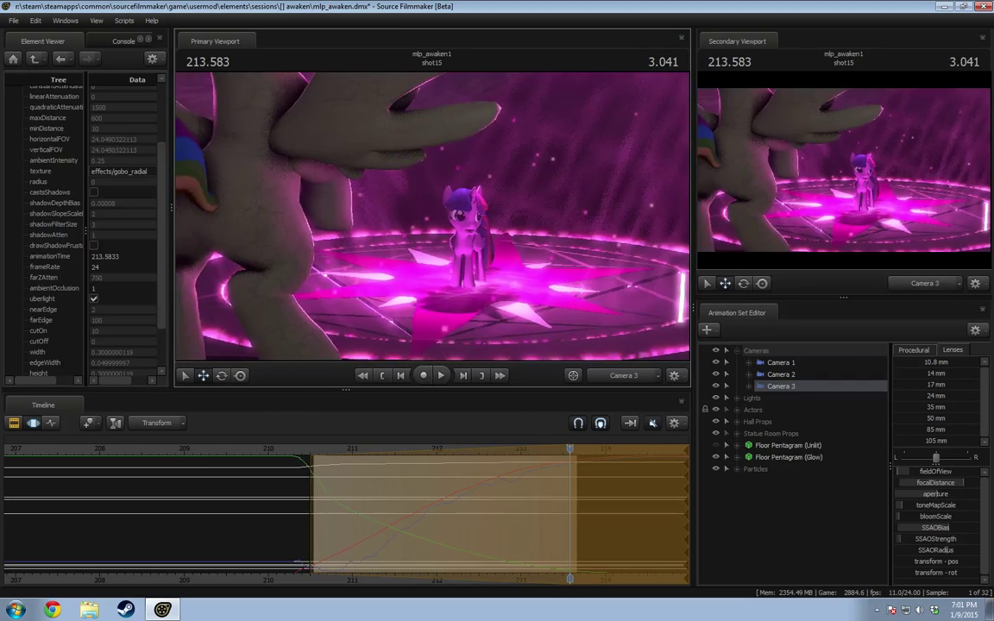
Step: Play and scrub through shot15 from its start among the neighbouring clips to review the Camera 3 movement
left_click(319, 471)
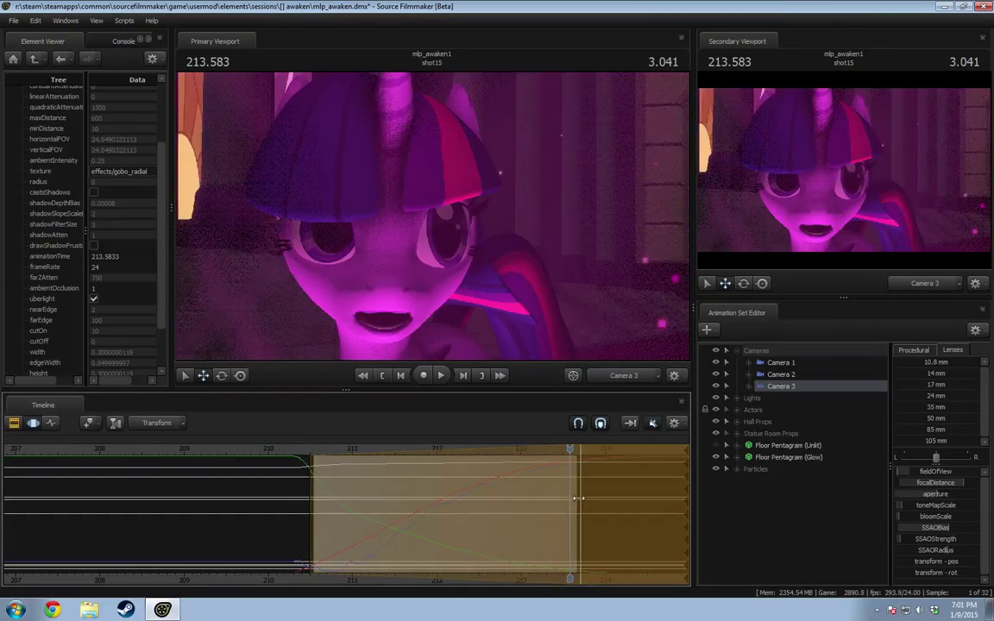
key("F2")
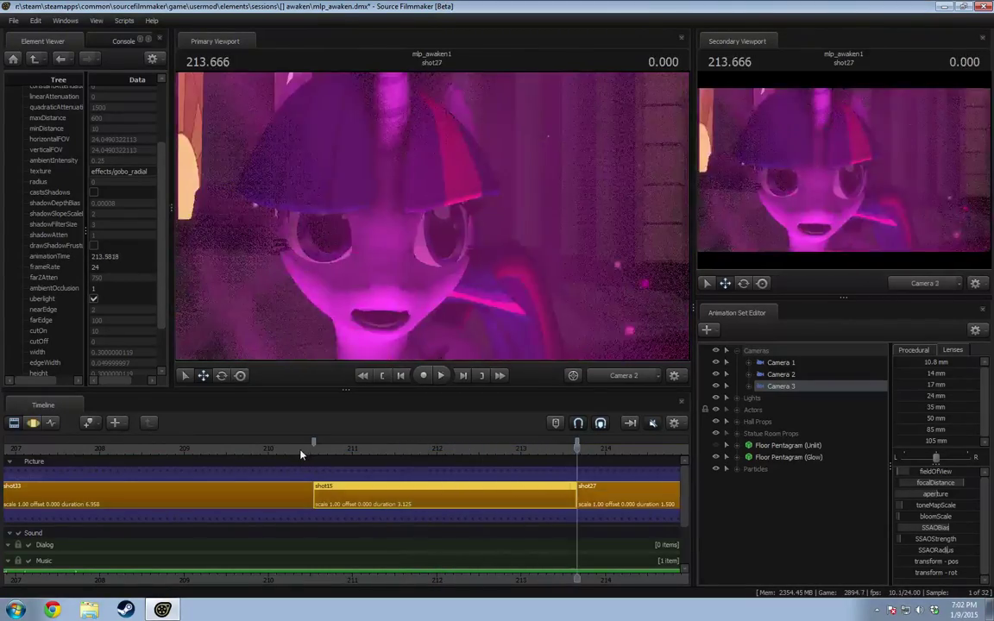
left_click_drag(288, 450, 308, 453)
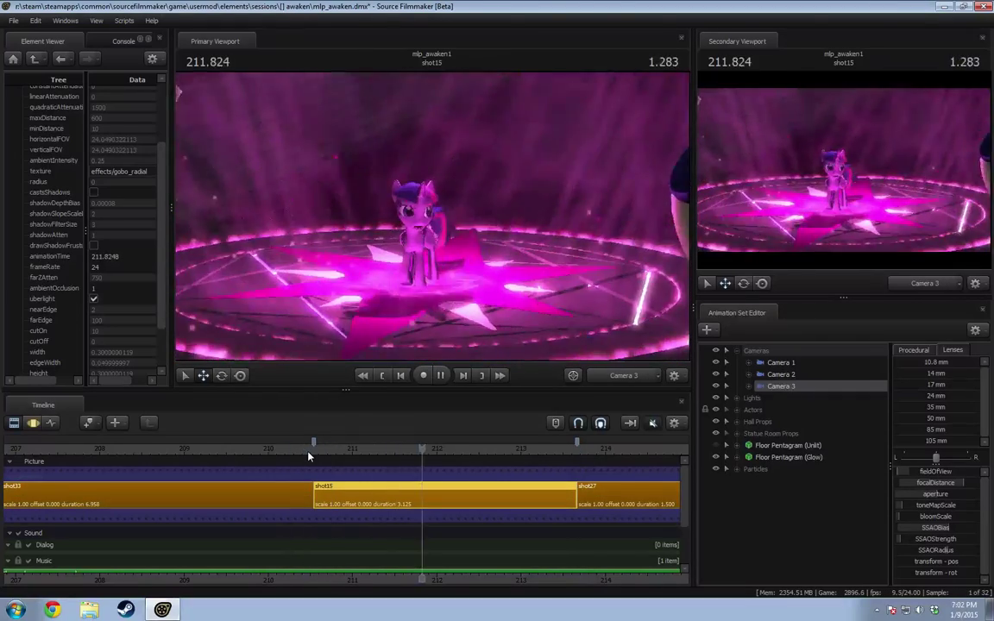
key("space")
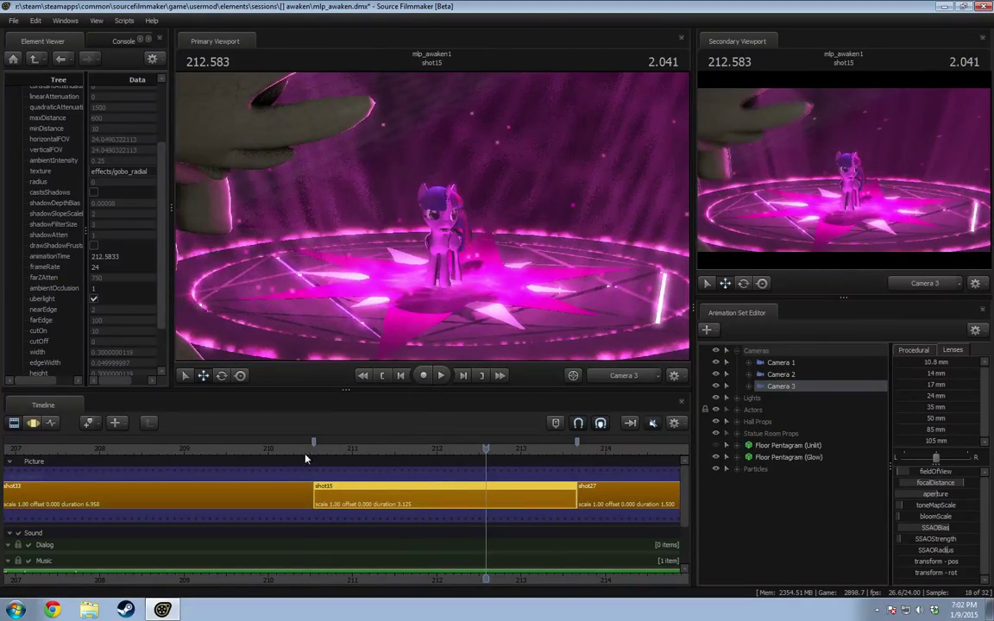
left_click_drag(305, 453, 499, 461)
Step: Align the end of the selection's ramp with 213.583 and adjust Camera 3's framing of the two ponies at that time
key("F3")
key("F2")
key("F3")
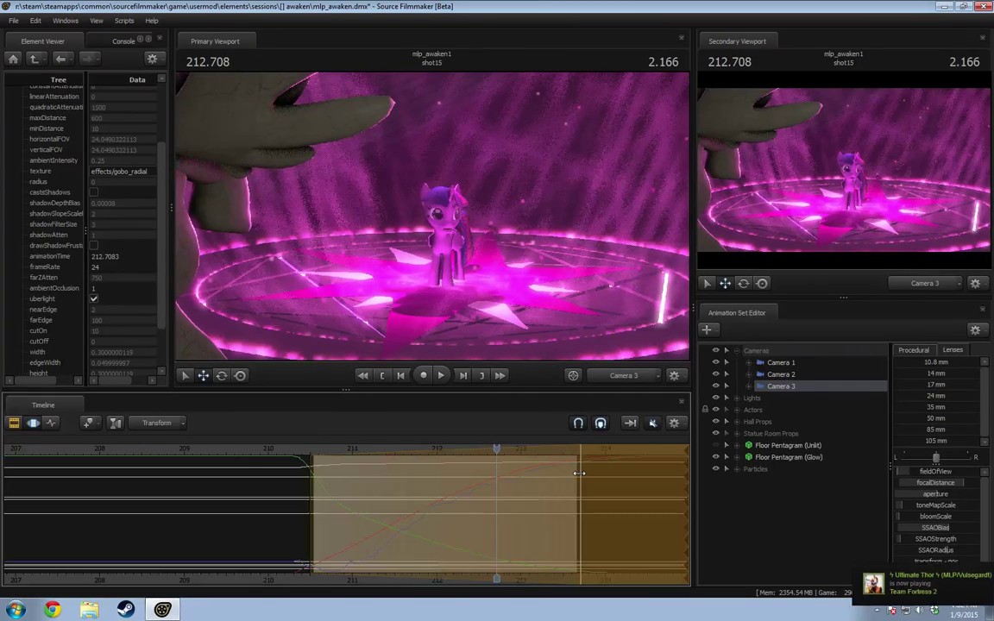
left_click_drag(579, 473, 575, 473)
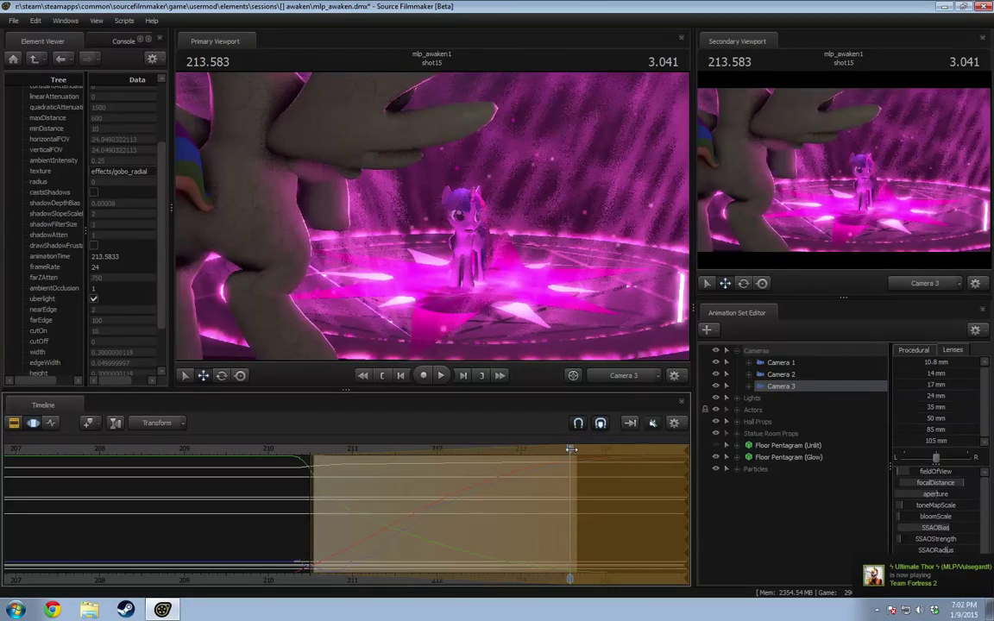
left_click_drag(503, 330, 461, 331)
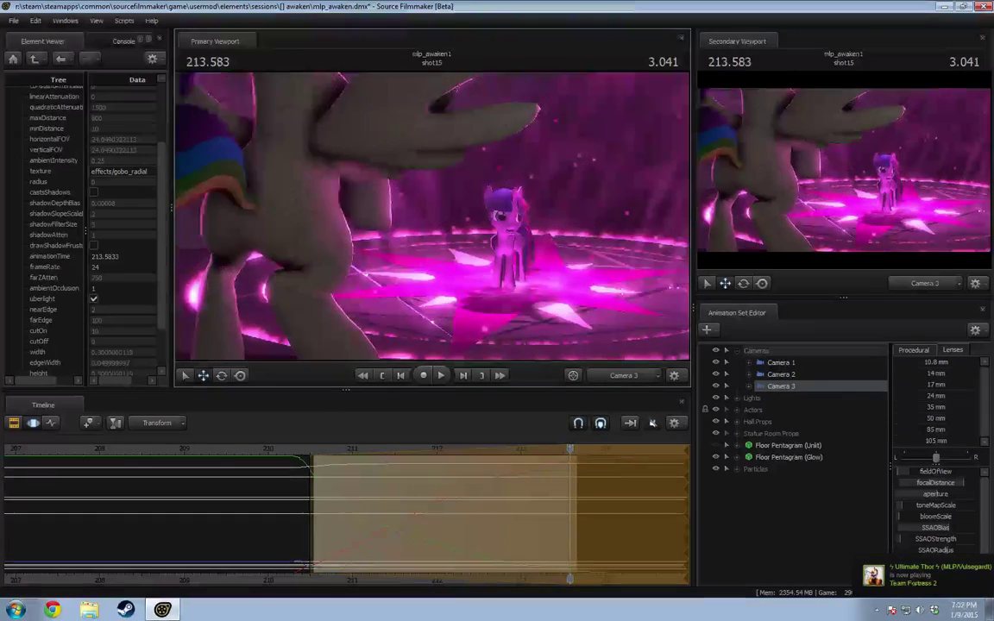
left_click_drag(425, 277, 496, 278)
Step: Scrub through shot15 and play it from just before its start to review the Camera 3 movement
left_click_drag(584, 464, 450, 463)
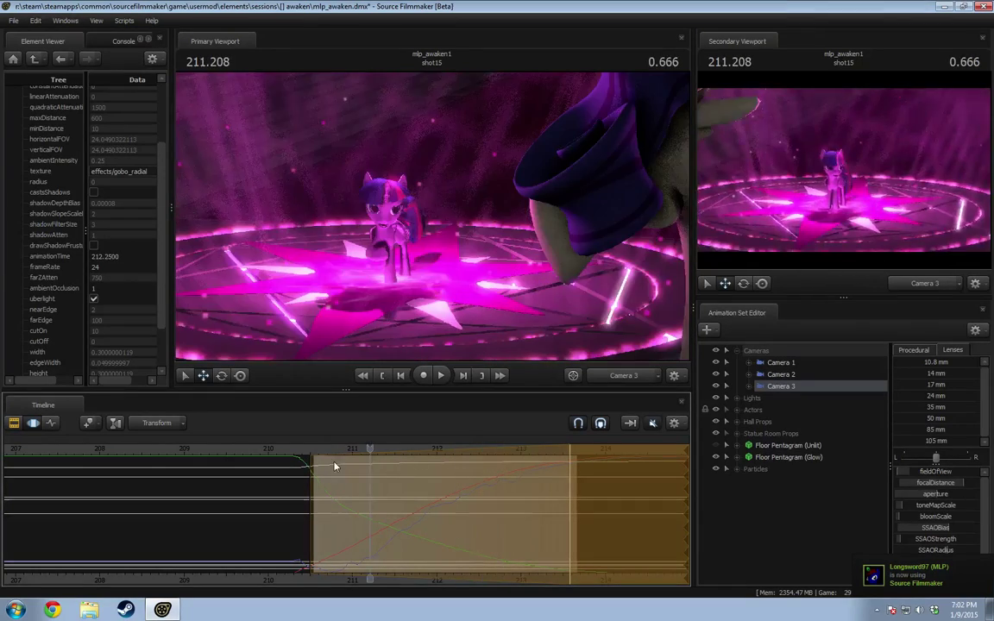
left_click_drag(318, 467, 432, 468)
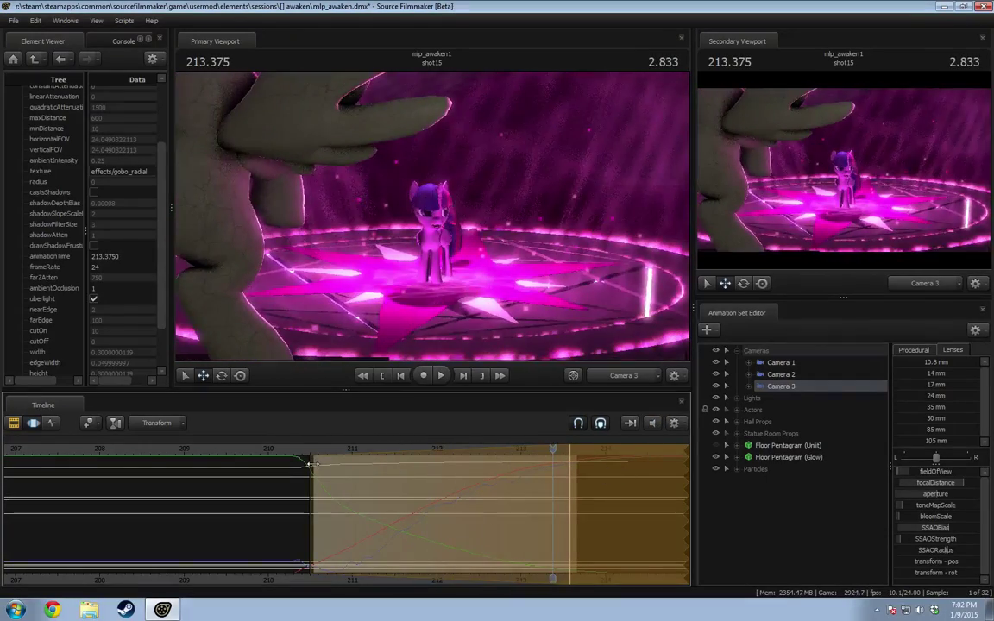
left_click(278, 452)
key("space")
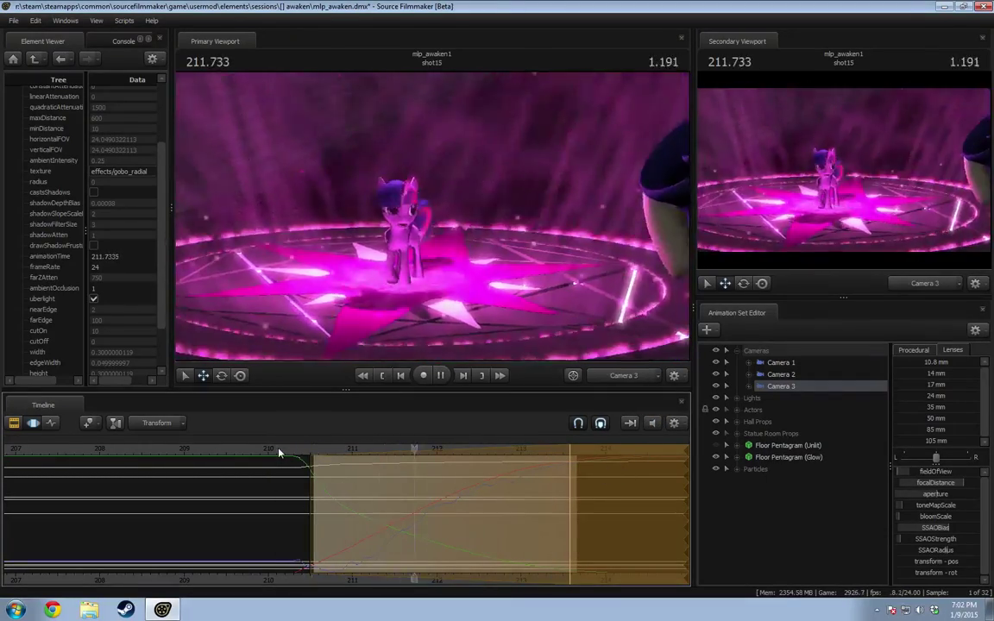
Step: Reframe Camera 3 near the end of shot15 to centre the purple pony and the glowing circle, and replay the shot
key("space")
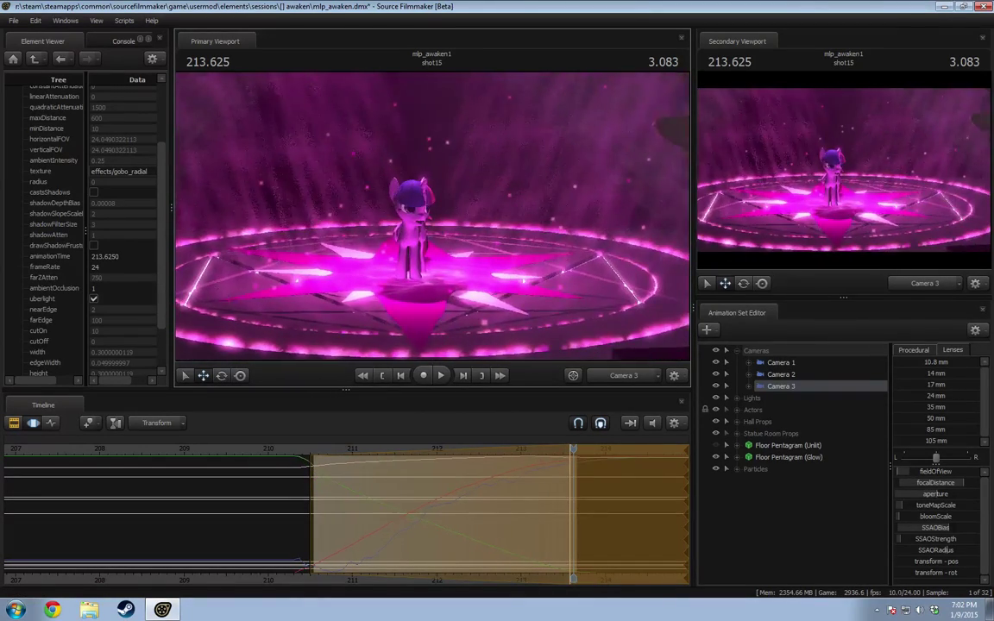
left_click(301, 450)
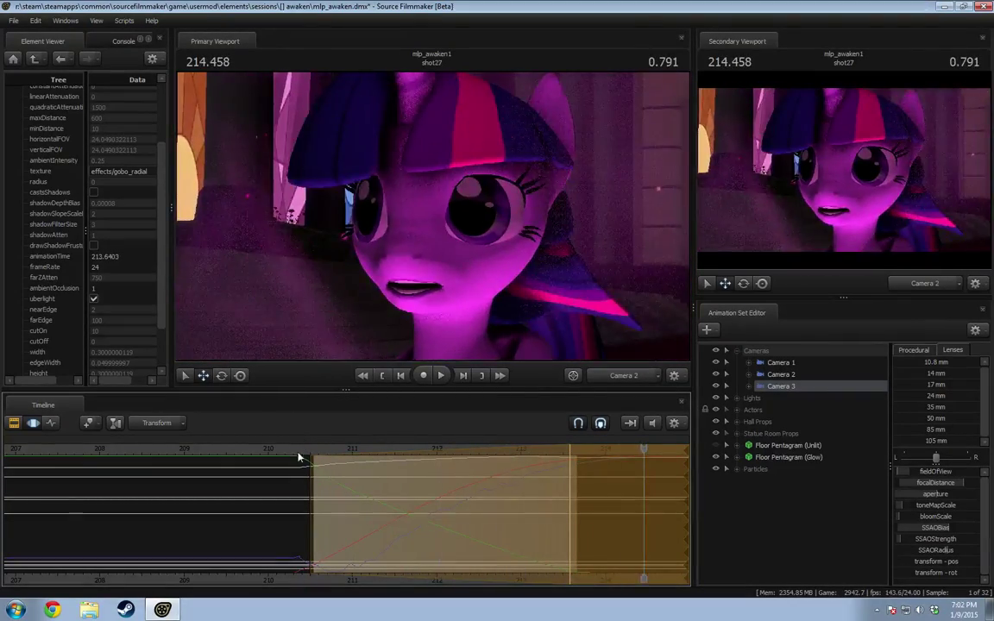
left_click(298, 451)
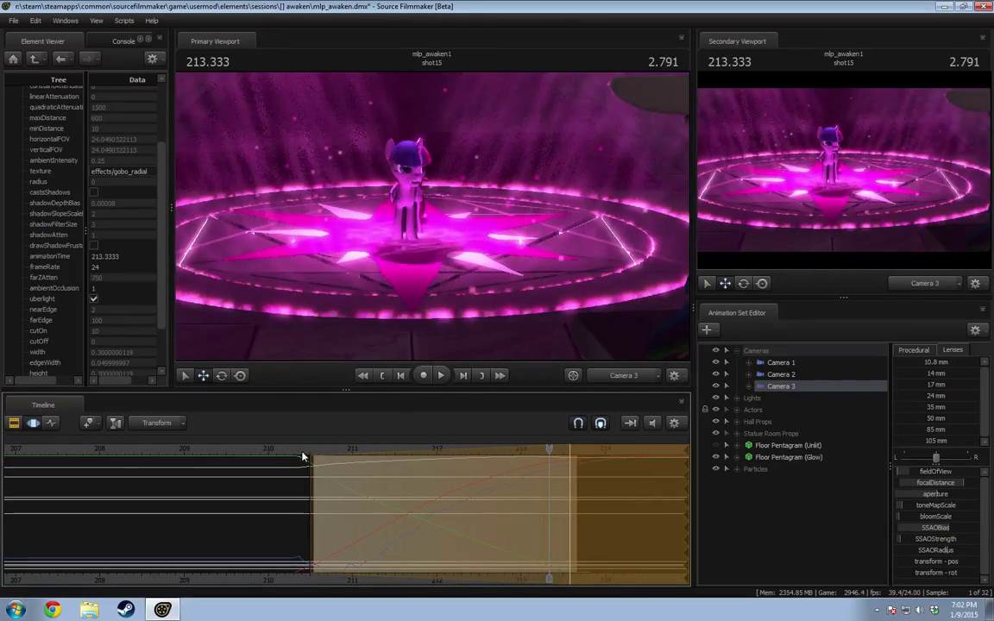
Step: Replay shot15 from just before its start to review the Camera 3 movement
left_click(304, 449)
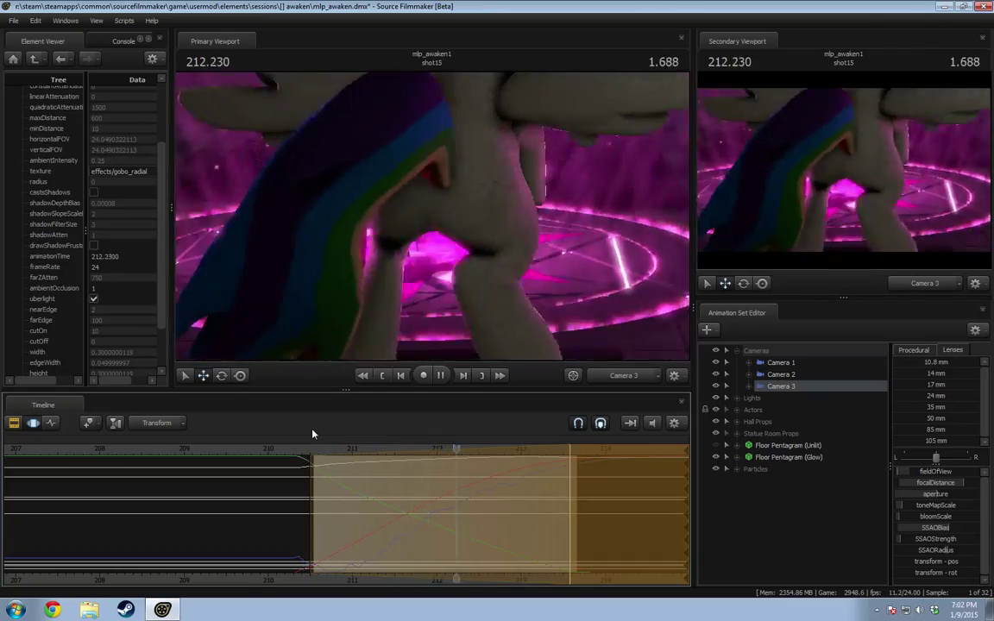
left_click_drag(159, 451, 149, 452)
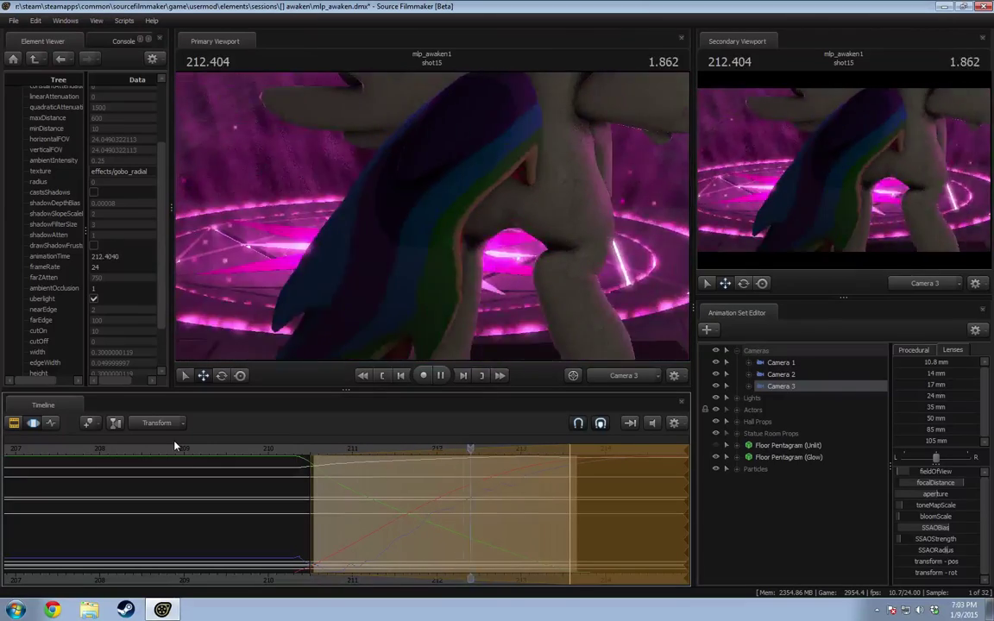
key("space")
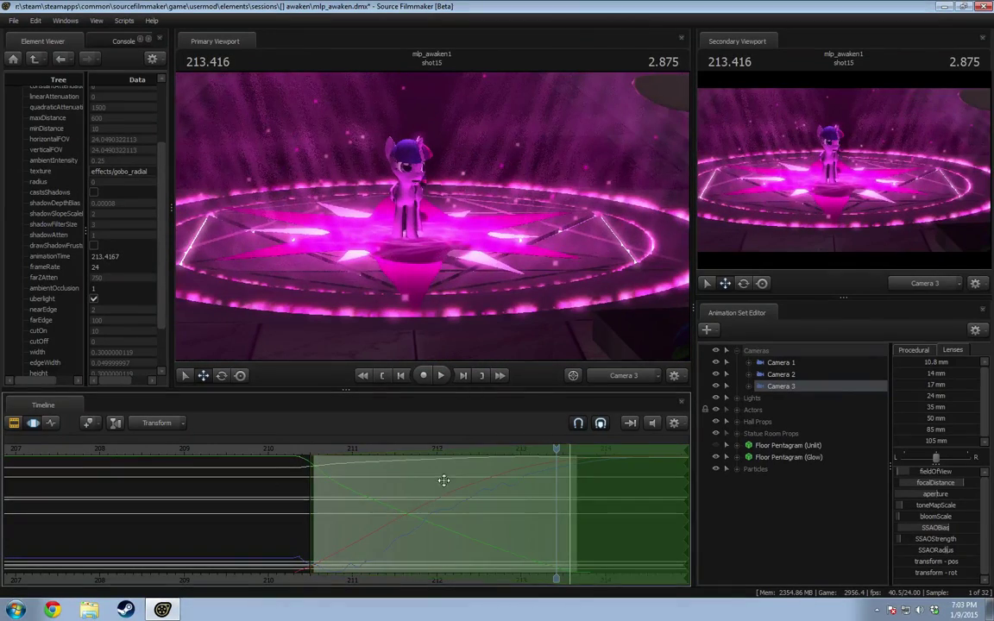
Step: Extend the time selection over the whole shot, adjust Camera 3's framing of the purple pony at 211.458, and play it back
key("ctrl+a")
left_click_drag(393, 448, 405, 429)
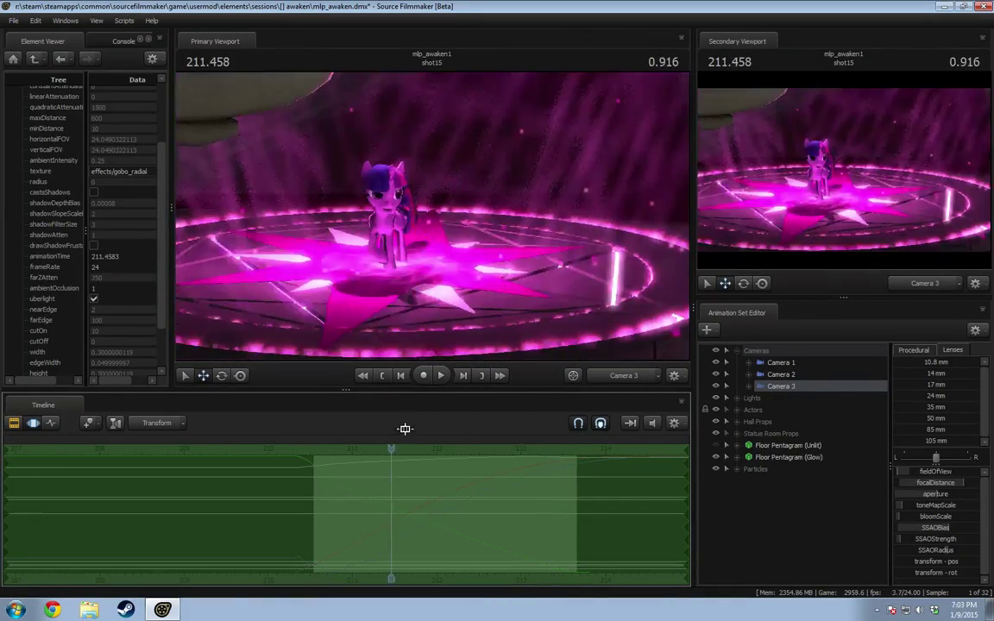
left_click_drag(503, 248, 415, 248, "alt")
right_click_drag(503, 249, 503, 249)
left_click_drag(433, 222, 434, 222)
key("space")
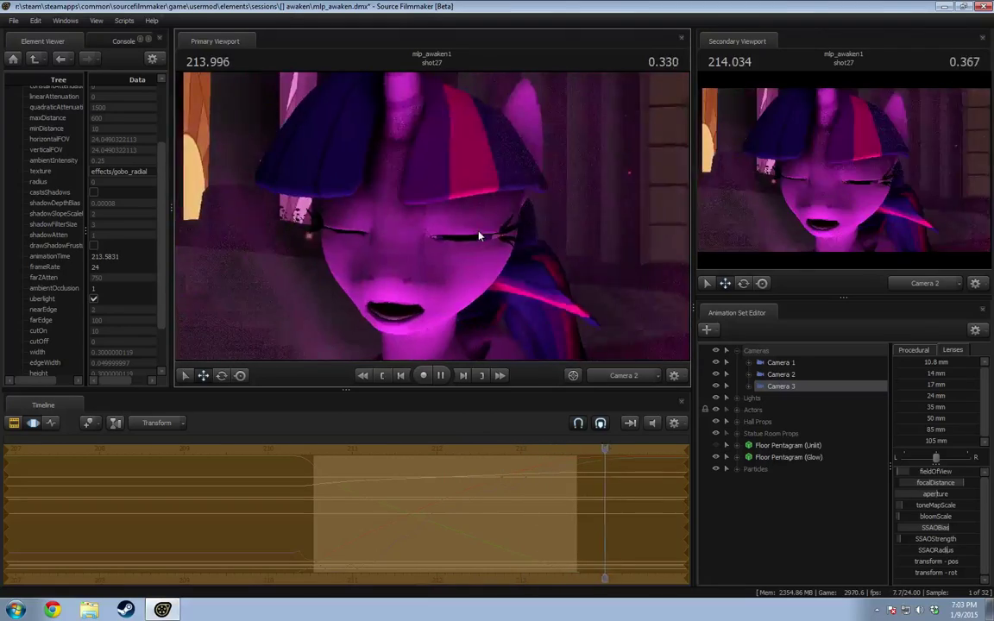
Step: Scrub and play through the transitions from shot15 into shot27 and shot28, and replay shot15
scroll(465, 491, "down", 1)
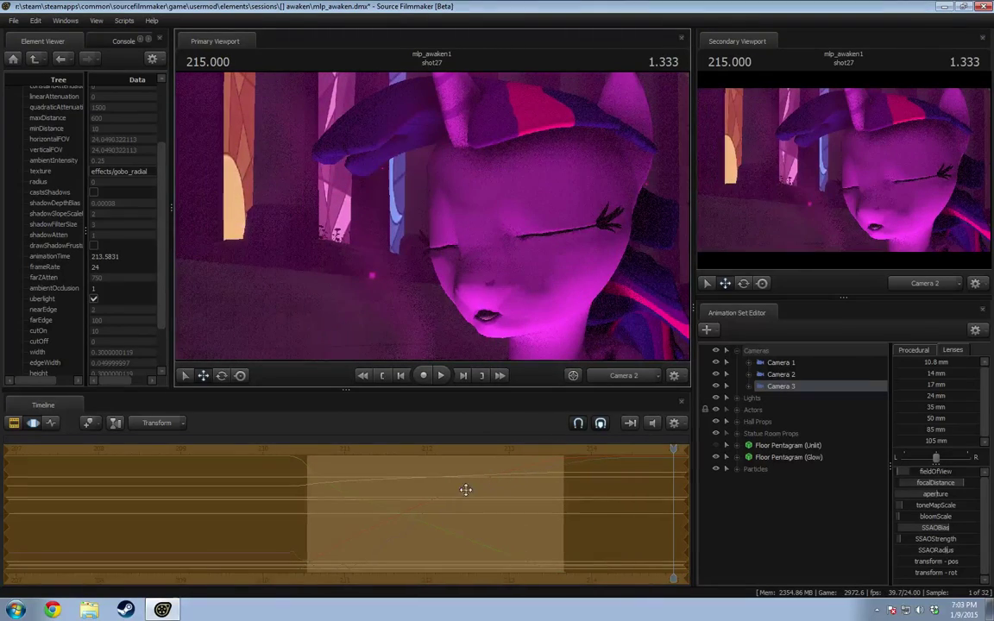
scroll(672, 453, "down", 3)
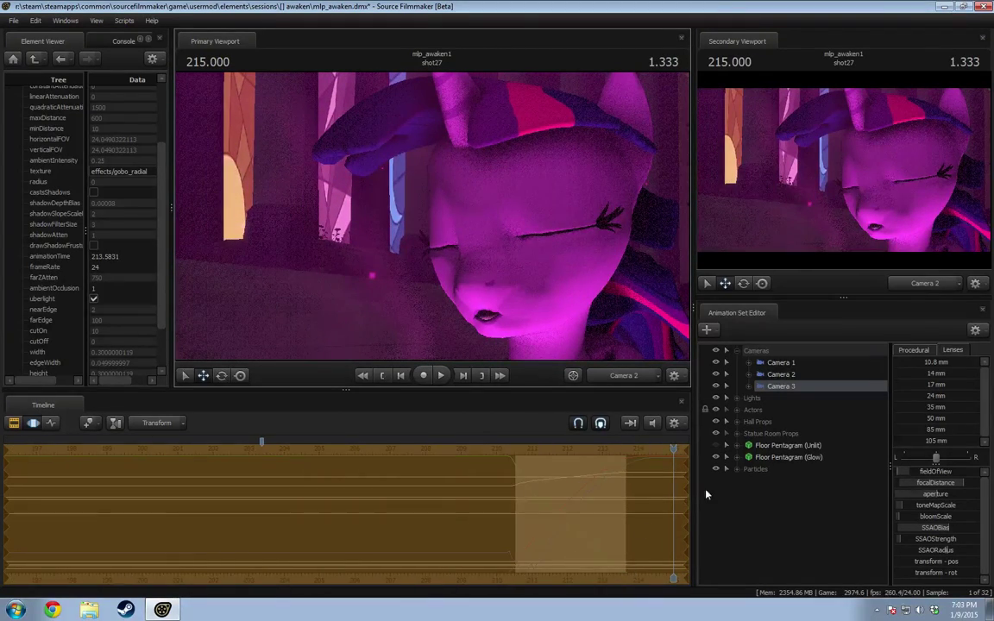
left_click_drag(673, 451, 569, 460)
middle_click_drag(570, 464, 601, 458)
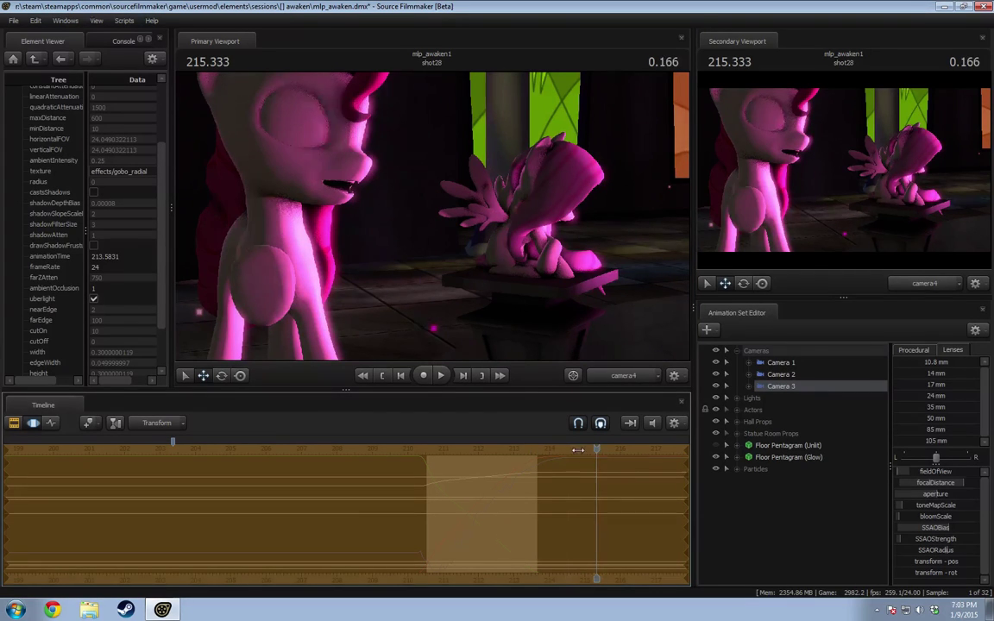
left_click_drag(578, 450, 568, 450)
key("space")
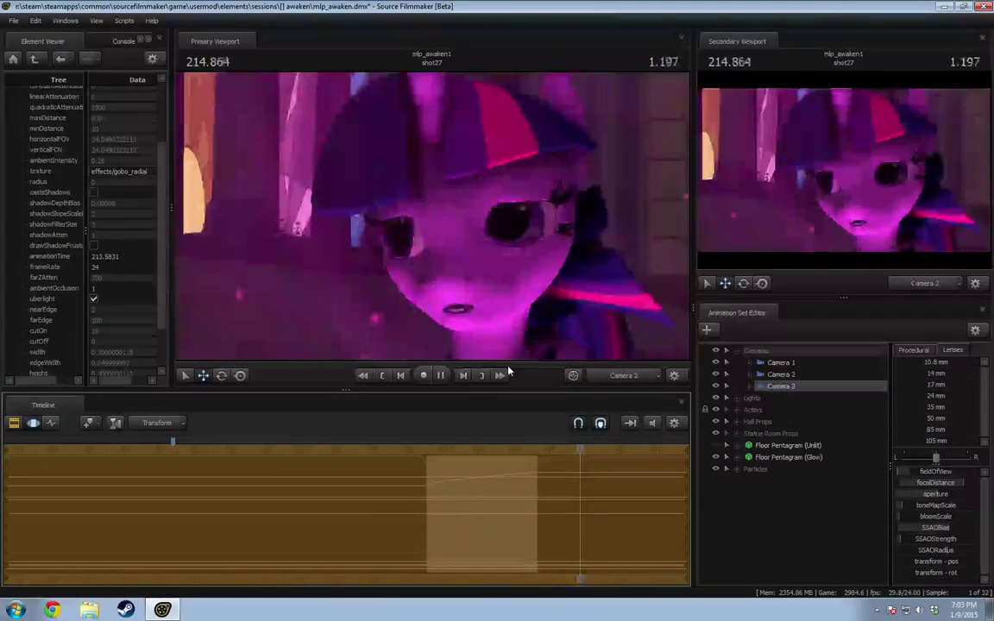
key("space")
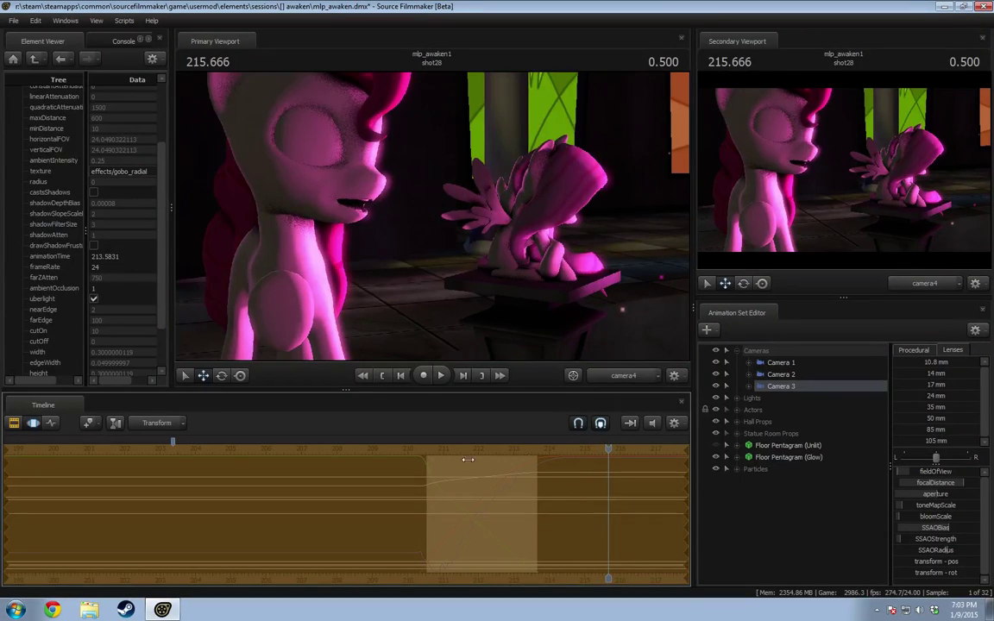
middle_click_drag(407, 471, 432, 470)
key("space")
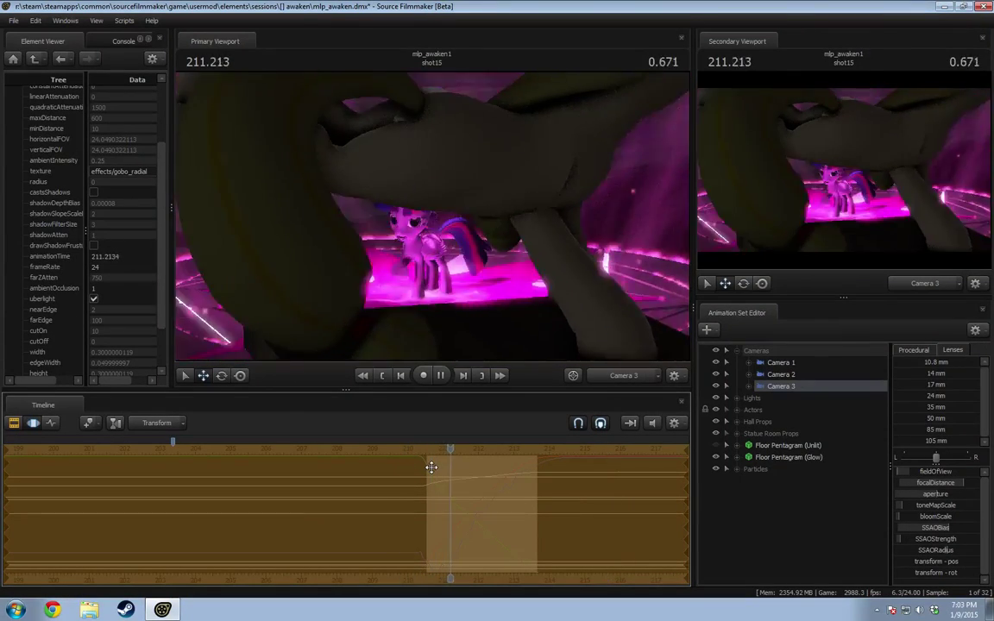
Step: Adjust Camera 3's framing of the foreground pony and the glowing circle at 210.583 with the whole time range selected
key("space")
left_click_drag(479, 450, 429, 458)
mouse_move(390, 252)
left_mouse_down()
mouse_move(378, 252)
mouse_move(400, 252)
left_mouse_up()
key("a")
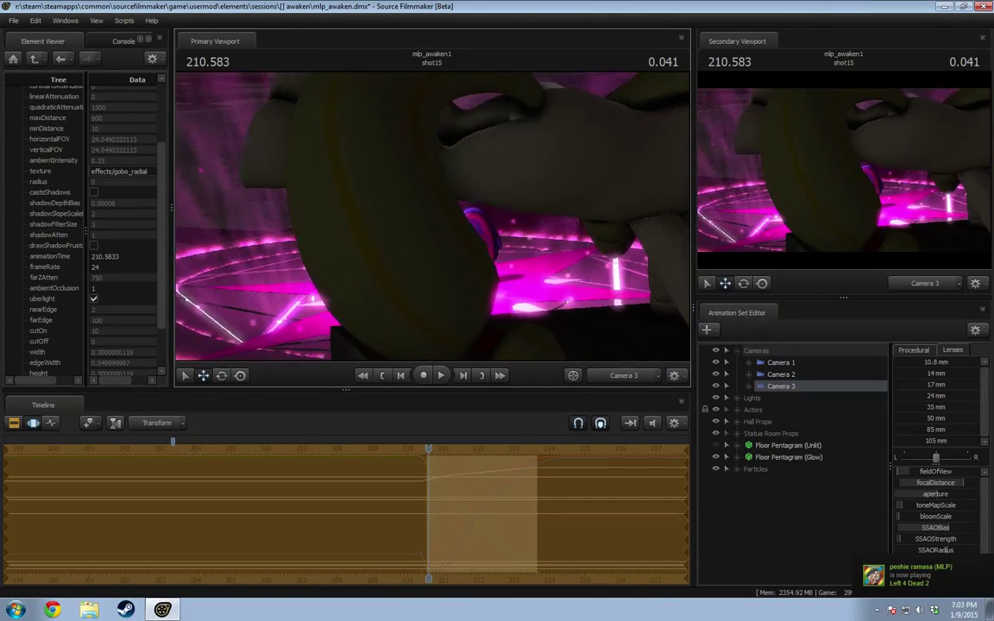
Step: Play from the start of shot15 into shot27 and scrub around the cut to review the camera move
key("space")
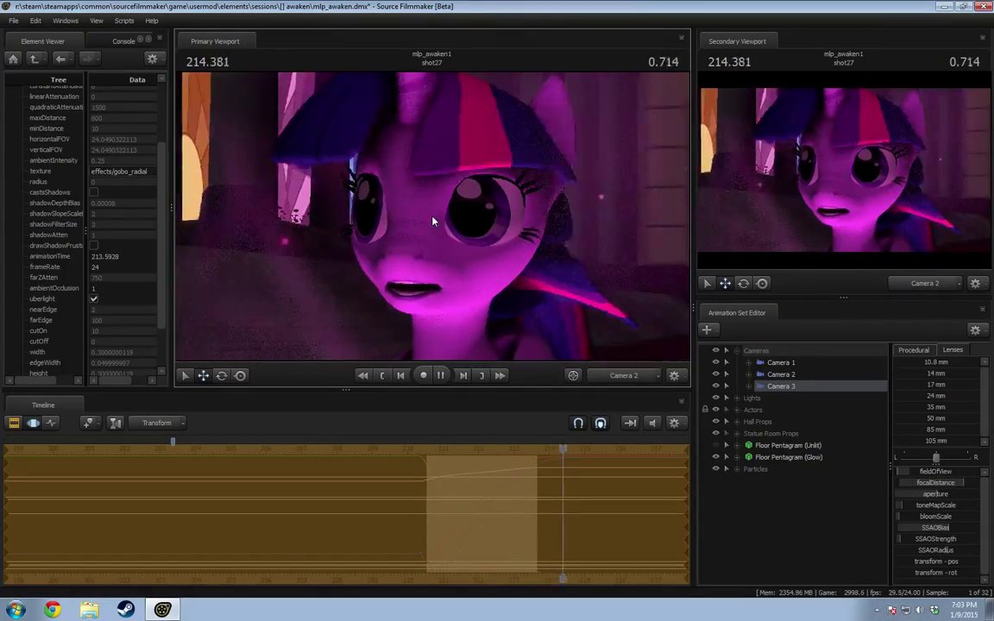
key("space")
left_click_drag(568, 453, 914, 492)
key("space")
scroll(524, 488, "up", 6)
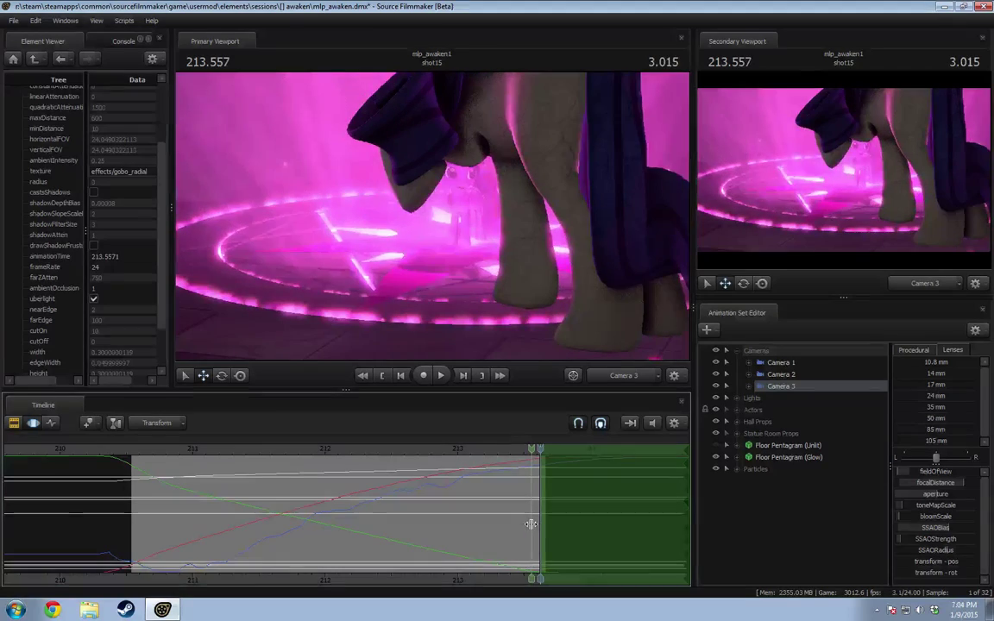
Step: Set the time selection to hold from 213.625 onward, with its ramp beginning near the start of shot15
left_click_drag(529, 523, 186, 513, "shift")
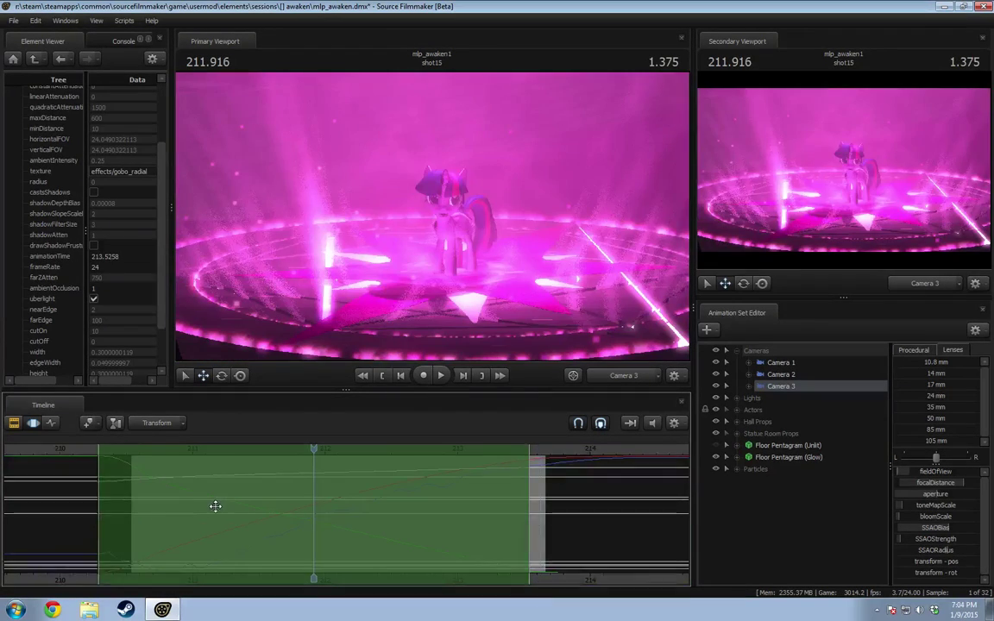
key("ctrl+a")
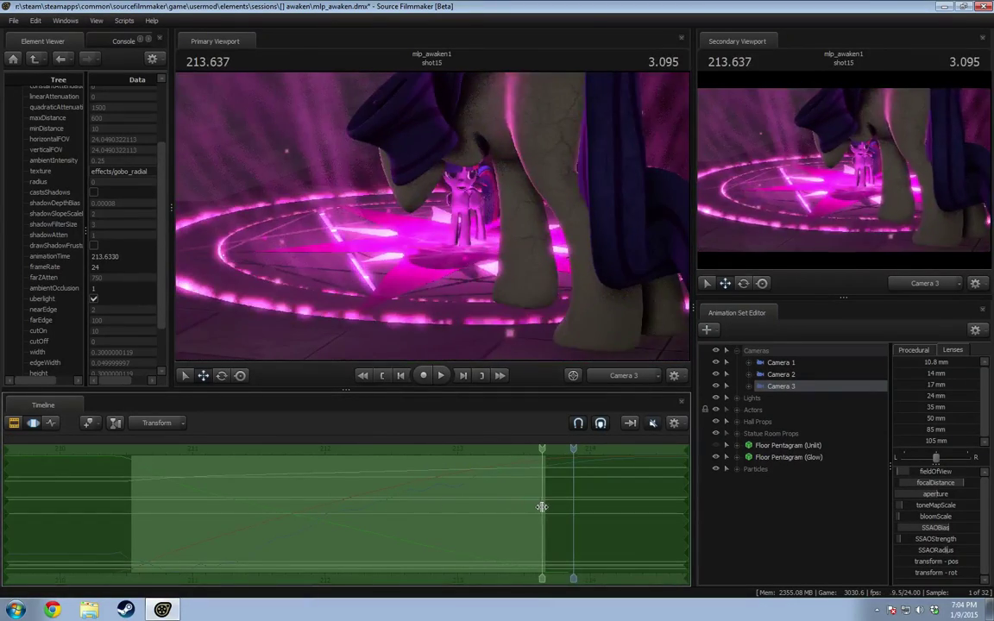
left_click_drag(541, 506, 993, 506, "shift")
left_click_drag(541, 505, 137, 516)
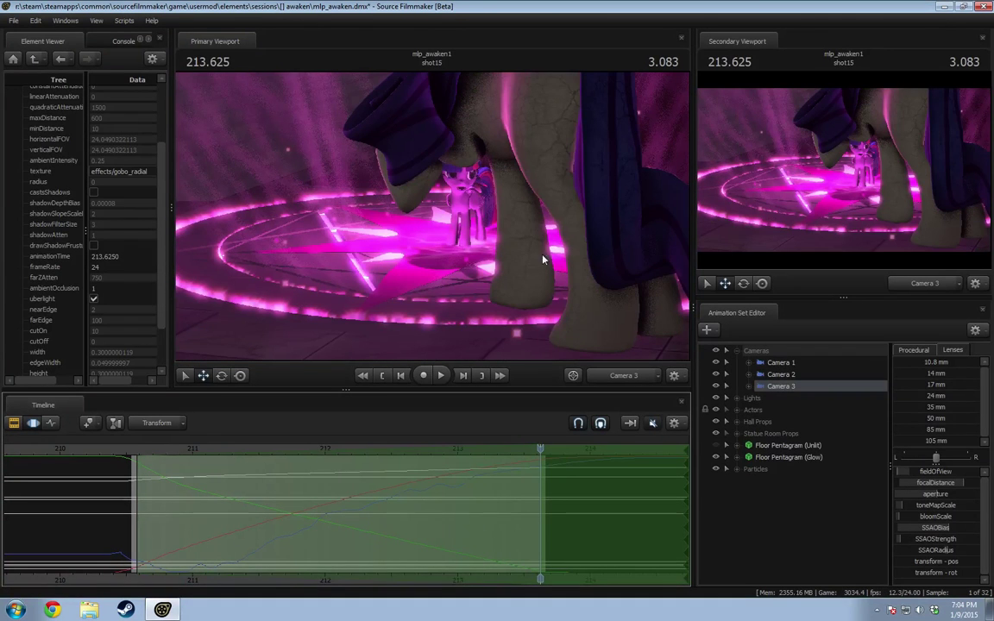
Step: Reframe Camera 3 at 213.625 to centre the purple pony in the glowing circle, and align the ramp's beginning with shot15's start
left_click_drag(483, 276, 518, 265)
key("w")
key("a")
left_click_drag(430, 256, 426, 256)
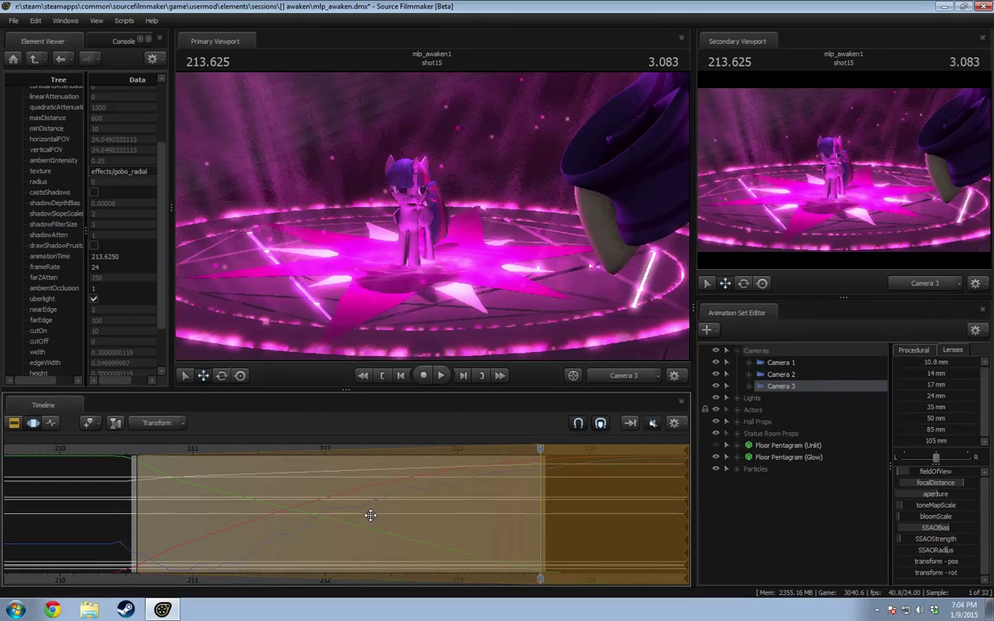
left_click_drag(131, 495, 127, 495)
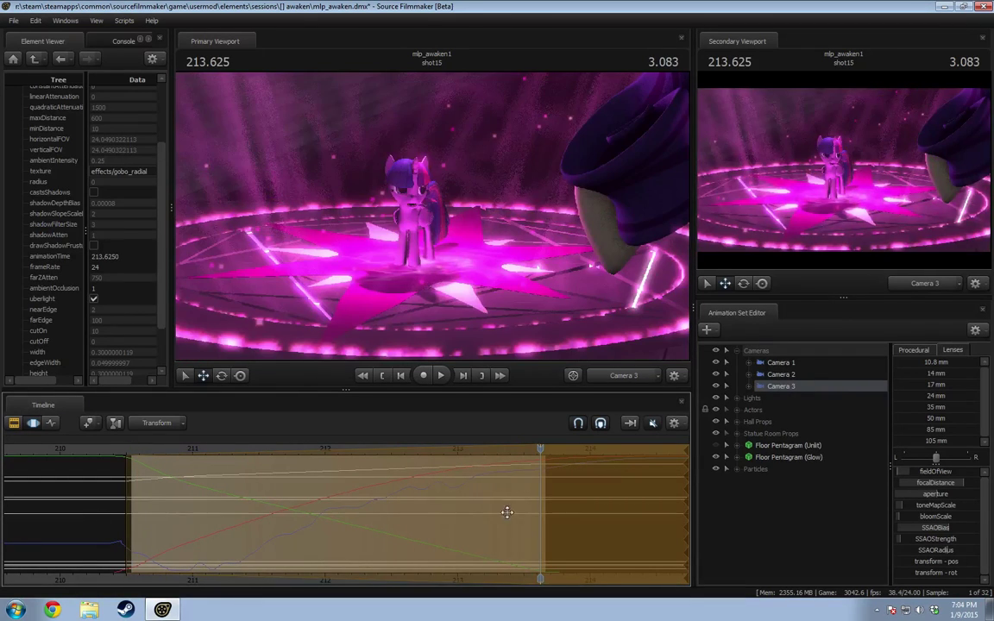
Step: Replay shot15 from its start, both over the animation curves and among the neighbouring clips
left_click(111, 450)
key("space")
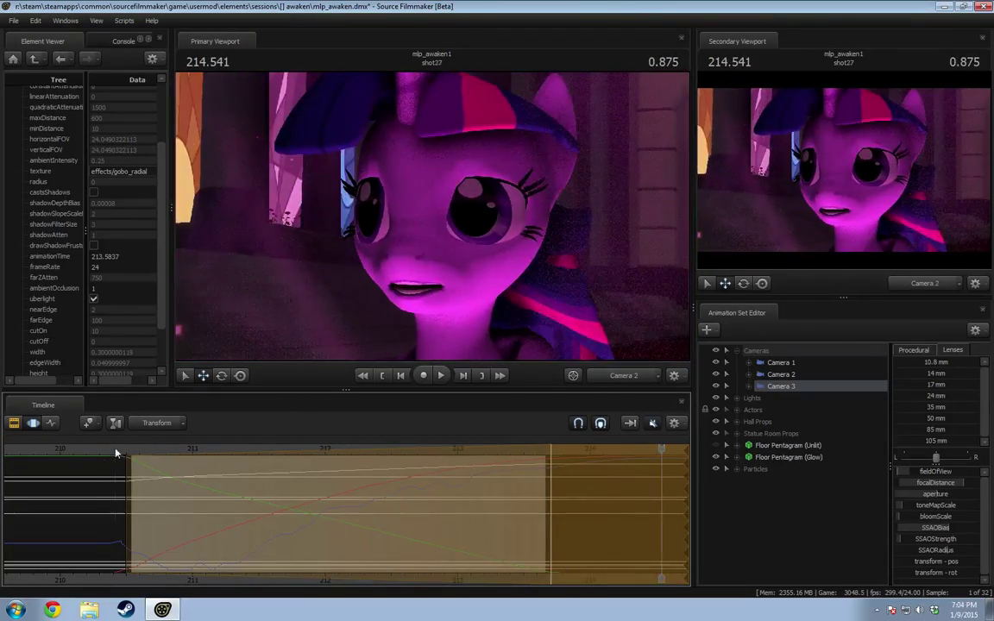
left_click(148, 450)
key("space")
key("F2")
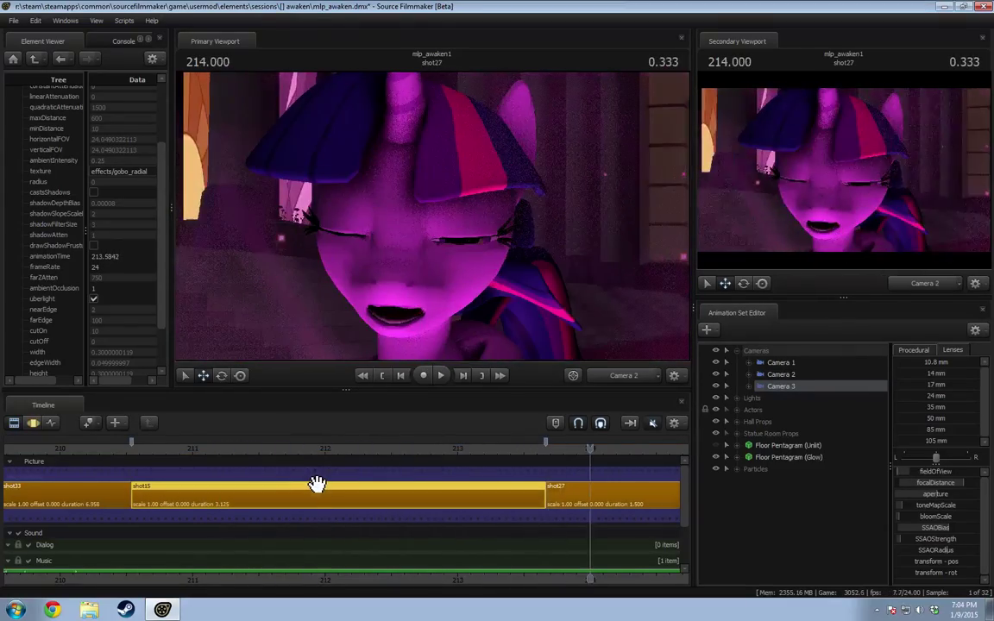
left_click(147, 453)
key("space")
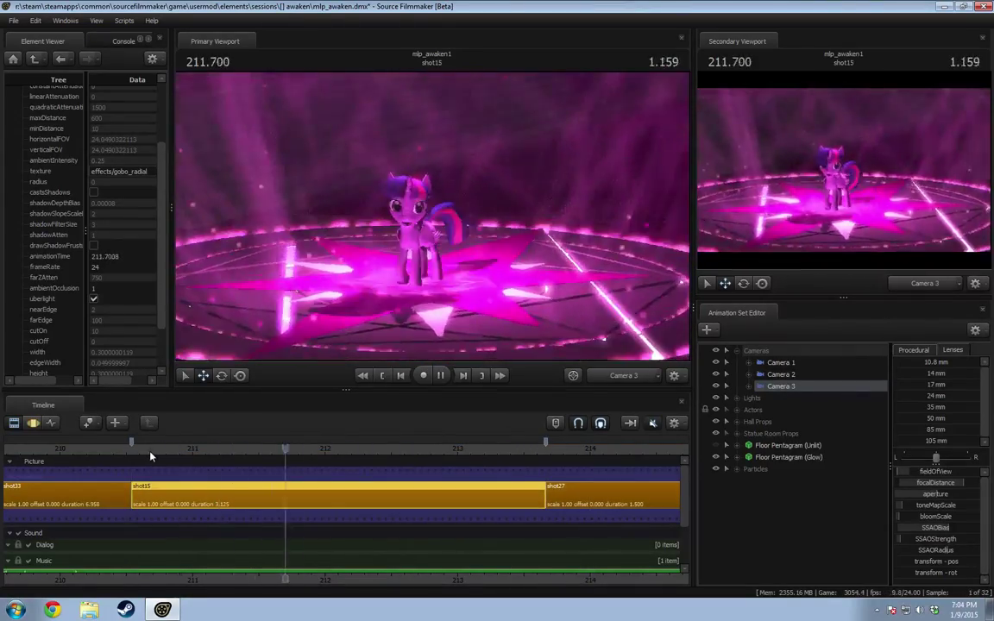
key("space")
Step: Select the whole time range and flatten Camera 3's animation to its pose at 211.916
key("F3")
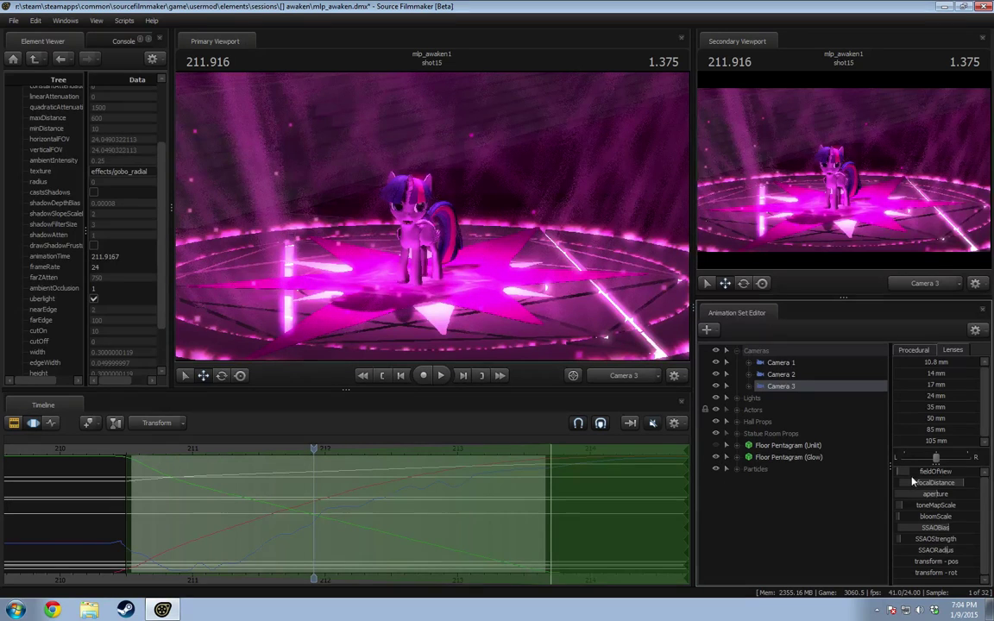
left_click(932, 364)
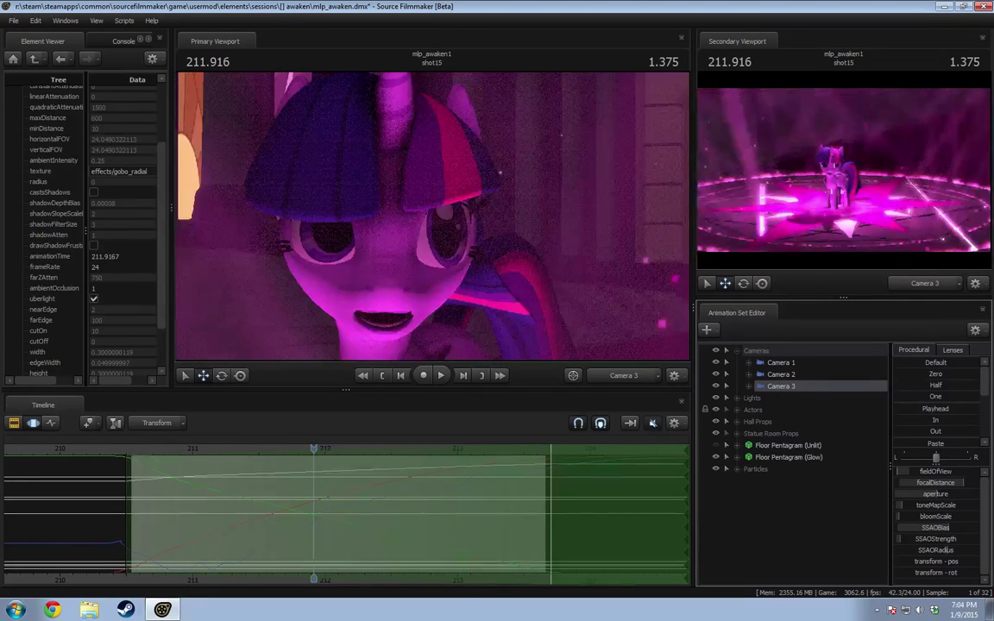
key("ctrl+z")
left_click(322, 508)
key("ctrl+a")
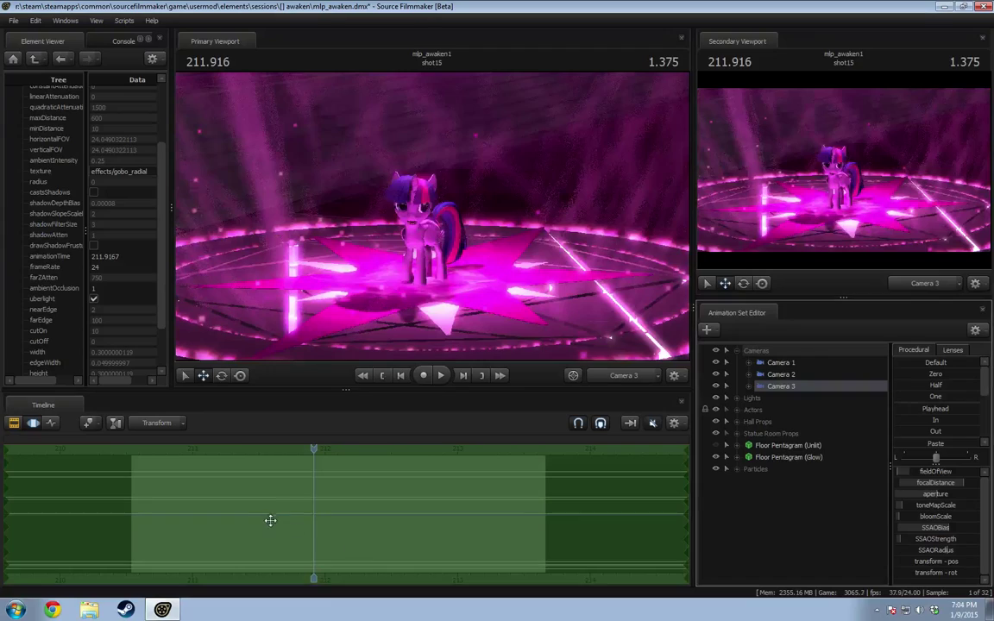
Step: Reframe Camera 3 at 210.583 with the purple pony beside the dark foreground pony
mouse_move(313, 513)
left_mouse_down()
mouse_move(544, 510)
mouse_move(258, 511)
left_mouse_up()
mouse_move(309, 449)
left_mouse_down()
mouse_move(119, 452)
mouse_move(133, 462)
mouse_move(137, 451)
left_mouse_up()
key("Right")
key("Right")
mouse_move(414, 312)
left_mouse_down()
mouse_move(480, 329)
mouse_move(450, 304)
mouse_move(422, 312)
left_mouse_up()
key("s")
key("d")
left_click_drag(521, 346, 543, 348)
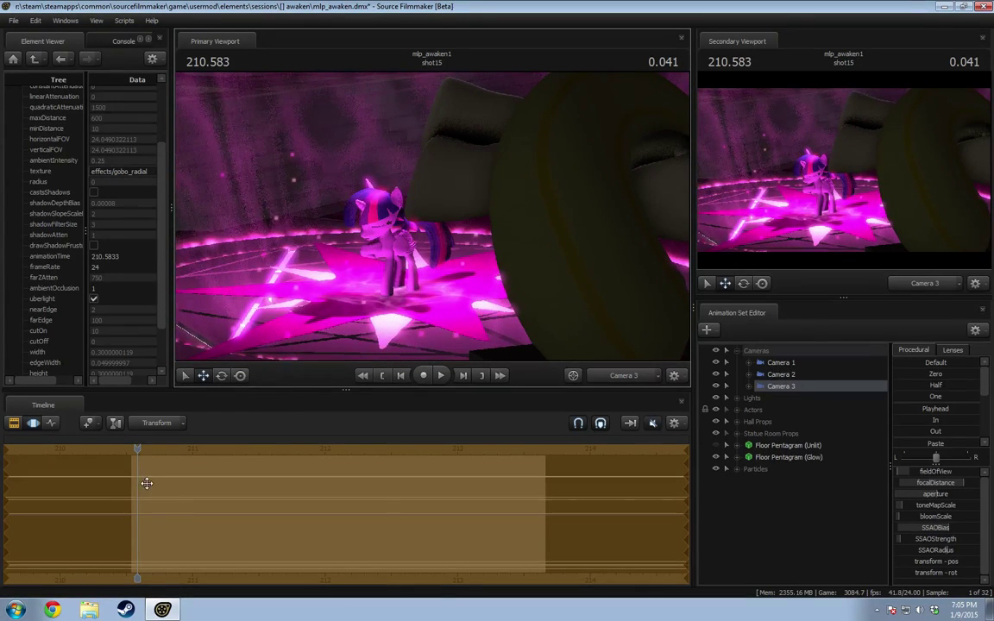
Step: Refine Camera 3's framing at shot15's first frame, 210.541, placing the purple pony left of centre
left_click(132, 449)
left_click_drag(394, 293, 431, 225)
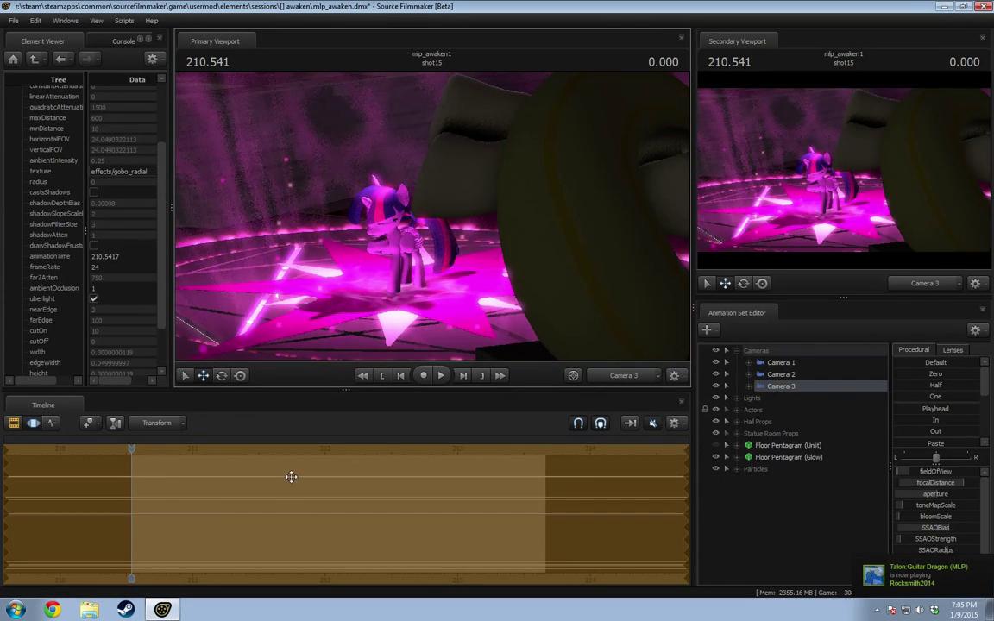
left_click_drag(433, 216, 427, 218)
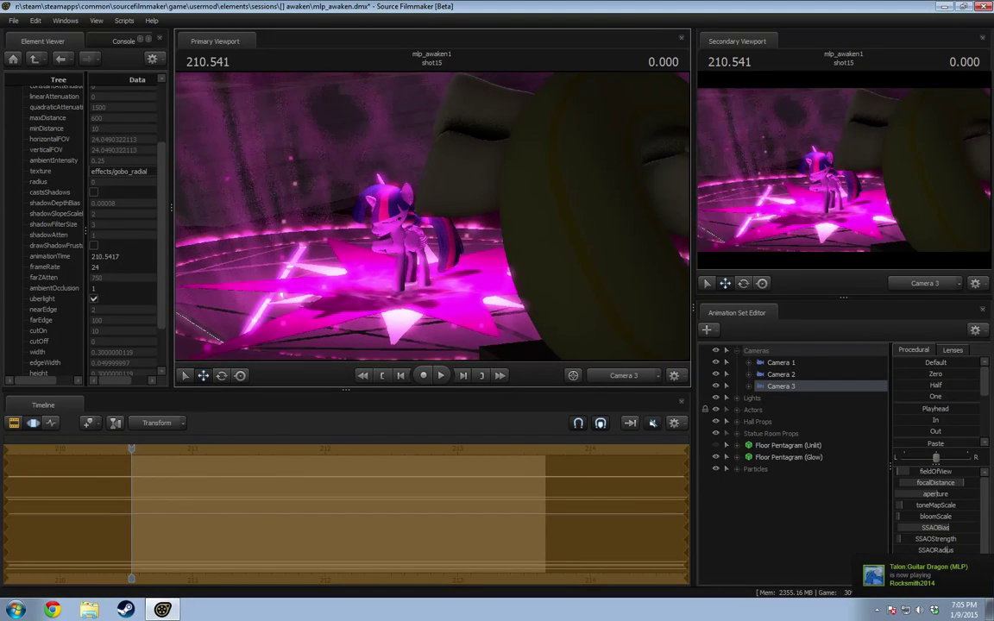
left_click_drag(432, 216, 447, 217)
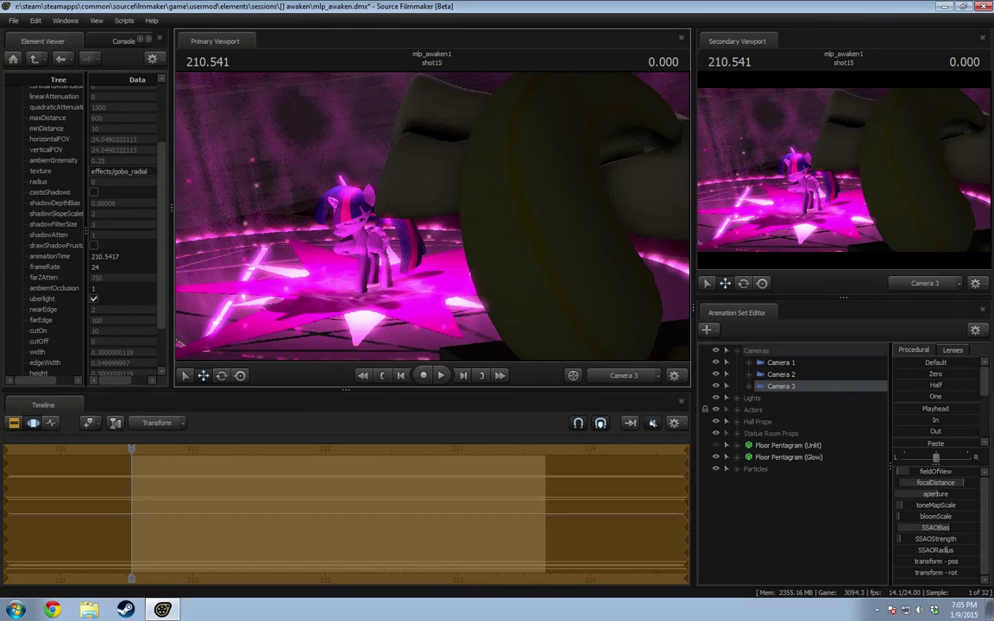
left_click_drag(421, 271, 421, 271)
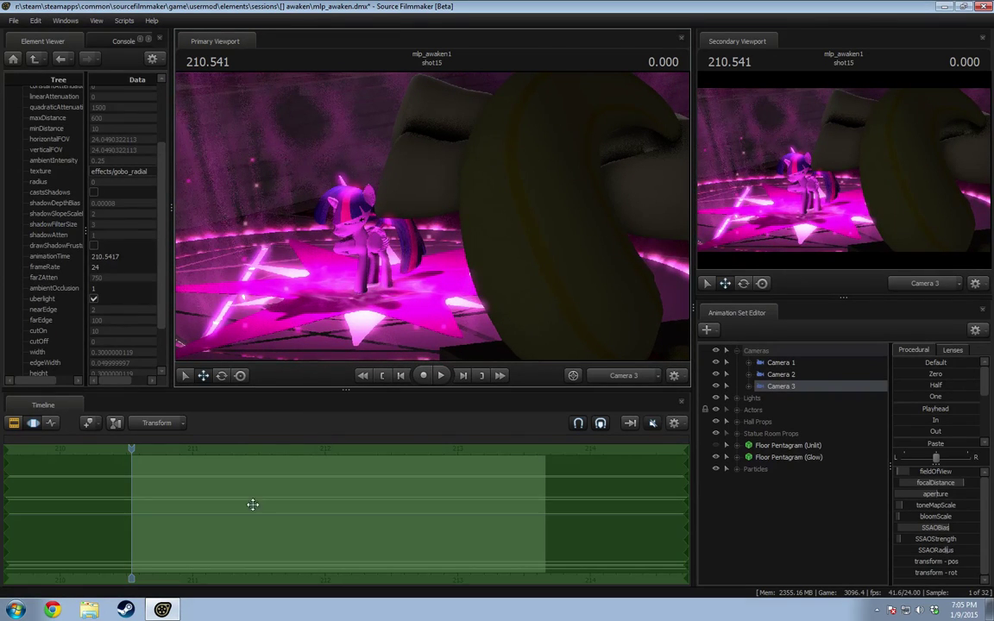
left_click_drag(358, 326, 343, 328)
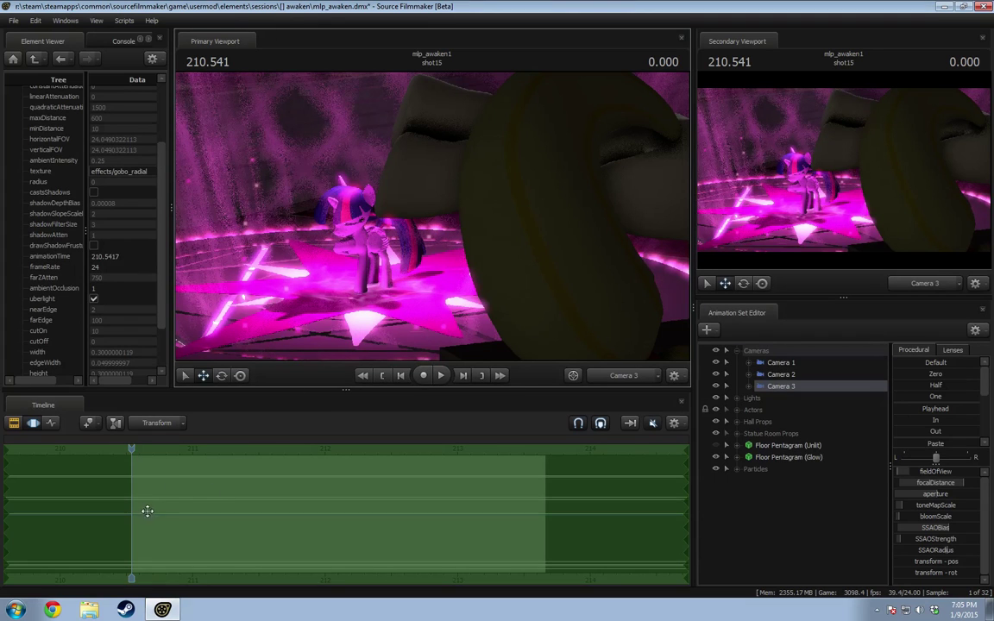
Step: Set the time selection to hold from 213.625 with a ramp from shot15's start, and undo the trial camera move there
left_click_drag(147, 512, 540, 518)
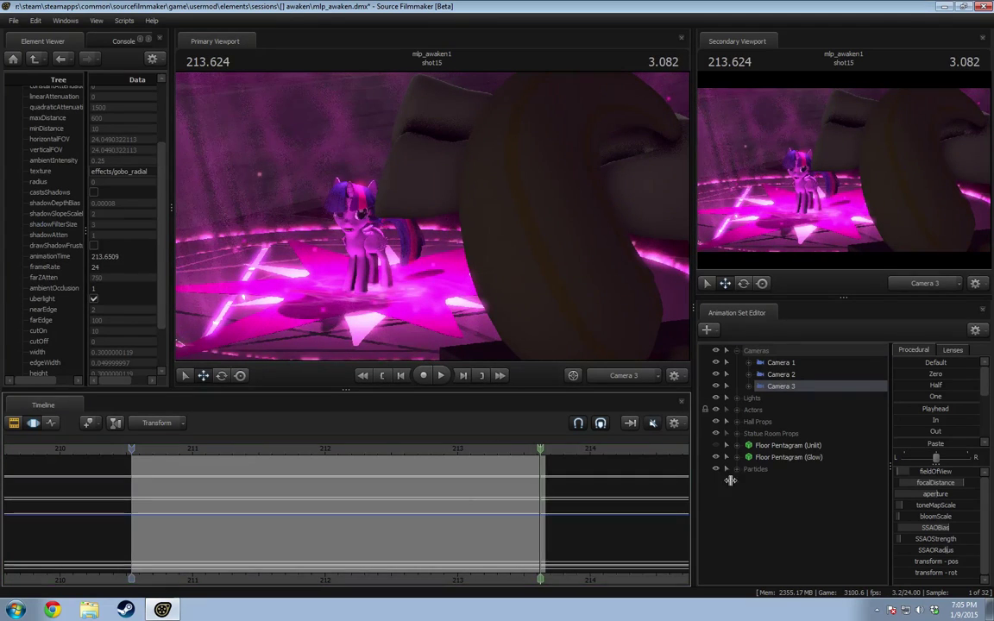
left_click_drag(730, 481, 731, 480)
left_click_drag(529, 493, 113, 494)
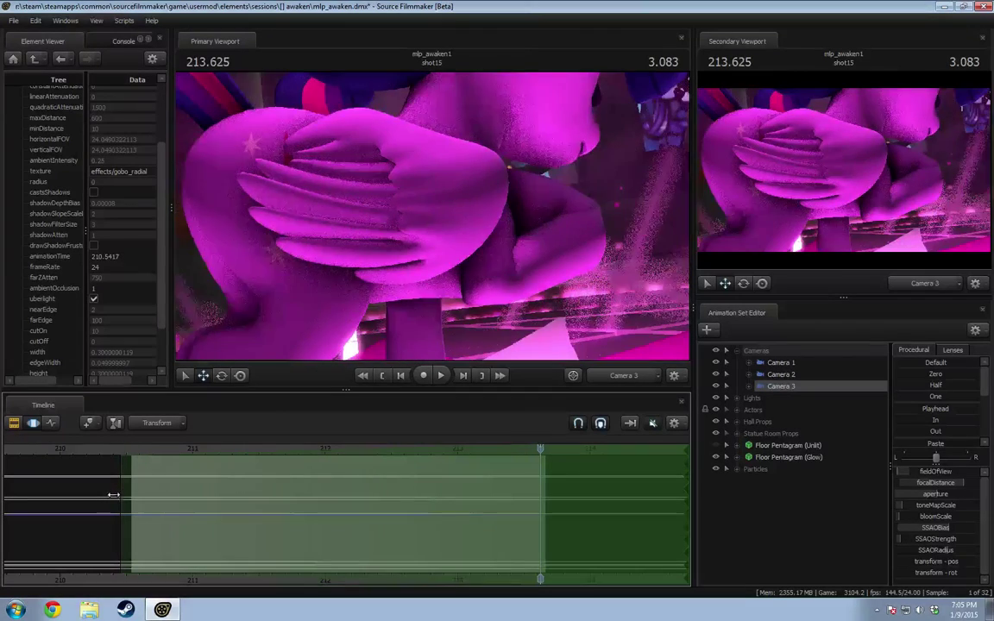
left_click_drag(451, 323, 677, 364)
key("ctrl+z")
Step: Using the Work Camera at 213.625, offset Camera 3's manipulator pivot to the pentagram centre beneath the purple pony
left_click(622, 377)
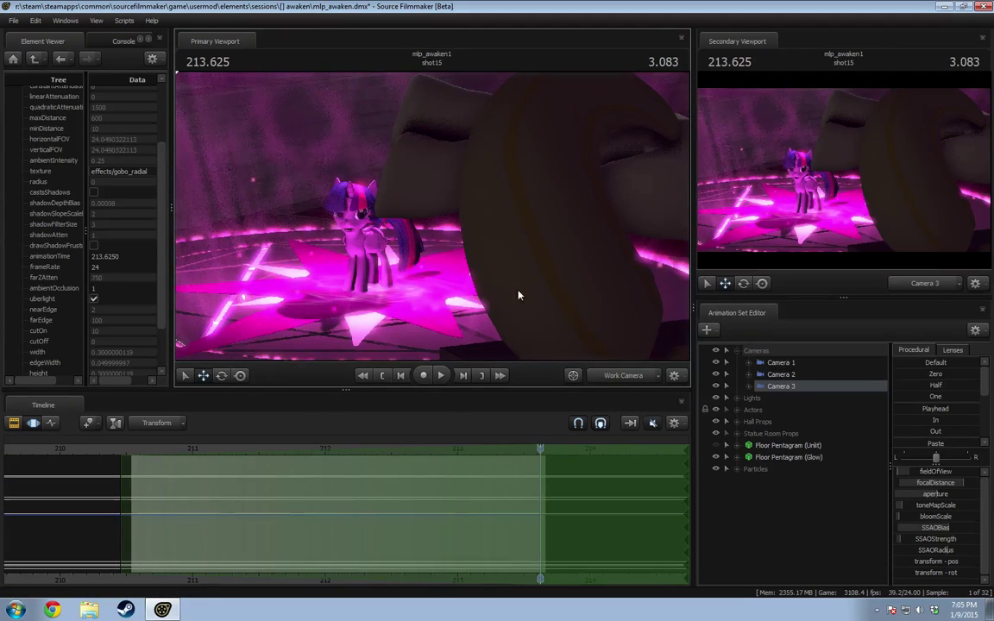
key("s")
left_click_drag(519, 292, 527, 324)
key("F2")
key("F3")
key("s")
key("r")
left_click_drag(402, 246, 399, 213)
left_click_drag(461, 212, 455, 180, "ctrl")
key("Right")
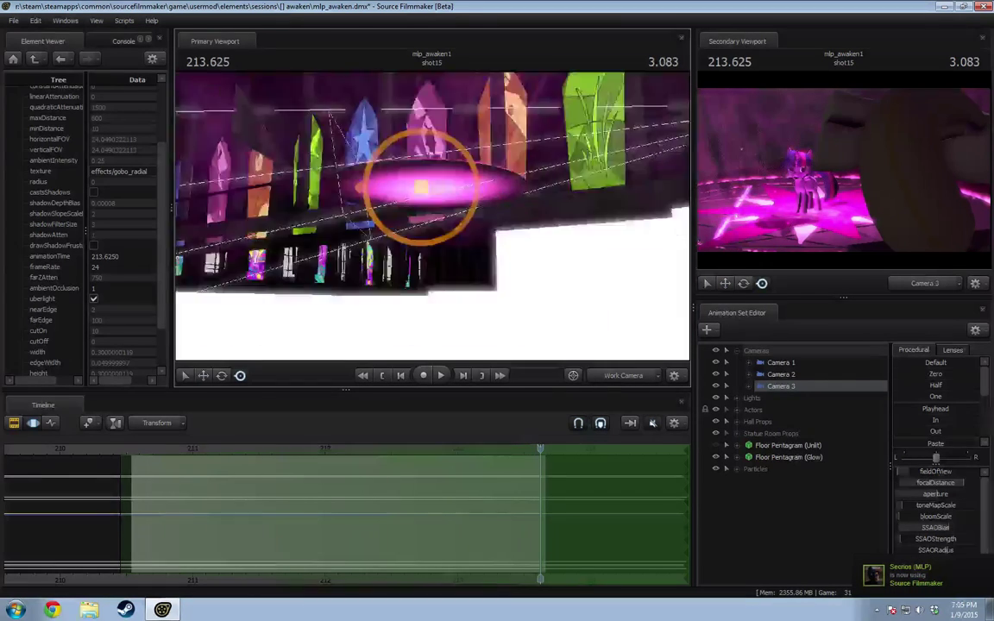
key("w")
left_click_drag(376, 263, 371, 252)
right_click_drag(371, 251, 371, 252)
left_click(572, 375)
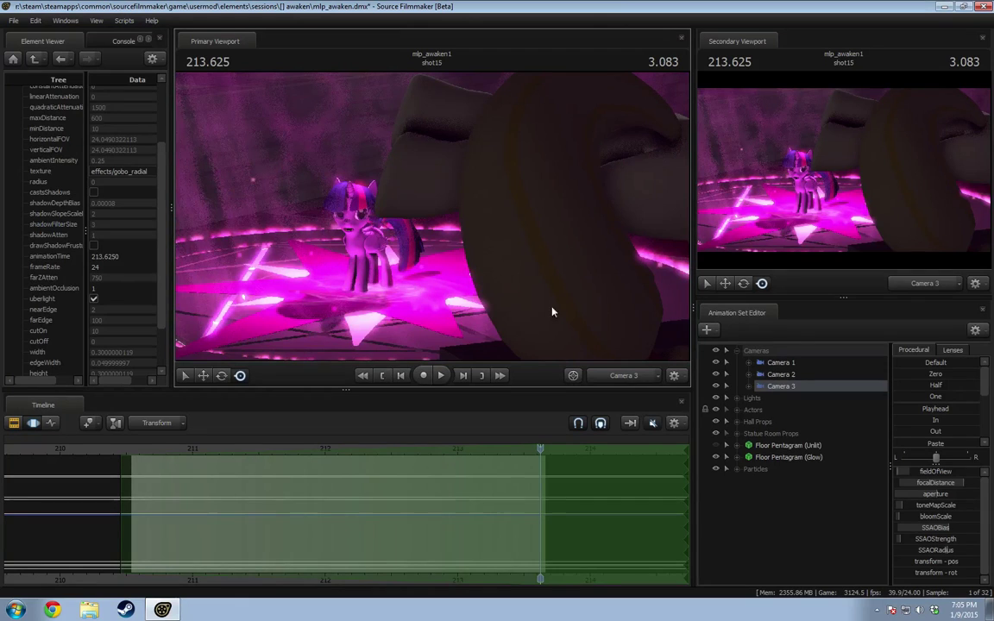
left_click(572, 375)
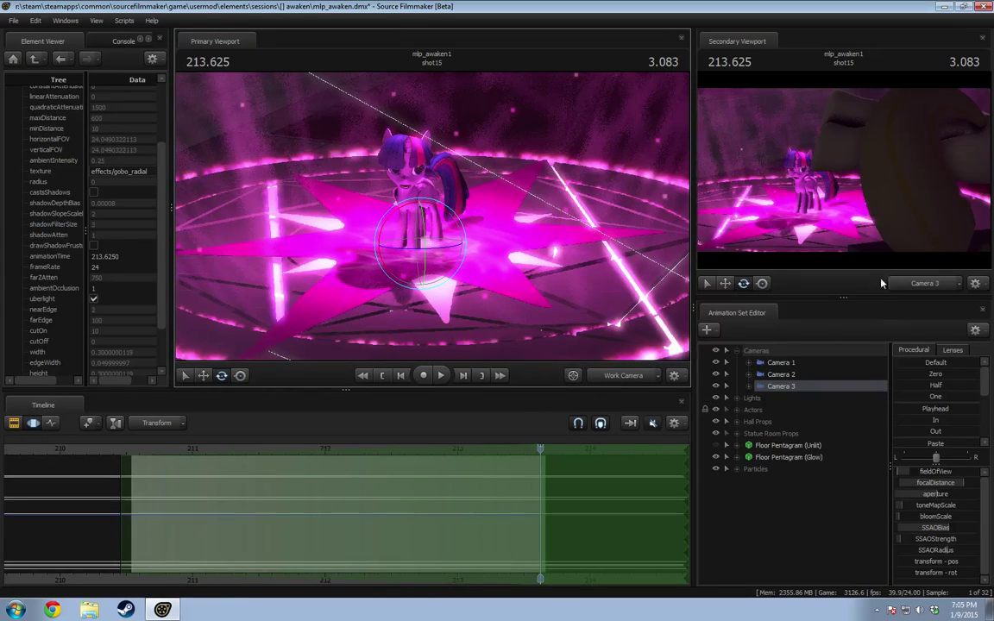
Step: Rotate Camera 3 around the offset pivot at 213.625 so it orbits the purple pony across shot15
left_click_drag(518, 251, 407, 219)
right_click(463, 237)
left_click(477, 245)
Step: Play back shot15 from its start to examine Camera 3's orbit around the purple pony
left_click(109, 455)
key("space")
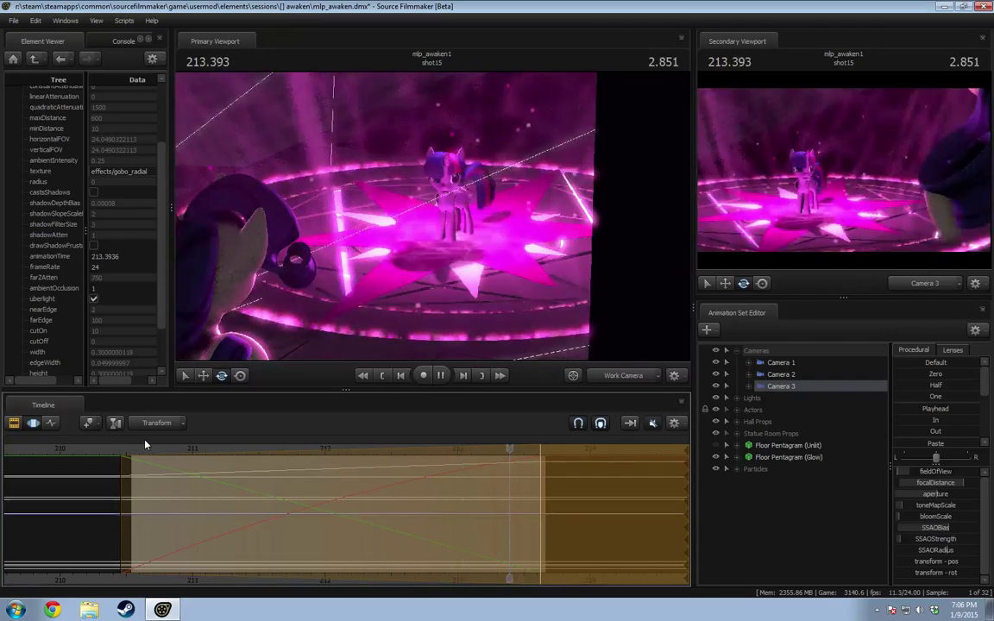
key("space")
left_click_drag(114, 448, 74, 459)
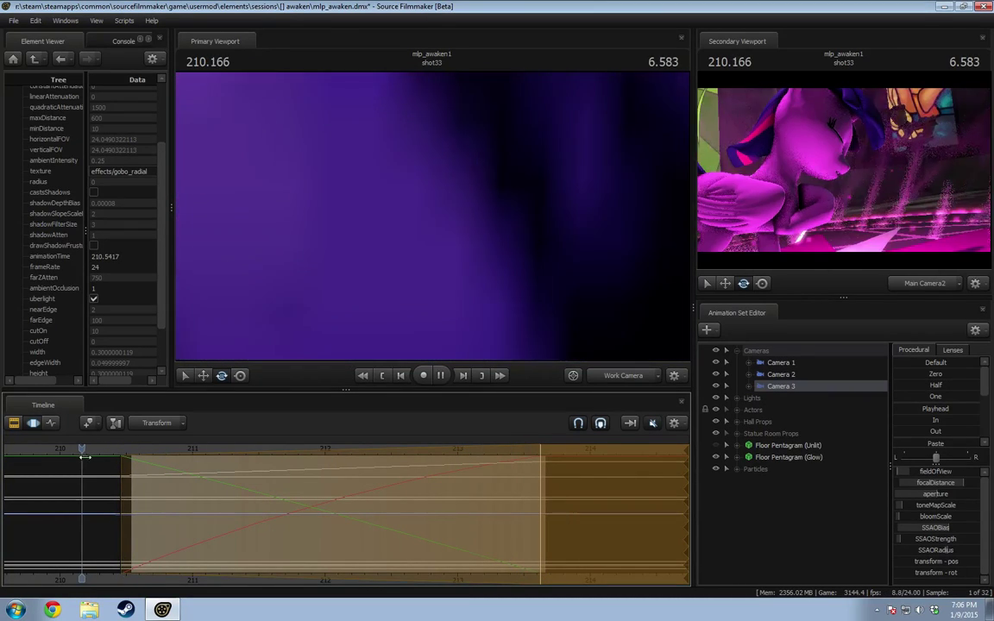
key("space")
key("space")
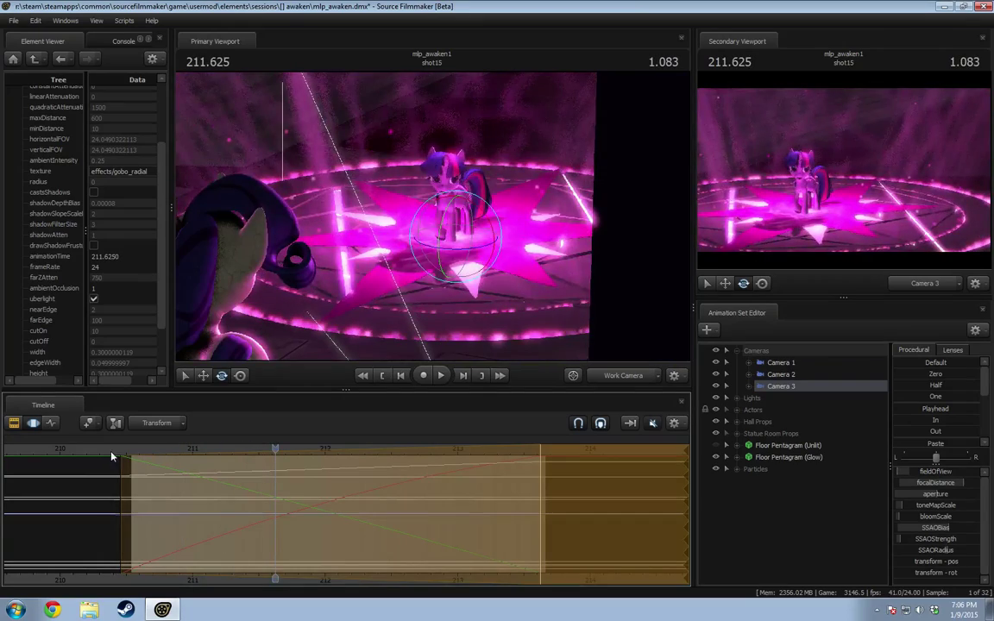
mouse_move(111, 456)
left_mouse_down()
mouse_move(131, 452)
mouse_move(116, 452)
left_mouse_up()
key("space")
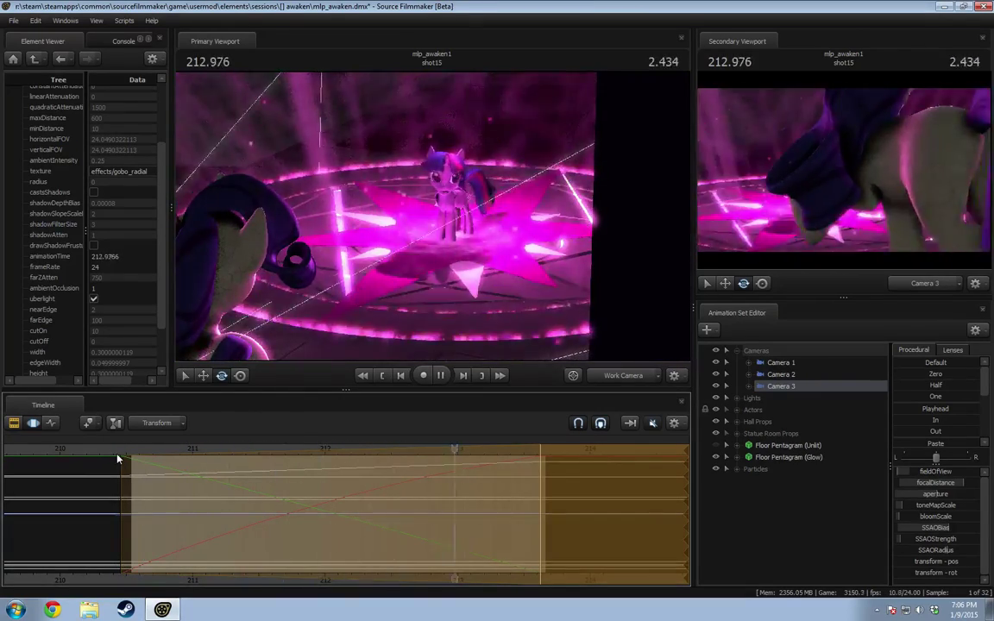
key("space")
left_click_drag(105, 459, 137, 459)
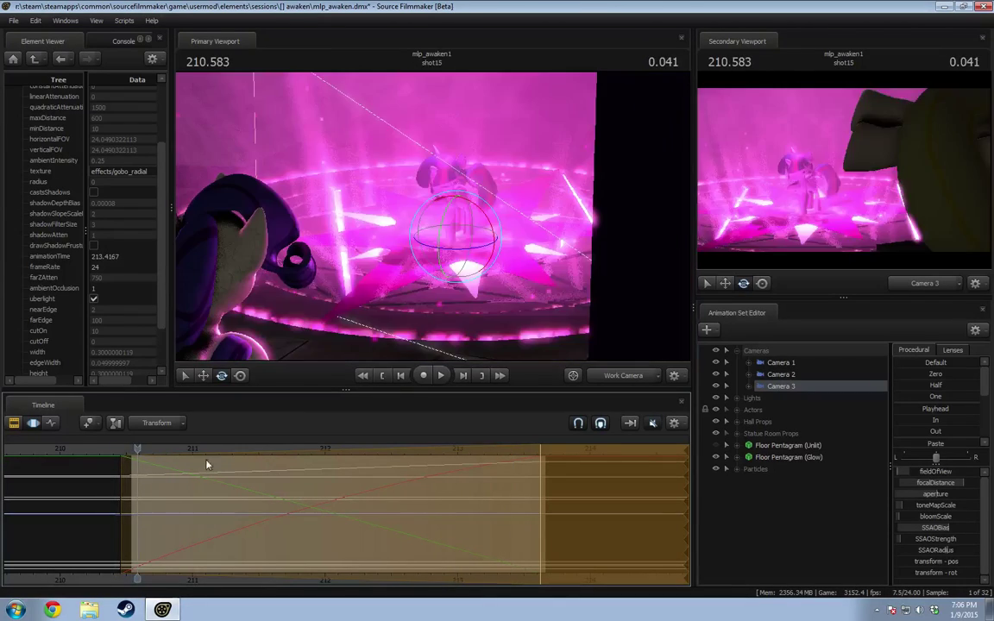
Step: Orbit Camera 3 further at 213.625 to bring a foreground pony into the frame's left side, and play the shot to check
left_click_drag(207, 465, 541, 470)
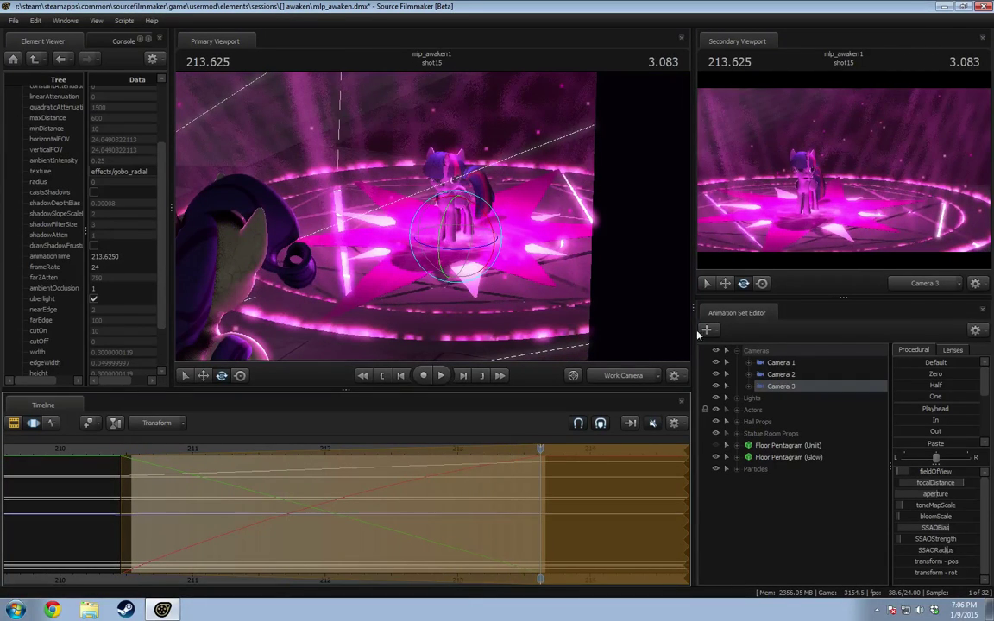
left_click_drag(455, 251, 444, 227)
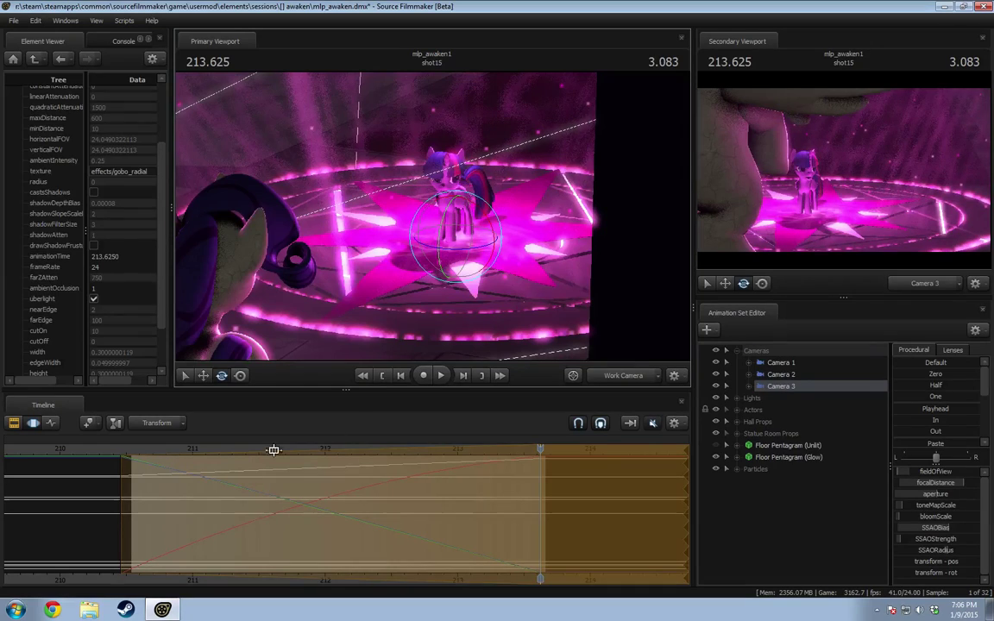
left_click(114, 453)
key("space")
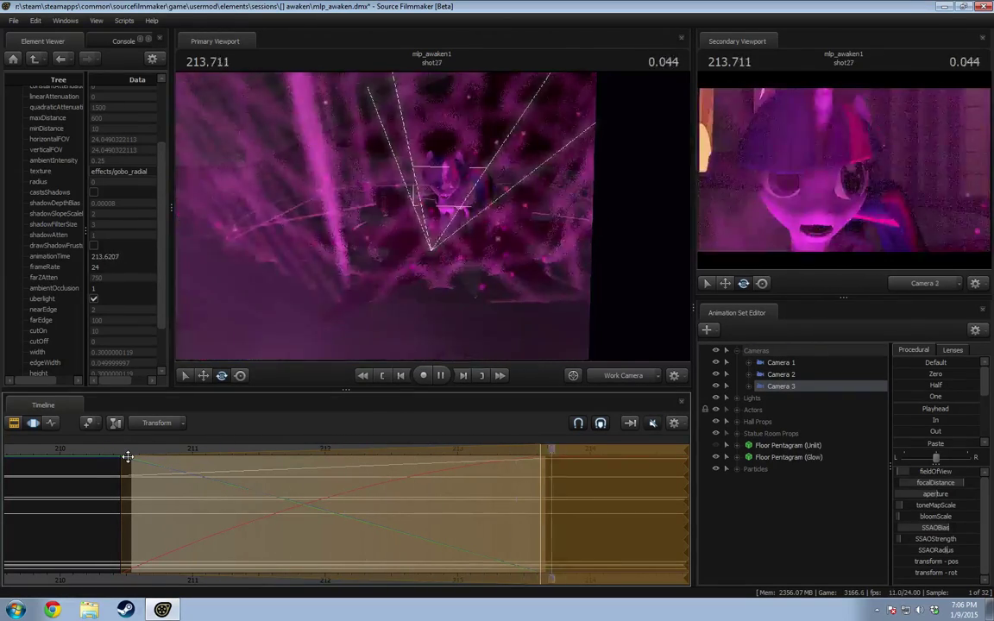
key("space")
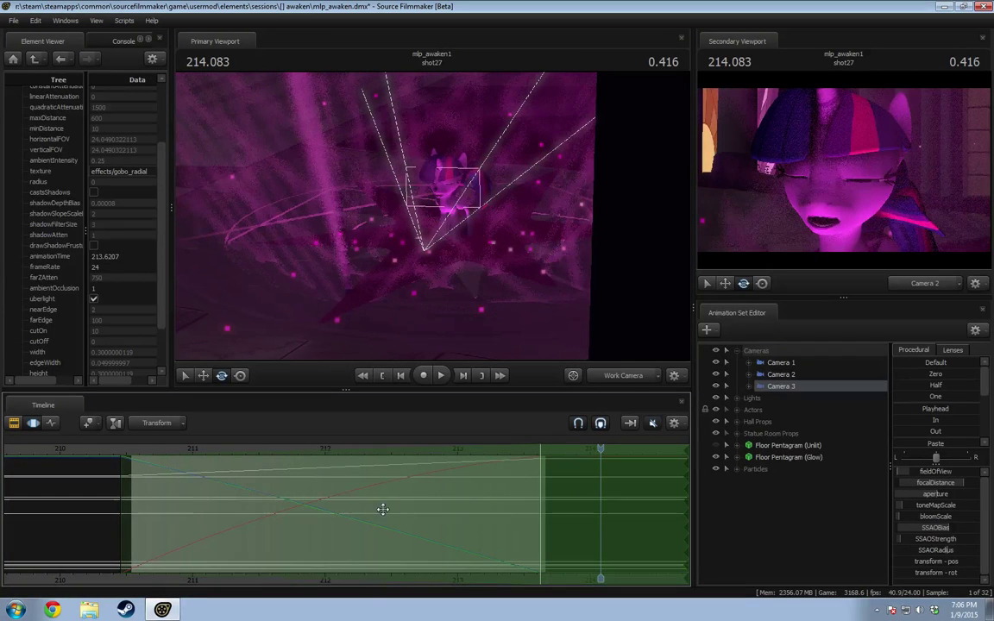
Step: Fine-tune Camera 3's orbit at 213.625 and turn the camera so the purple pony sits right of centre
left_click_drag(607, 450, 538, 451)
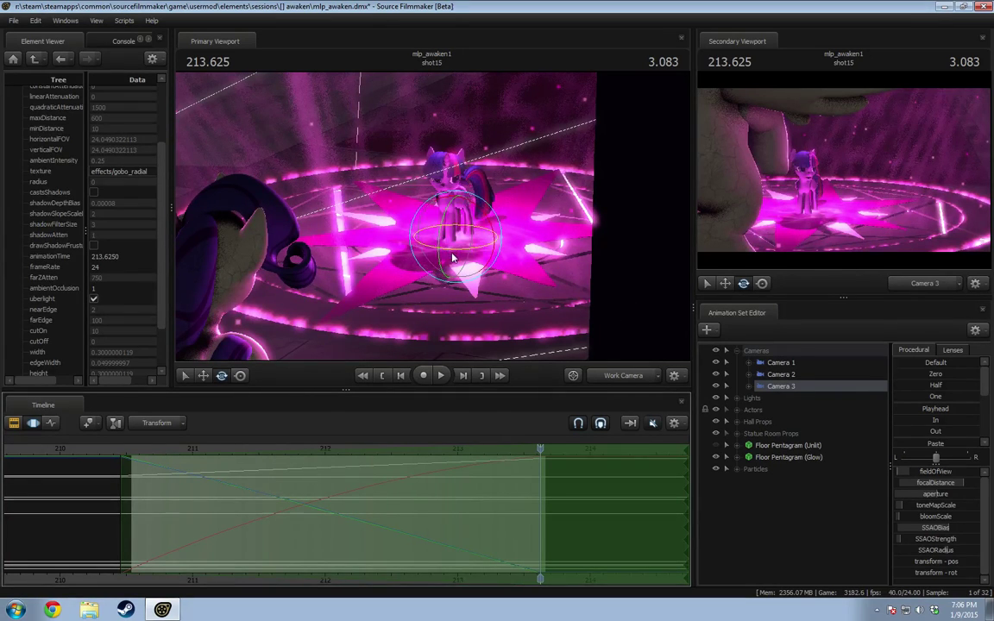
key("r")
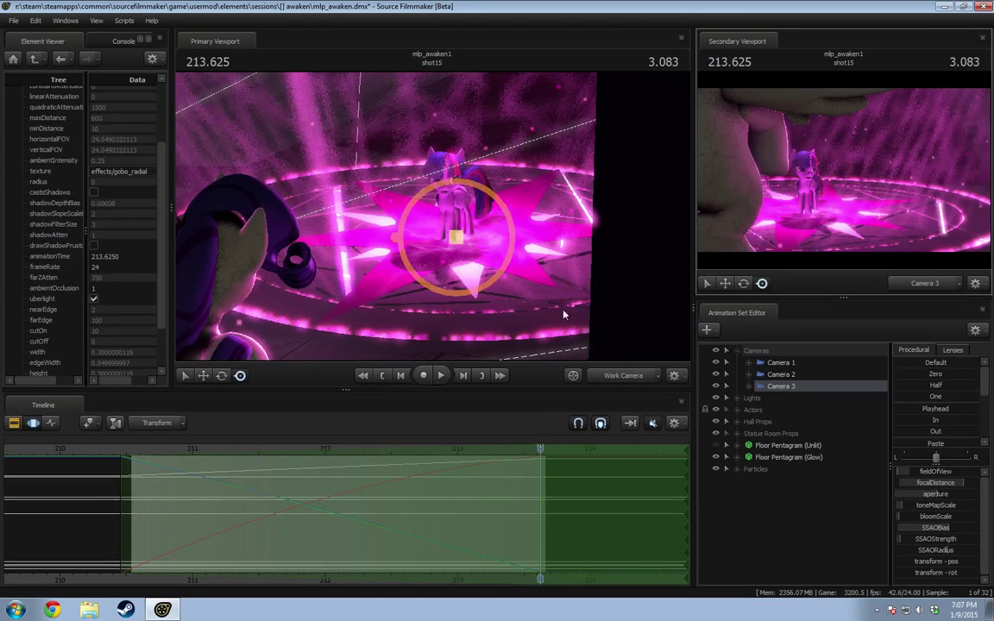
key("e")
right_click(452, 243)
left_click(459, 250)
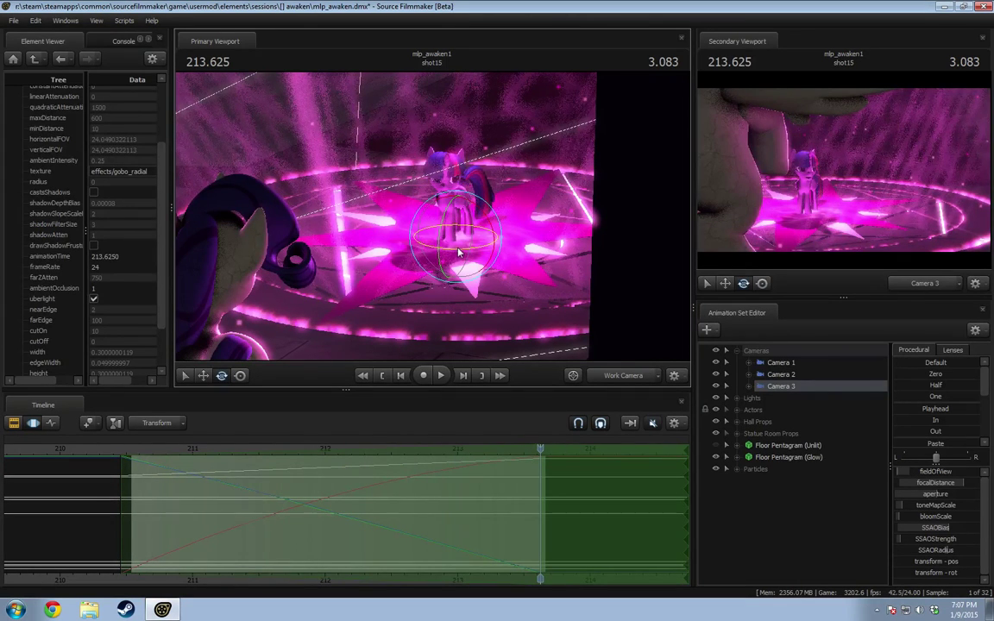
left_click_drag(458, 252, 459, 253)
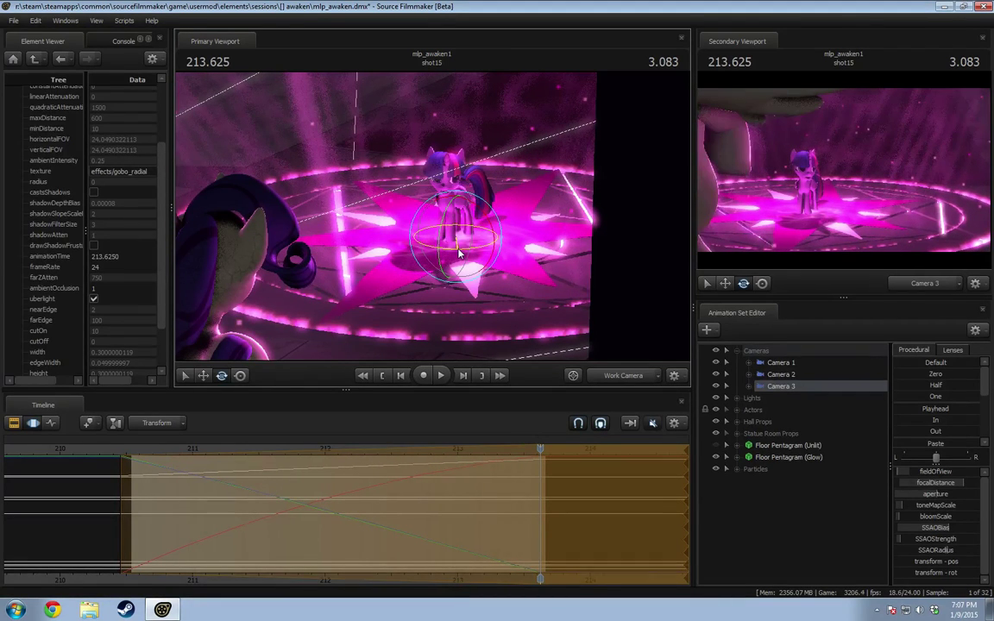
key("t")
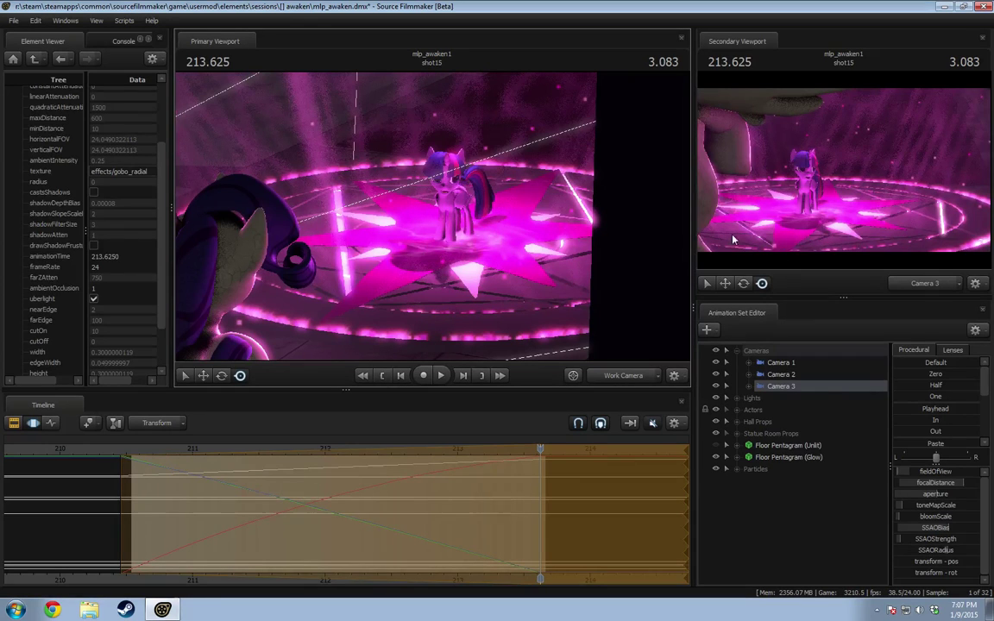
left_click_drag(856, 188, 822, 186)
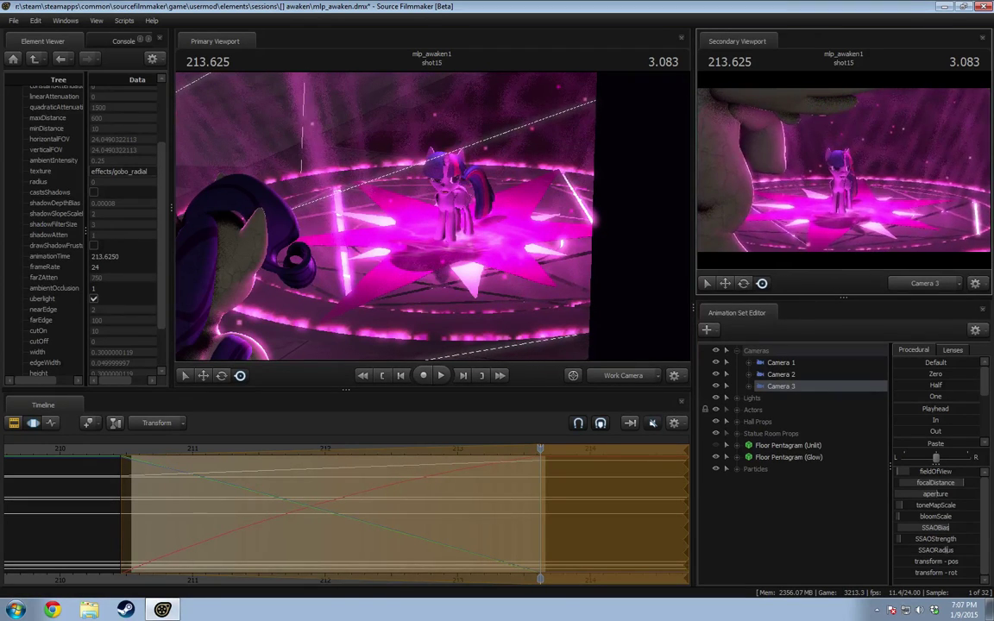
Step: Replay shot15 into shot27, examining how the foreground ponies cross Camera 3's view around 212.2 to 212.7 and the cut
left_click(110, 450)
key("space")
key("F2")
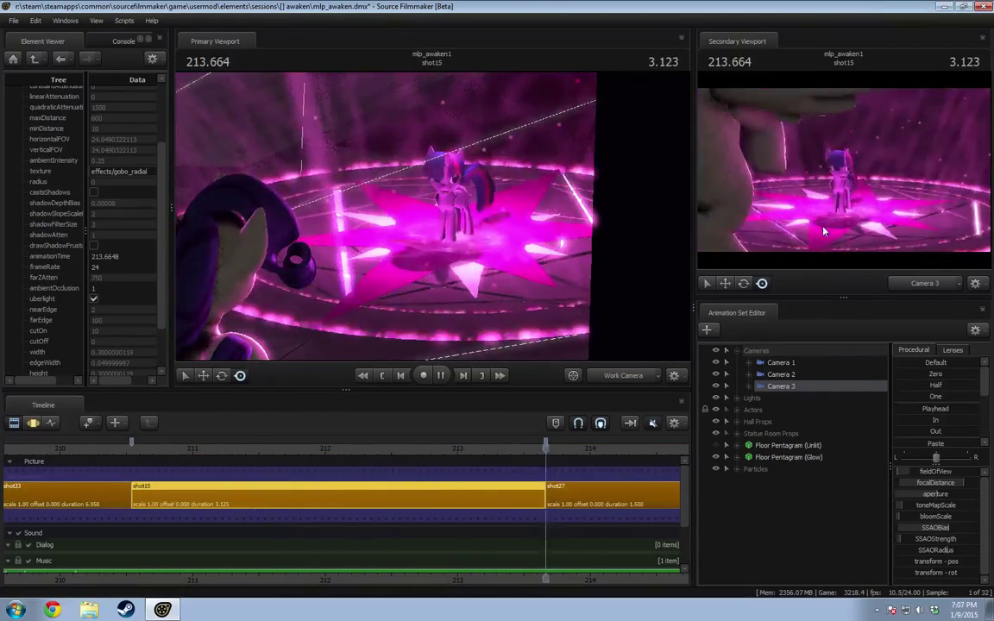
key("space")
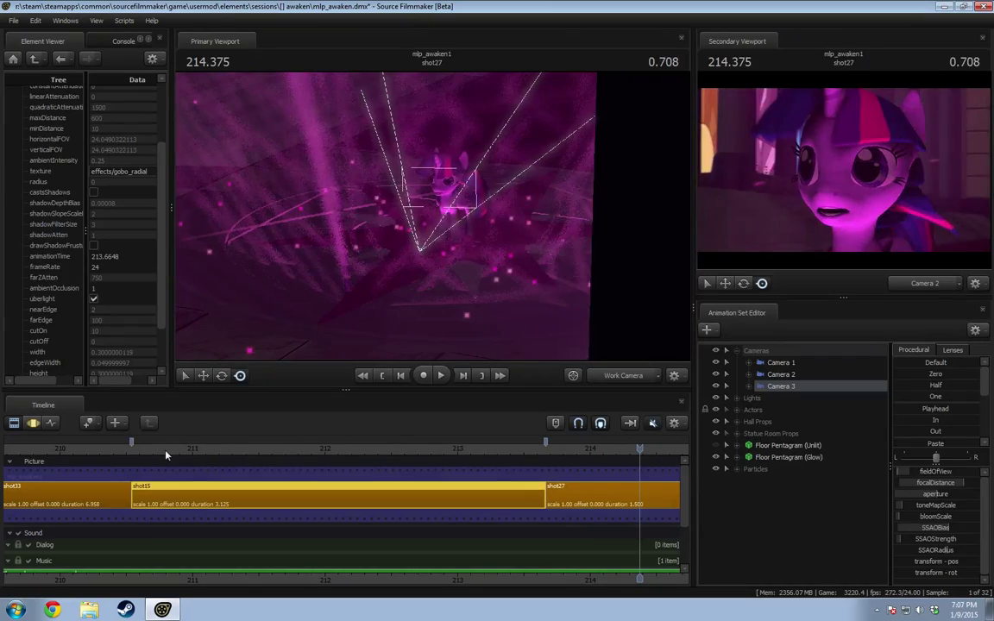
left_click(143, 451)
key("space")
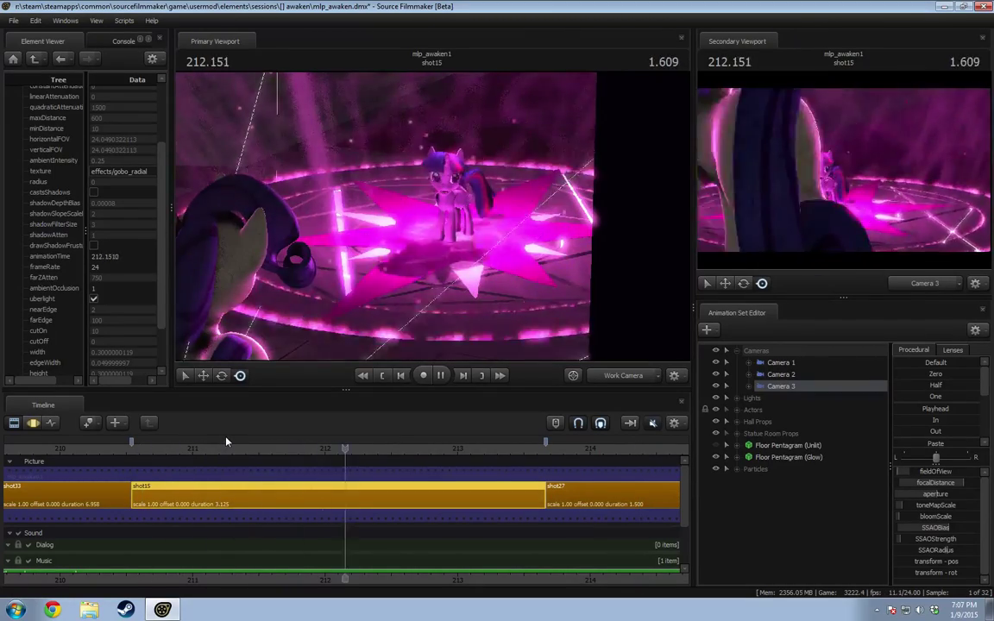
key("space")
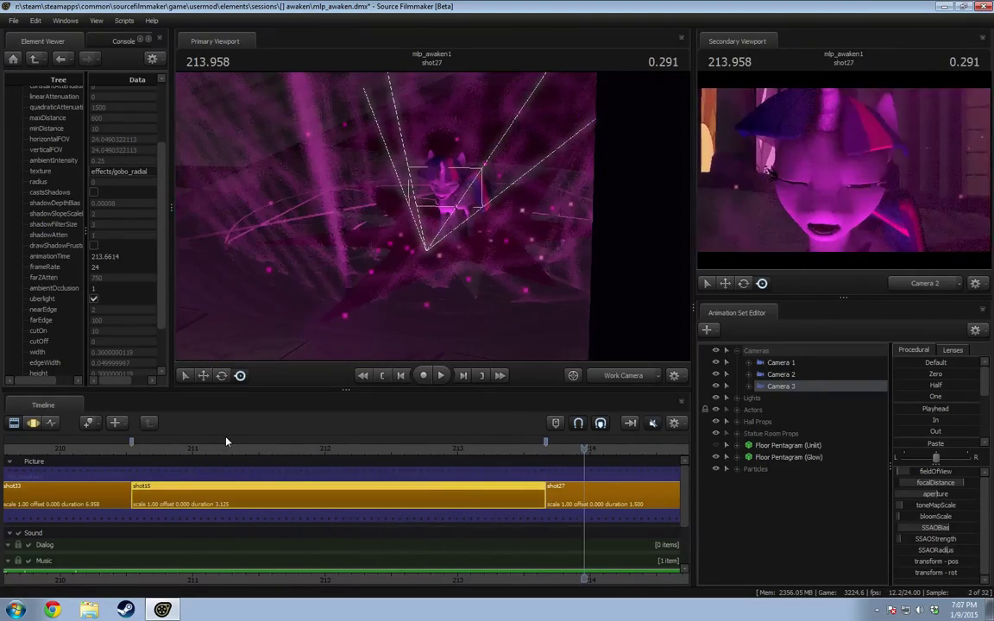
left_click(137, 449)
key("space")
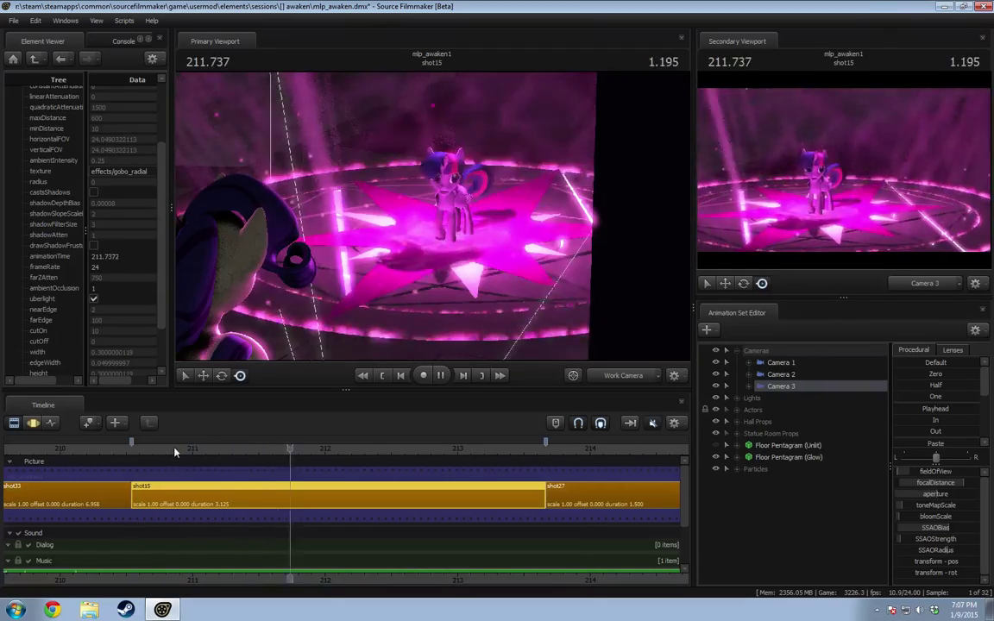
key("space")
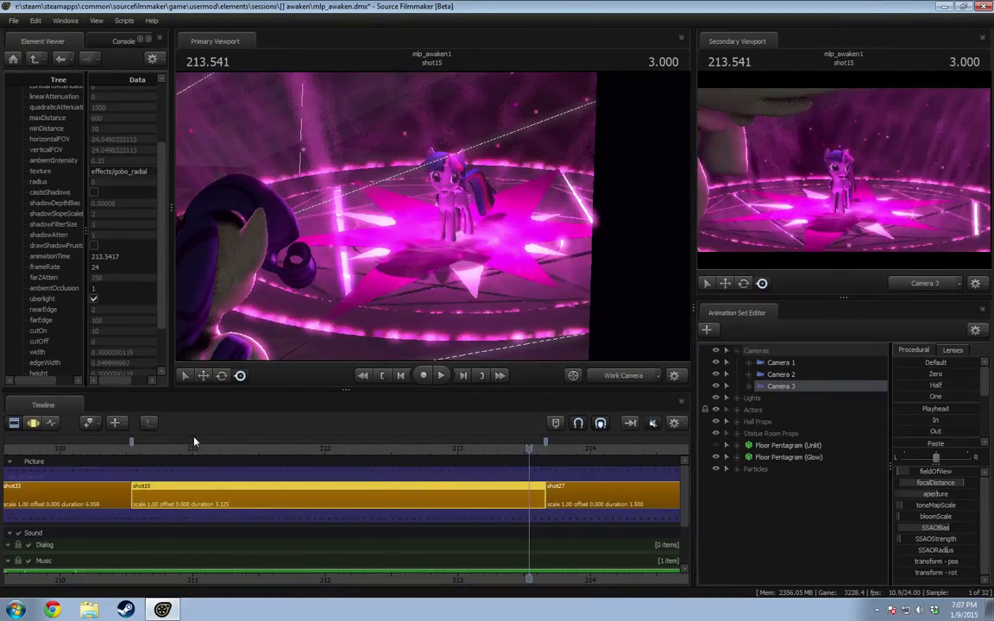
left_click_drag(433, 453, 352, 455)
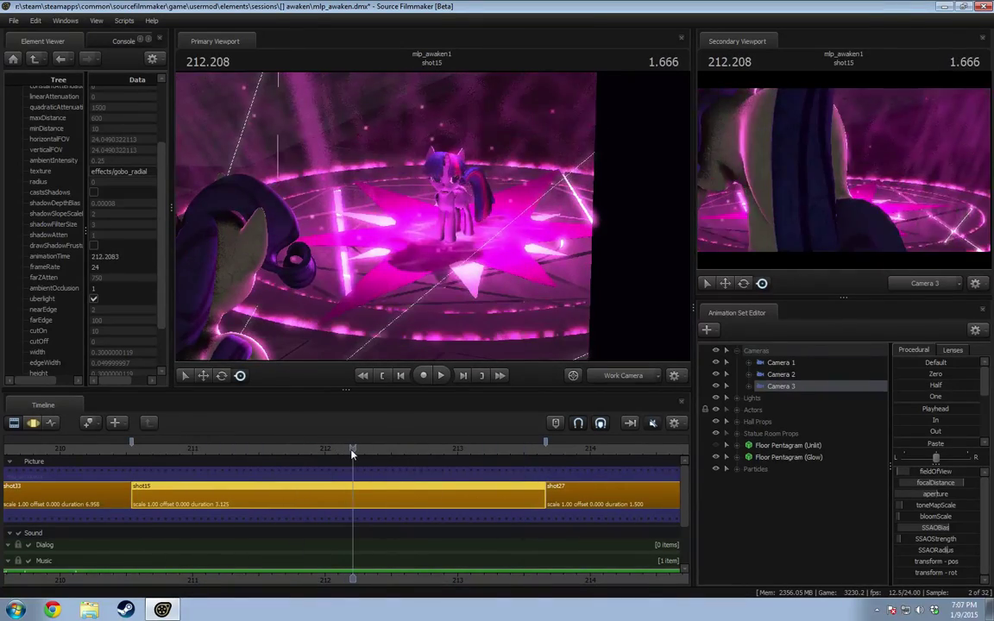
key("space")
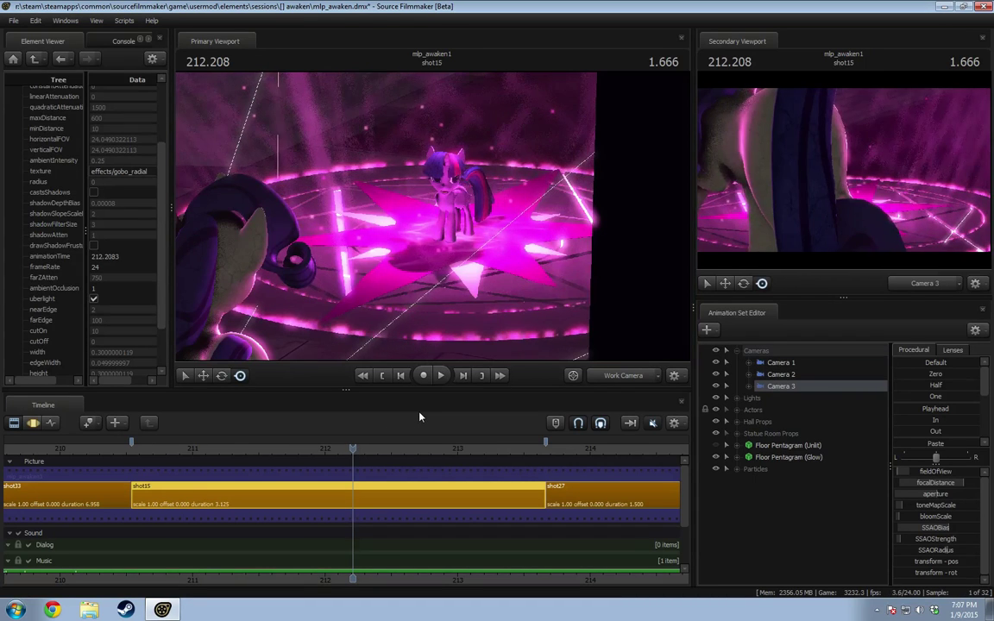
key("space")
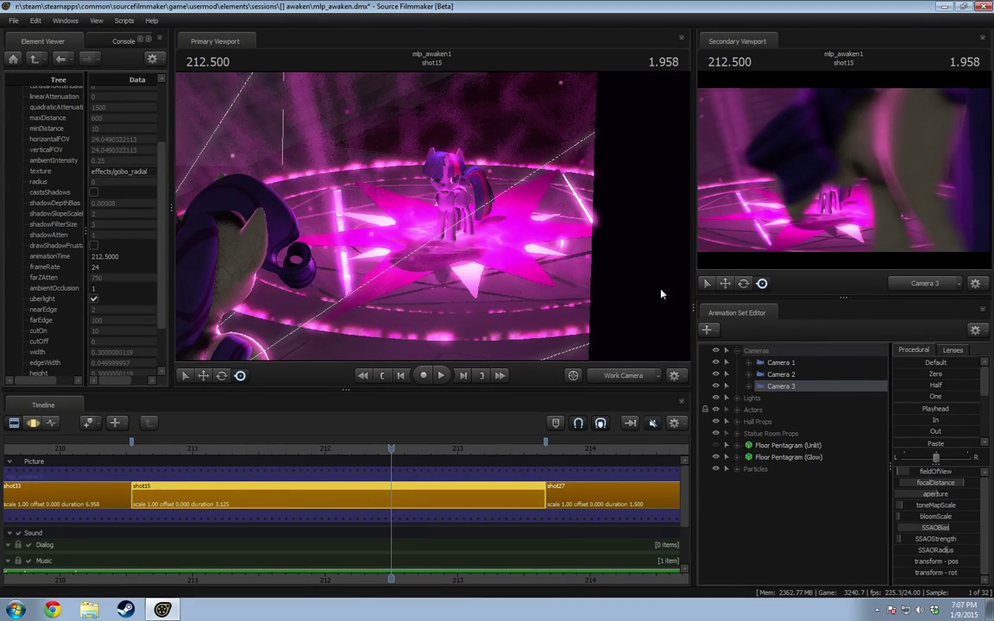
left_click(366, 448)
key("space")
key("space")
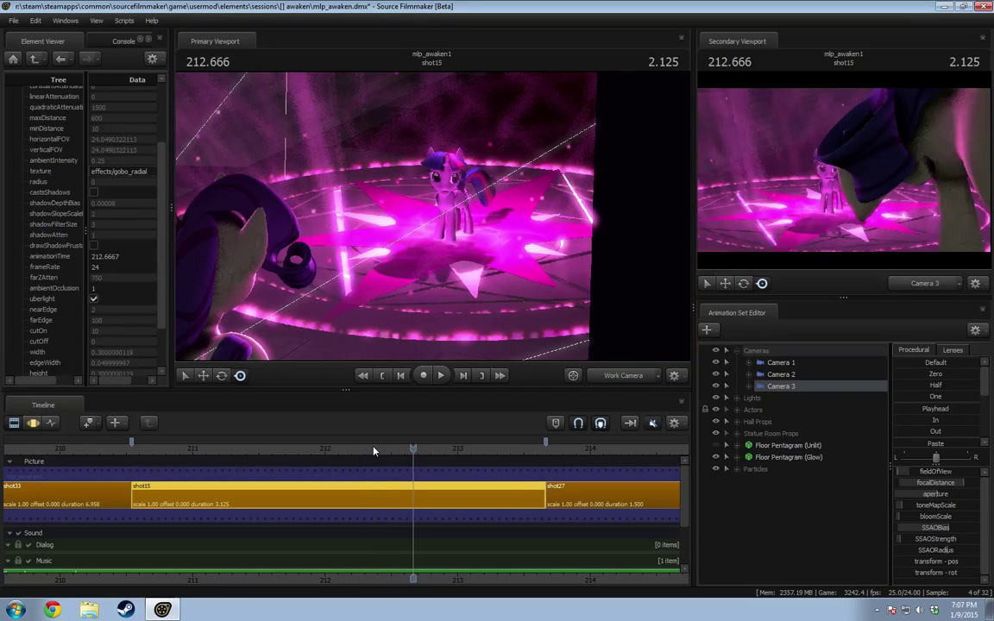
key("space")
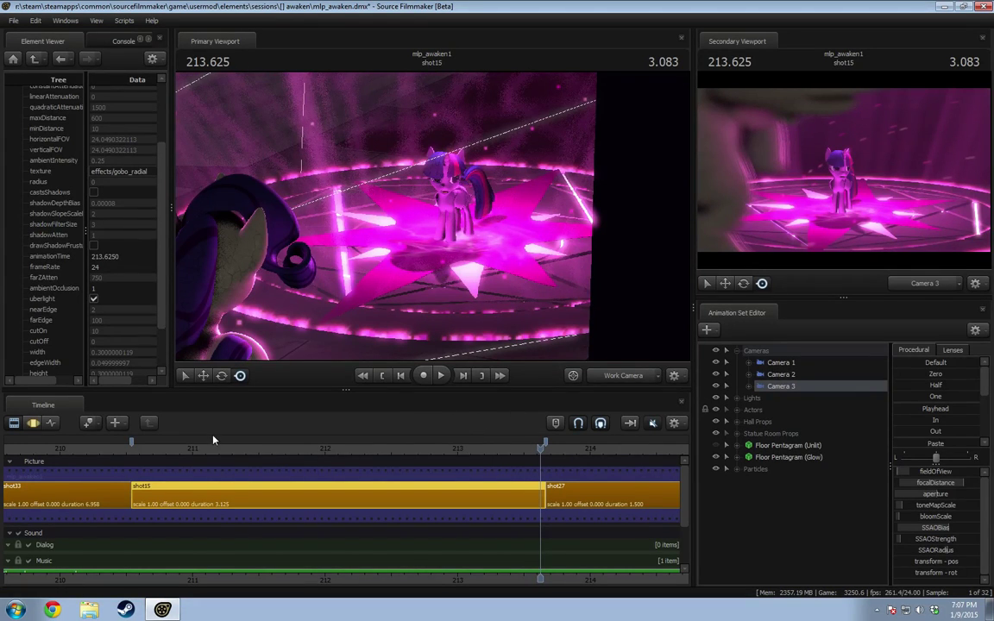
key("space")
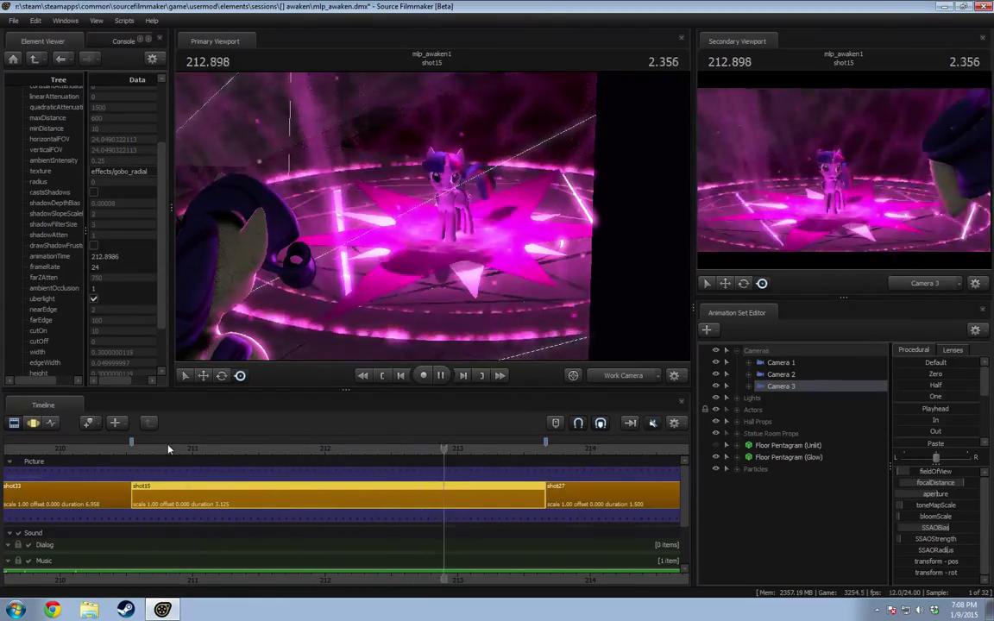
key("space")
Step: Set the time selection to hold before shot15's start with a falloff to about 210.88, and place the playhead at 210.583
key("F2")
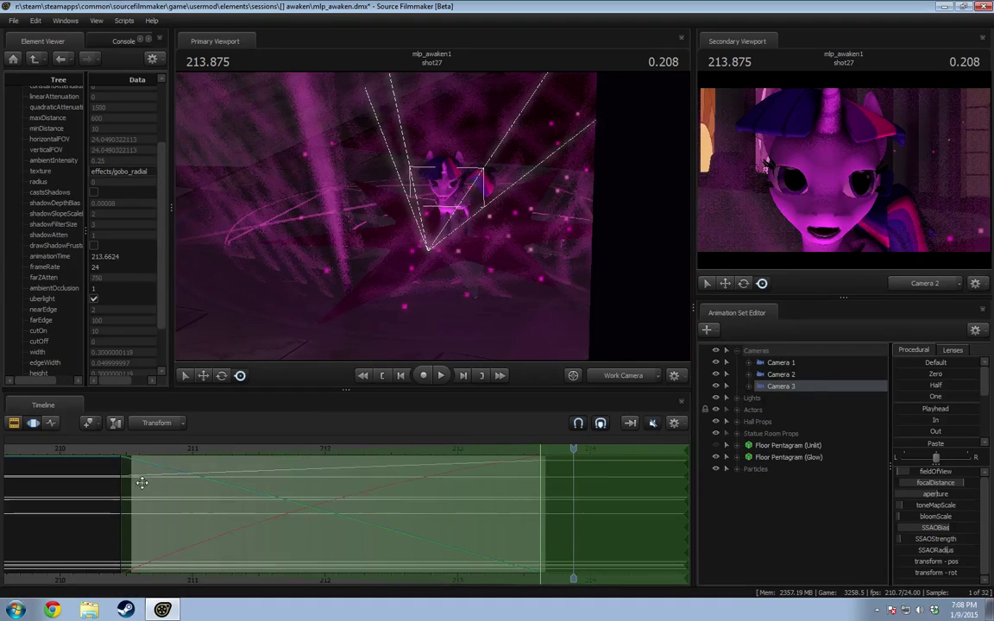
left_click_drag(572, 450, 545, 472)
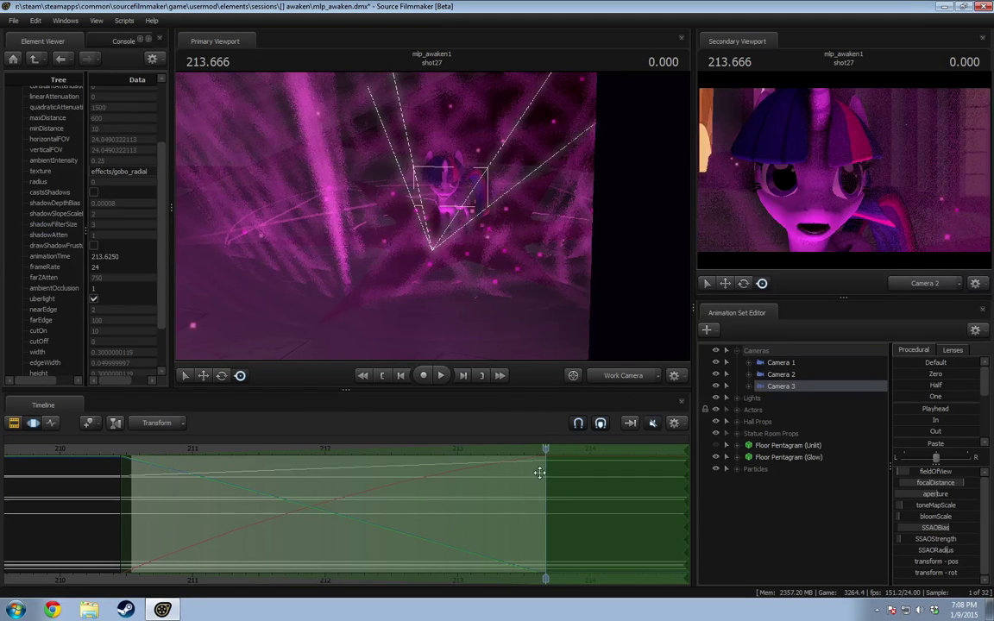
left_click_drag(544, 472, 540, 468)
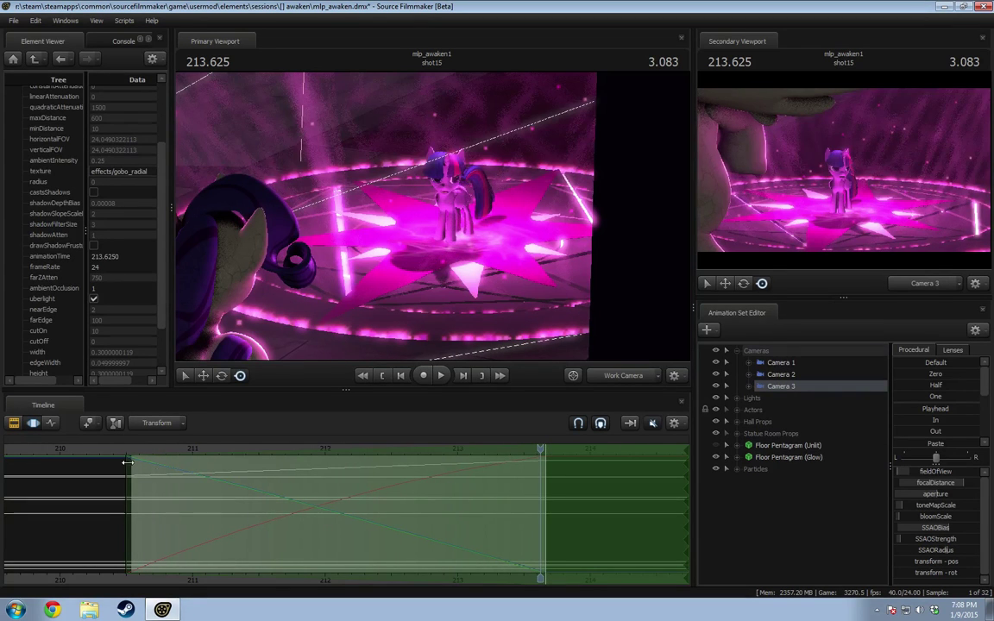
left_click_drag(88, 520, 574, 520, "shift")
left_click_drag(132, 525, 13, 497)
left_click_drag(133, 486, 176, 485)
left_click_drag(129, 450, 135, 450)
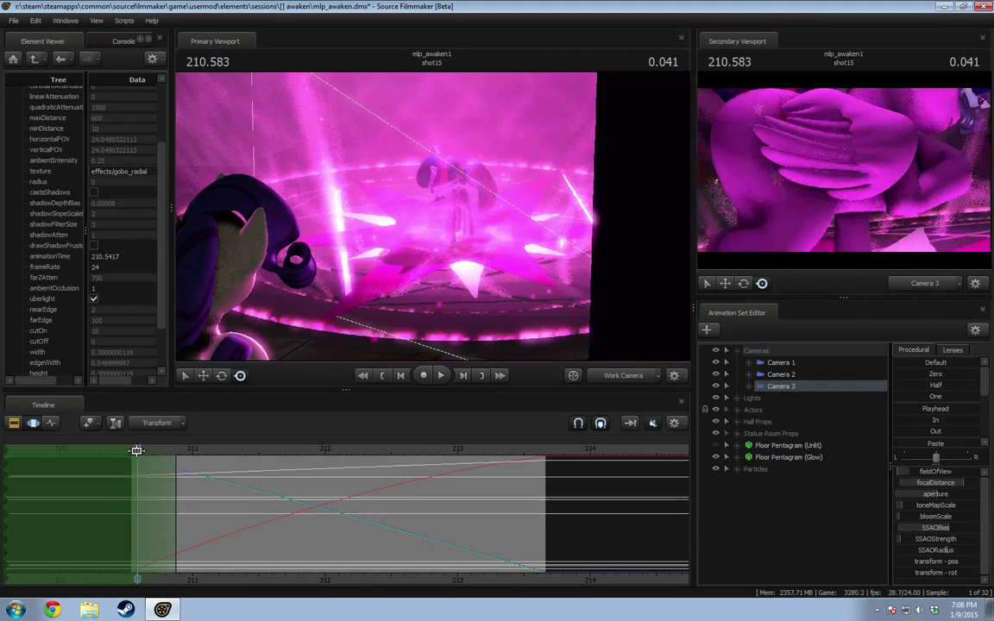
Step: Match the work camera to Camera 3's view and rotate Camera 3 about its pivot at 210.583 to swing it behind the foreground pony
left_click(623, 375)
left_click(543, 337)
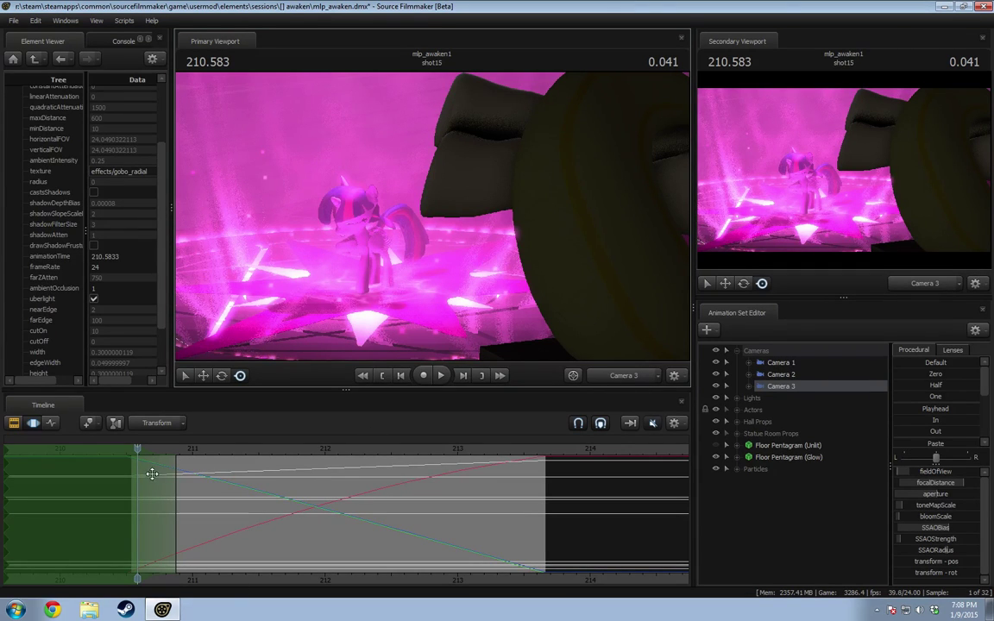
left_click(616, 375)
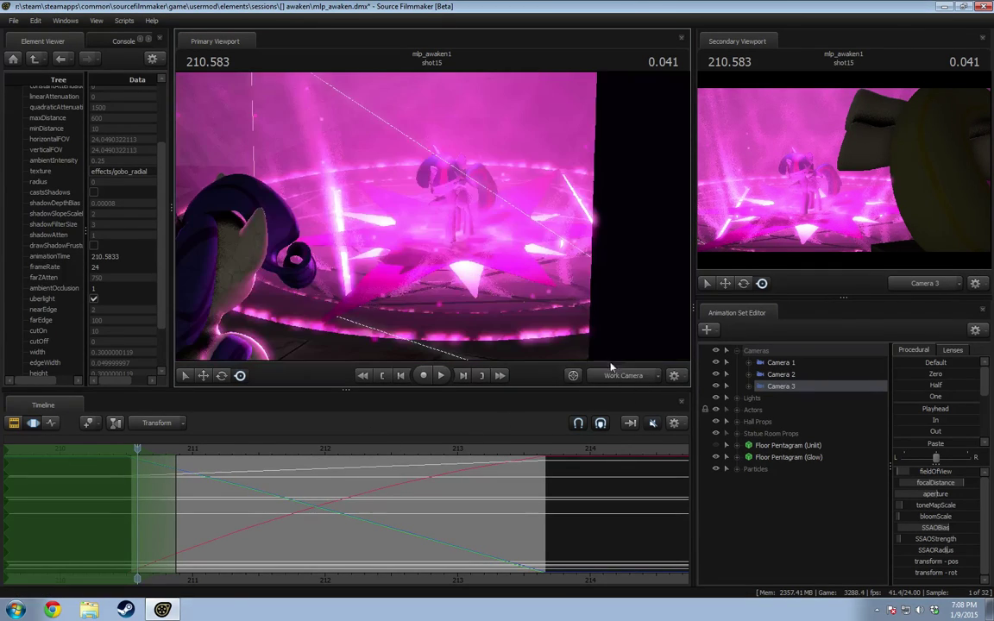
mouse_move(616, 345)
left_mouse_down()
mouse_move(604, 366)
mouse_move(617, 345)
left_mouse_up()
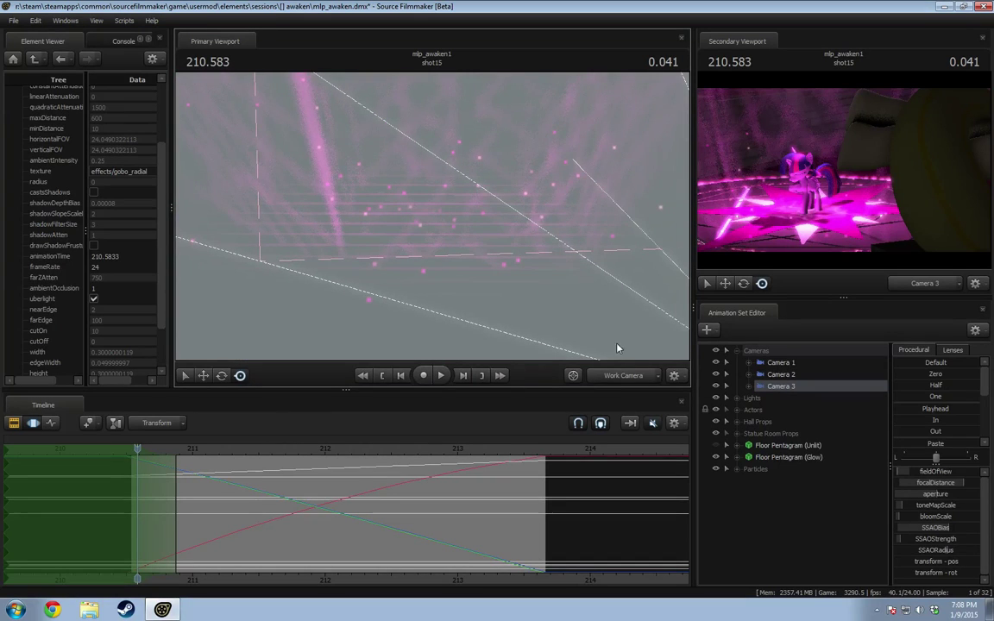
left_click(623, 378, "ctrl")
left_click_drag(397, 233, 387, 228)
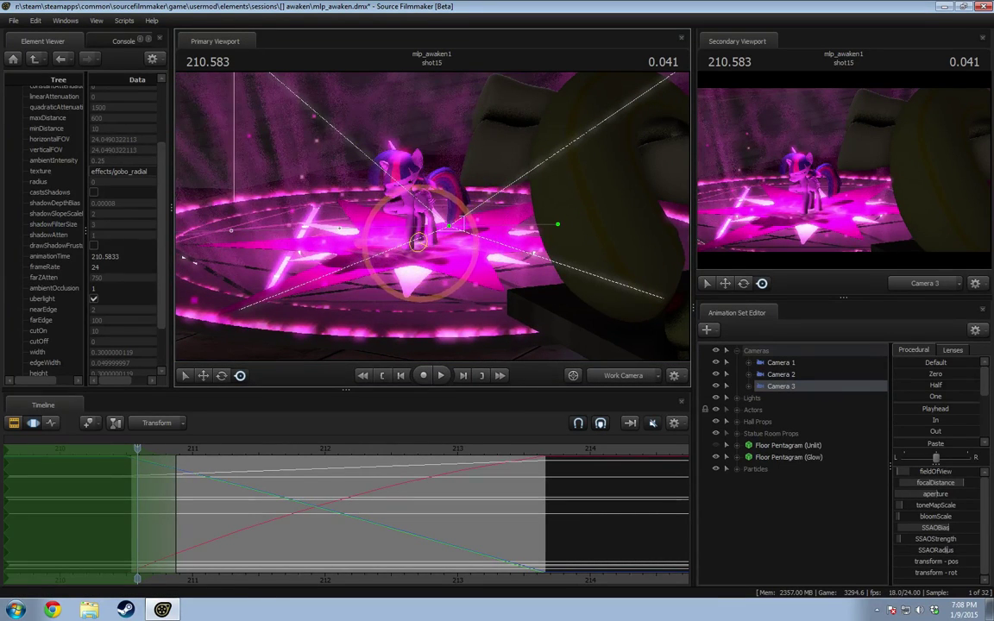
key("e")
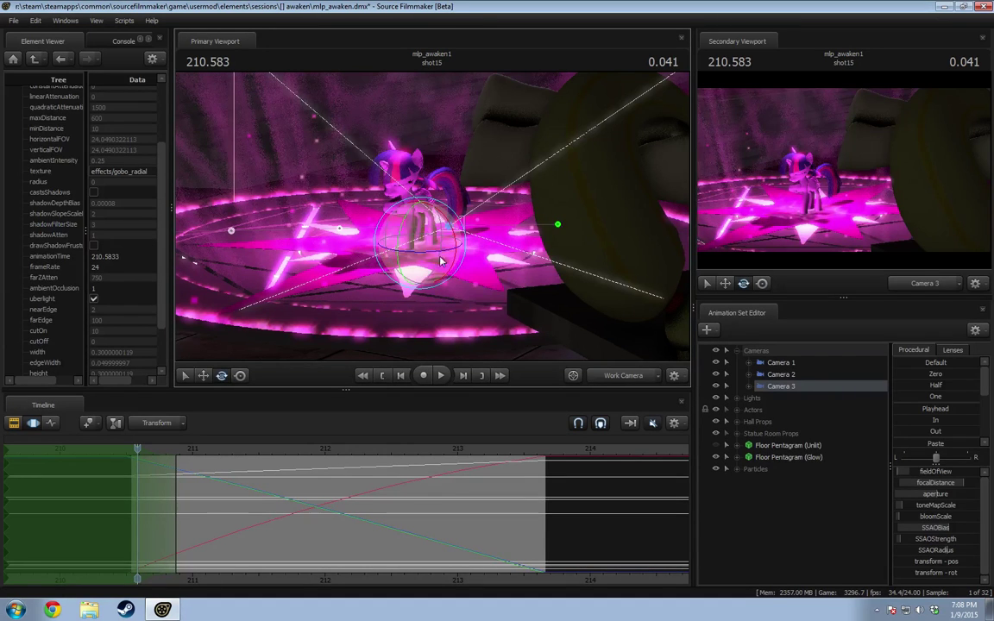
left_click_drag(431, 258, 435, 259)
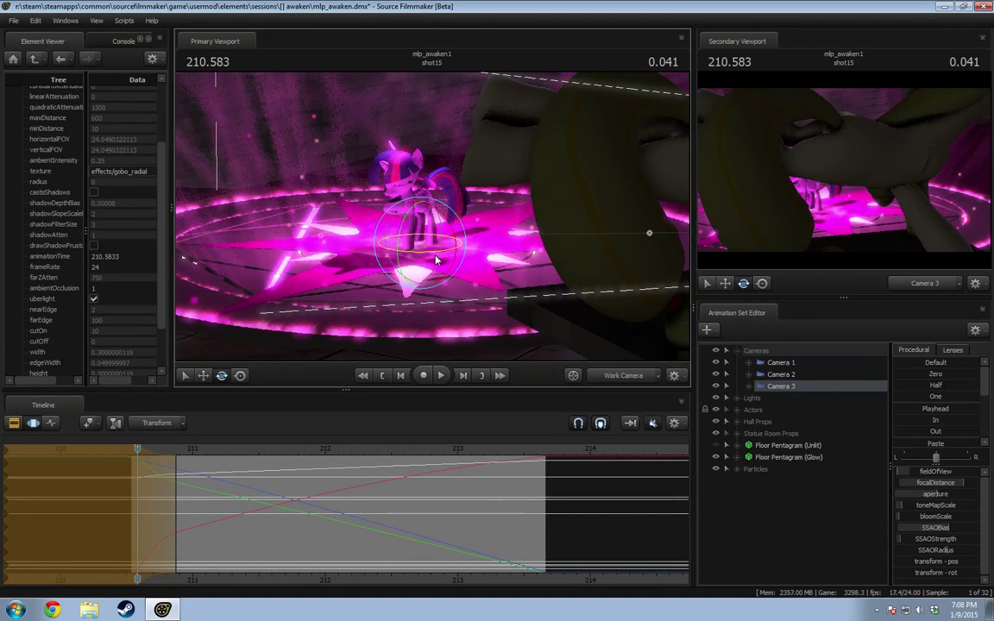
Step: Move the start of the time selection's falloff back to about 210.46 and play shot15's opening to check the camera swing
left_click_drag(136, 451, 220, 452)
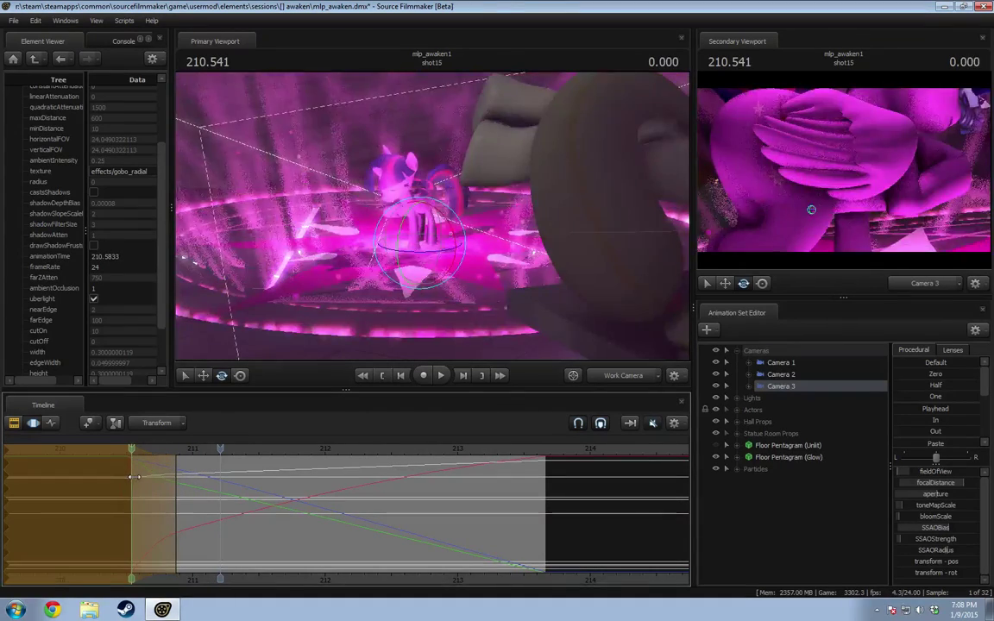
left_click_drag(139, 461, 122, 464)
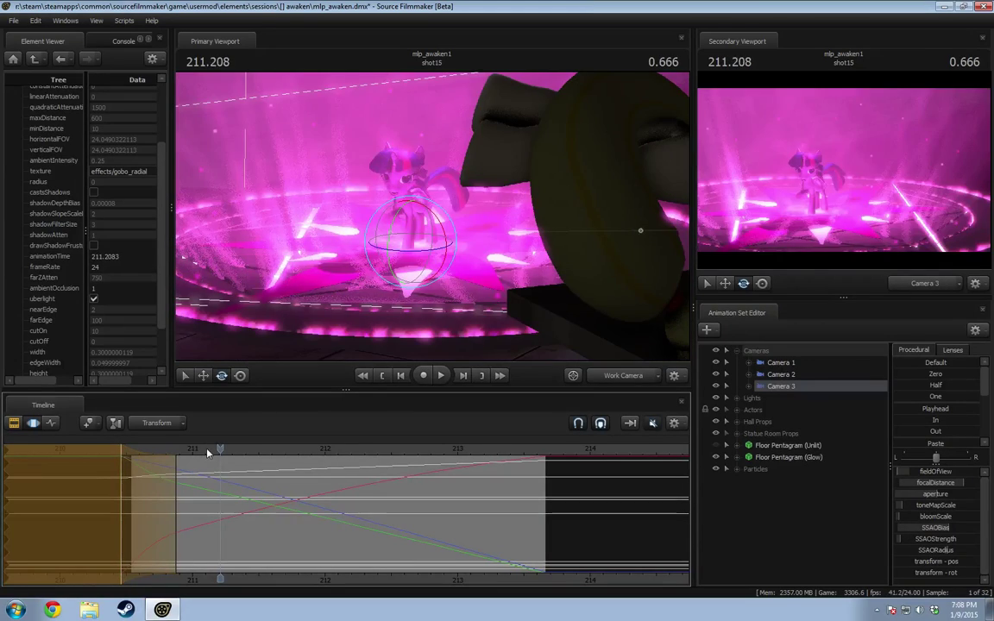
left_click_drag(211, 453, 104, 460)
key("F2")
key("space")
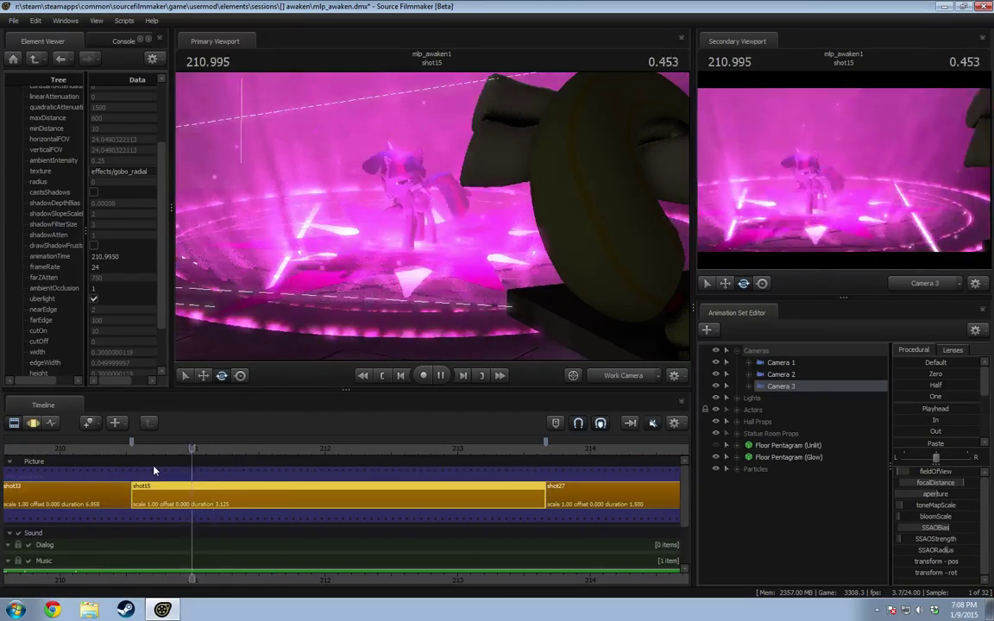
left_click(128, 467)
Step: Disable lighting in the primary viewport and hide the Particles group in shot15 and shot33
right_click(363, 278)
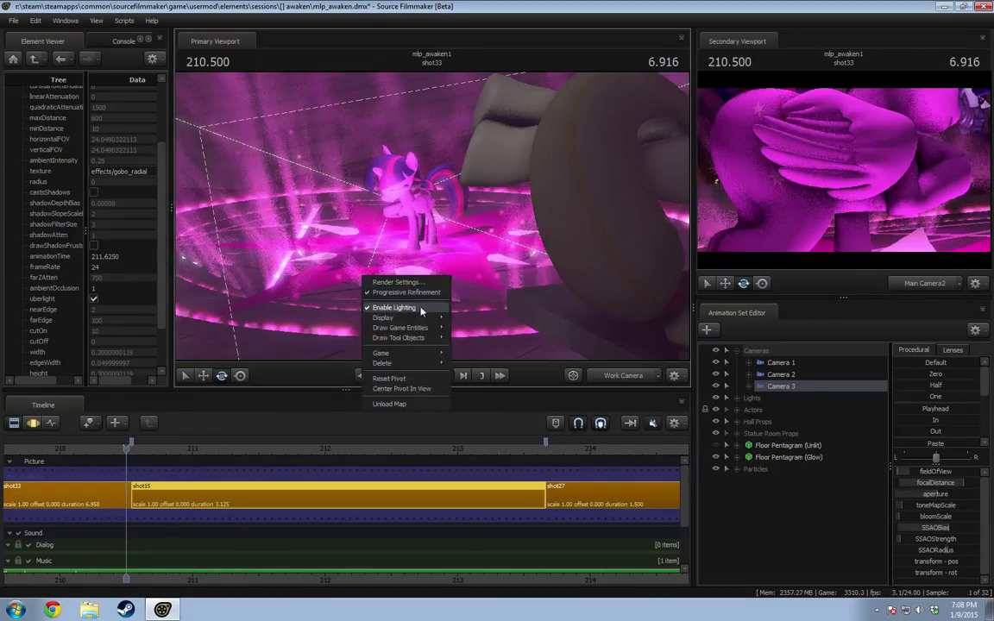
left_click(429, 309)
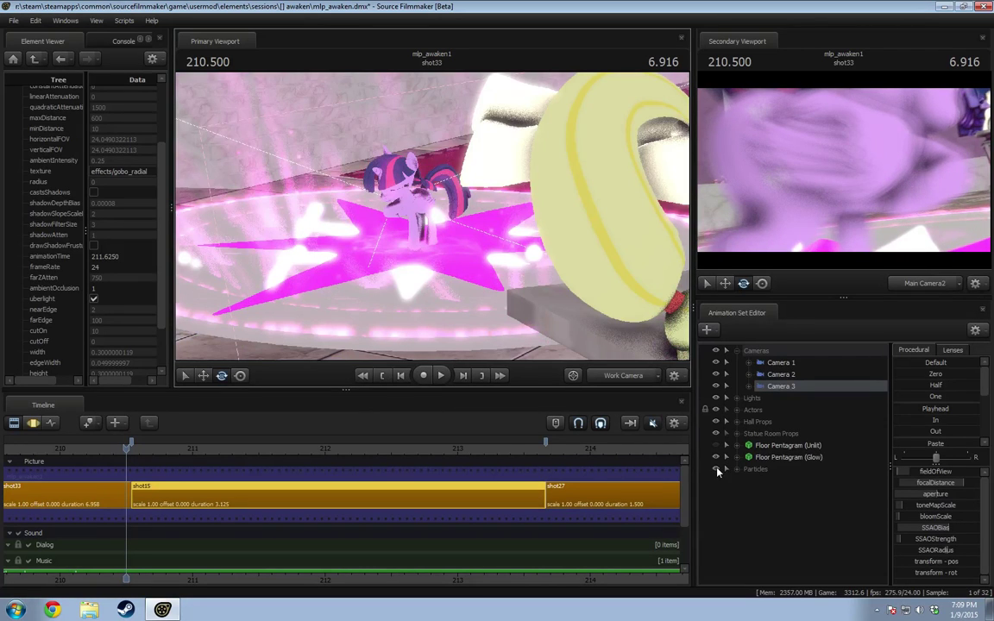
left_click(100, 496)
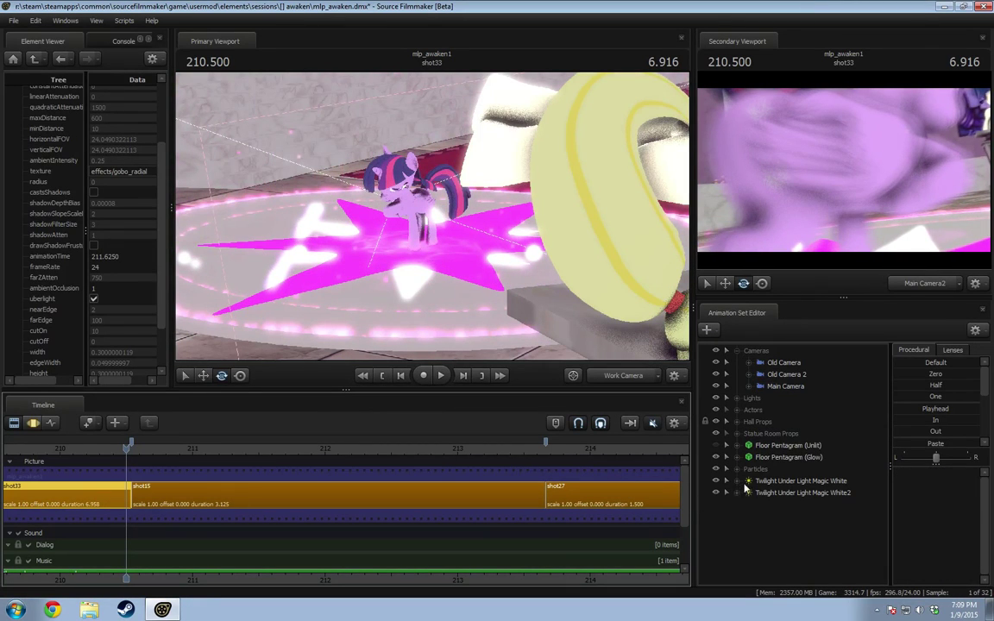
Step: Replay the unlit cut from shot33 to shot15 through the scene cameras, comparing the camera motion at 210.500 and 210.541
key("space")
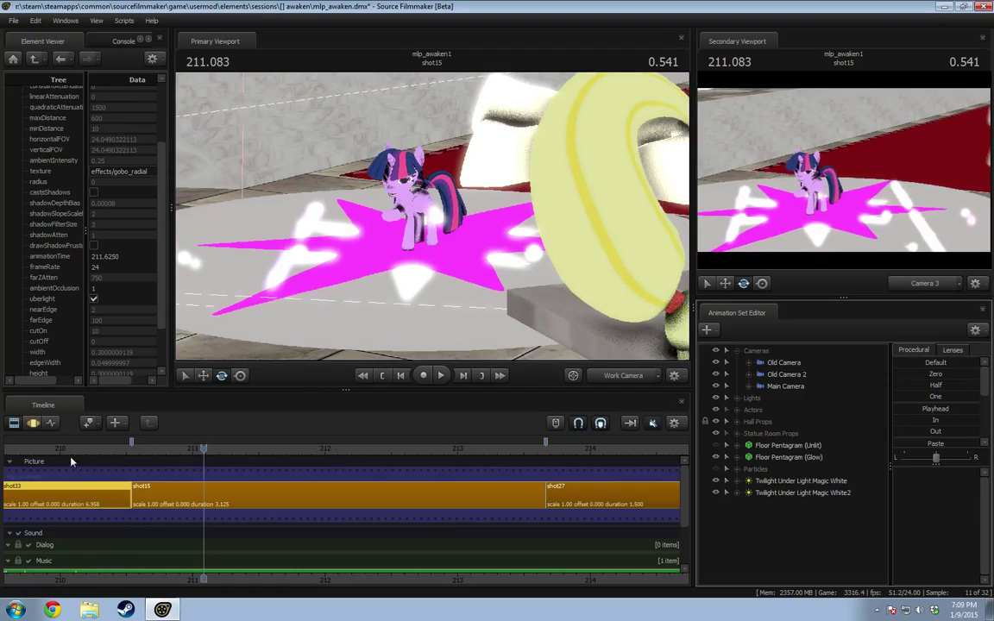
left_click(76, 449)
left_click(623, 376)
key("space")
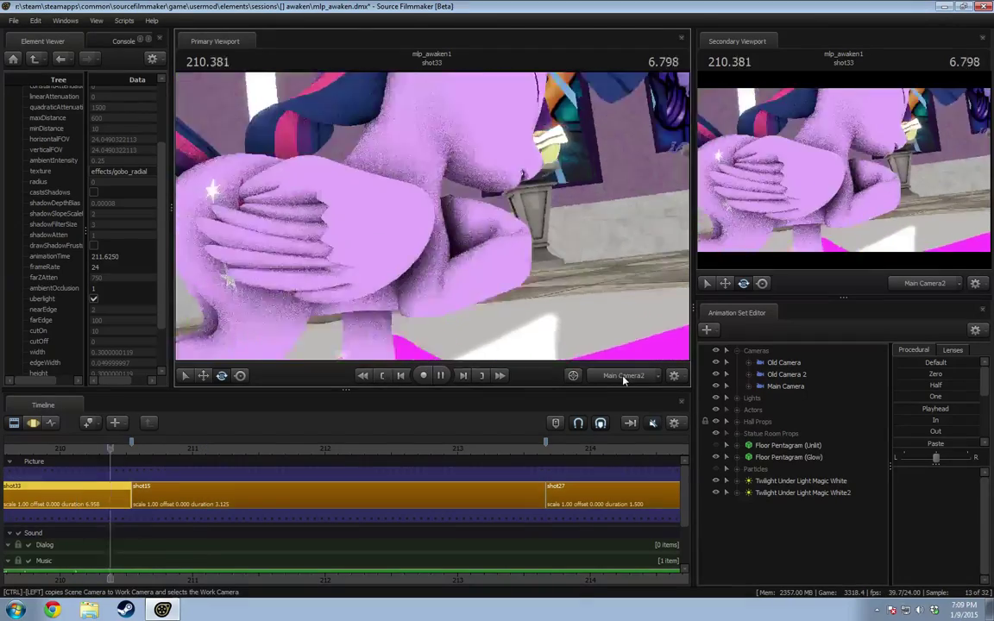
key("space")
left_click(101, 449)
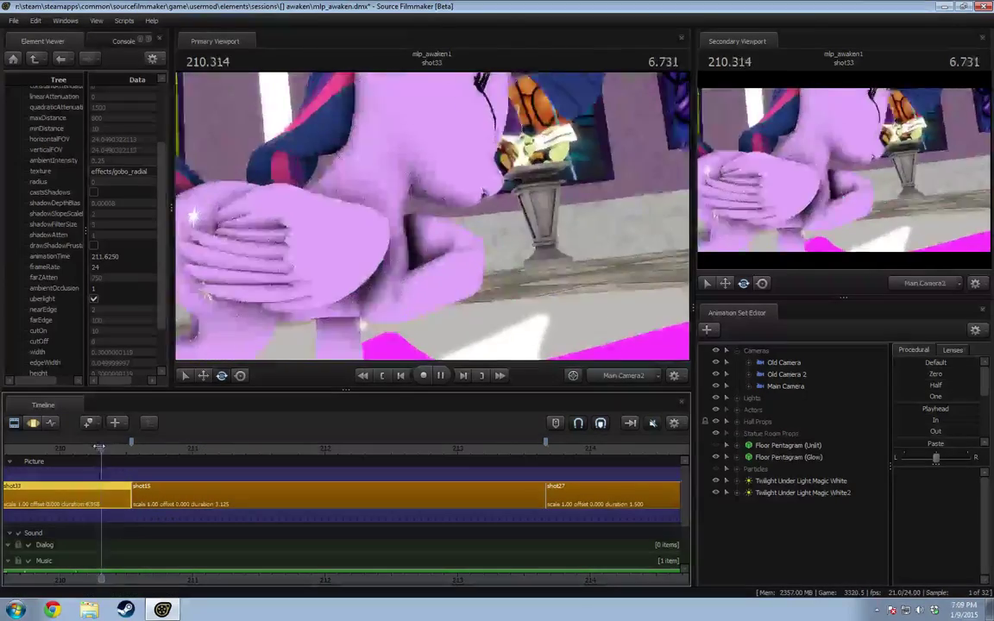
key("space")
key("space")
mouse_move(128, 449)
left_mouse_down()
mouse_move(141, 449)
mouse_move(104, 450)
mouse_move(147, 448)
mouse_move(126, 459)
left_mouse_up()
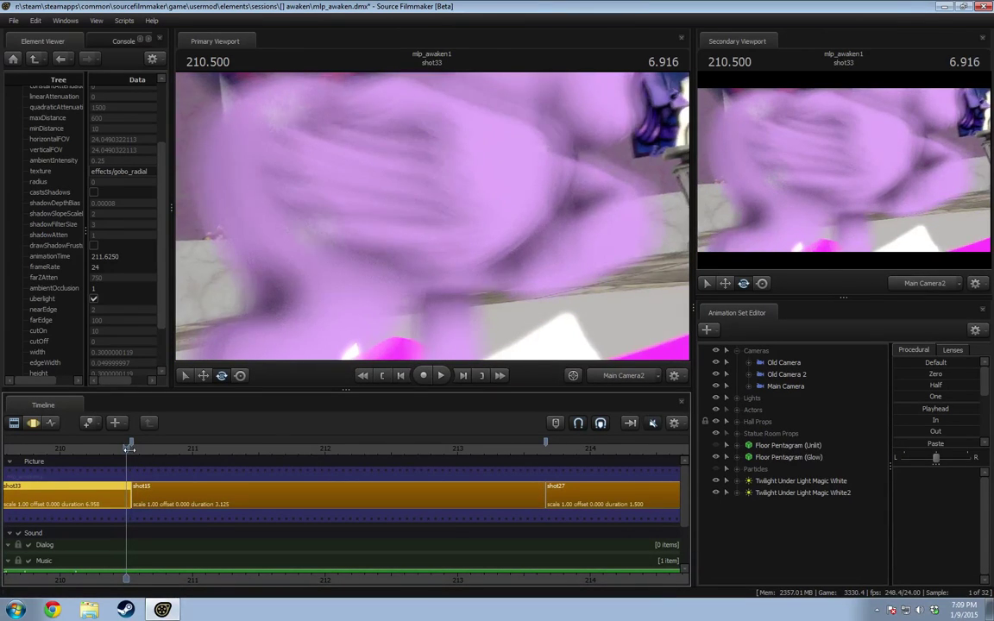
left_click(132, 456)
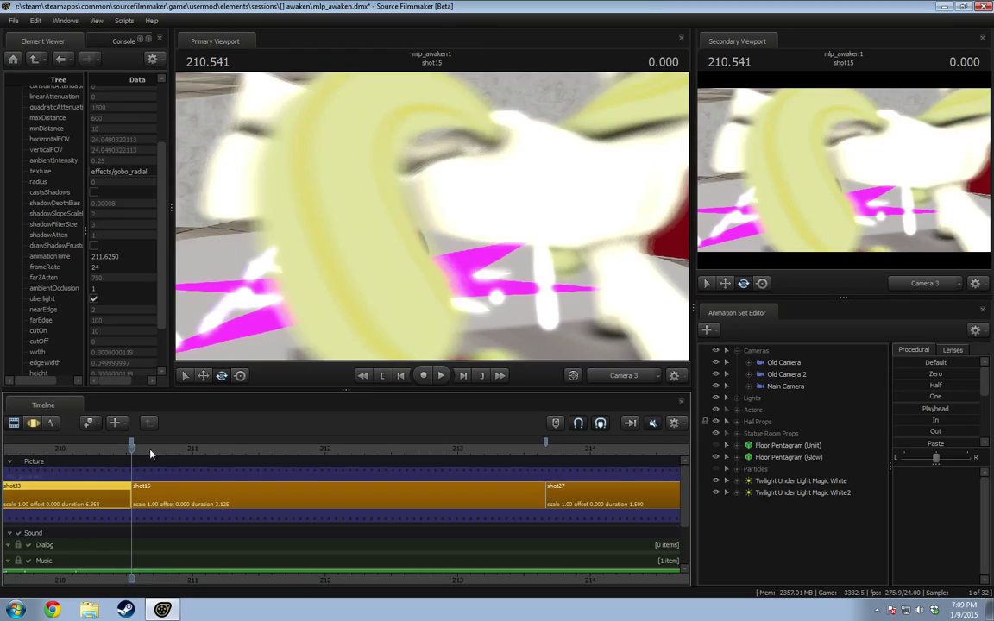
key("space")
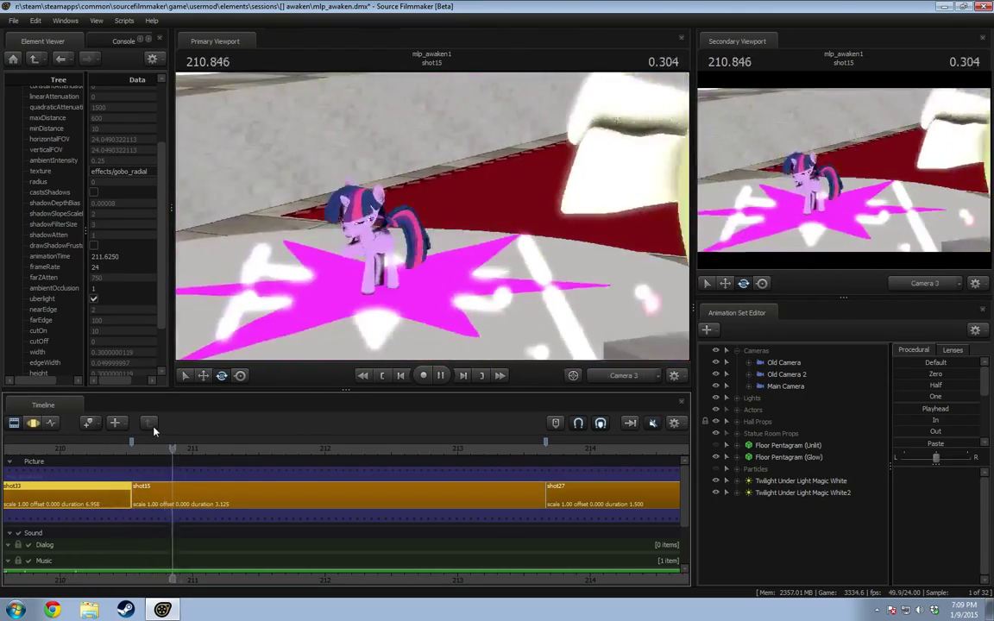
key("space")
Step: Re-enable lighting in the primary viewport and replay from the end of shot33 through shot15 into shot27
right_click(281, 266)
left_click(316, 297)
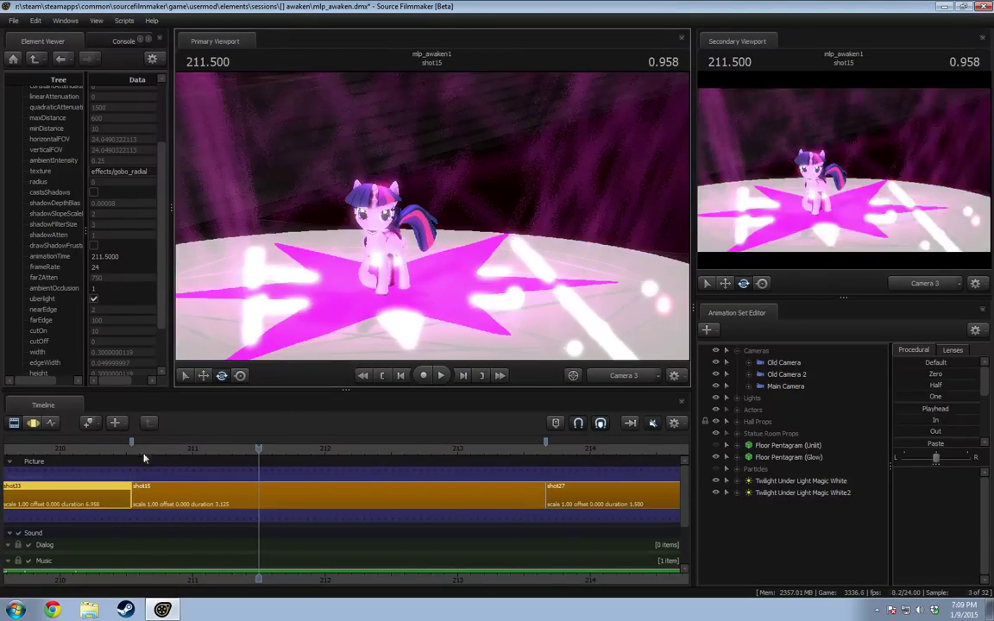
left_click(105, 451)
key("space")
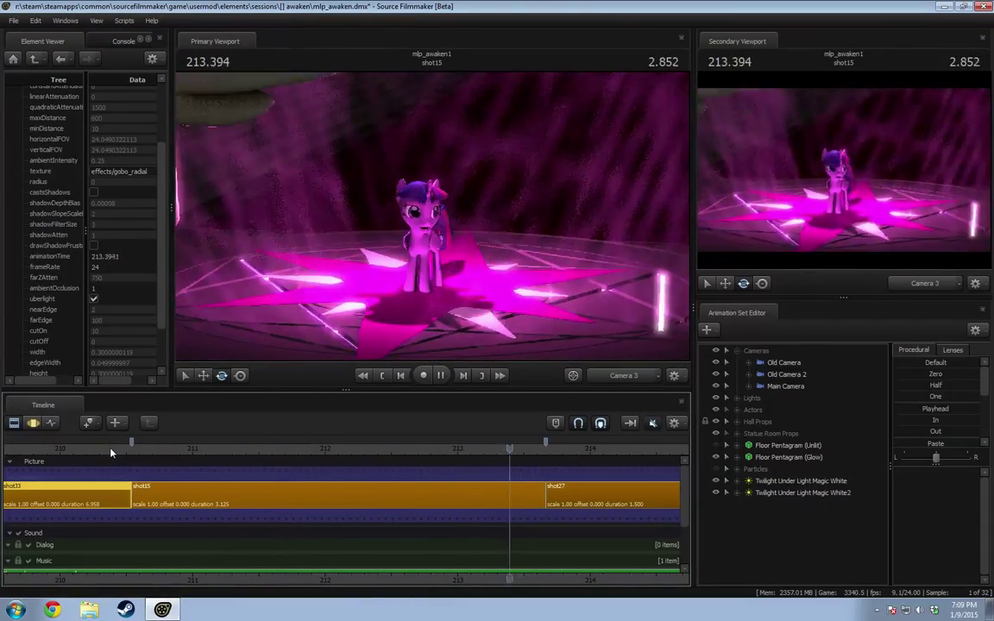
left_click(270, 450)
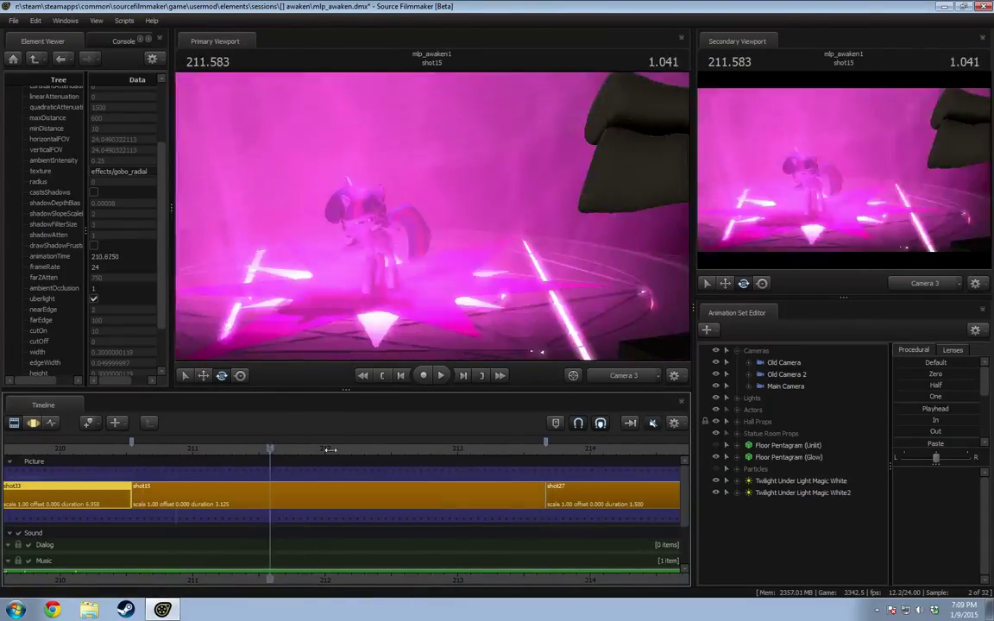
left_click_drag(331, 450, 447, 451)
key("space")
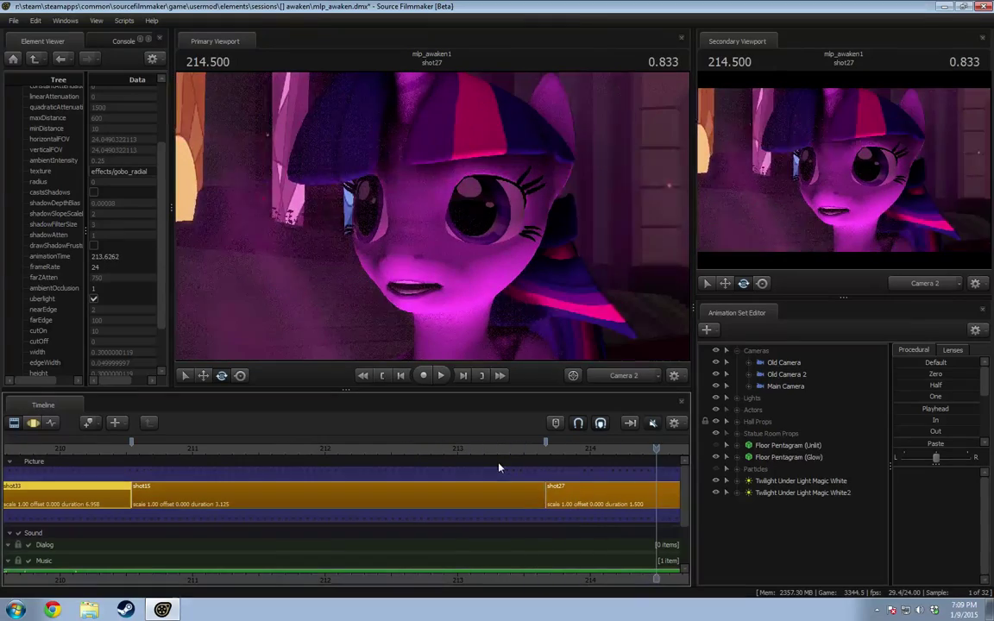
Step: Inspect shot15 at 213.625 and 212.250, unmute the audio, and play through the cut into shot27
middle_click_drag(555, 579, 450, 576)
left_click_drag(377, 448, 436, 448)
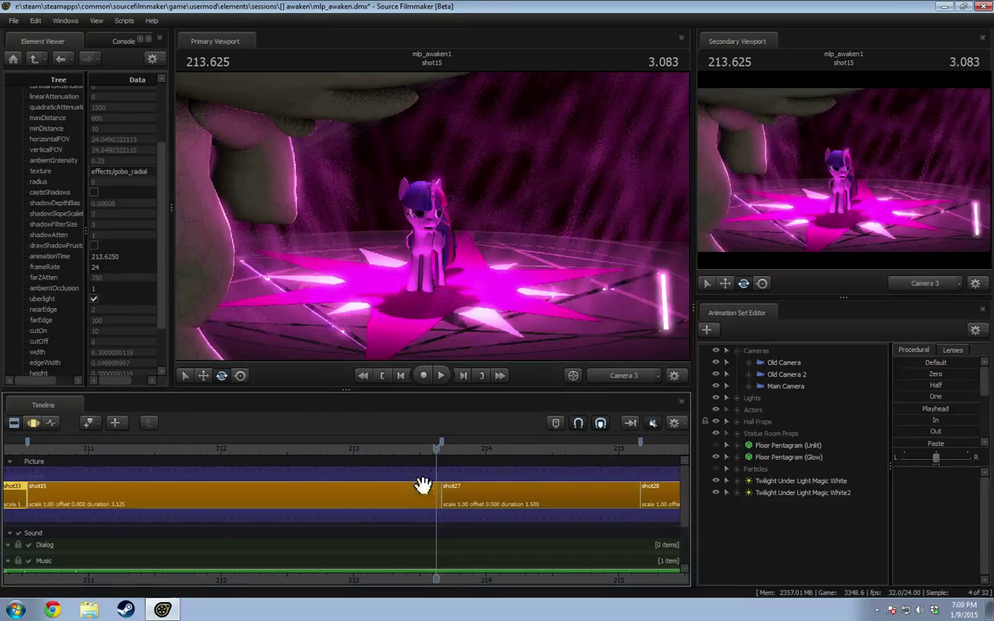
left_click_drag(273, 448, 254, 450)
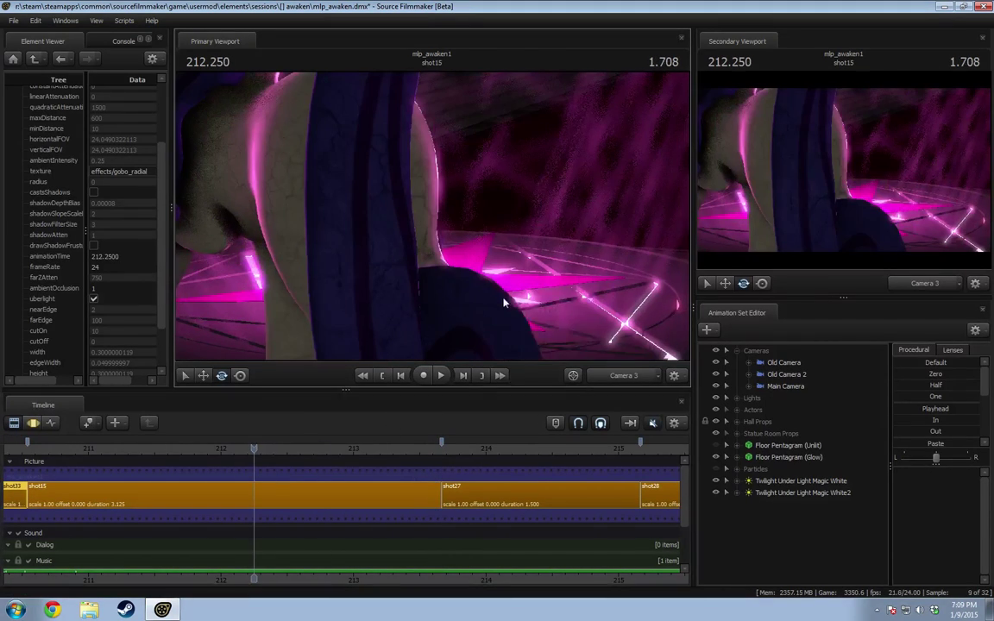
right_click(504, 298)
left_click(654, 426)
key("space")
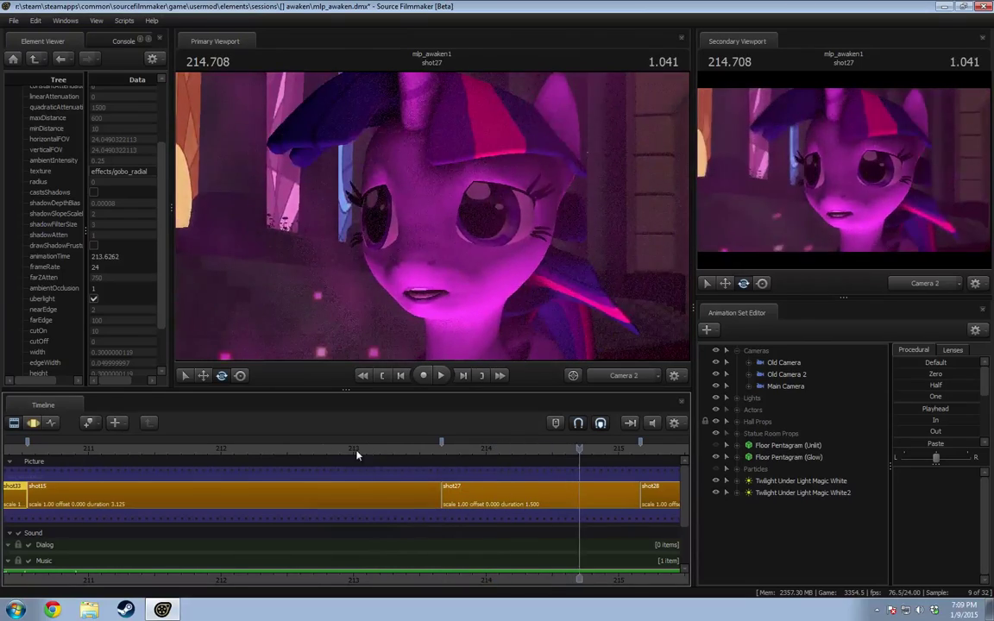
key("space")
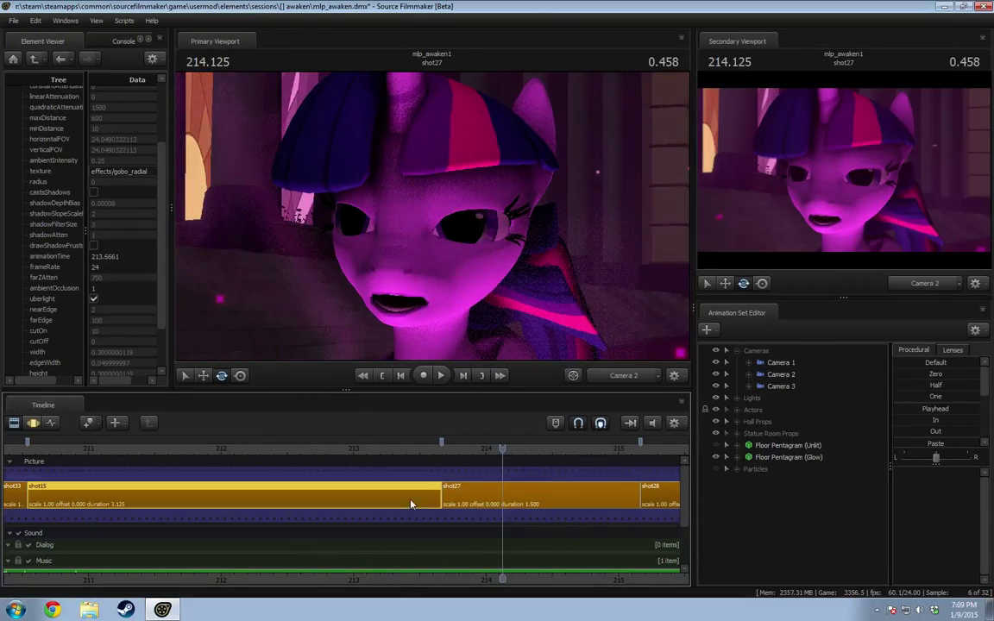
Step: Move the cut between shot15 and shot27 later, giving durations of 3.250 and 1.375, and play across it
left_click_drag(441, 496, 459, 496)
left_click(343, 448)
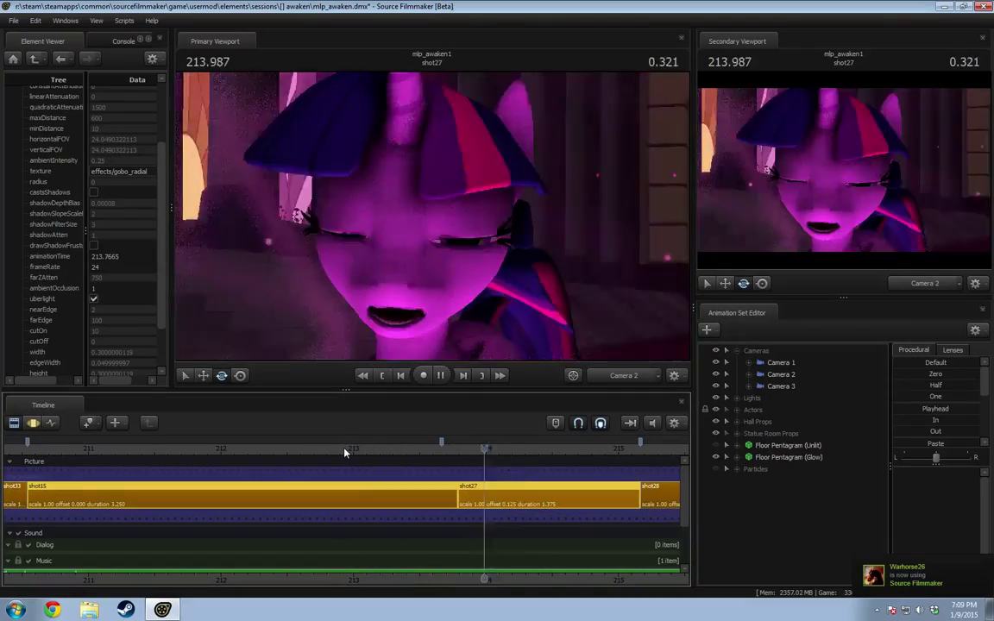
key("space")
Step: Replay shot15 and shot27 from near shot15's start, examining the pacing of the camera move and the new cut with sound
middle_click_drag(465, 496, 372, 493)
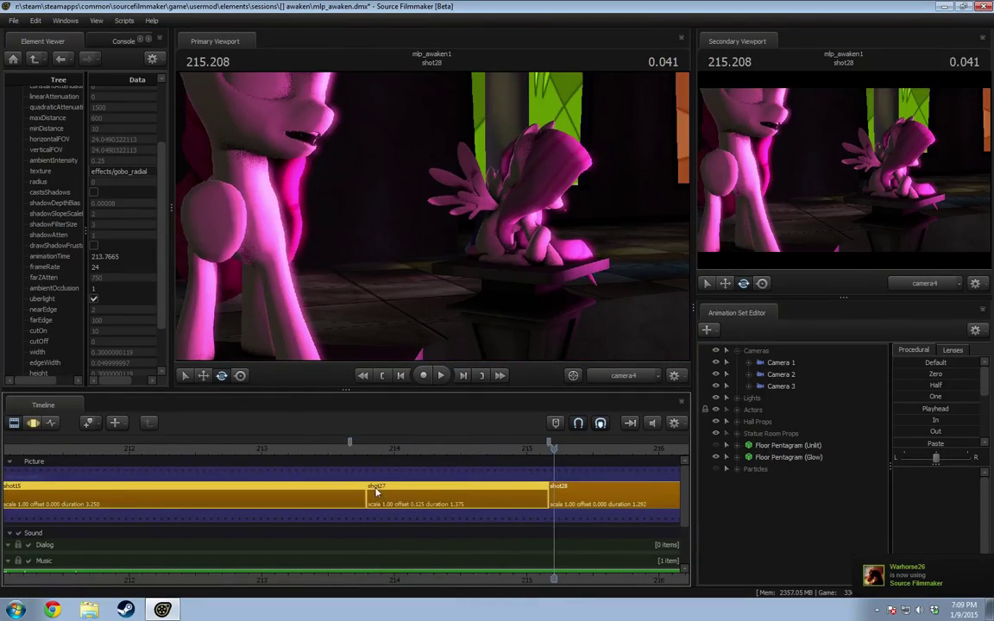
scroll(372, 493, "down", 2)
left_click(206, 449)
key("space")
key("space")
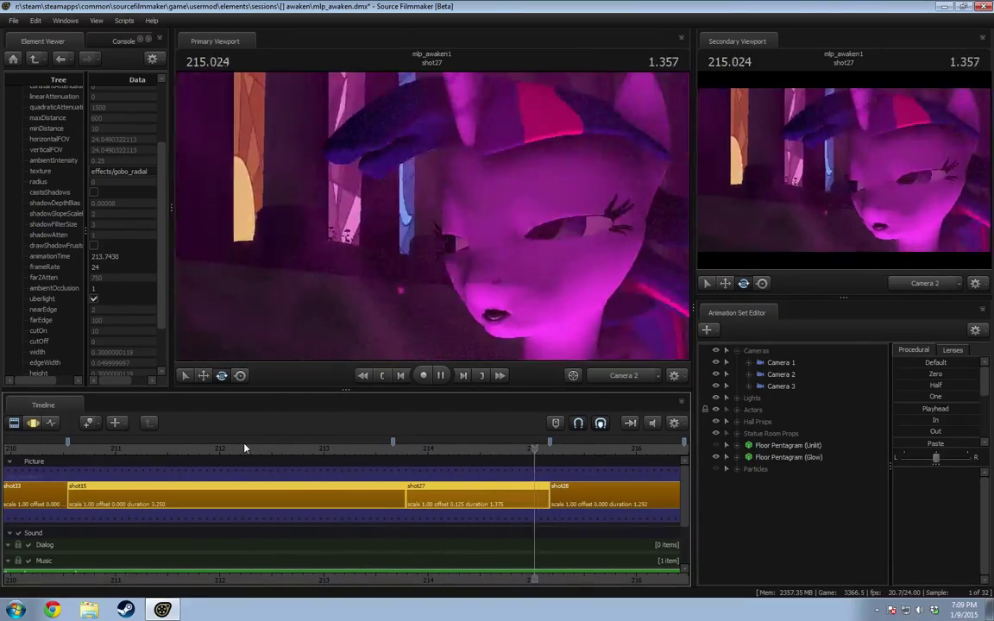
key("space")
left_click_drag(389, 450, 79, 455)
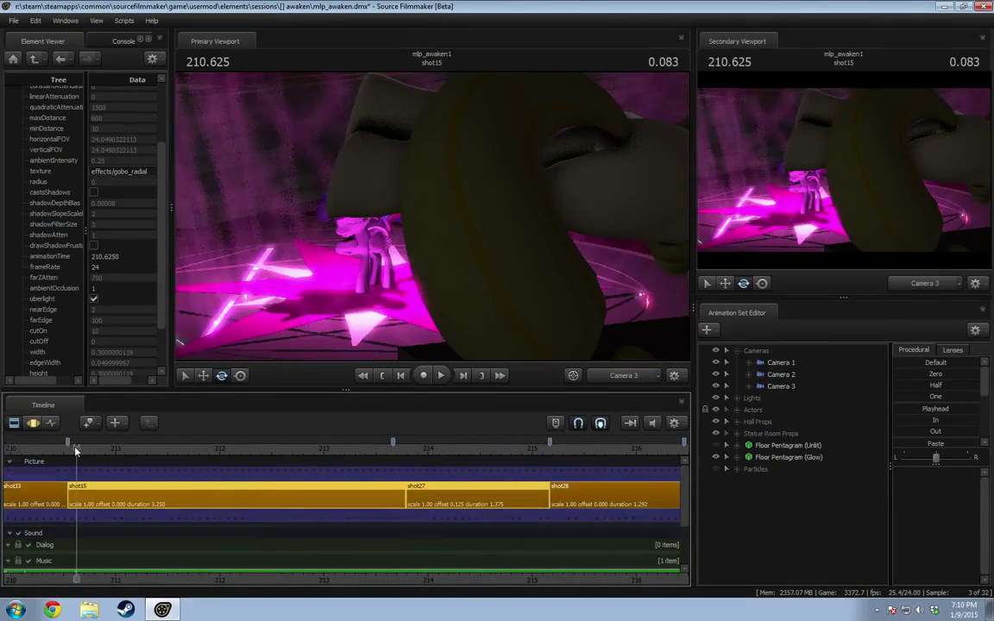
key("space")
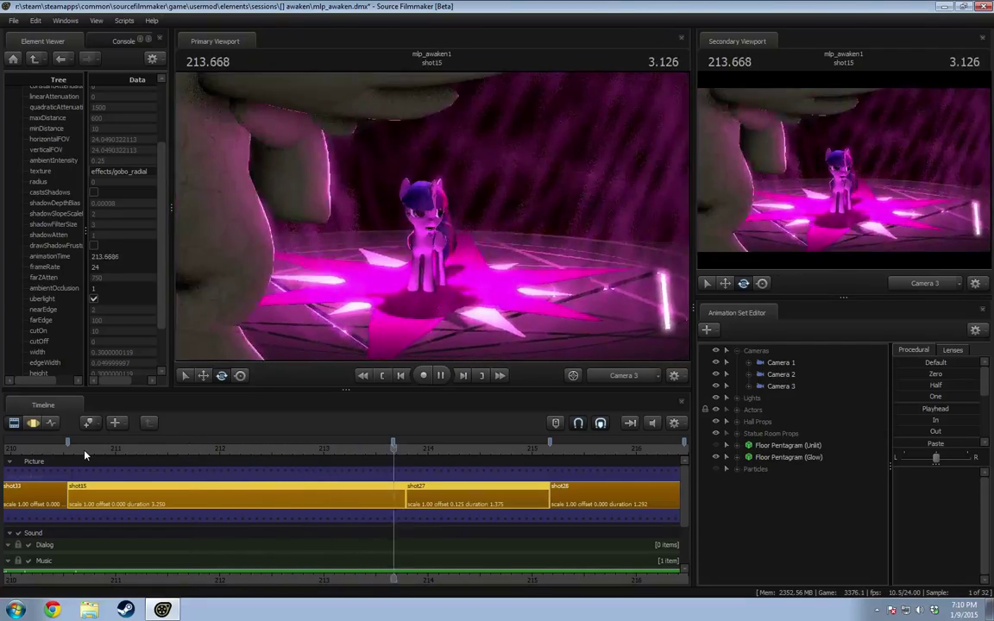
key("space")
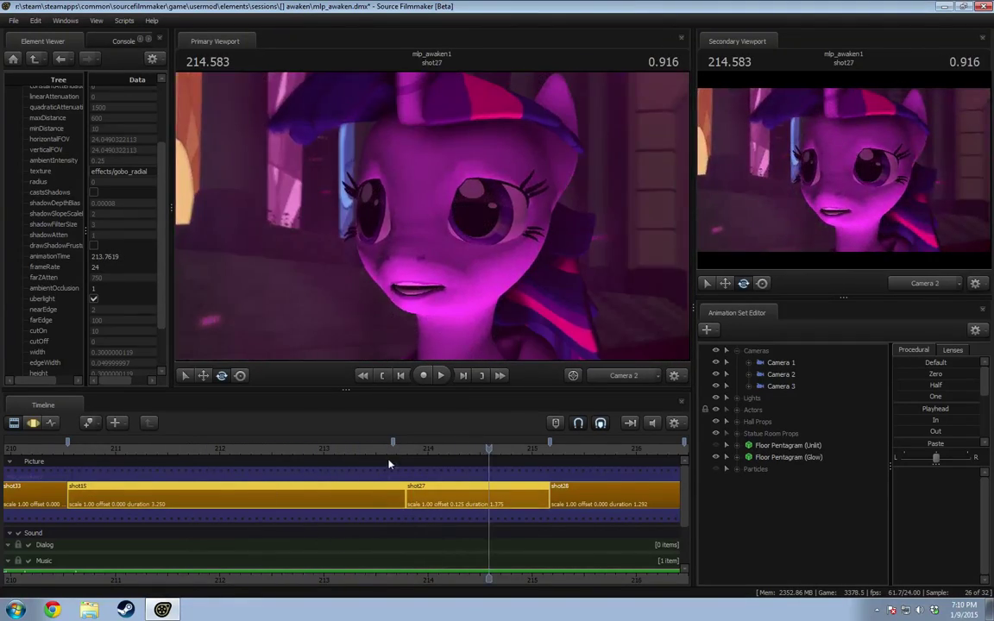
Step: Examine shot15's extended ending at 213.708 in the Motion Editor, then return to the Clip Editor and replay from about 213.583
left_click_drag(391, 458, 398, 453)
scroll(404, 504, "up", 2)
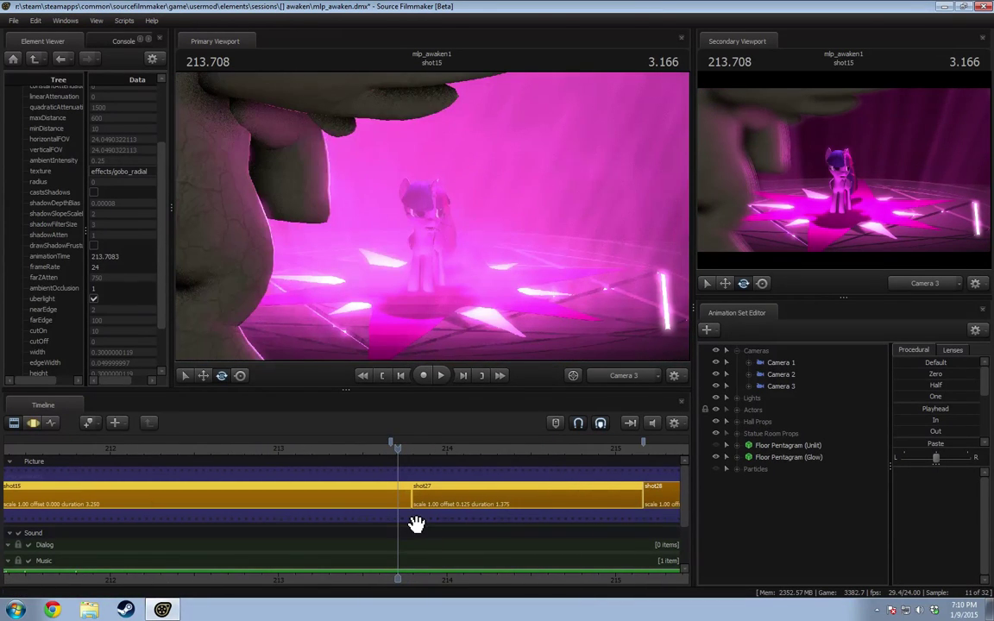
key("F3")
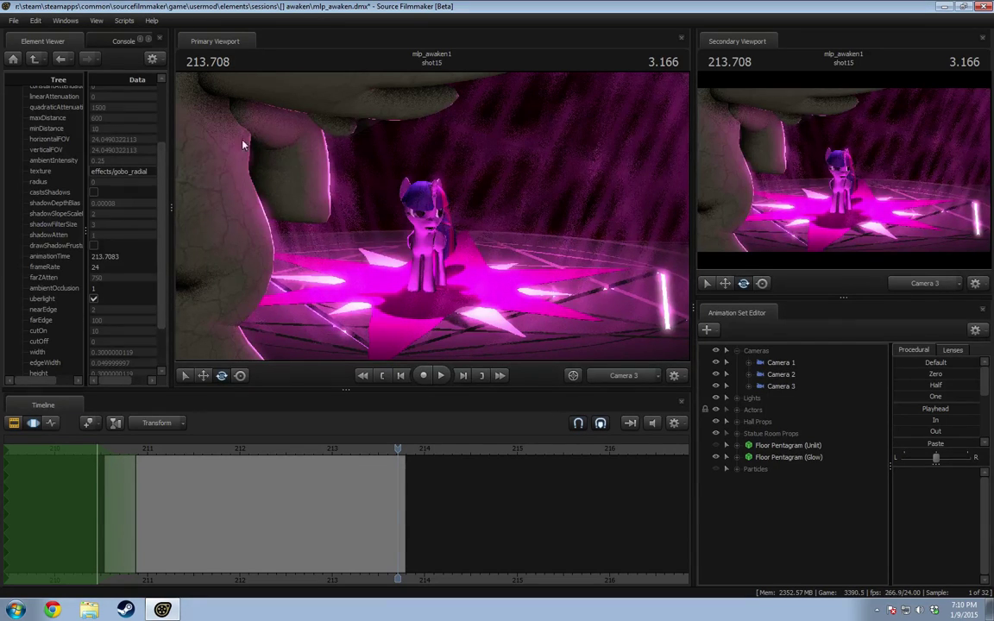
key("F2")
left_click_drag(396, 450, 387, 458)
left_click(623, 377)
left_click(625, 379)
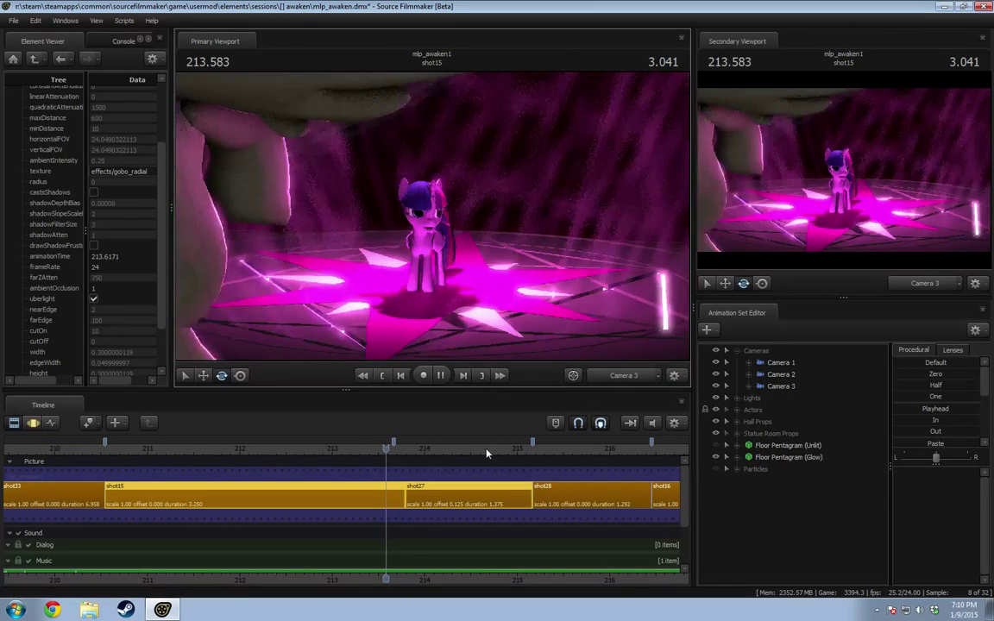
Step: Examine shot15's ending at 213.708 and undo the last move of the cut between shot15 and shot27
left_click_drag(490, 452, 398, 466)
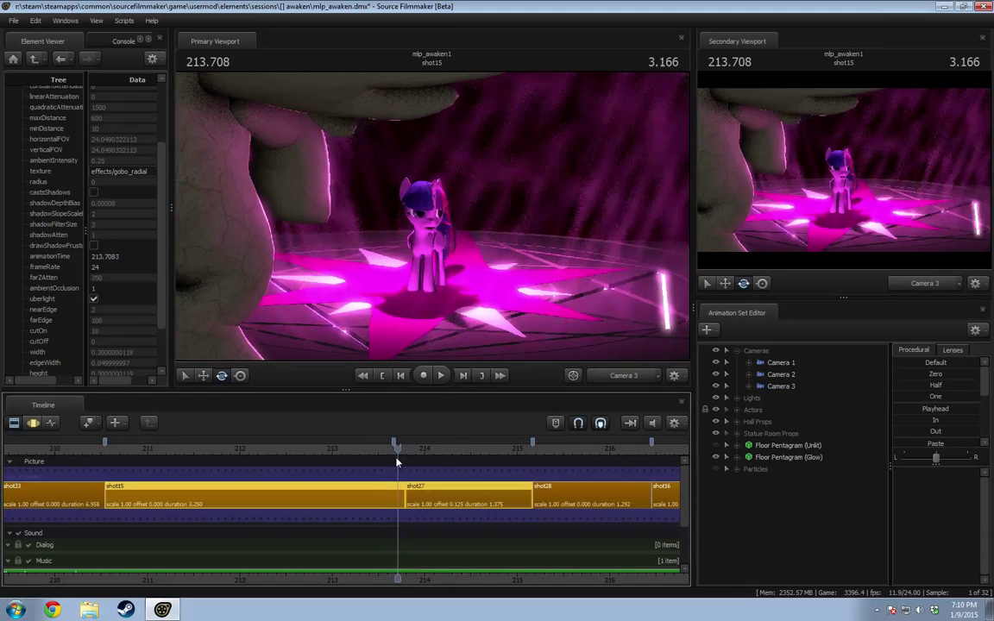
key("F3")
key("F2")
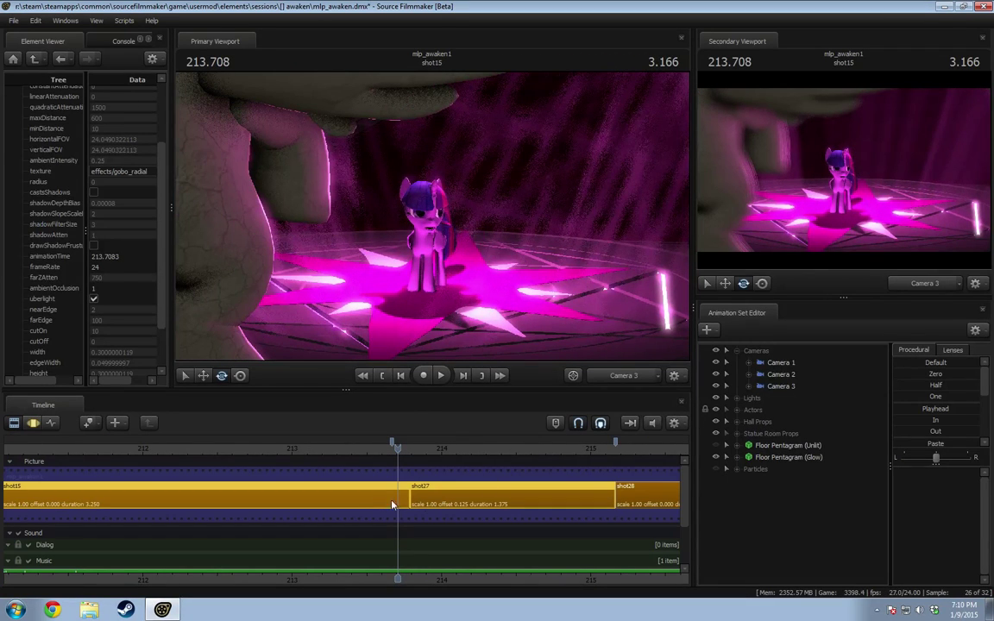
scroll(392, 474, "down", 3)
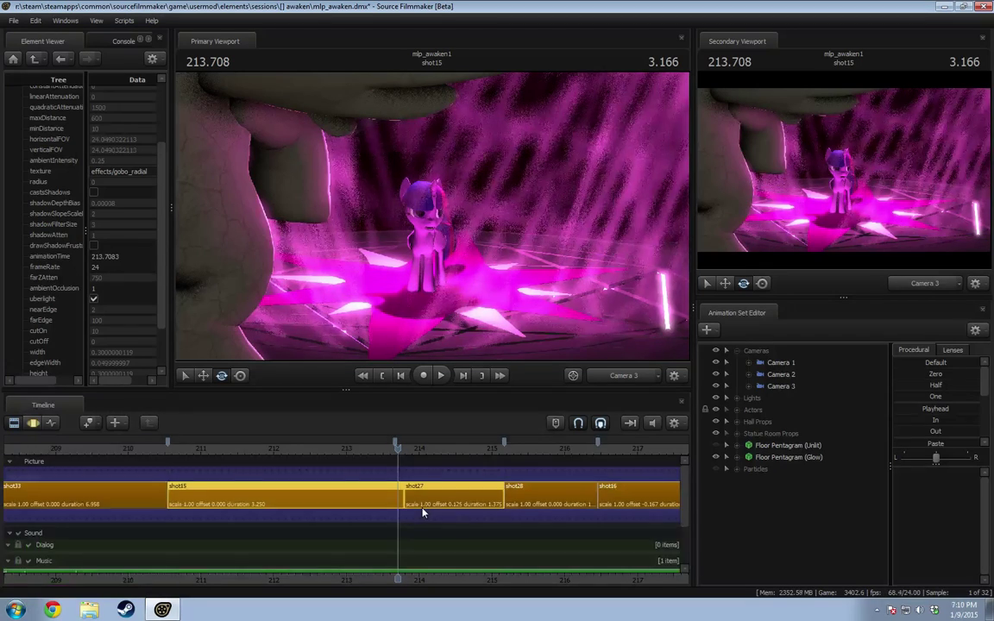
key("ctrl+z")
Step: In the Motion Editor, select the time past shot15's end with falloff back to its start, and adjust Camera 3's view slightly at 213.625
left_click(371, 448)
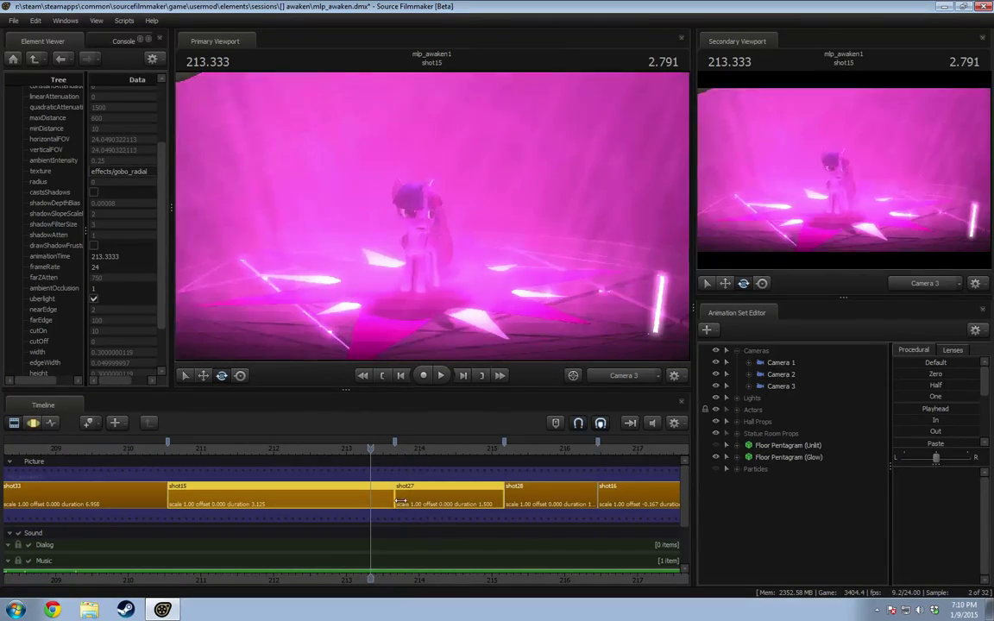
left_click(780, 385)
key("F3")
scroll(318, 496, "up", 2)
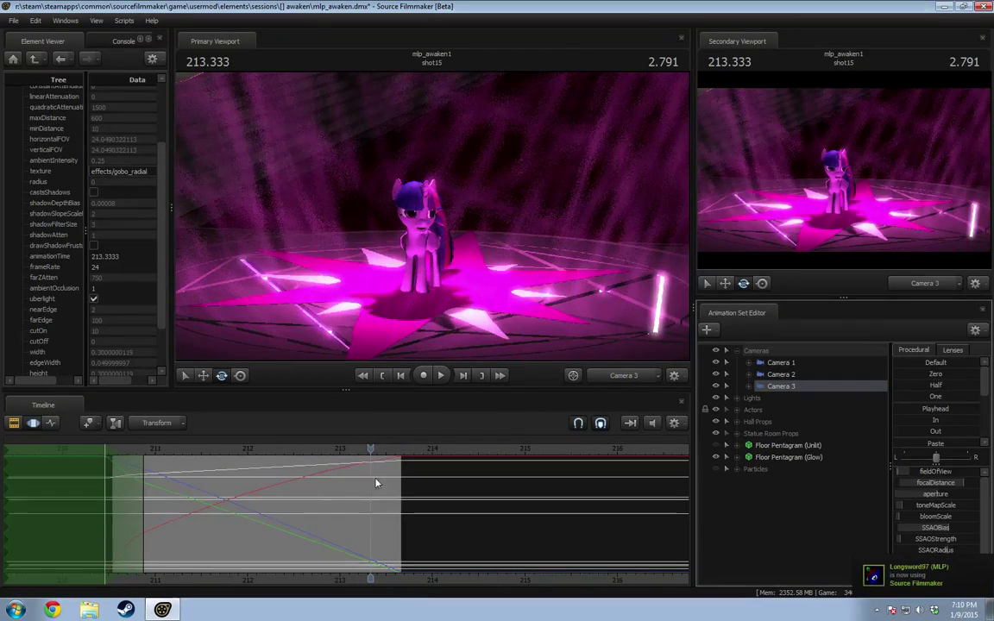
key("space")
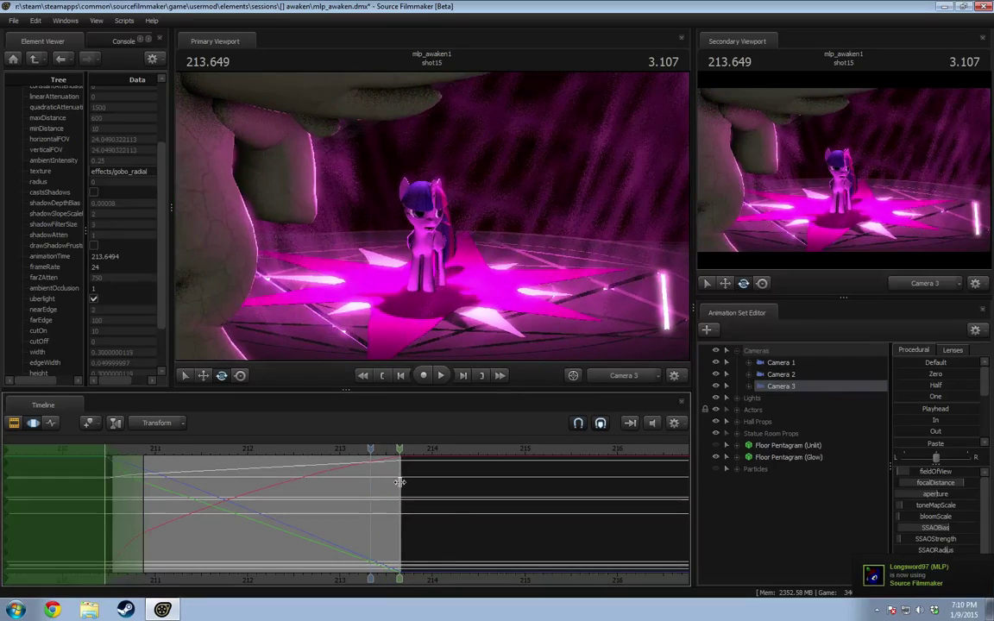
mouse_move(790, 443)
left_mouse_down()
mouse_move(374, 492)
mouse_move(103, 503)
mouse_move(414, 507)
left_mouse_up()
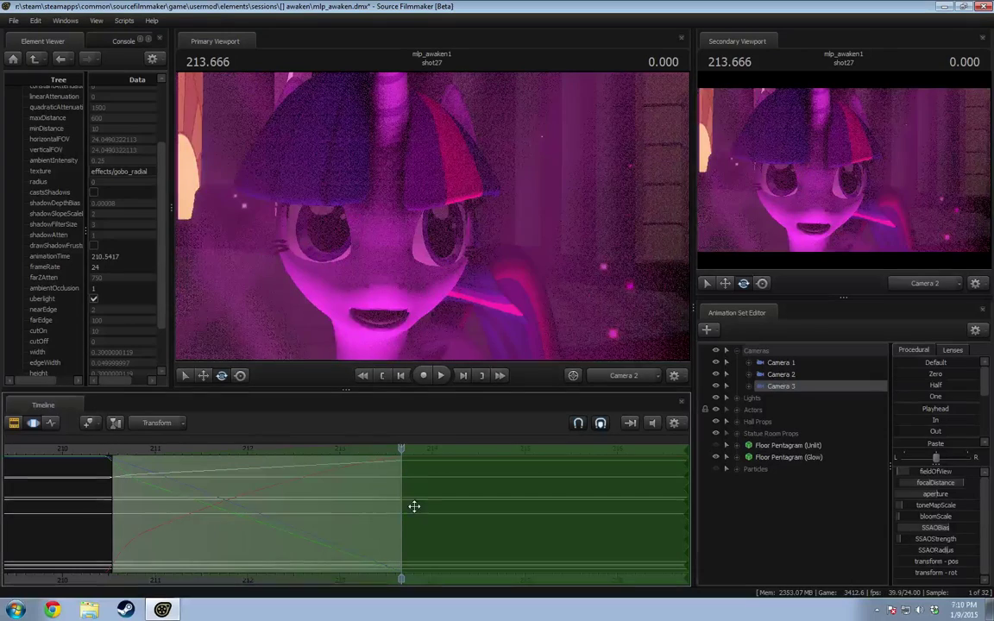
key("Left")
key("Right")
key("Left")
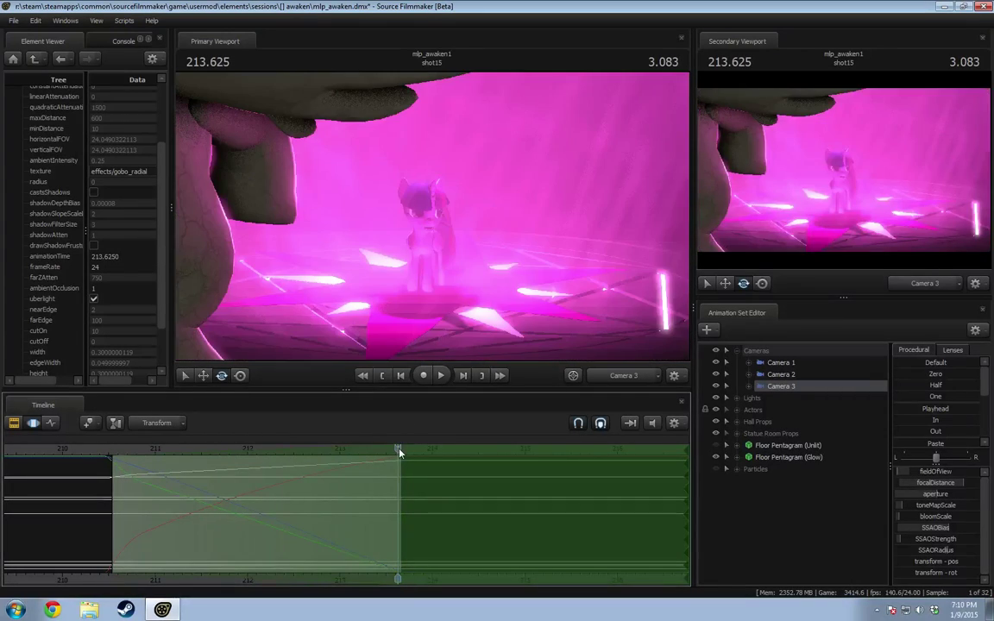
left_click_drag(414, 276, 416, 276)
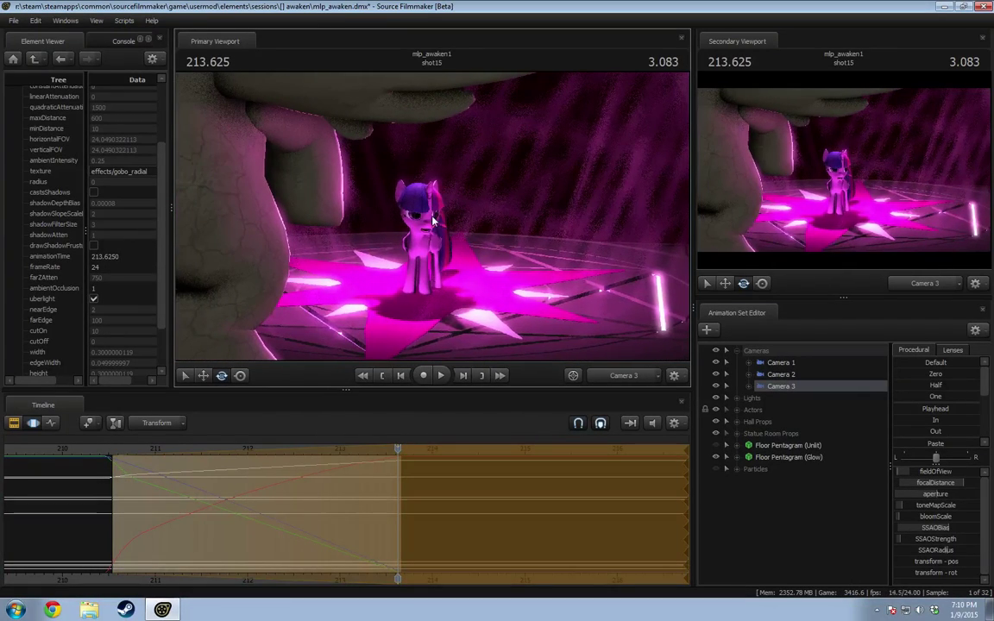
Step: Return to the Clip Editor and replay the cut from shot15 into shot27 several times, examining the end of the camera move
left_click_drag(394, 459, 119, 463)
key("F2")
key("space")
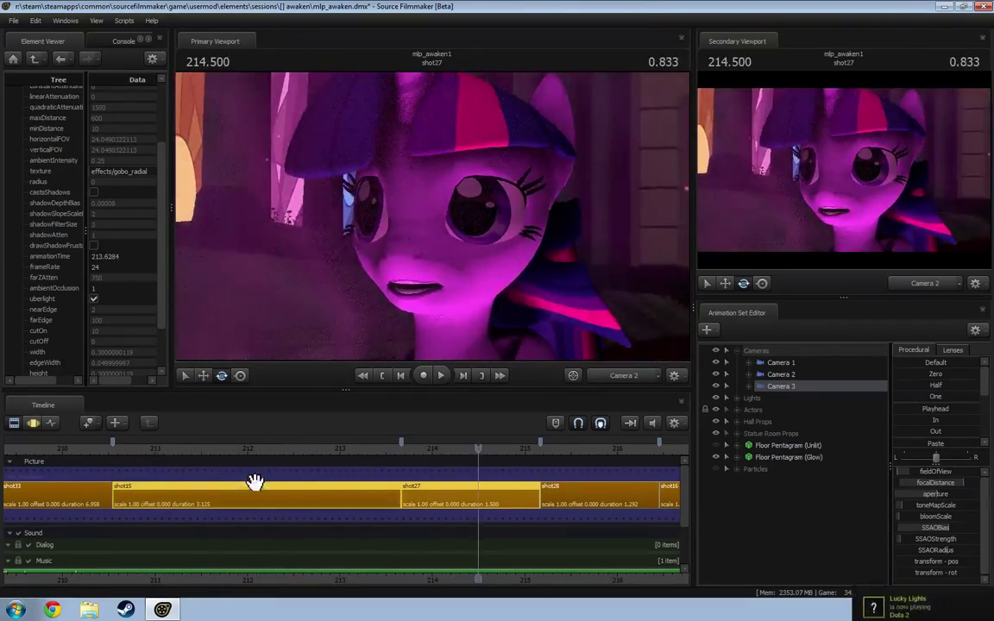
left_click(378, 450)
left_click_drag(395, 450, 382, 450)
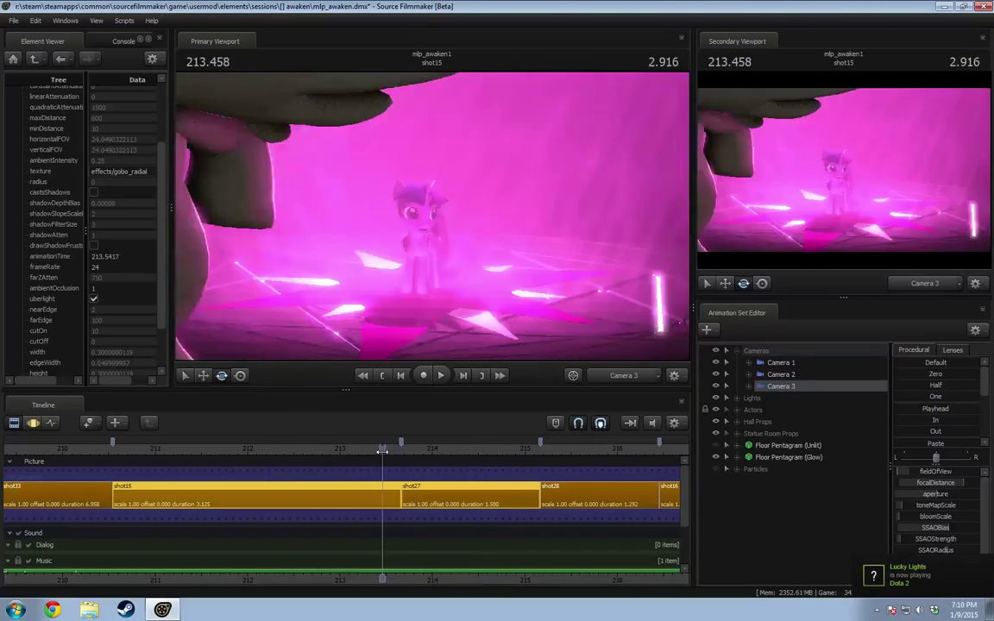
key("space")
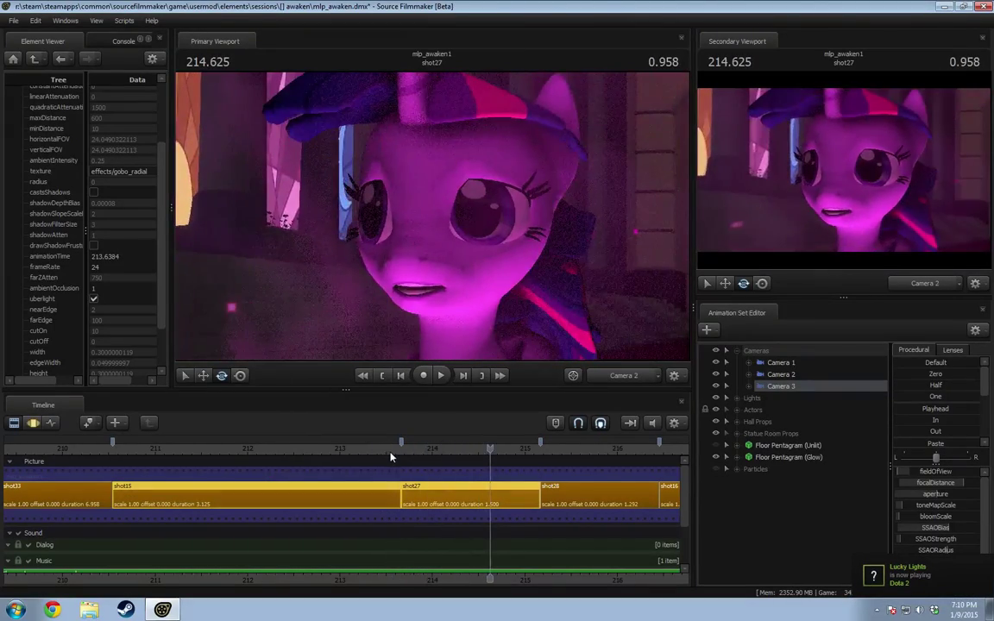
left_click(391, 452)
key("space")
key("space")
left_click(362, 450)
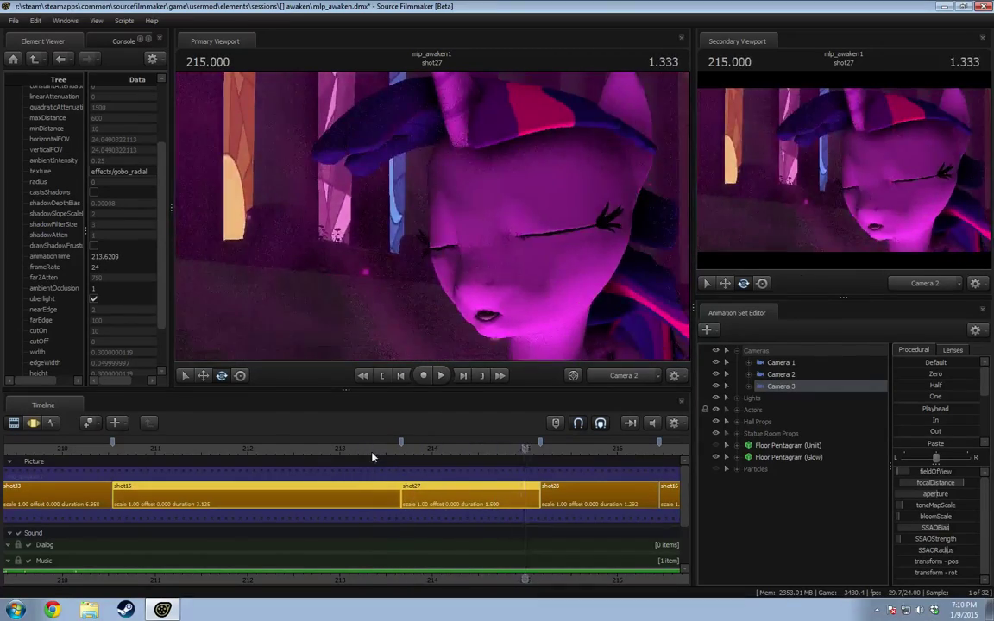
left_click(373, 457)
key("space")
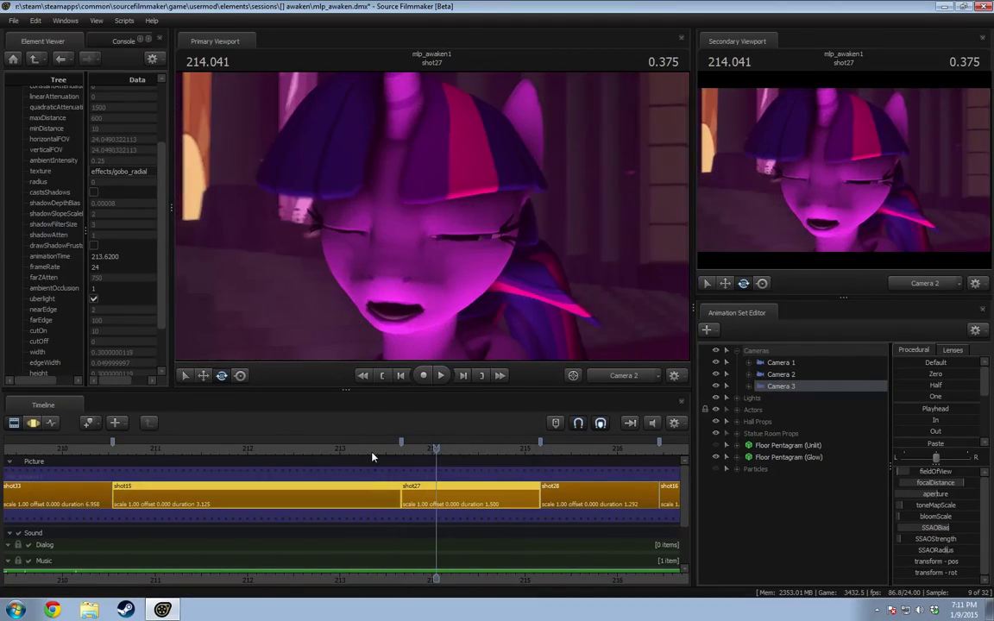
Step: Hide the RainbowDash Statue and RainbowDash Statue Dummy in shot15's Mane 6 Statues group, and play through shot27
left_click(367, 450)
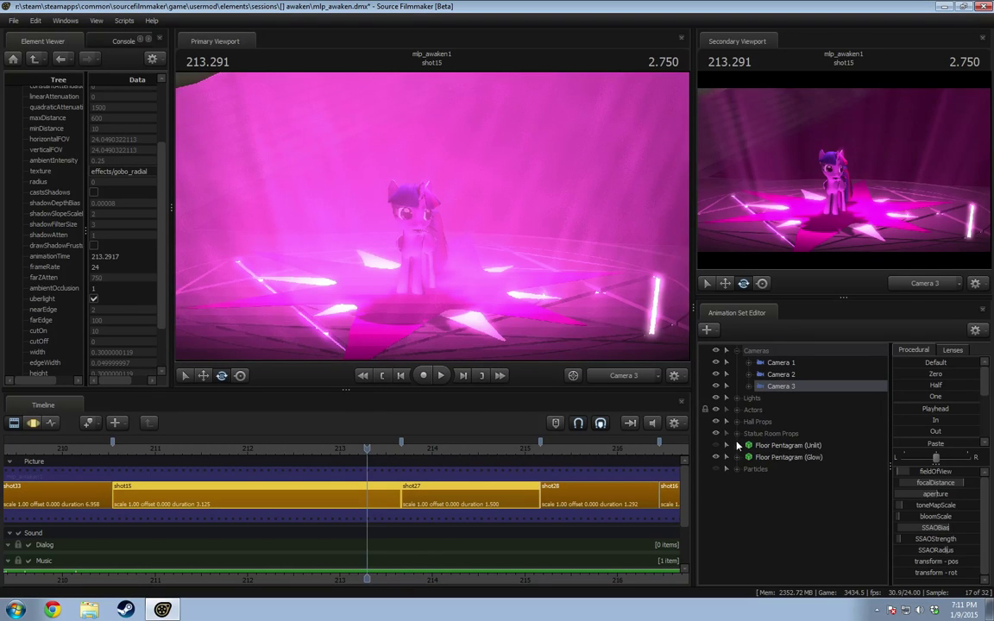
left_click(725, 433)
left_click(749, 445)
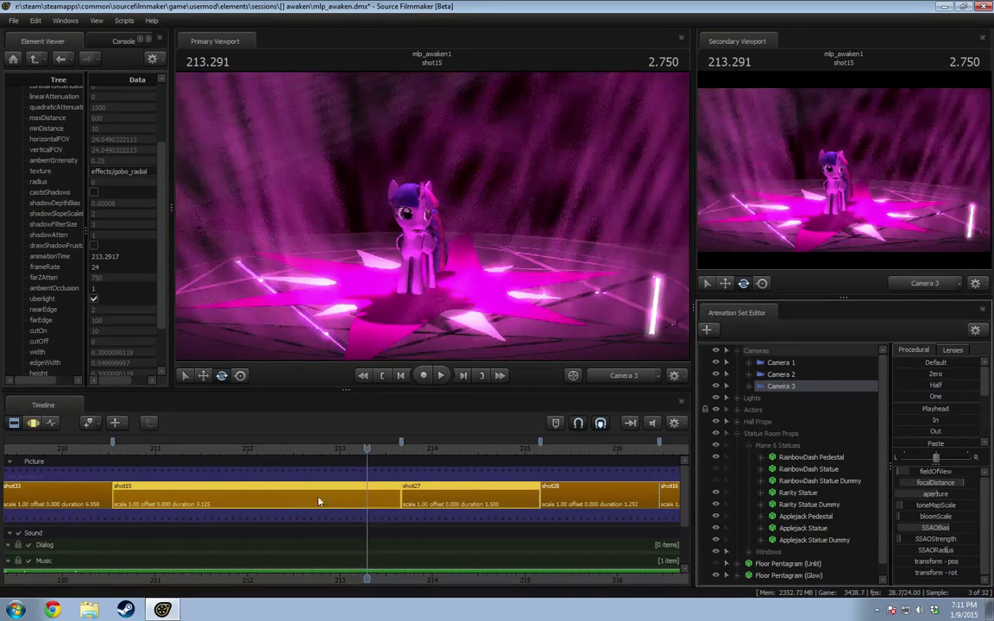
left_click(342, 450)
key("space")
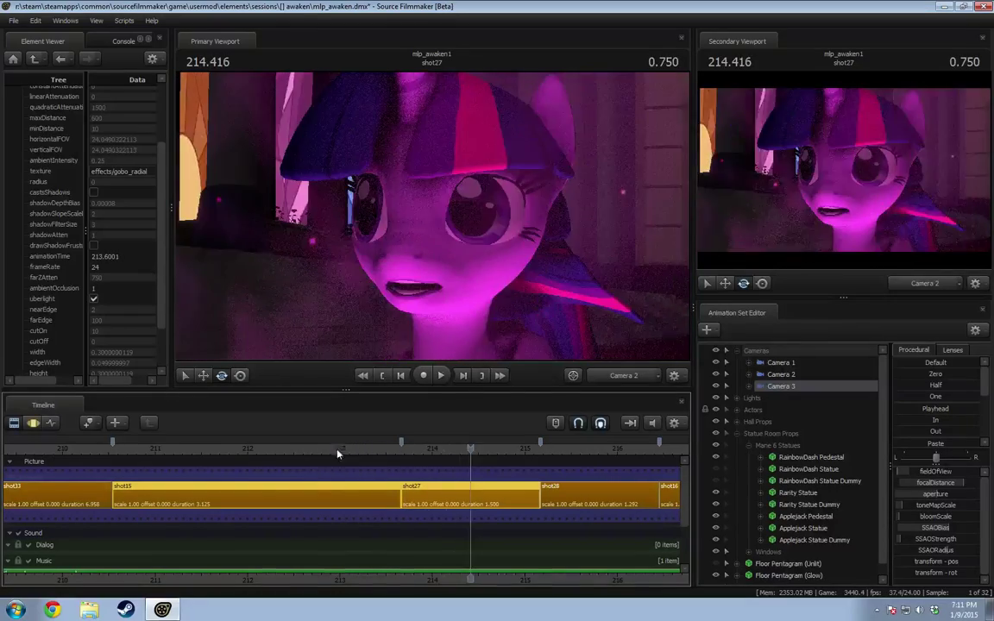
left_click(127, 450)
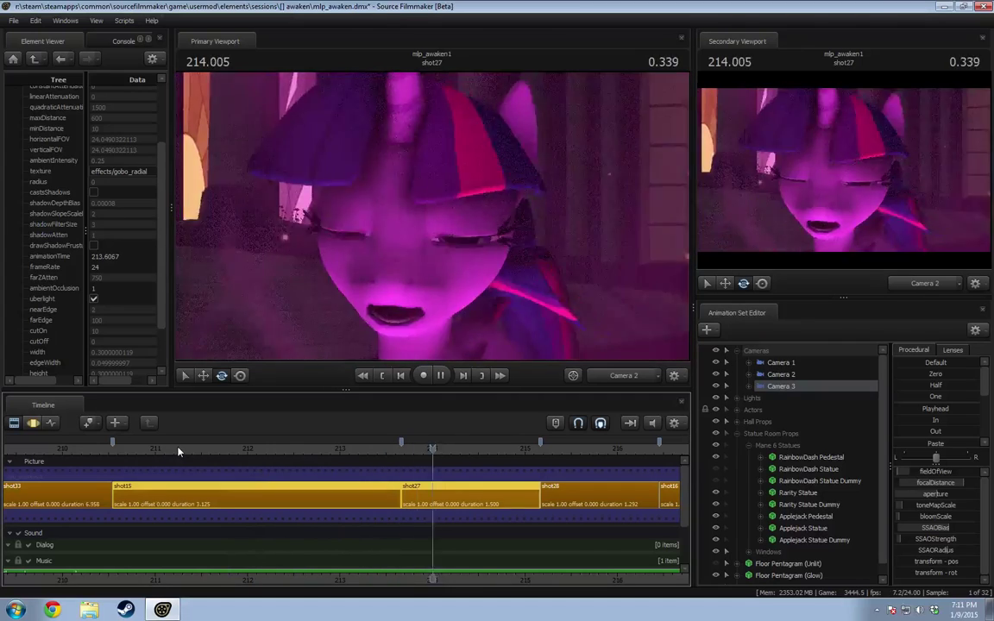
key("space")
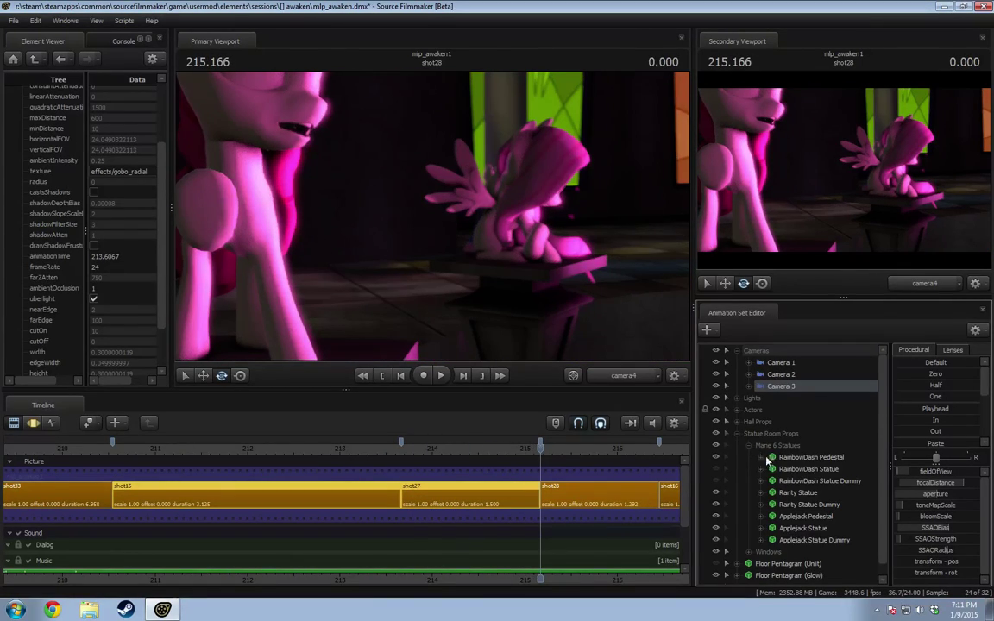
Step: Hide the Rainbow Rim, Rainbow Rim (Wings), Rainbow Reverse Rim and Rainbow Main lights, then collapse the Lights group
scroll(794, 490, "down", 1)
left_click(736, 386)
scroll(783, 446, "down", 5)
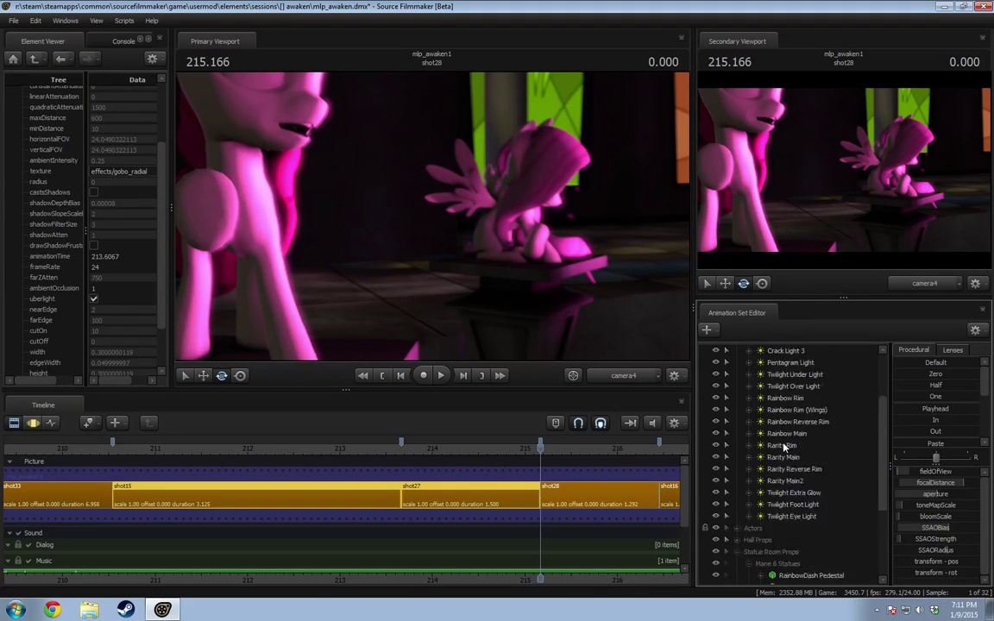
scroll(783, 446, "up", 3)
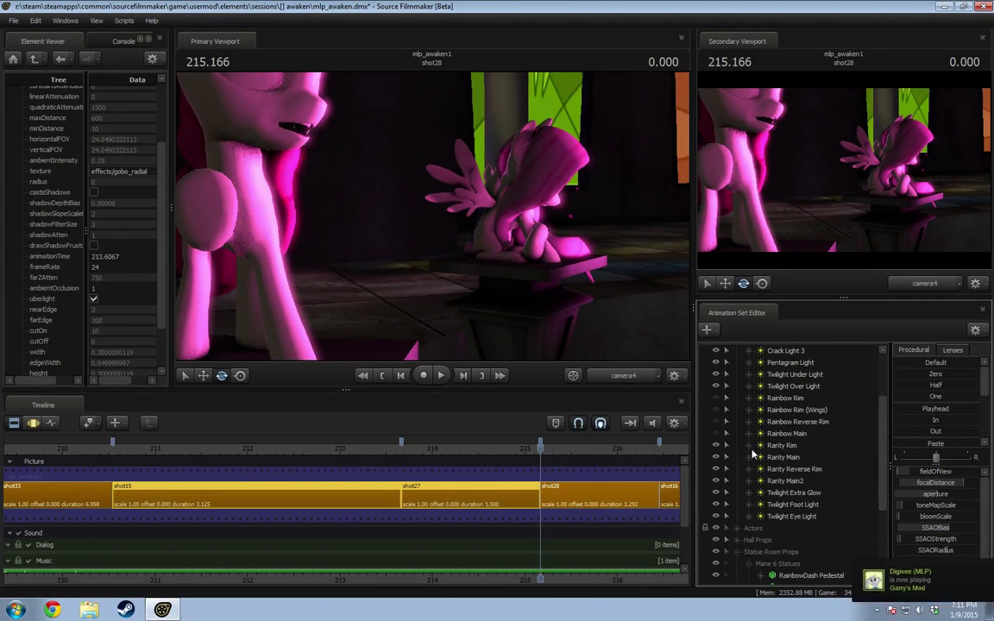
scroll(708, 414, "up", 3)
left_click(726, 398)
Step: Replay from shot15 through shot27 and shot28 into shot16, checking how the shots flow together
left_click(439, 450)
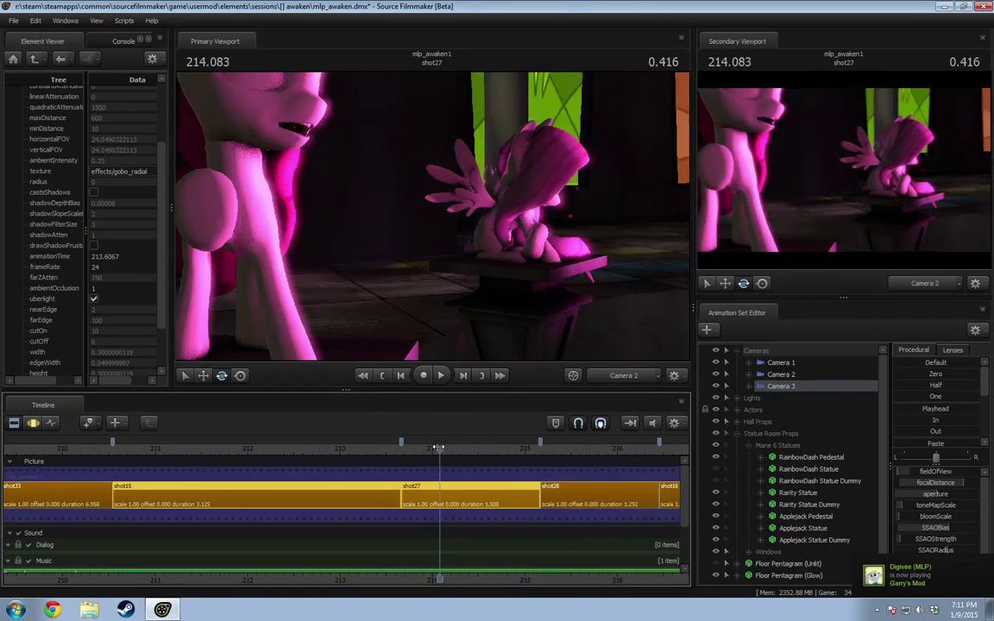
key("space")
left_click(278, 458)
key("space")
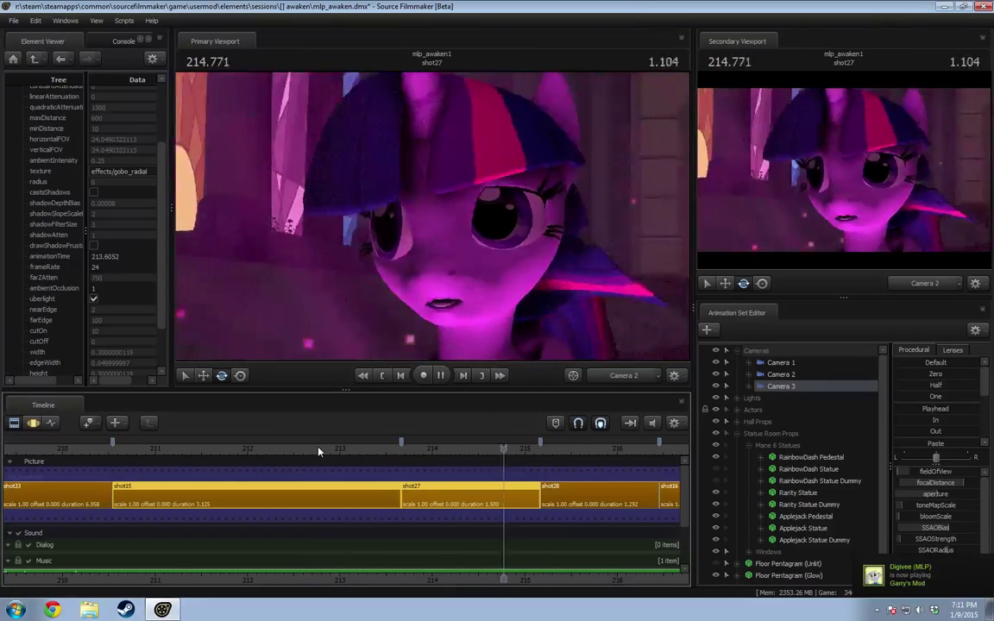
key("space")
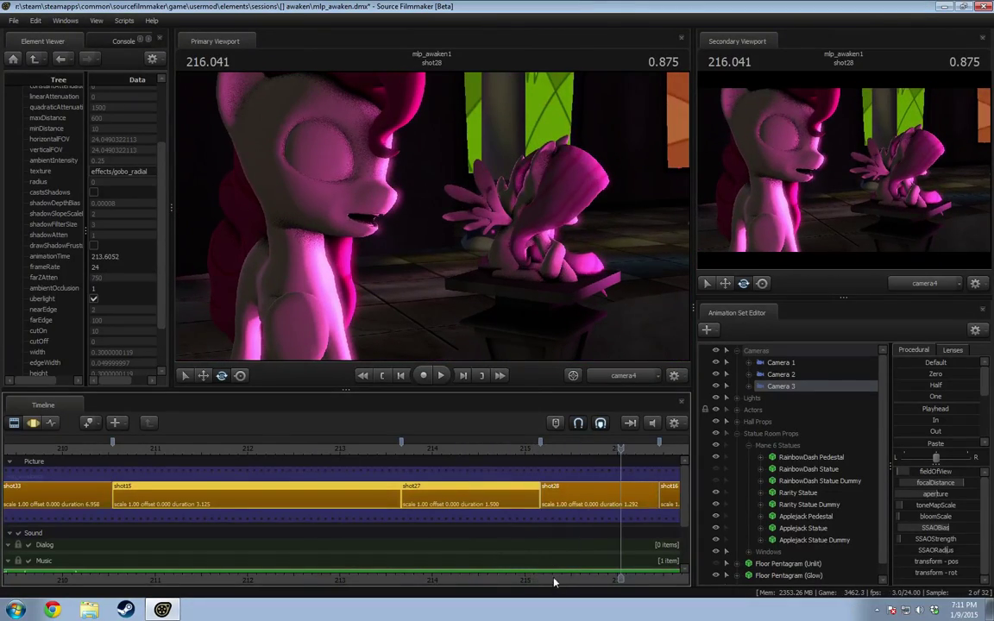
middle_click_drag(498, 520, 415, 477)
left_click(386, 458)
key("space")
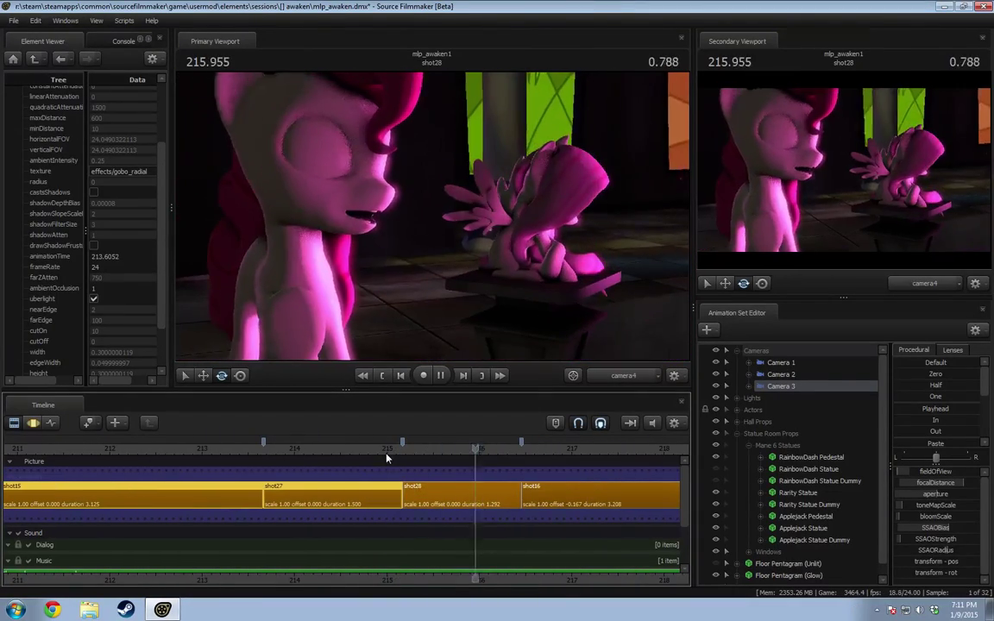
left_click(344, 454)
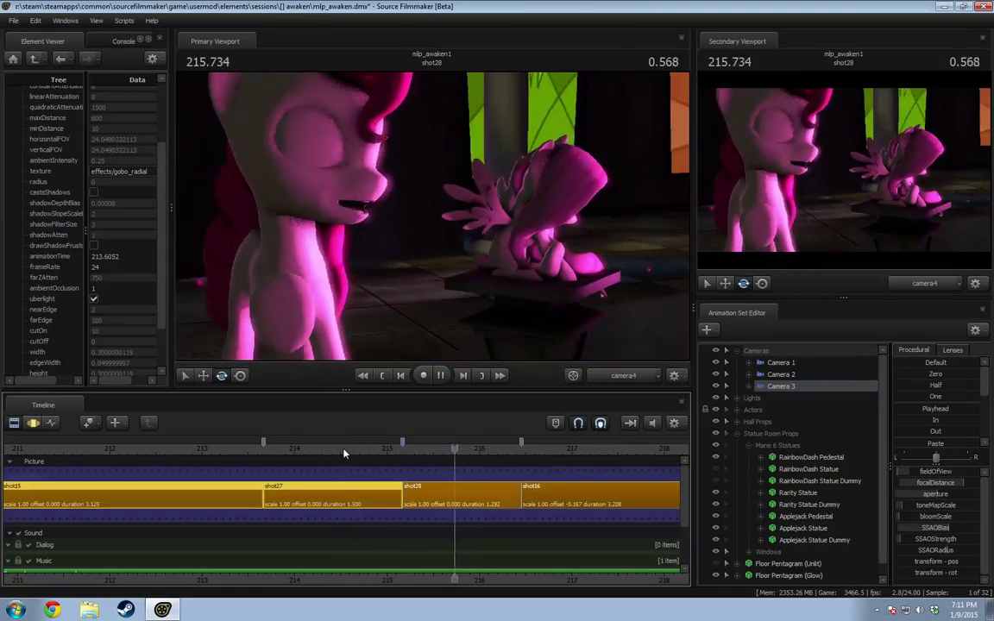
key("space")
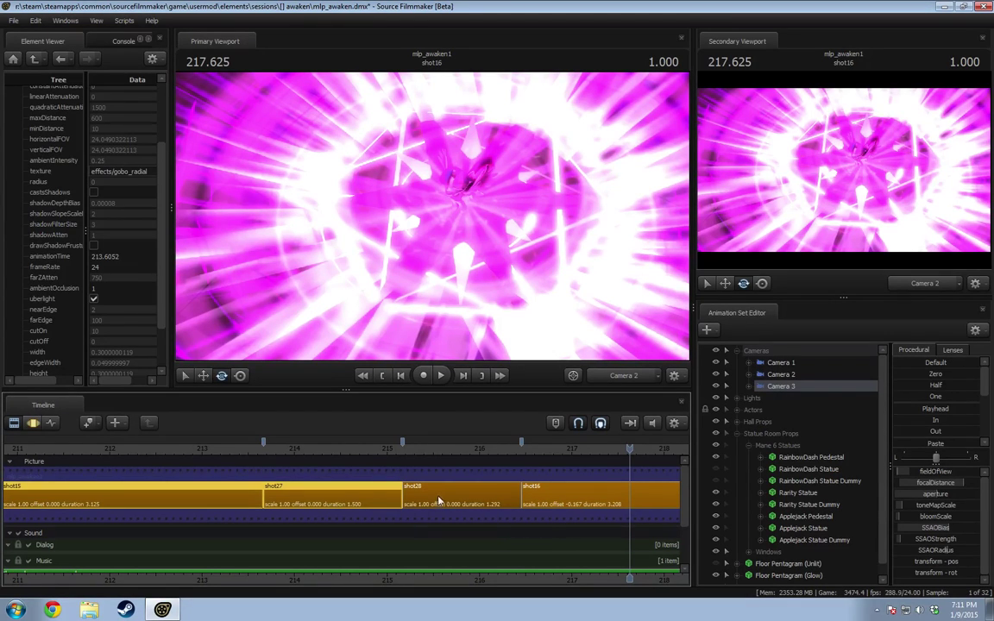
Step: Open shot15's ending in the Motion Editor and play across the cut, checking the background without the statue
scroll(494, 460, "down", 2)
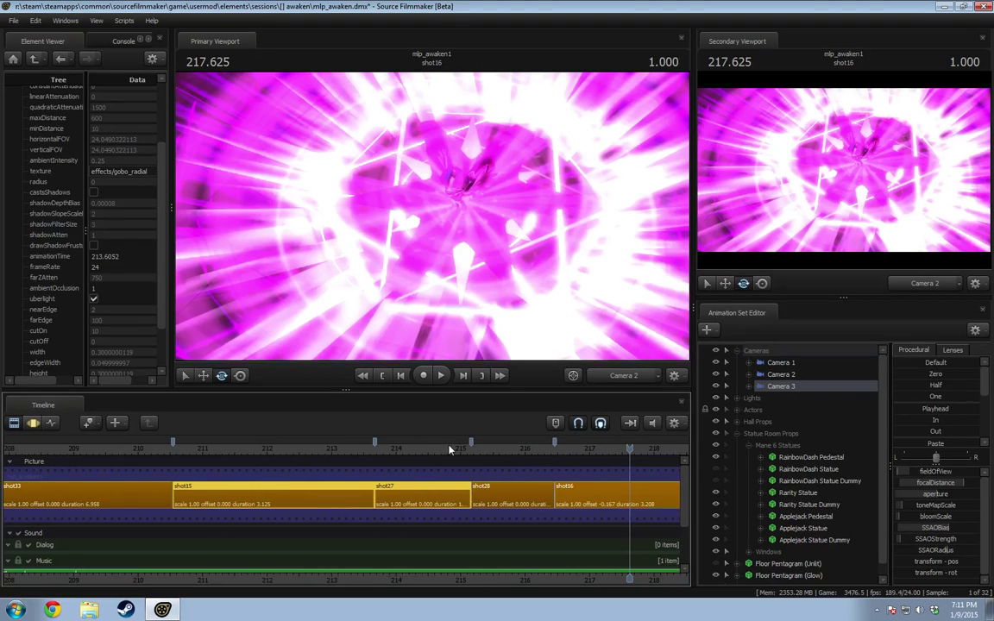
scroll(426, 482, "up", 2)
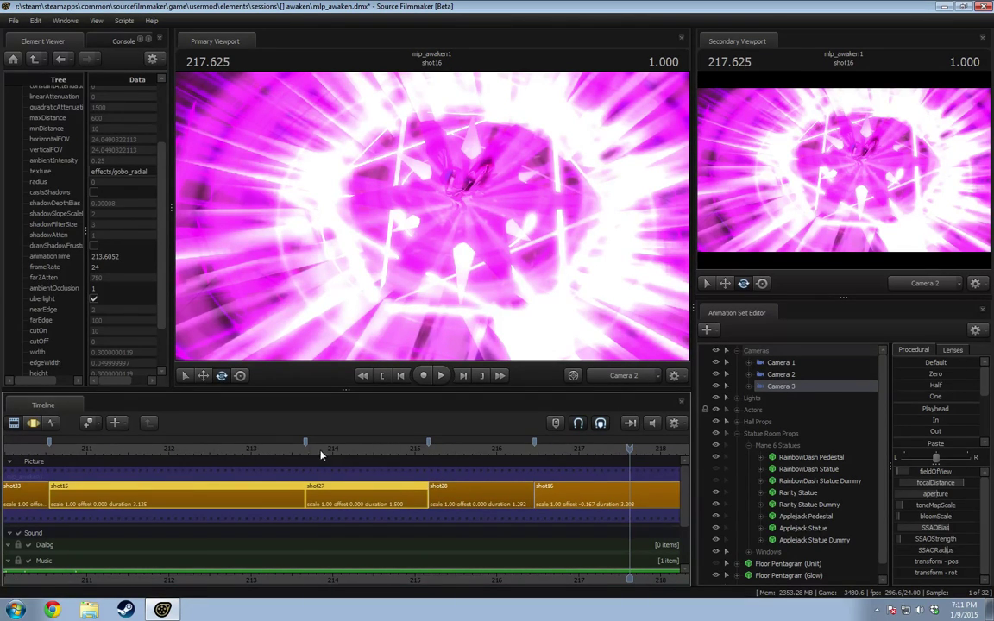
left_click(283, 451)
key("F3")
key("space")
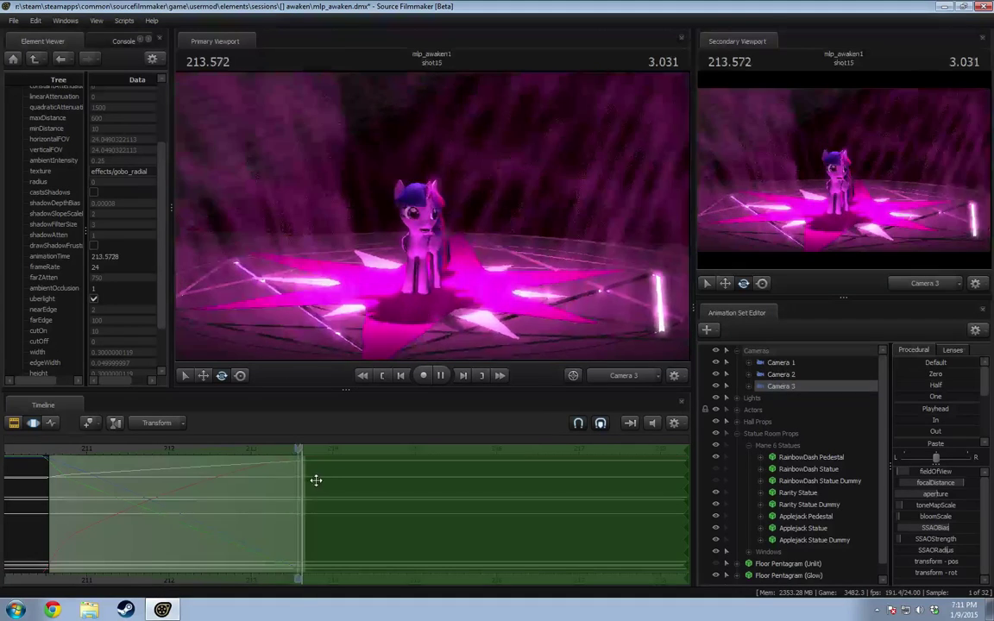
key("space")
Step: Play shot15 from its start at 210.541 in the Clip Editor and inspect the swing-in at 210.708 and 210.916
key("F2")
left_click(50, 449)
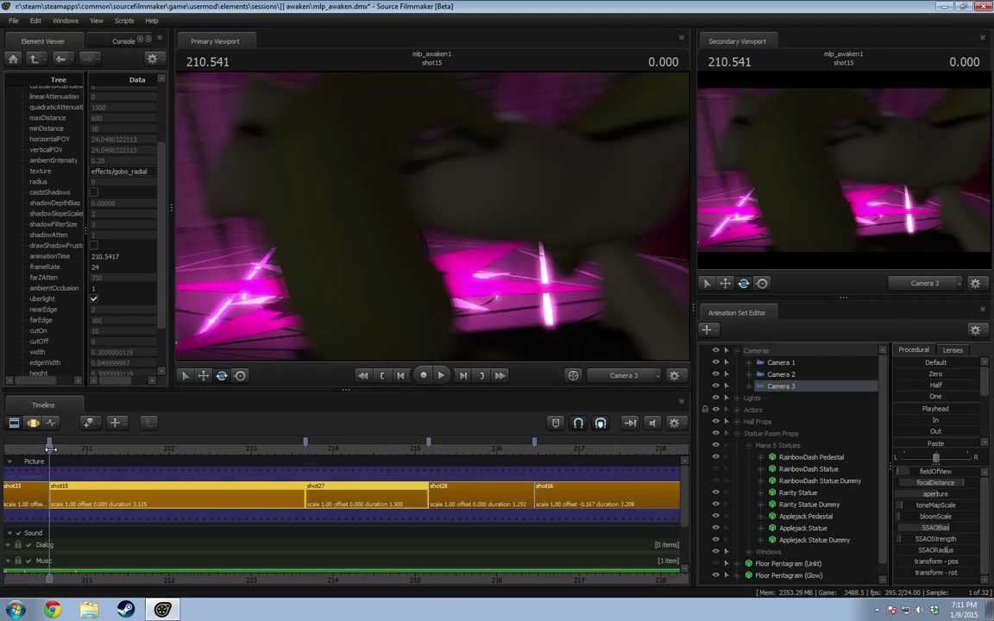
key("space")
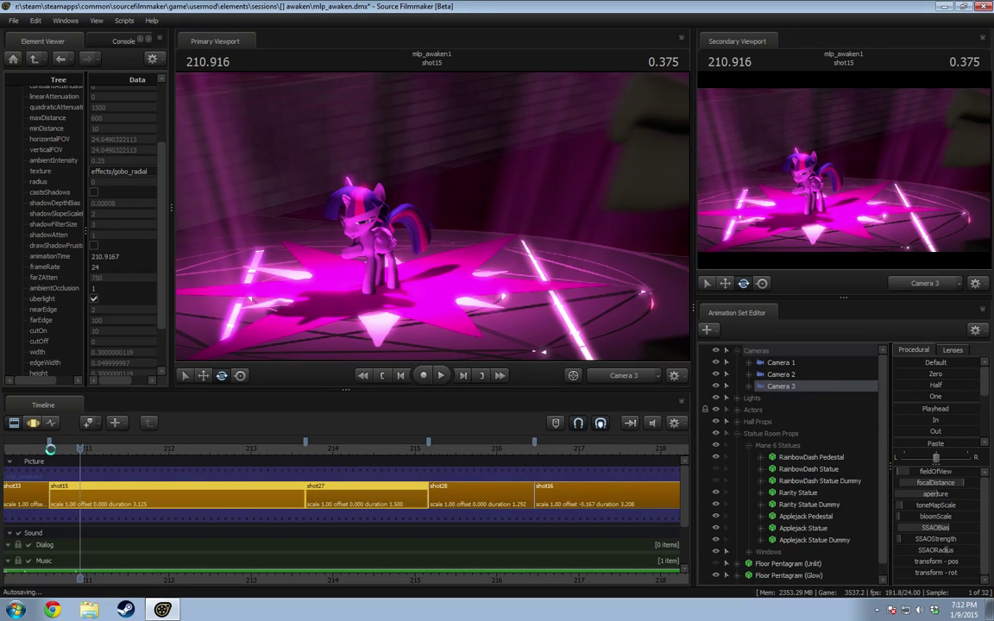
left_click(64, 449)
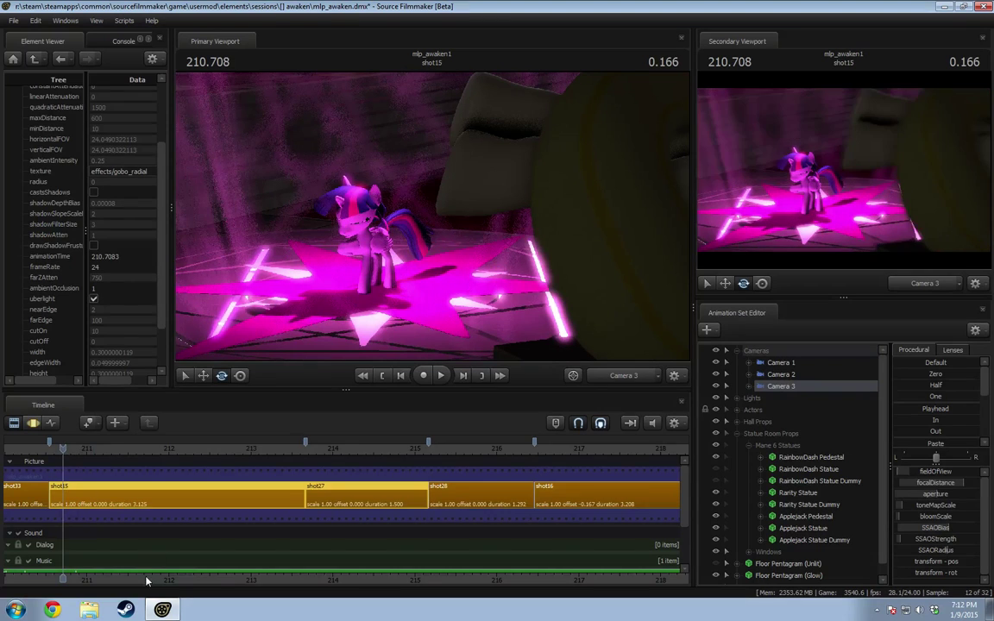
middle_click_drag(151, 581, 552, 552)
scroll(521, 486, "down", 6)
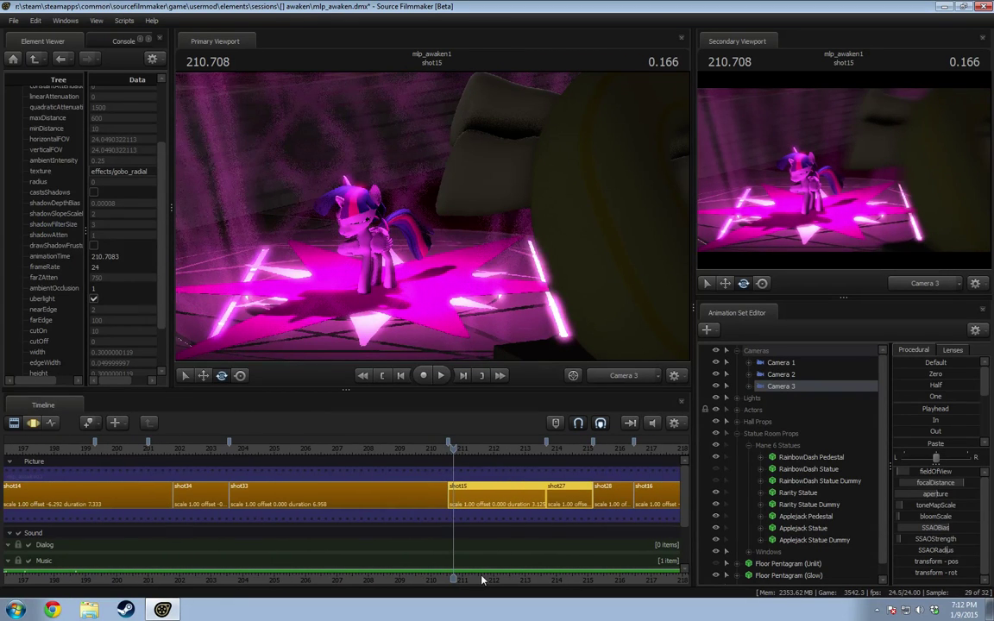
left_click(460, 450)
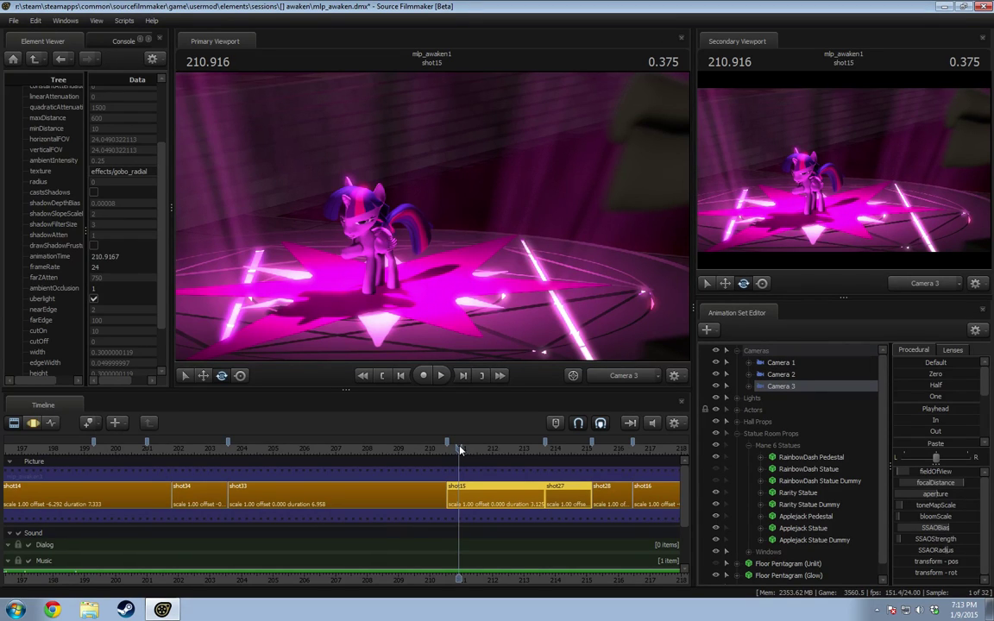
Step: Play part of shot33, then play from shot15 through shot27 into shot28 to review how the shots flow
left_click_drag(305, 449, 330, 450)
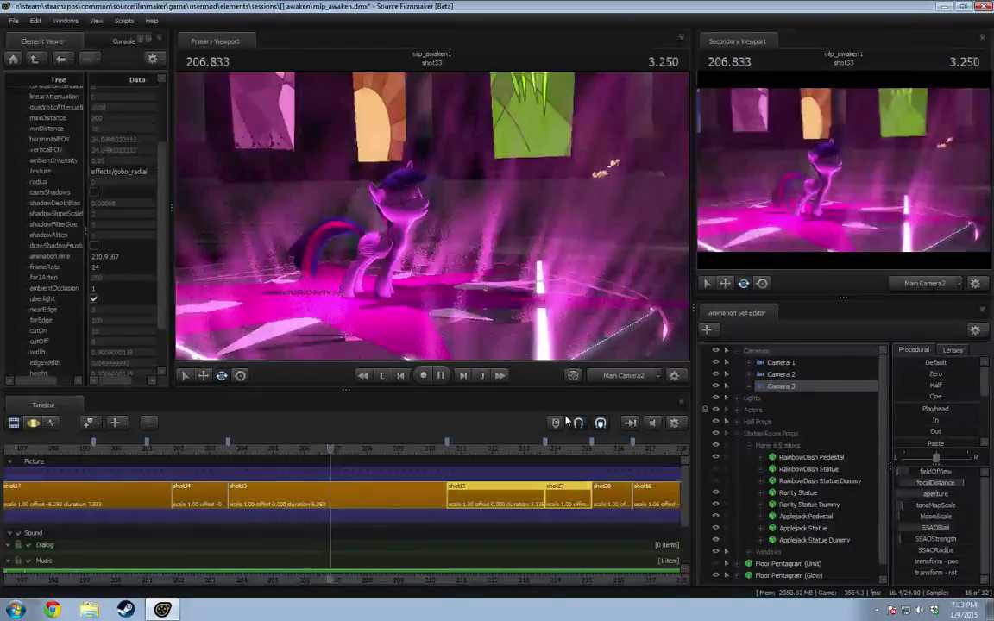
scroll(526, 504, "down", 3)
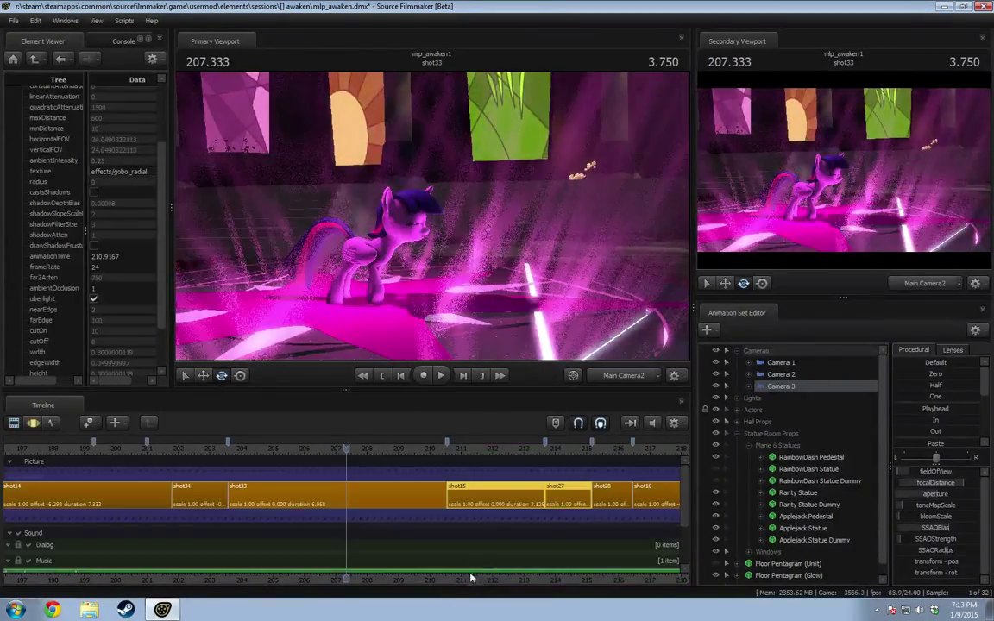
scroll(534, 522, "down", 1)
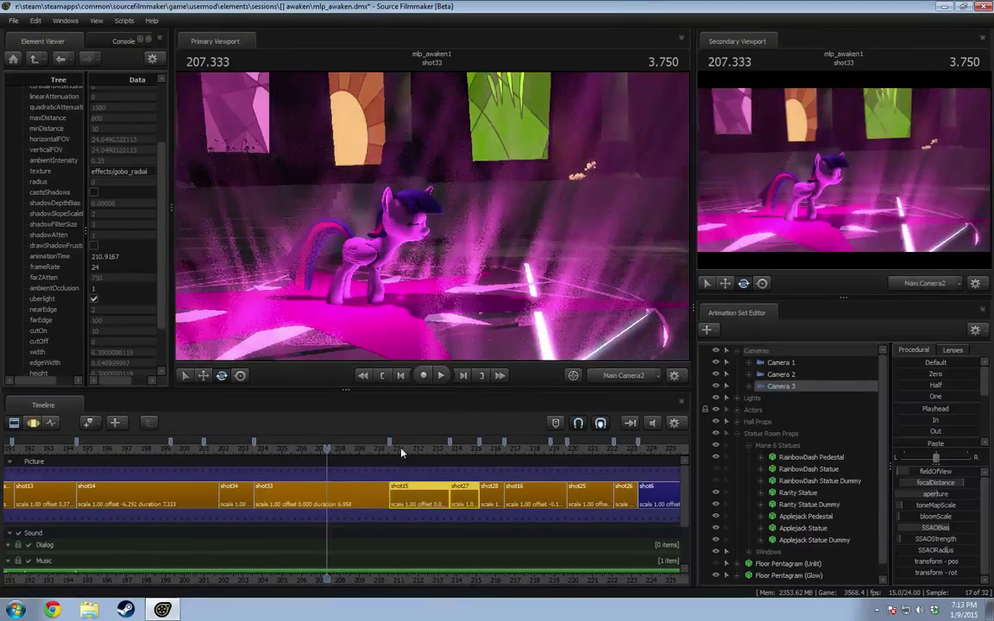
left_click(402, 451)
key("space")
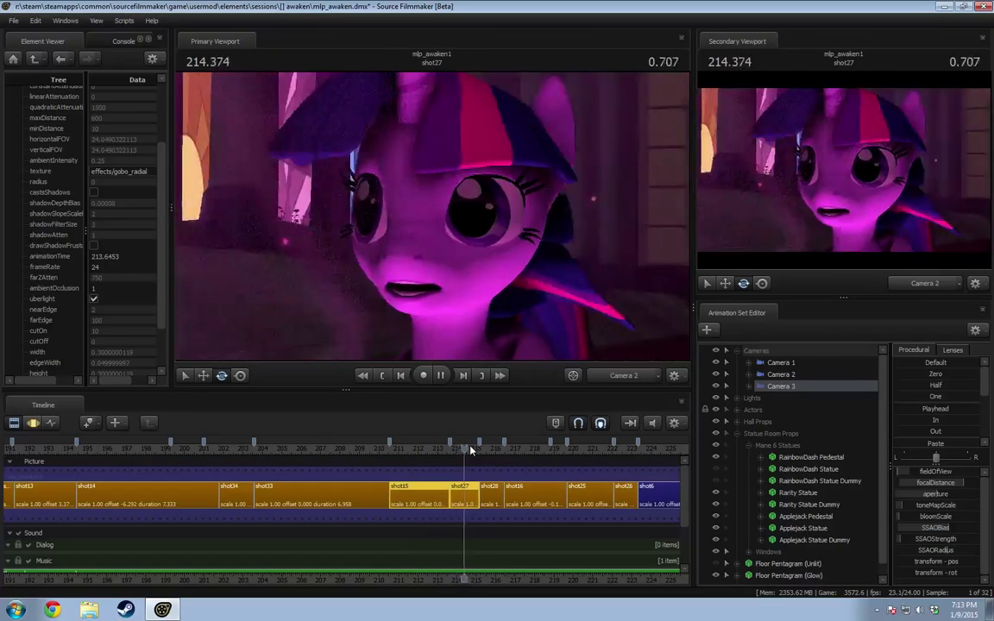
key("space")
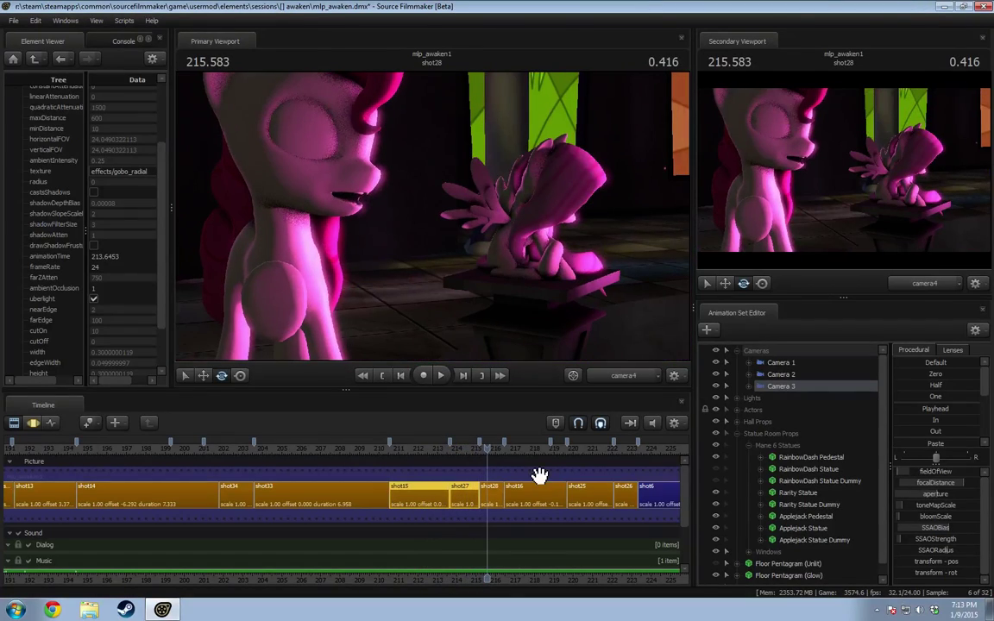
Step: Replay the cut from shot15's end through shot27 into shot28 to check its timing
scroll(488, 457, "up", 5)
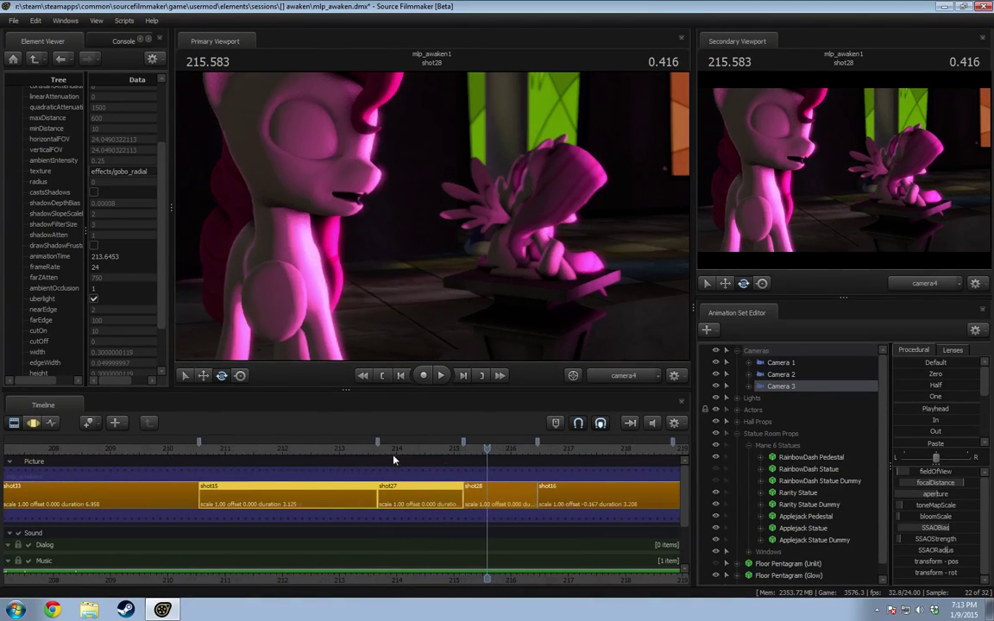
left_click(381, 451)
key("space")
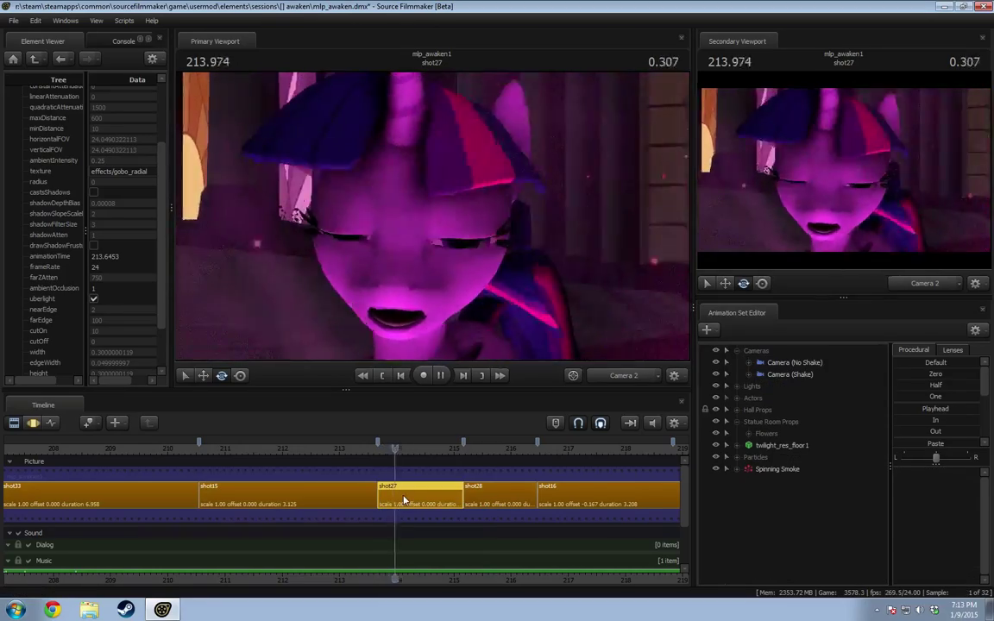
key("space")
left_click(368, 449)
key("space")
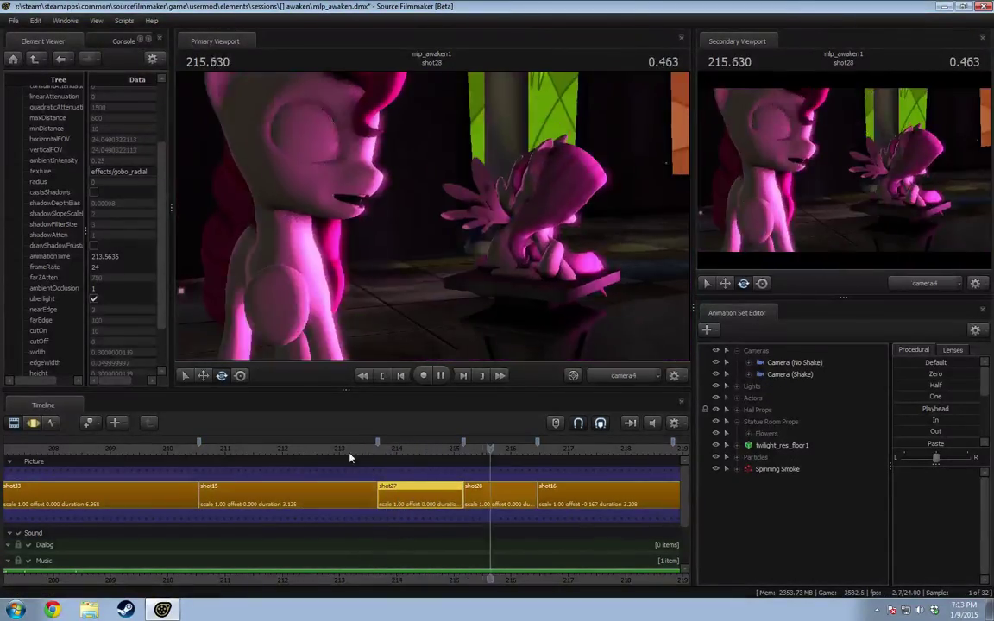
Step: Play from within shot15 across the cut into shot27, and replay shot15 from 211.583 to check the camera motion
left_click(260, 449)
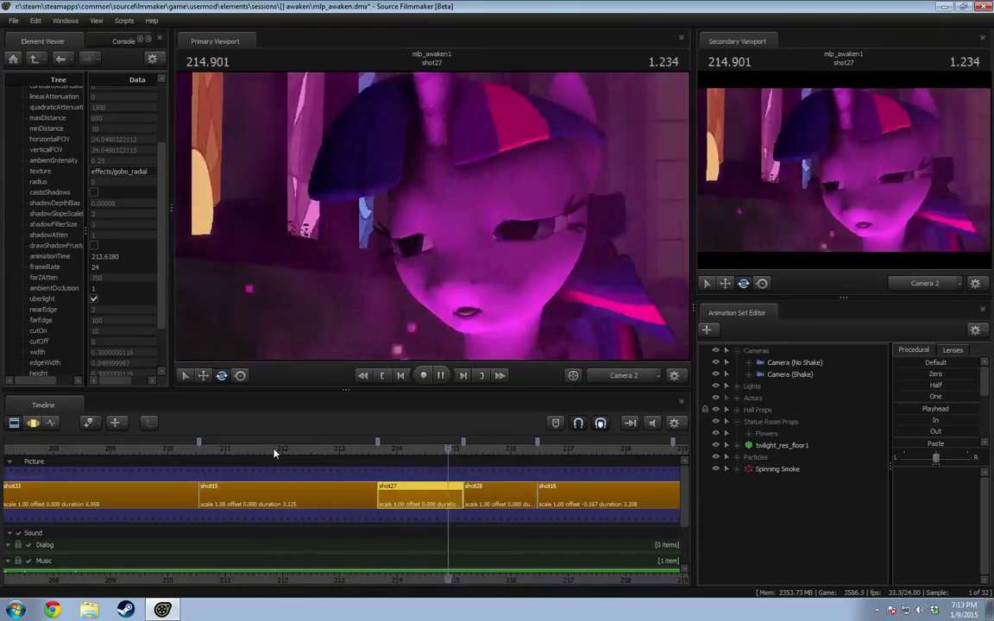
key("space")
left_click(259, 456)
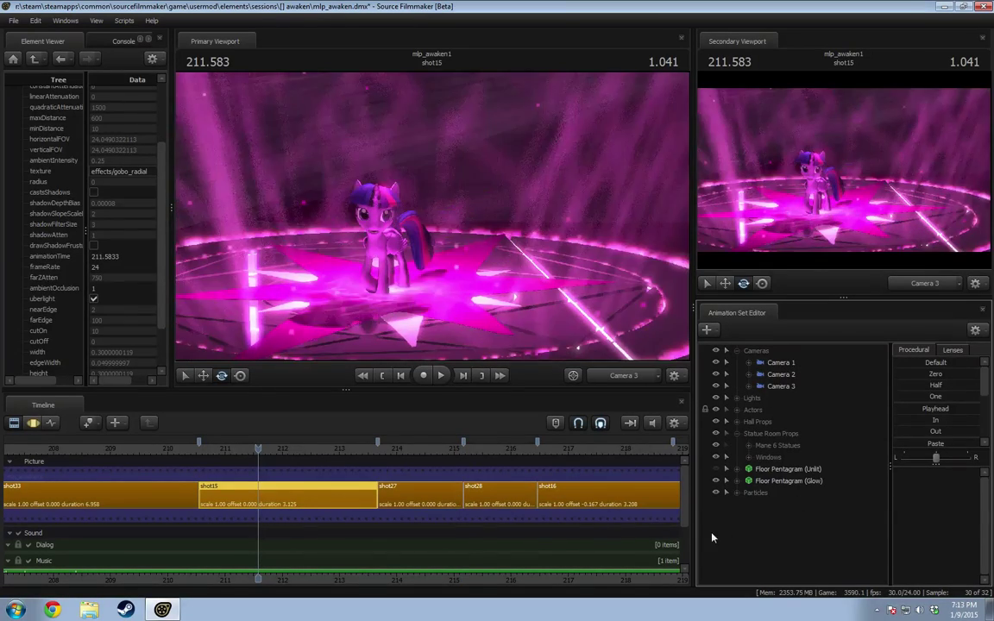
key("space")
key("space")
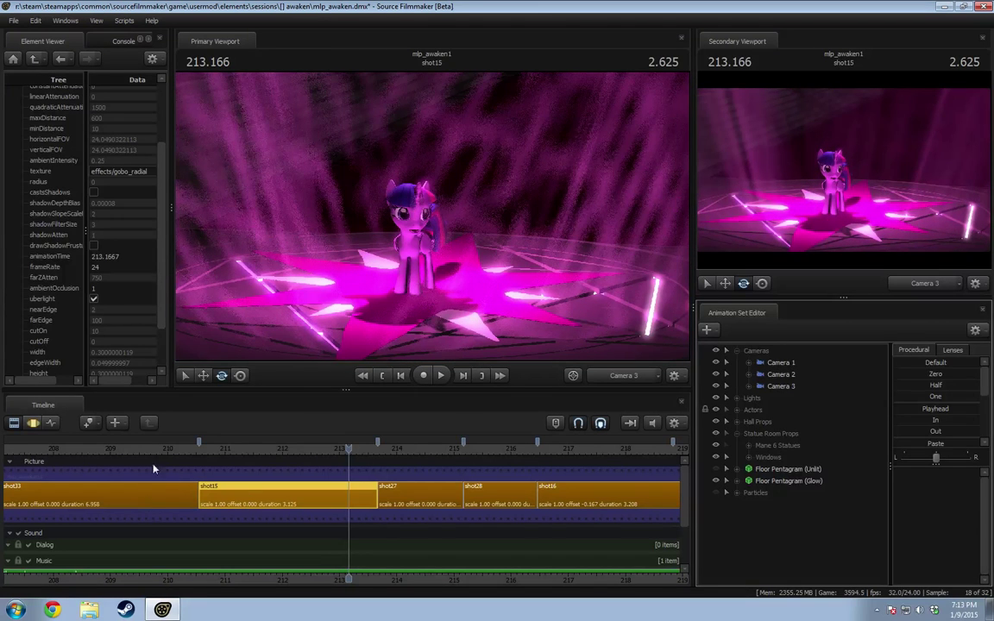
Step: Move shot33's Twilight Under Light Magic White and Twilight Under Light Magic White2 into its Lights group, then return to shot15
left_click(153, 492)
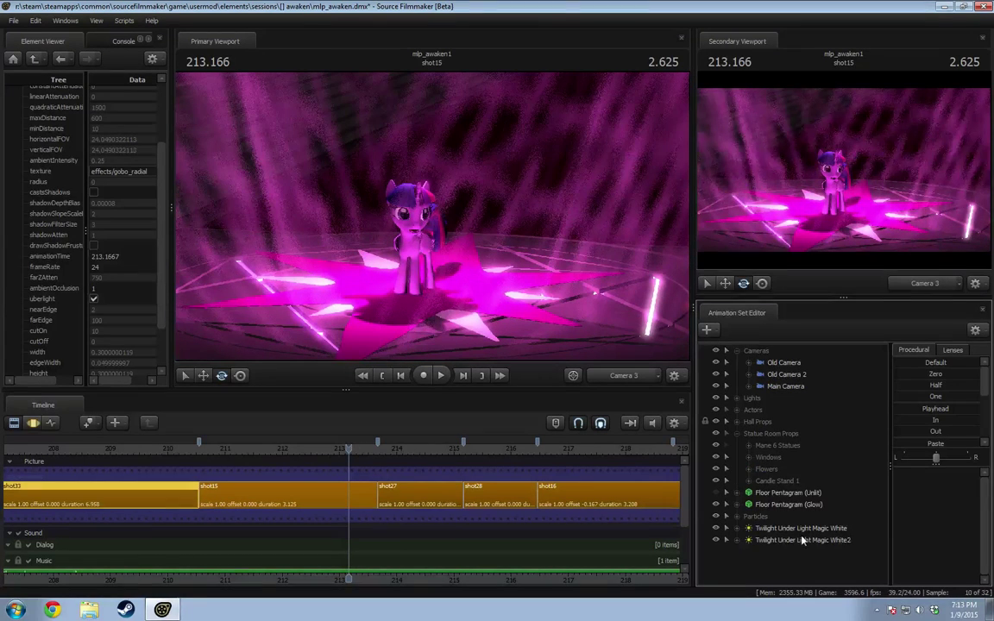
left_click(813, 529)
left_click(813, 540, "shift")
left_click_drag(813, 540, 753, 401)
left_click(295, 505)
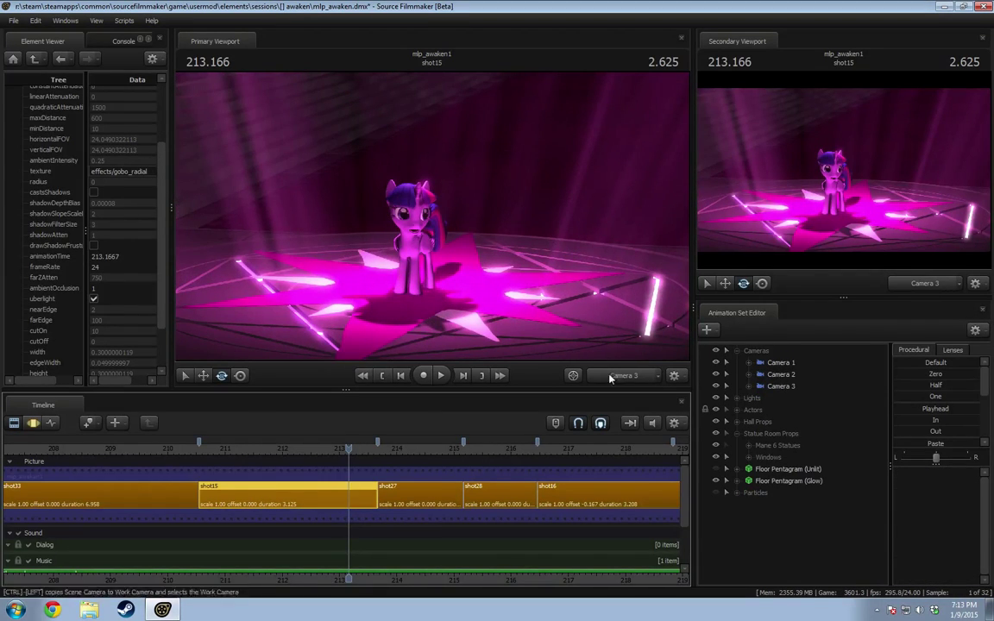
Step: Open shot15 in the Motion Editor and rename Camera 1 as Old Camera 1
key("F3")
scroll(293, 446, "up", 3)
right_click(785, 387)
left_click(773, 366)
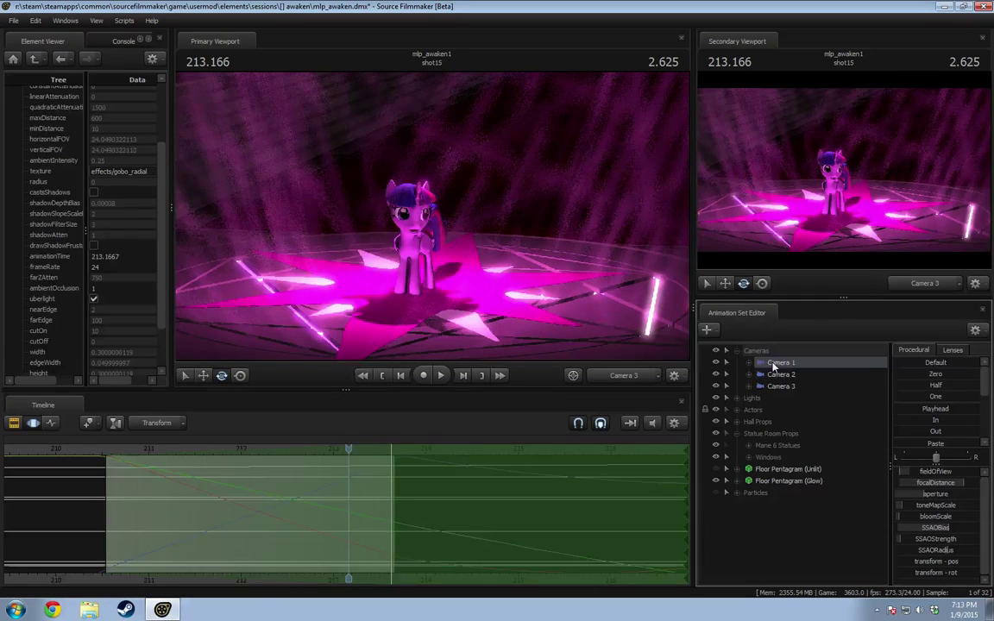
right_click(773, 366)
left_click(793, 375)
right_click(778, 376)
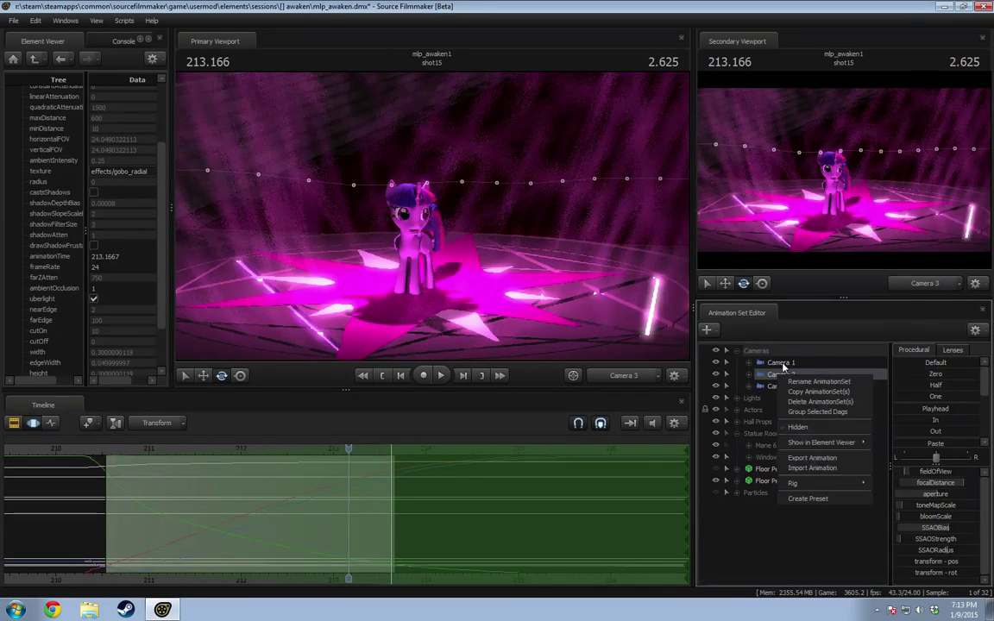
left_click(818, 381)
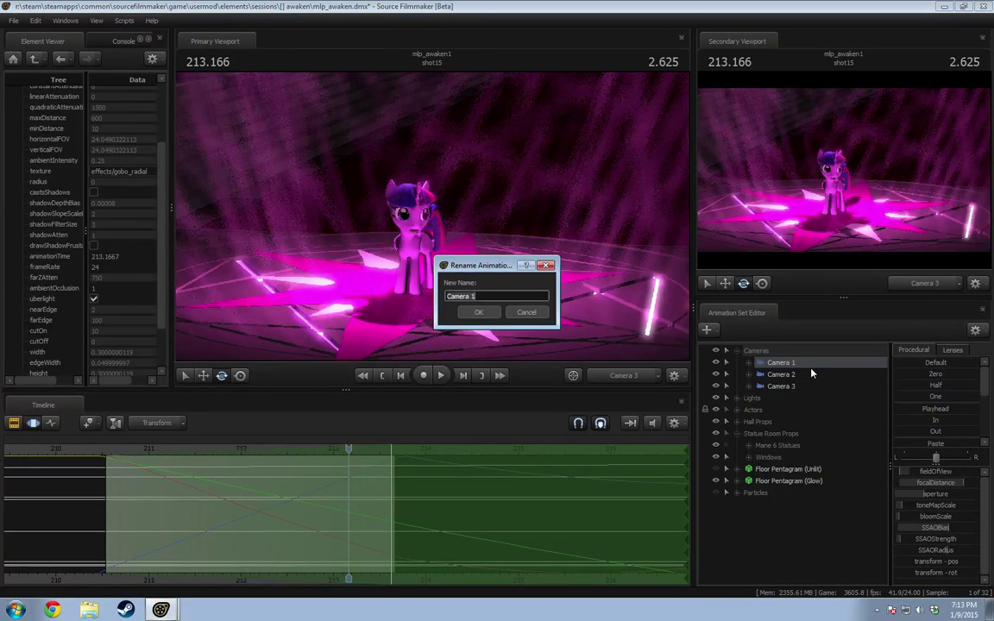
type("Old Camera 1")
key("Return")
Step: Rename Camera 2 as Old Camera 2
right_click(751, 375)
left_click(822, 384)
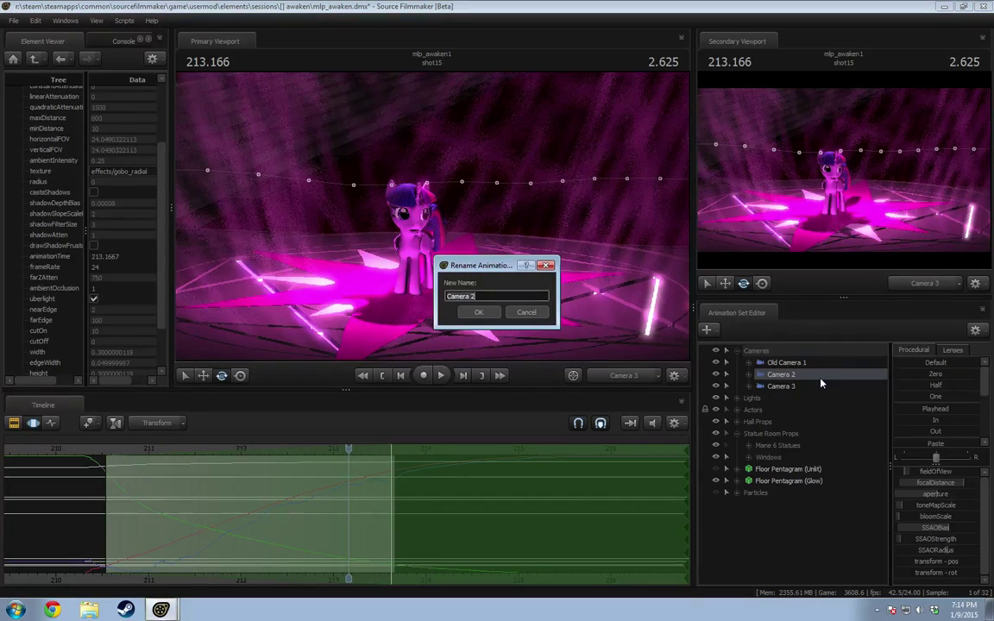
type("Old Camera 2")
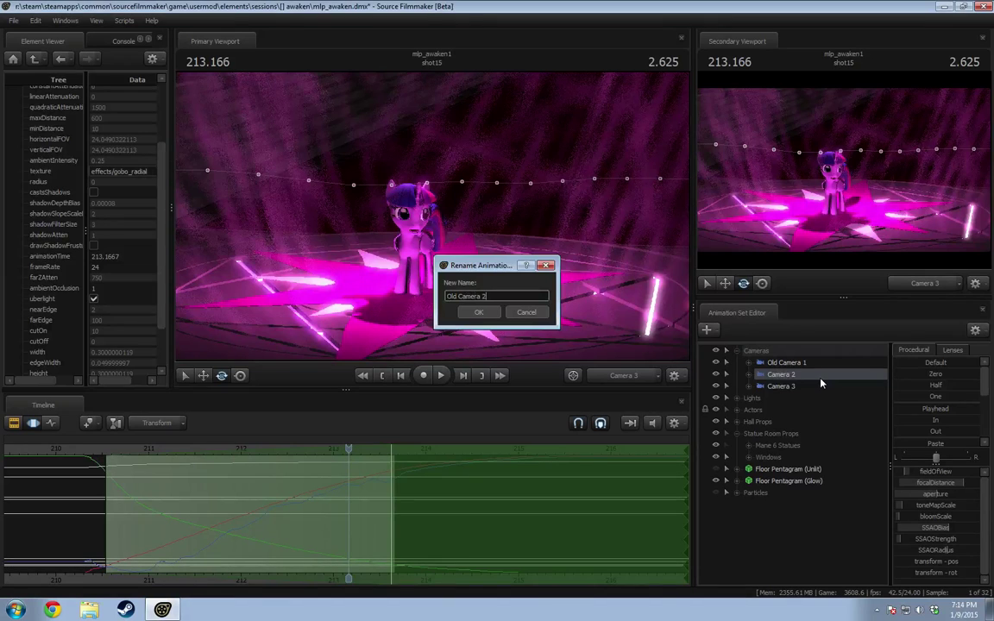
key("Return")
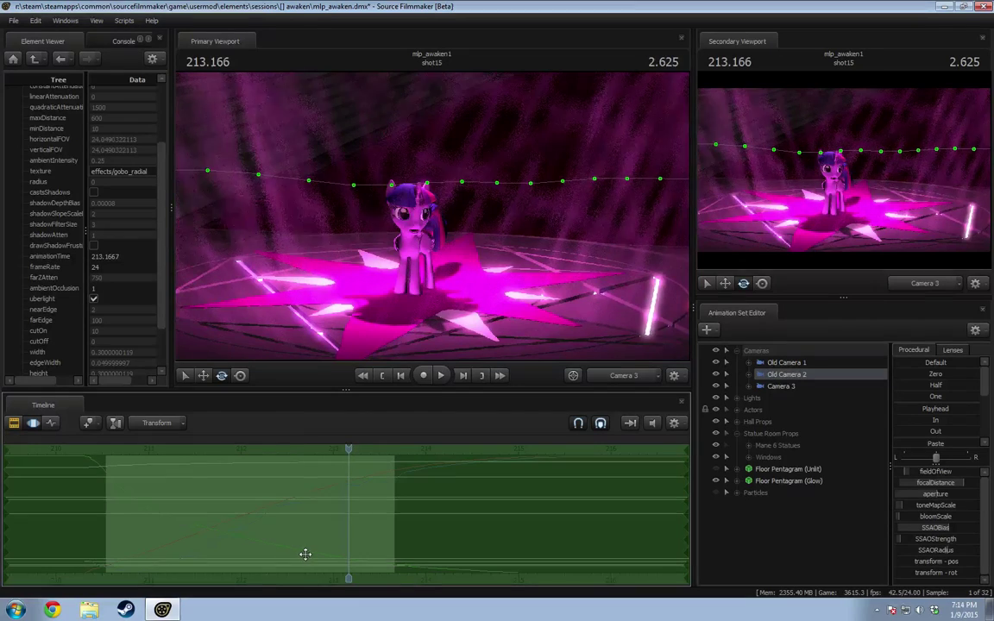
Step: Play and scrub shot15's opening in the Motion Editor, checking the camera's swing-in at 211.250 and 211.000
left_click_drag(305, 555, 271, 549)
middle_click_drag(295, 578, 589, 520)
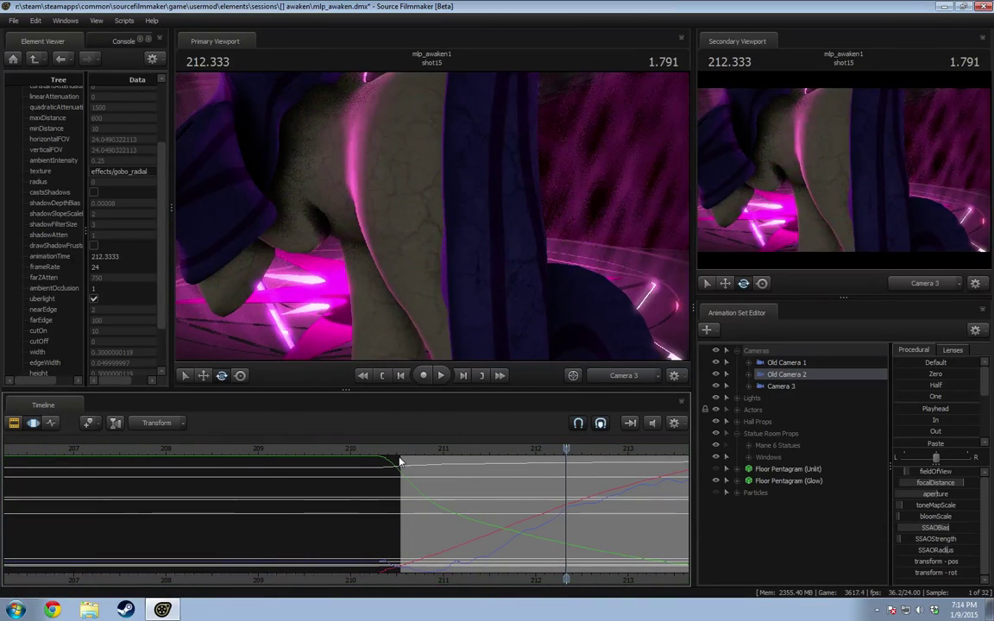
key("space")
key("space")
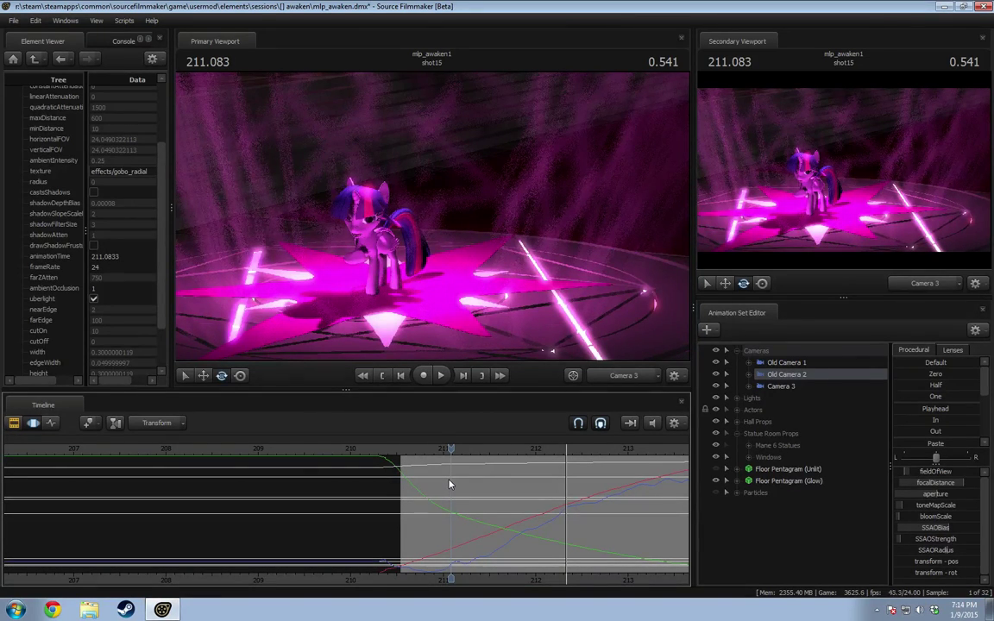
middle_click_drag(455, 522, 248, 504)
left_click(235, 449)
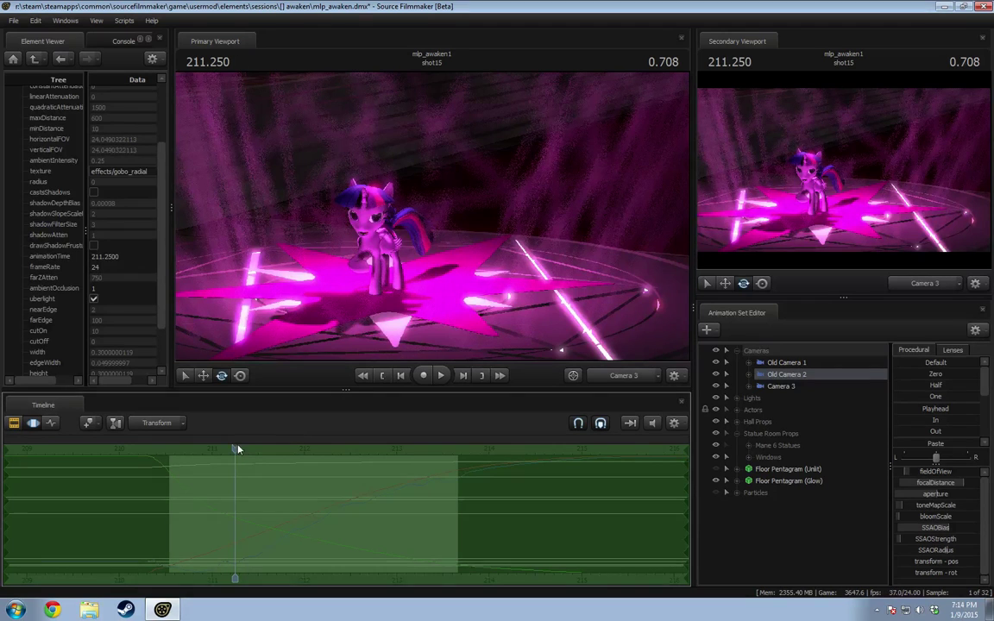
left_click_drag(235, 449, 213, 448)
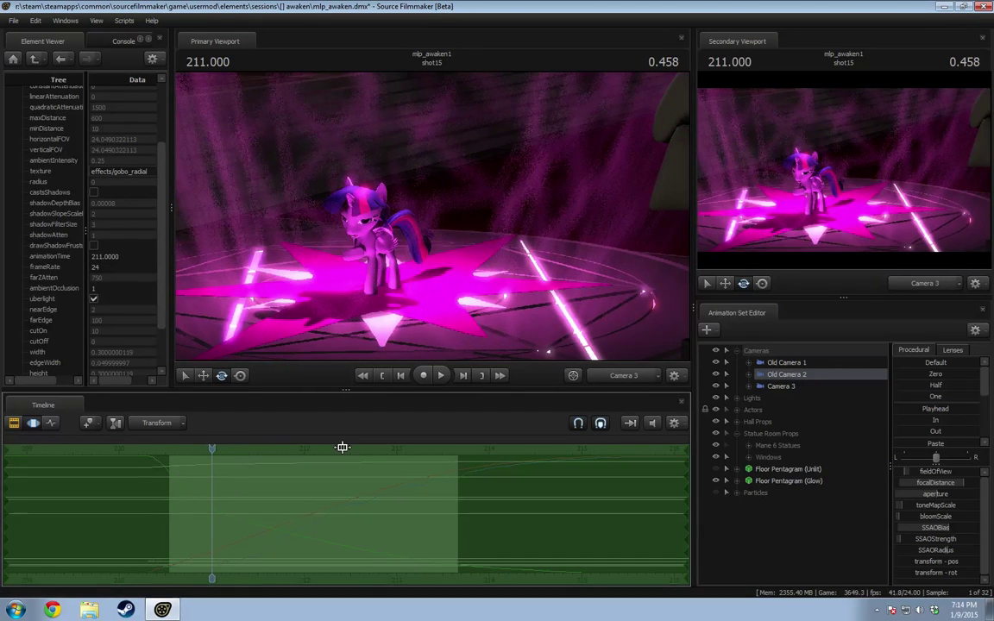
Step: Play shot15 in the Clip Editor and replay it from 211.208 to check the motion after the swing-in
key("F2")
key("space")
key("space")
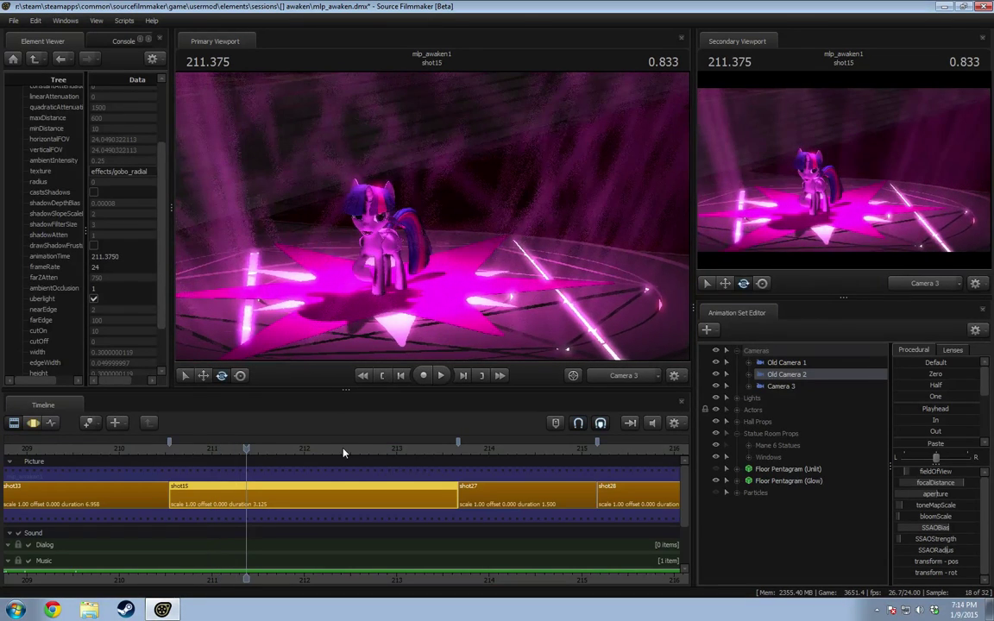
left_click_drag(247, 449, 232, 449)
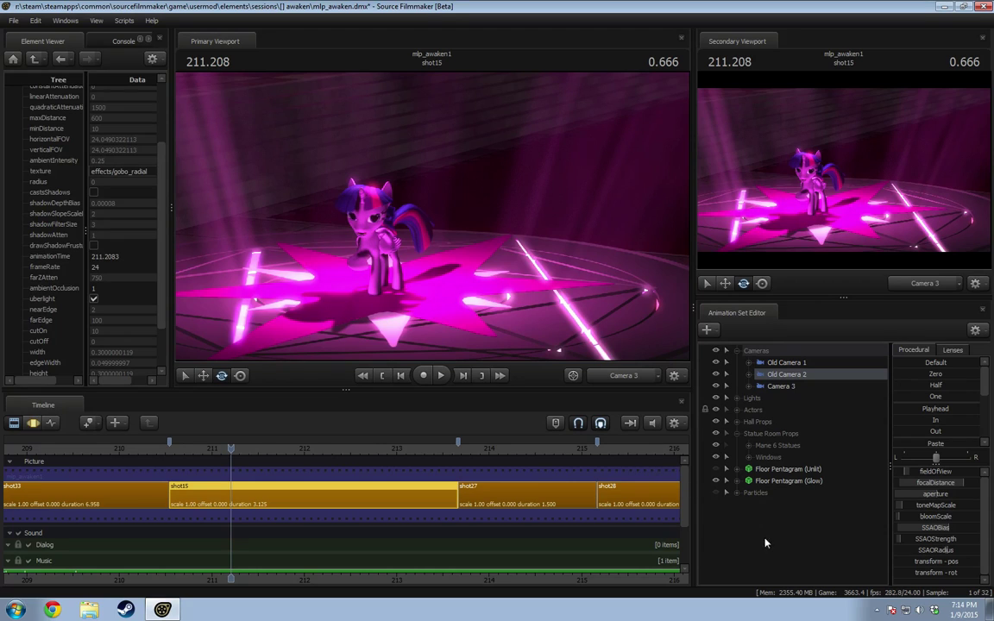
key("space")
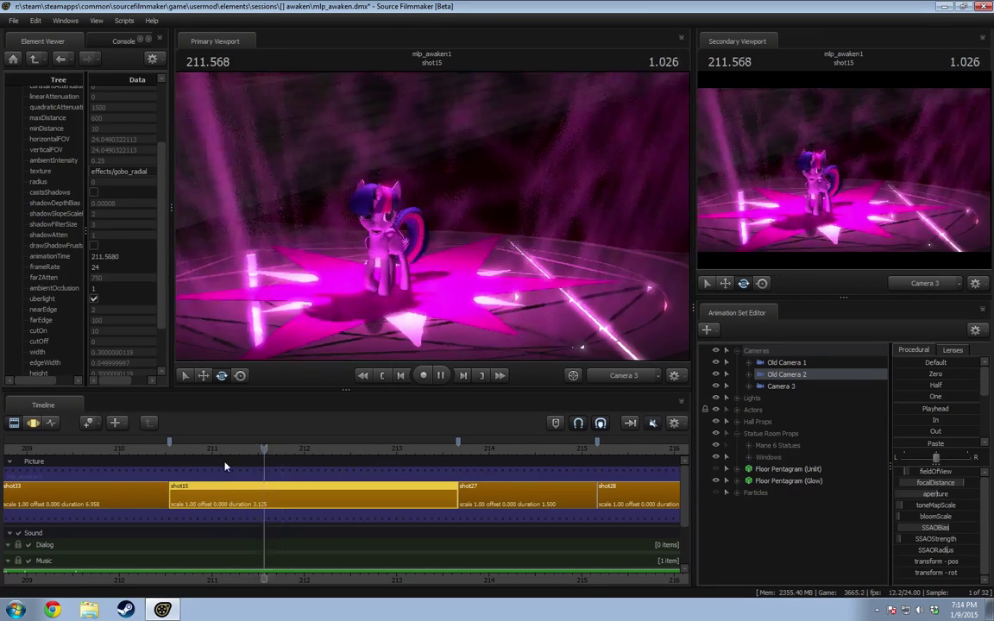
key("space")
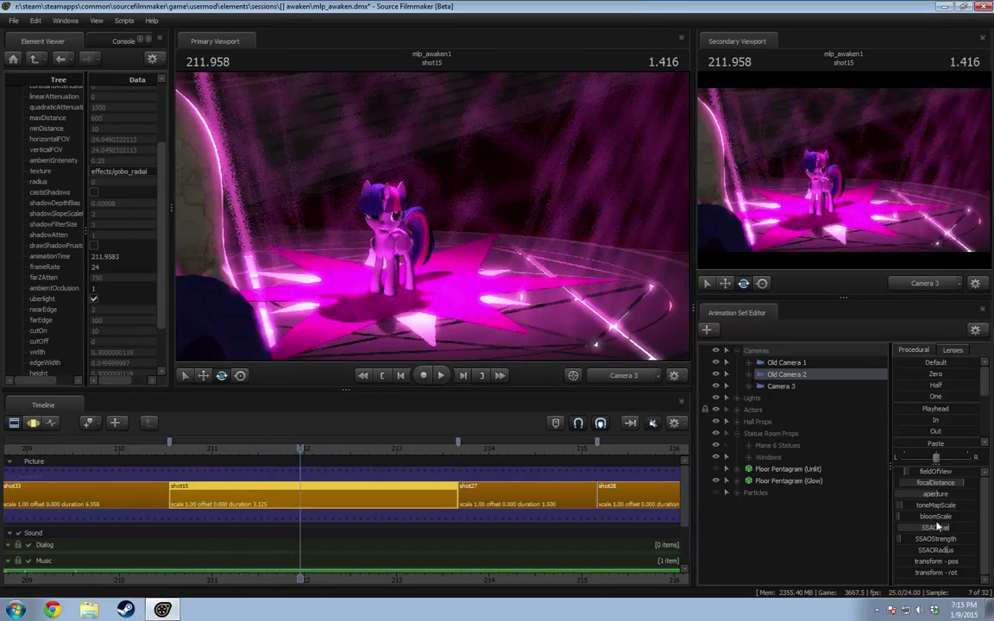
Step: Rename Camera 3 as Main Camera and collapse its controls
left_click(781, 386)
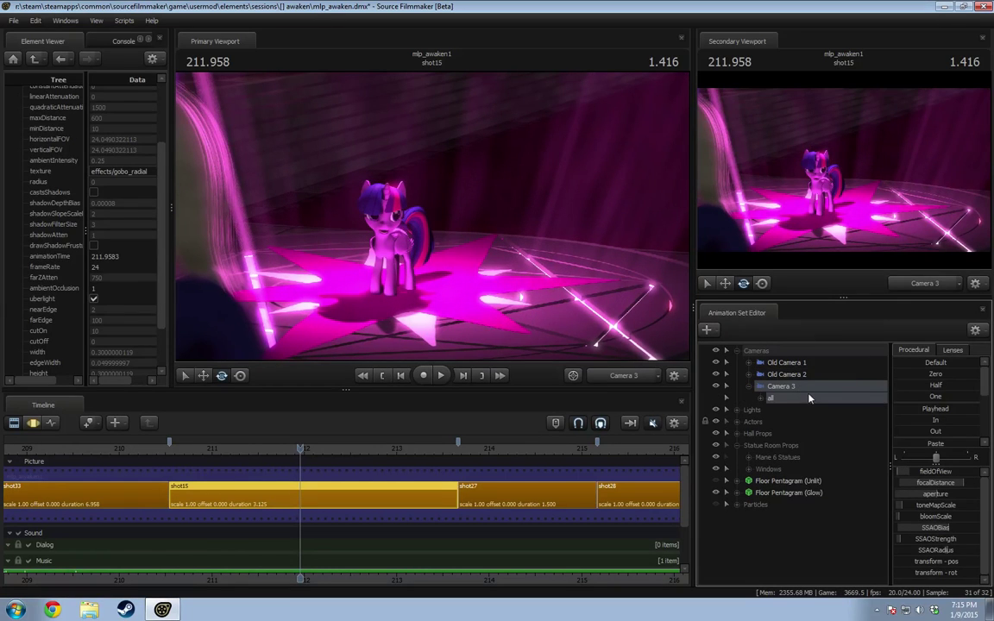
right_click(808, 390)
left_click(809, 396)
type("Main ")
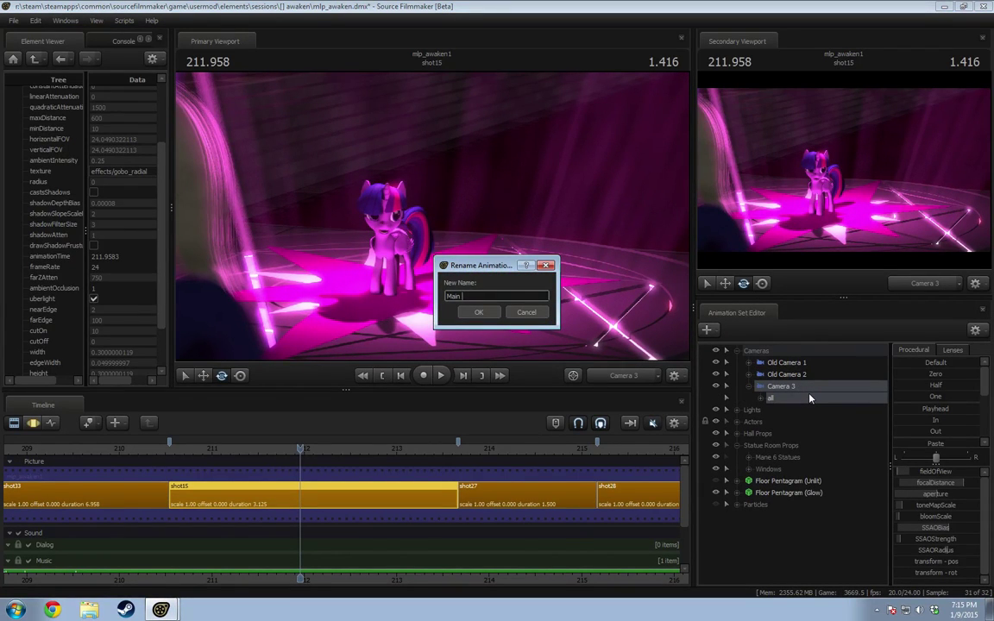
type("Camer")
type("a")
key("Return")
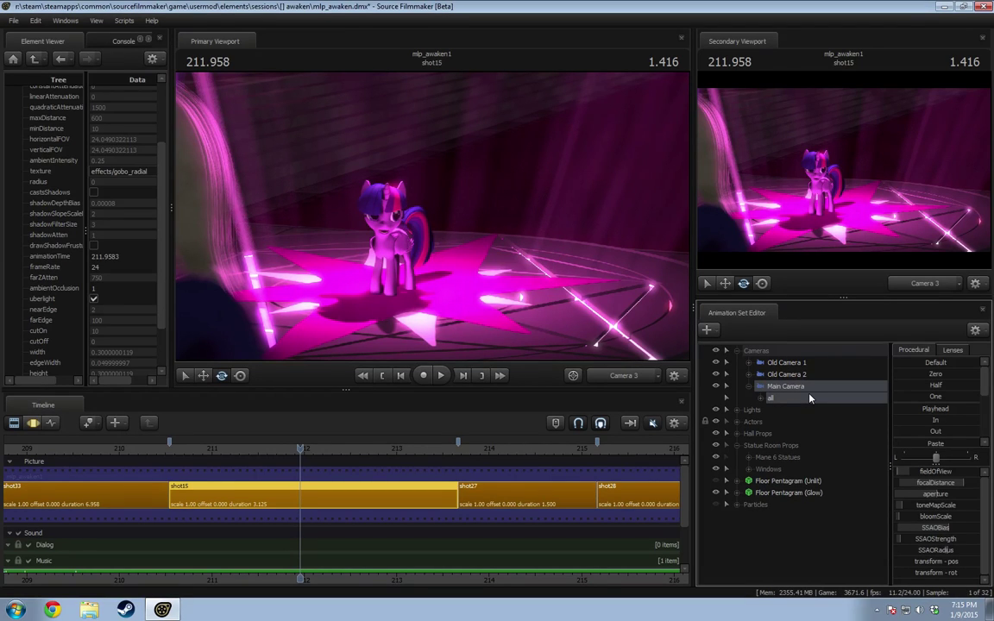
left_click(751, 387)
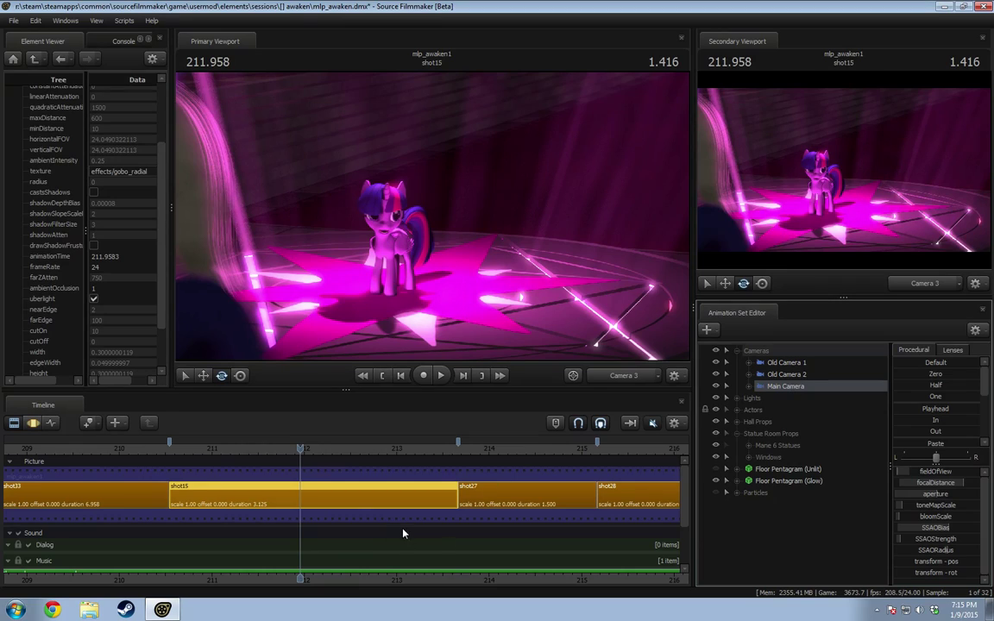
Step: Select shot15's full time range in the Motion Editor, isolate Main Camera's transform rotation channel and bring up the Smooth preset
key("F3")
left_click_drag(163, 487, 464, 489, "shift")
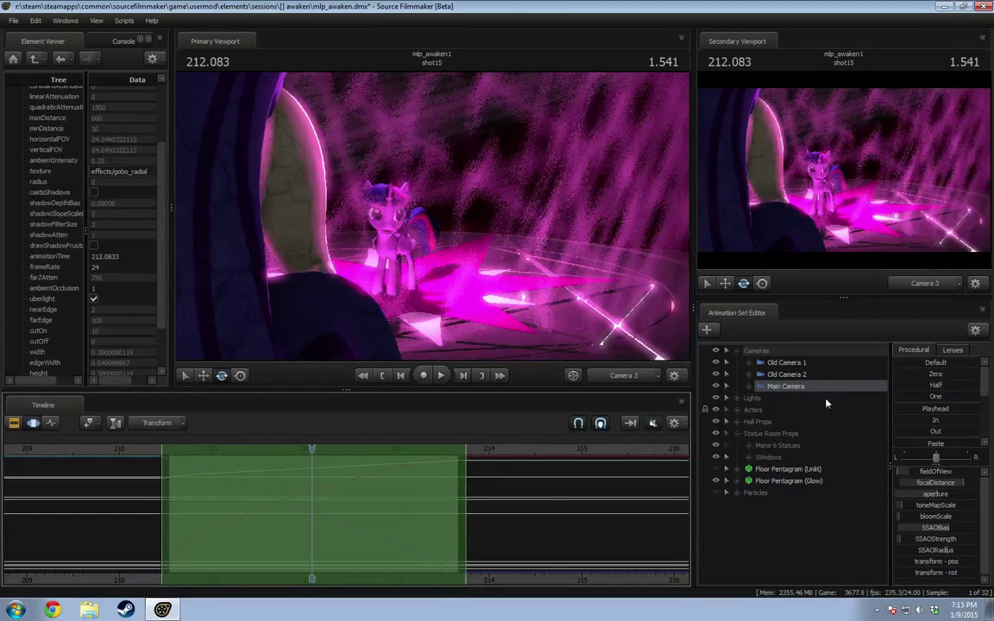
left_click(749, 386)
left_click(760, 399)
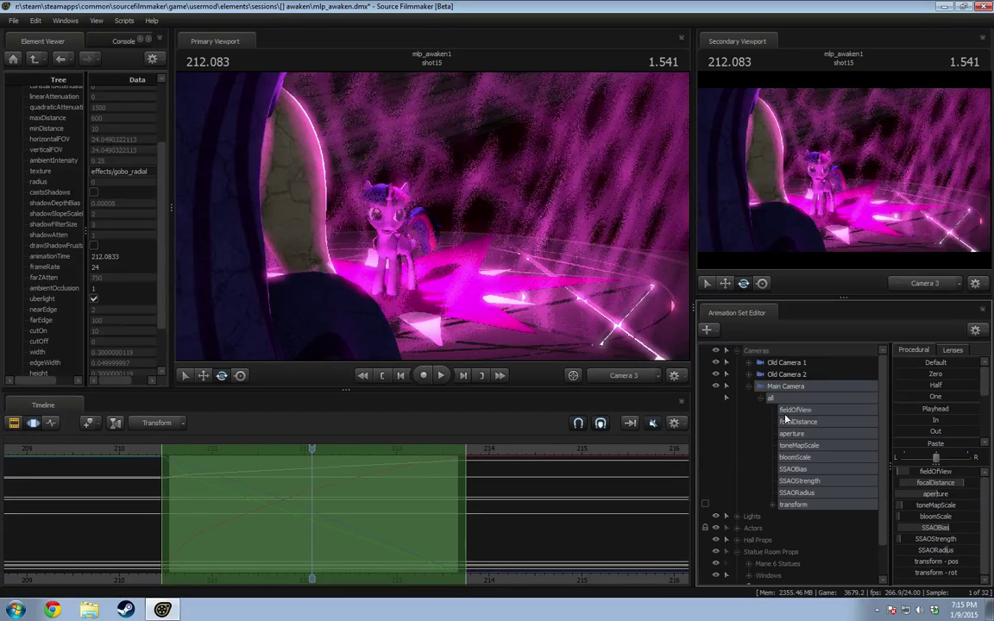
left_click(793, 505)
left_click(773, 507)
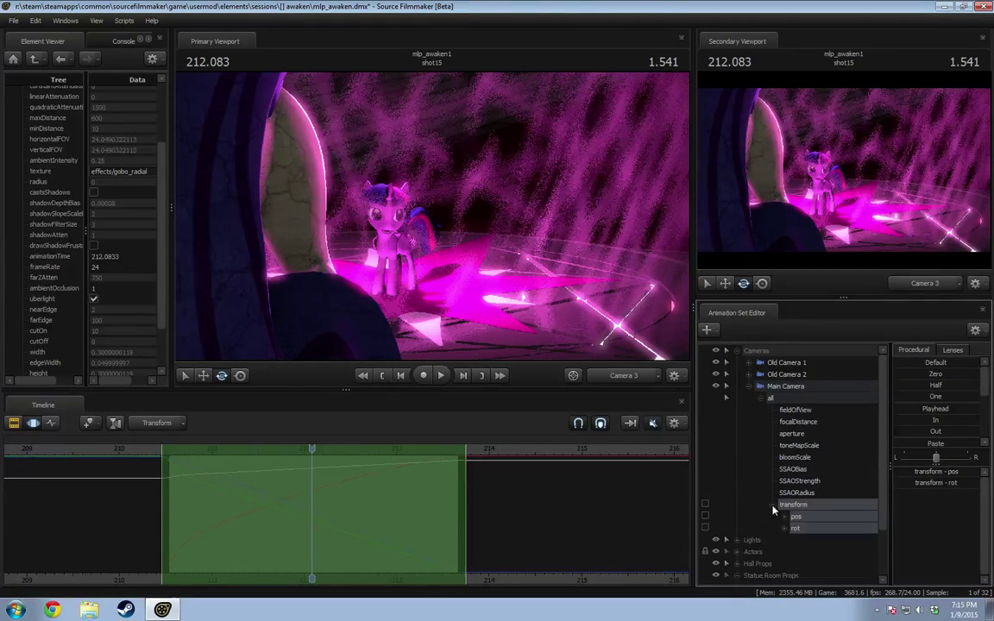
left_click(819, 528)
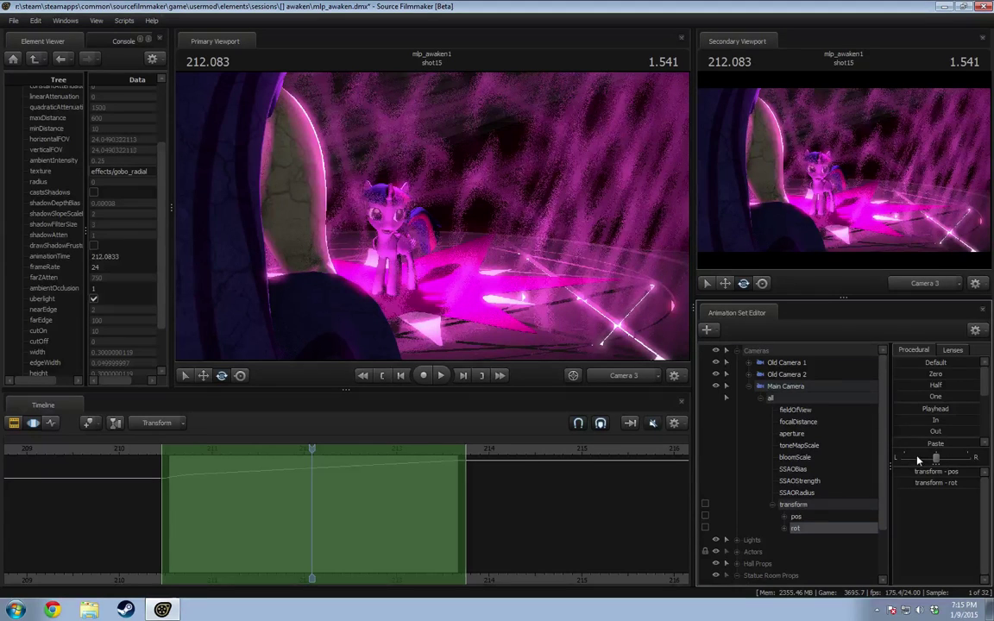
scroll(926, 435, "down", 3)
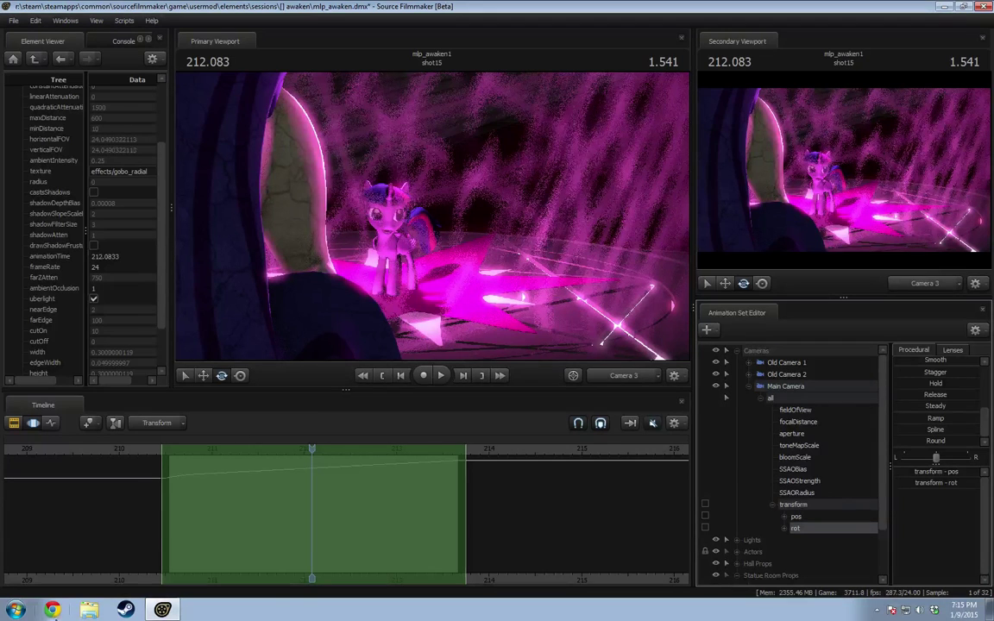
Step: Switch to Windows Explorer, browse to the Videos folder in Pony SFM and open Destiny.mp4 in VLC
left_click(83, 610)
left_click(102, 232)
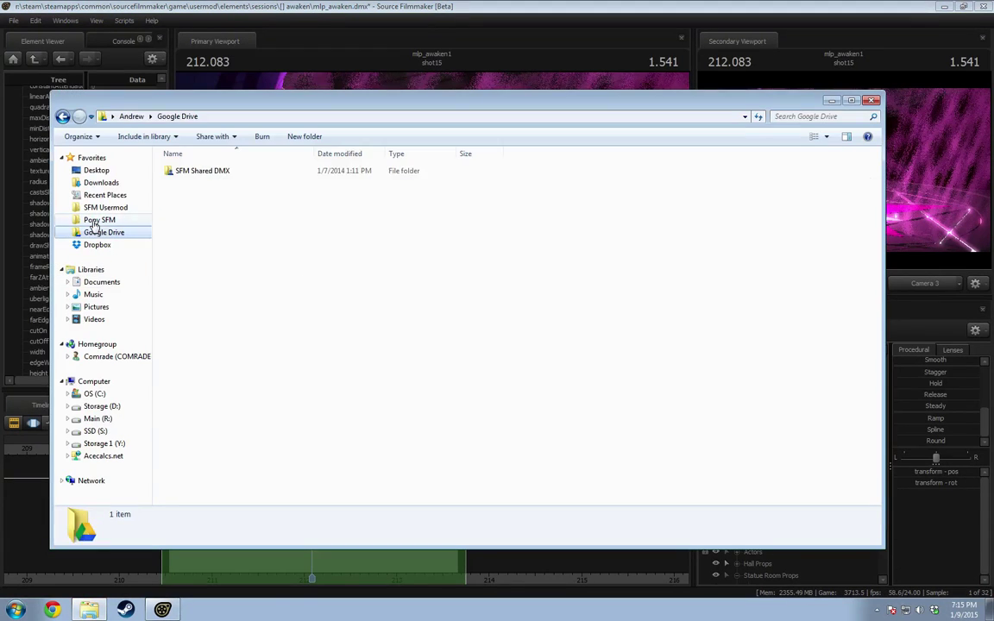
left_click(99, 220)
double_click(184, 309)
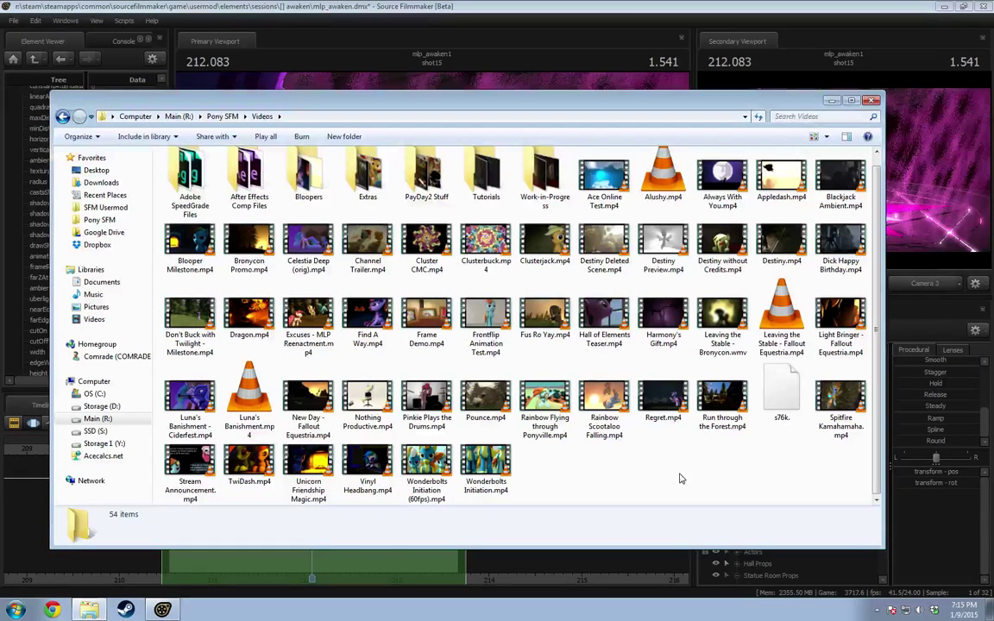
scroll(768, 468, "up", 1)
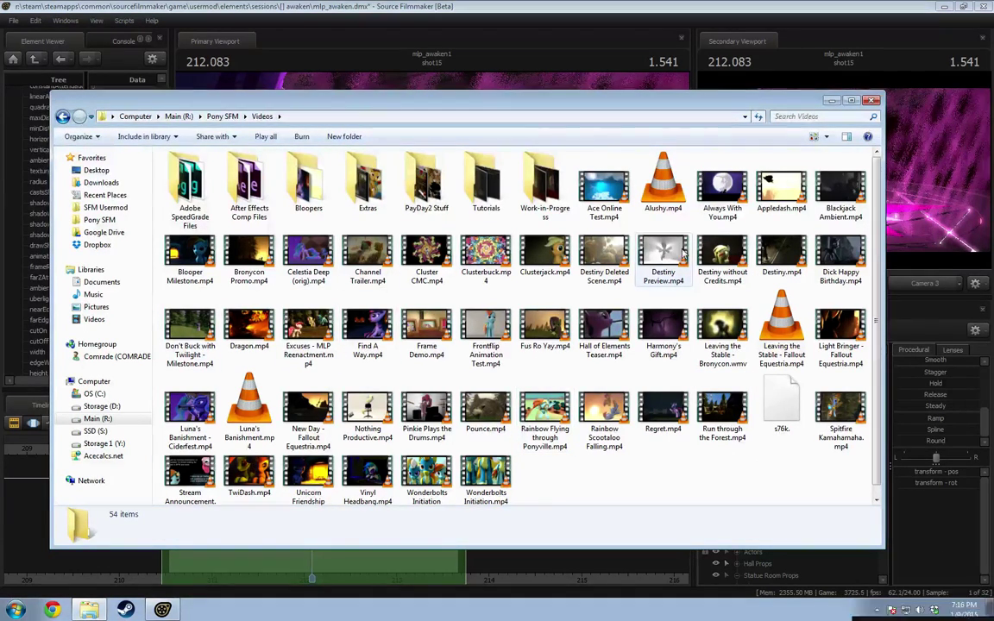
double_click(782, 252)
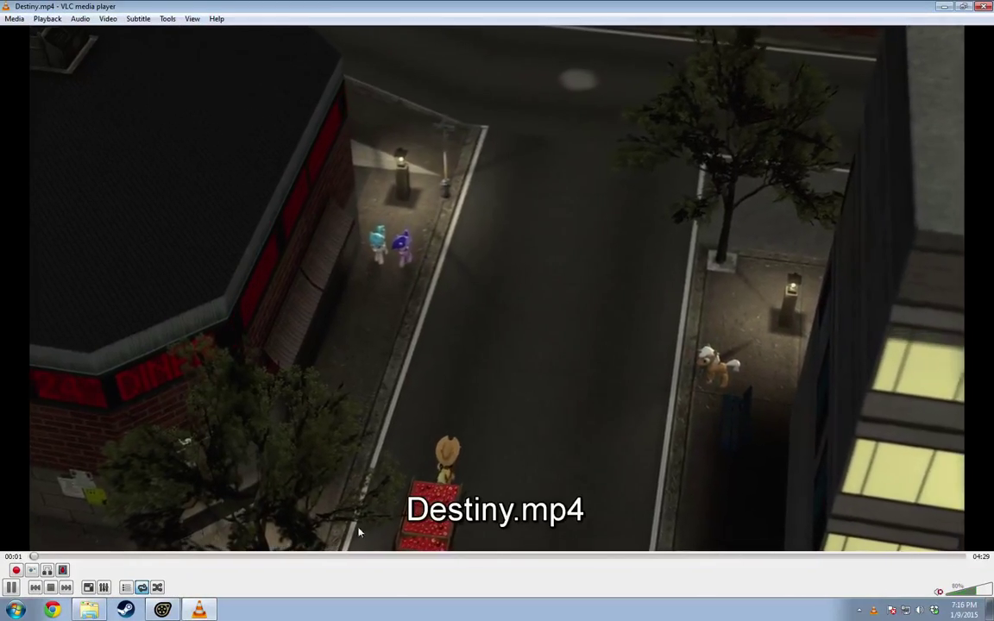
Step: Find the start of the circling camera shot at about 02:16 in Destiny.mp4 and play it to 02:18
left_click_drag(550, 561, 504, 563)
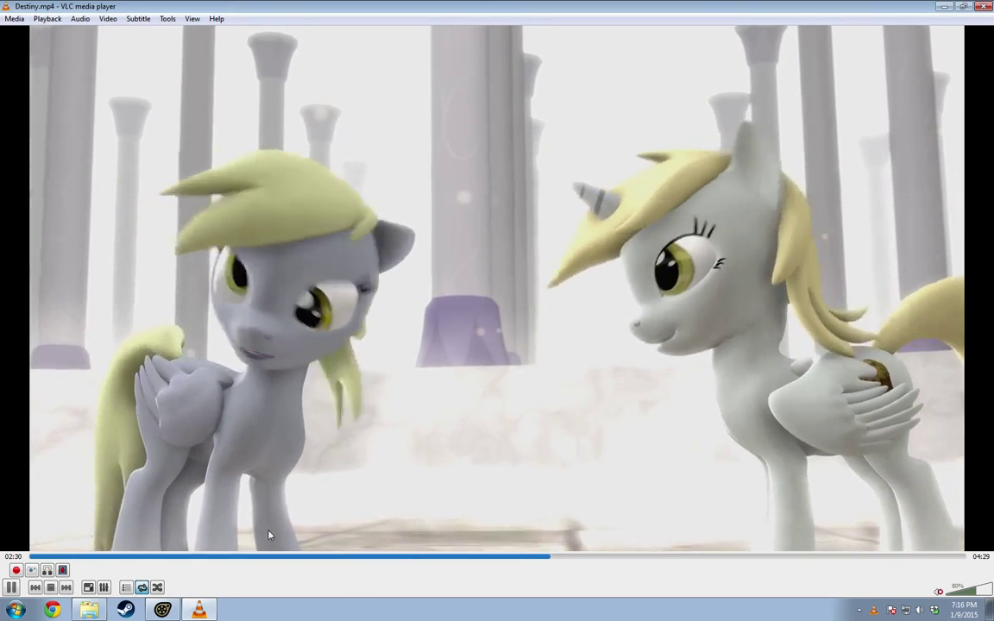
left_click(529, 557)
key("space")
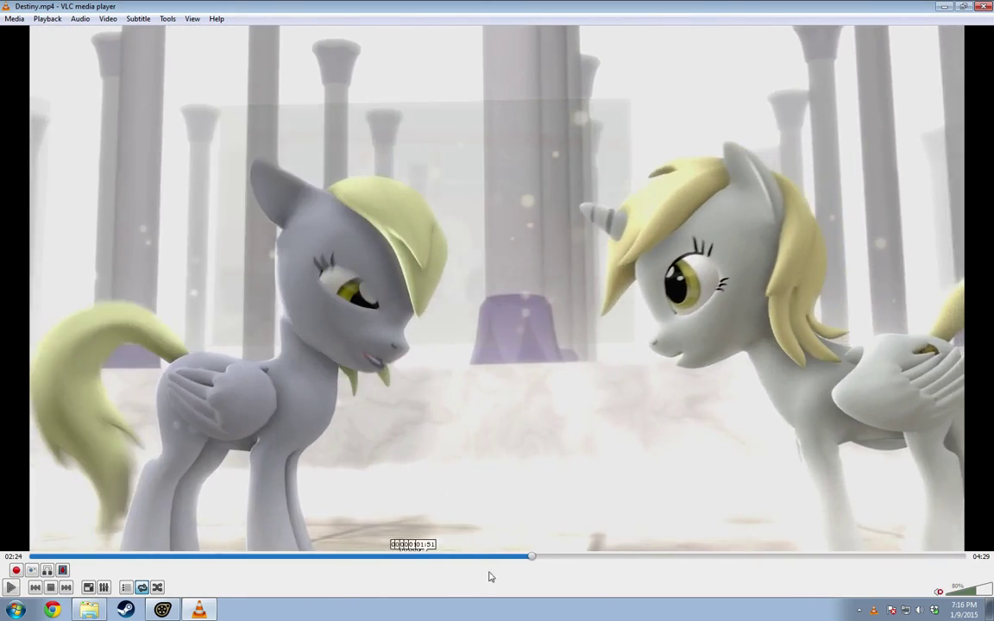
left_click(503, 557)
key("space")
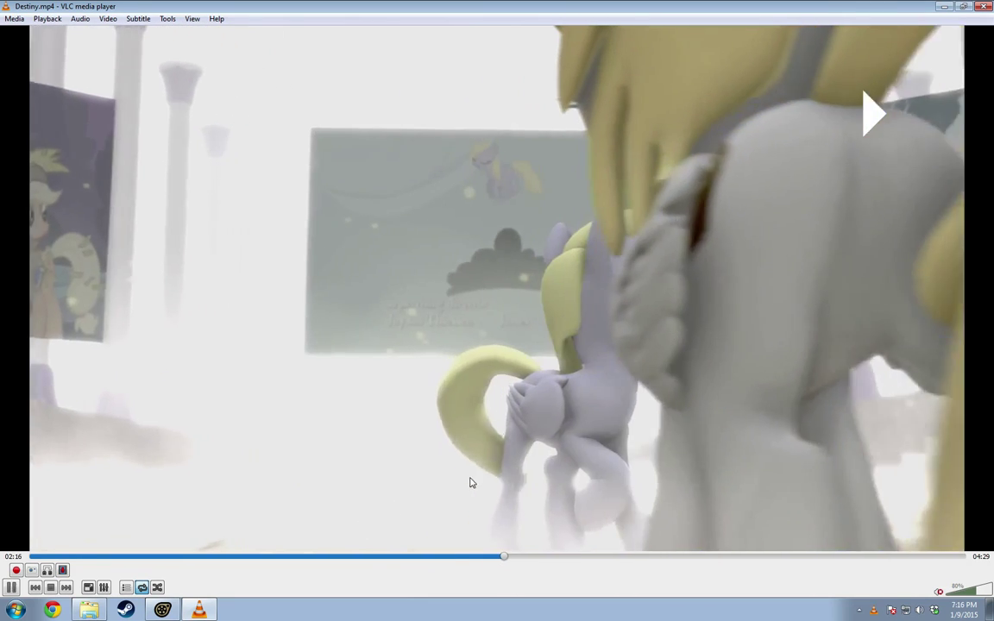
key("space")
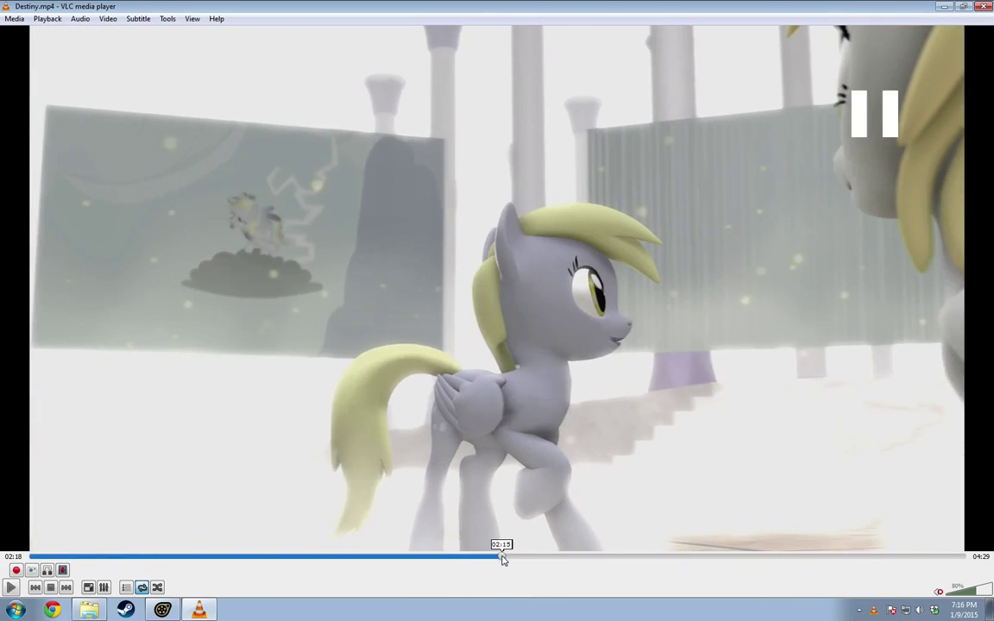
Step: Replay the circling shot from about 02:16 to 02:18 in short bursts to examine how the camera starts its orbit
left_click(502, 557)
key("space")
key("space")
key("space")
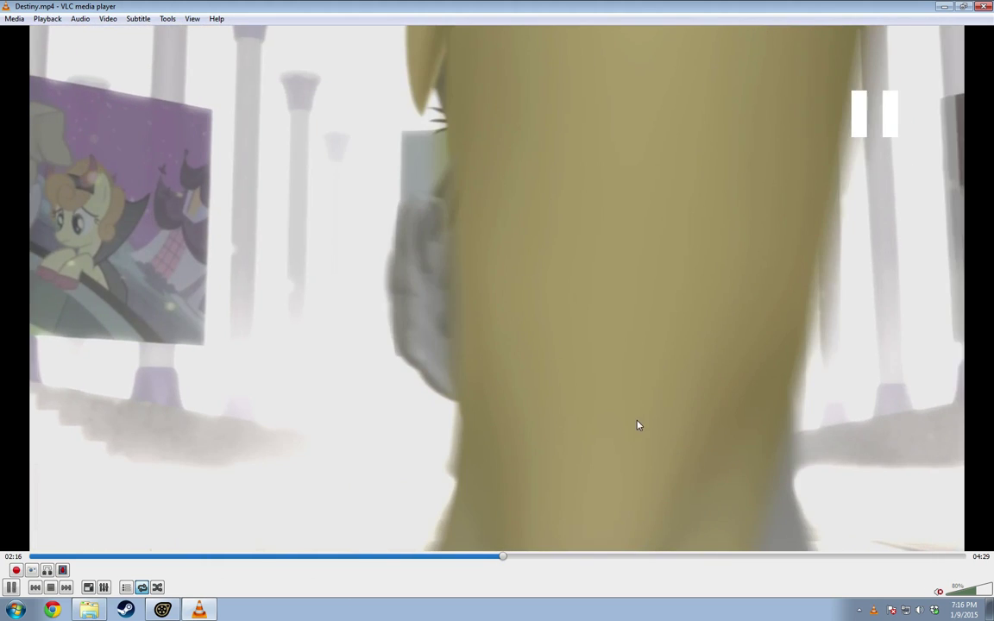
key("space")
key("space")
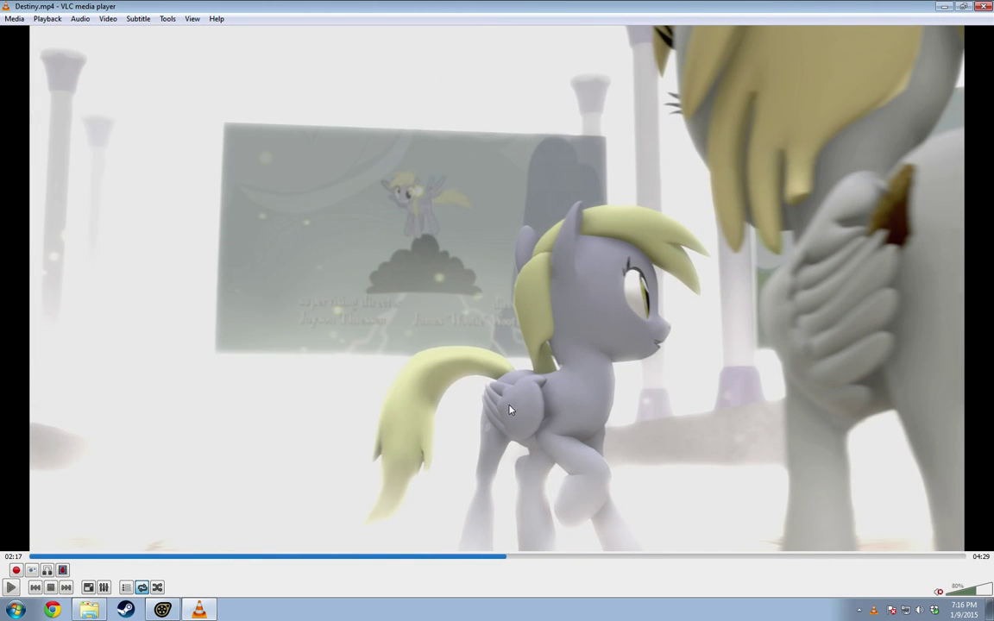
key("space")
key("space")
key("space")
key("space")
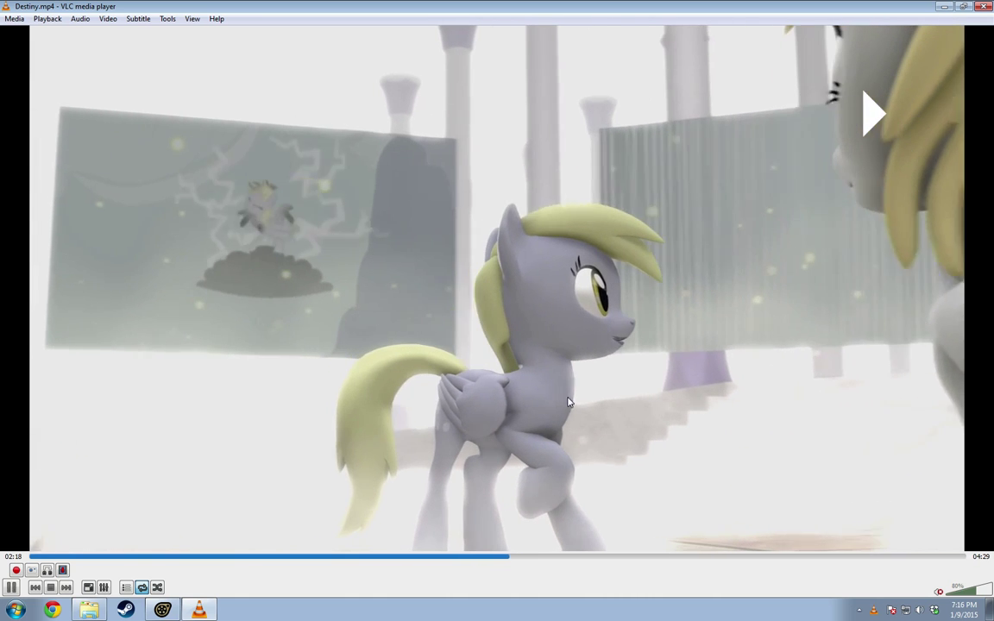
Step: Continue through the orbit in short bursts up to 02:22, examining the camera's movement around the two ponies
key("space")
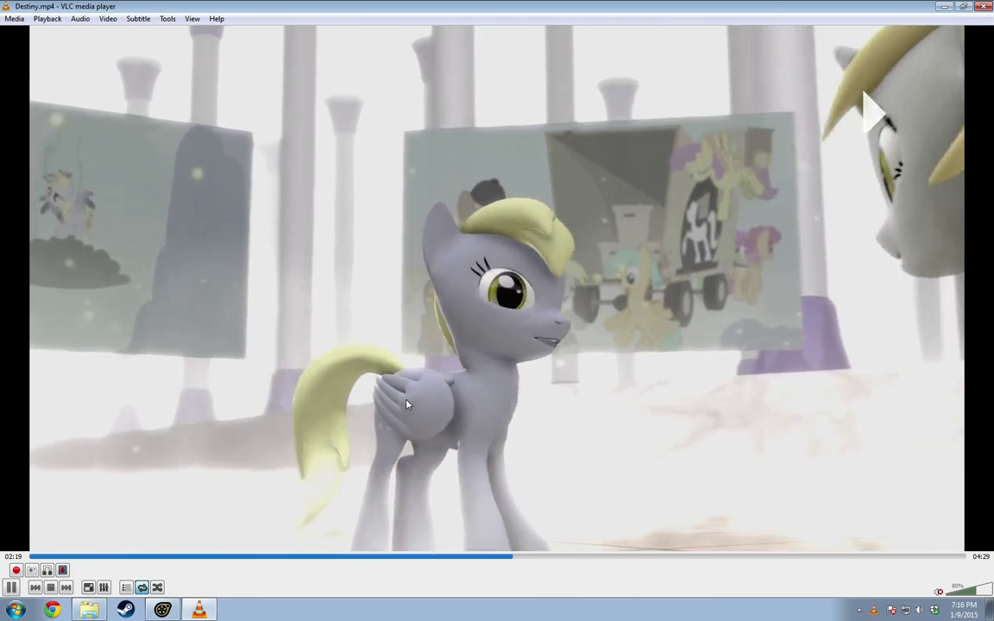
key("space")
key("space")
key("space")
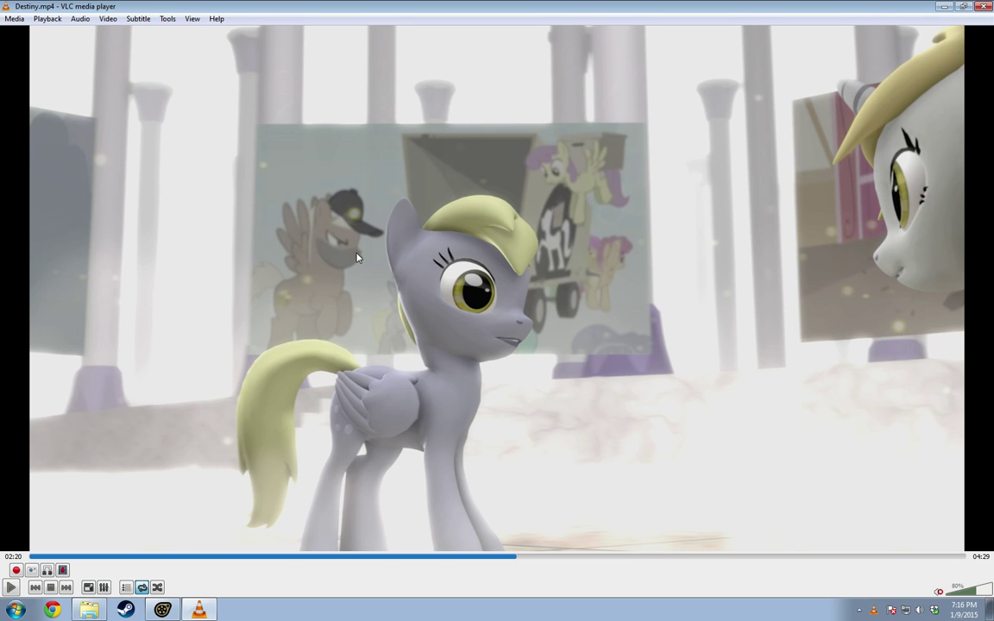
key("space")
key("space")
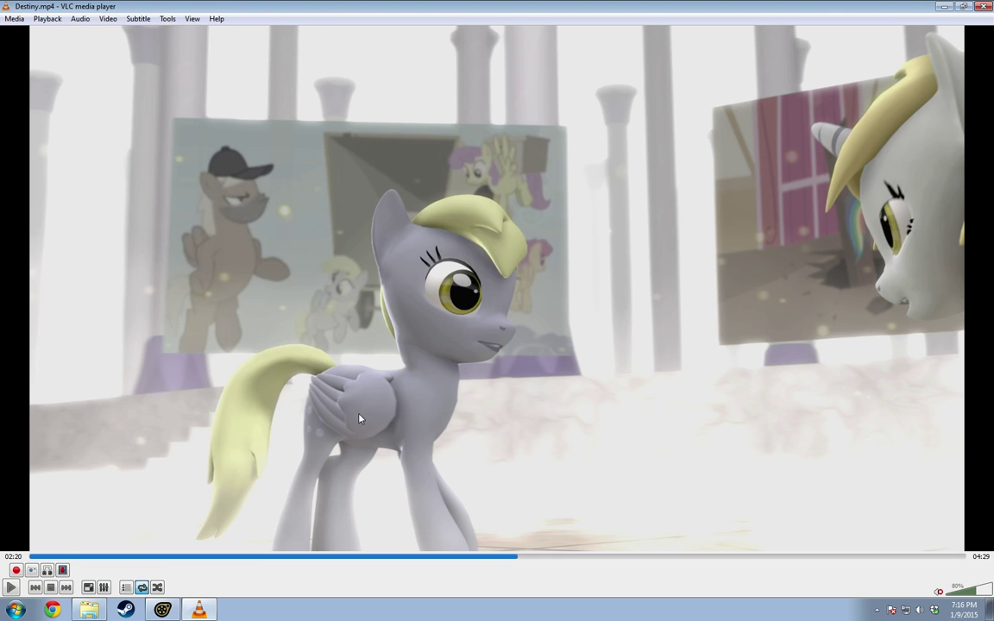
key("space")
key("space")
key("space")
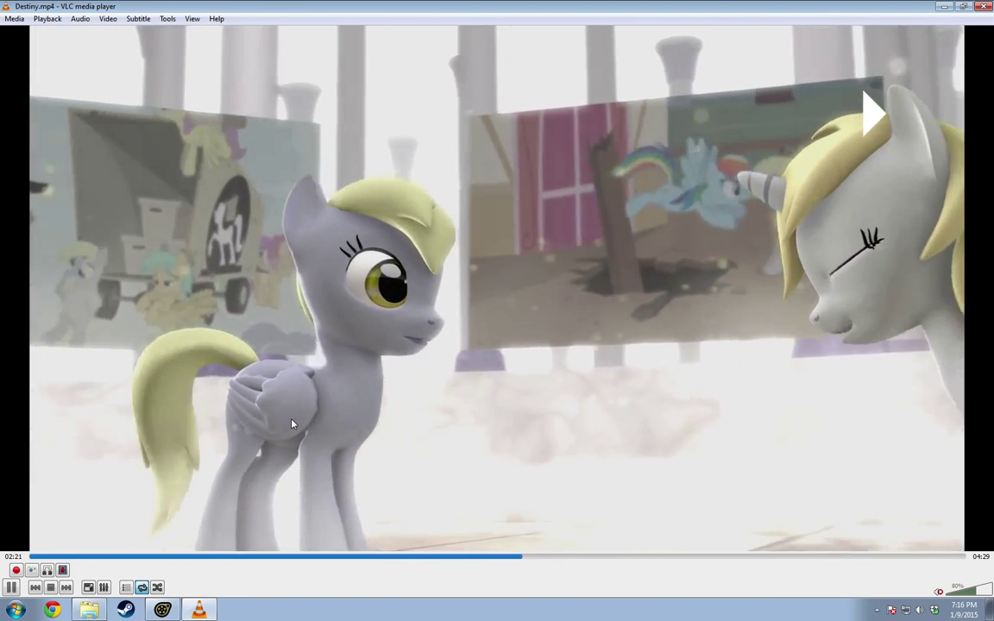
key("space")
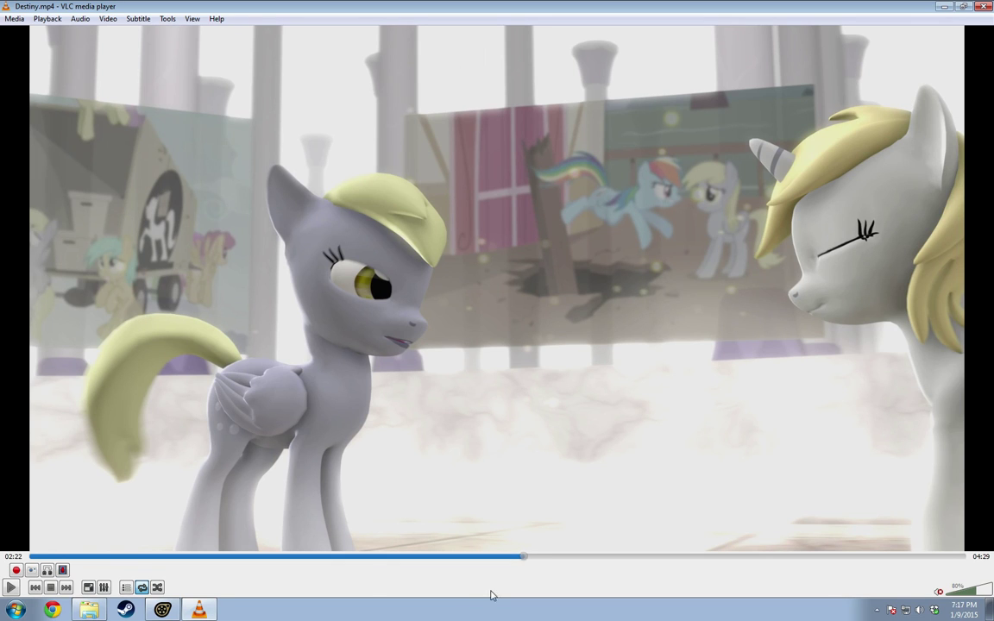
Step: Replay from 02:21 in short bursts to examine how the orbit slows by 02:27, and play on to the close-up at 02:40
left_click(520, 559)
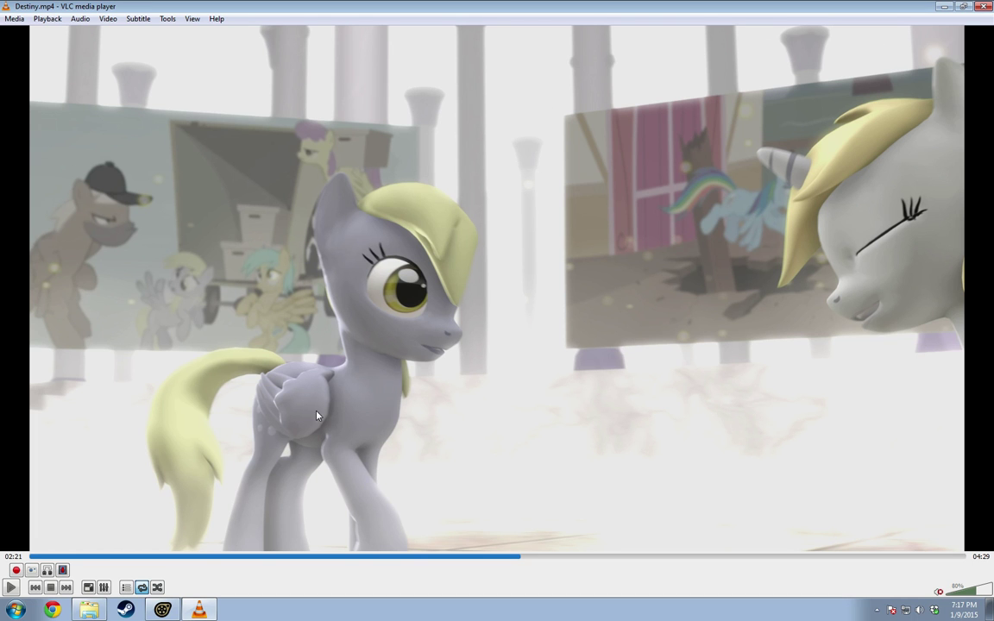
key("space")
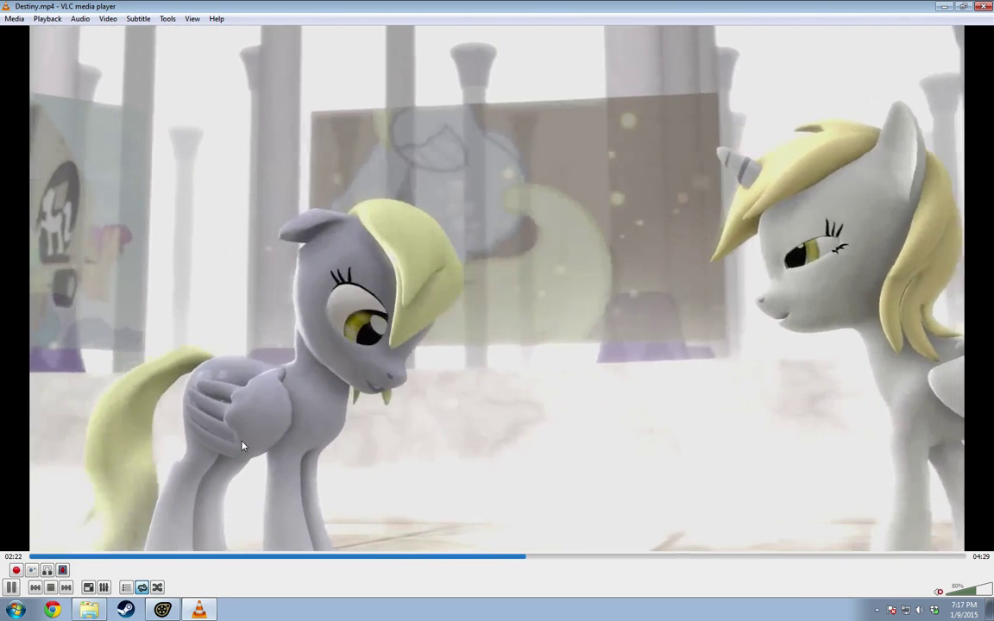
key("space")
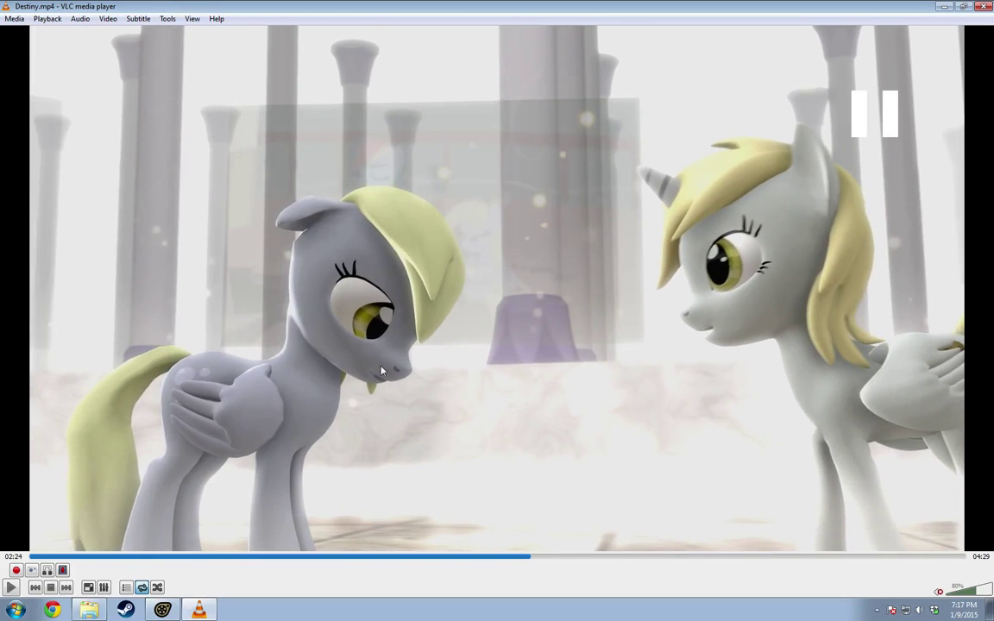
key("space")
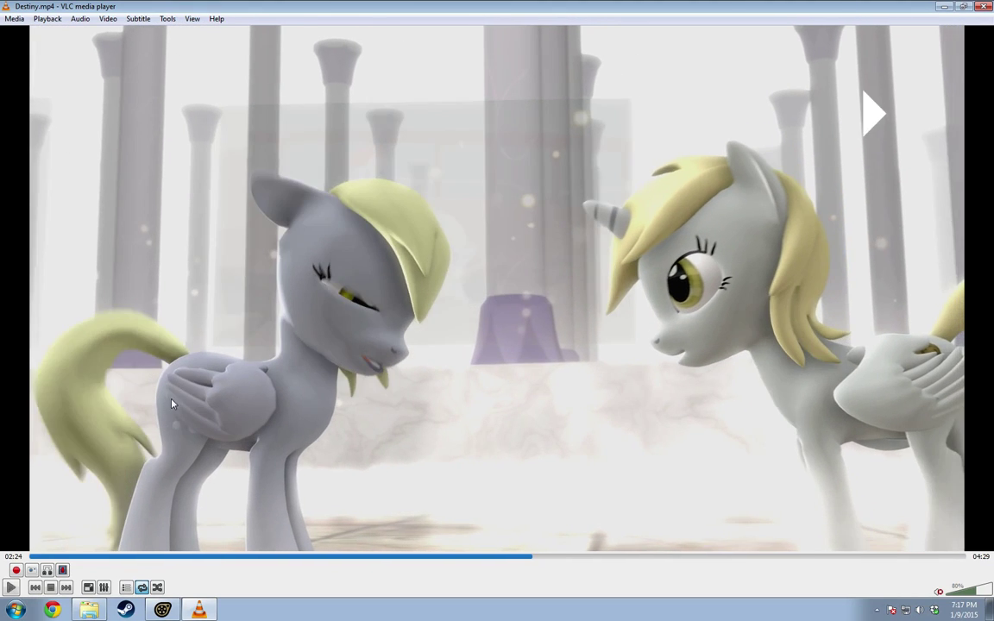
key("space")
key("space")
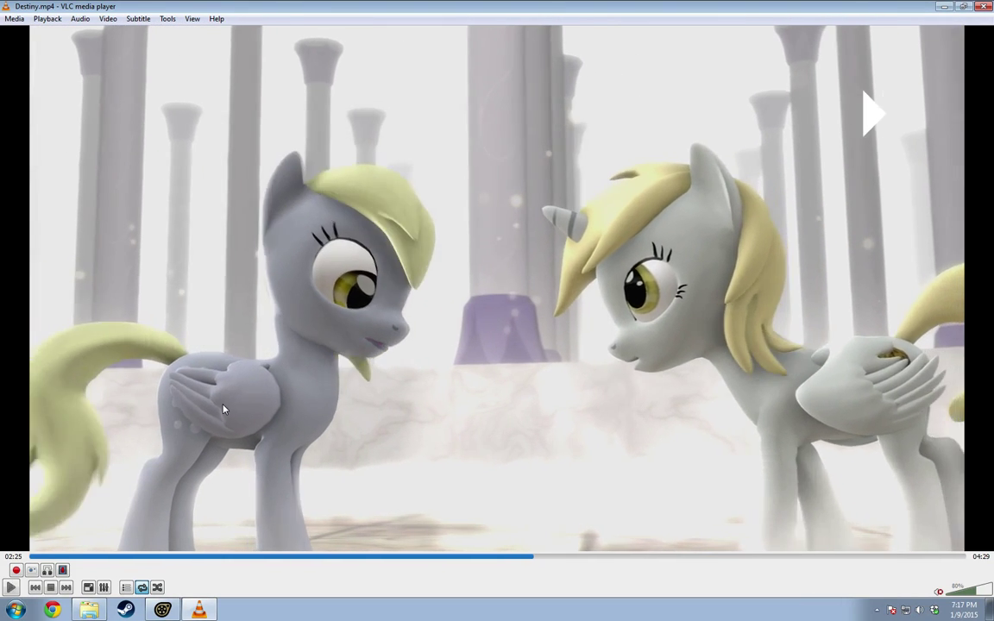
key("space")
key("space")
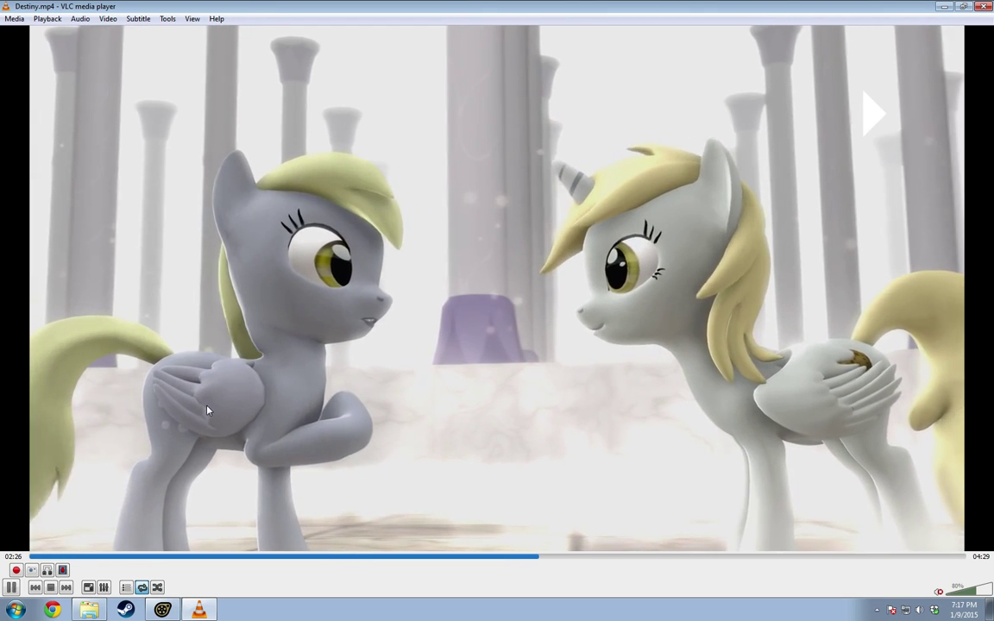
key("space")
key("space")
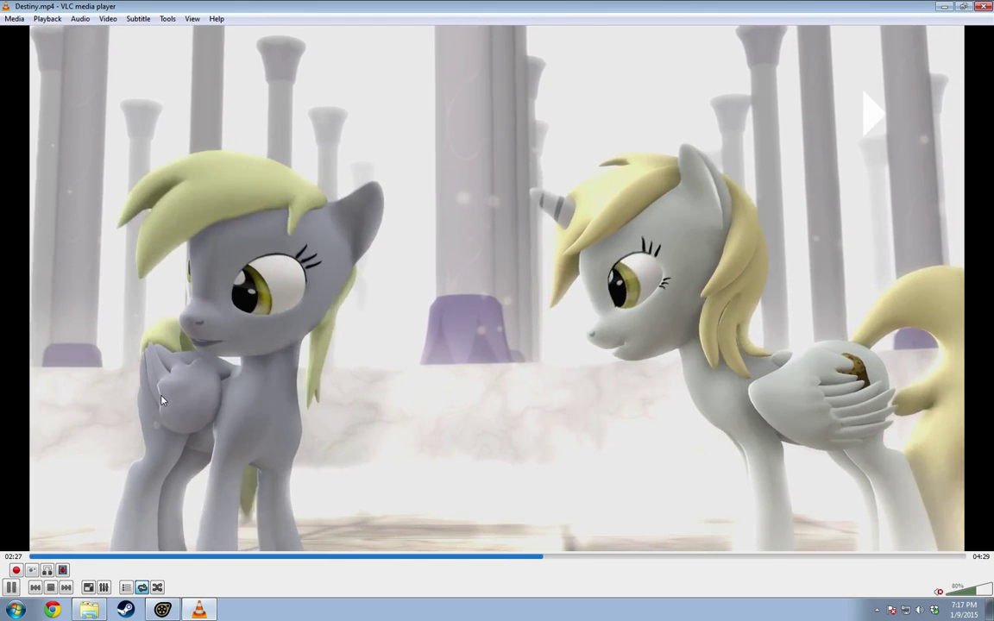
key("space")
key("space")
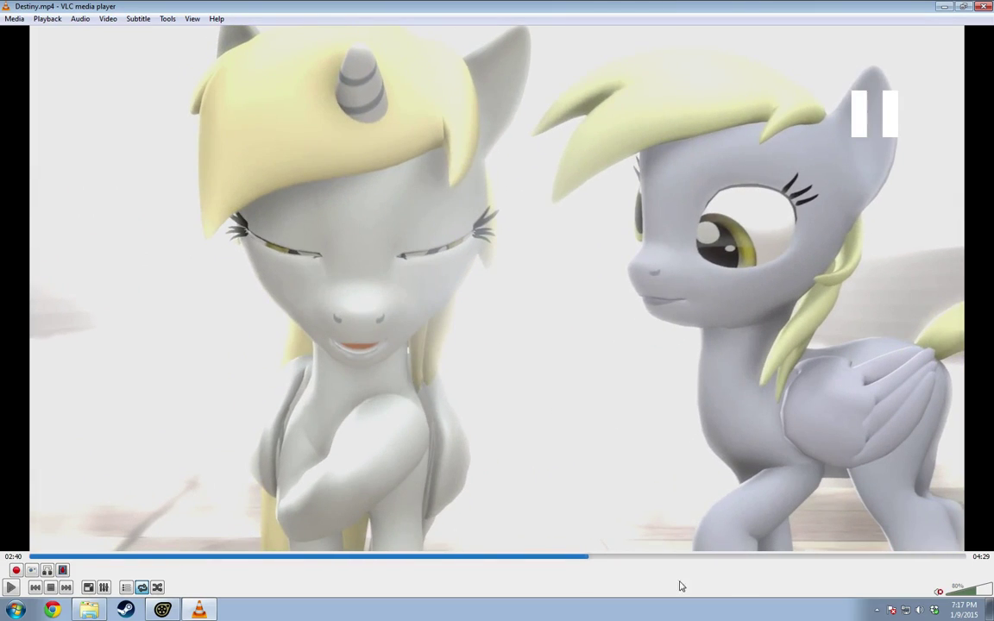
Step: Replay the two-pony close-up between 02:38 and 02:43 with pauses, examining its camera motion and the transition to the wide shot
left_click(587, 558)
key("space")
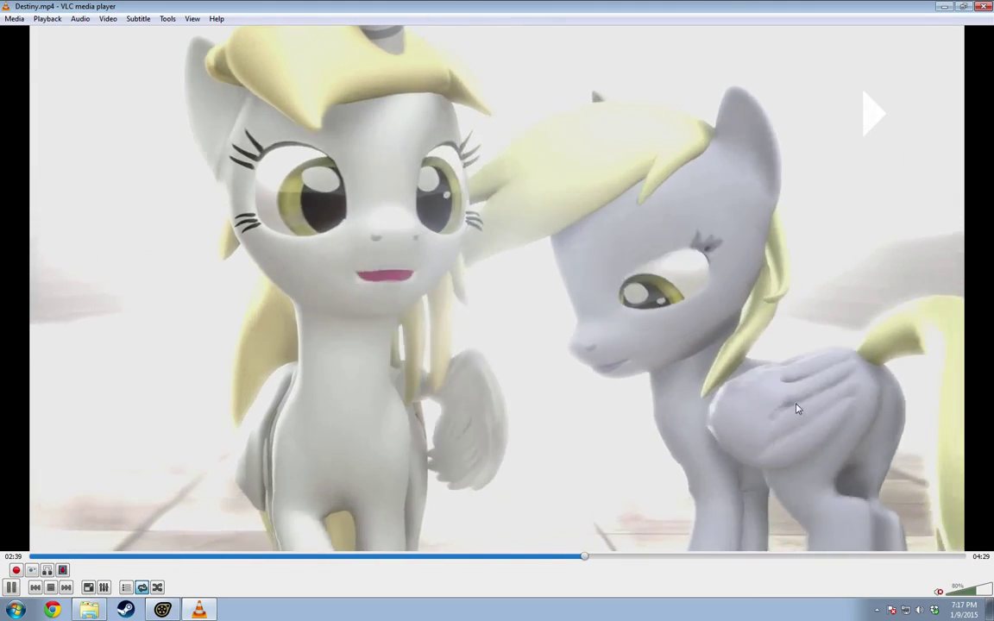
key("space")
key("space")
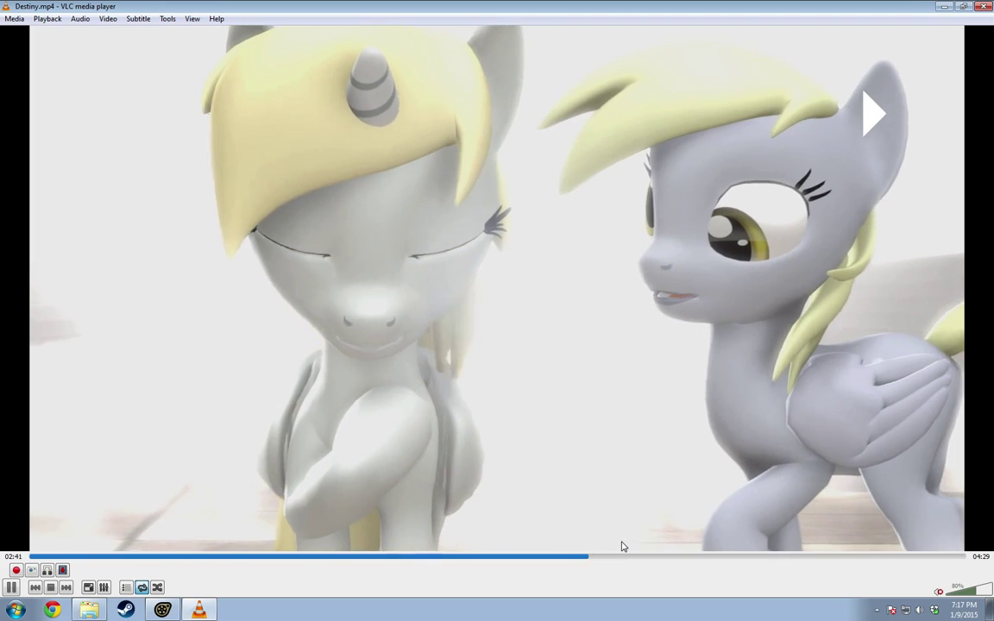
key("space")
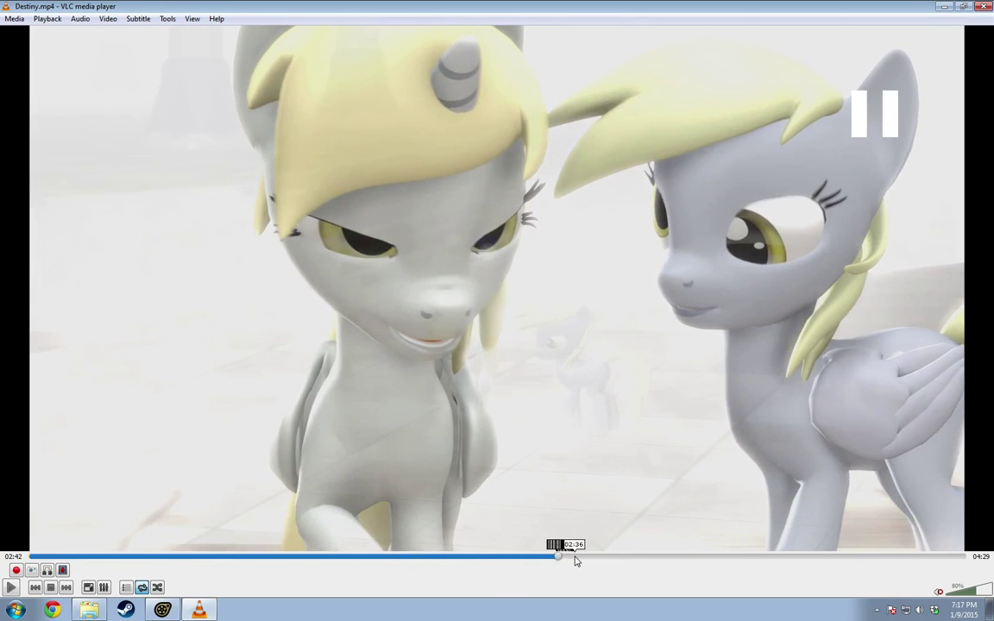
key("space")
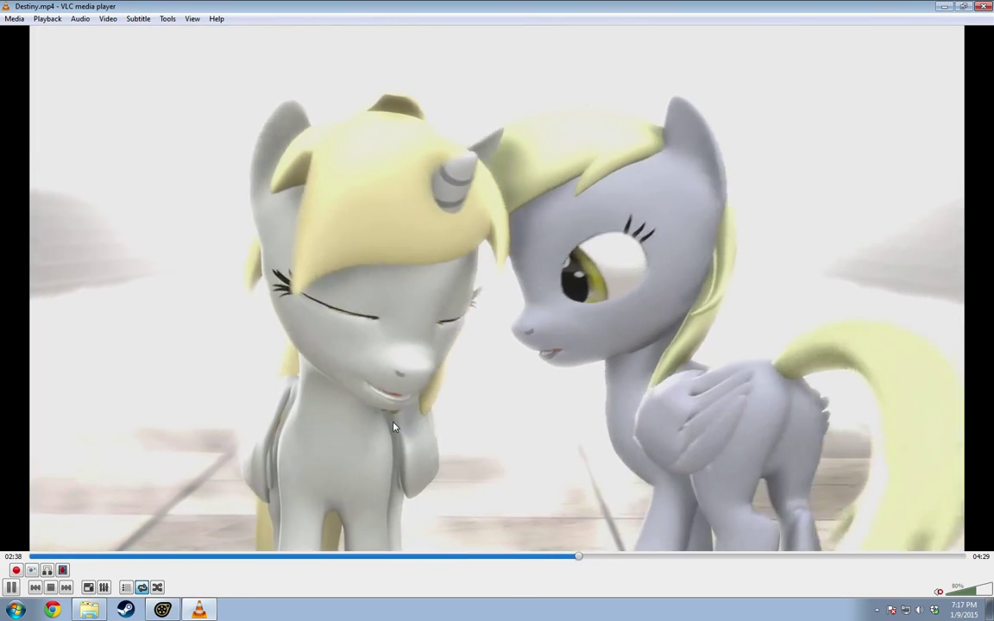
key("space")
key("space")
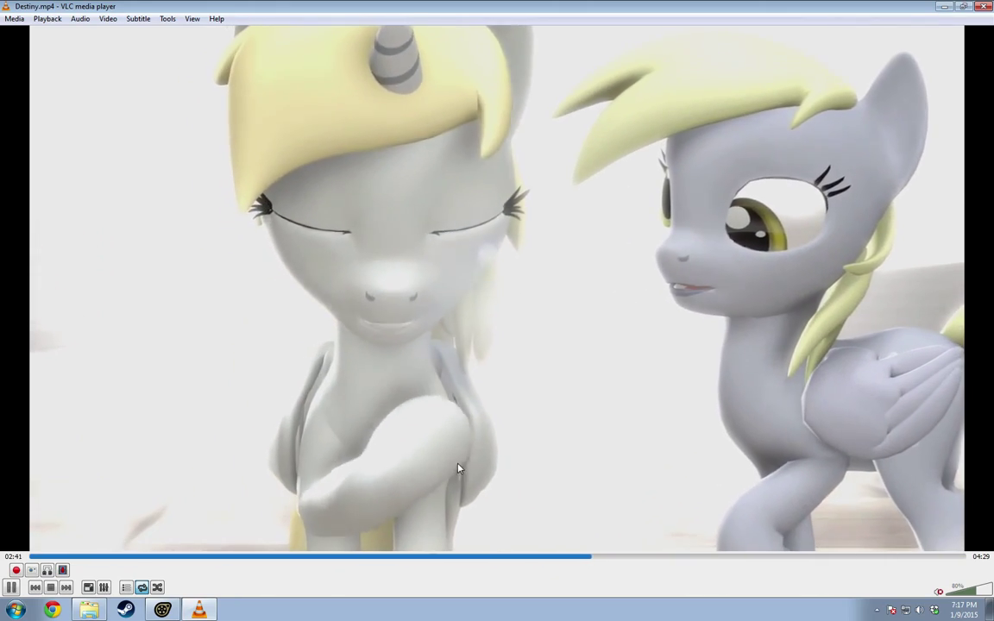
key("space")
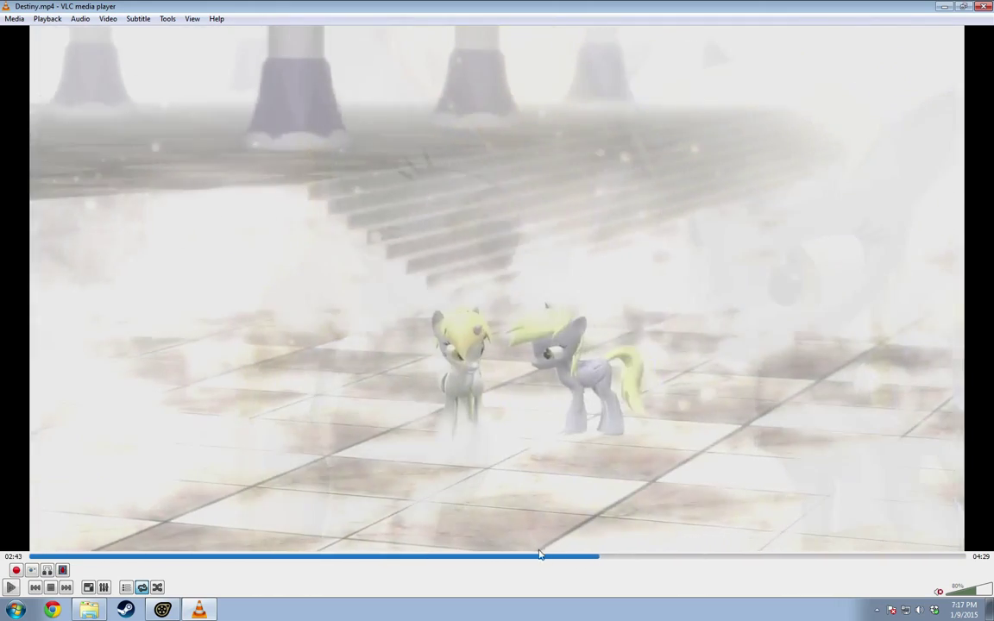
Step: Replay the two-pony shot from 02:28 to 02:40 with pauses, examining how the camera moves into the close-up
left_click(544, 556)
key("space")
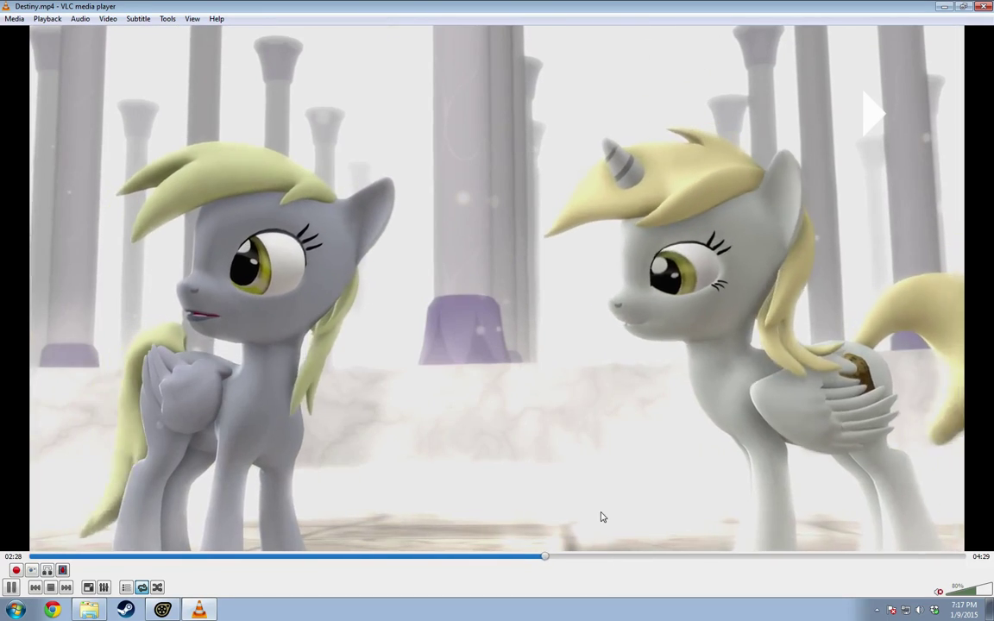
key("space")
key("space")
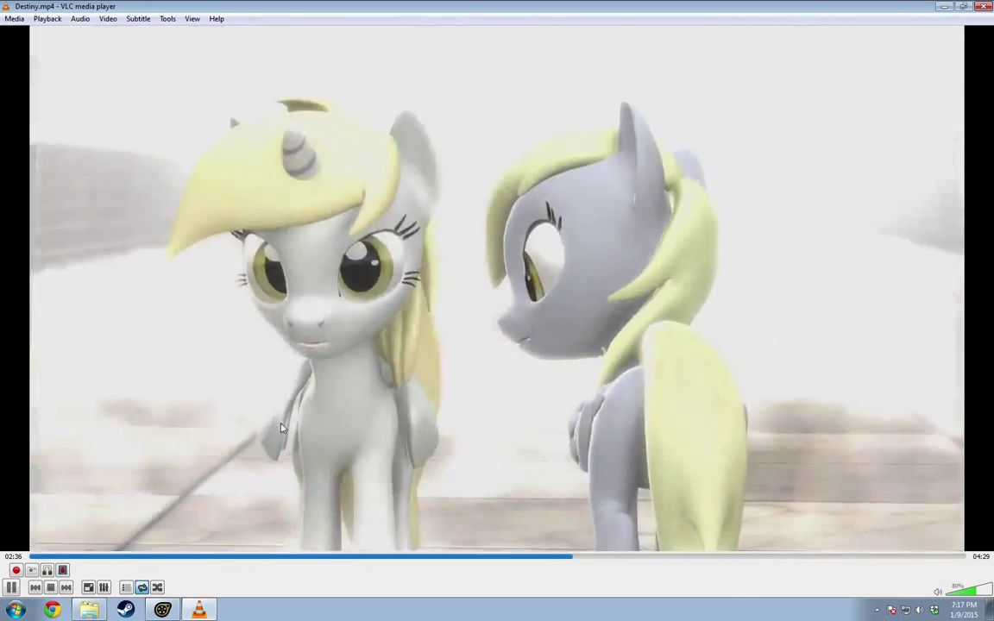
key("space")
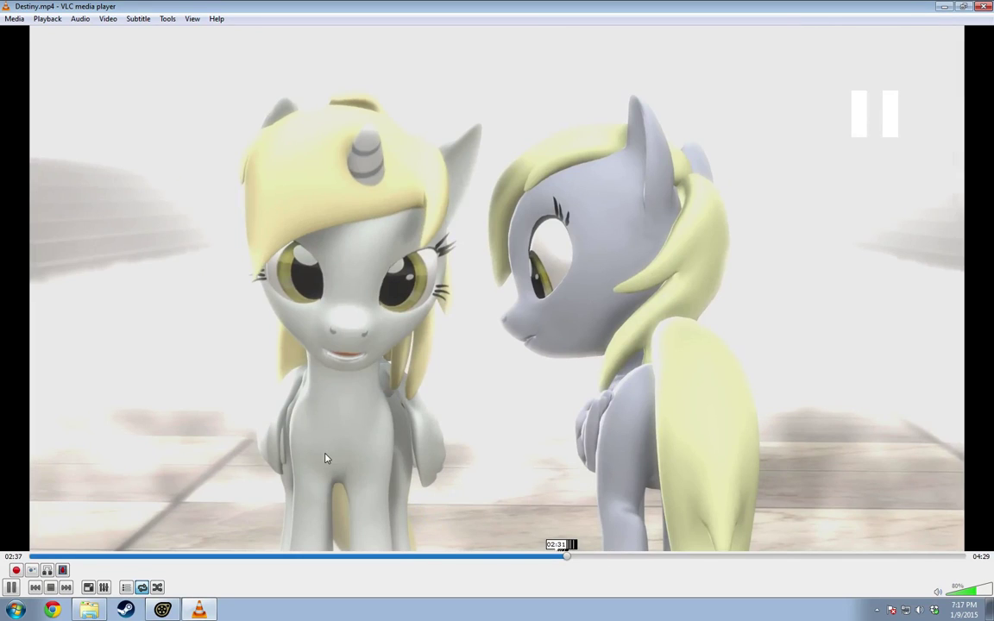
key("space")
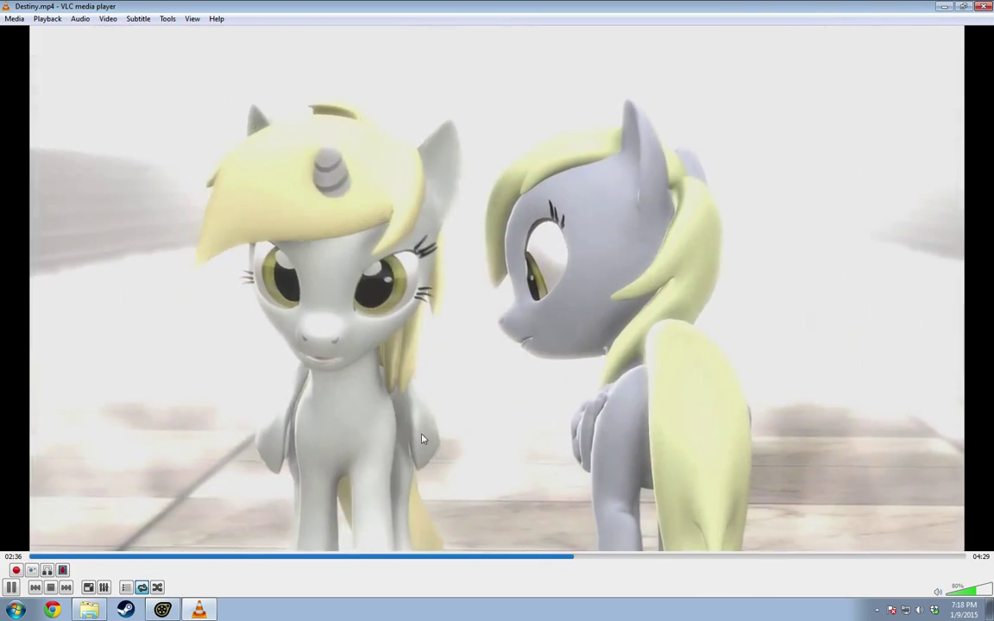
key("space")
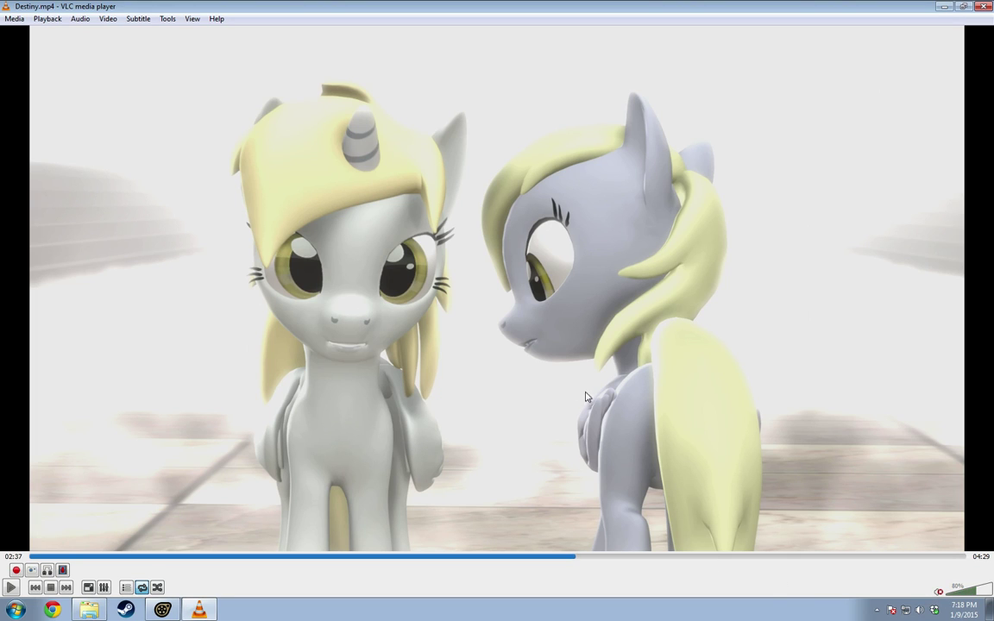
key("space")
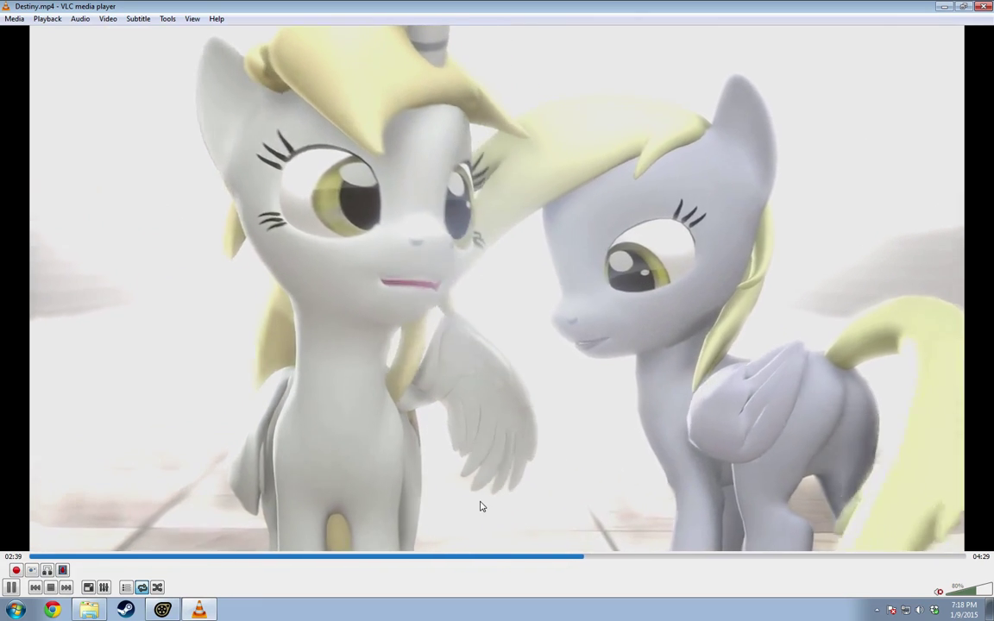
key("space")
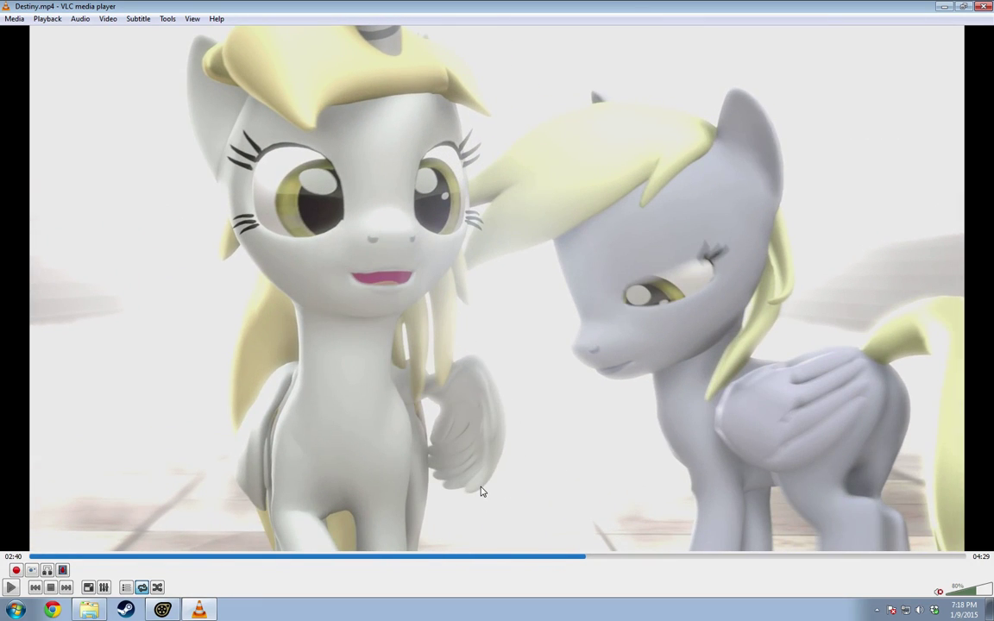
Step: Play on from 02:40 to 03:00 with pauses, examining the camera motion in the walking shot and the following close-up
key("space")
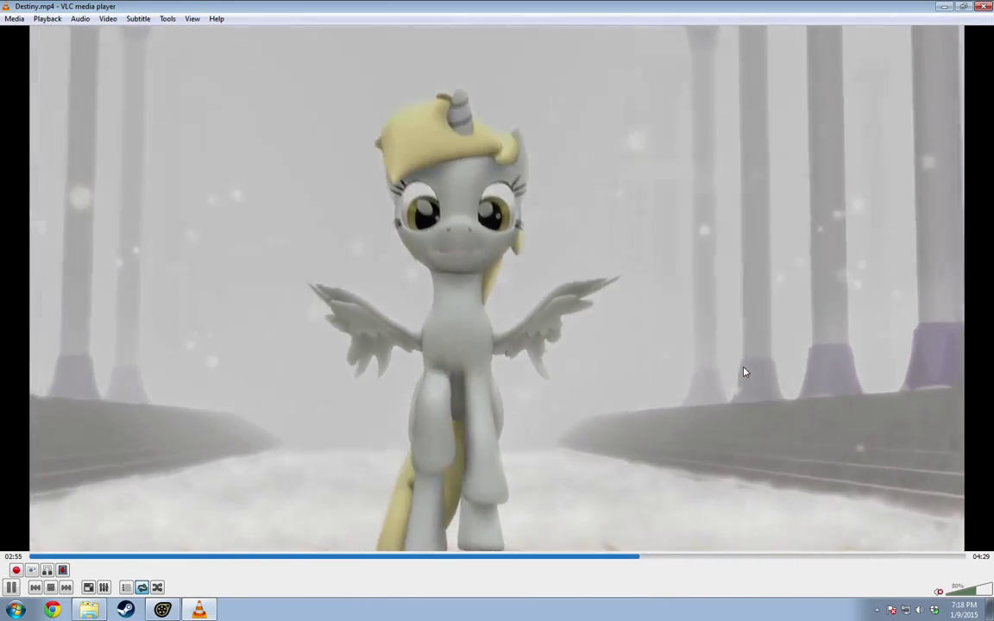
key("space")
key("space")
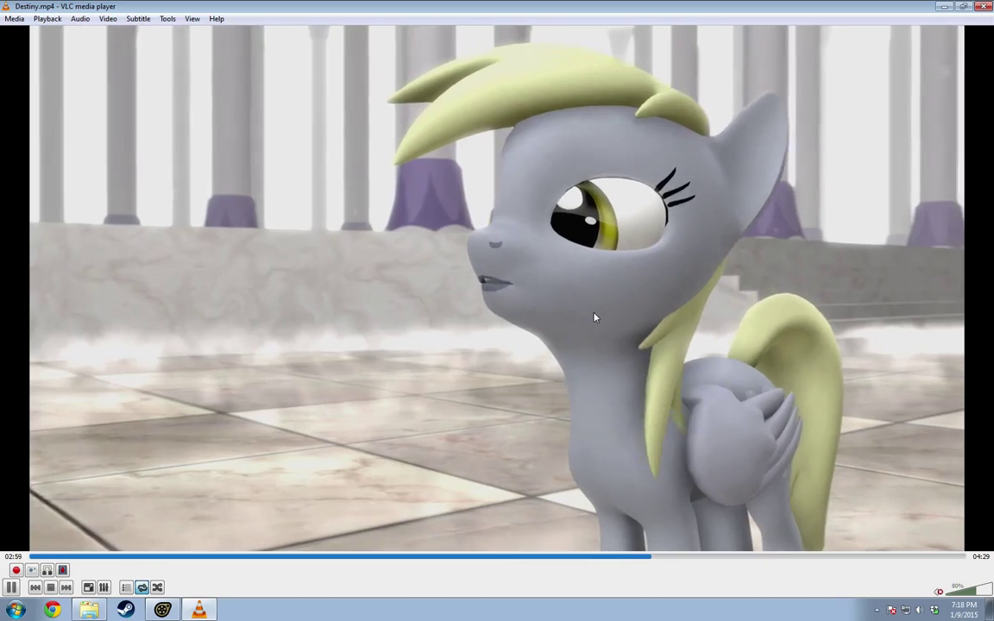
key("space")
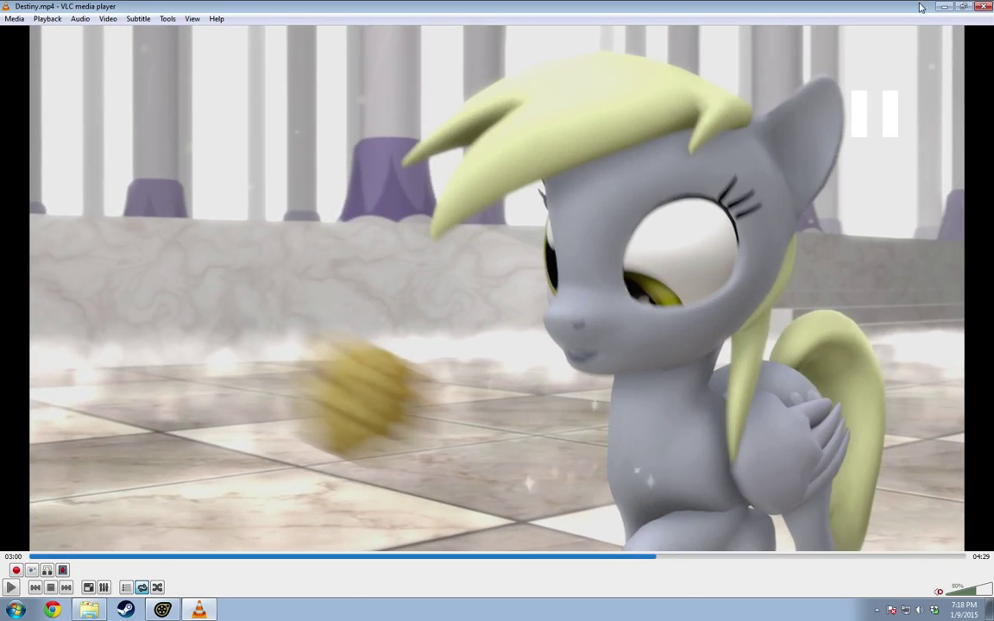
Step: Close the reference video and the file browser, and replay shot15 from near its start in Source Filmmaker
left_click(985, 7)
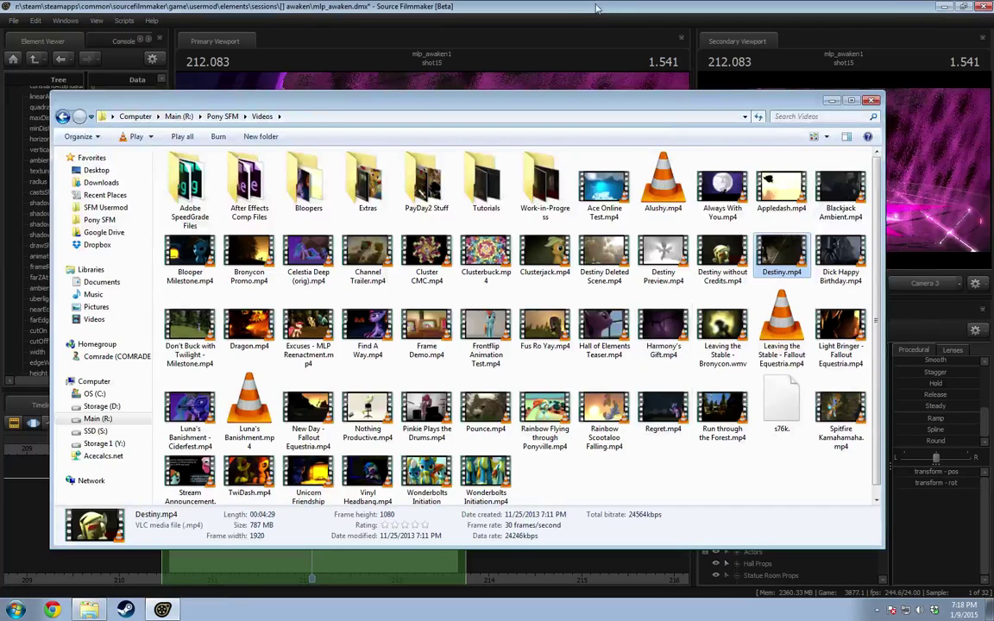
key("alt+F4")
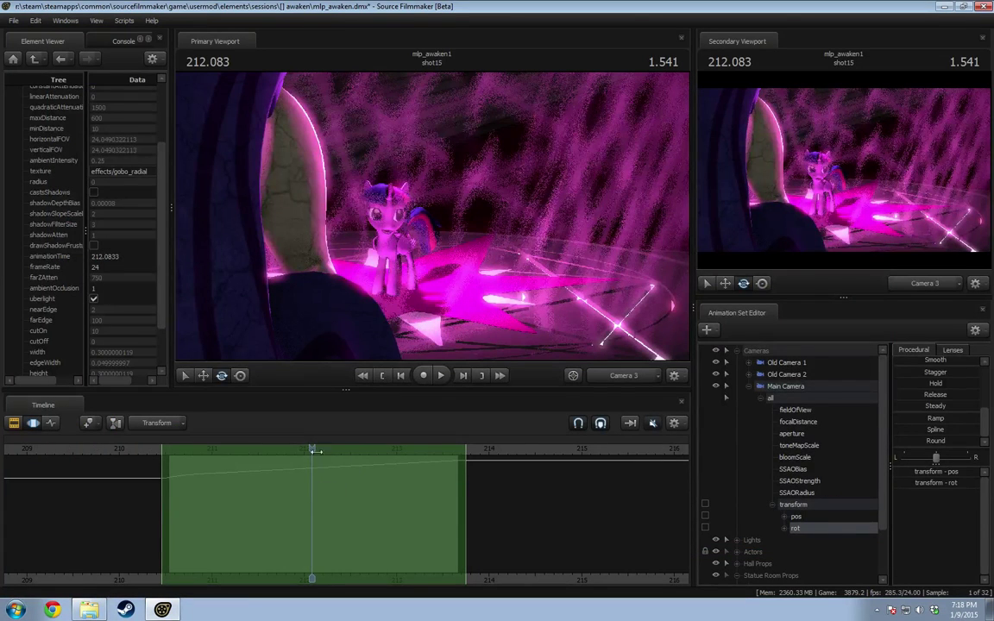
scroll(328, 518, "up", 2)
middle_click_drag(440, 535, 516, 529)
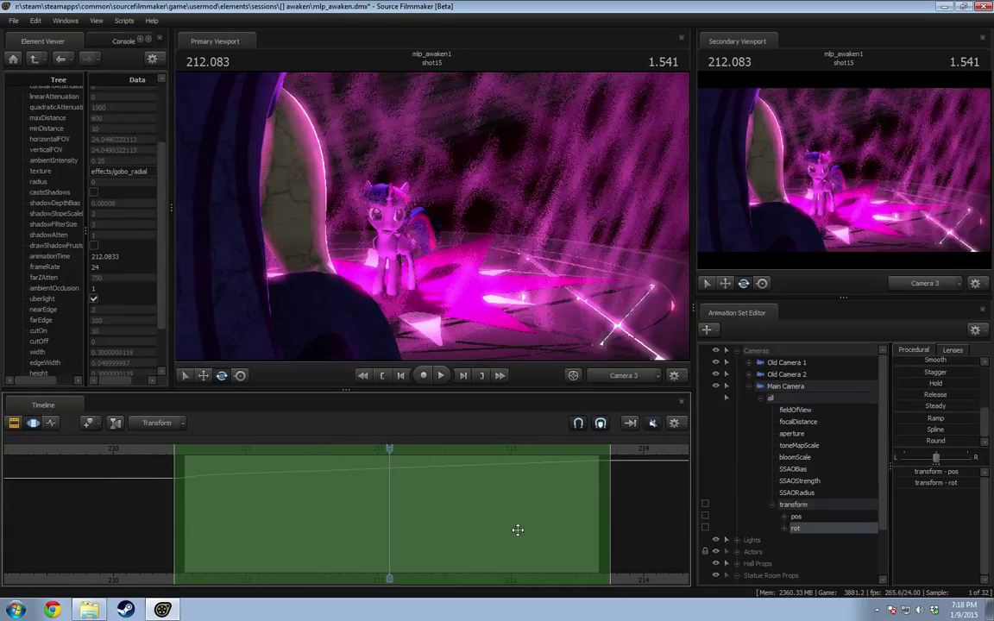
left_click_drag(390, 450, 191, 462)
key("space")
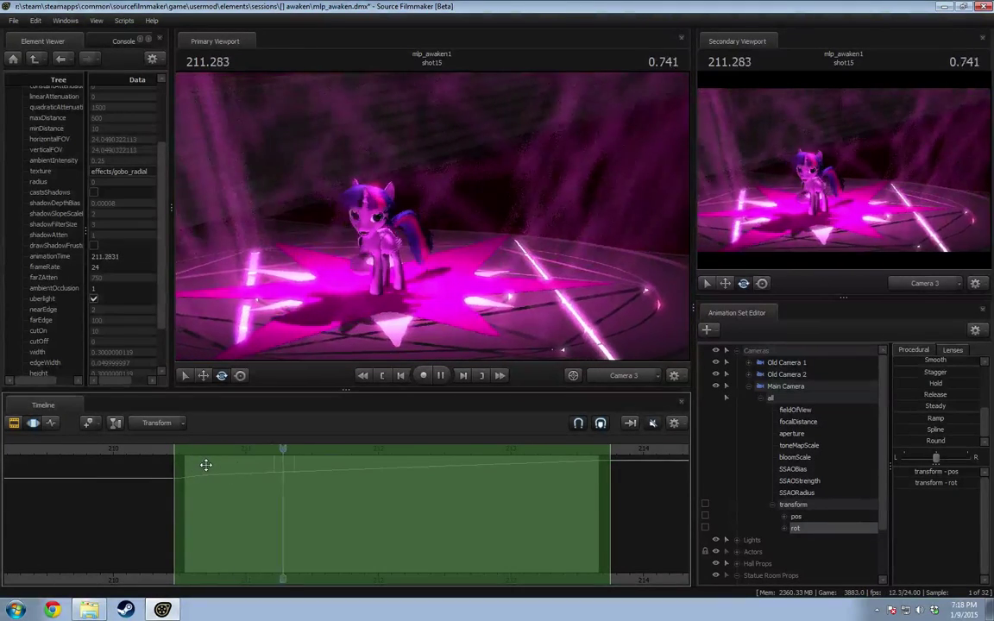
key("space")
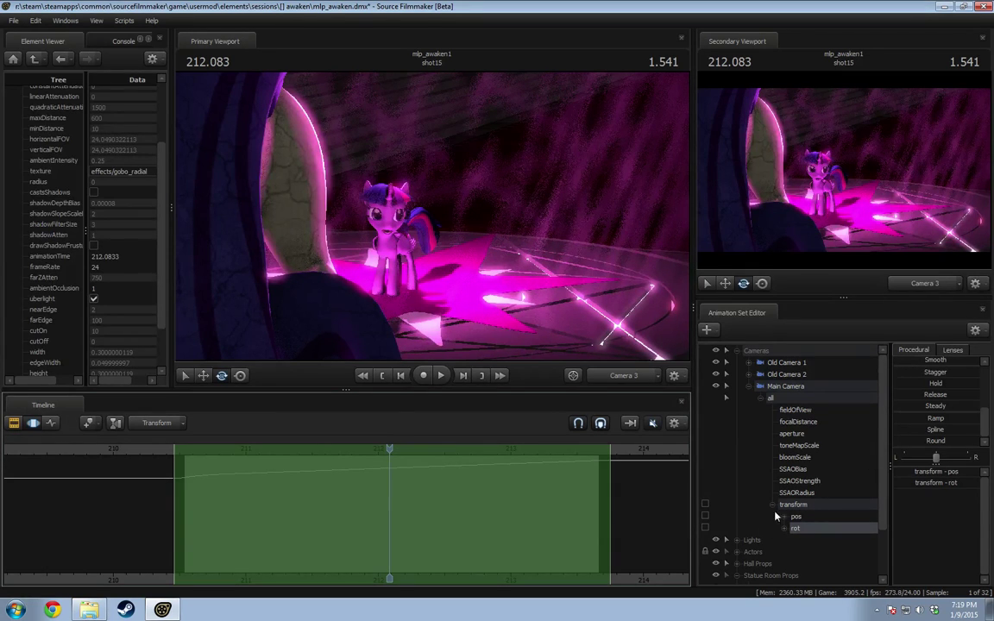
Step: Apply the Jitter preset to the Main Camera's rotation over the selected time range and replay the start of shot15
scroll(920, 414, "up", 1)
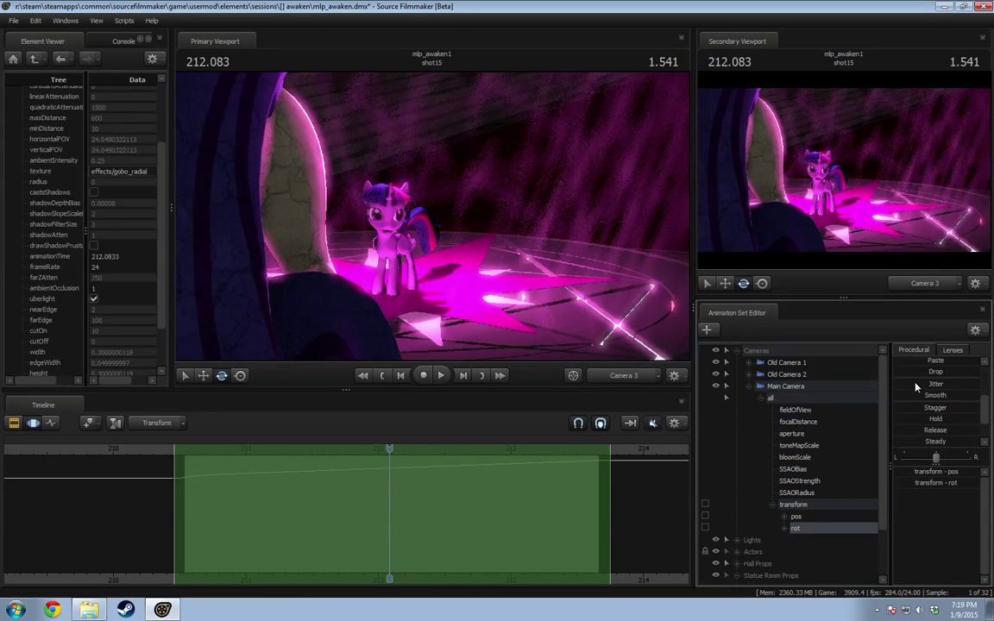
left_click_drag(916, 385, 975, 396)
left_click_drag(390, 450, 185, 471)
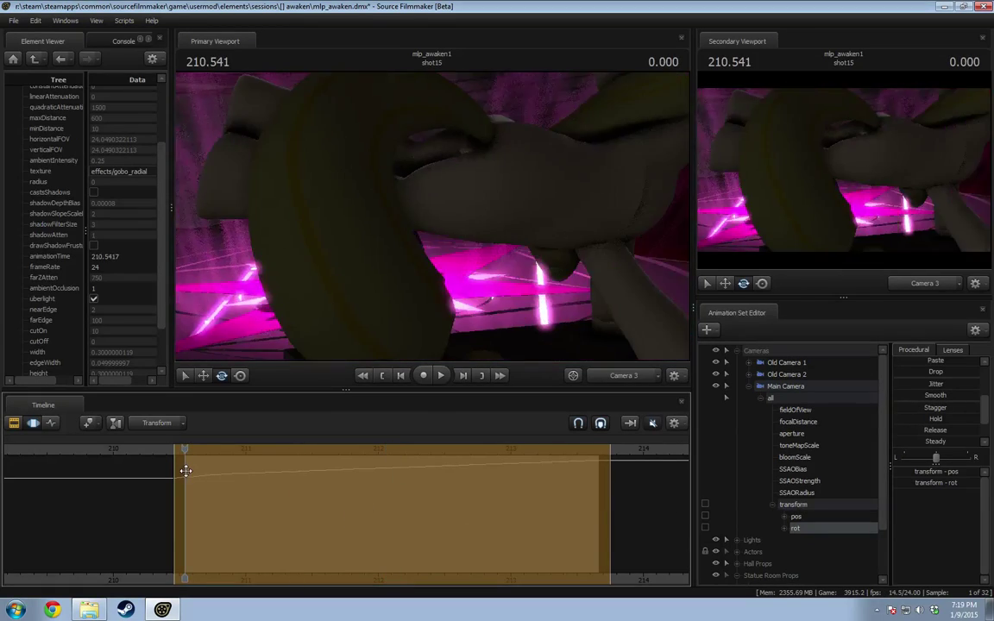
key("space")
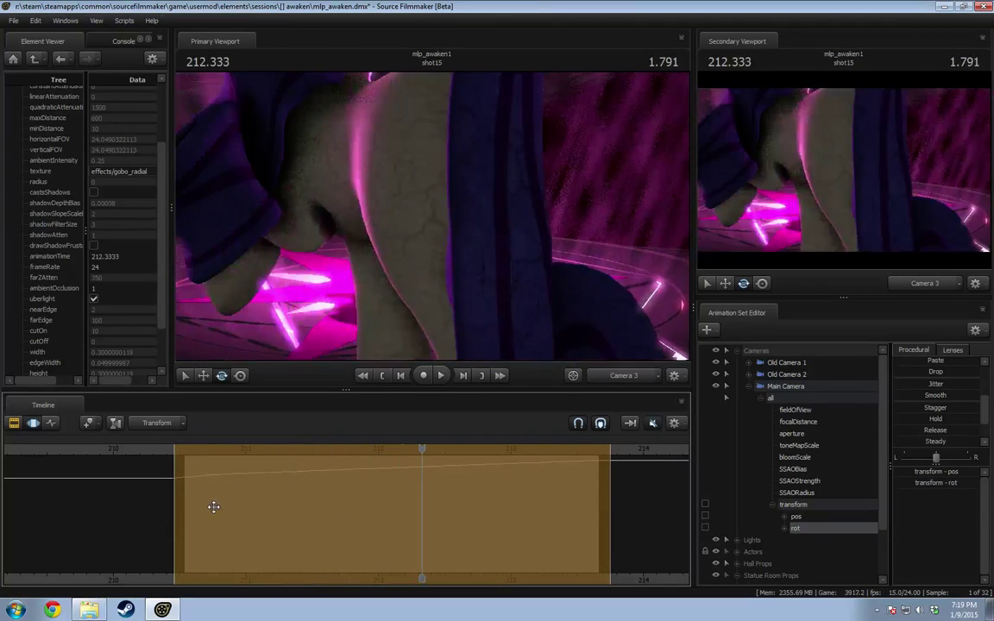
left_click(195, 466)
key("space")
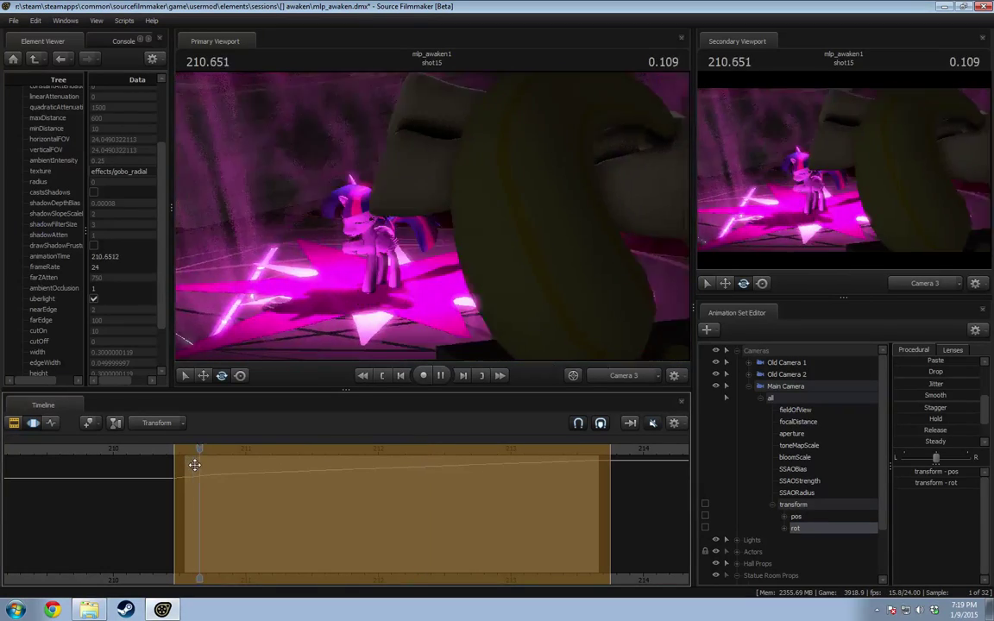
key("space")
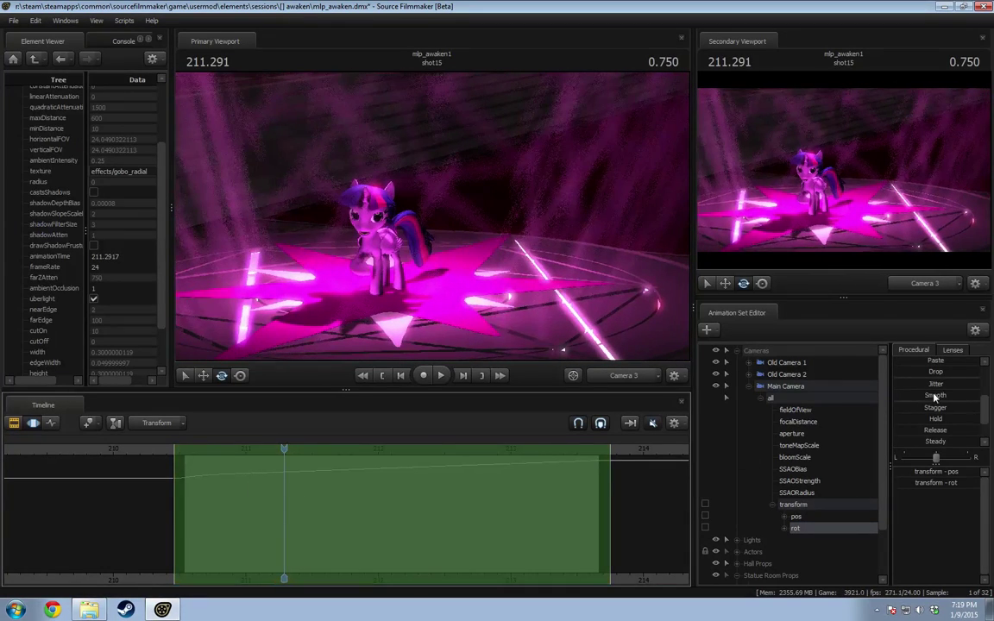
Step: Apply the Smooth preset to the Main Camera's rotation over the selected range, replay the shot, and commit the change
left_click_drag(934, 397, 969, 397)
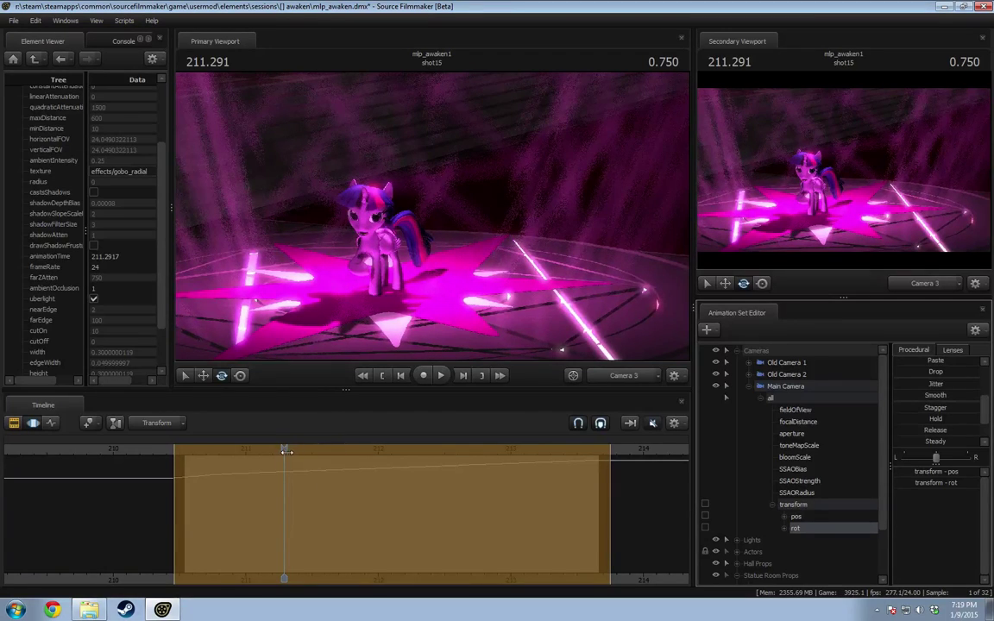
left_click_drag(286, 451, 190, 466)
key("space")
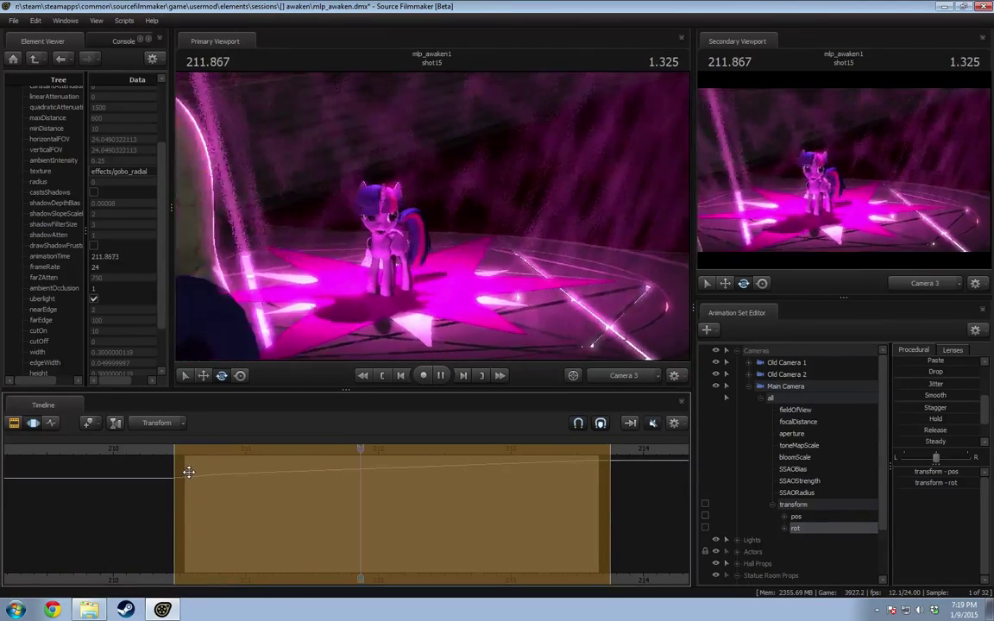
key("space")
key("Return")
Step: Try a light Jitter on the Main Camera's rotation, repeatedly replaying the transition into shot15, and finish the adjustment
left_click_drag(425, 454, 229, 479)
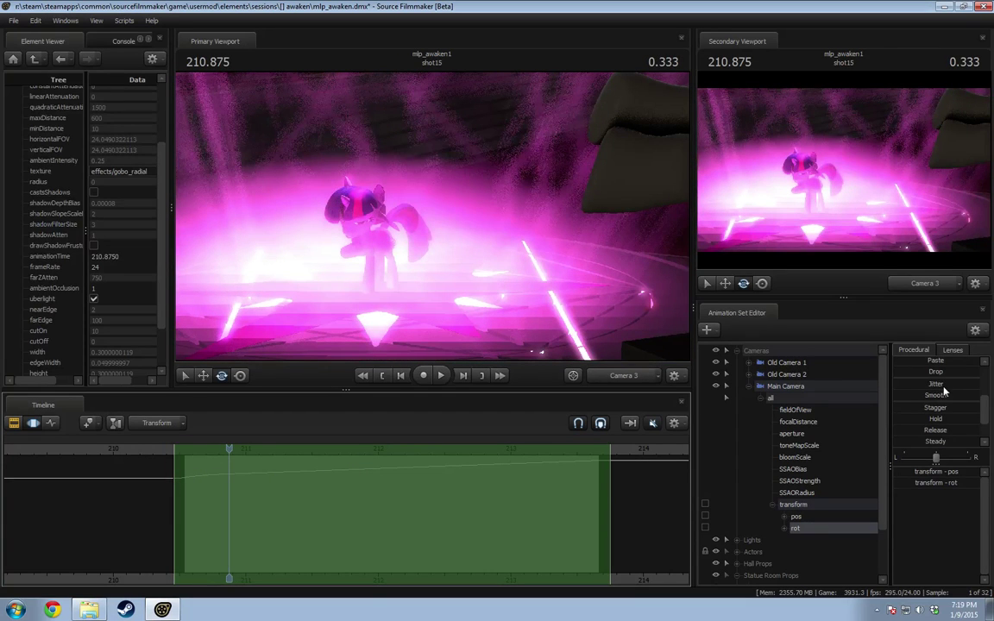
left_click_drag(938, 386, 956, 385)
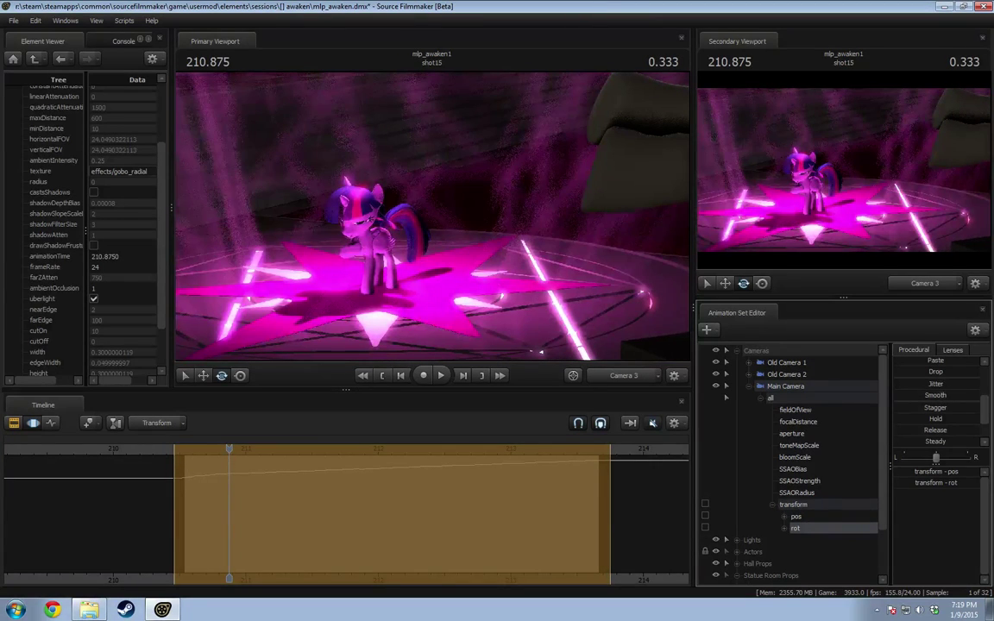
key("space")
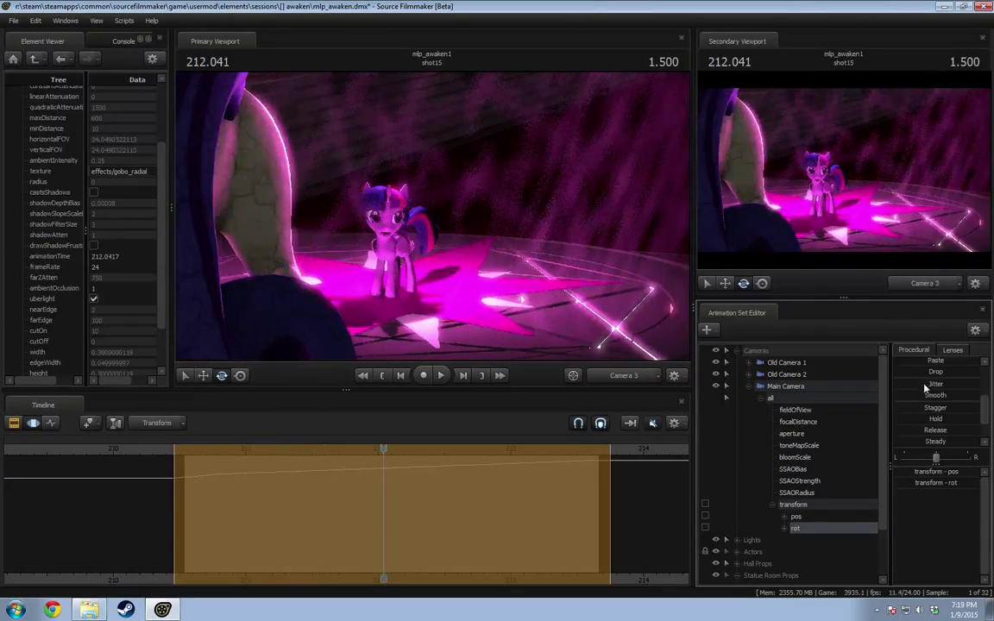
left_click_drag(366, 447, 328, 460)
key("ctrl+z")
left_click_drag(385, 450, 182, 463)
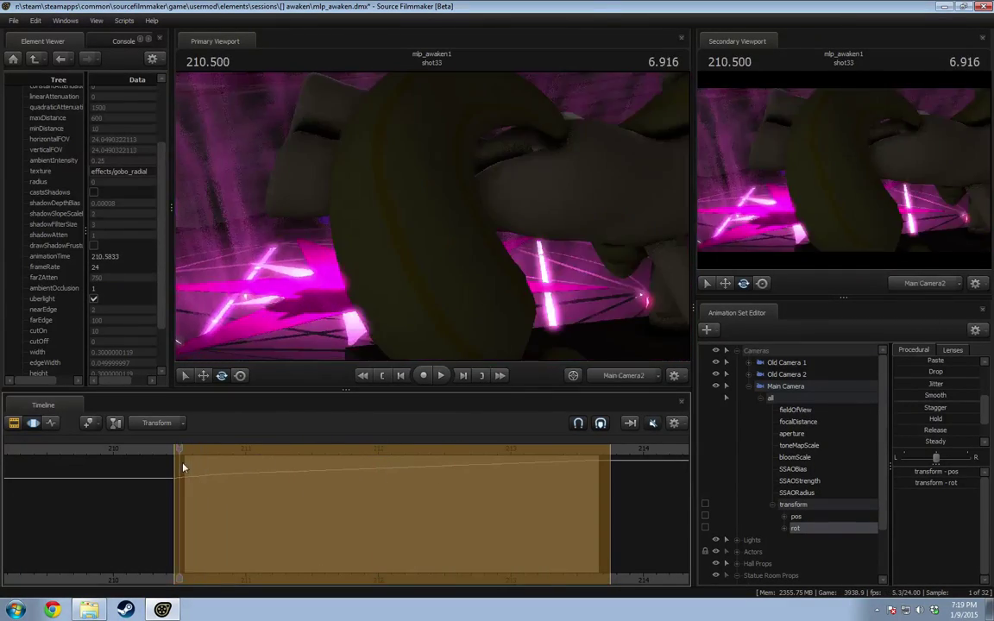
key("space")
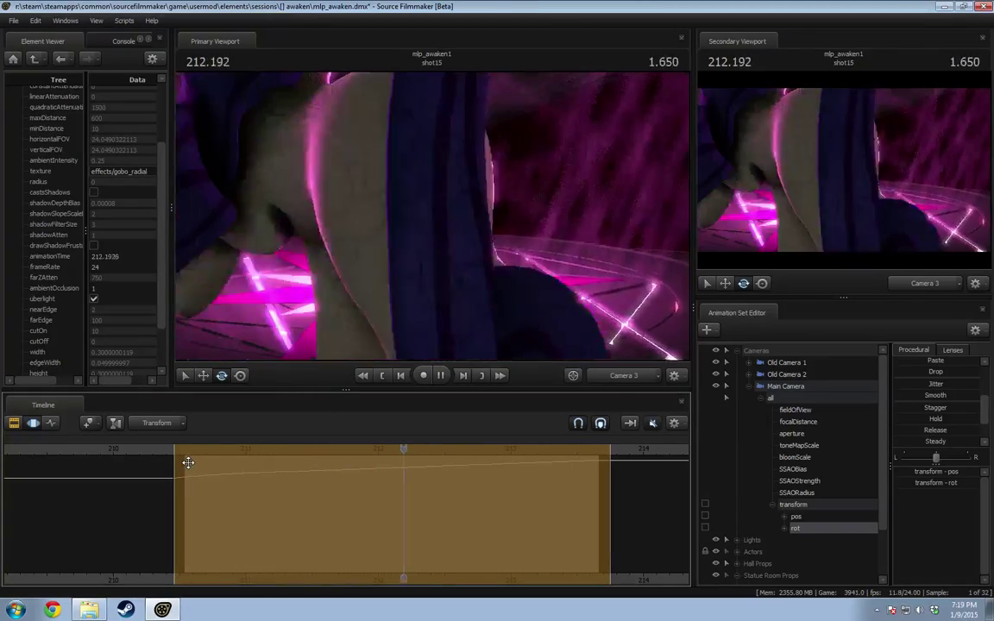
key("space")
left_click_drag(428, 449, 177, 471)
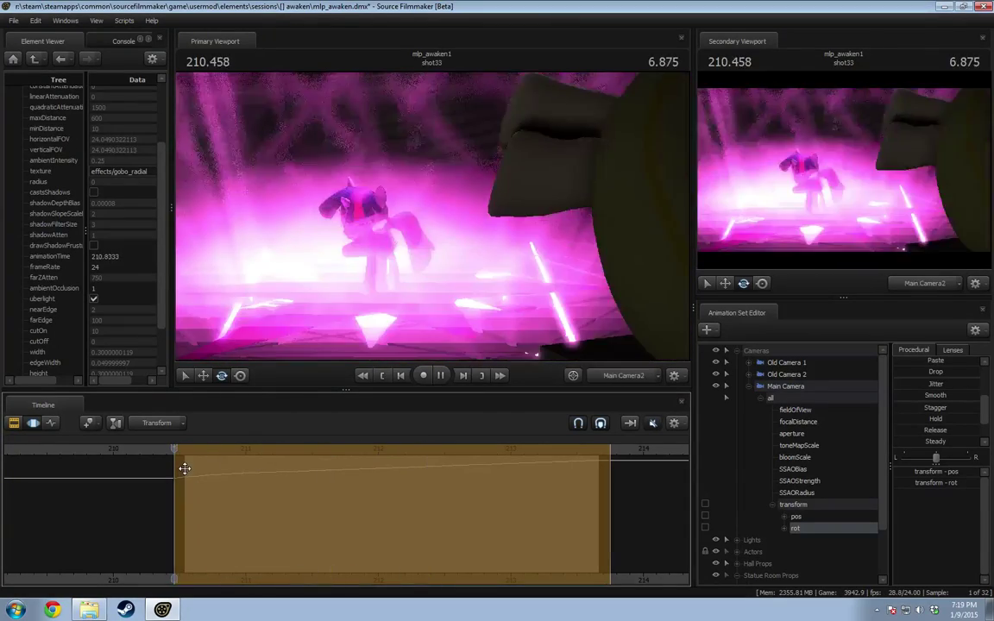
key("space")
key("space")
key("Return")
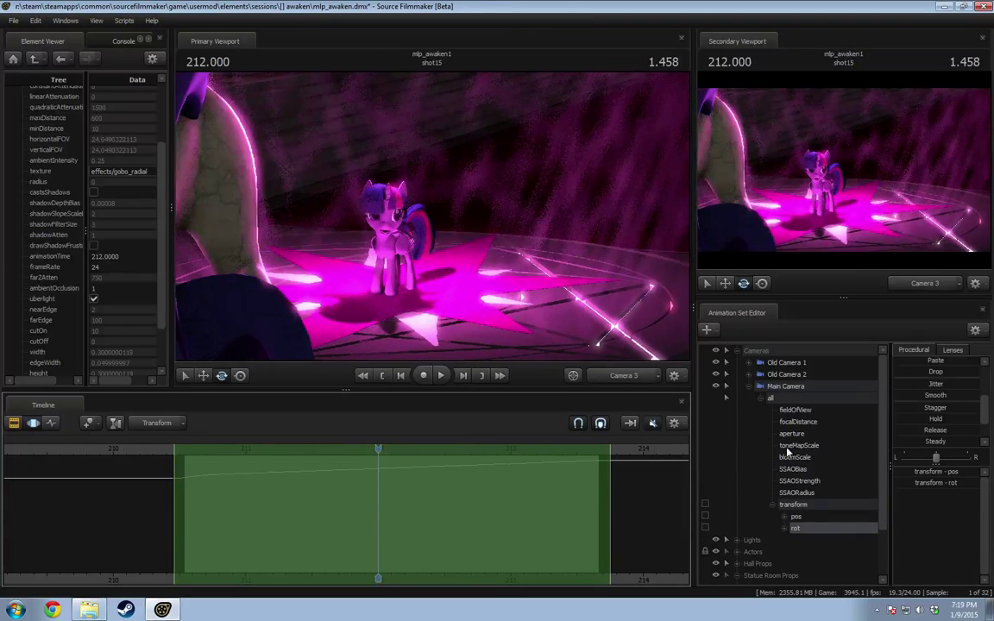
Step: Apply a very slight Jitter to the Main Camera's position over the selected range and replay the shot
left_click(808, 518)
left_click_drag(894, 381, 899, 381)
key("space")
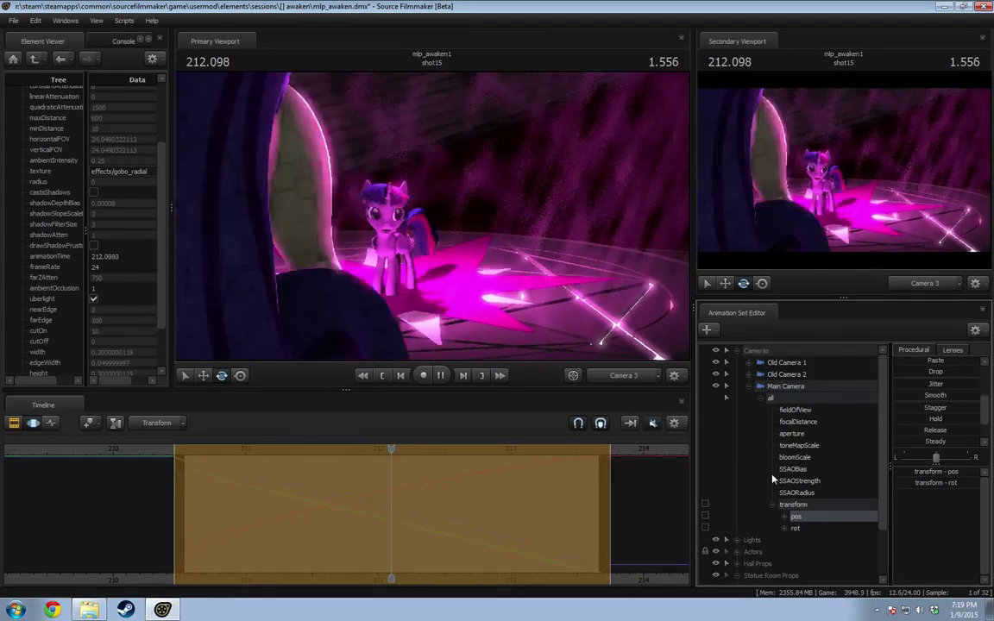
key("space")
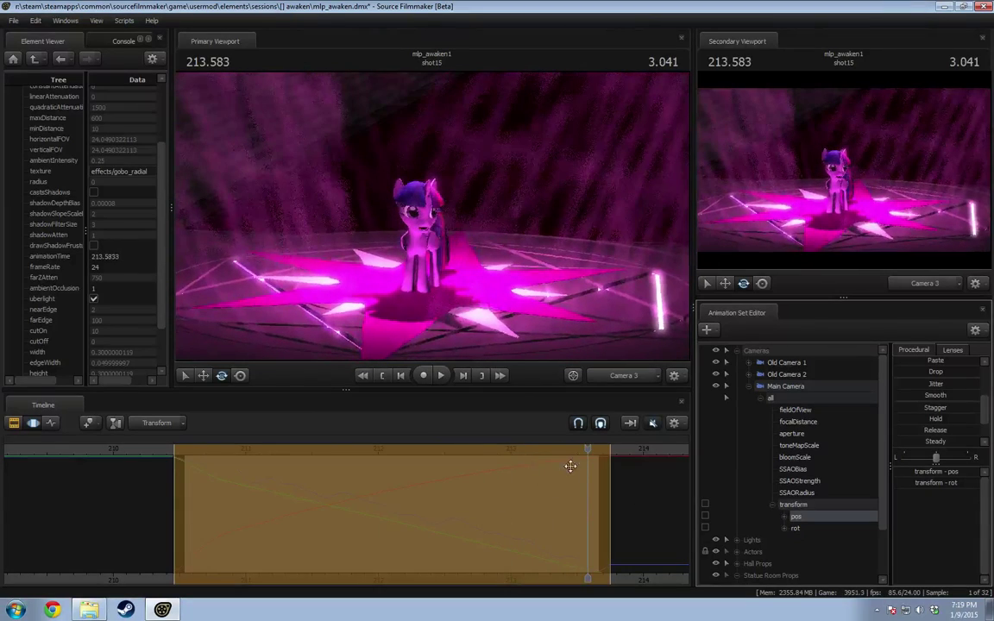
Step: Apply Jitter to the Main Camera's whole transform over the selected range, replaying shot15 from its start to check the shake
left_click(794, 504)
left_click_drag(933, 387, 917, 394)
key("space")
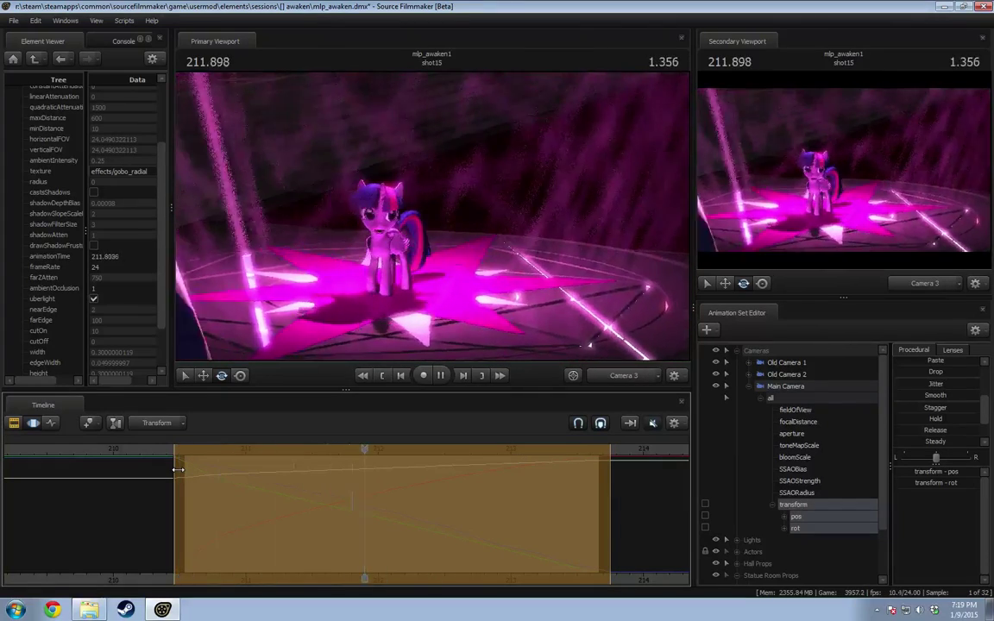
key("space")
left_click_drag(414, 448, 185, 448)
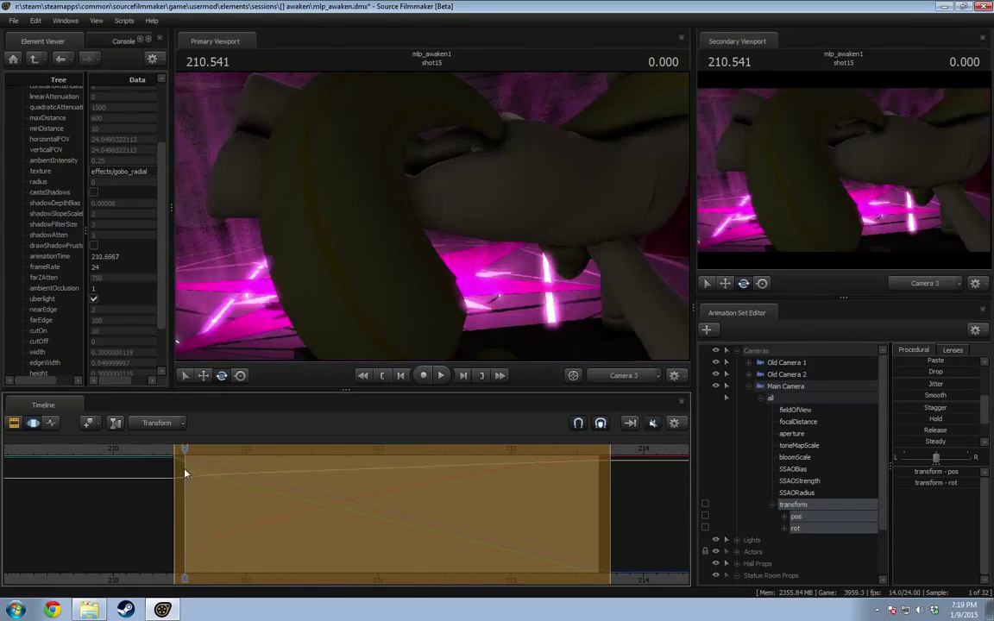
key("space")
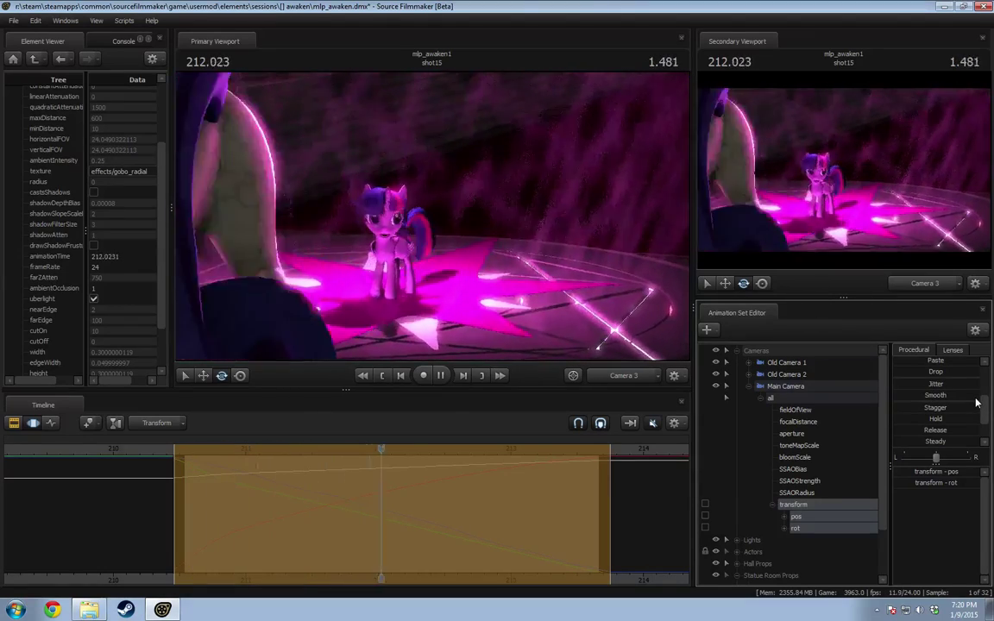
key("space")
left_click_drag(412, 453, 247, 464)
key("space")
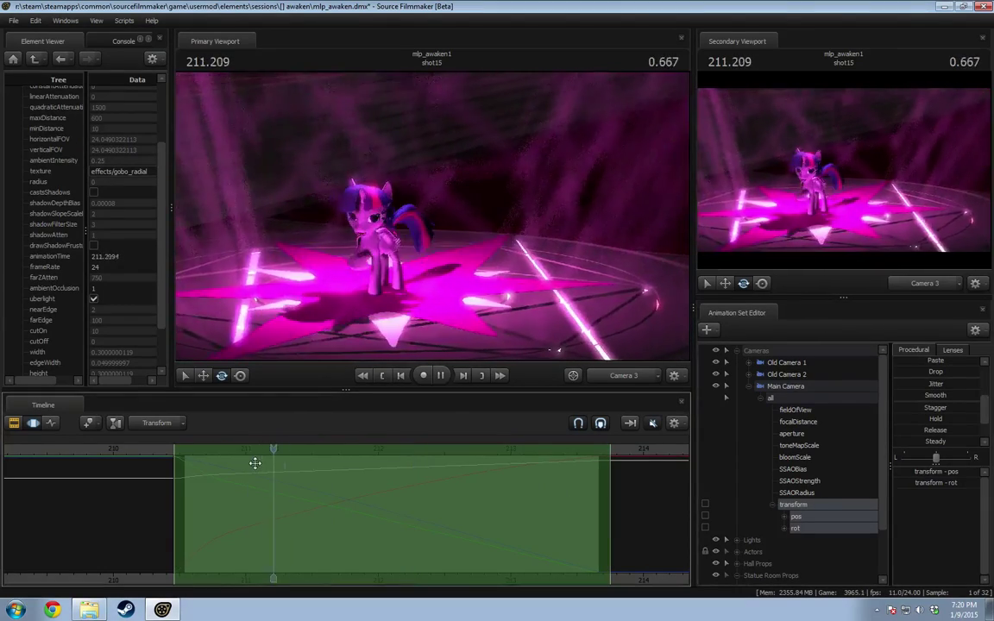
Step: Apply the Smooth preset to the Main Camera's position over the selected range and replay shot15
key("space")
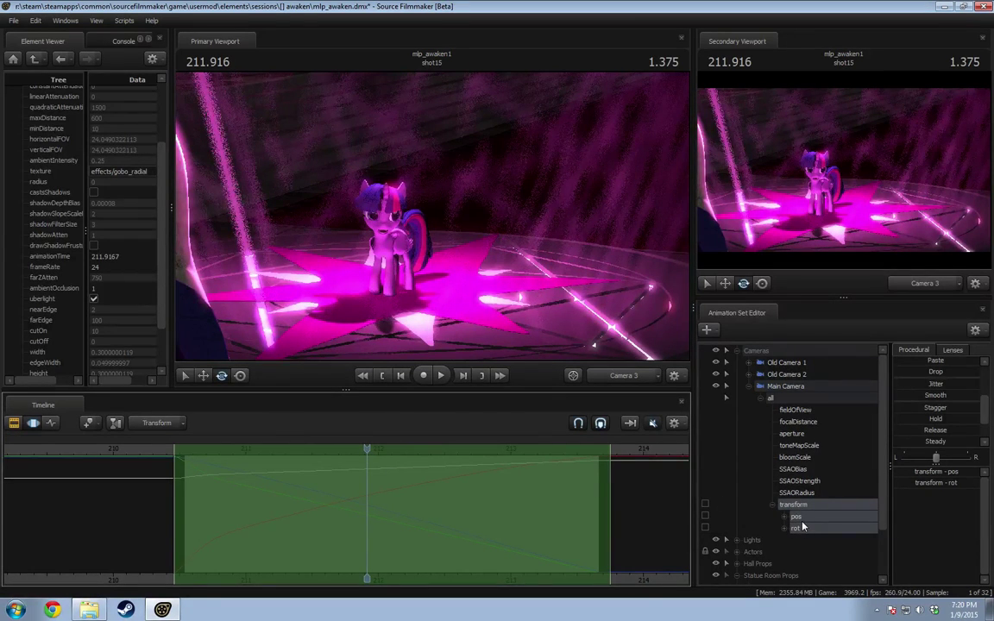
left_click(798, 517)
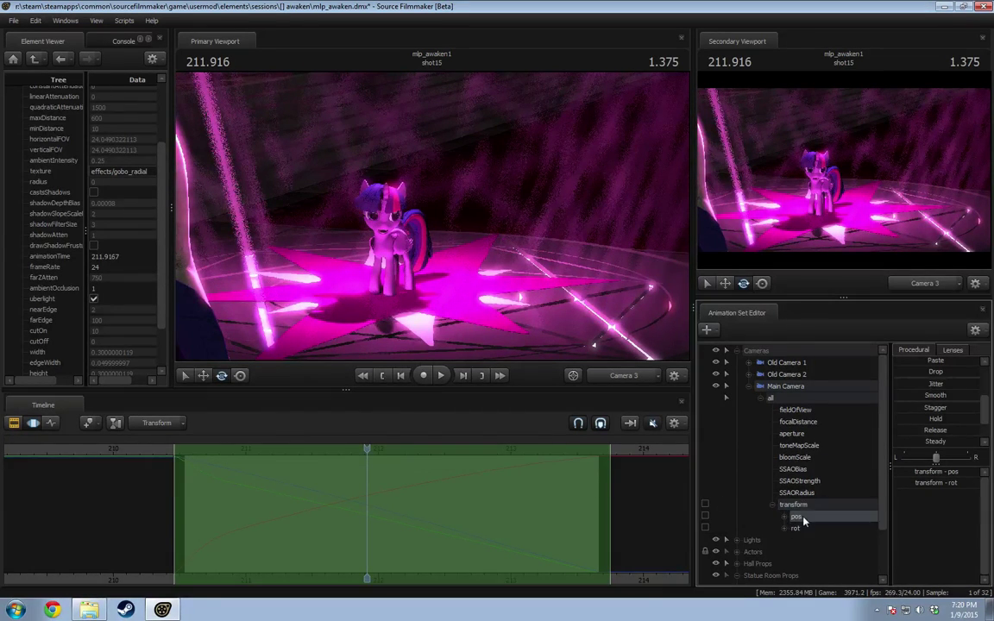
left_click(935, 394)
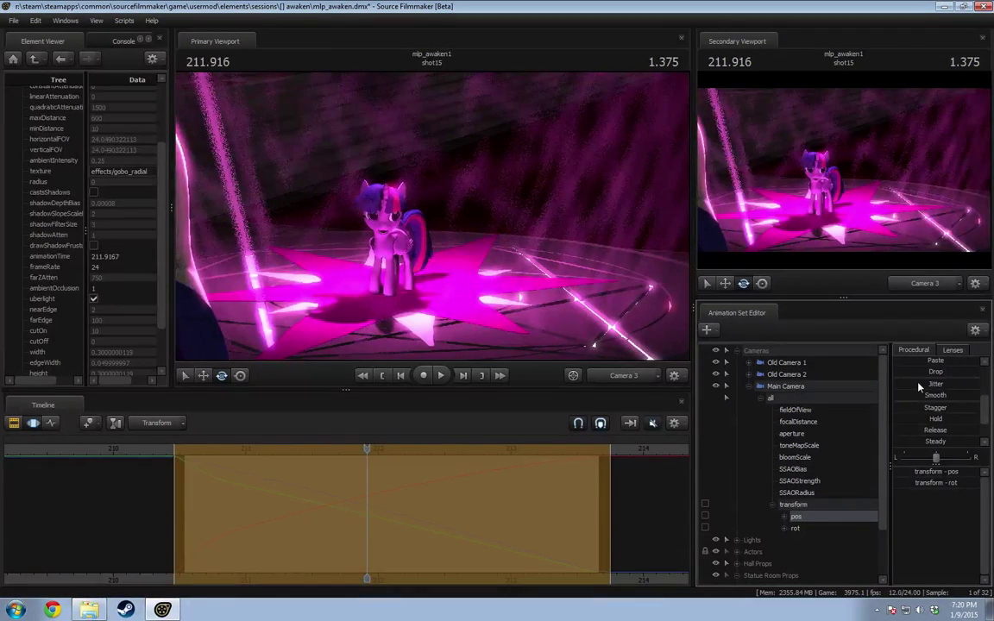
key("space")
key("space")
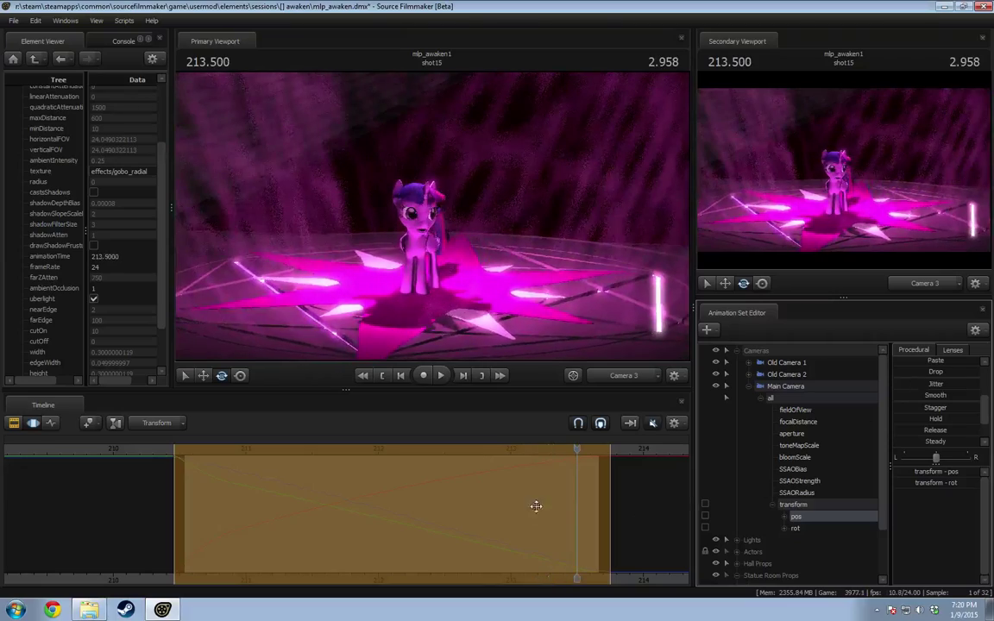
left_click_drag(576, 452, 277, 473)
key("space")
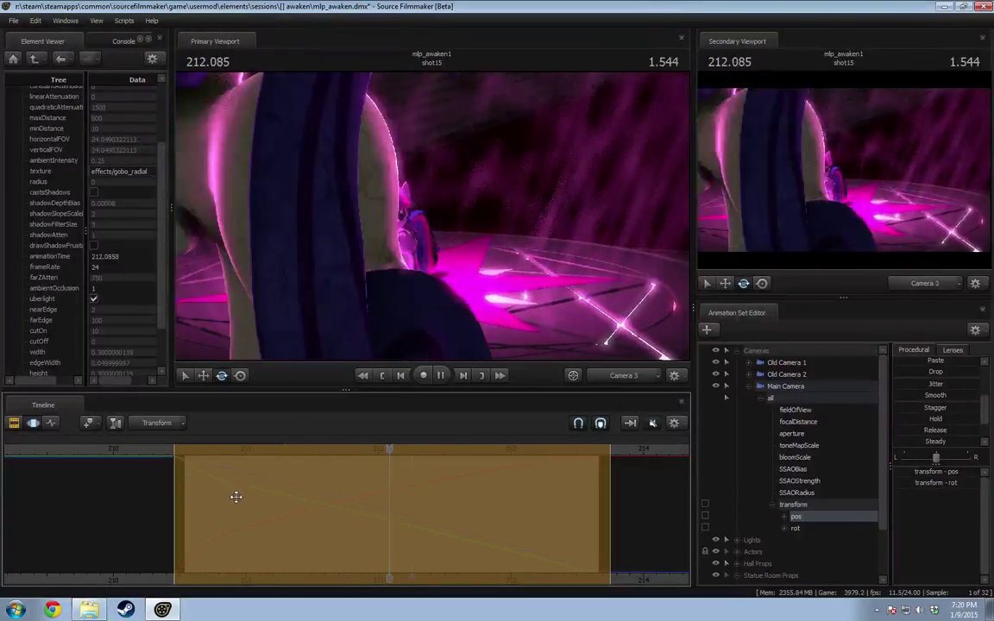
key("space")
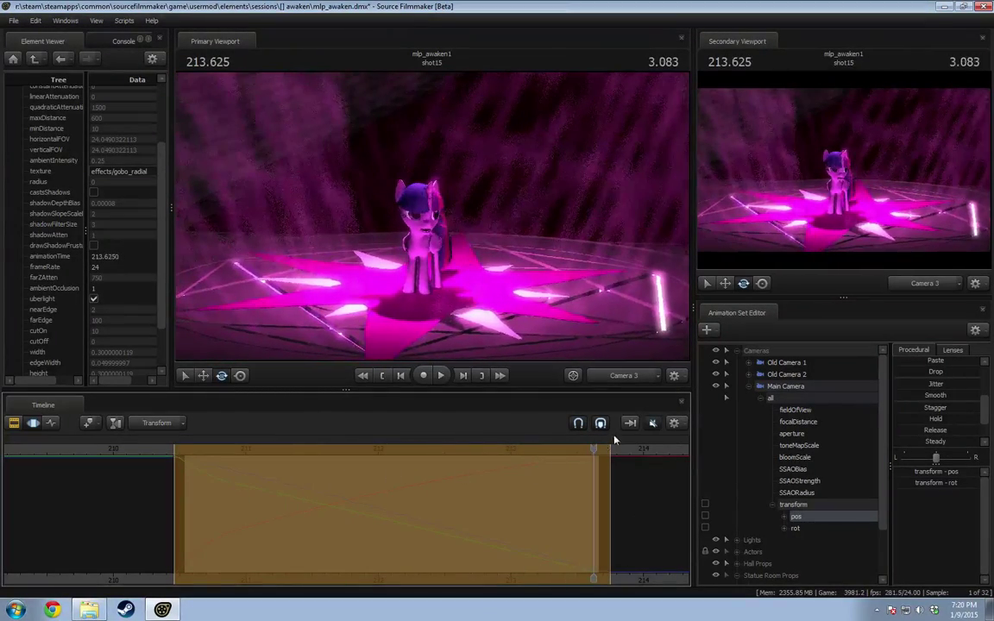
Step: Replay shot15 from its start, try another Smooth on the Main Camera's position, and undo it
key("Left")
left_click_drag(570, 451, 198, 472)
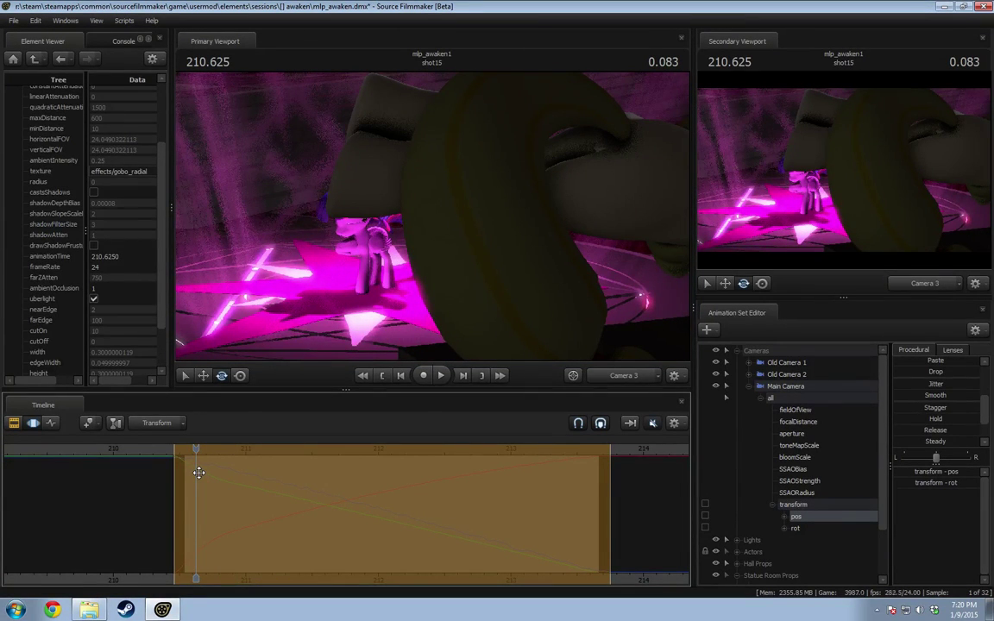
key("space")
key("space")
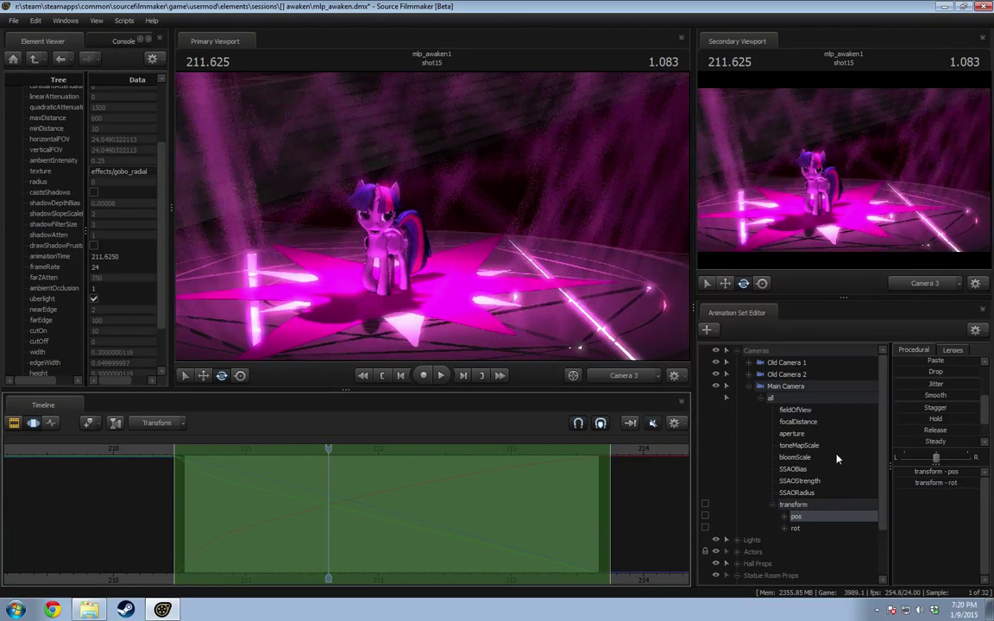
left_click_drag(932, 398, 956, 398)
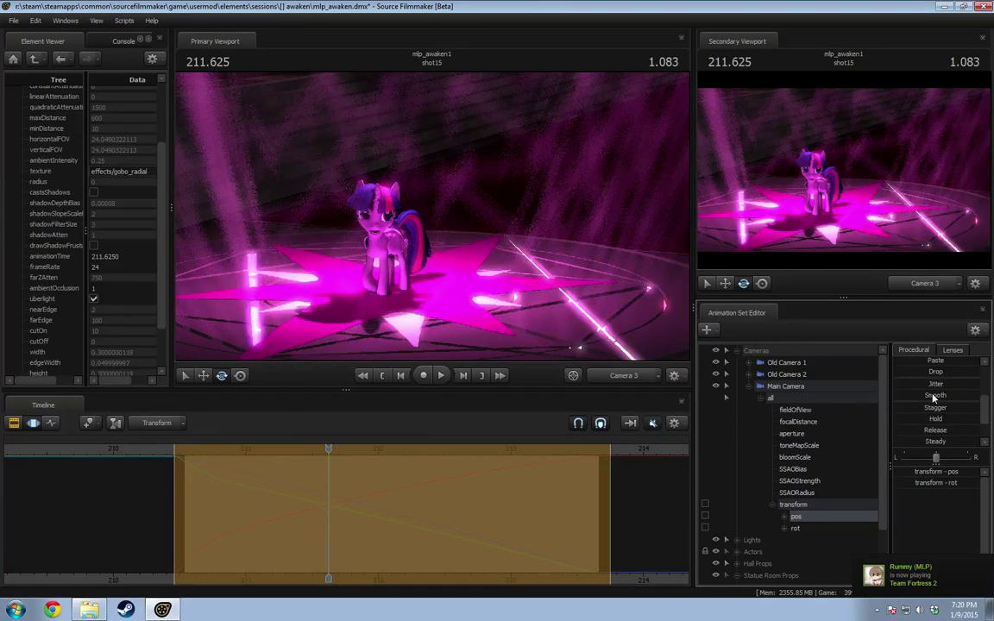
key("ctrl+z")
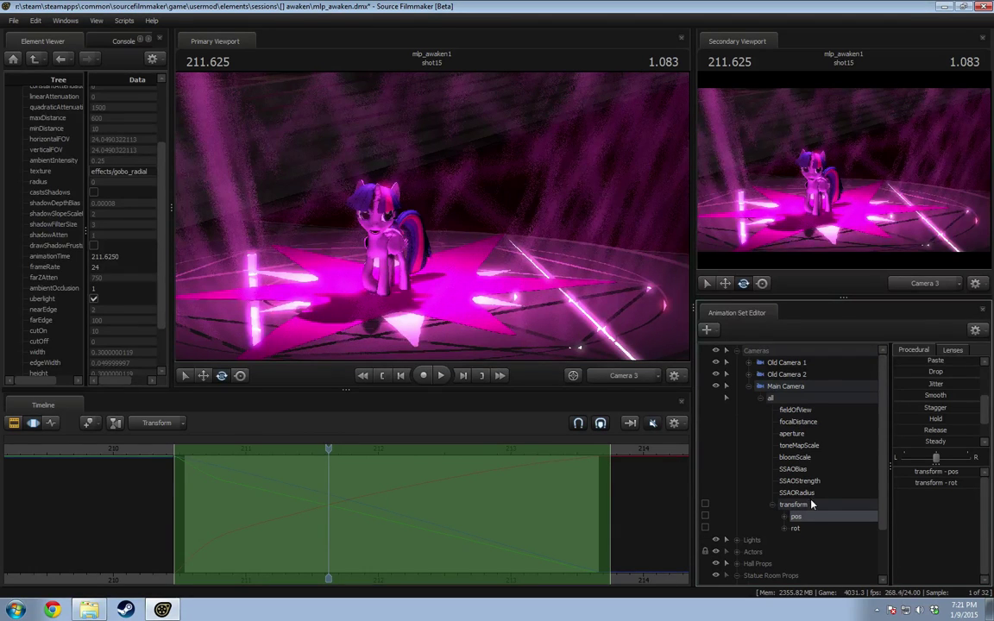
Step: Apply a light Jitter to the Main Camera's rotation over the selected range and replay shot15 from near its start
left_click(798, 528)
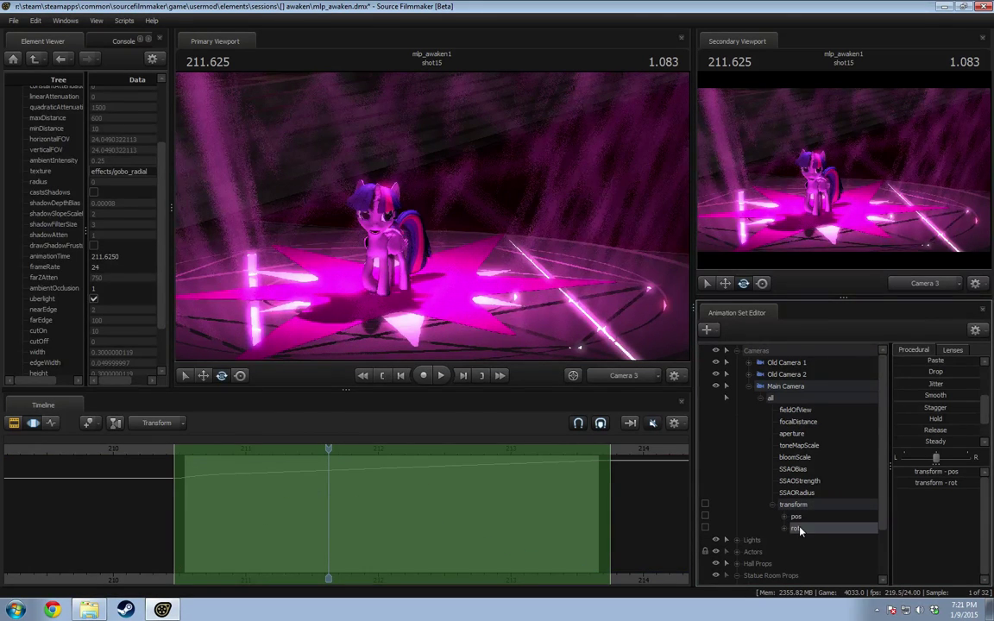
left_click_drag(926, 388, 942, 388)
key("space")
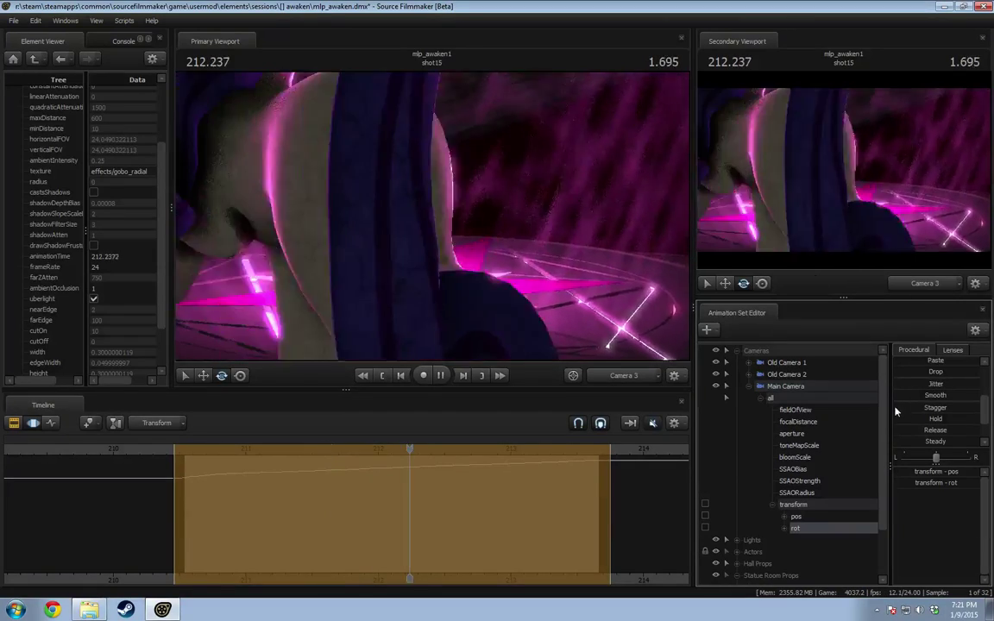
key("space")
left_click_drag(420, 448, 222, 466)
key("space")
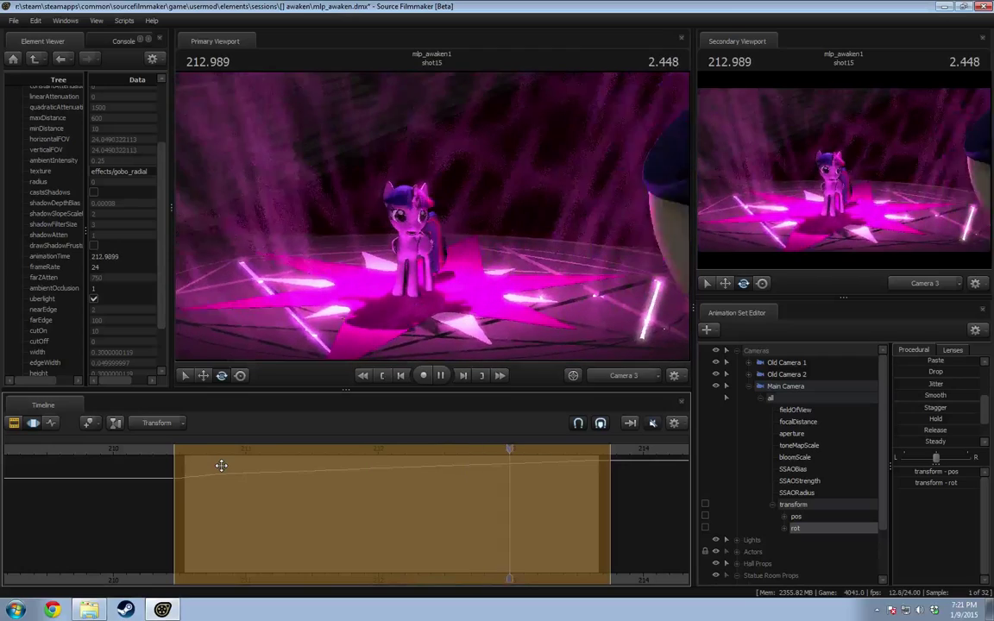
key("space")
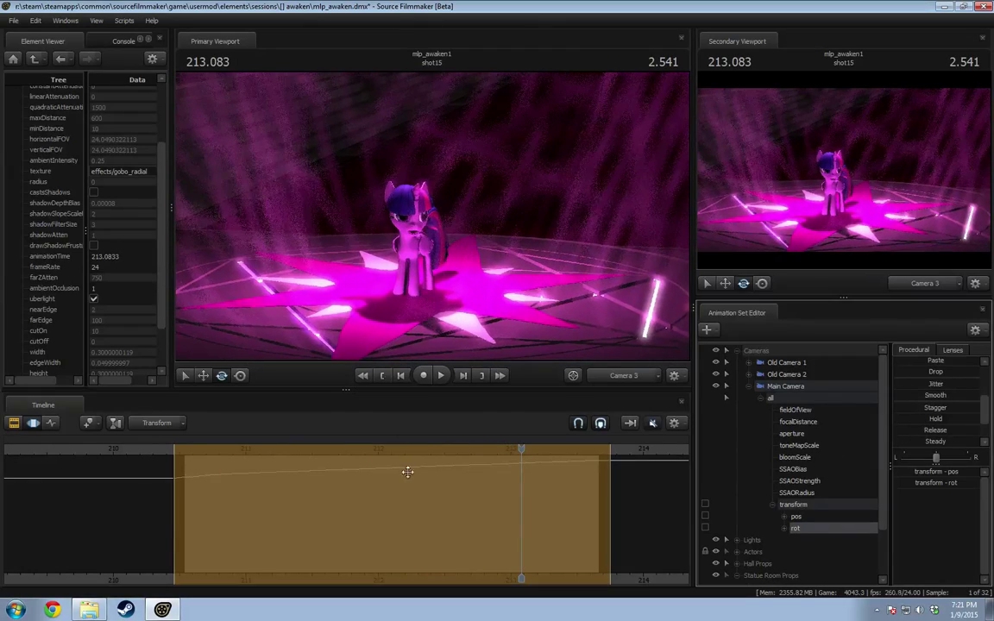
left_click(224, 469)
left_click_drag(223, 469, 190, 465)
key("space")
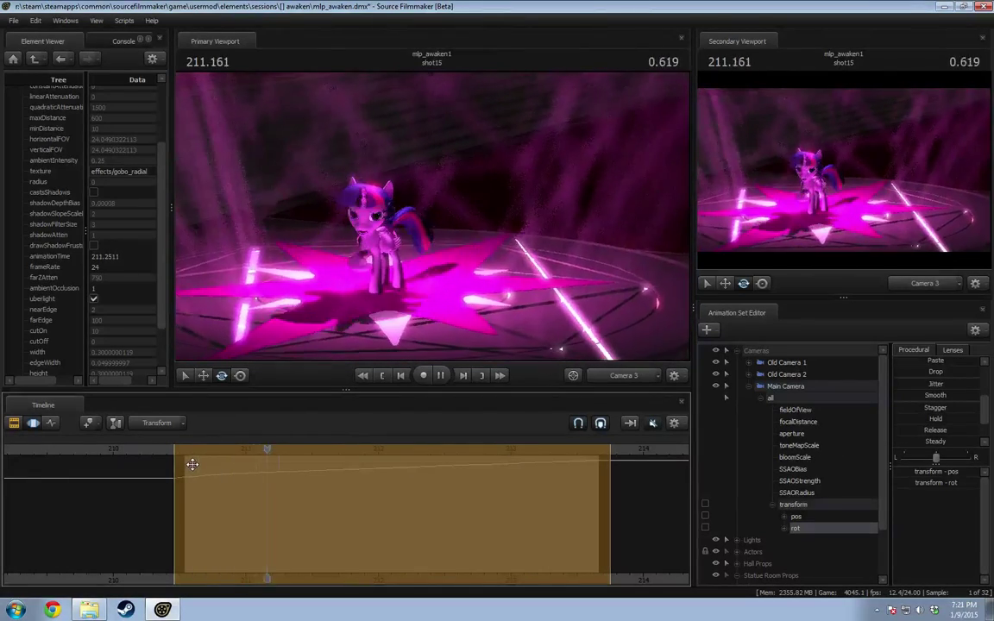
key("space")
Step: Apply the Drop preset to the Main Camera's rotation over the selected range and replay shot15
scroll(936, 414, "up", 1)
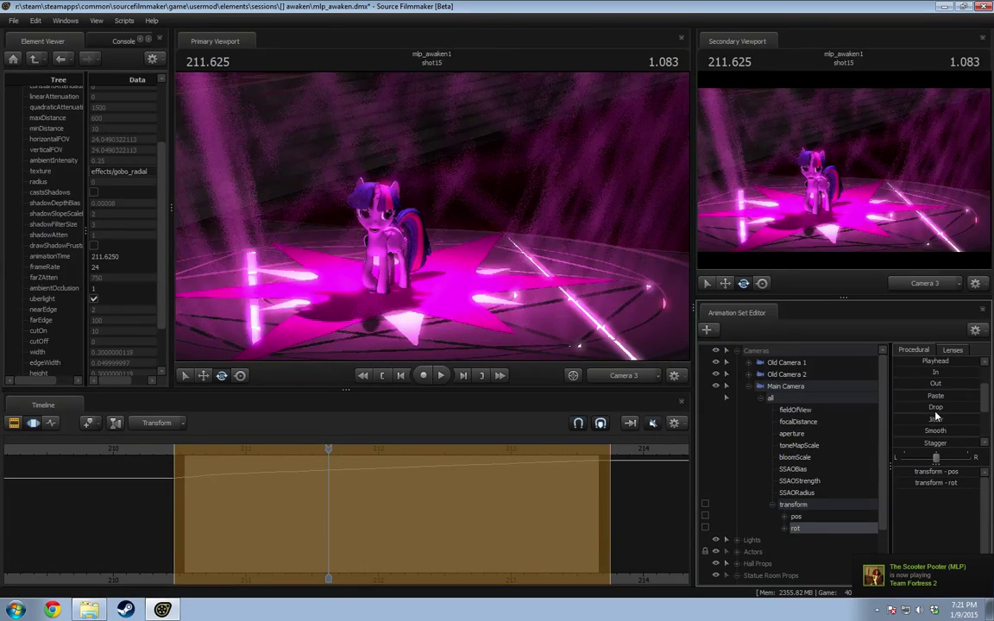
left_click_drag(934, 409, 967, 409)
key("space")
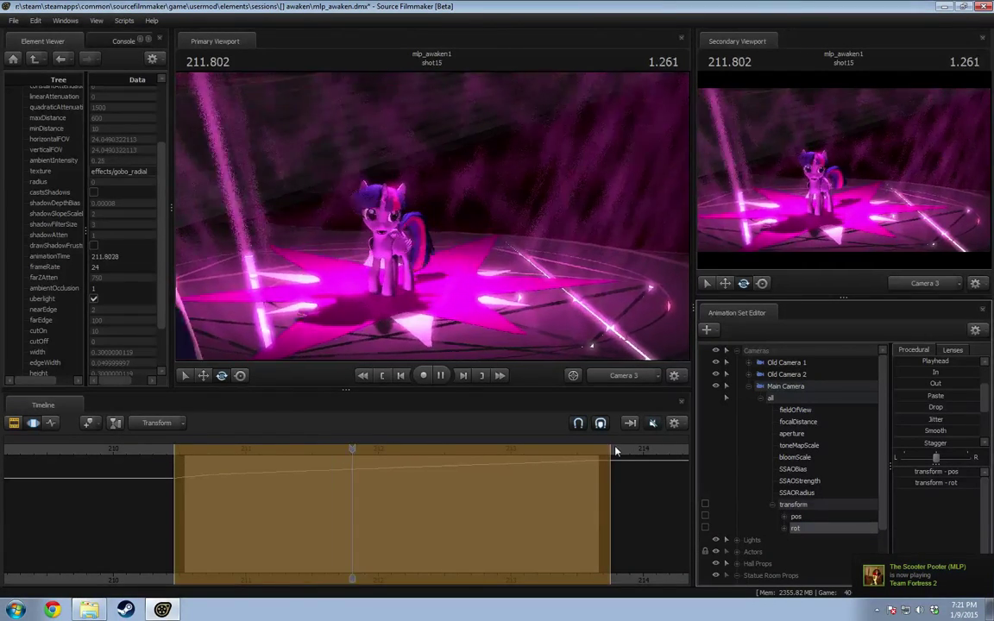
key("space")
left_click_drag(433, 448, 184, 467)
key("space")
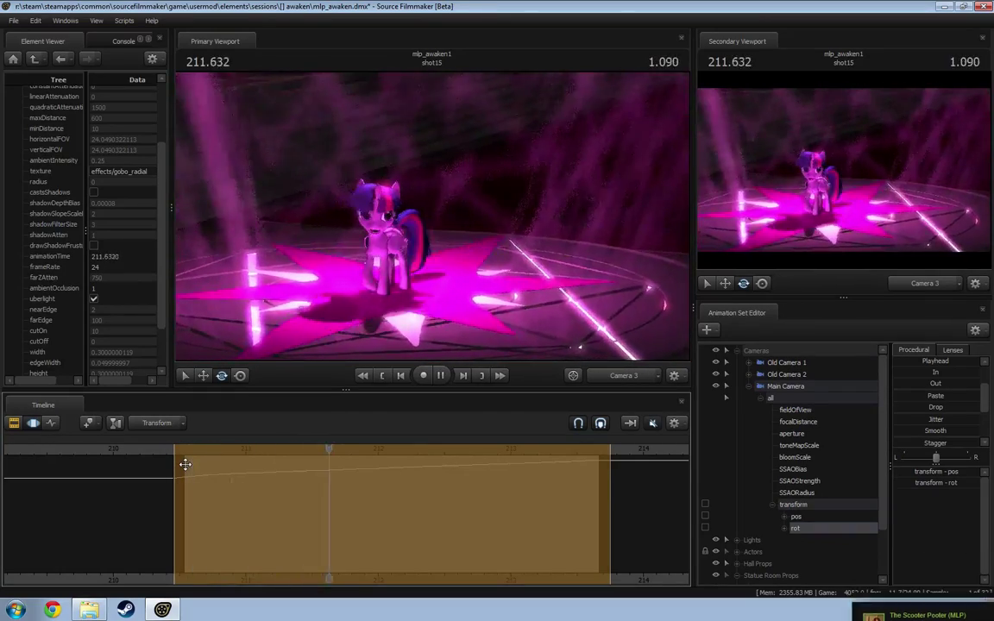
key("space")
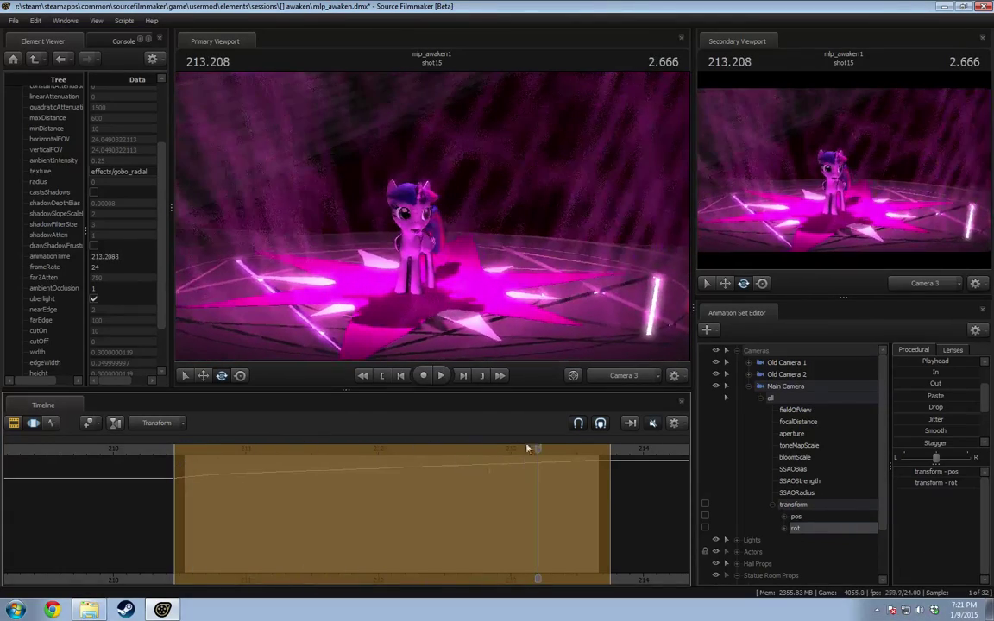
Step: Replay the opening of shot15 several times to examine the camera rotation's shake
left_click_drag(532, 451, 187, 462)
key("space")
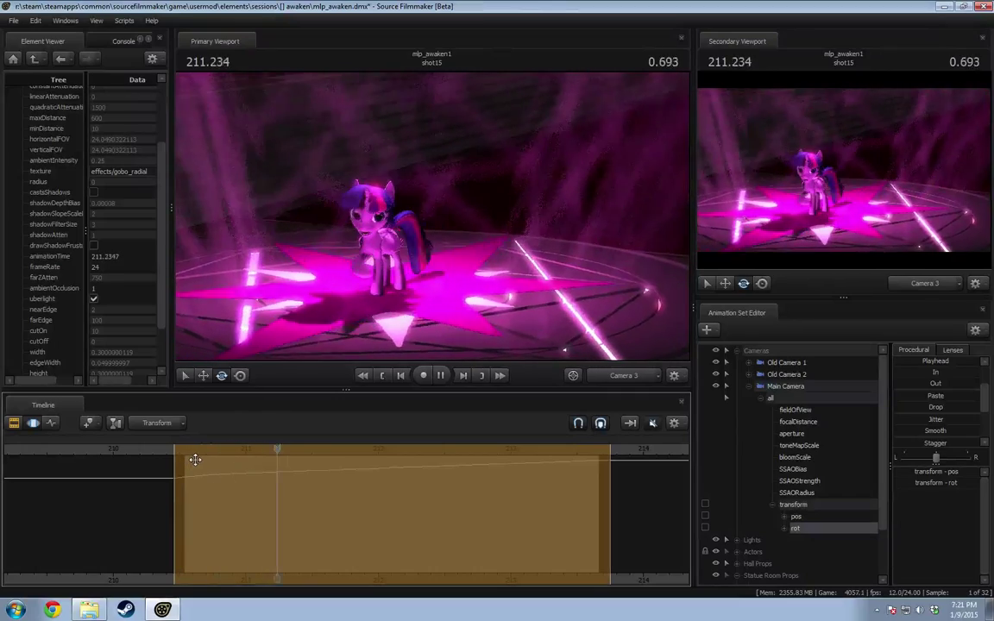
key("space")
left_click_drag(339, 455, 186, 466)
key("space")
key("space")
scroll(235, 464, "down", 3)
scroll(234, 463, "down", 2)
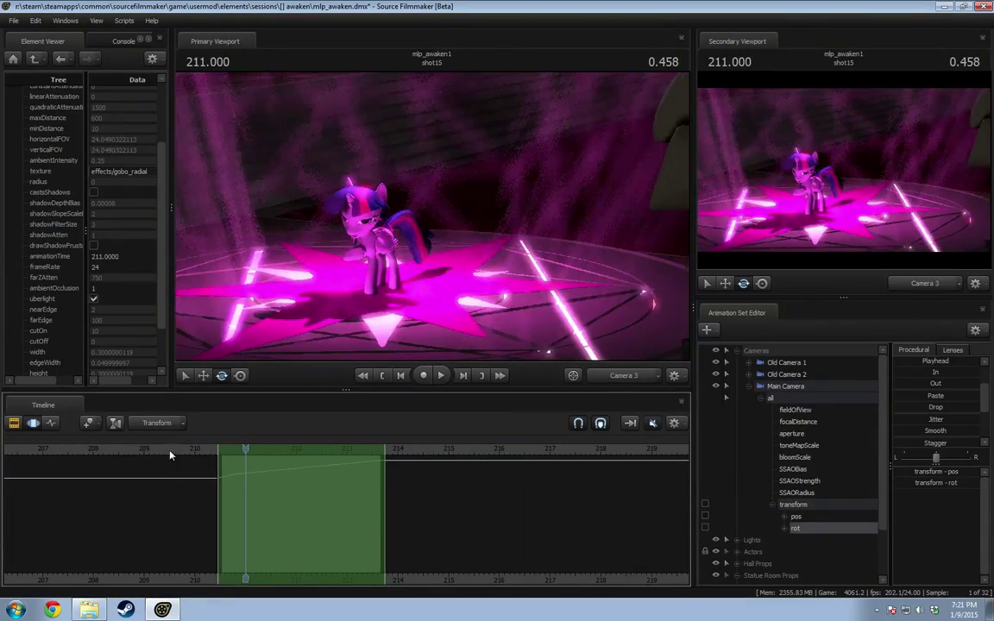
mouse_move(245, 450)
left_mouse_down()
mouse_move(173, 450)
mouse_move(242, 450)
left_mouse_up()
key("space")
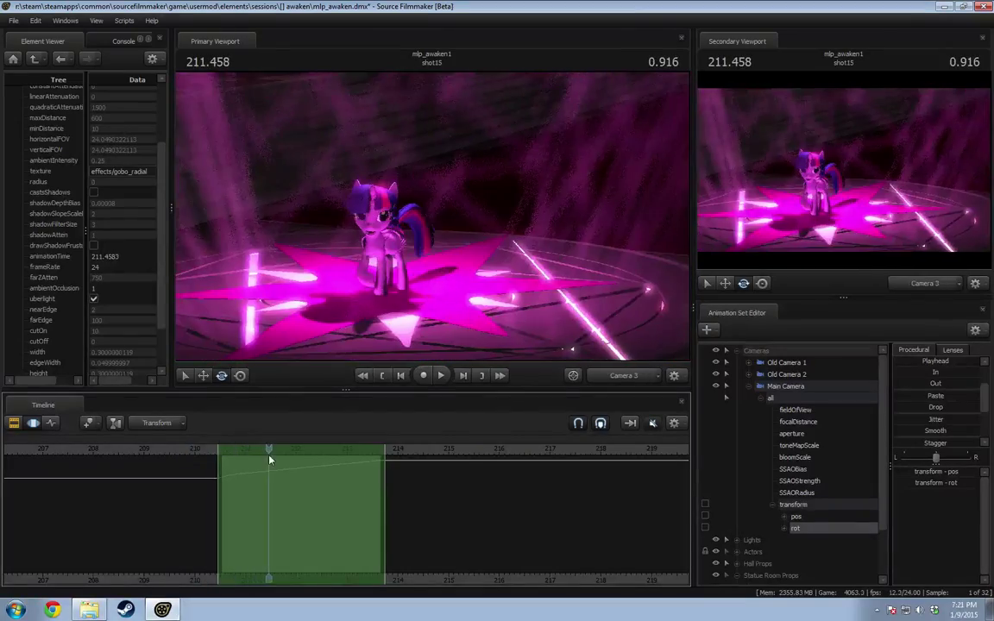
Step: Switch to the Clip Editor and replay shot15 through the cut into shot27 to check the camera motion
key("F2")
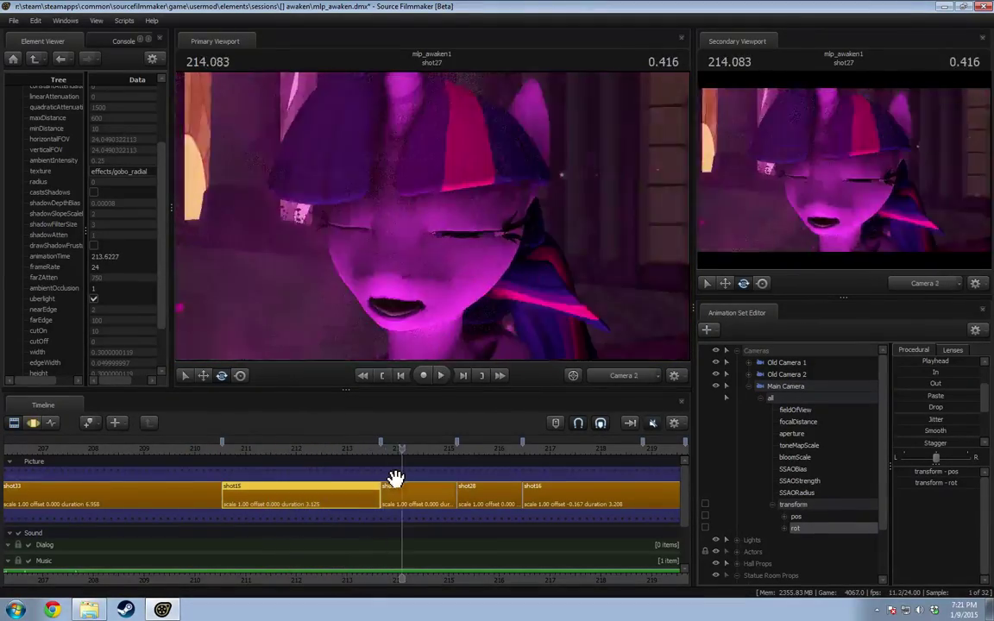
key("space")
left_click(311, 451)
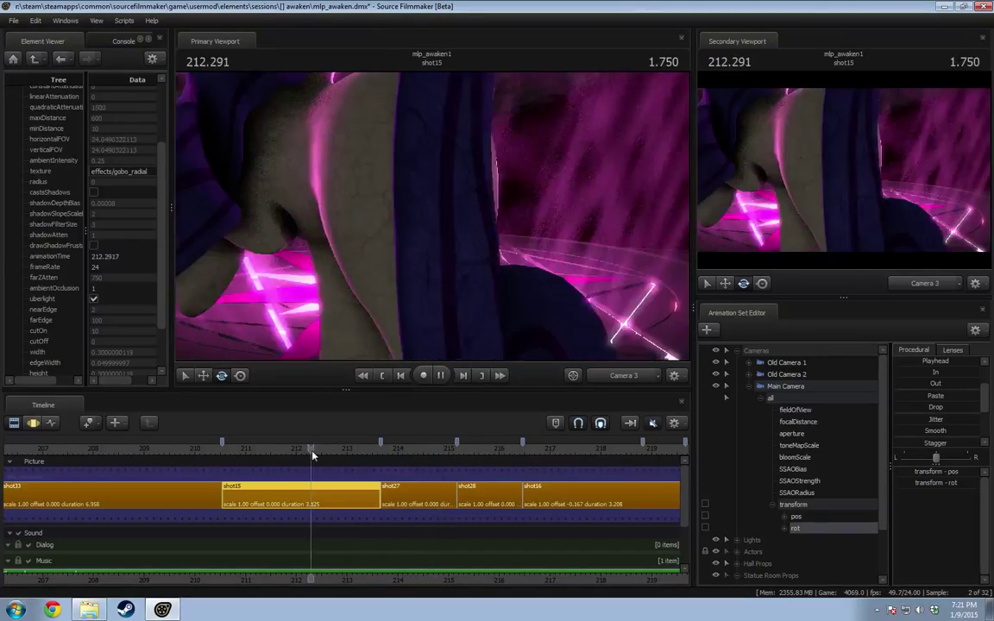
key("space")
key("space")
left_click(274, 450)
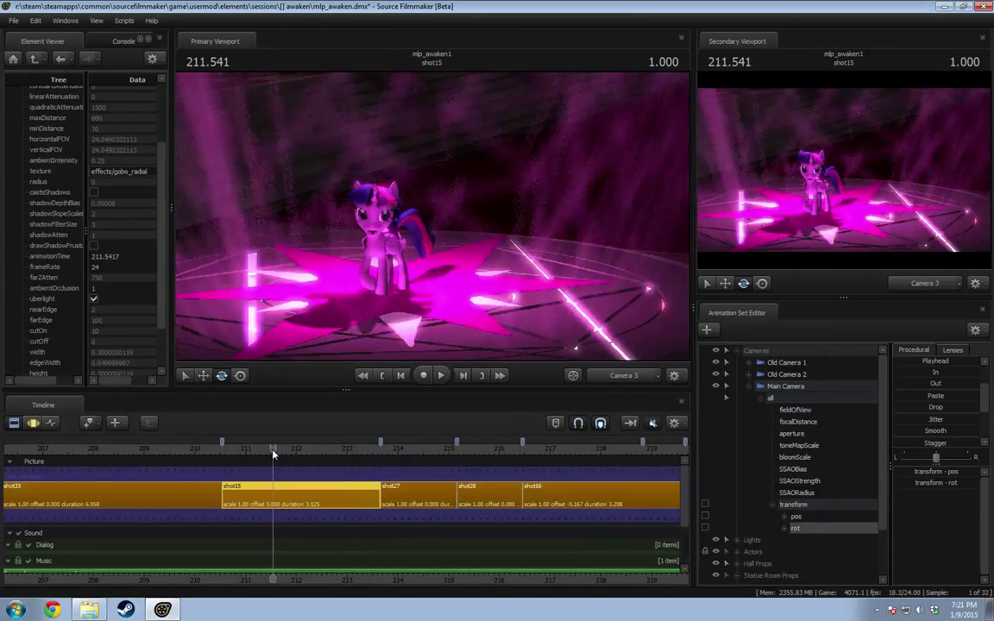
Step: Return to the Motion Editor and adjust the Drop preset on the Main Camera's rotation over the selected range
key("F3")
key("space")
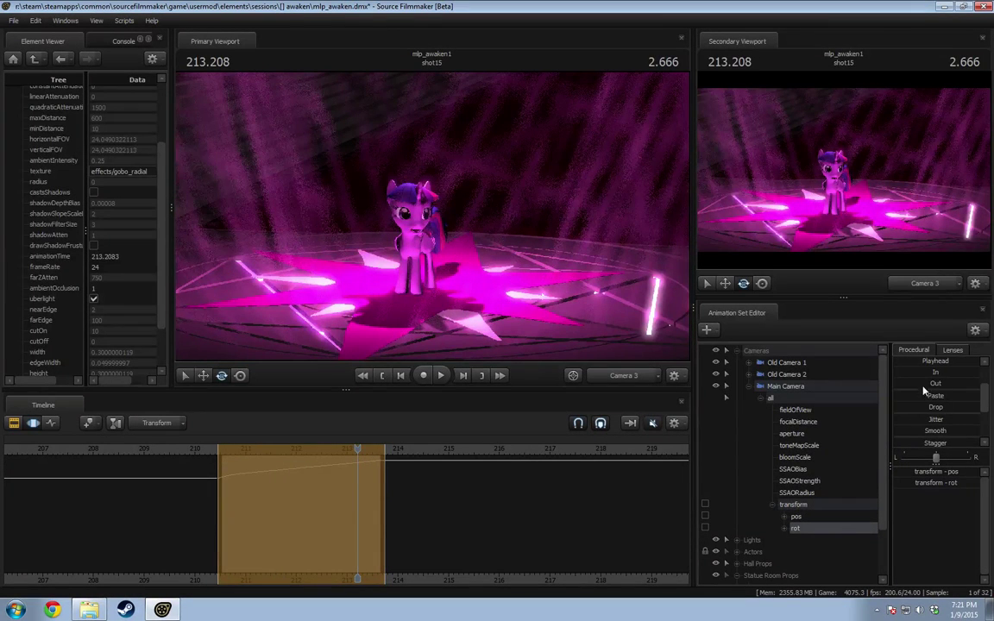
scroll(931, 406, "up", 2)
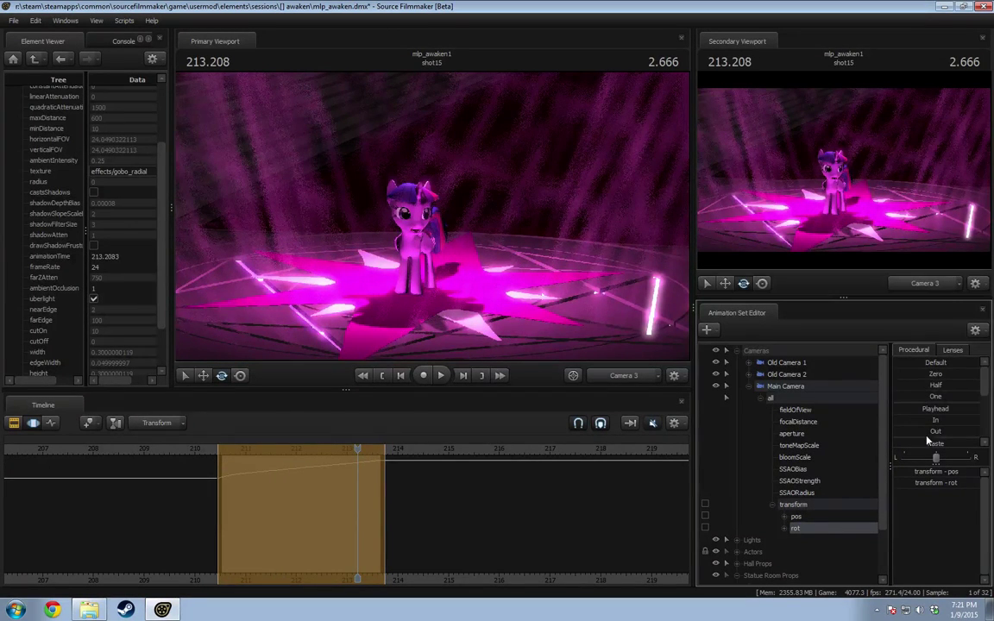
scroll(927, 441, "down", 2)
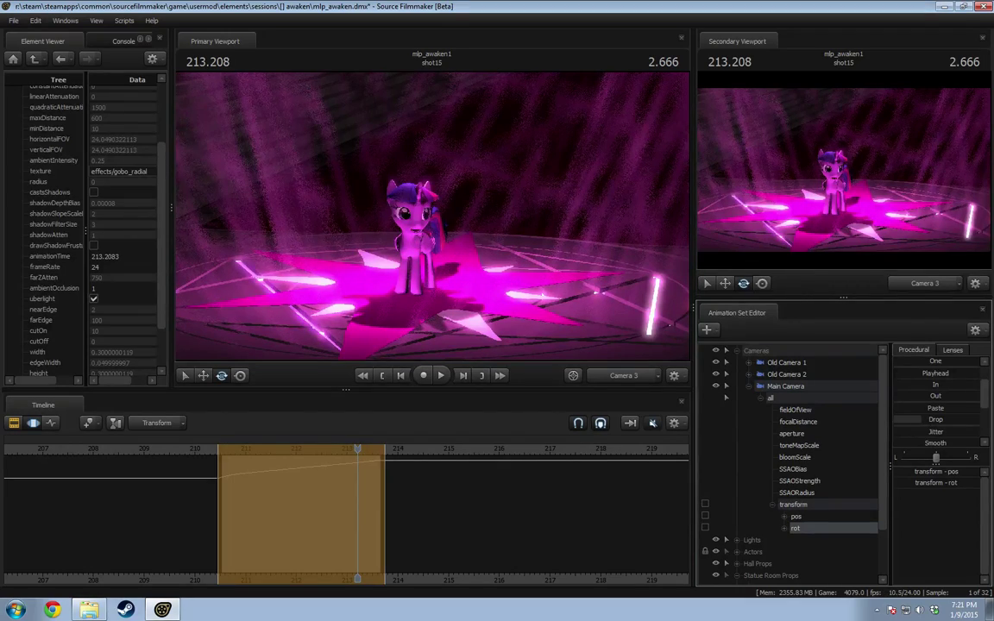
Step: Play the transition from the end of shot33 through shot15 in the Clip Editor to review the camera move
left_click(195, 451)
key("F2")
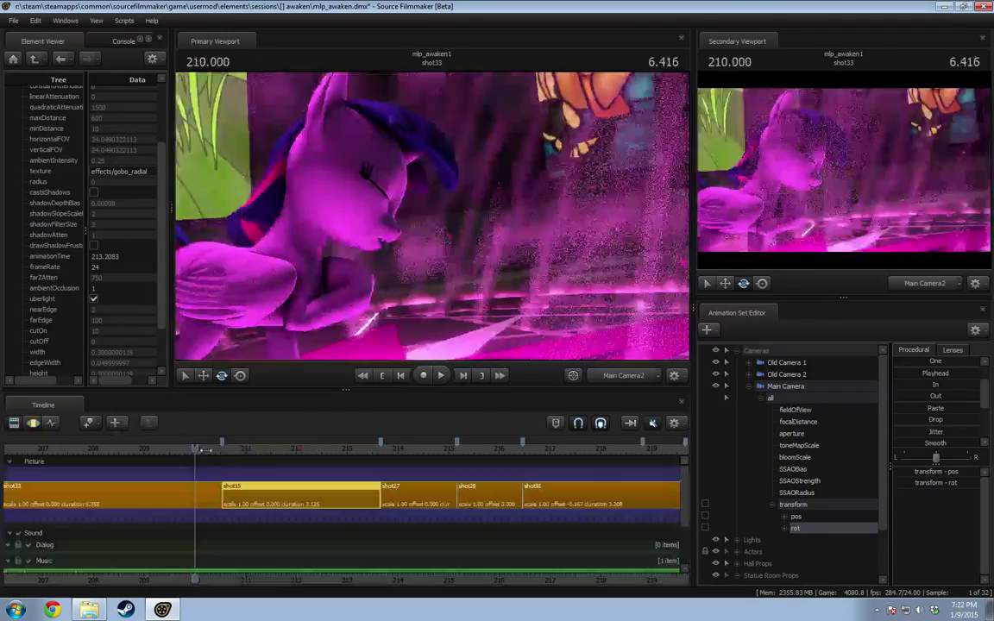
key("space")
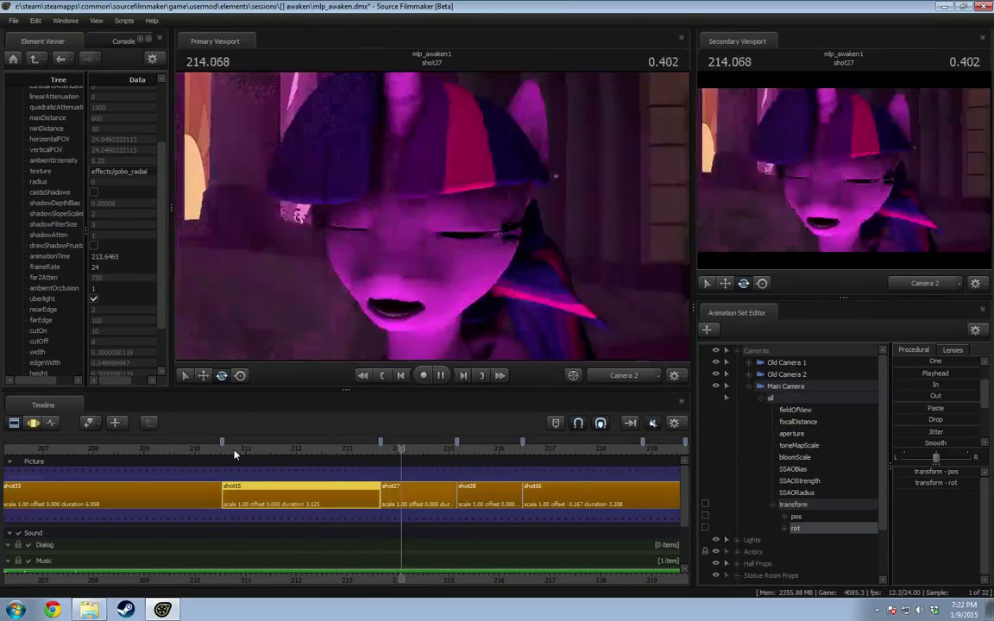
key("space")
left_click(225, 447)
key("space")
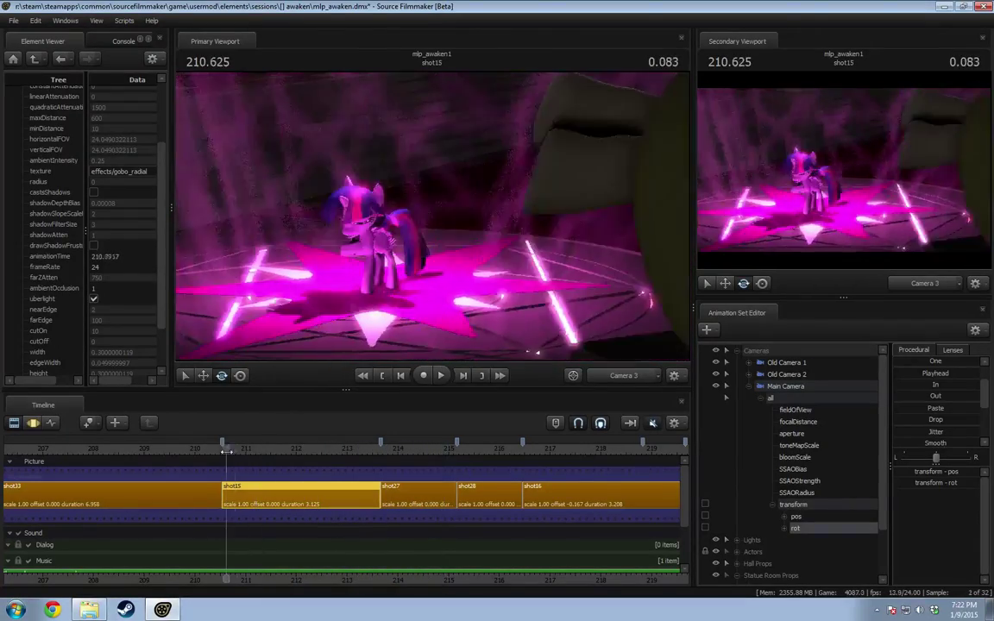
key("space")
Step: Compare shot15's playback in the Motion Editor and the Clip Editor, ending in the Motion Editor with the rotation selected
key("F3")
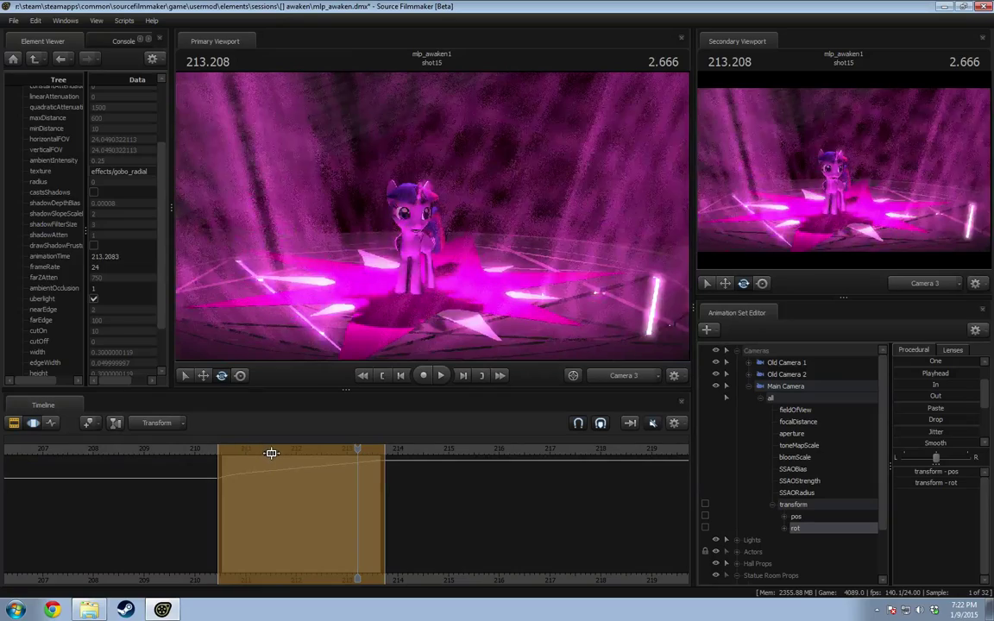
left_click(213, 450)
key("space")
key("F2")
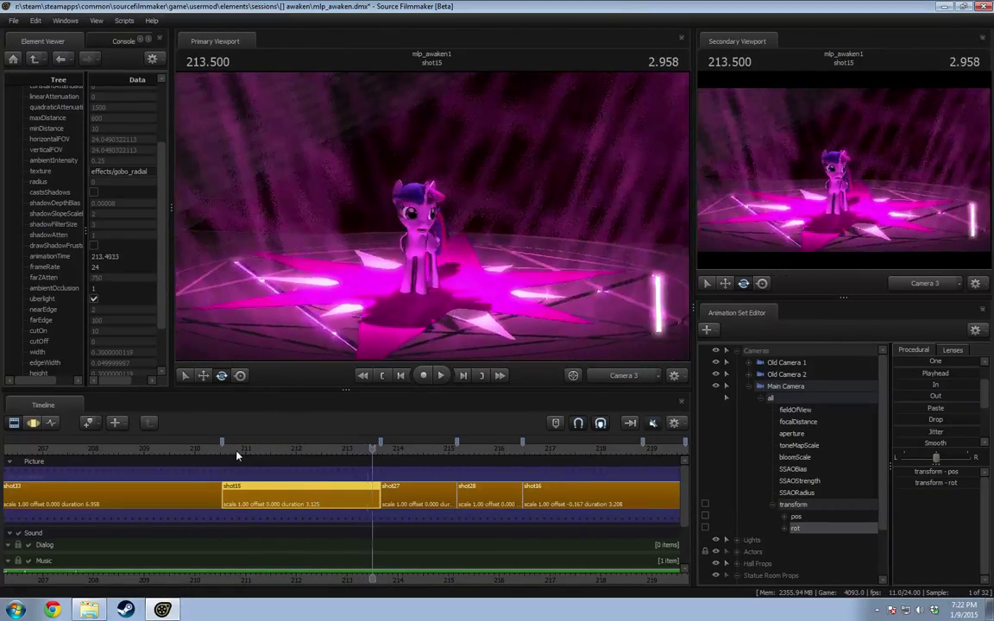
left_click(244, 450)
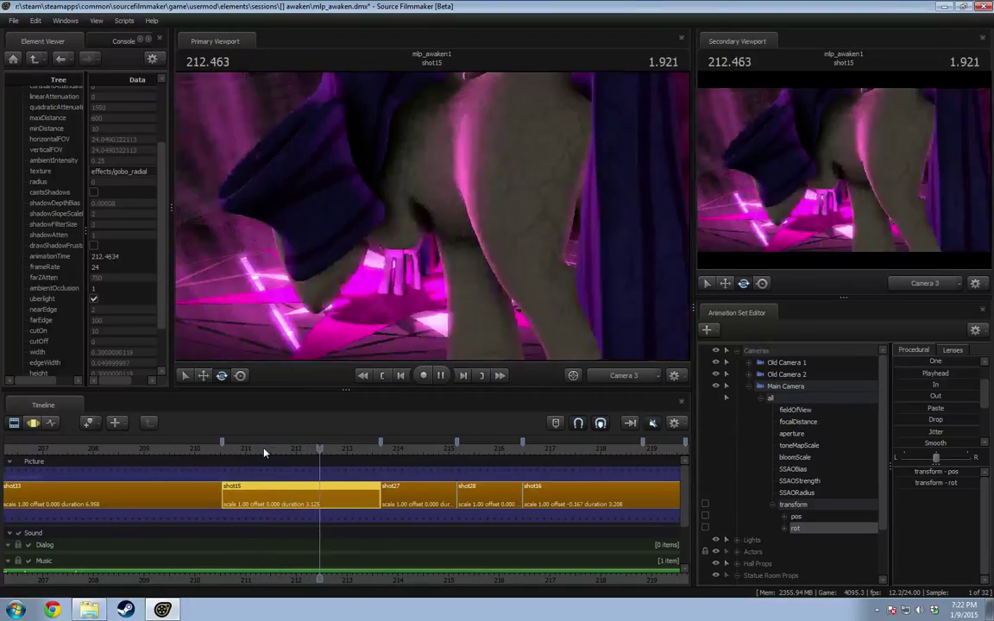
key("space")
left_click(289, 451)
key("F3")
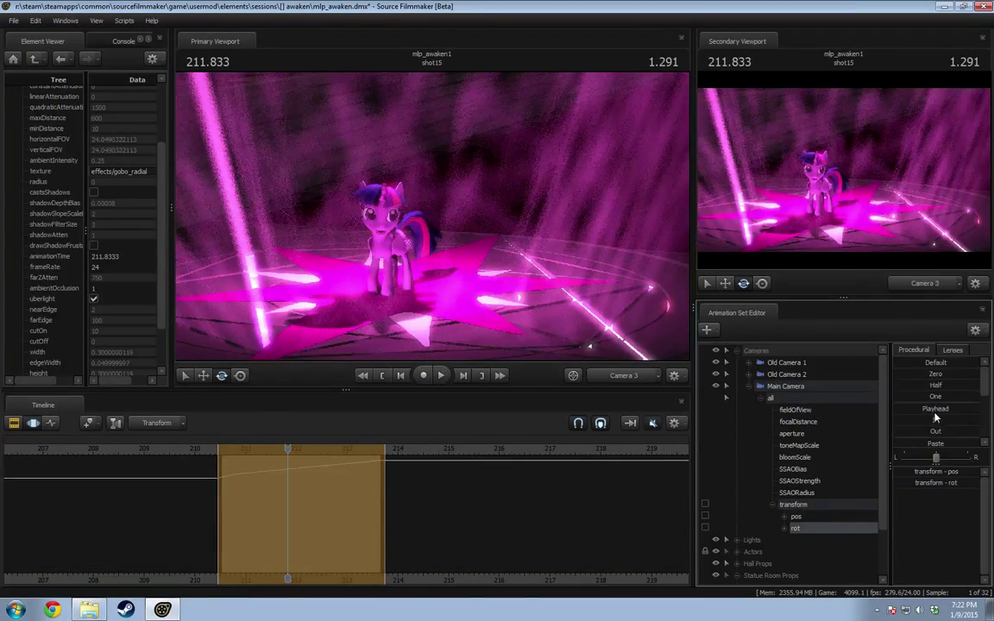
Step: Replay shot15 from its start into shot27 in the Clip Editor to check the camera rotation
scroll(934, 398, "down", 3)
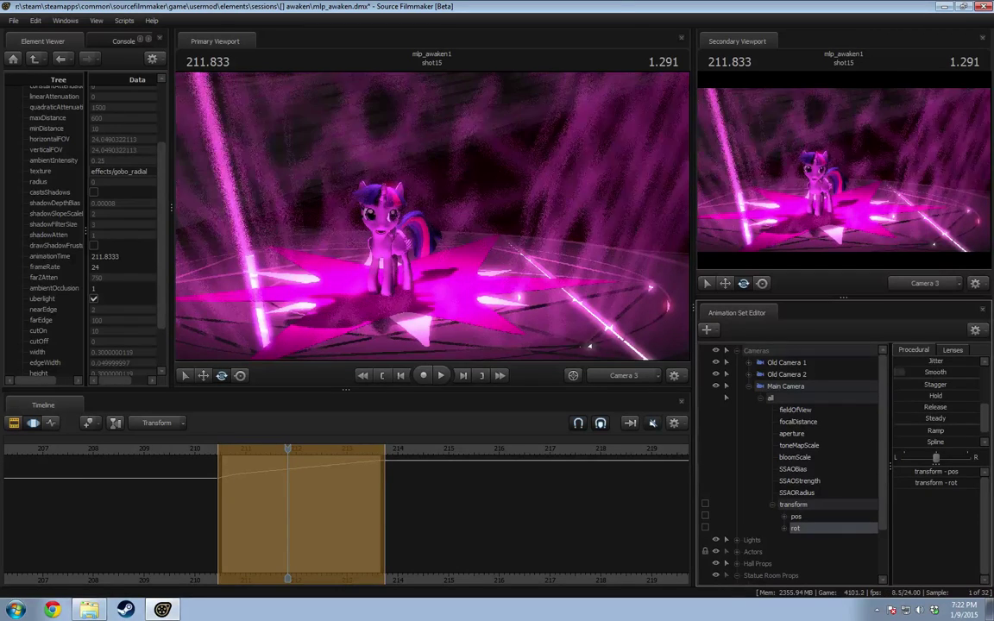
left_click_drag(288, 449, 221, 455)
key("space")
key("ctrl+1")
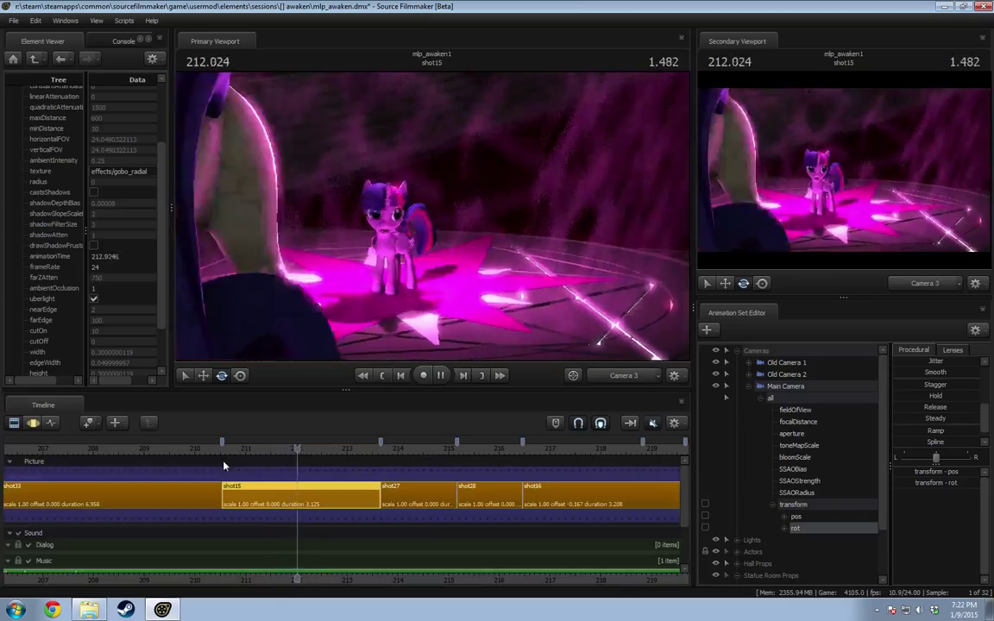
key("space")
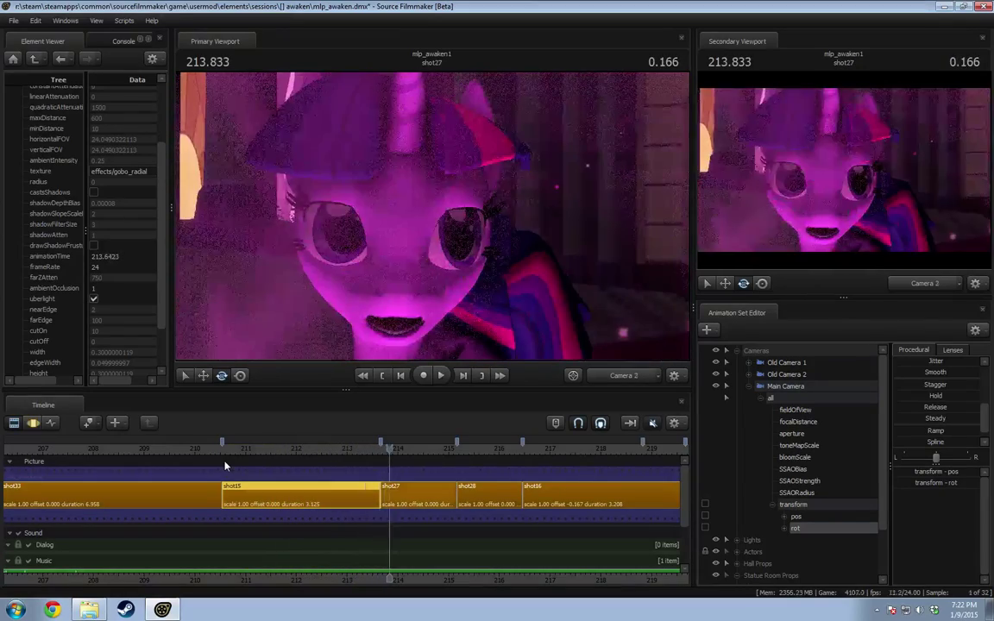
left_click(221, 450)
key("space")
key("space")
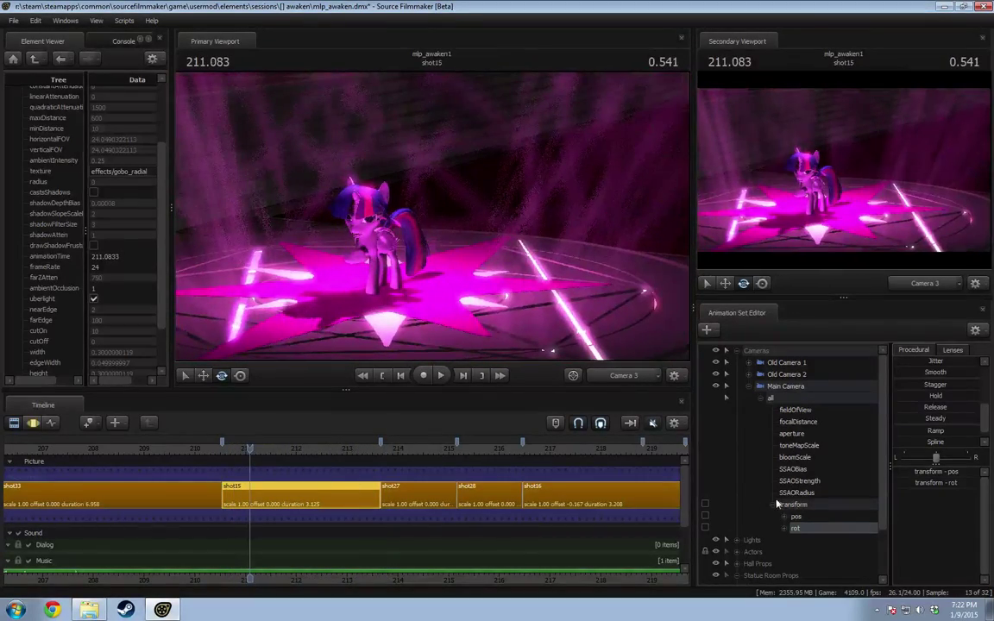
Step: Collapse the Main Camera controls, close the Secondary Viewport and unhide the Particles group
left_click(749, 387)
left_click(982, 39)
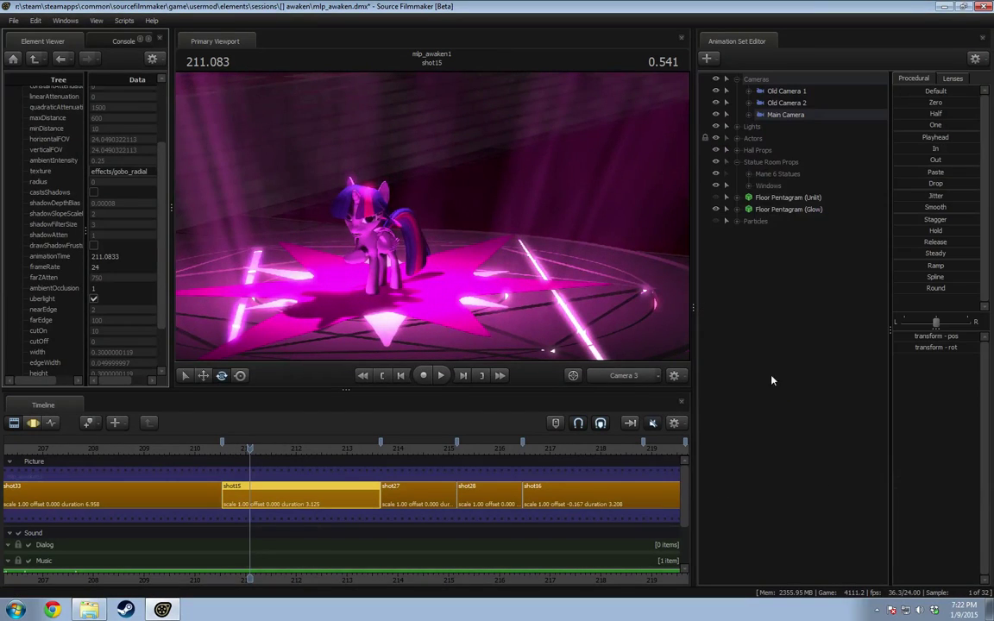
left_click(716, 220)
left_click(715, 198)
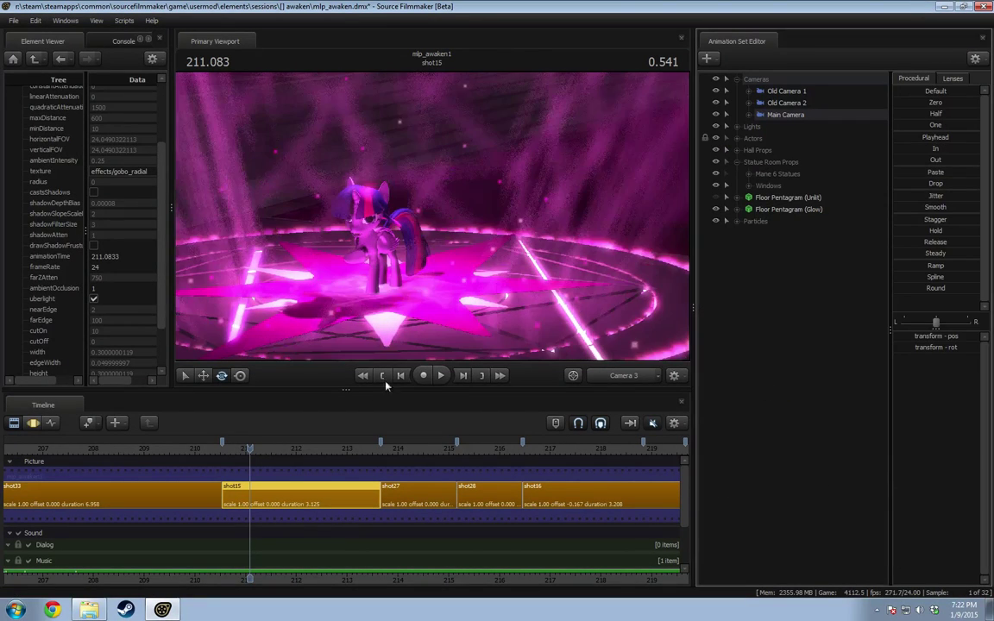
Step: Play shot15 repeatedly through the cut into shot27 to review the camera move with particles shown
left_click(227, 447)
key("space")
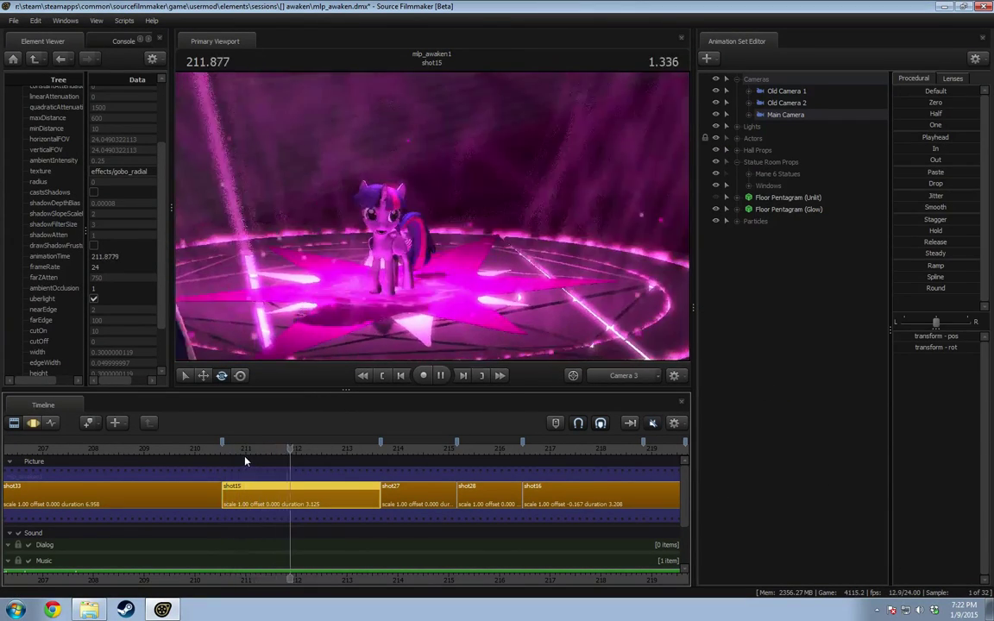
key("space")
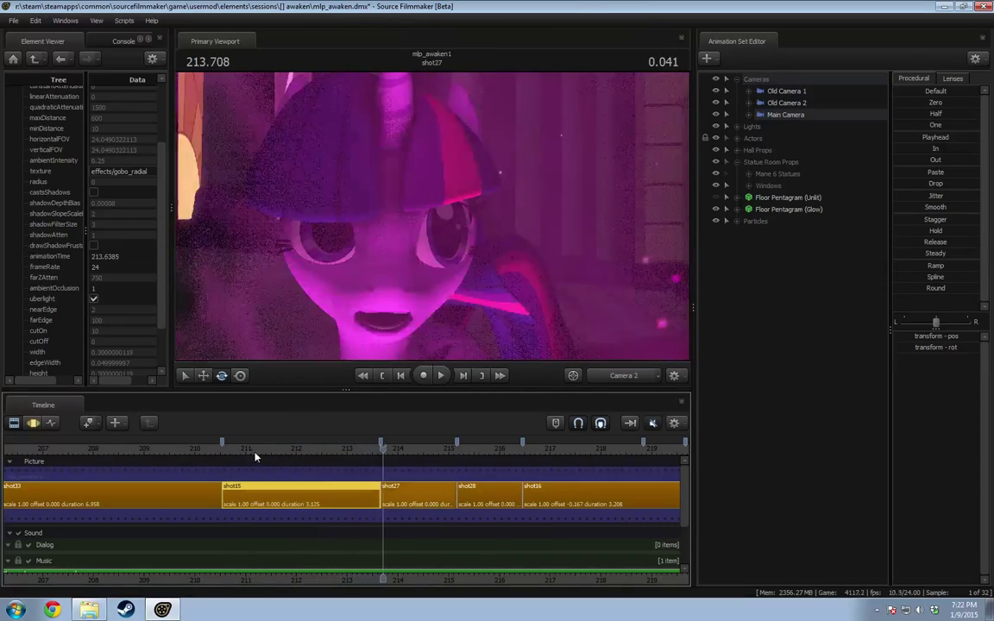
left_click(235, 448)
key("space")
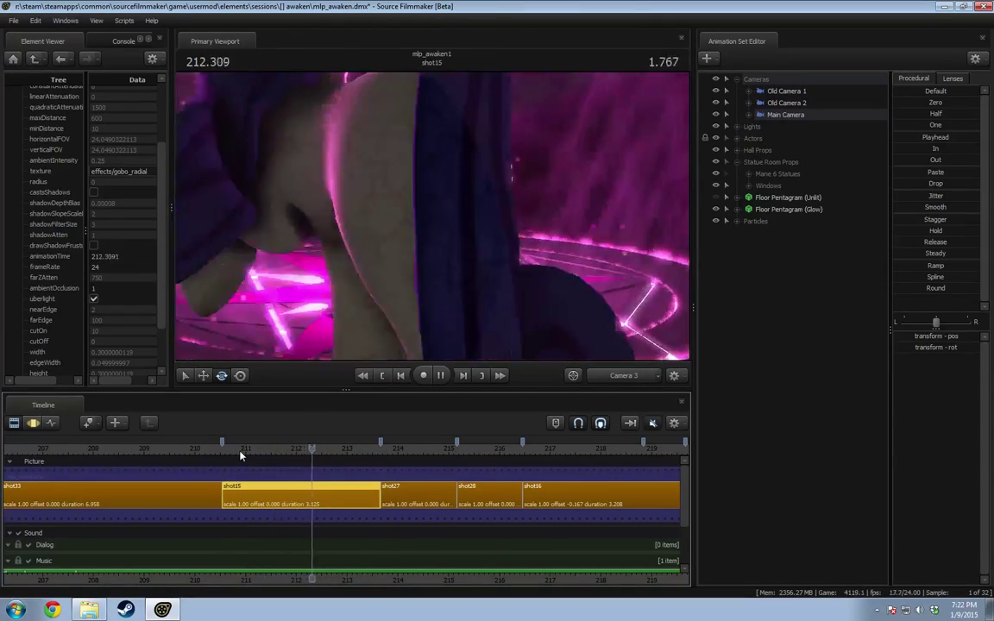
left_click(245, 448)
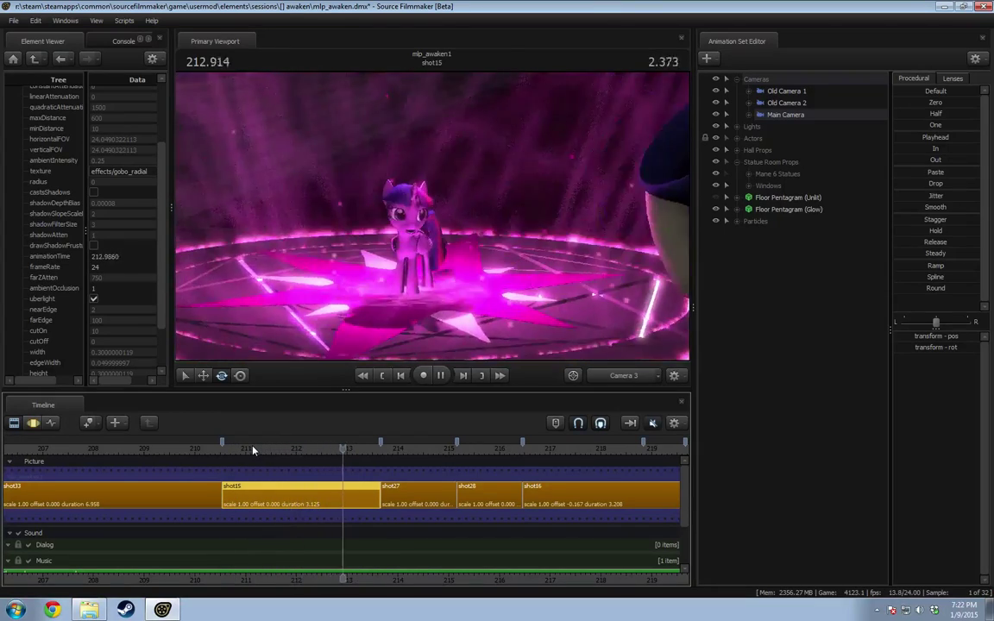
key("space")
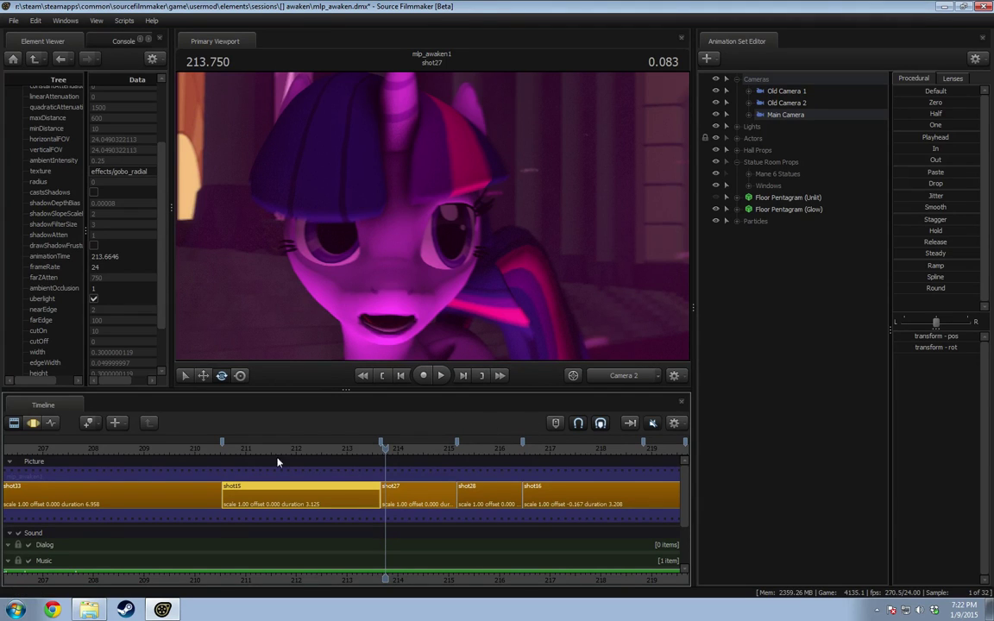
Step: Replay shot15 in stretches to check the swing past the foreground figure, and park the playhead at 211.833
left_click_drag(244, 450, 229, 449)
key("space")
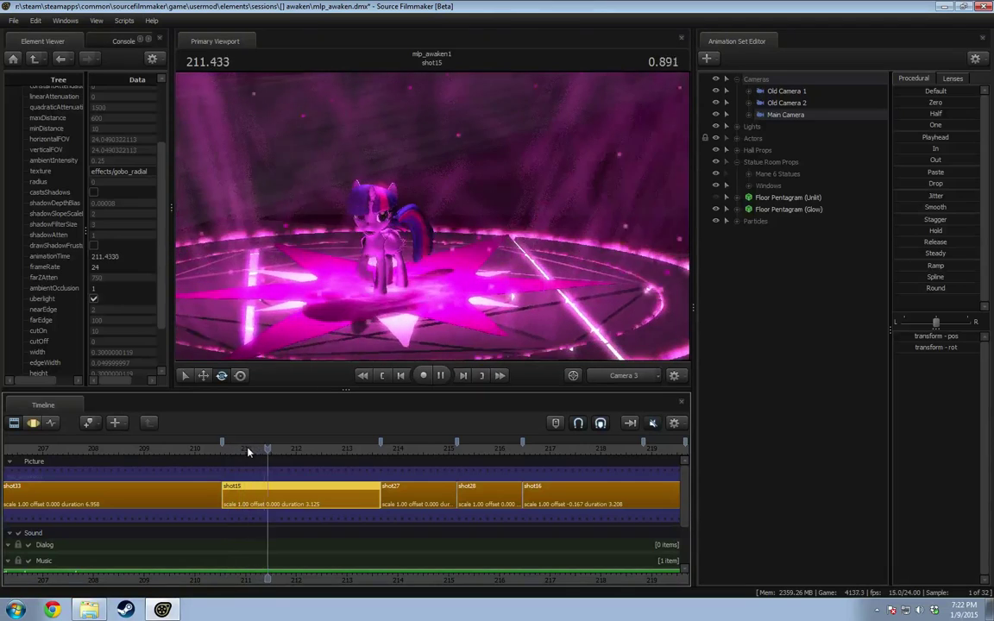
key("space")
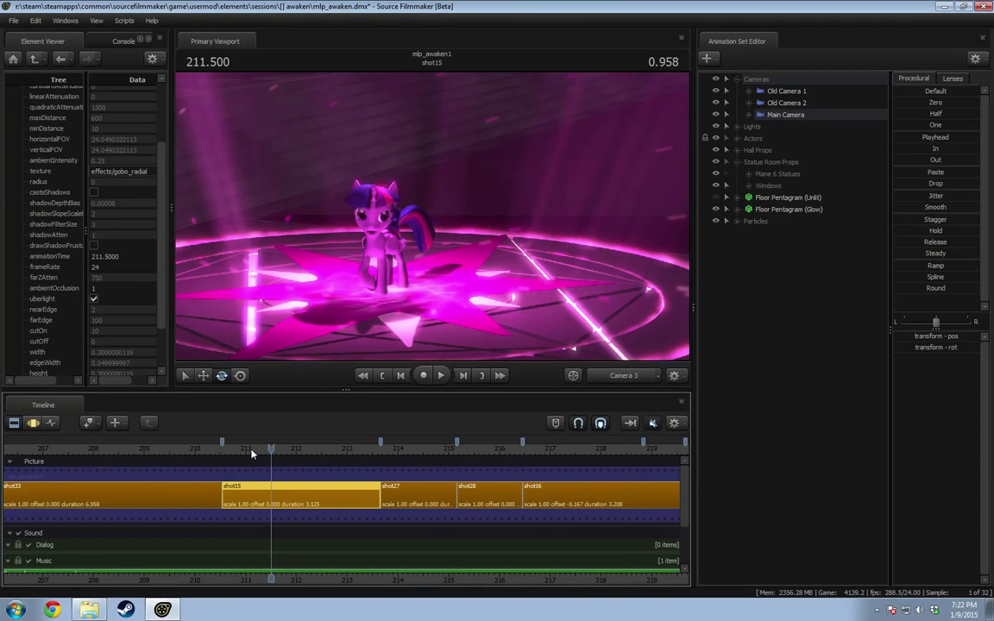
key("space")
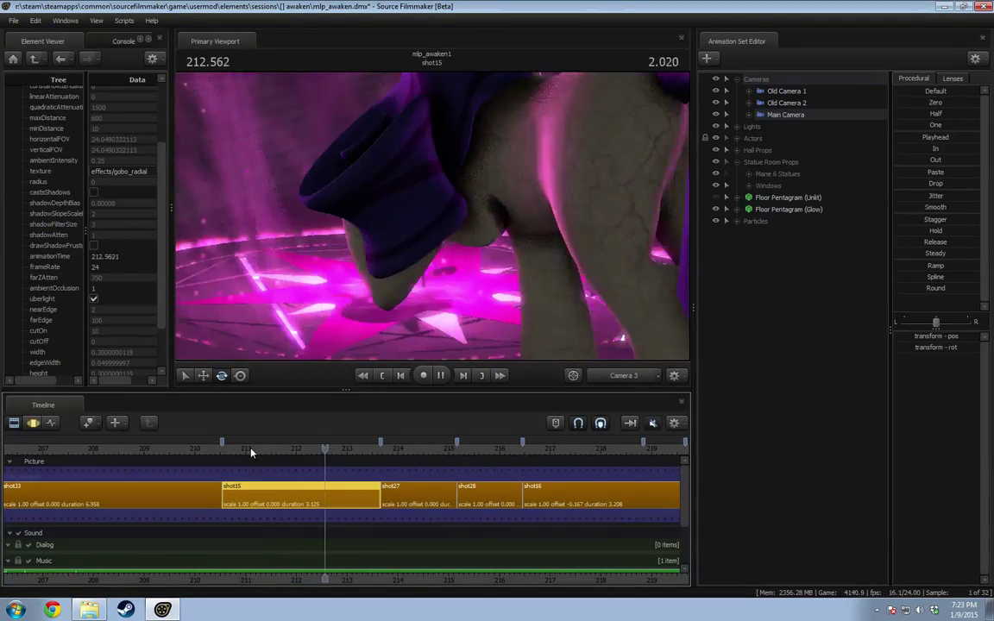
key("space")
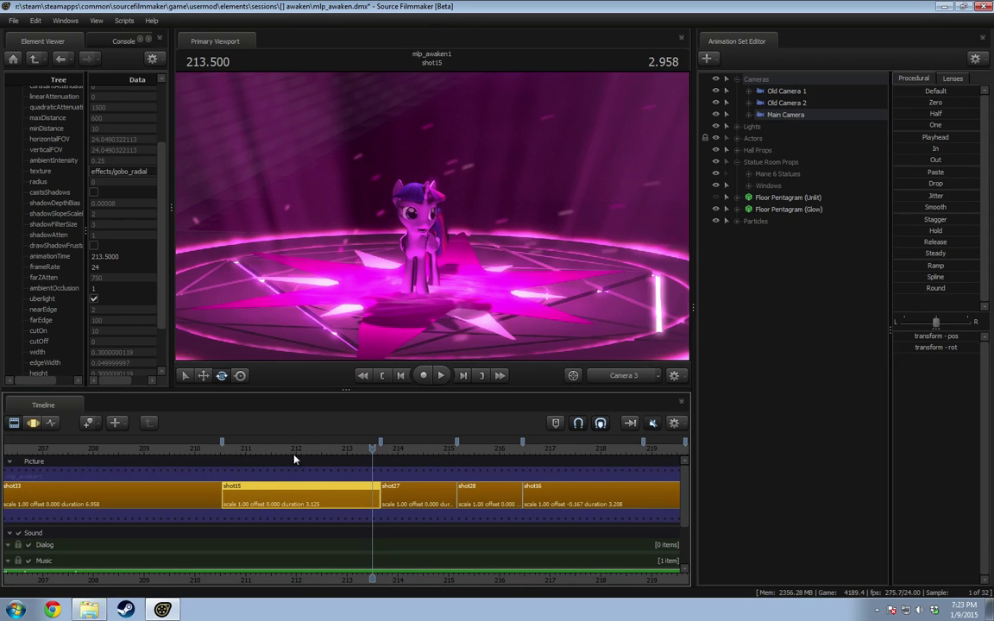
left_click(300, 447)
left_click_drag(316, 447, 287, 450)
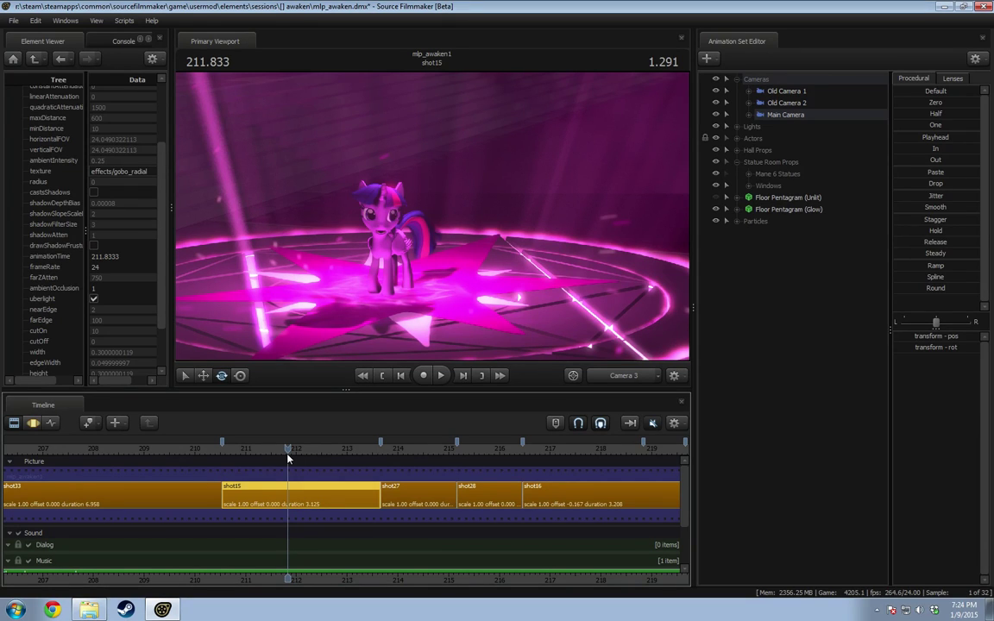
Step: Switch to Notepad++ and look through the open eyeball_l.vmt and eyeball_r.vmt material files
left_click(89, 610)
left_click(15, 610)
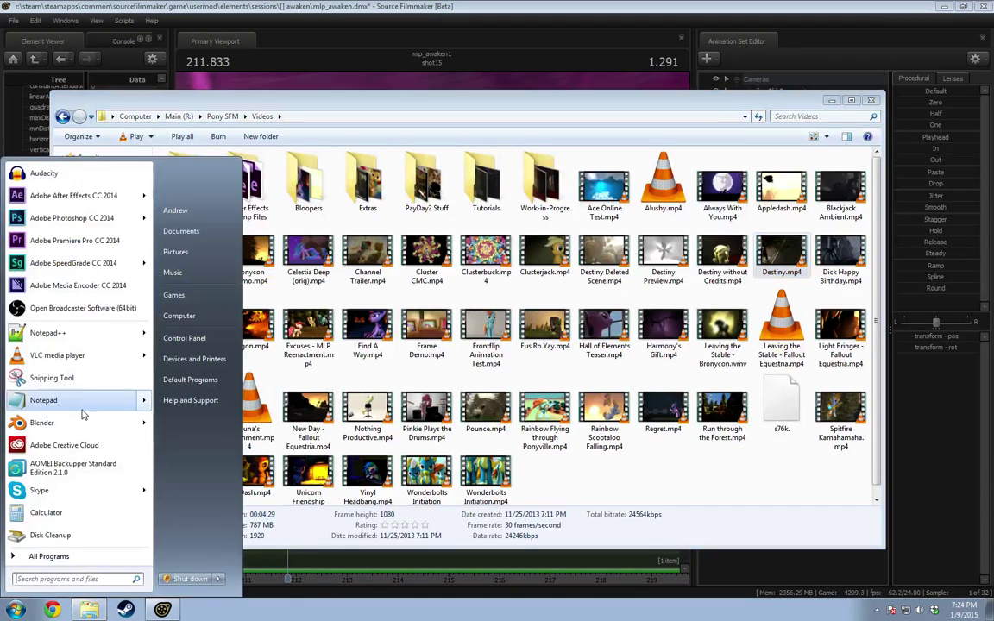
left_click(52, 408)
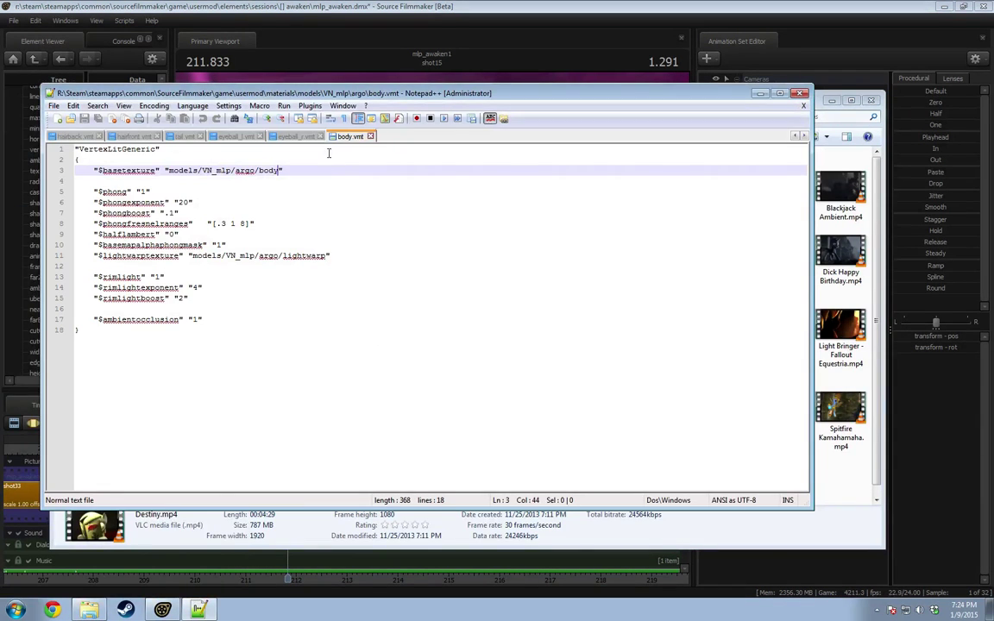
left_click(293, 137)
left_click(235, 136)
left_click(296, 136)
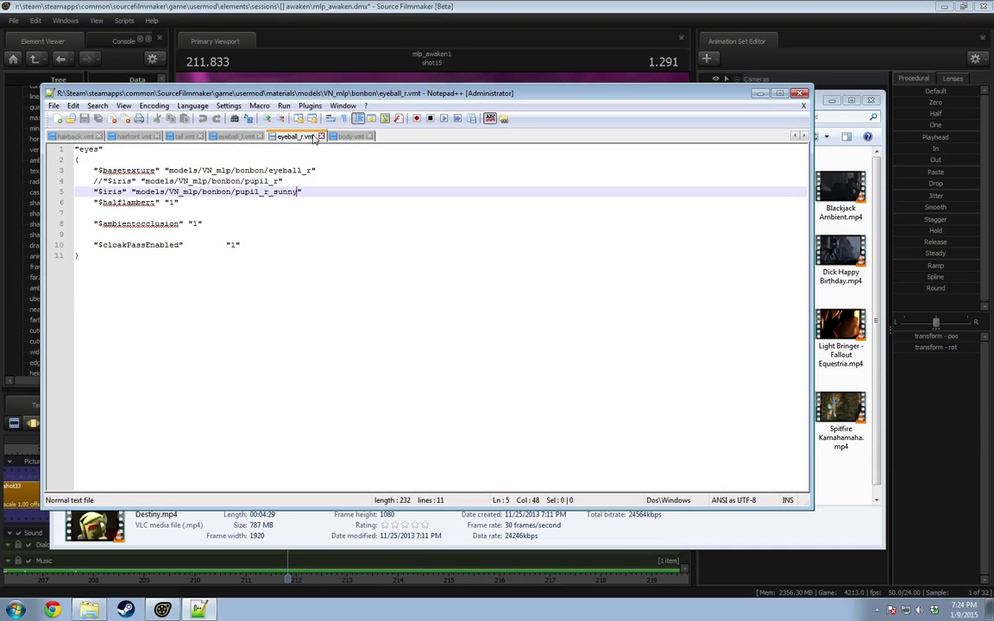
Step: Examine the base texture, phong, lightwarp, rimlight and ambient occlusion parameters in the argo body.vmt material file
left_click(349, 136)
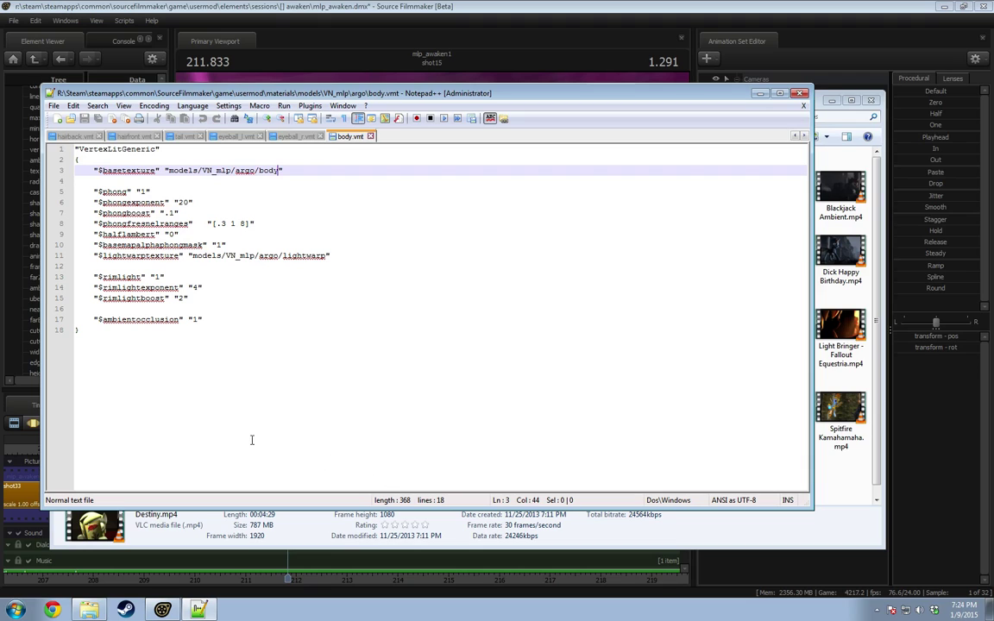
left_click(198, 288)
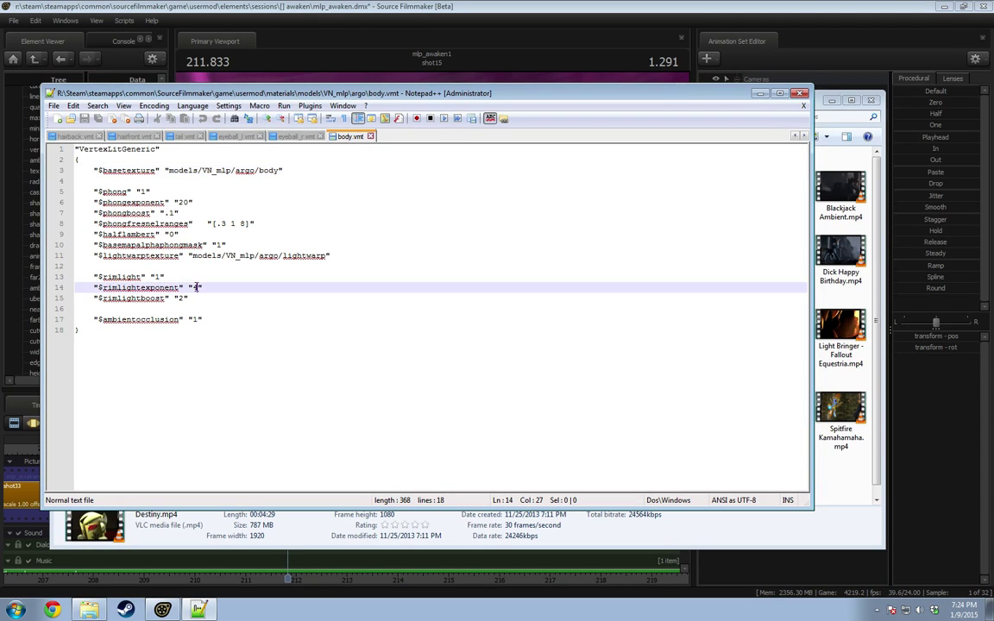
left_click(142, 256)
left_click(148, 308)
left_click(157, 234)
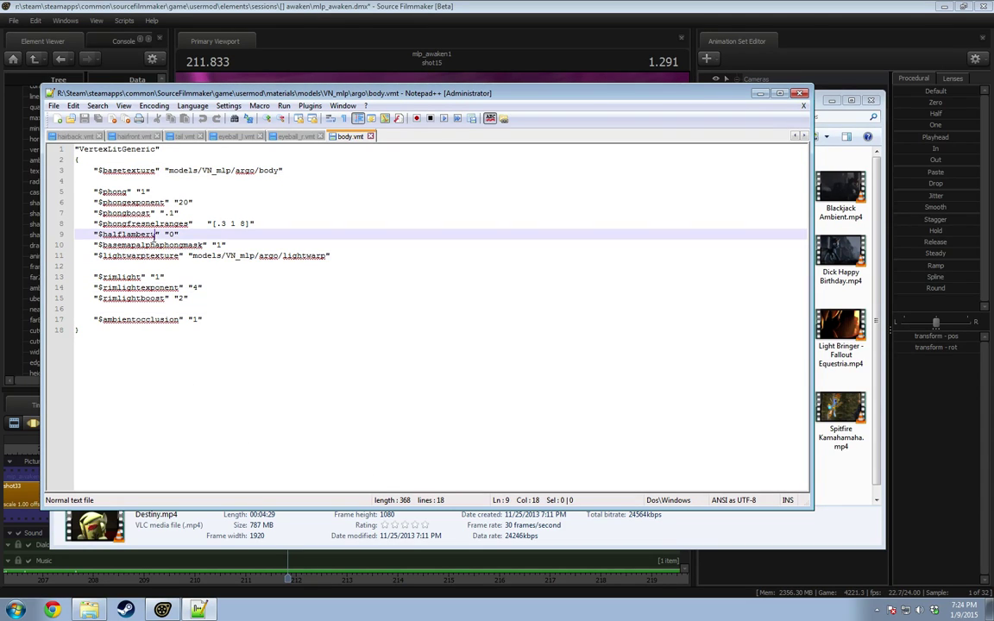
left_click(156, 245)
left_click_drag(150, 202, 145, 202)
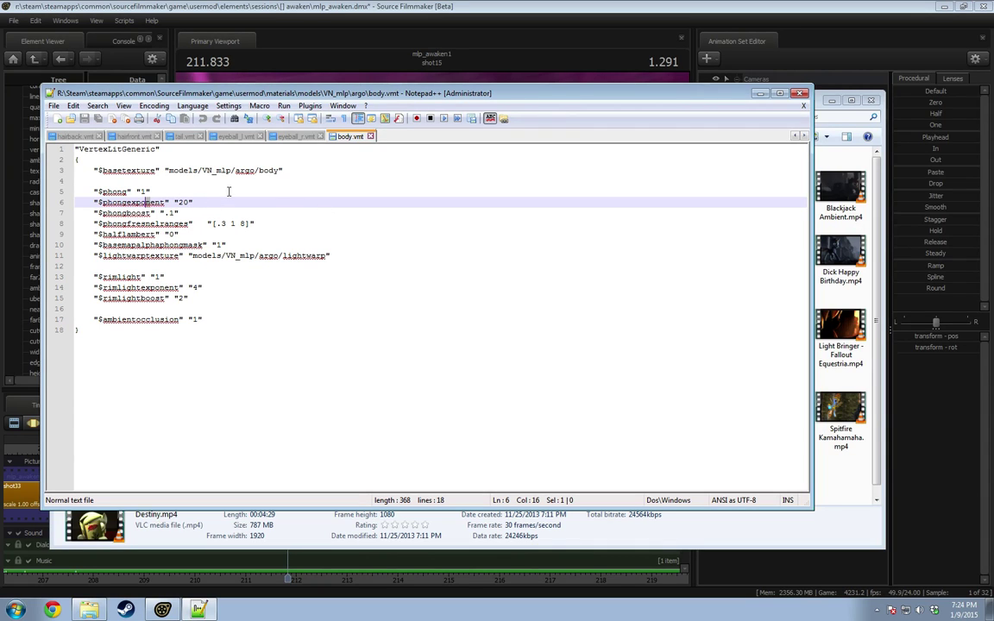
left_click(209, 299)
key("Up")
key("Up")
key("Up")
key("Up")
key("Up")
key("Up")
key("Up")
key("Up")
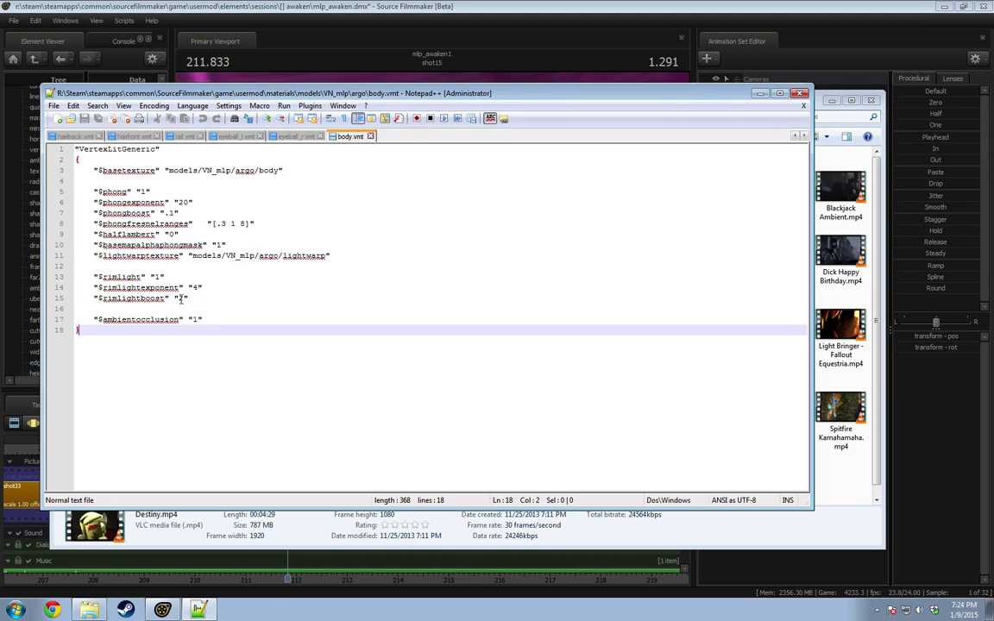
left_click(128, 181)
left_click(145, 275)
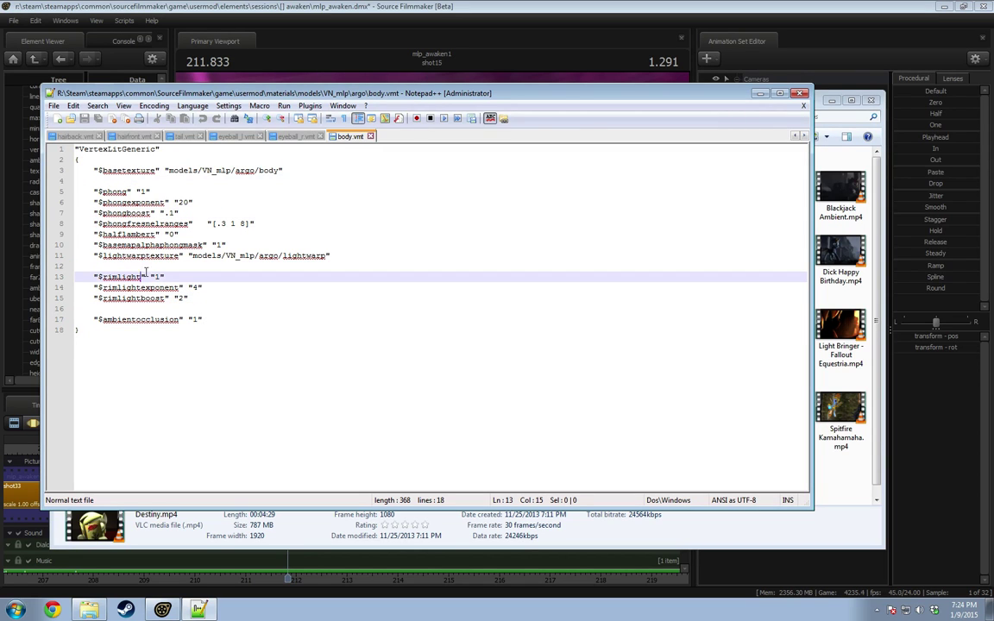
Step: Switch to Source Filmmaker, change the viewport to the Work Camera and frame a close-up of the purple pony's face
left_click(639, 6)
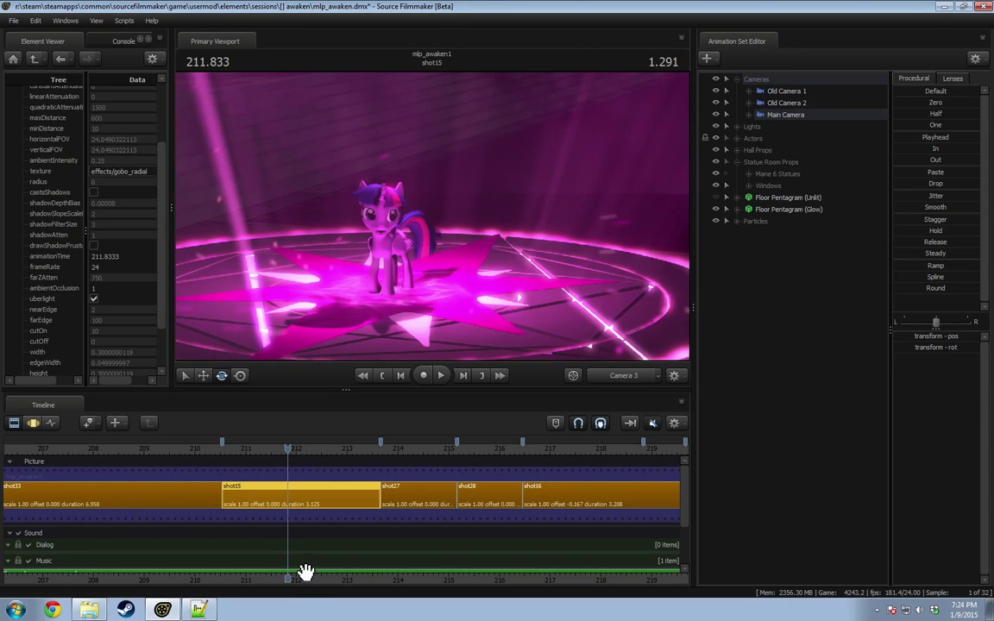
middle_click_drag(307, 570, 373, 574)
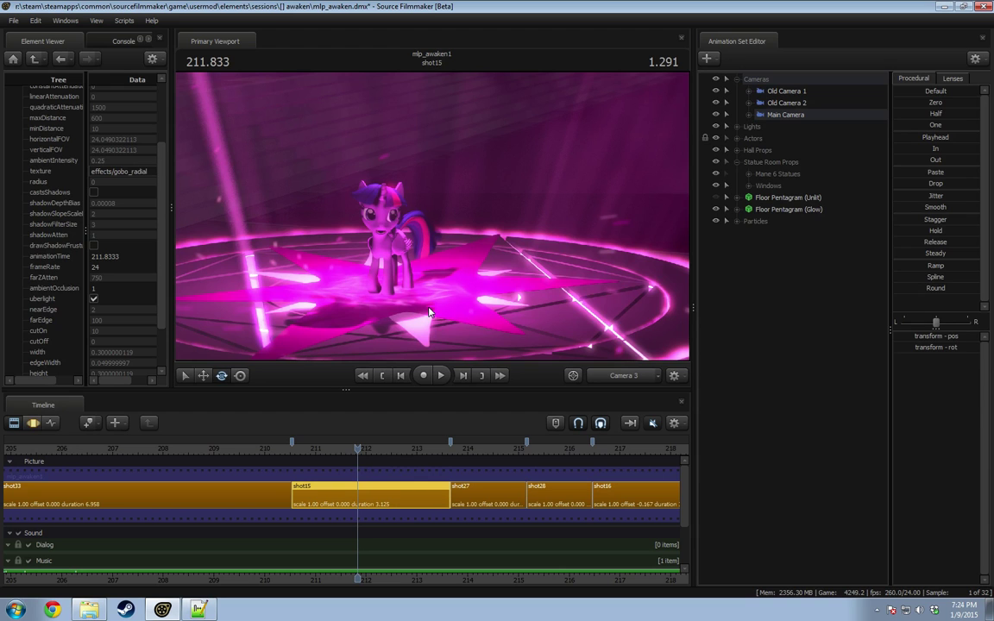
left_click(636, 377)
left_click_drag(494, 277, 378, 201)
key("w")
key("x")
key("s")
key("w")
key("s")
key("w")
key("d")
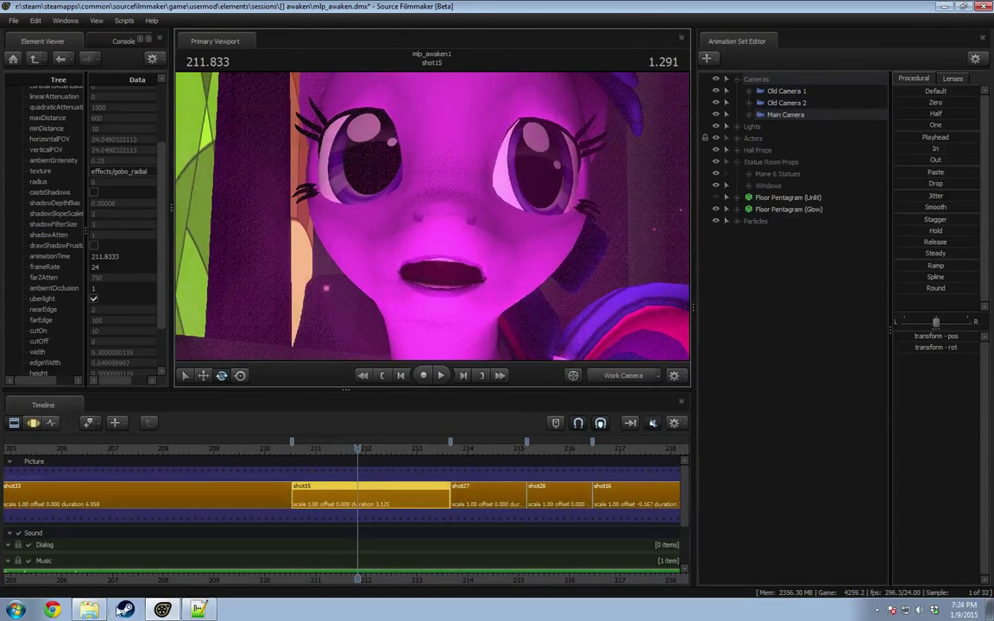
Step: Open the SFM usermod materials folder in Windows Explorer and launch Photoshop
left_click(89, 610)
left_click(99, 220)
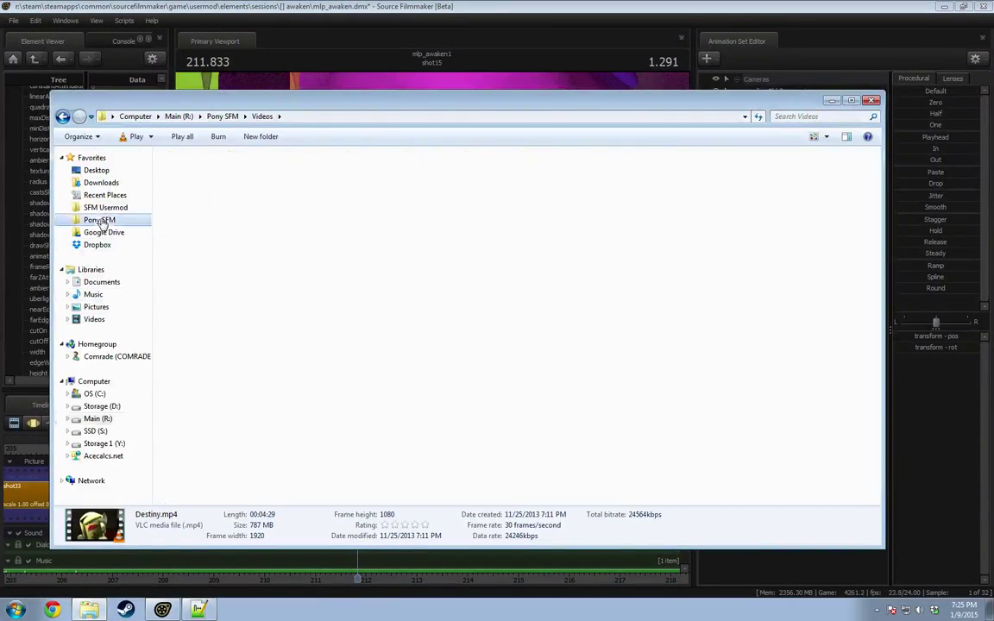
left_click(104, 208)
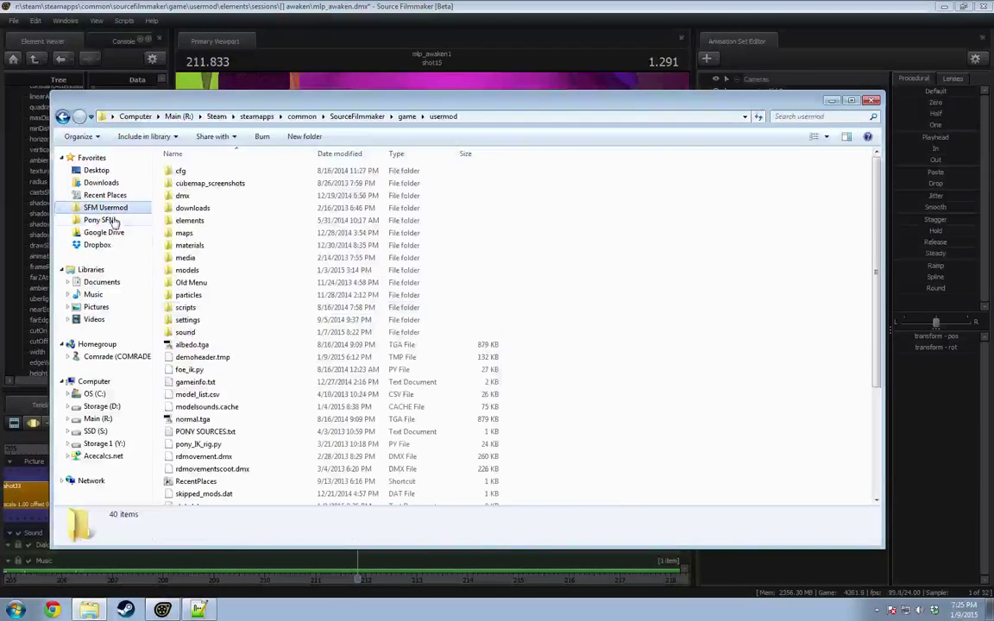
double_click(190, 245)
scroll(203, 345, "down", 6)
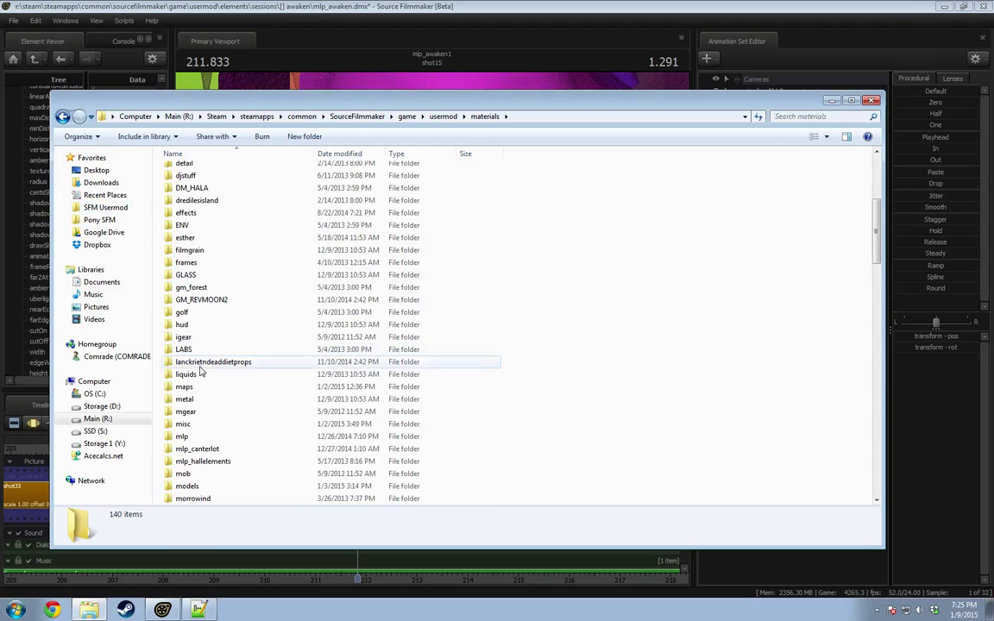
left_click(12, 611)
left_click(64, 215)
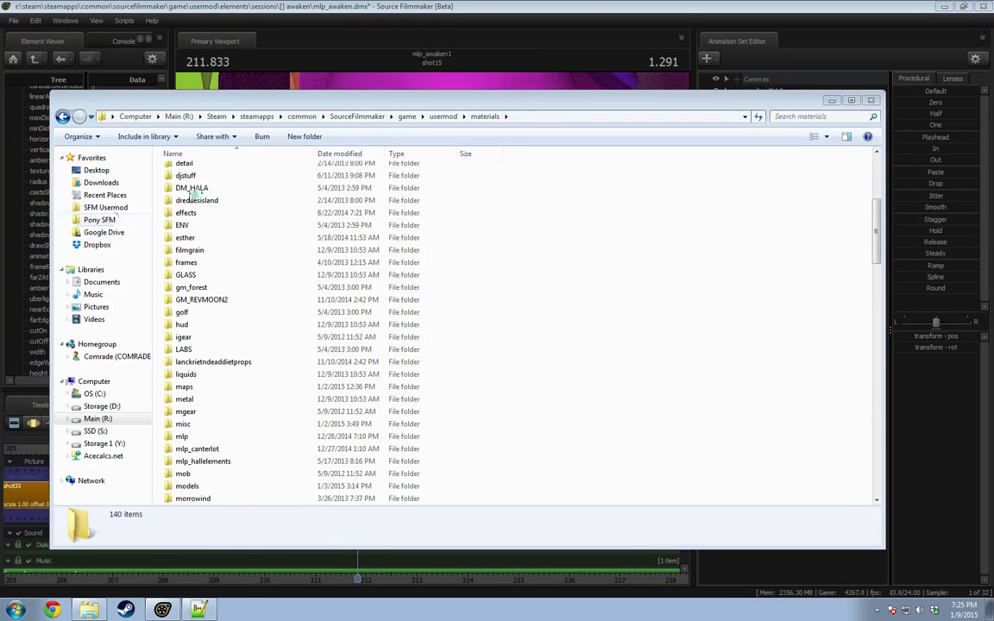
Step: Go to the models\VN_mlp folder inside the materials folder
left_click(182, 324)
scroll(197, 363, "down", 9)
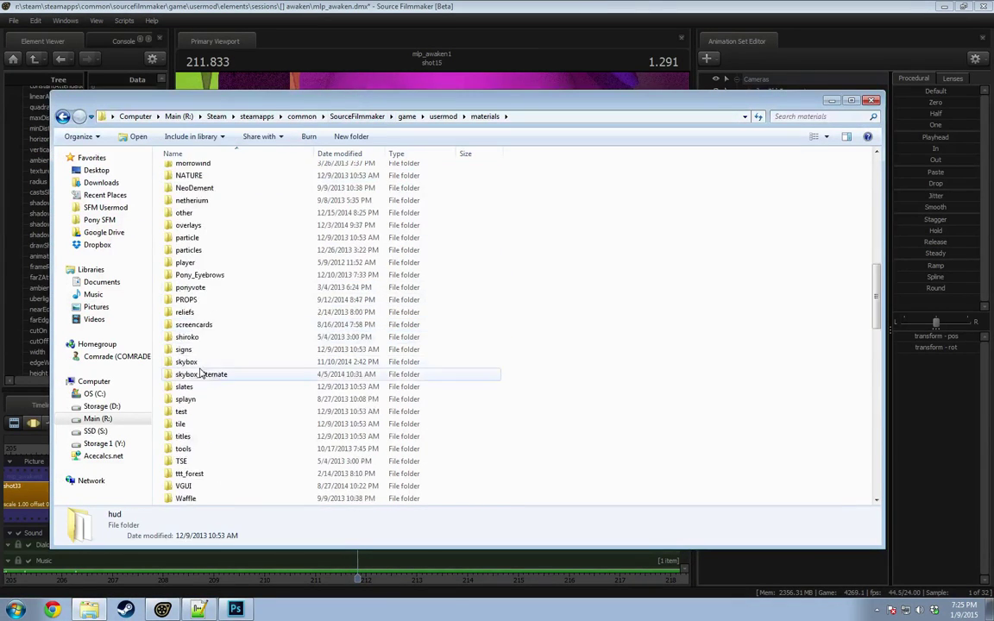
scroll(199, 373, "down", 3)
scroll(277, 295, "up", 2)
scroll(196, 326, "up", 2)
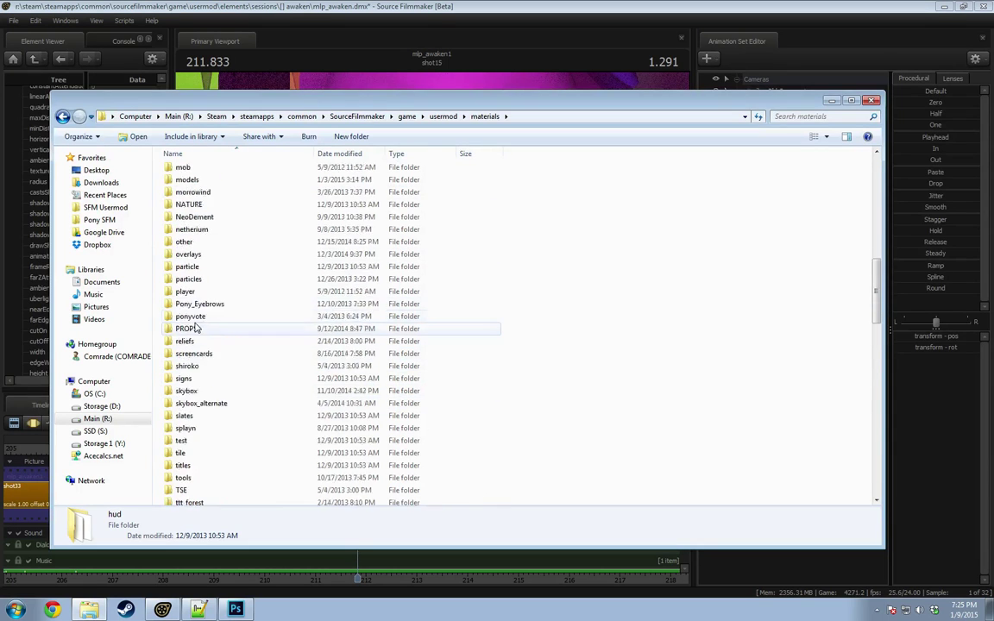
scroll(194, 328, "up", 2)
double_click(186, 253)
scroll(207, 484, "down", 15)
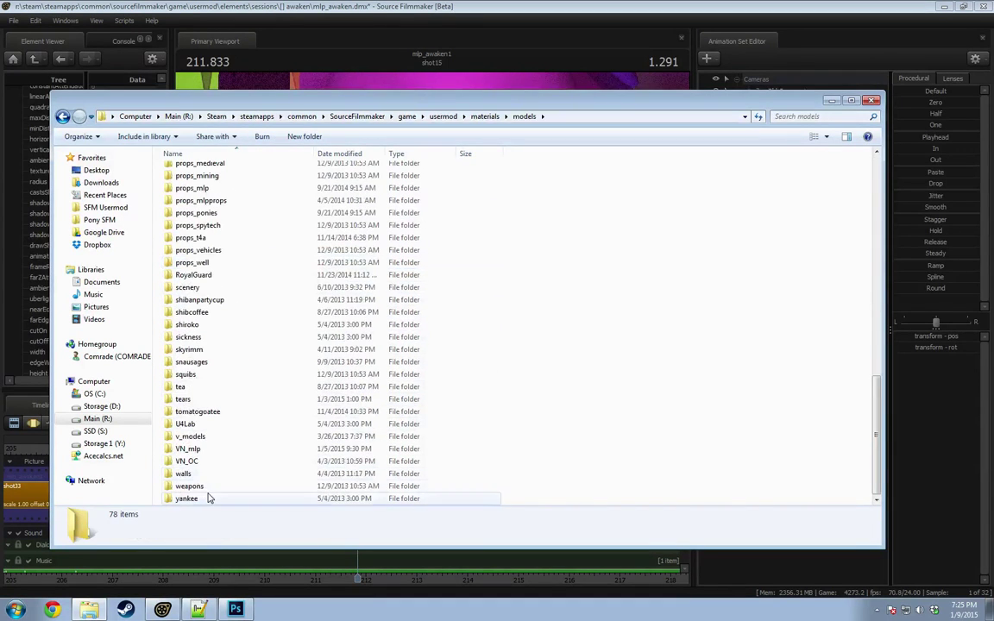
double_click(188, 449)
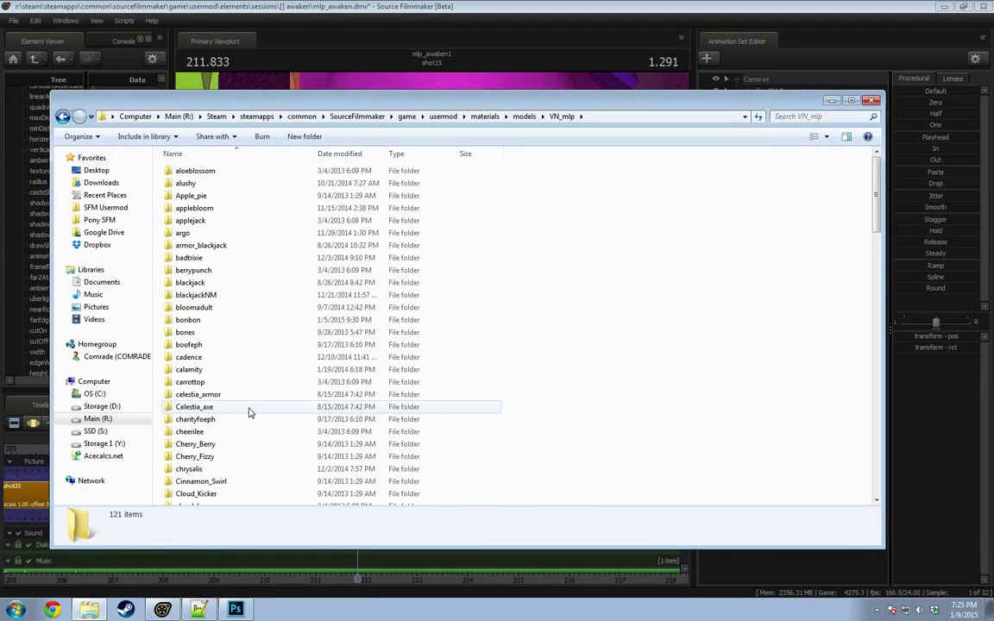
Step: Open the twilightsparkle folder inside VN_mlp
scroll(207, 355, "down", 14)
key("alt+Tab")
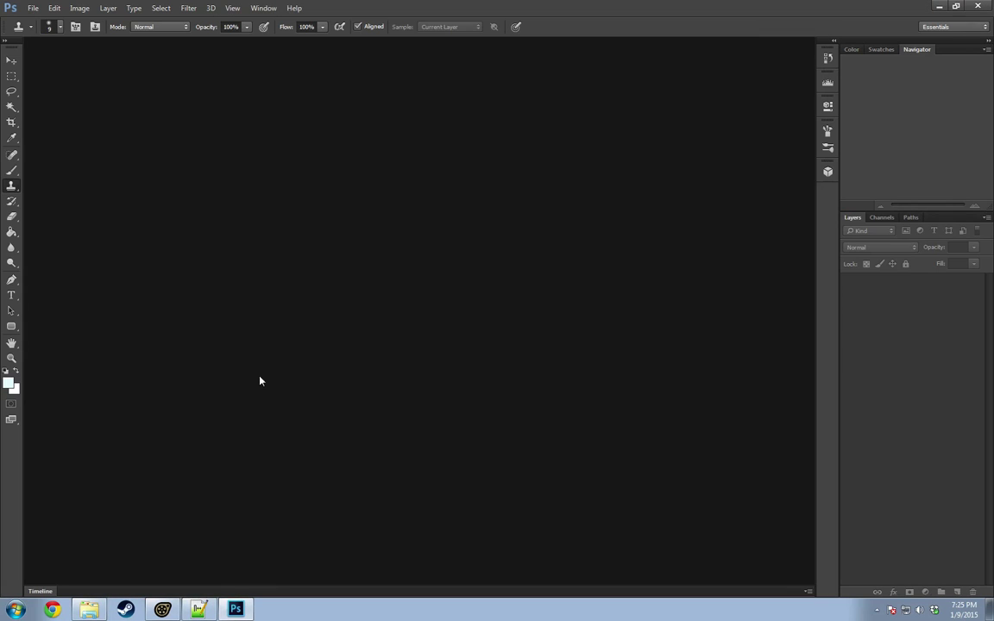
key("alt+Tab")
scroll(220, 492, "down", 5)
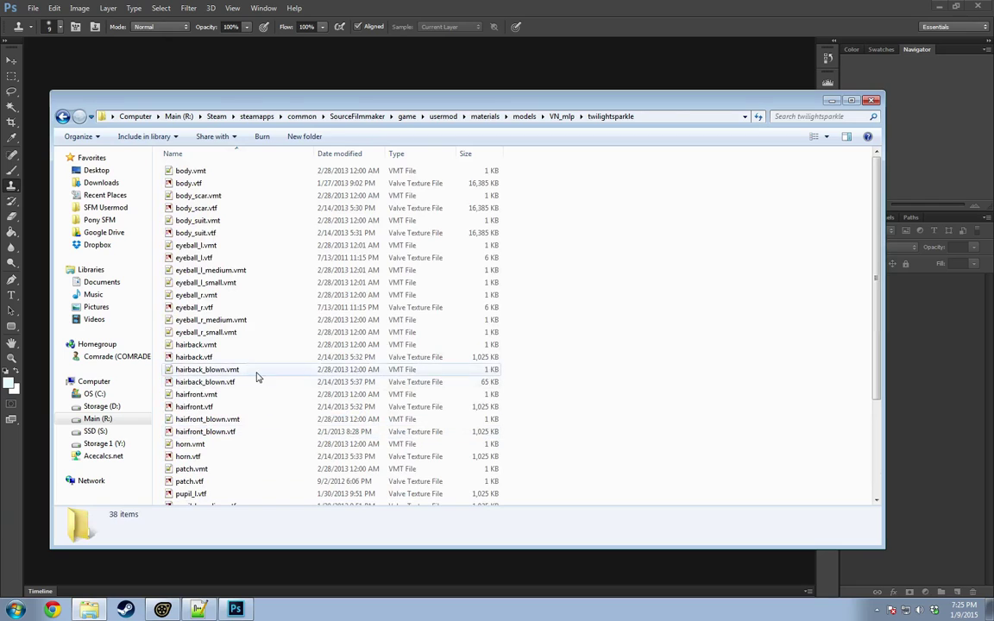
Step: Open the body.vtf texture from the twilightsparkle folder in VTFEdit
left_click(257, 372)
left_click(189, 172)
left_click(191, 183)
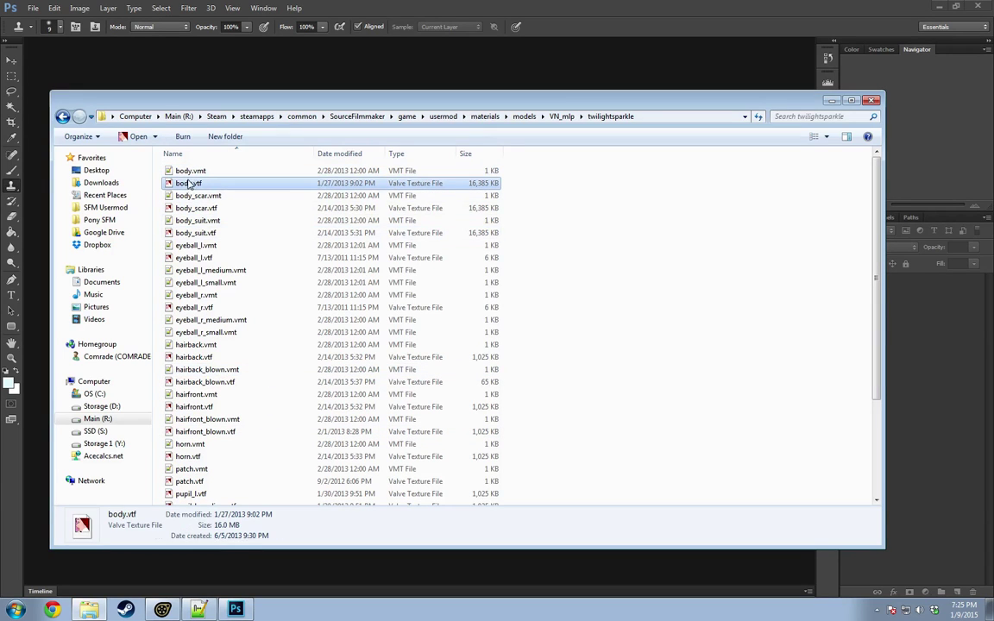
left_click(235, 608)
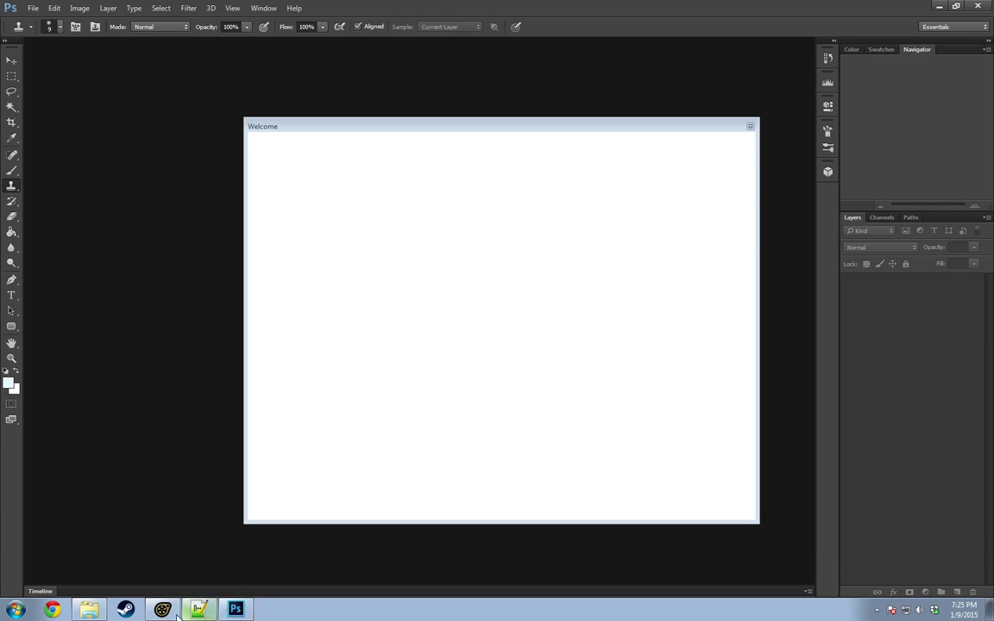
left_click(92, 609)
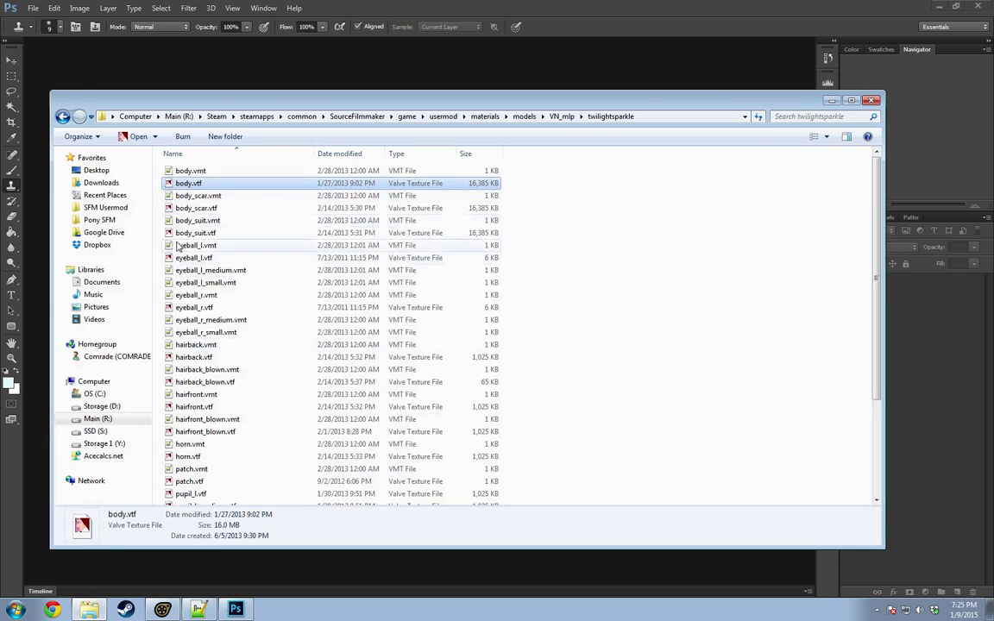
double_click(188, 184)
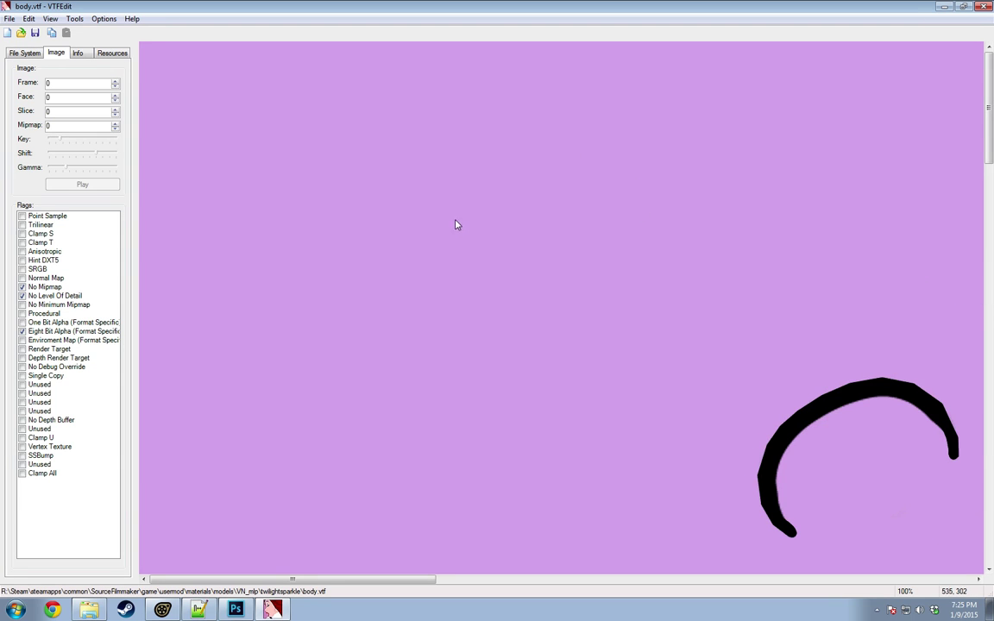
Step: Start exporting the body texture from VTFEdit and copy the twilightsparkle folder's path from Windows Explorer
left_click(10, 21)
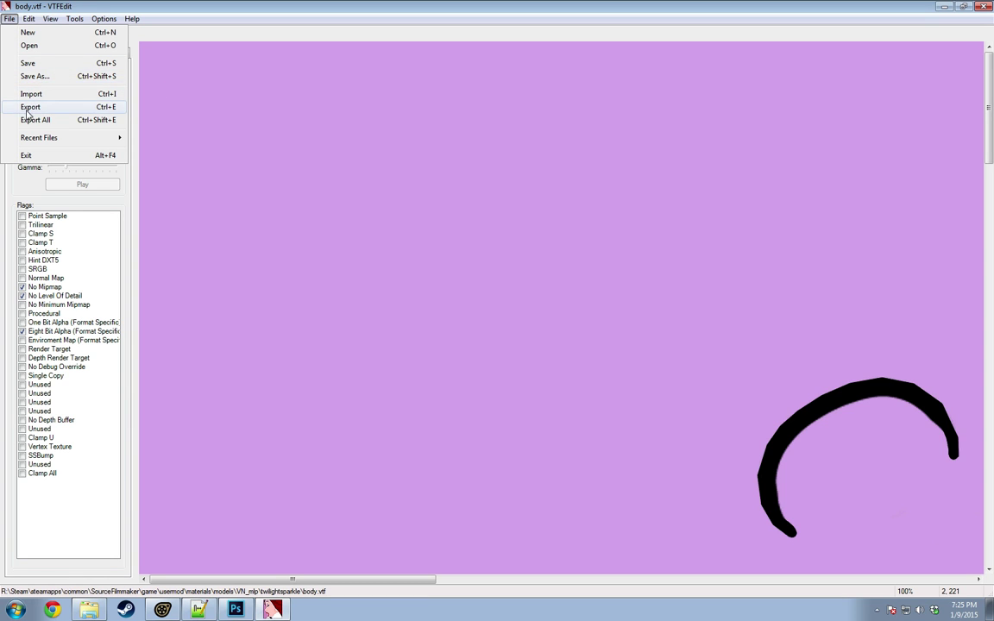
left_click(29, 107)
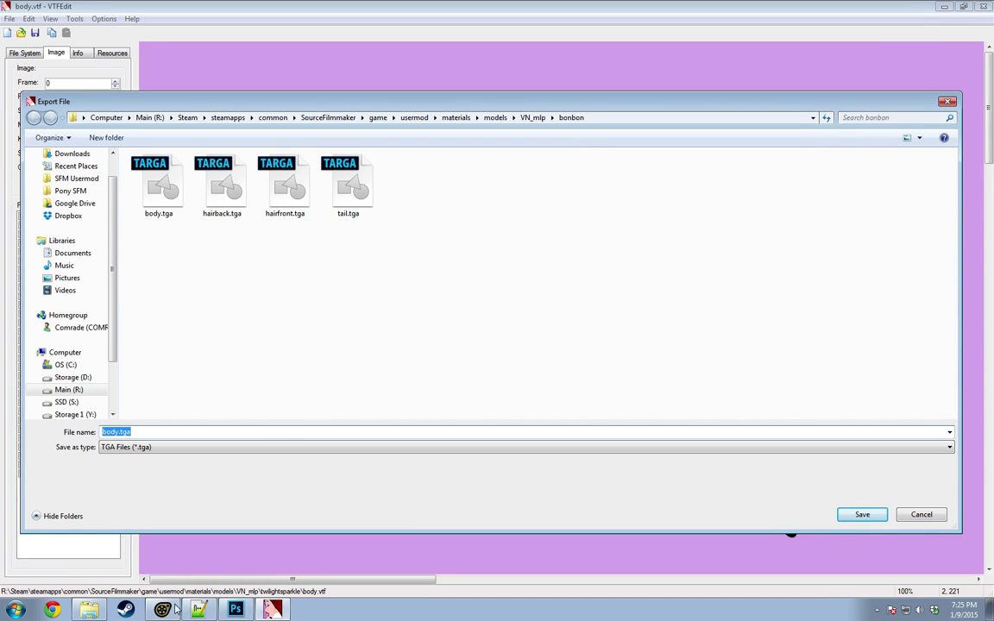
left_click(93, 611)
left_click(649, 118)
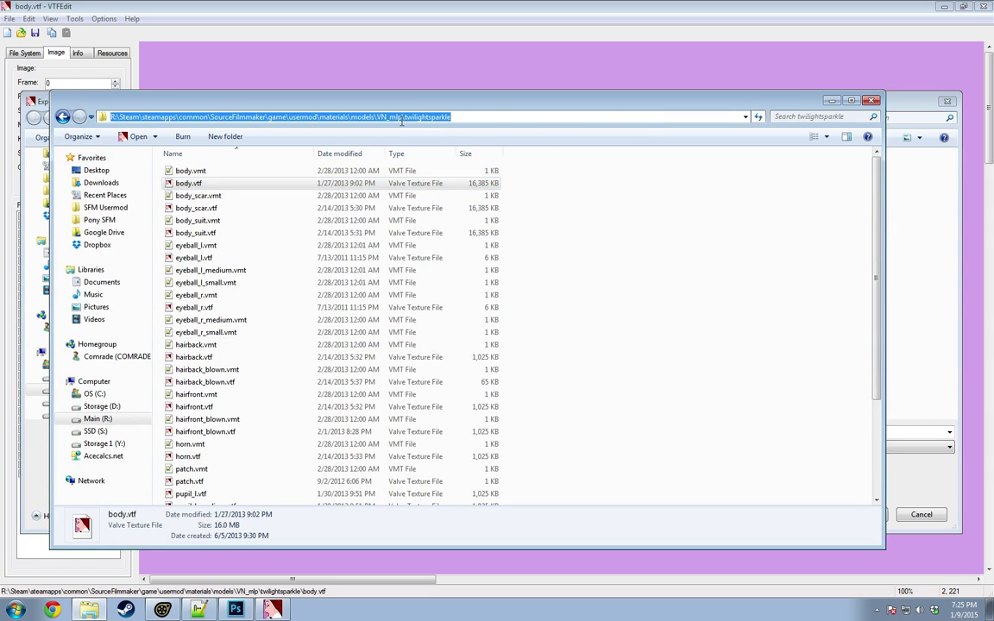
key("Tab")
left_click(658, 117)
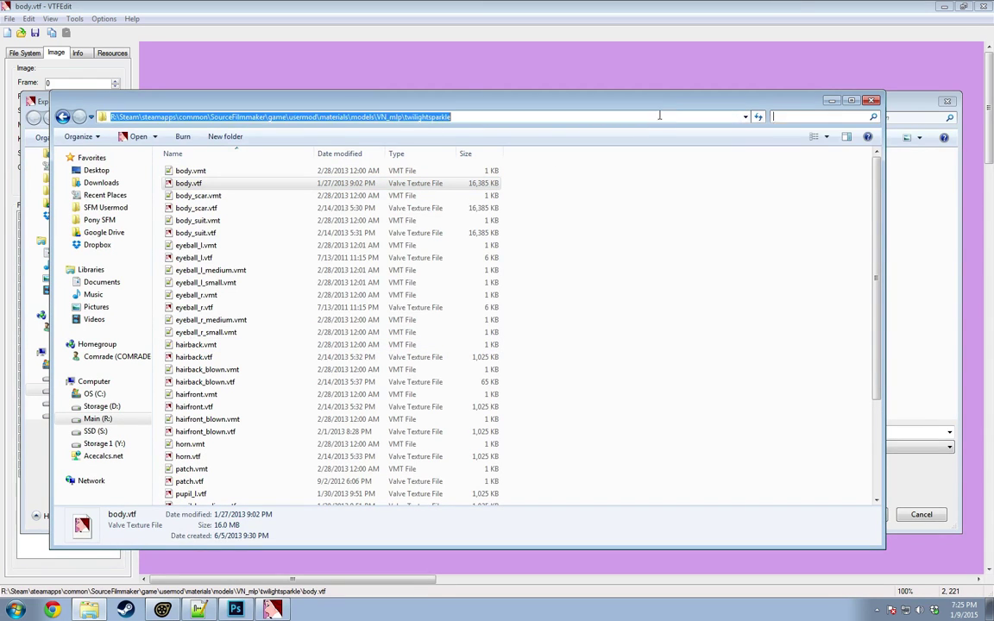
key("ctrl+c")
Step: Point the export at the copied twilightsparkle path and save the texture there as body.tga
left_click(39, 97)
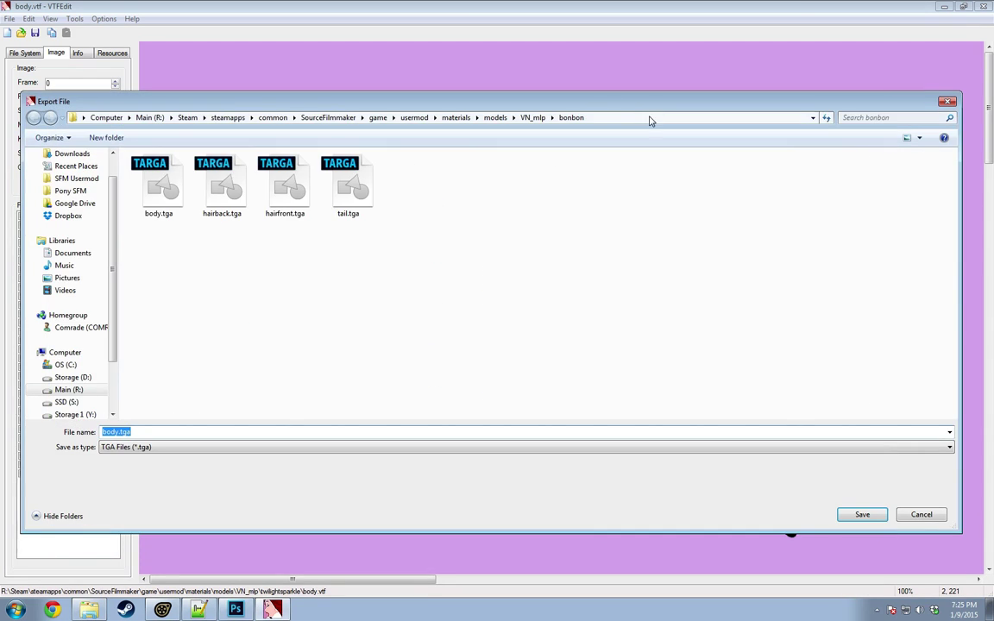
left_click(651, 119)
key("ctrl+v")
key("Return")
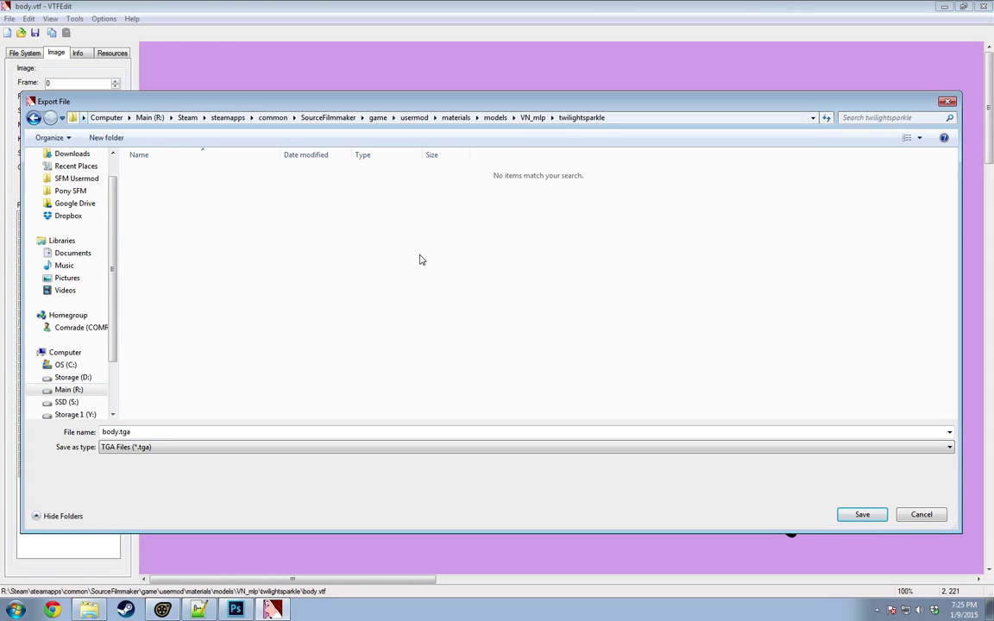
left_click(862, 516)
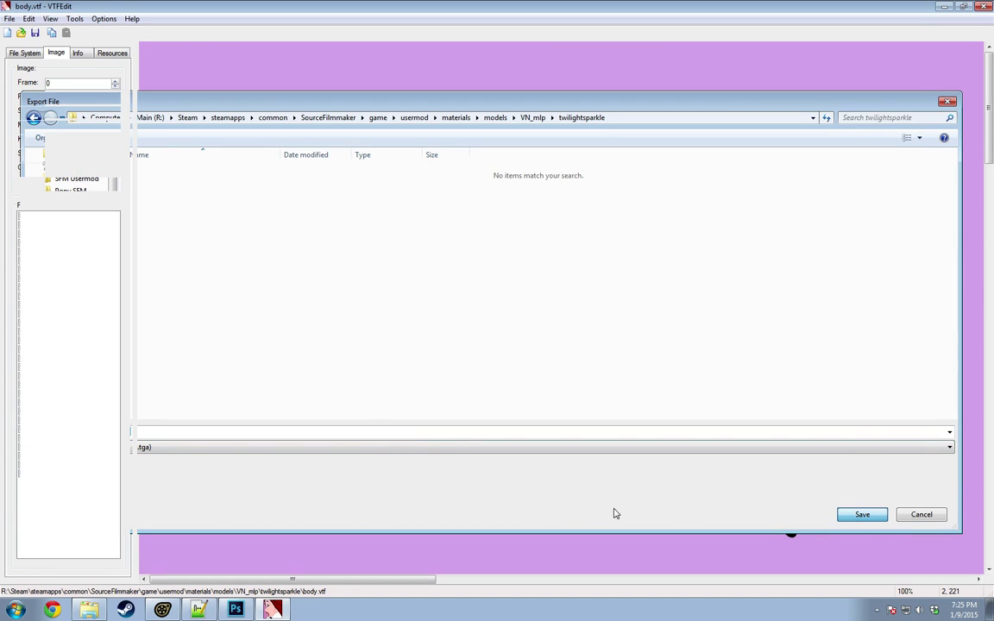
Step: Open the exported body.tga from the twilightsparkle folder in Photoshop
key("alt+Tab")
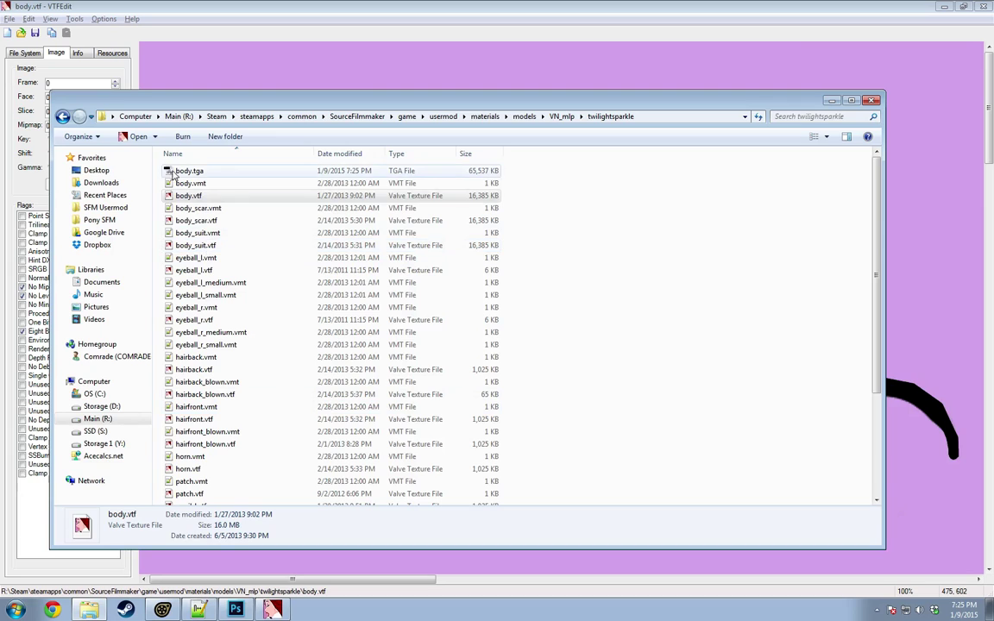
double_click(178, 172)
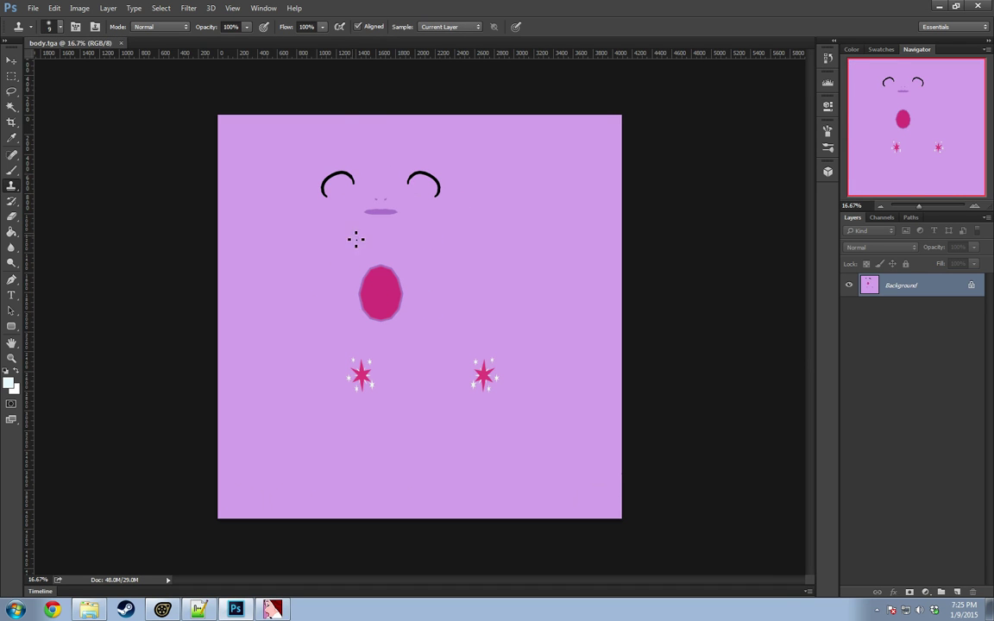
Step: Sample the light purple body colour and paint over the lips on the body texture with the 80 px Brush
scroll(373, 192, "up", 10, "alt")
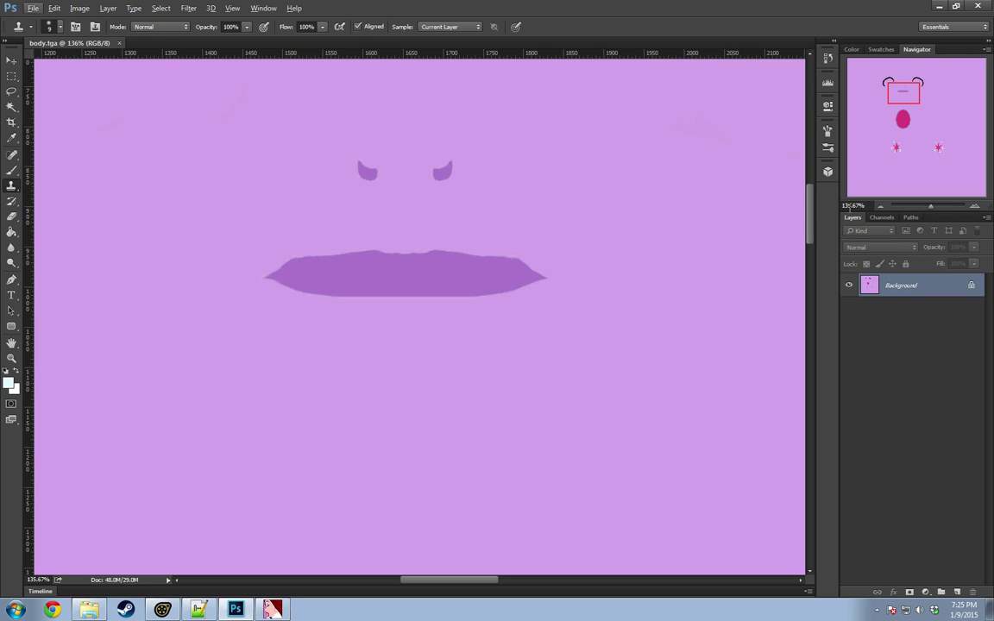
left_click_drag(806, 225, 811, 211)
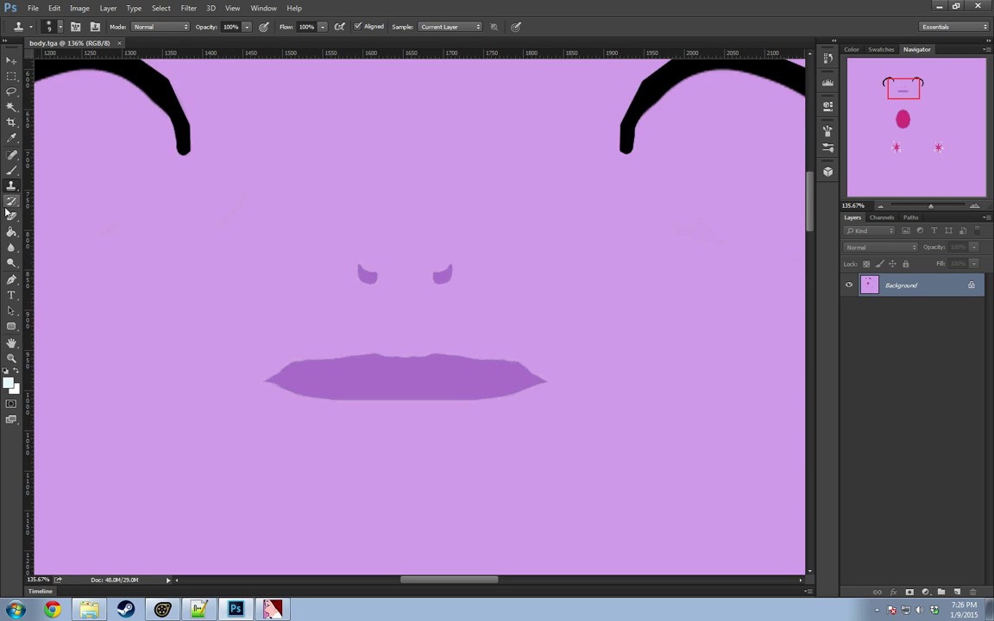
left_click(11, 170)
left_click(111, 345, "alt")
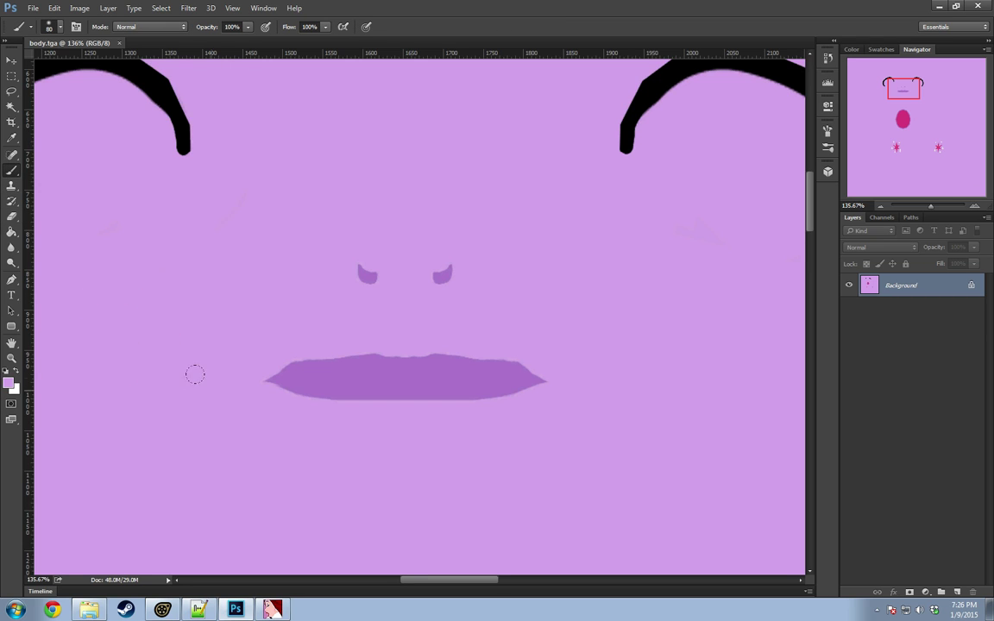
left_click_drag(260, 372, 345, 354)
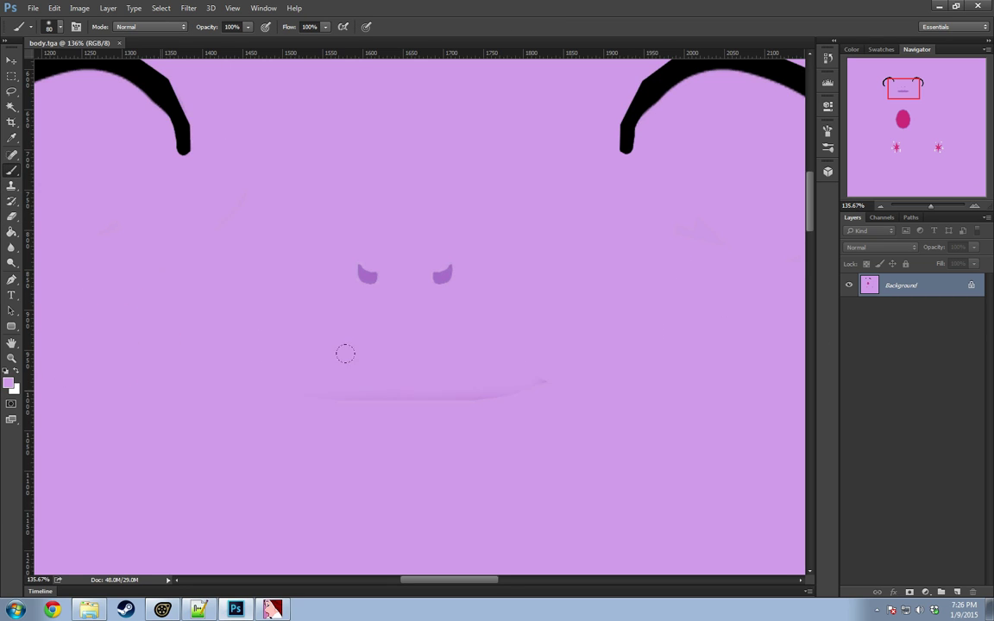
scroll(530, 371, "down", 5, "alt")
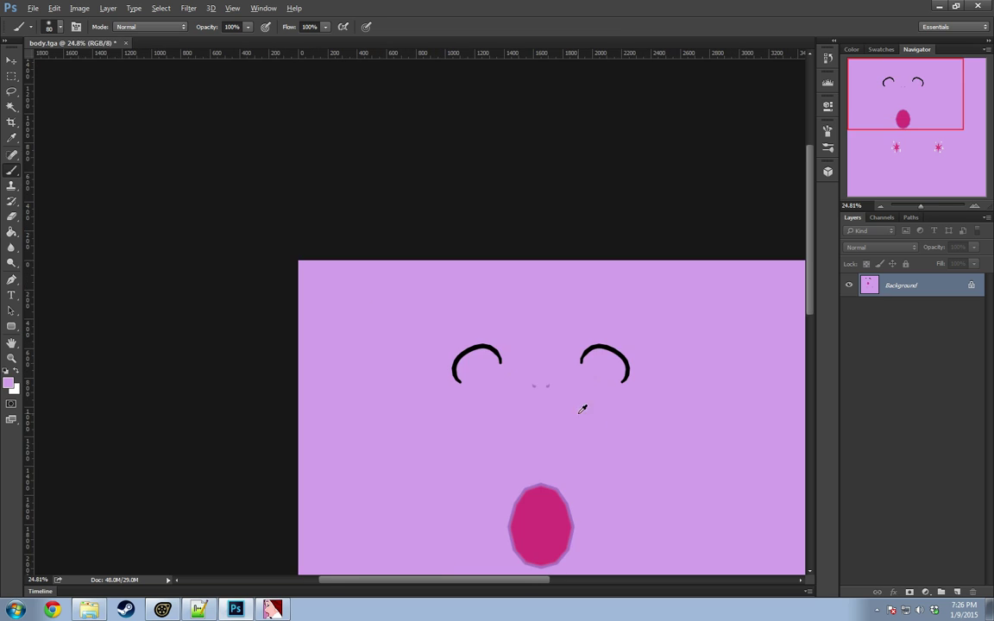
scroll(544, 388, "up", 3, "alt")
scroll(563, 381, "down", 3, "alt")
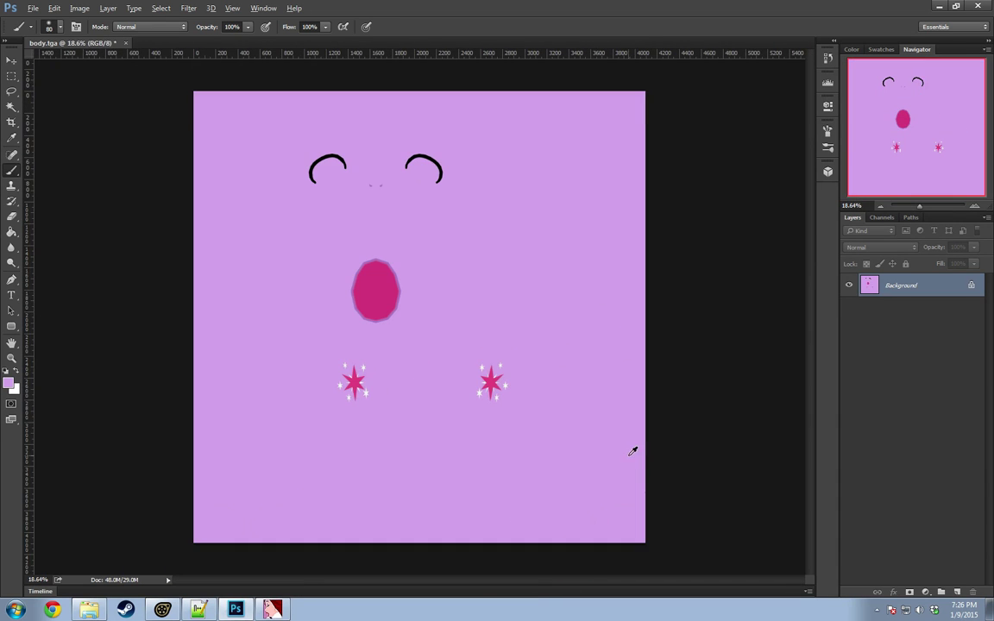
scroll(427, 295, "up", 2, "alt")
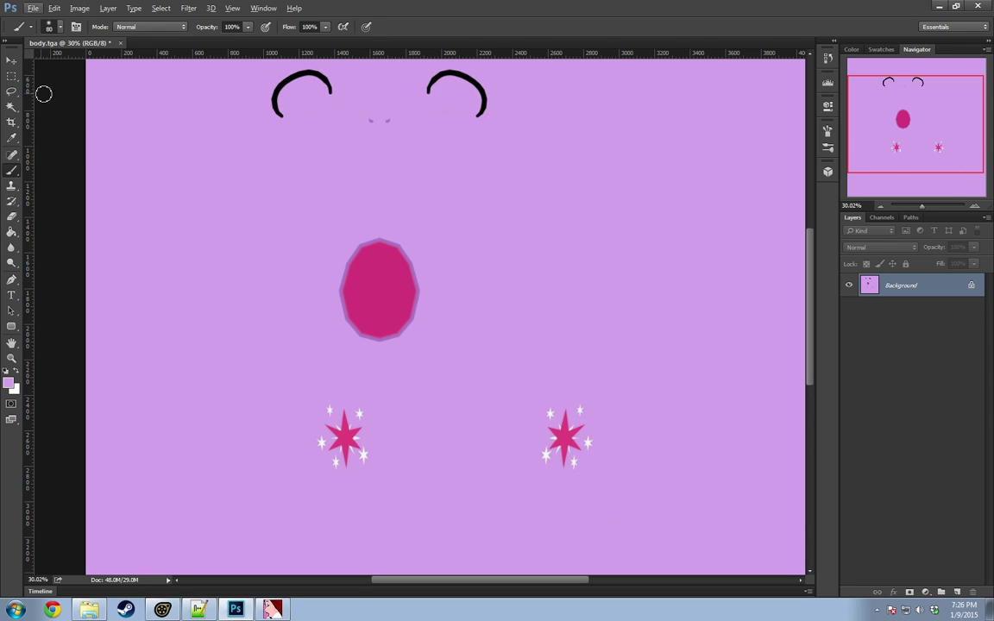
Step: Save the edited body.tga and select the file in the twilightsparkle folder in Windows Explorer
left_click(31, 10)
left_click(39, 141)
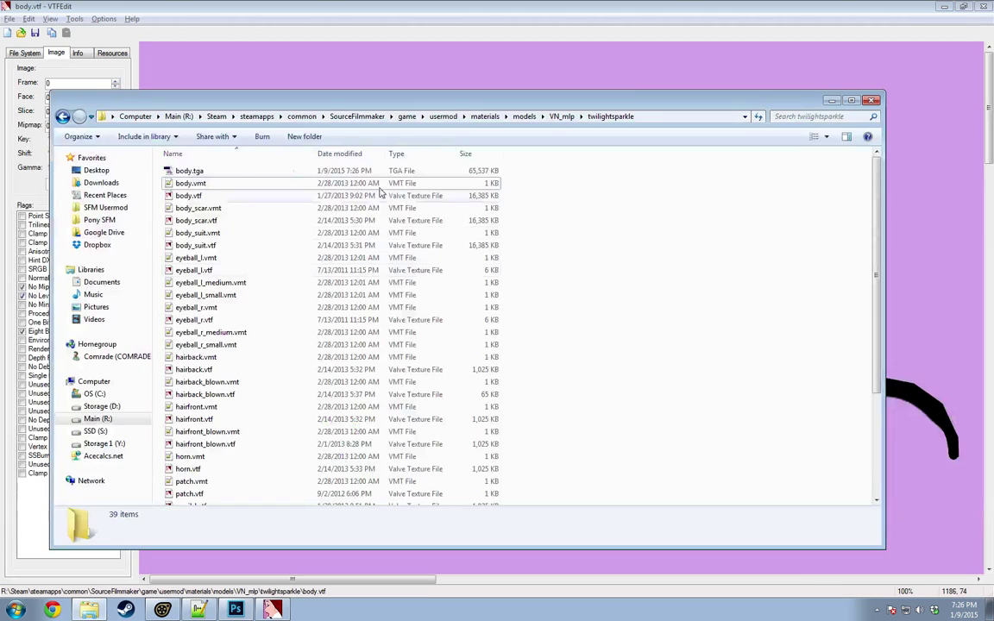
left_click(198, 170)
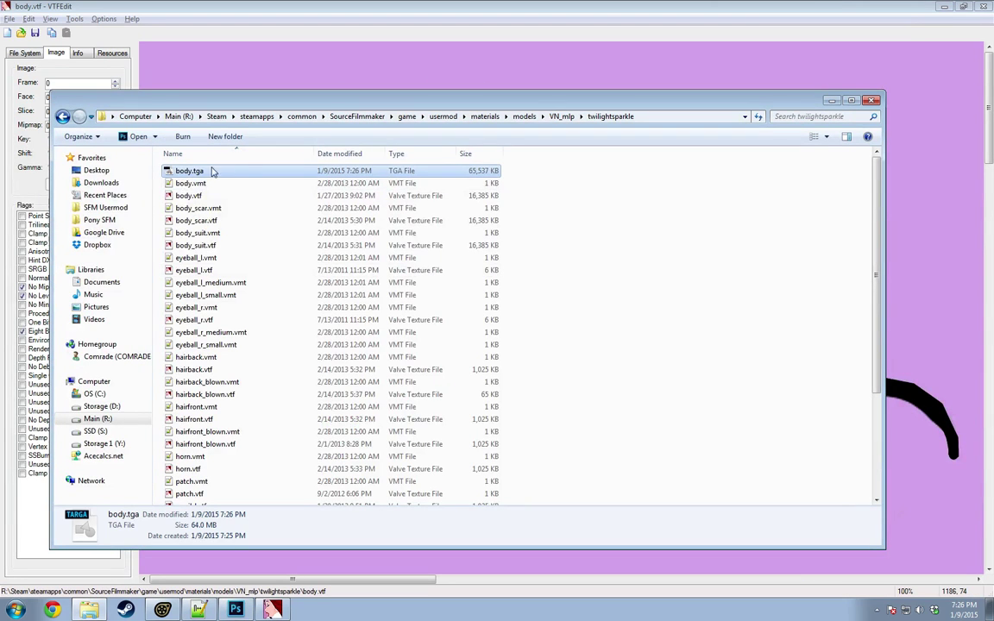
Step: Import the edited body.tga into VTFEdit, accepting the VTF options with DXT1 normal format and DXT5 alpha format
left_click(10, 18)
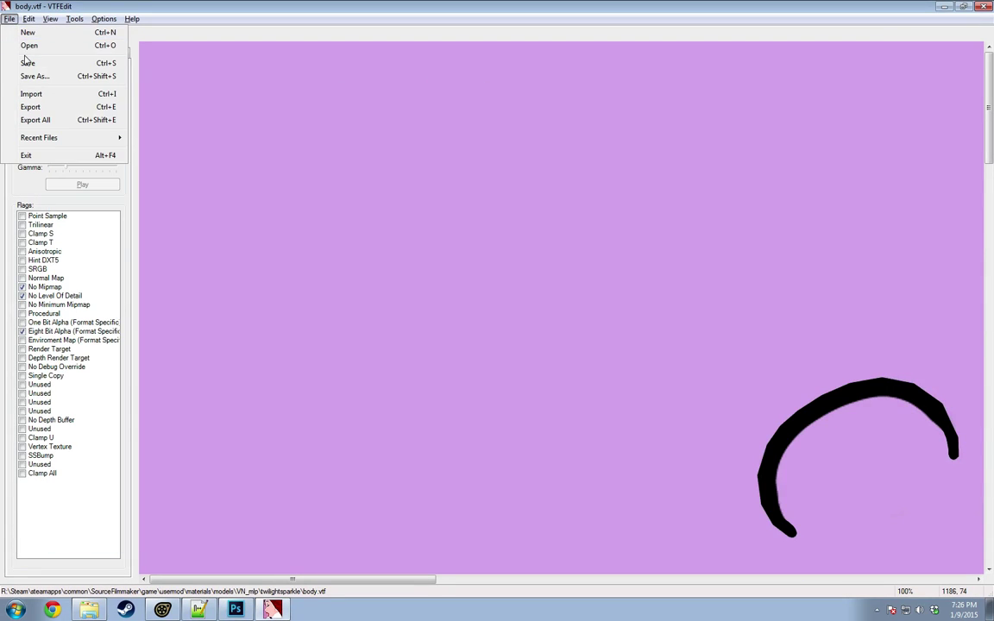
left_click(28, 92)
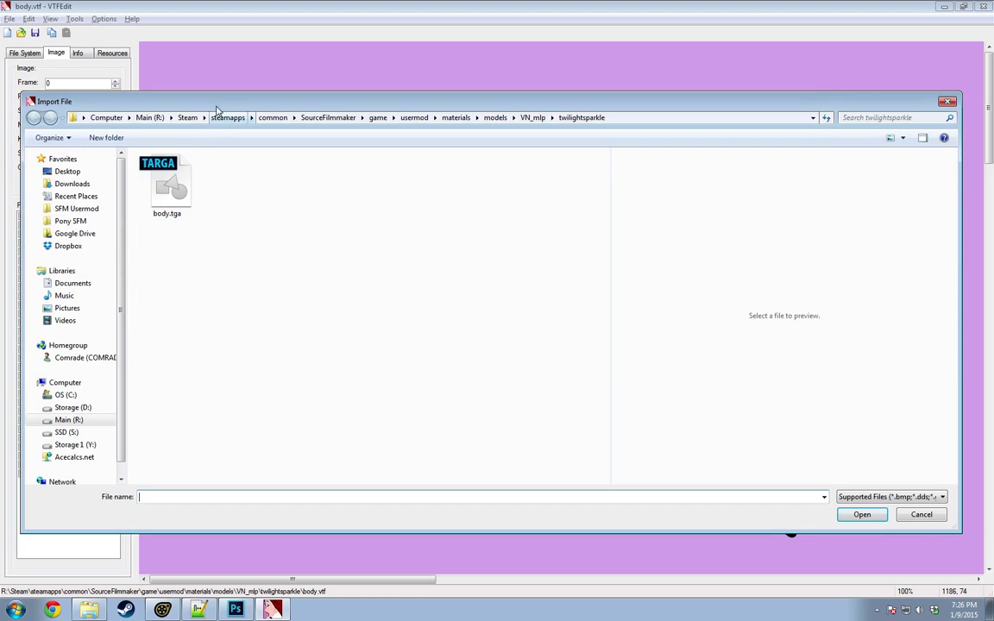
left_click_drag(216, 101, 247, 91)
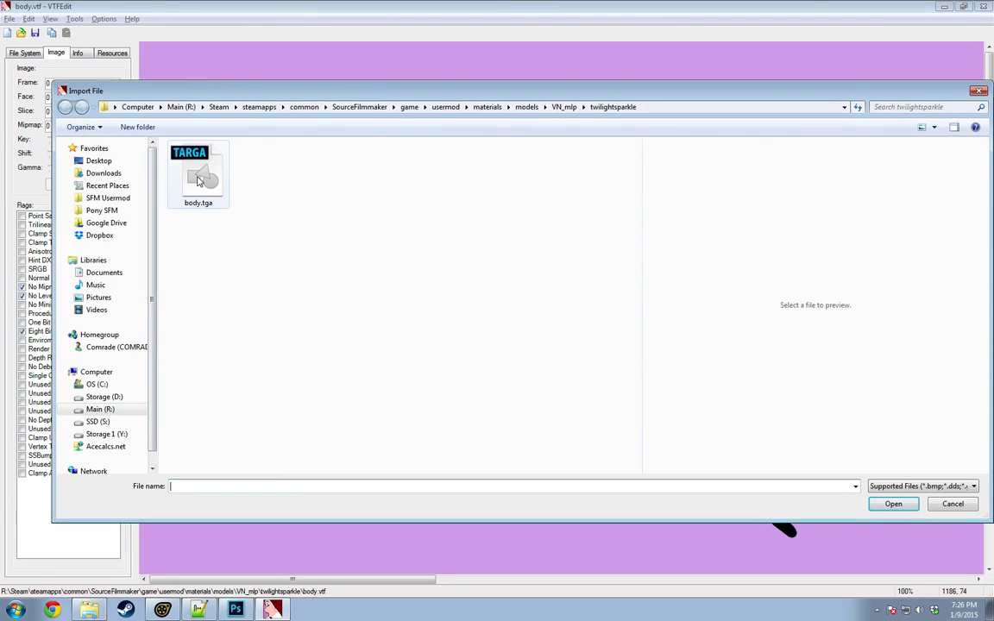
double_click(196, 177)
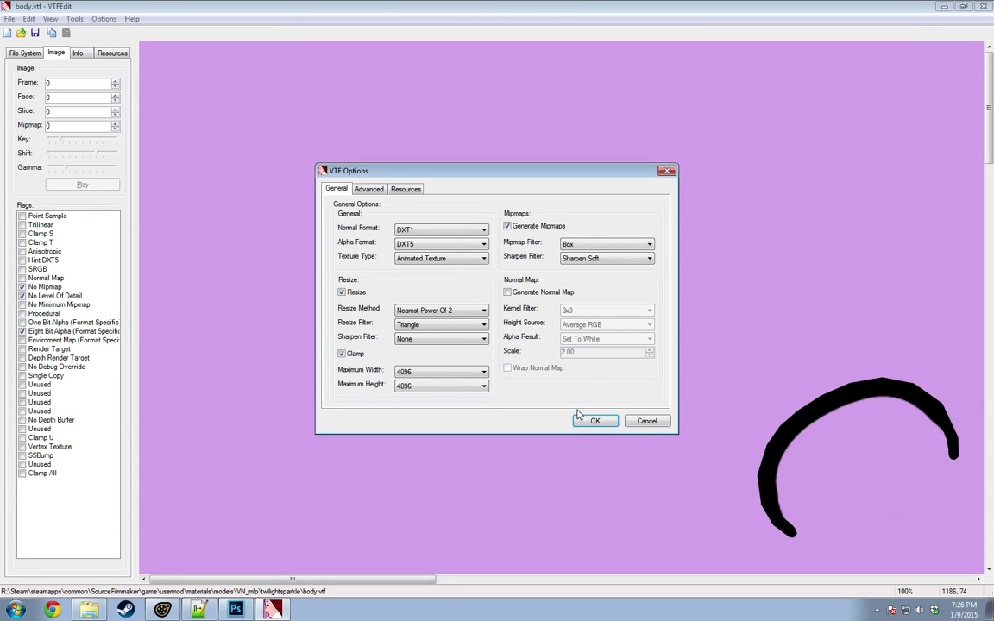
left_click(584, 422)
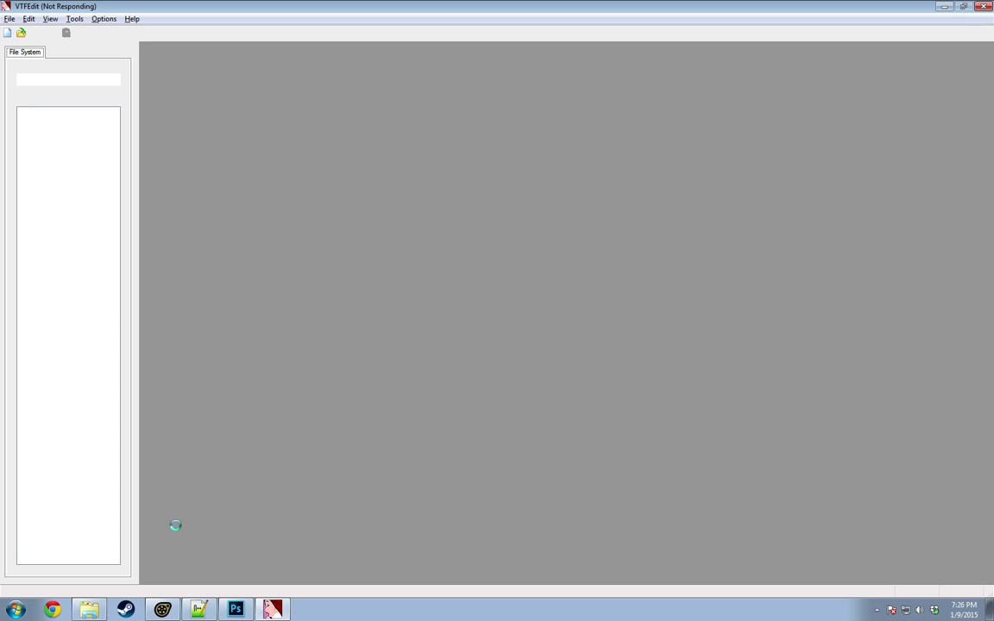
left_click(89, 609)
left_click(463, 5)
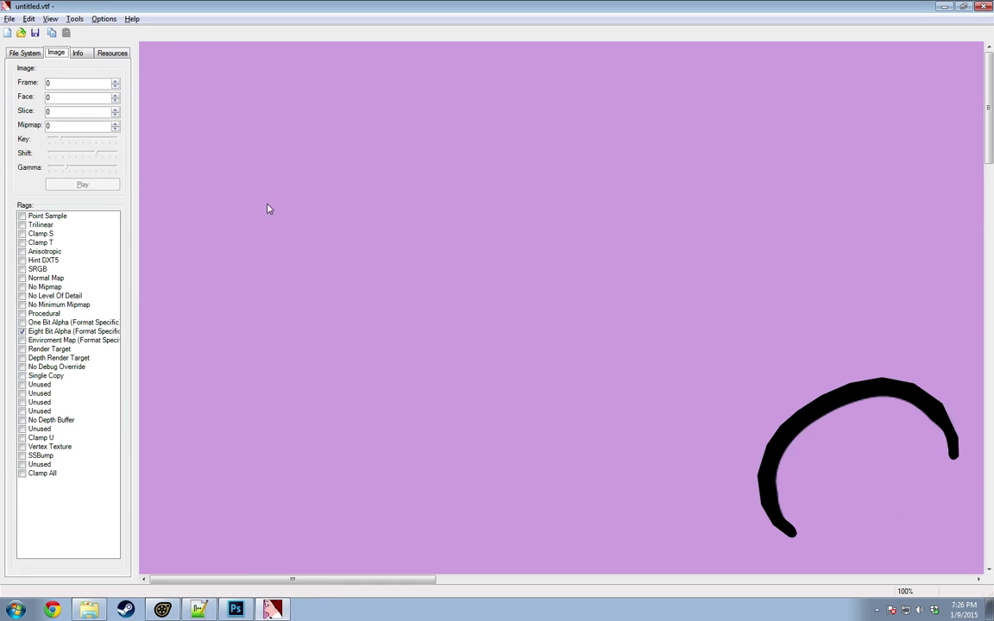
Step: Enable the No Mipmap and No Level Of Detail flags and save the texture as body_nolipstick.vtf in the twilightsparkle folder
left_click(22, 286)
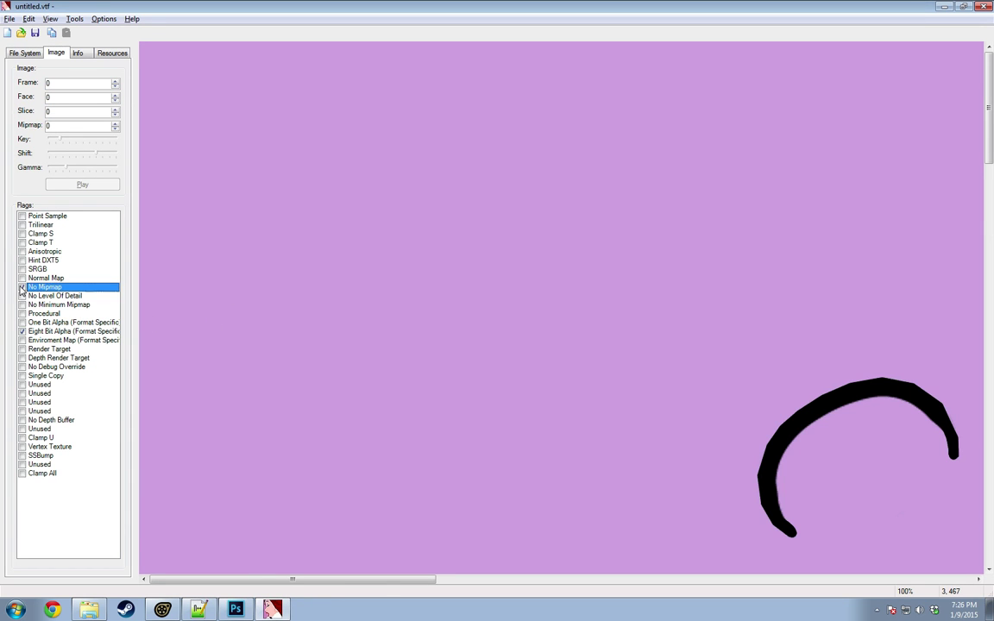
left_click(22, 298)
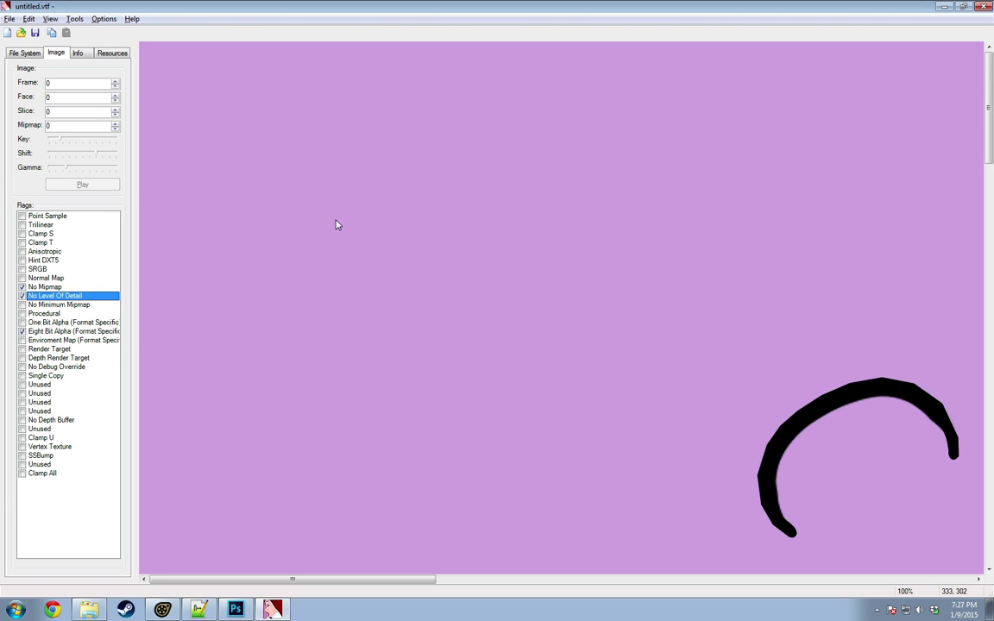
left_click(10, 18)
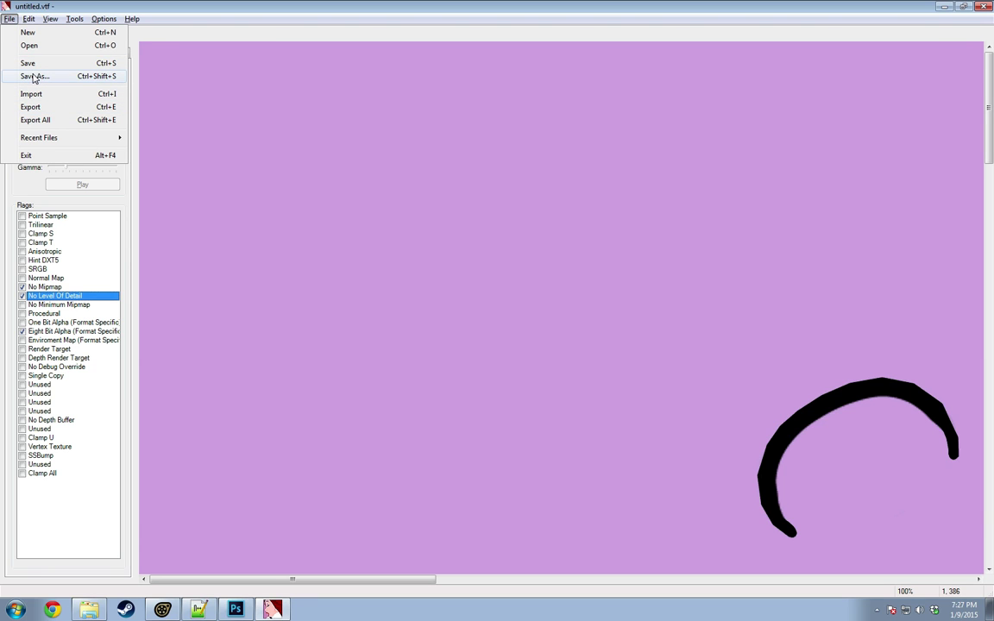
left_click(35, 77)
left_click(190, 173)
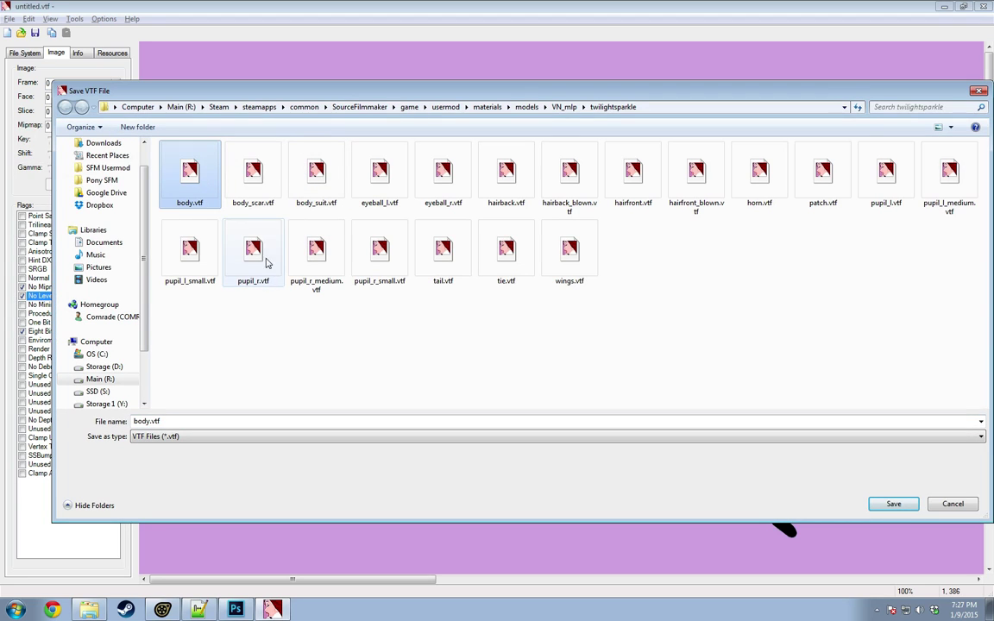
left_click(150, 423)
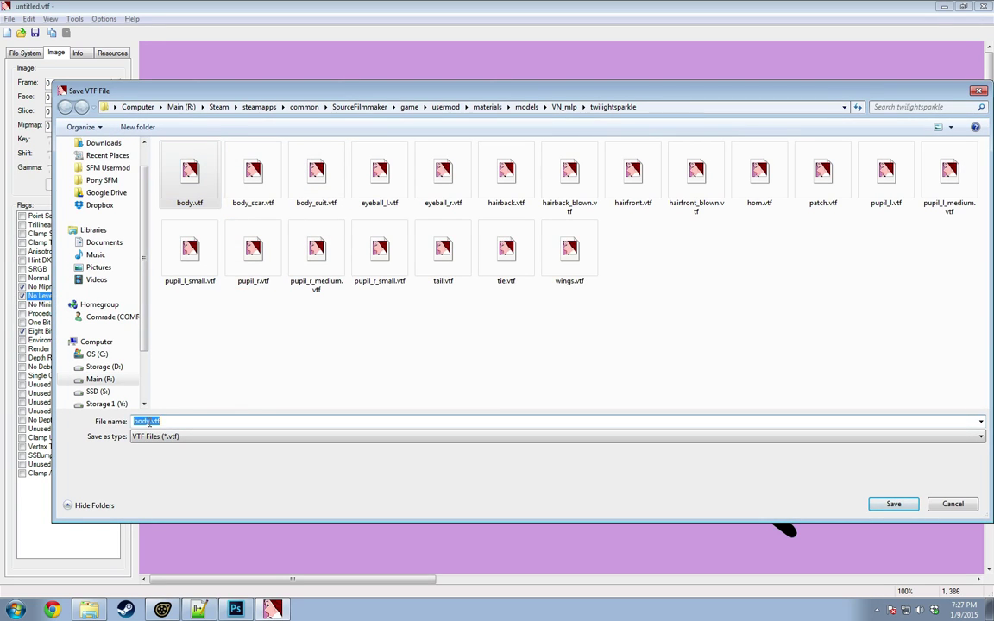
left_click(147, 421)
type("_nolips")
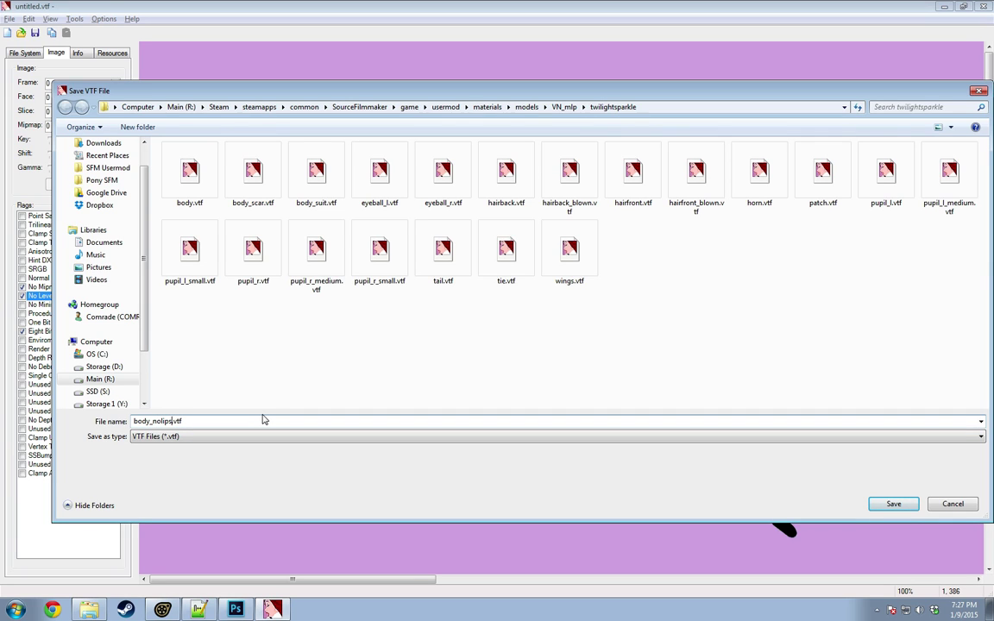
type("tick")
key("Return")
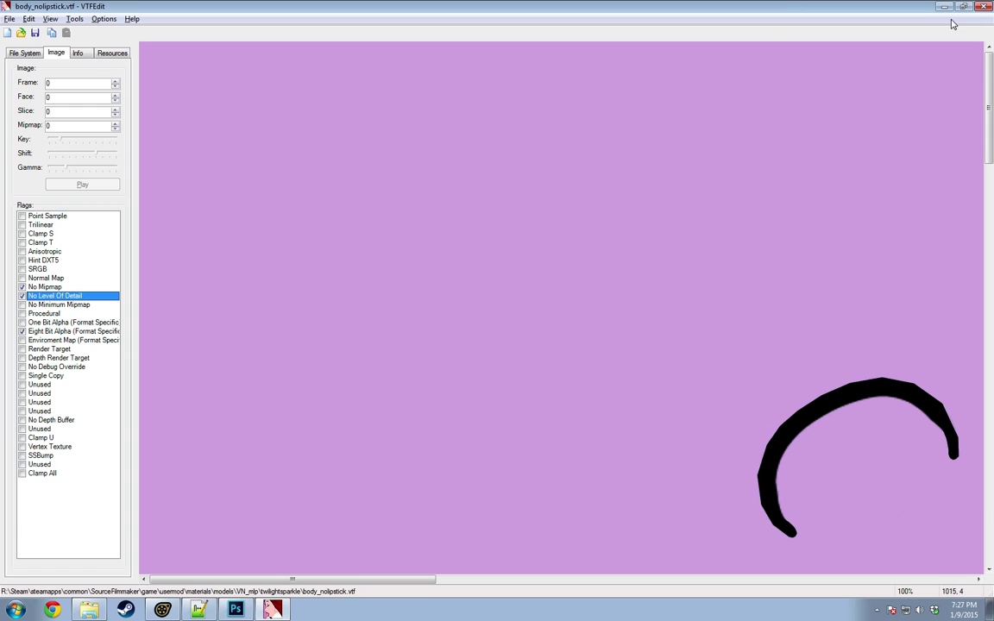
Step: Open body.vmt in Notepad++, change its $basetexture path to models/VN_mlp/twilightsparkle/body_nolipstick, and save the file
left_click(944, 7)
double_click(206, 193)
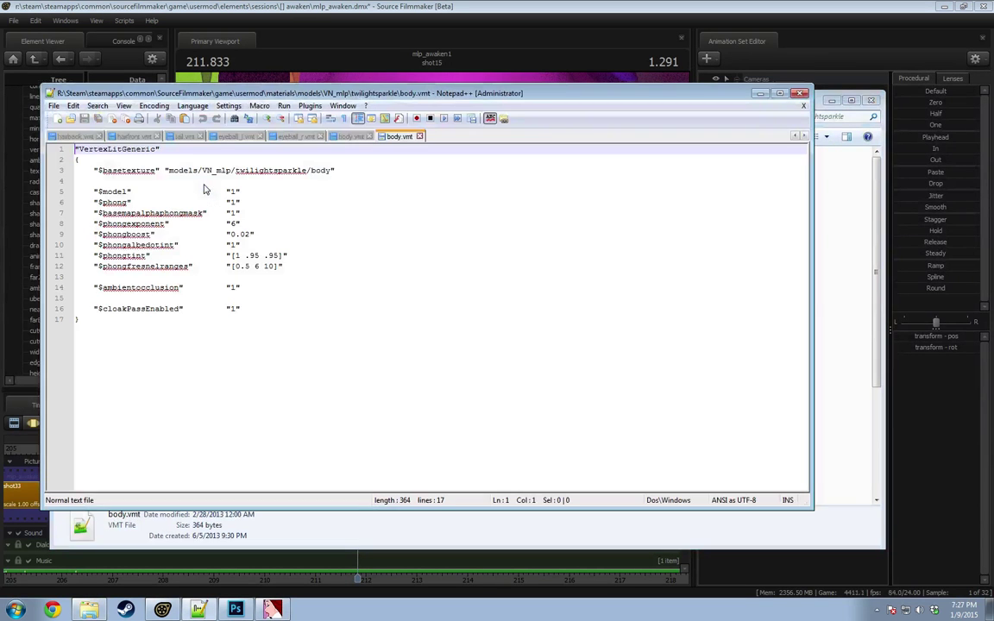
left_click(304, 170)
left_click(343, 180)
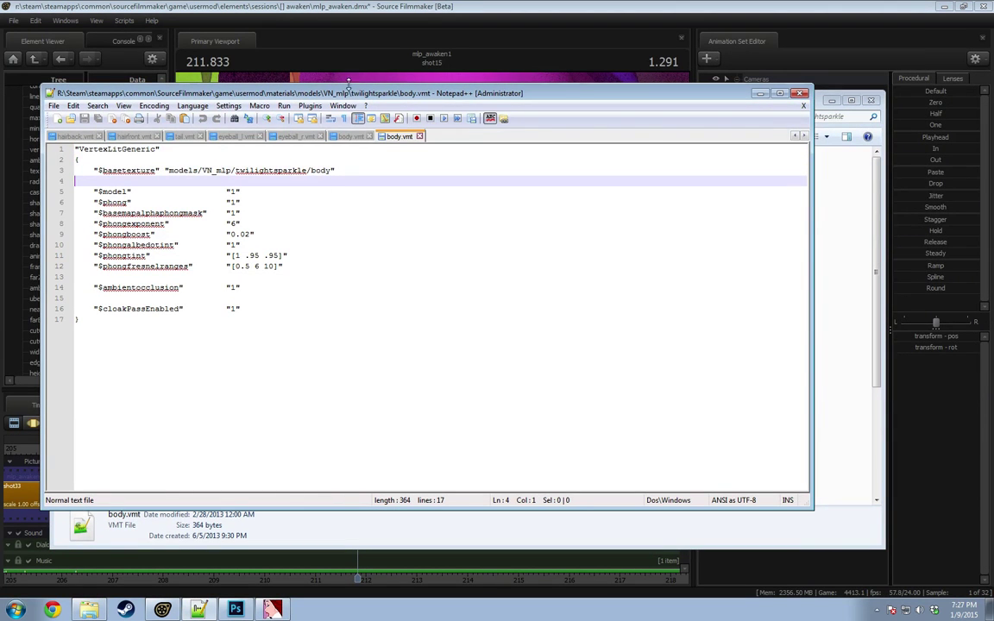
left_click(333, 170)
type("_")
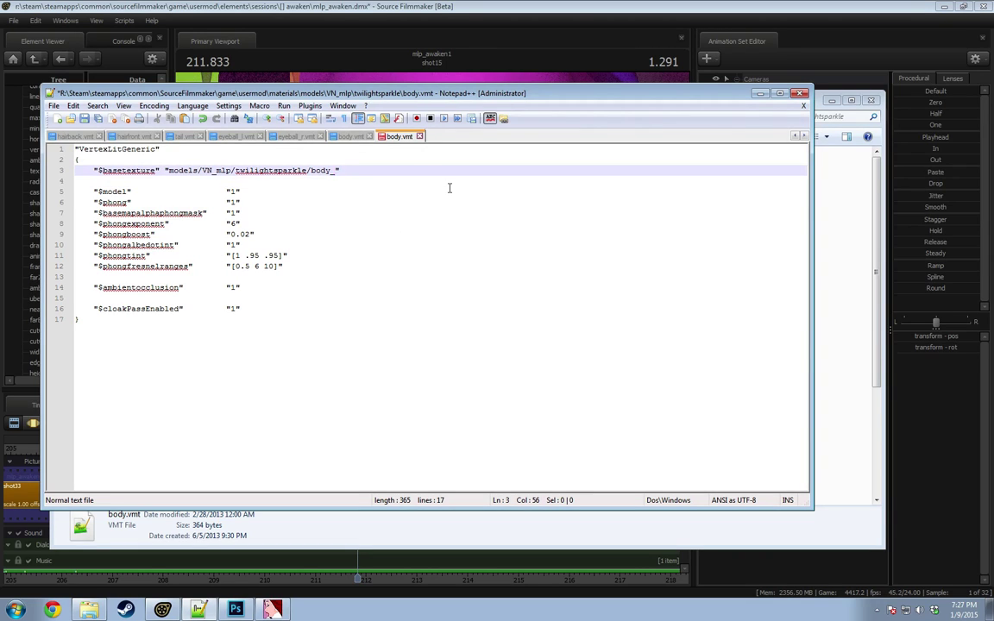
type("nolipstick")
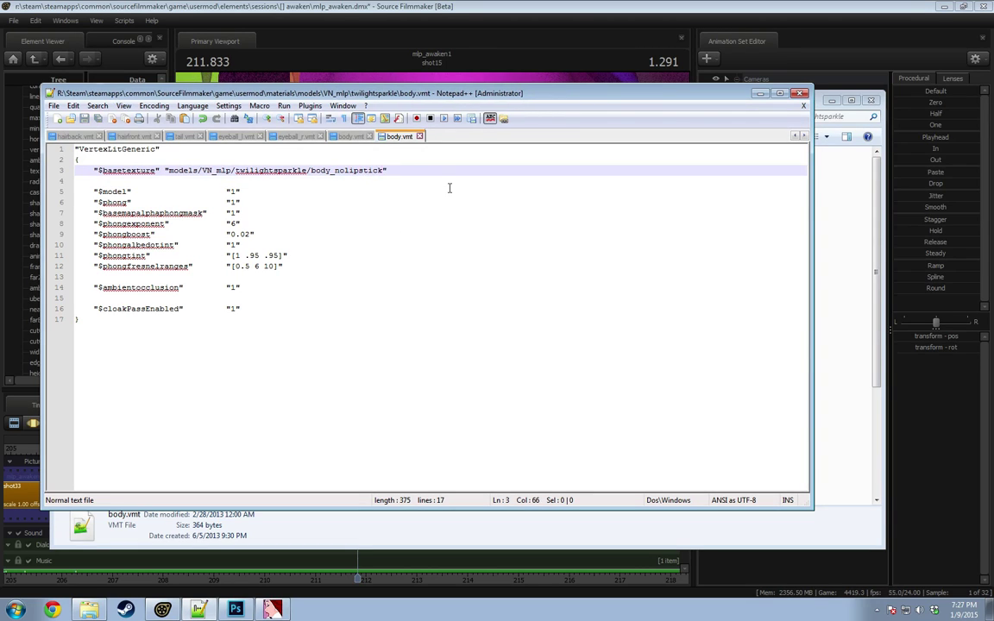
key("ctrl+s")
Step: Switch to Source Filmmaker and run mat_reloadmaterial body in the console
left_click(394, 6)
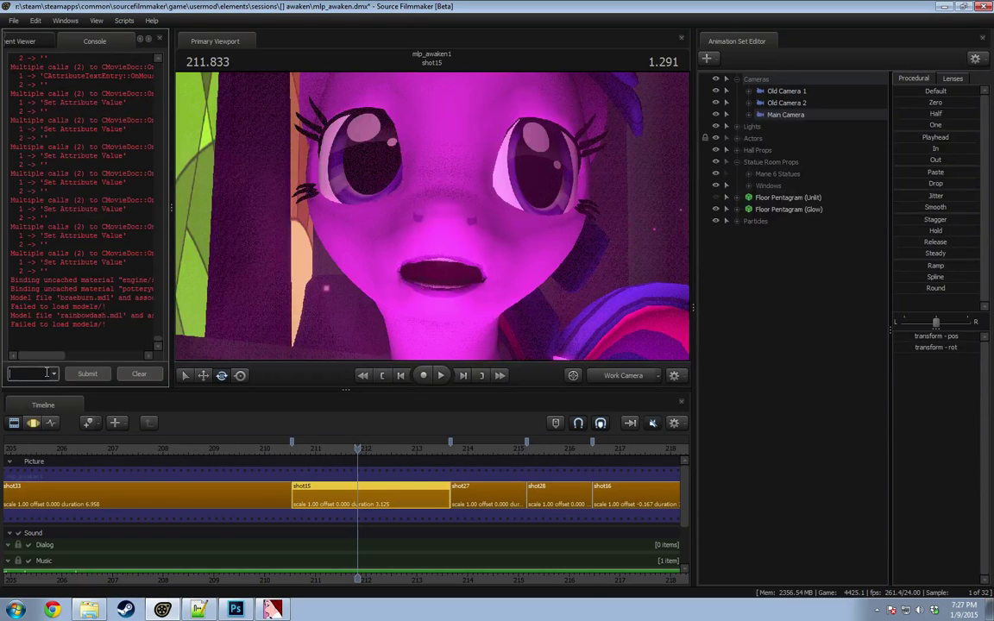
type("mat_relo")
key("BackSpace")
key("BackSpace")
type("dmaterial body")
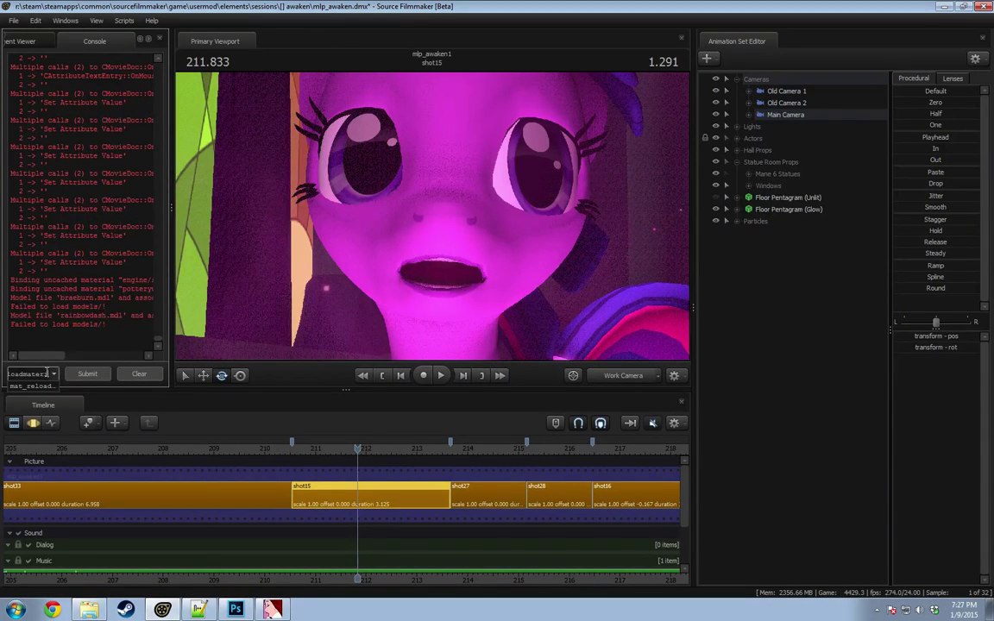
key("Return")
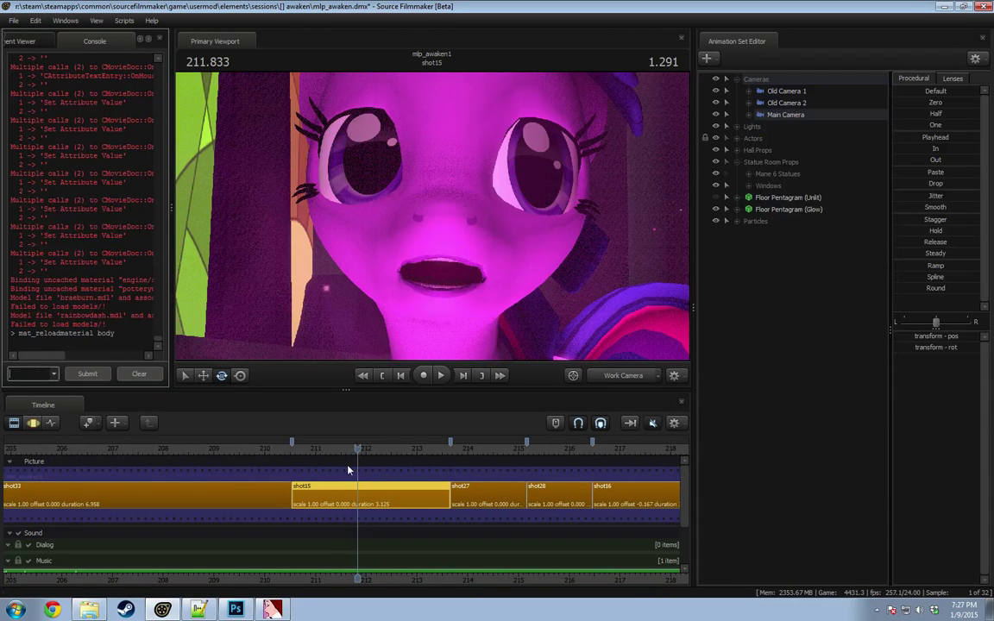
Step: Compare the shot camera with the work camera and examine the pony's mouth up close in shot15
left_click(360, 451)
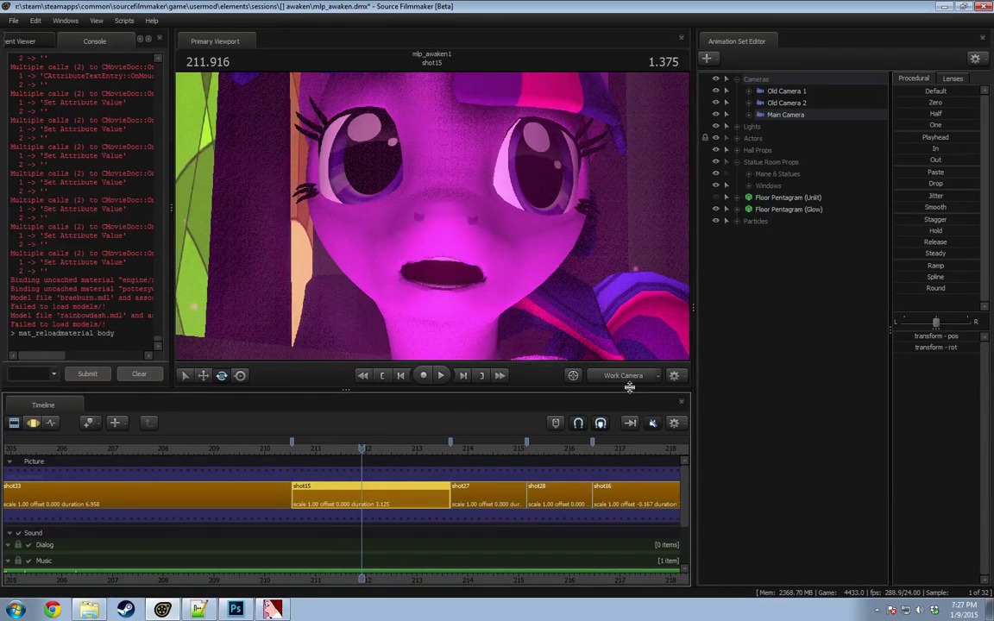
left_click(625, 376)
left_click(618, 377)
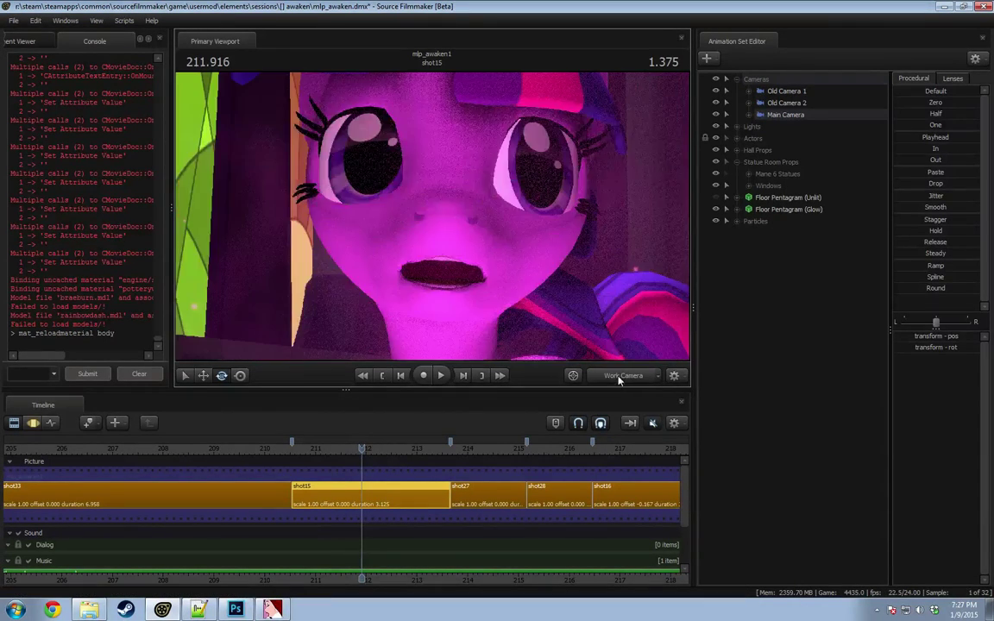
left_click(618, 377)
left_click(618, 377)
left_click(618, 377)
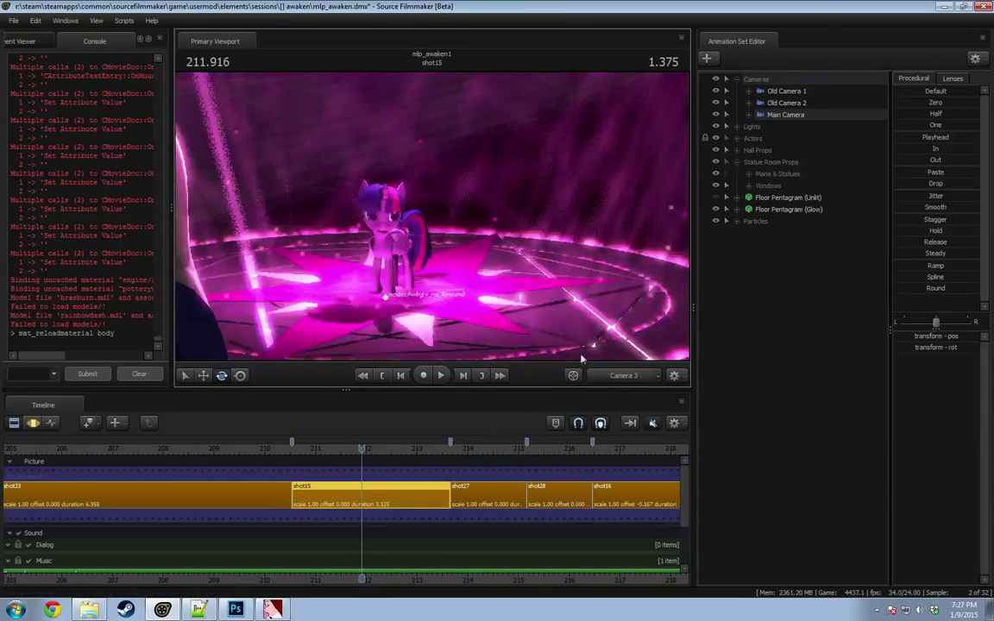
left_click(618, 377)
left_click_drag(517, 302, 513, 359)
key("w")
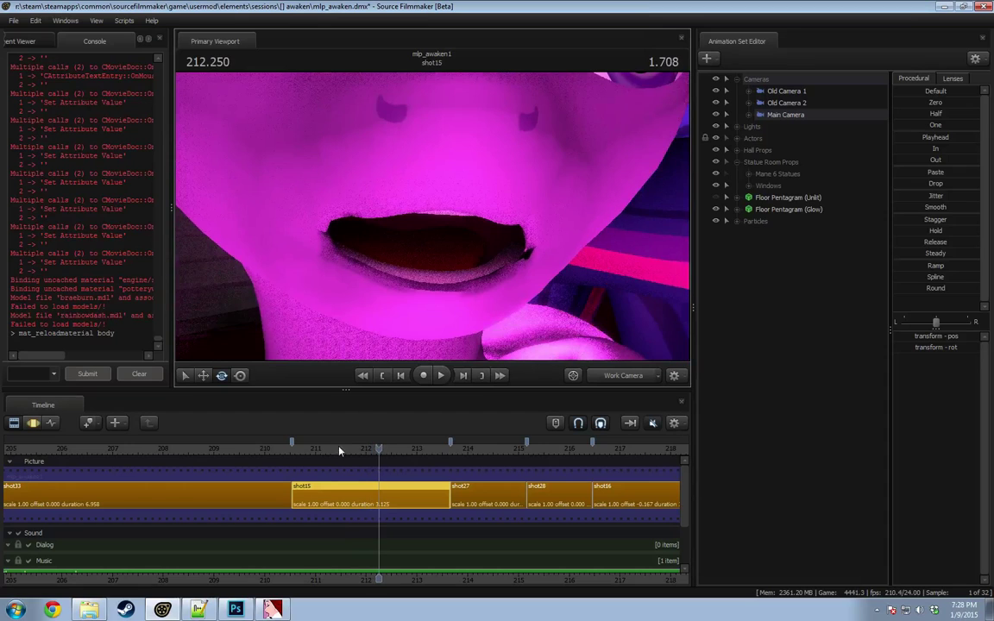
Step: Play back shot15 from near its start to check the mouth in motion
left_click(303, 452)
key("space")
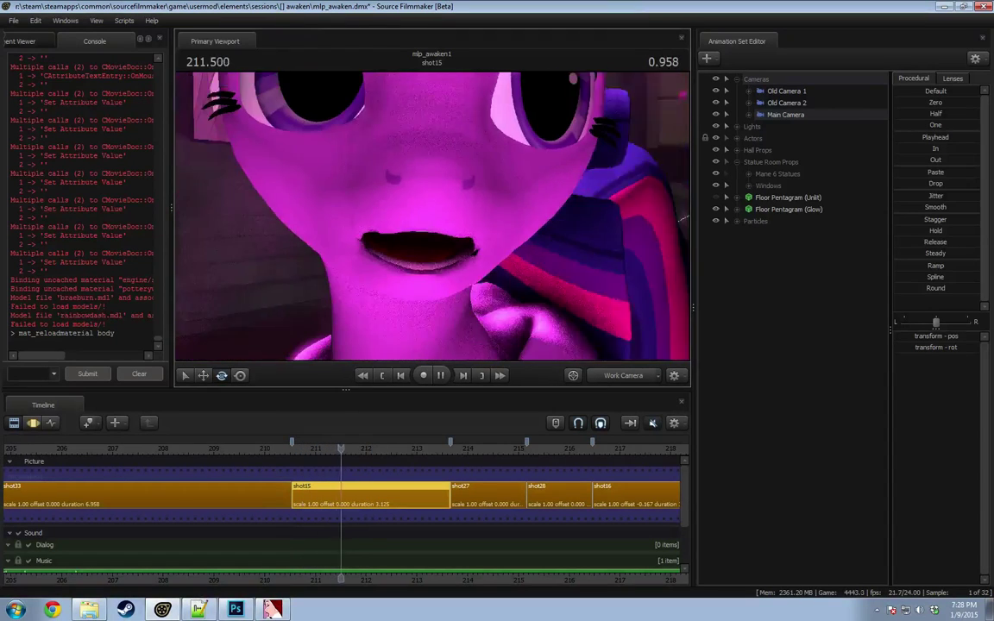
key("space")
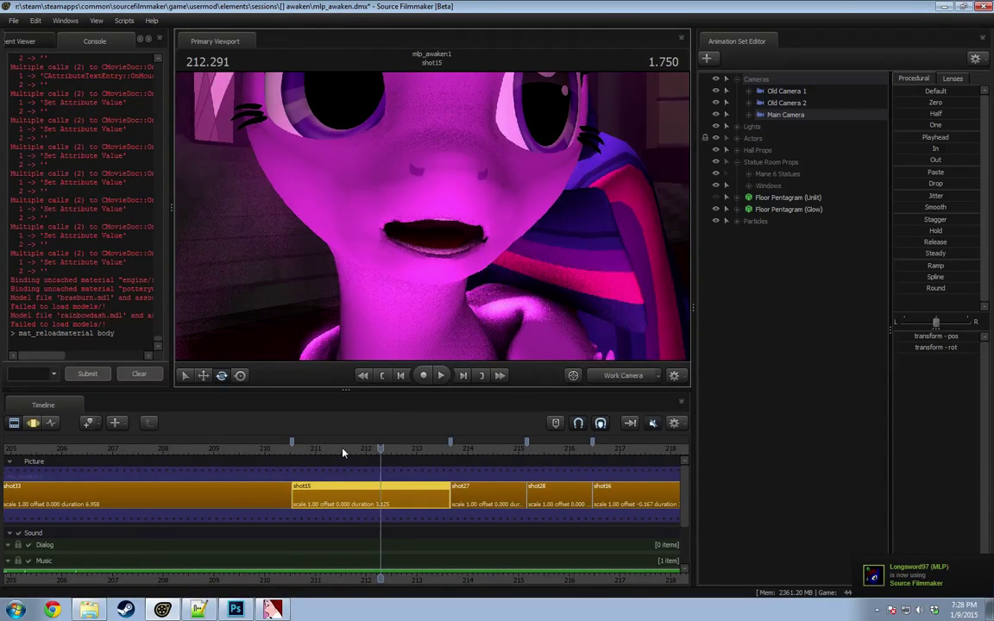
Step: Play shot15 into shot27, switch the viewport from the work camera to the shot camera, and continue playback to shot28
key("space")
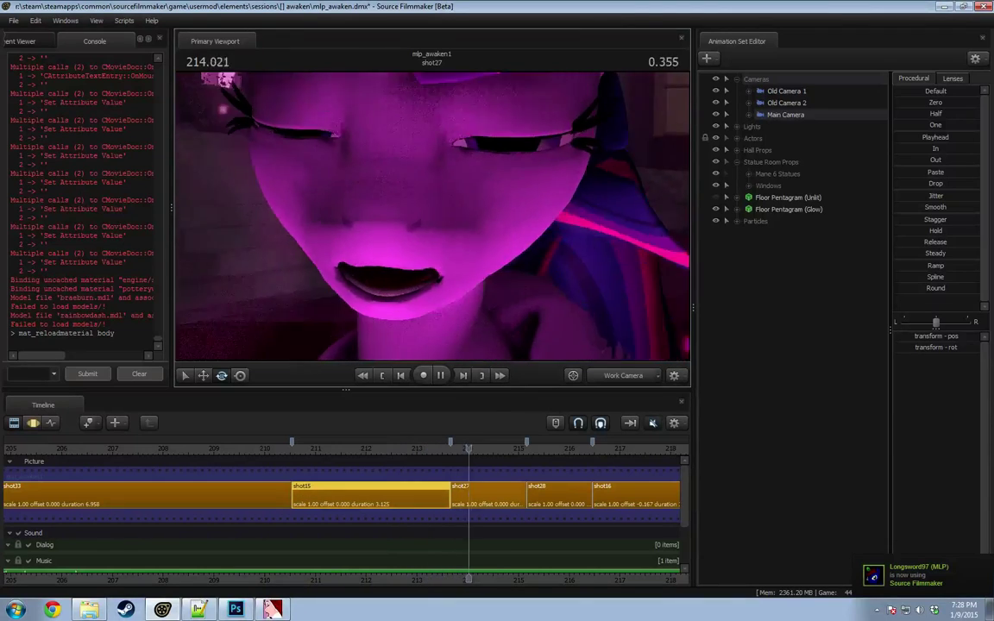
key("space")
left_click(625, 375)
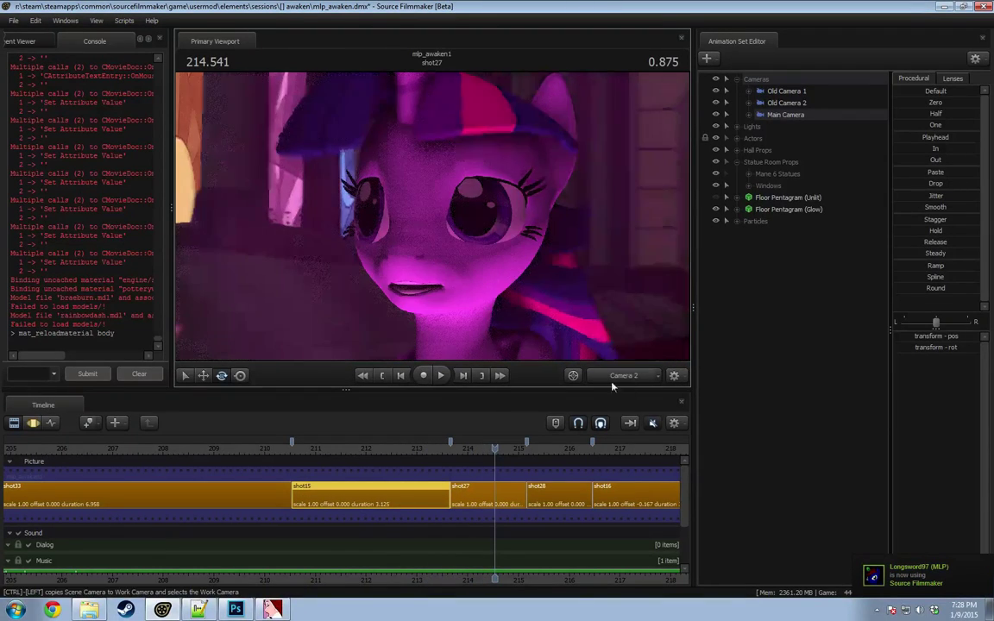
key("space")
key("space")
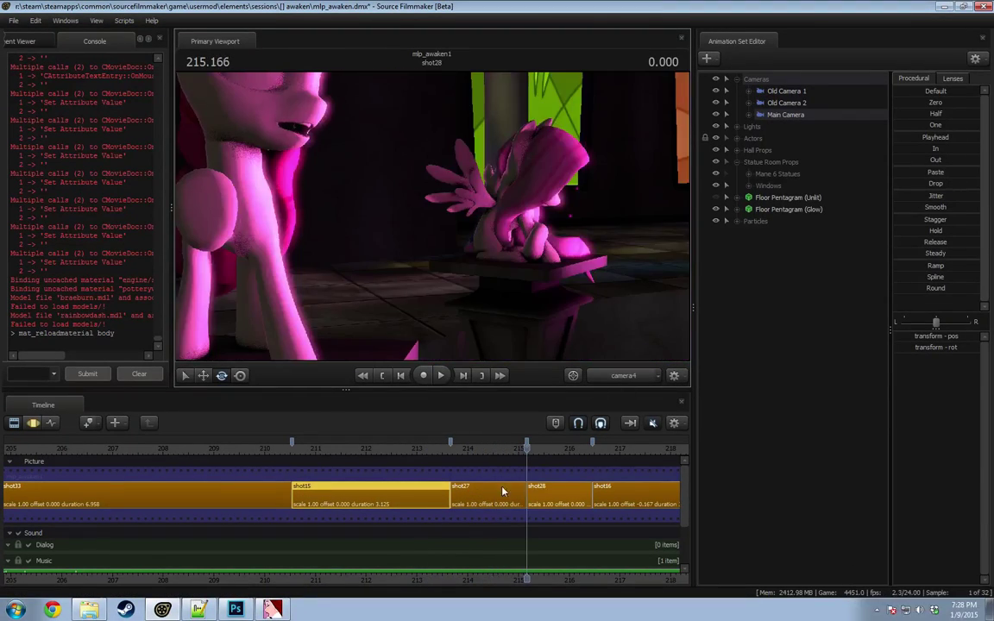
Step: Replay shot27 from its beginning through Camera 2 to check the pony's mouth in motion
left_click(443, 449)
key("space")
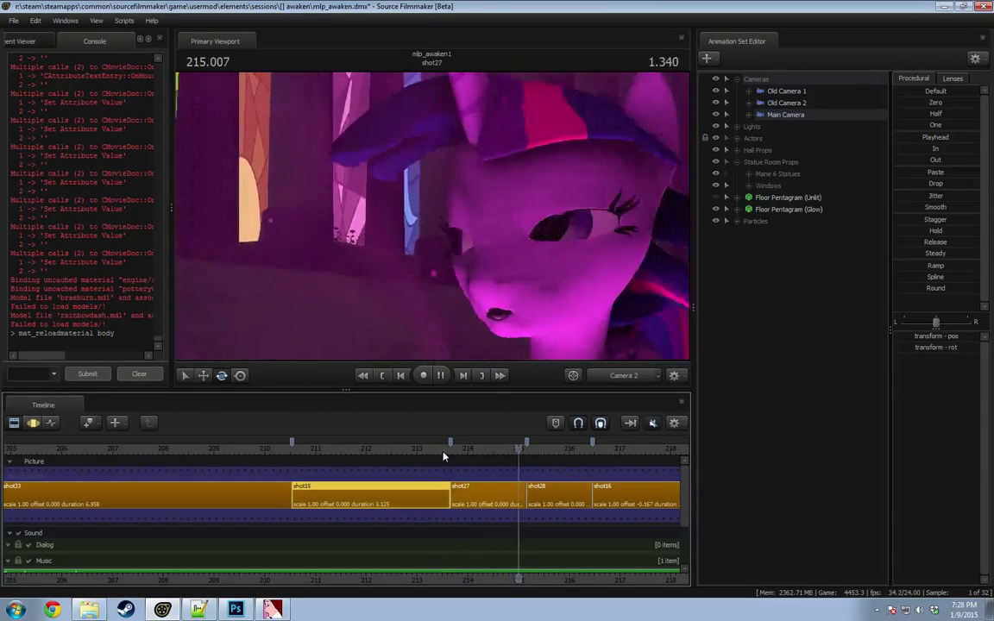
key("space")
left_click(455, 449)
key("space")
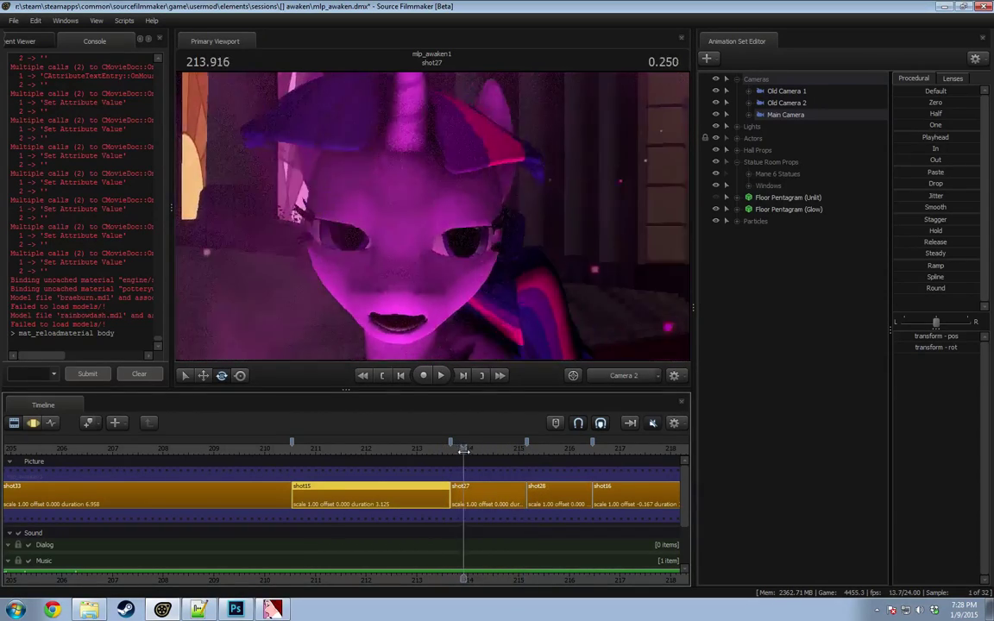
key("space")
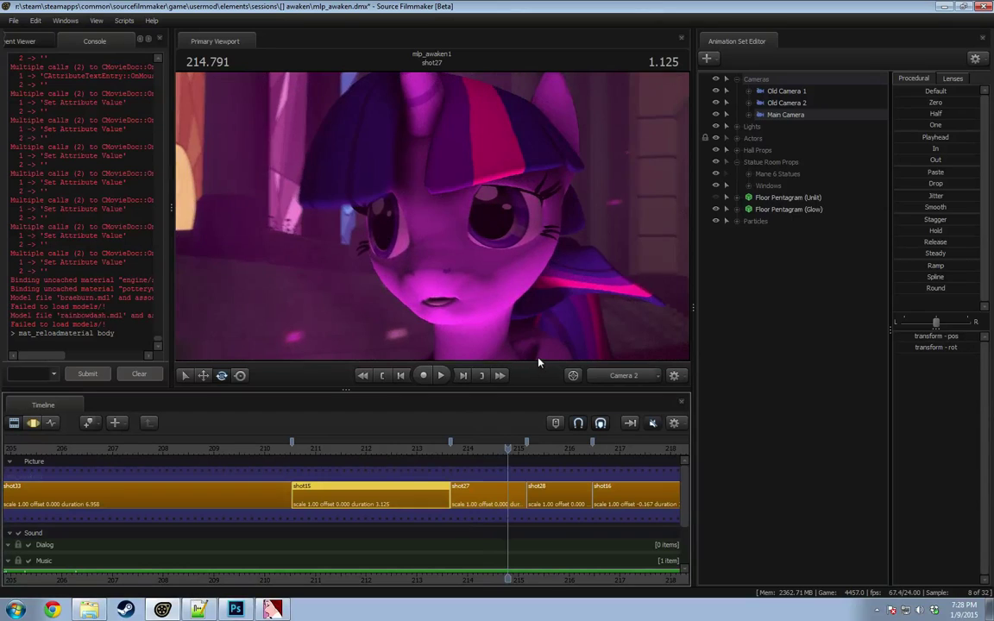
Step: Examine the pony's mouth up close from the side in shot27 with the work camera, and return to the shot camera
left_click(486, 451)
left_click(612, 376)
key("w")
left_click_drag(566, 326, 549, 352)
mouse_move(423, 212)
left_mouse_down()
mouse_move(423, 240)
mouse_move(526, 233)
mouse_move(492, 243)
mouse_move(479, 226)
mouse_move(466, 245)
mouse_move(446, 219)
mouse_move(414, 221)
mouse_move(440, 218)
left_mouse_up()
key("w")
key("s")
key("w")
key("s")
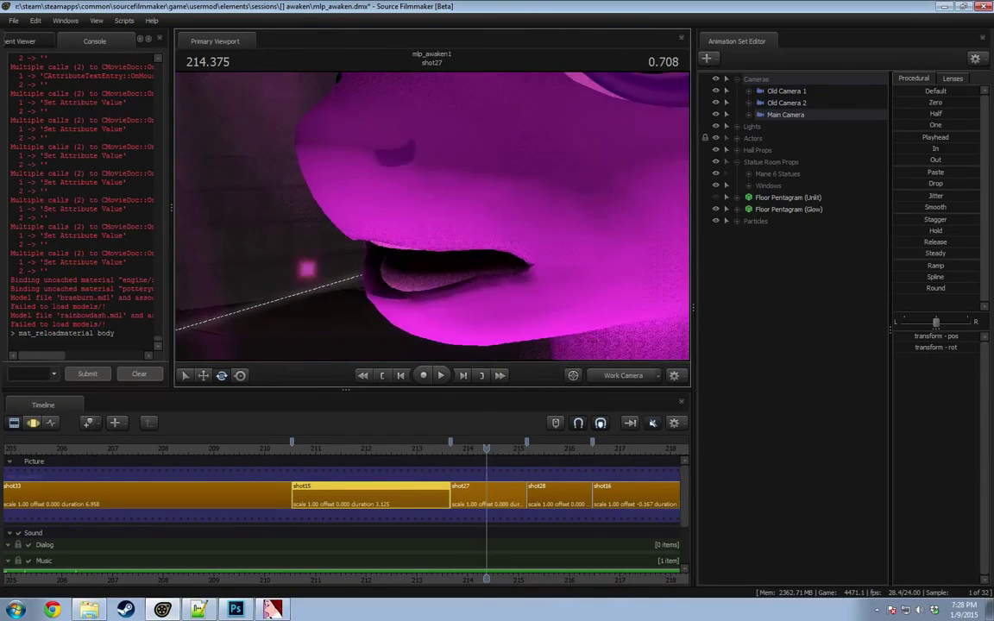
right_click_drag(607, 177, 433, 222)
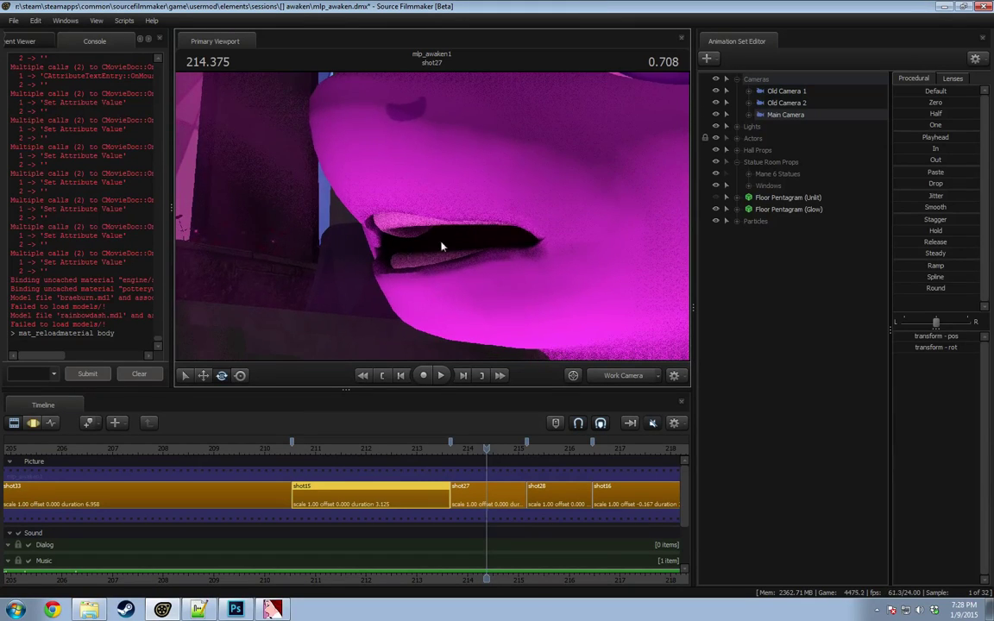
left_click(620, 378)
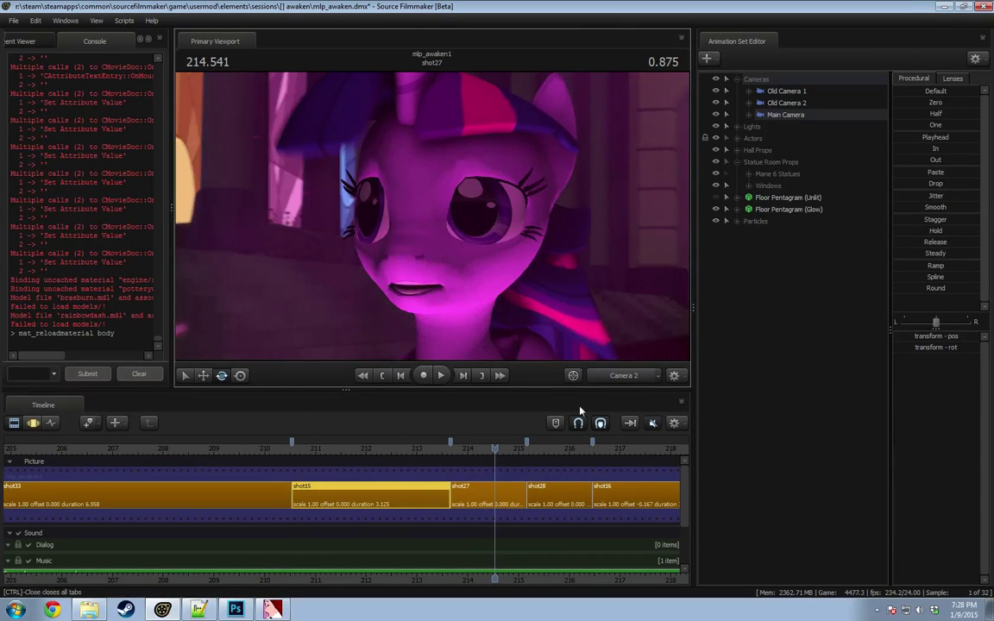
Step: Play on into shot28, go back to the middle of shot33, and watch it lead into shot15
key("space")
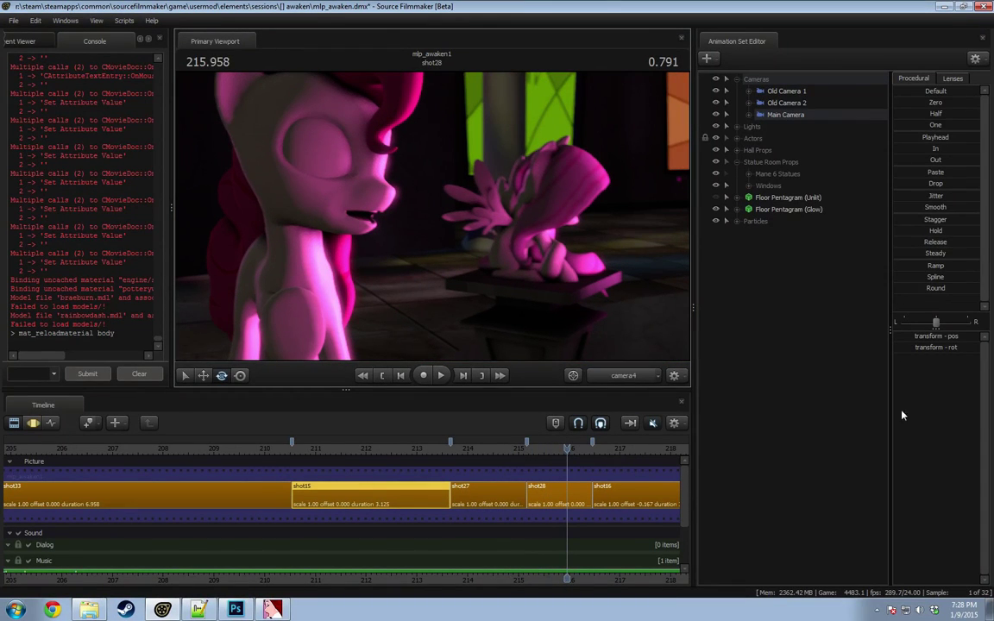
scroll(306, 458, "down", 3)
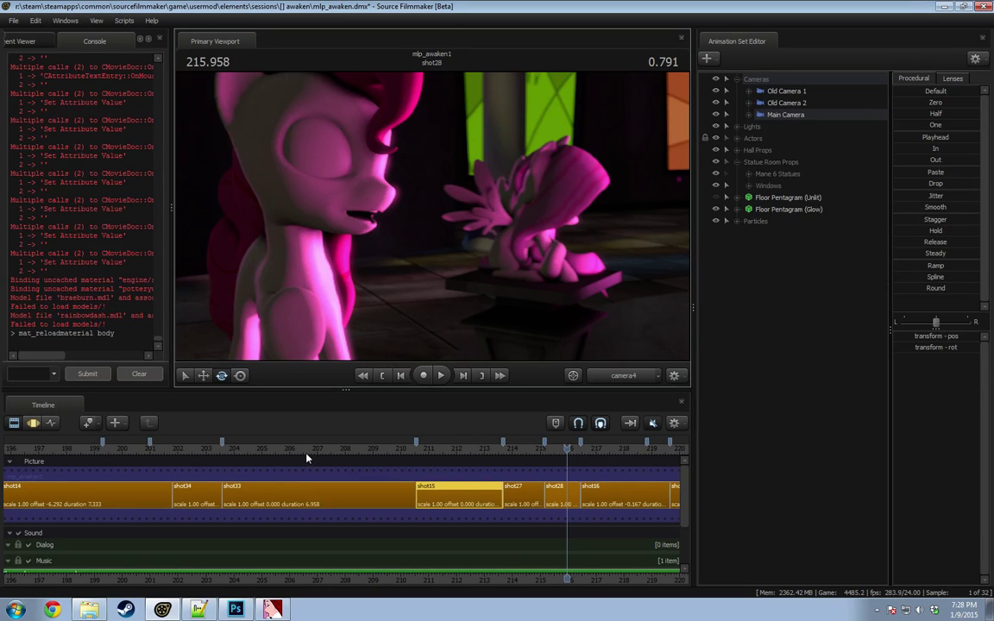
left_click_drag(357, 452, 302, 449)
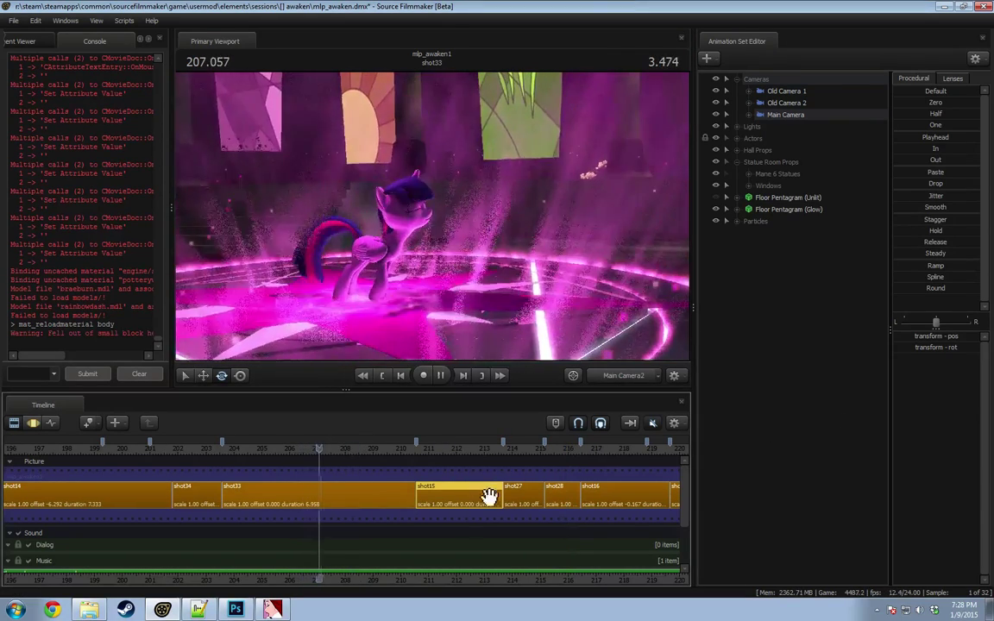
key("F3")
key("space")
key("space")
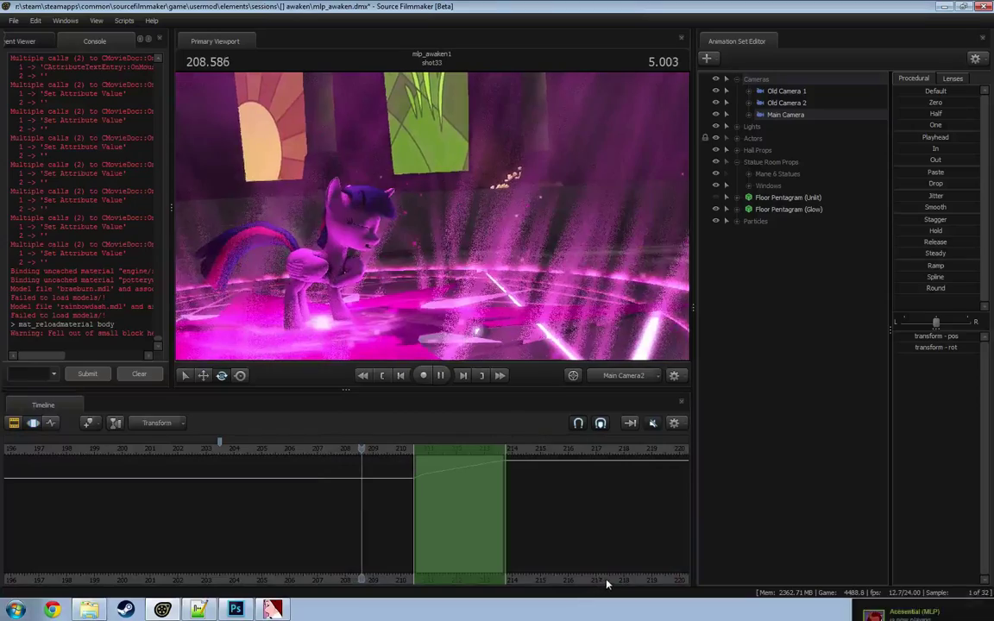
key("F2")
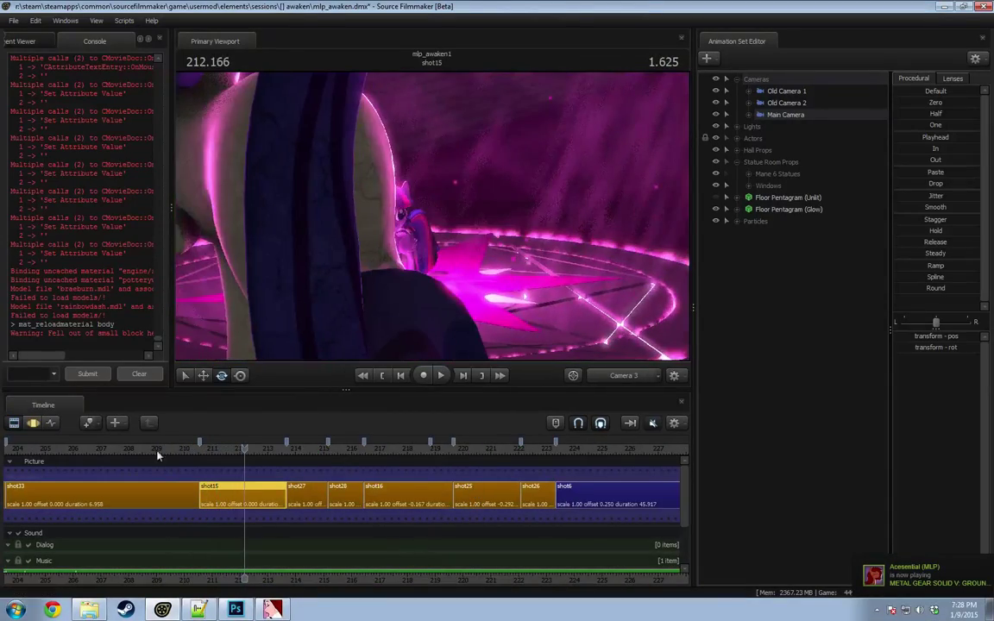
Step: Review the transition from shot15 into shot27 by playing both shots through their scene cameras
left_click(109, 451)
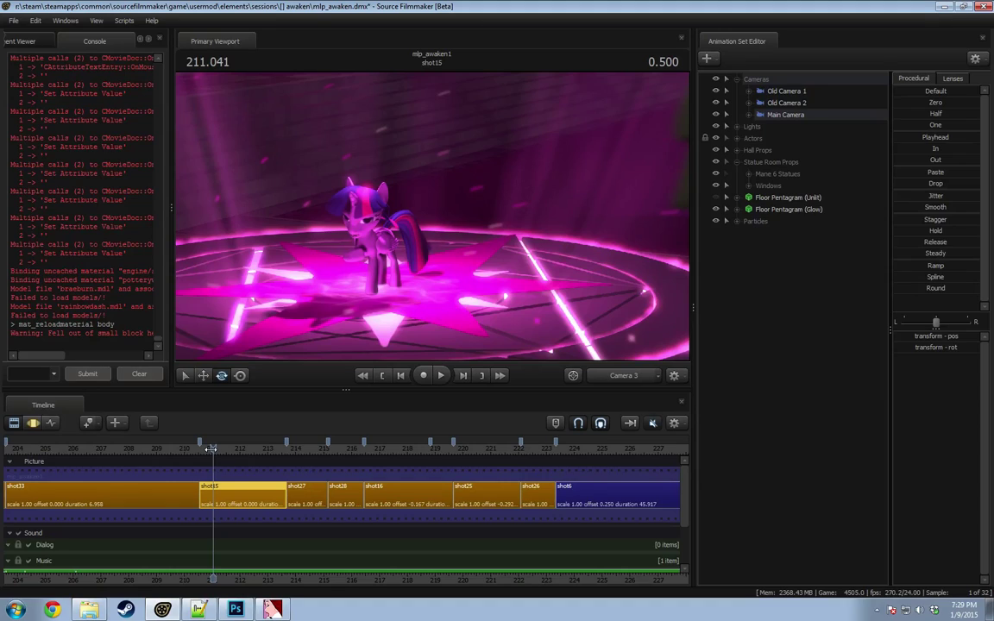
key("space")
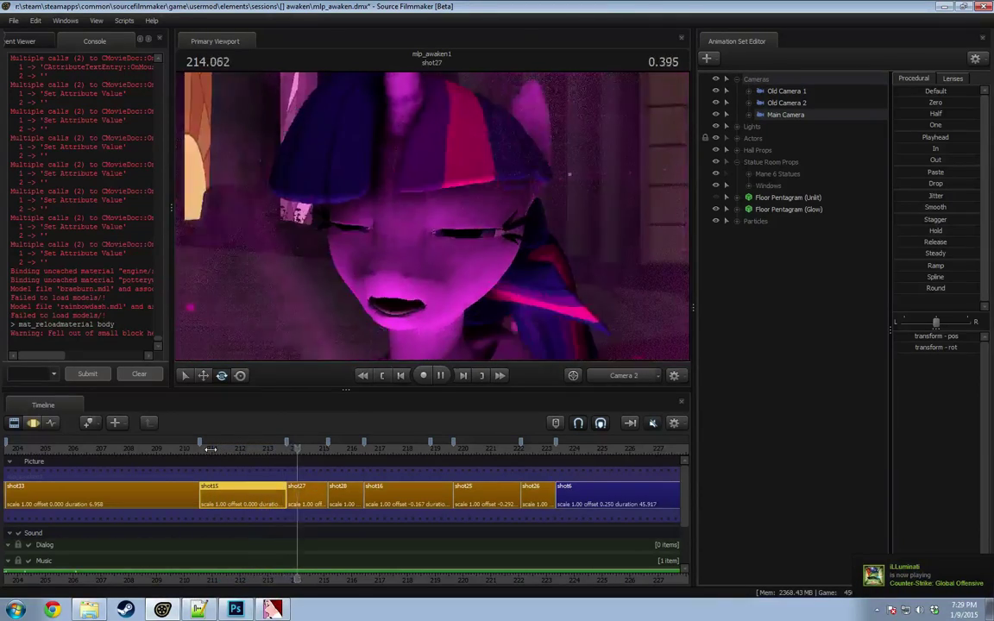
left_click(197, 449)
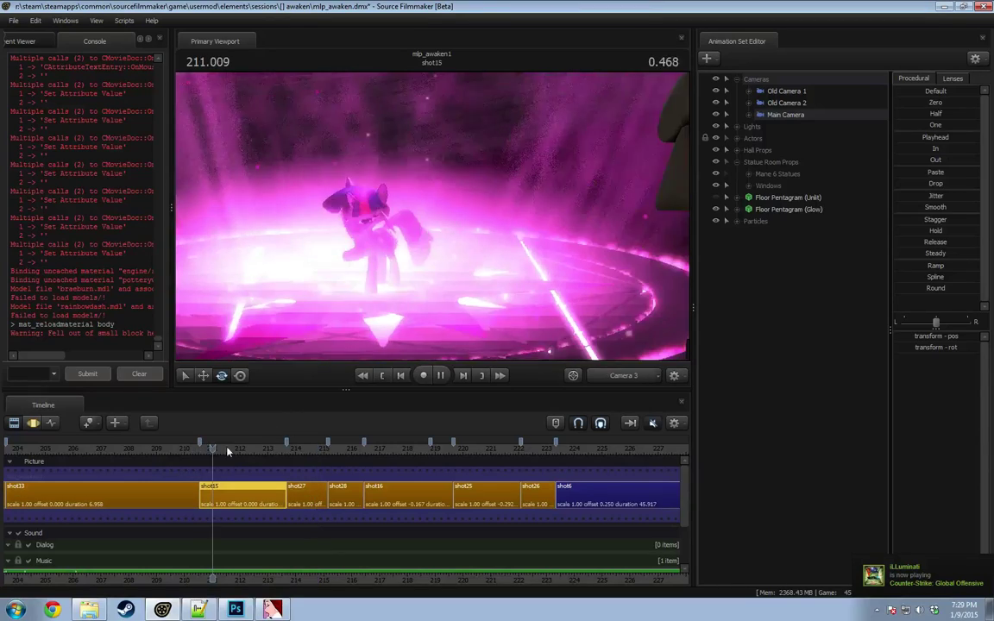
key("space")
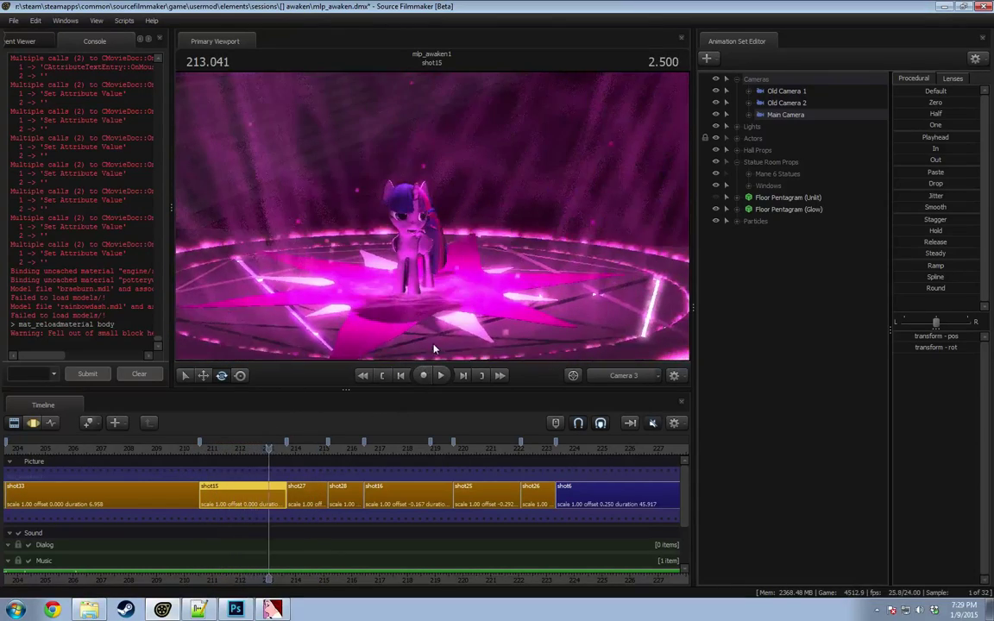
key("space")
key("space")
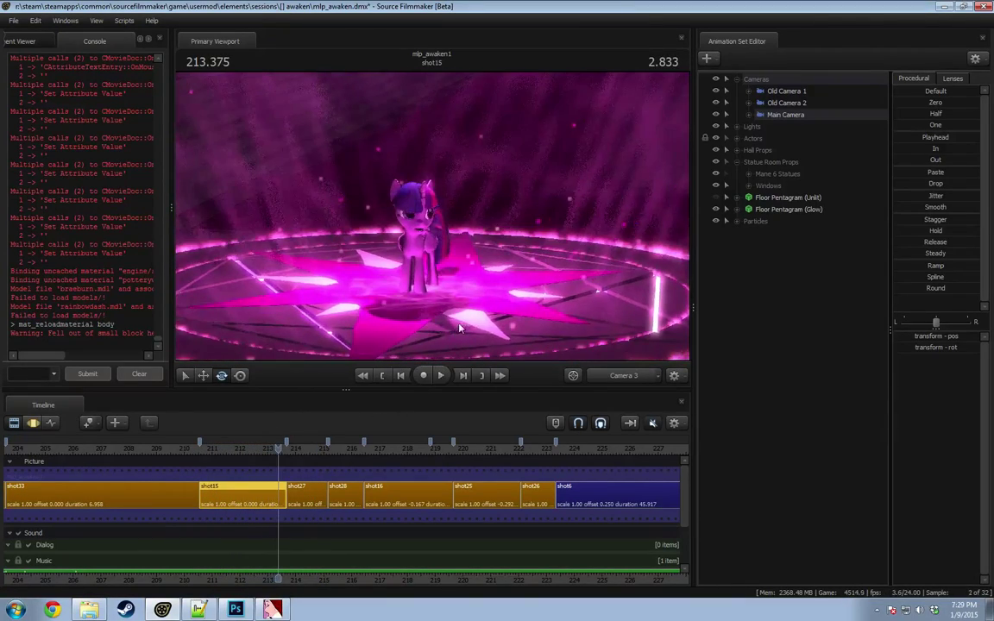
key("space")
key("space")
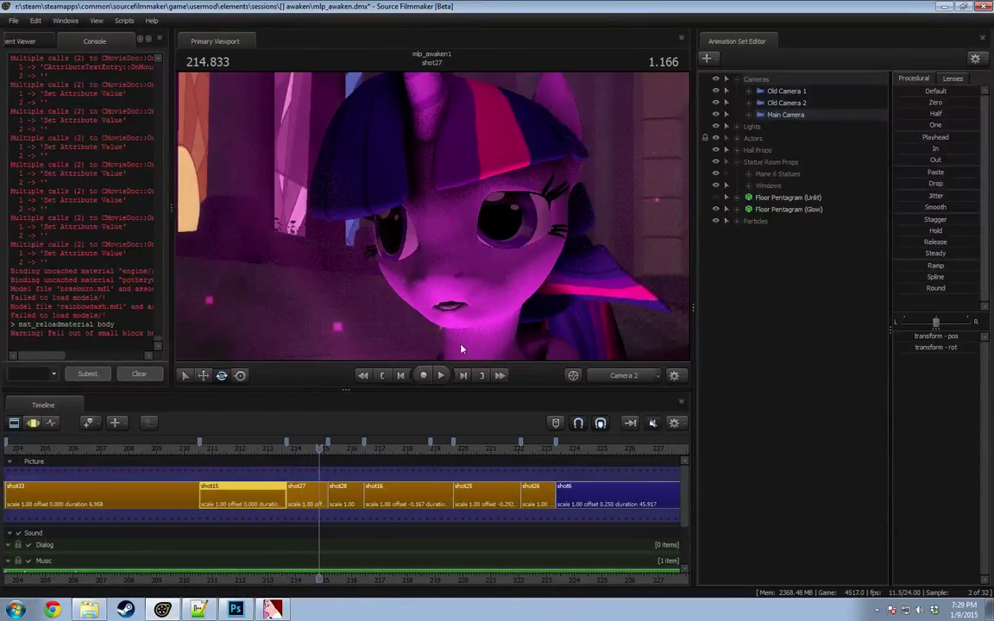
Step: Replay the opening of shot15 and stop about 1.3 seconds into the shot
key("space")
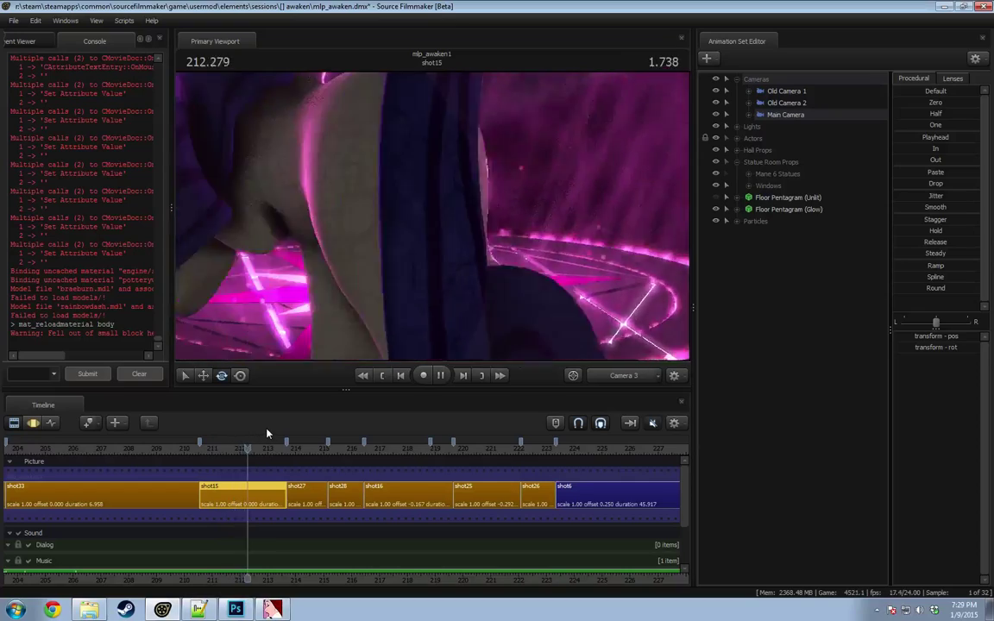
key("space")
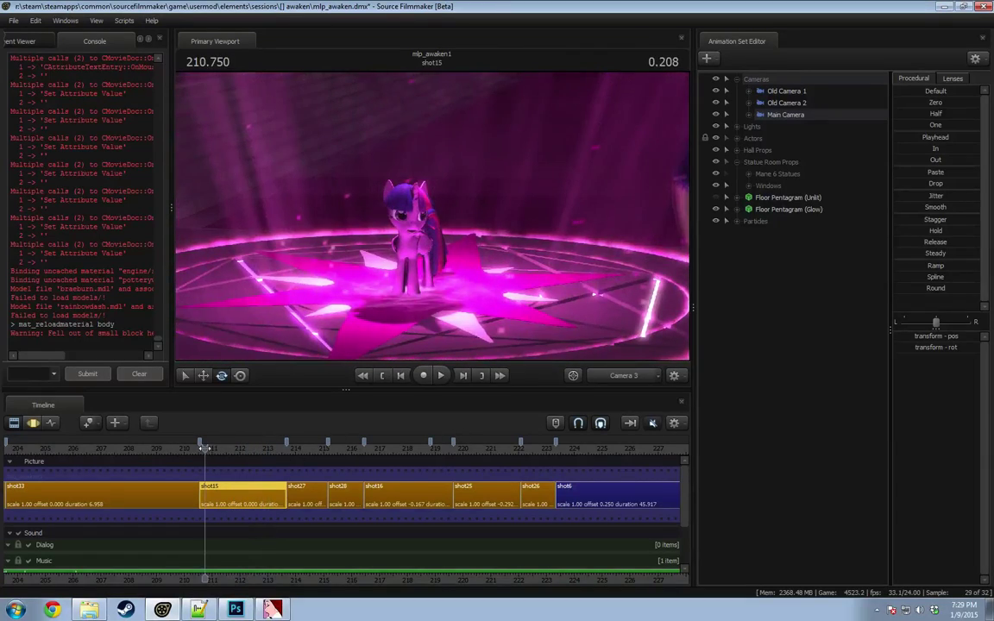
key("space")
key("space")
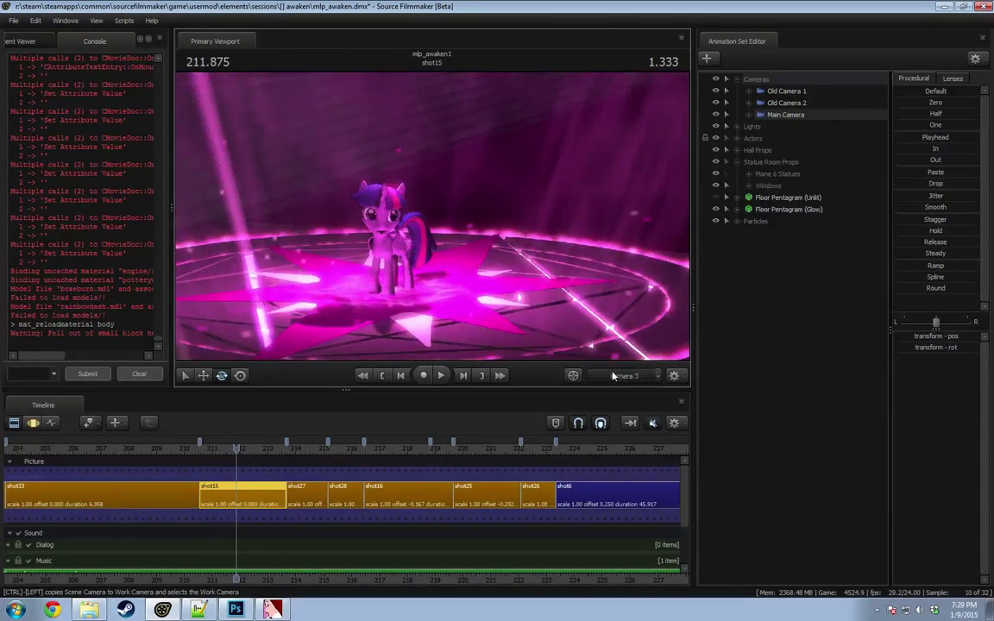
Step: Switch shot15 to the work camera and frame the pony's whole body from the front
left_click(613, 376)
key("s")
left_click_drag(517, 259, 503, 237)
key("s")
key("w")
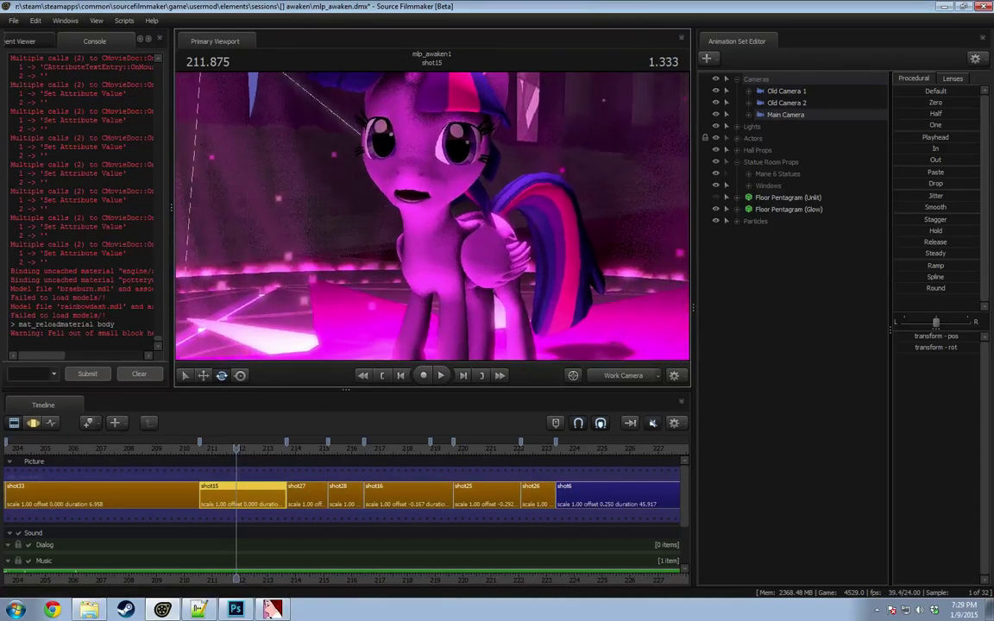
mouse_move(434, 221)
left_mouse_down()
mouse_move(447, 212)
mouse_move(433, 221)
left_mouse_up()
key("s")
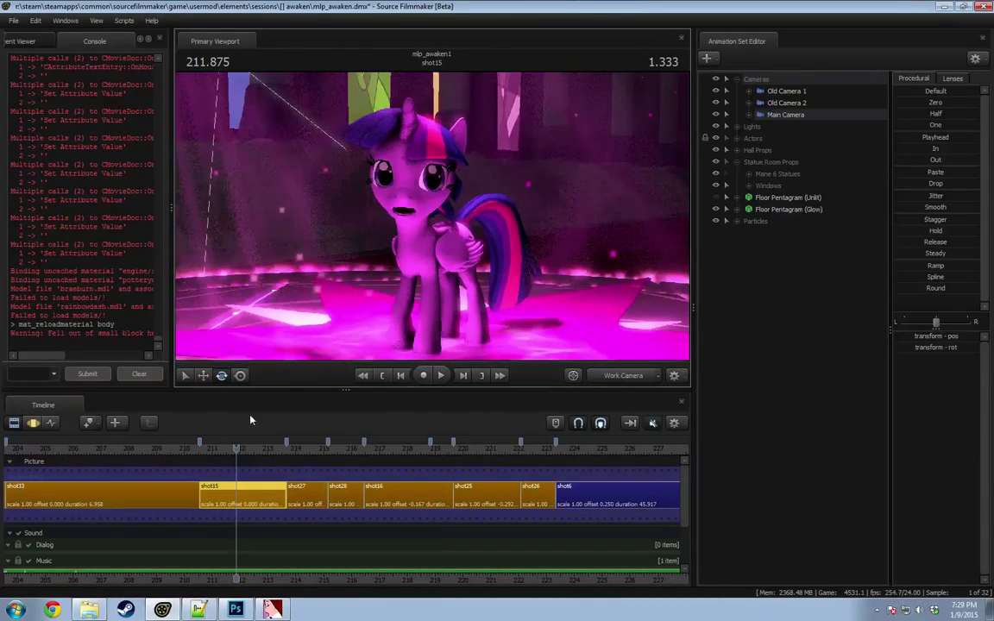
Step: Play shot15 repeatedly from its start through the work camera to check the pony's front leg movement
left_click(205, 450)
key("space")
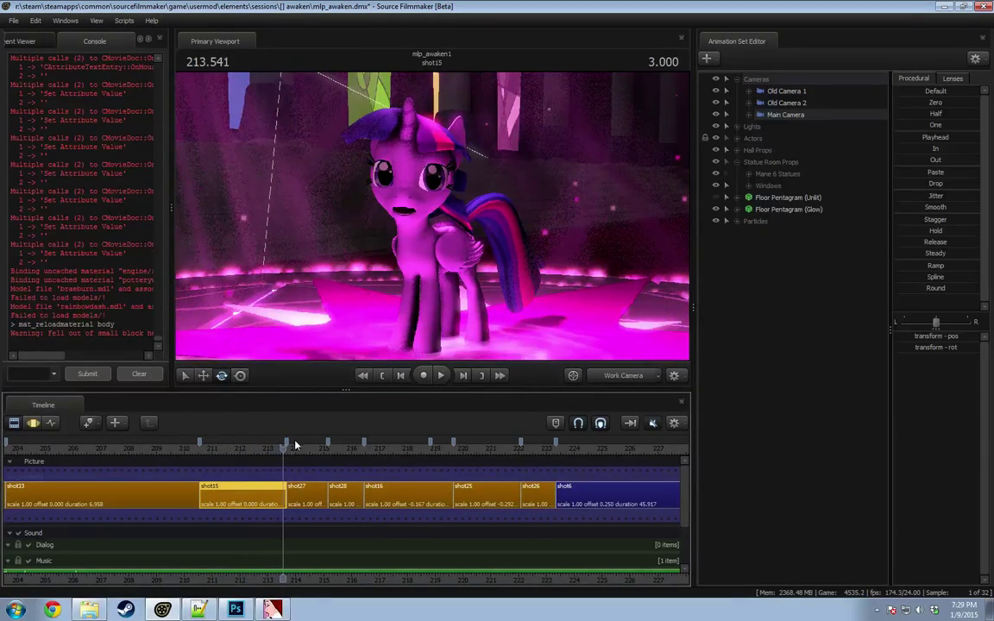
left_click(217, 451)
key("space")
key("space")
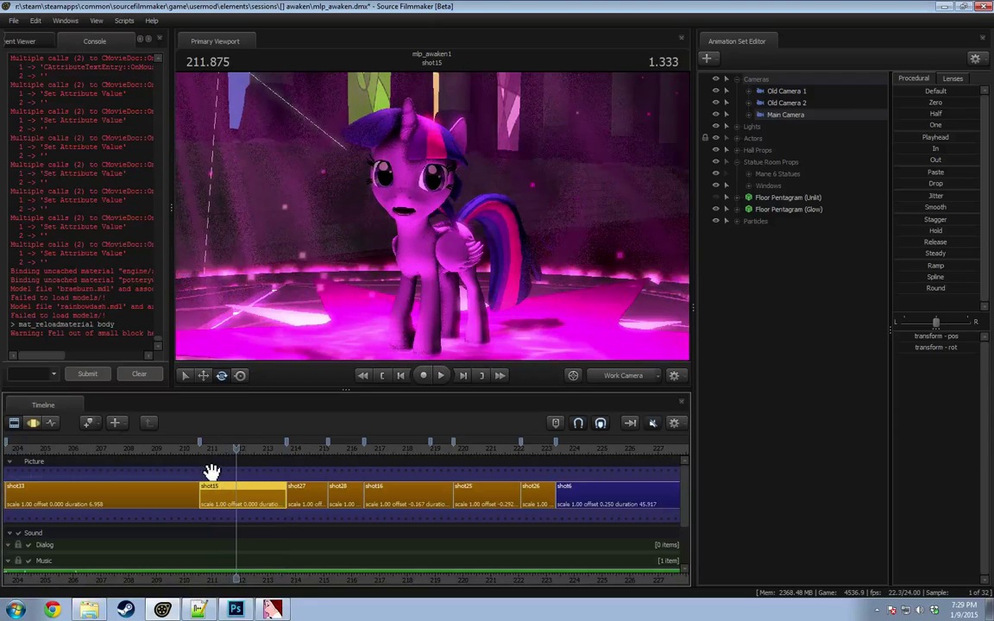
left_click(198, 450)
key("space")
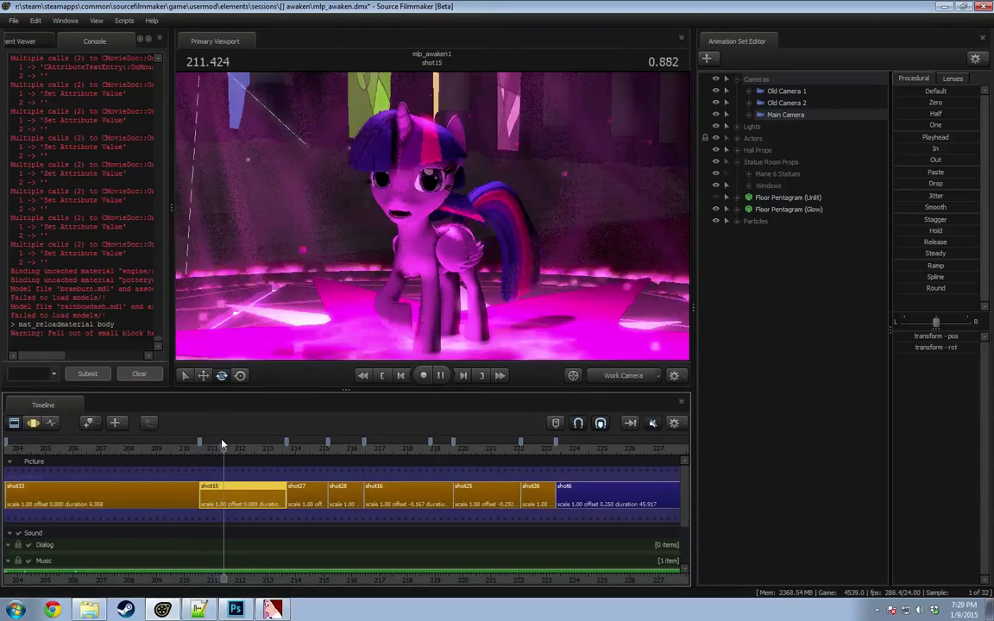
Step: Make a Motion Editor time selection with falloff from about 210.75 to 211.9 s in shot15, with the playhead at 211.333
scroll(218, 502, "up", 4)
key("F3")
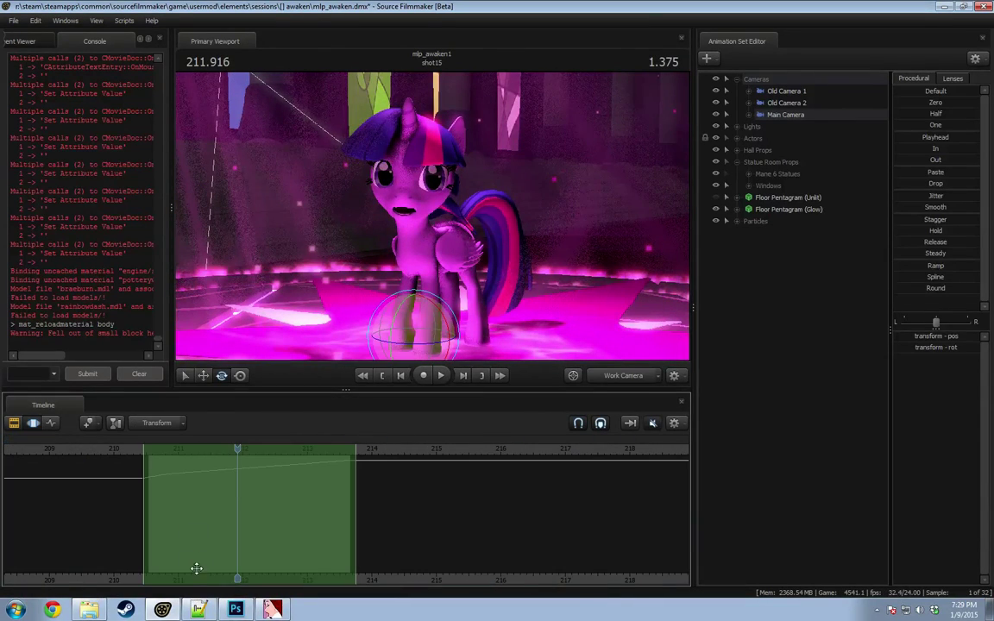
left_click_drag(181, 580, 192, 583)
left_click_drag(174, 453, 207, 450)
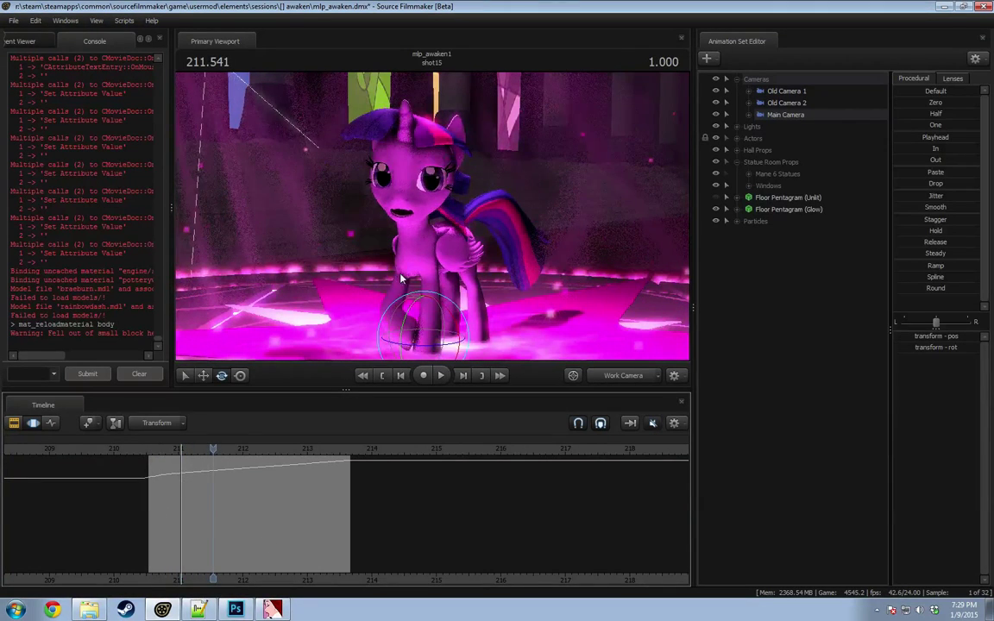
left_click_drag(155, 497, 199, 504)
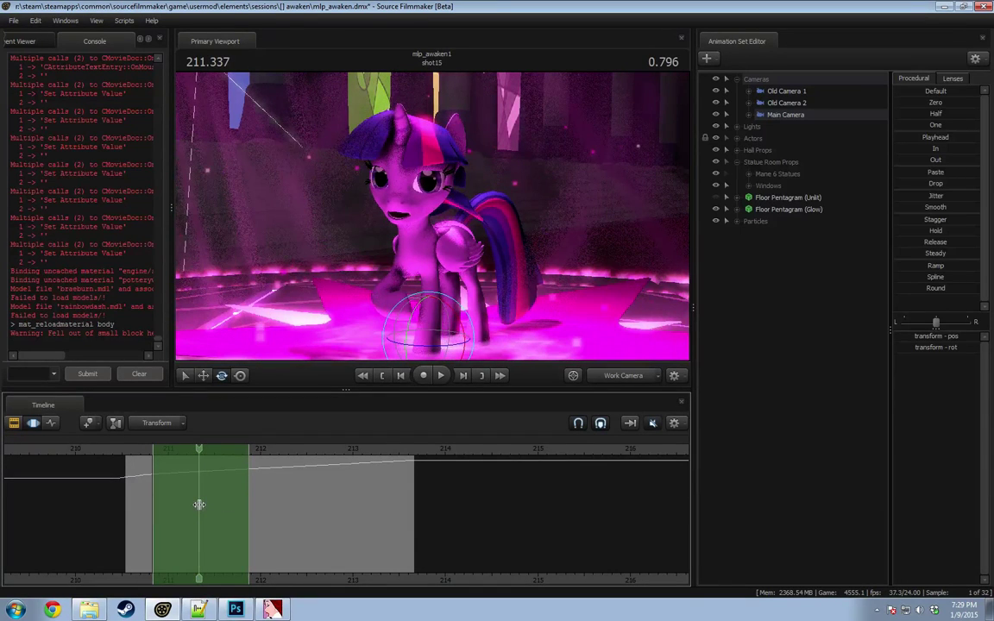
key("Escape")
scroll(198, 505, "up", 3, "shift")
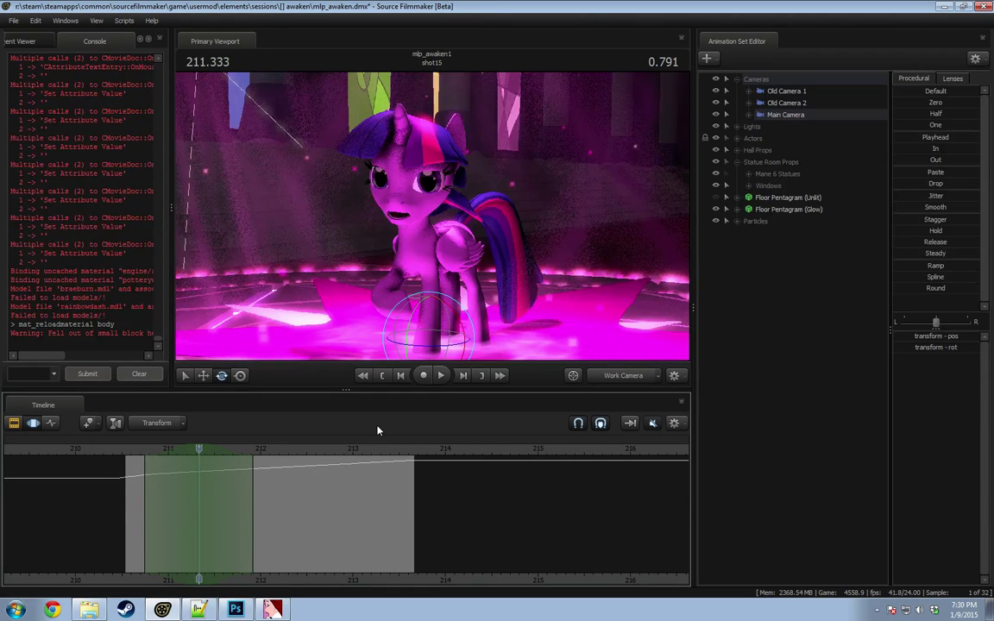
Step: Rotate the pony's RightShoulder and RightForearm bones at 211.333 s to repose the raised right front leg
key("ctrl")
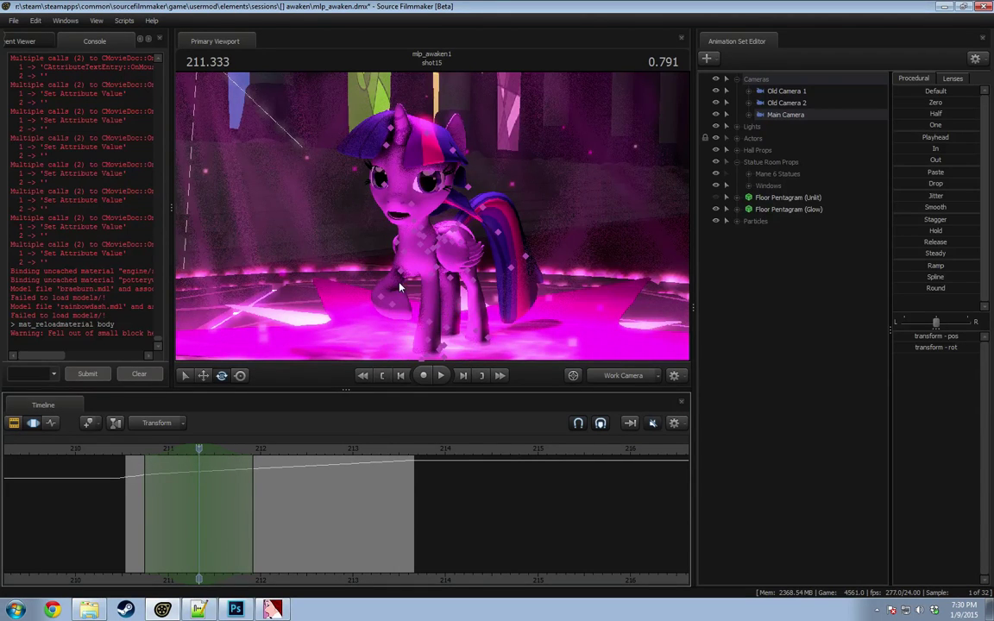
left_click(402, 259)
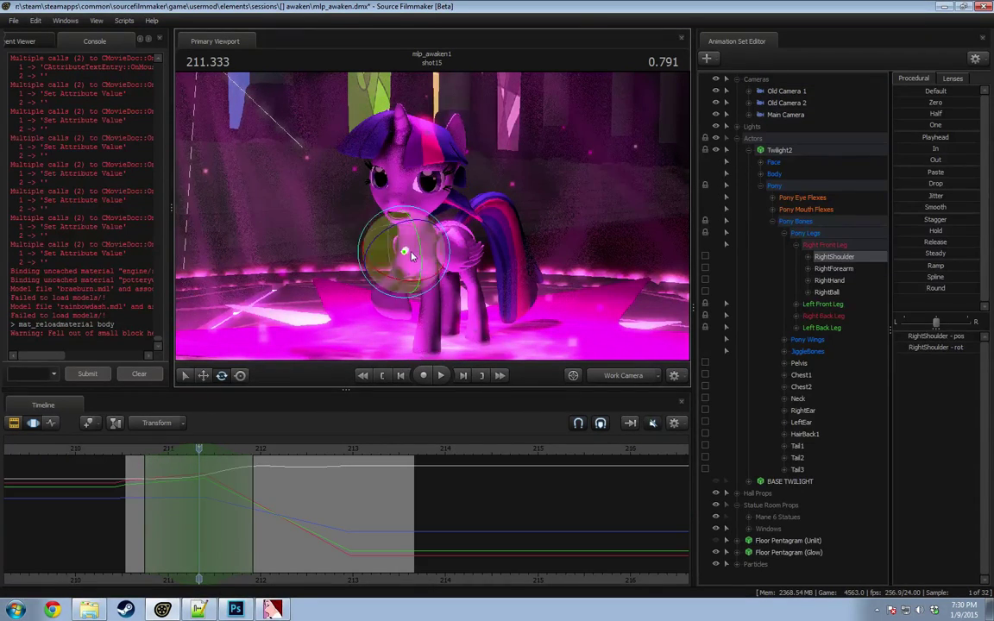
left_click_drag(425, 235, 417, 238)
key("ctrl")
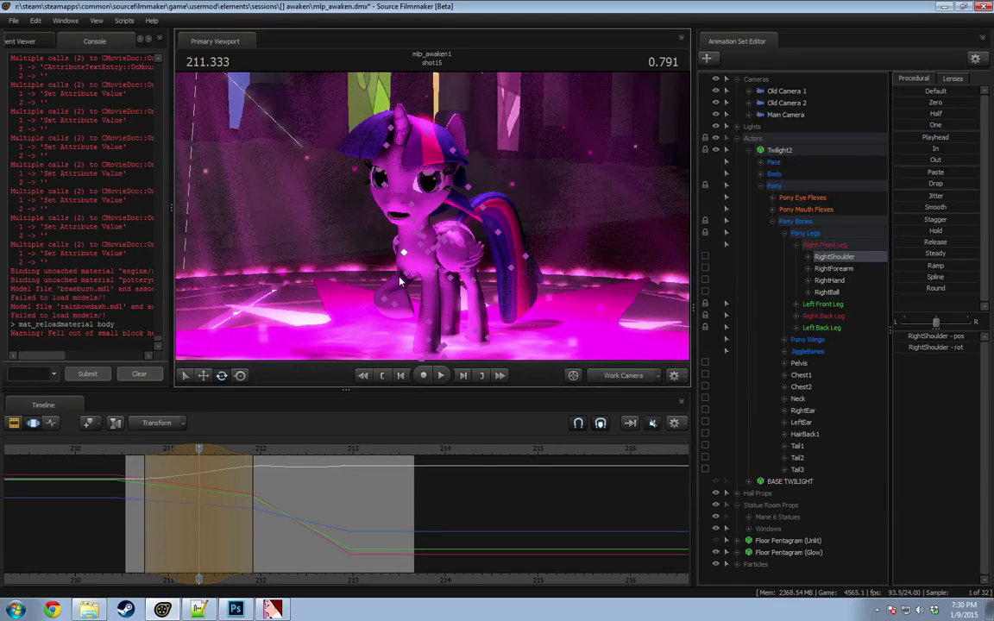
left_click(406, 273, "ctrl")
left_click_drag(437, 294, 380, 269)
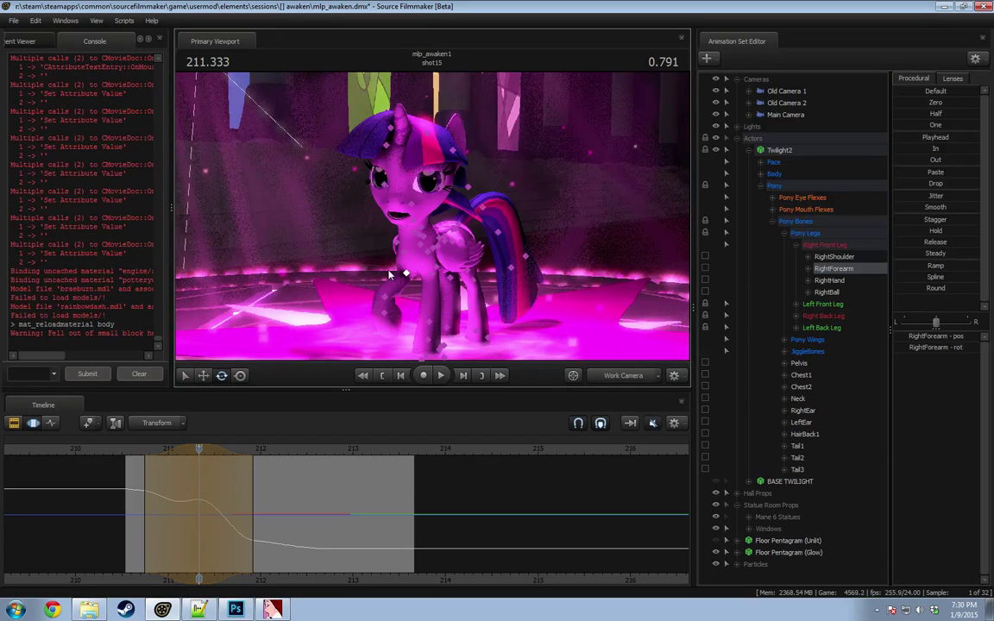
left_click(386, 243)
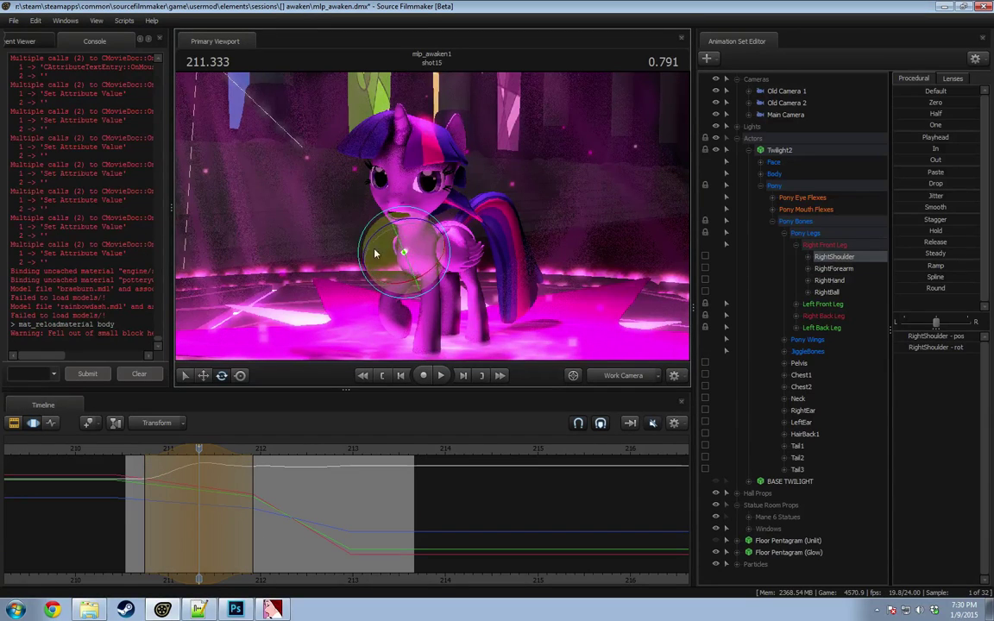
Step: Play shot15 from its start to review the reposed right front leg
left_click(131, 452)
key("space")
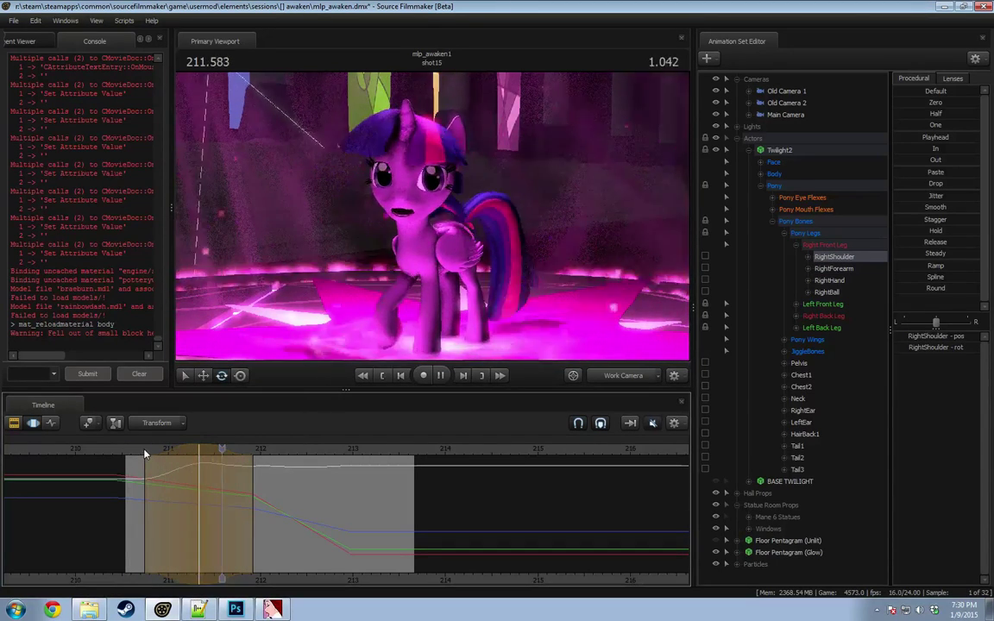
left_click(141, 455)
key("space")
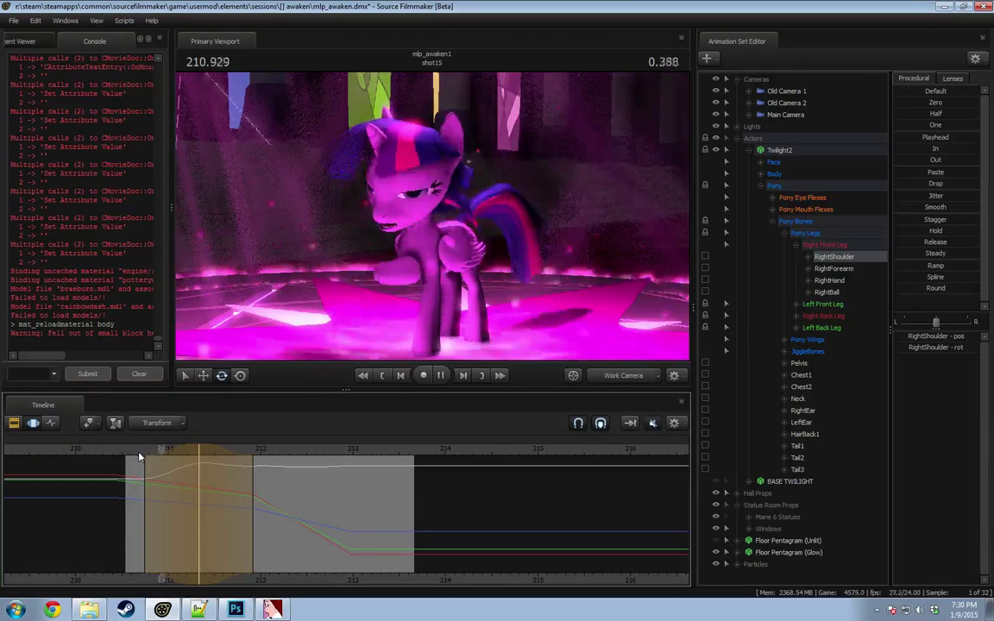
key("space")
Step: Smooth the whole right front leg's motion around 211.666 s, using a time selection with falloff from about 211.25 to 212.1 s
key("shift")
left_click_drag(162, 481, 267, 518)
left_click(214, 498)
left_click(837, 246)
key("shift")
left_click(926, 289)
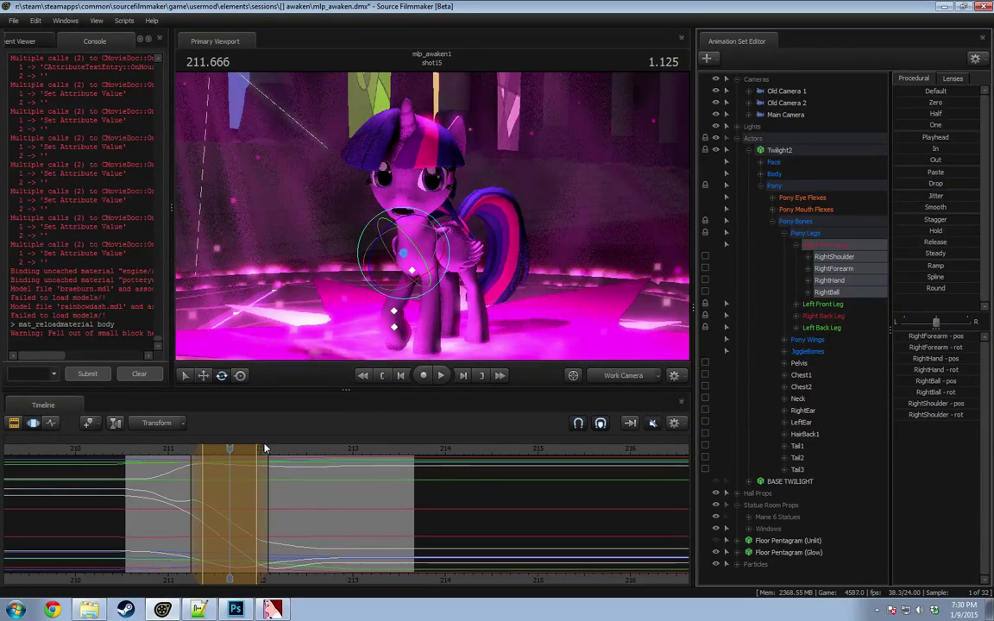
Step: Smooth the right front leg's motion around 211.125 s with a shorter selection of about 210.85 to 211.35 s, and play it back
key("space")
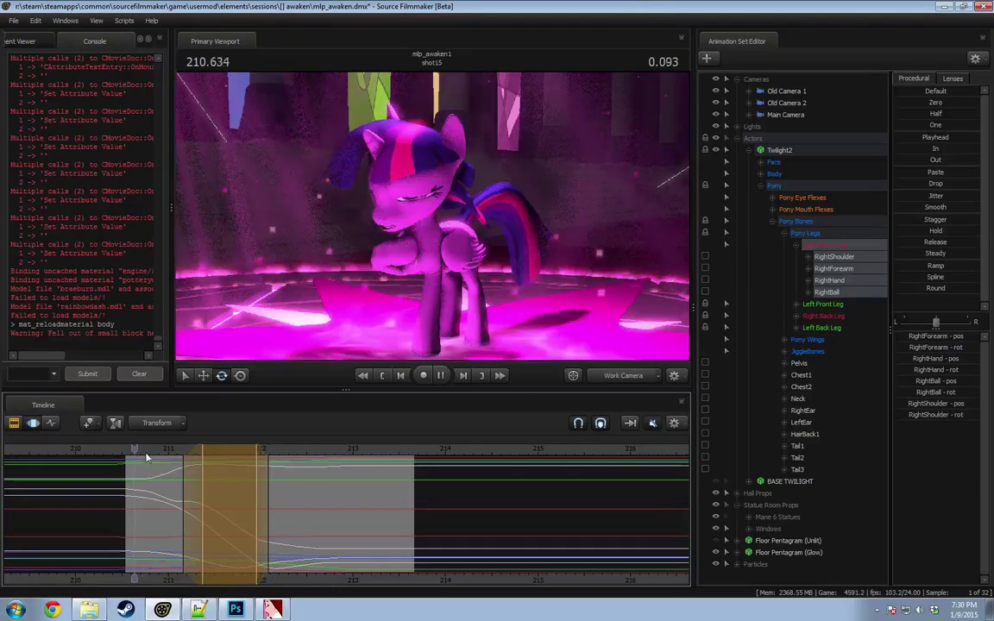
left_click(201, 494)
left_click_drag(201, 494, 172, 494)
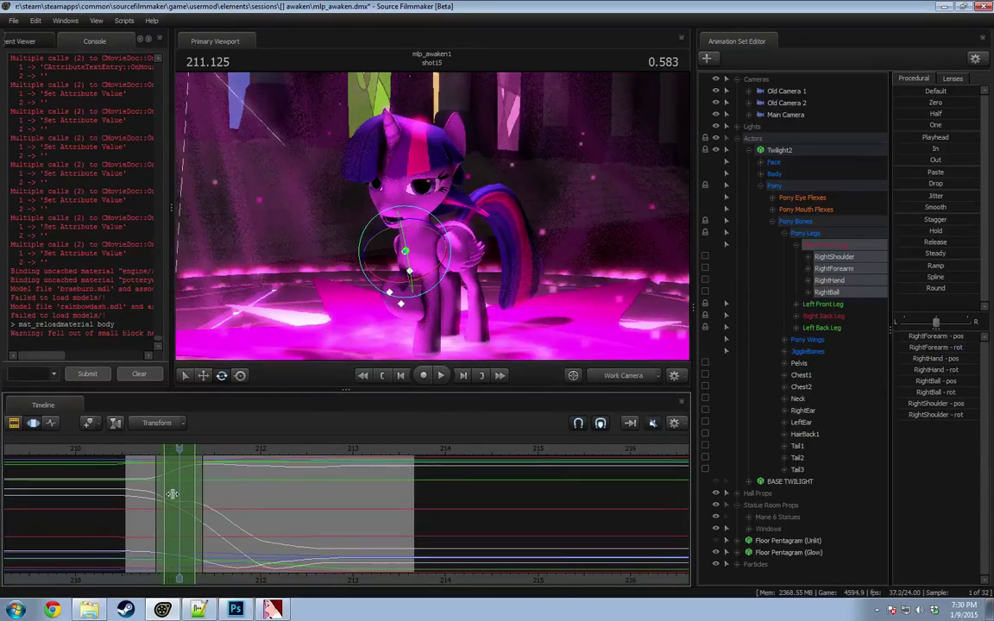
left_click_drag(923, 207, 926, 207)
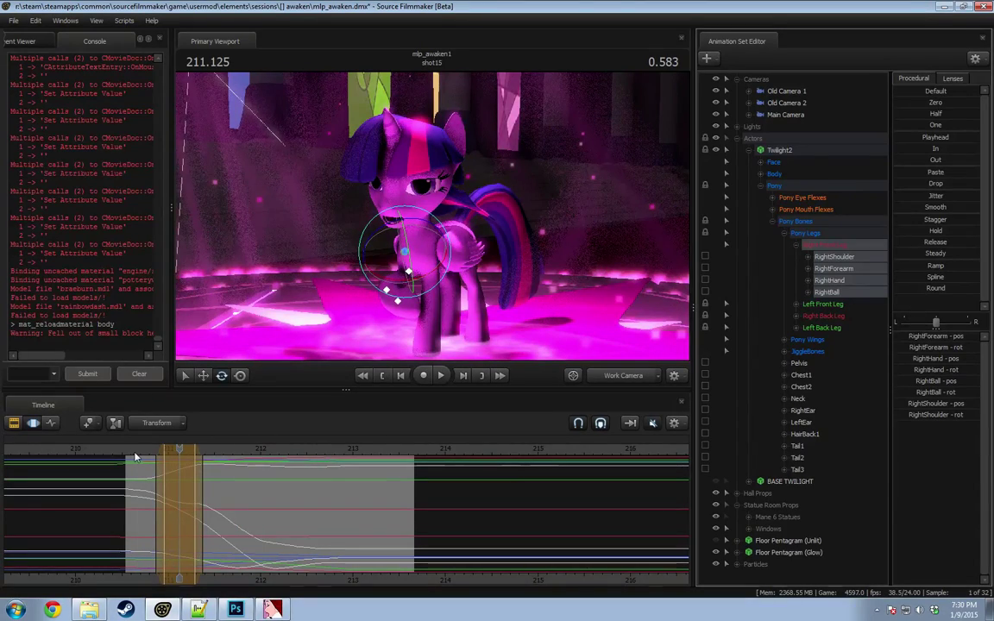
key("space")
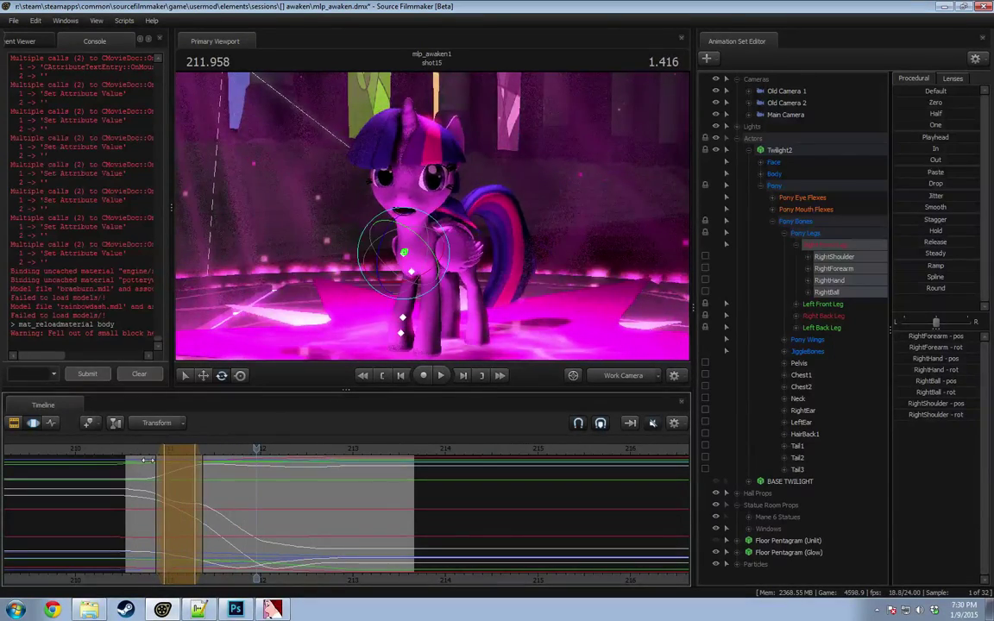
Step: Rotate the RightShoulder bone slightly at 211.166 s, with falloff from about 210.65 to 211.65 s
left_click_drag(149, 461, 182, 488)
left_click(408, 253)
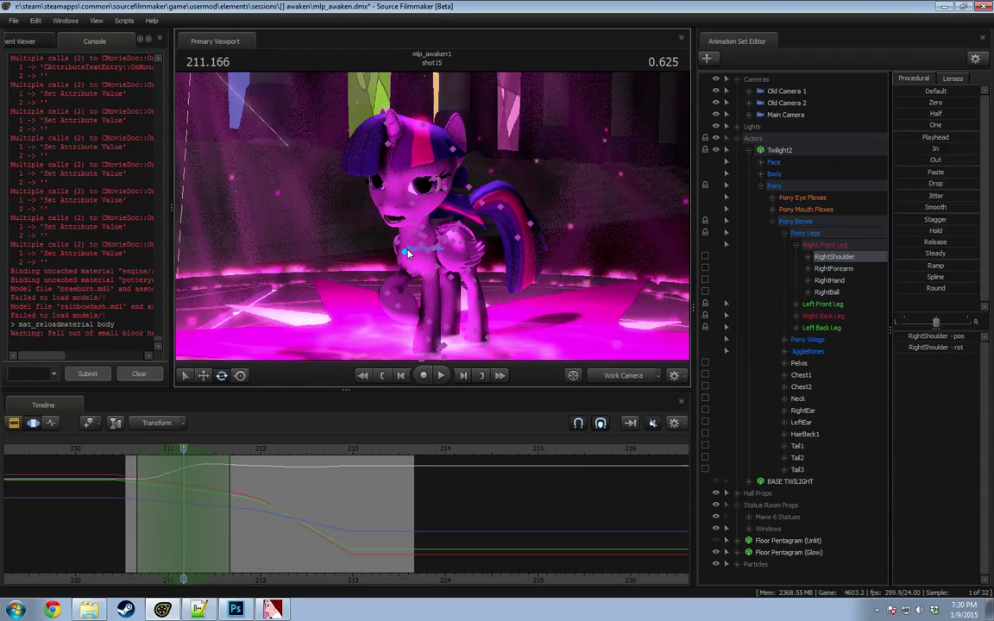
left_click_drag(441, 272, 434, 266)
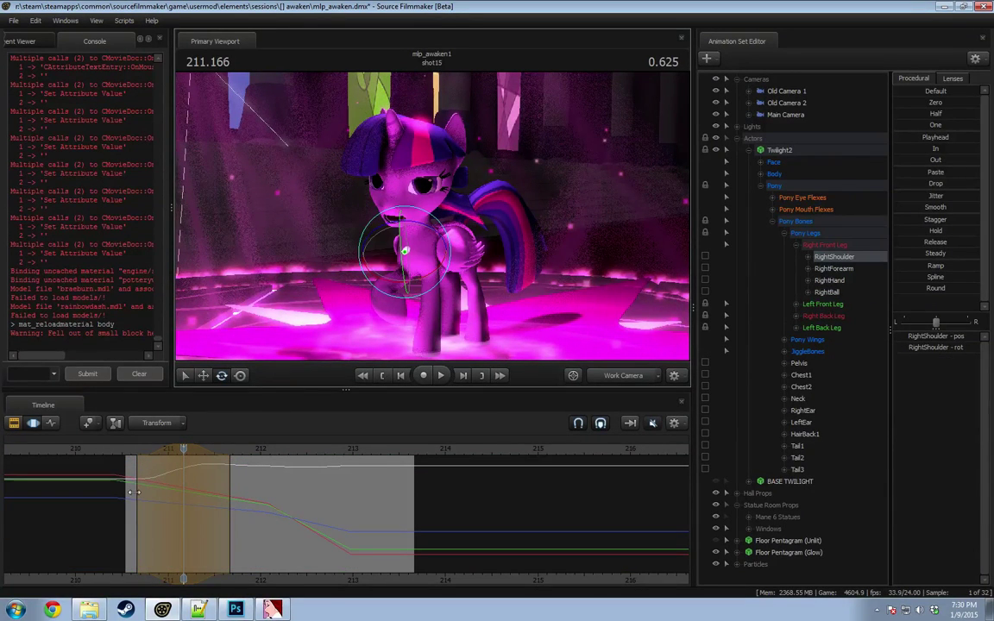
Step: Replay the opening of shot15 twice to check the adjusted shoulder rotation
left_click(132, 450)
key("space")
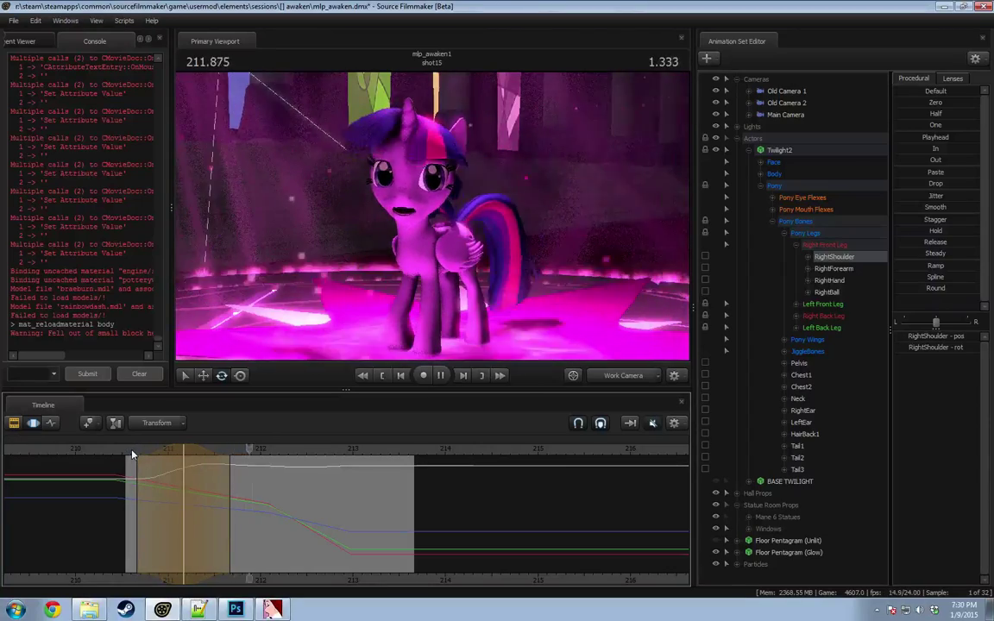
key("space")
left_click(128, 453)
key("space")
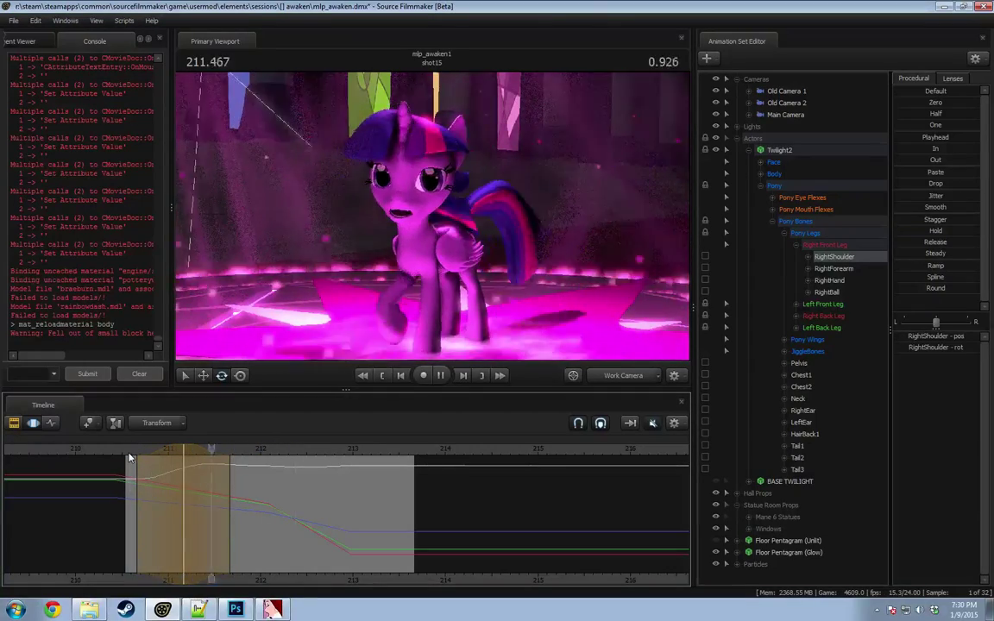
key("space")
Step: Hide the Particles group and scrub from about 212.2 to 213 s to inspect the planted right front leg
key("shift")
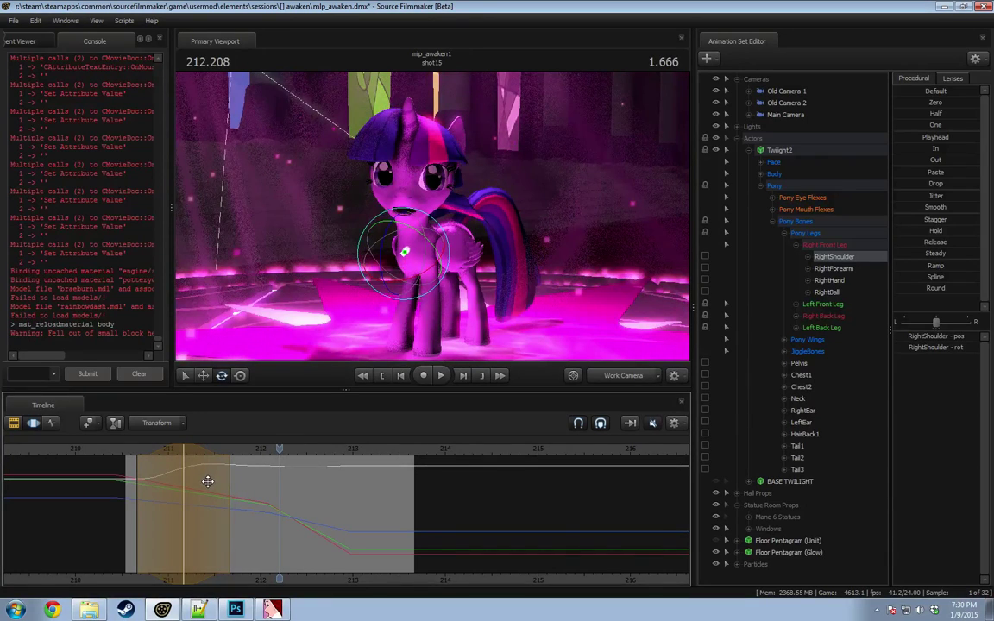
left_click_drag(186, 485, 309, 524)
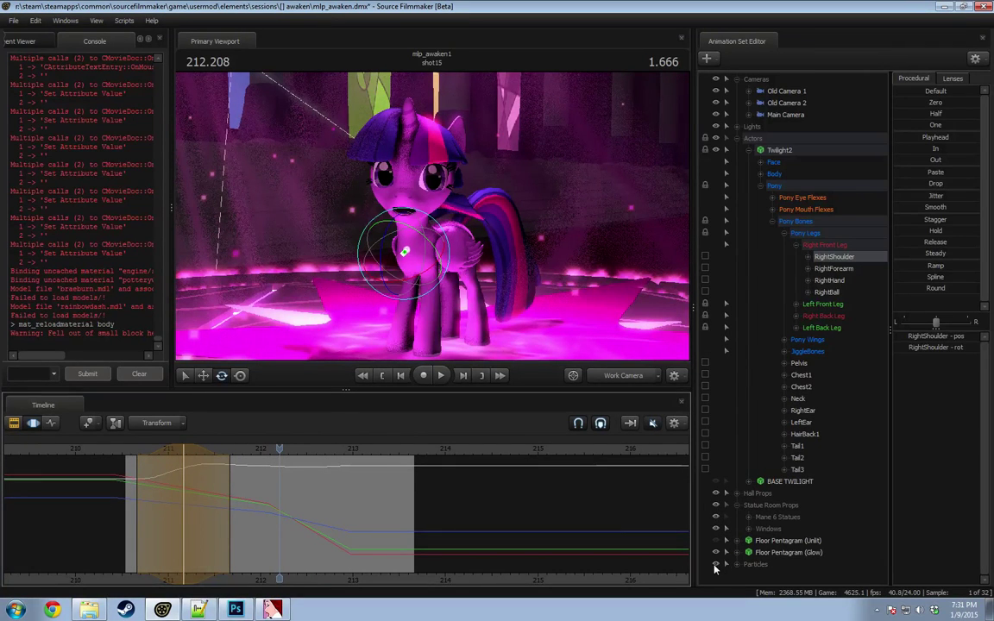
mouse_move(283, 521)
left_mouse_down()
mouse_move(256, 515)
mouse_move(277, 522)
left_mouse_up()
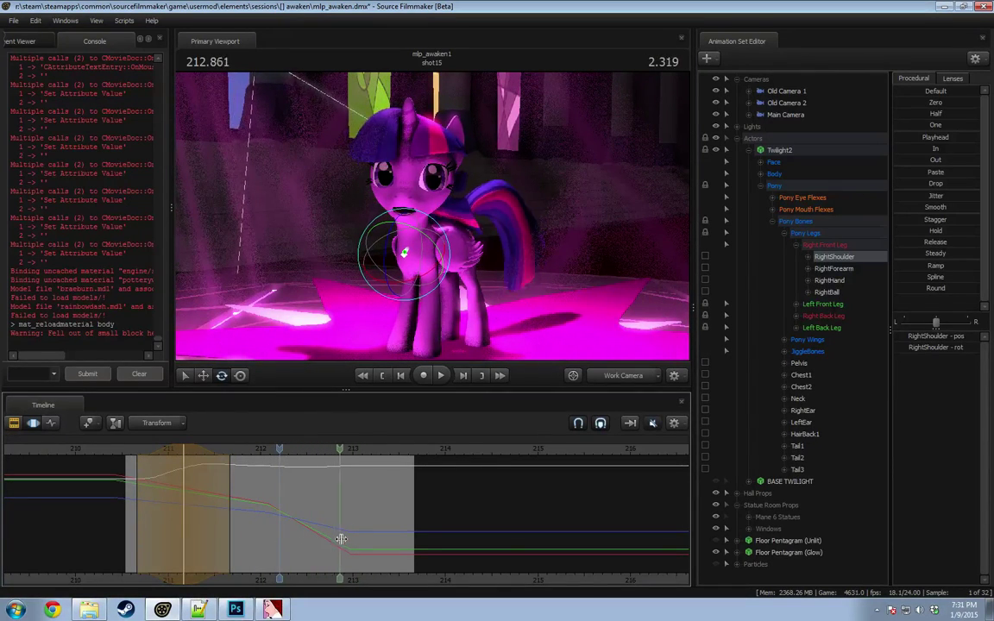
left_click_drag(351, 540, 352, 541)
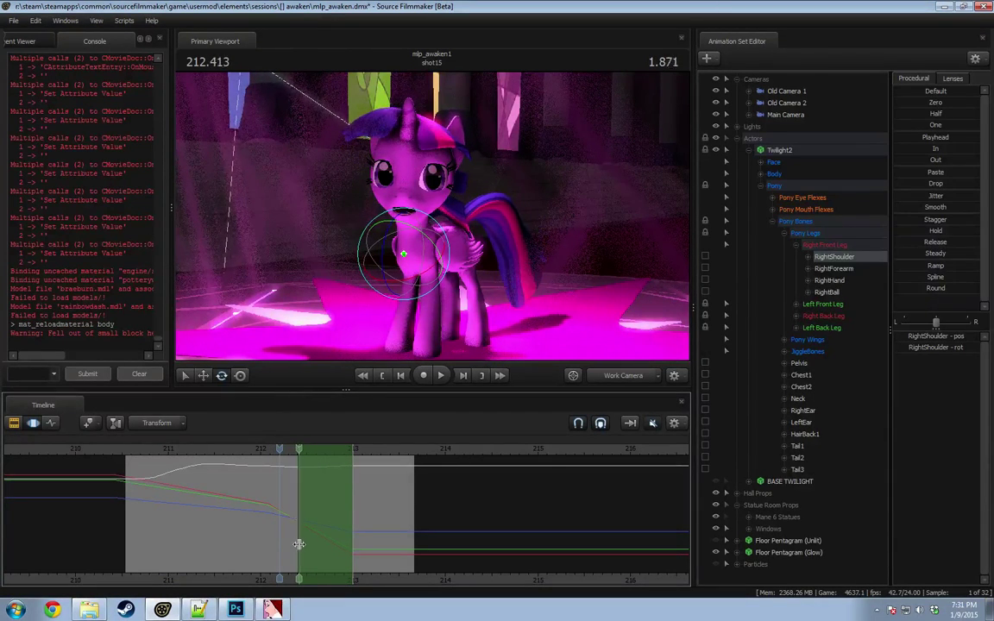
Step: Flatten the whole right front leg's motion from about 212.6 s onward so it holds one pose
left_click(837, 246)
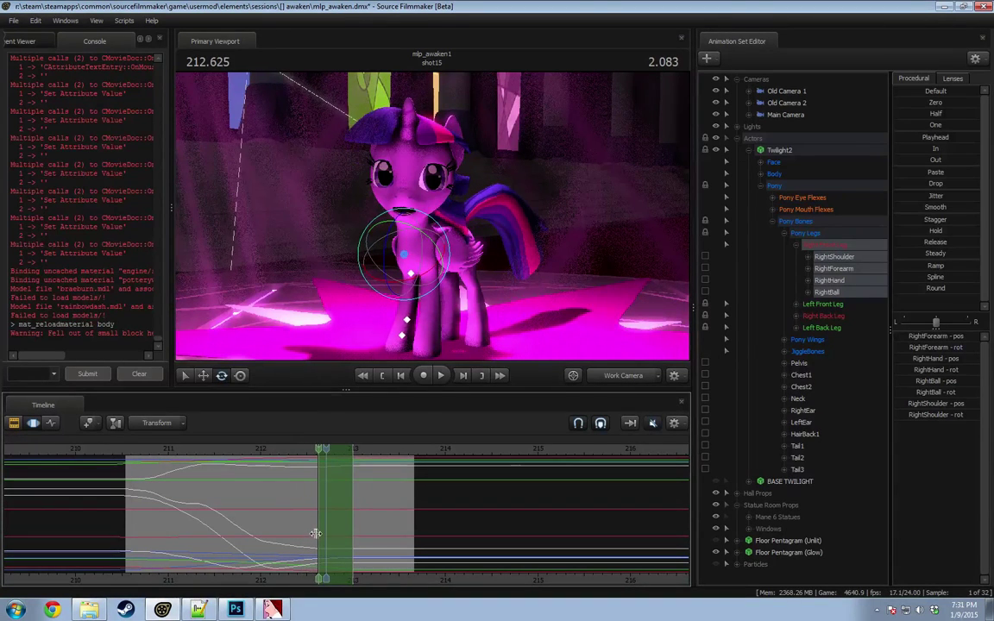
left_click_drag(351, 527, 688, 522)
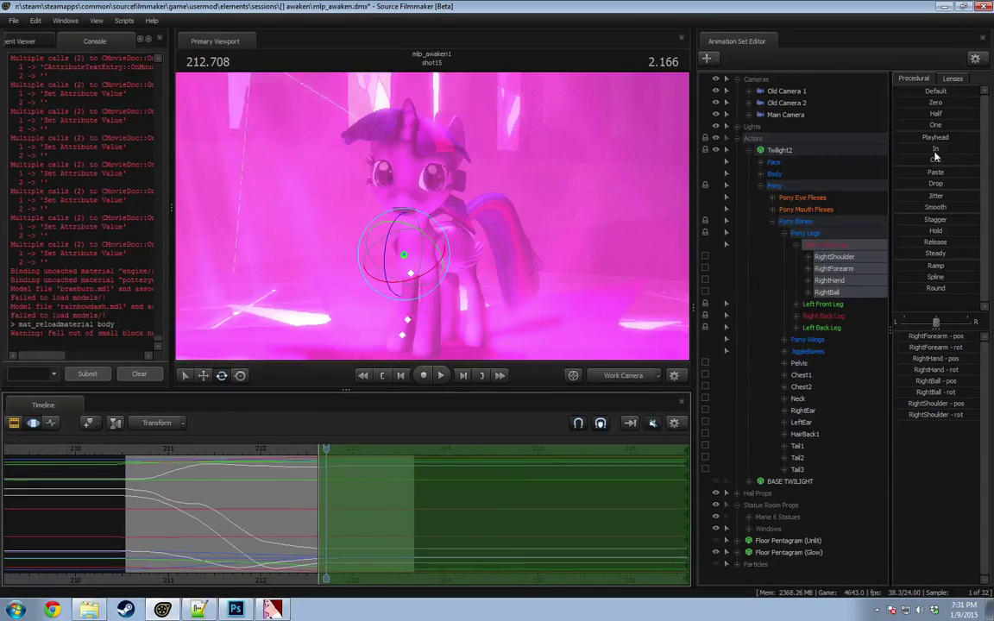
left_click(423, 376)
Step: Play shot15 around 212 s, switching to the Clip Editor, to check how the leg settles
left_click(301, 450)
key("space")
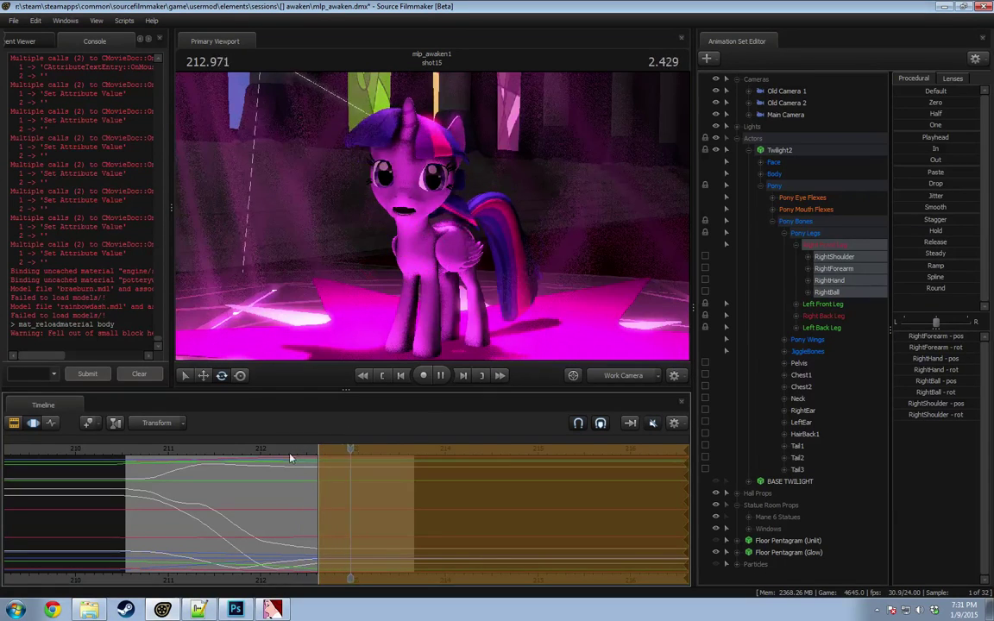
key("F2")
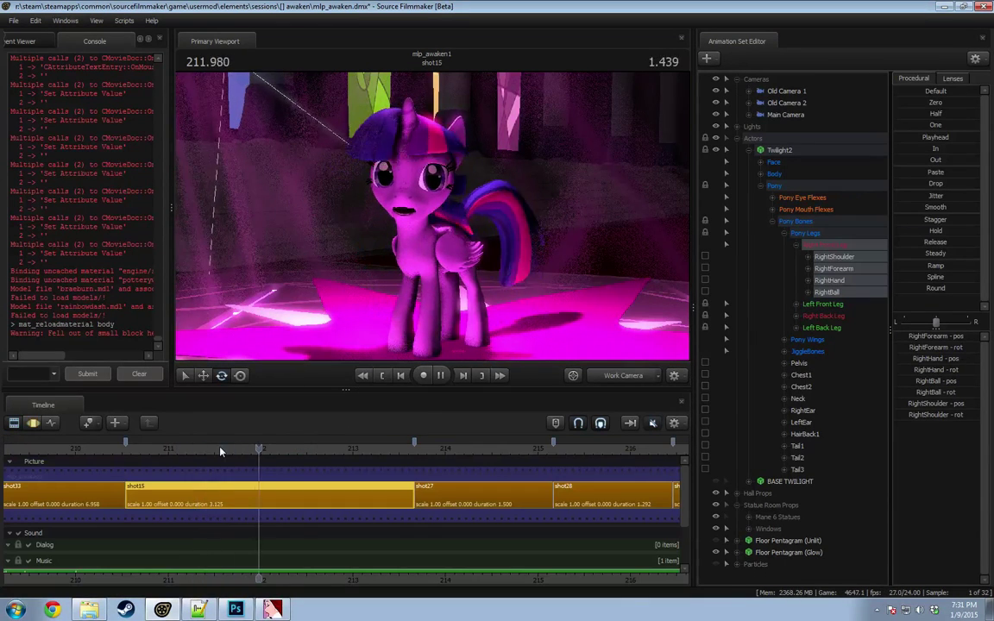
key("space")
left_click(249, 447)
key("space")
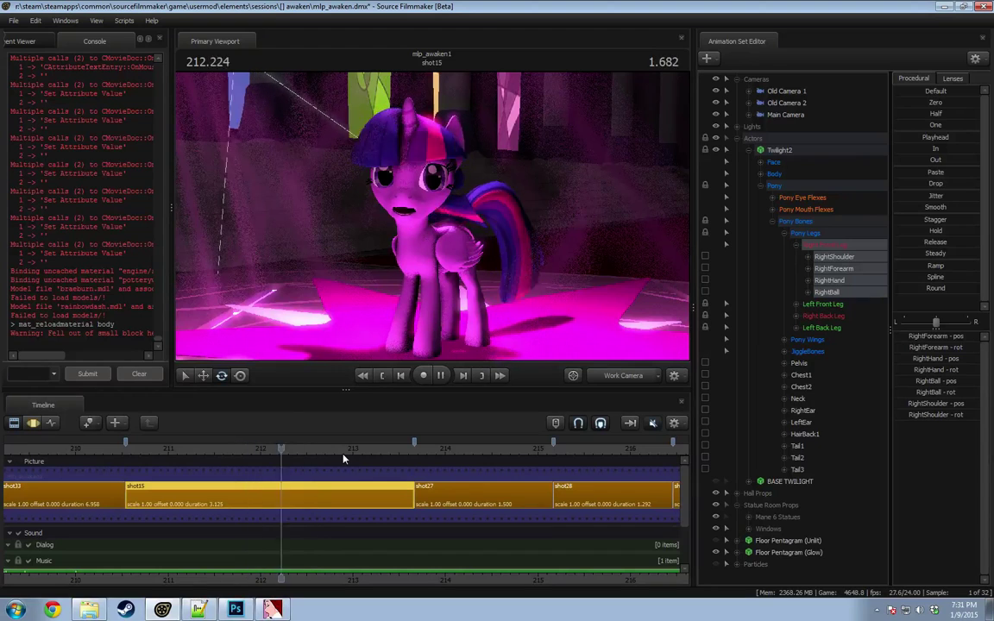
Step: Smooth the right front leg's motion in the Motion Editor around 212.291 s, with falloff from about 212 to 212.6 s
key("F3")
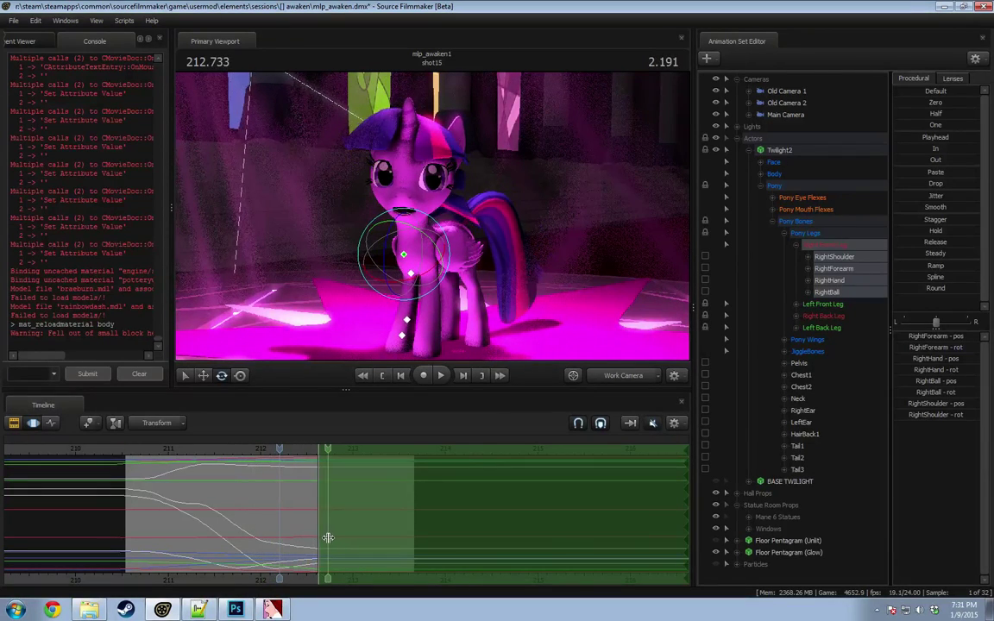
left_click_drag(313, 540, 271, 542)
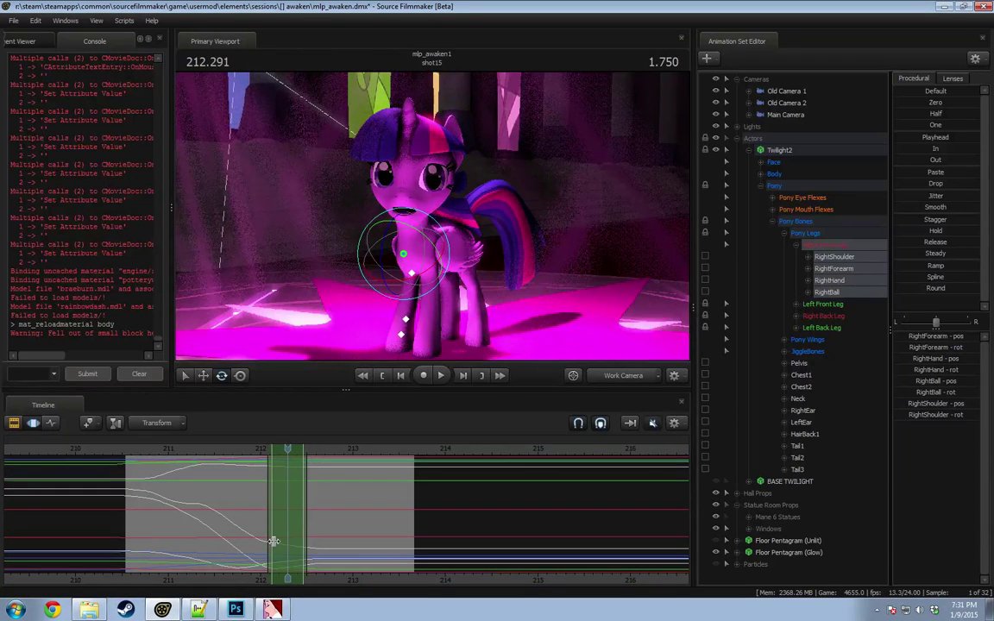
left_click(243, 456)
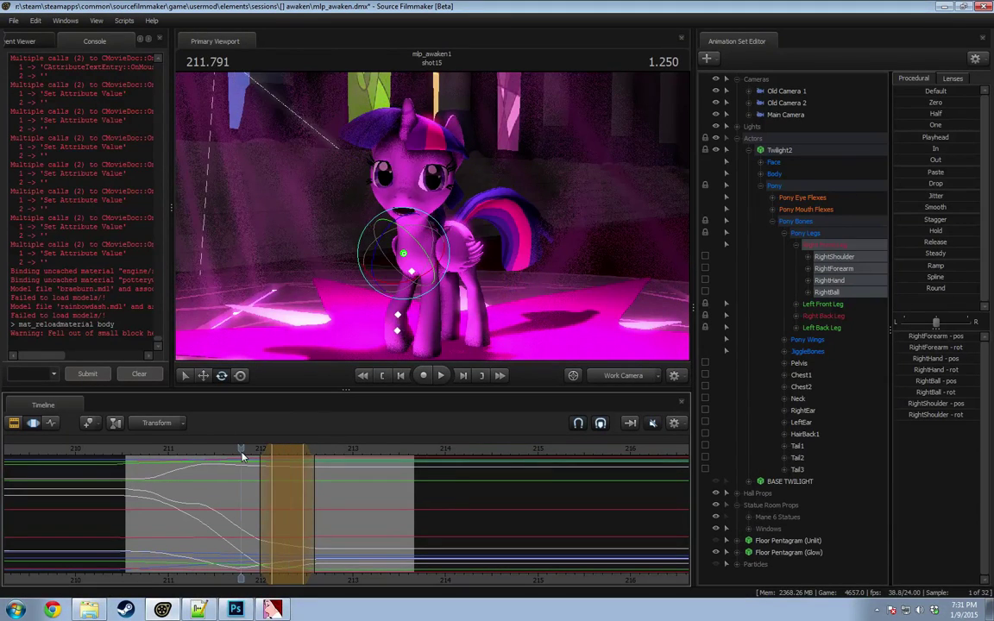
left_click(223, 452)
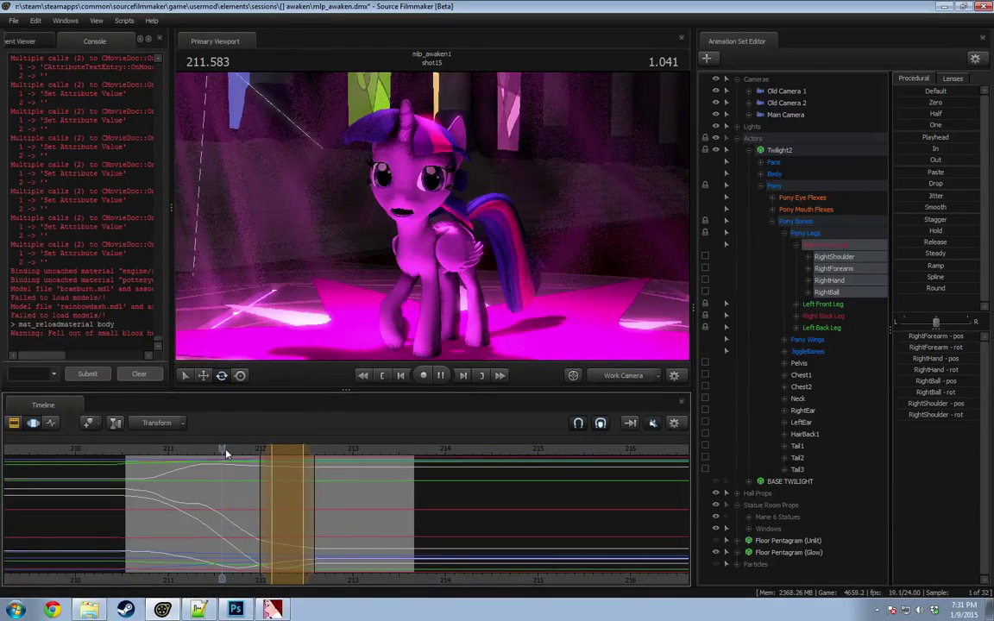
Step: Play shot15 repeatedly through Camera 3 to judge the leg movement in the final framing
left_click(623, 375)
key("space")
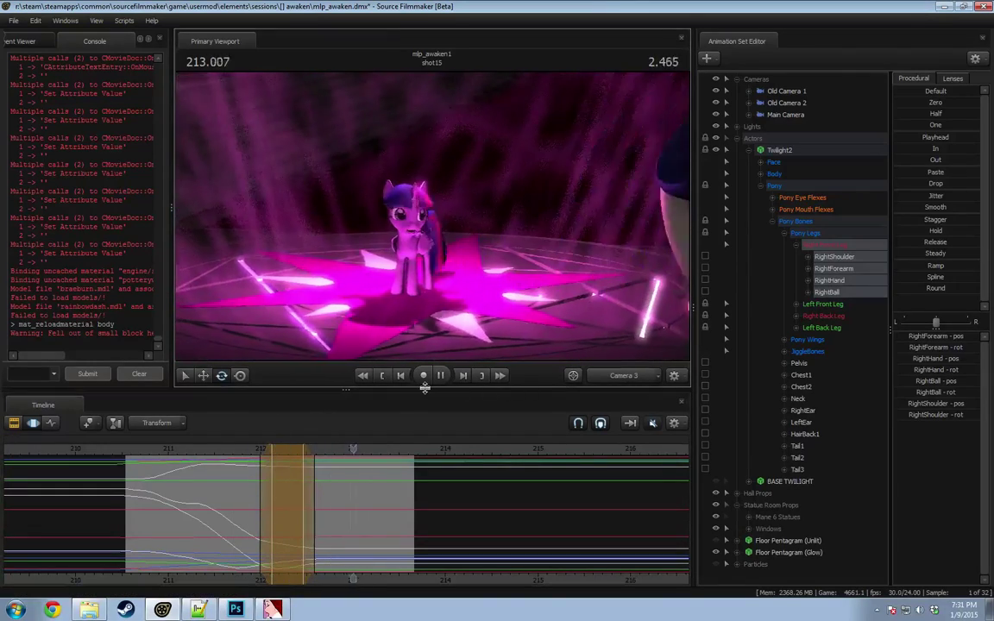
key("space")
left_click_drag(259, 459, 186, 463)
key("space")
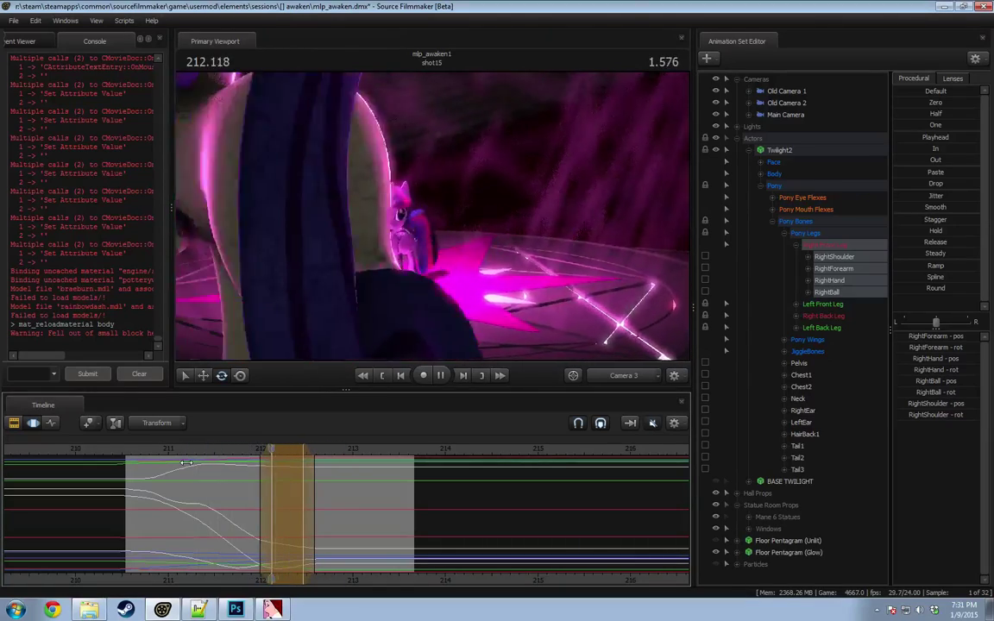
left_click(155, 458)
key("space")
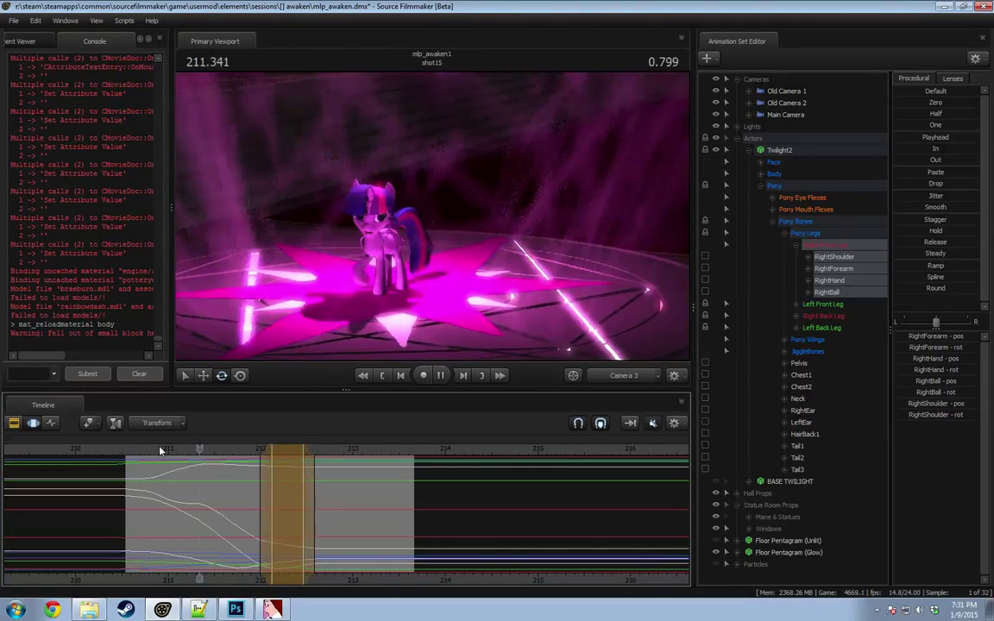
key("space")
Step: Through the work camera in the Motion Editor, centre a time selection at 211.458 s, with falloff from about 210.5 to 212.4 s
left_click(608, 377)
key("F2")
key("F3")
left_click_drag(148, 502, 256, 496)
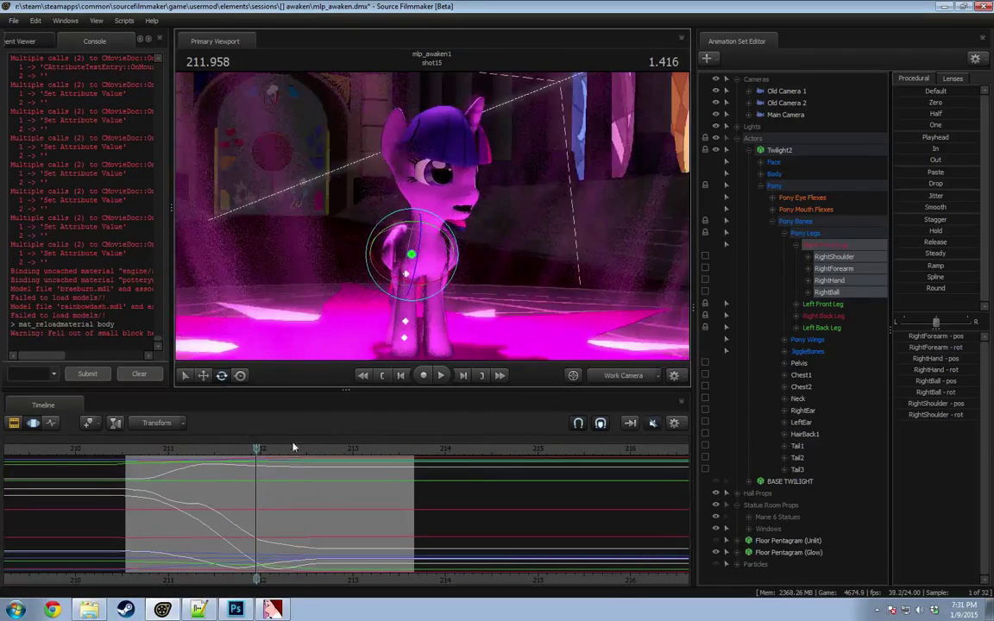
left_click_drag(169, 499, 199, 513)
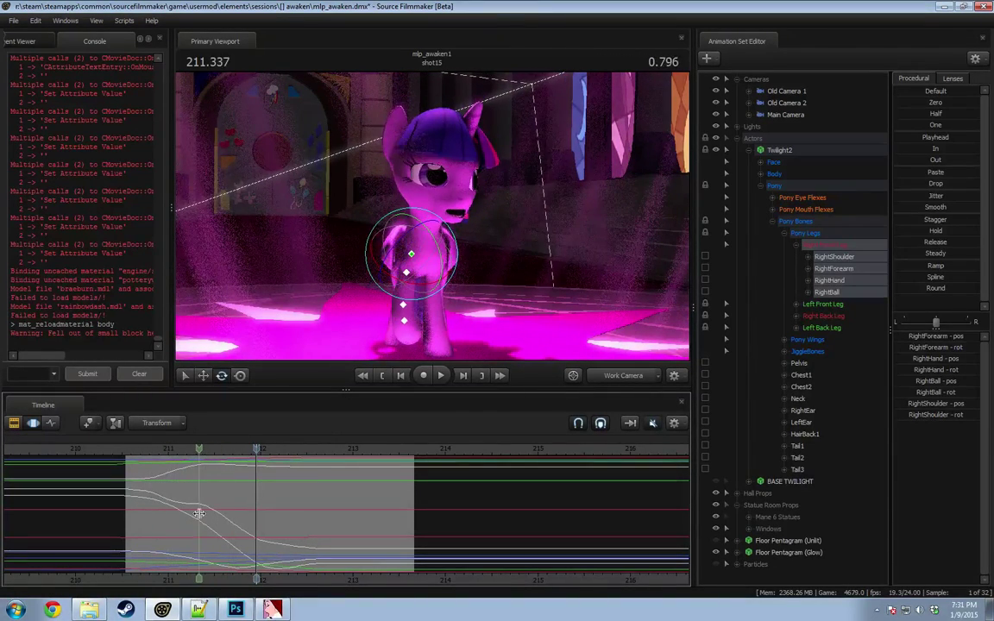
left_click(203, 515, "shift")
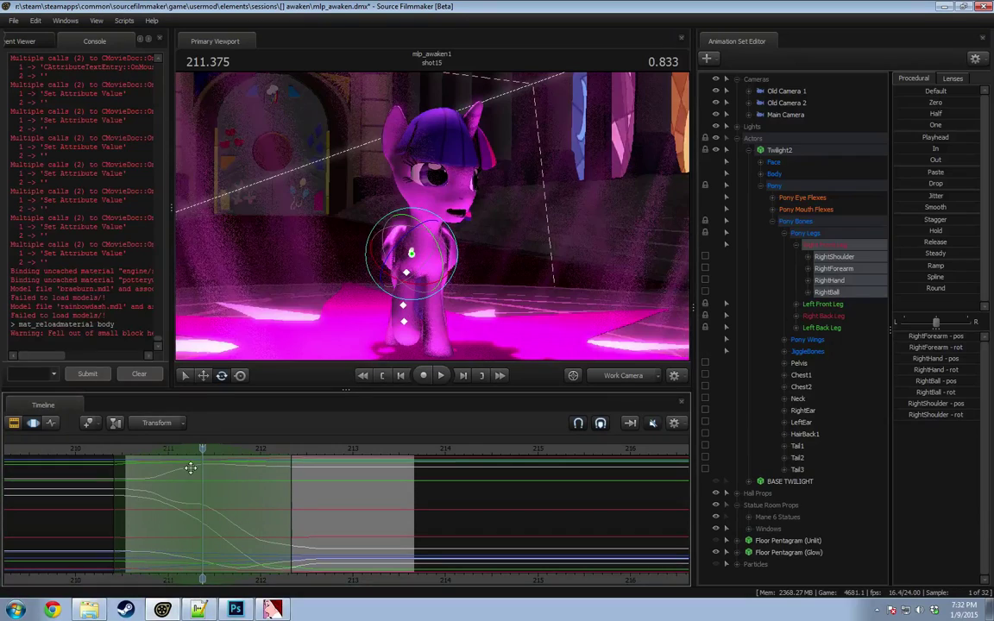
left_click_drag(203, 450, 211, 450)
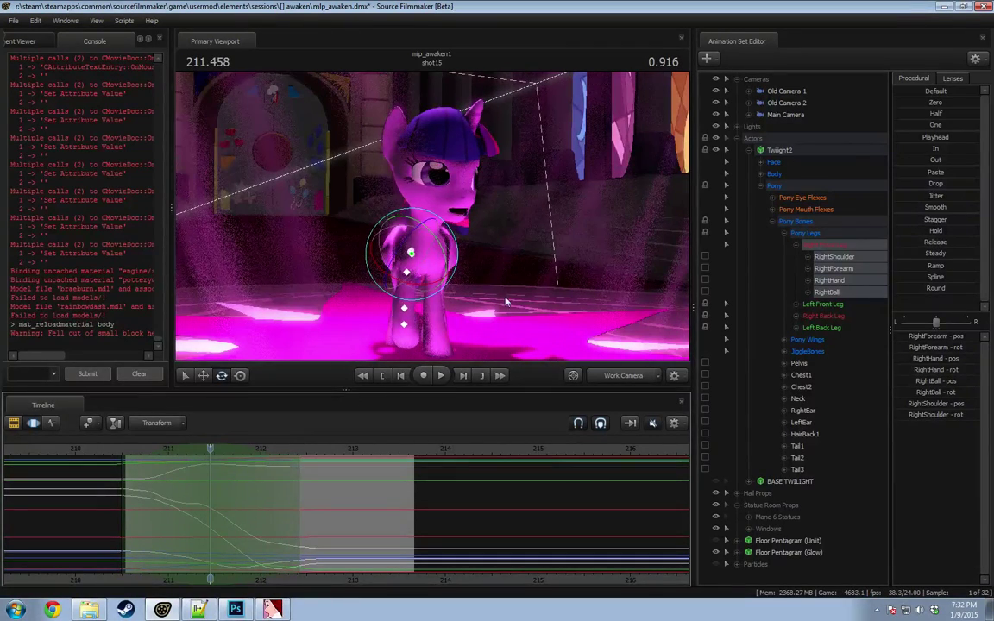
Step: Select the pony's Pelvis bone and expand the left front, right back and left back leg groups
left_click_drag(507, 301, 444, 289, "alt")
left_click(441, 244, "ctrl")
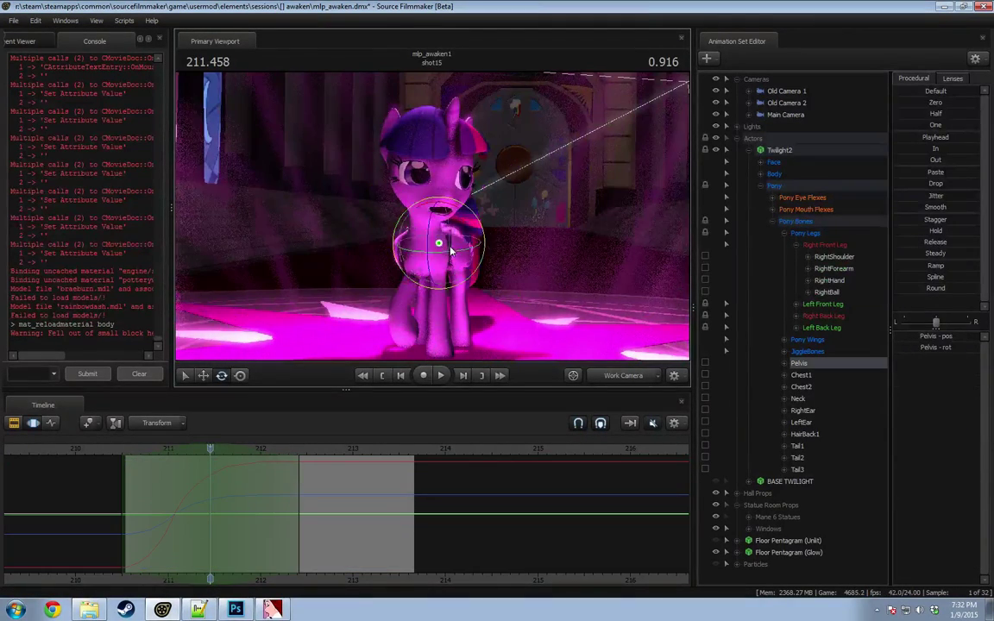
left_click(796, 328)
left_click(796, 316)
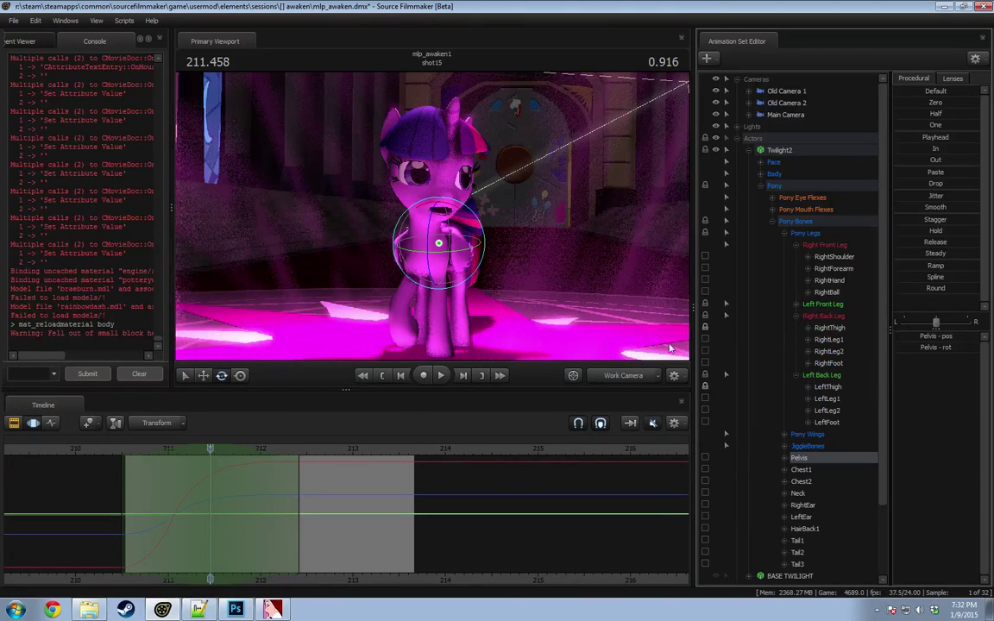
left_click(797, 305)
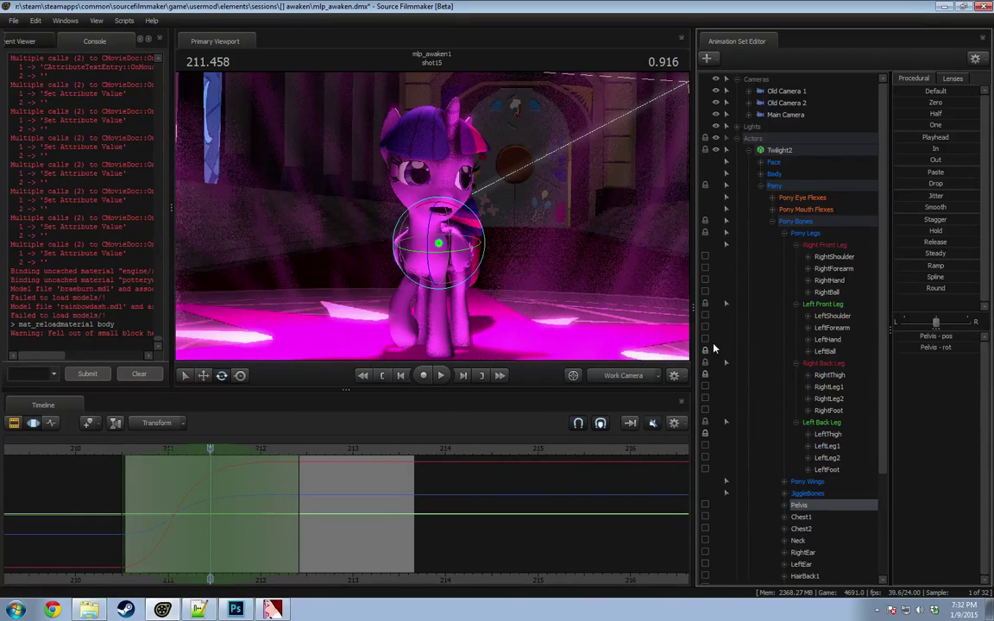
Step: Try to rotate the pelvis at 211.458 s, viewing the pony closely from the front
mouse_move(448, 266)
left_mouse_down("alt")
mouse_move(483, 263)
mouse_move(460, 264)
mouse_move(457, 253)
mouse_move(467, 270)
mouse_move(451, 260)
left_mouse_up("alt")
key("ctrl+z")
left_click_drag(559, 293, 510, 281, "alt")
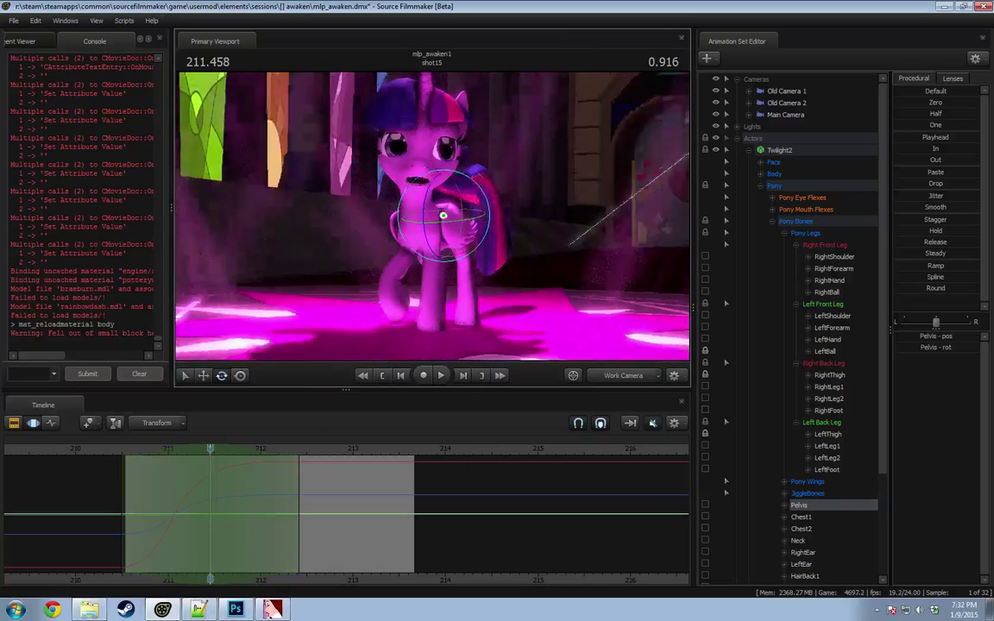
left_click_drag(445, 254, 434, 222)
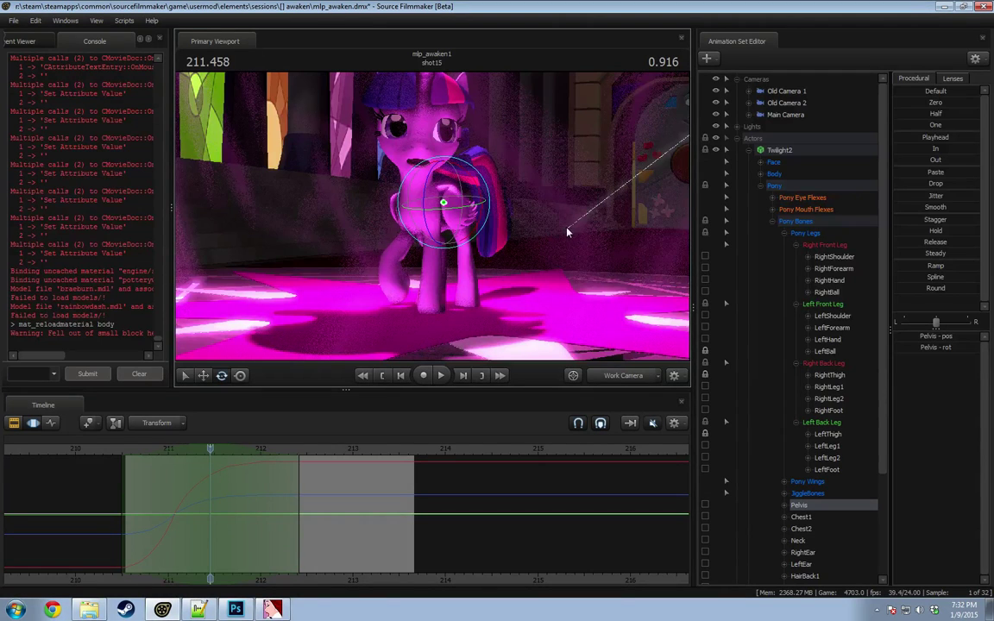
left_click_drag(599, 226, 434, 215)
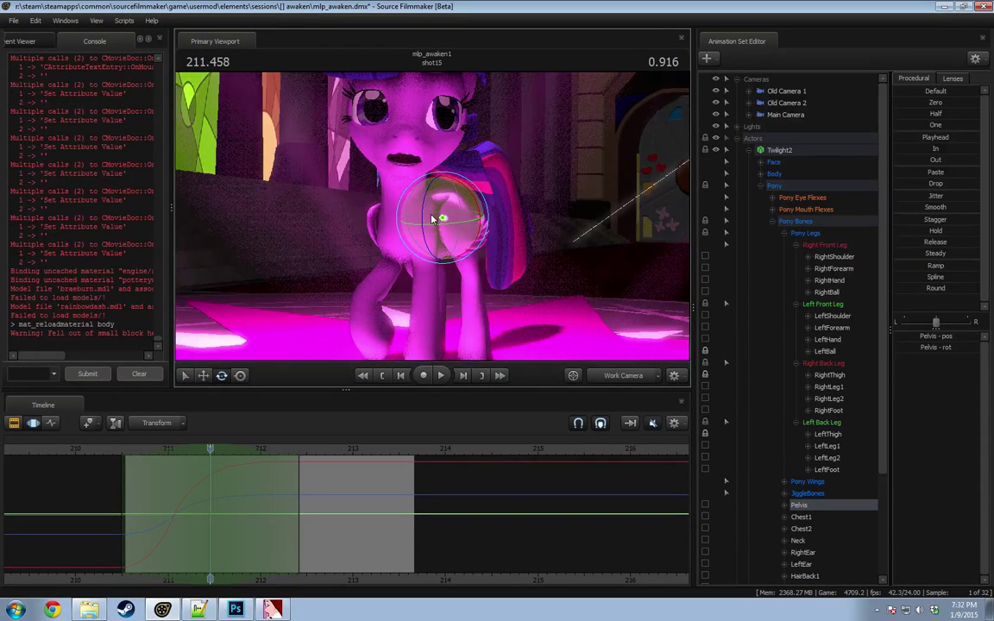
left_click_drag(415, 232, 409, 245)
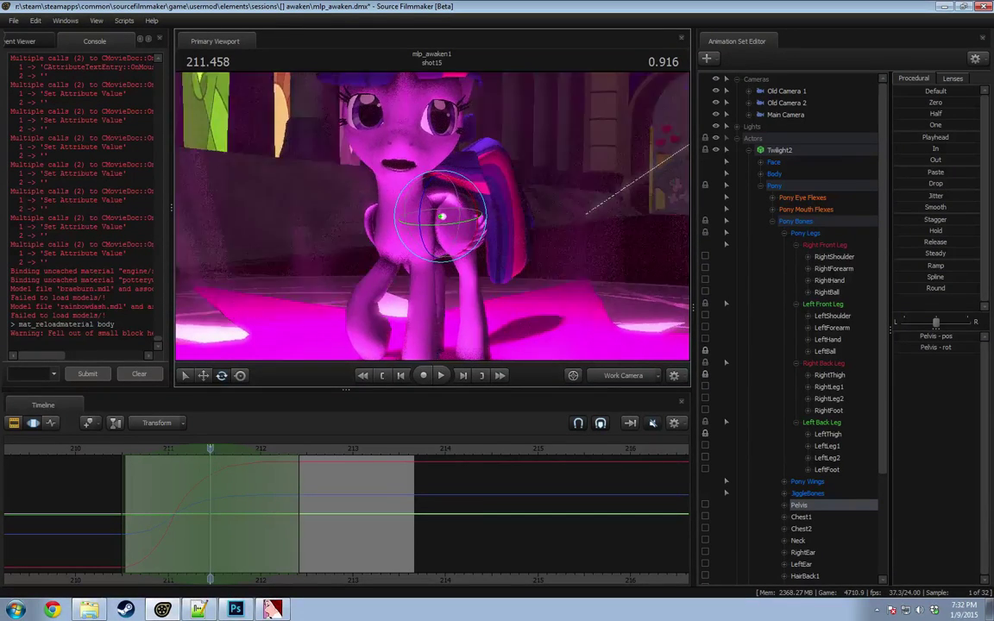
left_click_drag(398, 299, 400, 294)
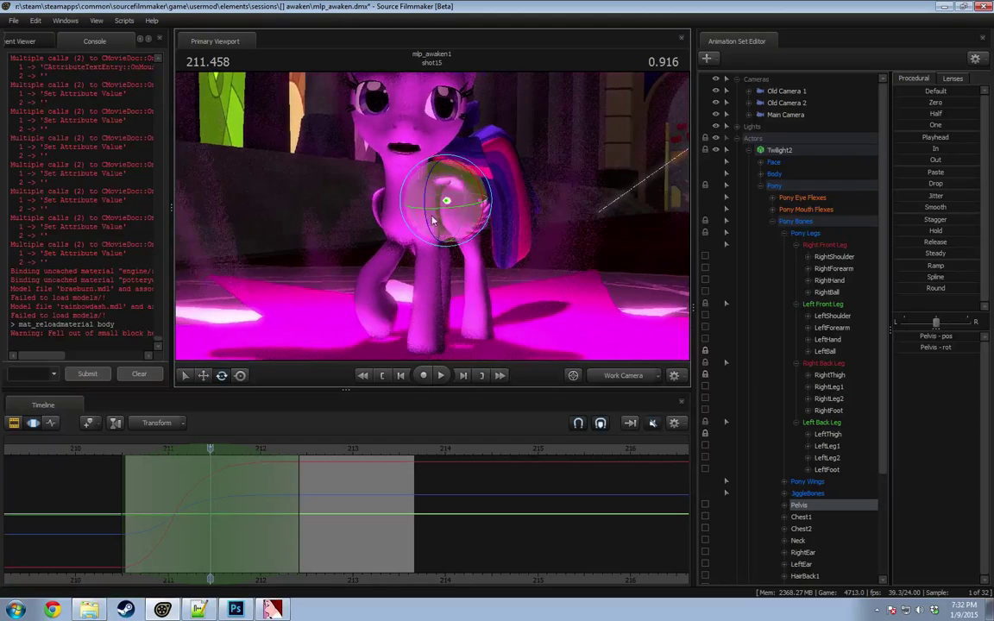
left_click_drag(455, 223, 446, 217)
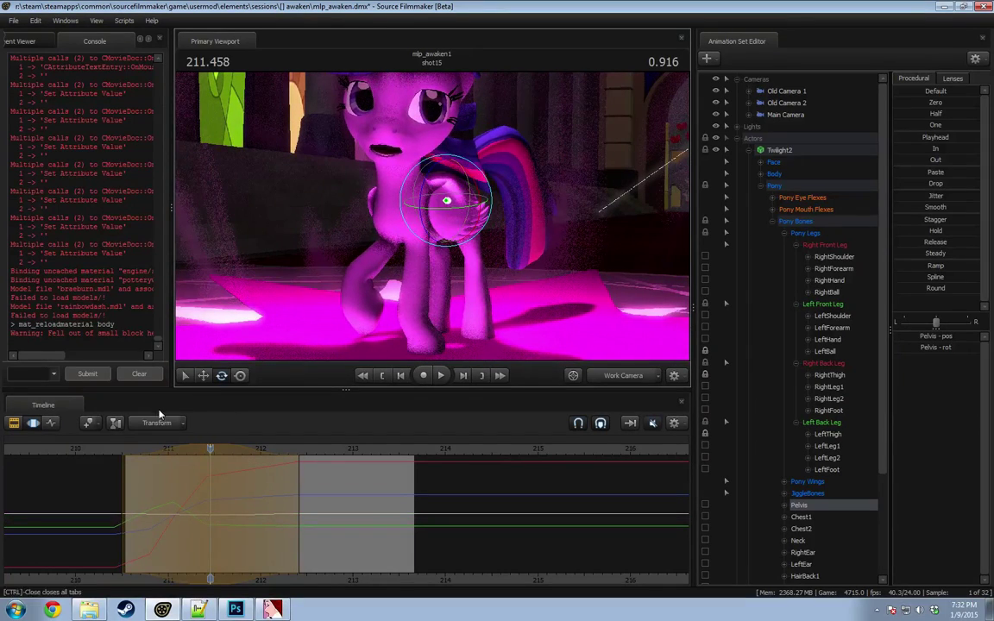
Step: Play shot15 from about 210.6 s to check the hip movement, and discard the pelvis rotation
left_click(128, 451)
key("space")
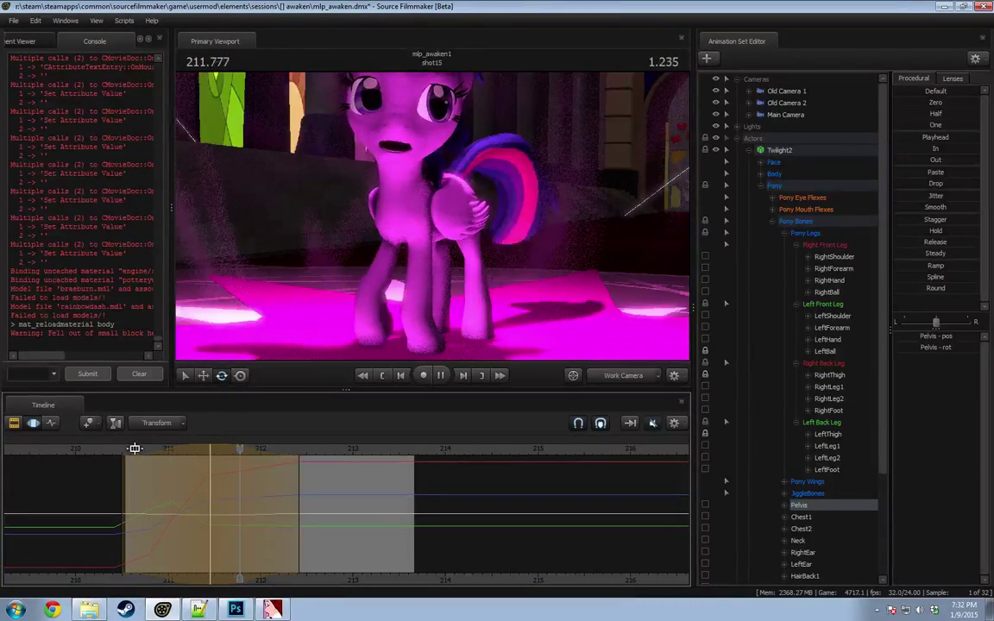
left_click_drag(208, 500, 191, 494)
key("Escape")
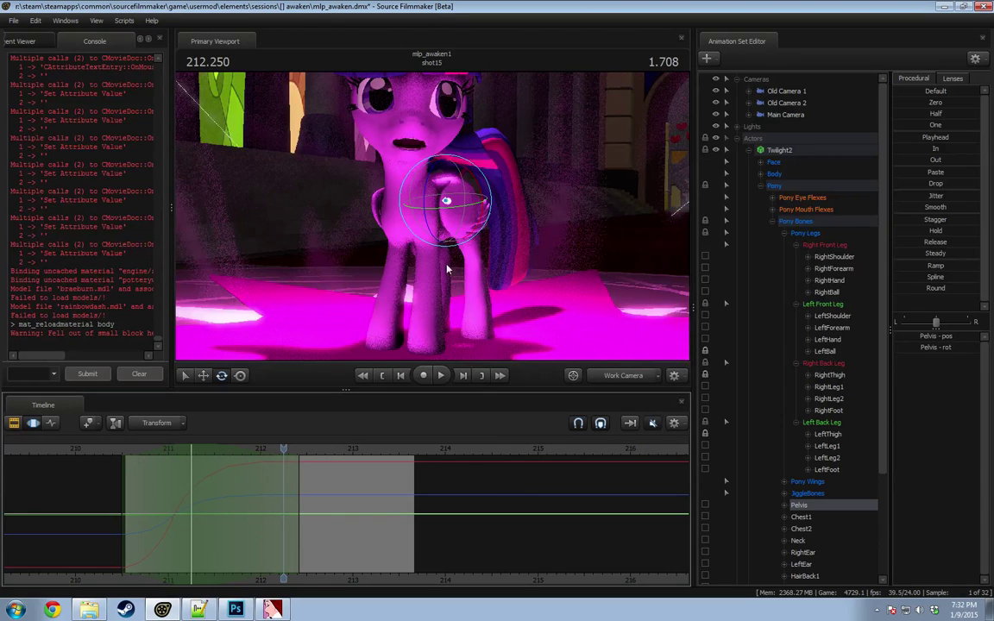
Step: Try to rotate the pelvis at 212.250 s with only its rot channels selected, and undo it
left_click(786, 507)
left_click(796, 529)
left_click(816, 532)
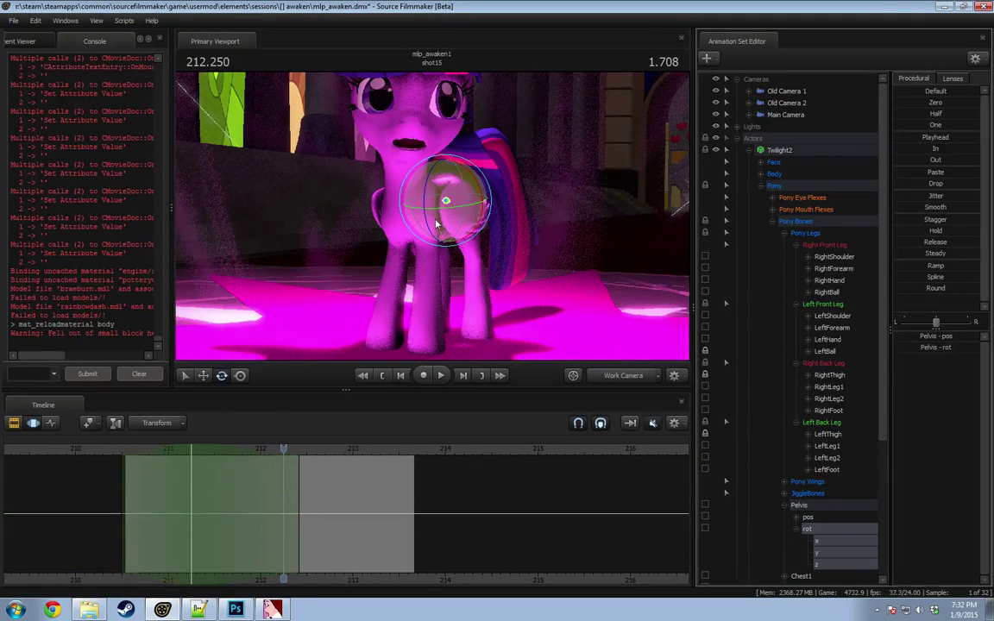
left_click_drag(436, 223, 410, 265)
key("ctrl+z")
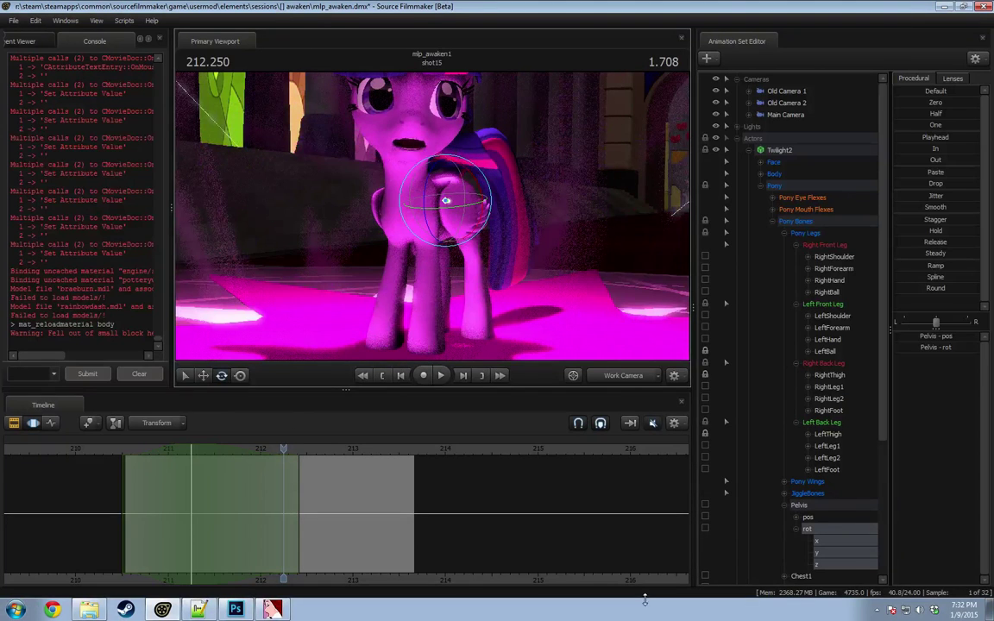
Step: Try to rotate the pelvis with both its pos and rot channels selected, and undo it
left_click(809, 517)
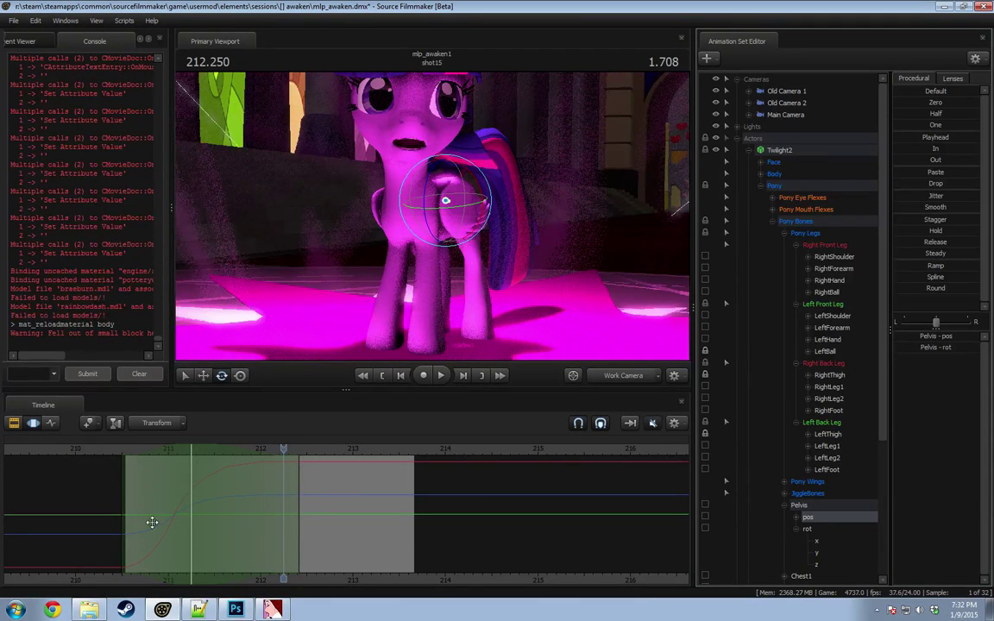
left_click(816, 509)
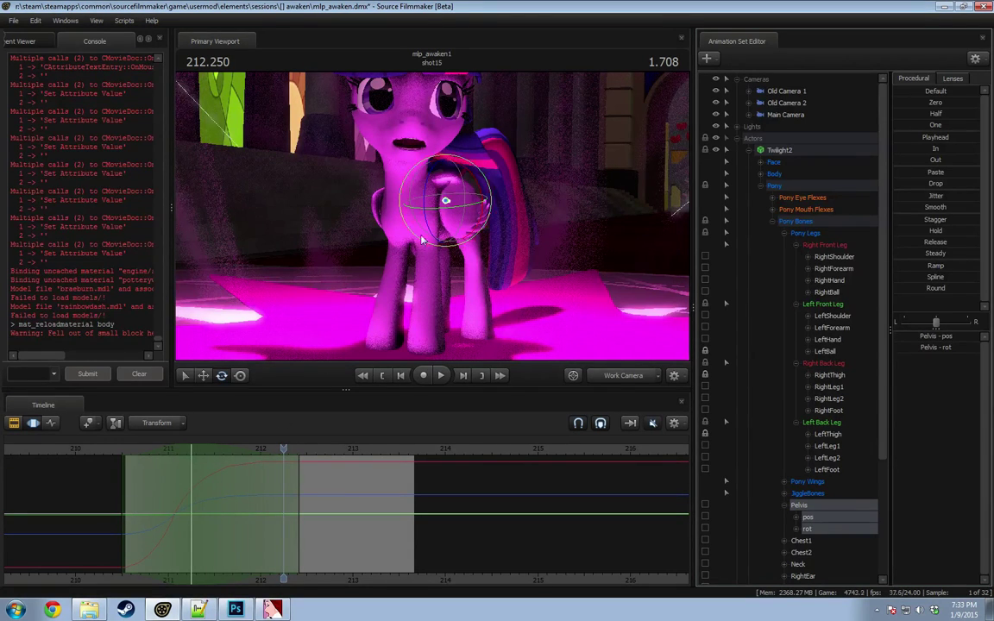
left_click_drag(441, 225, 337, 210)
key("Right")
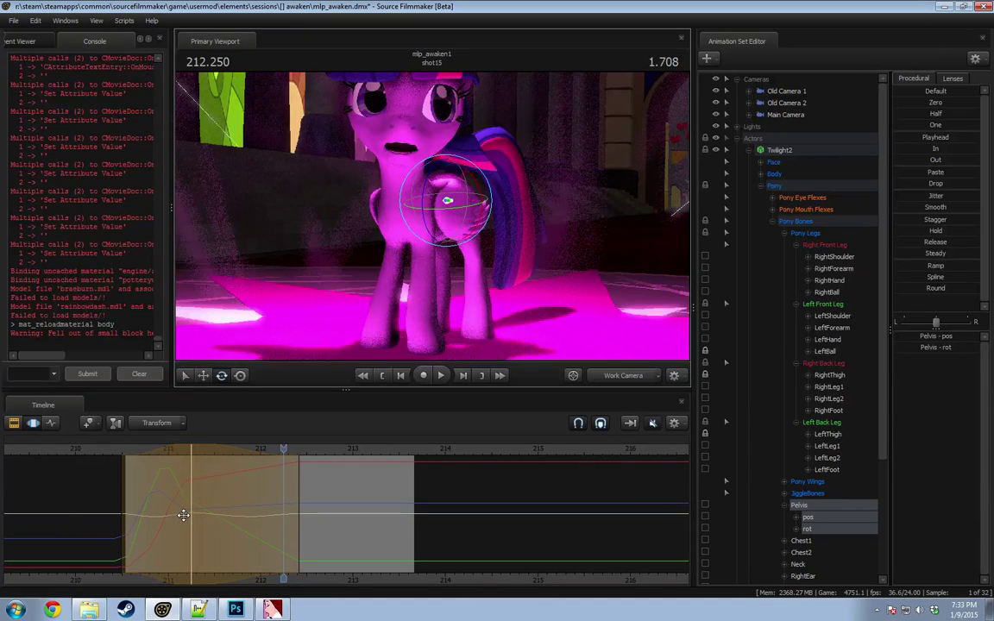
key("ctrl+z")
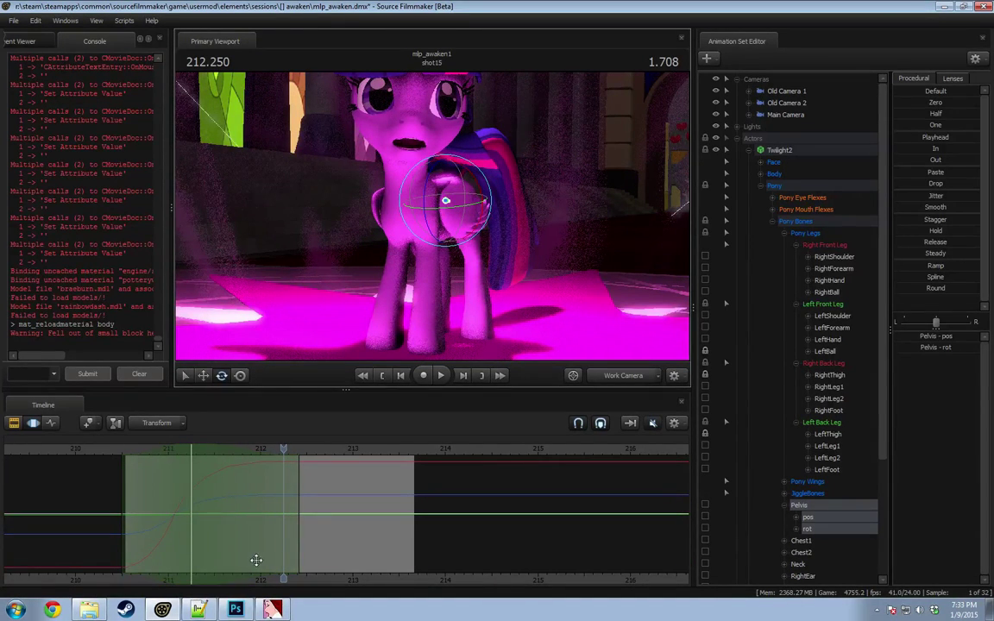
Step: Show the sample points on the pelvis curves and examine them closely between about 210 and 213 s
right_click(192, 445)
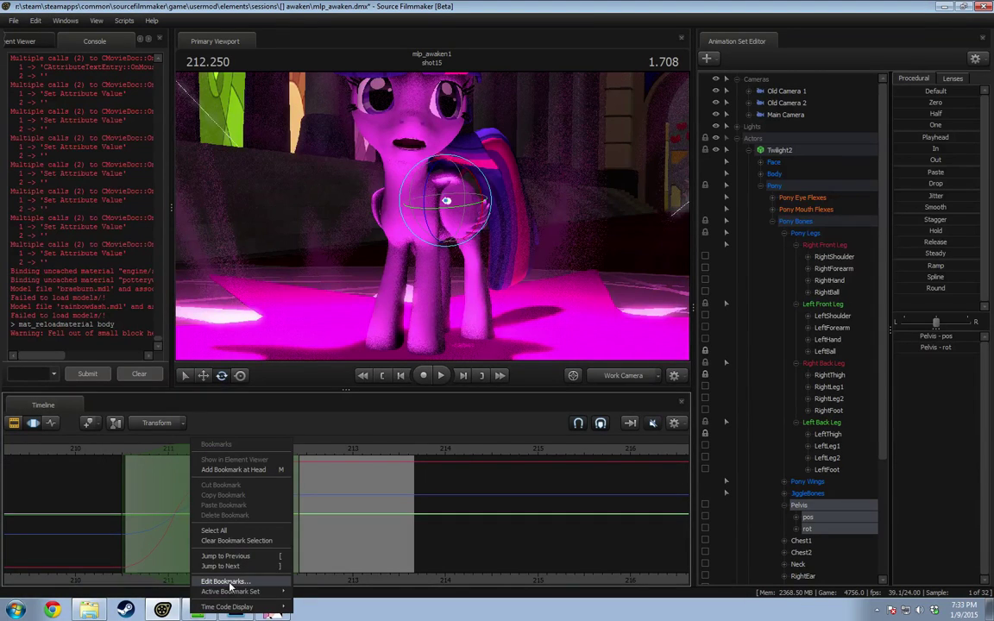
right_click(386, 509)
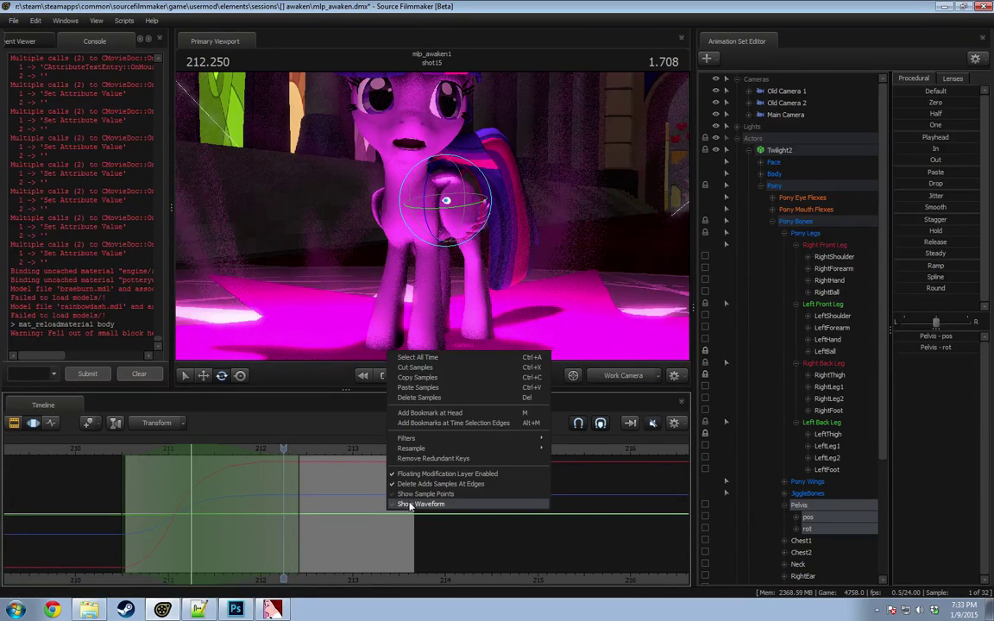
left_click(414, 494)
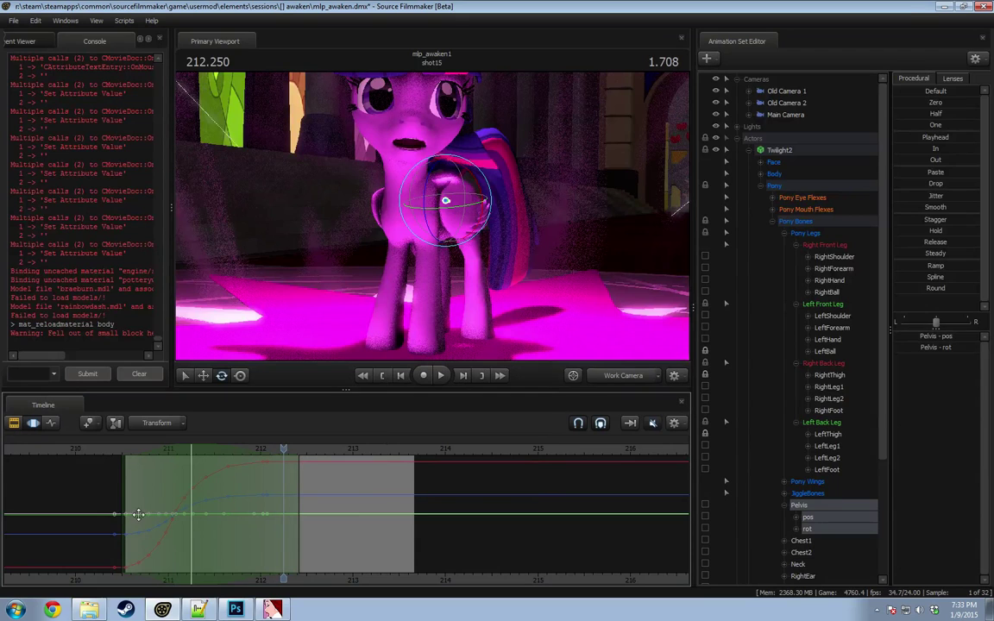
scroll(130, 539, "up", 3)
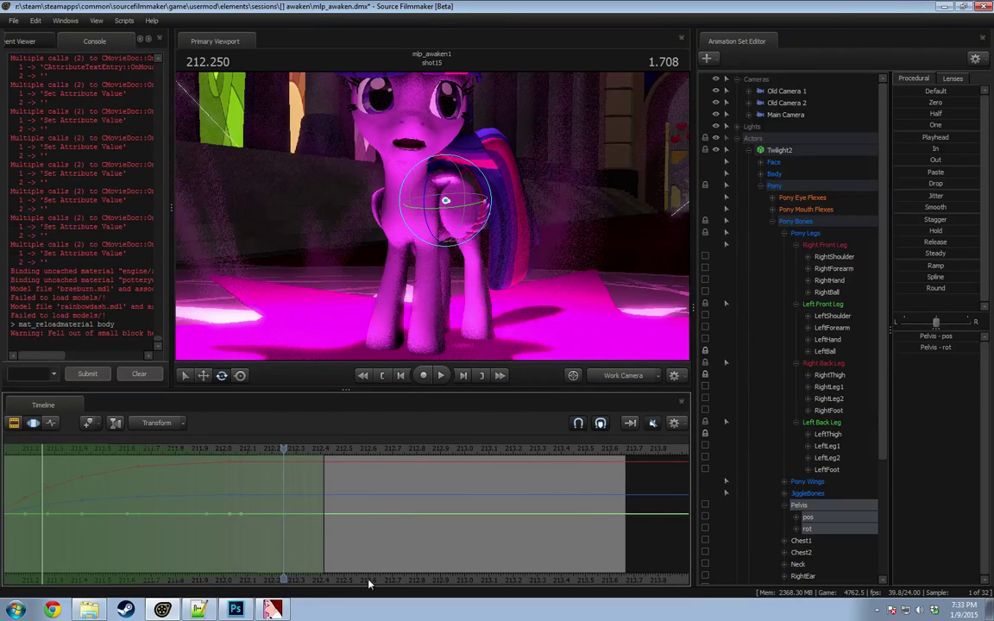
middle_click_drag(368, 584, 525, 525)
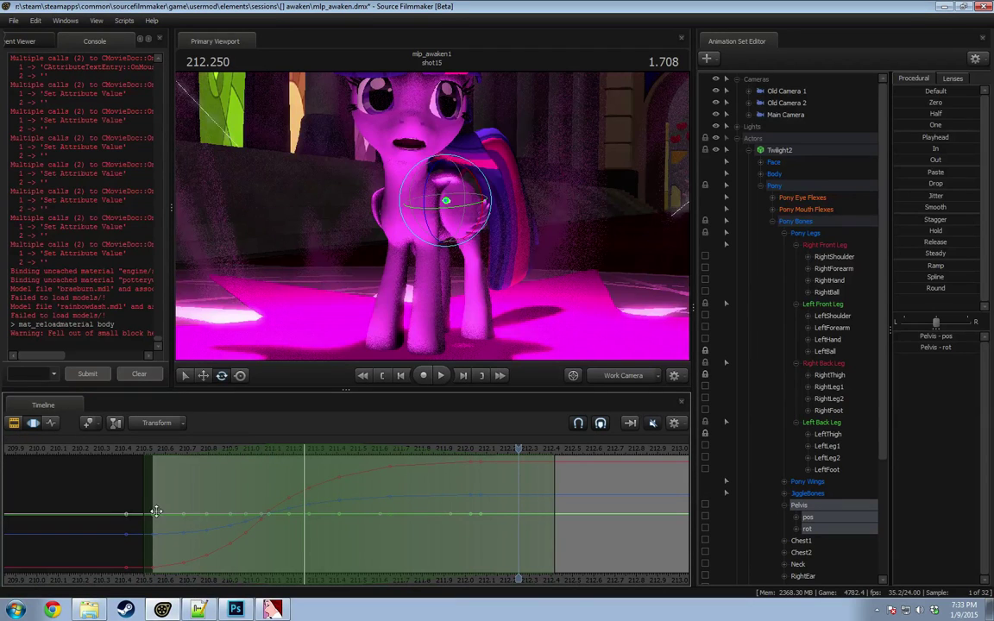
Step: Set the time selection's hold to about 210.8–211.6 s, try the Smooth procedural on the pelvis, and undo the smoothing
left_click_drag(214, 537, 385, 539)
left_click_drag(952, 208, 984, 208)
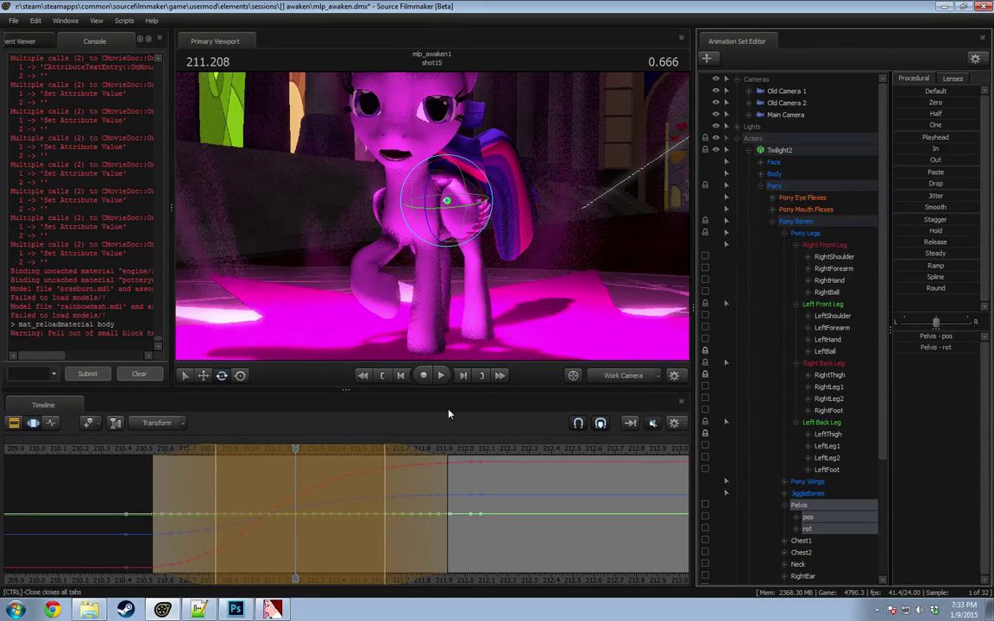
left_click(233, 537)
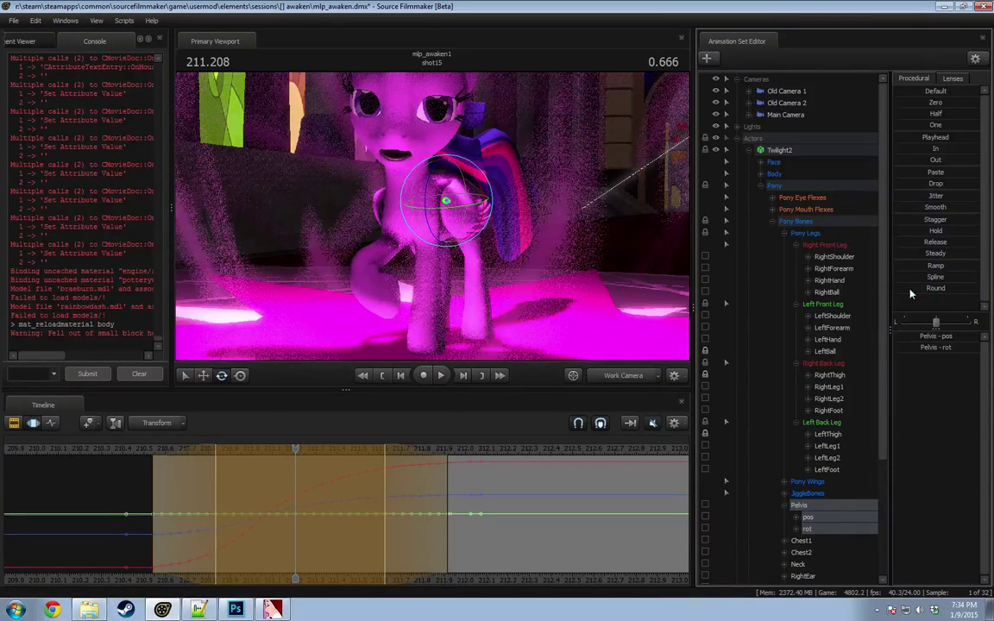
key("ctrl+z")
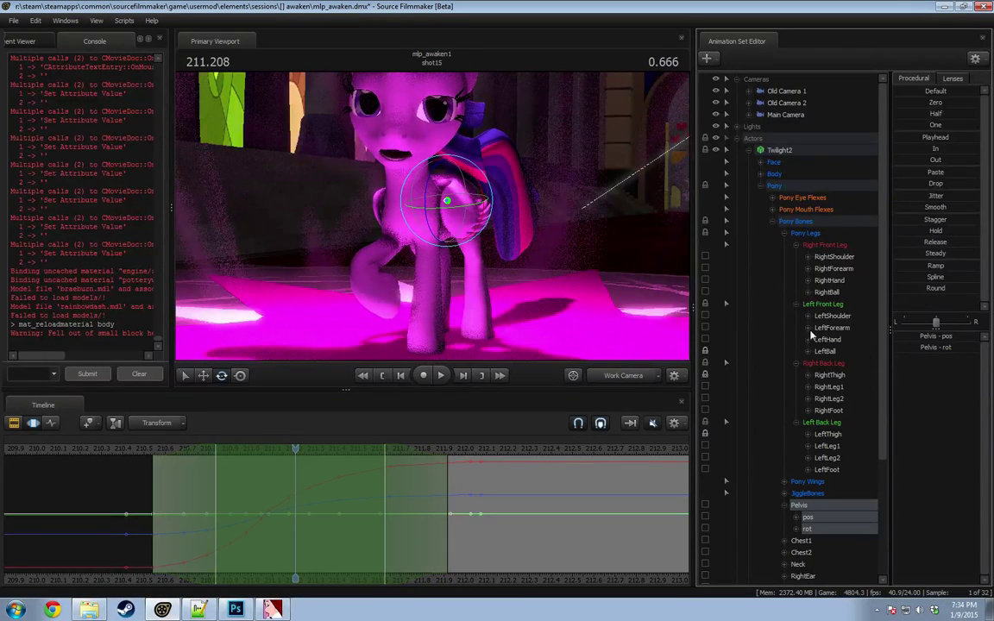
Step: Try the Drop procedural and a manual rotation on the pelvis around 211.208 s
left_click(932, 184)
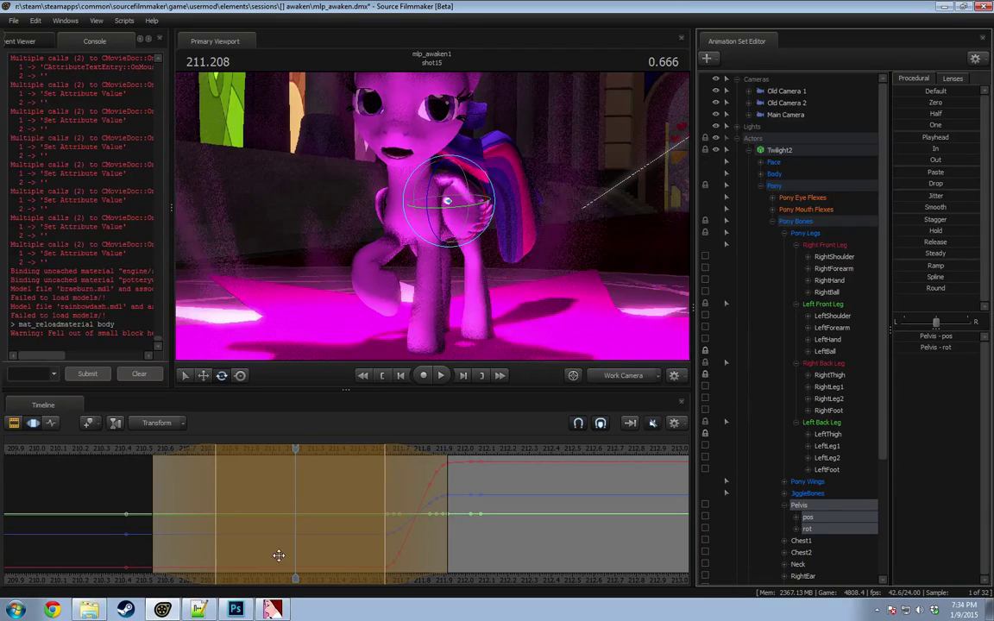
key("ctrl+z")
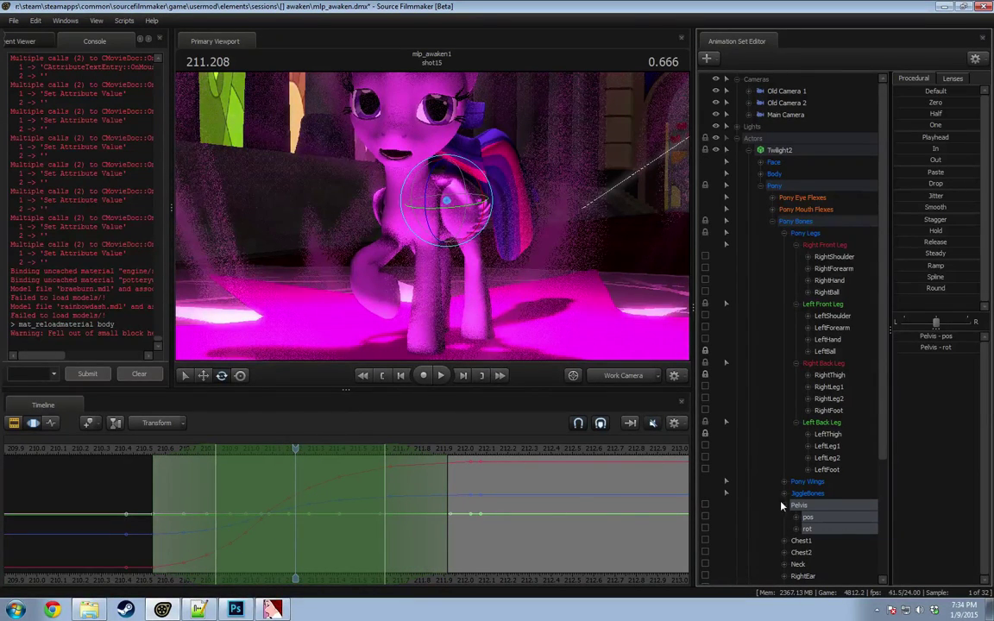
left_click_drag(448, 228, 432, 328)
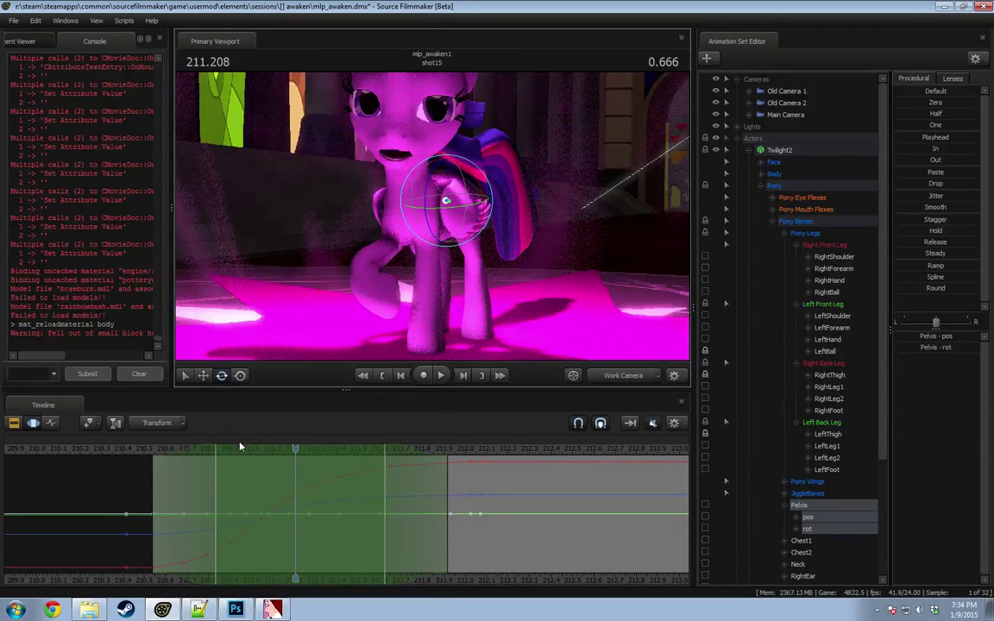
Step: Hide the sample points on the curves, and try to rotate the pelvis with only its rot channel selected
right_click(451, 496)
left_click(488, 480)
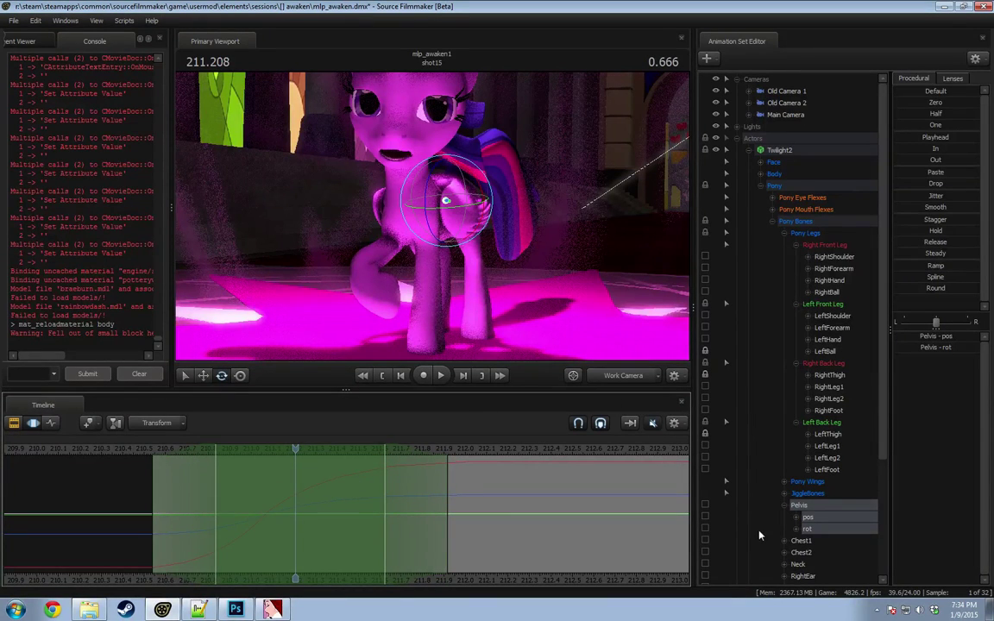
left_click(820, 528)
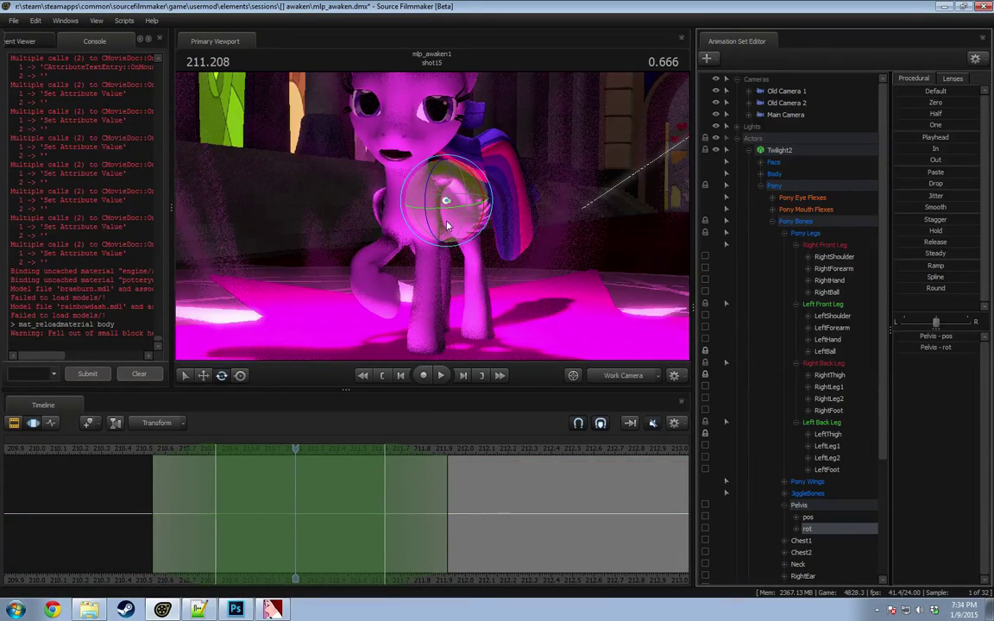
left_click_drag(443, 225, 414, 281)
key("ctrl+z")
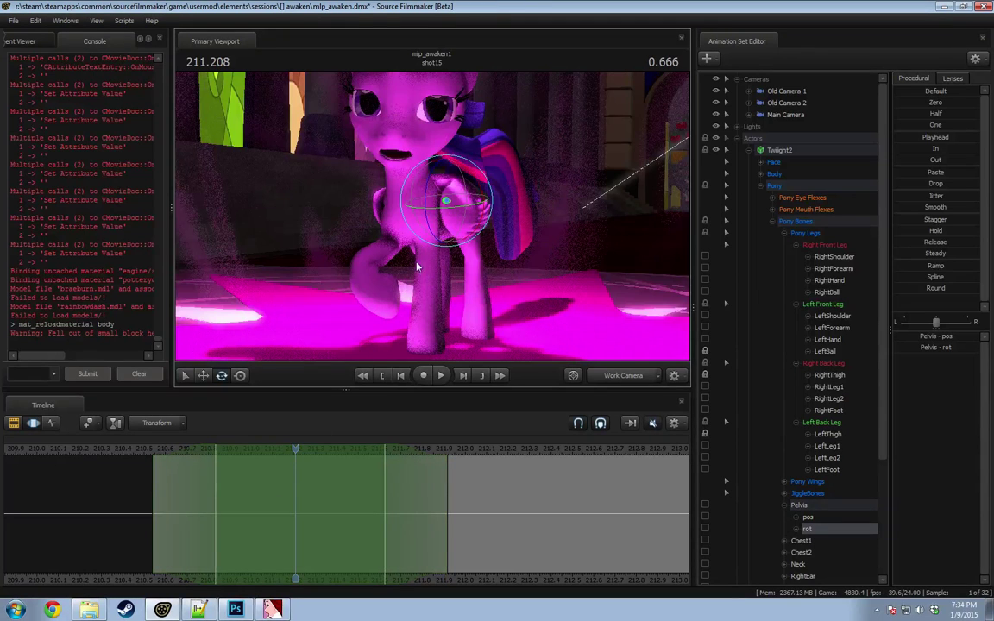
Step: Rotate the pelvis around 211.2 s and collapse the time selection's hold to a single peak at about 211.17 s
left_click_drag(439, 218, 387, 290)
left_click(146, 449)
key("space")
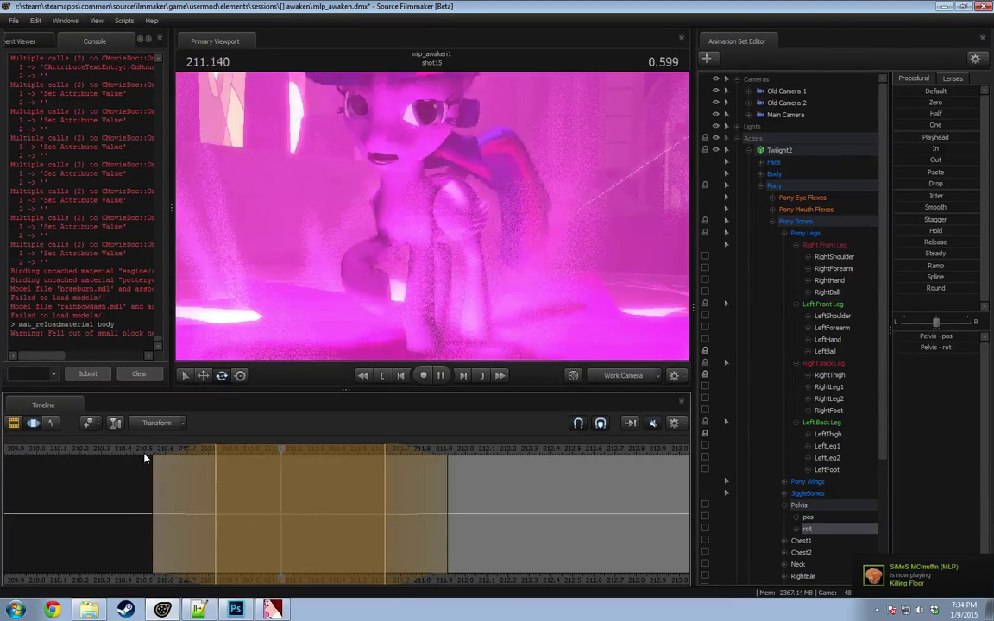
left_click_drag(480, 456, 288, 486)
left_click_drag(384, 489, 267, 494)
left_click(150, 452)
key("space")
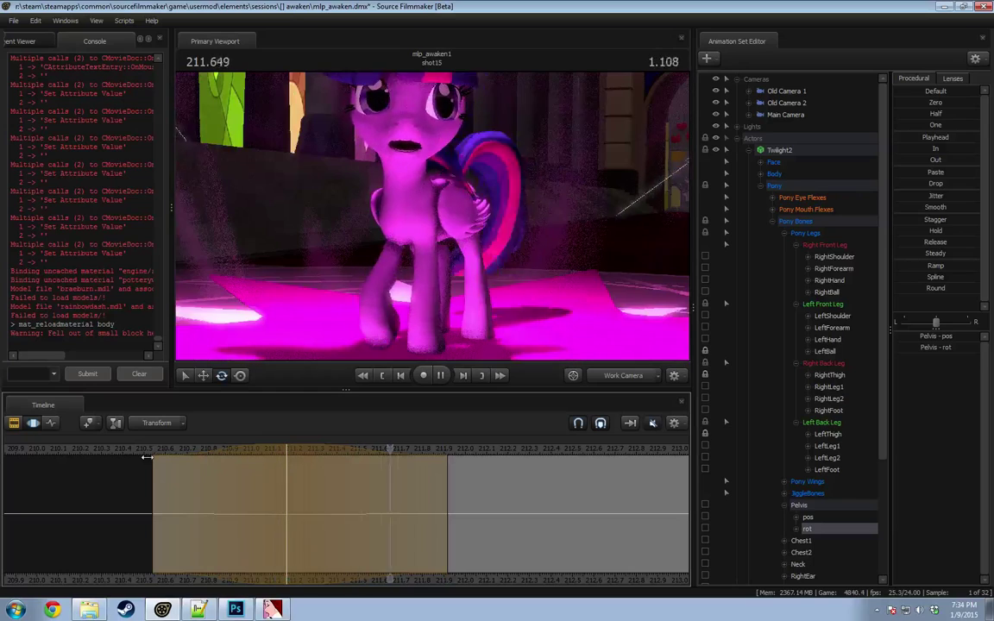
Step: Play the pony's step from Camera 3 and the Work Camera to check the pelvis movement
key("space")
left_click(631, 380)
left_click(632, 380)
key("space")
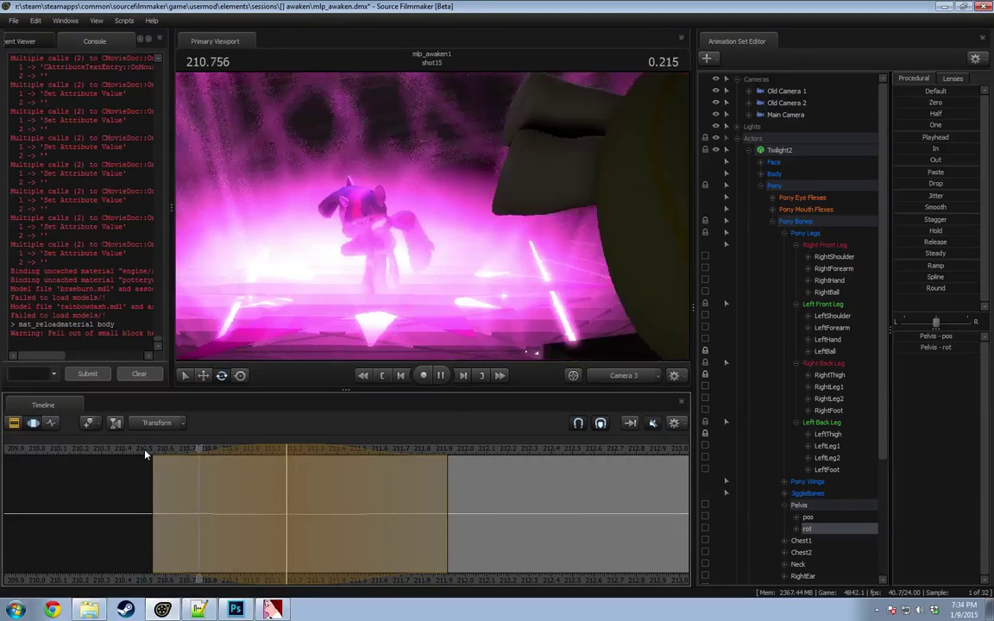
key("space")
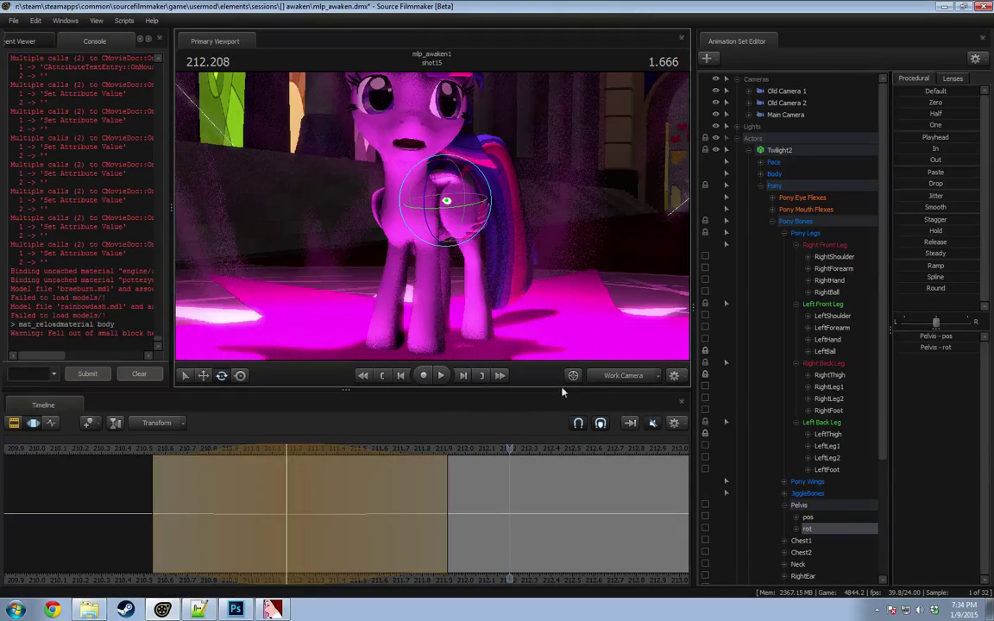
key("space")
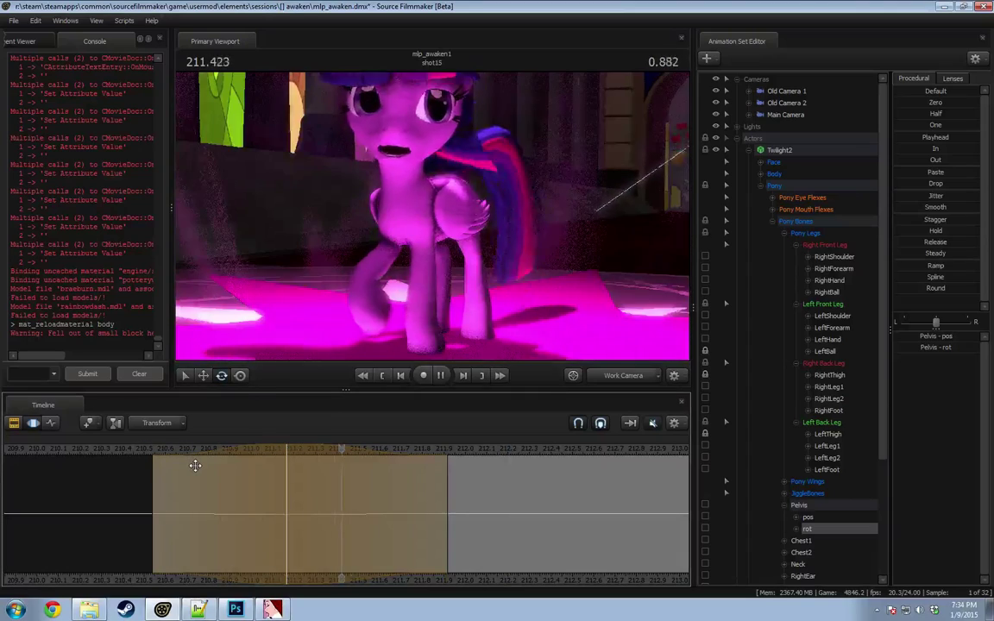
key("space")
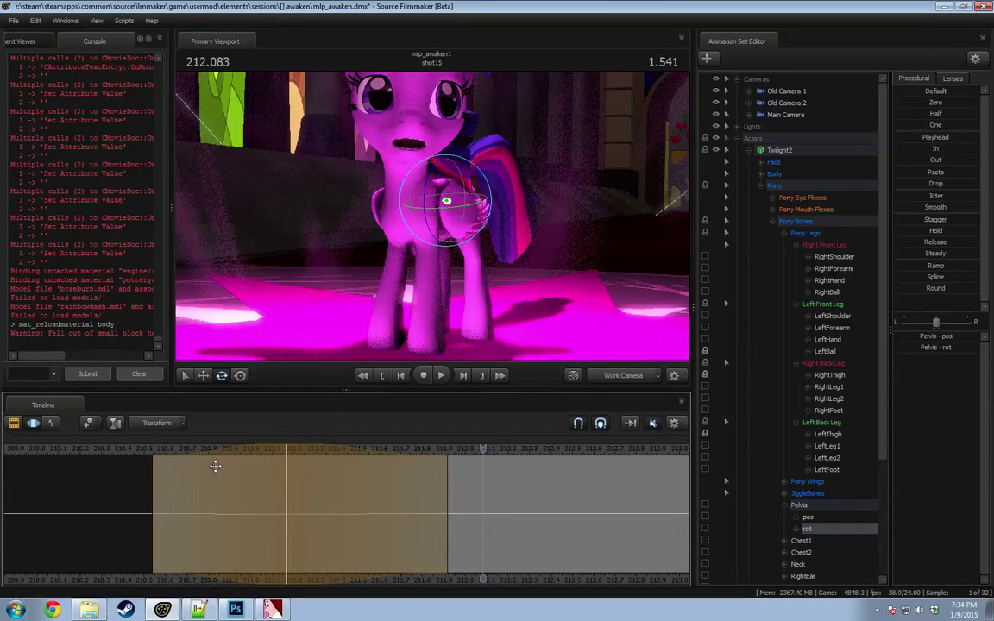
Step: Widen the time selection's falloff to about 210.2–212.1 s and adjust the pelvis rotation at 211.166 s
left_click_drag(153, 462, 77, 455)
key("space")
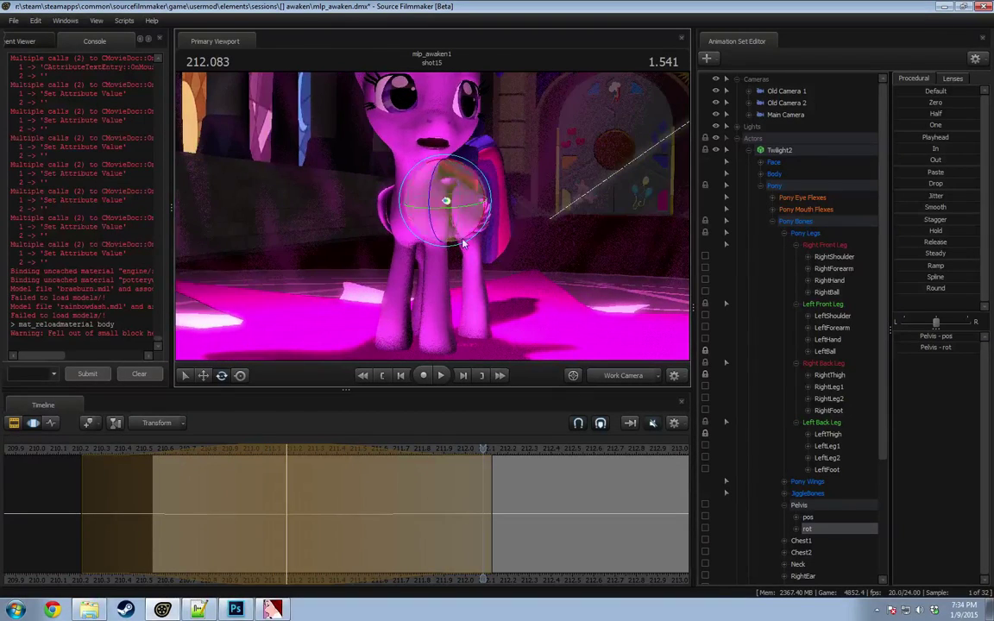
key("Return")
left_click_drag(483, 450, 290, 467)
left_click(438, 227)
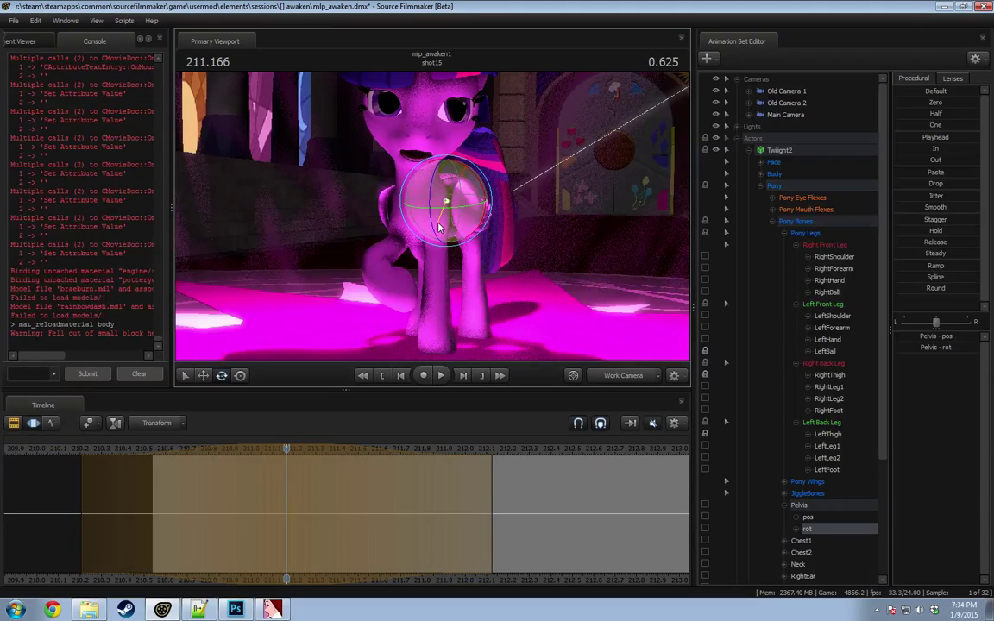
left_click_drag(438, 228, 441, 227)
Step: Play back the pelvis movement and shift the time selection's peak to about 211.4 s
key("space")
key("space")
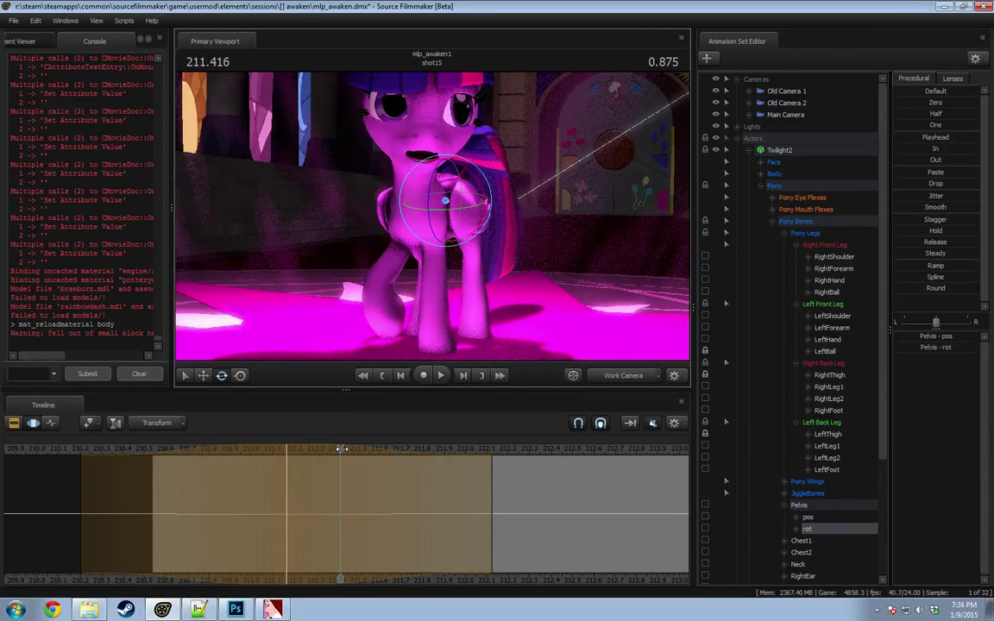
left_click_drag(340, 450, 246, 461)
key("space")
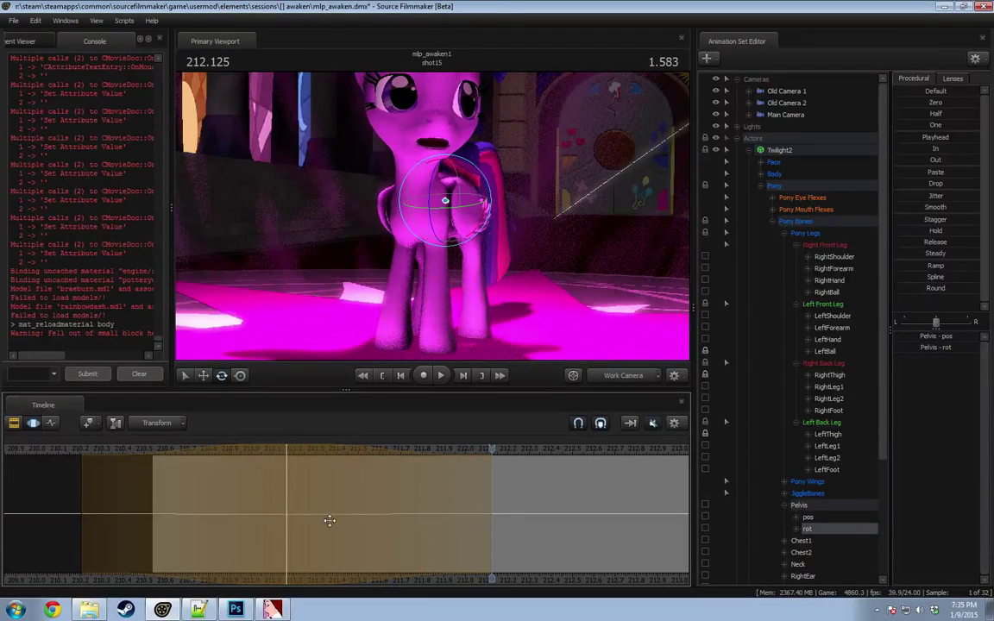
left_click_drag(330, 521, 385, 515)
mouse_move(494, 447)
left_mouse_down()
mouse_move(288, 492)
mouse_move(512, 504)
mouse_move(257, 534)
mouse_move(366, 518)
mouse_move(543, 522)
mouse_move(583, 587)
left_mouse_up()
middle_click_drag(434, 510, 268, 495)
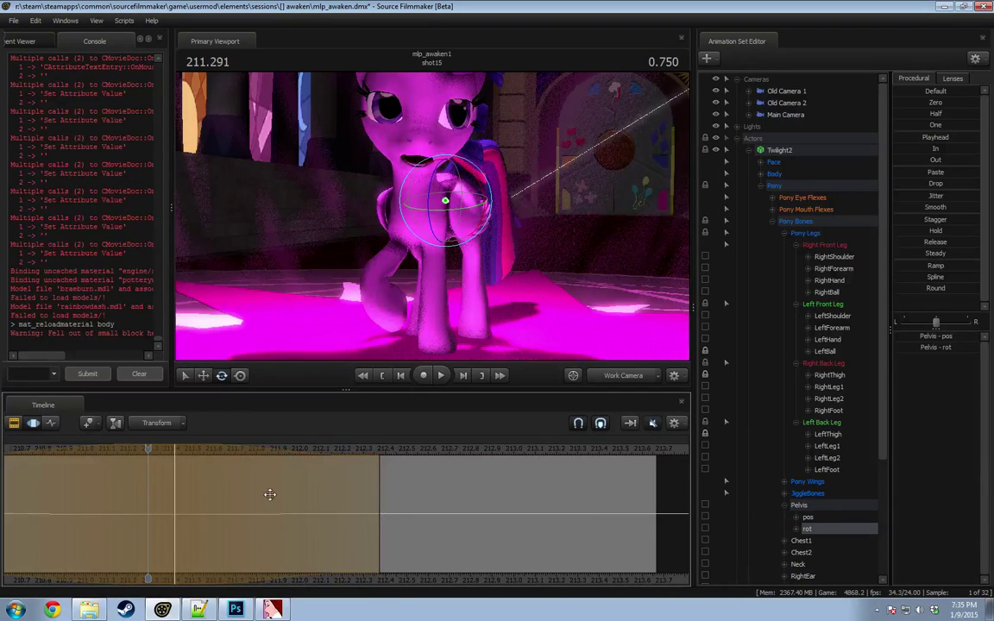
scroll(268, 494, "down", 3)
left_click_drag(148, 450, 144, 450)
Step: Move the time selection's peak to about 211.5 s and end its falloff at about 212.3 s, checking the motion in playback
key("space")
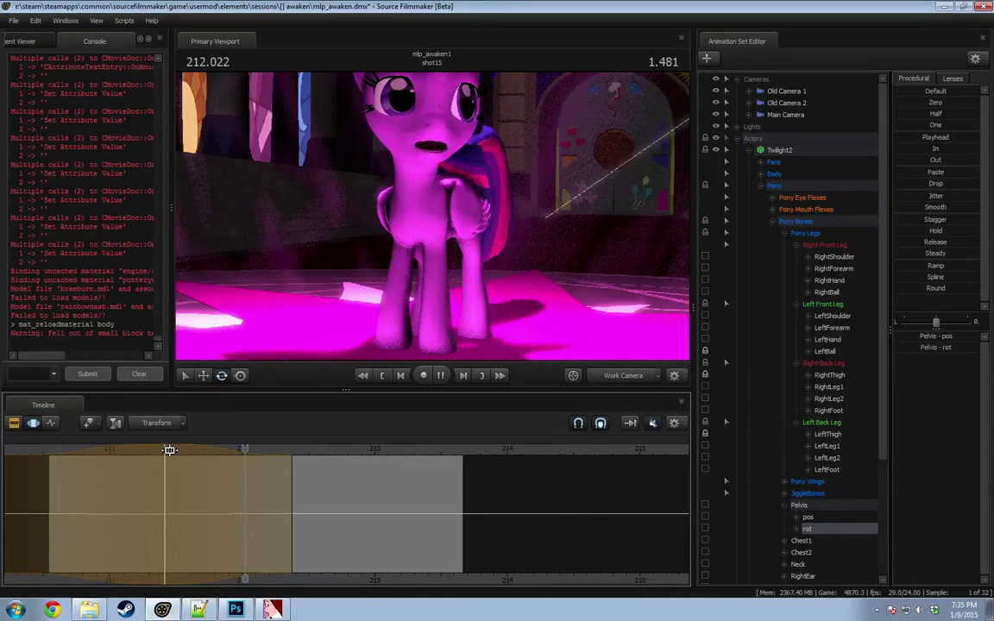
key("space")
left_click_drag(210, 491, 211, 490)
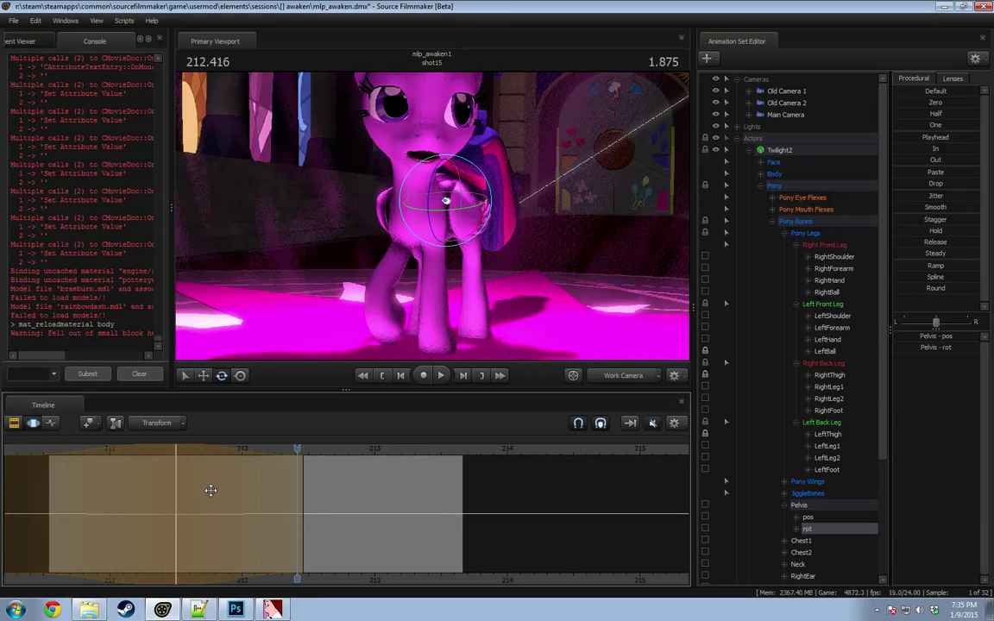
left_click_drag(305, 490, 289, 488)
left_click_drag(316, 451, 102, 471)
key("space")
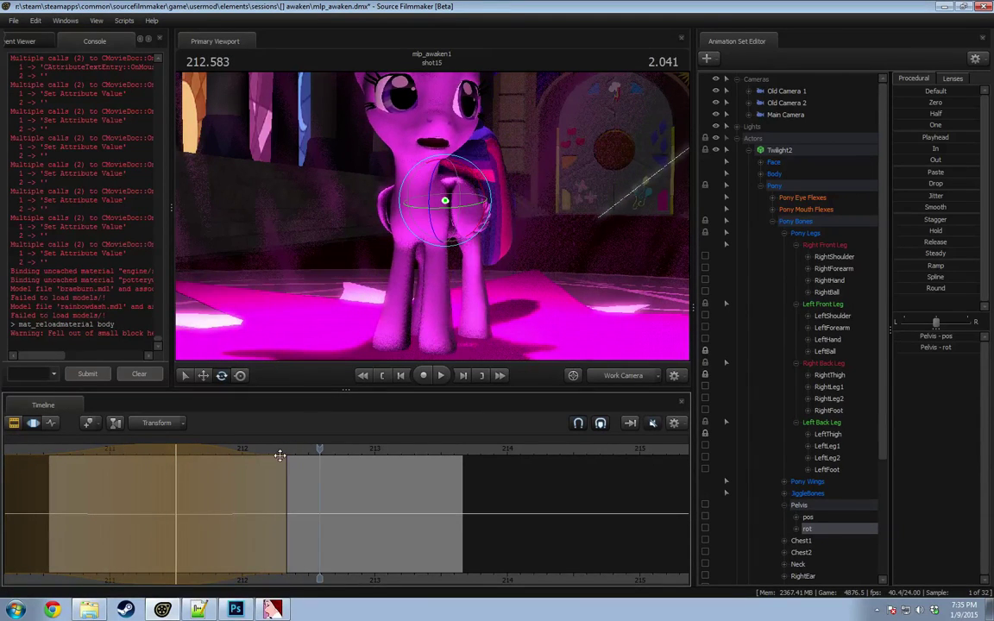
Step: Rotate the LeftShoulder bone at 211.5 s from a side view, and select the LeftForearm bone
left_click_drag(316, 453, 193, 482)
mouse_move(444, 222)
left_mouse_down("alt")
mouse_move(484, 222)
mouse_move(445, 221)
left_mouse_up("alt")
left_click(459, 214)
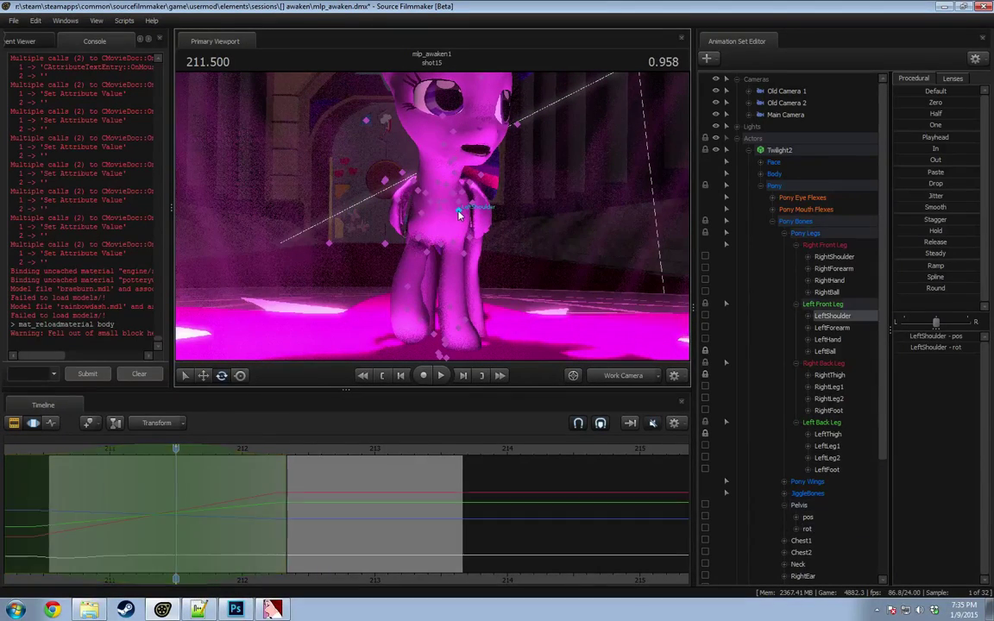
left_click_drag(487, 186, 420, 251)
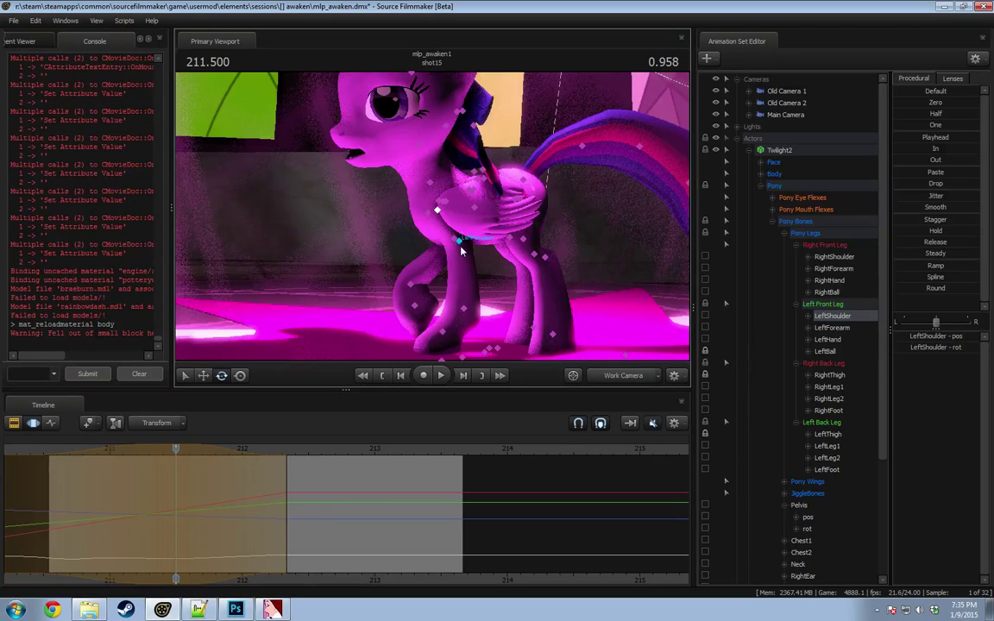
left_click(456, 239, "ctrl")
left_click(458, 241, "ctrl")
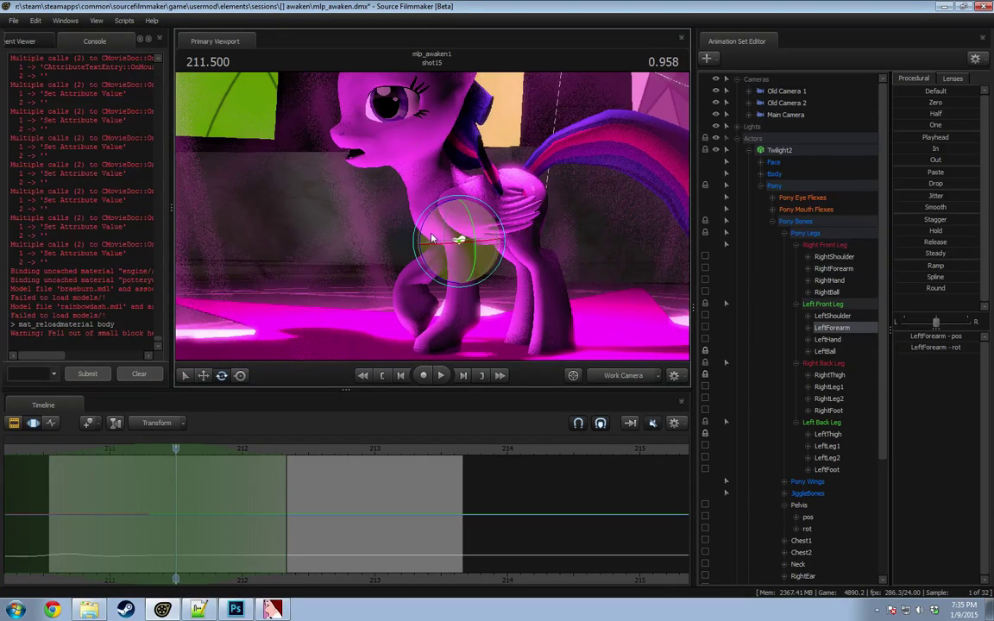
Step: Try a rotation of the left forearm at 211.5 s, play it back, and undo it
left_click_drag(433, 238, 439, 227)
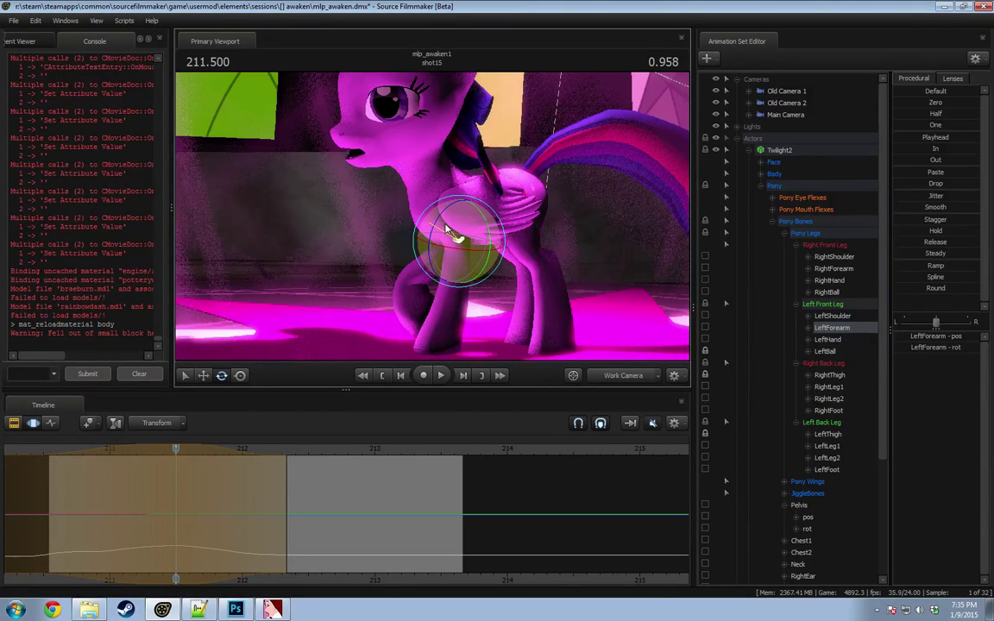
key("space")
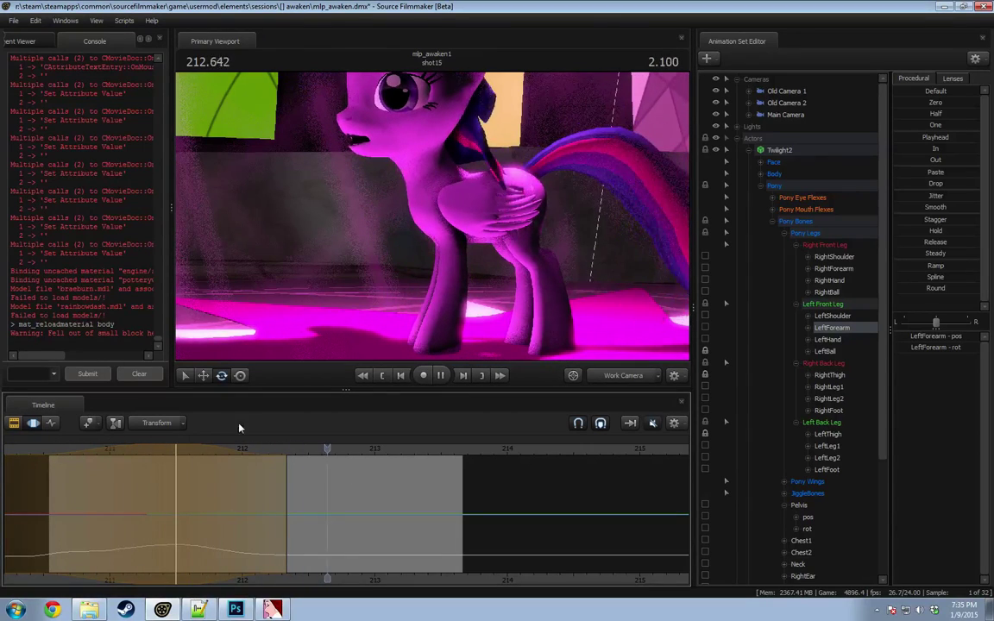
key("space")
key("space")
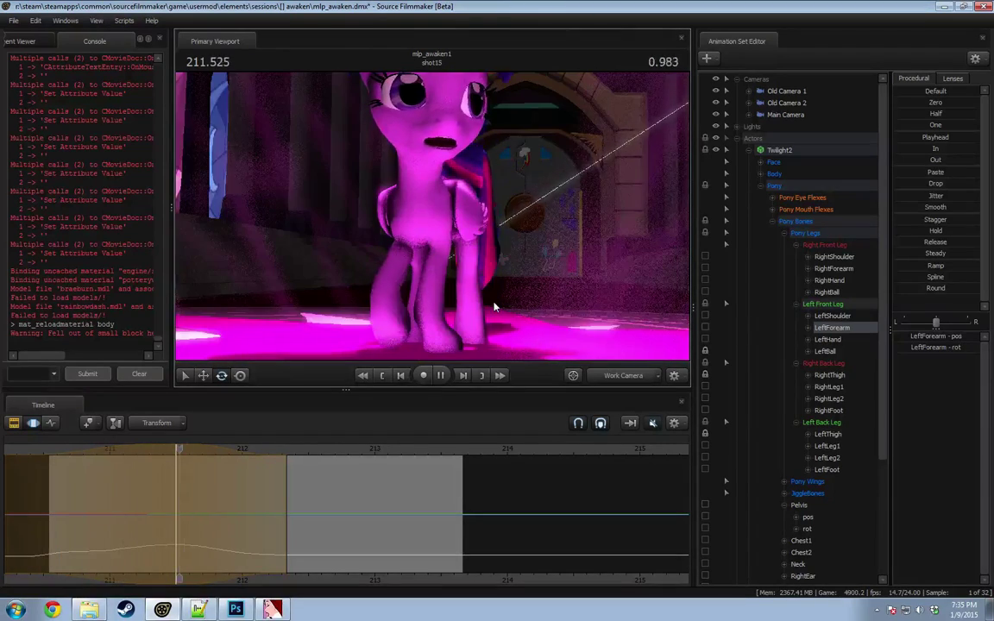
key("space")
left_click_drag(313, 454, 337, 466)
left_click_drag(185, 465, 178, 465)
key("ctrl+z")
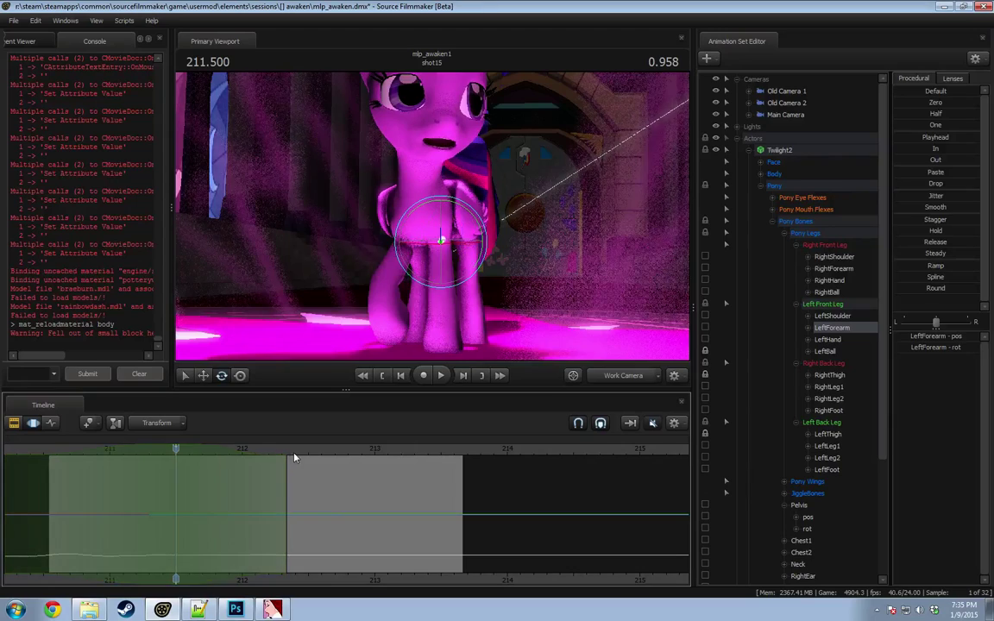
Step: Replay the step and rotate the left forearm slightly at 211.5 s
left_click_drag(302, 458, 46, 464)
key("space")
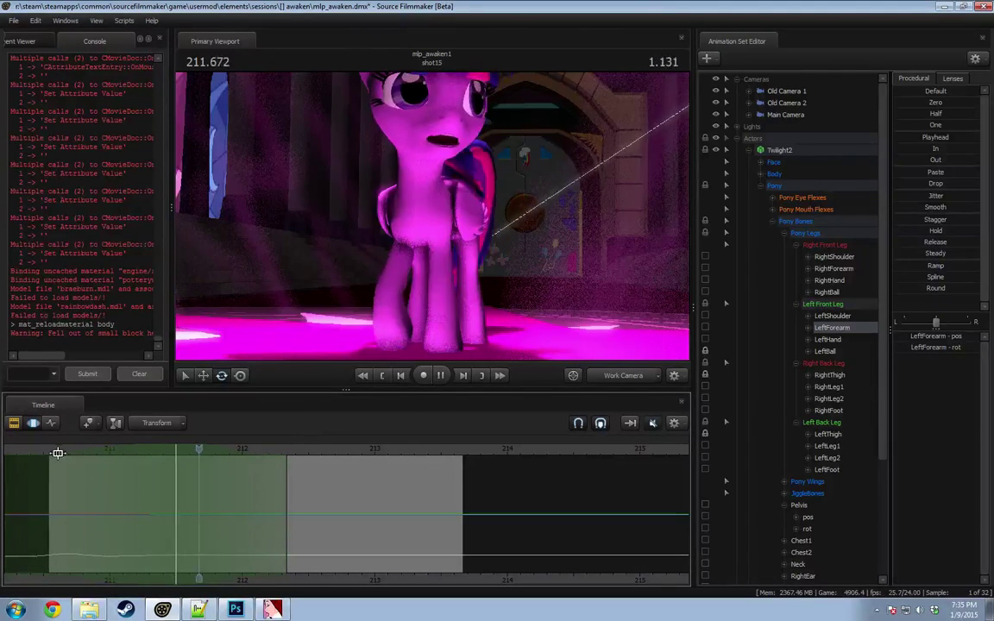
key("space")
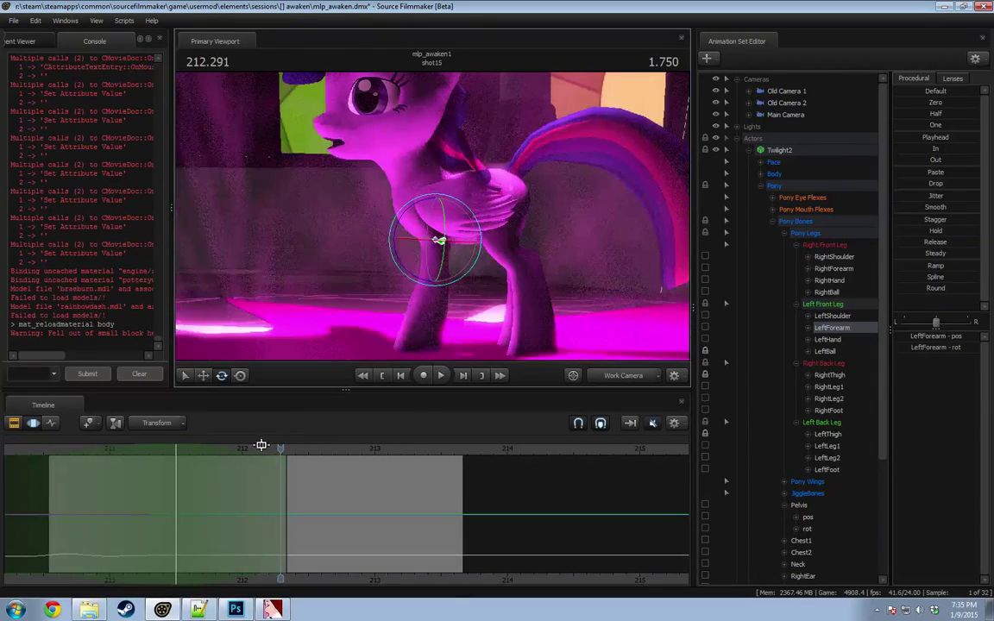
left_click_drag(272, 448, 177, 451)
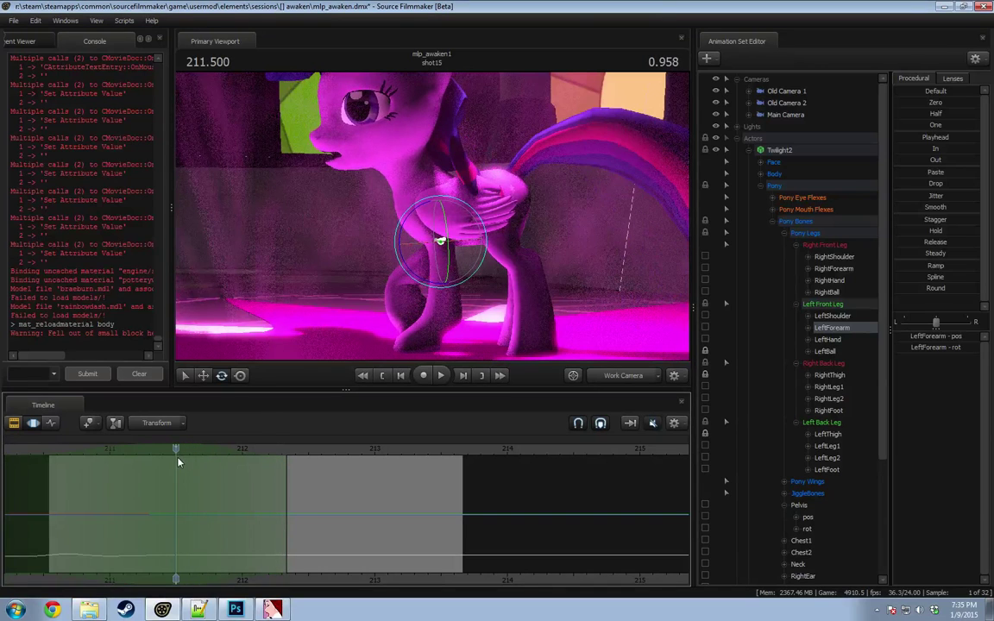
left_click_drag(408, 224, 414, 223)
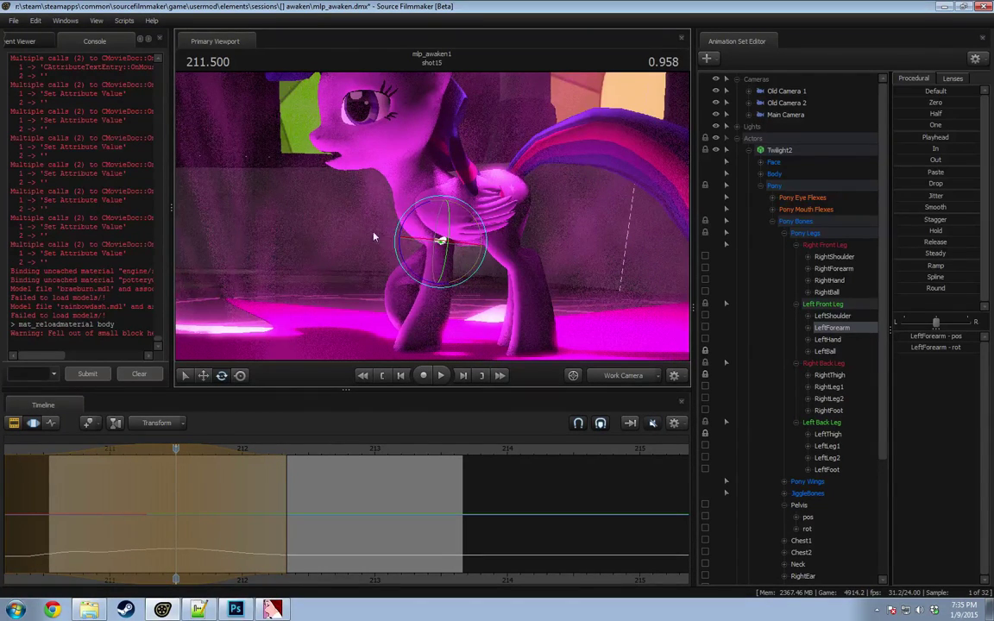
left_click_drag(374, 237, 366, 301, "alt")
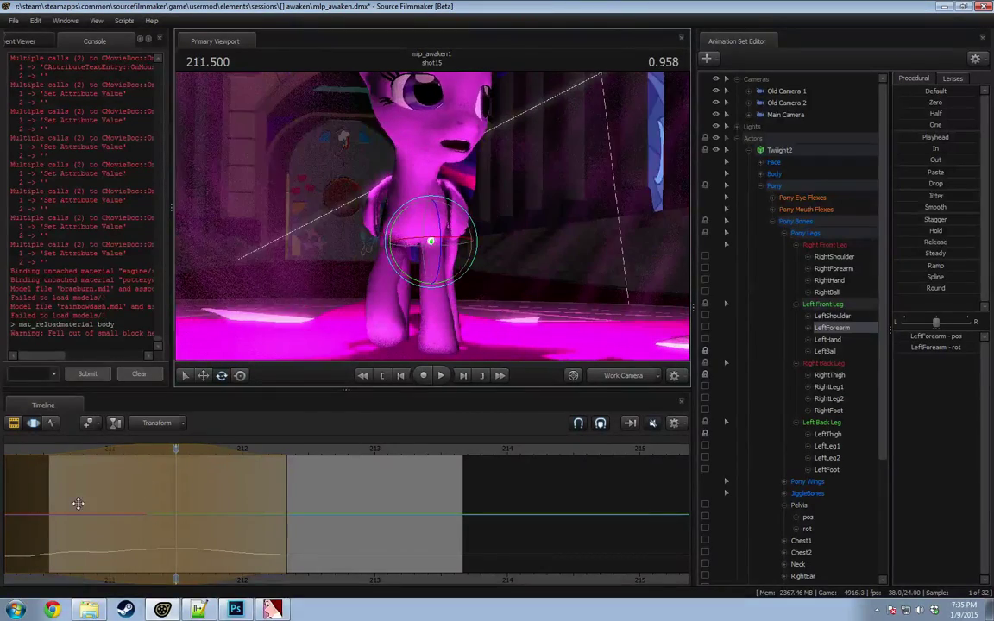
Step: Check the forearm rotation in playback from the Work Camera and Camera 3, and commit it
key("shift")
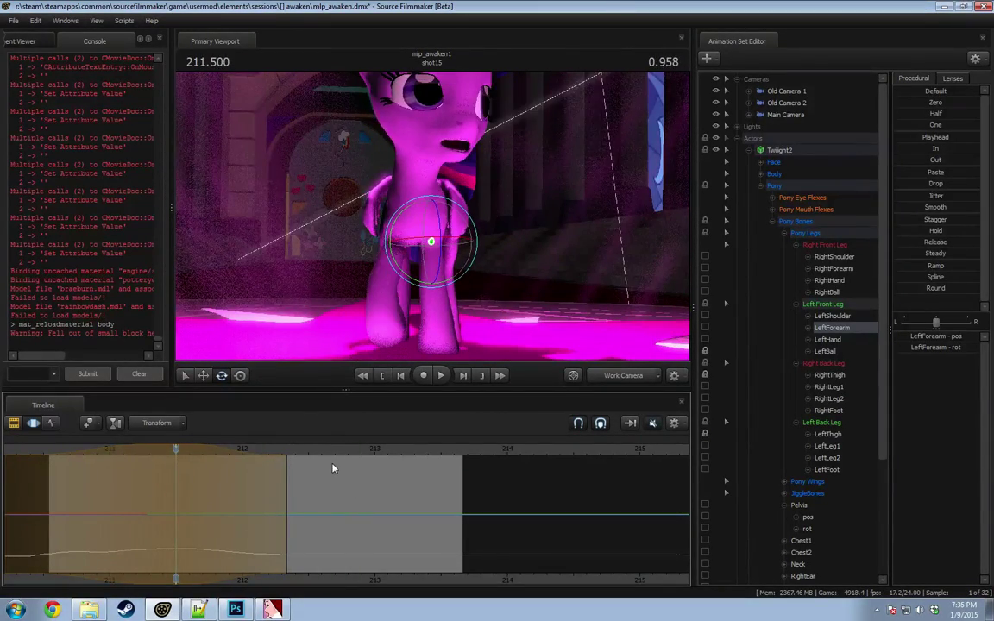
key("shift")
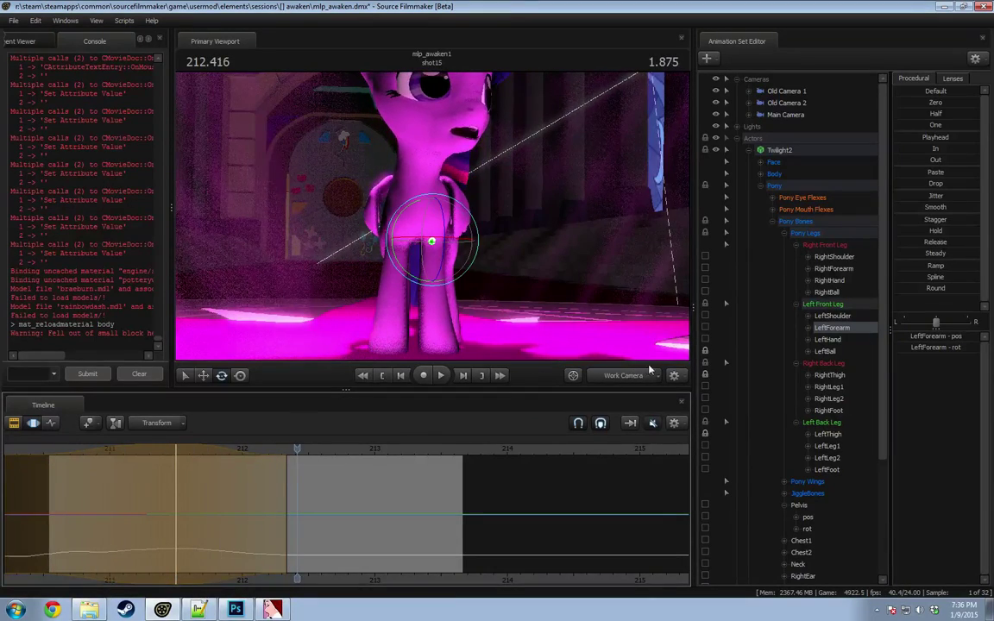
left_click(643, 373)
key("shift")
key("space")
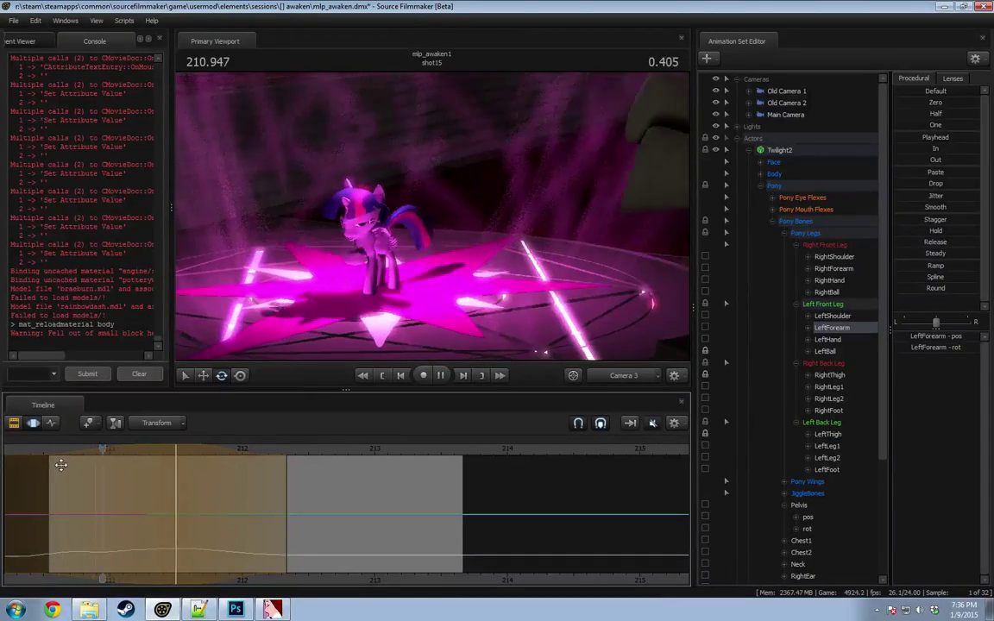
key("space")
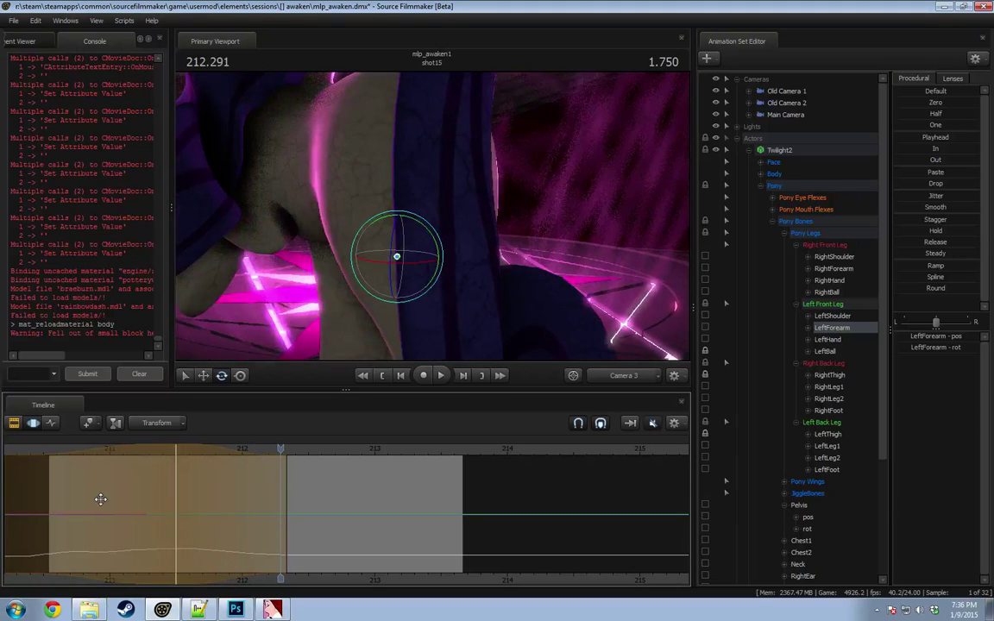
key("ctrl+z")
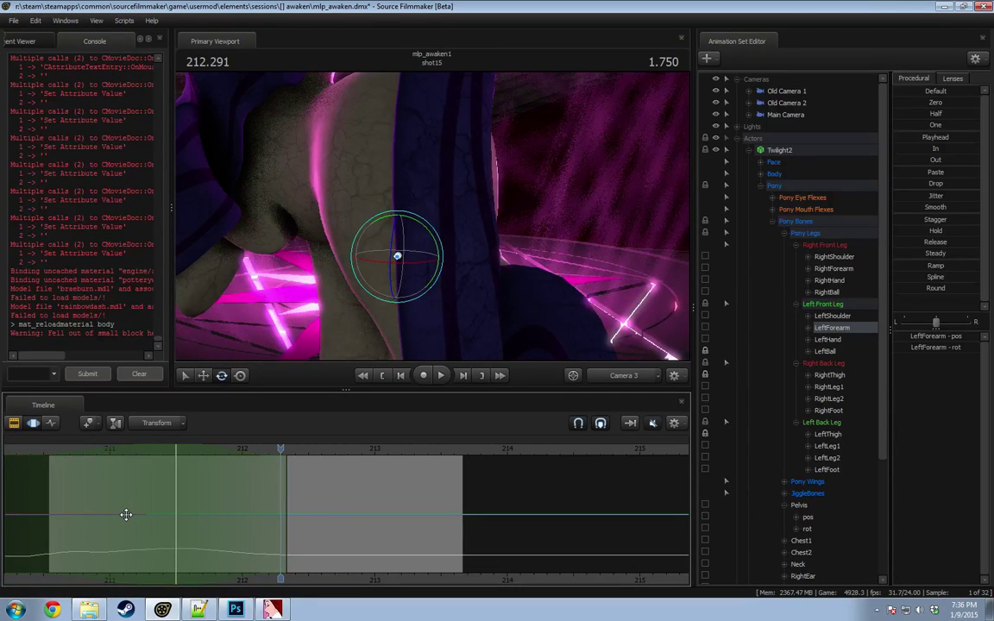
Step: Play the finished step in the Work Camera from about 210.6 s and inspect the pony from closer angles
left_click_drag(280, 450, 61, 448)
left_click(611, 377)
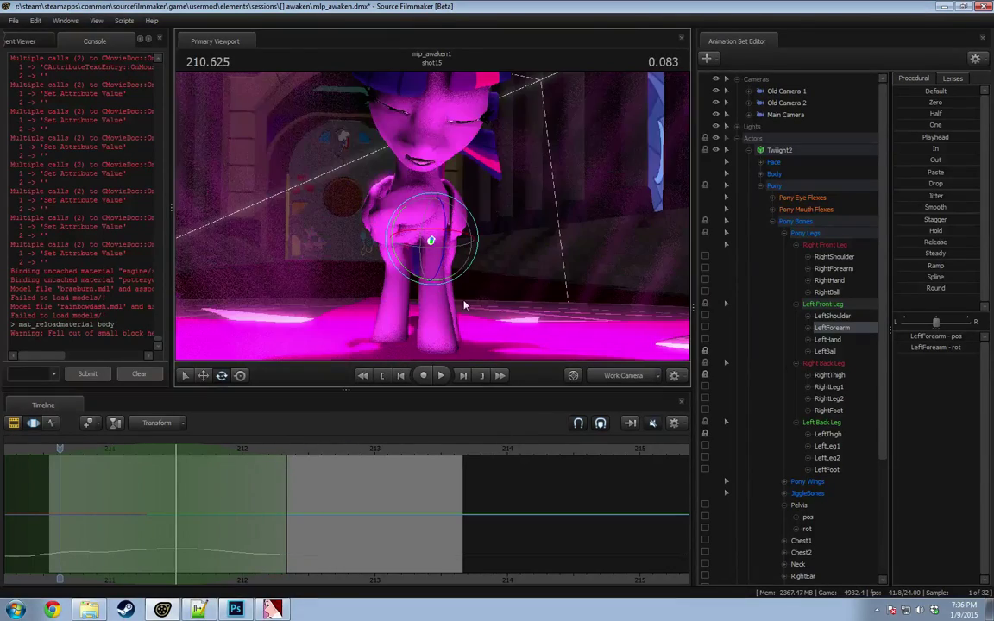
key("space")
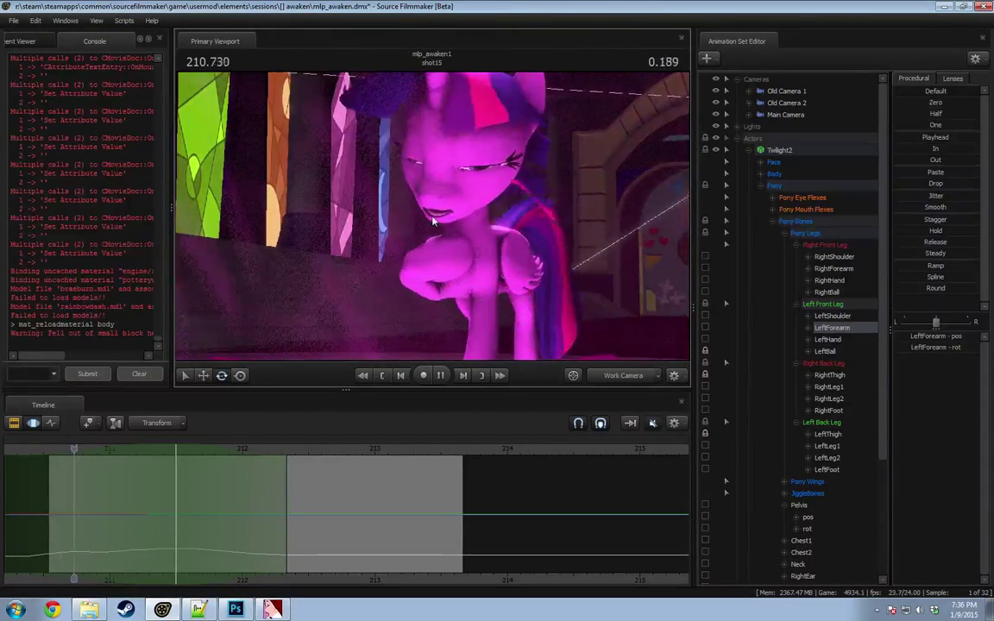
key("space")
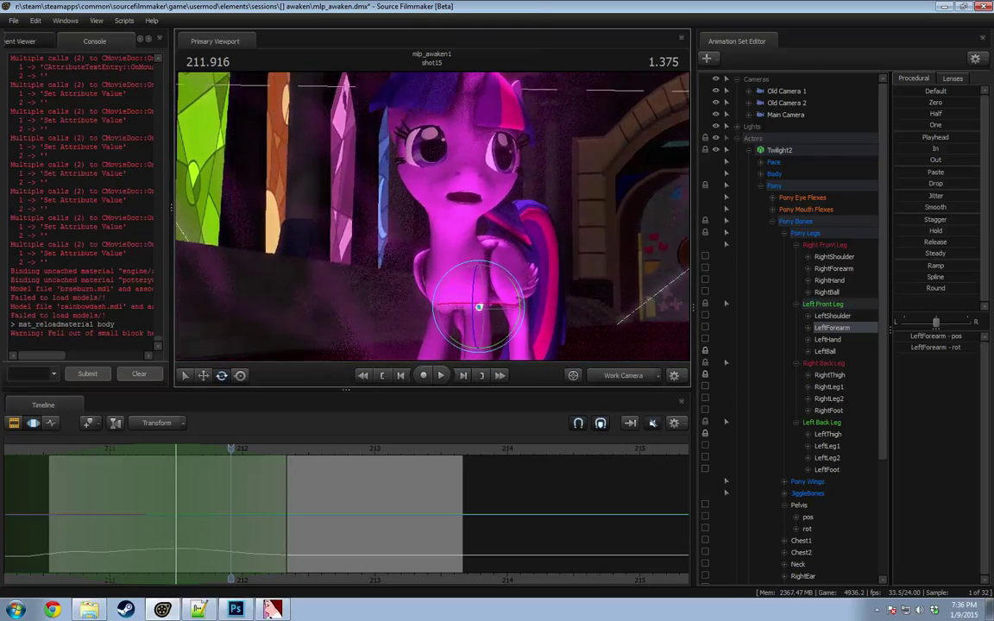
left_click_drag(431, 215, 402, 173)
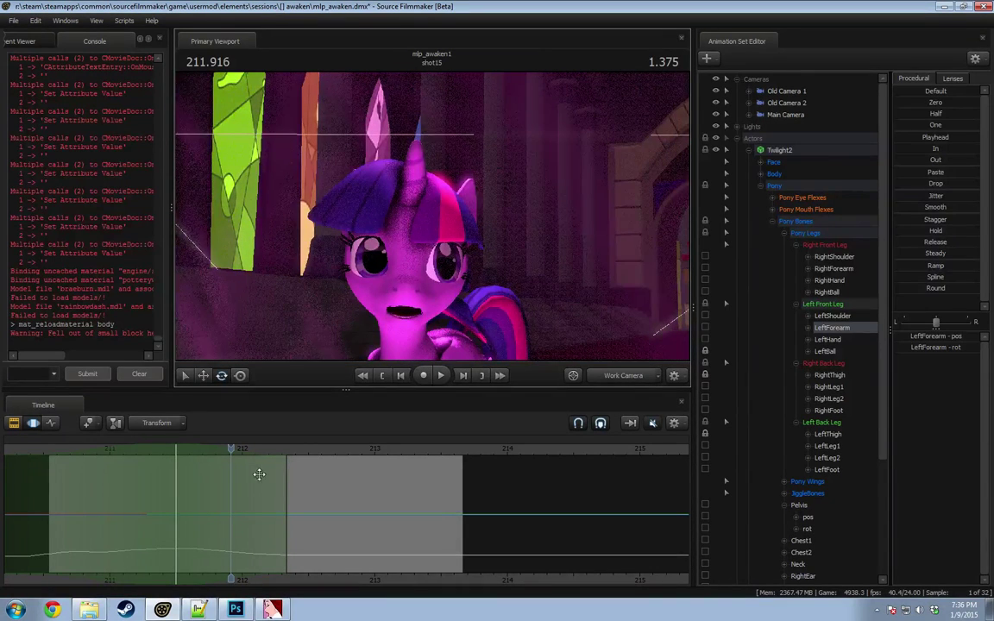
Step: Center a time selection at about 211.29 s and turn the pony's Head toward its right front leg
left_click_drag(432, 216, 419, 295)
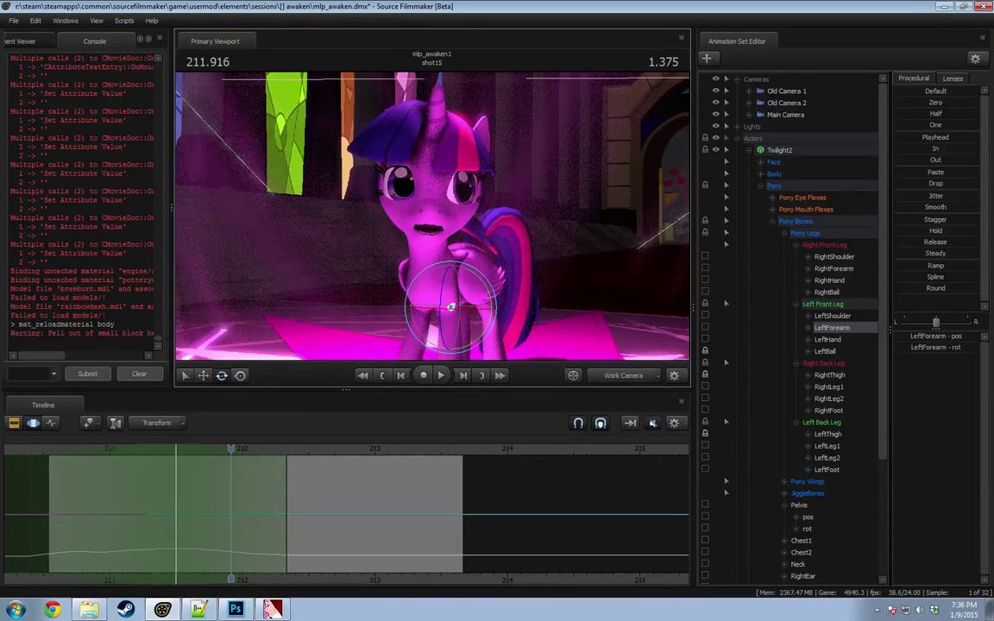
left_click_drag(111, 506, 127, 504)
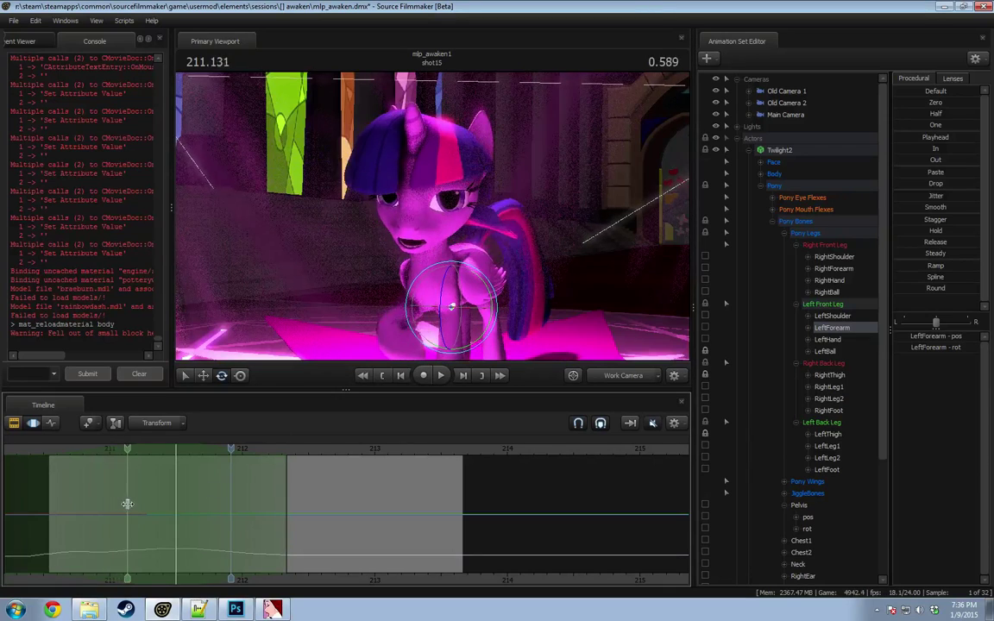
left_click_drag(53, 515, 138, 509)
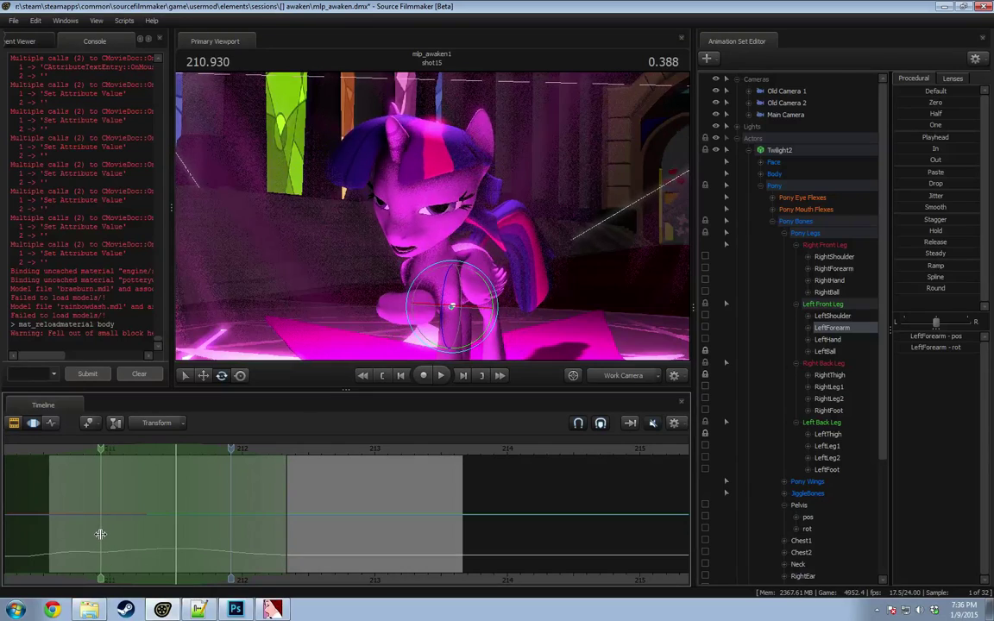
left_click_drag(117, 537, 148, 521)
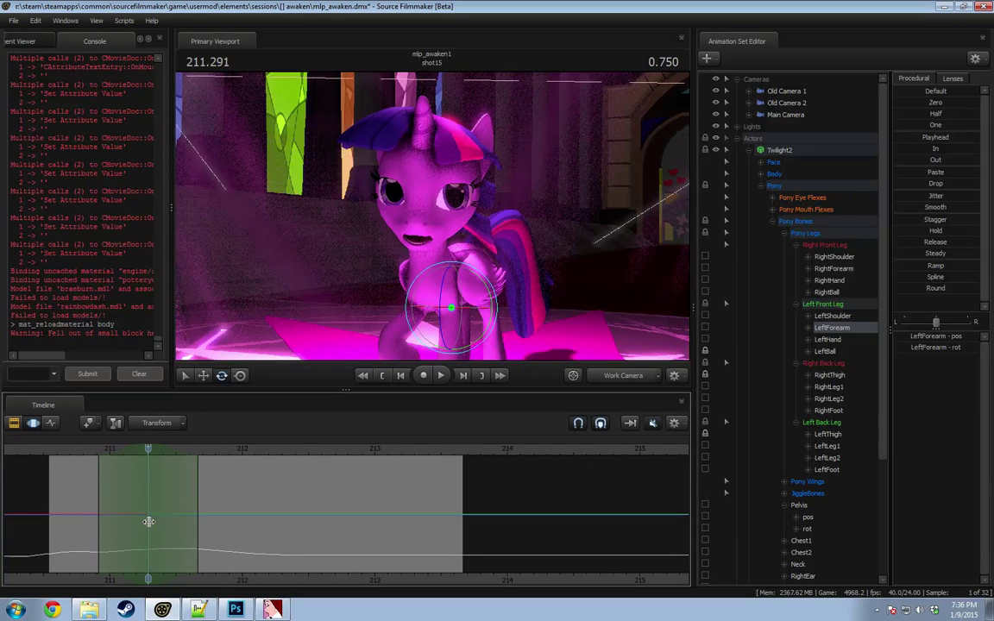
left_click(429, 223)
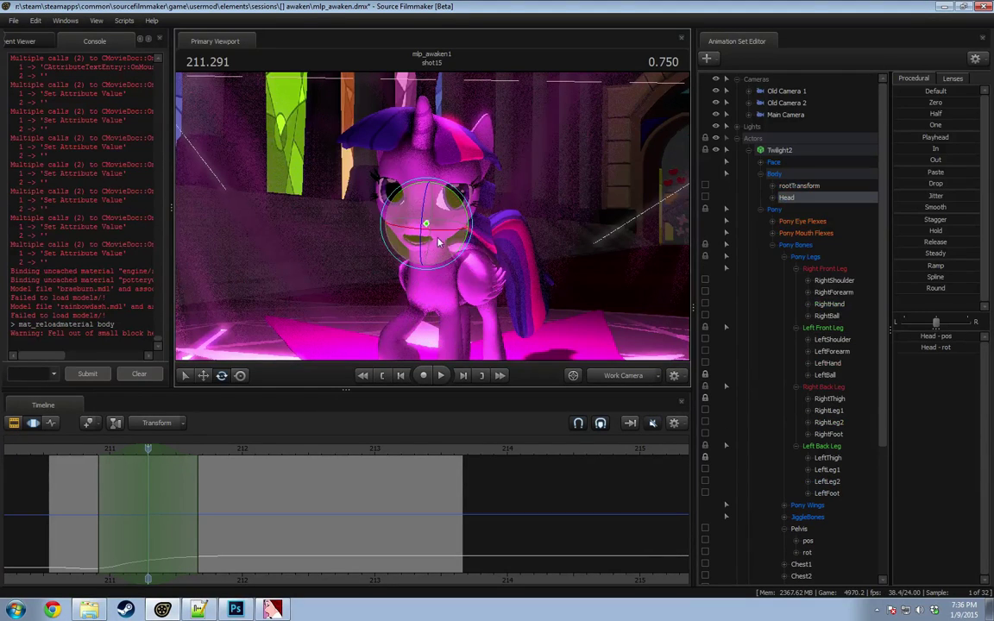
mouse_move(440, 243)
left_mouse_down()
mouse_move(460, 240)
mouse_move(425, 250)
left_mouse_up()
Step: Play back the head turn, extend the end of its time selection to about 212 s, and replay it
left_click_drag(77, 451, 79, 452)
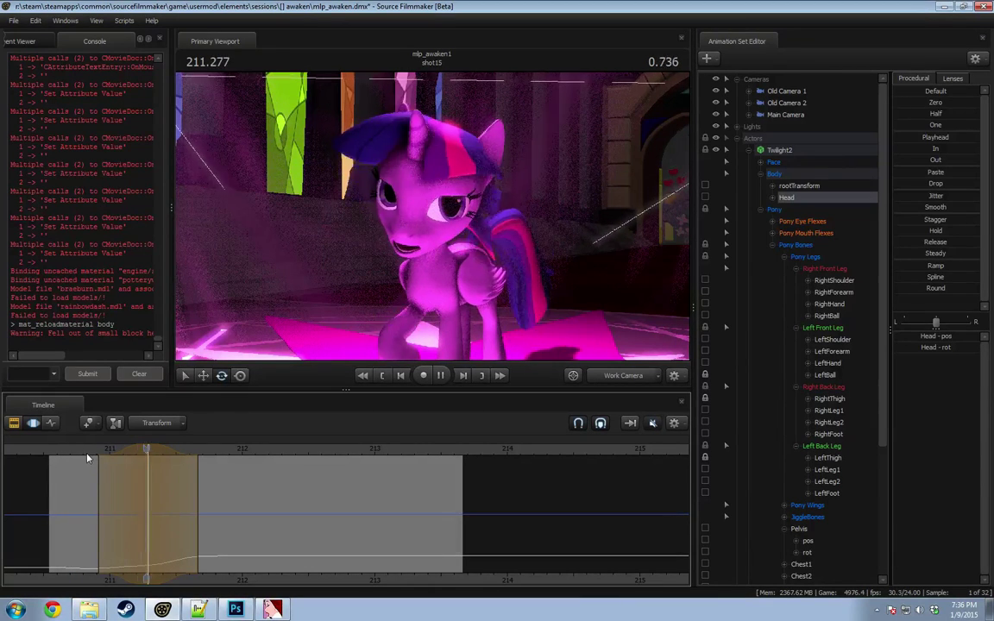
key("space")
left_click(82, 452)
key("space")
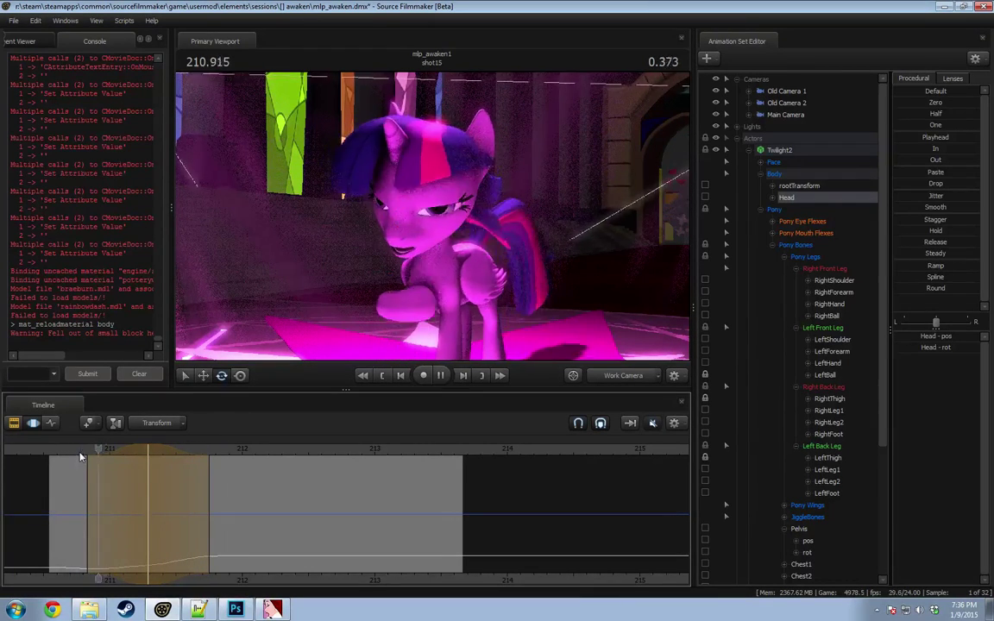
key("space")
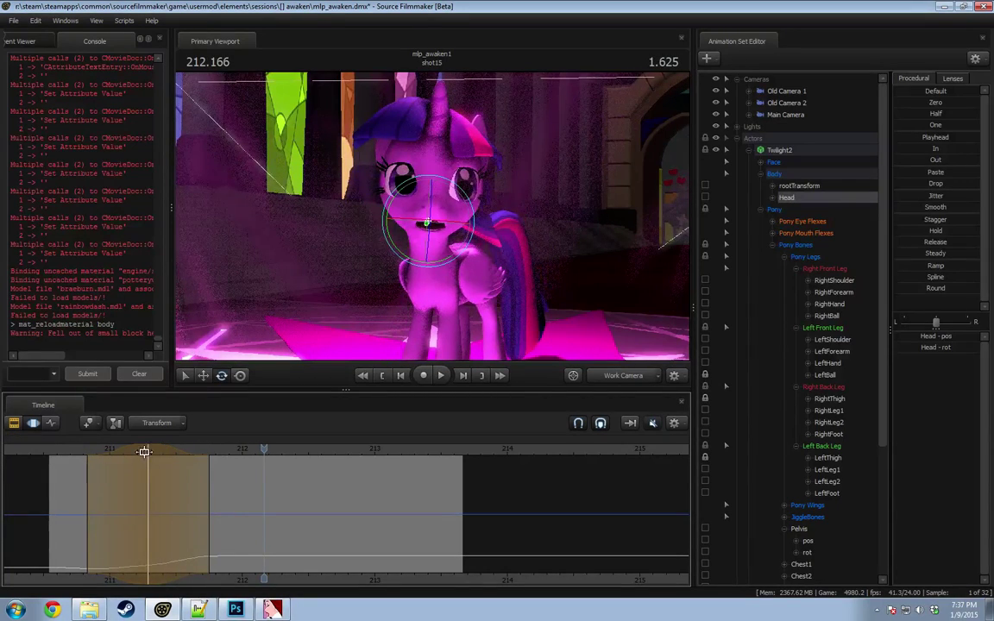
left_click_drag(207, 490, 245, 486)
left_click(83, 451)
key("space")
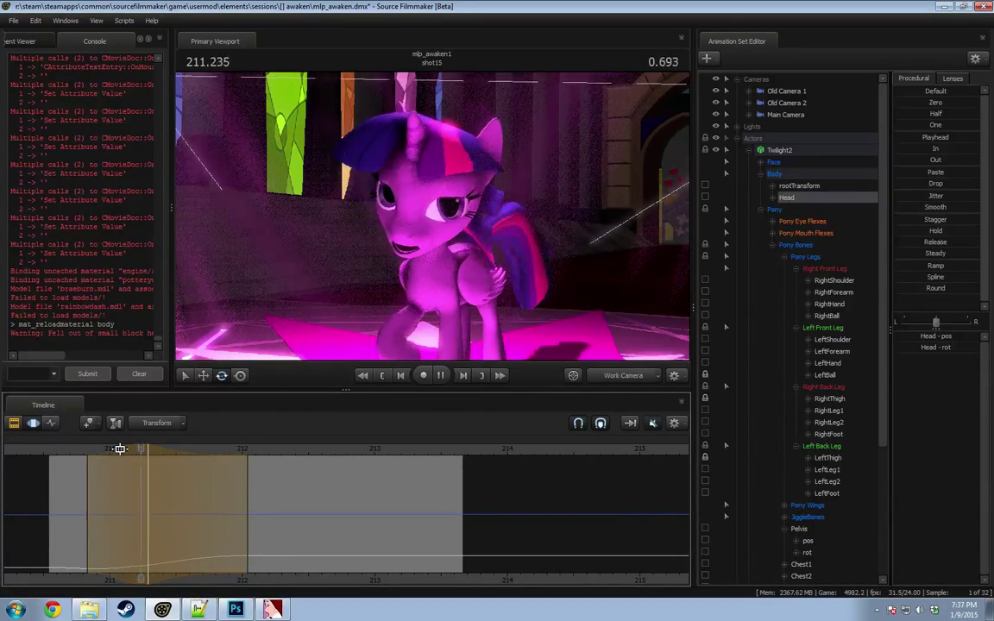
key("space")
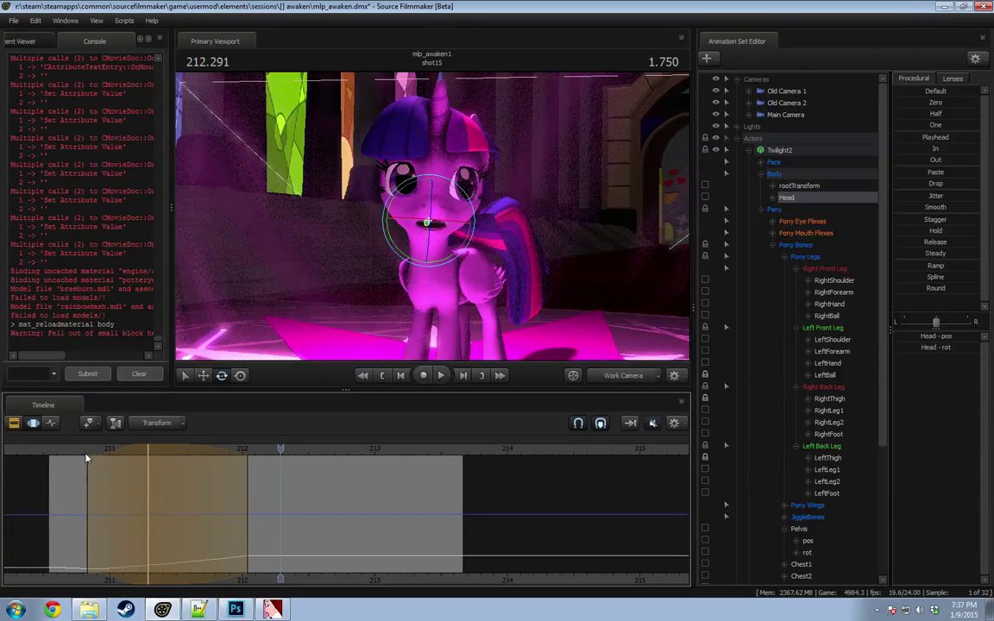
Step: Replay the head turn several times in the Work Camera from about 210.6 to 210.8 s to judge its timing
left_click(86, 450)
key("space")
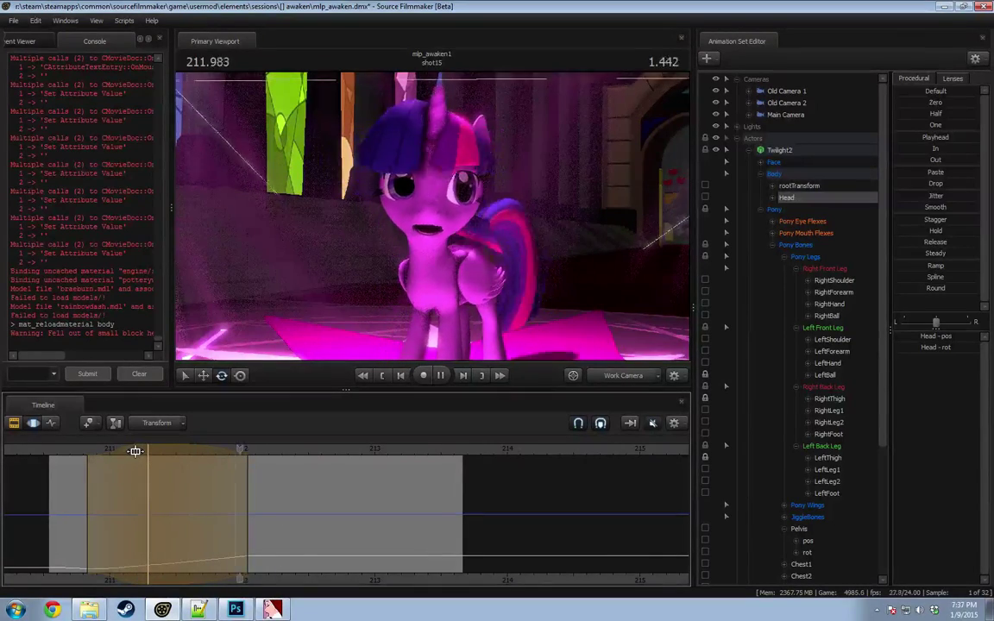
key("space")
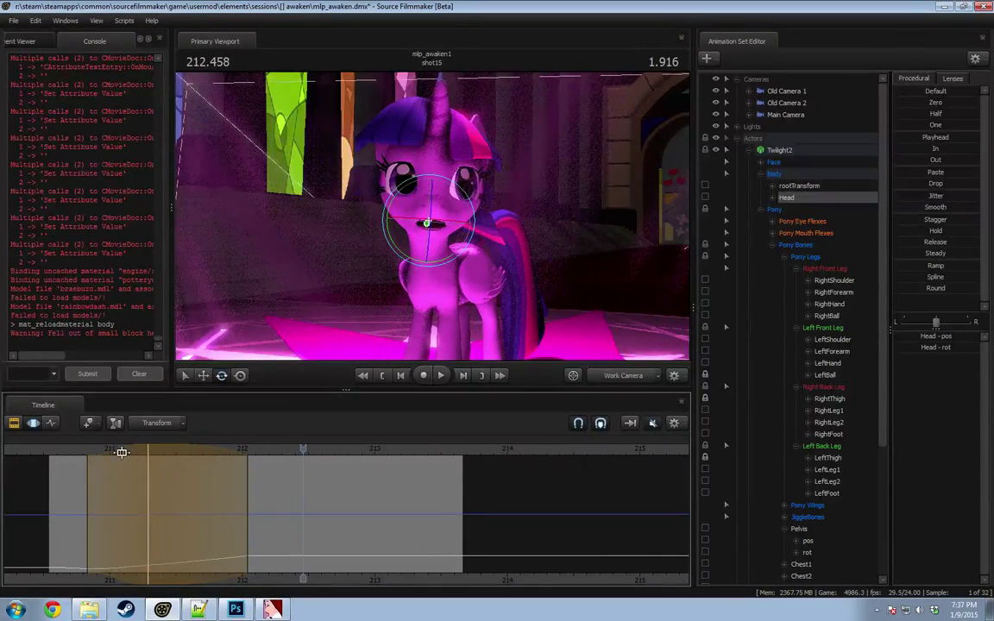
left_click(77, 450)
key("space")
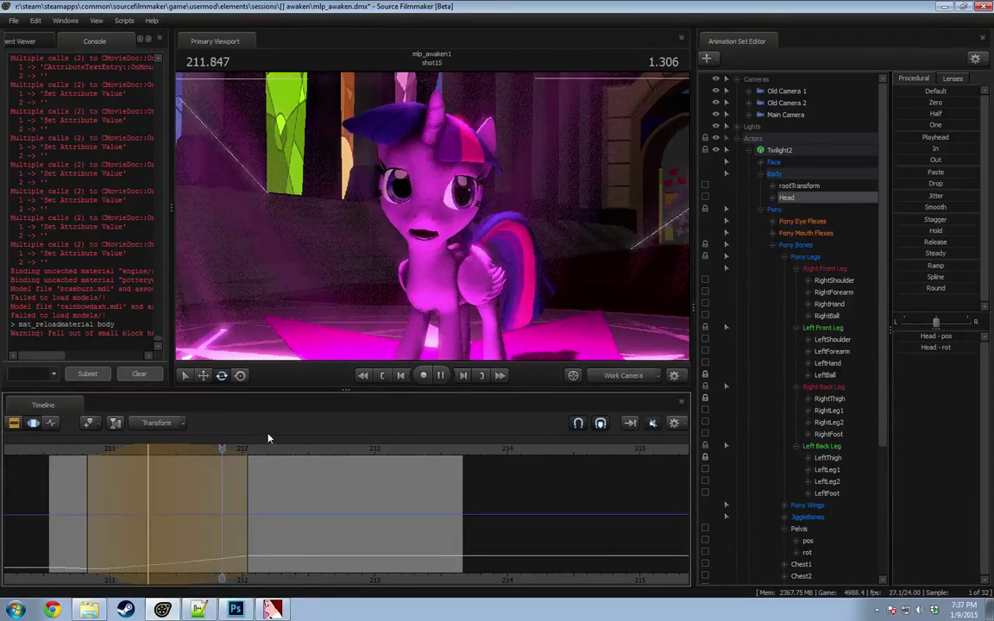
left_click(77, 450)
key("space")
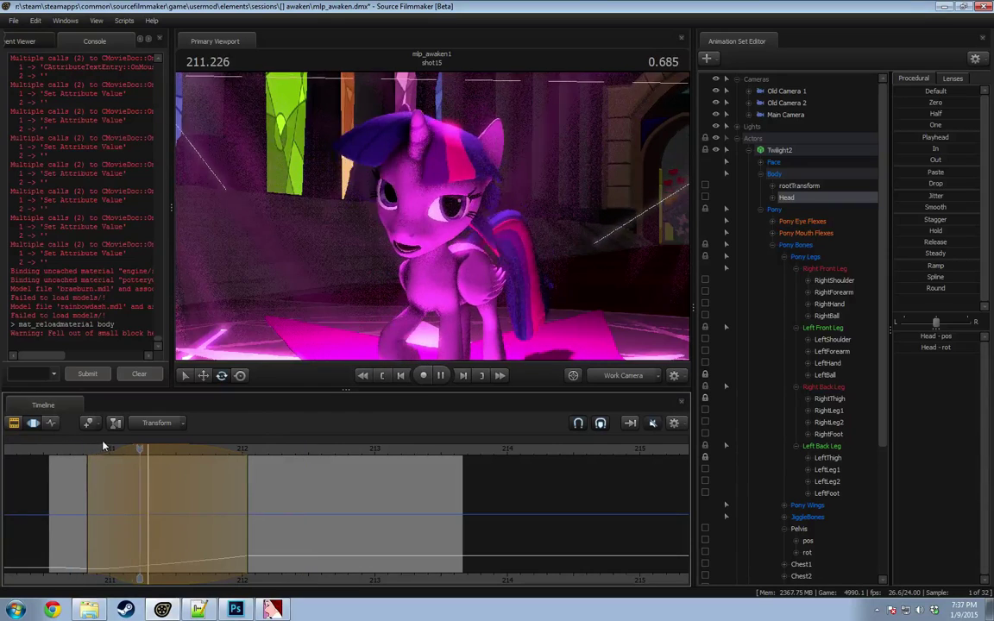
key("space")
left_click(60, 450)
key("space")
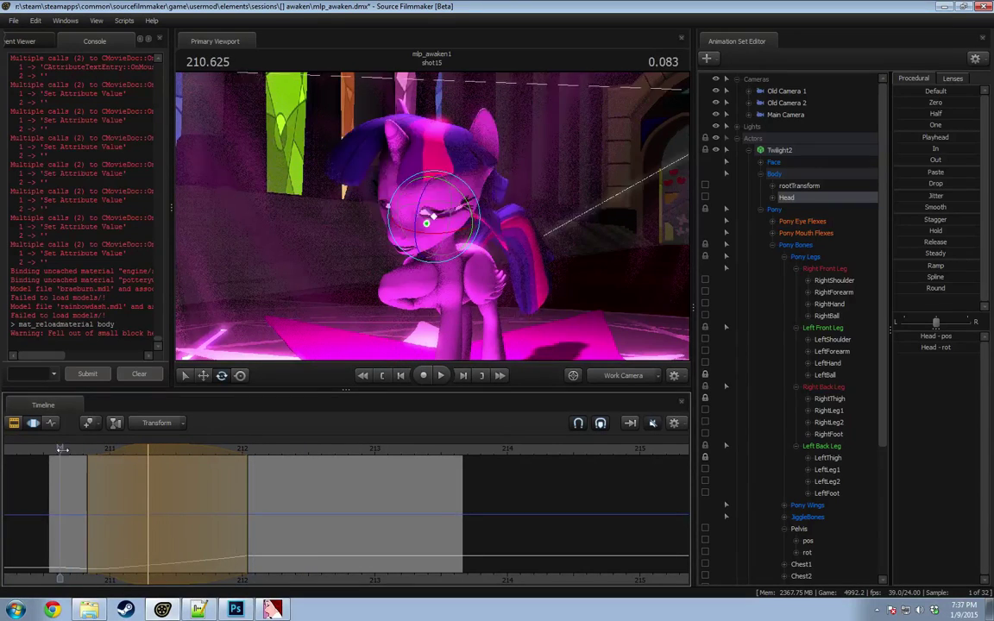
key("space")
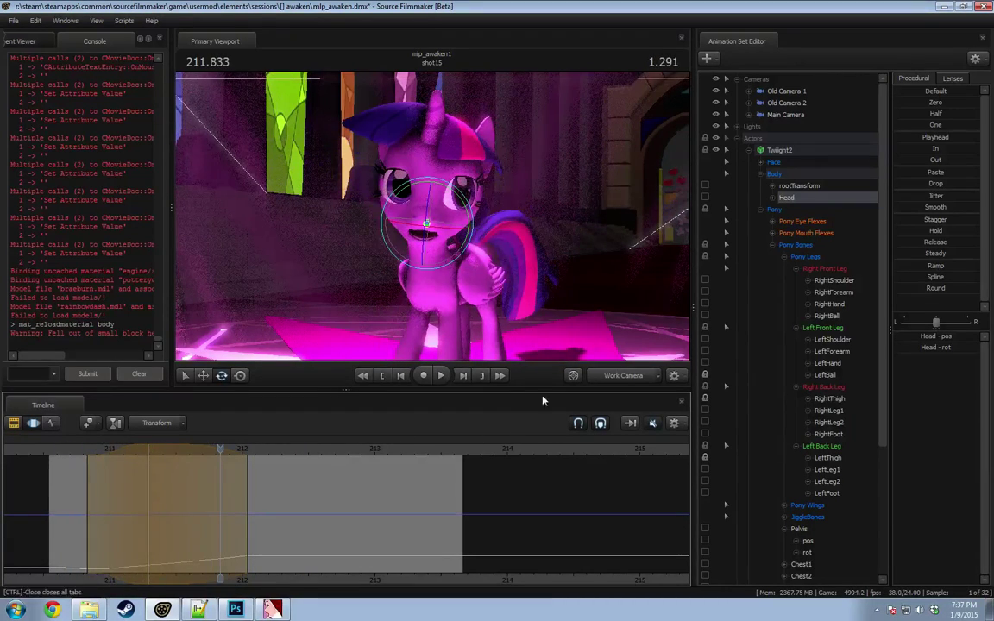
Step: Check the head turn through Camera 3 and move the start of its time selection slightly earlier, to about 210.8 s
left_click(623, 376)
key("space")
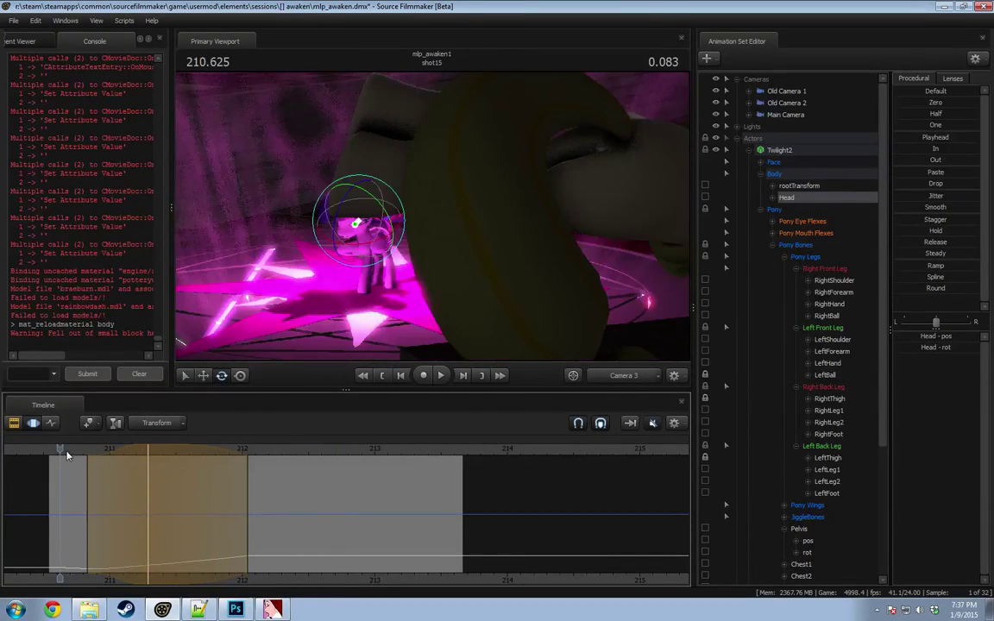
key("space")
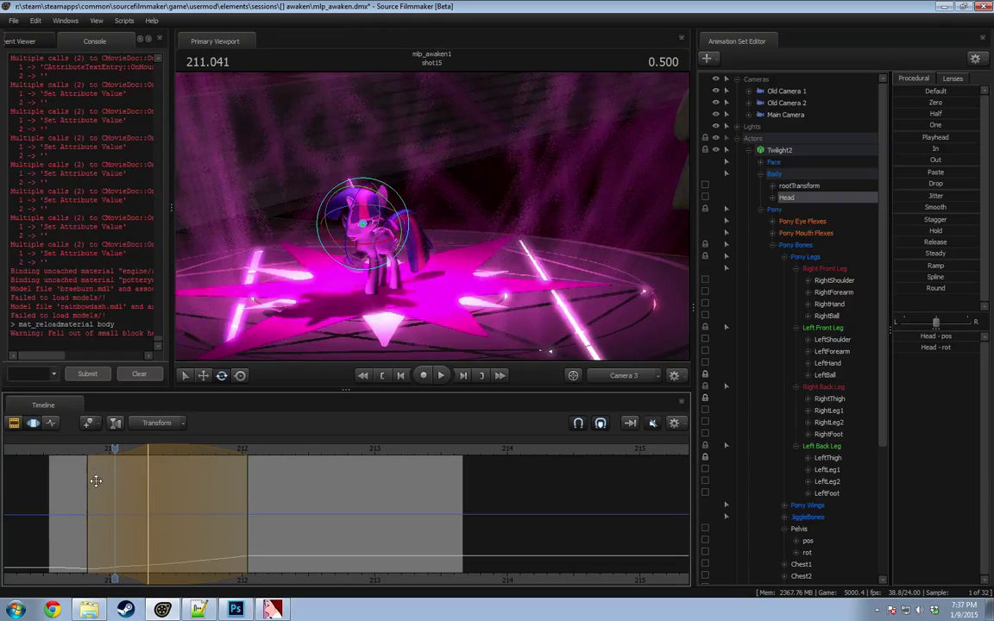
left_click(83, 449)
key("space")
key("space")
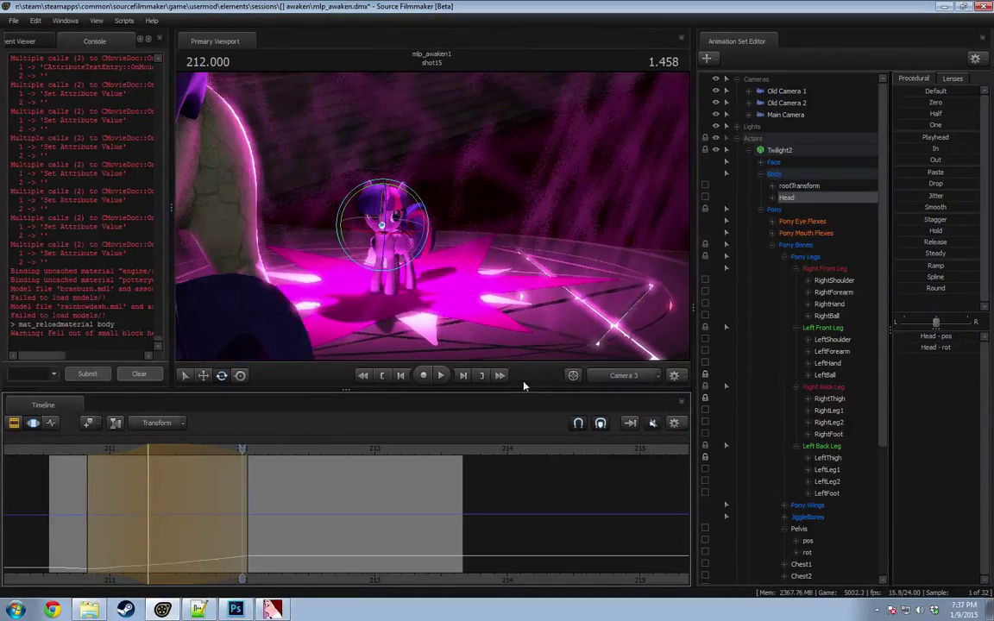
mouse_move(98, 481)
left_mouse_down()
mouse_move(73, 480)
mouse_move(126, 468)
mouse_move(88, 475)
left_mouse_up()
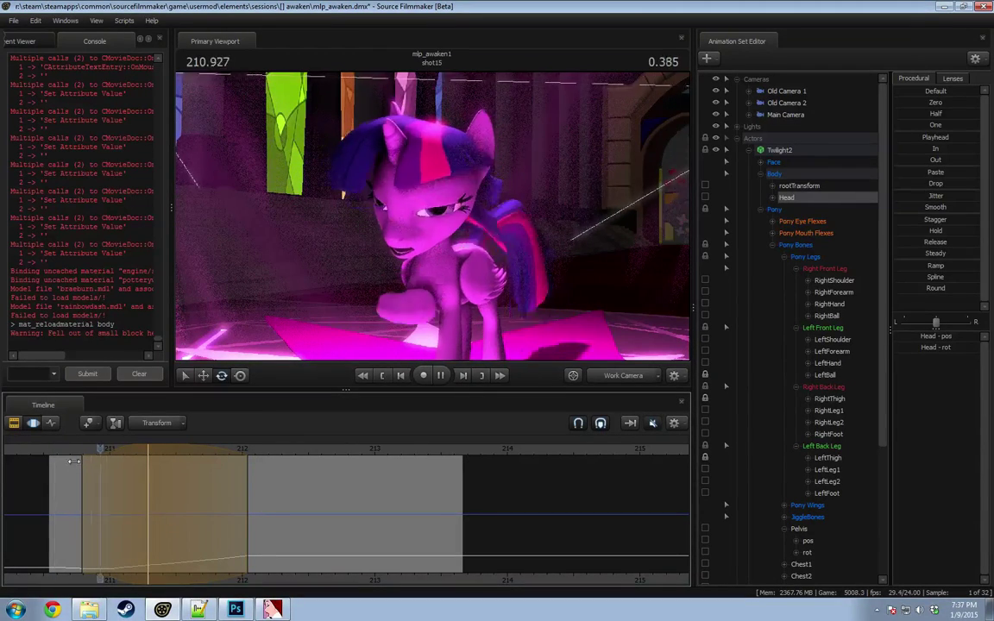
Step: Center a time selection on 211.25 s and rotate the pony's Neck slightly downward
left_click_drag(74, 521, 130, 512)
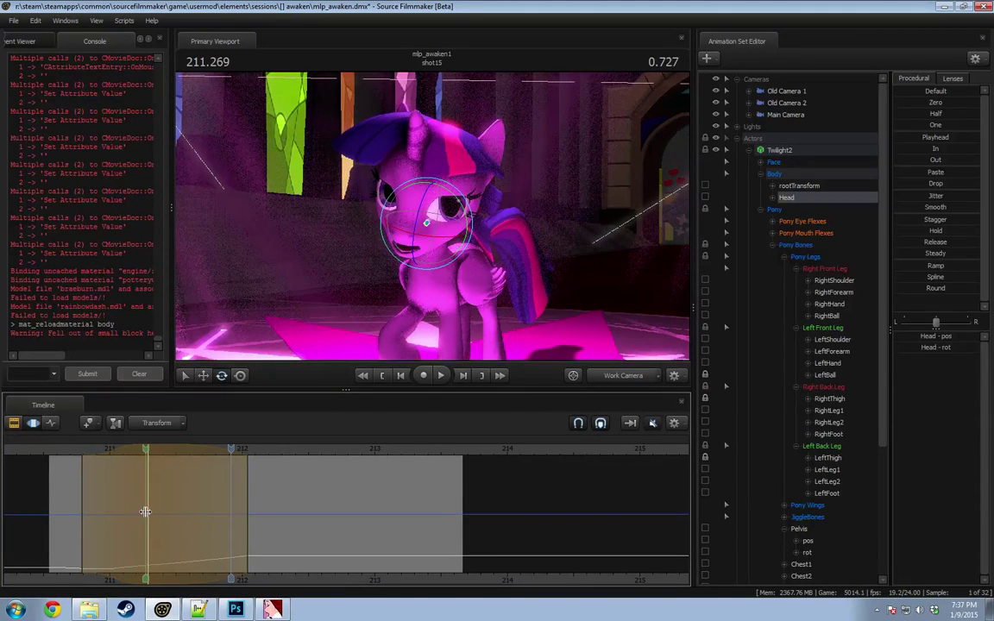
left_click(147, 512, "shift")
scroll(147, 512, "up", 5, "shift")
left_click_drag(345, 246, 250, 246, "alt")
left_click(428, 262, "ctrl")
left_click_drag(424, 265, 431, 267)
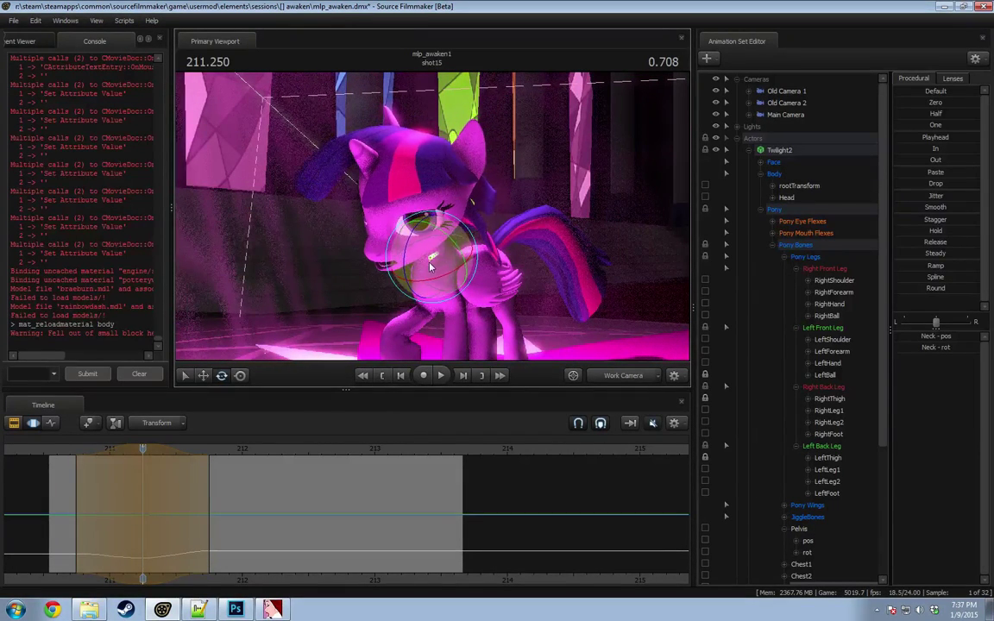
Step: Play the neck rotation from about 210.6 s and inspect the movement from the pony's front
left_click(72, 451)
key("space")
key("space")
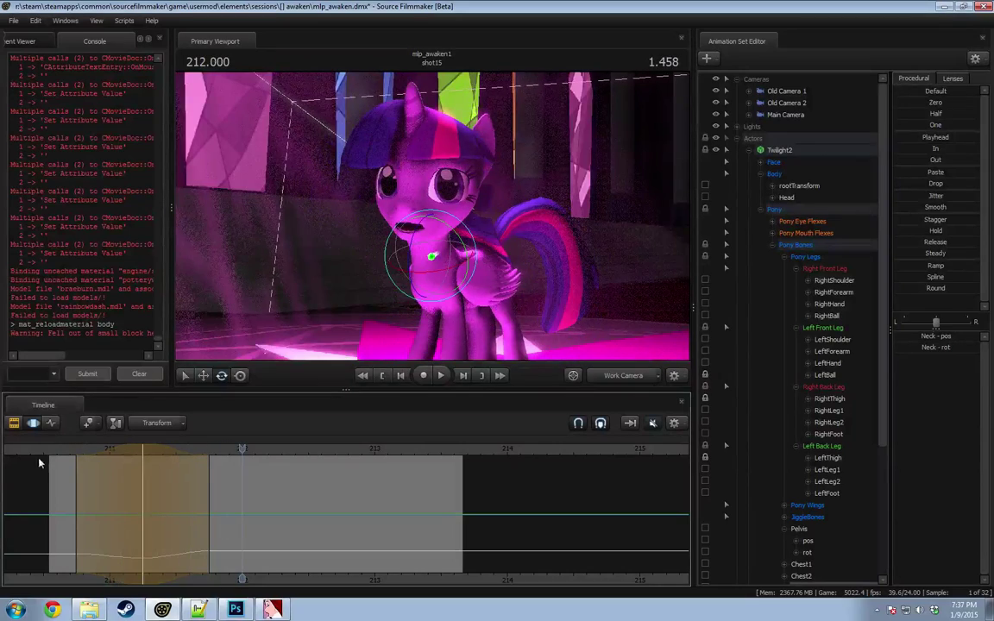
left_click(61, 451)
left_click_drag(415, 234, 526, 233, "alt")
key("space")
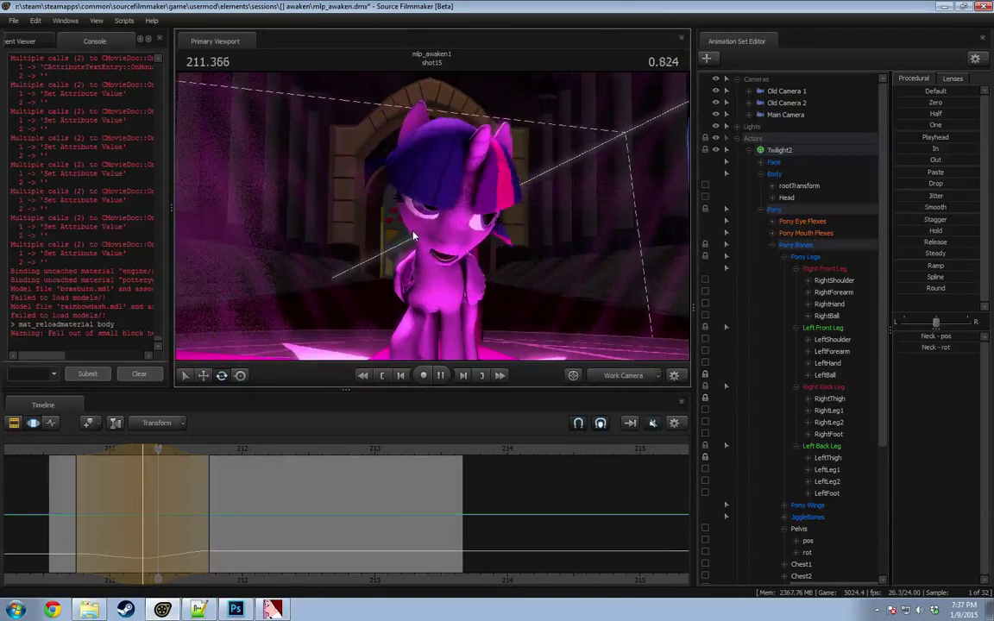
key("space")
left_click(56, 458)
key("space")
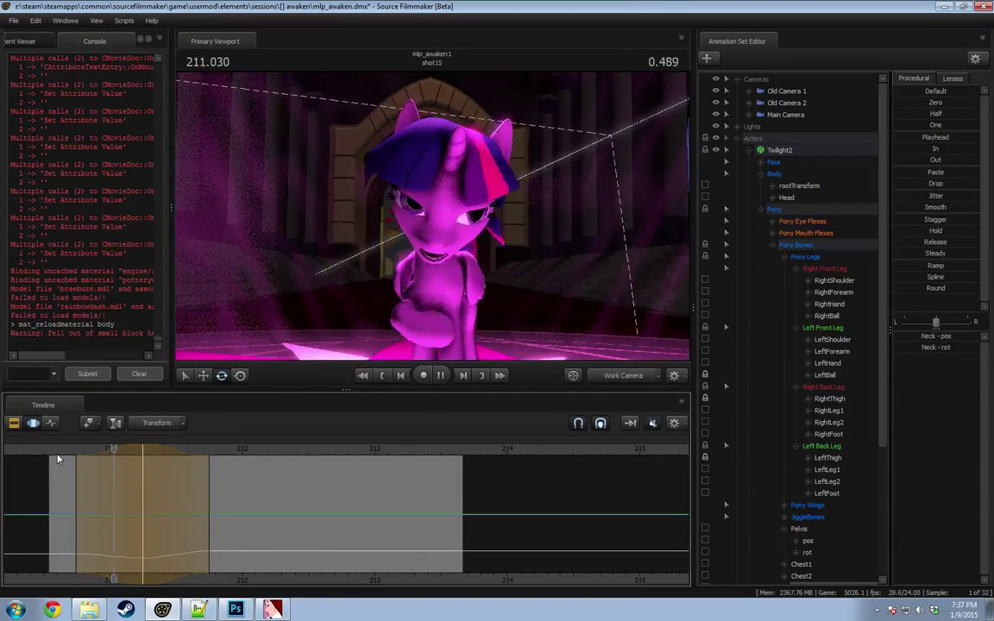
key("space")
left_click(51, 457)
key("space")
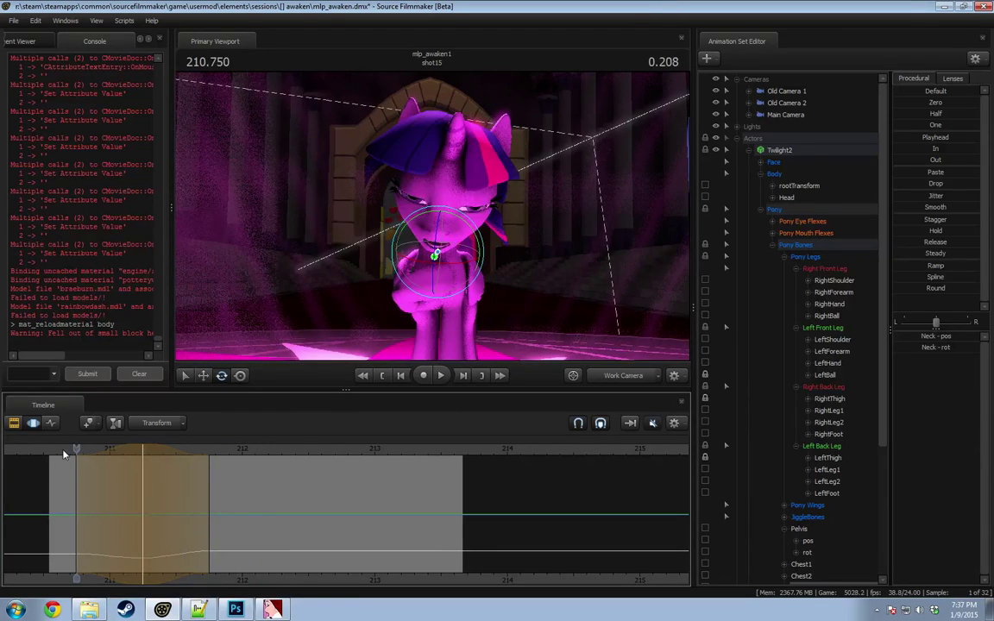
Step: Replay and scrub the opening of shot15 from about 210.5 s to examine the pony's head, neck and chest motion
left_click(39, 453)
key("space")
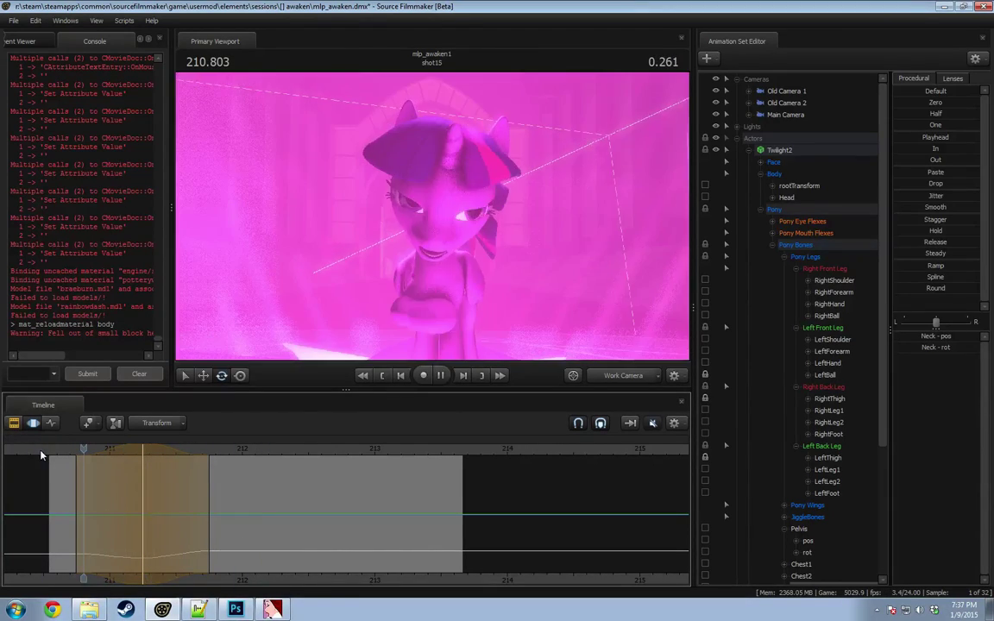
left_click(40, 453)
left_click(51, 455)
key("space")
left_click(52, 456)
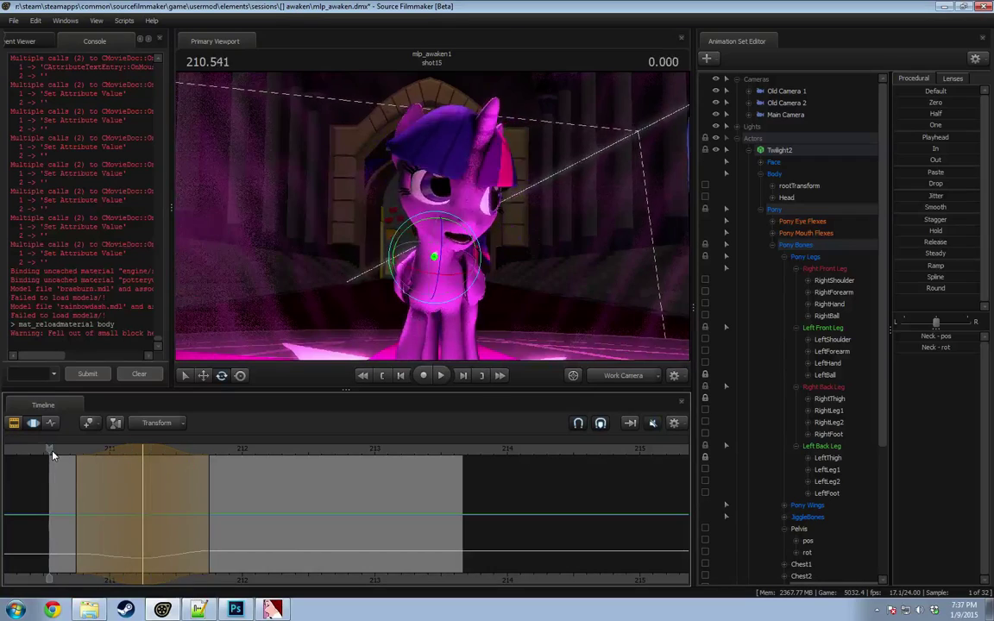
key("space")
key("space")
left_click_drag(58, 455, 114, 475)
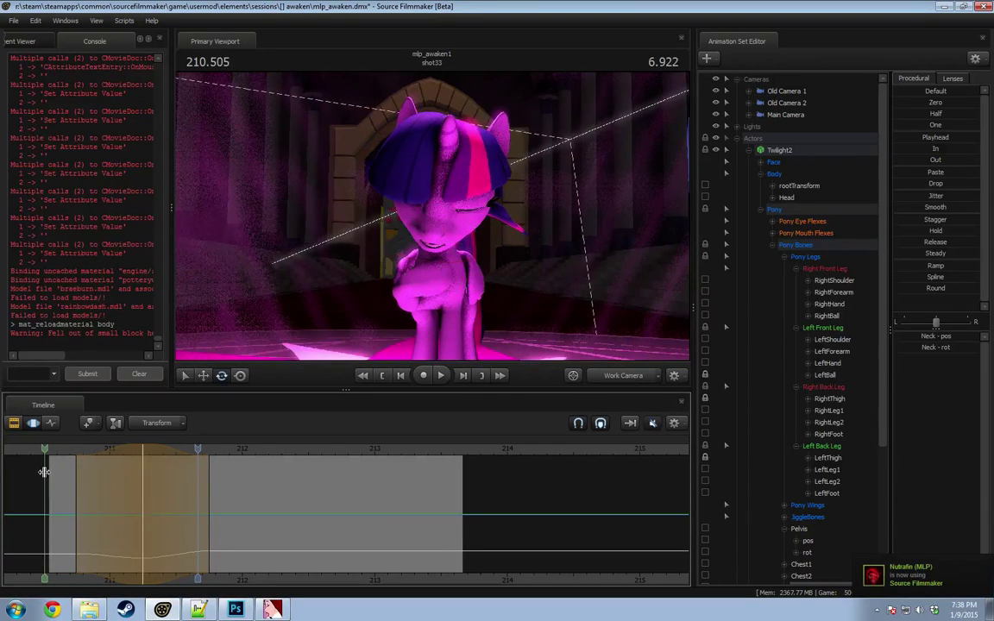
left_click_drag(43, 472, 105, 471)
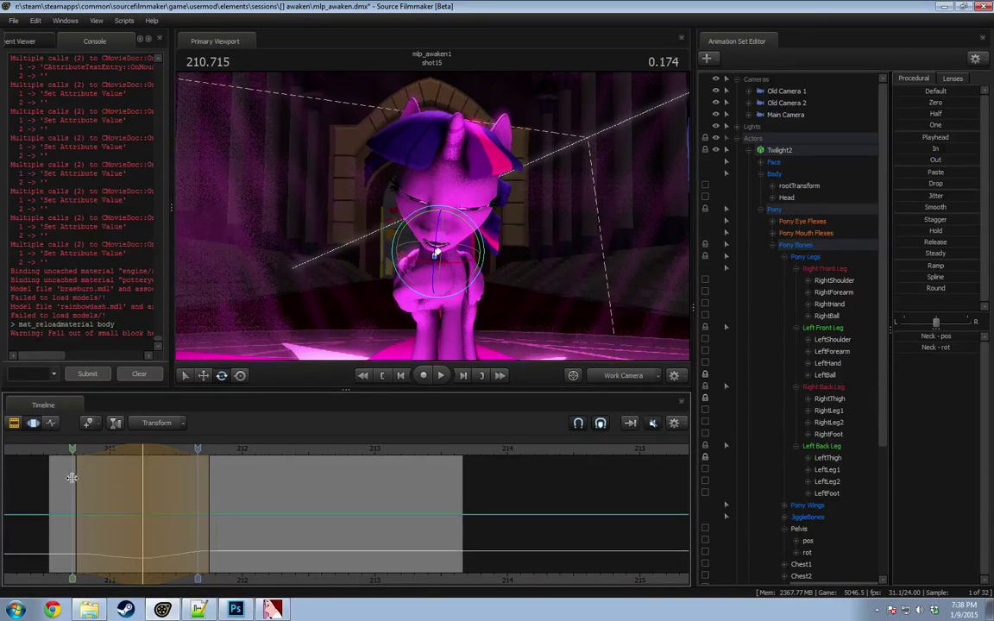
key("space")
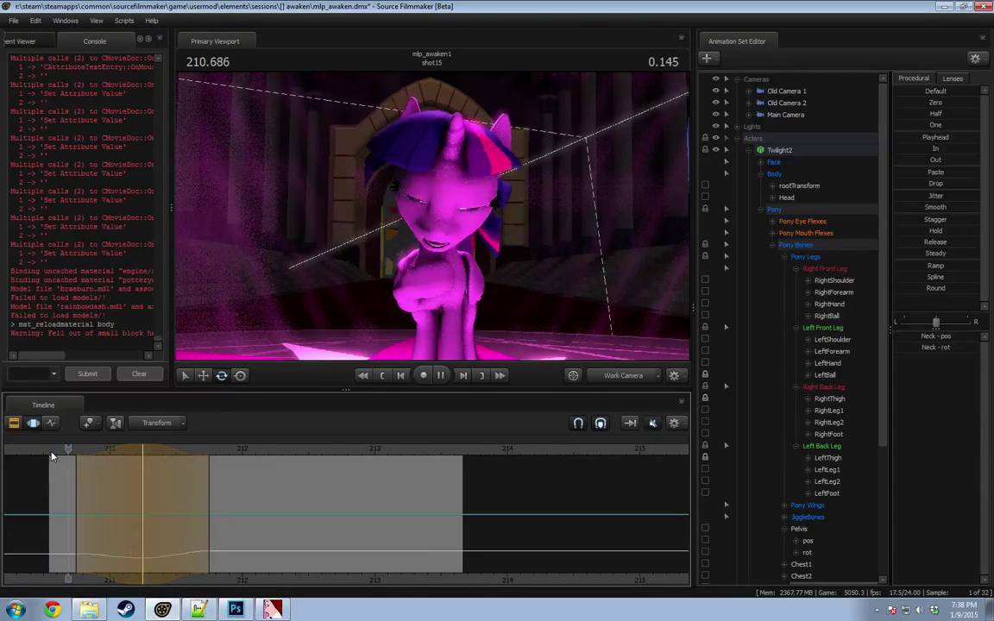
Step: Apply Smooth to the pony's Chest1 and Chest2 within a short, softly falling-off time selection centered on about 210.75 s
left_click(760, 210)
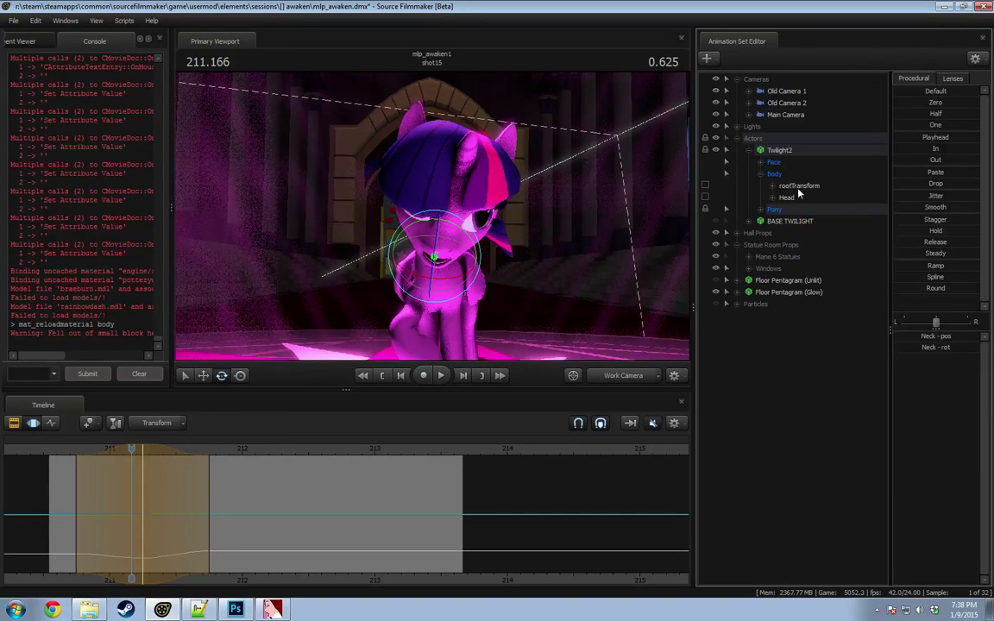
left_click(760, 210)
scroll(820, 339, "down", 4)
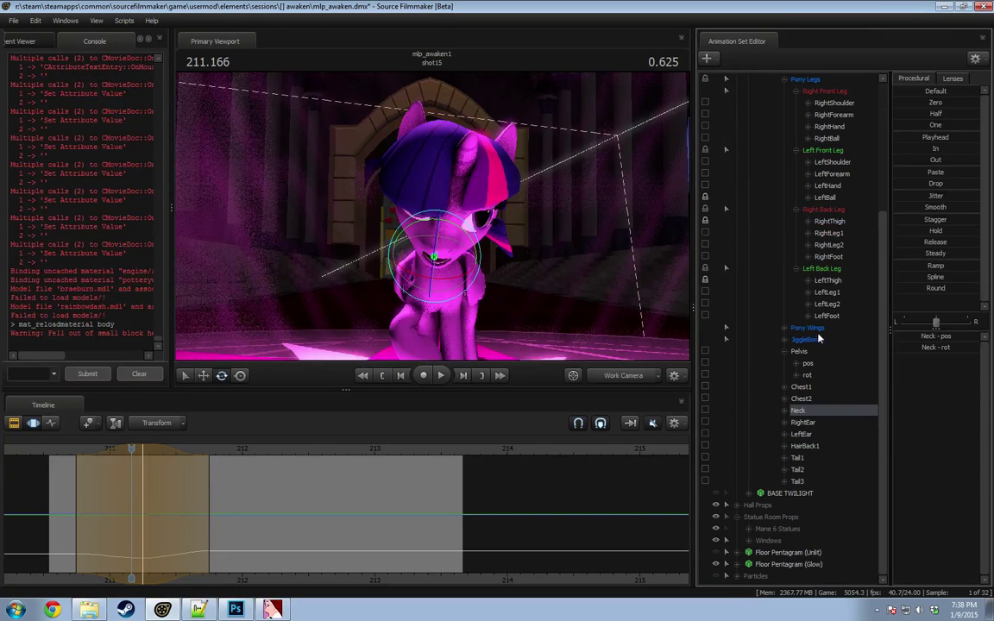
left_click(800, 386)
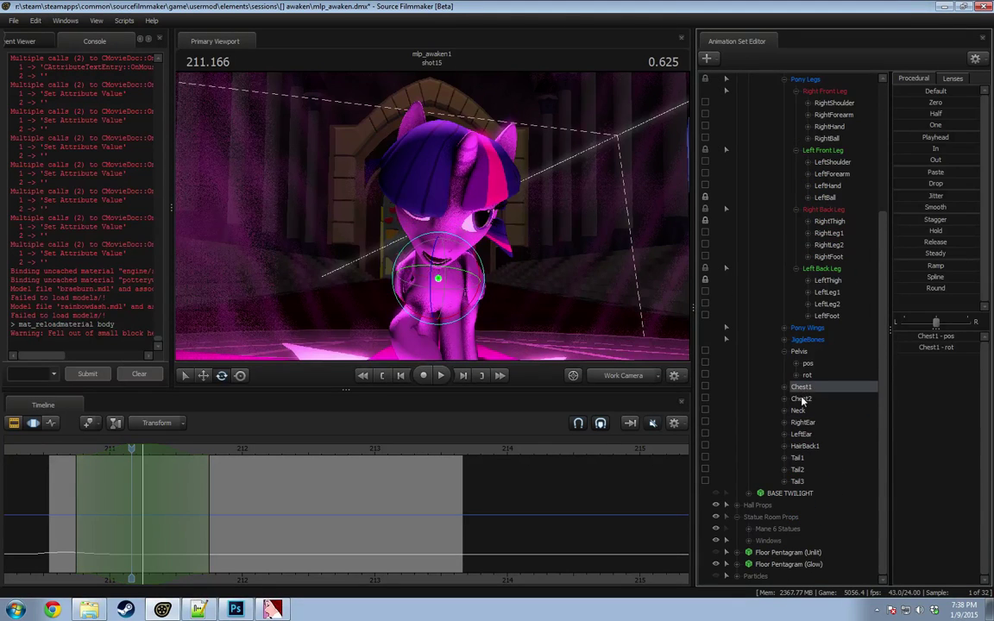
left_click(801, 399, "ctrl")
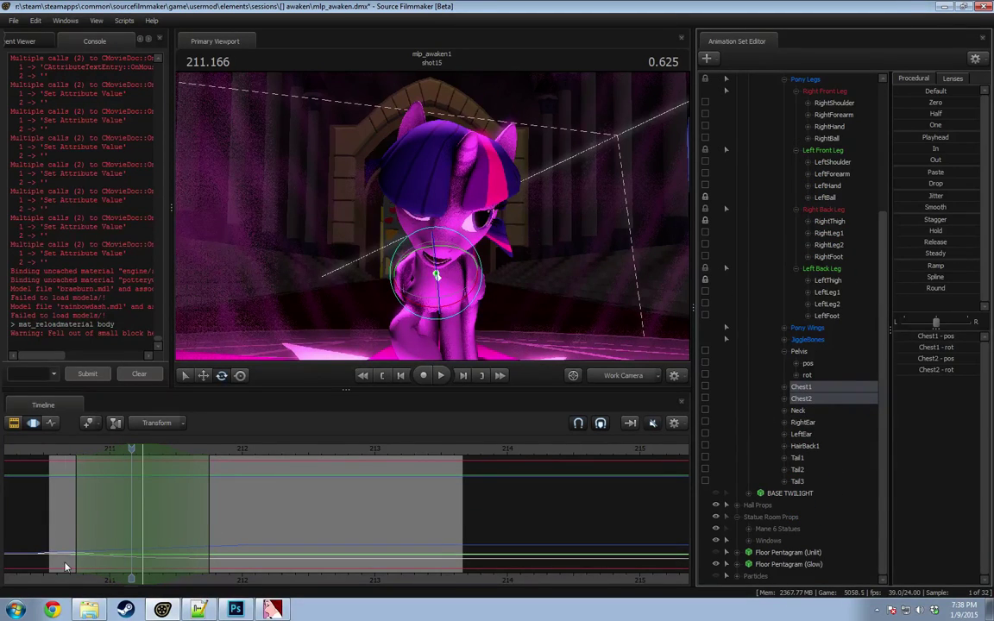
left_click_drag(93, 556, 66, 556, "shift")
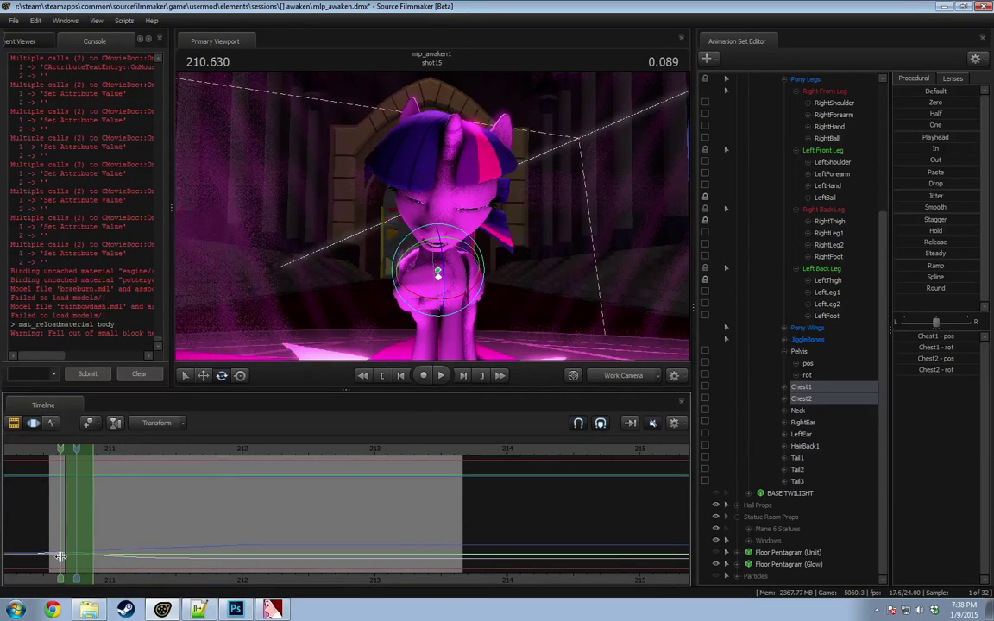
scroll(61, 557, "up", 3, "shift")
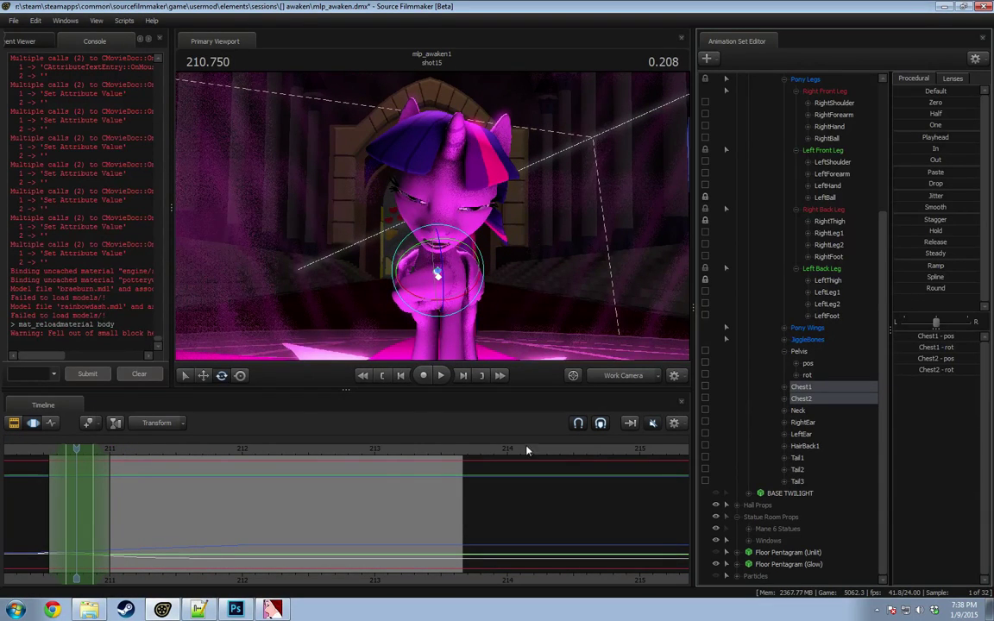
left_click(937, 207)
scroll(77, 513, "up", 2)
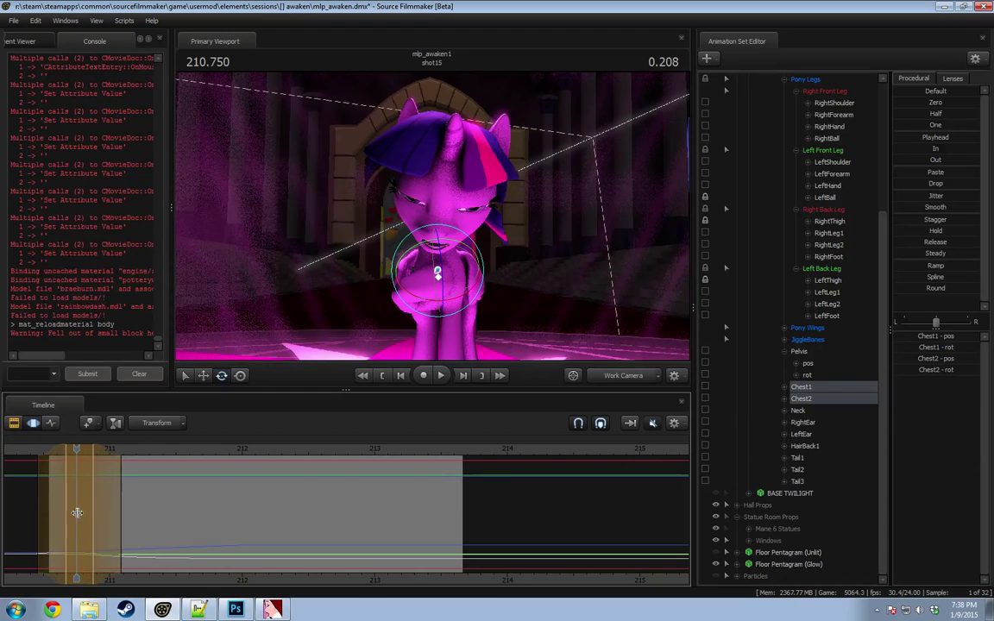
Step: Replay and scrub the opening of shot15 to examine the smoothed chest movement from the pony's front
left_click(35, 454)
key("space")
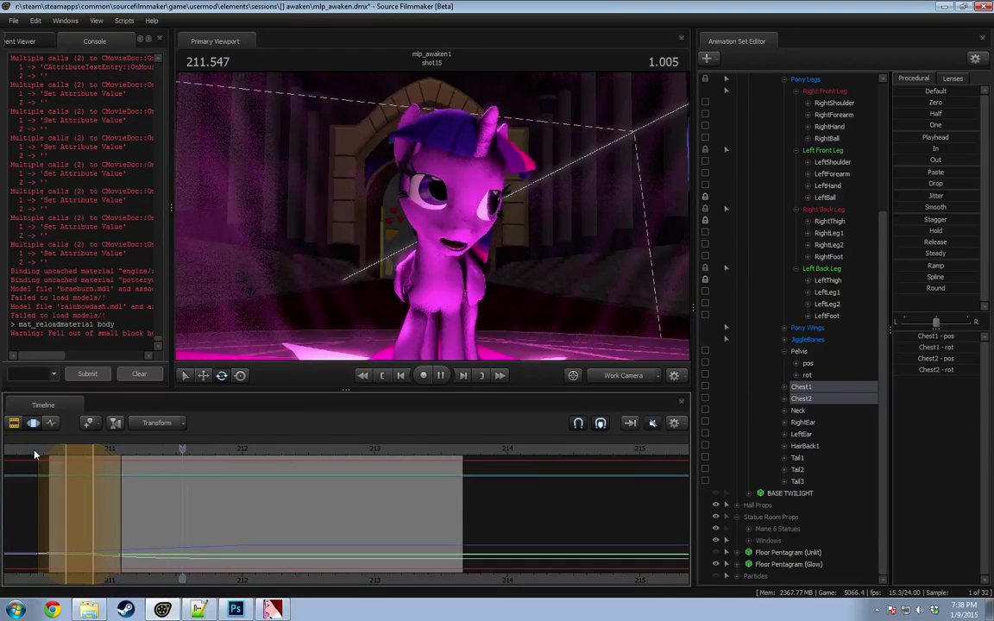
key("space")
left_click(38, 455)
left_click_drag(38, 455, 54, 458)
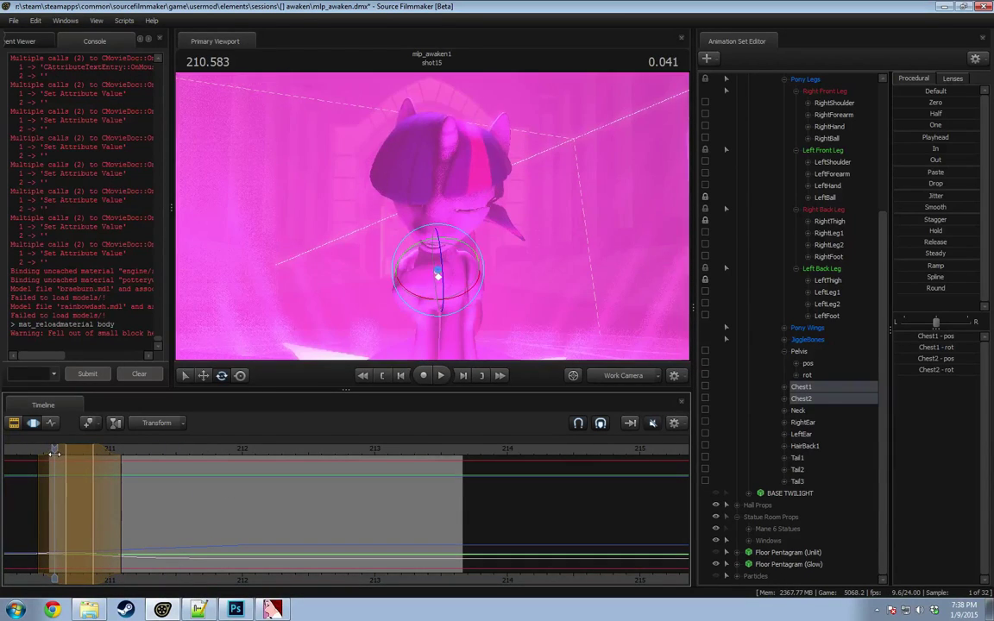
key("space")
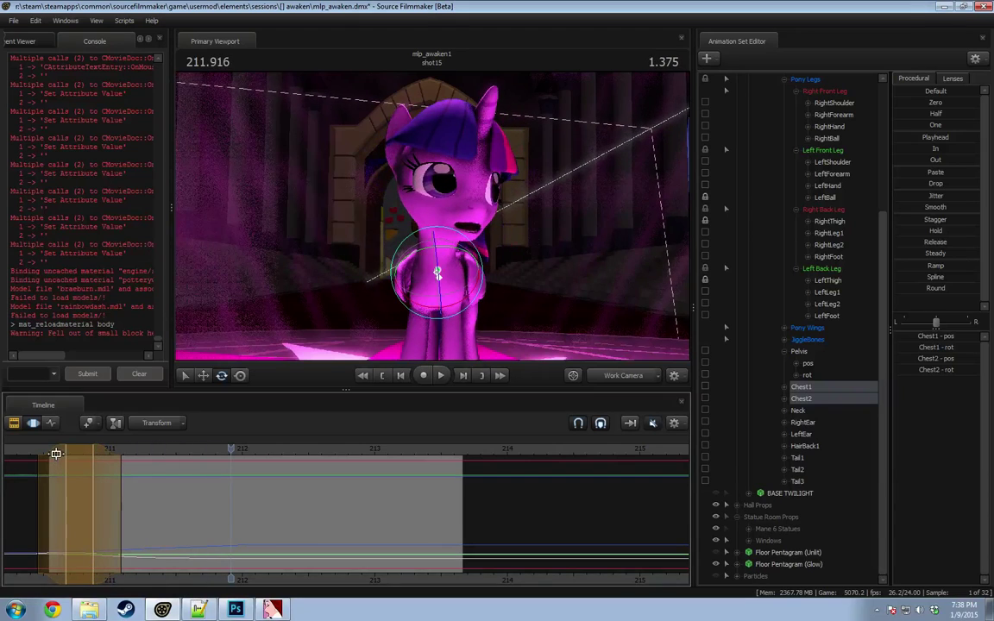
key("space")
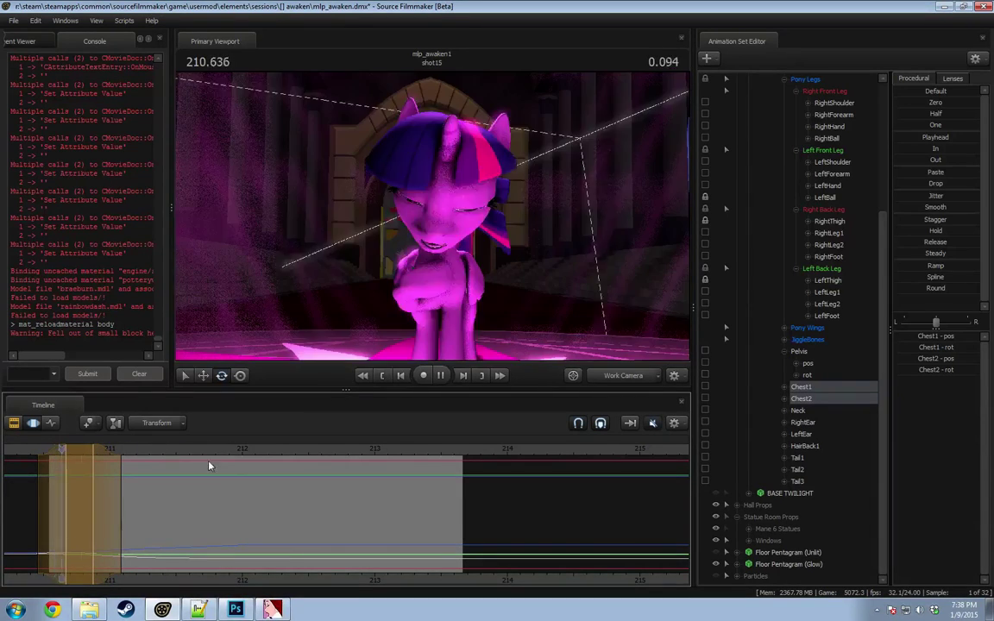
key("space")
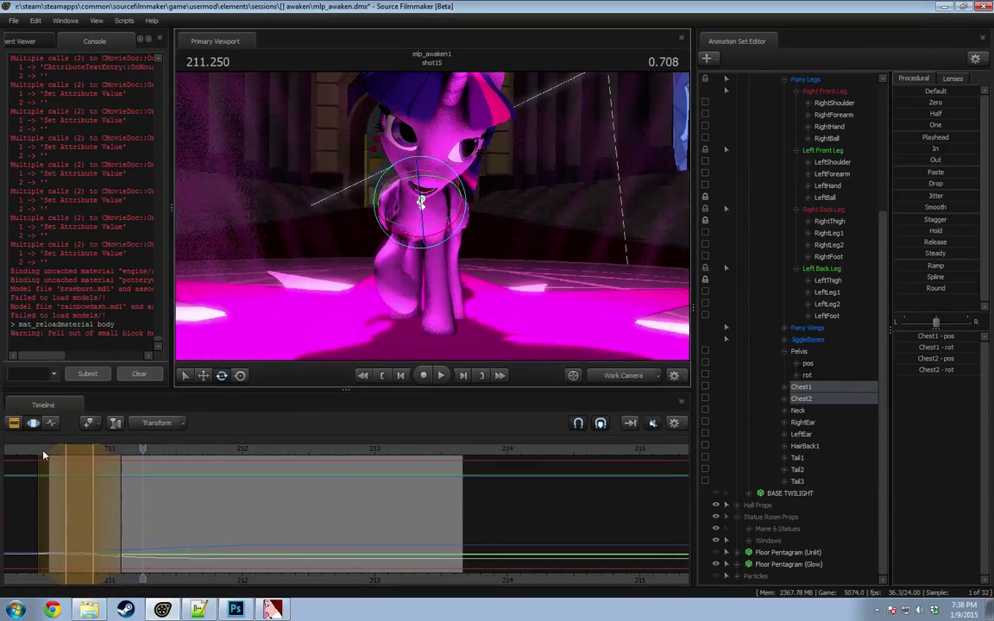
key("space")
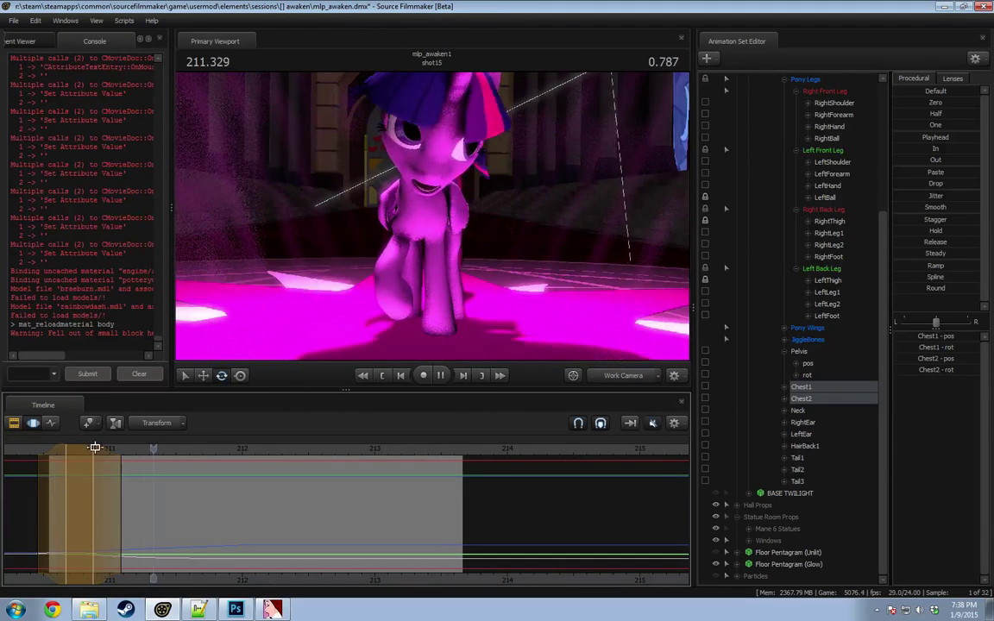
key("space")
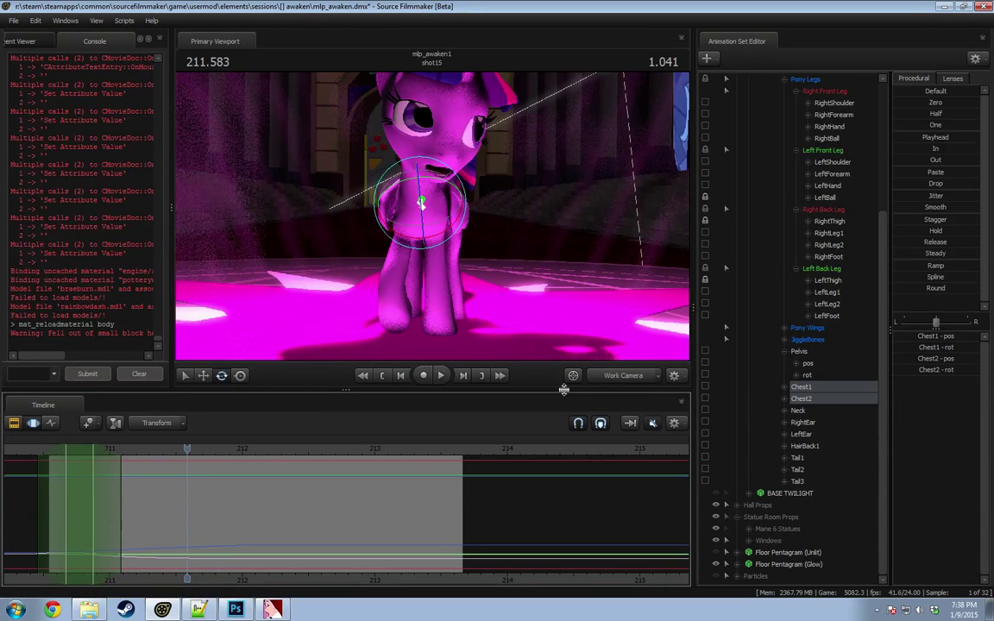
Step: Filter the model files for "scout" and add player\scout.mdl to the shot as a new animation set
left_click_drag(567, 308, 345, 309)
right_click_drag(476, 294, 690, 295)
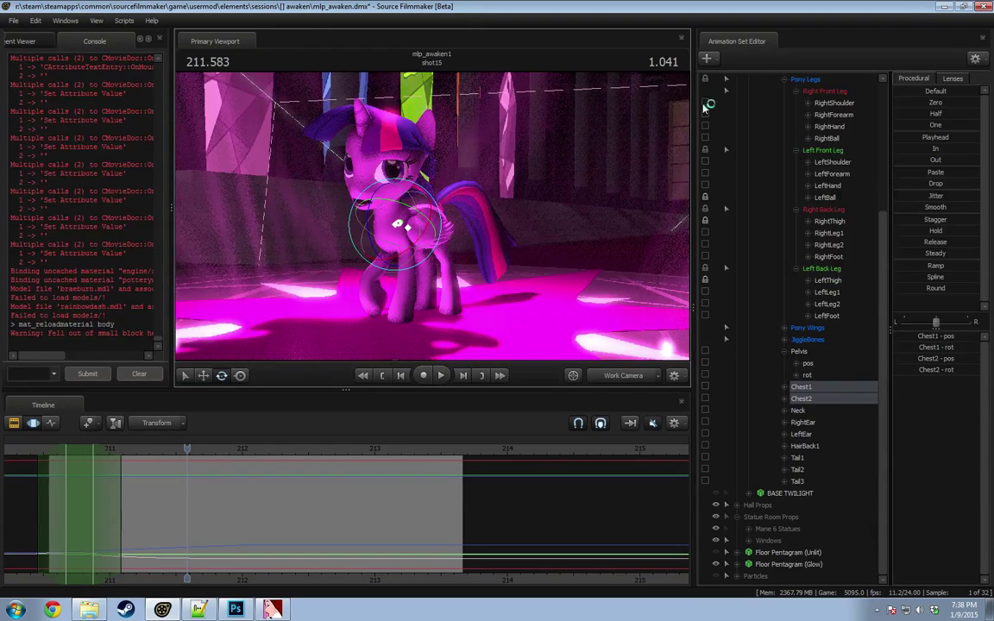
scroll(763, 187, "up", 5)
left_click(749, 150)
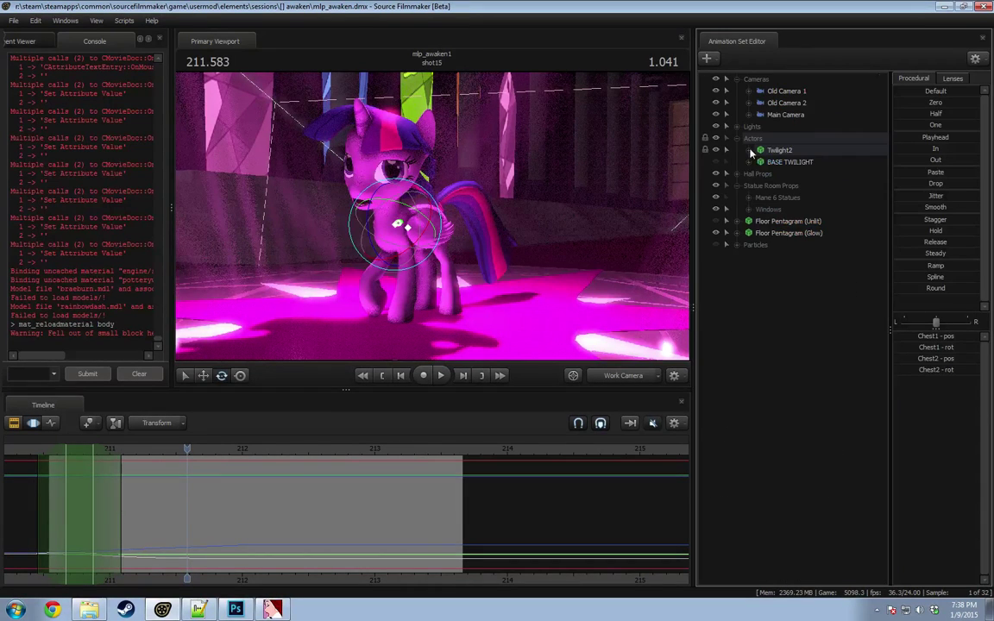
right_click(785, 325)
left_click(873, 351)
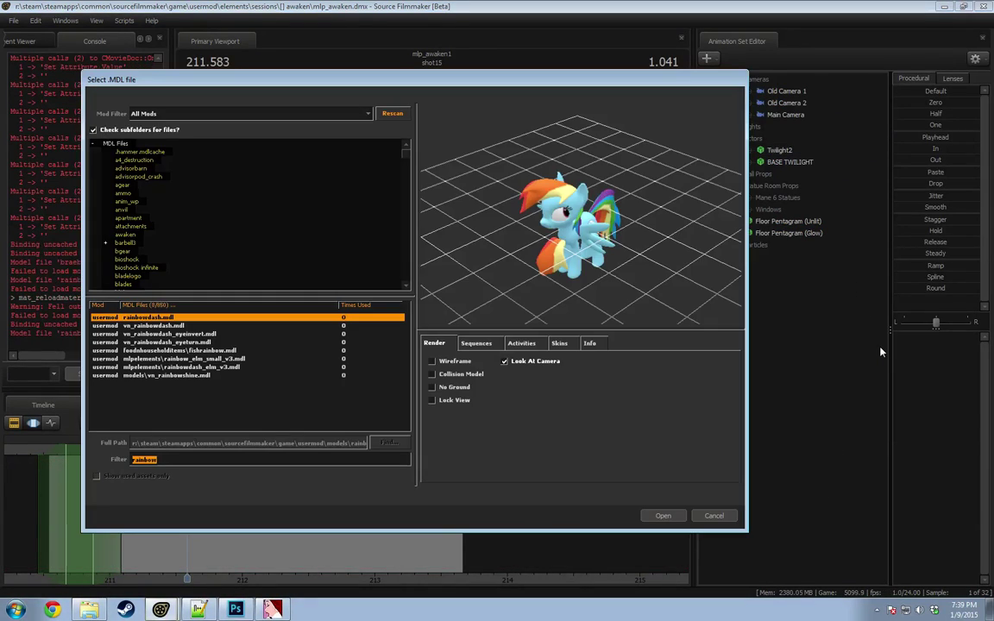
type("s")
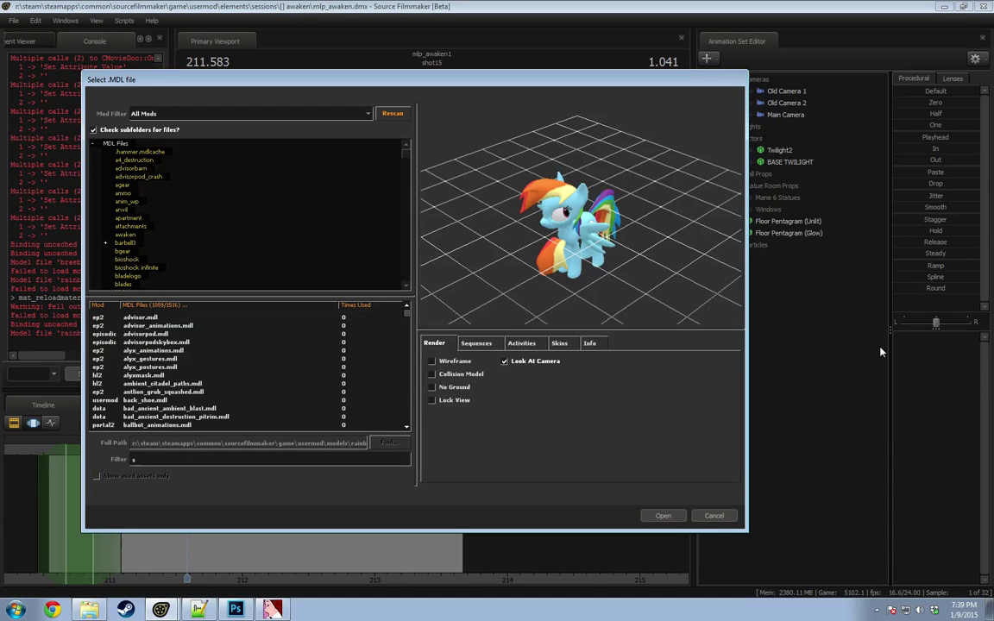
key("BackSpace")
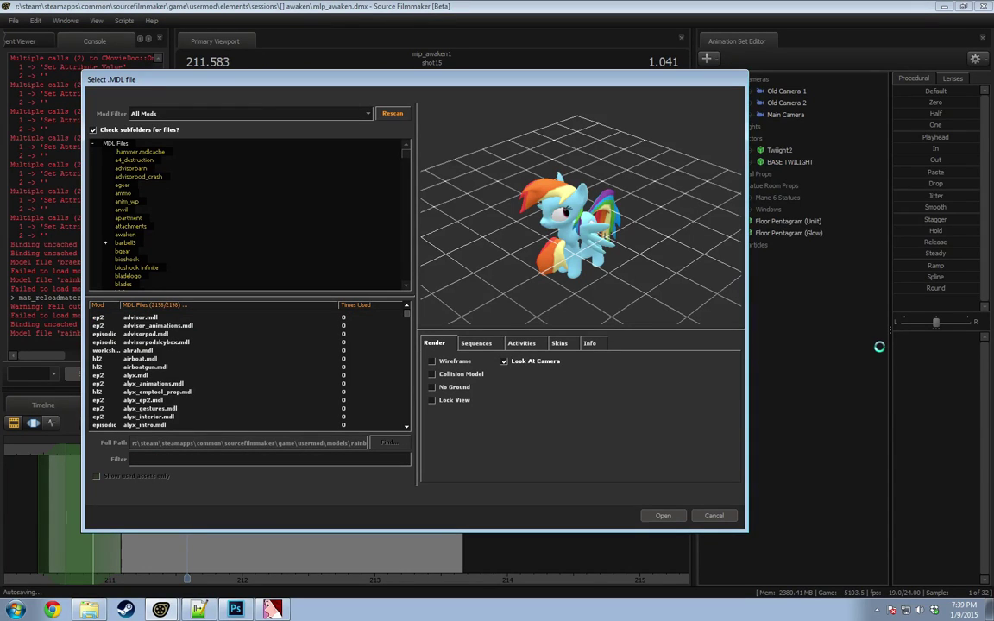
type("scout")
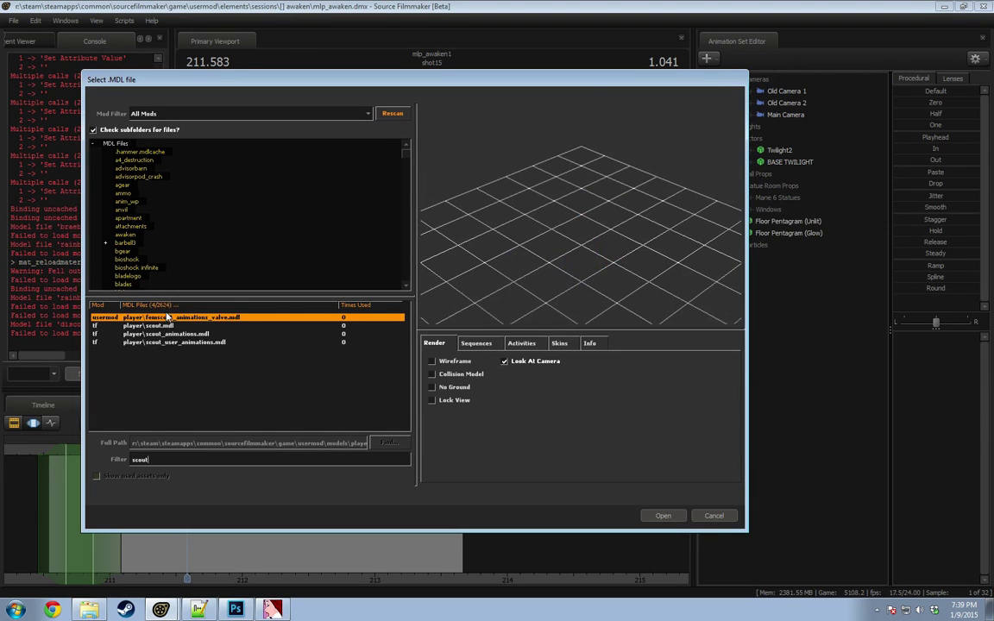
left_click(177, 326)
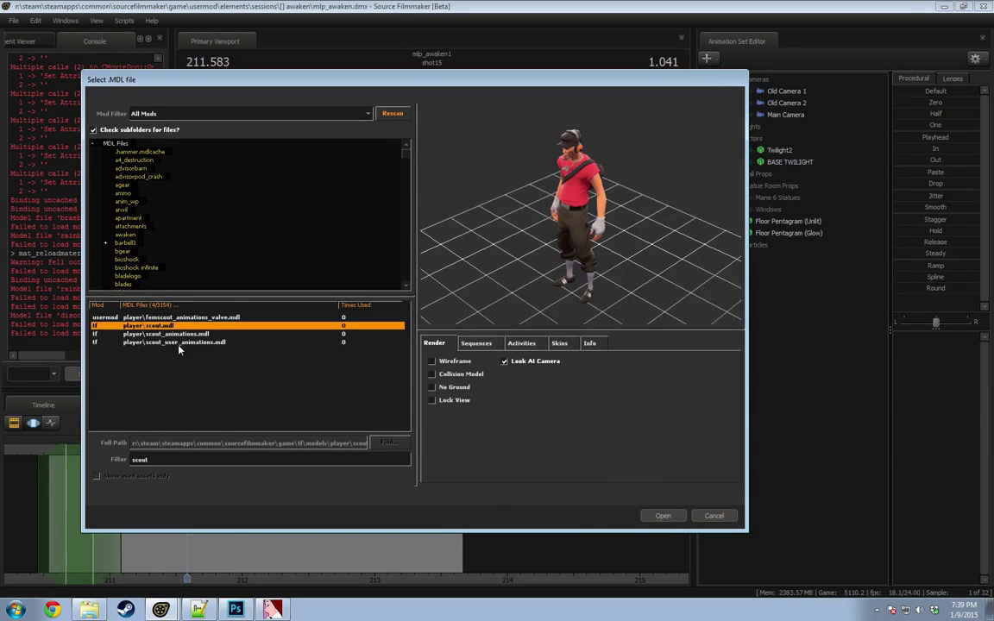
left_click(661, 516)
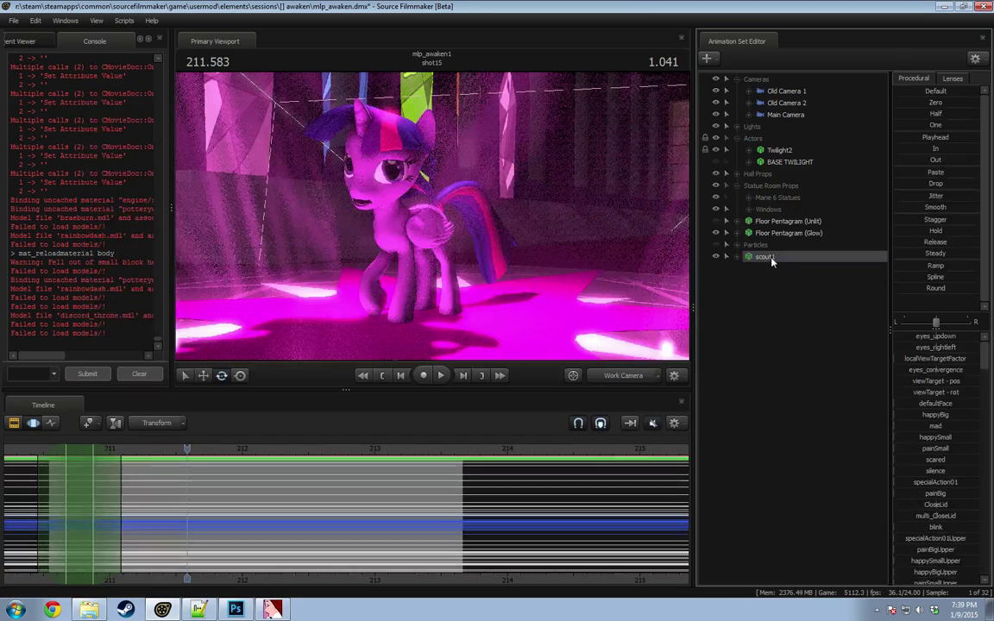
Step: Select the shot's entire time range and move the scout1 model across the room to stand beside the pony
key("ctrl+a")
key("s")
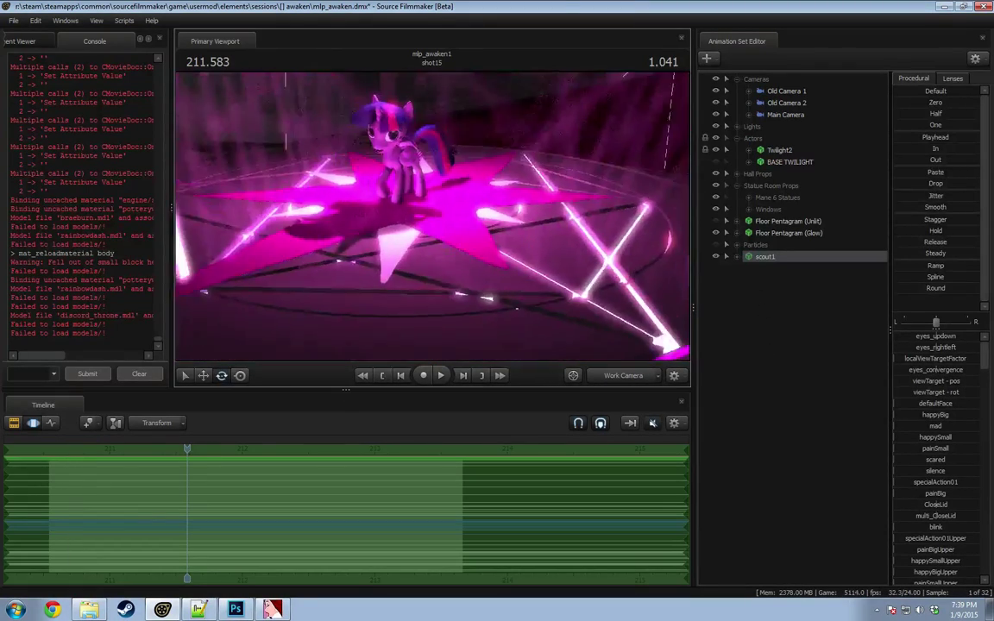
left_click_drag(441, 235, 429, 239)
key("r")
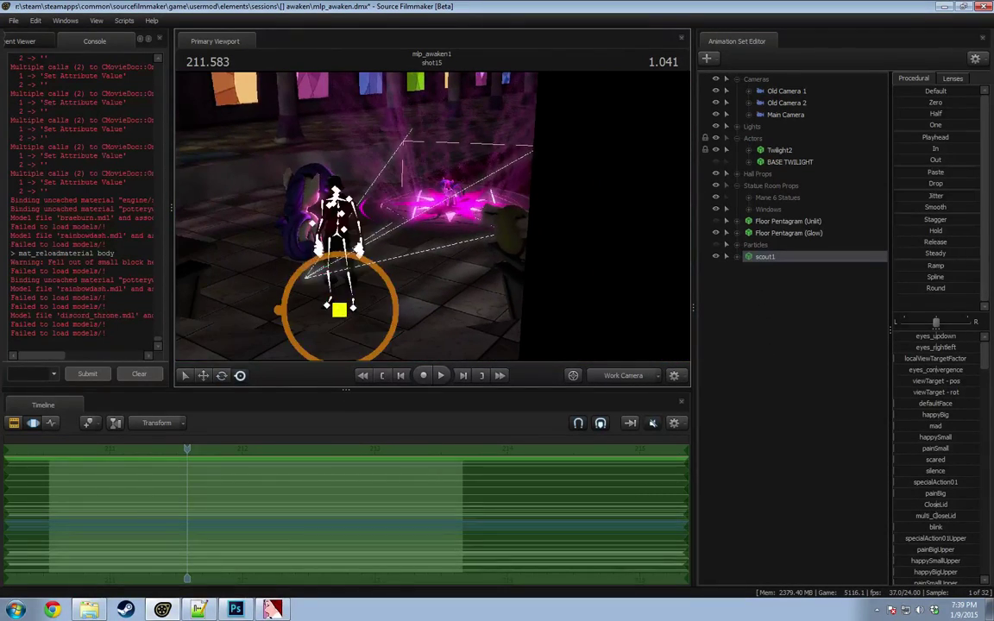
left_click_drag(339, 310, 401, 244)
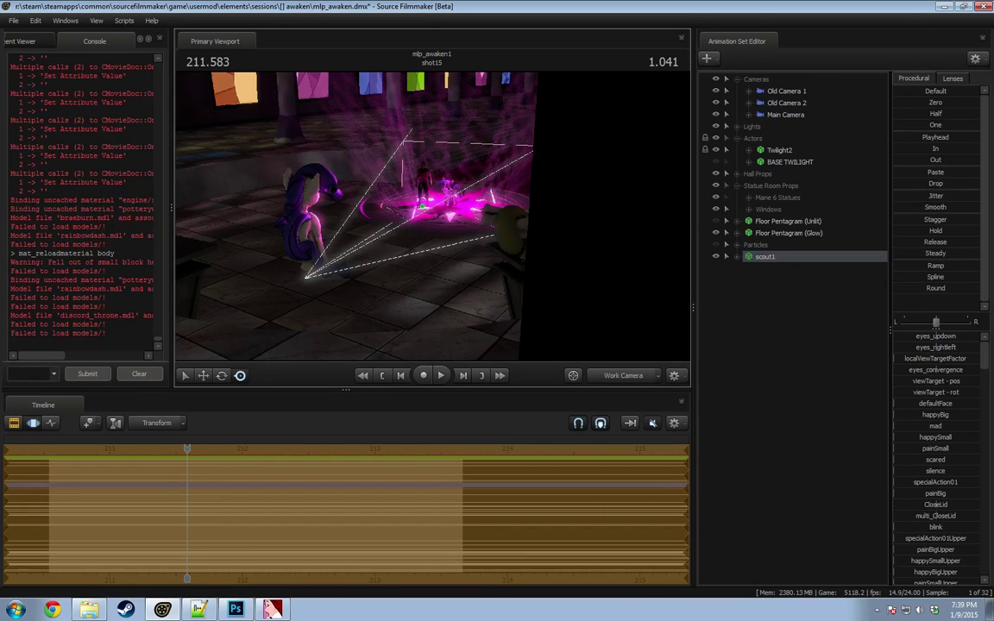
key("w")
mouse_move(454, 320)
left_mouse_down()
mouse_move(480, 197)
mouse_move(547, 217)
left_mouse_up()
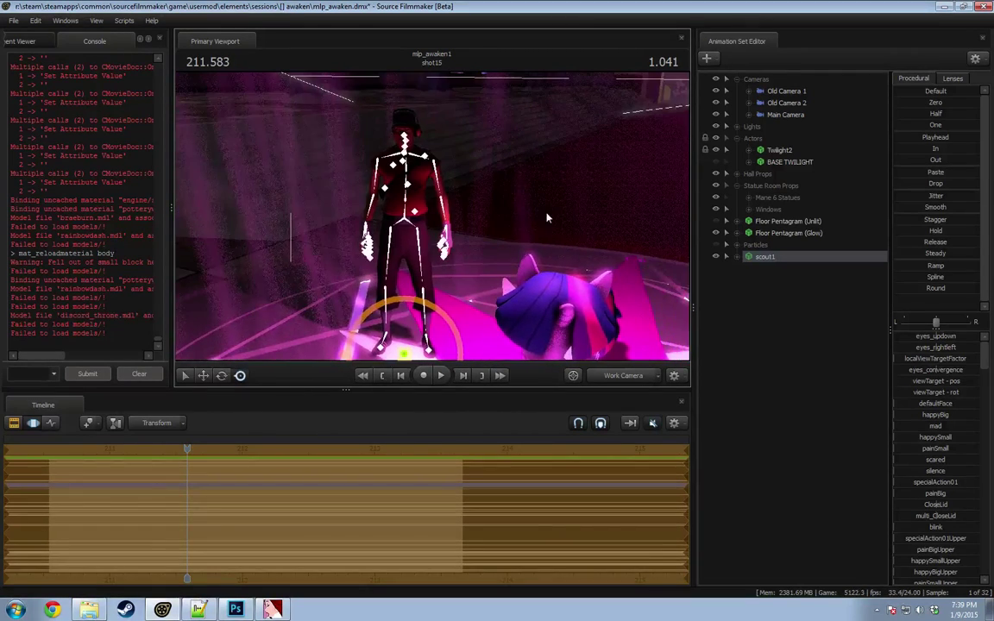
Step: Apply the rig_biped_simple rig to scout1
left_click(727, 257)
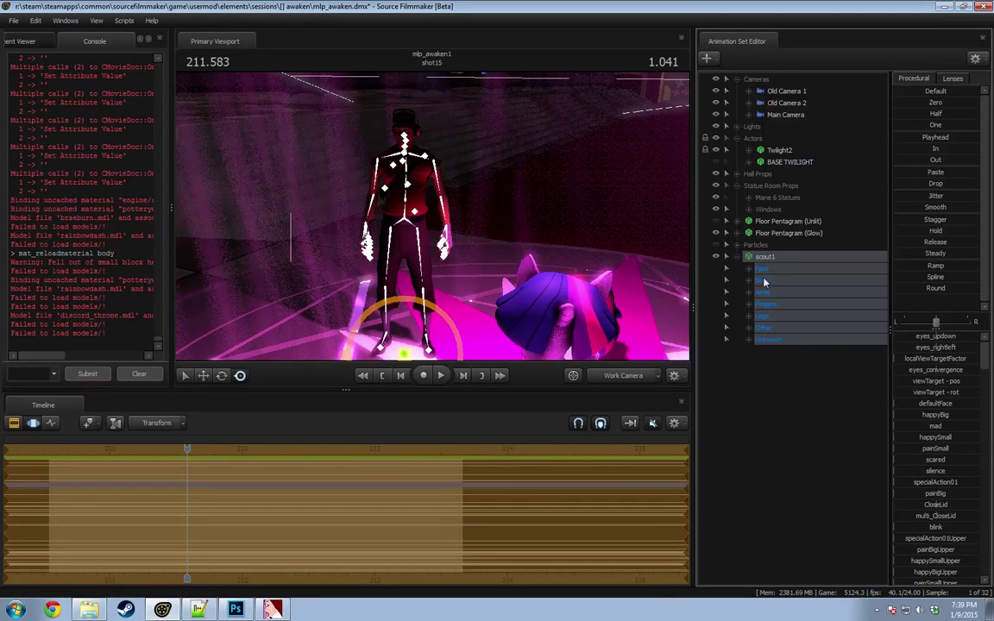
left_click(736, 258)
right_click(765, 258)
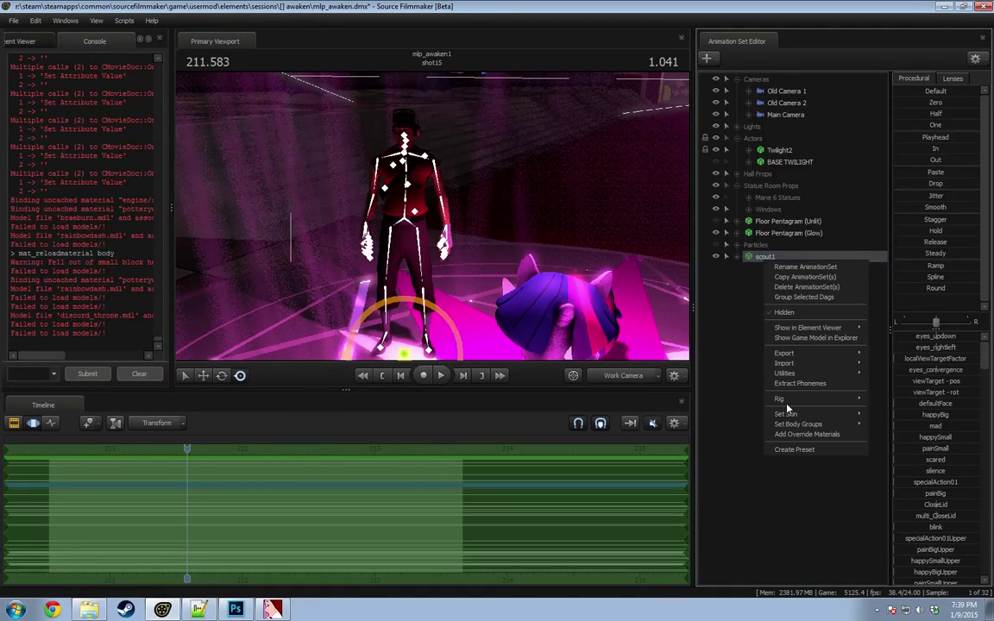
left_click(727, 429)
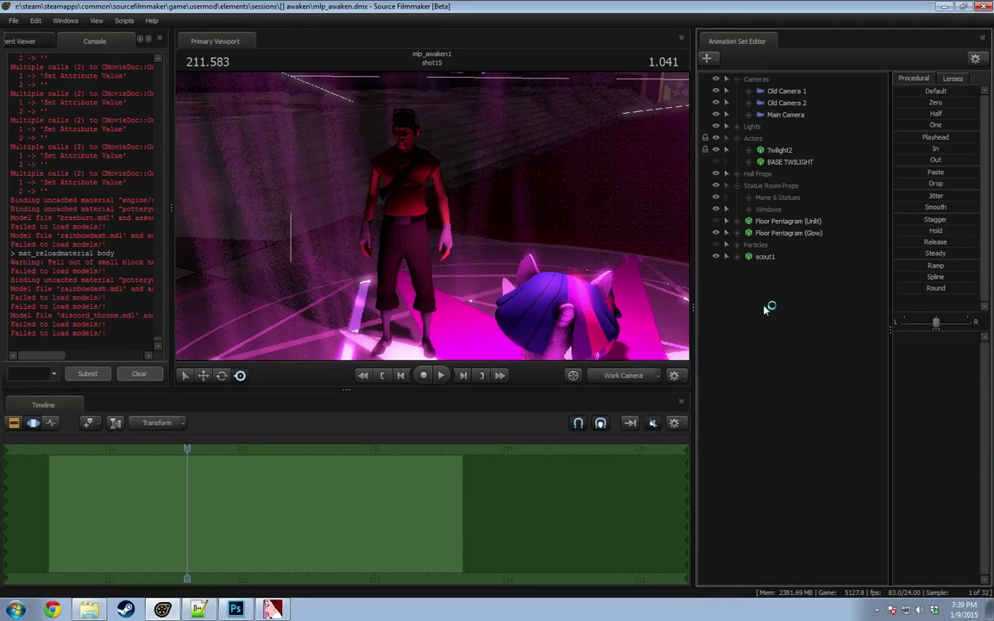
left_click(768, 257)
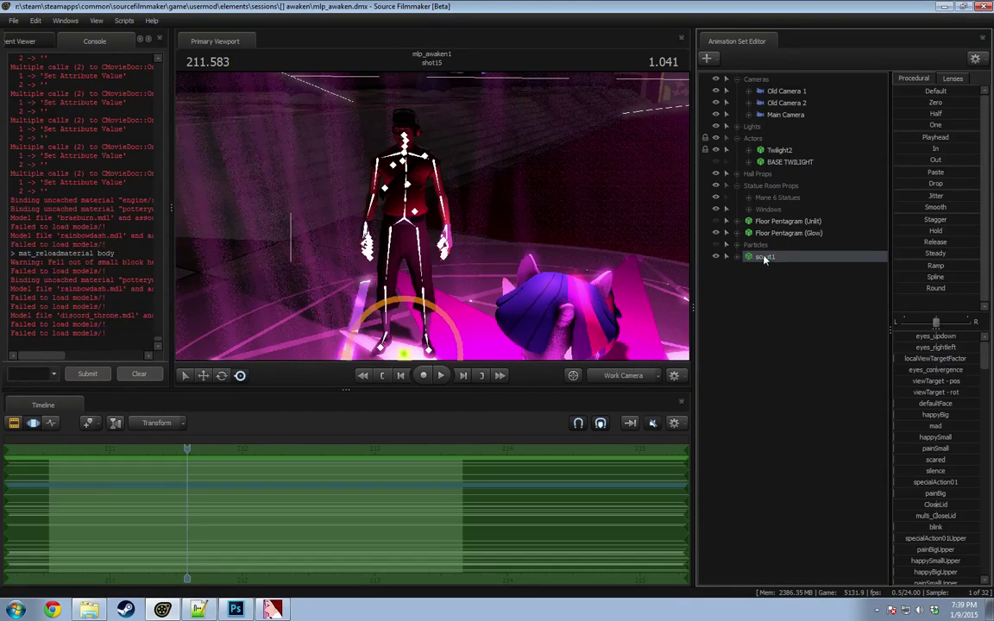
right_click(773, 257)
mouse_move(800, 394)
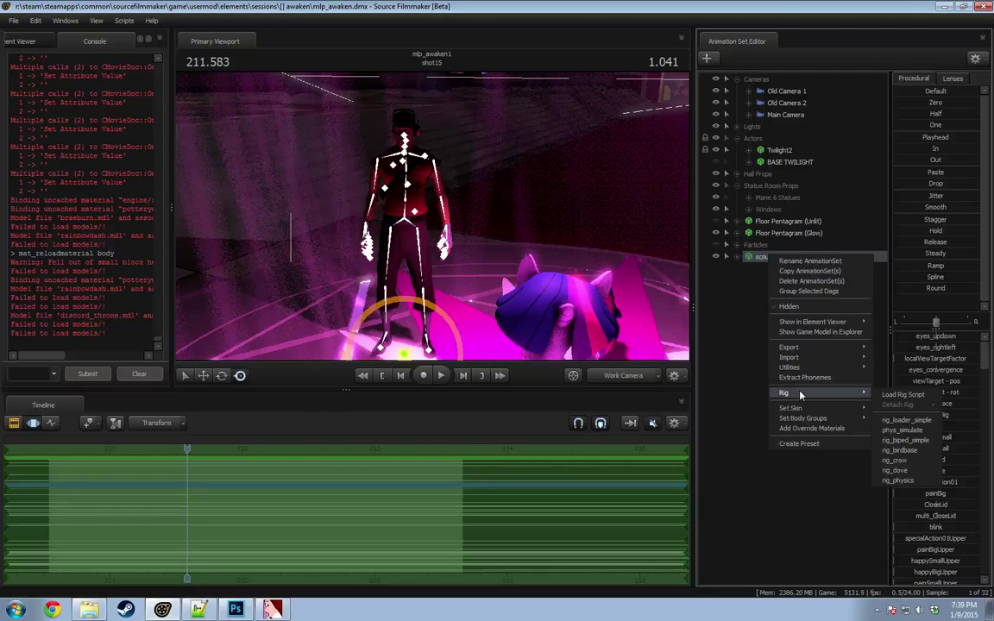
left_click(908, 442)
Step: Try moving the pony's RightBall bone away from its front leg, and undo the move
left_click_drag(472, 239, 448, 281)
left_click(483, 209, "ctrl")
key("w")
key("s")
left_click(397, 252)
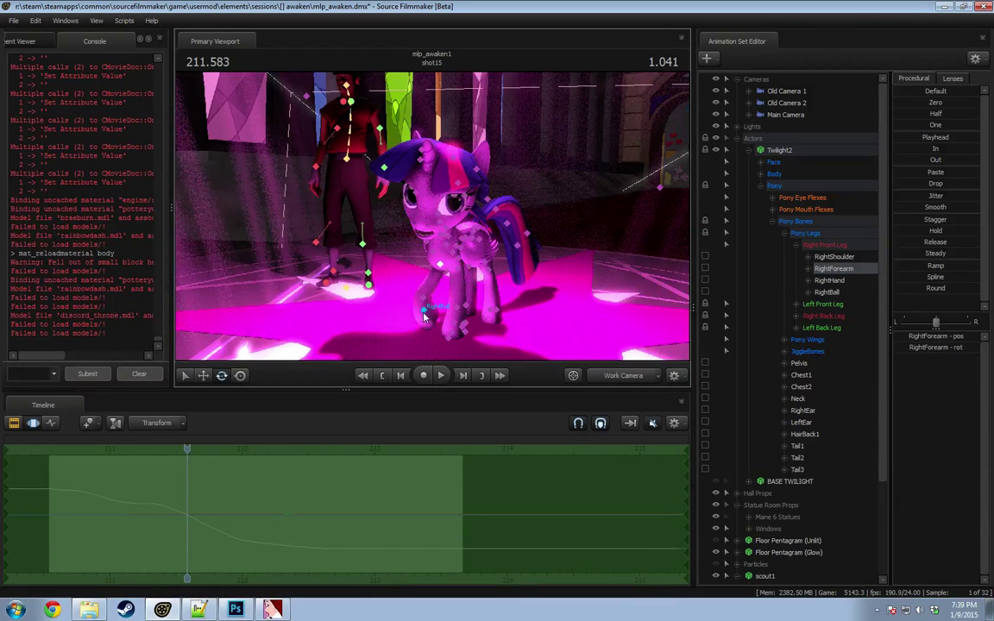
left_click(426, 313, "ctrl")
key("w")
left_click_drag(423, 317, 394, 317)
key("ctrl+z")
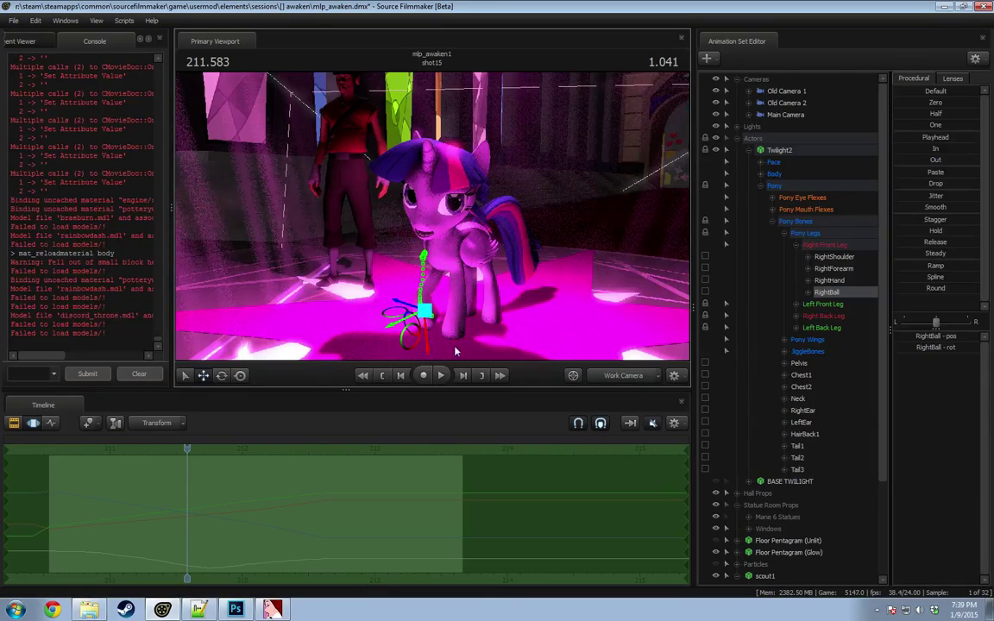
Step: Select the scout's left hand control, rig_hand_L, and raise the hand in front of the body
left_click_drag(457, 349, 480, 278)
key("w")
key("s")
left_click(474, 244)
right_click_drag(474, 245, 456, 209)
left_click_drag(480, 233, 382, 191)
Step: Rotate the scout's rig_hand_L control to turn the raised left hand at the wrist
key("d")
key("e")
left_click_drag(385, 131, 391, 209)
key("a")
left_click_drag(391, 209, 433, 212)
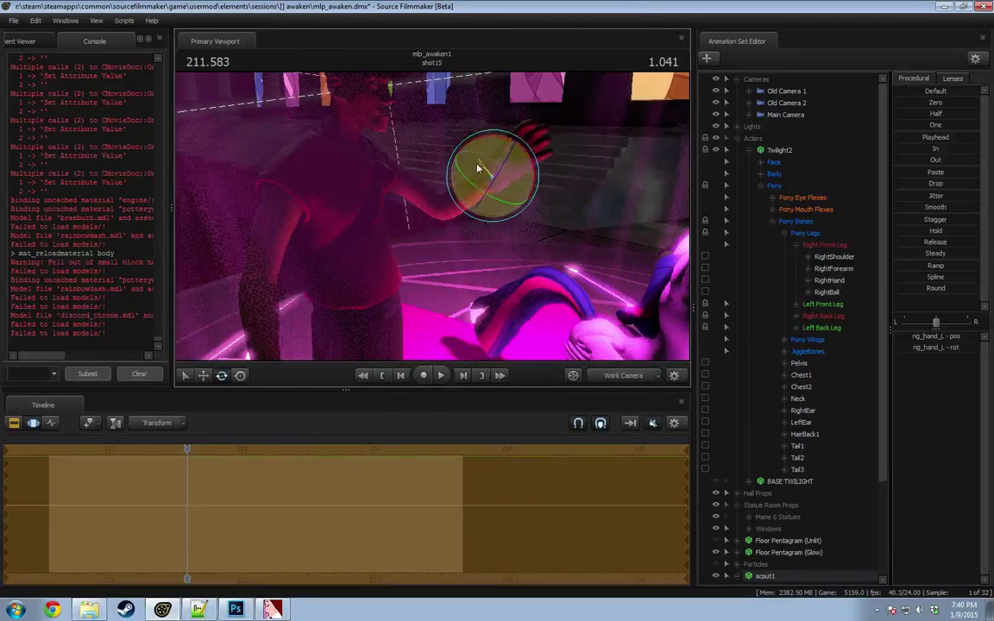
left_click_drag(477, 167, 483, 186)
left_click_drag(444, 216, 433, 221)
right_click_drag(434, 225, 498, 203)
key("w")
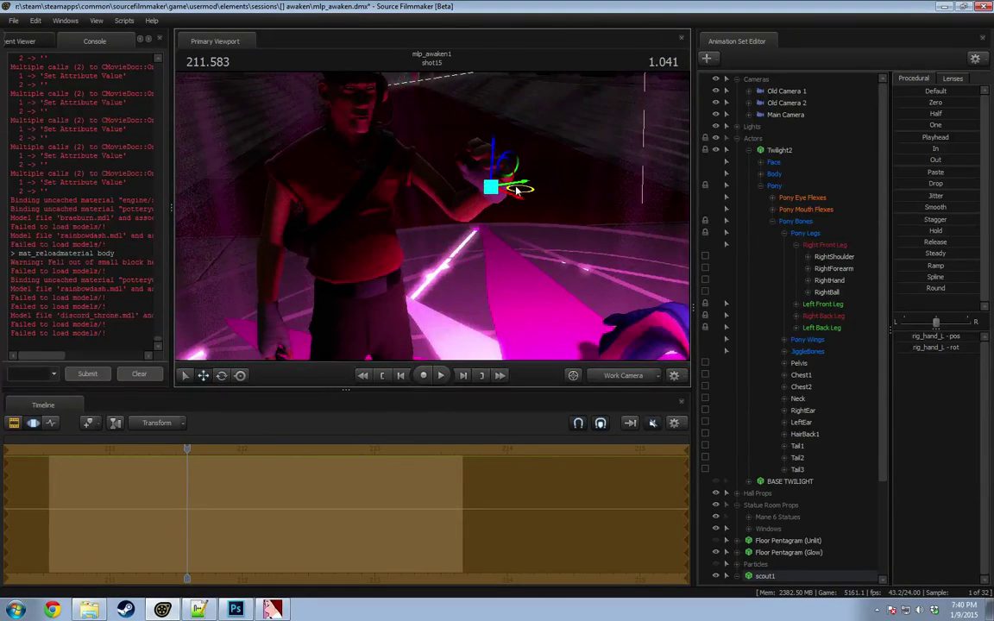
Step: Reposition the scout's raised left hand by moving rig_hand_L beside the torso
left_click_drag(516, 190, 437, 218)
left_click_drag(534, 177, 483, 272)
key("w")
left_click_drag(432, 216, 410, 230)
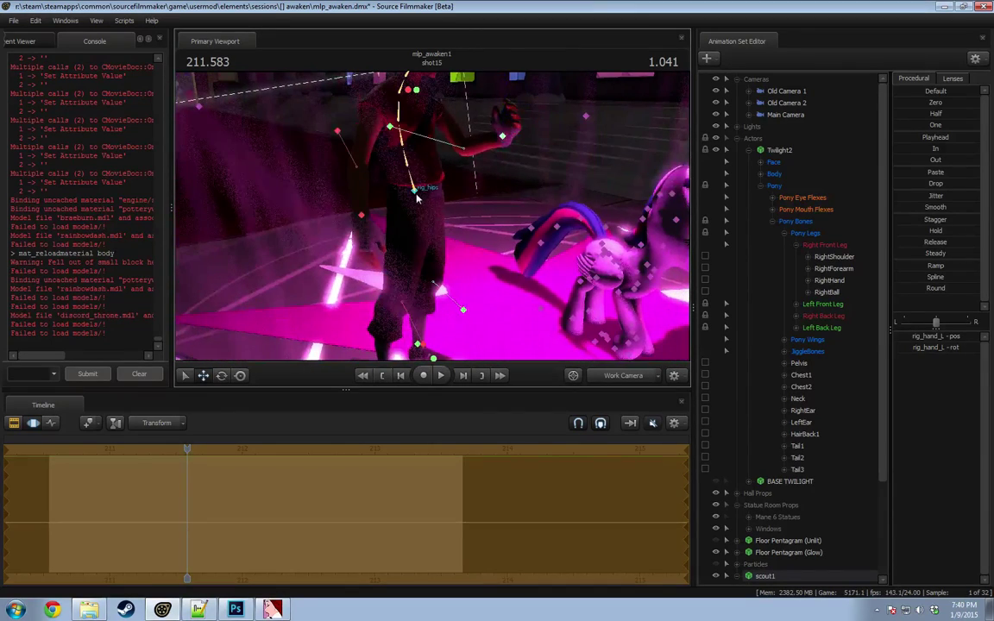
Step: Try moving the scout's rig_hips control, and undo the move
left_click(417, 198)
right_click_drag(459, 224, 427, 235)
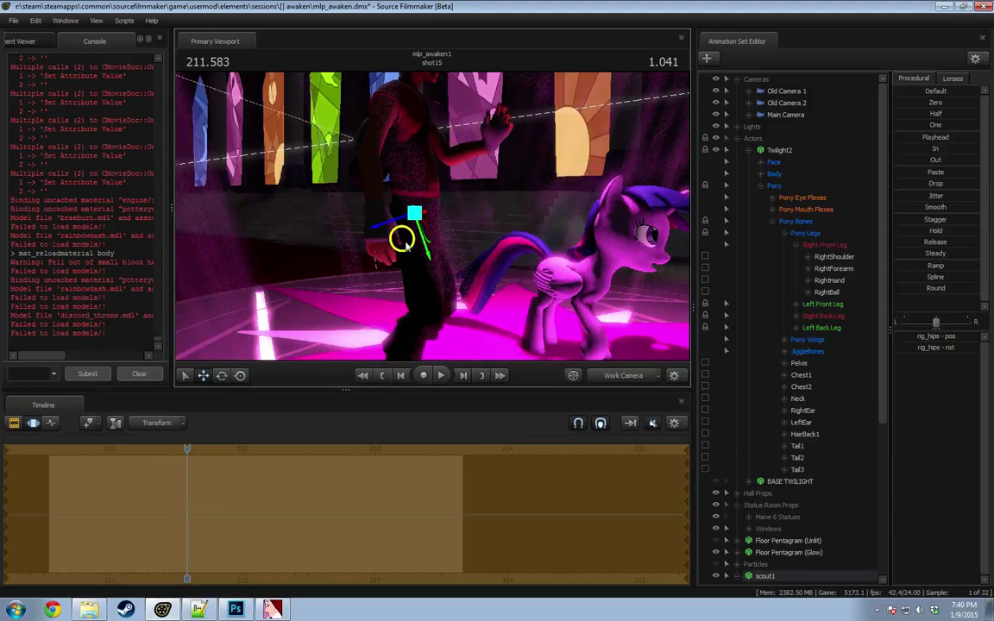
left_click_drag(415, 196, 457, 194)
key("ctrl+z")
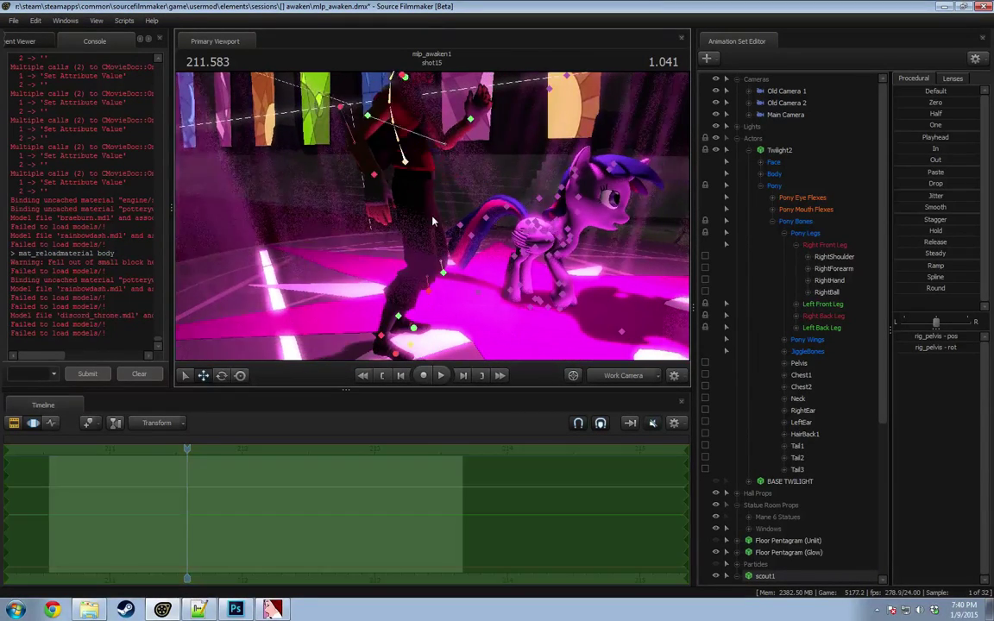
Step: Move and rotate the scout's rig_pelvis control to shift and lean the body while the feet stay planted
left_click_drag(411, 159, 399, 179)
left_click_drag(412, 195, 430, 177, "alt")
key("e")
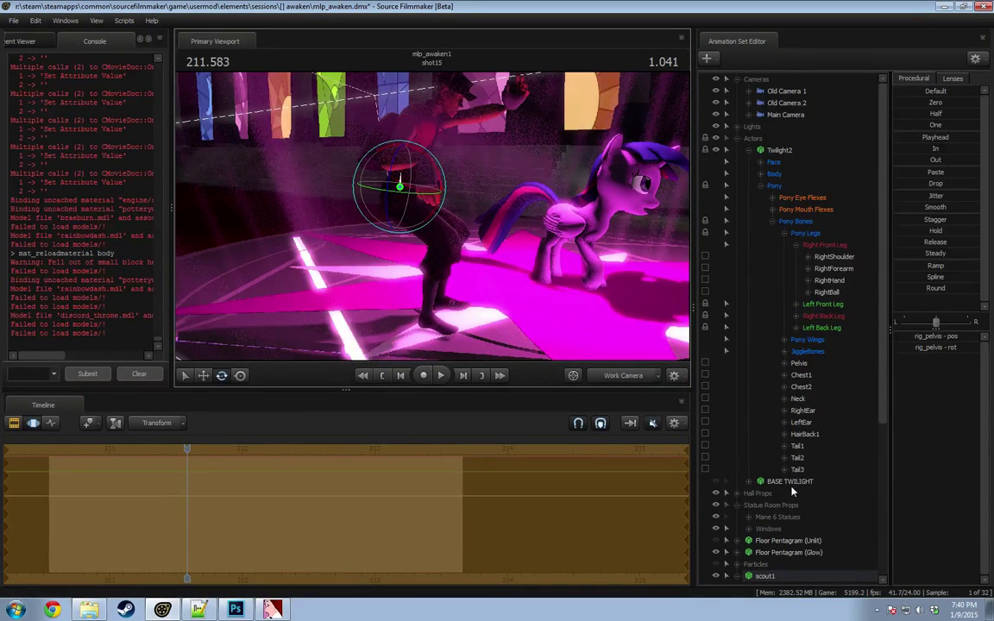
Step: Delete the scout1 animation set and collapse the Actors group
right_click(769, 566)
right_click(766, 576)
left_click(792, 406)
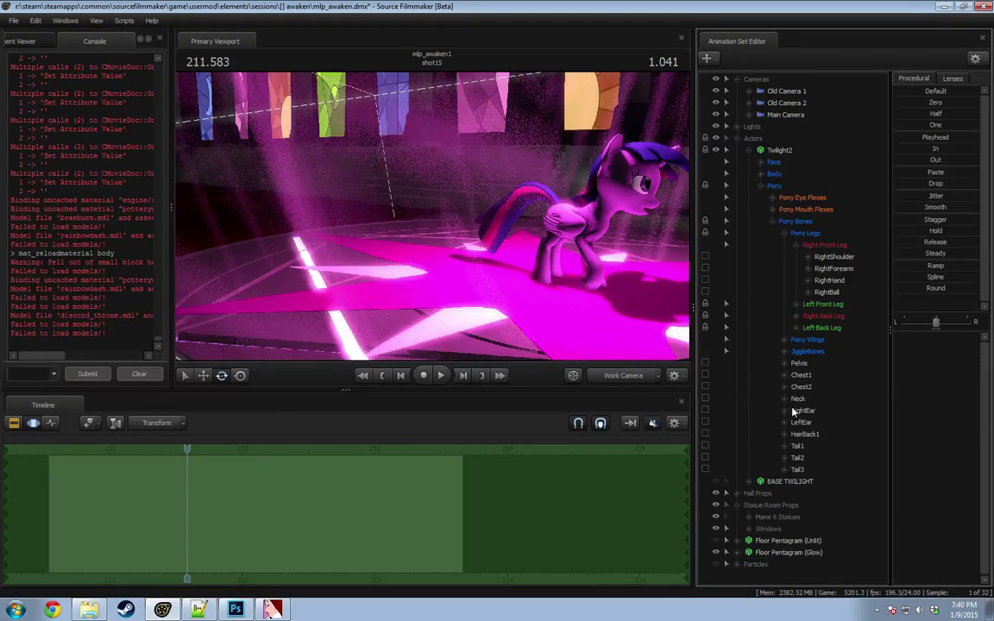
left_click_drag(675, 356, 640, 354)
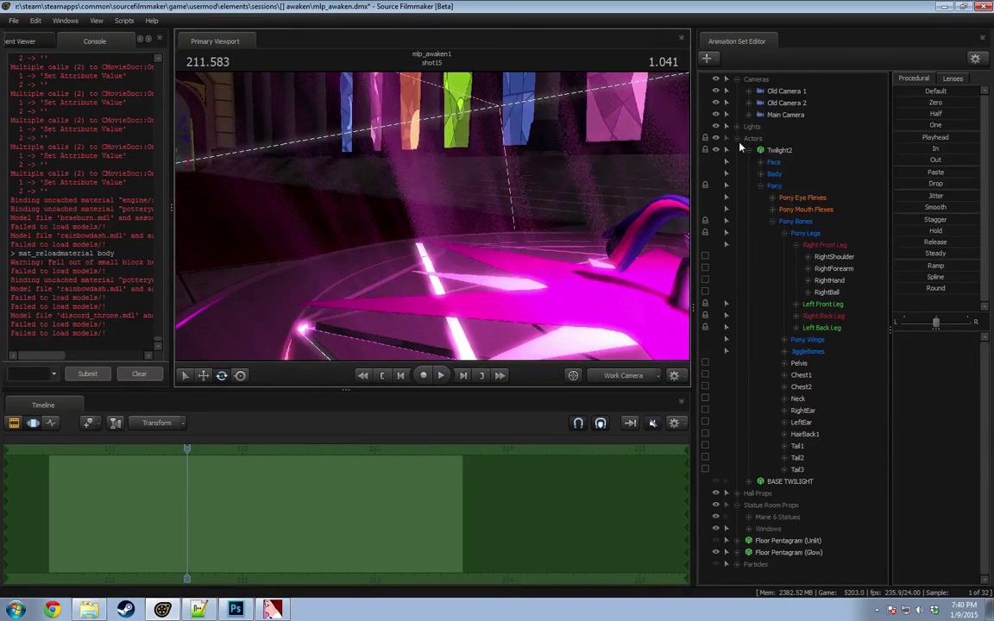
left_click(737, 138)
Step: Add a new animation set using the vn_rainbowdash.mdl model, filtering the model list by "rainbow"
right_click(759, 355)
left_click(855, 381)
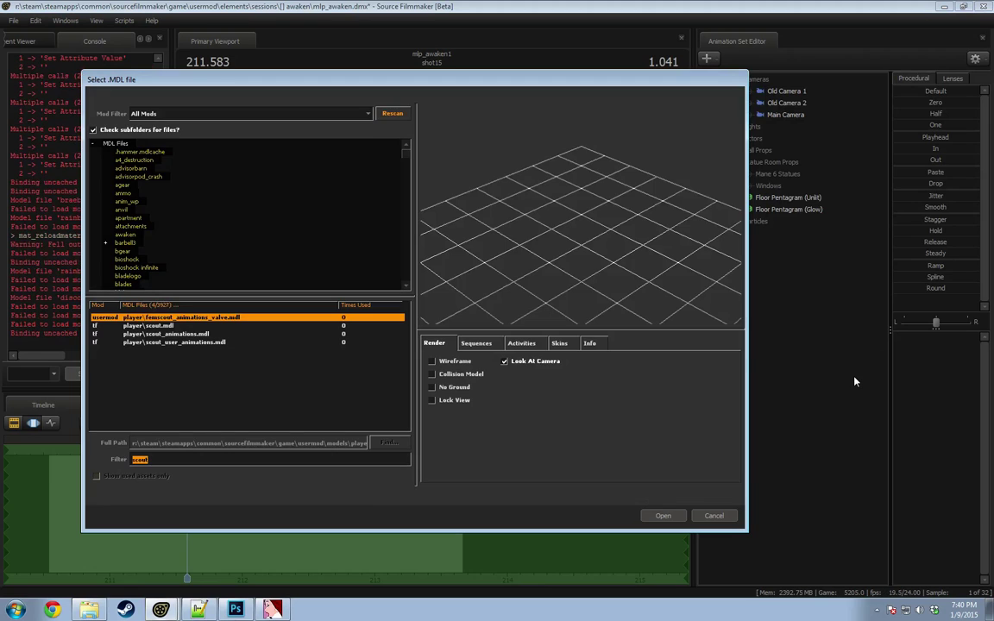
type("rainbow")
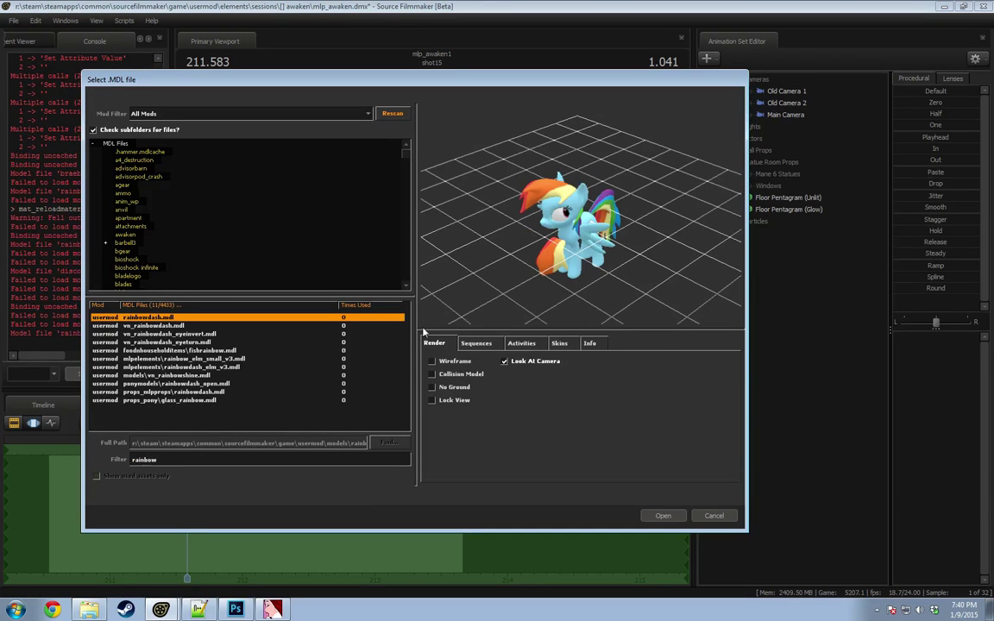
left_click(197, 325)
left_click(663, 516)
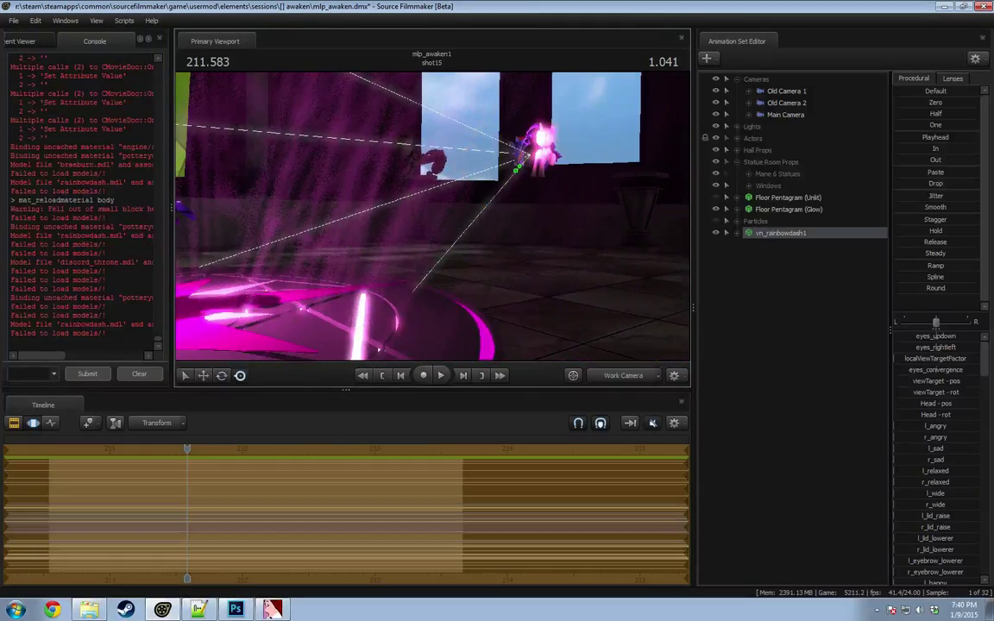
Step: Turn off scene lighting in the viewport to show the Rainbow Dash model unlit
right_click(482, 218)
left_click(515, 251)
left_click_drag(515, 251, 405, 254)
left_click_drag(352, 317, 498, 225)
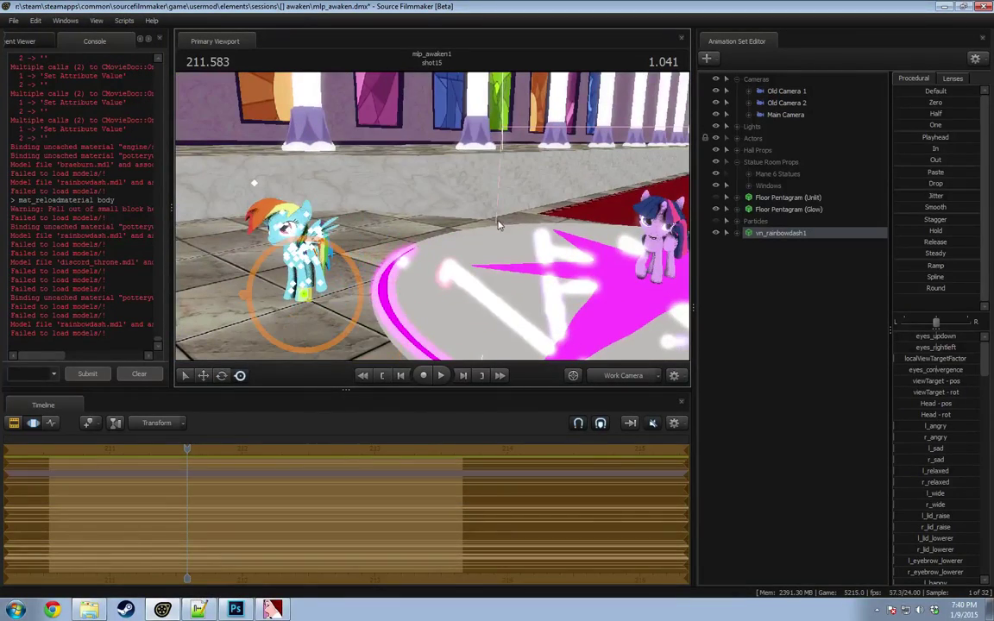
key("w")
left_click_drag(372, 283, 483, 219)
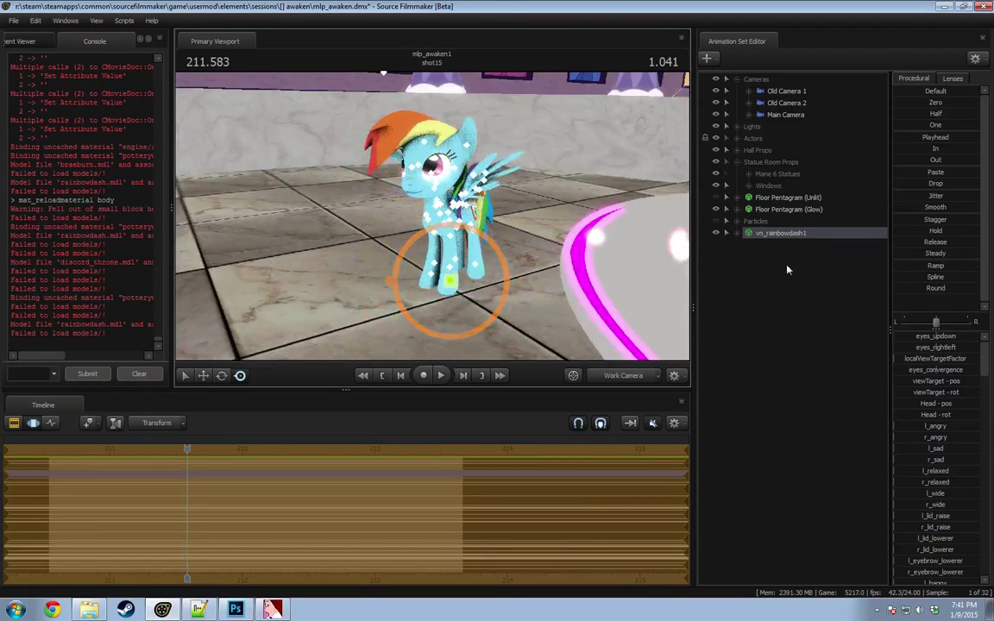
Step: Load the rig script vnpony_ikoverhaul_pegasus.py onto vn_rainbowdash1
left_click(727, 234)
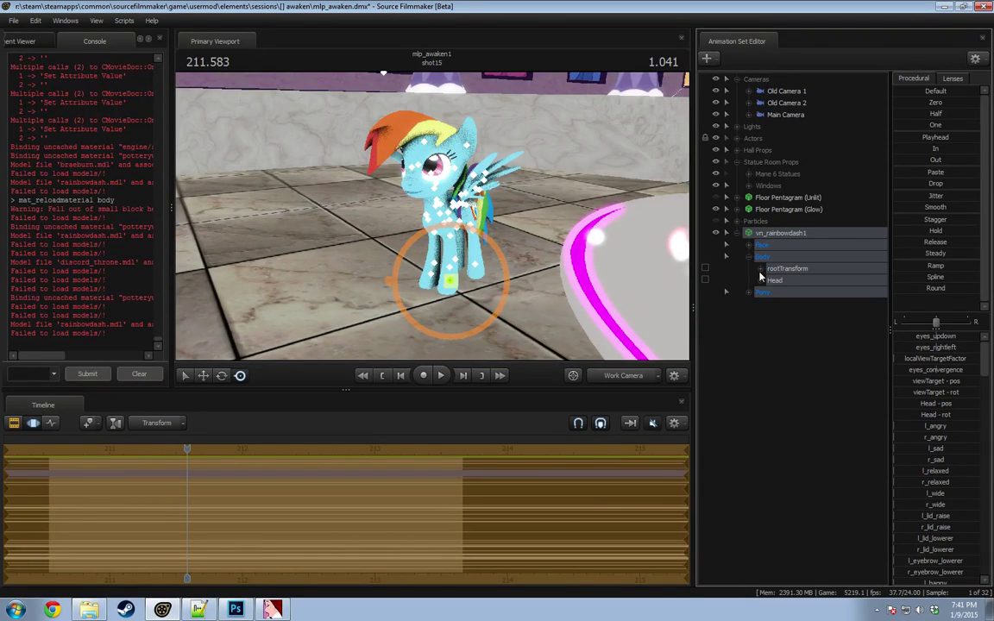
left_click(751, 293)
left_click(748, 246)
left_click(749, 257)
left_click(749, 269)
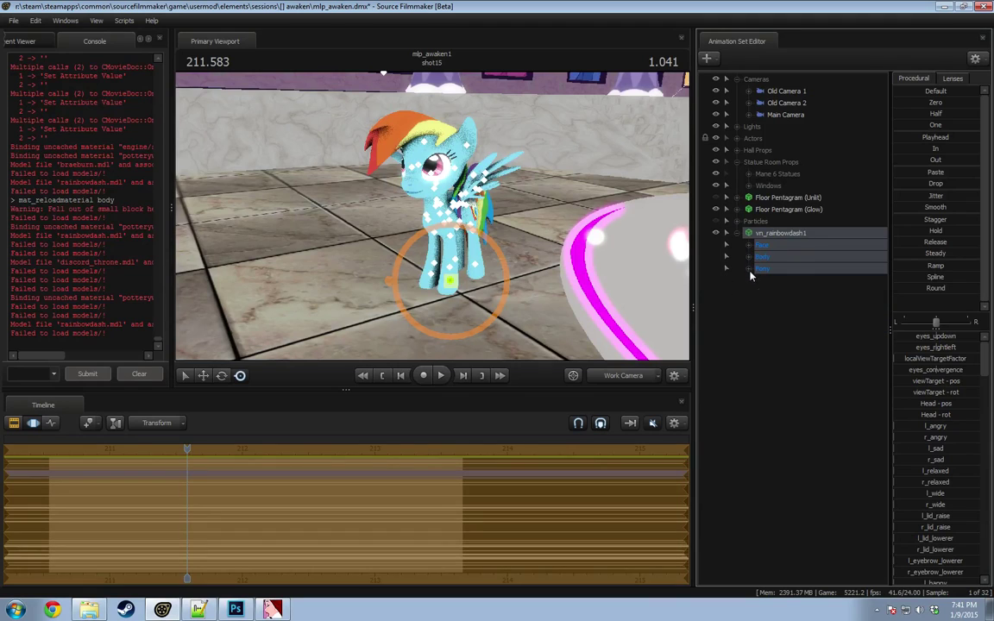
right_click(771, 236)
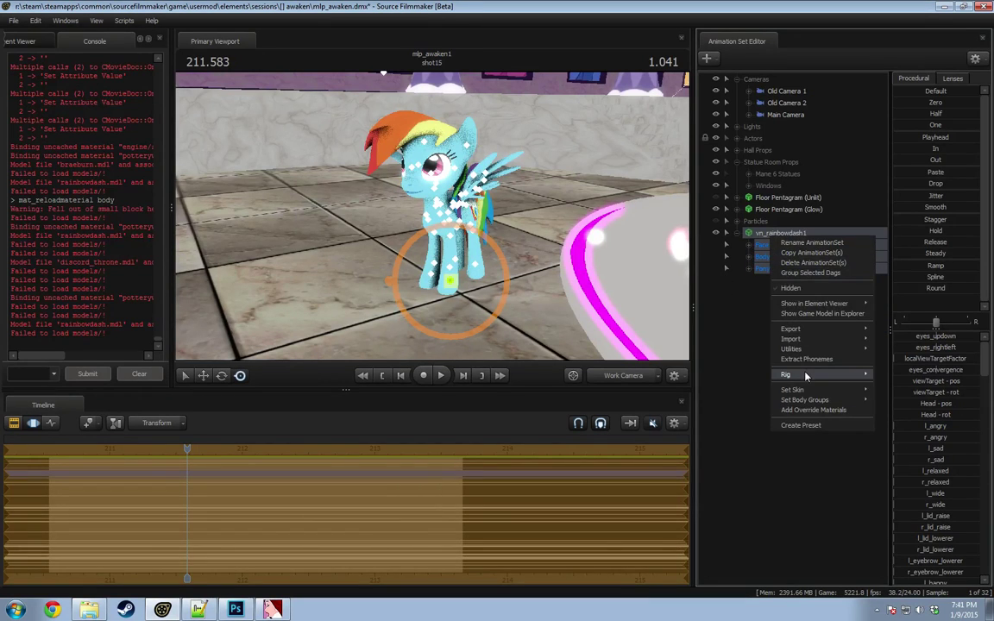
mouse_move(863, 378)
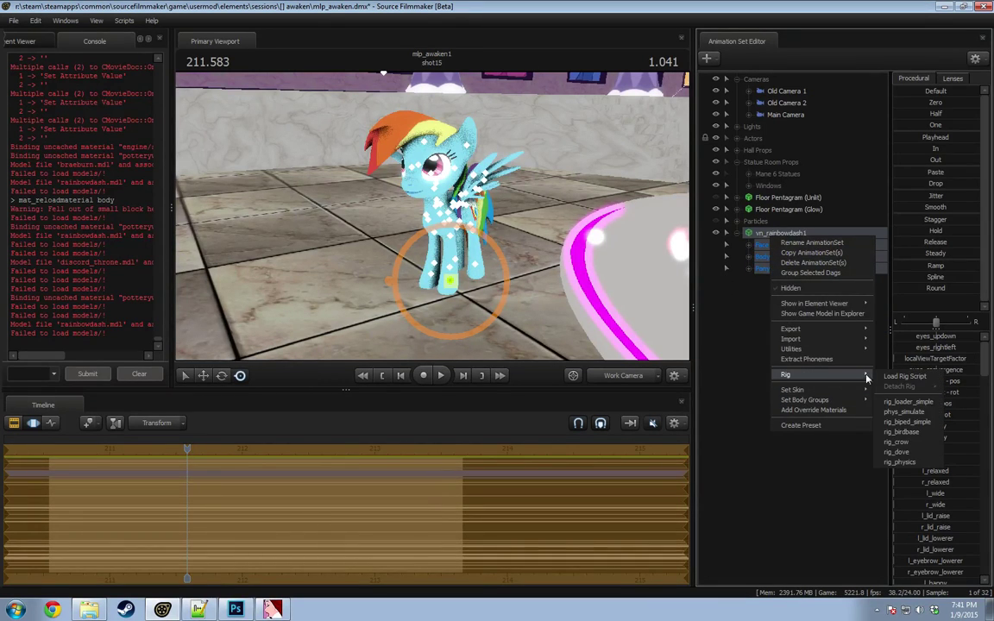
left_click(914, 377)
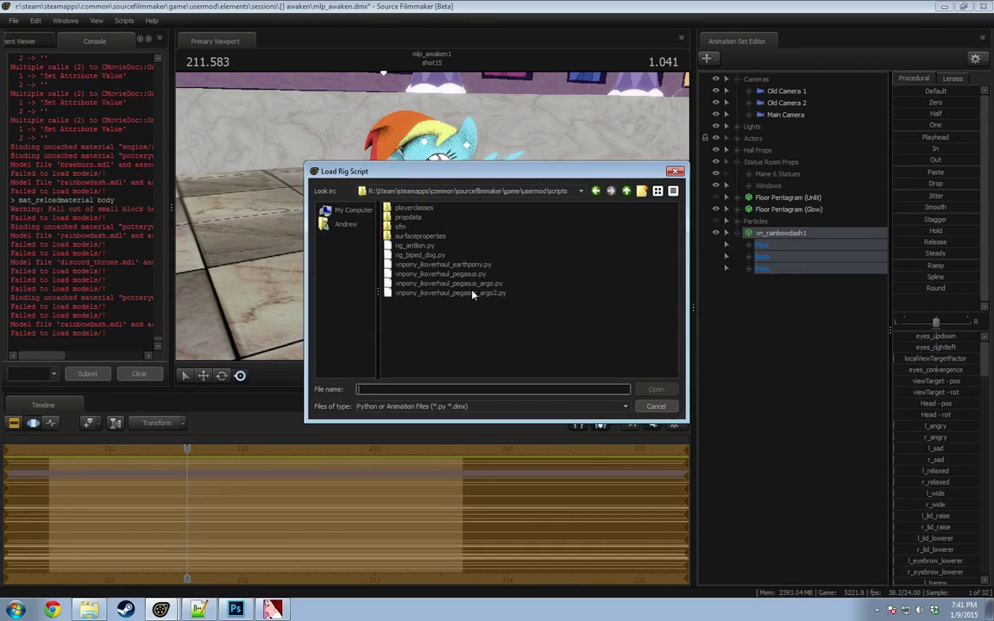
double_click(440, 274)
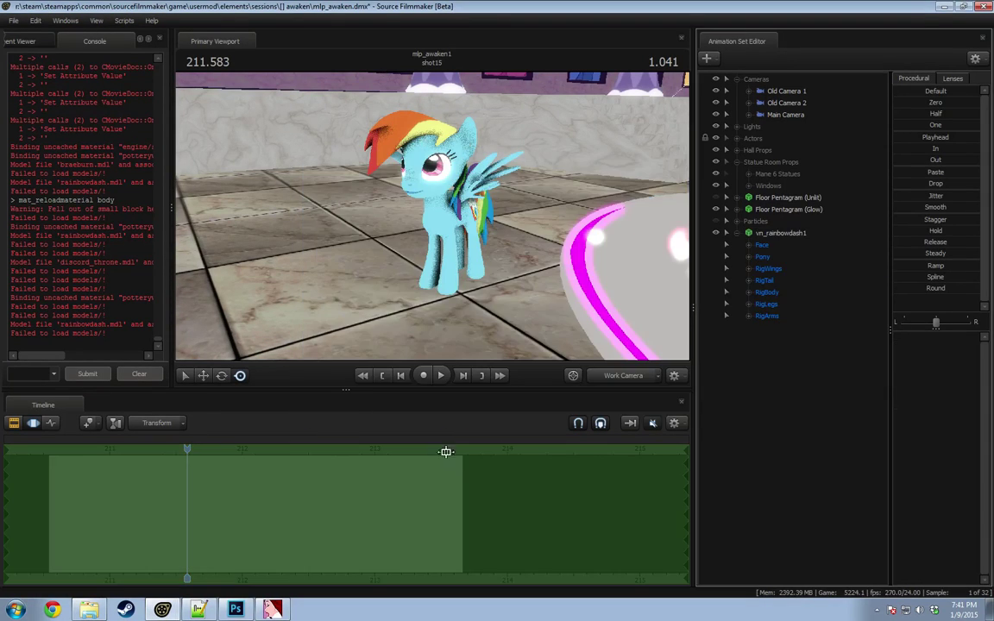
Step: Select Rainbow Dash's left front hoof control, rig_hand_L, and make the original Pony bone group unselectable in the viewport
left_click(766, 234)
left_click_drag(534, 235, 425, 280)
key("w")
left_click(420, 307, "ctrl")
left_click(421, 307, "ctrl")
left_click(421, 307, "ctrl")
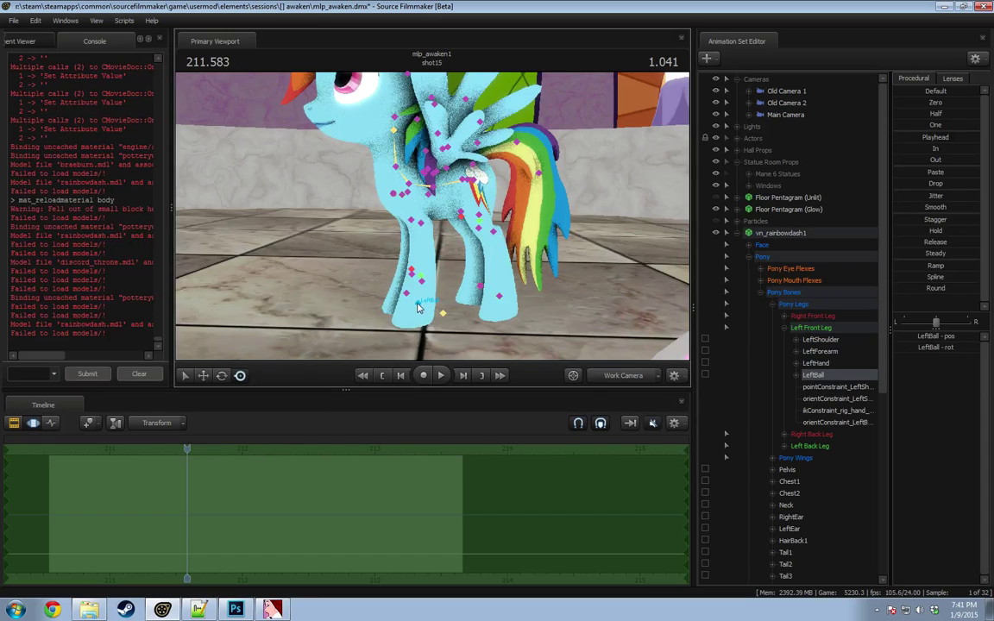
left_click(421, 307, "ctrl")
left_click(748, 257)
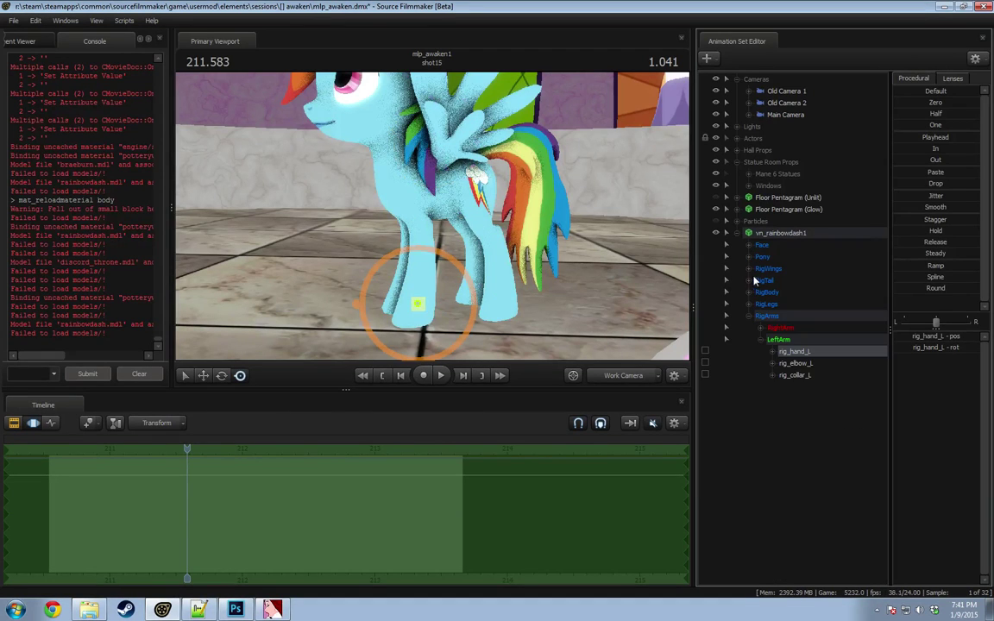
left_click(728, 259)
Step: Try moving rig_hand_L forward and back to bend Rainbow Dash's left front leg, and undo the moves
left_click_drag(488, 257, 355, 185)
key("w")
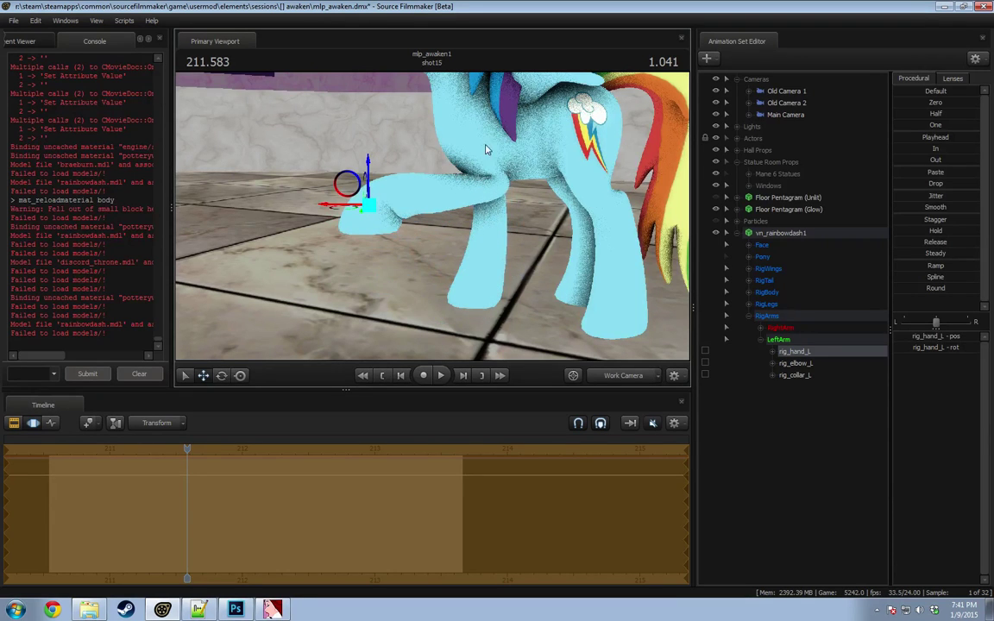
left_click_drag(485, 145, 476, 125)
key("s")
left_click_drag(347, 229, 453, 259)
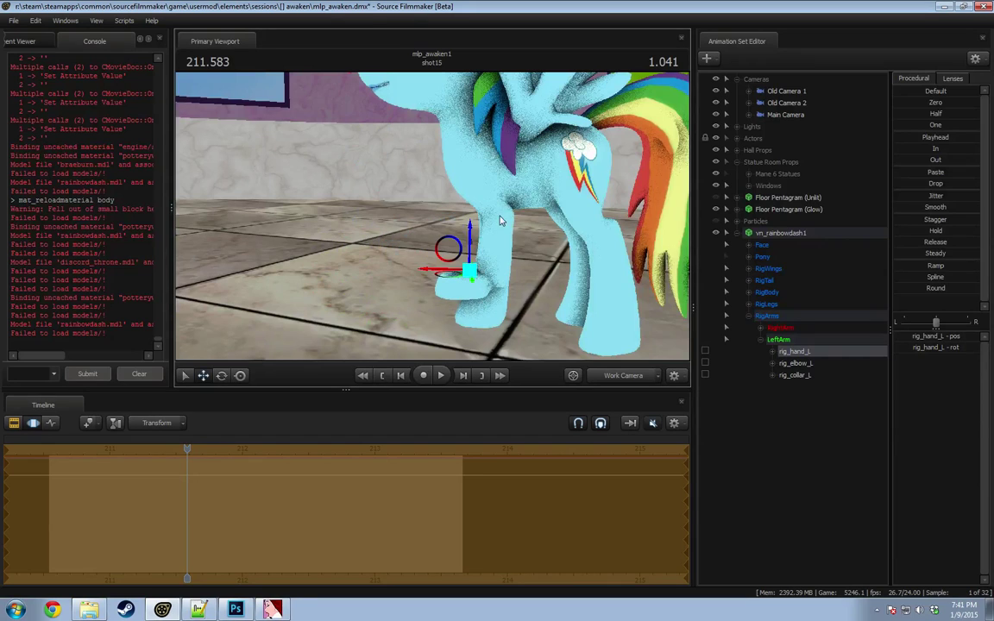
key("ctrl+z")
key("ctrl+z")
key("ctrl+z")
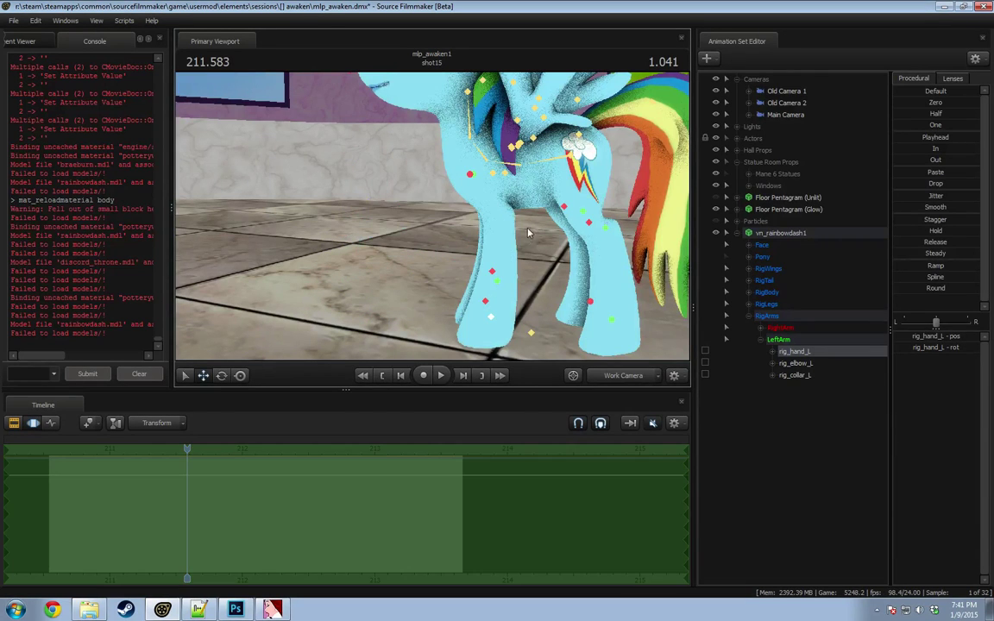
Step: Rotate Rainbow Dash's rig_pelvis control to tilt the body while the hooves stay planted
left_click_drag(501, 306, 520, 313)
key("s")
left_click_drag(482, 184, 483, 184)
left_click(466, 147)
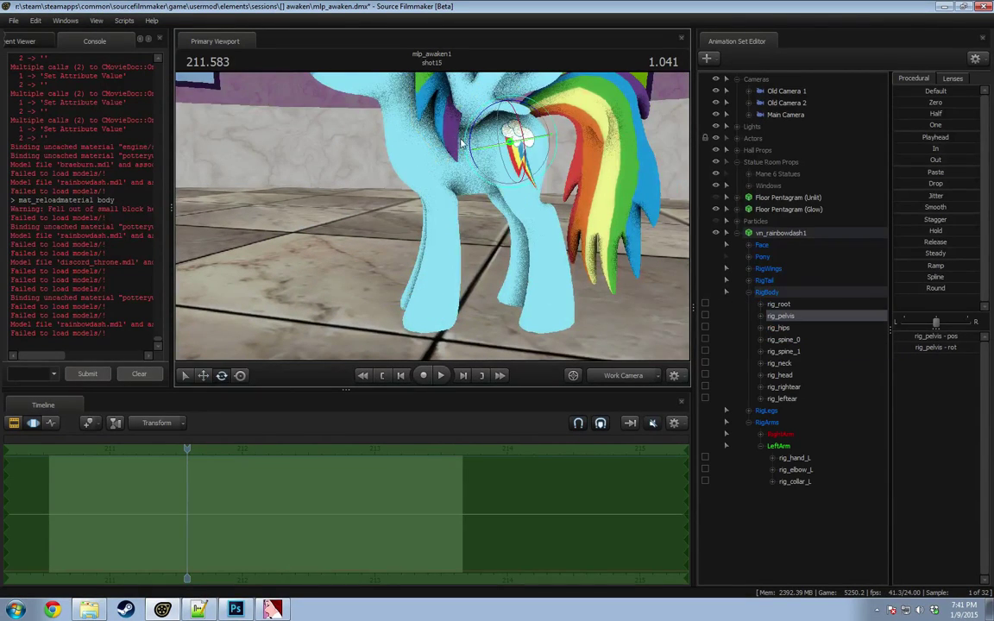
left_click_drag(483, 115, 661, 153)
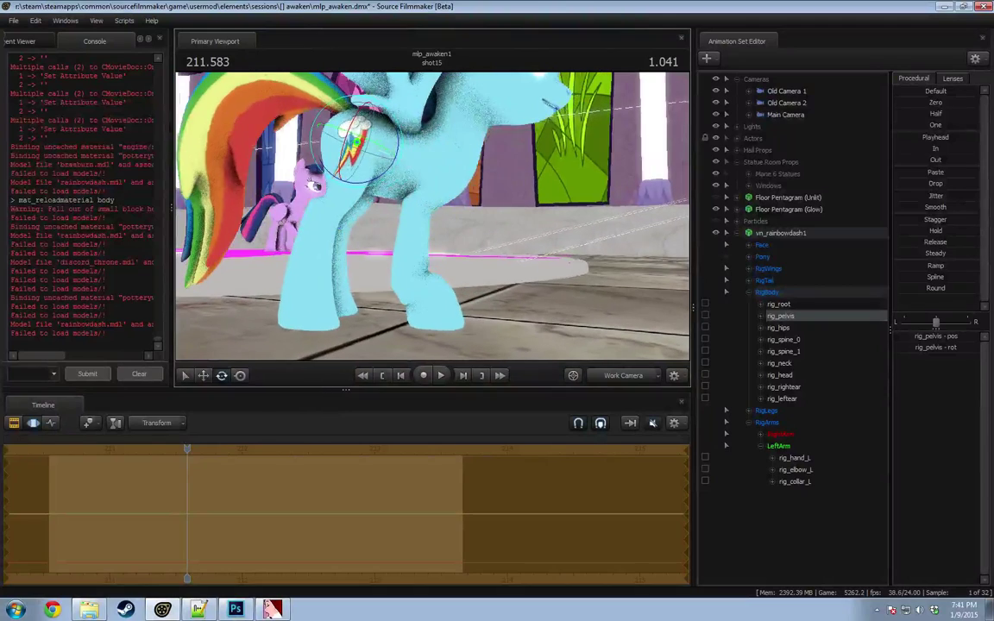
Step: Rotate Rainbow Dash's rig_collar_R control to adjust the right shoulder
left_click(448, 176)
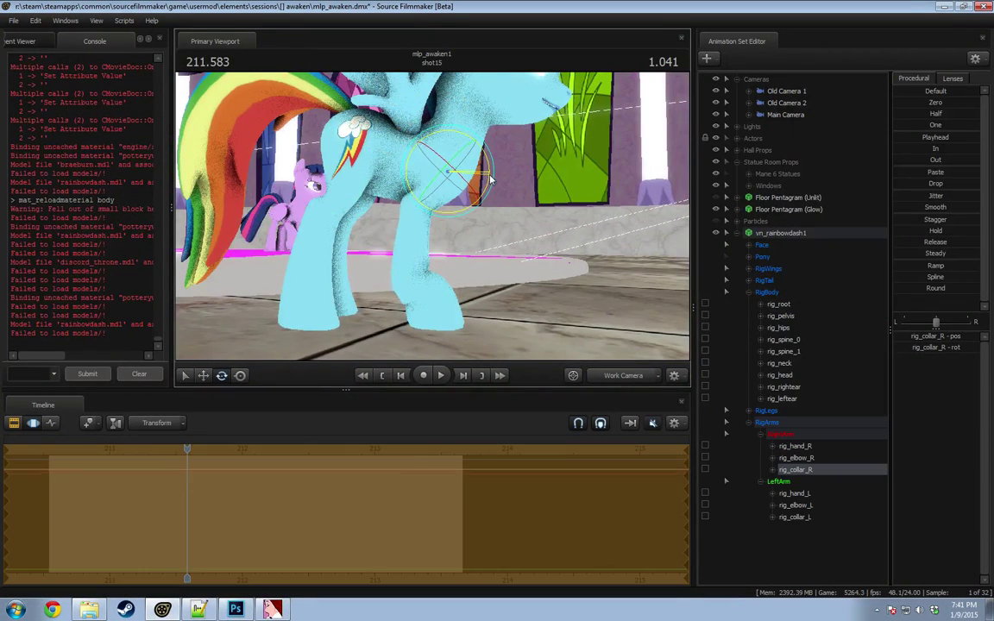
left_click_drag(489, 185, 464, 234)
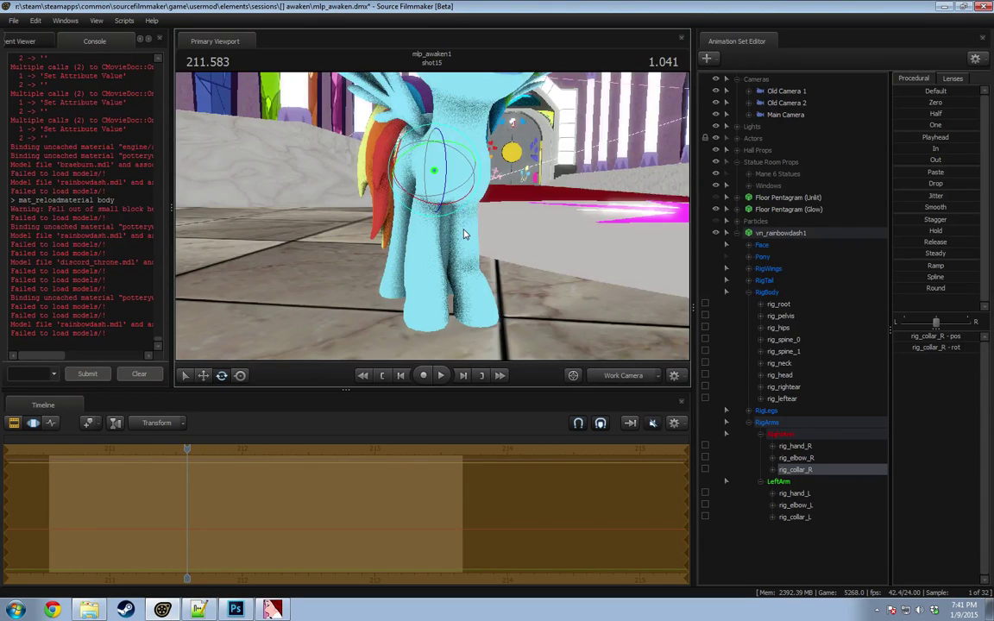
left_click_drag(436, 220, 439, 224, "alt")
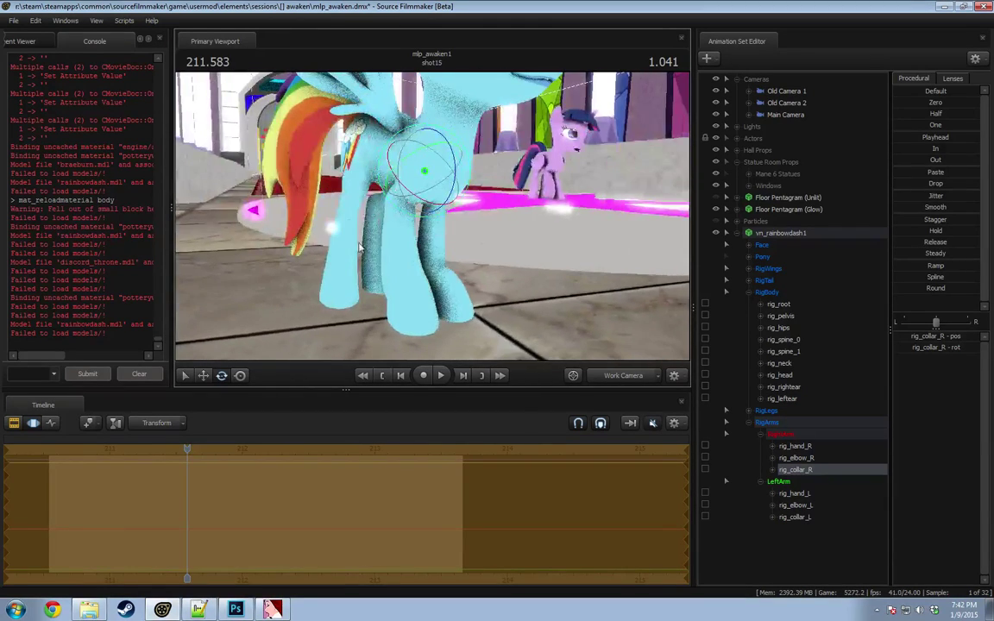
left_click_drag(348, 260, 426, 216, "alt")
Step: Try rotating Rainbow Dash's rig_hips control, and undo the rotation
left_click(489, 160)
mouse_move(476, 156)
left_mouse_down()
mouse_move(473, 164)
mouse_move(497, 150)
mouse_move(488, 156)
left_mouse_up()
left_click_drag(390, 245, 440, 214, "alt")
key("ctrl+z")
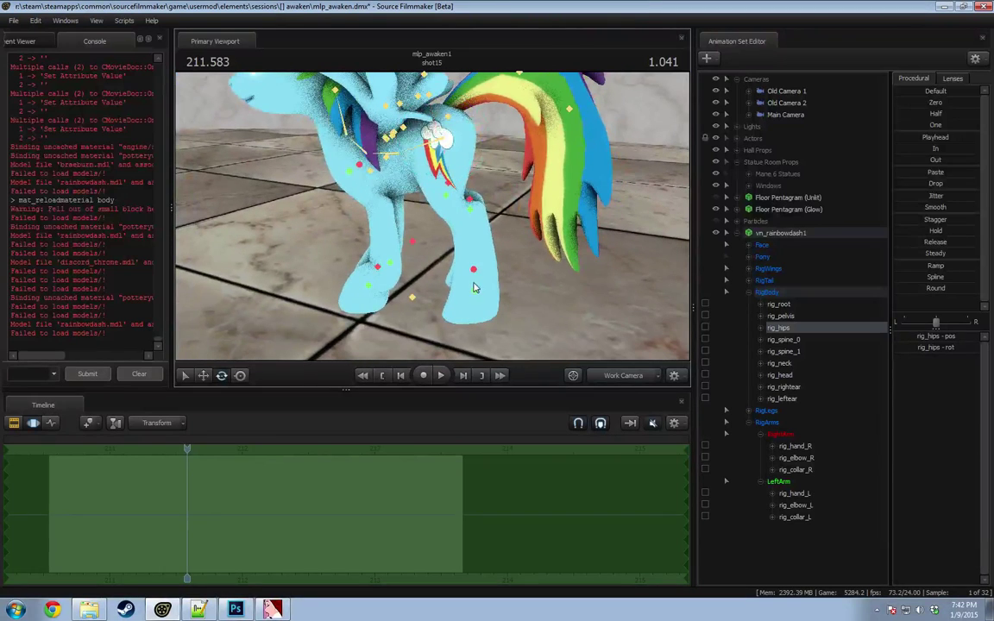
Step: Pose the left hind leg by moving rig_toe_L back and moving and rotating rig_foot_L, and collapse the vn_rainbowdash1 controls
left_click(473, 288)
left_click_drag(488, 275, 483, 264)
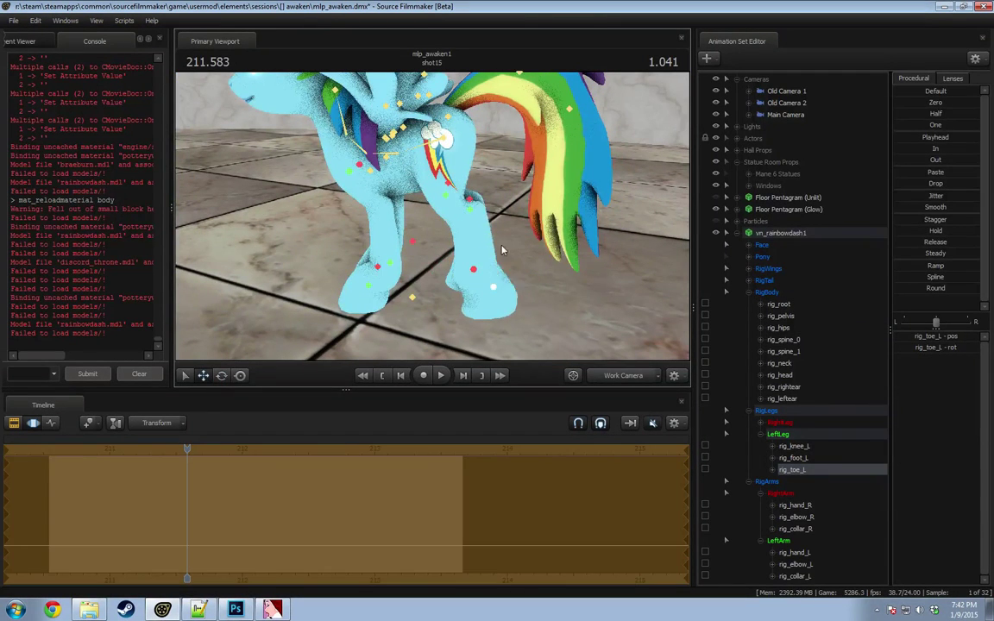
left_click(450, 179)
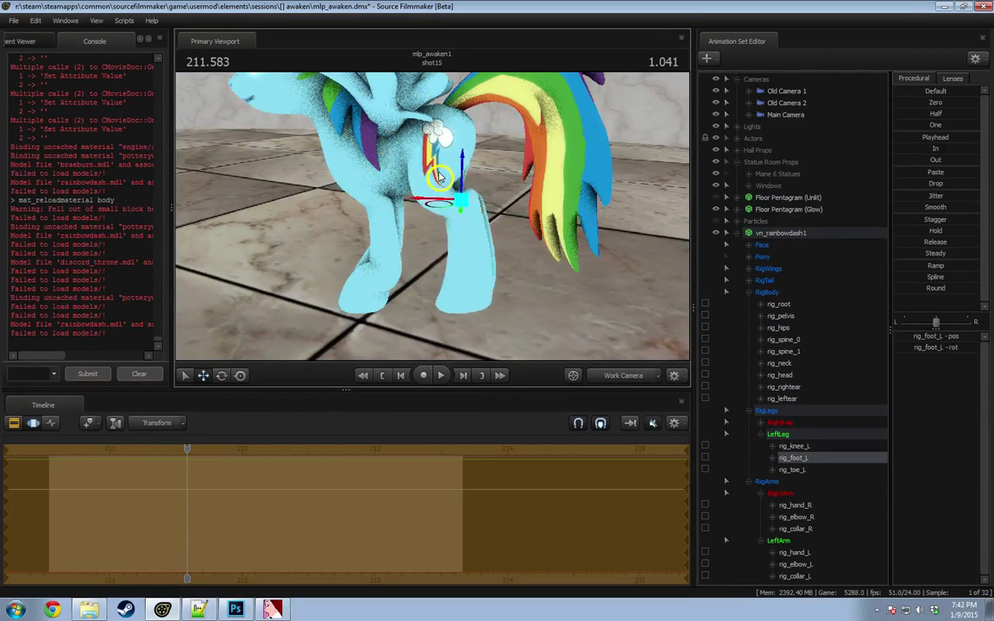
left_click_drag(371, 264, 419, 242, "alt")
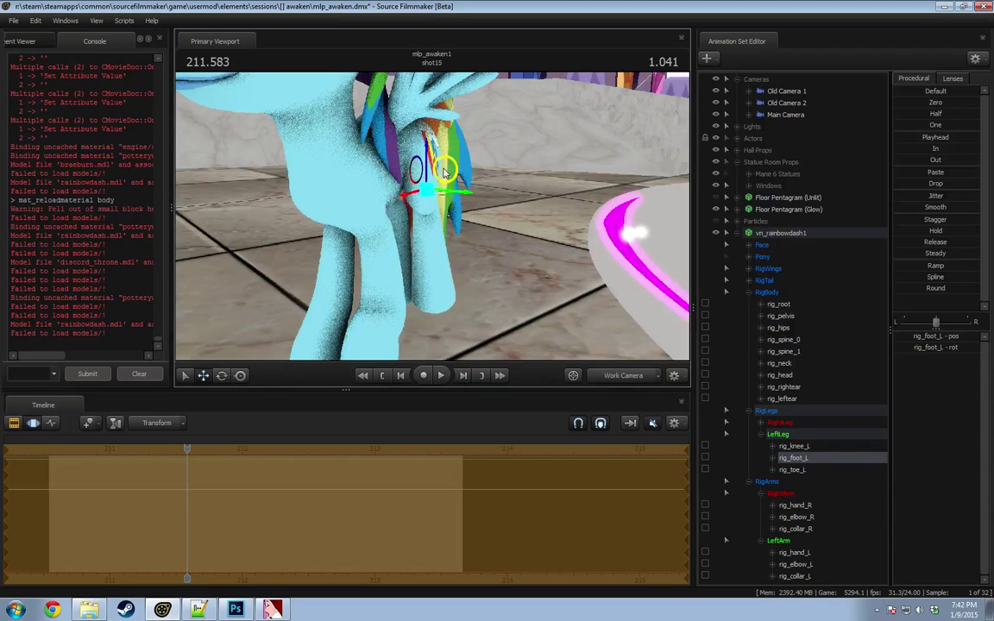
middle_click_drag(541, 177, 423, 195)
mouse_move(424, 183)
left_mouse_down()
mouse_move(412, 200)
mouse_move(427, 195)
mouse_move(431, 174)
left_mouse_up()
middle_click_drag(432, 174, 468, 320)
key("ctrl")
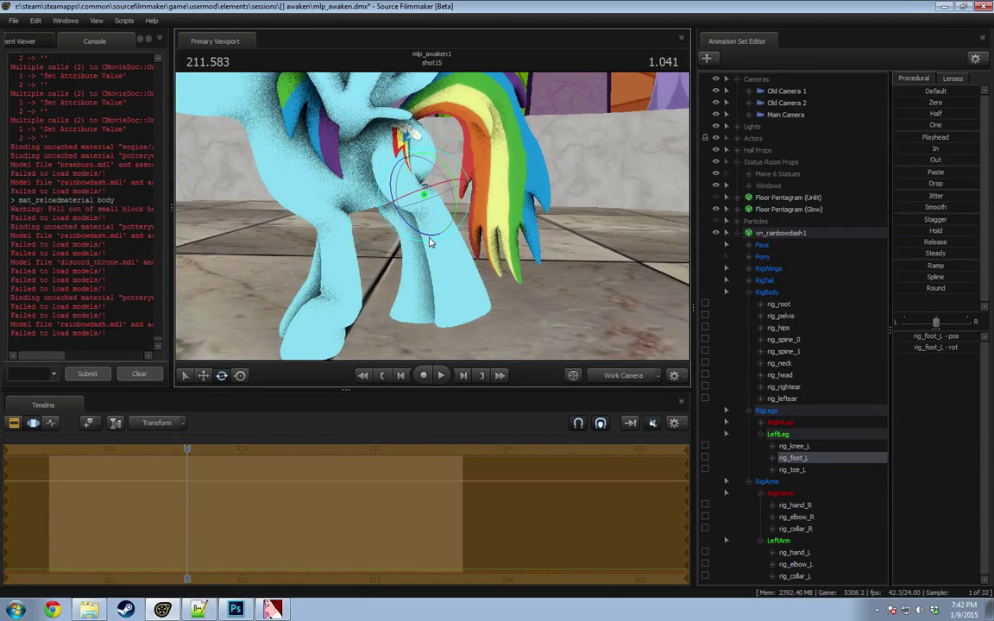
left_click(736, 233)
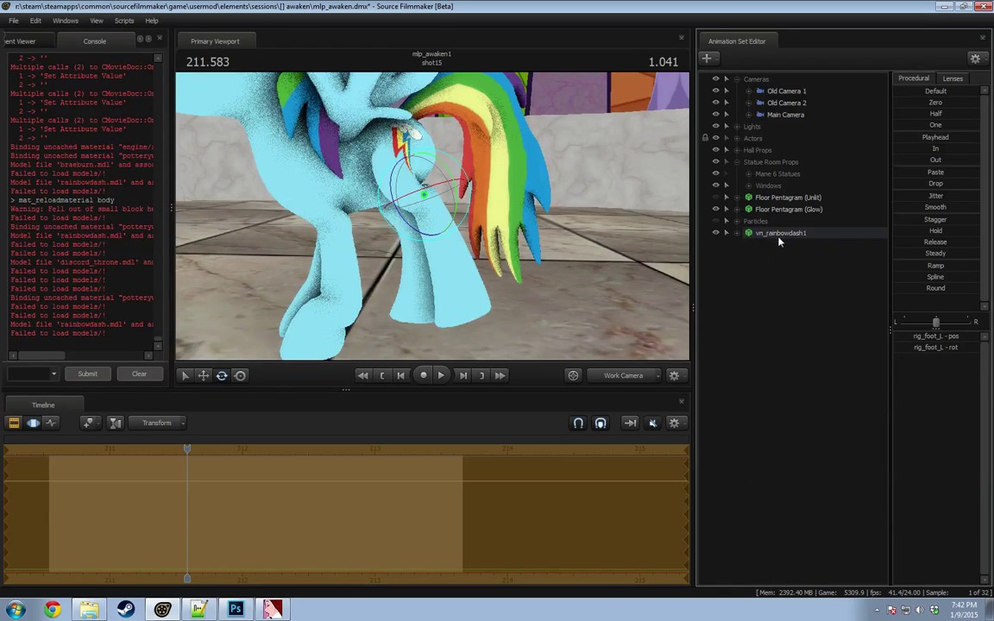
Step: Browse the rig scripts available for vn_rainbowdash1 without loading one, and delete that animation set from the shot
right_click(785, 237)
mouse_move(878, 377)
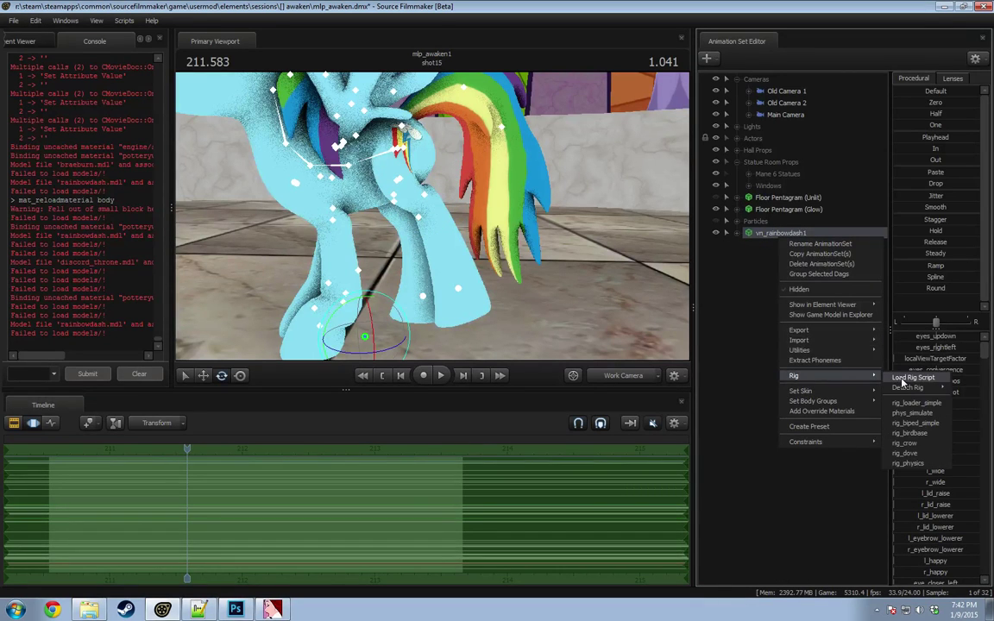
left_click(912, 378)
left_click(417, 264)
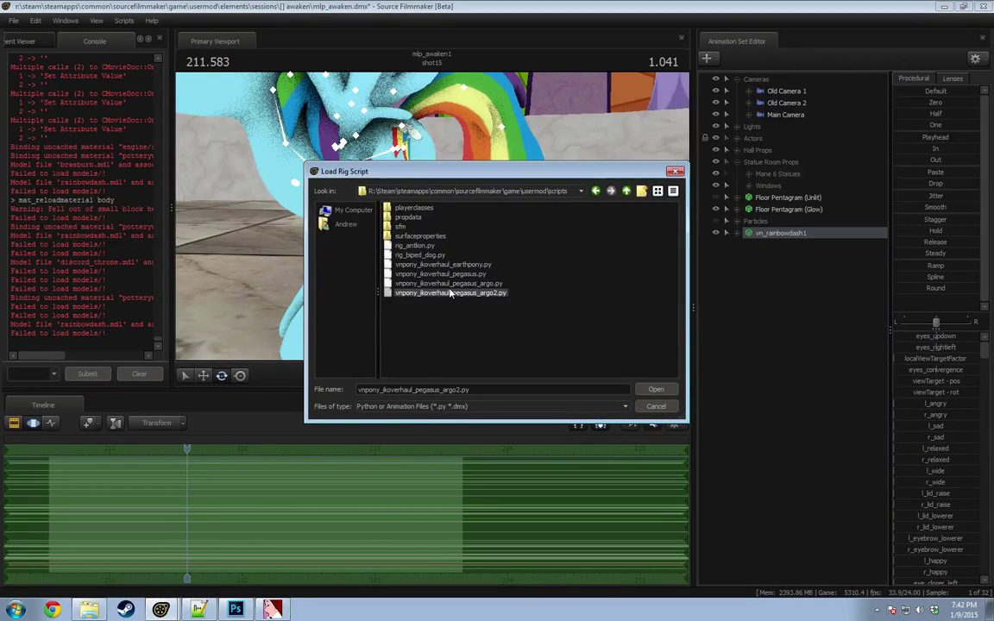
left_click(664, 407)
right_click(770, 236)
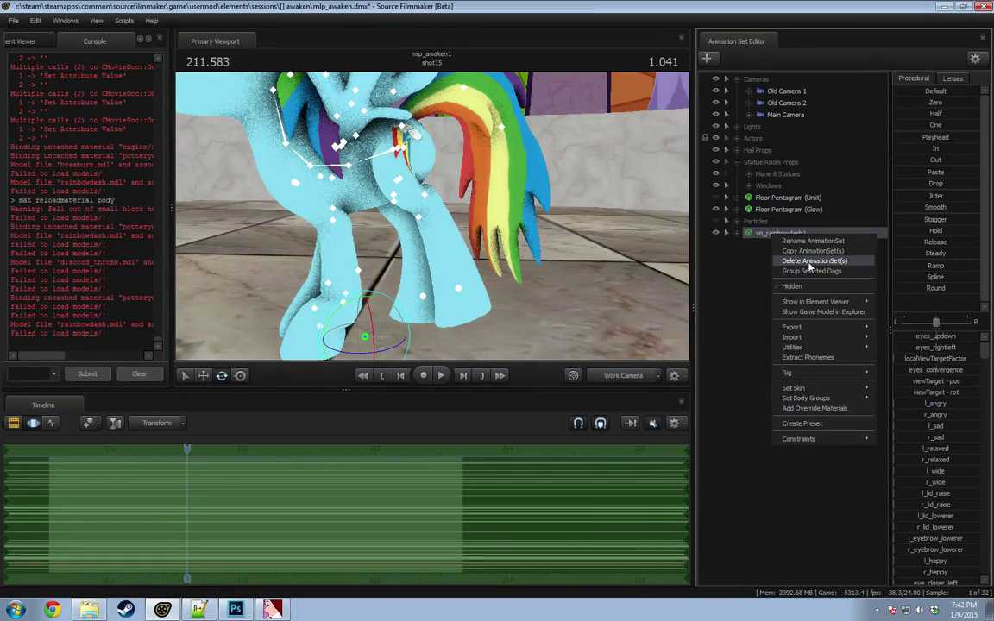
left_click(810, 262)
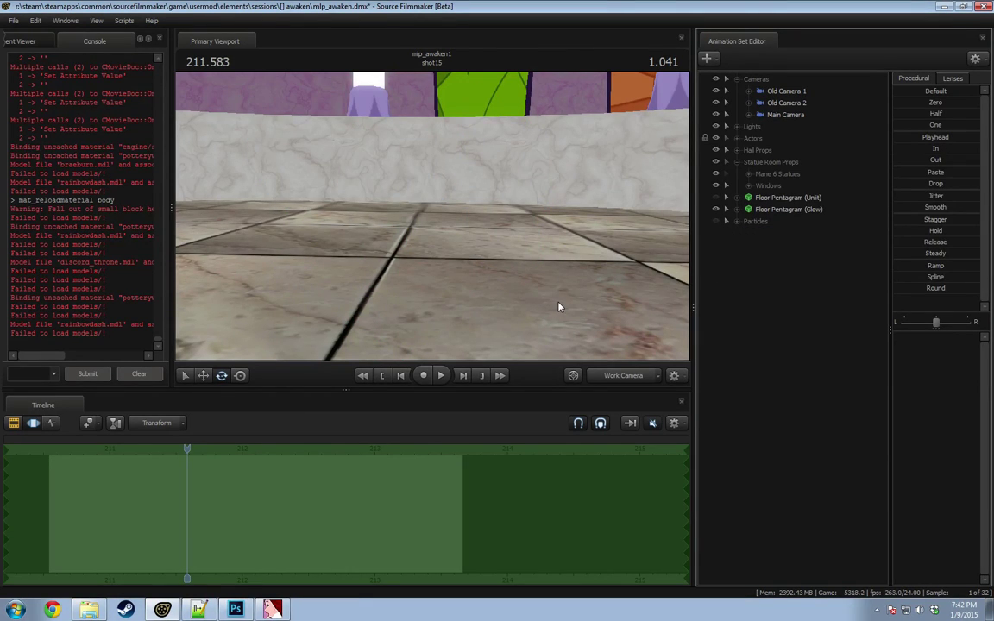
Step: Turn on scene lighting in the viewport for the view of Twilight
mouse_move(377, 257)
left_mouse_down()
mouse_move(526, 256)
mouse_move(528, 241)
mouse_move(377, 260)
left_mouse_up()
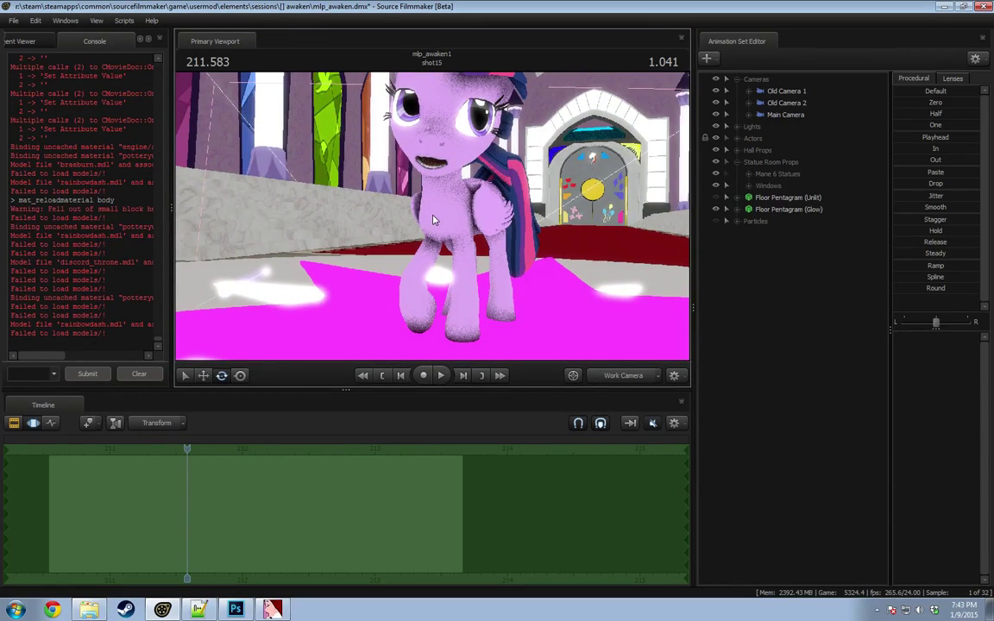
mouse_move(434, 220)
left_mouse_down()
mouse_move(457, 219)
mouse_move(435, 221)
left_mouse_up()
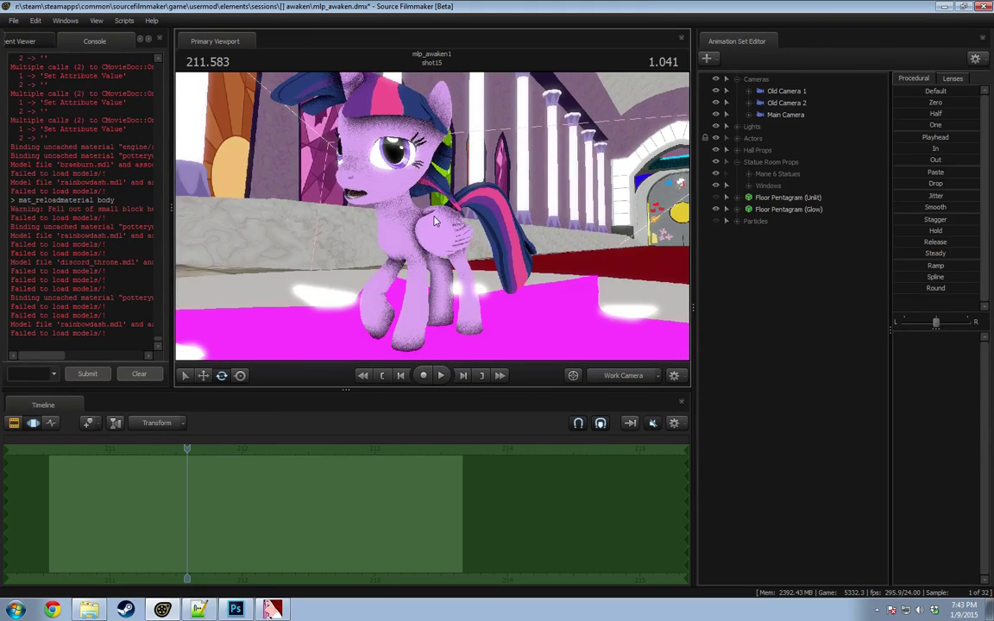
left_click_drag(436, 221, 435, 220)
left_click_drag(646, 263, 646, 263)
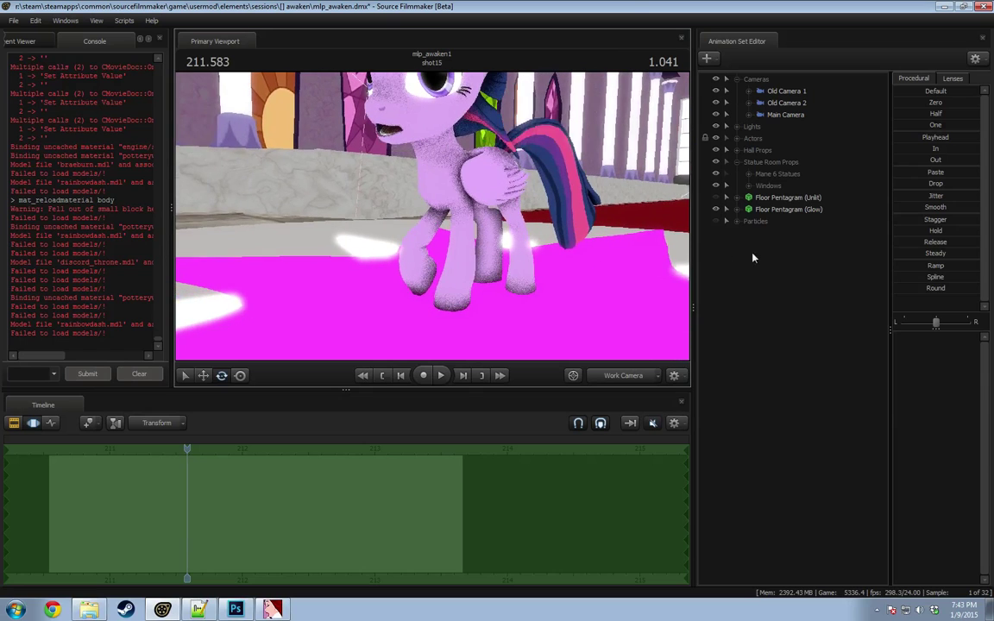
right_click(562, 261)
left_click(599, 294)
Step: Locate Twilight2's LeftBall bone in the animation set list, expand both back leg groups, and select Left Back Leg
left_click_drag(440, 253, 449, 243)
left_click(452, 242, "ctrl")
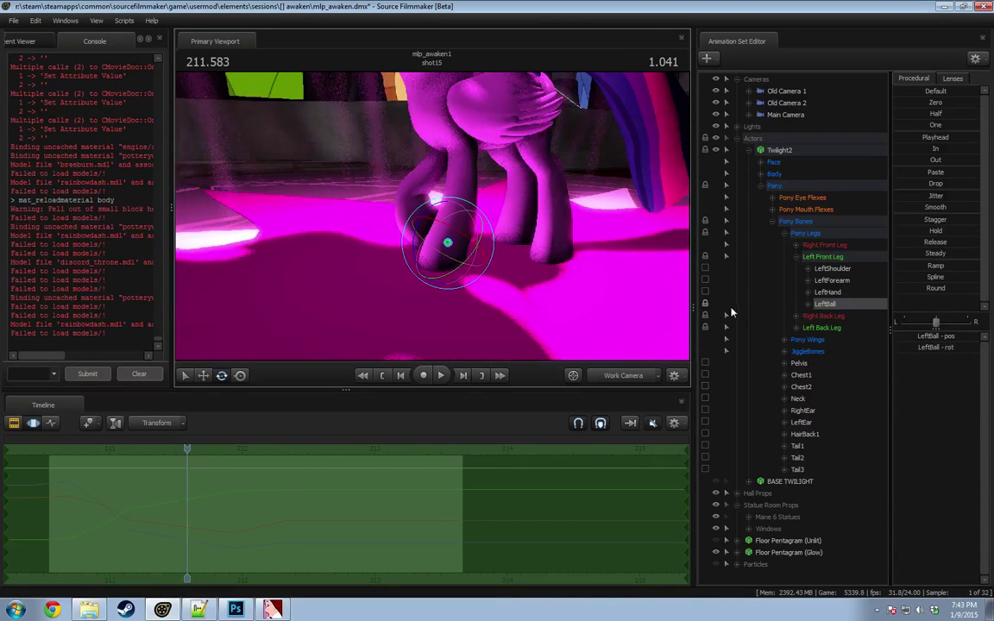
left_click(798, 328)
left_click(796, 317)
left_click(828, 329)
left_click(835, 377)
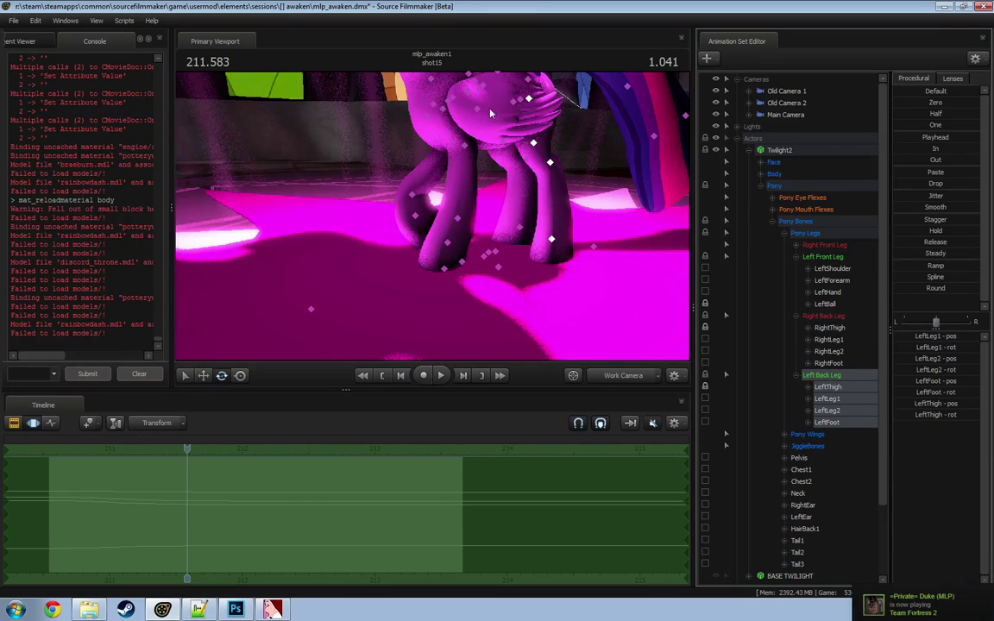
Step: Select Twilight2's Pelvis bone and examine the body and leg pose from the side and the front
left_click(521, 104, "ctrl")
left_click_drag(522, 106, 430, 253)
left_click_drag(482, 196, 433, 217)
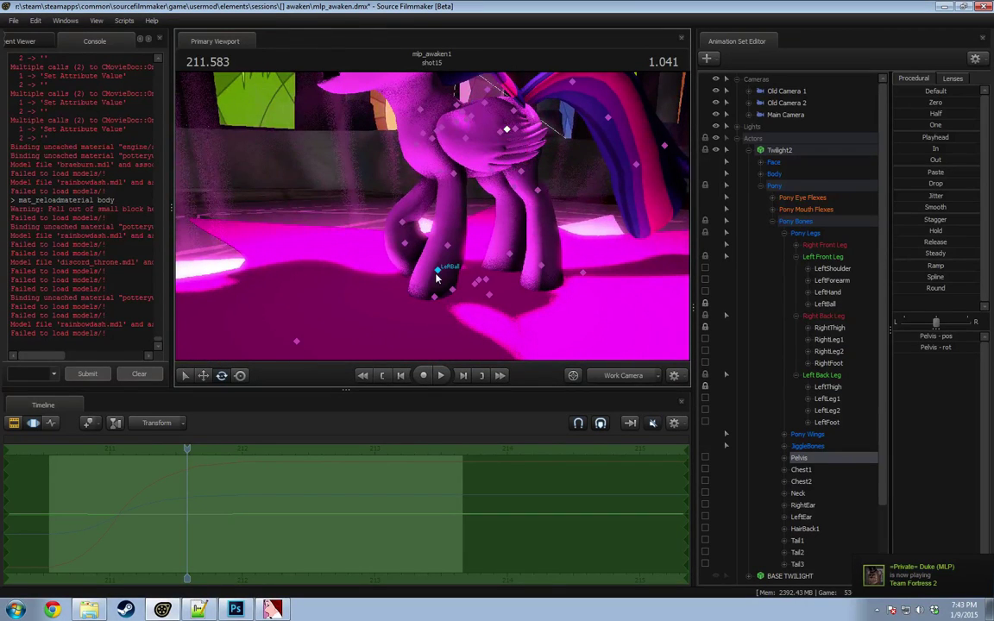
left_click_drag(450, 299, 488, 302, "alt")
left_click_drag(417, 221, 440, 171)
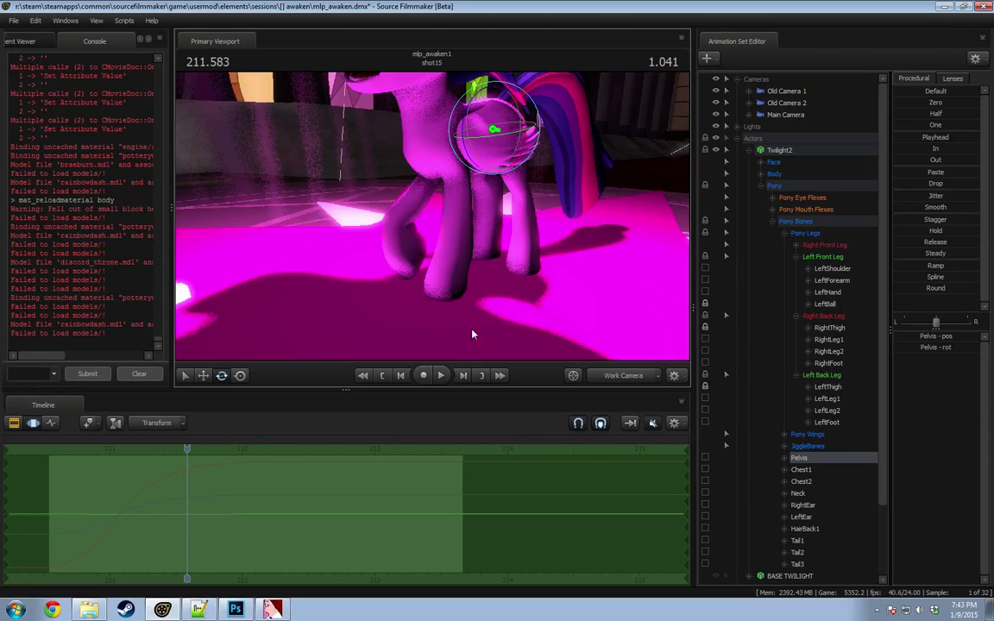
left_click_drag(472, 335, 574, 302, "alt")
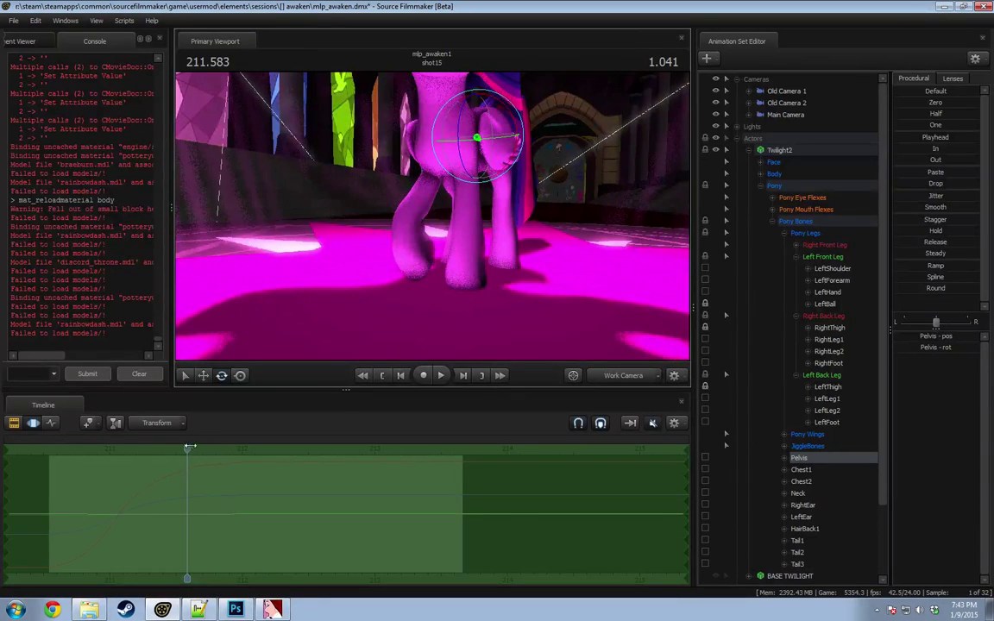
Step: Scrub and play back Twilight's step with the legs framed closely from the front
left_click_drag(190, 446, 129, 447)
key("space")
key("space")
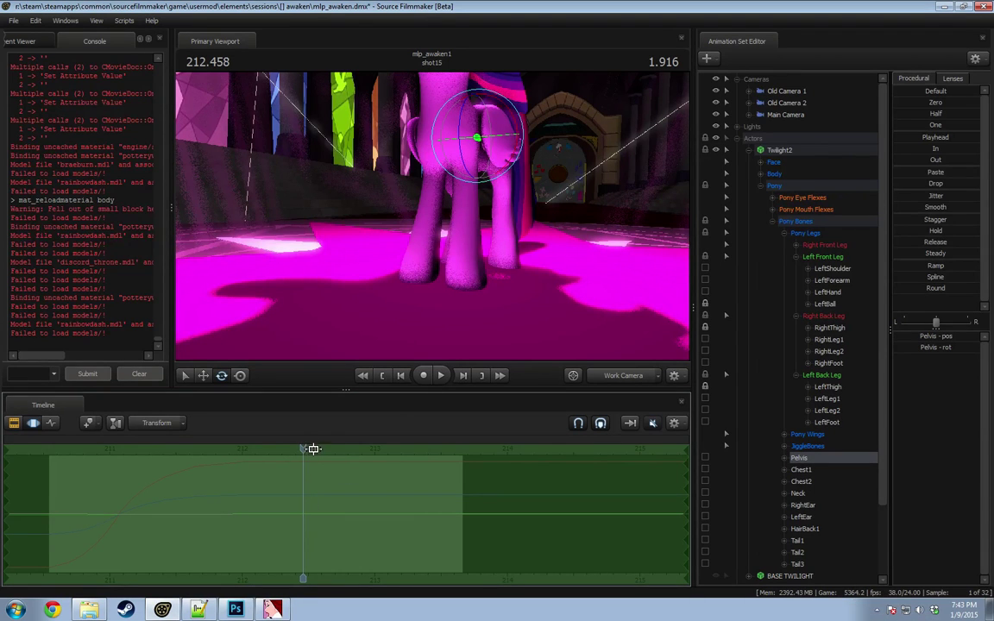
left_click_drag(313, 449, 74, 449)
key("space")
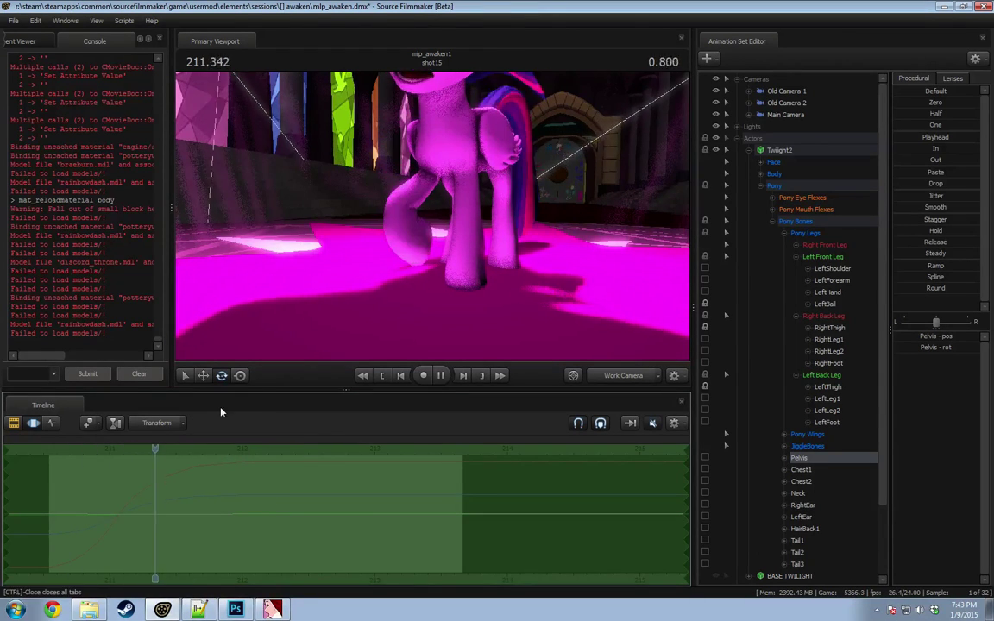
key("space")
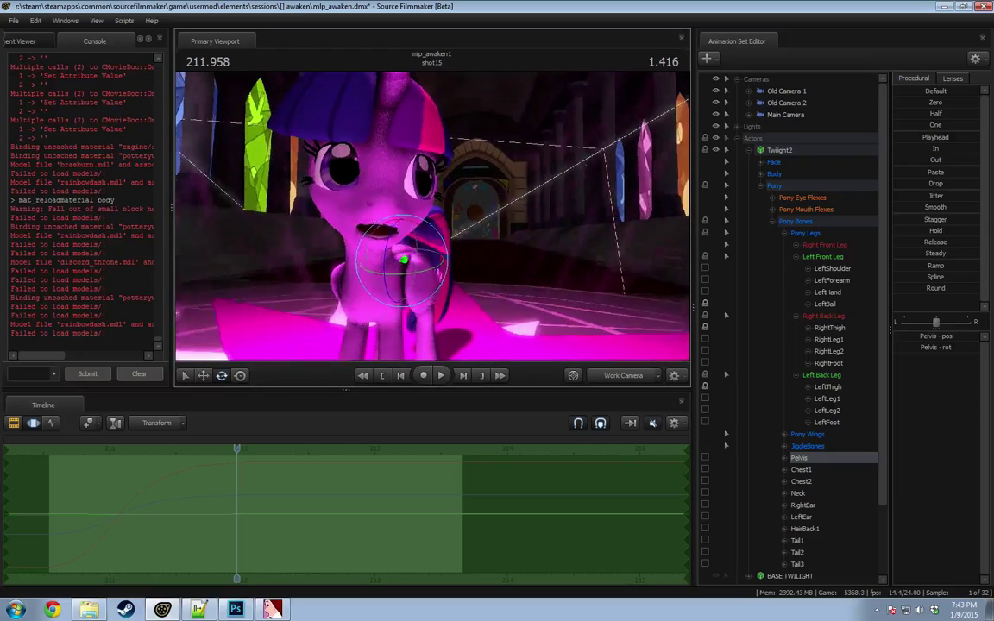
Step: Play back Twilight's whole-body movement from the front, clear the time selection, and park the playhead at 211.250
key("space")
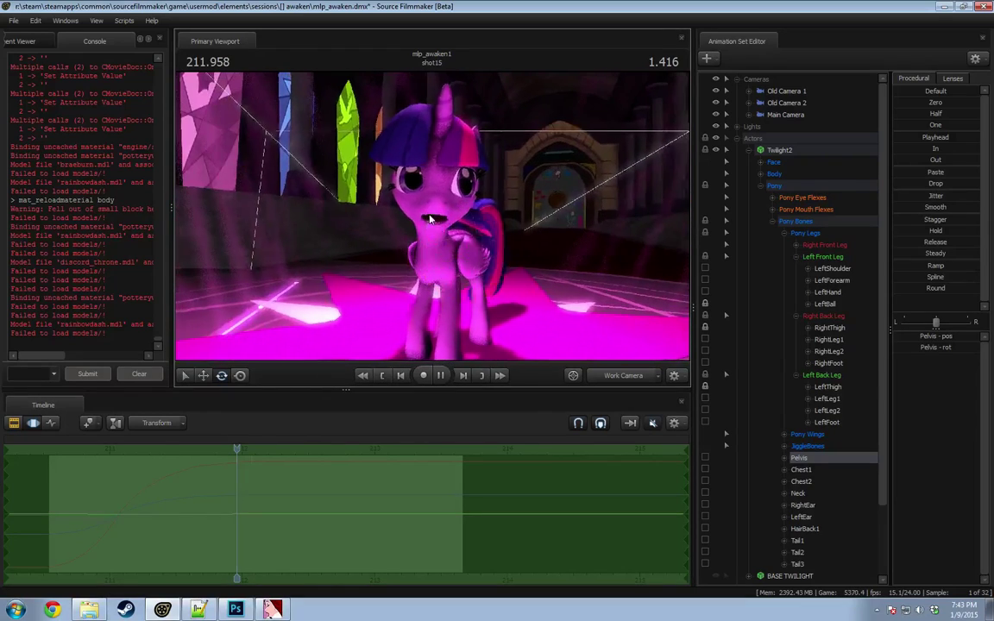
key("space")
key("space")
key("space")
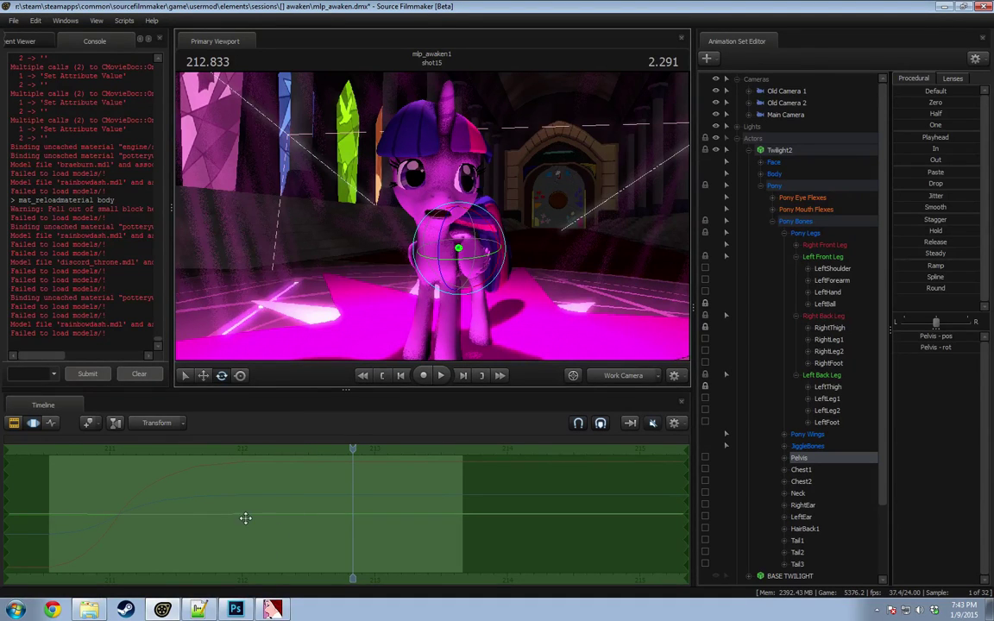
left_click(49, 476)
key("space")
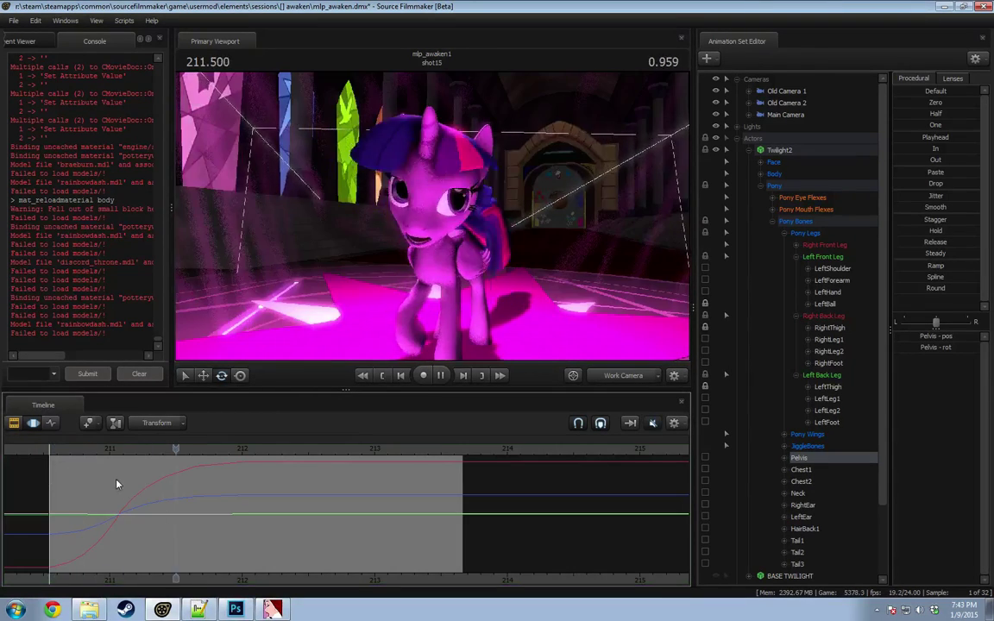
key("space")
left_click_drag(75, 524, 144, 514)
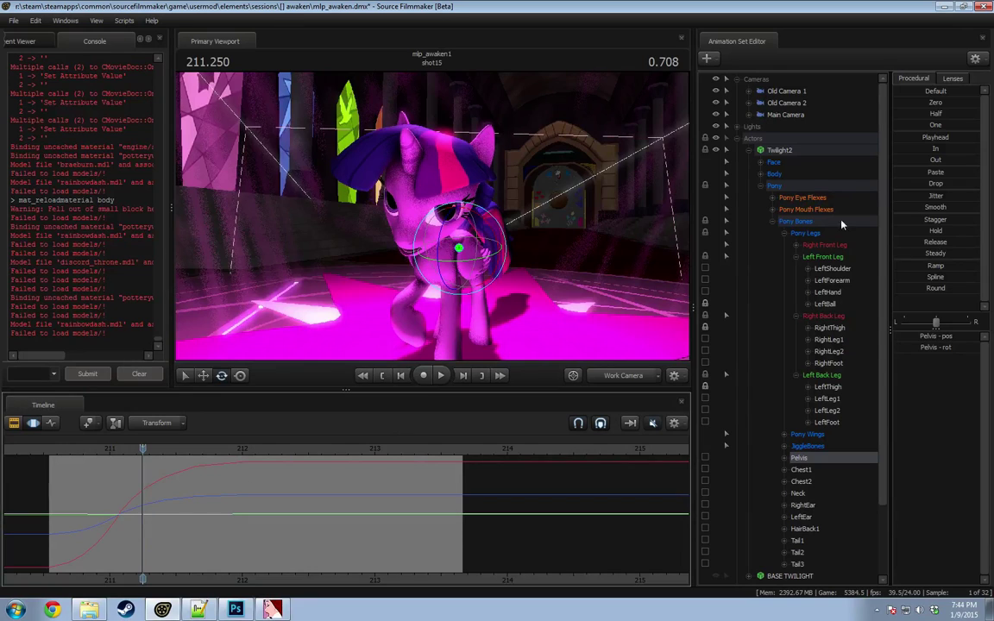
Step: Compress the Pony Eye Flexes animation so it starts at about 210.9 seconds, and play back the new timing
left_click(804, 198)
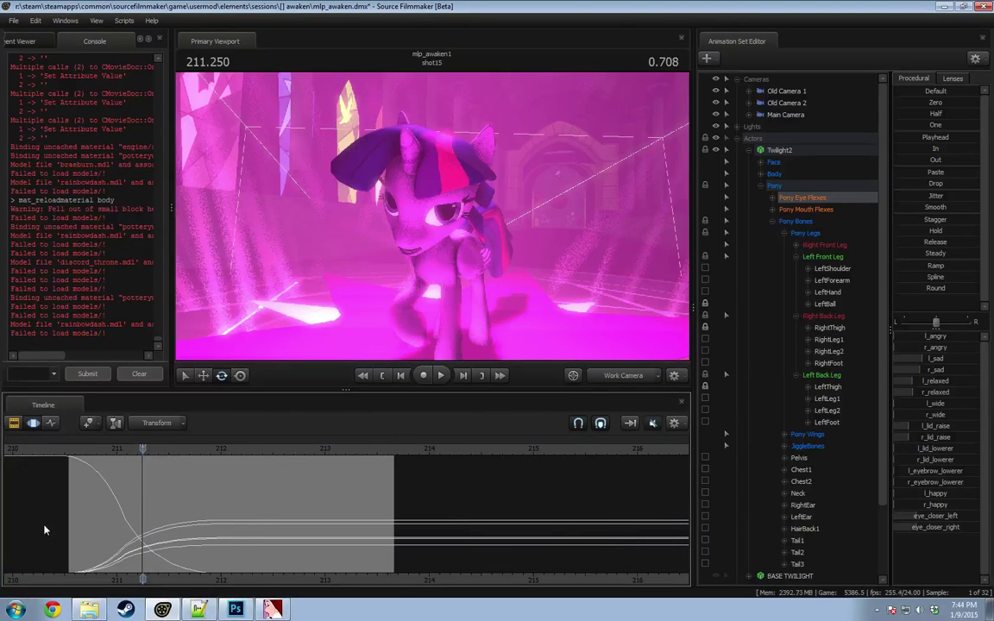
left_click_drag(51, 521, 154, 526)
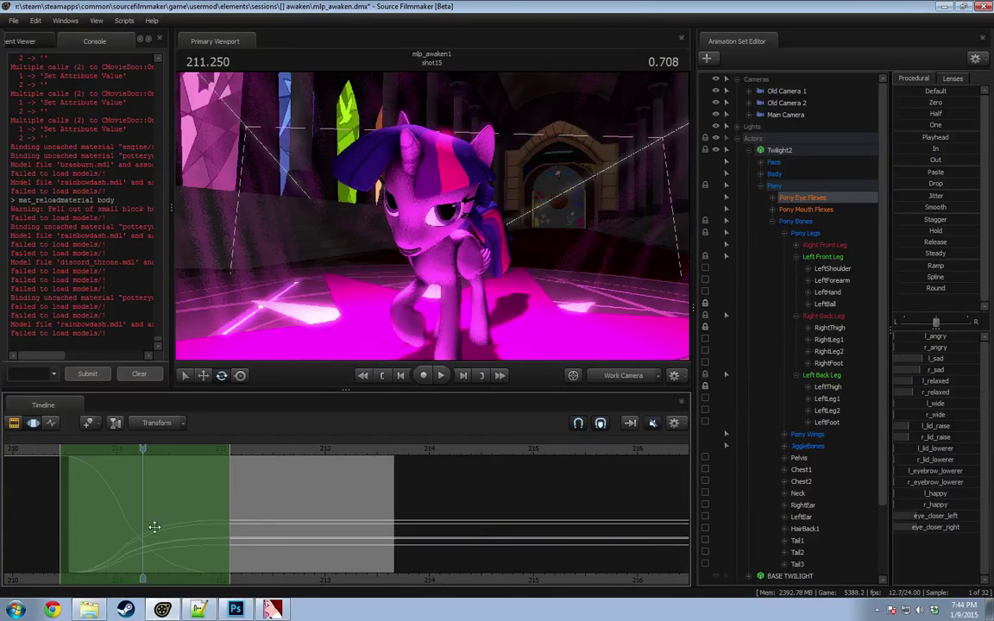
left_click_drag(62, 493, 105, 454)
key("space")
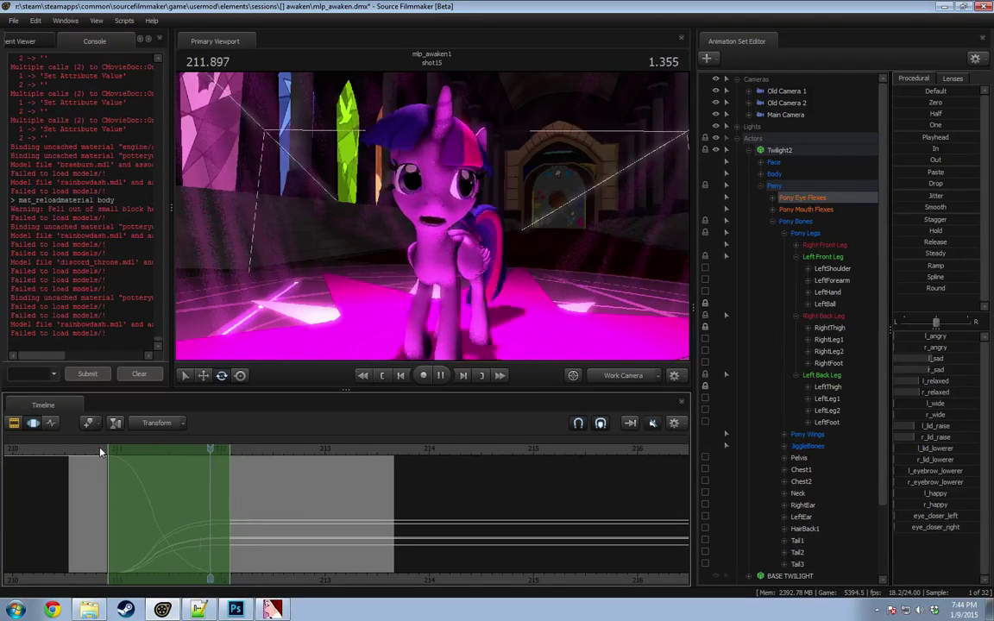
key("space")
Step: Flatten Twilight's Face eye controls across the whole shot with the Playhead preset, and scrub the result
left_click(791, 174)
left_click(784, 165)
scroll(239, 485, "up", 5)
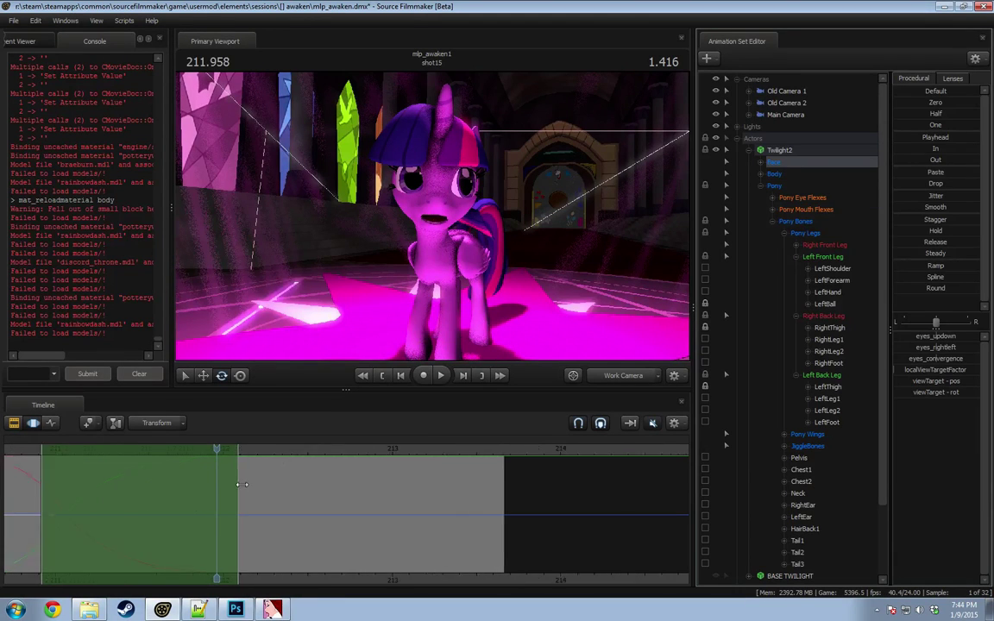
scroll(239, 488, "down", 4)
left_click_drag(265, 576, 359, 489)
mouse_move(445, 481)
left_mouse_down()
mouse_move(222, 490)
mouse_move(372, 485)
mouse_move(272, 490)
mouse_move(342, 497)
mouse_move(313, 496)
mouse_move(317, 470)
mouse_move(337, 452)
left_mouse_up()
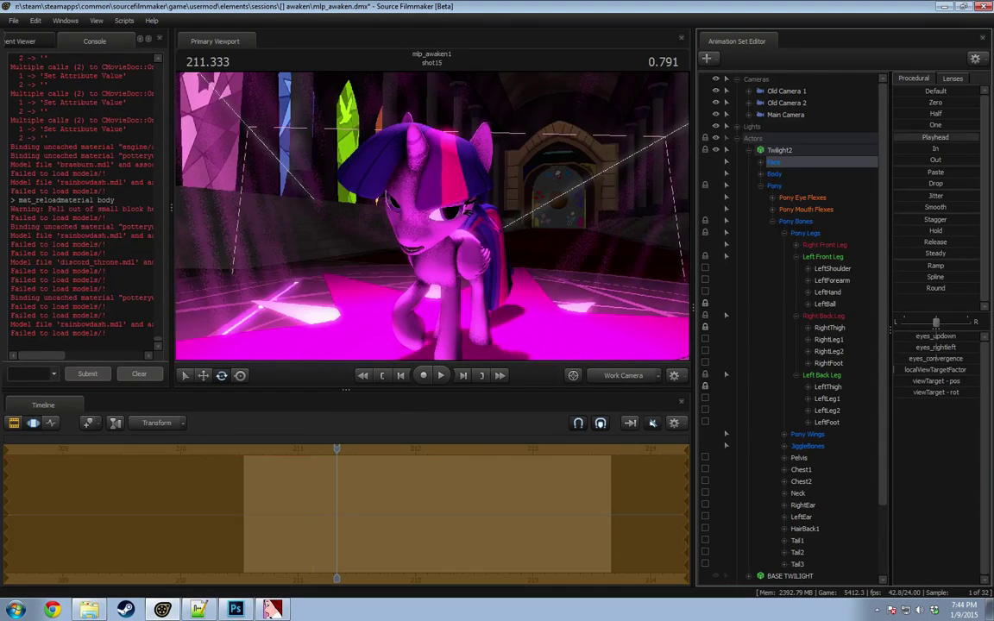
left_click_drag(237, 501, 307, 495)
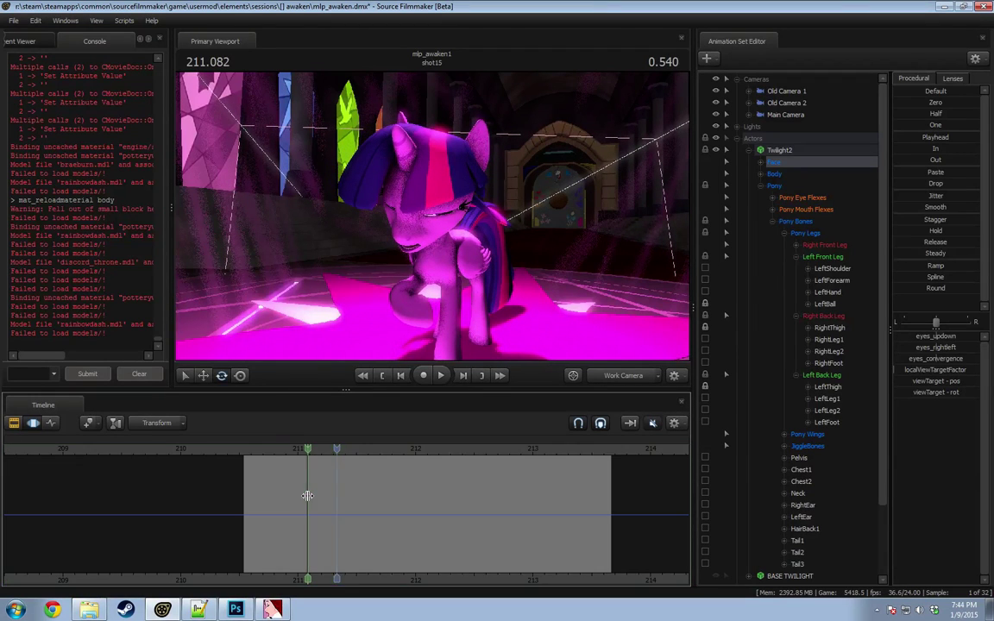
Step: Set a time selection from the shot's beginning to about 211 seconds, with a falloff ending at about 211.6 seconds
left_click(803, 198)
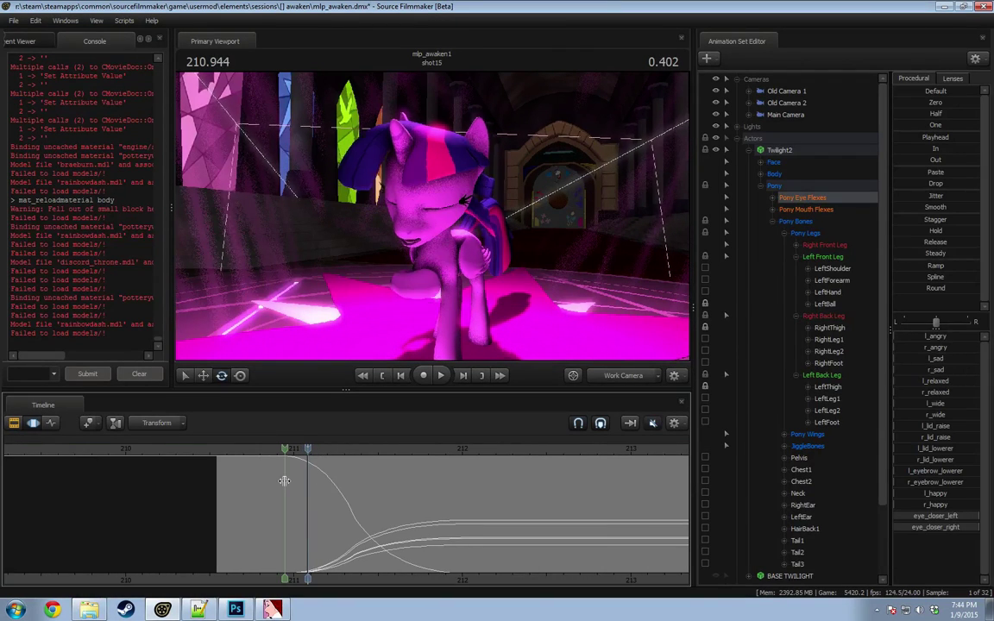
left_click_drag(288, 521, 392, 527)
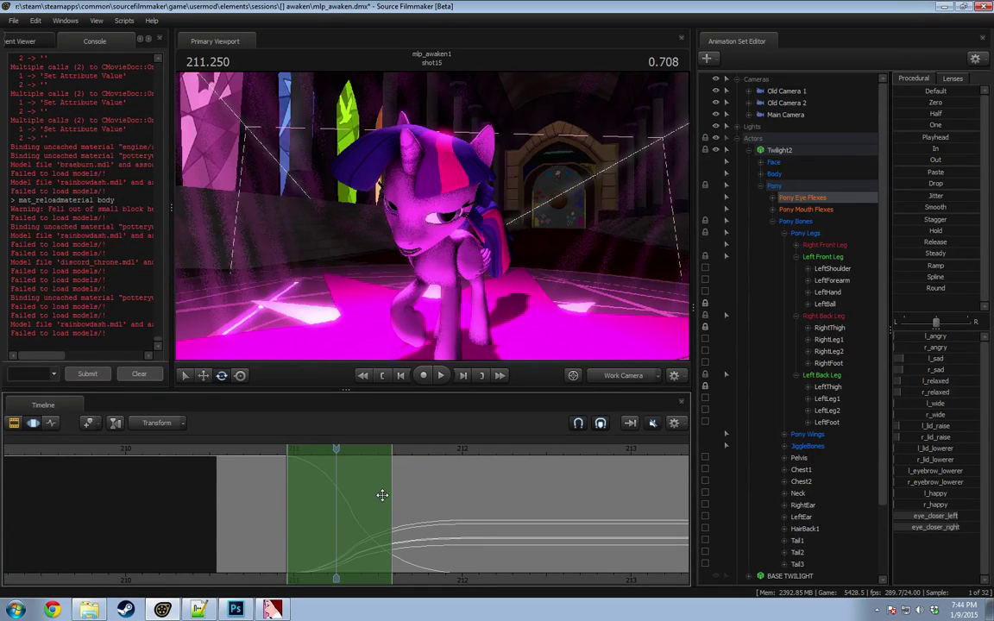
left_click_drag(289, 495, 39, 496)
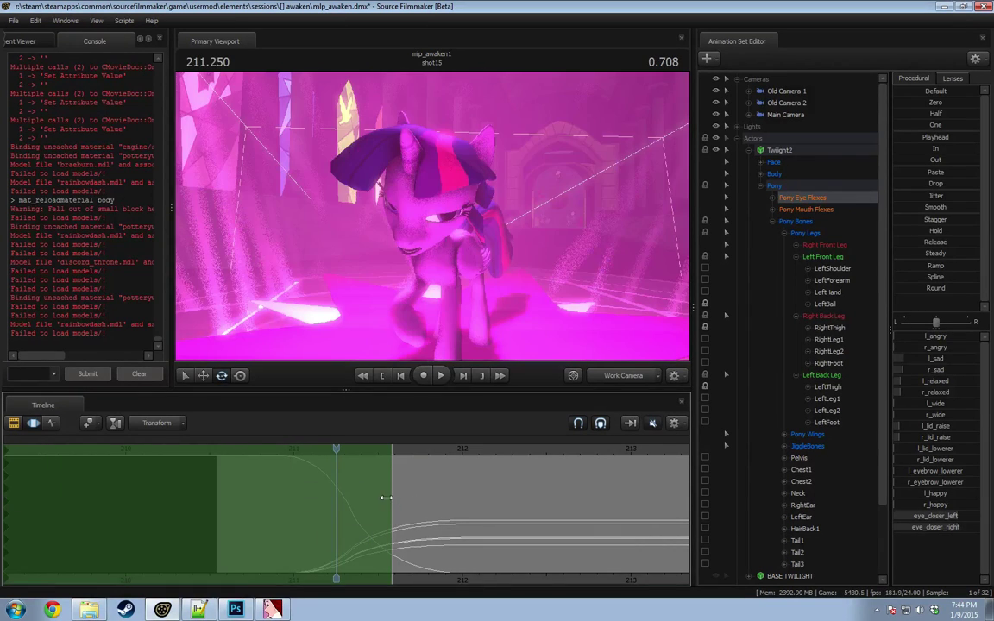
left_click_drag(386, 497, 279, 497)
left_click_drag(334, 458, 371, 470)
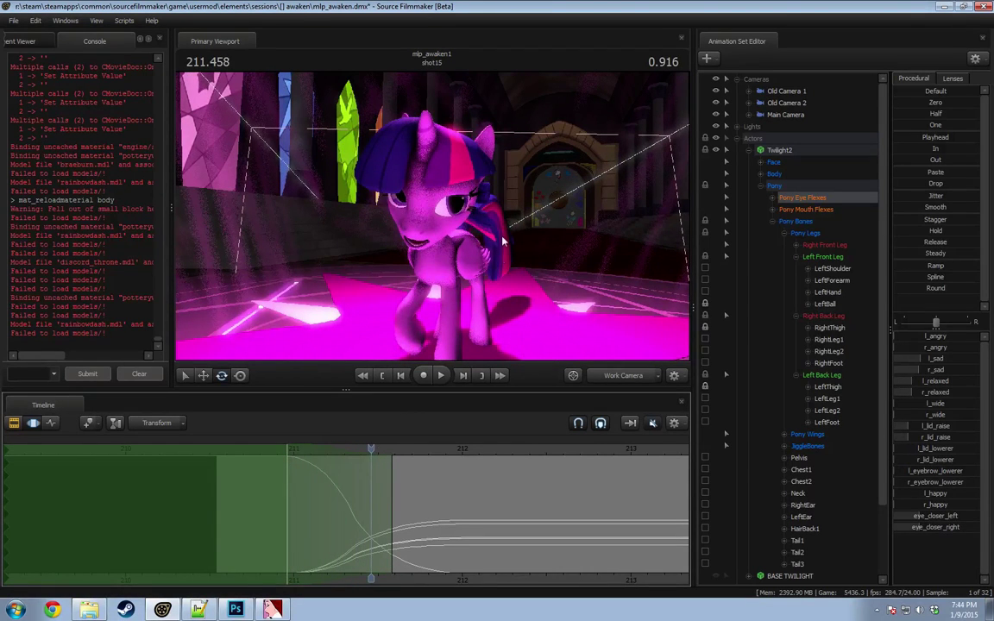
Step: Adjust Twilight's gaze with the eyes_updown and eyes_rightleft controls in the Face group, using the falloff selection
key("w")
left_click_drag(432, 216, 426, 193)
left_click_drag(377, 292, 377, 292)
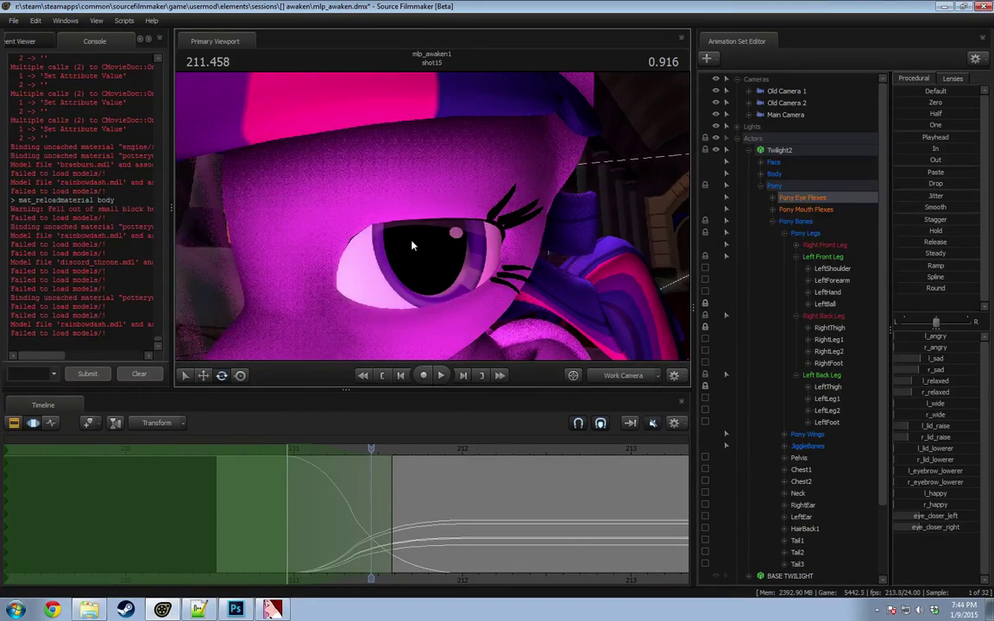
left_click_drag(412, 246, 409, 266)
left_click_drag(368, 450, 342, 450)
left_click_drag(462, 272, 461, 273)
left_click_drag(405, 229, 452, 214)
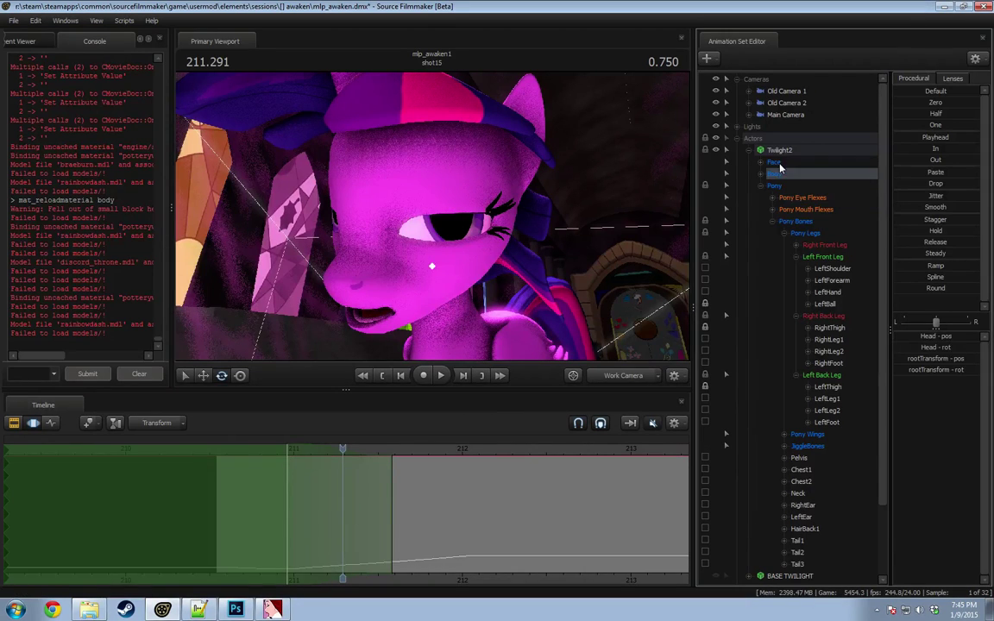
left_click_drag(930, 337, 938, 338)
key("Up")
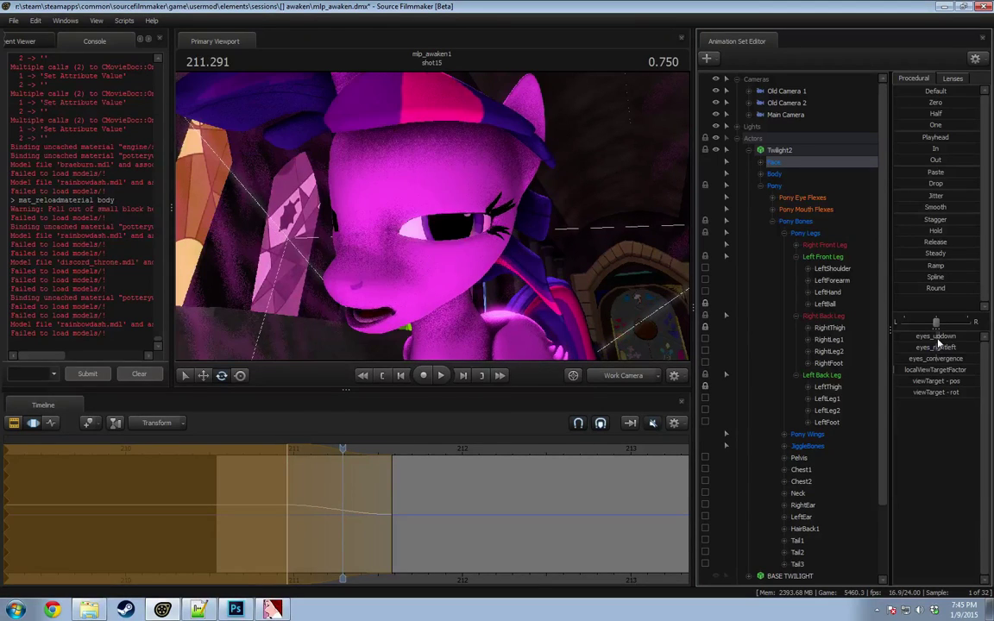
left_click_drag(272, 468, 327, 496)
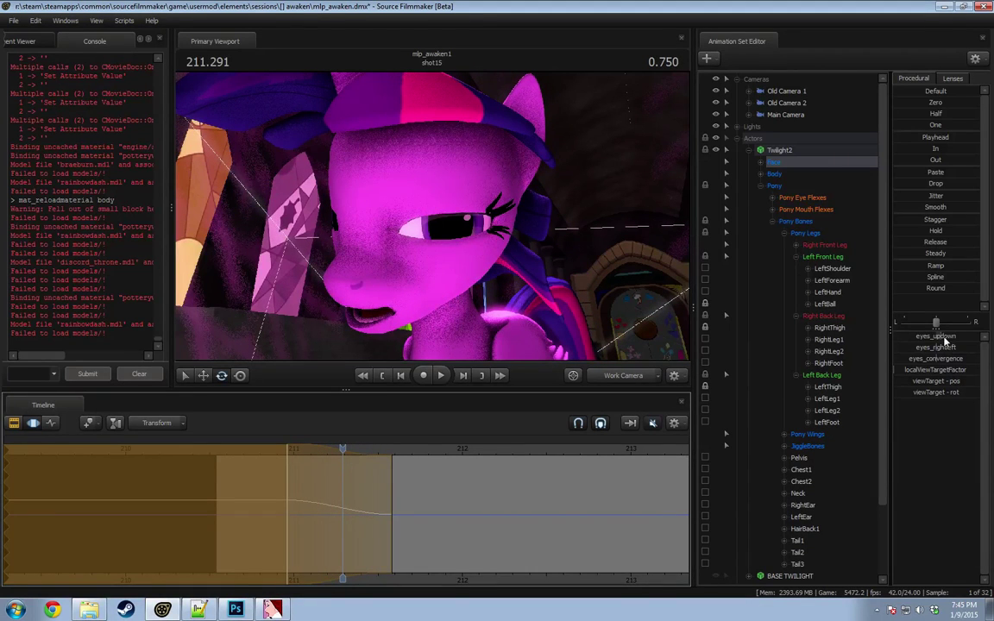
left_click_drag(941, 349, 930, 348)
Step: Scrub the adjusted gaze, switch the viewport to the shot camera, and move the playhead to 210.833
left_click_drag(278, 516, 403, 509)
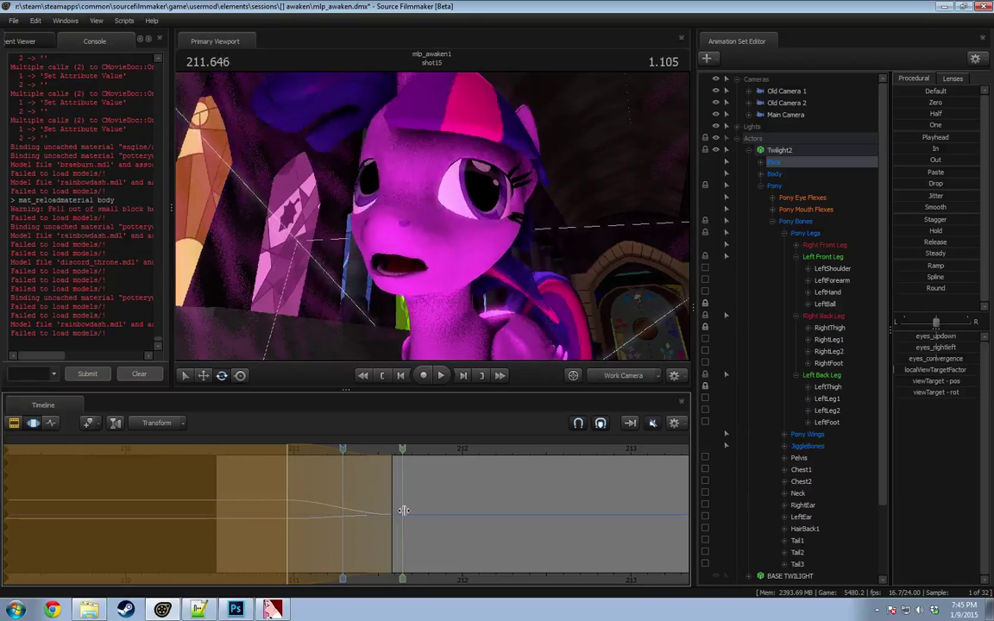
left_click(625, 376)
left_click(265, 453)
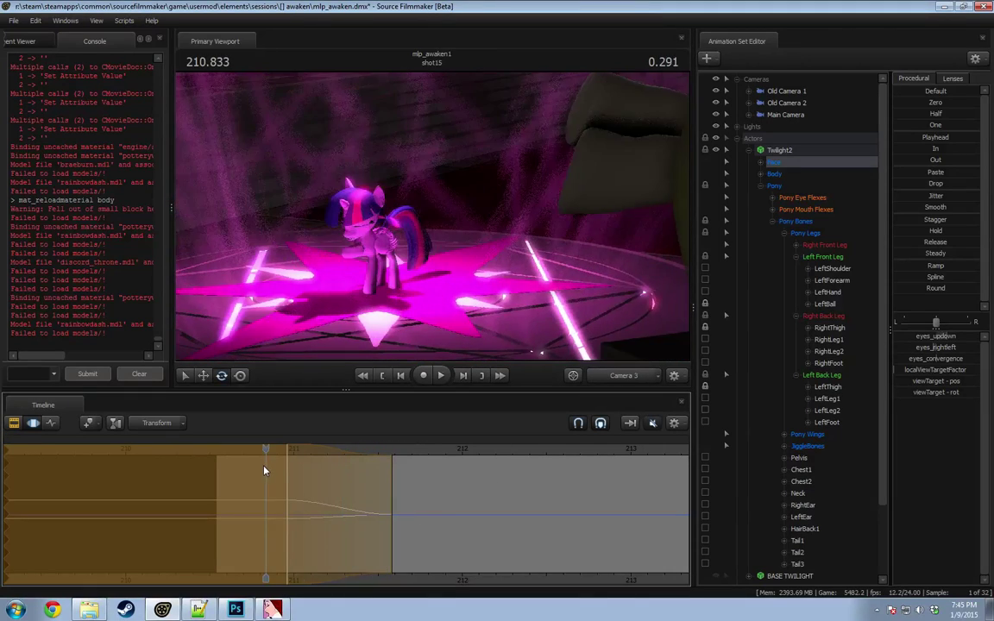
Step: Play back the shot, switch the viewport to the Work Camera, and frame Twilight's face to review her eyes
key("space")
key("space")
left_click(611, 377)
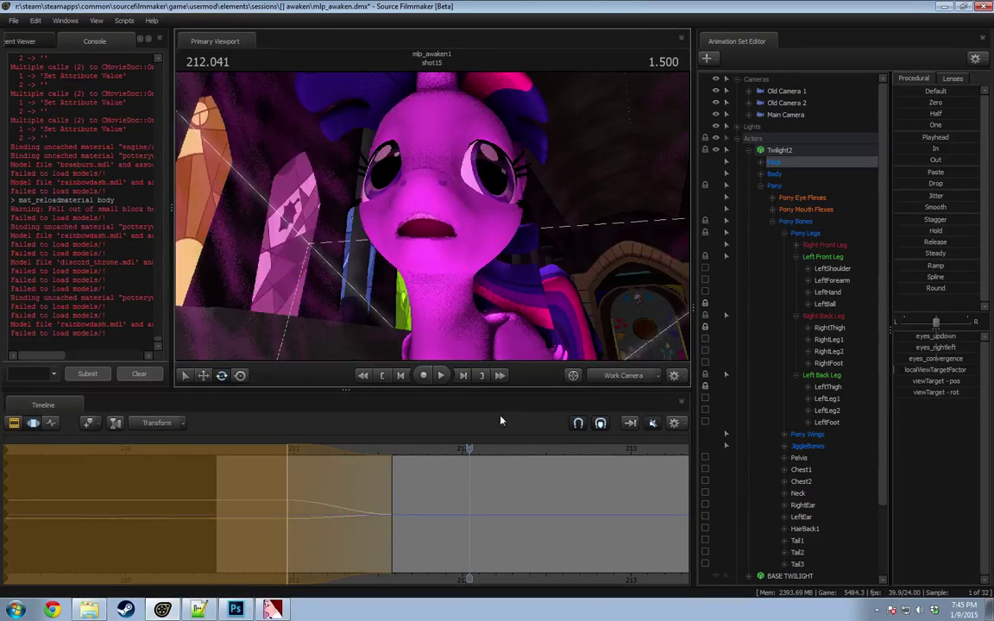
left_click_drag(293, 453, 265, 460)
left_click_drag(379, 276, 484, 276)
key("space")
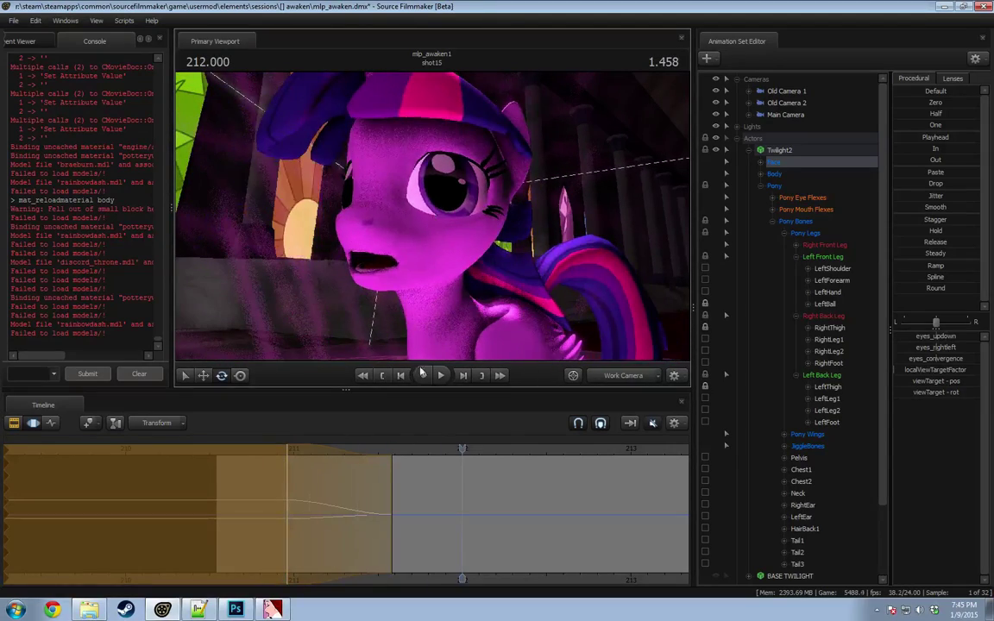
Step: Select Twilight's Pony Eye Flexes and set a falloff time selection from about 211 to 212.2 seconds, with the playhead at 211.583
middle_click_drag(366, 512, 492, 536)
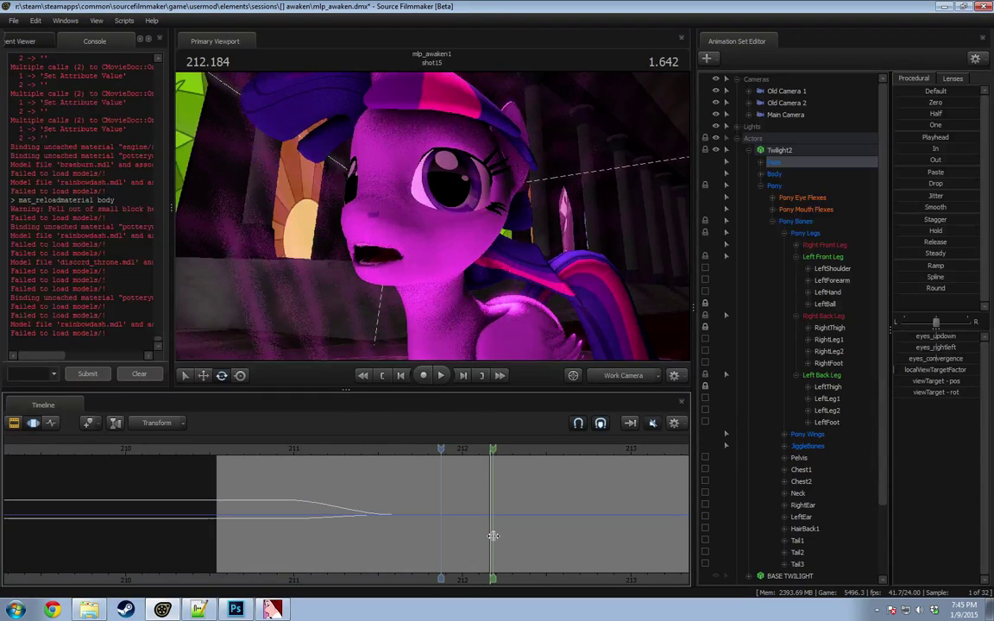
left_click_drag(493, 536, 390, 535, "shift")
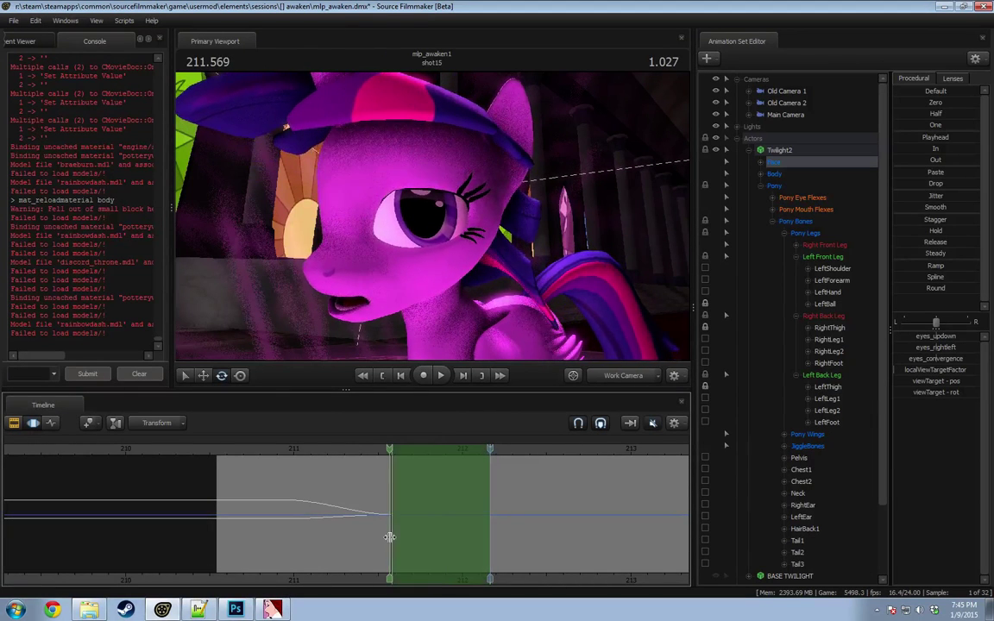
left_click(798, 198)
middle_click_drag(384, 533, 392, 533)
scroll(391, 534, "up", 3)
left_click_drag(304, 505, 287, 499)
mouse_move(394, 451)
left_mouse_down()
mouse_move(404, 452)
mouse_move(392, 465)
left_mouse_up()
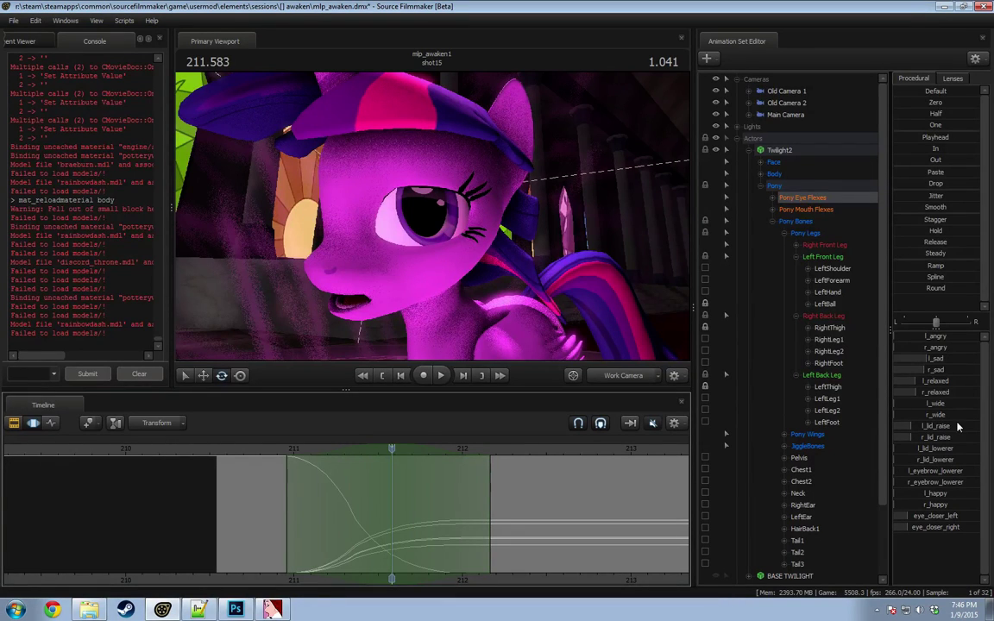
Step: Increase l_lid_raise and r_lid_raise and reduce eye_closer_left and eye_closer_right at 211.583, and play back the result
left_click_drag(923, 429, 938, 429)
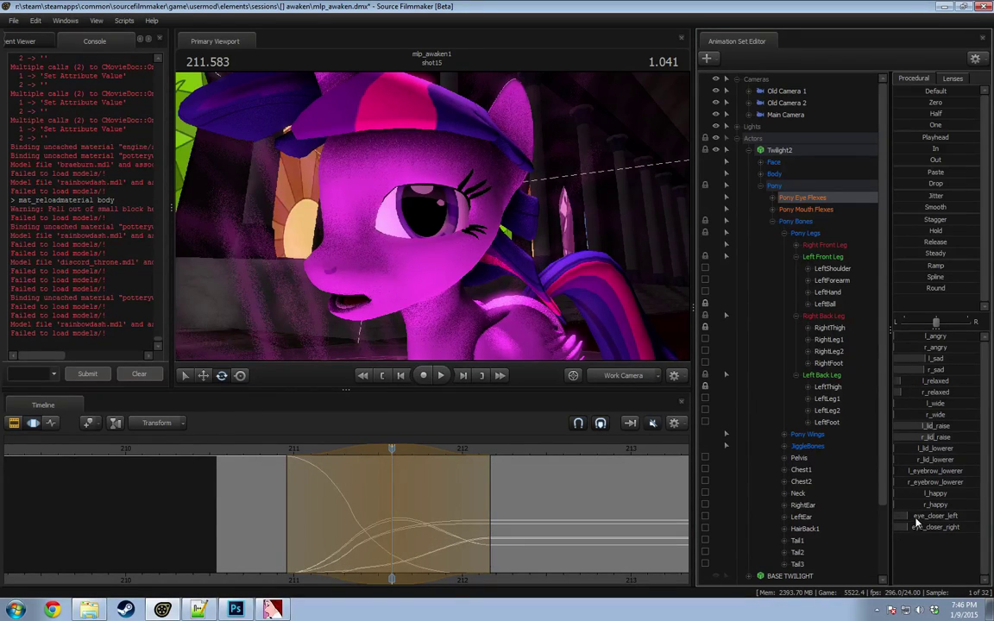
left_click_drag(917, 521, 932, 521)
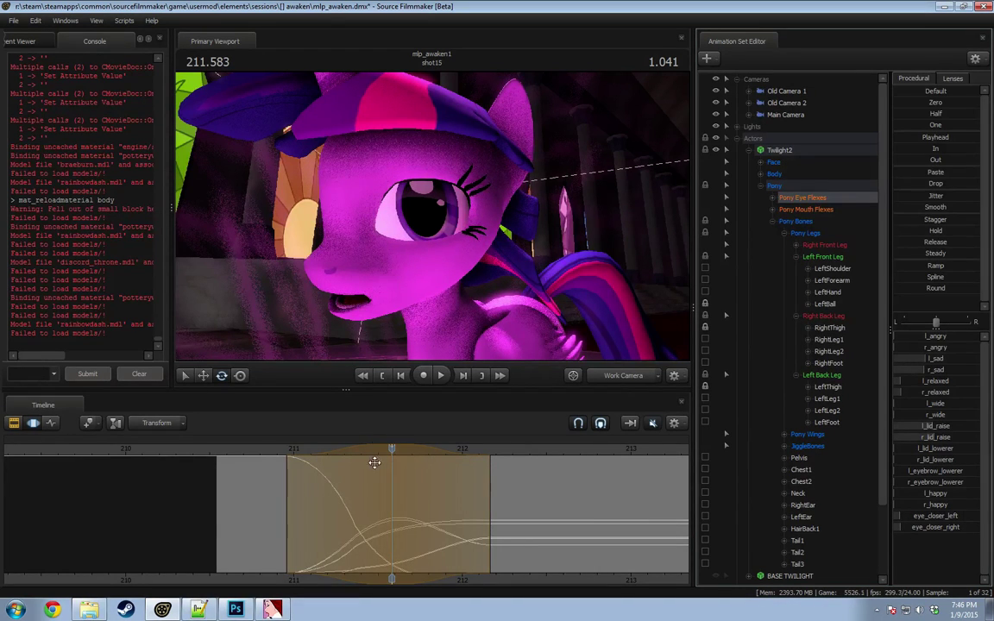
left_click_drag(281, 521, 358, 534, "shift")
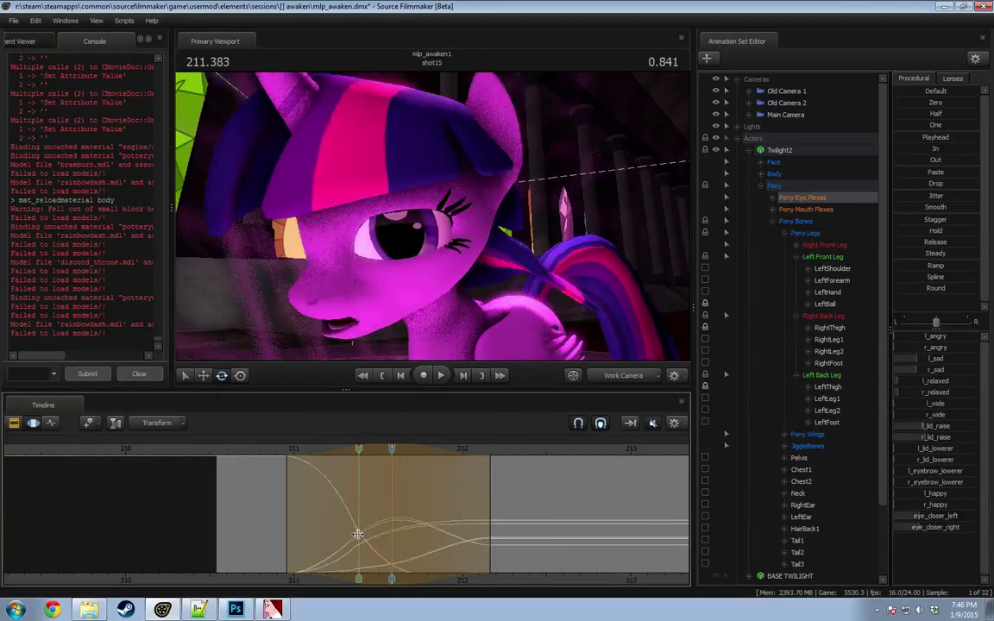
key("space")
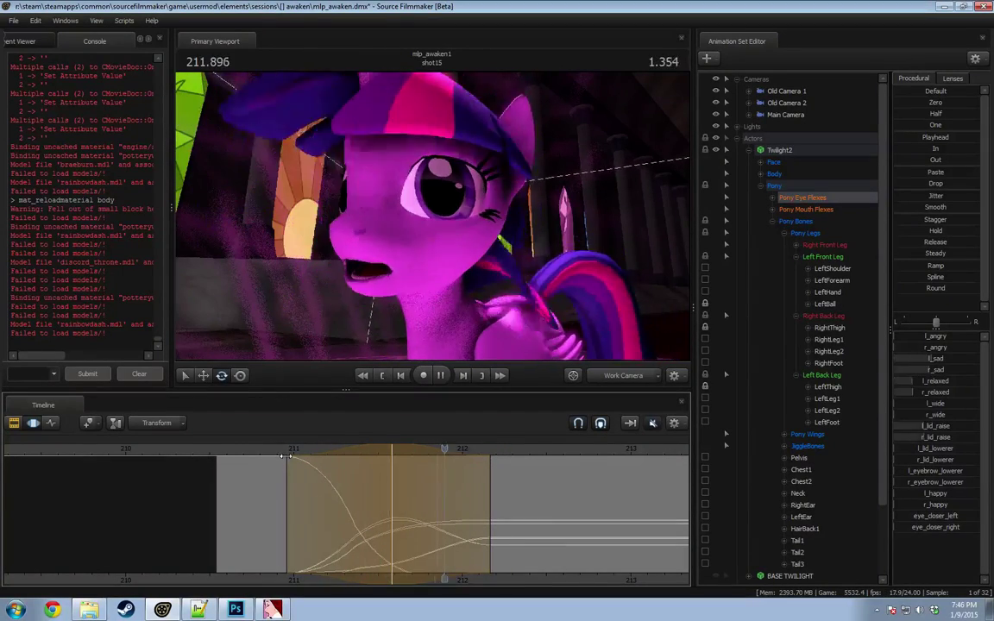
key("space")
left_click_drag(320, 518, 490, 531)
key("Escape")
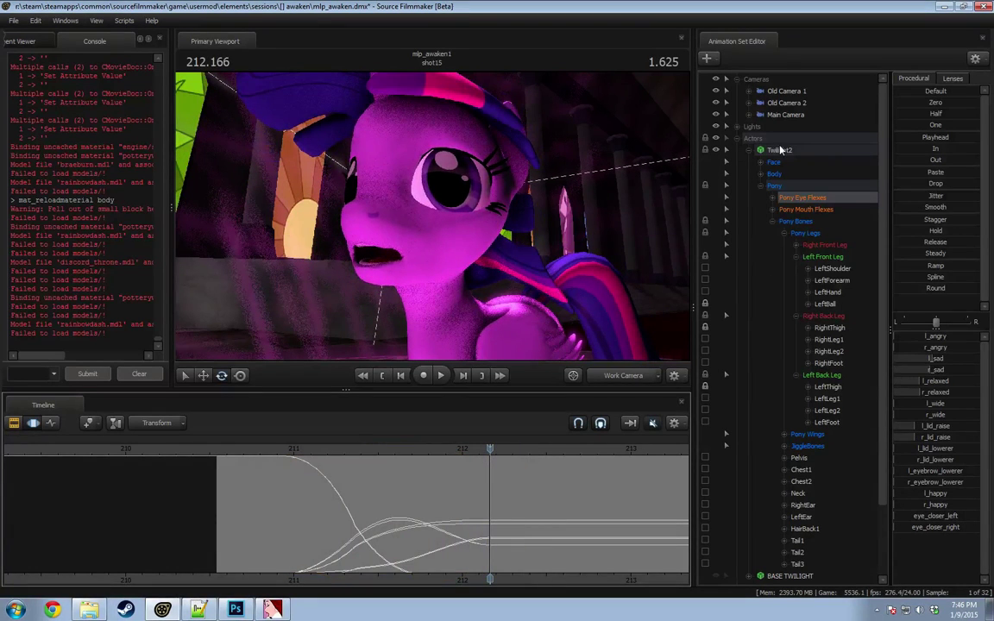
key("space")
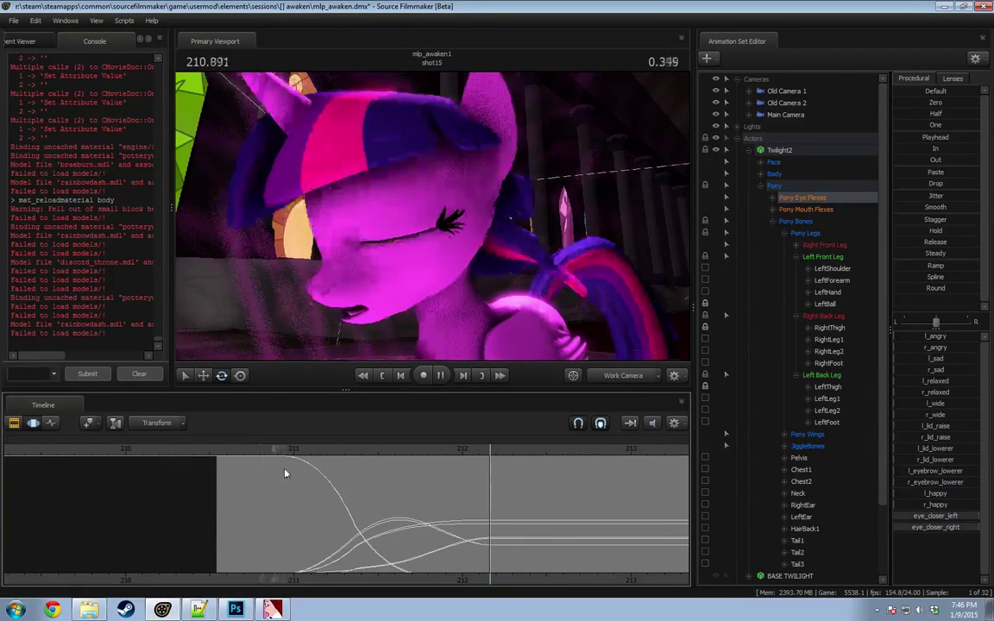
key("space")
Step: Smooth the eye flex curves and increase l_wide and r_wide over a falloff selection from about 211 to 212.5 seconds, and play the result
left_click_drag(383, 577, 402, 541)
left_click(403, 541, "shift")
scroll(402, 541, "up", 10)
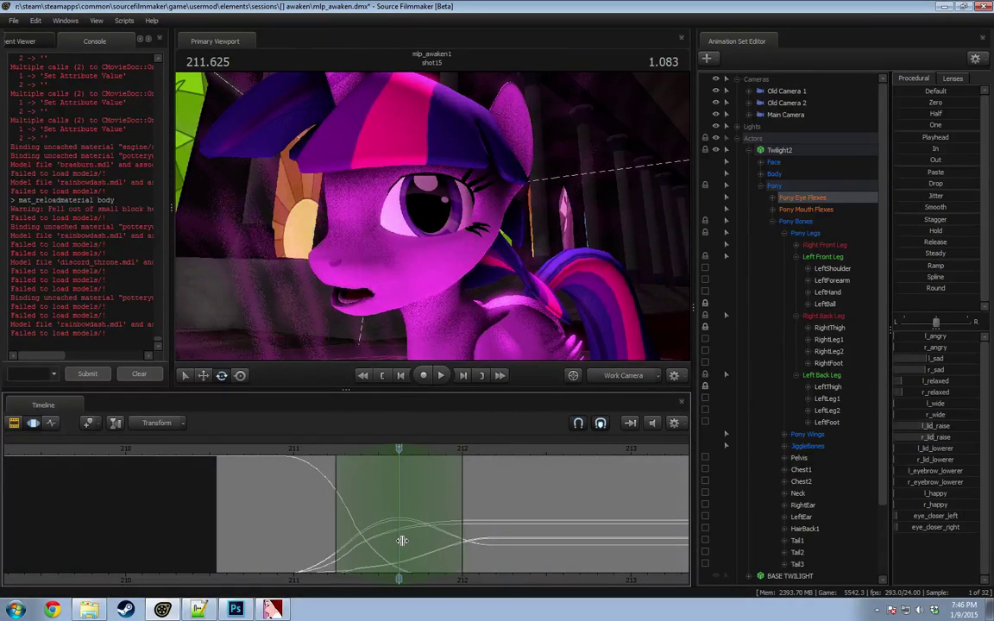
left_click_drag(513, 546, 546, 544)
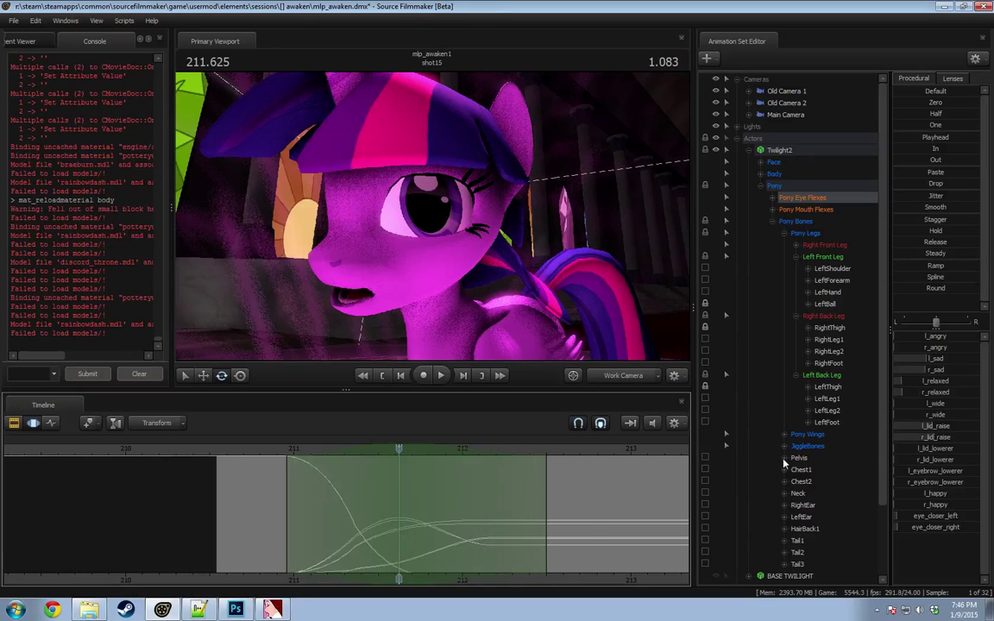
left_click_drag(921, 103, 945, 103)
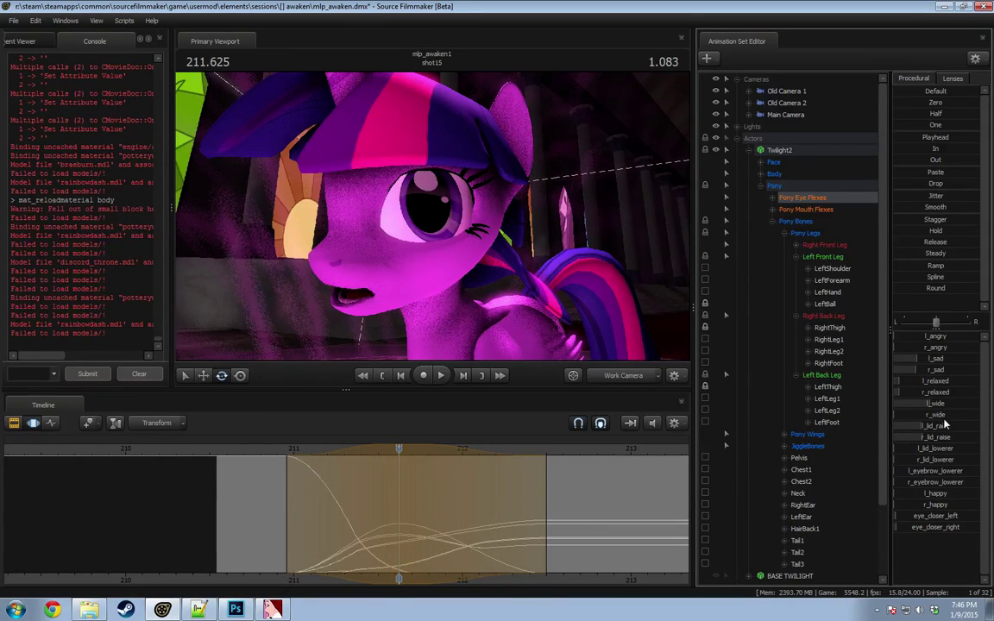
key("space")
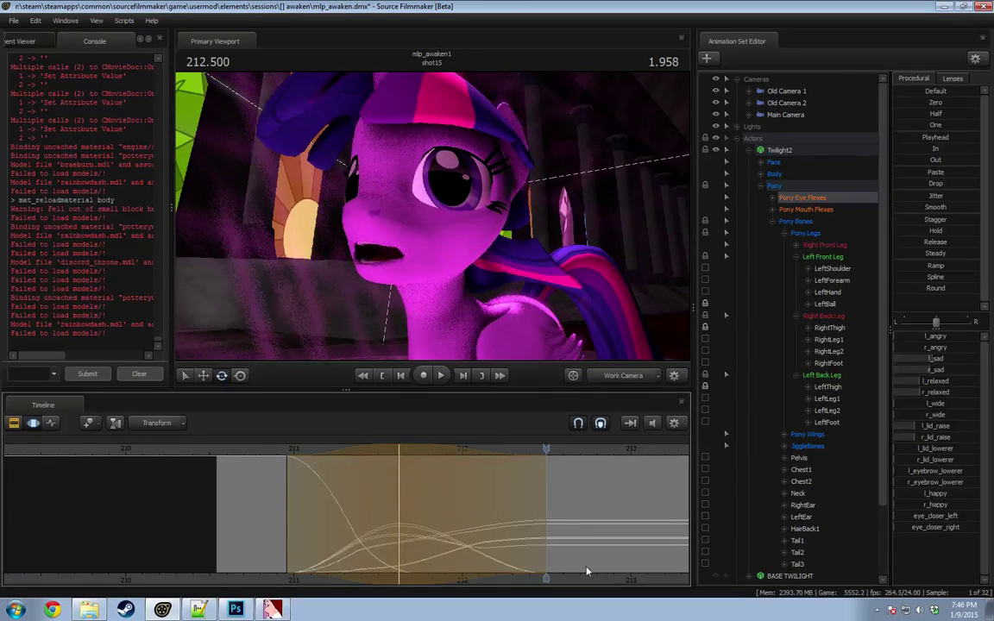
Step: Set a time selection around 212.541 seconds with falloffs reaching from about 211.6 to 213.8 seconds
middle_click_drag(586, 571, 371, 576)
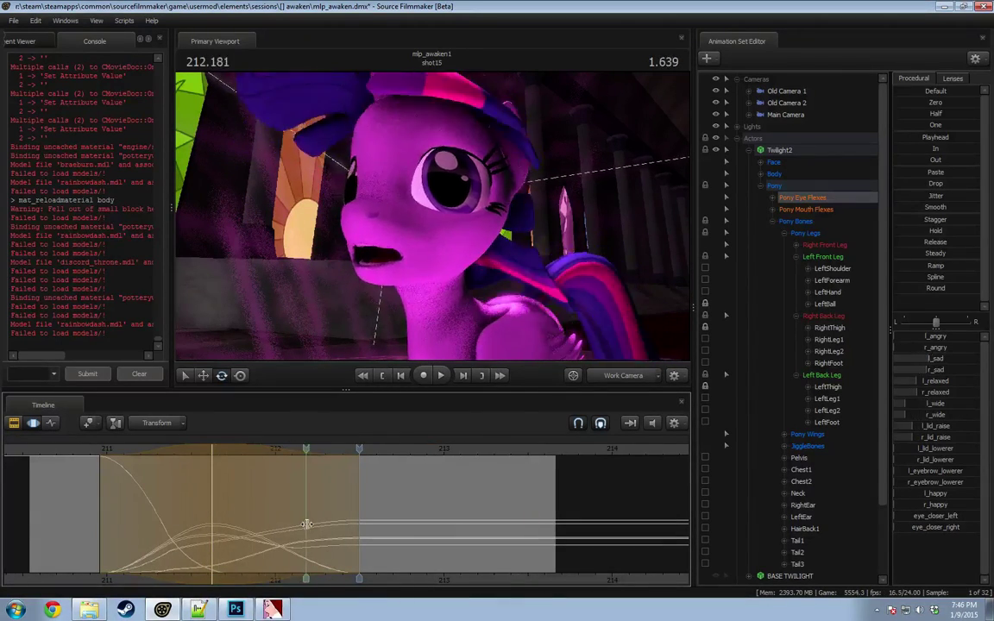
left_click(366, 534, "shift")
scroll(367, 540, "up", 10)
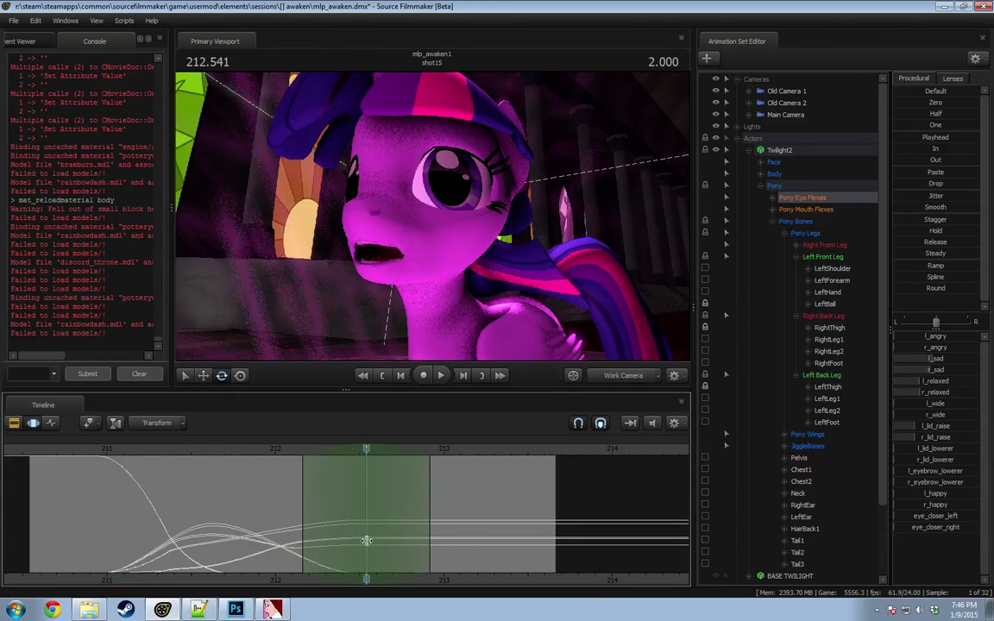
left_click_drag(528, 550, 557, 550)
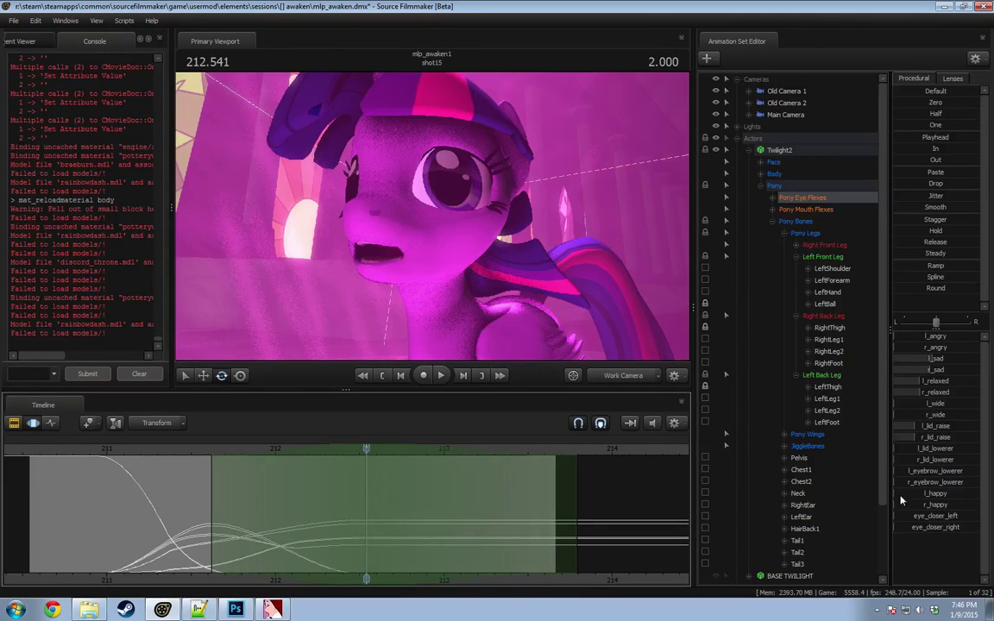
left_click_drag(908, 519, 921, 519)
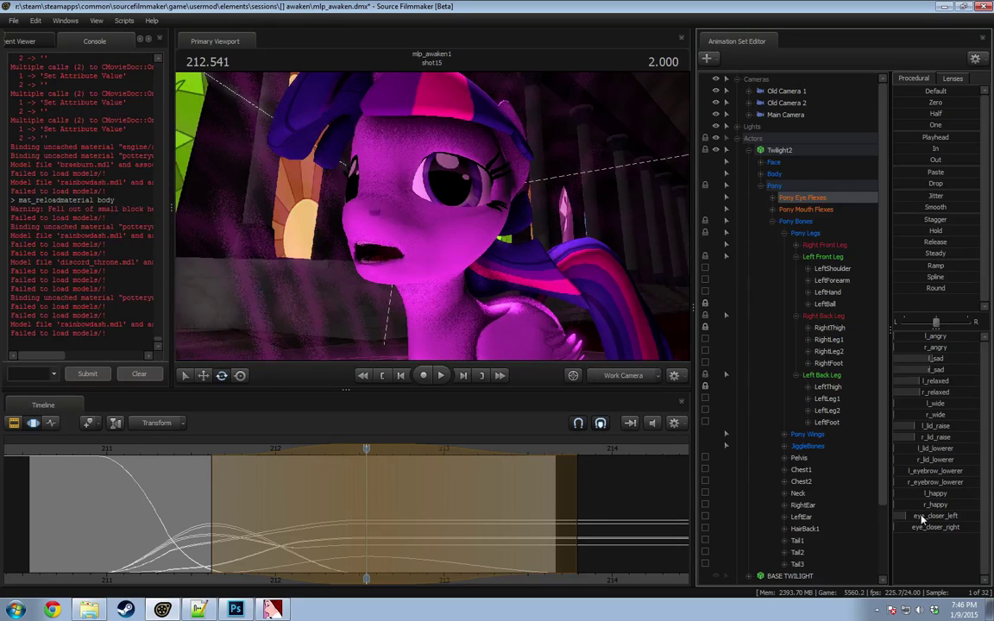
key("ctrl+z")
left_click_drag(928, 361, 945, 361)
key("ctrl+z")
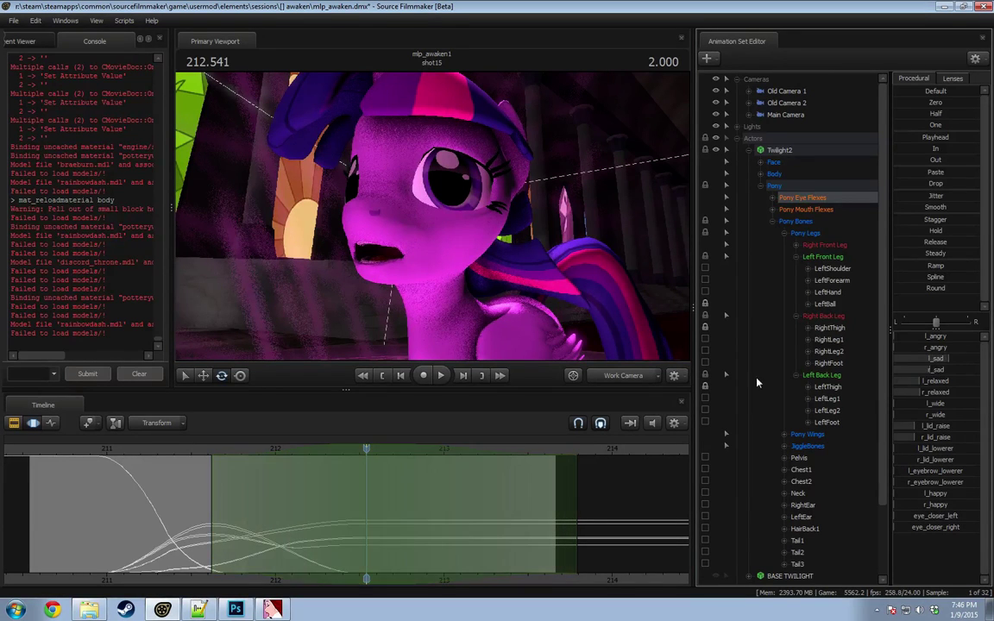
Step: Increase the lid_raise flexes, slightly increase the eye_closer flexes, and reduce l_sad and r_sad at 212.541, and play back the result
left_click_drag(487, 321, 487, 320)
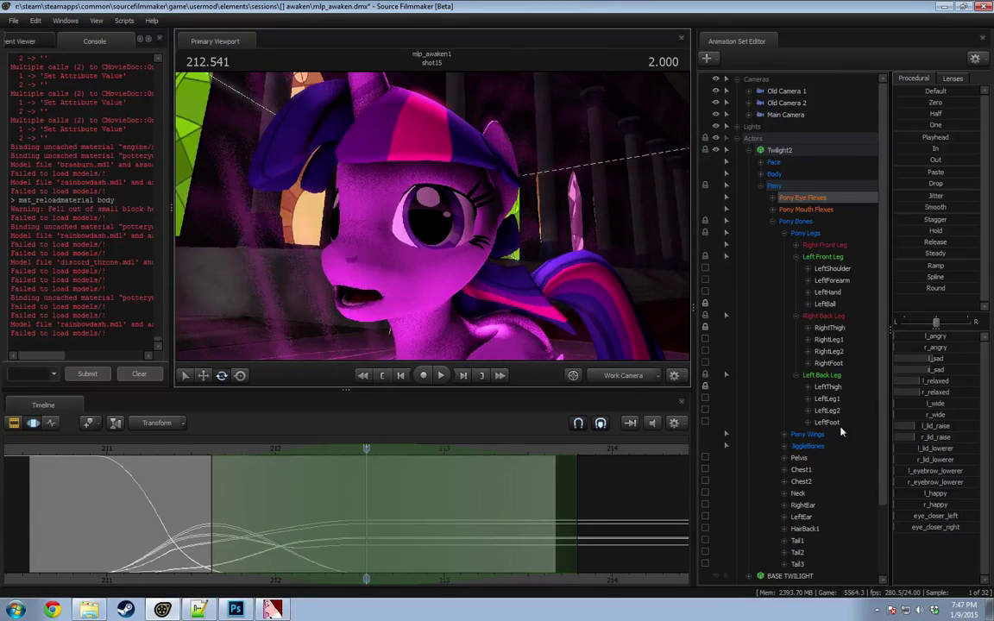
left_click_drag(921, 438, 921, 437)
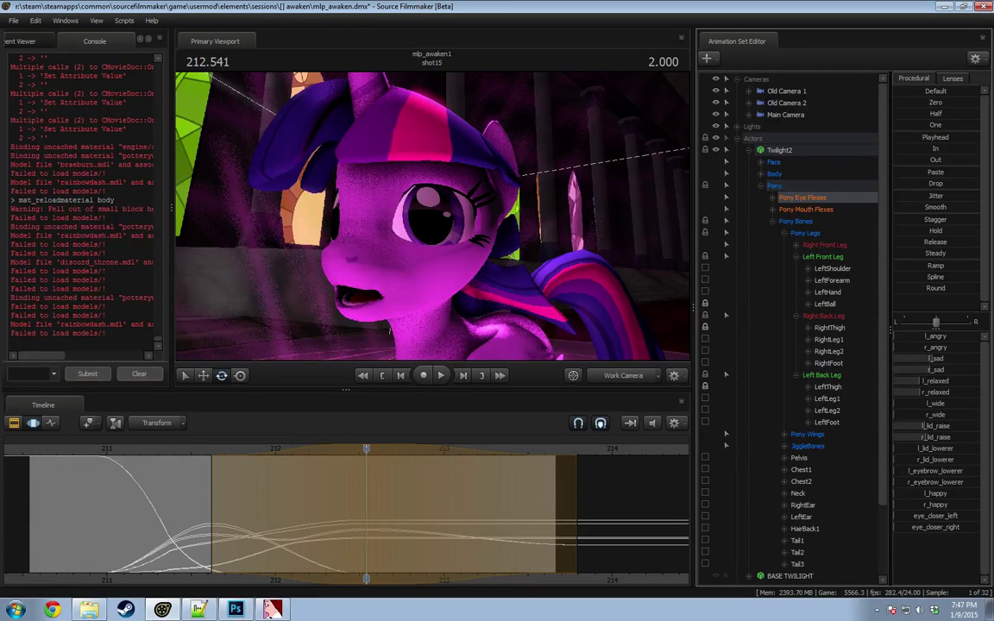
mouse_move(912, 519)
left_mouse_down()
mouse_move(922, 532)
mouse_move(911, 517)
left_mouse_up()
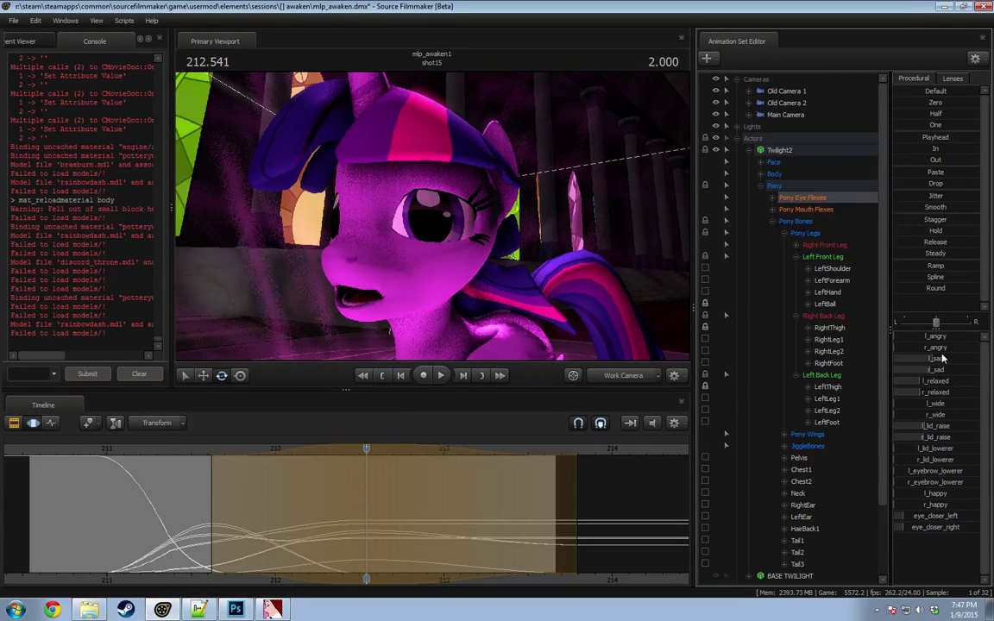
left_click_drag(930, 358, 917, 358)
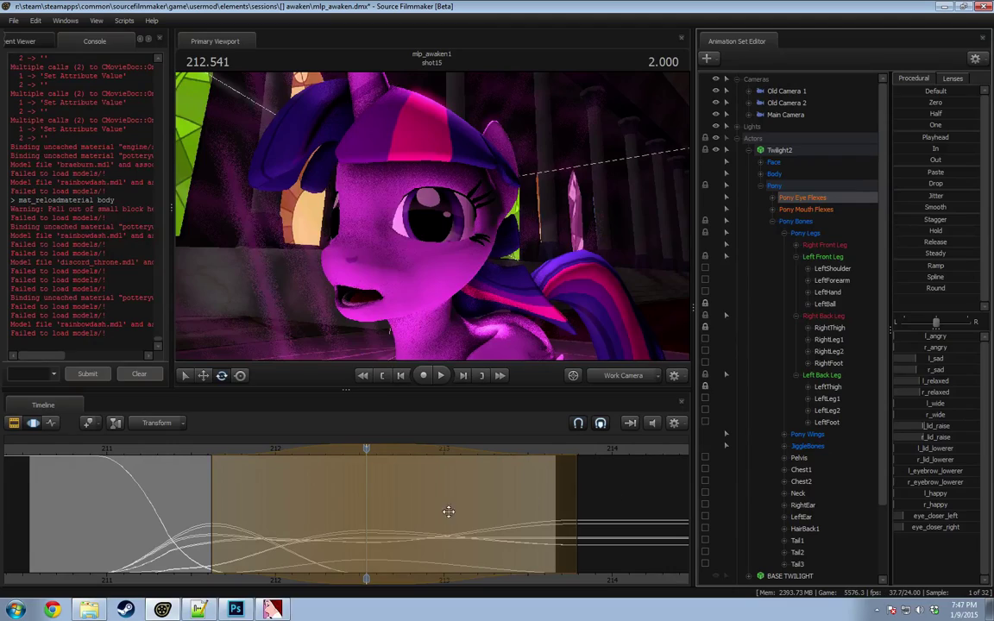
key("space")
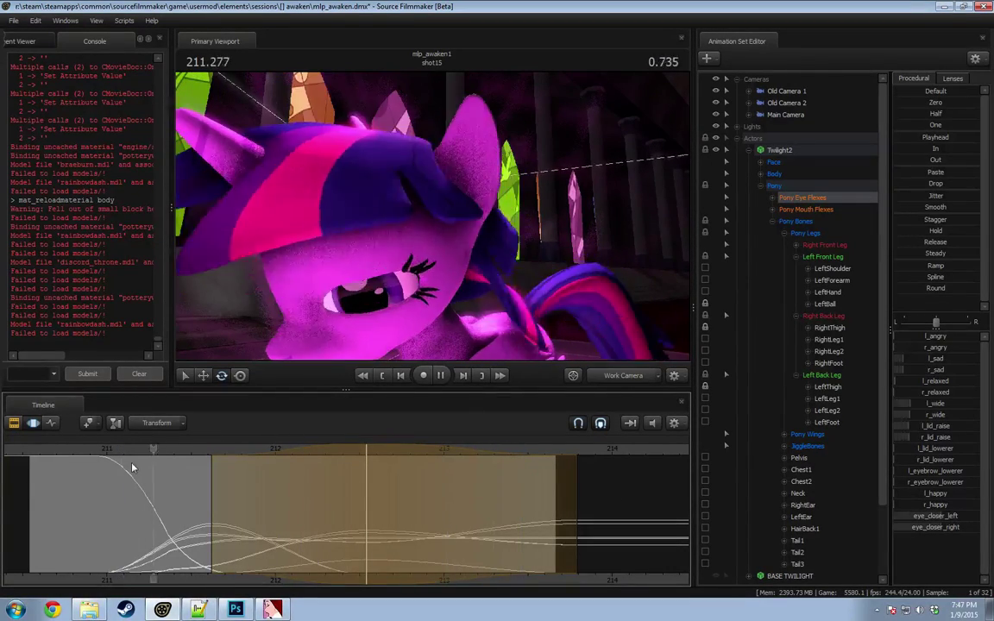
key("space")
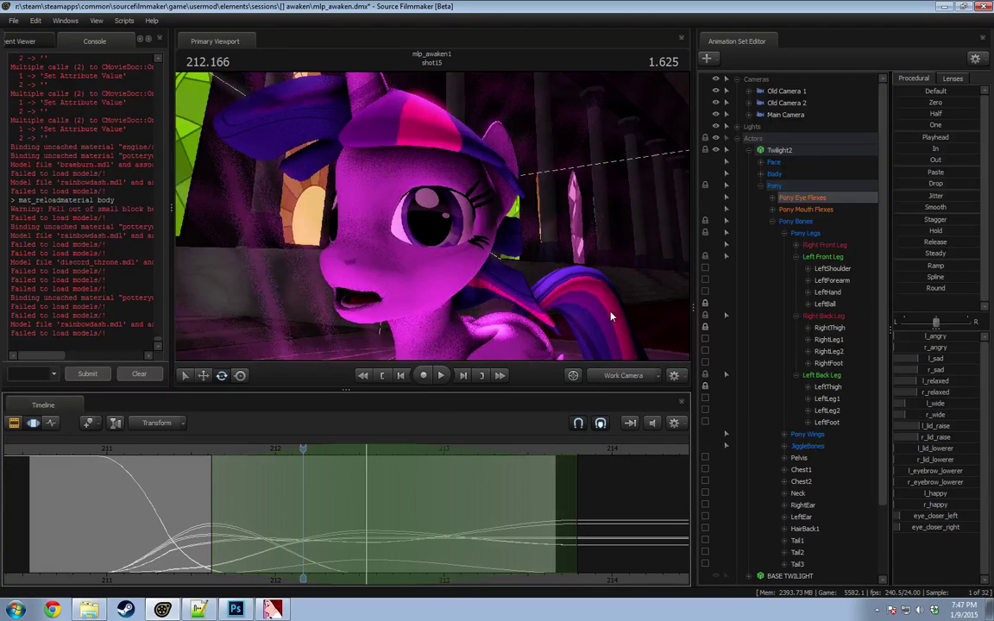
Step: Scrub the eye motion, select Twilight's Head control in the Body group, pull the view back, and move the playhead to 211.083
left_click_drag(215, 507, 359, 525)
left_click(761, 174)
left_click(788, 197)
key("s")
left_click_drag(388, 302, 388, 324)
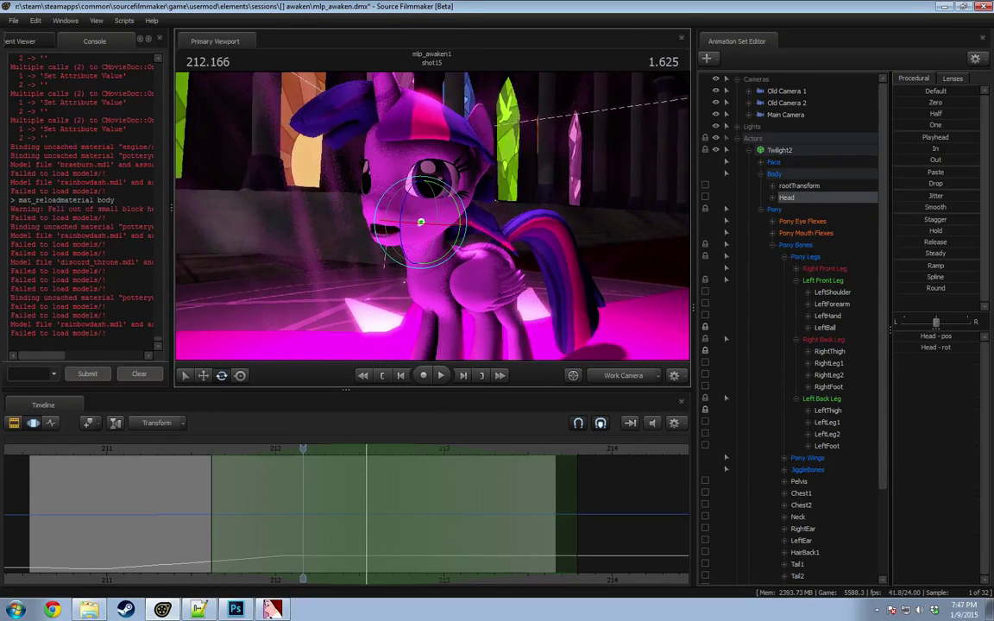
left_click(121, 456)
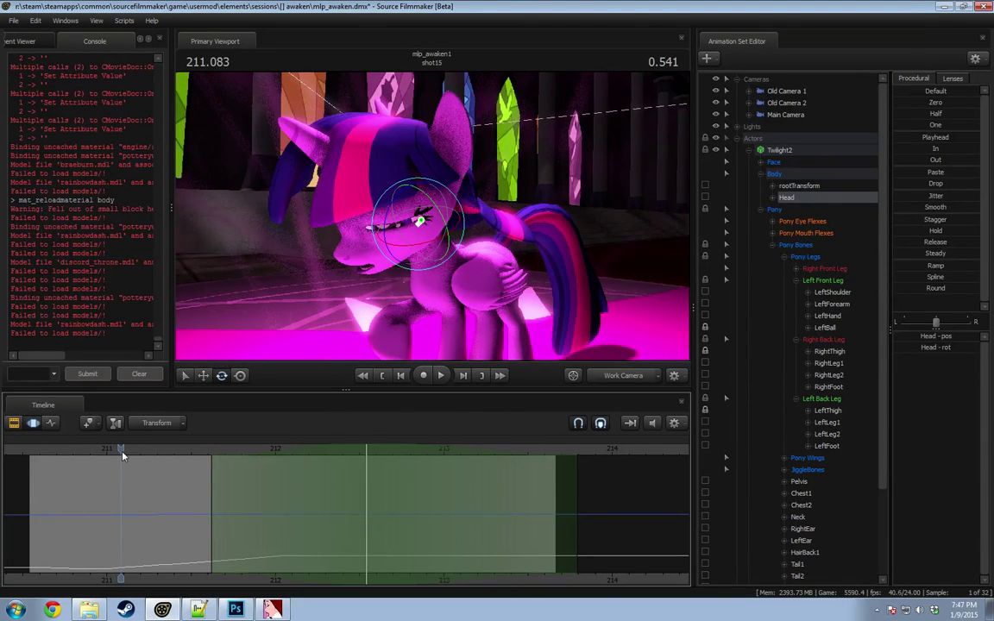
Step: Play back shot15 from about 211.1 through the work camera, and play it again through Camera 3
key("space")
key("space")
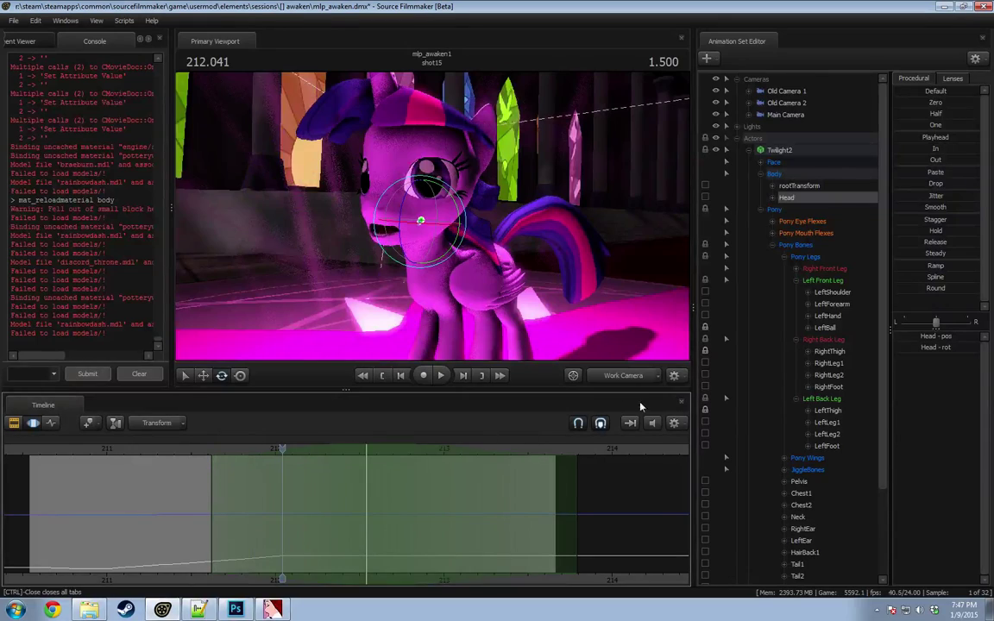
left_click(620, 379)
left_click(76, 449)
key("space")
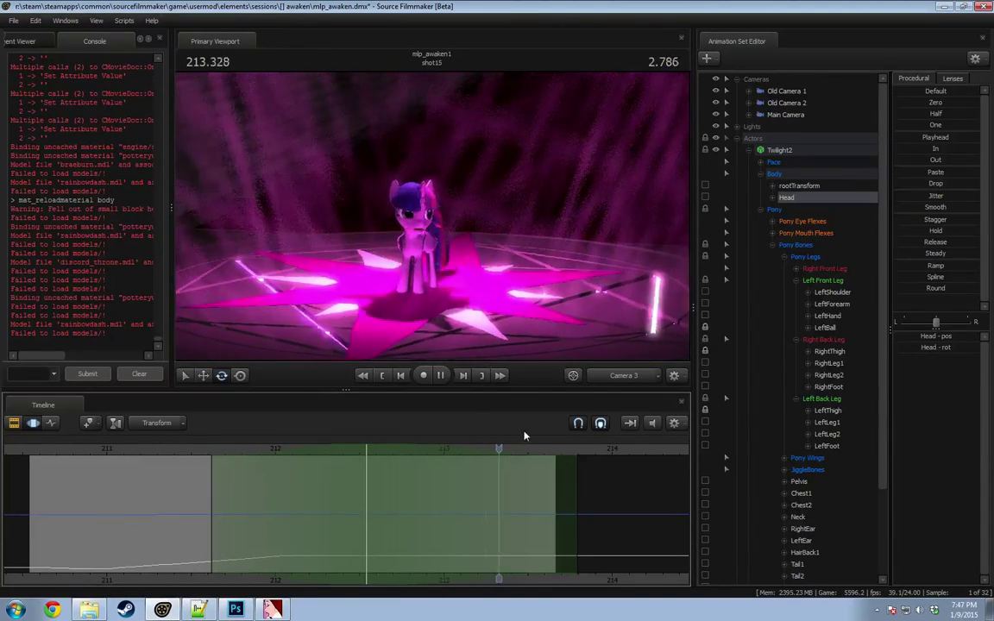
key("space")
Step: Extend the time selection from about 211.45 to the end of shot15, with its peak and the playhead at 212.000
left_click_drag(164, 525, 303, 550)
left_click(303, 551, "shift")
scroll(303, 549, "up", 6)
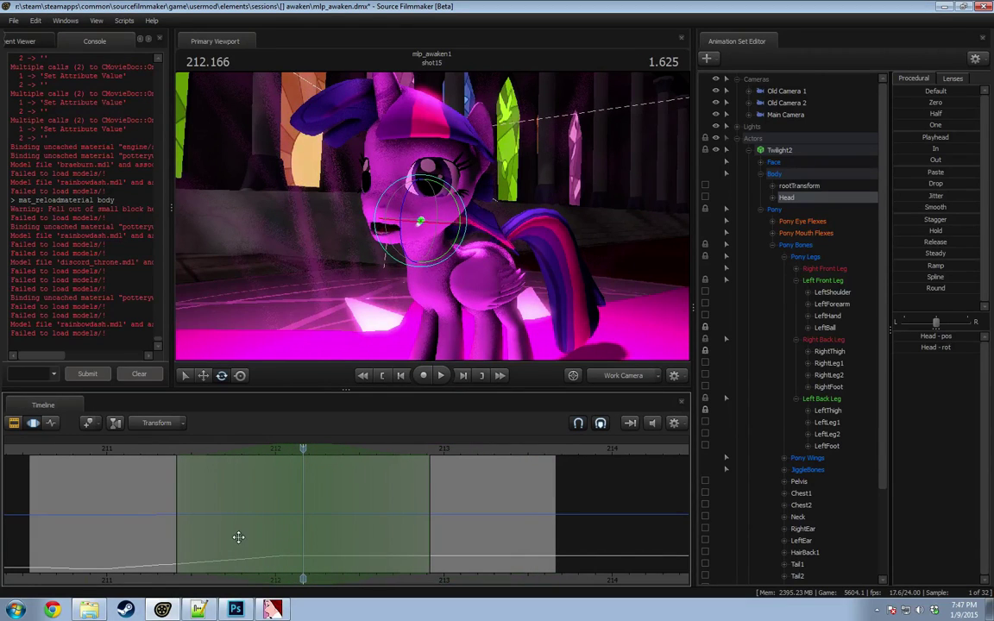
mouse_move(238, 537)
left_mouse_down()
mouse_move(275, 537)
mouse_move(180, 530)
left_mouse_up()
left_click_drag(303, 528, 576, 535)
left_click_drag(545, 354, 433, 216)
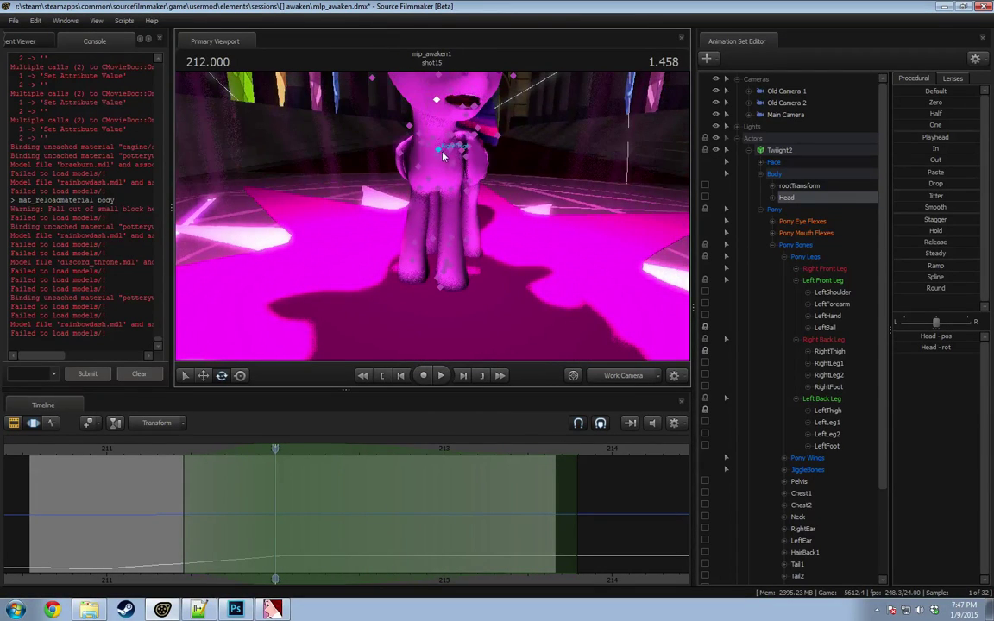
Step: Shift the time selection's start to about 211.5 and its peak to 212.083, and rotate Twilight2's Pelvis there
left_click(442, 153)
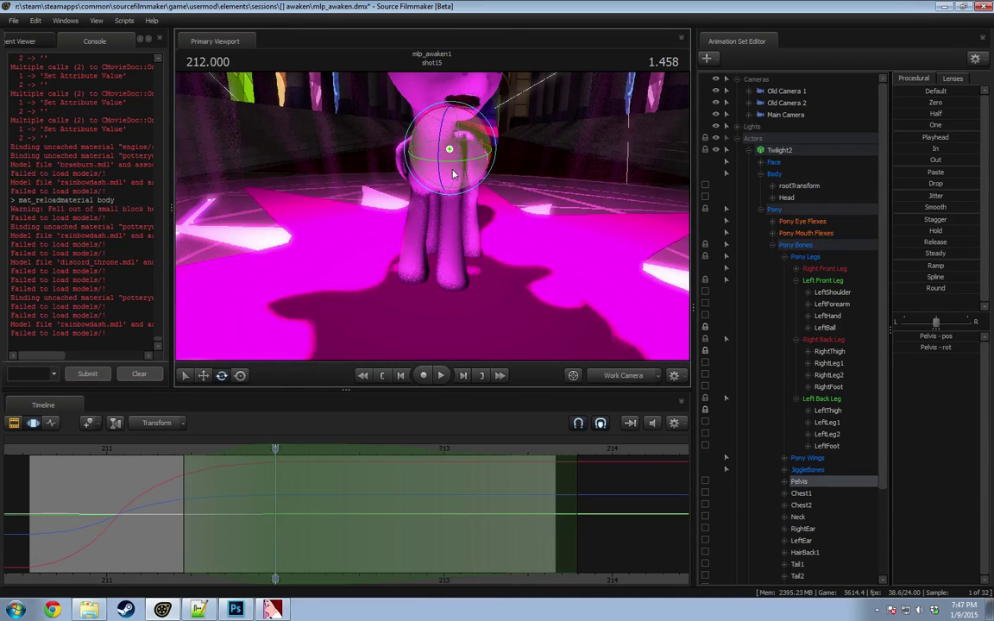
left_click_drag(453, 174, 461, 174)
key("ctrl+z")
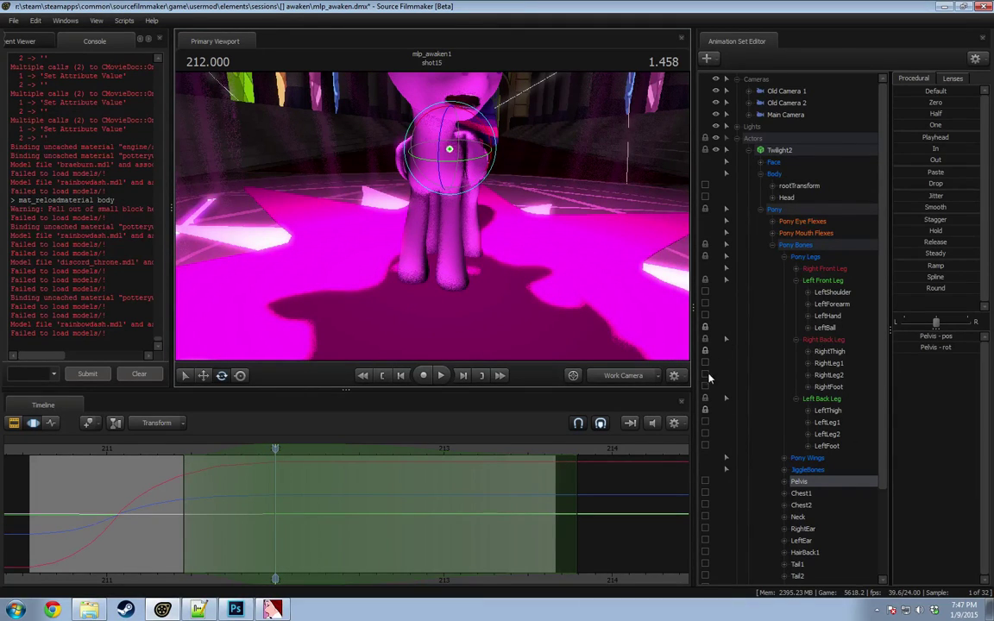
left_click(796, 270)
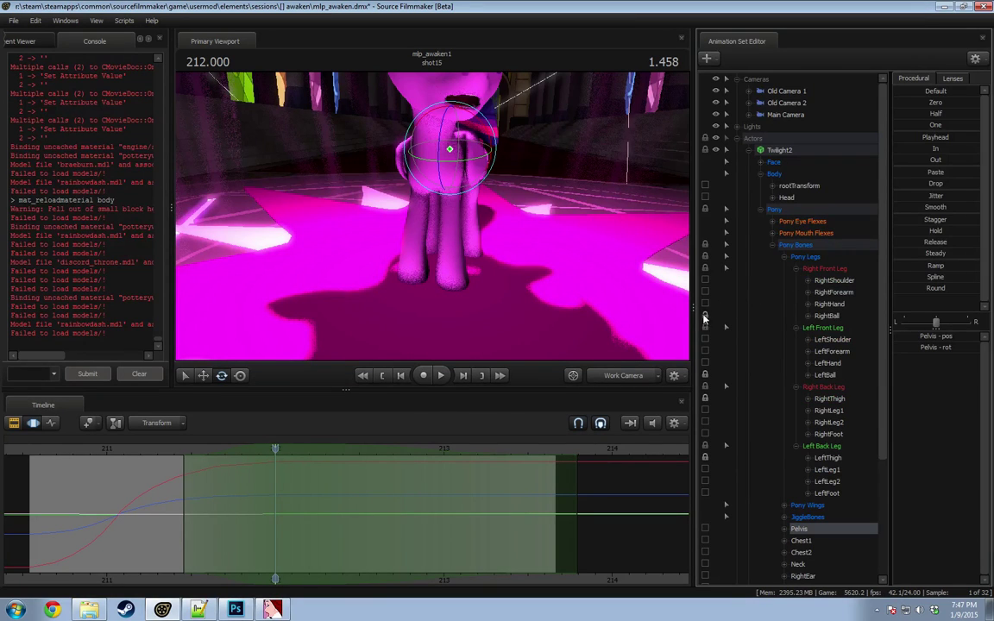
key("shift")
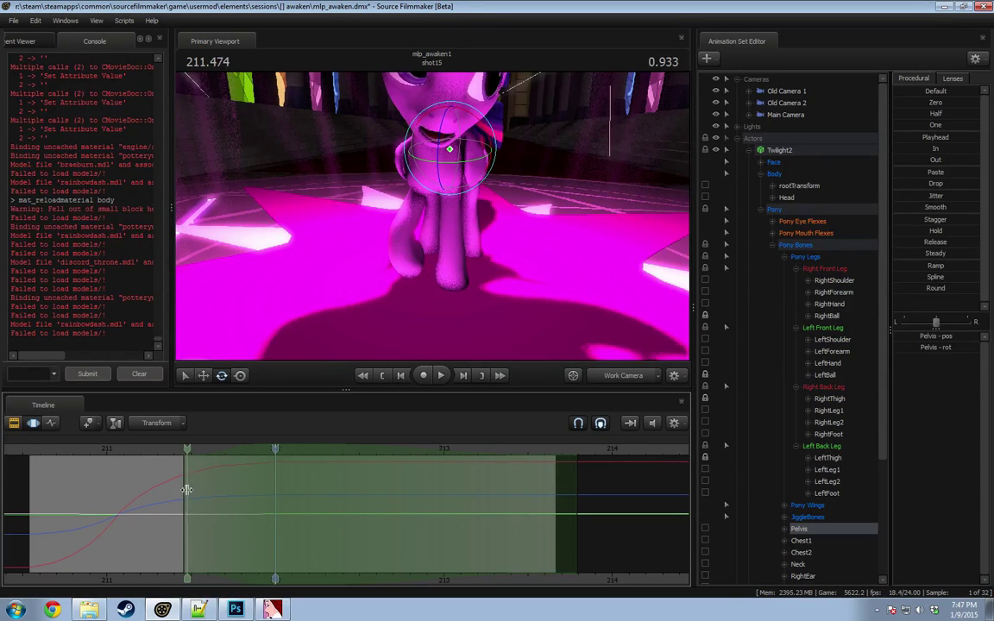
middle_click_drag(289, 495, 219, 498)
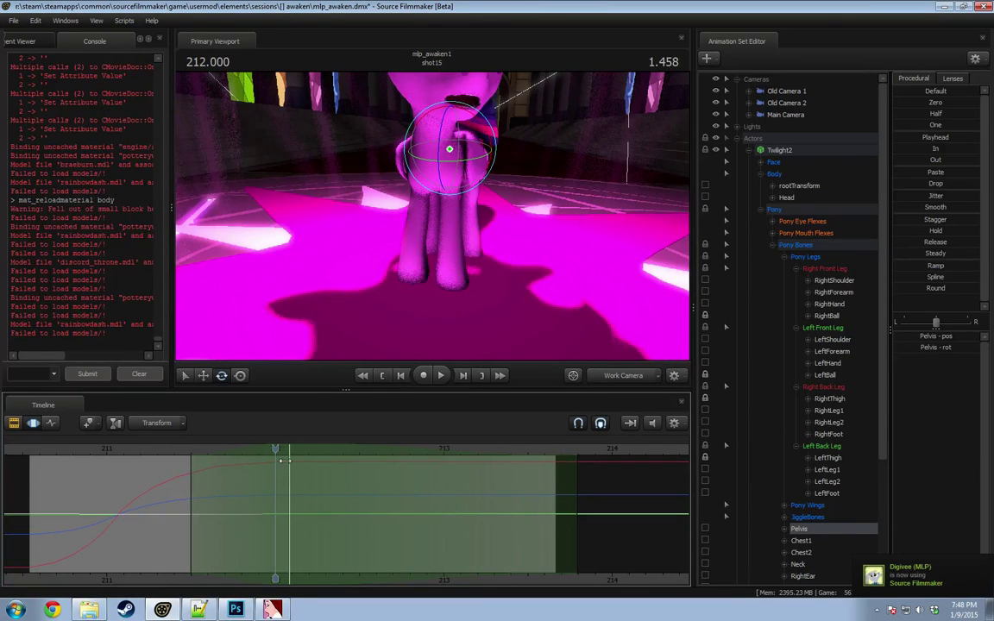
left_click_drag(277, 450, 291, 449)
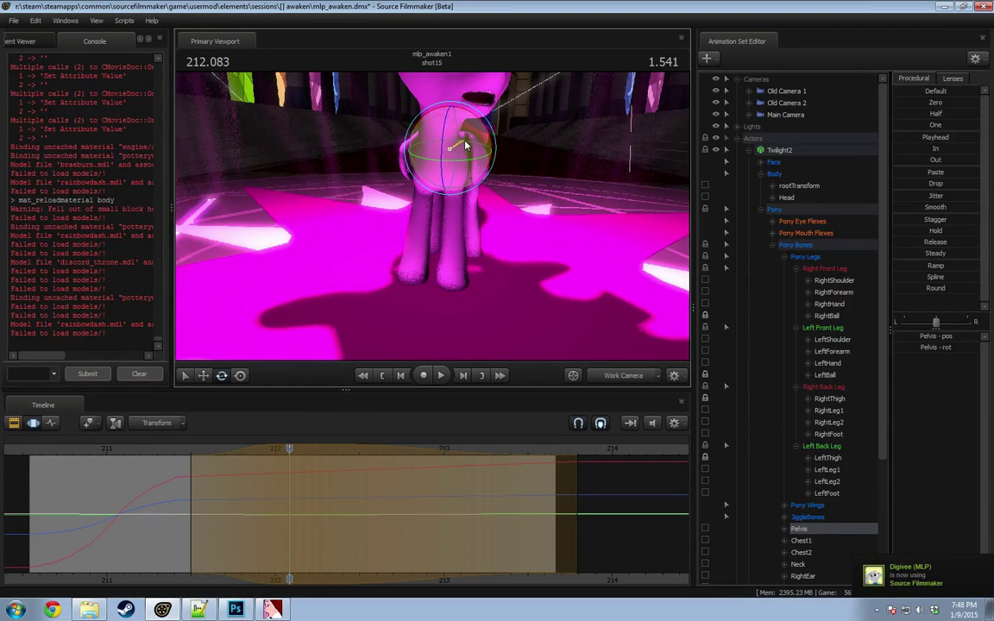
Step: Play back the Pelvis motion through the work camera and Camera 3, returning the playhead to 212.083
key("space")
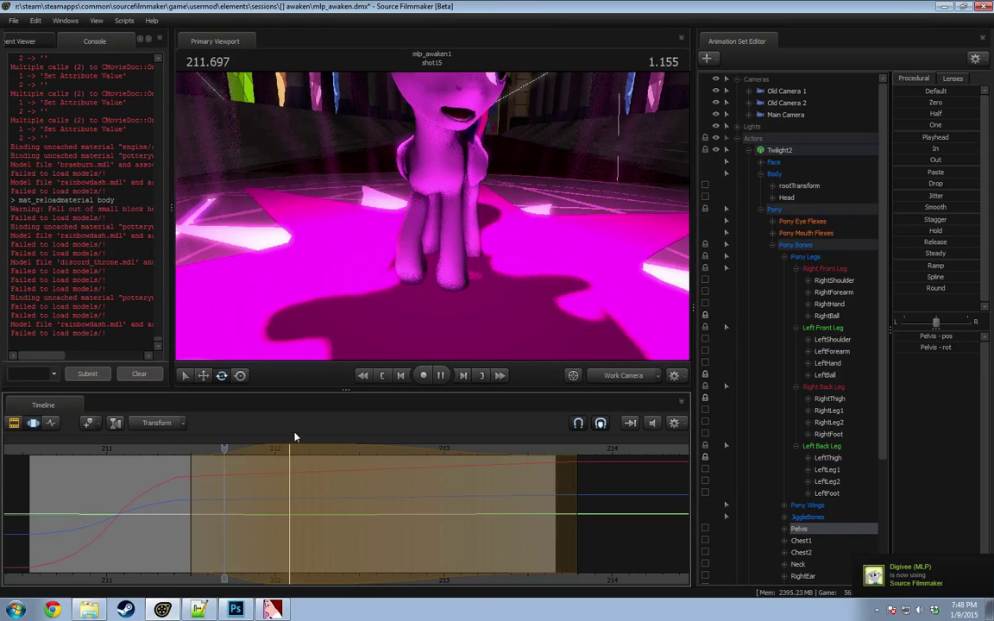
key("space")
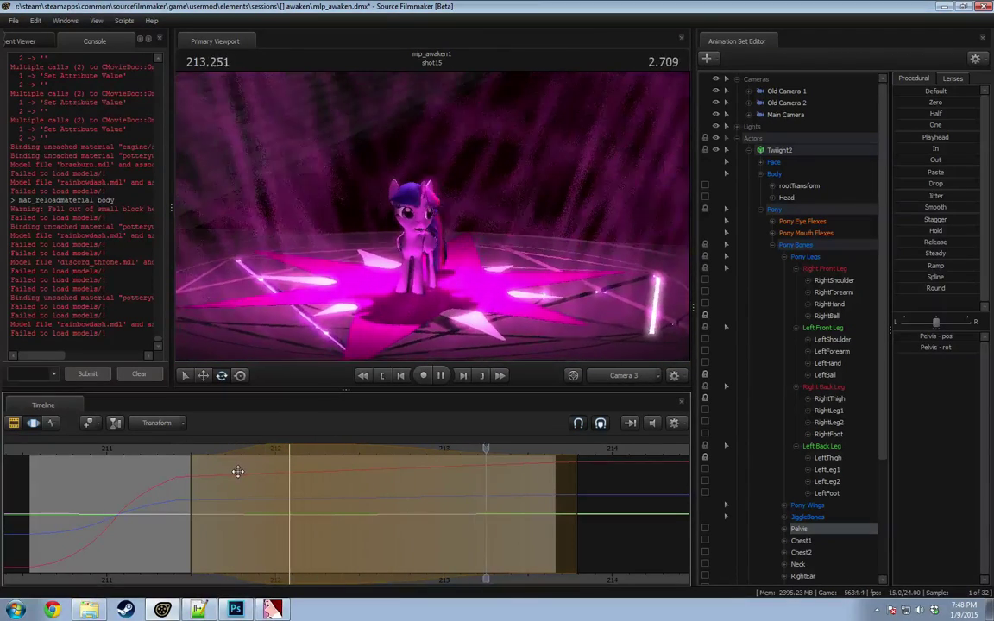
key("space")
left_click_drag(164, 477, 292, 472)
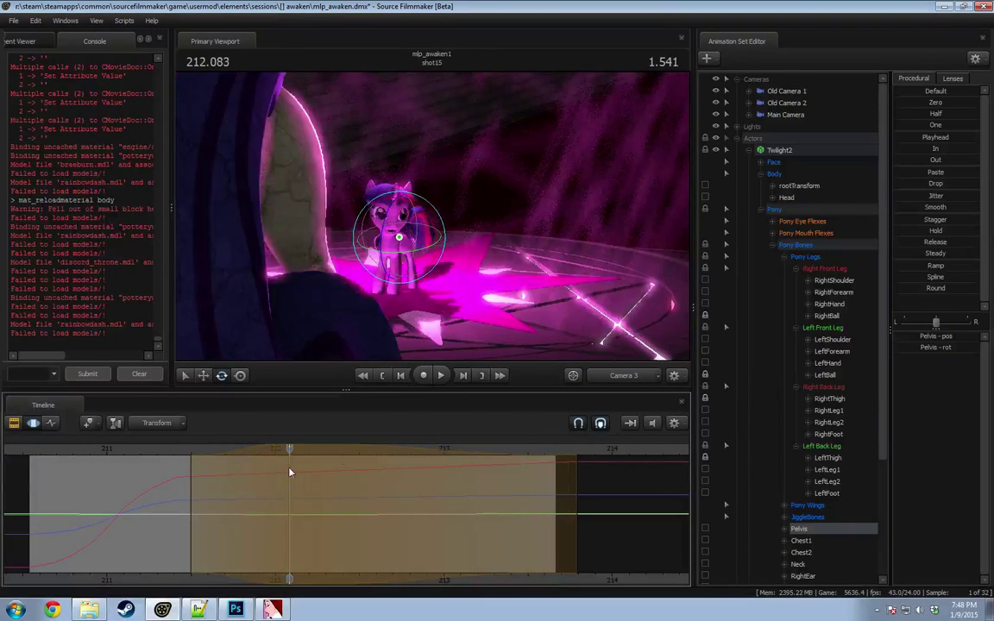
Step: Rotate the Pelvis further at 212.083 while viewing it from the work camera
left_click(623, 375)
left_click(589, 323)
left_click_drag(591, 323, 571, 325, "alt")
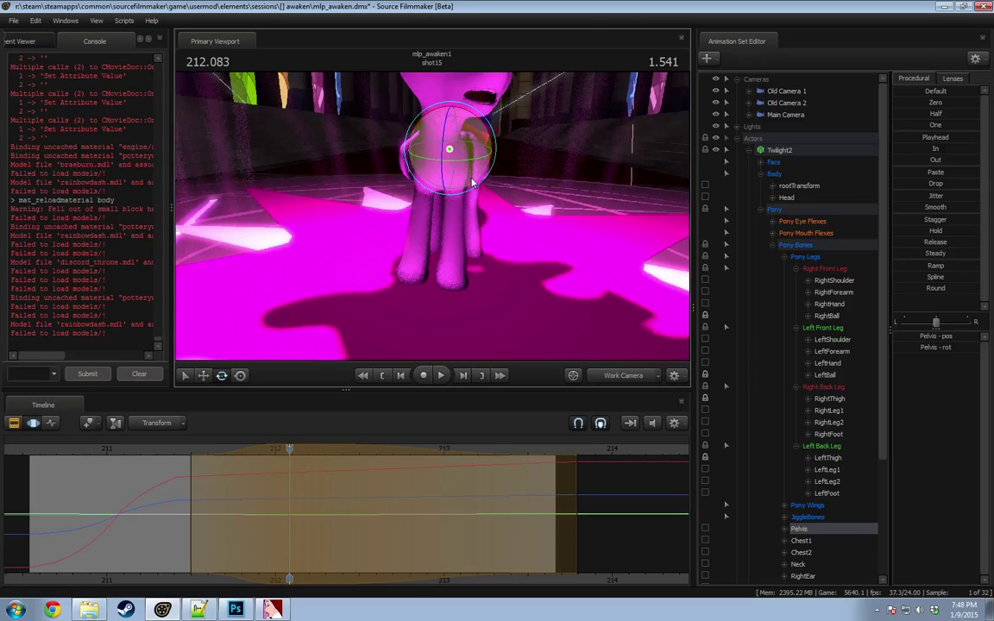
left_click_drag(467, 157, 474, 177)
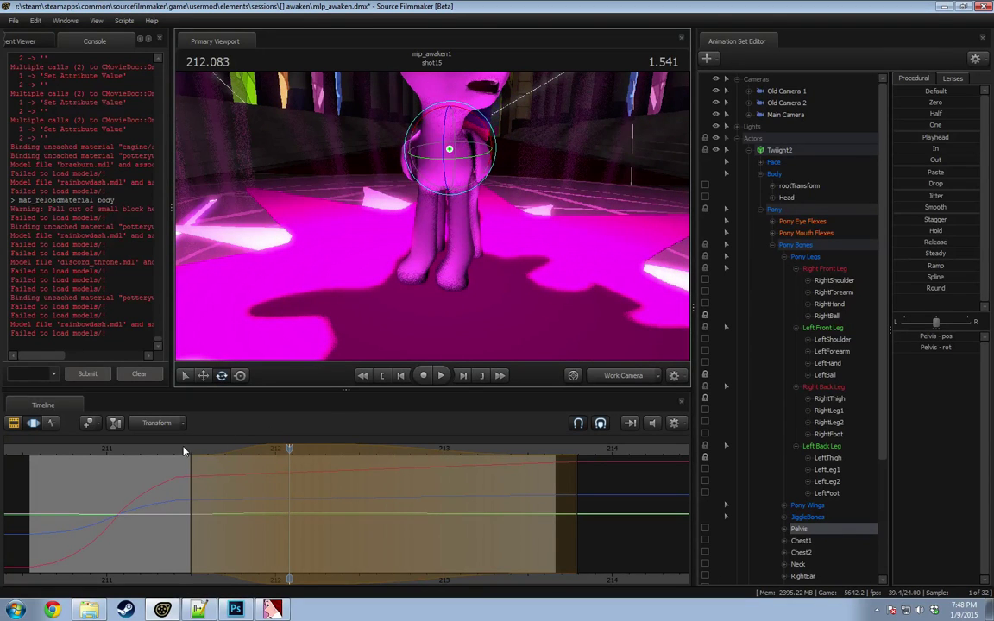
Step: Replay the turn from about 211.45 repeatedly in the work camera and Camera 3 to check the Pelvis rotation
left_click(183, 451)
key("space")
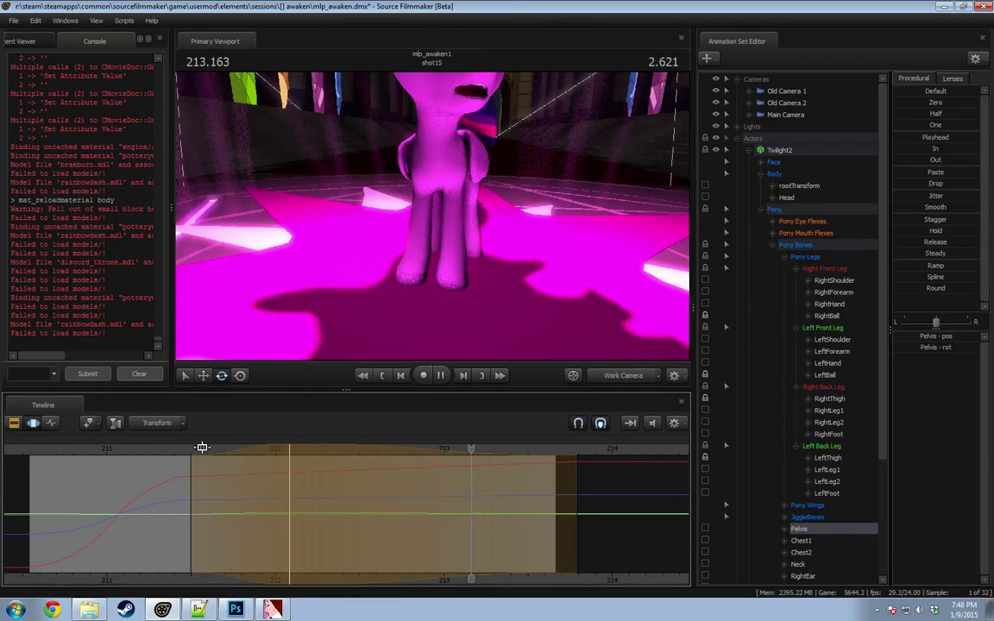
left_click(185, 449)
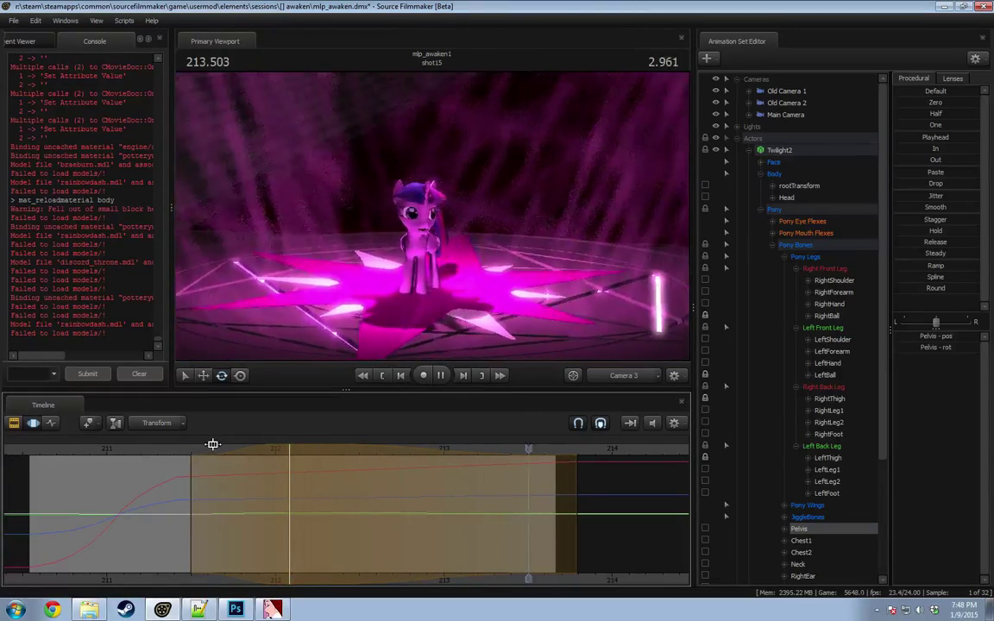
key("space")
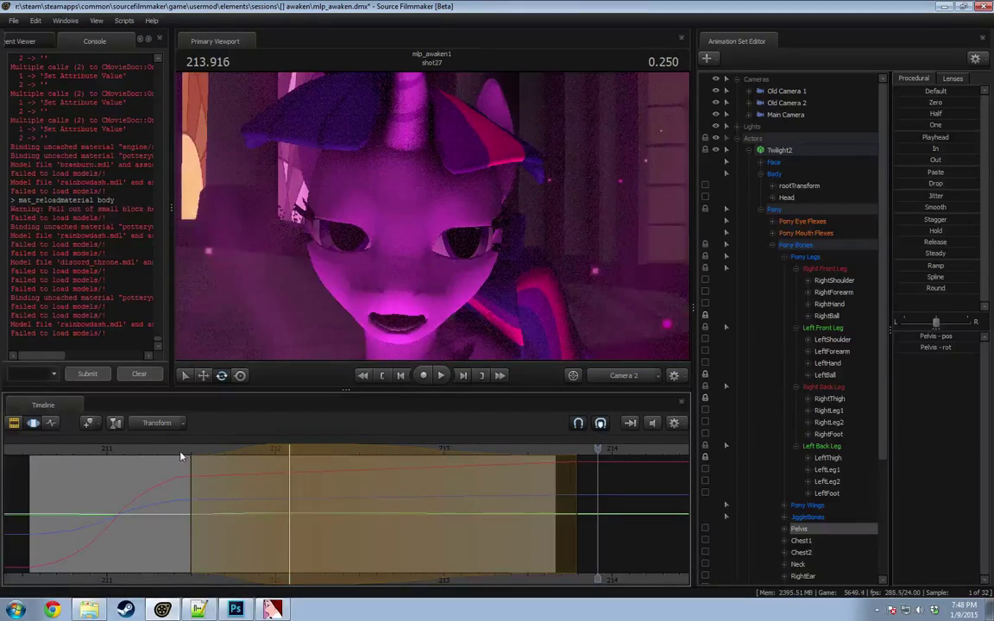
left_click(182, 453)
key("space")
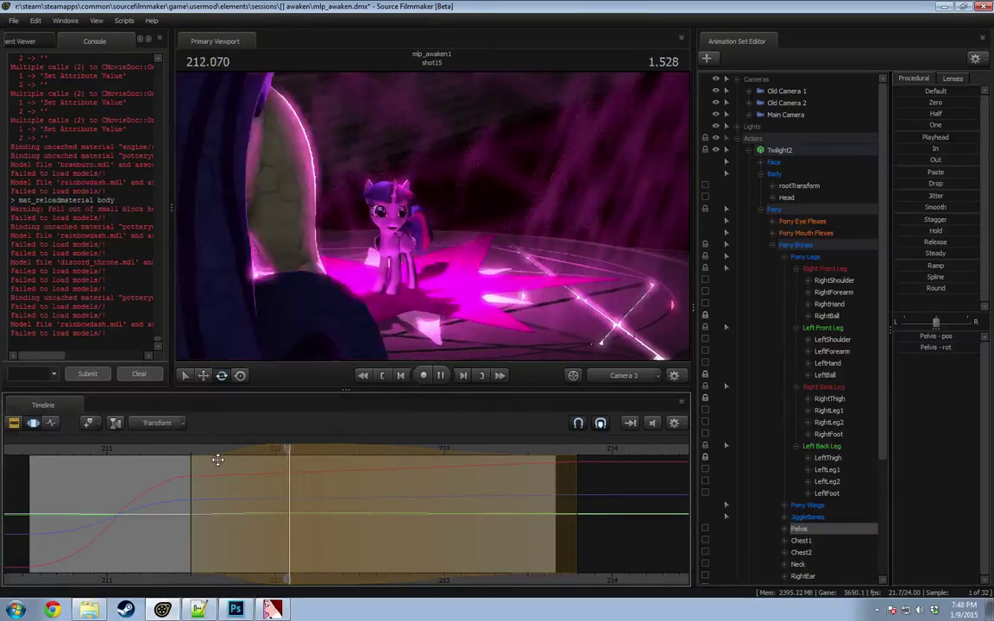
key("space")
Step: Adjust the RightShoulder rotation of the right front leg at 212.083 in the work camera view
left_click(632, 376)
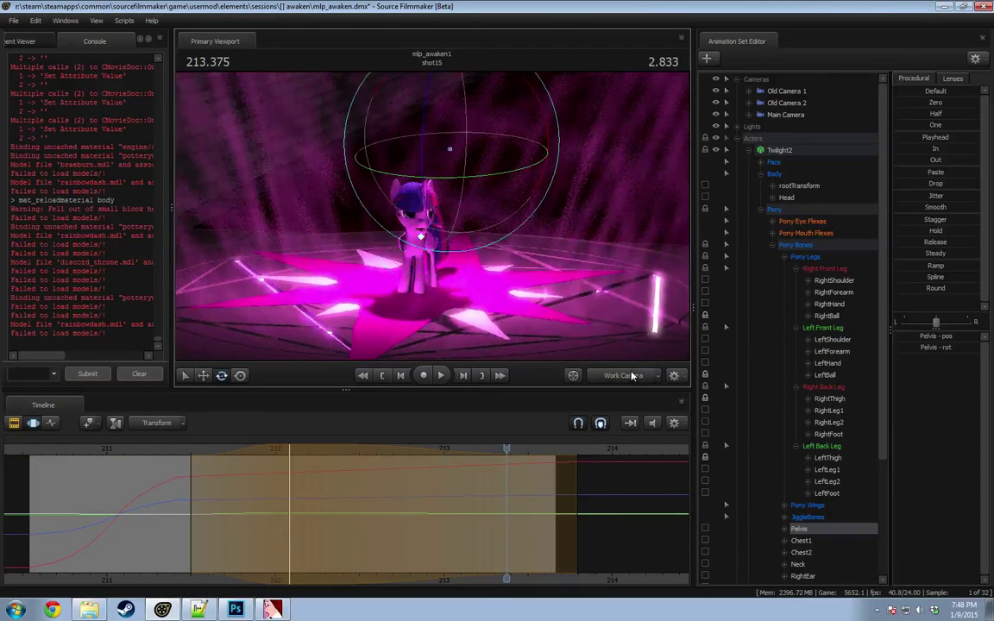
left_click_drag(195, 446, 289, 453)
left_click_drag(406, 259, 419, 169, "alt")
left_click(437, 151, "ctrl")
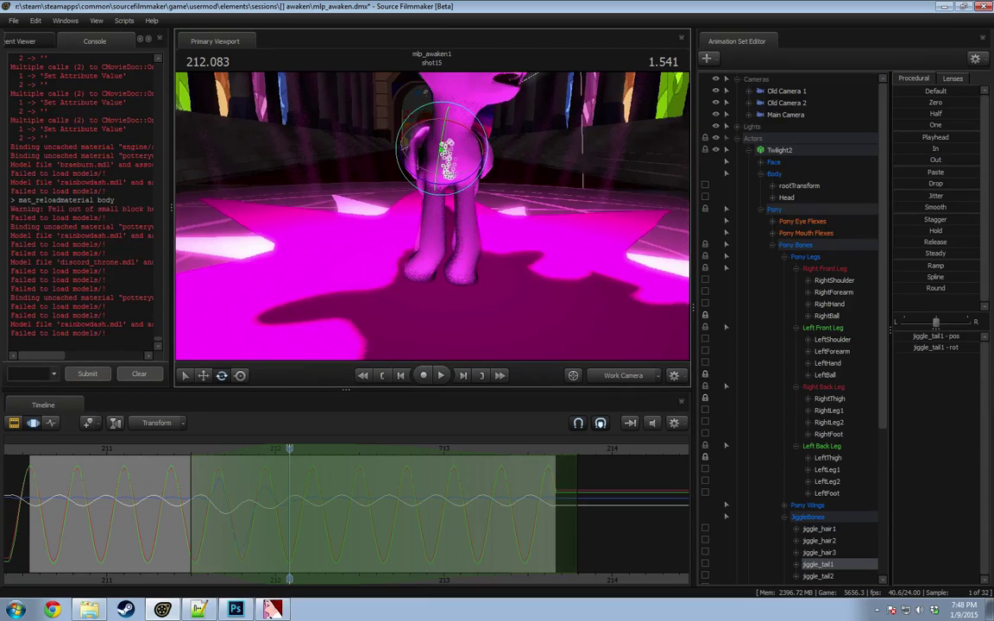
right_click_drag(438, 152, 452, 198, "alt")
left_click(440, 111)
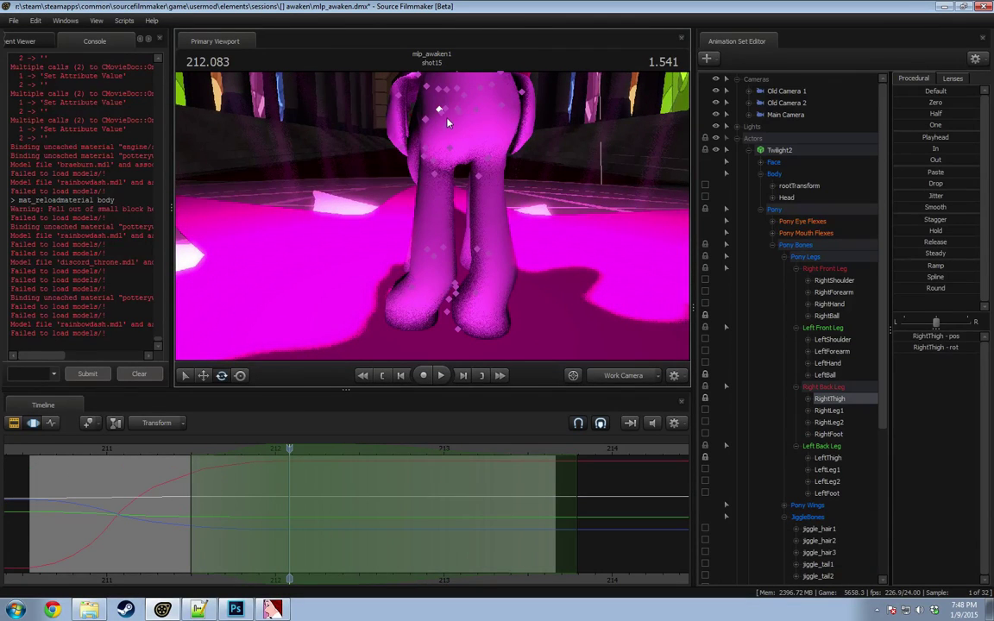
left_click(438, 116)
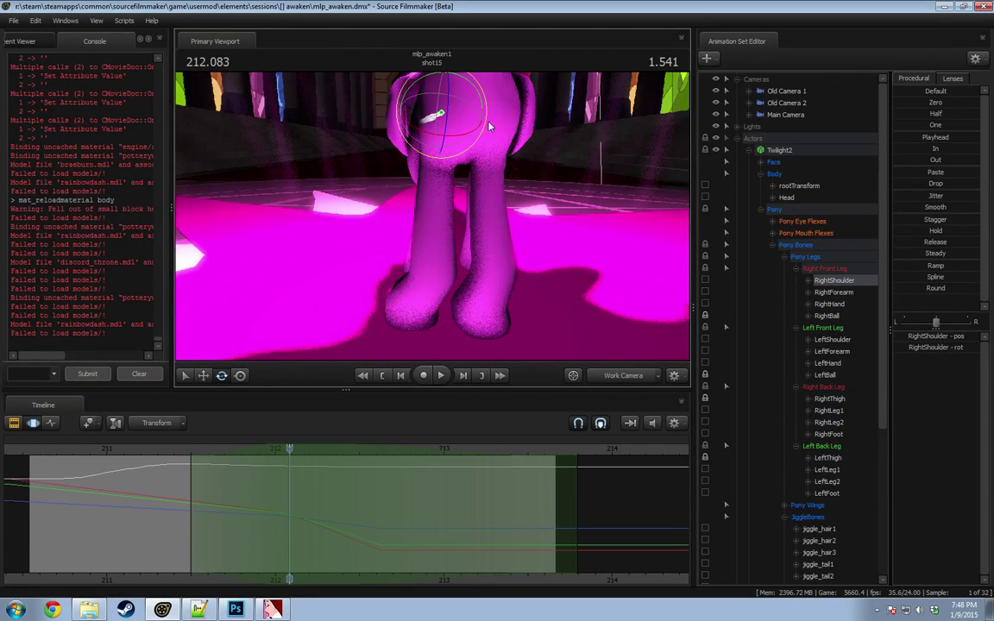
left_click_drag(486, 103, 424, 144)
left_click_drag(432, 156, 431, 159)
Step: Rotate the RightForearm at 212.083 to correct the right front leg pose and play back the result
left_click(380, 166, "ctrl")
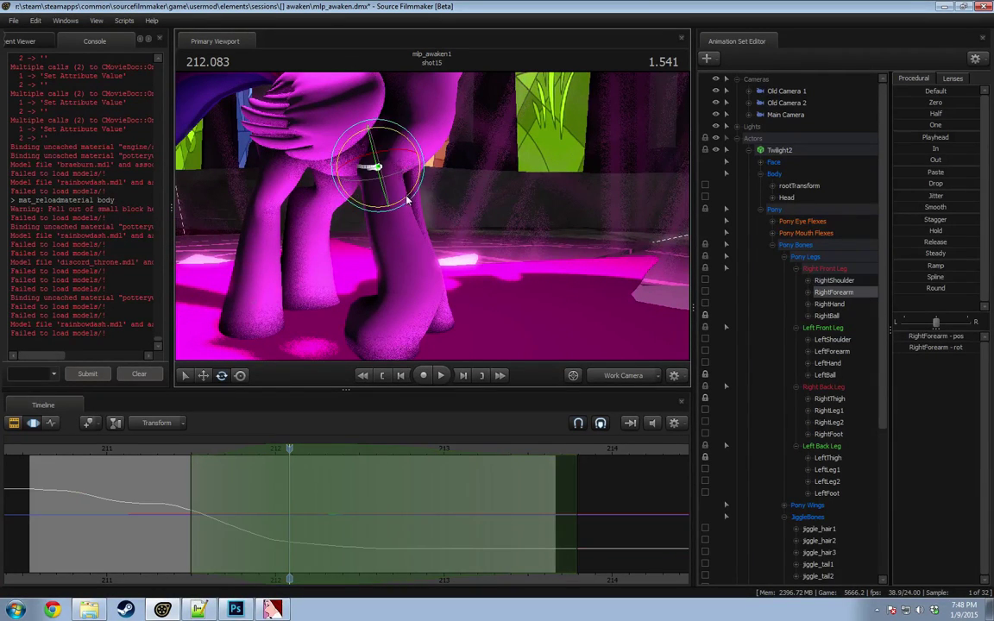
left_click_drag(405, 199, 492, 199, "alt")
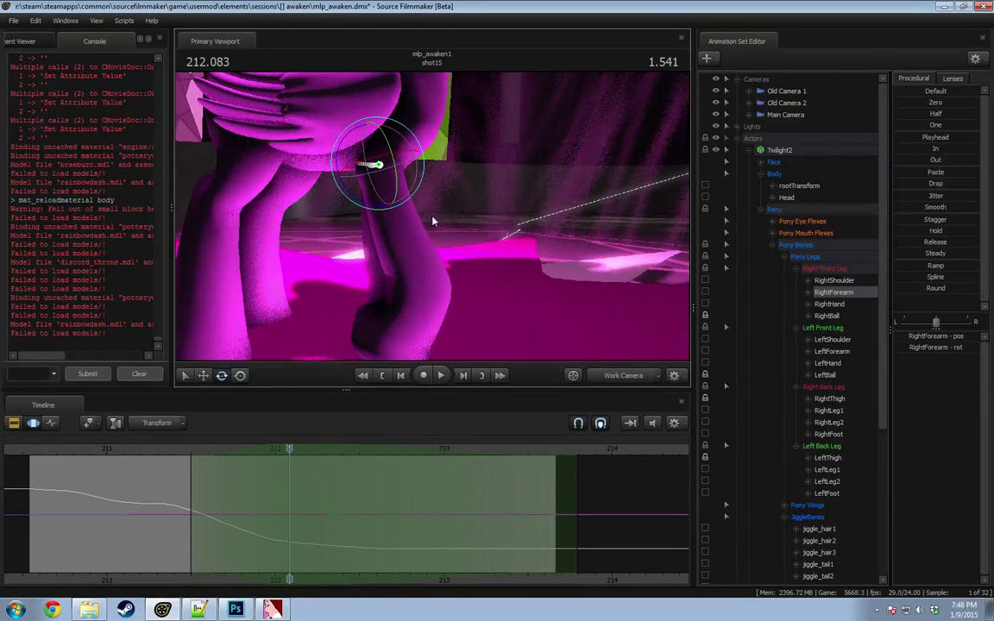
left_click_drag(431, 217, 397, 232)
left_click_drag(459, 148, 510, 177)
left_click_drag(386, 354, 390, 354)
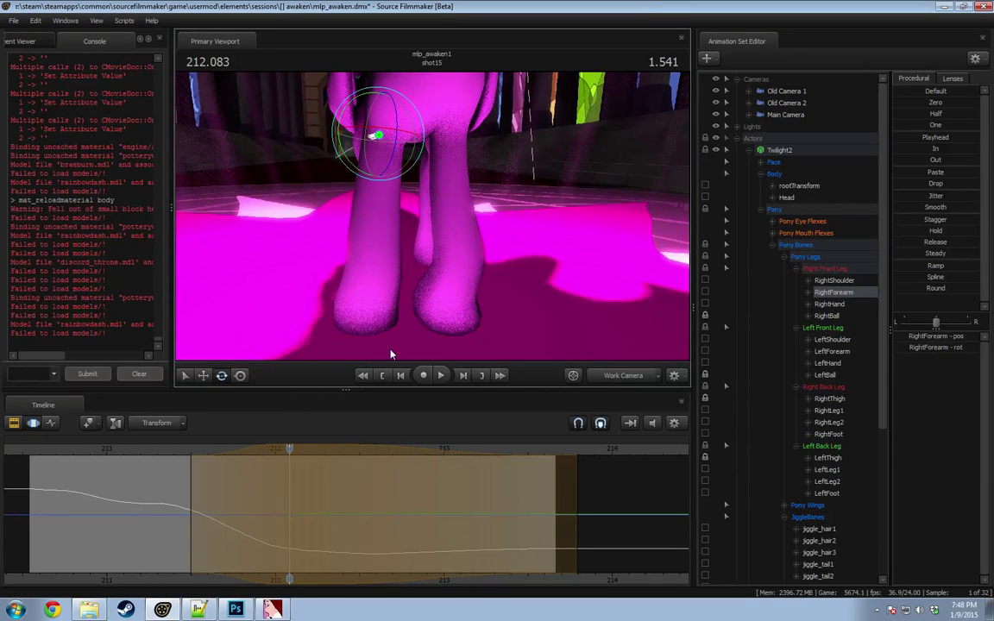
key("space")
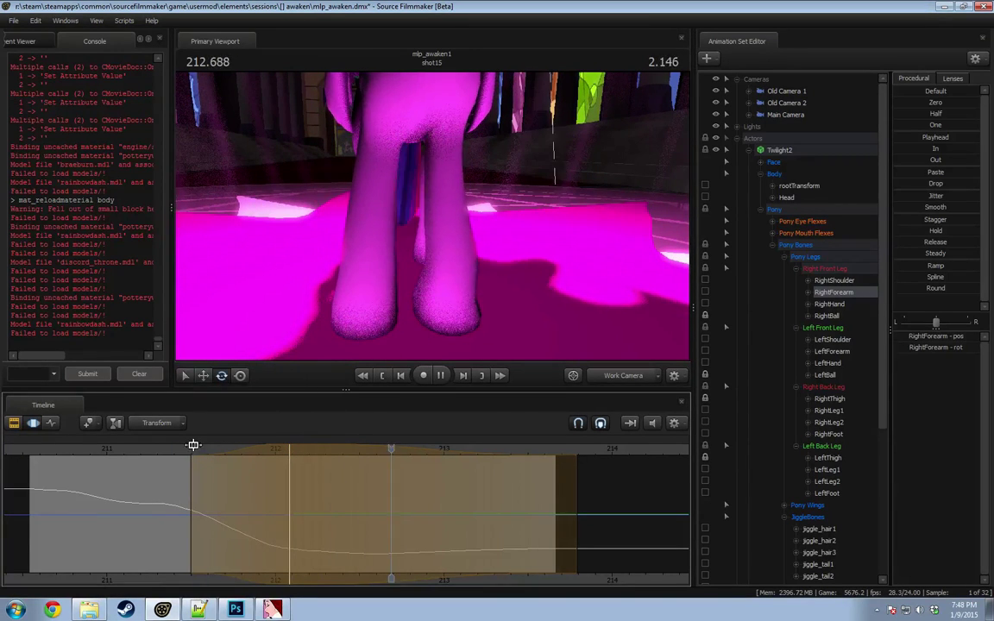
key("space")
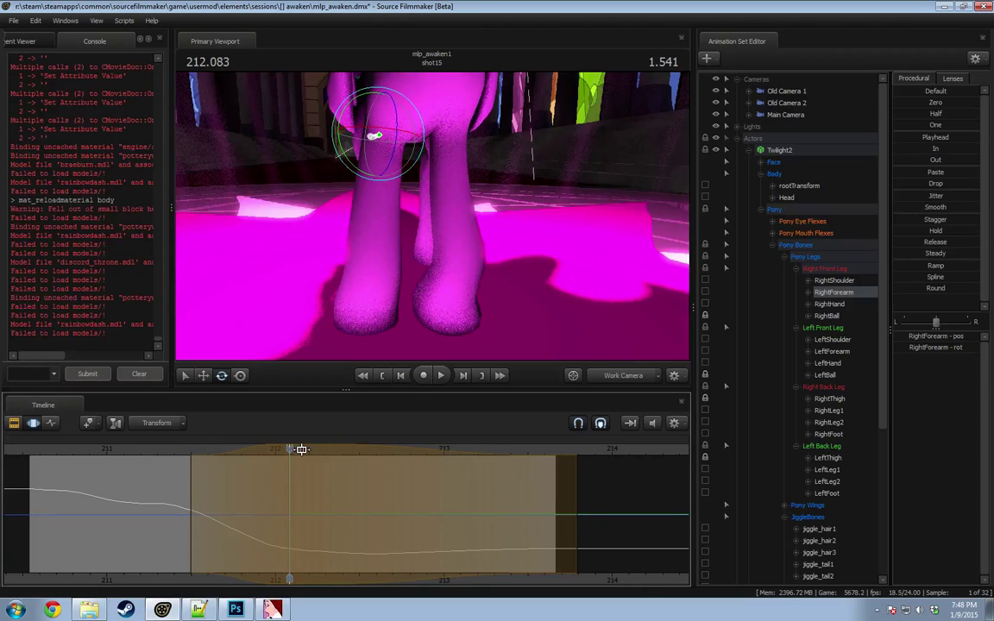
Step: Rotate the LeftShoulder at 212.083 to straighten the left front leg, checking its pose from the front and side
left_click_drag(502, 177, 570, 177, "alt")
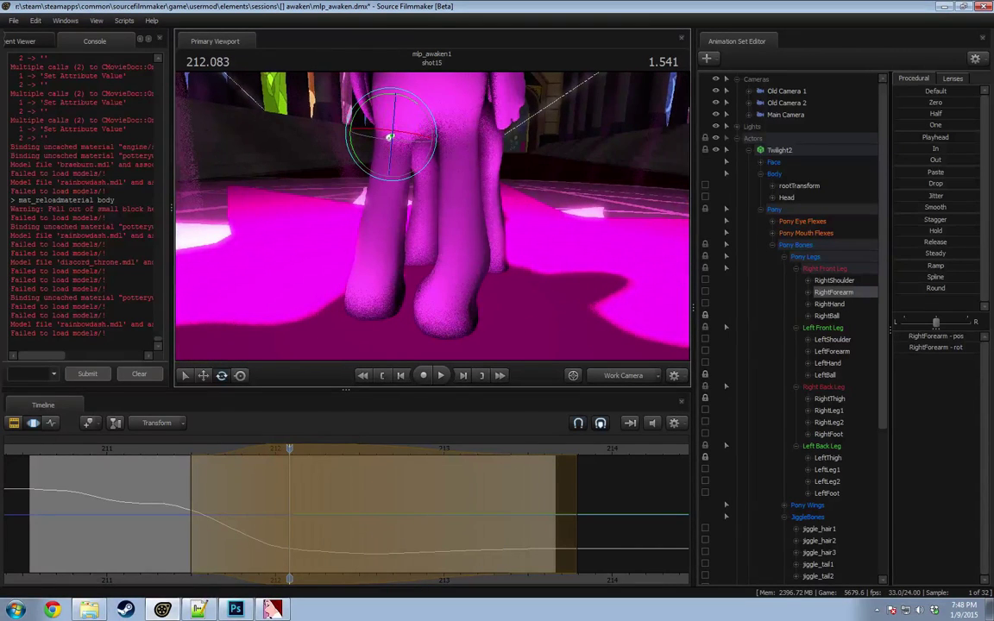
left_click(452, 85, "ctrl")
left_click_drag(477, 137, 433, 239)
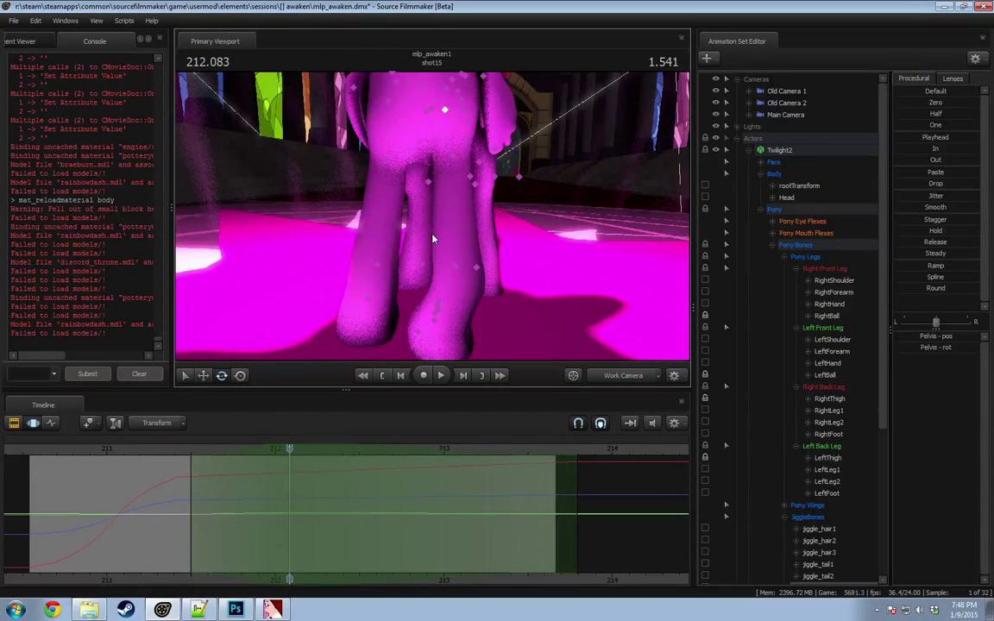
left_click(457, 91)
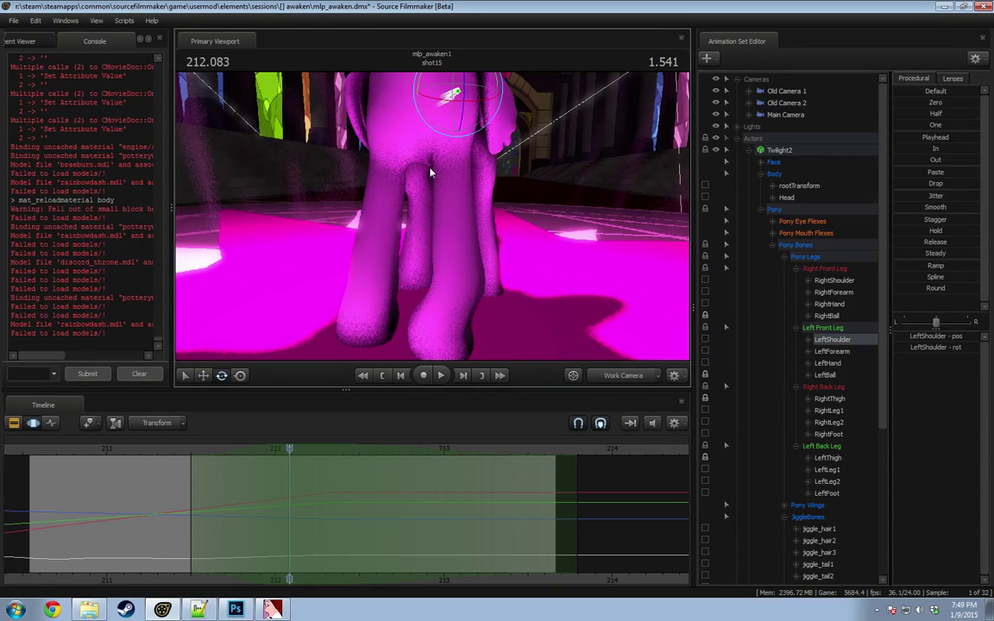
mouse_move(494, 110)
left_mouse_down()
mouse_move(504, 82)
mouse_move(506, 98)
left_mouse_up()
key("ctrl+z")
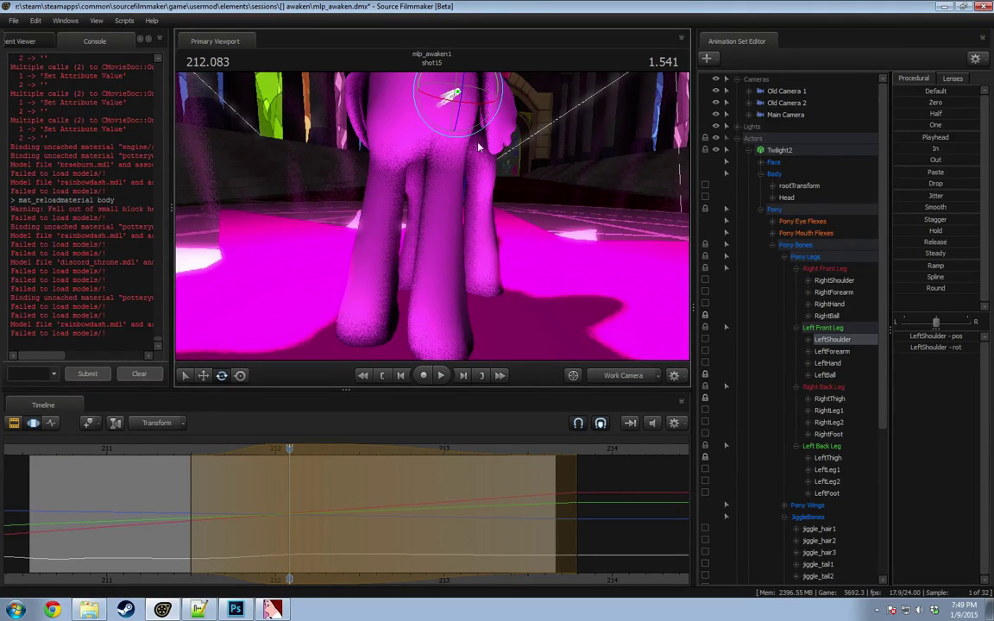
left_click_drag(474, 99, 336, 93, "alt")
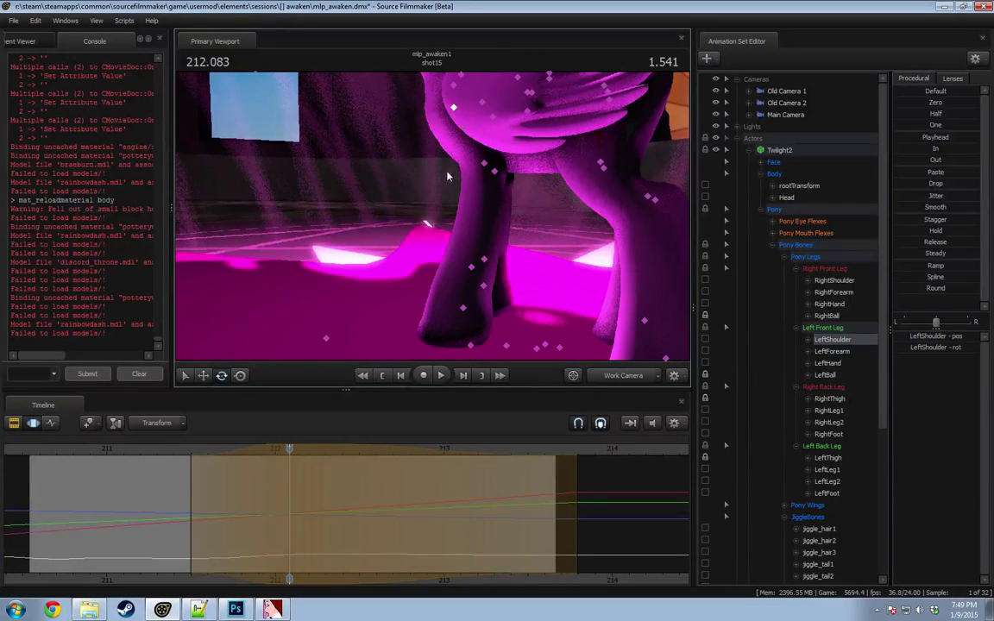
left_click_drag(467, 147, 489, 139)
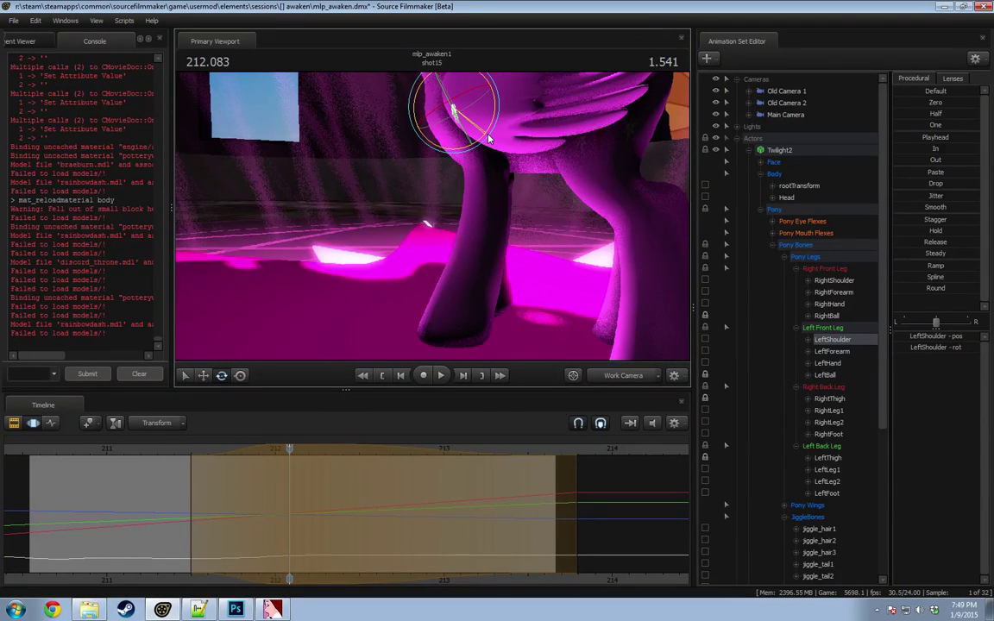
Step: Rotate the LeftForearm and LeftHand at 212.083 to correct the left front leg, checking the pose from the front
left_click(485, 160)
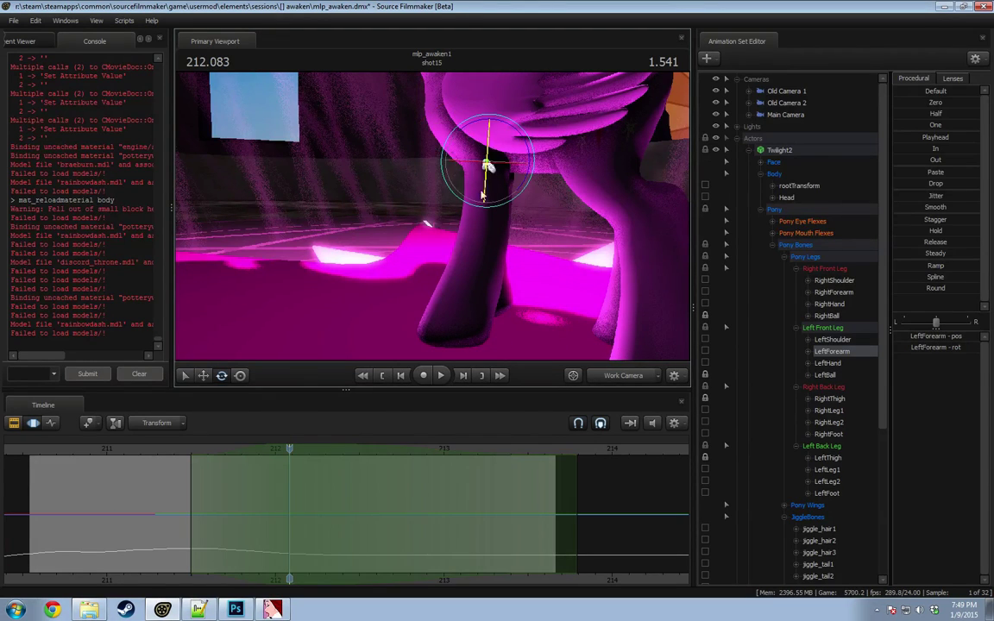
left_click_drag(530, 157, 533, 157)
left_click(474, 266, "ctrl")
left_click_drag(486, 234, 430, 260)
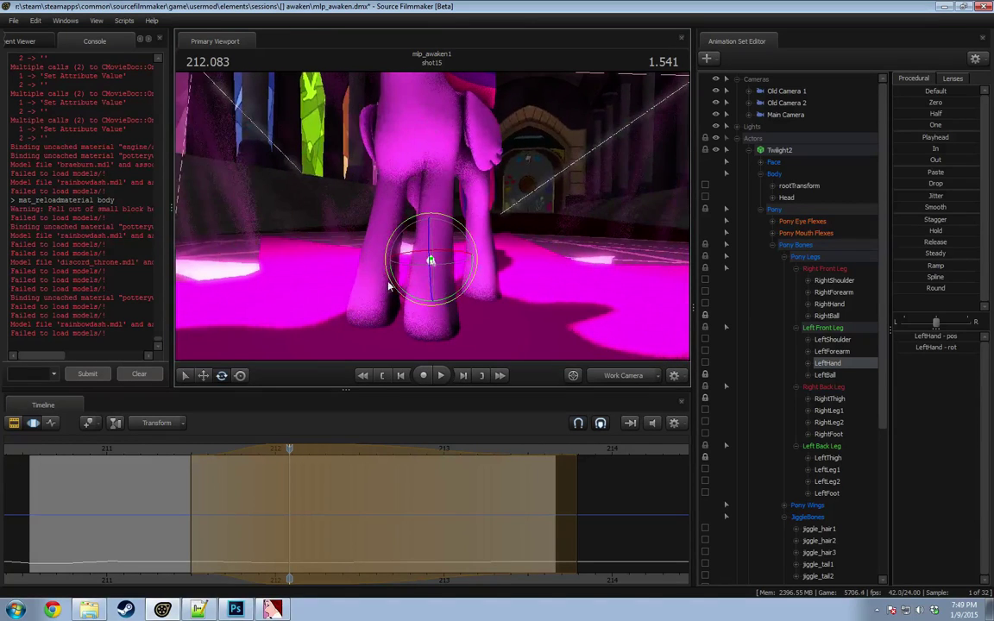
Step: Play back the turn from about 211.45 in the work camera and Camera 3 to check the leg correction
key("space")
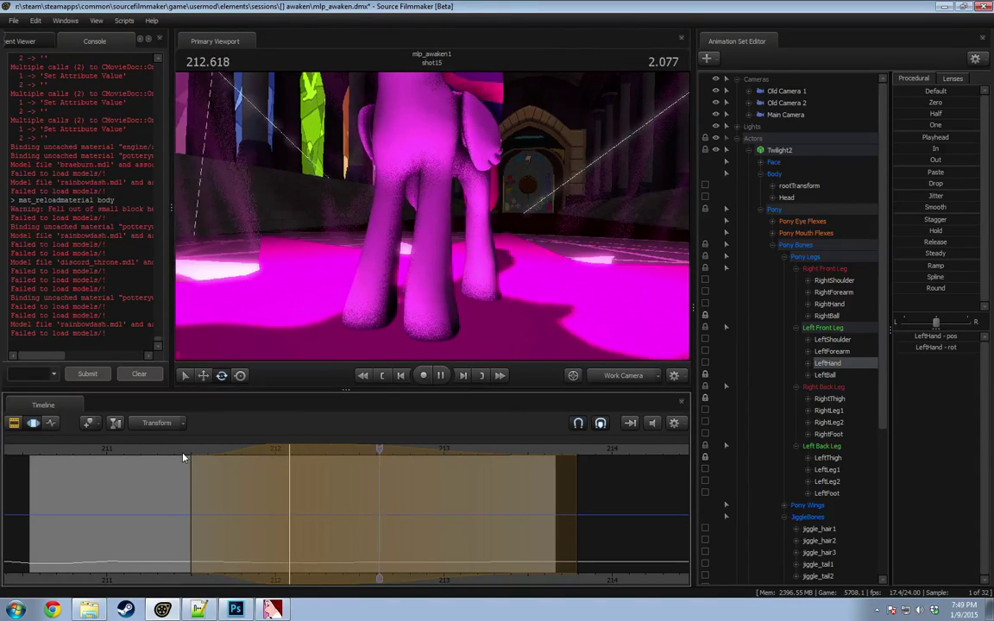
left_click(182, 462)
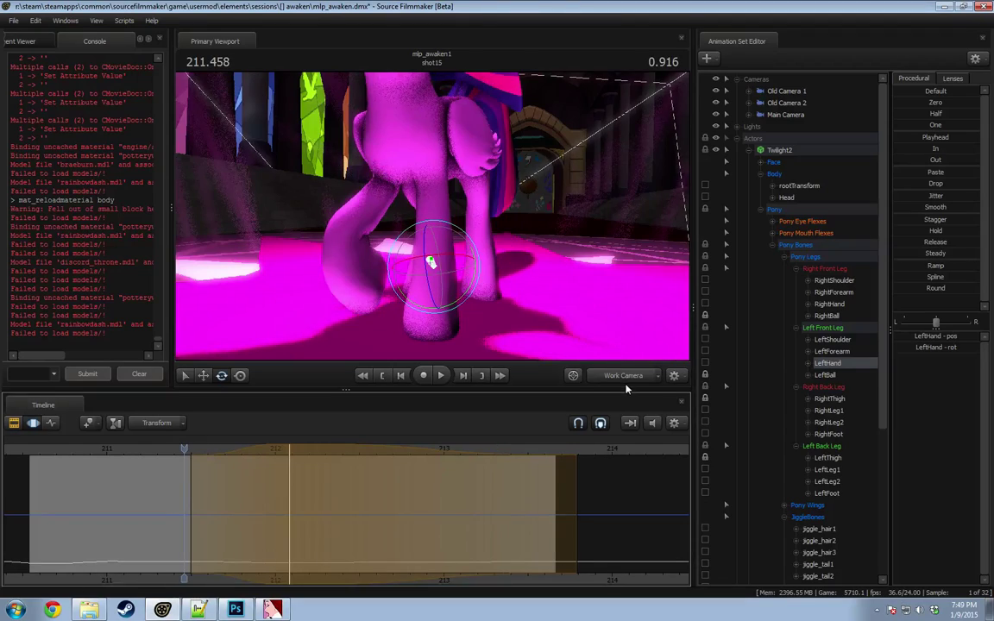
left_click(621, 376)
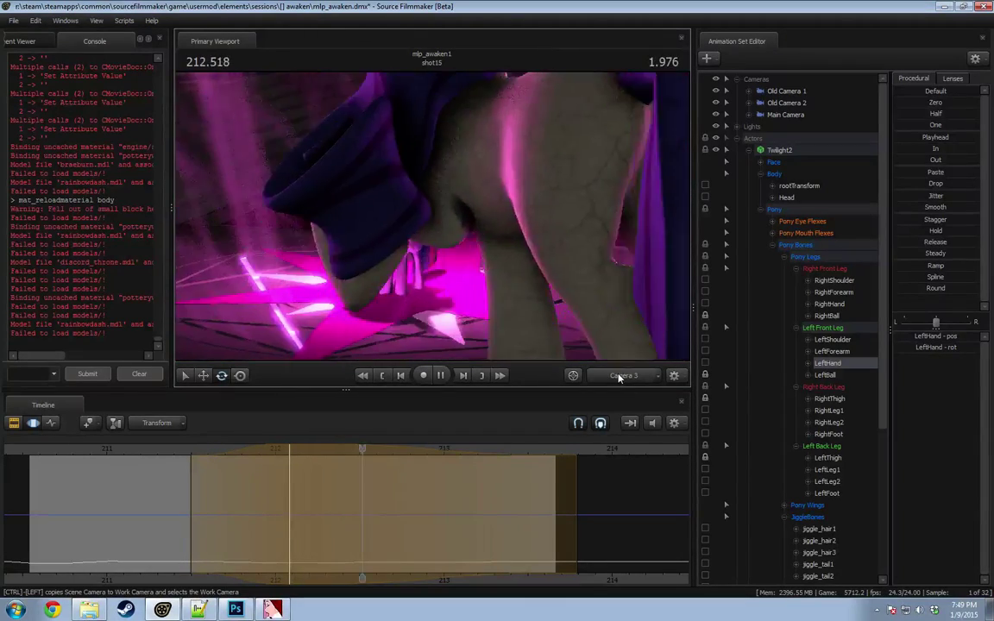
left_click(129, 450)
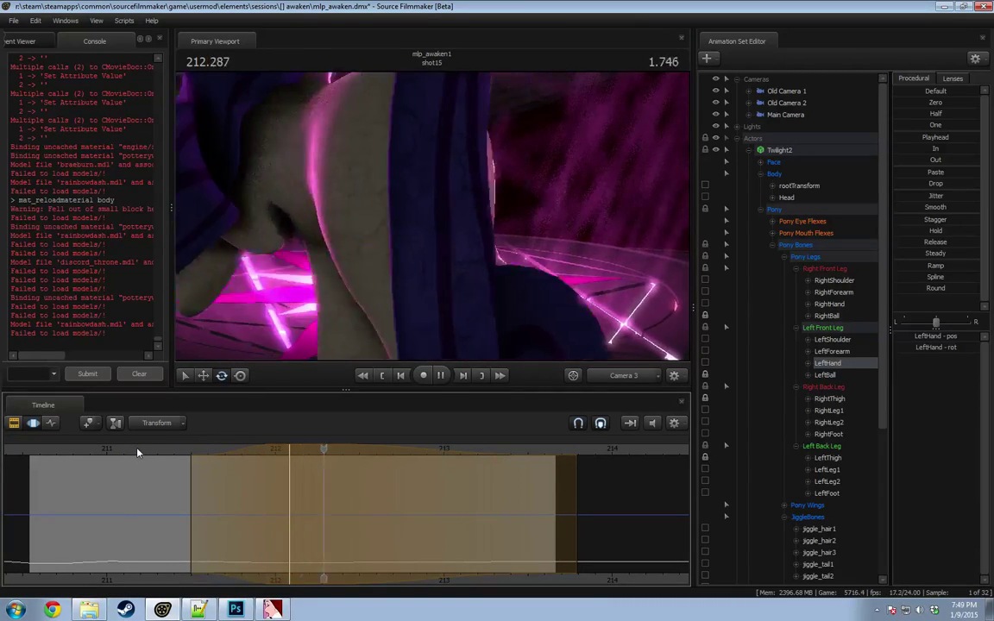
left_click_drag(145, 451, 258, 470)
left_click(617, 380)
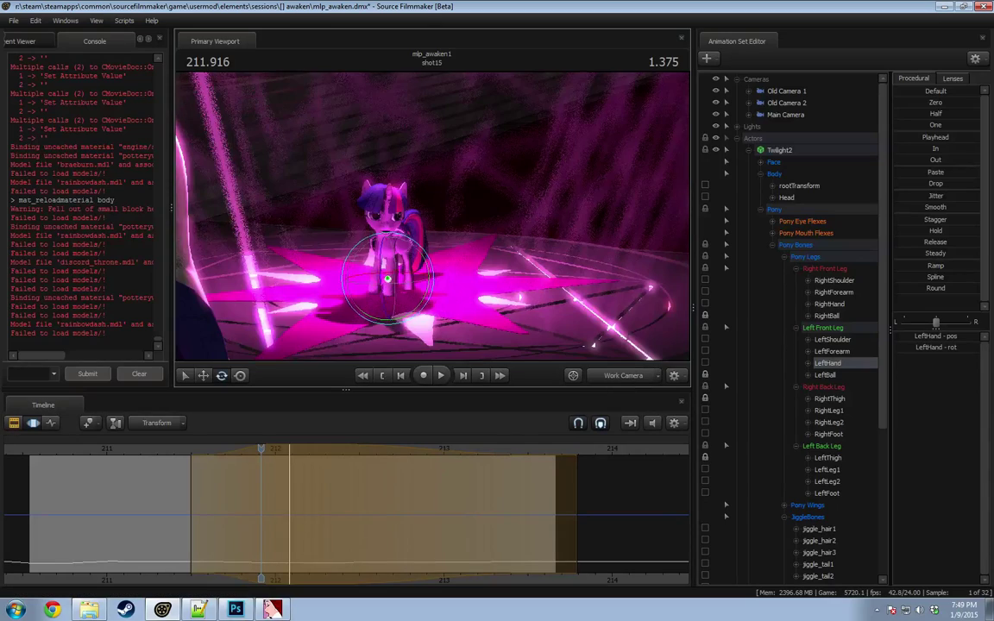
Step: Inspect Twilight2's pose at 211.916 from the work camera and compare it in Camera 3 near the start of shot15
left_click_drag(553, 293, 379, 323)
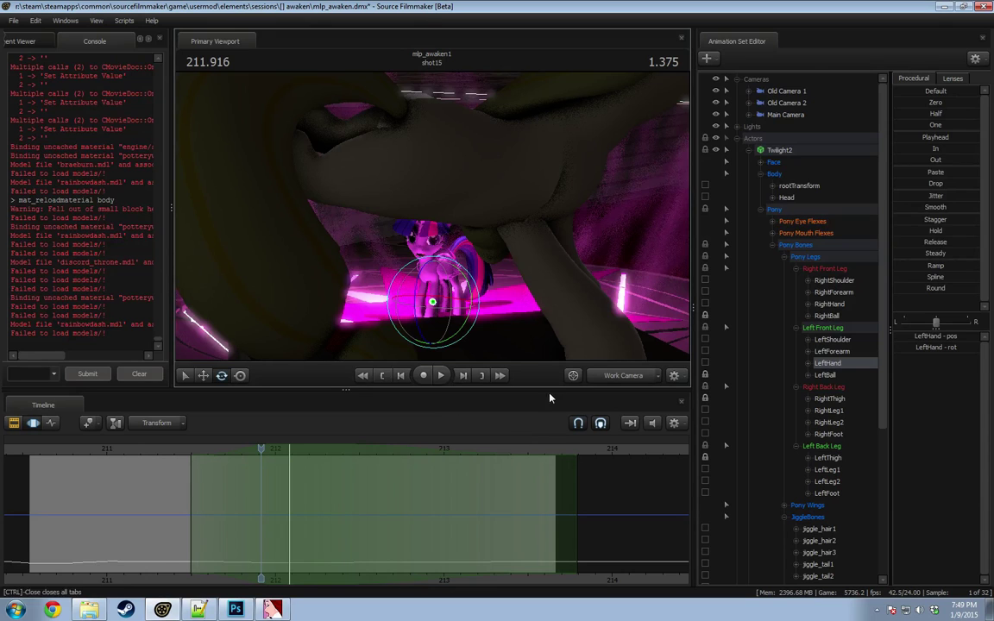
left_click(624, 377)
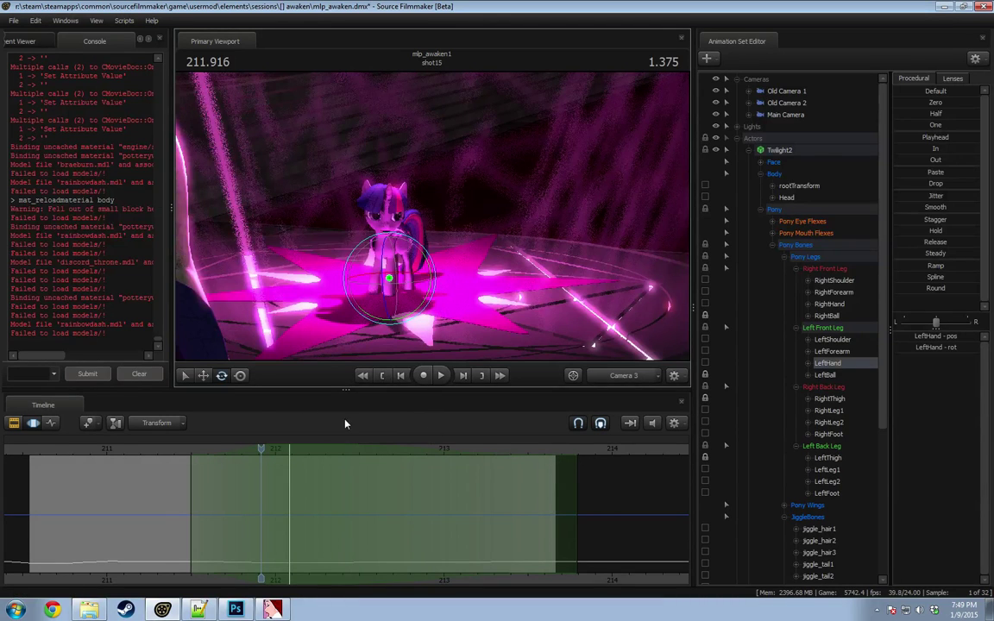
left_click(74, 450)
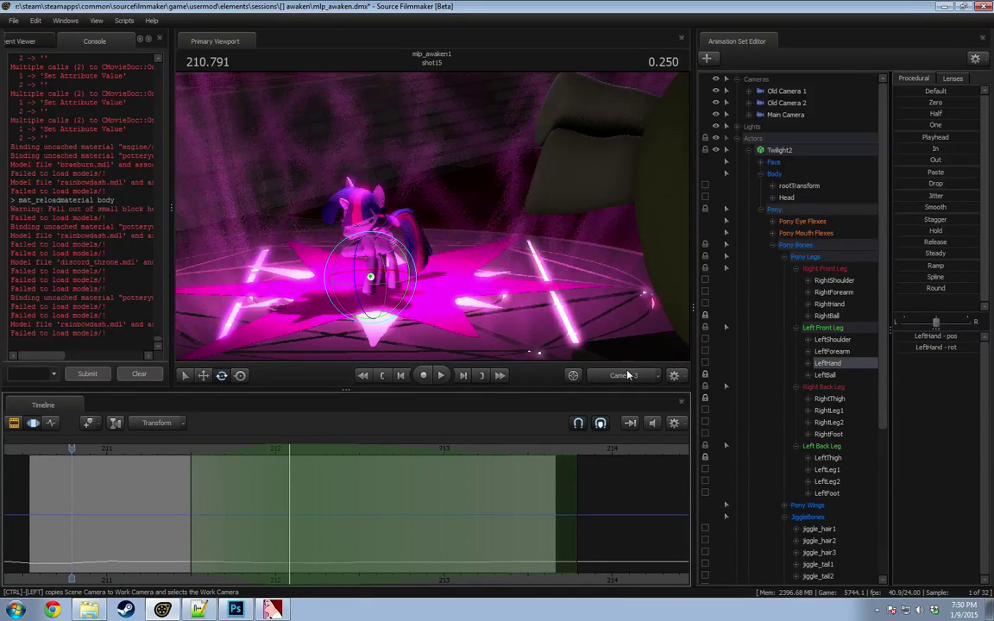
left_click(602, 384)
Step: Switch to the Clip Editor, select the music clip, and play shot15 from 211.000 in Camera 3
key("F2")
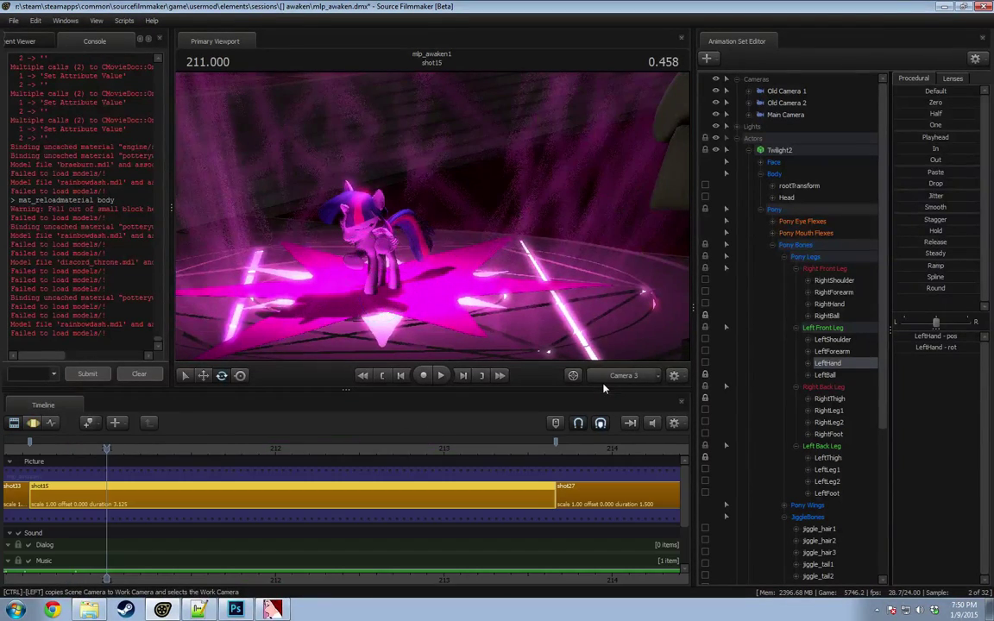
scroll(421, 473, "down", 2)
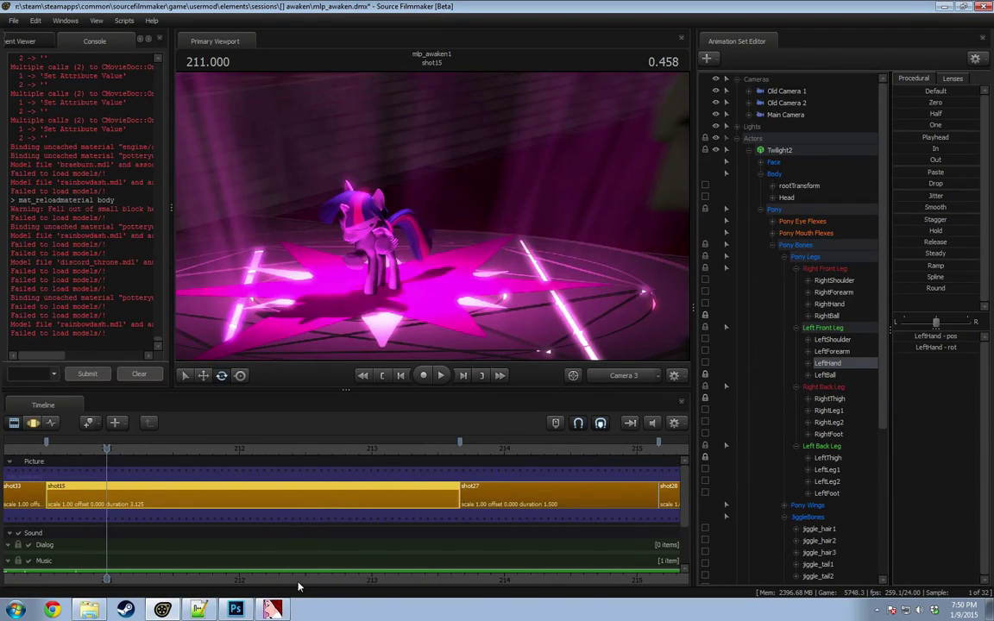
middle_click_drag(299, 583, 413, 569)
left_click(413, 570)
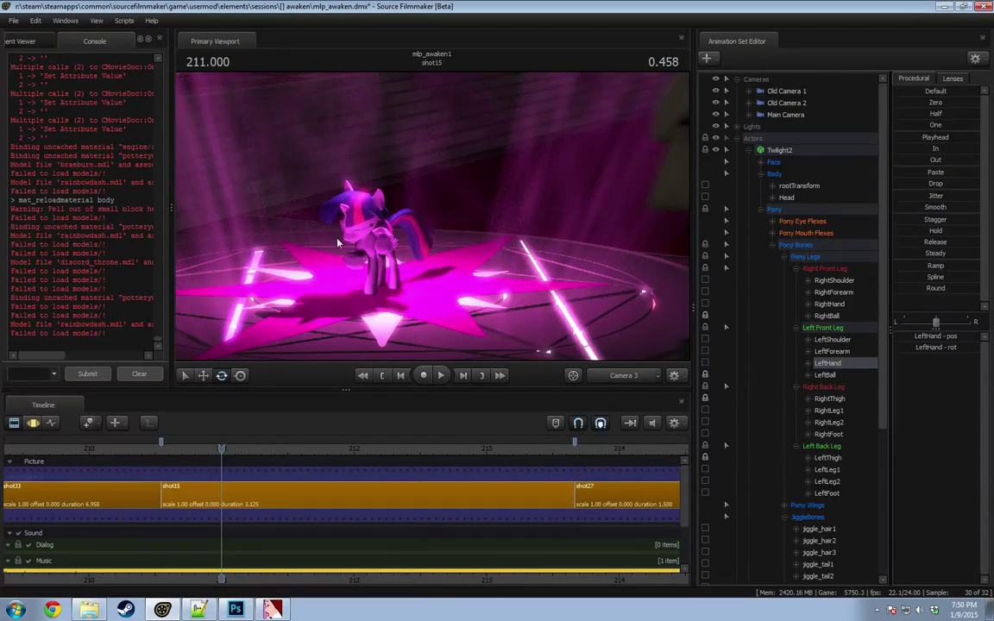
key("space")
key("space")
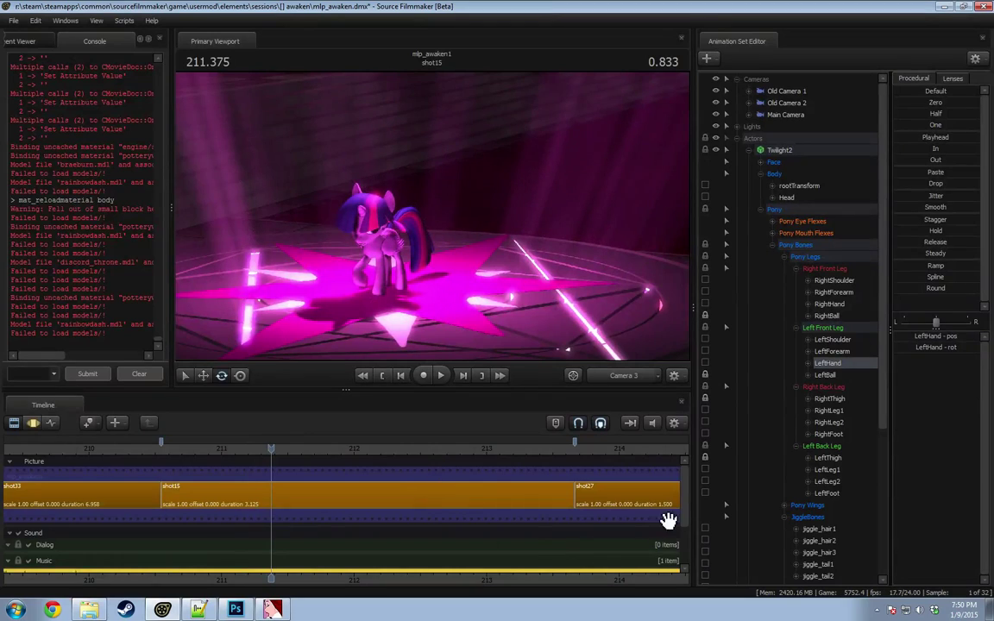
Step: Play the sequence past shot15 through shot27 and into shot28 to review how the shots flow together
scroll(687, 516, "down", 1)
key("space")
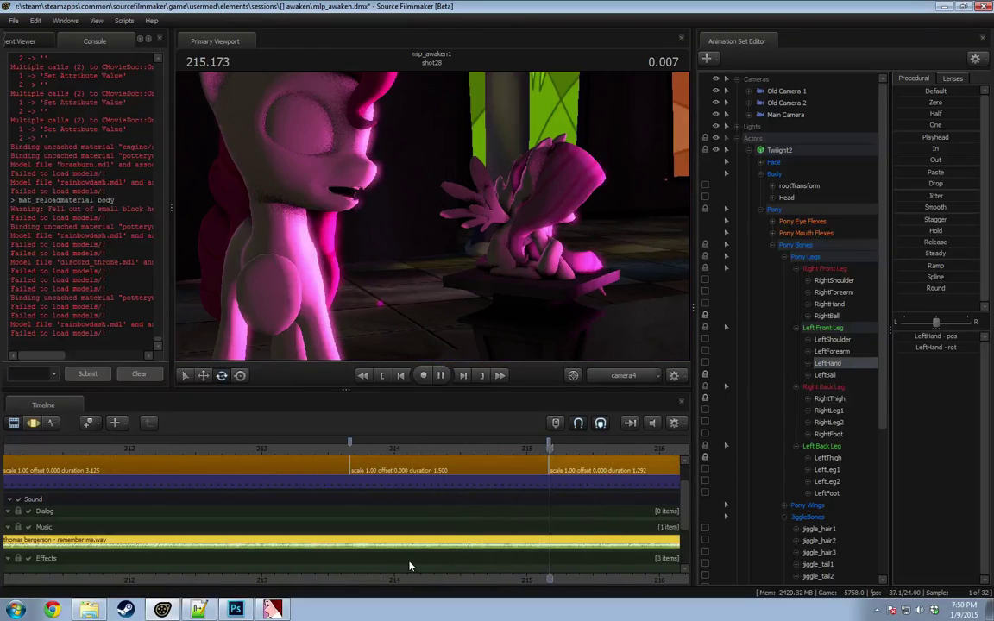
key("space")
scroll(408, 561, "down", 2)
left_click(451, 450)
key("space")
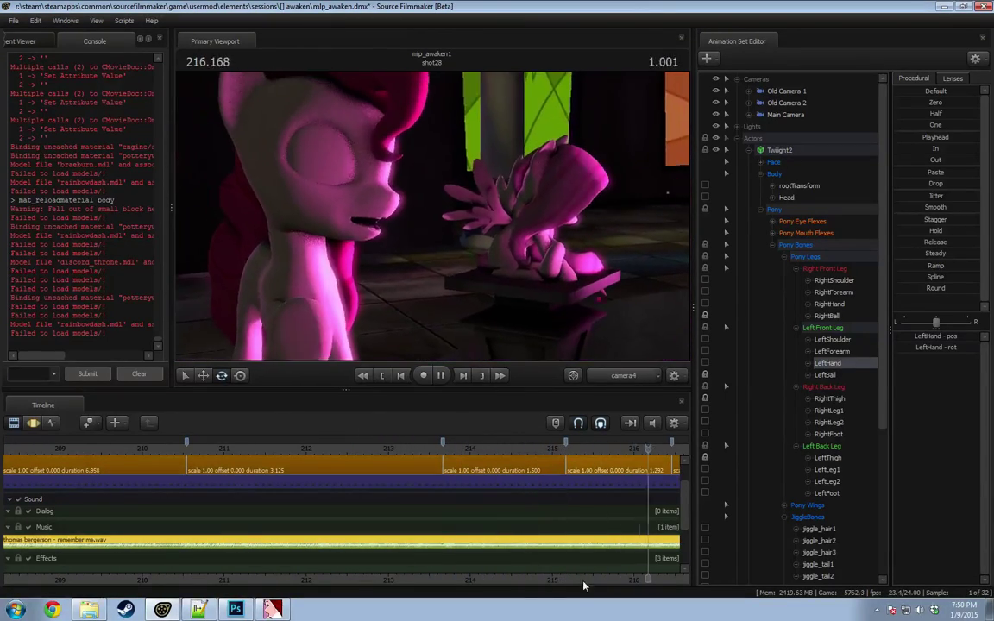
key("space")
Step: Replay the opening of shot15 from about 210.7 in Camera 3, then focus the timeline on that shot
scroll(198, 561, "down", 2)
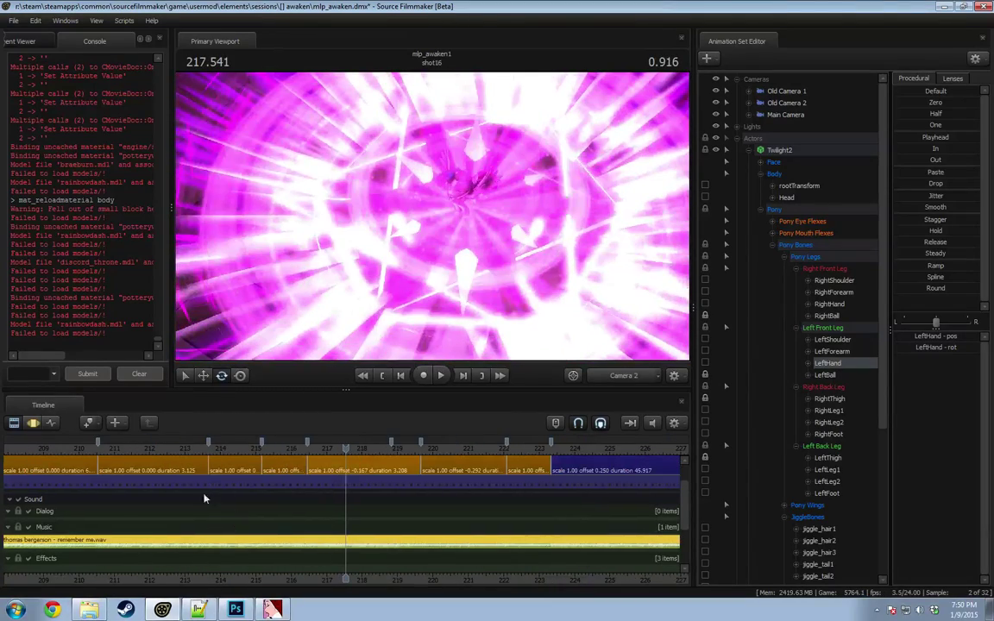
left_click(104, 450)
key("space")
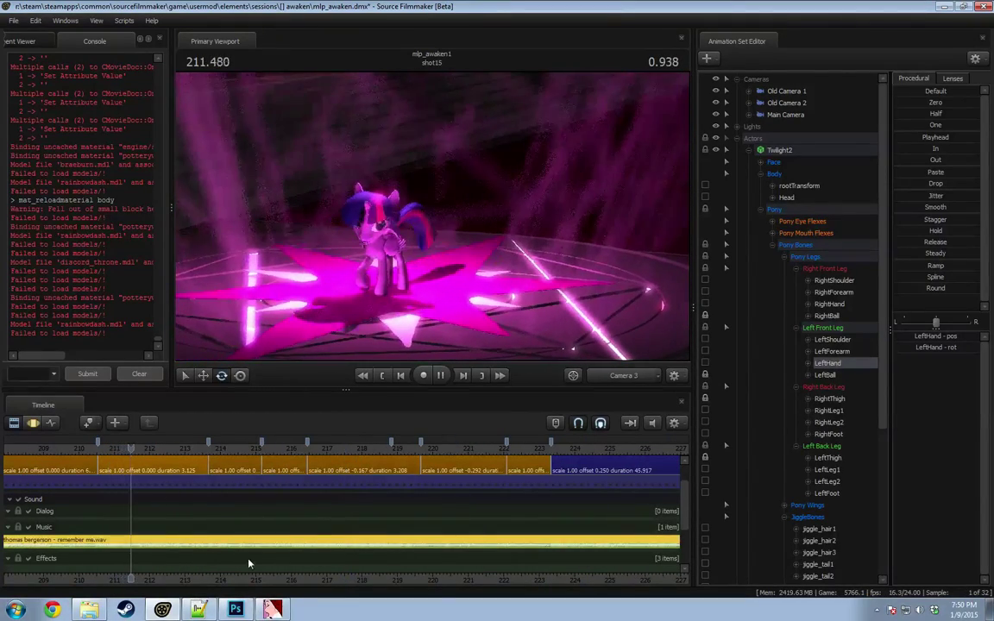
key("space")
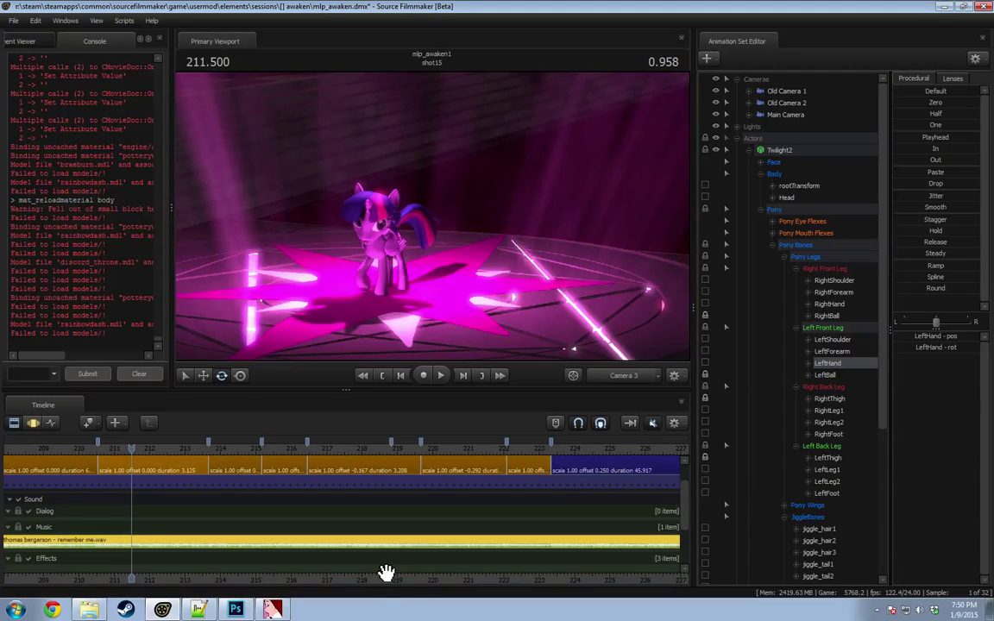
left_click_drag(386, 573, 544, 571)
scroll(292, 534, "up", 5)
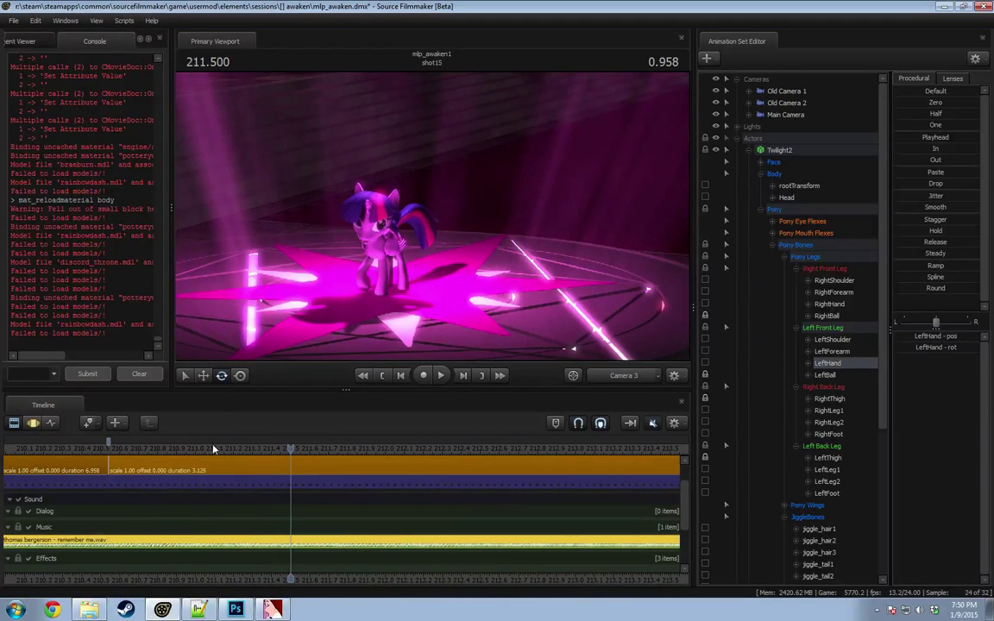
left_click(200, 469)
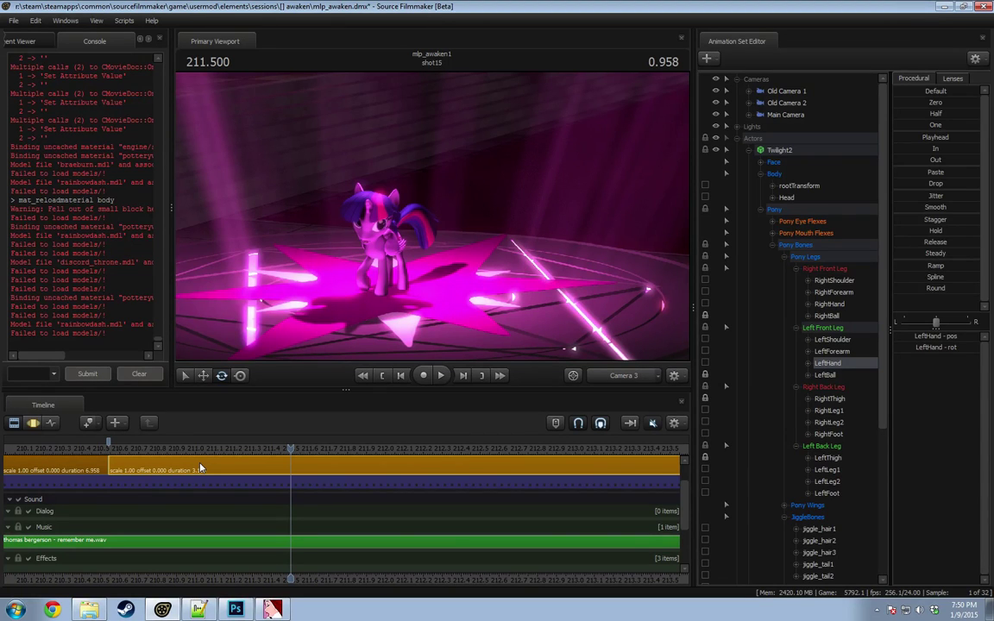
Step: Play shot15 again from near its start in Camera 3 and the work camera to judge the turn up to 211.958
left_click(140, 449)
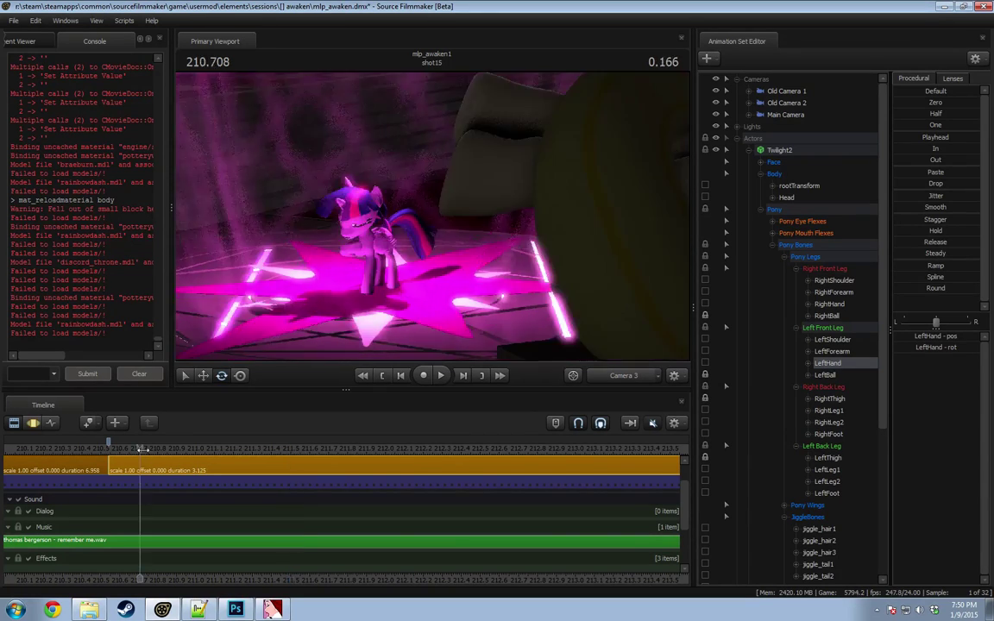
key("space")
key("space")
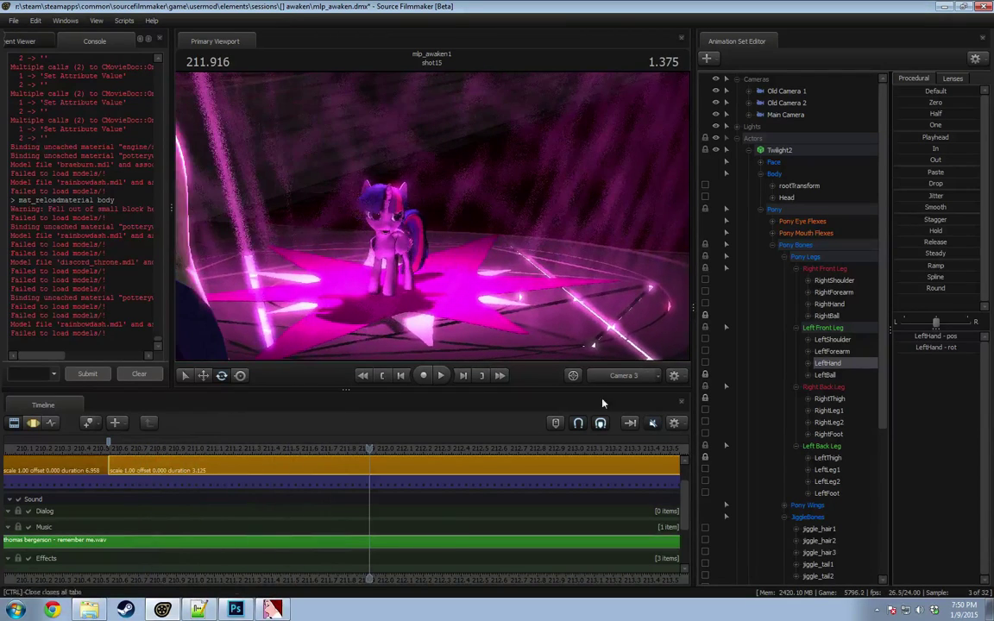
left_click(109, 449)
key("space")
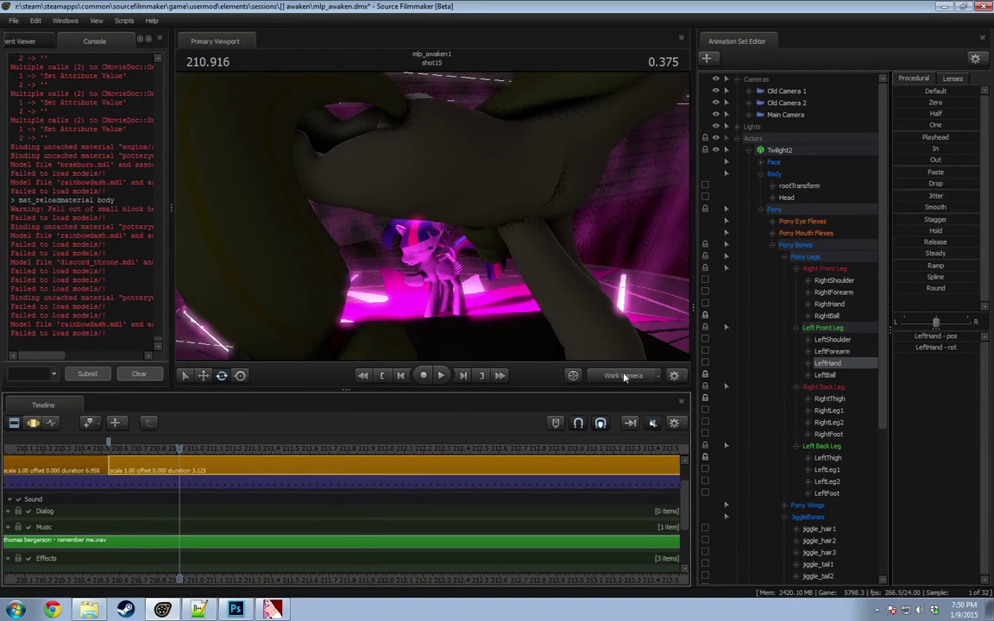
key("space")
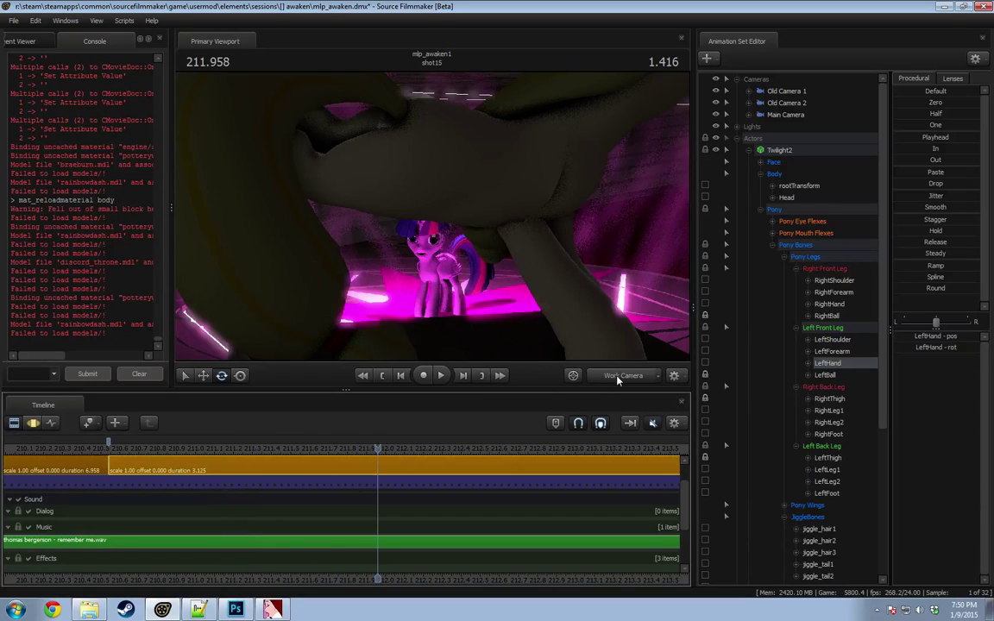
Step: Copy Camera 3's view to the work camera and move it in close on Twilight2's face at 211.958
left_click(621, 379)
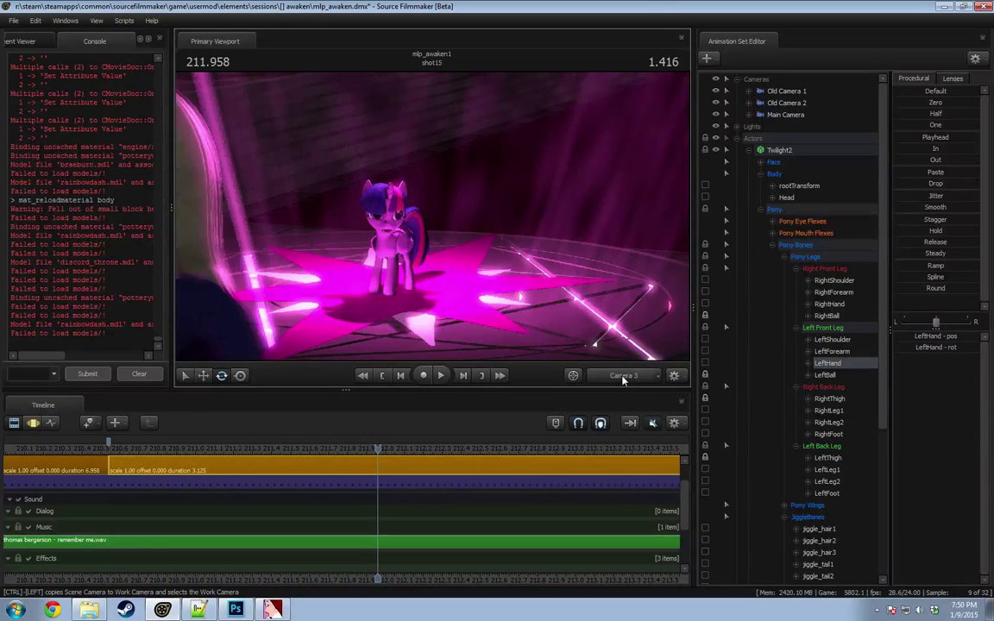
left_click(623, 379, "ctrl")
key("w")
left_click_drag(597, 355, 574, 351)
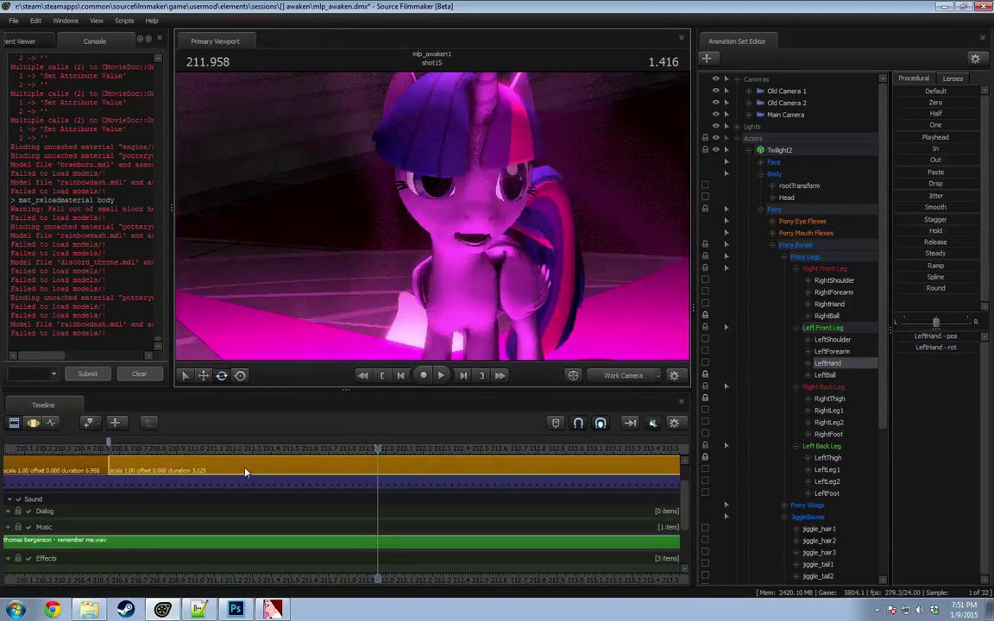
Step: In the Motion Editor, set a time selection from about 211.4 to 213.6 around a playhead at 211.791
key("F3")
left_click_drag(125, 515, 319, 519)
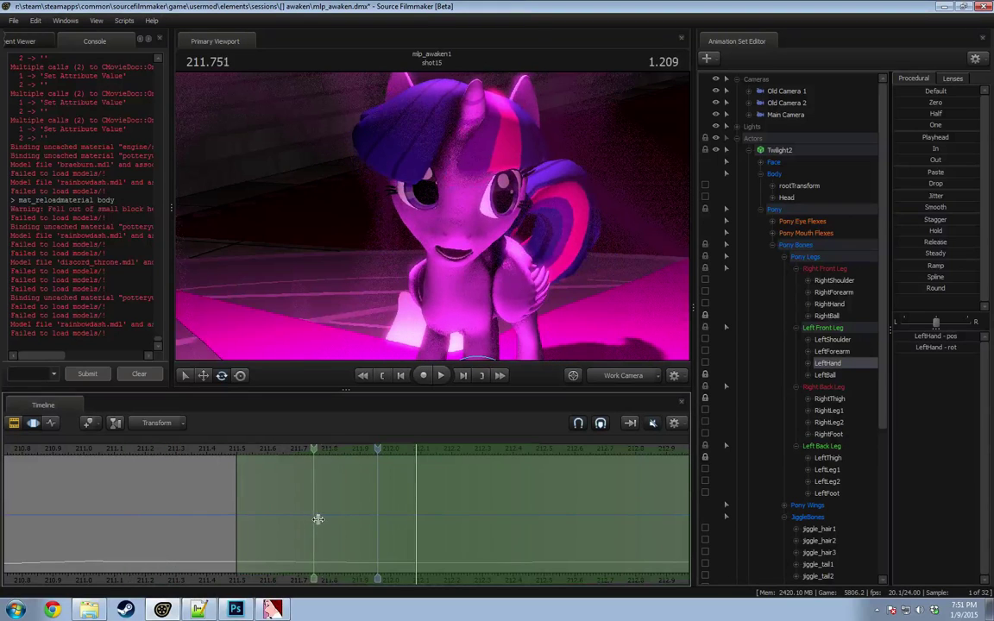
left_click(320, 517, "shift")
scroll(320, 518, "up", 3, "shift")
left_click_drag(250, 503, 199, 500)
scroll(343, 517, "down", 2)
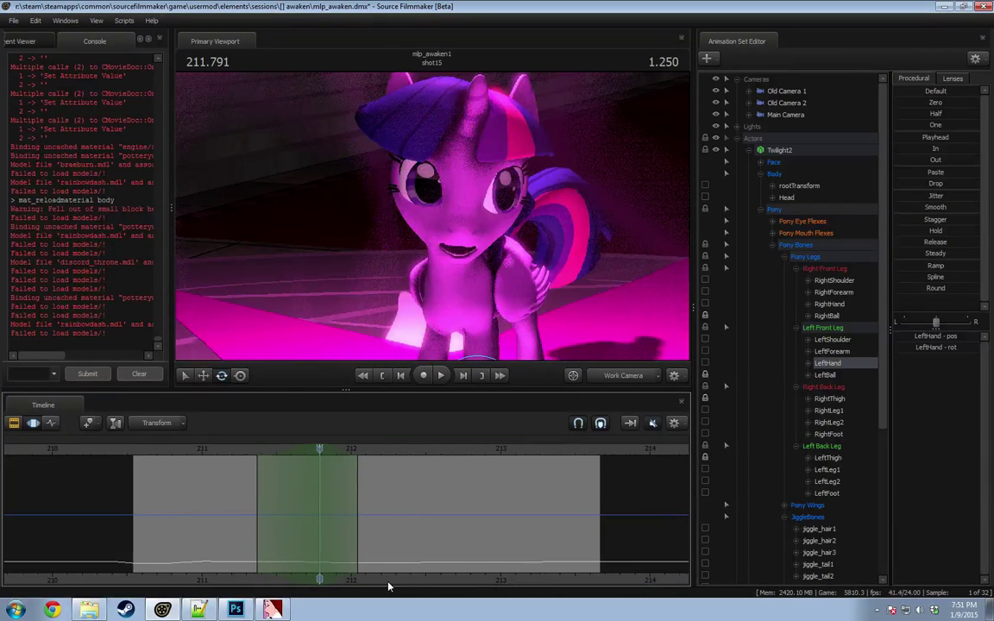
left_click_drag(350, 531, 581, 527)
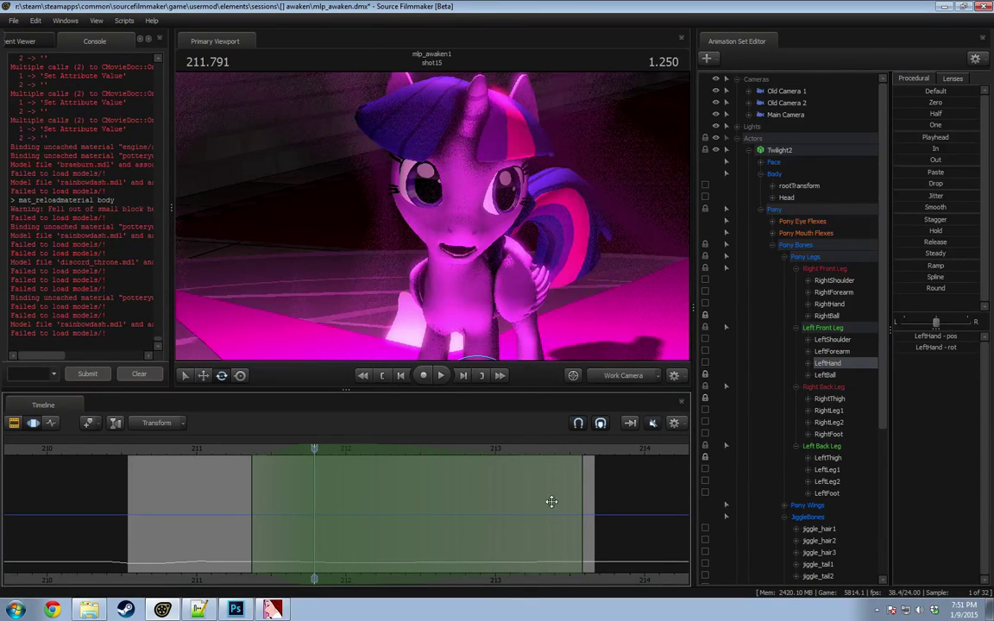
Step: Rotate Twilight2's Head at 211.791 to turn and tilt it, and play back the result in the work camera
left_click(453, 222)
mouse_move(455, 226)
left_mouse_down()
mouse_move(475, 247)
mouse_move(456, 226)
left_mouse_up()
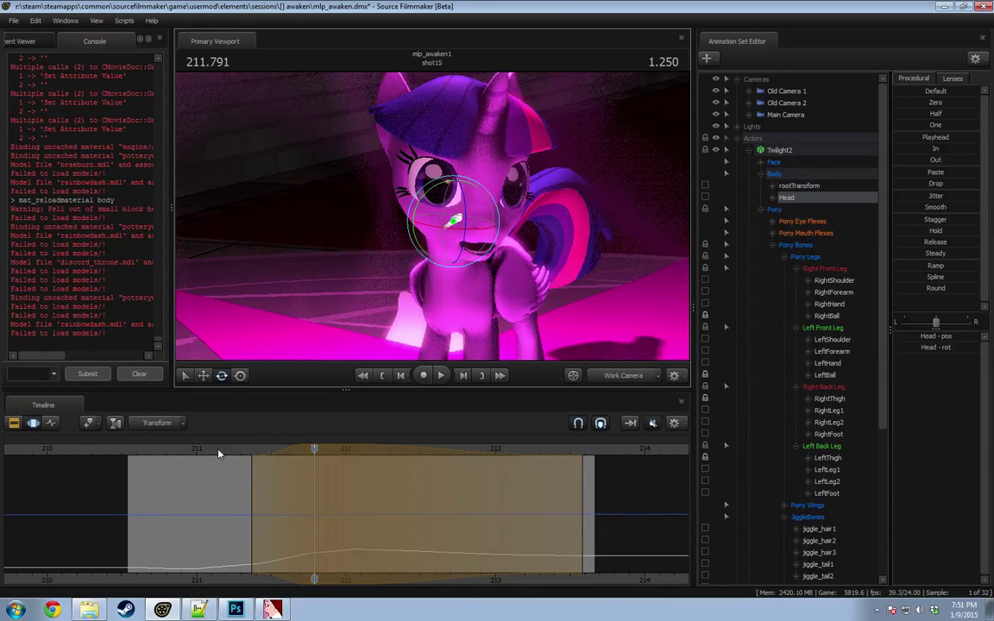
left_click(217, 454)
key("space")
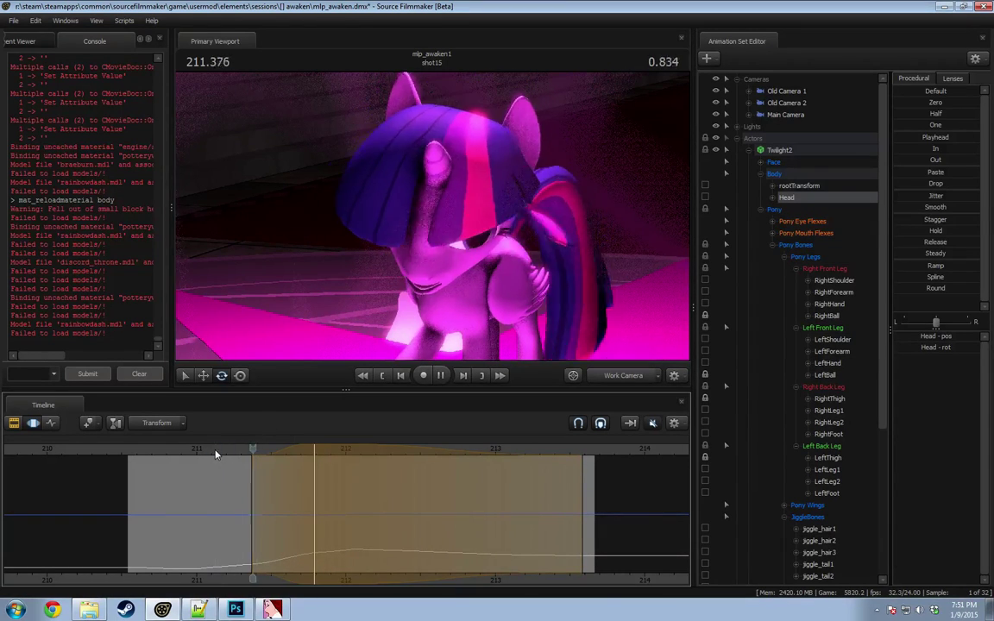
key("space")
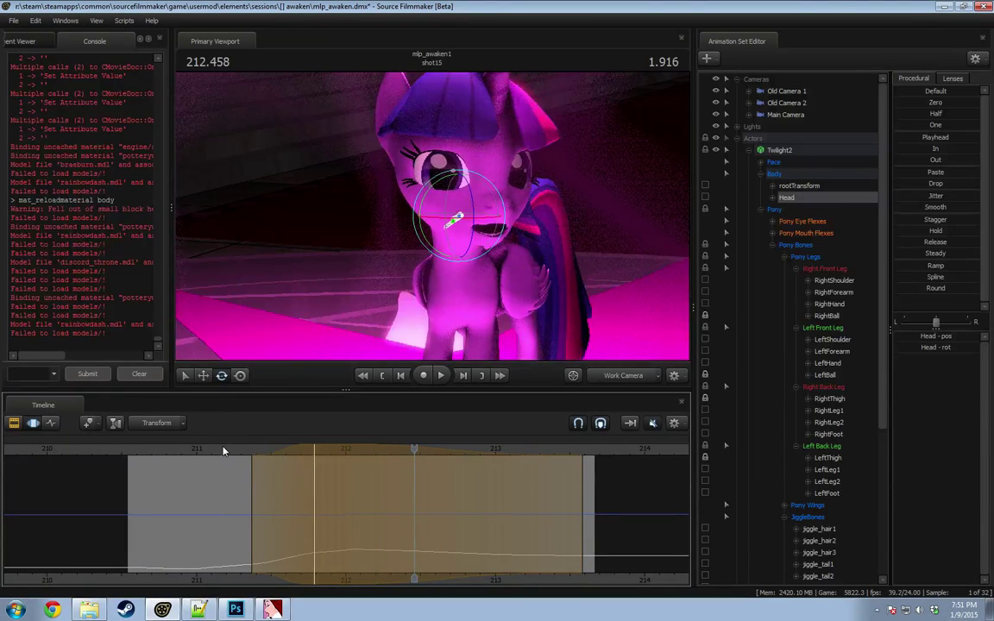
Step: Replay the turn from about 211.2 in Camera 3 to check the new Head rotation
left_click(223, 451)
left_click(605, 379)
key("space")
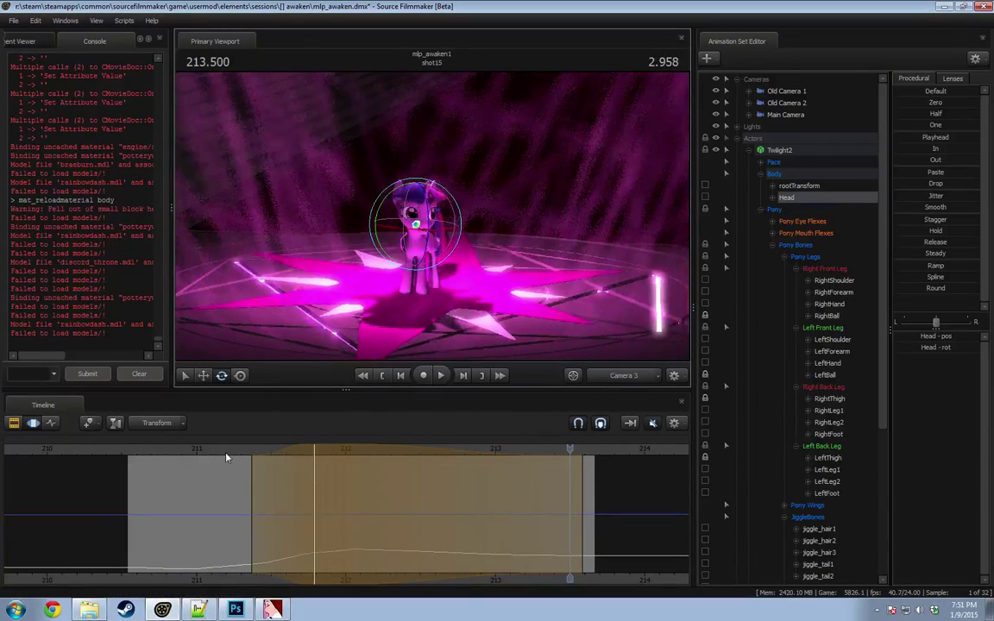
left_click(226, 454)
key("space")
key("space")
key("shift")
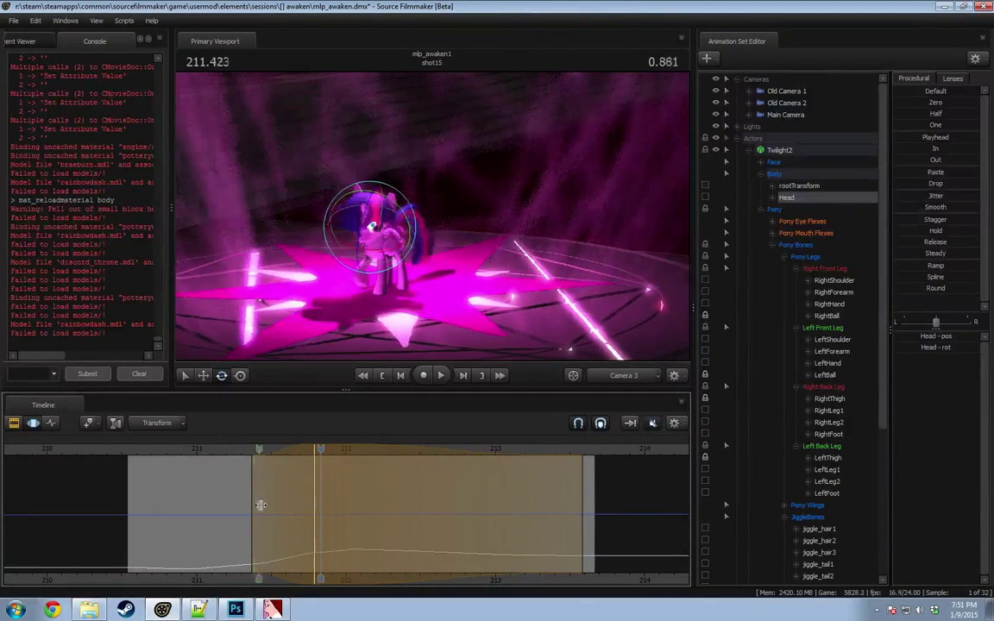
Step: Rotate Twilight2's Neck at 211.625 in the work camera, with a time selection from about 211.05 to 212.2
left_click_drag(260, 504, 284, 506)
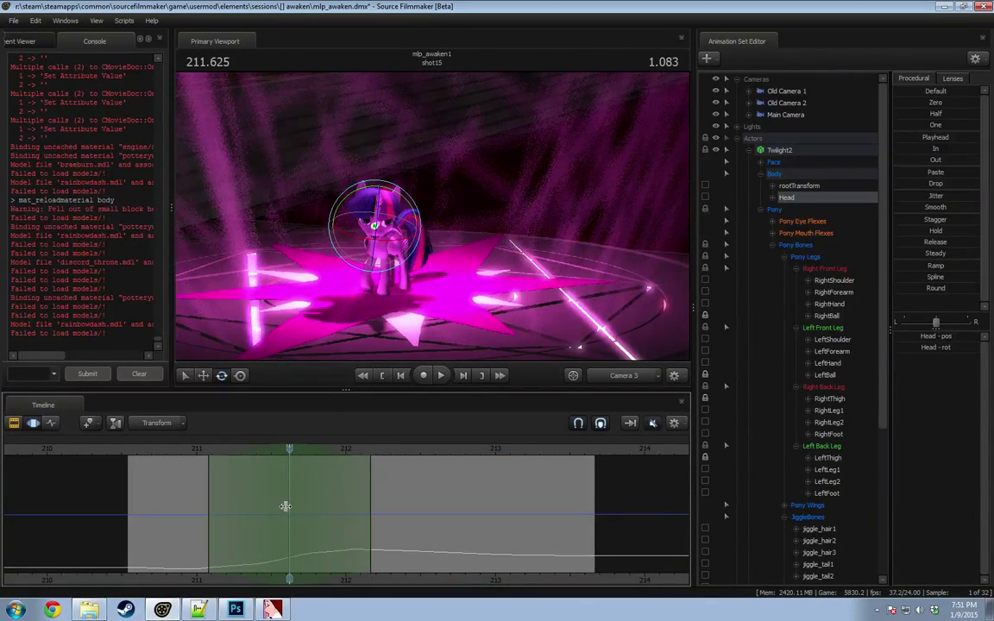
key("f")
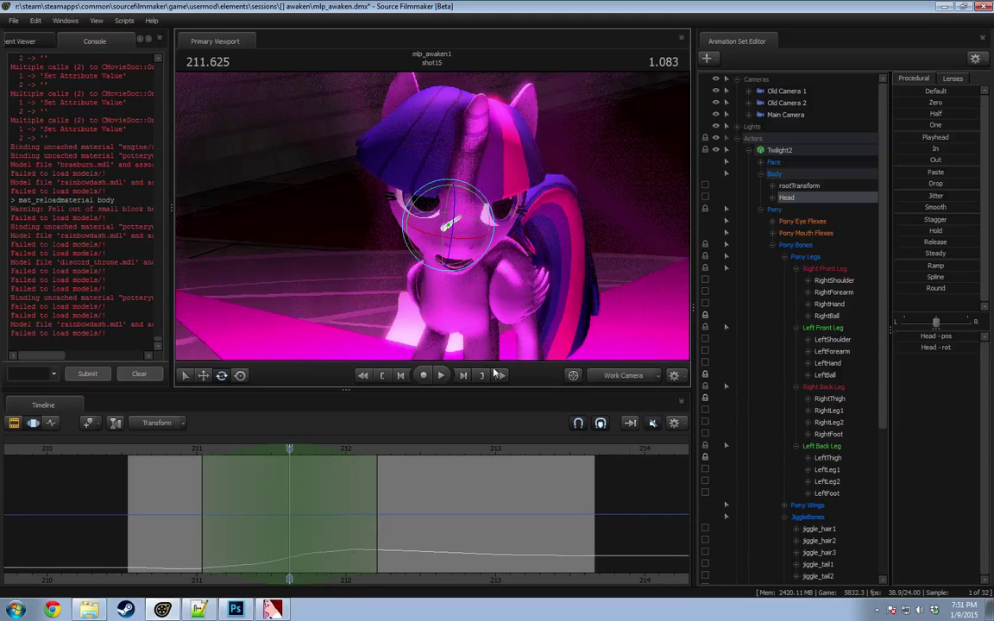
mouse_move(443, 277)
left_mouse_down("alt")
mouse_move(441, 302)
mouse_move(439, 271)
left_mouse_up("alt")
key("ctrl")
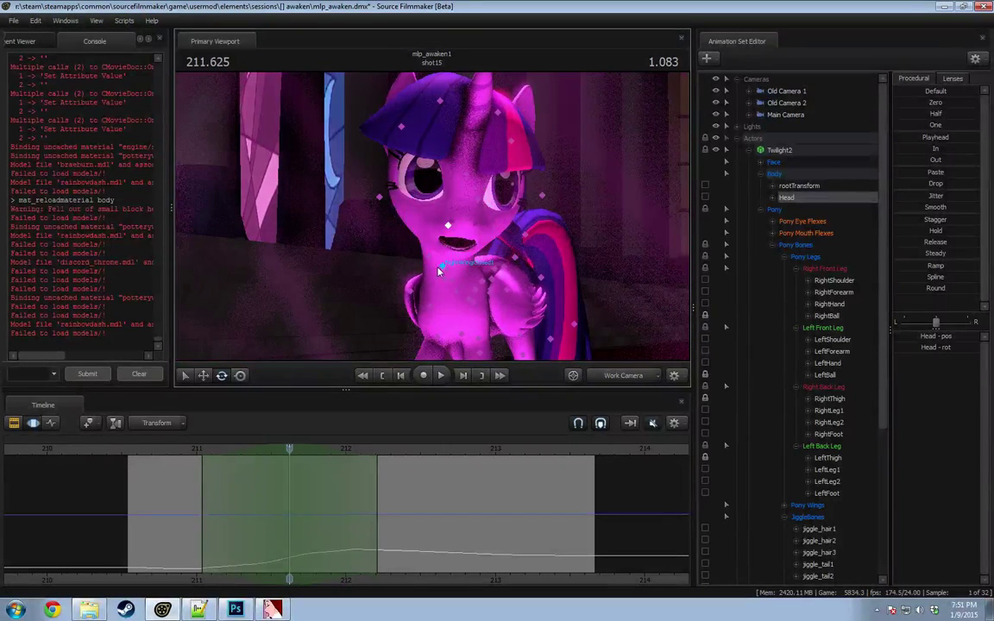
left_click(445, 281, "ctrl")
left_click(454, 294, "ctrl")
left_click(456, 296, "ctrl")
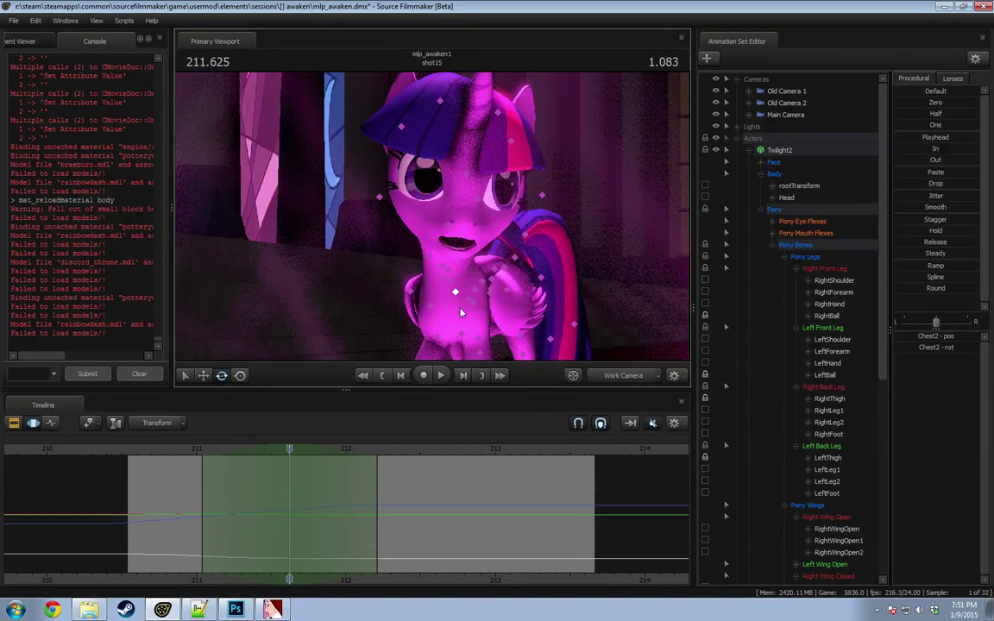
left_click(446, 267)
left_click_drag(444, 254, 447, 277)
Step: Replay the turn from about 211 in Camera 3 and extend the time selection's end to about 212.7
left_click_drag(195, 452, 252, 451)
key("space")
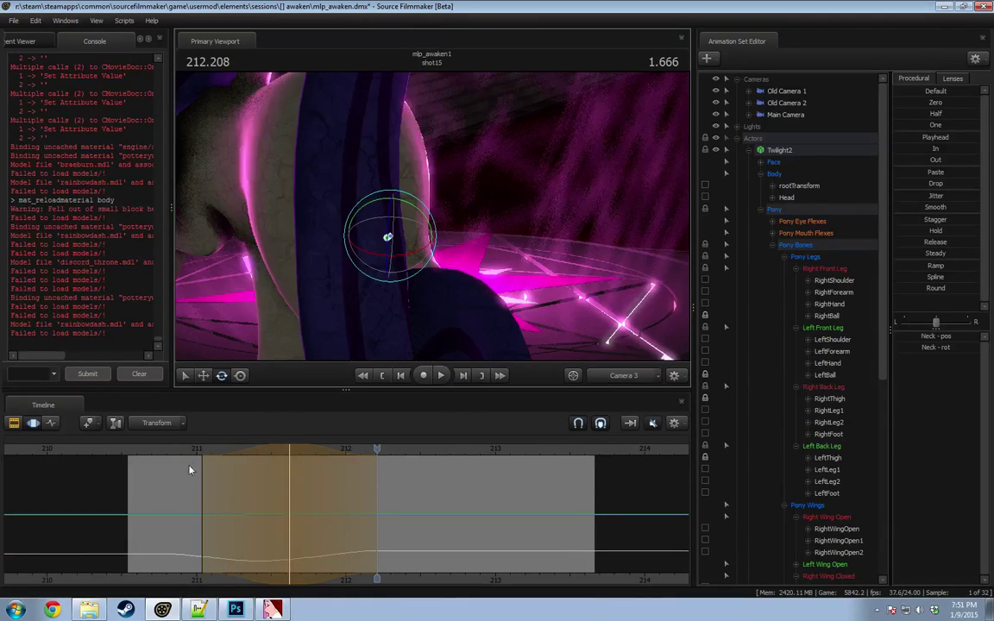
key("space")
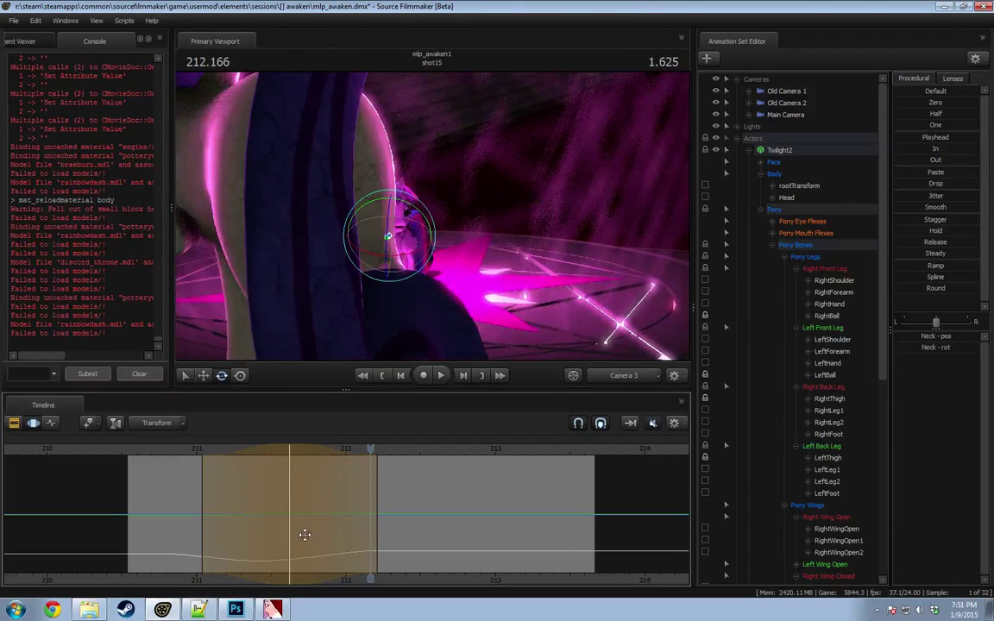
left_click_drag(336, 451, 185, 455)
key("space")
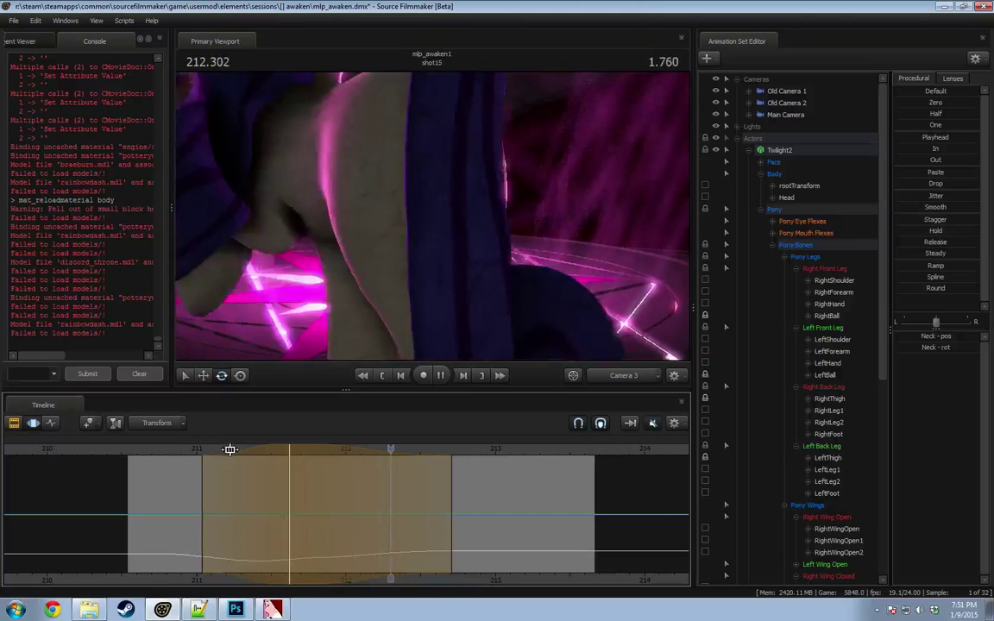
key("space")
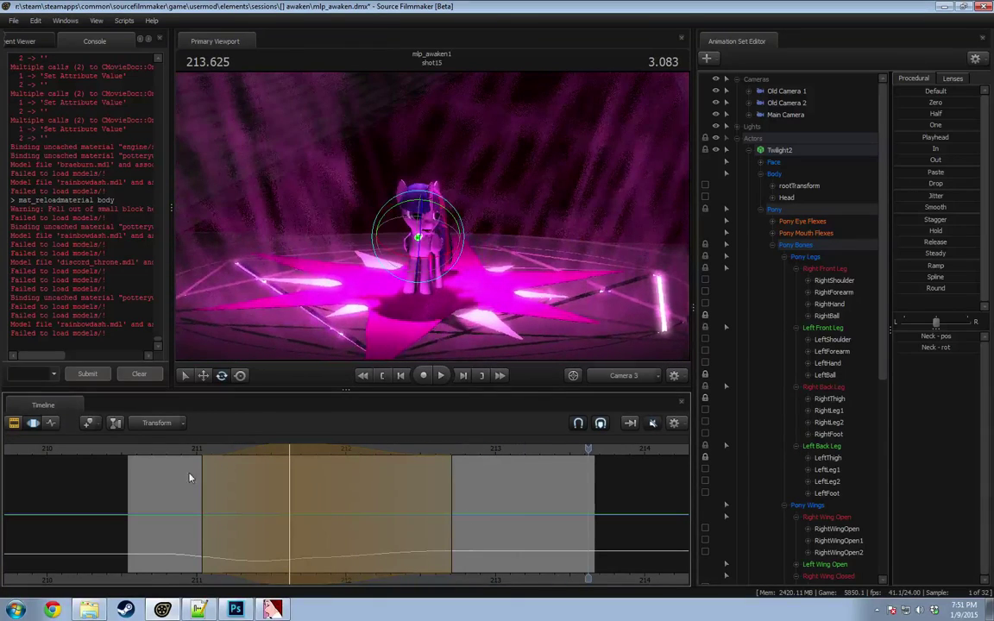
Step: Rotate the Neck at 211.791 over a time selection from about 211.4 to 213.6, and play back the turn
left_click_drag(311, 502, 333, 511)
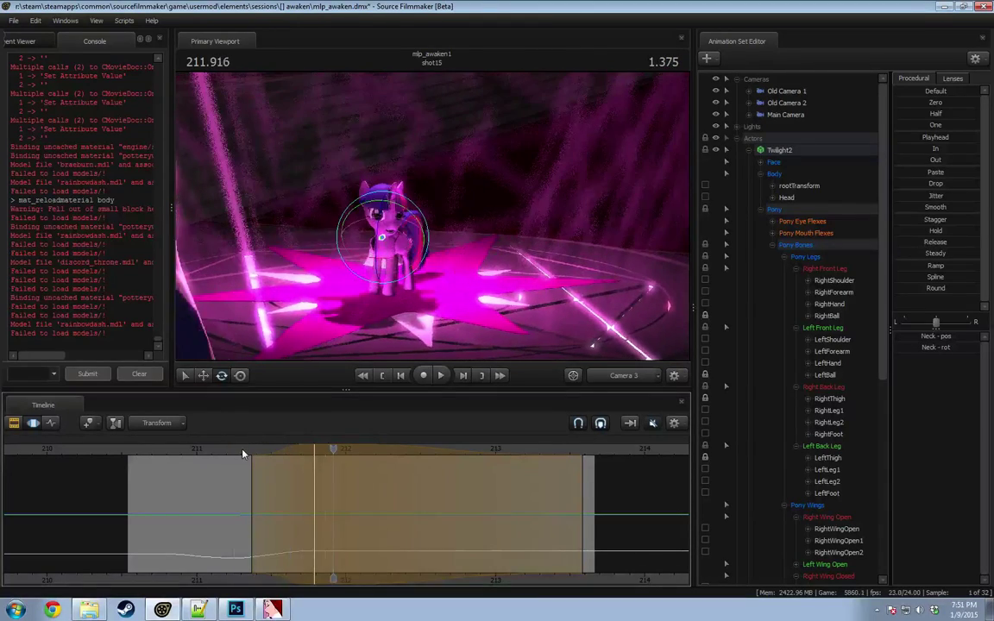
key("Escape")
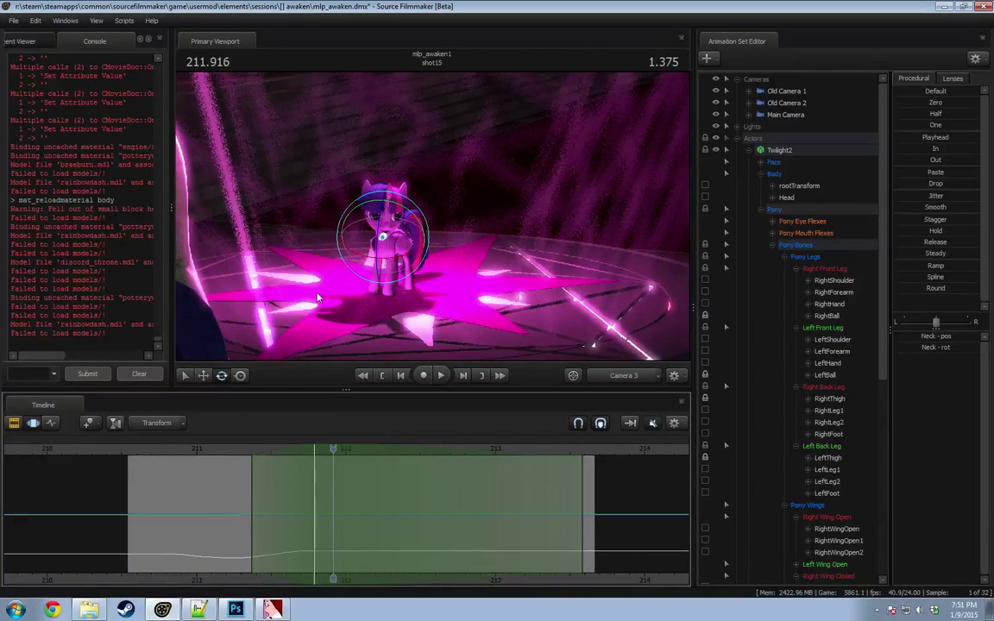
left_click_drag(396, 246, 397, 247)
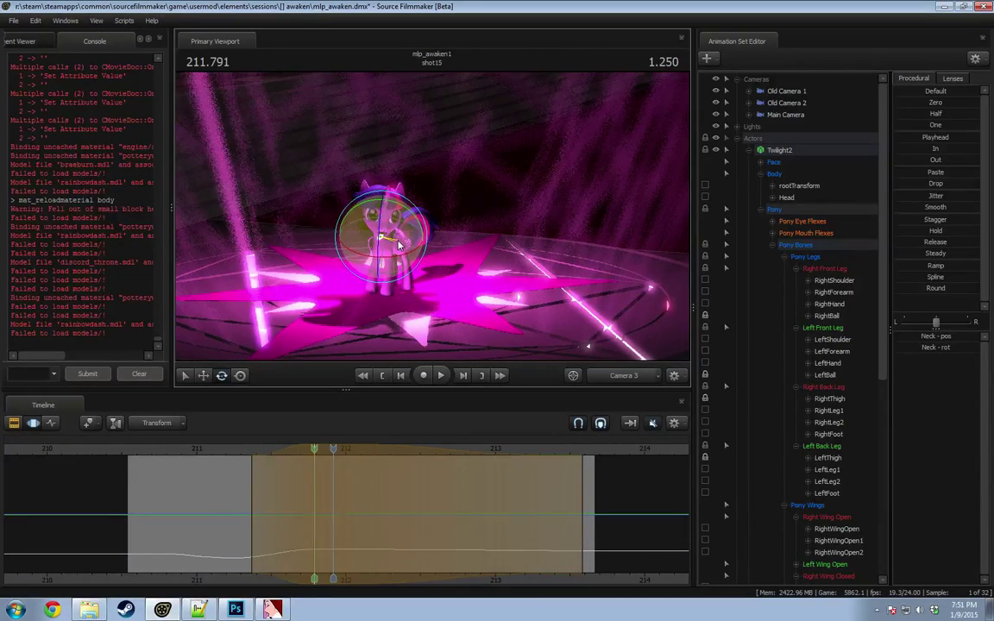
key("ctrl+z")
left_click_drag(309, 458, 315, 460)
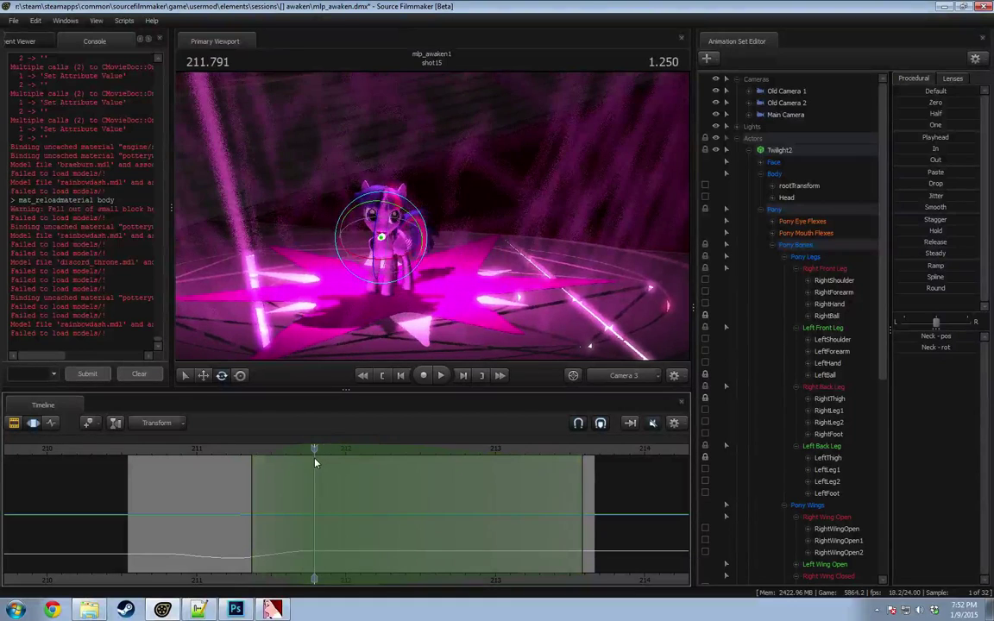
left_click_drag(396, 237, 379, 259)
key("space")
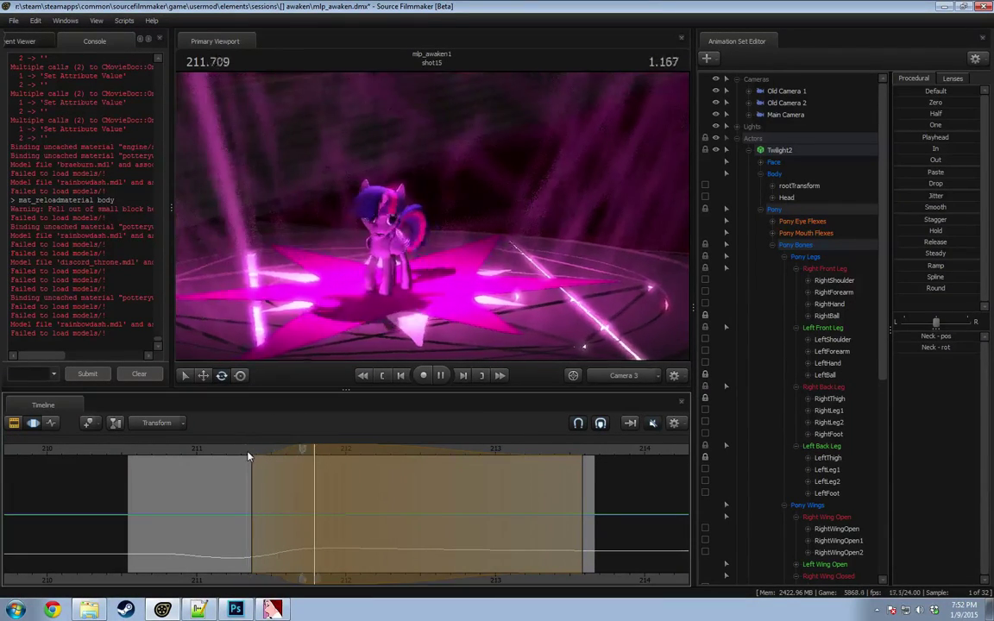
key("space")
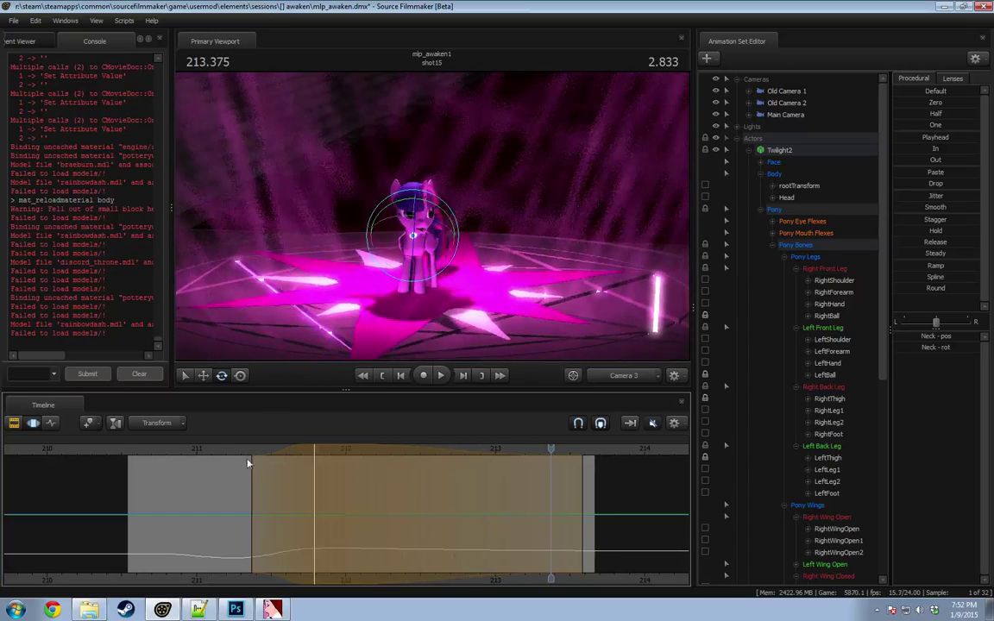
Step: Rotate the Neck at 213.625 with a time selection running from about 211.8 past the end of shot15
key("space")
left_click_drag(221, 498, 584, 497)
middle_click_drag(583, 497, 302, 541)
left_click_drag(302, 541, 307, 542)
left_click_drag(422, 239, 428, 243)
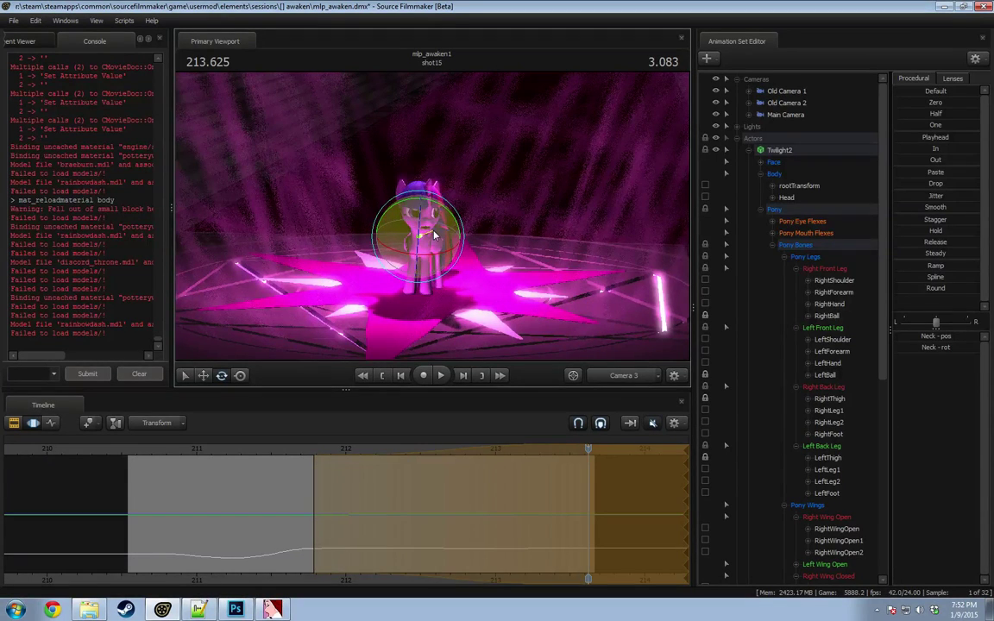
left_click_drag(403, 241, 416, 243)
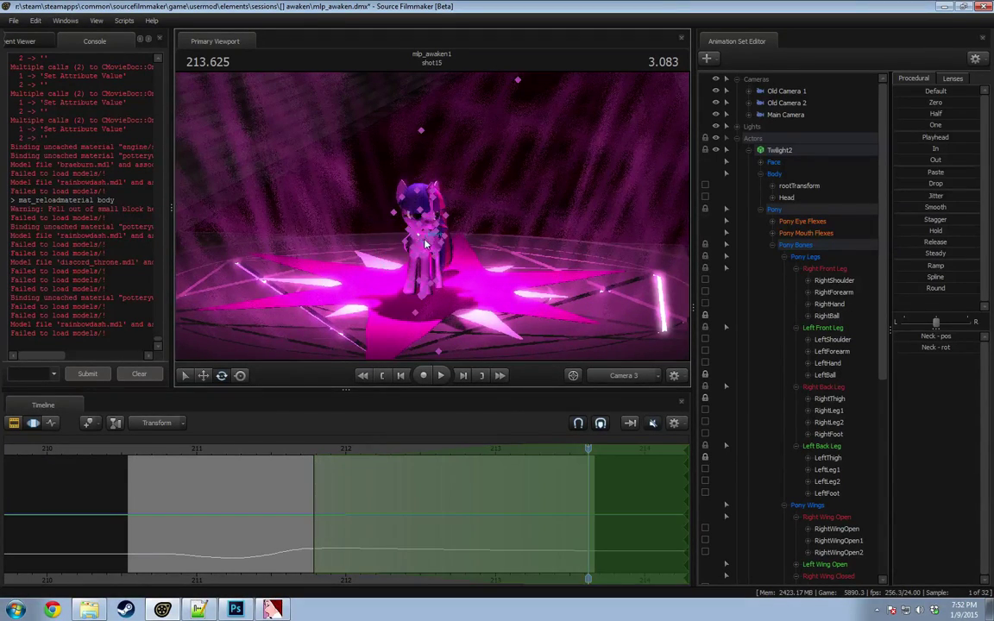
Step: Select Twilight2's Head in the work camera, rotate it at 213.625, and replay the turn from about 210.7 in Camera 3
left_click(630, 375)
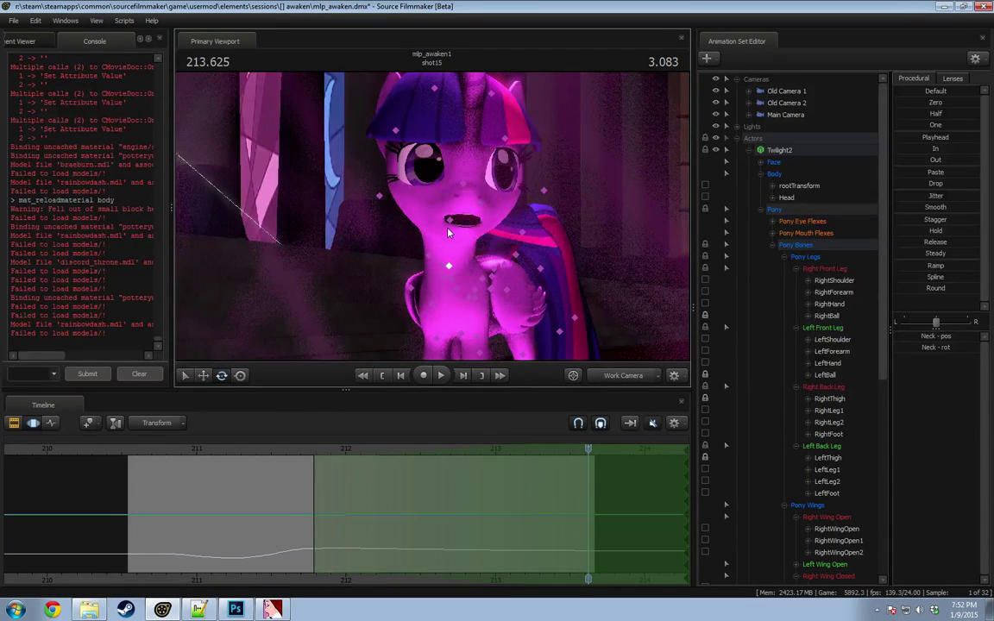
left_click(450, 221, "ctrl")
left_click(614, 376)
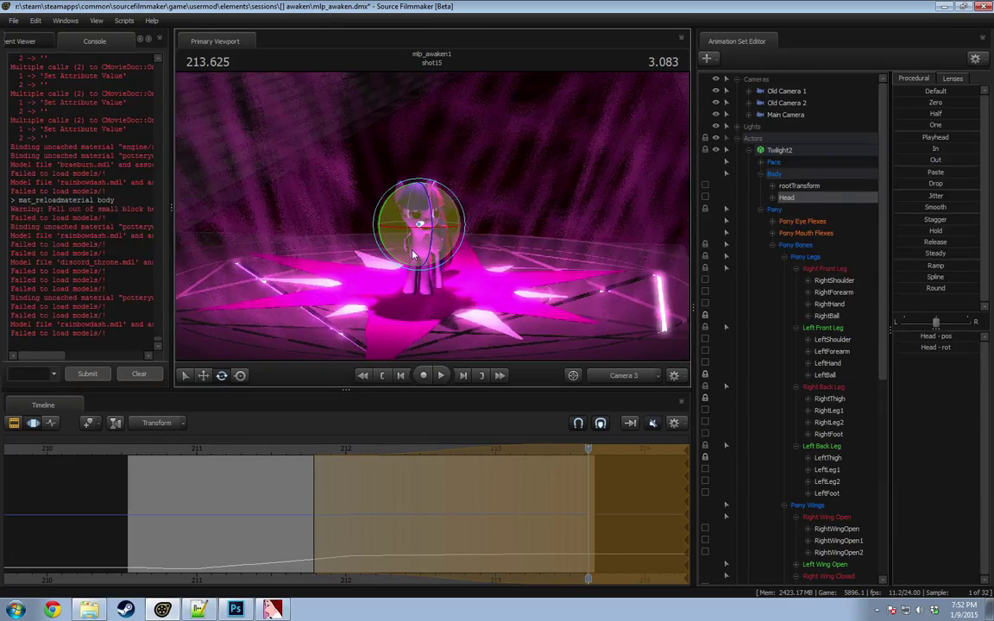
key("space")
key("space")
left_click(151, 454)
key("space")
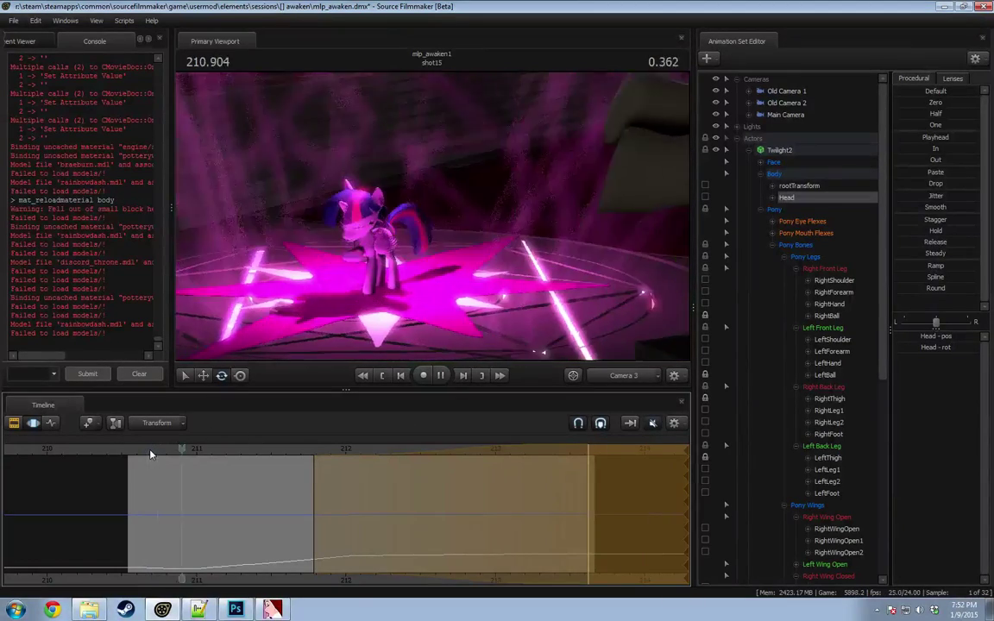
key("space")
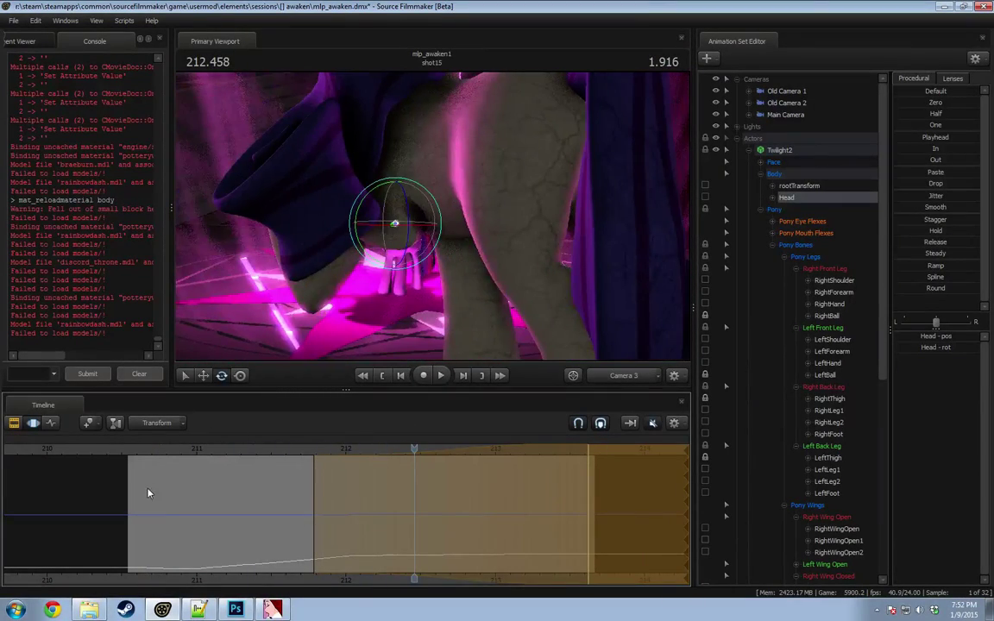
Step: Readjust the Neck and Head rotations at 213.625 using the work camera's close-up, and return to Camera 3
left_click_drag(190, 514, 590, 488)
left_click(618, 375)
left_click(449, 268, "ctrl")
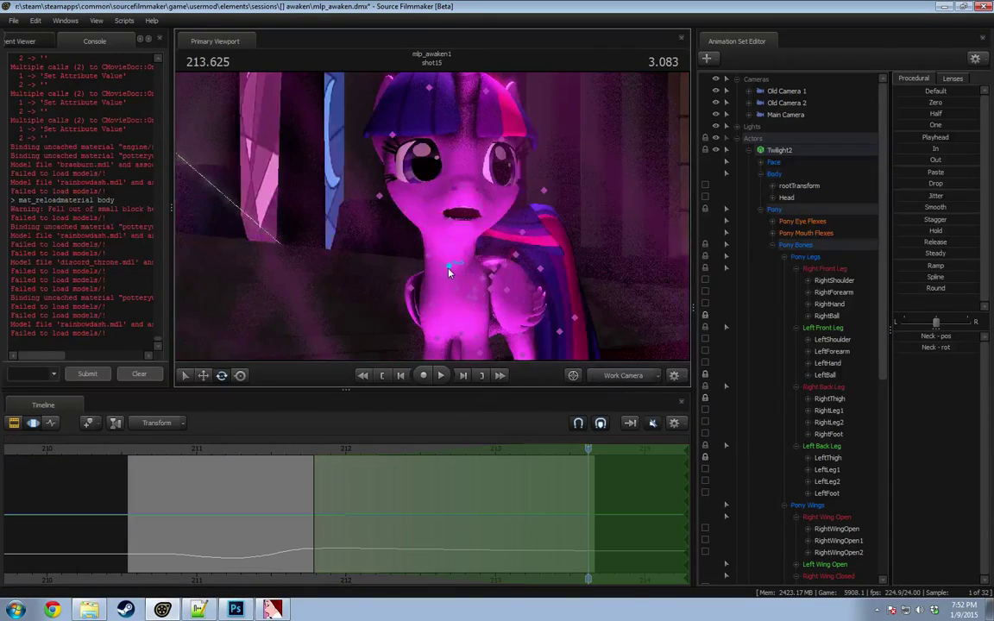
left_click_drag(449, 268, 455, 222, "alt")
left_click(439, 224, "ctrl")
left_click(603, 378)
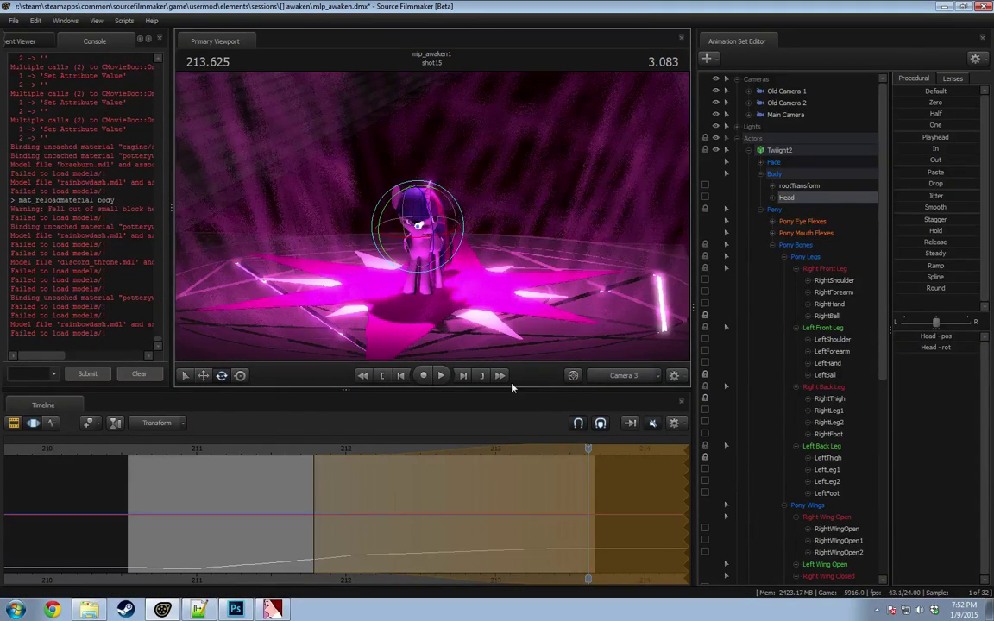
Step: Replay the turn from 210.750 through the cut into shot27 to check the new Neck and Head rotations
left_click(160, 458)
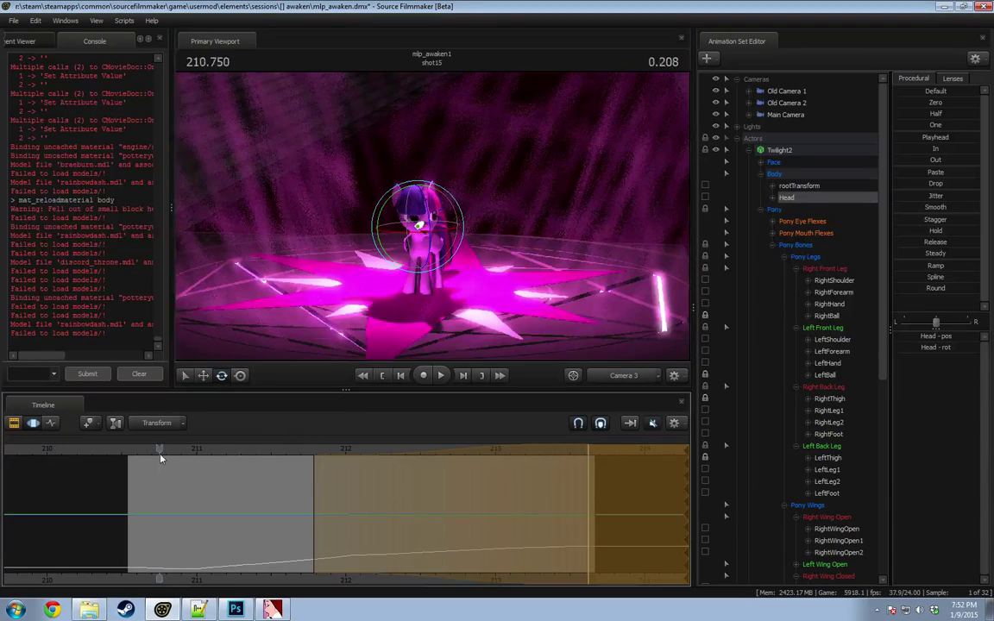
key("space")
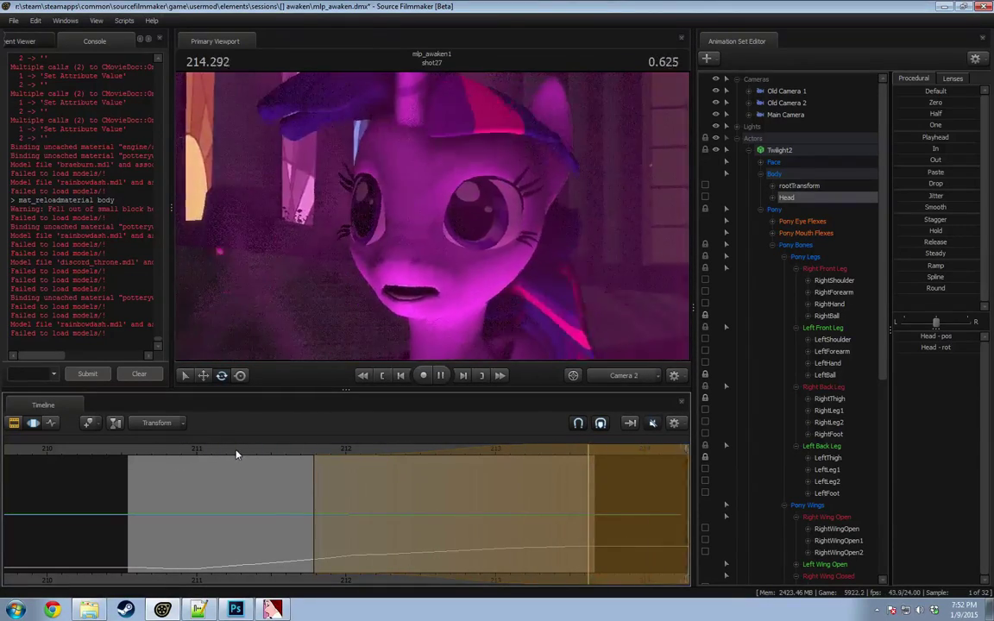
scroll(238, 449, "down", 2)
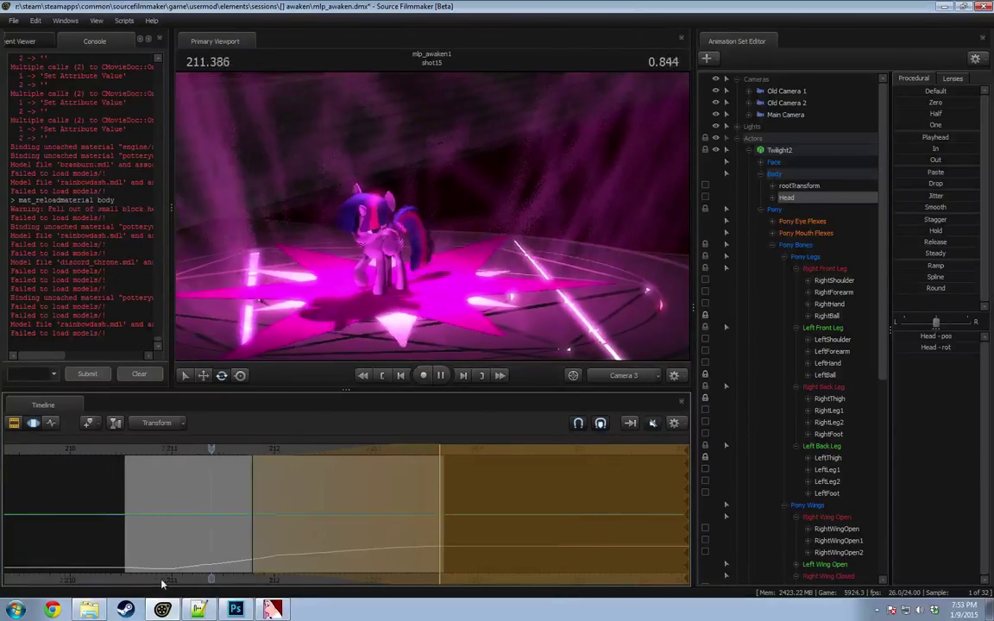
middle_click_drag(161, 584, 123, 573)
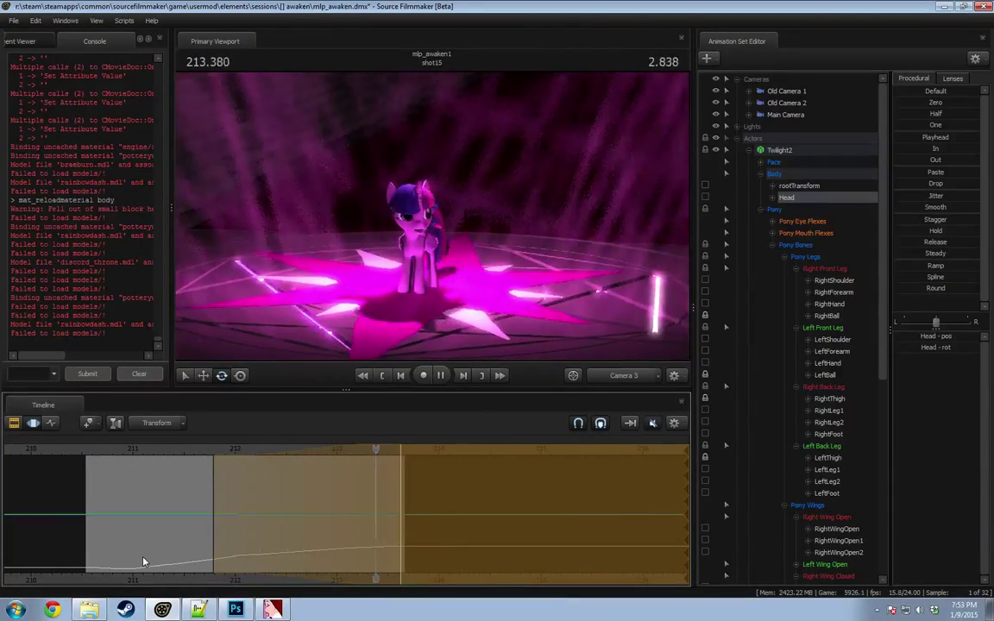
key("space")
key("space")
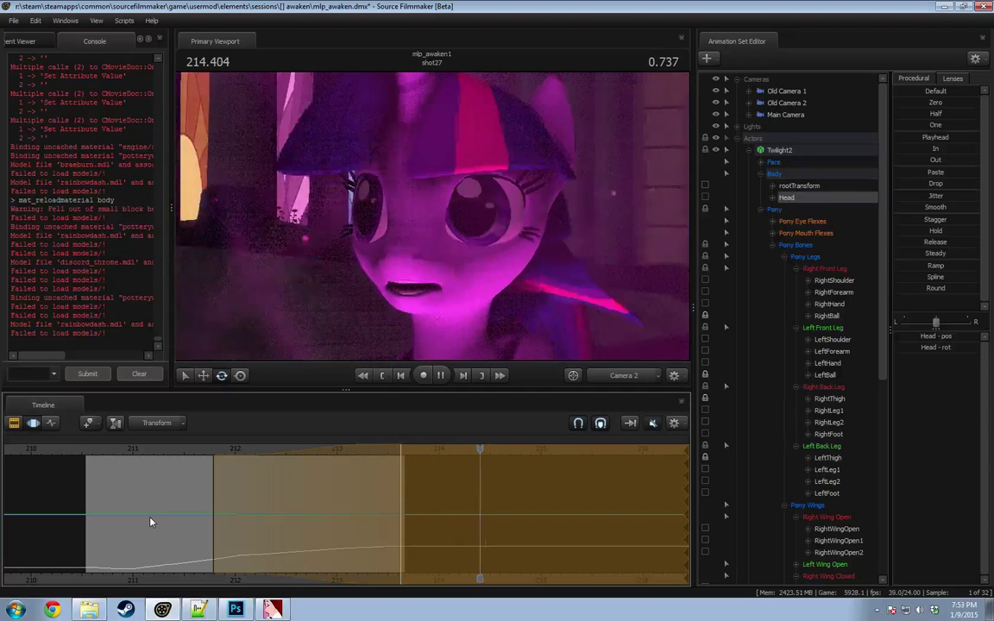
key("space")
left_click(206, 449)
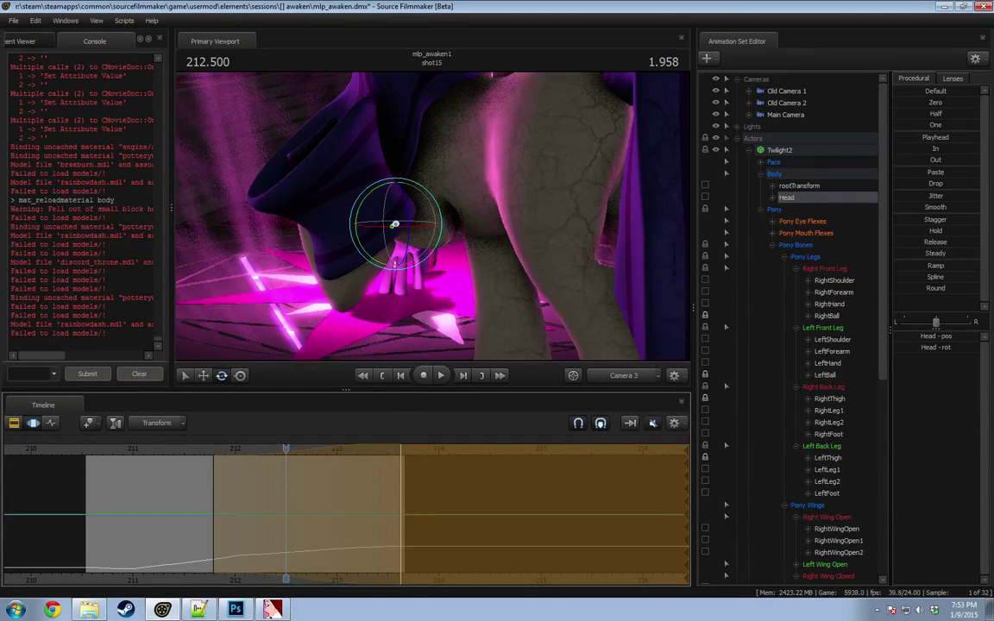
Step: Switch to Chrome, open the channel's YouTube Video Manager, and look through the first page of uploads for earlier animations
key("alt+Tab")
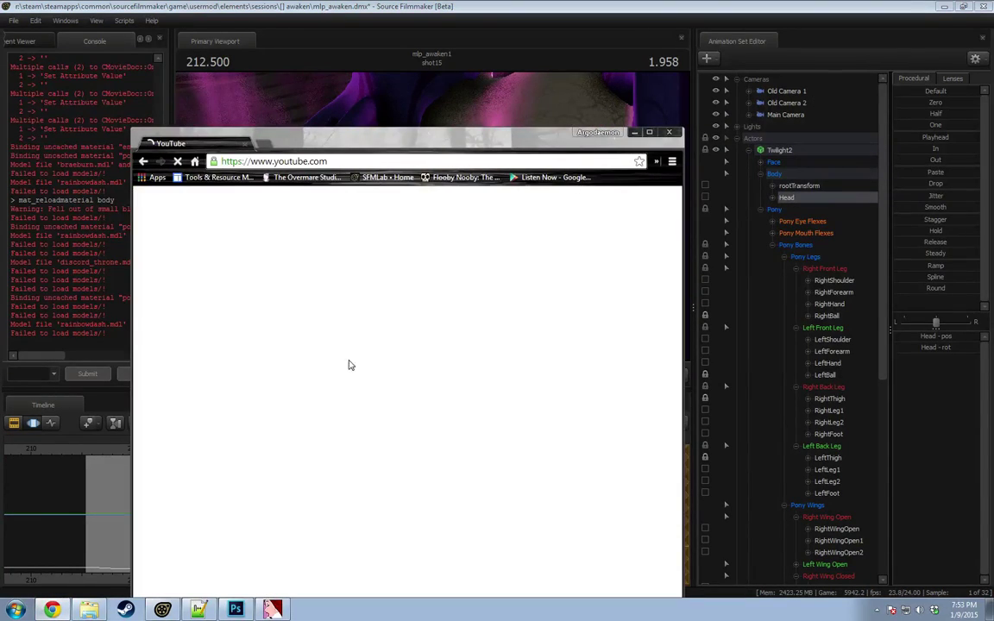
double_click(452, 133)
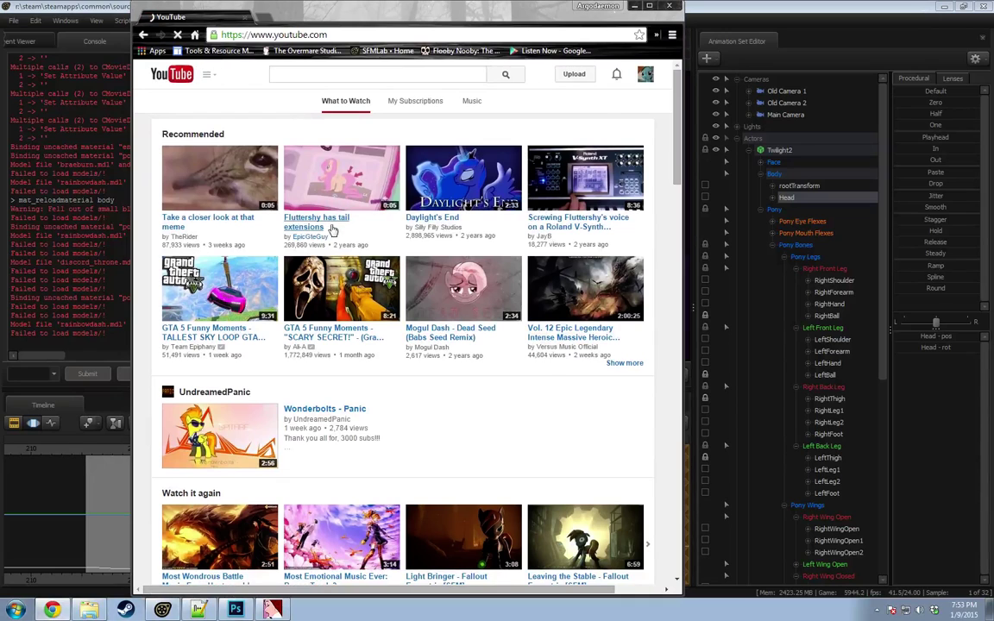
left_click(645, 74)
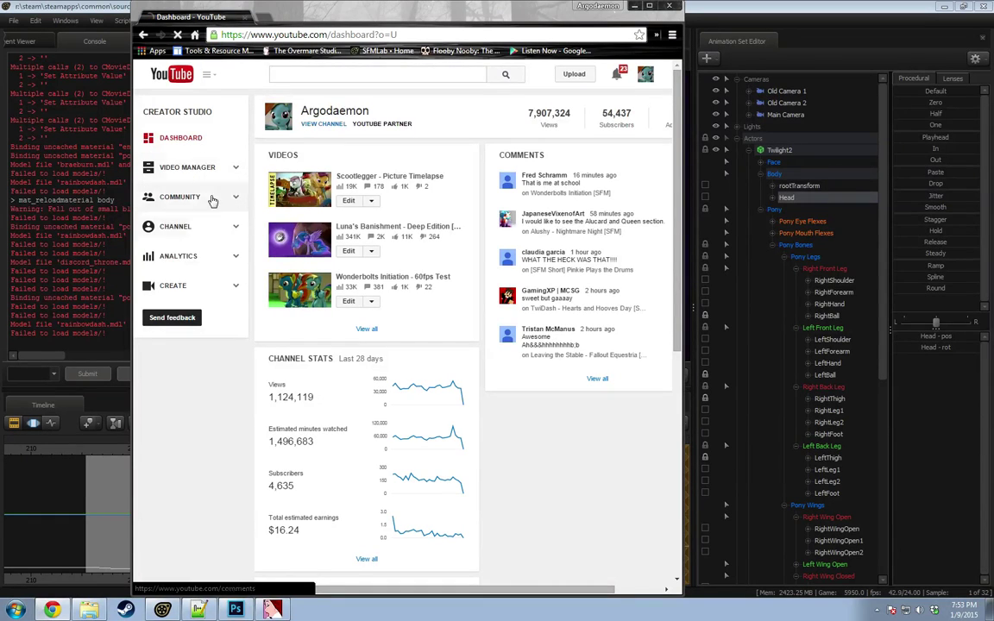
double_click(517, 14)
left_click(129, 158)
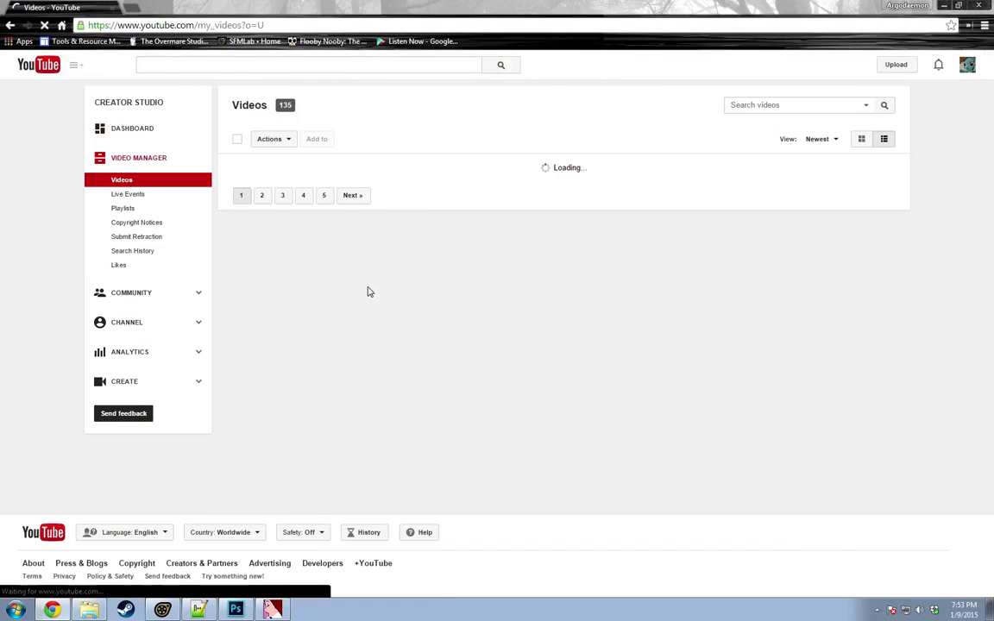
scroll(401, 306, "down", 4)
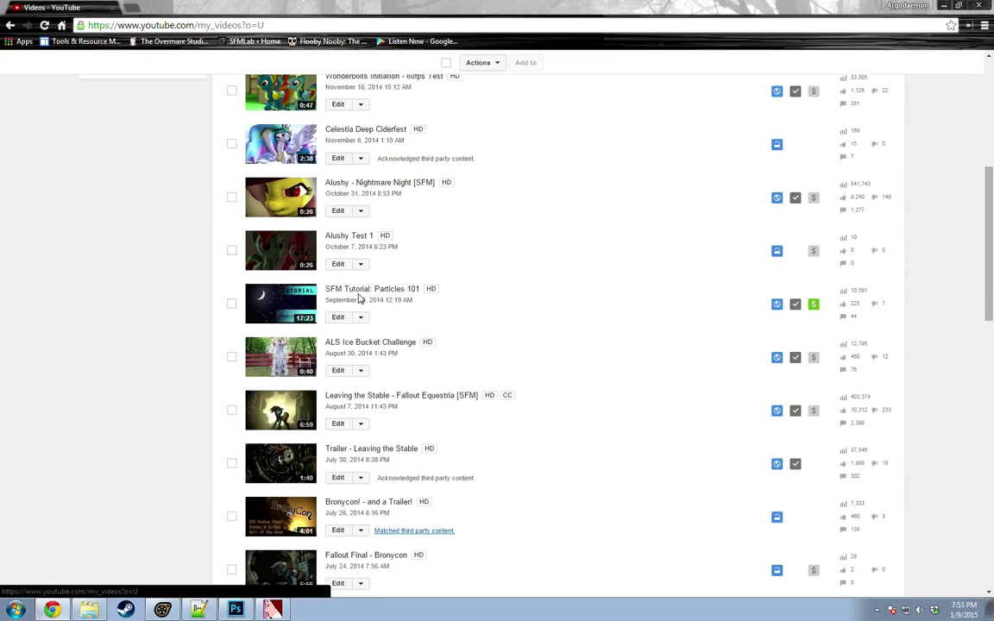
scroll(375, 311, "down", 5)
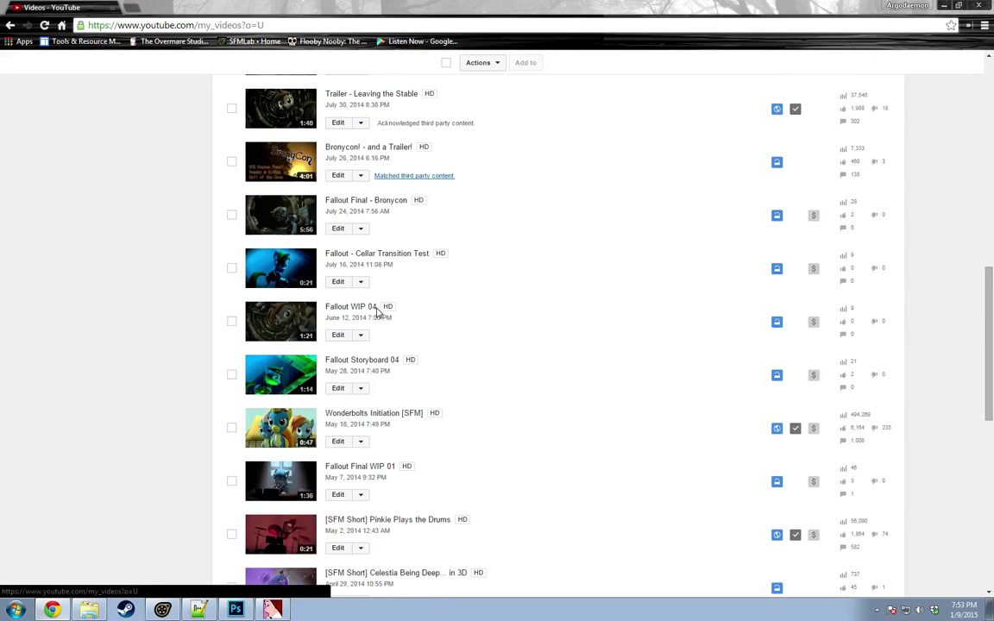
scroll(376, 309, "down", 4)
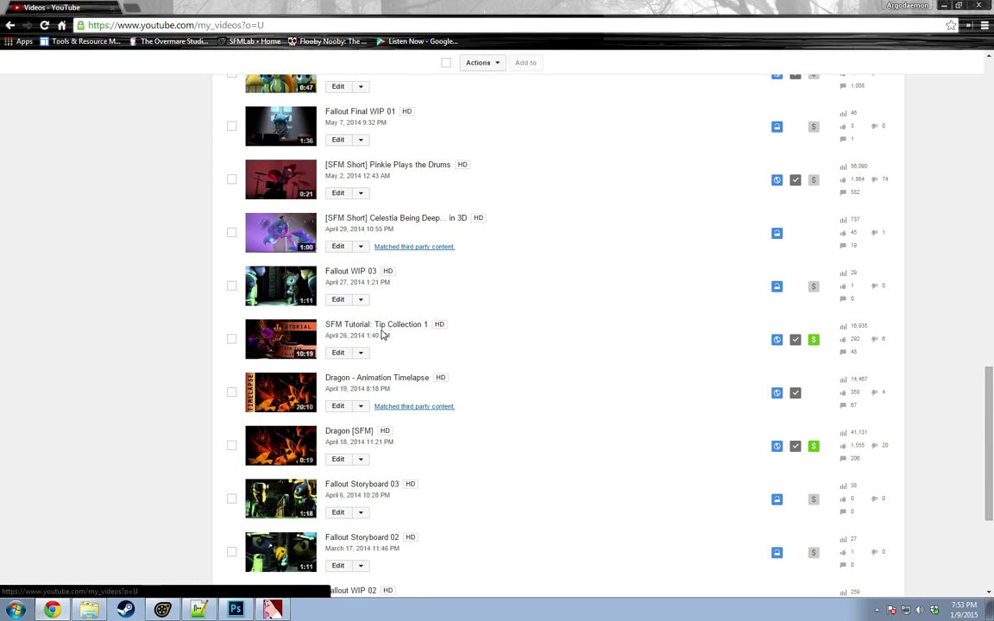
scroll(357, 351, "down", 2)
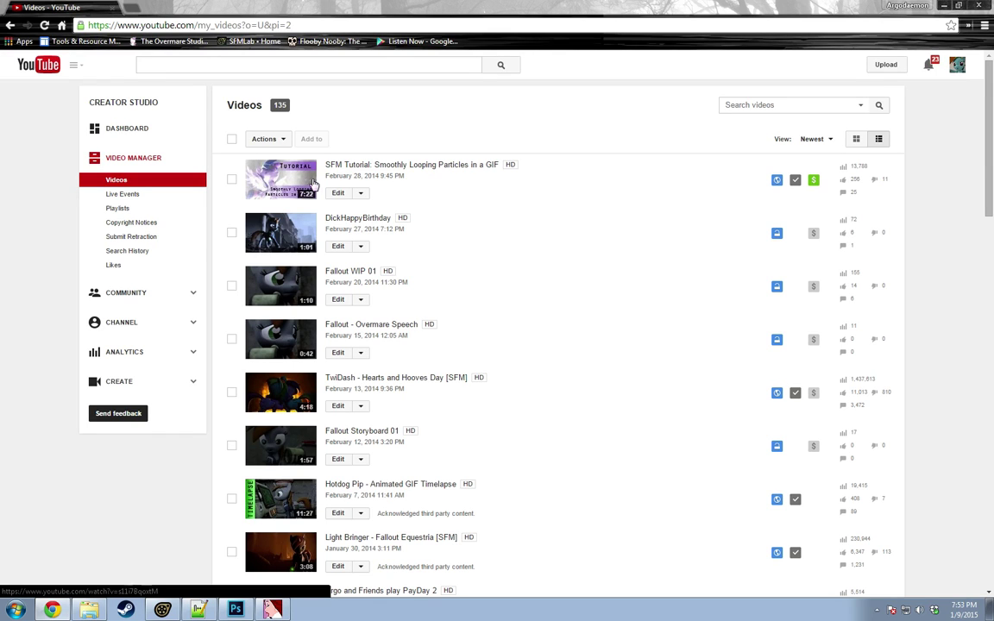
Step: Look through the second page of uploads for an earlier animation, and close the browser to return to Source Filmmaker
left_click(422, 169)
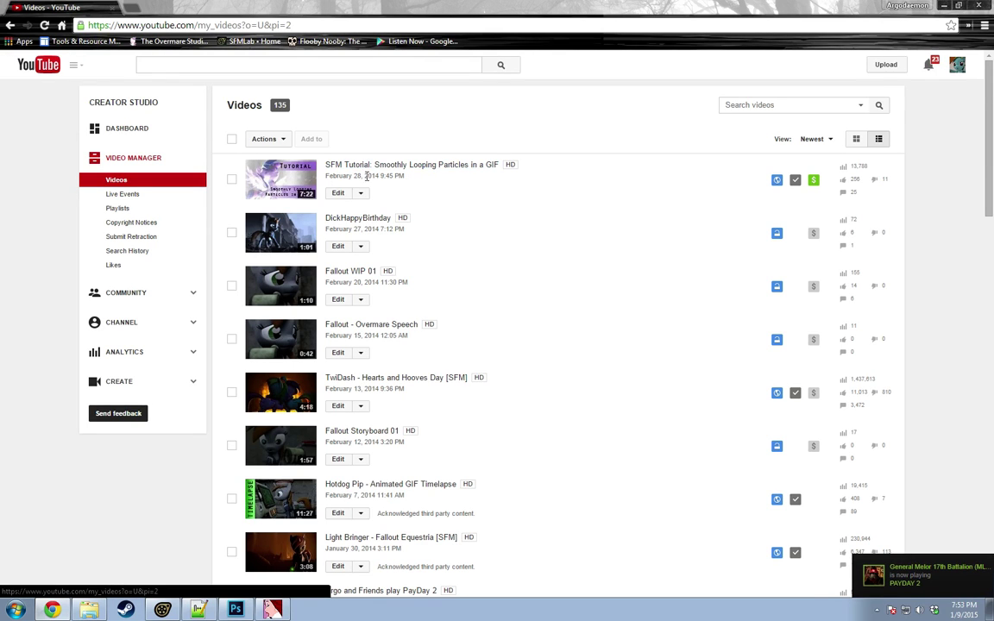
scroll(402, 189, "down", 2)
scroll(402, 189, "down", 2)
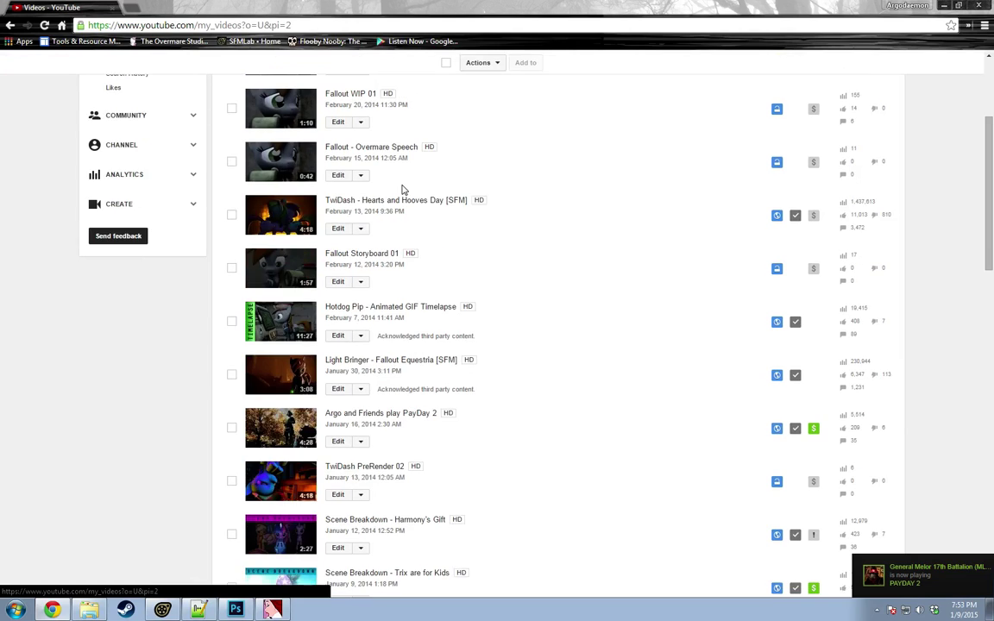
scroll(402, 189, "down", 1)
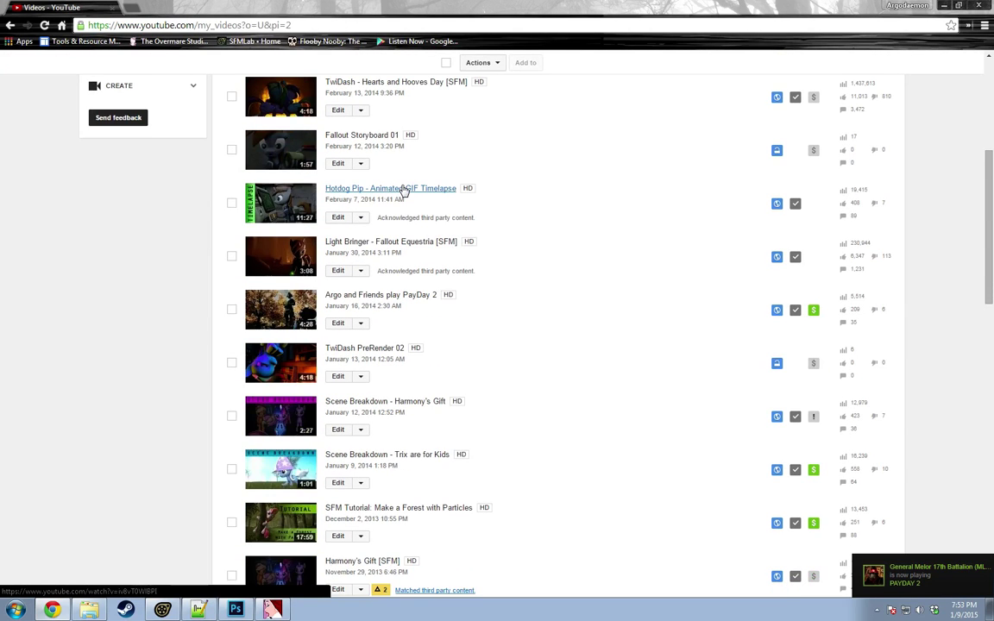
scroll(403, 190, "down", 1)
scroll(419, 181, "down", 1)
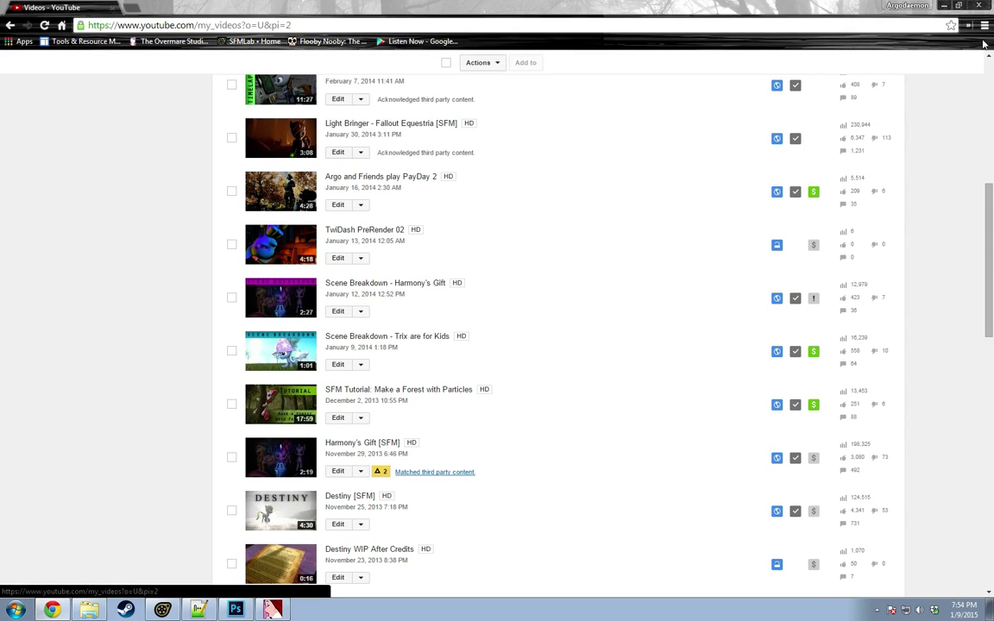
scroll(492, 238, "up", 4)
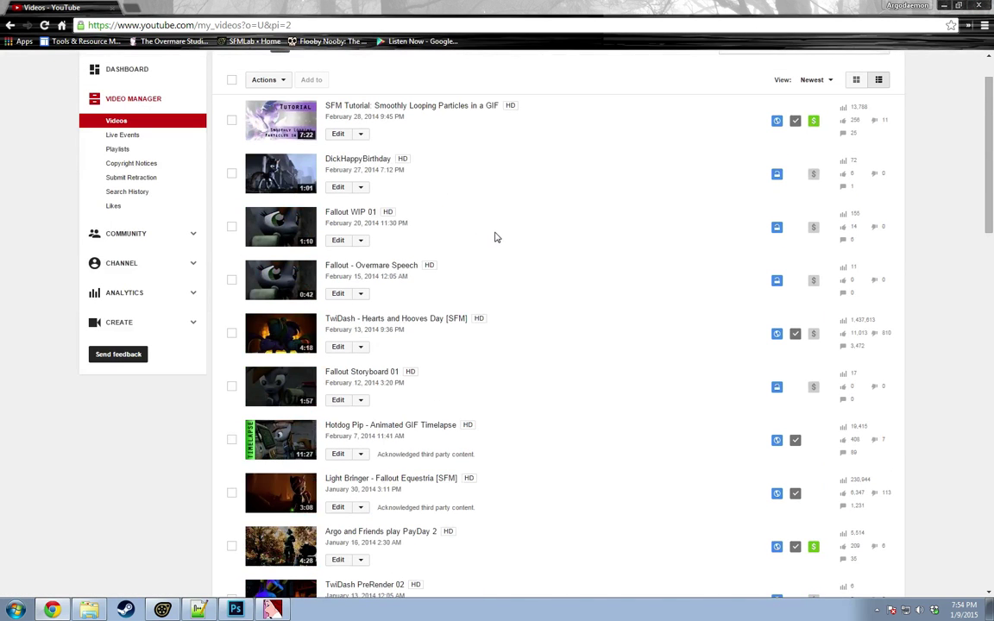
scroll(711, 139, "up", 1)
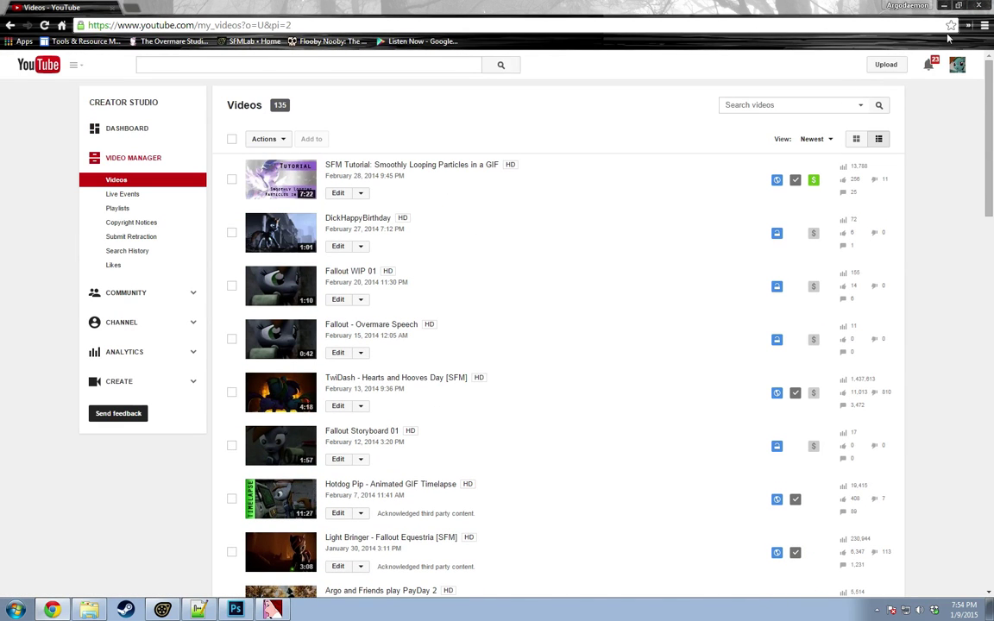
left_click(979, 6)
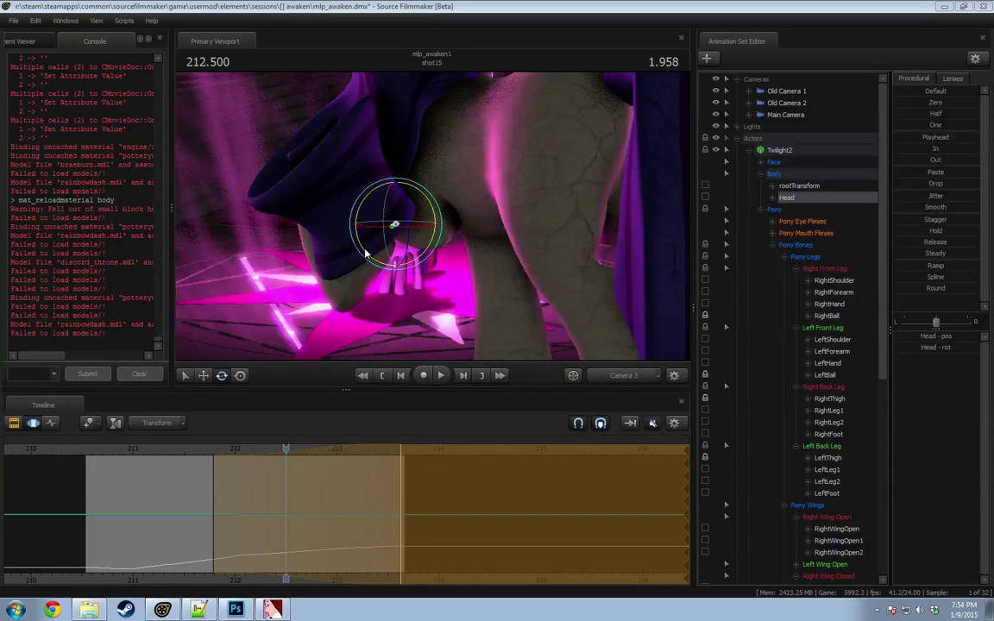
Step: Replay shot15's turn in Camera 3 from about 210.6 to 212.125, switching the timeline to the Clip Editor
left_click(141, 450)
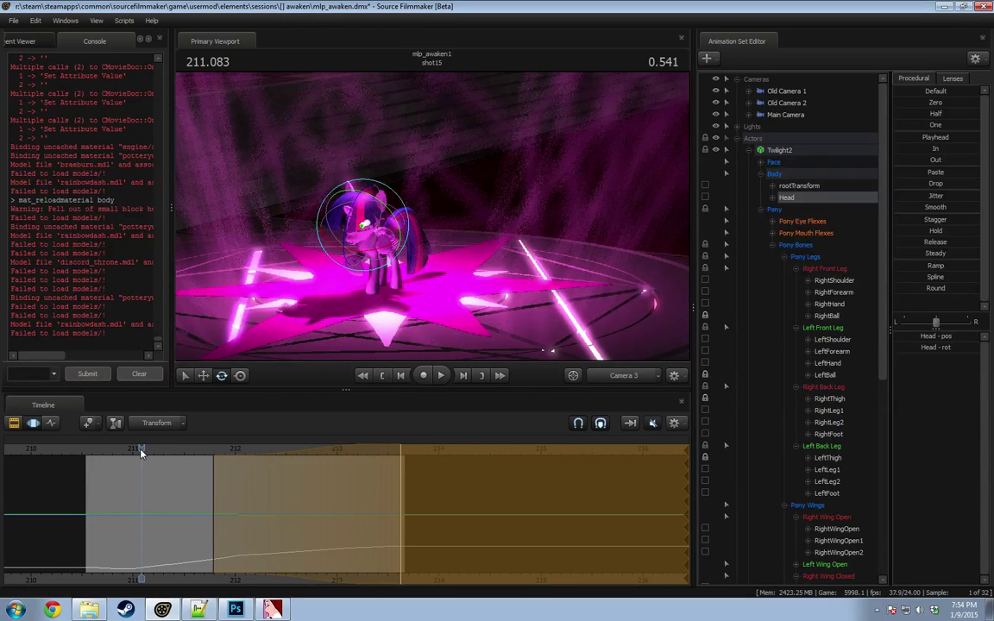
left_click_drag(140, 450, 94, 455)
key("space")
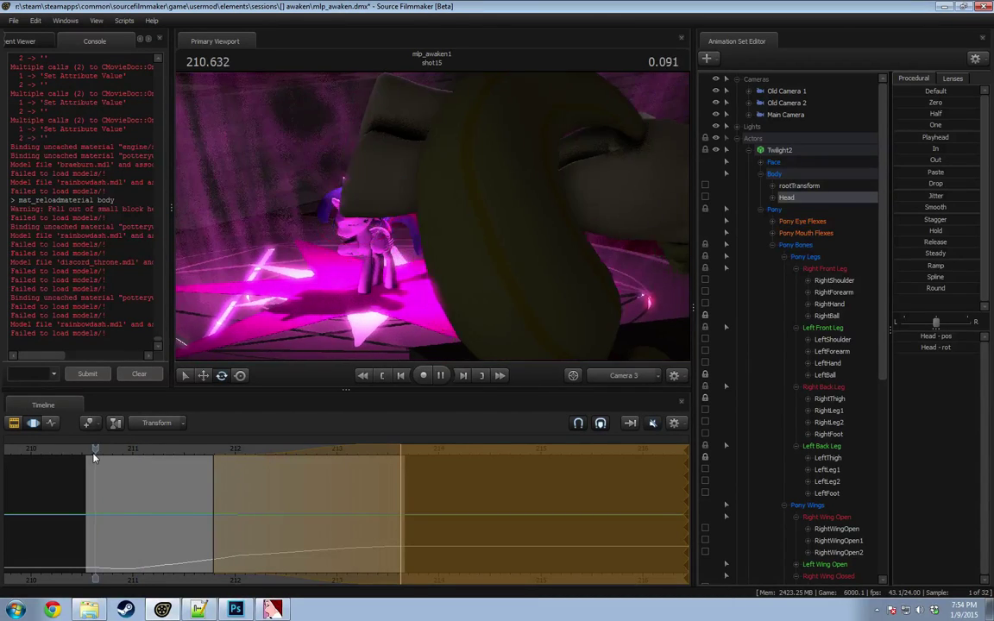
key("F2")
key("space")
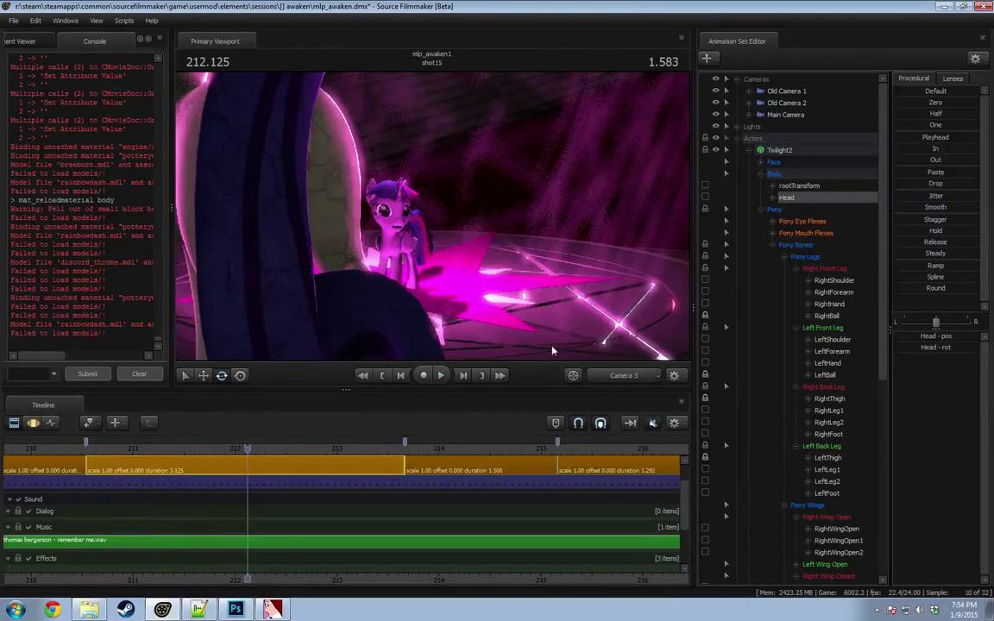
Step: Switch to the work camera and replay Twilight2's head turn twice from about 211.1 up close
left_click(634, 375)
left_click(141, 450)
key("space")
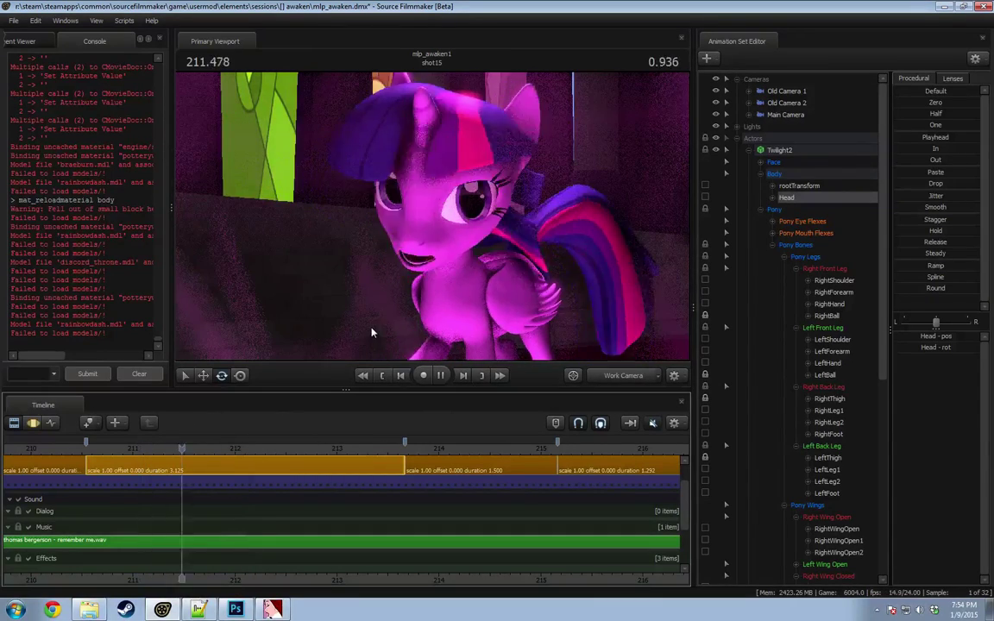
key("space")
left_click(145, 450)
key("space")
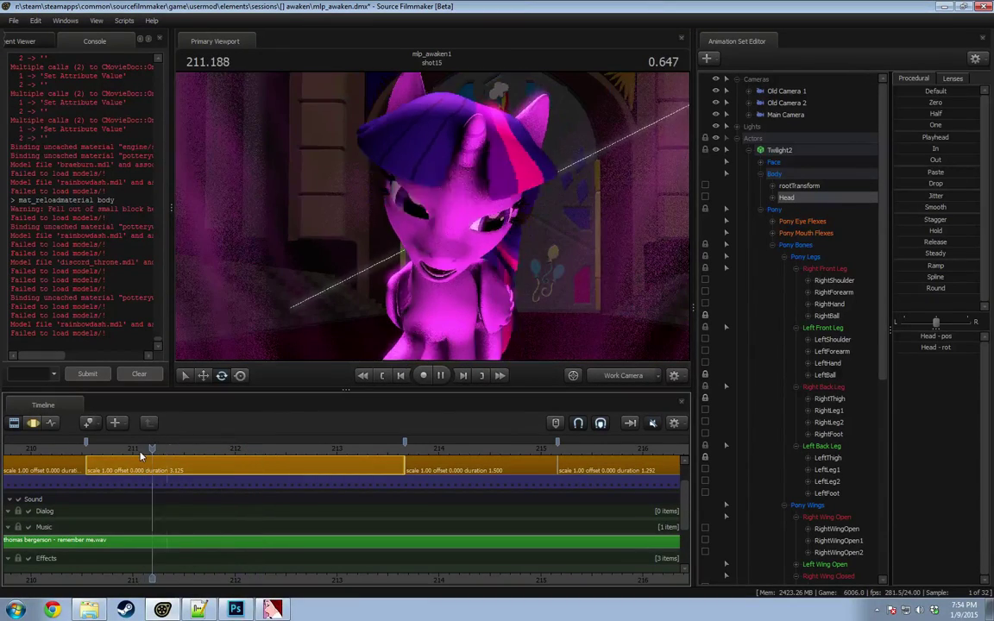
key("space")
Step: Try rotating Twilight2's Neck at 211.541 in the Motion Editor, with a time selection from about 210.7 to 212.3
key("F3")
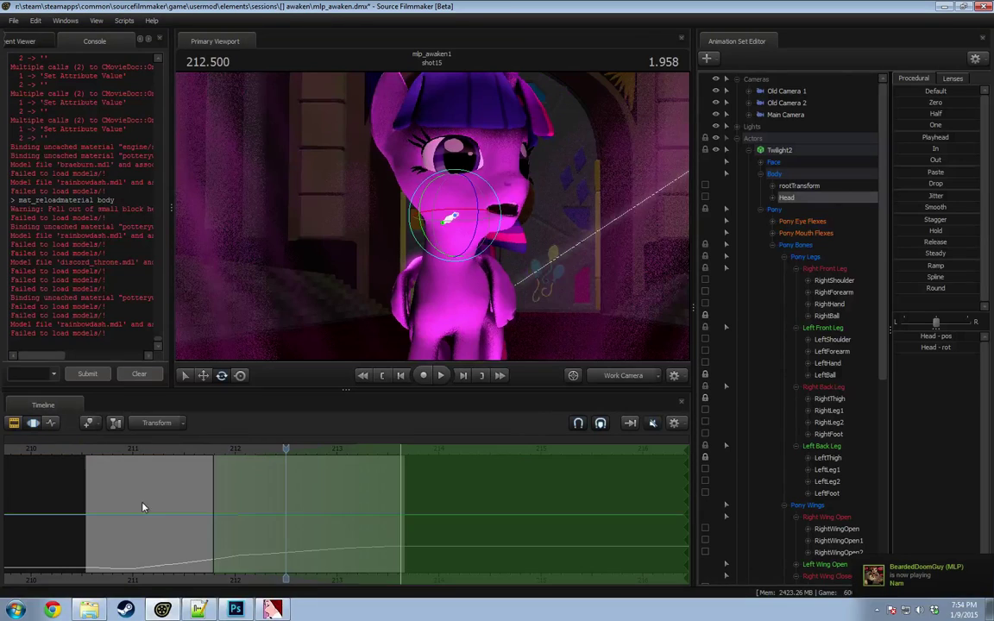
key("shift")
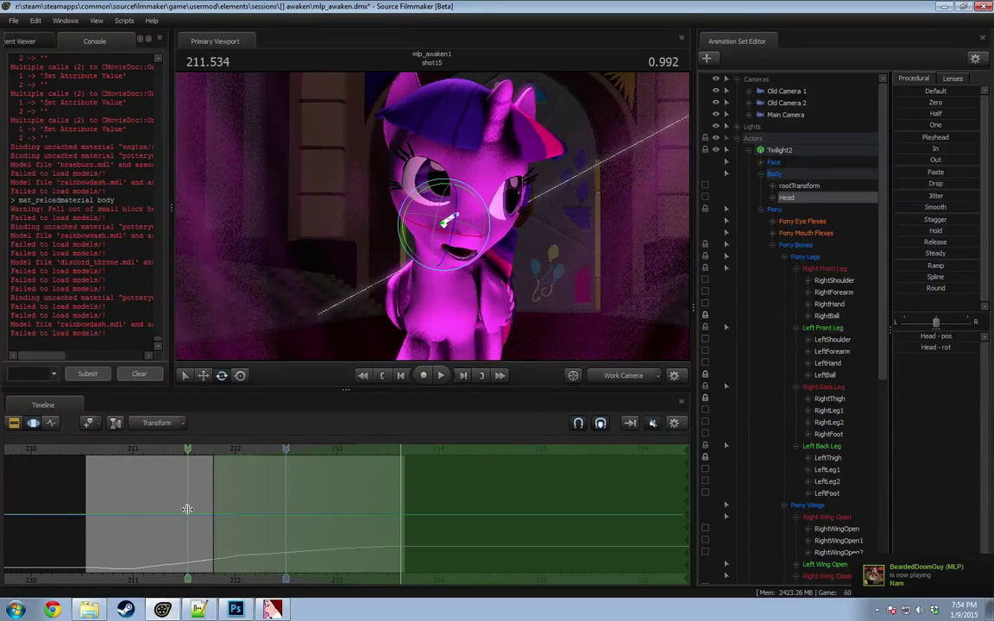
left_click(188, 510, "shift")
scroll(187, 511, "up", 10)
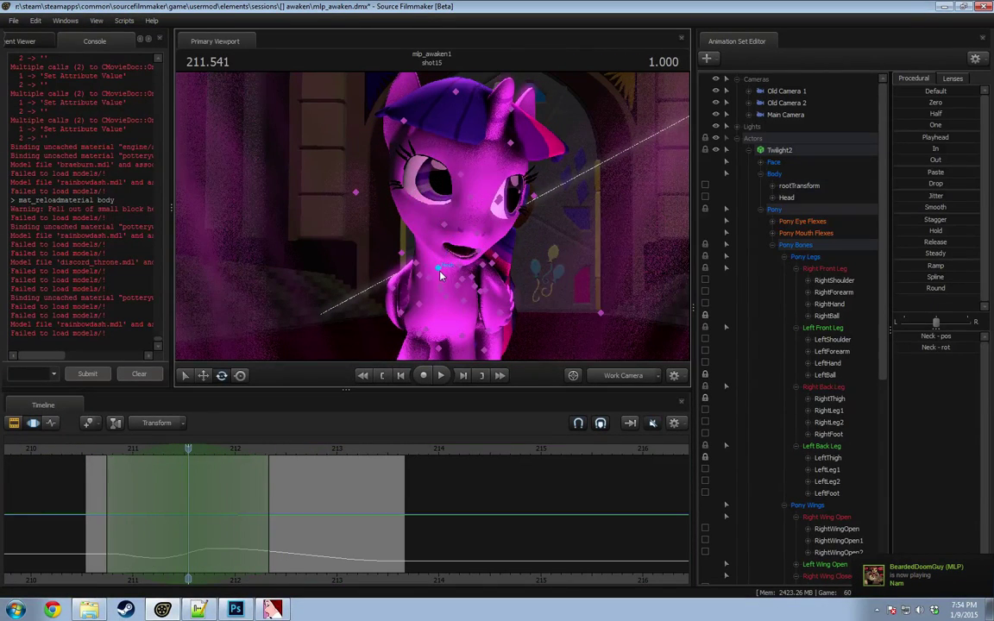
left_click(395, 243)
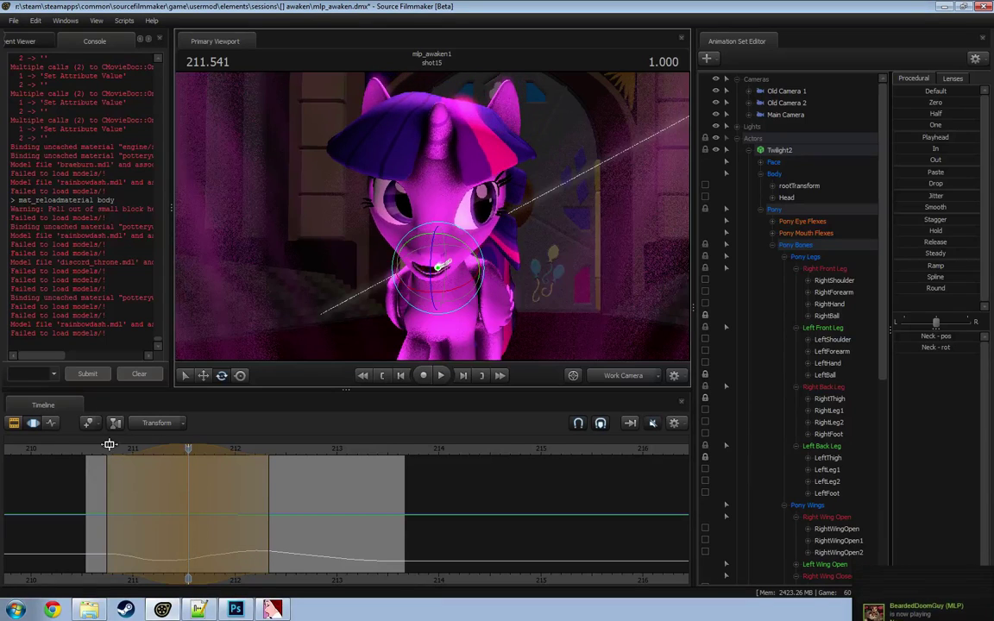
Step: Try shifting the Neck rotation's time selection earlier to about 210.6–212.2, replay the turn, and undo the rotation in Camera 3
key("space")
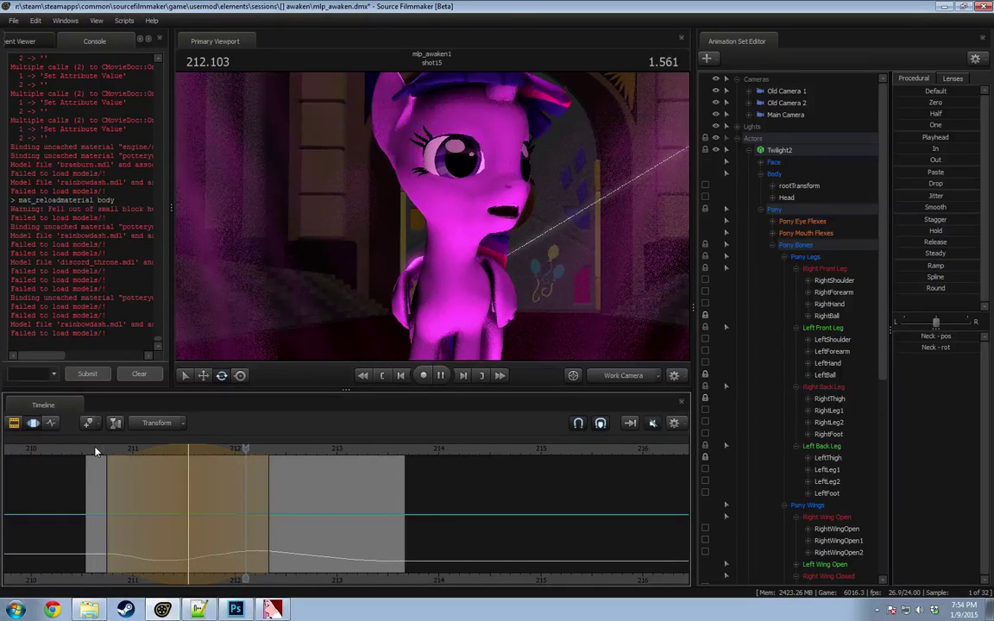
key("space")
left_click_drag(155, 451, 138, 451)
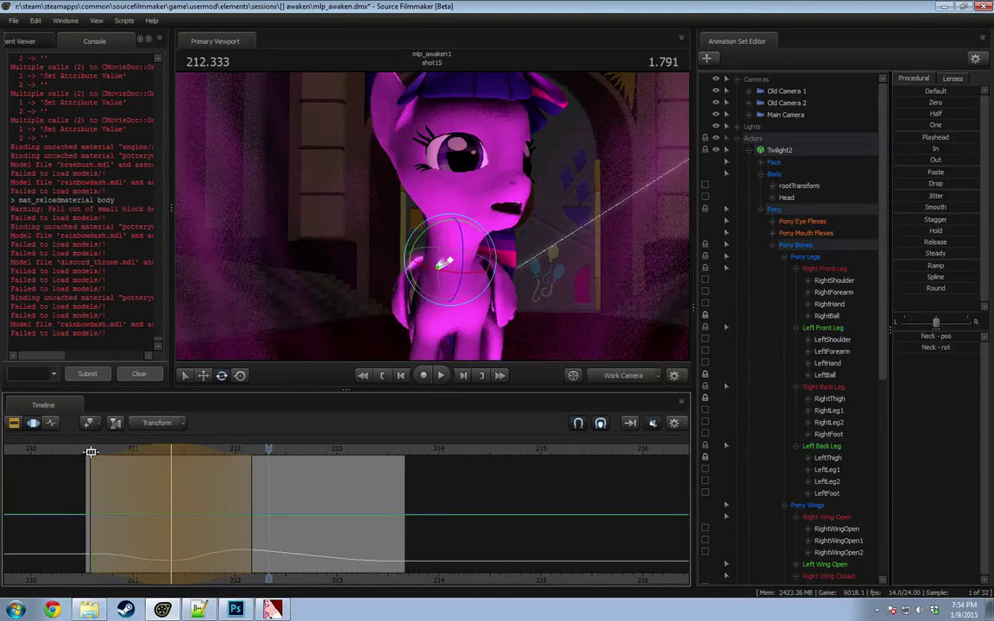
left_click(82, 450)
key("space")
key("space")
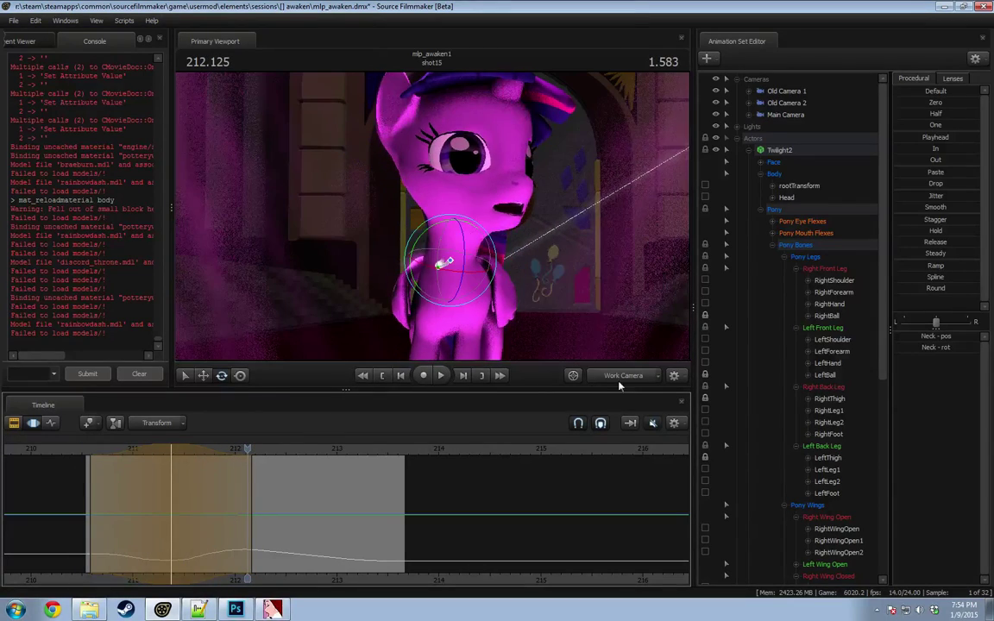
left_click(630, 376)
key("space")
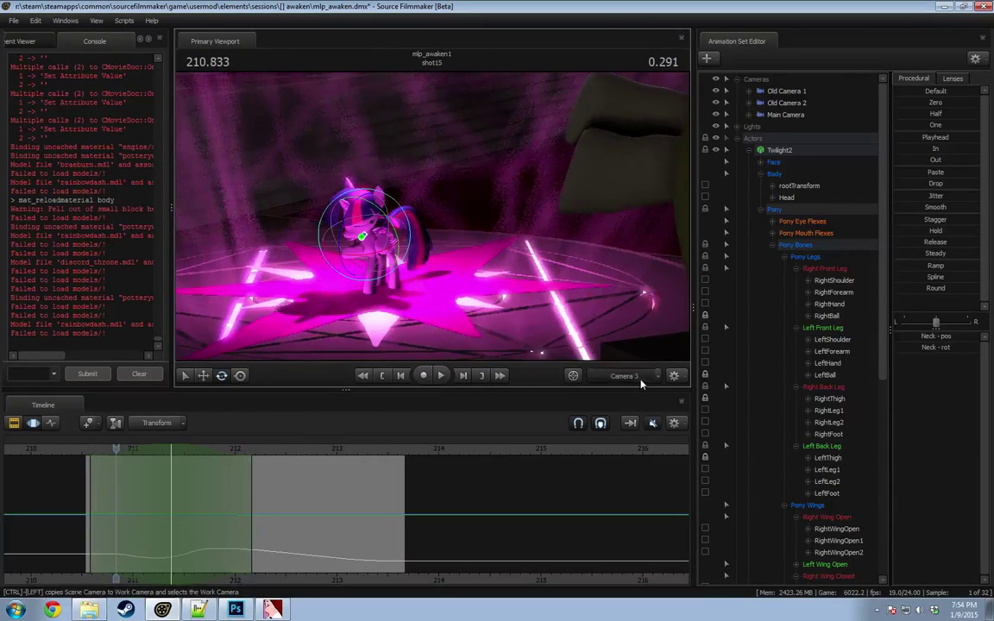
Step: Rotate Twilight2's Neck and Head at 211.083 from a side view, with a time selection from about 210.5 to 211.7
key("F4")
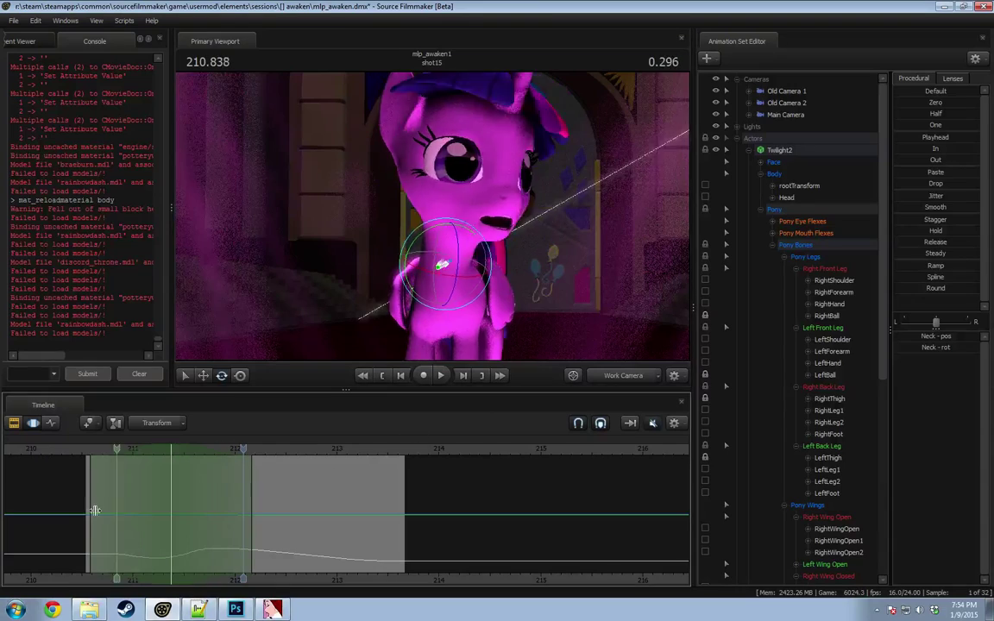
left_click_drag(115, 524, 137, 526)
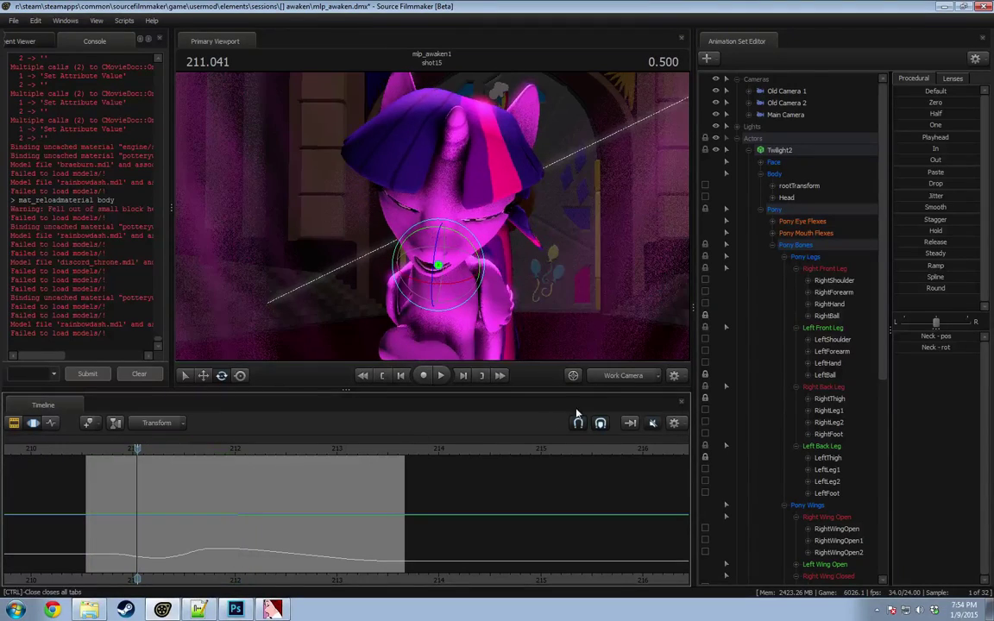
left_click_drag(518, 268, 362, 271, "alt")
left_click_drag(121, 515, 149, 525)
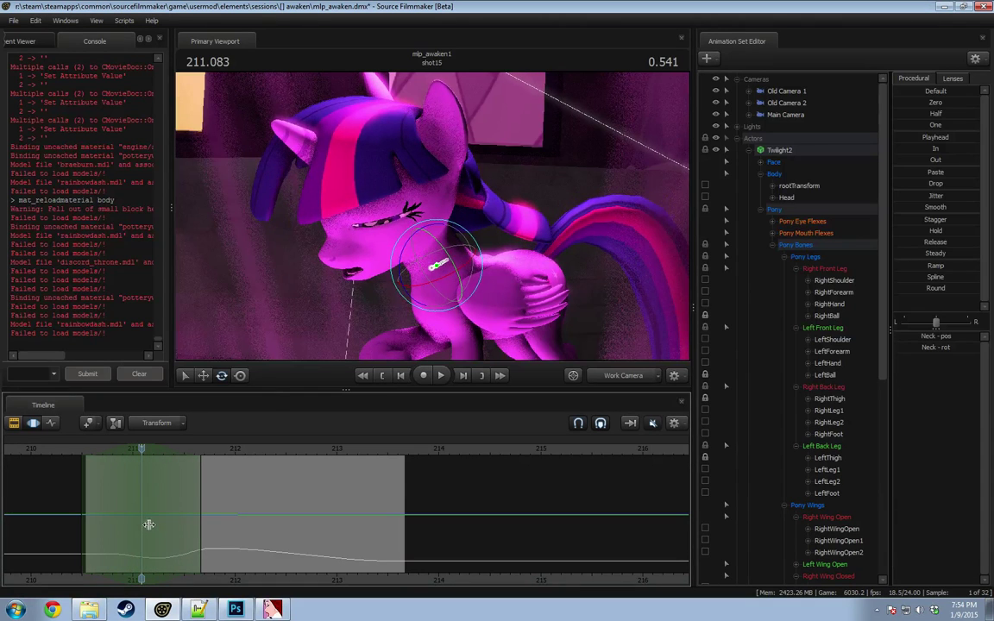
left_click_drag(435, 267, 327, 338)
left_click(428, 224, "ctrl")
Step: Replay the turn in the work camera and Camera 3 up to 212.833 to check the adjusted Neck and Head motion
key("space")
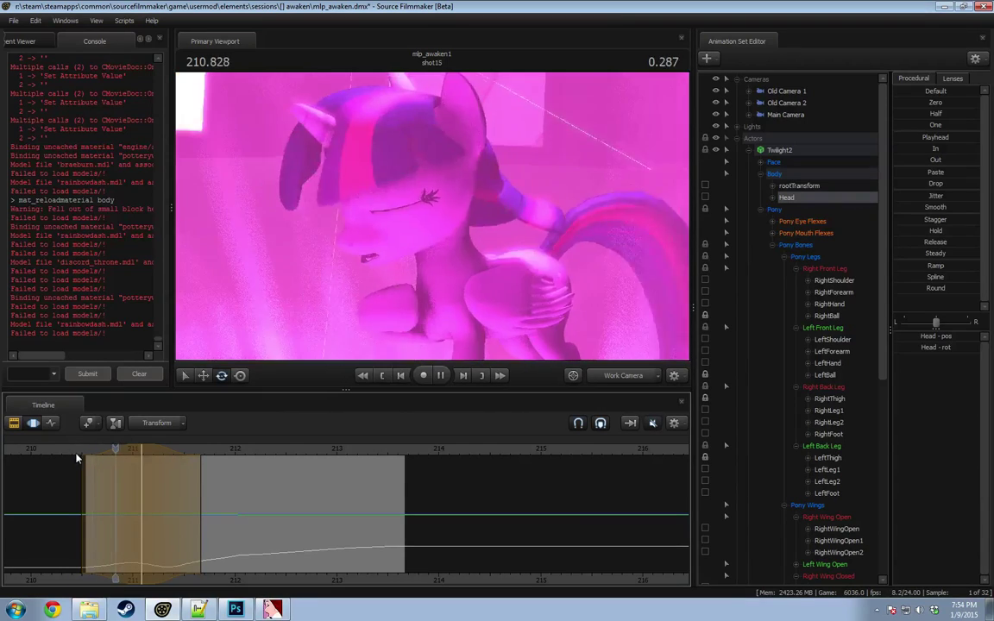
key("space")
left_click(604, 377)
left_click(586, 384)
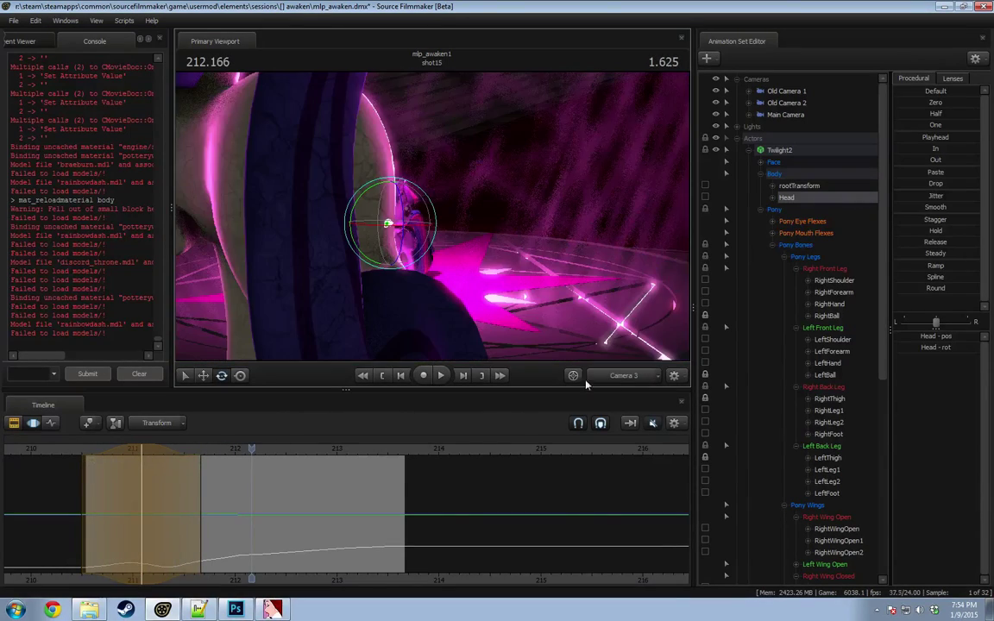
key("space")
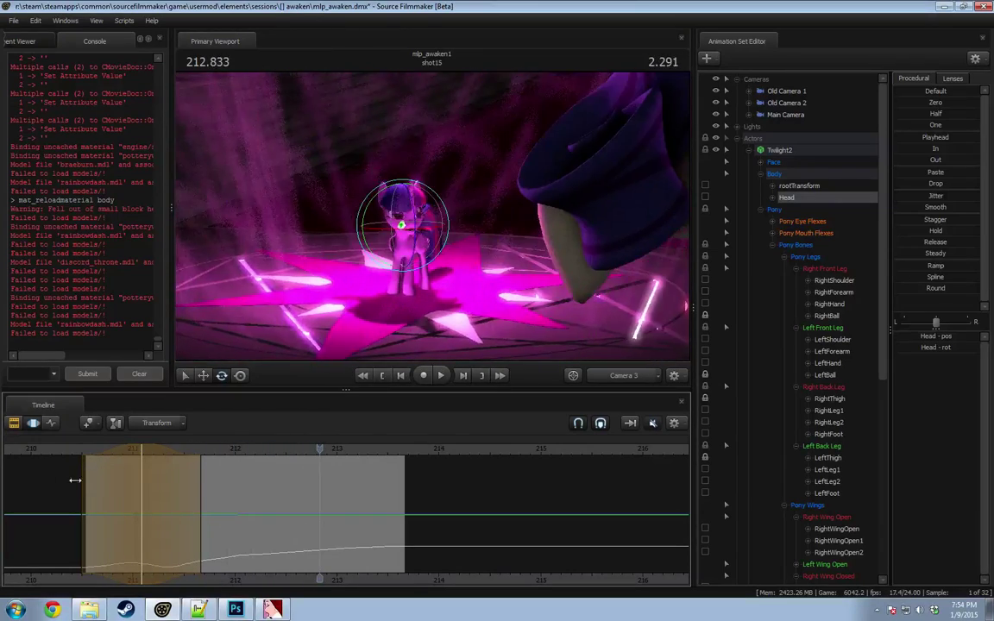
key("space")
left_click(145, 487)
left_click_drag(145, 487, 319, 479)
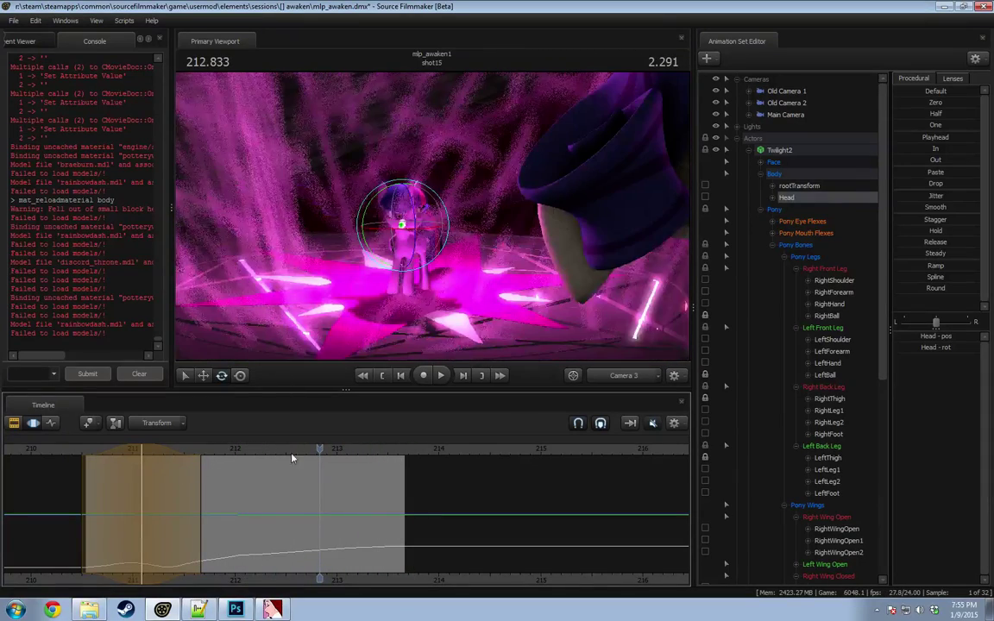
Step: Examine Twilight2's head turn from the front in the work camera, scrubbing and replaying shot15 between about 210.6 and 213.7
left_click(645, 377)
left_click_drag(128, 502, 239, 515)
left_click(248, 515, "shift")
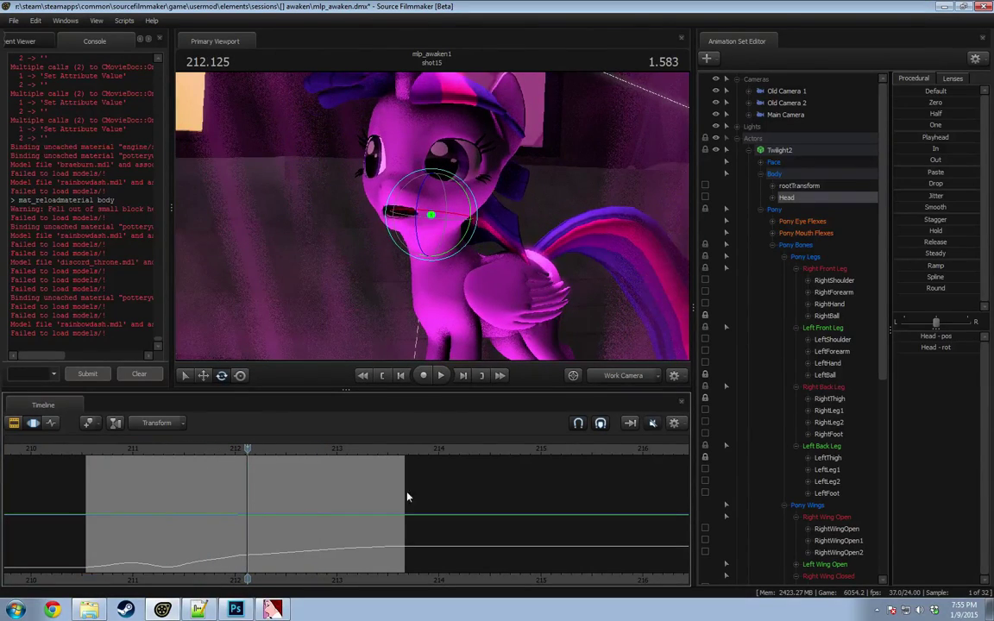
left_click_drag(379, 263, 435, 250, "alt")
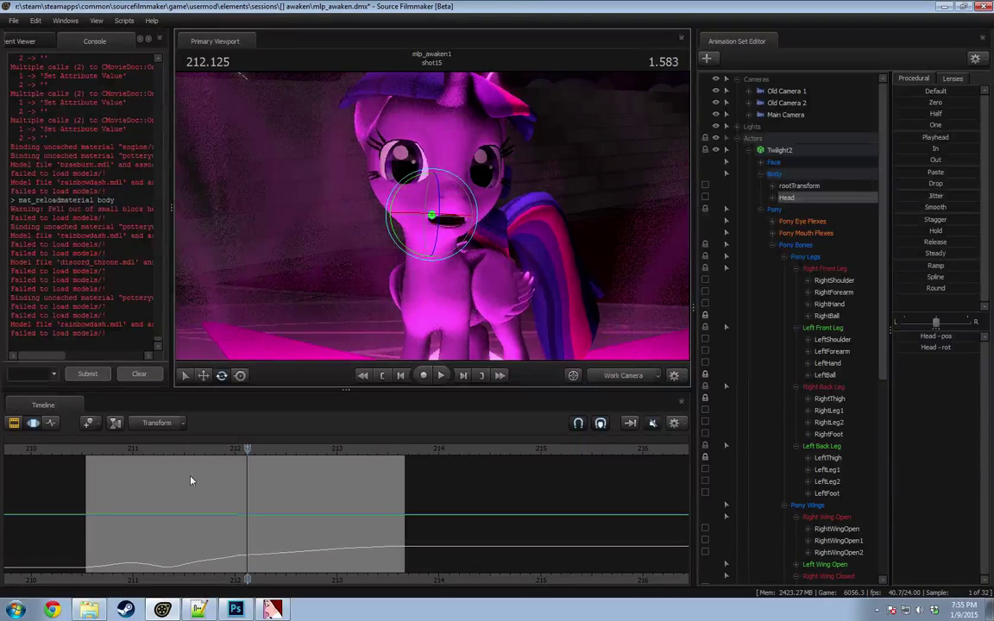
left_click(96, 449)
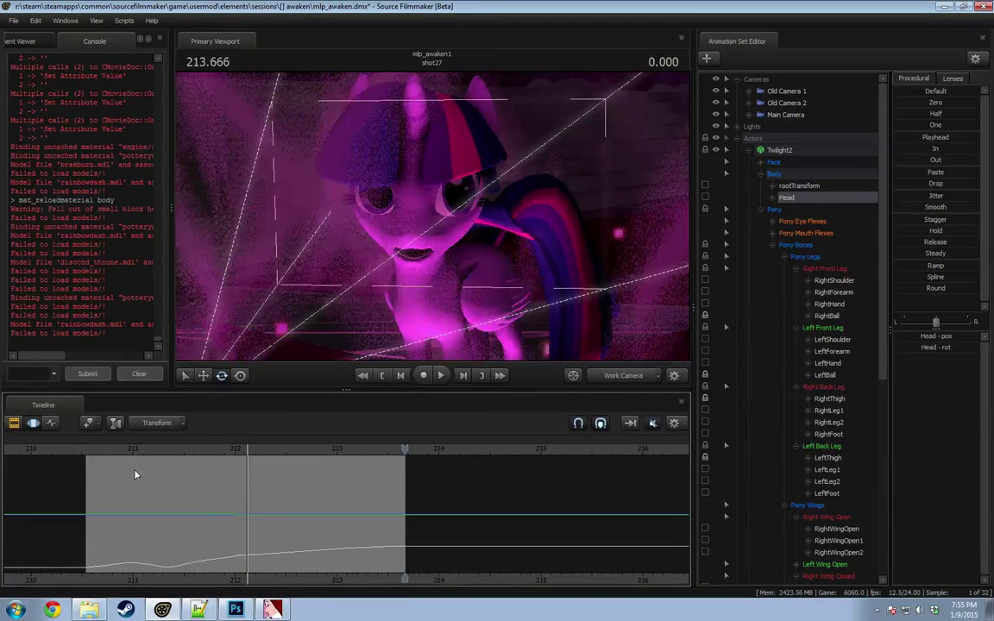
left_click(359, 509)
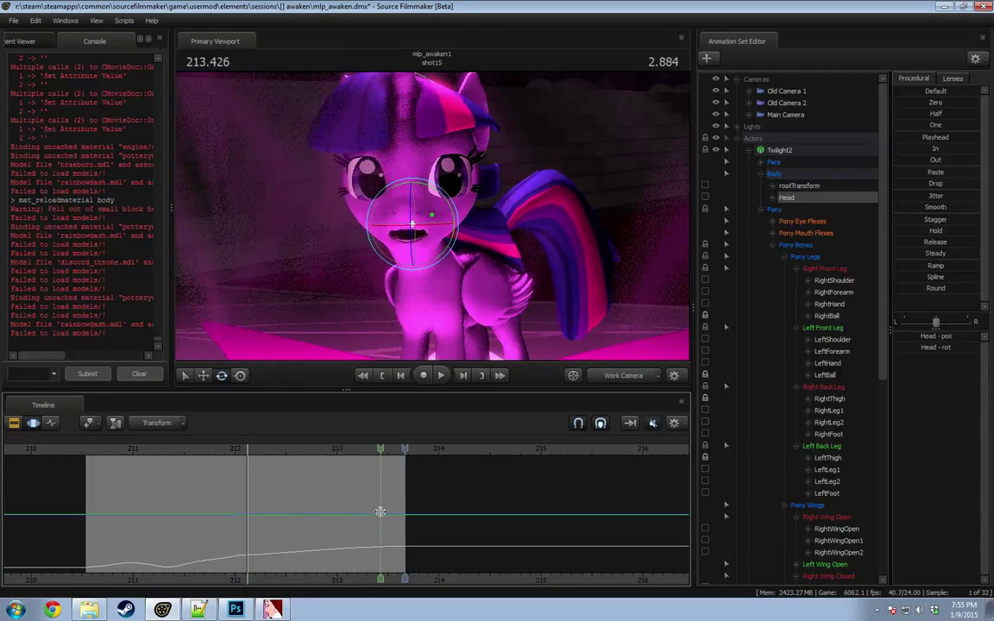
left_click_drag(392, 511, 405, 515)
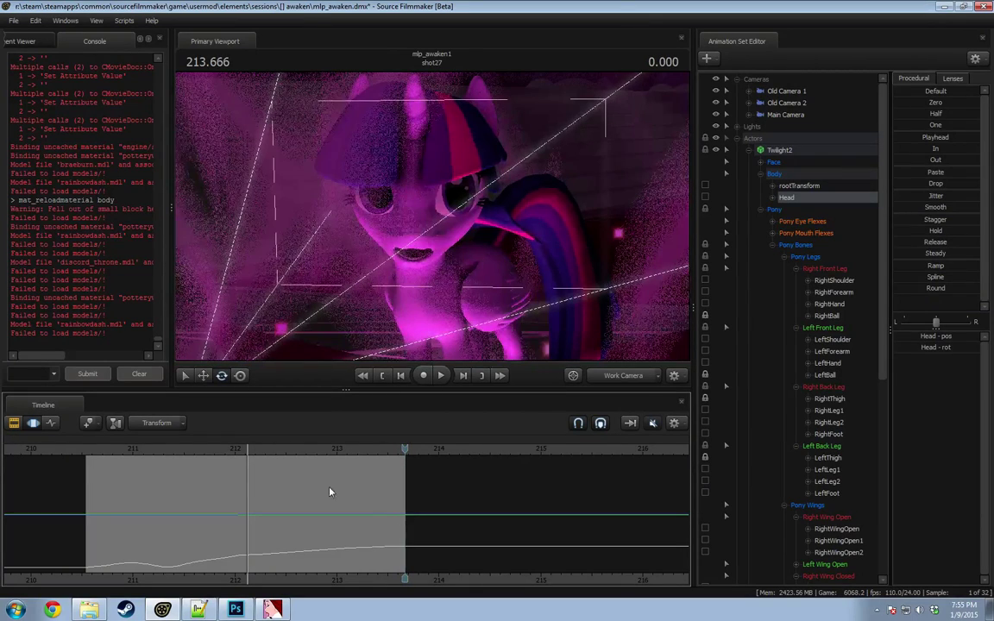
key("space")
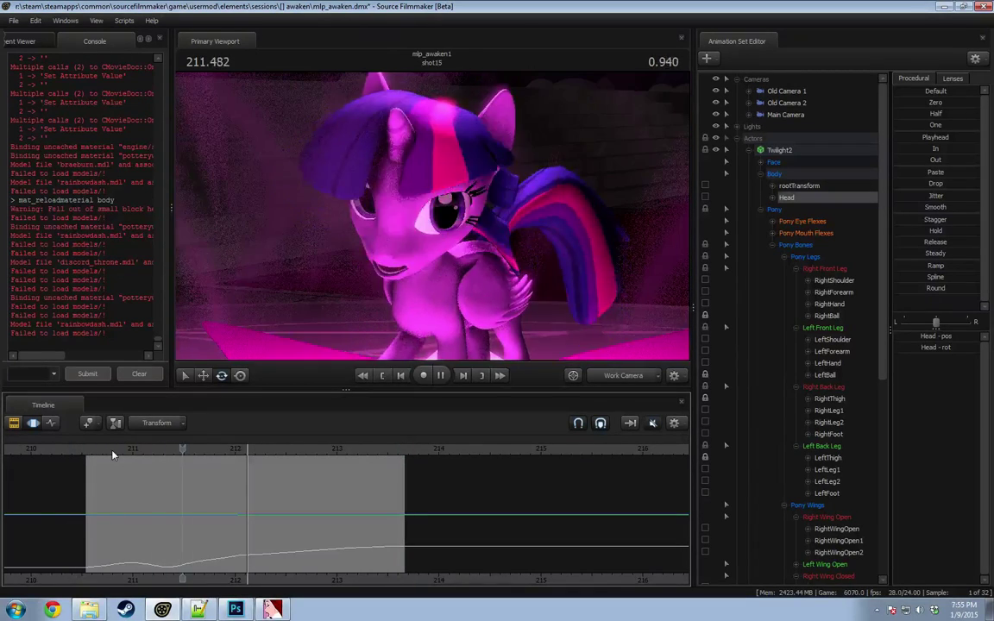
left_click_drag(286, 498, 227, 501)
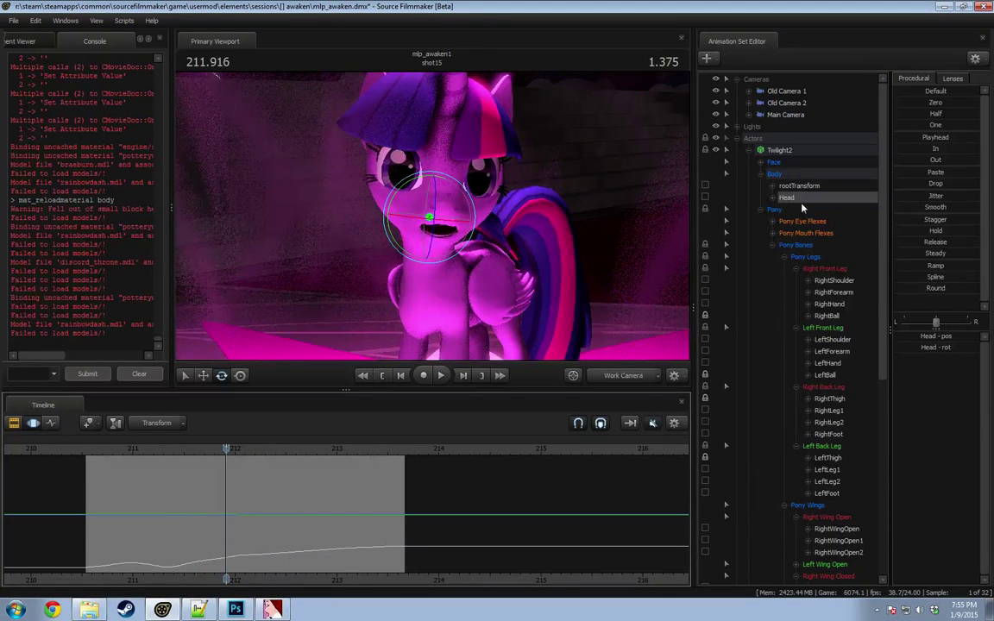
Step: Expand Twilight2's Face and Eyes control groups and select the viewTarget control
left_click(774, 163)
scroll(164, 534, "up", 3)
left_click(761, 163)
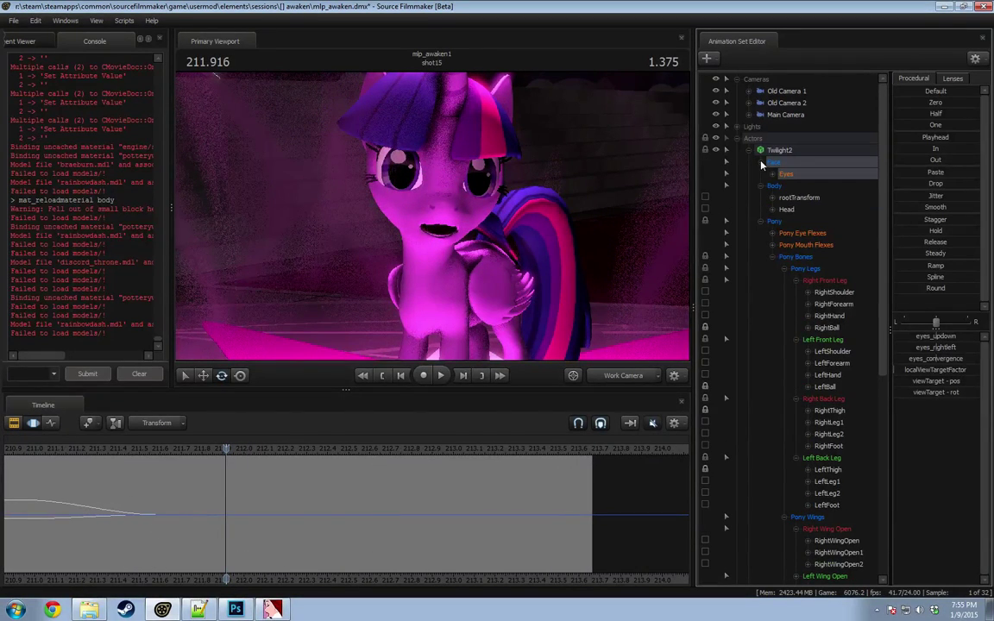
left_click(773, 175)
left_click(811, 198)
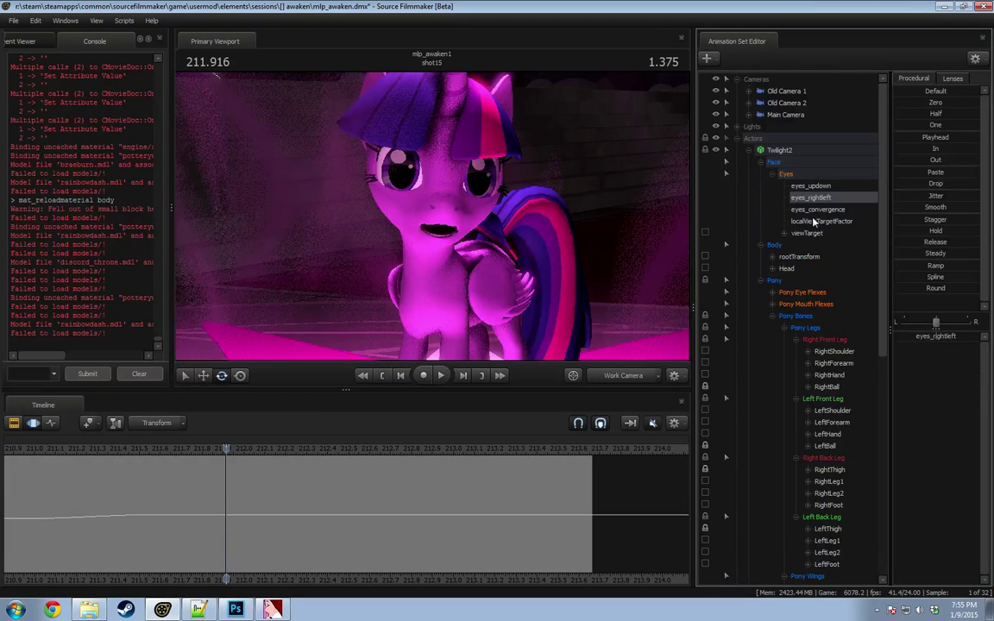
left_click(808, 234)
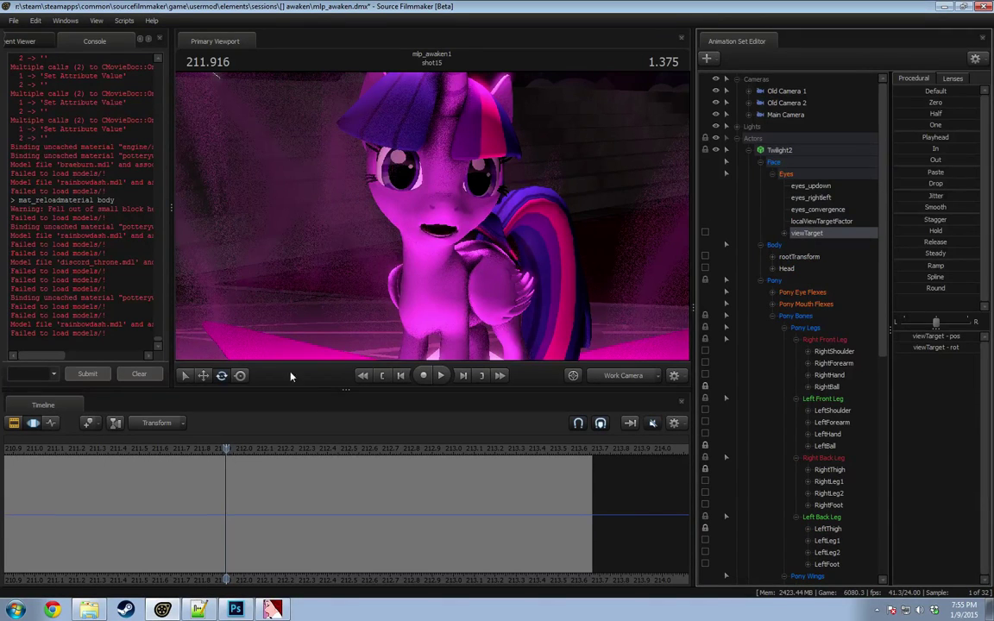
Step: Reframe the work camera farther back on Twilight2 and replay the turn to check where the eyes look
key("d")
left_click_drag(599, 296, 630, 296)
key("s")
left_click_drag(432, 215, 426, 226)
key("w")
left_click(164, 449)
key("space")
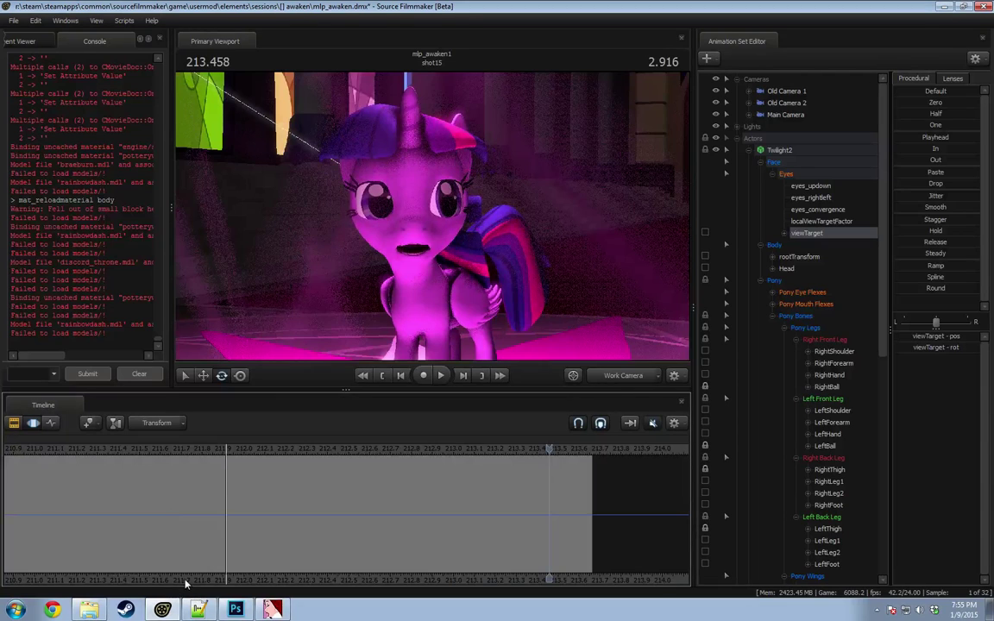
scroll(212, 535, "down", 2)
middle_click_drag(214, 533, 338, 518)
key("space")
key("space")
left_click(271, 452)
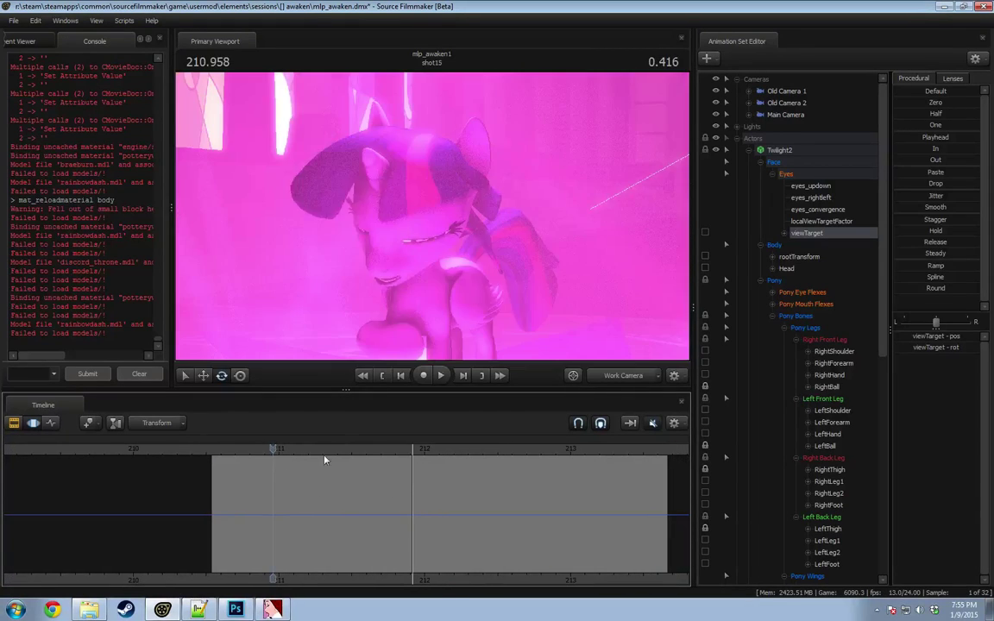
key("space")
middle_click_drag(461, 581, 405, 580)
key("space")
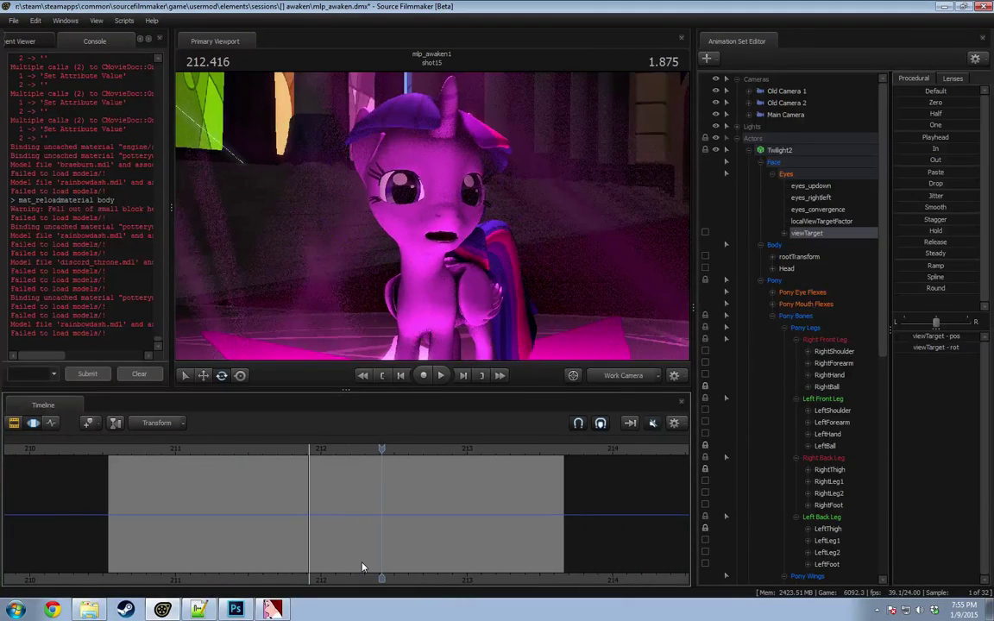
Step: Select Twilight2's eyes_updown and eyes_rightleft and nudge the gaze at 212.166, with a time selection from about 211.6 to 212.75
left_click(813, 188)
left_click(817, 198, "ctrl")
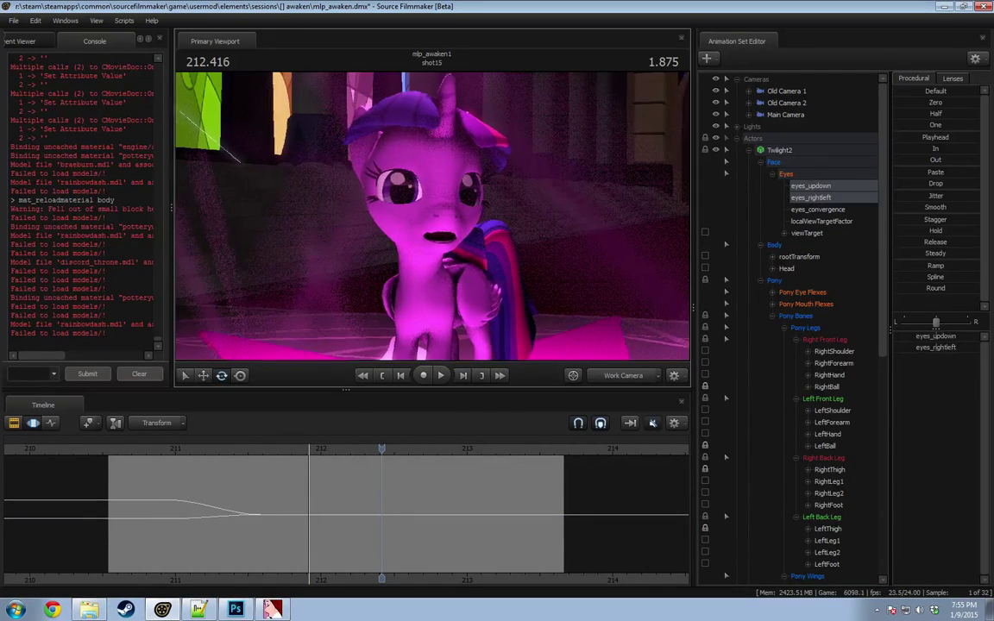
left_click(171, 507)
left_click_drag(170, 507, 342, 499)
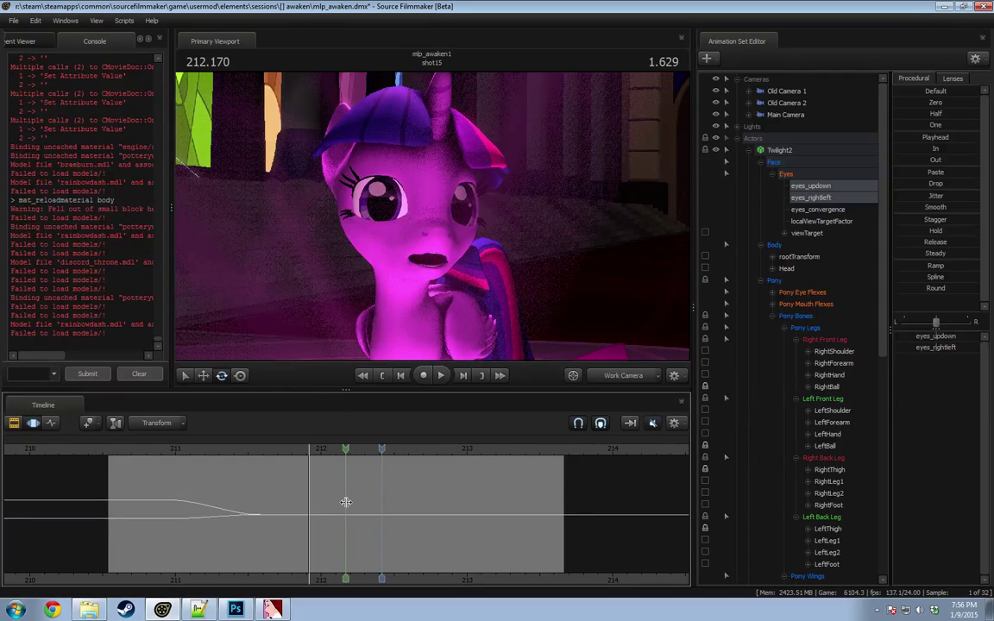
left_click(345, 502, "shift")
scroll(346, 503, "up", 8)
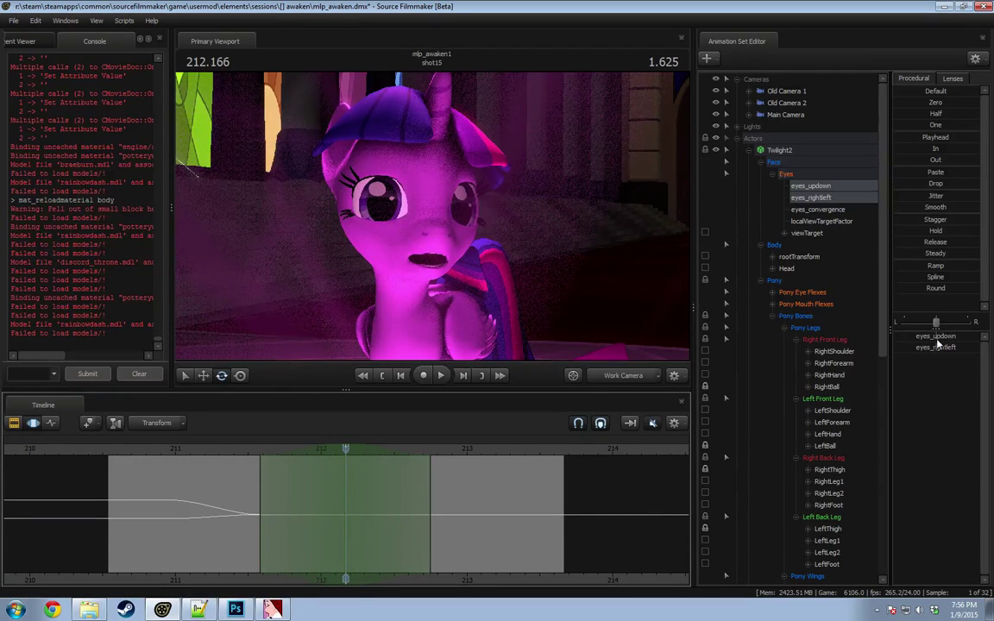
left_click_drag(937, 340, 938, 340)
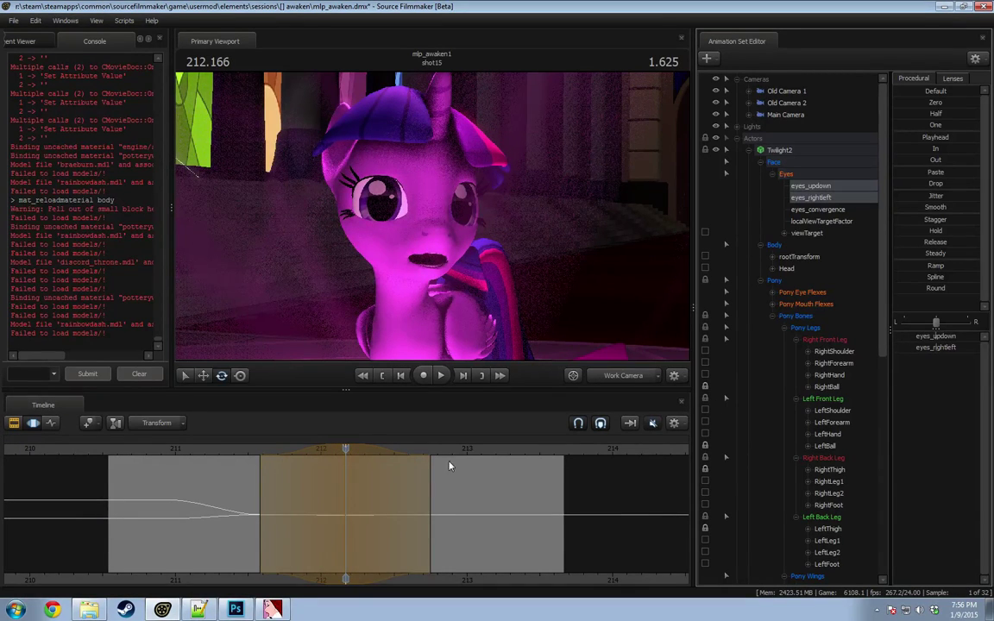
Step: Replay the gaze and try shifting Twilight2's eyes at 212.708, with a time selection from about 212.1 to 213.3
key("space")
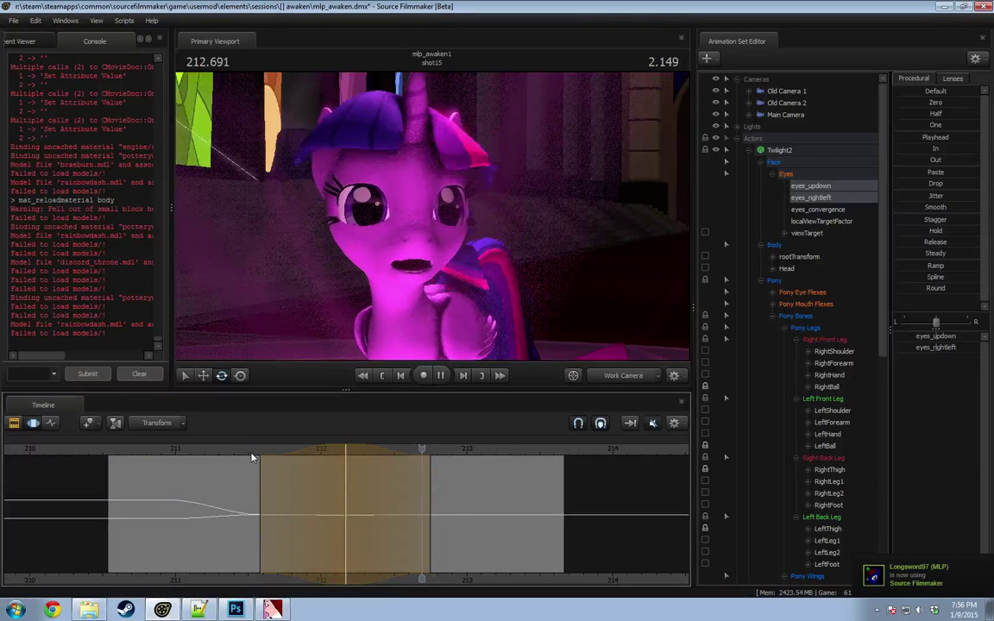
left_click_drag(247, 499, 424, 539)
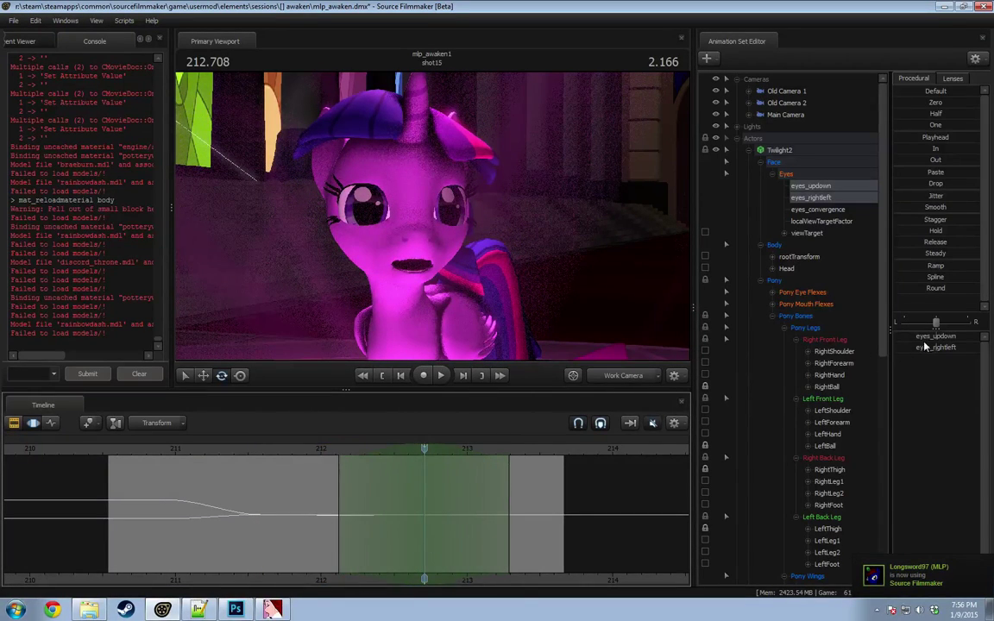
left_click_drag(925, 347, 929, 347)
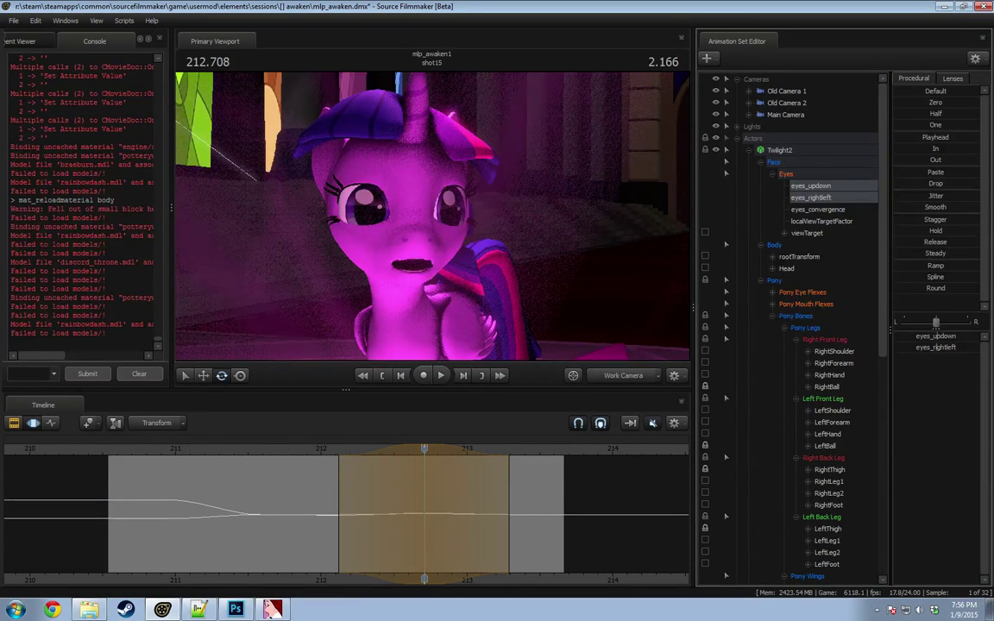
key("space")
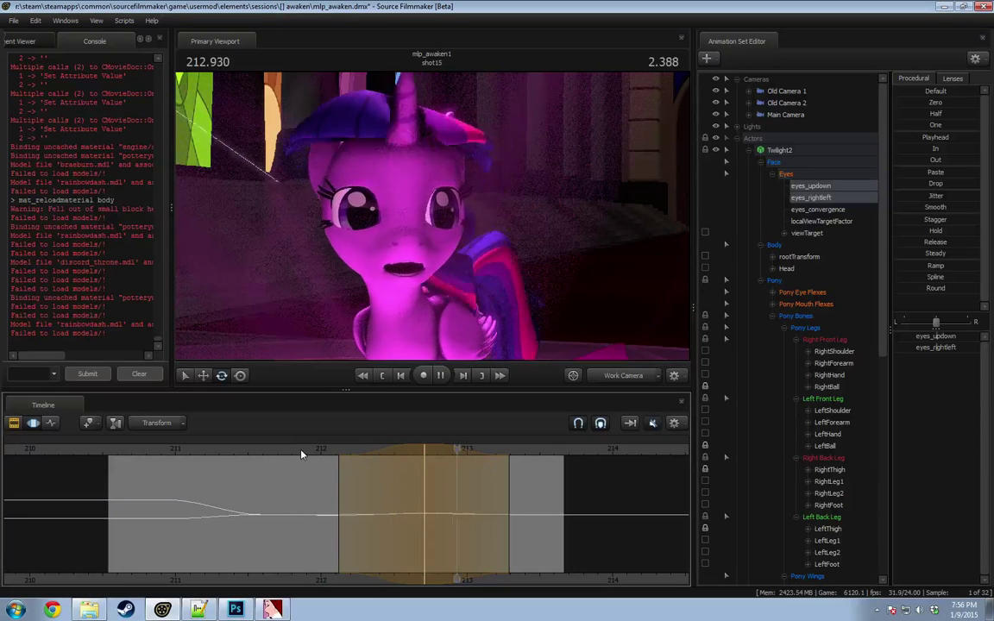
Step: Extend the time selection's start back to about 211.9 and shift Twilight2's gaze at 212.708
left_click_drag(339, 469, 304, 466)
left_click(277, 451)
key("space")
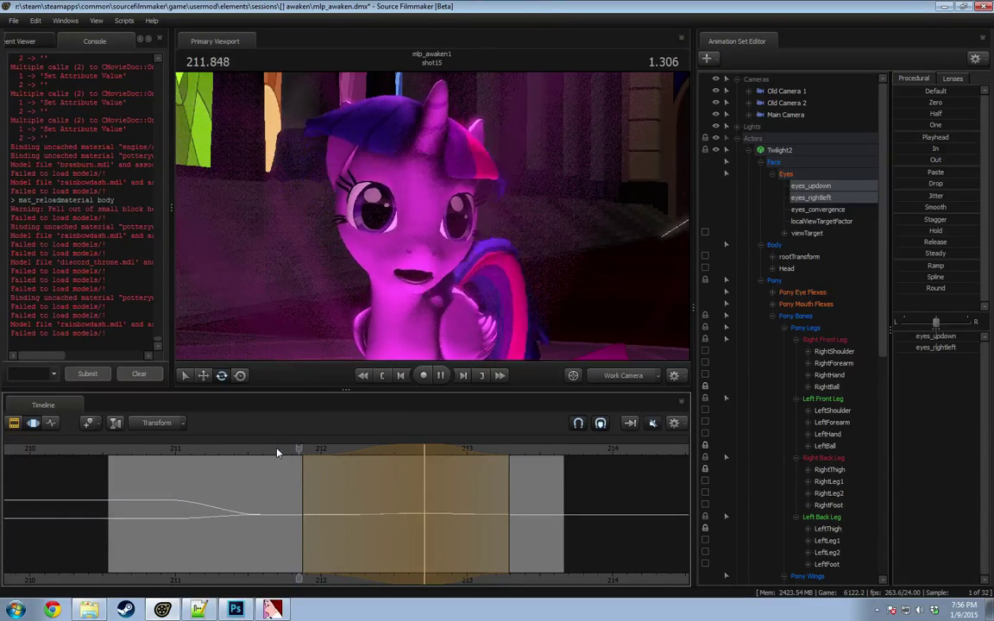
left_click(286, 450)
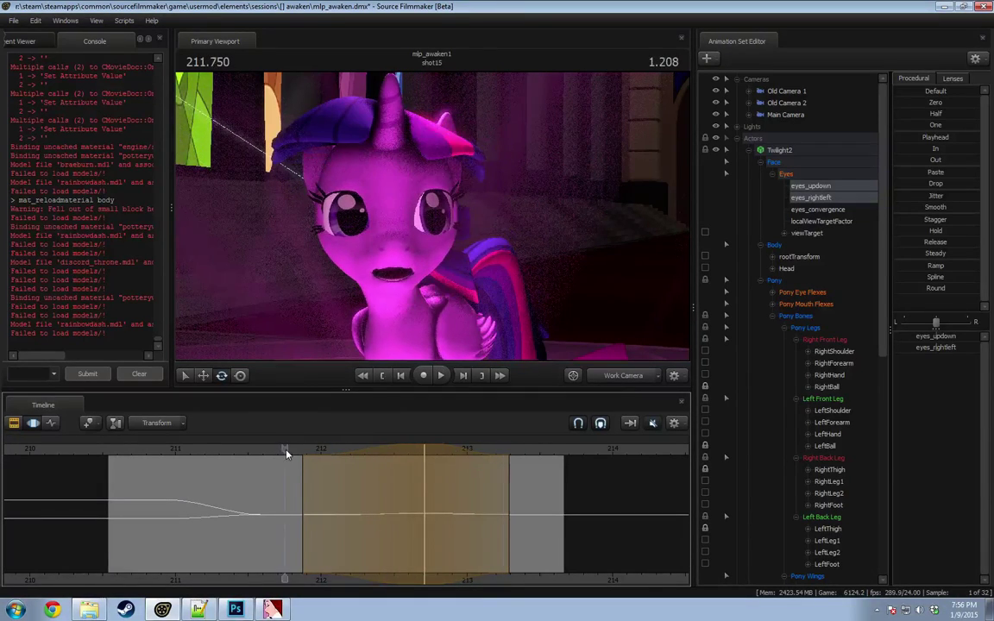
left_click_drag(421, 450, 426, 449)
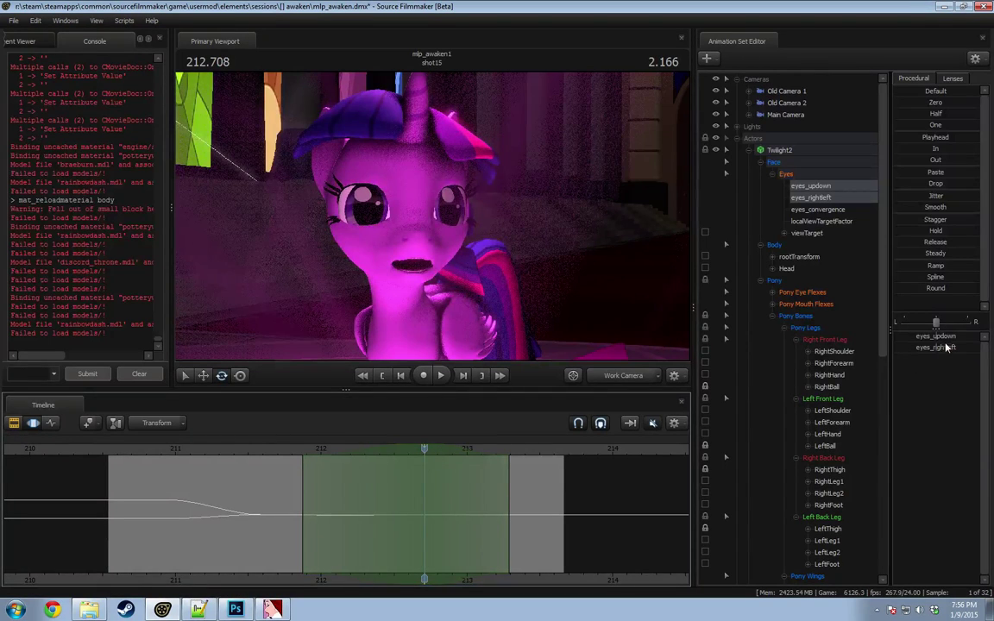
left_click_drag(945, 344, 948, 344)
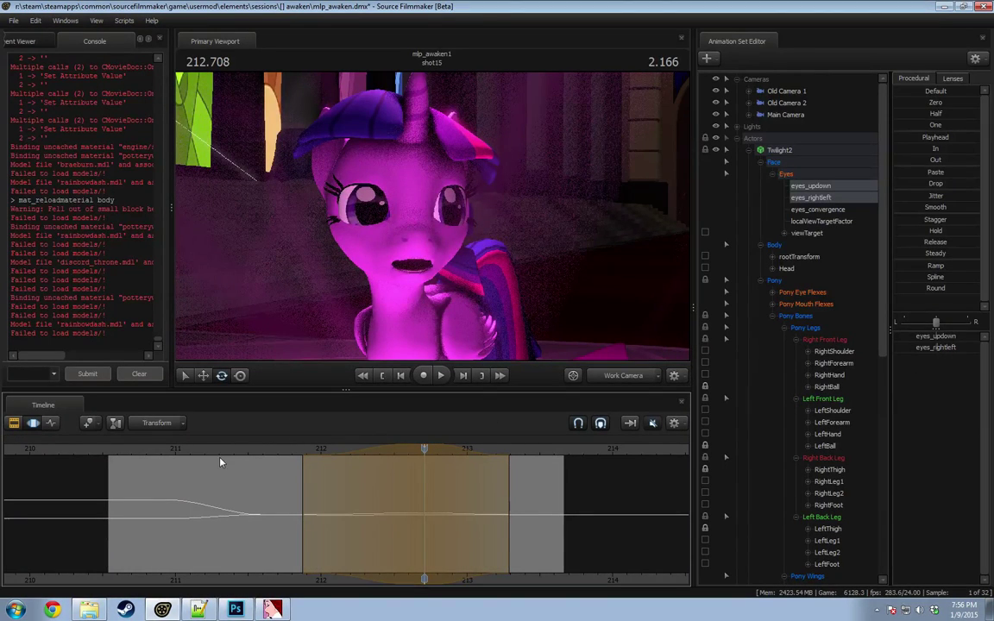
Step: Replay the eye movement and extend the gaze adjustment's time selection to end at about 213.8
key("space")
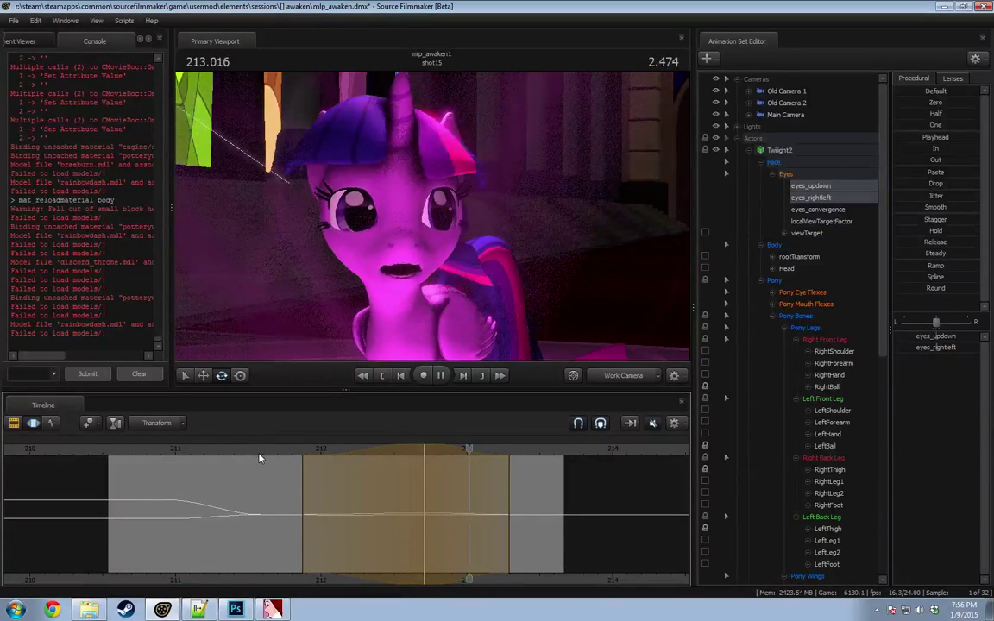
key("space")
key("space")
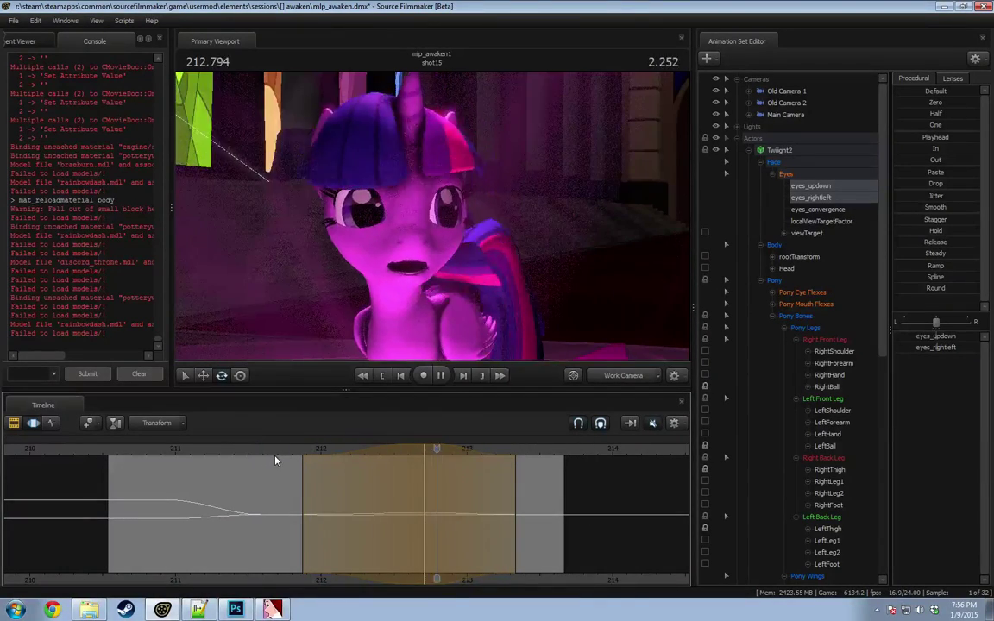
key("space")
left_click_drag(526, 497, 591, 495)
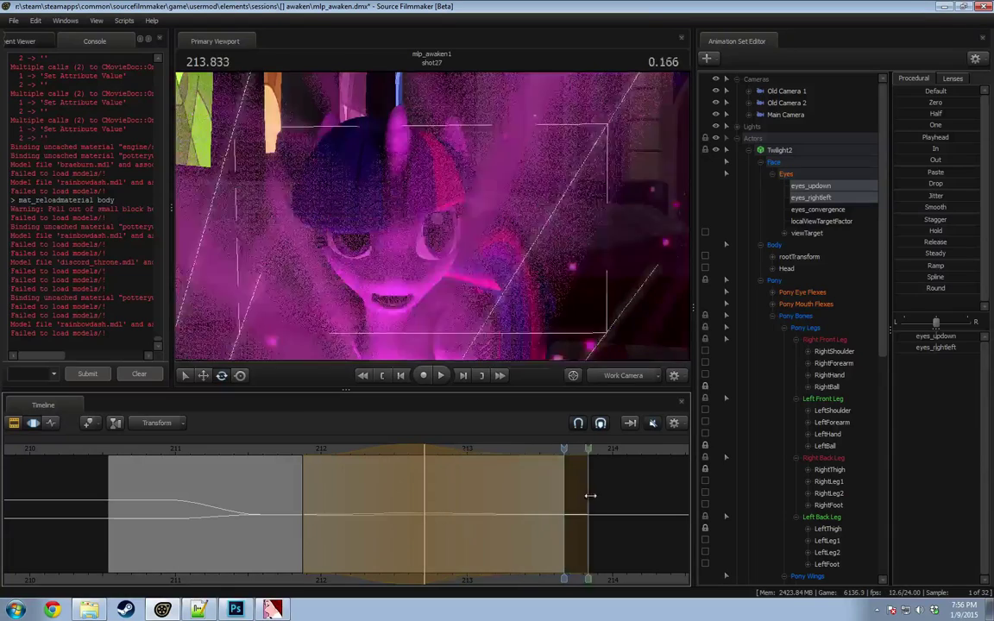
left_click(289, 442)
key("space")
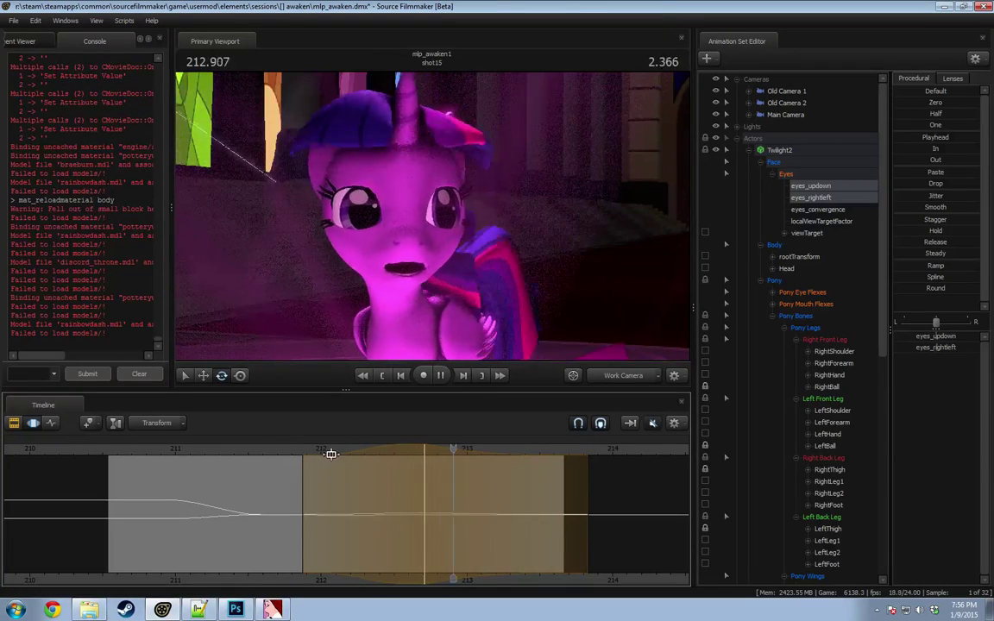
Step: Nudge Twilight2's gaze at 213.208 with a time selection from about 212.45 to 213.95, and replay the shot
left_click(497, 504, "shift")
scroll(493, 504, "up", 10)
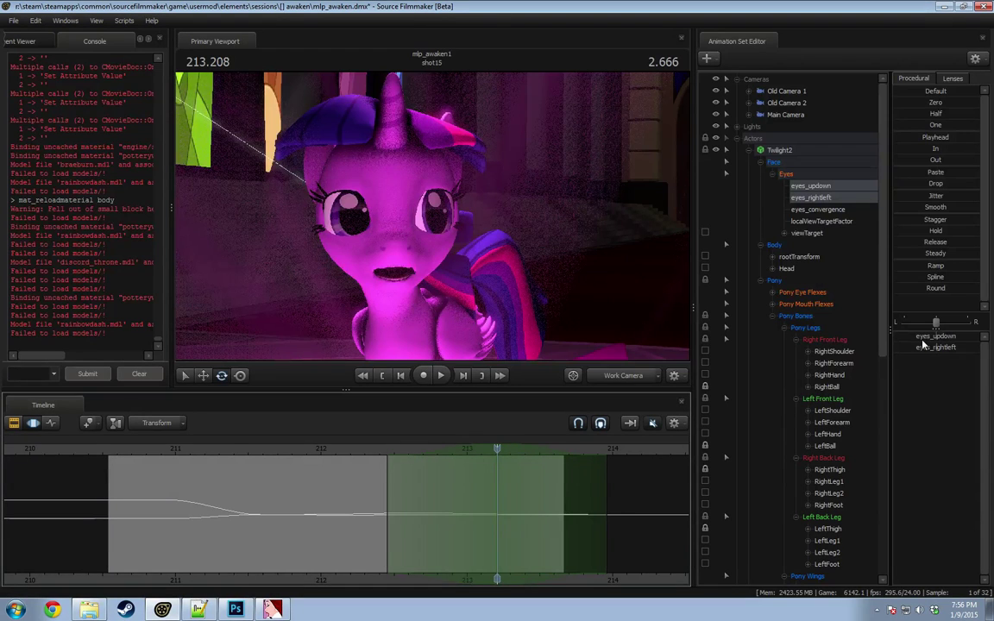
left_click_drag(930, 347, 931, 347)
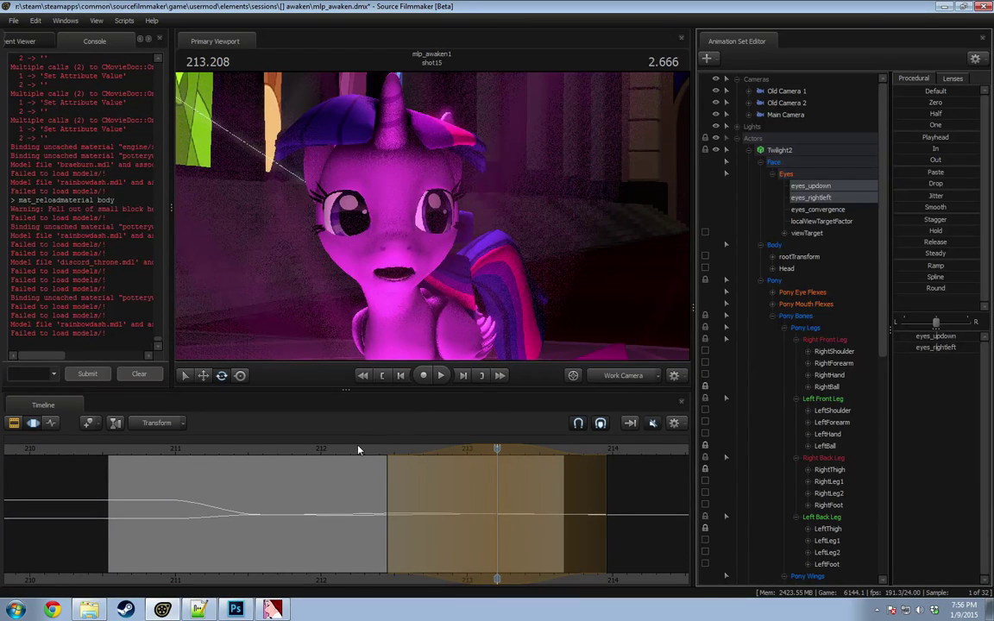
key("space")
key("space")
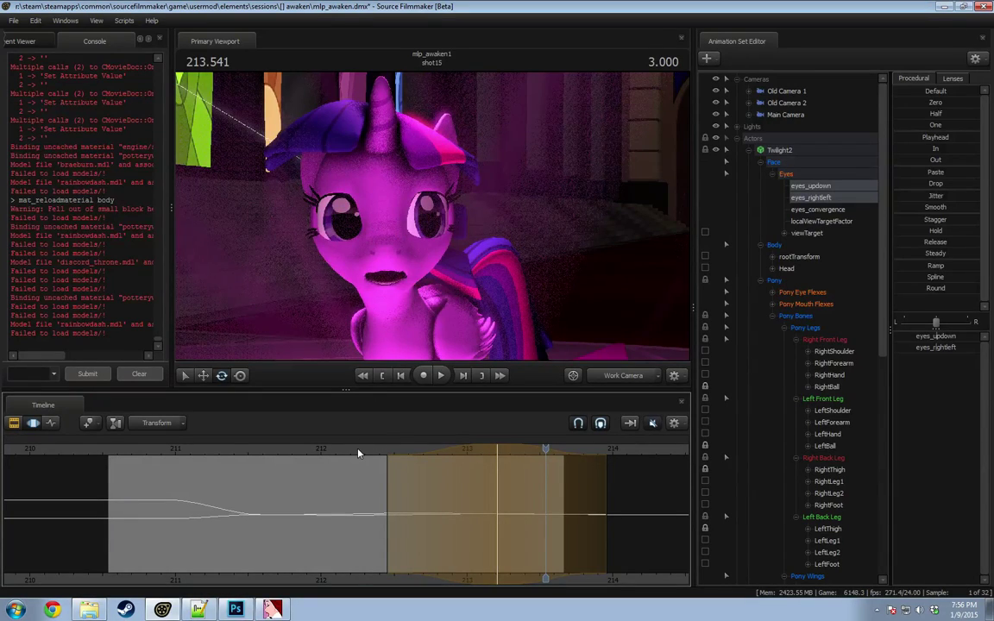
key("space")
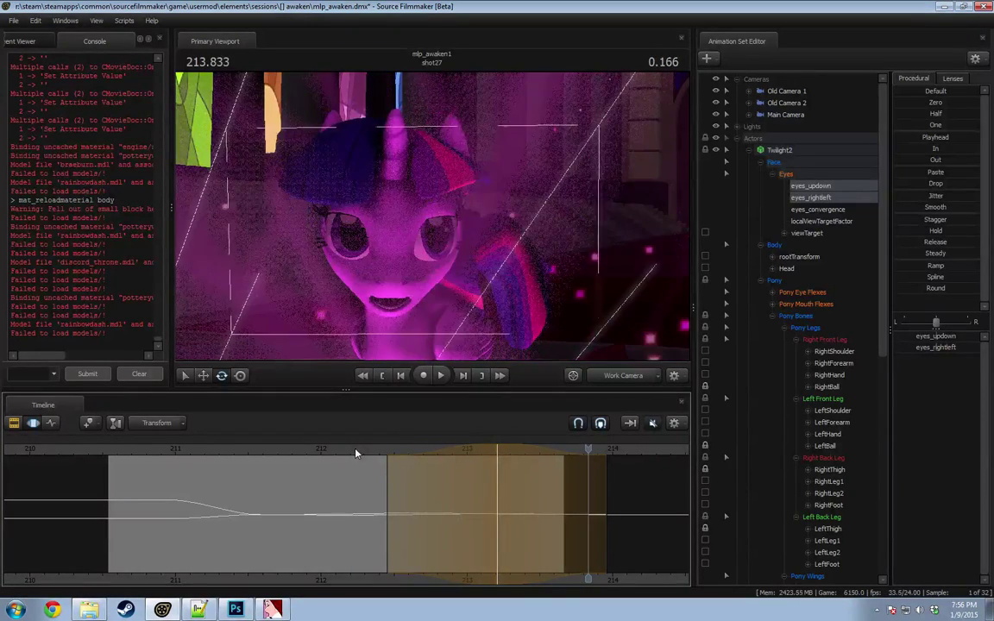
left_click(153, 450)
key("space")
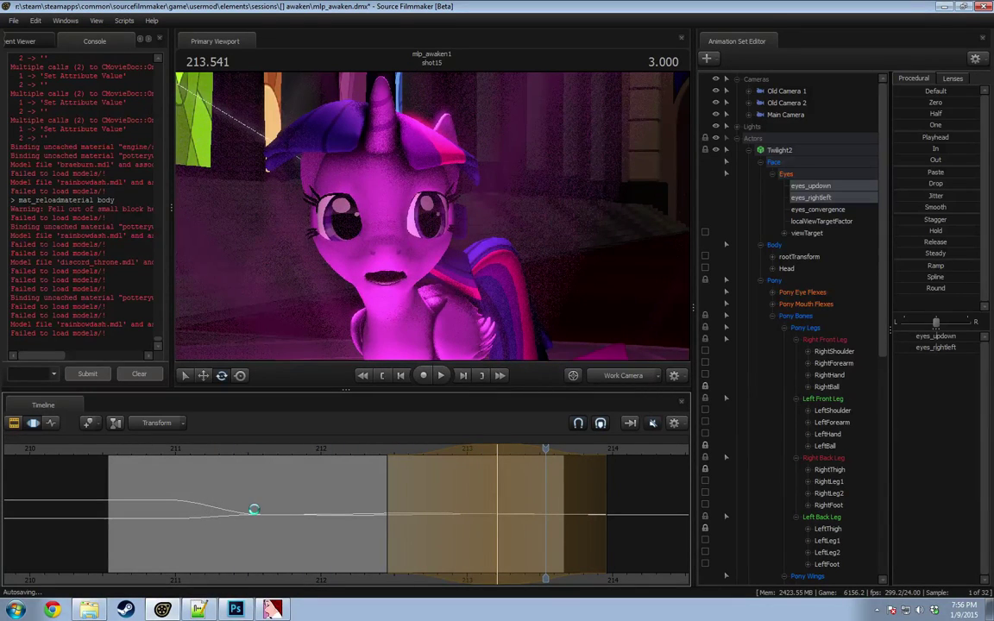
key("shift")
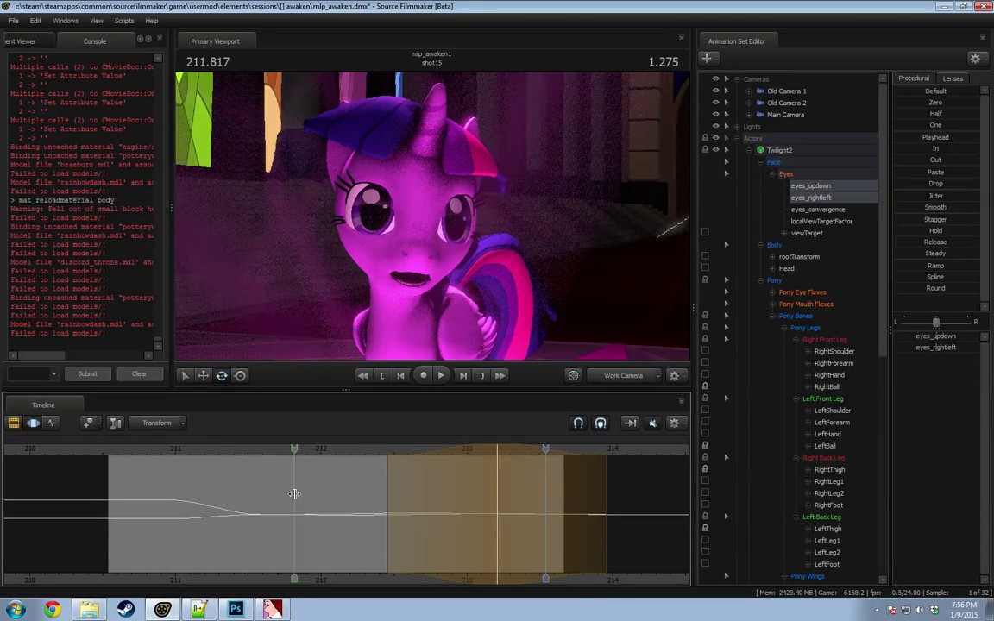
Step: Adjust Twilight2's l_sad and r_sad eye flexes around 213.583, with the time selection starting at about 212.67, and replay the shot
left_click_drag(533, 511, 593, 510)
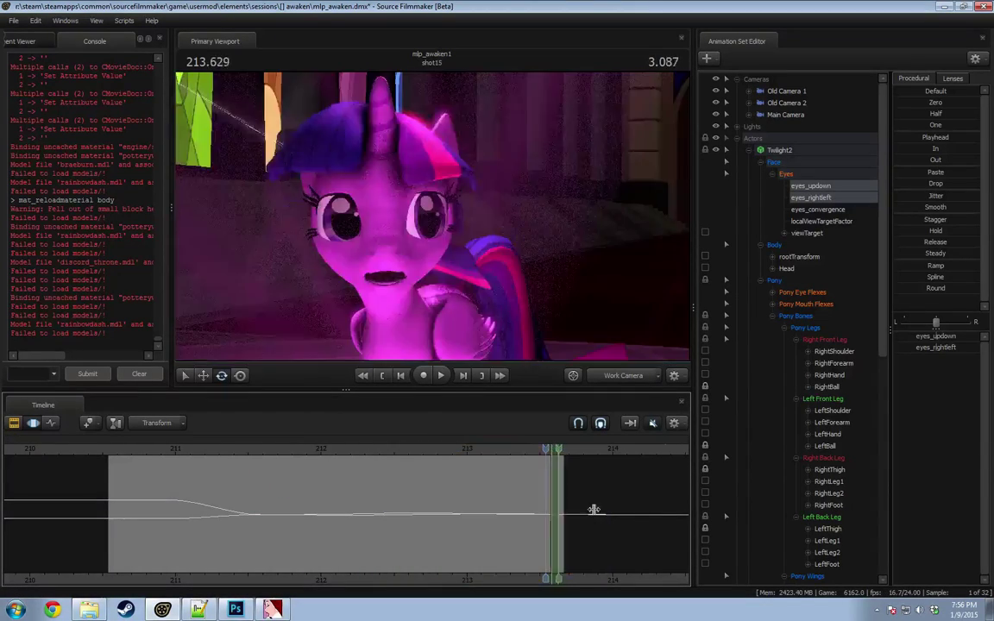
scroll(537, 509, "up", 5)
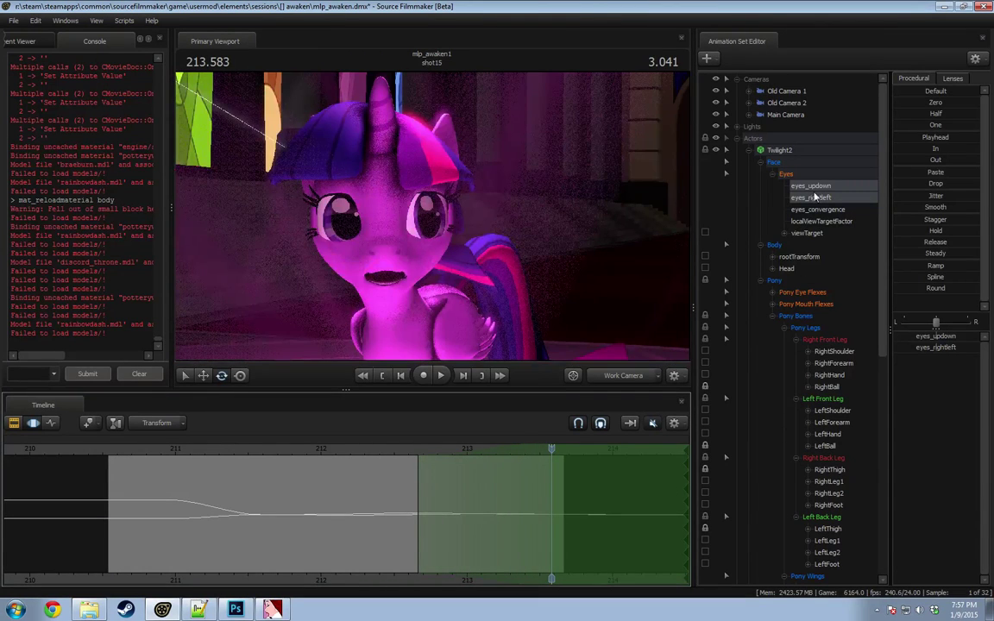
left_click(809, 293)
left_click(940, 359)
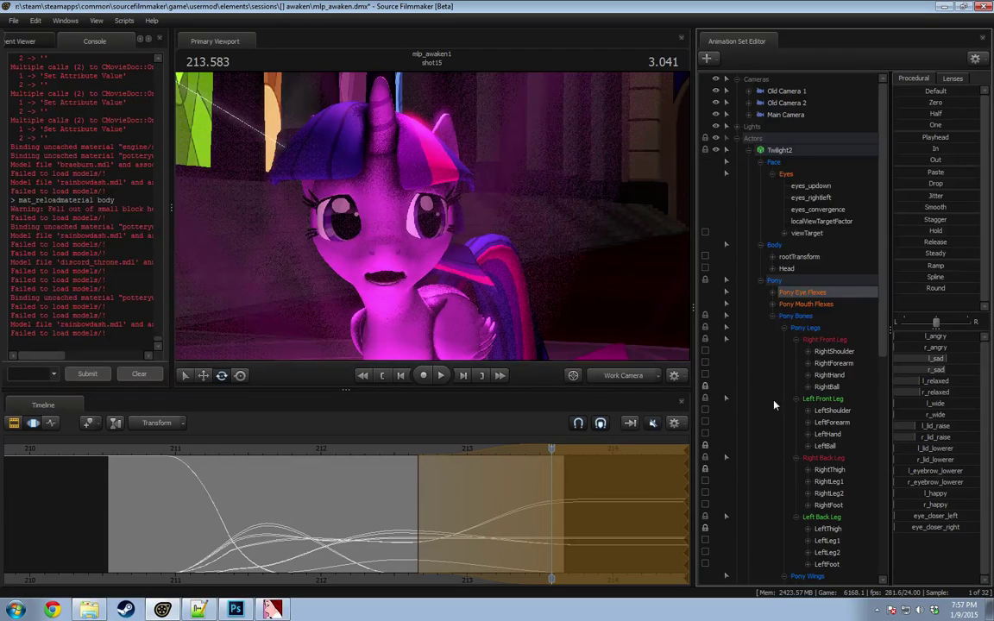
key("space")
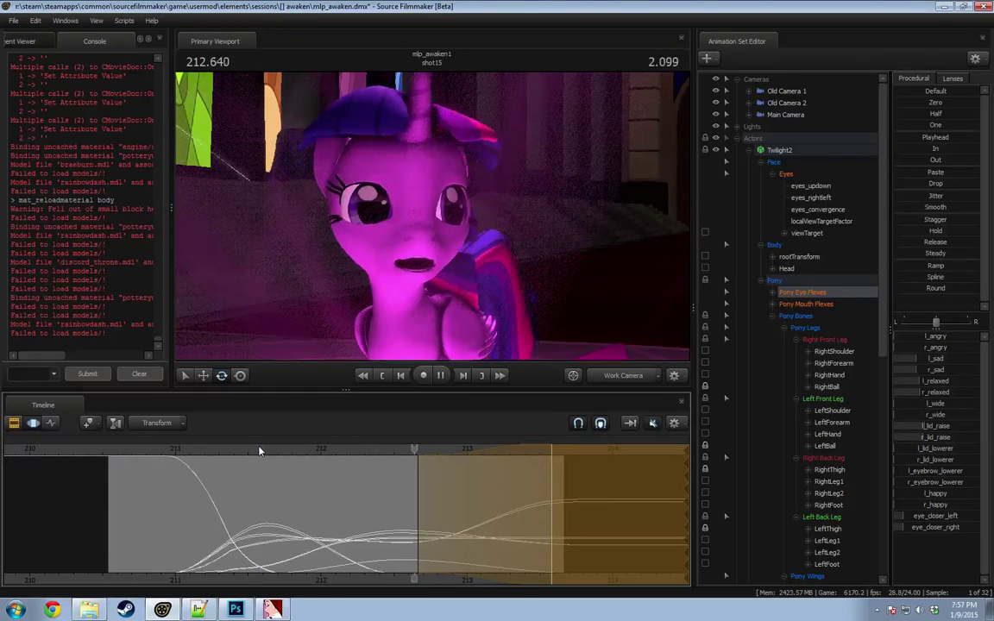
key("space")
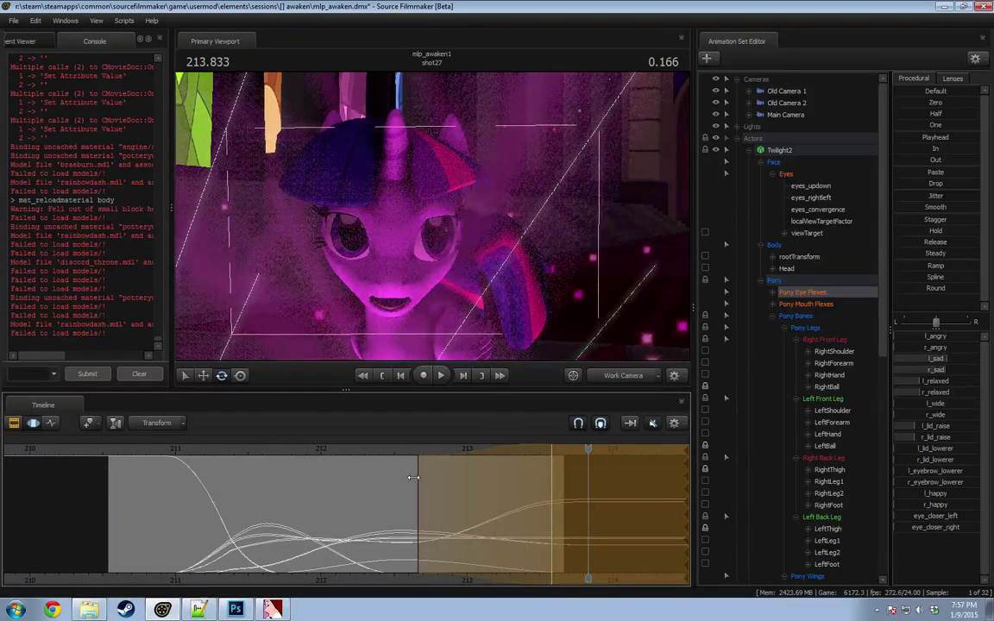
Step: Shift the eye-flex adjustment's peak to about 213.63 and replay the end of shot15, switching to the scene camera
left_click_drag(552, 478, 560, 476)
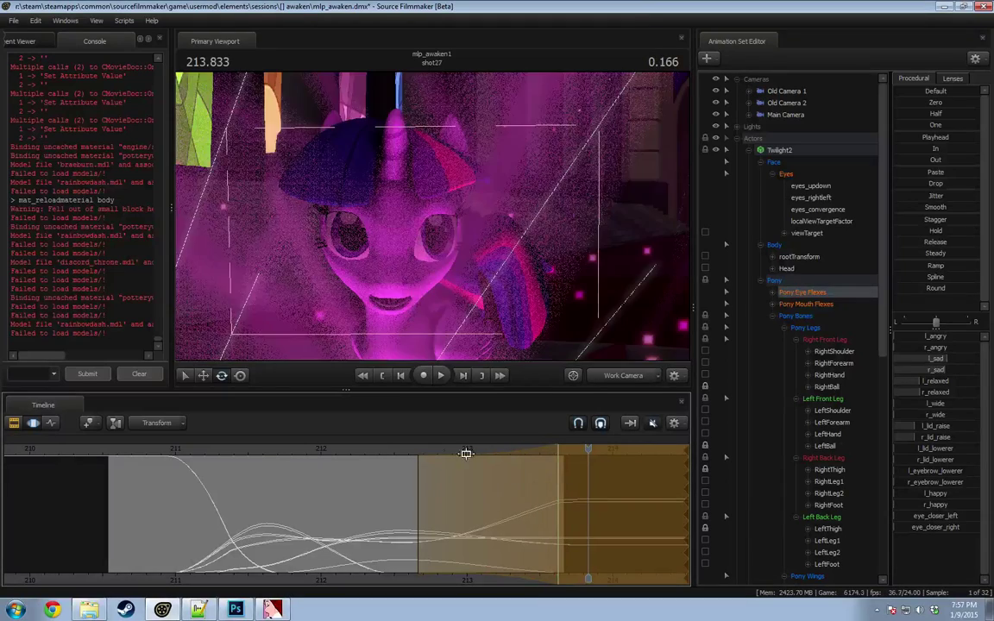
left_click(408, 453)
key("space")
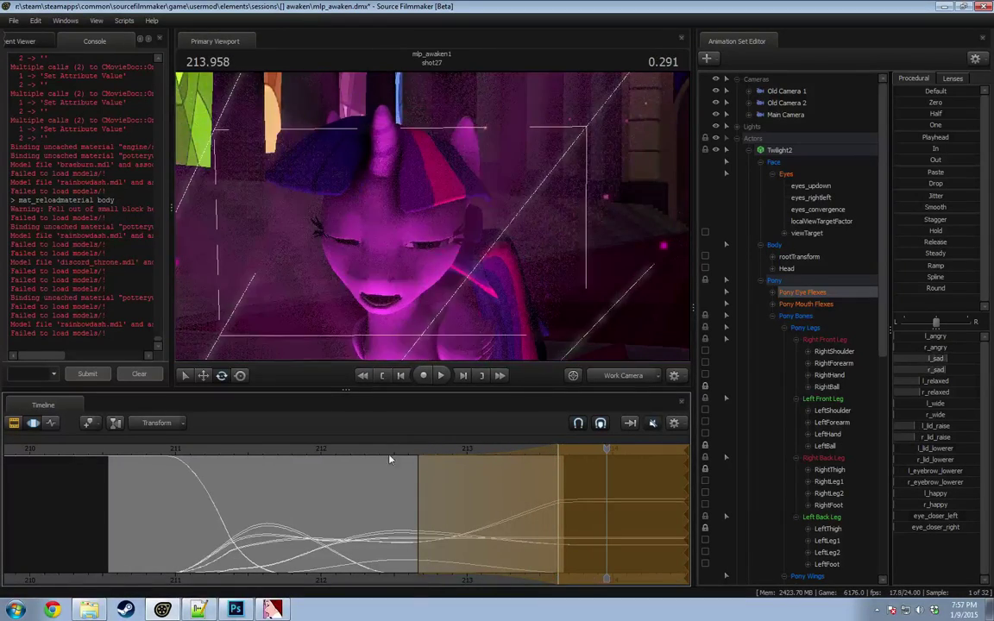
left_click(298, 452)
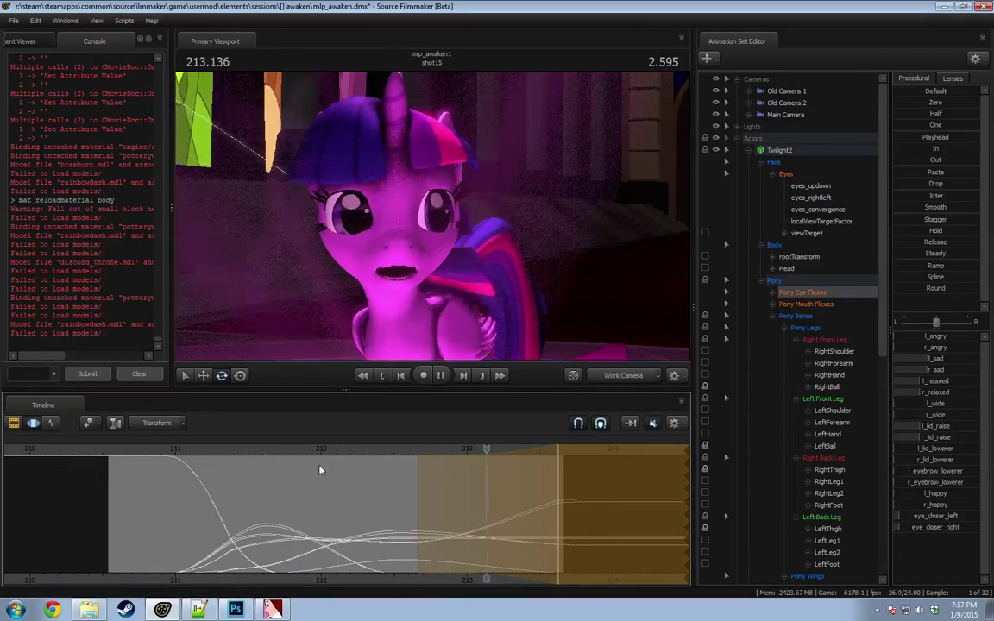
key("space")
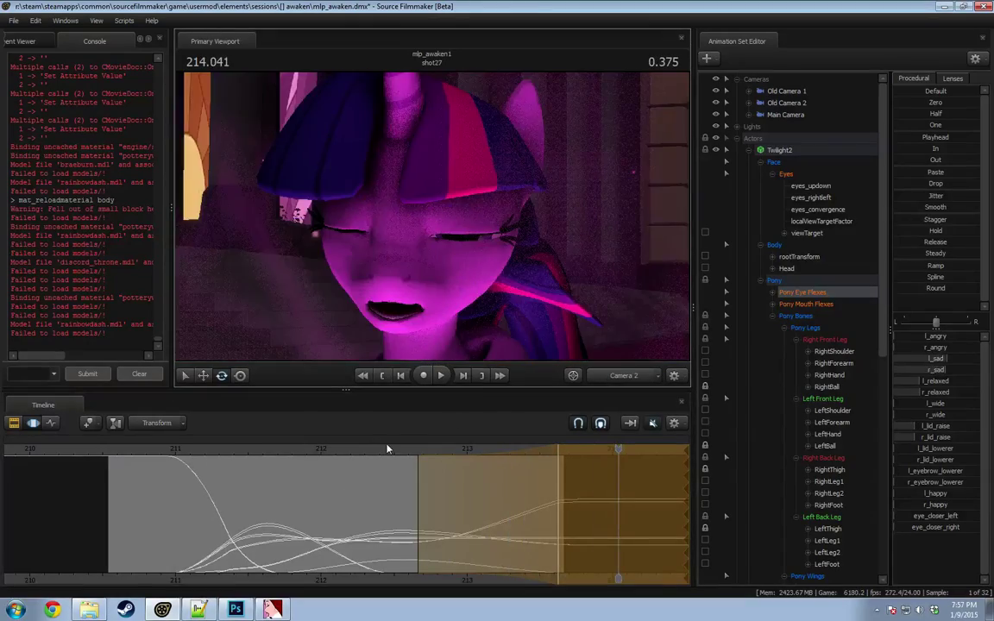
Step: Replay the transition from shot15 into shot27 through the scene cameras, checking Twilight2's expression and head motion
left_click(381, 458)
key("space")
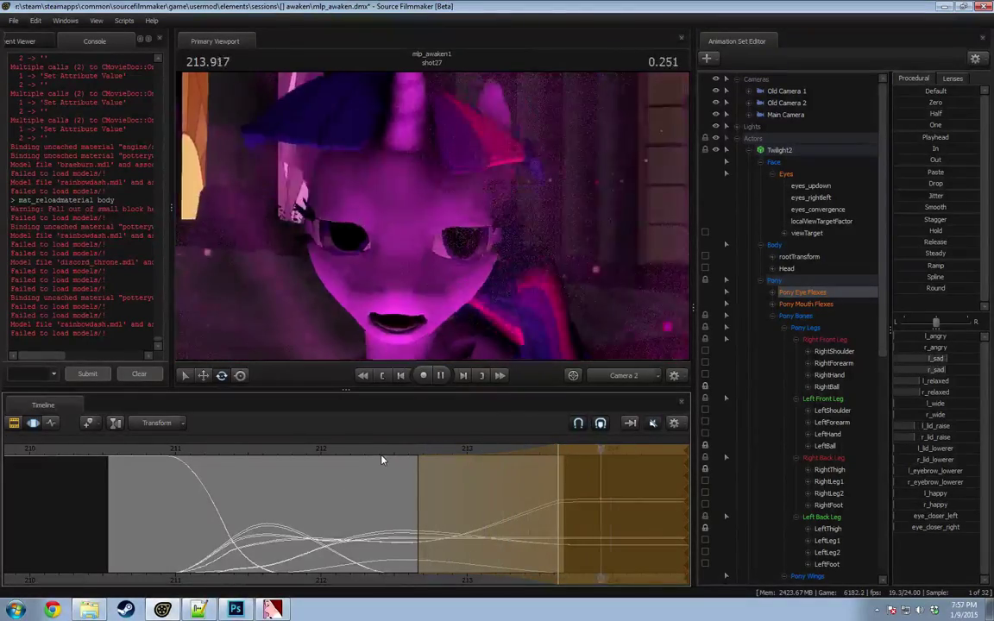
scroll(68, 456, "down", 3)
left_click(50, 454)
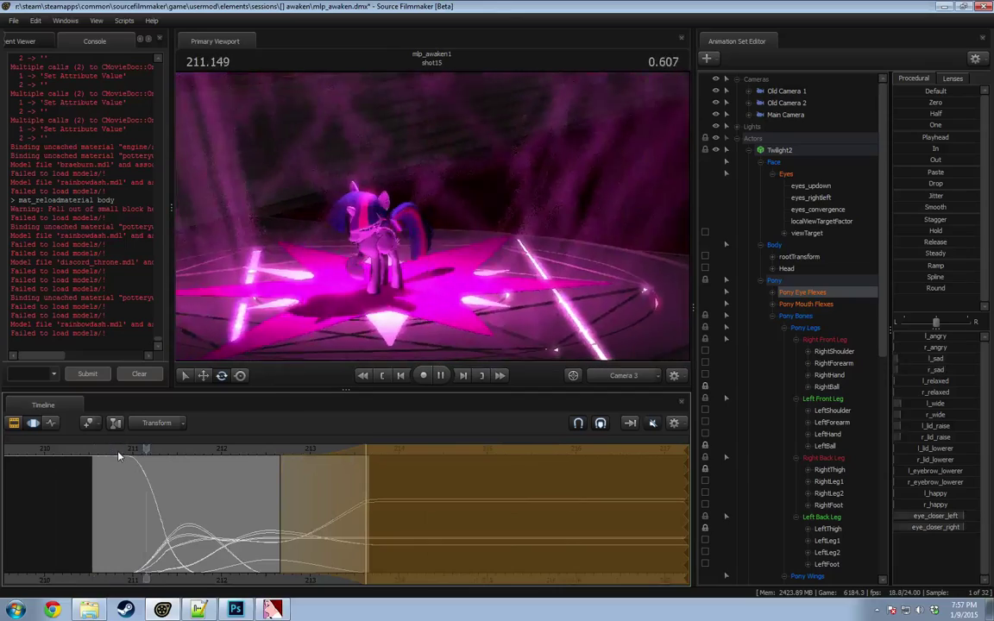
left_click(97, 451)
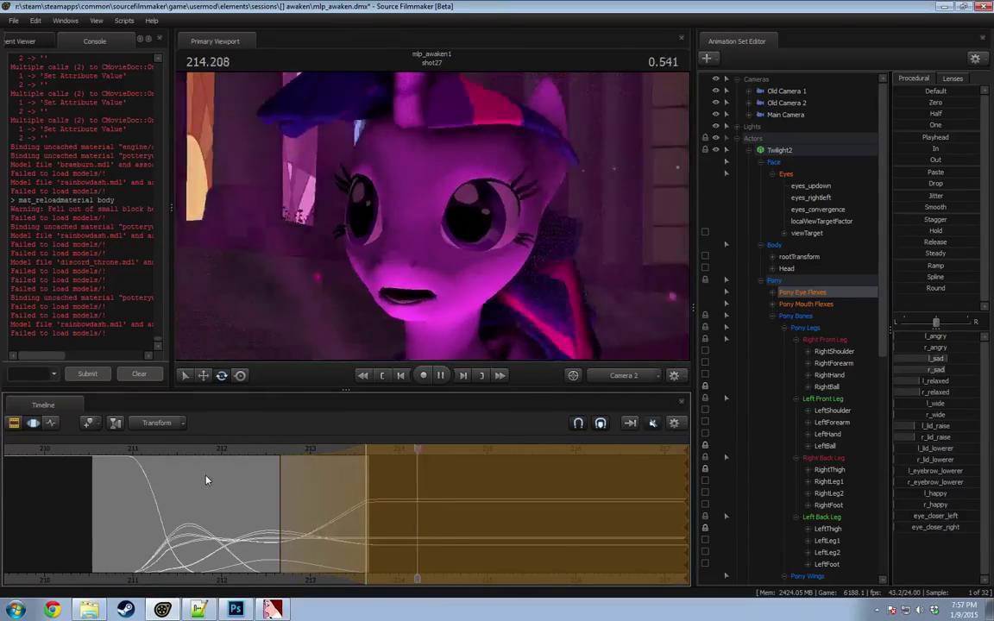
left_click(248, 455)
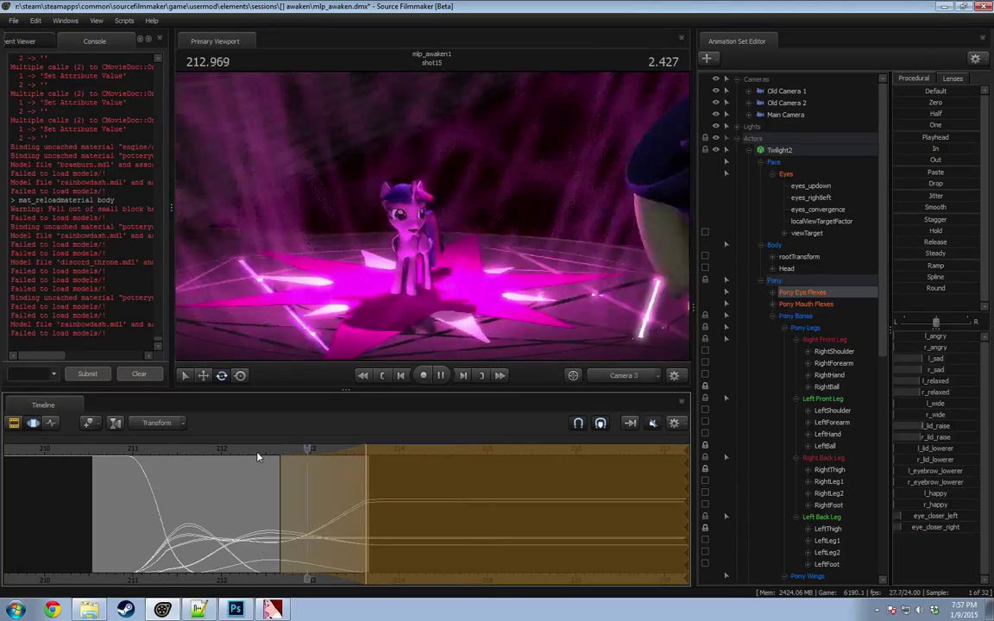
key("space")
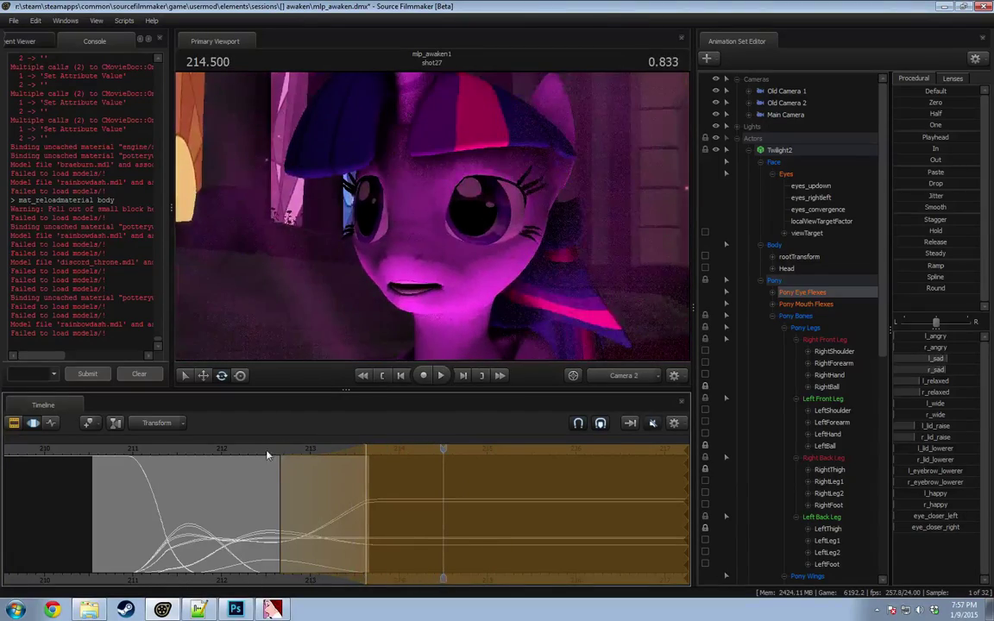
Step: Examine the cut between shot15 and shot27 frame by frame in the clip editor
left_click(306, 451)
key("space")
key("space")
key("F2")
key("space")
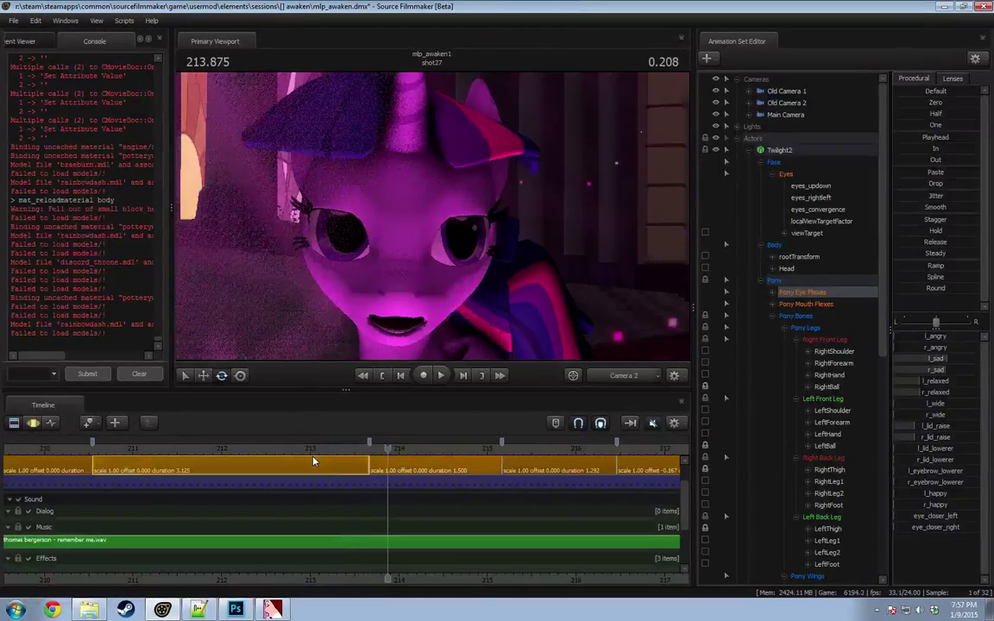
scroll(316, 462, "up", 3)
left_click_drag(328, 444, 366, 449)
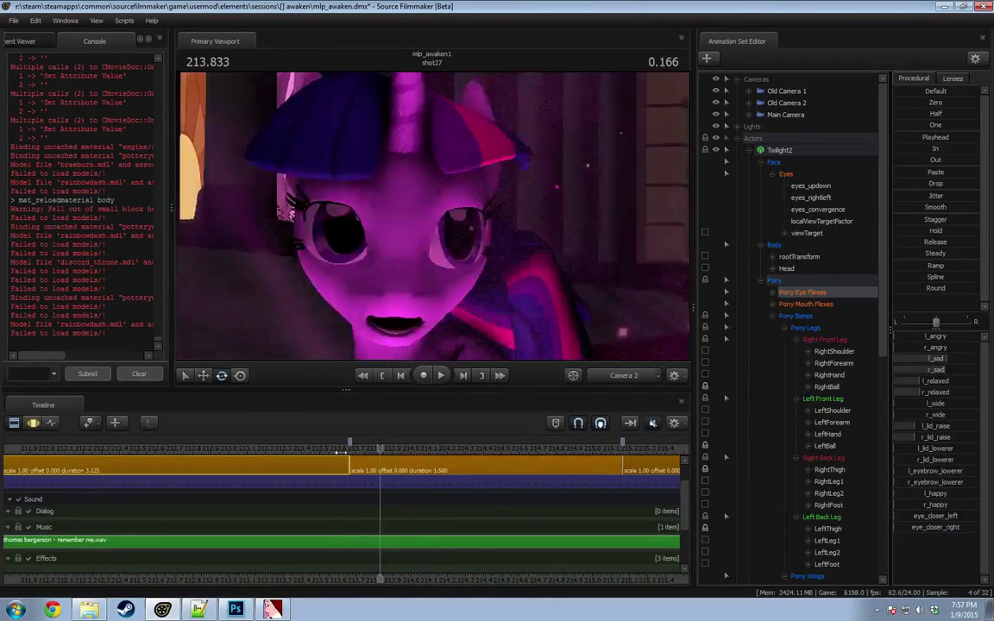
left_click(312, 449)
key("space")
Step: In shot27, rotate Twilight2's Head around 213.916 with a time selection from about 213.58 to 214.25, and replay it
key("F3")
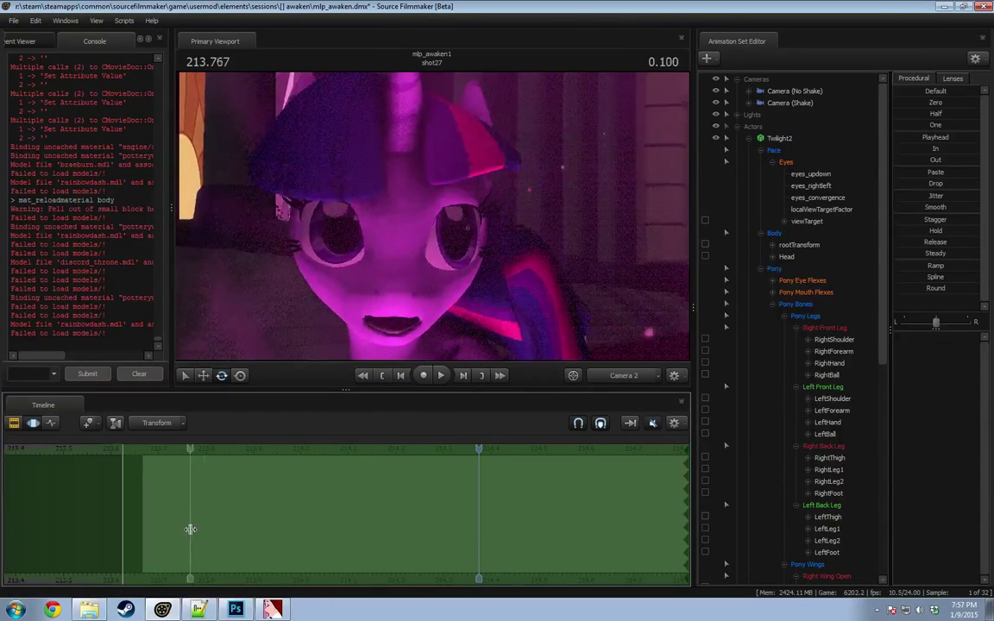
left_click_drag(243, 531, 260, 528)
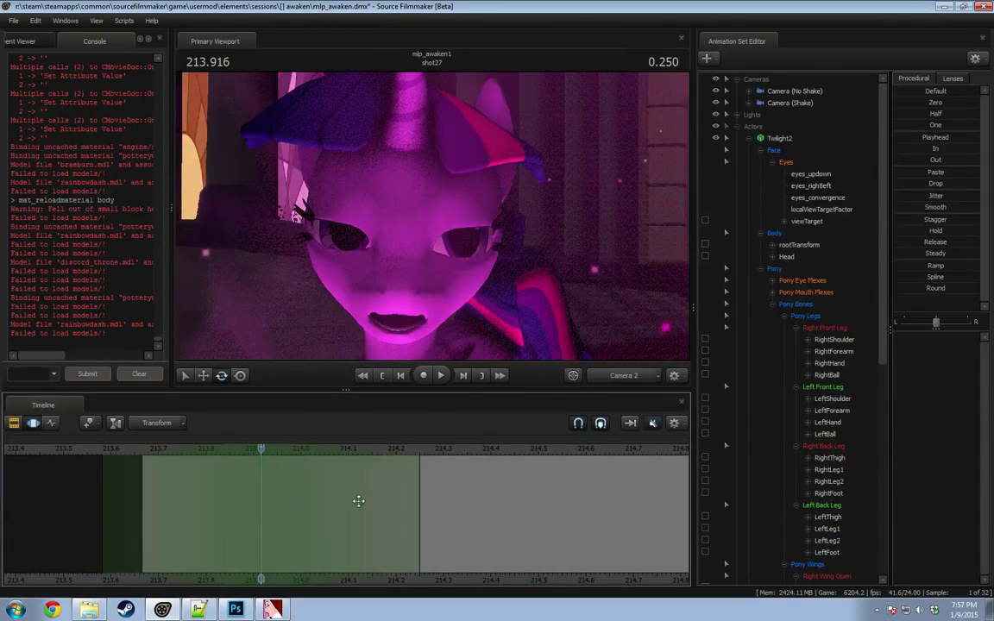
left_click(404, 291)
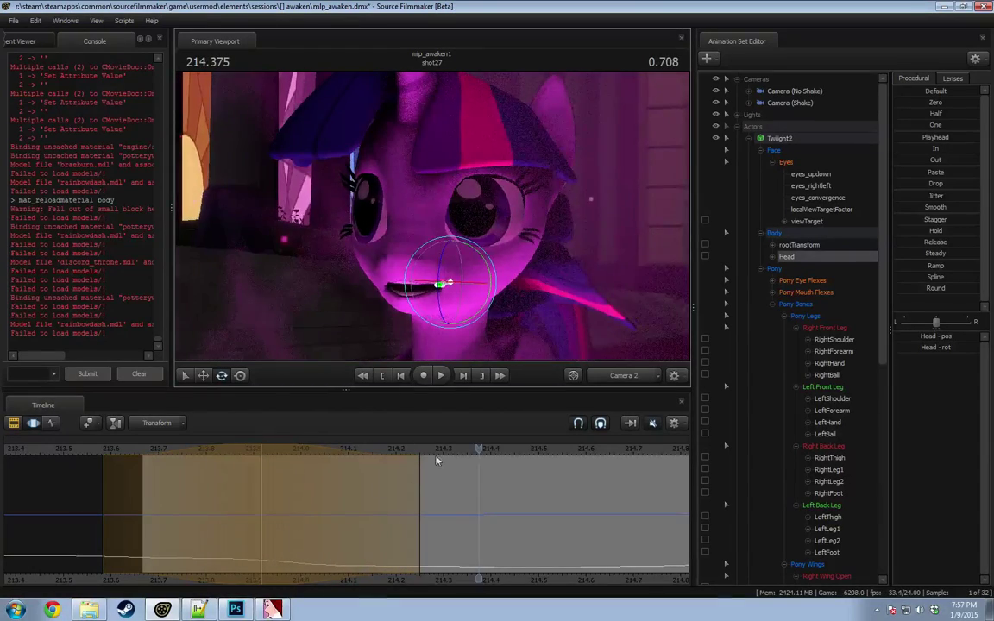
key("space")
key("space")
scroll(224, 480, "down", 4)
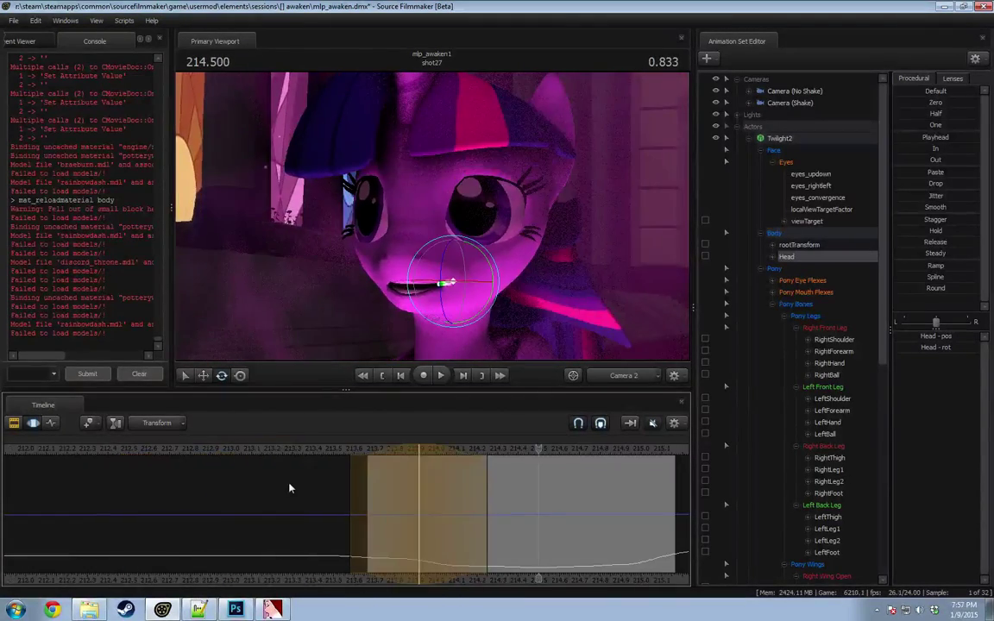
Step: Widen the Head adjustment's time selection in shot27 to about 213.4 to 214.45 and check the cut from shot15
left_click_drag(419, 468, 378, 469)
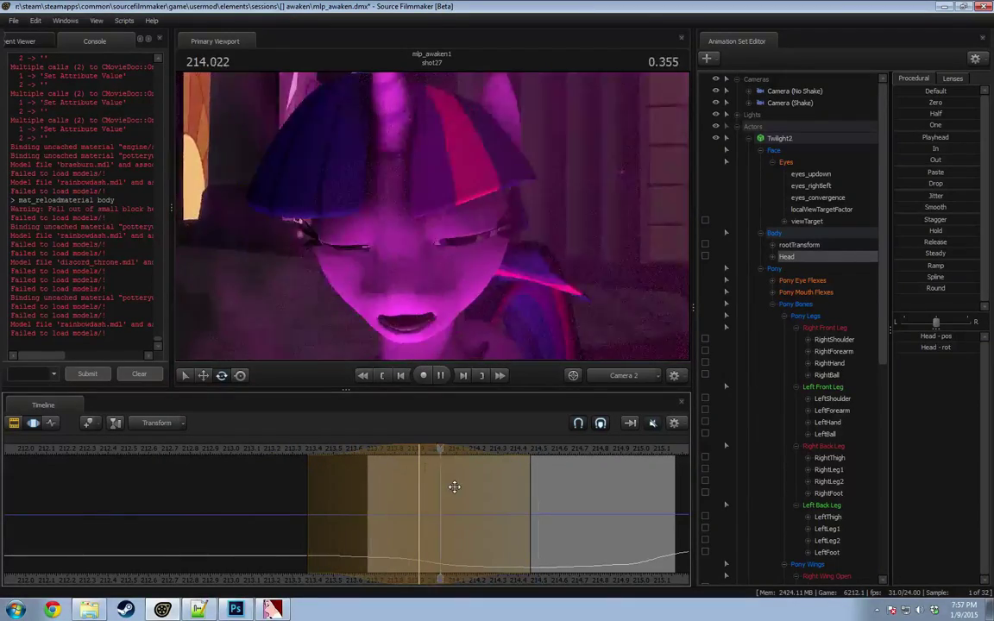
left_click(268, 450)
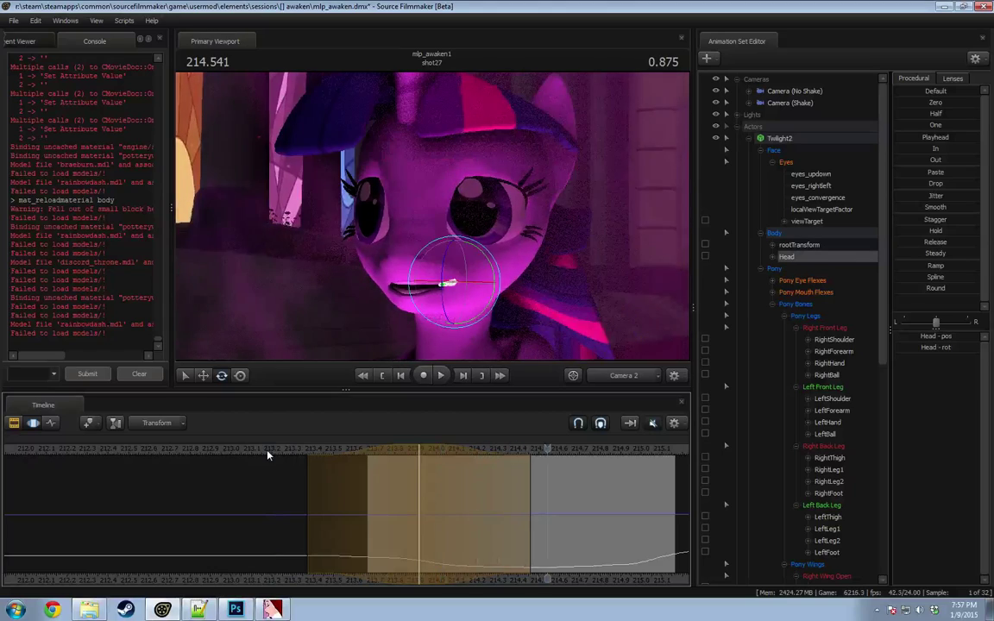
key("F2")
left_click(272, 451)
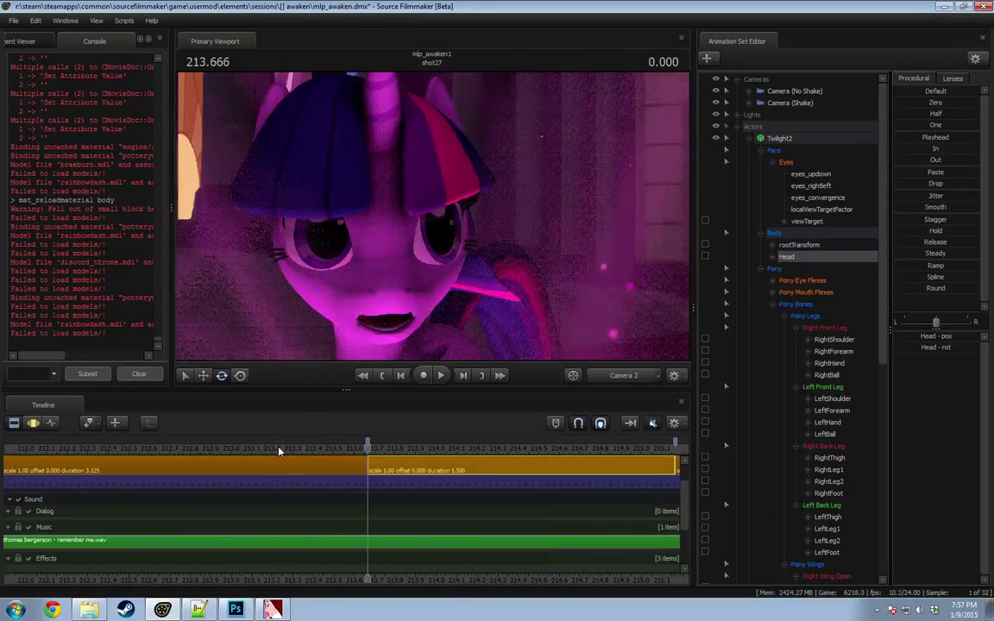
left_click_drag(368, 449, 341, 460)
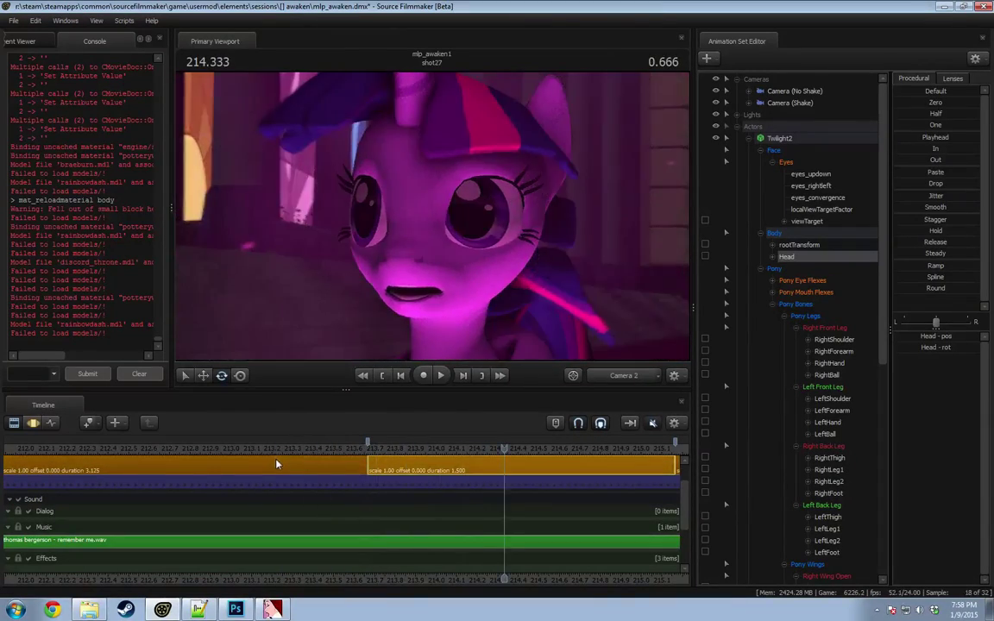
Step: In shot15, rotate Twilight2's Head at 213.625 with a time selection from about 213.1 to 214.15
double_click(276, 464)
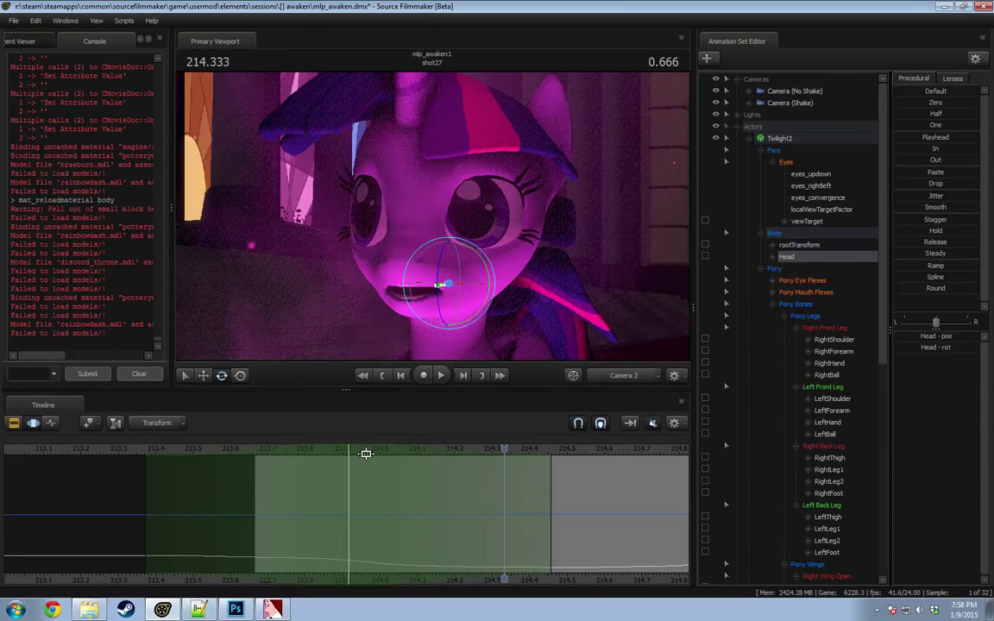
left_click_drag(366, 455, 258, 465)
key("F2")
double_click(237, 465)
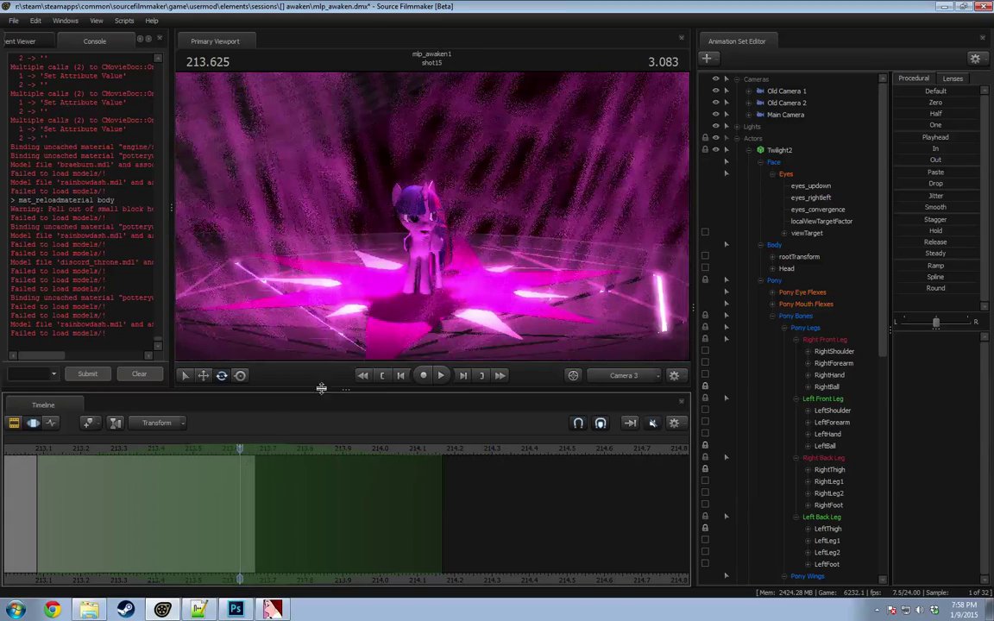
left_click(422, 232)
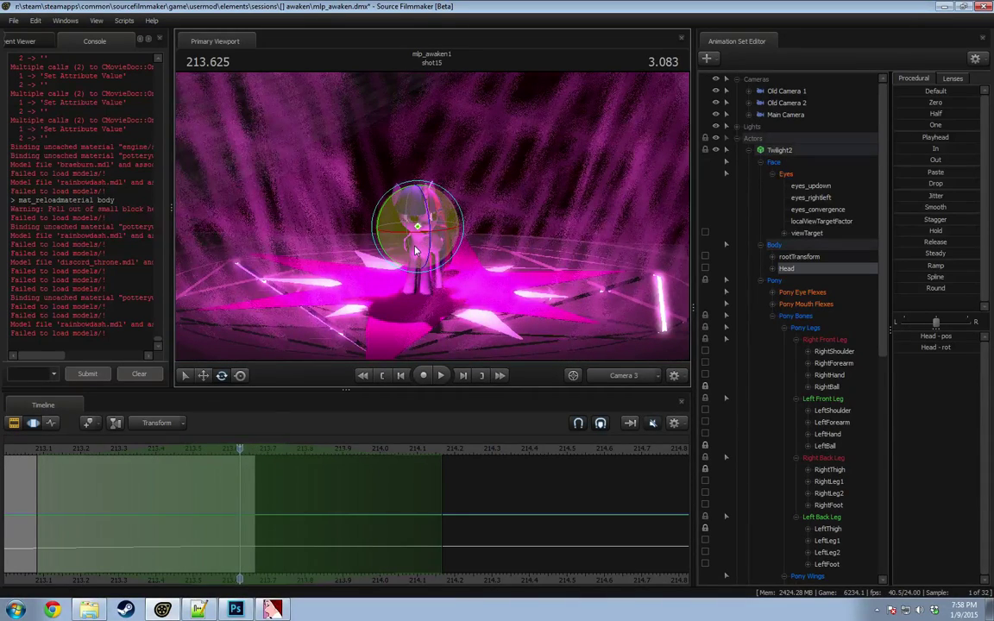
left_click_drag(415, 251, 419, 254)
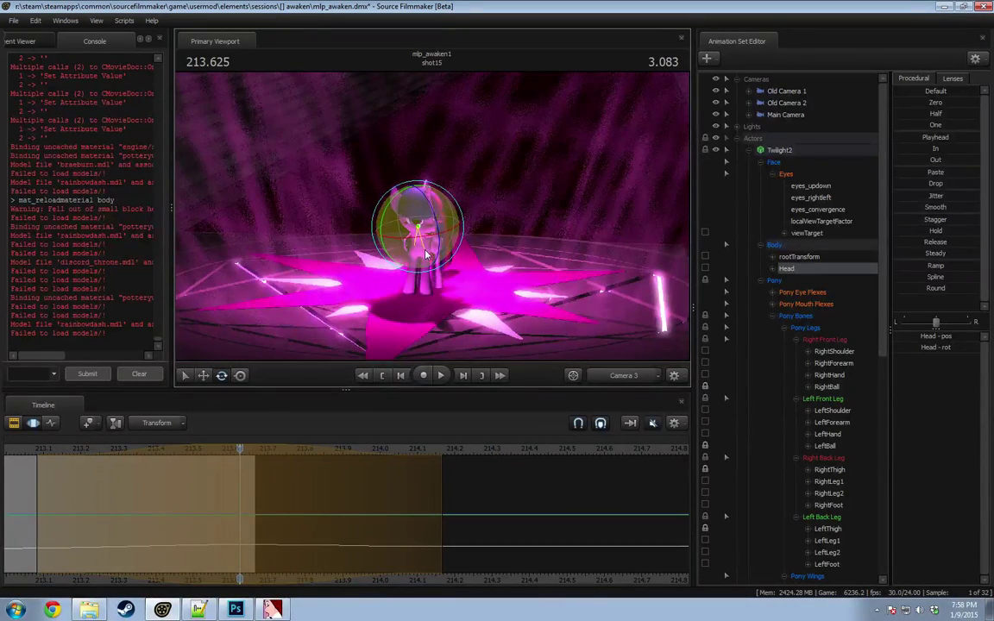
Step: Move the shot15 Head adjustment's time selection to about 213.4 to 214.45 and replay the cut into shot27
left_click_drag(208, 447, 158, 453)
key("space")
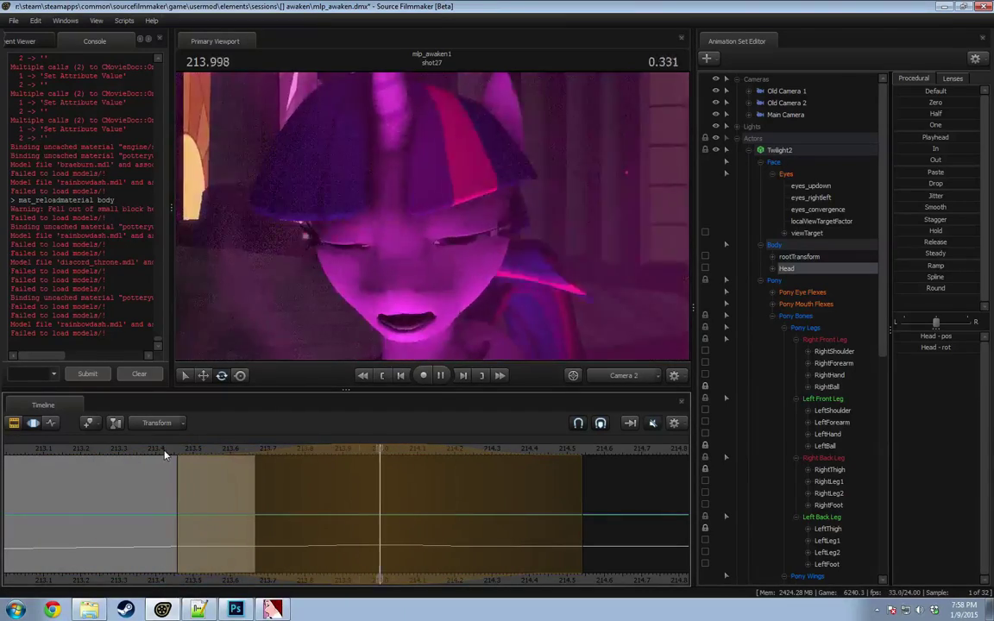
scroll(167, 458, "down", 4)
key("space")
left_click_drag(297, 463, 411, 495)
left_click_drag(415, 454, 398, 451)
middle_click_drag(397, 450, 452, 514)
key("space")
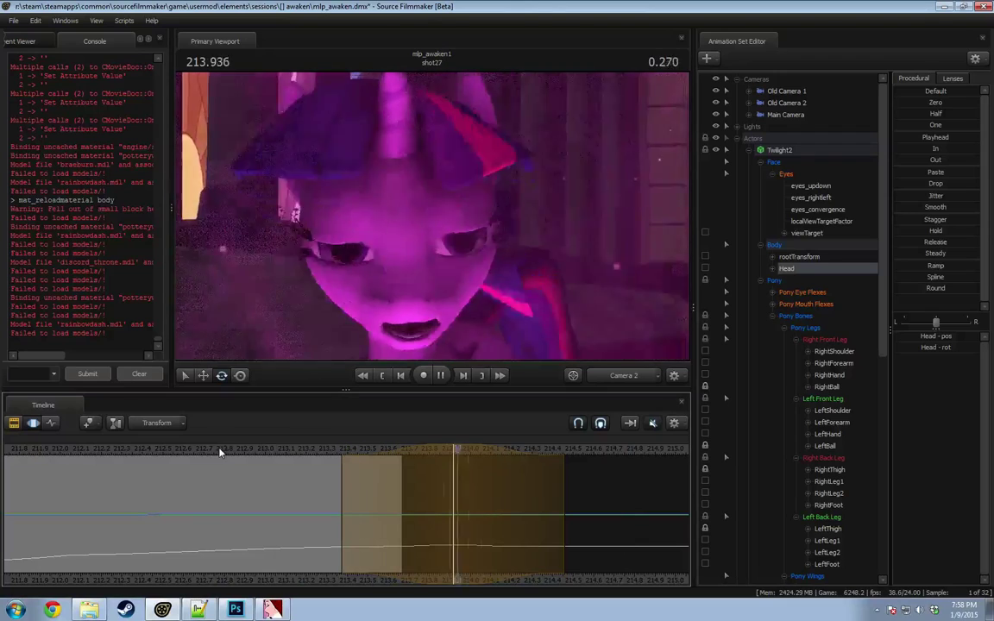
Step: Play the sequence on through shot27 into shot28, stopping at about 215.79
key("space")
scroll(502, 496, "down", 4)
middle_click_drag(628, 583, 190, 563)
left_click_drag(190, 562, 278, 528)
key("space")
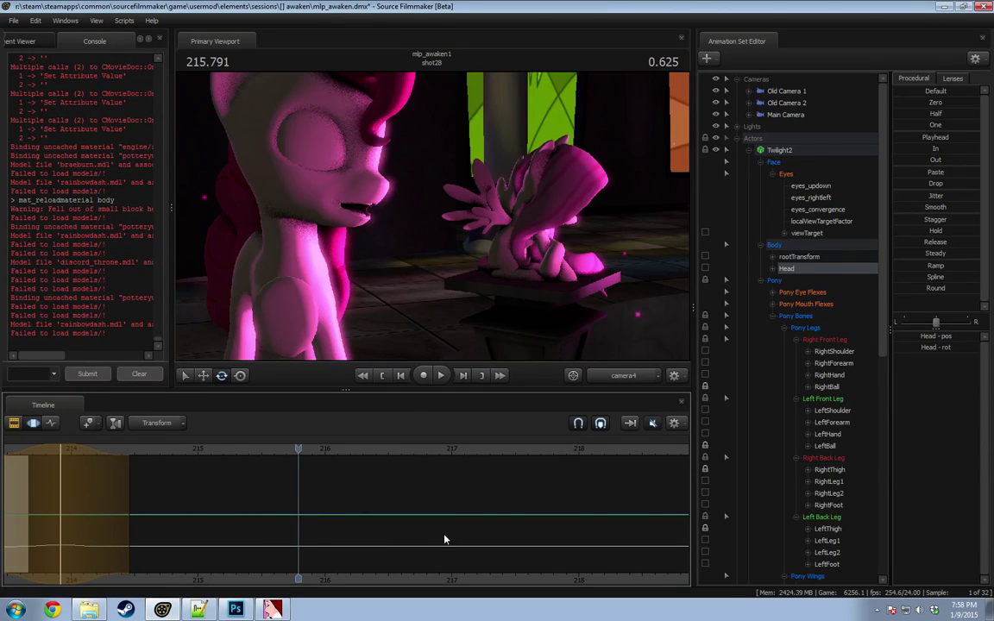
Step: Replay shot15 from about 210.58 to check Twilight2's whole turn through the scene camera
scroll(459, 525, "down", 3)
middle_click_drag(226, 565, 552, 510)
key("F2")
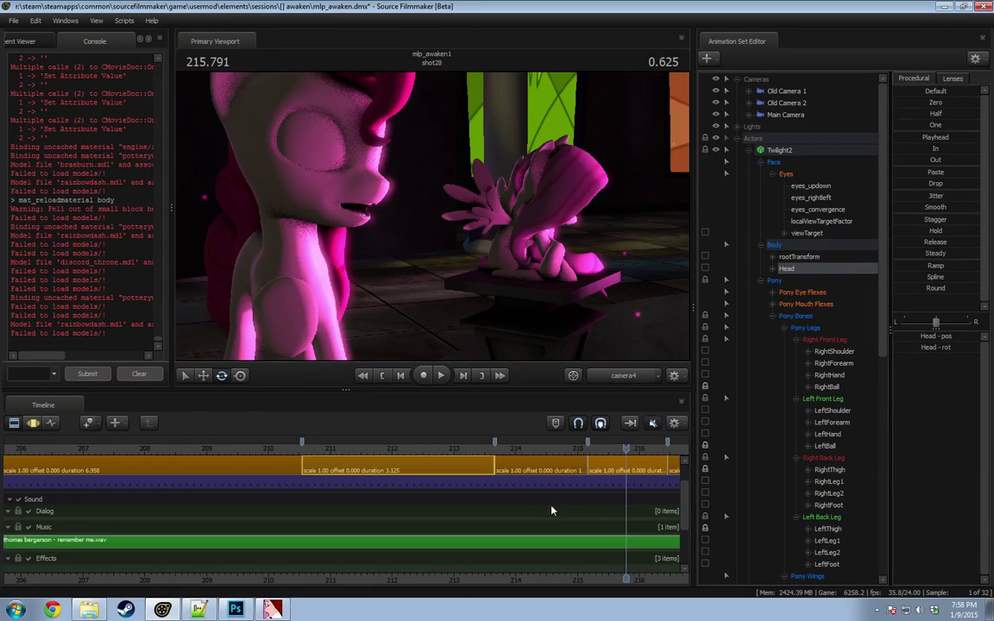
scroll(511, 508, "down", 1)
key("F3")
left_click(340, 447)
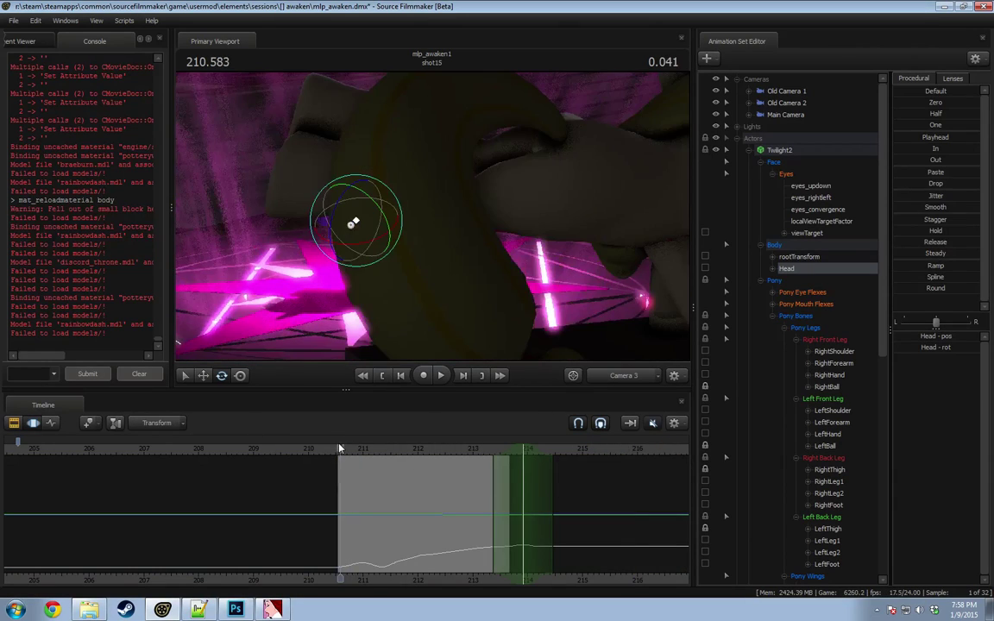
key("space")
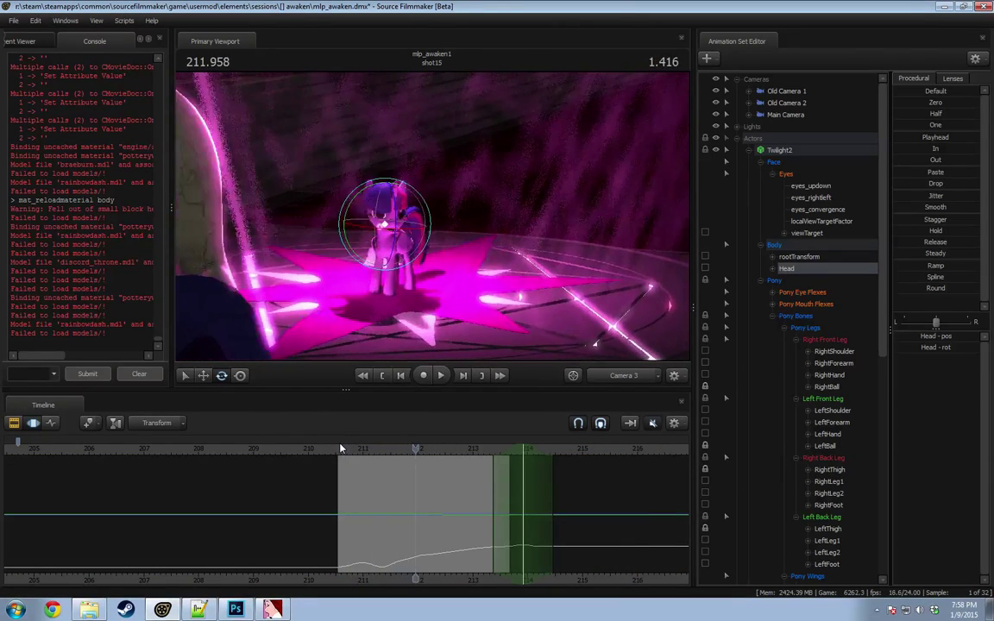
key("space")
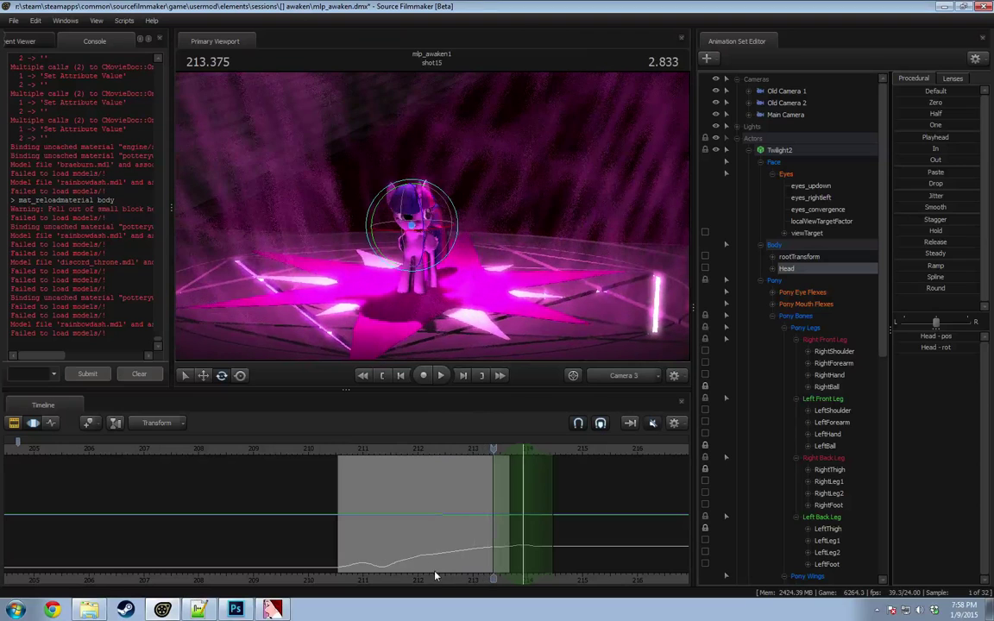
Step: Replay shot15 from 210.5 across the cut into shot27 to check Twilight2's turn and head motion
scroll(345, 580, "up", 2)
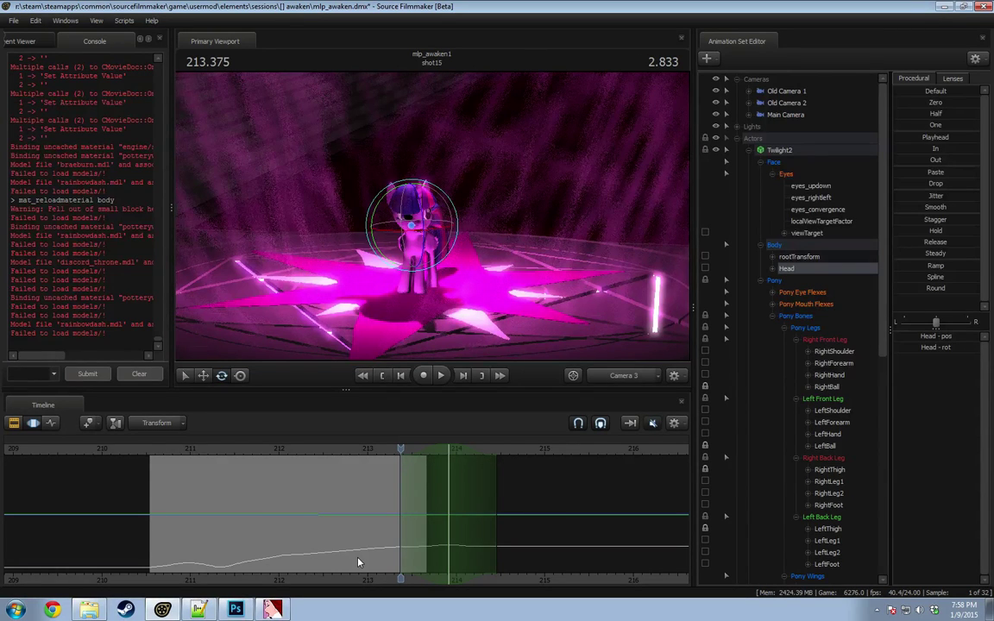
left_click(151, 451)
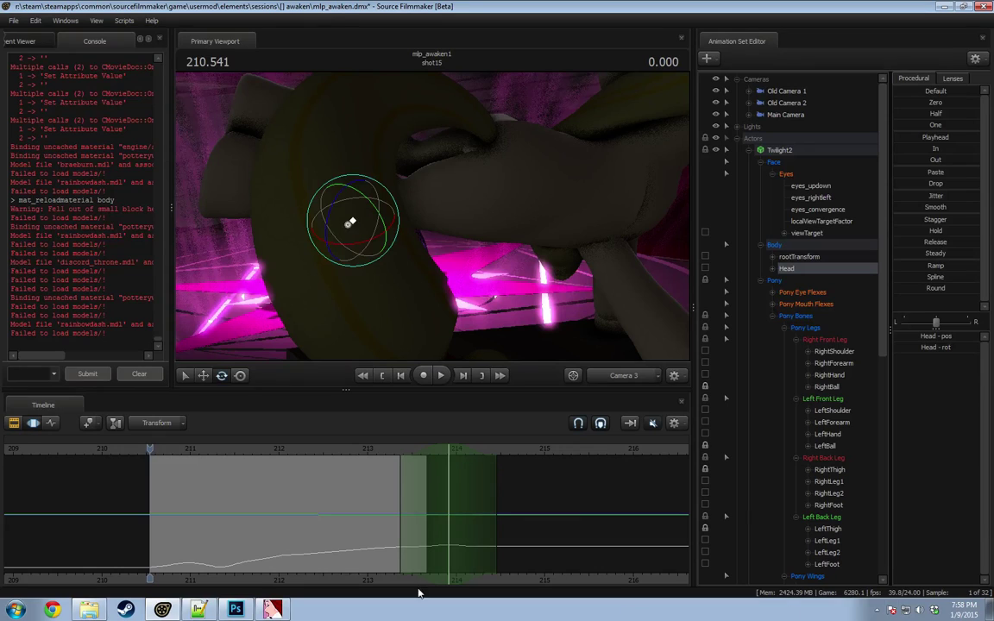
left_click_drag(109, 450, 148, 451)
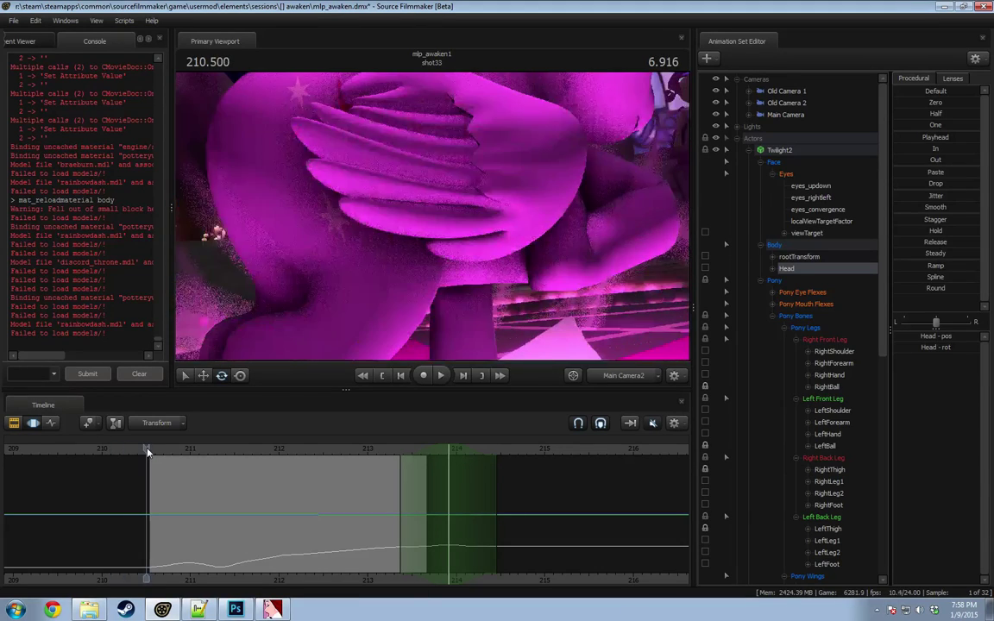
key("space")
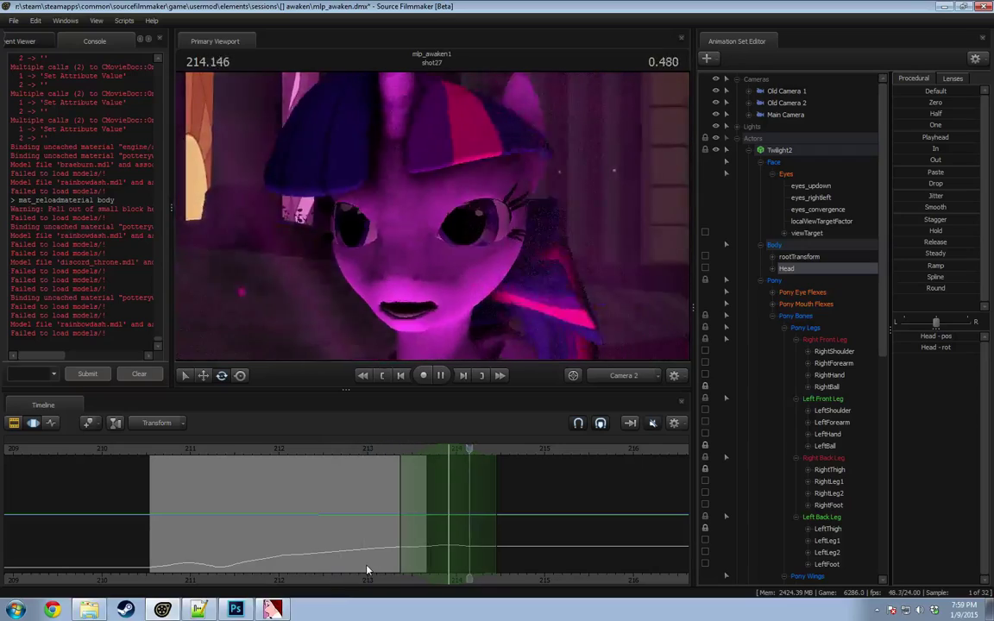
key("space")
left_click_drag(364, 451, 375, 455)
key("space")
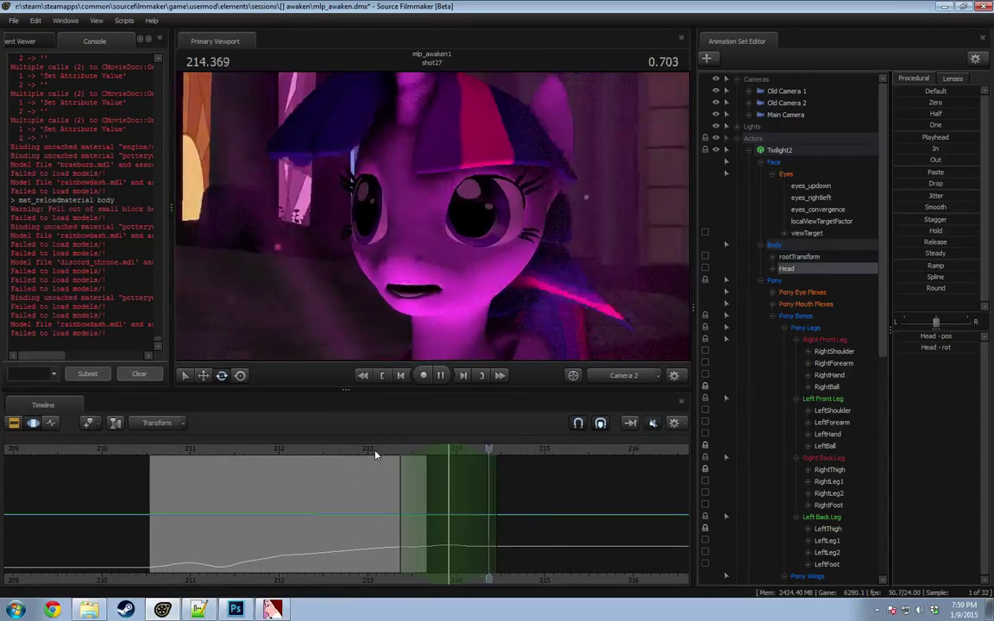
key("space")
Step: Switch to the Clip Editor and replay shot15 through shot27 into shot28 to check how the shots cut together
key("F2")
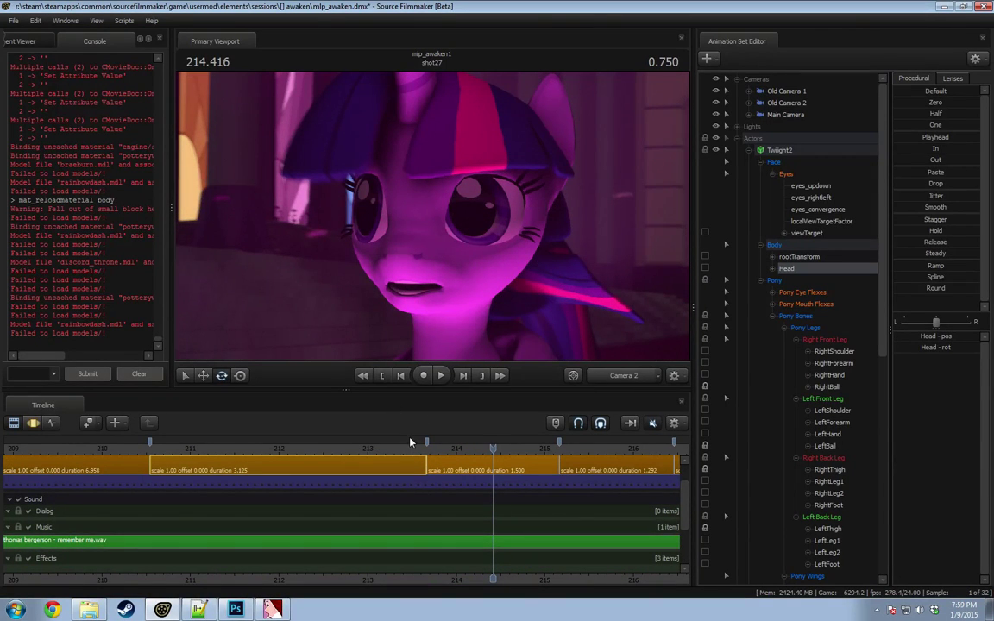
left_click_drag(432, 450, 179, 457)
key("space")
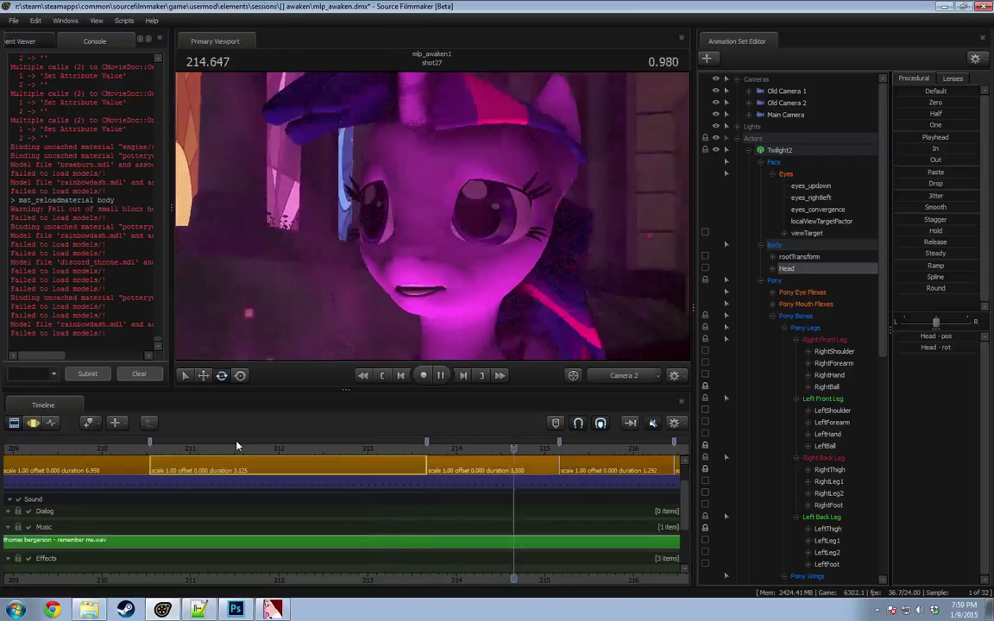
key("space")
left_click_drag(597, 579, 471, 577)
key("space")
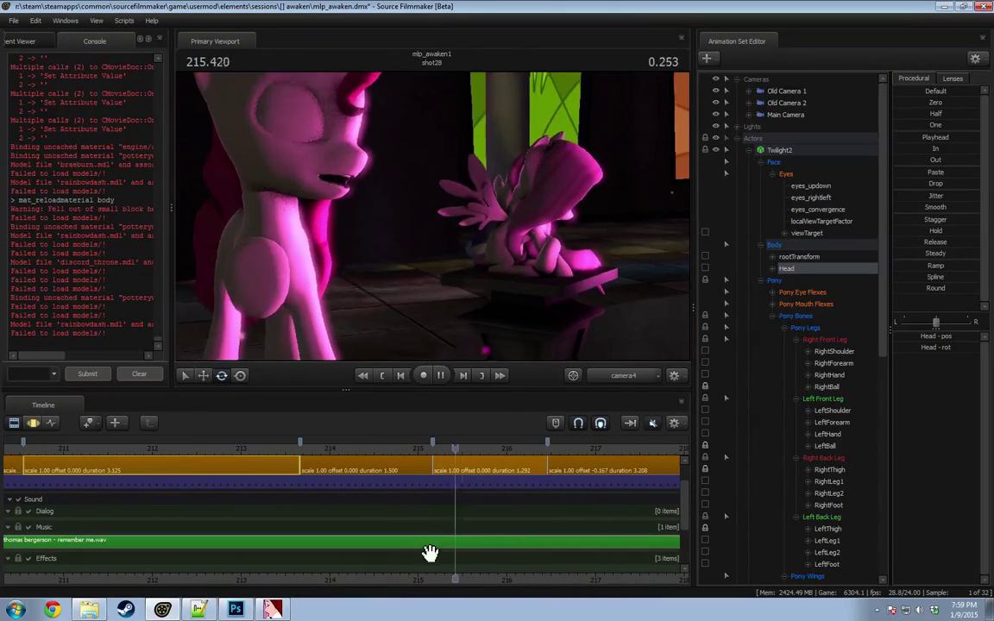
key("space")
left_click_drag(71, 445, 101, 449)
key("space")
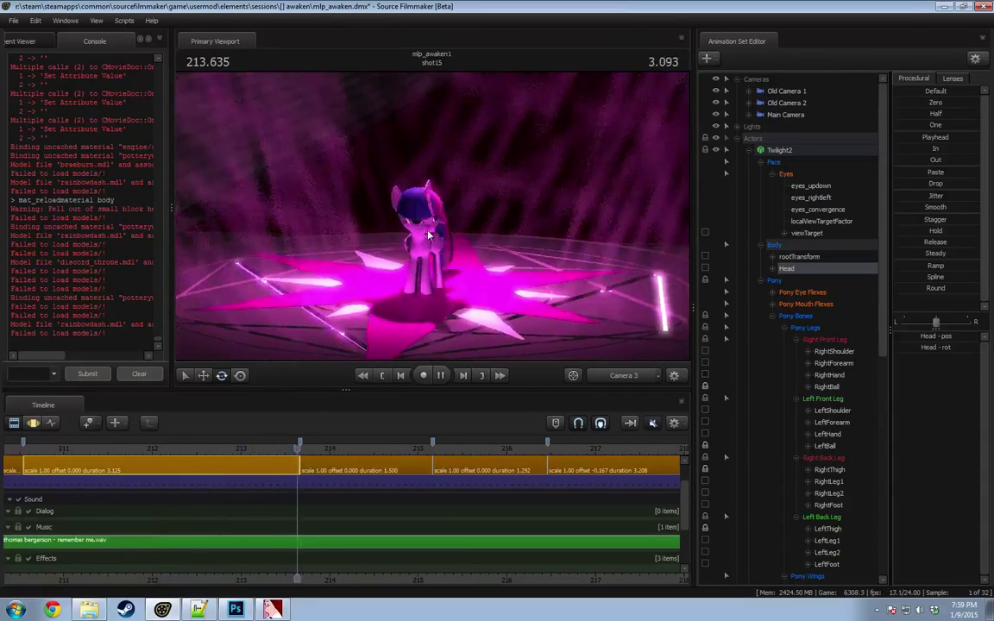
key("space")
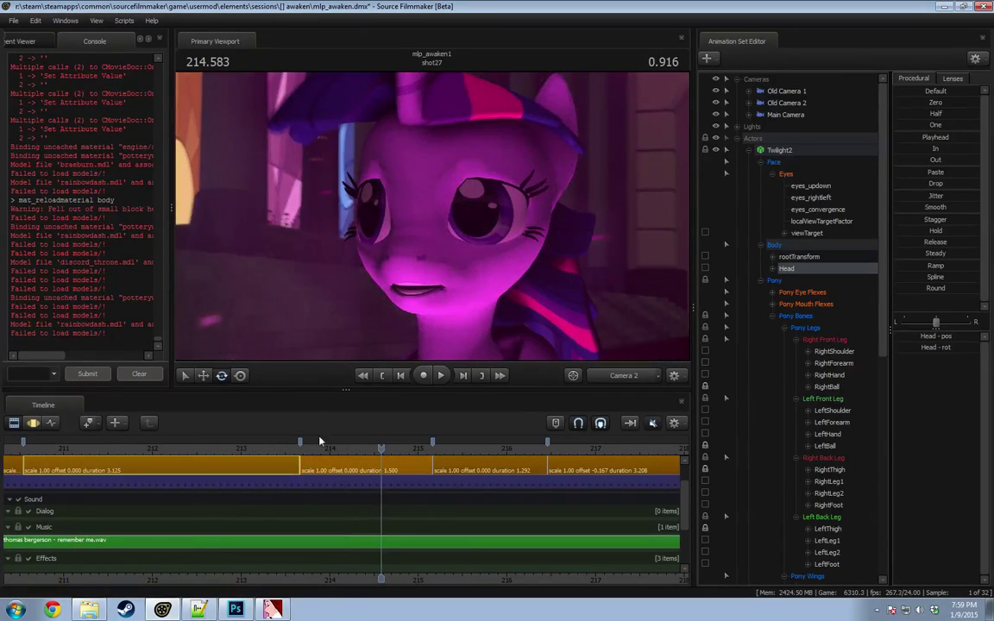
Step: Replay shot27 from its opening frame to check Twilight2's head and expression
left_click(301, 452)
key("space")
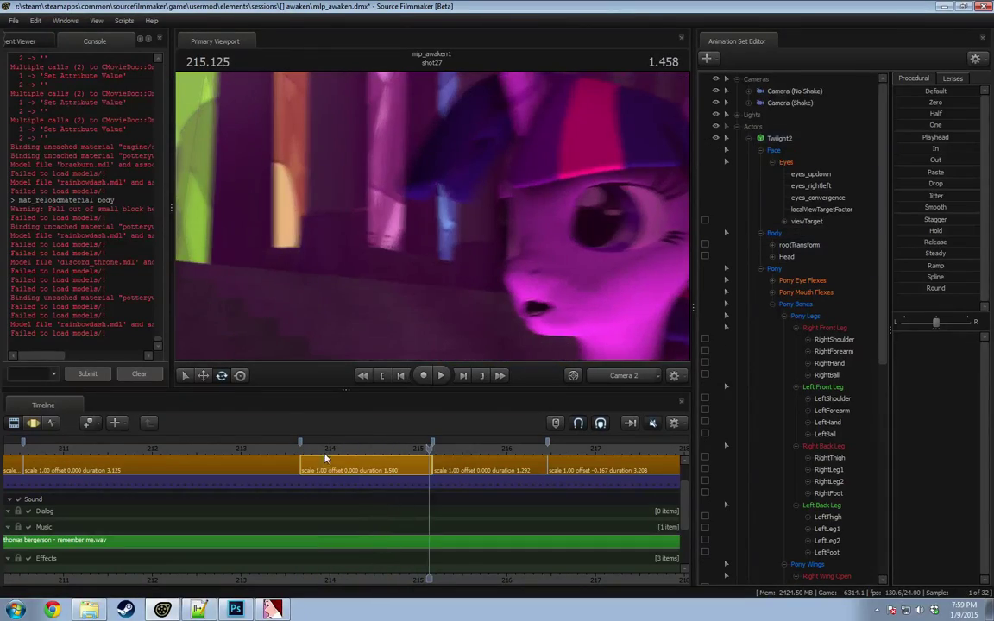
left_click(301, 451)
key("space")
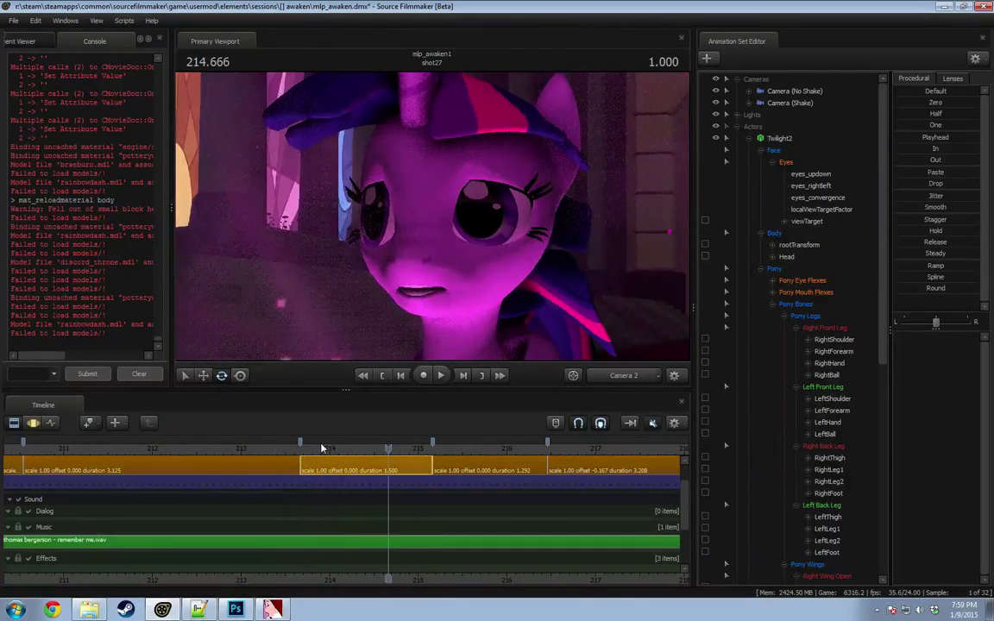
key("space")
left_click(233, 450)
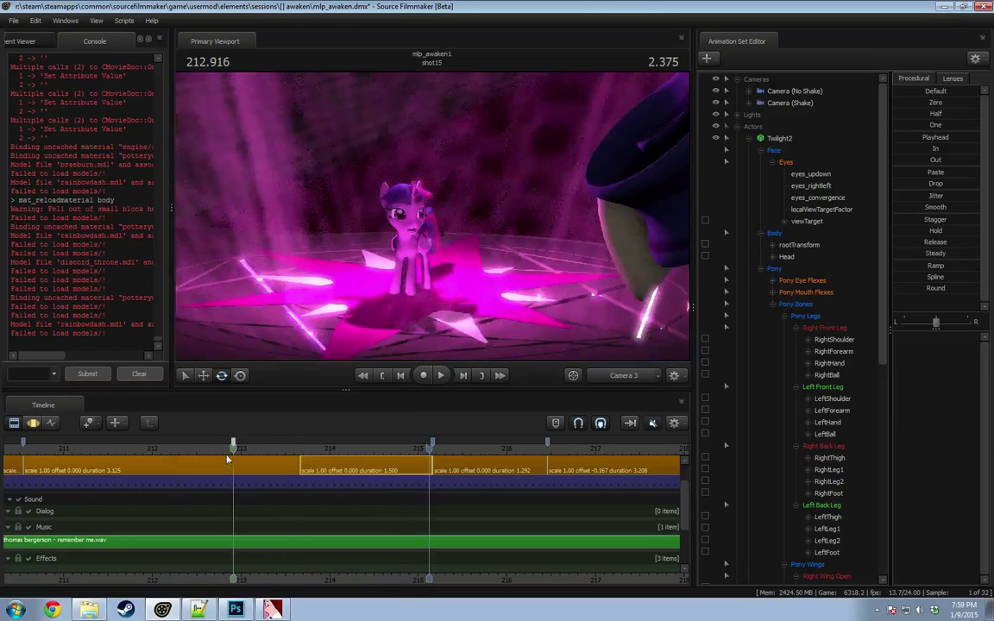
Step: Play shot16 around the bookmark at about 218.8 to check whether that bookmark matches a cut
scroll(555, 465, "down", 3)
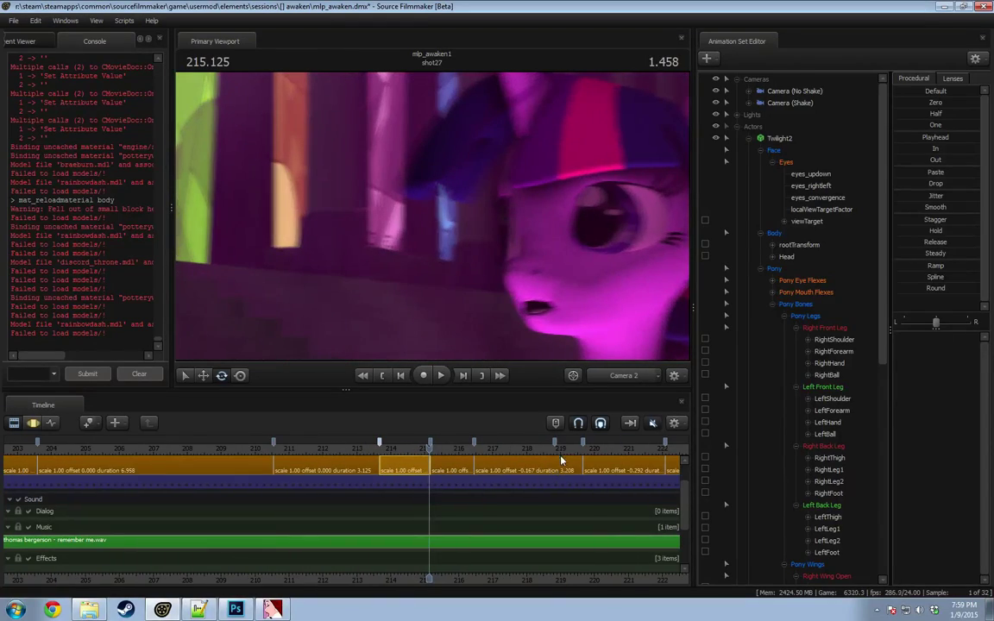
left_click(553, 448)
key("space")
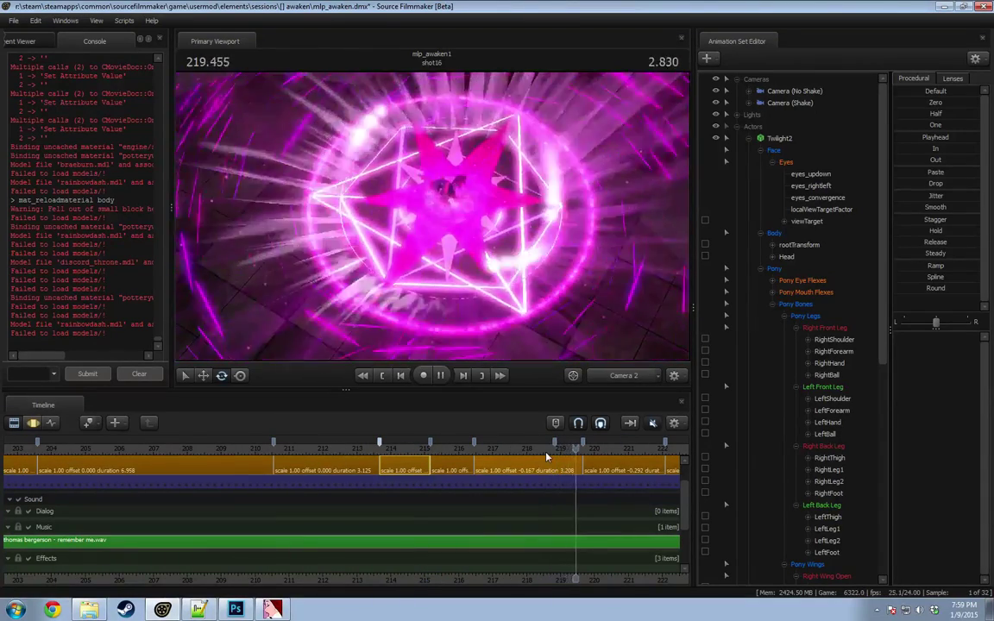
left_click(477, 448)
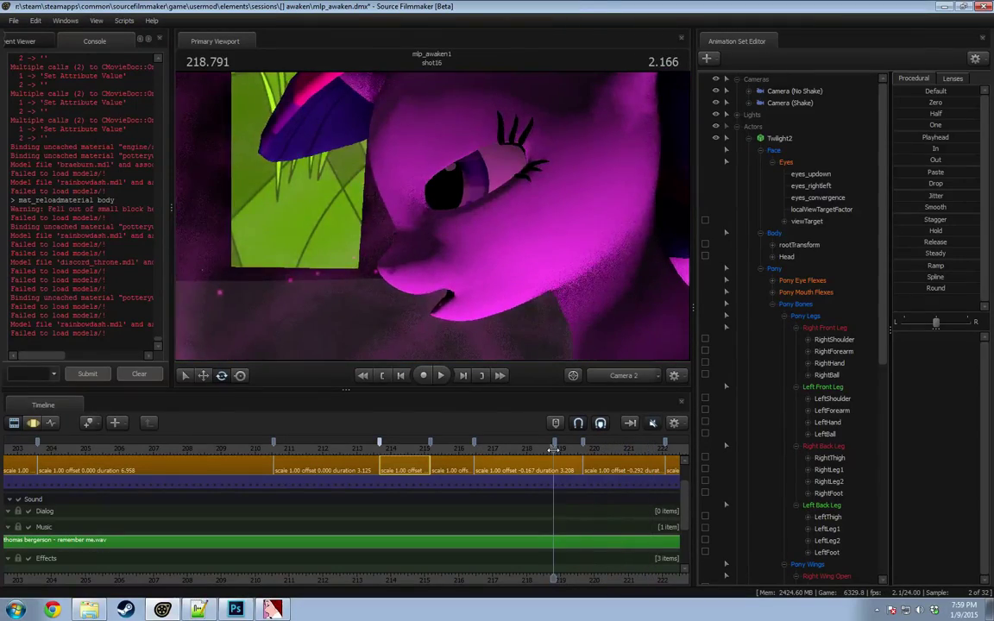
left_click_drag(553, 448, 524, 456)
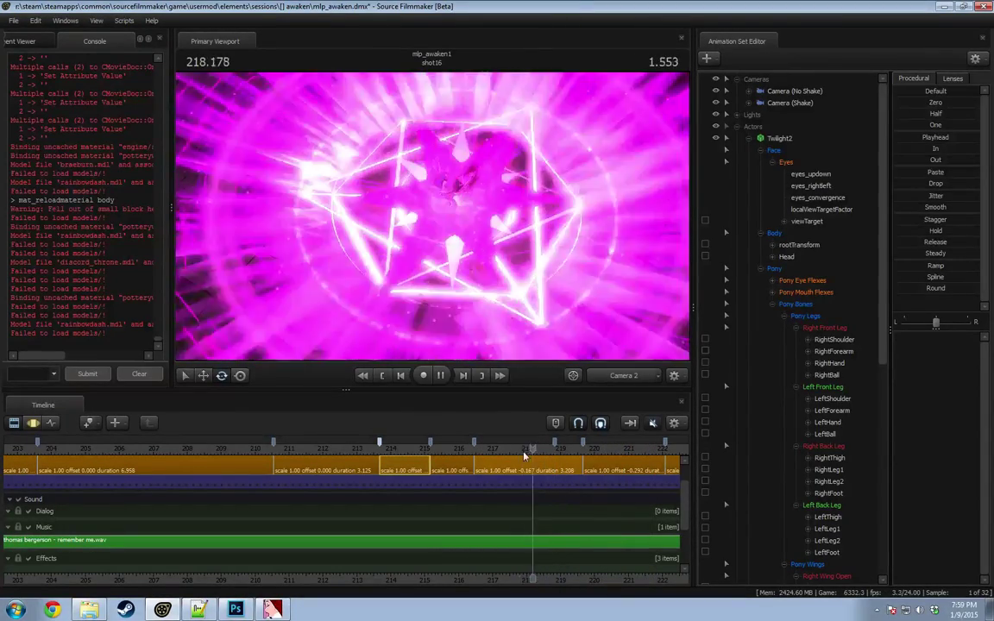
key("space")
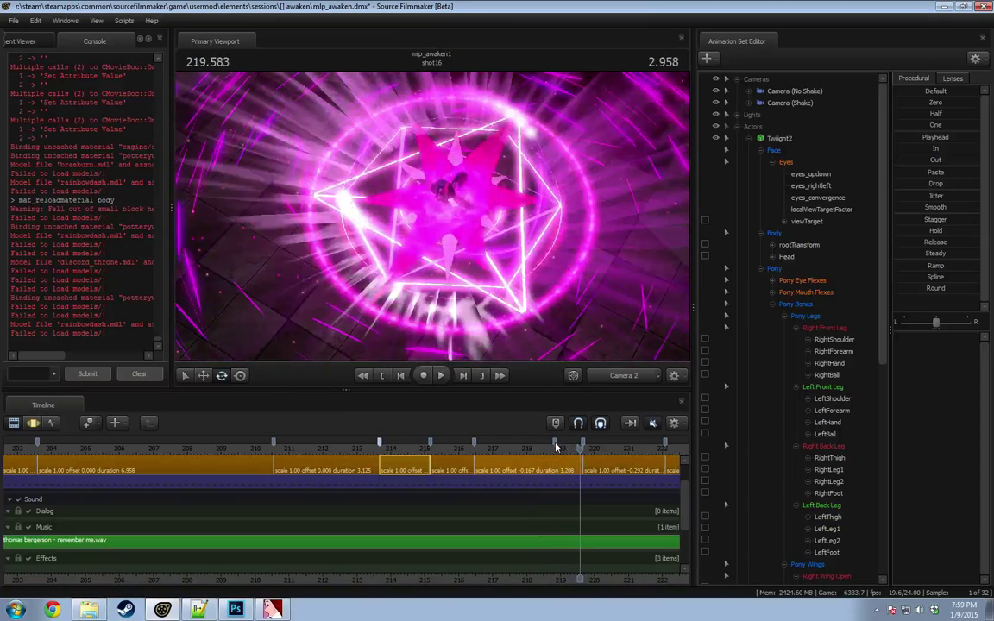
Step: Delete the stray bookmark inside shot16 at about 218.8 and the two inside shot14 at about 199.3 and 201
right_click(557, 445)
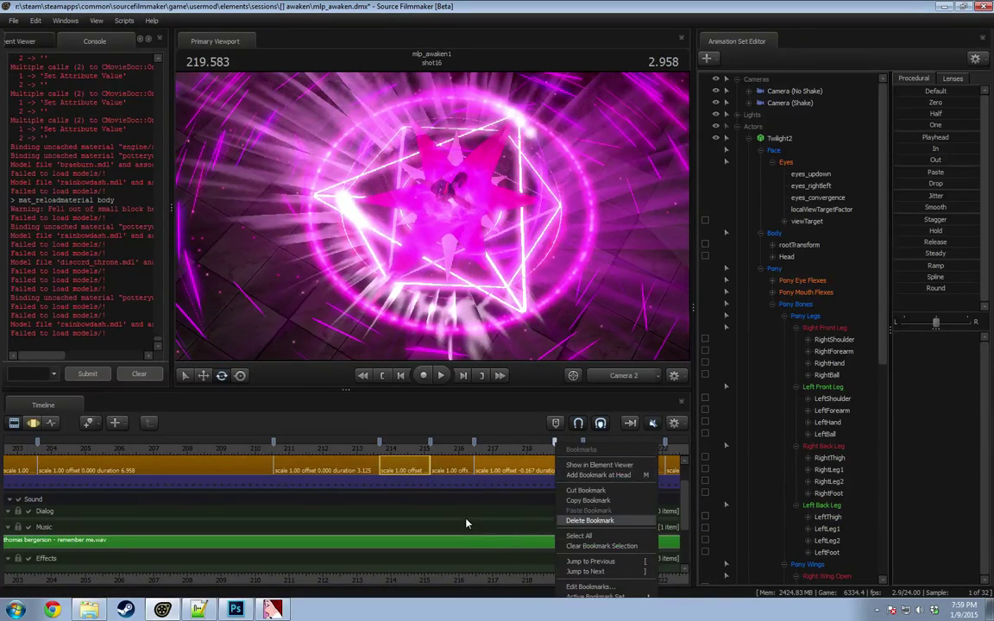
key("Escape")
scroll(478, 498, "down", 3)
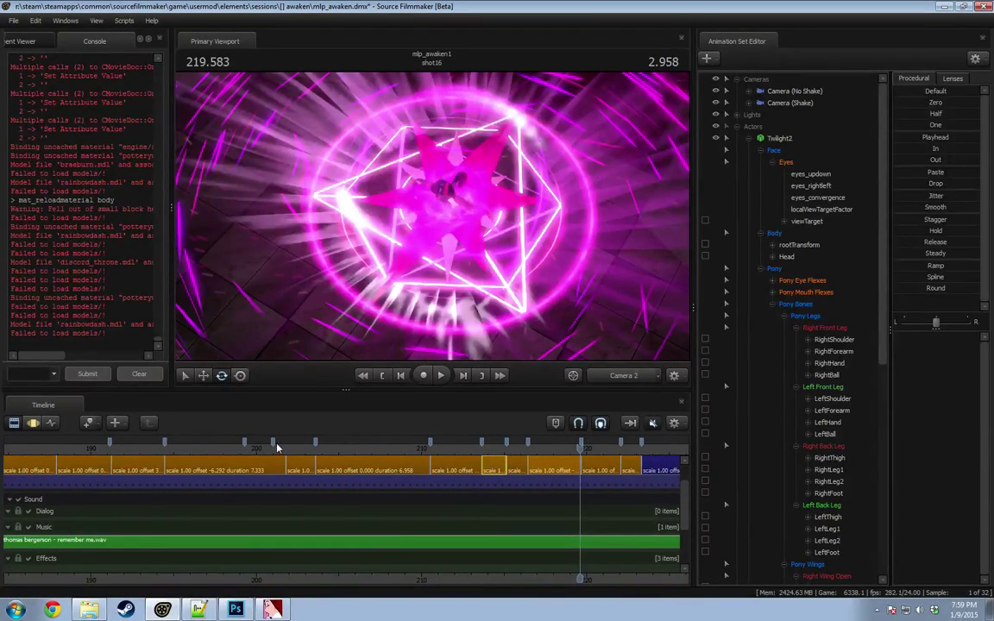
left_click(244, 446)
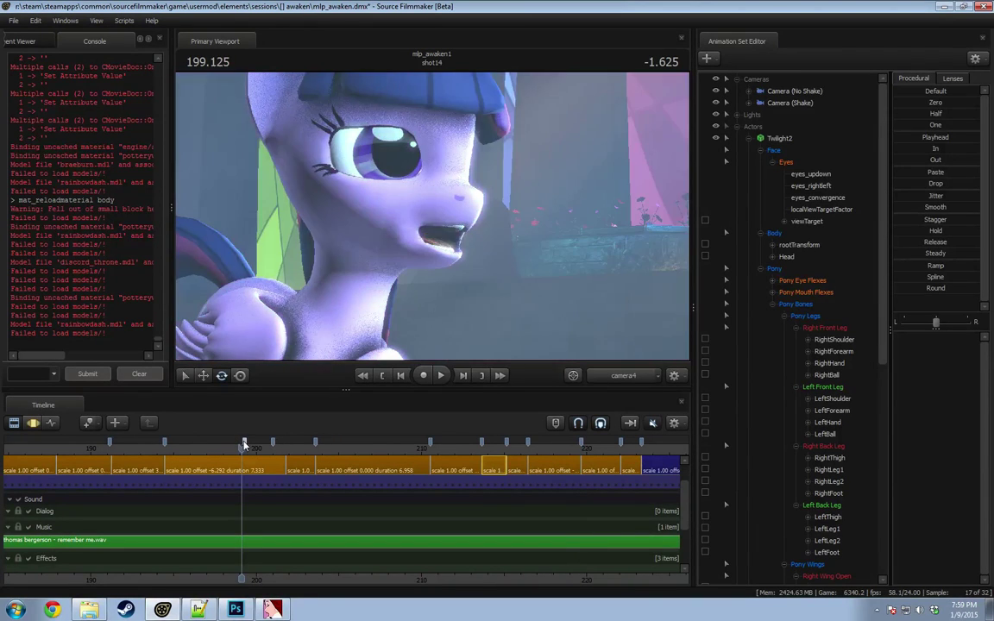
right_click(275, 444)
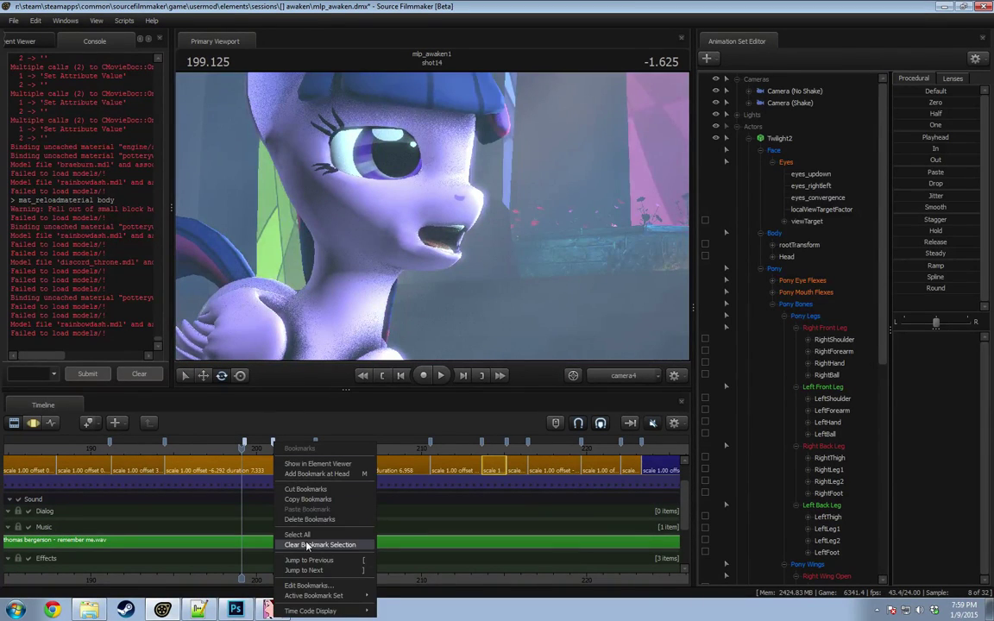
left_click(310, 519)
Step: Add a bookmark on the cut at the start of shot35, at 187.916
scroll(189, 473, "down", 2)
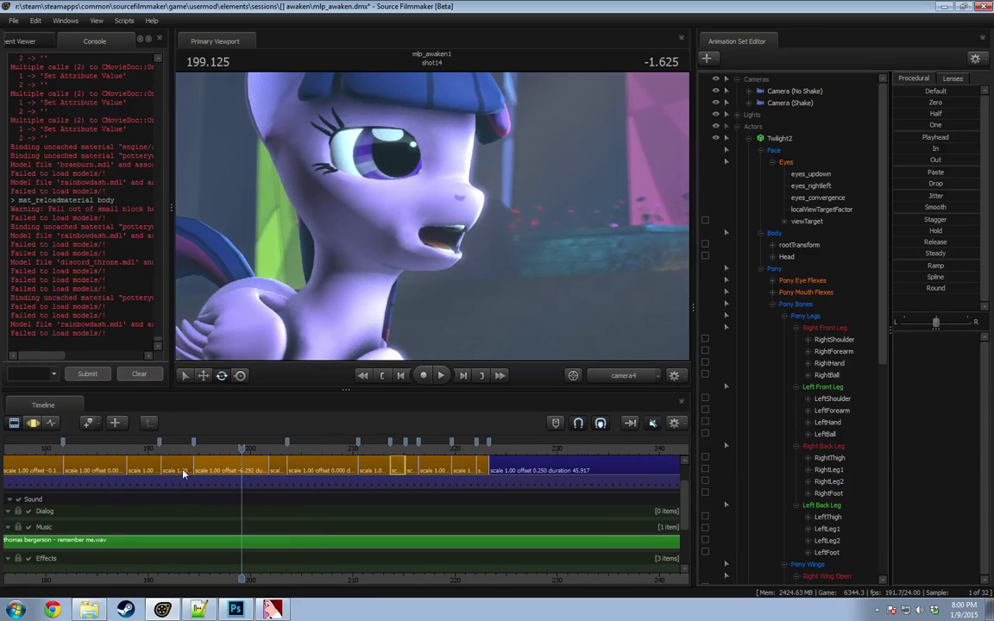
left_click_drag(129, 449, 122, 449)
scroll(122, 463, "up", 7)
scroll(166, 457, "down", 5)
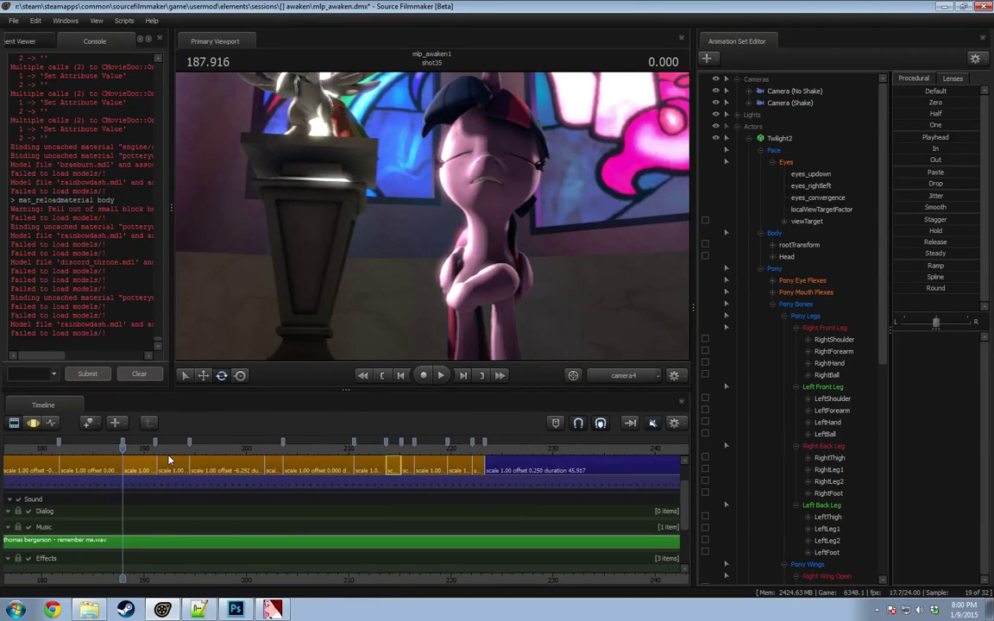
Step: Move the bookmark near the end of shot11 onto the exact cut into shot12
left_click_drag(163, 571, 362, 566)
scroll(250, 464, "up", 2)
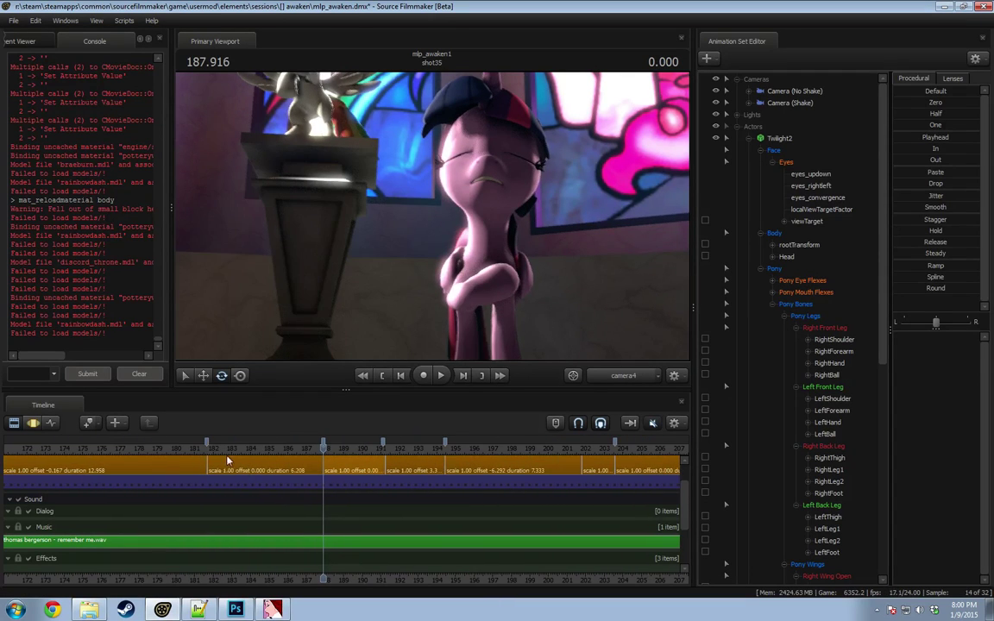
left_click(207, 458)
scroll(207, 466, "up", 4)
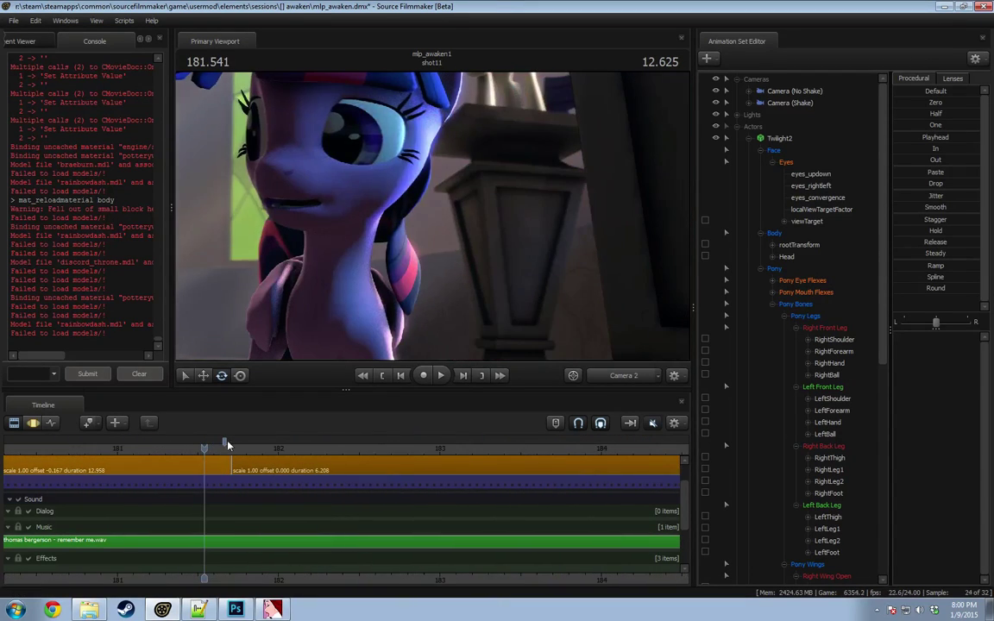
left_click_drag(227, 444, 378, 486)
Step: In shot12, rename the Eye Light animation set to "Twilight Eye Light"
left_click(390, 472)
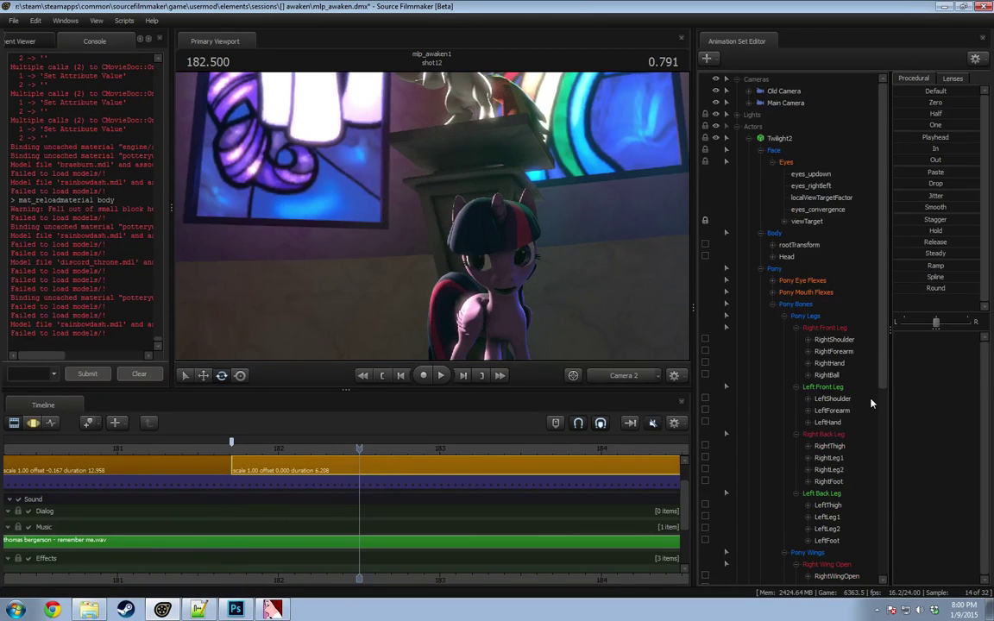
left_click(749, 138)
left_click(738, 113)
left_click(780, 198)
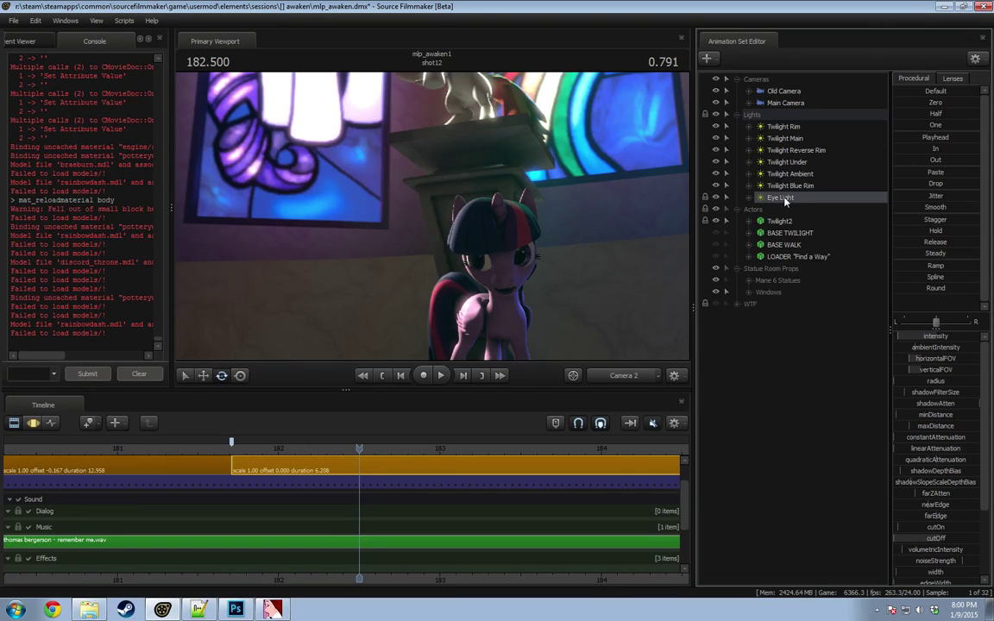
right_click(785, 200)
left_click(789, 202)
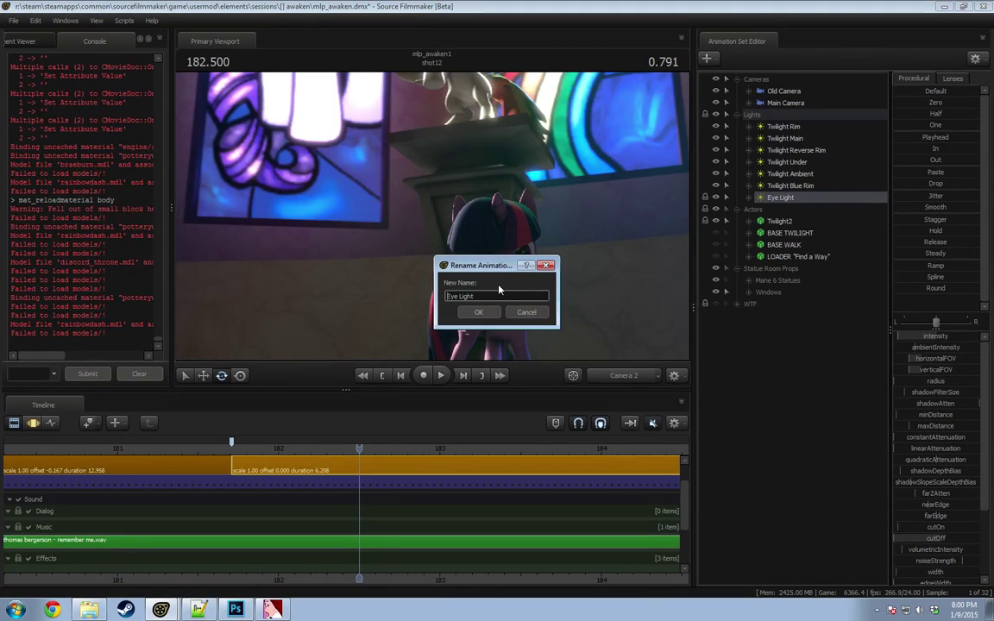
type("Twilight")
key("Return")
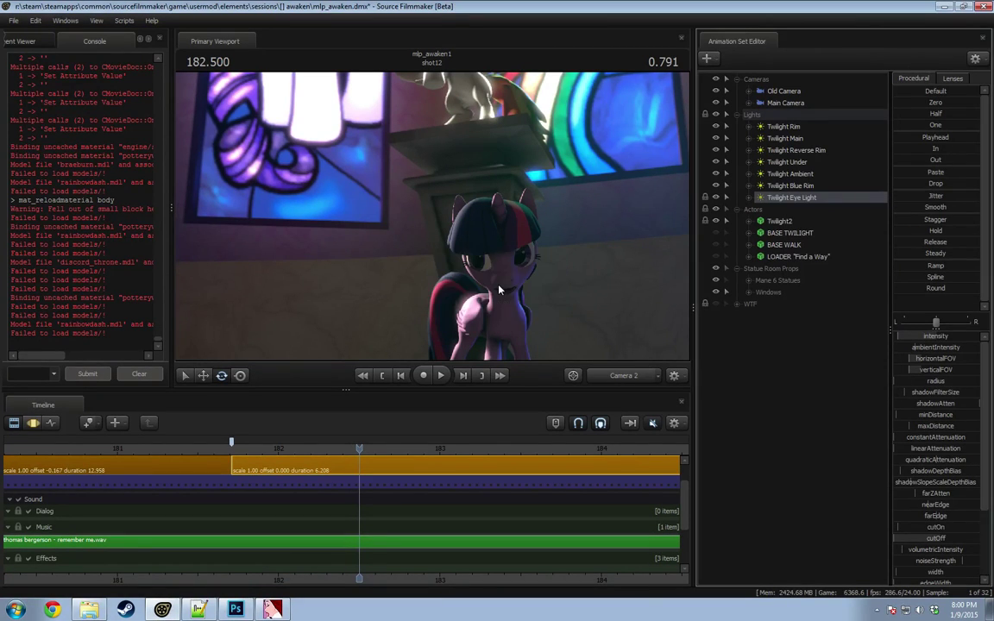
Step: Check the names of the lights in shot14 and shot34
scroll(494, 489, "down", 4)
middle_click_drag(490, 574, 430, 573)
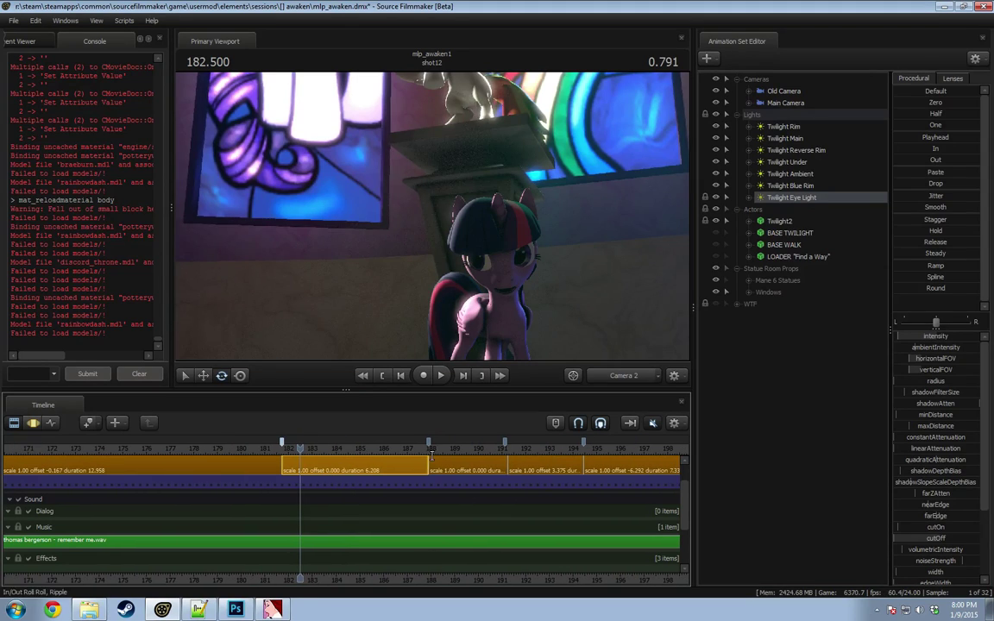
left_click_drag(436, 450, 627, 460)
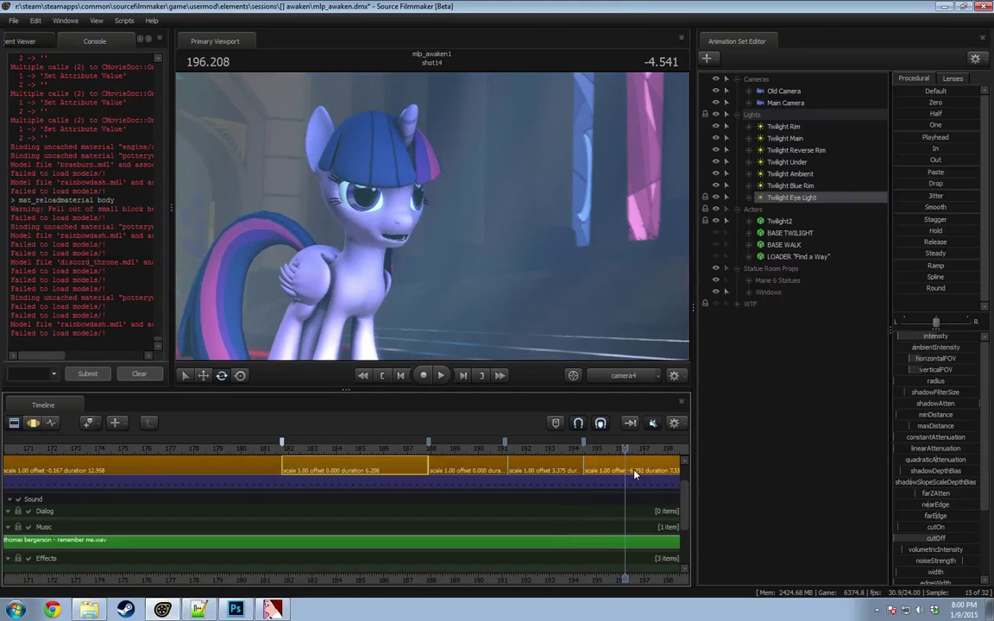
right_click(782, 162)
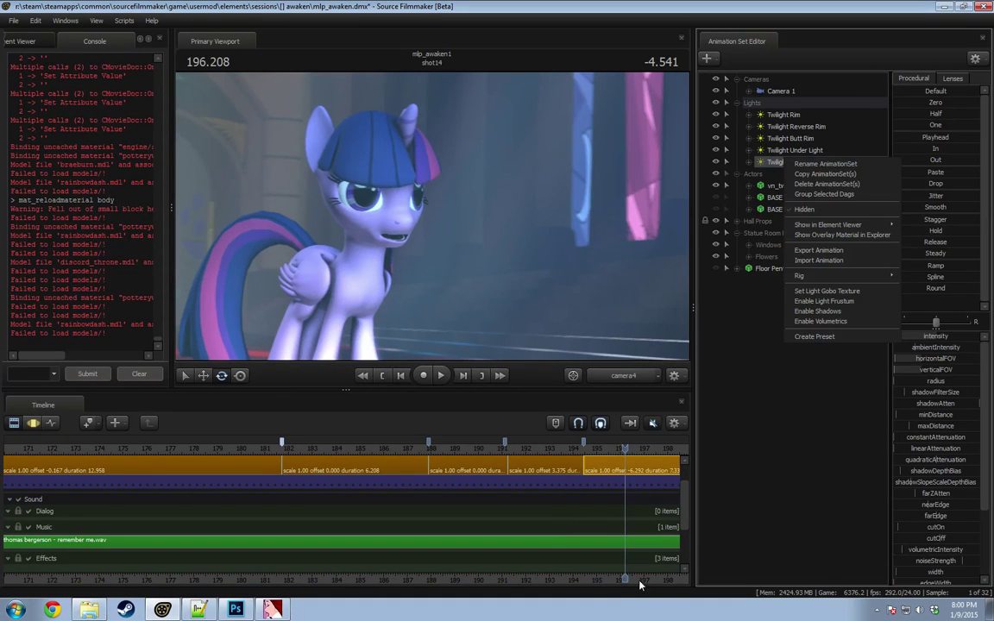
middle_click_drag(622, 570, 438, 553)
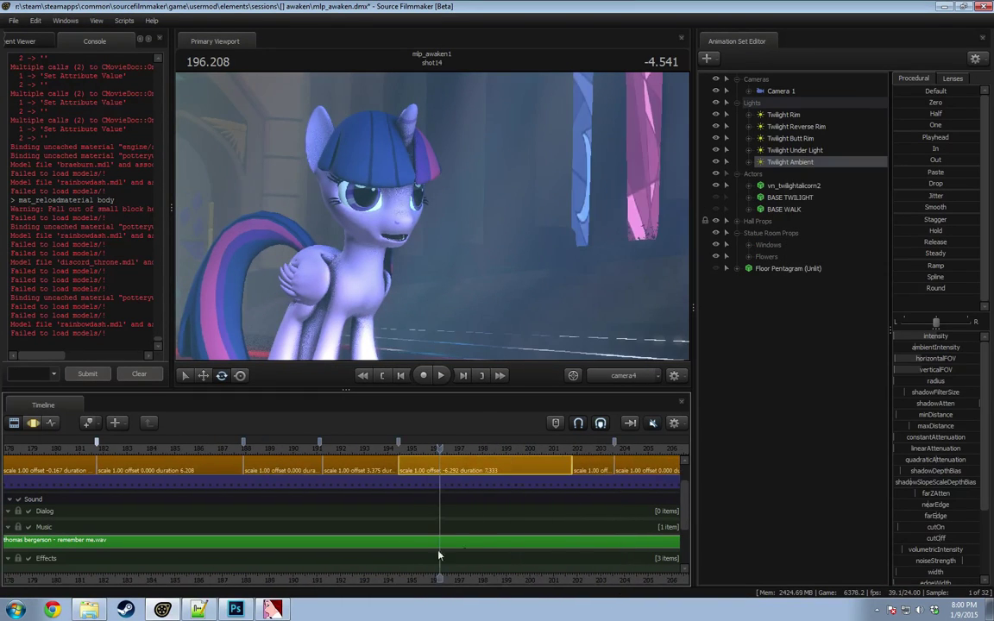
left_click(573, 448)
left_click_drag(573, 448, 573, 450)
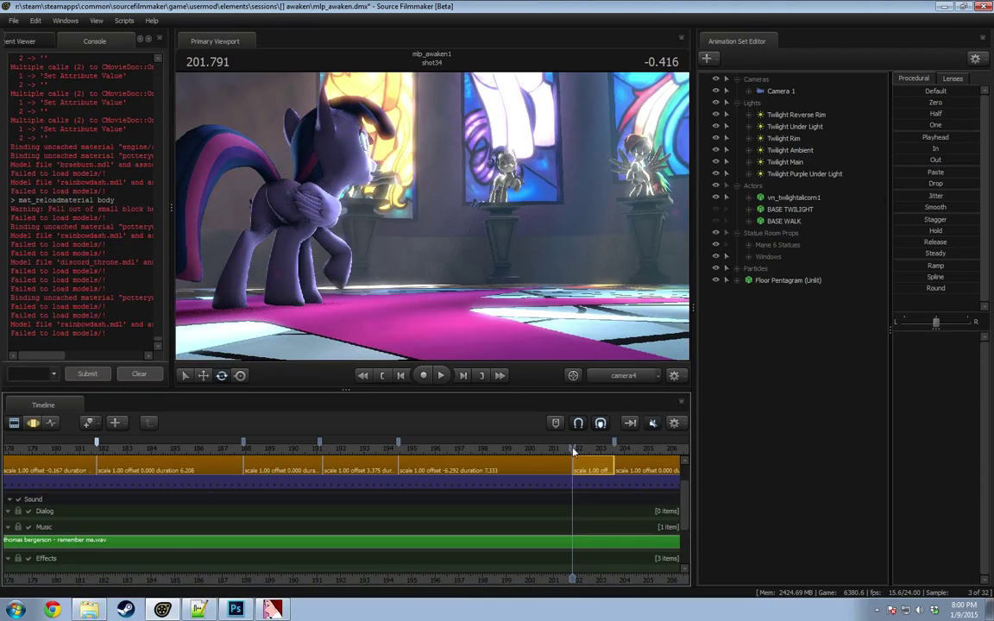
Step: Copy the Twilight Eye Light animation set from shot33
scroll(586, 471, "up", 10)
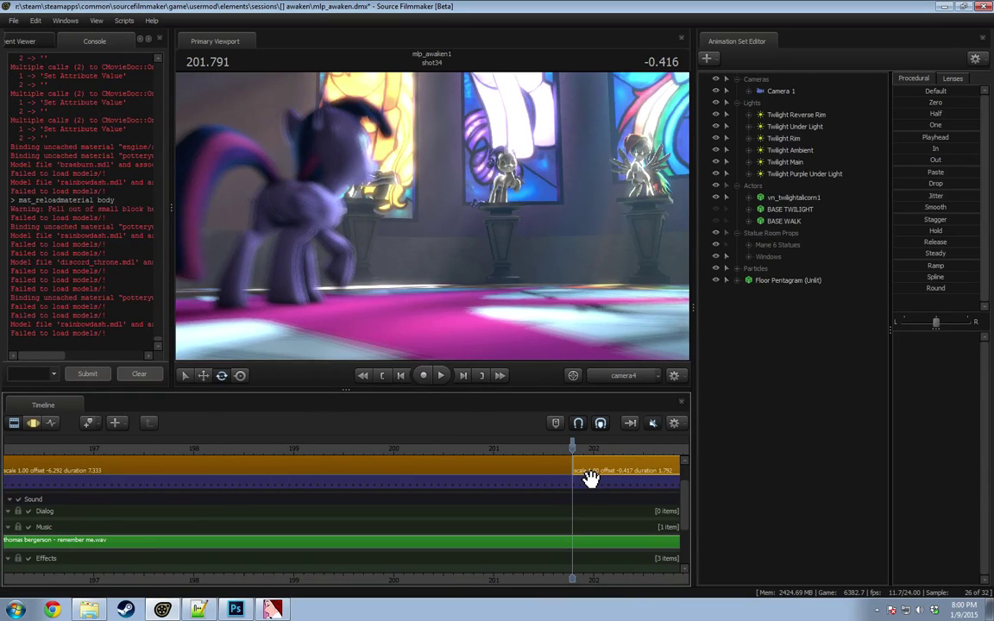
scroll(589, 474, "down", 7)
left_click(572, 469)
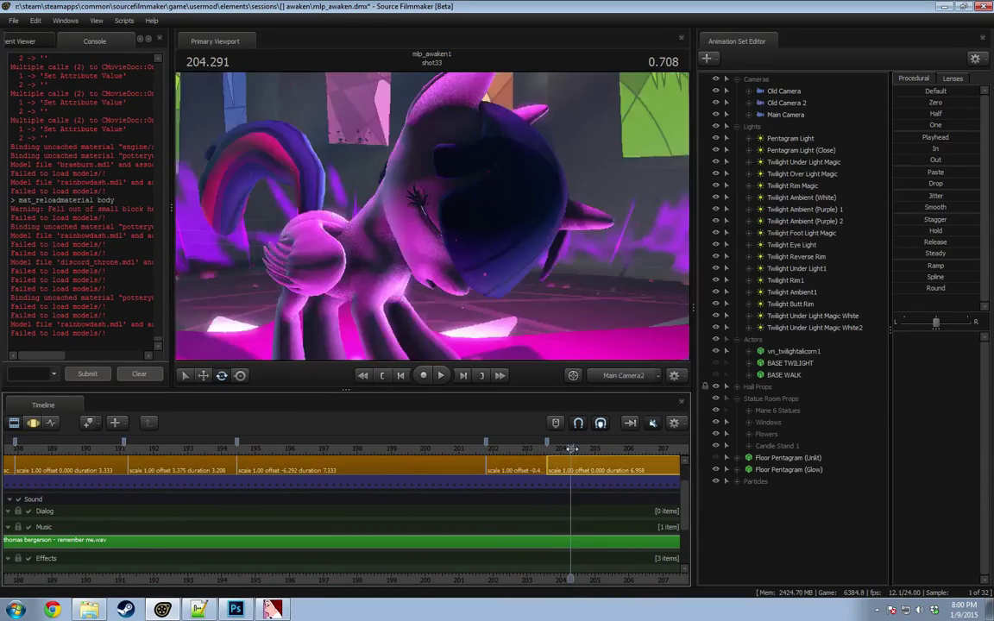
key("space")
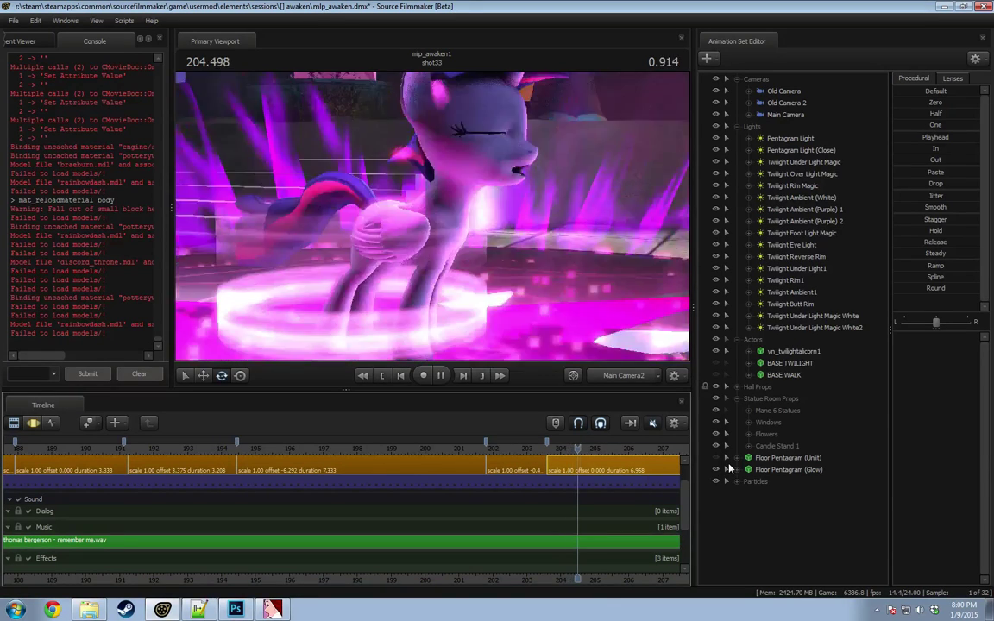
key("space")
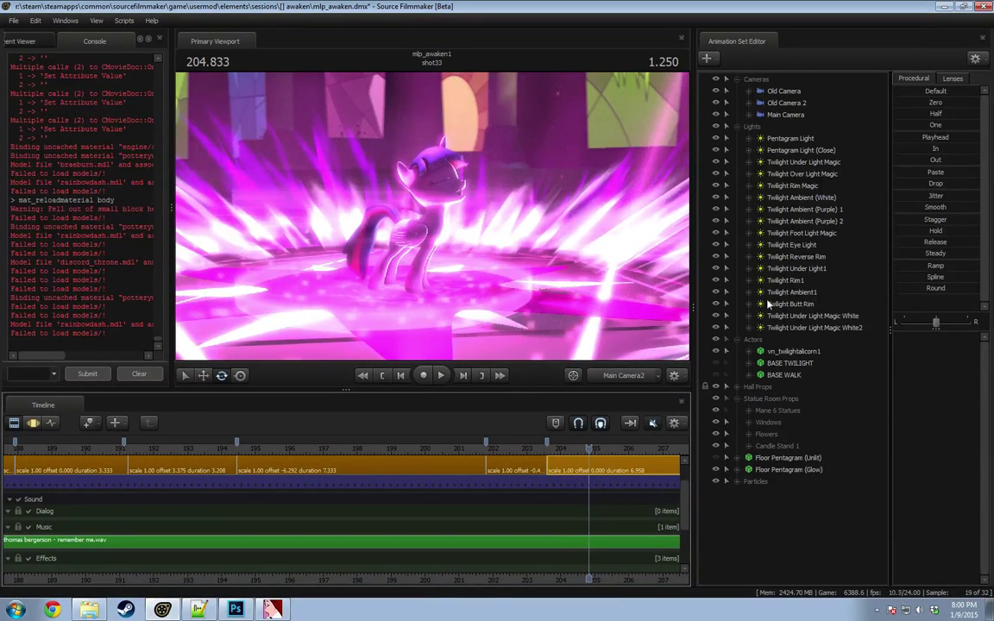
right_click(811, 246)
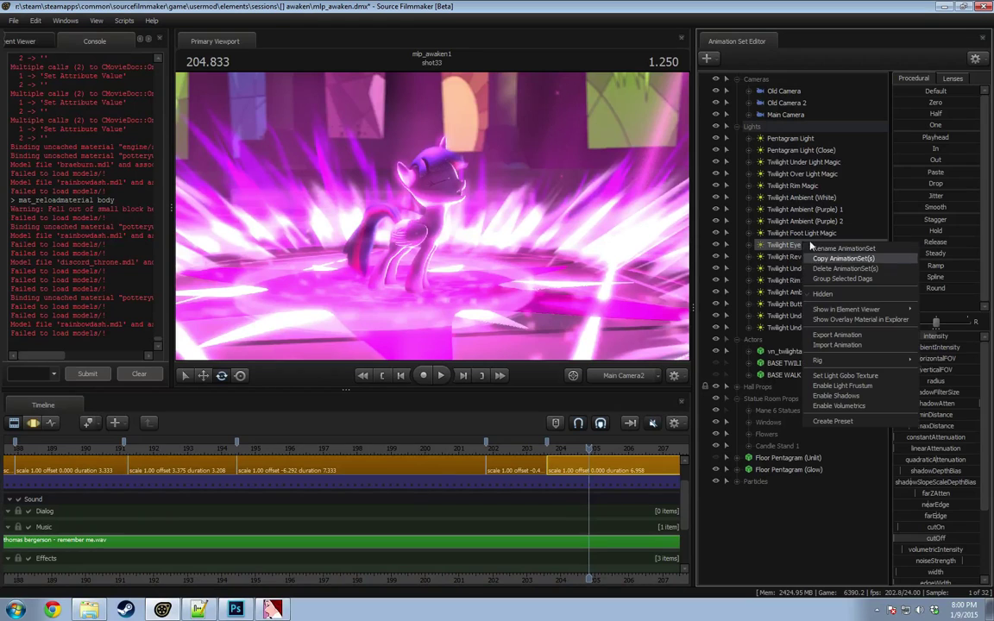
left_click(810, 243)
Step: Paste the copied Twilight Eye Light animation set into shot14
left_click(737, 127)
left_click(510, 453)
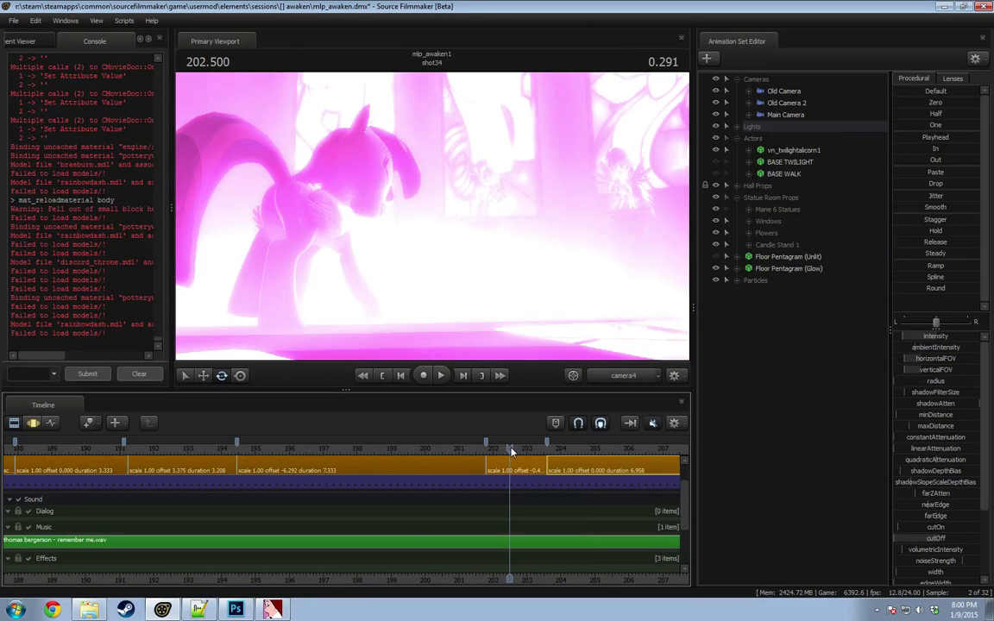
left_click(738, 104)
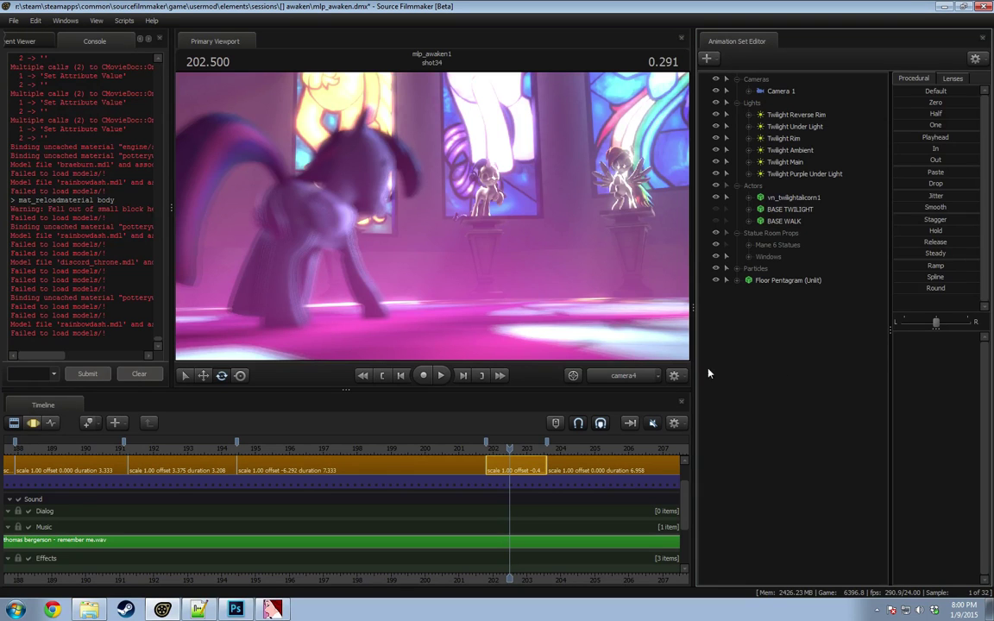
left_click_drag(493, 450, 304, 470)
left_click(346, 472)
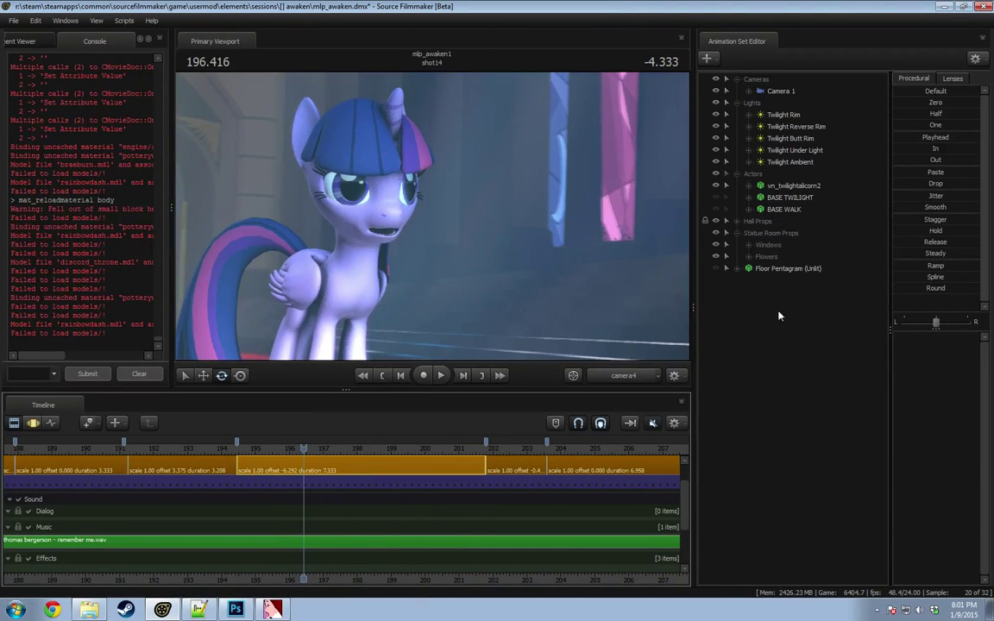
right_click(790, 310)
left_click(829, 371)
Step: Aim the Twilight Eye Light at the front of Twilight's face at 196.416, applying the move across shot14
left_click_drag(775, 280, 395, 237)
left_click(460, 269)
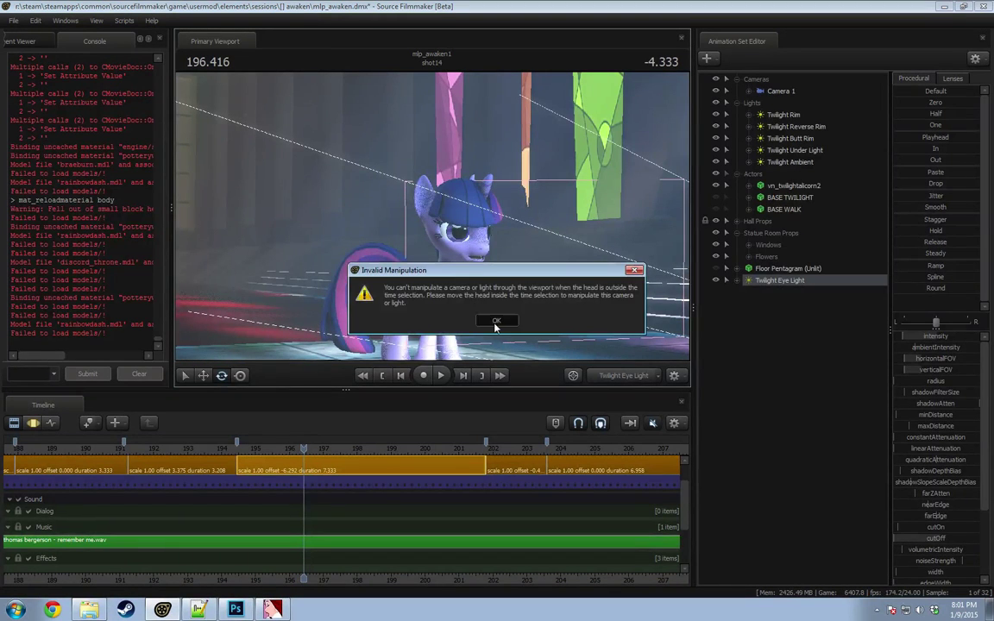
left_click(495, 326)
key("F3")
key("ctrl+a")
left_click_drag(414, 267, 350, 262)
key("w")
key("d")
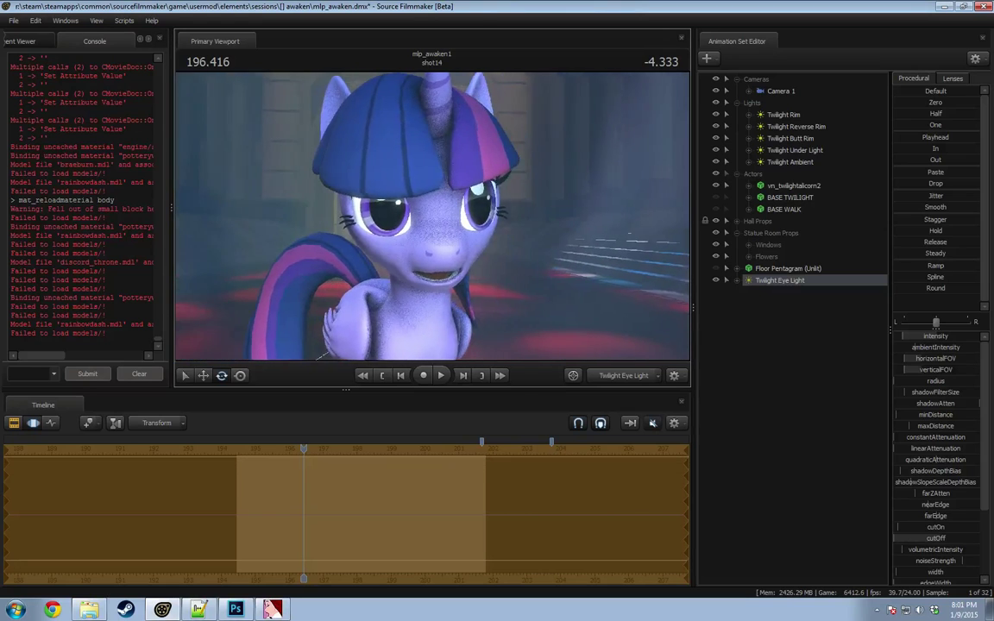
left_click_drag(389, 199, 436, 221)
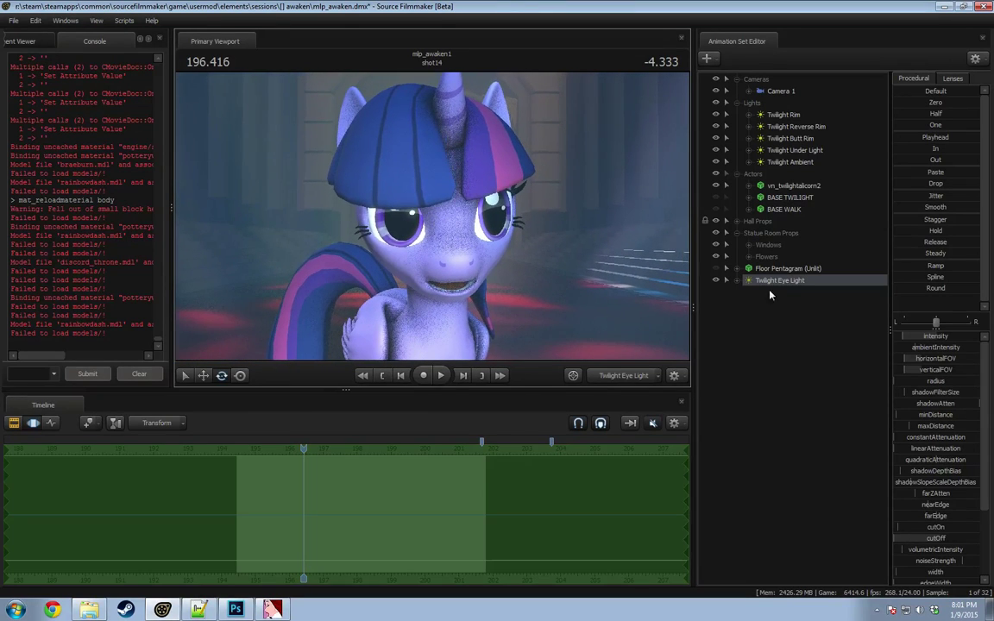
Step: Lock the Twilight Eye Light in shot14 to the Head control of vn_twilightalicorn2
left_click(736, 280)
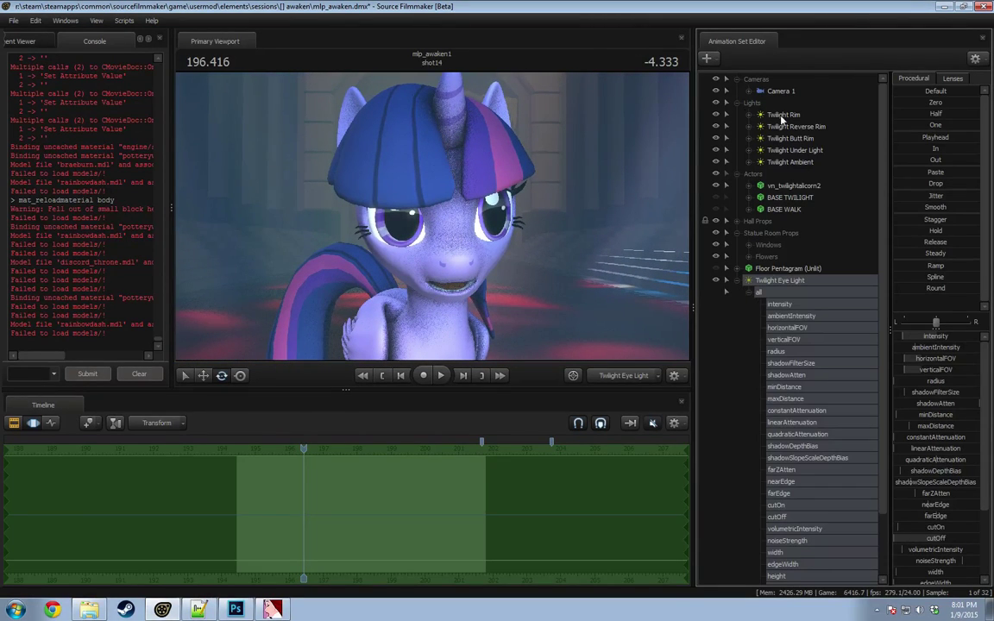
left_click(736, 102)
left_click(772, 127)
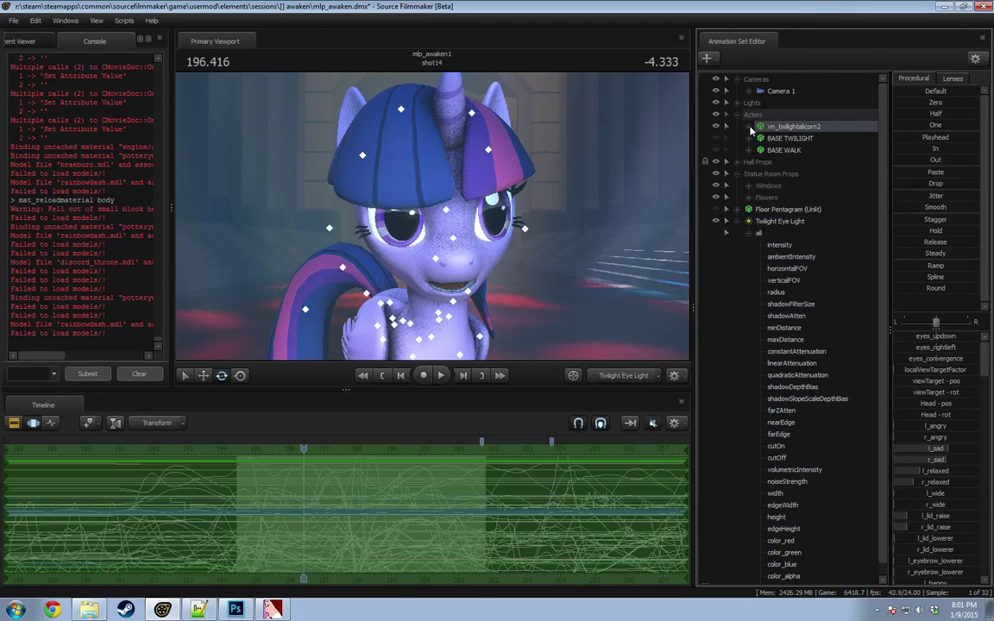
left_click(750, 127)
left_click(760, 150)
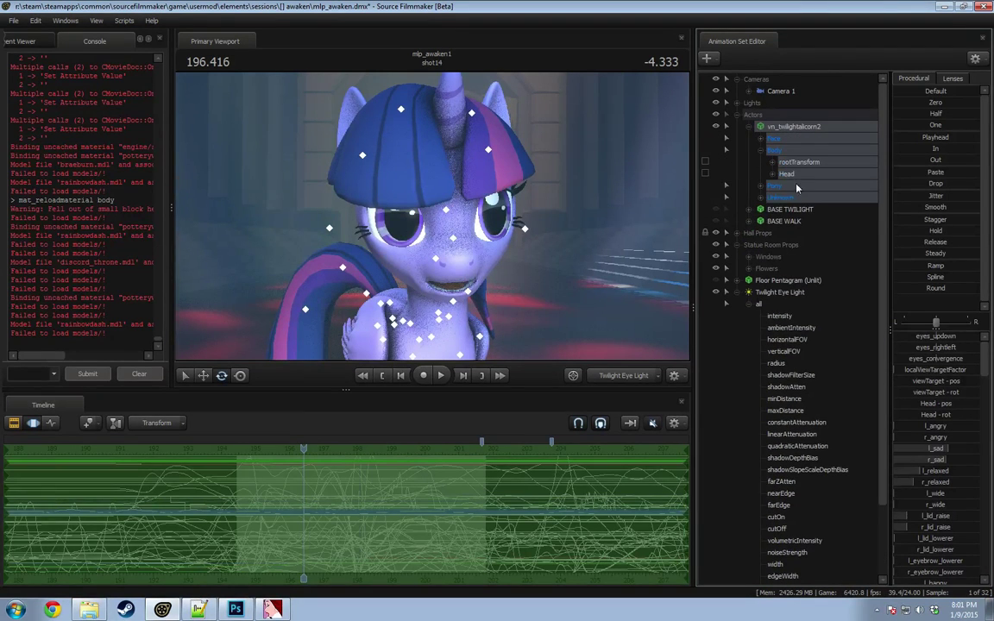
left_click(786, 174)
scroll(787, 565, "down", 3)
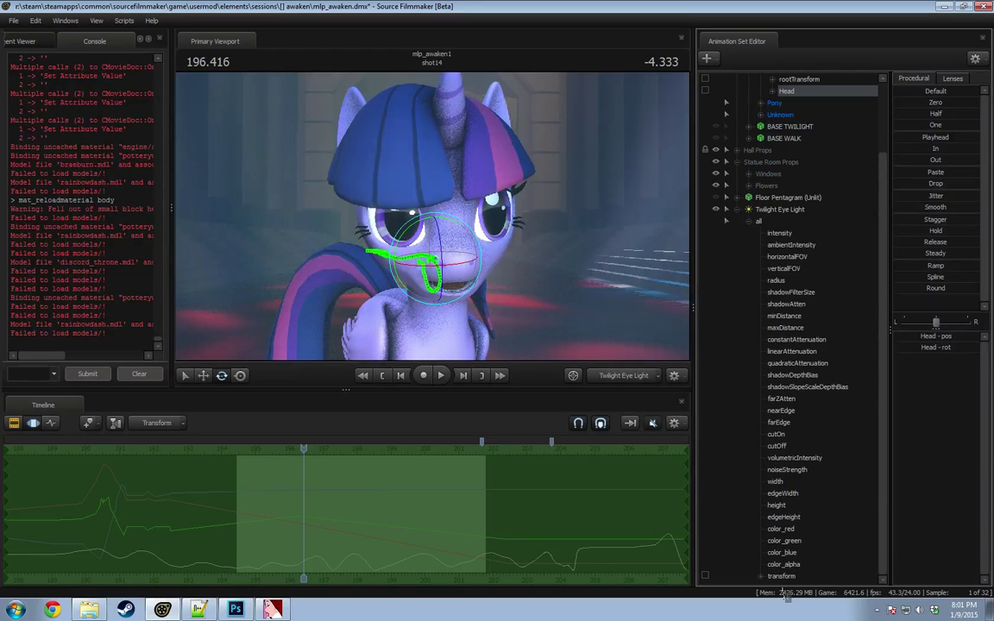
double_click(934, 137)
Step: Scrub and play through shot14 from the eye light's view to check whether the light follows Twilight's head
left_click_drag(302, 450, 352, 466)
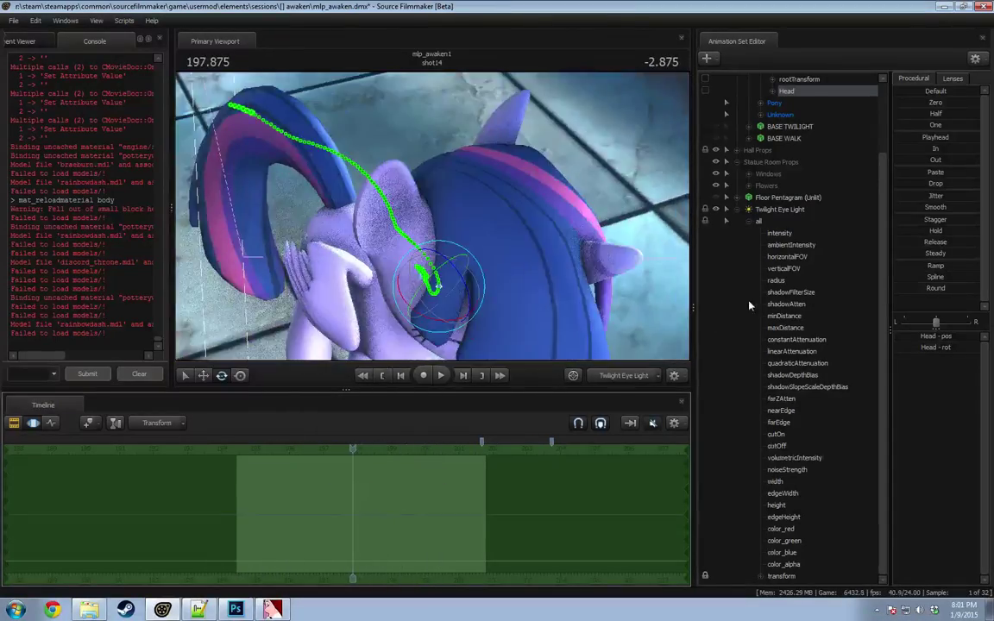
scroll(777, 173, "up", 3)
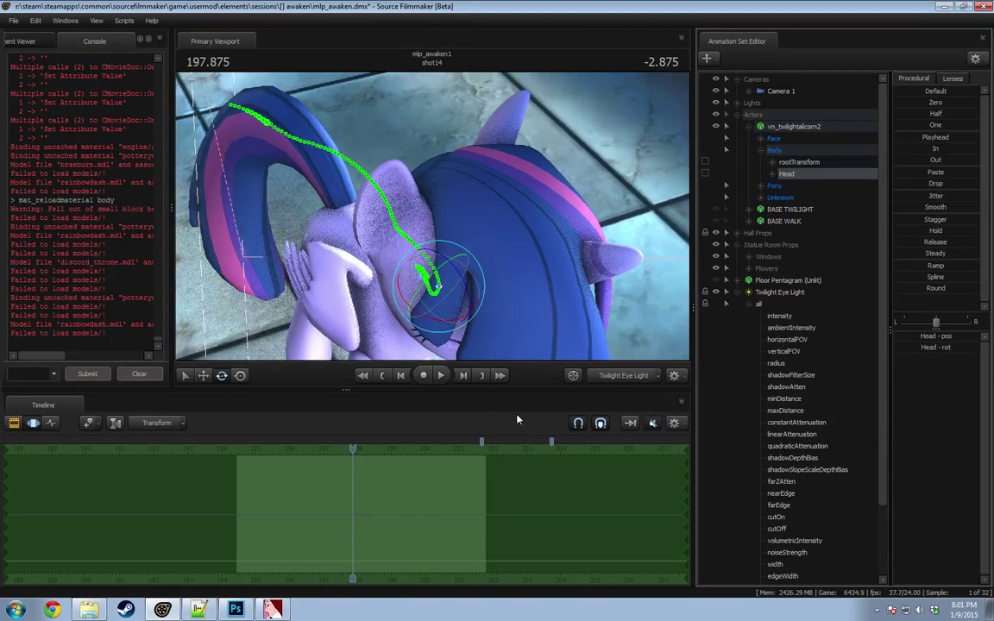
left_click_drag(352, 448, 268, 448)
left_click(780, 127)
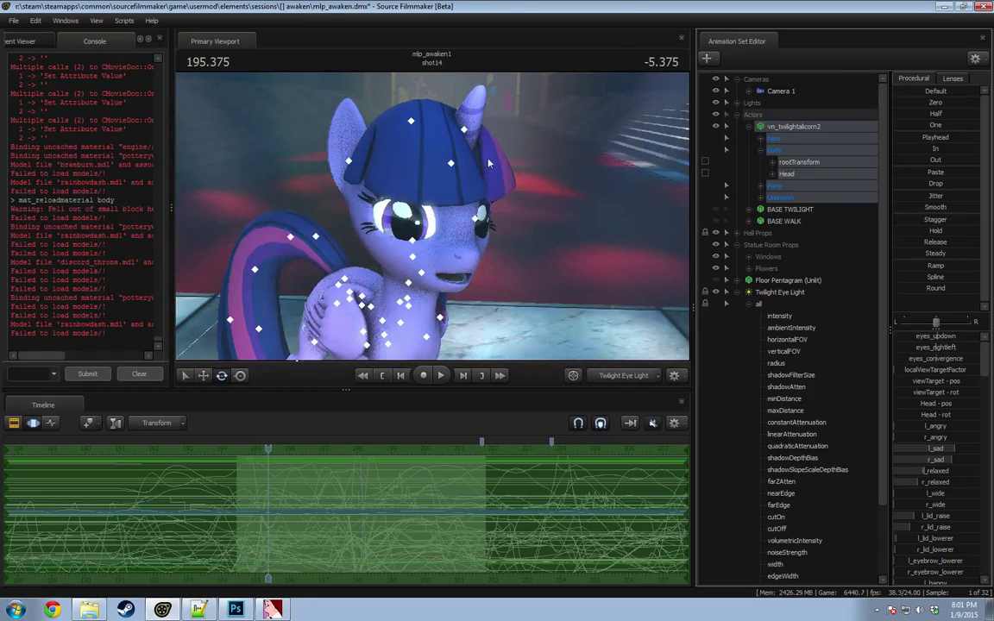
key("F2")
left_click_drag(278, 450, 312, 449)
scroll(768, 328, "down", 3)
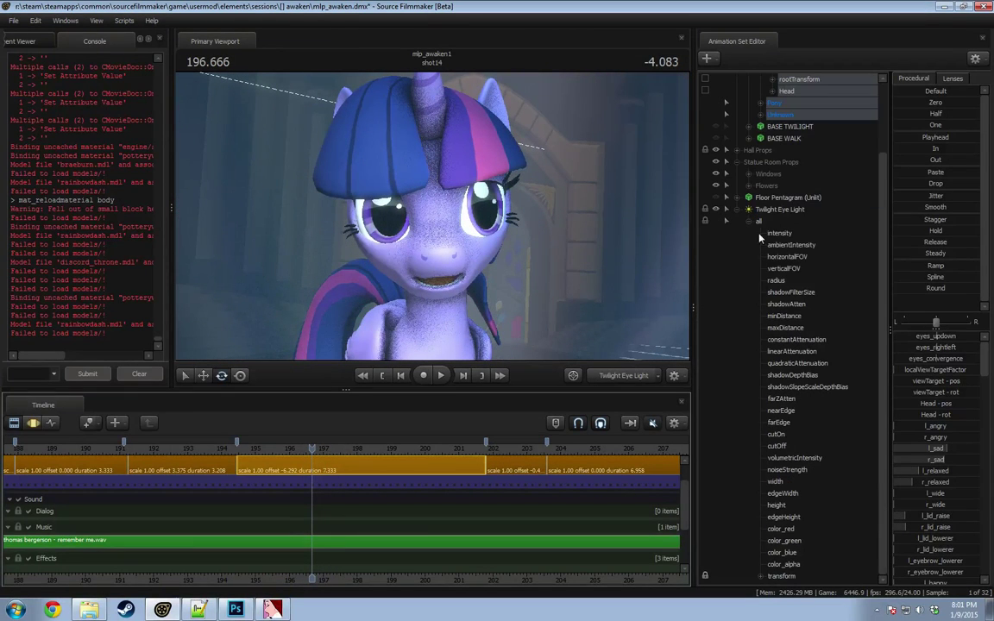
left_click(759, 223)
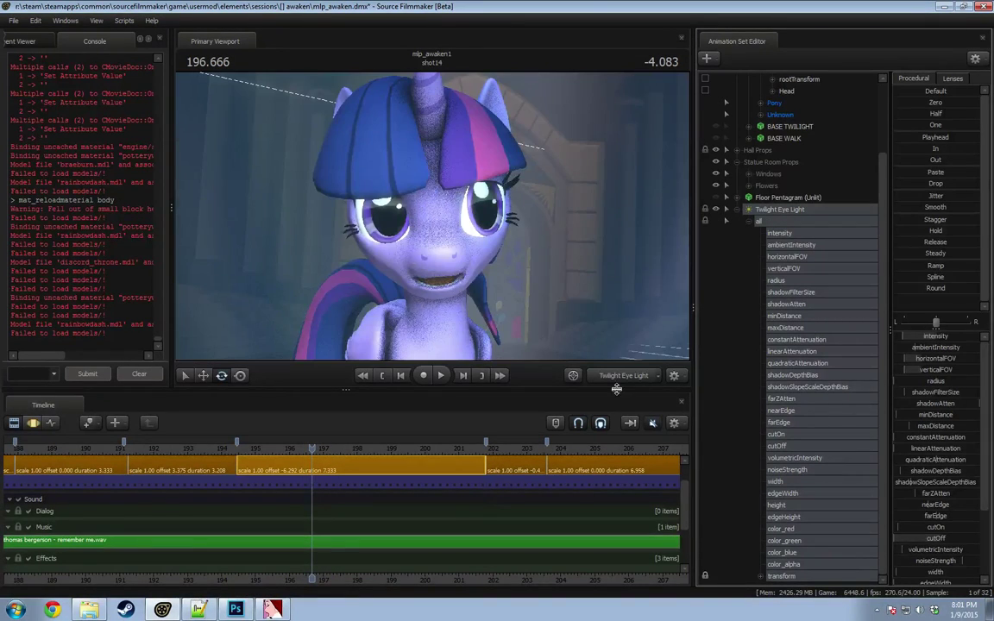
key("space")
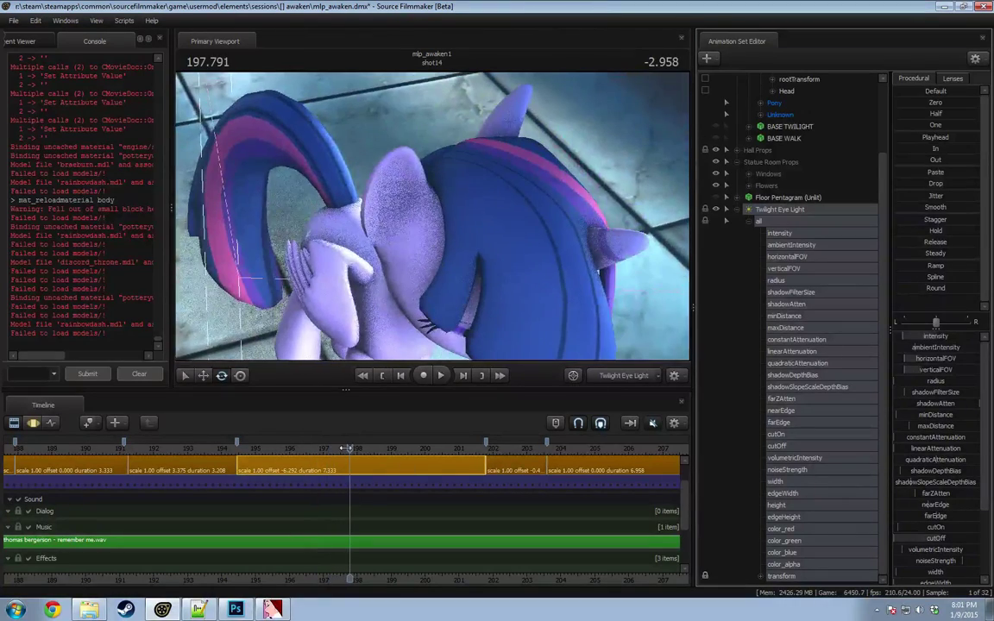
Step: Hold the Twilight Eye Light's transform across shot14 at its pose from 196.875 and check by playback that it tracks the face
left_click_drag(345, 448, 319, 450)
left_click(793, 576)
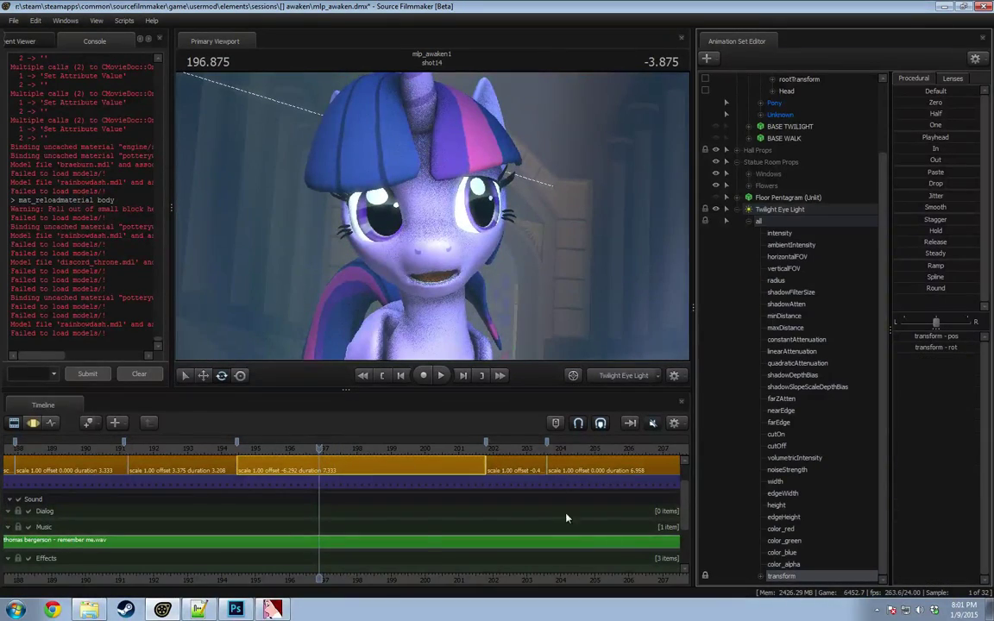
key("F3")
key("space")
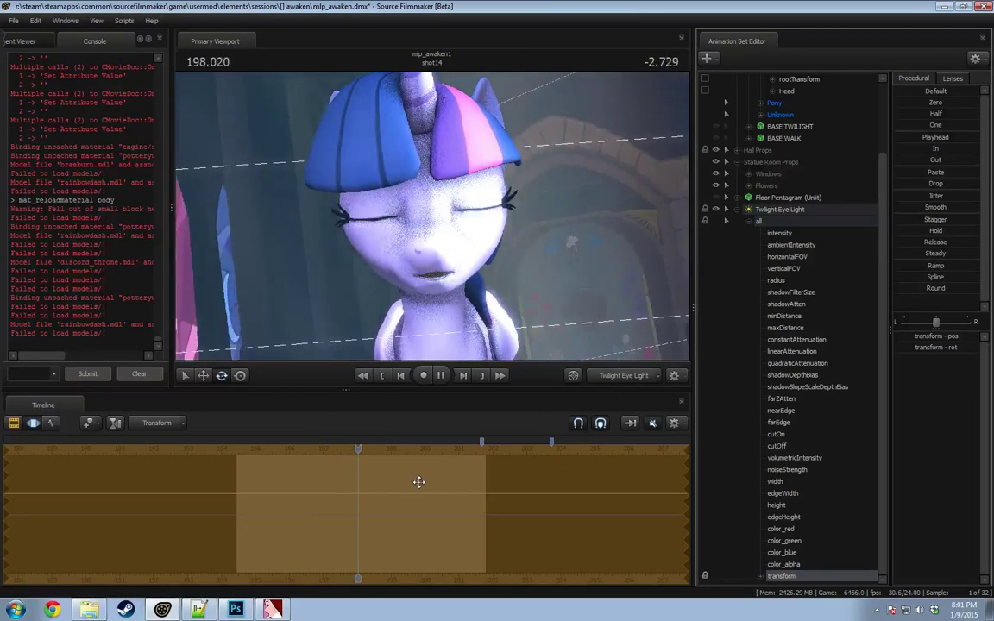
key("space")
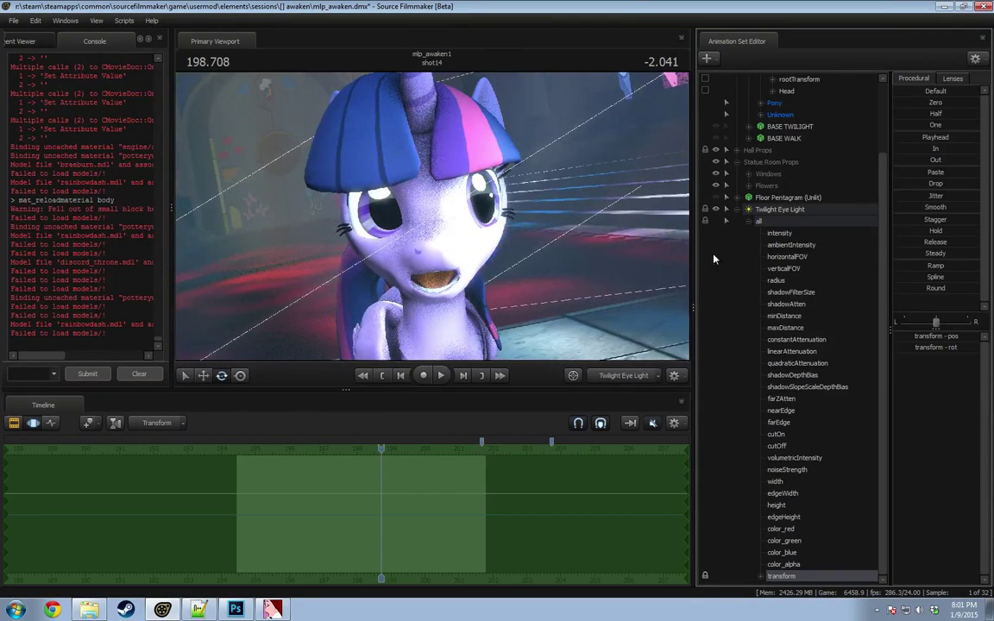
Step: Reposition the Twilight Eye Light at 196.750 so it faces Twilight's eyes from a three-quarter angle
left_click(745, 211)
left_click(787, 292)
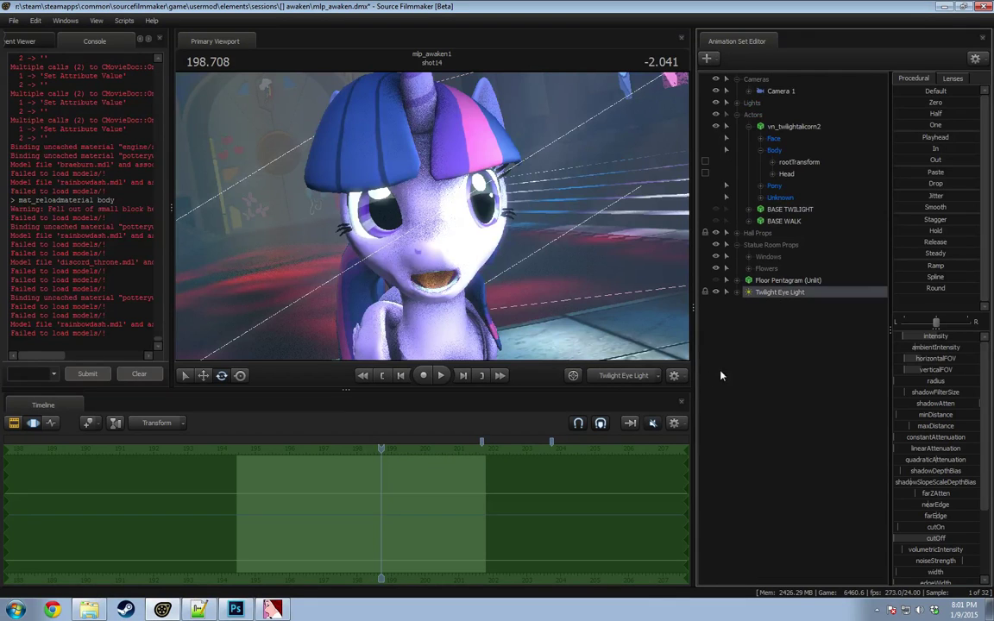
left_click(620, 377)
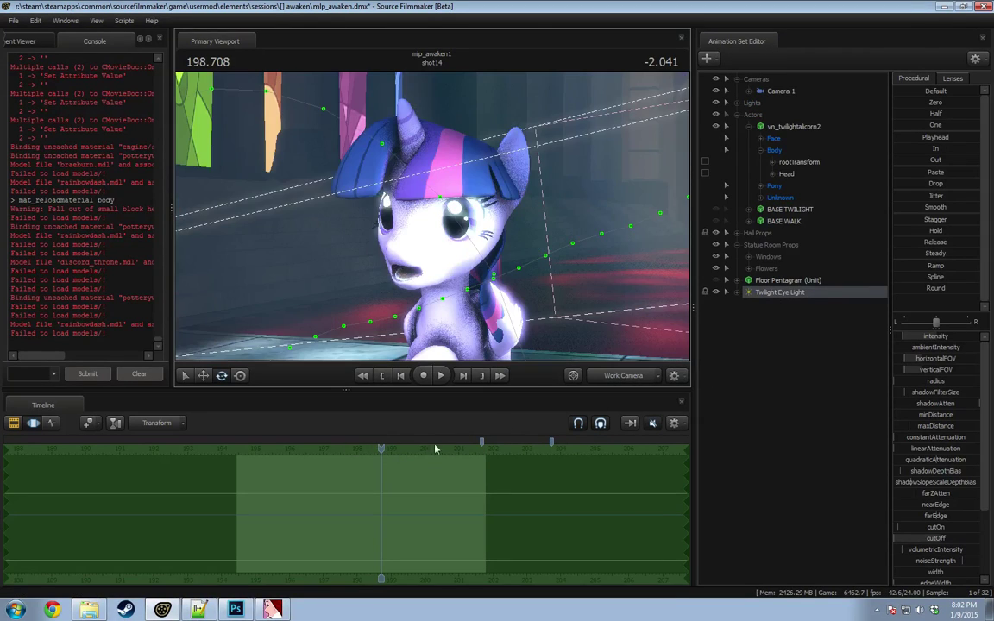
left_click_drag(378, 456, 315, 450)
left_click(608, 380)
left_click_drag(791, 298, 433, 204)
left_click(779, 292)
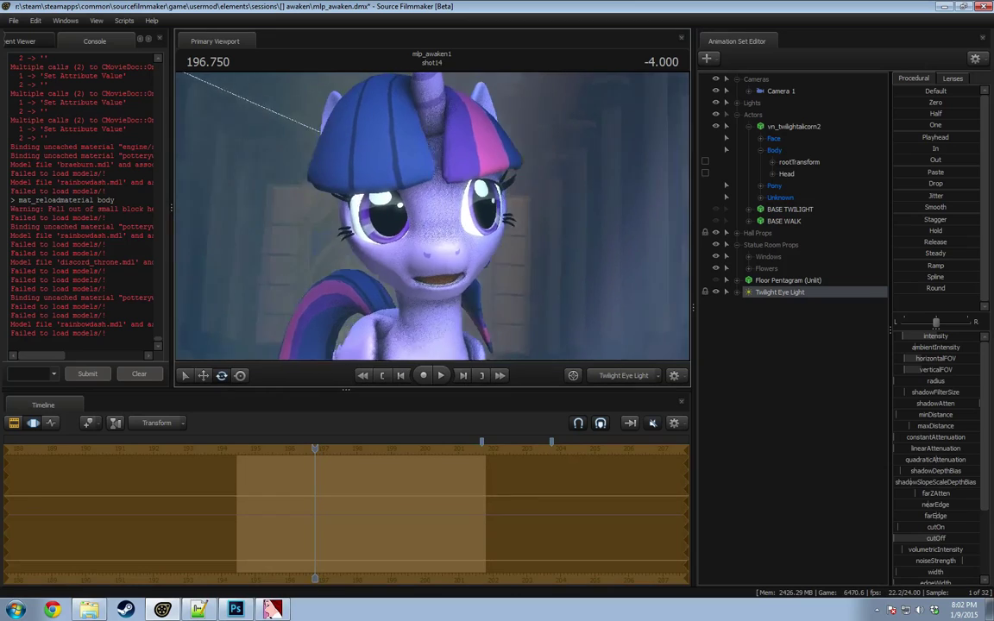
left_click_drag(433, 215, 518, 215)
mouse_move(351, 255)
left_mouse_down()
mouse_move(380, 254)
mouse_move(351, 254)
left_mouse_up()
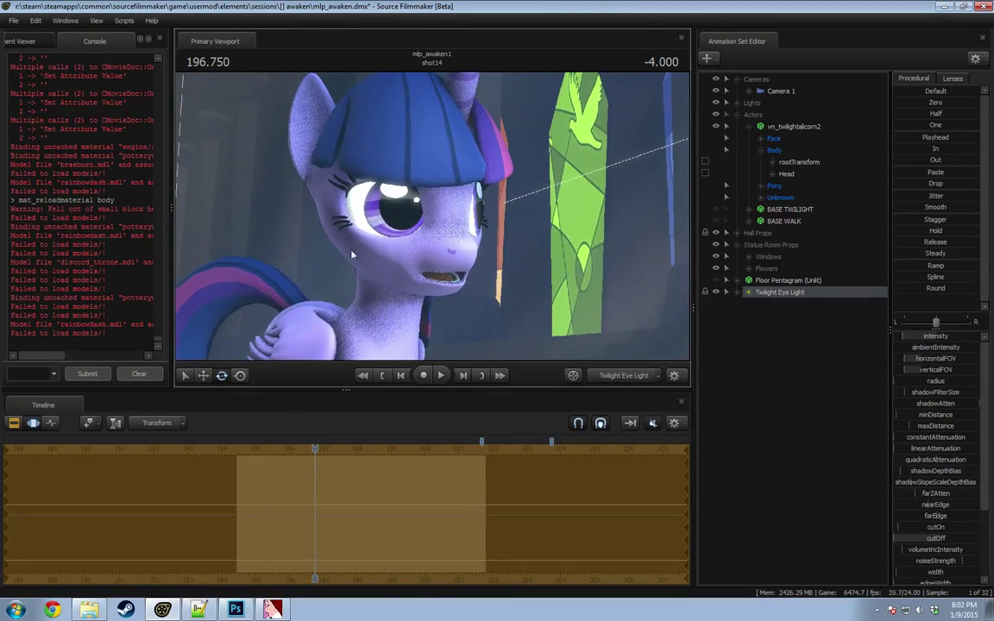
mouse_move(411, 228)
left_mouse_down()
mouse_move(436, 226)
mouse_move(425, 226)
left_mouse_up()
Step: Play shot14 through camera4 to check the repositioned eye light on Twilight's face
left_click(619, 376)
left_click(618, 376)
key("F2")
key("space")
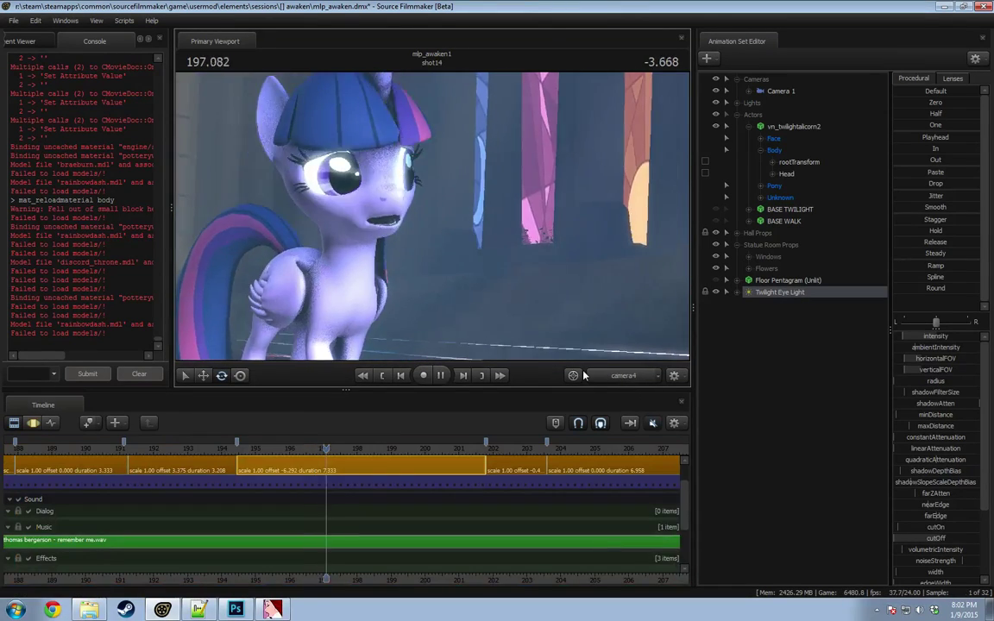
key("space")
Step: Lower the Twilight Eye Light's intensity across shot14 and play the shot to check the softer lighting
key("F3")
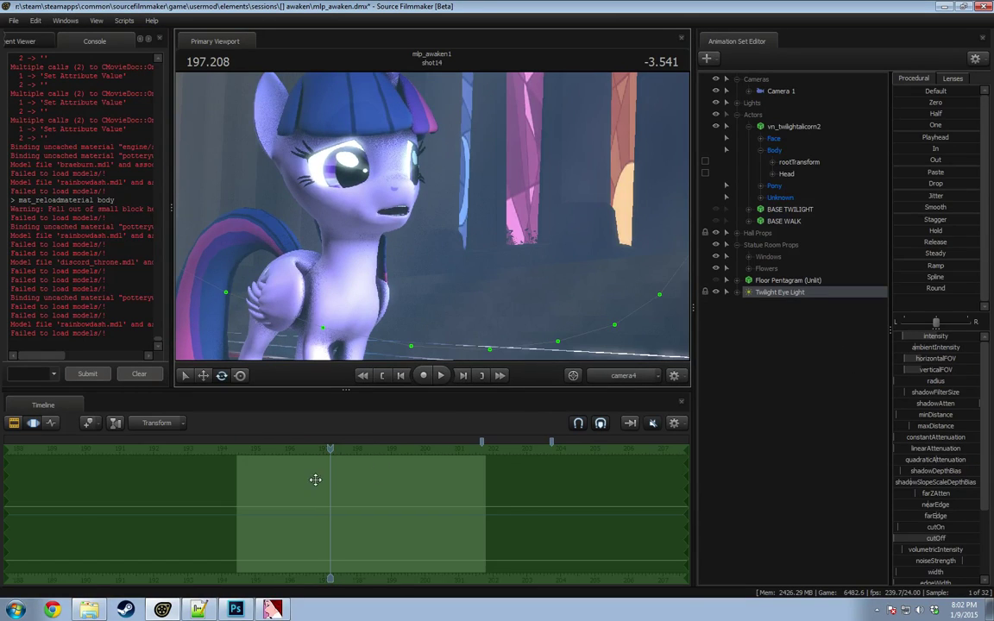
scroll(315, 479, "up", 1)
right_click(954, 339)
left_click(956, 346)
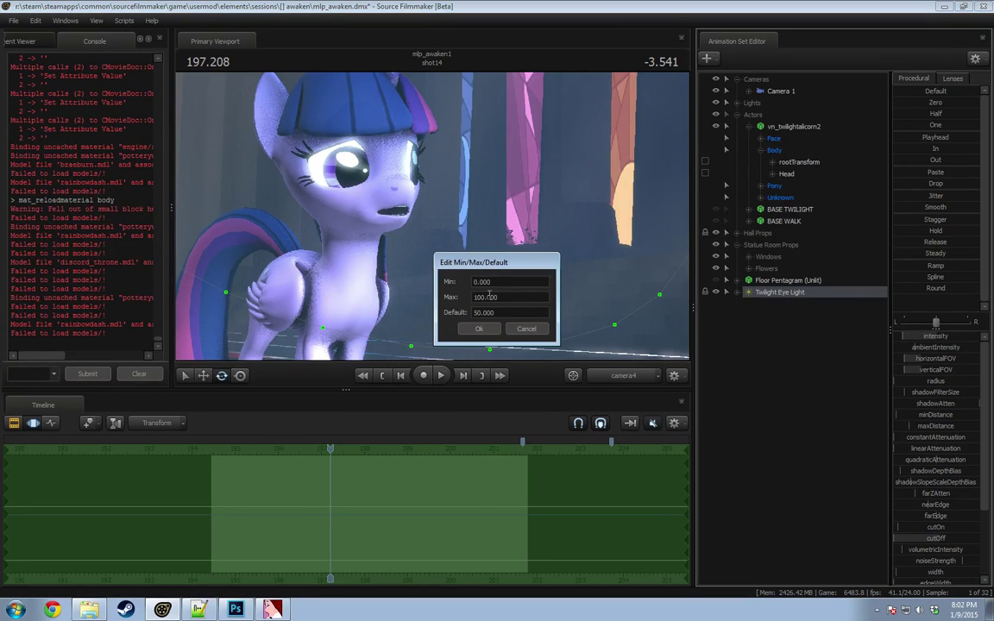
left_click(513, 329)
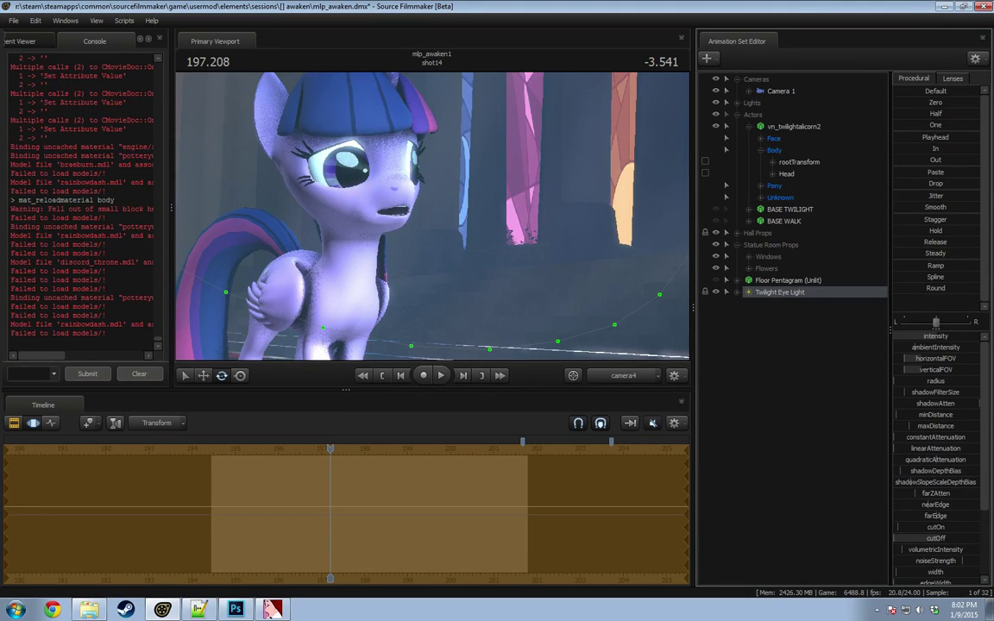
key("F2")
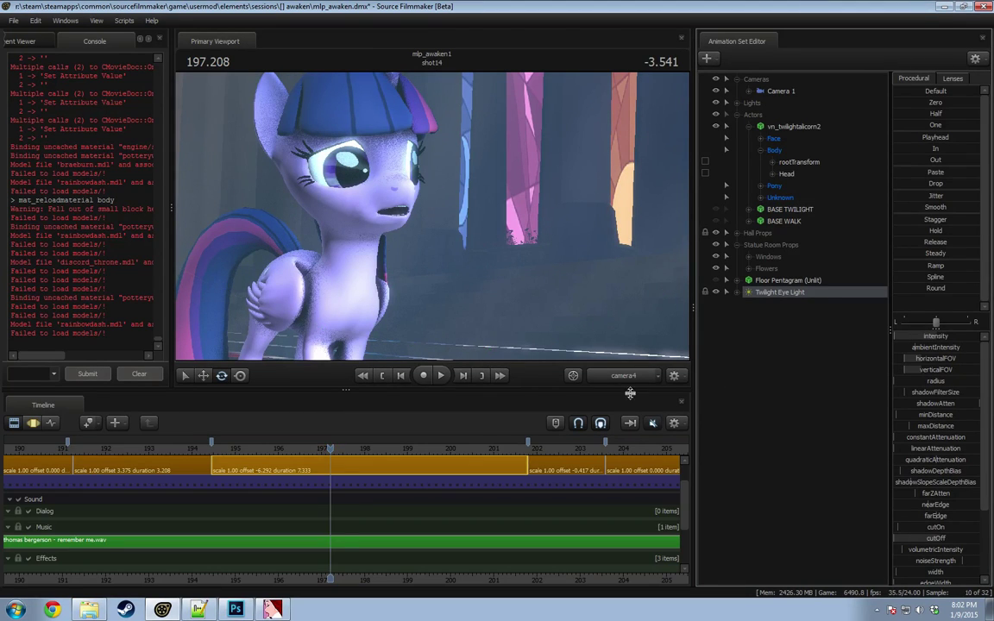
key("space")
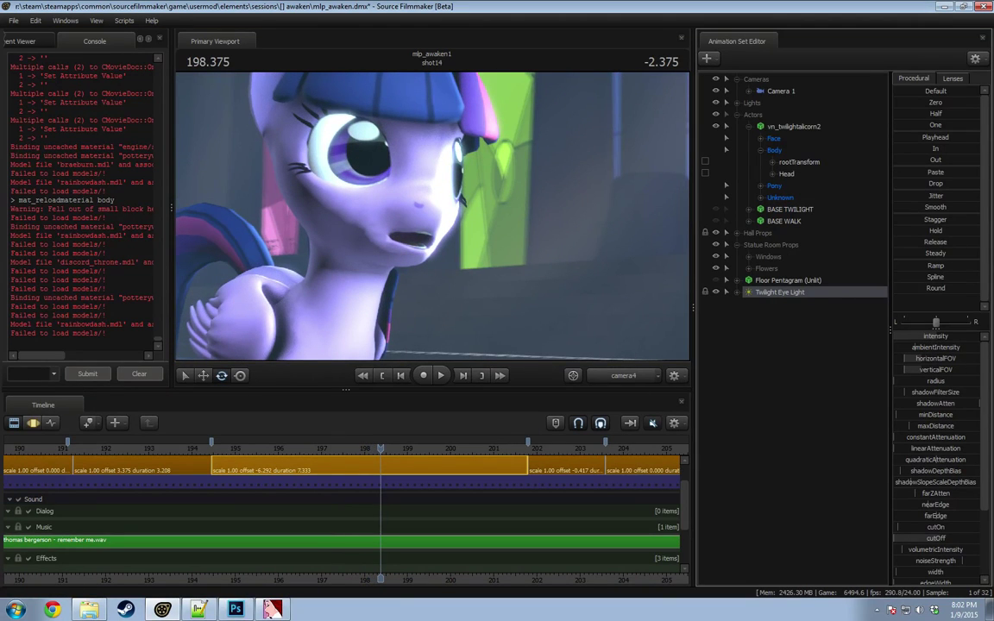
key("F3")
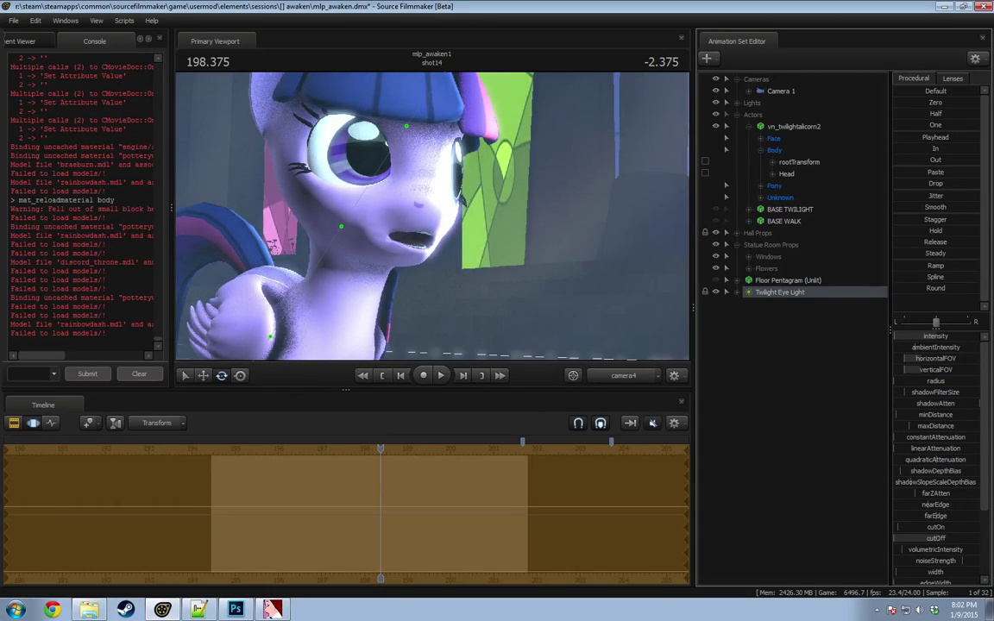
Step: Lower the Twilight Eye Light's intensity slightly and replay parts of shot14 to check the lighting on Twilight's face
left_click_drag(935, 337, 932, 339)
left_click_drag(361, 464, 256, 464)
key("space")
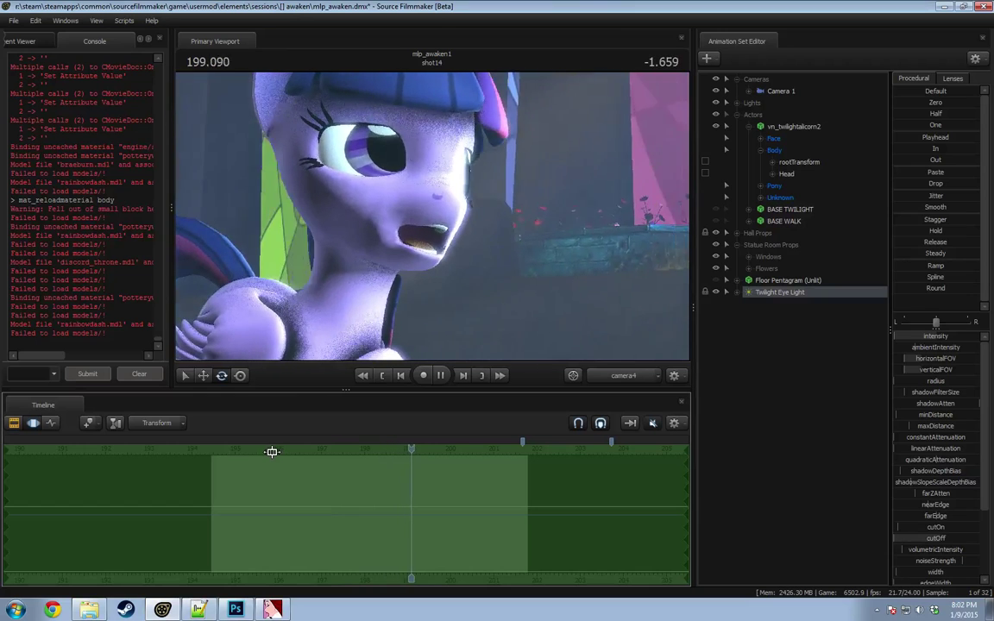
key("space")
key("space")
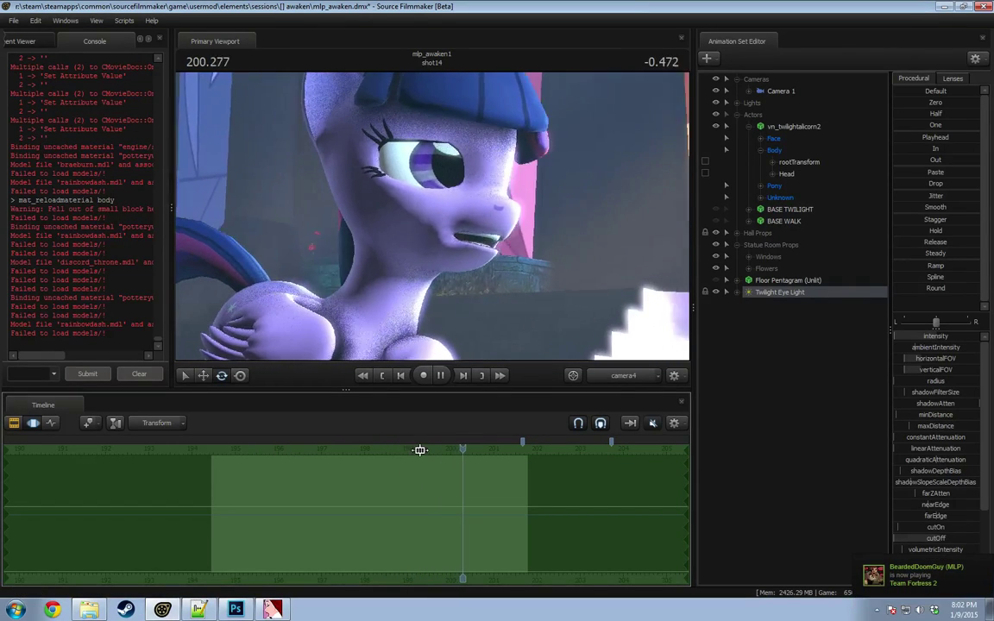
key("space")
left_click(422, 451)
key("space")
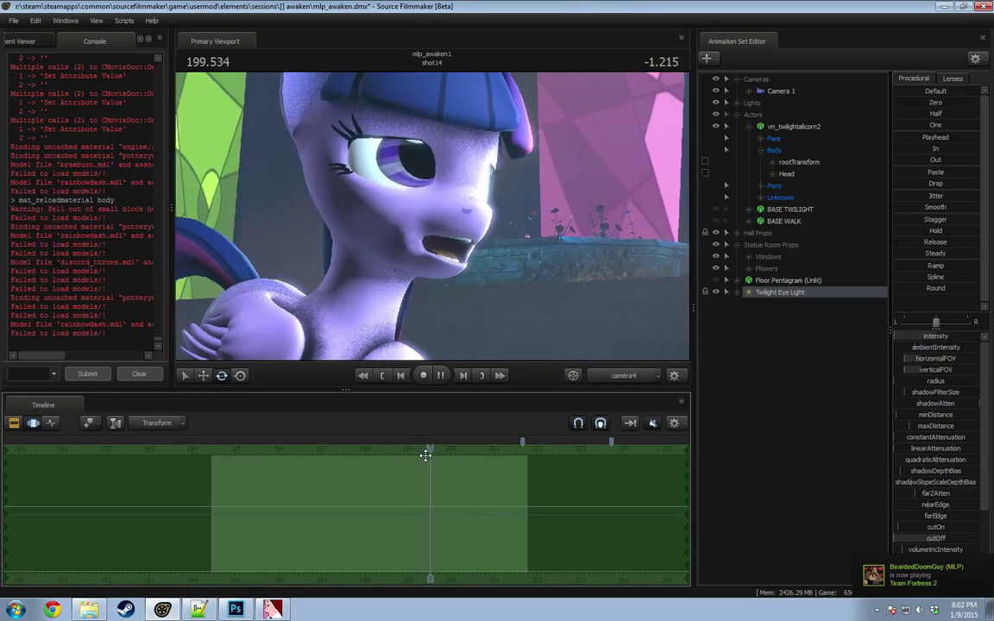
key("space")
left_click(398, 489, "ctrl")
key("space")
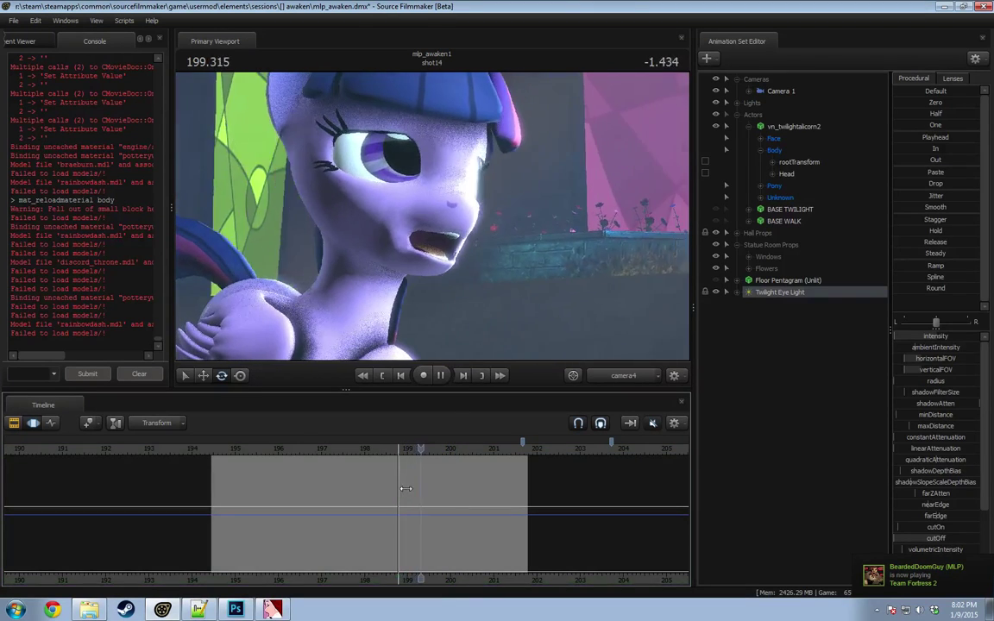
key("space")
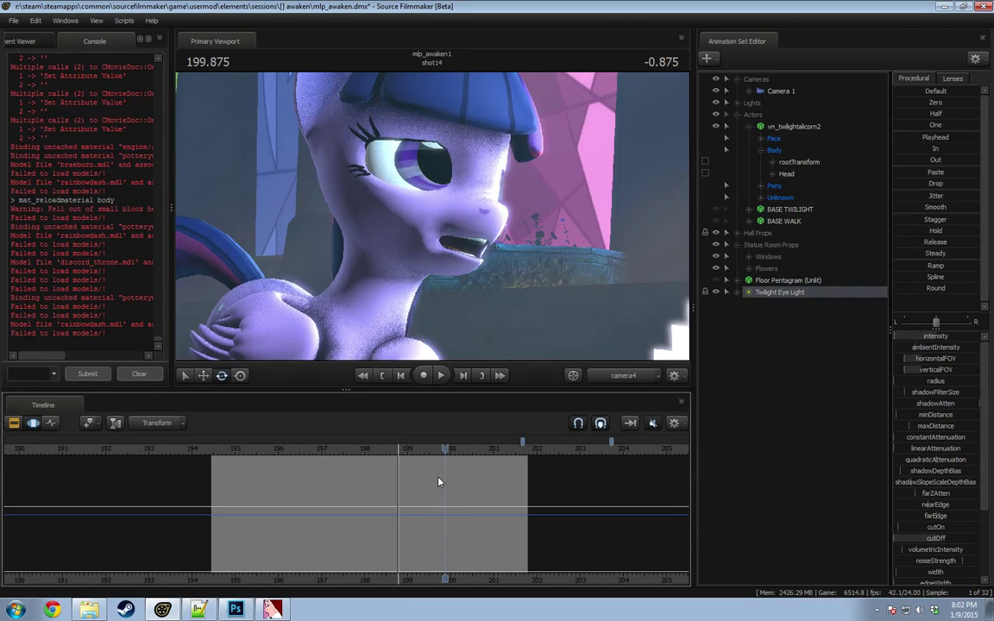
Step: Scrub back through shot14 and shot13 to shot11 to review how Twilight is lit in the earlier shots
scroll(449, 480, "down", 2)
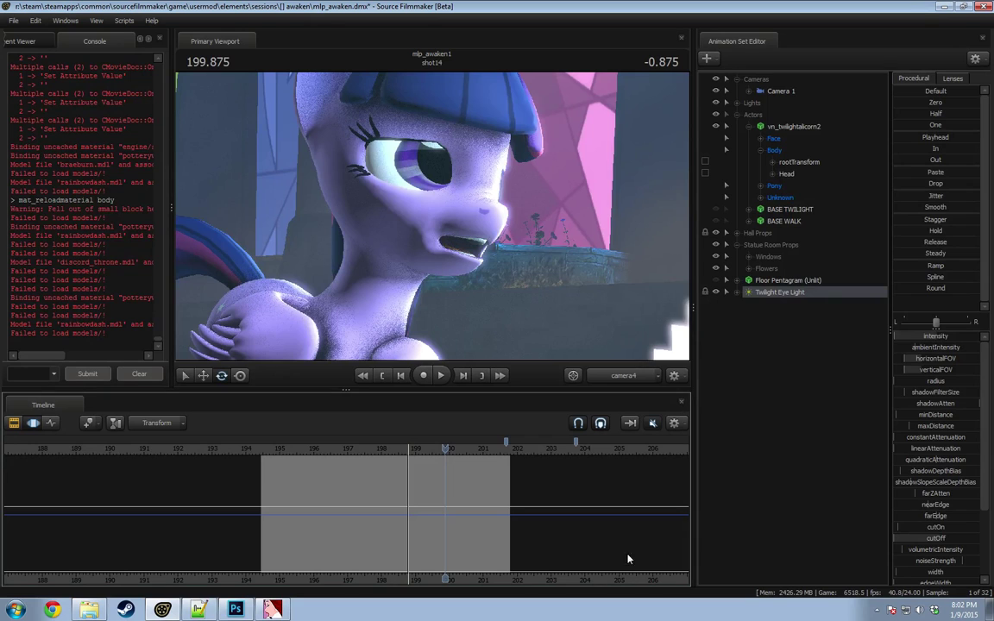
middle_click_drag(434, 493, 300, 491)
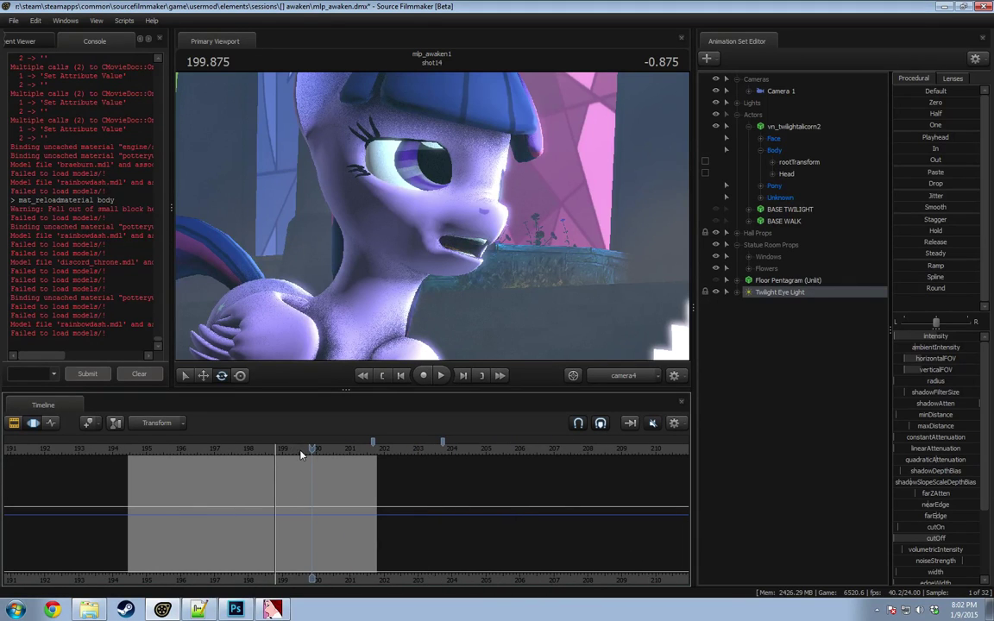
left_click_drag(312, 450, 169, 454)
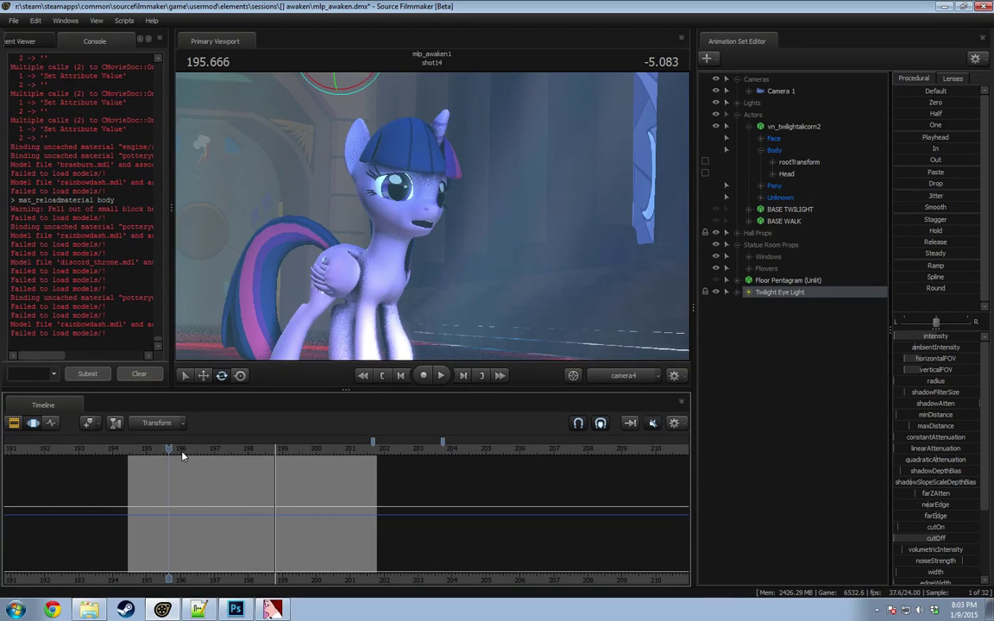
key("F2")
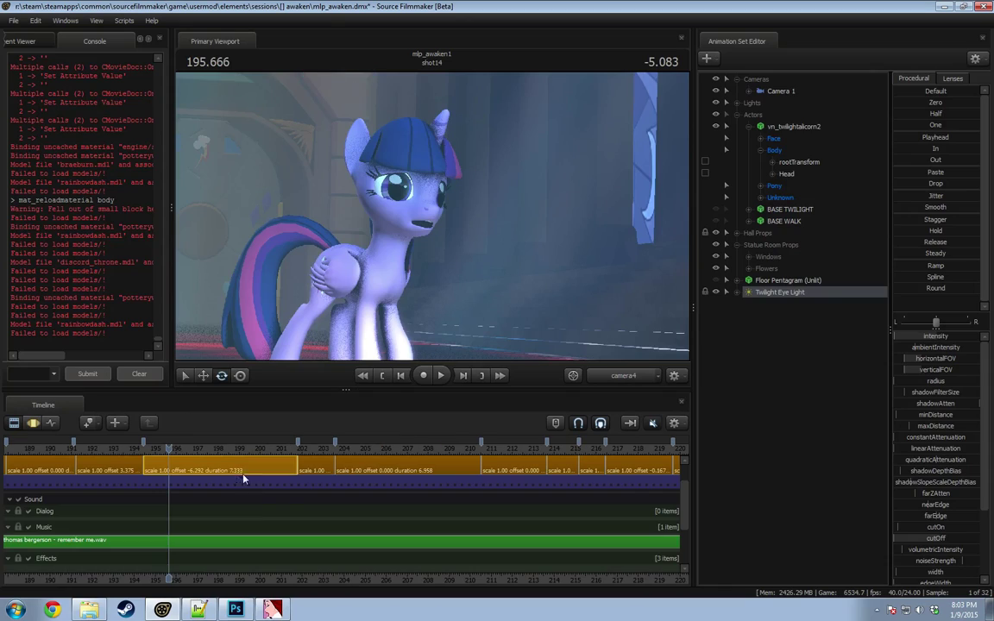
left_click(315, 448)
left_click_drag(315, 450, 80, 494)
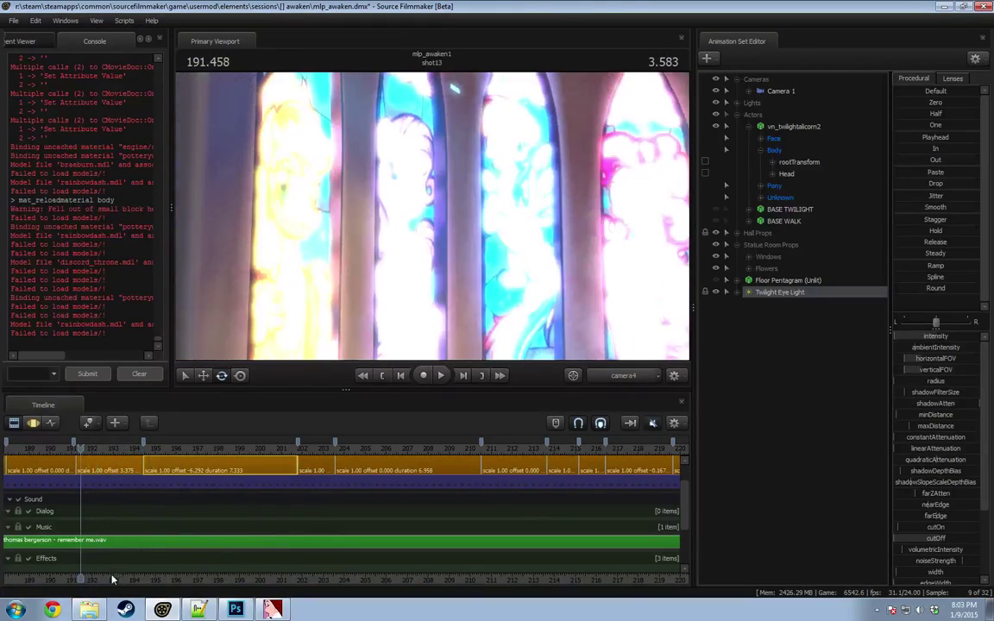
left_click_drag(130, 579, 513, 563)
left_click_drag(321, 450, 161, 466)
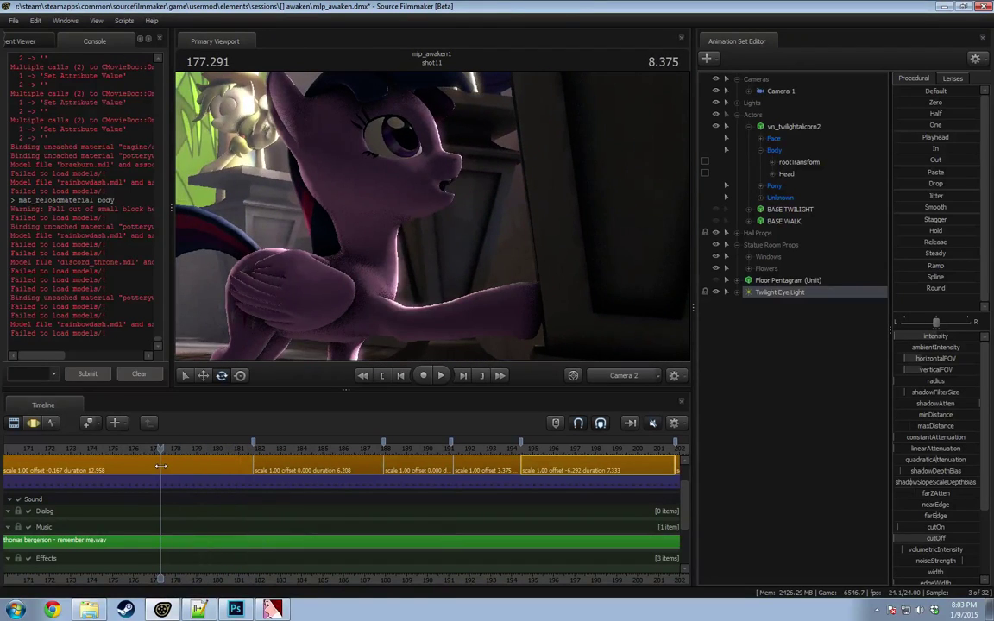
Step: Rename shot11's Eye Light as TwilightEye Light
left_click(195, 469)
left_click(736, 114)
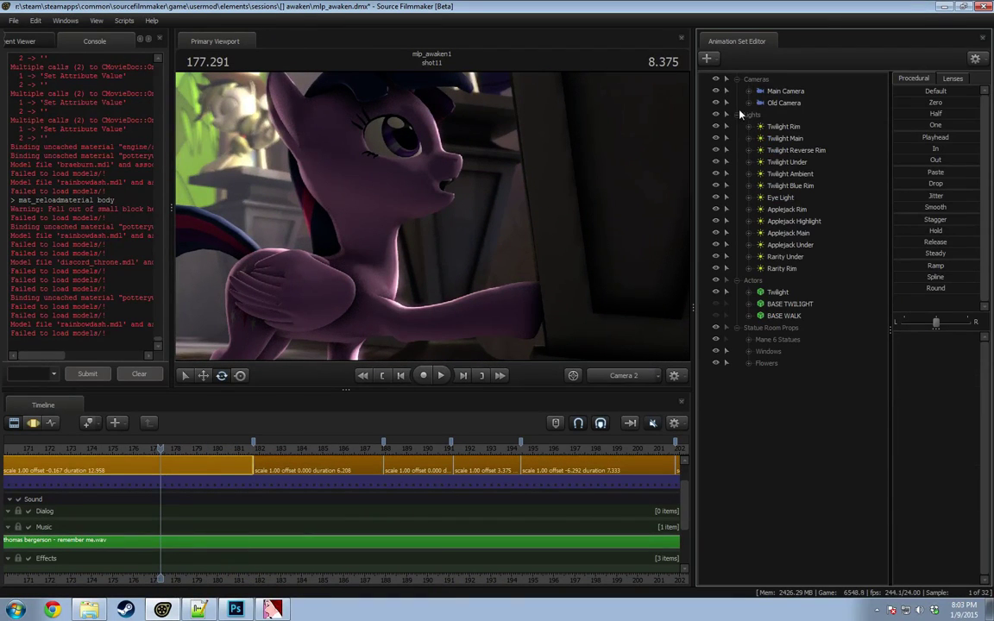
right_click(792, 199)
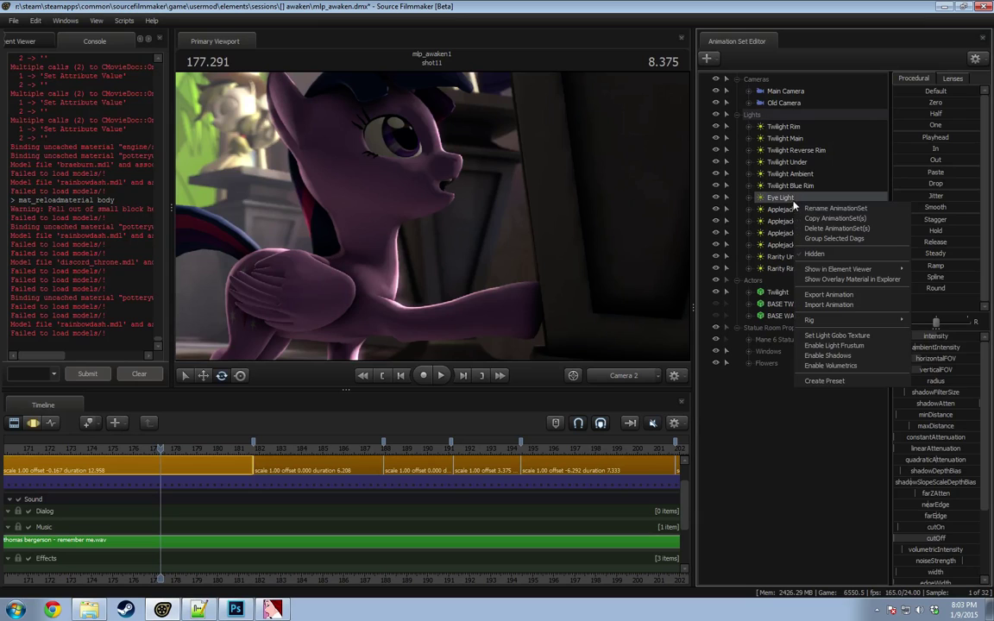
left_click(829, 279)
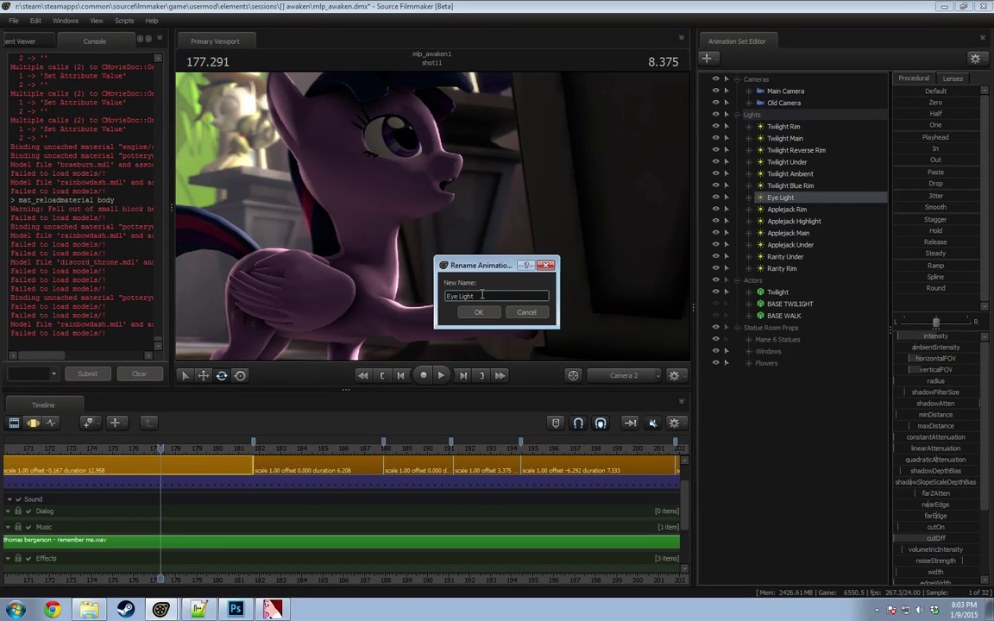
key("Return")
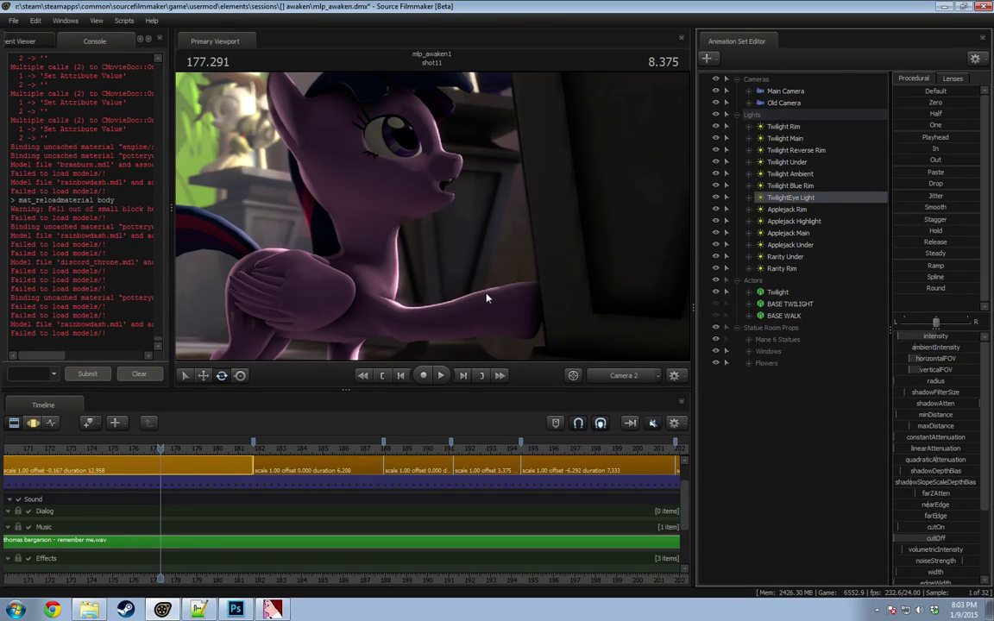
Step: Reposition the TwilightEye Light at 177.291 in shot11 while looking through it towards Twilight's face
key("F3")
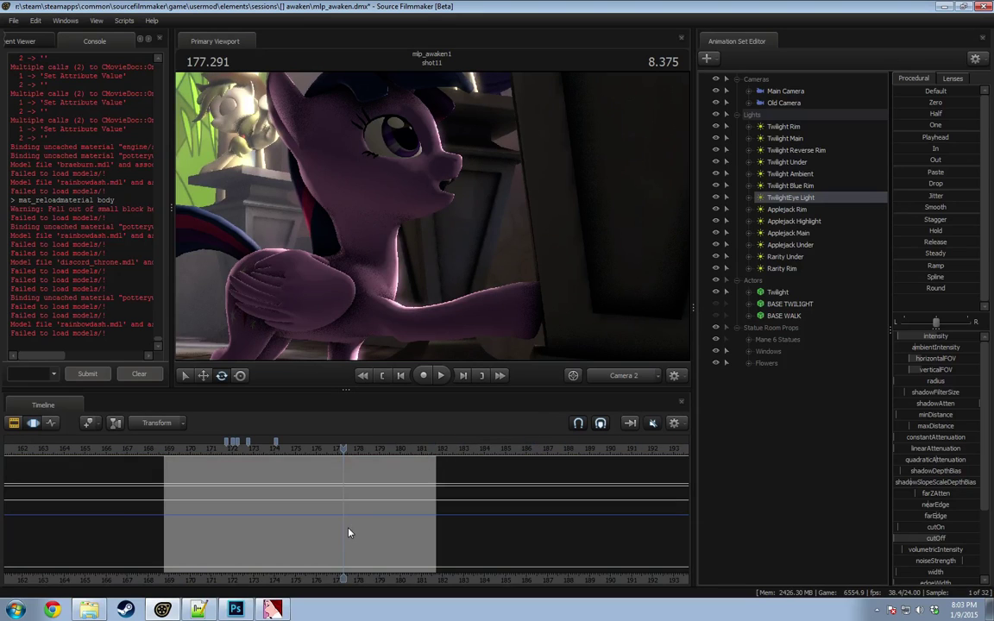
key("ctrl+a")
left_click_drag(782, 200, 358, 158)
left_click_drag(365, 313, 436, 298)
key("F2")
key("F3")
key("w")
Step: Lock the TwilightEye Light's transform to Twilight's Head in shot11
left_click(749, 199)
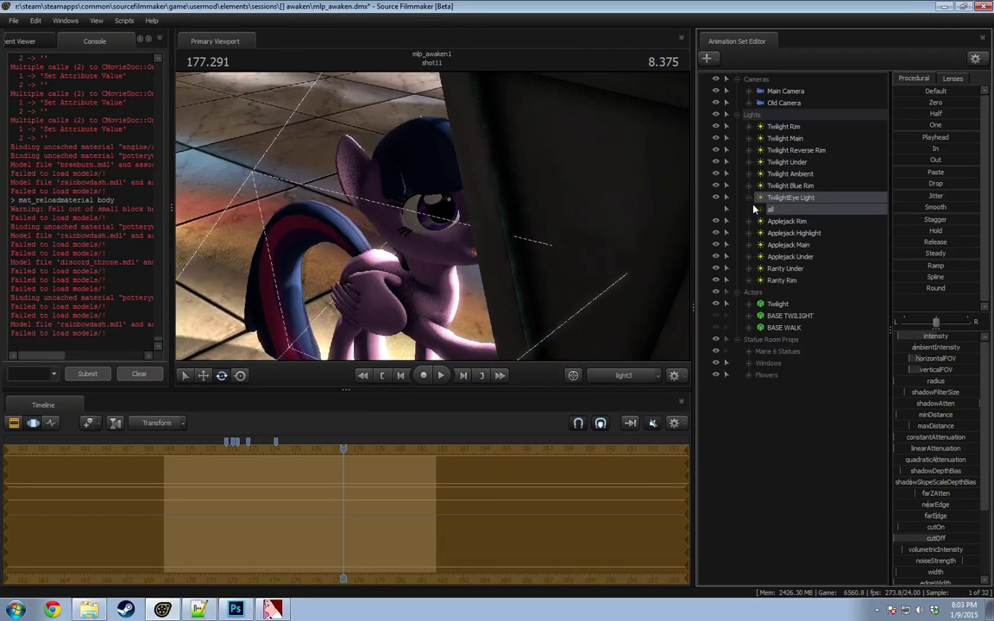
left_click(760, 210)
scroll(792, 235, "down", 4)
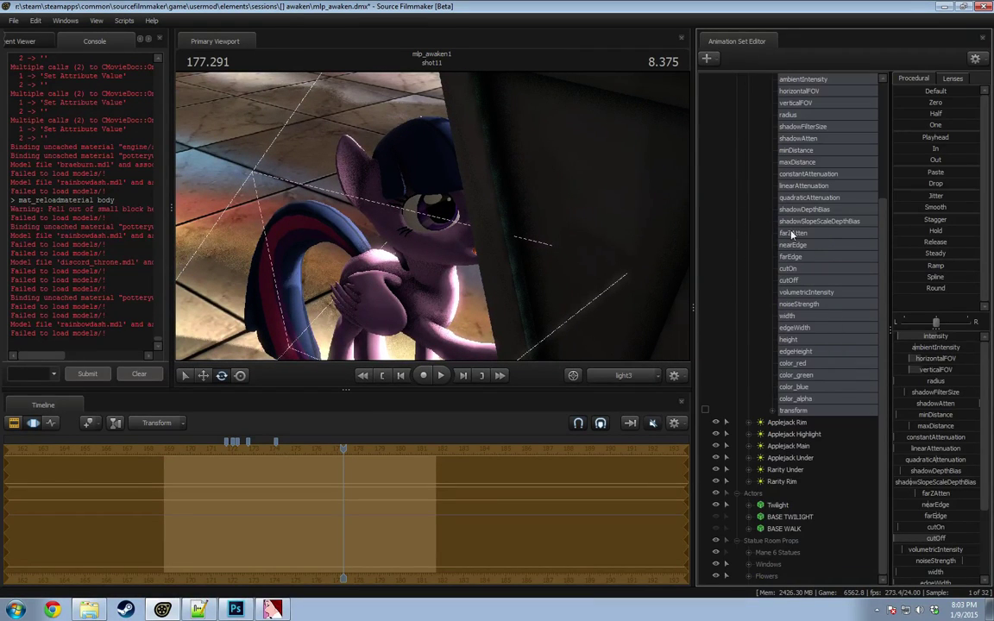
left_click(749, 505)
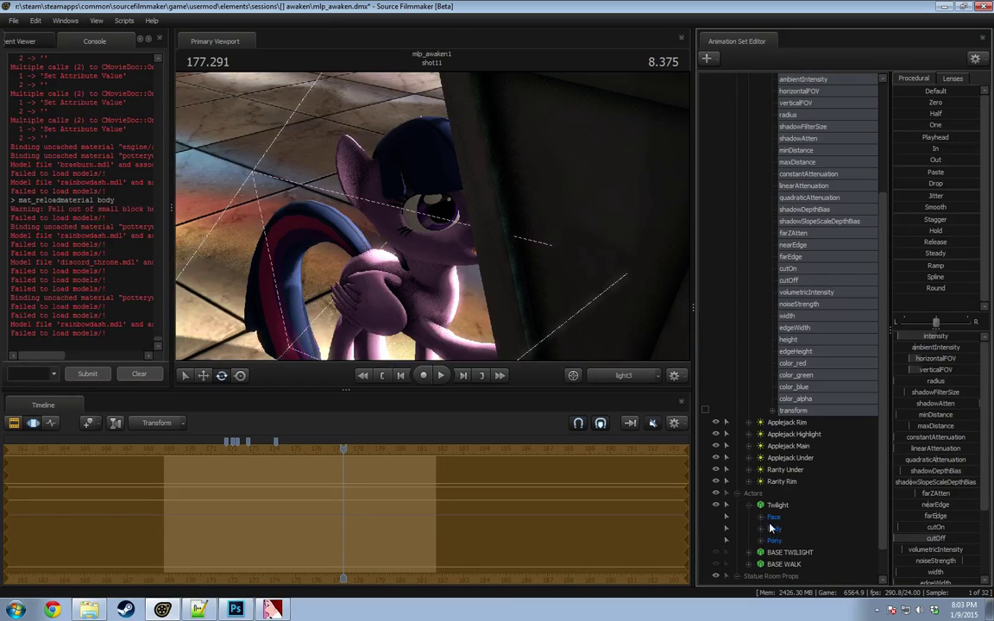
left_click(791, 554)
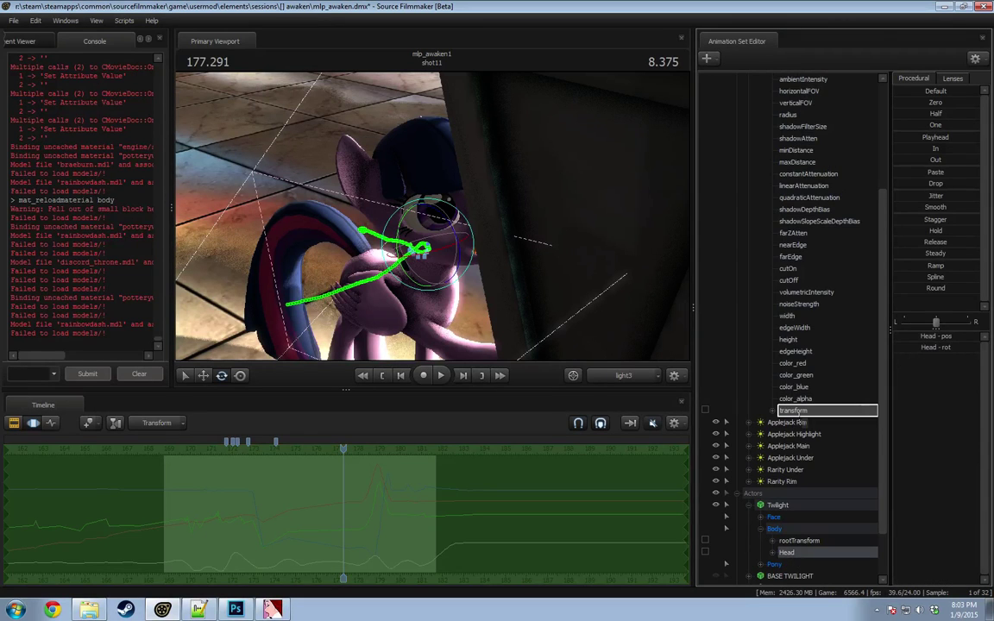
left_click(793, 412)
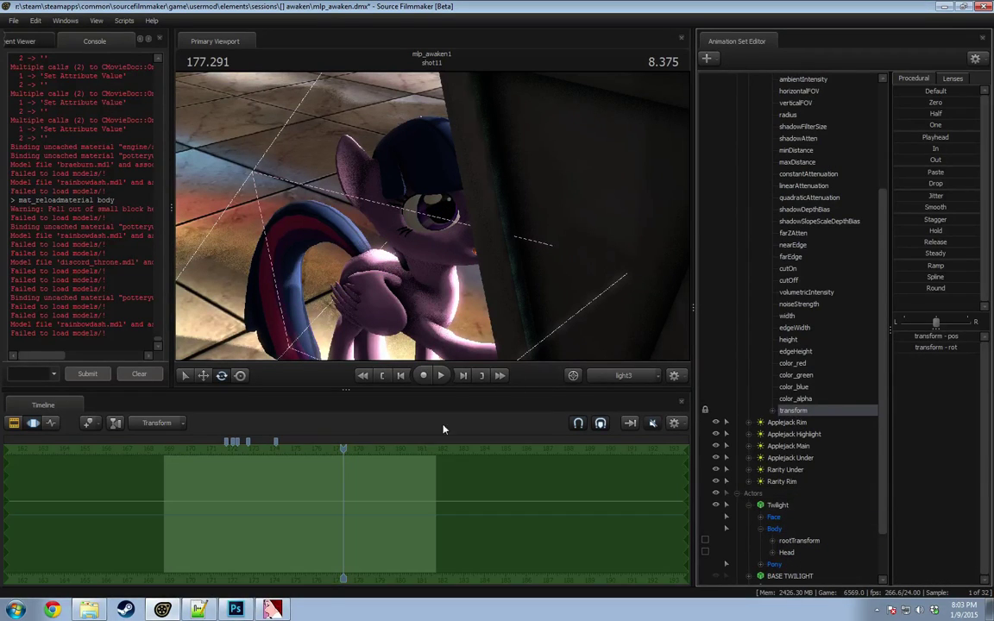
Step: Check how the TwilightEye Light follows the head in shot11, then play the shot's end through Camera 2
left_click_drag(349, 449, 378, 477)
scroll(720, 278, "up", 10)
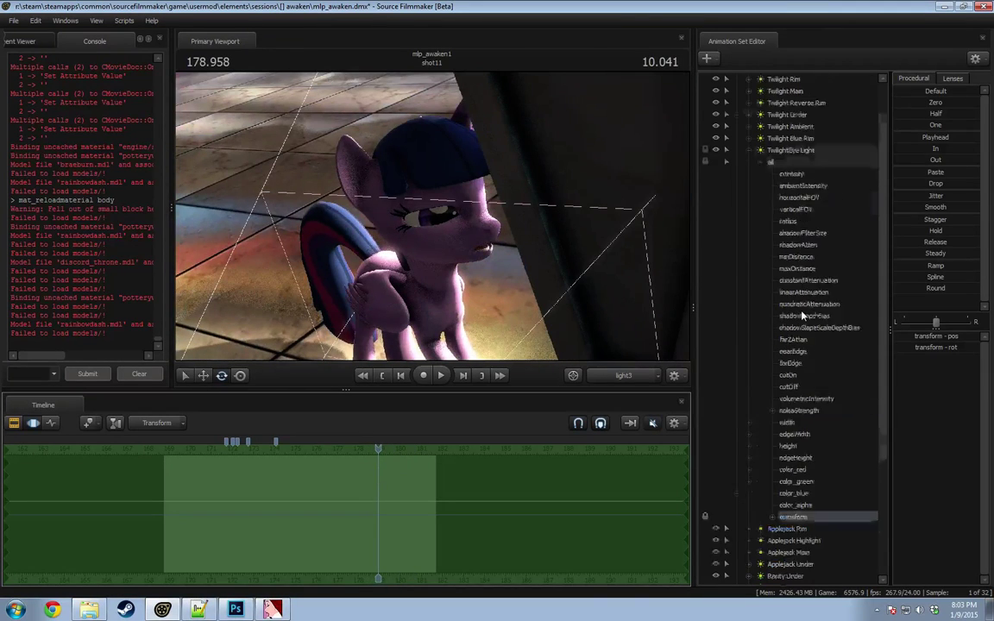
left_click(737, 114)
key("space")
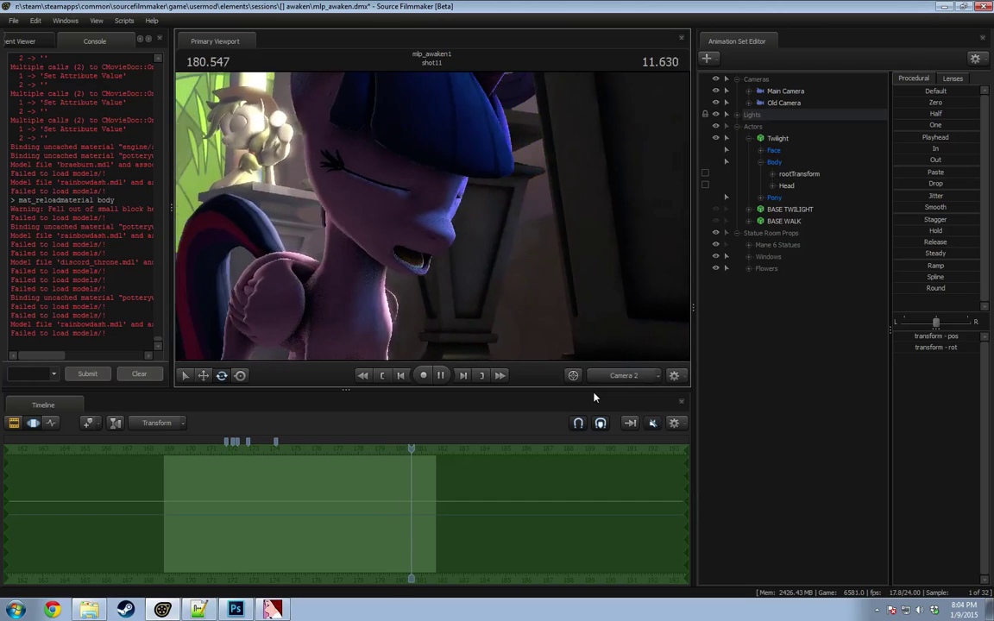
key("space")
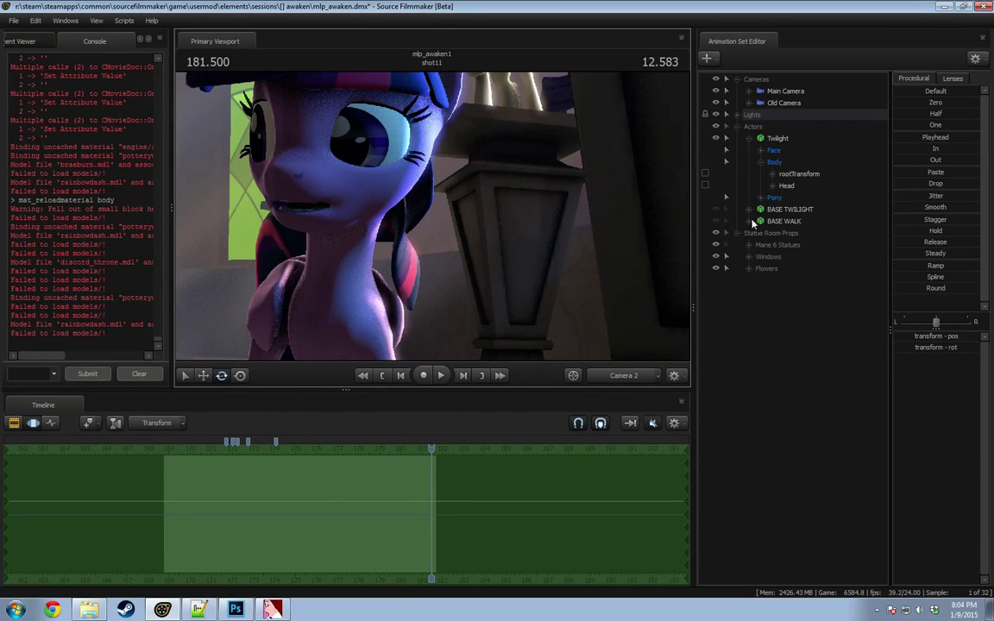
Step: Toggle the TwilightEye Light's visibility around the cut from shot11 to shot12 to compare Twilight's lighting with and without it
left_click(736, 116)
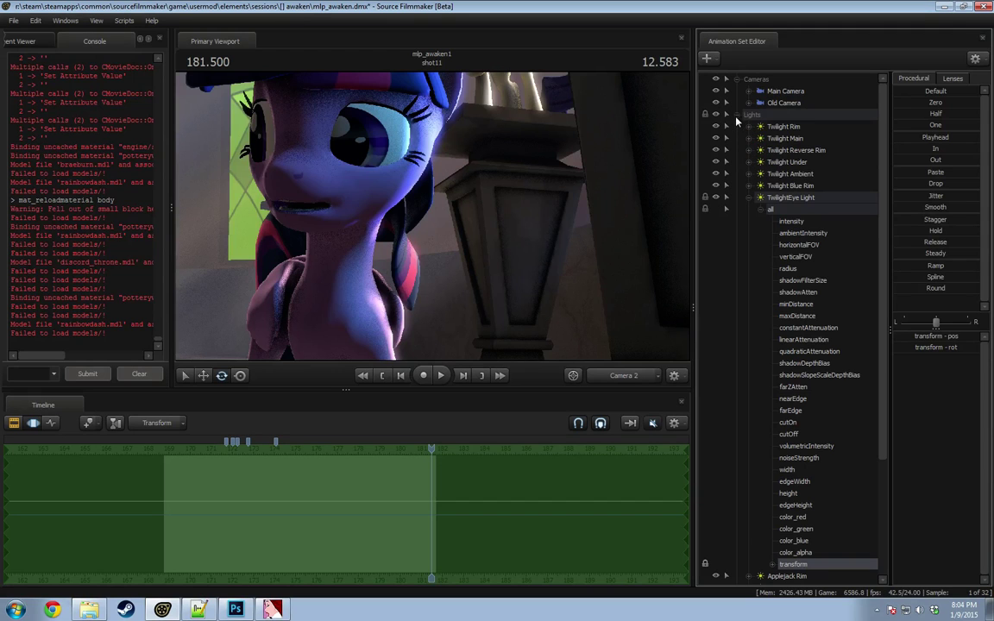
left_click(748, 198)
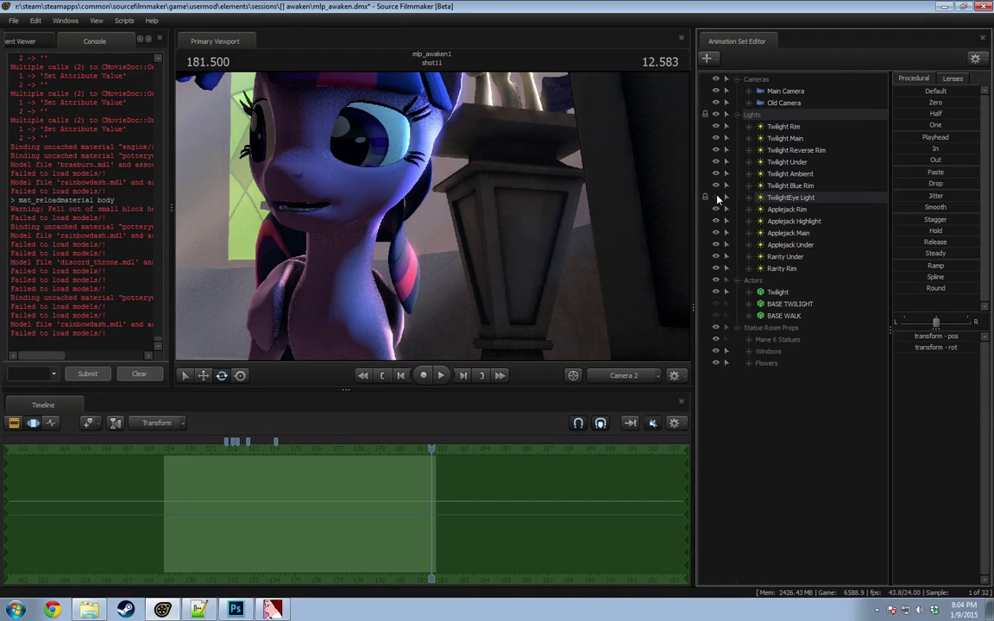
key("space")
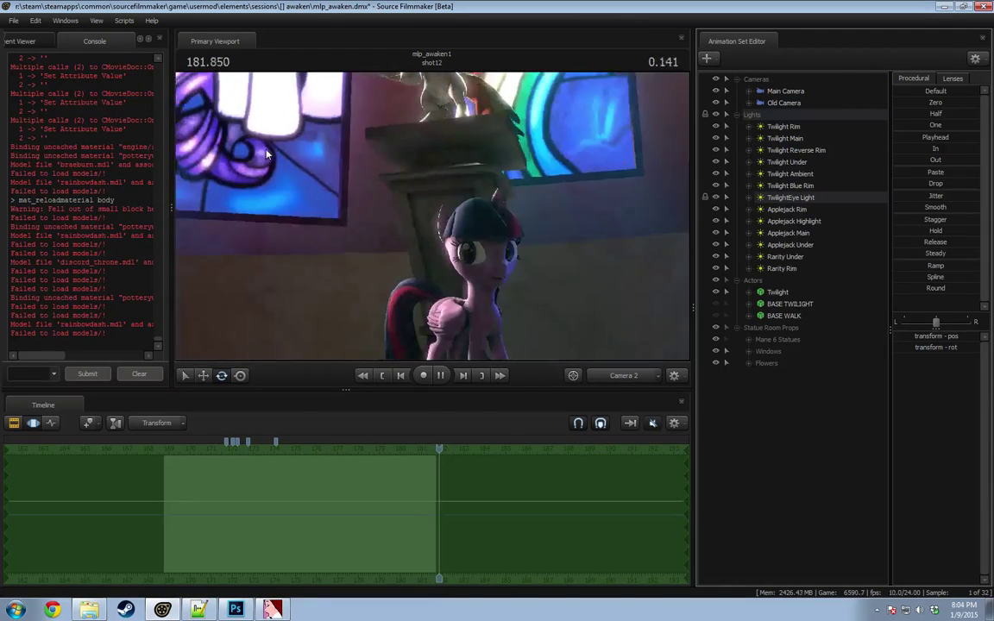
key("space")
left_click_drag(443, 449, 434, 451)
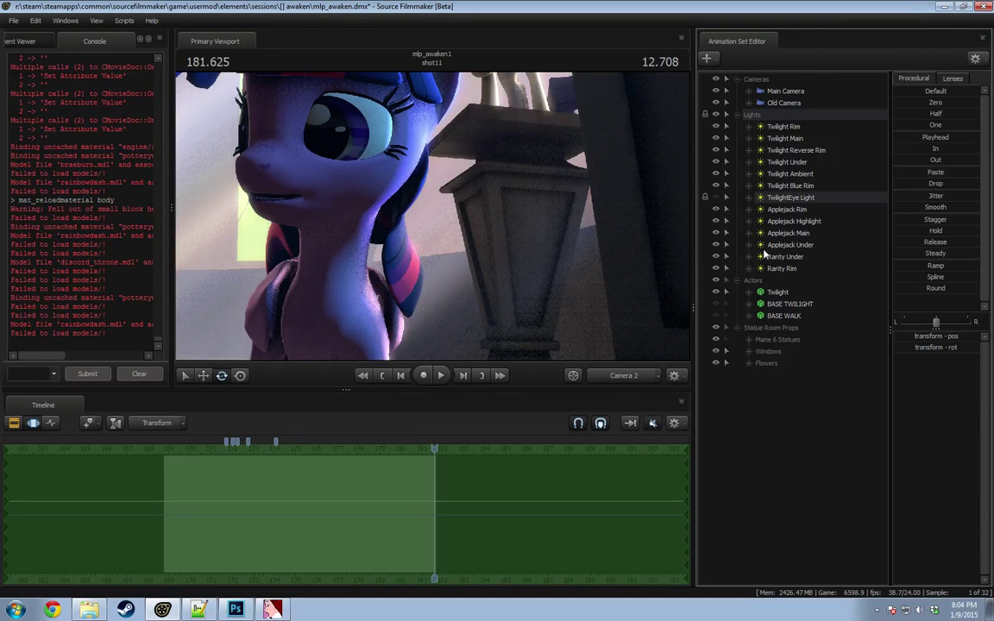
left_click_drag(437, 449, 440, 449)
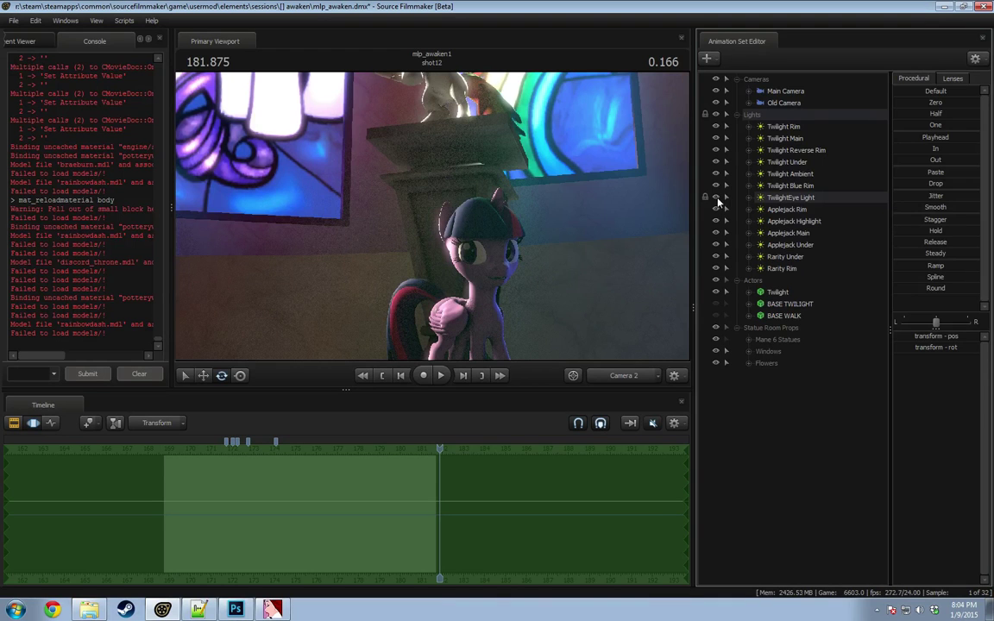
Step: Play shot12, then scrub back through shot11 to 160.416 in shot9 to review Twilight's lighting
key("space")
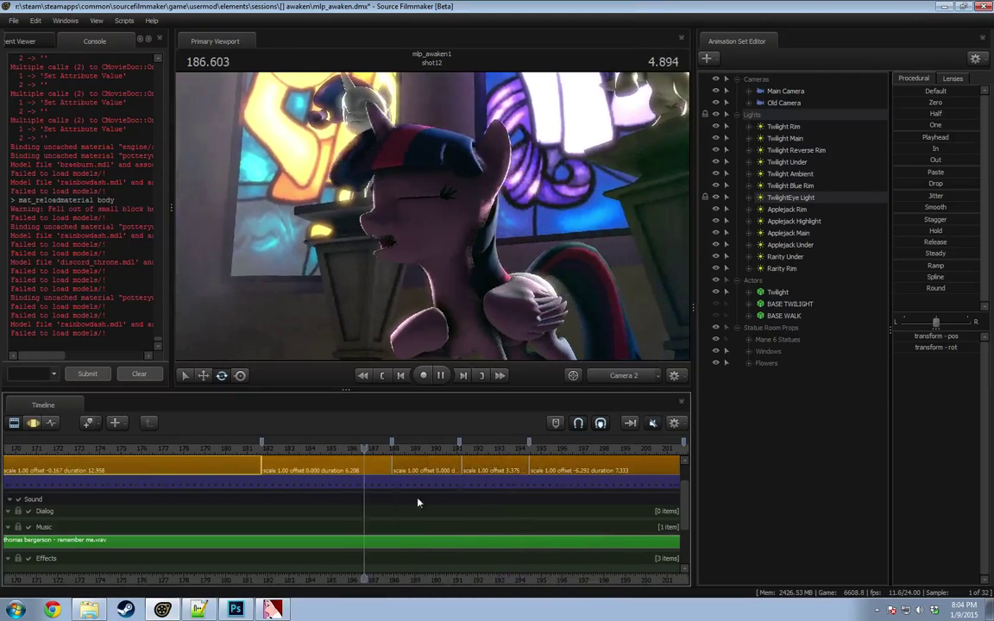
key("space")
left_click_drag(377, 451, 188, 486)
middle_click_drag(292, 578, 546, 580)
scroll(548, 580, "down", 3)
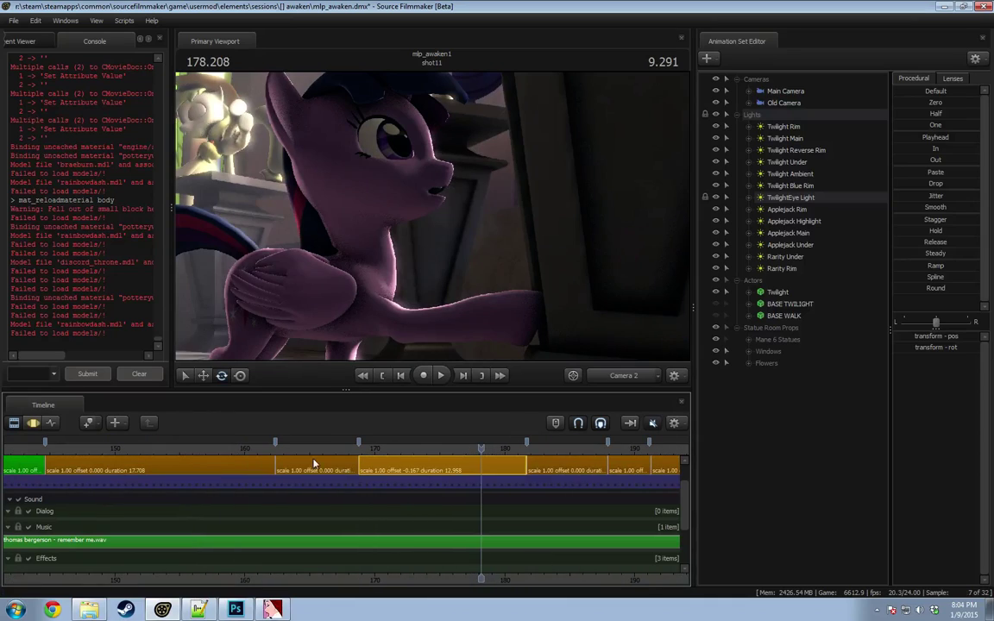
left_click(306, 447)
left_click_drag(306, 448, 249, 455)
Step: Add the Twilight Eye Light to shot9 and place it in the Lights group
left_click(235, 472)
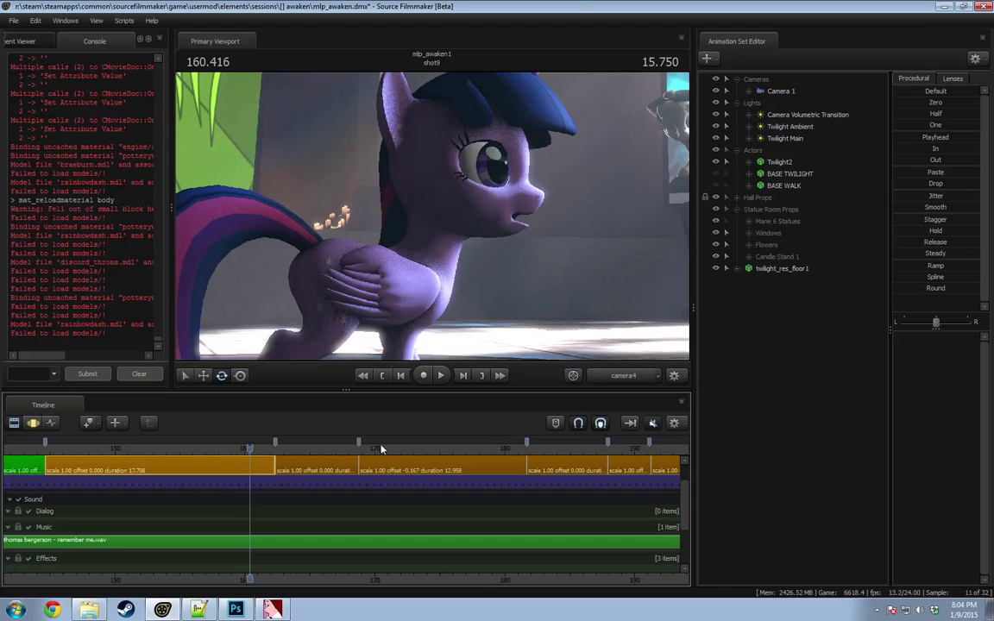
right_click(789, 332)
left_click(830, 392)
left_click_drag(781, 281, 787, 151)
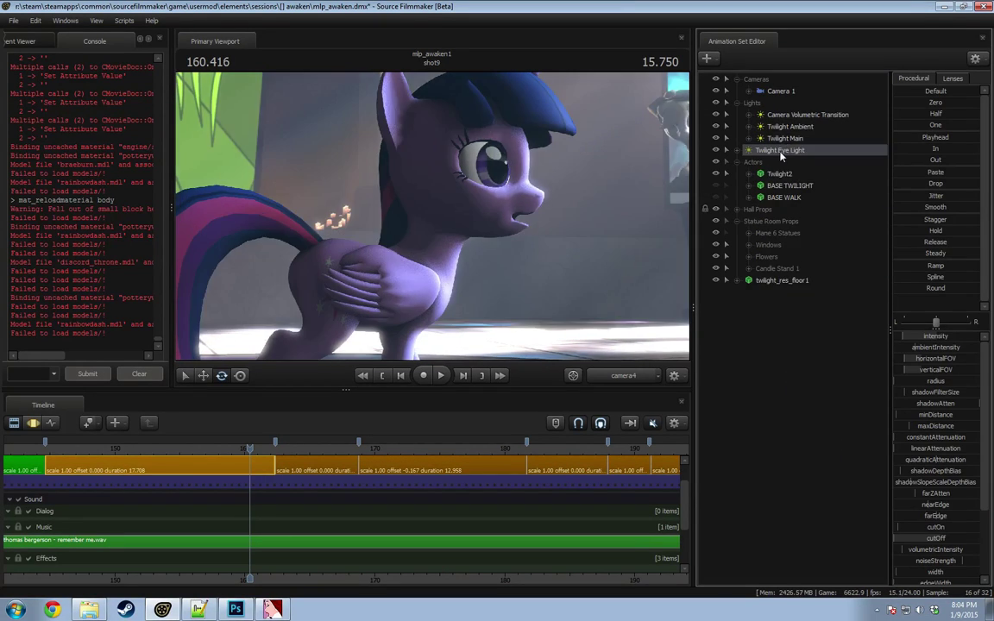
Step: Lock the Twilight Eye Light's transform to the Head bone of Twilight2 in shot9
left_click(748, 150)
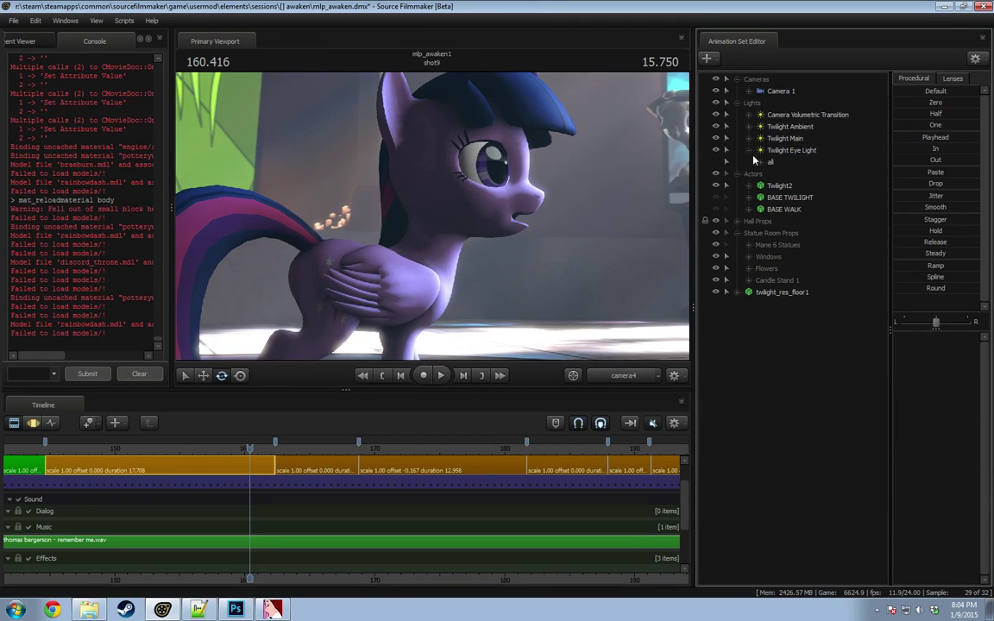
left_click(759, 163)
scroll(860, 399, "down", 1)
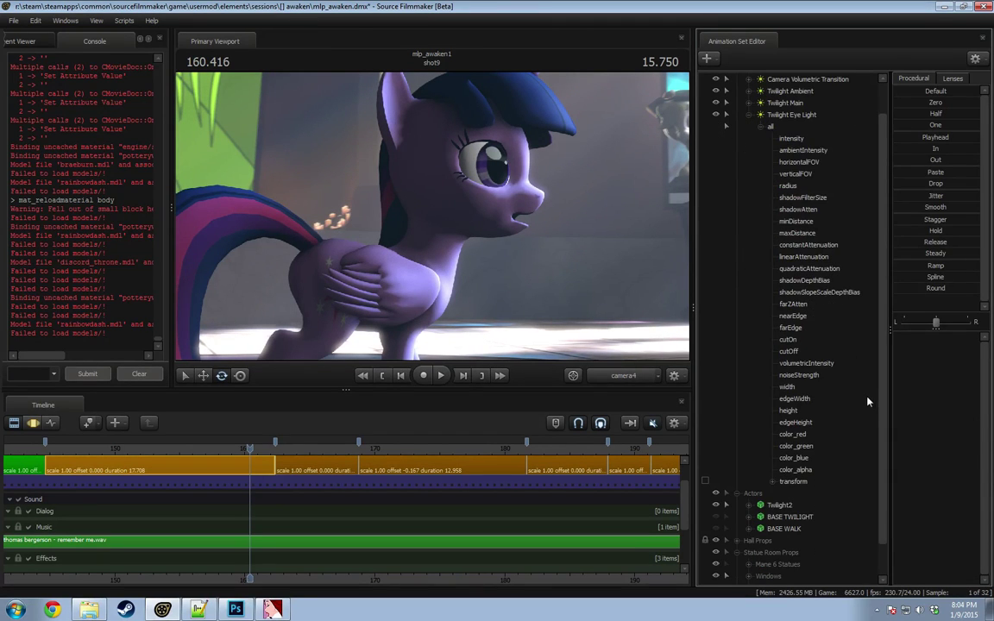
scroll(793, 505, "down", 1)
left_click(749, 469)
left_click(760, 493)
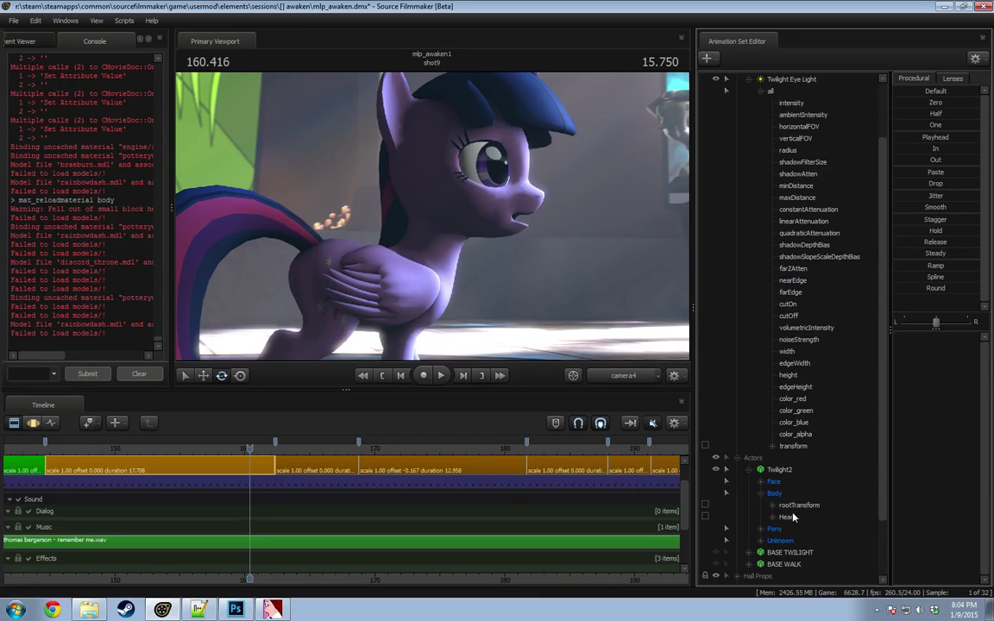
left_click(786, 517)
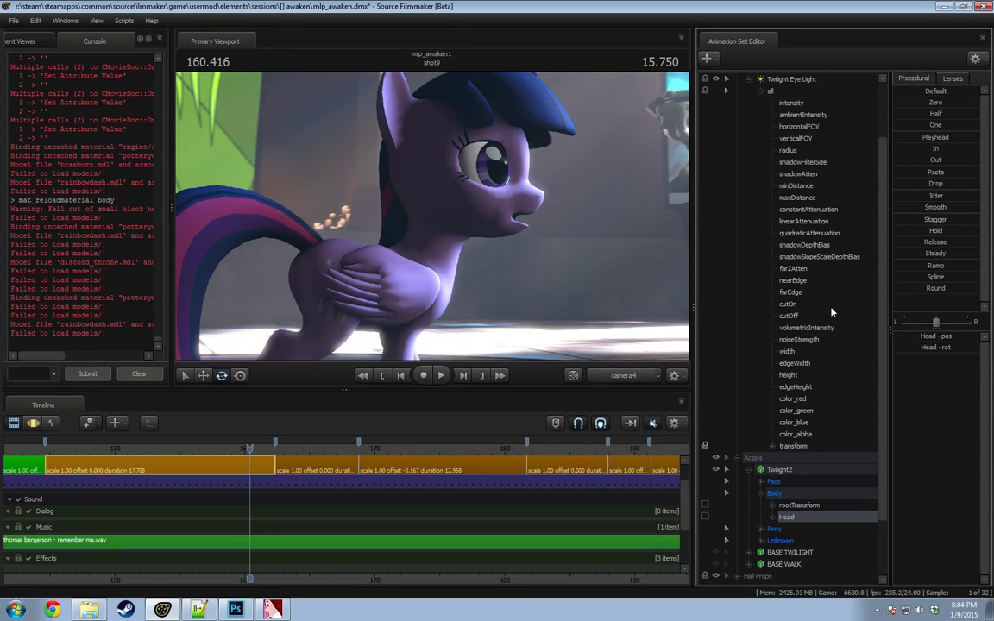
left_click(786, 517)
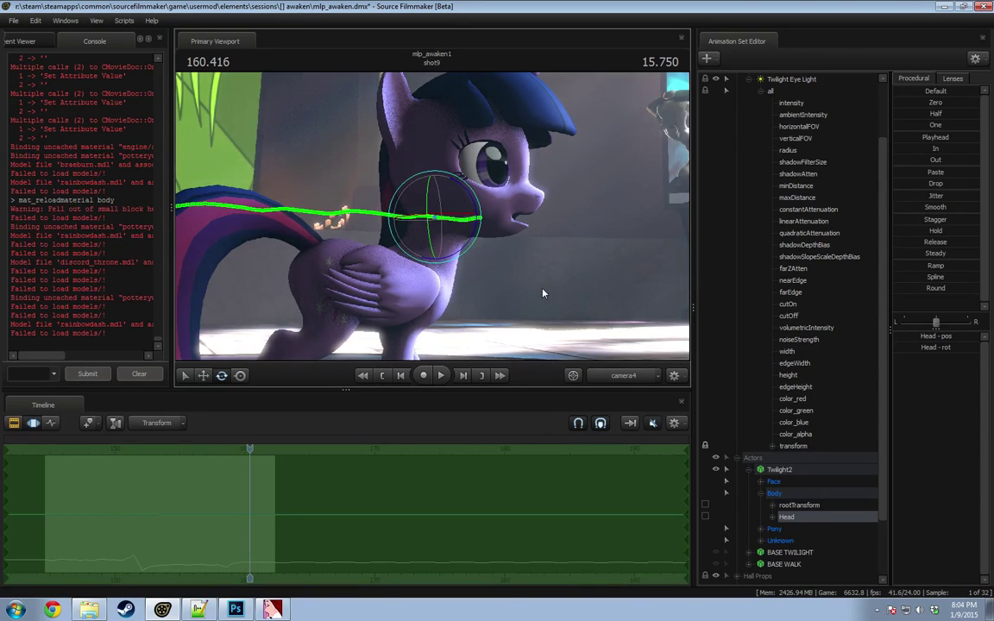
left_click(470, 231)
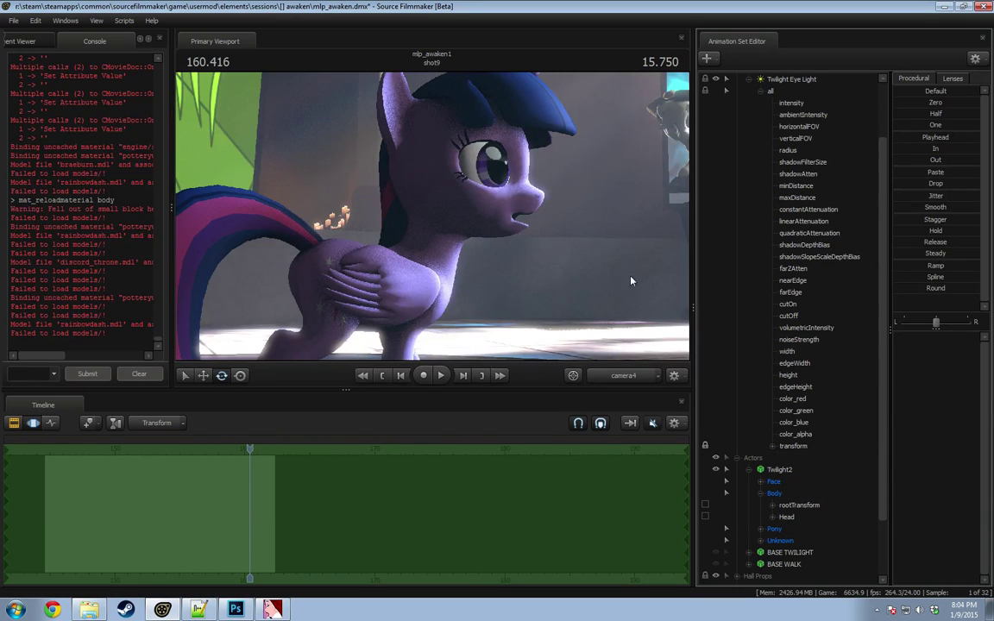
Step: Aim the Twilight Eye Light at Twilight's face from the light's own view and apply the Playhead preset to its transform
left_click(786, 90)
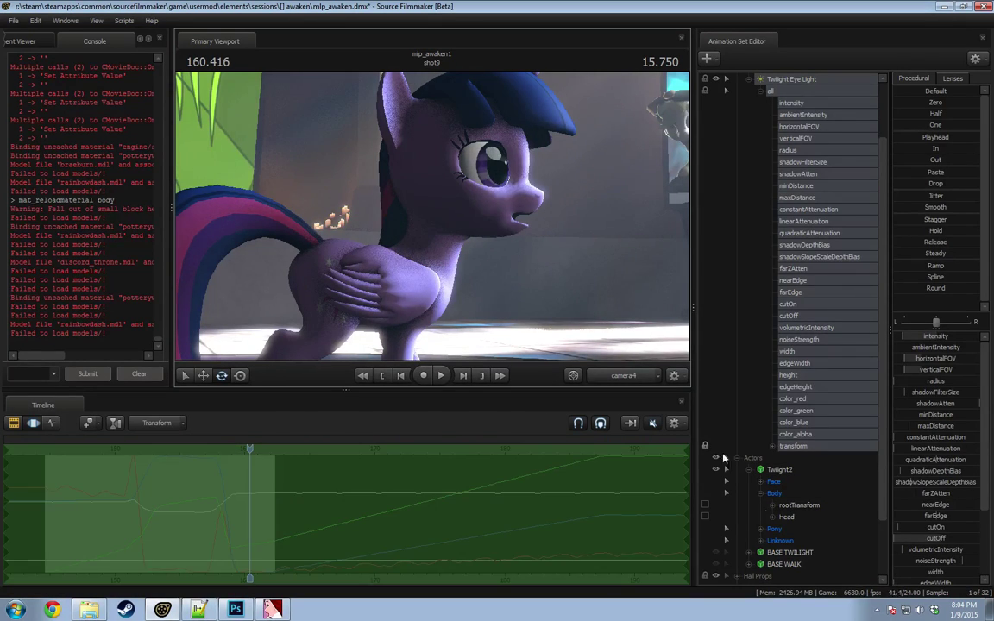
left_click(798, 446)
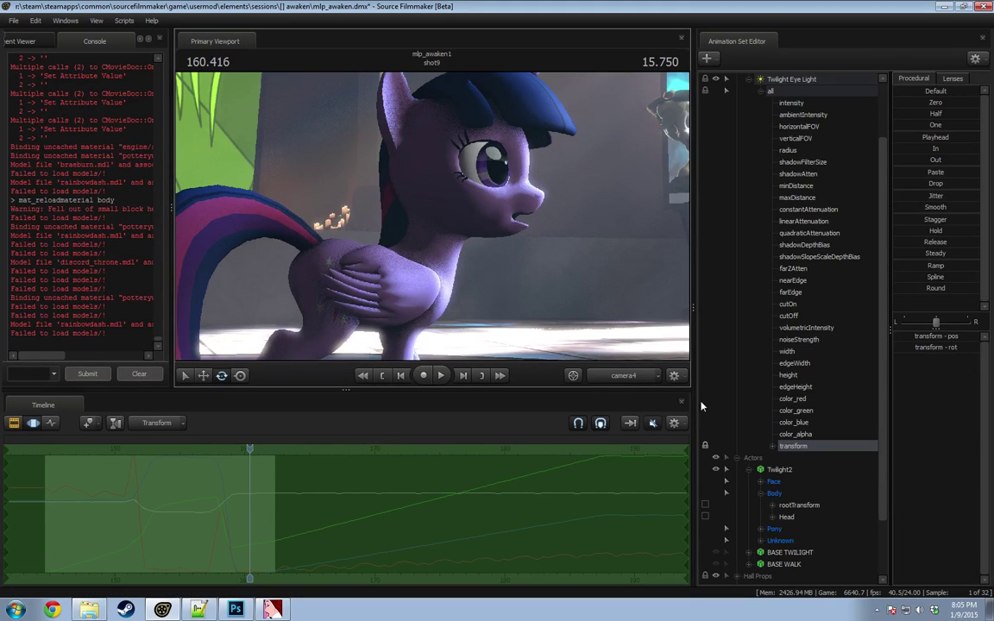
left_click(677, 354)
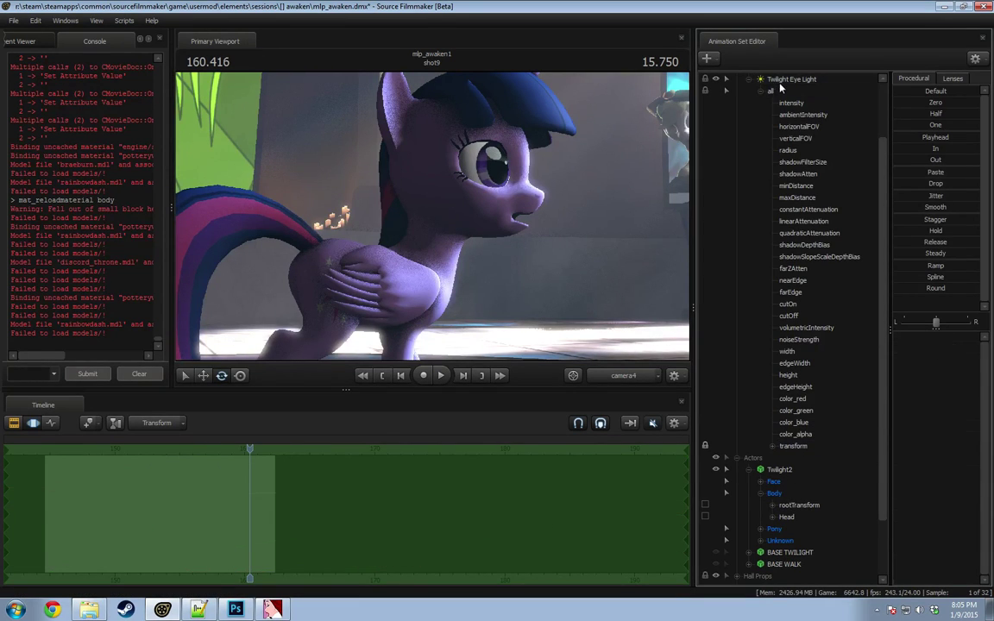
left_click(781, 88)
left_click_drag(536, 352, 614, 346)
key("w")
key("a")
key("s")
key("a")
left_click(801, 447)
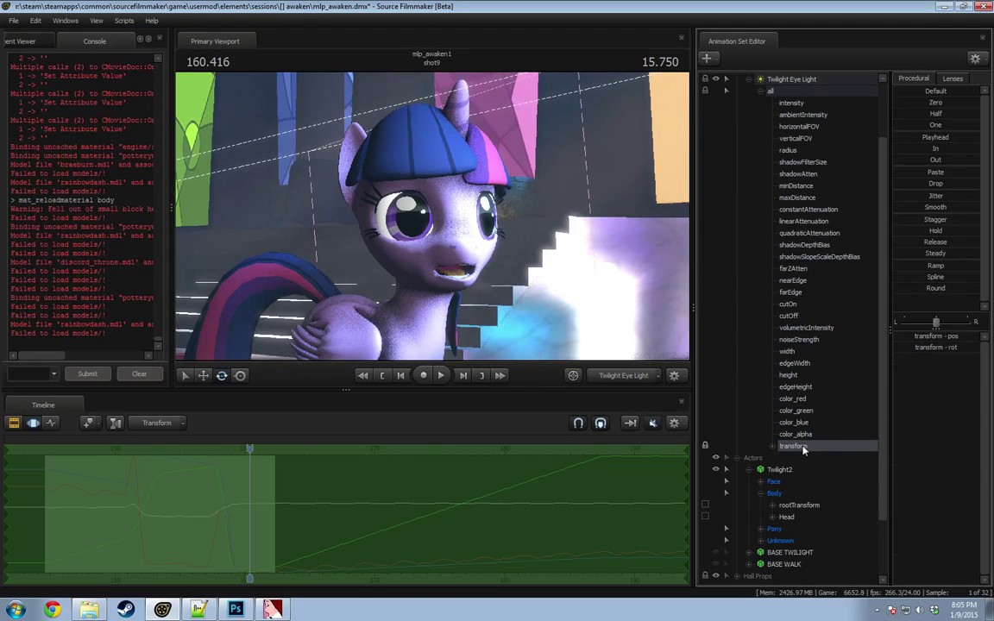
double_click(934, 138)
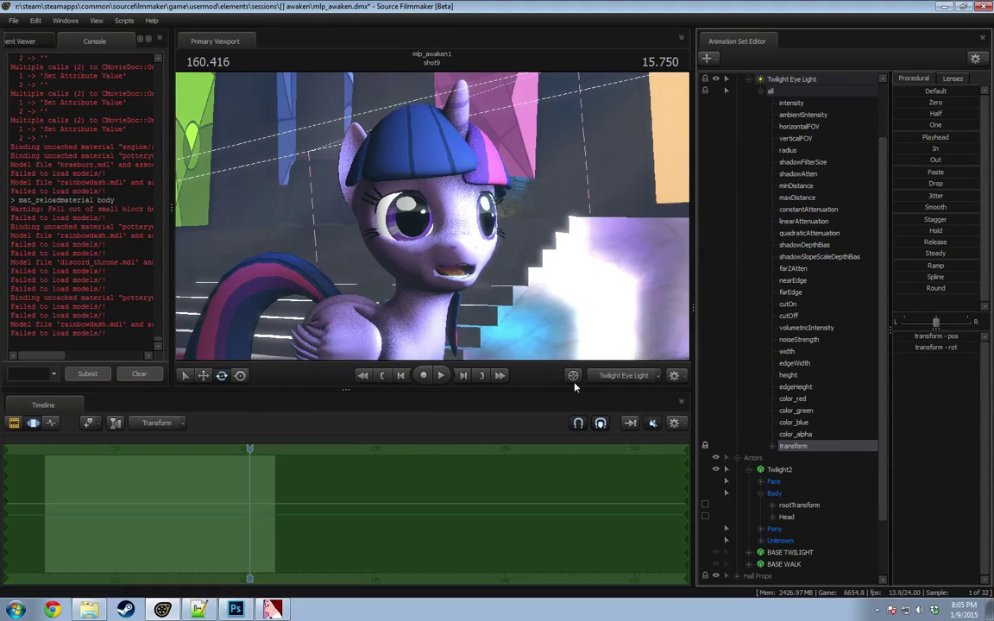
Step: Play shot9 from 155.833 through the Twilight Eye Light and then camera4 to check how the light follows the head
left_click_drag(250, 448, 191, 449)
left_click(749, 79)
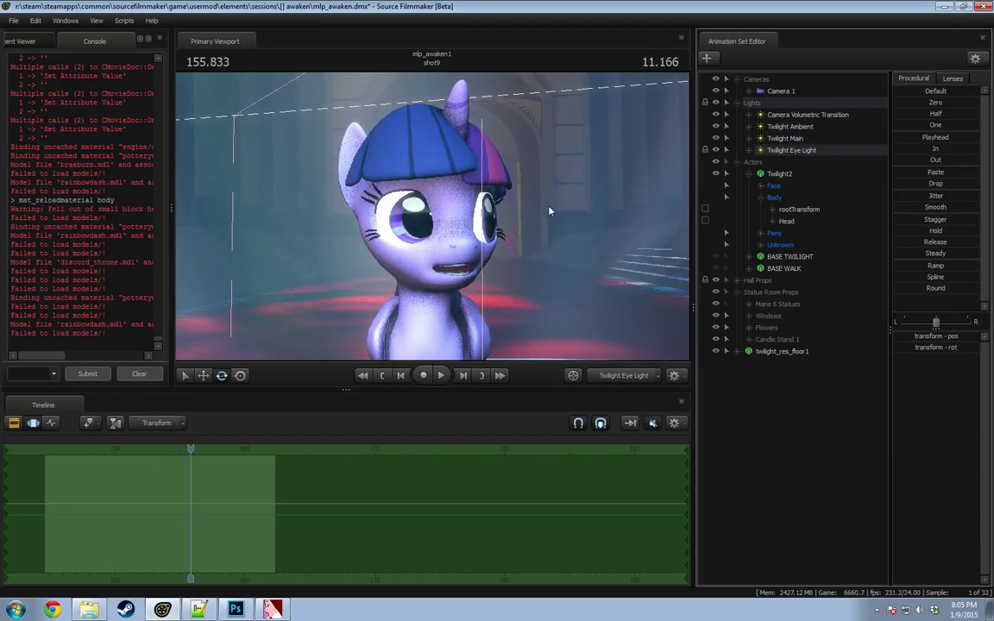
key("space")
left_click(620, 377)
key("space")
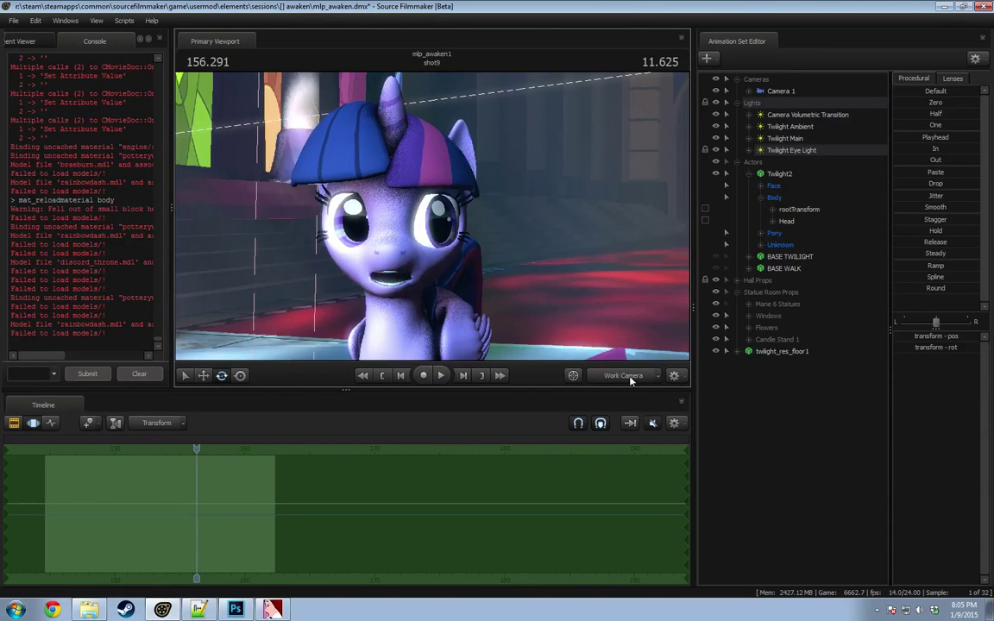
left_click(630, 377)
key("space")
key("space")
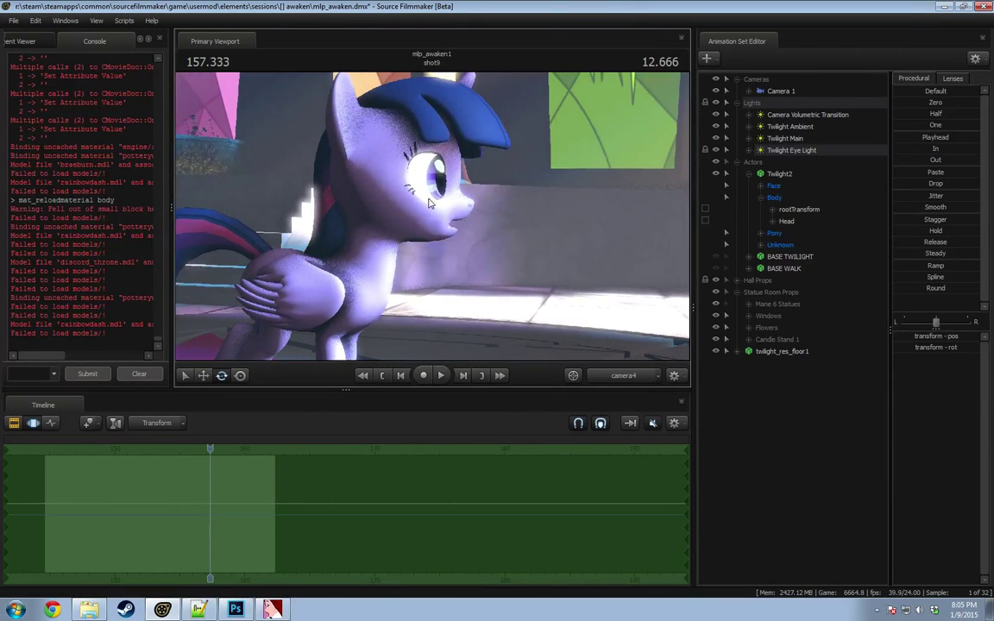
Step: At 154.166, reduce the Twilight Eye Light's intensity and lower the maximum and default of its intensity range
key("F2")
left_click_drag(106, 450, 169, 451)
key("F3")
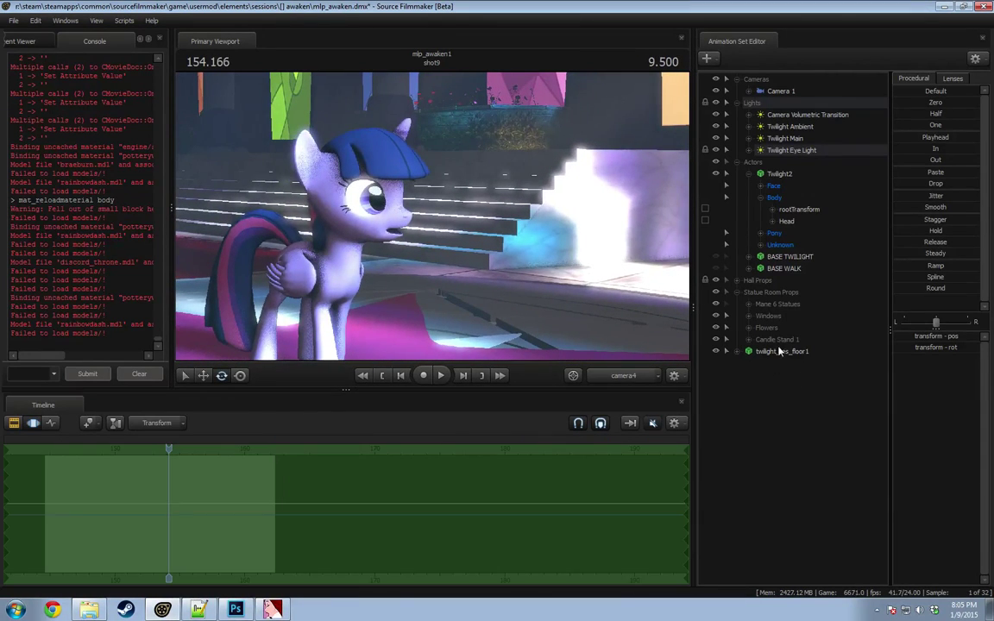
left_click(791, 150)
key("F2")
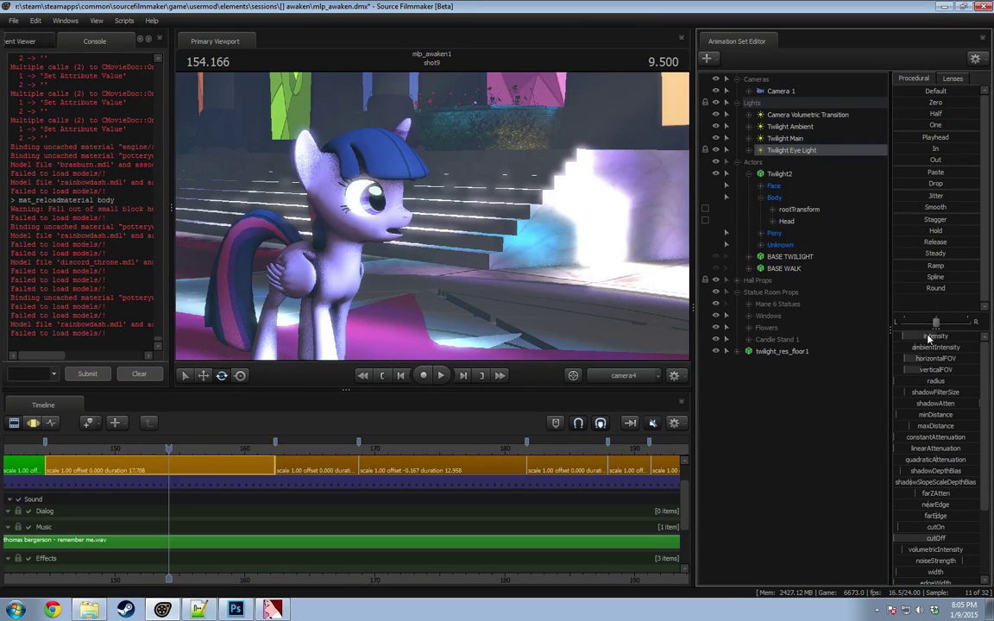
key("F3")
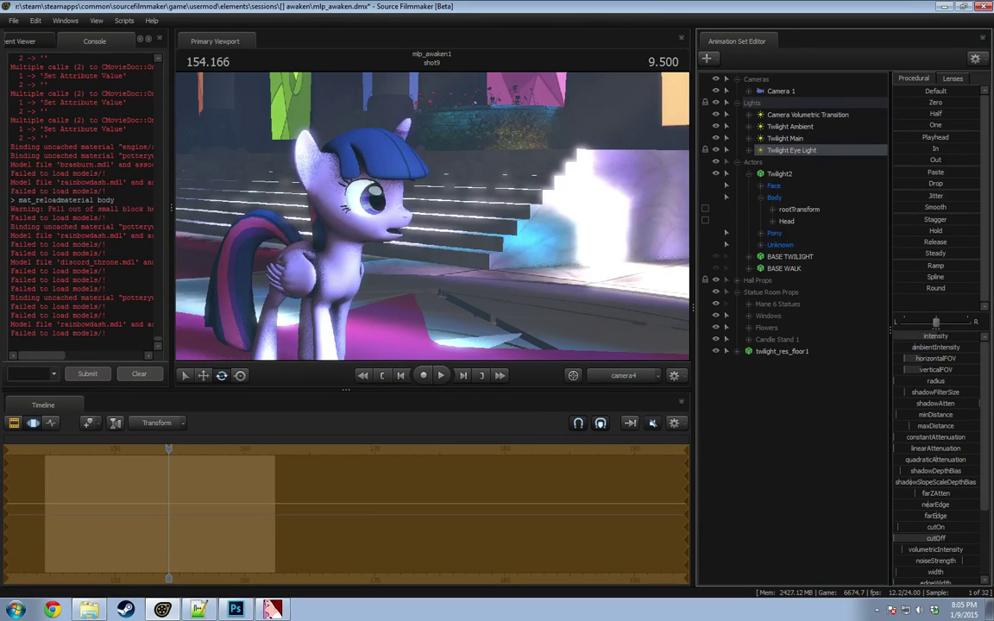
right_click(914, 347)
left_click(941, 353)
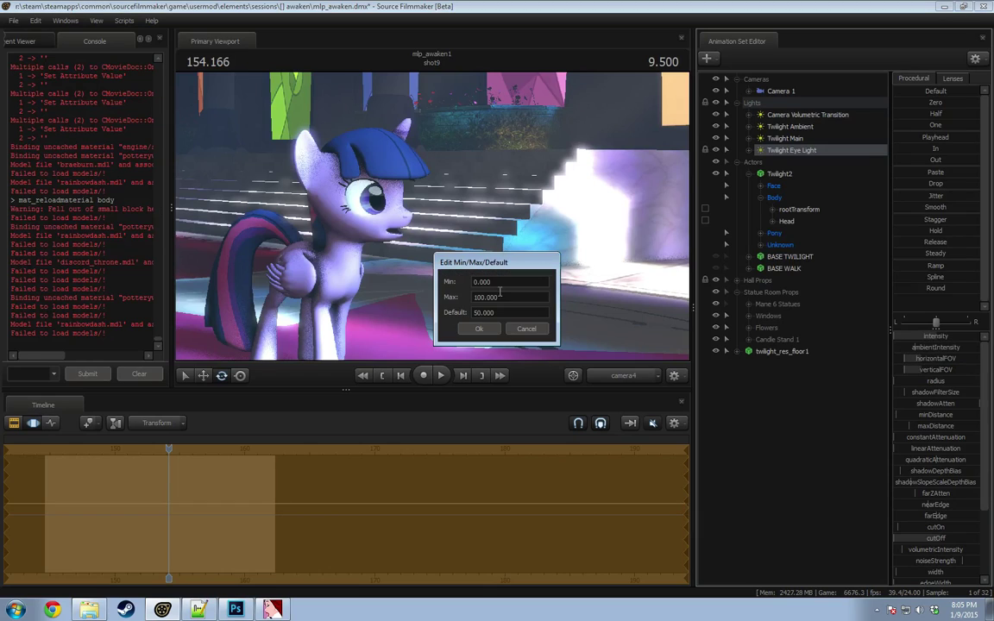
left_click(482, 297)
key("BackSpace")
left_click(477, 312)
key("BackSpace")
left_click(475, 330)
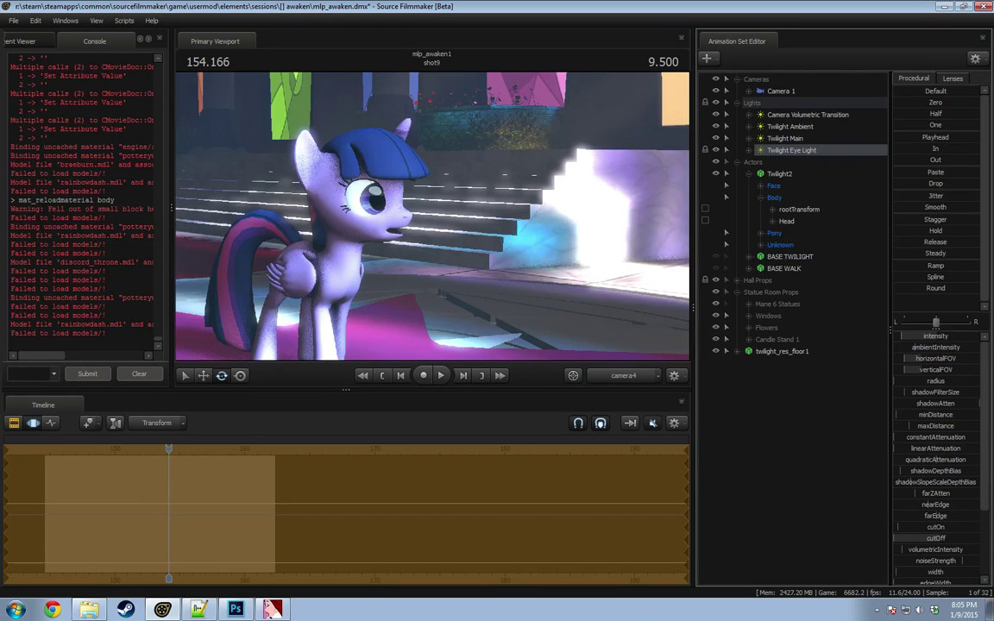
Step: Play shot9 onward from 154.166 through camera4, pausing along the way to inspect the adjusted light on Twilight's face
key("space")
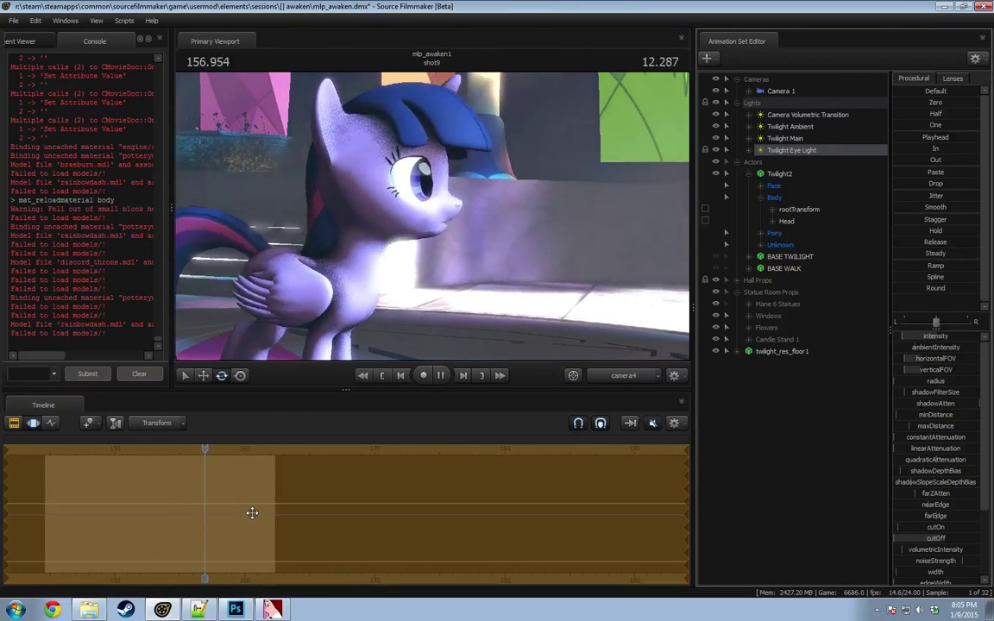
key("space")
key("F2")
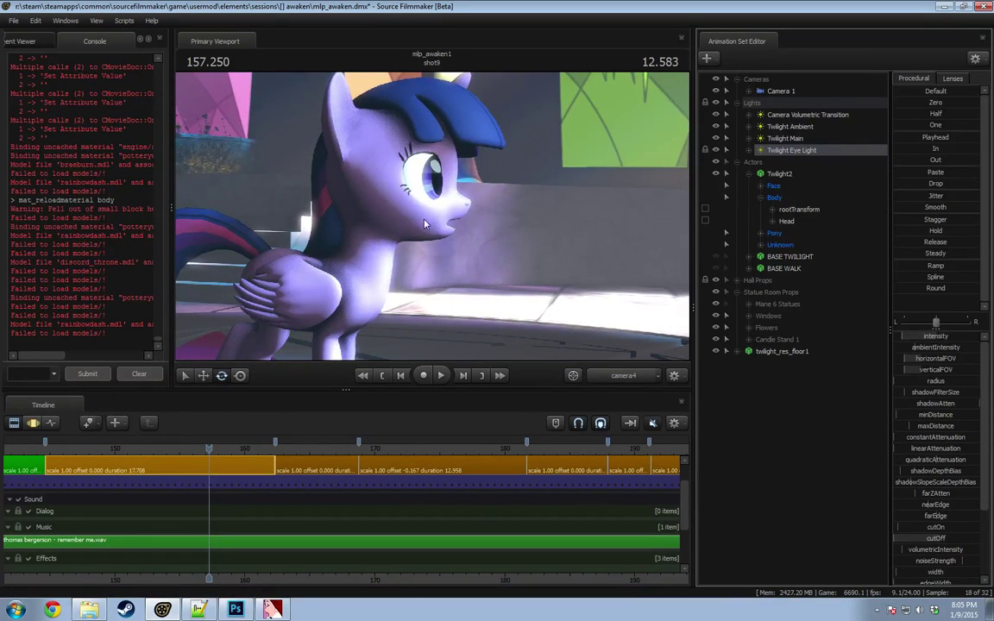
key("space")
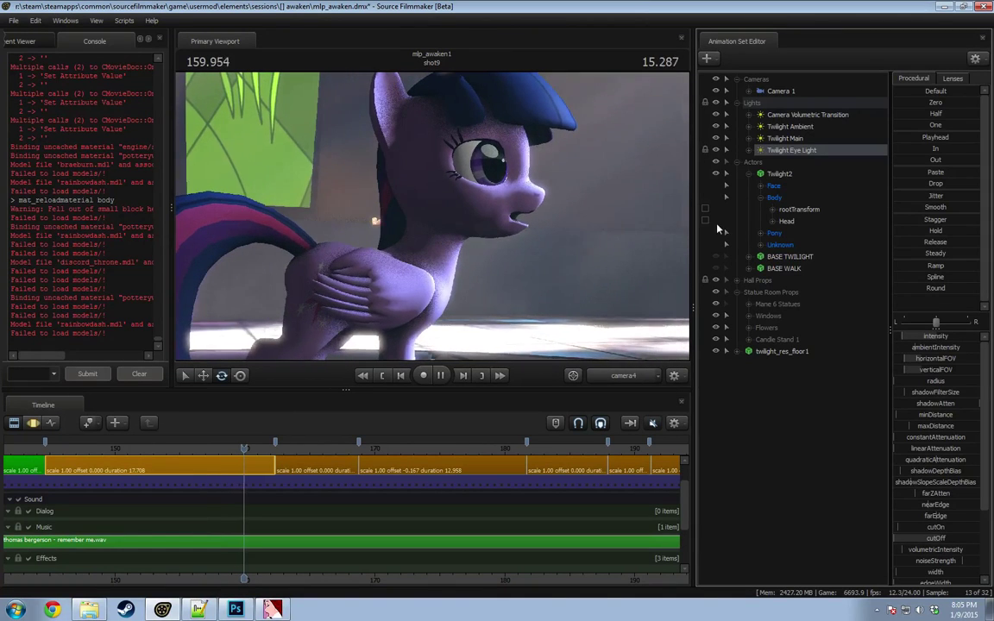
key("space")
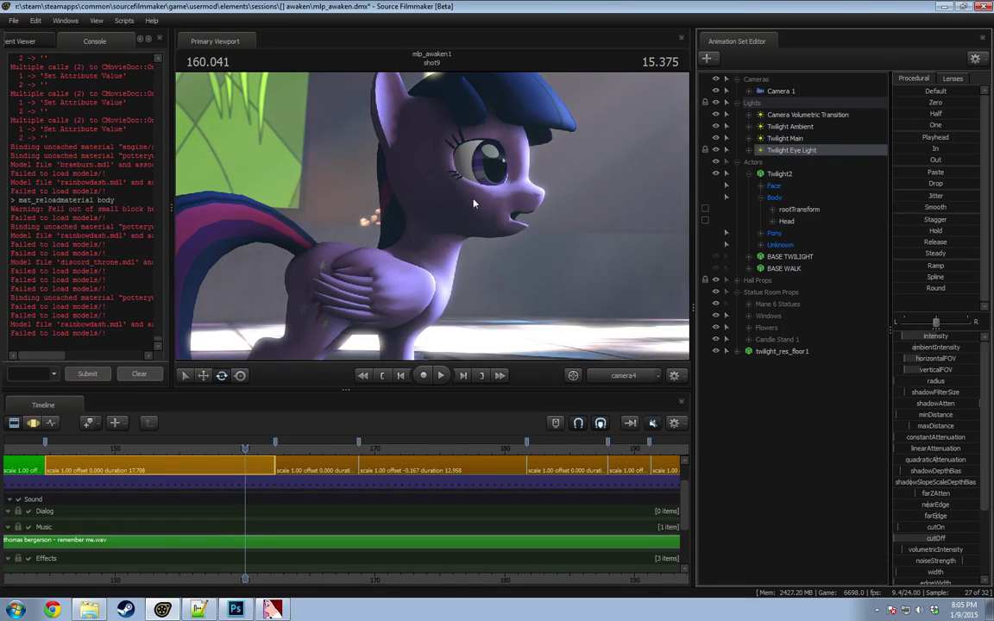
key("space")
key("space")
Step: Replay shot9 from 146.708 and scrub back to 150.291 to review Twilight's lighting in the wider view
left_click_drag(250, 450, 71, 450)
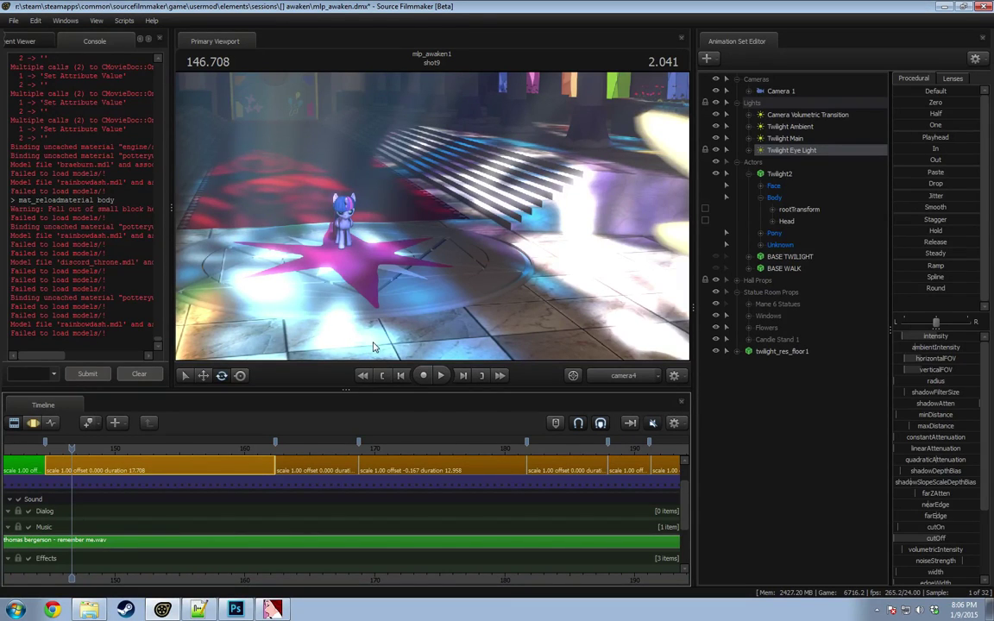
key("space")
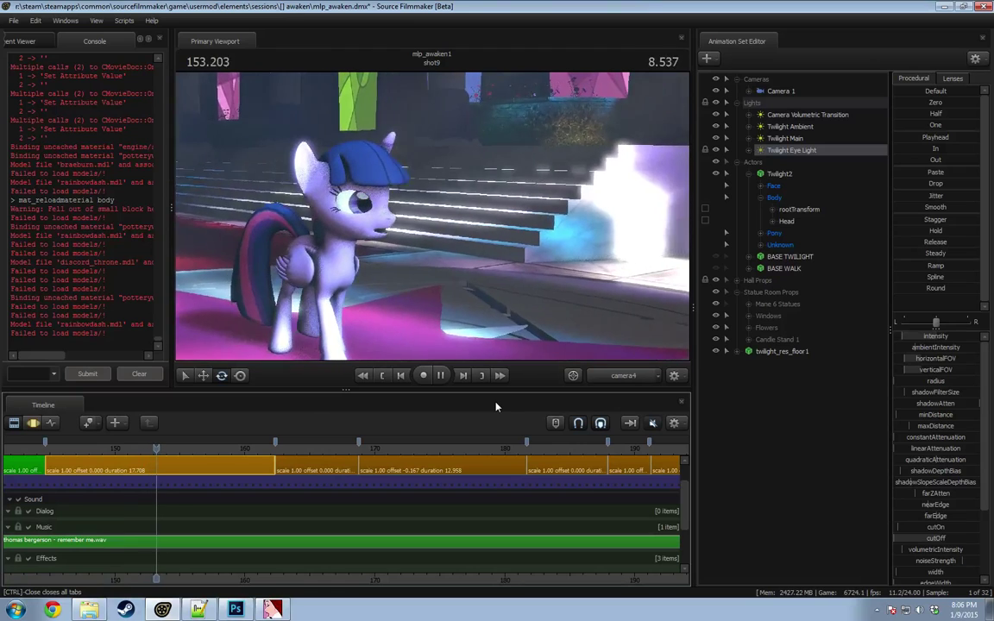
key("space")
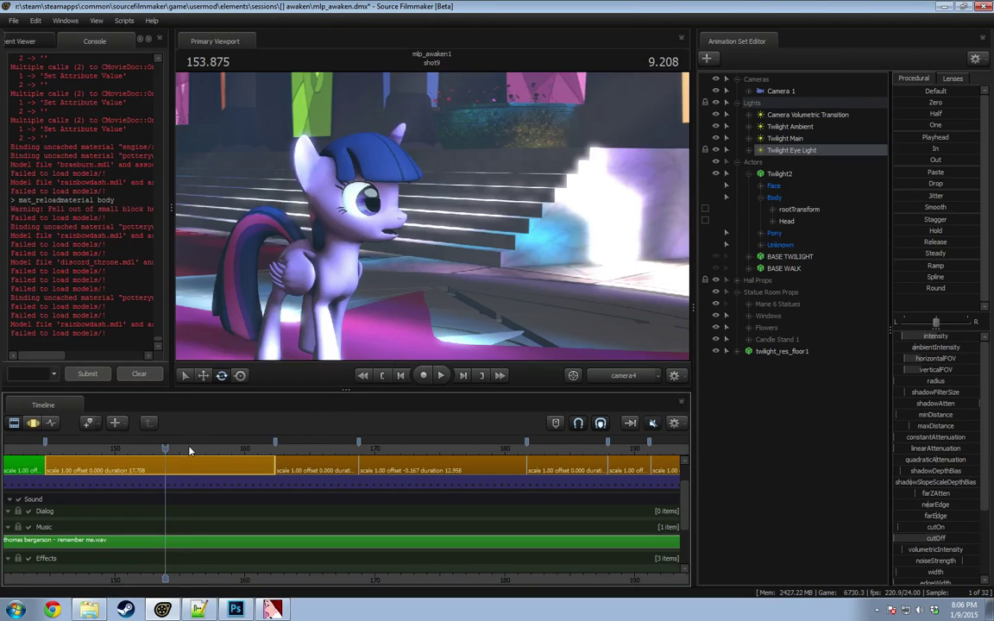
left_click_drag(190, 450, 119, 456)
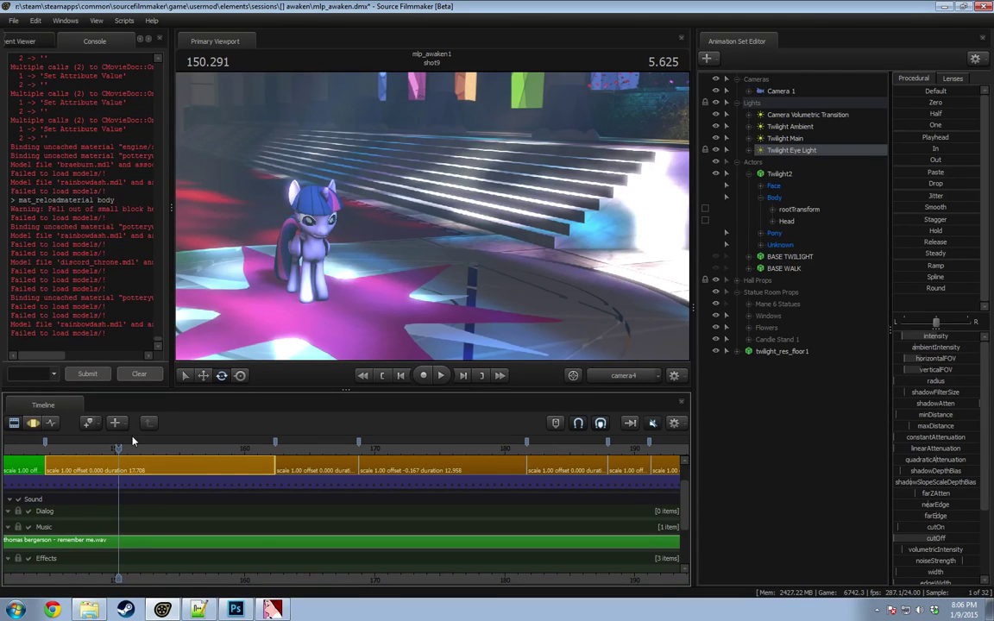
Step: Switch to Windows Explorer, look through the Pony SFM Pictures and Dropbox Shared folders, and view the image ibroketheprincess.png
left_click(90, 609)
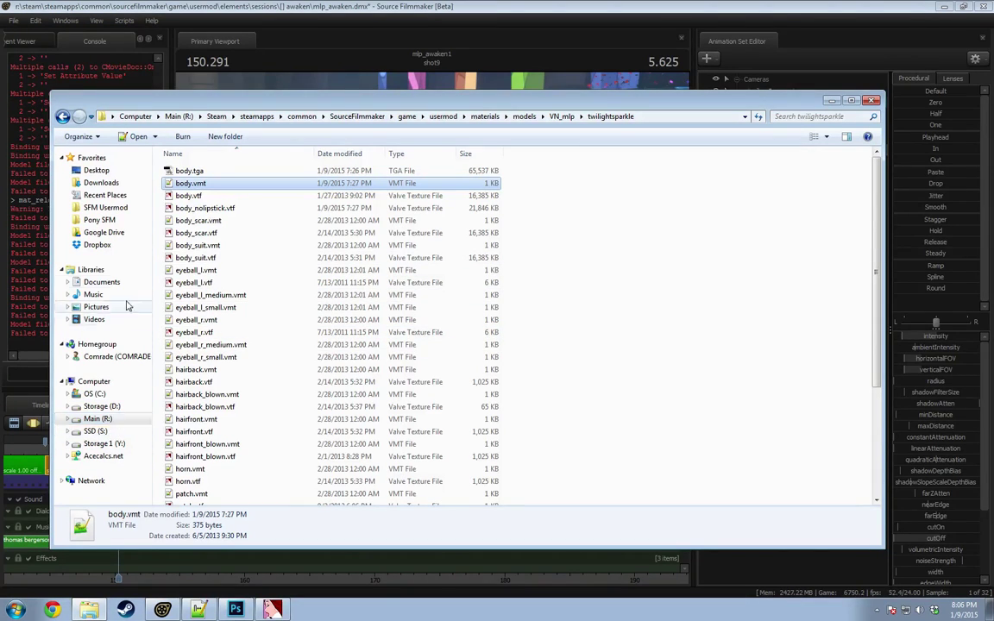
left_click(99, 222)
double_click(195, 257)
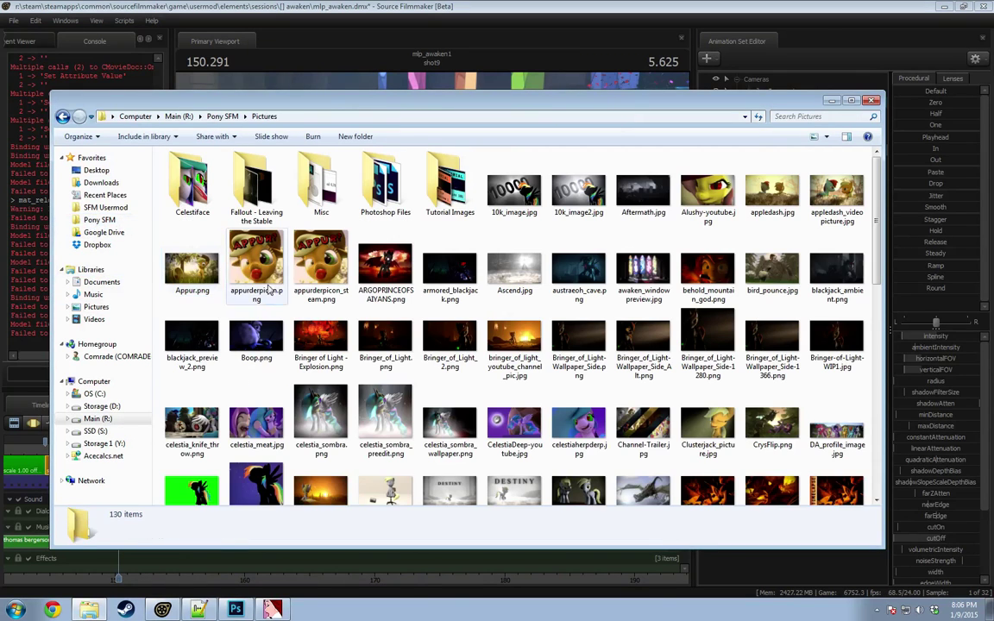
left_click(98, 245)
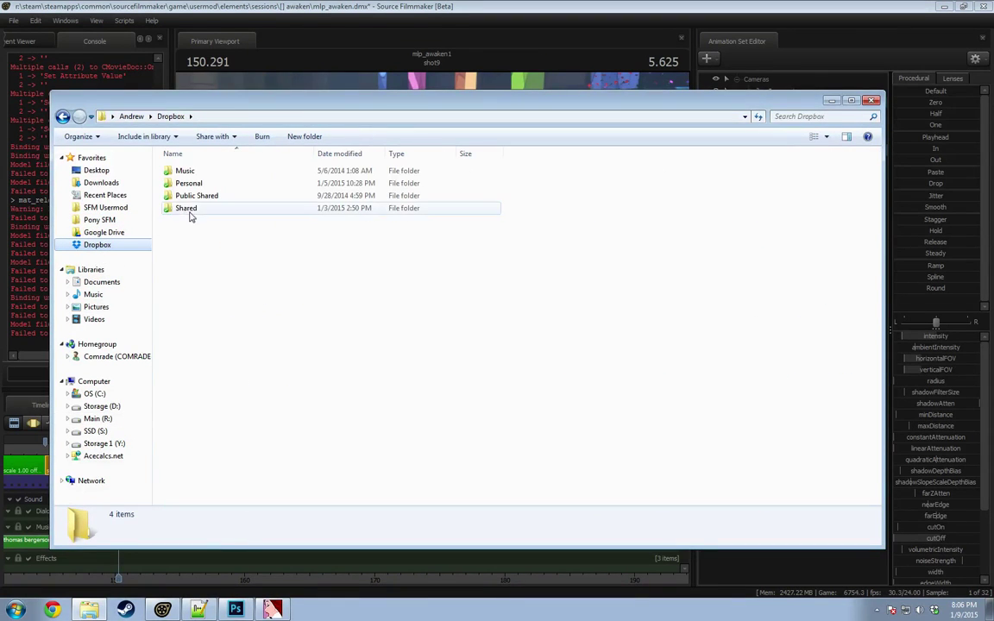
double_click(188, 208)
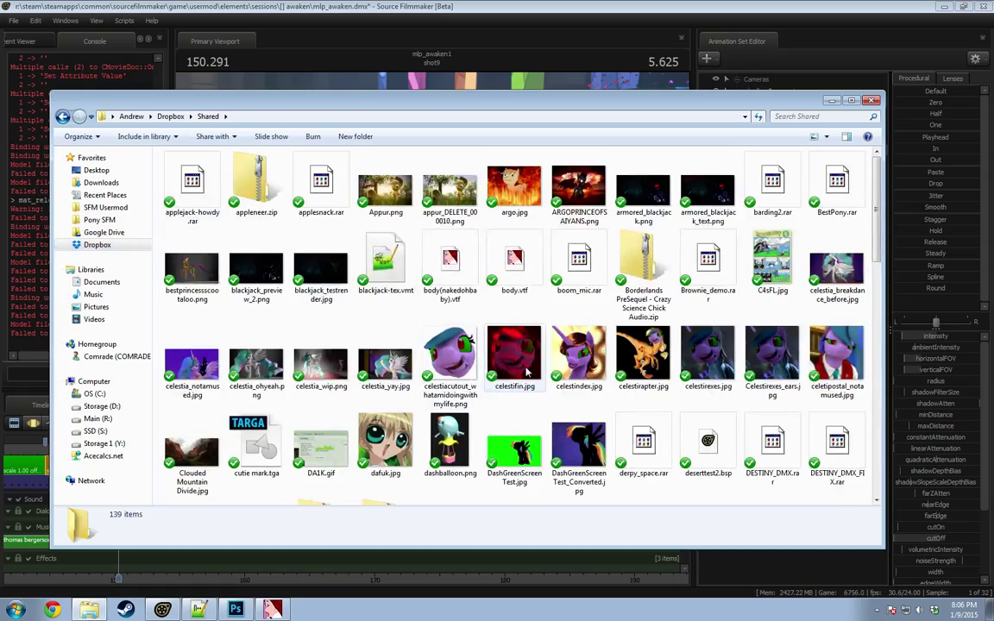
scroll(528, 371, "down", 3)
scroll(540, 370, "up", 3)
scroll(540, 370, "down", 8)
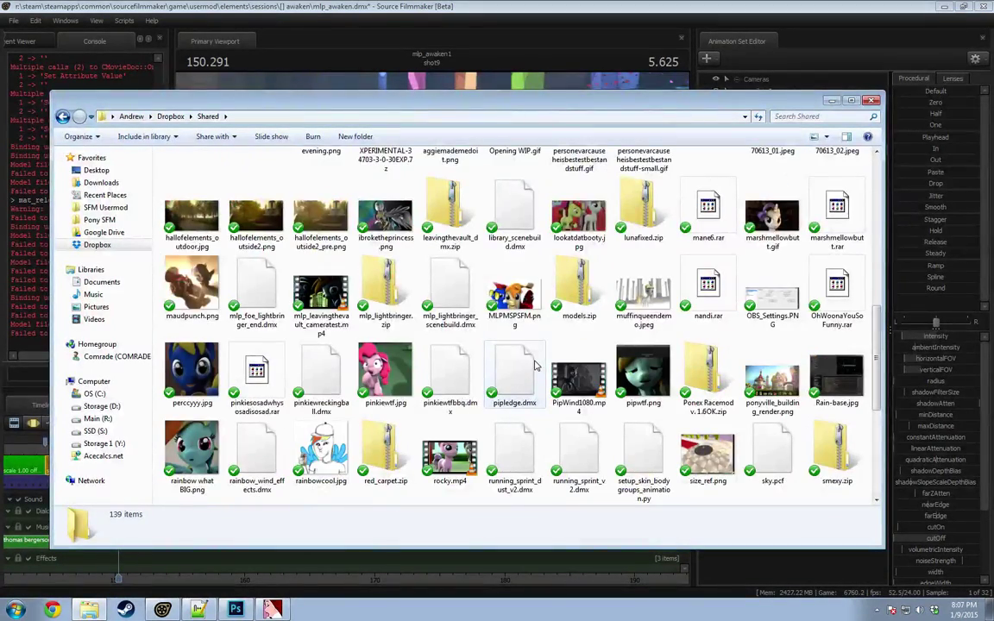
double_click(385, 212)
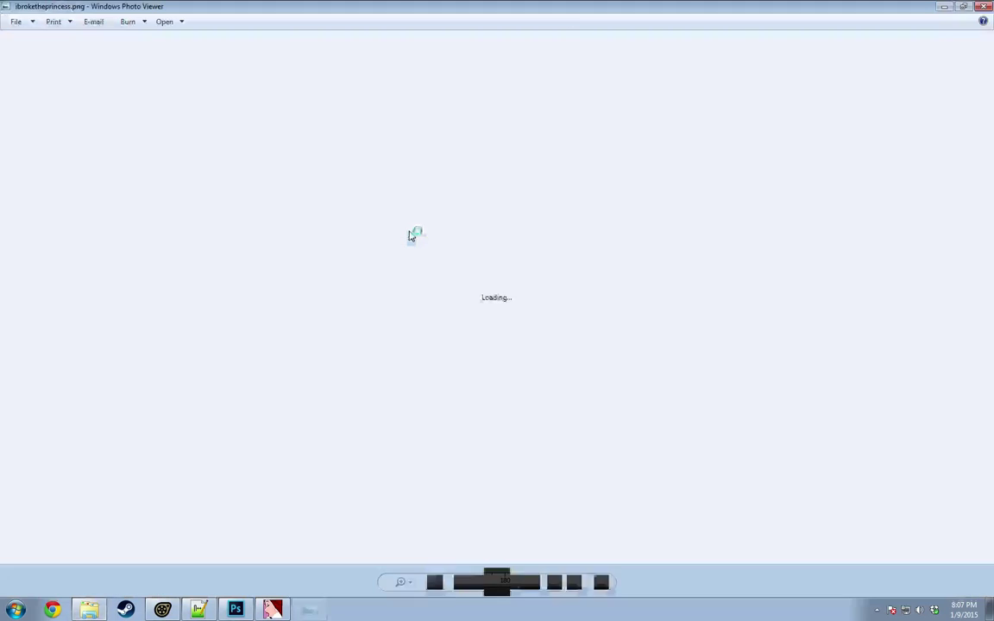
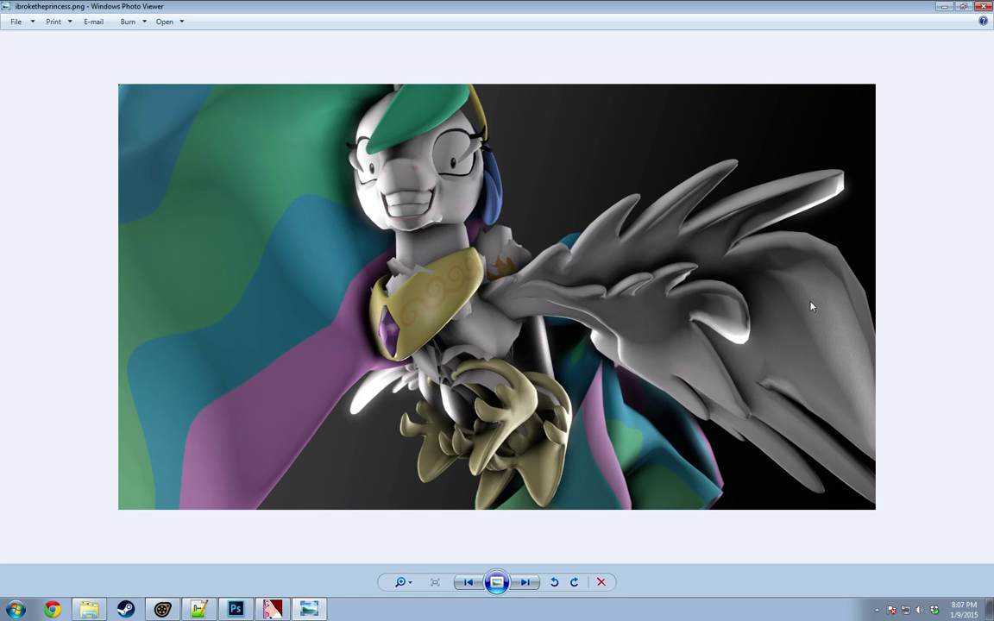
left_click(990, 7)
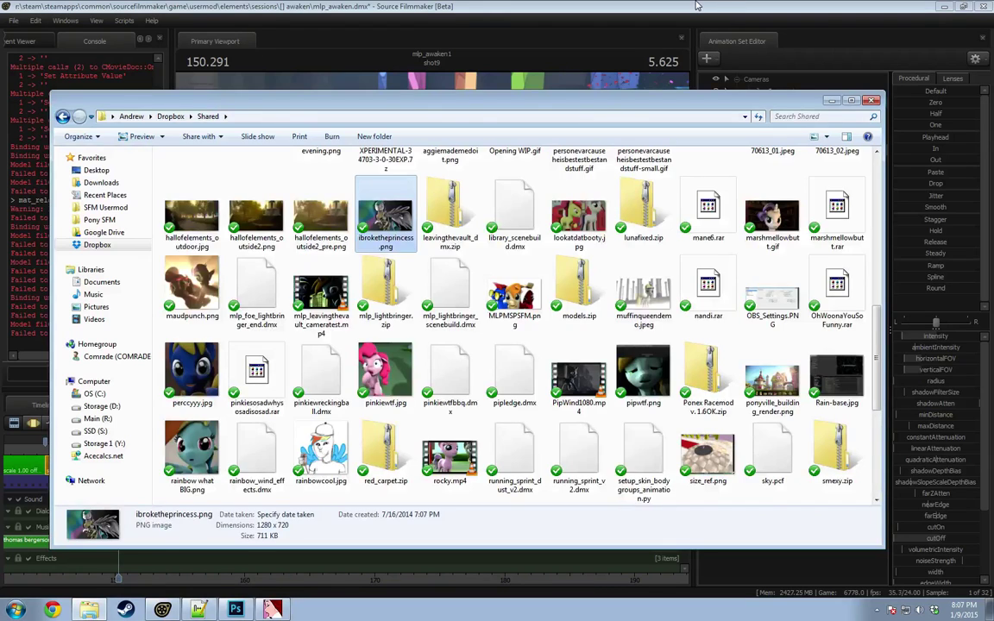
Step: Return to Source Filmmaker, replay the start of shot9 around 146.208, and scrub on to shot12 at 185.375 to review the lighting
left_click(696, 4)
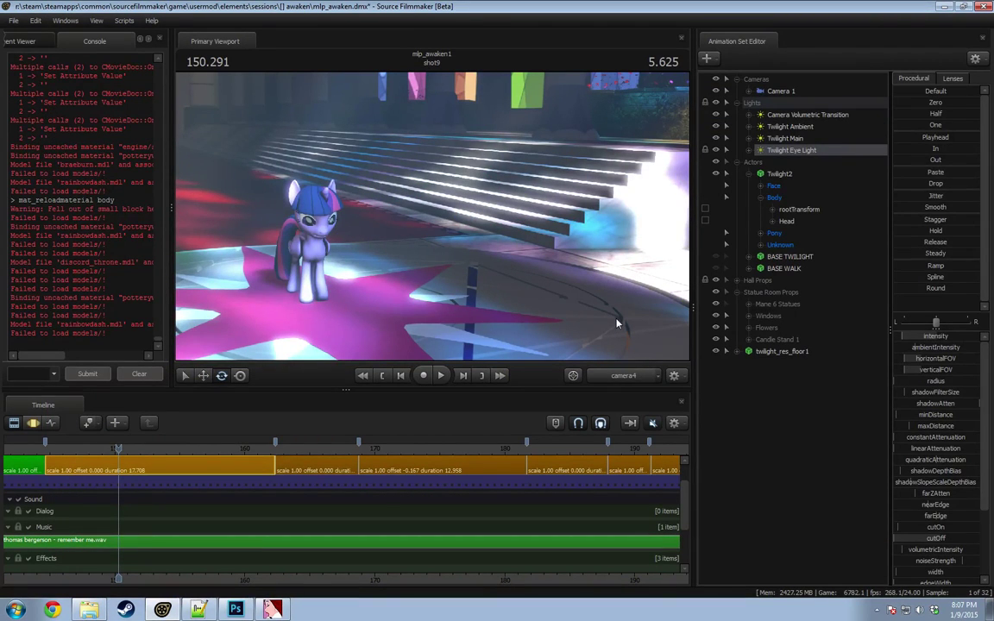
left_click(58, 451)
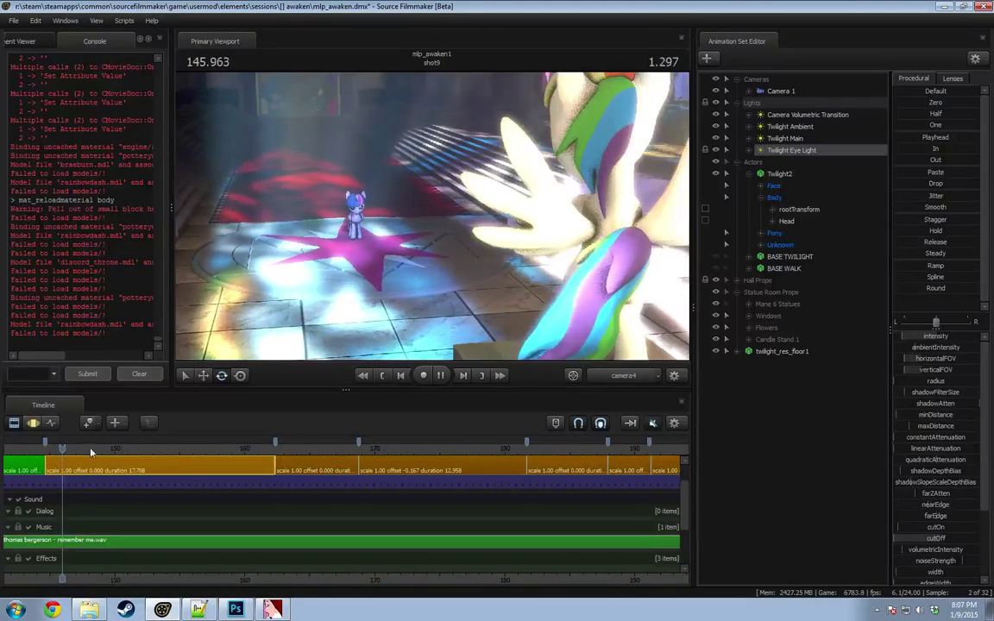
left_click_drag(138, 449, 65, 452)
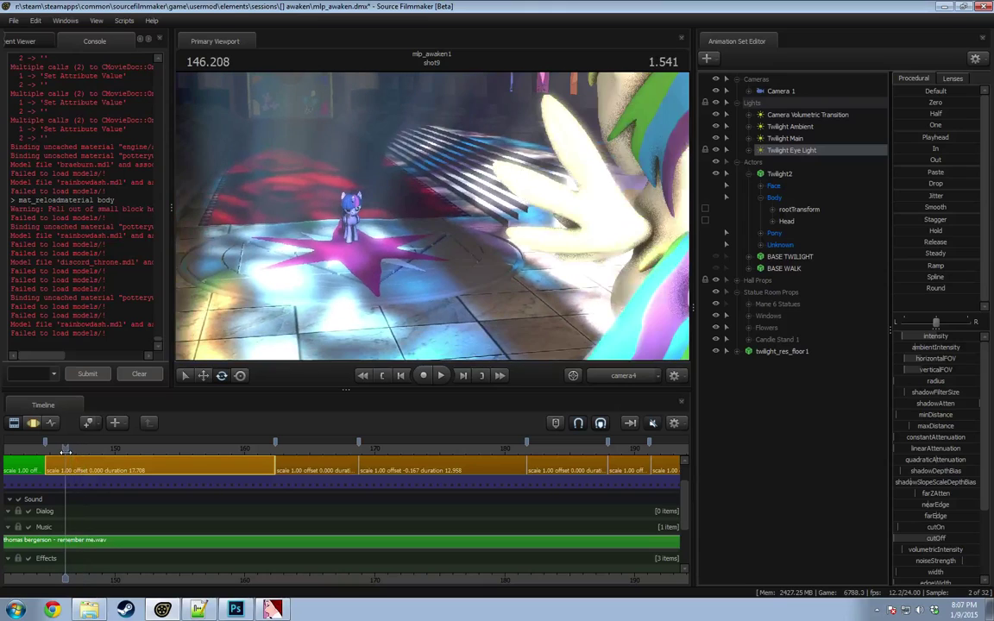
key("space")
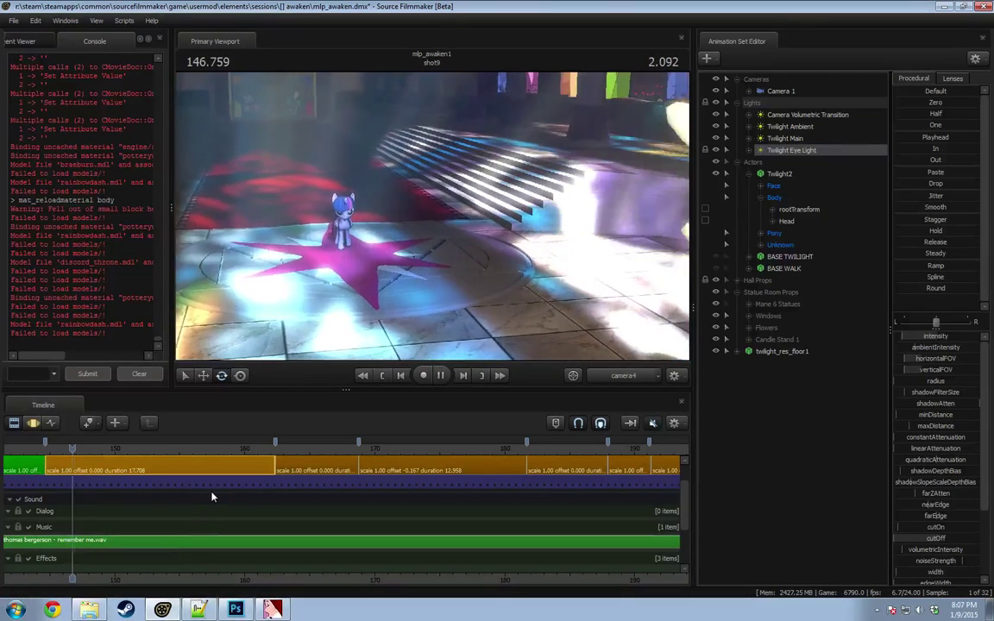
left_click_drag(218, 450, 575, 451)
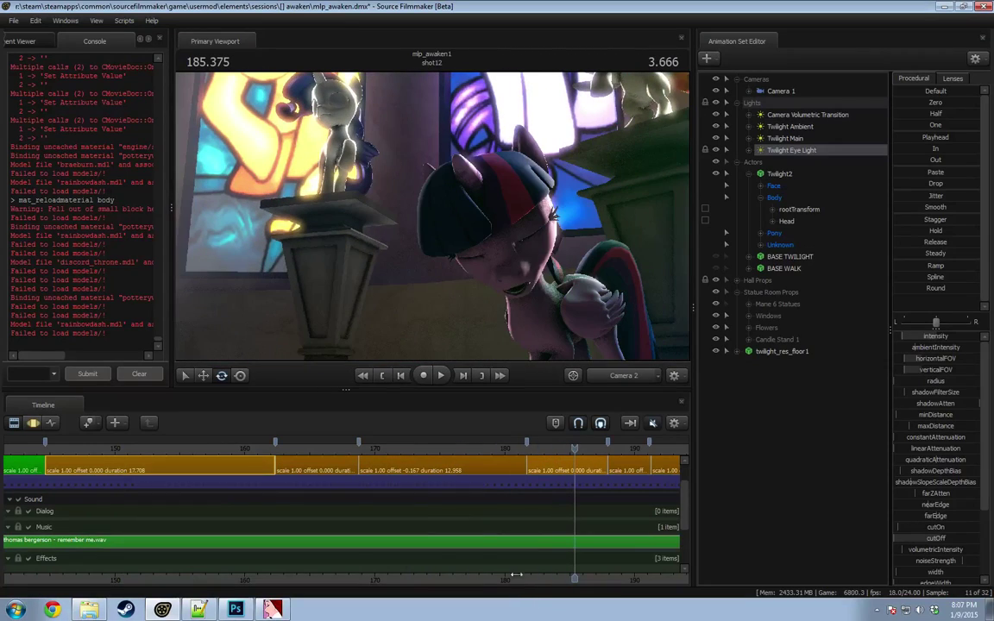
Step: Scrub ahead to the end of shot15 at 213.375, select that shot, and make its Particles group visible
middle_click_drag(576, 523, 159, 501)
scroll(159, 501, "down", 5)
left_click_drag(202, 451, 304, 447)
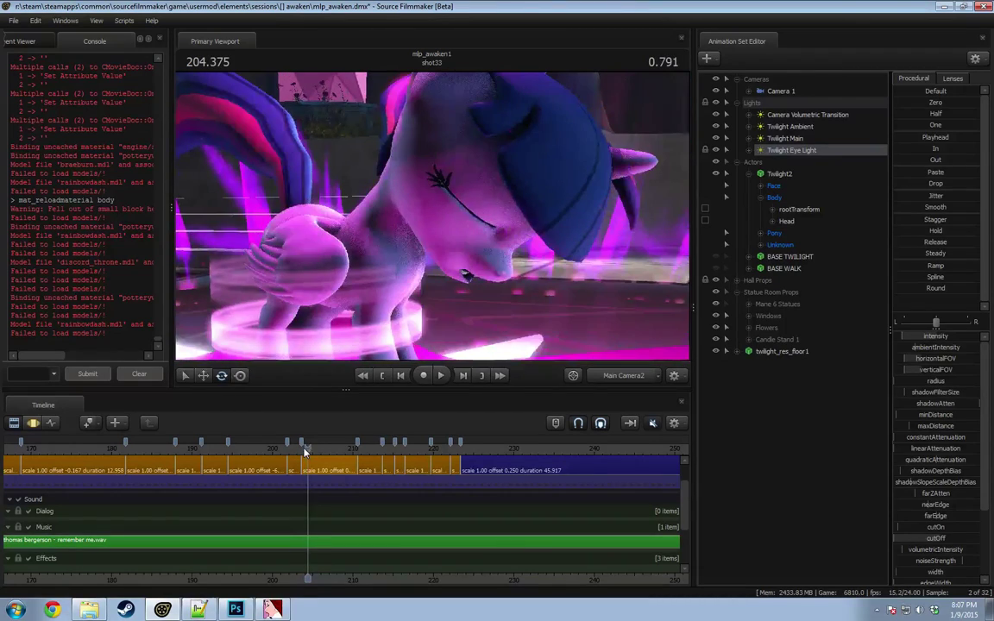
left_click_drag(304, 449, 373, 450)
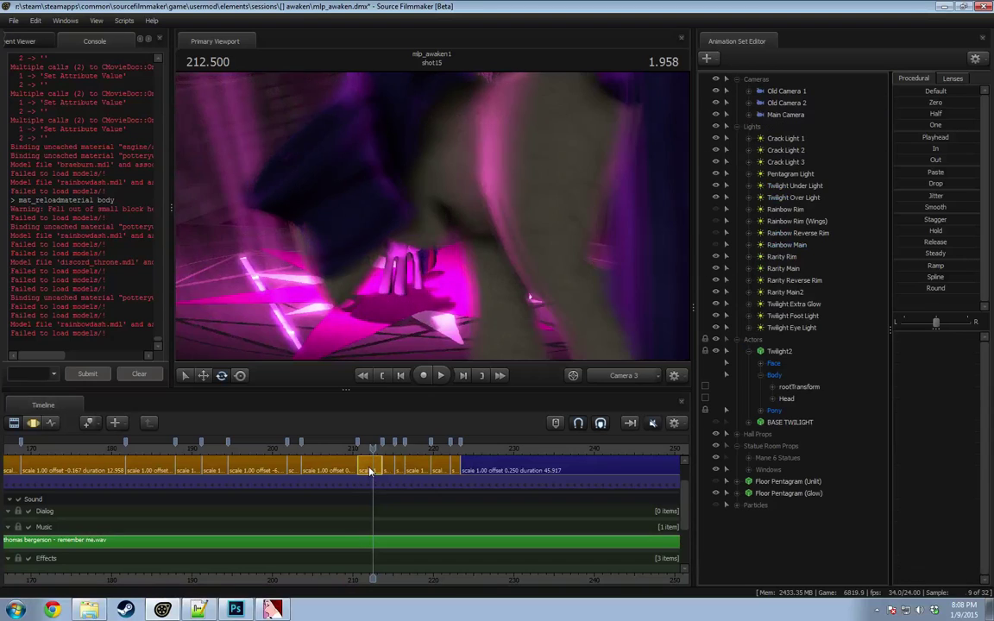
double_click(370, 471)
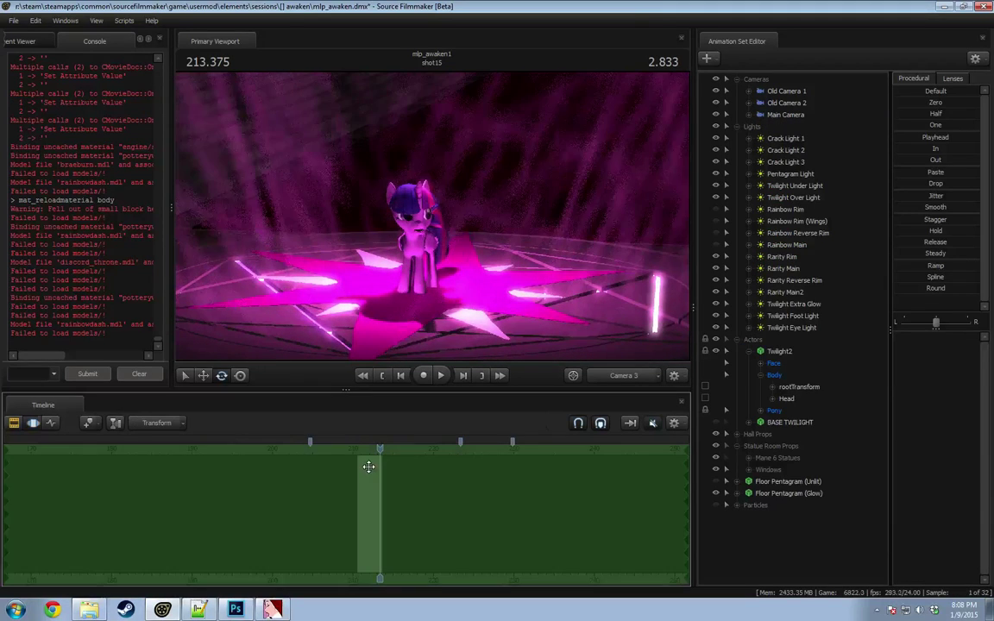
key("F2")
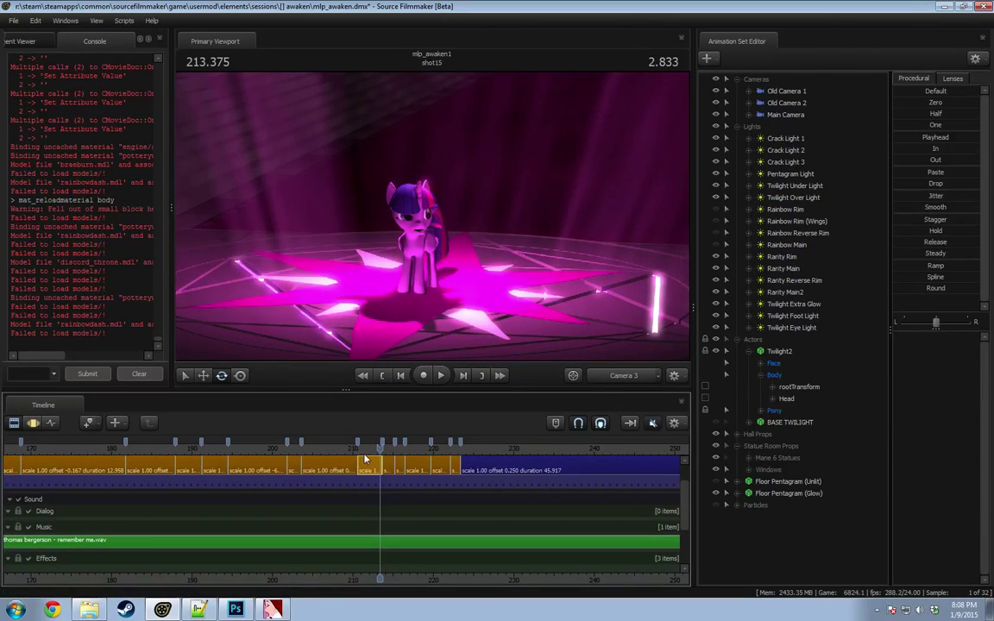
left_click(715, 507)
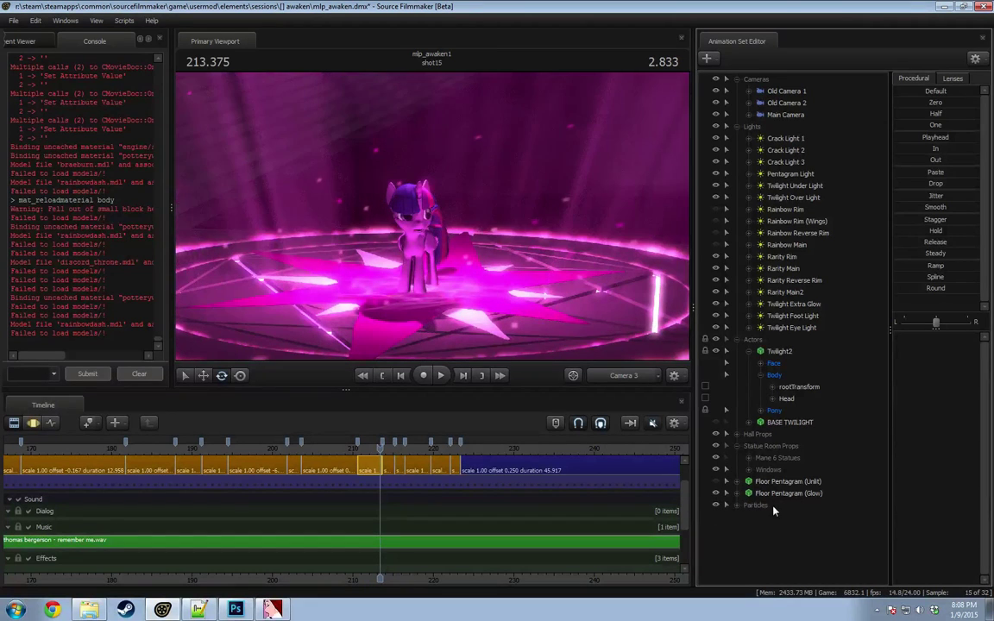
Step: Collapse shot15's Cameras, Lights, Actors, Hall Props and Statue Room Props groups in the animation set list
left_click(737, 125)
left_click(736, 138)
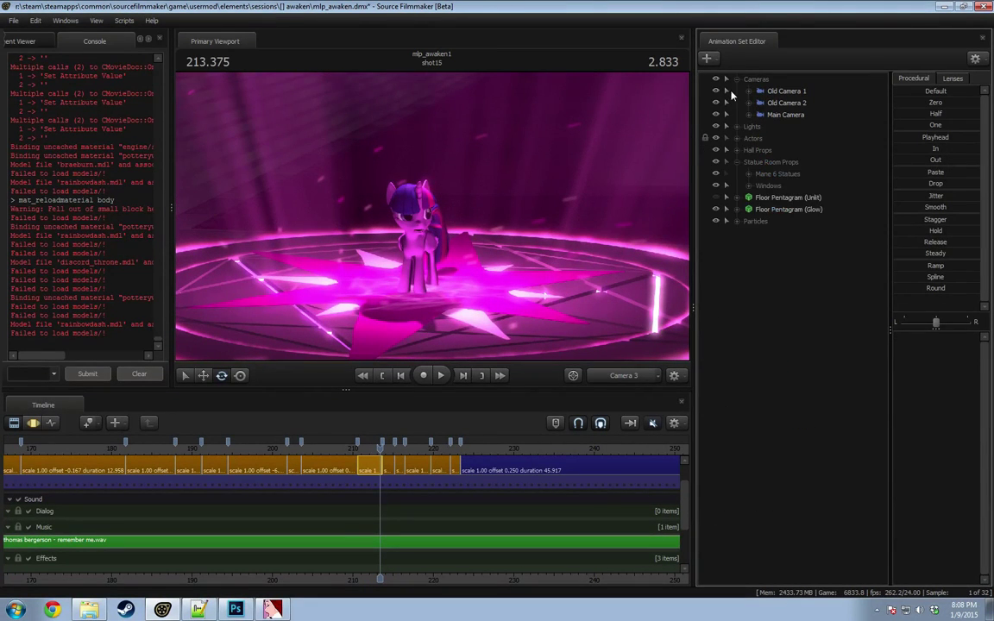
left_click(736, 79)
left_click(736, 115)
left_click(737, 115)
left_click(737, 126)
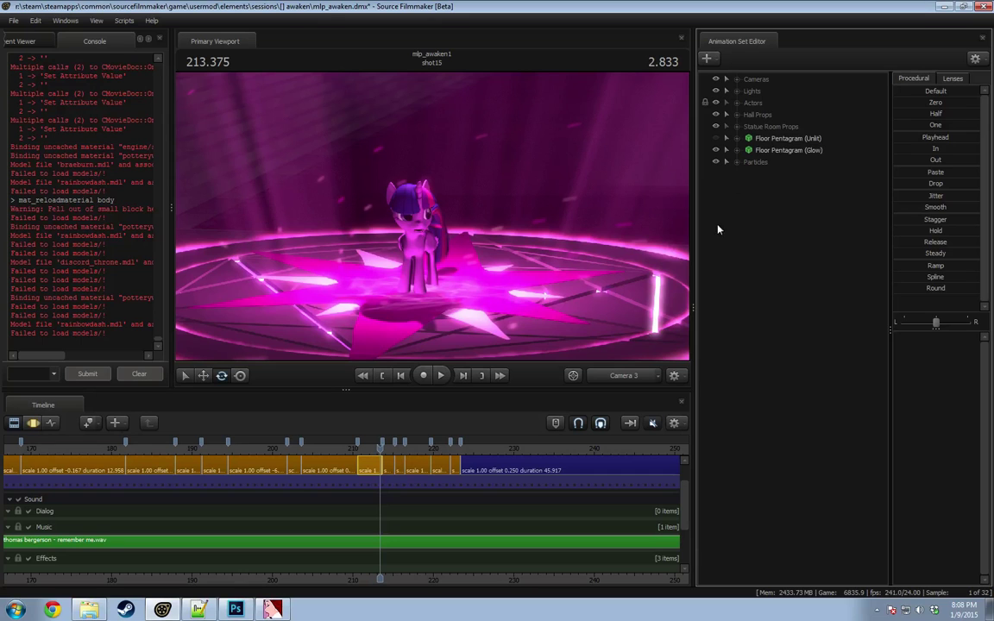
Step: Delete the Hall Props group with its door animation sets from shot15
mouse_move(379, 449)
left_mouse_down()
mouse_move(364, 448)
mouse_move(381, 448)
left_mouse_up()
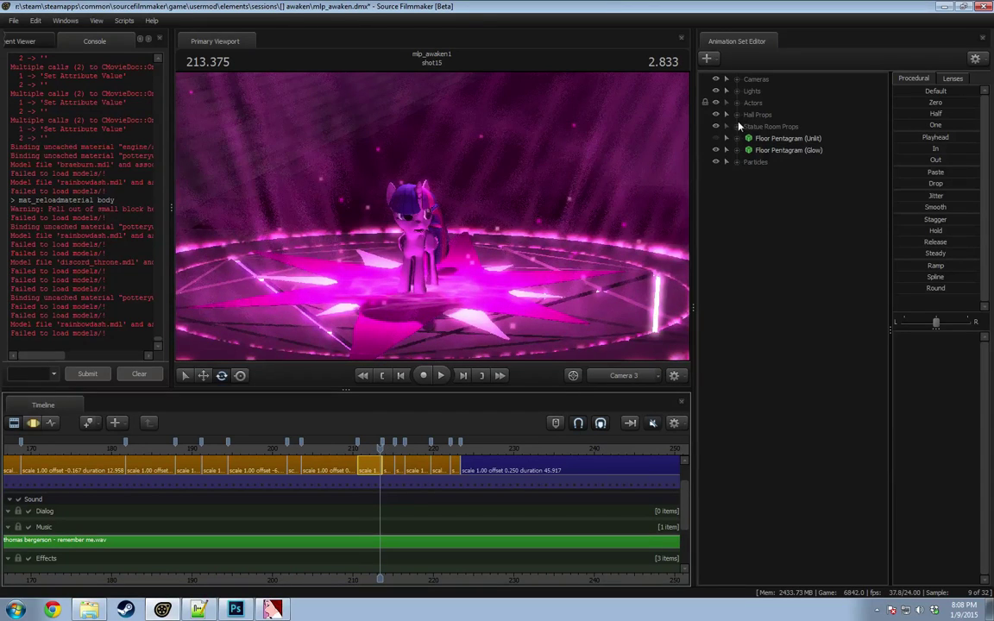
left_click(757, 115)
left_click(737, 115)
right_click(798, 156)
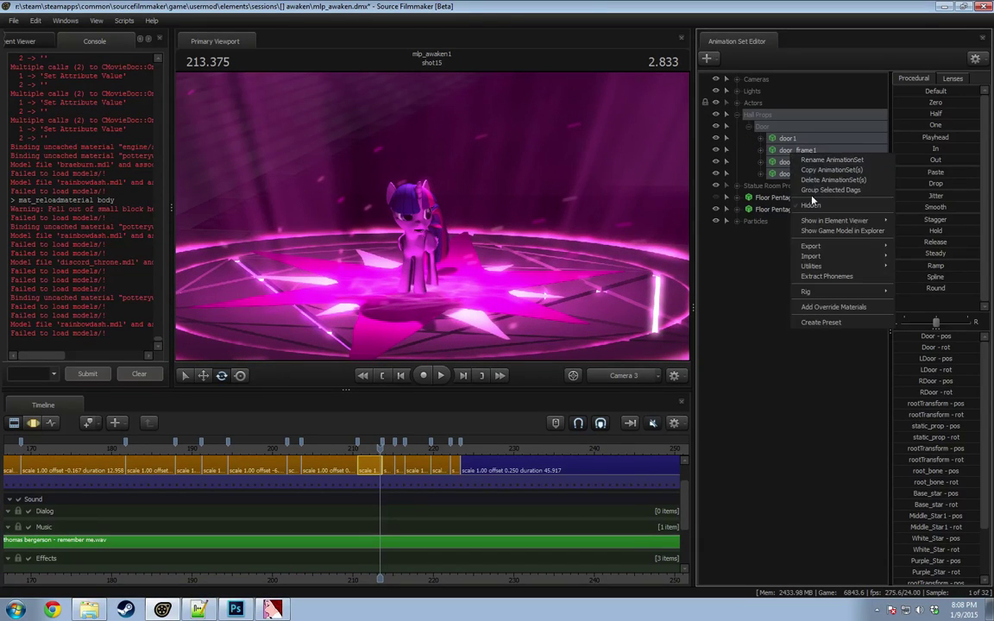
left_click(820, 180)
Step: Replay shot15 from 211.508 to 213.500 to check the scene without the hall props
key("space")
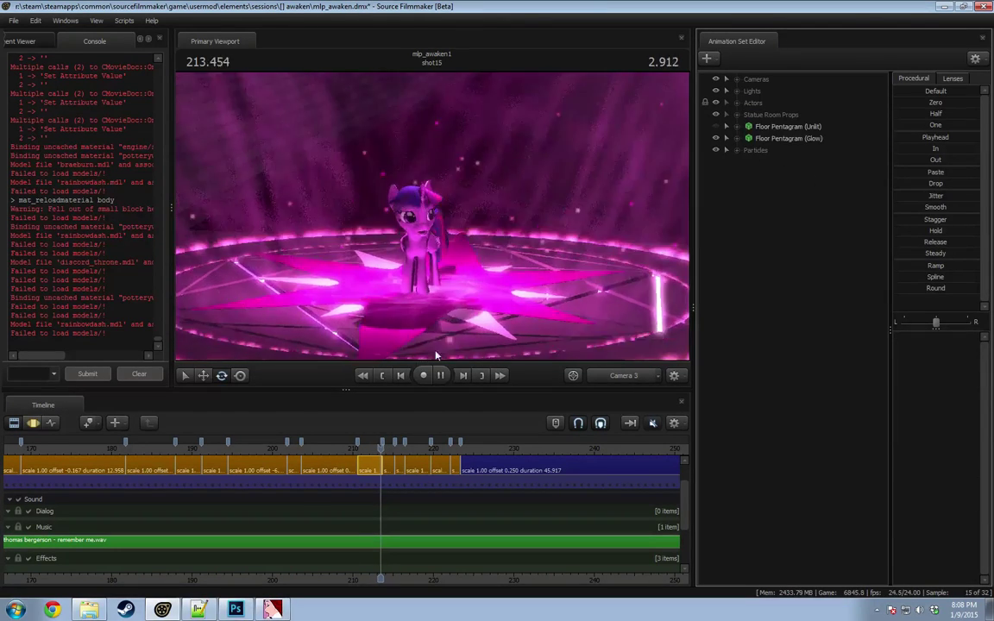
left_click(365, 450)
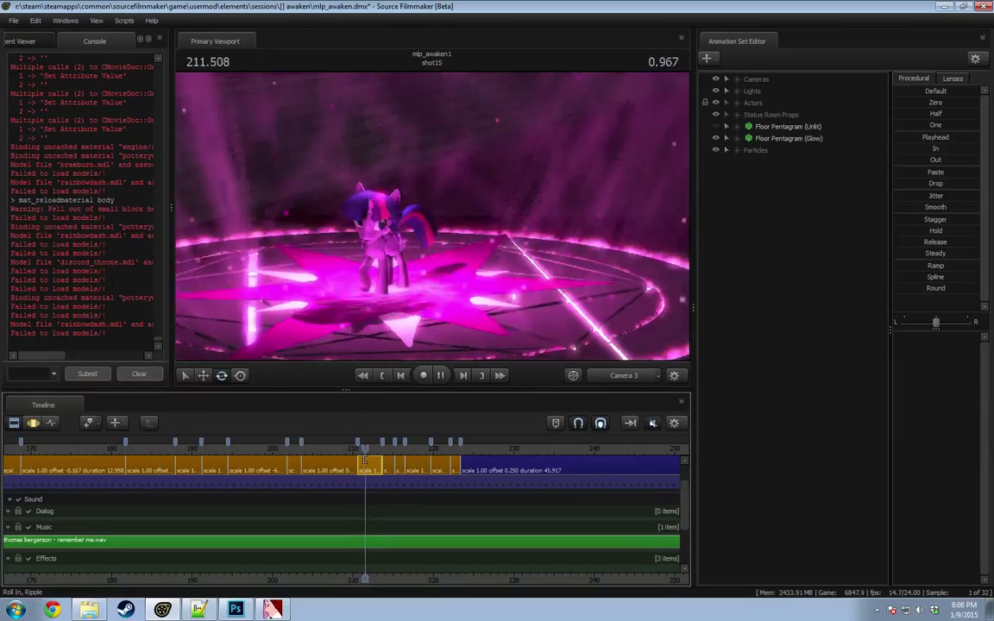
key("space")
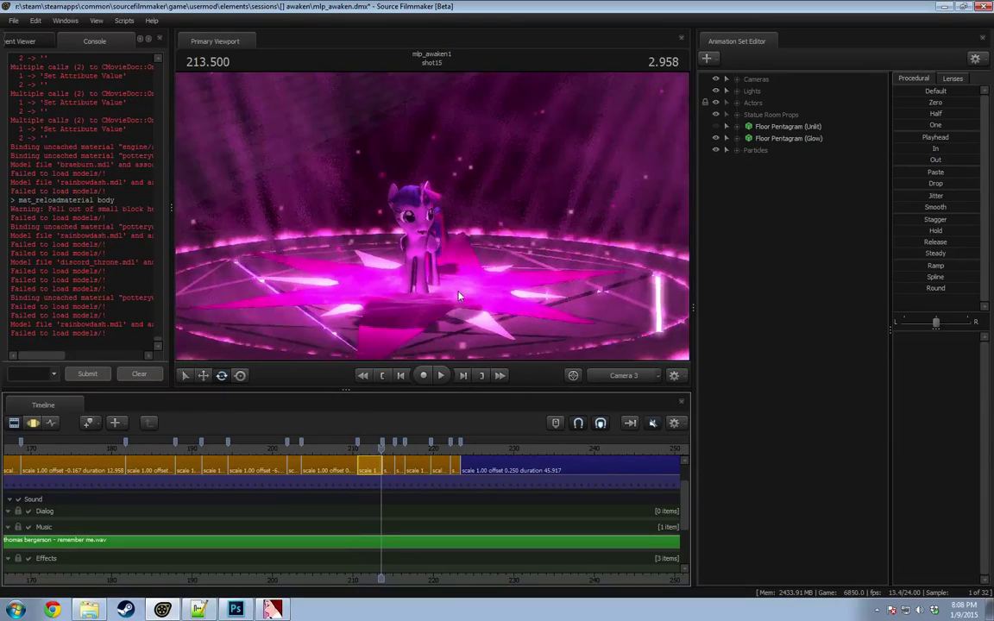
Step: Delete the hidden Floor Pentagram (Unlit) animation set from shot15 and expand the Statue Room Props group
left_click(749, 127)
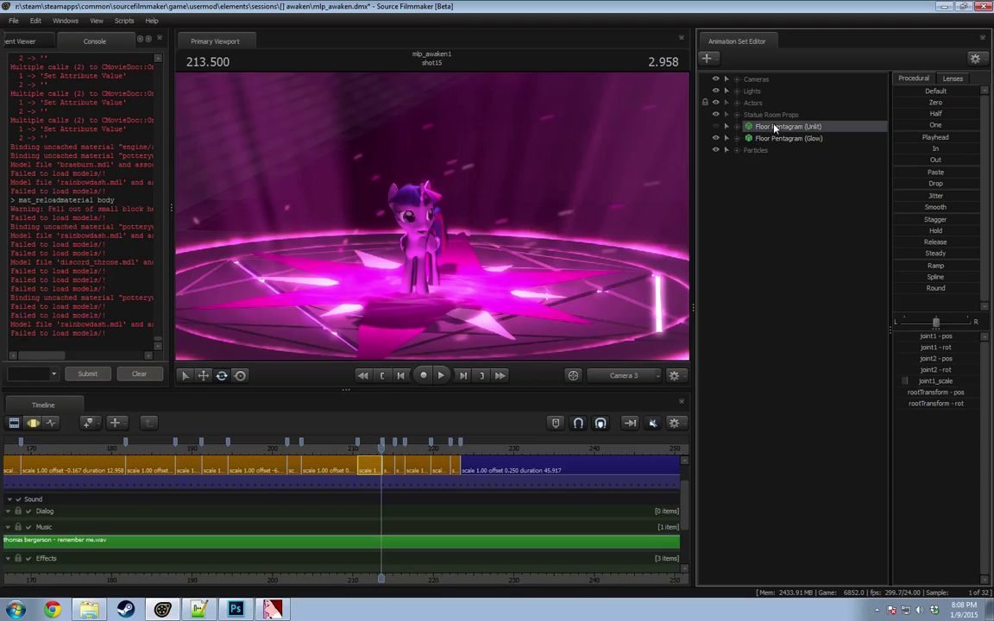
left_click(364, 450)
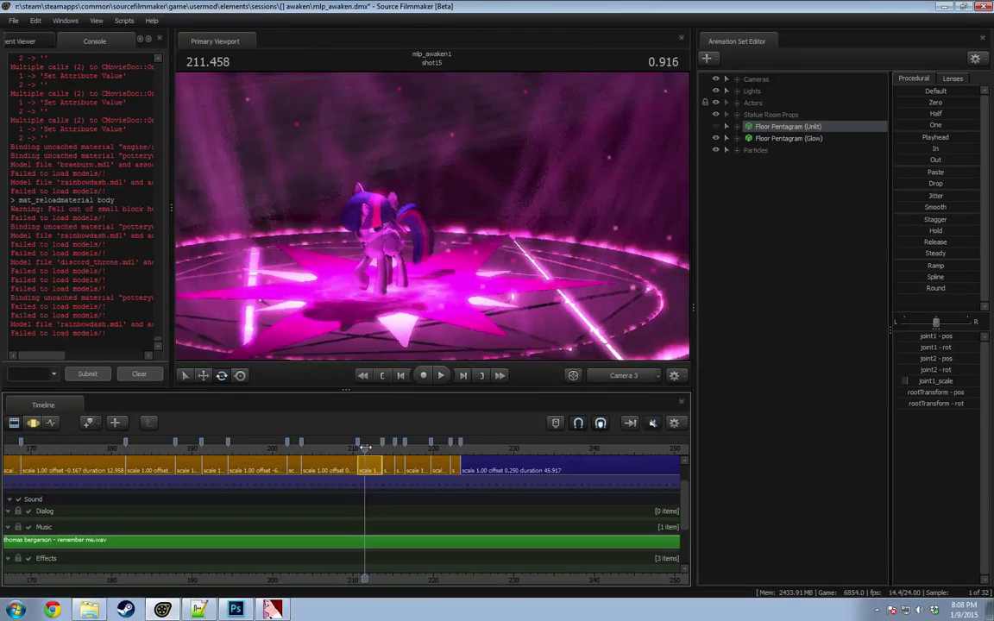
right_click(781, 128)
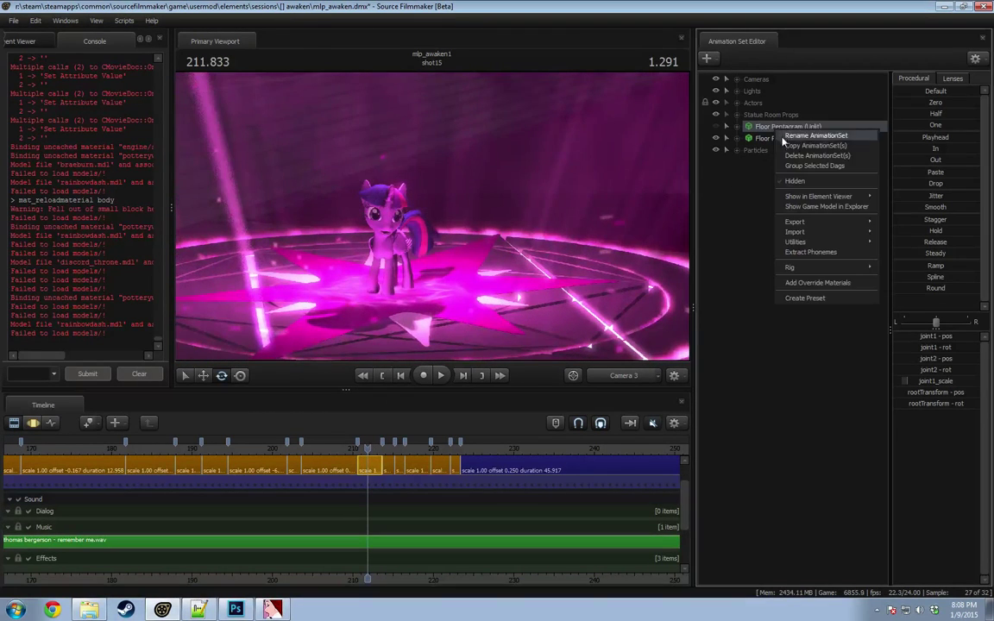
key("Return")
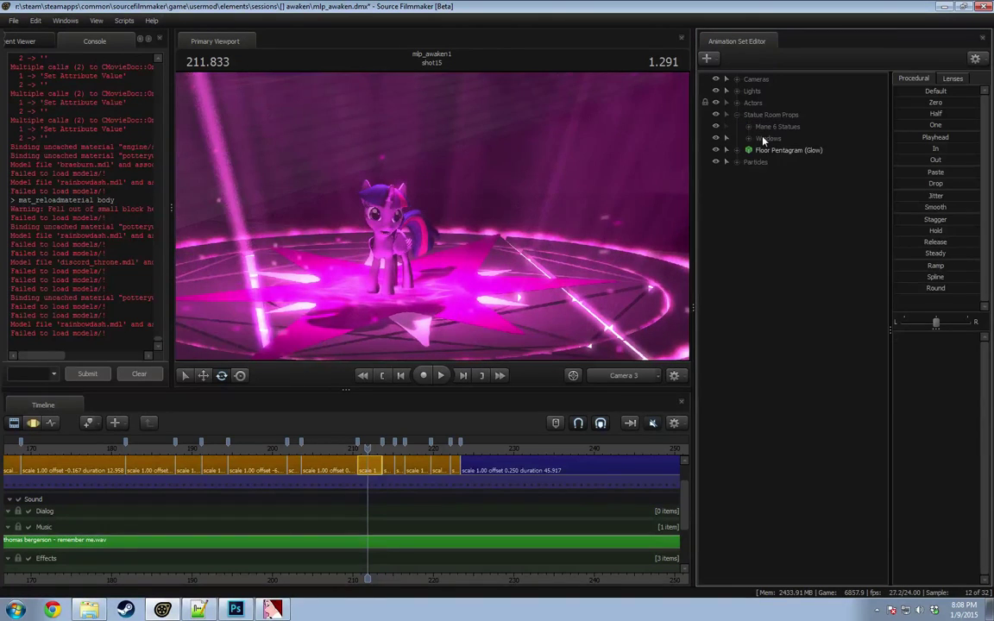
Step: Expand Mane 6 Statues, move the playhead to 213.541, and select RainbowDash Statue, RainbowDash Statue Dummy and Rarity Statue together
left_click(747, 126)
left_click(799, 172)
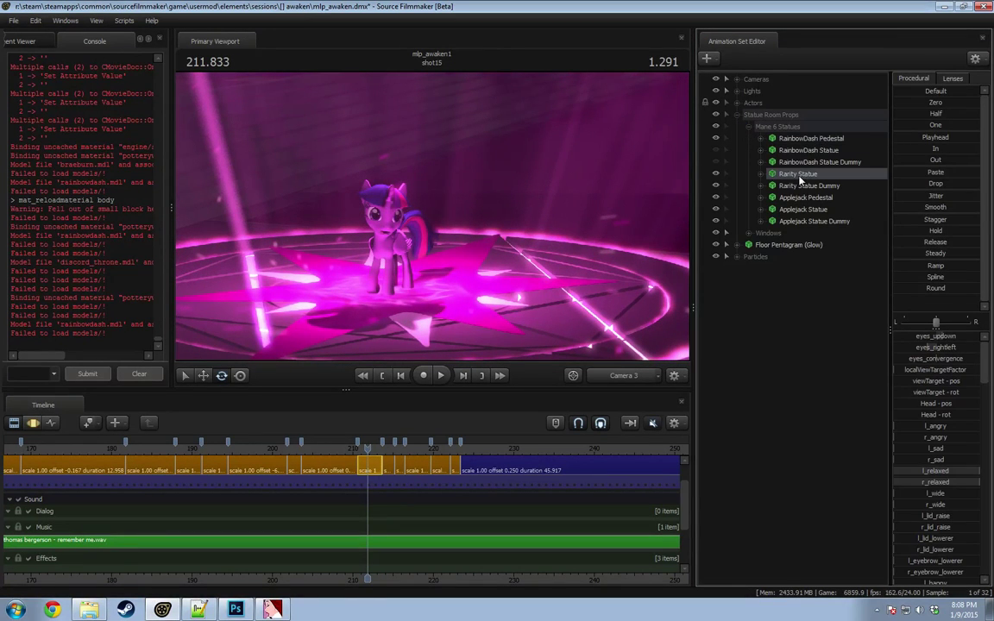
mouse_move(368, 449)
left_mouse_down()
mouse_move(359, 450)
mouse_move(382, 449)
left_mouse_up()
left_click(787, 151)
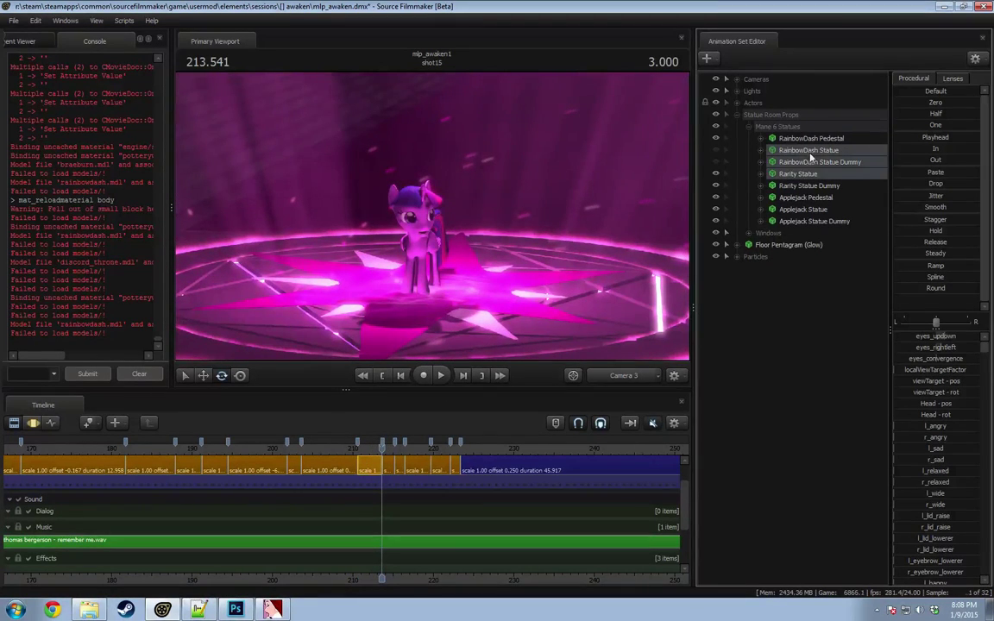
Step: Delete the RainbowDash Pedestal, RainbowDash Statue and RainbowDash Statue Dummy animation sets from the statue group
left_click(809, 139)
left_click(809, 159, "shift")
right_click(807, 153)
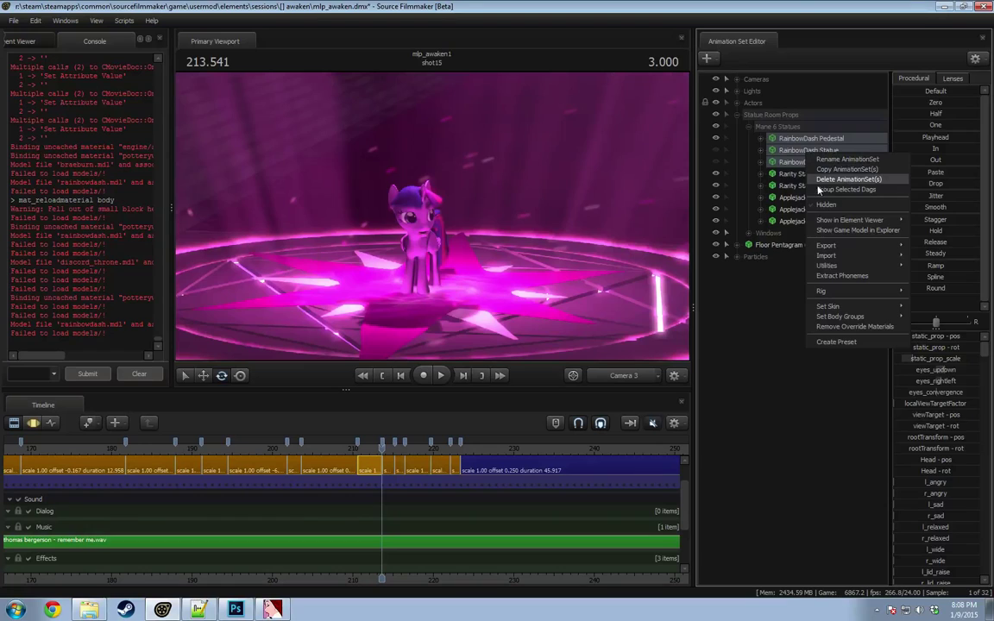
left_click(818, 182)
Step: At about 212.4 s, view the primary viewport through the Work Camera and dock a Secondary Viewport above the Animation Set Editor
left_click_drag(381, 450, 357, 449)
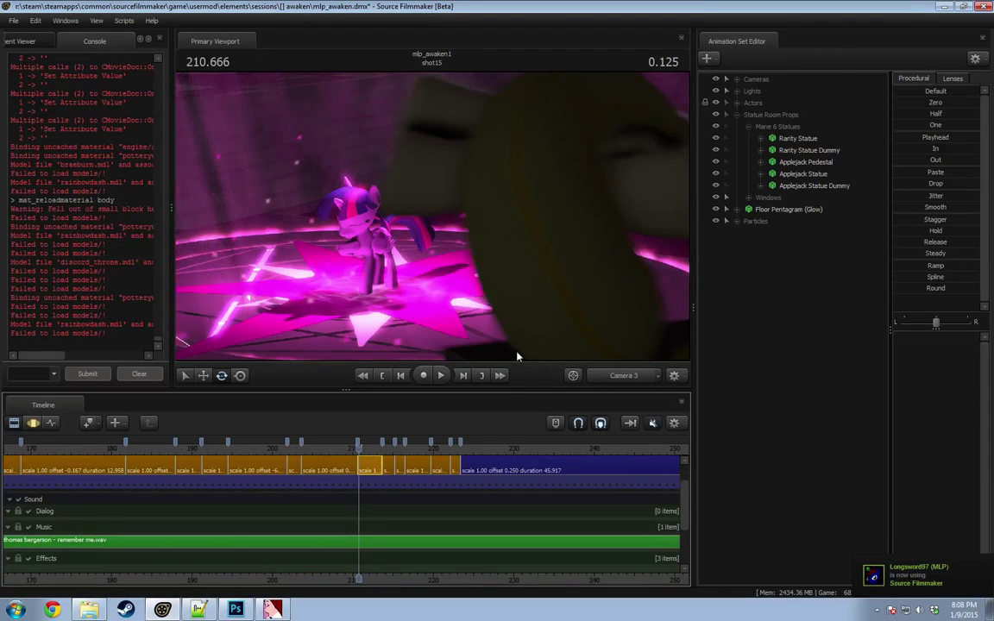
left_click_drag(359, 450, 373, 453)
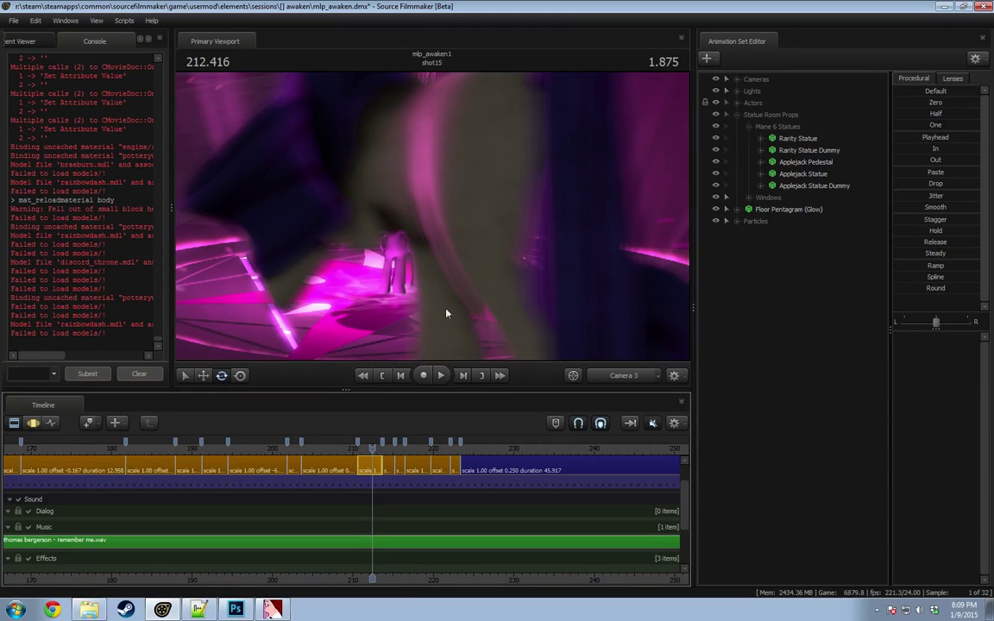
left_click(623, 375, "ctrl")
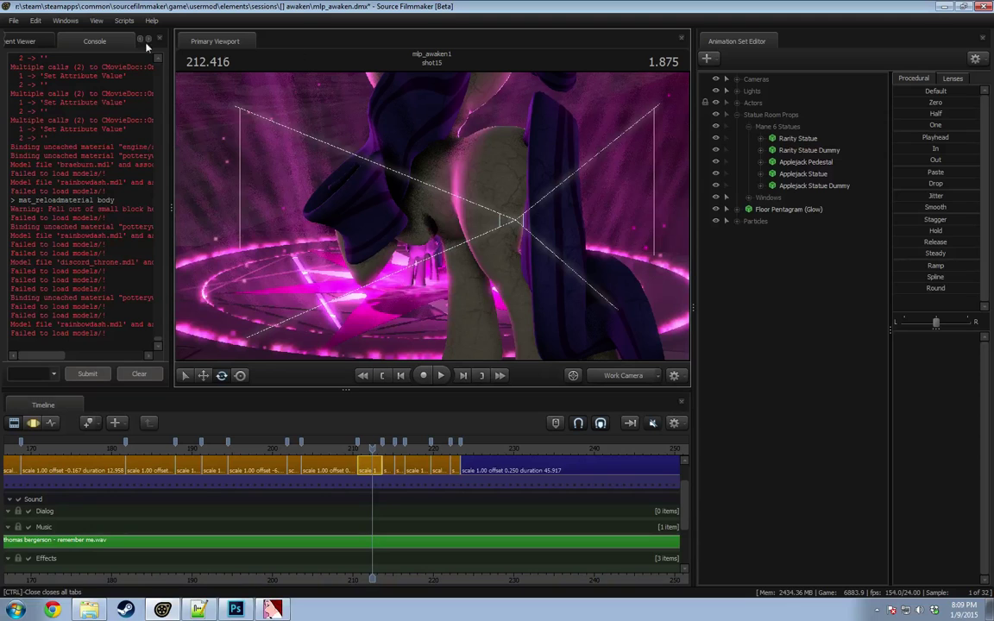
left_click(65, 21)
left_click(84, 104)
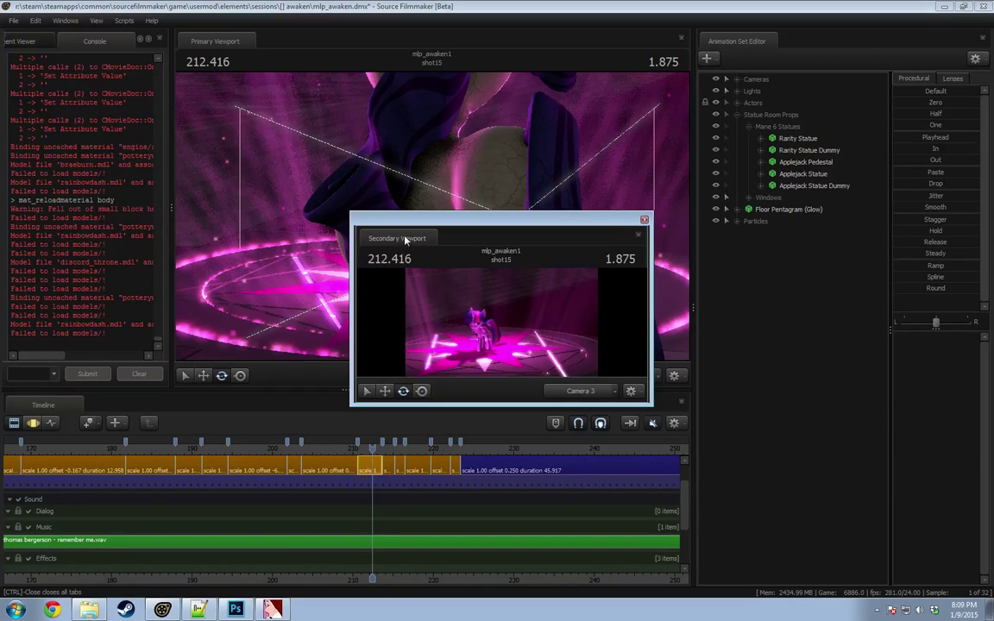
left_click_drag(404, 237, 851, 283)
left_click_drag(848, 169, 844, 262)
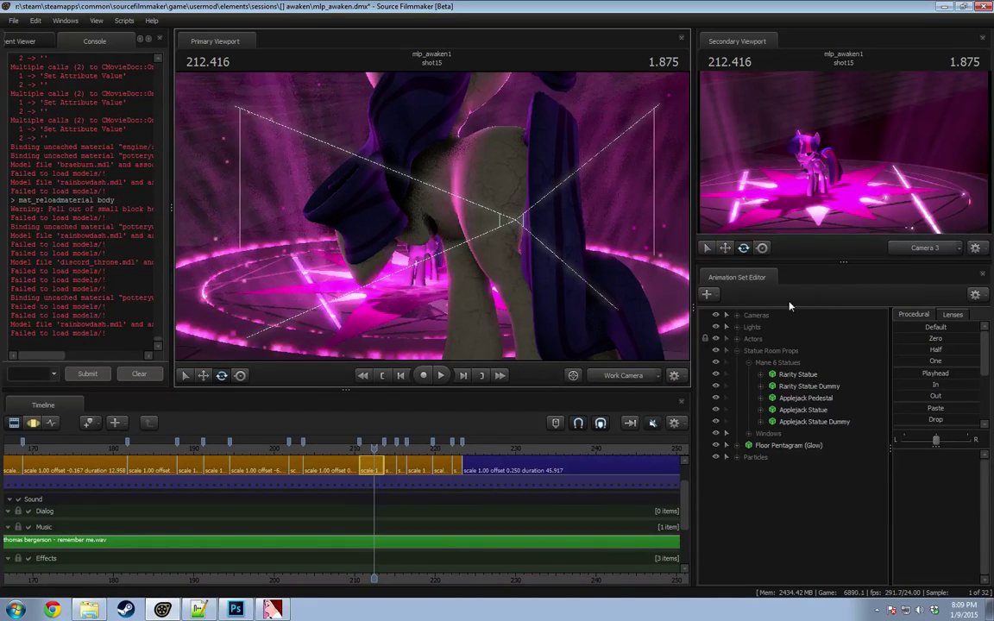
left_click_drag(372, 446, 375, 446)
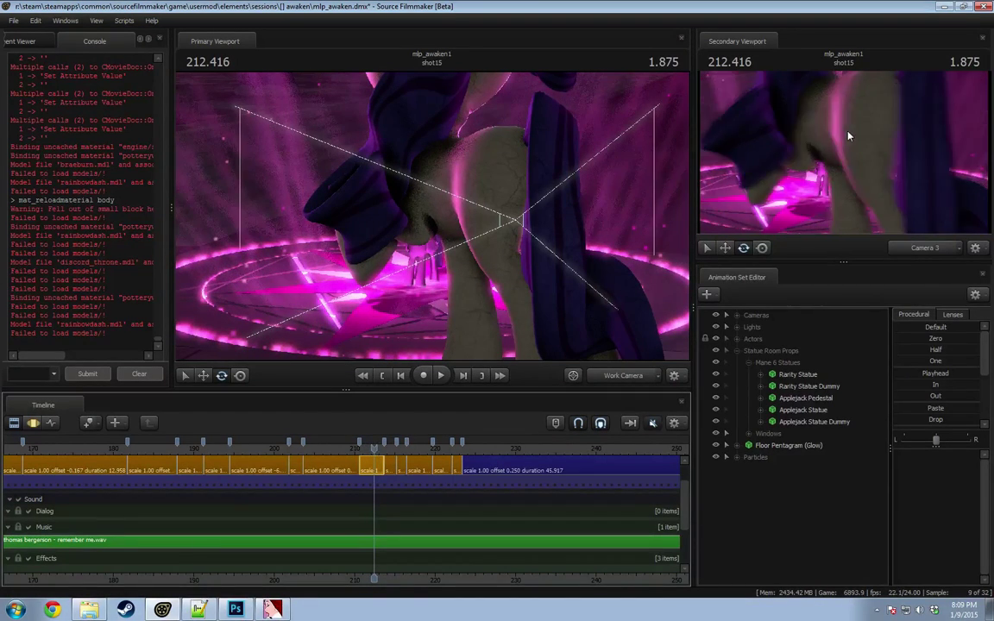
Step: In the Motion Editor, delete the Rainbow Rim, Rainbow Rim (Wings), Rainbow Reverse Rim and Rainbow Main lights
key("F3")
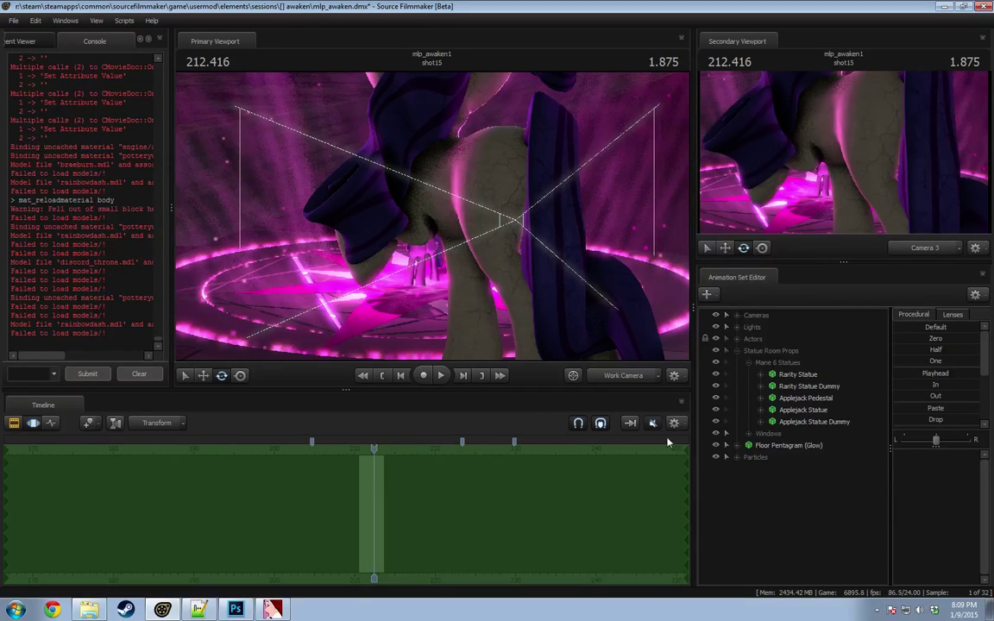
left_click(737, 328)
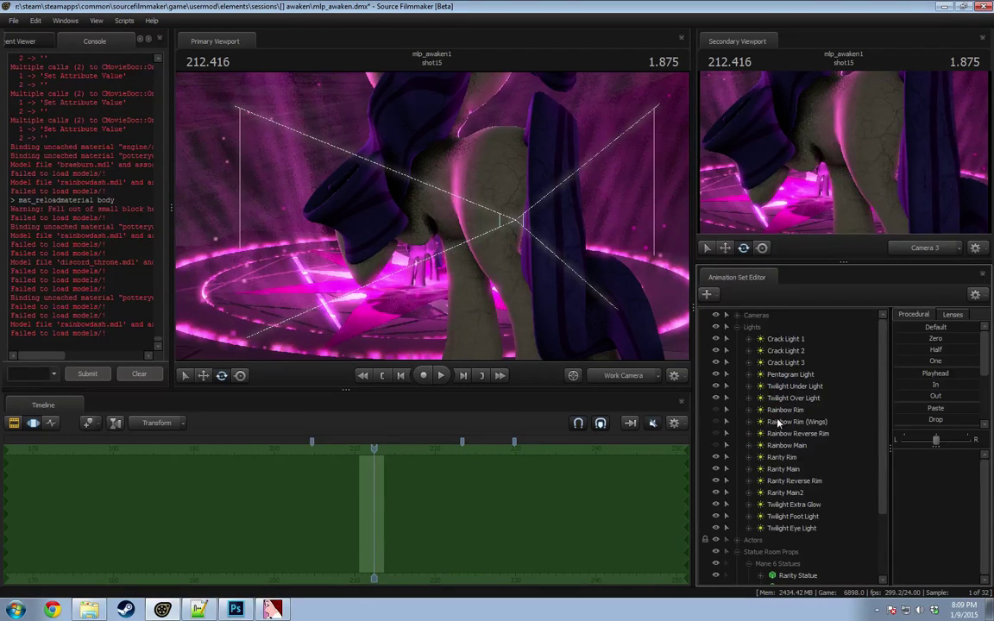
left_click(780, 410)
left_click(827, 446, "shift")
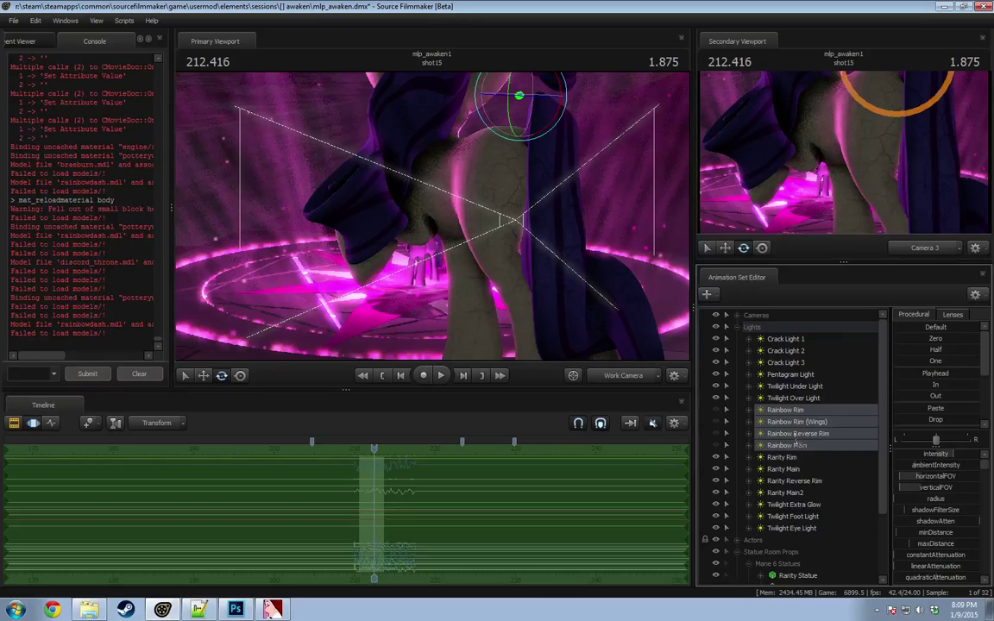
right_click(804, 423)
left_click(814, 448)
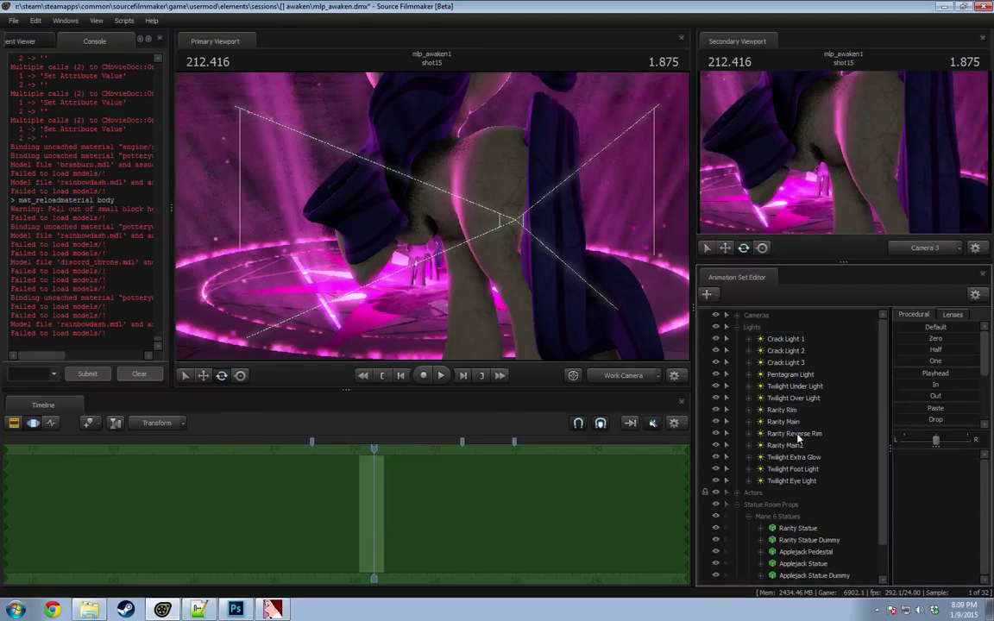
Step: Look through the Rarity Rim light in the primary viewport and re-aim it at the Rarity statue at 212.666 s
left_click_drag(784, 411, 292, 215)
key("space")
key("space")
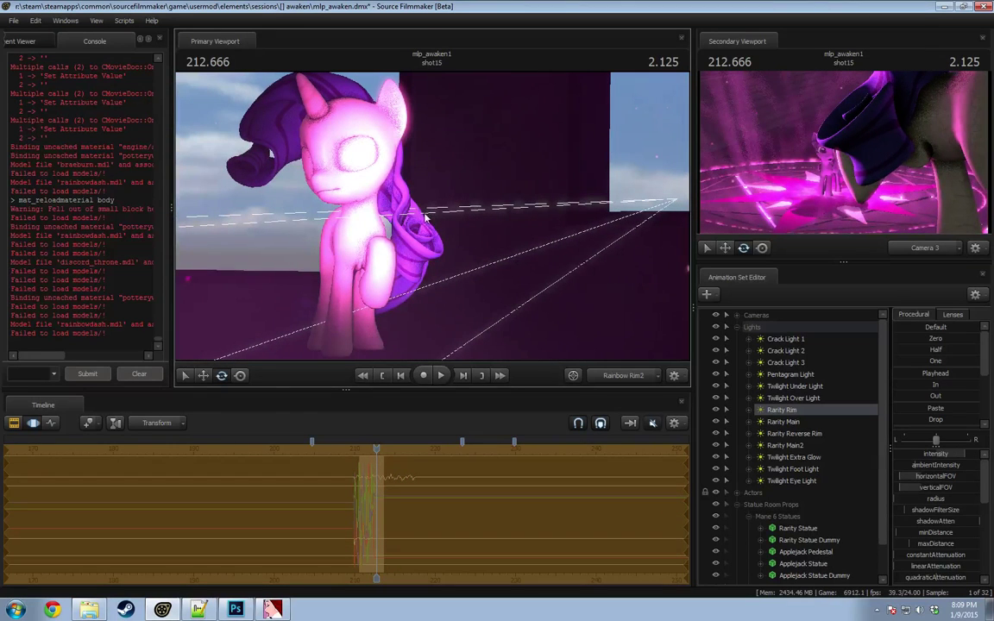
left_click_drag(424, 217, 363, 248)
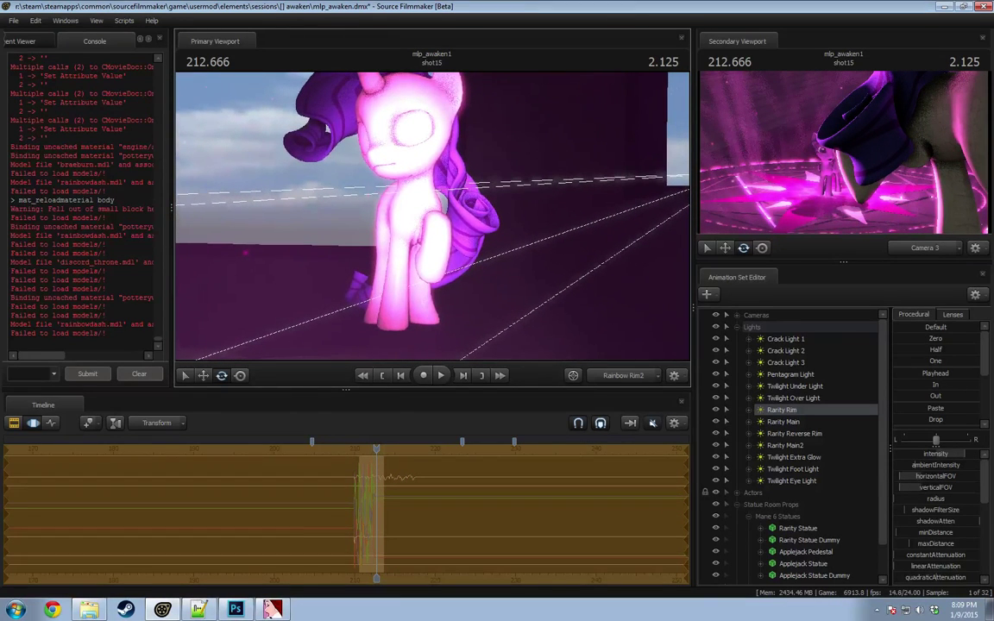
Step: Try repositioning the Rarity Main light toward the front of the Rarity statue while looking through it
left_click(790, 423)
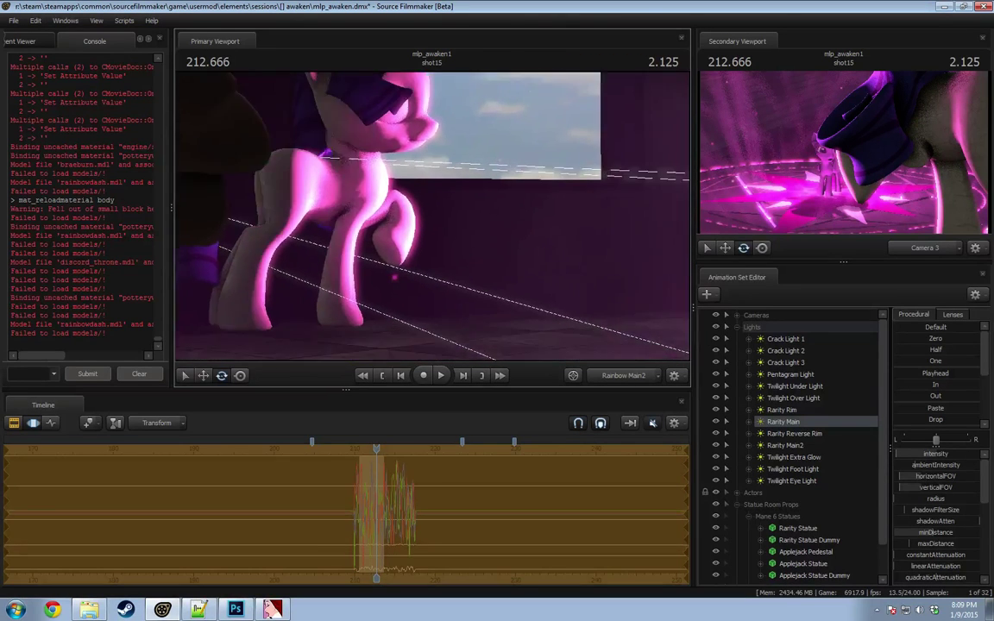
left_click_drag(432, 216, 388, 218)
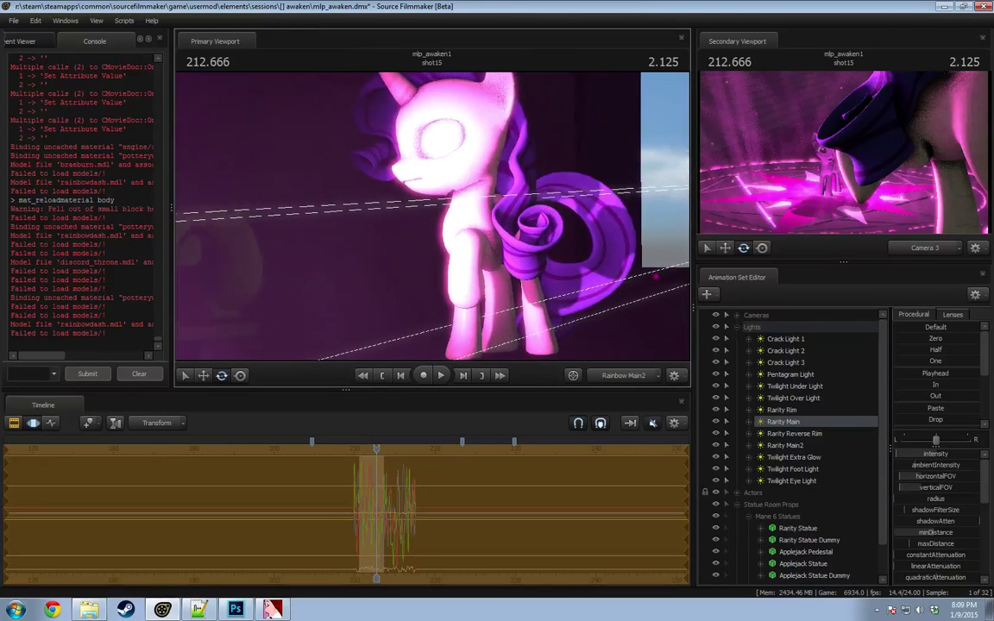
left_click_drag(622, 302, 614, 302)
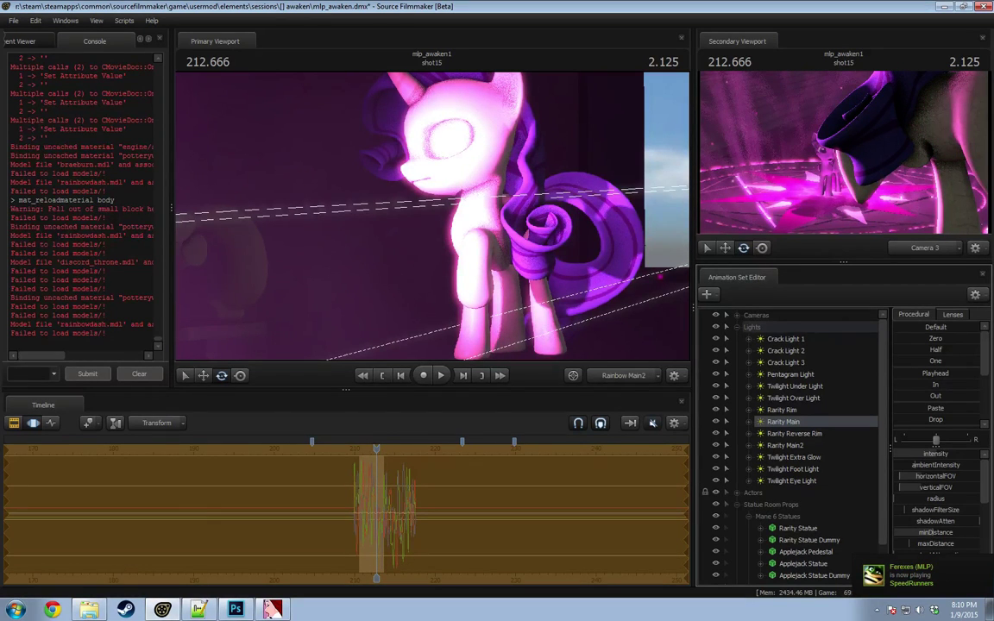
left_click_drag(514, 228, 425, 283)
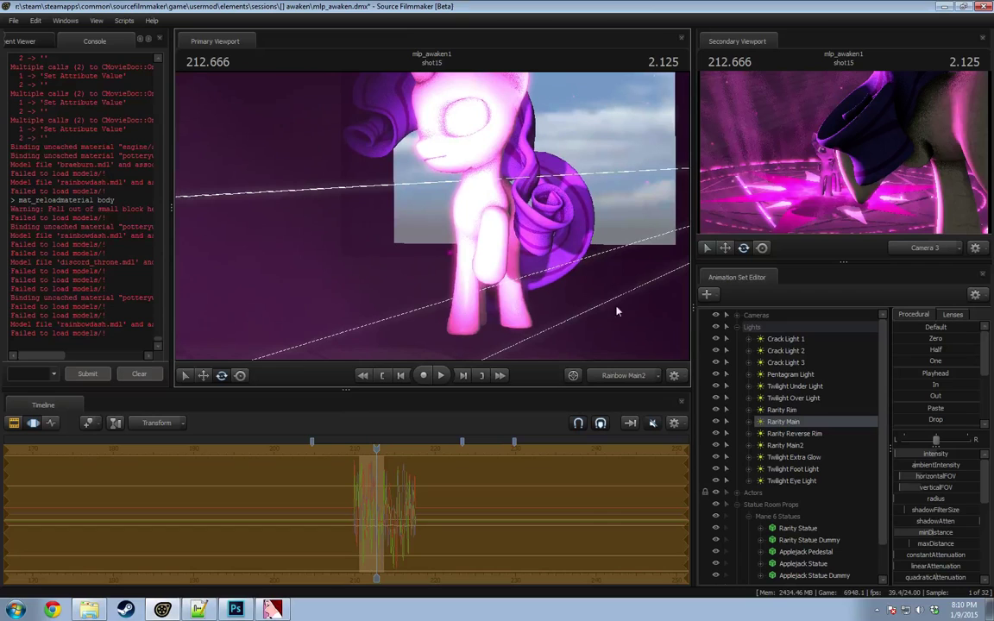
Step: Delete the Rarity Main light and copy the Rarity Rim animation set
right_click(787, 425)
left_click(820, 448)
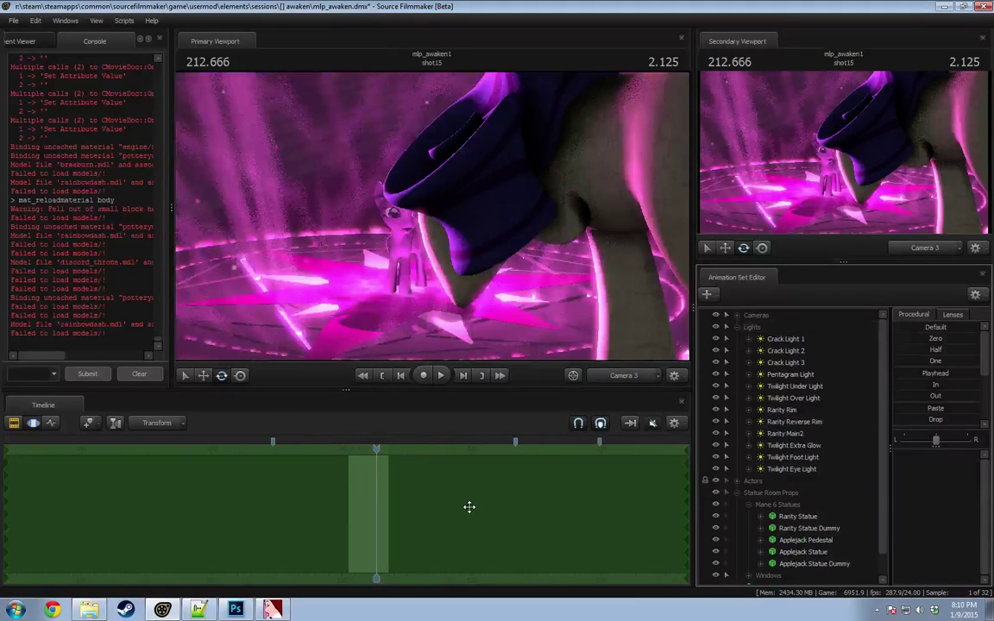
left_click(782, 411)
right_click(784, 412)
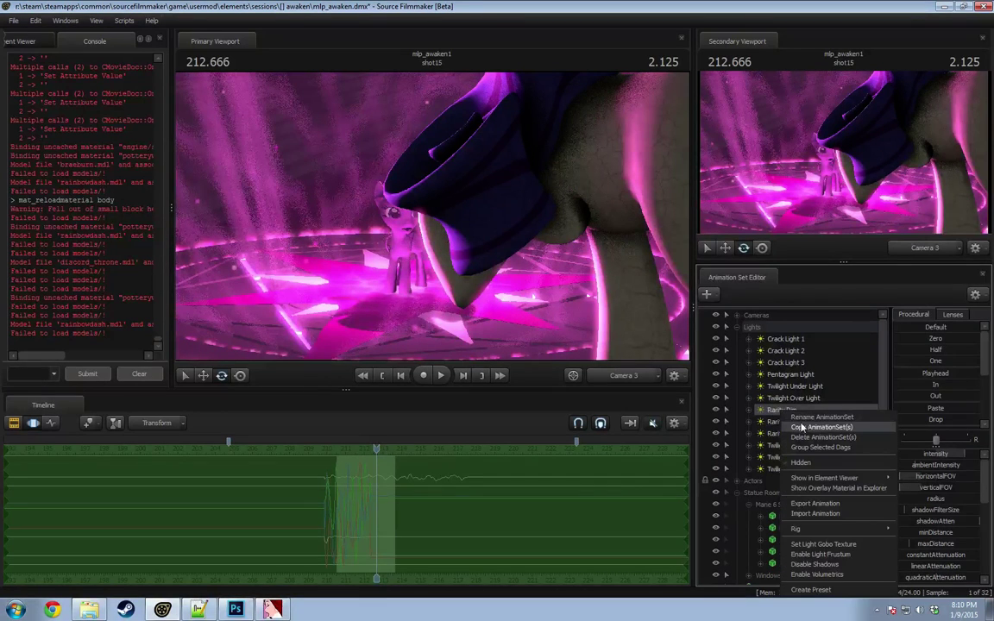
left_click(801, 428)
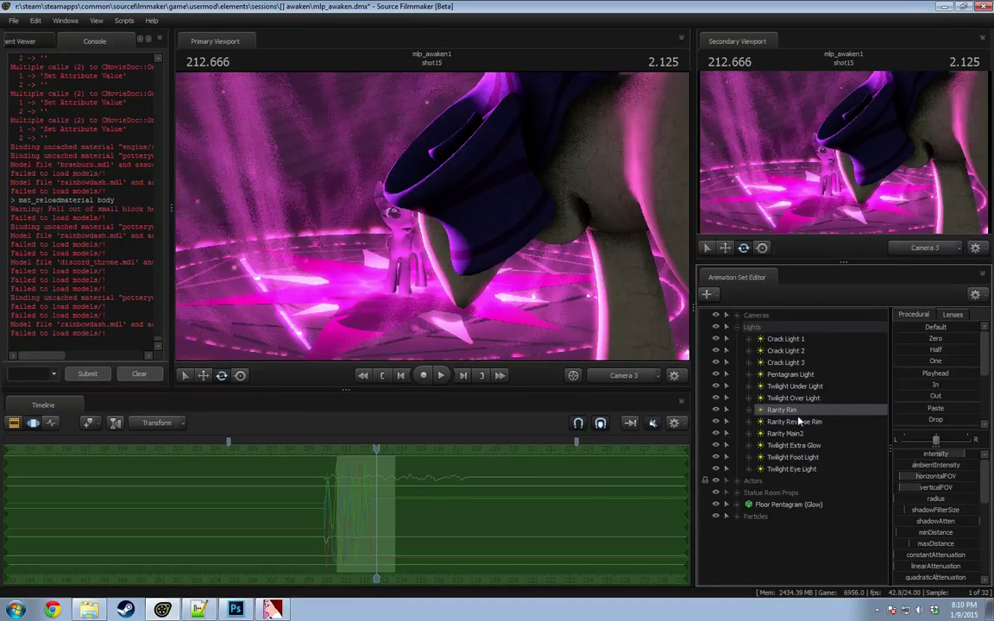
Step: Look through the Rarity Reverse Rim light and move it behind the Rarity statue, adjusting its aim at 212.083 s
left_click(799, 421)
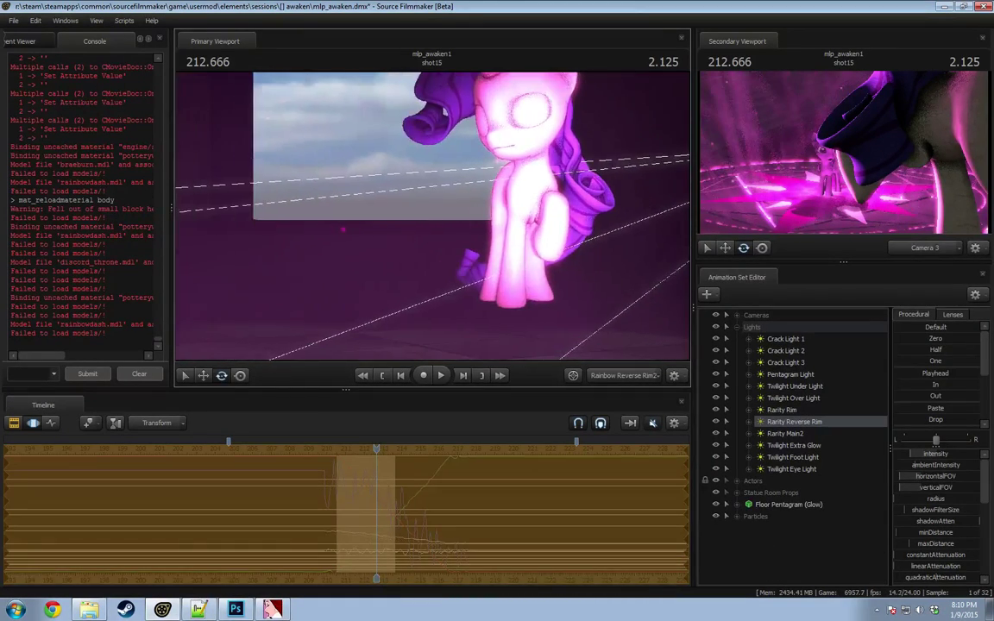
left_click_drag(431, 215, 358, 274)
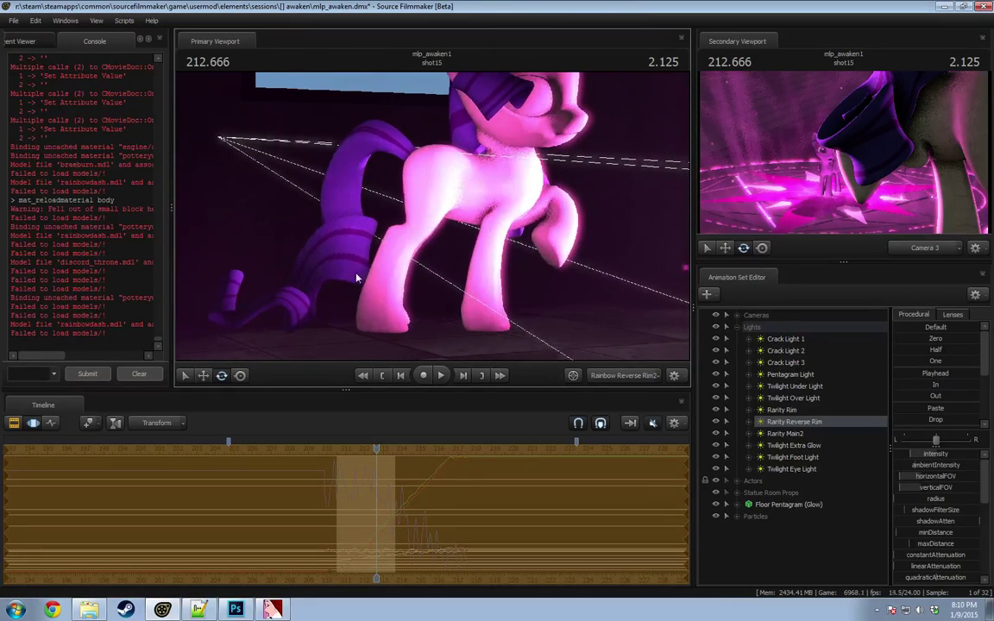
left_click_drag(377, 448, 366, 450)
left_click_drag(426, 329, 380, 290)
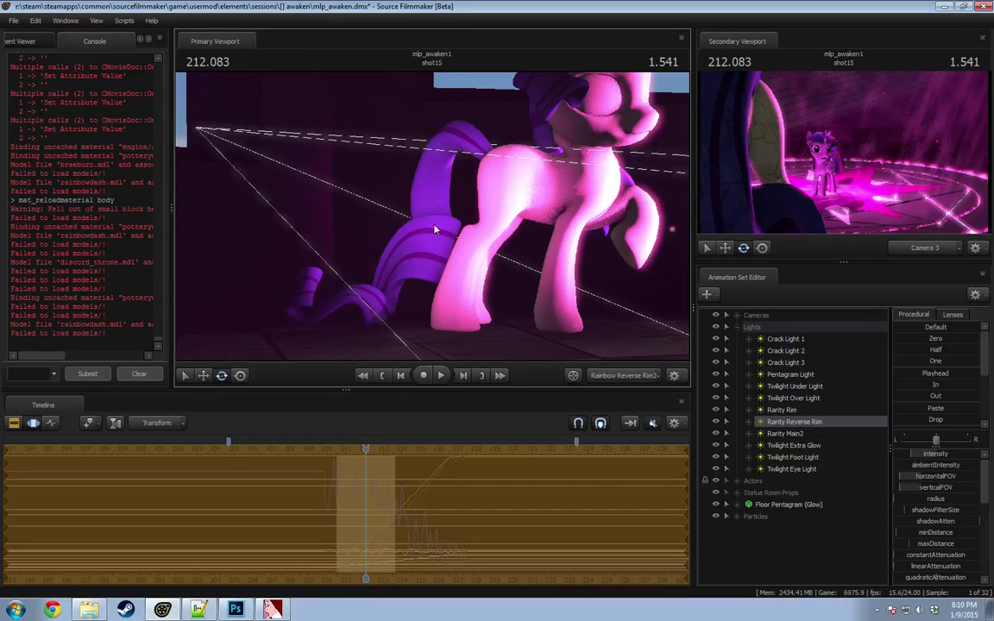
Step: In the Clip Editor, play back shot15 through the Rarity Reverse Rim light and the Work Camera to check the lighting
key("F2")
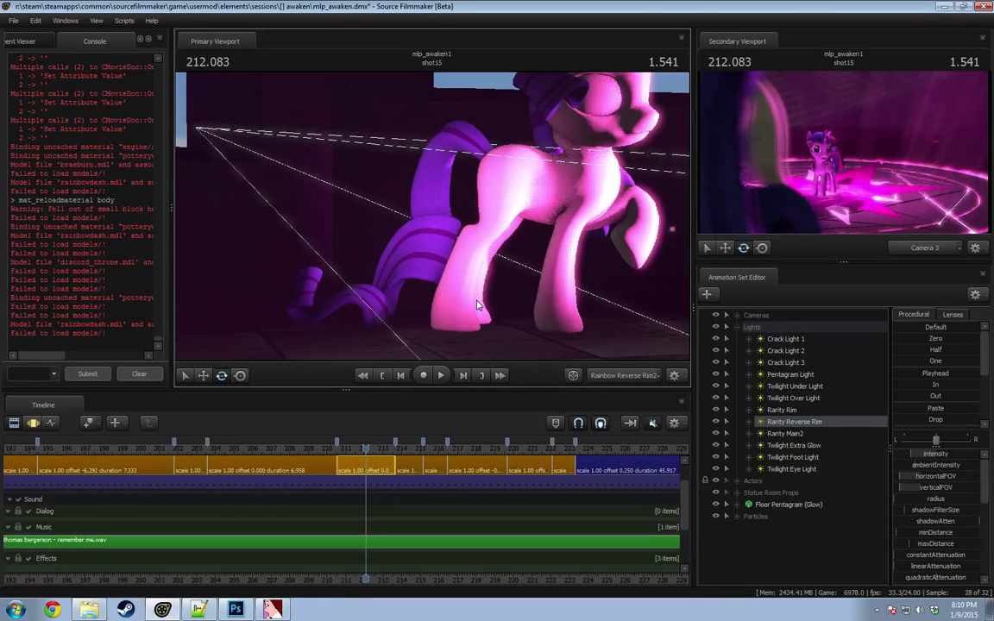
key("space")
key("space")
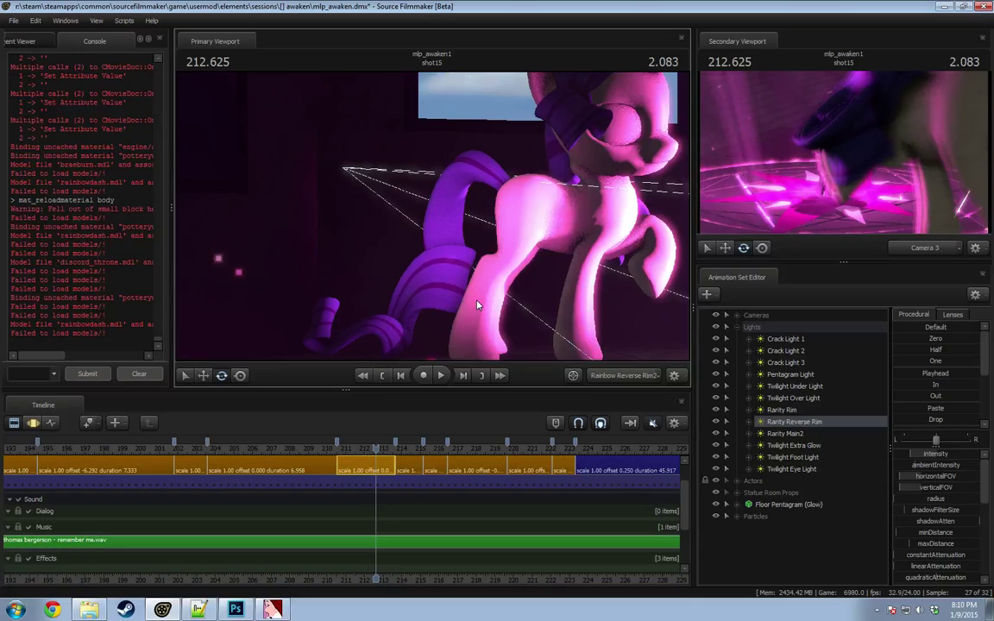
key("space")
key("space")
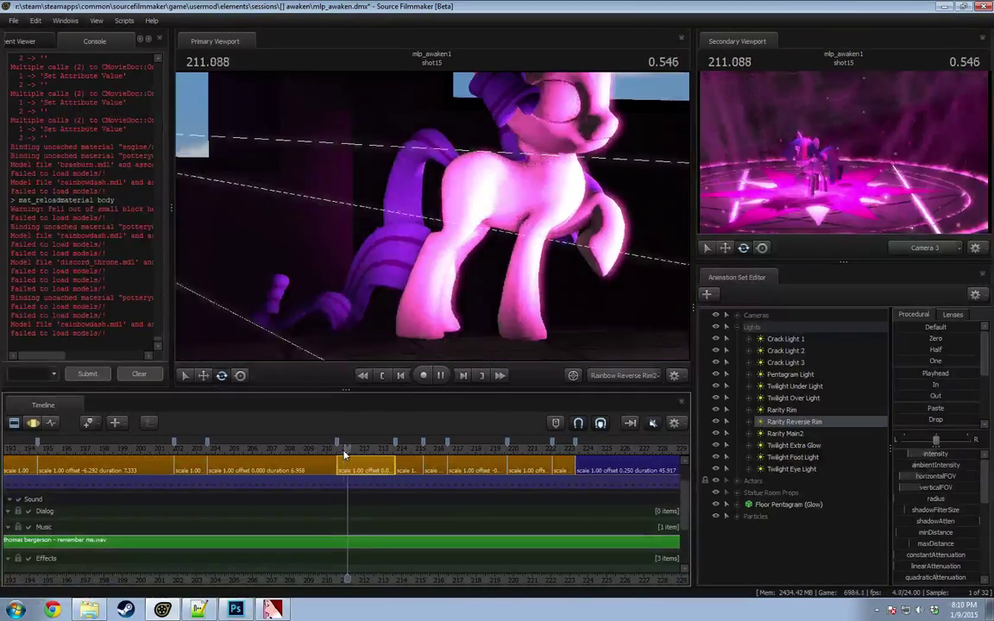
left_click(610, 378)
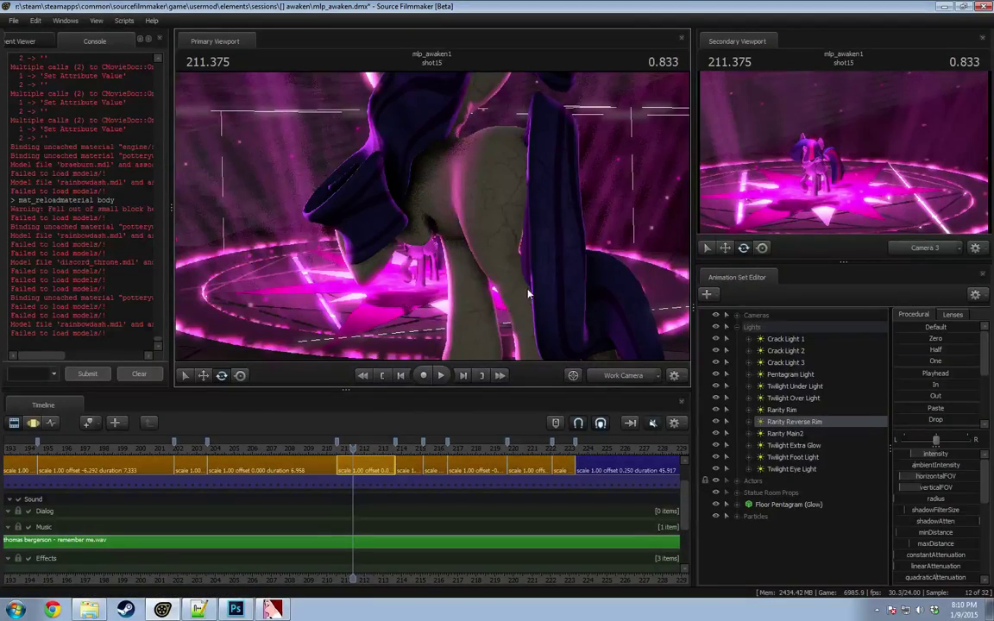
left_click(339, 450)
key("space")
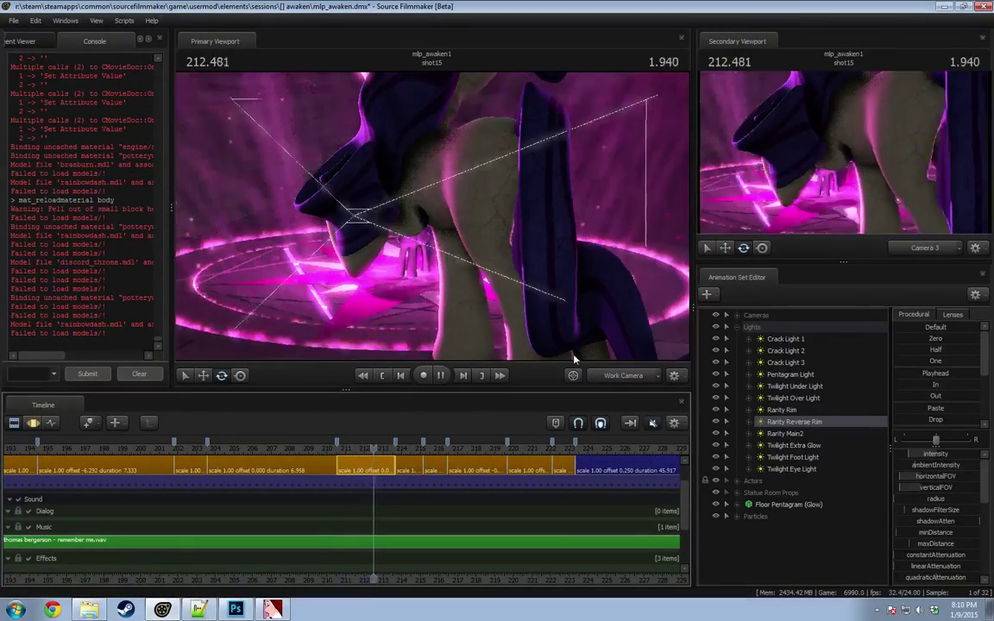
key("space")
Step: Return the primary viewport to Camera 3 and replay shot15 to check the Rarity statue's lighting as it passes
left_click(645, 379)
left_click_drag(378, 449, 350, 450)
key("space")
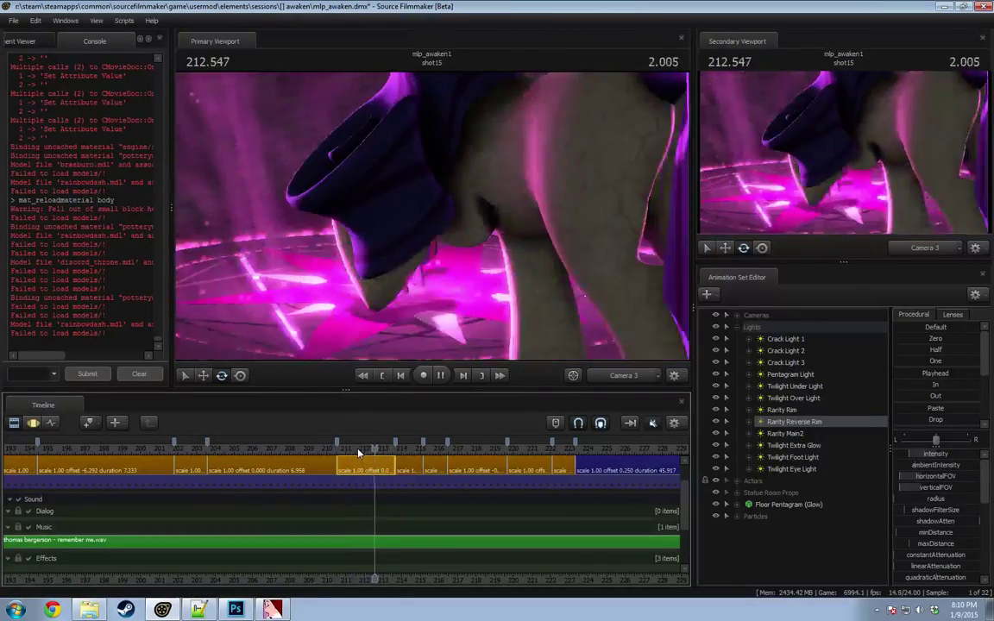
key("space")
left_click_drag(365, 451, 345, 451)
key("space")
key("space")
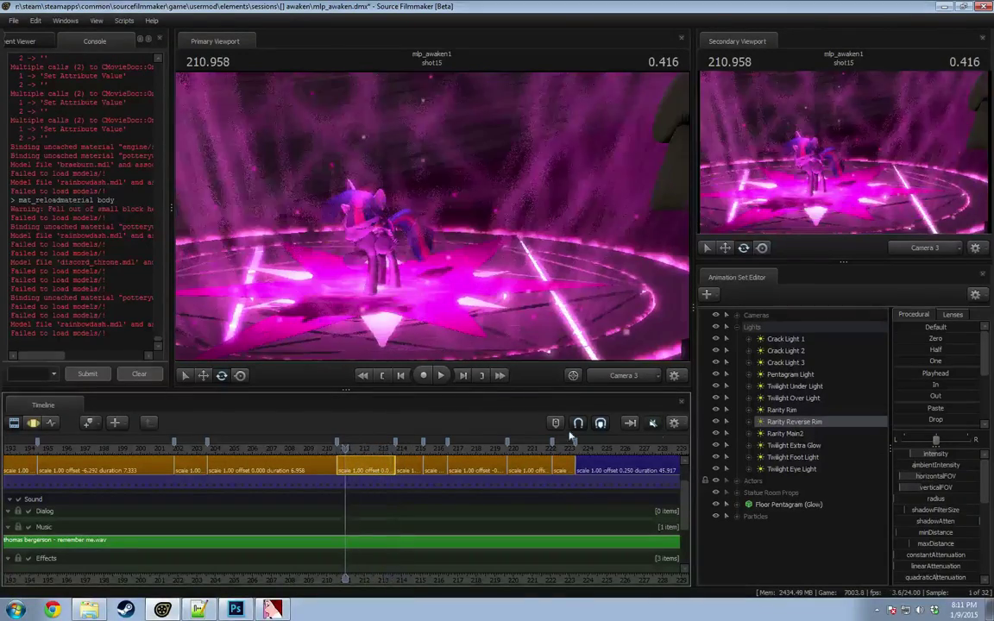
Step: Copy the Rarity Rim, Rarity Reverse Rim and Rarity Main2 lights, paste them in the Motion Editor and select the duplicates
left_click(798, 447)
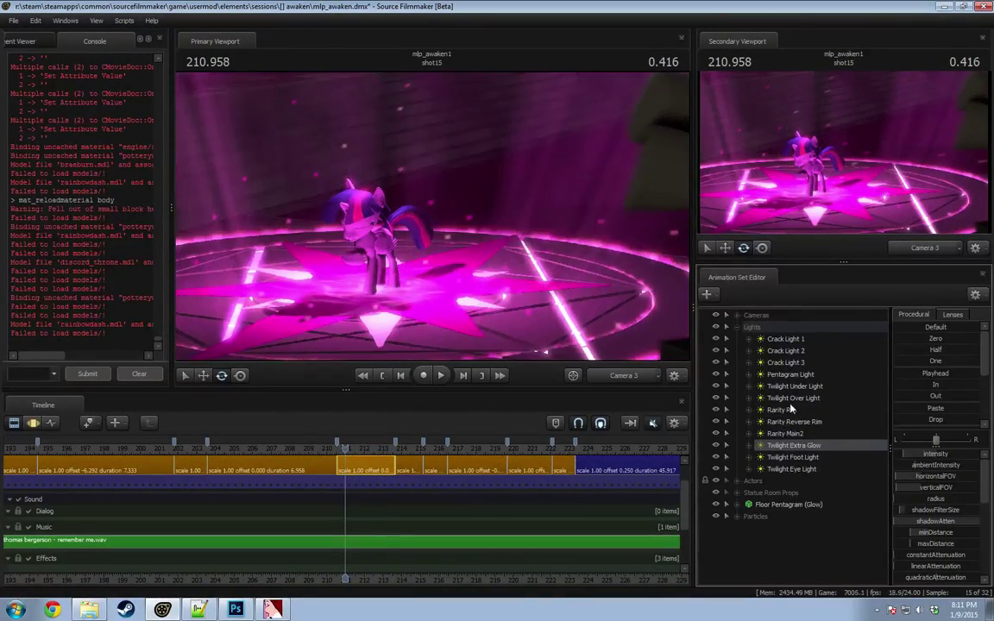
left_click(785, 411)
right_click(792, 427)
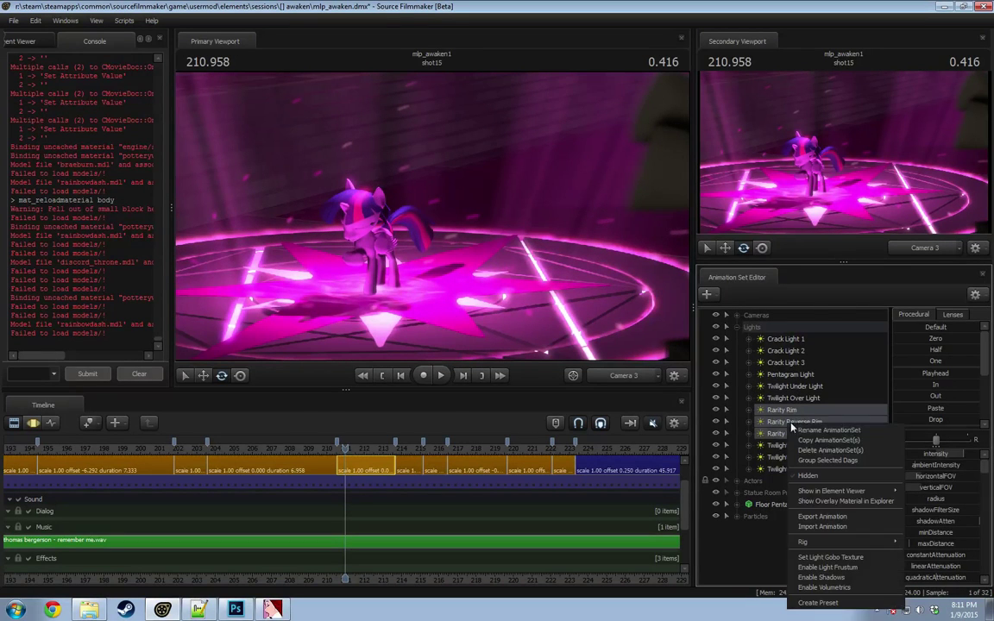
left_click(807, 444)
key("F3")
left_click(831, 570)
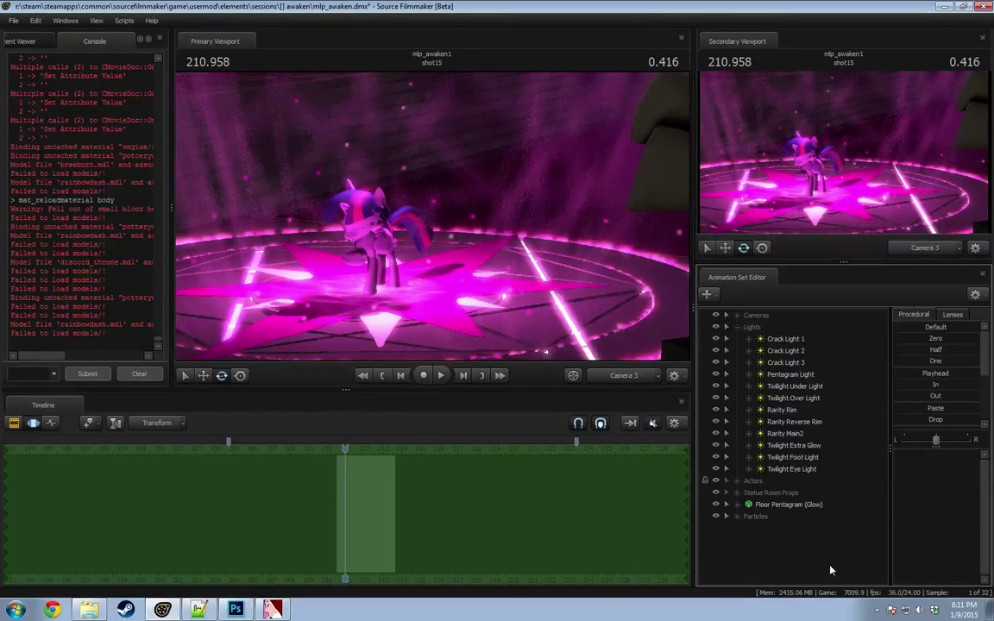
right_click(776, 543)
left_click(828, 492)
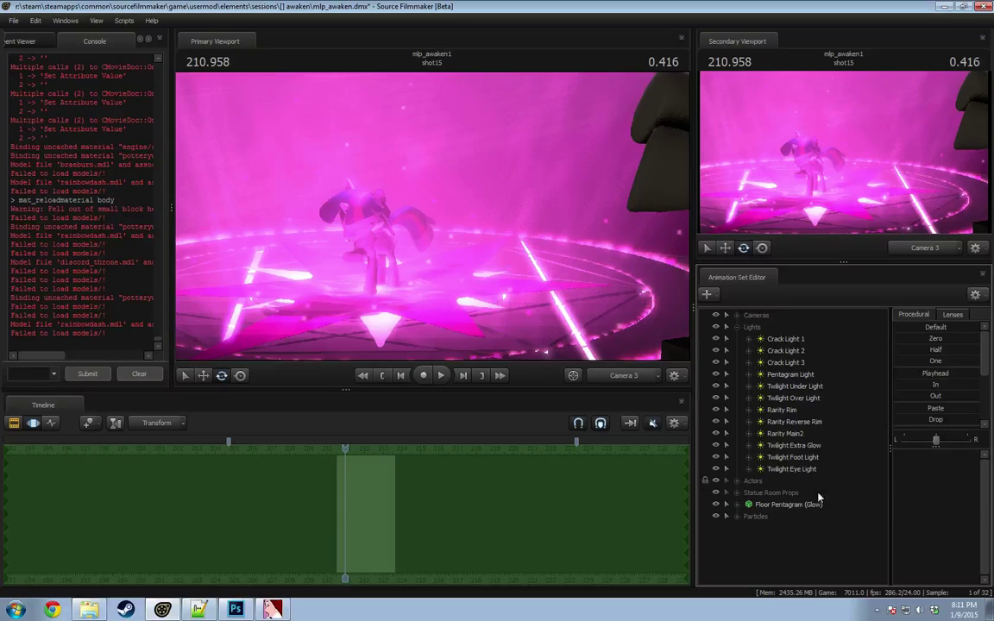
left_click_drag(783, 529, 775, 553)
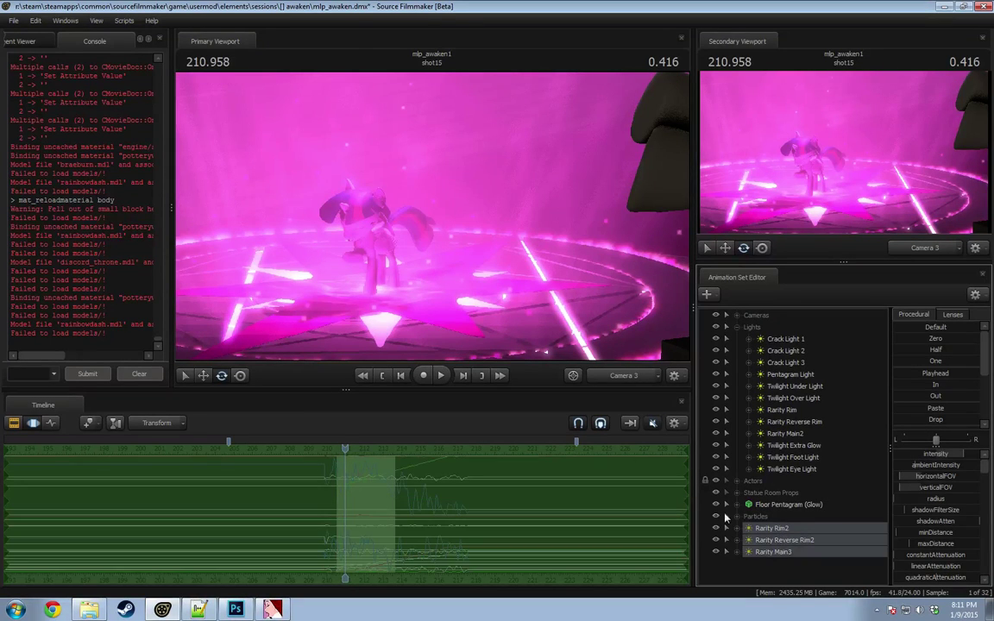
Step: With the Work Camera at 210.625 s, move and rotate the three duplicated Rarity lights together towards the Applejack statue
left_click(623, 376)
left_click_drag(535, 268, 527, 217)
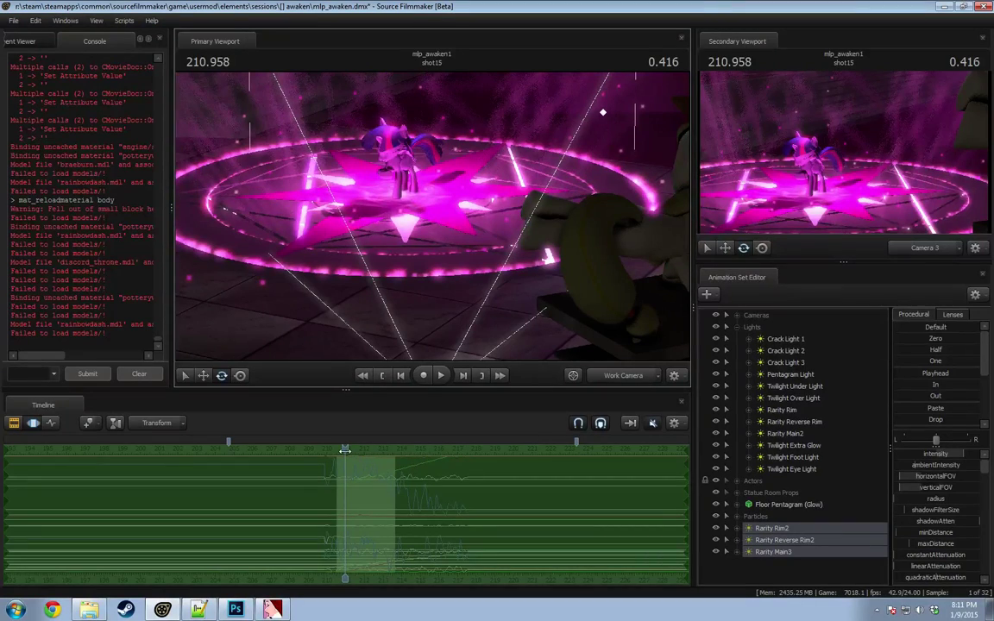
left_click_drag(345, 450, 338, 450)
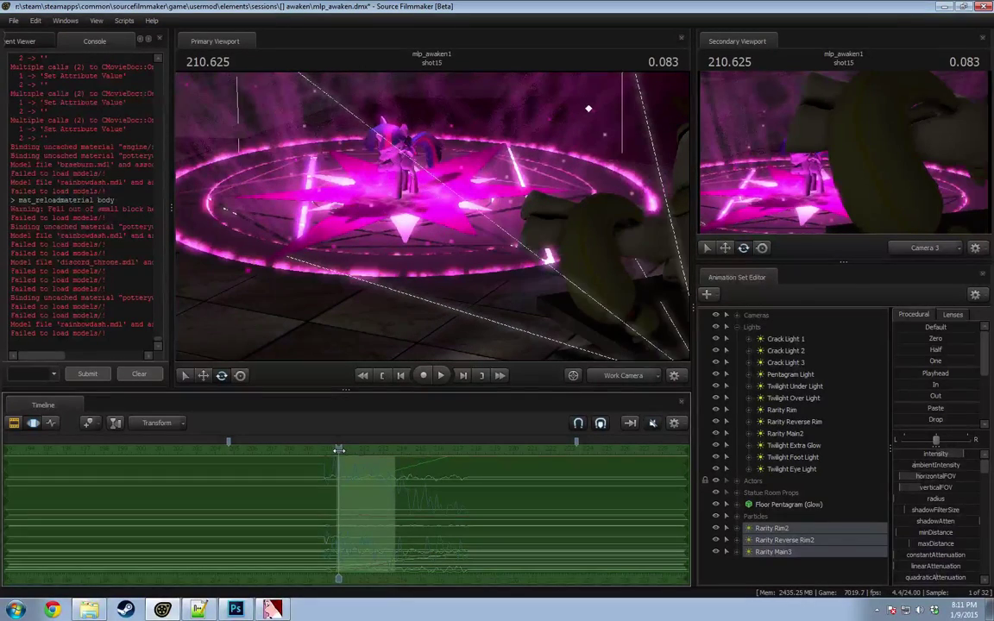
mouse_move(462, 307)
left_mouse_down()
mouse_move(472, 336)
mouse_move(466, 307)
left_mouse_up()
left_click_drag(397, 233, 437, 199)
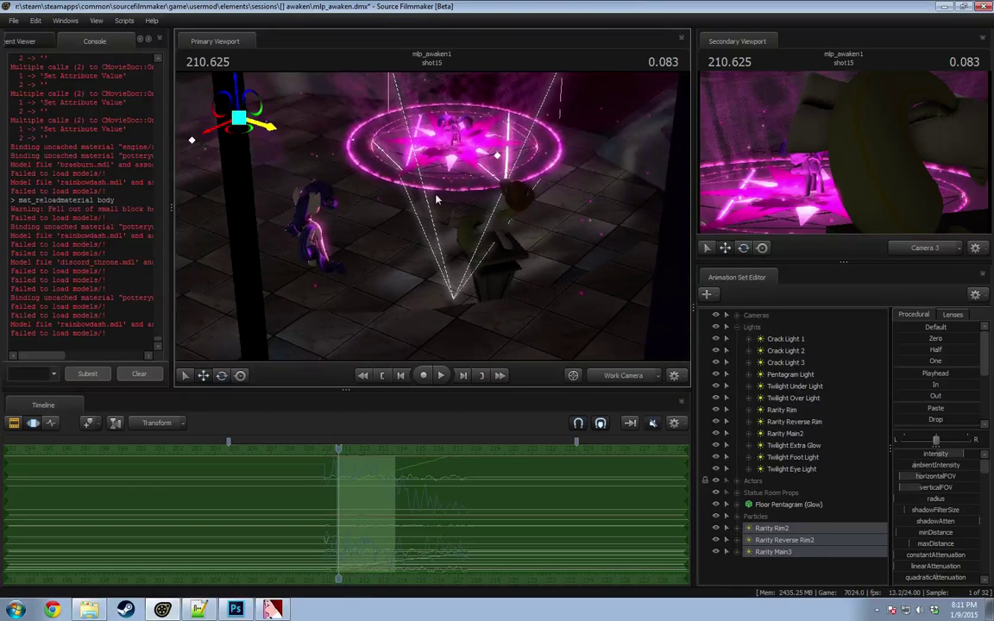
left_click_drag(294, 178, 311, 156)
left_click_drag(432, 216, 396, 168)
key("e")
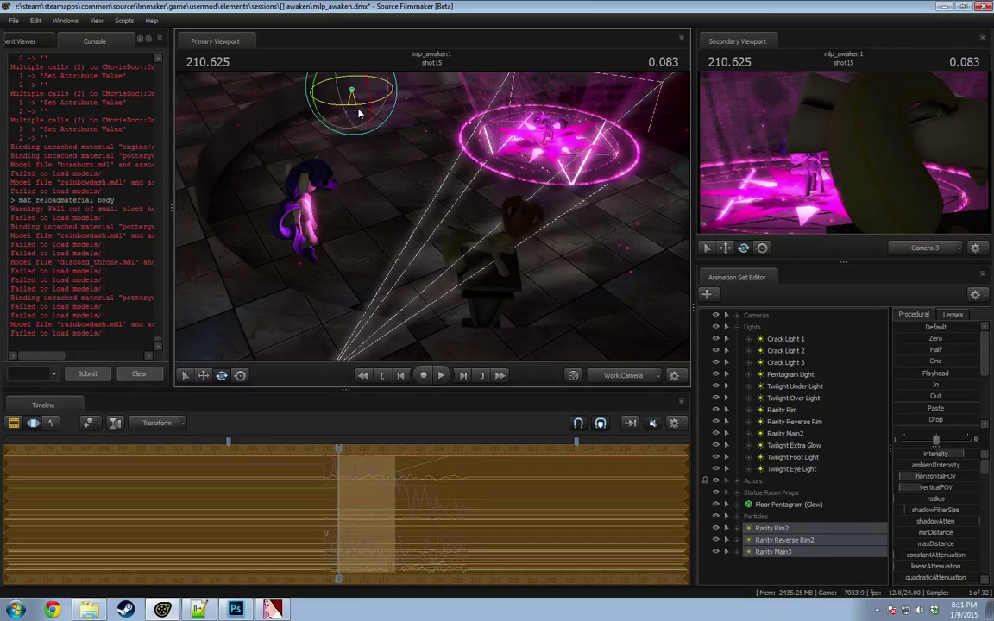
key("w")
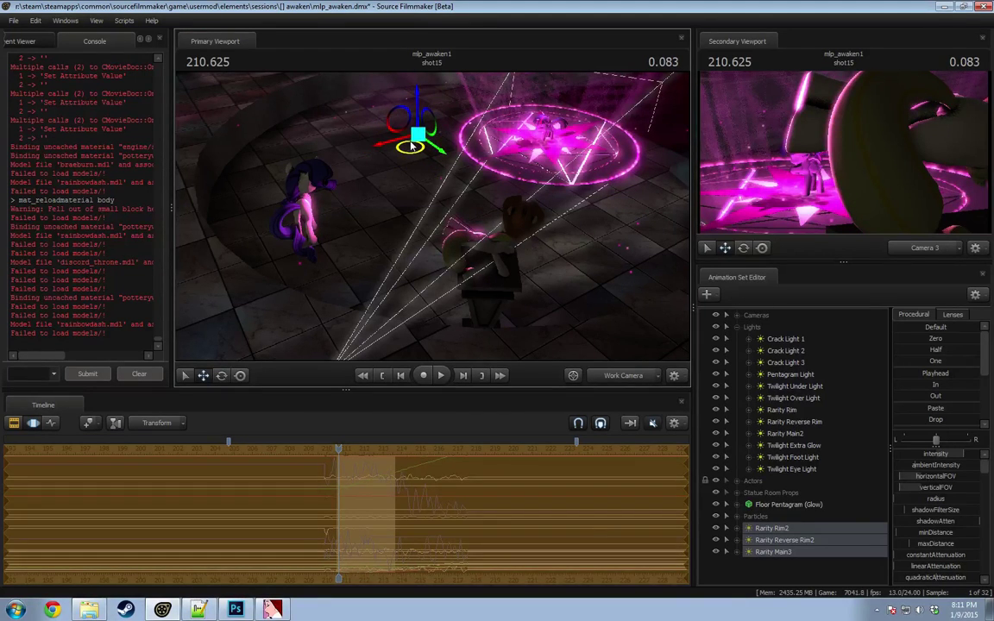
Step: Look through the Rarity Rim2 light, place it behind the Applejack statue and aim it at the tail and hindquarters
left_click(774, 528)
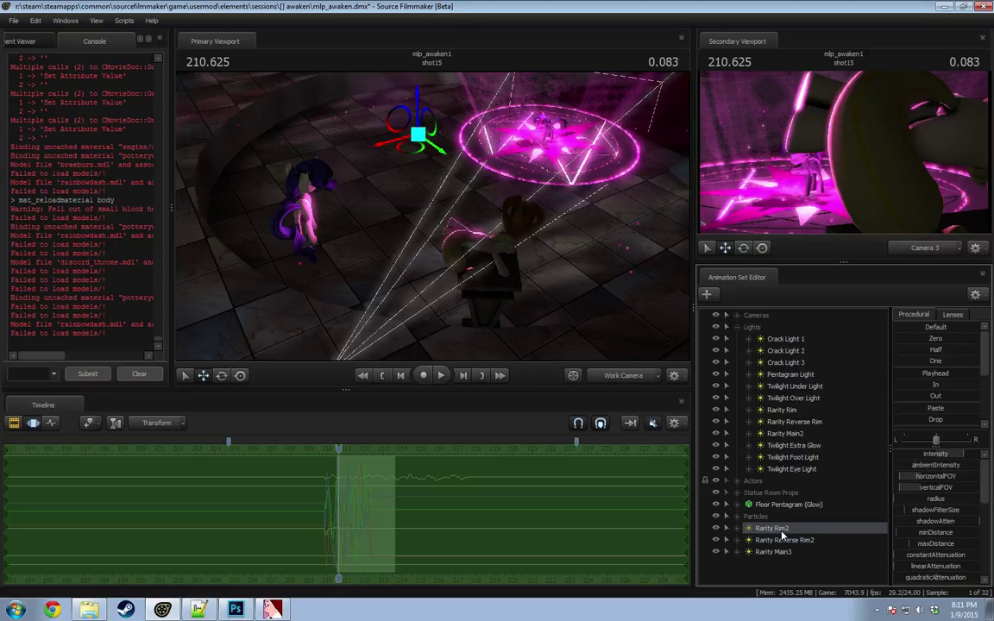
right_click(787, 528)
left_click_drag(769, 532, 543, 310)
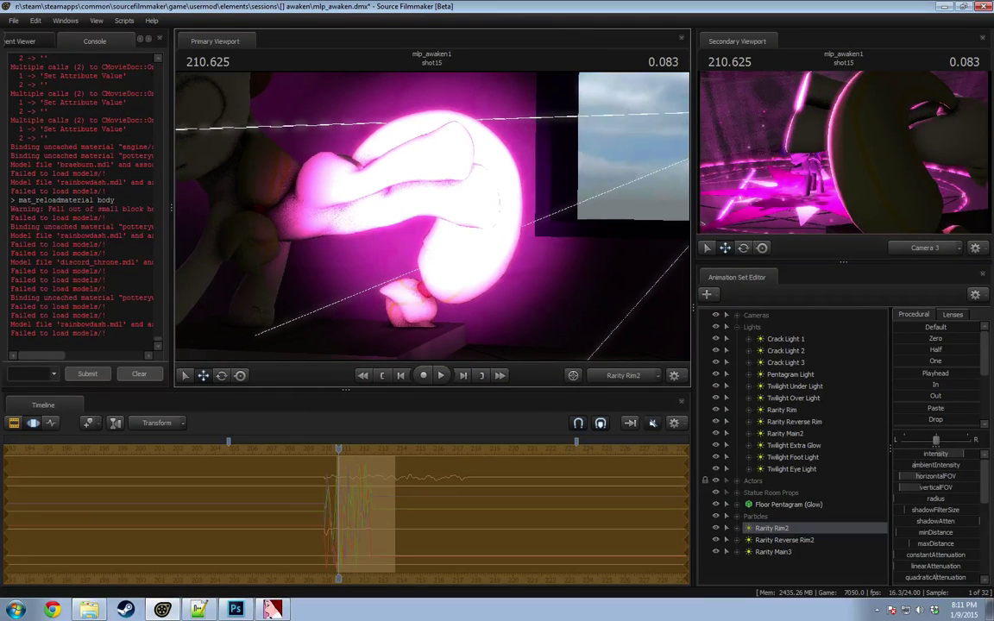
left_click_drag(434, 221, 488, 221)
left_click_drag(432, 216, 388, 213)
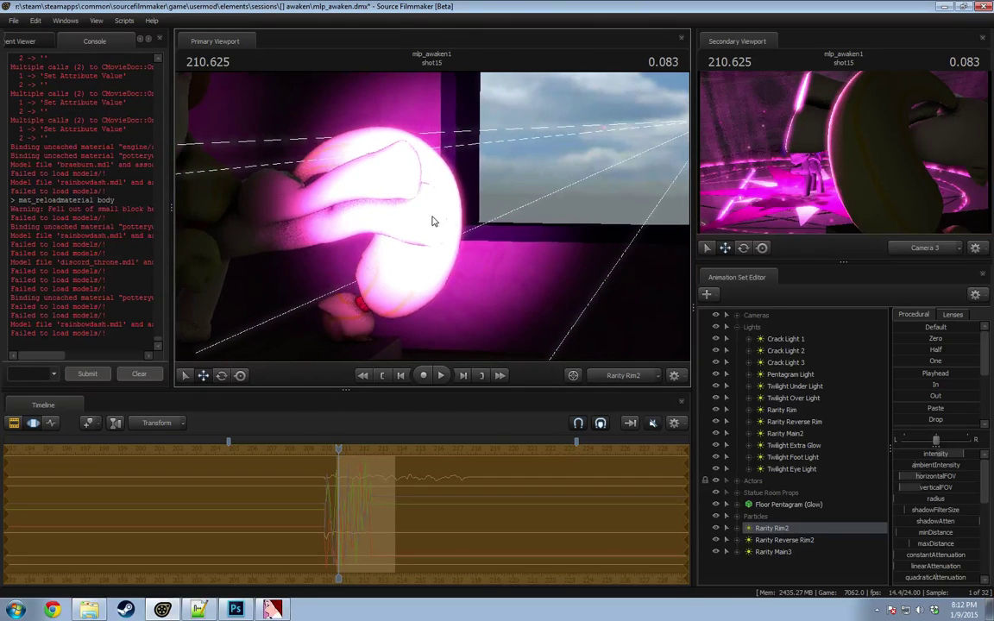
key("F2")
key("F3")
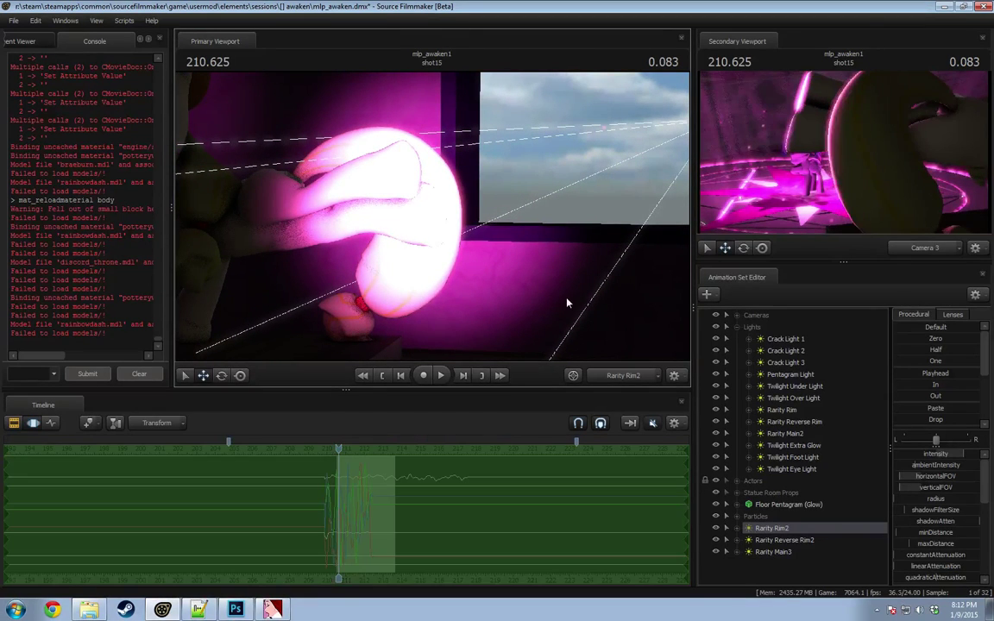
Step: Look through the Rarity Reverse Rim2 light, aim it at the front of the Applejack statue and enable its shadows
left_click(779, 541)
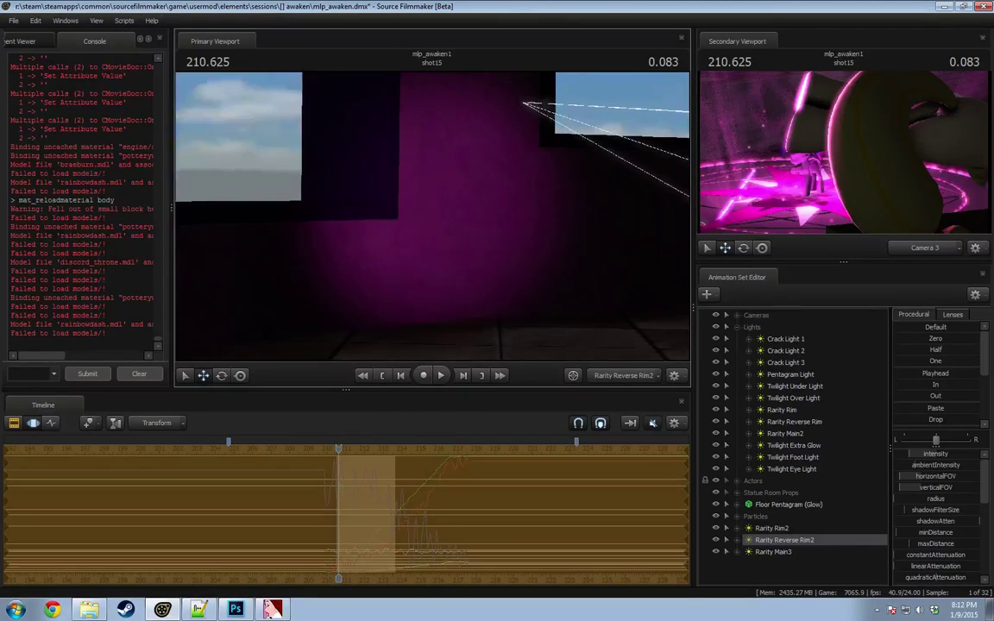
left_click_drag(431, 216, 395, 209)
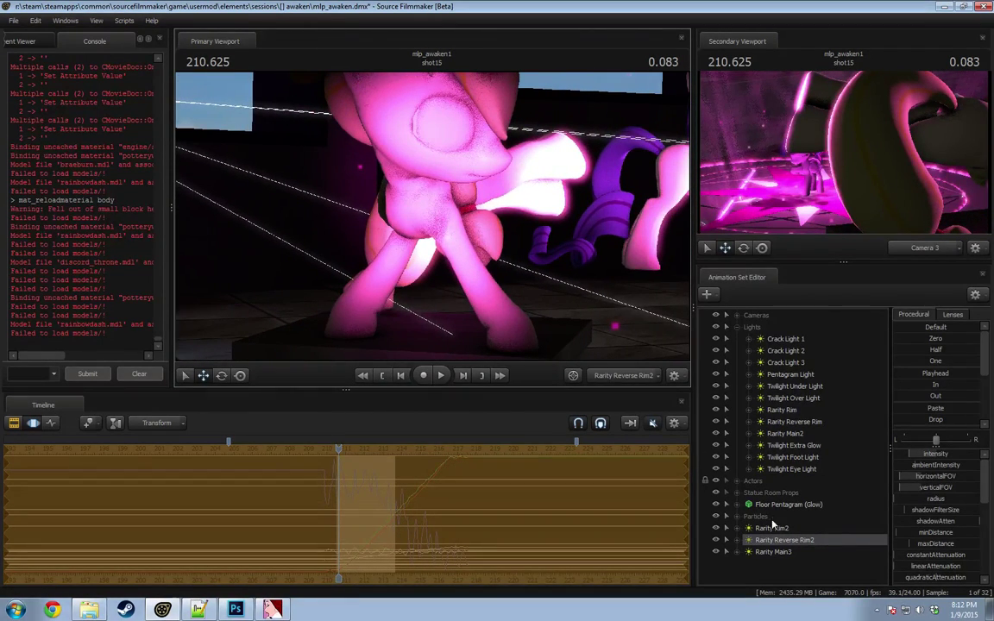
right_click(776, 537)
left_click(811, 506)
left_click_drag(587, 284, 545, 256)
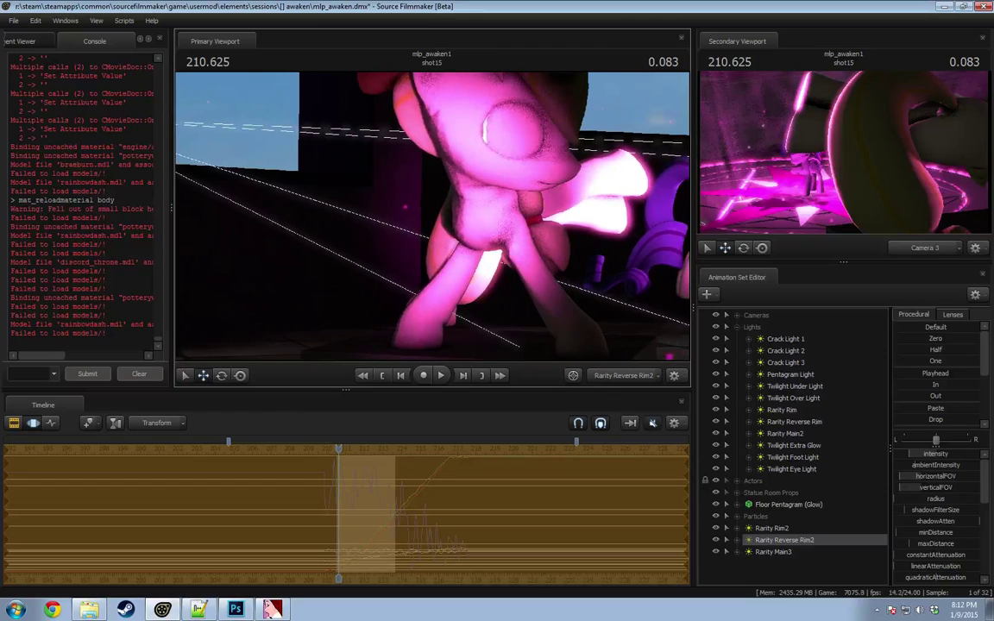
left_click_drag(637, 325, 616, 321)
key("F2")
key("F3")
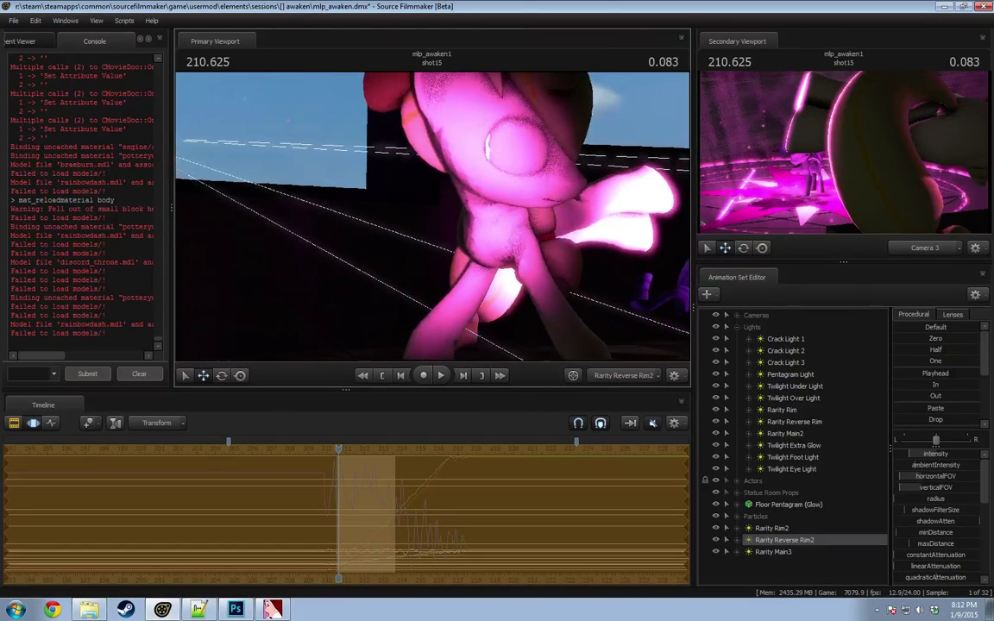
Step: Fine-tune the Rarity Reverse Rim2 light's aim and intensity on the Applejack statue and try a different shadow attenuation
left_click_drag(445, 223, 434, 221)
key("F2")
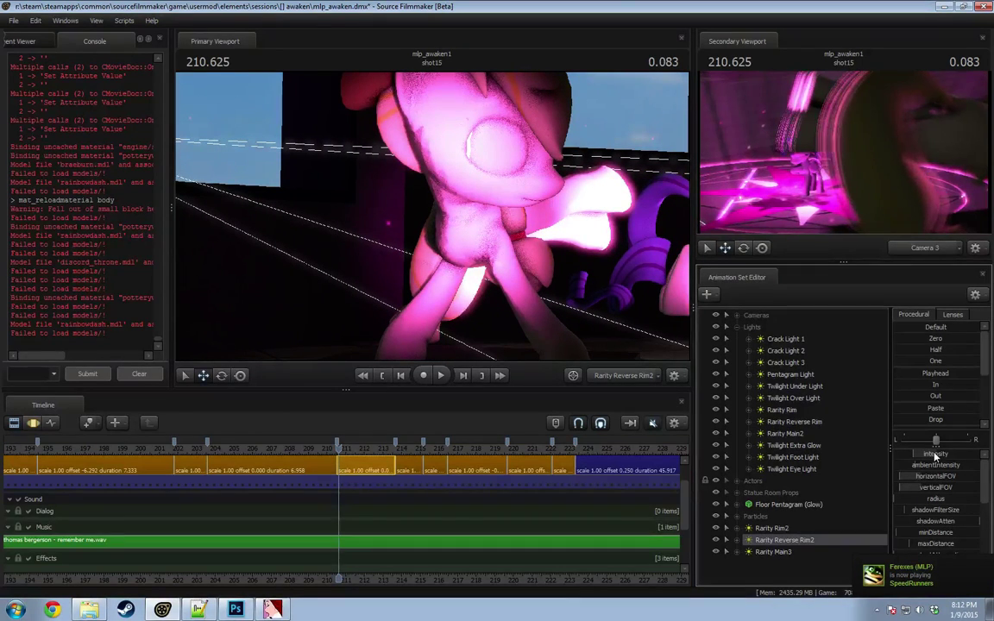
key("F3")
left_click(940, 522)
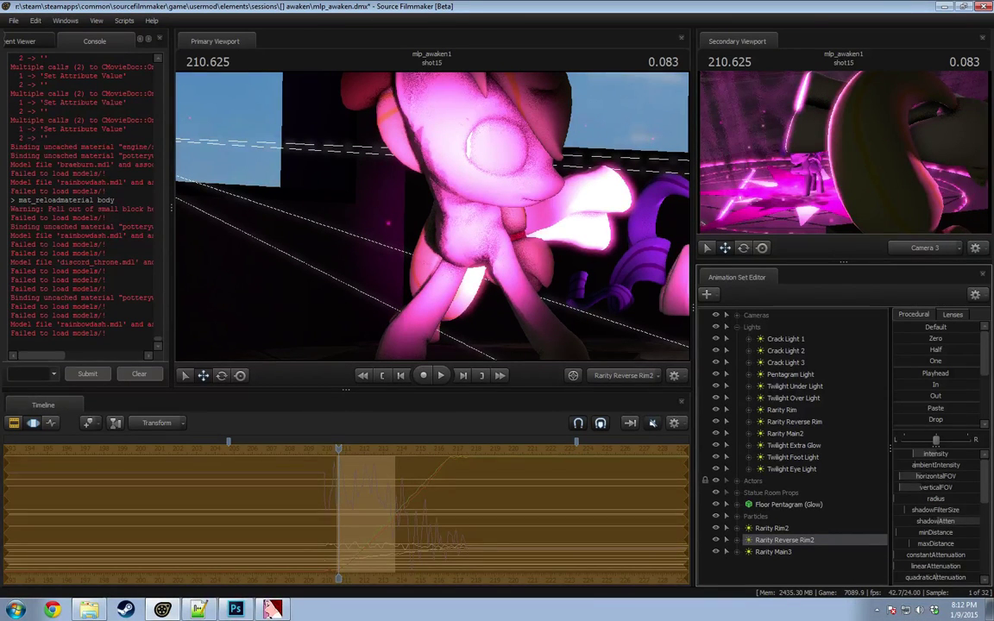
key("F2")
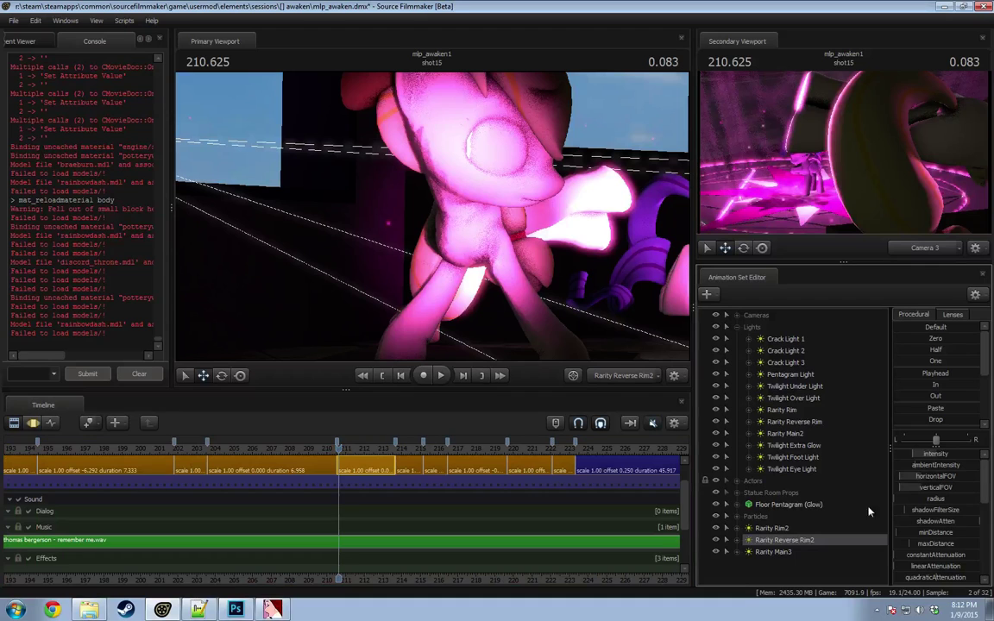
key("F3")
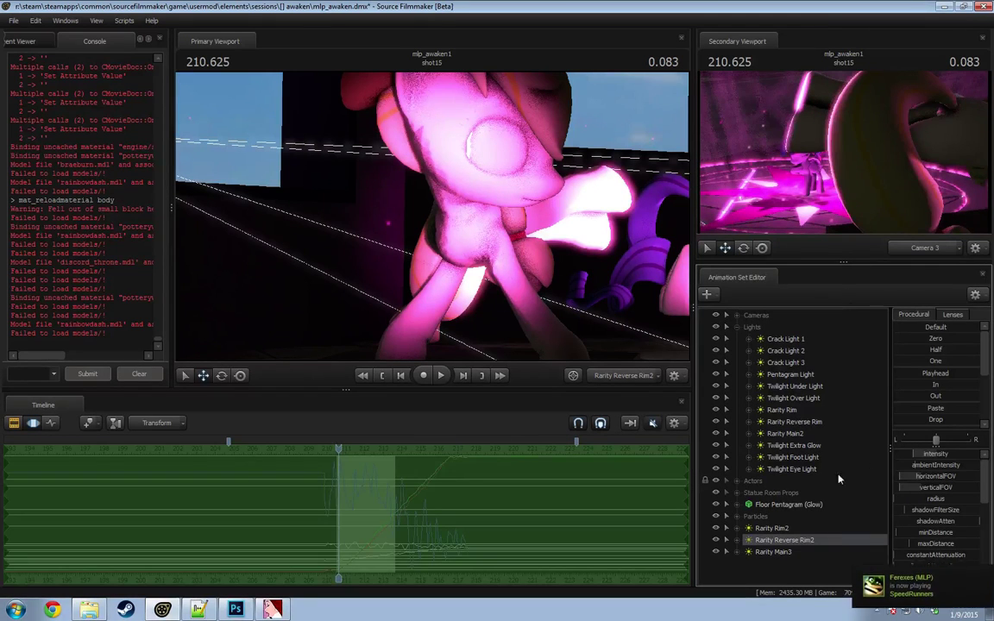
Step: Look through the Rarity Main3 light, aim it up at the Applejack statue, widen its field of view and raise its intensity
left_click(776, 553)
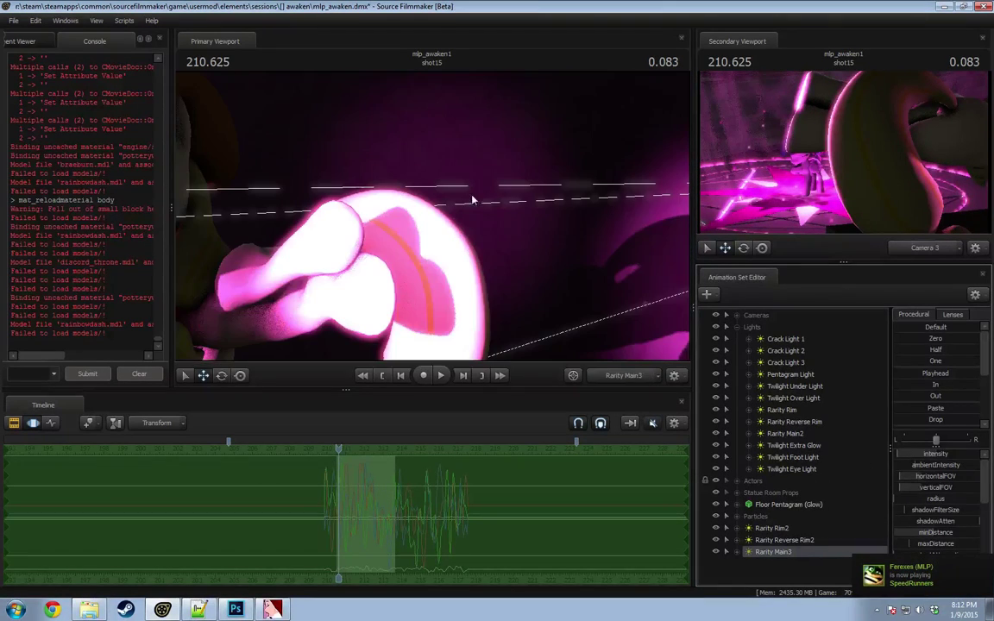
left_click_drag(542, 312, 440, 346)
left_click_drag(436, 255, 433, 224)
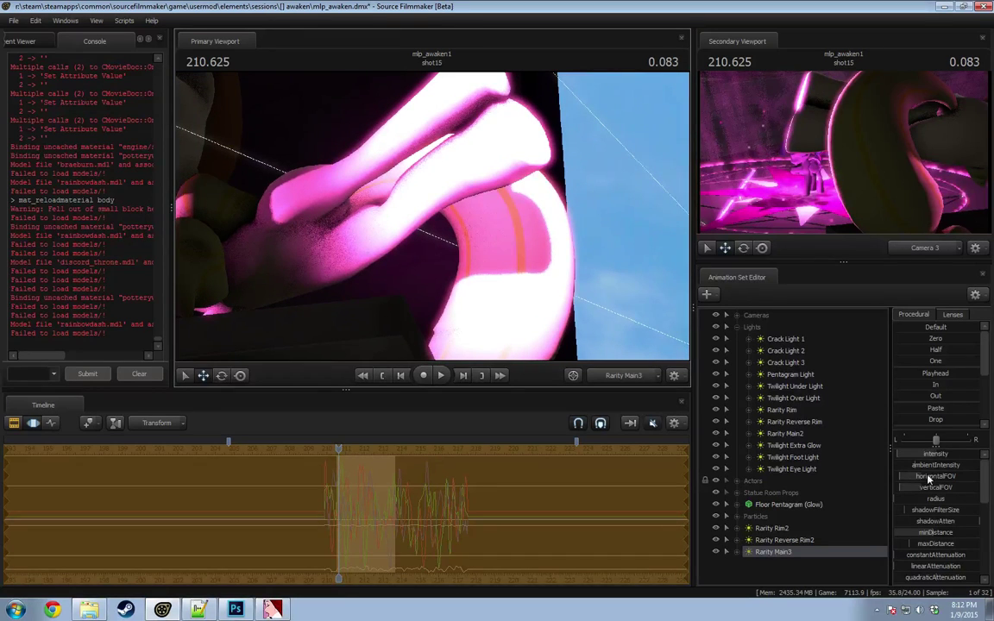
mouse_move(928, 479)
left_mouse_down()
mouse_move(938, 478)
mouse_move(933, 489)
left_mouse_up()
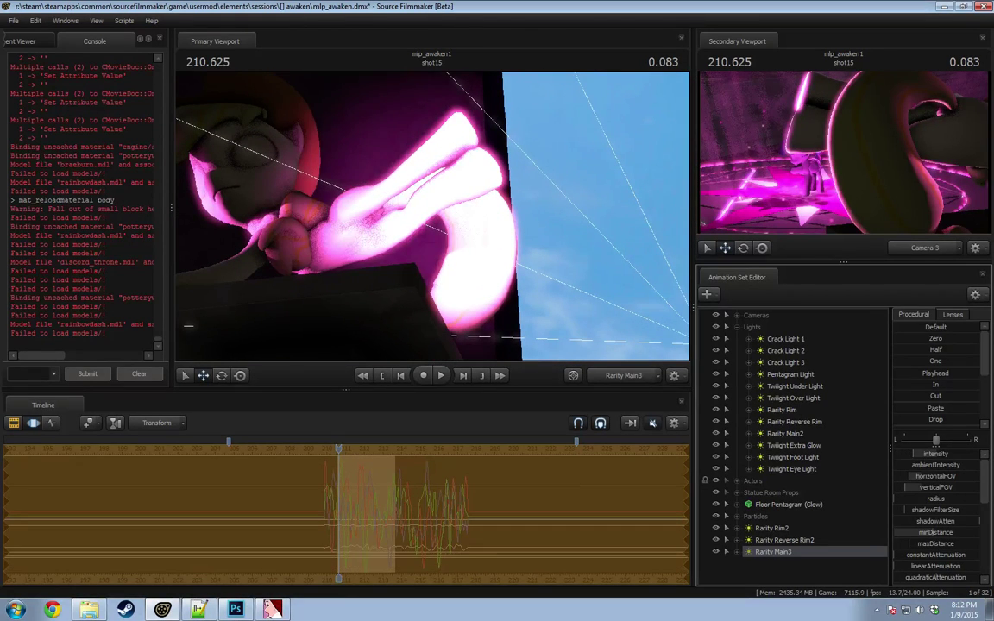
left_click_drag(458, 269, 445, 274)
key("F2")
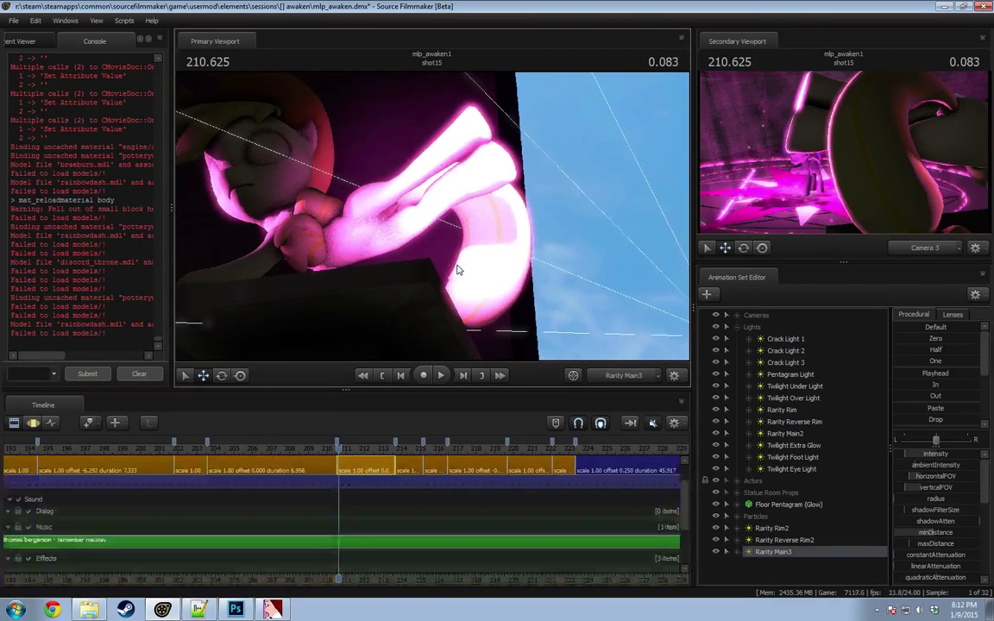
key("F4")
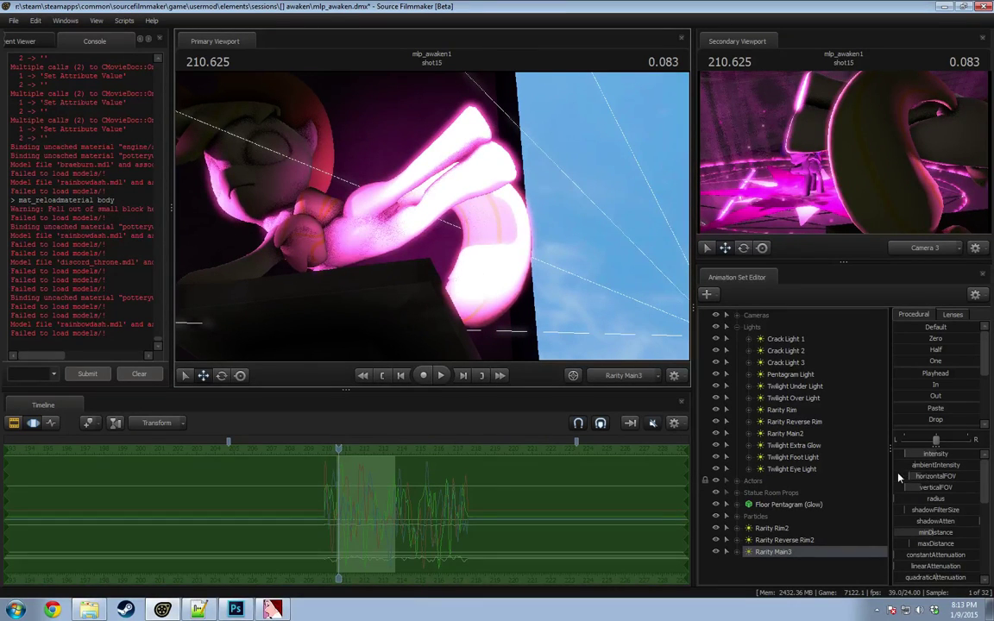
Step: Rename the Rarity Rim2, Rarity Reverse Rim2 and Rarity Main3 lights as Applejack Rim, Applejack Reverse Rim and Applejack Main
right_click(772, 529)
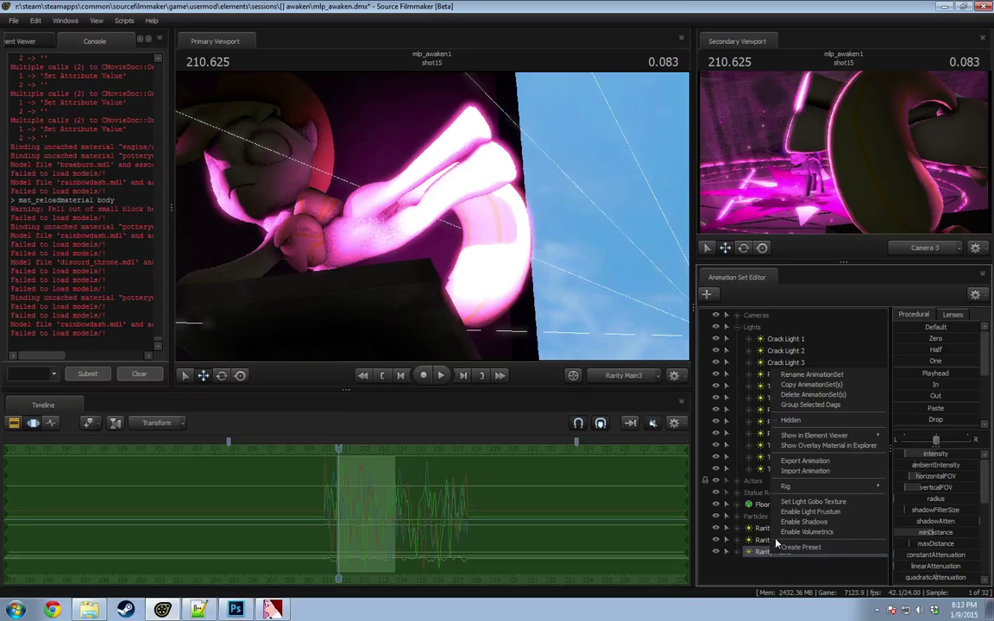
left_click(795, 355)
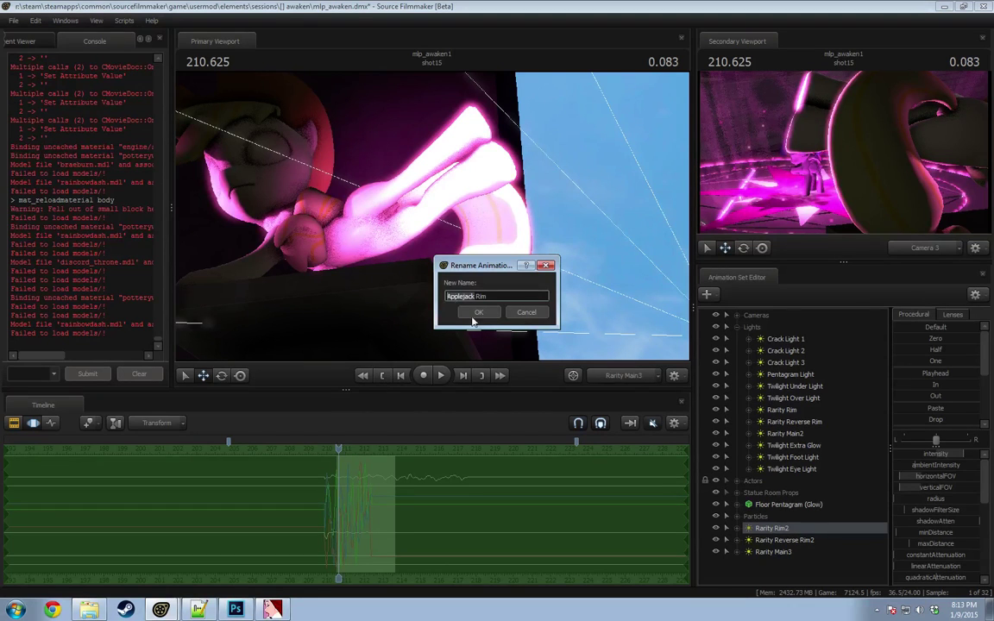
left_click(480, 313)
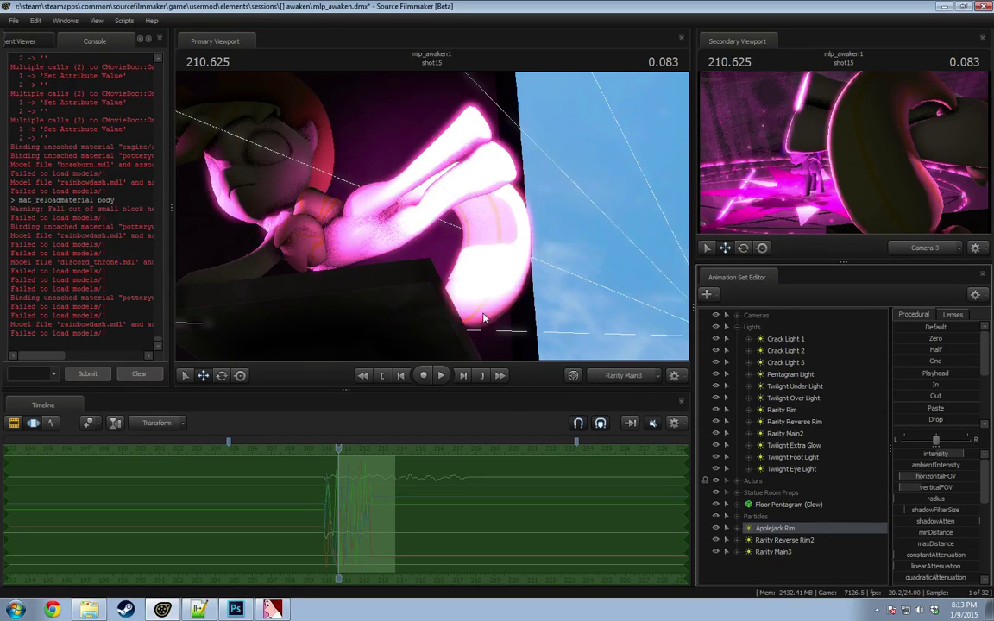
right_click(772, 540)
left_click(804, 363)
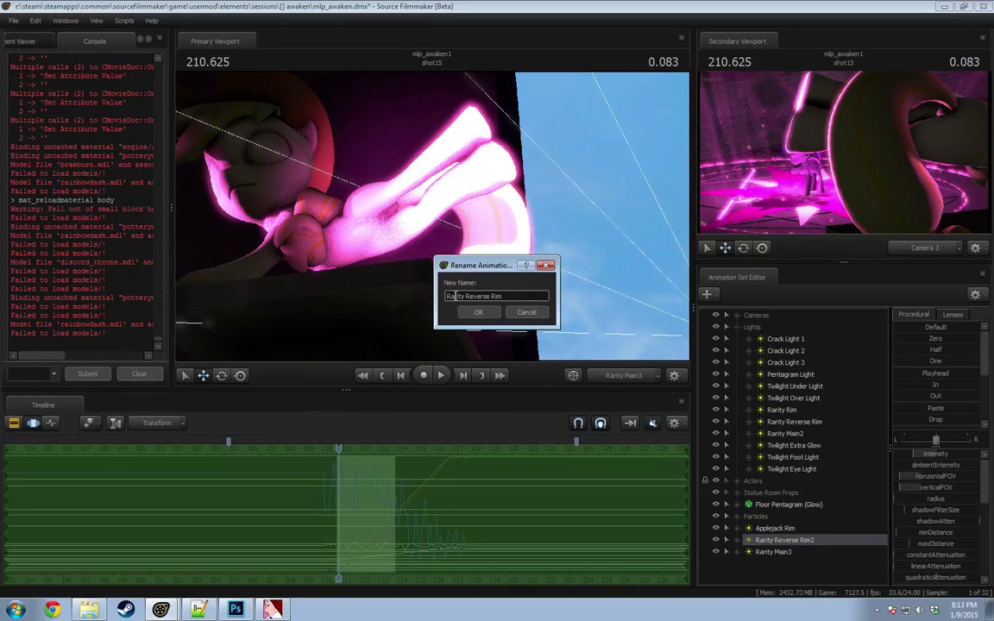
left_click(477, 313)
right_click(809, 551)
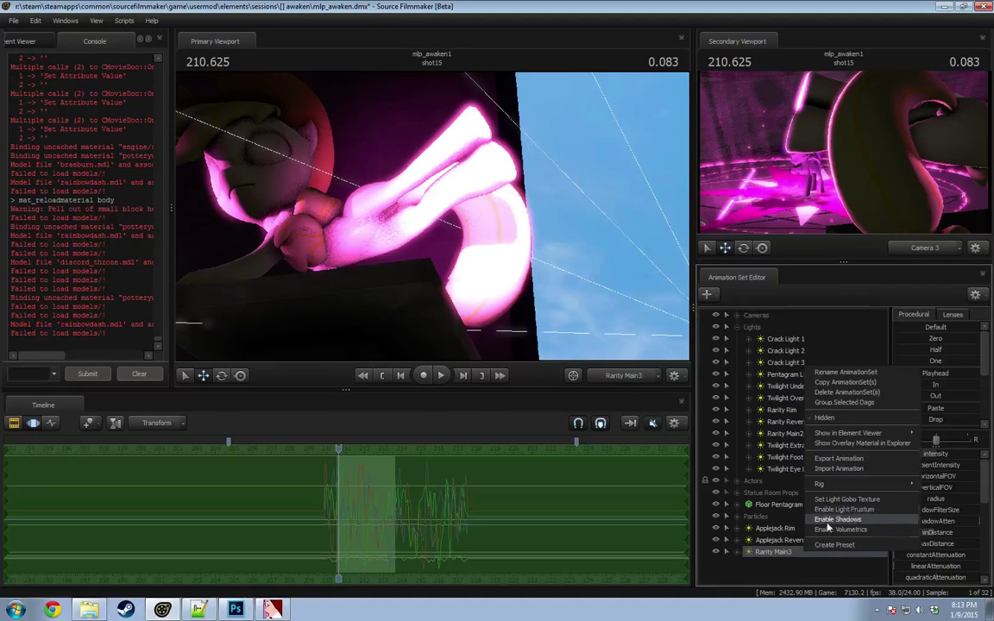
left_click(837, 372)
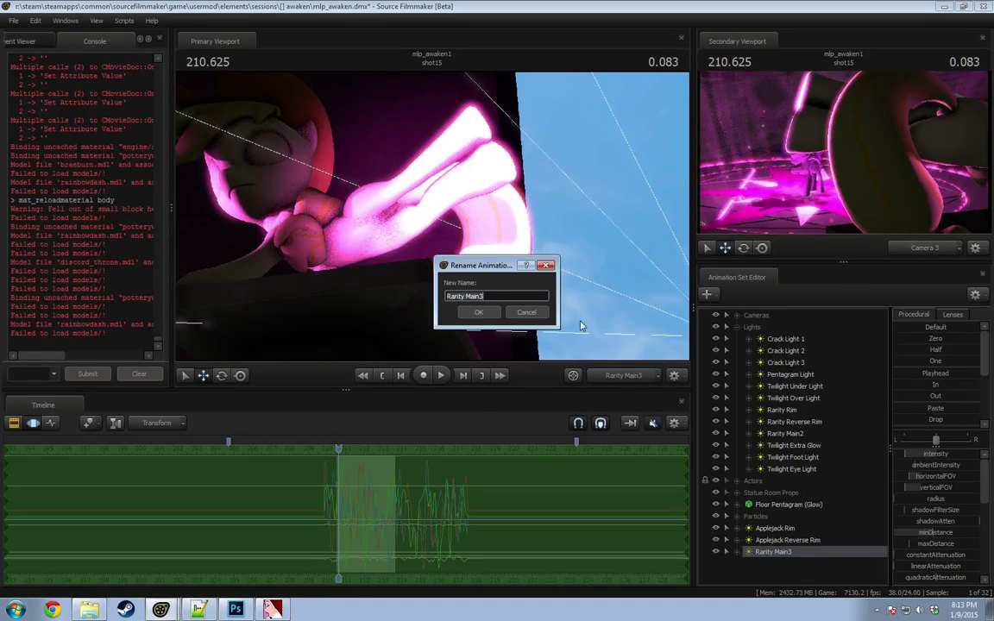
left_click(478, 314)
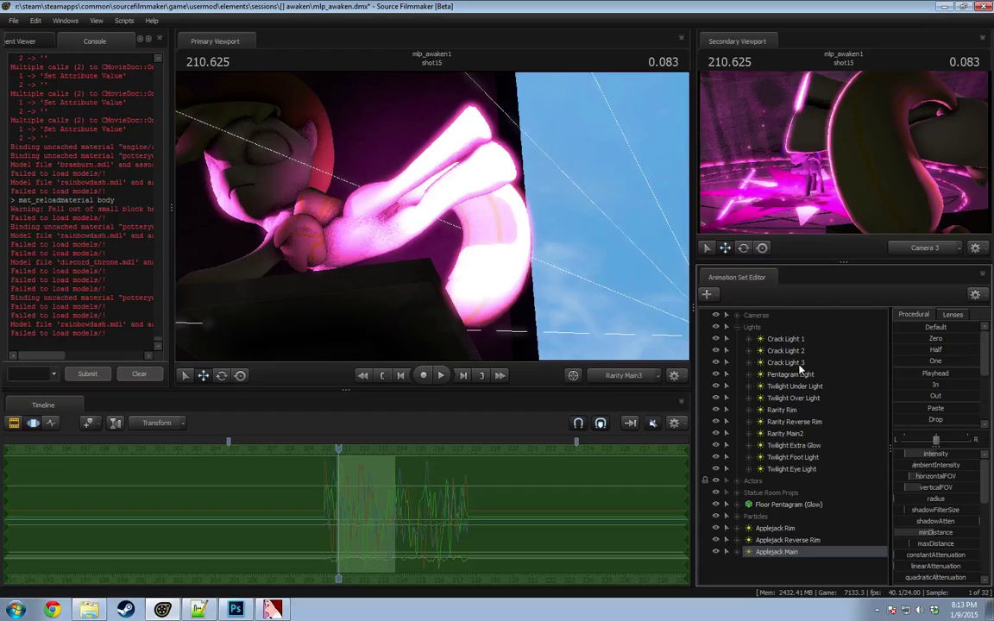
Step: Rename the Rarity Main2 light as Rarity Main
right_click(794, 433)
left_click(820, 444)
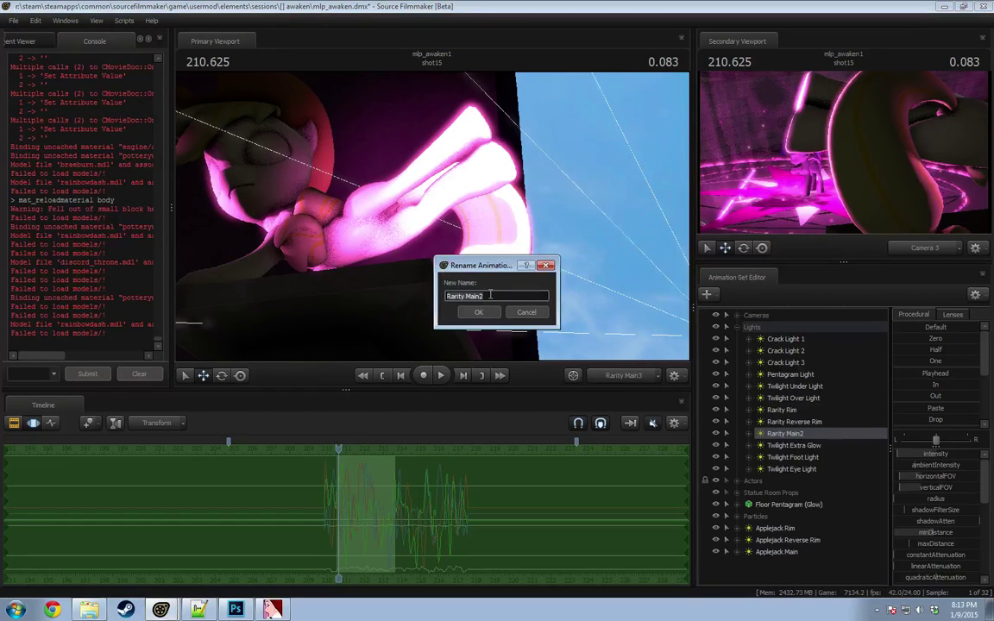
left_click(482, 315)
Step: Move the Applejack Rim, Applejack Reverse Rim and Applejack Main lights into the Lights group above Rarity Rim
left_click(775, 528)
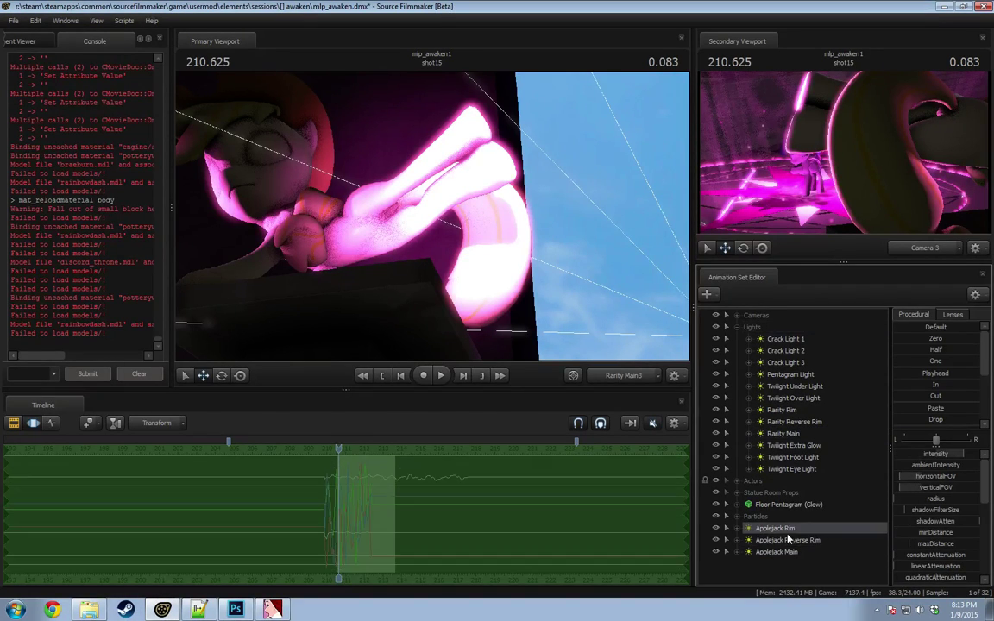
left_click(786, 551, "shift")
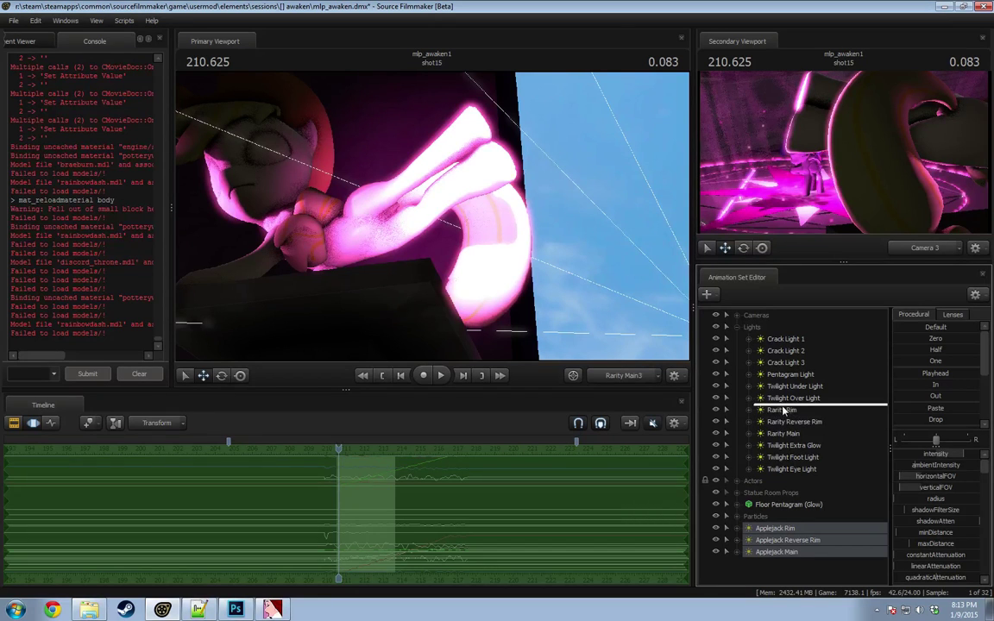
left_click_drag(784, 411, 783, 405)
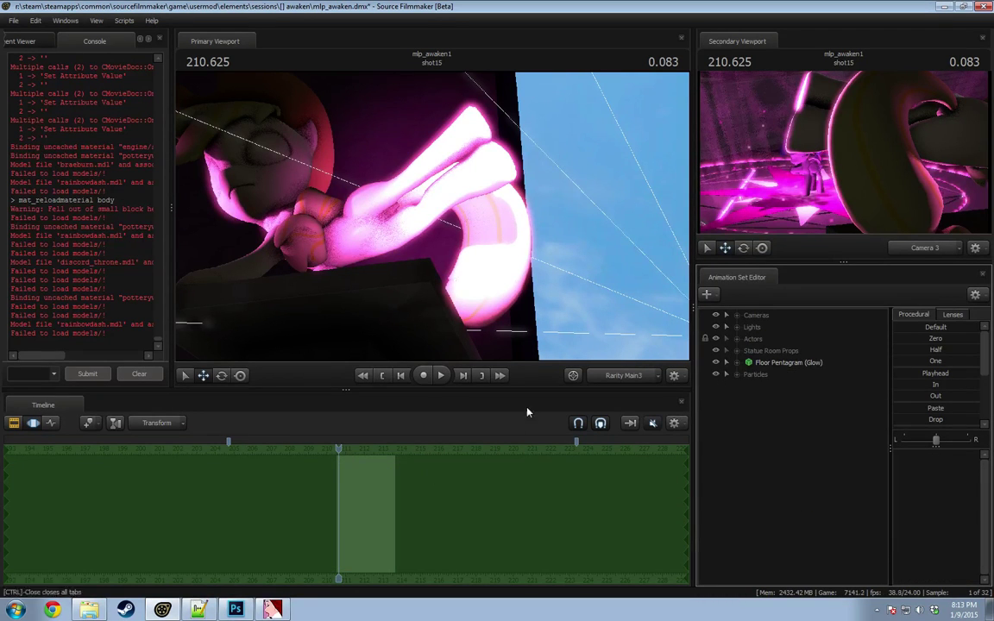
Step: Return the primary viewport to Camera 3 and play back shot15 to check the Applejack statue's lighting
left_click(602, 375)
key("space")
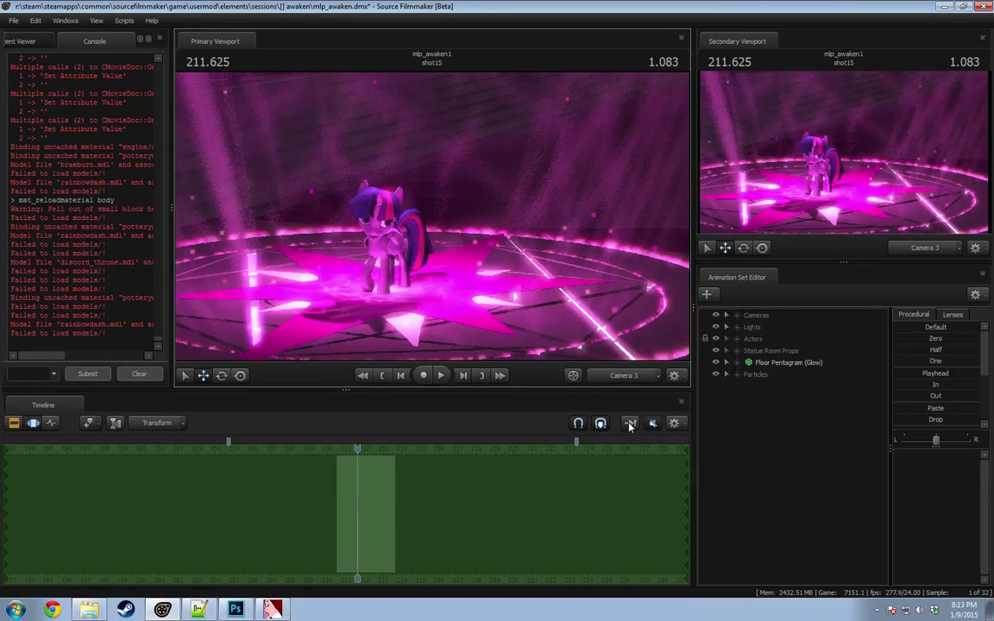
mouse_move(357, 449)
left_mouse_down()
mouse_move(333, 449)
mouse_move(347, 450)
left_mouse_up()
key("space")
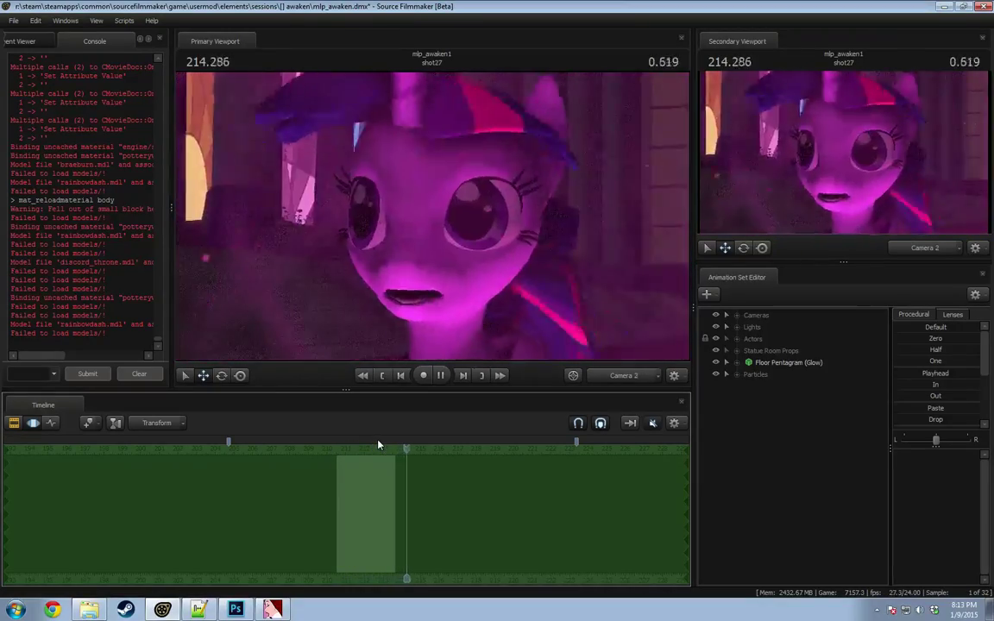
Step: Play back the cut from shot15 to shot27 and park the playhead near the end of shot15
key("space")
left_click_drag(418, 452, 364, 452)
key("space")
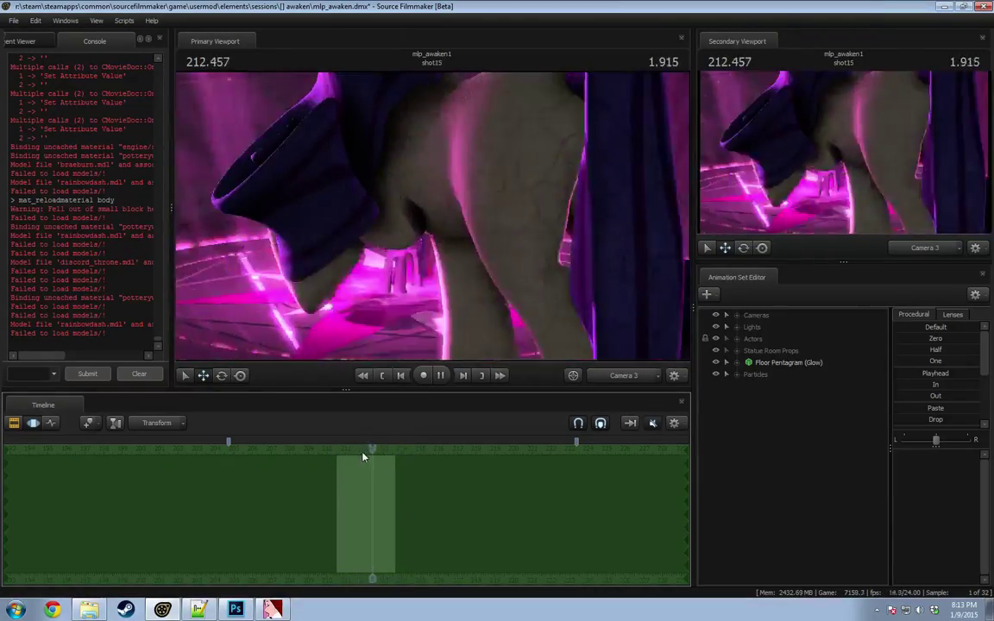
key("F2")
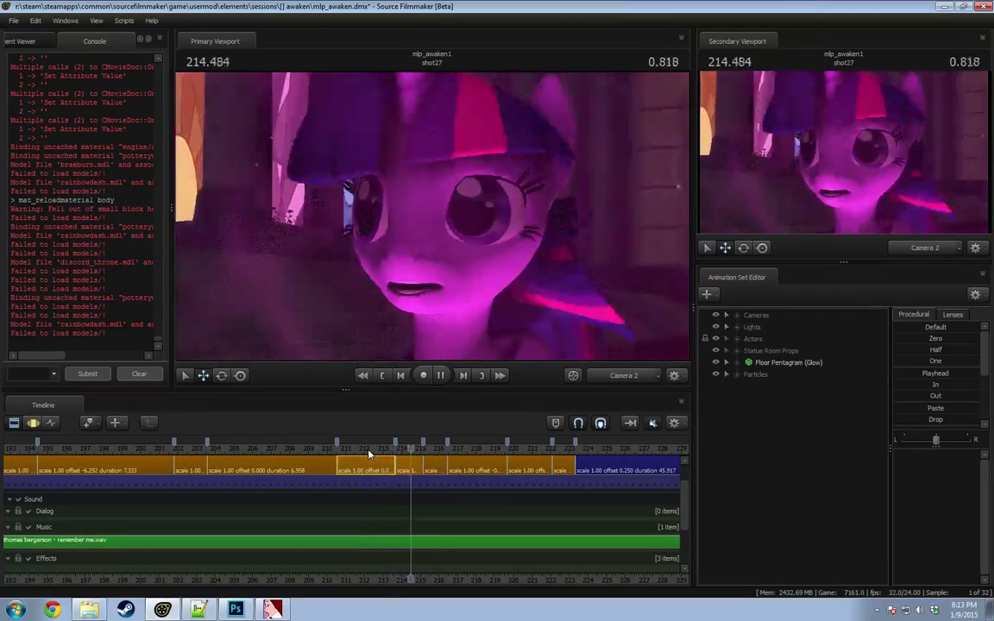
key("space")
left_click_drag(393, 450, 391, 450)
scroll(391, 450, "up", 3)
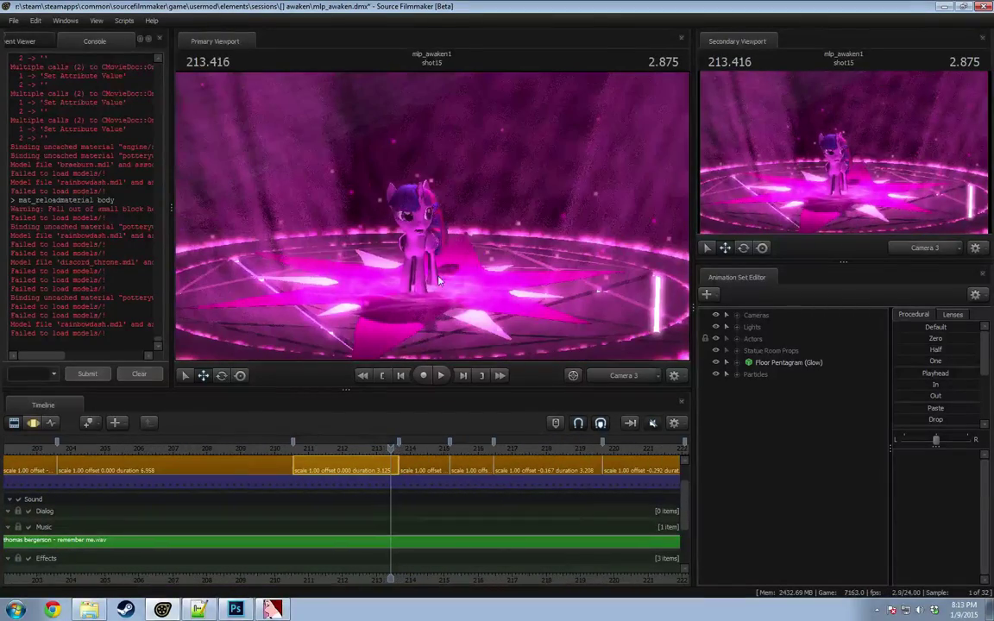
Step: Disable lighting in the primary viewport and play back the end of shot15
right_click(437, 275)
left_click(469, 311)
left_click(380, 450)
key("space")
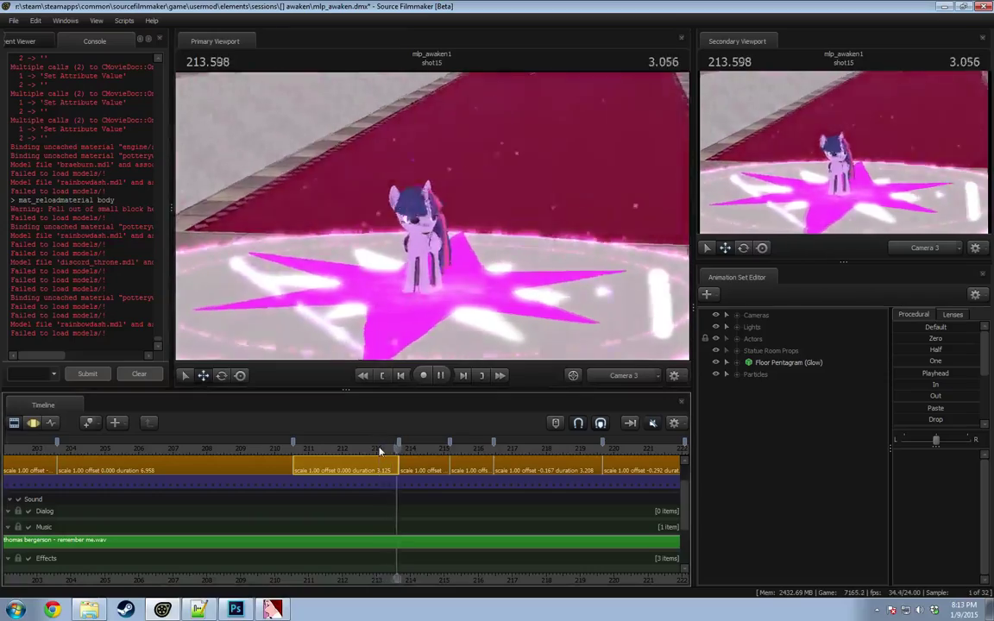
left_click(350, 449)
key("space")
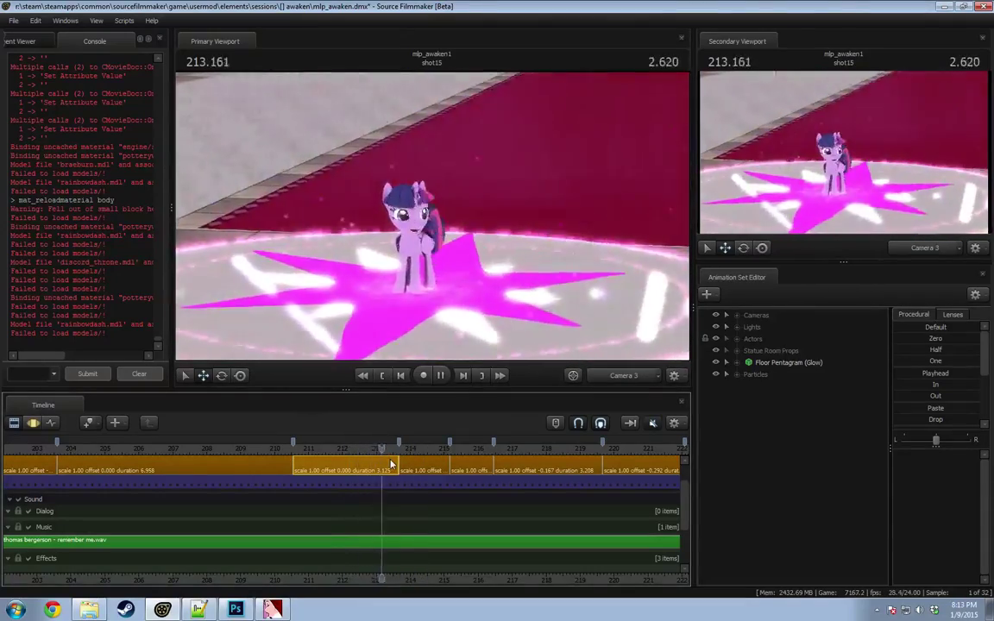
Step: Unmute the timeline audio and replay the cut from shot15 to shot27 with sound
key("space")
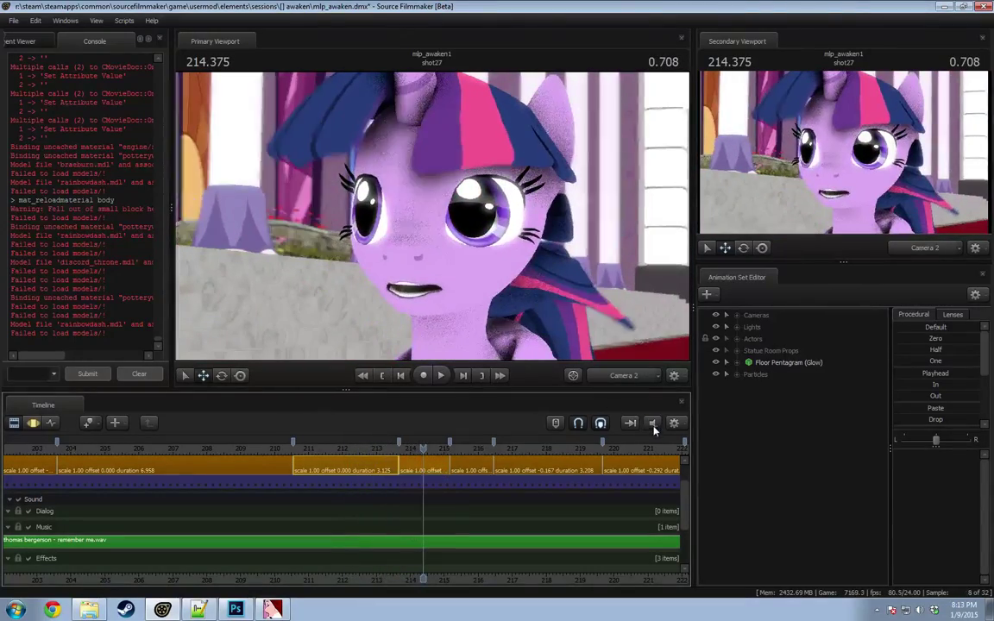
left_click(346, 449)
key("space")
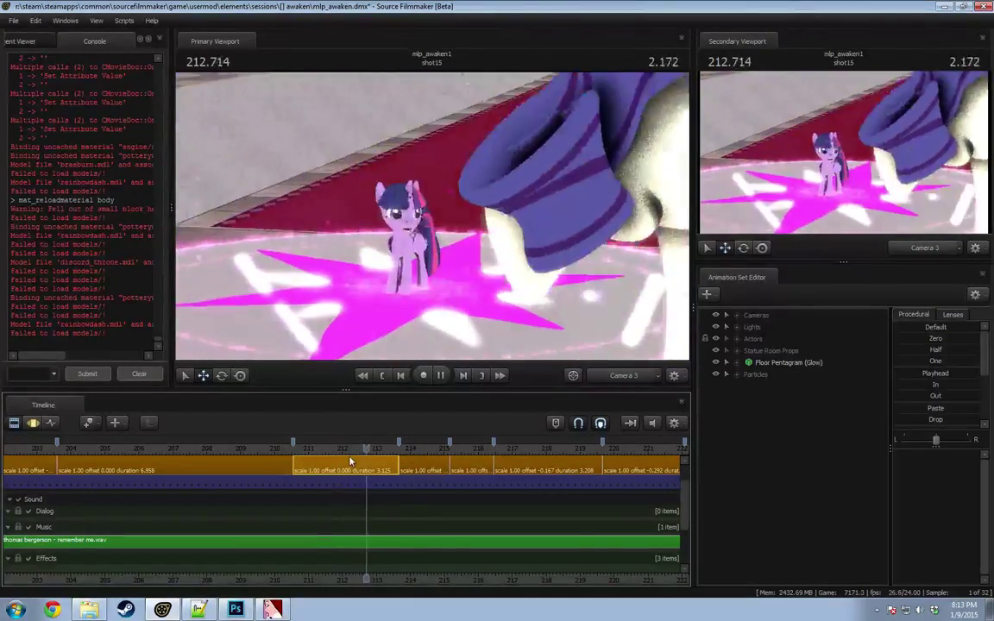
key("space")
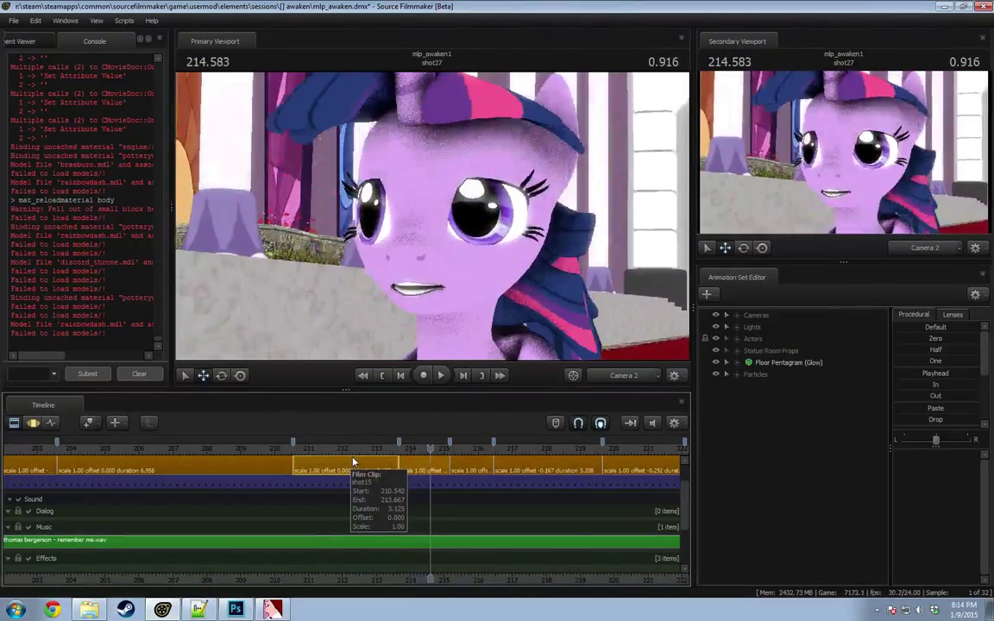
Step: Select the Cameras group and display its motion curves around the end of shot15
scroll(375, 464, "up", 2)
scroll(375, 462, "up", 1)
key("F3")
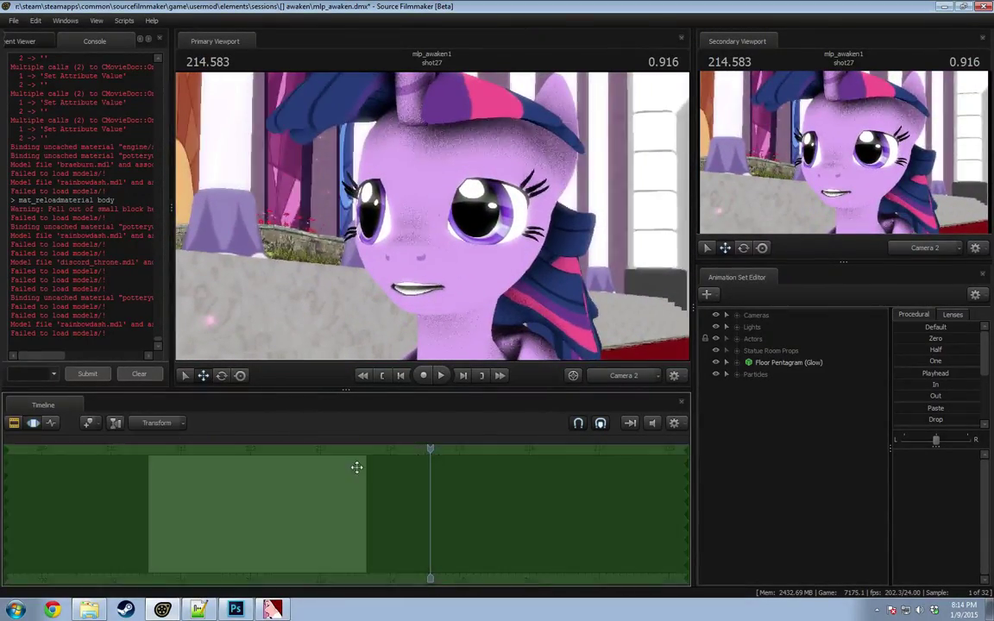
key("F2")
left_click(755, 314)
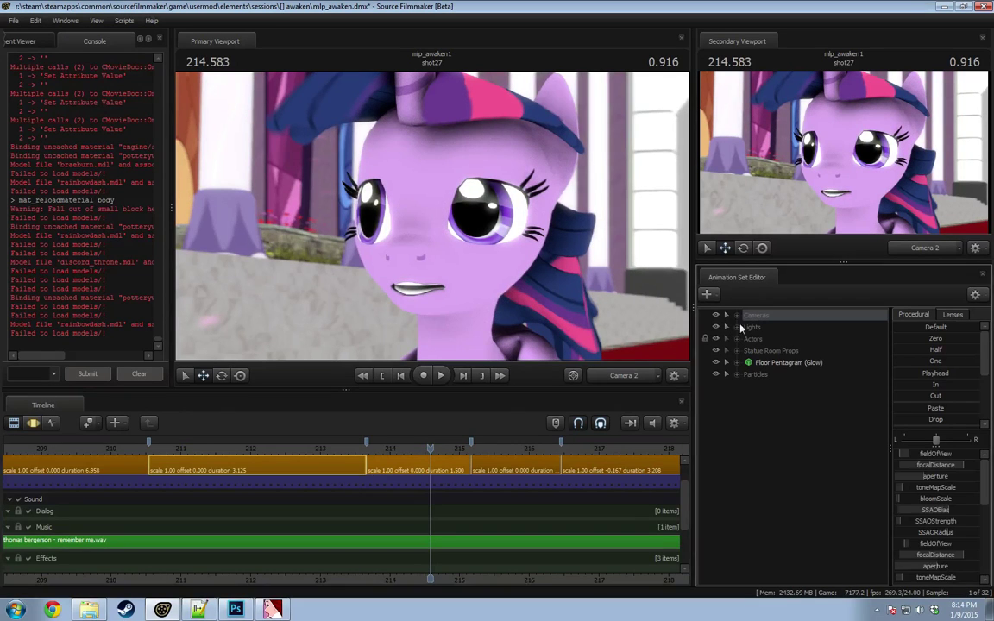
key("F3")
key("shift")
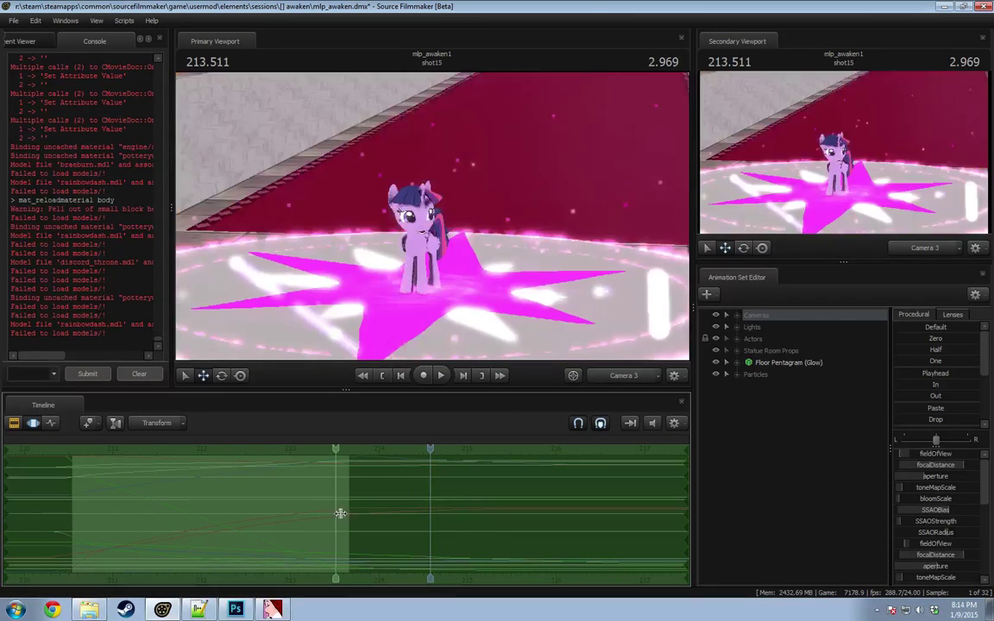
Step: Roll the cut between shot15 and shot27 forward to give durations of 3.292 and 1.333, and play back the transition
key("F2")
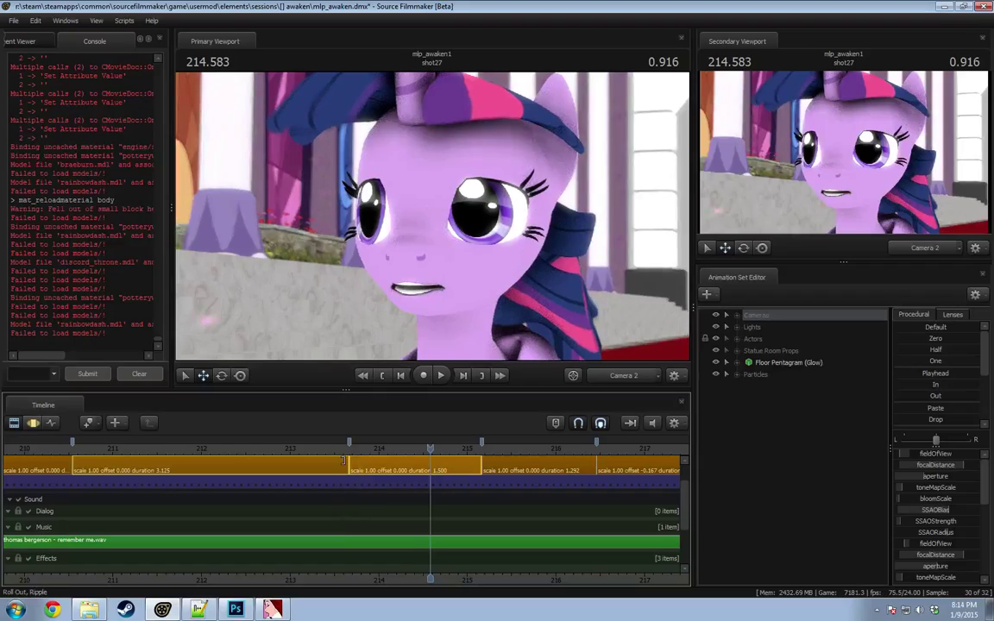
left_click_drag(350, 464, 364, 464)
left_click(324, 449)
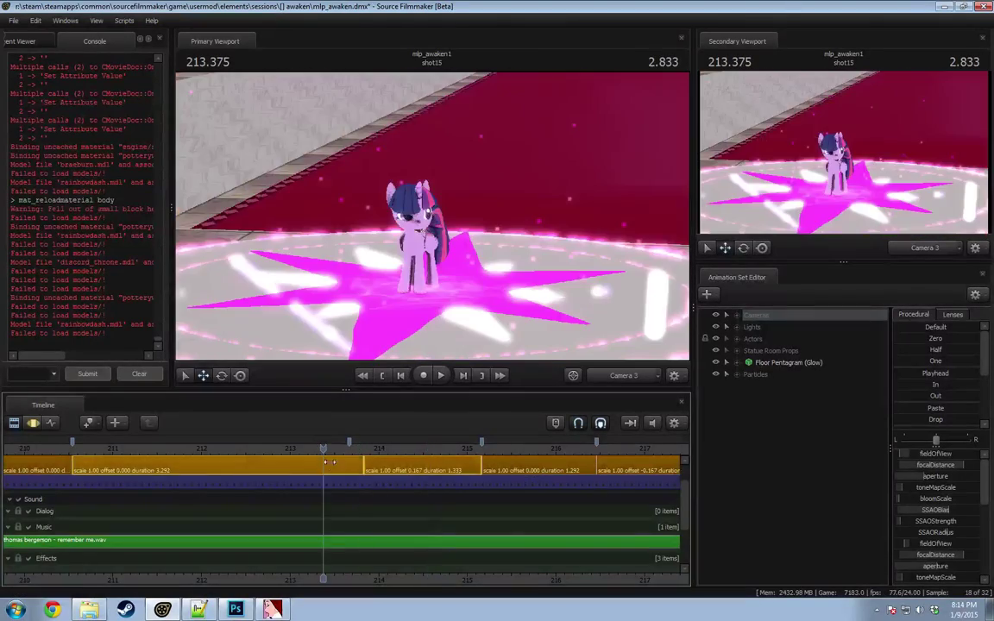
key("F3")
key("space")
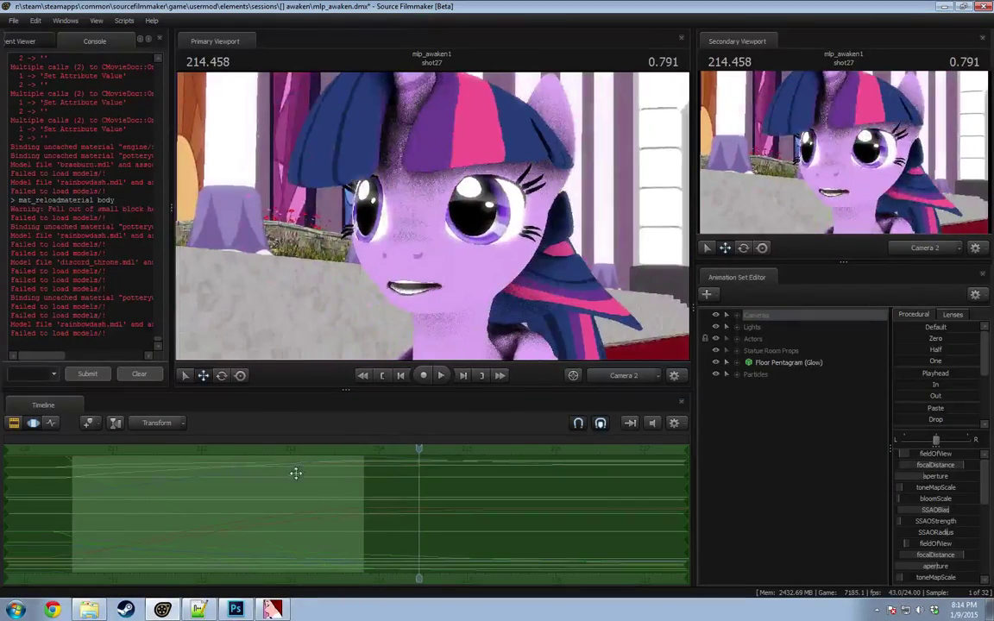
key("space")
key("F4")
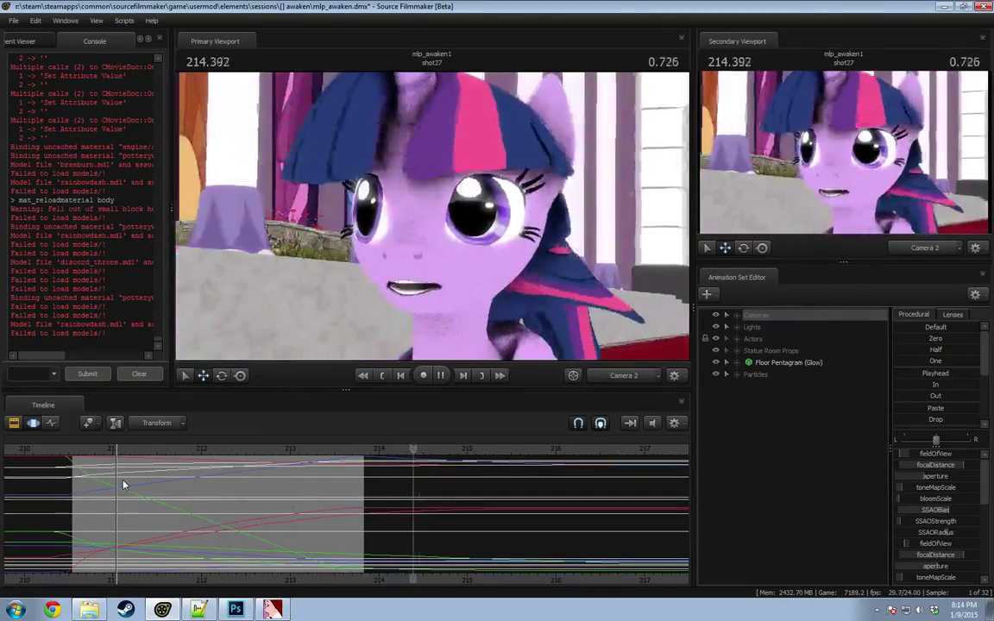
key("space")
key("F2")
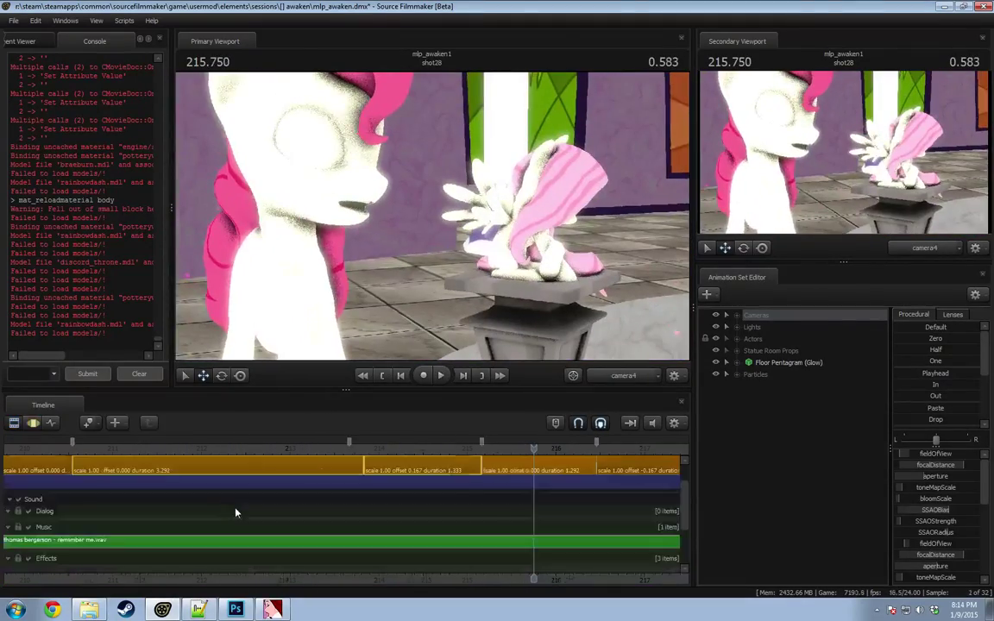
Step: Stretch the cameras' motion in shot15 with a time selection spanning from just before the shot's start to its extended end
key("F3")
scroll(244, 516, "up", 3)
left_click_drag(213, 585, 381, 580)
scroll(381, 580, "down", 1)
key("shift")
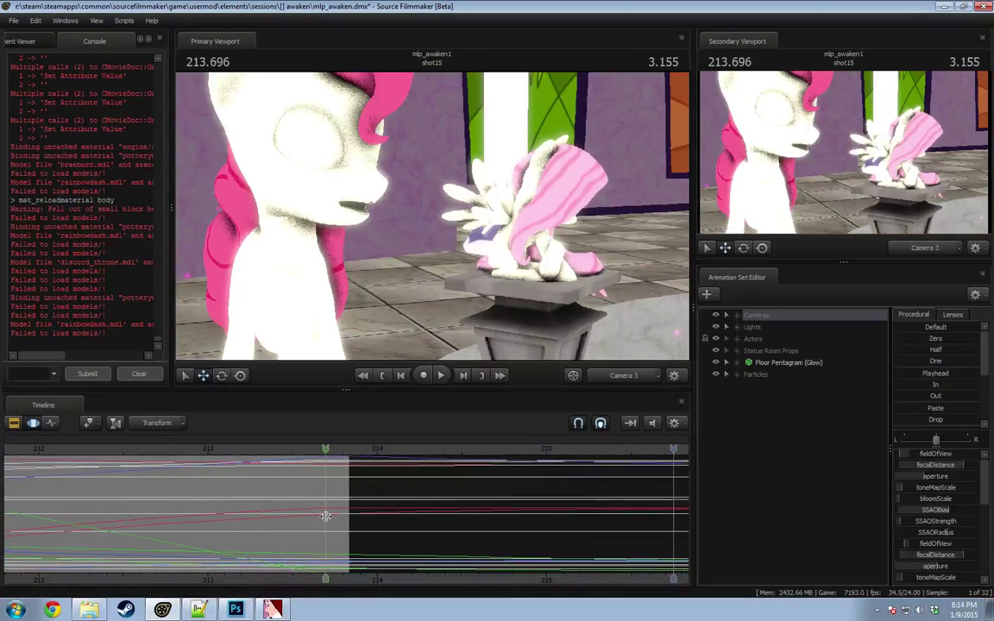
left_click_drag(308, 519, 159, 523, "shift")
left_click_drag(364, 581, 525, 575)
scroll(372, 486, "down", 2)
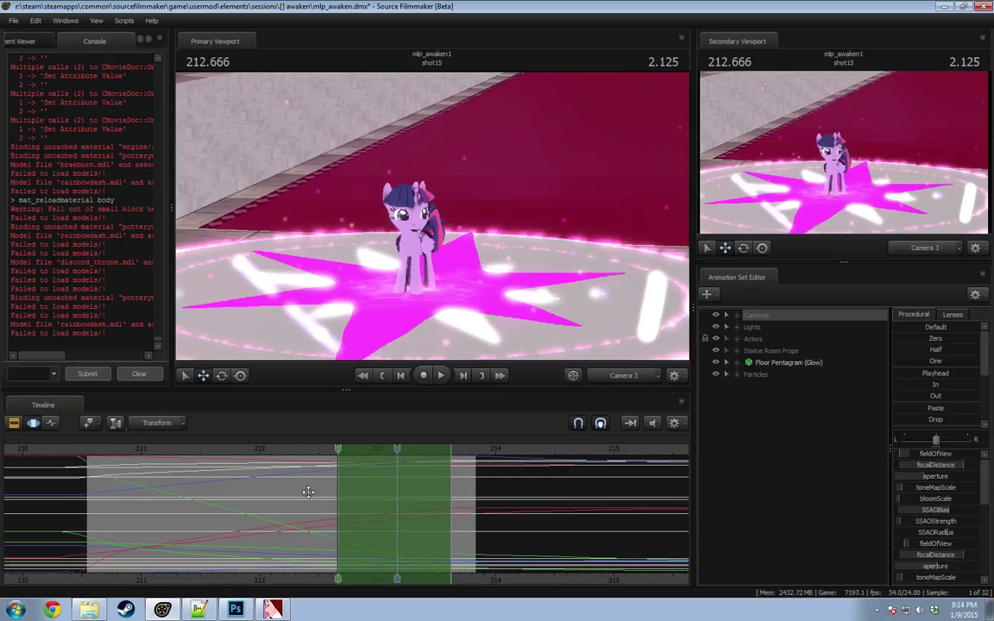
left_click_drag(308, 492, 78, 505)
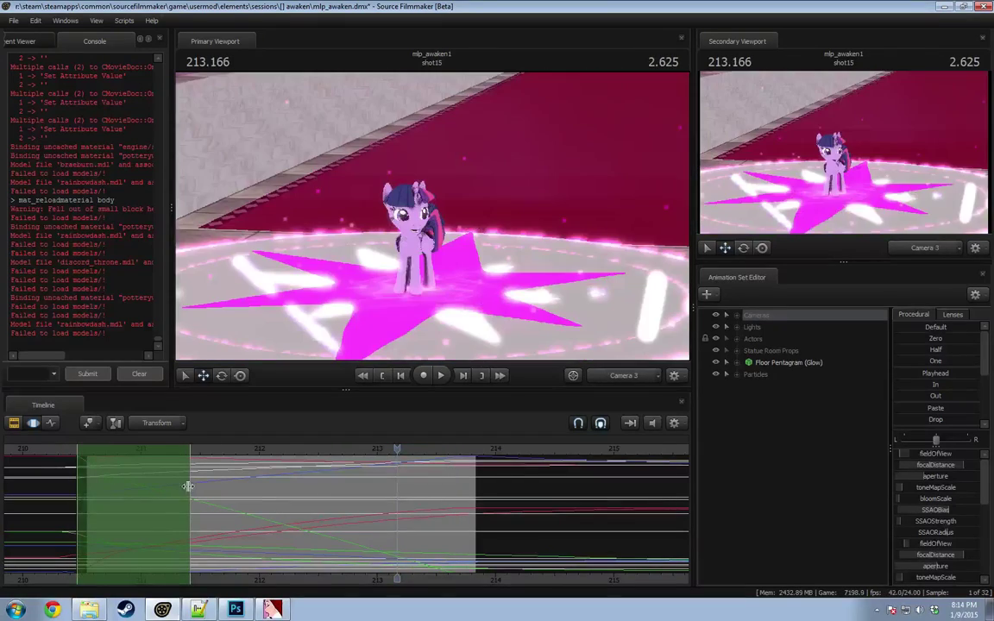
left_click_drag(189, 484, 473, 494)
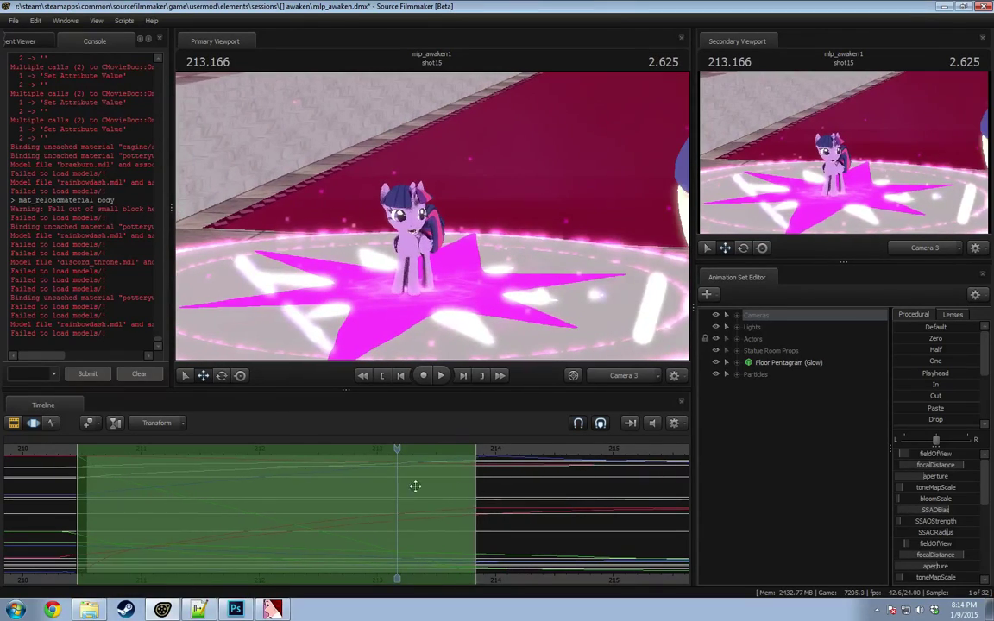
Step: Play back the retimed camera motion in shot15 through the cut into shot27
key("F2")
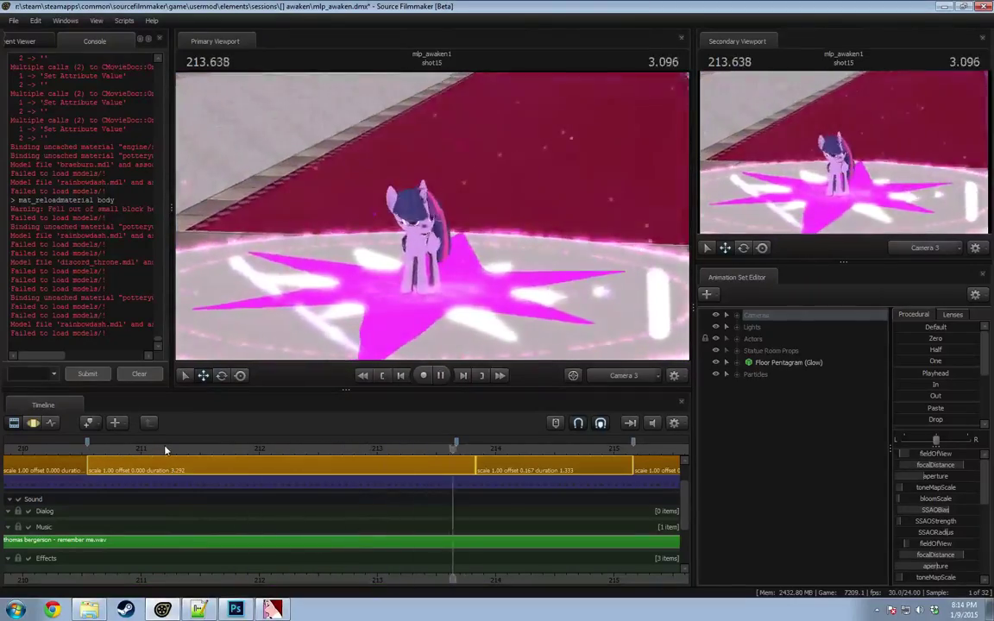
key("space")
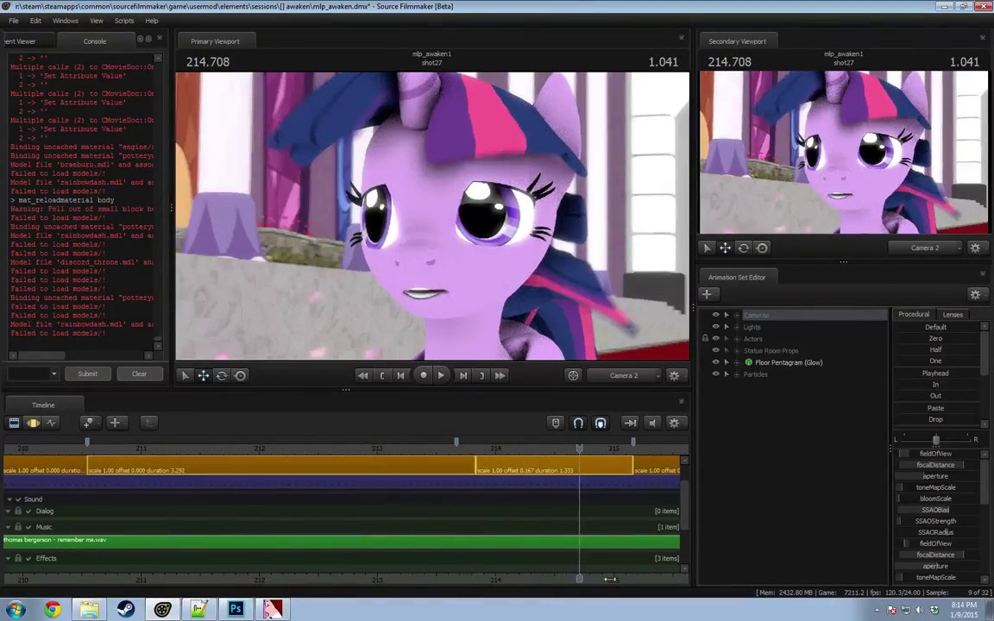
middle_click_drag(597, 567, 424, 567)
key("space")
key("space")
left_click_drag(275, 449, 314, 451)
key("space")
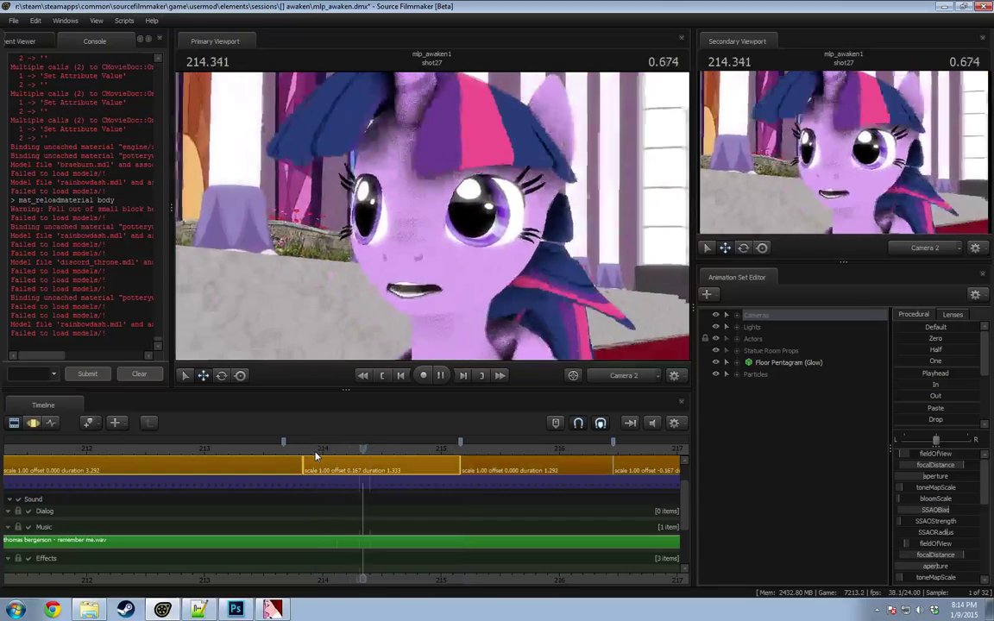
key("space")
Step: Make shot27 the working shot and select the Pony Mouth Flexes of the Twilight2 actor
scroll(312, 474, "up", 5)
scroll(313, 475, "up", 2)
left_click(238, 469)
scroll(232, 460, "up", 3)
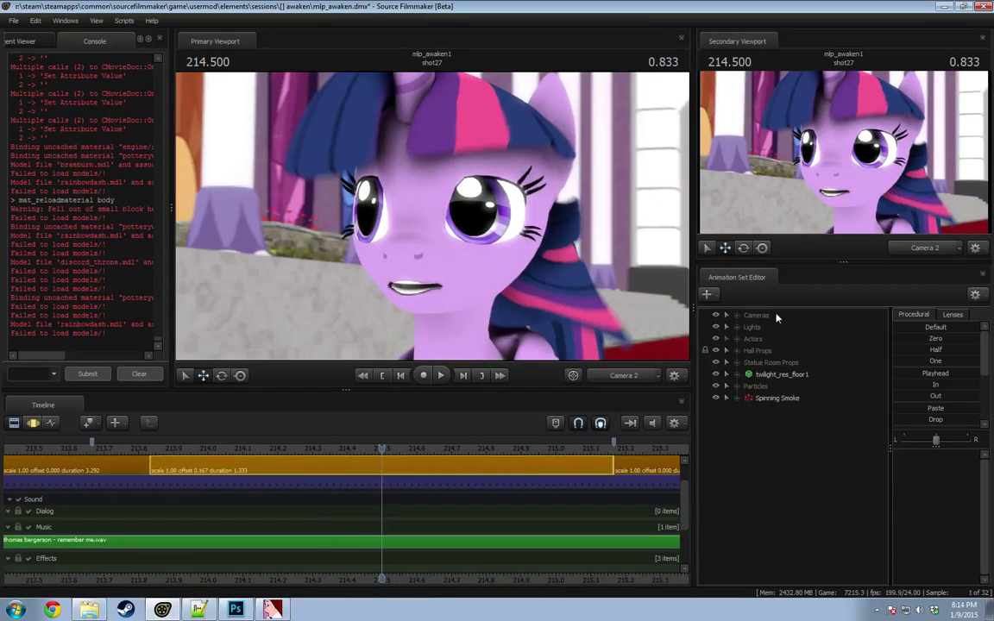
left_click(781, 376)
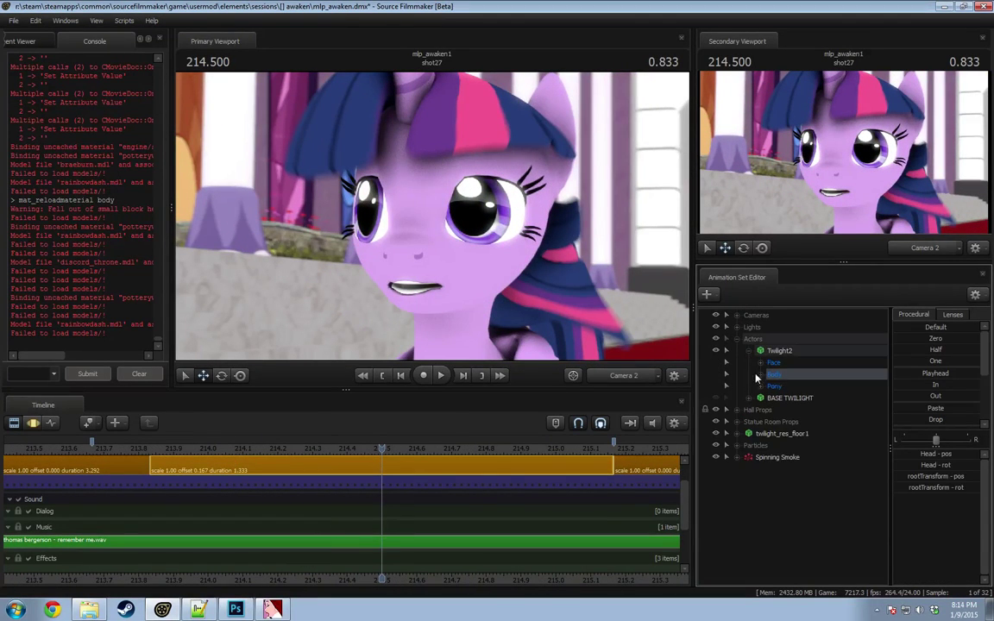
left_click(760, 375)
left_click(761, 410)
left_click(761, 374)
left_click(802, 410)
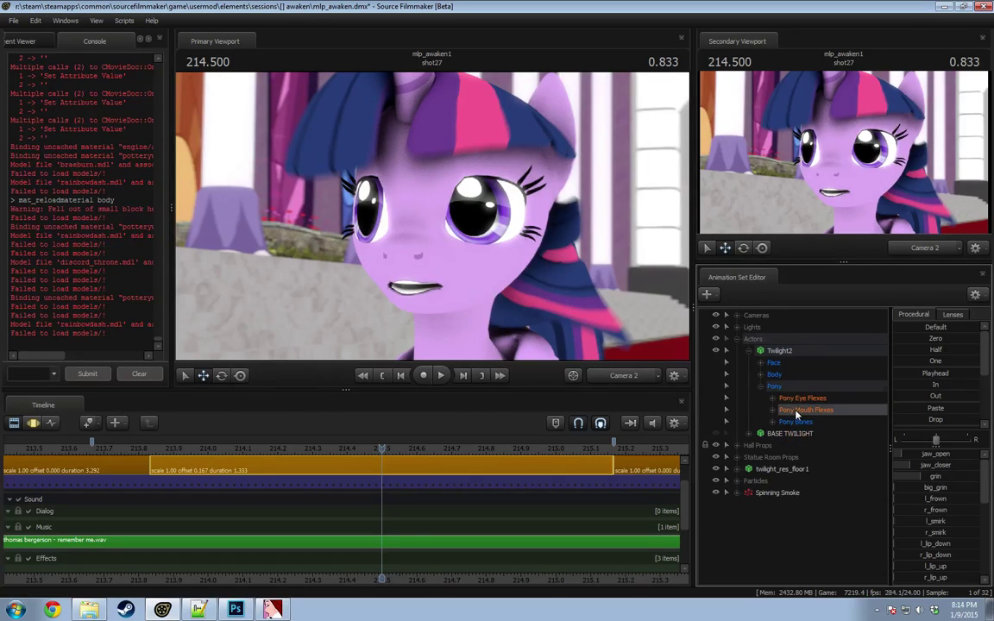
Step: Place a time selection in shot27 around 214.125 with falloff reaching to about 214.5
key("F4")
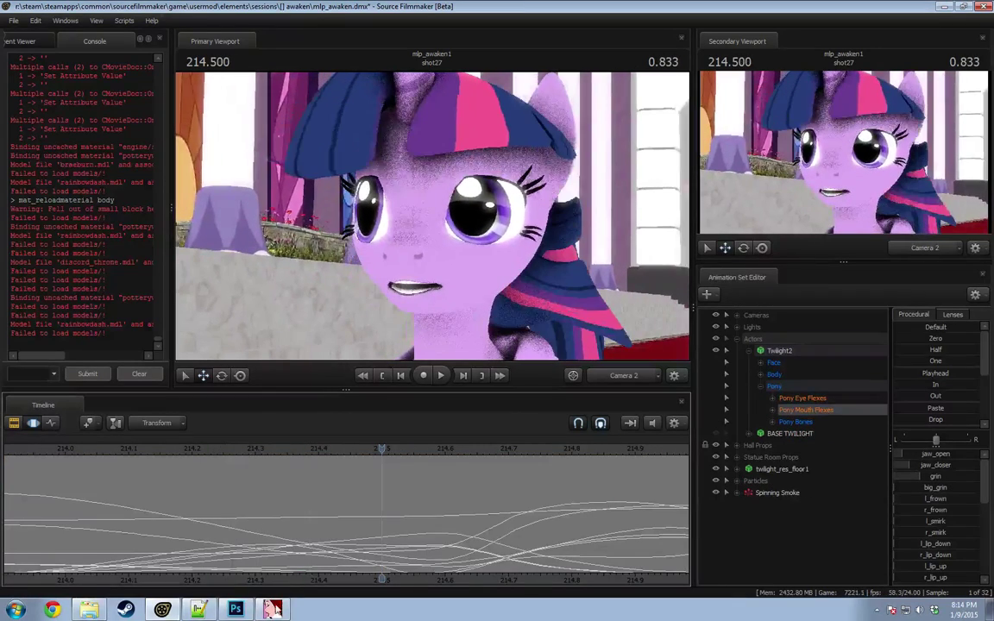
middle_click_drag(269, 579, 416, 565)
left_click(293, 540, "shift")
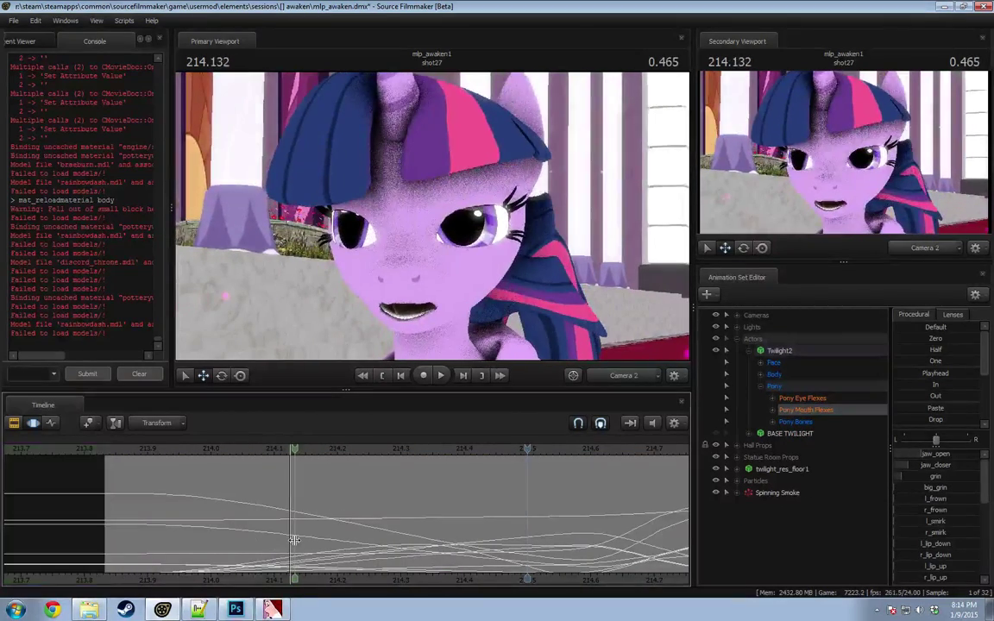
scroll(294, 540, "up", 5, "shift")
scroll(294, 540, "up", 2, "shift")
Step: Raise Twilight2's jaw_open flex over the time selection to open the mouth wider
left_click_drag(922, 455, 922, 455)
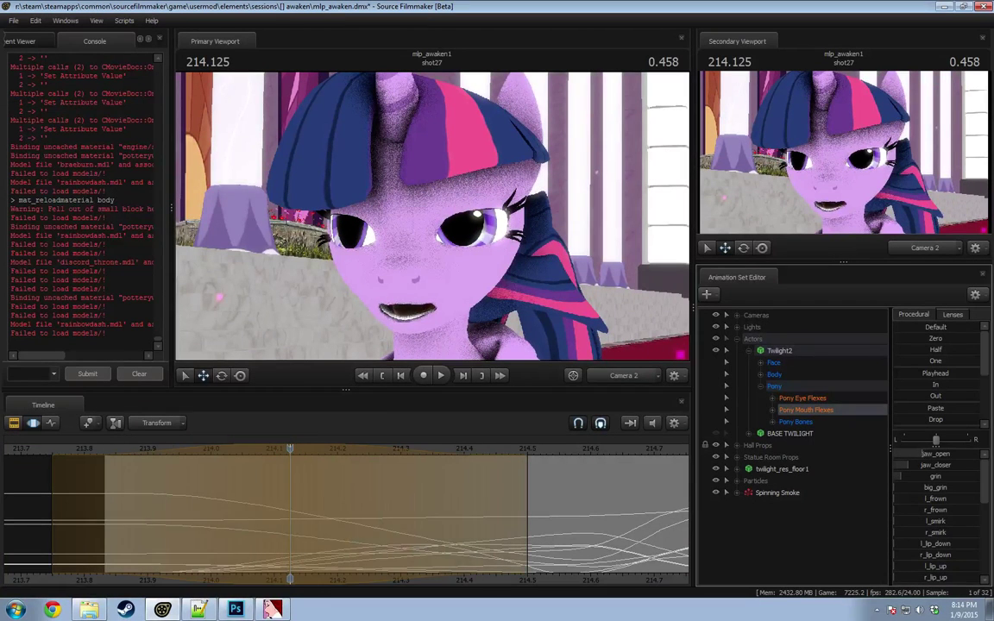
key("ctrl+z")
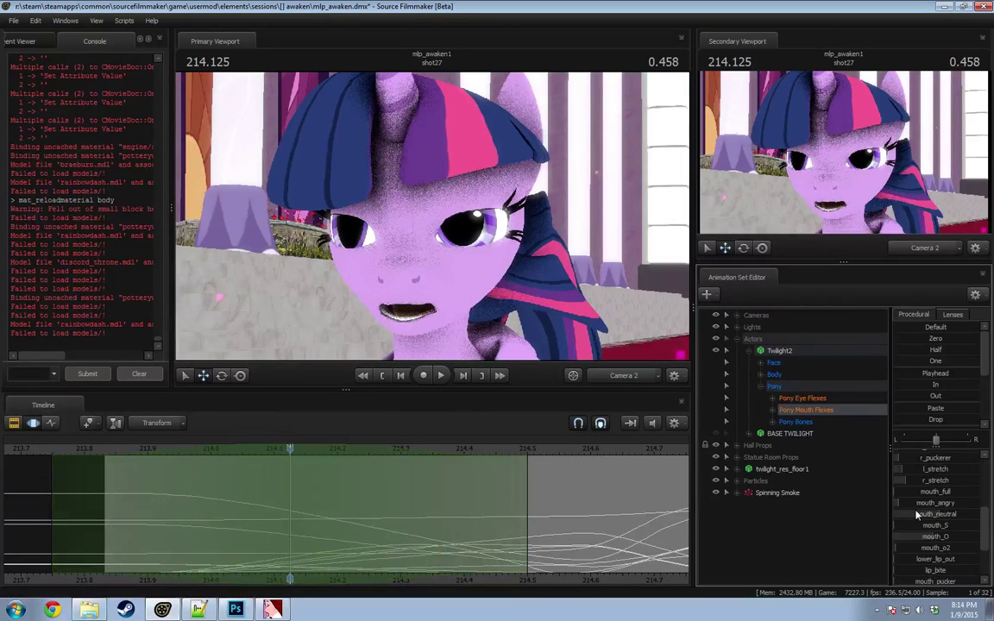
scroll(918, 514, "down", 3)
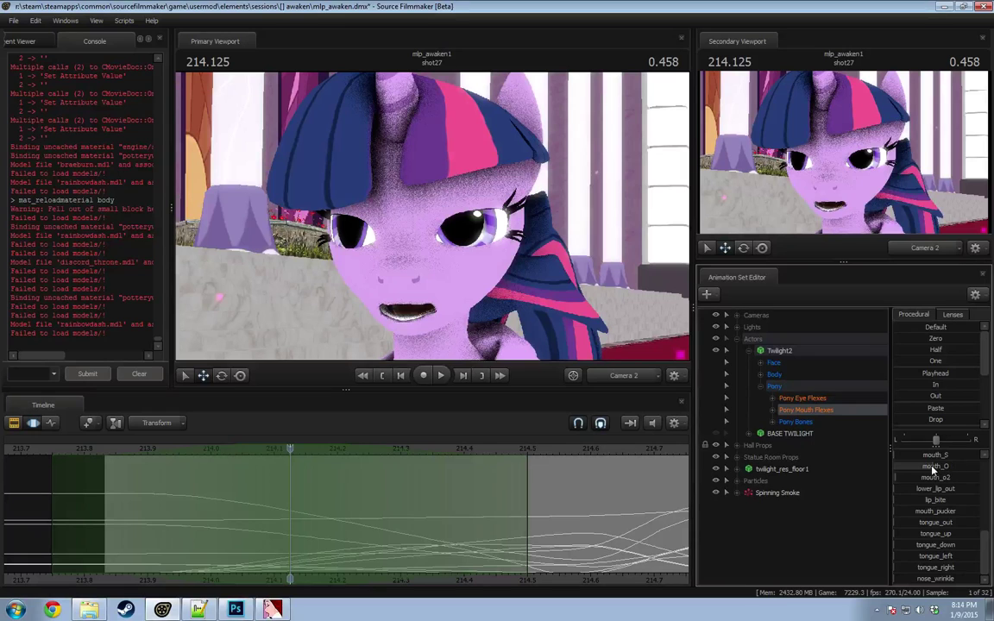
left_click_drag(934, 471, 934, 456)
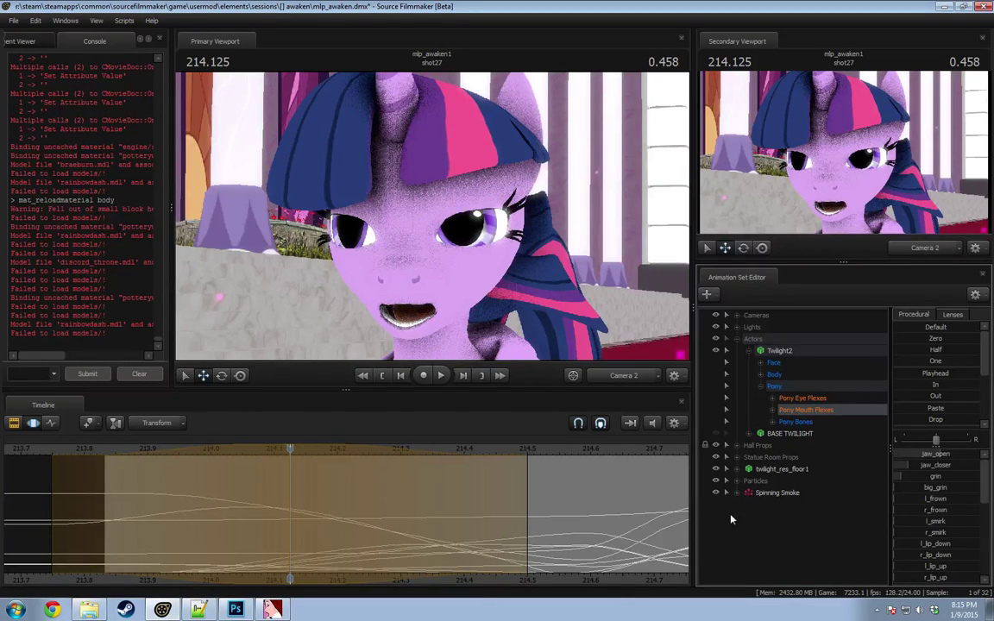
Step: Play back the mouth movement and extend the end of the time selection's falloff to about 214.7
left_click_drag(283, 458, 150, 469)
key("space")
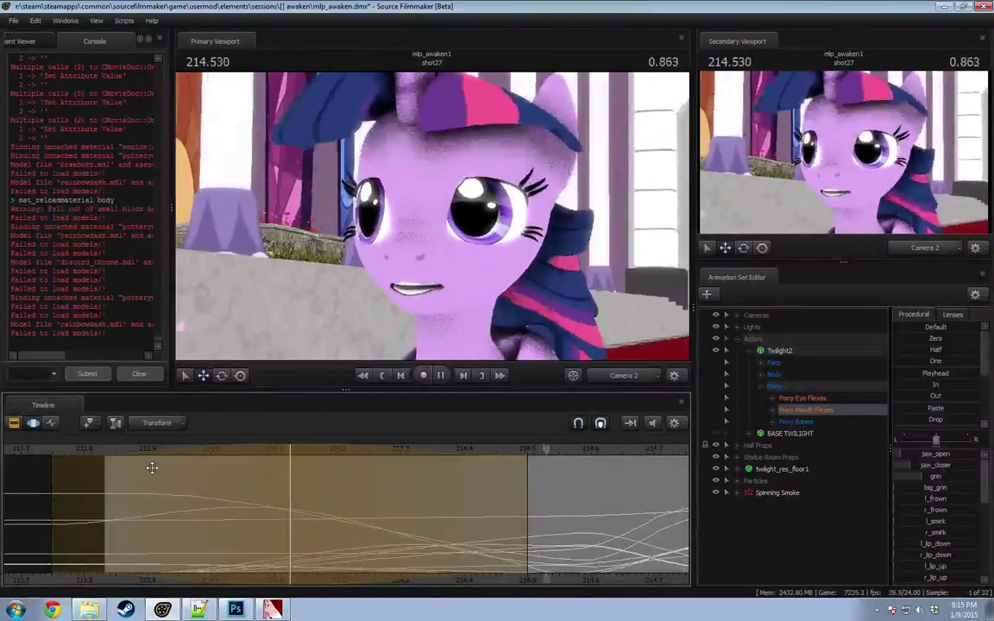
key("space")
scroll(501, 544, "down", 3)
middle_click_drag(606, 580, 439, 576)
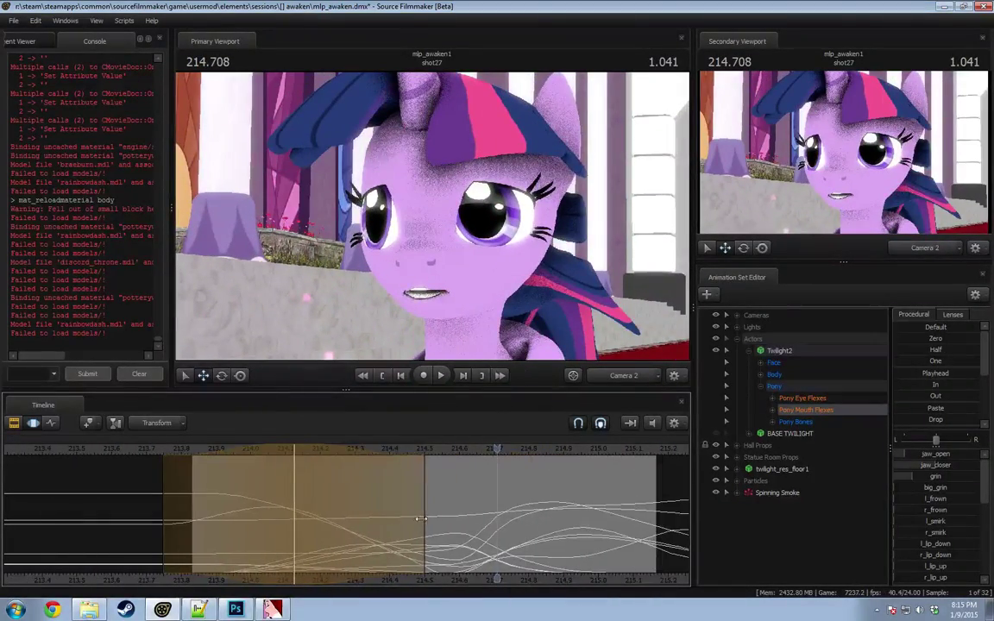
left_click_drag(419, 535, 490, 518)
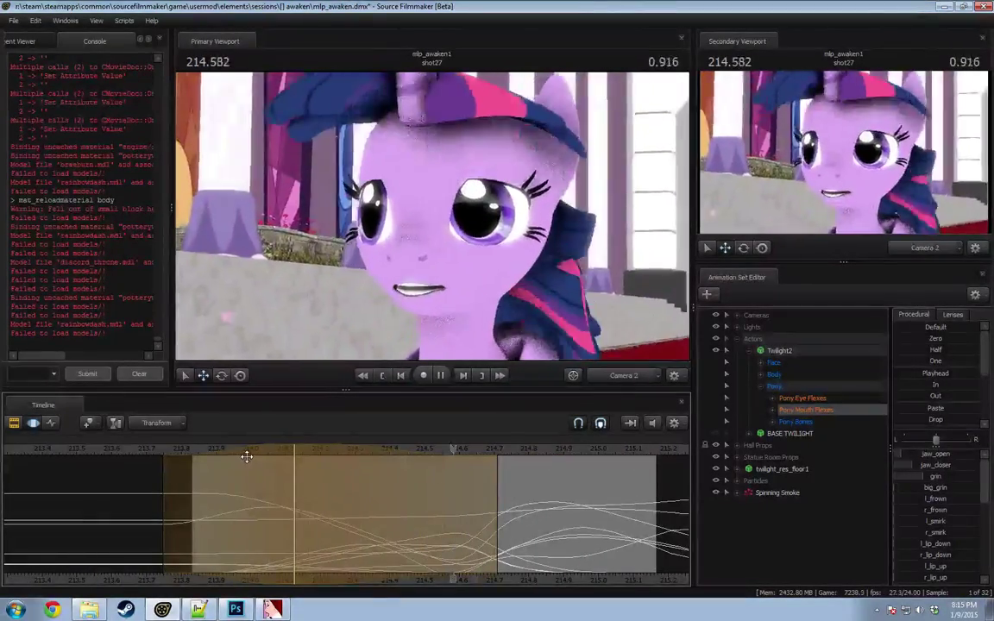
Step: Play back and scrub through Twilight2's mouth movement in shot27 up to the cut to shot28
left_click(147, 452)
key("space")
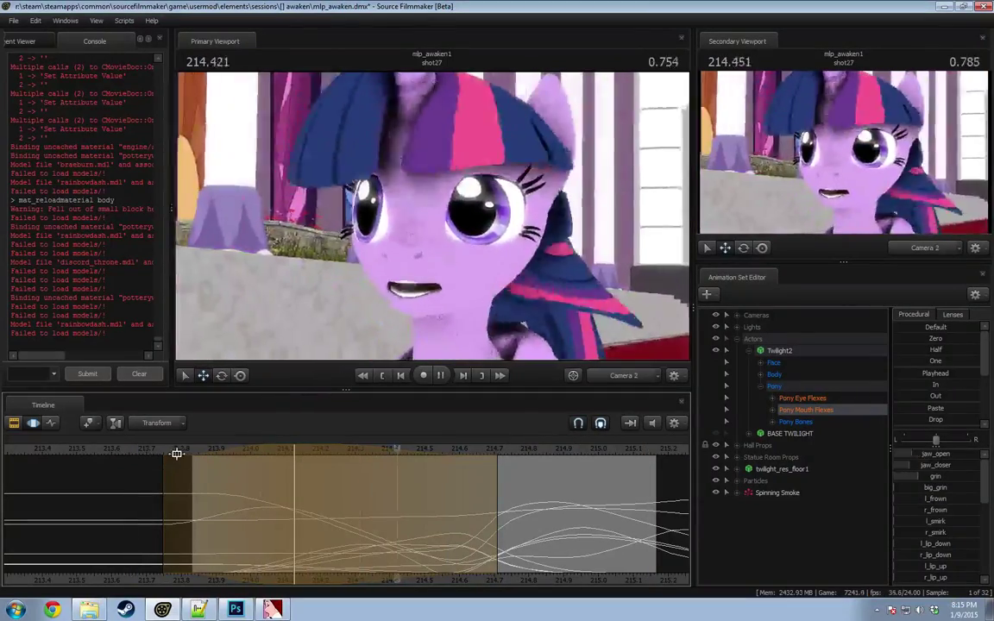
scroll(363, 511, "down", 3)
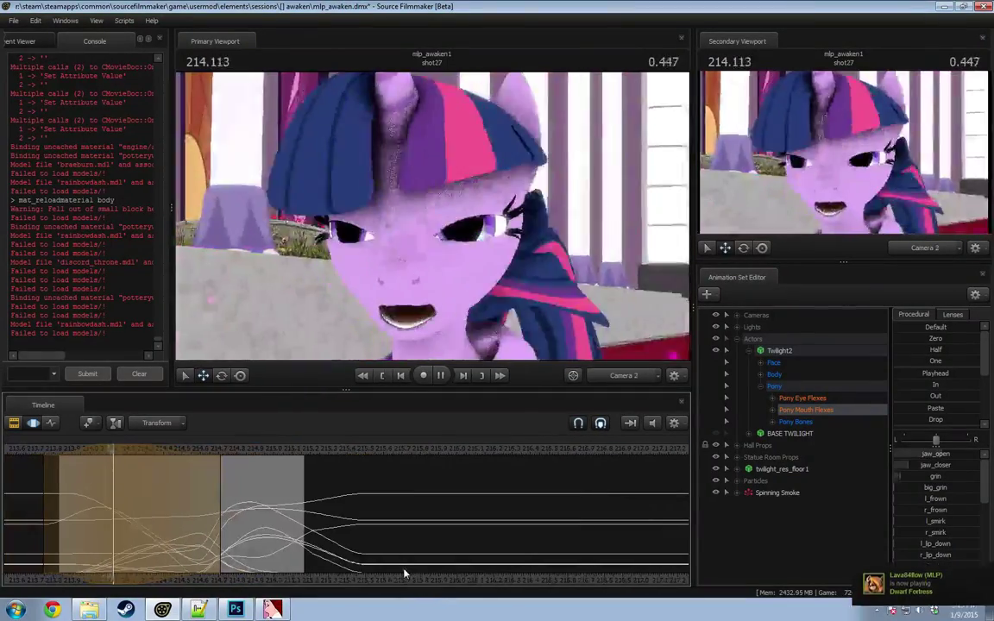
key("space")
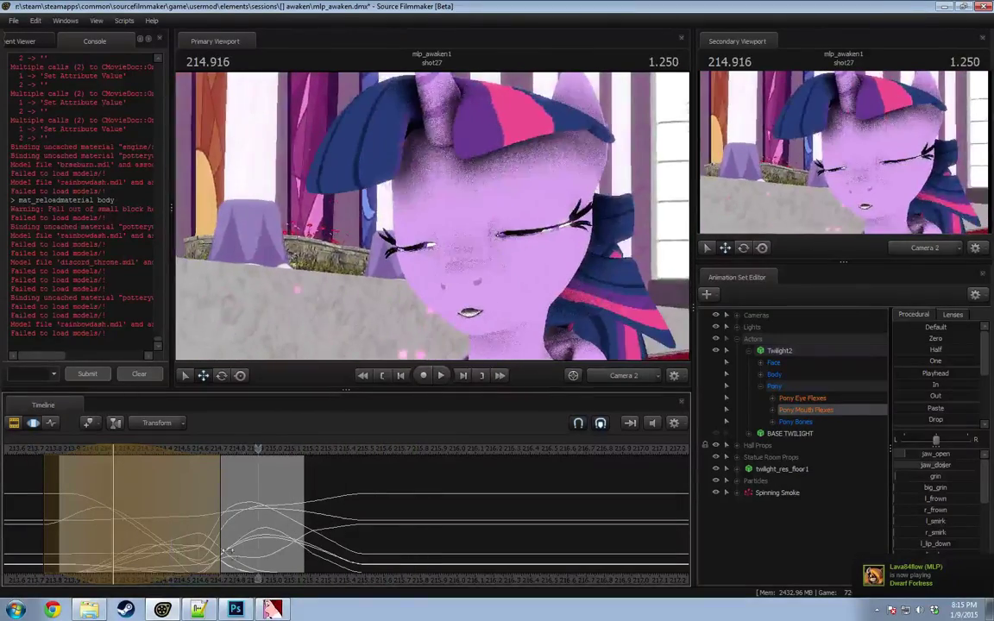
middle_click_drag(226, 551, 230, 552)
left_click_drag(268, 582, 307, 583)
middle_click_drag(308, 561, 502, 556)
left_click_drag(552, 581, 617, 581)
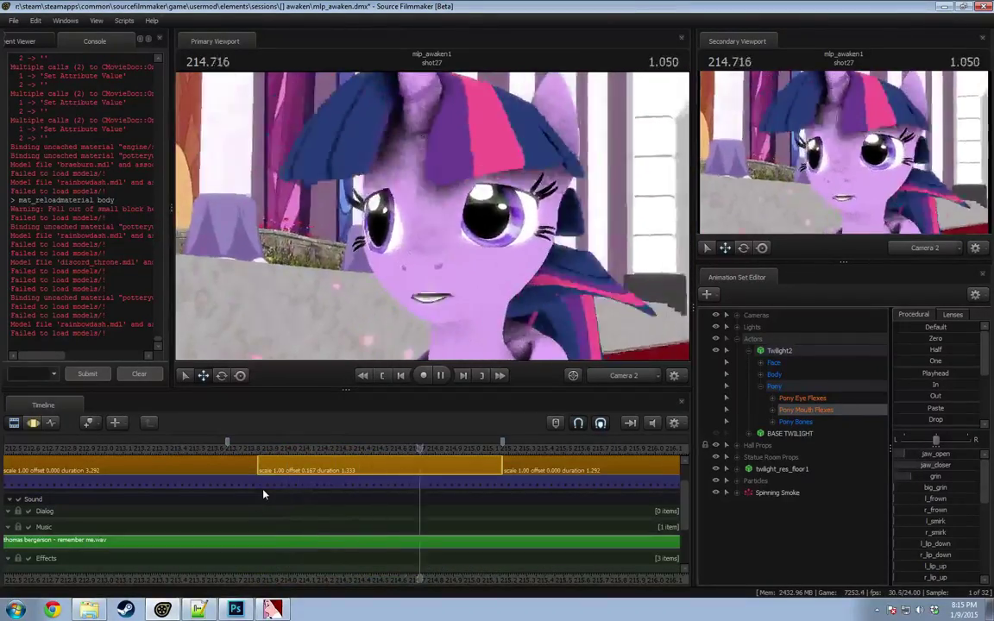
key("space")
Step: Make shot28 the working shot and delete its Magic Circle (Outer) and Magic Circle (Inner) particle animation sets
left_click(559, 471)
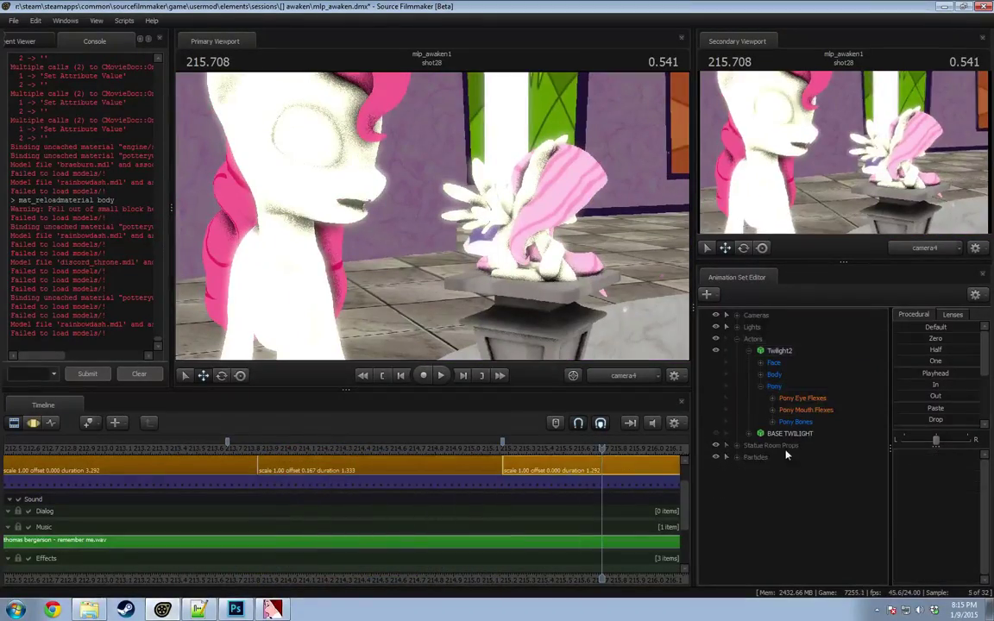
left_click(748, 352)
left_click(738, 388)
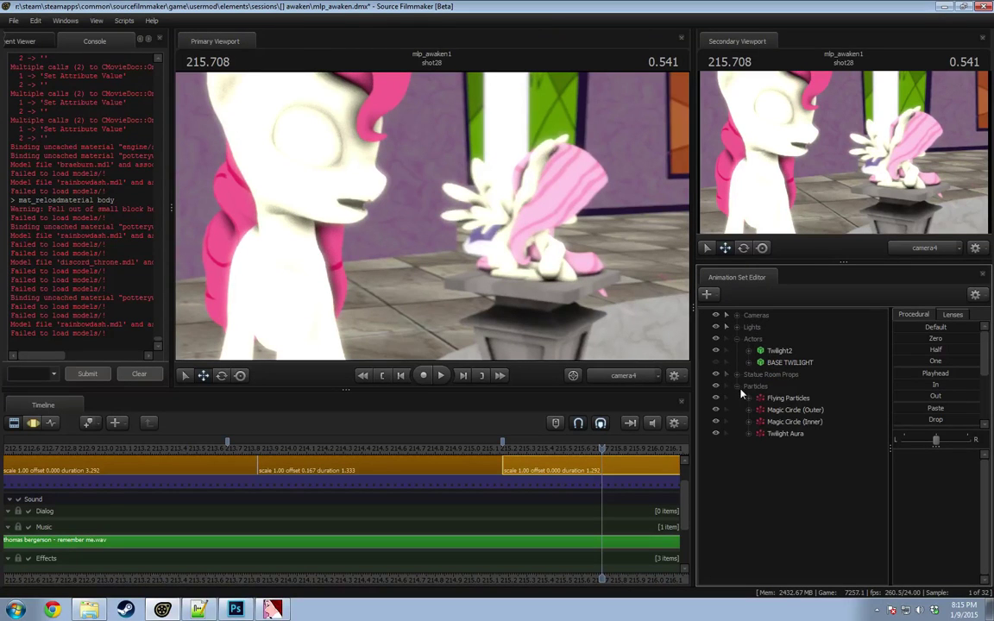
left_click(784, 413)
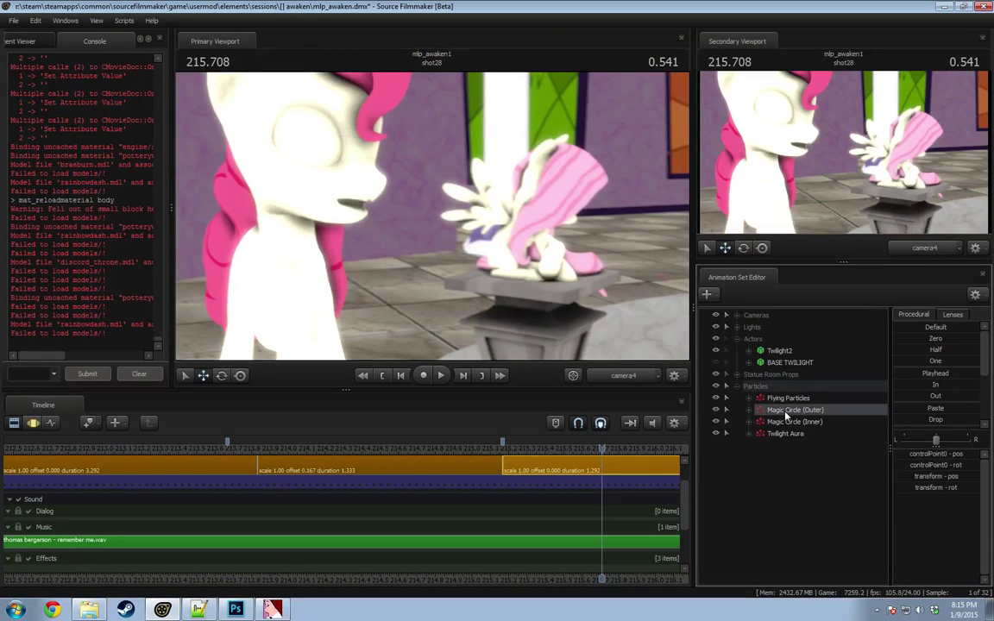
left_click(784, 422, "ctrl")
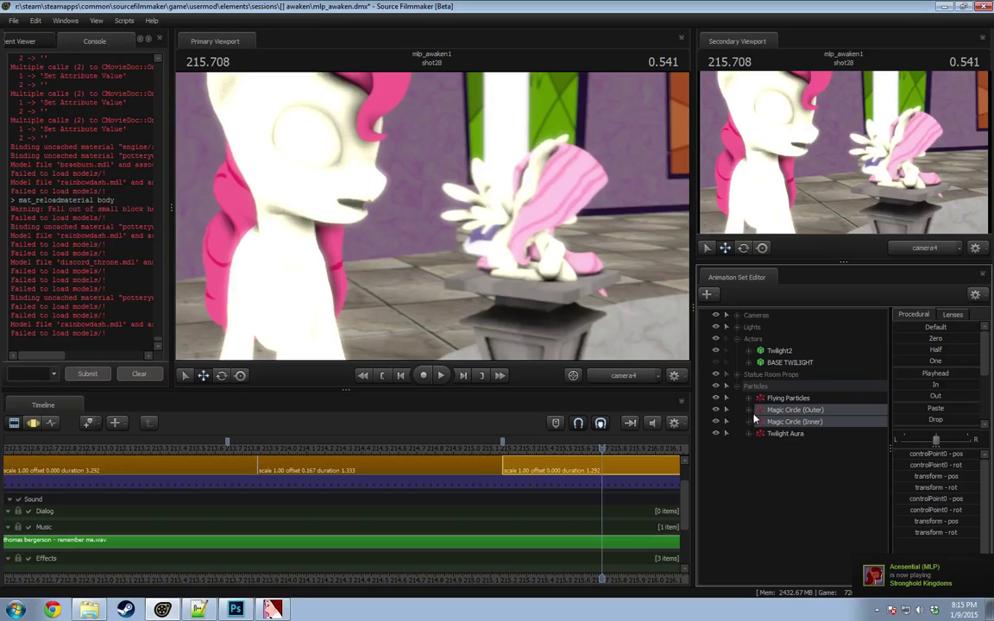
left_click(626, 378)
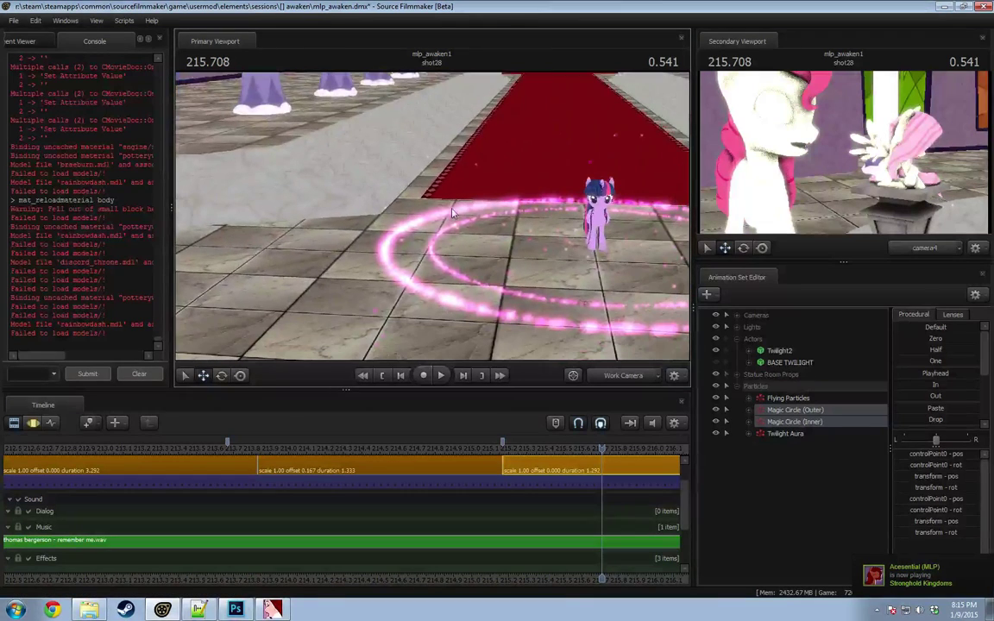
right_click(807, 423)
key("Escape")
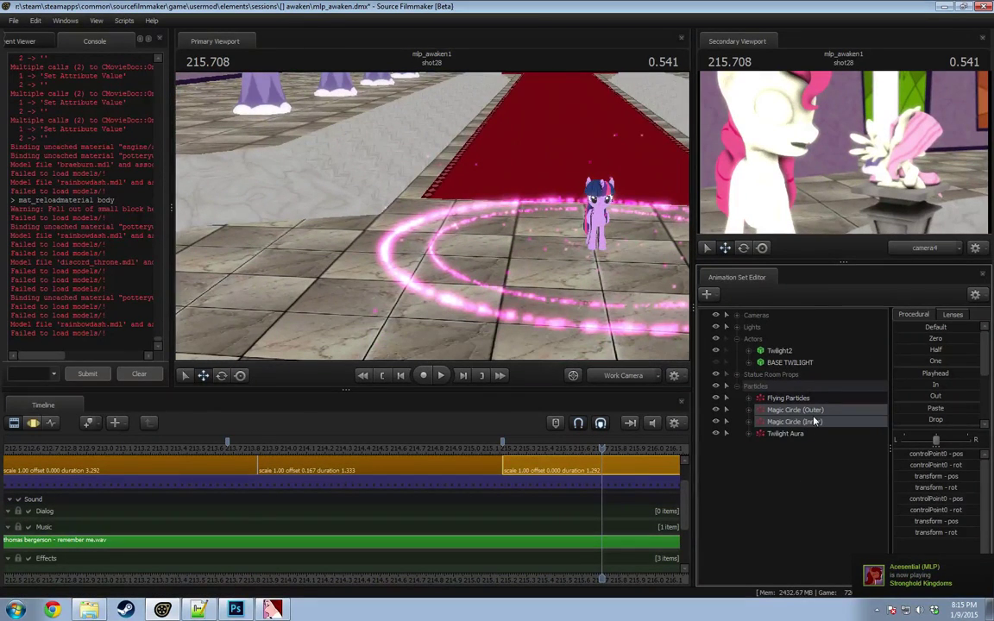
right_click(815, 420)
left_click(854, 444)
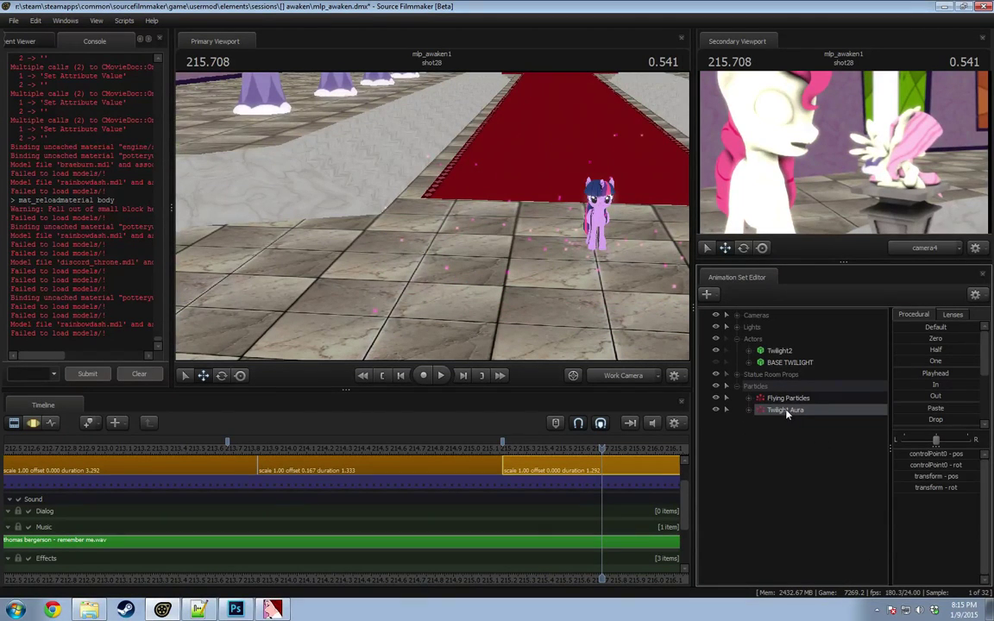
Step: Delete the Twilight Aura particle animation set from shot28
right_click(788, 412)
key("Escape")
right_click(778, 412)
left_click(816, 437)
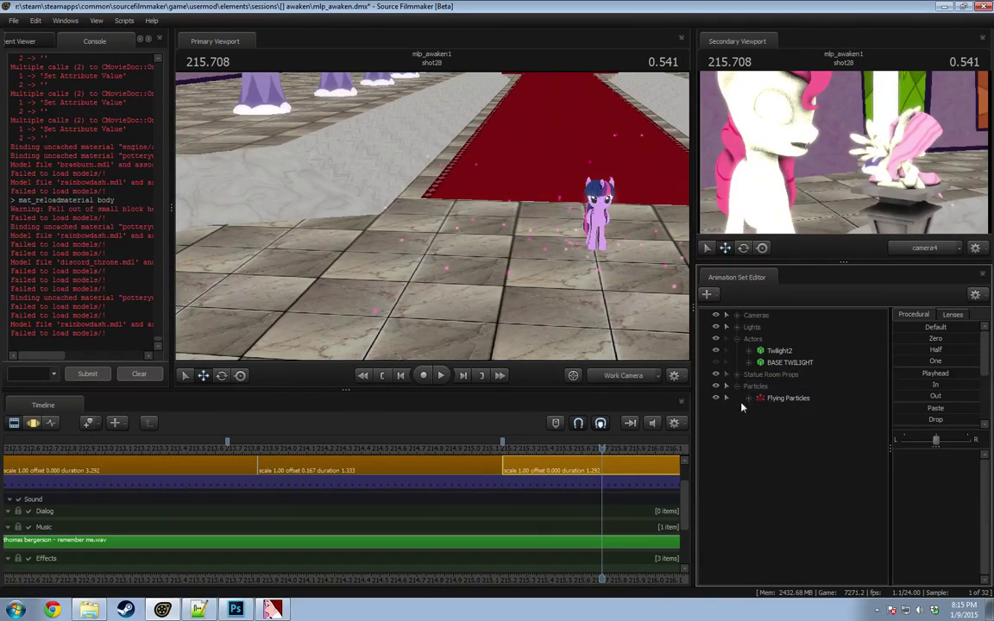
Step: Delete the RainbowDash and Rarity pedestals, statues and statue dummies from the Mane 6 Statues group in shot28
left_click(736, 386)
left_click(736, 374)
left_click(747, 386)
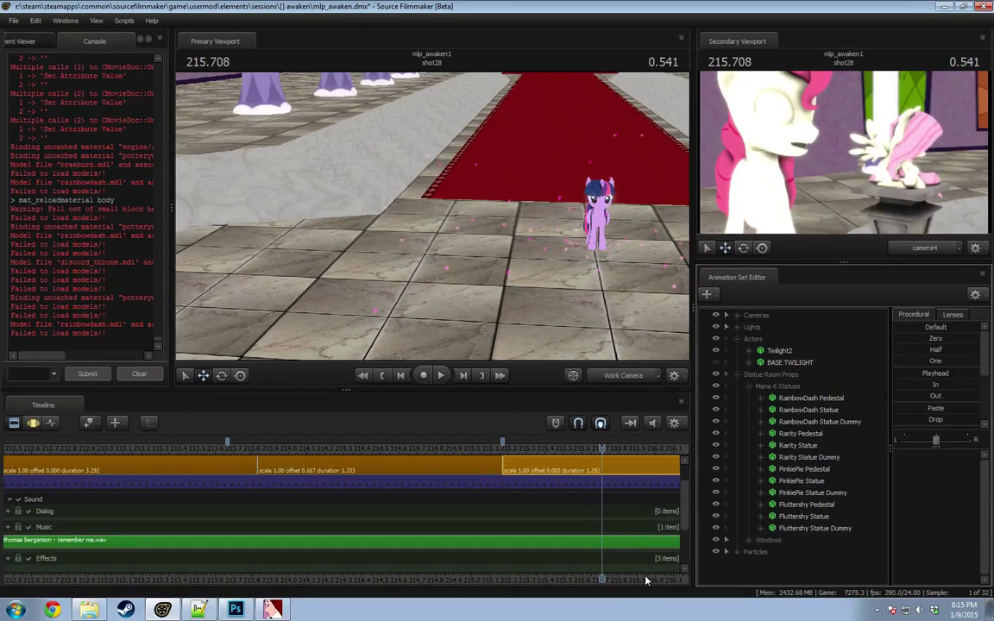
middle_click_drag(645, 578, 455, 548)
left_click_drag(814, 436, 809, 454)
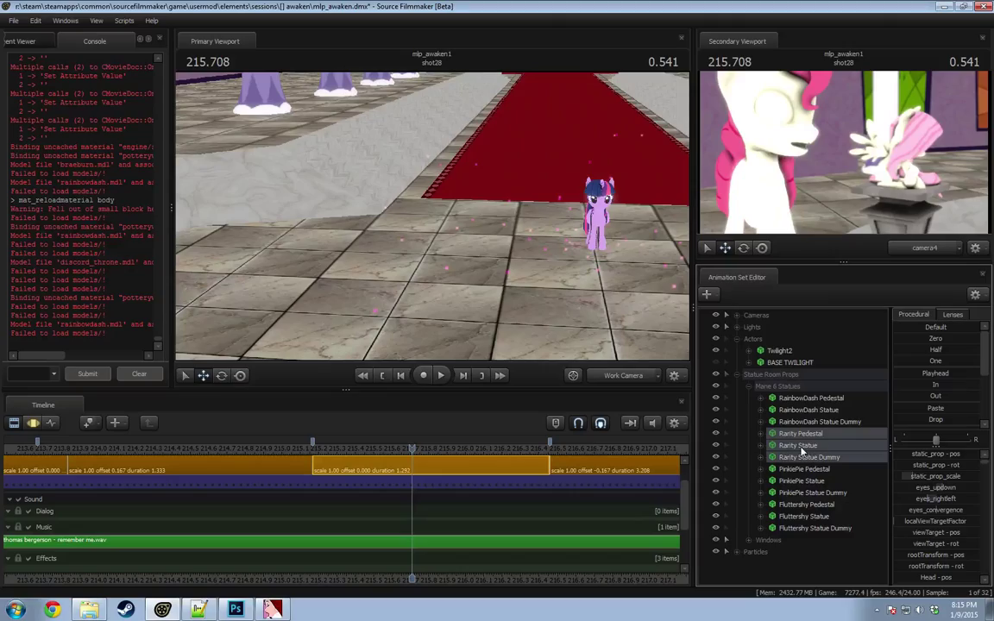
right_click(801, 454)
left_click_drag(600, 338, 431, 311)
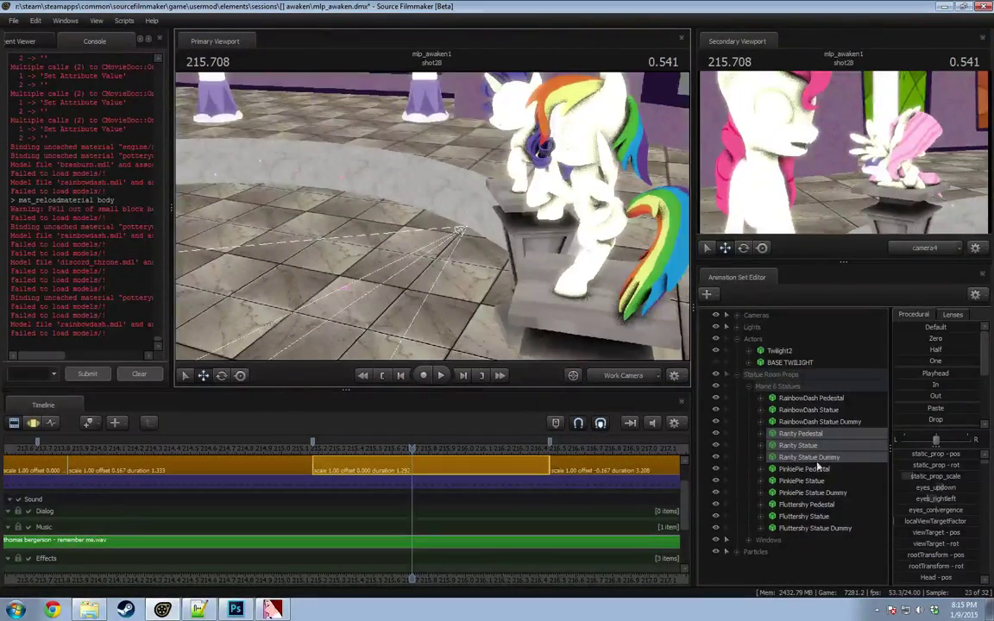
left_click(806, 399)
left_click(805, 459, "shift")
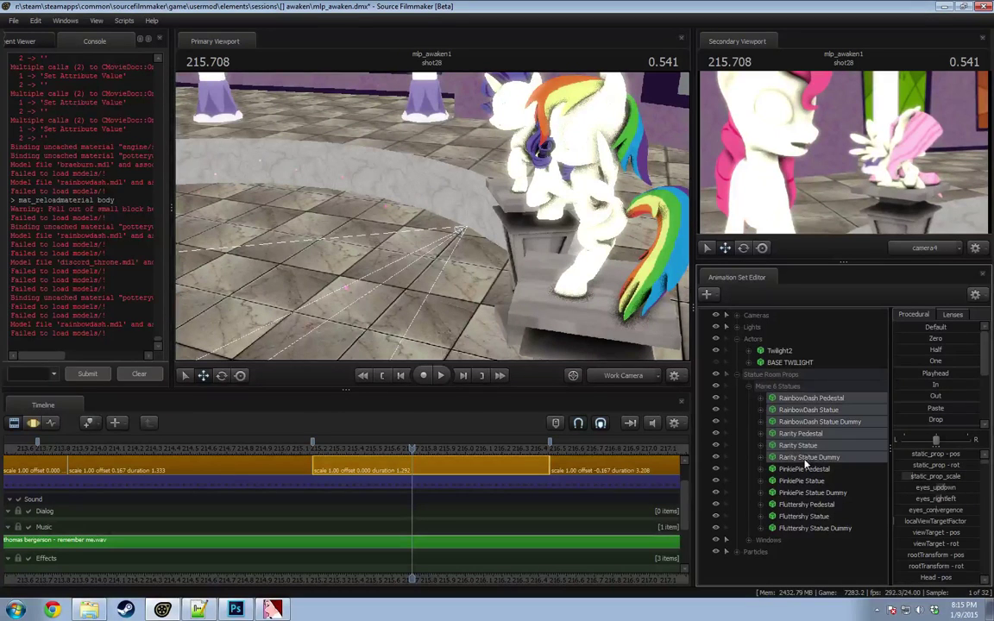
right_click(804, 436)
left_click(835, 464)
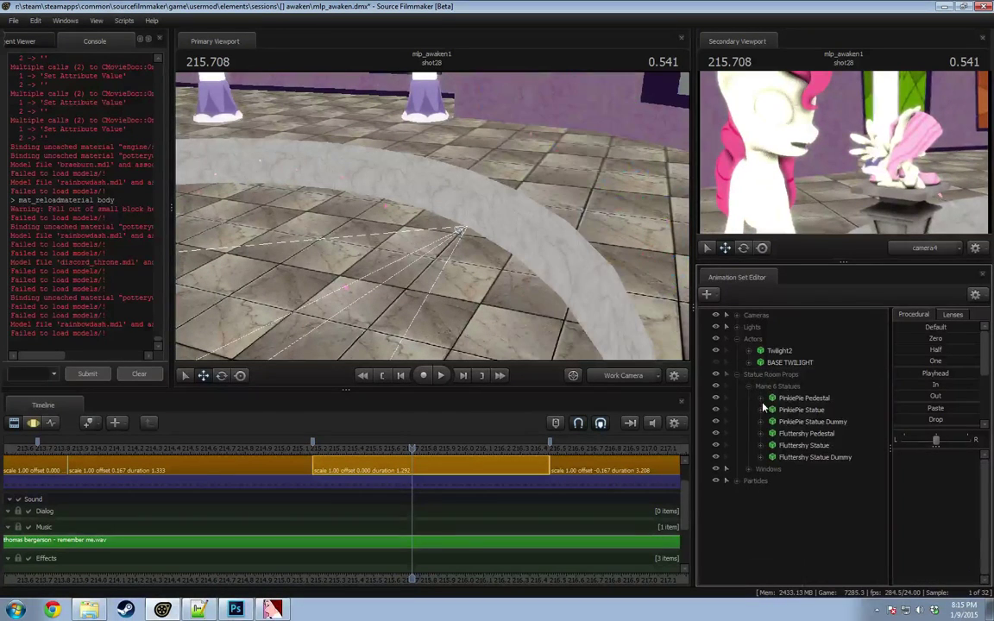
Step: Select the Fluttershy Glass Volumetric light under Windows, play back shot28 and return to the start of shot27
left_click(759, 410)
left_click(800, 422)
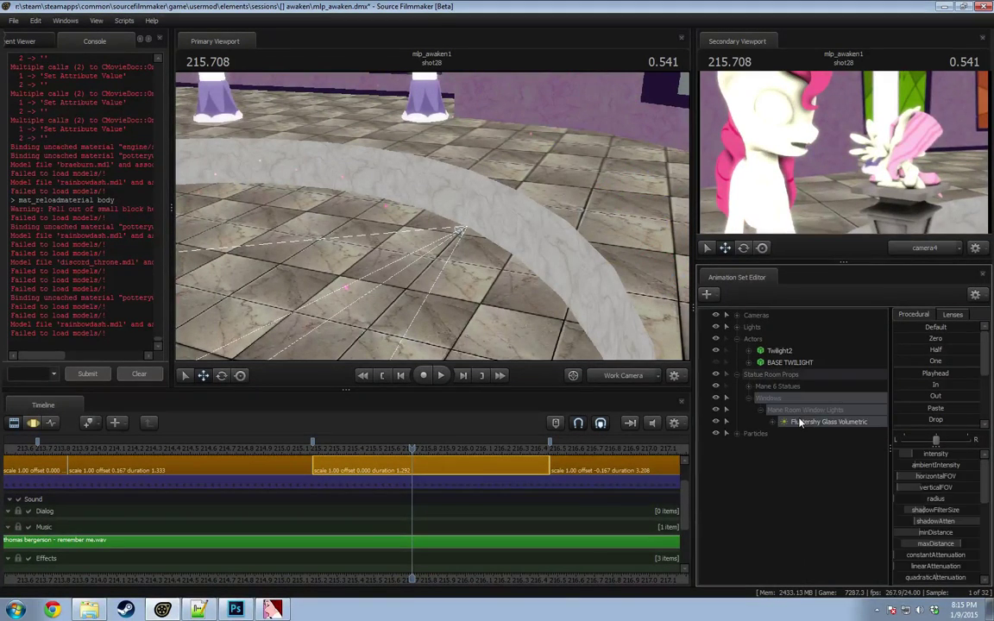
key("space")
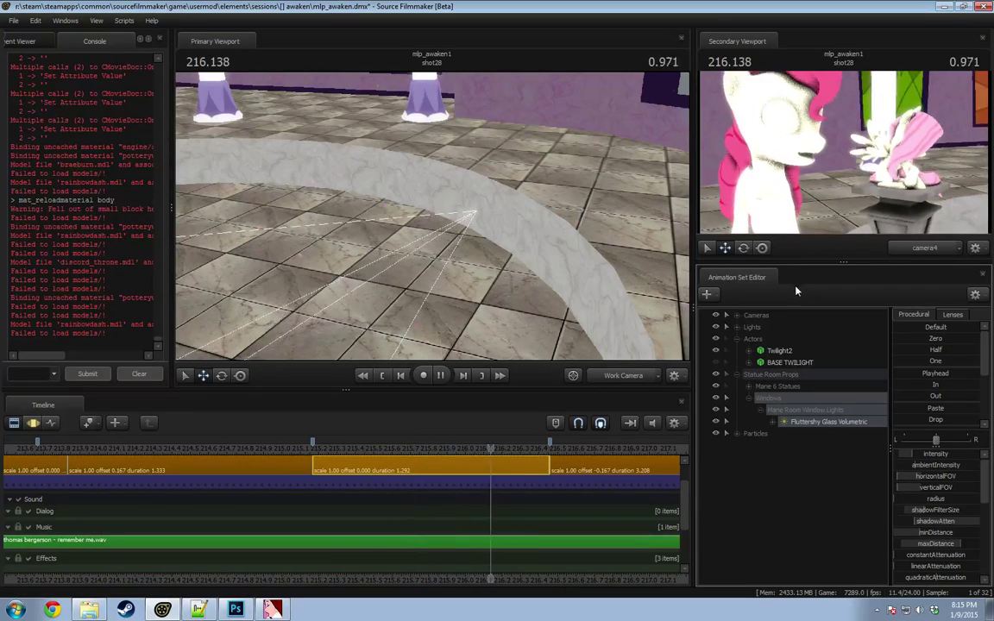
key("space")
left_click_drag(286, 444, 253, 446)
key("space")
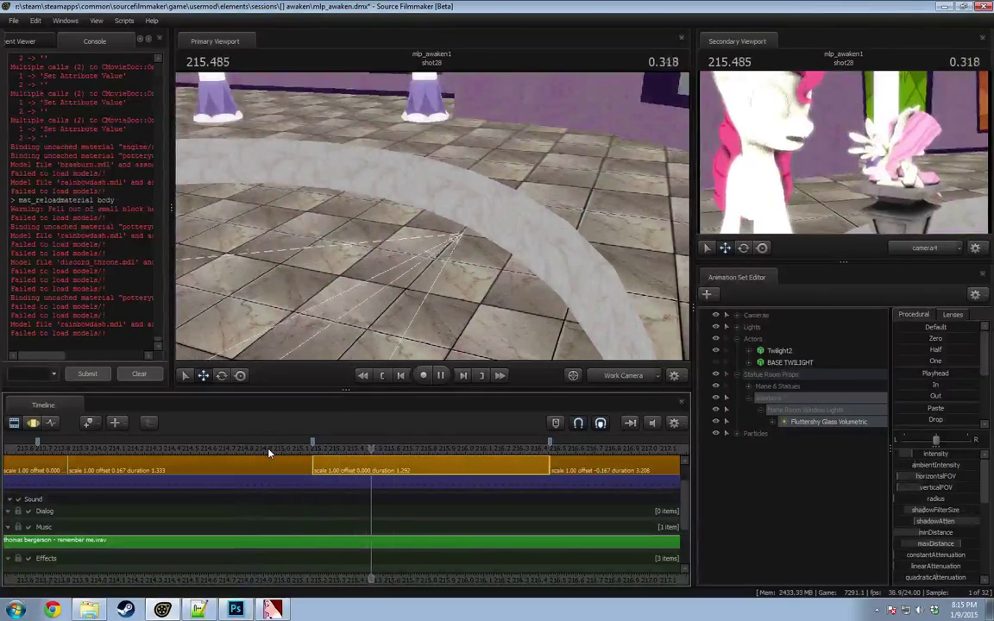
key("space")
left_click(67, 447)
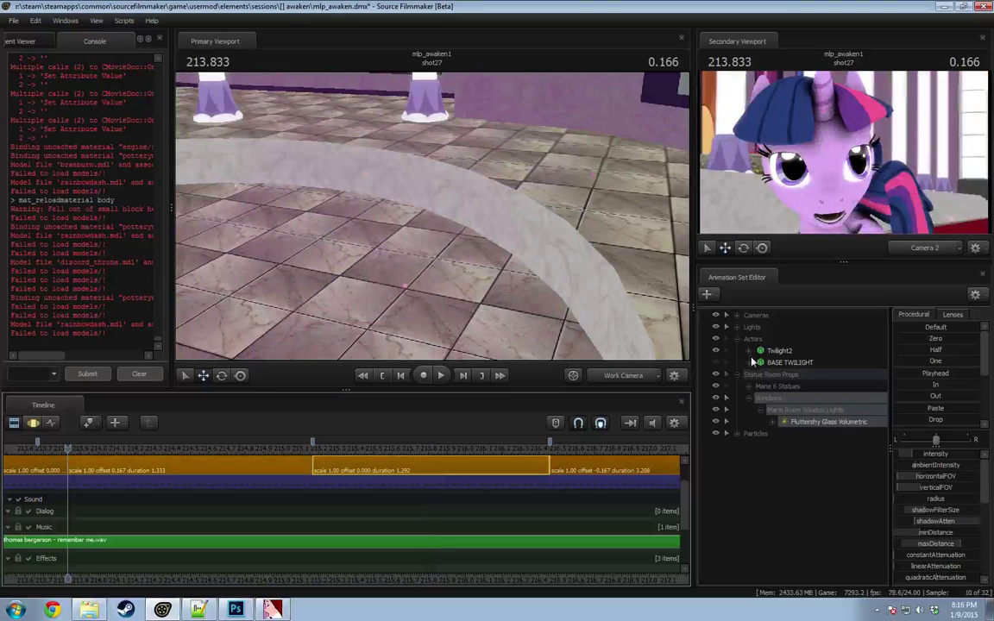
Step: Collapse the props and actors, list shot28's lights and select the Pentagram Light
left_click(739, 374)
left_click(738, 339)
left_click(738, 316)
left_click(738, 315)
left_click(737, 328)
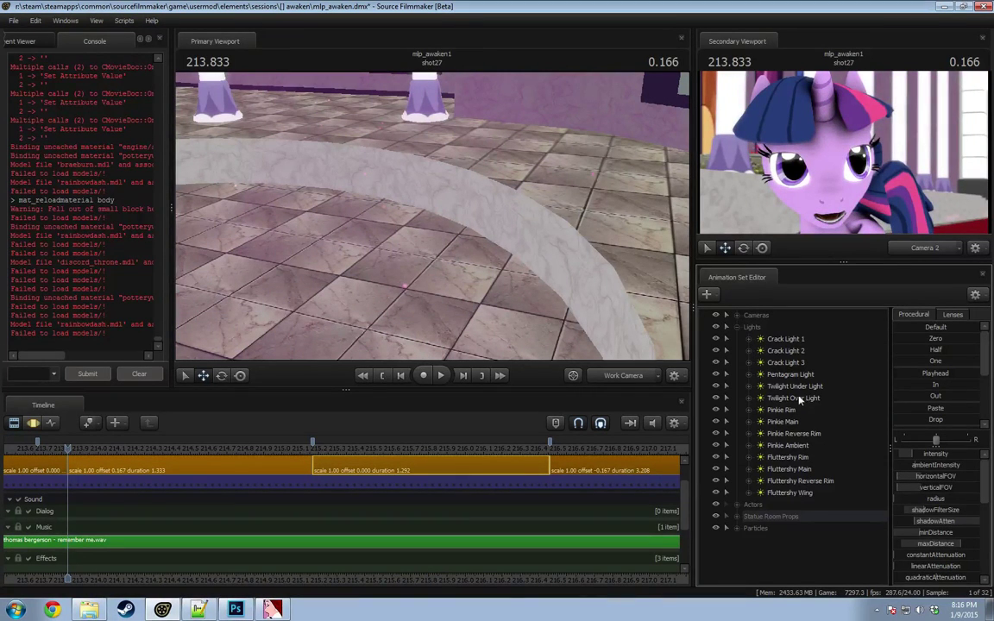
left_click(778, 373)
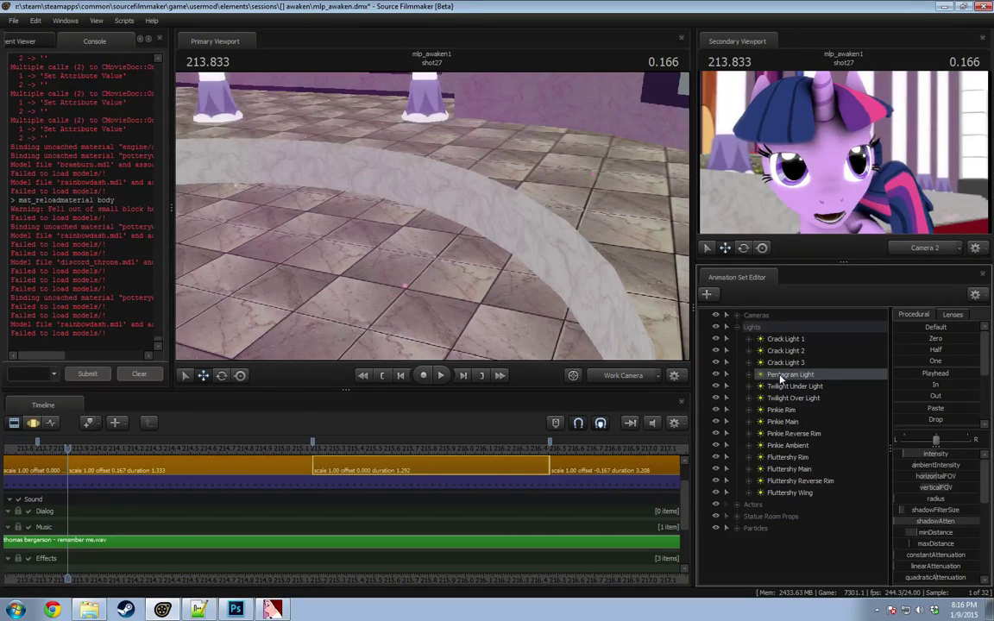
Step: Play back shot27 and shot28, with the scene lighting displayed in the viewports for shot28
key("space")
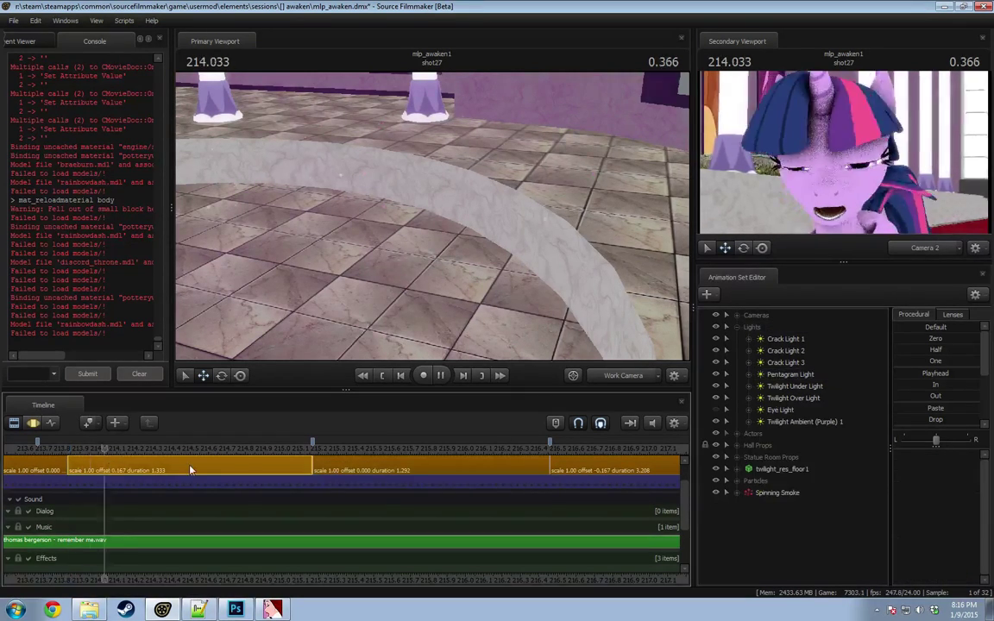
left_click(308, 452)
key("space")
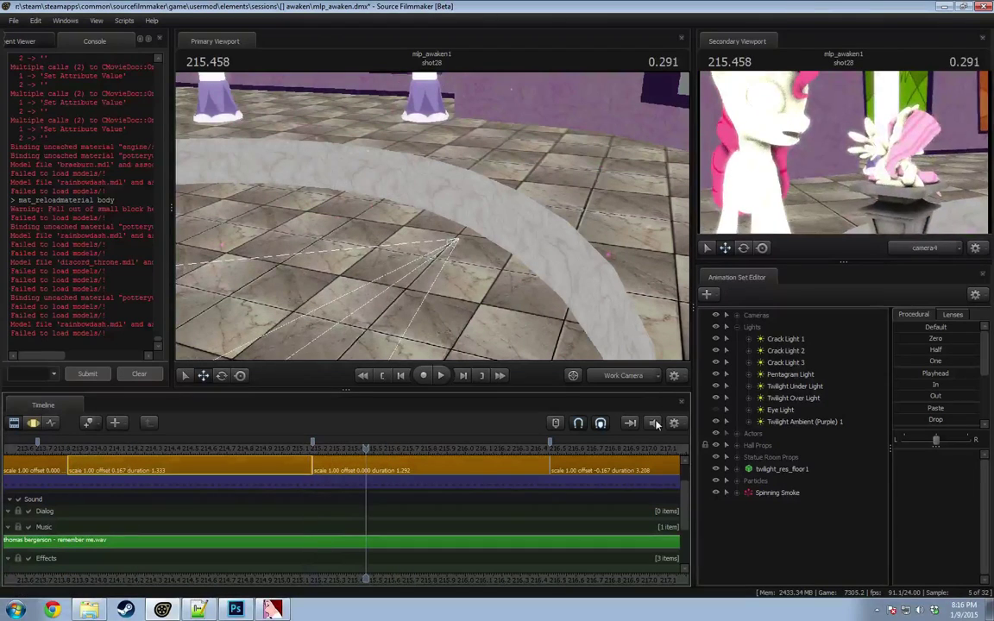
key("space")
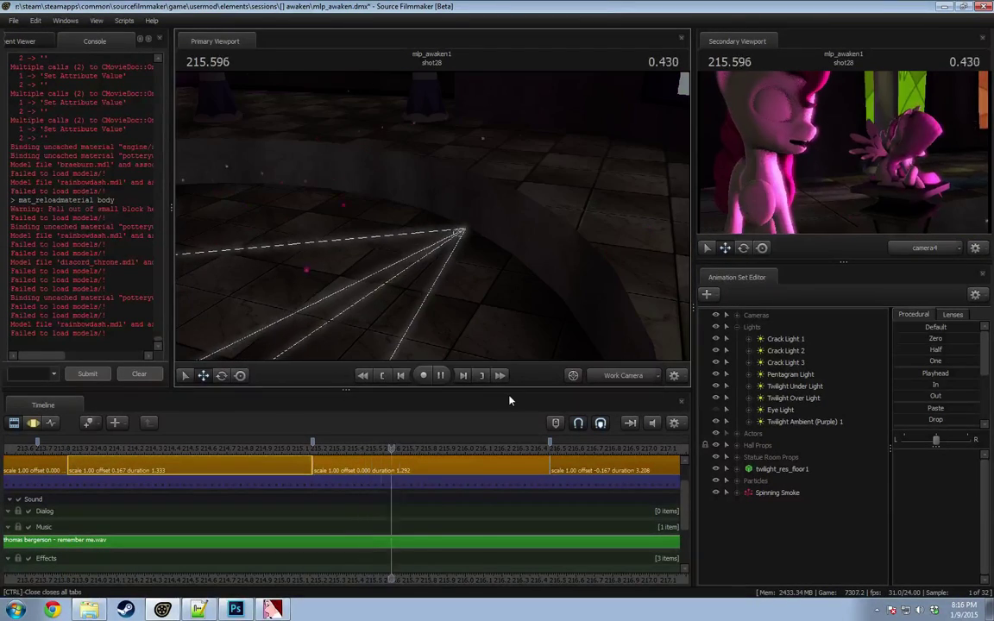
key("space")
Step: Try deleting the Pentagram Light, Eye Light and Twilight Ambient (Purple) 1 from the Lights group
left_click(782, 376)
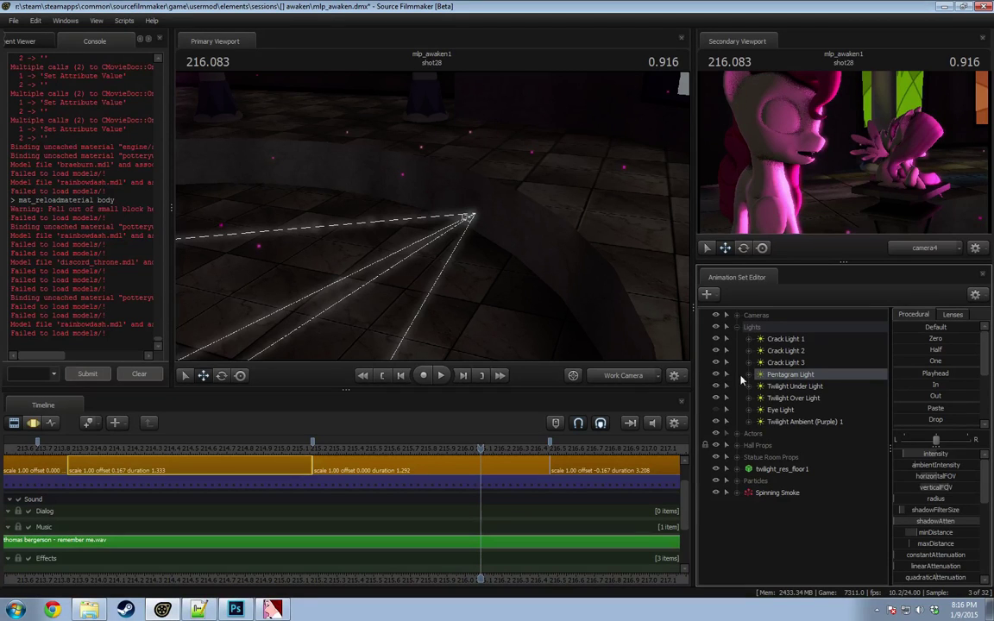
right_click(778, 381)
left_click(782, 401)
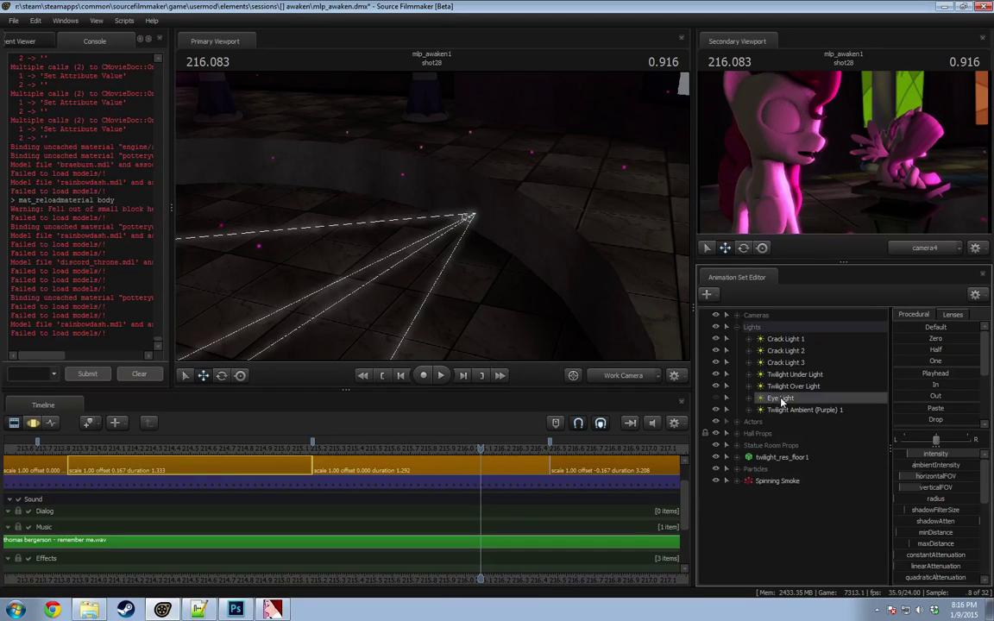
right_click(793, 398)
left_click(823, 424)
left_click(812, 402)
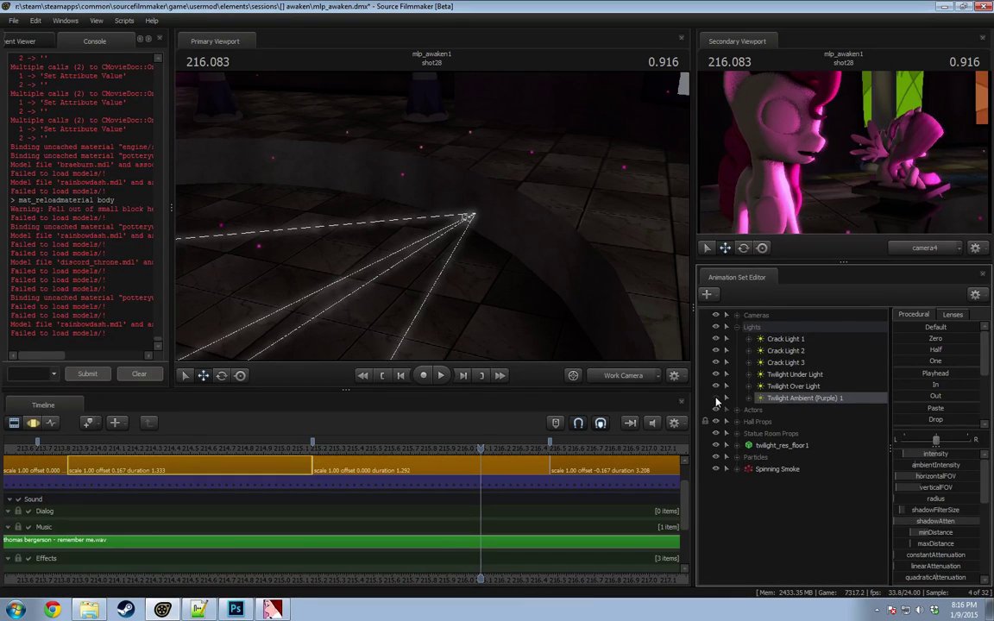
right_click(716, 399)
left_click(788, 398)
Step: Try deleting the Twilight Under Light and Twilight Over Light, and look through the remaining Crack Lights
left_click(781, 374)
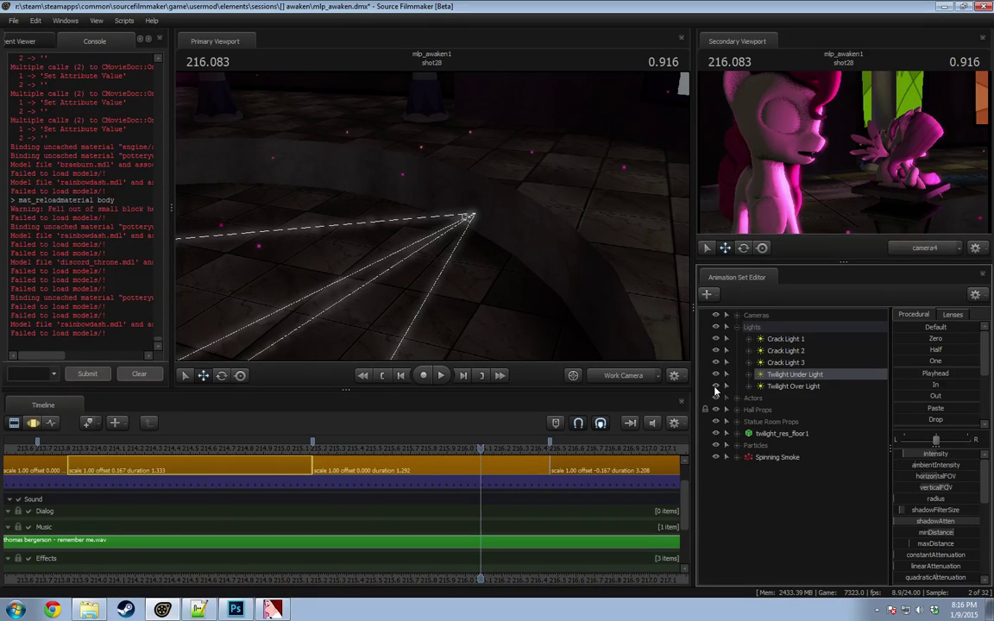
left_click(807, 387, "ctrl")
right_click(809, 388)
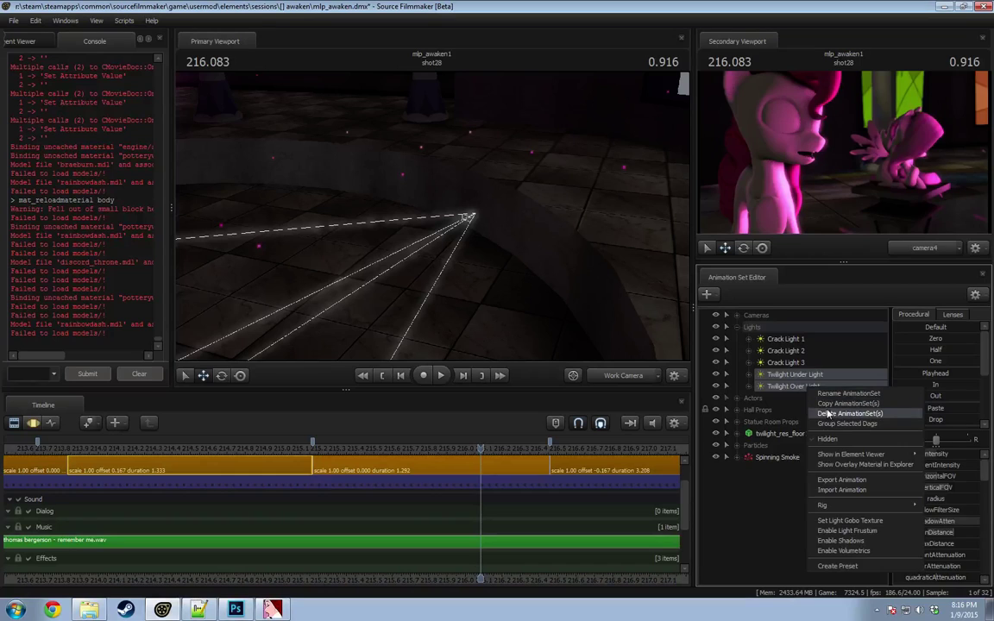
left_click(829, 413)
left_click(786, 342)
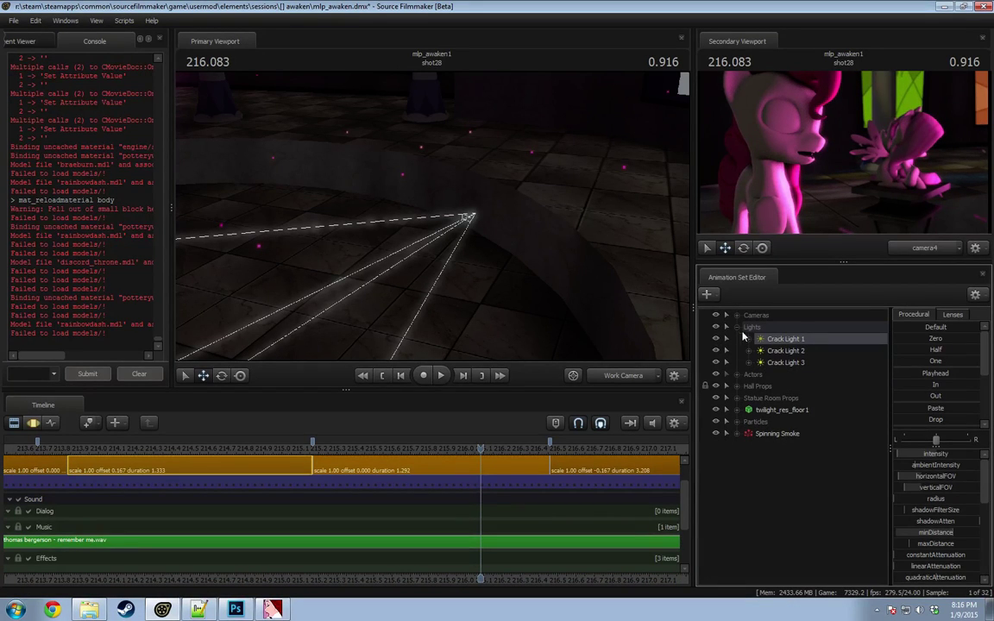
left_click(776, 352)
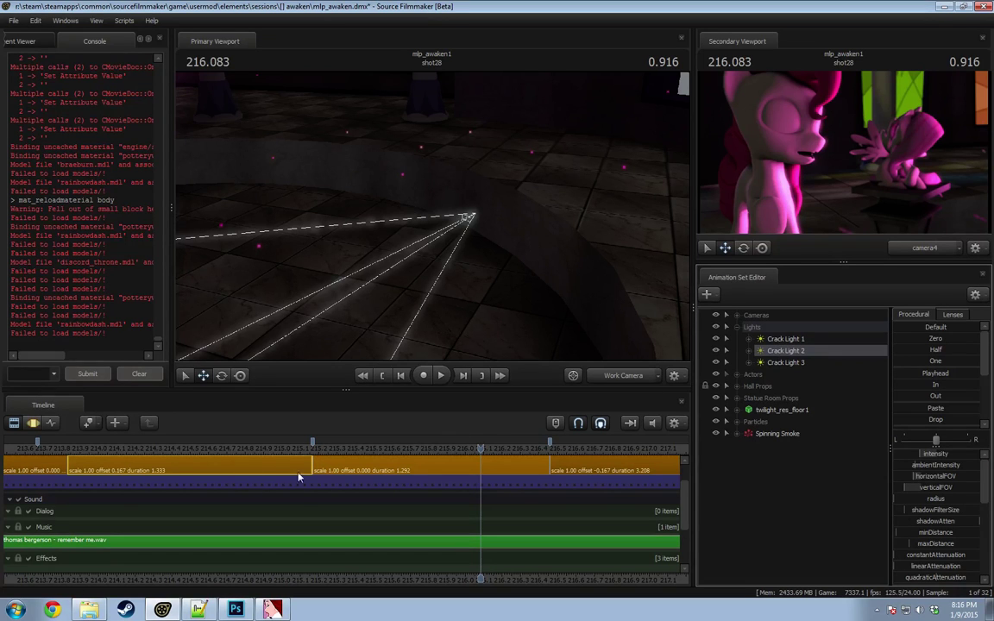
Step: Play back shot27 to check Twilight's lighting and undo the deletions of its lights
scroll(282, 478, "down", 3)
left_click(235, 452)
key("space")
key("space")
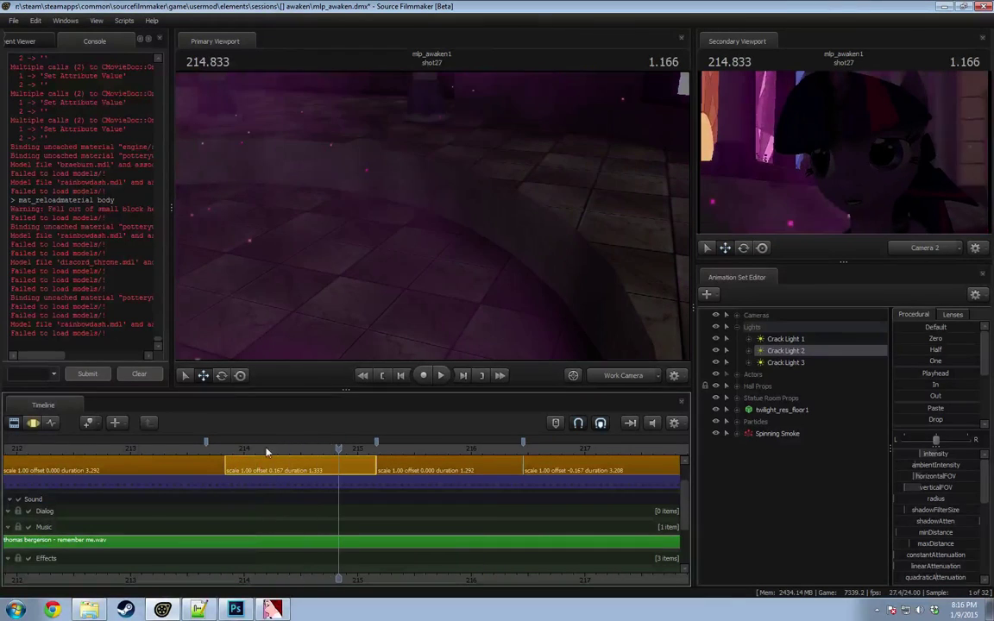
left_click(369, 461)
left_click(354, 470)
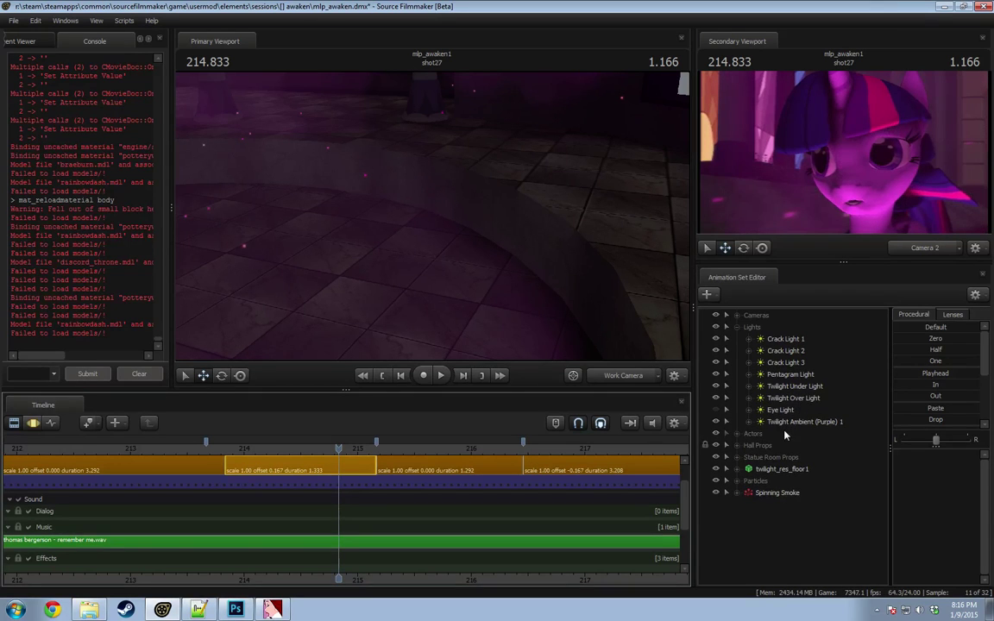
Step: Play back the cut from shot27 into shot28 and look through the Statue Room Props group of shot27
key("space")
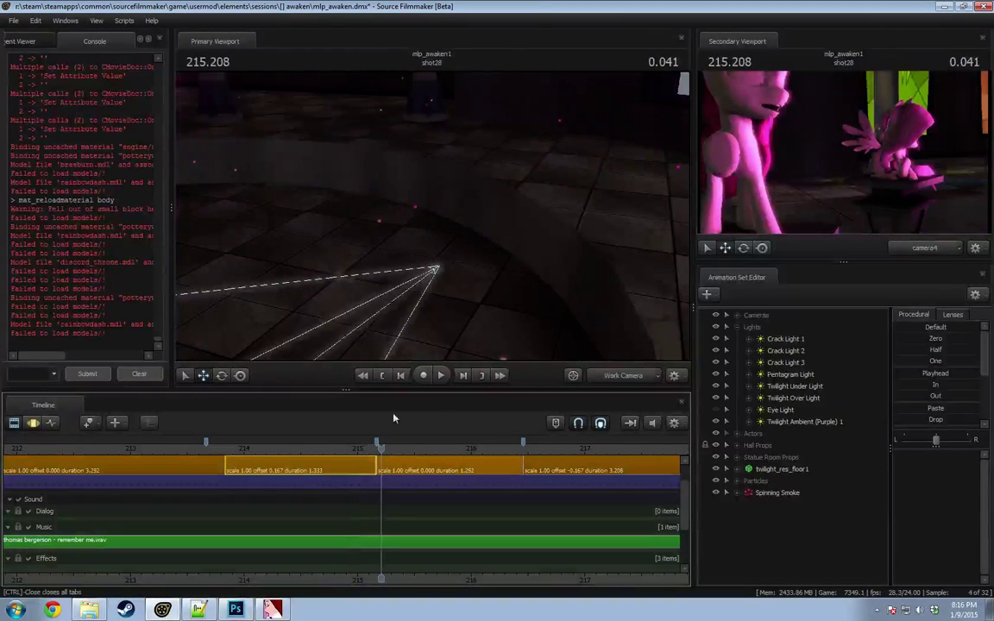
left_click(291, 450)
key("space")
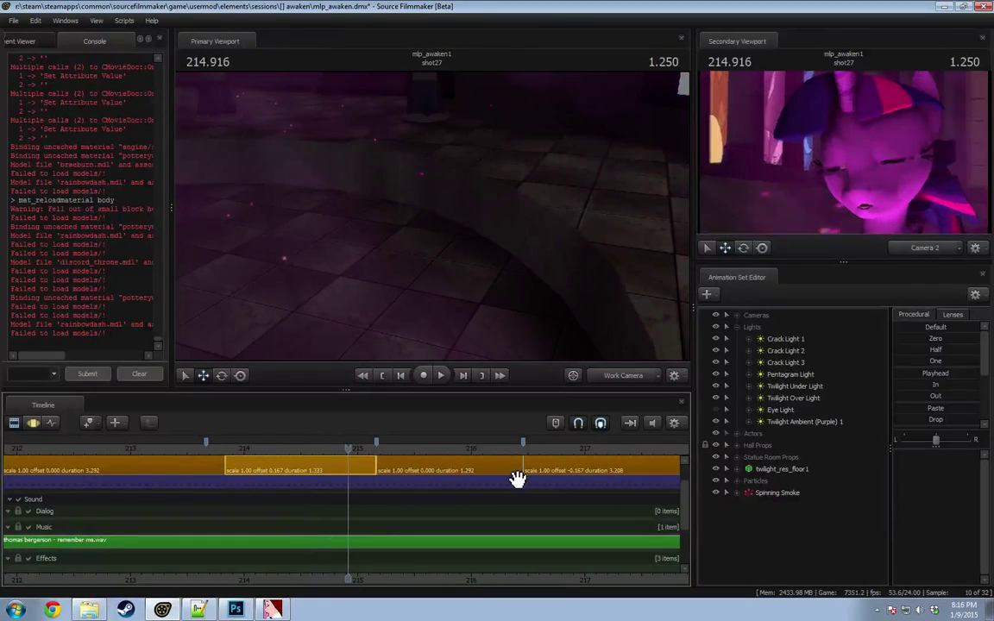
left_click(739, 457)
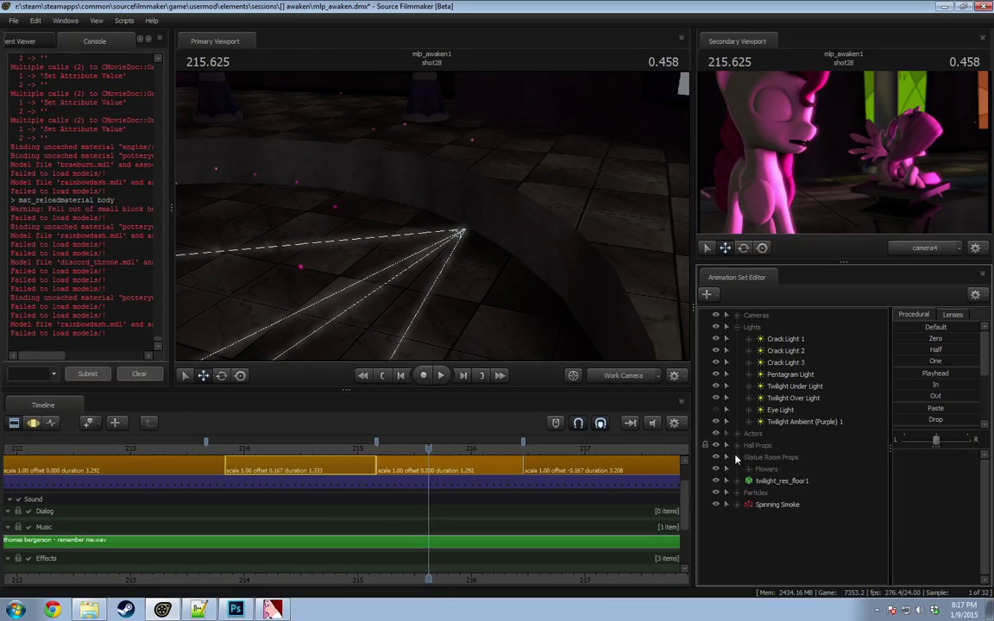
left_click(737, 457)
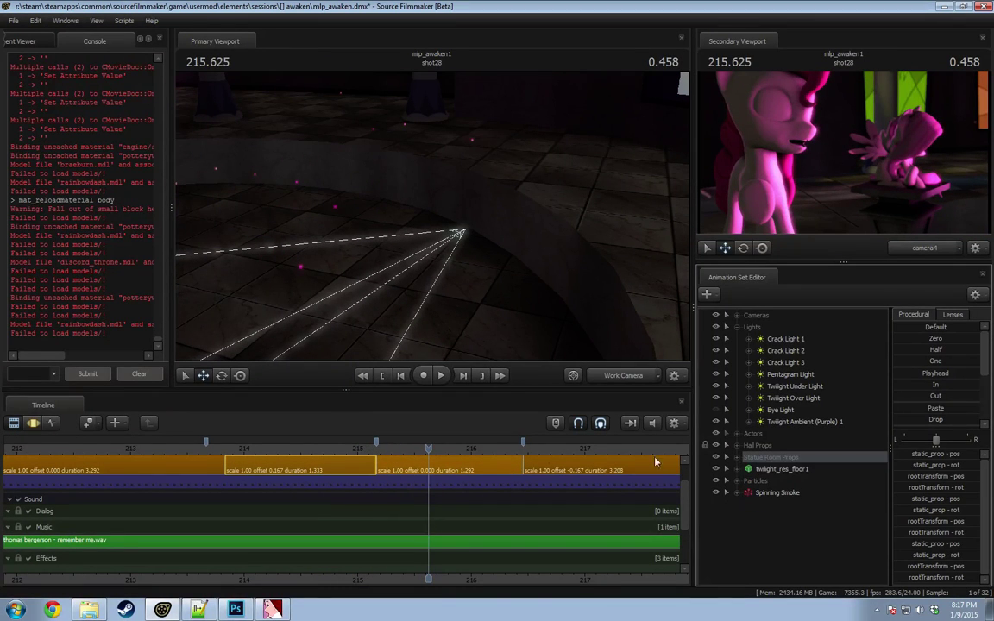
Step: Delete the Pentagram Light, Twilight Under Light and Twilight Over Light from shot28
left_click(504, 465)
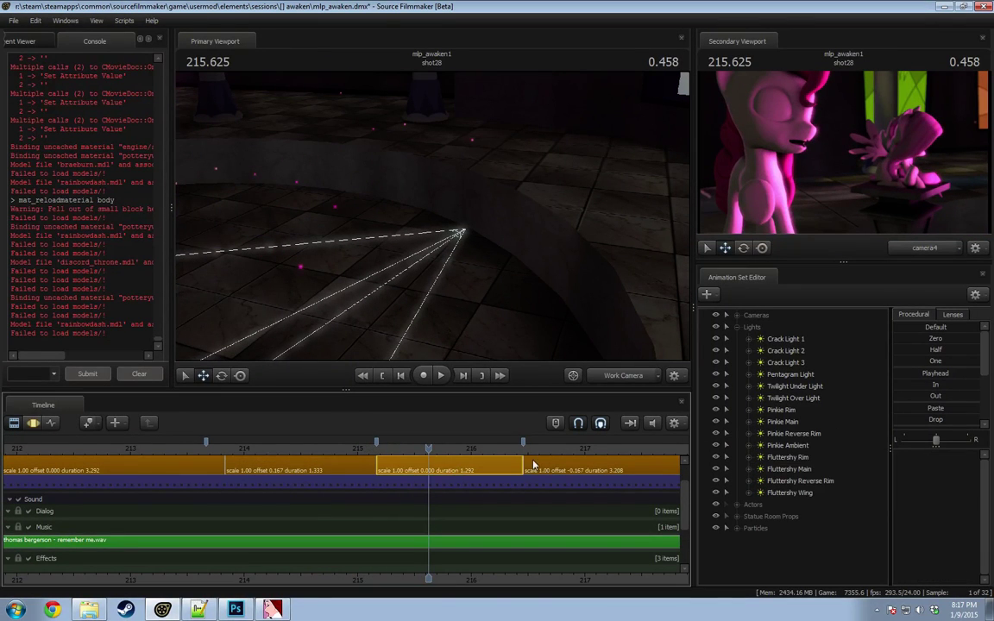
left_click(793, 388)
left_click(807, 400, "ctrl")
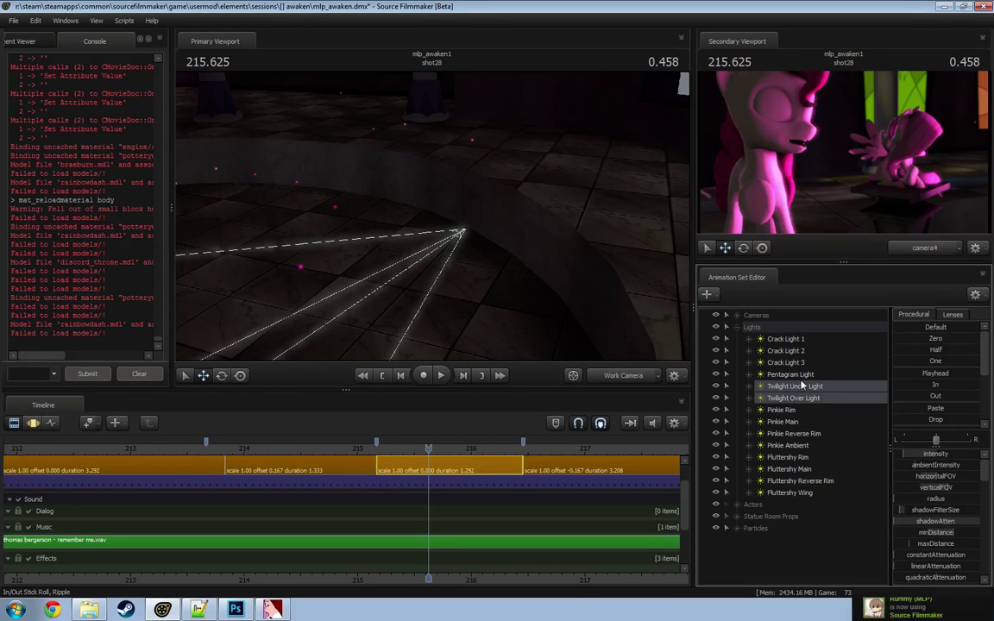
left_click(800, 377, "ctrl")
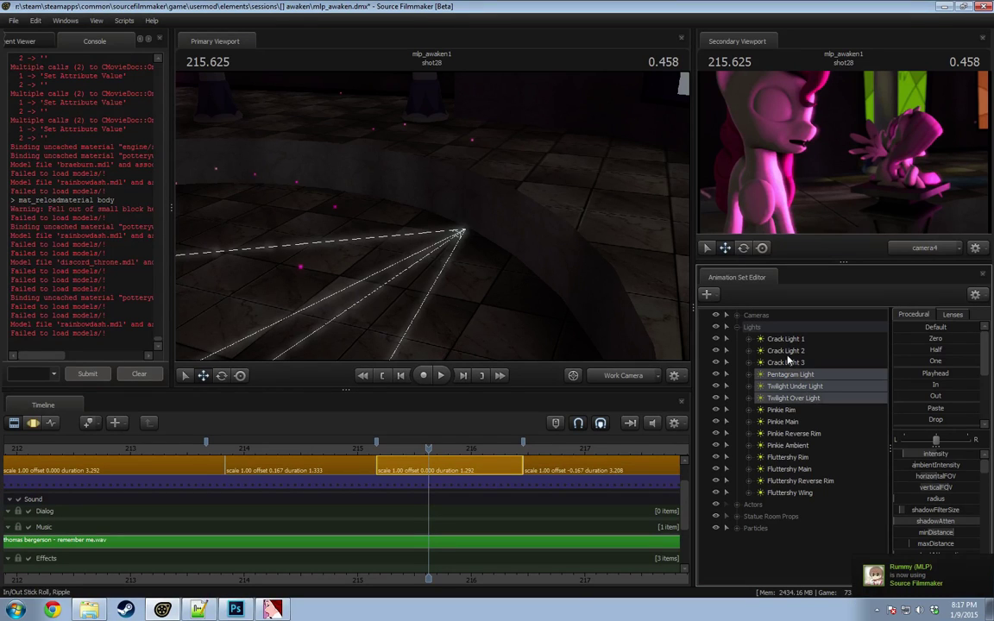
right_click(801, 410)
left_click(833, 421)
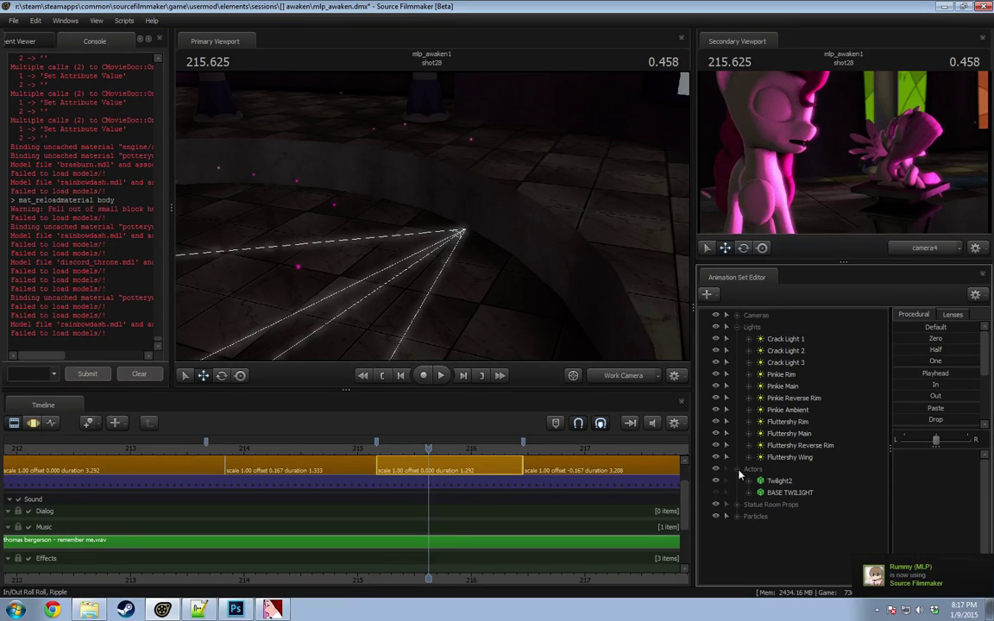
Step: Look through the Actors and Statue Room Props groups of shot28 and play back the transition from shot27 through shot28
left_click(738, 471)
left_click(738, 481)
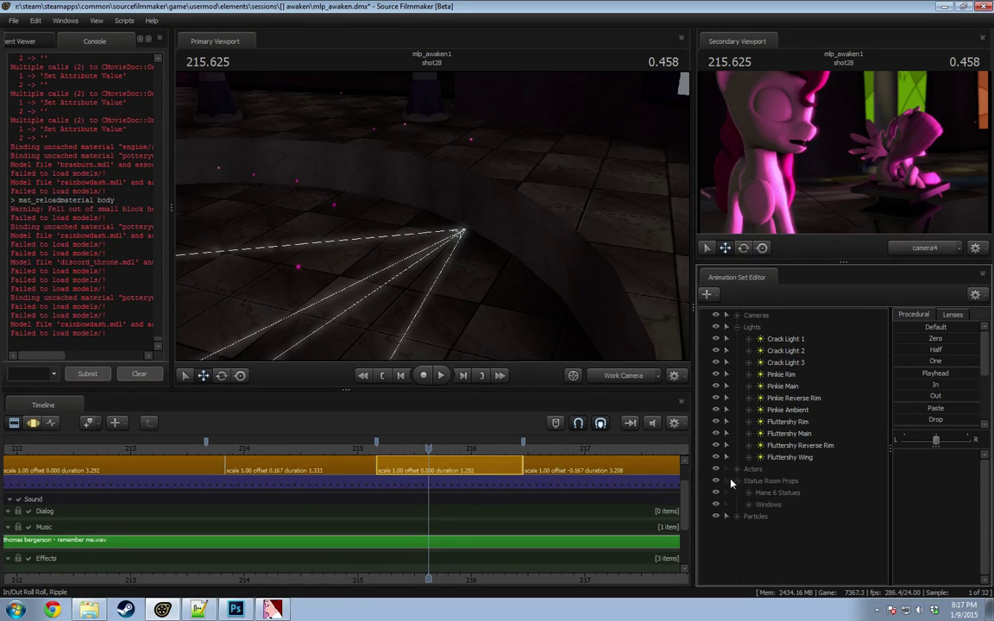
left_click(732, 481)
key("space")
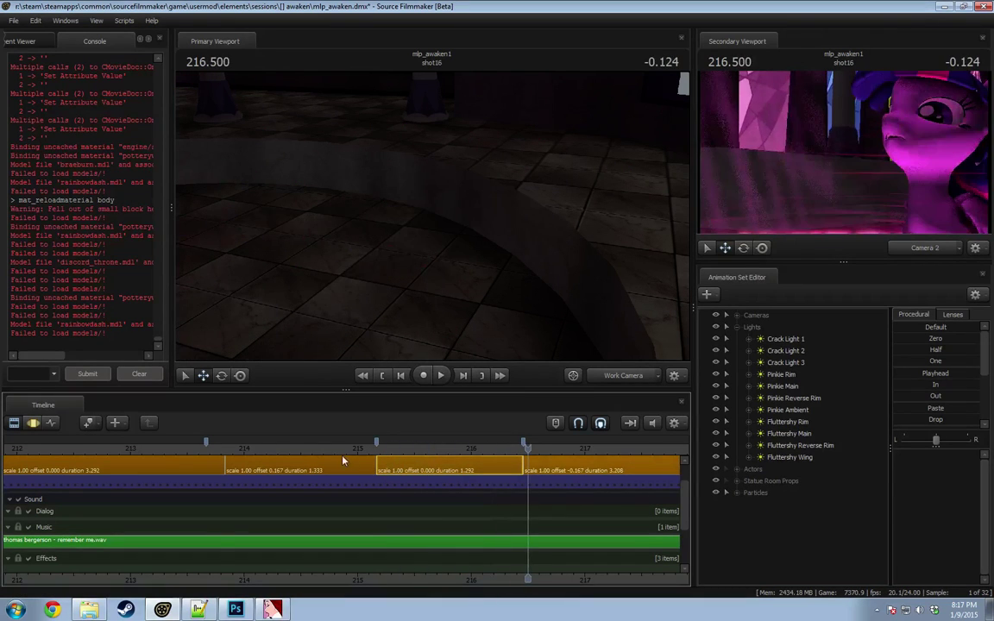
left_click(220, 449)
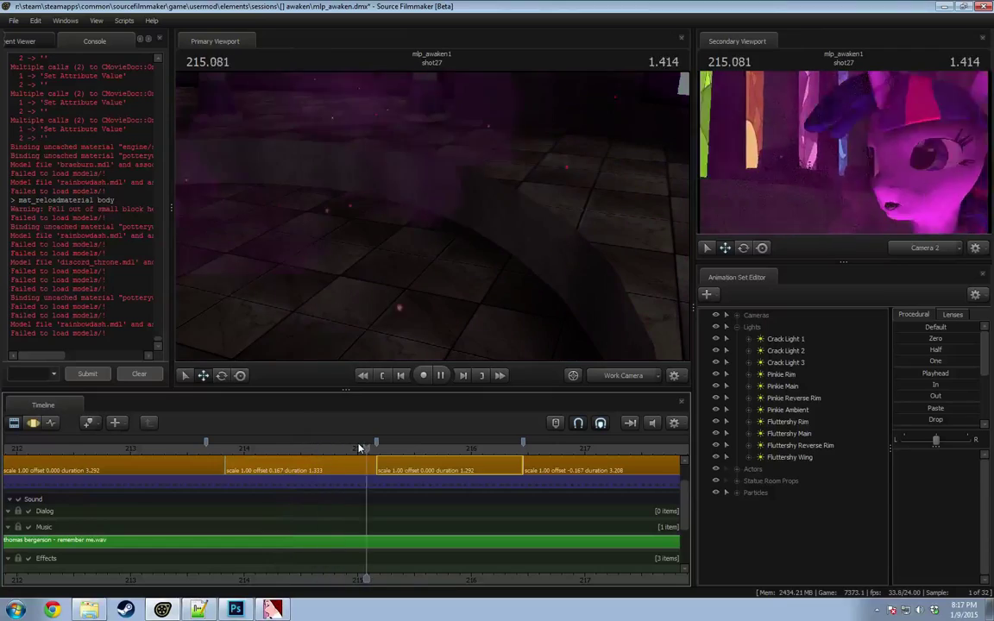
left_click(343, 449)
key("space")
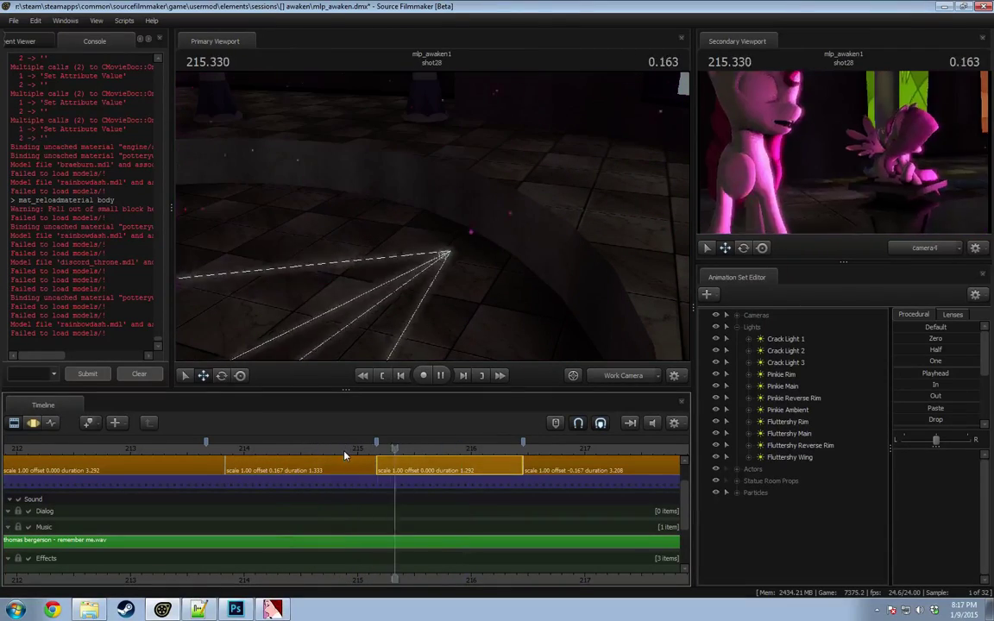
left_click(243, 449)
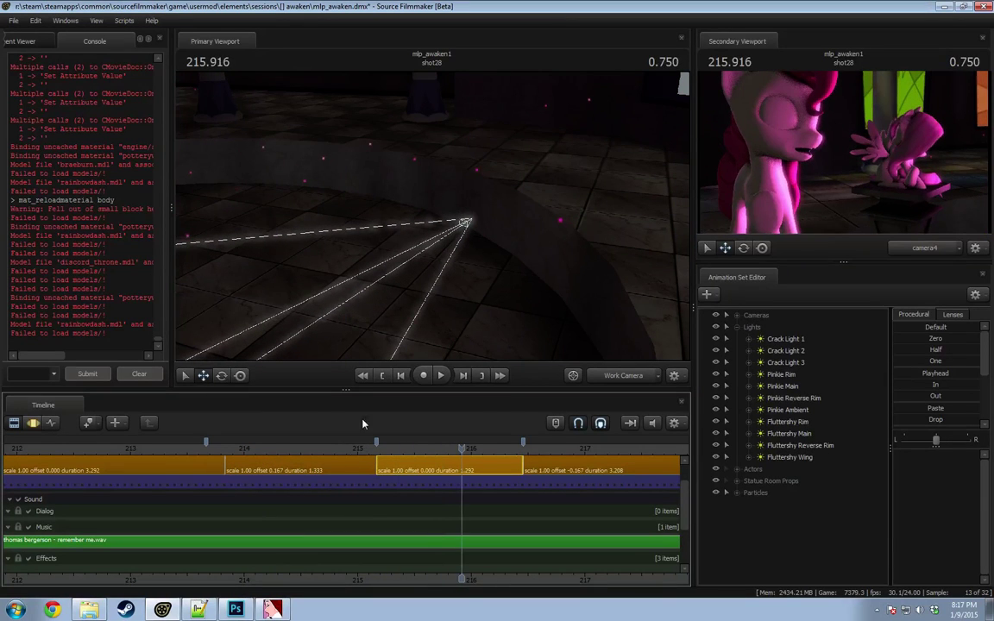
Step: Move the cut between shot27 and shot28 so that shot27 has a duration of 1.417 and shot28 a duration of 1.208
left_click_drag(360, 449, 354, 453)
key("F3")
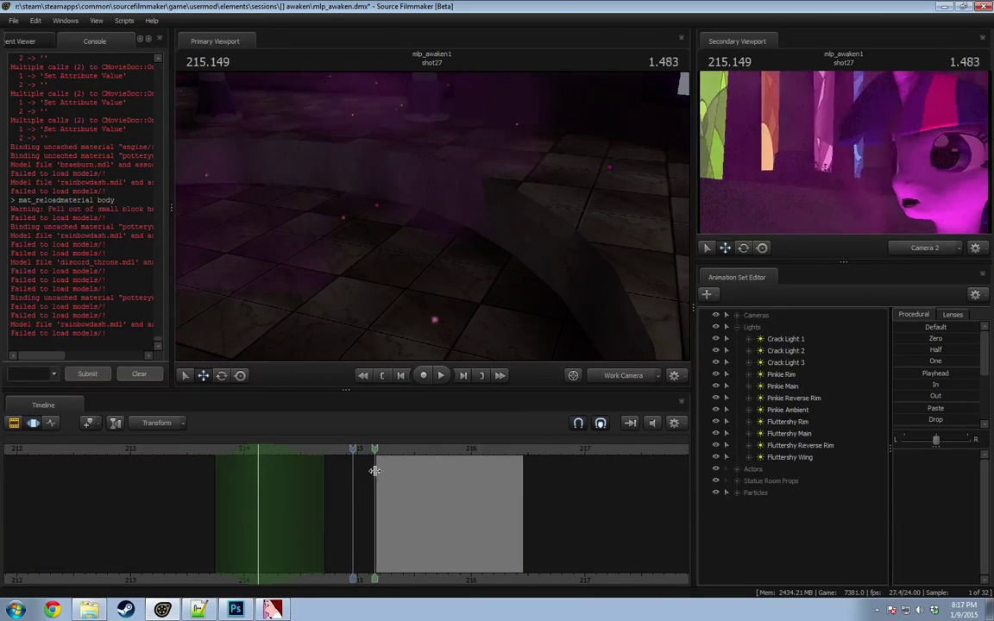
key("F2")
left_click(368, 473)
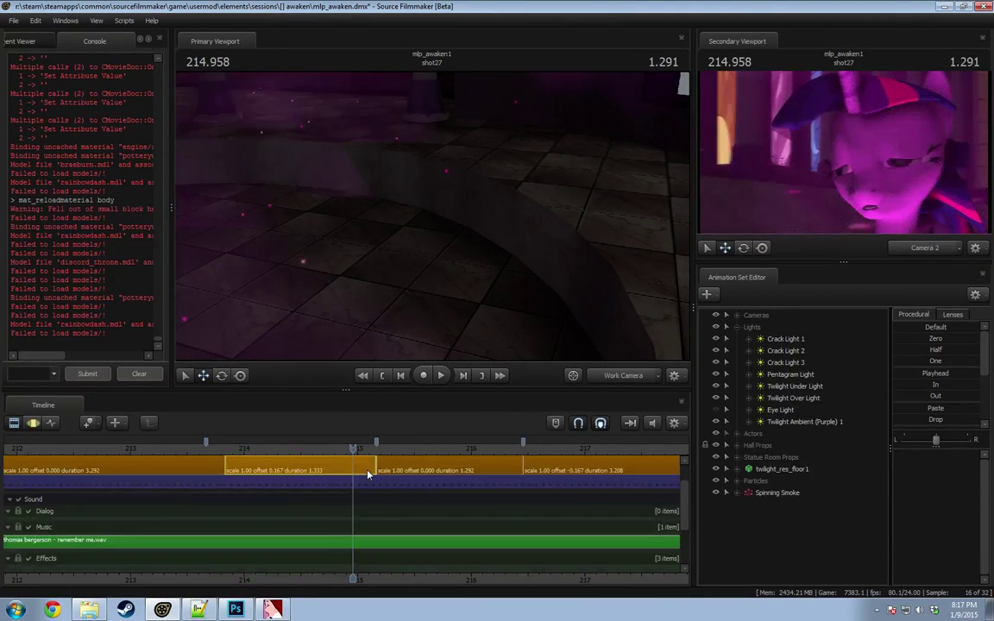
left_click_drag(377, 460, 391, 460)
left_click(255, 453)
key("space")
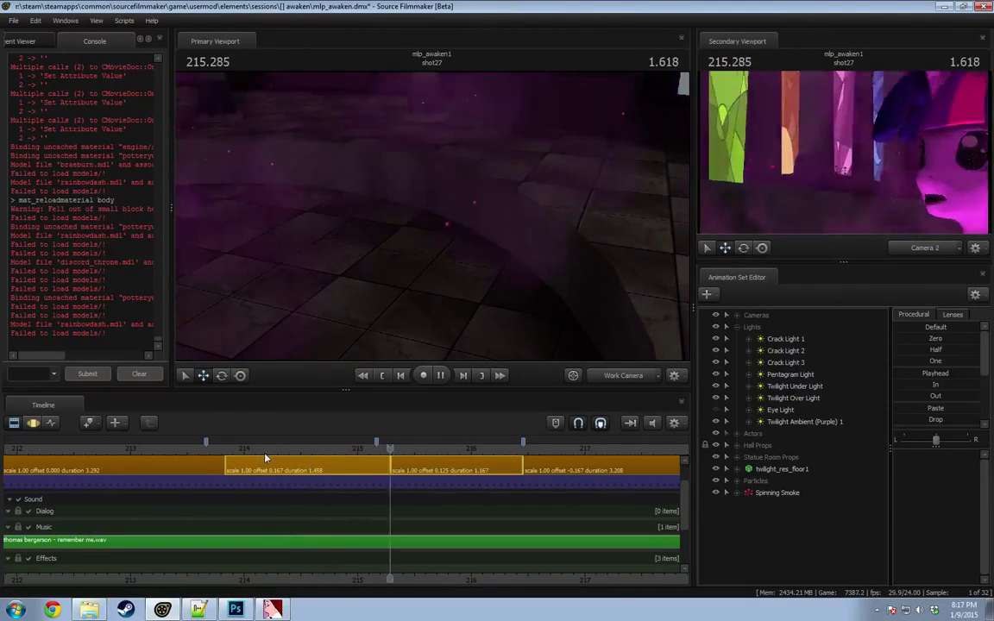
key("space")
left_click_drag(393, 470, 387, 469)
Step: Play back the retimed cut from shot27 into shot28 and on into shot16
left_click(354, 454)
key("space")
key("space")
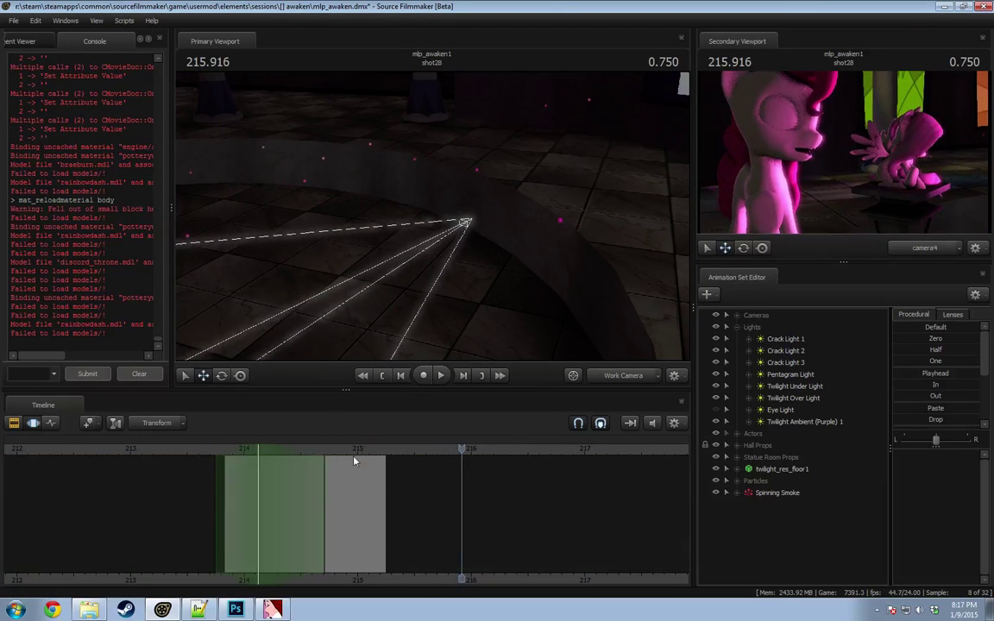
left_click_drag(309, 454, 339, 455)
key("F3")
key("space")
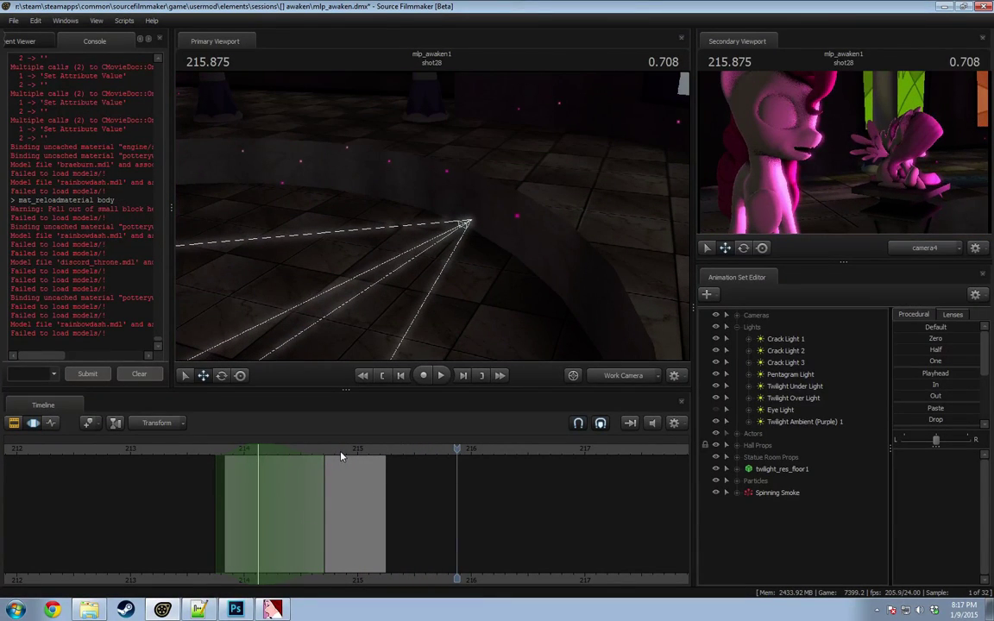
key("F2")
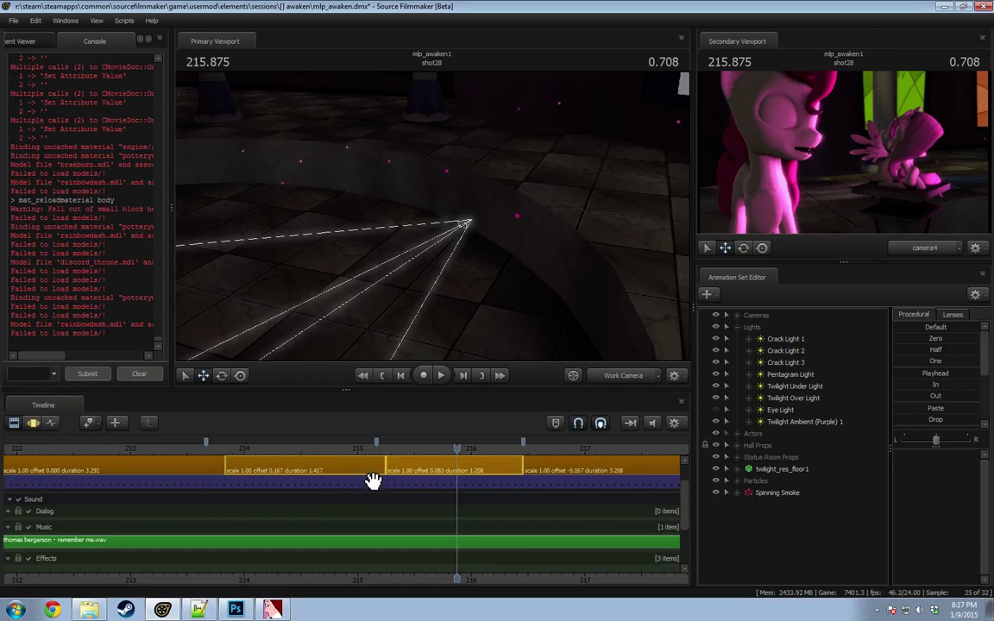
key("space")
key("space")
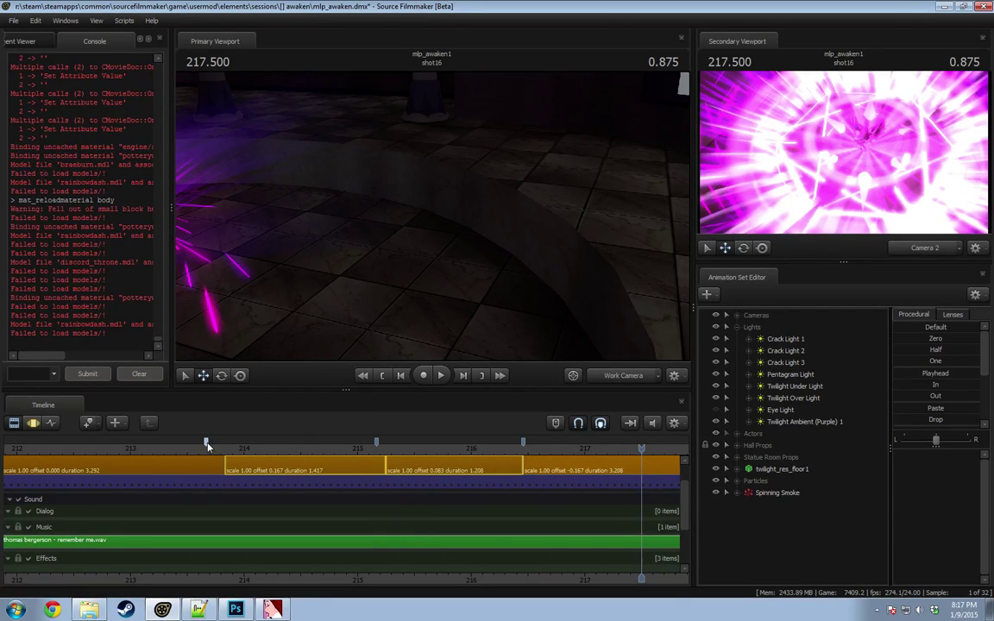
Step: Align the two timeline markers with the start of shot27 and the cut between shot27 and shot28
left_click_drag(206, 444, 224, 443)
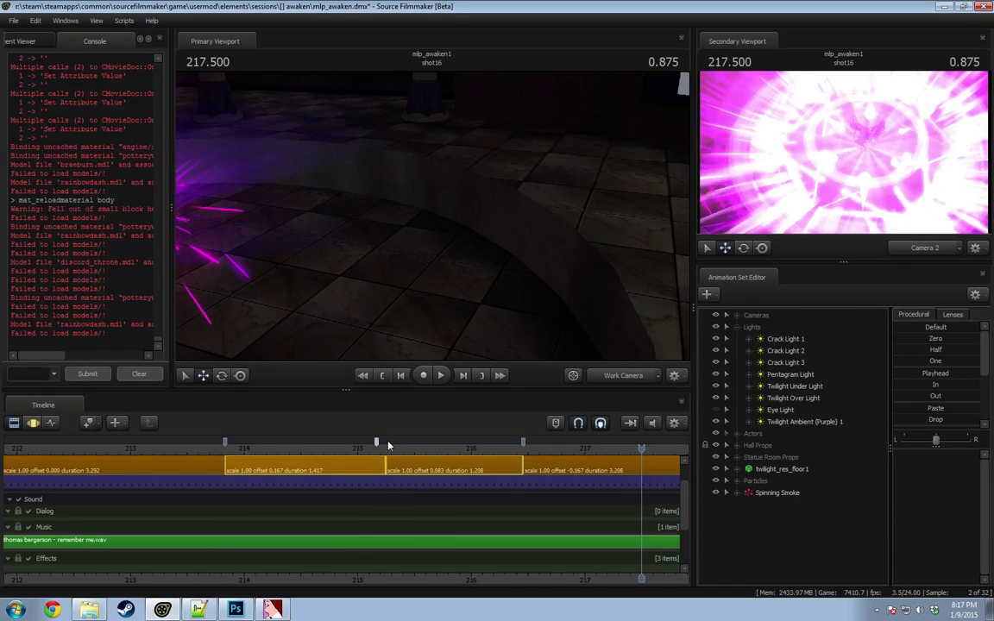
mouse_move(377, 444)
left_mouse_down()
mouse_move(448, 448)
mouse_move(376, 449)
left_mouse_up()
scroll(440, 468, "down", 3)
Step: Toggle the visibility of Crack Light 1, 2 and 3 in shot15 at 212.375 to compare their effect on the statue
left_click(405, 448)
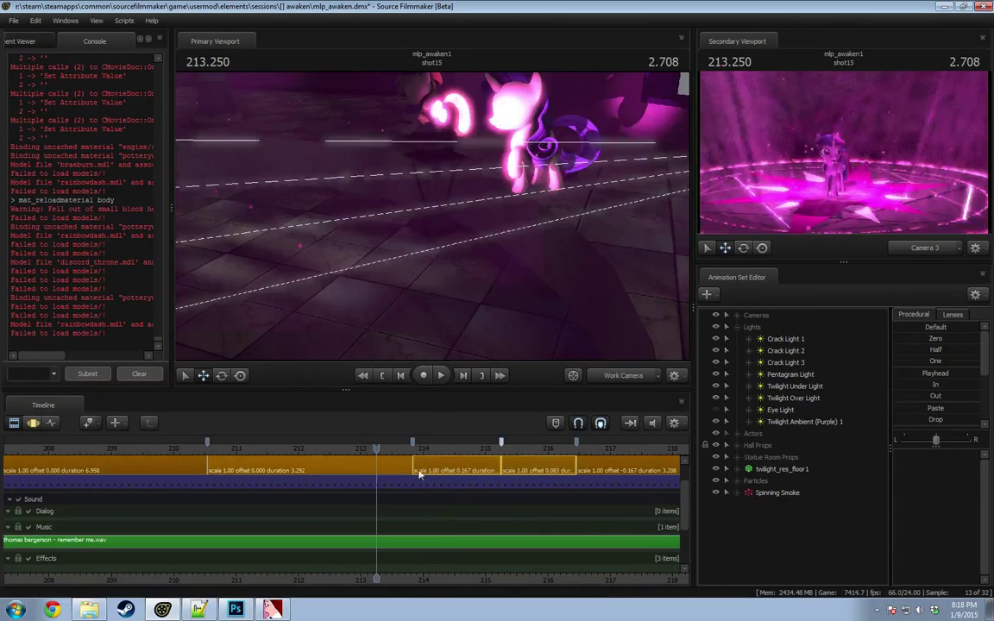
left_click(397, 470)
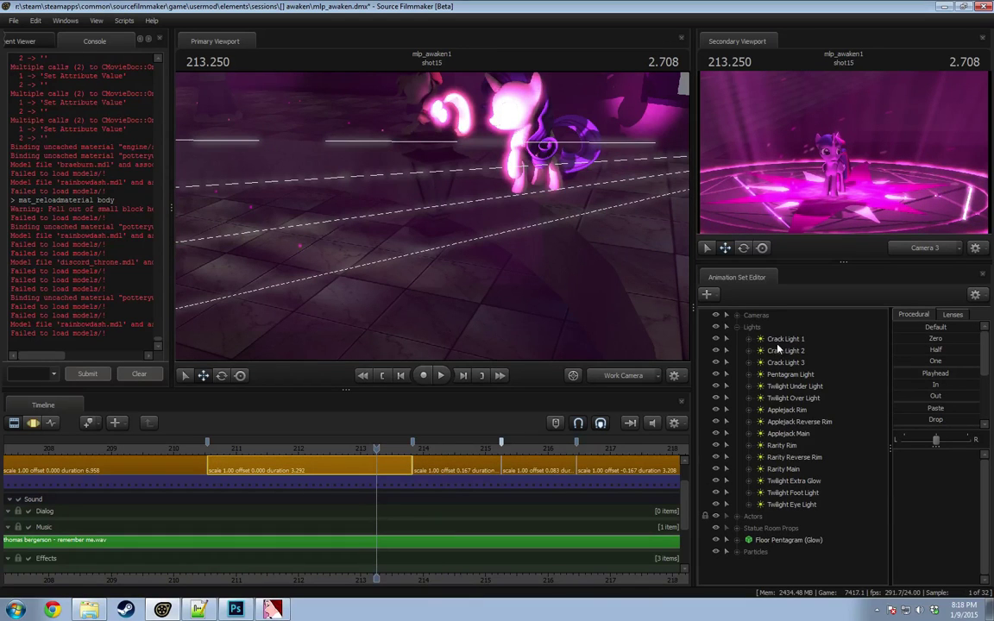
left_click_drag(376, 448, 321, 449)
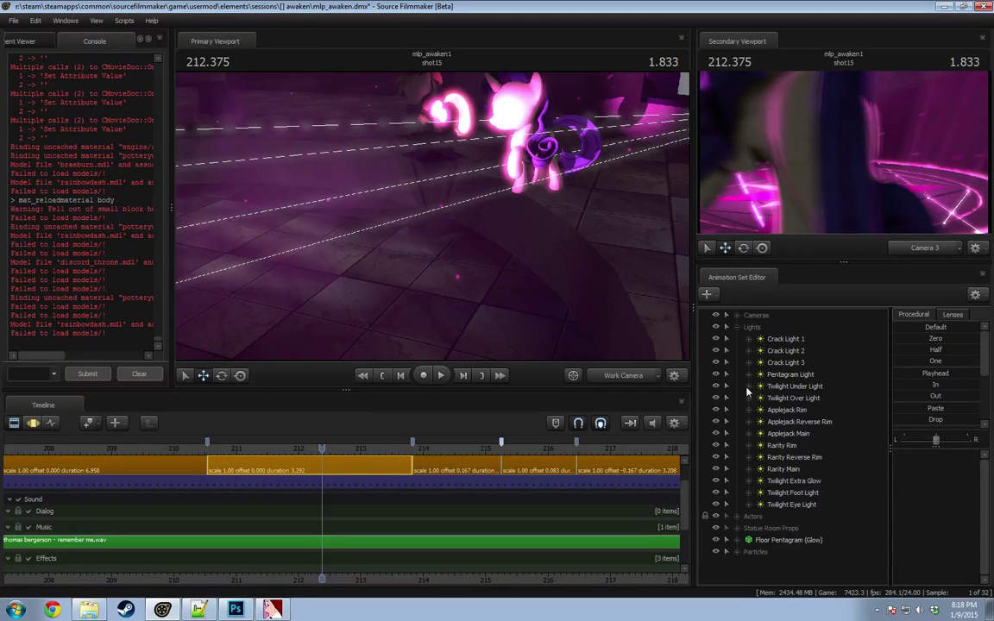
left_click(783, 339)
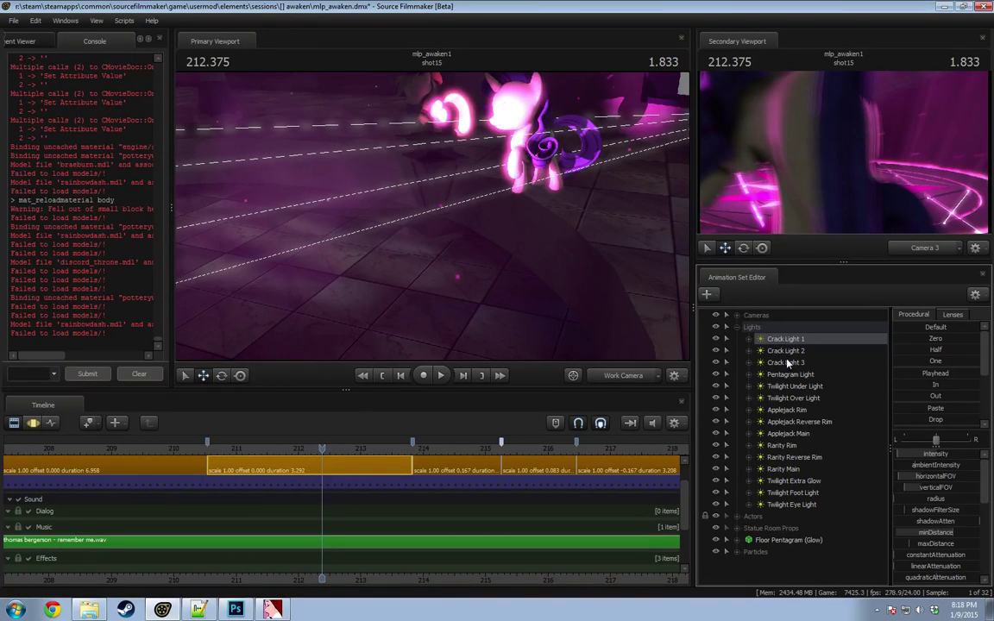
left_click(786, 363, "shift")
right_click(792, 352)
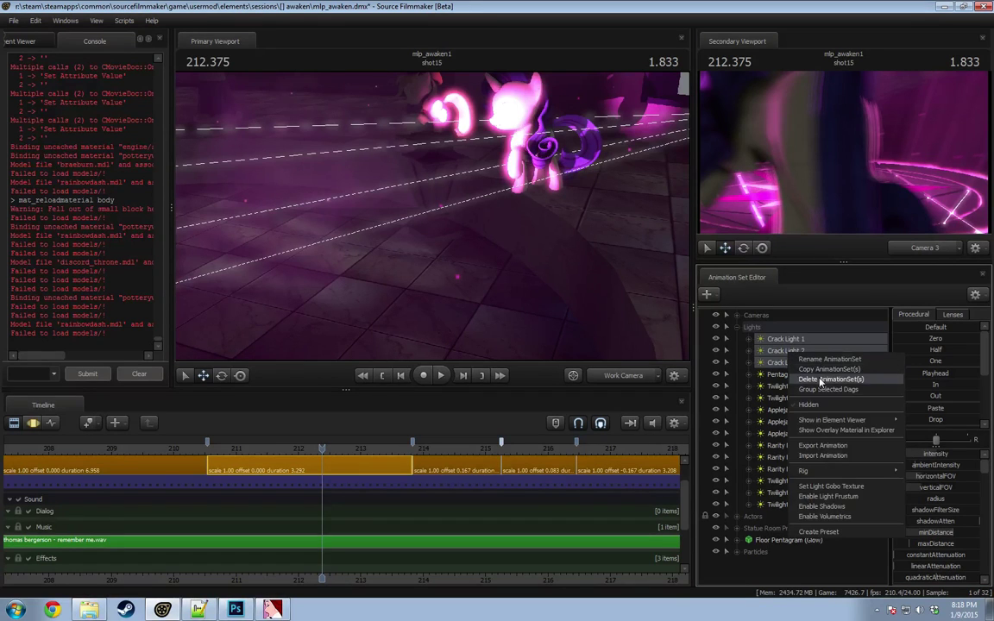
left_click(698, 322)
left_click(715, 351)
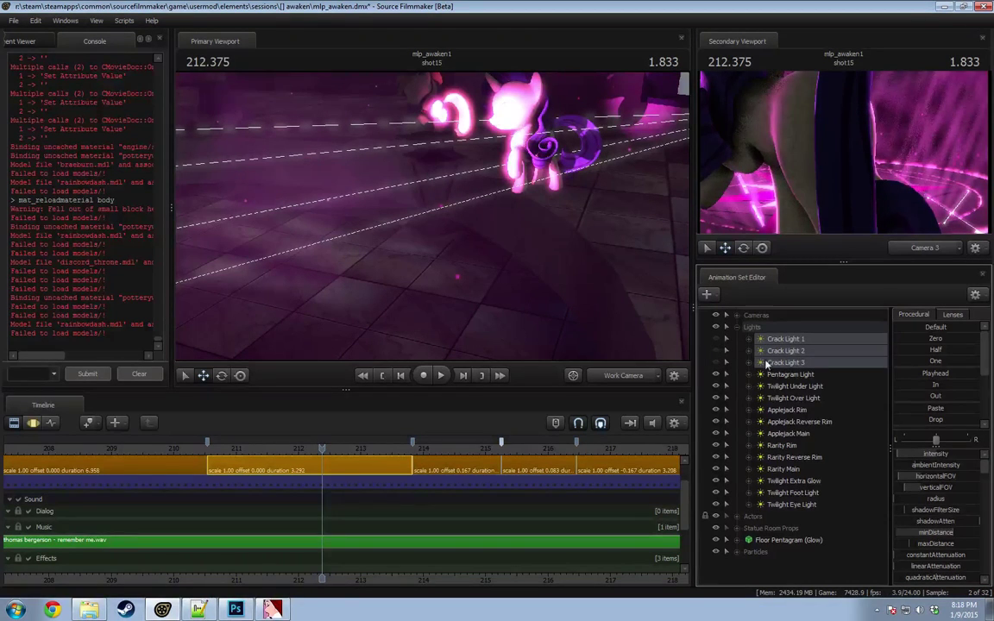
right_click(787, 347)
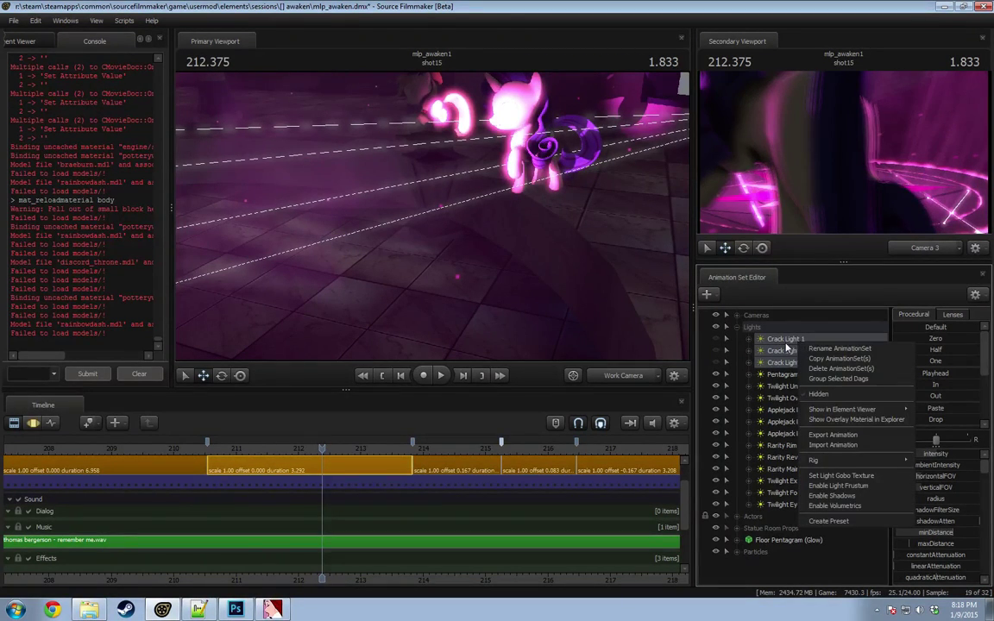
left_click(783, 350)
left_click(716, 340)
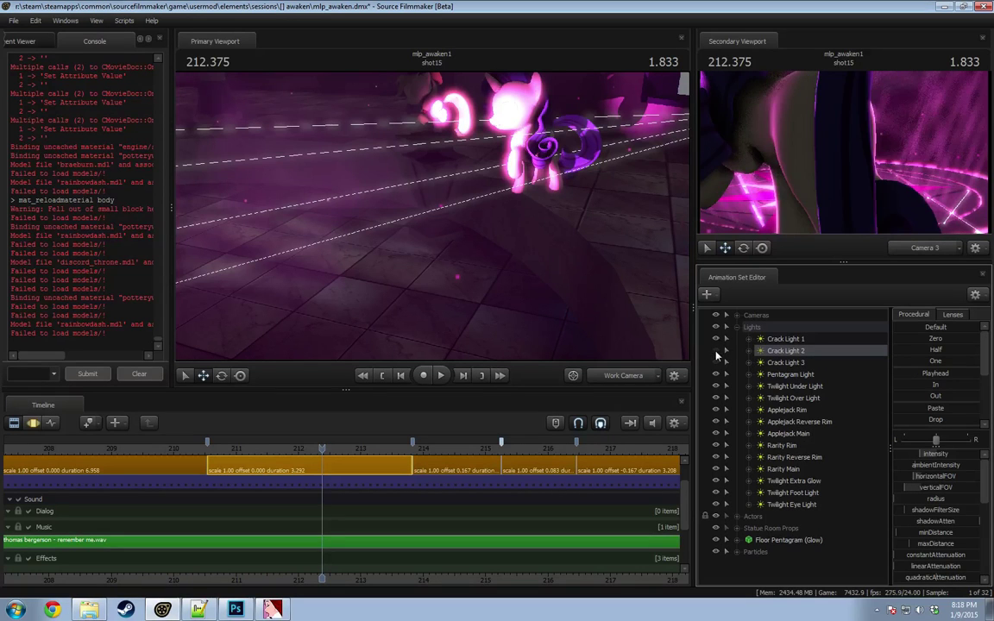
left_click(716, 352)
left_click(785, 343)
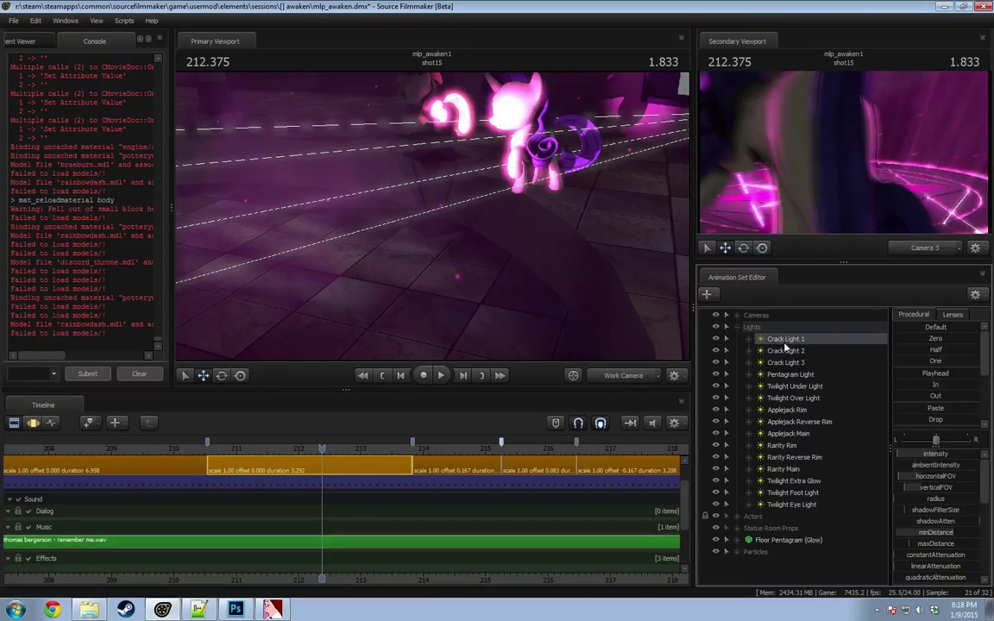
Step: Delete Crack Light 2 and Crack Light 3 from shot15
left_click(784, 353)
left_click(786, 360, "shift")
right_click(787, 359)
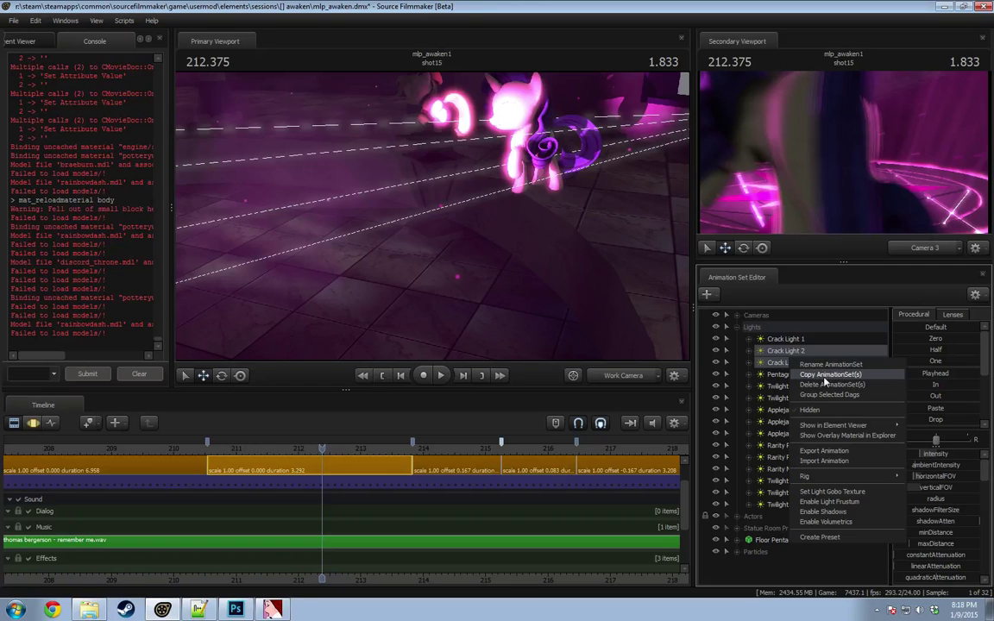
left_click(823, 384)
Step: Reposition Crack Light 1 across all of shot15 to face the statue's cracked body, looking through the light, and play back the result
left_click_drag(782, 341, 497, 250)
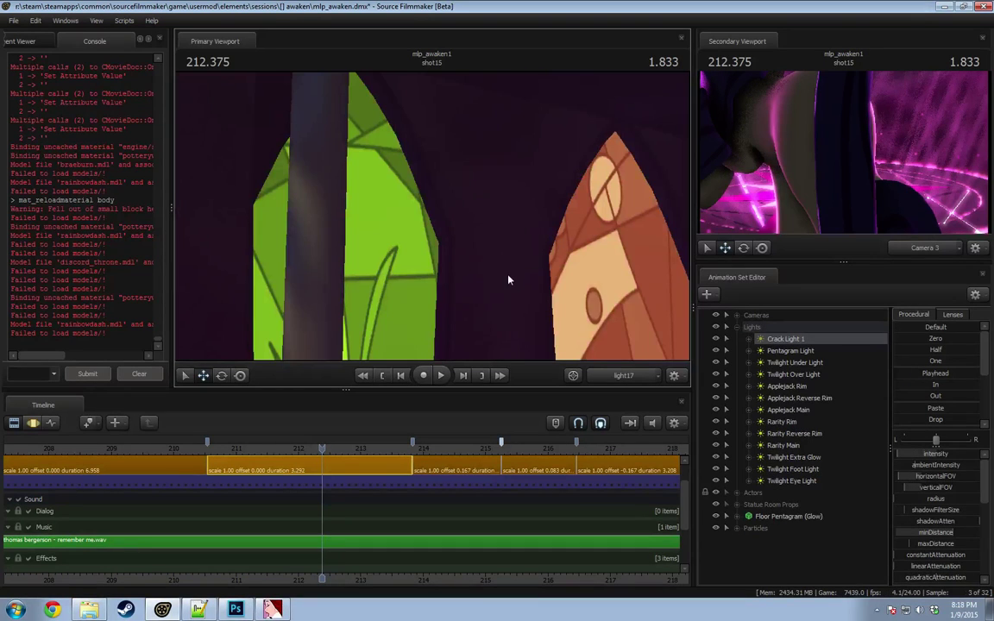
left_click(509, 276)
left_click(507, 323)
left_click(505, 322)
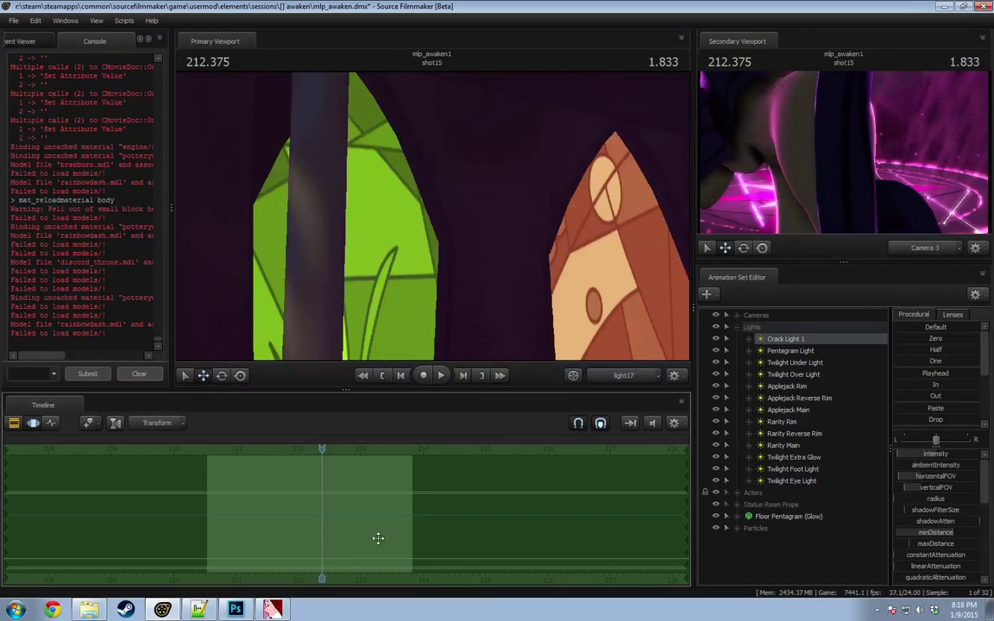
left_click_drag(511, 262, 634, 379)
mouse_move(431, 216)
left_mouse_down()
mouse_move(417, 216)
mouse_move(426, 219)
left_mouse_up()
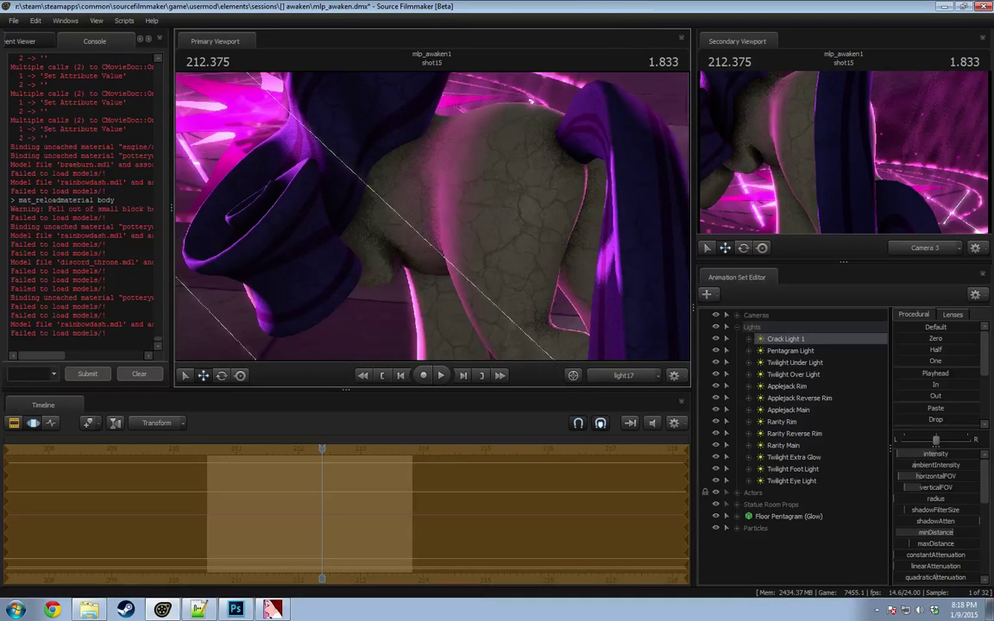
key("F2")
key("space")
key("space")
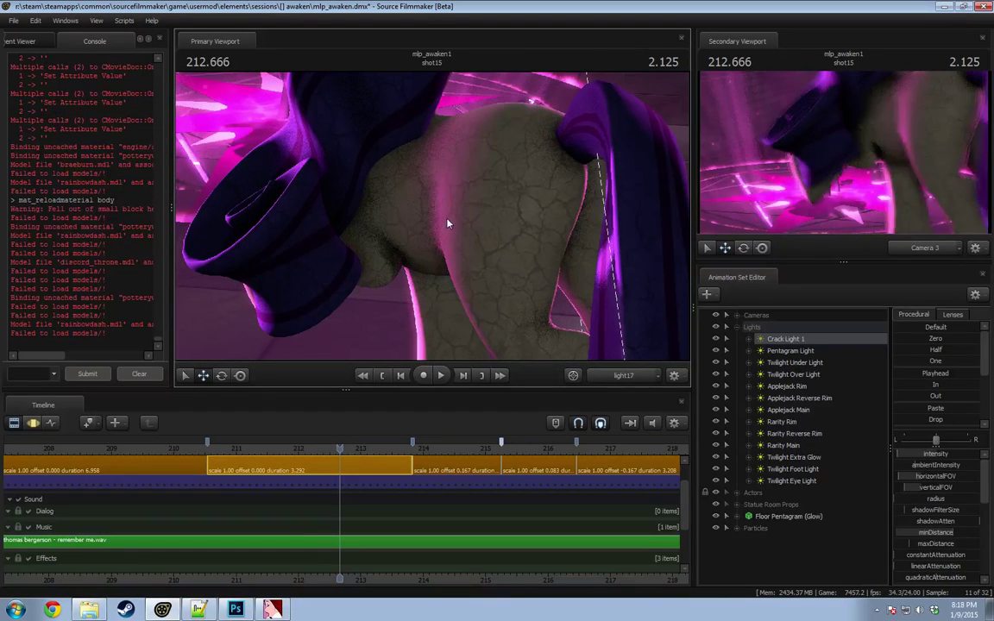
Step: Move Crack Light 1 closer to the statue's cracked body across the whole of shot15, looking through the light
key("F4")
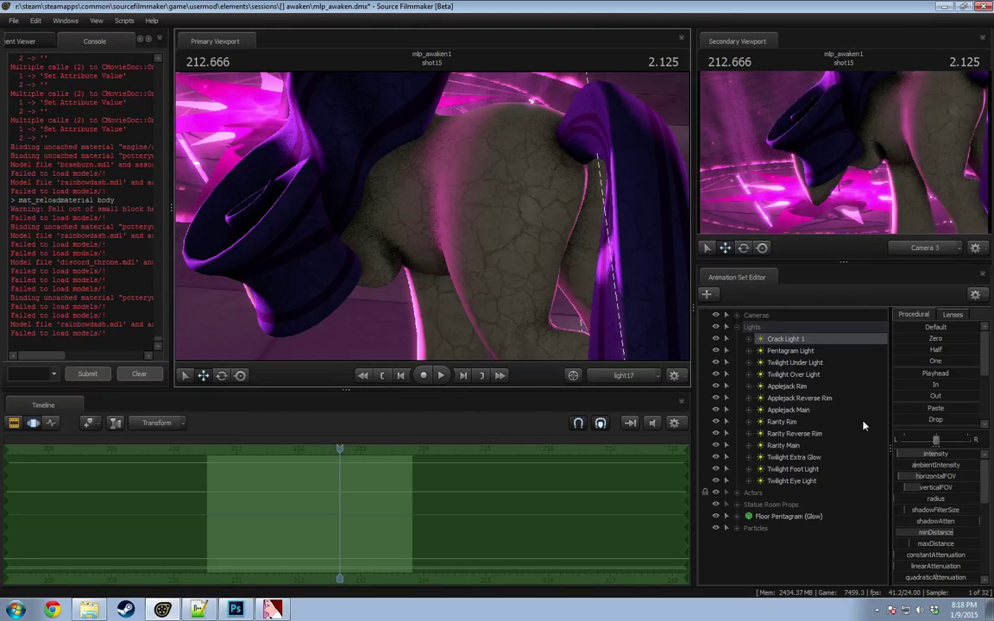
key("w")
left_click_drag(576, 352, 597, 349)
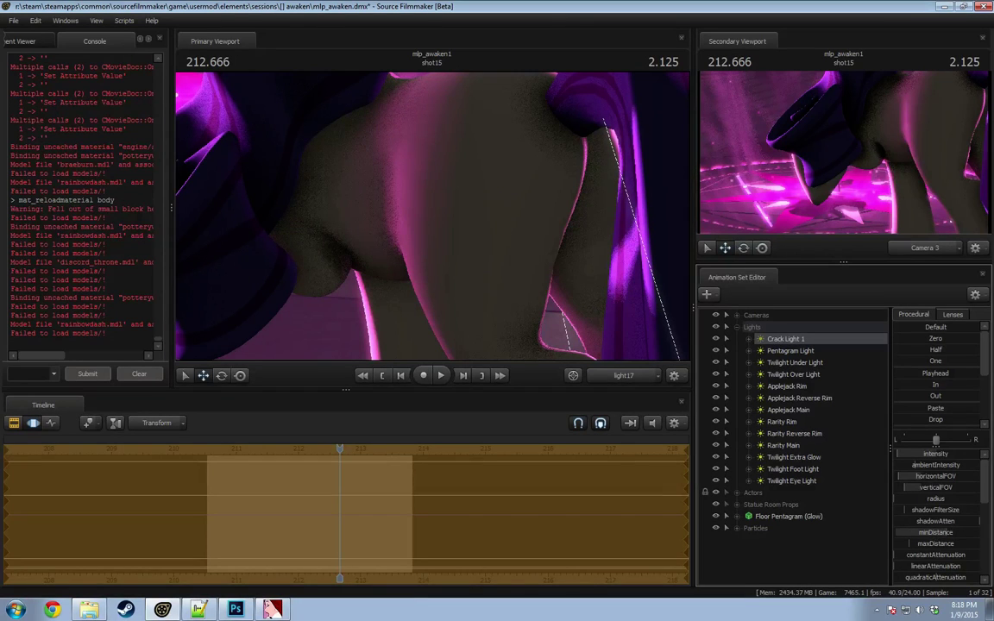
key("F3")
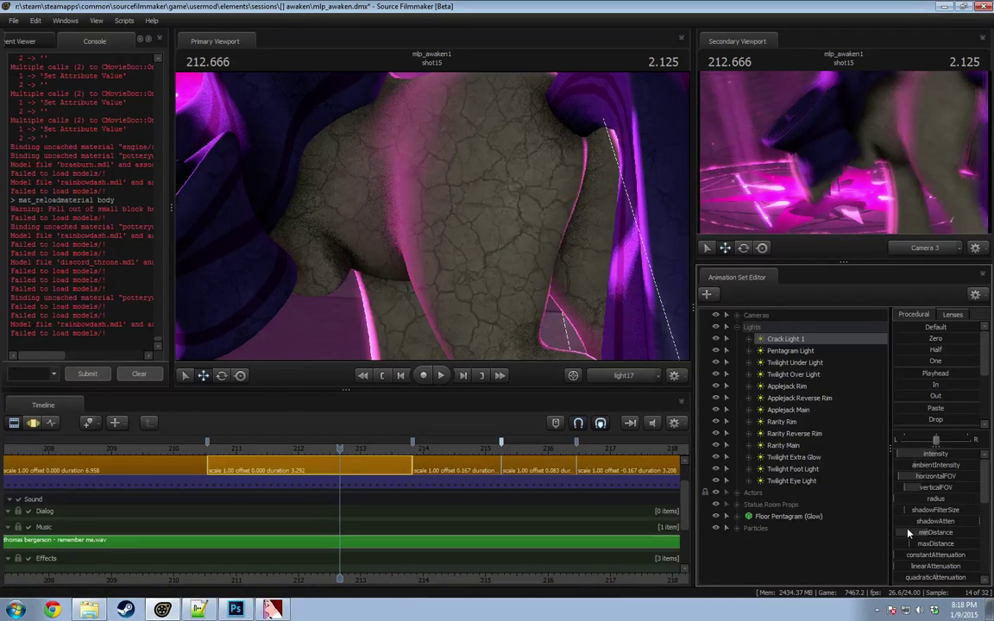
Step: Shift Crack Light 1's colour towards a dim pink by lowering its green and blue levels across shot15
key("F3")
scroll(919, 511, "down", 5)
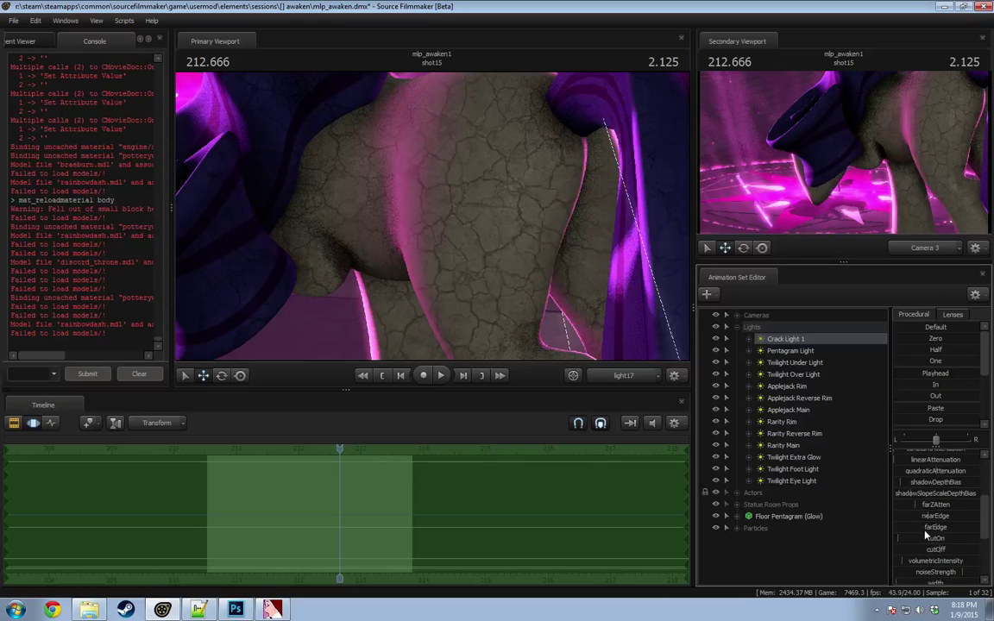
left_click_drag(957, 535, 912, 535)
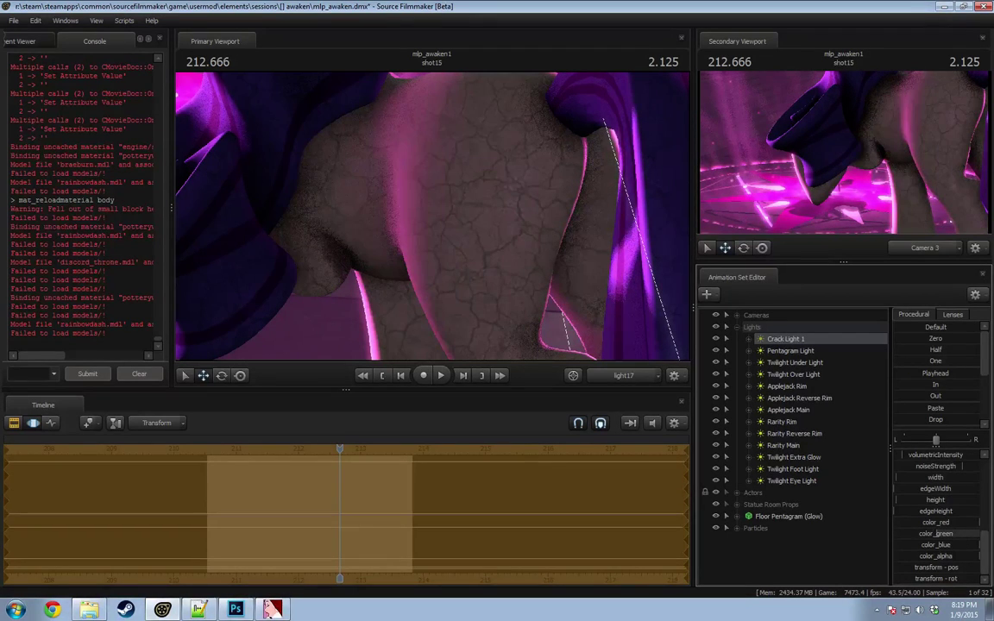
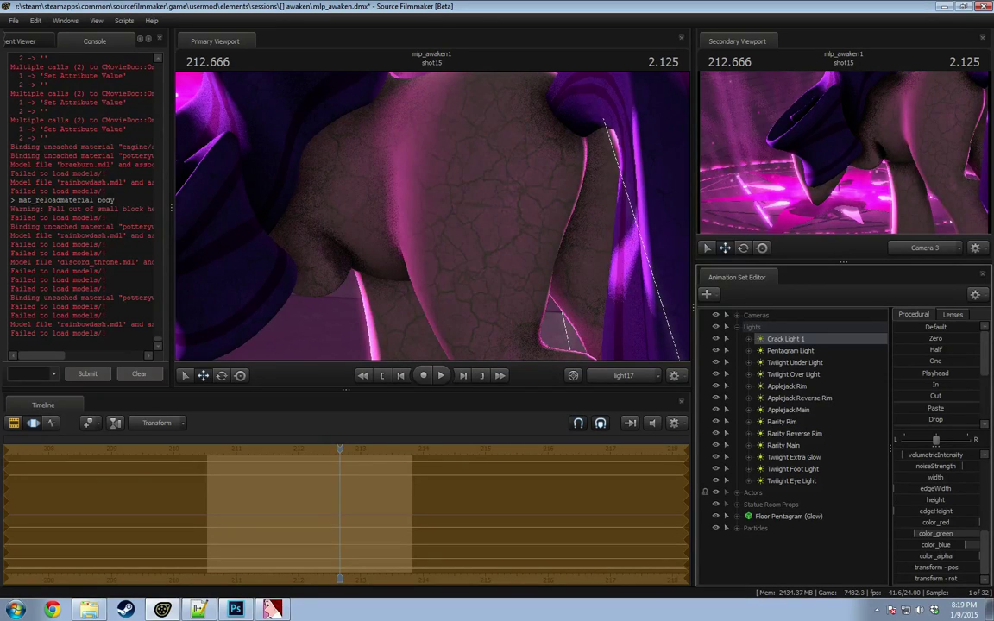
scroll(932, 483, "up", 5)
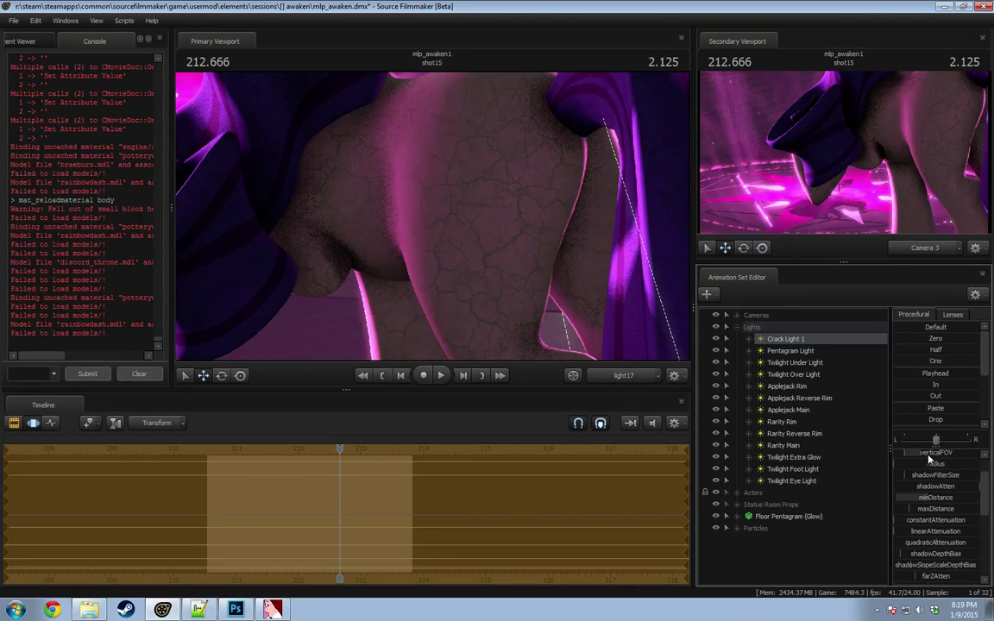
key("F3")
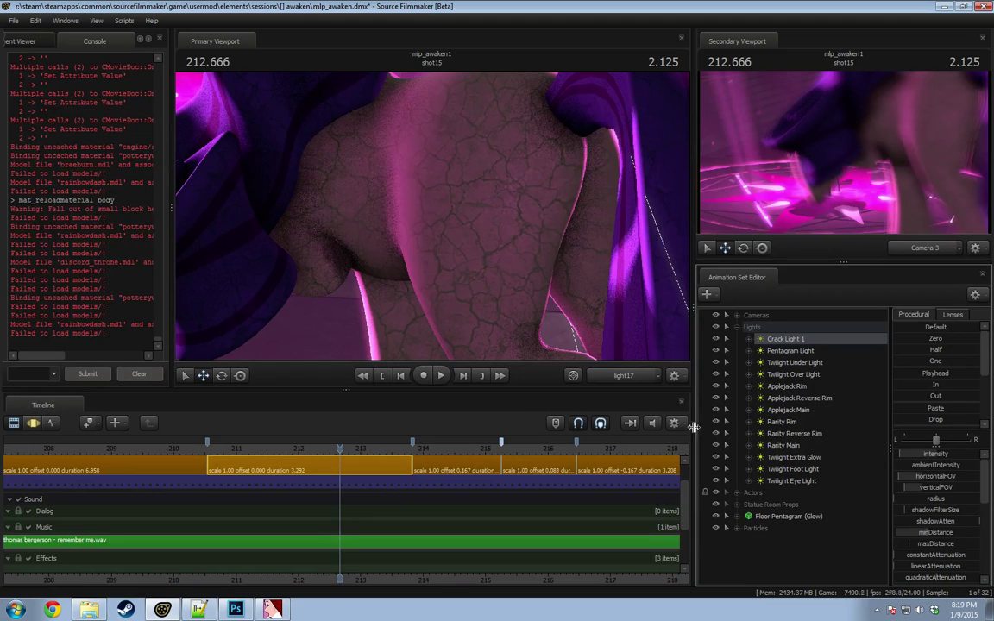
Step: Duplicate Crack Light 1 within shot15 by copying it and pasting it into the animation sets
right_click(767, 348)
left_click(779, 499)
right_click(785, 550)
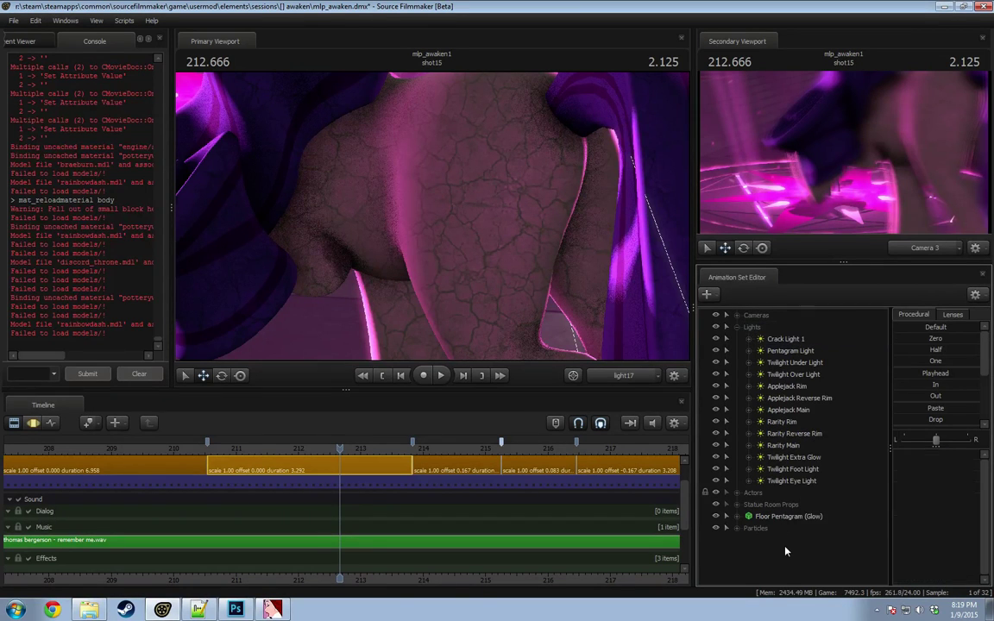
left_click(803, 444)
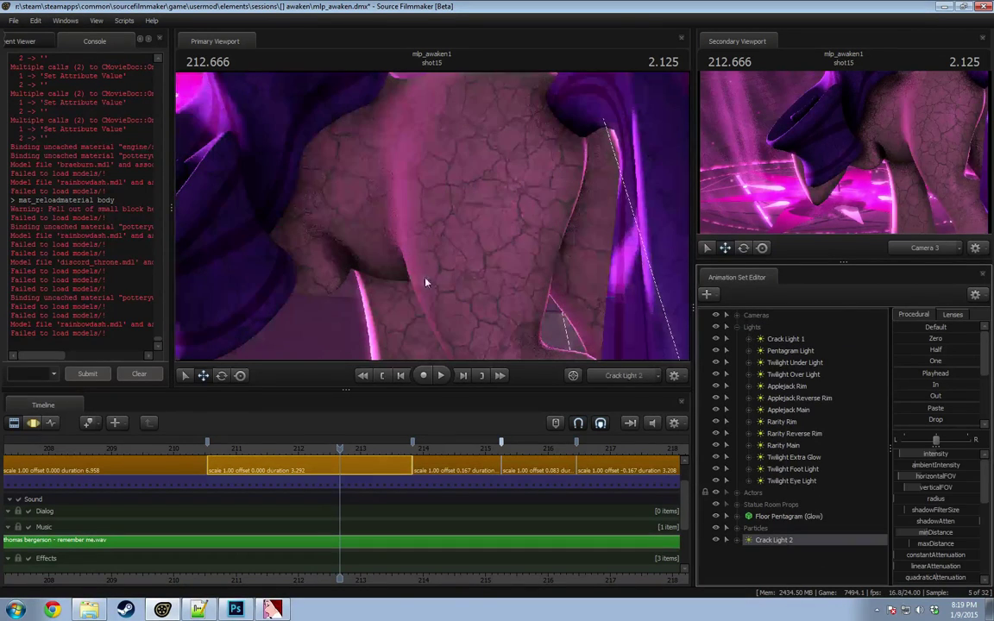
Step: Look through Crack Light 2 and aim it at the cracked curved statue body in the foreground at 210.583 in shot15
left_click(523, 283)
left_click(492, 320)
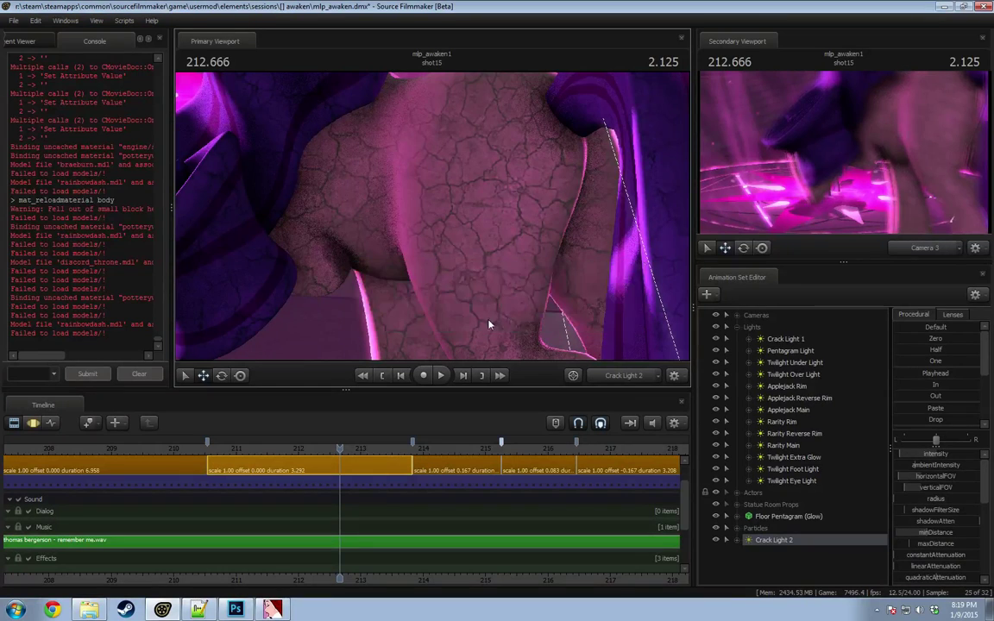
key("F3")
left_click_drag(490, 275, 217, 450)
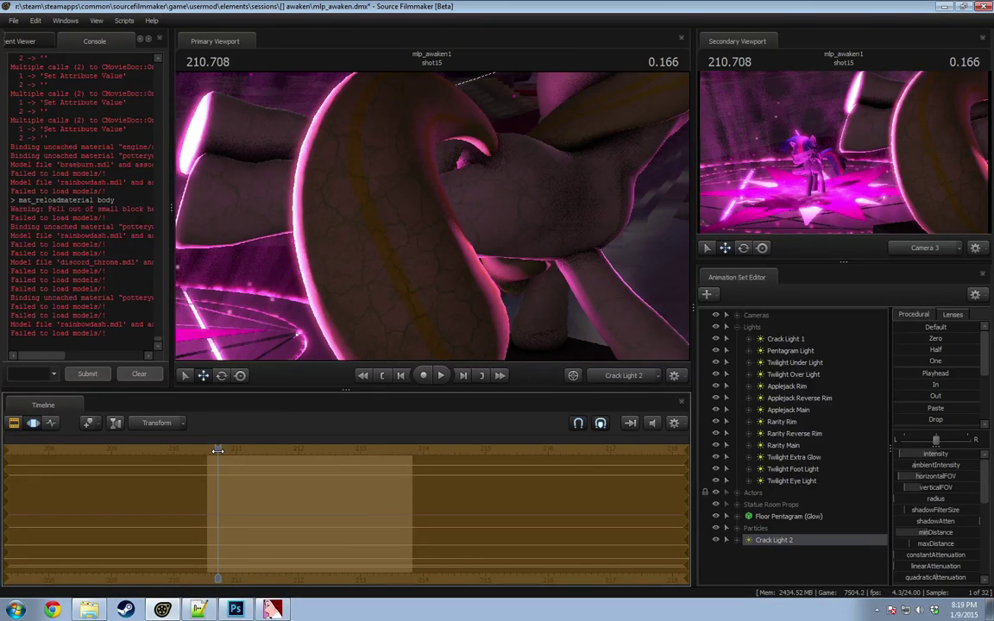
left_click_drag(388, 293, 345, 302)
left_click_drag(217, 450, 210, 450)
left_click_drag(335, 247, 403, 249)
key("w")
left_click_drag(242, 328, 433, 222)
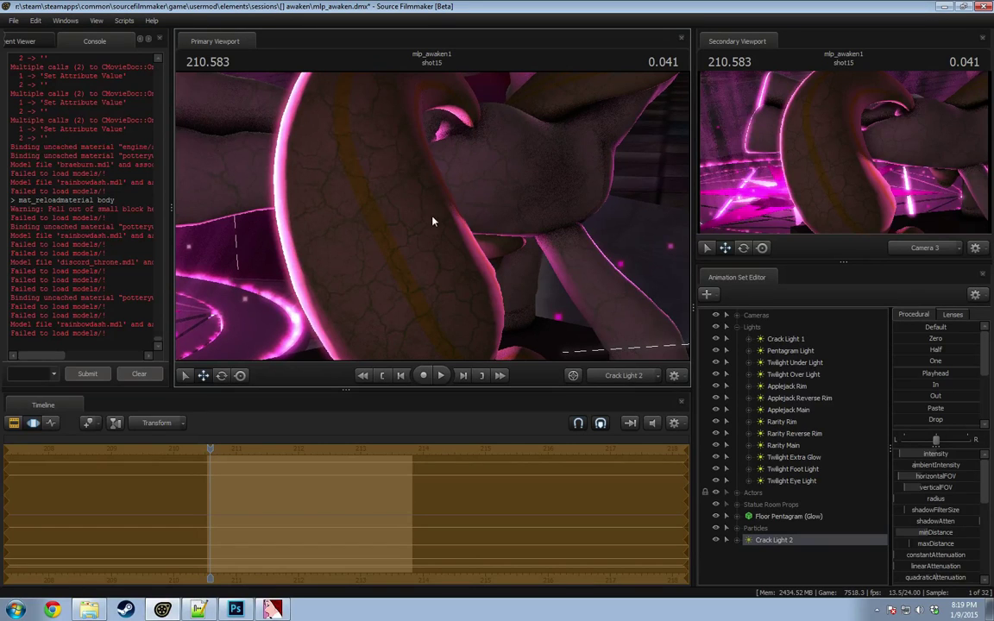
Step: Fine-tune Crack Light 2's green colour level and play back shot15 to review both crack lights
scroll(939, 537, "down", 2)
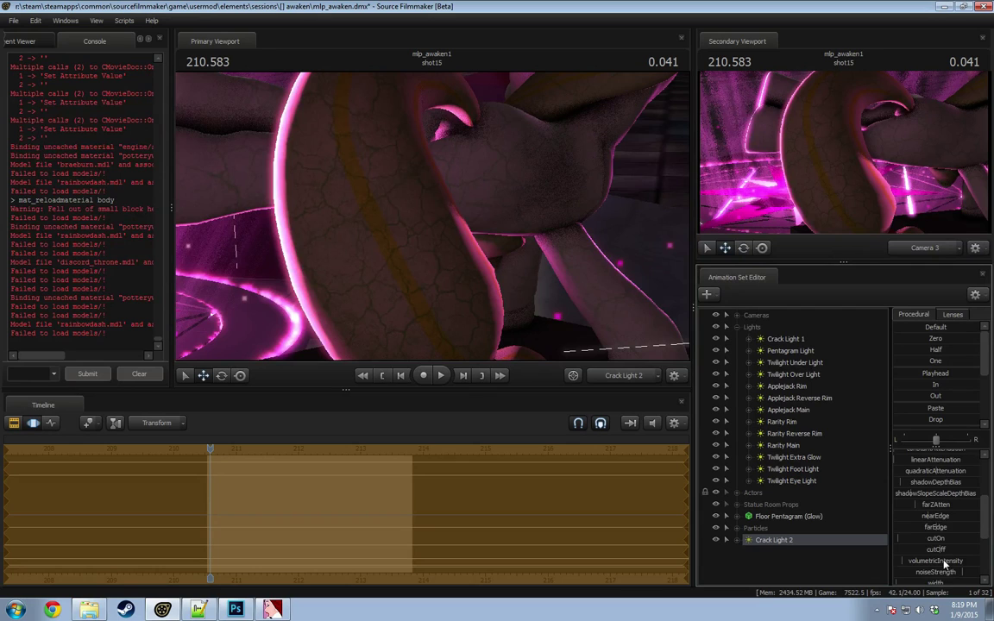
scroll(947, 565, "down", 3)
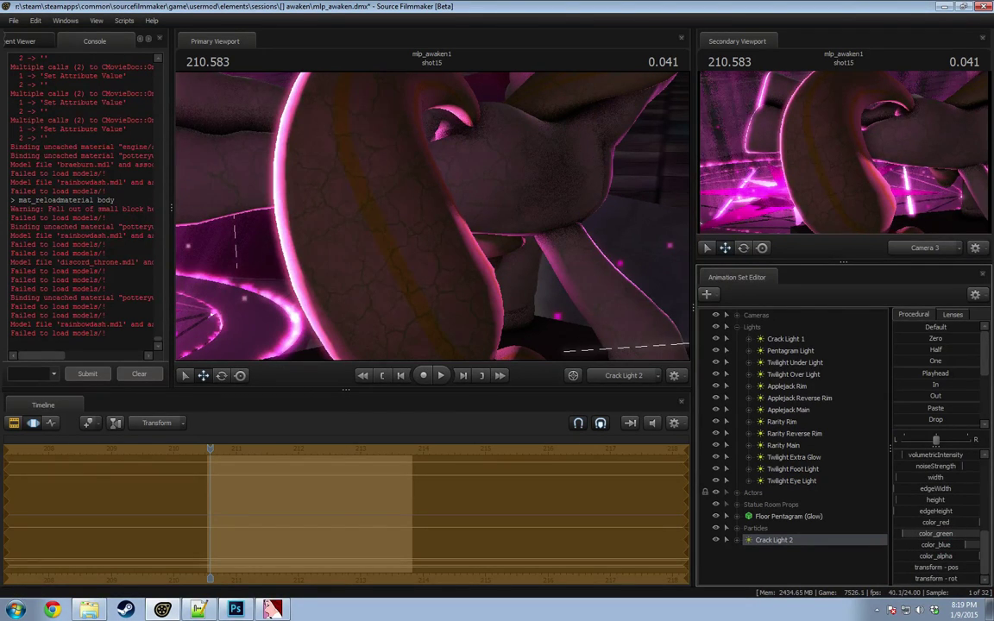
key("F3")
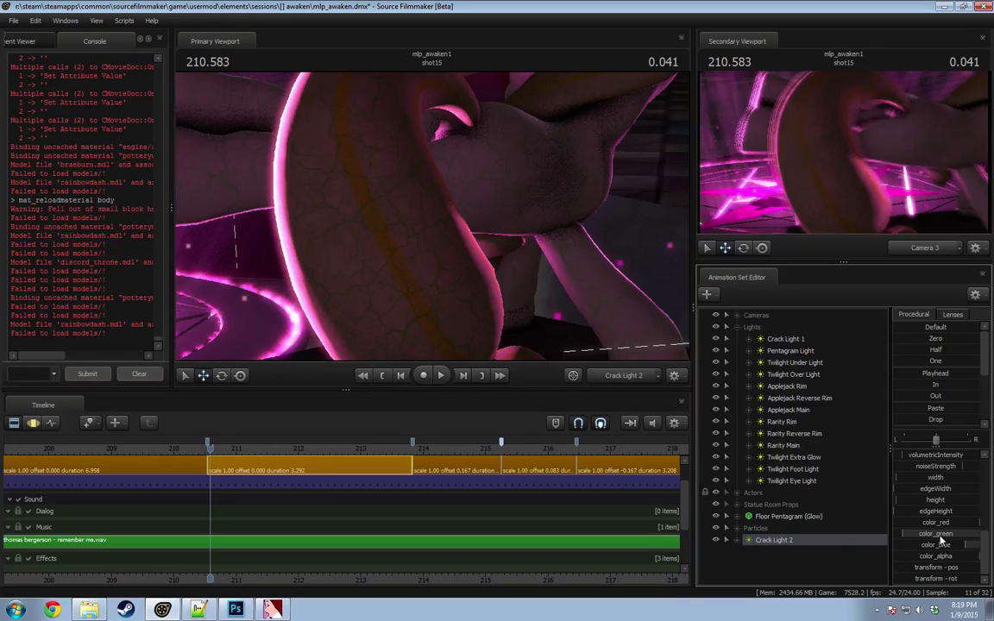
key("space")
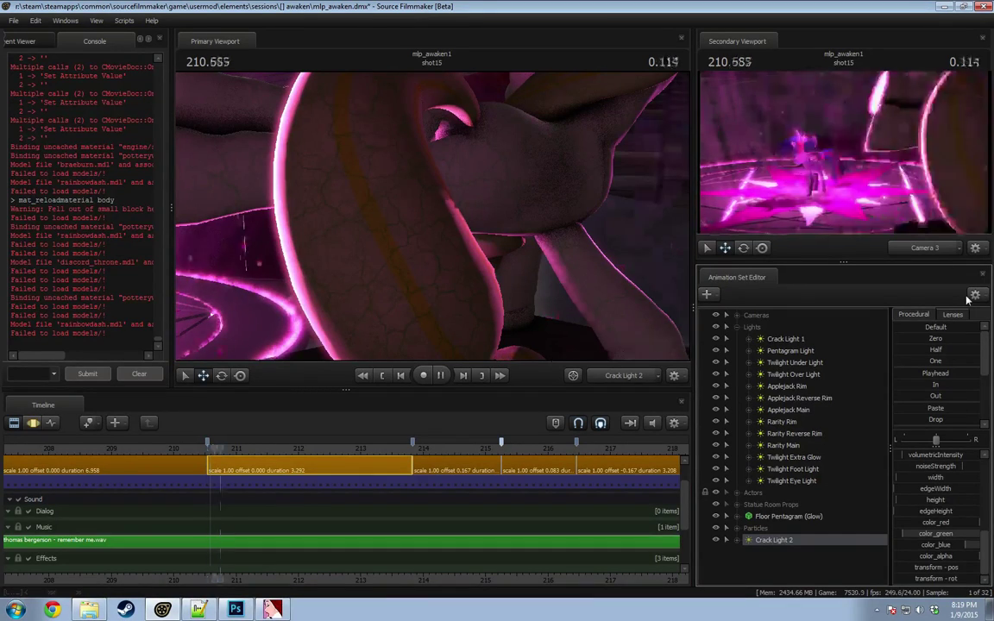
key("space")
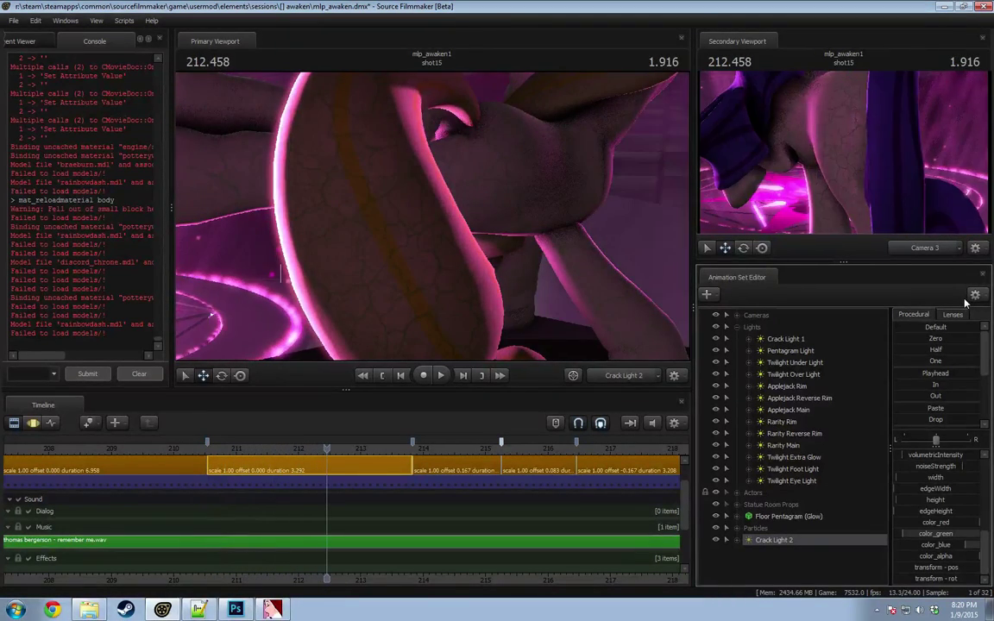
Step: Move Crack Light 2 into the Lights group, directly after Crack Light 1
left_click_drag(932, 150, 868, 159)
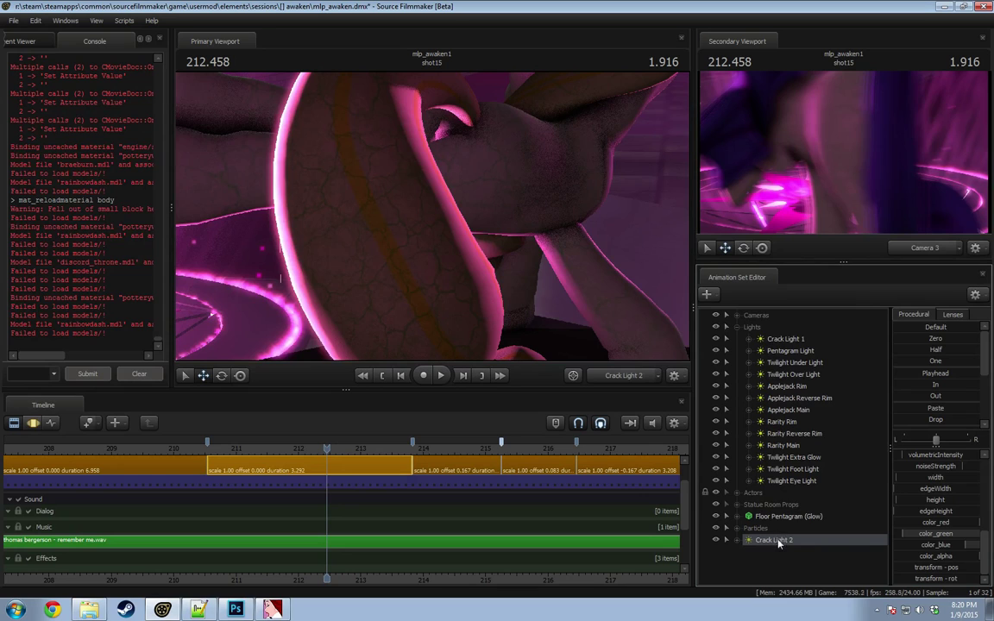
left_click_drag(767, 346, 768, 346)
left_click(792, 363)
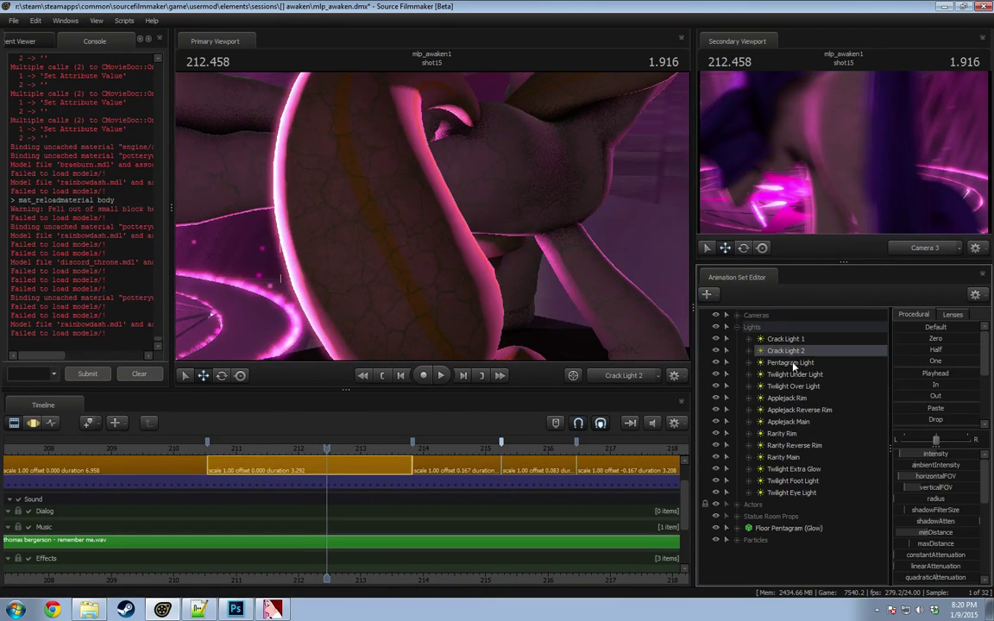
Step: Look over shot15's animation set groups, including Lights, Statue Room Props and Particles, and collapse each one again
key("Down")
key("Down")
key("Down")
key("Down")
key("Down")
key("Down")
key("Down")
key("Down")
key("Down")
key("Down")
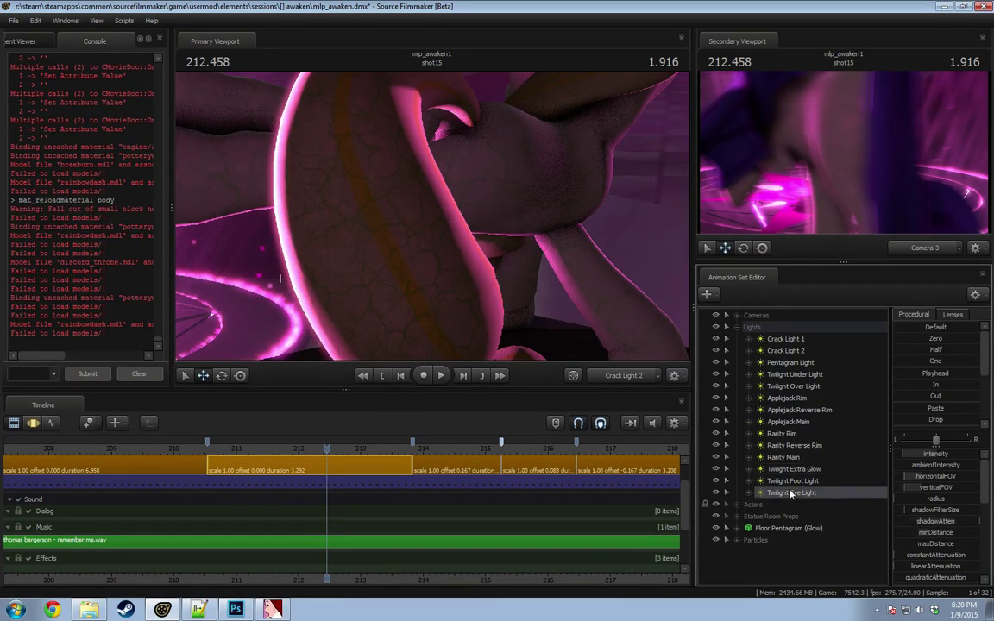
left_click(737, 328)
left_click(738, 340)
left_click(737, 340)
left_click(736, 316)
left_click(737, 316)
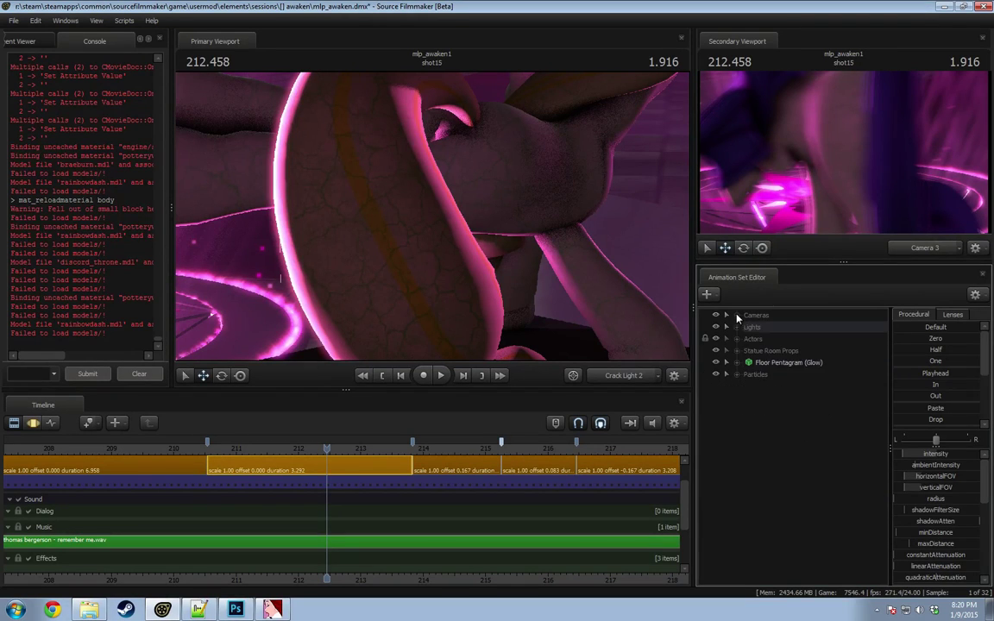
left_click(738, 353)
left_click(748, 362)
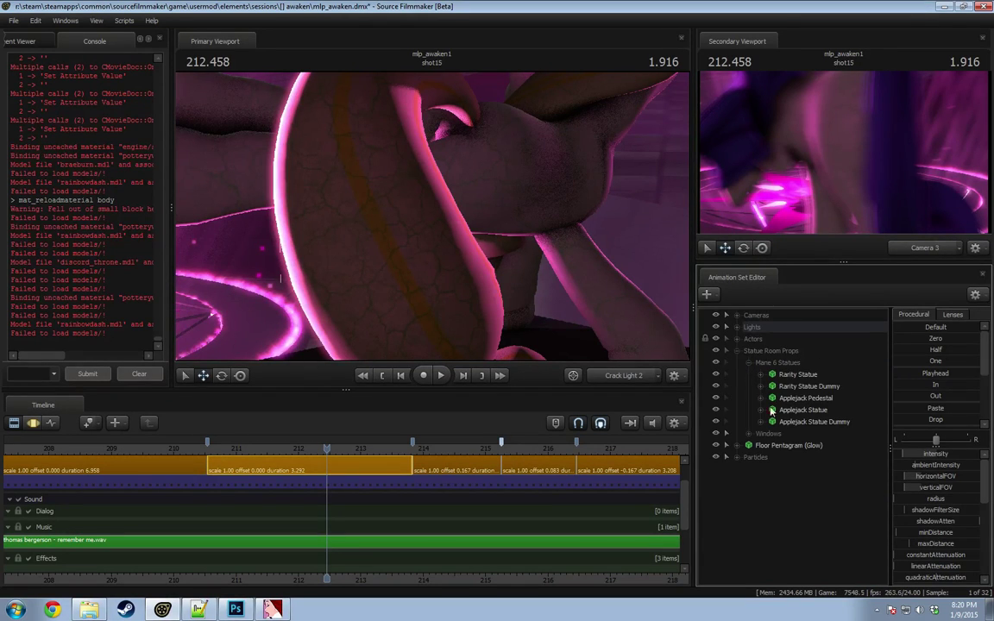
left_click(738, 351)
left_click(737, 374)
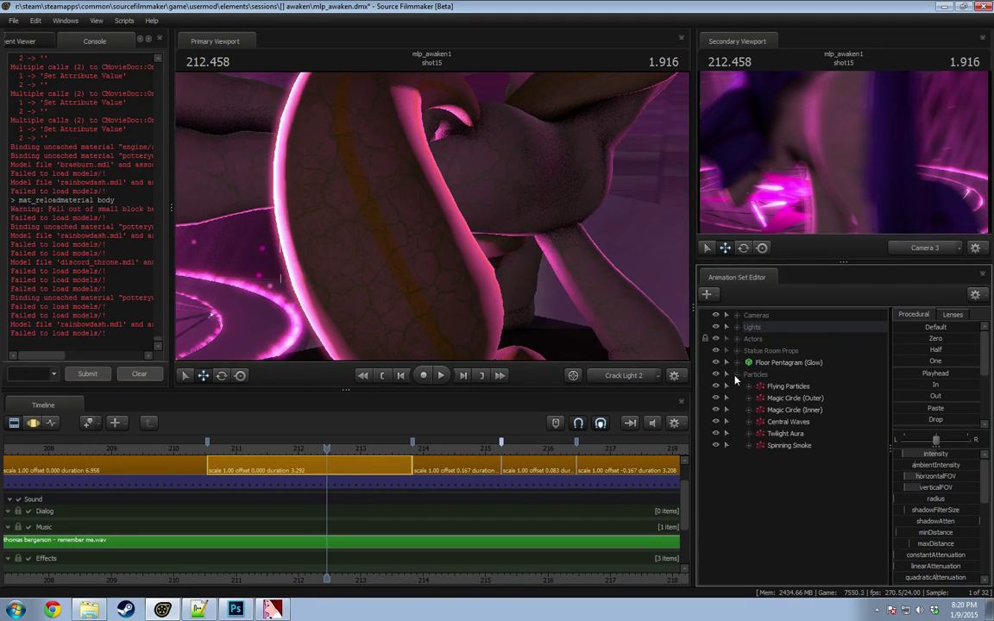
left_click(738, 375)
Step: Play the sequence from shot15 into shot16 and stop at 217.458
key("space")
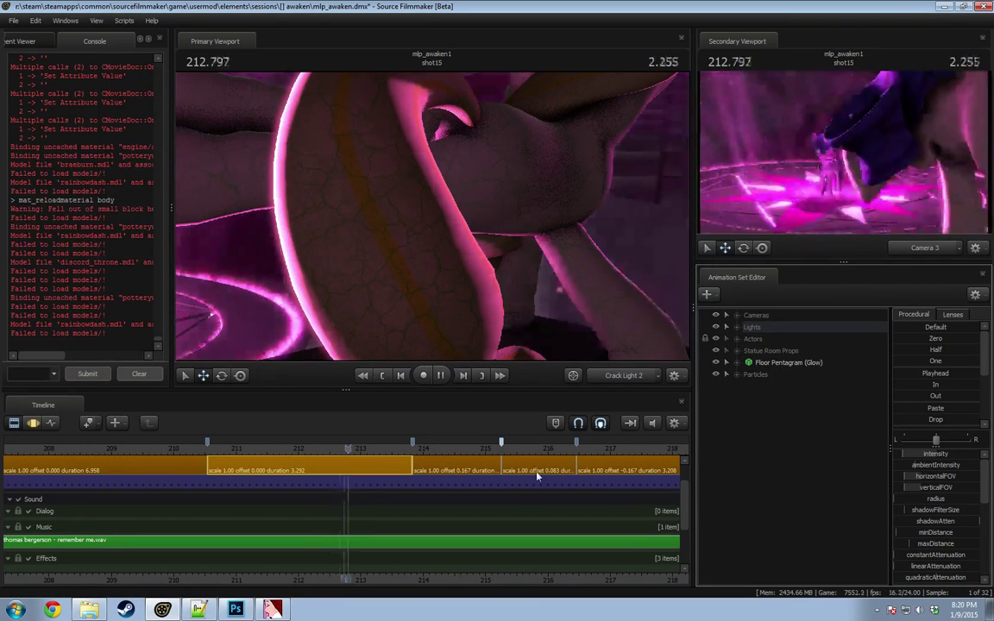
key("F4")
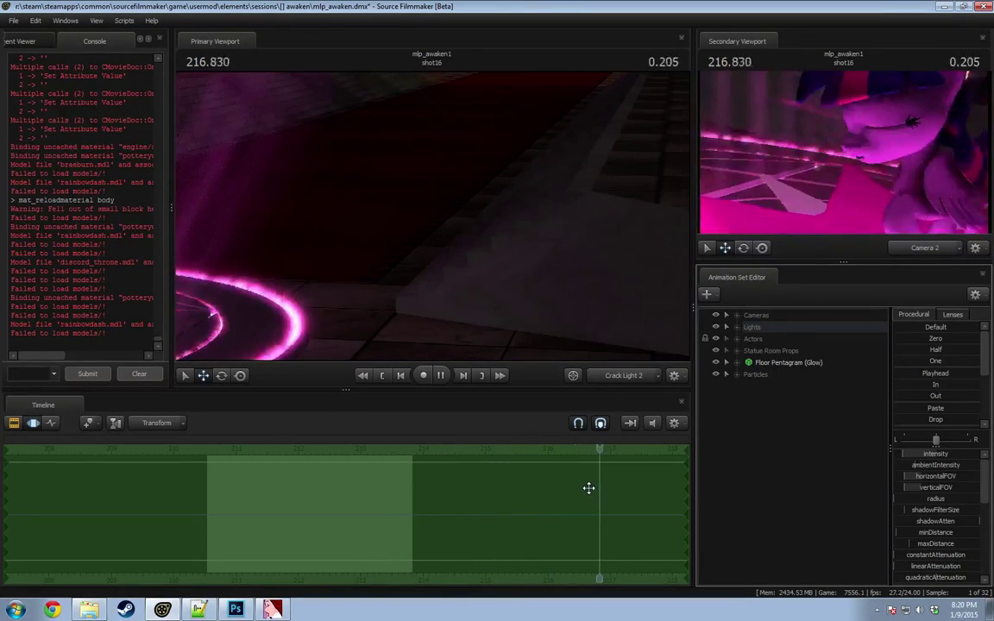
key("space")
key("F2")
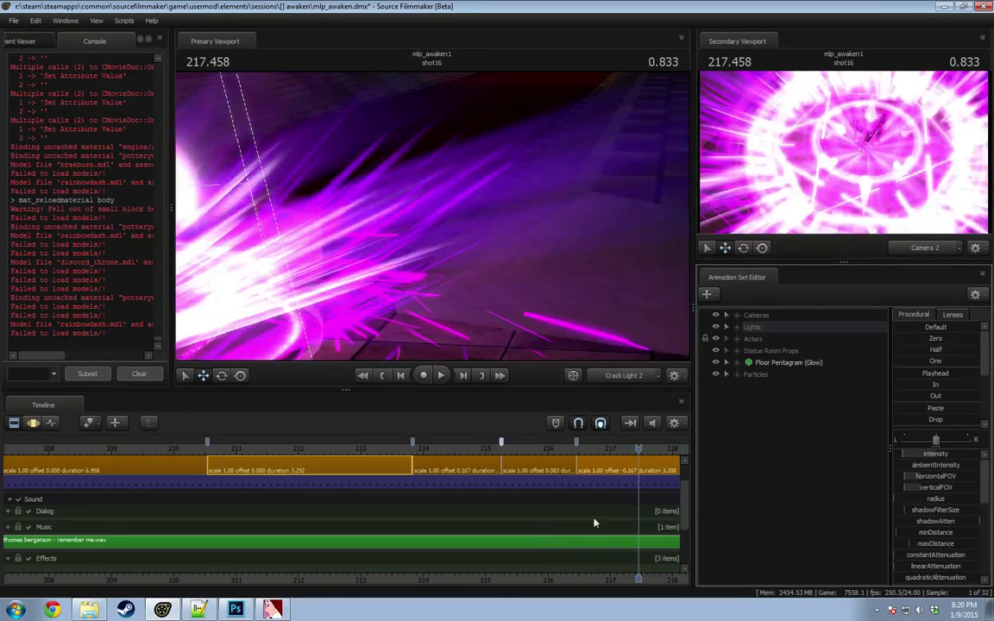
Step: Examine Orig Hair Placeholder and Left Wing Large in shot16, hiding the wing and scrubbing to 218.416
left_click(786, 387)
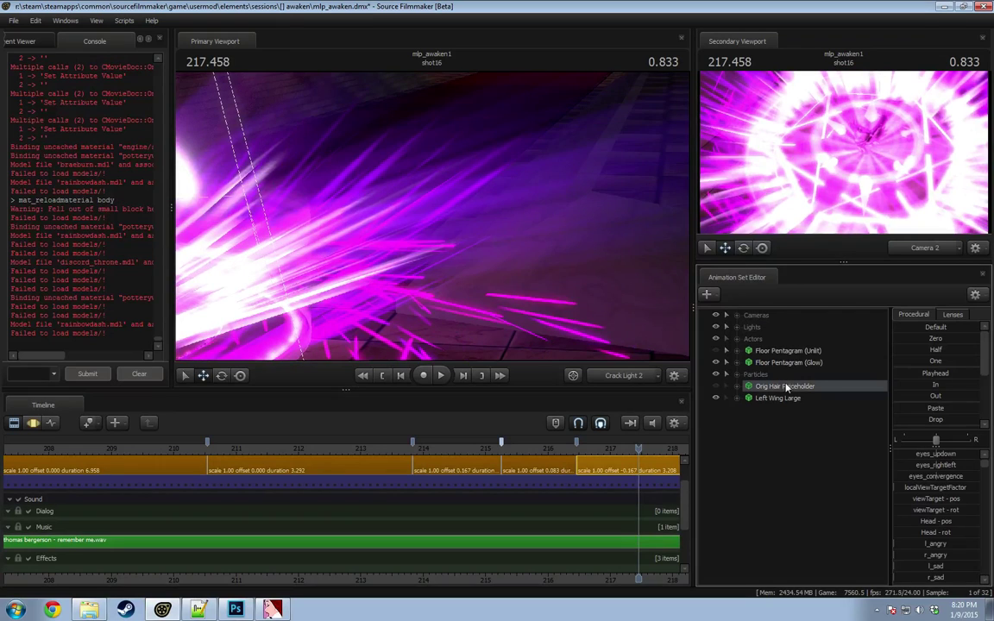
middle_click_drag(646, 580, 462, 548)
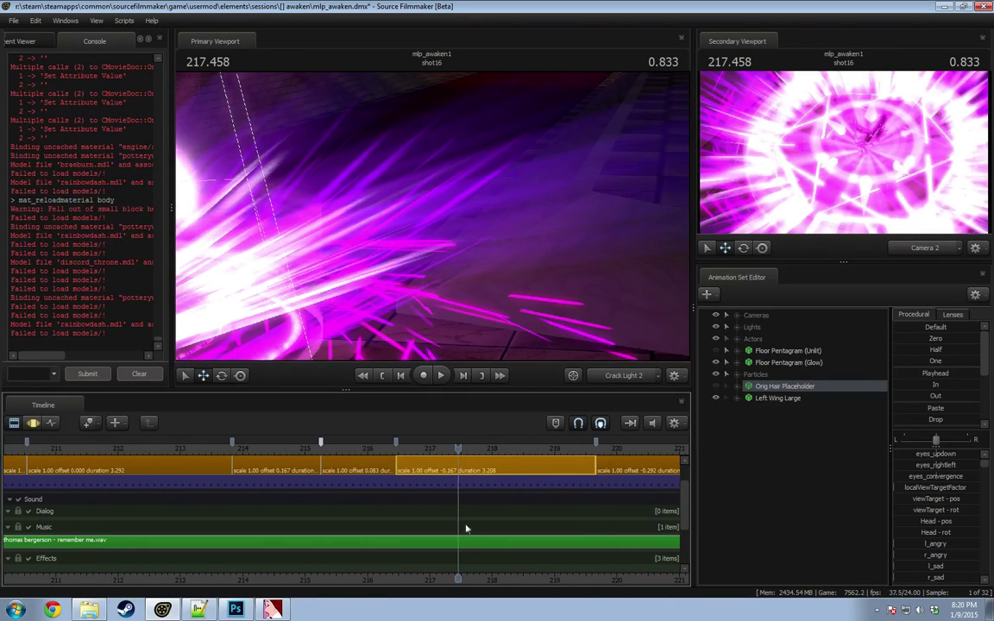
left_click(774, 399)
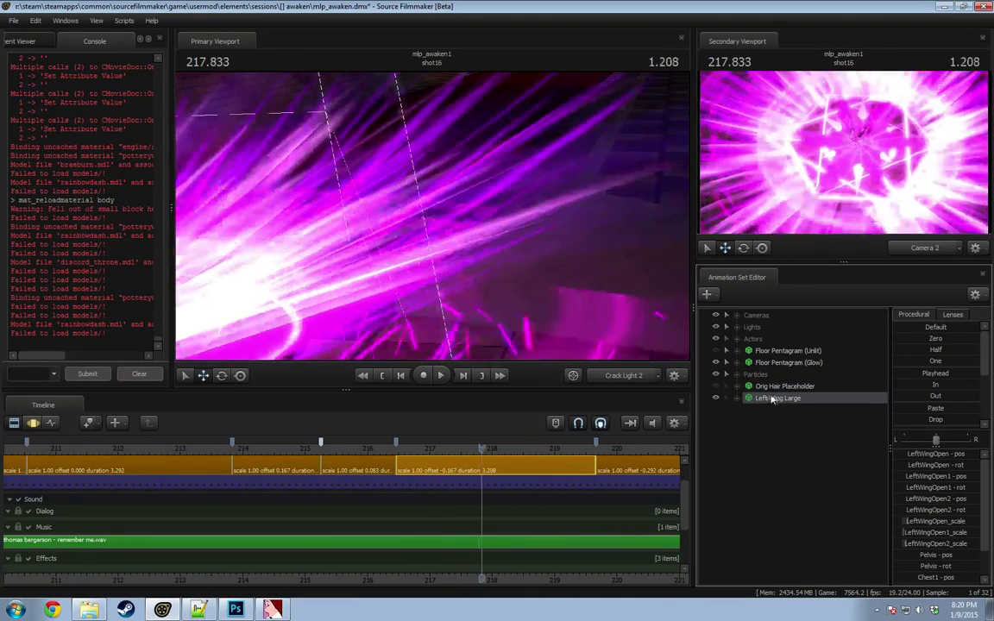
left_click(411, 449)
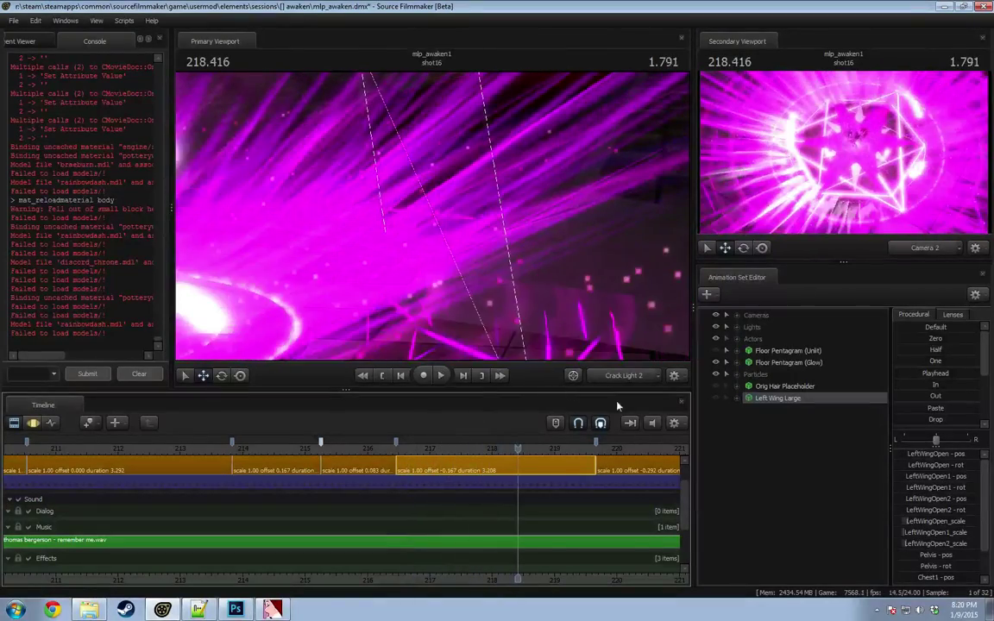
Step: Switch the Primary Viewport to the Work Camera, frame Twilight with her wing in view, and turn off the lighting display
left_click(631, 376)
left_click_drag(525, 281, 565, 247)
key("w")
right_click(552, 209)
left_click(559, 241)
key("w")
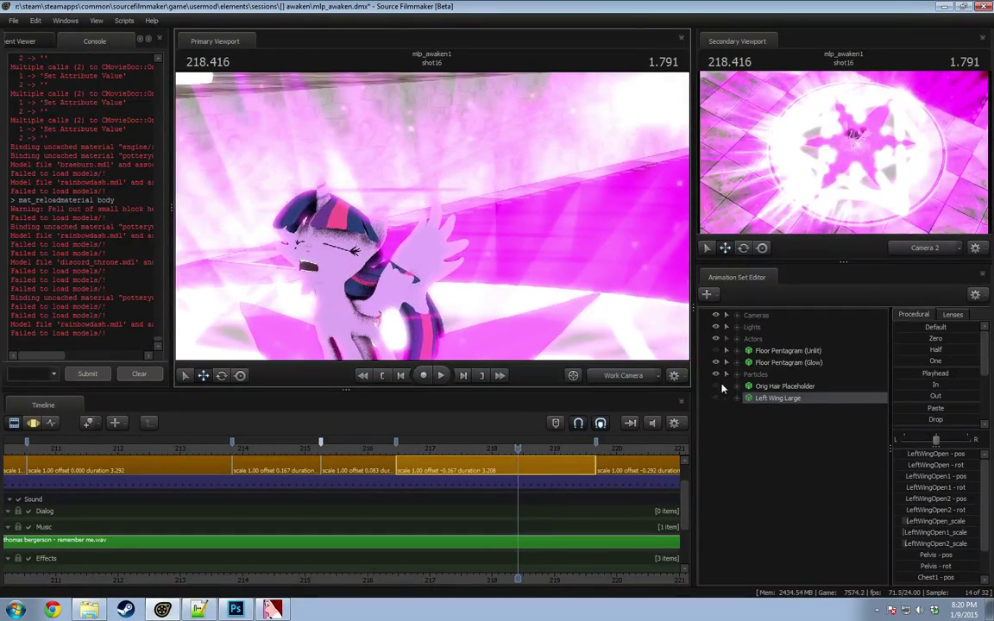
Step: Hide the Particles group, show Left Wing Large, and play back the wing motion from shot16 into shot25
left_click(716, 375)
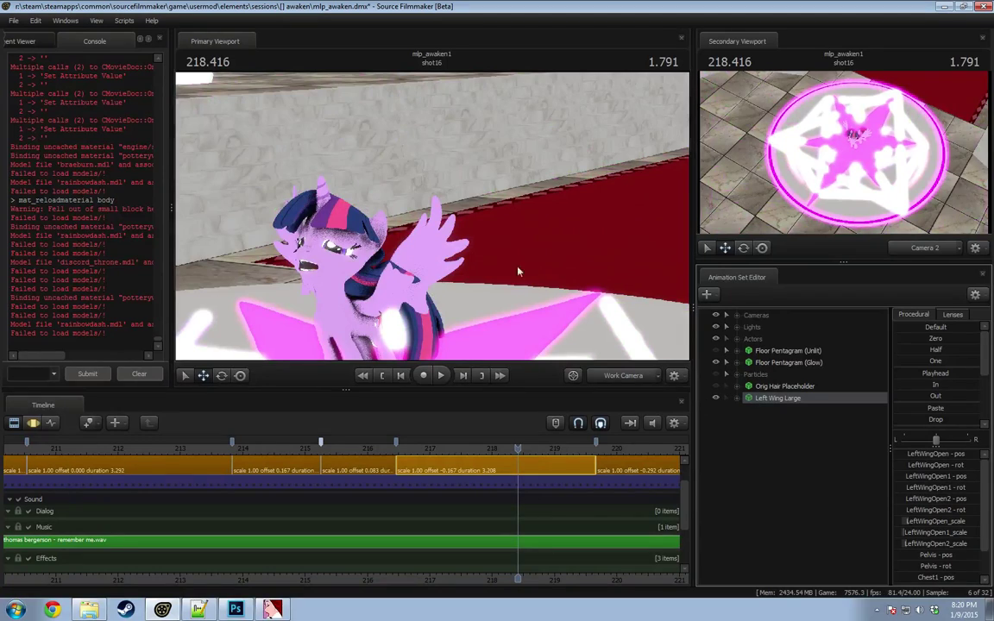
left_click(716, 397)
key("space")
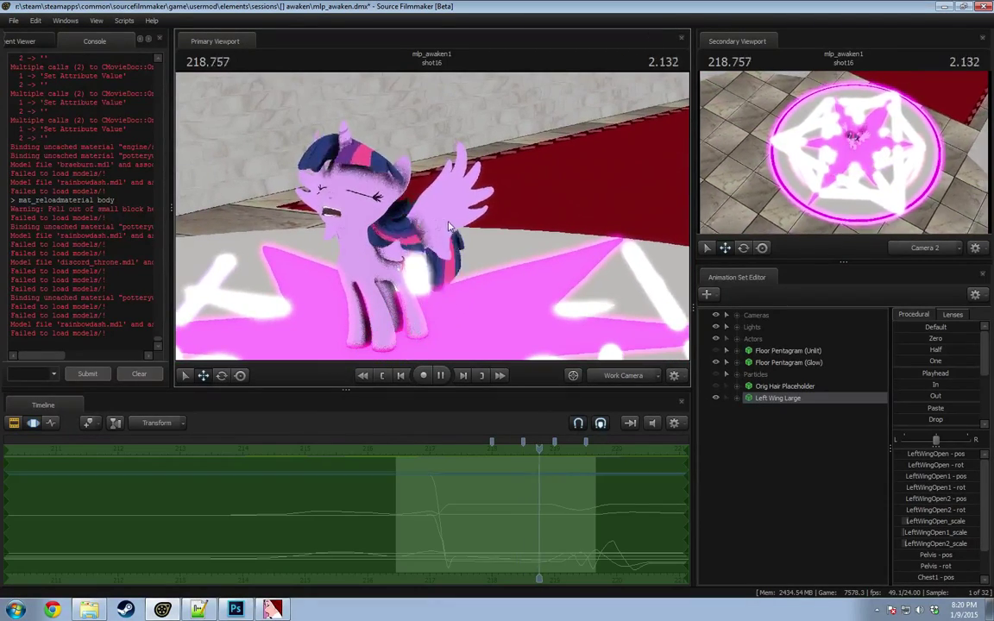
key("space")
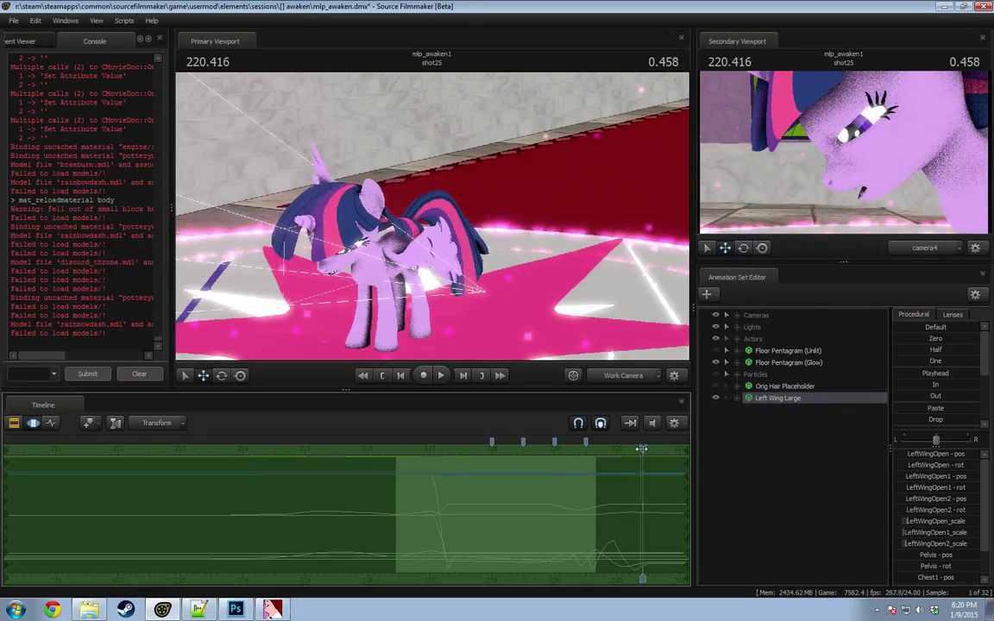
Step: Return to shot16 and play a short stretch of the wing motion up to 218.750
left_click_drag(643, 449, 506, 469)
key("space")
key("space")
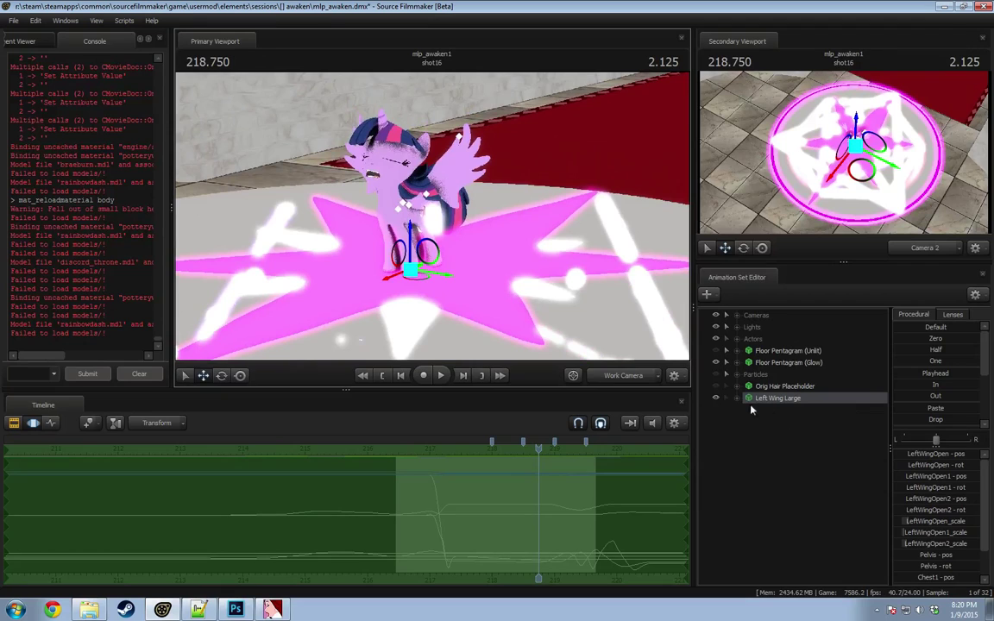
Step: Examine the Chest1, Pelvis and rootTransform controls of Left Wing Large in shot16
left_click(738, 399)
left_click(761, 434)
left_click(789, 469)
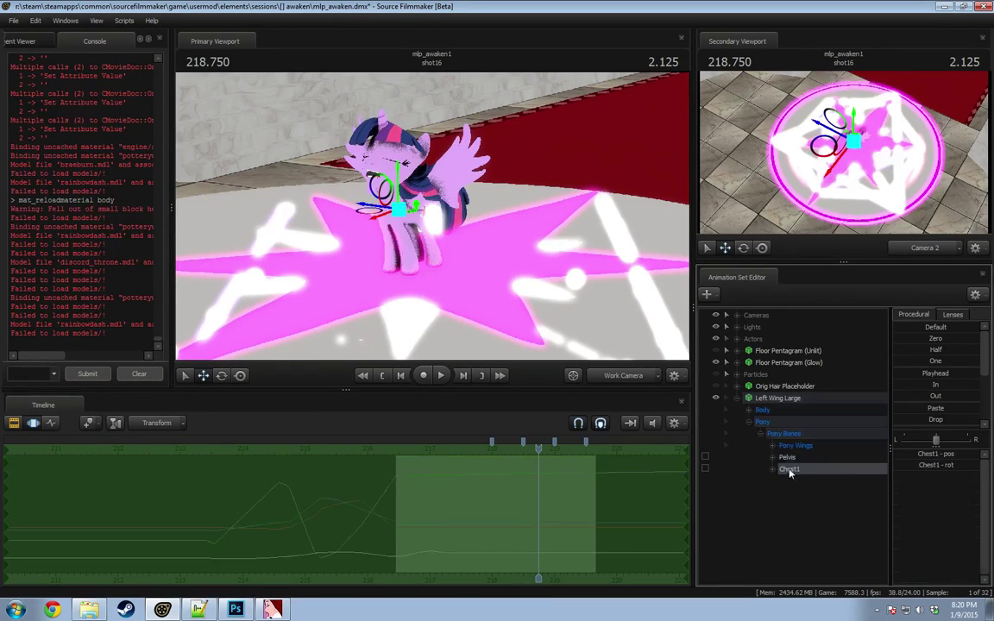
left_click(791, 459)
left_click(748, 422)
left_click(749, 411)
left_click(775, 423)
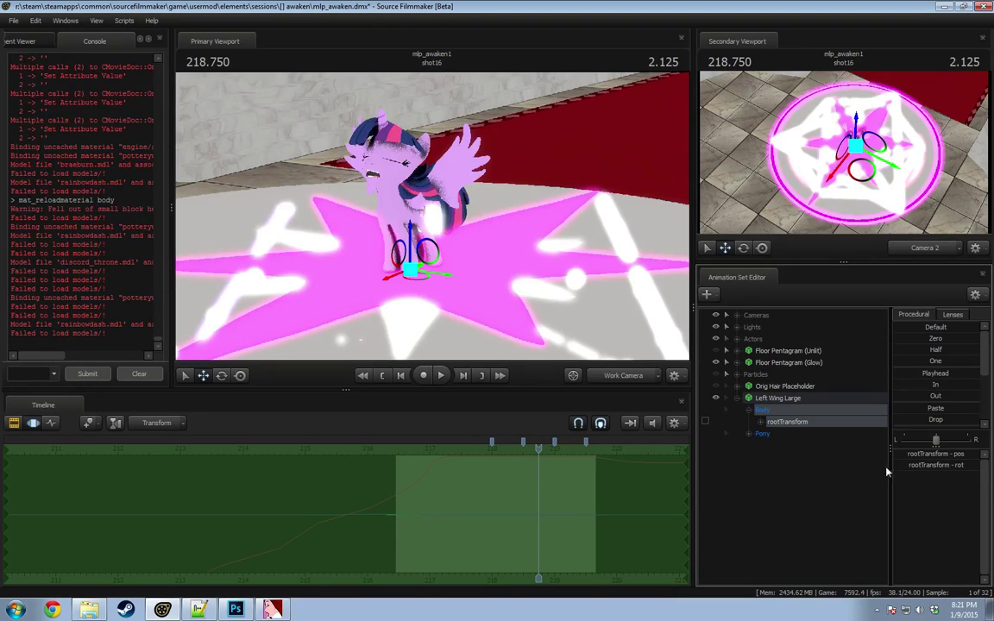
key("Return")
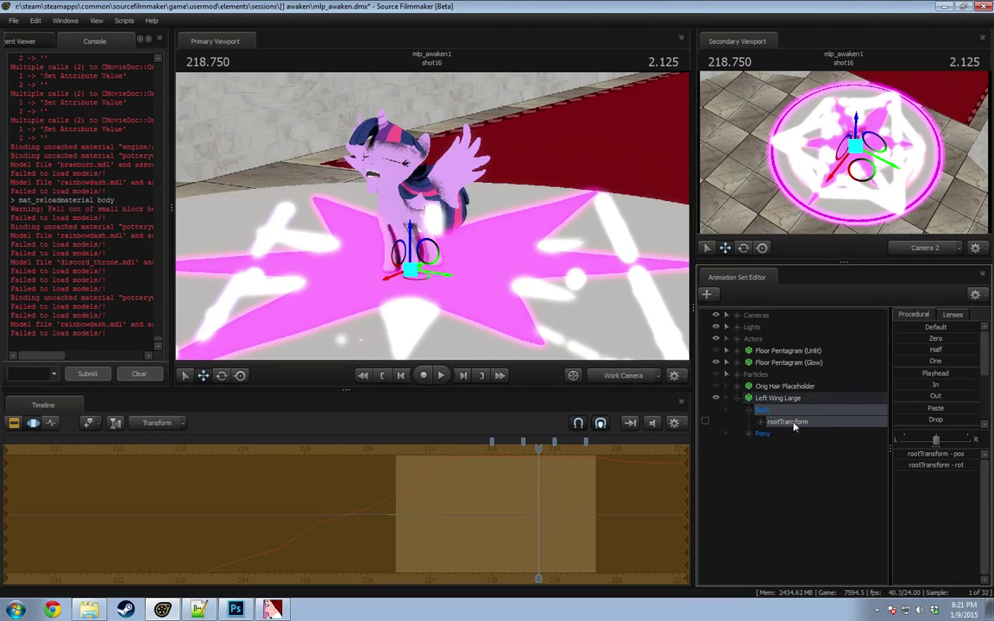
Step: Reselect all of Left Wing Large, view Twilight from the front, and play the wing motion from shot16 into shot25 up to 221.041
left_click(777, 401)
left_click_drag(449, 238, 434, 222)
left_click_drag(544, 296, 587, 172, "alt")
left_click_drag(432, 216, 453, 226)
left_click_drag(536, 288, 434, 220)
left_click_drag(538, 447, 428, 448)
key("space")
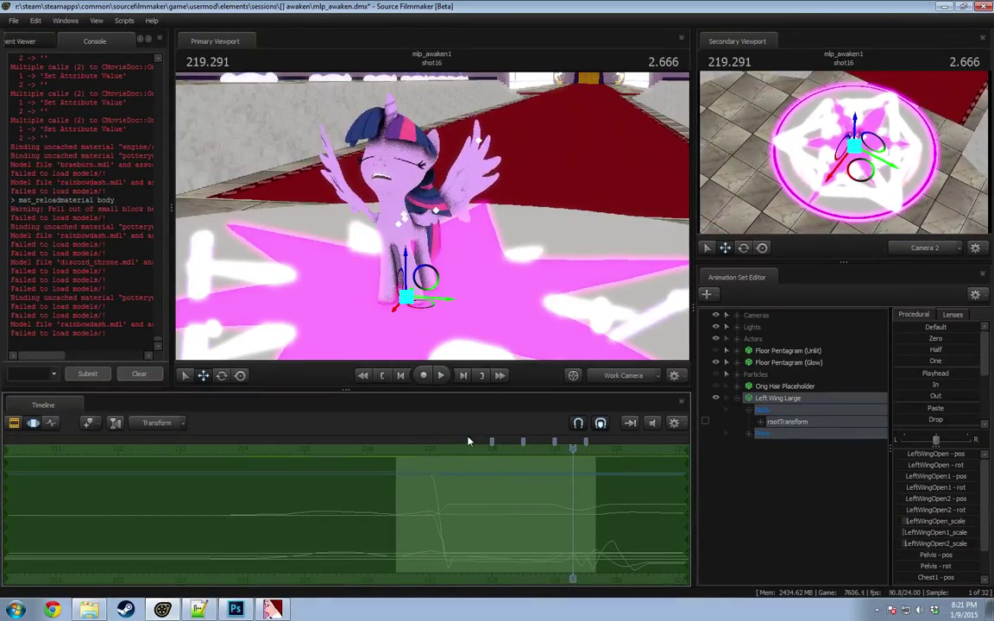
key("space")
key("space")
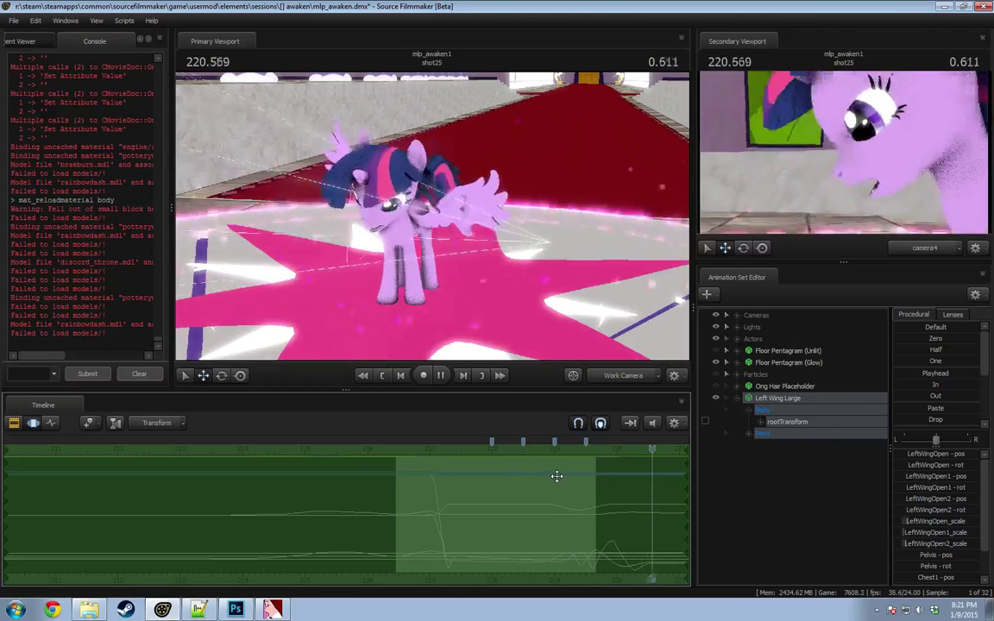
key("space")
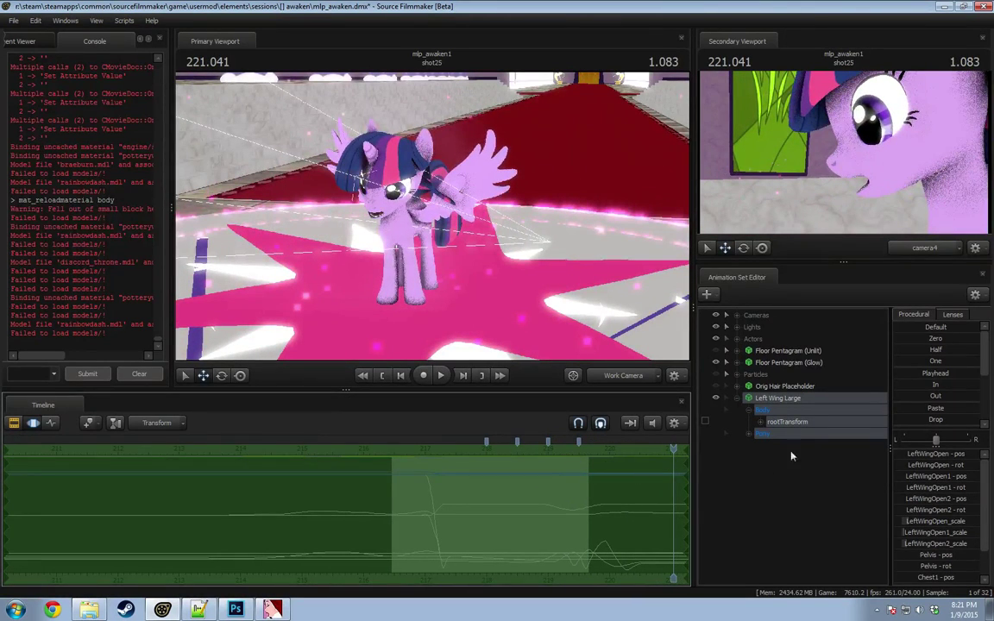
Step: Hide Left Wing Large and add the model pony_parts\left_wing_large_spread.mdl as a new animation set, filtering the models by "wing"
right_click(780, 400)
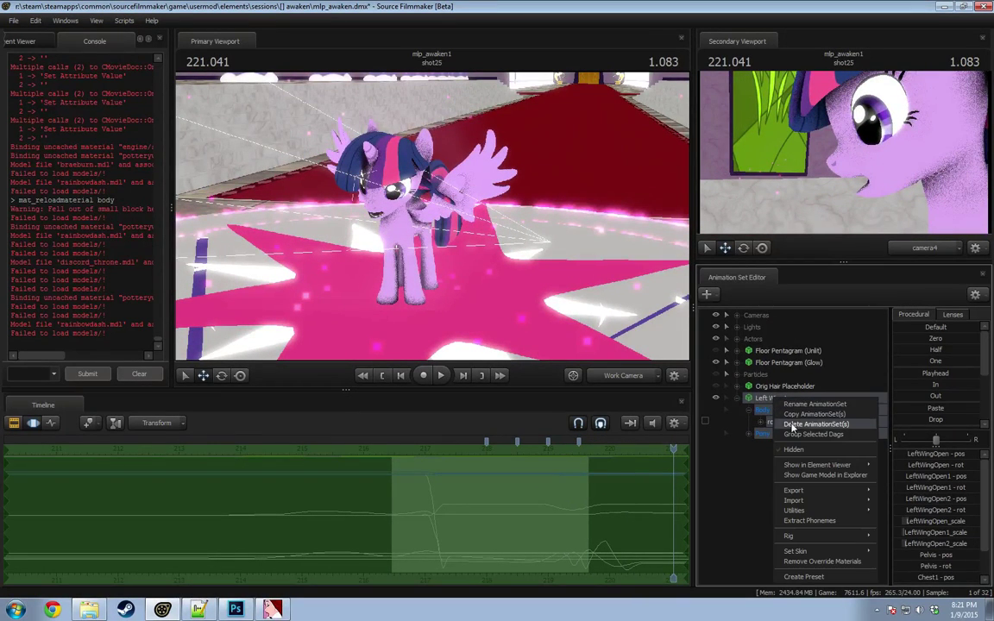
left_click(792, 425)
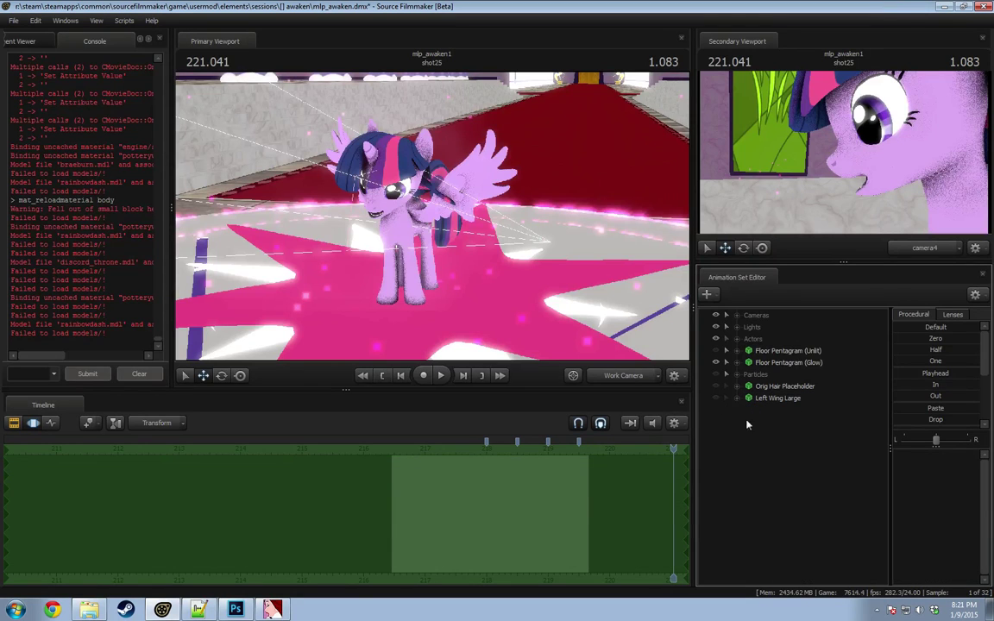
right_click(761, 434)
left_click(821, 460)
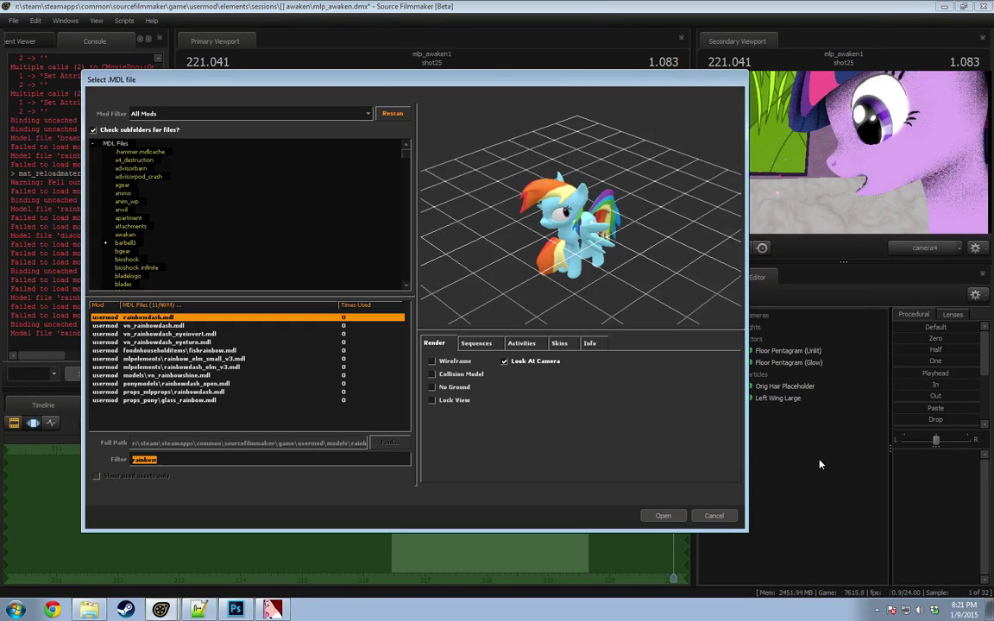
type("wing")
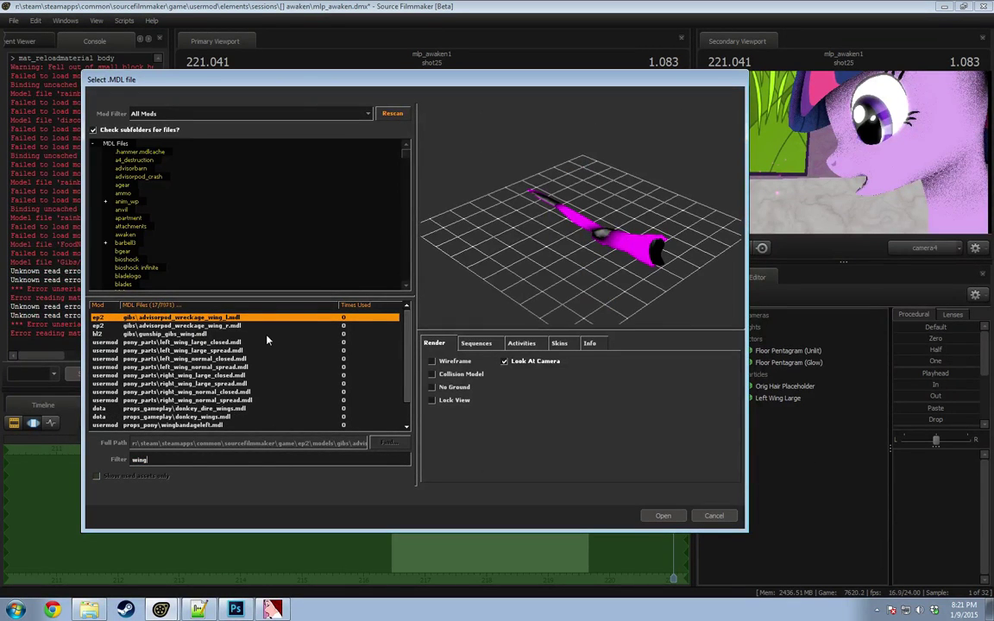
left_click(173, 341)
left_click(187, 350)
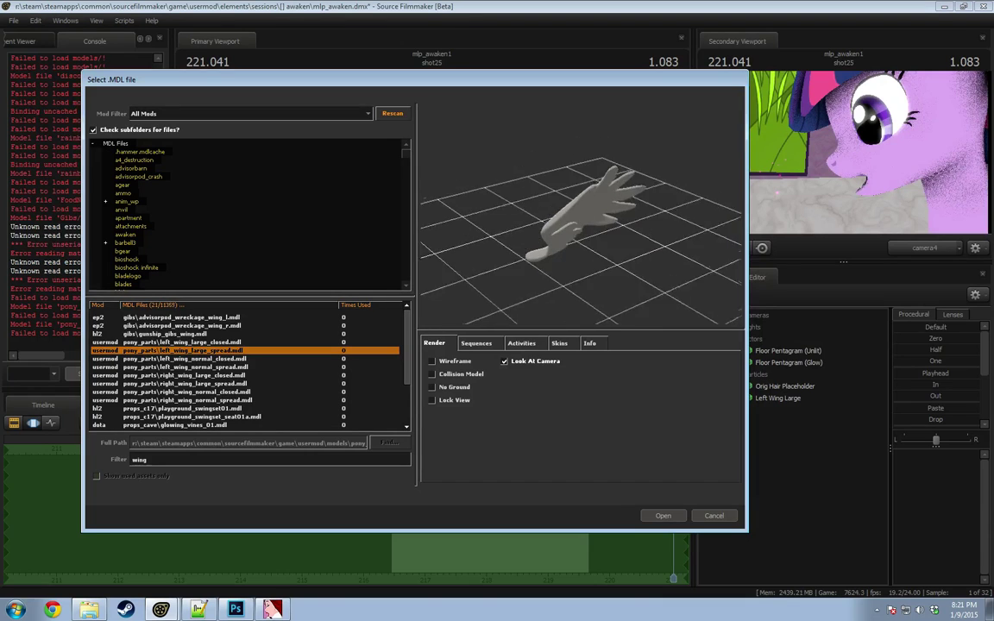
left_click(665, 515)
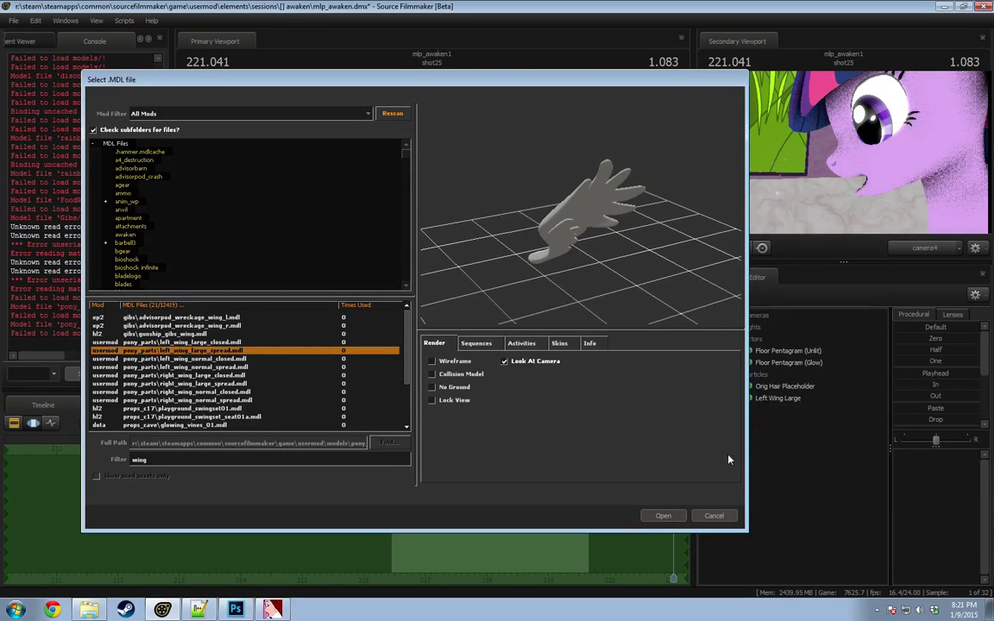
Step: Cut the left_wing_large_spread1 animation set out of shot16
right_click(530, 285)
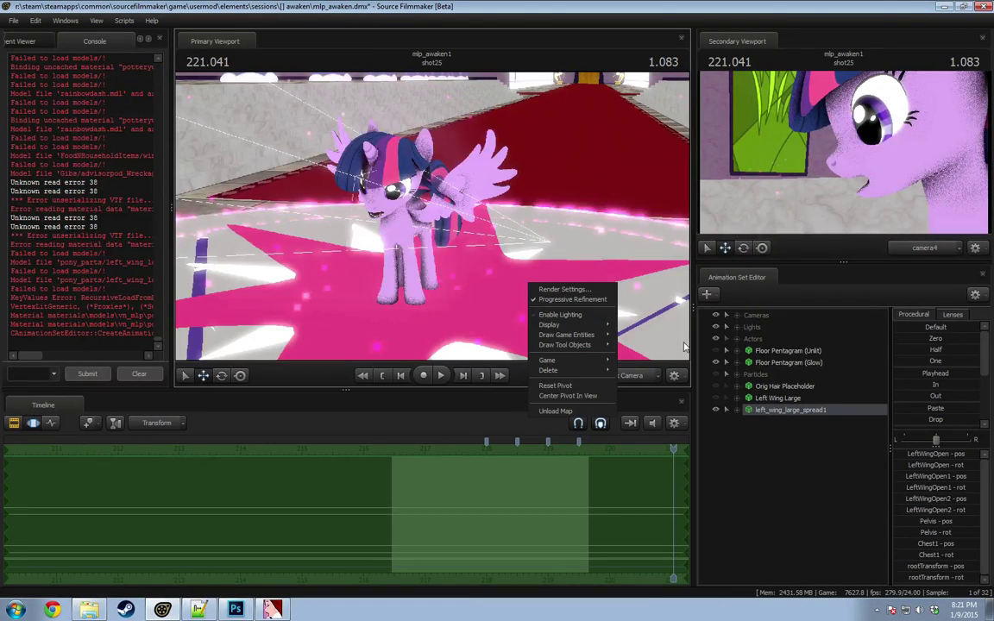
left_click(792, 401)
left_click(776, 410)
key("s")
left_click_drag(579, 263, 611, 275)
key("w")
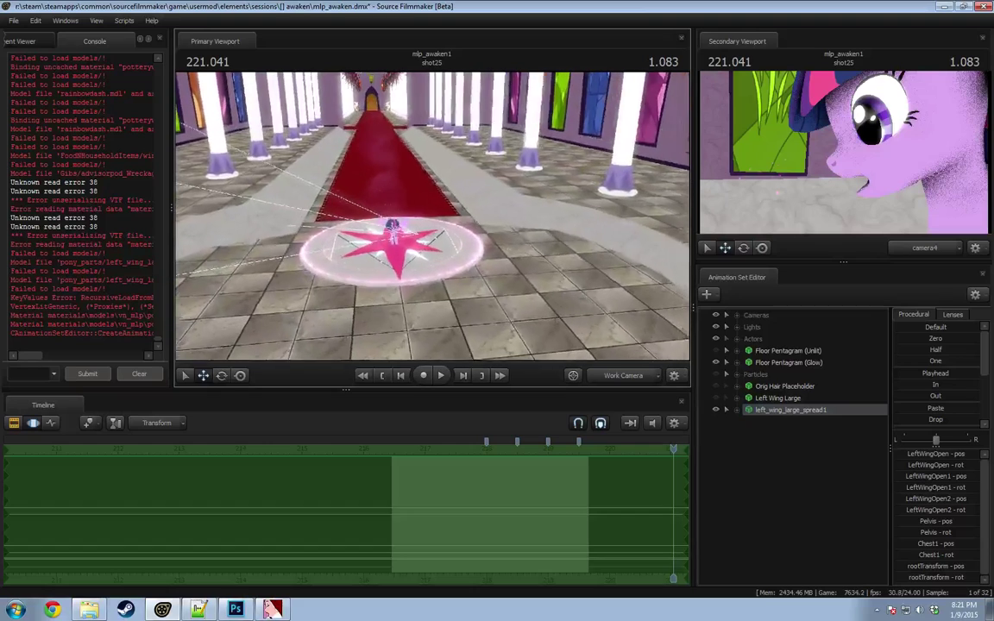
key("F3")
scroll(613, 467, "down", 2)
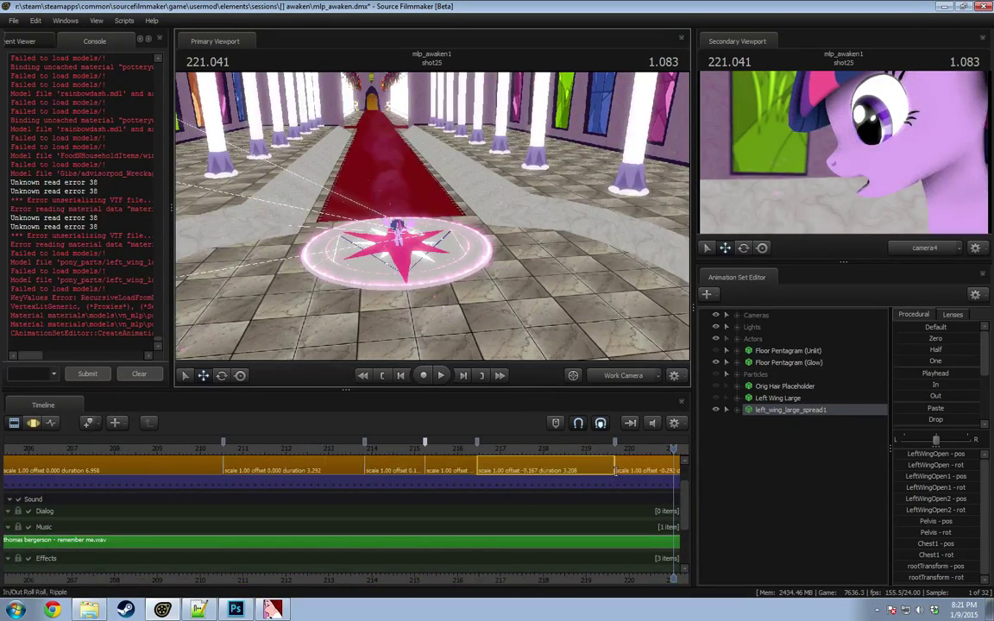
right_click(789, 411)
left_click(778, 419)
right_click(779, 417)
left_click(780, 413)
right_click(780, 416)
left_click(770, 437)
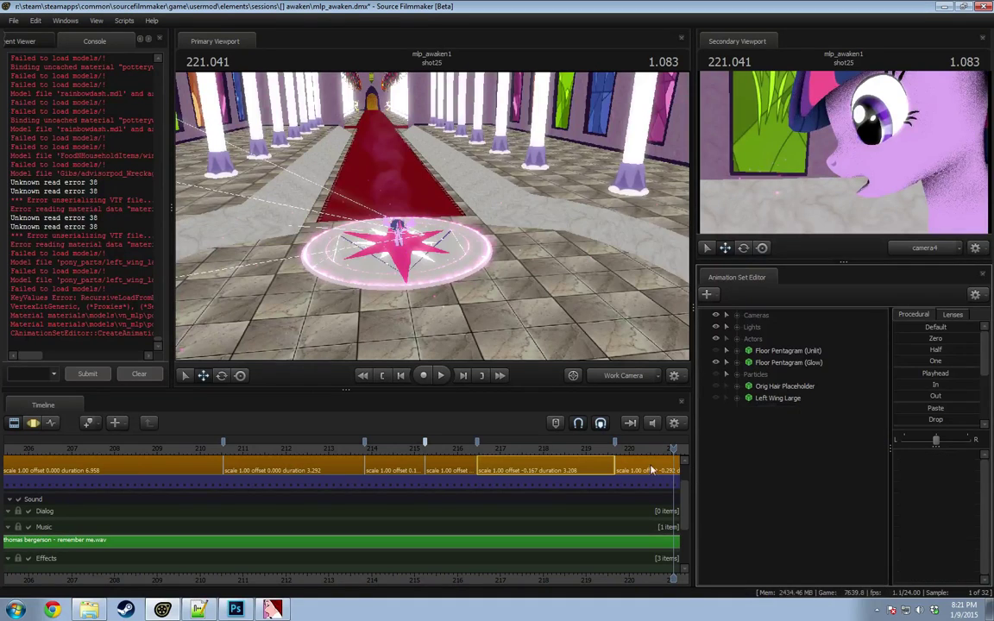
Step: Paste the left_wing_large_spread1 animation set into shot25
right_click(773, 435)
left_click(778, 412)
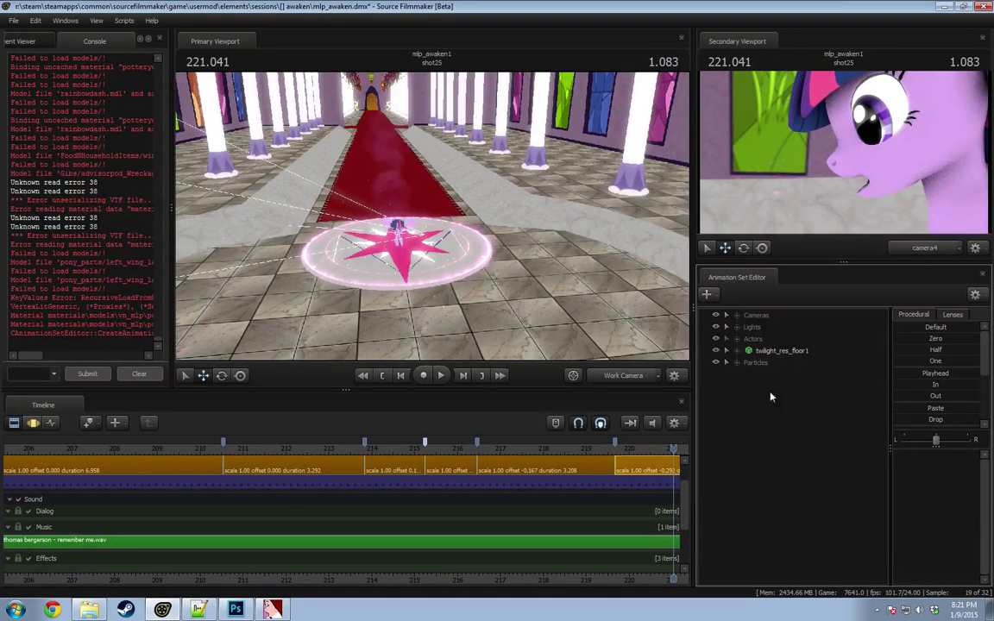
left_click(763, 377)
Step: Set the playhead to 220.000 in shot25 and bring that shot's clip into view on the timeline
key("F4")
left_click_drag(447, 267, 371, 264)
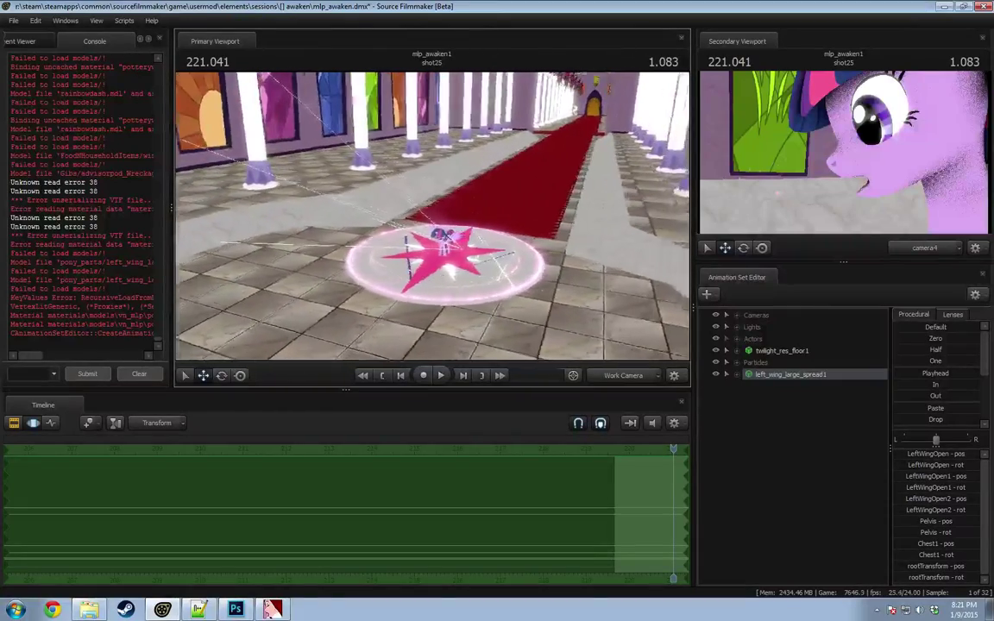
left_click_drag(433, 216, 423, 216)
scroll(663, 505, "down", 4)
left_click_drag(673, 579, 653, 580)
left_click(652, 578, "shift")
middle_click_drag(653, 578, 242, 569)
key("F2")
scroll(262, 478, "up", 5)
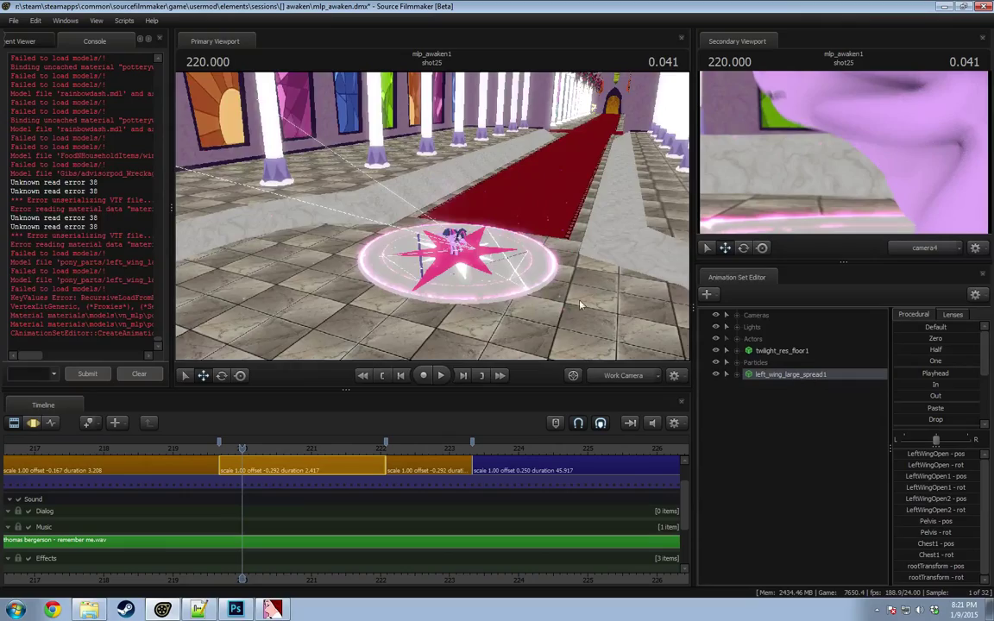
Step: Select the whole time range, then move and rotate left_wing_large_spread1 so it stands on the floor pentagram beside Twilight
left_click_drag(552, 267, 381, 226)
key("F3")
key("ctrl+a")
left_click_drag(381, 298, 432, 217)
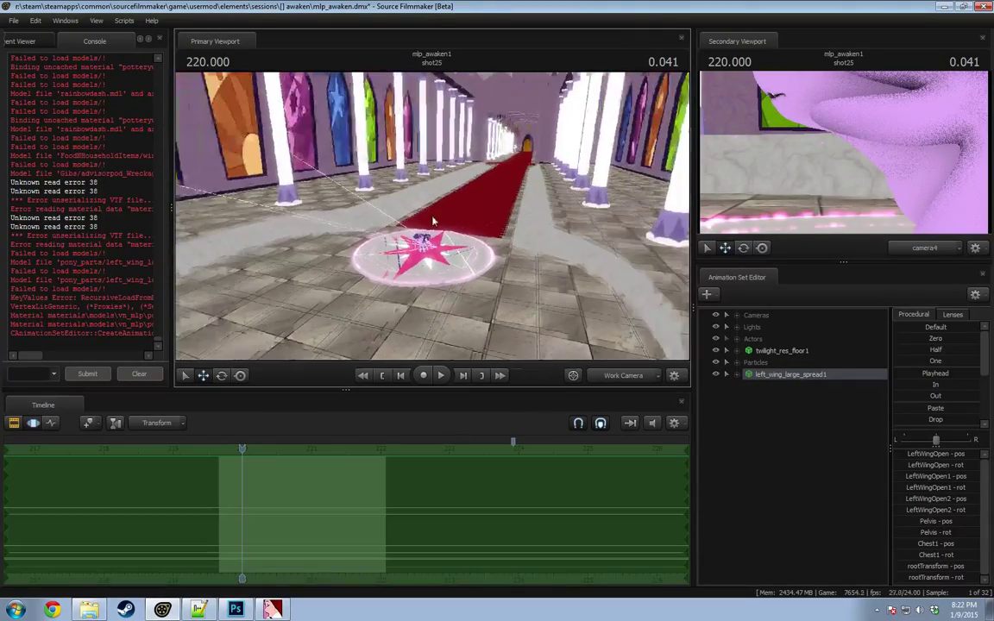
left_click_drag(553, 259, 285, 237)
left_click_drag(432, 217, 545, 380)
left_click_drag(470, 190, 444, 195)
left_click_drag(400, 168, 446, 239)
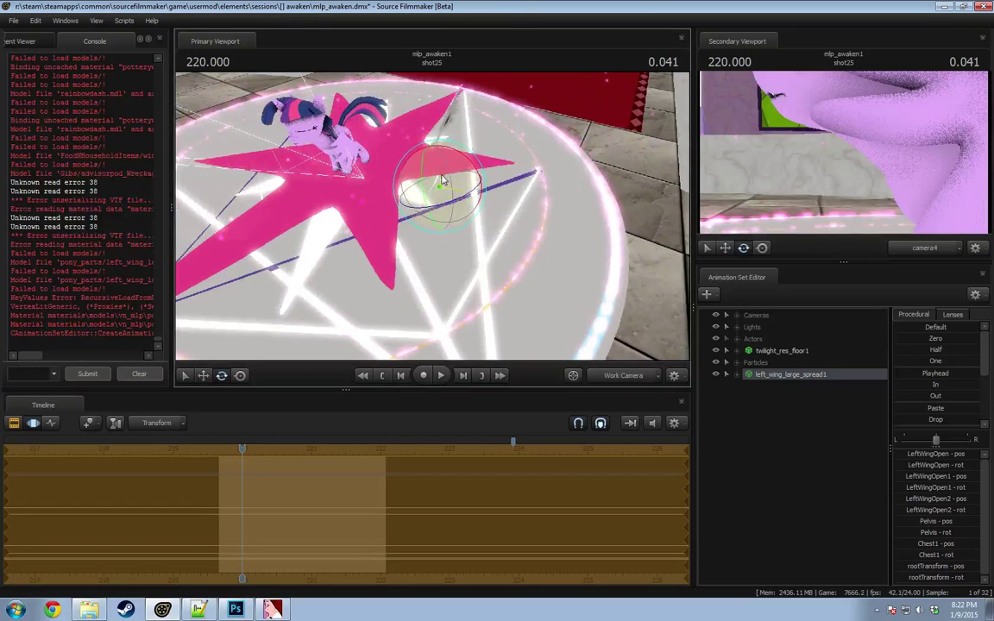
left_click_drag(477, 179, 476, 203)
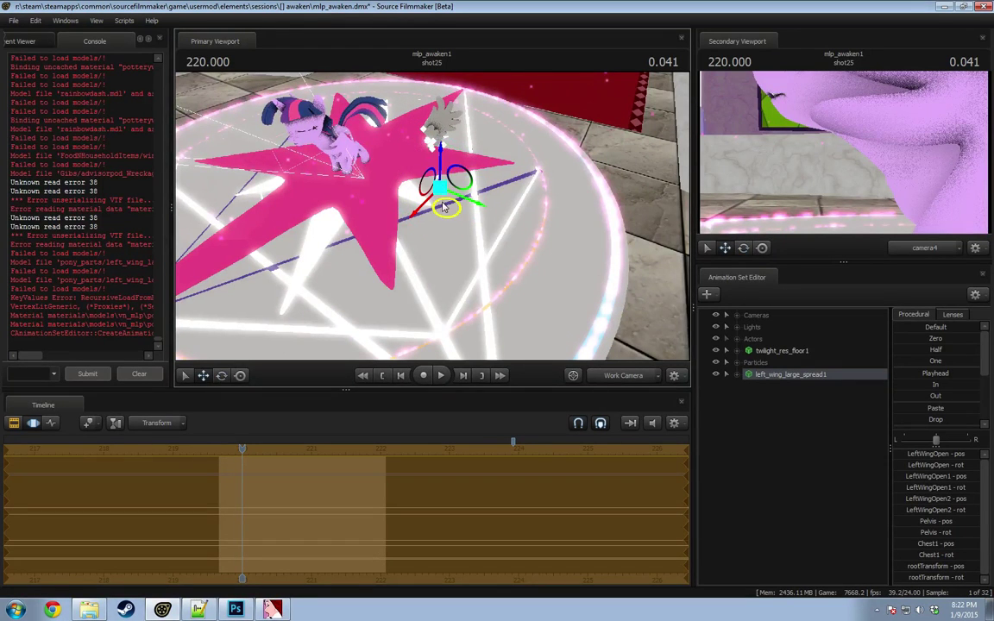
left_click_drag(407, 283, 402, 229)
mouse_move(480, 258)
left_mouse_down()
mouse_move(480, 233)
mouse_move(480, 258)
left_mouse_up()
Step: Expand the Left Wing Open bones of left_wing_large_spread1 and add a scale control to LeftWingOpen
left_click(748, 376)
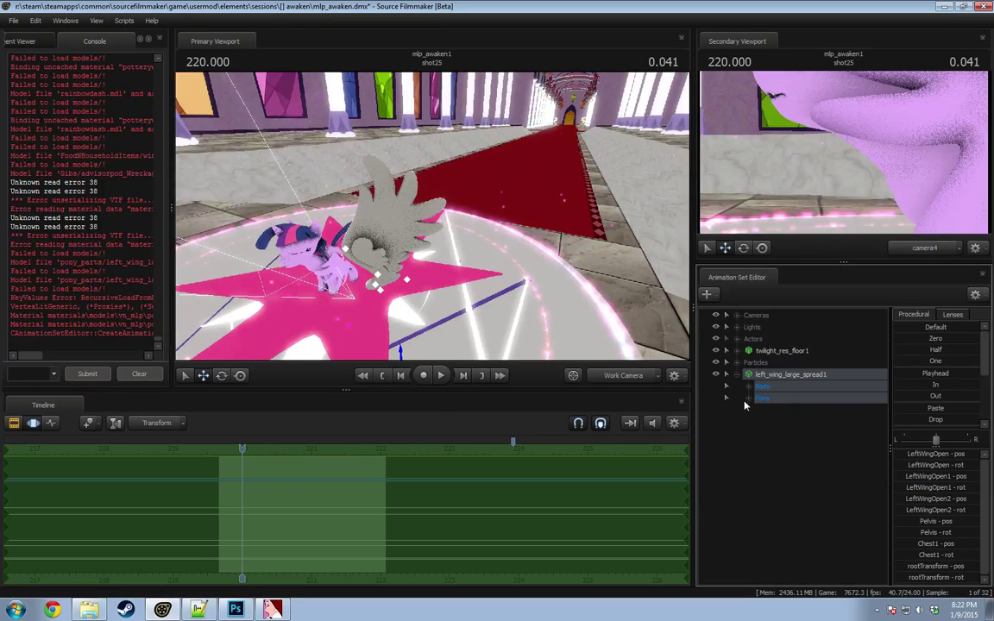
left_click(761, 410)
left_click(791, 435)
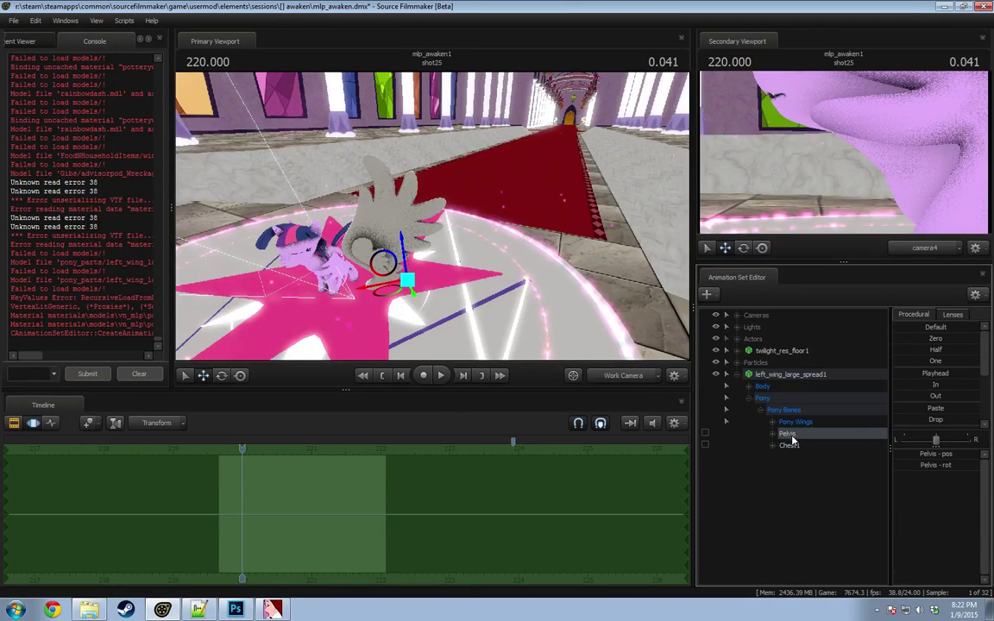
right_click(791, 438)
left_click(783, 433)
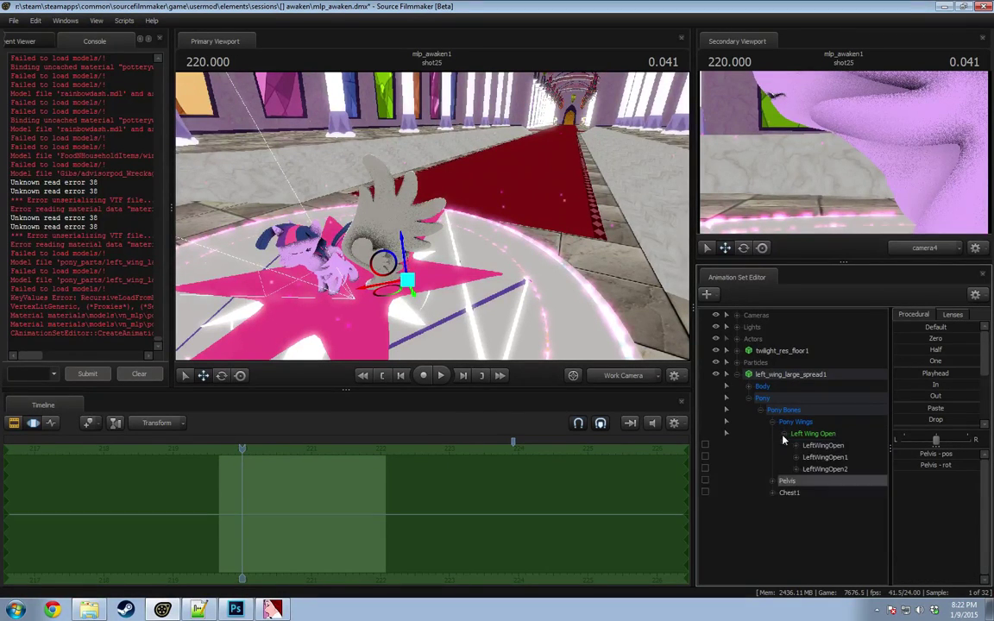
left_click(824, 446)
right_click(838, 447)
left_click(855, 472)
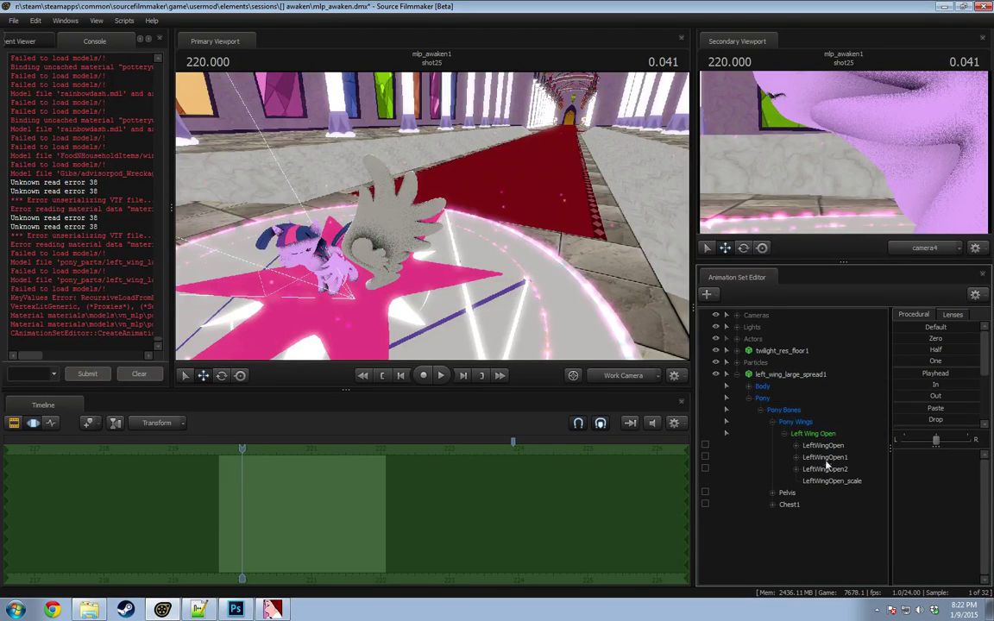
Step: Enlarge the spread wing beside Twilight by raising LeftWingOpen_scale
left_click(917, 454)
left_click_drag(916, 454, 919, 454)
mouse_move(434, 225)
left_mouse_down()
mouse_move(429, 203)
mouse_move(434, 226)
left_mouse_up()
key("s")
Step: Add override materials to left_wing_large_spread1 and show the model's materials list in the Element Viewer
right_click(783, 376)
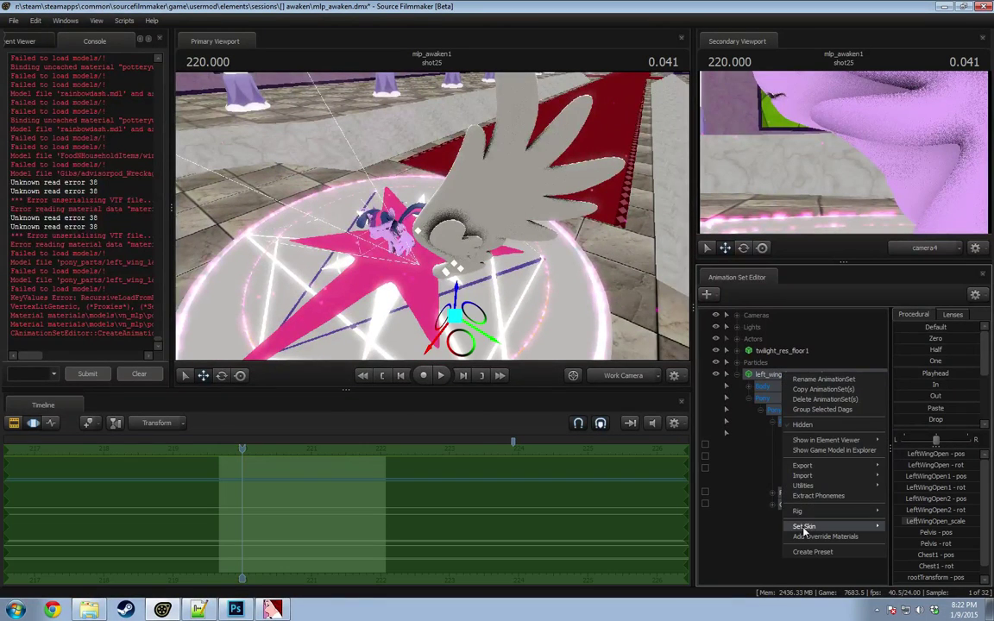
left_click(776, 417)
right_click(787, 377)
mouse_move(826, 440)
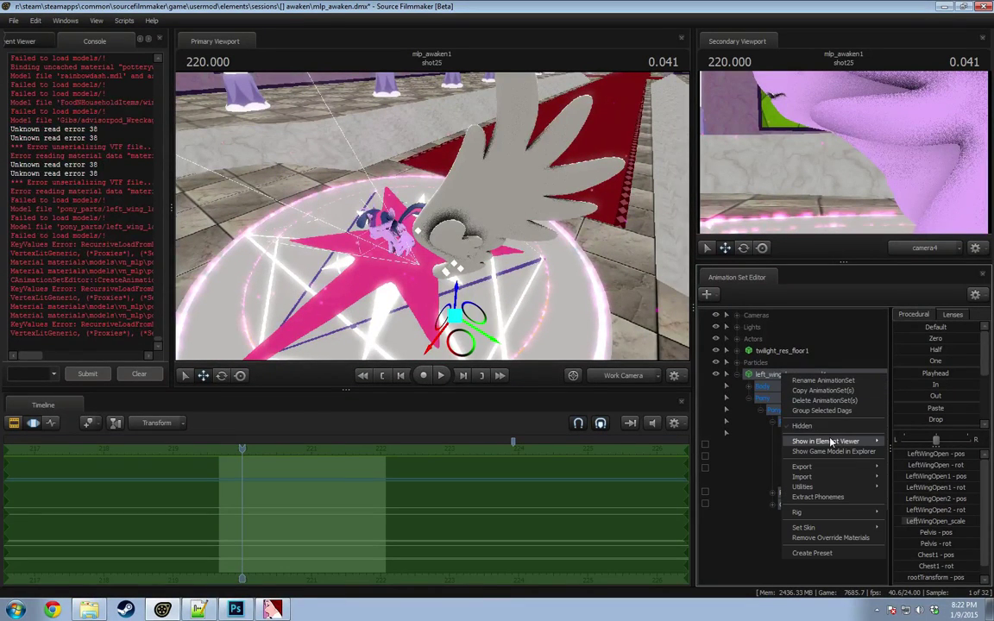
left_click(904, 454)
left_click(23, 295)
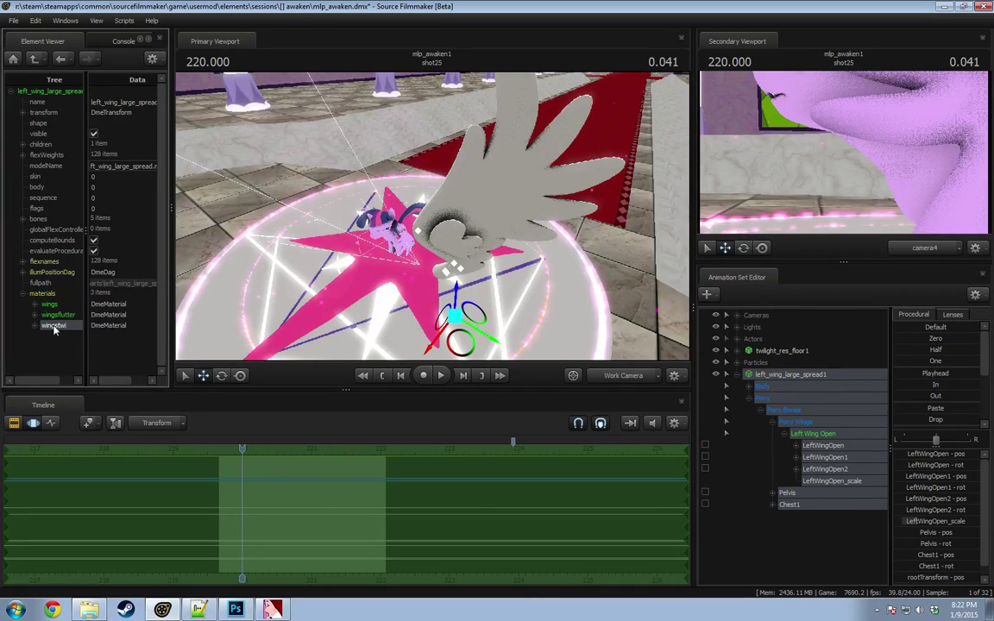
Step: Set the skin of left_wing_large_spread1 to 2
right_click(801, 373)
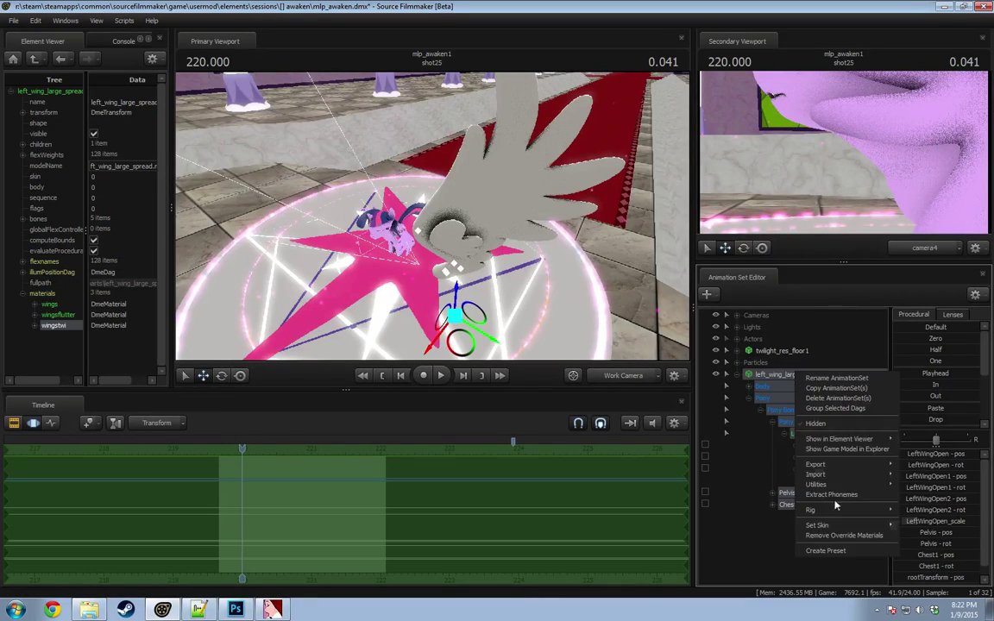
mouse_move(855, 525)
left_click(911, 547)
mouse_move(398, 262)
left_mouse_down("alt")
mouse_move(366, 252)
mouse_move(387, 254)
left_mouse_up("alt")
Step: Add a float attribute named $alpha to the wingstwi material and set it to 0.5
left_click(33, 326)
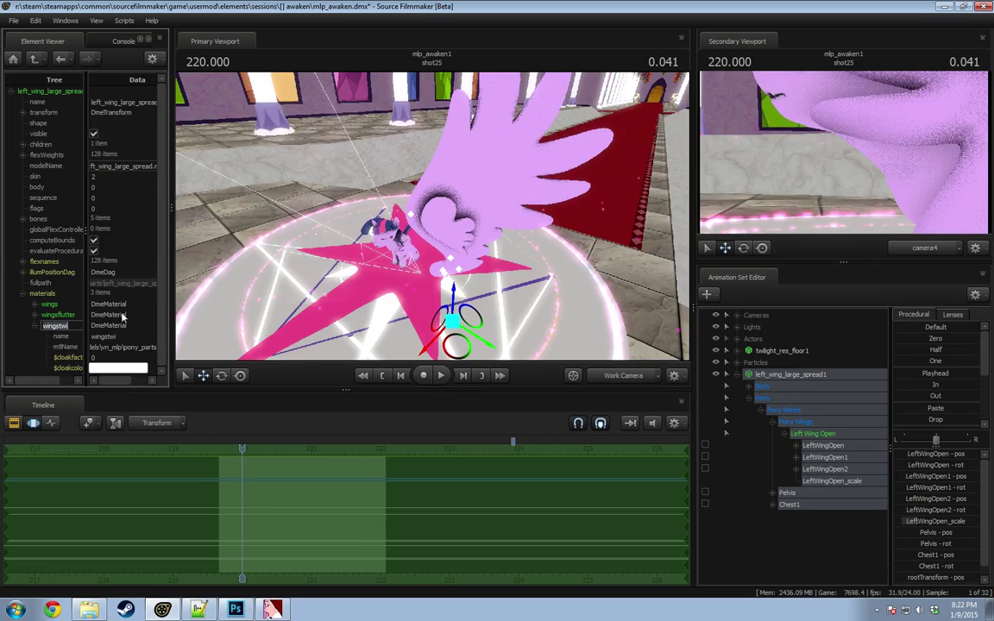
right_click(56, 311)
mouse_move(151, 417)
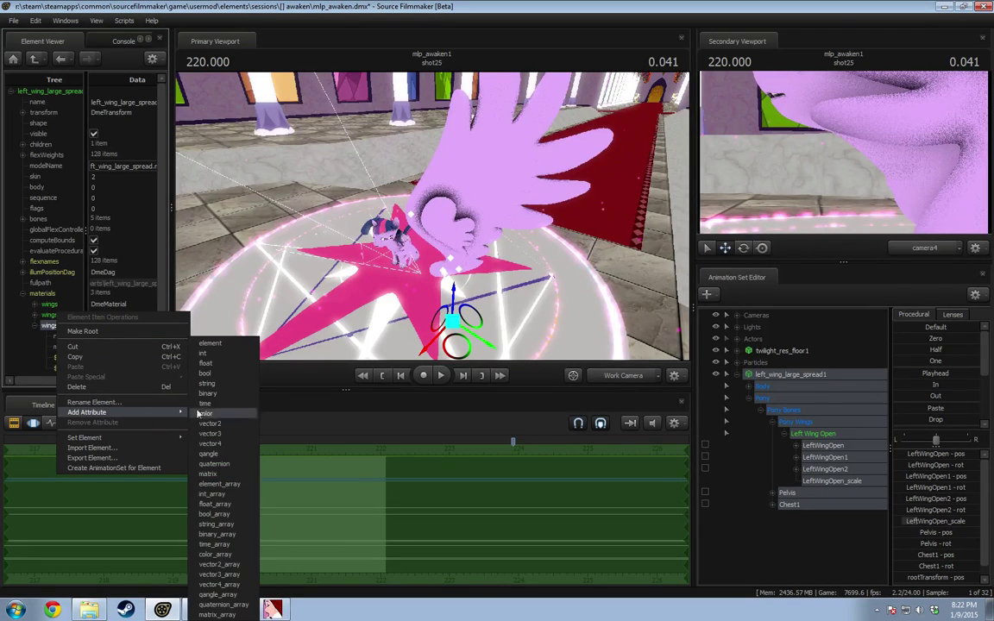
left_click(209, 364)
left_click_drag(97, 372, 11, 371)
type("$")
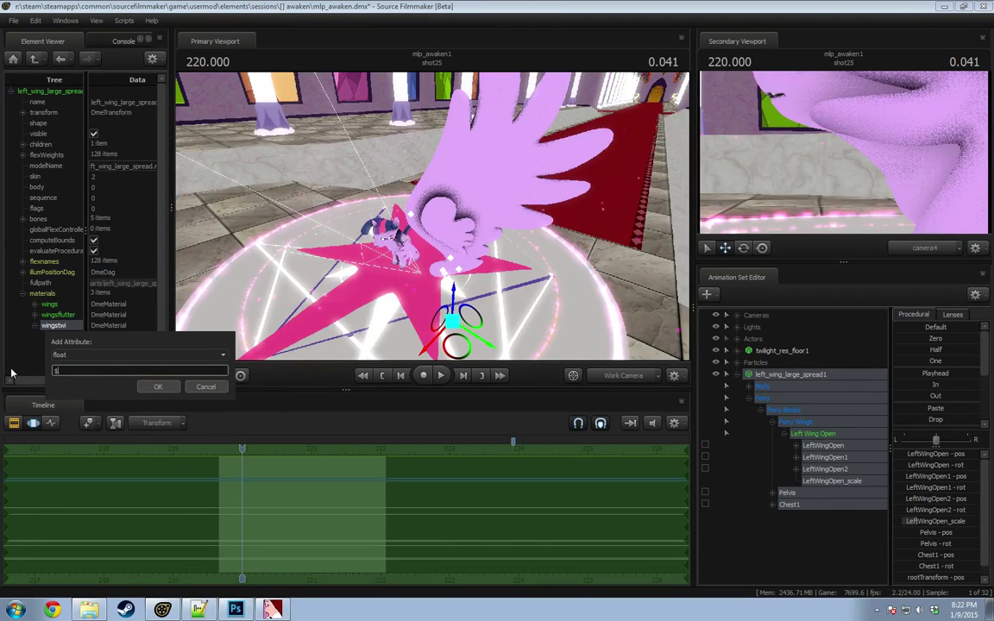
type("alpha")
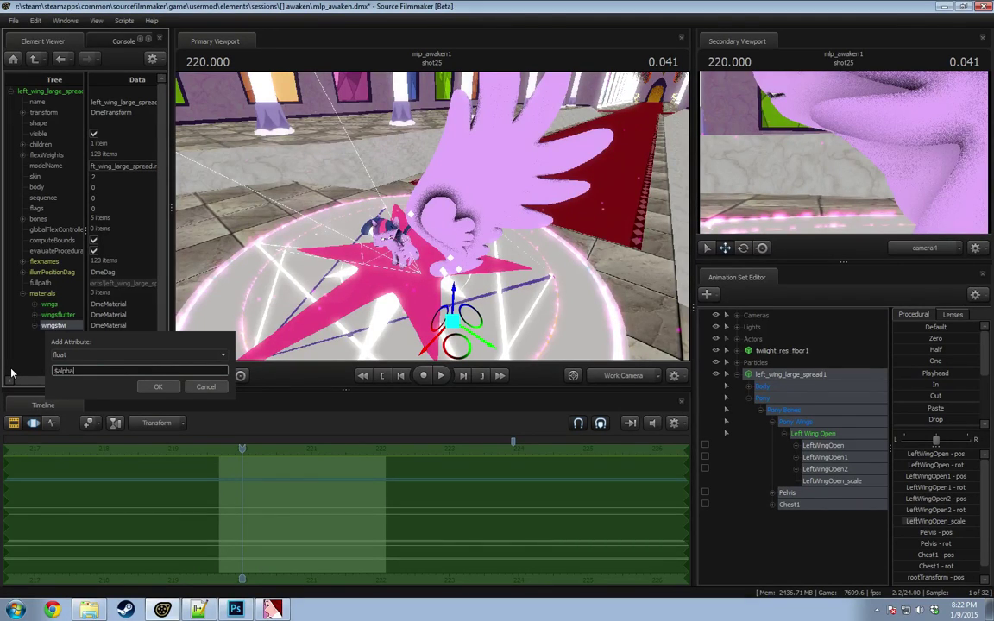
key("Return")
left_click(104, 371)
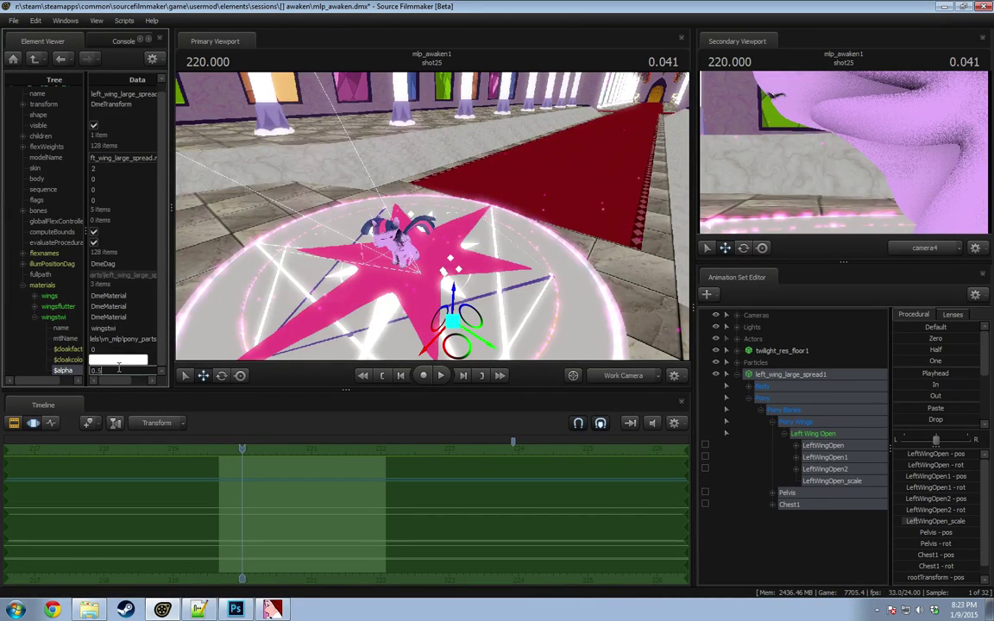
key("Return")
left_click_drag(442, 257, 442, 221)
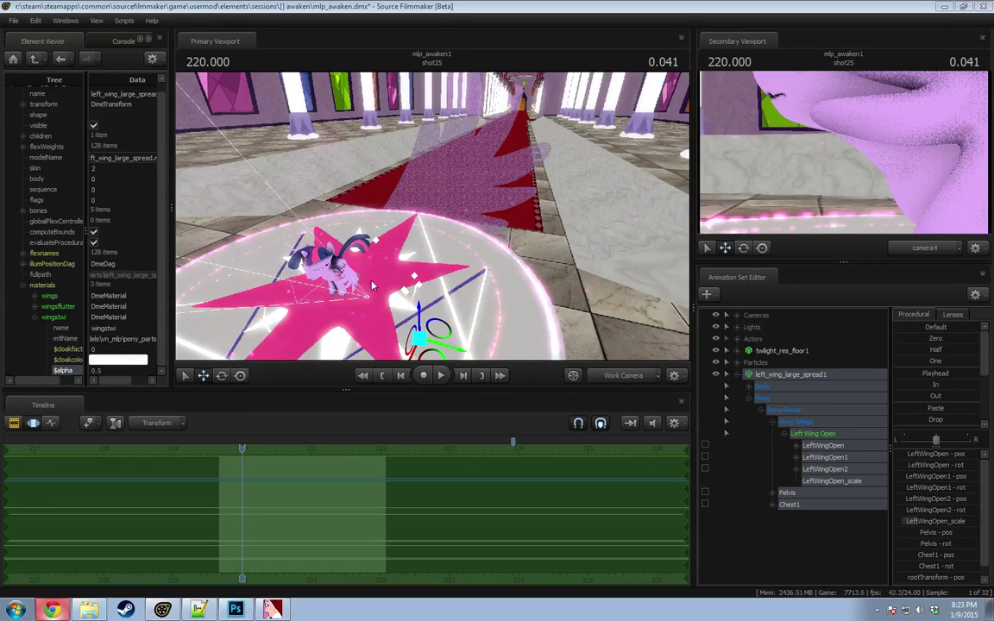
Step: Switch to Chrome and search the web for "alphatest vmt"
left_click(52, 610)
left_click_drag(577, 92, 521, 86)
left_click(517, 93)
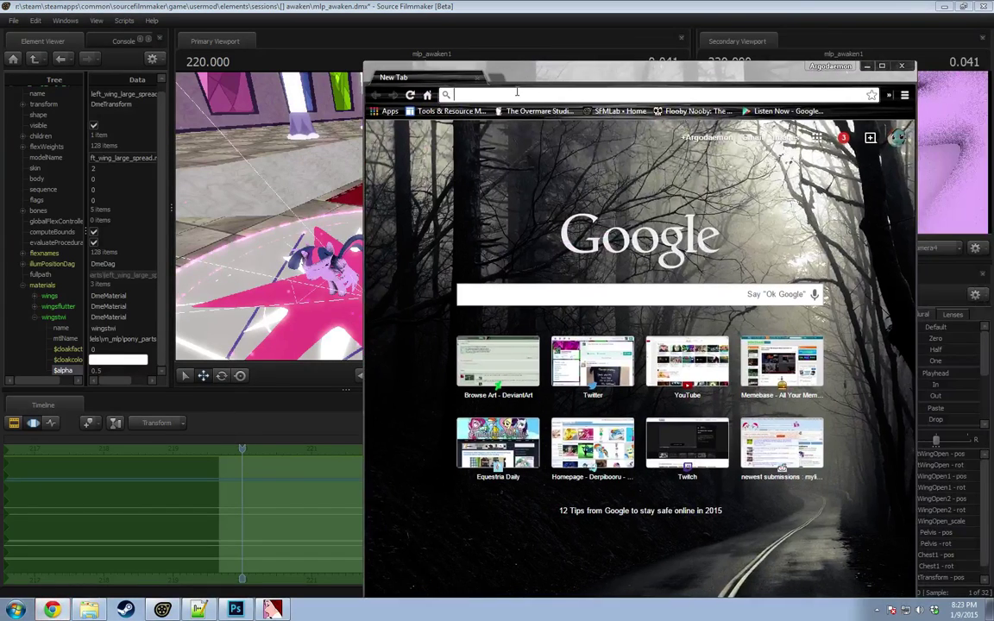
type("al")
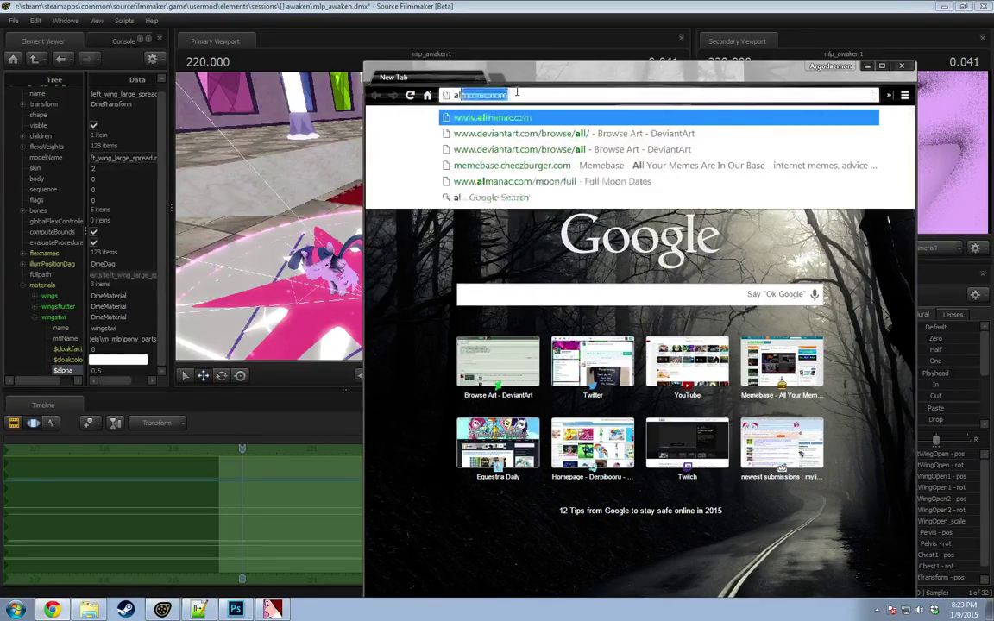
type("phatext vmt")
key("Return")
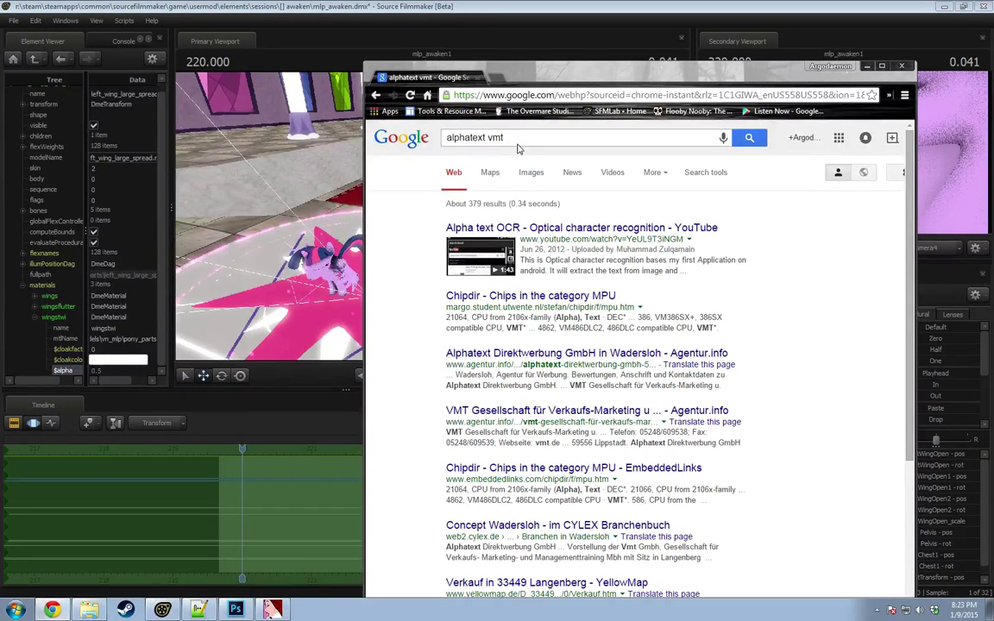
left_click(483, 138)
key("BackSpace")
type("s")
key("Return")
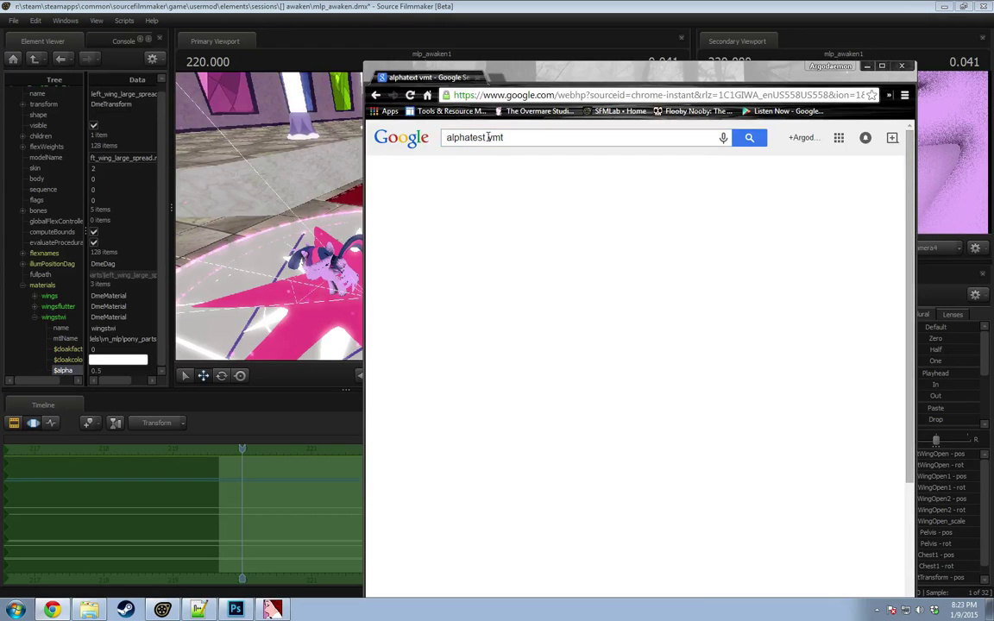
Step: Open the Valve Developer Community page on $translucent, read its caveats on $alphatest, and return to Source Filmmaker
left_click(503, 229)
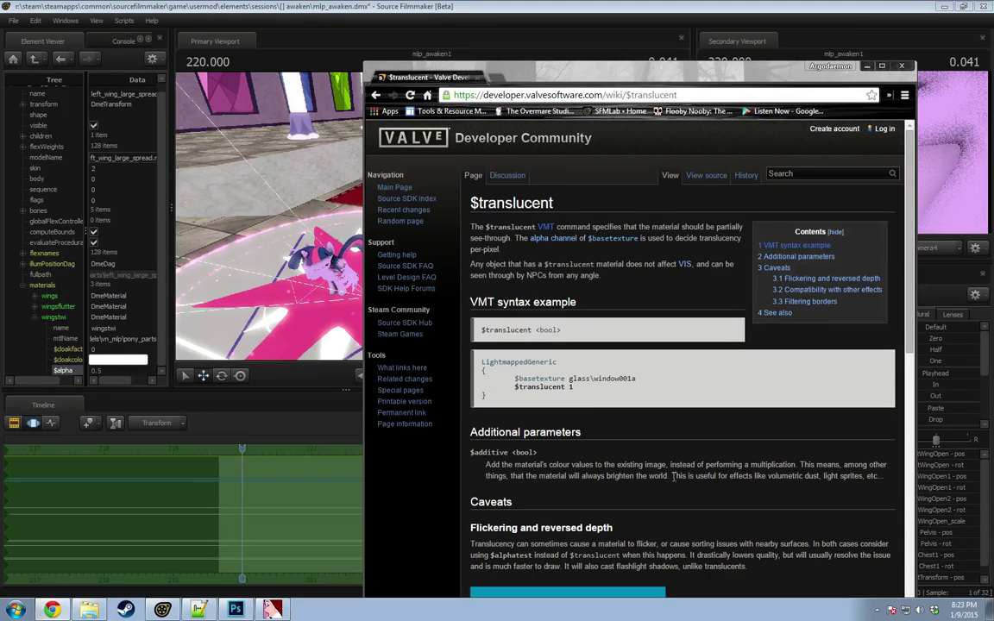
scroll(518, 457, "down", 4)
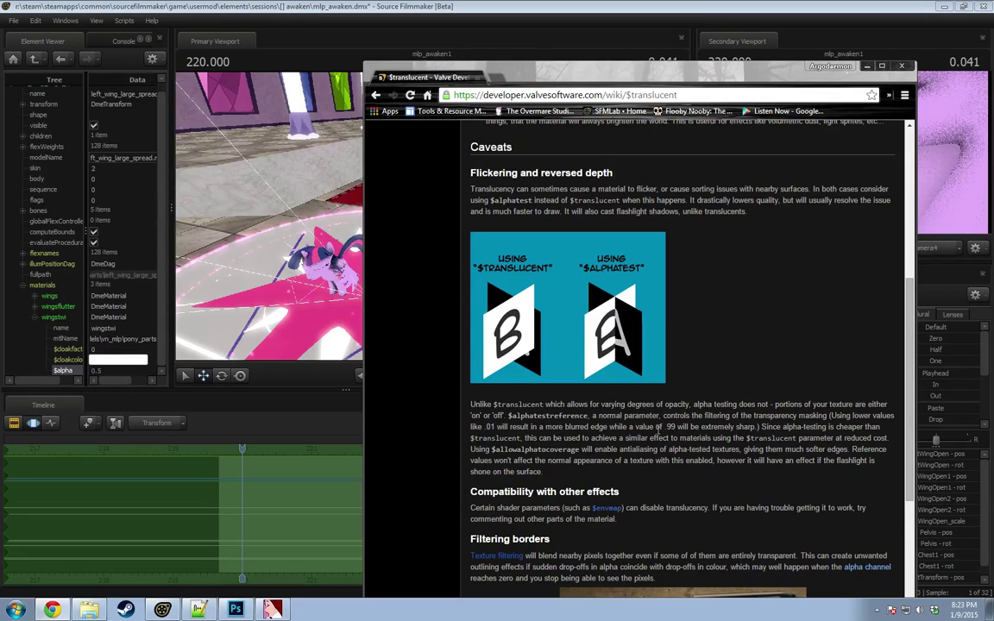
left_click(868, 68)
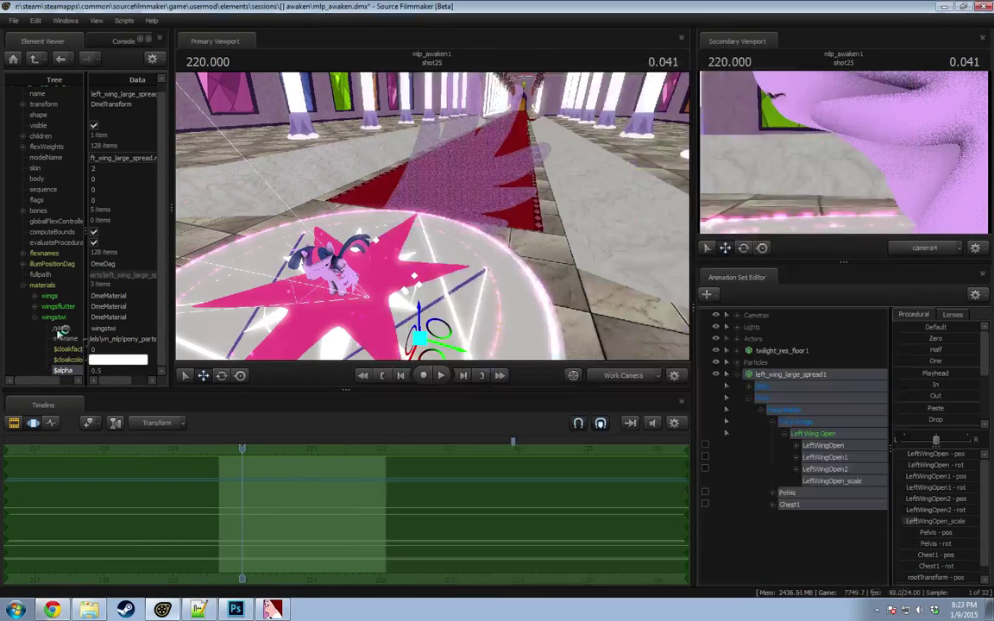
Step: Add an int attribute named $alphatest to the wingstwi material and set it to 1
right_click(49, 302)
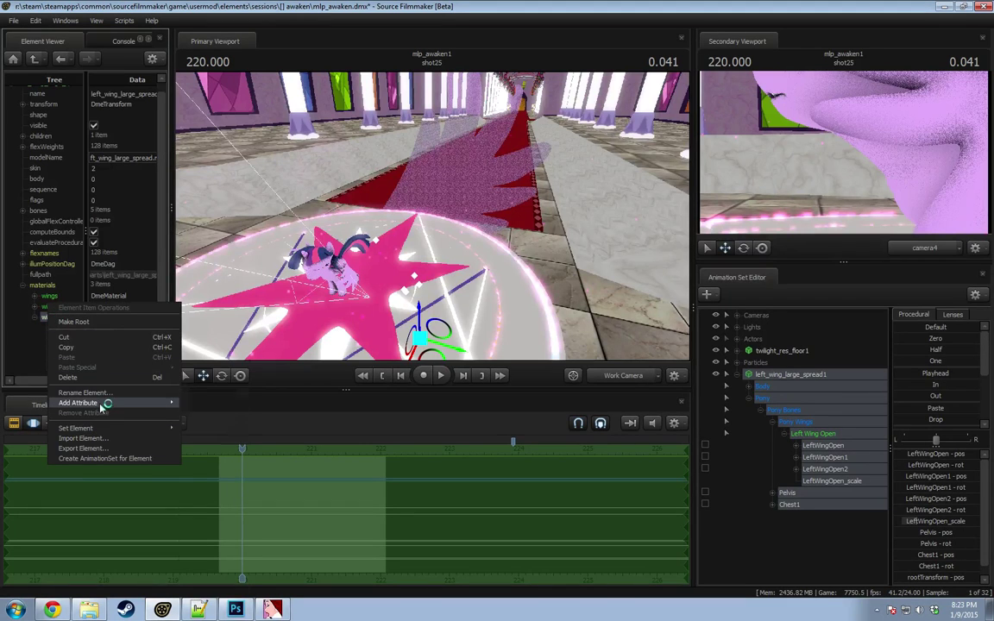
left_click(198, 407)
left_click(52, 319)
right_click(52, 319)
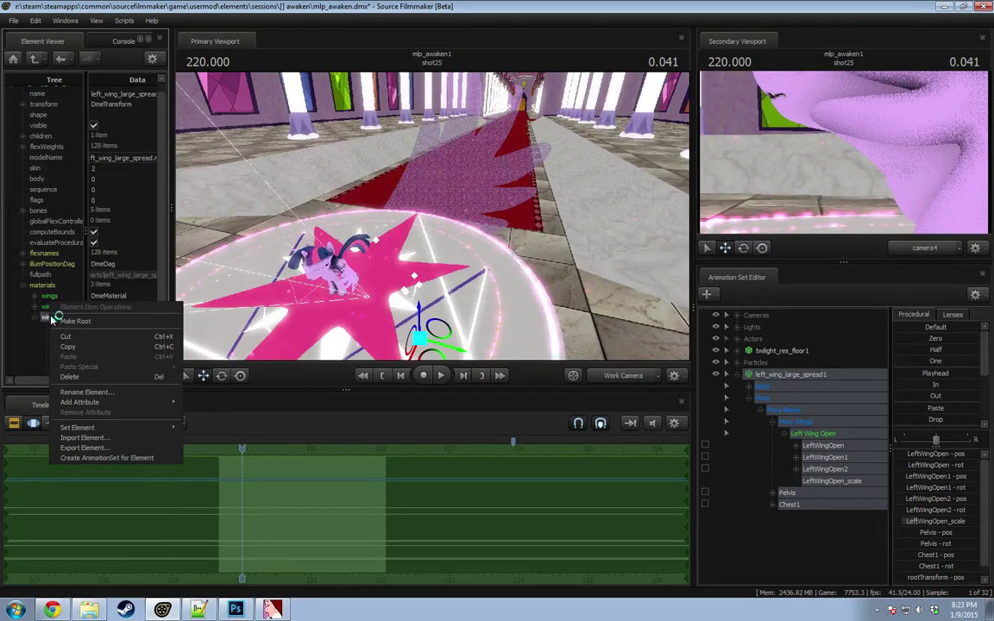
mouse_move(153, 404)
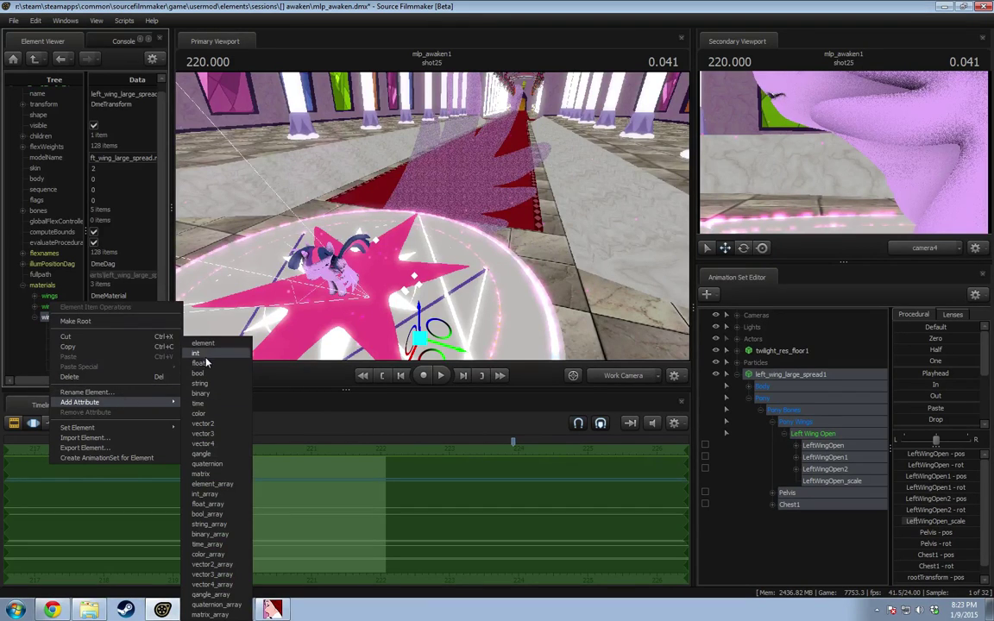
left_click(205, 354)
left_click_drag(122, 363, 12, 364)
type("$al")
key("Return")
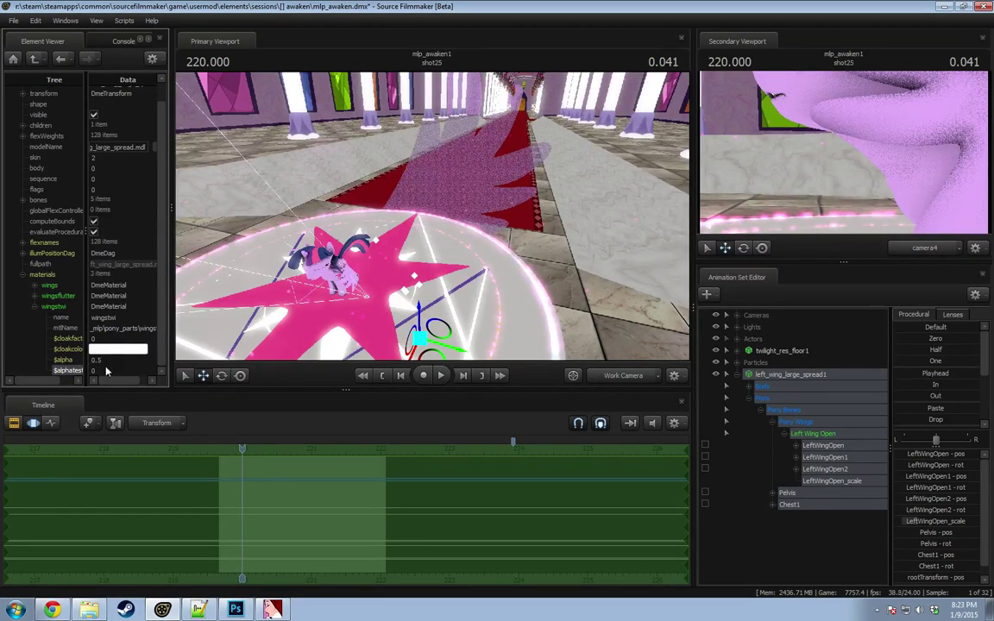
left_click(111, 359)
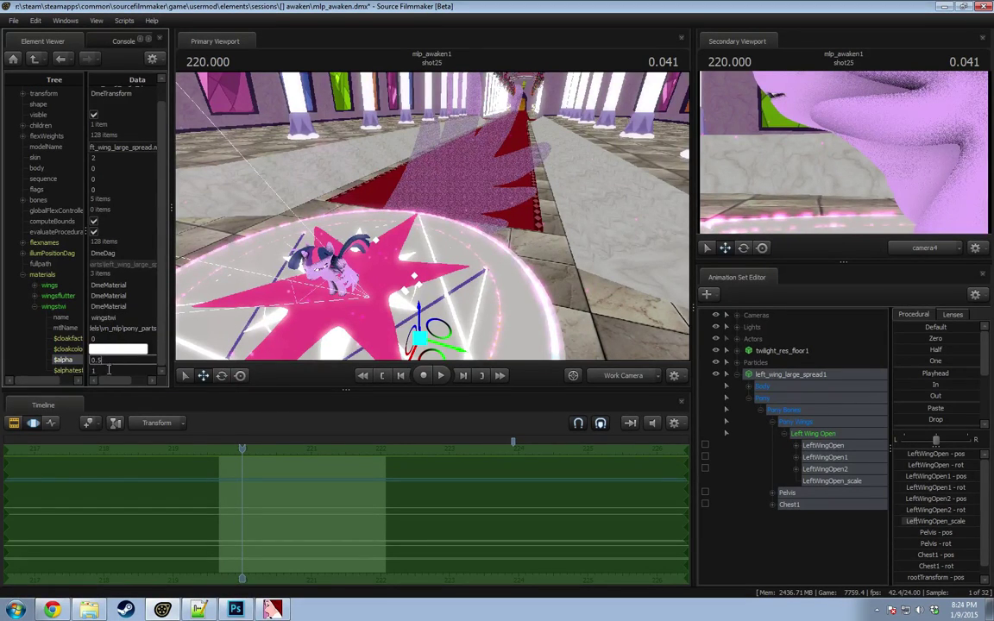
Step: Delete the $alphatest attribute from the wingstwi material
right_click(69, 371)
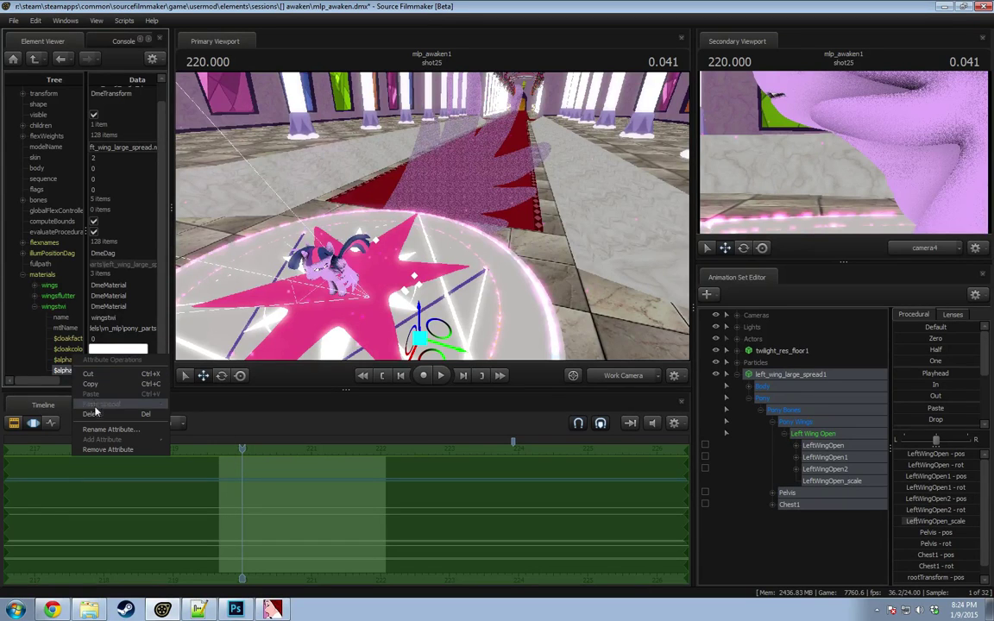
left_click(93, 413)
right_click(57, 360)
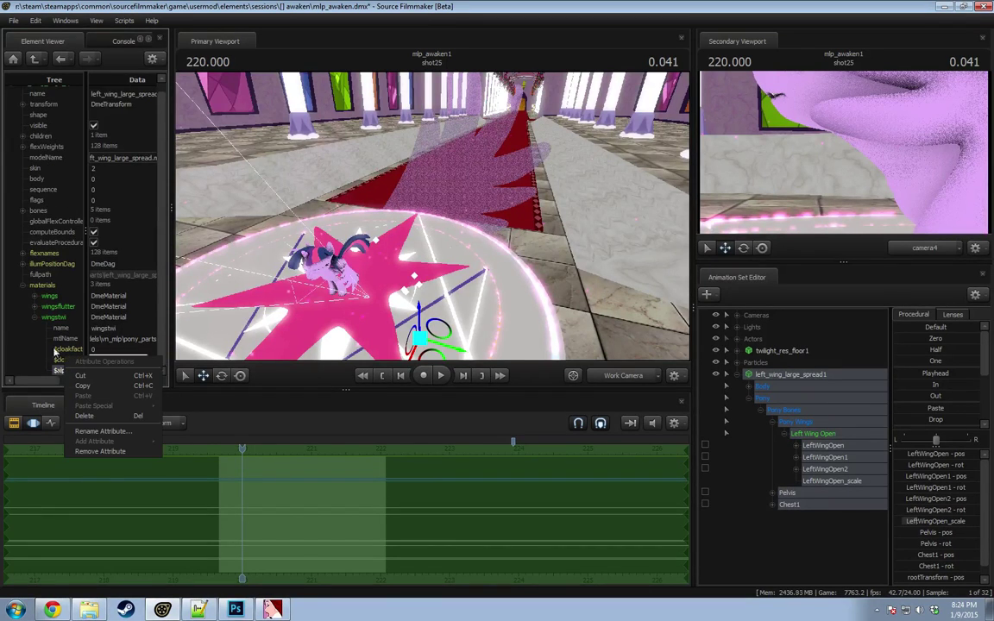
Step: Add an int attribute named $translucent to the wingstwi material and set it to 1
right_click(52, 317)
mouse_move(162, 405)
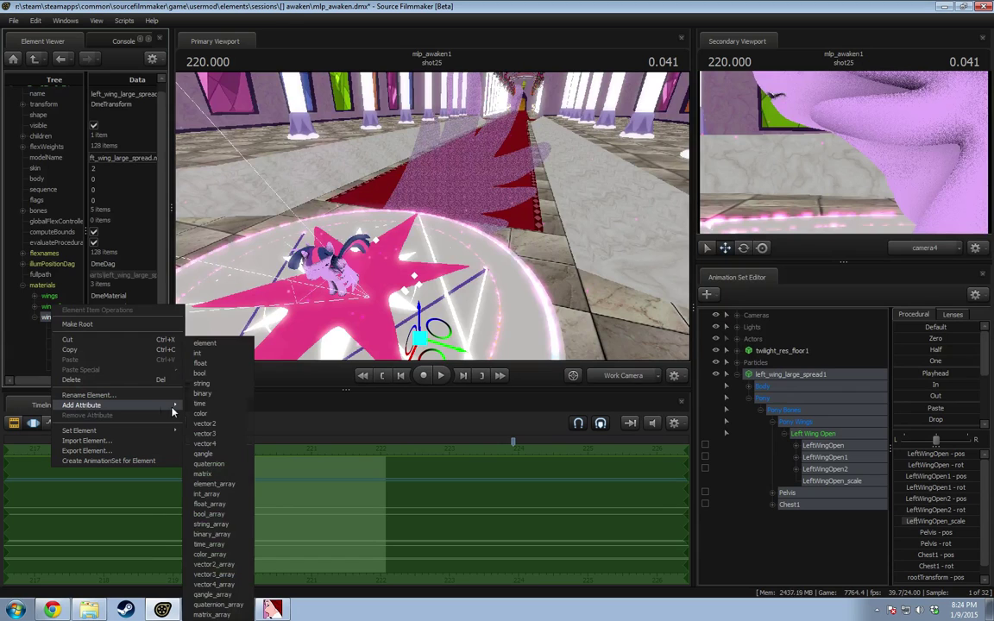
left_click(199, 353)
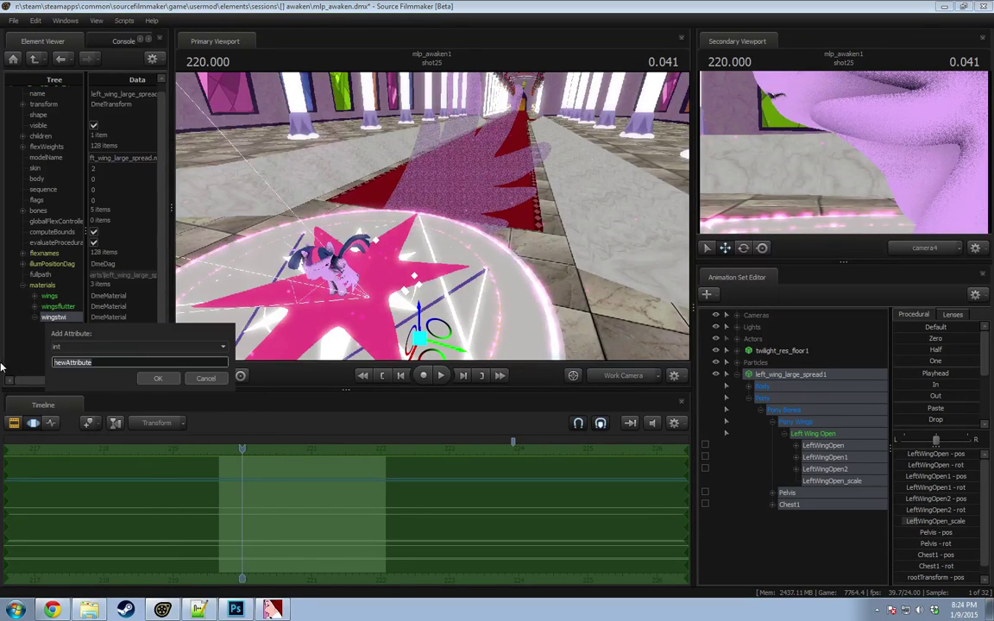
type("$translucent")
key("Return")
left_click_drag(119, 372, 93, 369)
type("1")
left_click(113, 361)
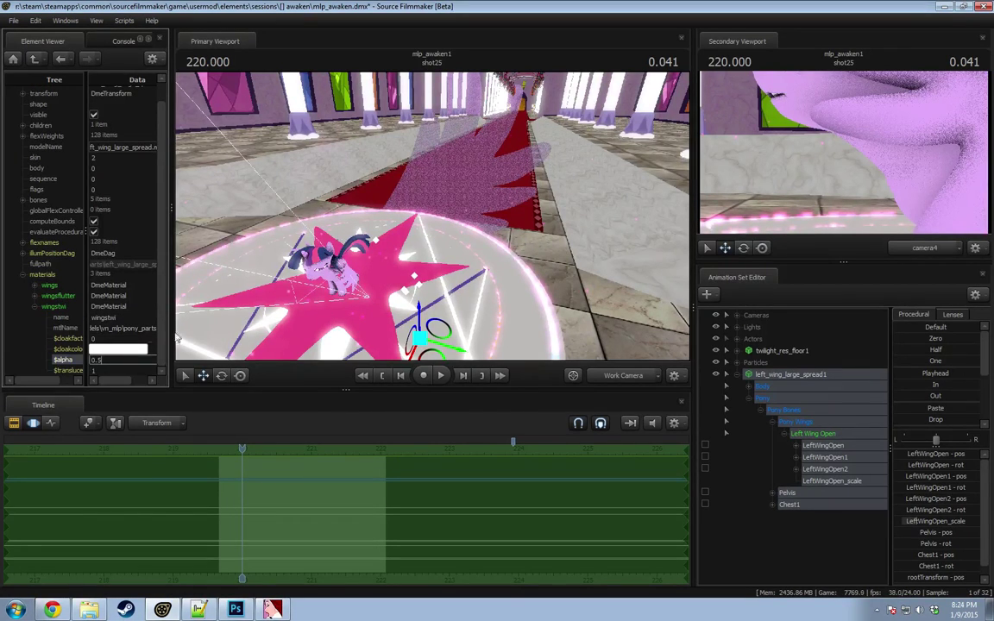
Step: Set the wingstwi material's $alpha to 1
left_click(103, 371)
double_click(101, 361)
type("1")
left_click(115, 339)
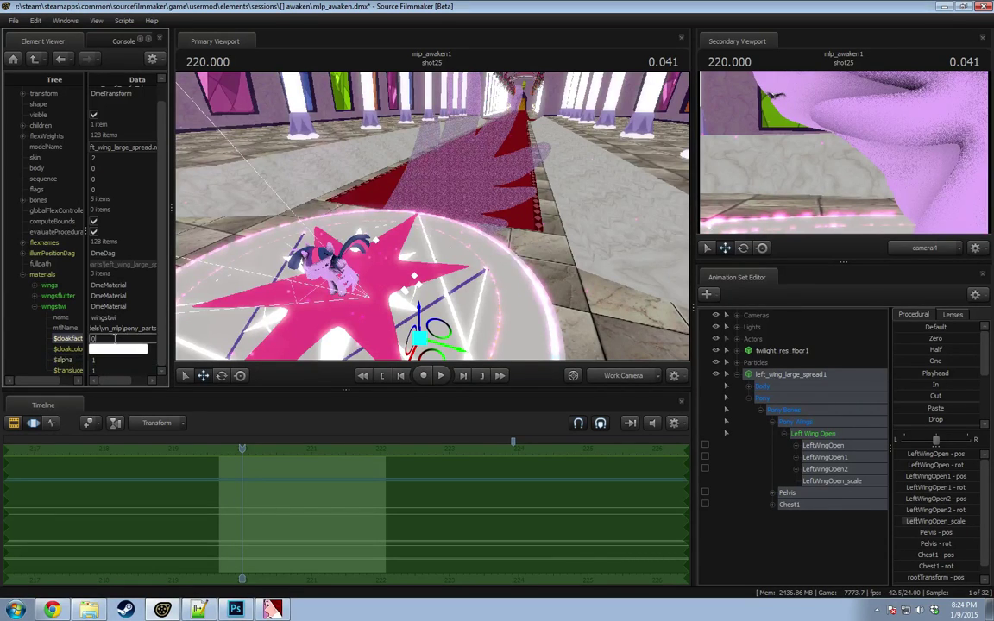
left_click_drag(505, 264, 371, 267)
left_click(112, 368)
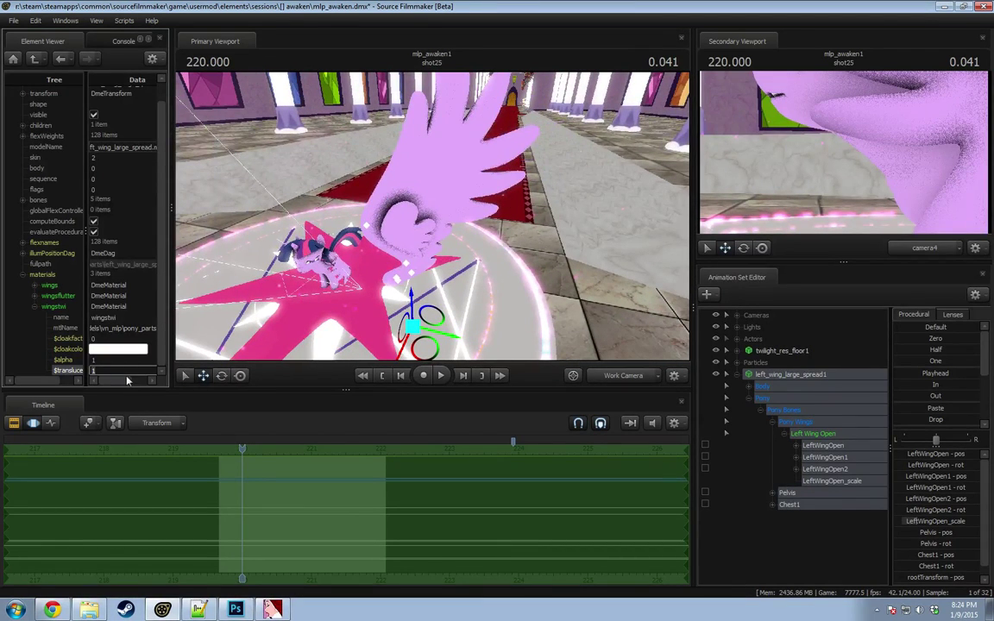
Step: Delete the $translucent attribute from the wingstwi material
left_click(70, 359)
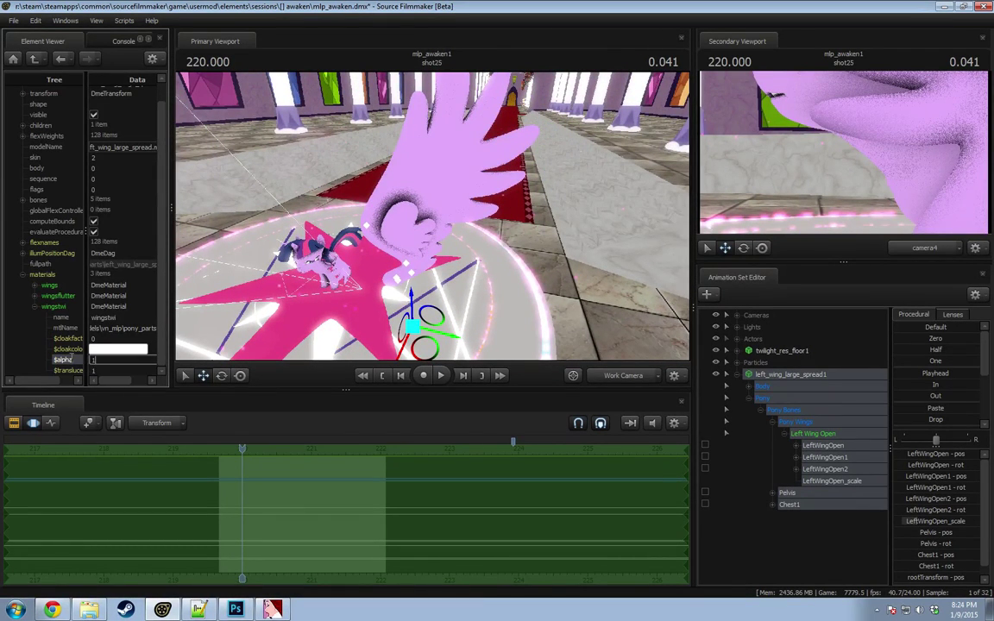
left_click(106, 368)
left_click(69, 362)
right_click(68, 373)
left_click(62, 371)
right_click(62, 373)
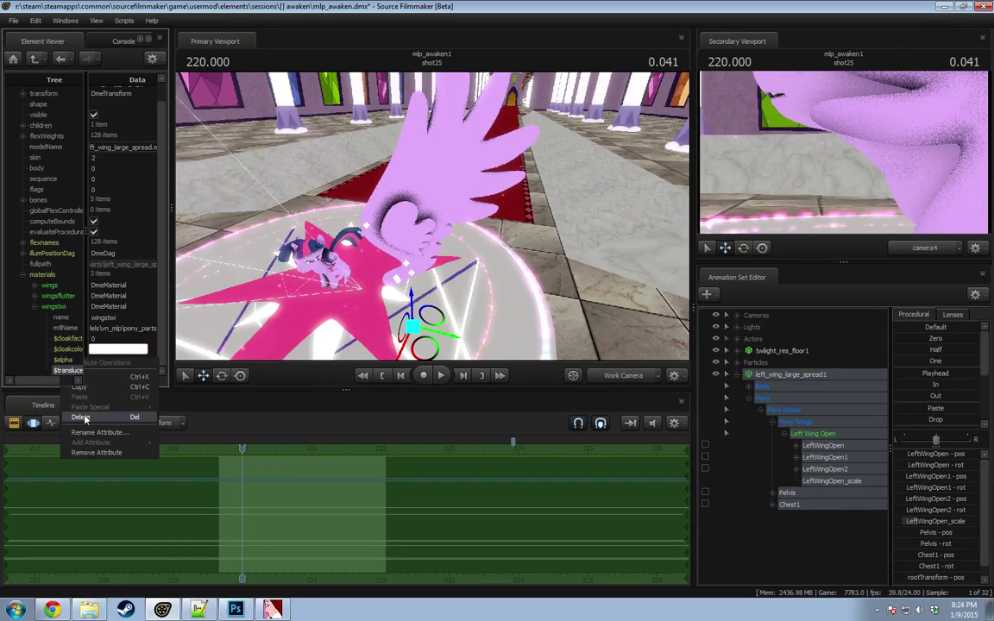
left_click(76, 412)
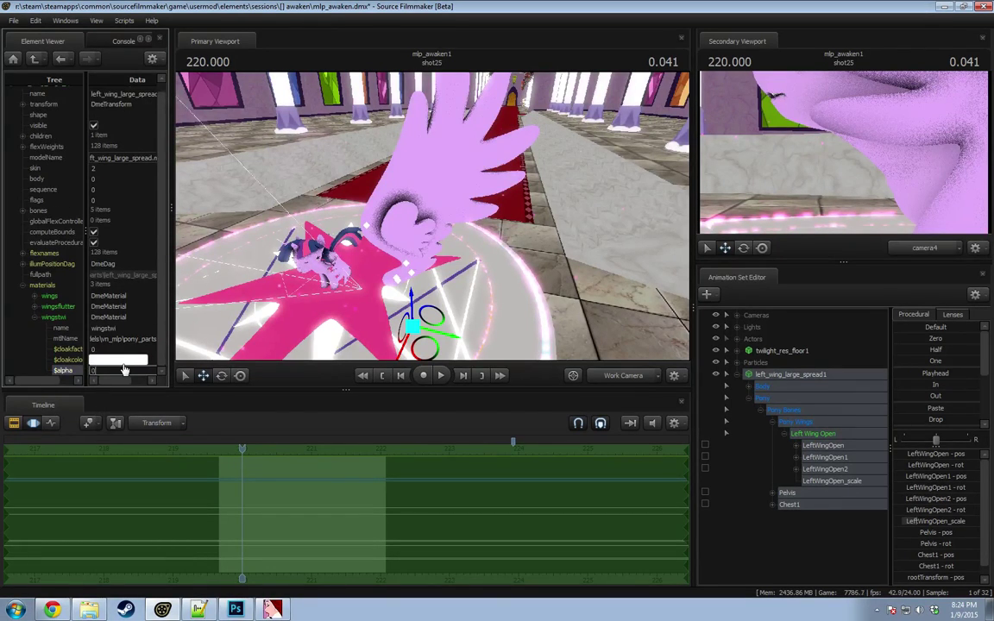
Step: Set the wingstwi material's $alpha back to 0.5 and check the see-through wing against the hall
key("Return")
left_click_drag(523, 242, 521, 226, "alt")
left_click_drag(423, 217, 431, 221, "alt")
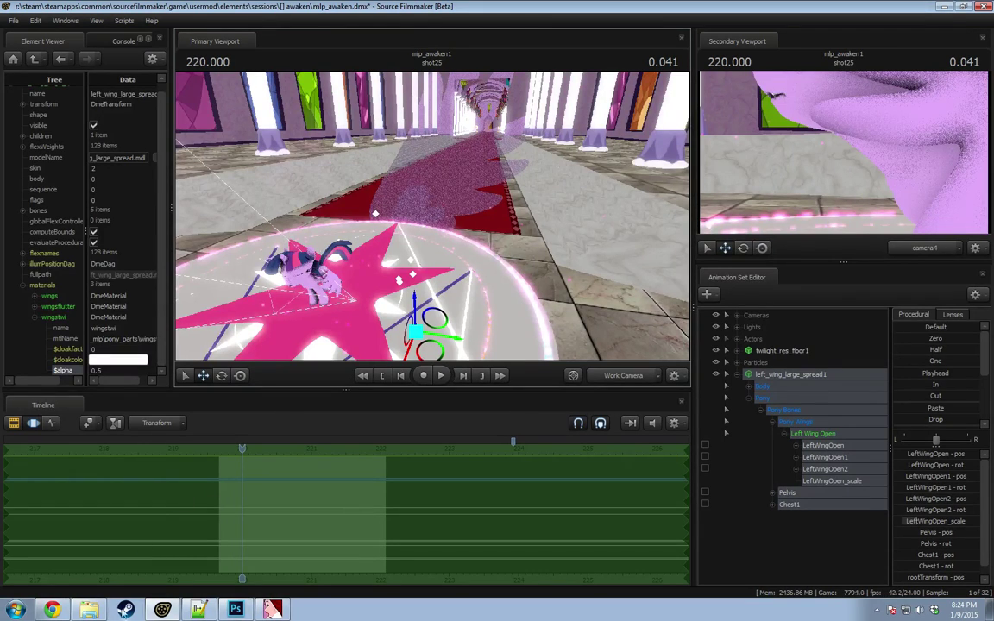
left_click(90, 610)
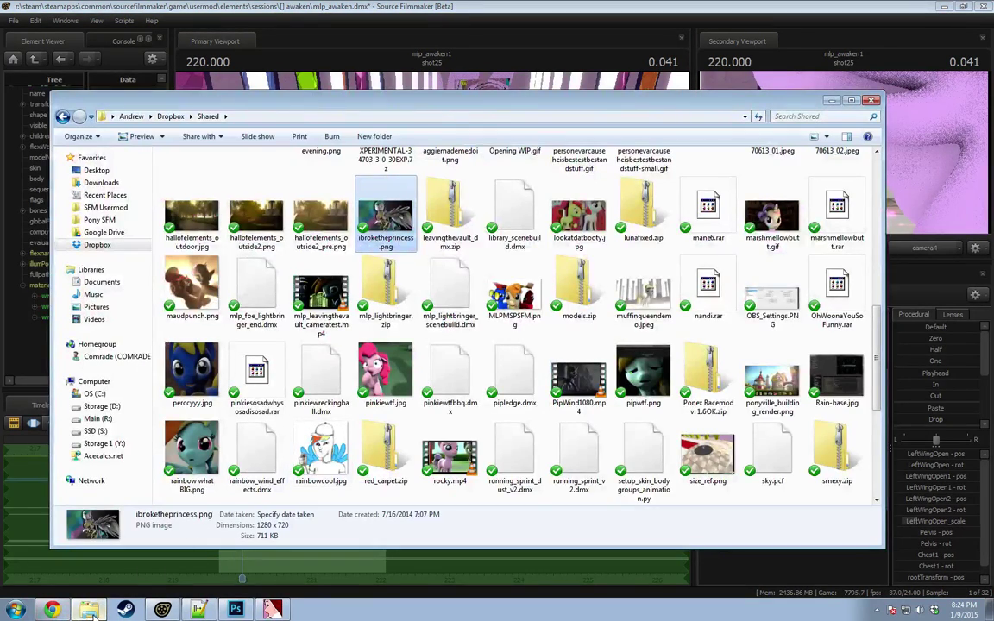
left_click(89, 610)
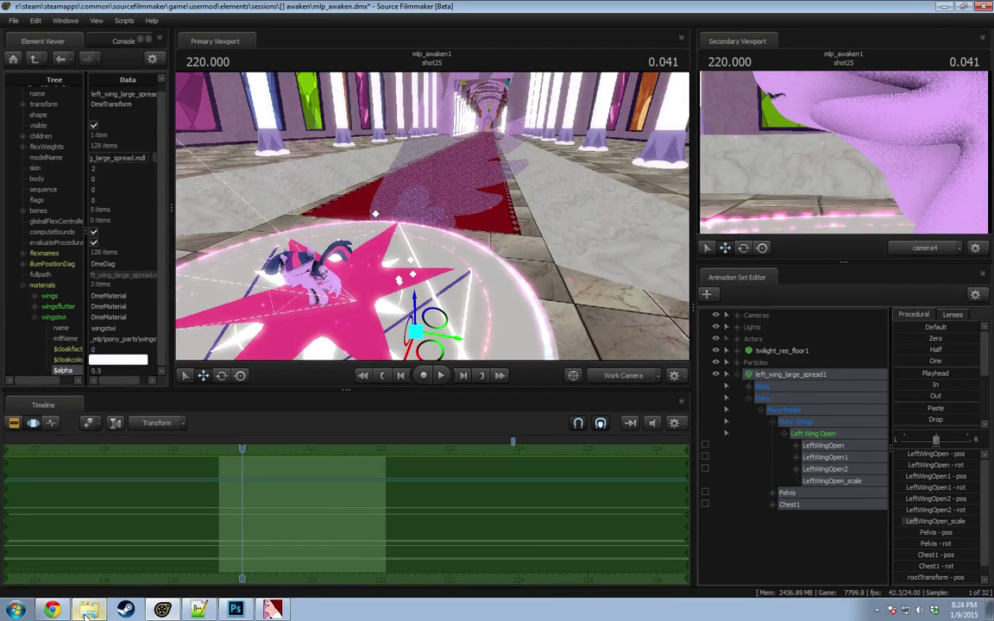
Step: Open the Rising Smoke system in the Particle System Editor and bring up the material entry in its system properties
left_click(736, 376)
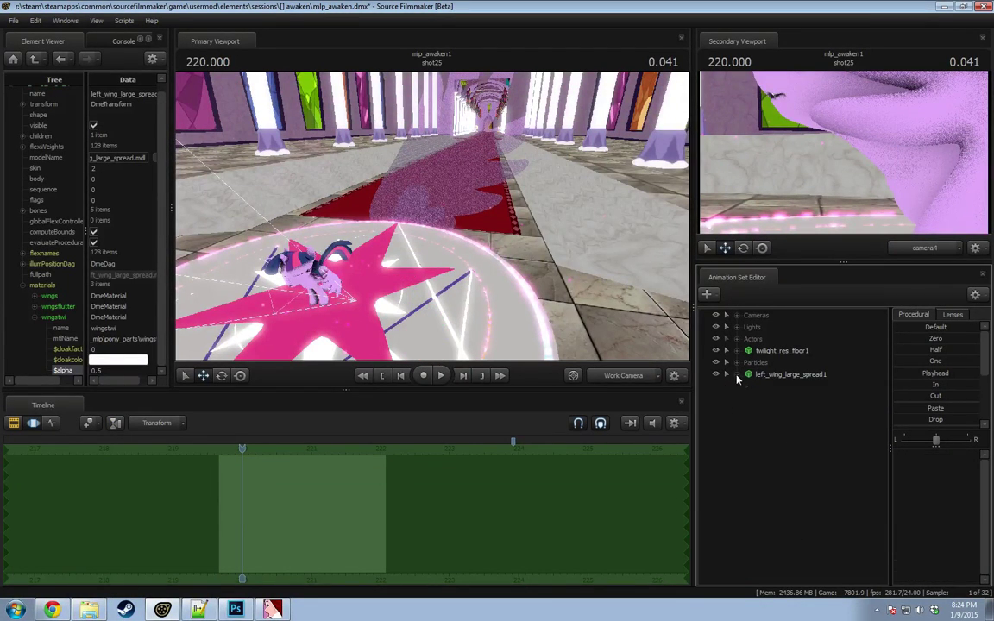
left_click(728, 363)
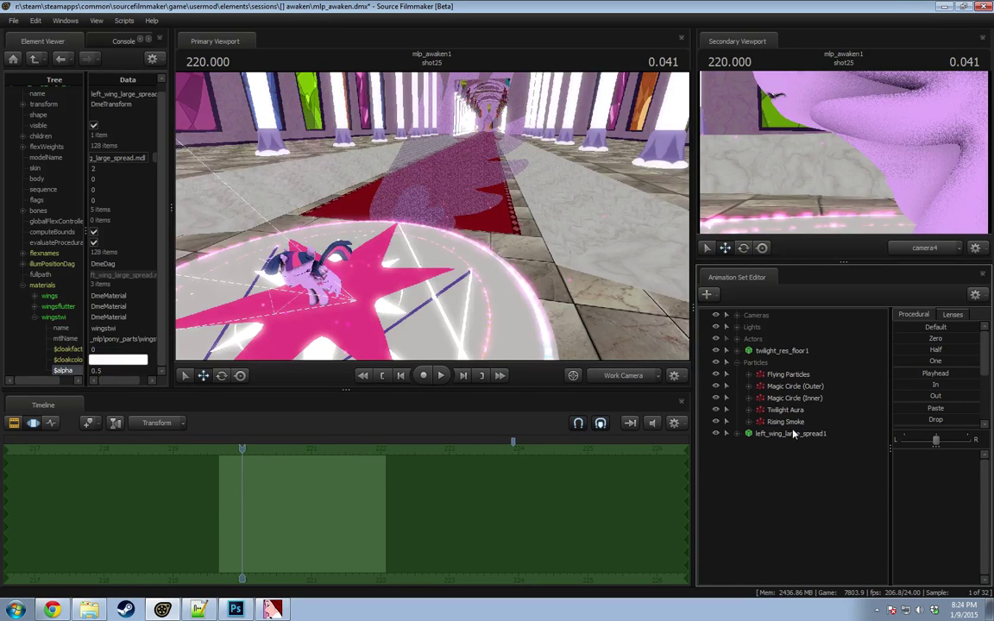
right_click(789, 421)
mouse_move(831, 566)
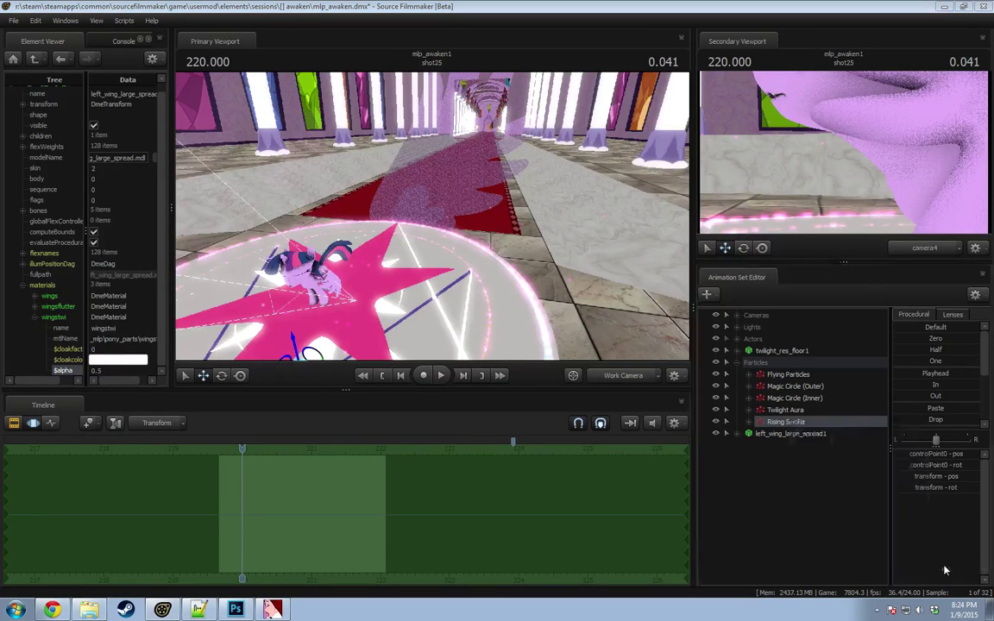
left_click(949, 566)
right_click(159, 321)
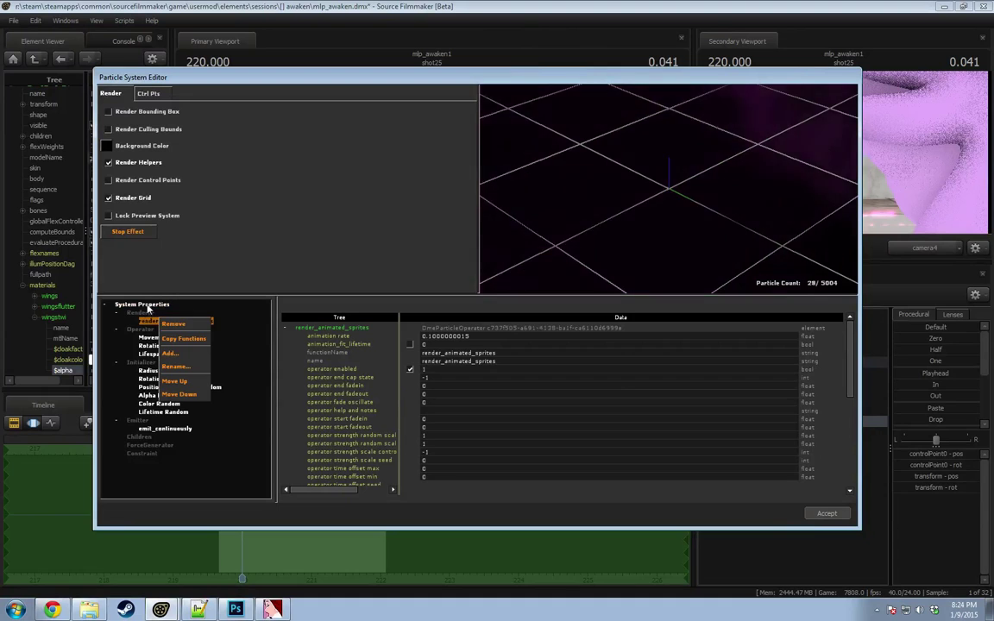
left_click(145, 306)
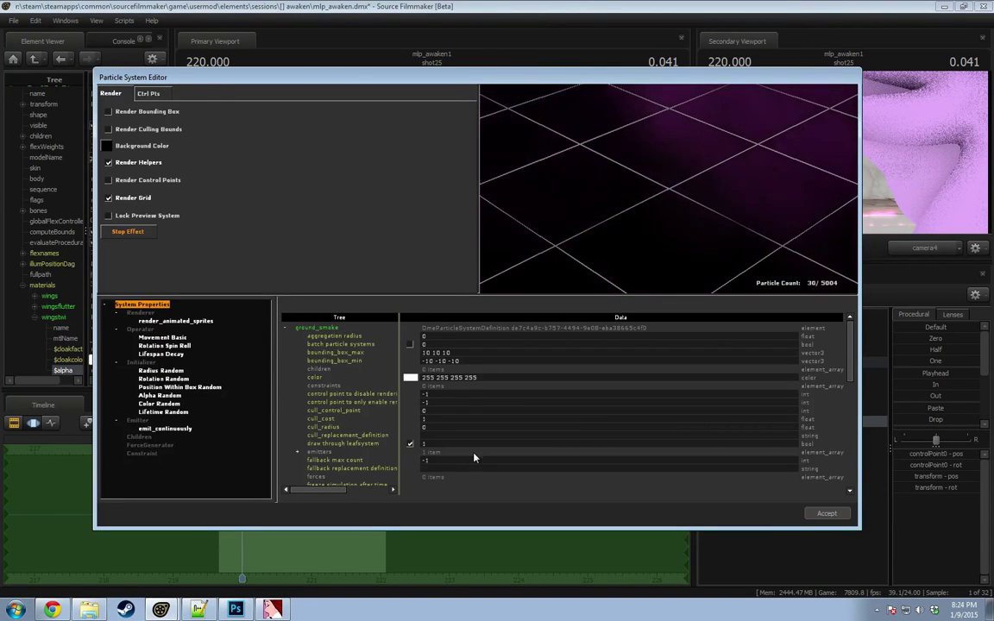
scroll(424, 410, "down", 5)
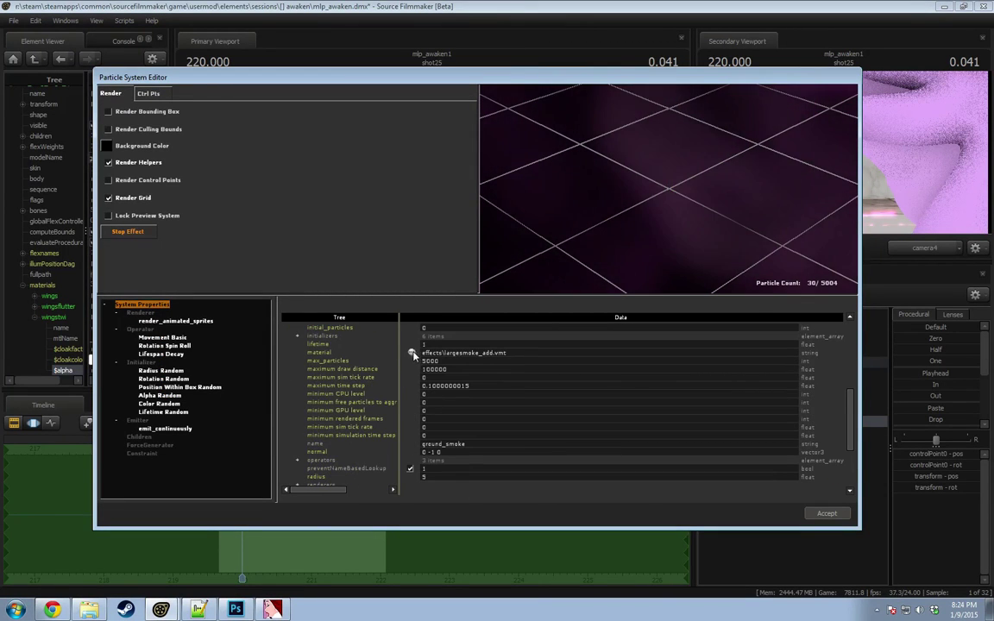
Step: Preview smoke materials for the particle system, including smoke_nofog.vmt, generic_smoke_puff.vmt and beam_smoke_03_noz.vmt, and leave without choosing one
left_click(409, 352)
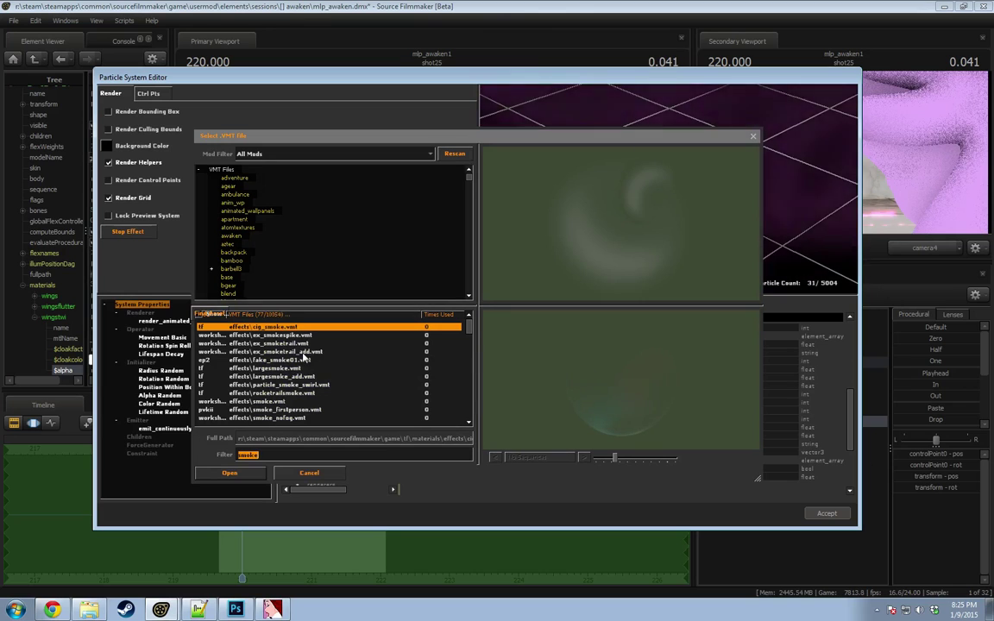
left_click(280, 418)
scroll(280, 414, "down", 6)
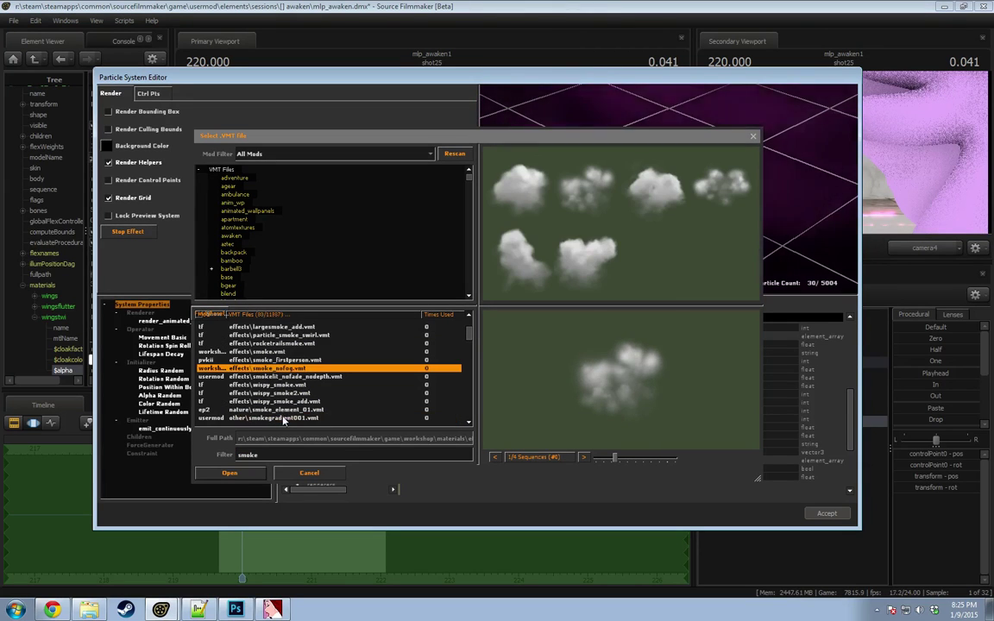
scroll(310, 412, "down", 2)
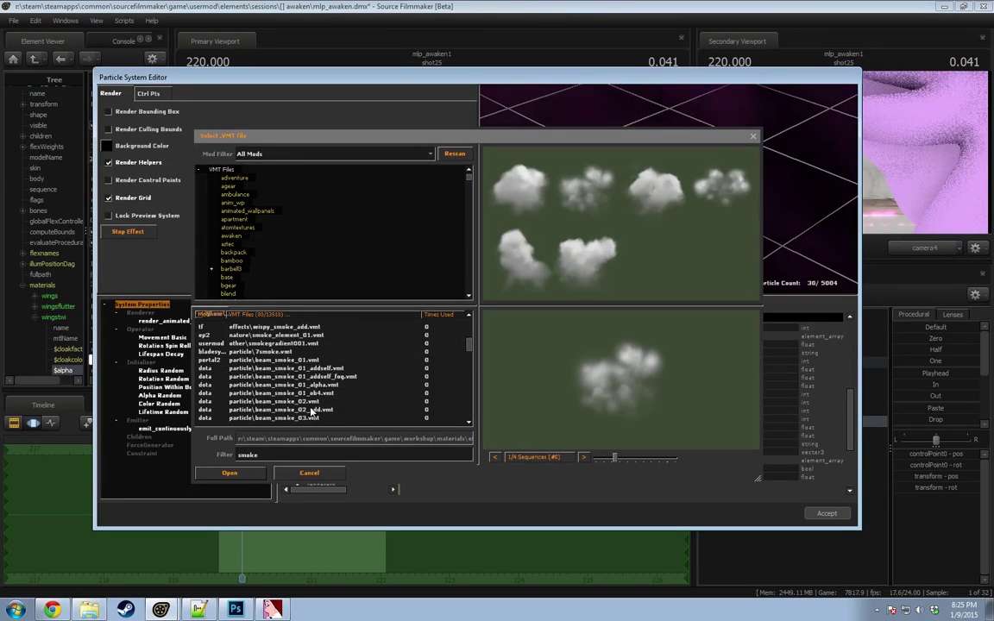
scroll(360, 391, "down", 3)
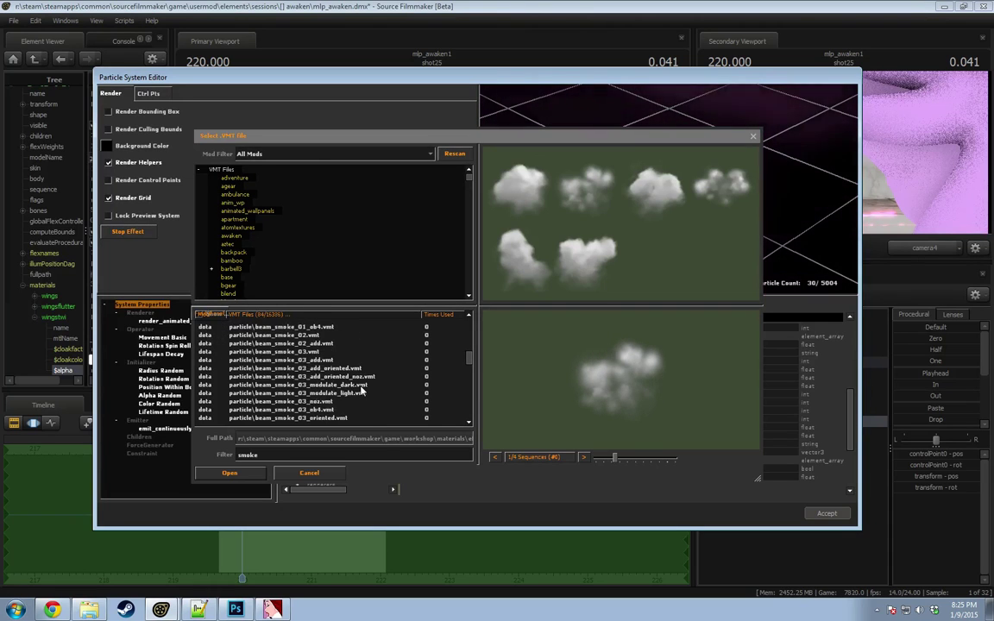
scroll(291, 403, "down", 2)
left_click(298, 402)
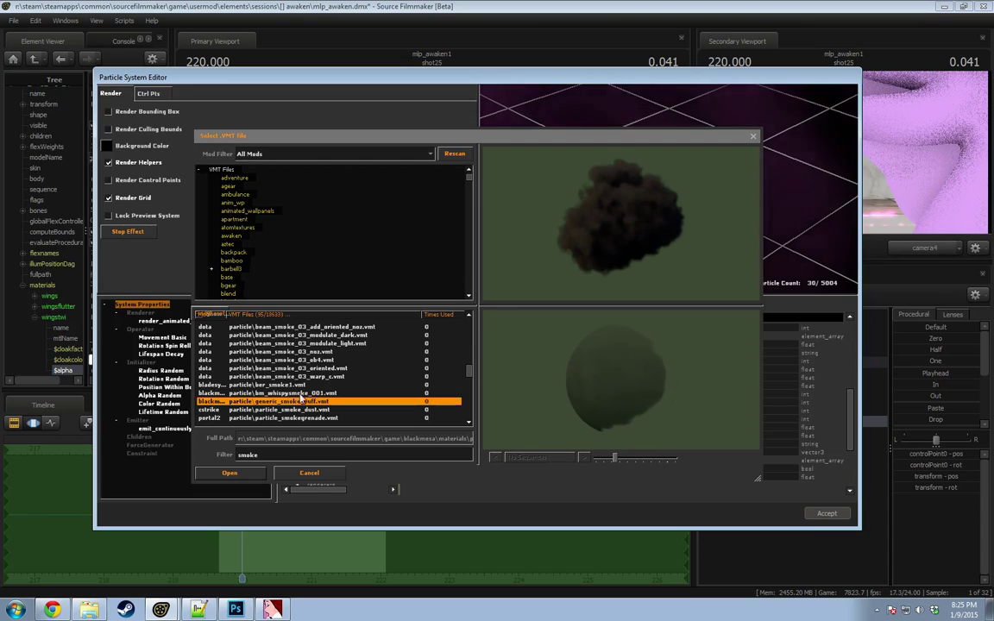
left_click(291, 353)
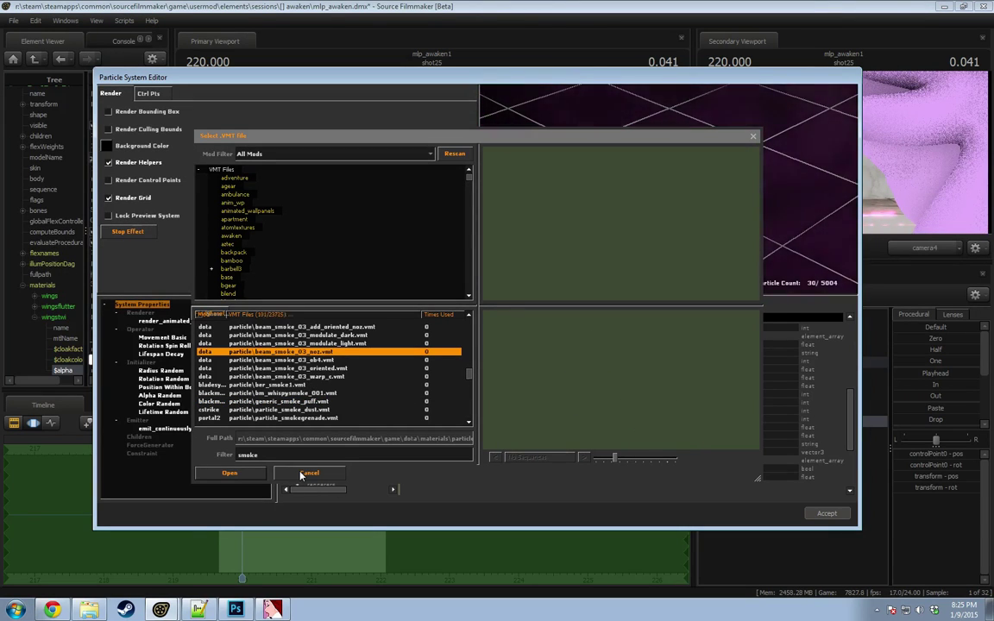
left_click(301, 475)
Step: Search the usermod materials folder for "noz" and open warp_blur_noz.vmt in Notepad++ to examine its $ignorez line
left_click(89, 610)
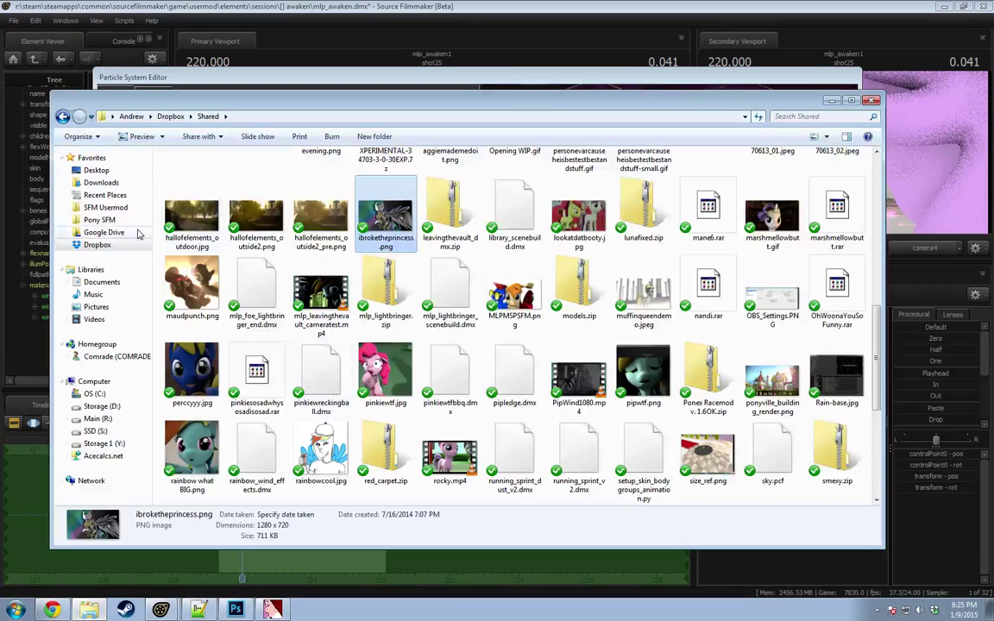
left_click(120, 220)
left_click(121, 208)
double_click(188, 245)
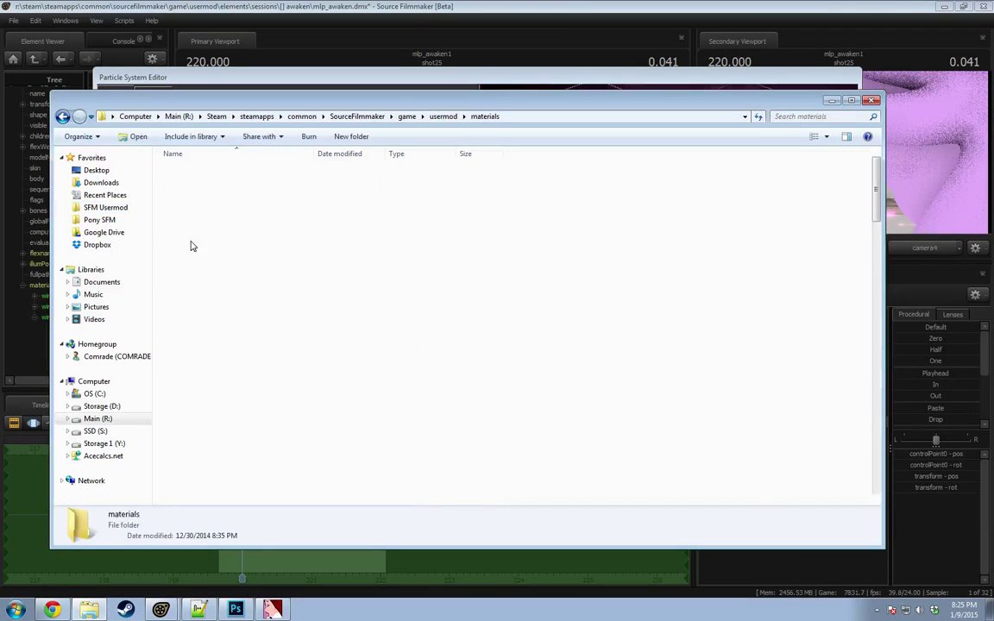
left_click(683, 115)
left_click(809, 114)
type("noz")
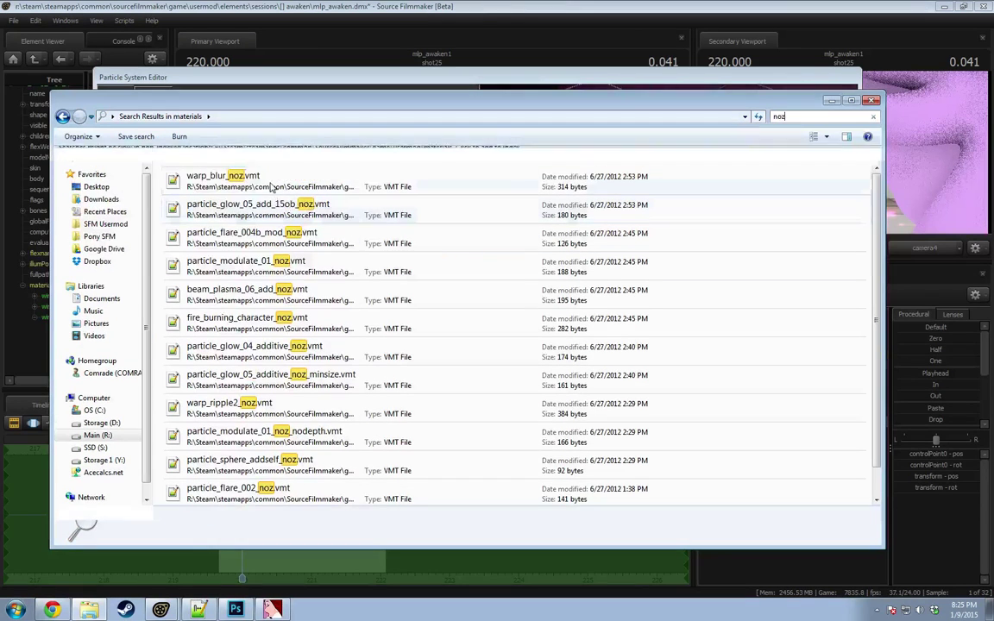
double_click(270, 187)
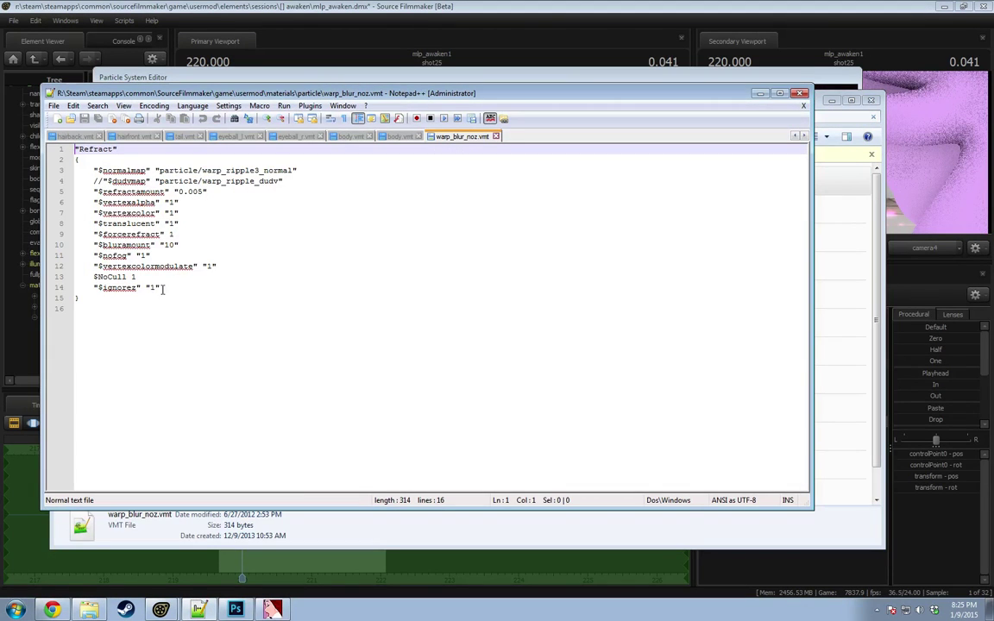
left_click_drag(160, 288, 74, 284)
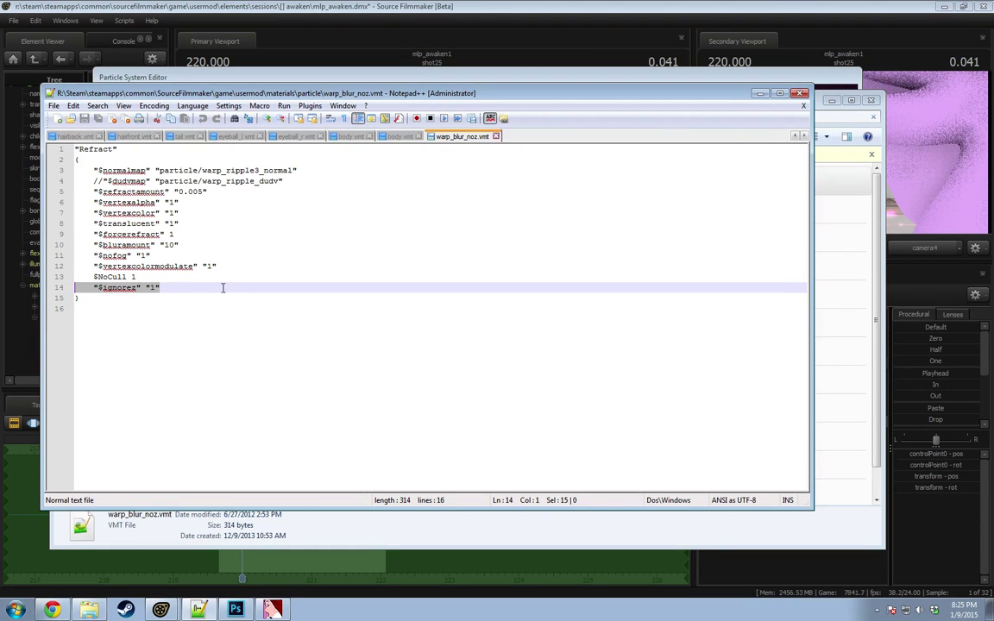
Step: Return to Source Filmmaker, add an int attribute named $ignorez to the wingstwi material and check the wing against the hall
left_click(381, 5)
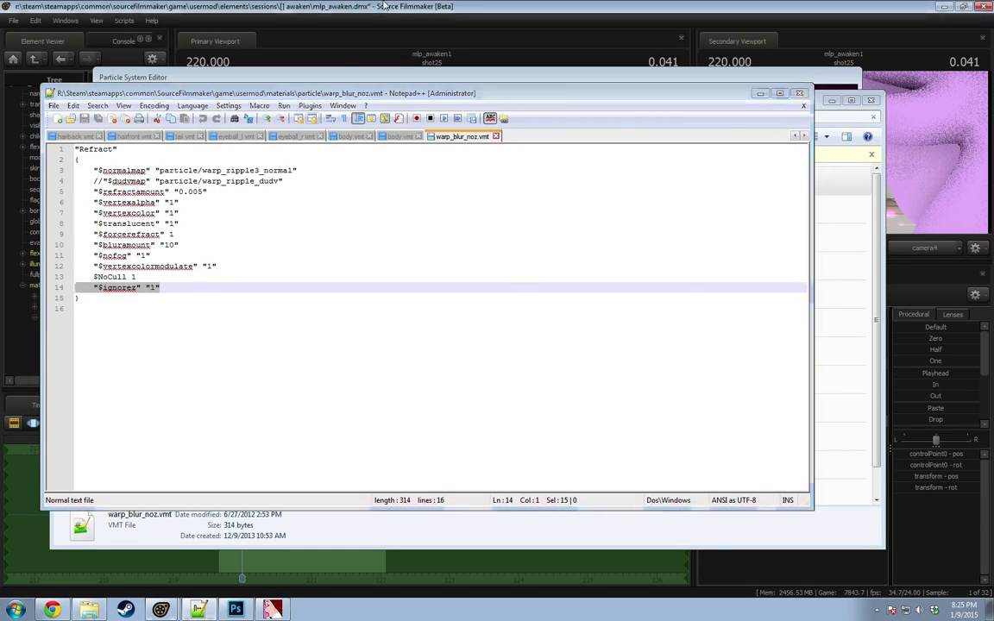
right_click(61, 317)
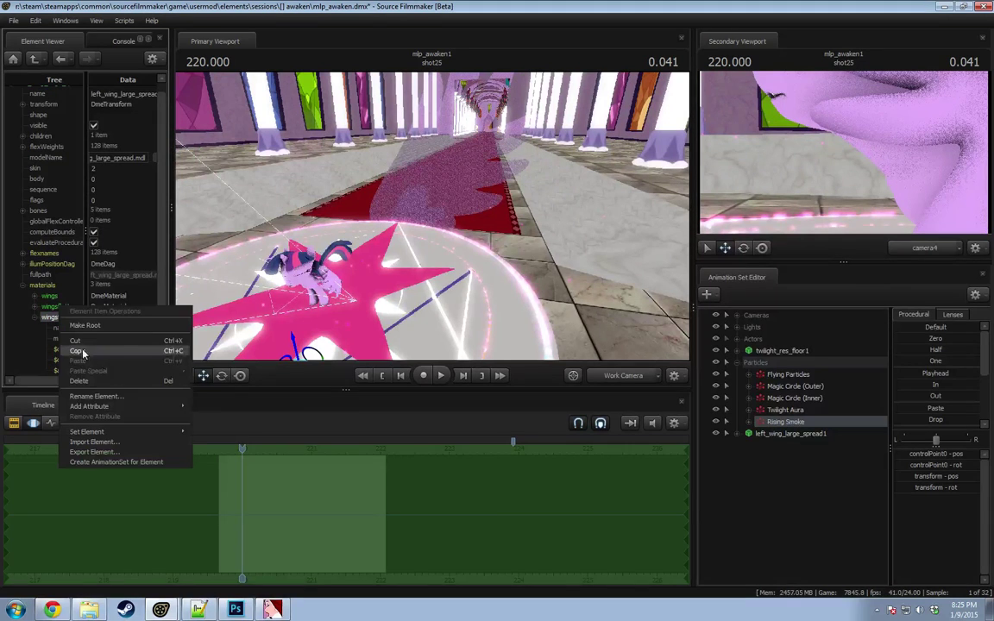
mouse_move(91, 405)
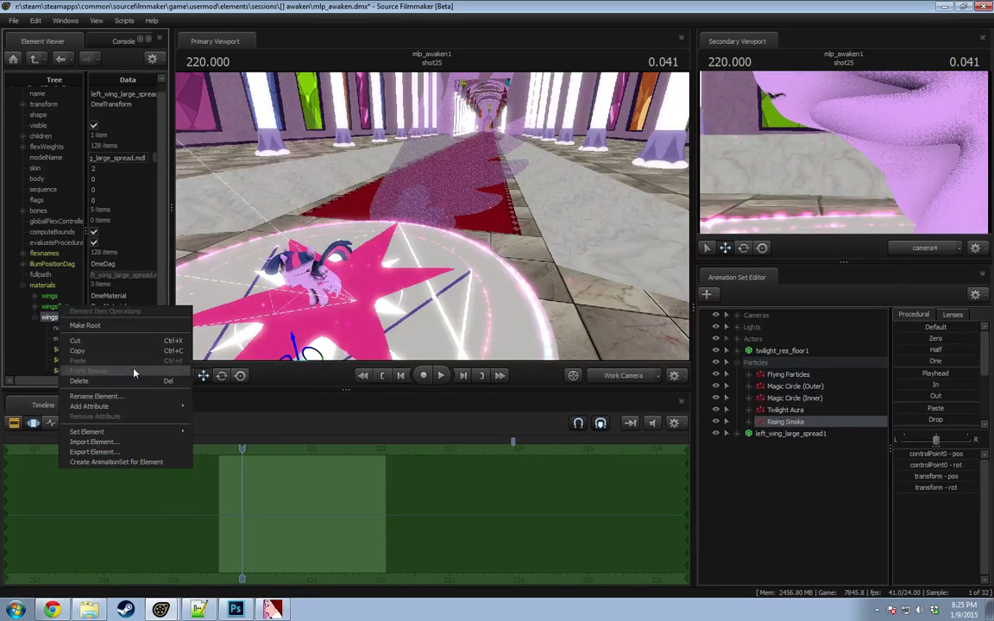
left_click(214, 361)
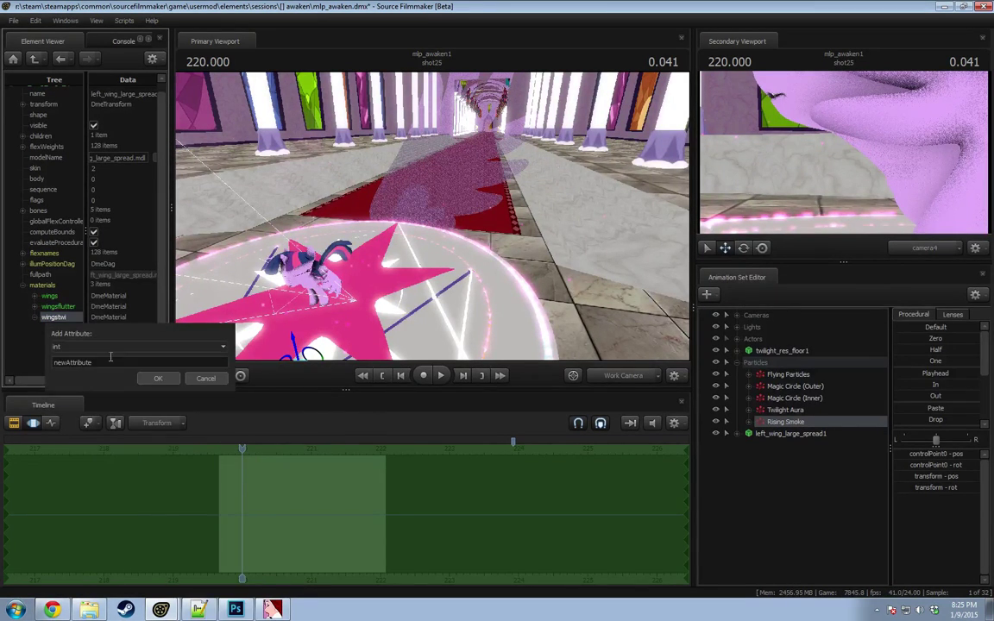
left_click_drag(112, 359, 24, 368)
type("$g")
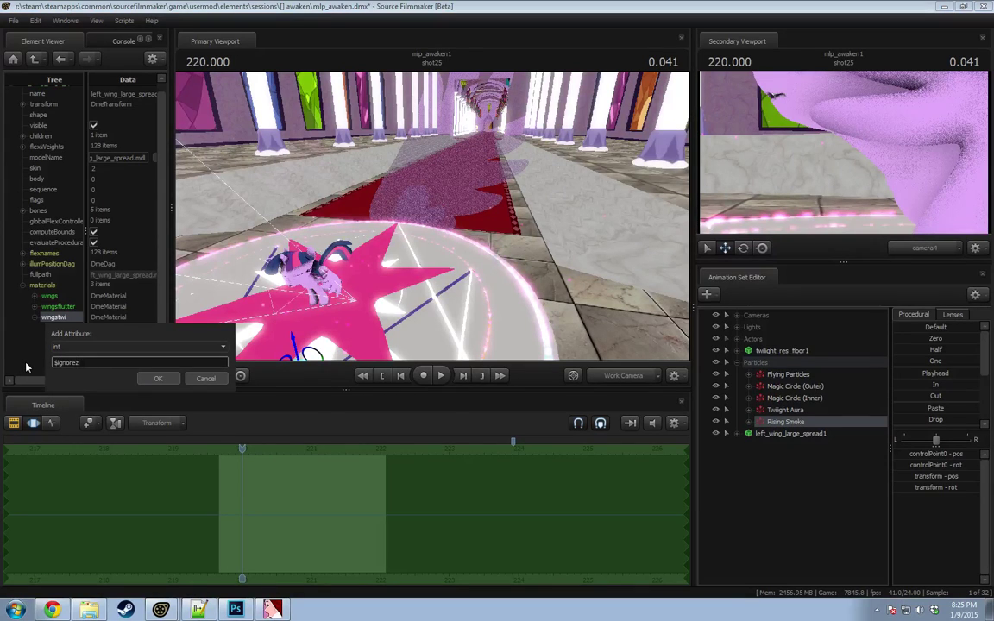
key("Return")
left_click_drag(354, 224, 384, 203)
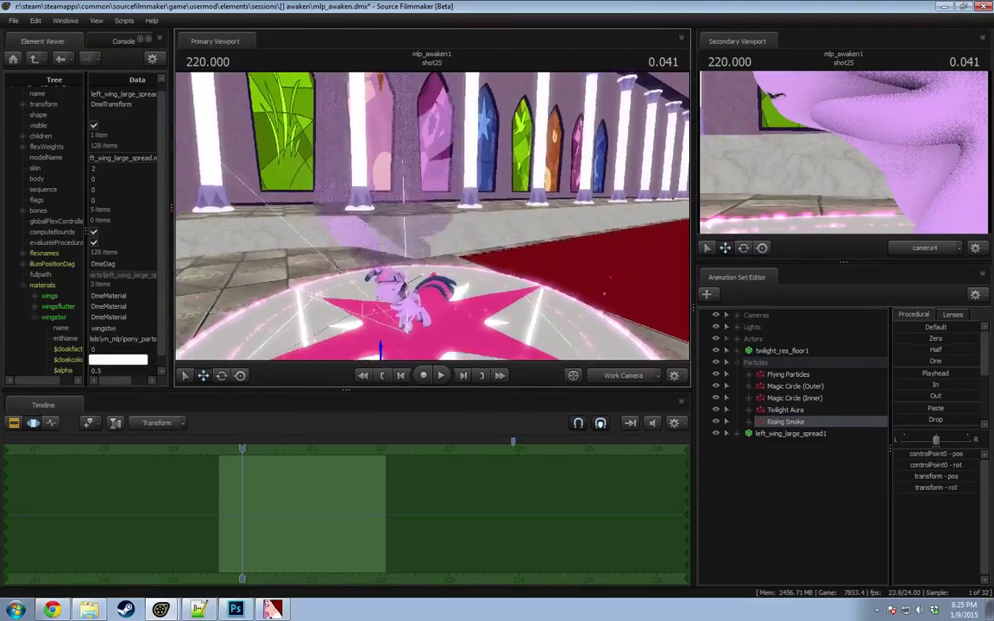
left_click_drag(432, 216, 509, 216, "alt")
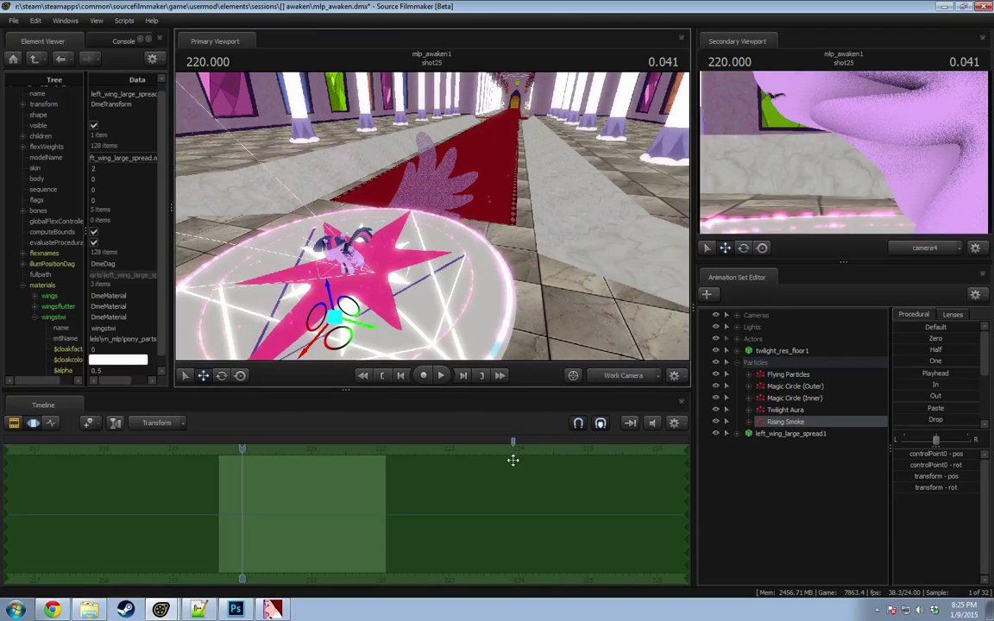
Step: Set the wingstwi material's $alpha to 1
left_click(96, 371)
left_click_drag(92, 371, 135, 378)
type("1")
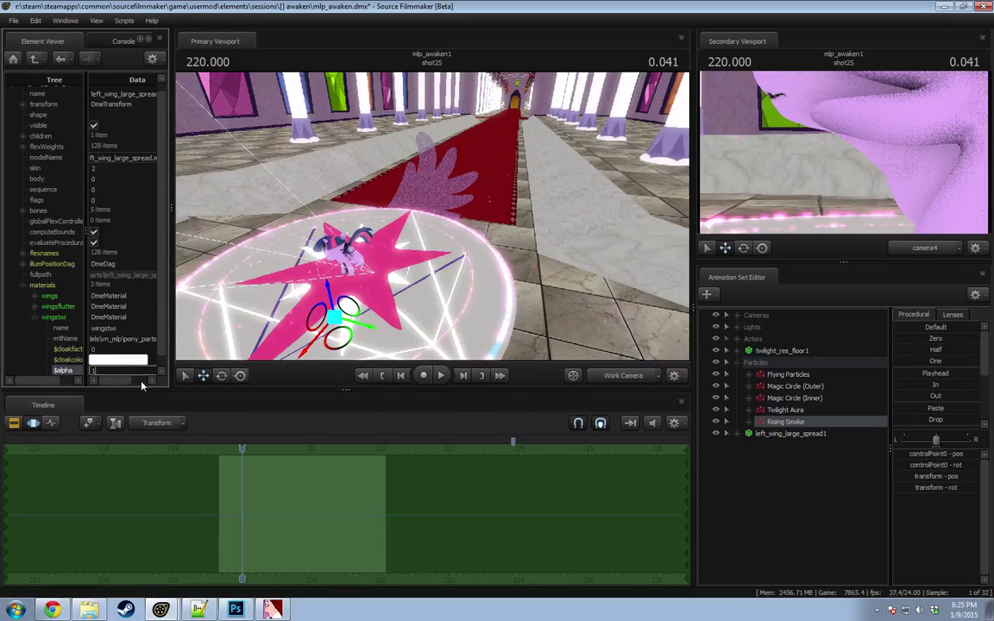
left_click(110, 350)
Step: Examine the opaque wing from several angles around the magic circle and glance back at the warp_blur_noz.vmt parameters
left_click_drag(435, 223, 406, 252)
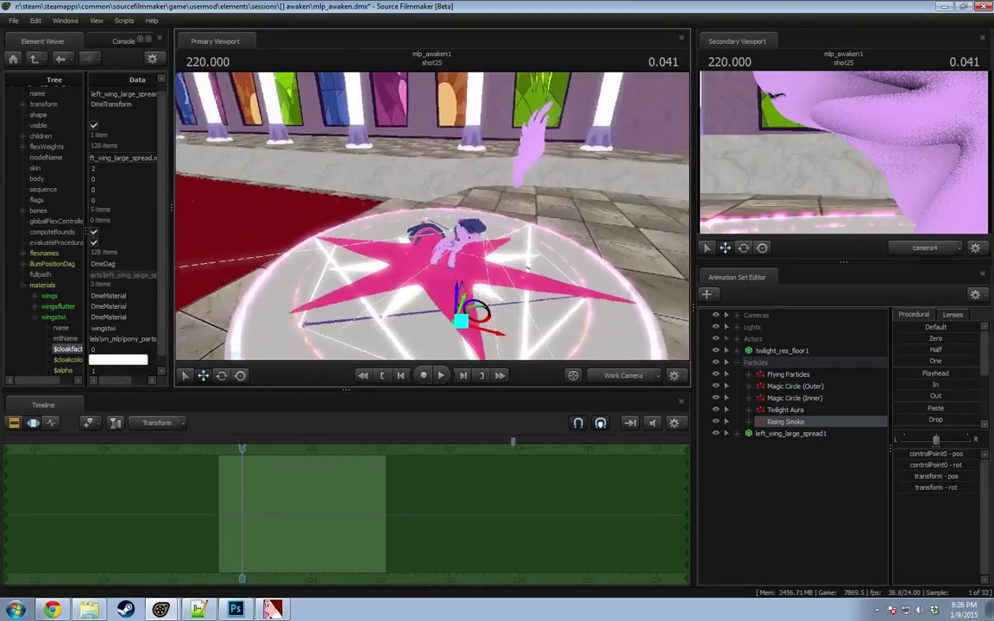
key("a")
mouse_move(434, 222)
left_mouse_down()
mouse_move(499, 221)
mouse_move(500, 238)
mouse_move(523, 238)
mouse_move(386, 223)
mouse_move(433, 220)
left_mouse_up()
key("w")
key("z")
key("a")
key("w")
scroll(65, 311, "down", 1)
key("a")
key("s")
key("d")
key("w")
key("a")
key("alt+Tab")
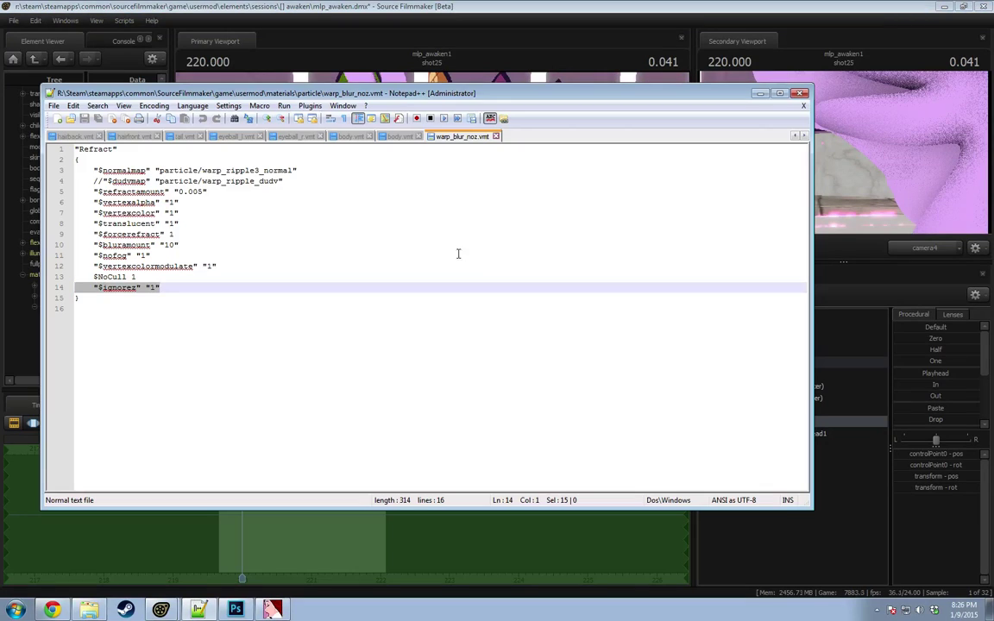
key("alt+Tab")
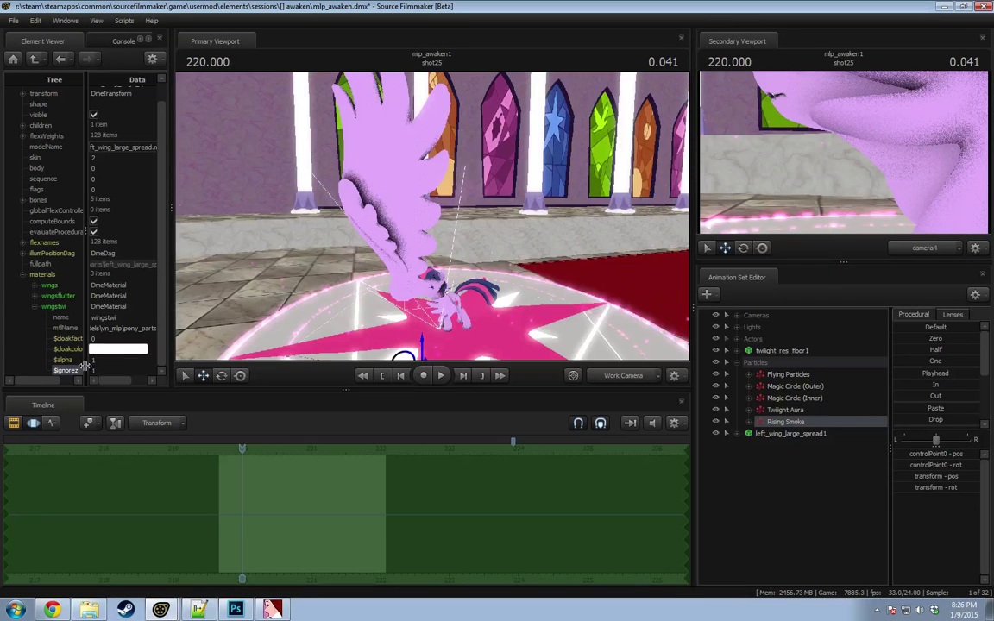
Step: Set the wingstwi material's $alpha to 0.5 and check the wing over the red carpet
left_click(127, 363)
type("0.5")
key("Return")
left_click_drag(363, 222, 444, 255)
key("a")
left_click_drag(337, 292, 344, 292)
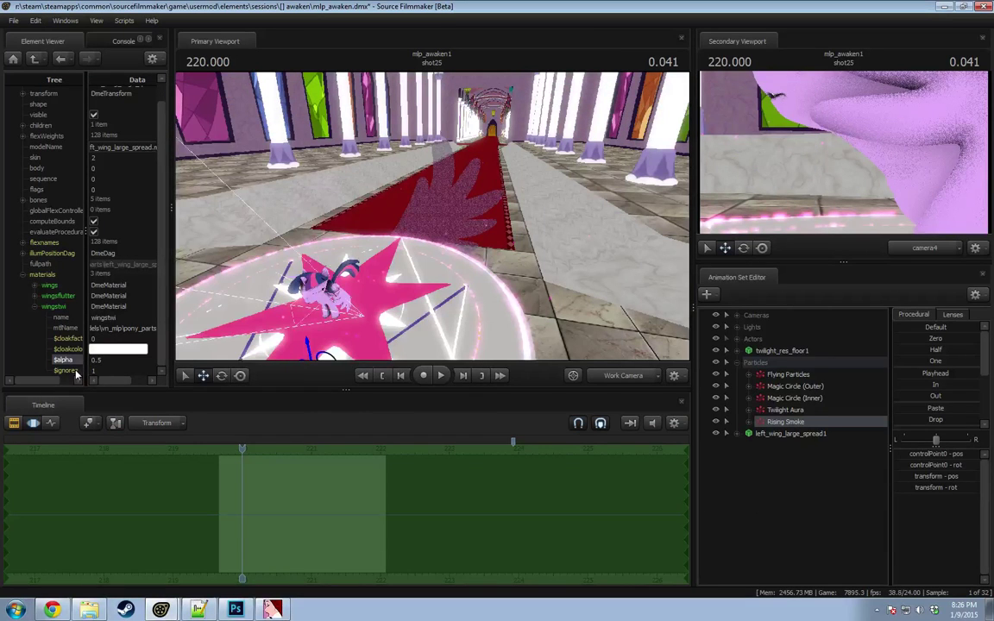
Step: Remove the $ignorez attribute from the wingstwi material and review the remaining parameters in warp_blur_noz.vmt
right_click(76, 373)
left_click(95, 417)
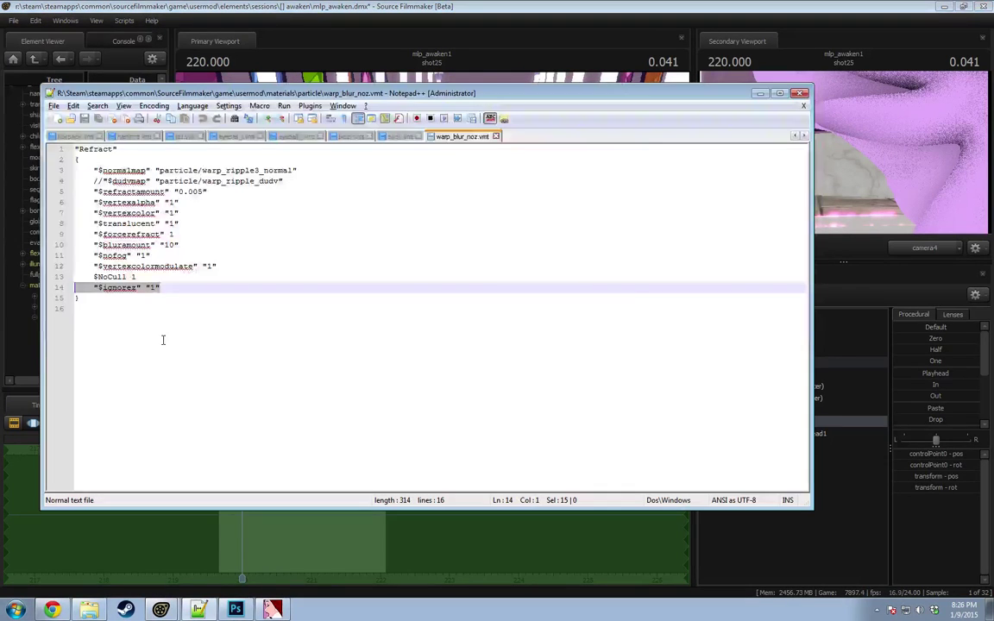
left_click(160, 213)
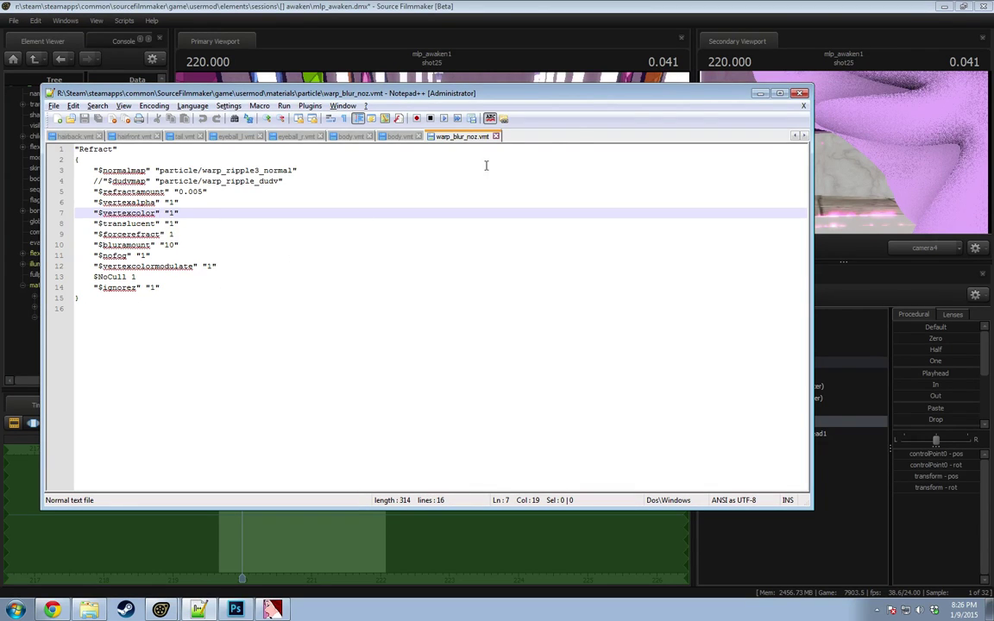
left_click(758, 93)
Step: Inspect the half-transparent wing around the character and magic circle from close up and farther back
left_click_drag(431, 216, 419, 248)
left_click_drag(414, 199, 449, 216)
key("w")
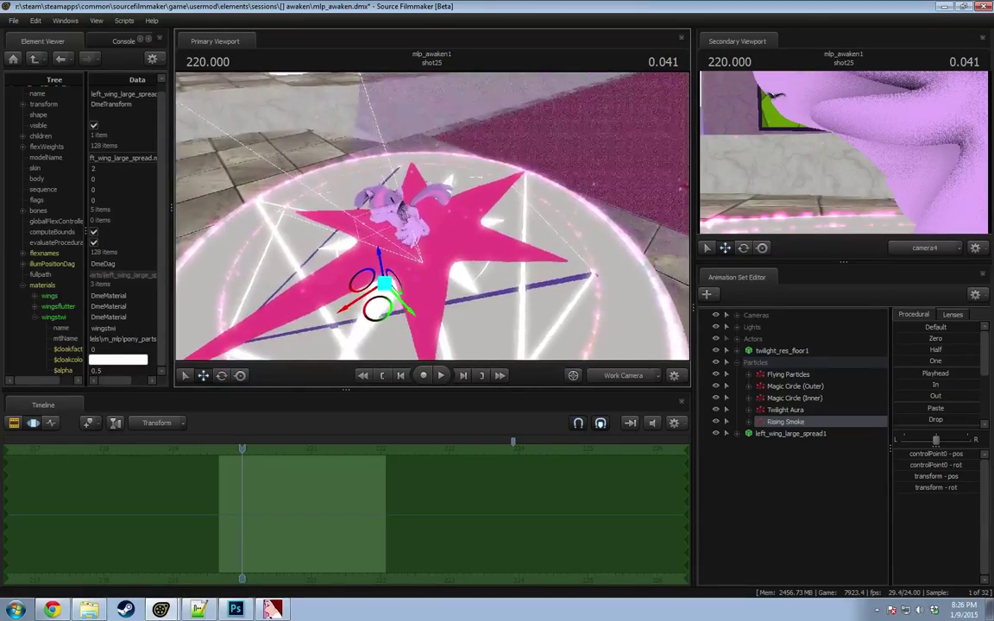
left_click_drag(433, 226, 428, 209, "alt")
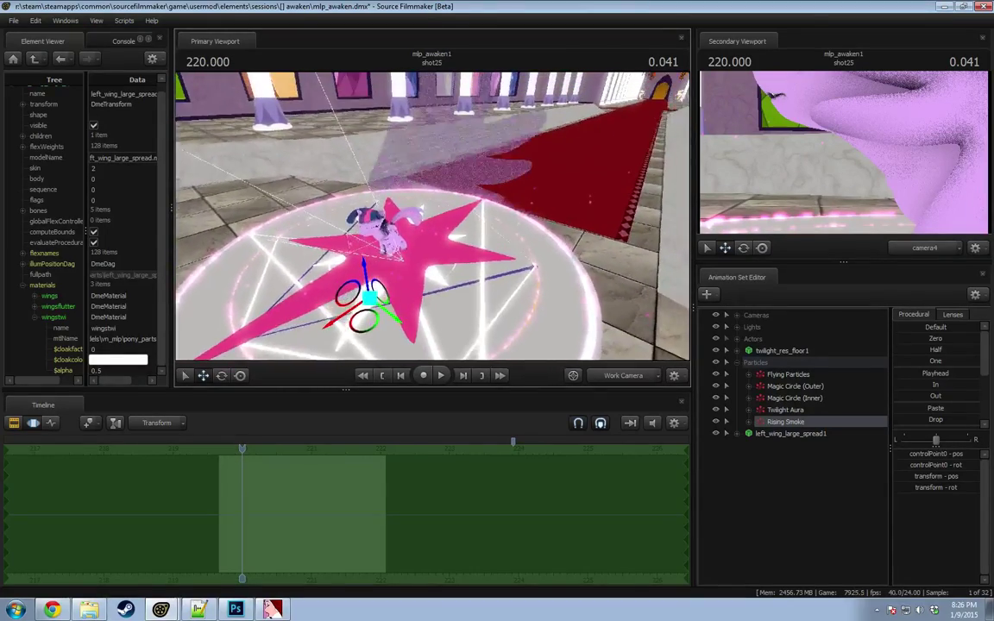
Step: Check the name of the magic circle's floor model, twilight_res_floor1, among the scene's animation sets
left_click(90, 610)
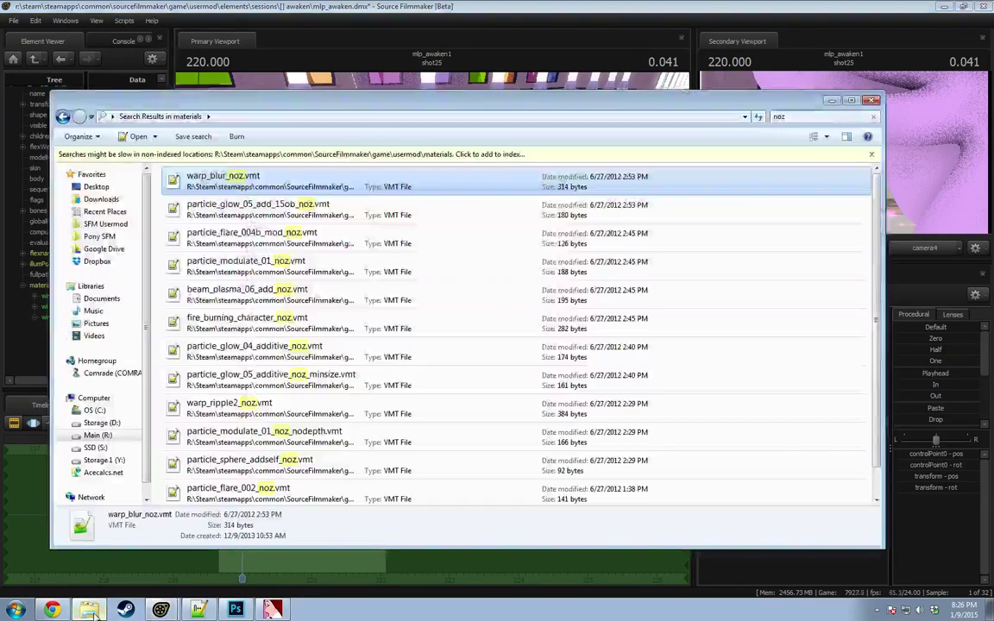
left_click(95, 615)
left_click(94, 612)
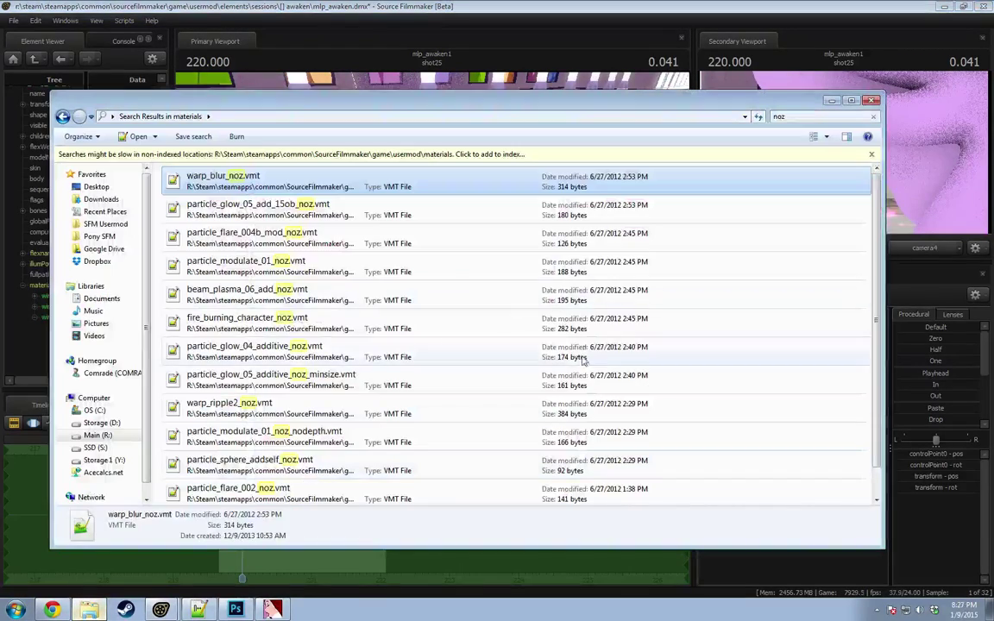
key("alt+Tab")
left_click(782, 461)
left_click(781, 352)
key("alt+Tab")
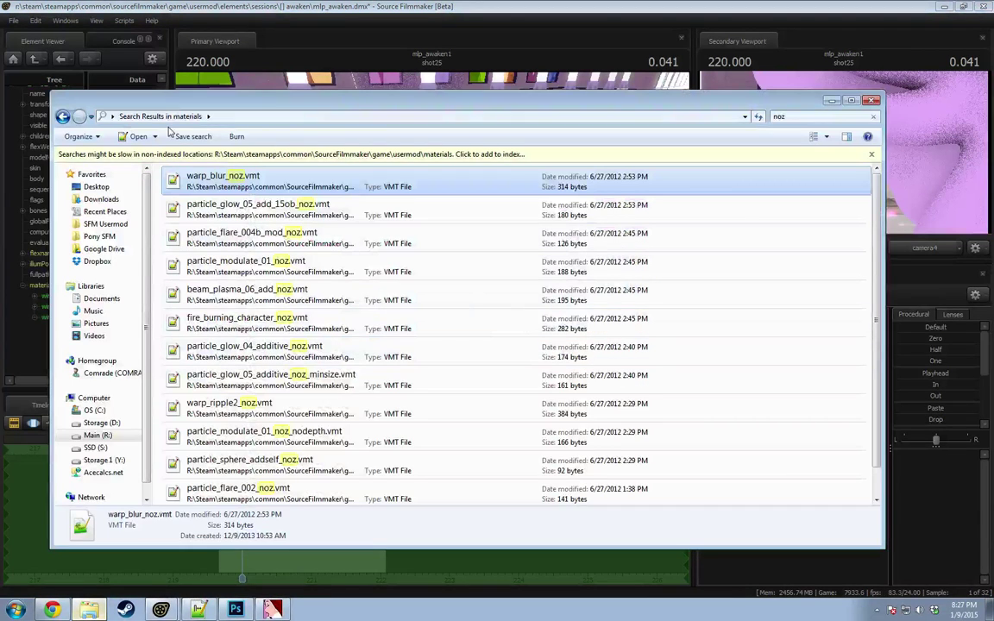
Step: Search the usermod materials folder for res_floor and open the twi_res_floor folder
left_click(62, 116)
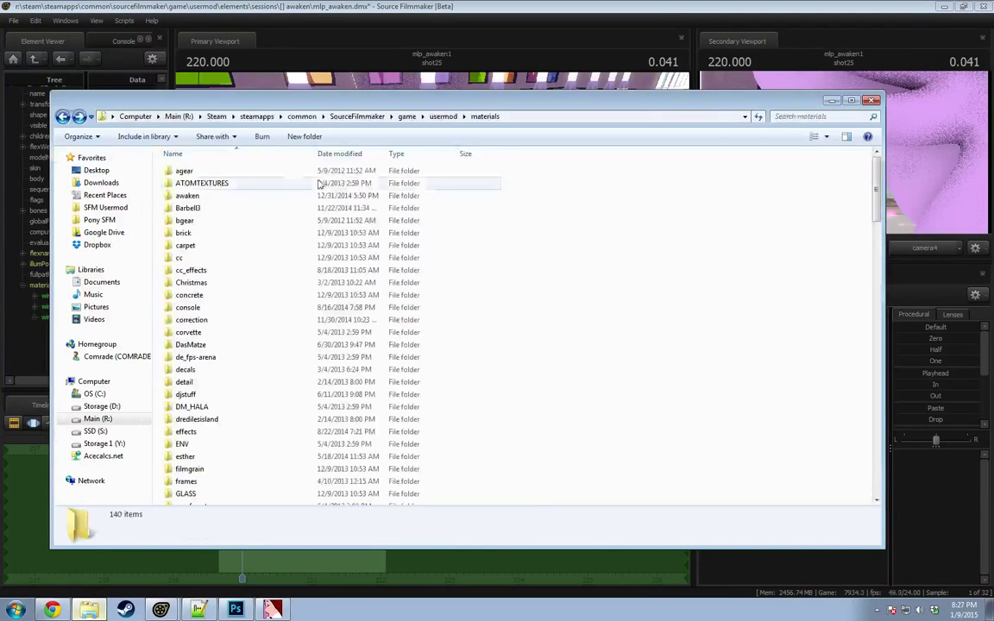
left_click(811, 116)
type("re")
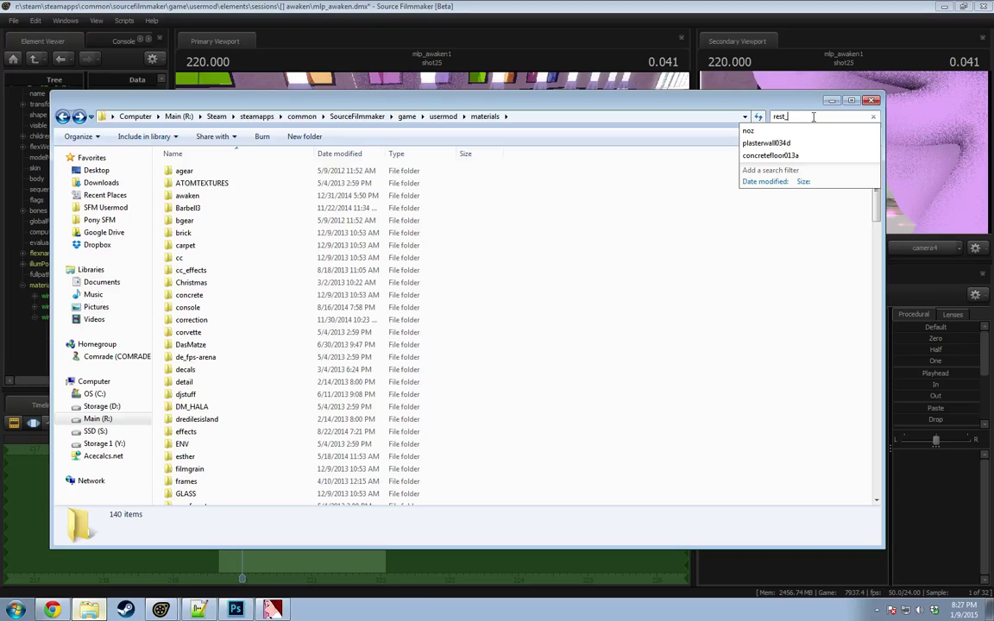
type("s_floor")
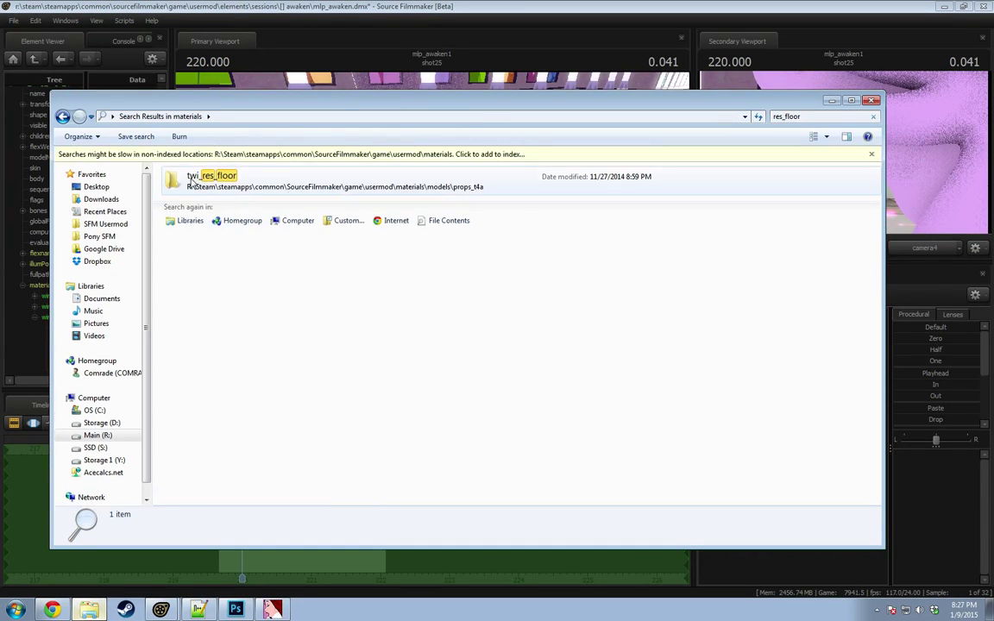
double_click(193, 181)
left_click(198, 282)
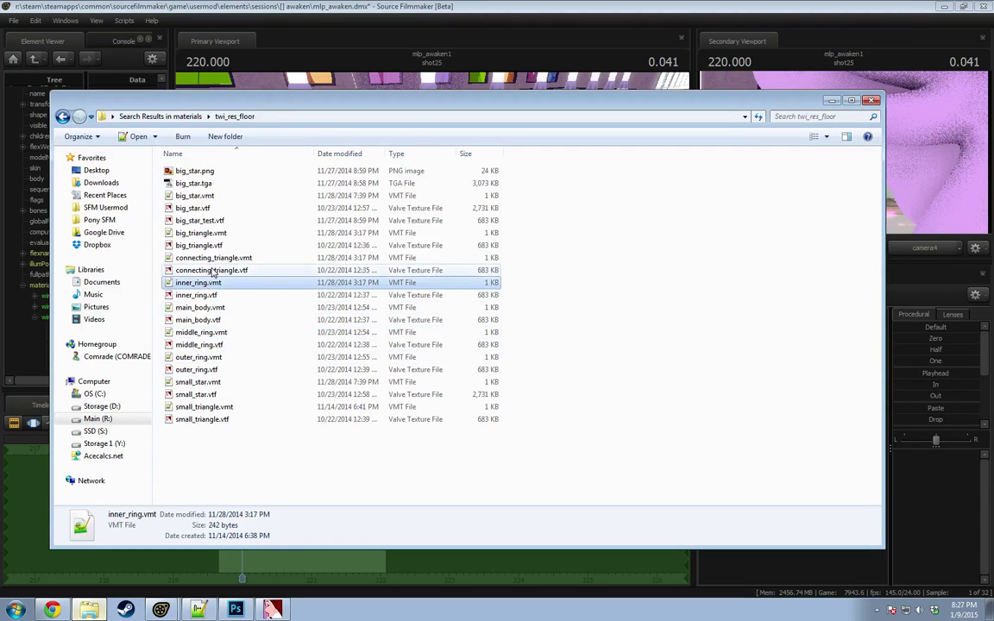
Step: Open main_body.vmt and comment out its $selfIllum, $translucent and $alphatest lines
left_click(212, 271)
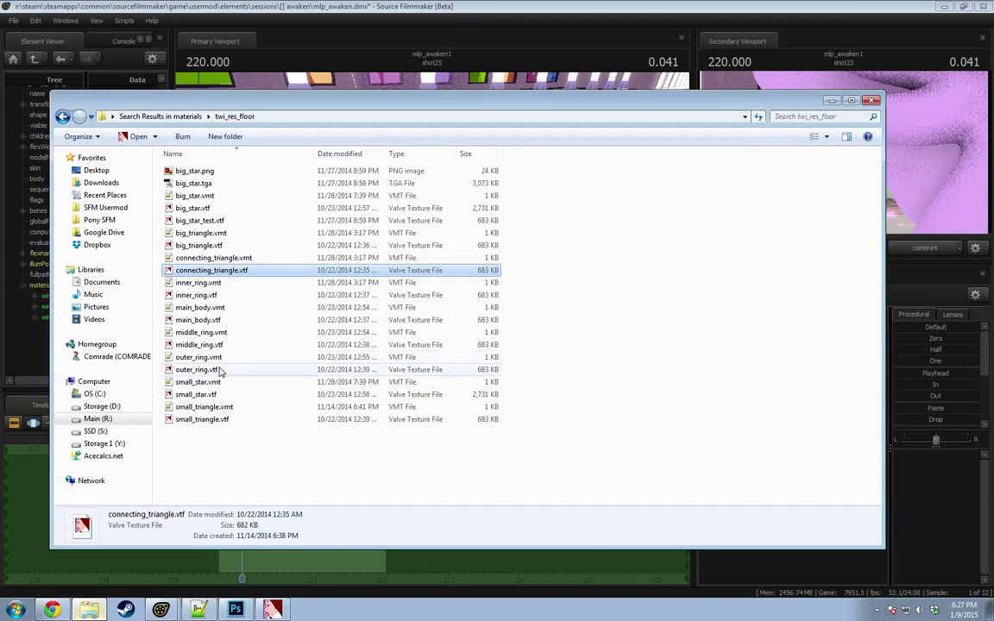
double_click(186, 307)
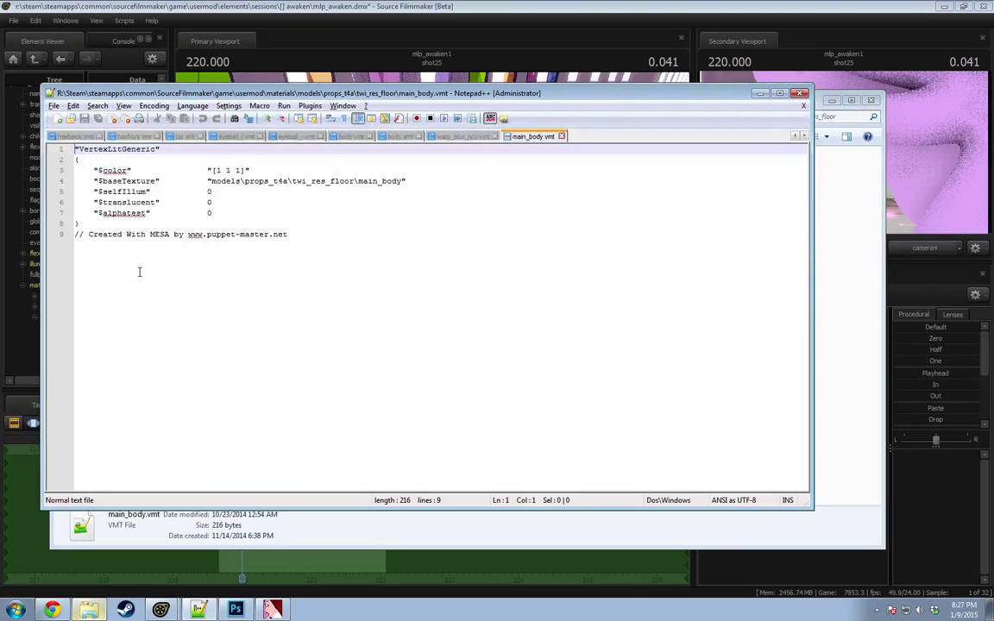
left_click(127, 192)
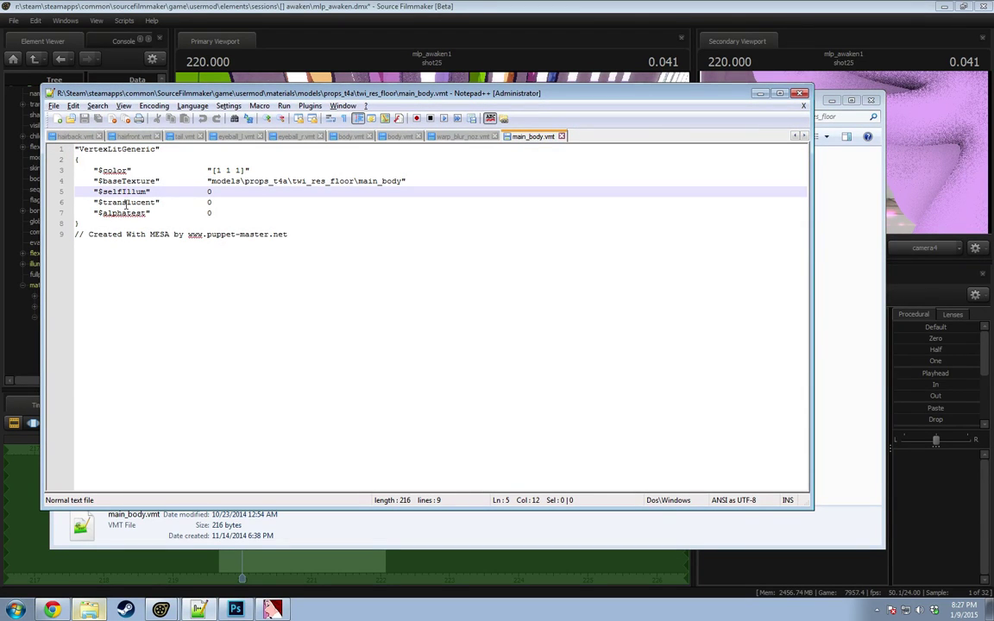
left_click(93, 192)
type("//")
left_click(93, 202)
type("//")
left_click(93, 213)
type("//")
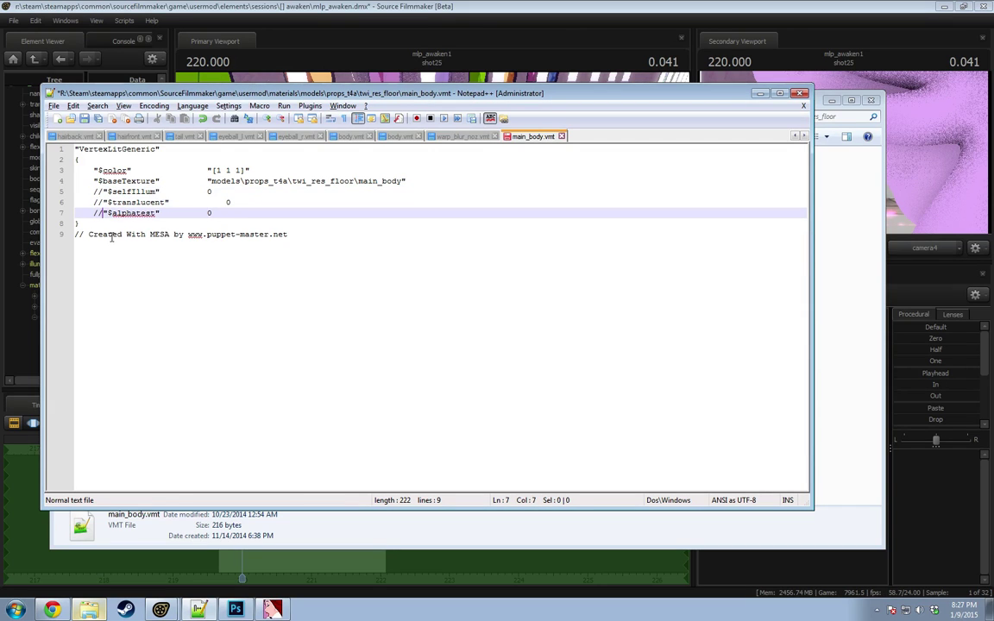
Step: Comment out the $color line in main_body.vmt and save the file
left_click(93, 169)
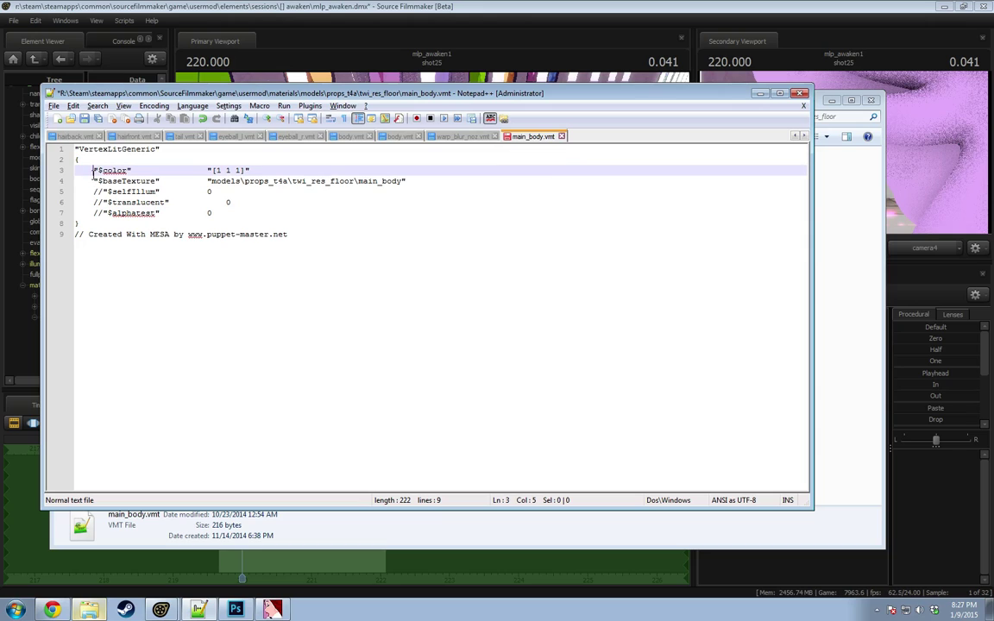
type("//")
key("ctrl+s")
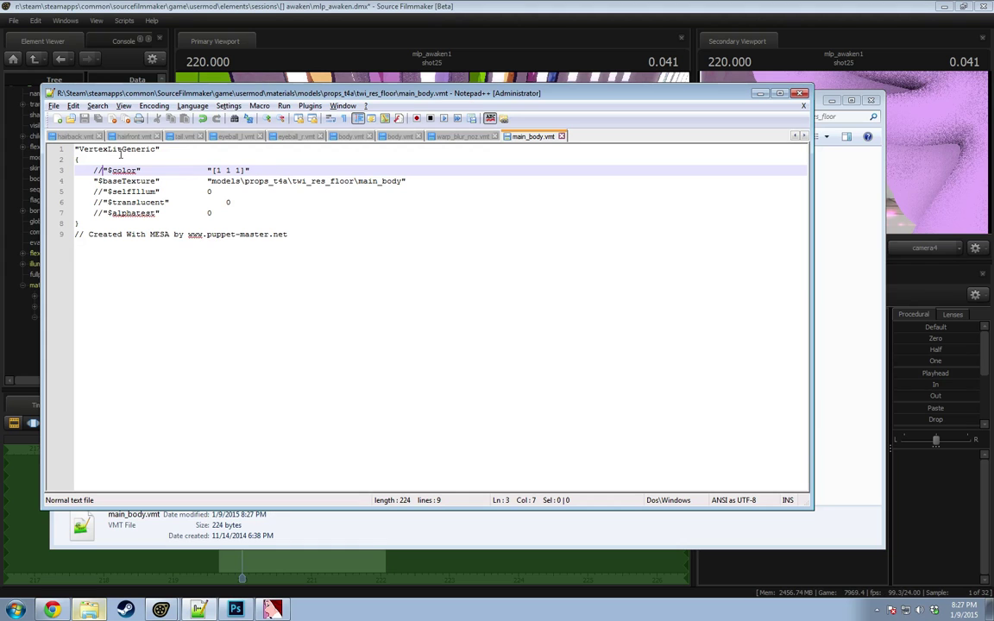
Step: Reload the floor material in Source Filmmaker with the console command mat_reloadmaterial main_body
double_click(384, 182)
key("alt+Tab")
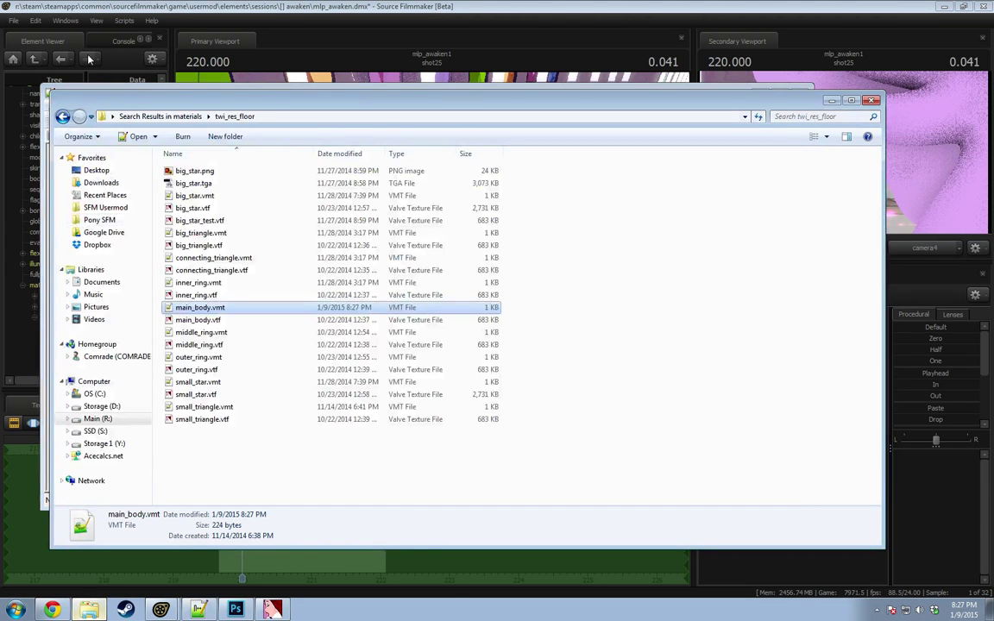
left_click(120, 44)
type("mat")
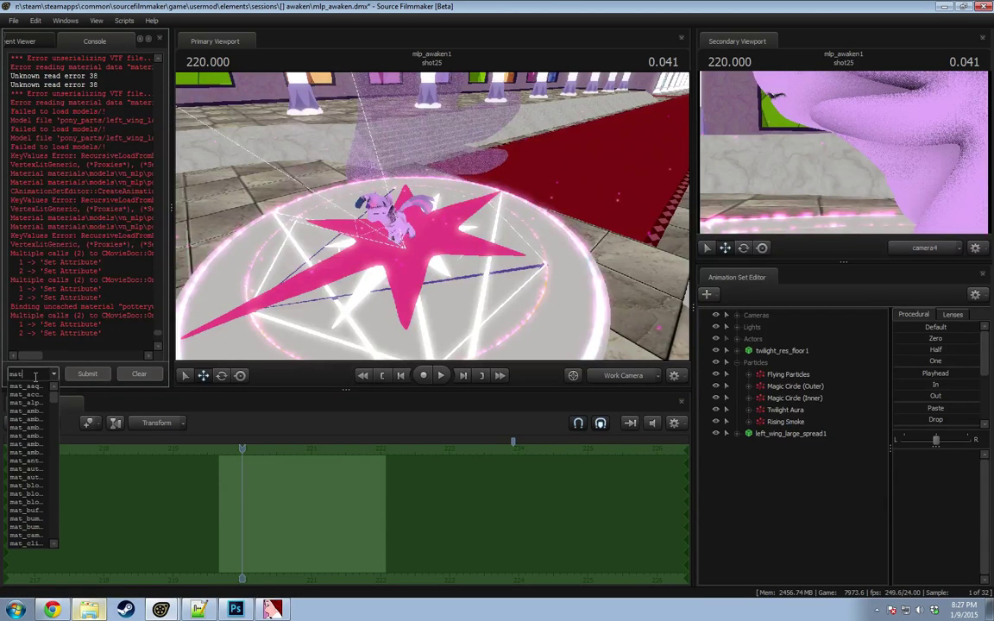
type("_reloadmaterial main_body")
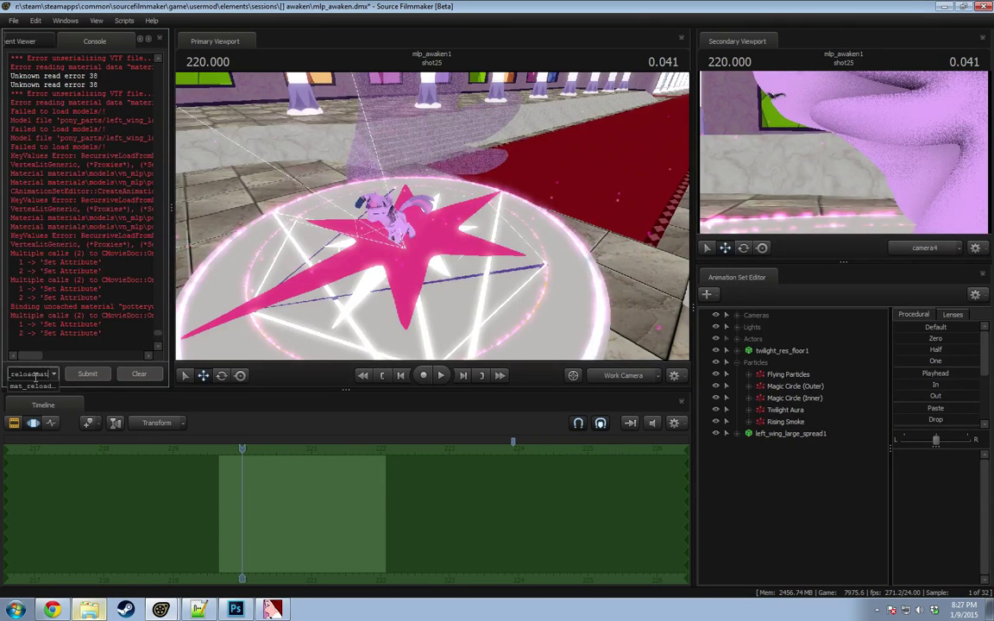
key("Return")
Step: Enable scene lighting in the primary viewport and select left_wing_large_spread1
left_click_drag(384, 221, 388, 250, "alt")
left_click_drag(433, 215, 456, 220)
right_click(456, 215)
left_click(505, 246)
left_click_drag(509, 248, 533, 283)
left_click(781, 433)
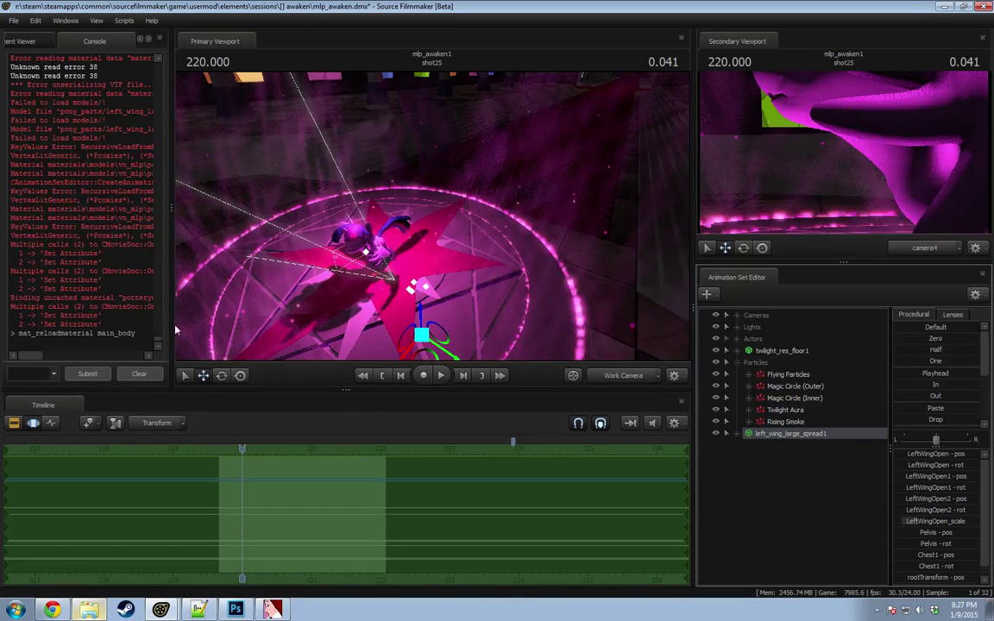
Step: Set the wingstwi material's $alpha to 0.9 and view the wing above the lit magic circle
left_click(61, 370)
type("0.8999999762")
key("Return")
left_click_drag(363, 233, 391, 226)
key("w")
left_click_drag(373, 164, 388, 197)
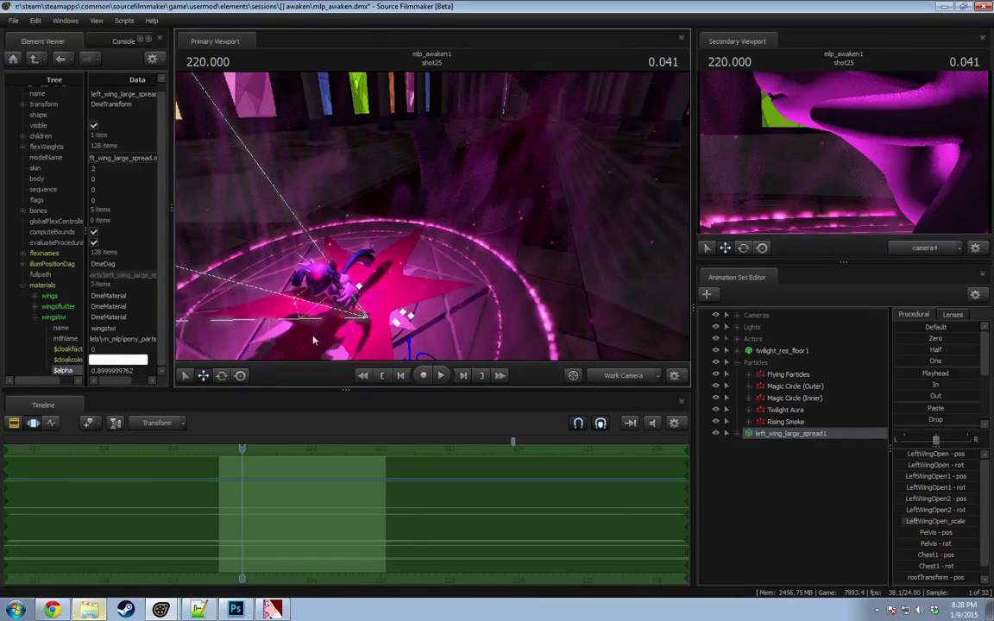
left_click(54, 319)
right_click(53, 319)
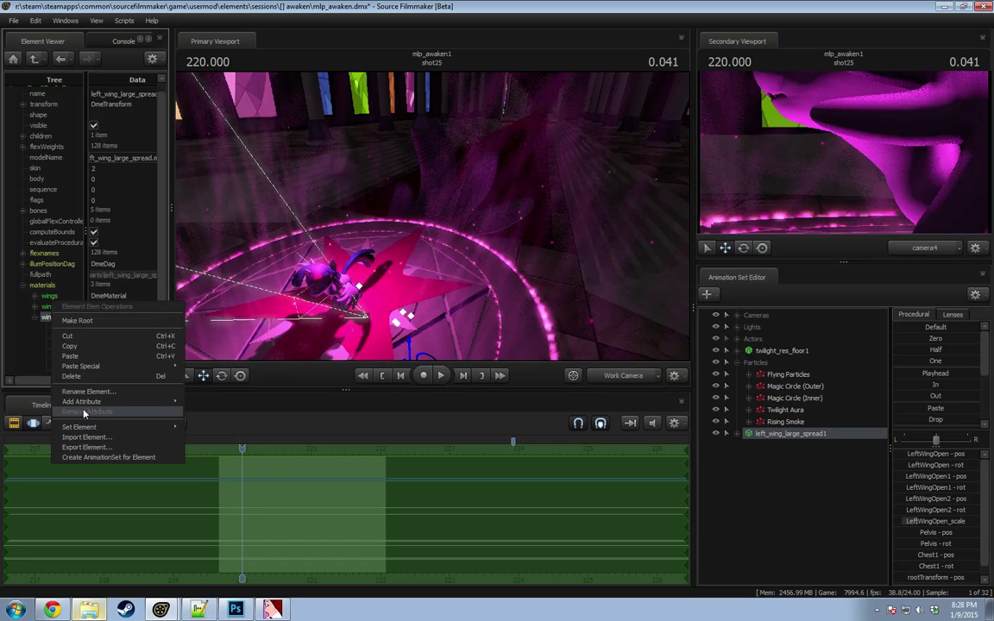
mouse_move(84, 402)
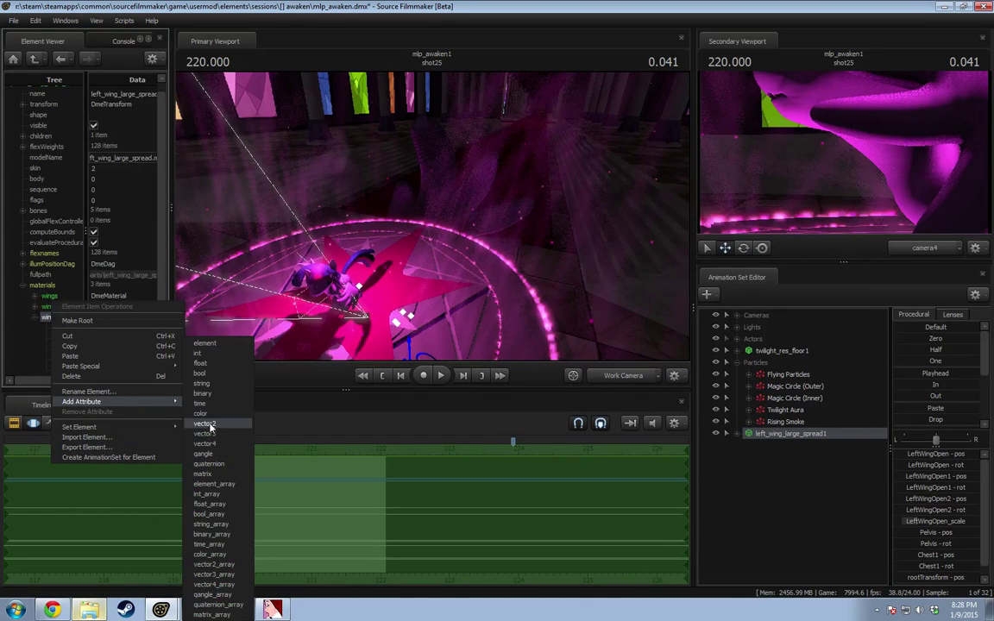
left_click(202, 414)
left_click(204, 379)
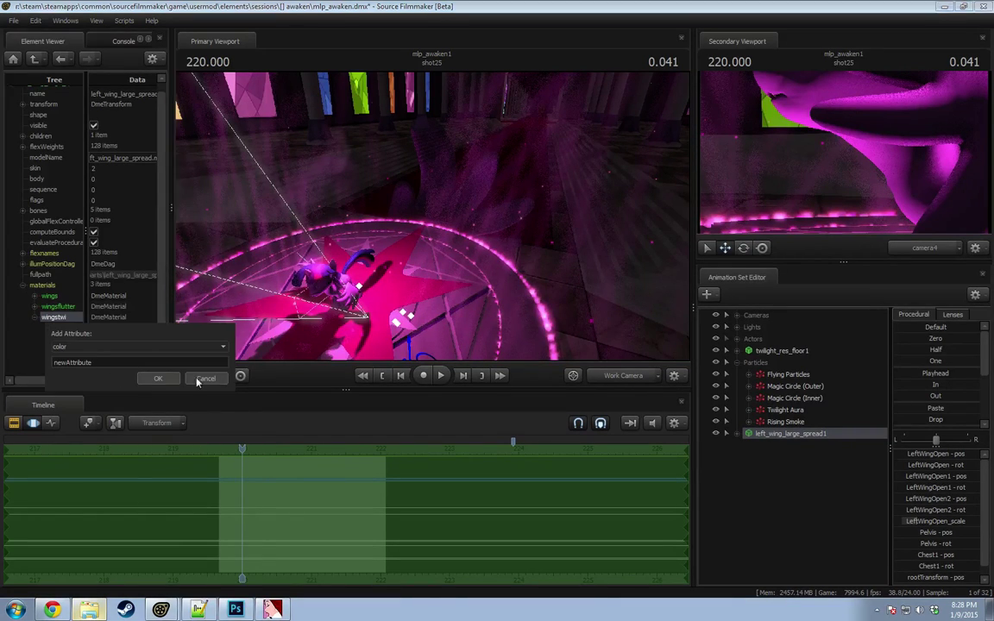
right_click(58, 320)
left_click(50, 318)
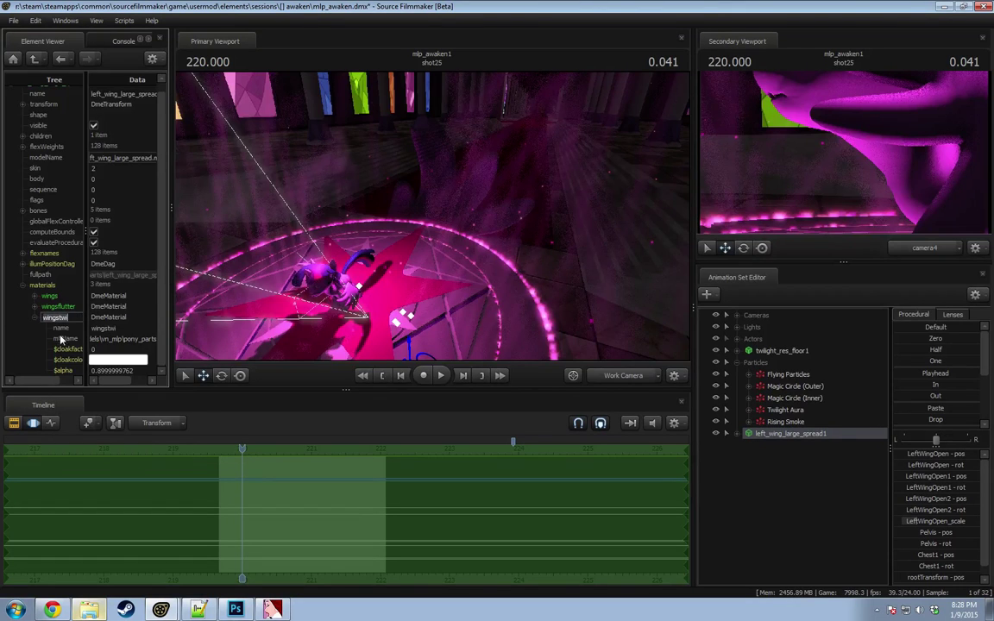
right_click(58, 322)
left_click(49, 359)
Step: Add a vector3 attribute named $color to the wingstwi material
right_click(48, 318)
mouse_move(82, 405)
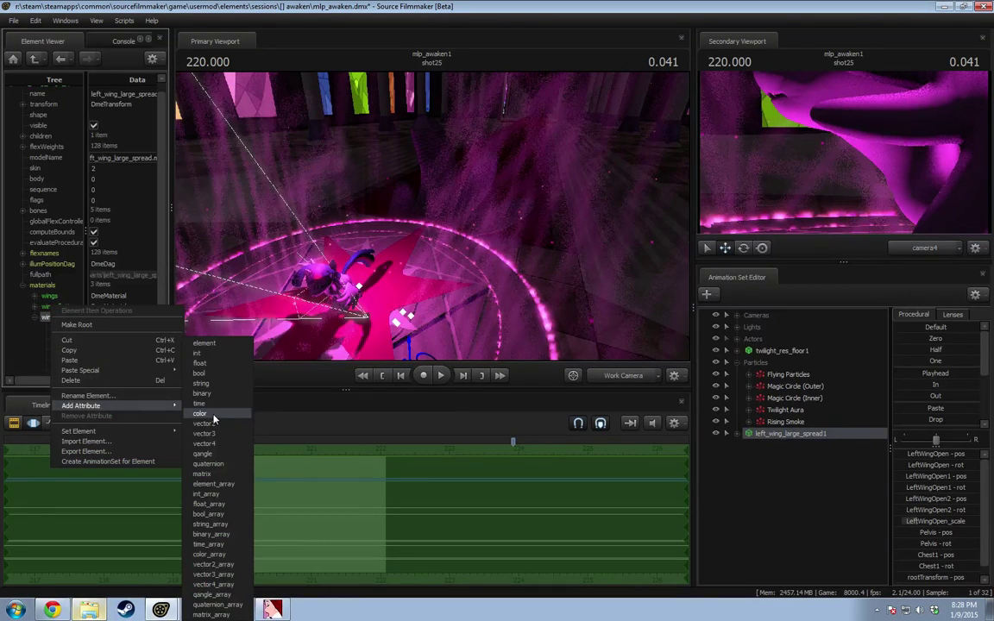
left_click(204, 433)
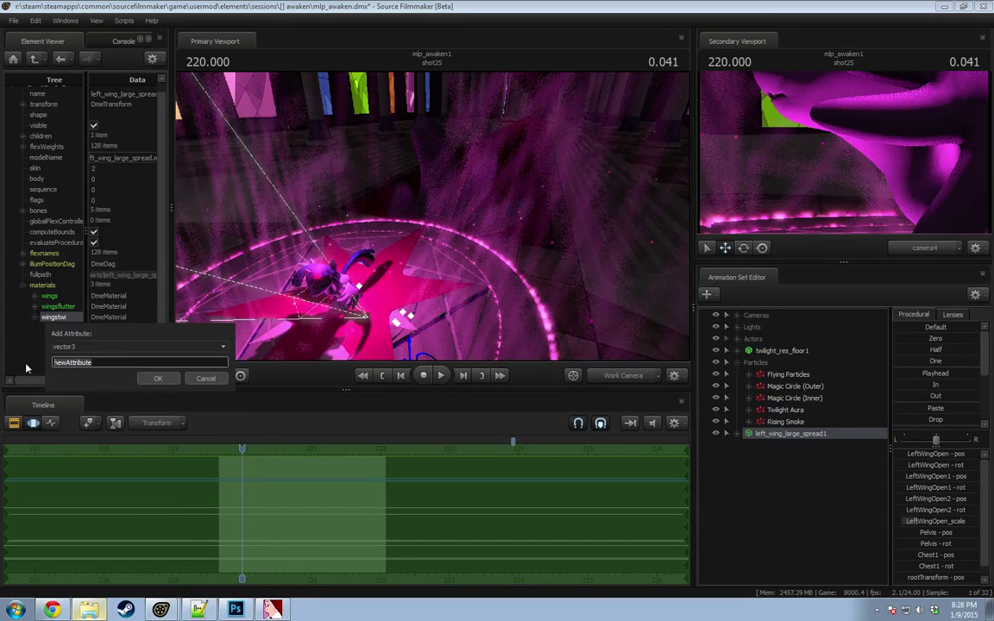
type("$color2")
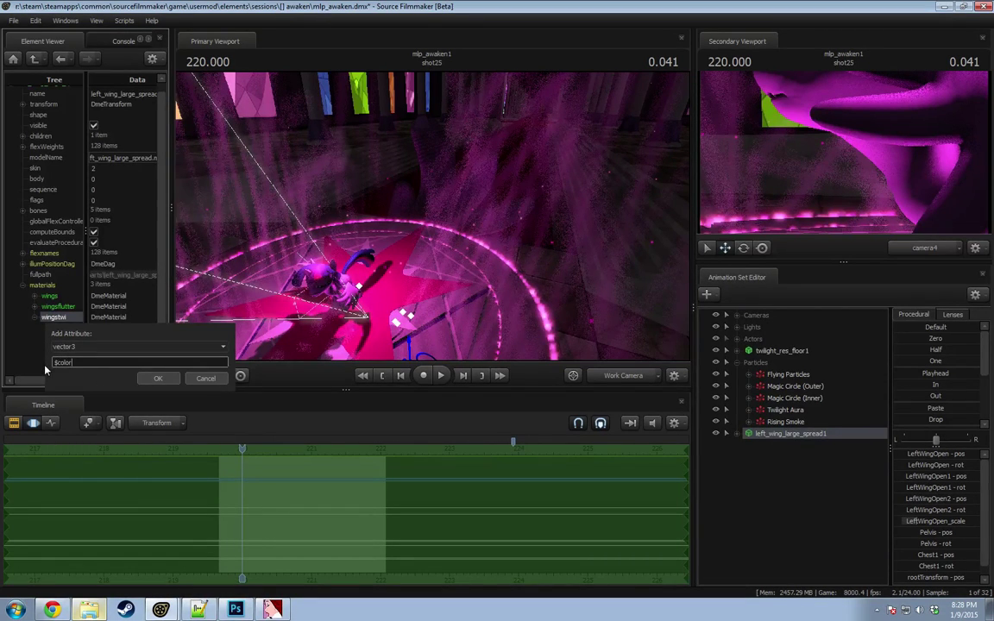
key("Return")
Step: Try $color values of 10 0 10 and 50 0 10 on the wingstwi material
double_click(104, 372)
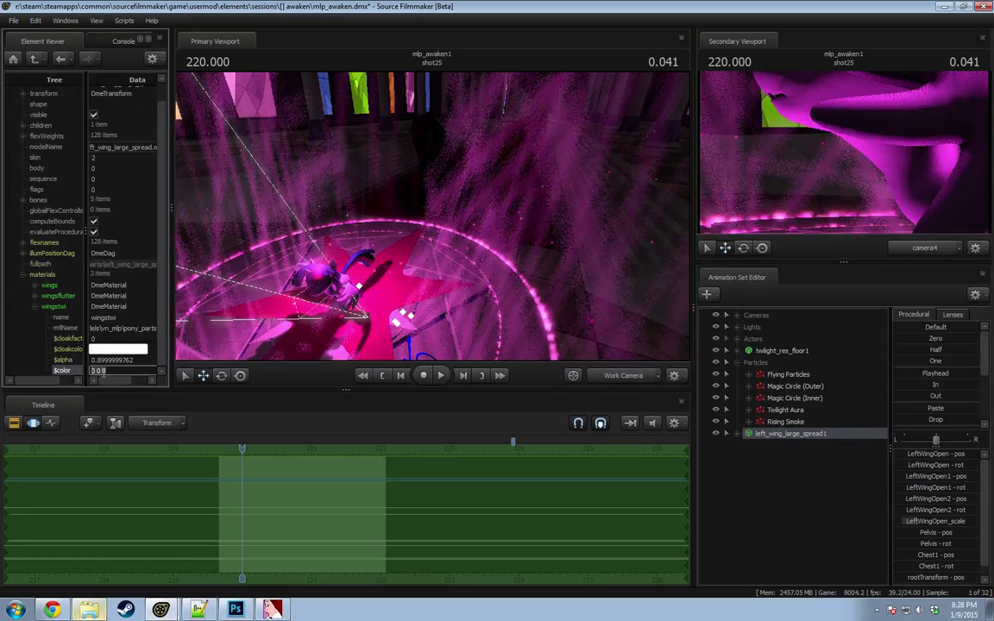
left_click(102, 371)
type("10 0 10")
key("Return")
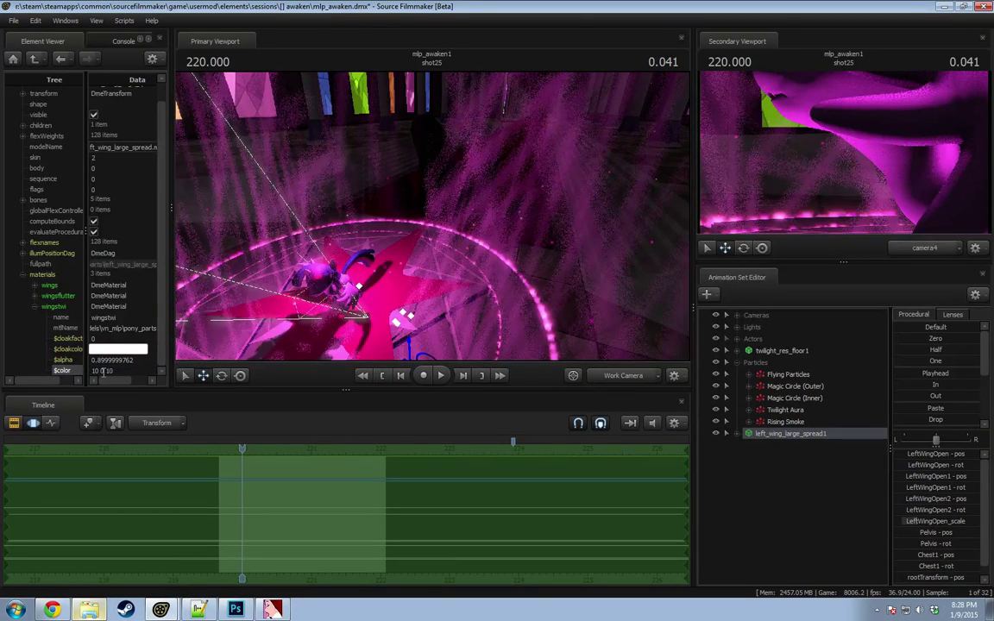
double_click(114, 371)
type("50 0 10")
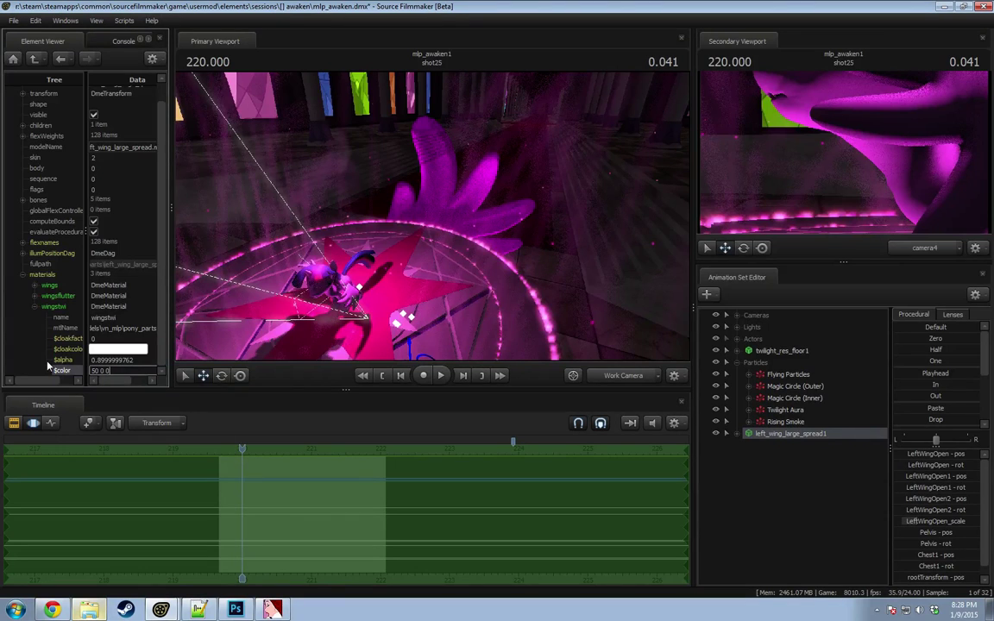
key("Return")
left_click_drag(429, 219, 427, 223)
Step: Set the wingstwi material's $color to 50 0 50
double_click(129, 371)
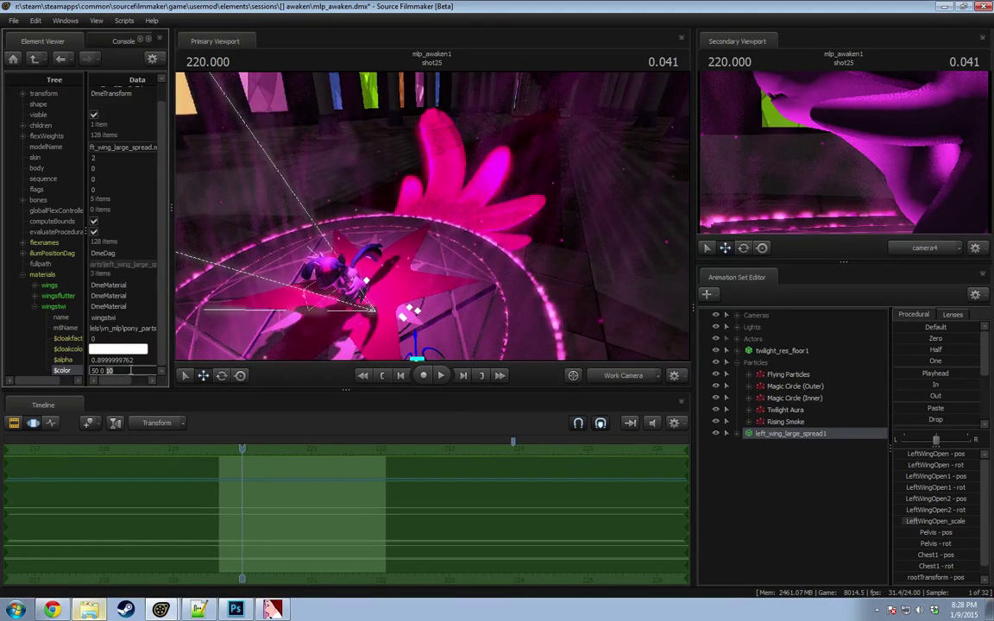
type("50")
key("Return")
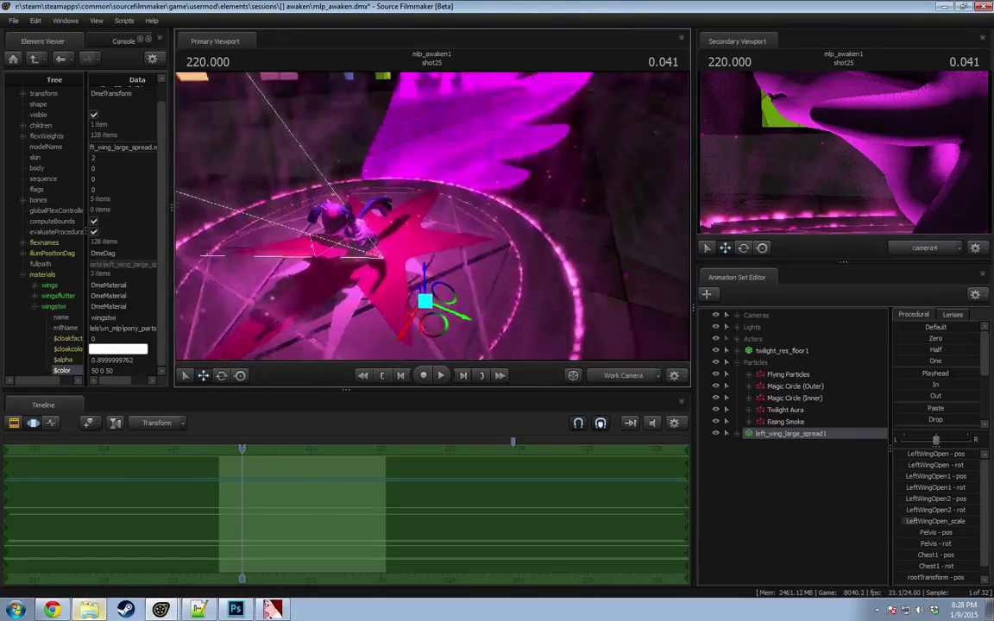
Step: Review the parameters in main_body.vmt and inspect the main_body.vtf texture in VTFEdit
key("alt+Tab")
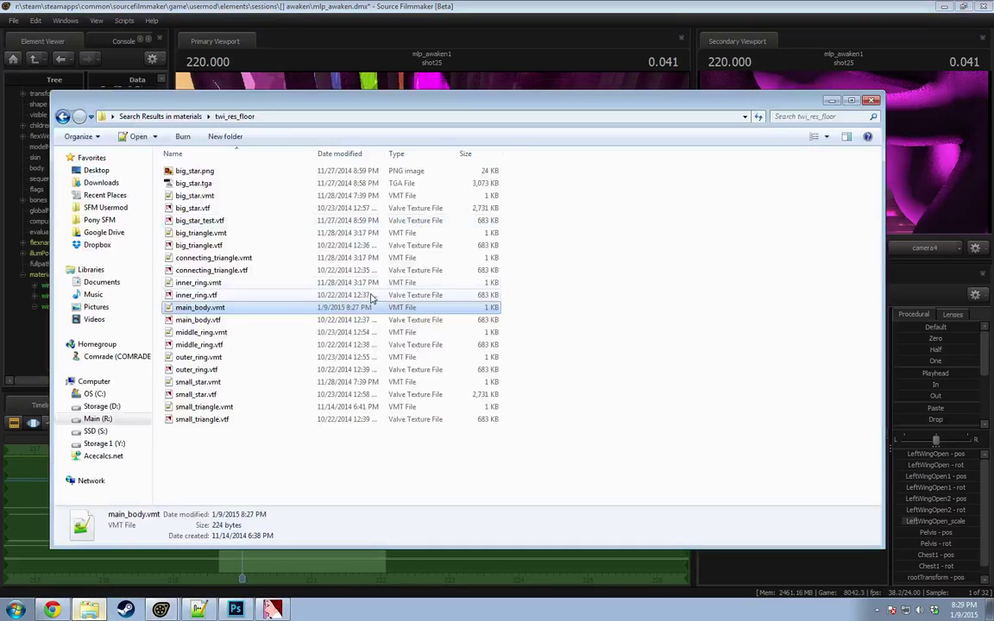
double_click(195, 308)
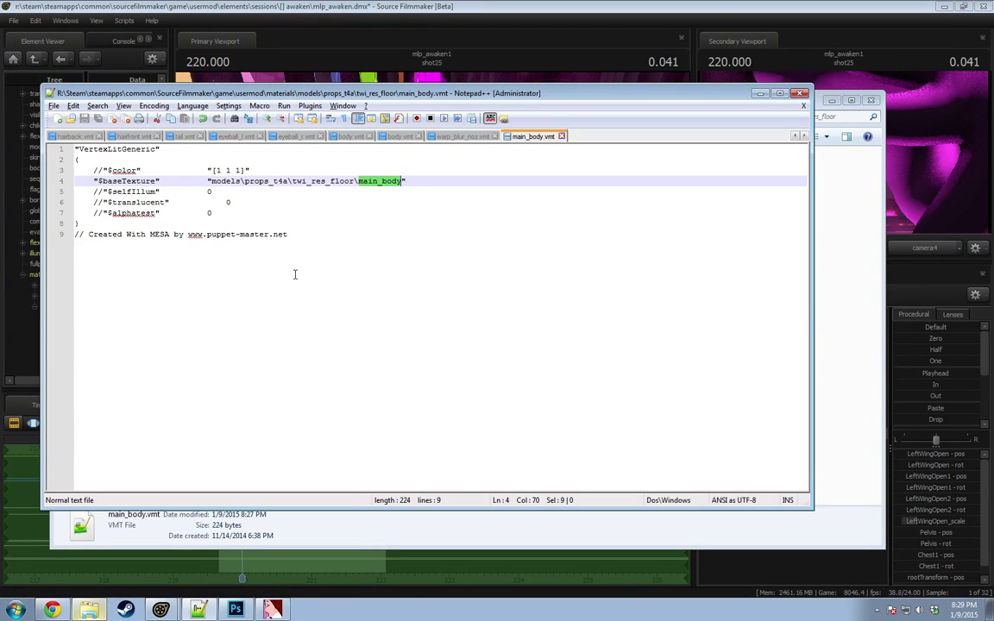
key("alt+Tab")
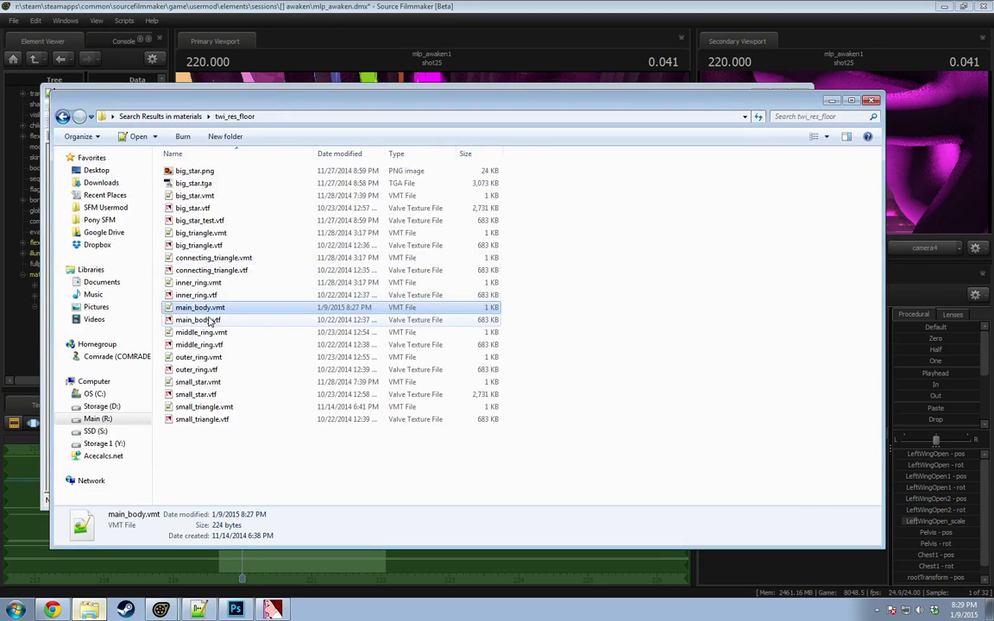
double_click(211, 320)
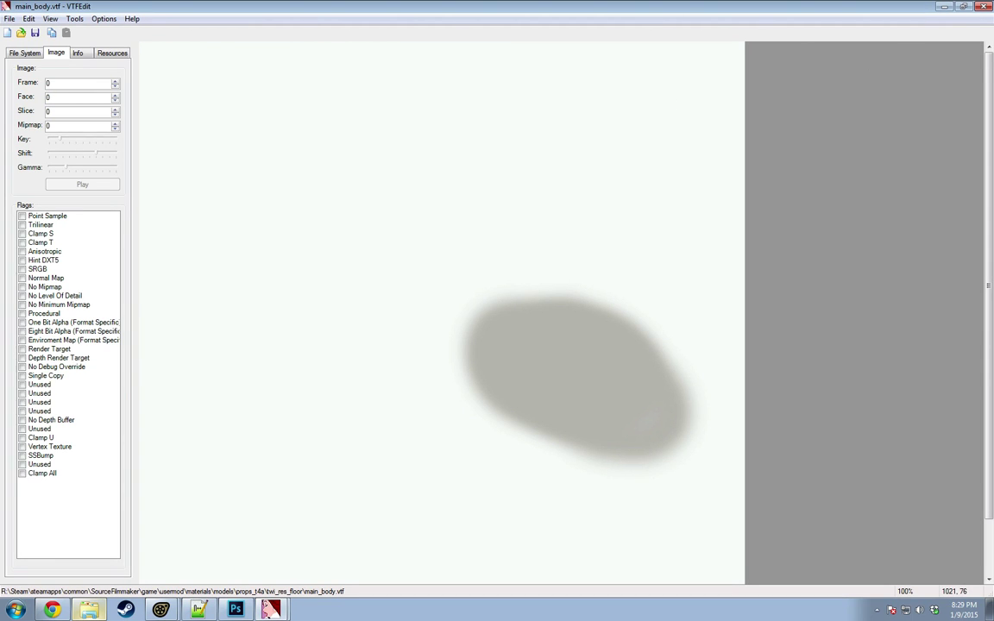
left_click(983, 7)
Step: Switch back to Source Filmmaker, try rotating the large spread wing, and hide the left_wing_large_spread1 model
left_click(460, 48)
left_click_drag(468, 102, 485, 257)
left_click(440, 199, "ctrl")
key("e")
left_click_drag(435, 219, 450, 257)
left_click(779, 468)
left_click(735, 434)
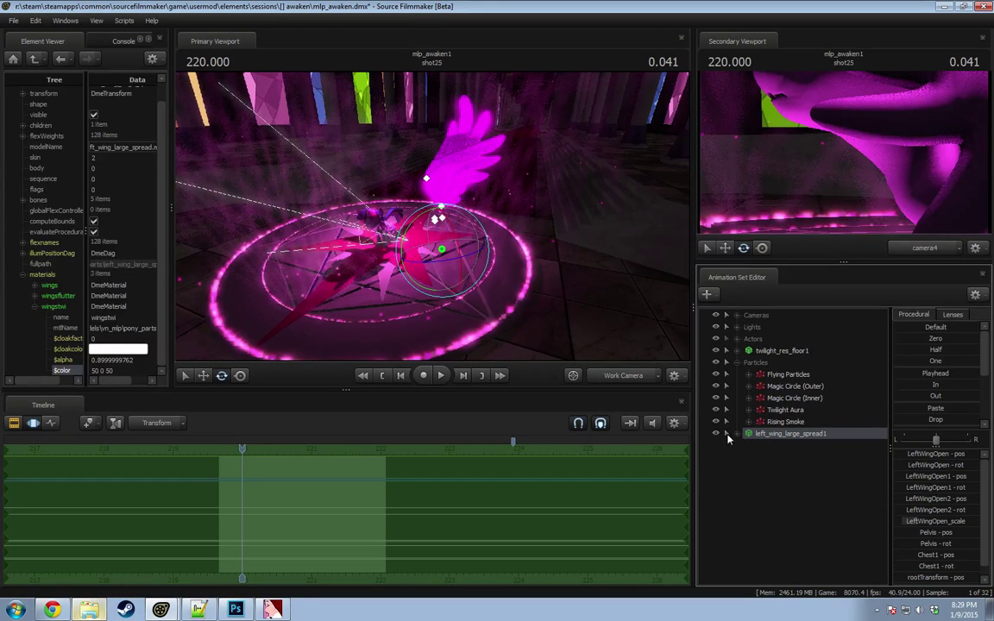
left_click(717, 434)
left_click_drag(504, 291, 513, 306)
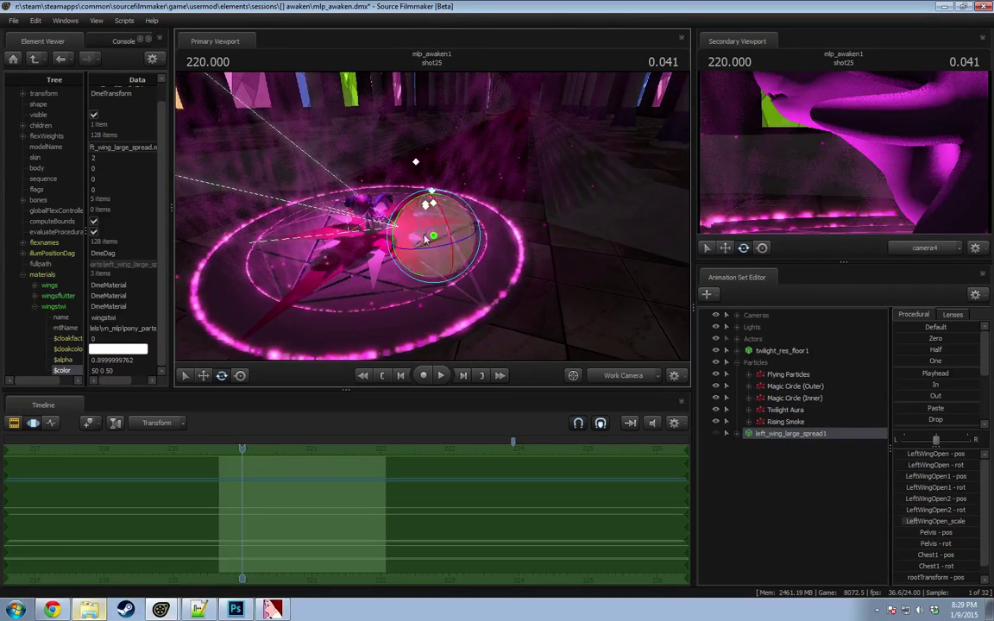
scroll(97, 158, "up", 2)
left_click(24, 294)
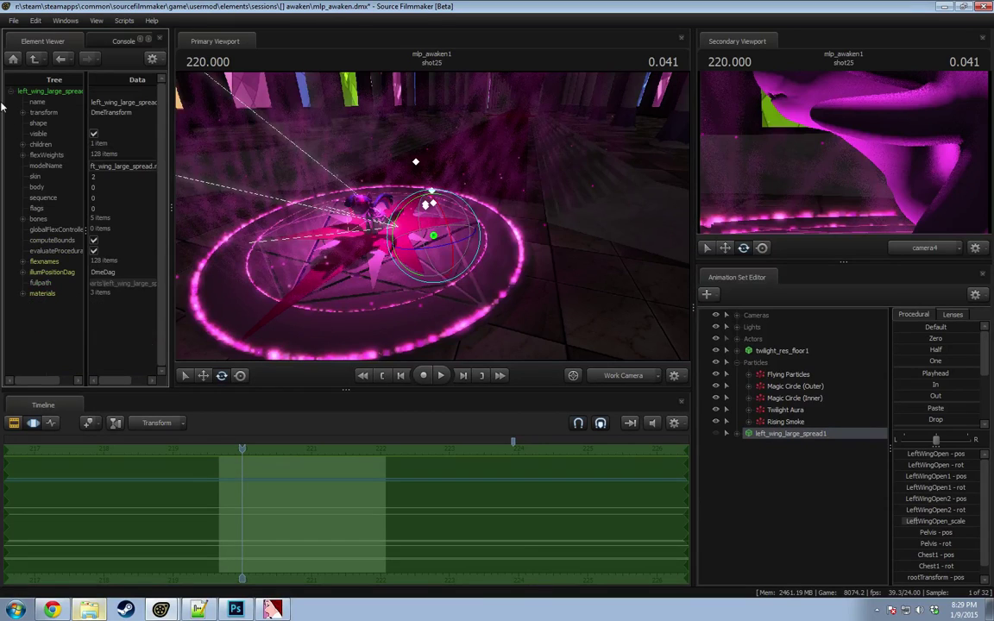
Step: Play back shot25 through the work camera and camera4 to check Twilight's lighting
left_click(108, 44)
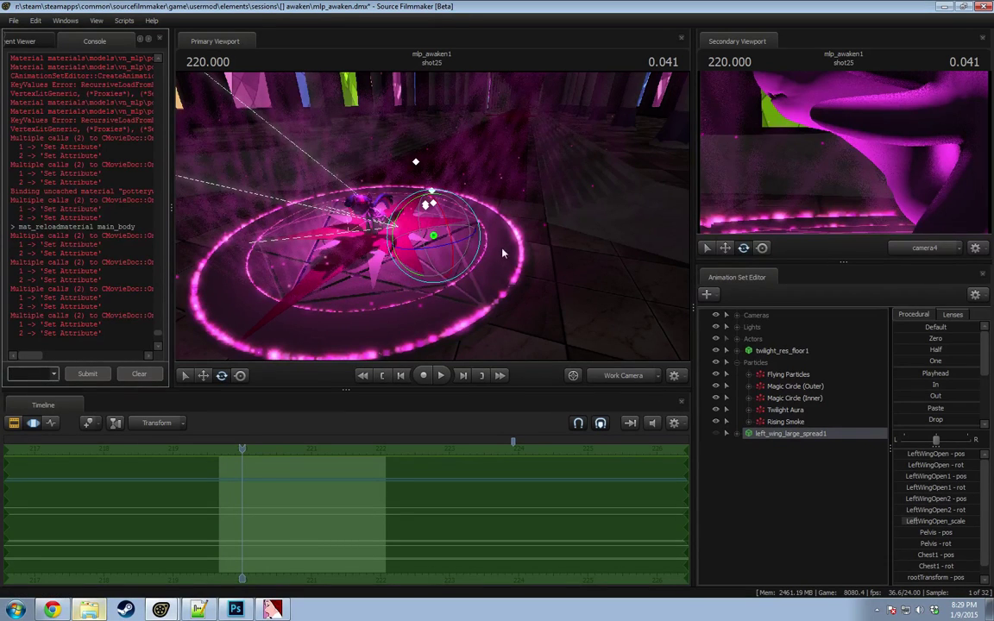
left_click(621, 377)
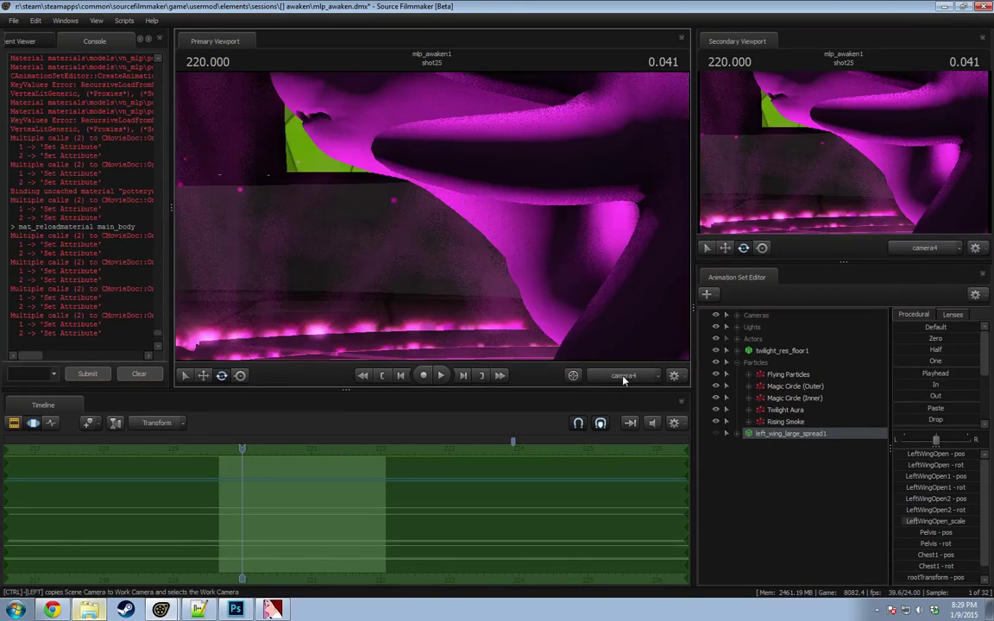
left_click(627, 381)
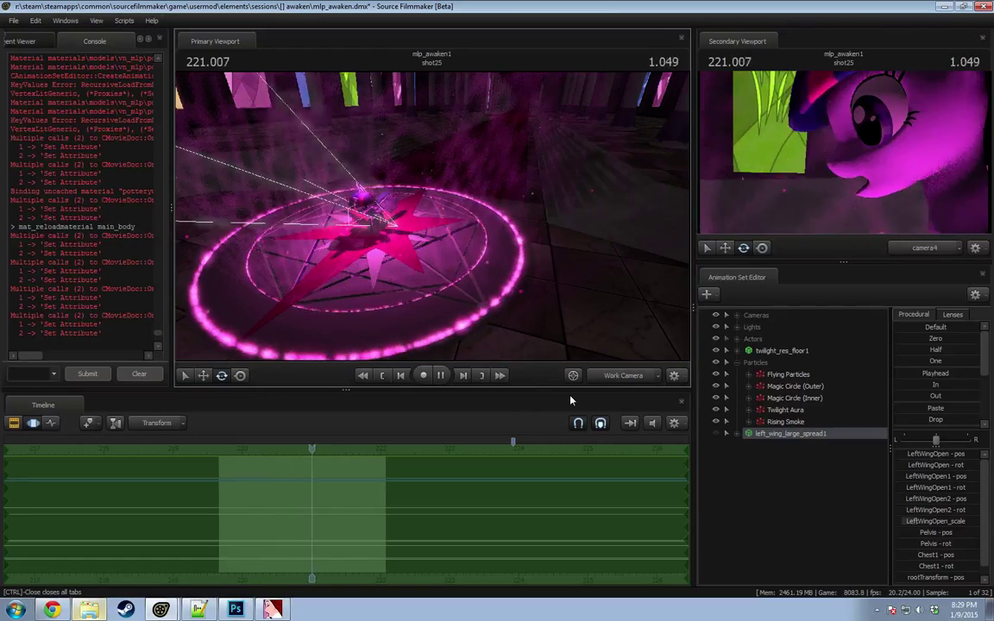
left_click(618, 377)
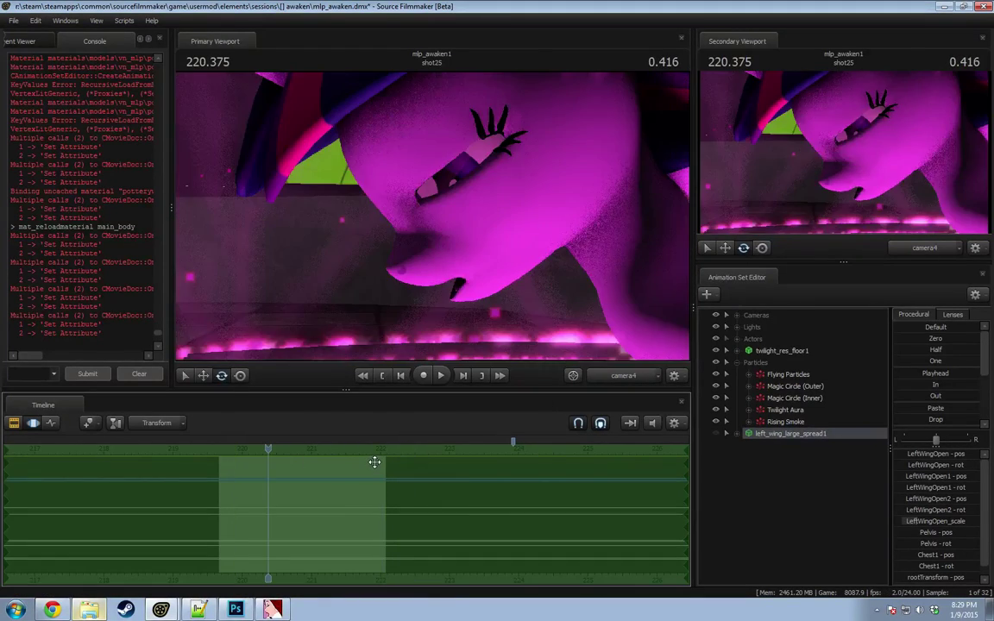
key("space")
key("space")
key("F2")
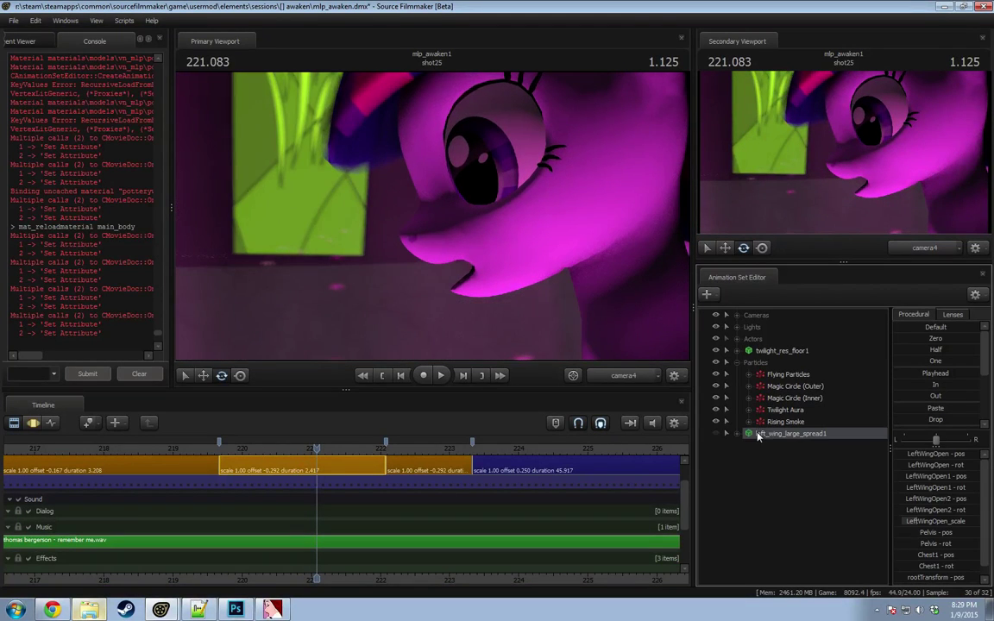
Step: Try duplicating the Twilight Ambient light in shot25 by copying and pasting its animation set
right_click(772, 468)
left_click(740, 472)
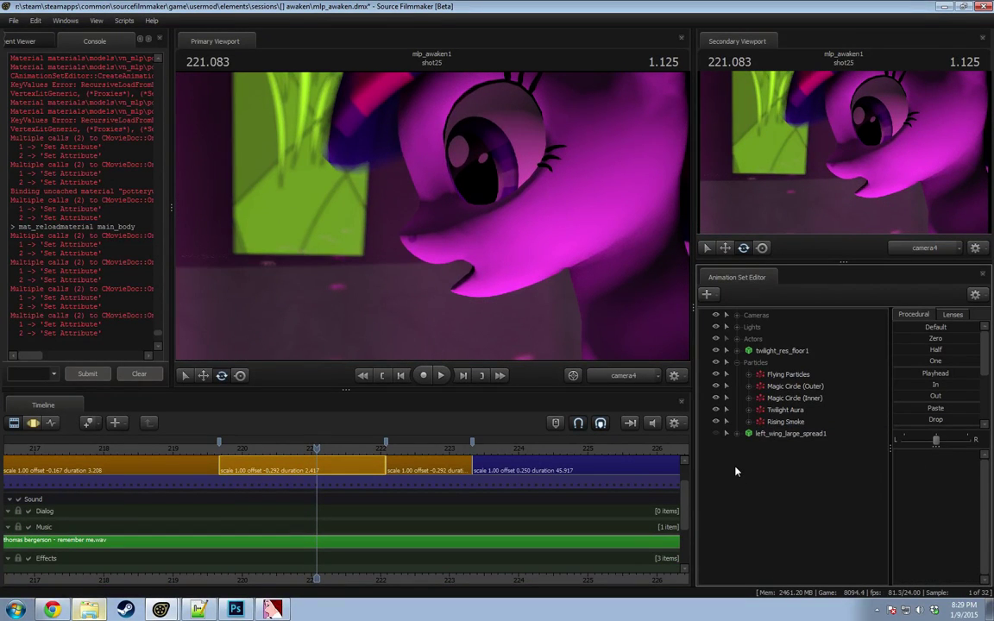
left_click(726, 363)
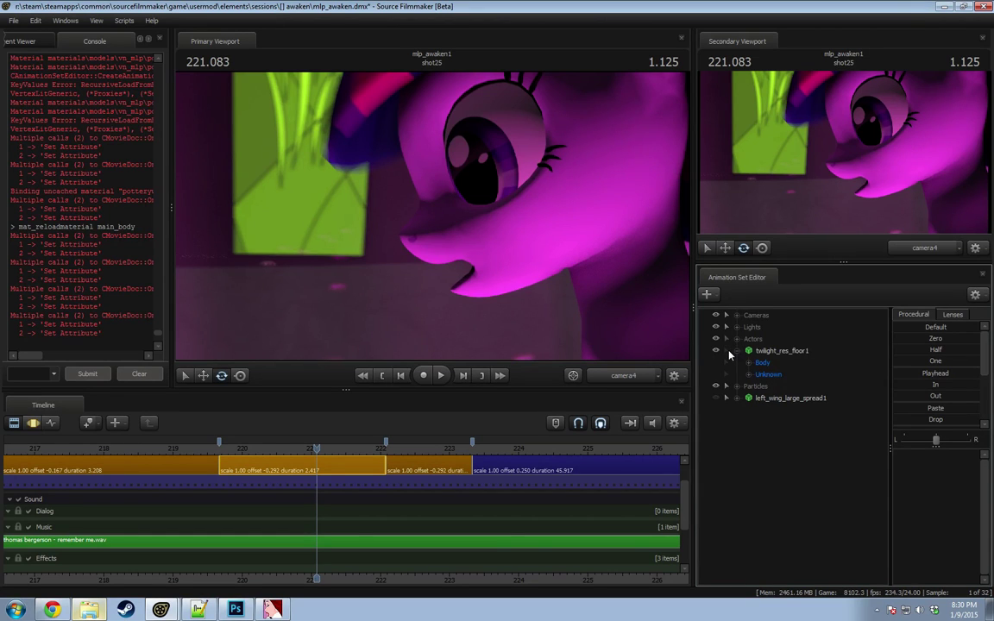
left_click(737, 328)
left_click(781, 375)
right_click(797, 377)
left_click(800, 391)
right_click(699, 428)
left_click(815, 536)
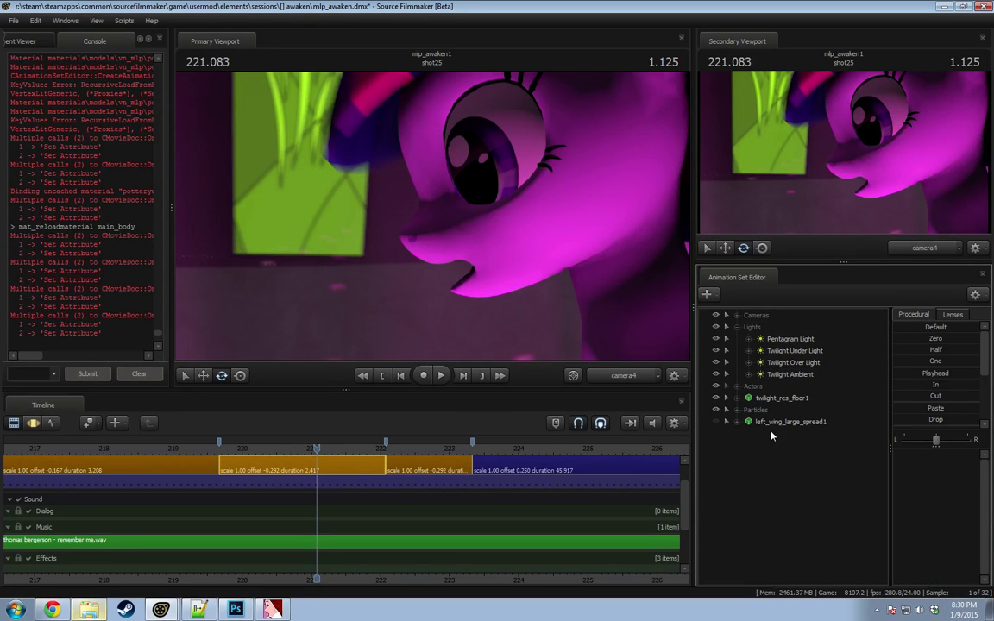
left_click(779, 434)
Step: Try aiming Twilight Ambient2 at Twilight's face with the Lights group hidden, and raise its shadowAtten
left_click_drag(456, 315, 389, 289)
left_click(501, 318)
key("F3")
left_click(716, 327)
left_click_drag(555, 256, 538, 249)
left_click_drag(487, 219, 433, 223)
left_click_drag(468, 256, 485, 229)
left_click(716, 327)
left_click(716, 327)
left_click_drag(432, 184, 507, 268)
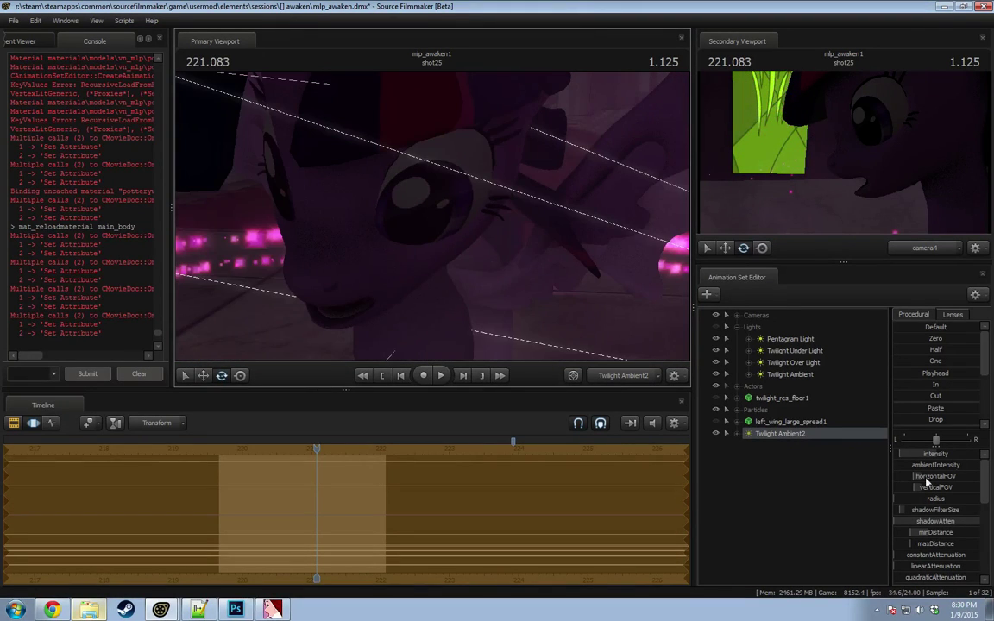
mouse_move(916, 523)
left_mouse_down()
mouse_move(934, 522)
mouse_move(924, 532)
left_mouse_up()
left_click_drag(431, 216, 450, 197)
Step: Hide Pentagram Light, Twilight Under Light, Twilight Over Light and Twilight Ambient individually
left_click(715, 338)
left_click(715, 350)
left_click(715, 363)
left_click(715, 375)
Step: Try re-aiming Twilight Ambient2 at Twilight from her side and adjusting its maxDistance
left_click_drag(506, 314, 574, 294)
key("w")
key("s")
left_click(717, 434)
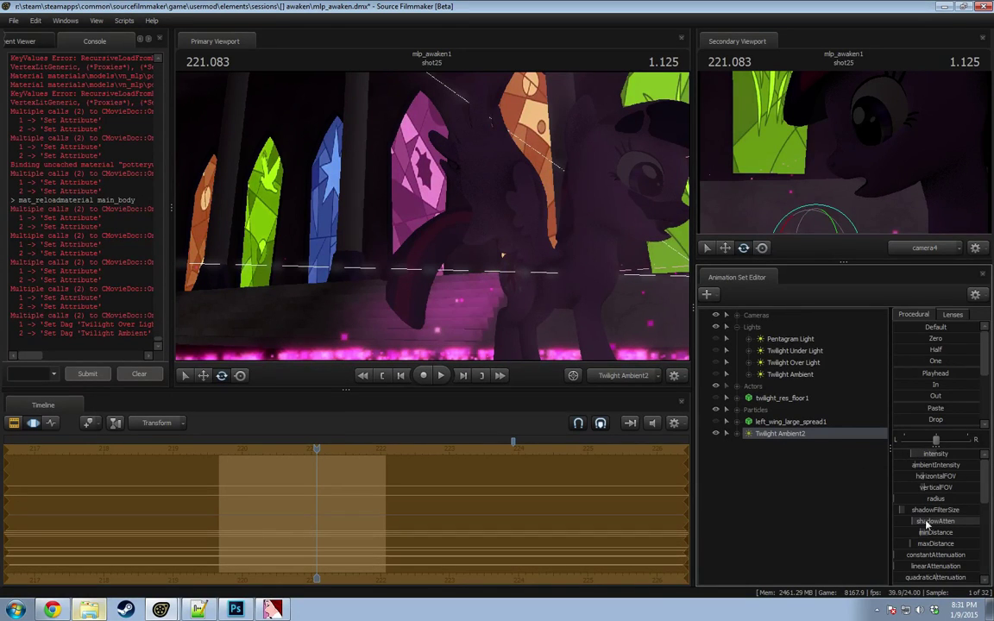
left_click_drag(520, 310, 596, 304)
key("w")
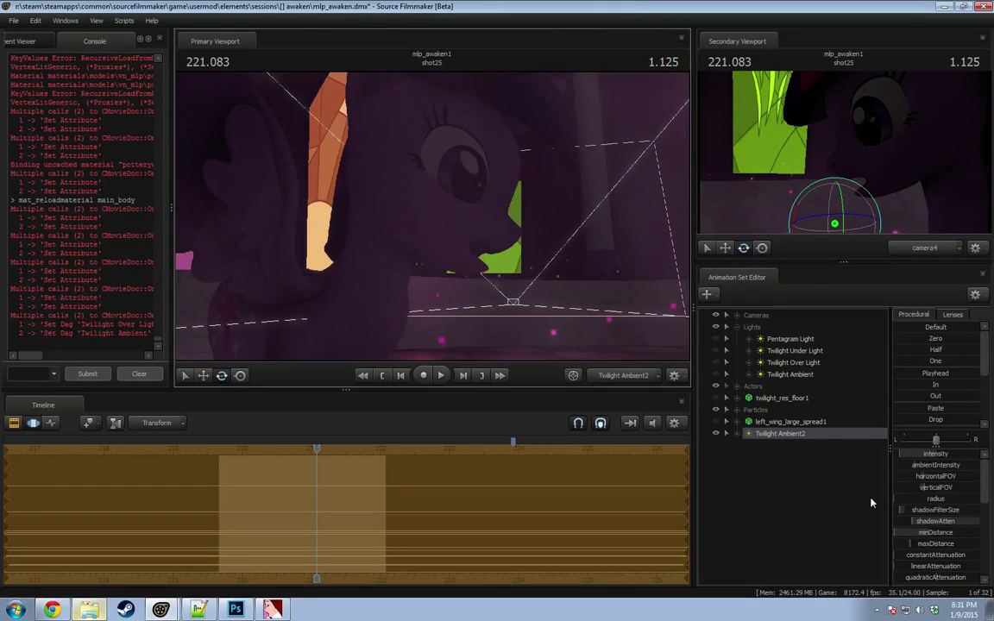
left_click_drag(915, 544, 934, 544)
scroll(935, 556, "down", 3)
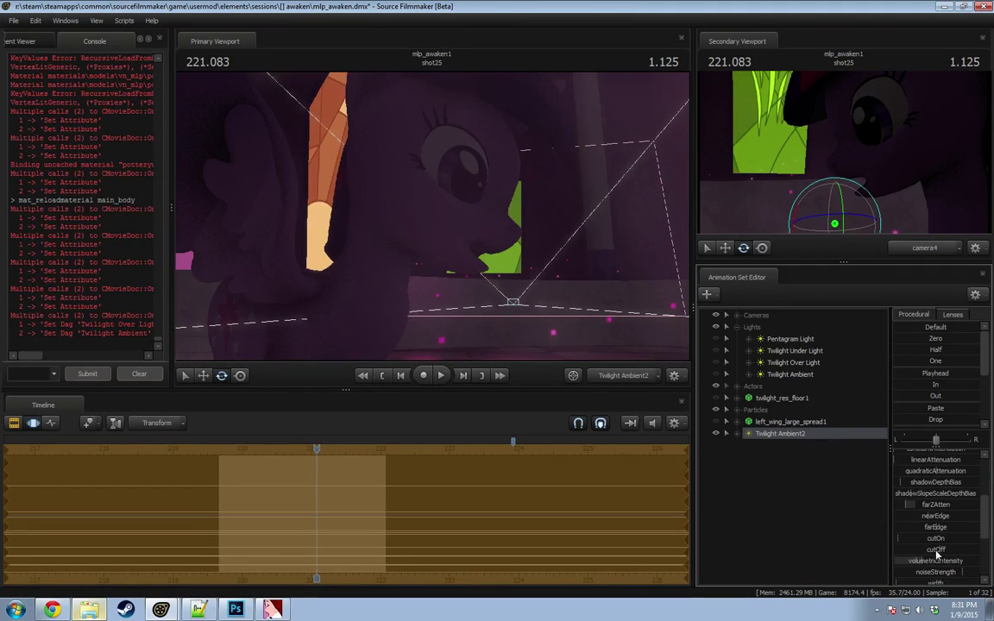
Step: Delete the Twilight Ambient2 light and paste a fresh copy of the Twilight Ambient animation set
right_click(793, 432)
left_click(810, 456)
left_click(781, 375)
right_click(781, 375)
left_click(803, 394)
right_click(744, 475)
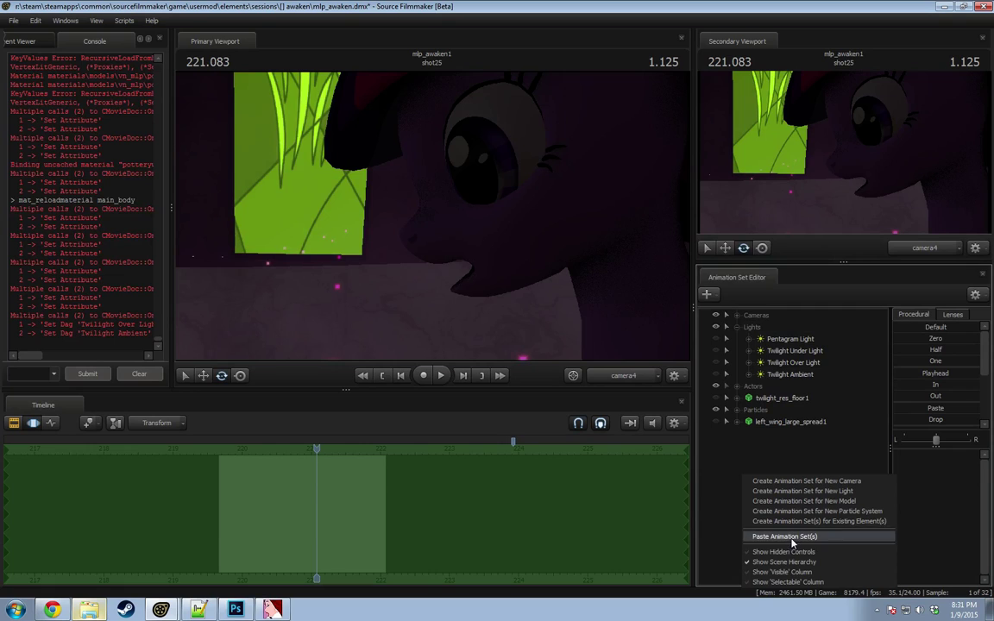
left_click(791, 538)
Step: Aim the fresh Twilight Ambient2 light up at Twilight from below on her far side, lower its minDistance and raise its intensity
left_click_drag(432, 215, 433, 173)
left_click_drag(604, 259, 604, 258)
left_click_drag(918, 532, 913, 532)
left_click_drag(518, 242, 520, 241)
left_click_drag(604, 259, 604, 259)
mouse_move(433, 215)
left_mouse_down()
mouse_move(440, 206)
mouse_move(422, 214)
left_mouse_up()
left_click_drag(604, 259, 603, 259)
mouse_move(433, 216)
left_mouse_down()
mouse_move(433, 226)
mouse_move(428, 211)
mouse_move(438, 214)
mouse_move(425, 221)
left_mouse_up()
left_click_drag(604, 258, 604, 259)
left_click_drag(449, 241, 450, 241)
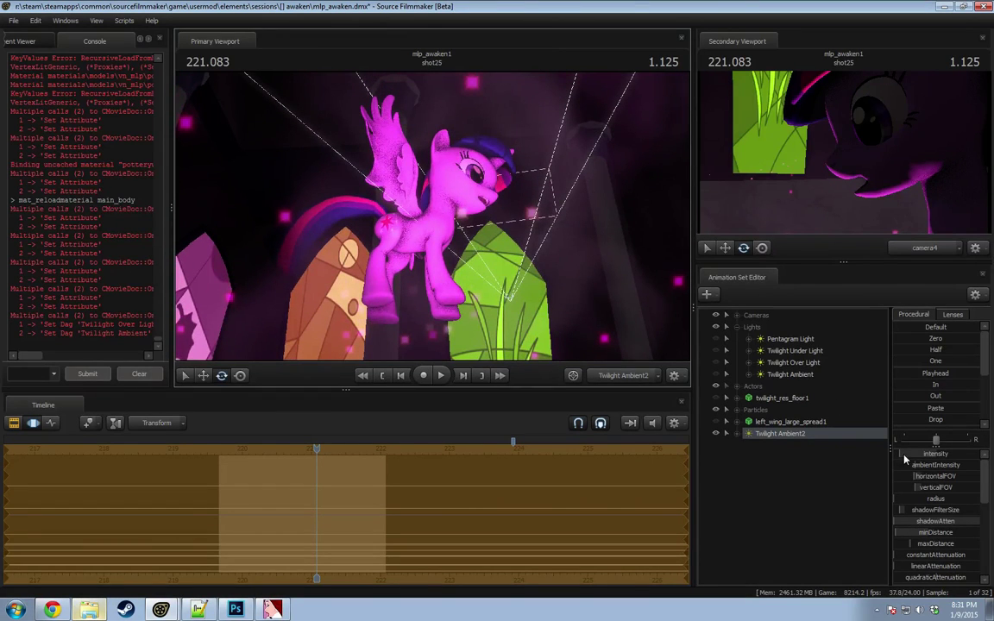
left_click_drag(904, 456, 916, 455)
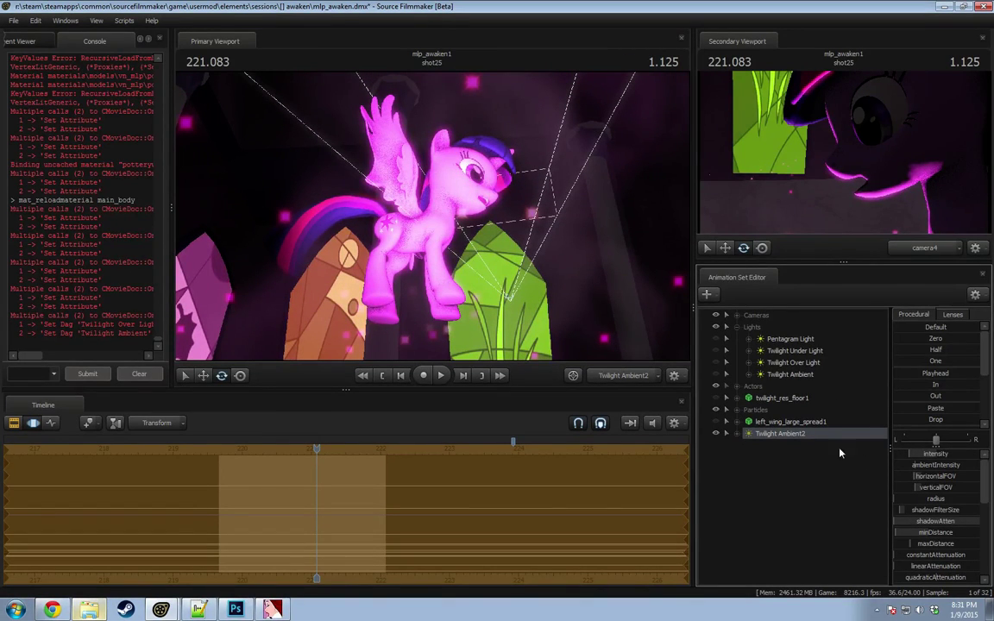
Step: Show Twilight Under Light and Pentagram Light again and play back shot25 to check the combined lighting
left_click(717, 352)
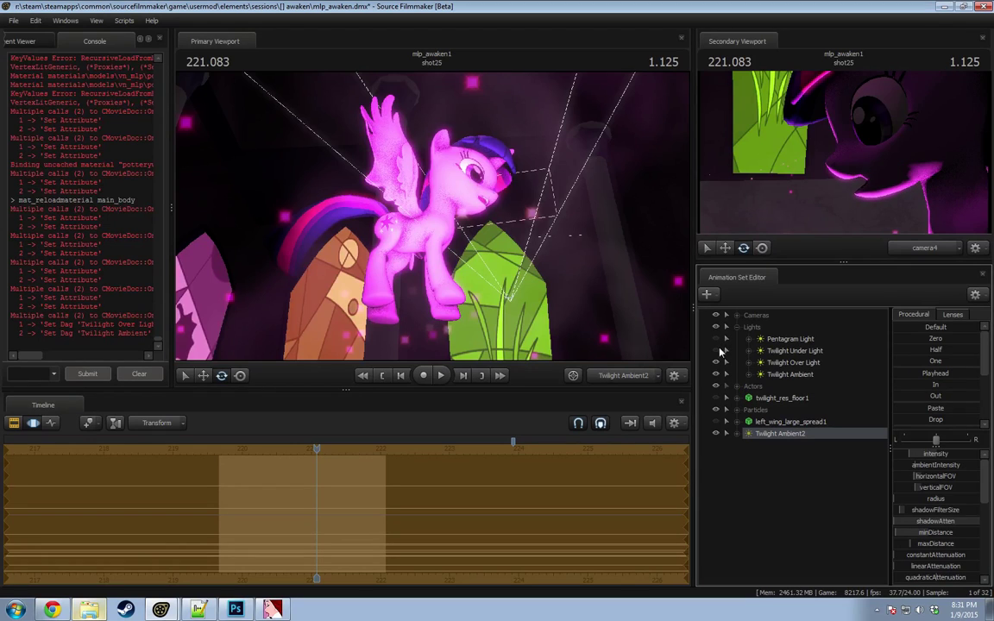
left_click(717, 341)
key("space")
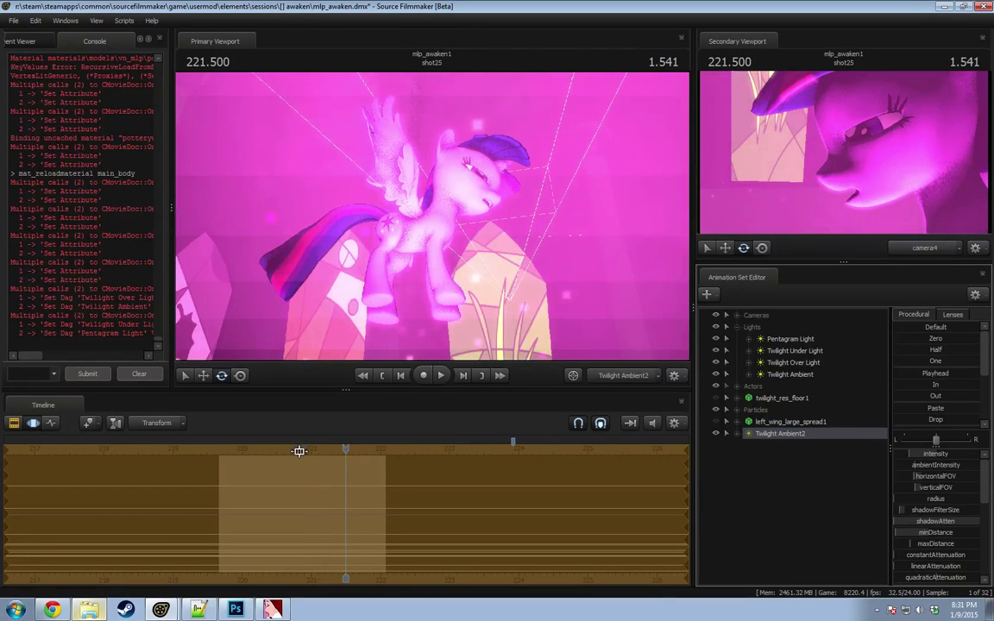
left_click_drag(348, 451, 268, 450)
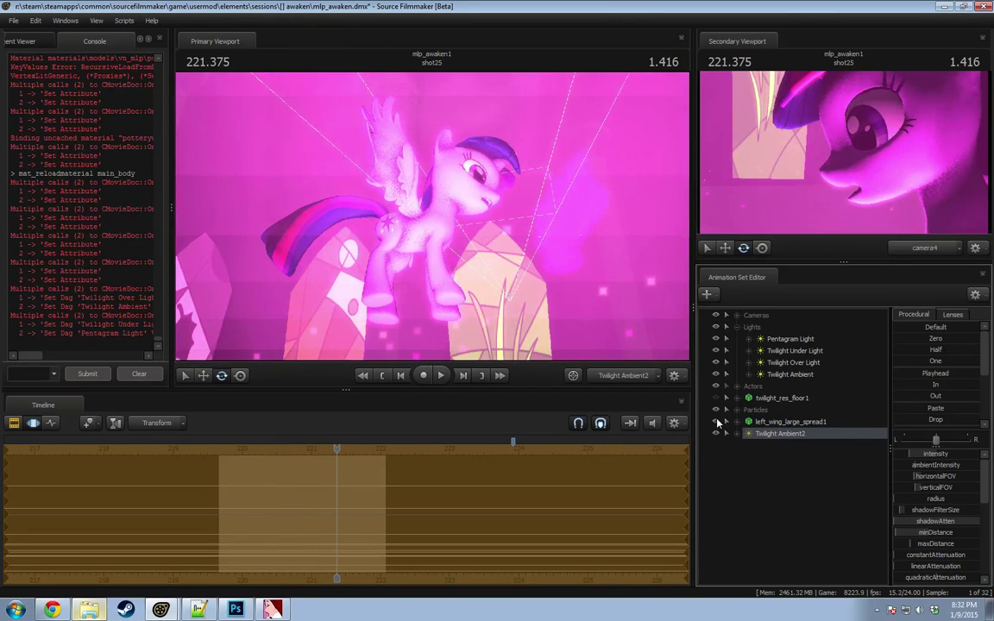
left_click(717, 423)
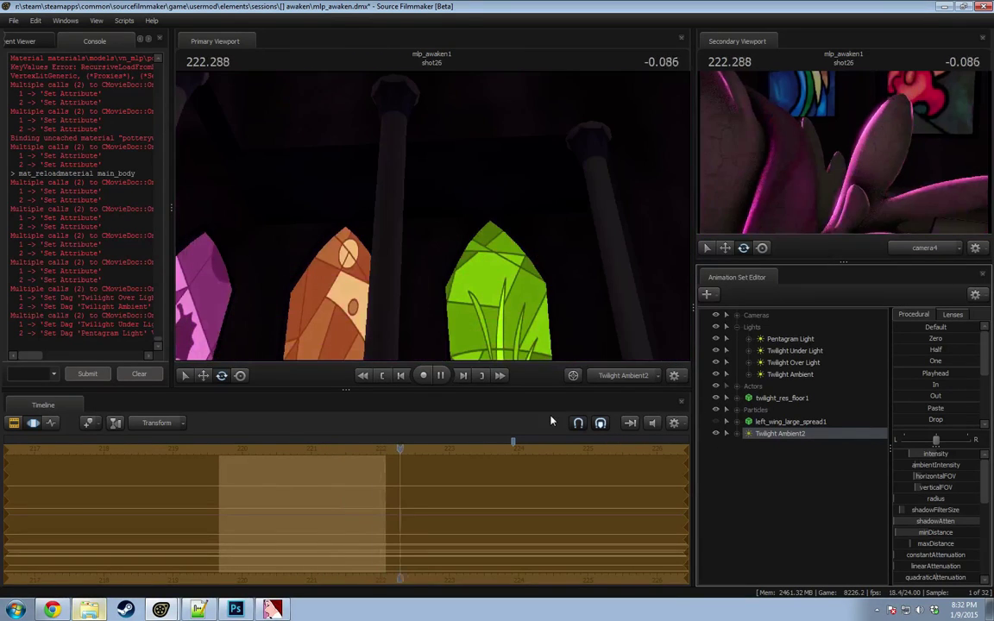
left_click_drag(396, 453, 224, 449)
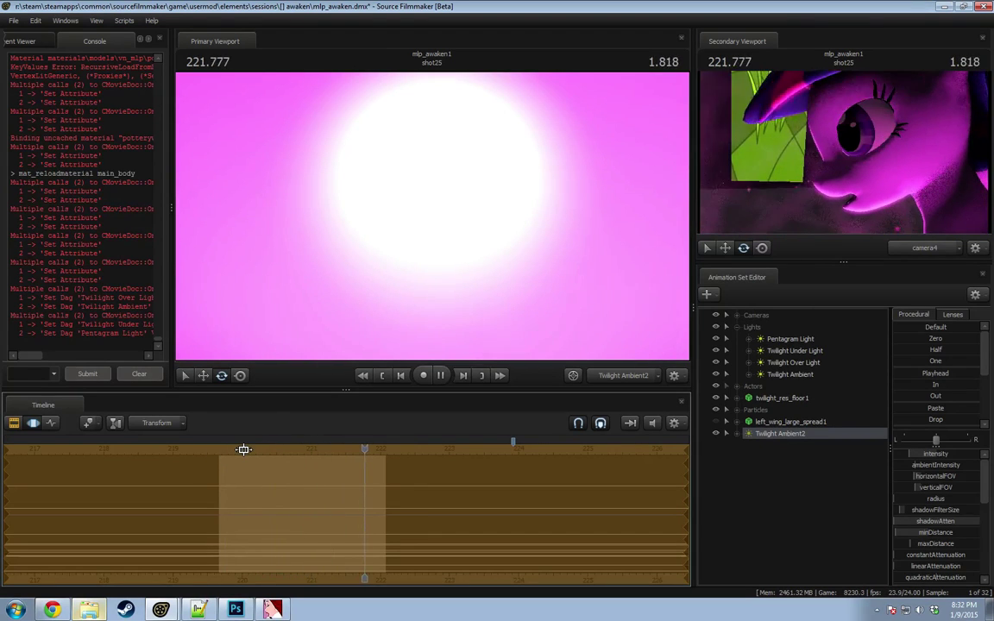
key("space")
Step: Rename the Twilight Ambient2 animation set
key("F2")
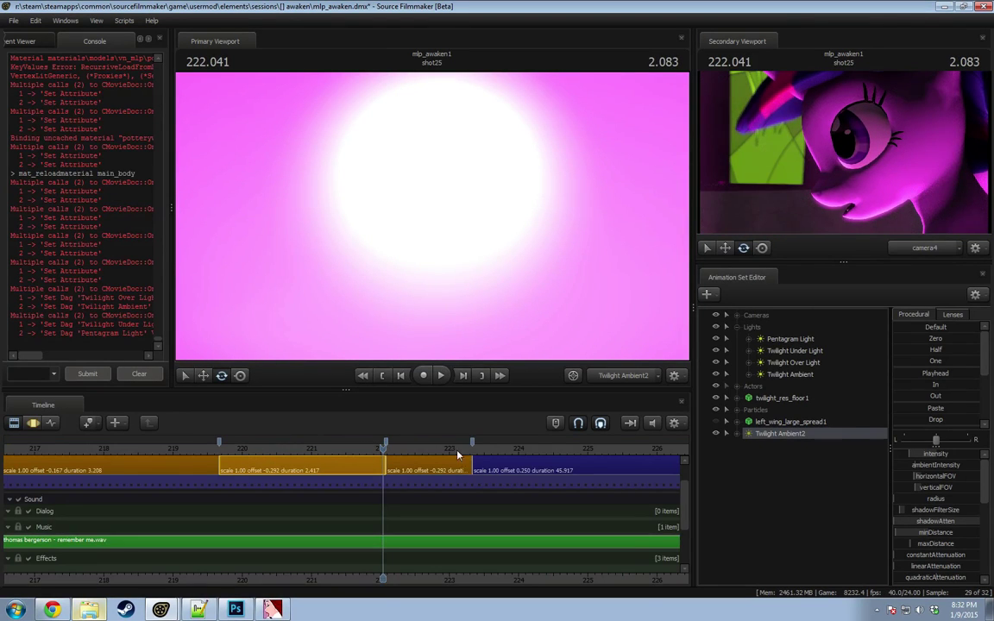
double_click(806, 435)
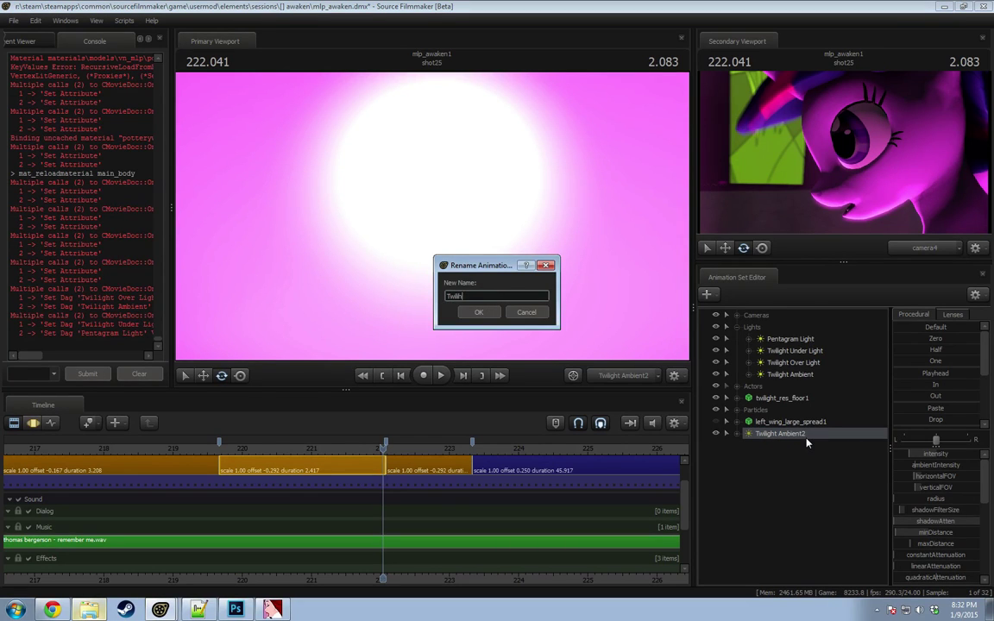
Step: Rename the Twilight Ambient2 light as Twilight Bottom Rim and file it with the other lights
type("Twilight Bottom Rim")
key("Return")
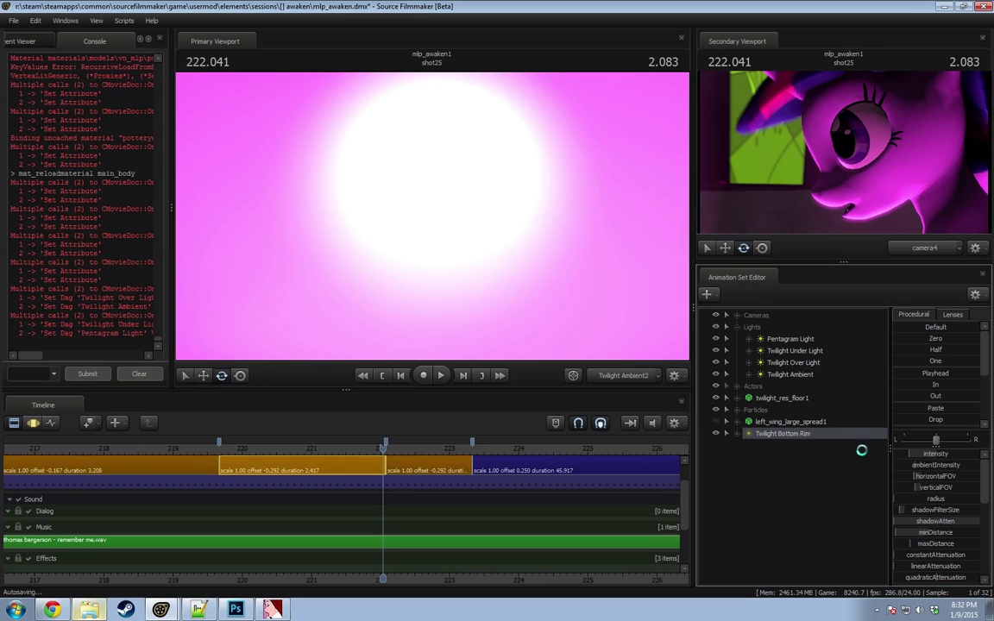
double_click(789, 374)
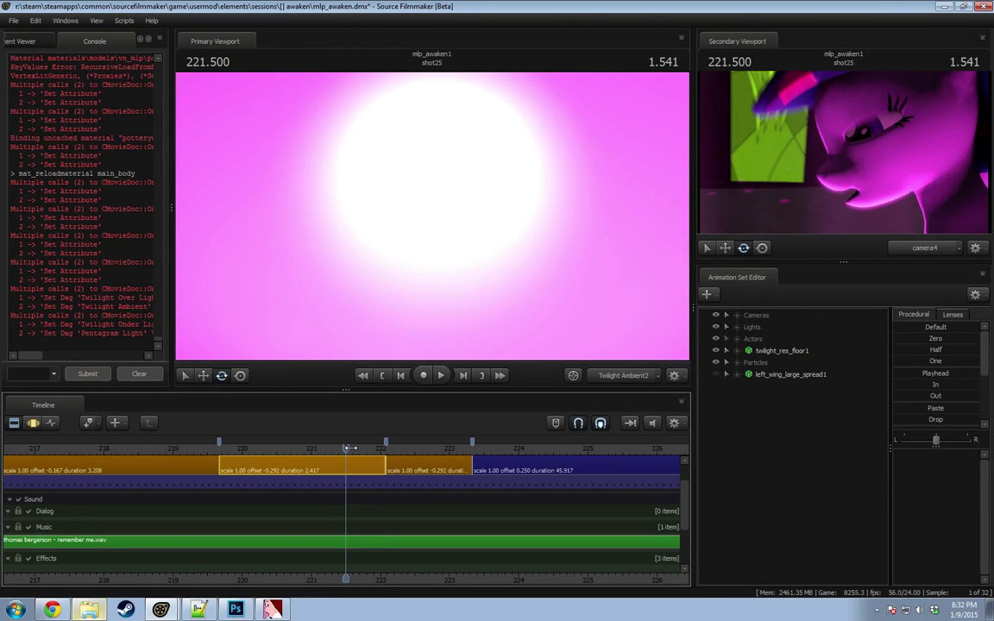
Step: Play back the sequence from shot25 into shot6 through the scene camera in the primary viewport
left_click(509, 457)
key("space")
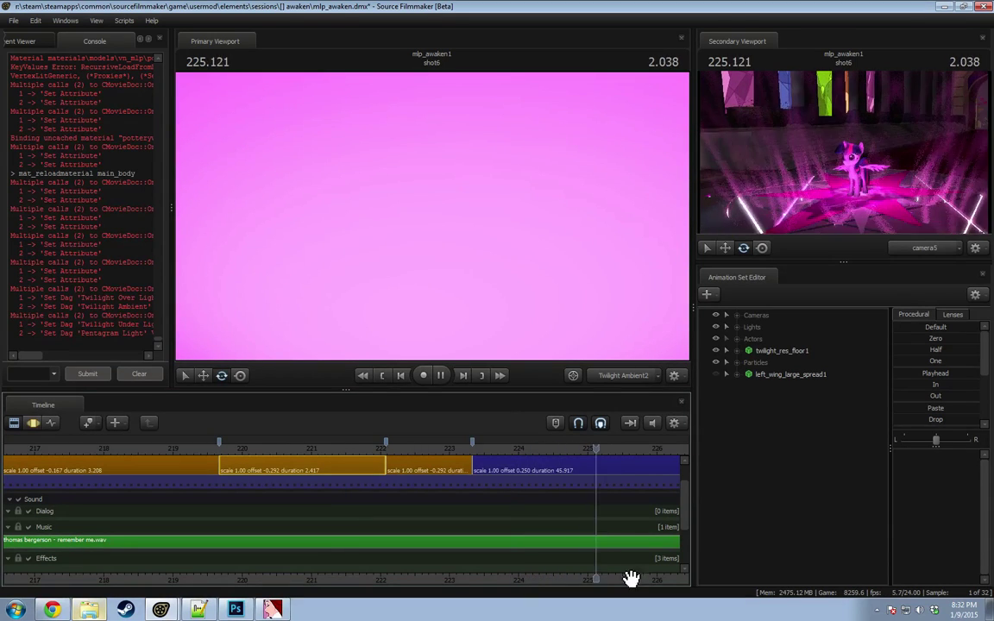
left_click(622, 376)
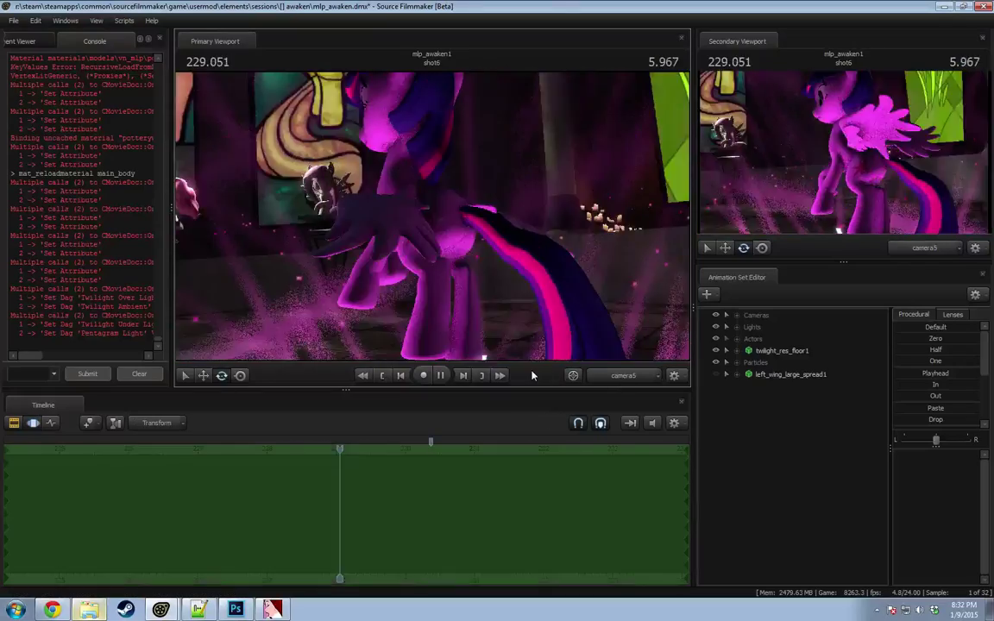
key("space")
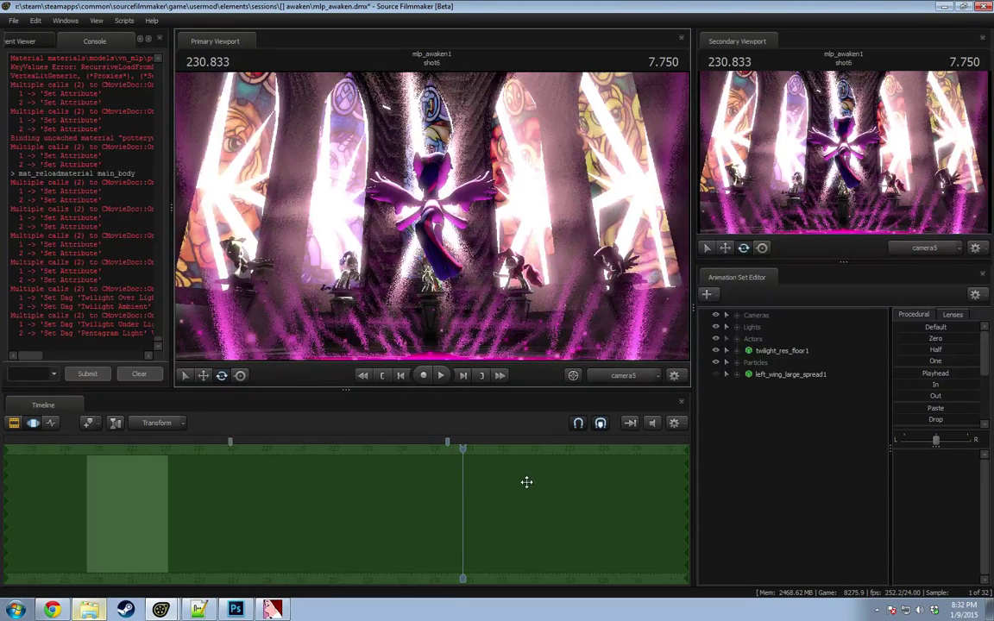
scroll(463, 449, "down", 2)
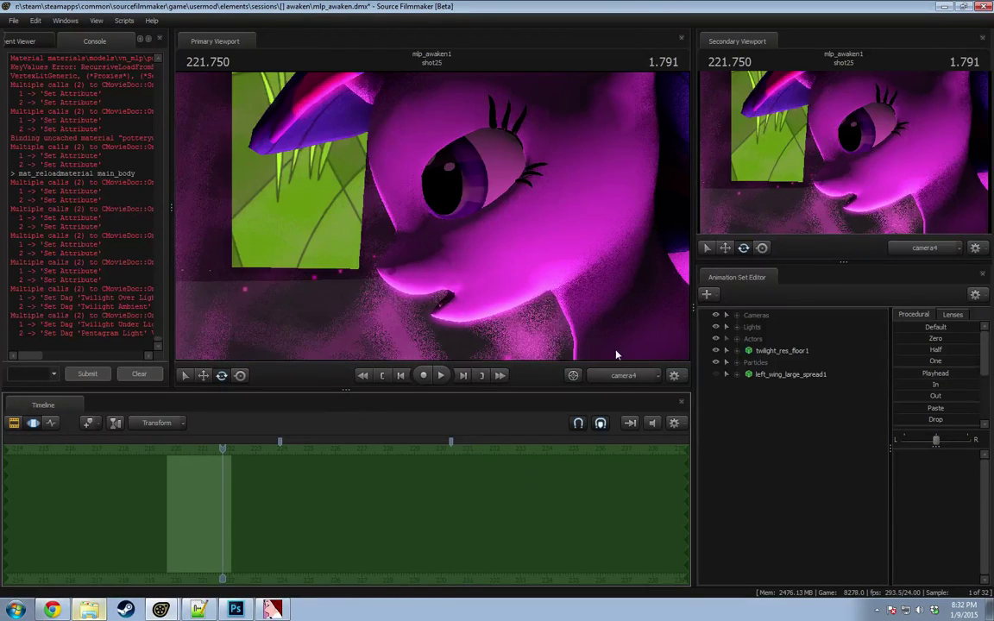
Step: Switch the primary viewport from the scene camera to the work camera and turn off lighting for an unlit view of the map
left_click(608, 376)
key("s")
mouse_move(535, 258)
left_mouse_down()
mouse_move(535, 297)
mouse_move(531, 250)
mouse_move(535, 263)
left_mouse_up()
key("s")
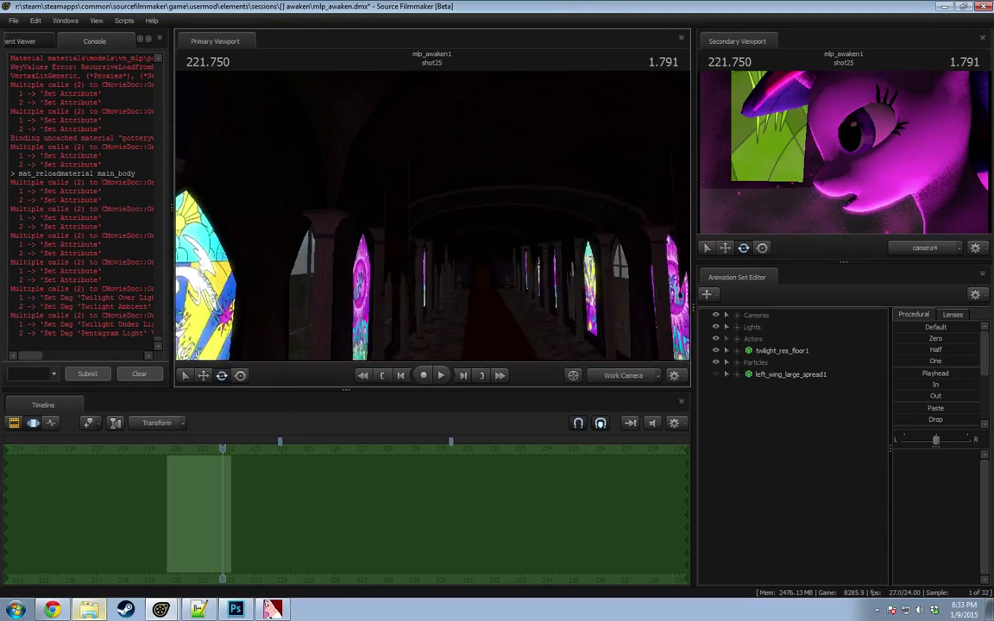
left_click(475, 268)
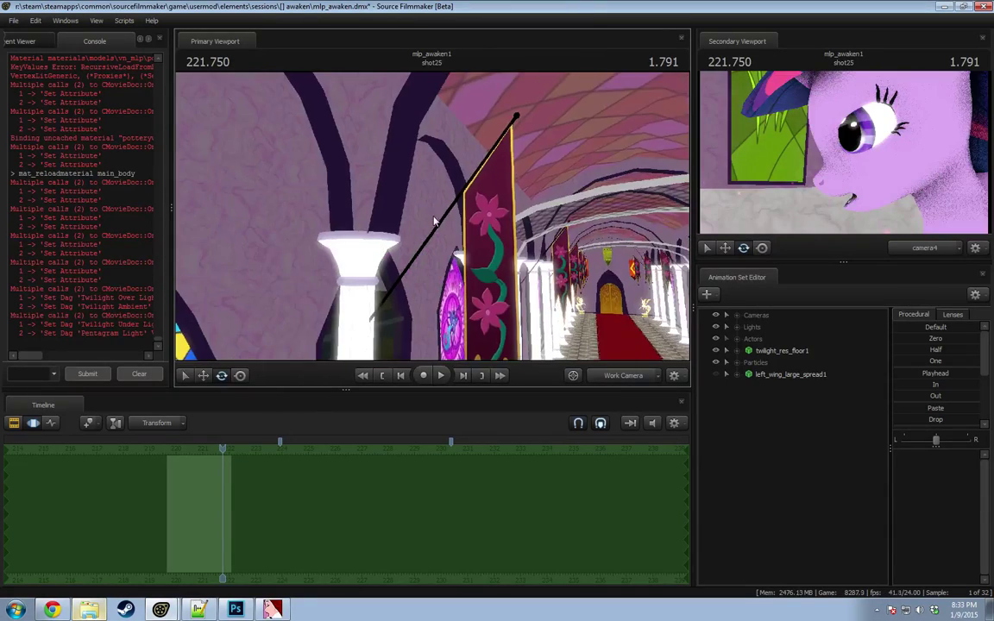
Step: Fly the work camera through the castle hall to examine its windows, columns, red carpet and decorated door around shot6
left_click_drag(432, 215, 238, 272)
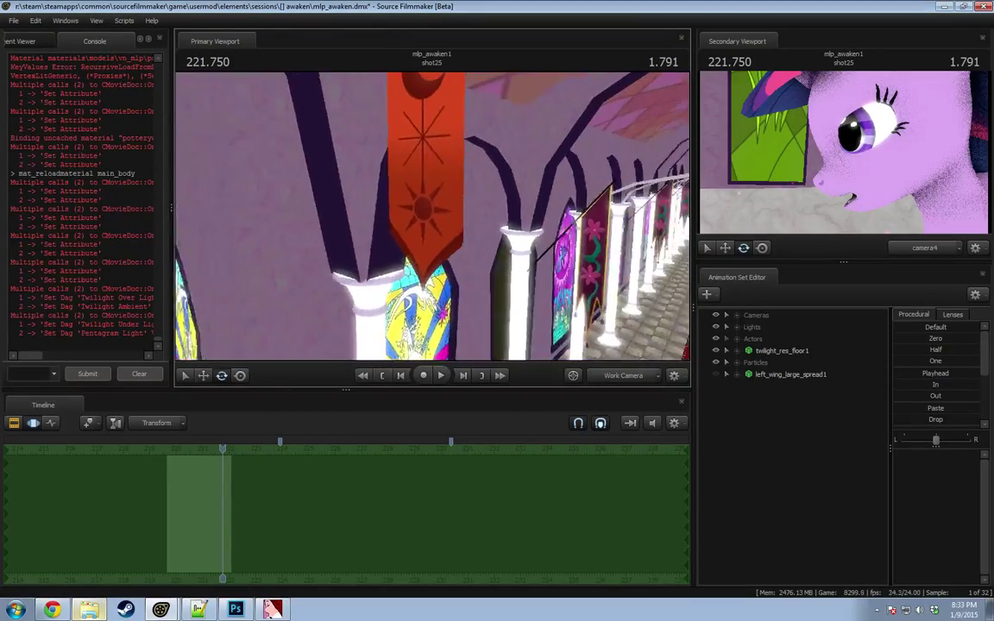
left_click_drag(449, 300, 530, 218)
key("w")
left_click_drag(402, 294, 440, 281)
key("w")
key("w")
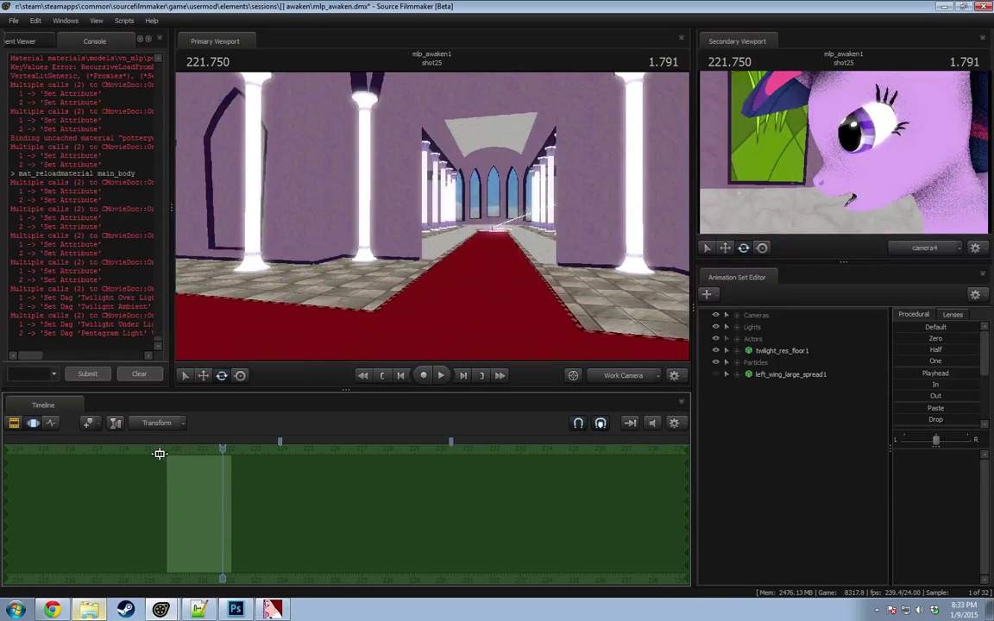
left_click_drag(124, 449, 293, 466)
left_click_drag(432, 259, 344, 324)
key("w")
key("w")
scroll(290, 458, "down", 3)
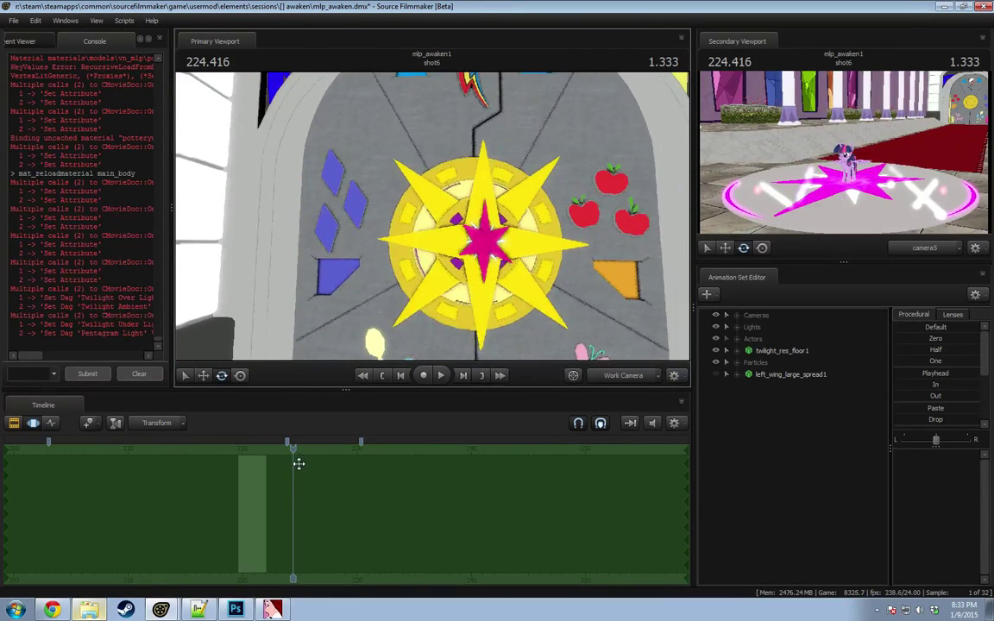
mouse_move(420, 325)
left_mouse_down()
mouse_move(552, 321)
mouse_move(420, 325)
left_mouse_up()
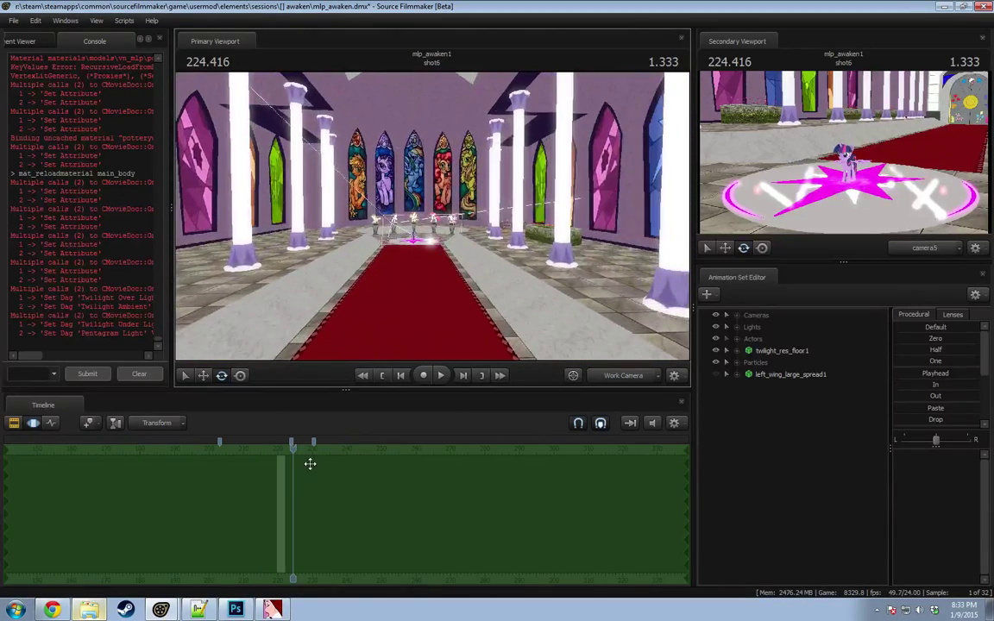
Step: Examine Twilight on the glowing pentagram in shot33, and move the playhead forward to the start of shot16
left_click_drag(297, 454, 220, 451)
key("w")
mouse_move(440, 303)
left_mouse_down()
mouse_move(416, 302)
mouse_move(425, 264)
mouse_move(396, 252)
mouse_move(444, 266)
mouse_move(452, 288)
mouse_move(443, 283)
left_mouse_up()
left_click_drag(396, 245, 434, 221)
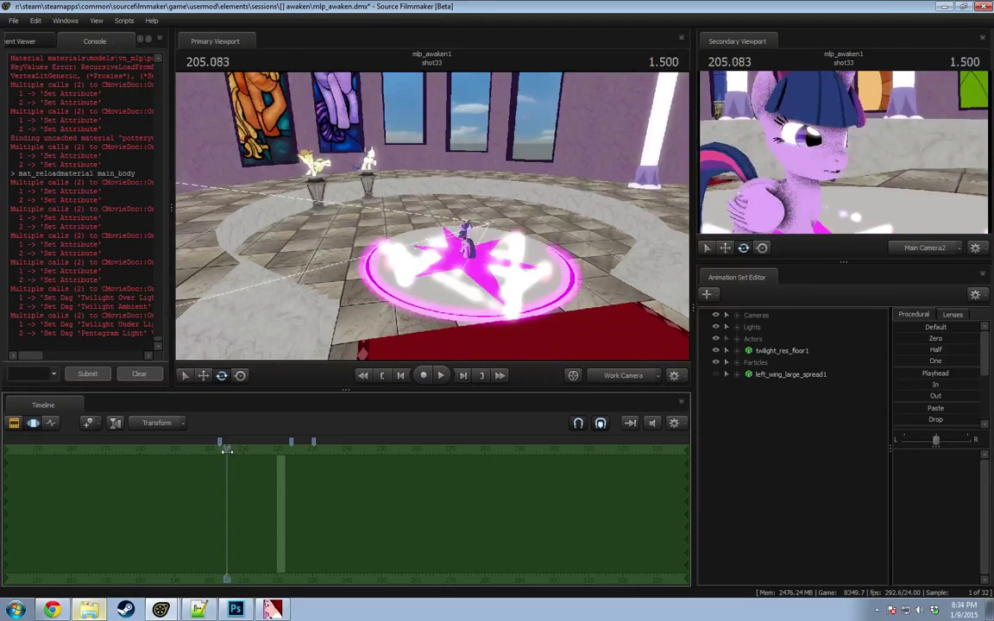
left_click(245, 462)
left_click(266, 457)
Step: Copy the Camera 2 view to the work camera, pull back to frame Twilight's whole body, and play shot16 into shot25
left_click(617, 378)
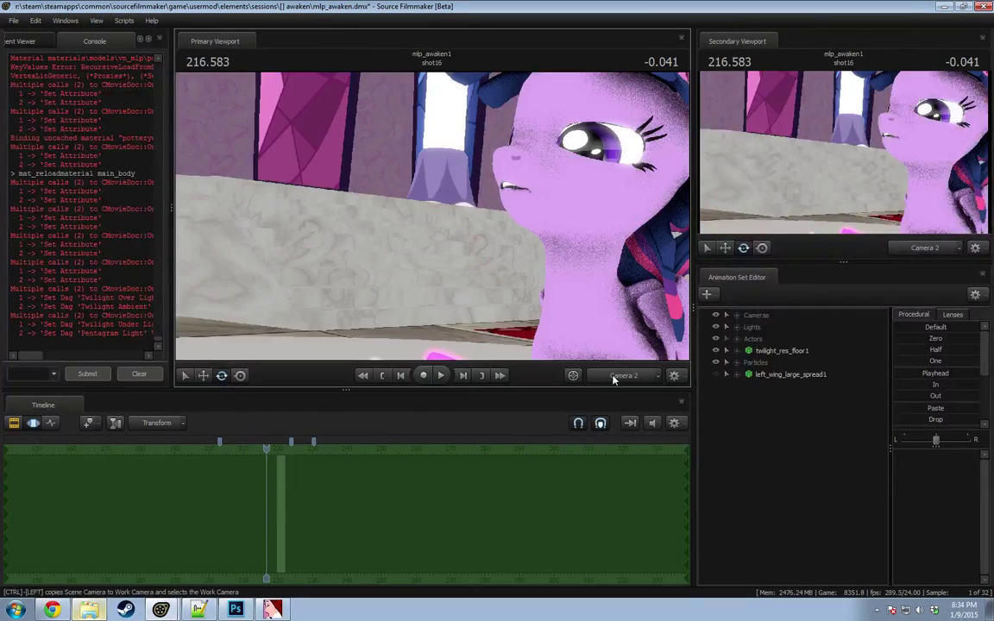
left_click(617, 378, "ctrl")
left_click_drag(535, 302, 536, 350)
key("s")
left_click_drag(426, 198, 429, 212)
left_click_drag(263, 450, 267, 458)
key("space")
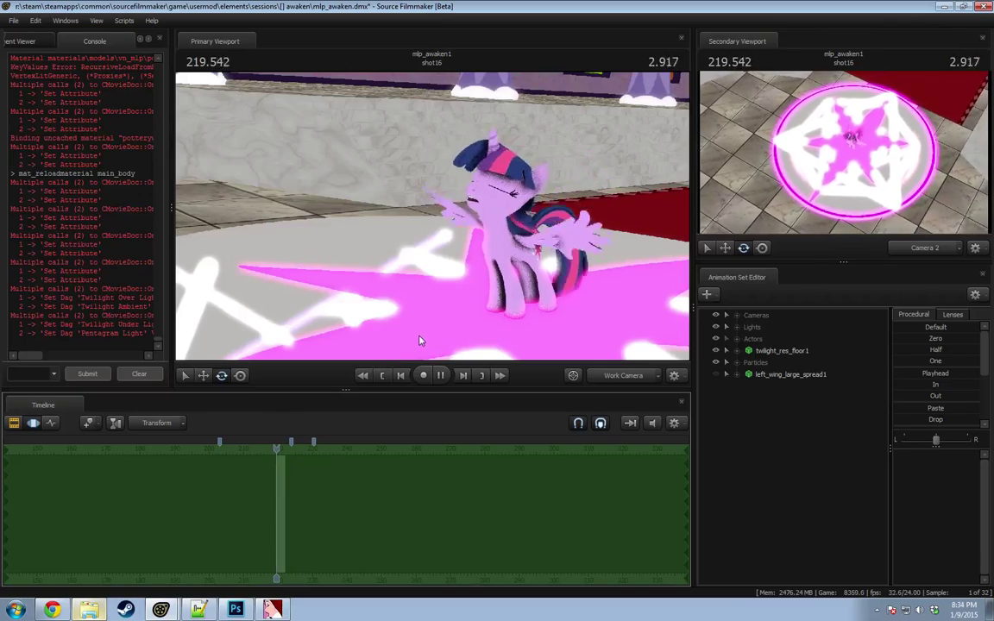
key("space")
Step: Enable lighting in the primary viewport and play part of shot25 with the lights on
right_click(525, 288)
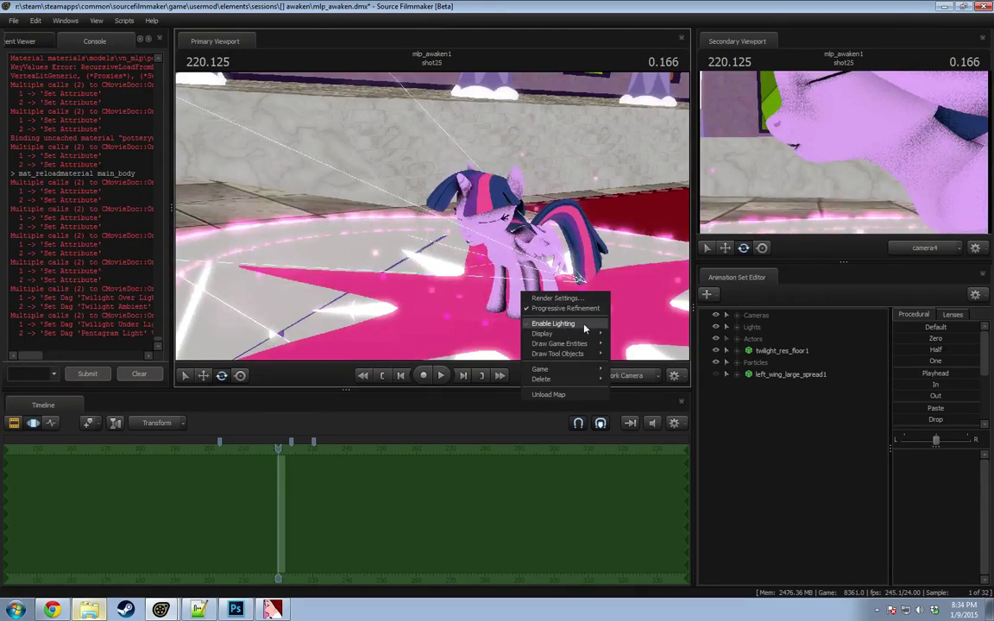
left_click(570, 327)
key("space")
key("space")
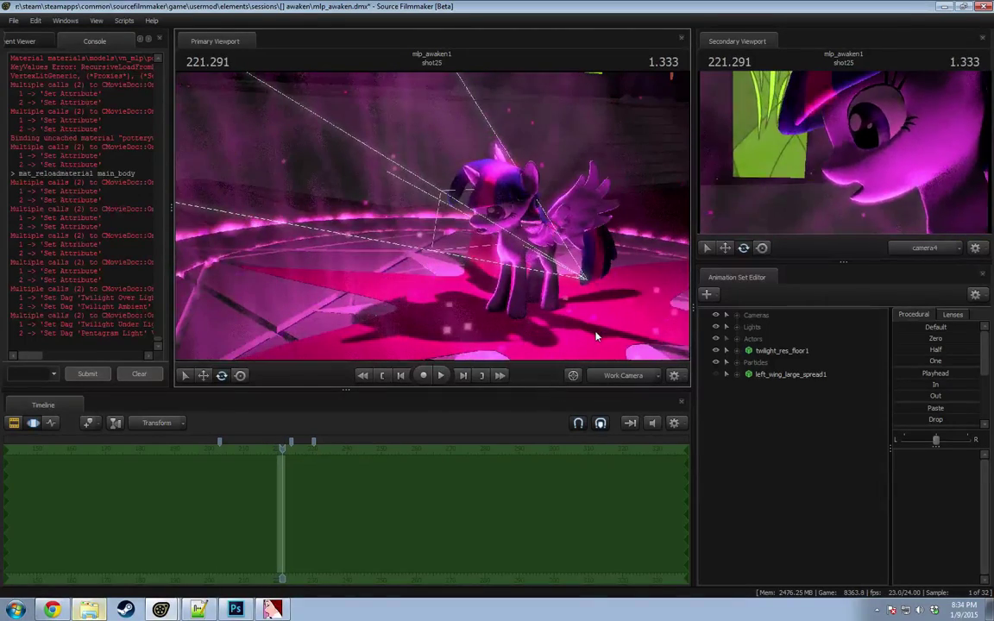
Step: Switch to the Clip Editor and review the lit animation from shot16 through the end of shot25
key("F1")
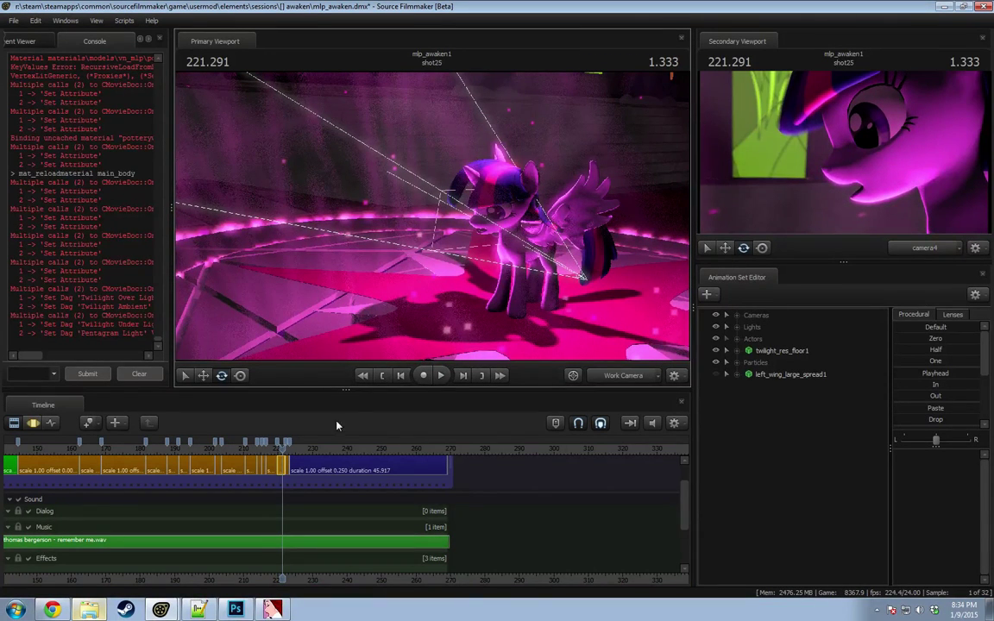
left_click(272, 459)
key("space")
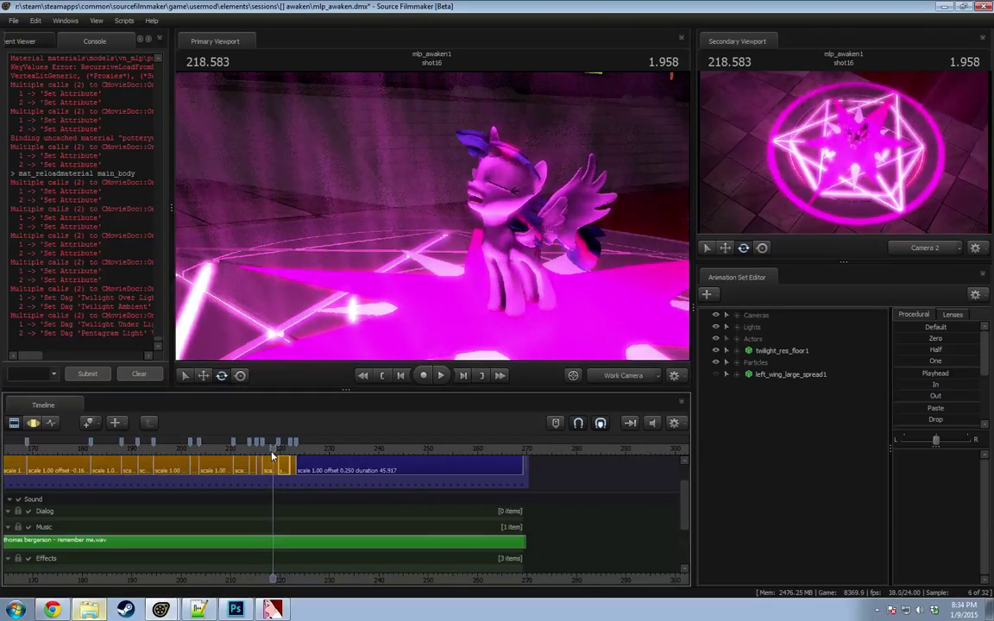
key("space")
left_click_drag(263, 448, 210, 449)
key("space")
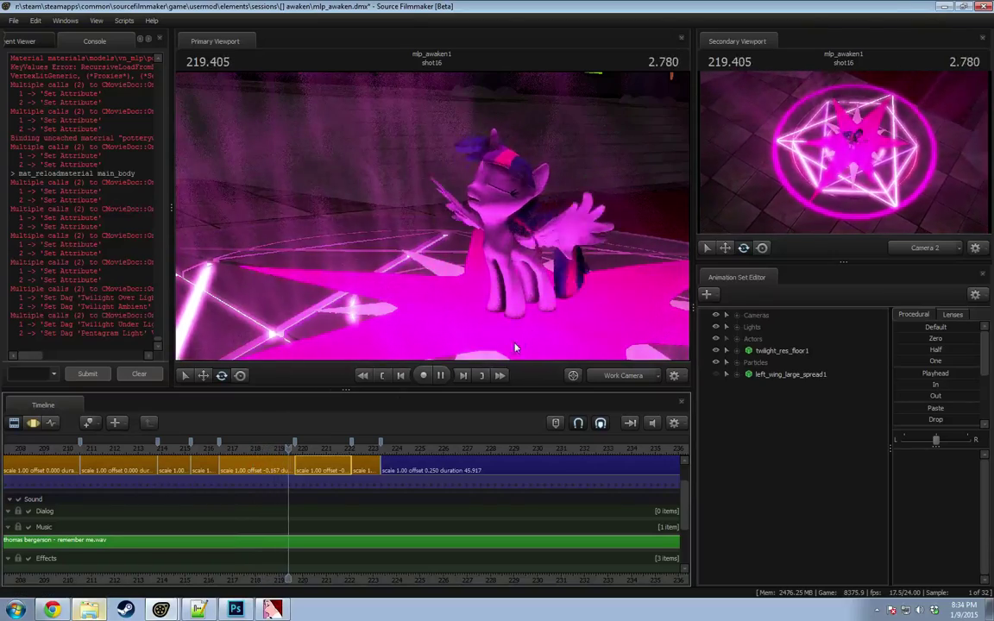
key("space")
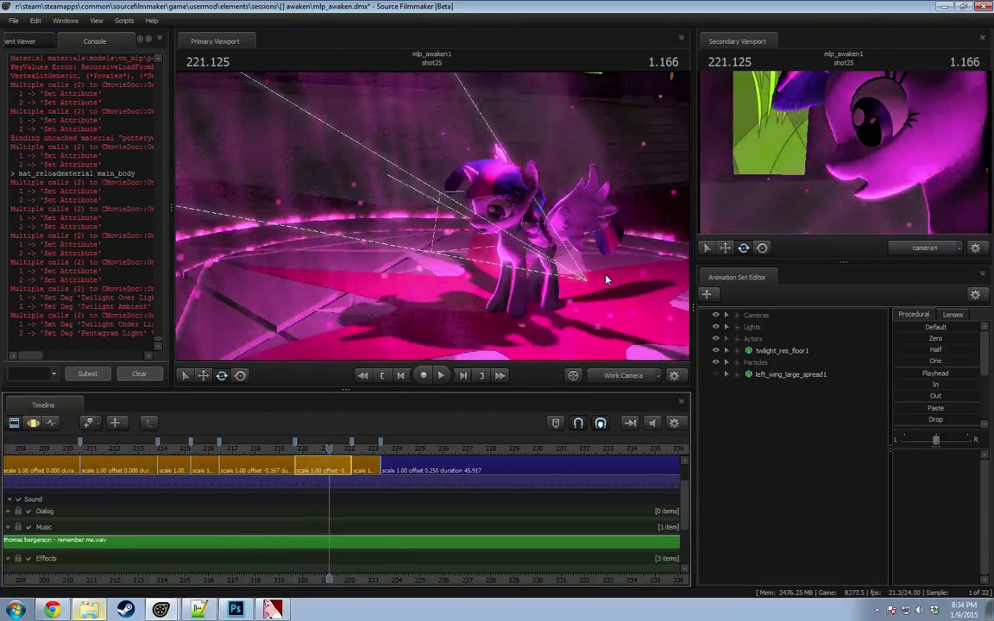
key("space")
key("space")
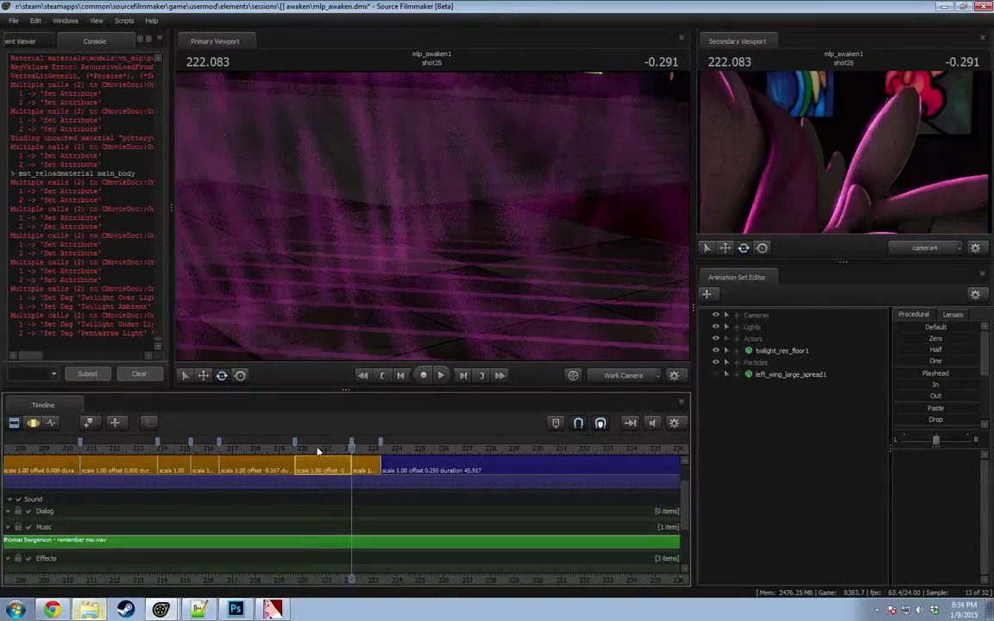
Step: Replay shot25 repeatedly from its beginning to check Twilight's motion from the work camera
left_click(307, 446)
key("space")
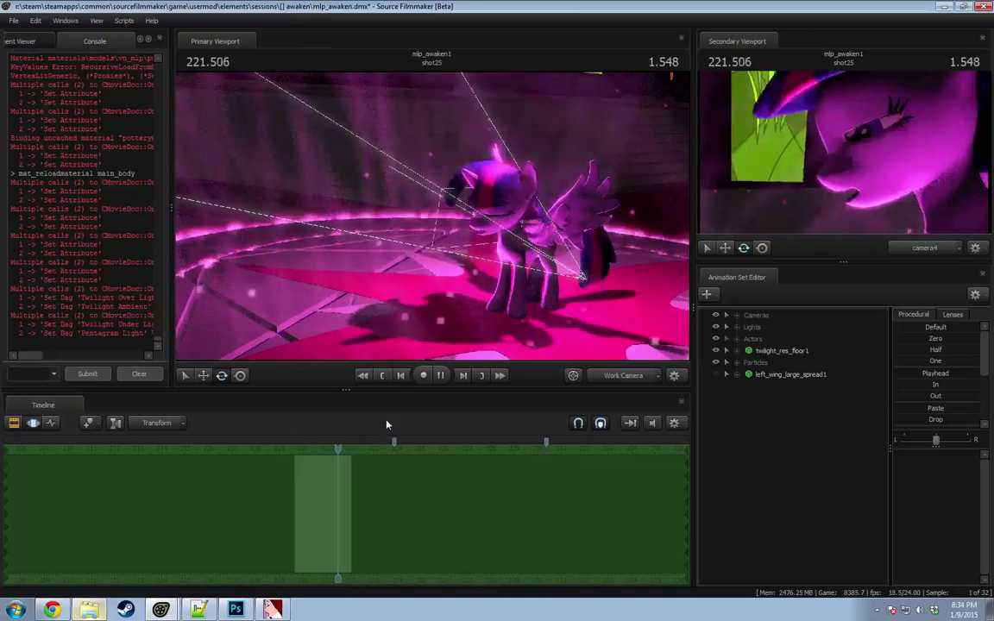
key("space")
key("F3")
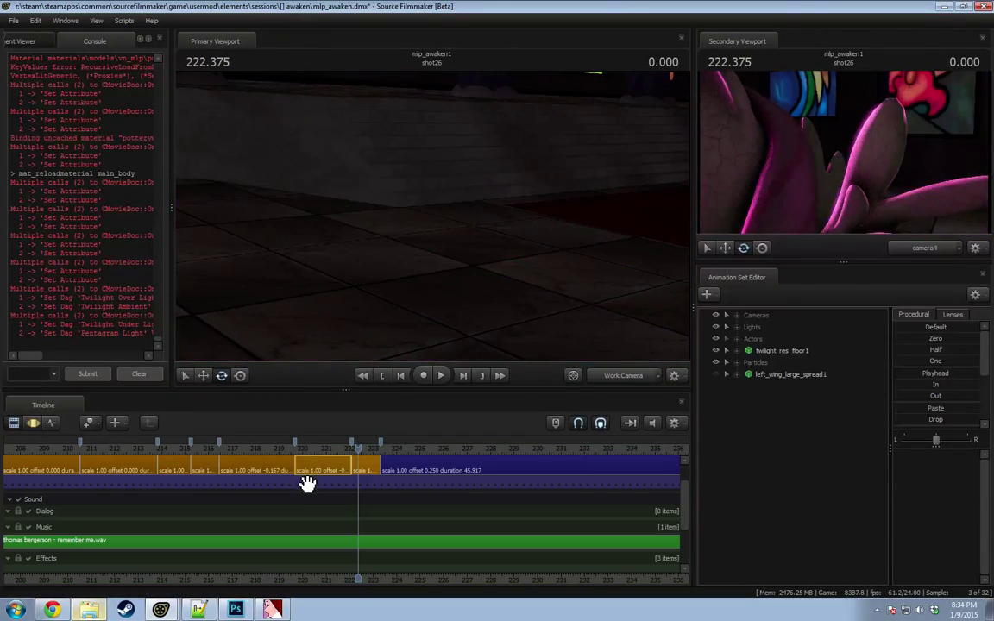
key("space")
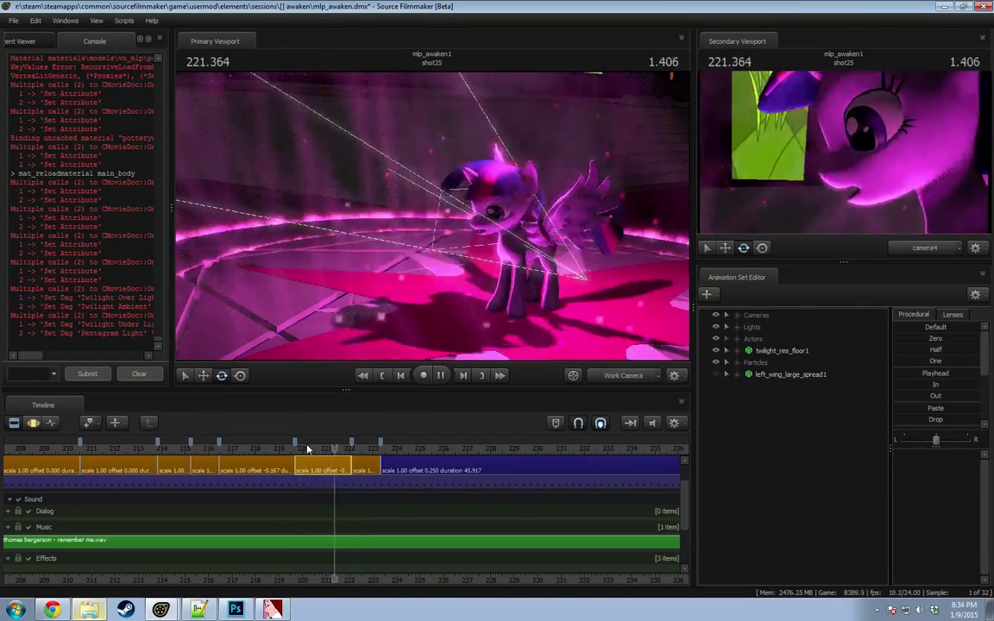
key("space")
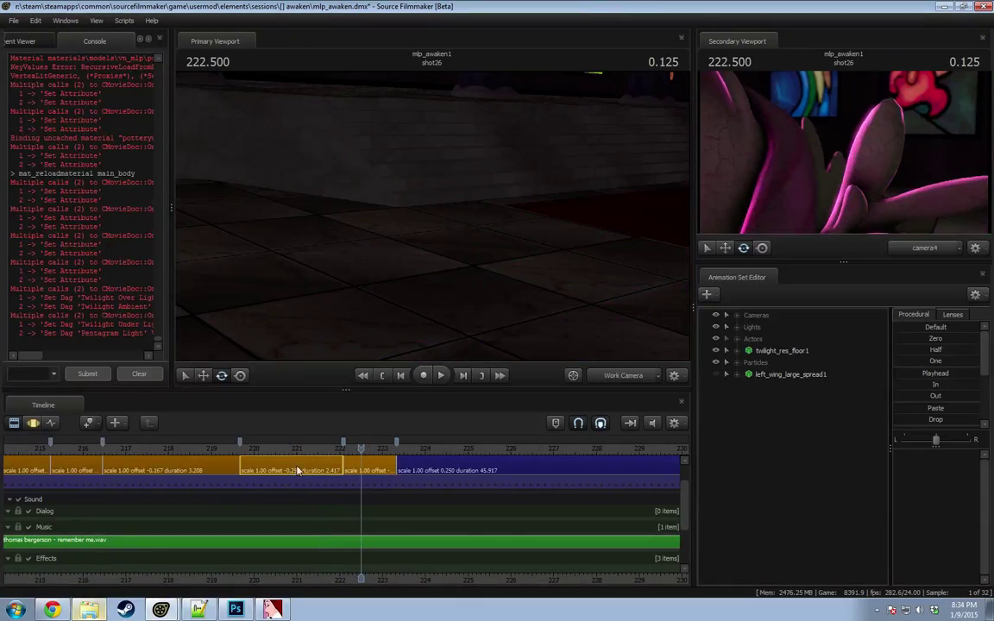
key("space")
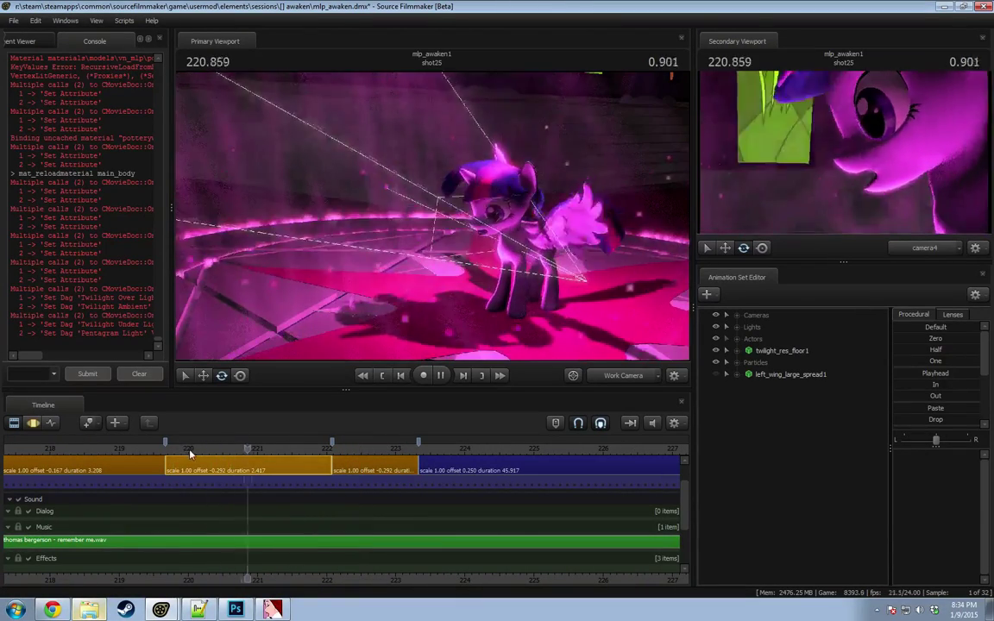
key("space")
Step: In the Motion Editor, set a time selection over shot25 from about 220.4 to 222.2 seconds
key("F3")
left_click_drag(124, 507, 249, 503)
scroll(248, 504, "up", 5, "shift")
Step: Expand the vn_twilightalicorn2 actor, select its Body controls, and expand the Head control's channels
left_click(739, 339)
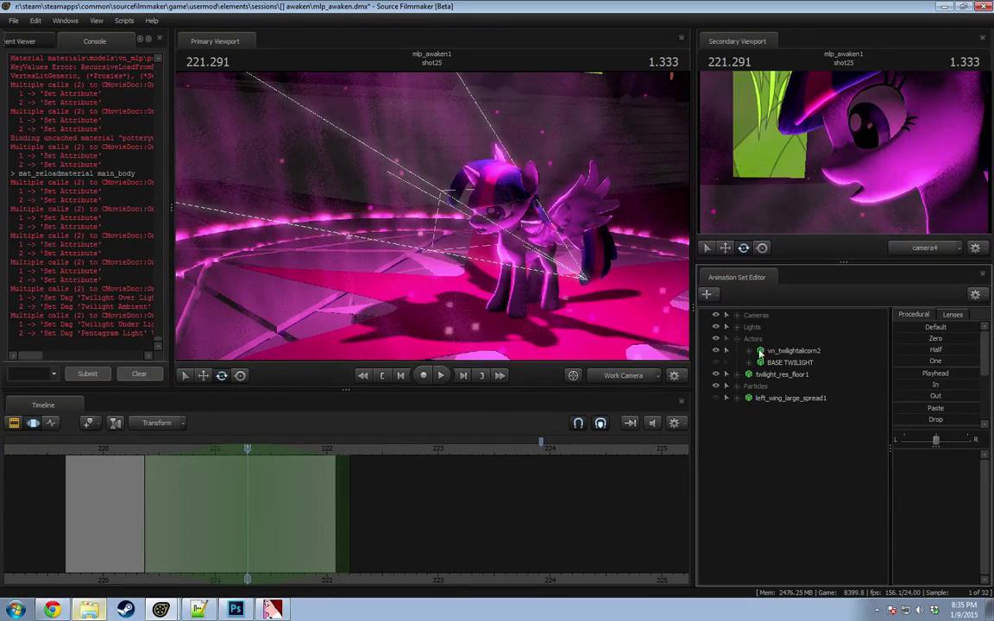
left_click(793, 351)
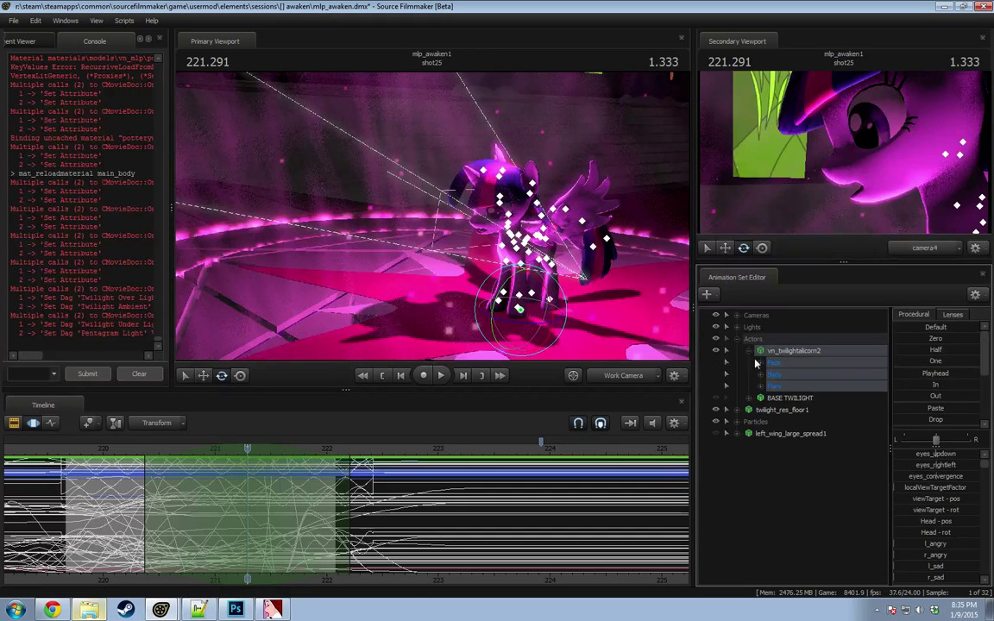
left_click(758, 377)
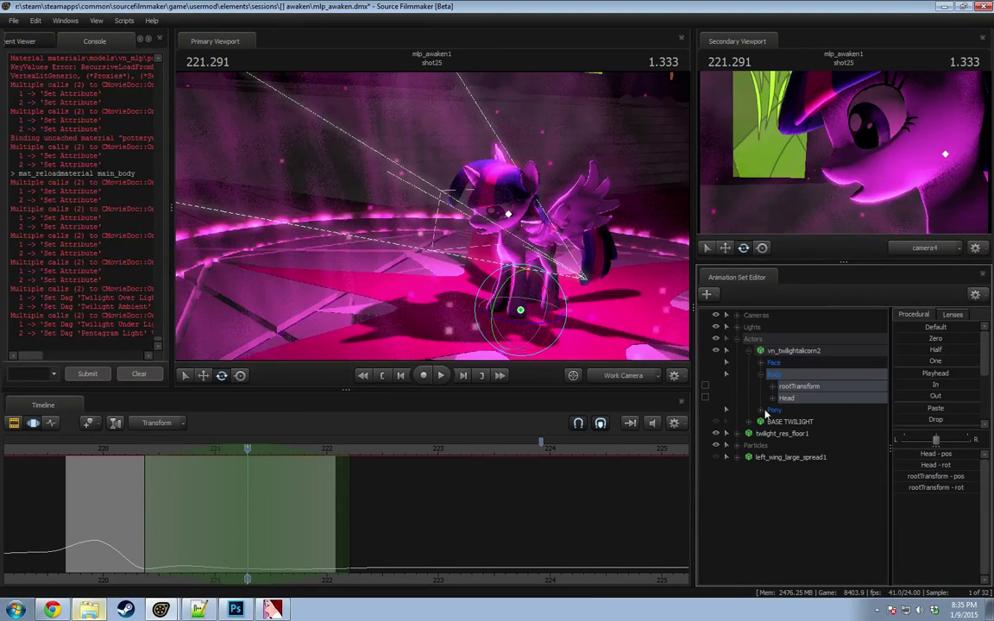
middle_click_drag(135, 501, 358, 461)
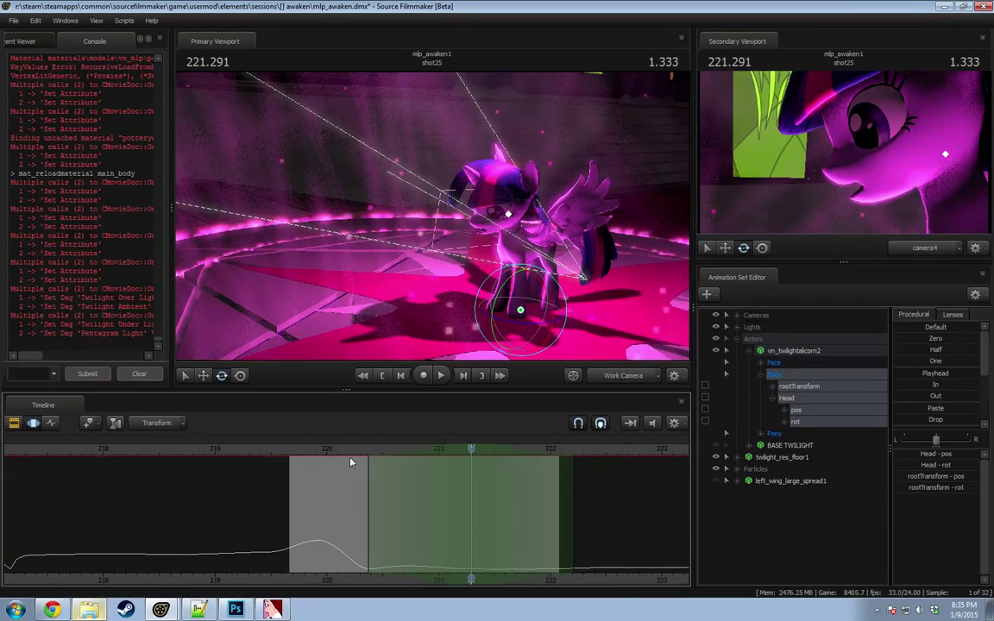
Step: Play the start of shot25 and extend the time selection back to about 219.9 seconds
key("space")
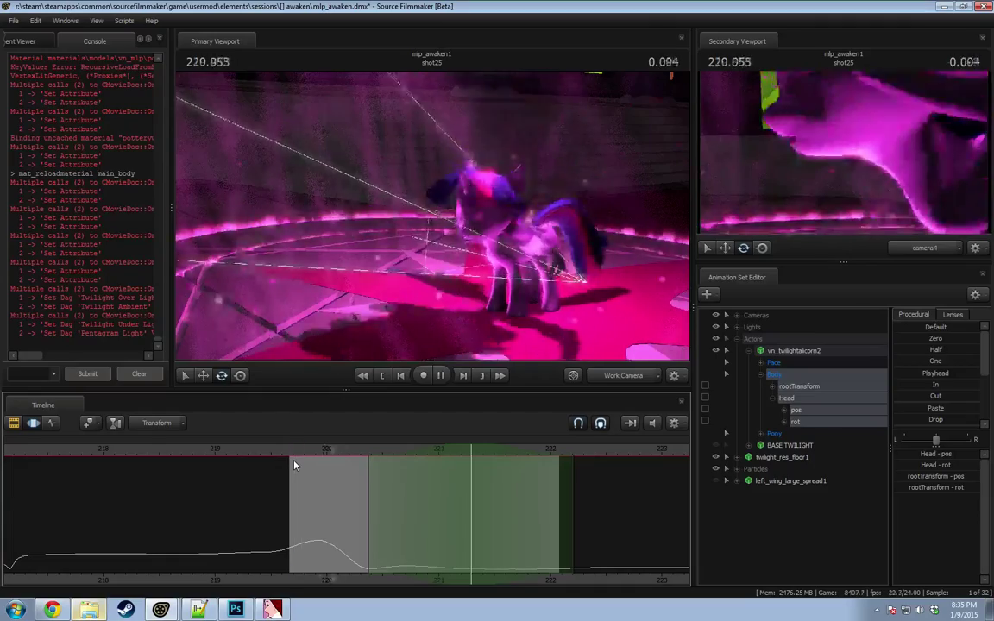
left_click_drag(289, 466, 377, 522)
left_click_drag(441, 520, 563, 521)
Step: Select the actor's Pony Mouth Flexes, raise jaw_open slightly over the time selection, and play back shot25
left_click(762, 435)
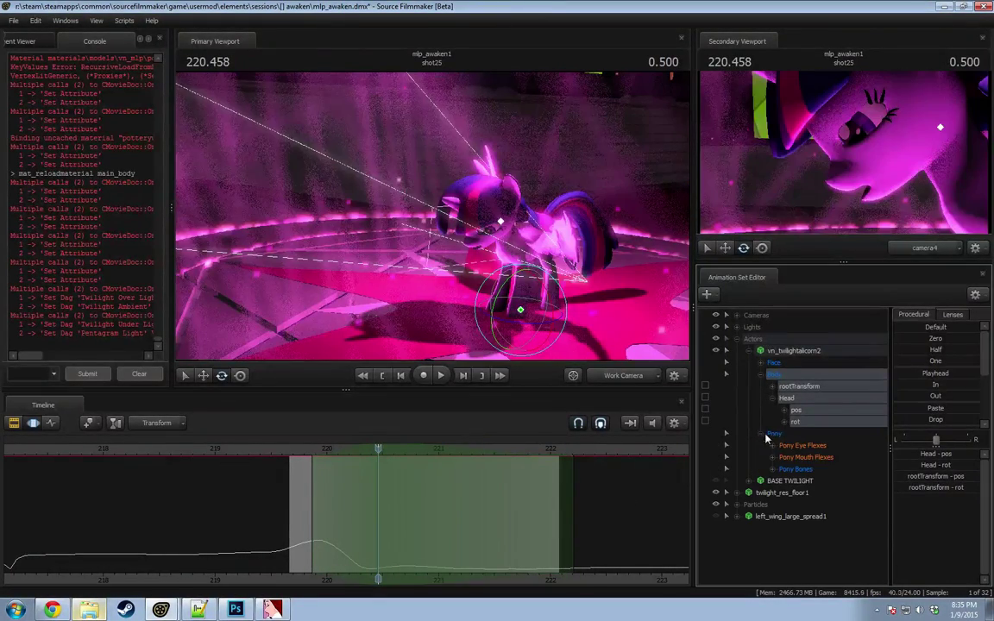
left_click(806, 457)
left_click_drag(939, 457, 945, 457)
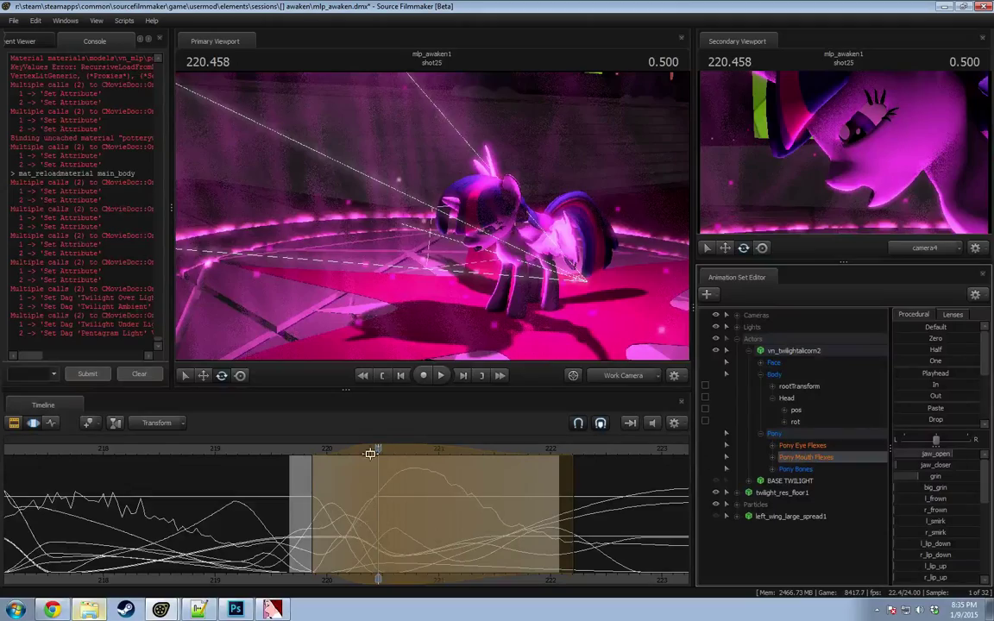
key("space")
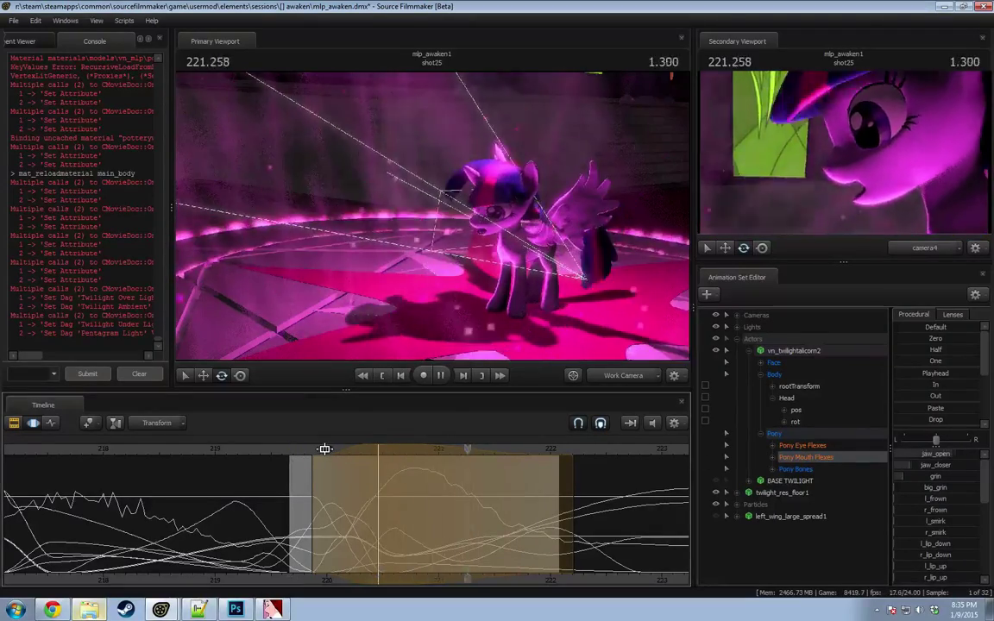
Step: Centre the time selection on about 221.6 seconds, spanning 220.7 to 222.4, raise jaw_open over it, and play back shot25
left_click(499, 512)
left_click_drag(500, 511, 502, 512)
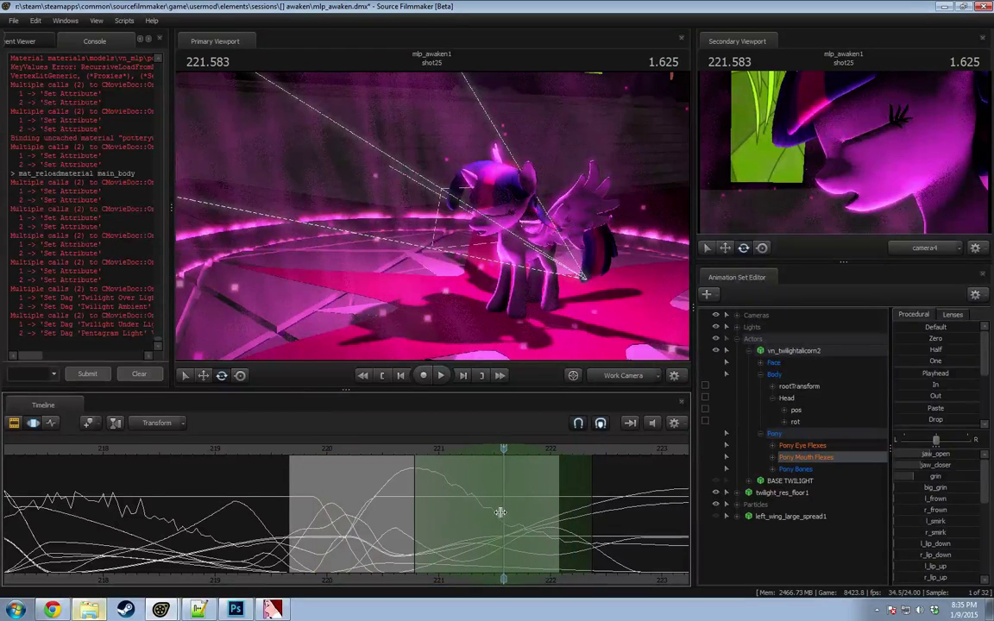
left_click_drag(932, 455, 952, 456)
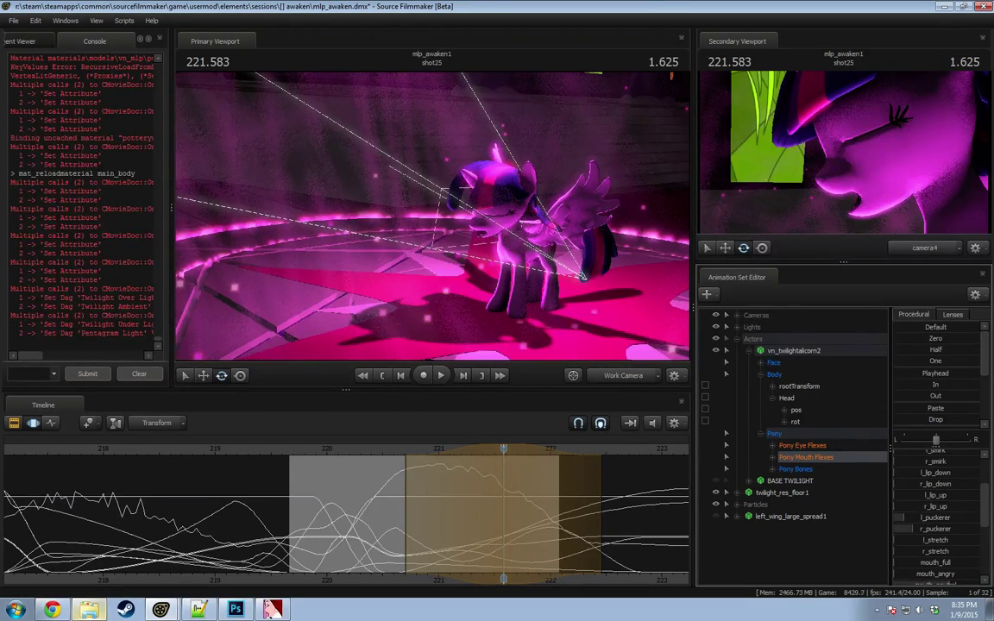
key("space")
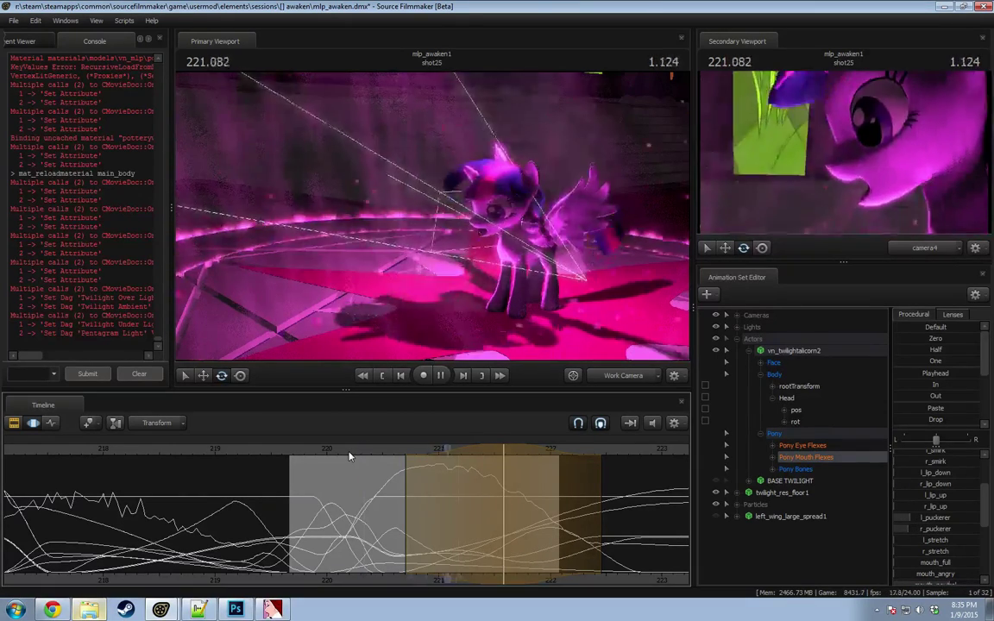
key("space")
Step: Try narrowing the time selection to about 221.3 to 222.0 seconds and replay shot25 to judge the mouth motion
left_click_drag(397, 470, 414, 472)
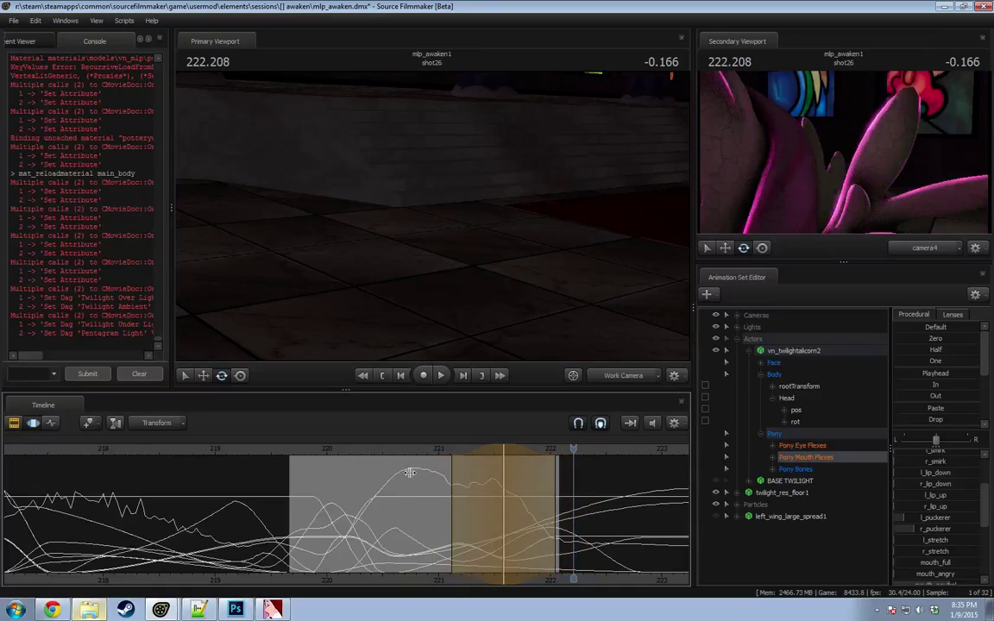
scroll(508, 488, "up", 1)
scroll(483, 458, "up", 1, "shift")
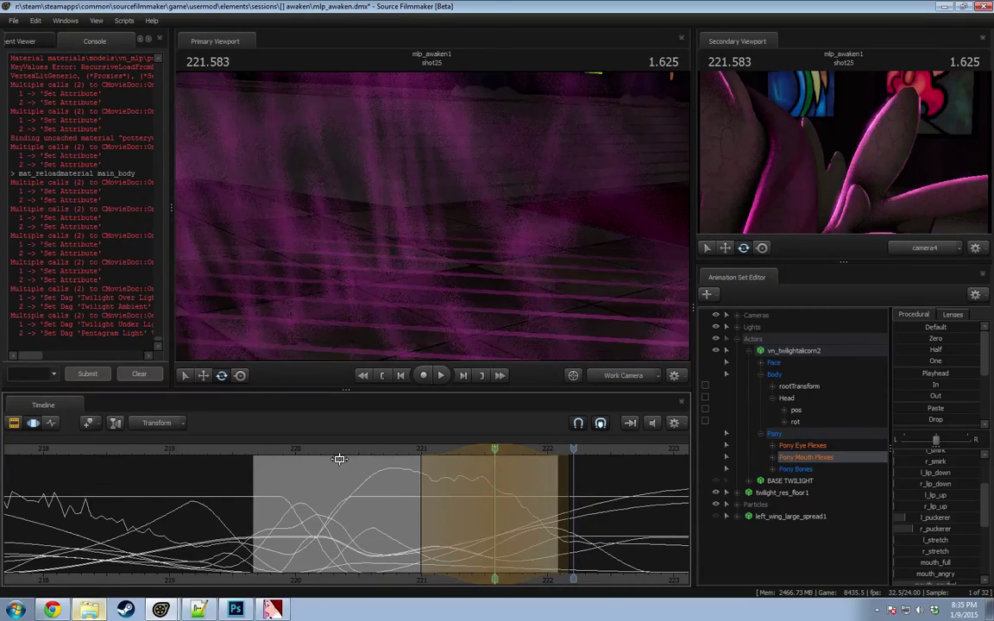
key("space")
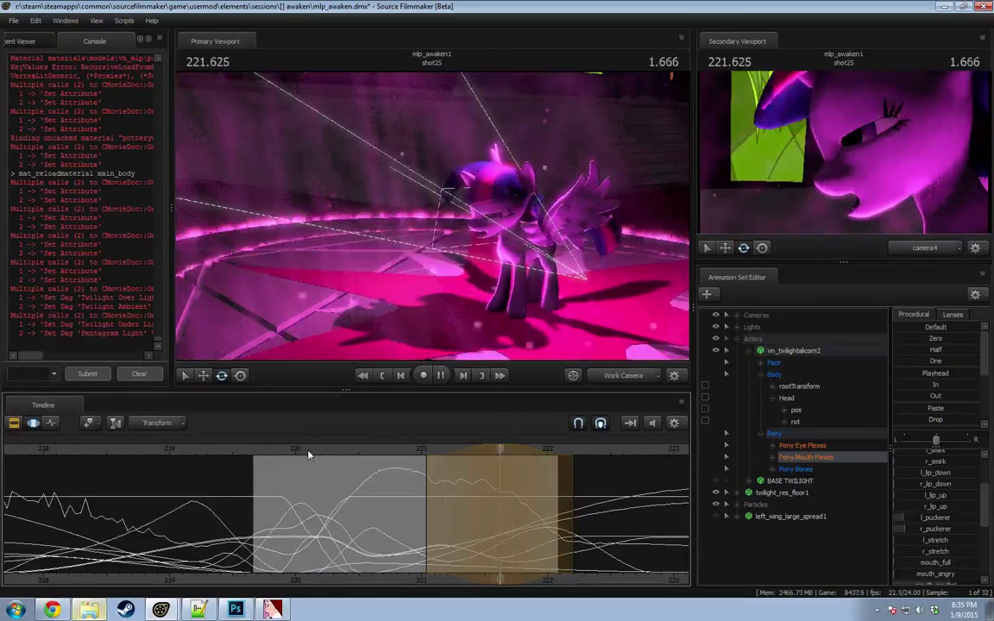
key("space")
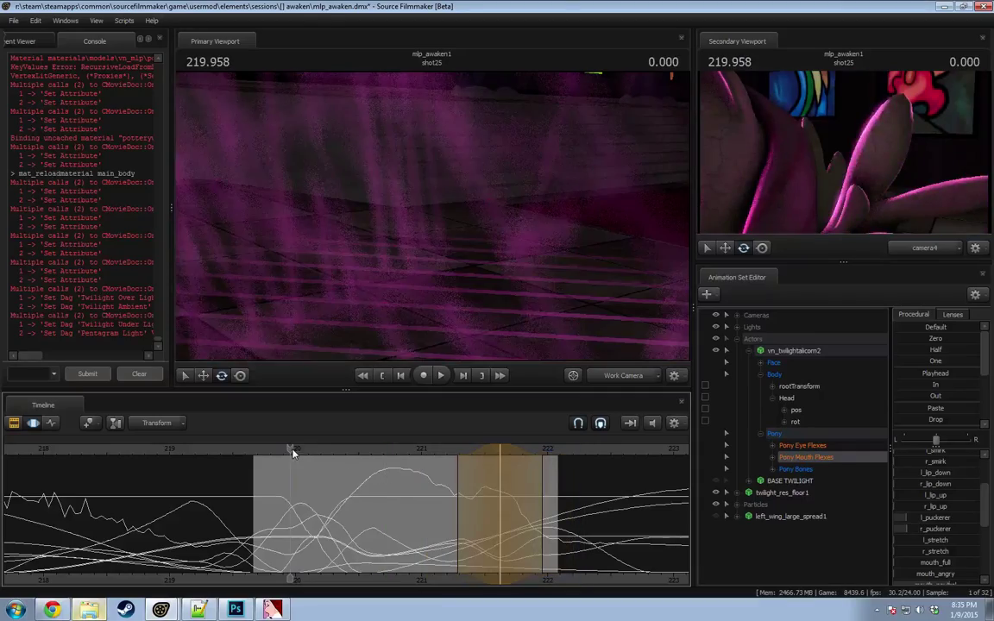
key("space")
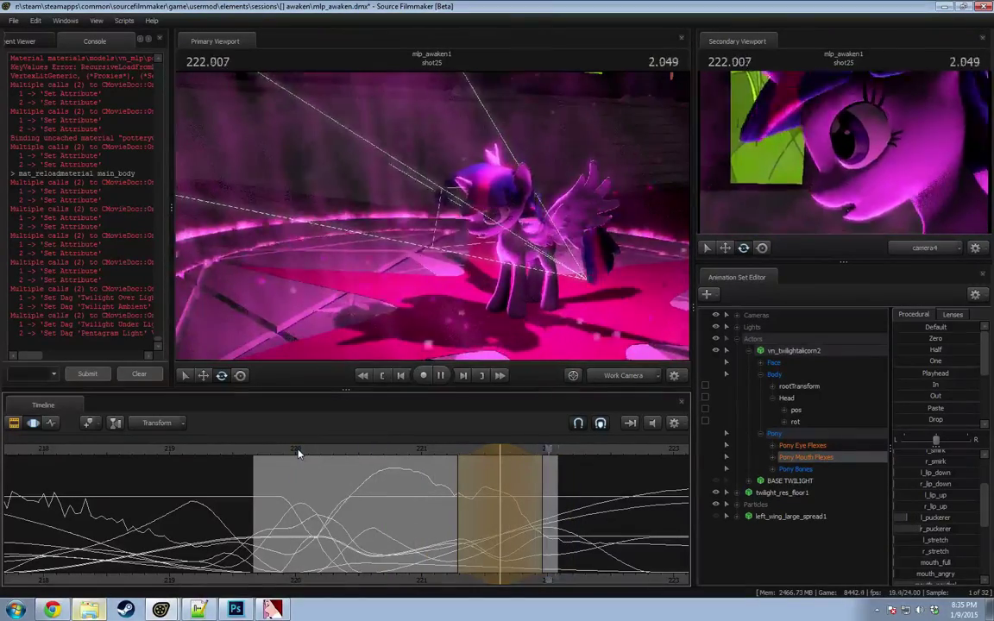
key("space")
key("space")
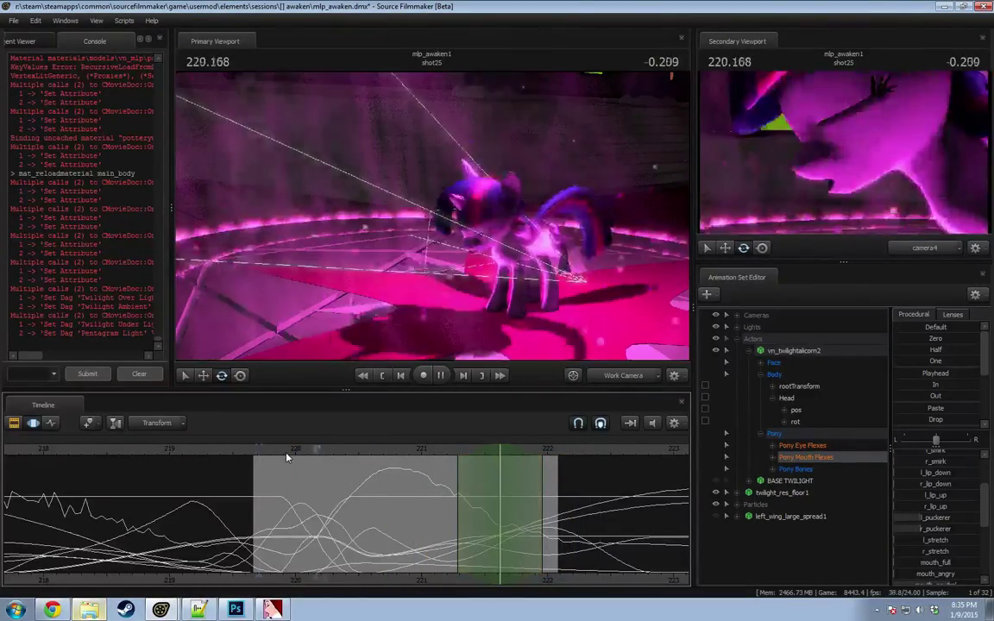
key("space")
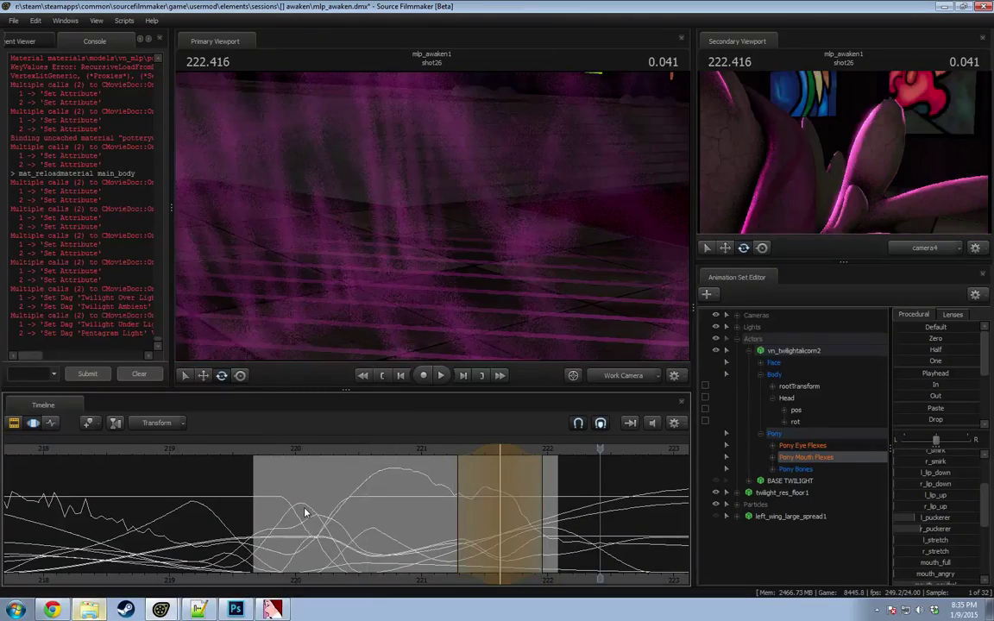
Step: Undo the last mouth flex and time selection changes and replay shot25
scroll(304, 513, "up", 5, "shift")
key("ctrl+z")
key("ctrl+z")
key("space")
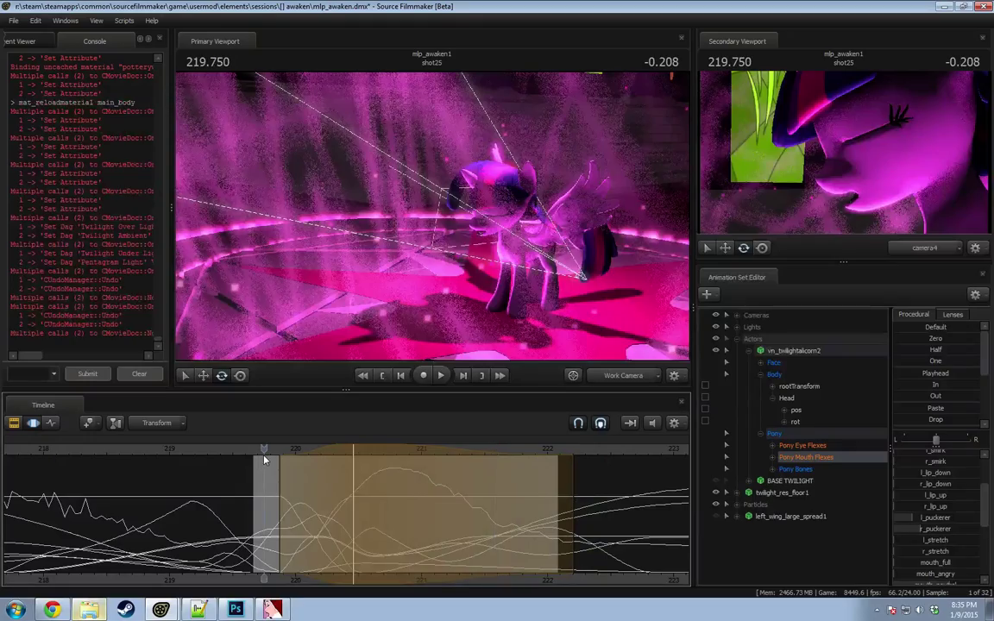
key("space")
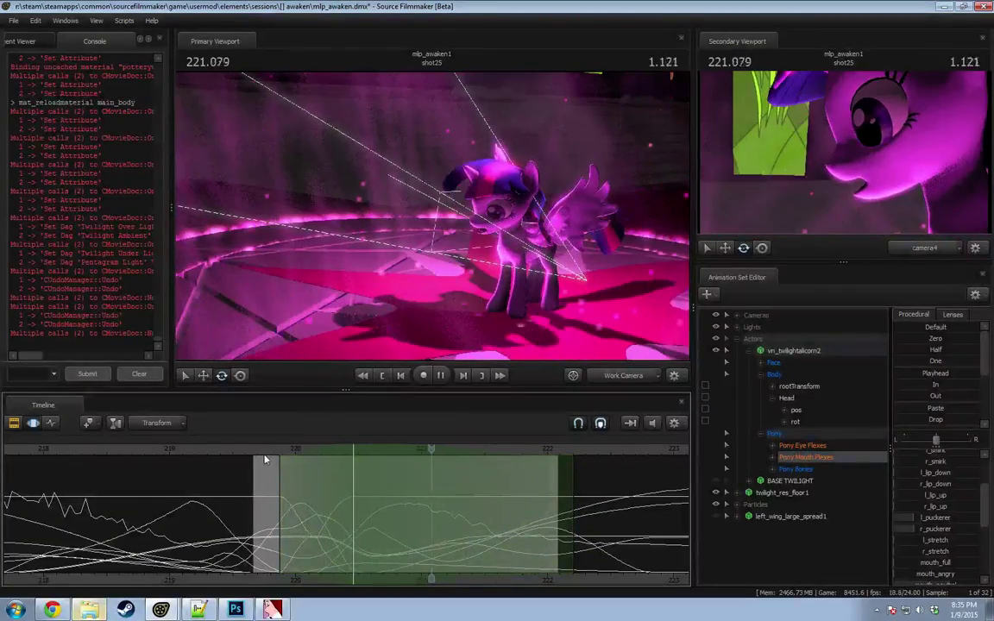
Step: Set the time selection to about 219.8 to 221.5 seconds, peaking near 220.5, raise jaw_open over it, and play back shot25
left_click_drag(288, 504, 327, 505)
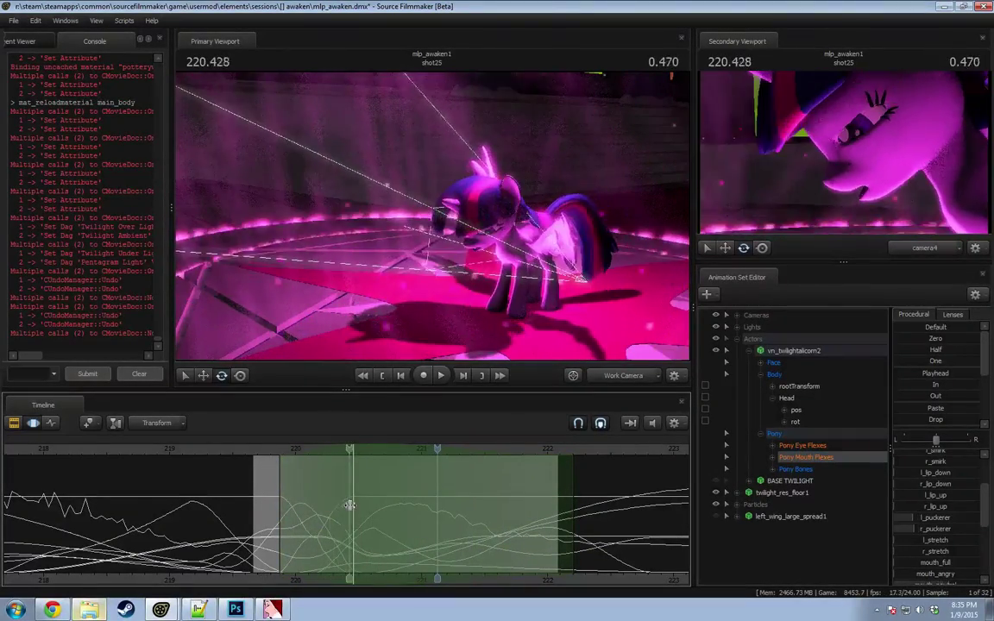
left_click(363, 506, "shift")
scroll(363, 506, "up", 5)
scroll(363, 506, "up", 3)
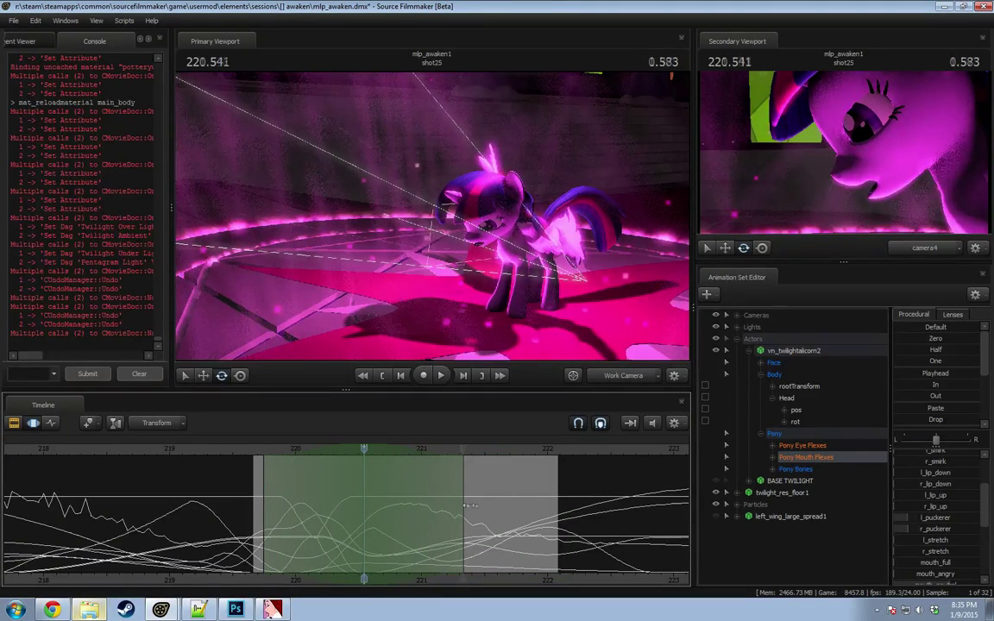
left_click_drag(468, 505, 490, 505)
scroll(932, 489, "up", 2)
mouse_move(940, 456)
left_mouse_down()
mouse_move(956, 456)
mouse_move(934, 466)
mouse_move(955, 466)
left_mouse_up()
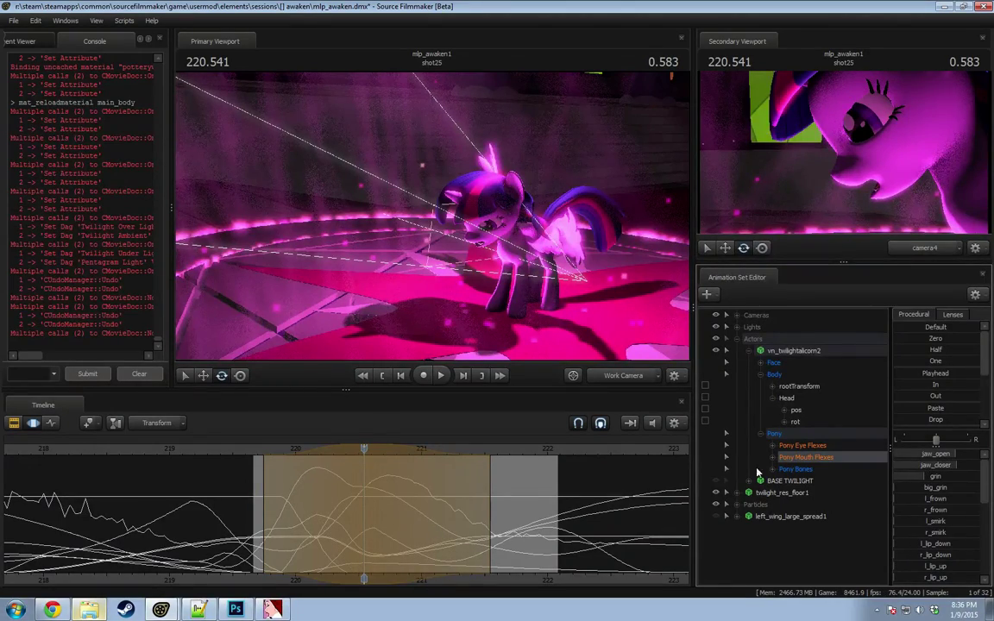
left_click(262, 454)
key("space")
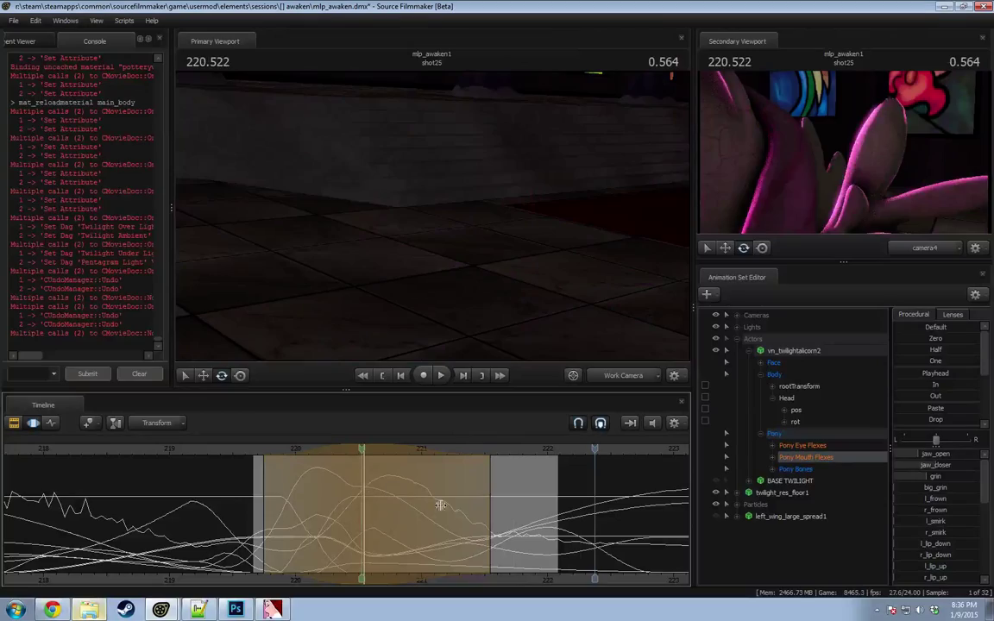
Step: Extend the time selection from about 220.1 seconds past the end of shot25 and raise mouth_O over it
left_click(487, 510)
left_click_drag(487, 509, 981, 493)
left_click_drag(553, 528, 512, 528)
left_click_drag(406, 529, 381, 539)
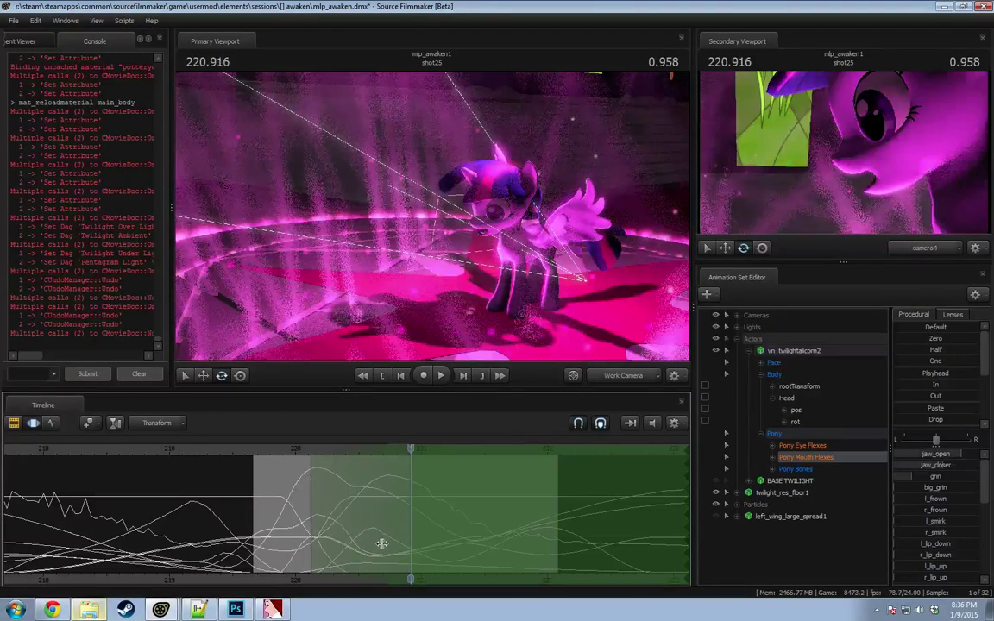
scroll(949, 548, "down", 5)
left_click_drag(944, 573, 968, 573)
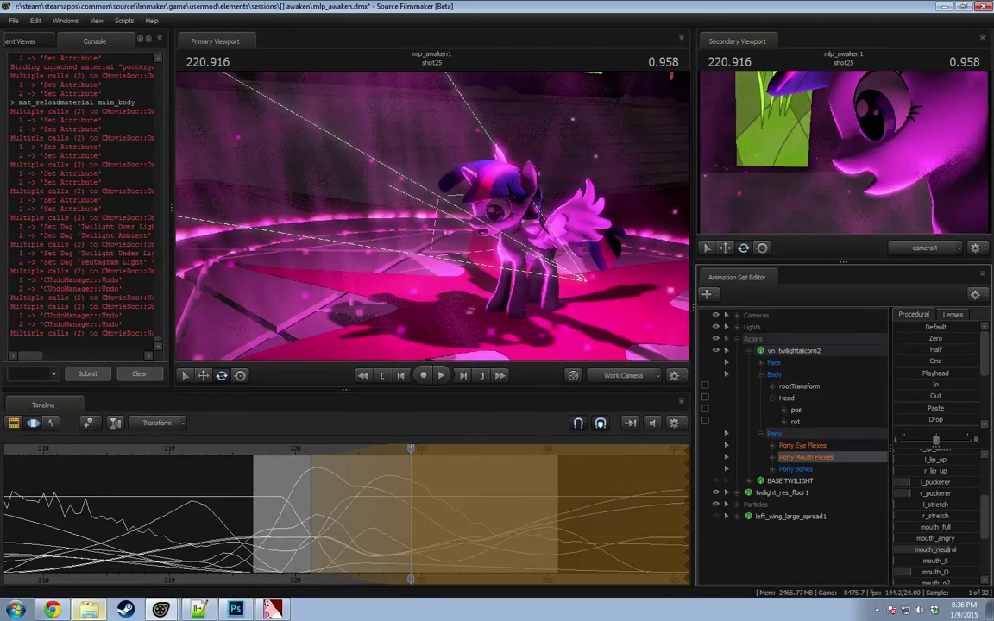
Step: Move the time selection's start to about 220.5 seconds and its full-strength point to about 221.7, and play back shot25
left_click_drag(350, 479, 516, 494)
left_click(349, 455)
key("space")
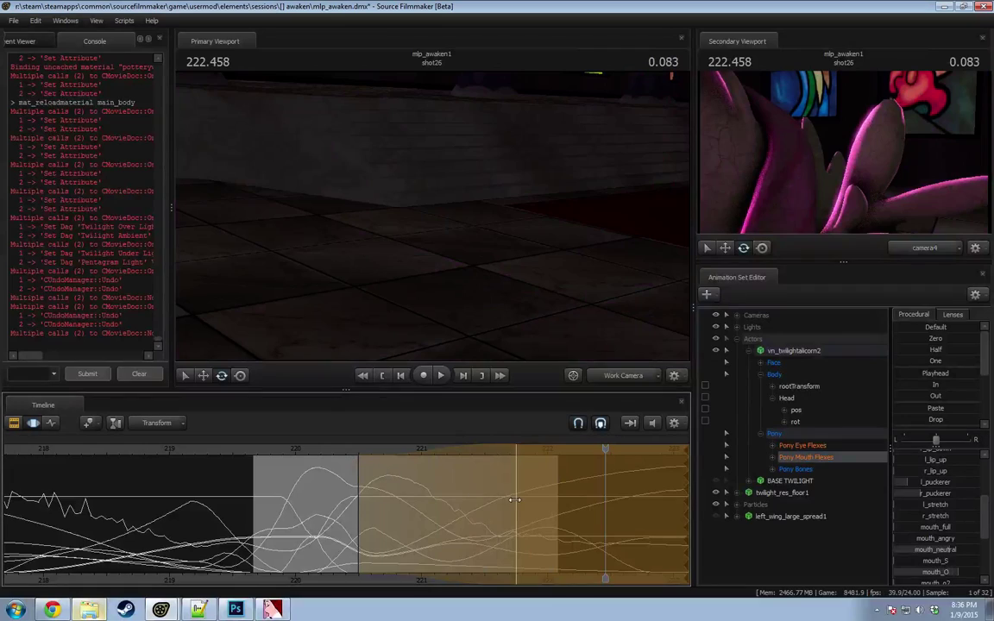
left_click(342, 459)
key("space")
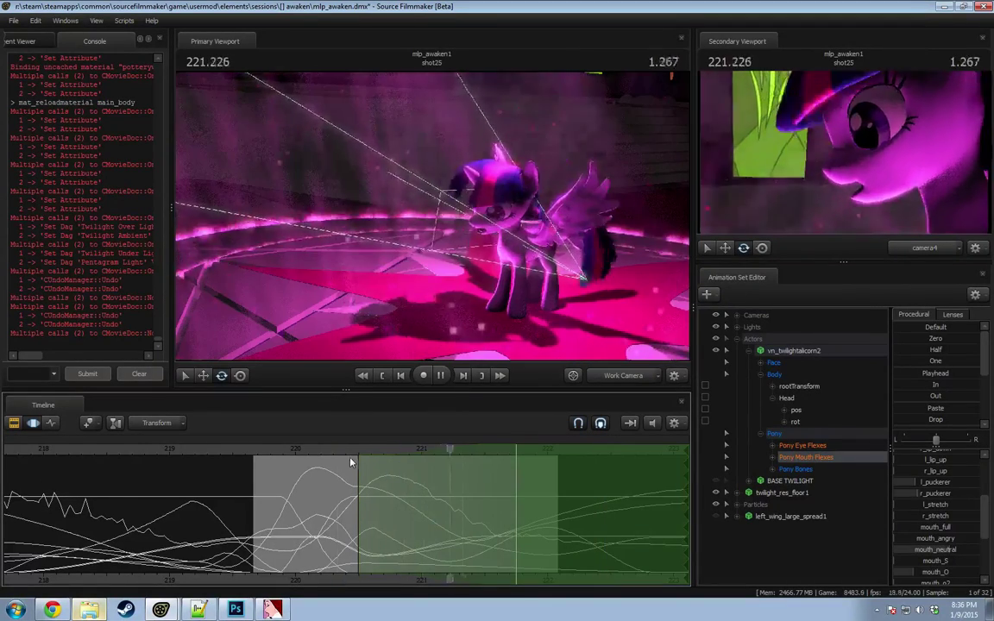
key("space")
Step: Raise jaw_open slightly over the later part of shot25 and play the shot back
key("shift")
left_click_drag(405, 503, 516, 451)
left_click_drag(984, 500, 958, 458)
key("space")
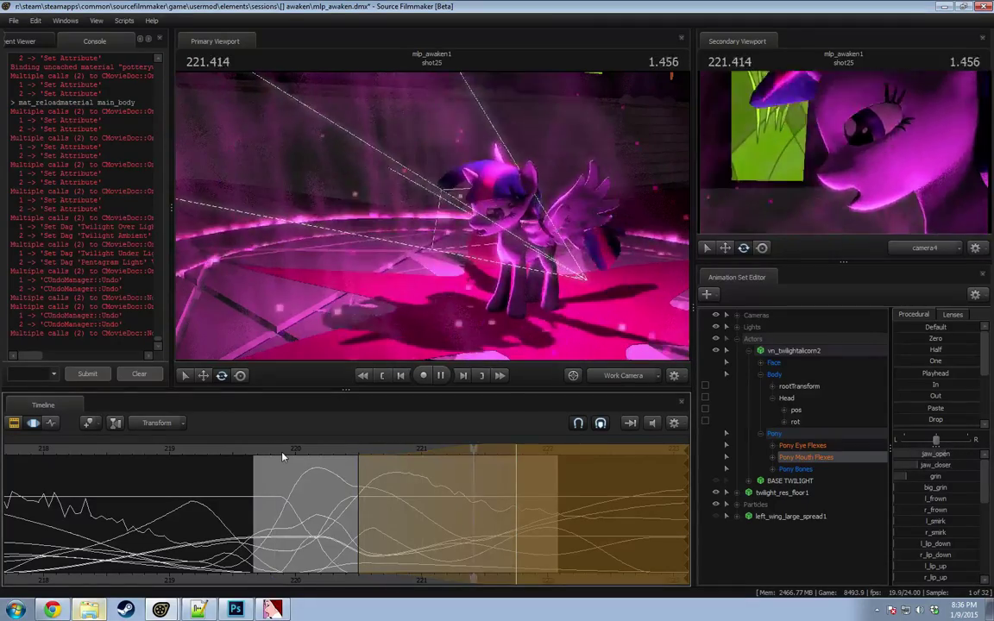
key("space")
Step: Replay shot25 in the Clip Editor and return to the Motion Editor
key("F2")
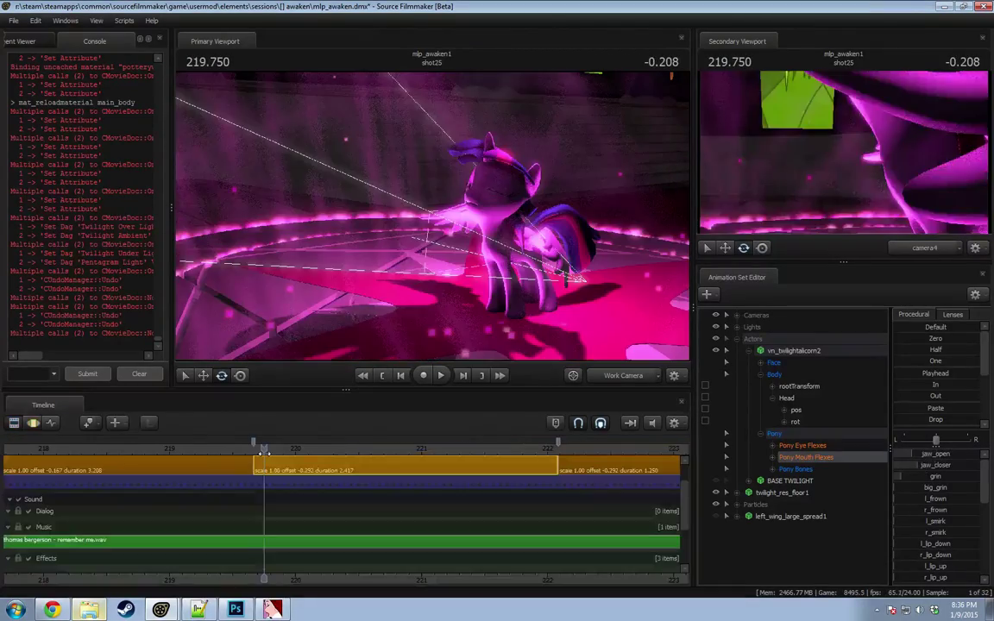
key("space")
key("space")
key("F3")
Step: Set a time selection of about 220.2 to 222.6 seconds peaking near 221.4, raise grin over it, and play back shot25
left_click_drag(265, 492, 474, 515)
scroll(474, 516, "up", 6)
left_click_drag(937, 477, 933, 455)
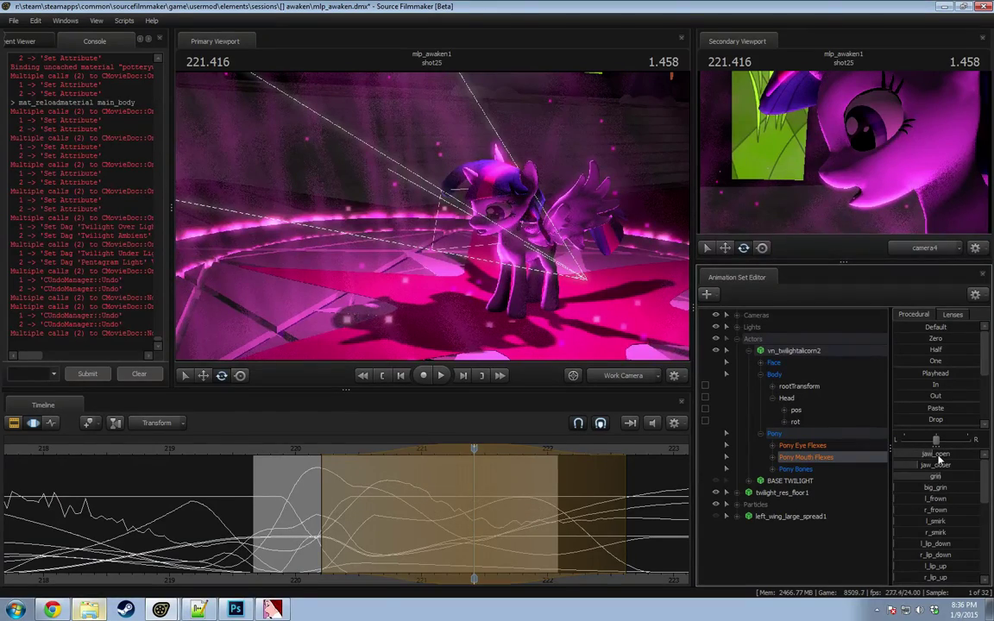
key("space")
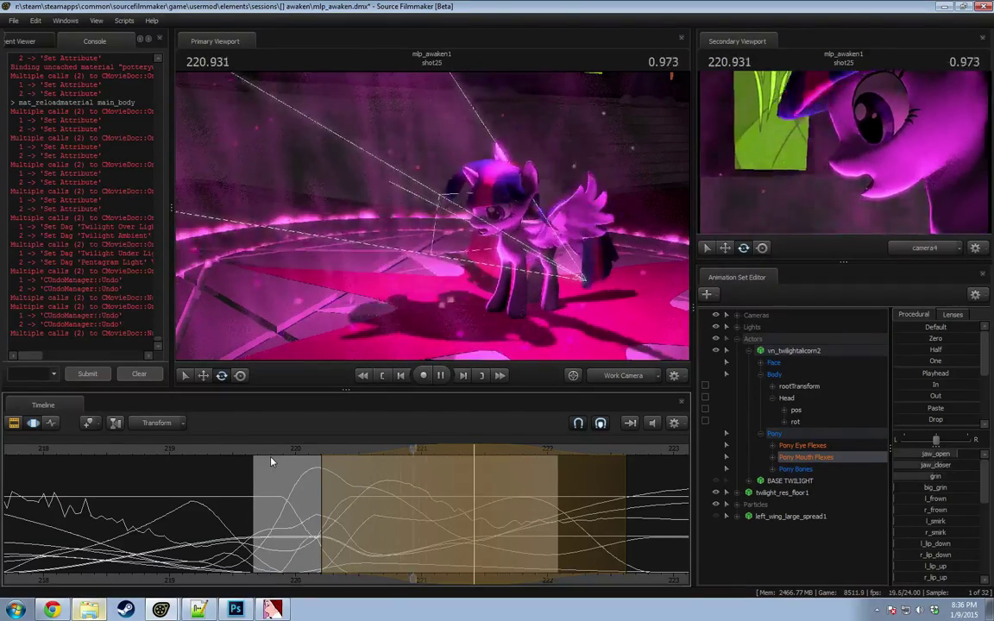
key("space")
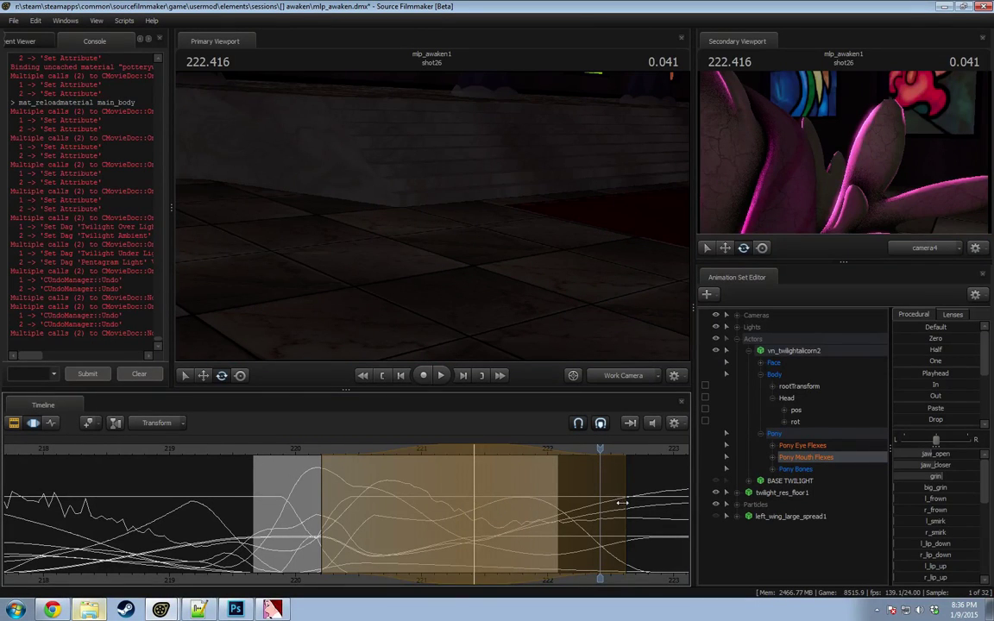
Step: Trim the time selection to about 220.1 to 222.1 seconds, peaking near 221.0, and play back shot25
left_click_drag(558, 507, 524, 510)
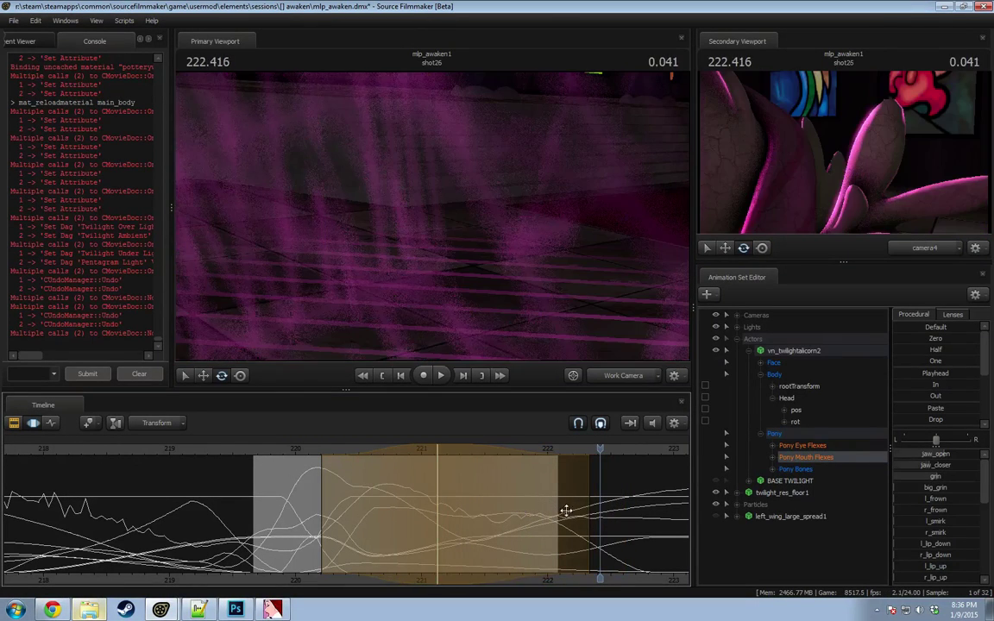
left_click_drag(590, 509, 558, 509)
left_click_drag(352, 495, 336, 496)
left_click(275, 454)
key("space")
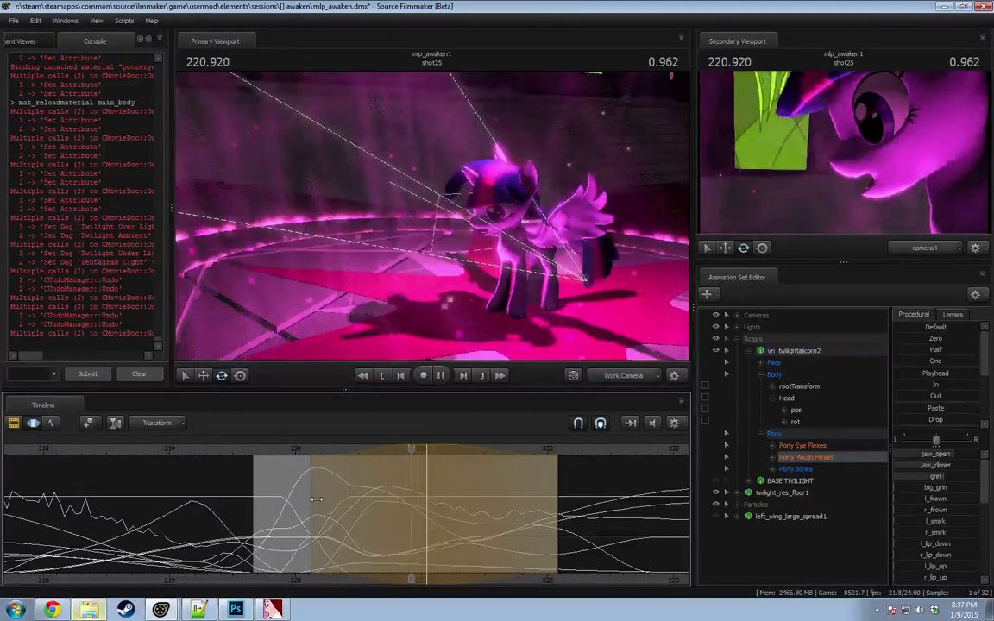
left_click(255, 452)
key("space")
key("space")
Step: Adjust the start of the time selection, settling at about 220.3 seconds, and replay shot25 between adjustments
left_click_drag(303, 484, 331, 485)
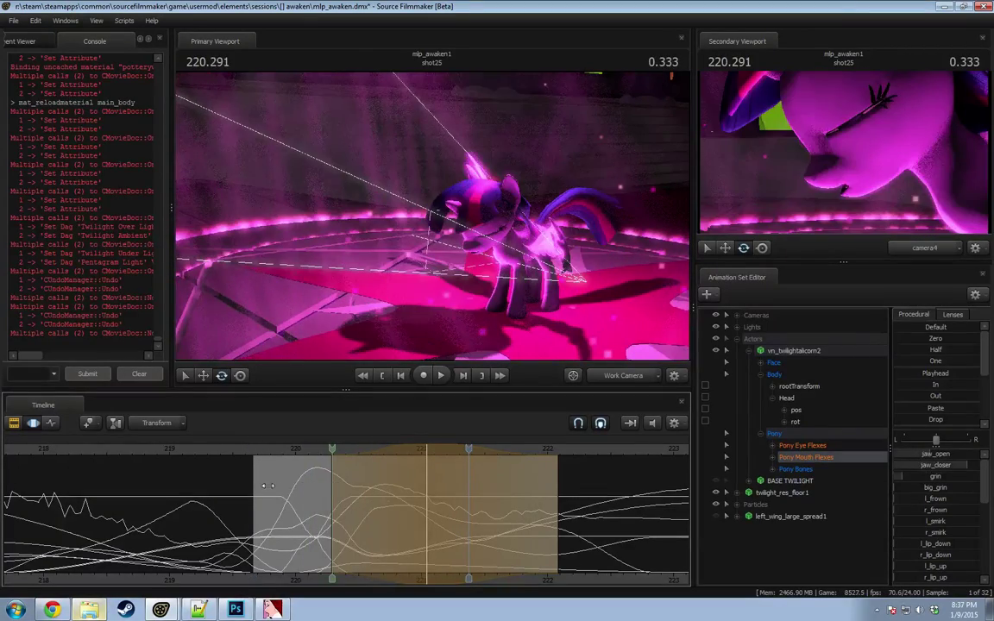
key("space")
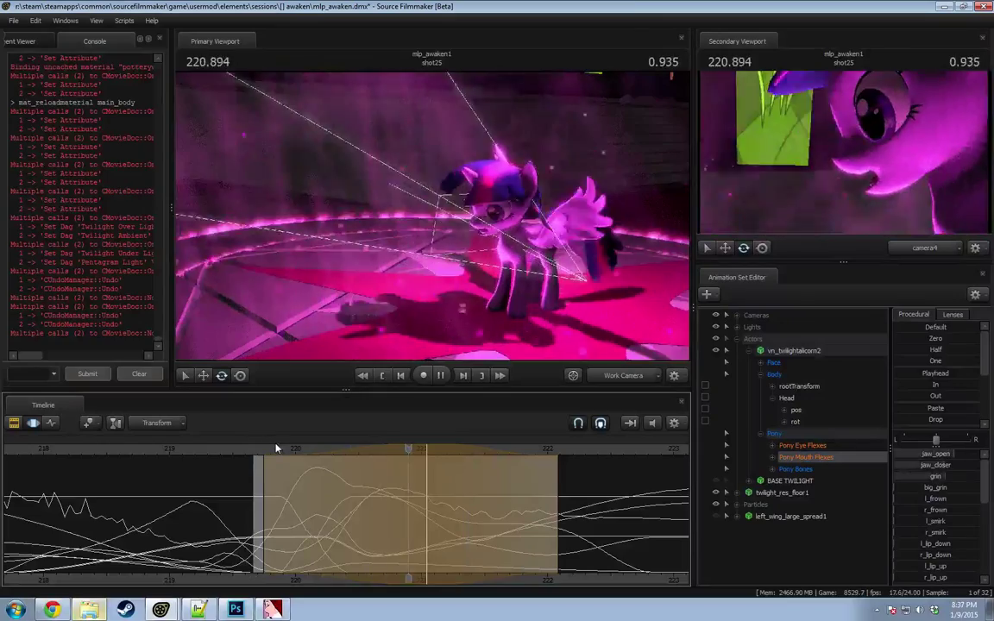
key("space")
left_click_drag(268, 477, 338, 484)
left_click(292, 449)
key("space")
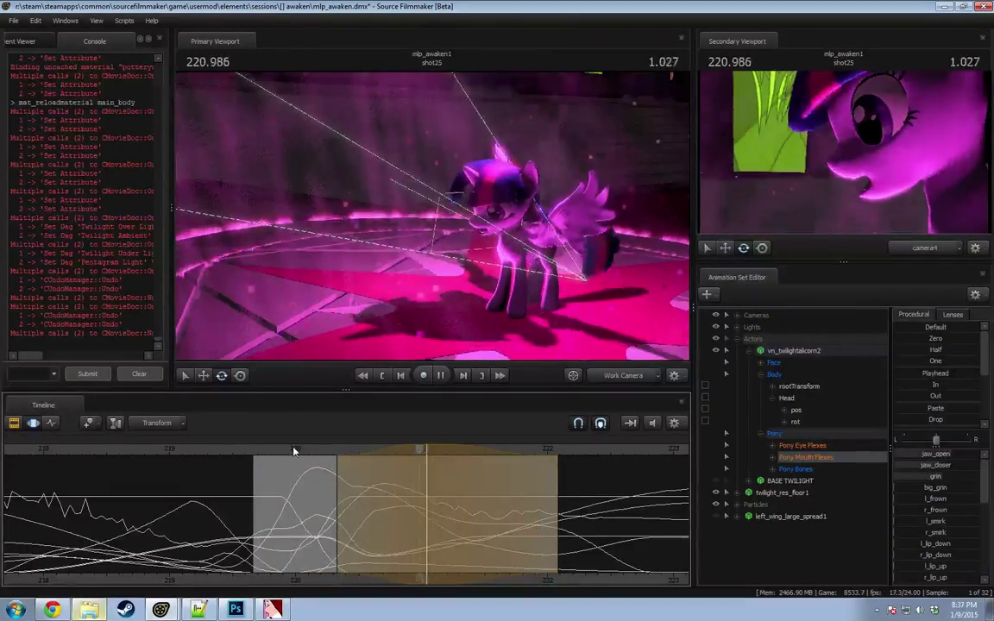
key("space")
Step: Switch to the Clip Editor and play back the start of shot25
left_click(274, 451)
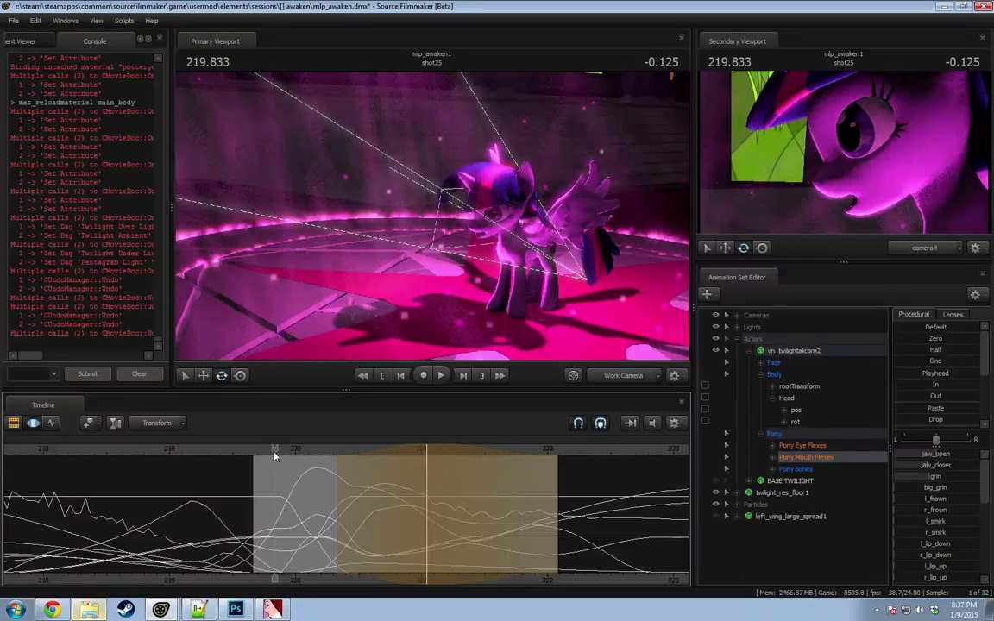
key("F2")
key("space")
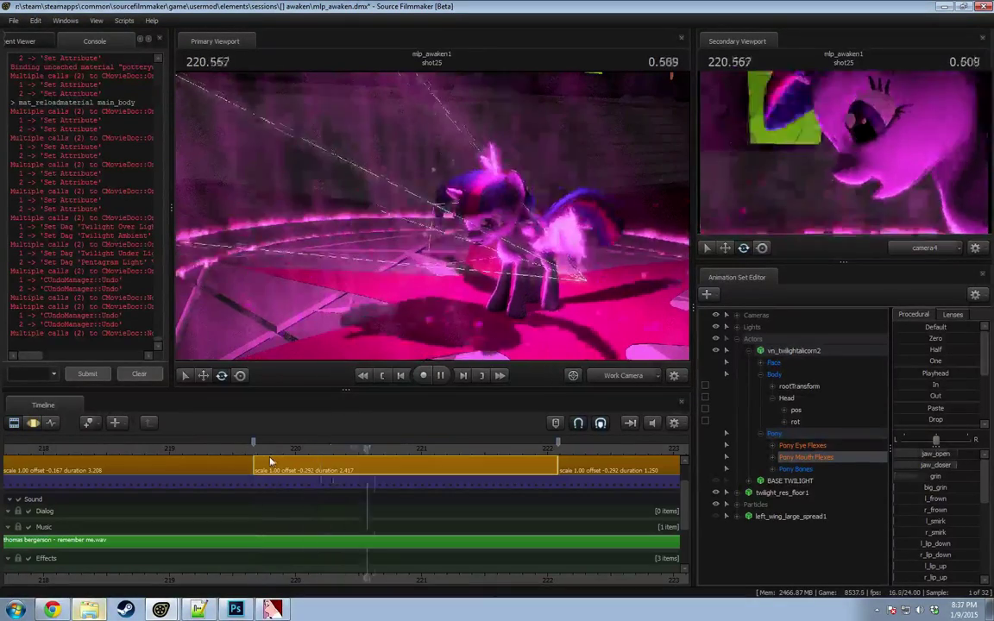
key("space")
Step: Close the Secondary Viewport, show camera4 in the Primary Viewport, and play shot25 from about 219.7 seconds
left_click(982, 37)
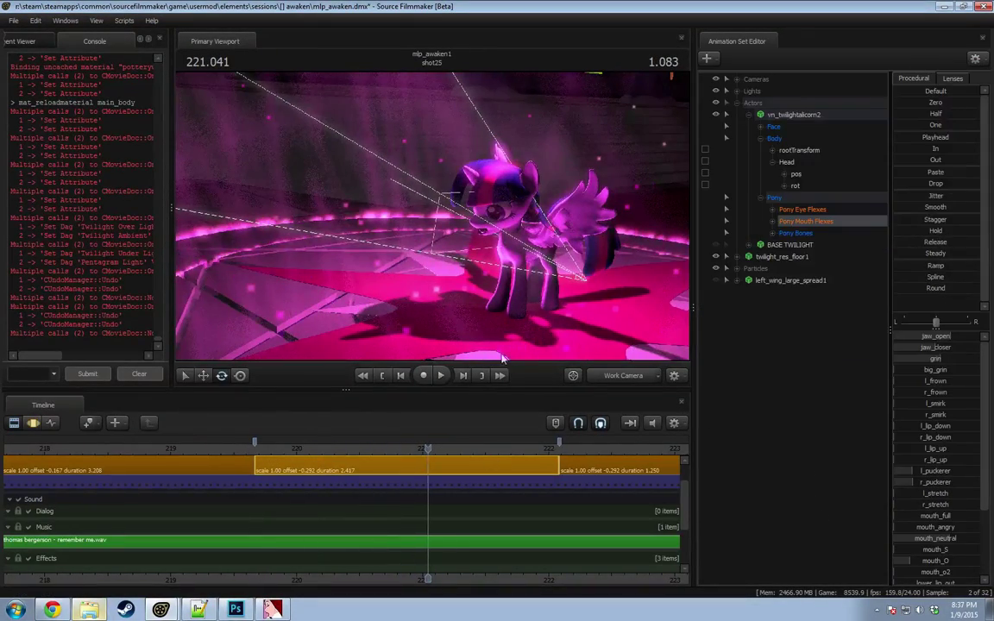
left_click(625, 376)
left_click(258, 447)
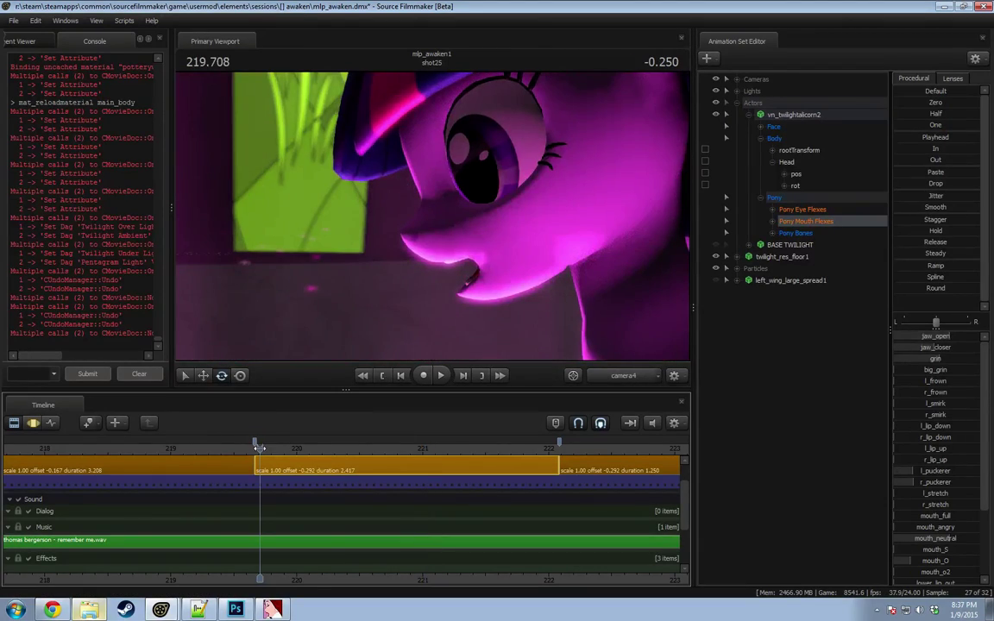
key("space")
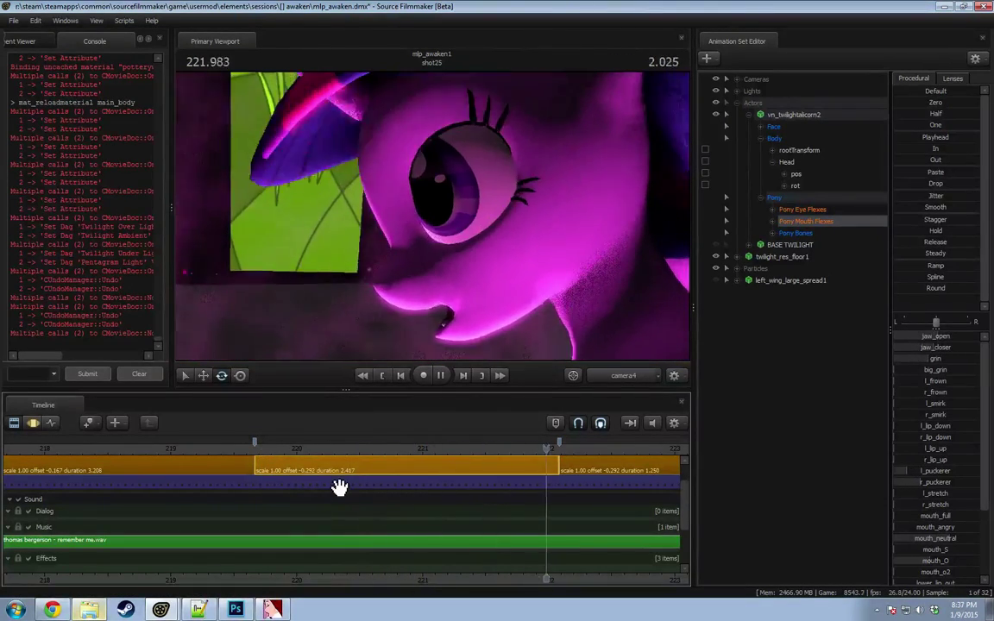
Step: Enlarge the Primary Viewport, mute the sound, and play shot25 from about 219.8 seconds
key("space")
left_click_drag(345, 392, 312, 430)
left_click_drag(174, 373, 93, 358)
left_click(652, 461)
left_click(270, 484)
key("space")
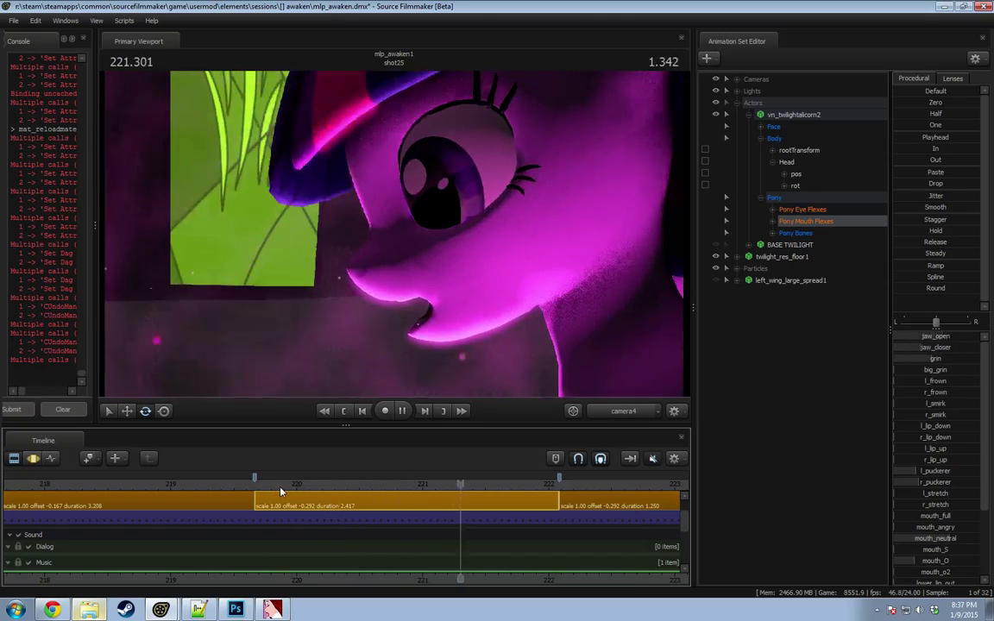
Step: Switch to the Motion Editor and replay shot25 twice from about 219.7 seconds
key("space")
key("F3")
left_click_drag(322, 539, 574, 550)
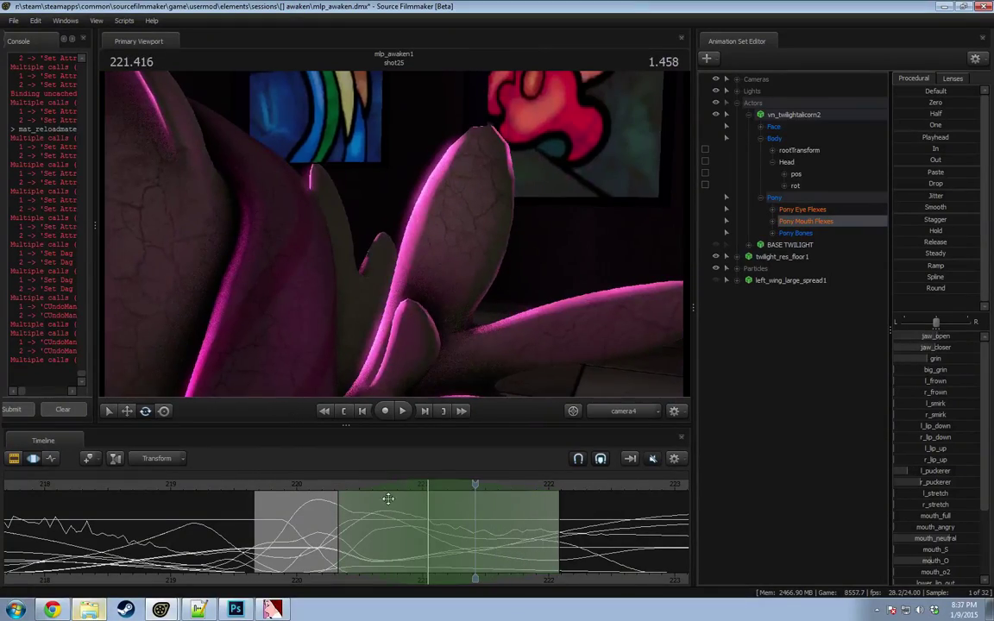
left_click(256, 485)
key("space")
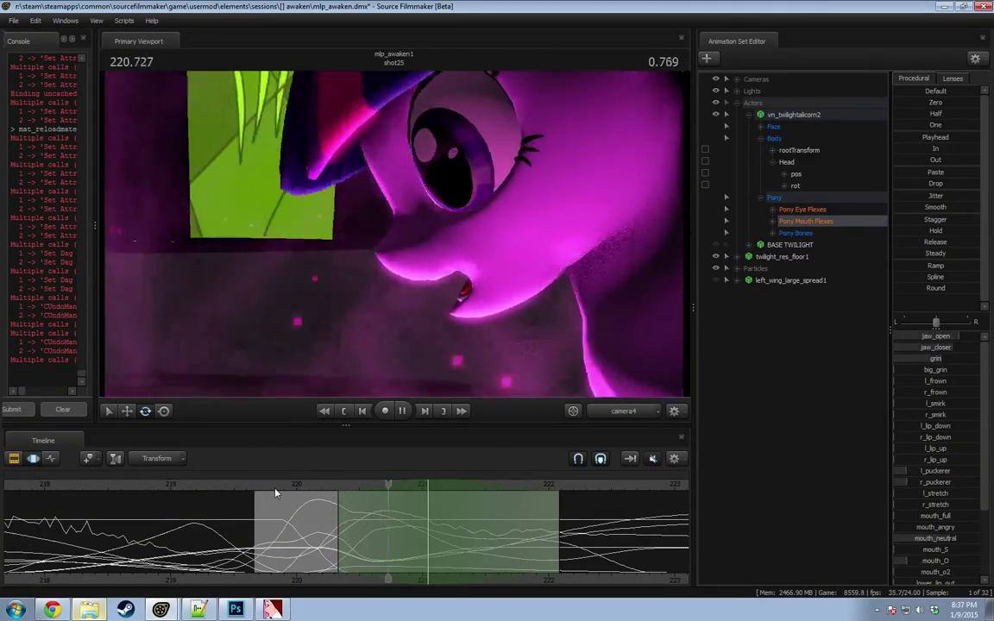
left_click(259, 492)
key("space")
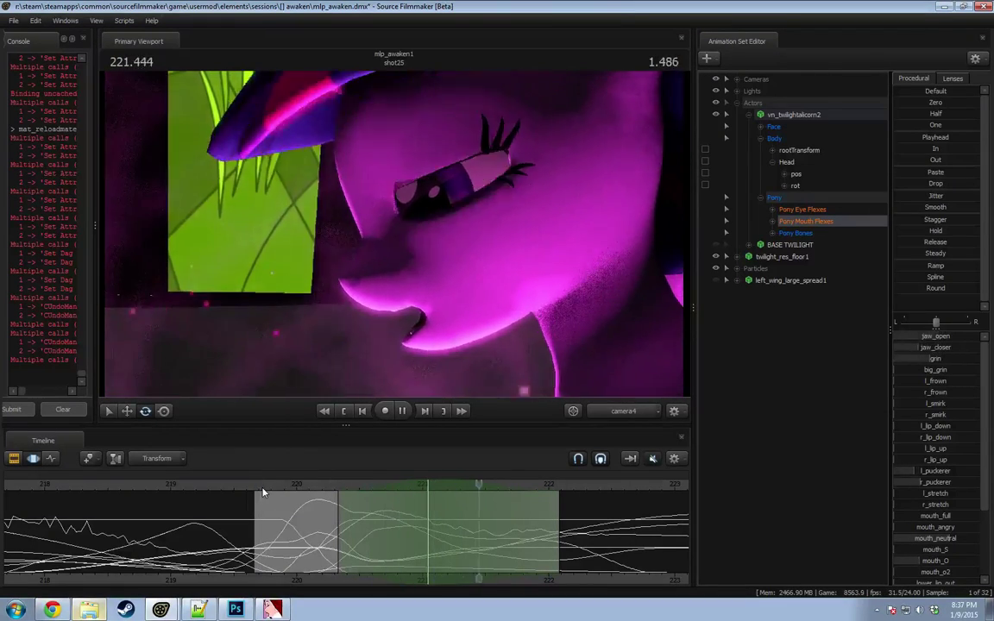
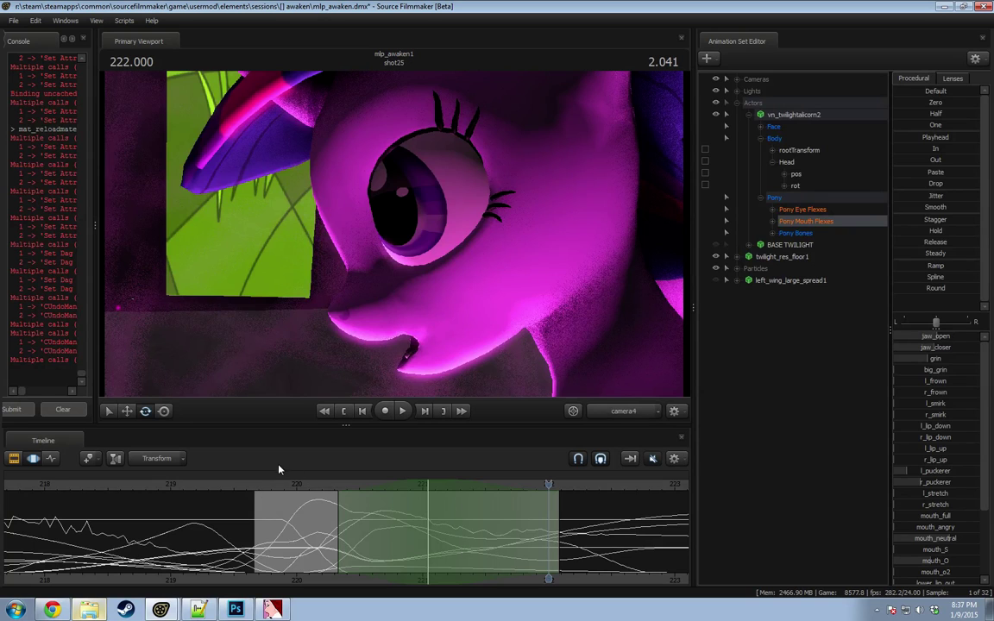
left_click(91, 615)
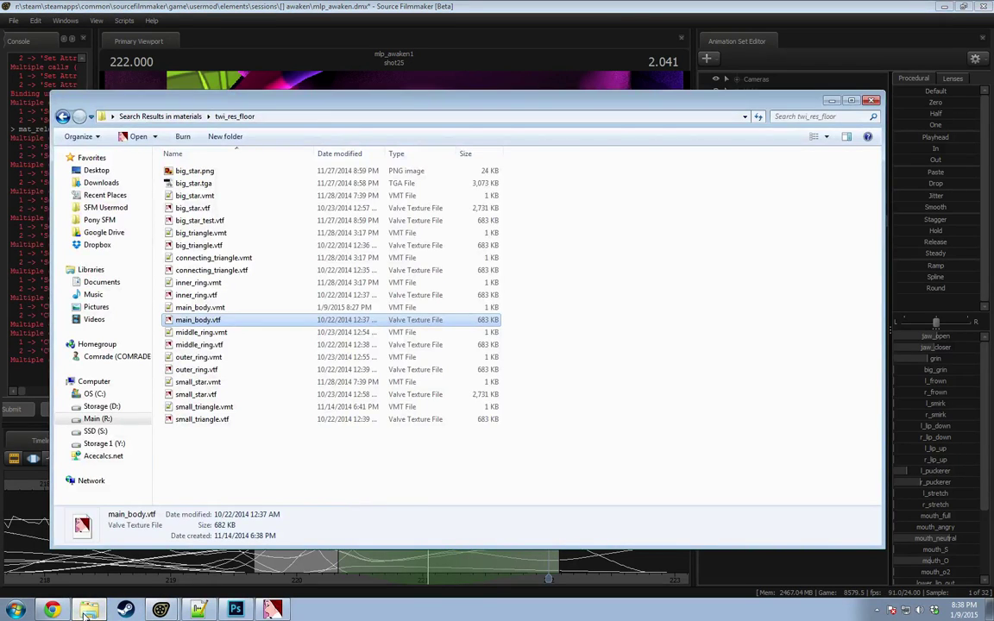
left_click(86, 612)
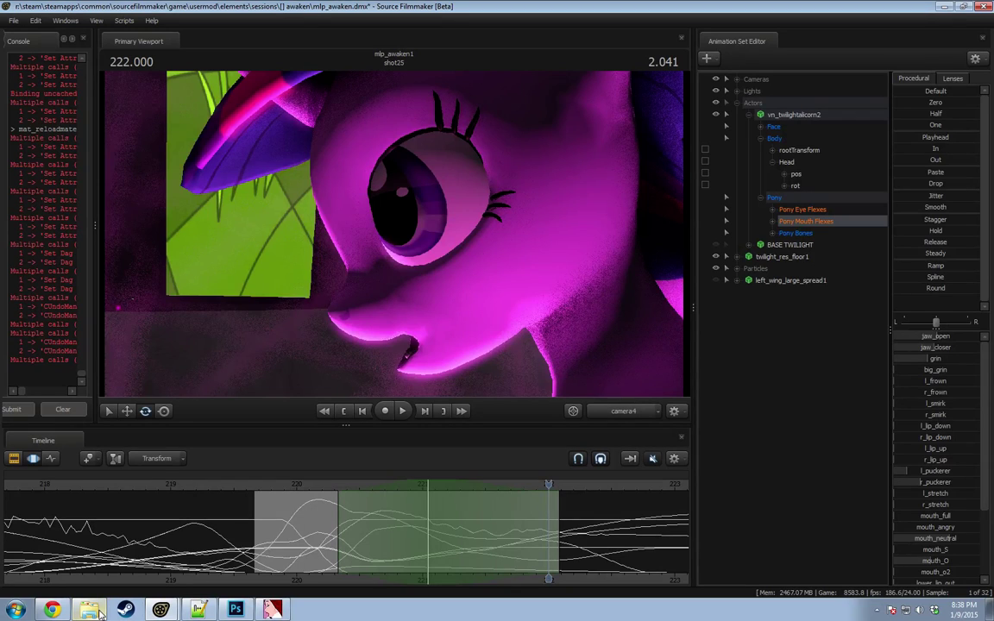
Step: Open the session celestiadeep_3.dmx from the "[] luna banishment" sessions folder
left_click(14, 21)
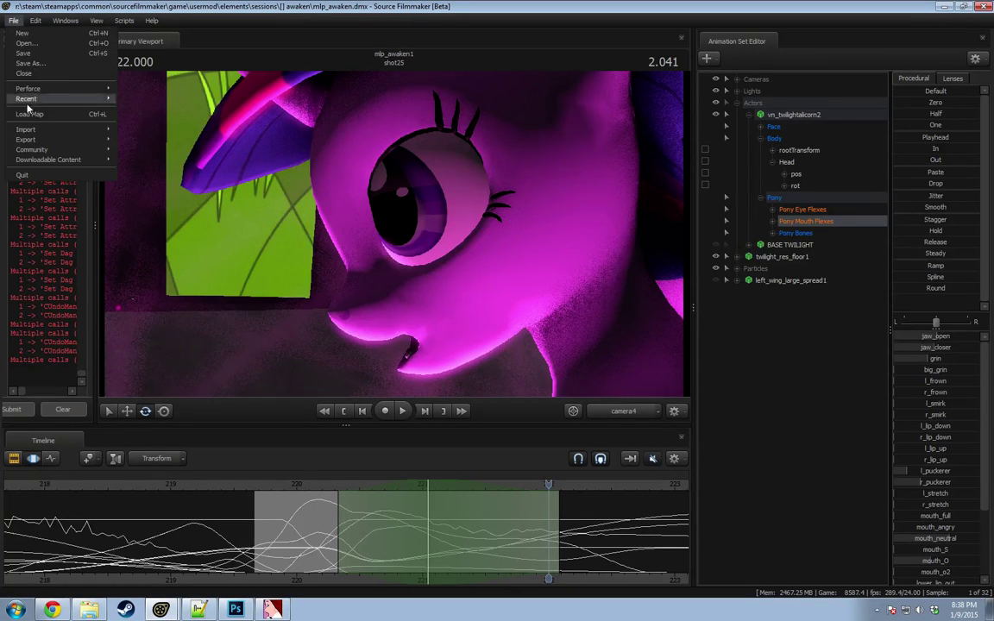
mouse_move(31, 98)
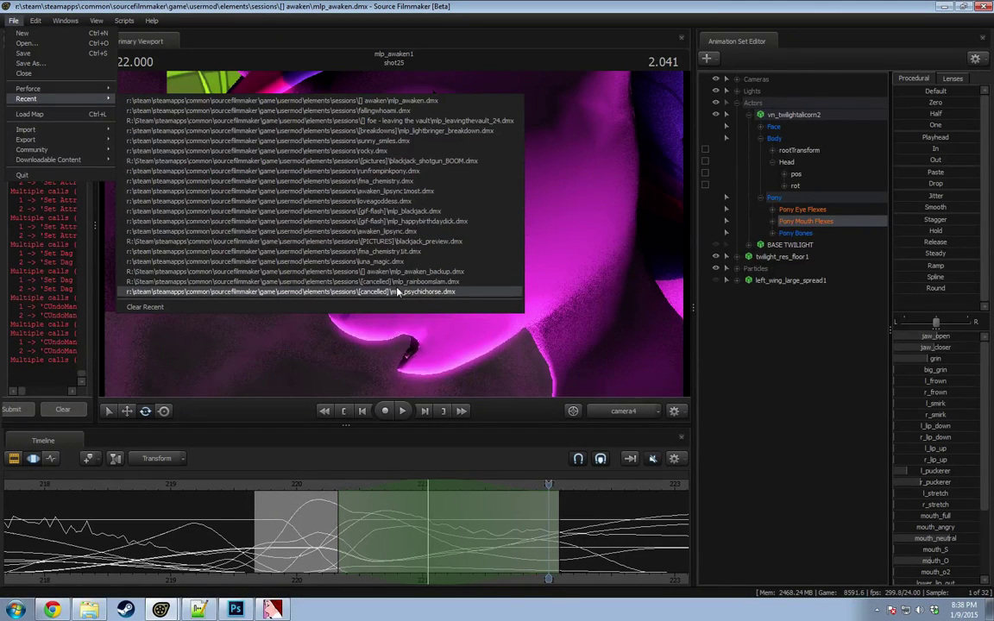
mouse_move(51, 128)
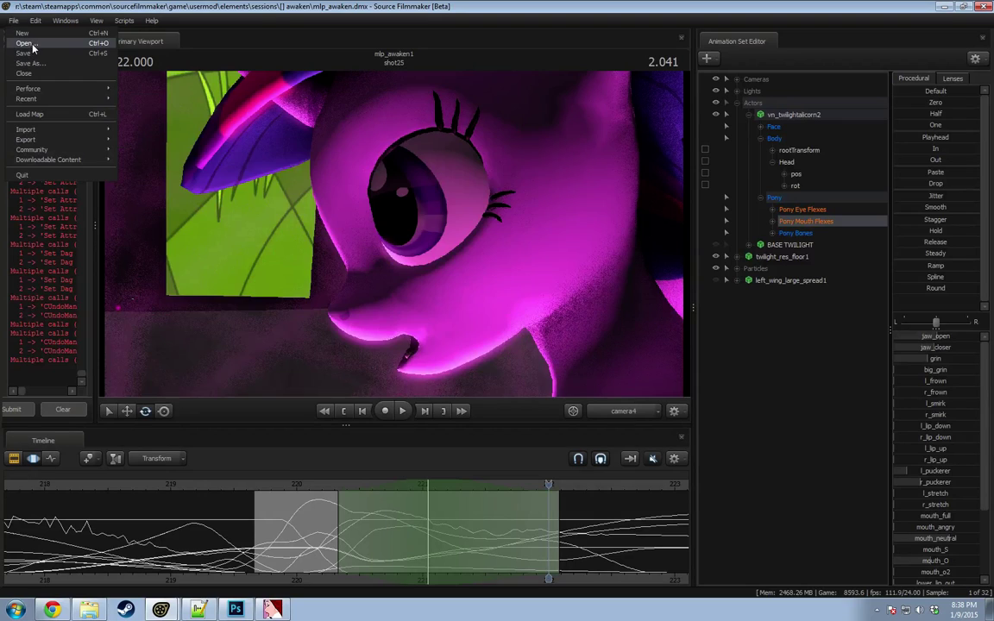
left_click(26, 43)
left_click(511, 179)
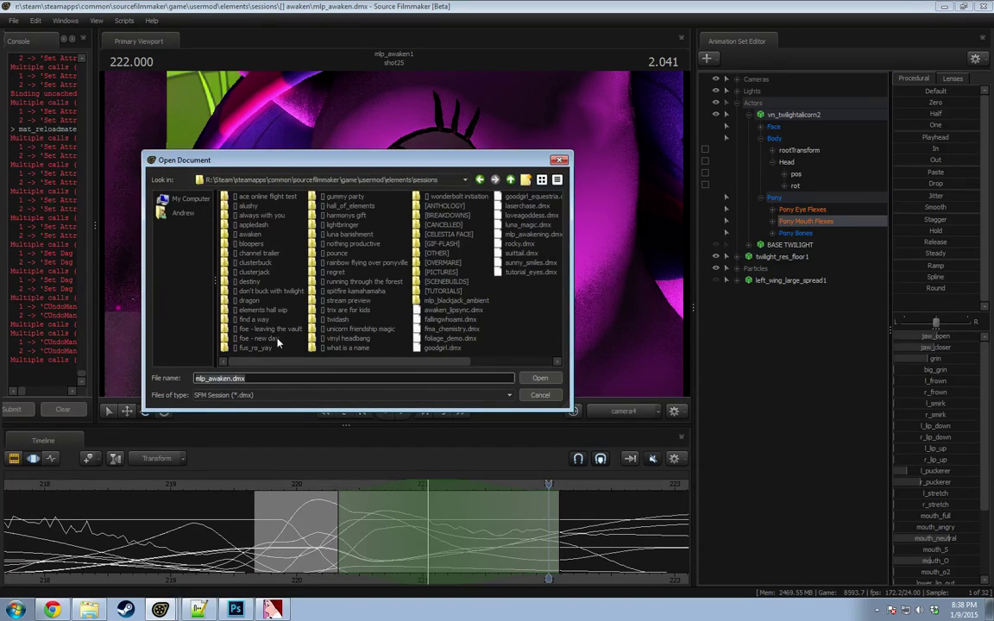
double_click(345, 234)
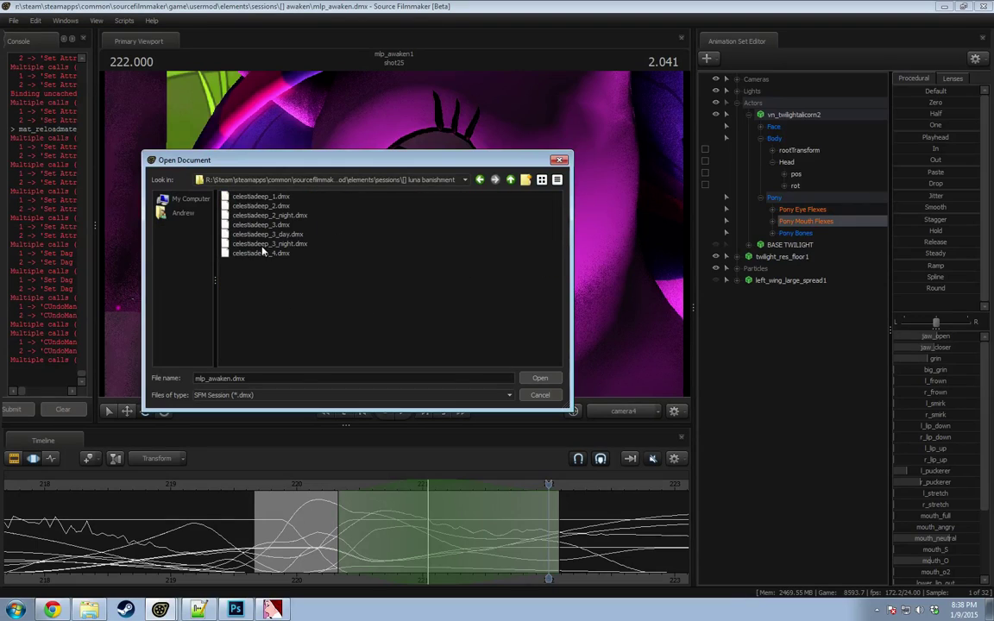
left_click(274, 254)
left_click(281, 243)
left_click(281, 235)
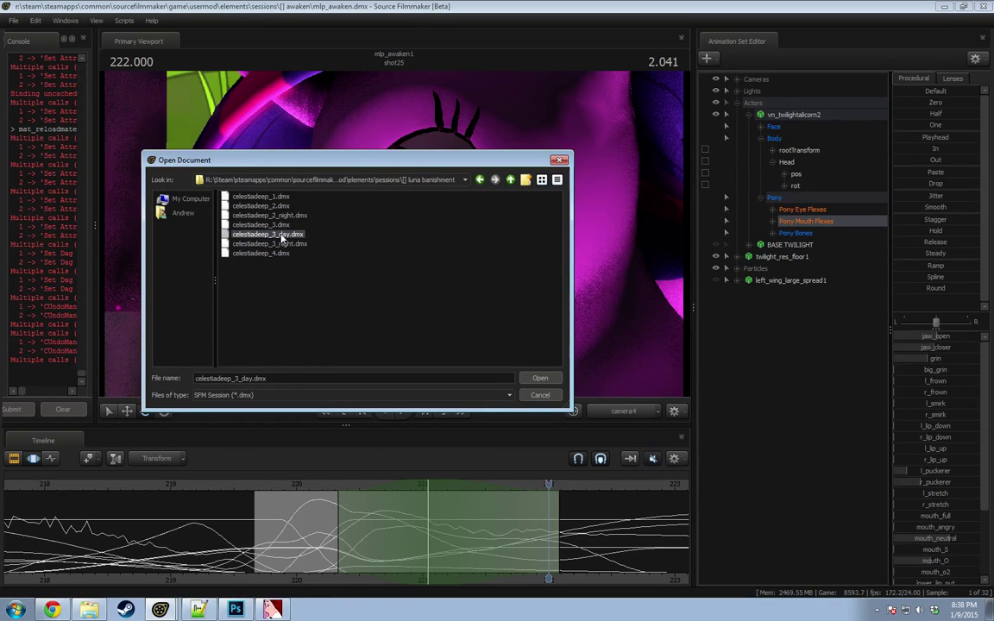
left_click(283, 225)
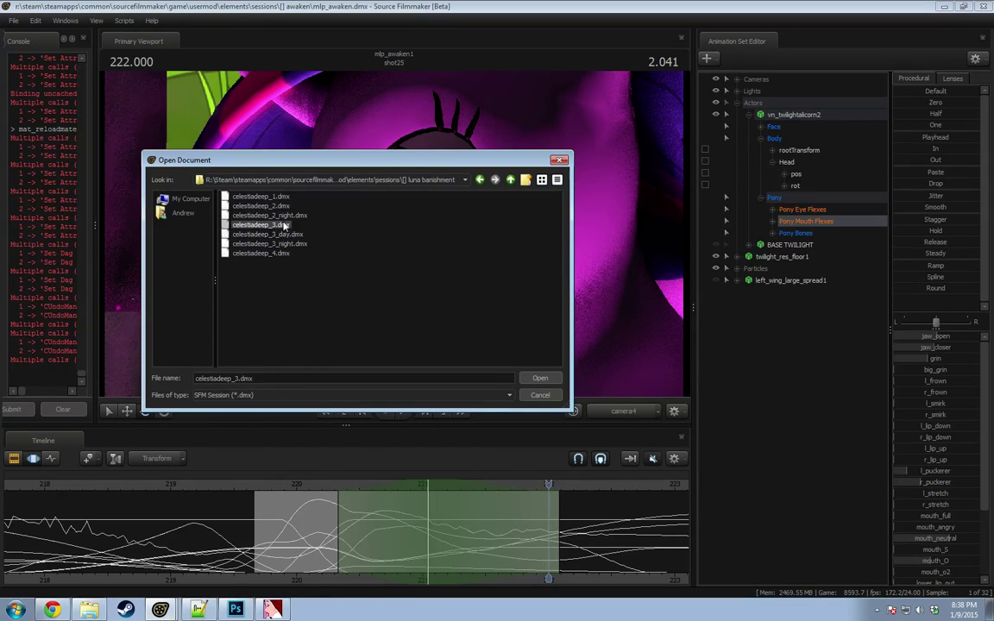
left_click(521, 378)
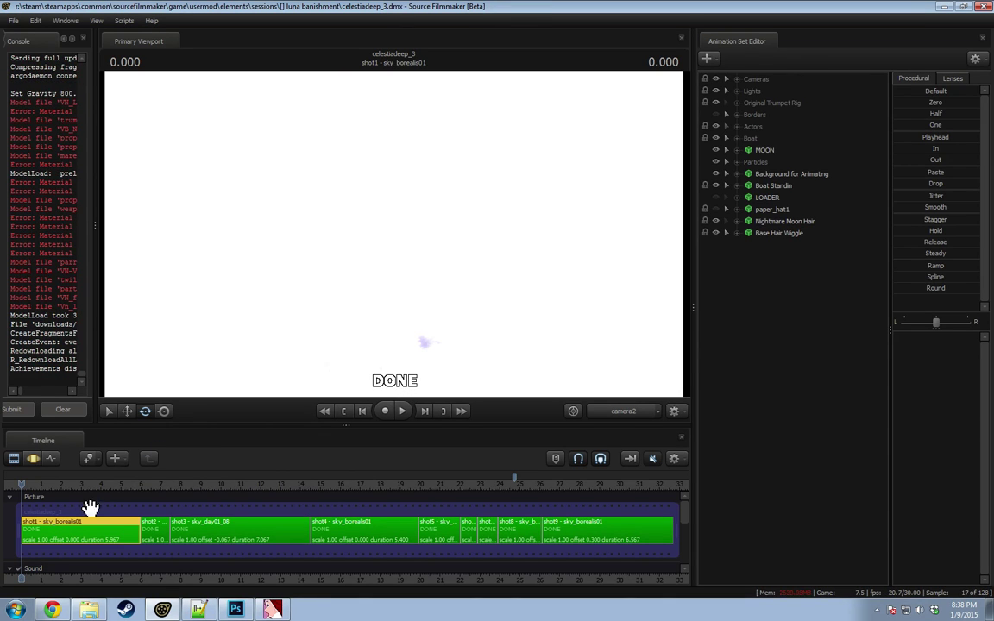
Step: Move the playhead to 5.2 seconds in shot1 and view the longship's shields and hull through the Work Camera
left_click_drag(22, 485, 125, 474)
left_click(608, 410)
left_click_drag(596, 371, 638, 358)
key("w")
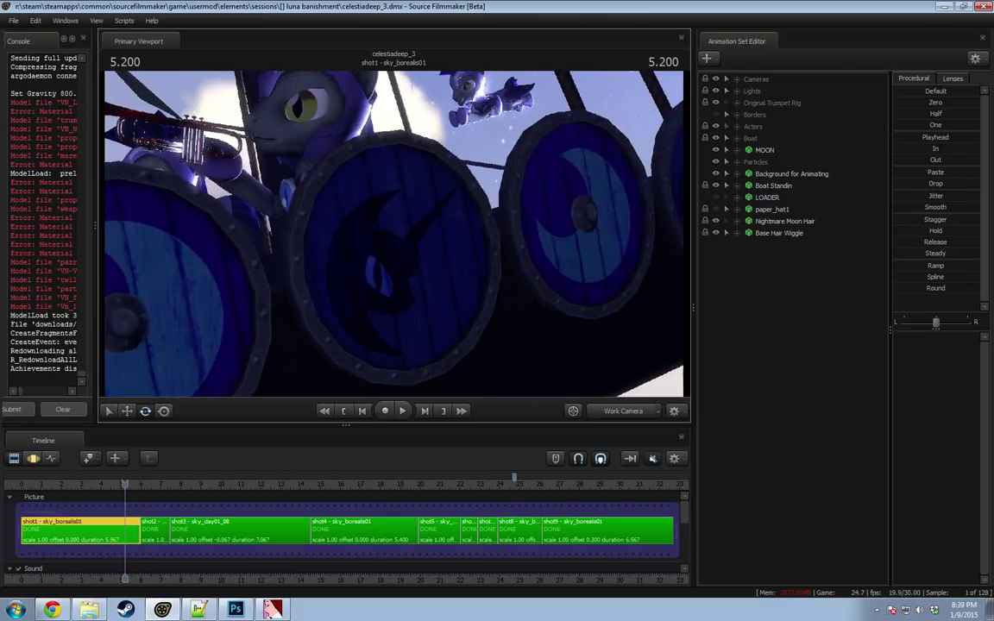
left_click_drag(393, 234, 393, 202)
key("s")
key("w")
key("s")
key("w")
Step: Expand the Boat group down to Nightmare Boat and show Boat2's model in the Element Viewer
left_click(737, 138)
left_click(749, 151)
left_click(786, 165)
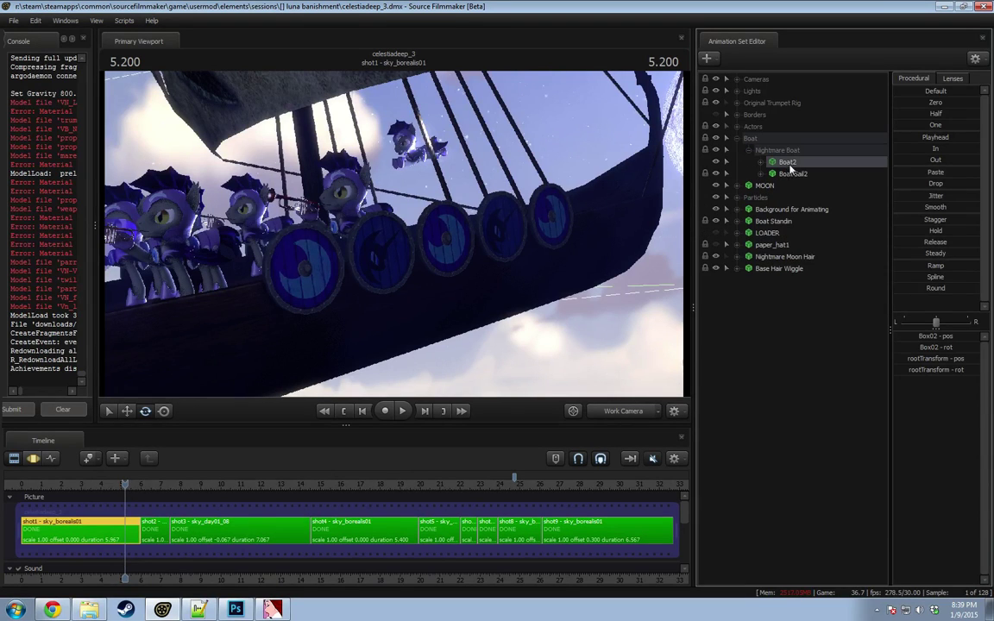
right_click(788, 170)
mouse_move(836, 231)
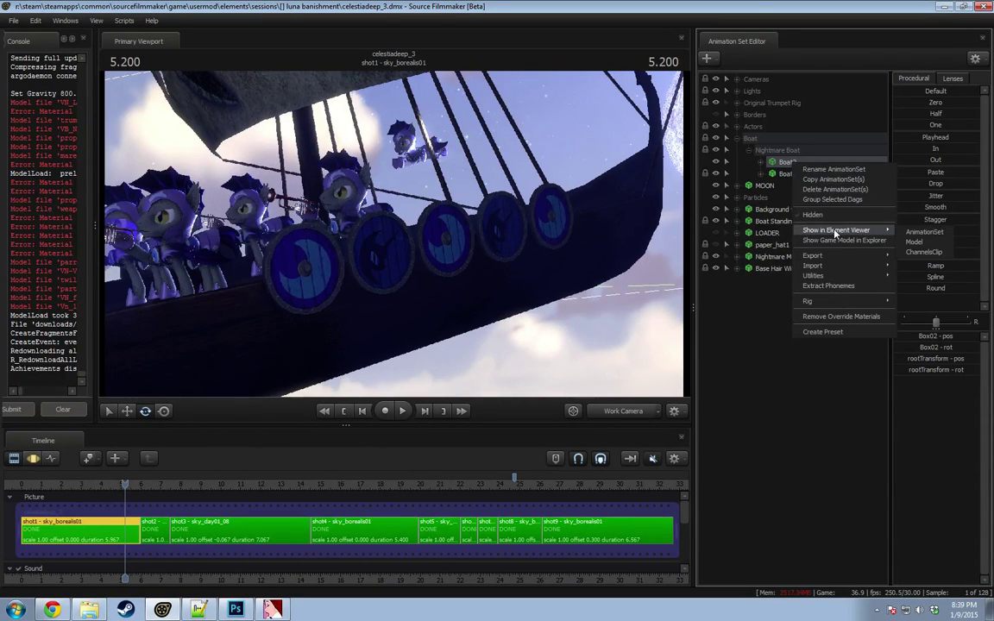
left_click(914, 243)
Step: Widen the Element Viewer's data column and expand Boat2's hull material to examine its material path
left_click_drag(96, 259, 227, 259)
left_click(23, 283)
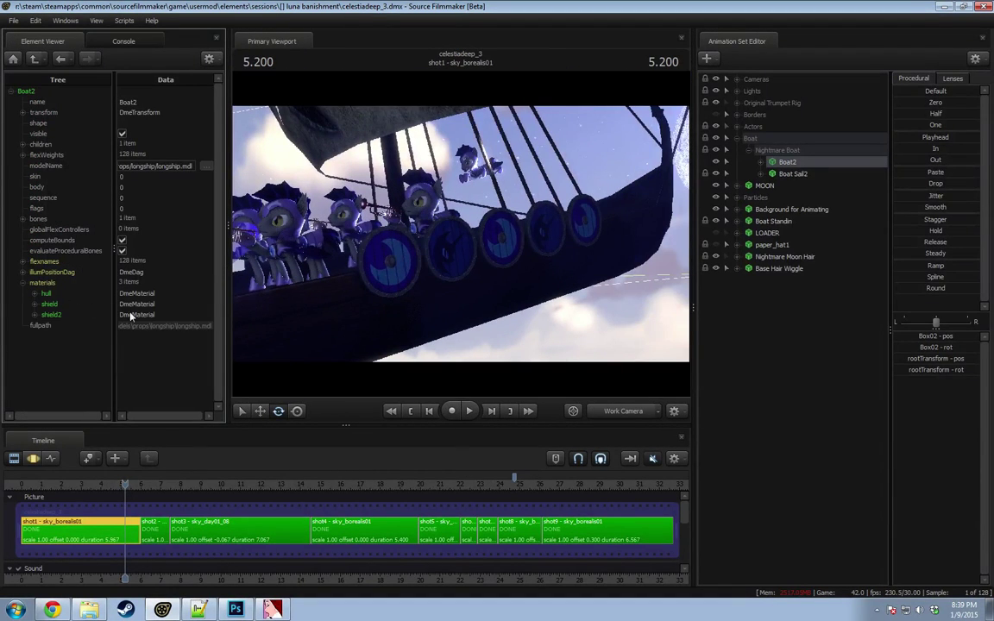
left_click_drag(111, 328, 68, 326)
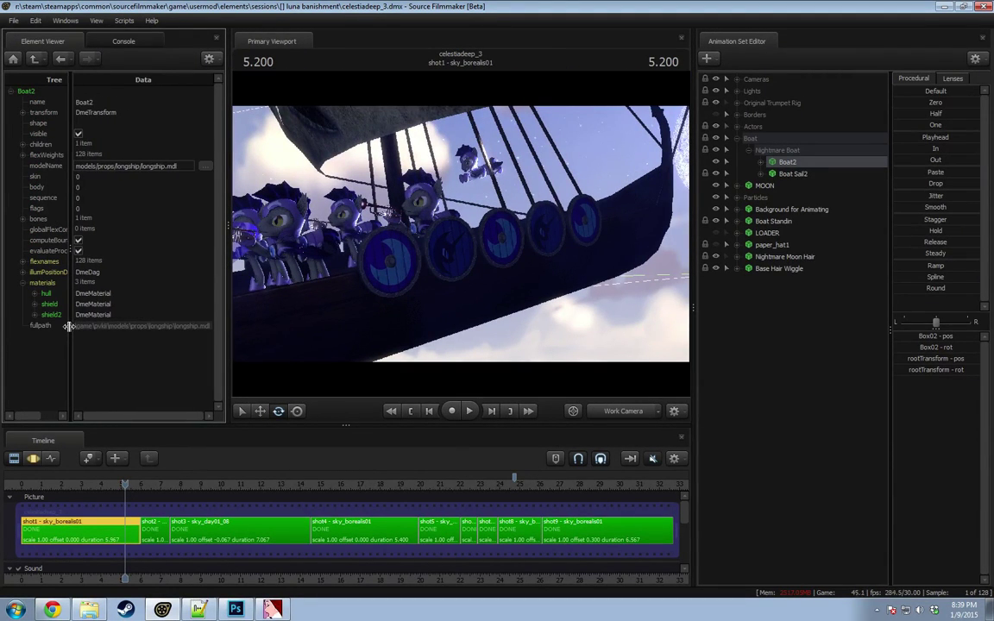
left_click(35, 294)
left_click(47, 315)
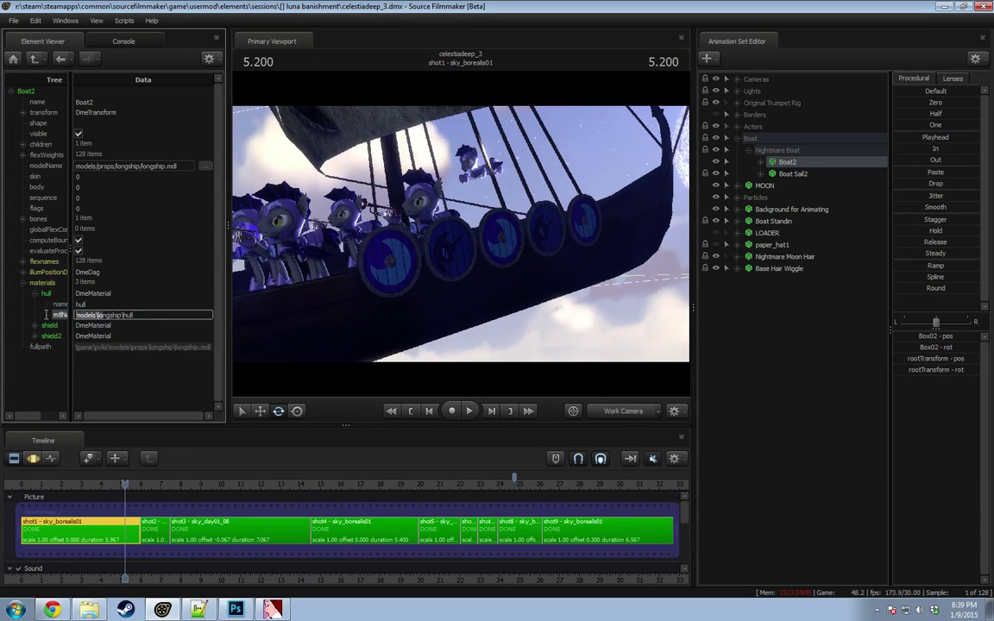
Step: Switch to Windows Explorer and open the pvkii folder inside SourceFilmmaker's game folder
left_click(89, 610)
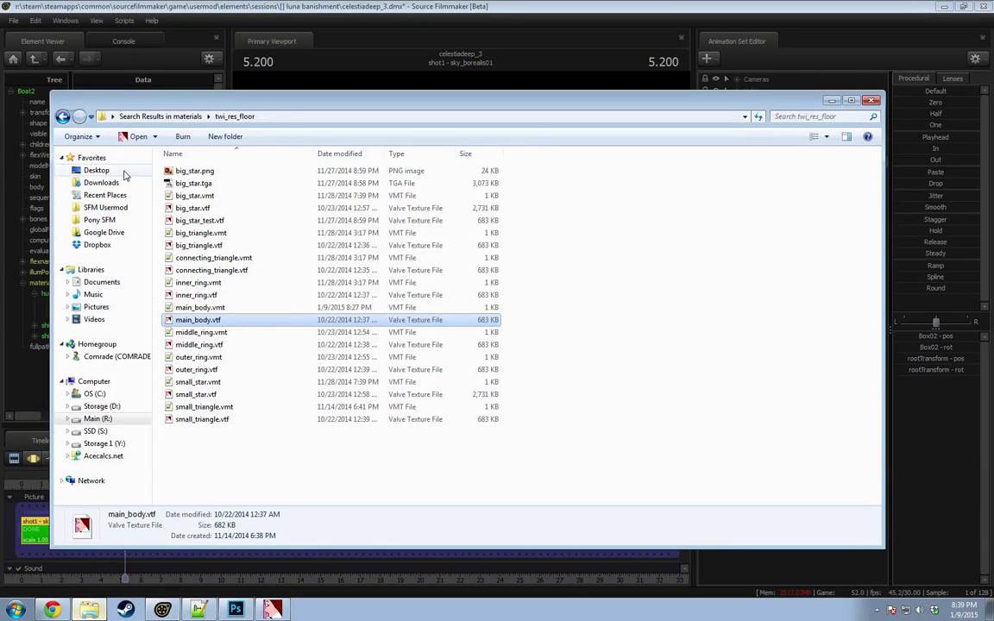
left_click(108, 218)
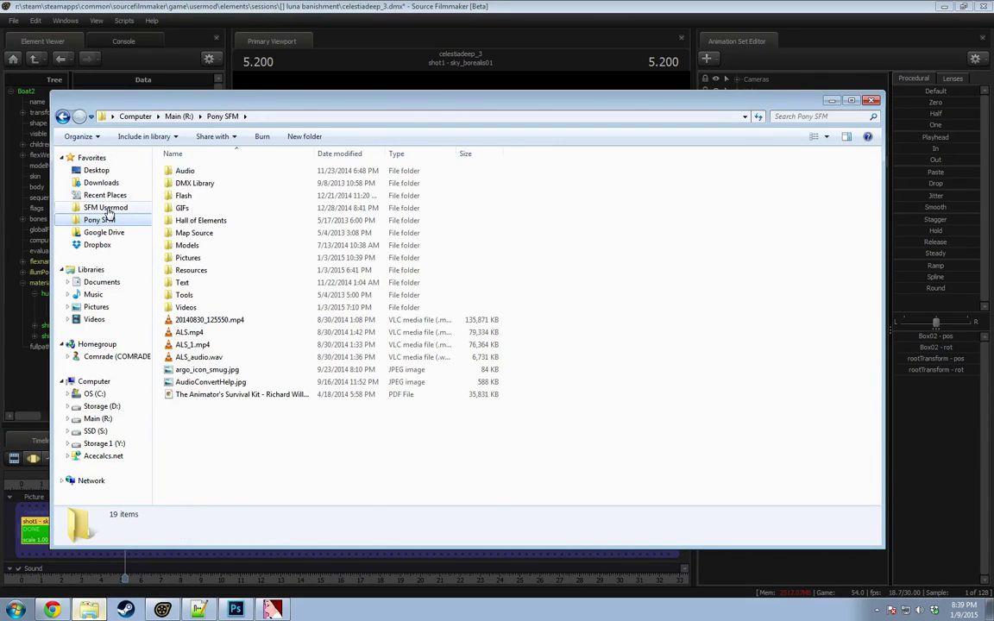
left_click(105, 207)
left_click(407, 115)
left_click(185, 212)
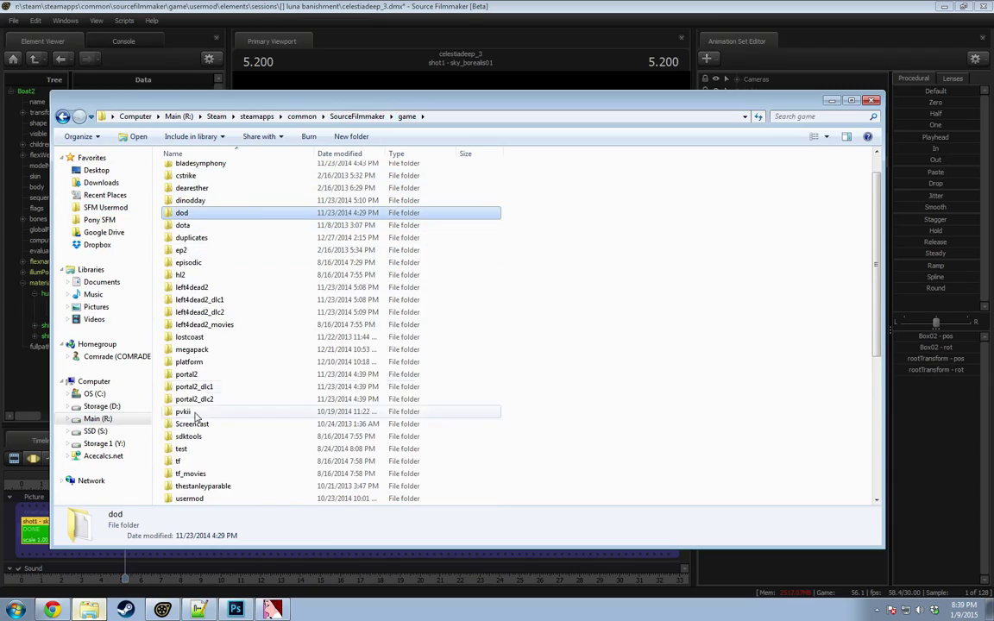
scroll(193, 390, "down", 5)
scroll(195, 308, "up", 1)
double_click(196, 259)
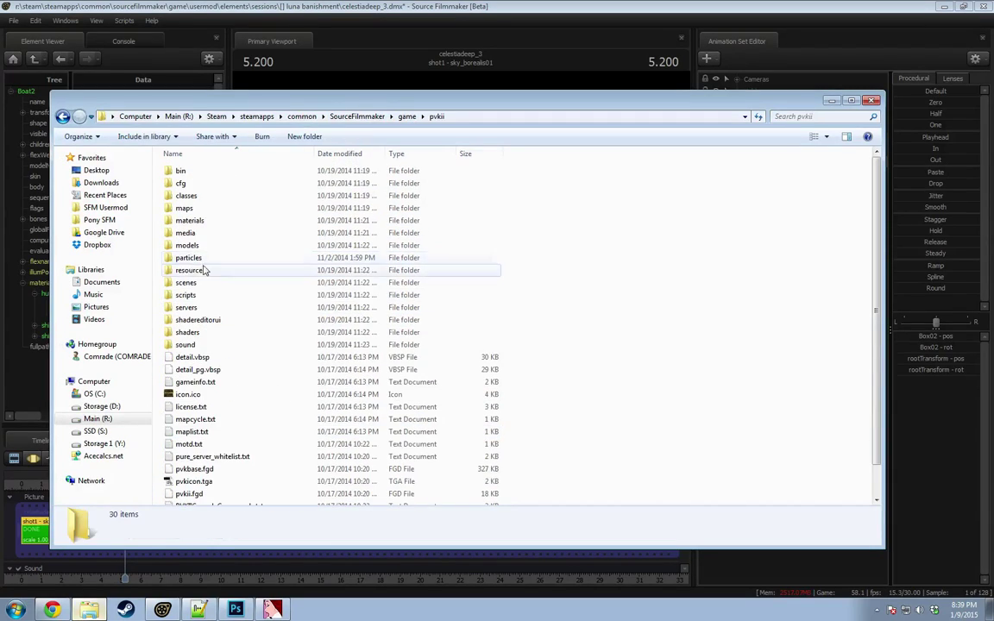
Step: Open the materials folder inside pvkii, backing out of its models folder
left_click_drag(254, 102, 289, 91)
left_click(226, 272)
double_click(229, 235)
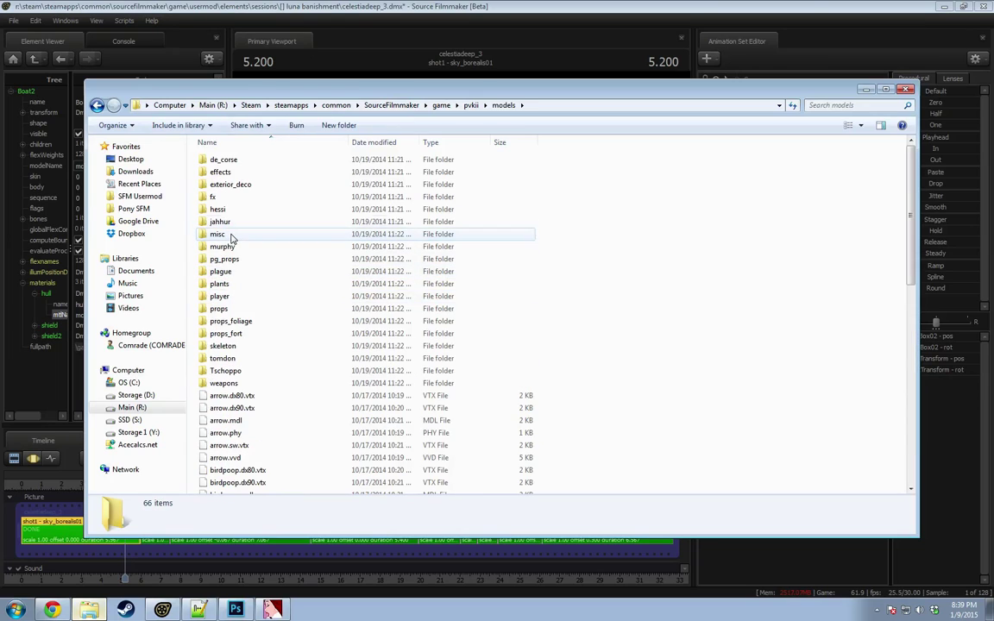
left_click(469, 105)
double_click(255, 226)
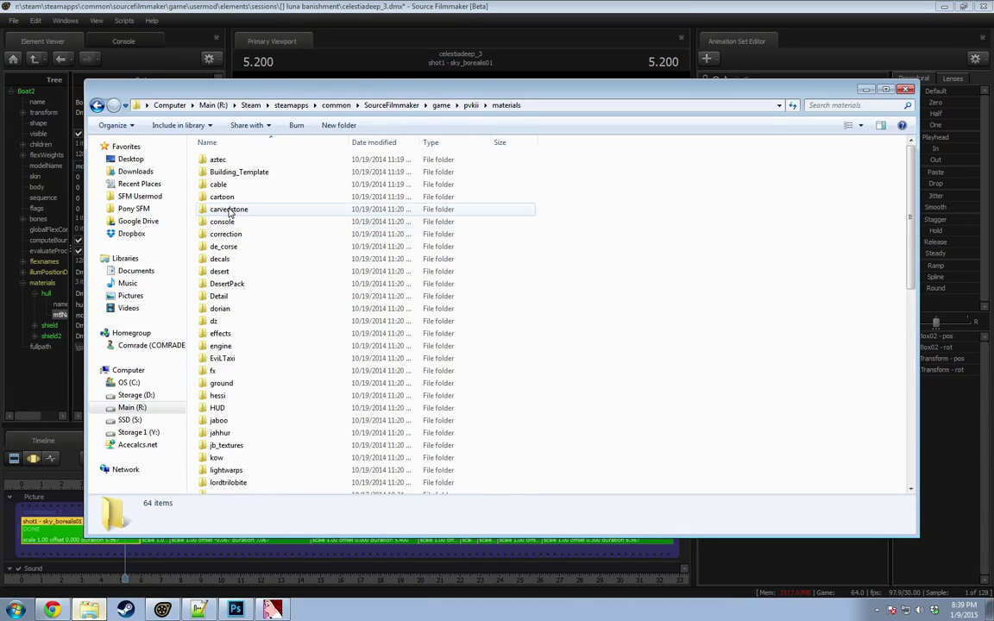
Step: Open the models\longship folder within the pvkii materials
scroll(224, 319, "down", 5)
left_click(222, 276)
double_click(222, 276)
mouse_move(251, 95)
left_mouse_down()
mouse_move(362, 97)
mouse_move(248, 96)
left_mouse_up()
scroll(212, 302, "down", 6)
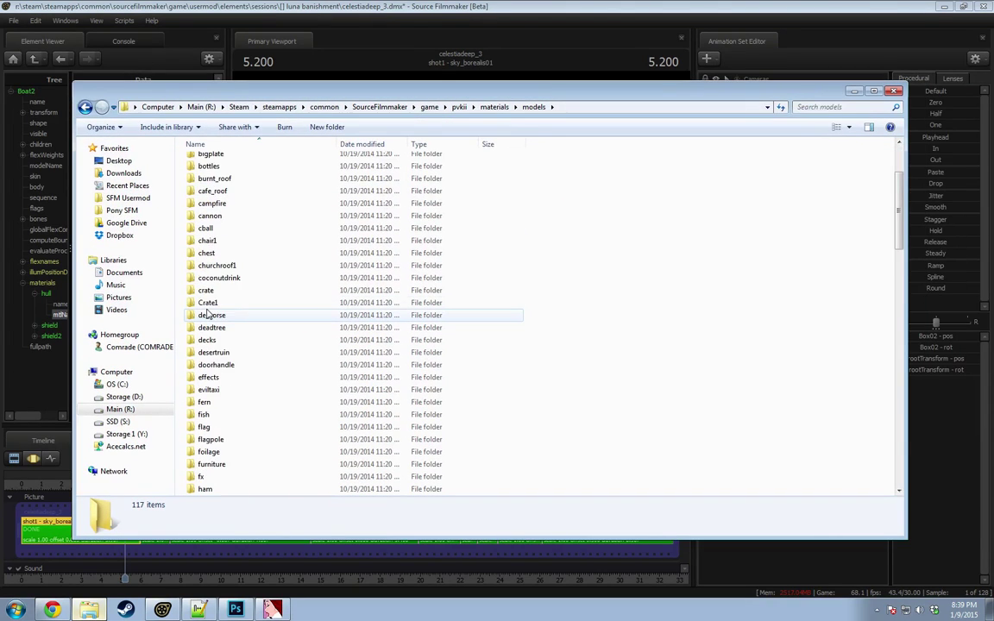
scroll(226, 372, "down", 1)
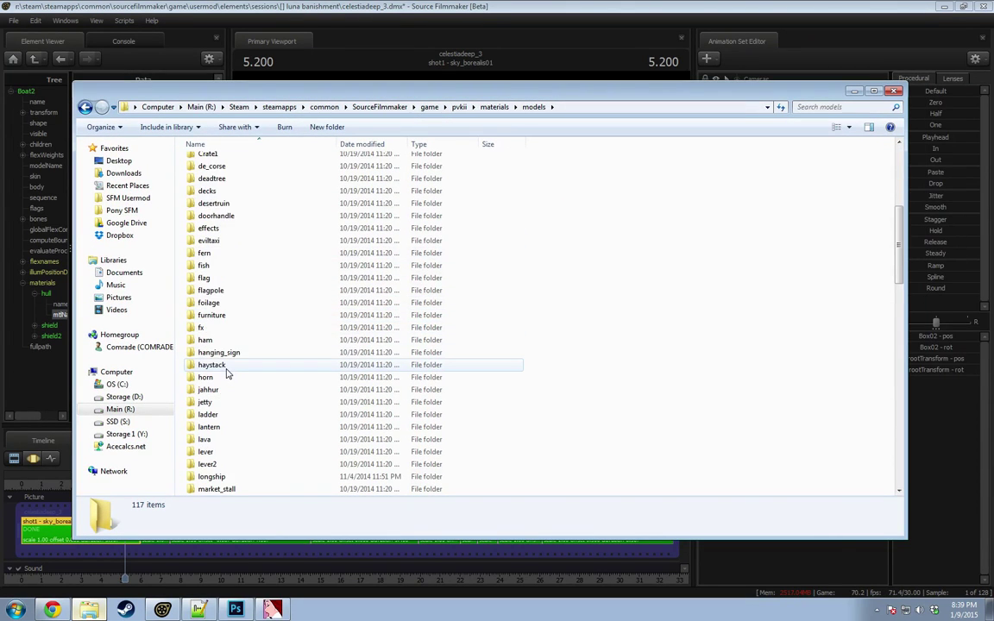
scroll(223, 414, "down", 3)
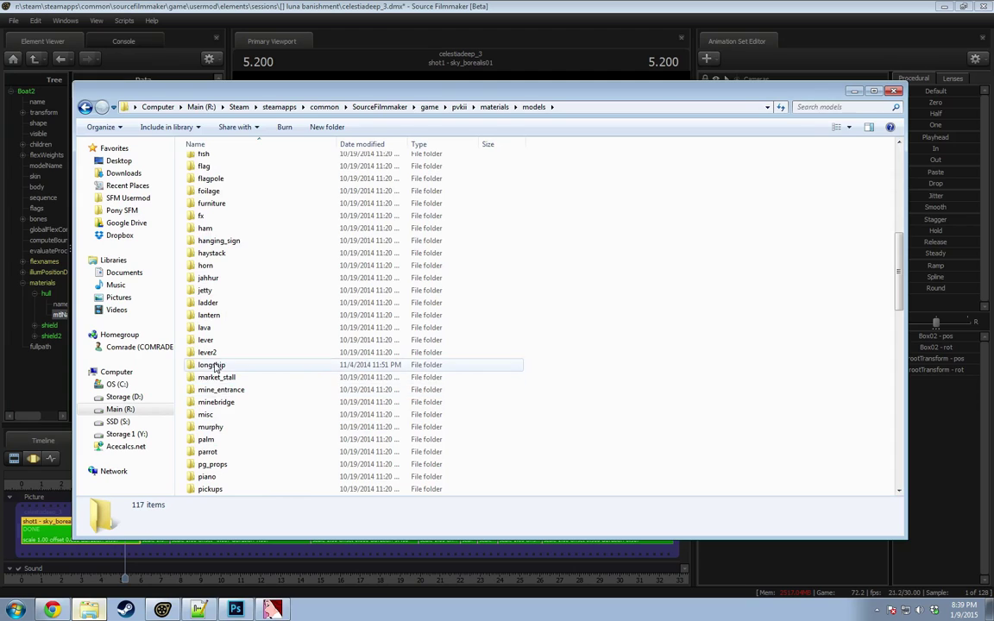
double_click(213, 364)
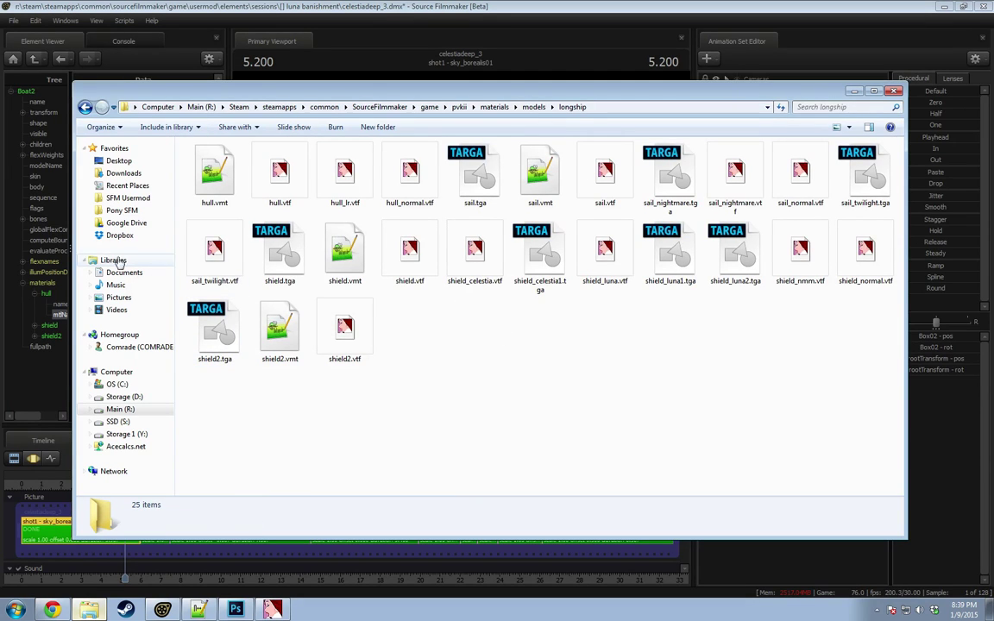
Step: Narrow the Explorer window and examine the sail_nightmare, sail_twilight and sail_normal texture files
left_click_drag(76, 262, 345, 276)
left_click(549, 244)
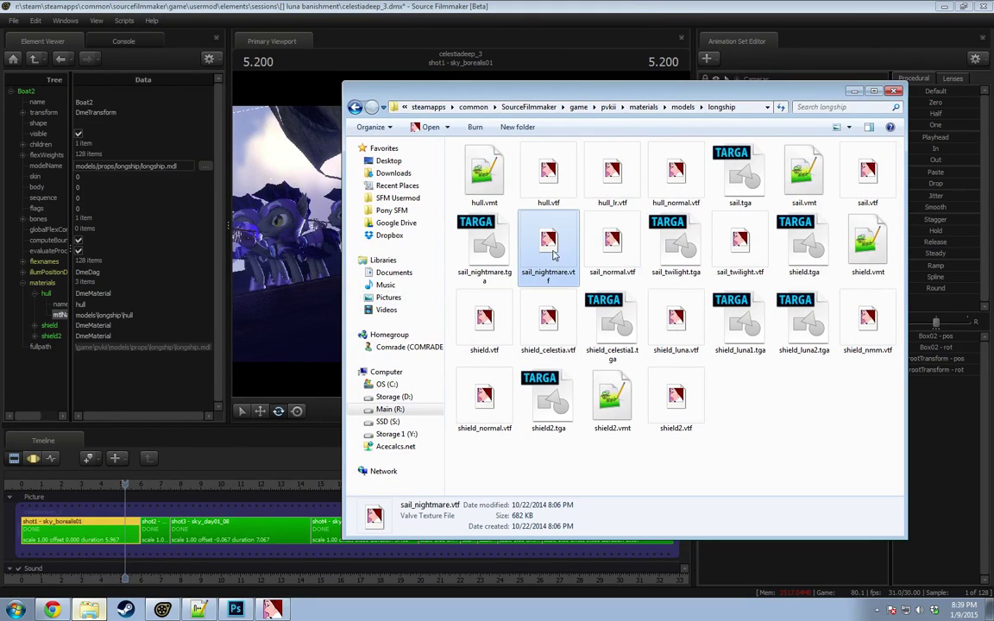
left_click(608, 246)
left_click(549, 244)
left_click(735, 246)
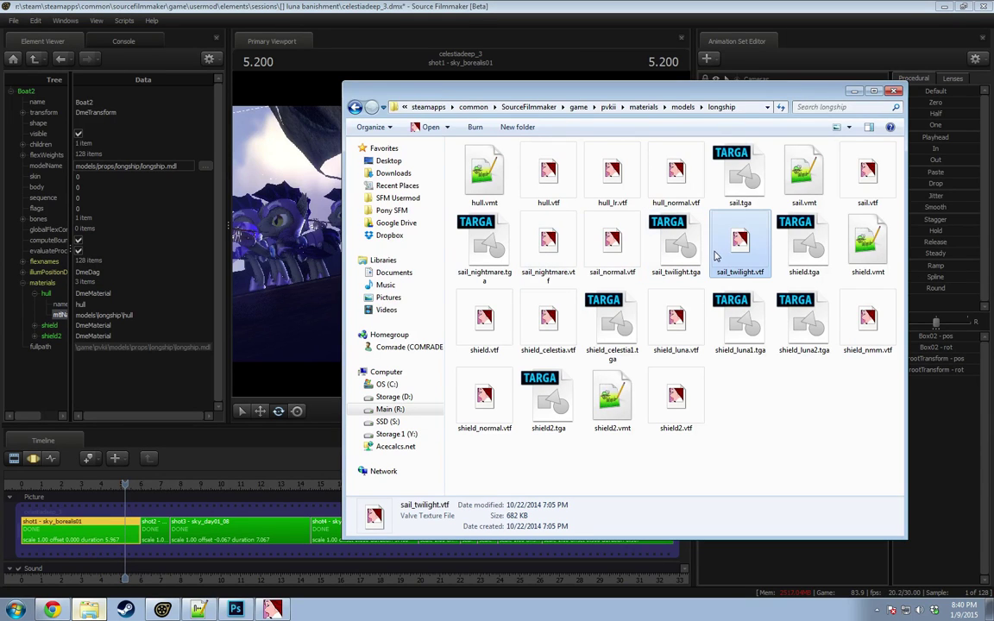
left_click(610, 246)
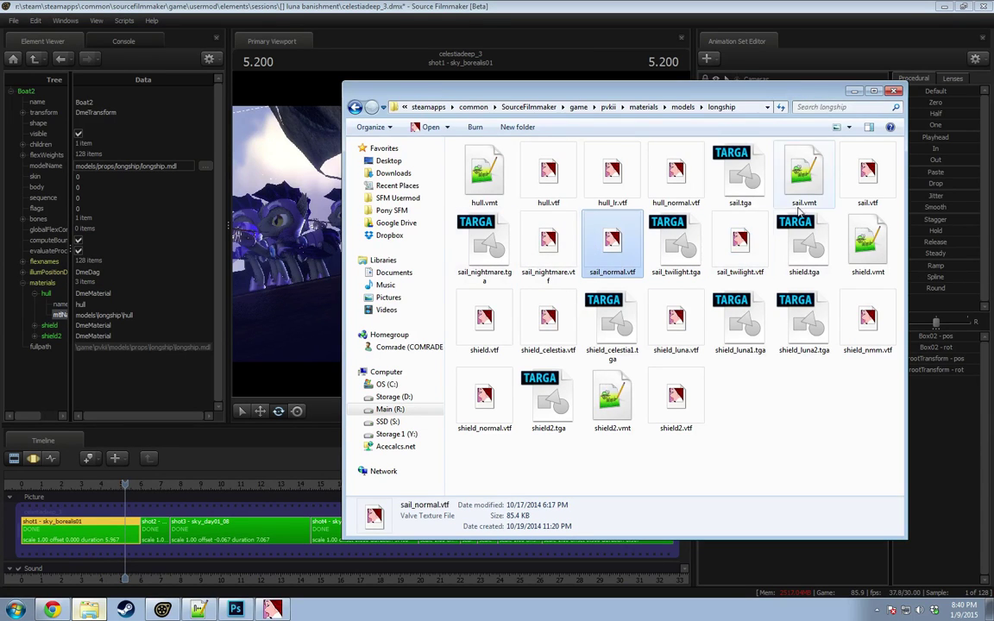
Step: Return to Source Filmmaker and view the longship's sail and deck through the Work Camera
left_click_drag(665, 97, 684, 131)
left_click(570, 6)
mouse_move(460, 234)
left_mouse_down()
mouse_move(513, 200)
mouse_move(470, 226)
mouse_move(496, 207)
mouse_move(500, 185)
mouse_move(496, 207)
mouse_move(456, 229)
mouse_move(458, 218)
left_mouse_up()
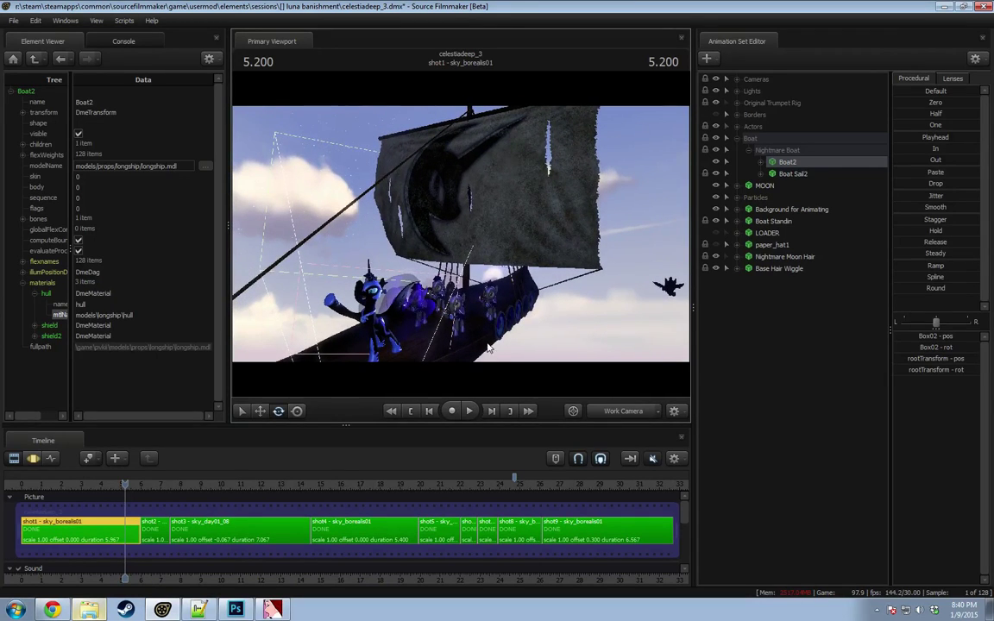
Step: Move the playhead into shot3 at about 8.366 seconds and view that shot's longship and shields through the Work Camera
scroll(180, 504, "down", 1)
left_click_drag(126, 489, 181, 492)
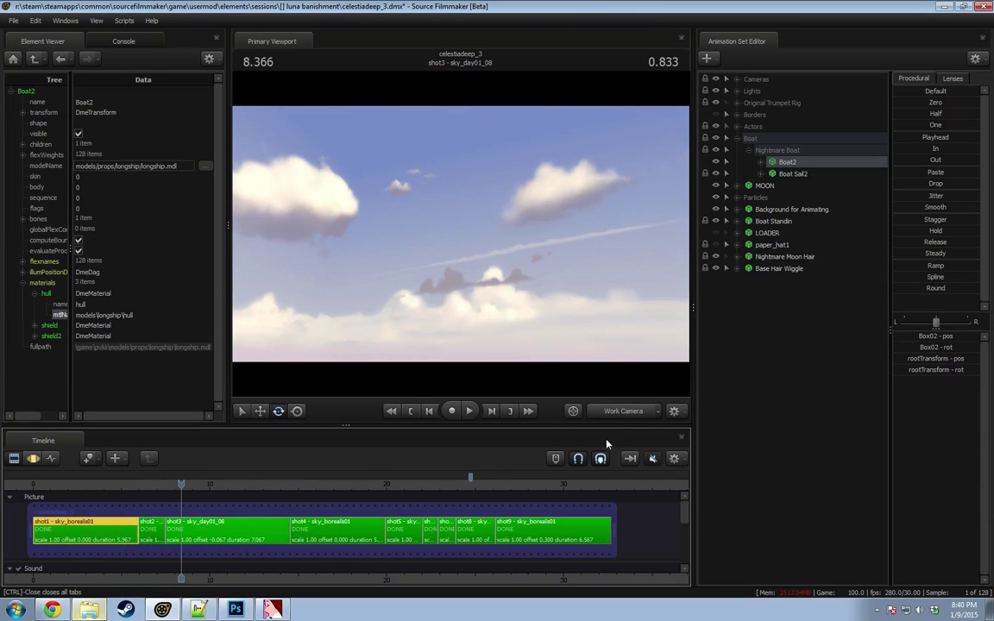
left_click(630, 410, "ctrl")
mouse_move(460, 234)
left_mouse_down()
mouse_move(450, 220)
mouse_move(459, 231)
left_mouse_up()
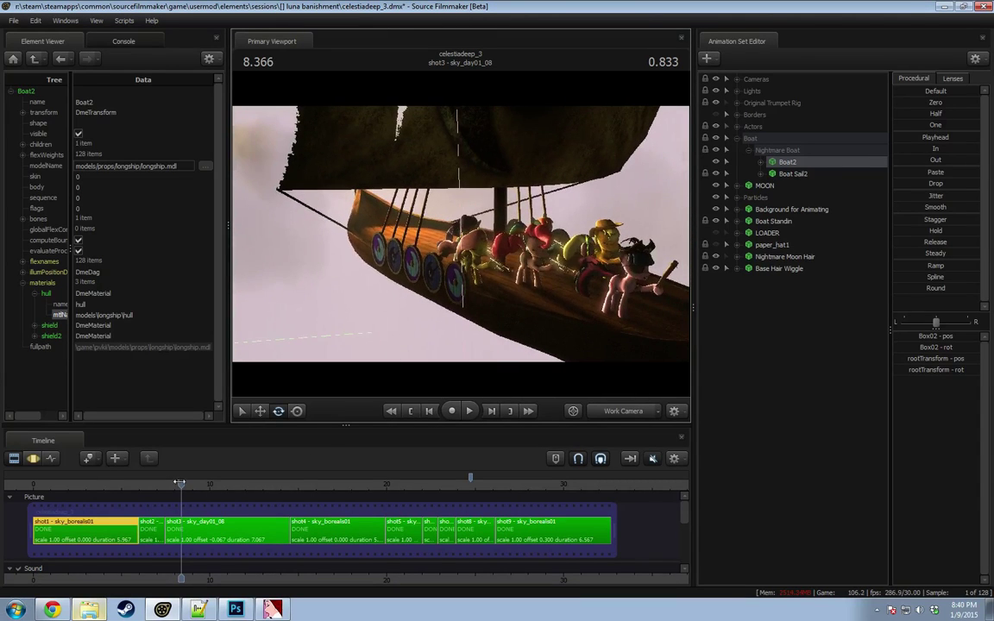
Step: Return the playhead to shot1 at about 5.733 seconds and view the nightmare ship's hull, shields and sail through the Work Camera
left_click(160, 485)
left_click_drag(160, 485, 134, 485)
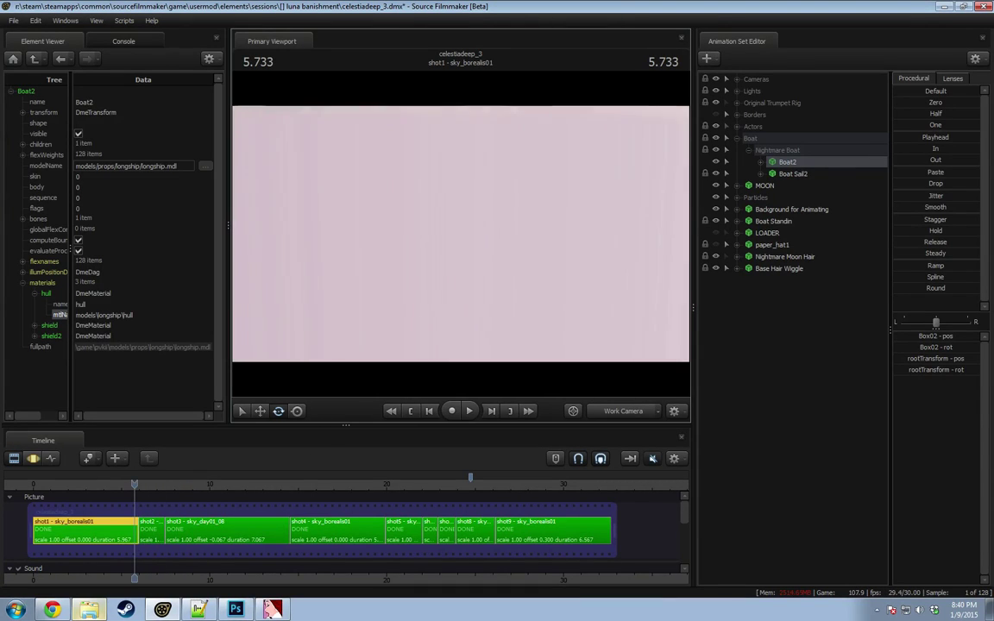
left_click_drag(517, 302, 544, 293)
left_click(616, 411)
left_click(616, 411, "ctrl")
key("s")
left_click_drag(453, 293, 452, 293)
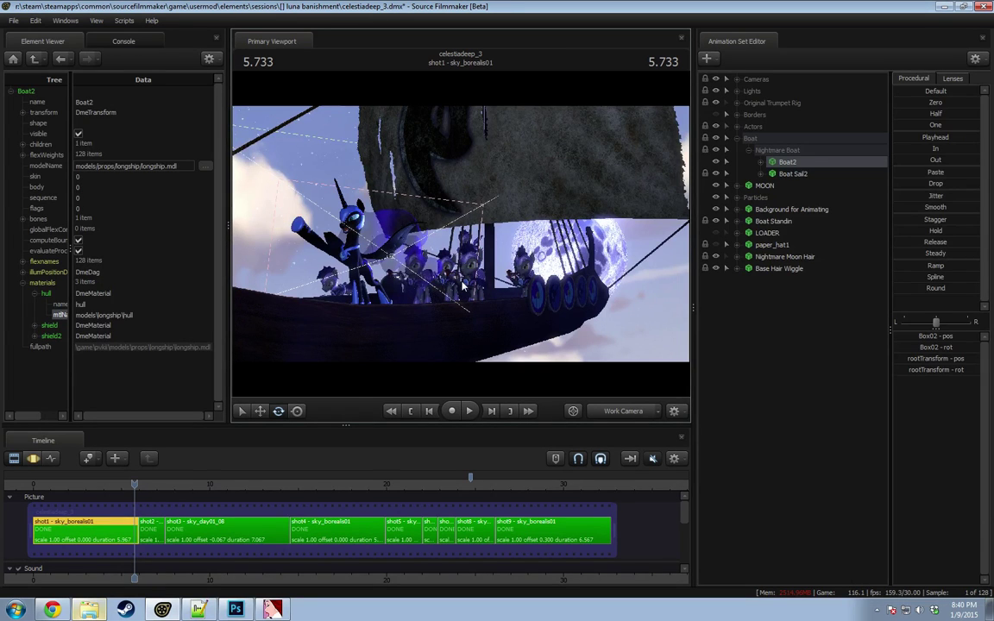
mouse_move(461, 259)
left_mouse_down()
mouse_move(483, 268)
mouse_move(479, 246)
mouse_move(461, 246)
left_mouse_up()
key("w")
Step: Close the leftover VTFEdit window and open sail.vmt from the longship materials folder in Notepad++
left_click(272, 610)
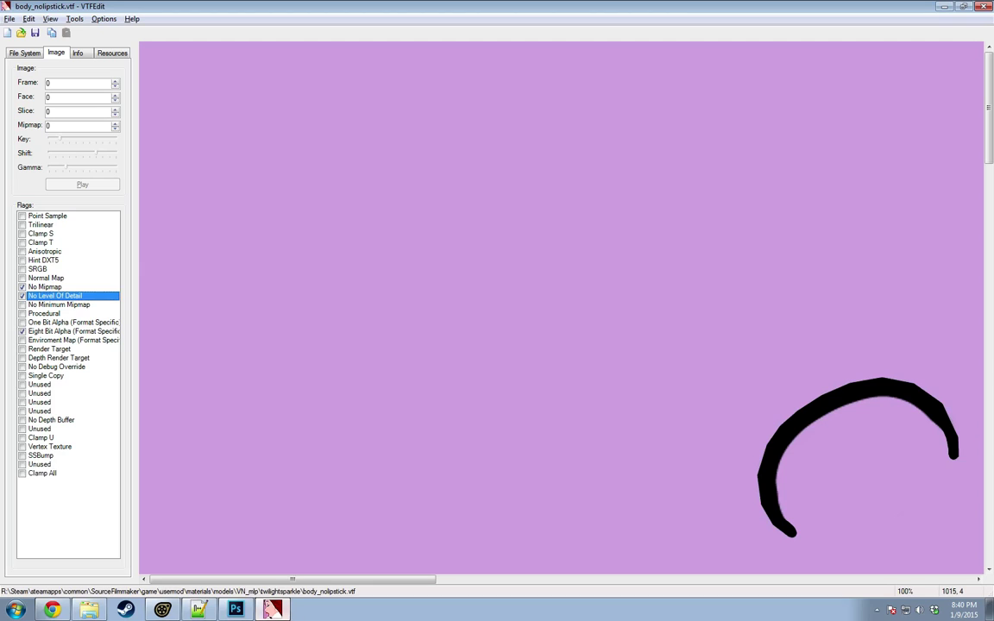
left_click(987, 7)
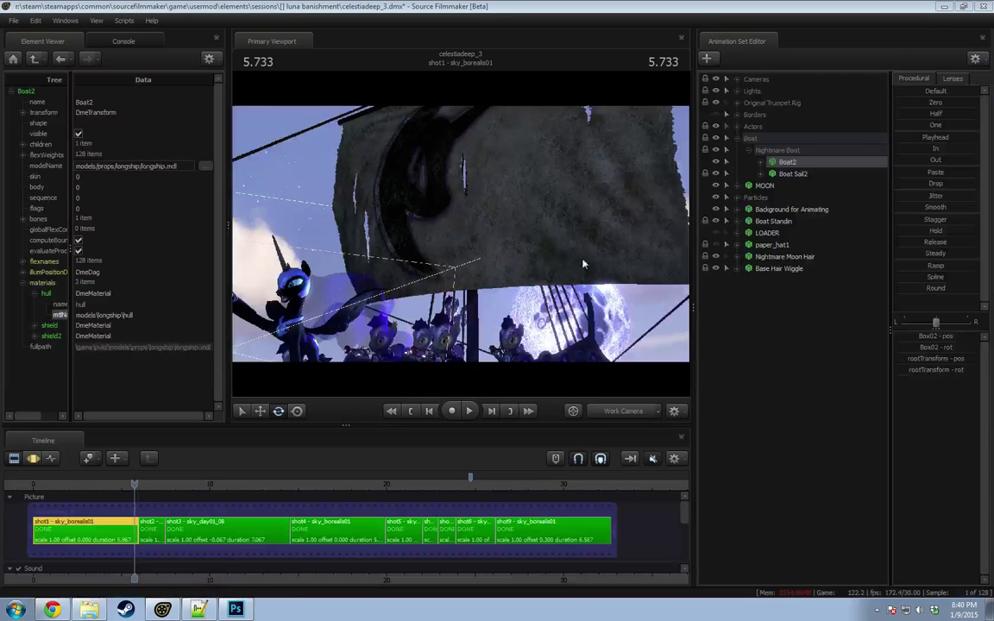
left_click(199, 610)
left_click(202, 614)
left_click(90, 610)
left_click(756, 448)
left_click(569, 278)
left_click(845, 205)
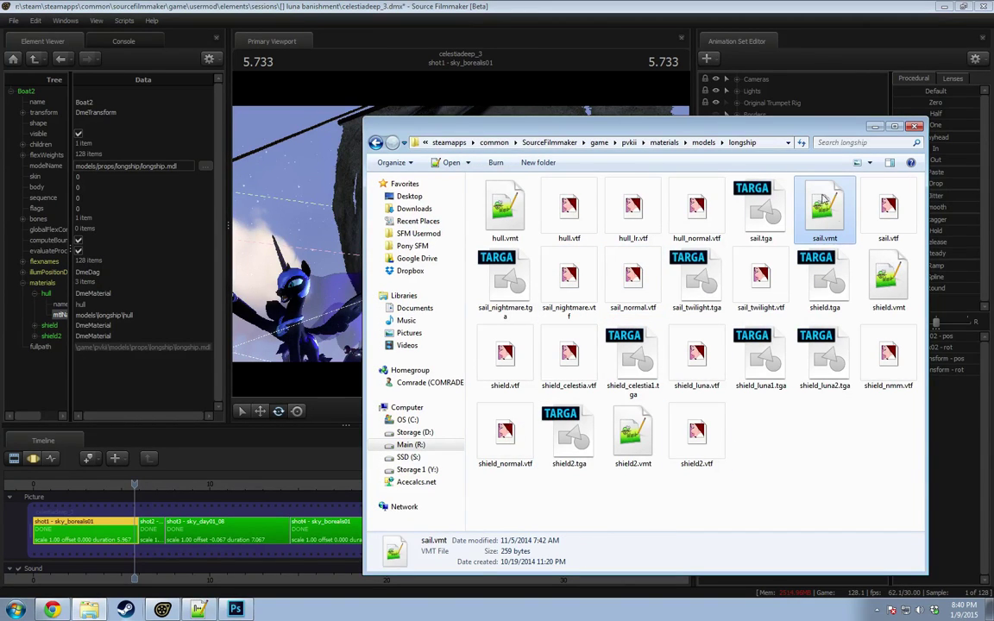
double_click(827, 200)
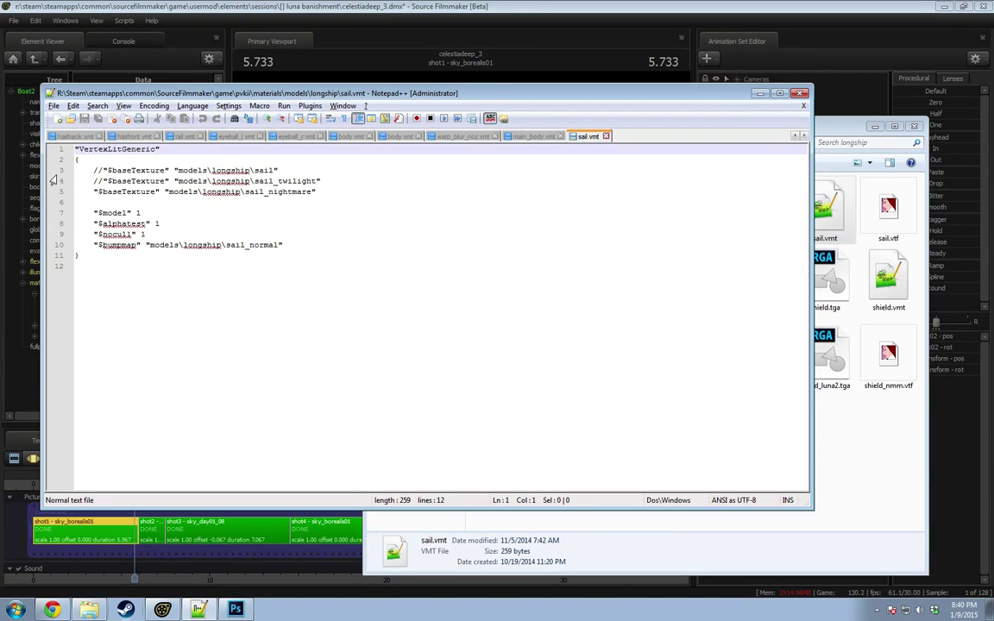
Step: Examine the commented and active $baseTexture lines for sail, sail_twilight and sail_nightmare in sail.vmt
left_click(61, 173)
left_click(108, 170)
left_click(280, 175)
left_click(279, 183)
left_click(278, 190)
left_click(282, 181)
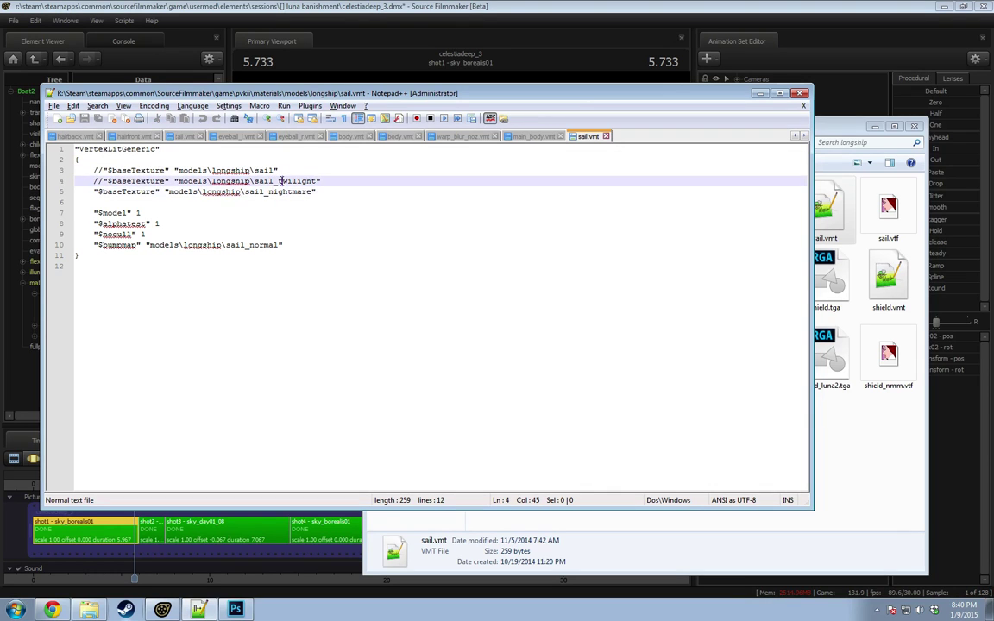
left_click(271, 170)
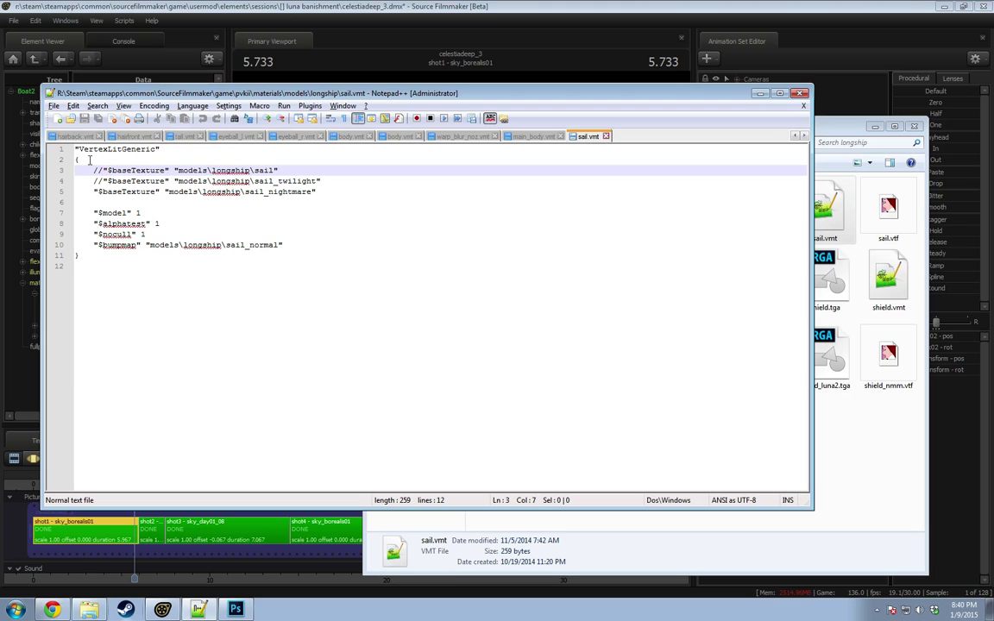
Step: Open shield.vmt from the longship folder, read its base texture lines, and go back to the folder
key("alt+Tab")
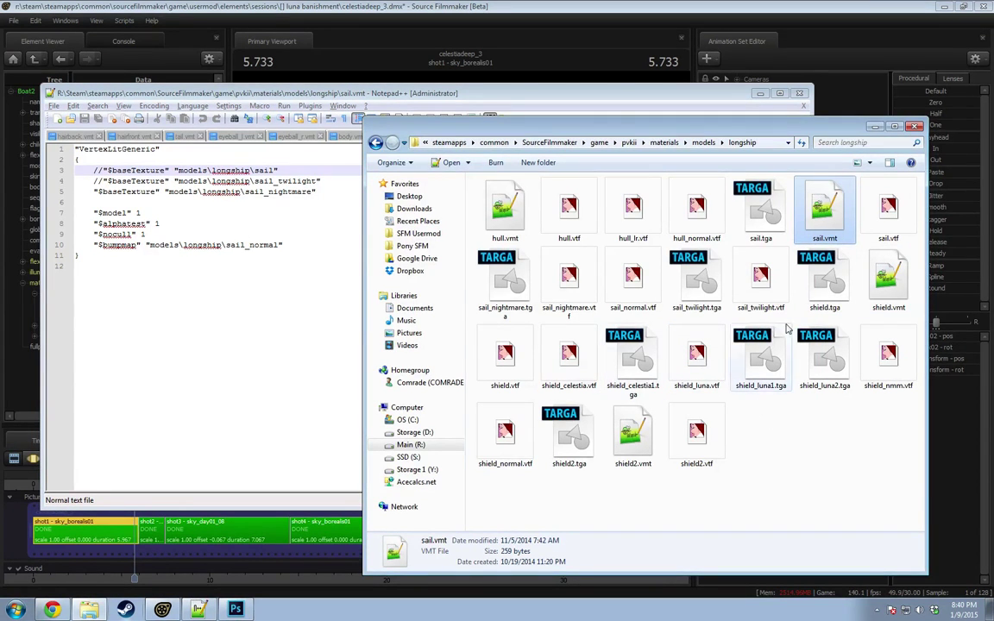
double_click(890, 283)
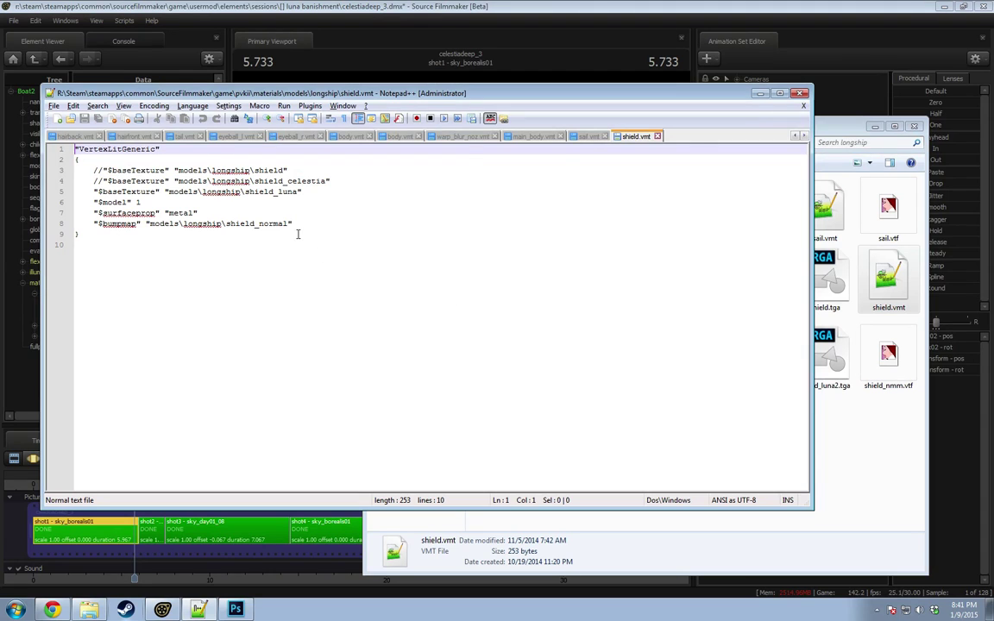
key("alt+Tab")
key("alt+Tab")
key("alt+Tab")
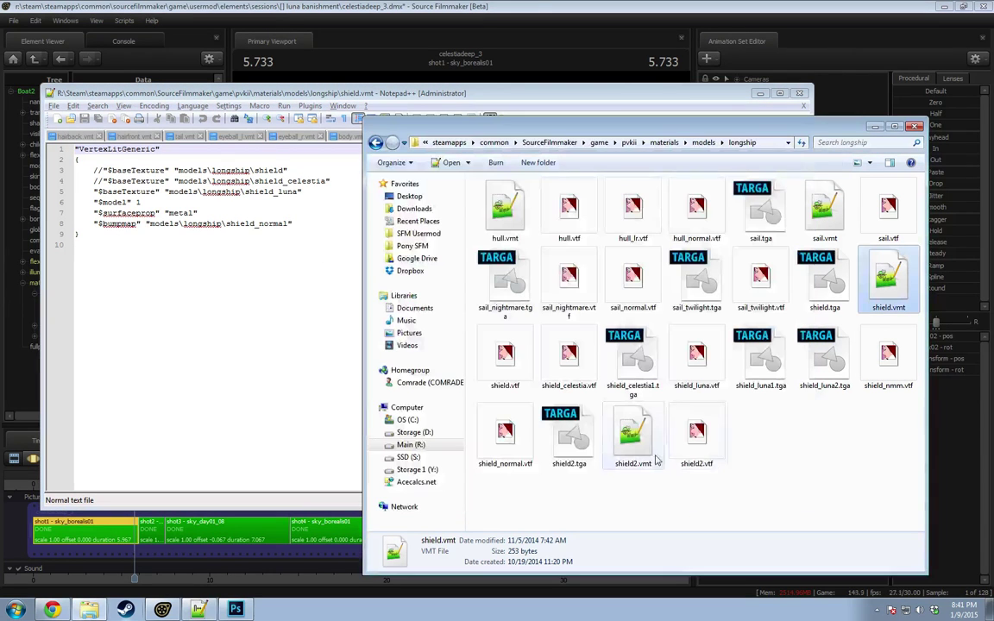
Step: Open shield2.vmt from the longship folder and compare its base texture lines with those in shield.vmt
double_click(639, 435)
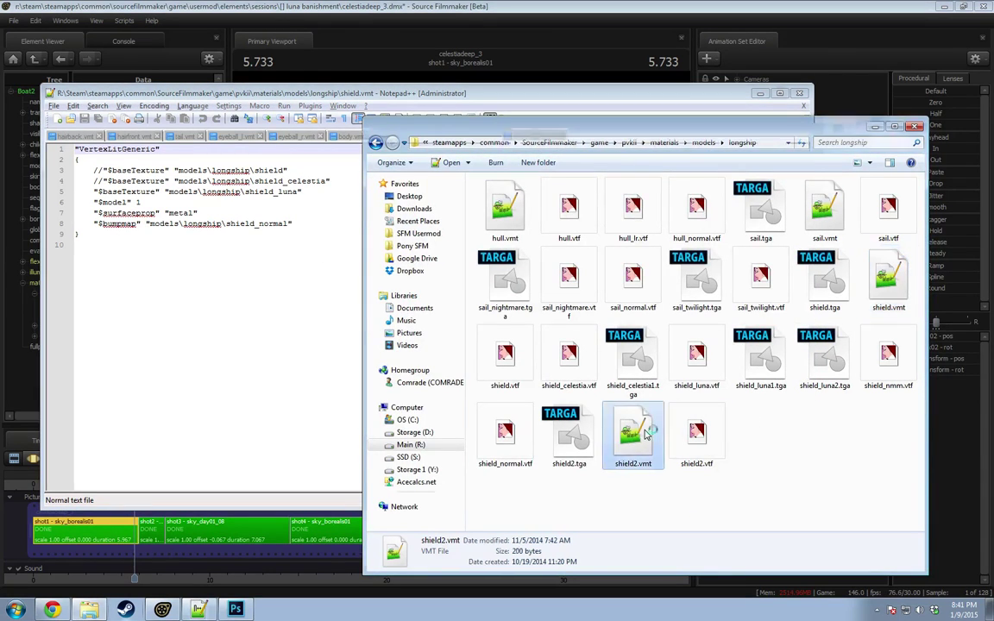
left_click(328, 218)
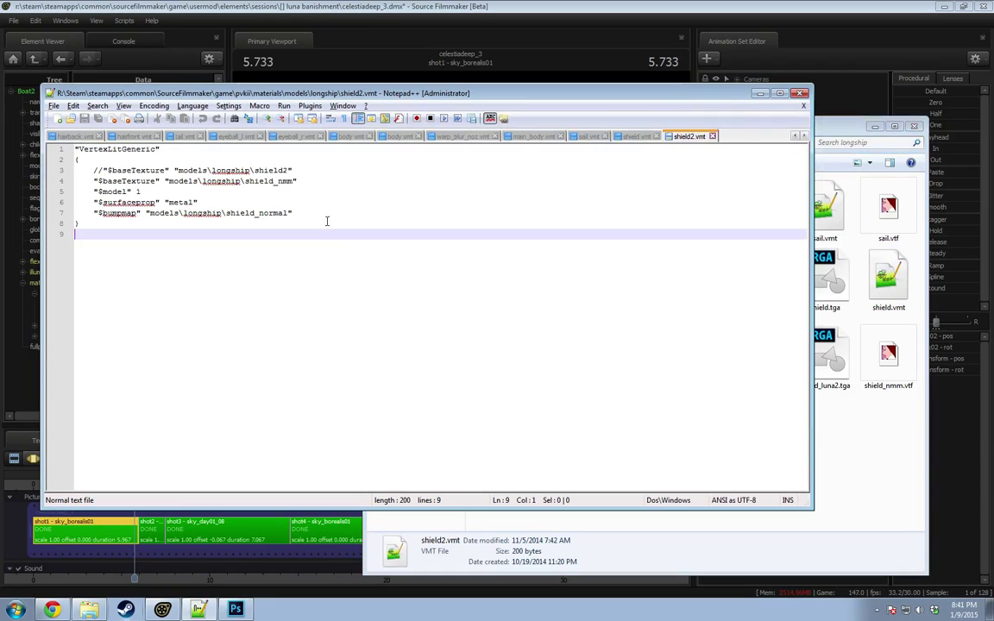
left_click(265, 181)
left_click(637, 136)
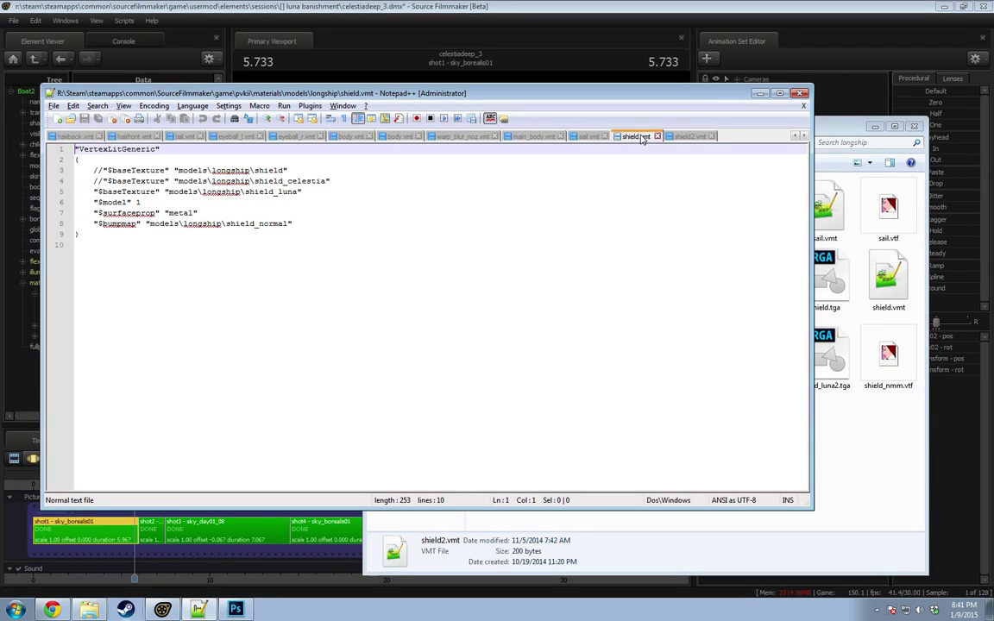
left_click(689, 137)
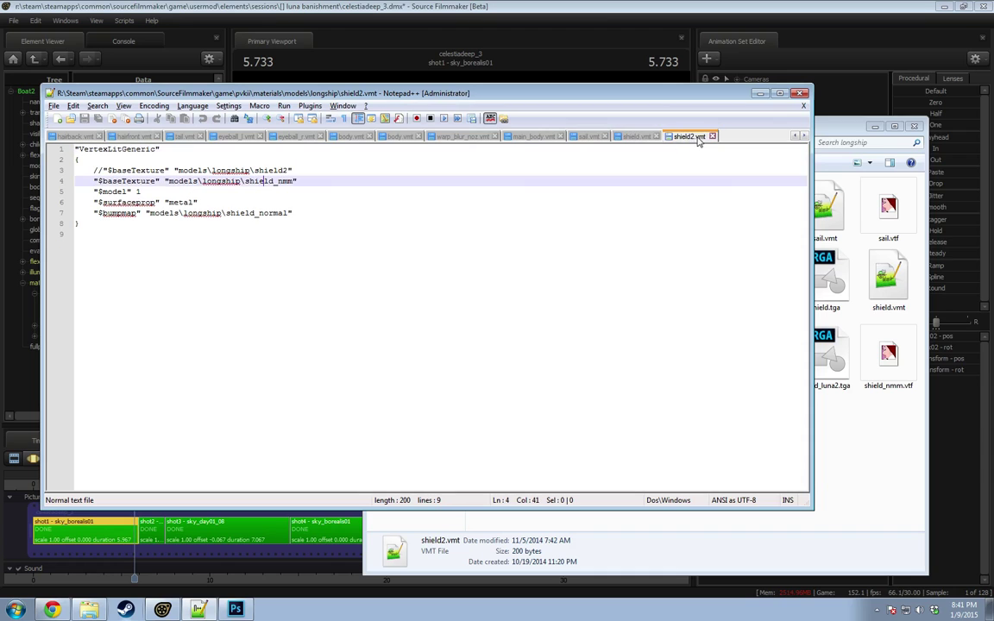
Step: View the shield2.vtf and shield_luna.vtf textures in VTFEdit, closing each one after inspection
key("alt+Tab")
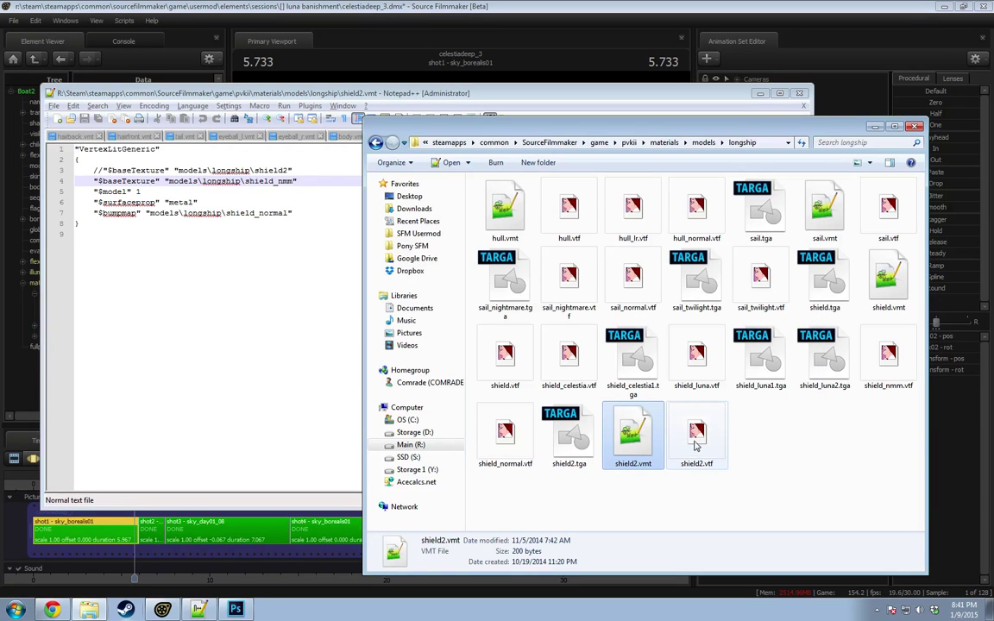
double_click(697, 433)
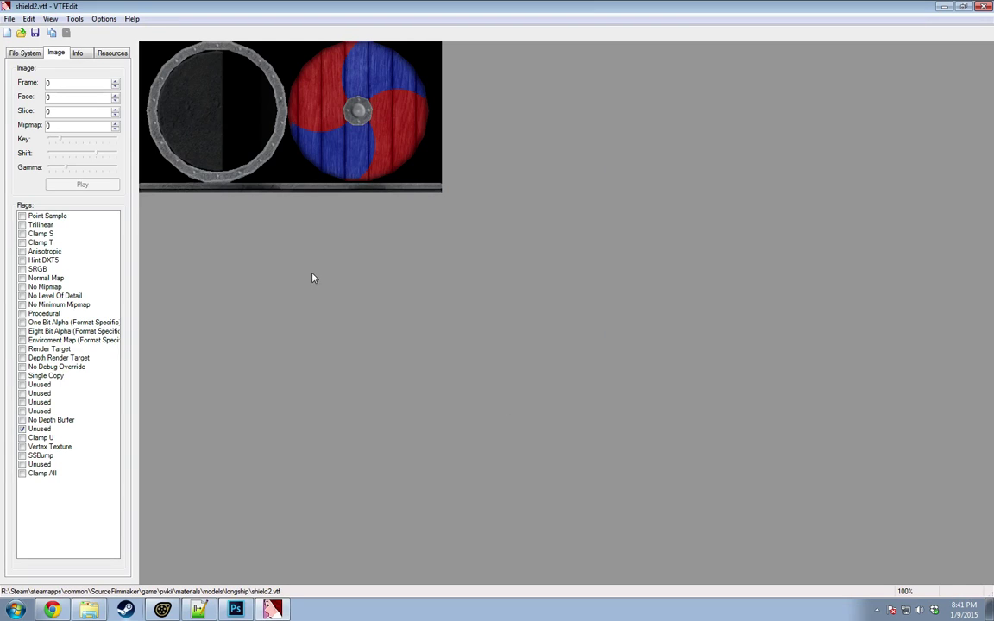
left_click(985, 7)
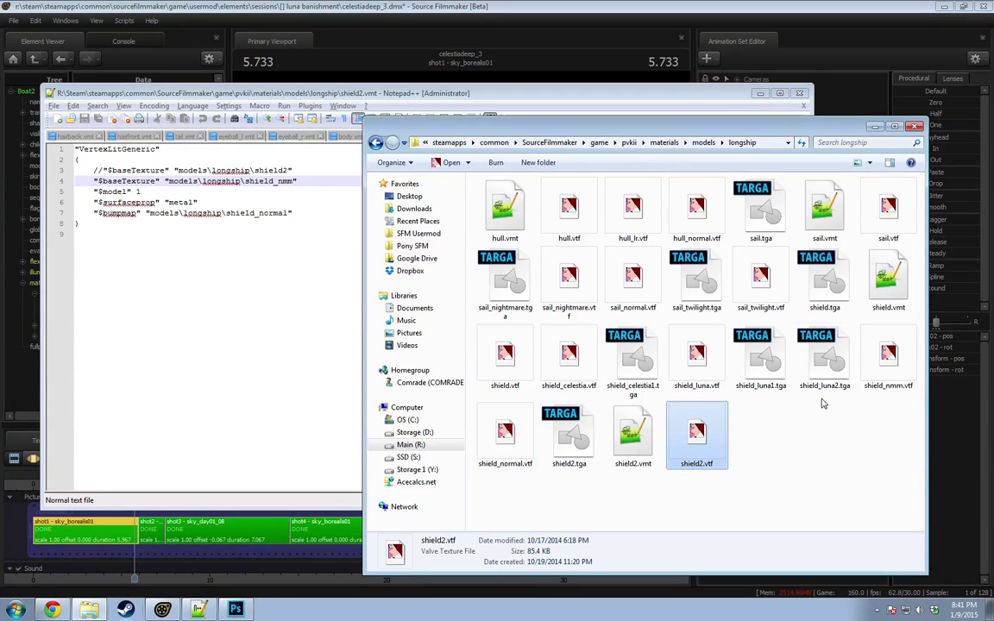
left_click(698, 359)
double_click(698, 359)
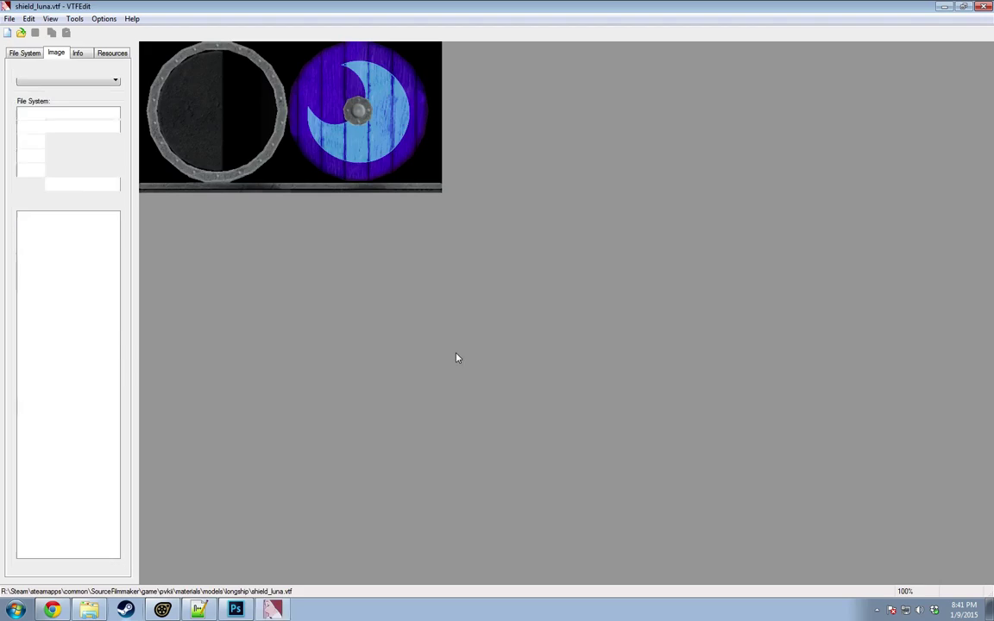
left_click(984, 7)
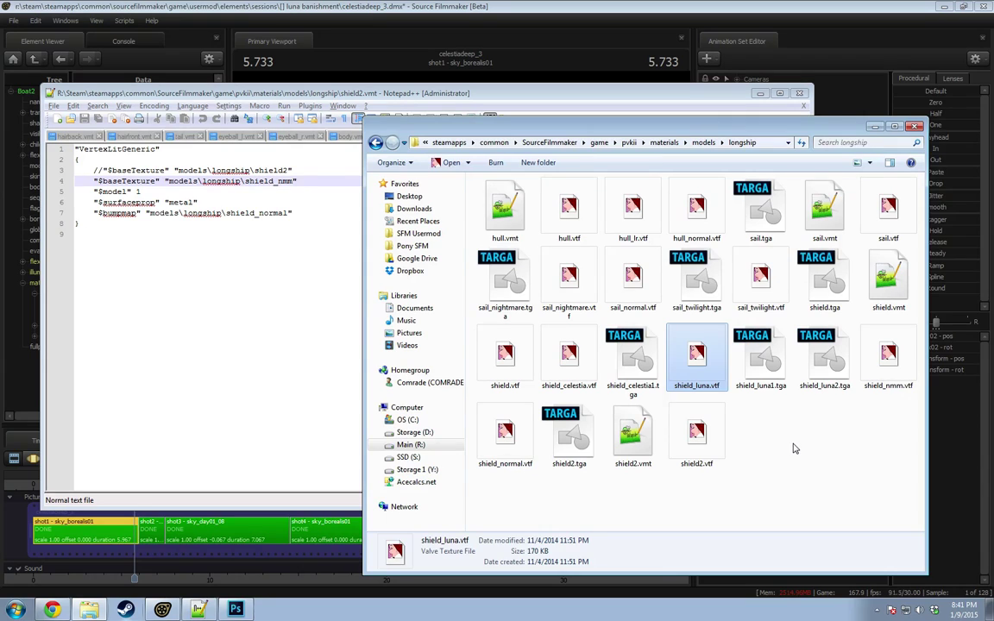
left_click(794, 448)
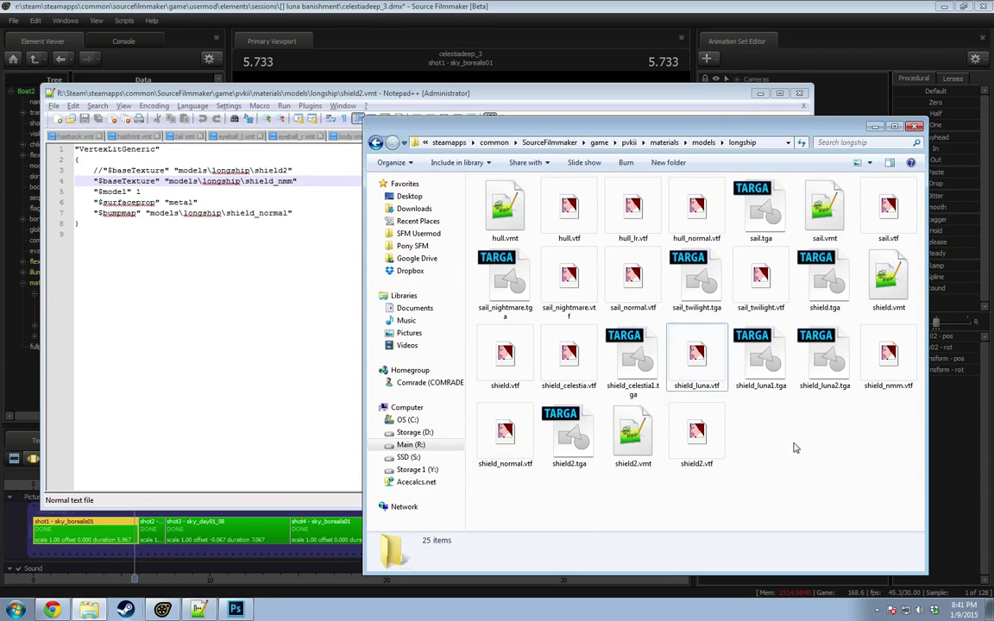
Step: Look over the shield2, shield_luna, shield_celestia and shield_nmm texture files in the longship folder
left_click(568, 355)
left_click(258, 337)
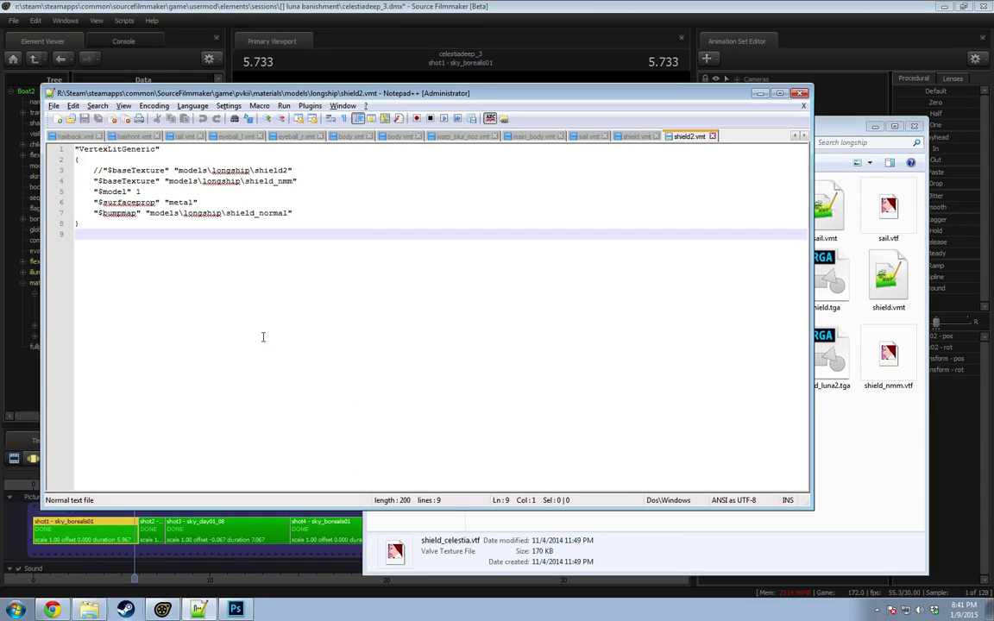
left_click(824, 491)
left_click(884, 358)
left_click(690, 436)
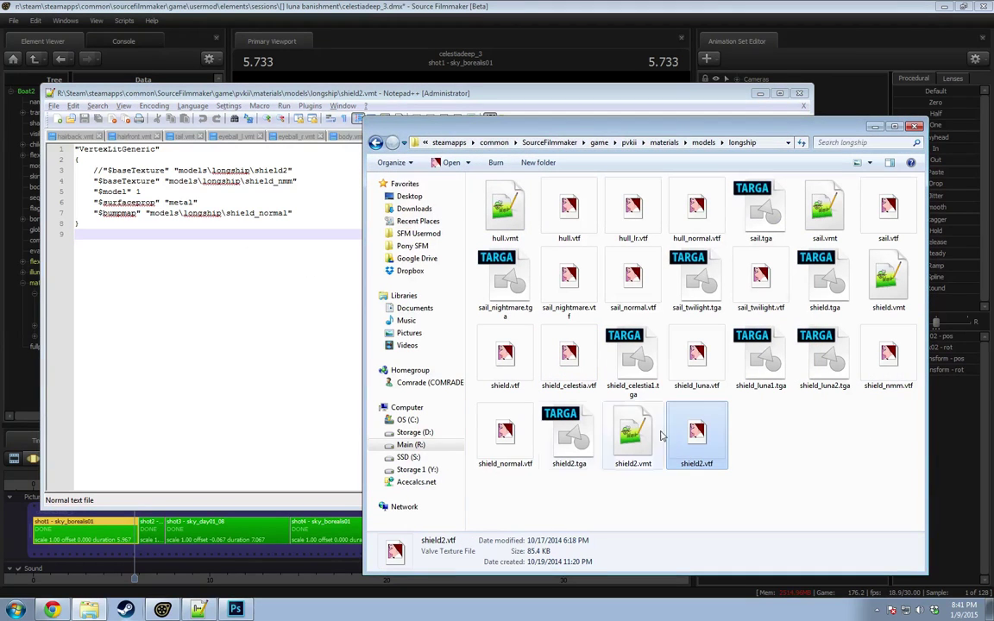
left_click(699, 367)
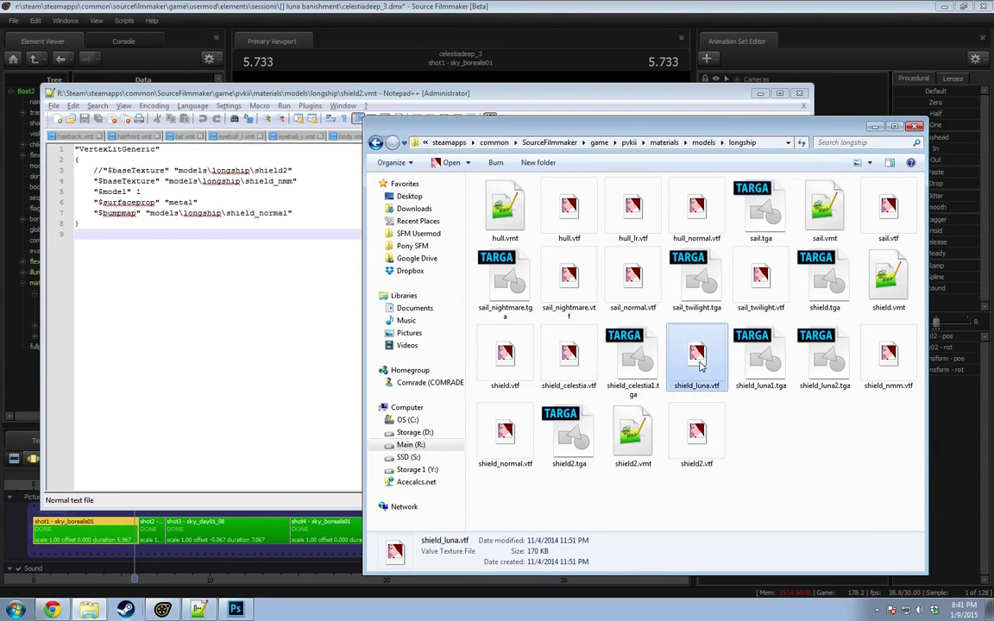
left_click(544, 375)
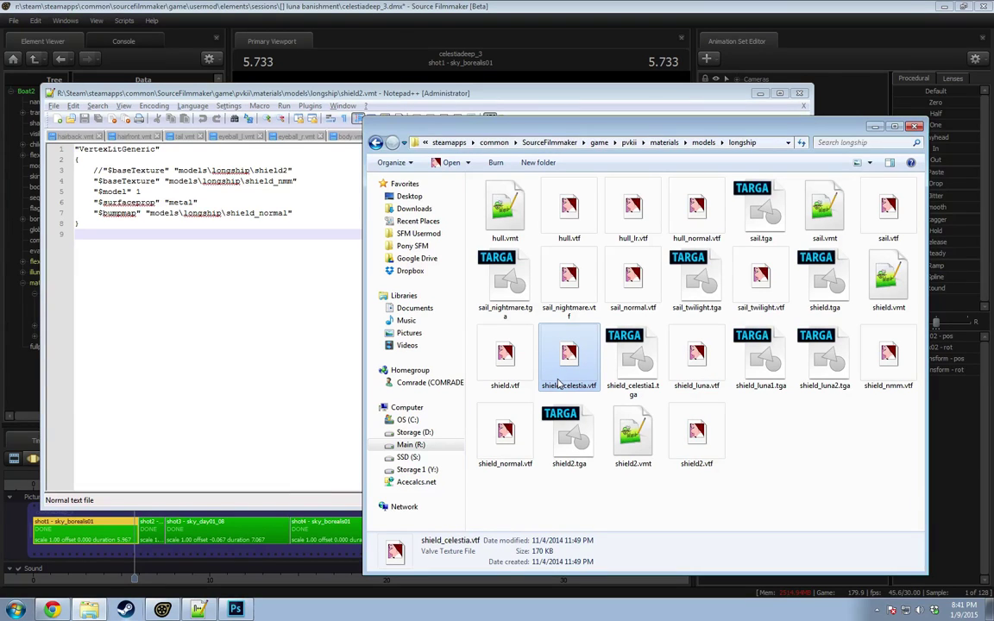
left_click(685, 381)
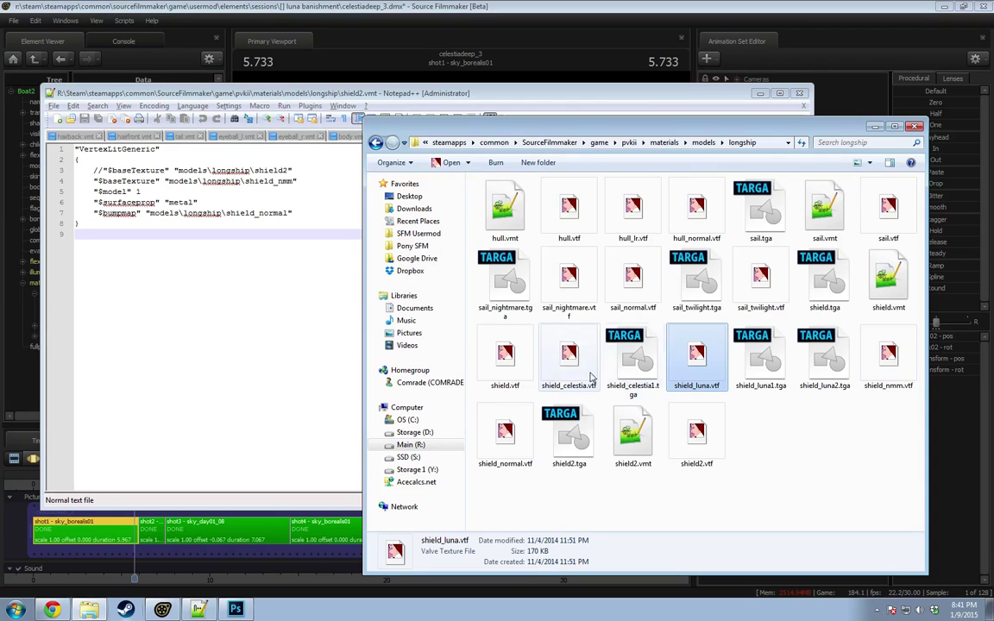
left_click(569, 353)
left_click(632, 353)
left_click(703, 358)
Step: Inspect the shield_nmm.vtf texture in VTFEdit and close it
double_click(888, 354)
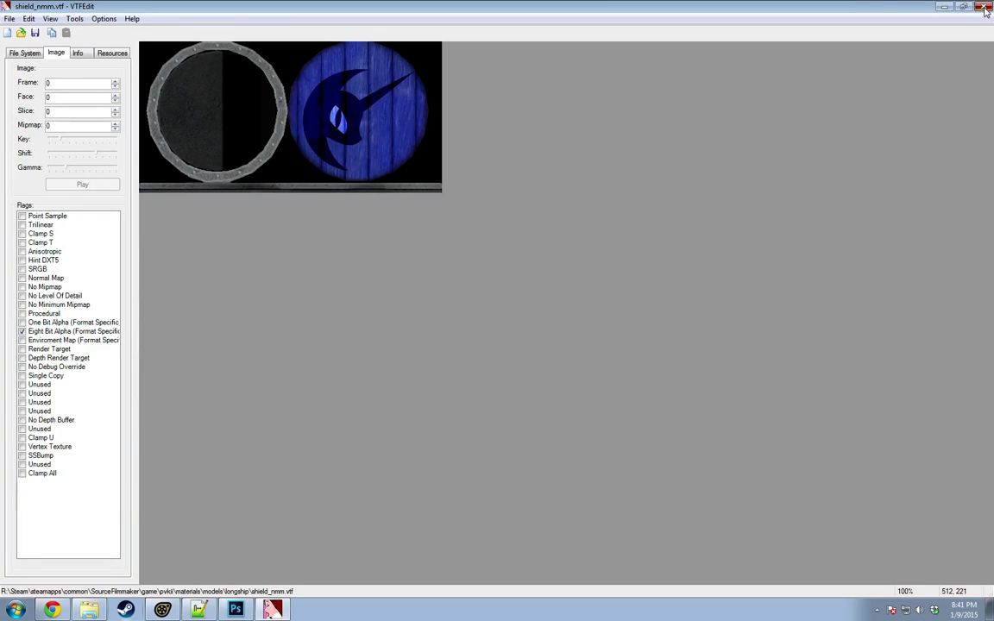
left_click(983, 7)
double_click(884, 373)
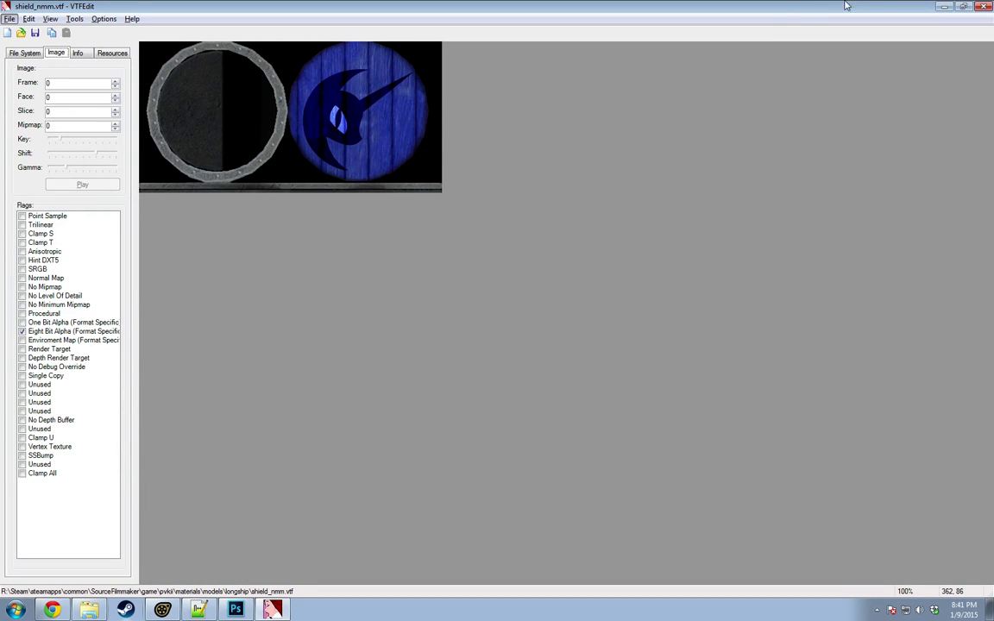
left_click(984, 7)
Step: Open shield_luna.vtf again and inspect the shield_celestia.vtf texture in VTFEdit, closing the viewer after each
double_click(628, 326)
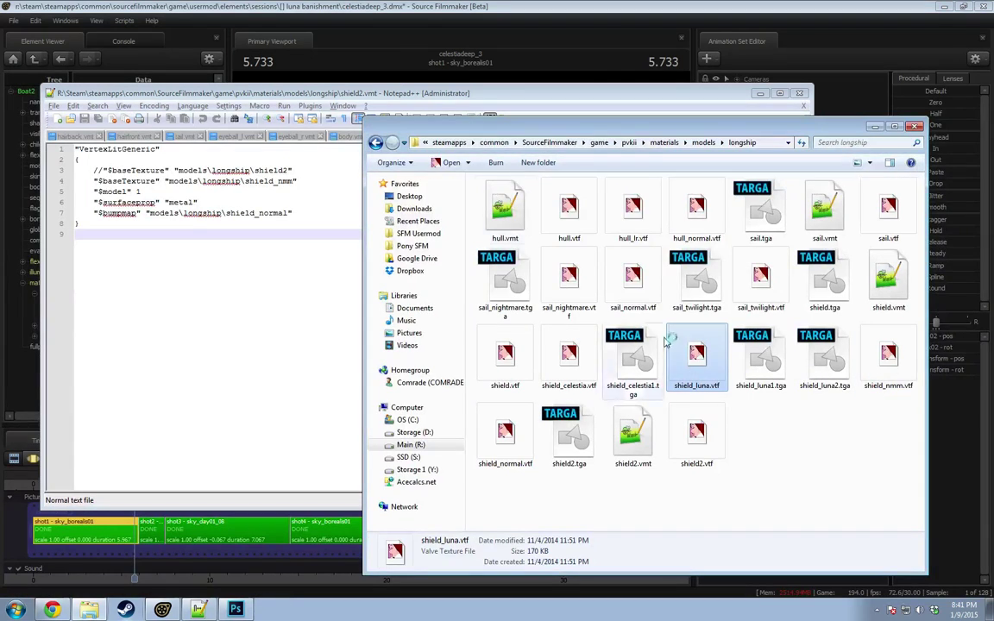
left_click(984, 7)
left_click(566, 352)
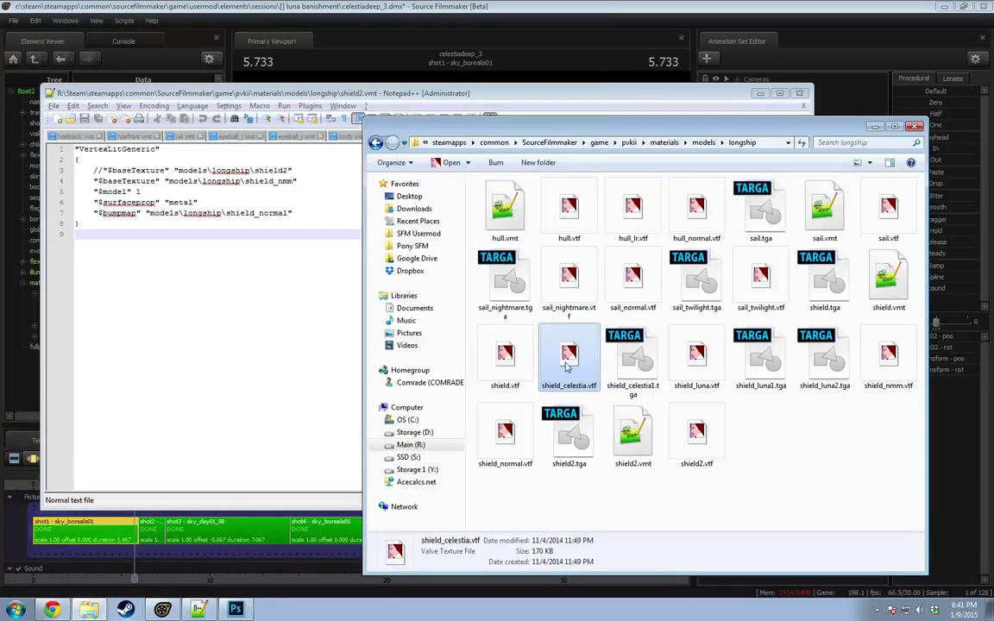
double_click(586, 368)
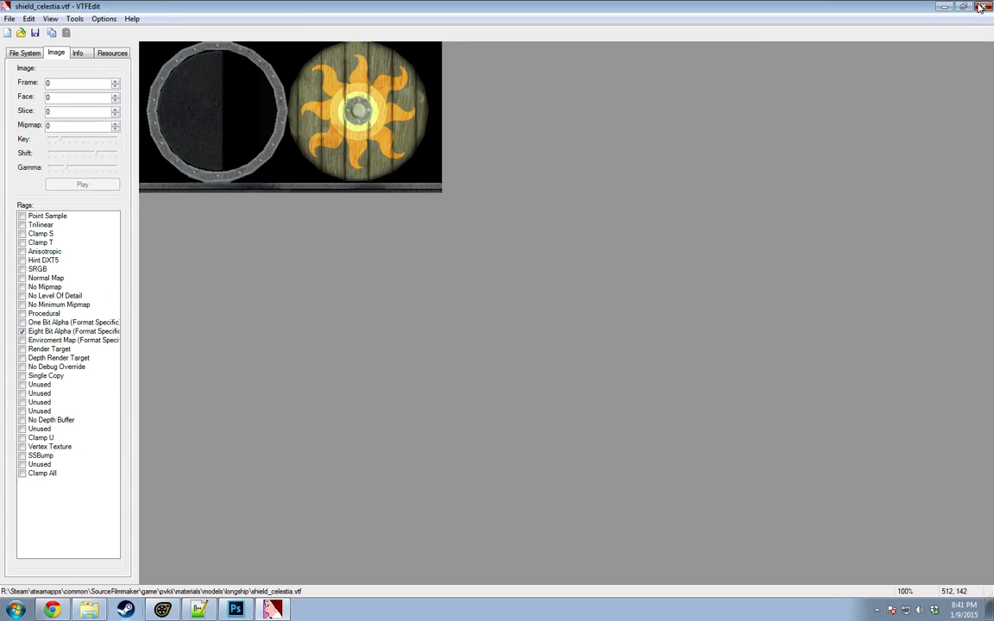
left_click(981, 7)
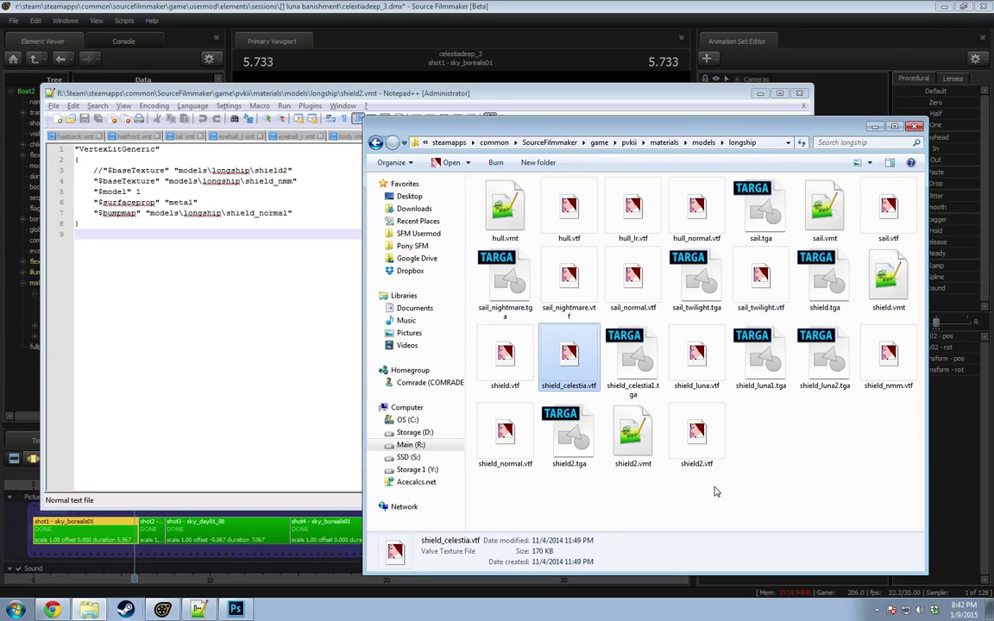
Step: Bring up shield.vmt in Notepad++ once more, and switch back to Source Filmmaker
left_click(773, 468)
left_click(247, 323)
left_click(635, 137)
left_click(581, 5)
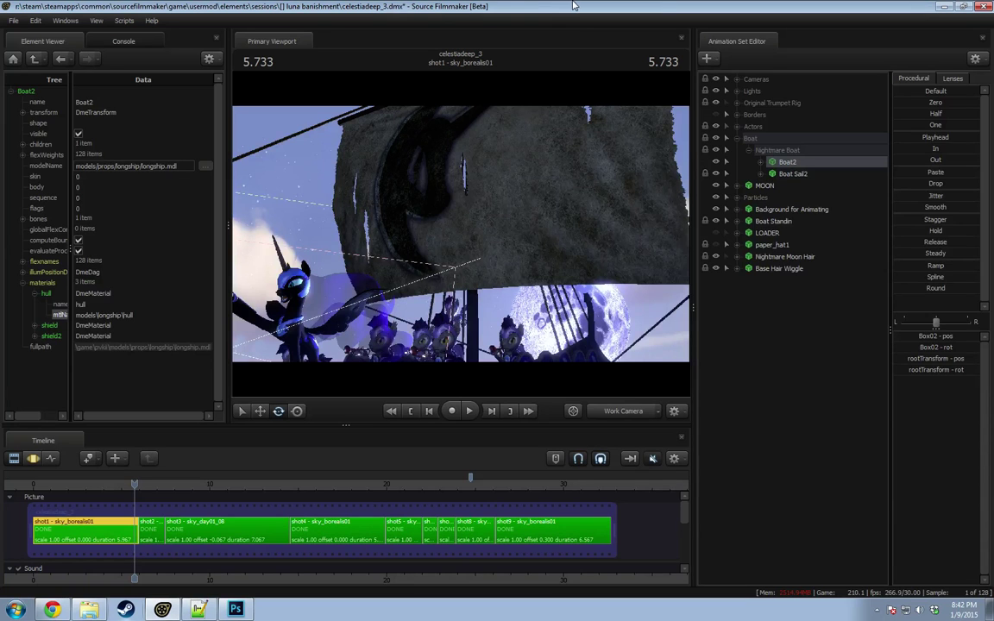
Step: In Notepad++, uncomment the sail_twilight base texture in sail.vmt, comment out the sail_nightmare one, and save the file
key("alt+Tab")
left_click(684, 138)
left_click(634, 139)
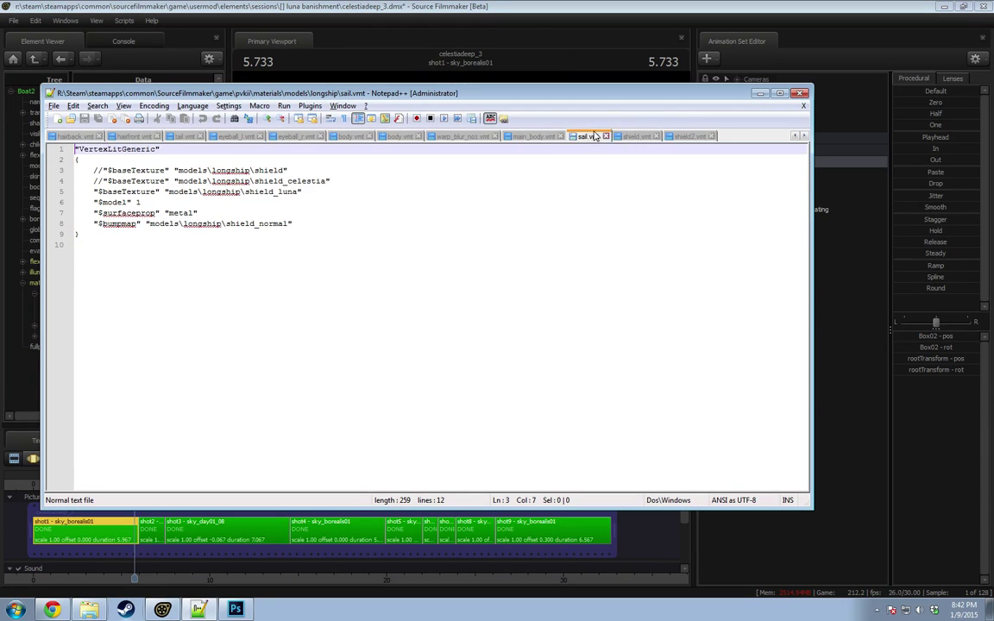
left_click(593, 136)
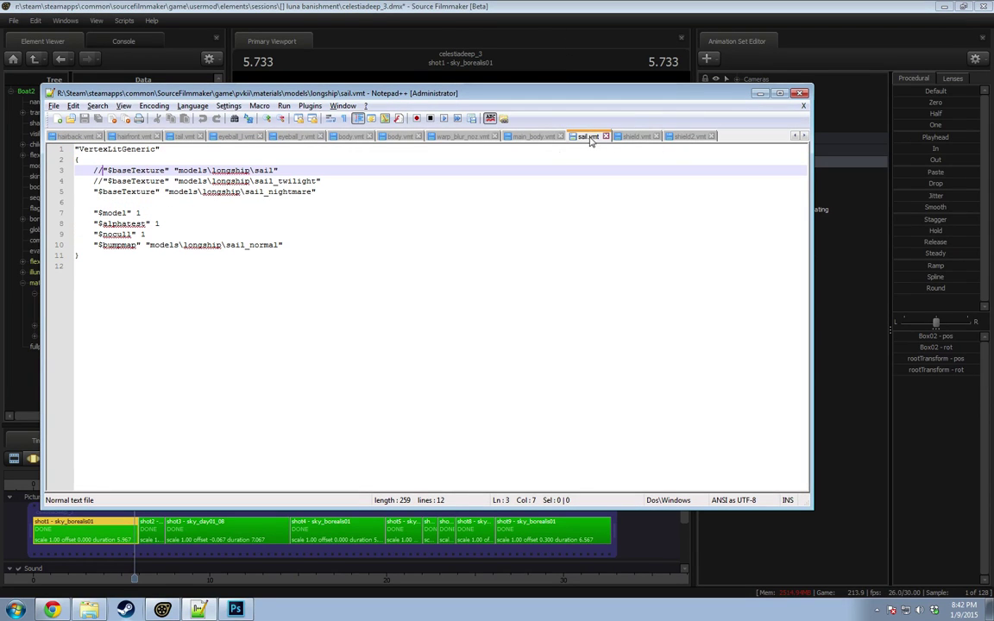
left_click(104, 181)
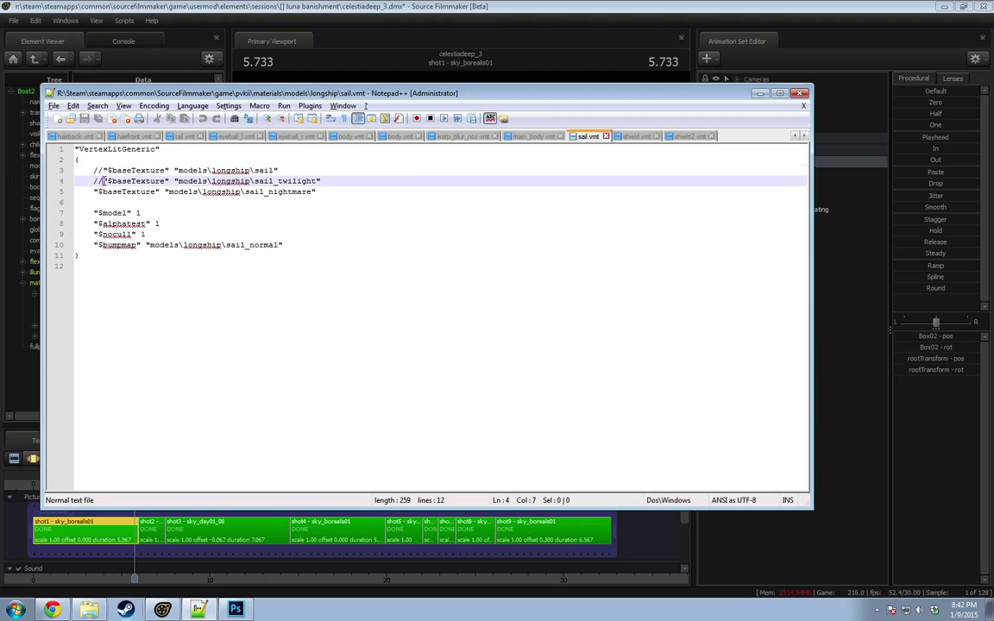
key("BackSpace")
key("BackSpace")
key("Down")
type("//")
key("ctrl+s")
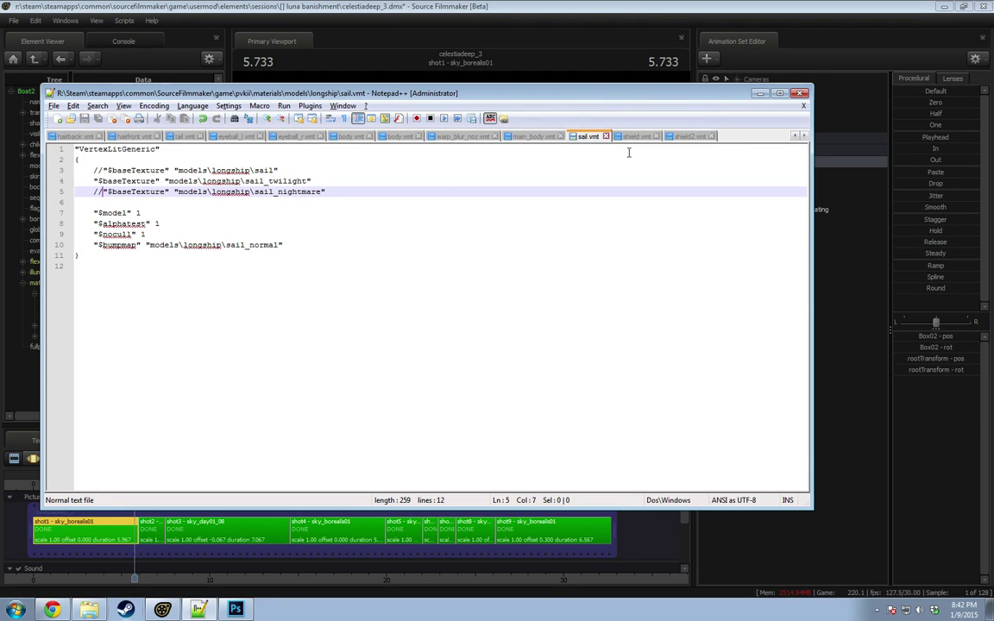
Step: In shield.vmt, comment out the shield_luna base texture, uncomment the shield_celestia one, and save the file
left_click(636, 136)
left_click(91, 192)
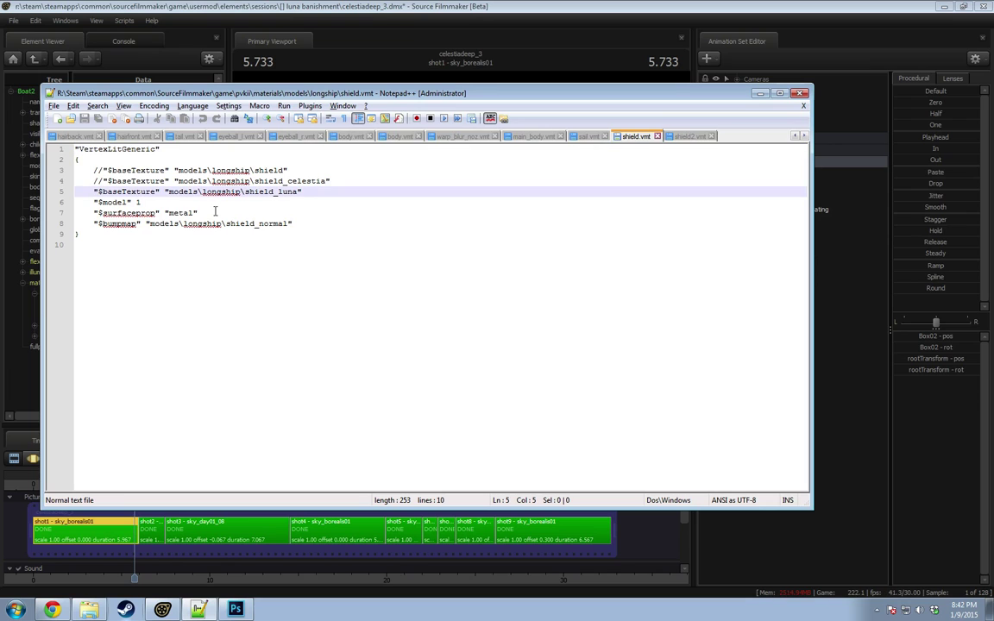
type("//")
key("Up")
key("BackSpace")
key("BackSpace")
key("ctrl+s")
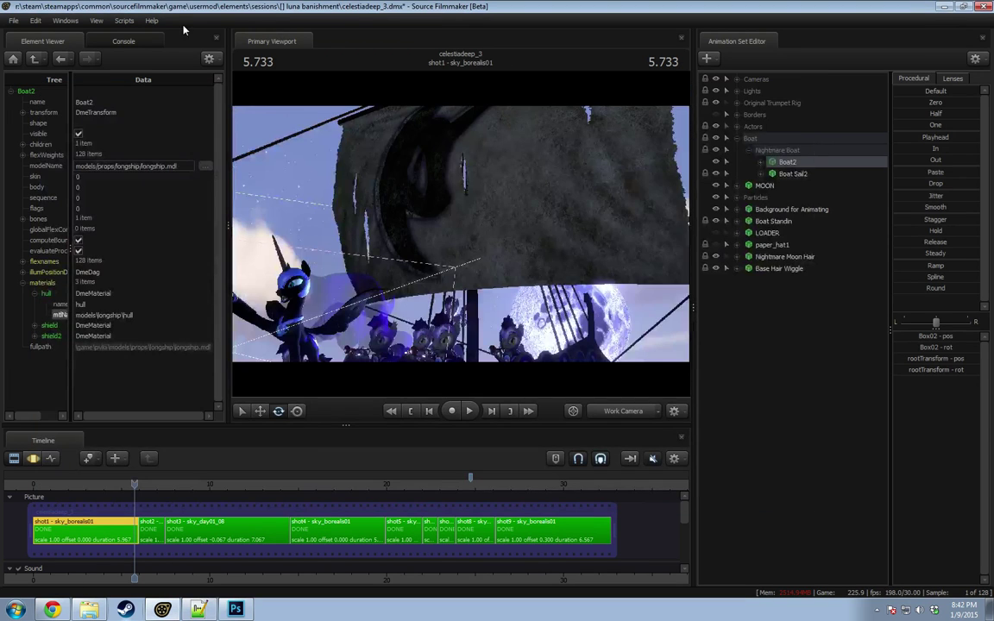
Step: Reload all materials in Source Filmmaker and widen the primary viewport
left_click(124, 20)
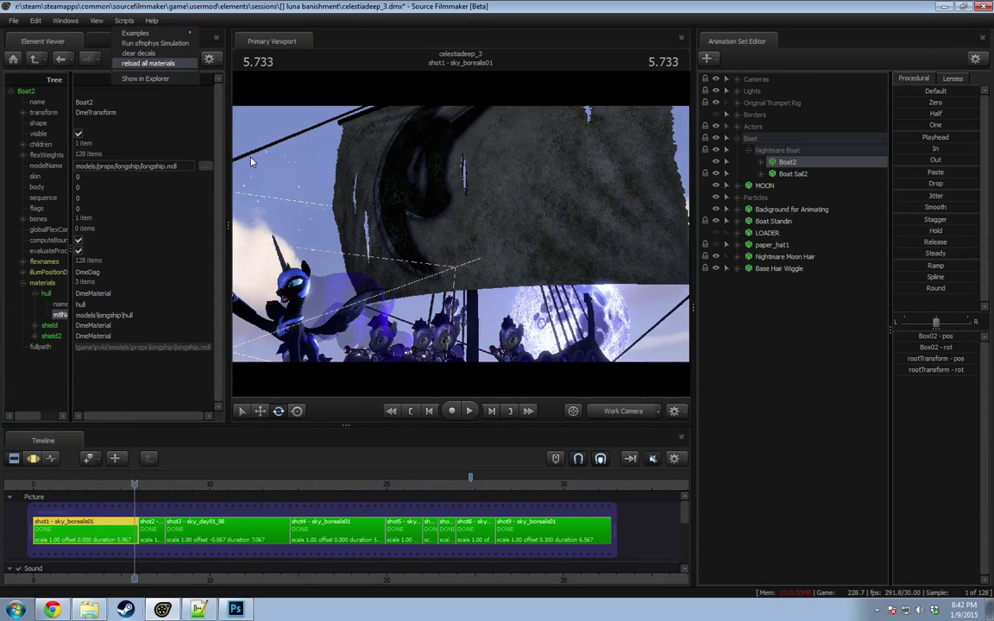
left_click(480, 247)
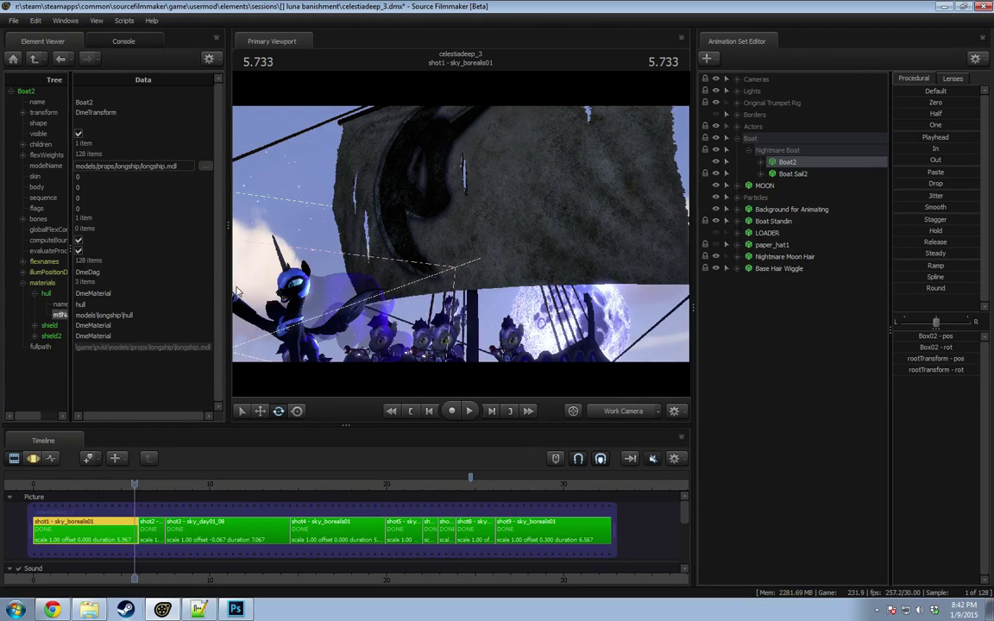
left_click_drag(226, 275, 136, 275)
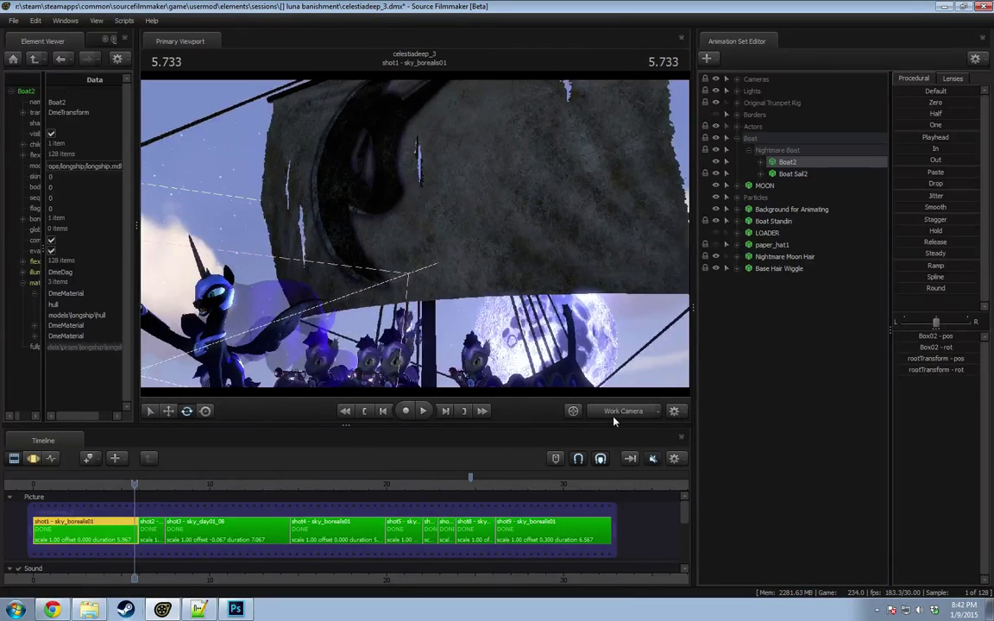
Step: Use the work camera to inspect the shields along the longship's side up close
left_click(621, 412)
left_click(621, 412)
left_click_drag(502, 291, 463, 336)
key("w")
mouse_move(466, 255)
left_mouse_down()
mouse_move(455, 256)
mouse_move(466, 255)
left_mouse_up()
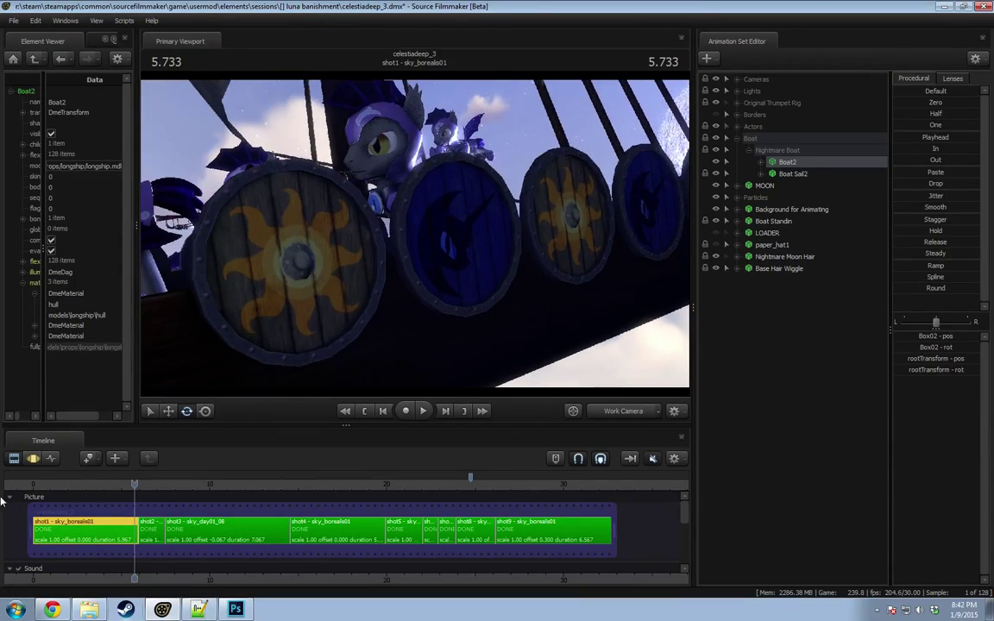
Step: Return to the shot camera and play and scrub from shot1 through shot7 to review the boat's sail and shields
key("space")
key("space")
left_click_drag(614, 424, 614, 422)
left_click(621, 411)
key("space")
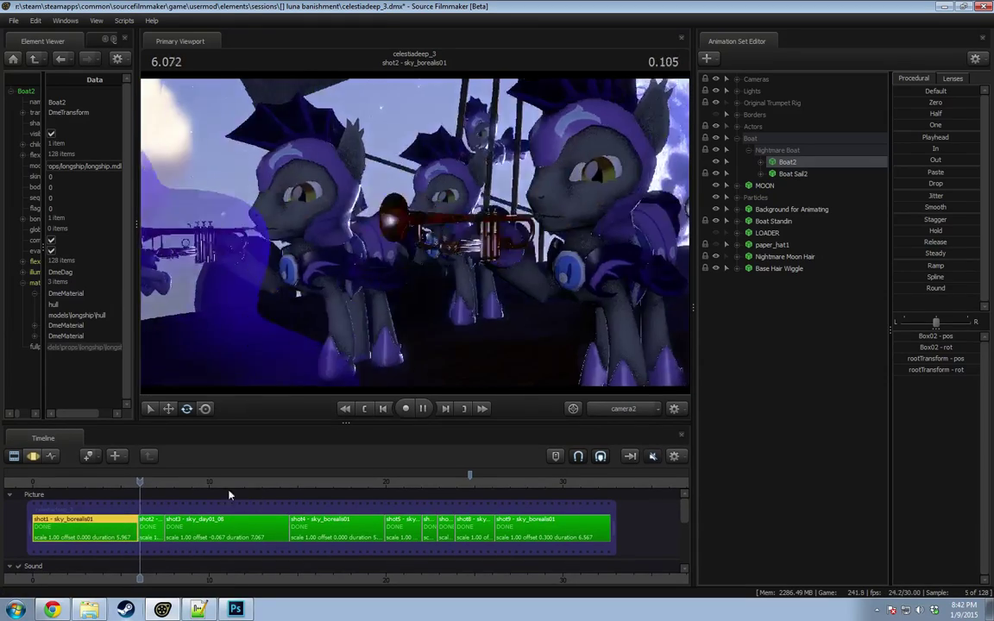
key("space")
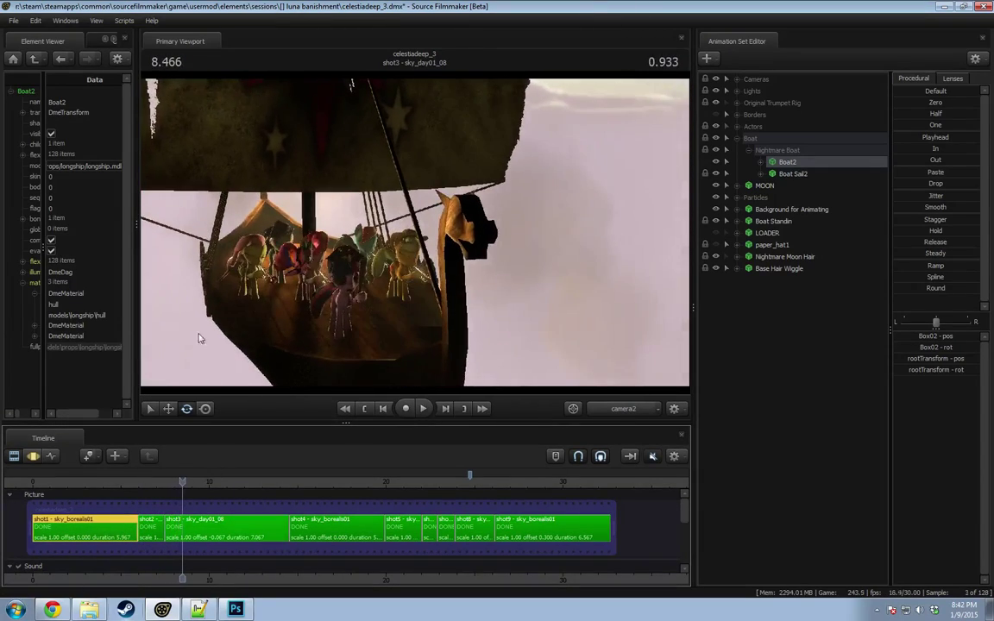
key("space")
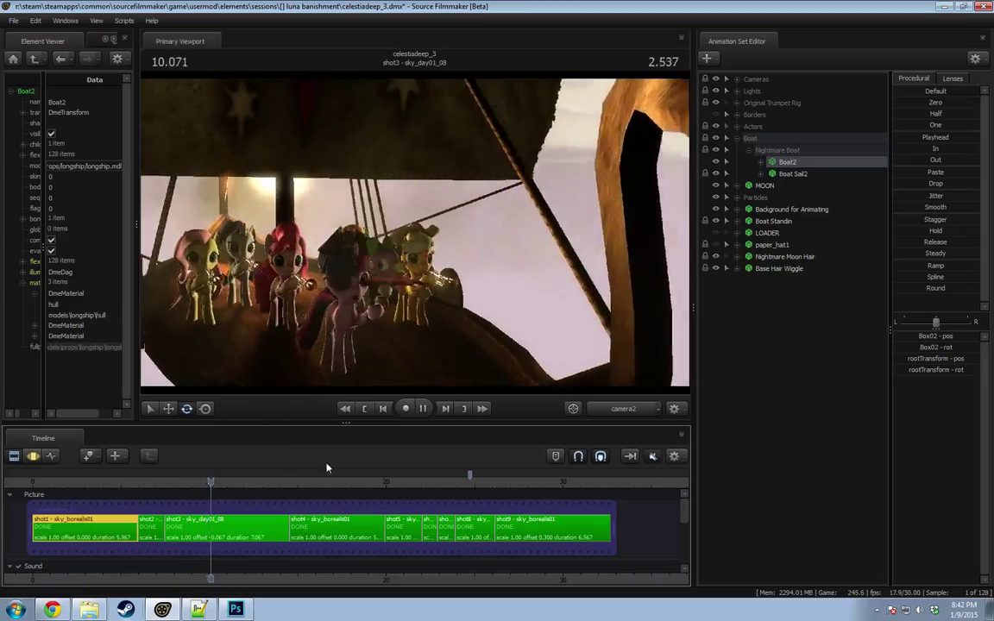
left_click_drag(279, 483, 417, 490)
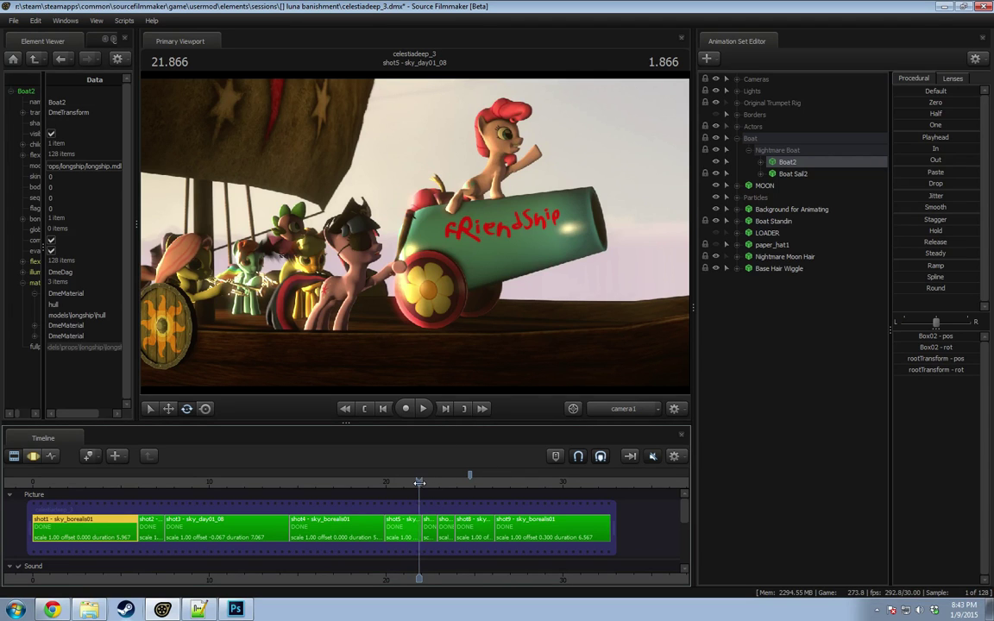
key("space")
key("space")
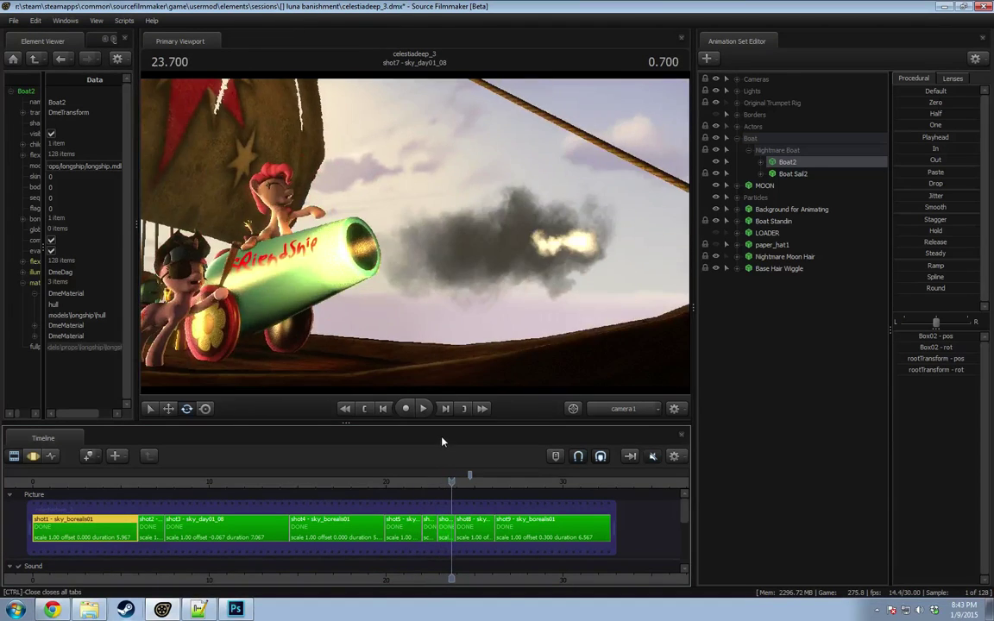
Step: Switch to Notepad++ and review the three base texture lines in shield.vmt and their comment marks
key("alt+Tab")
left_click(460, 223)
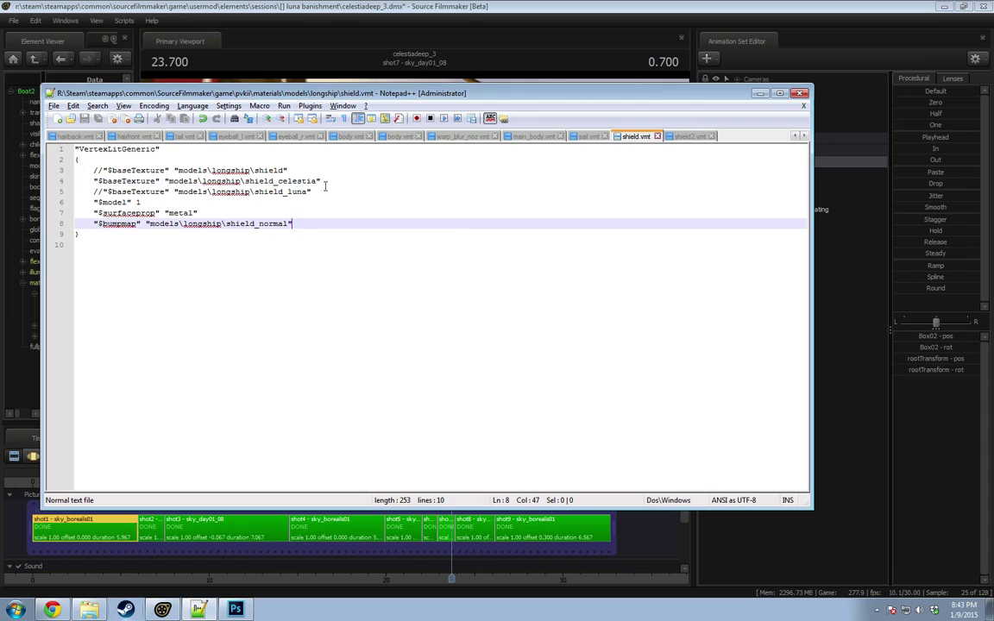
left_click(276, 192)
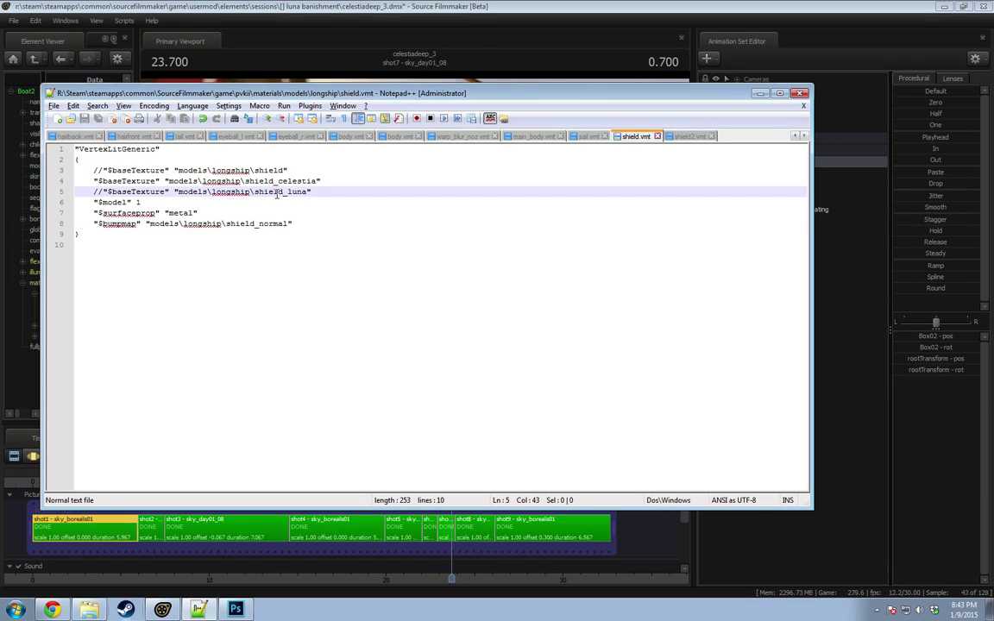
left_click(298, 182)
left_click(167, 191)
left_click(177, 172)
left_click(232, 184)
left_click(226, 171)
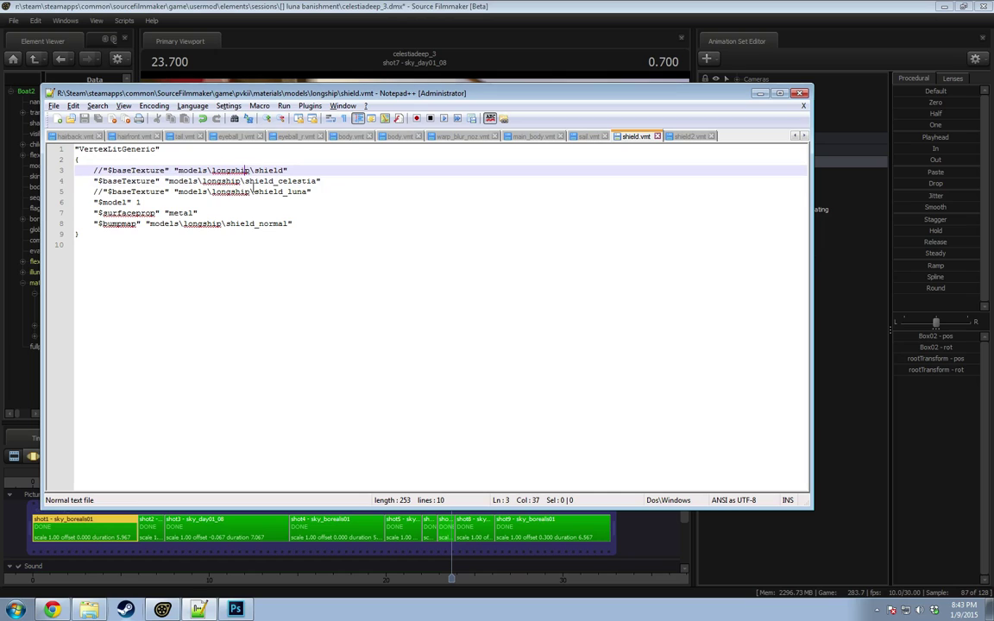
left_click(269, 192)
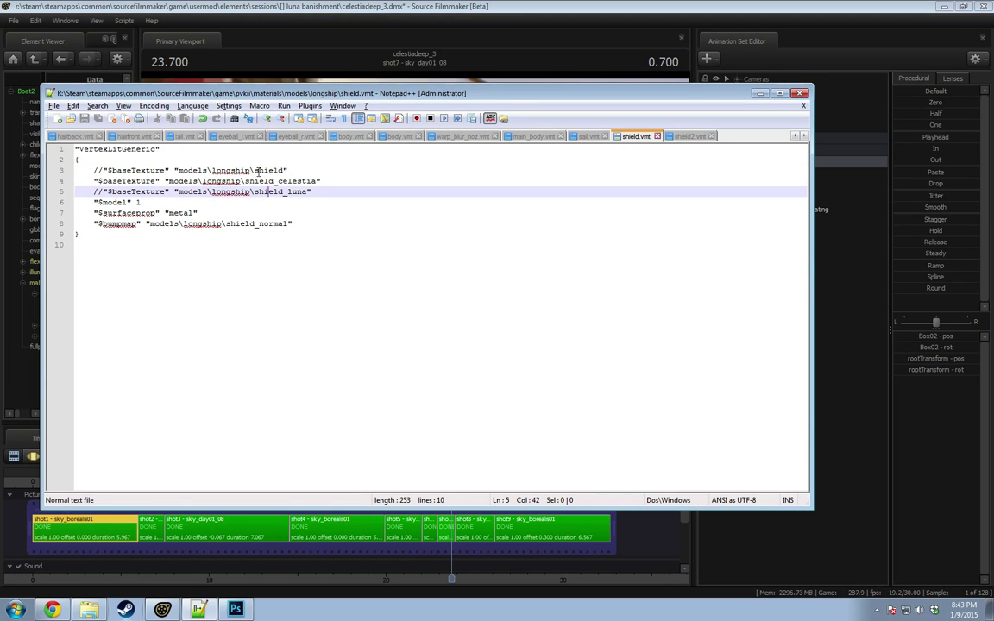
left_click(119, 181)
left_click(90, 160)
left_click(94, 203)
left_click(96, 192)
left_click(95, 161)
left_click(96, 181)
left_click(99, 171)
left_click(100, 191)
left_click(93, 169)
left_click(102, 182)
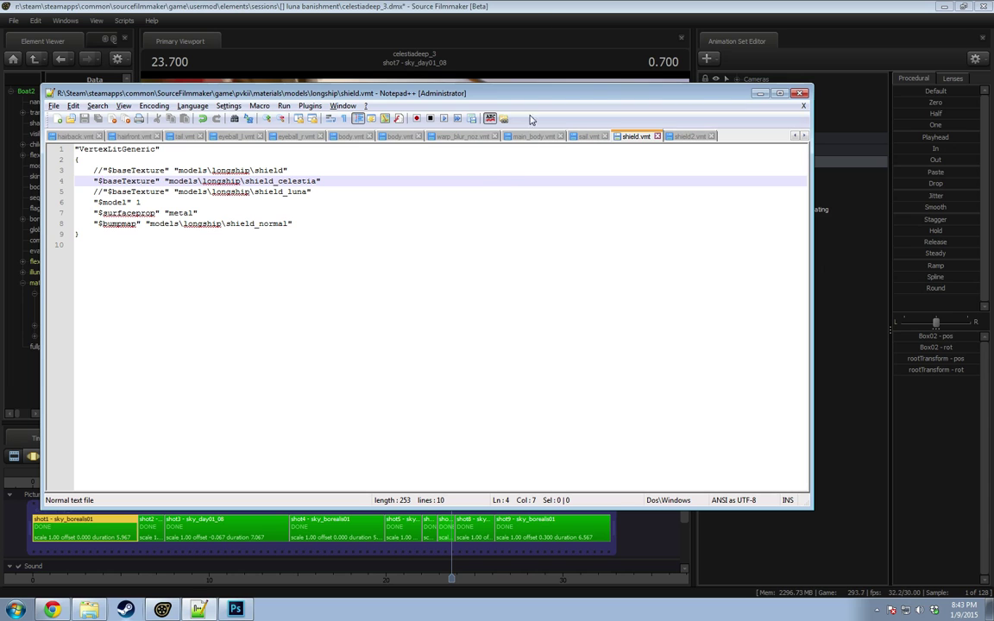
Step: Switch back to Source Filmmaker, play the sequence briefly, and scrub back to shot1 to view its sky
left_click(549, 9)
key("space")
key("space")
left_click_drag(197, 481, 101, 481)
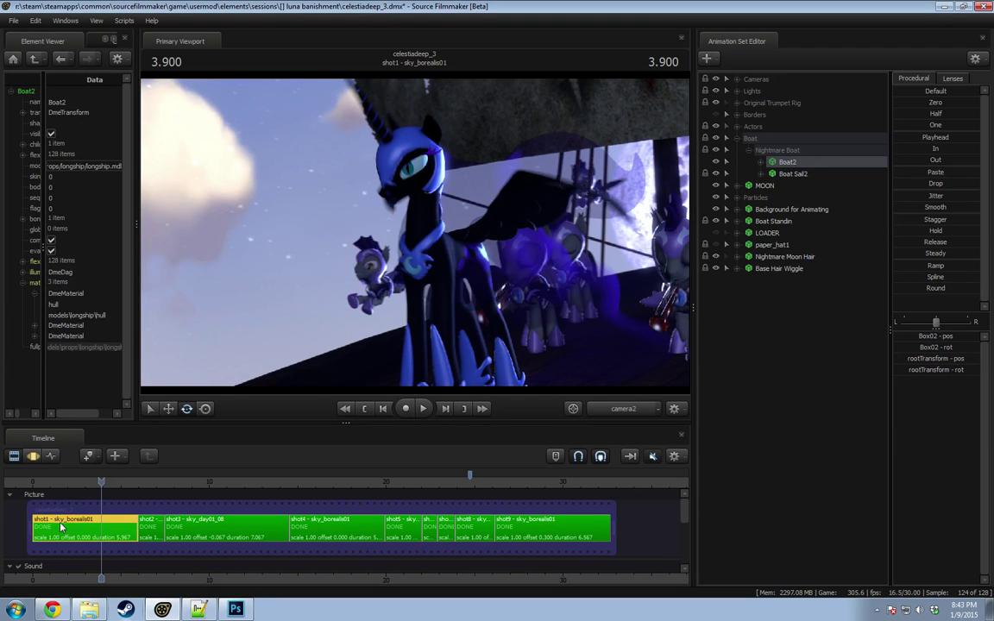
Step: Select the shot3 clip and copy the sky name sky_day01_08 from its clip name
left_click_drag(134, 485, 231, 483)
left_click(239, 522)
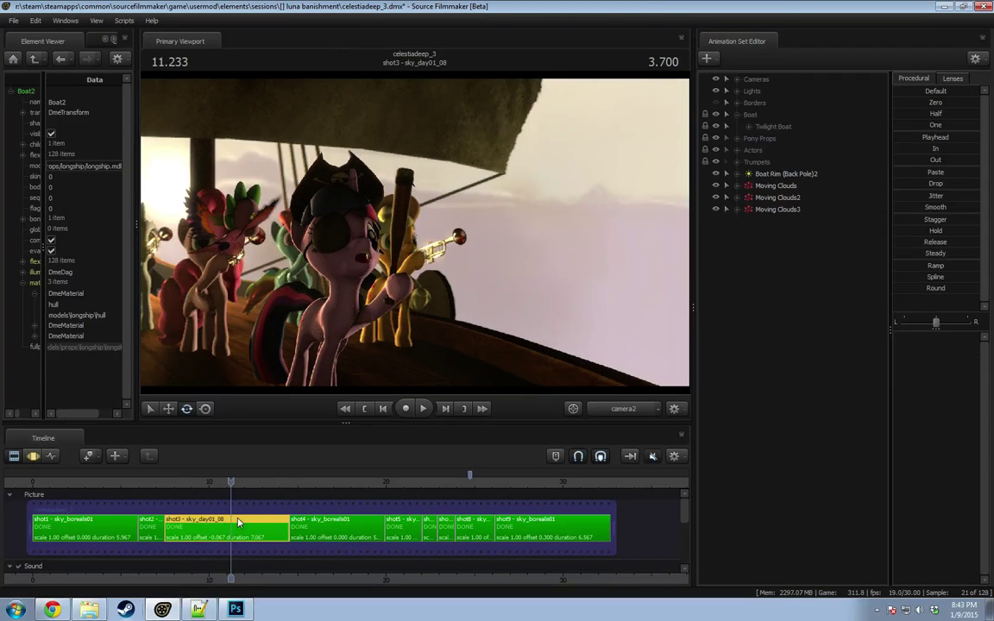
right_click(216, 525)
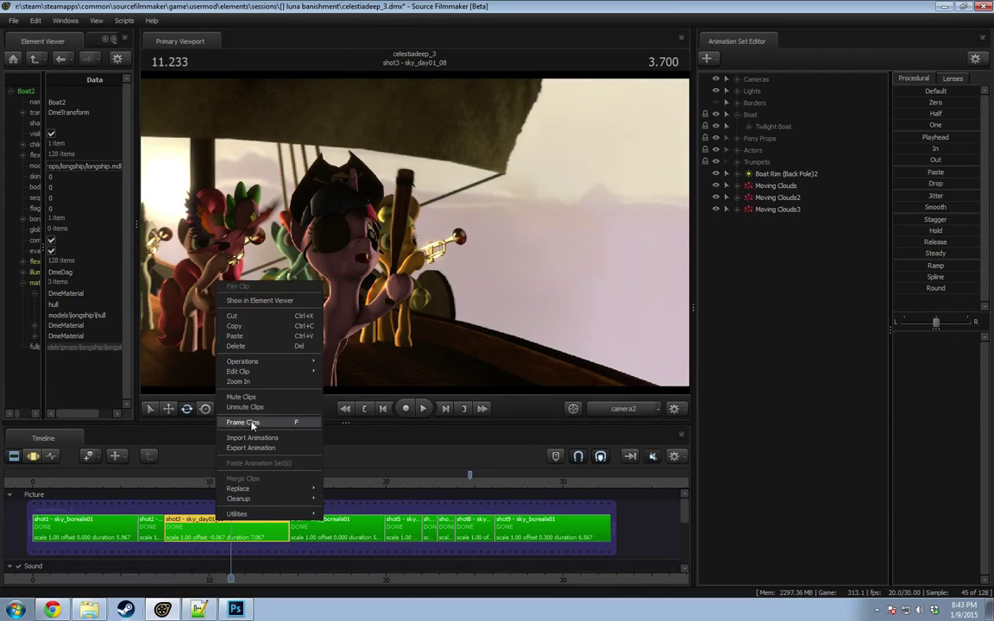
mouse_move(260, 365)
left_click(339, 374)
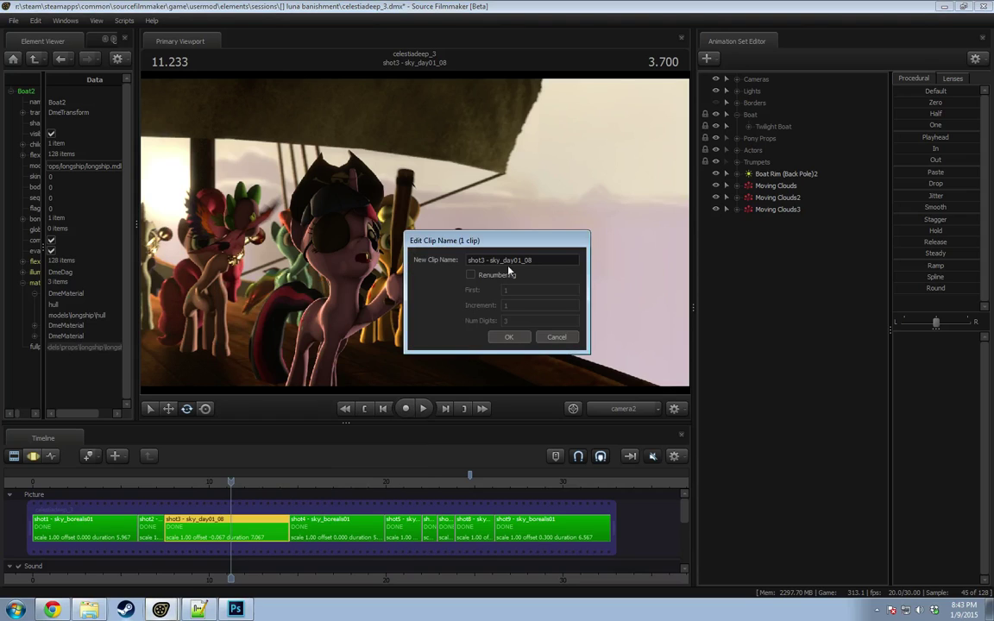
left_click(508, 337)
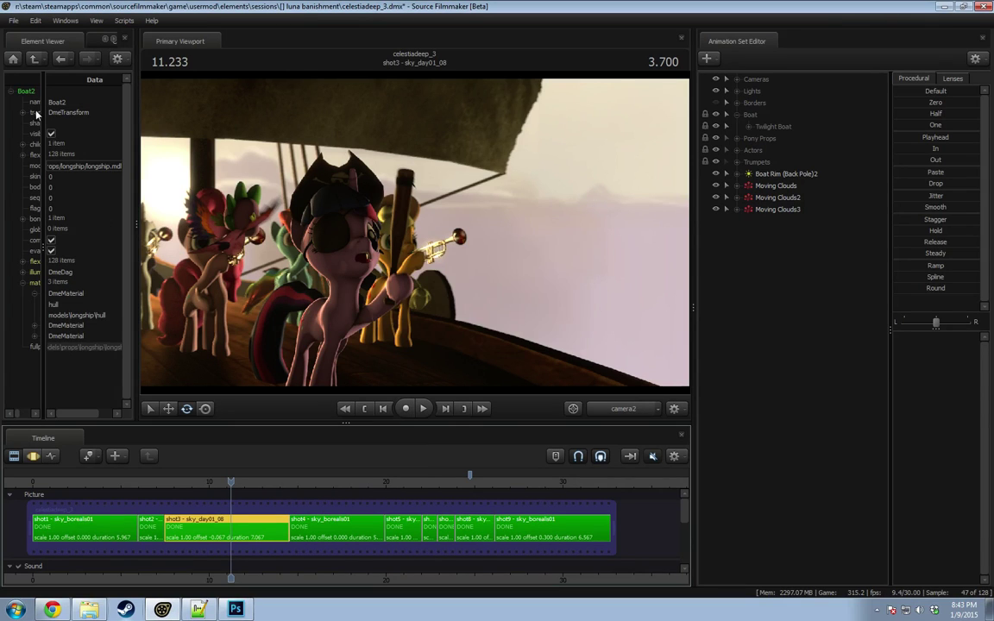
Step: Run sv_skyname sky_day01_08 in the console and play part of shot3 to check the sky
left_click(78, 34)
left_click_drag(138, 278, 207, 285)
type("sv_skyname")
key("Return")
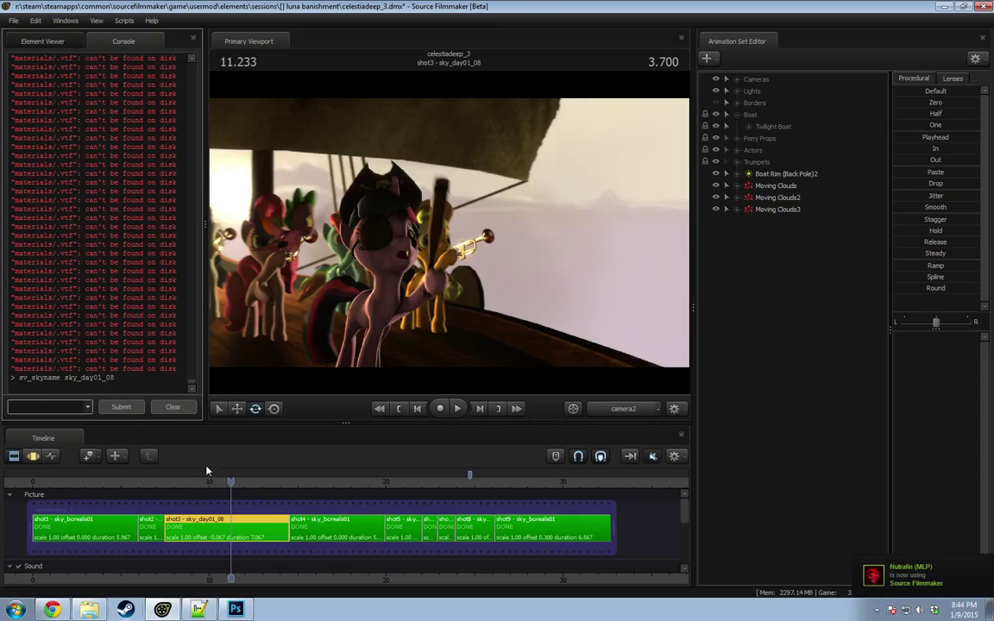
left_click_drag(233, 484, 201, 488)
key("space")
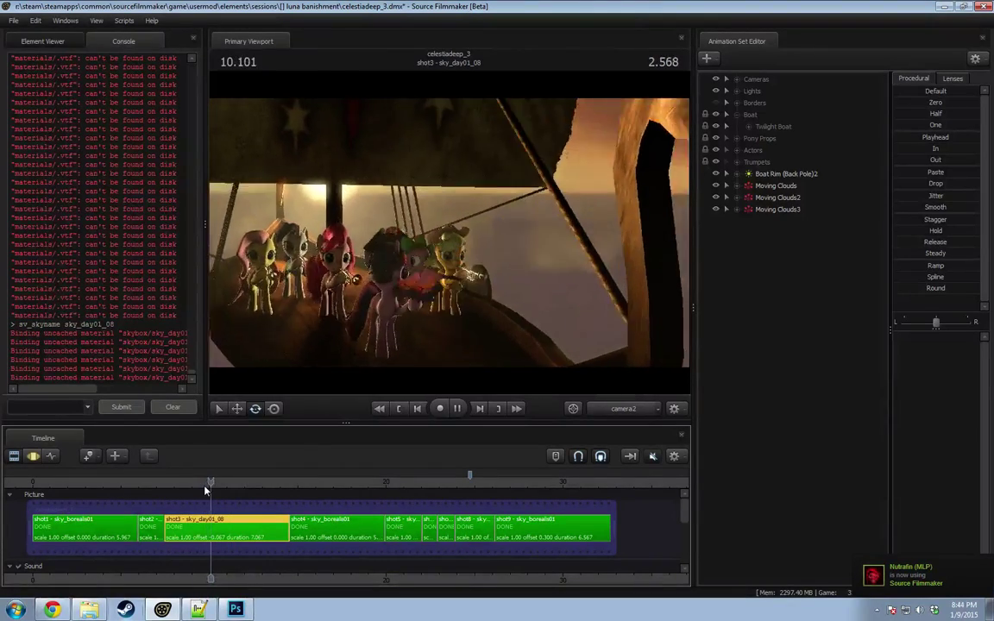
key("space")
Step: Go to shot1 at about 3.4 seconds and copy the sky name sky_borealis01 from its clip name
left_click_drag(285, 478, 92, 496)
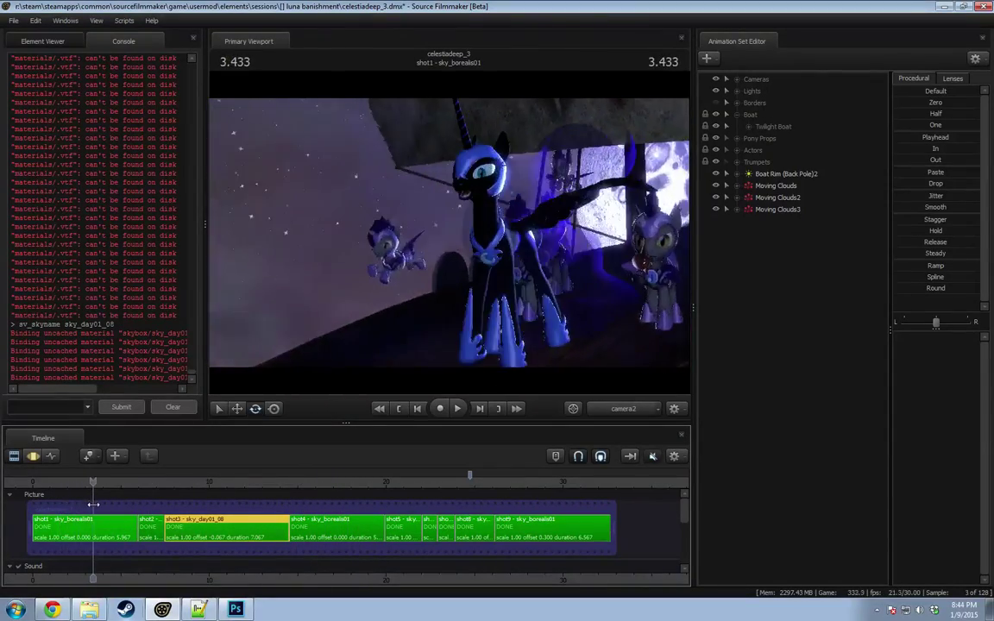
left_click(101, 530)
right_click(101, 531)
mouse_move(119, 378)
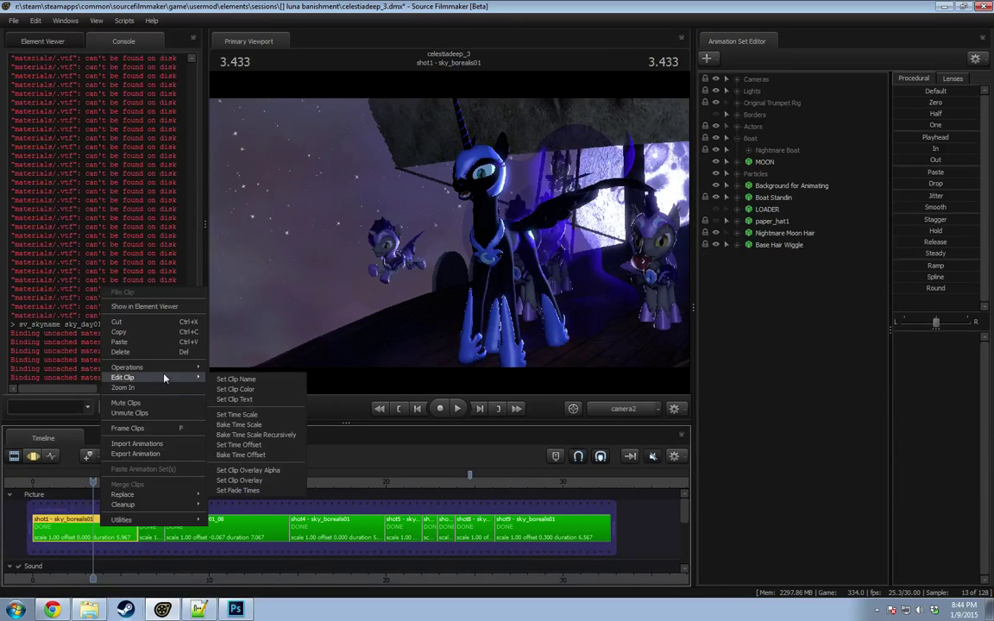
left_click(226, 379)
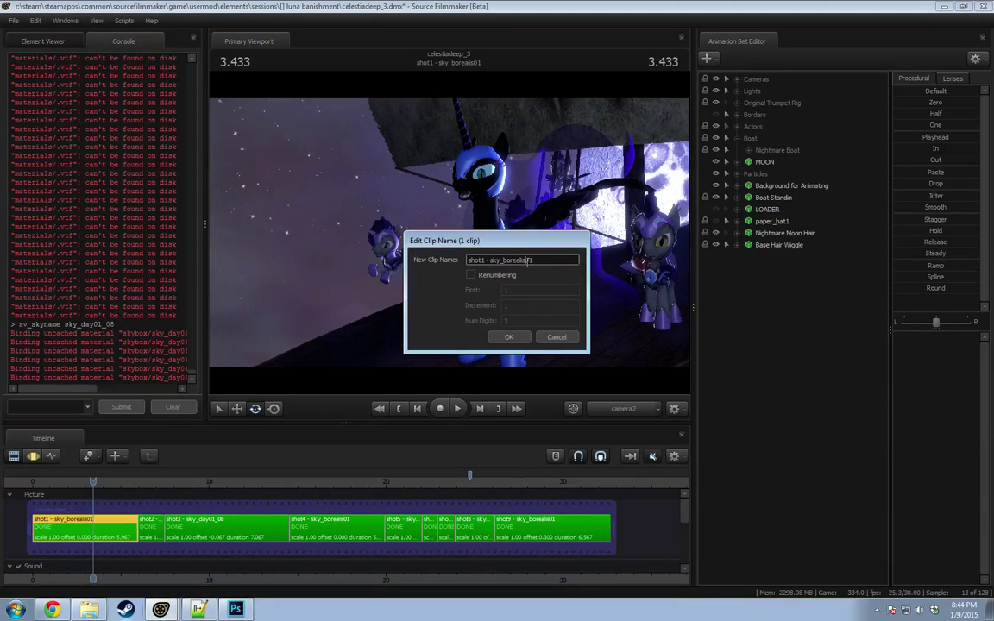
left_click(509, 337)
Step: Run sv_skyname sky_borealis01 in the console and play shot1 from near its start to check the sky
left_click(48, 405)
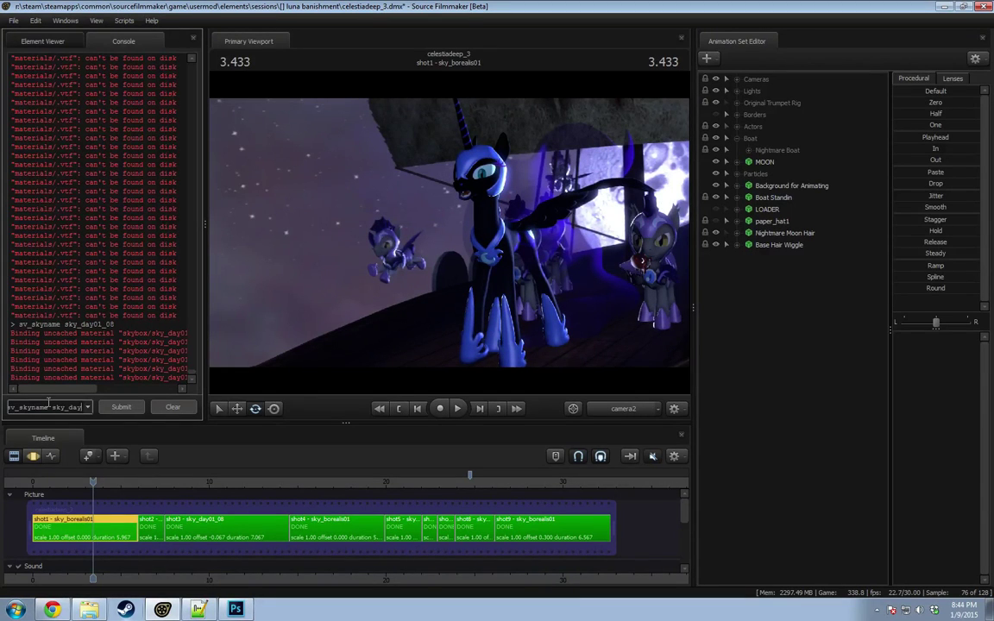
type("sv_skyname sky_borealis01")
key("Return")
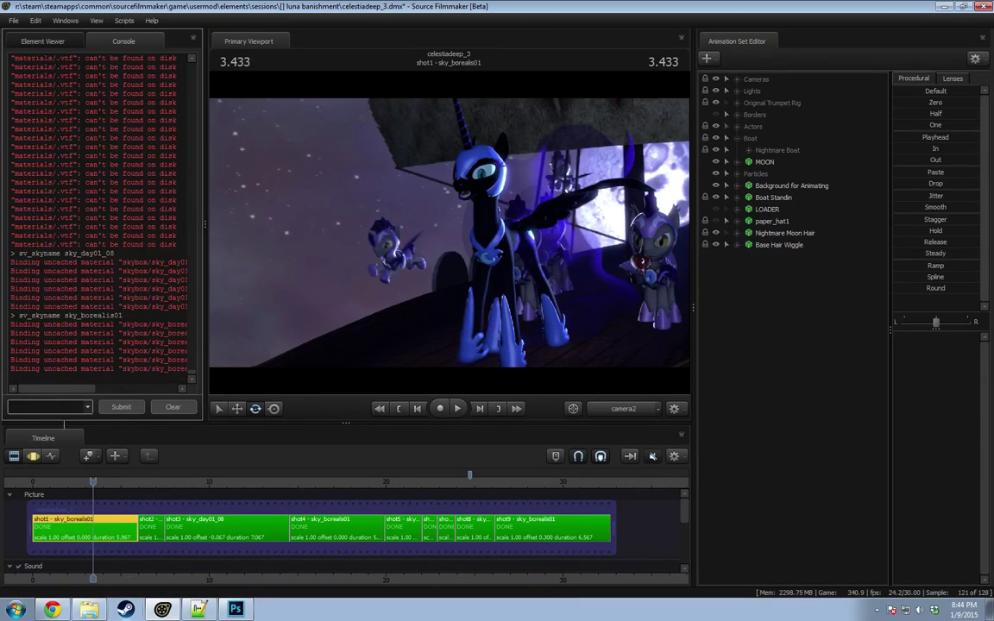
left_click_drag(97, 484, 47, 489)
key("space")
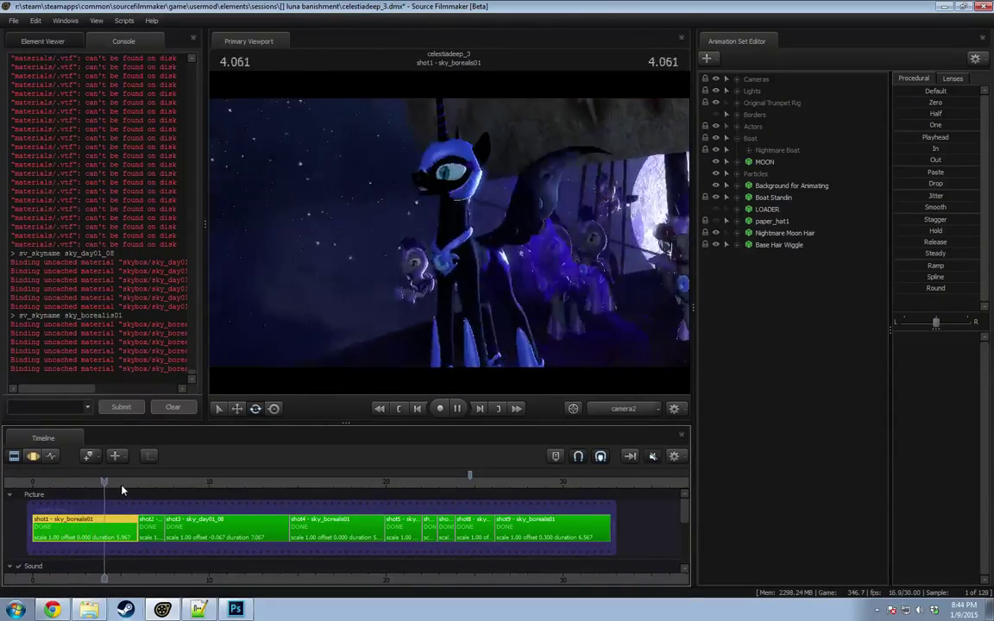
key("space")
Step: Scrub to shot9, view its character up close through the work camera, and play the shot
left_click_drag(120, 481, 524, 488)
left_click(644, 414)
left_click_drag(579, 320, 488, 298)
key("space")
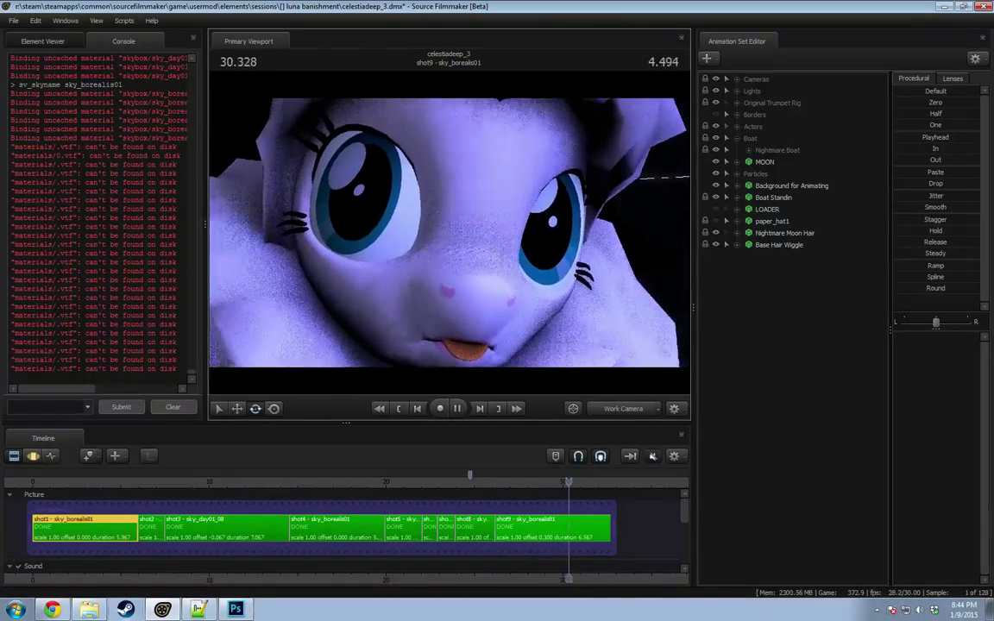
key("space")
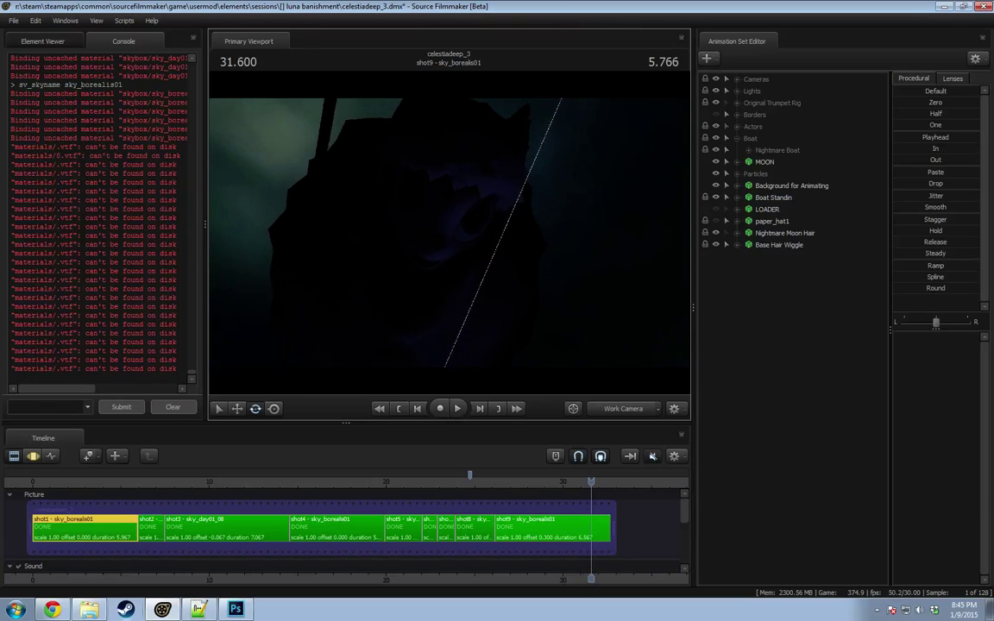
Step: Replay the end of shot9 with the work camera turned toward the starry sky, and scrub back to shot3 at about 10.2 seconds
key("space")
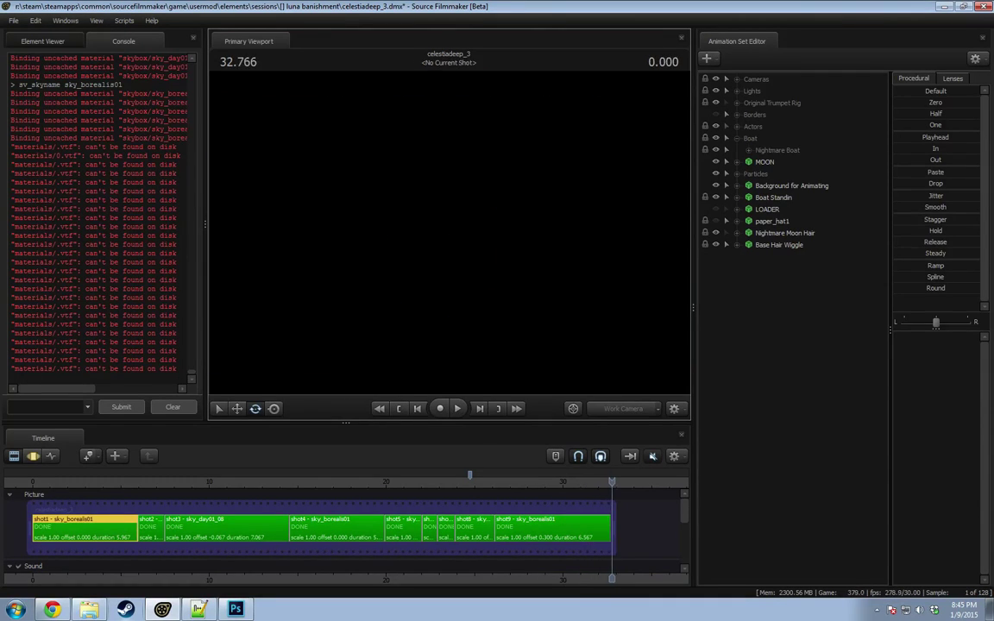
left_click_drag(594, 483, 584, 482)
left_click_drag(518, 301, 457, 345)
left_click_drag(584, 481, 595, 481)
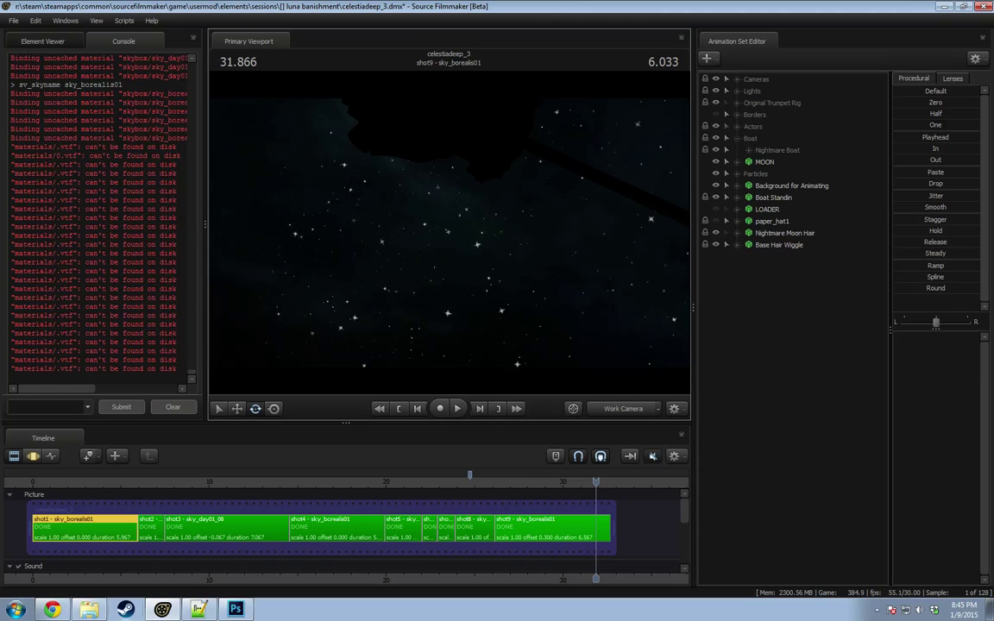
key("space")
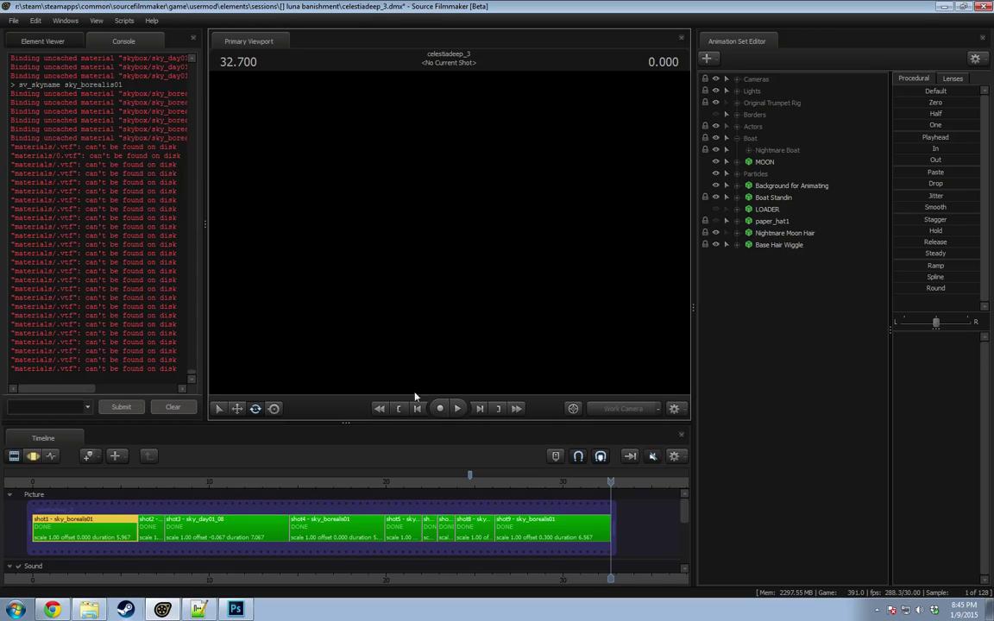
left_click_drag(81, 489, 221, 489)
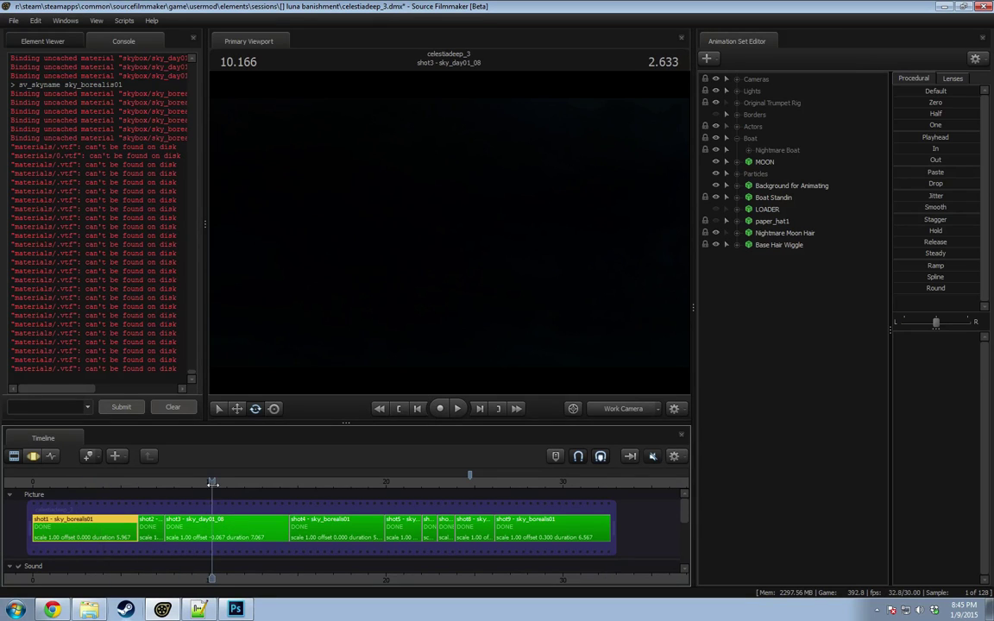
Step: Switch to Photoshop and browse for a file to open in the Pony SFM Resources folder, widening the file list
left_click(247, 612)
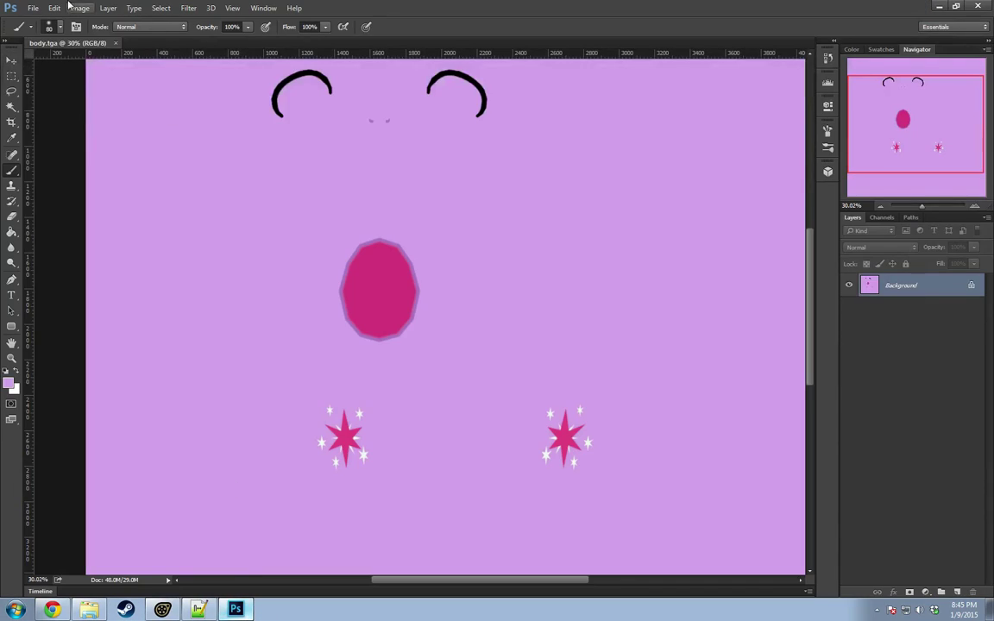
left_click(29, 8)
left_click(52, 28)
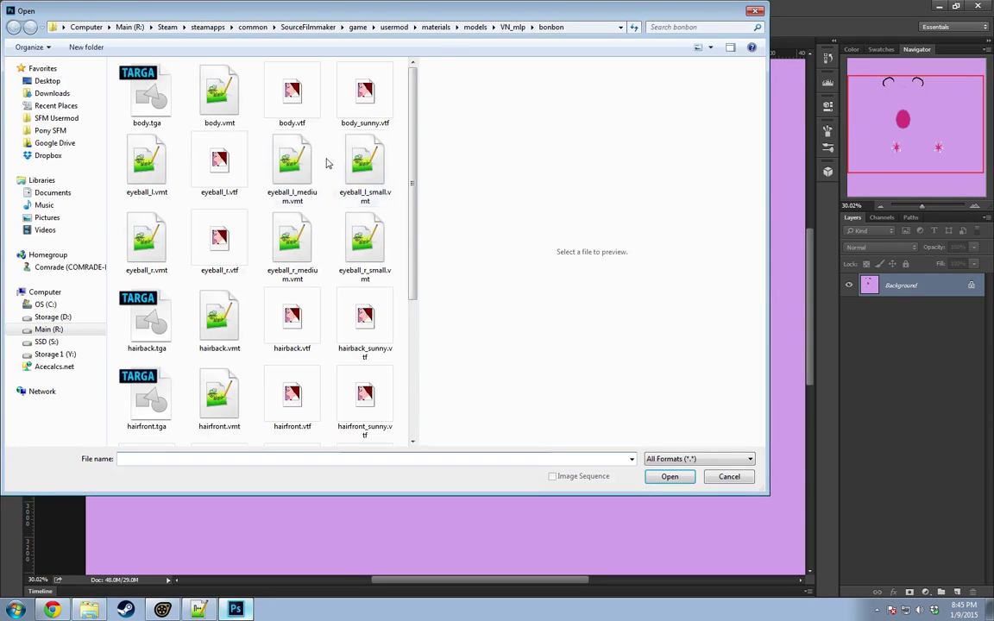
left_click(55, 130)
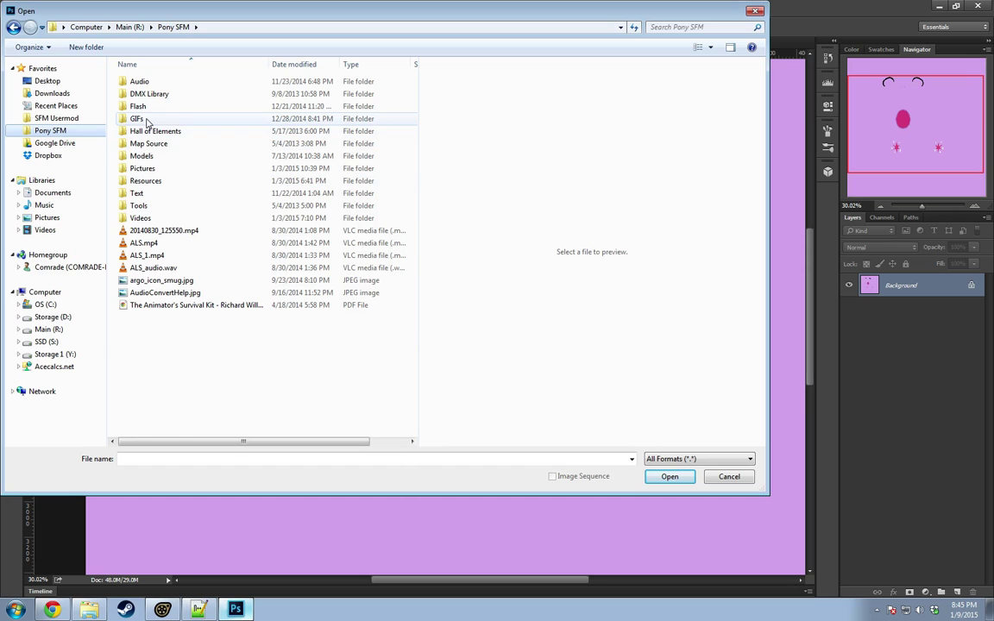
double_click(140, 180)
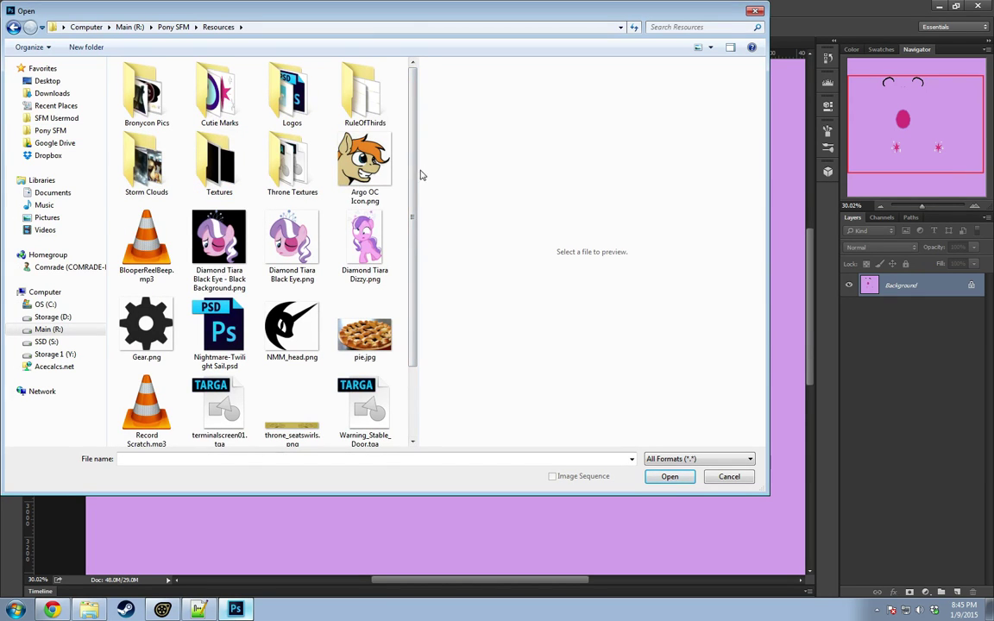
left_click_drag(417, 170, 618, 181)
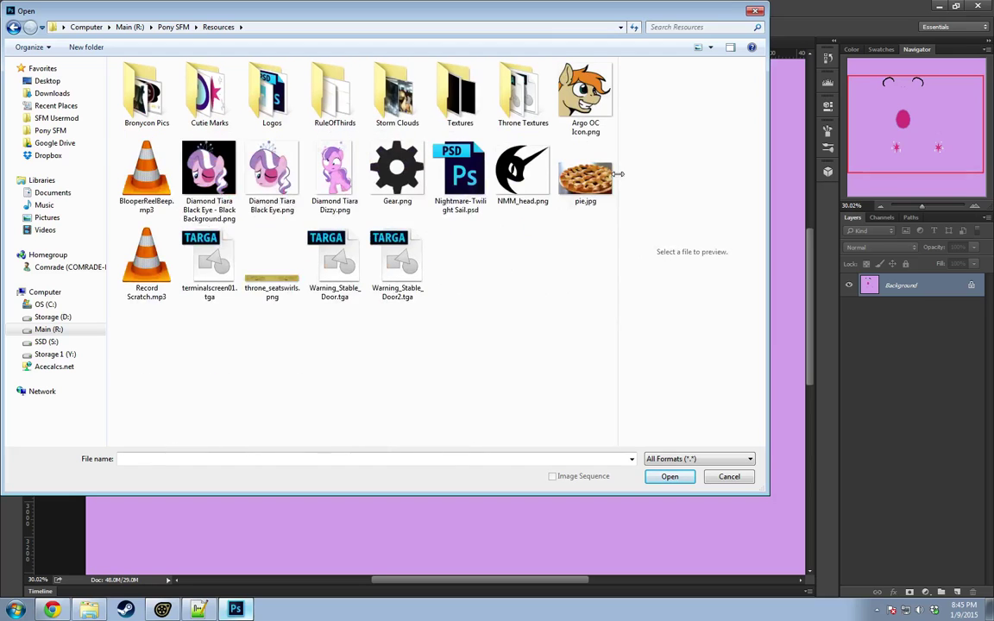
Step: Look through the Bronycon Pics and Textures subfolders of Resources for the source image
double_click(157, 112)
left_click(13, 27)
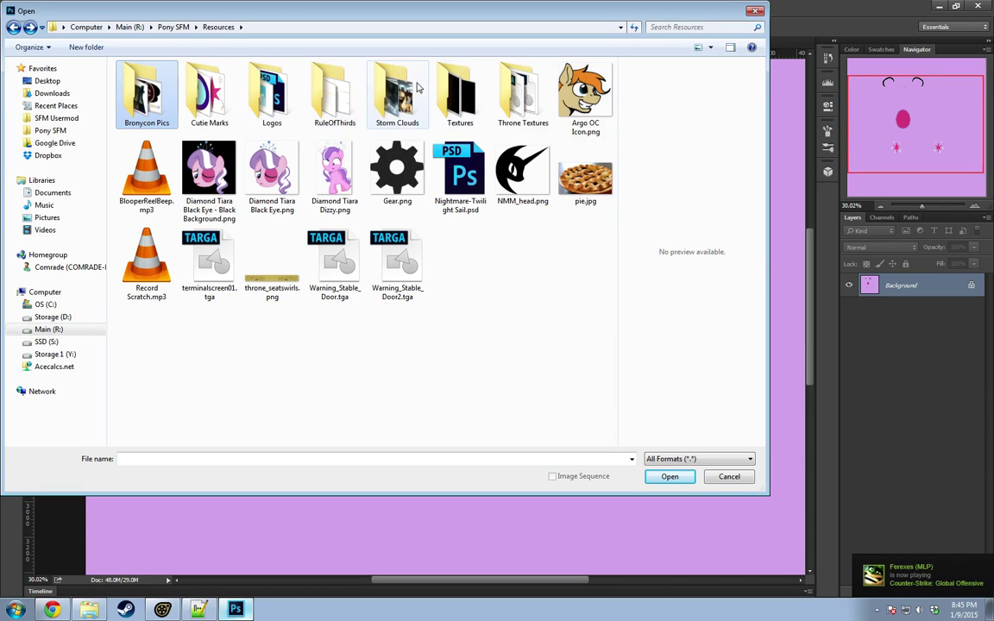
double_click(459, 93)
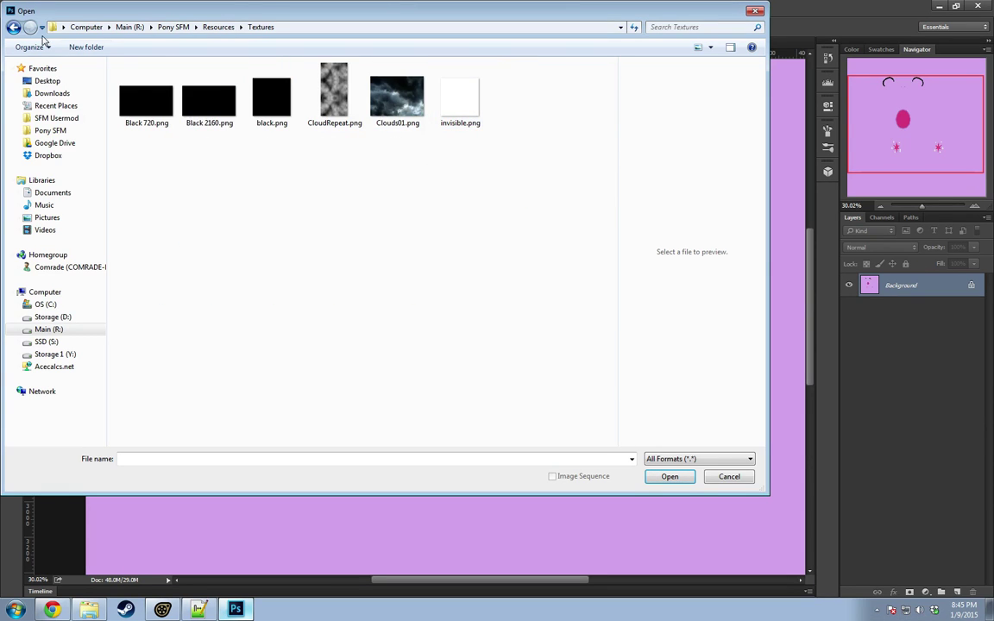
left_click(15, 27)
left_click(460, 295)
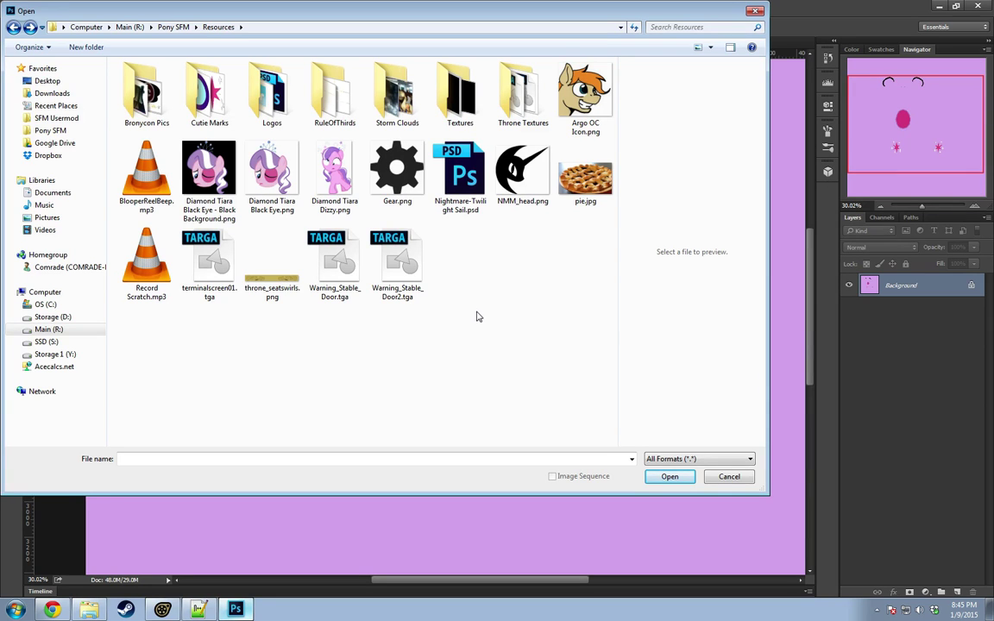
Step: Browse to Photoshop Files inside the Pony SFM Pictures folder and glance at the longship materials folder in Explorer
left_click(14, 28)
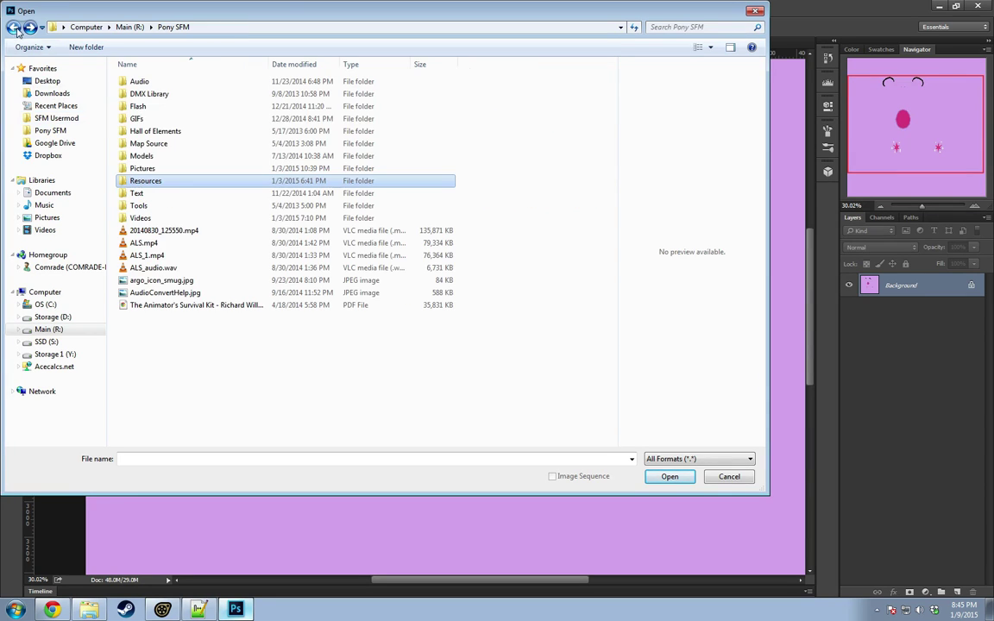
double_click(143, 169)
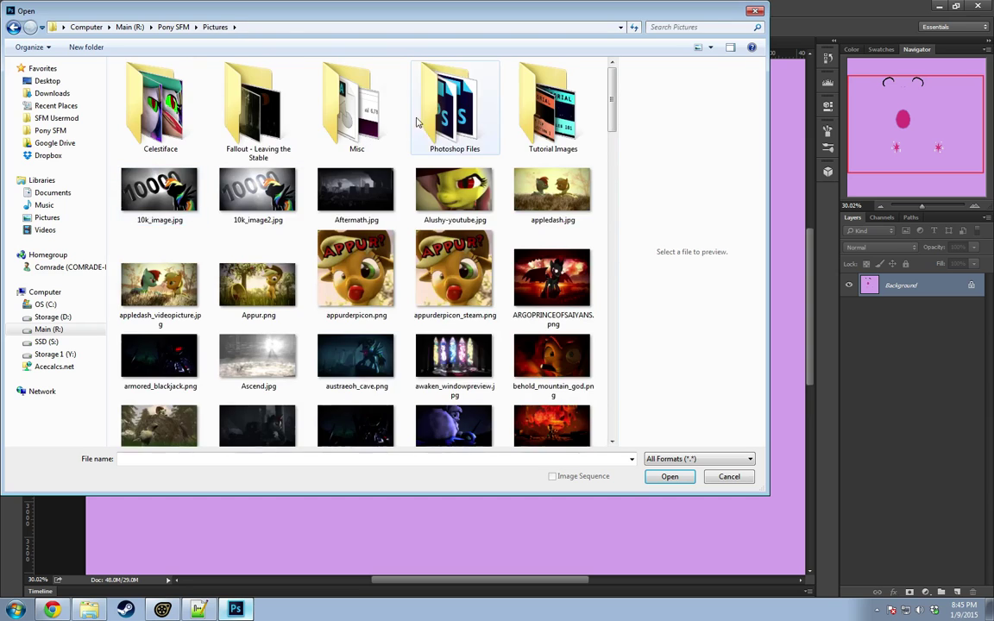
double_click(450, 104)
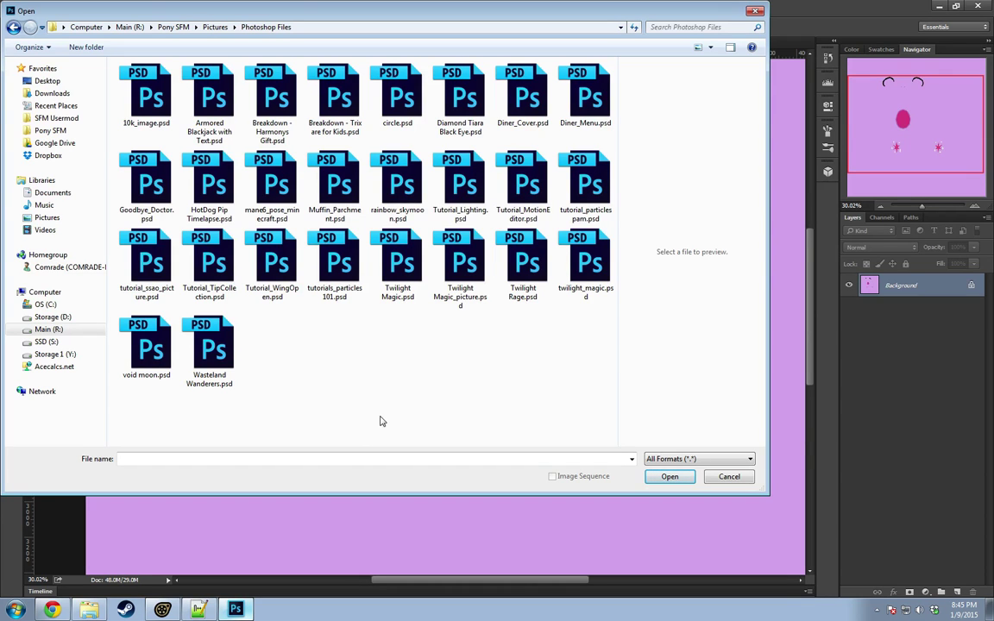
left_click(89, 610)
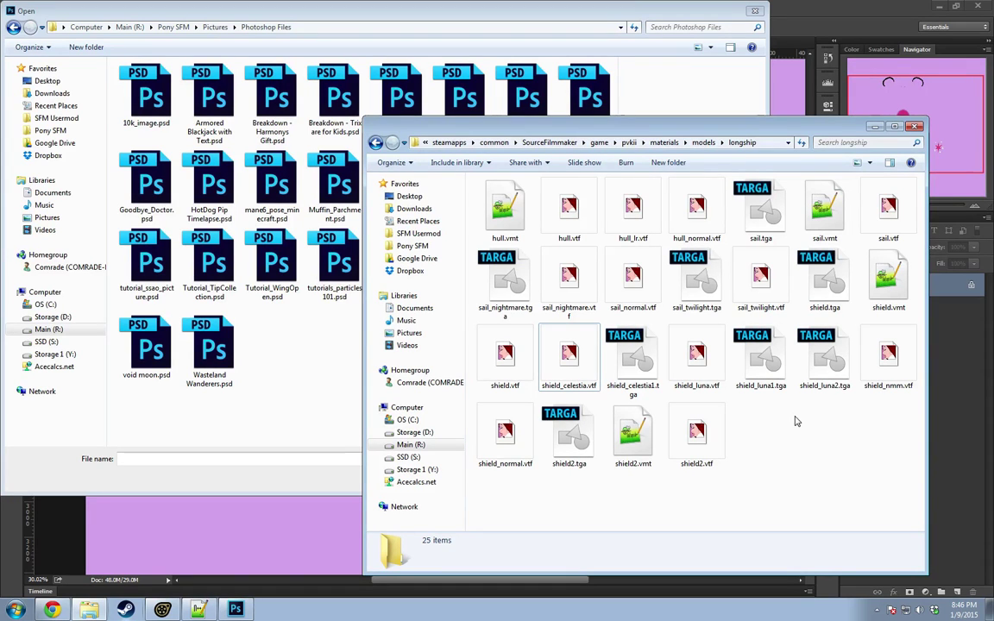
left_click(306, 362)
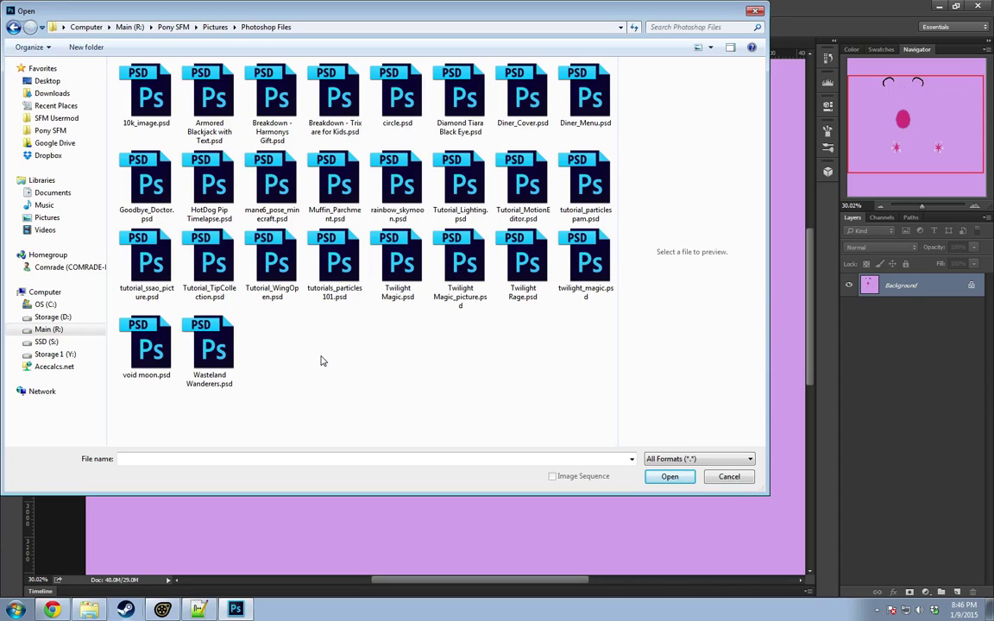
Step: Check the PSD files in Photoshop Files for a preview, including Tutorial_WingOpen.psd, circle.psd, Diner_Menu.psd and rainbow_skymoon.psd
left_click(559, 277)
left_click(505, 277)
left_click(327, 272)
left_click(240, 250)
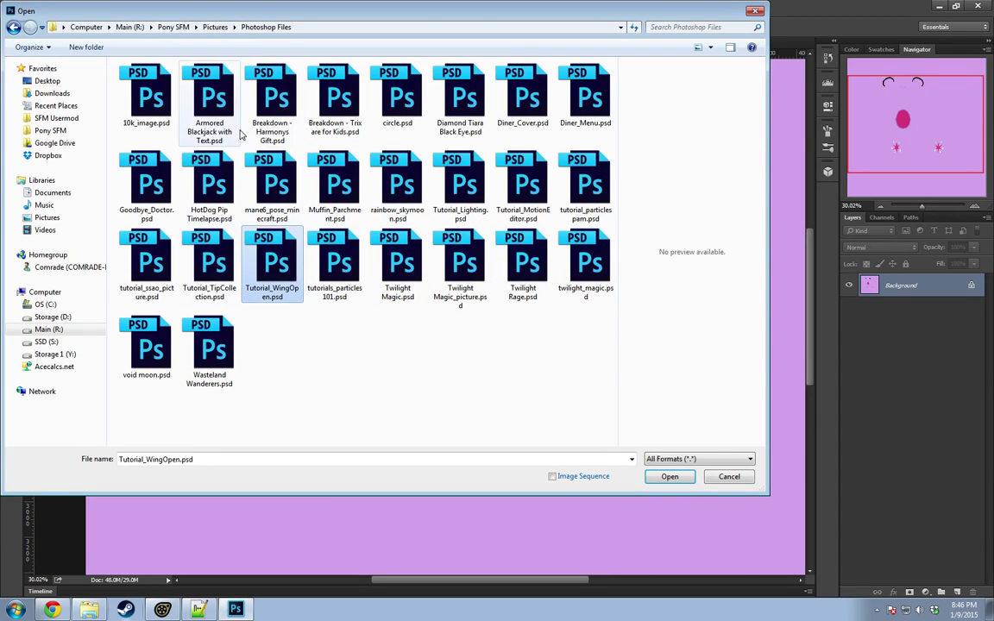
left_click(206, 107)
left_click(257, 103)
left_click(397, 95)
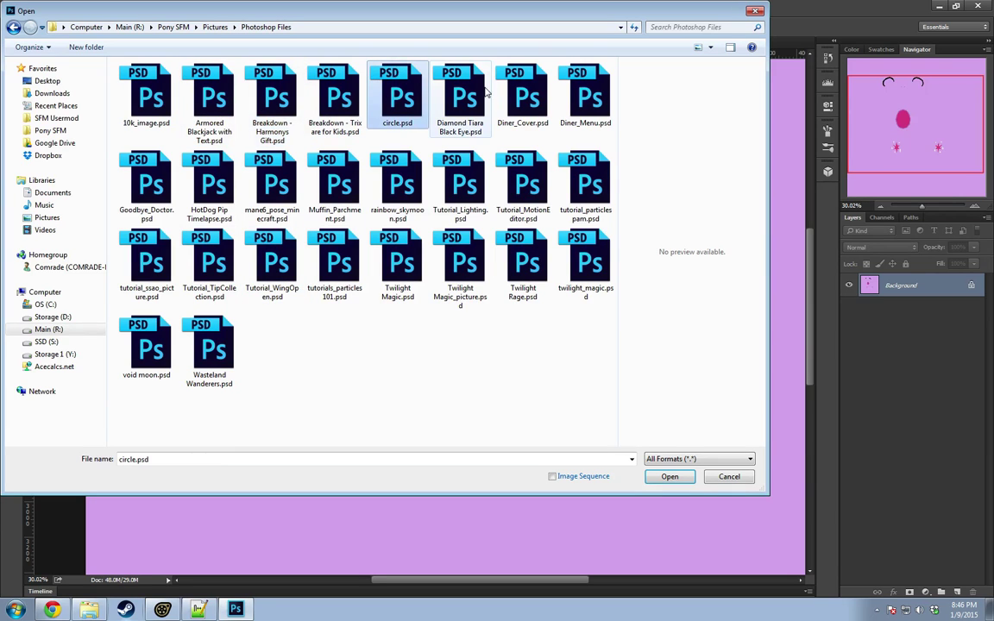
left_click(474, 97)
left_click(524, 92)
left_click(556, 92)
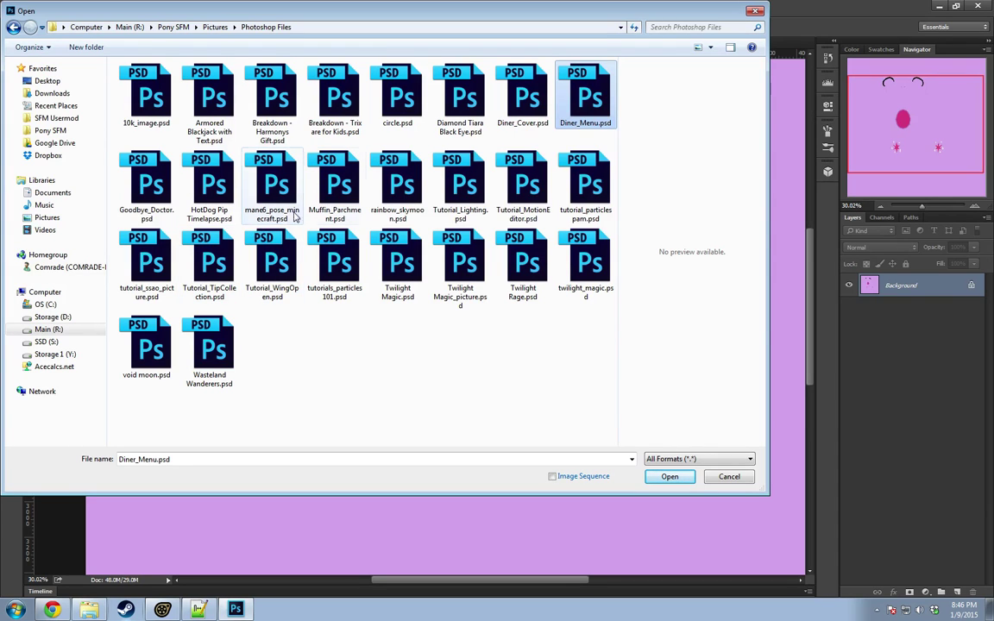
left_click(408, 184)
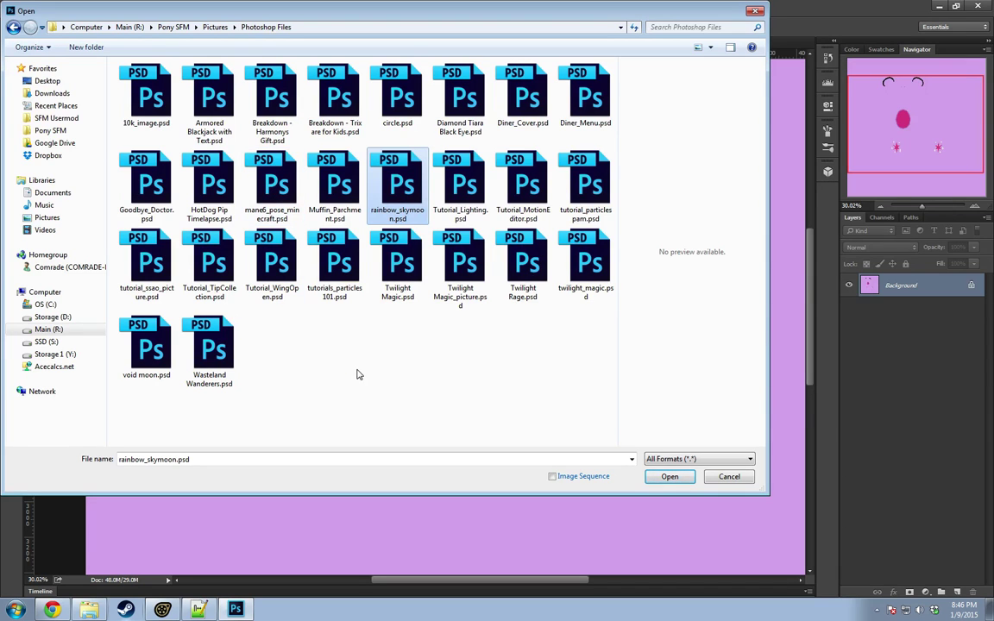
Step: Search the Misc pictures folder, preview BlueWheel.tga and blue-wheel.gif, and close the file browser without opening anything
left_click(13, 26)
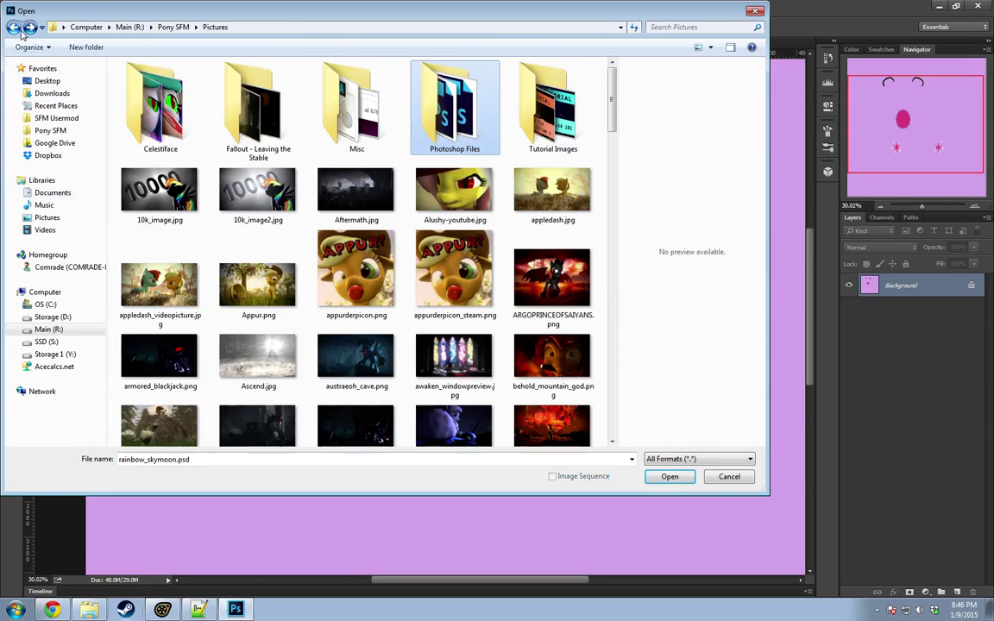
double_click(349, 86)
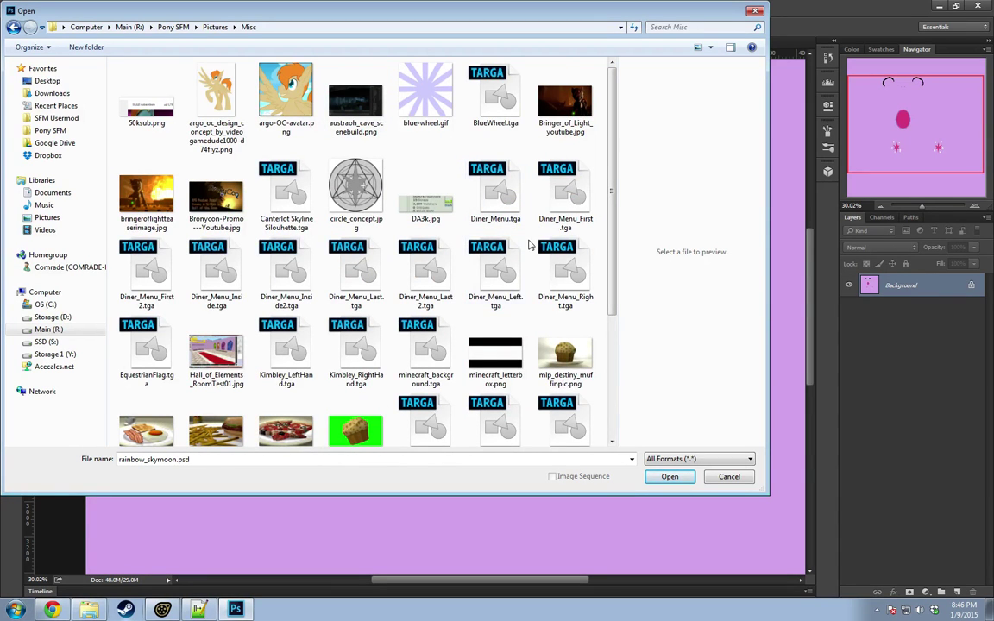
scroll(578, 247, "down", 3)
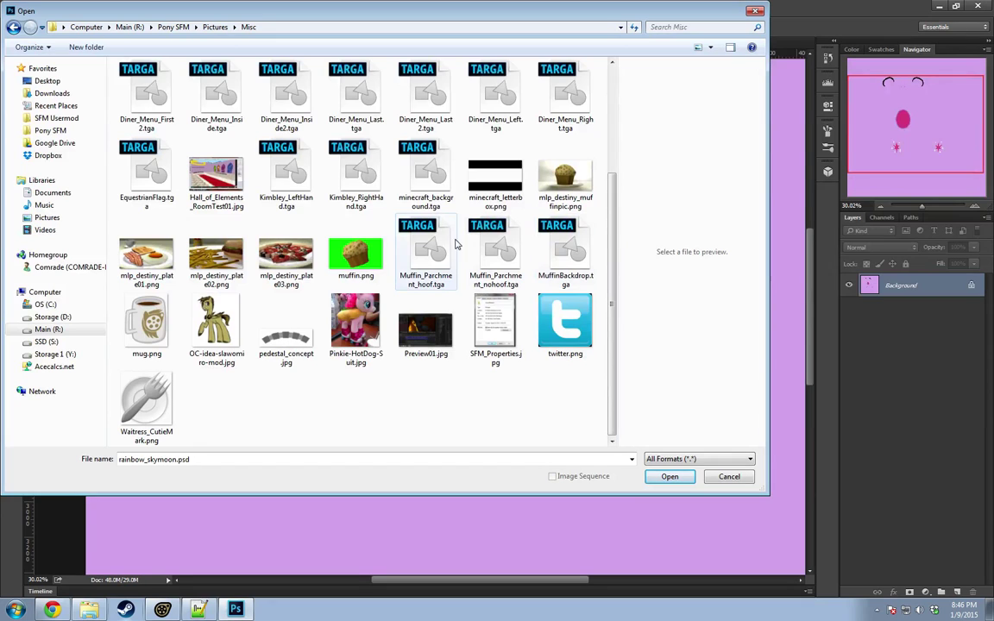
scroll(447, 203, "up", 2)
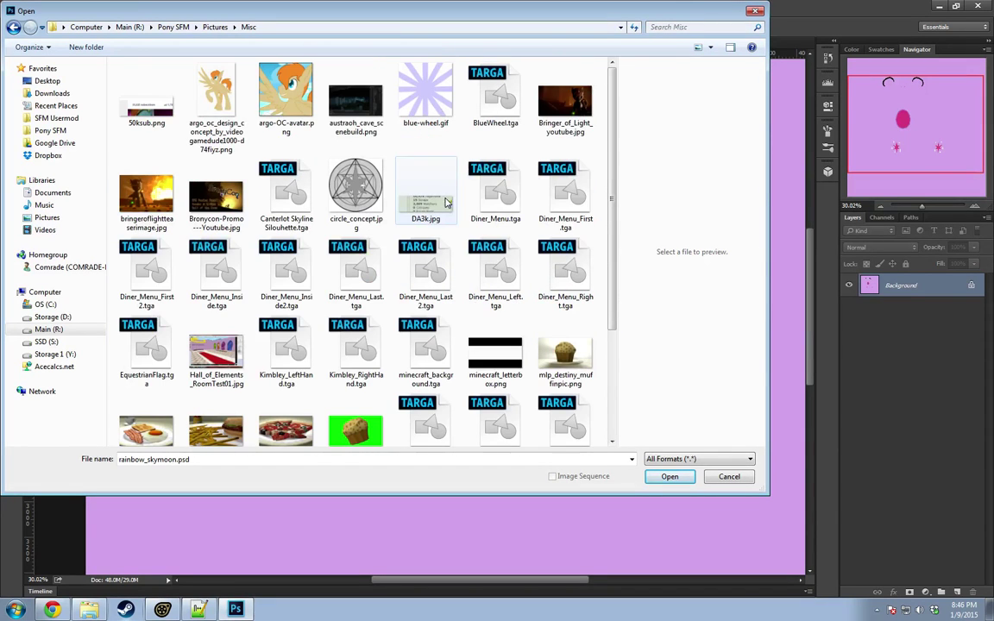
scroll(248, 293, "down", 2)
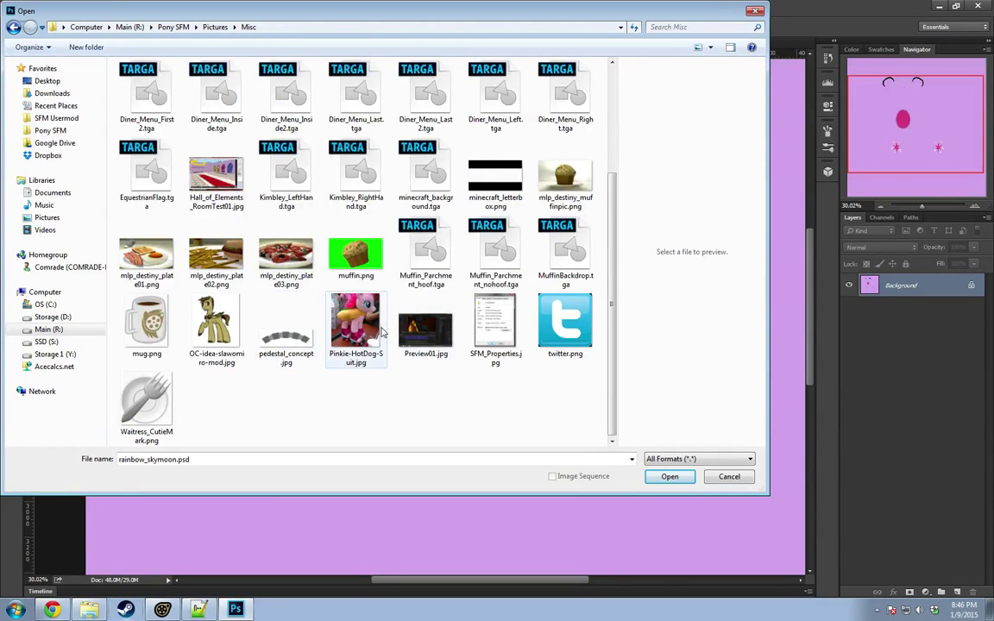
scroll(385, 332, "up", 3)
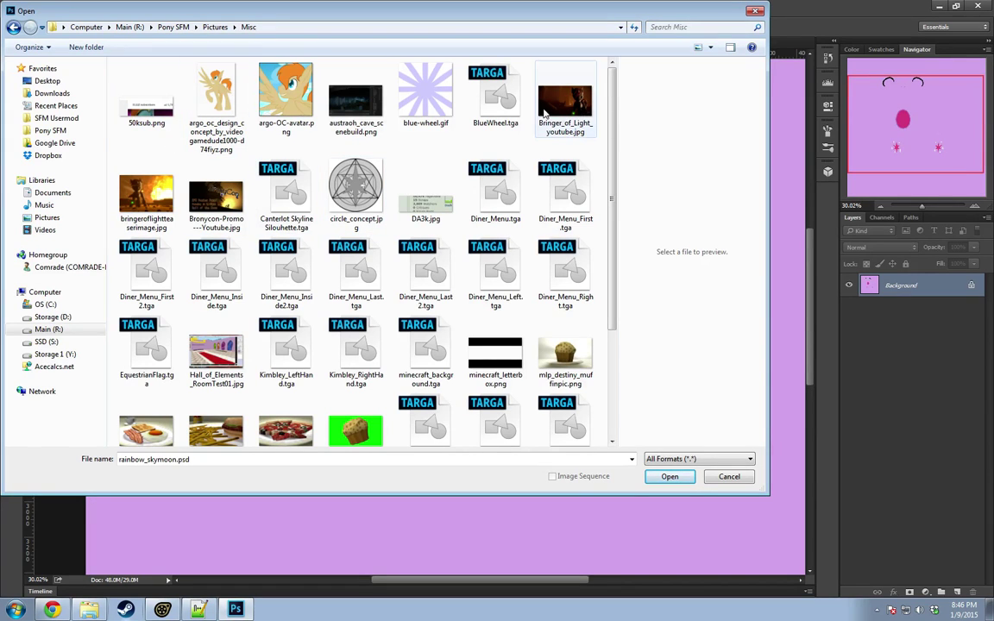
left_click(485, 87)
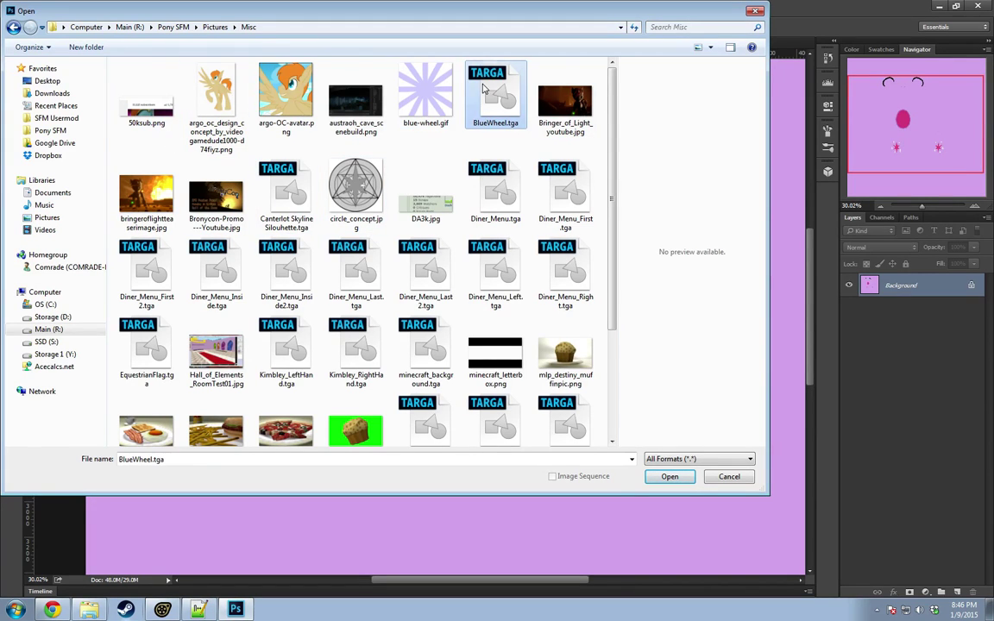
left_click(412, 93)
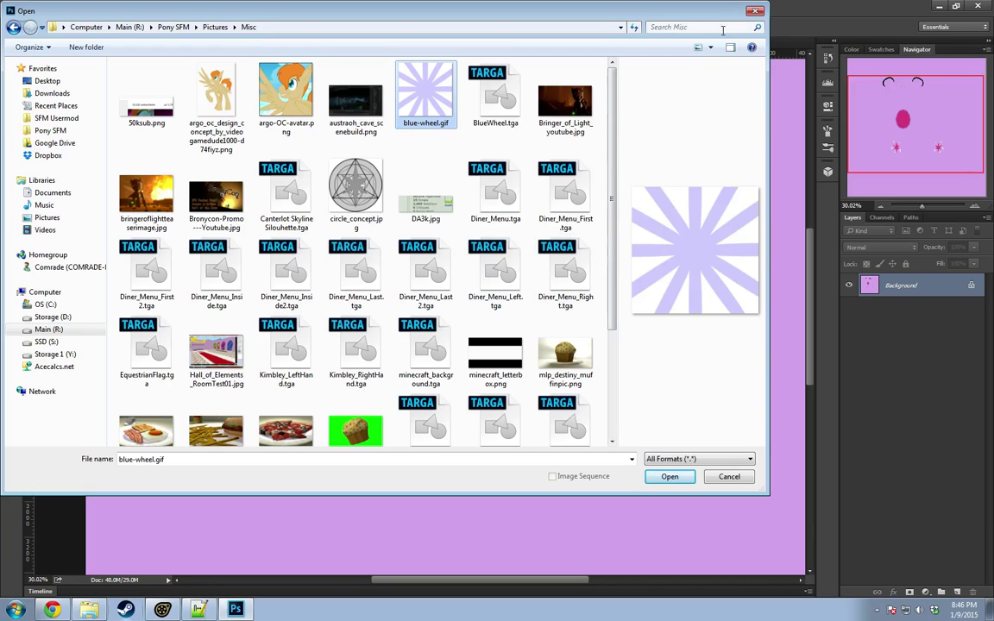
left_click(753, 12)
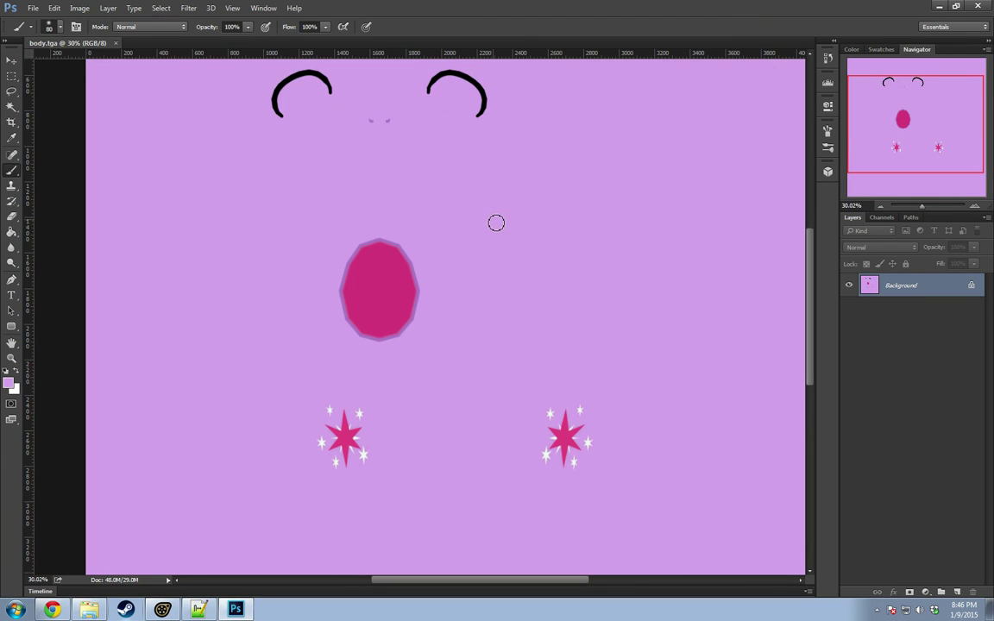
Step: Return to Source Filmmaker, scrub to shot4 at about 17 seconds, view it through camera4 and play part of the shot
left_click(940, 7)
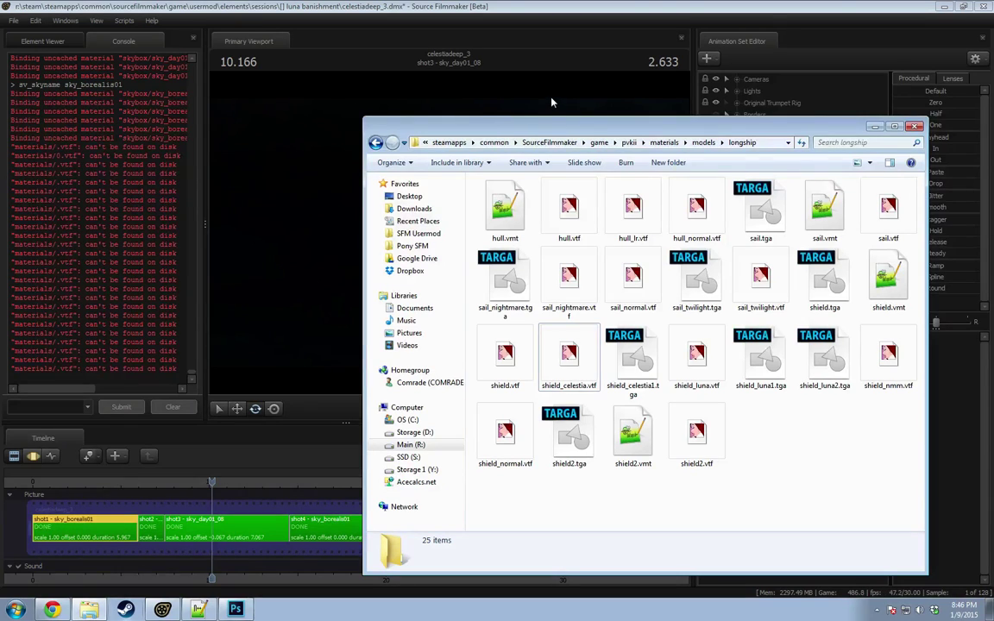
left_click(877, 128)
left_click_drag(215, 482, 334, 496)
left_click(616, 413)
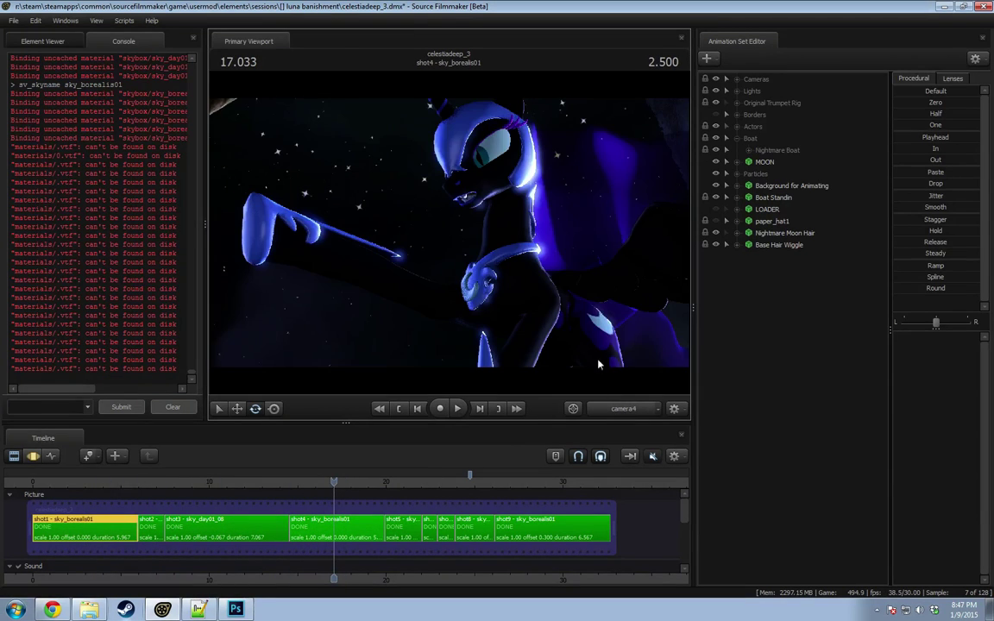
left_click(607, 386)
left_click(492, 322)
key("space")
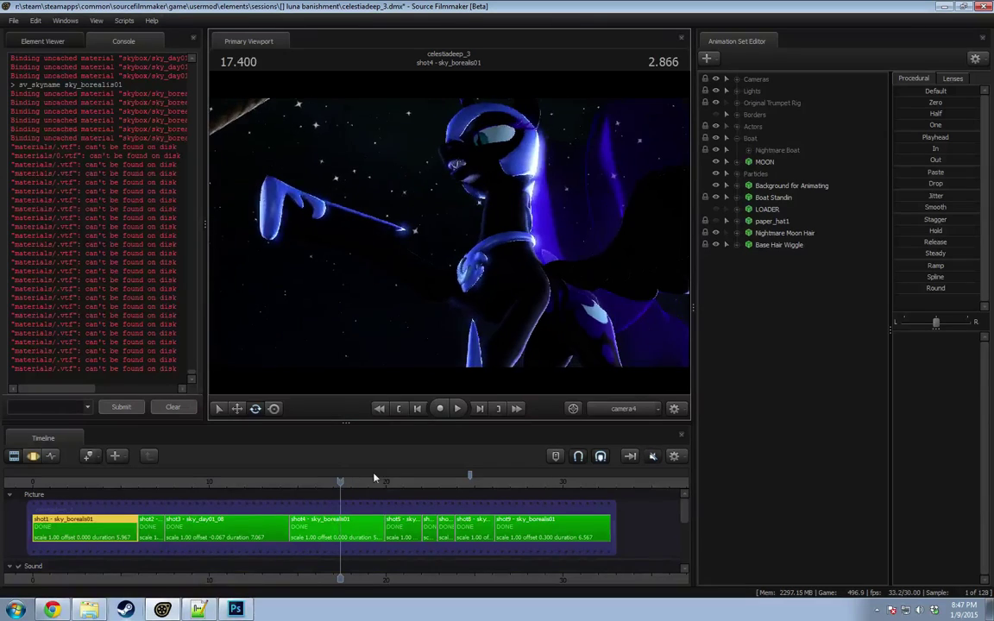
key("space")
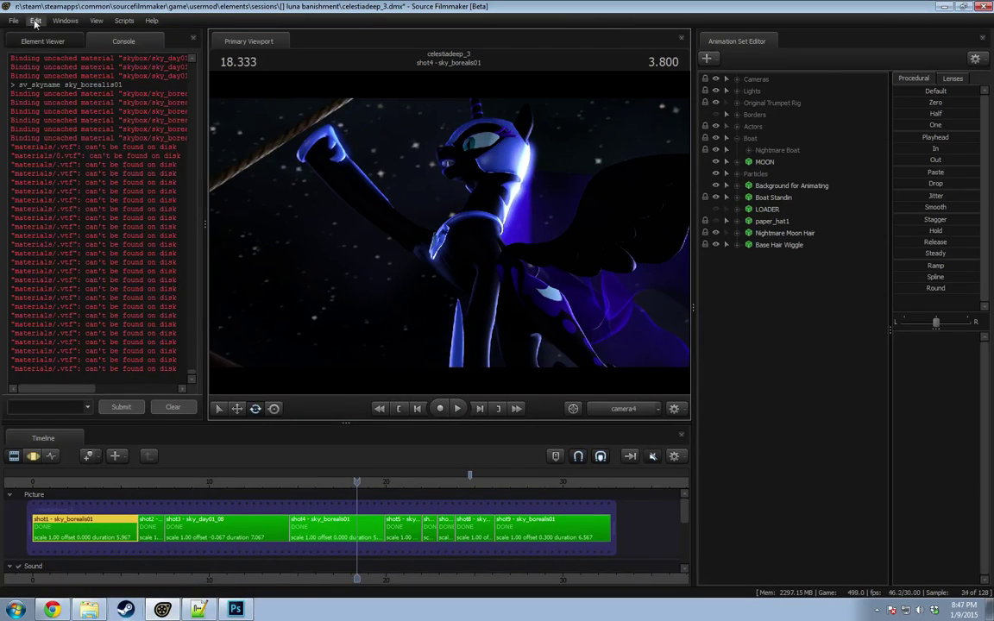
Step: Open the recent session mlp_awaken.dmx without saving the changes to celestiadeep_3
left_click(14, 19)
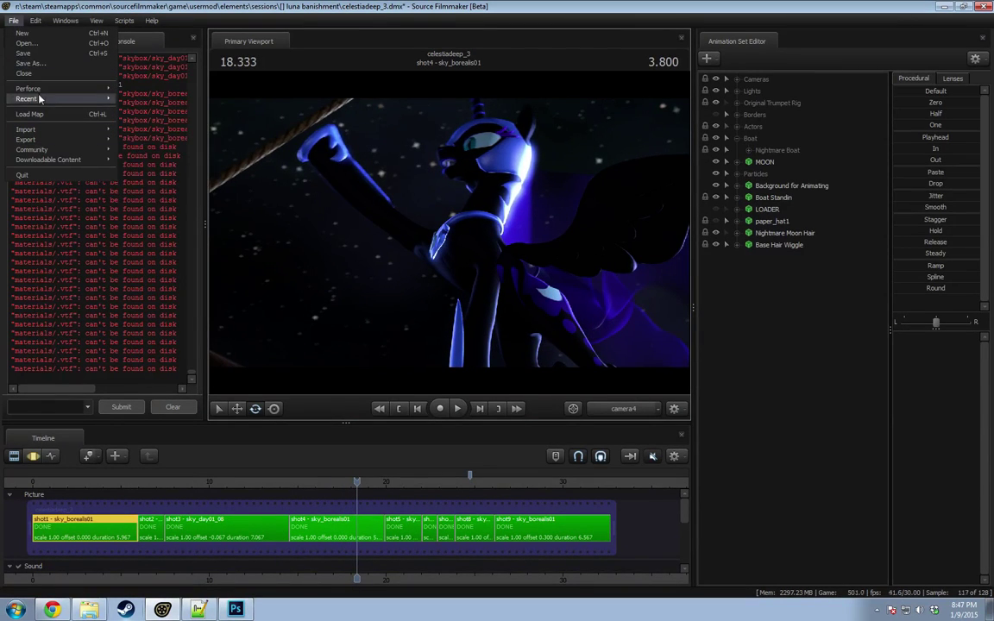
mouse_move(35, 97)
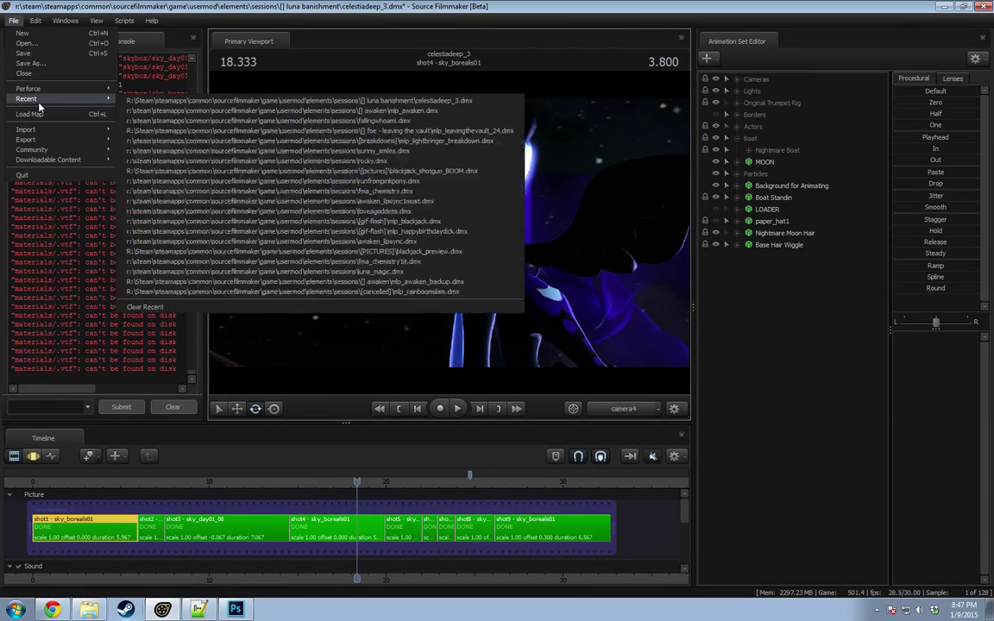
left_click(415, 112)
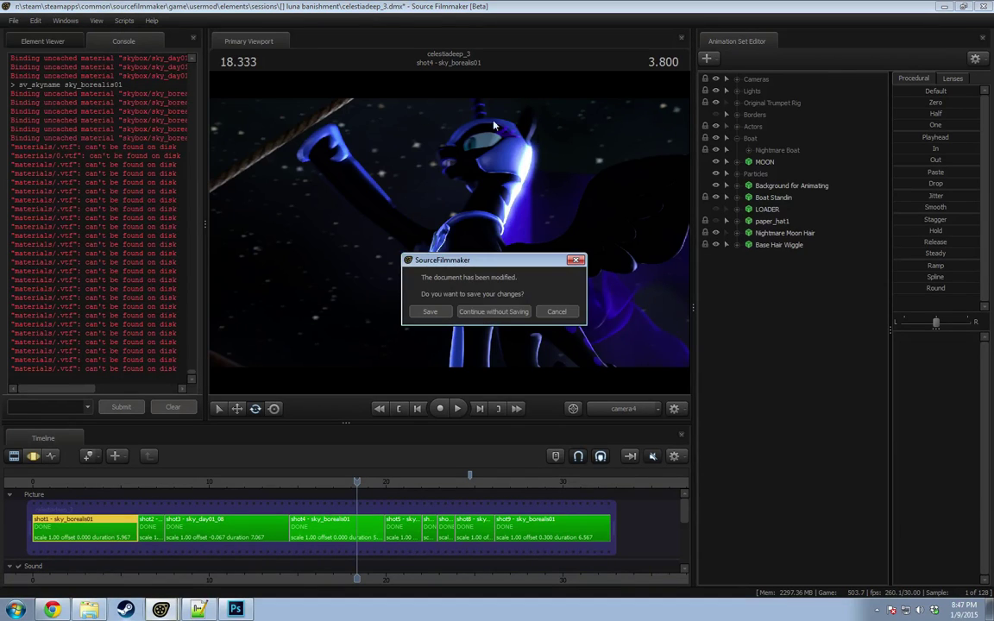
left_click(504, 312)
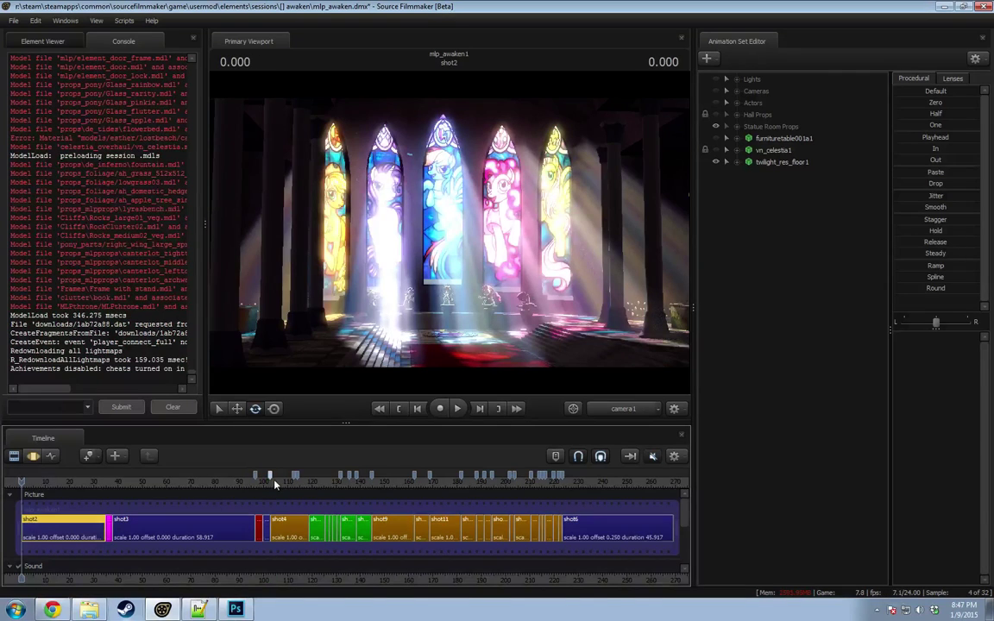
Step: Align the timeline marker near 103 seconds with the start of shot4 and add a marker at the start of shot30
scroll(274, 485, "up", 5)
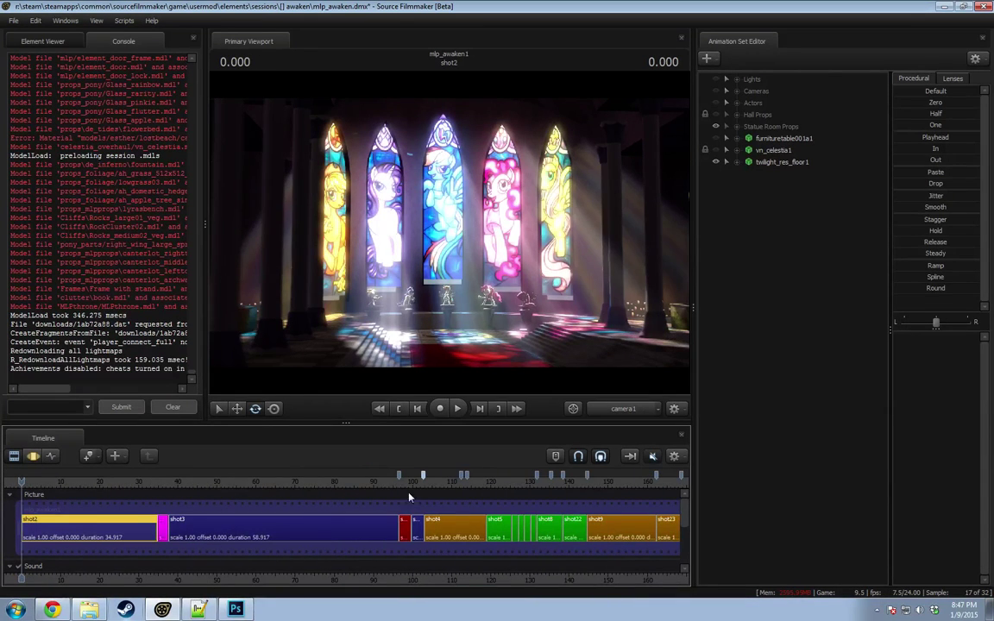
left_click(427, 485)
scroll(415, 474, "up", 4)
left_click(420, 480)
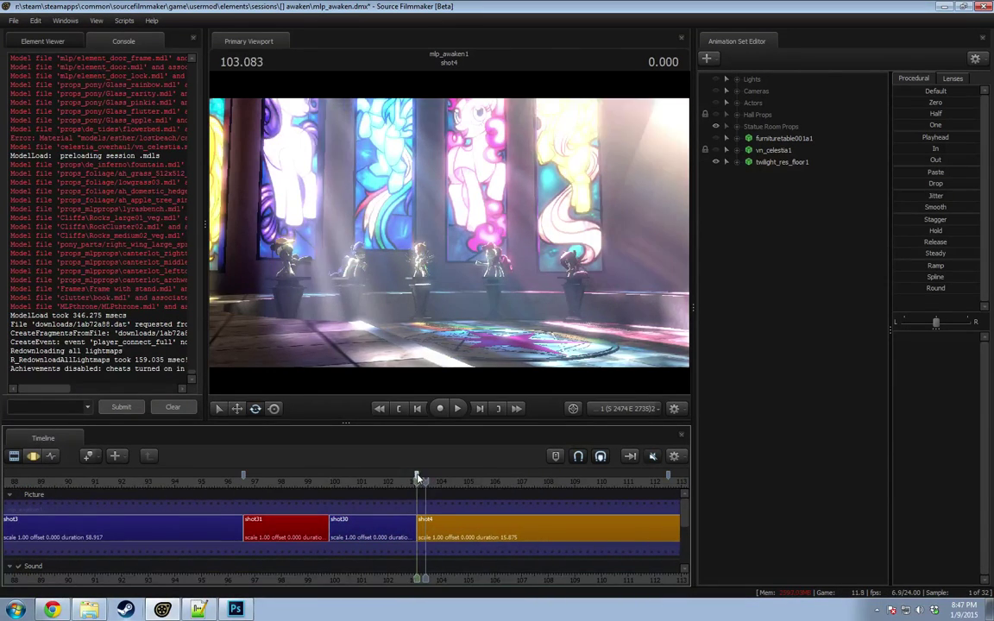
left_click(430, 479)
scroll(401, 480, "up", 2)
left_click_drag(411, 478, 408, 476)
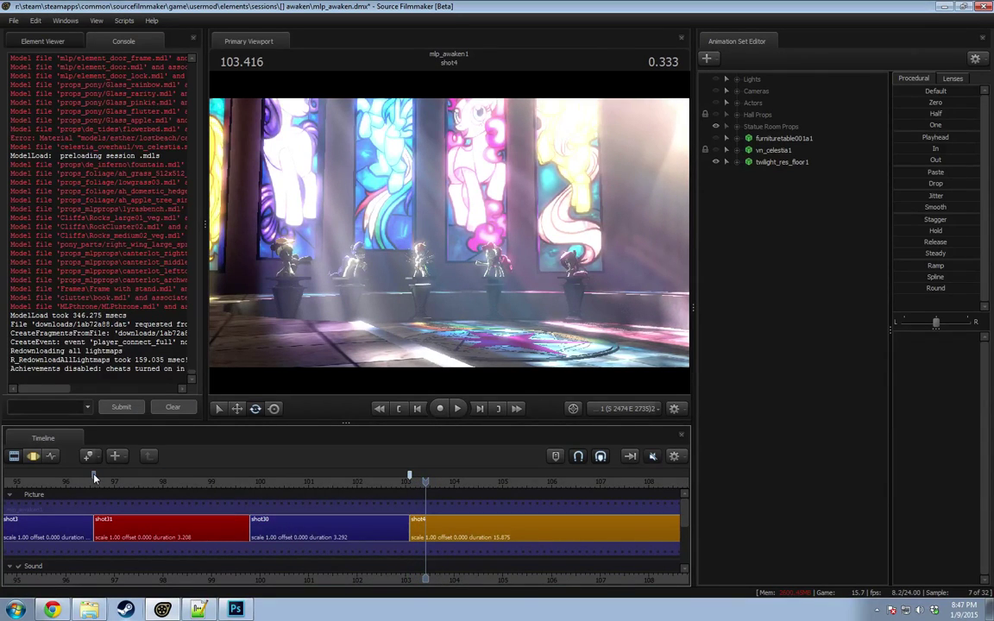
left_click(250, 483)
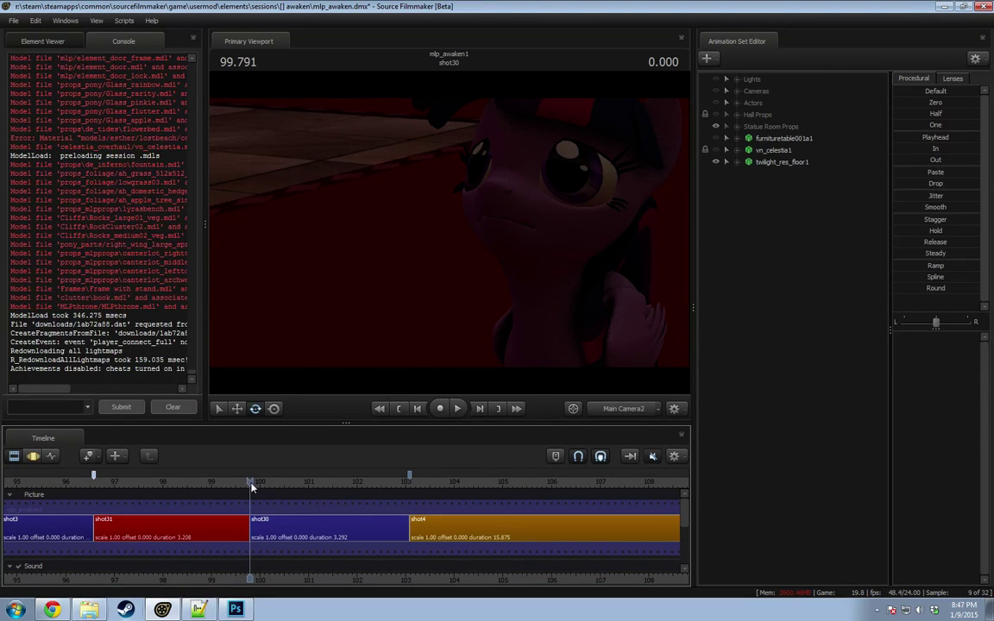
scroll(314, 497, "down", 4)
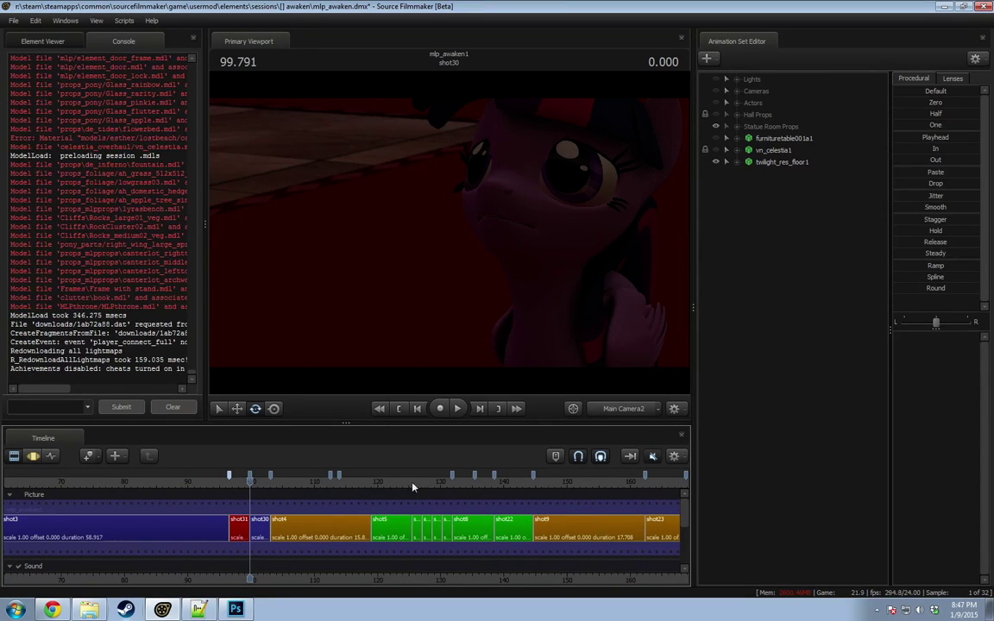
Step: Add a marker at the start of shot5 and delete the two stray markers within shot4
left_click(426, 485)
scroll(405, 489, "up", 4)
left_click_drag(286, 479, 283, 482)
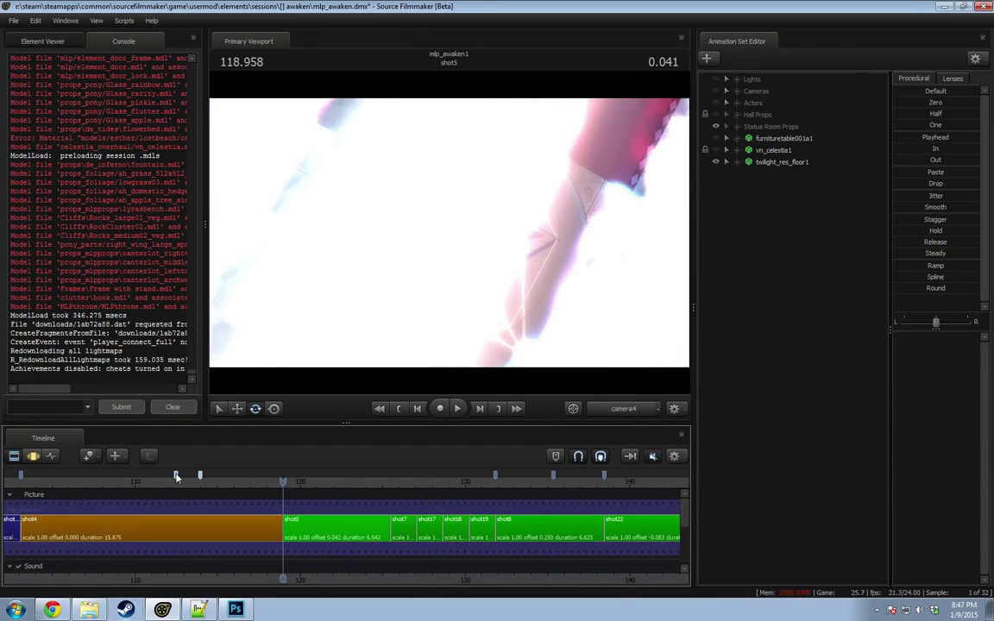
right_click(176, 474)
left_click(213, 374)
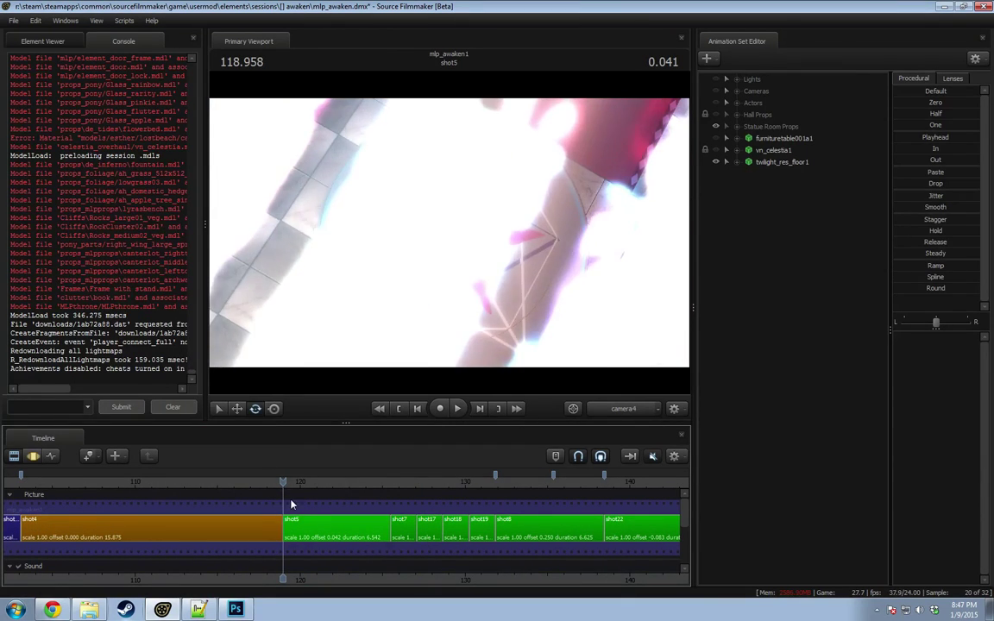
Step: Add timeline markers at the starts of shot7, shot17, shot18 and shot19
left_click_drag(393, 487, 392, 483)
scroll(408, 497, "up", 3)
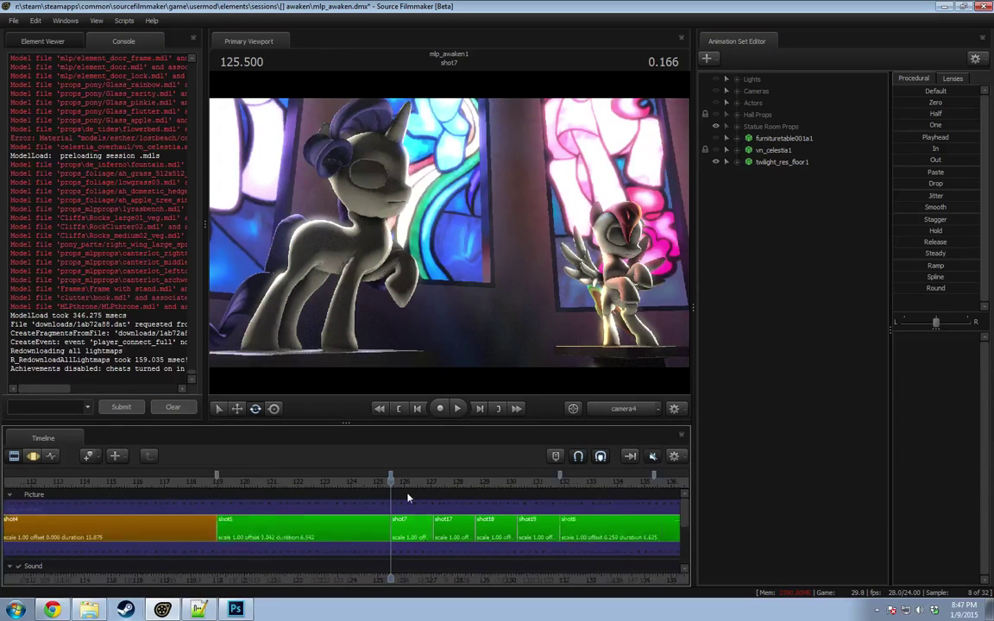
left_click(458, 481)
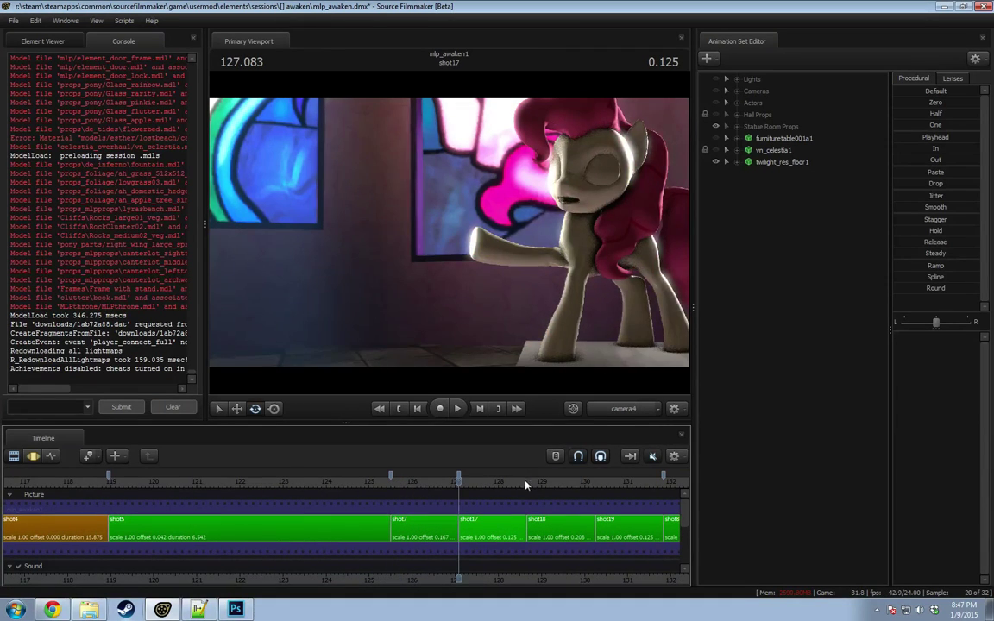
left_click(526, 482)
left_click_drag(526, 482, 528, 482)
middle_click_drag(571, 577, 449, 576)
left_click(475, 482)
scroll(559, 551, "down", 4)
scroll(576, 547, "down", 2)
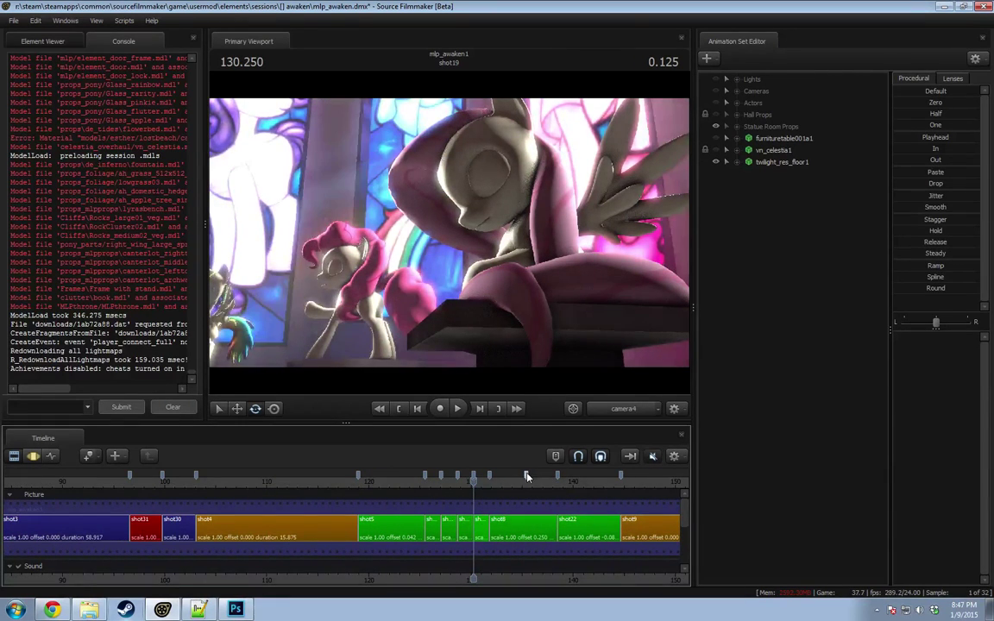
Step: Delete the stray marker in the middle of shot8
right_click(526, 474)
left_click(531, 373)
middle_click_drag(584, 572, 169, 561)
scroll(250, 500, "up", 2)
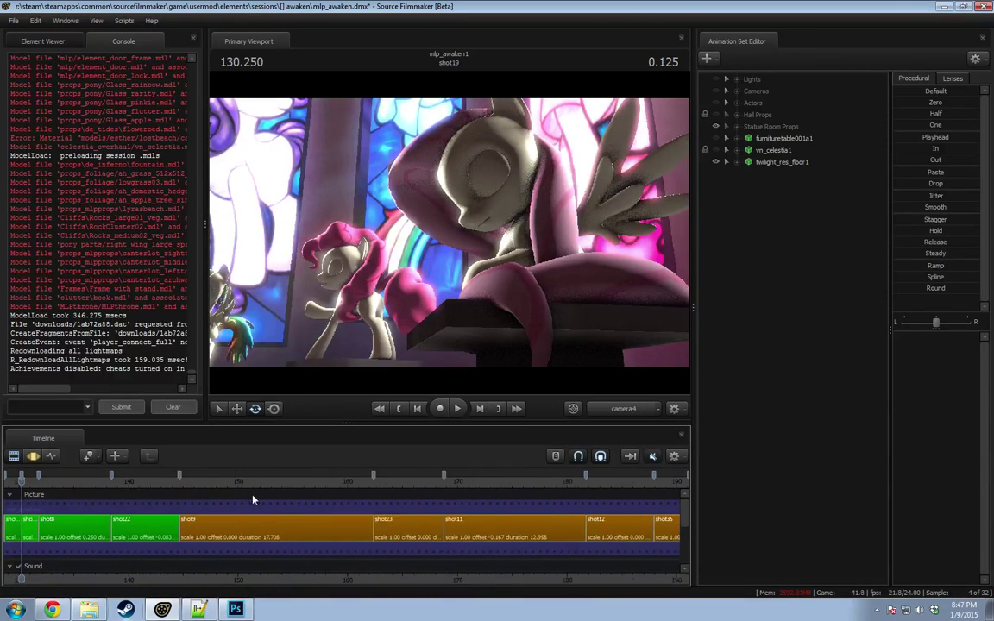
Step: Move the misplaced marker near 190 seconds to the start of shot13
left_click(514, 485)
scroll(515, 496, "down", 3)
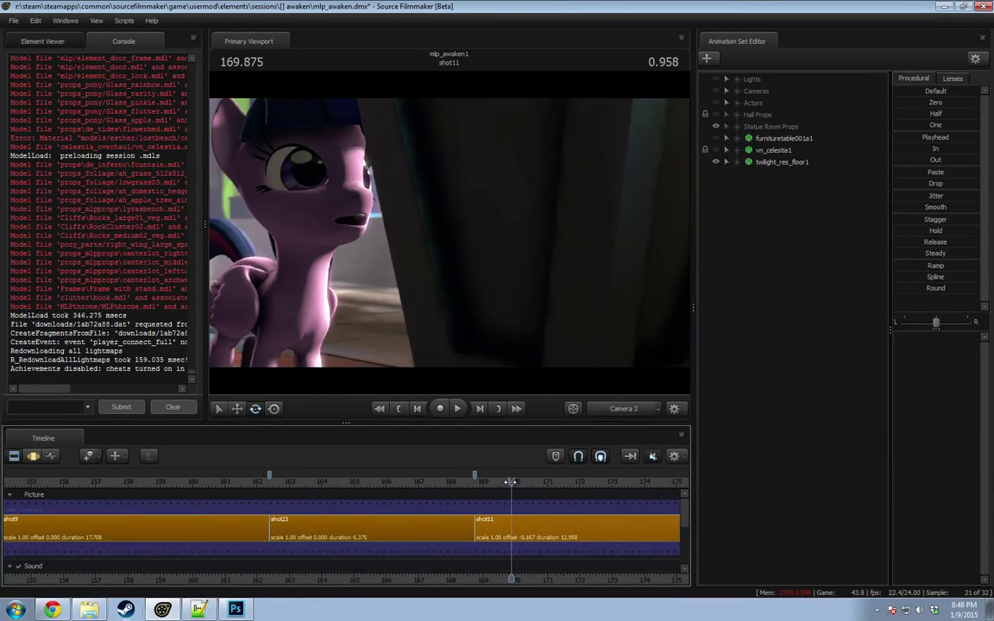
middle_click_drag(520, 511, 324, 507)
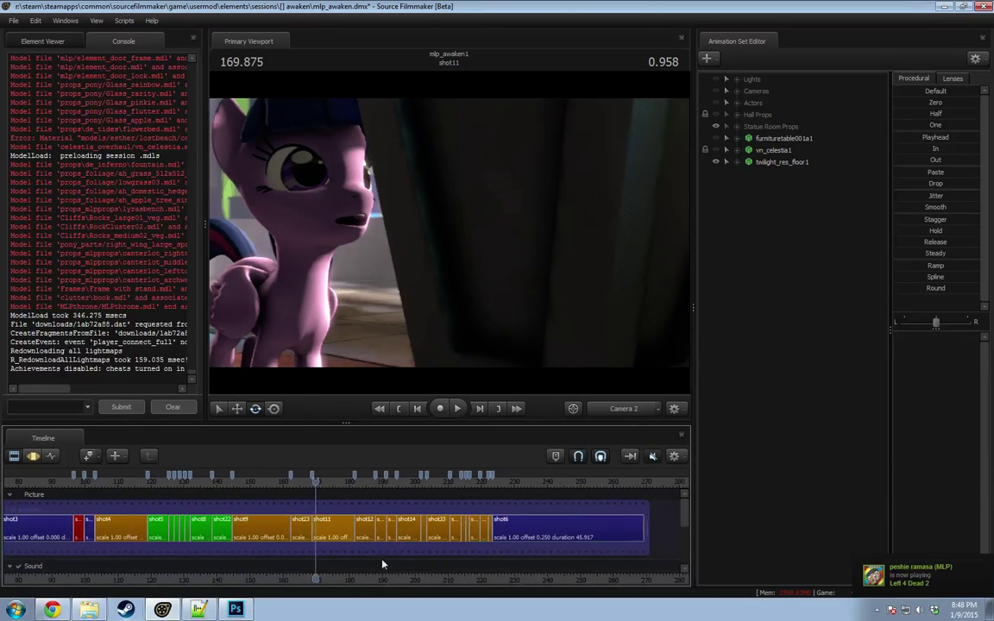
left_click(418, 485)
scroll(417, 483, "up", 4)
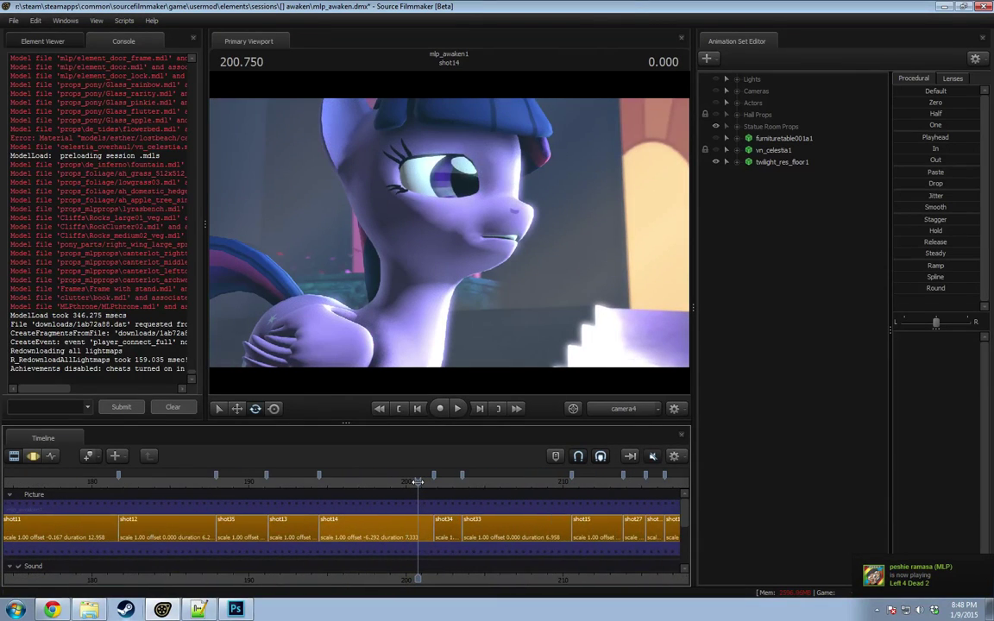
left_click(267, 484)
scroll(229, 481, "up", 4)
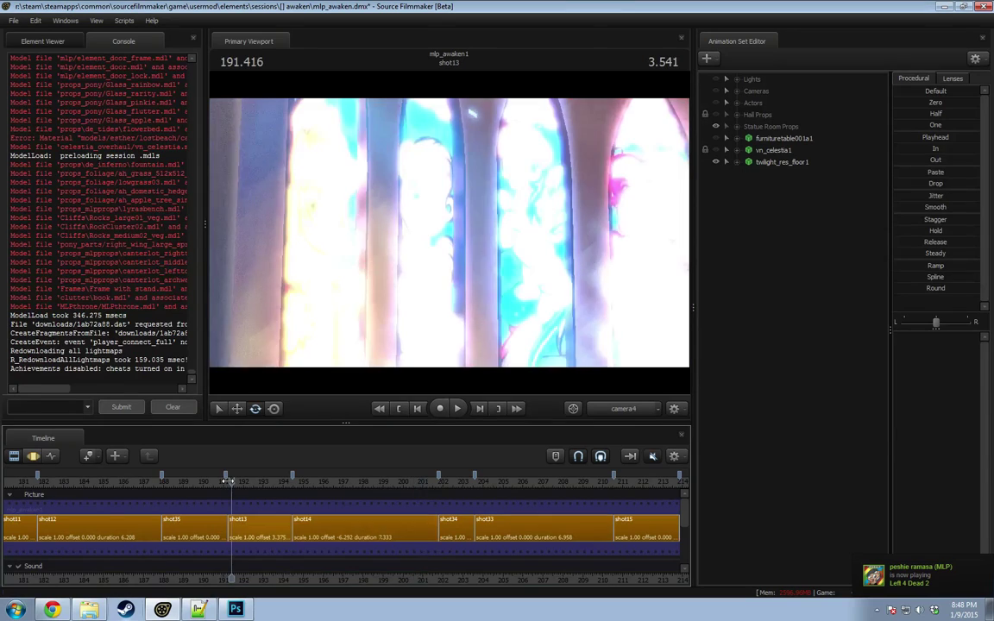
mouse_move(215, 481)
left_mouse_down()
mouse_move(231, 482)
mouse_move(222, 477)
left_mouse_up()
scroll(222, 516, "down", 4)
scroll(69, 486, "down", 3)
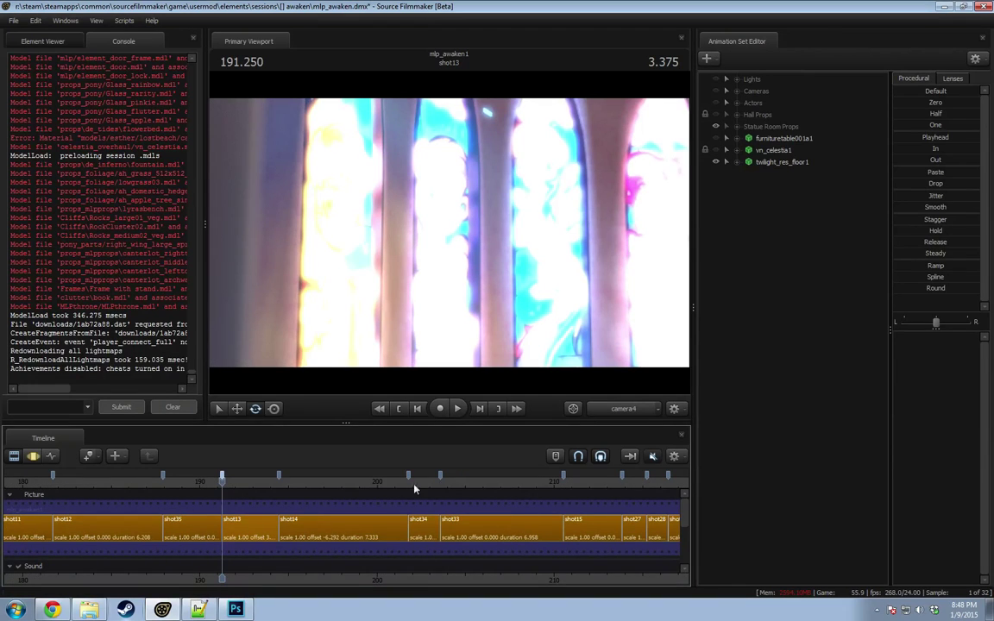
Step: Check the markers from shot14 to shot6 and move the playhead into shot16 at about 217.9 seconds
left_click_drag(628, 582, 355, 577)
scroll(349, 518, "down", 1)
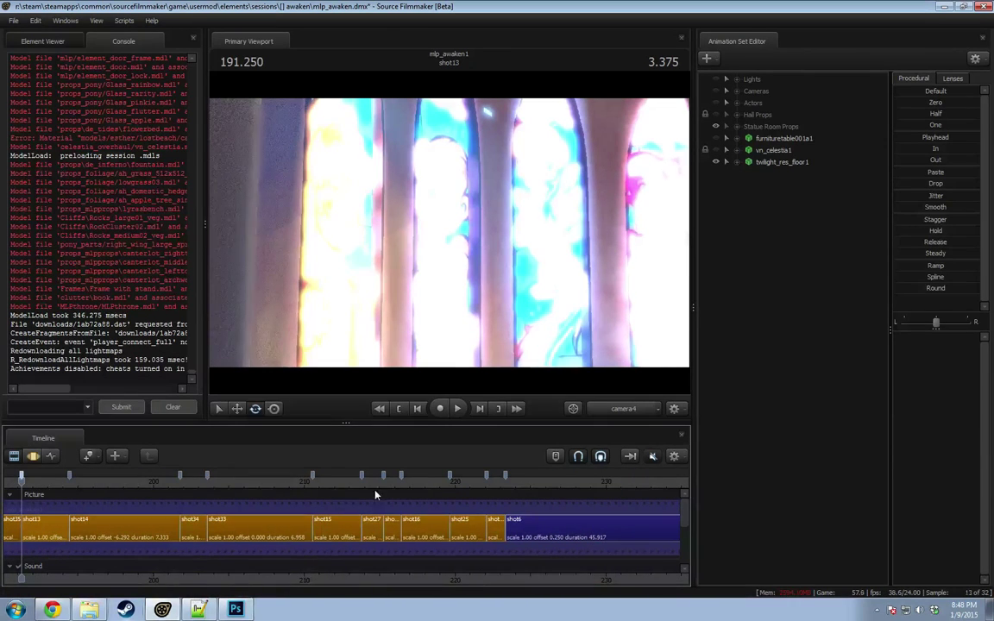
left_click(423, 486)
scroll(423, 485, "up", 3)
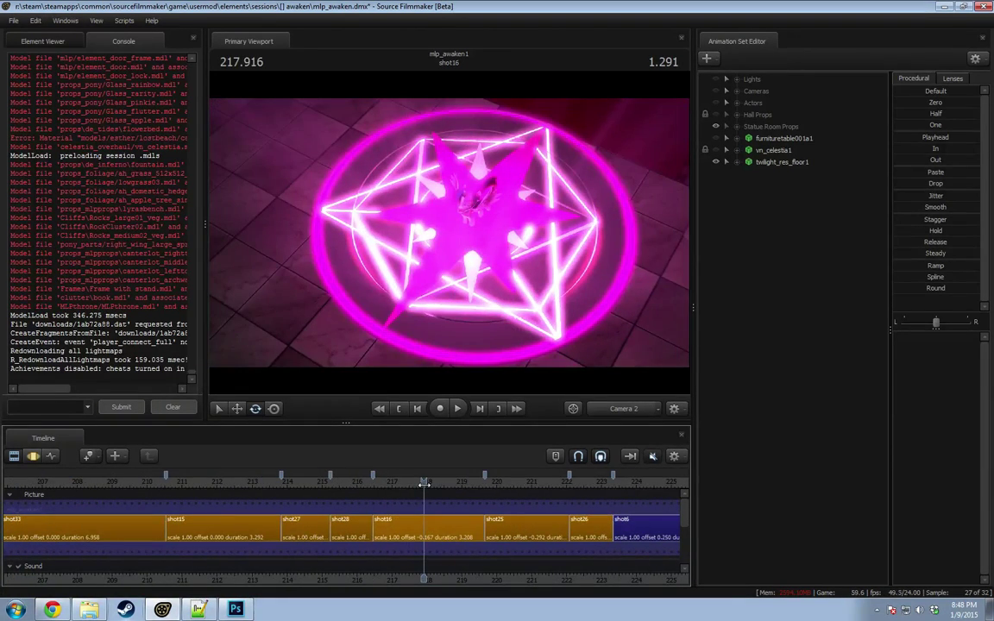
scroll(424, 483, "down", 10)
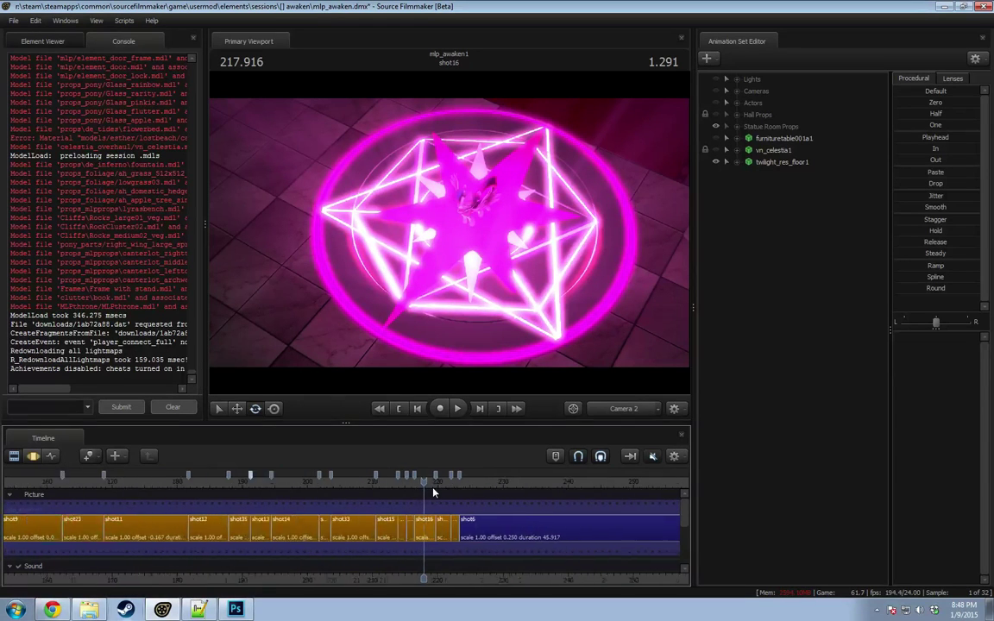
Step: View the scene through the Work Camera and fly out to the exterior of the building with the stained-glass windows
left_click(631, 414)
left_click_drag(598, 362, 673, 232)
key("w")
left_click_drag(449, 233, 453, 190)
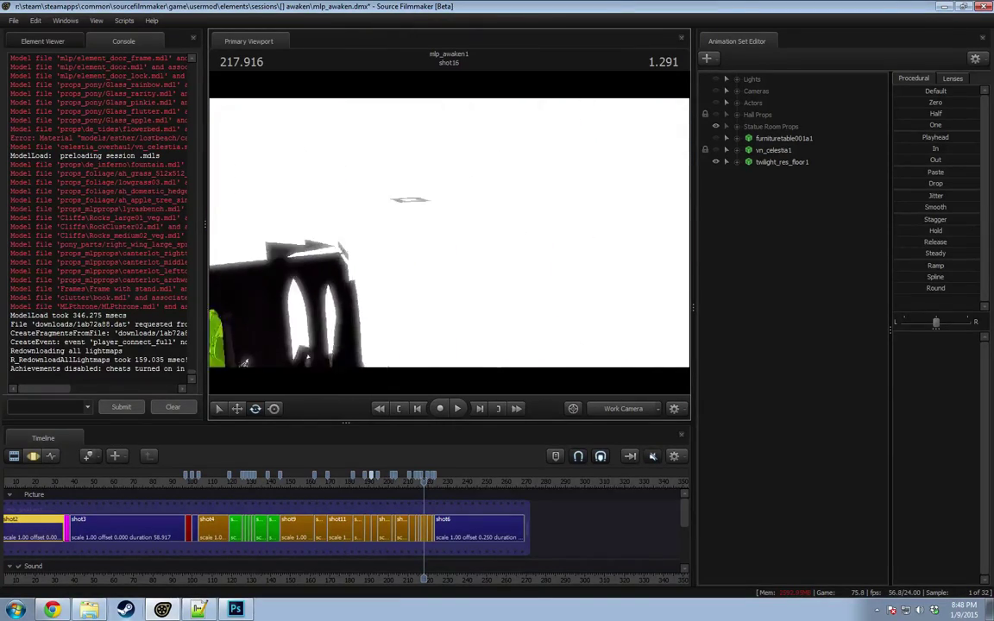
left_click_drag(448, 233, 421, 213)
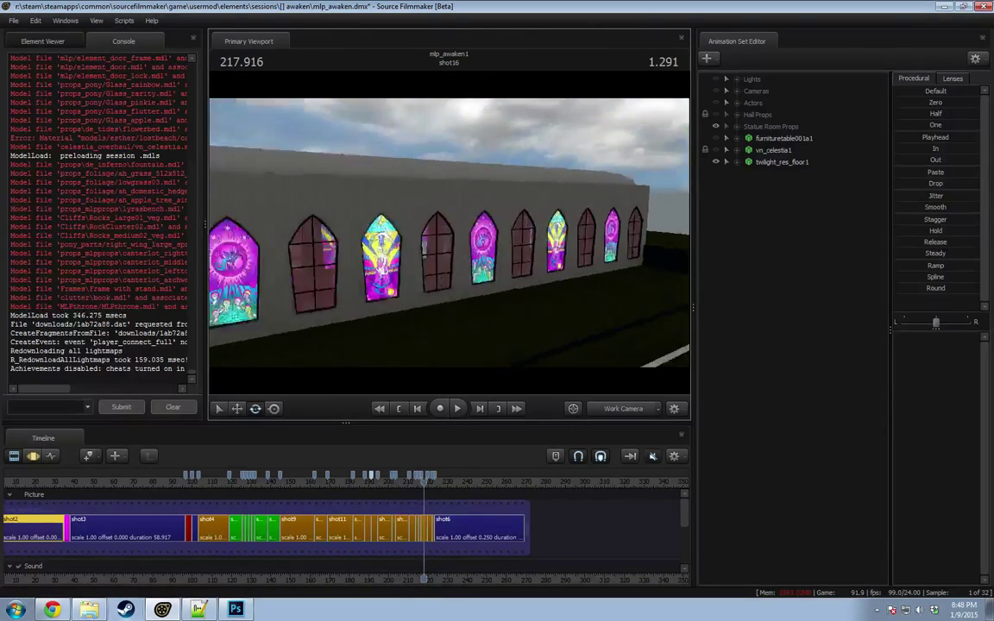
Step: Fly the Work Camera past the stained-glass wall and back inside to the glowing floor pentagram
key("w")
left_click_drag(449, 233, 302, 319)
key("w")
key("s")
key("w")
key("s")
key("w")
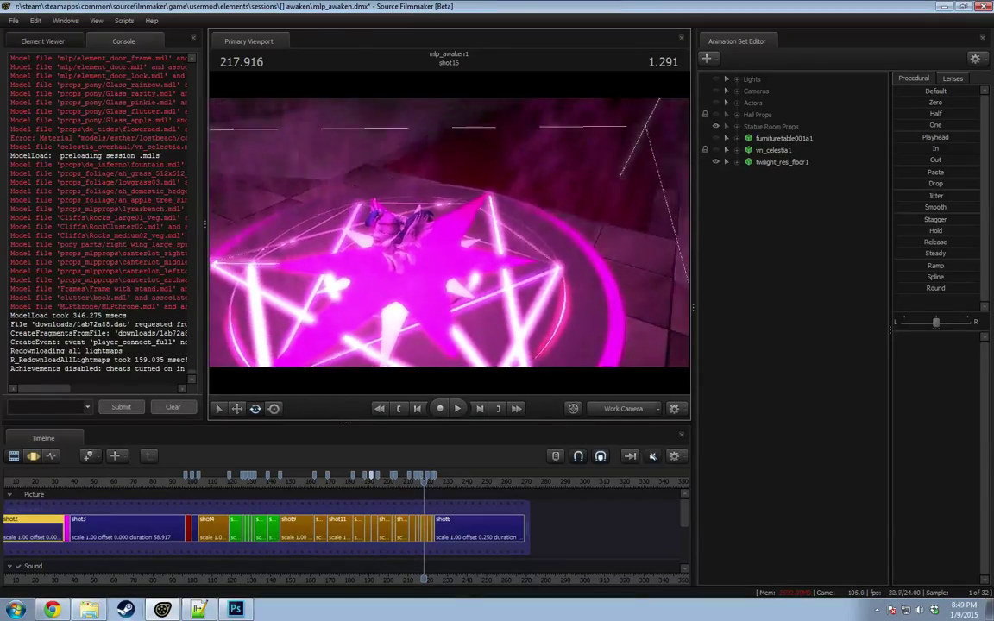
Step: Play shot16 from its start through the Work Camera, continuing into shot25
key("space")
scroll(430, 496, "up", 9)
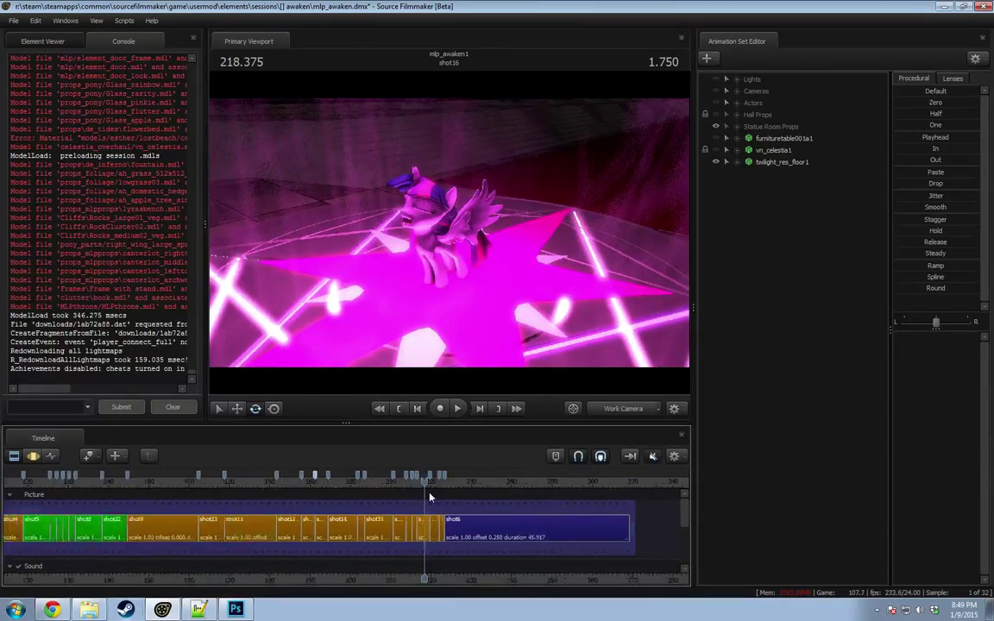
left_click(388, 485)
key("space")
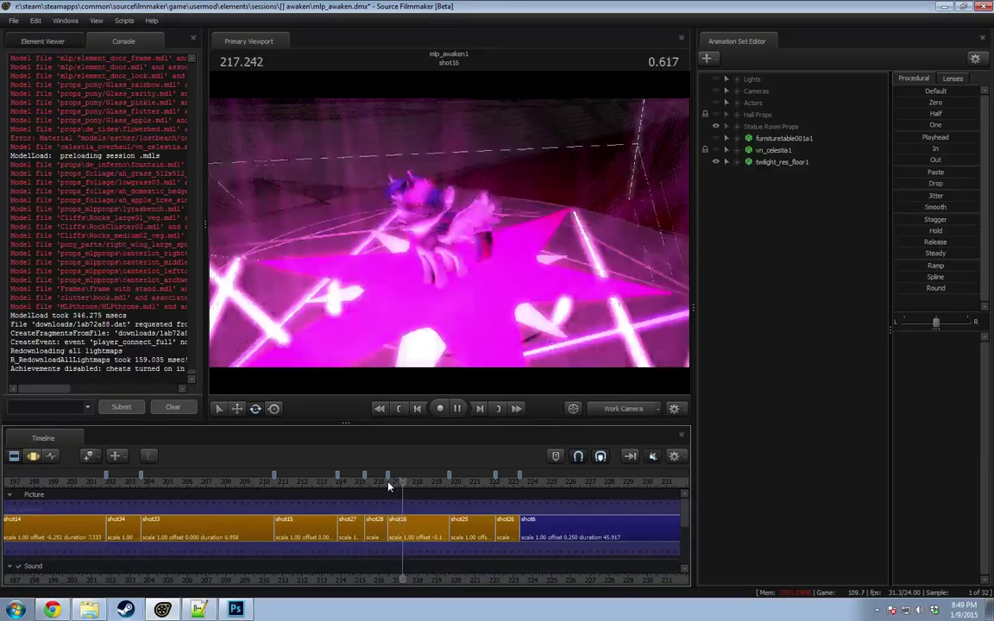
key("space")
left_click(384, 483)
key("space")
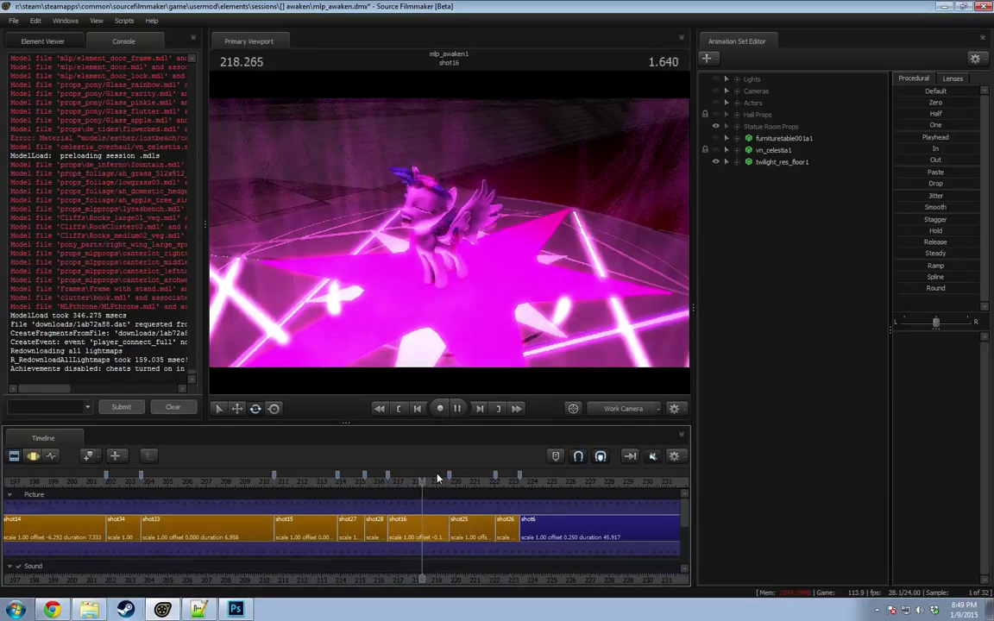
key("space")
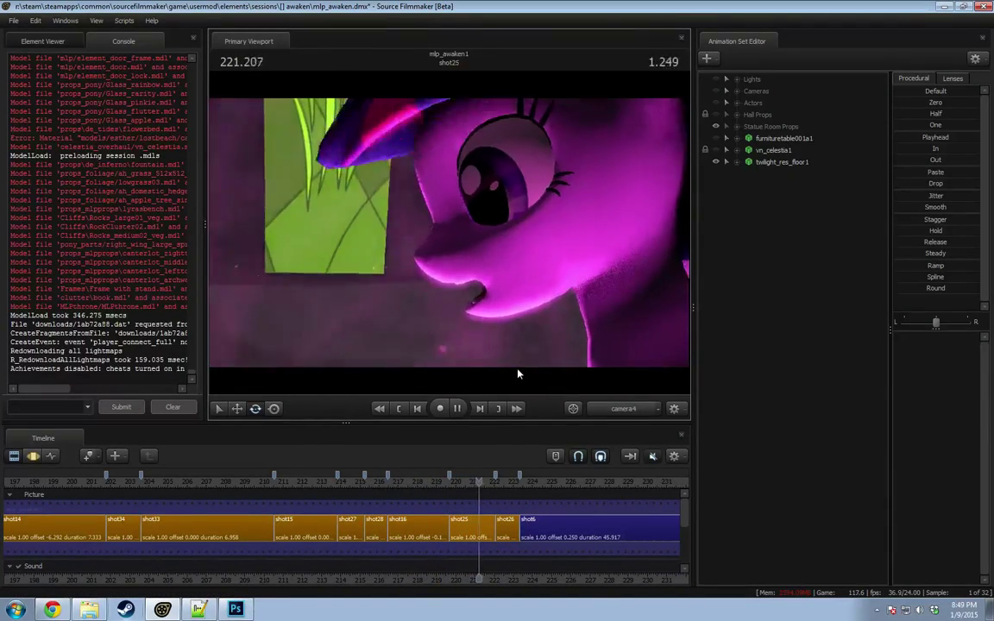
Step: Select shot16, make its Particles group visible and play the shot from its start through Camera 2
left_click(466, 518)
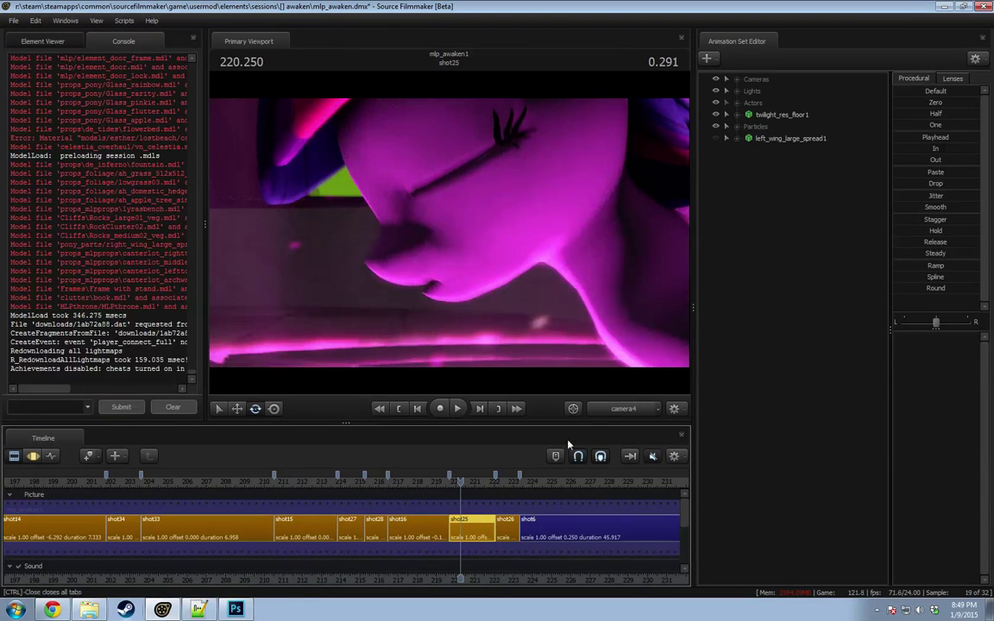
scroll(486, 499, "up", 1)
left_click(420, 482)
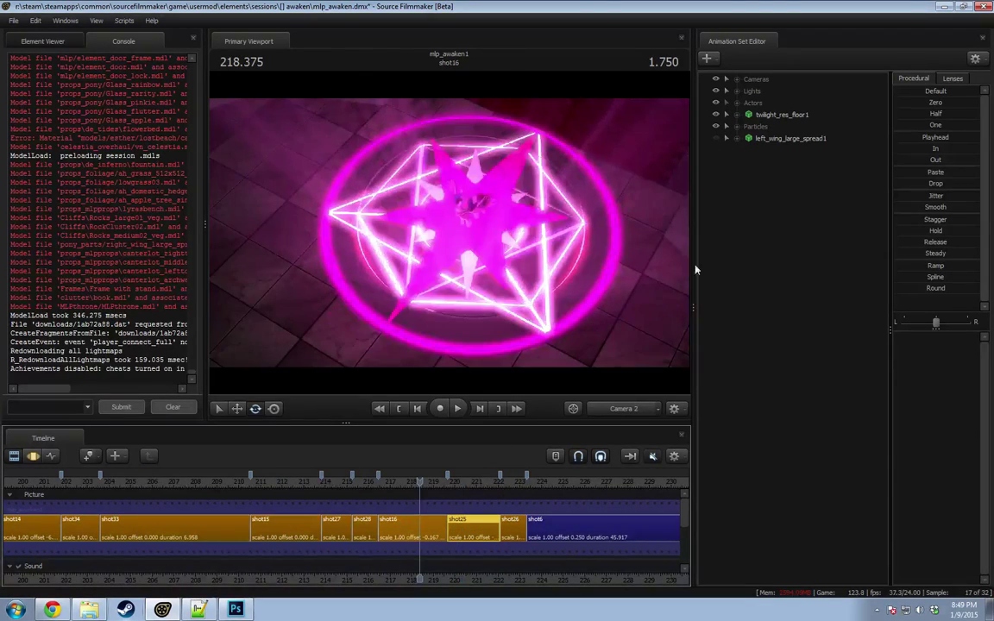
left_click(418, 538)
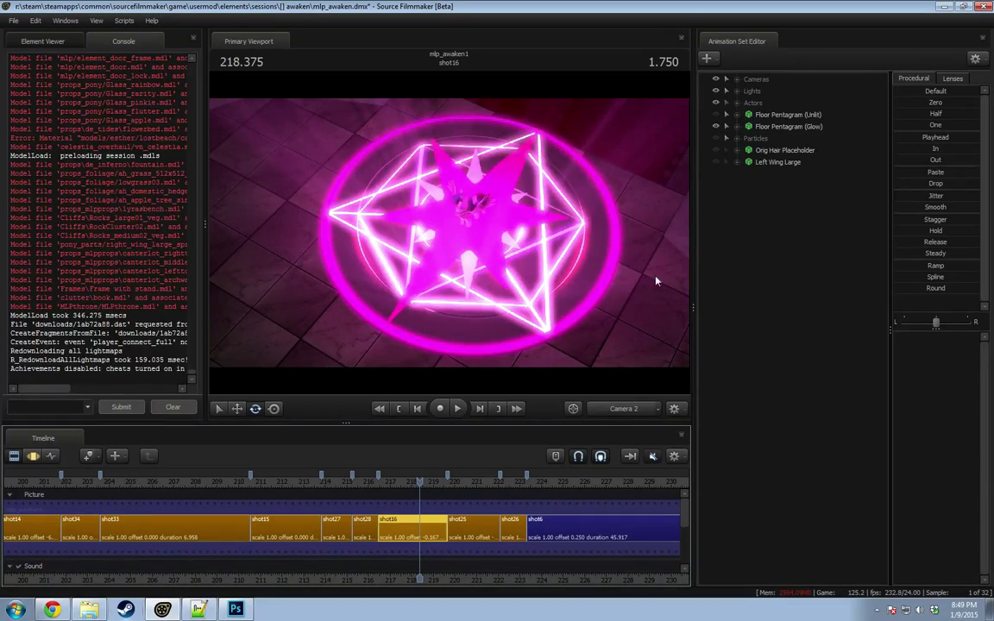
left_click(715, 139)
key("space")
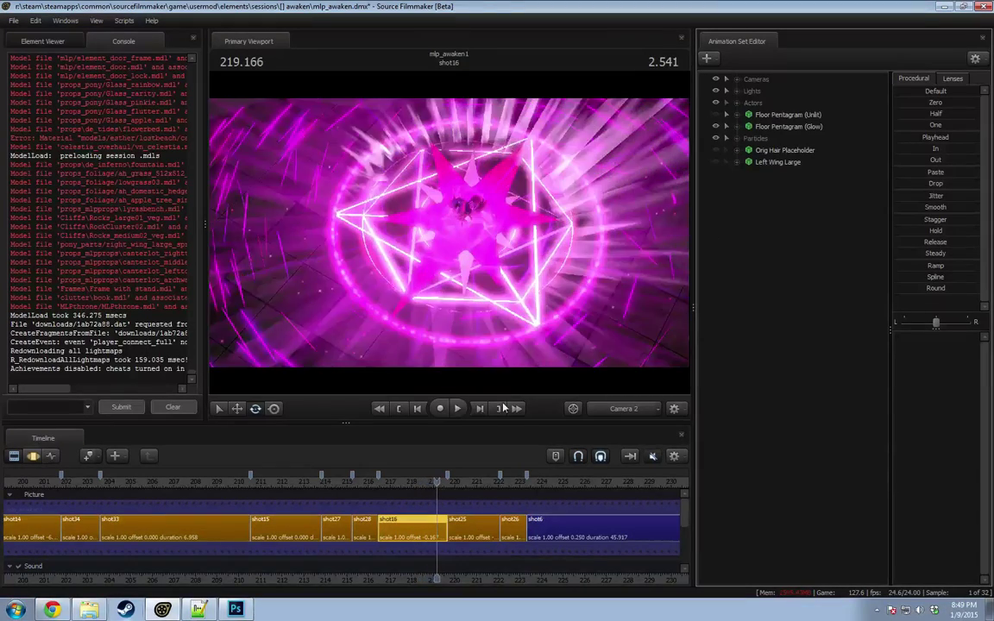
left_click(373, 481)
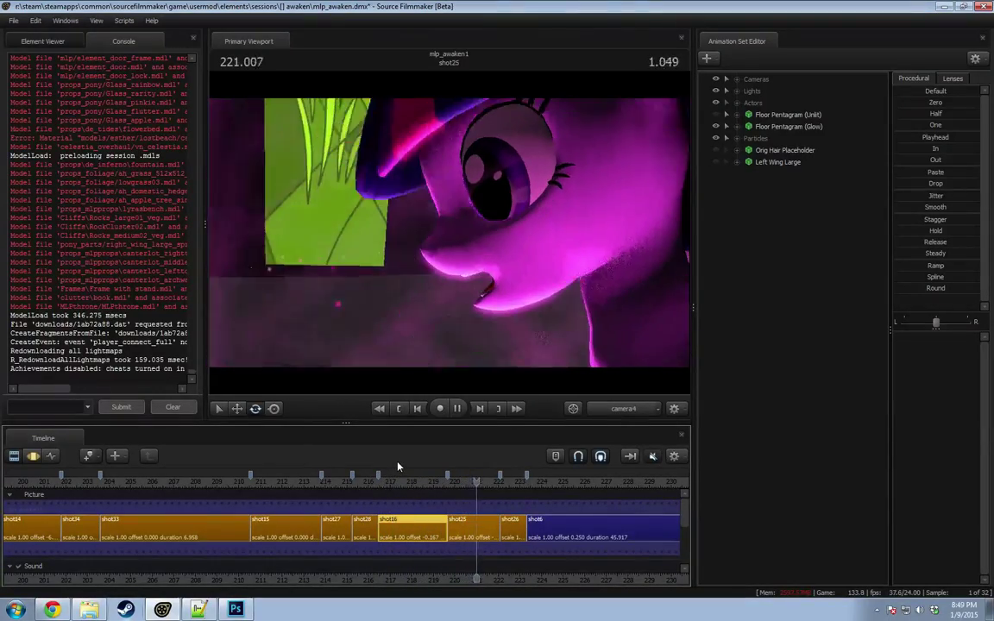
Step: Stop playback in shot25 and replay the cut from the end of shot28 into shot16
key("space")
key("F3")
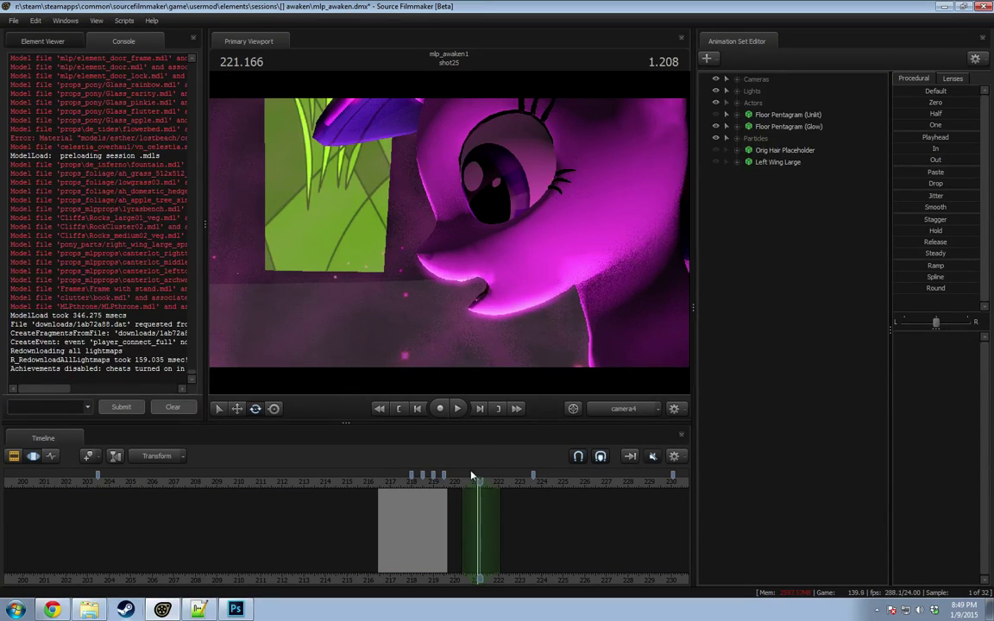
key("F2")
left_click(446, 490)
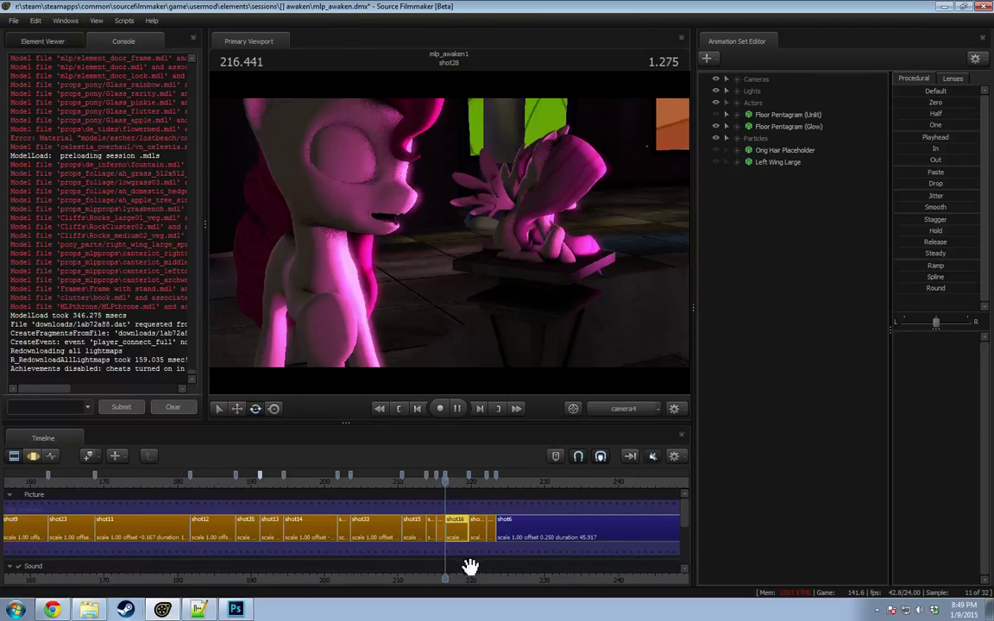
key("space")
scroll(439, 514, "up", 5)
scroll(451, 516, "up", 4)
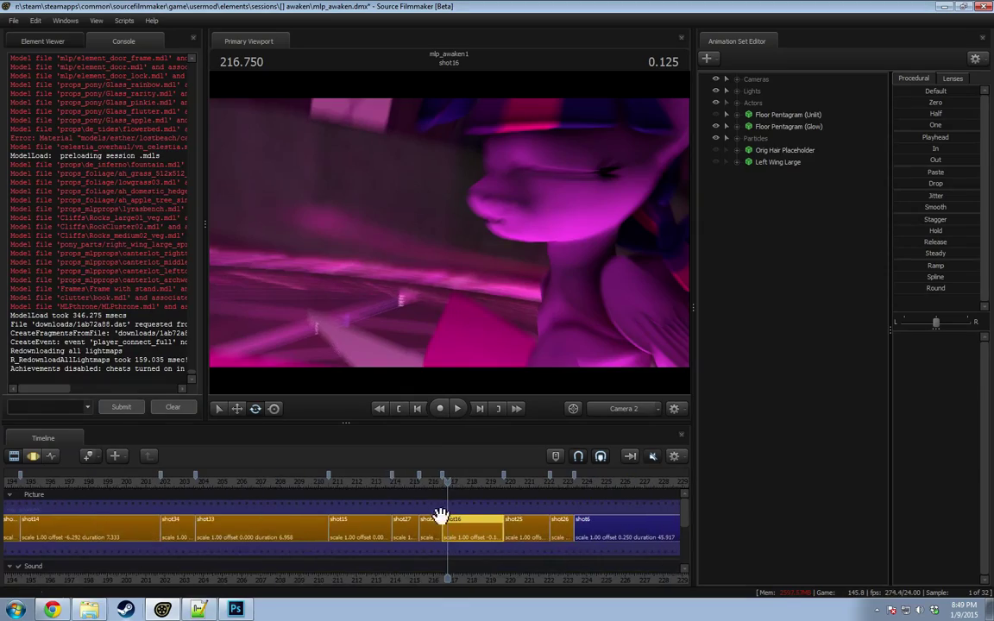
Step: Replay the run from shot27 into shot16, and play shot15 to its end through Camera 3
left_click(399, 488)
key("space")
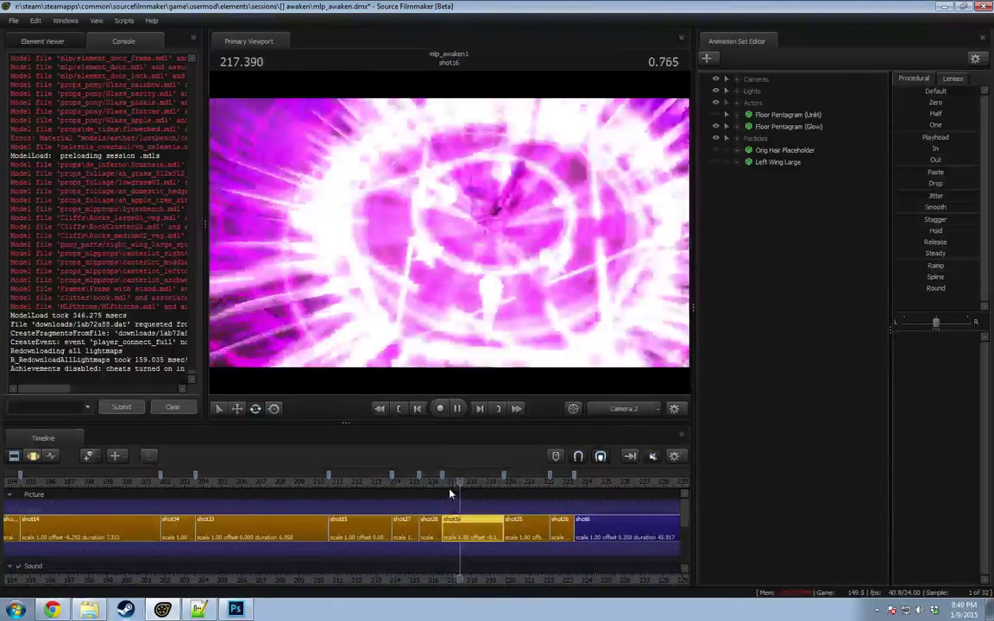
scroll(414, 484, "down", 2)
left_click(401, 486)
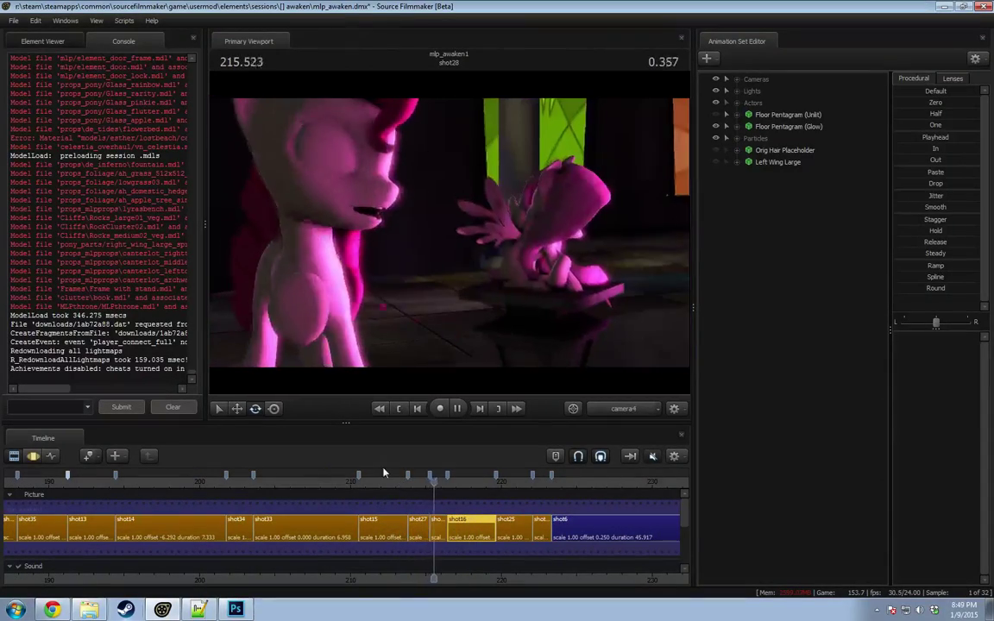
key("space")
key("space")
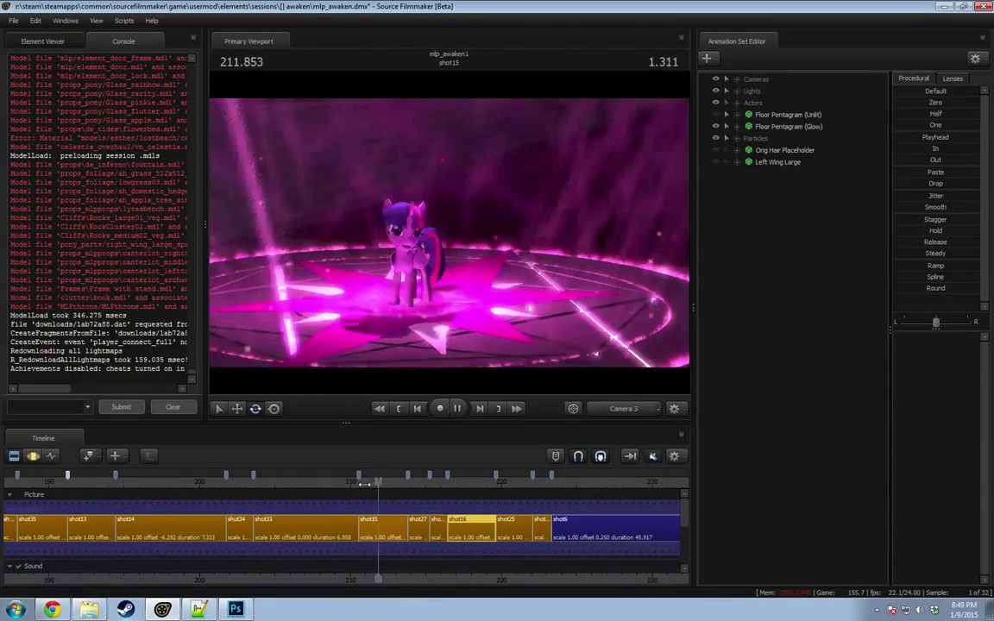
key("space")
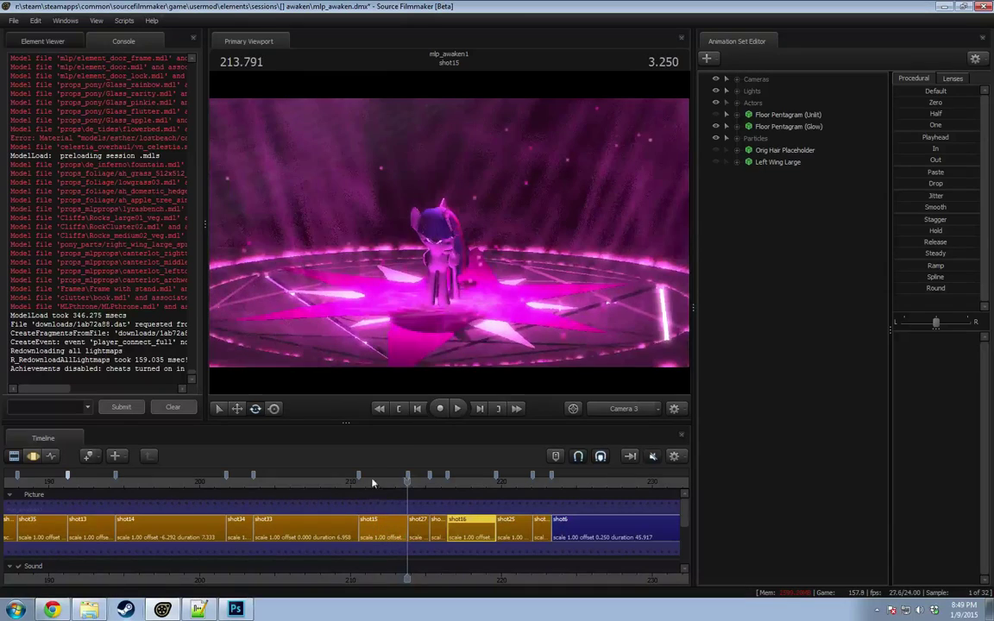
Step: Play shot15 from its start, and play part of shot33 through Main Camera2
right_click(447, 317)
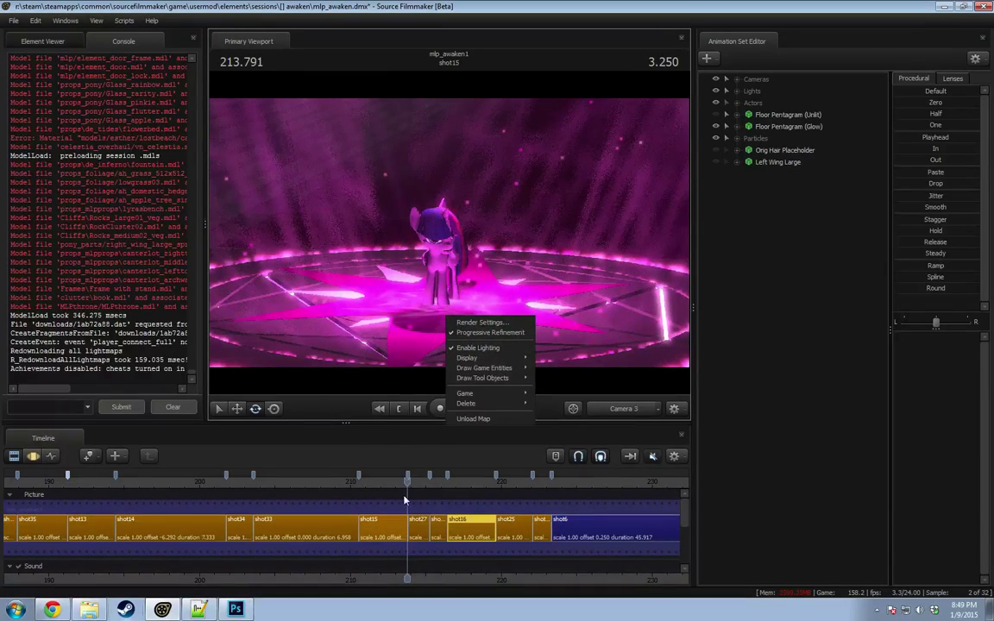
left_click(358, 480)
key("space")
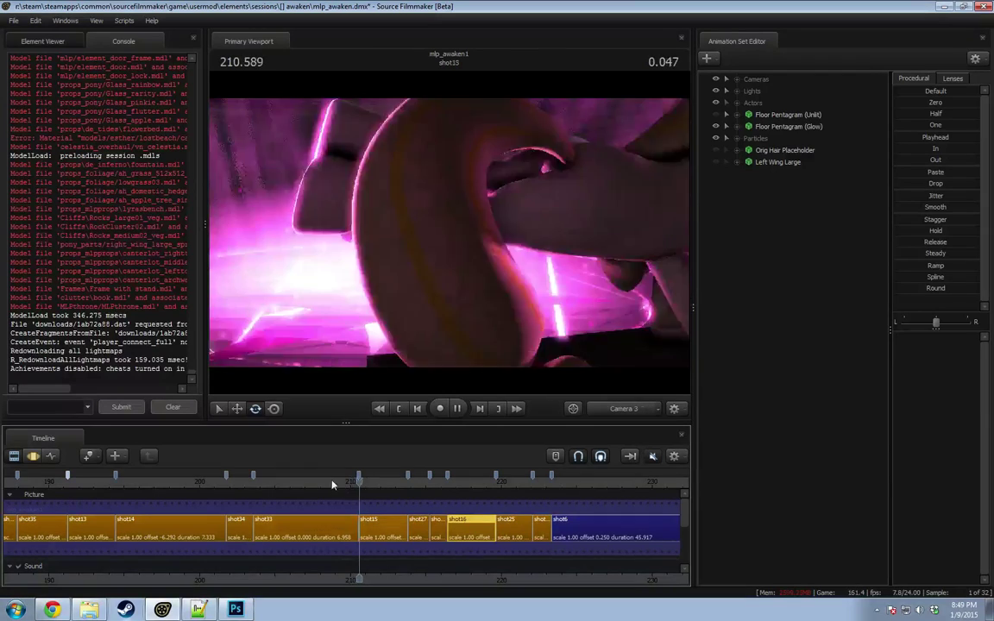
left_click(277, 481)
key("space")
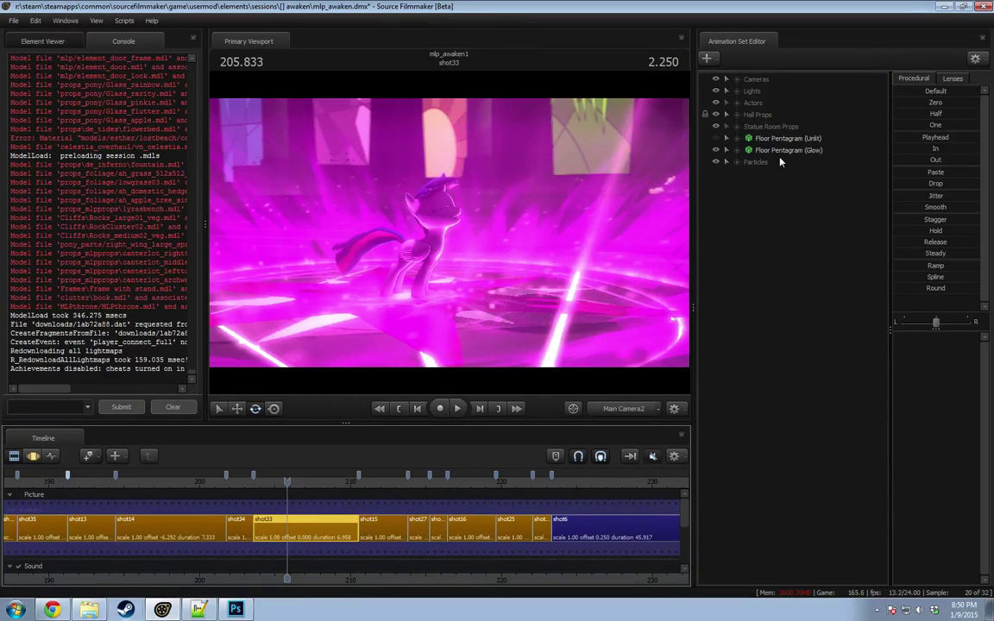
Step: Look through shot33's Particles group, selecting Twilight Aura, and collapse the group again
left_click(738, 163)
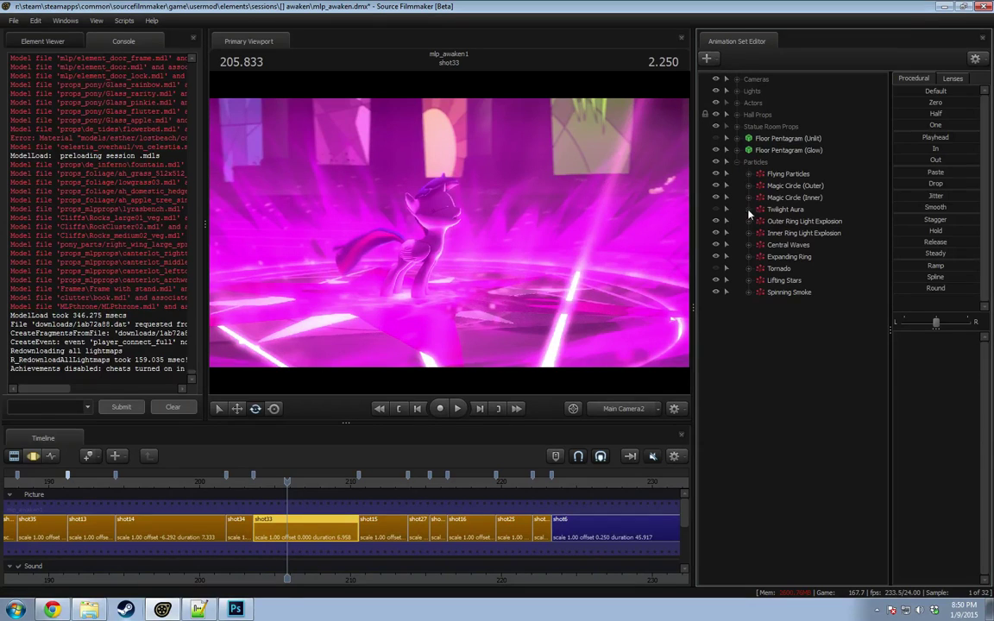
left_click(787, 212)
left_click(738, 162)
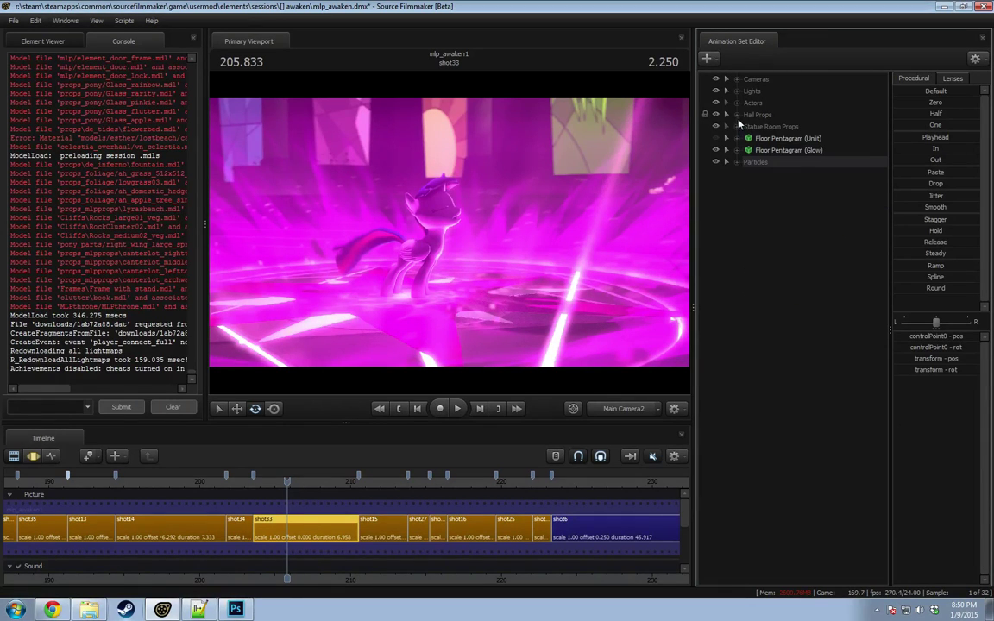
Step: Delete the element door, its lock and both door frames in the Hall Props group from shot33
left_click(737, 115)
mouse_move(288, 482)
left_mouse_down()
mouse_move(258, 481)
mouse_move(292, 481)
left_mouse_up()
double_click(752, 127)
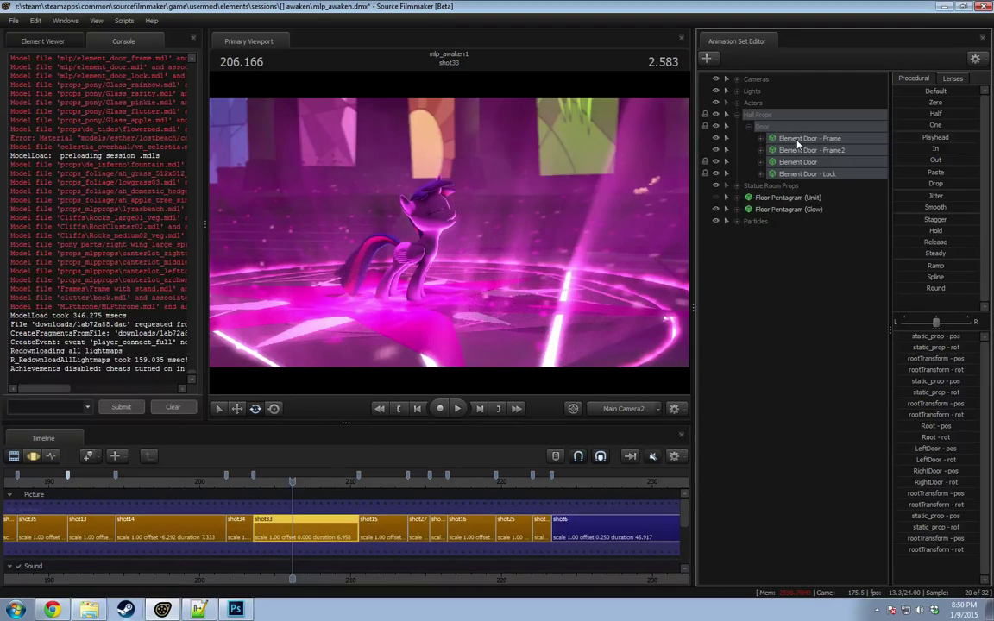
right_click(809, 150)
left_click(825, 176)
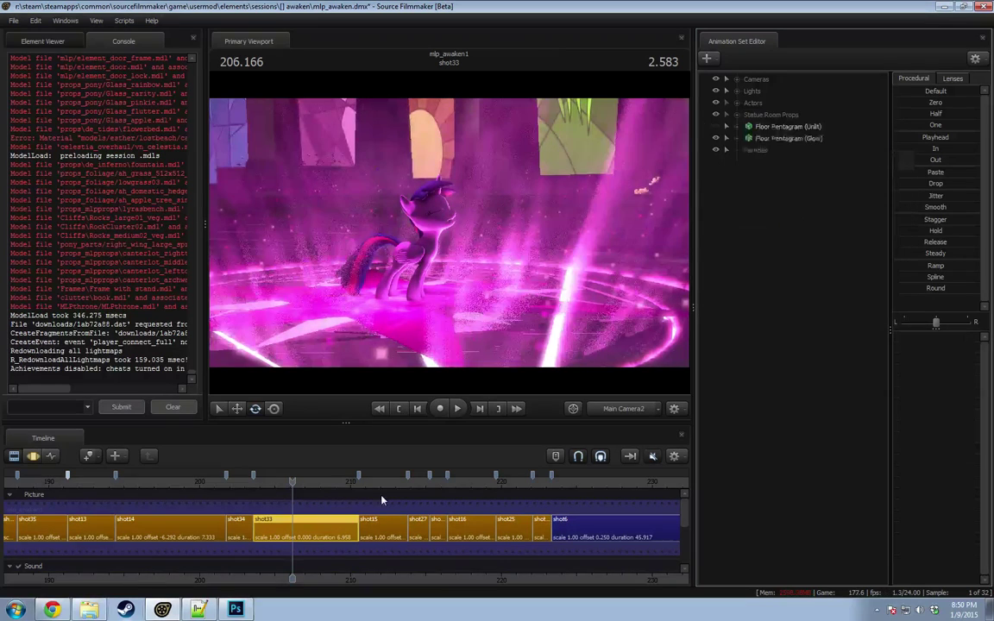
Step: Open Statue Room Props, select the Mane 6 Statues group and scrub toward the end of shot33 to check the statues
double_click(770, 114)
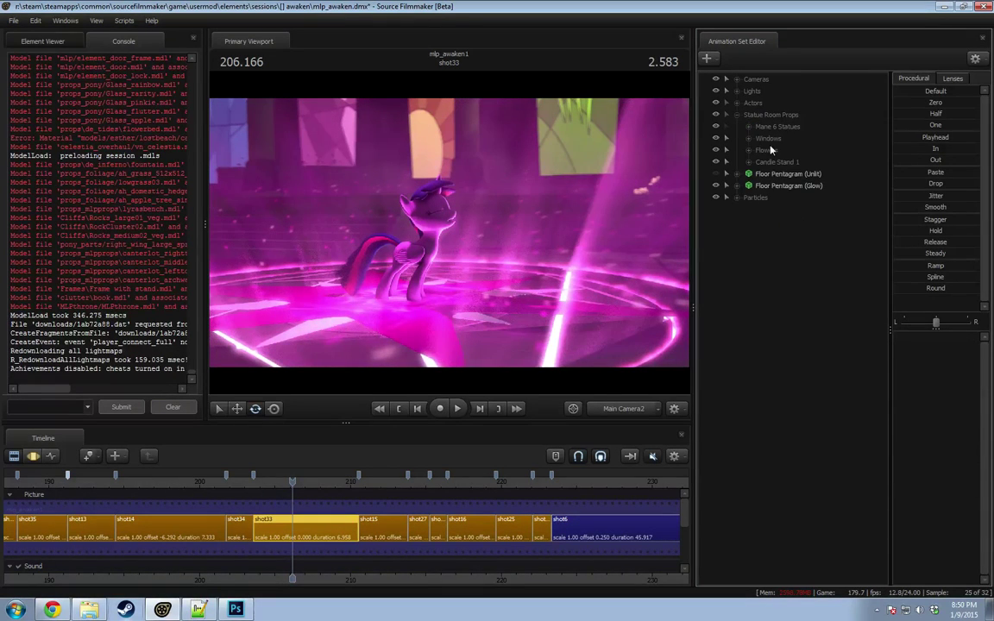
double_click(753, 128)
left_click_drag(300, 486, 349, 488)
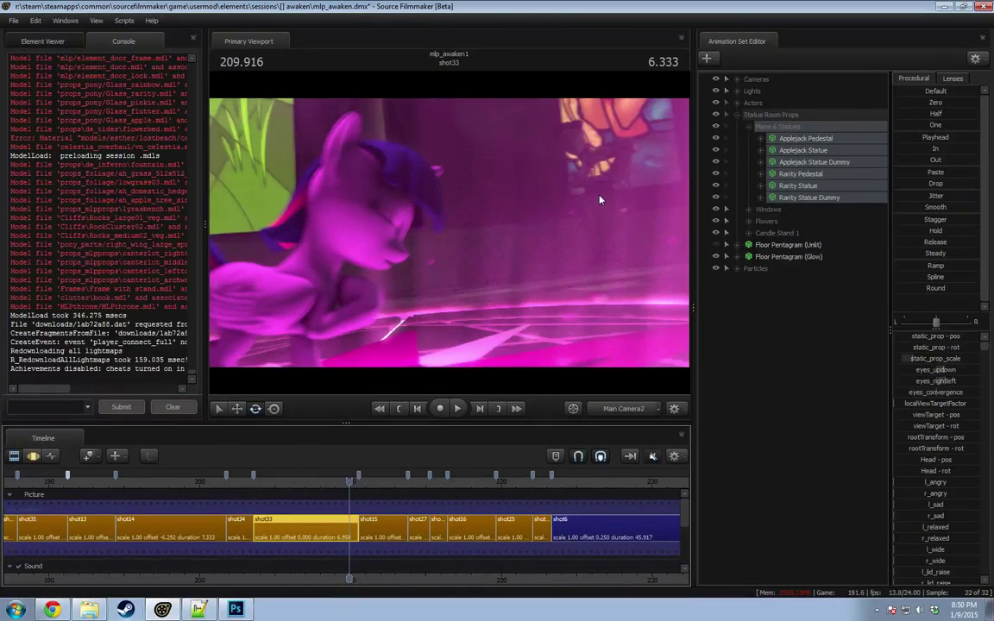
Step: Select glass_rarity3 in the Windows group and scrub to shot33's last frames to check the window
left_click(749, 127)
left_click(749, 138)
left_click(802, 163)
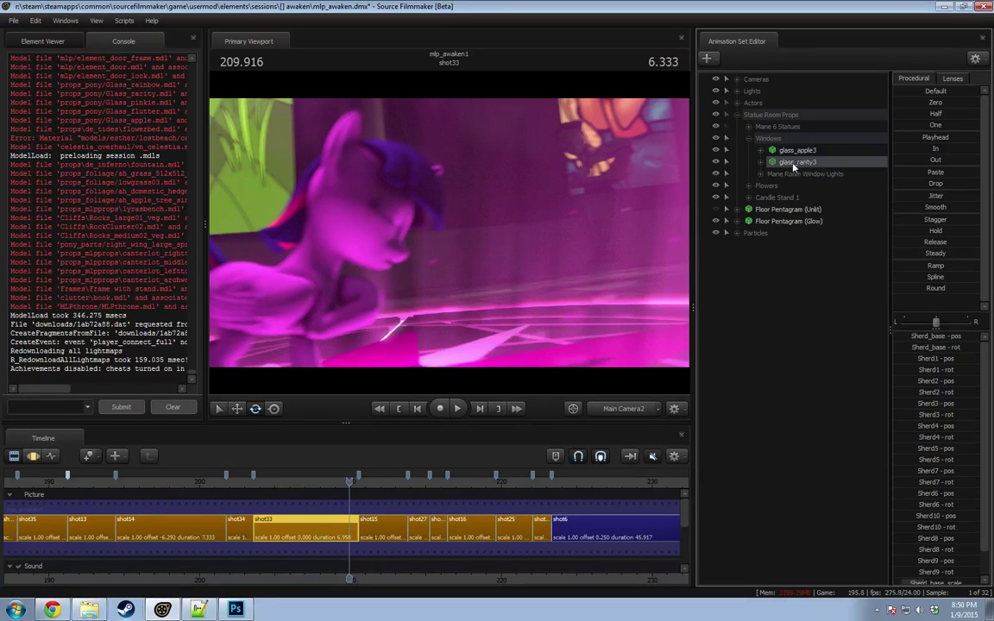
left_click_drag(349, 484, 356, 482)
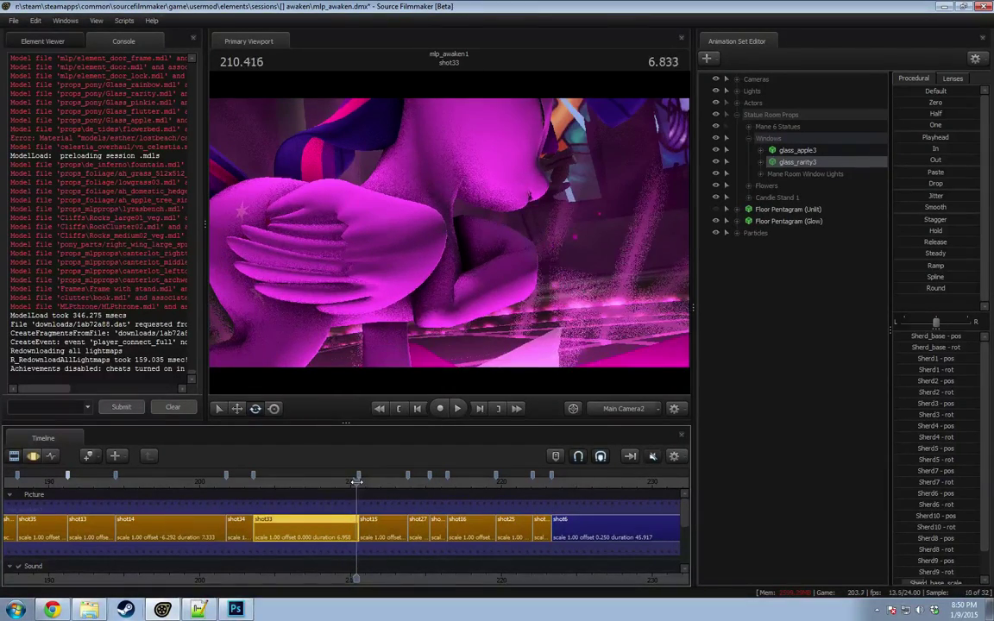
Step: View the Rarity window through the Work Camera, play into shot15 and scrub back before the glass breaks
left_click(623, 409)
left_click_drag(448, 233, 548, 151)
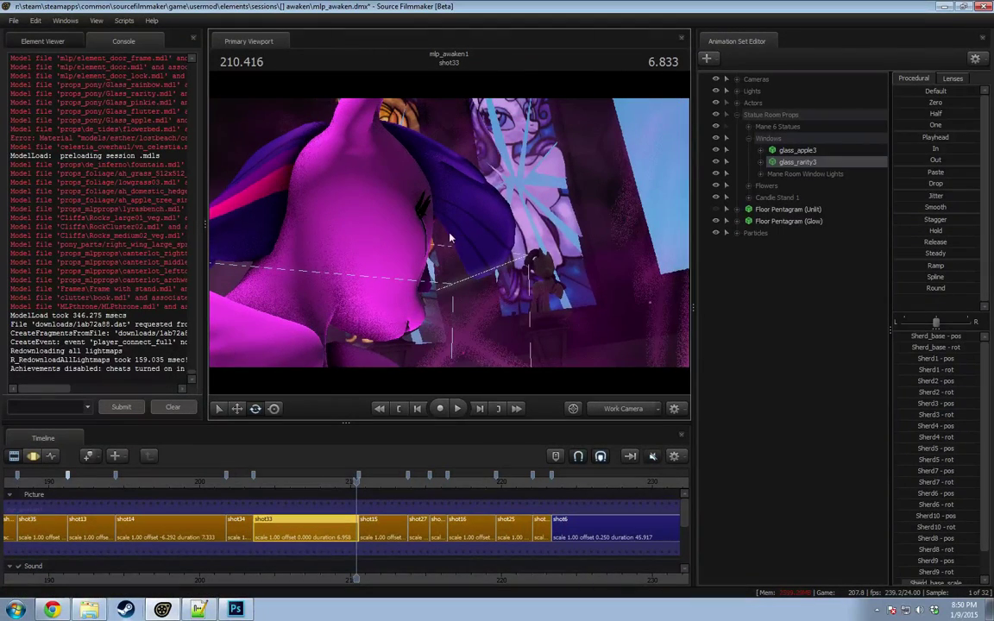
key("space")
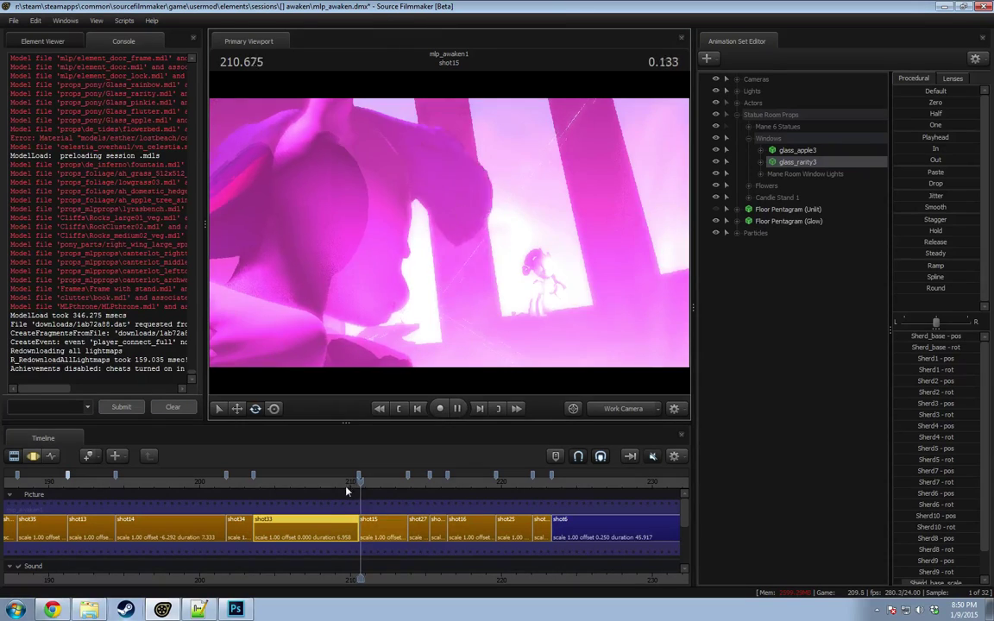
left_click(344, 481)
left_click_drag(344, 481, 349, 482)
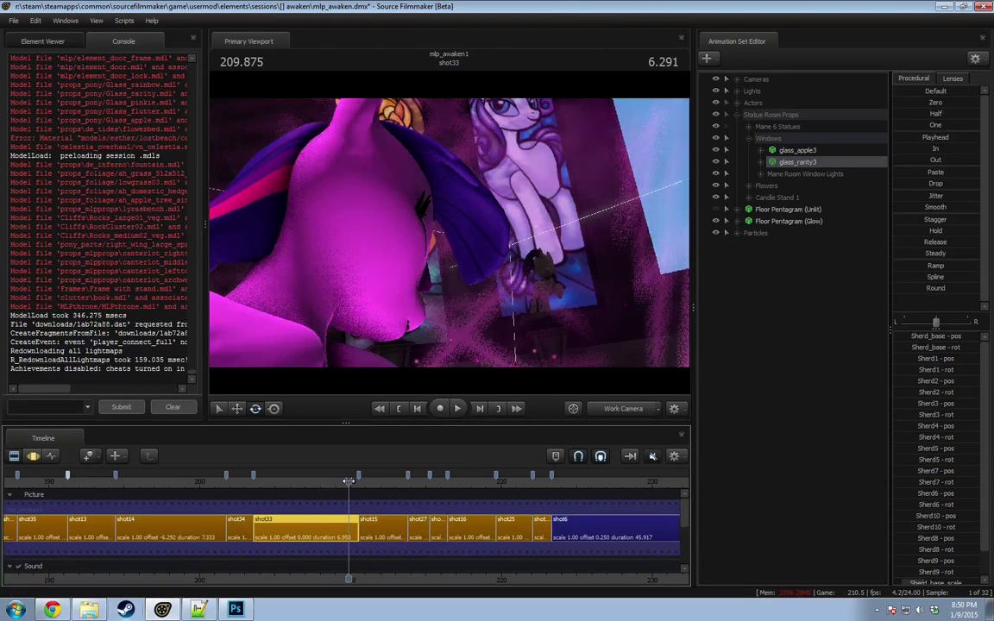
Step: Select glass_apple3 and glass_rarity3 and apply their unbroken playhead pose over the entire timeline in the Motion Editor
left_click(819, 152, "ctrl")
key("F3")
left_click(346, 487)
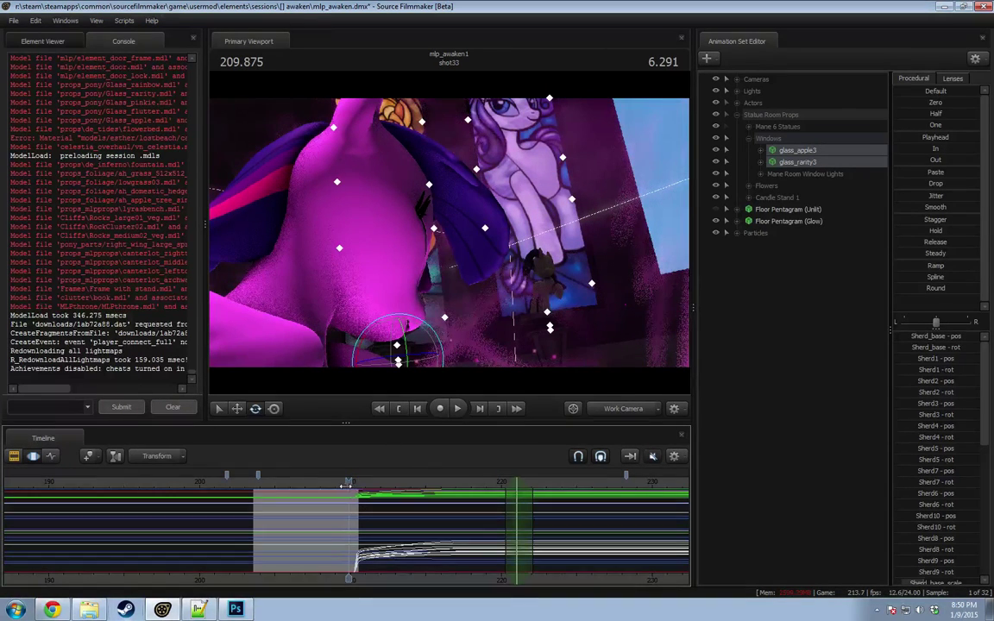
key("ctrl+a")
double_click(936, 137)
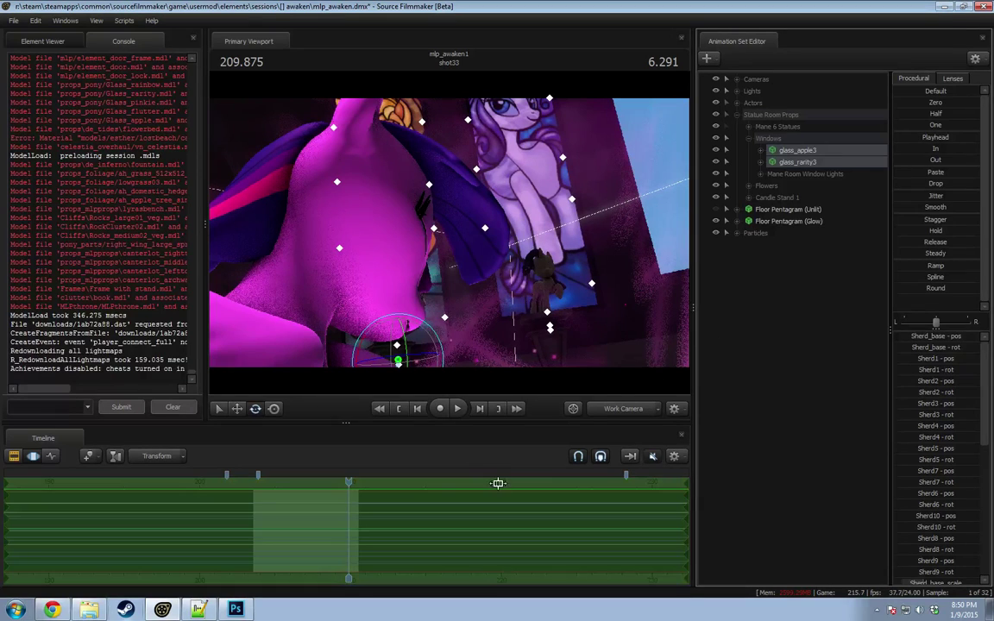
Step: Select flowerbed1 in the Flowers group and play the start of shot33 through Main Camera2 to check the flowerbeds
left_click(748, 138)
left_click(748, 150)
left_click(795, 162)
left_click_drag(349, 485, 259, 485)
key("space")
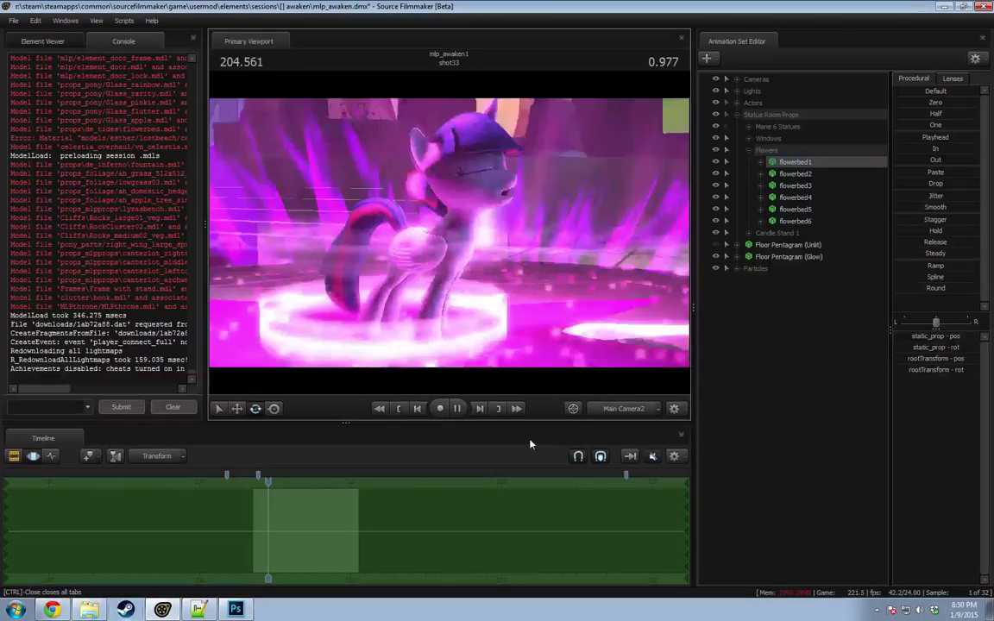
key("space")
key("space")
key("space")
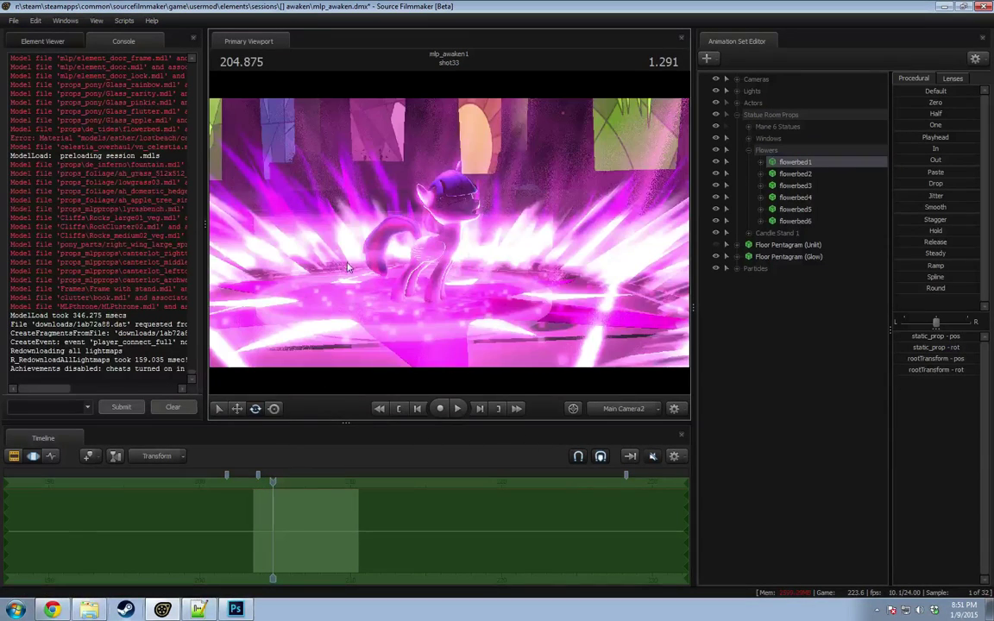
Step: Check the individual flowerbeds and delete all of them except flowerbed2 from the Flowers group
left_click(802, 173)
left_click(800, 186)
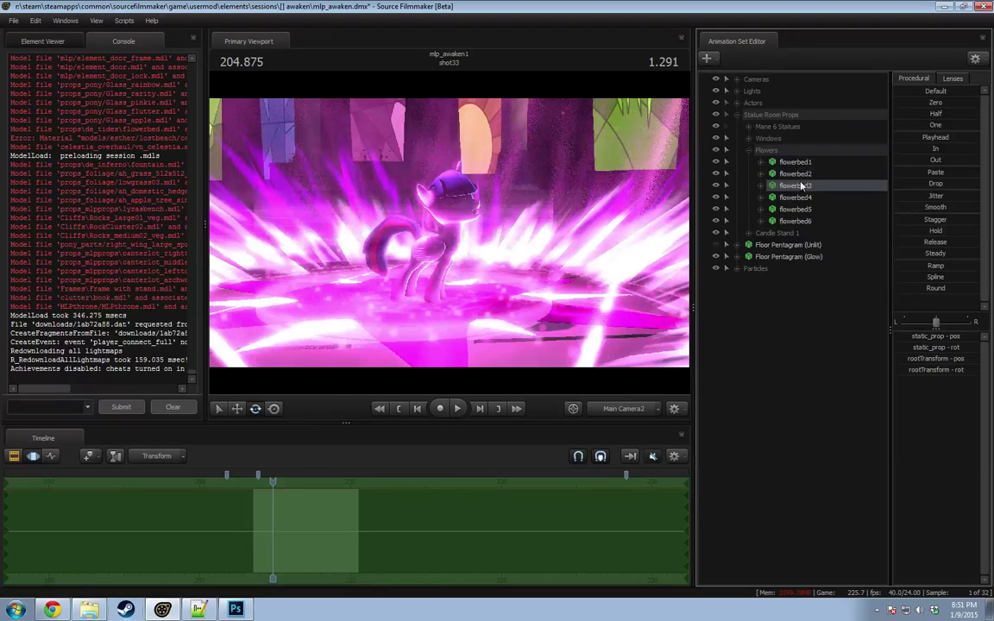
left_click(798, 173)
left_click(799, 162)
left_click(798, 186)
left_click(800, 198)
left_click(801, 221)
left_click(801, 187, "shift")
left_click(800, 163, "ctrl")
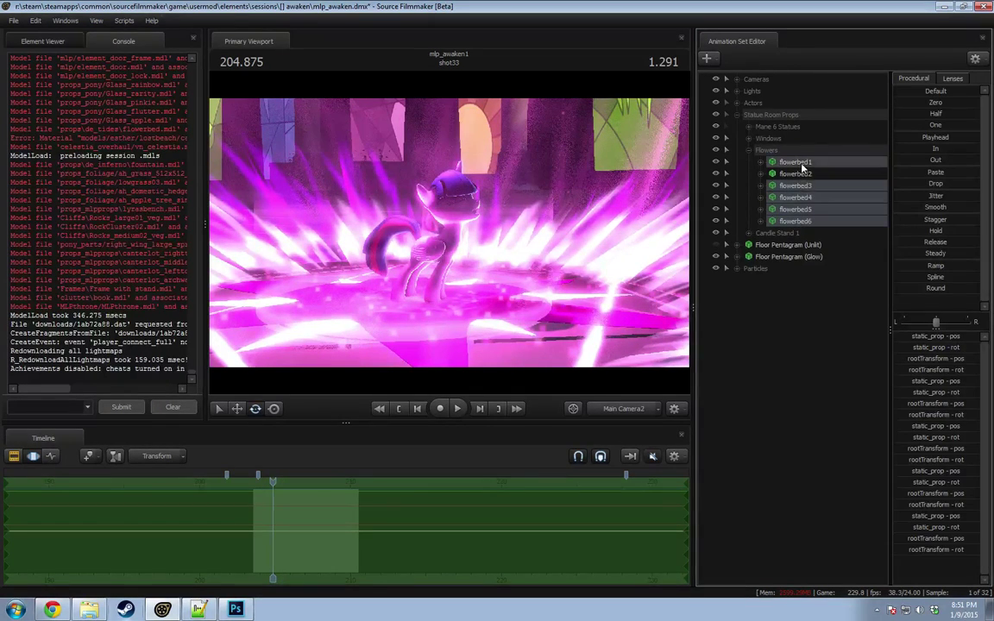
right_click(804, 164)
left_click(842, 192)
Step: Select plank_breakable1 in the Candle Stand 1 group and play shot33 in stages to check the candle stand in view
left_click(749, 174)
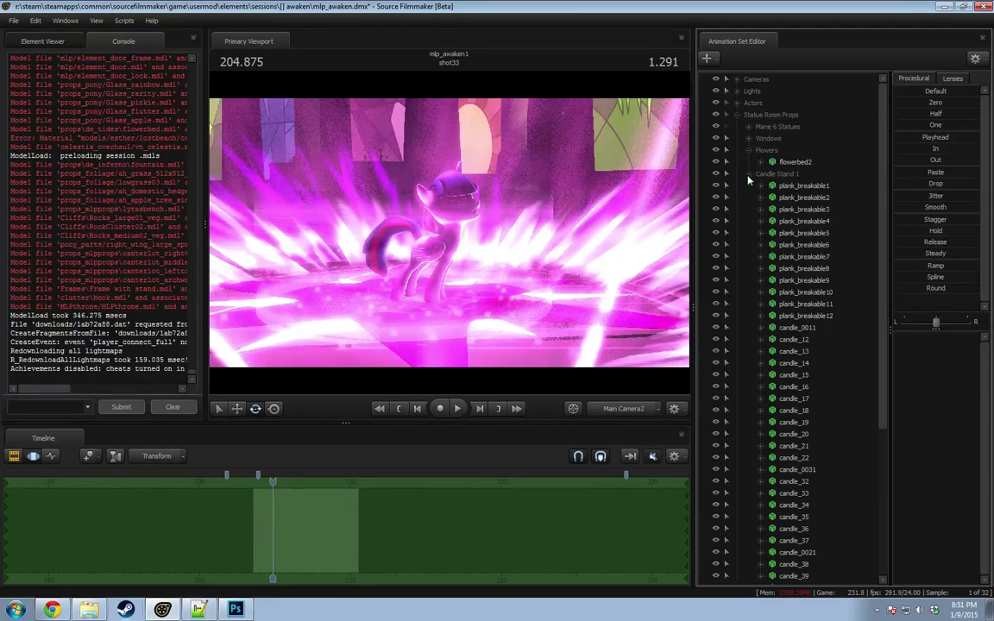
left_click(786, 187)
key("space")
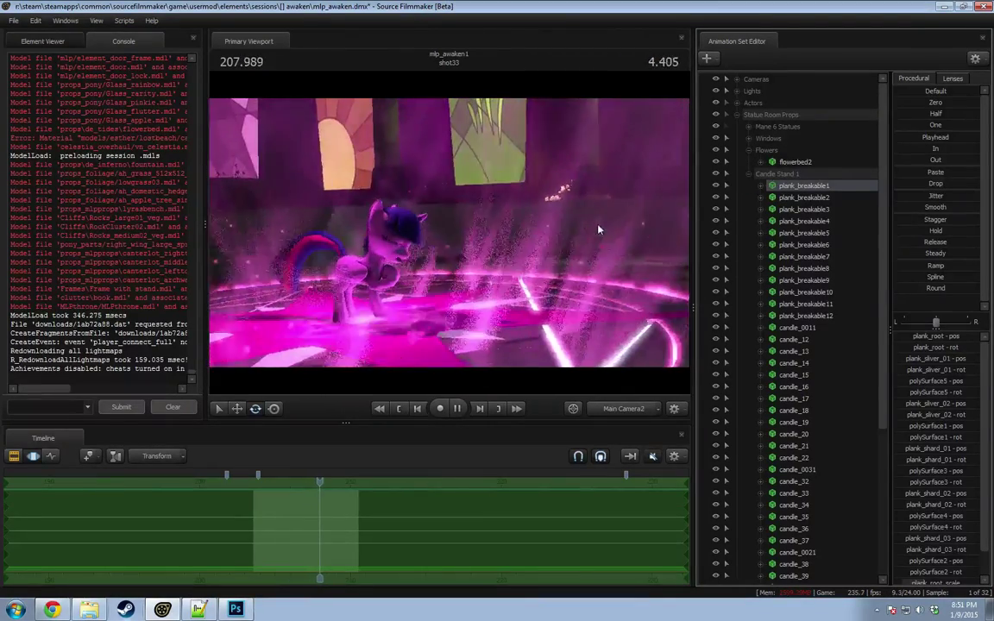
key("space")
key("F2")
key("space")
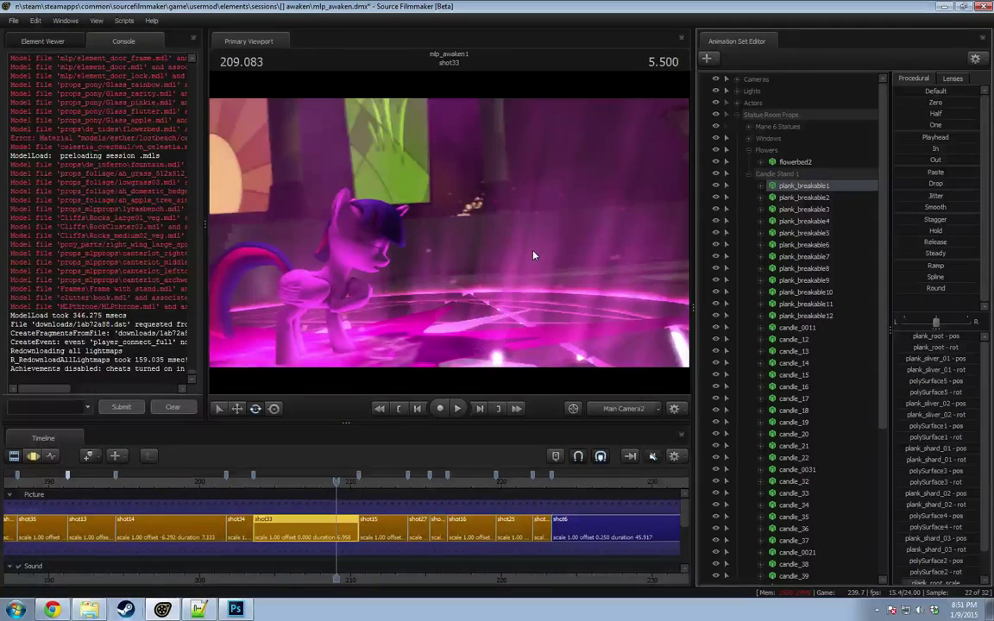
Step: Hide the Candle Stand 1 group, delete all its animation sets and play on through shot33
left_click(738, 174)
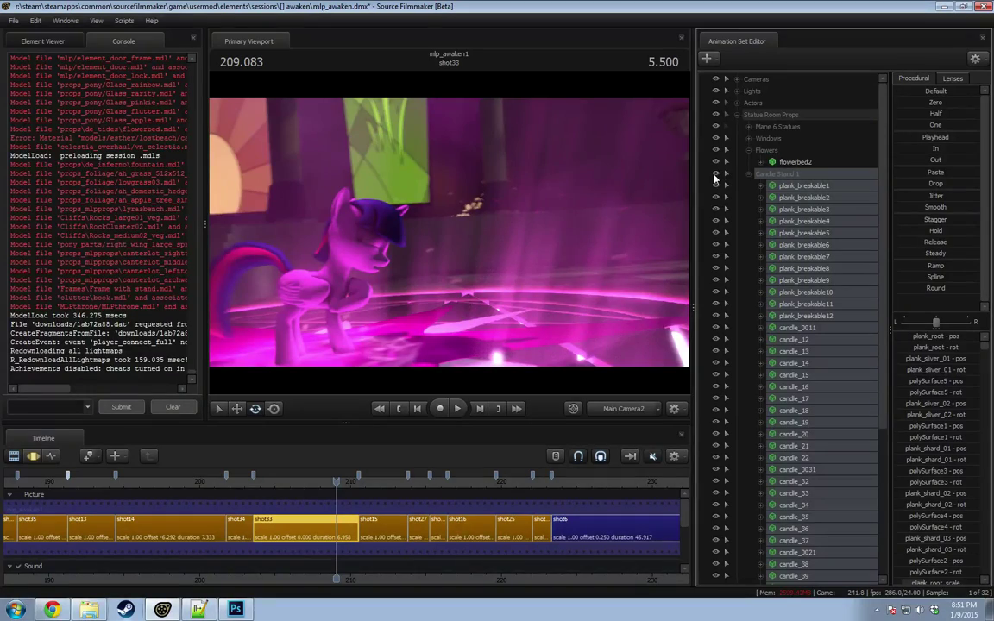
key("F3")
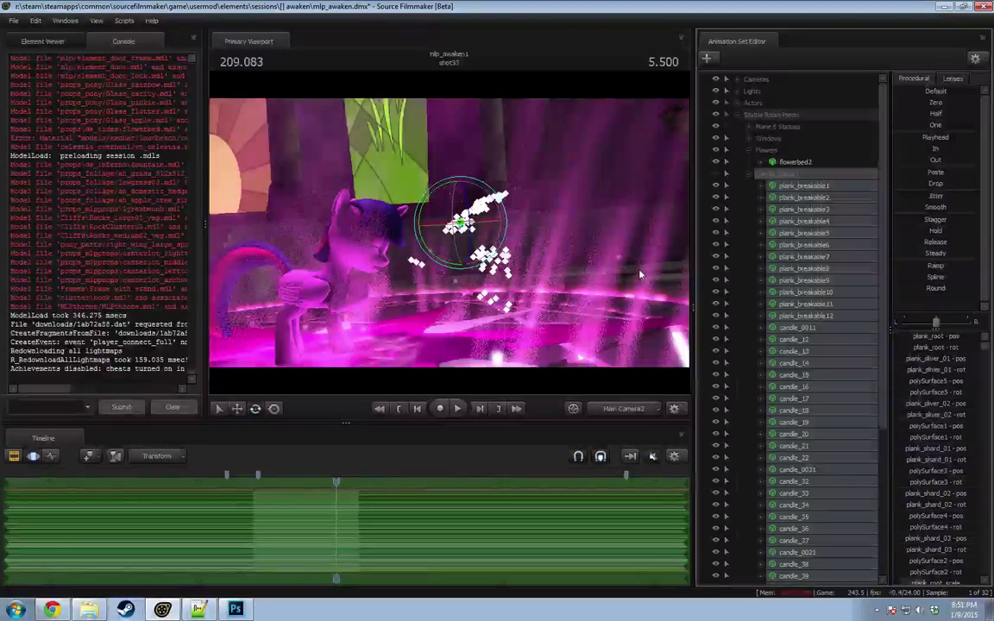
key("F2")
left_click(749, 174)
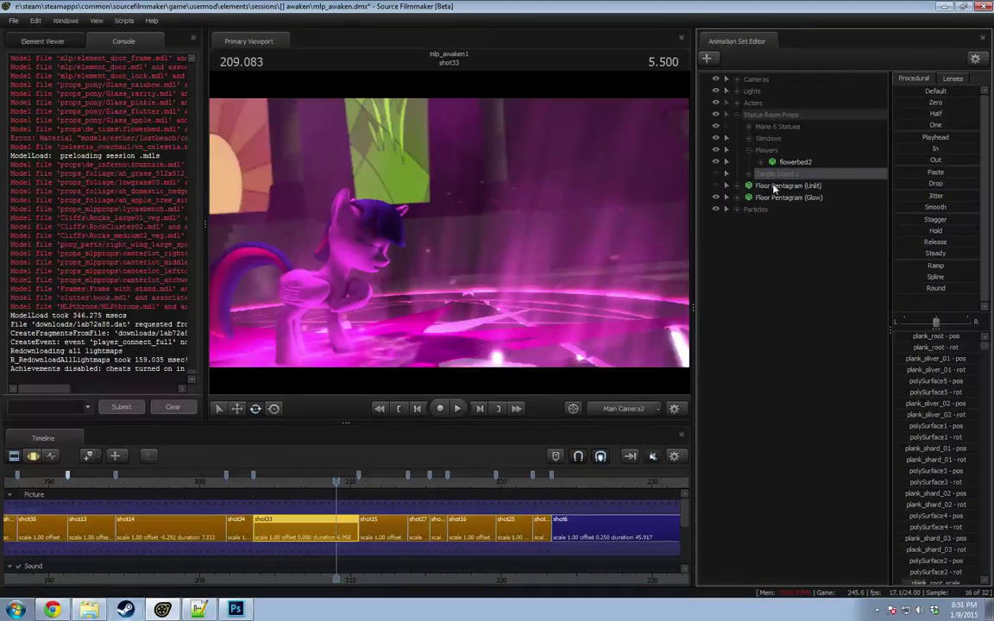
left_click(748, 174)
right_click(816, 214)
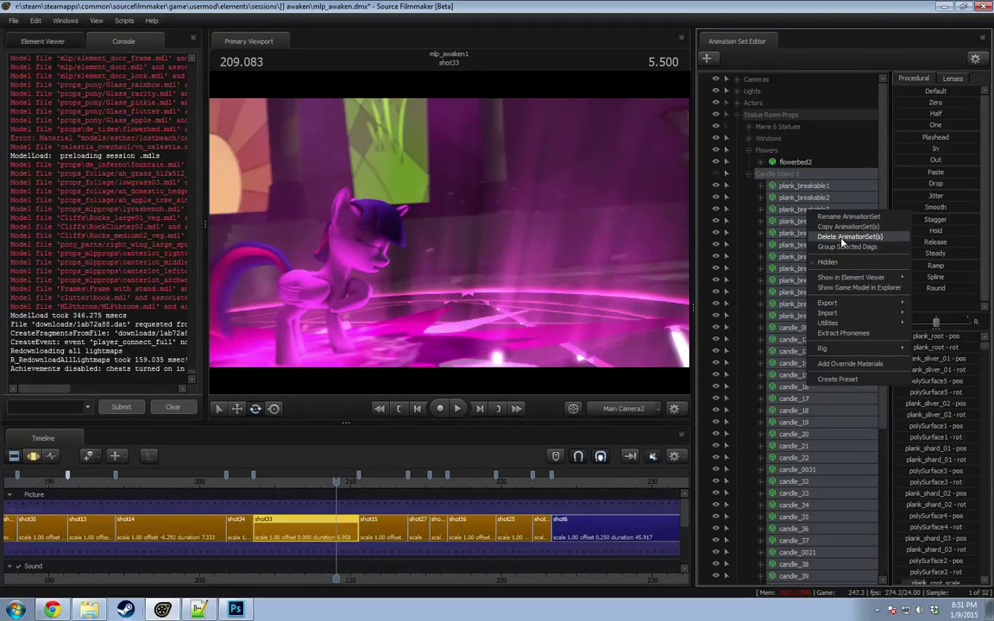
left_click(820, 236)
key("space")
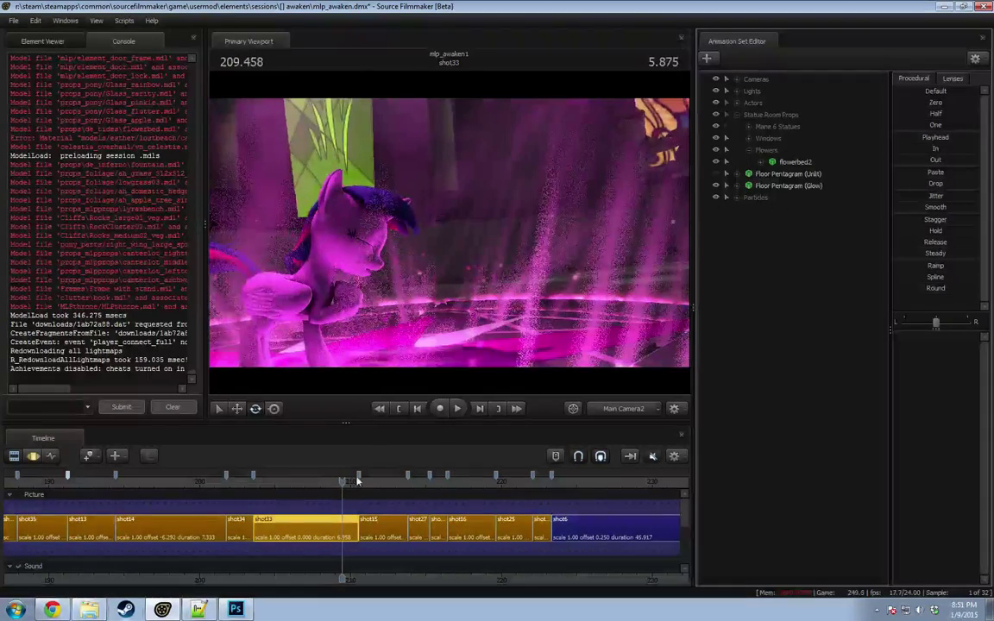
Step: Play the start of shot33 and delete the BASE WALK animation set from the Actors group
left_click(264, 489)
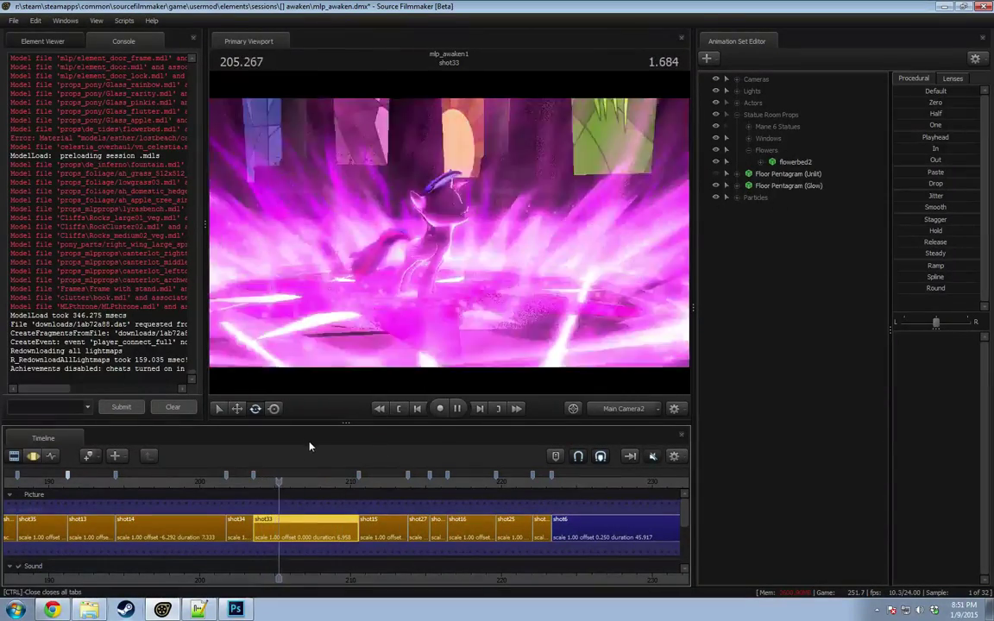
key("space")
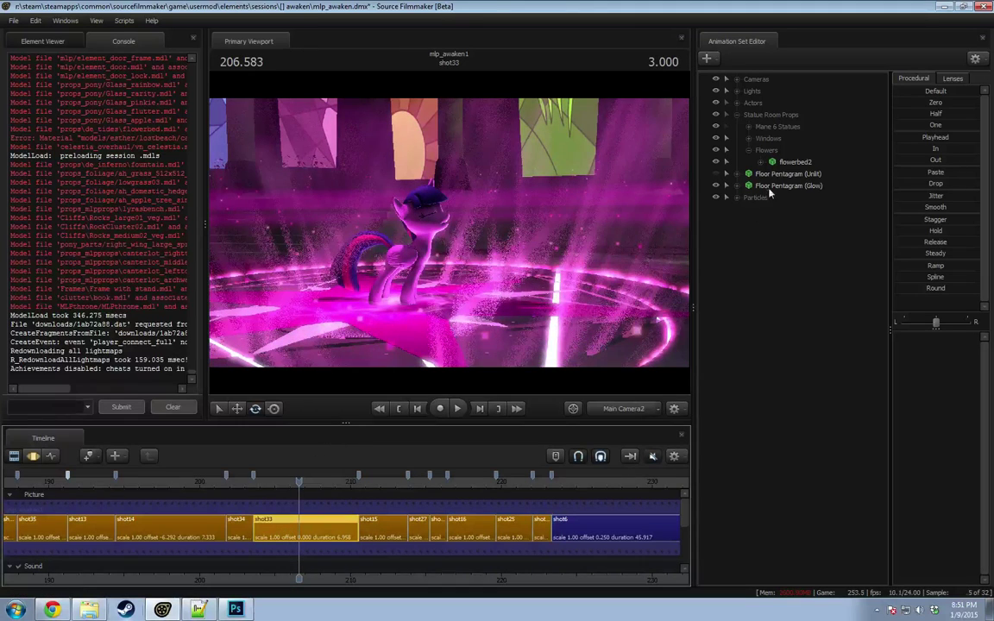
left_click(737, 115)
left_click(738, 104)
left_click(781, 138)
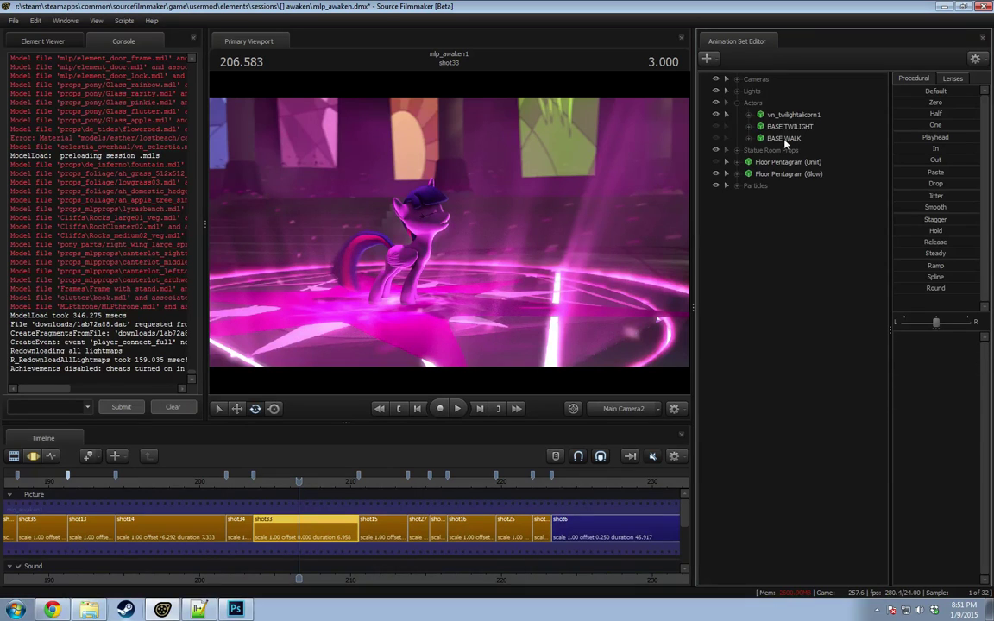
right_click(790, 139)
left_click(818, 166)
left_click(738, 103)
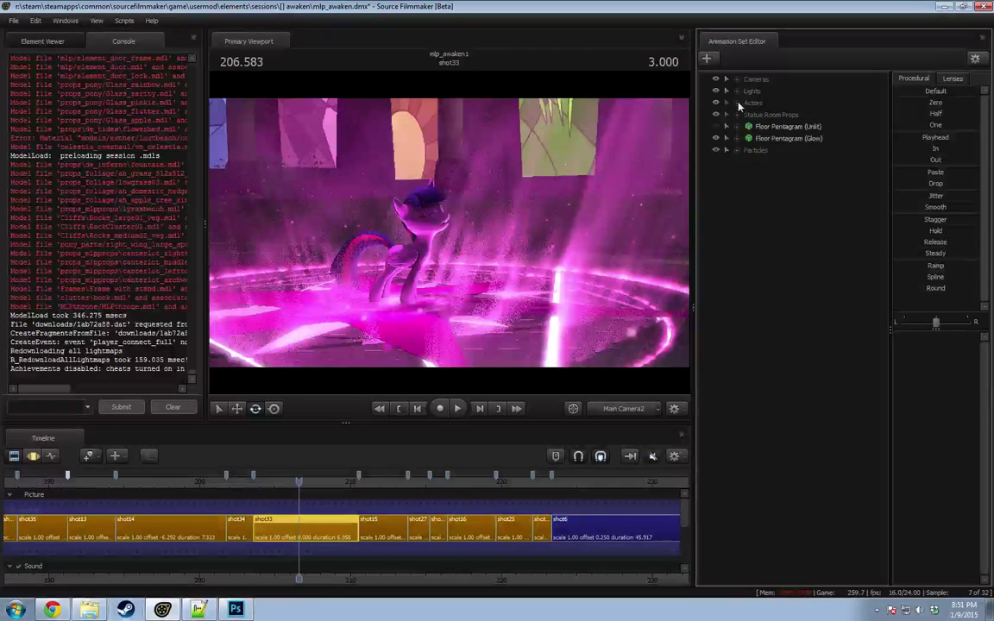
Step: Check the contents of shot33's Lights, Cameras and Statue Room Props groups
left_click(737, 91)
left_click(738, 92)
left_click(737, 79)
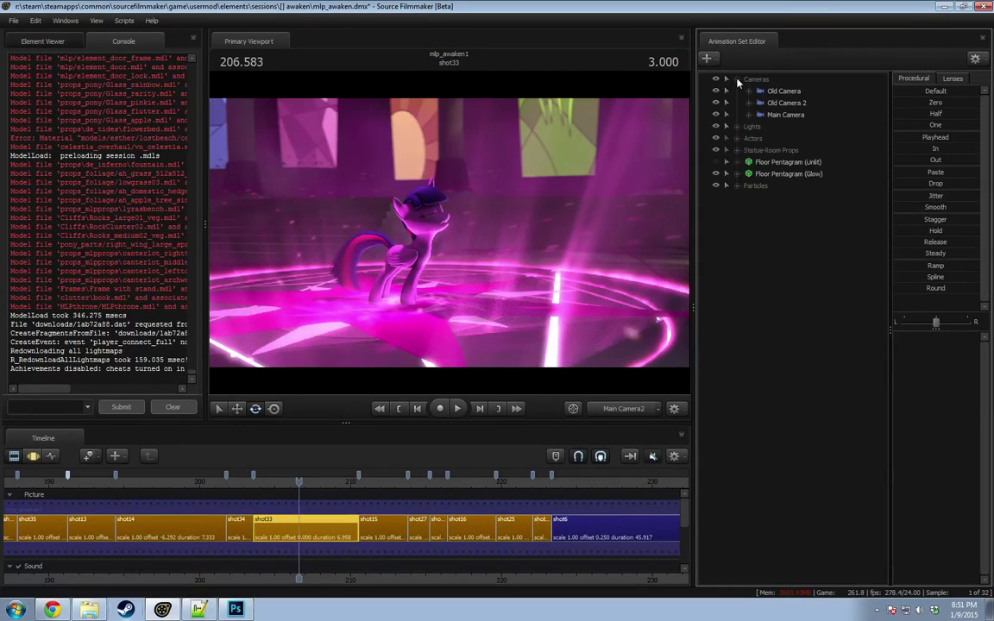
left_click(737, 79)
left_click(738, 150)
left_click(738, 150)
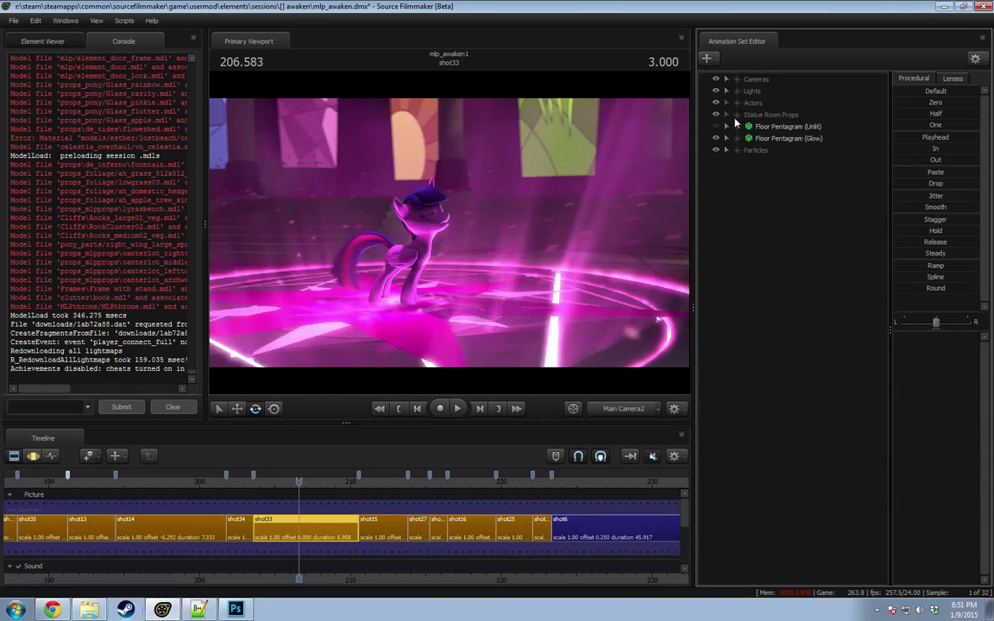
Step: Play part of shot34, select the shot and check its Statue Room Props and Mane 6 Statues groups
left_click_drag(248, 487, 236, 490)
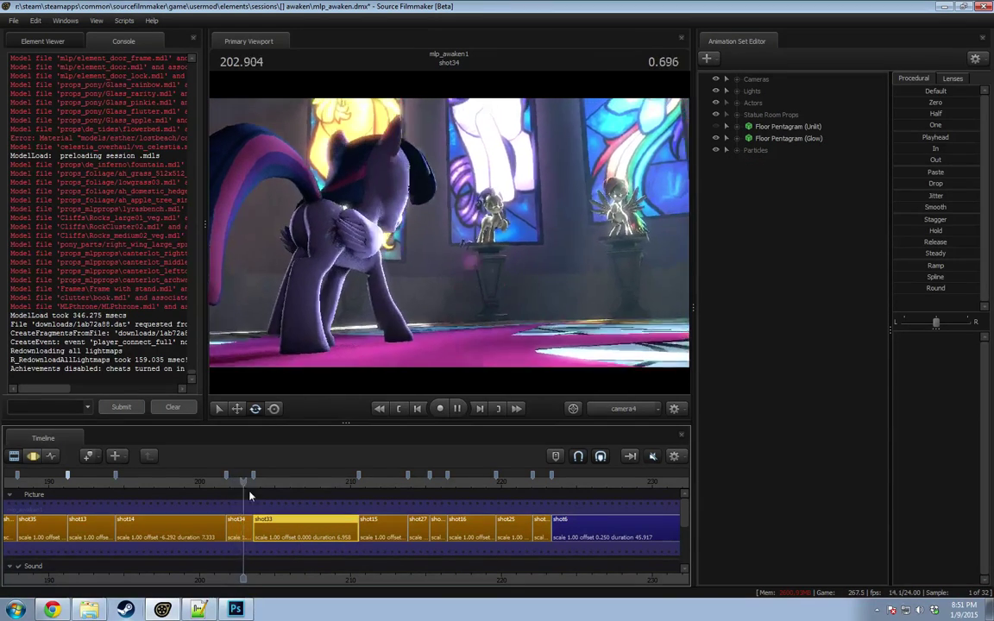
key("space")
left_click(246, 542)
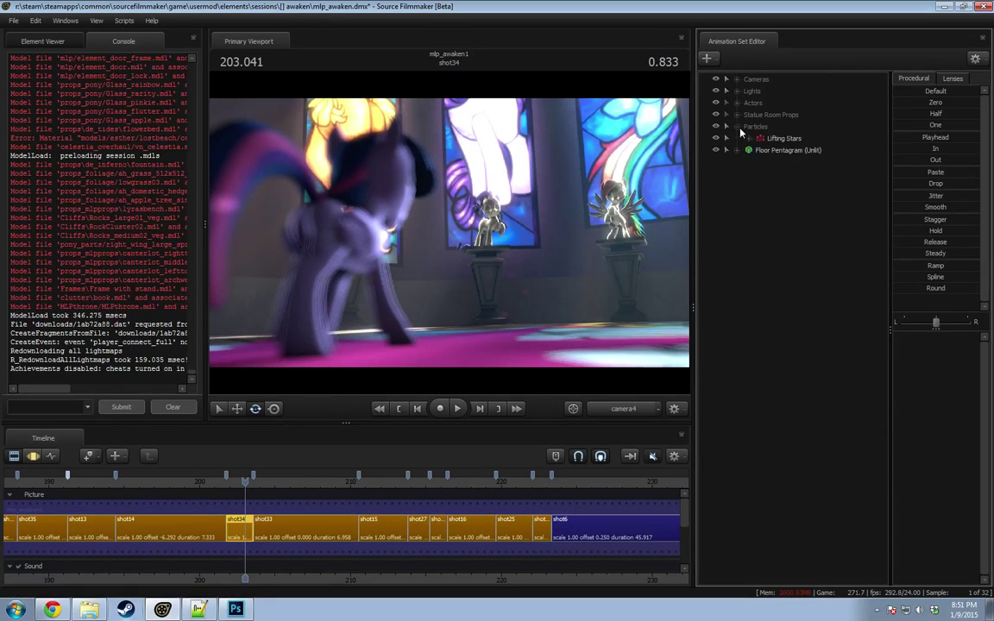
left_click(737, 115)
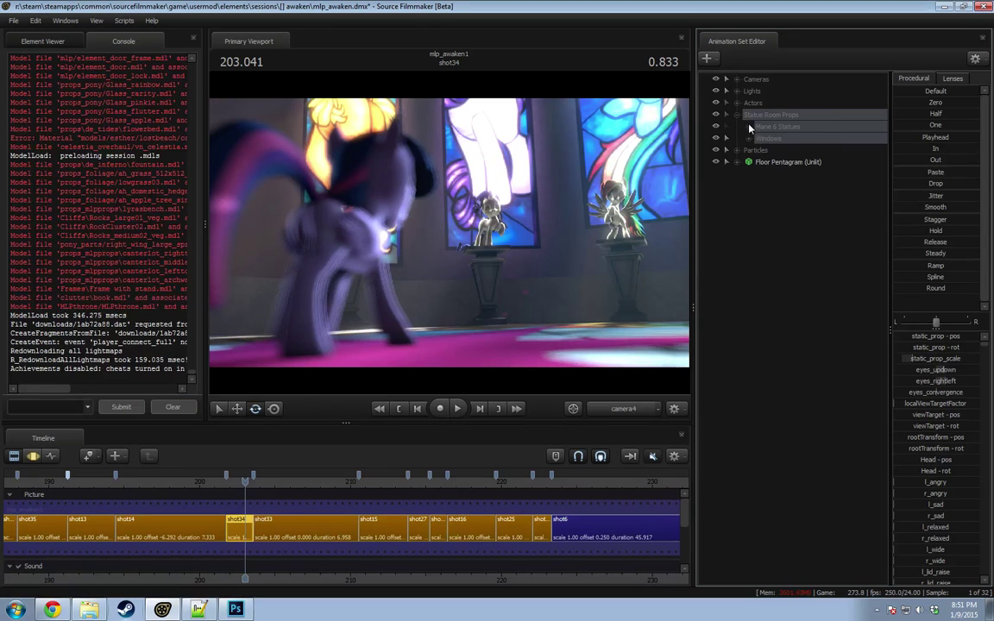
left_click(748, 127)
left_click(749, 127)
left_click(738, 115)
Step: Play on from shot34 into shot33 and scrub to 6.583 s in shot33 to view the statue behind Twilight
key("space")
key("F3")
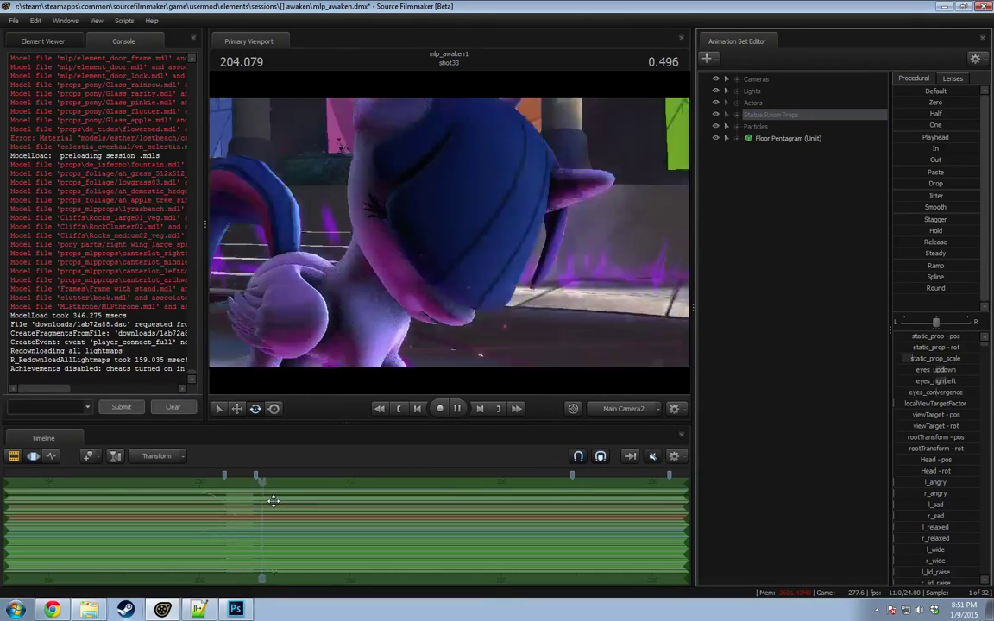
key("space")
left_click_drag(268, 484, 346, 482)
key("space")
key("F2")
key("space")
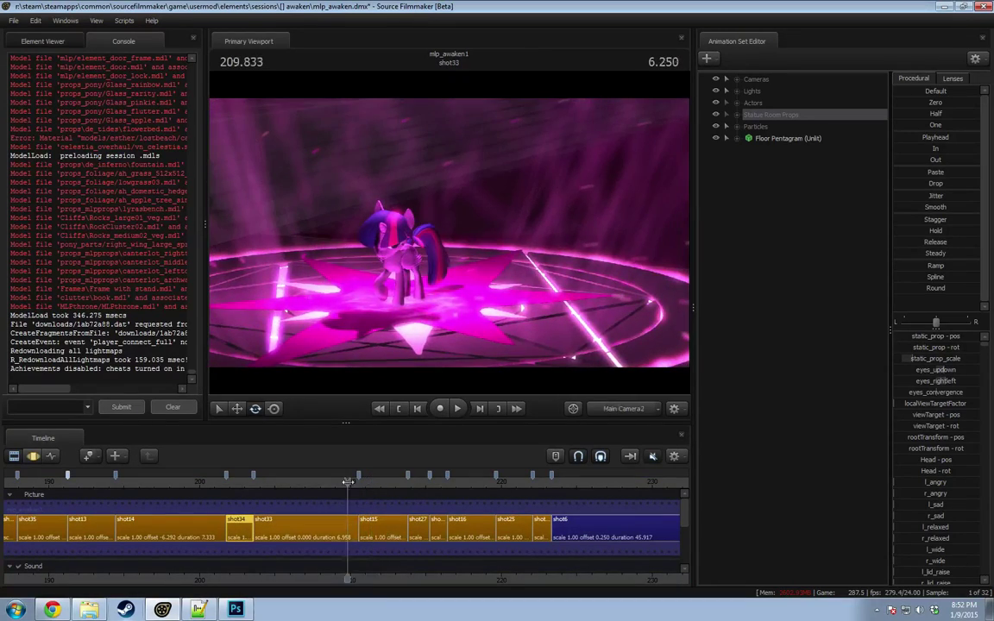
left_click_drag(347, 482, 352, 482)
Step: Copy the Rim, Reverse Rim and Main lights of Applejack and Rarity from shot15 and paste all six into shot33
left_click(386, 527)
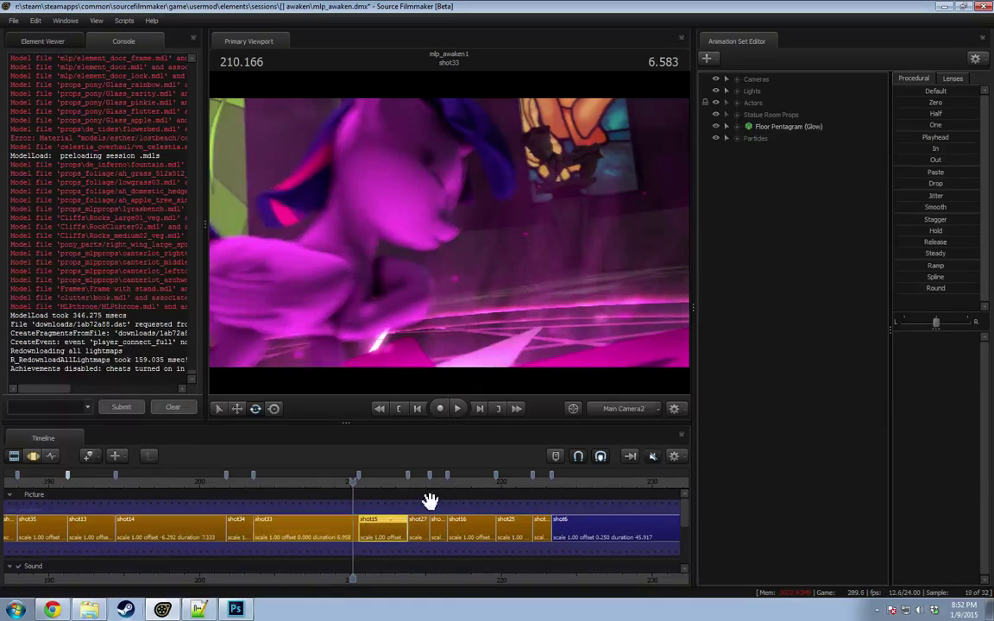
left_click(736, 103)
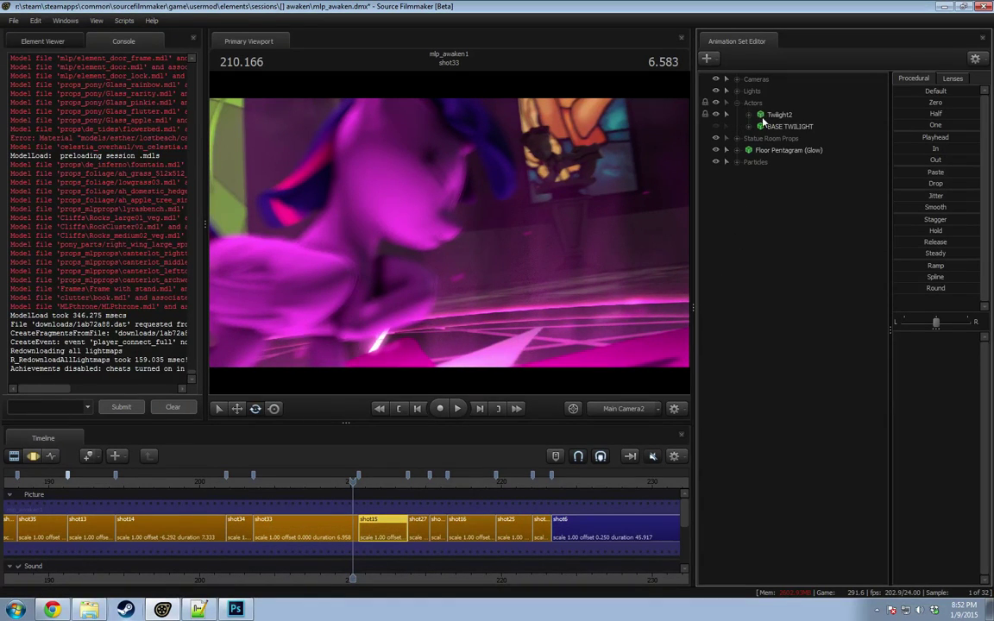
left_click(727, 90)
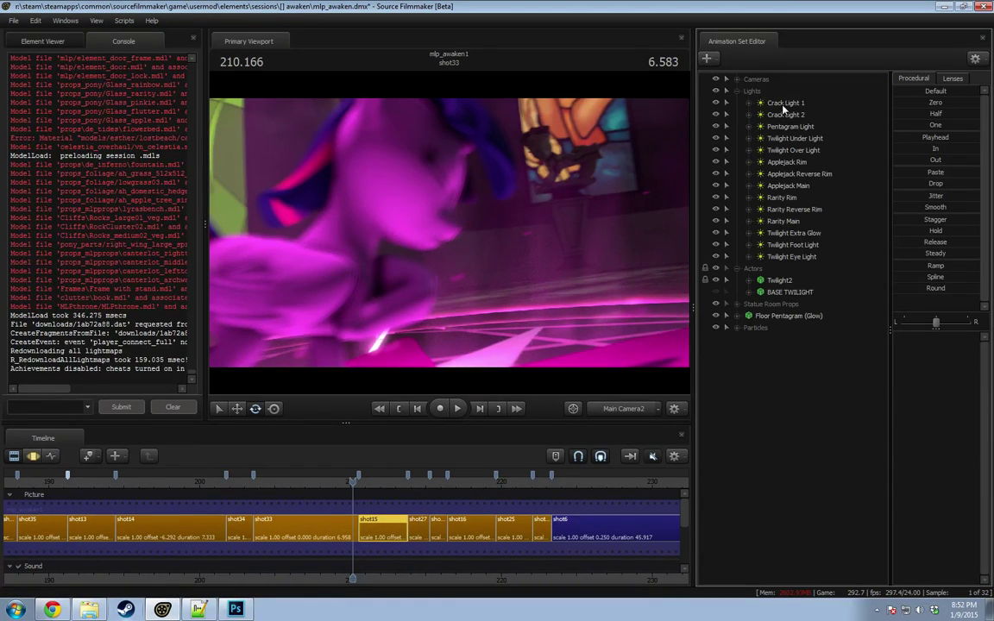
left_click_drag(780, 163, 788, 216)
right_click(788, 200)
left_click(661, 387)
left_click(326, 518)
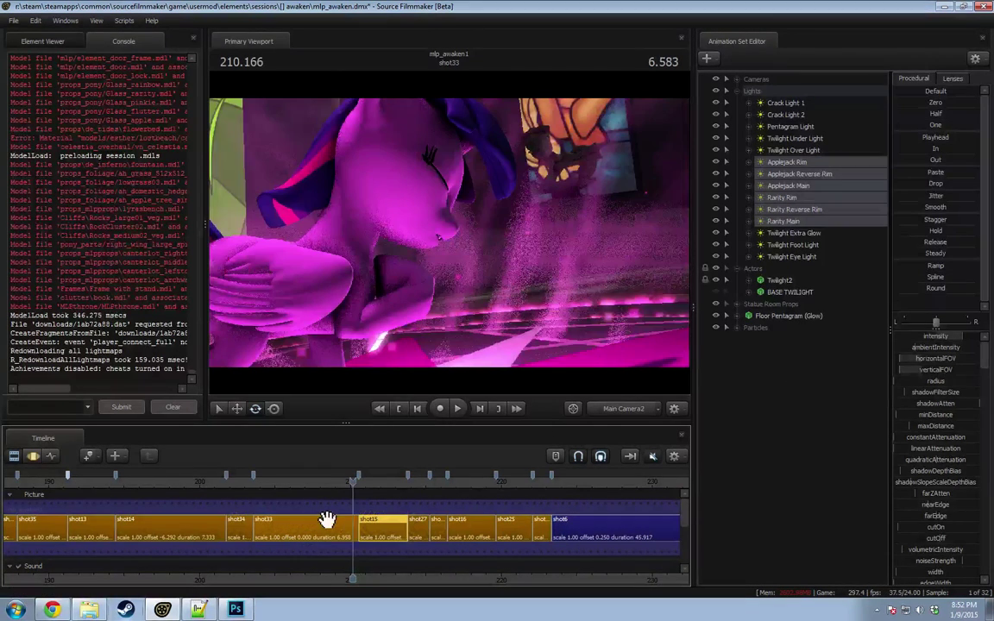
right_click(711, 391)
left_click(739, 432)
Step: Disable shadows on the pasted Rarity Rim and Applejack Rim lights
left_click(771, 389)
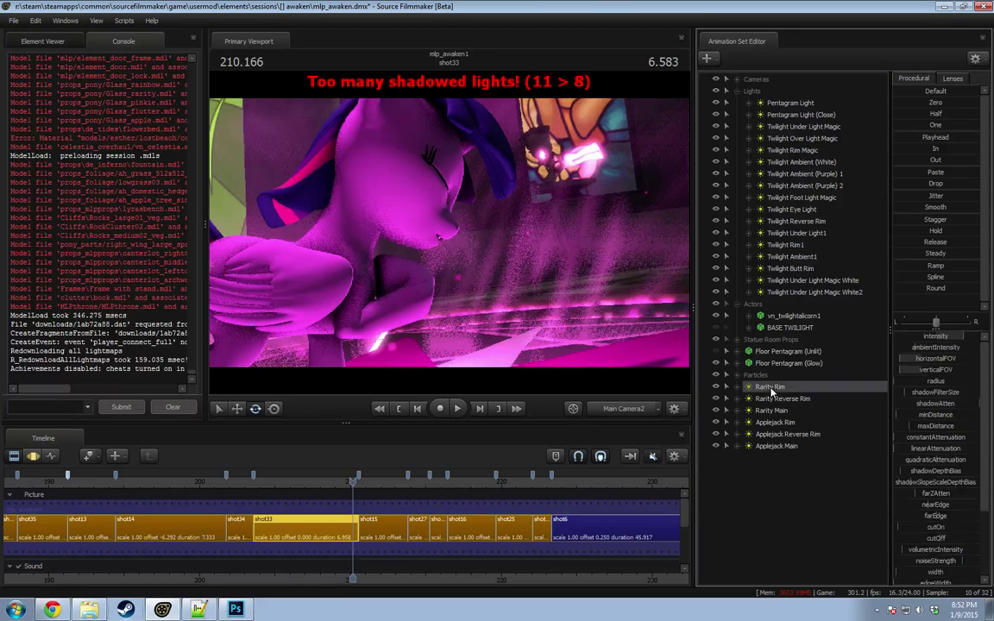
left_click(775, 447, "shift")
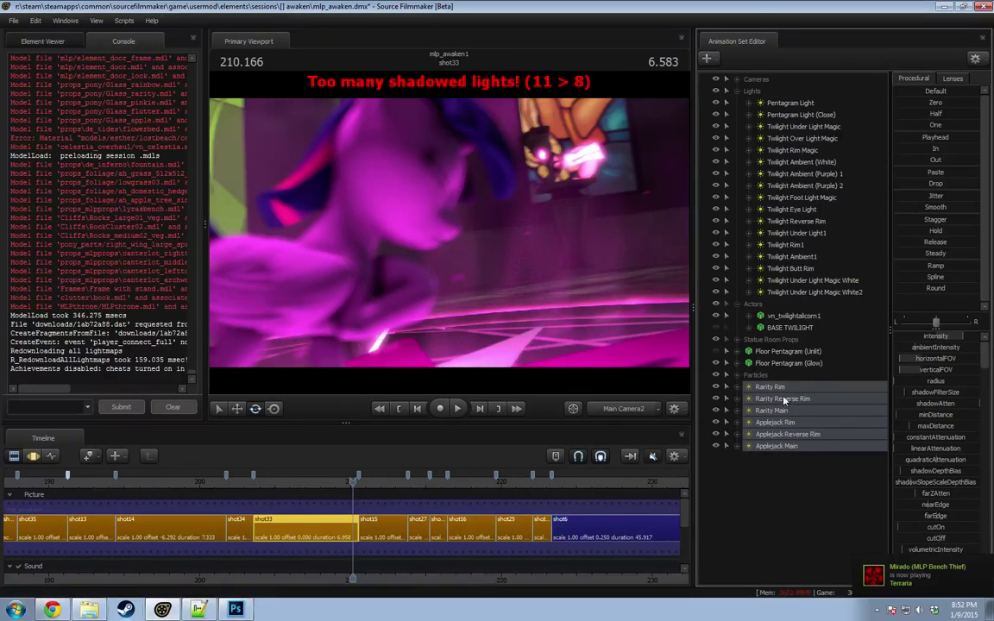
right_click(781, 389)
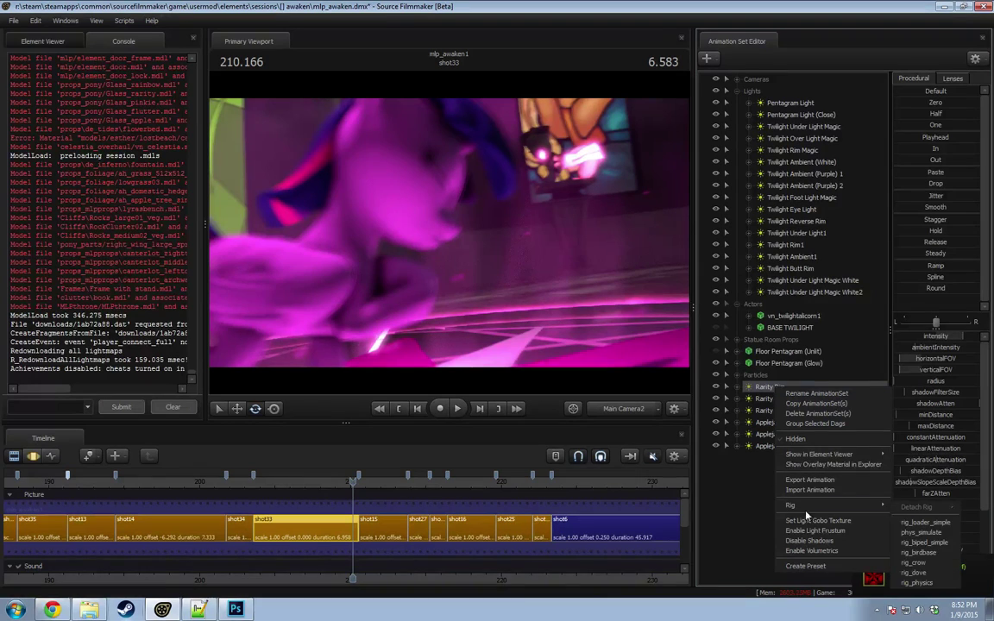
left_click(811, 542)
right_click(775, 424)
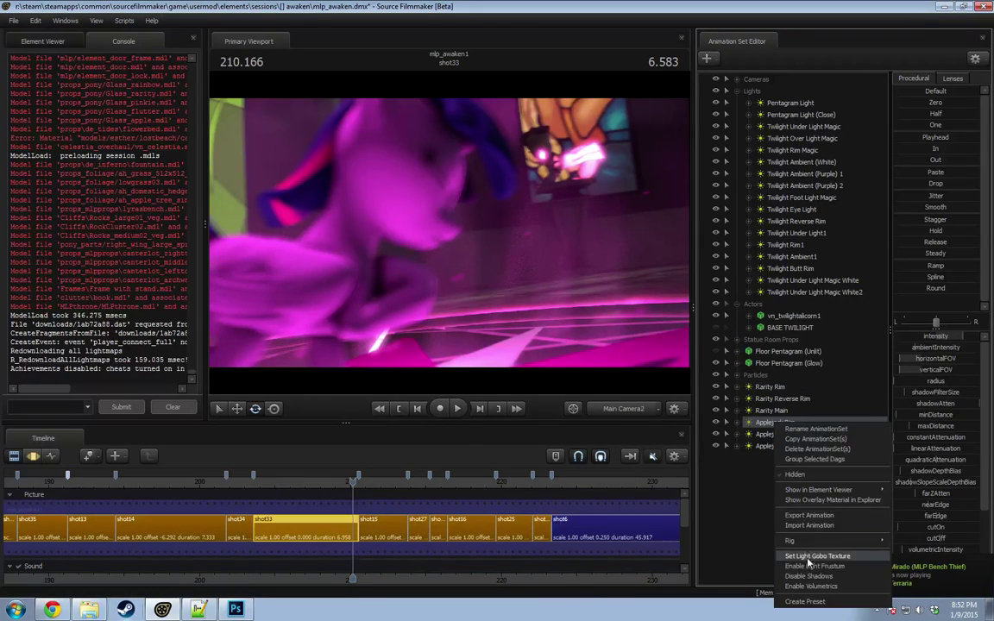
left_click(809, 576)
Step: Look through the Rarity Rim light, check the other pasted lights' shadow options and disable shadows on Applejack Reverse Rim
left_click_drag(700, 342, 550, 228)
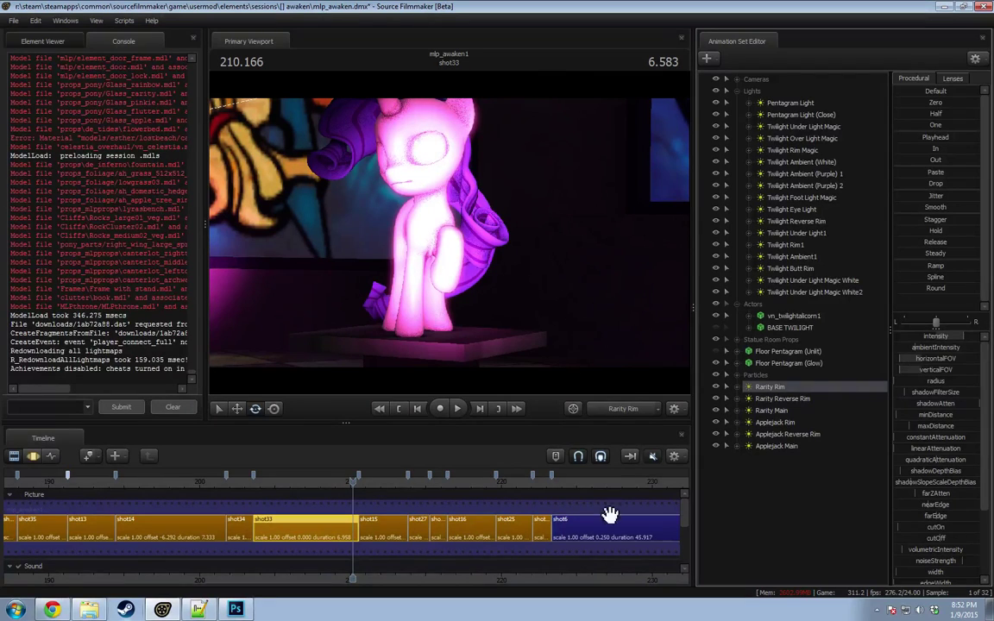
key("F3")
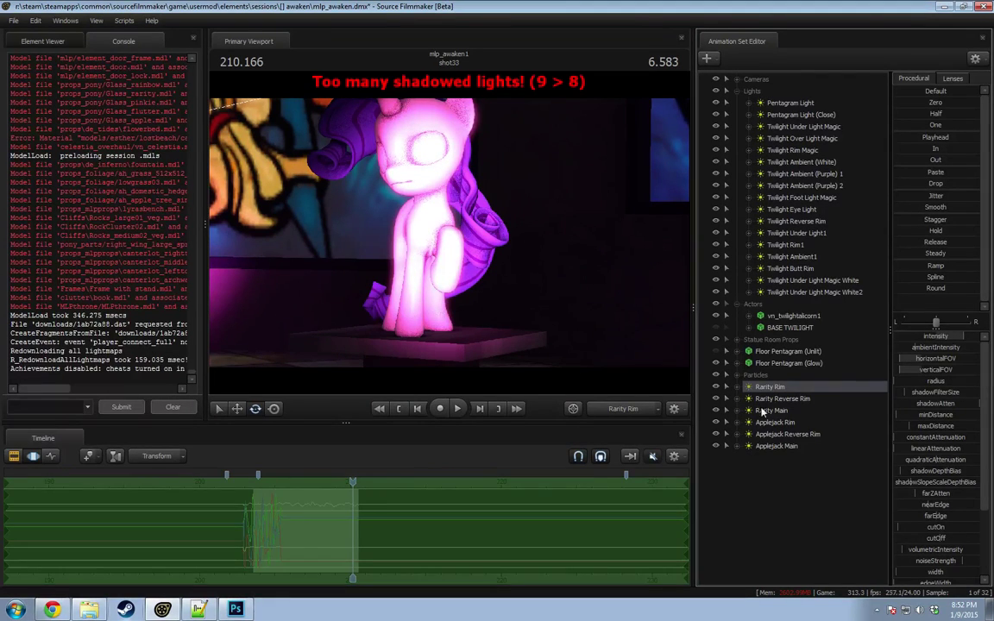
right_click(767, 401)
right_click(759, 417)
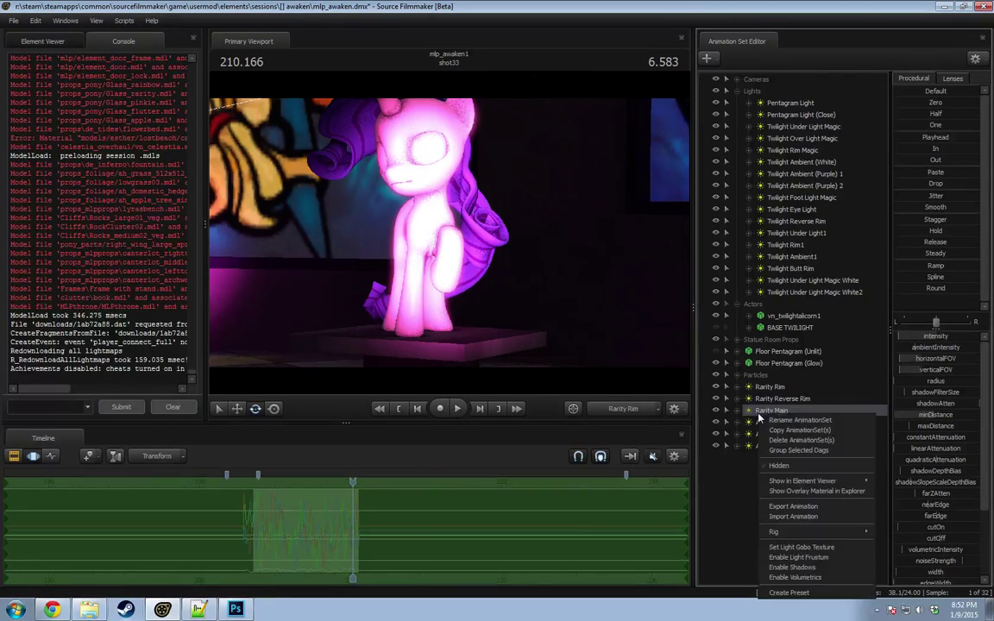
right_click(756, 423)
right_click(753, 435)
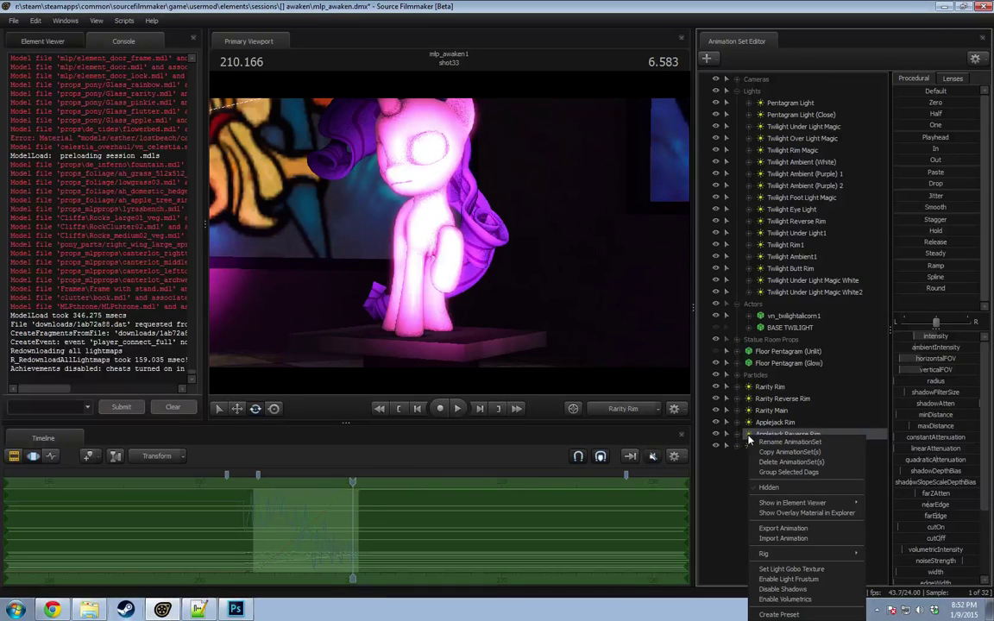
left_click(789, 590)
right_click(771, 445)
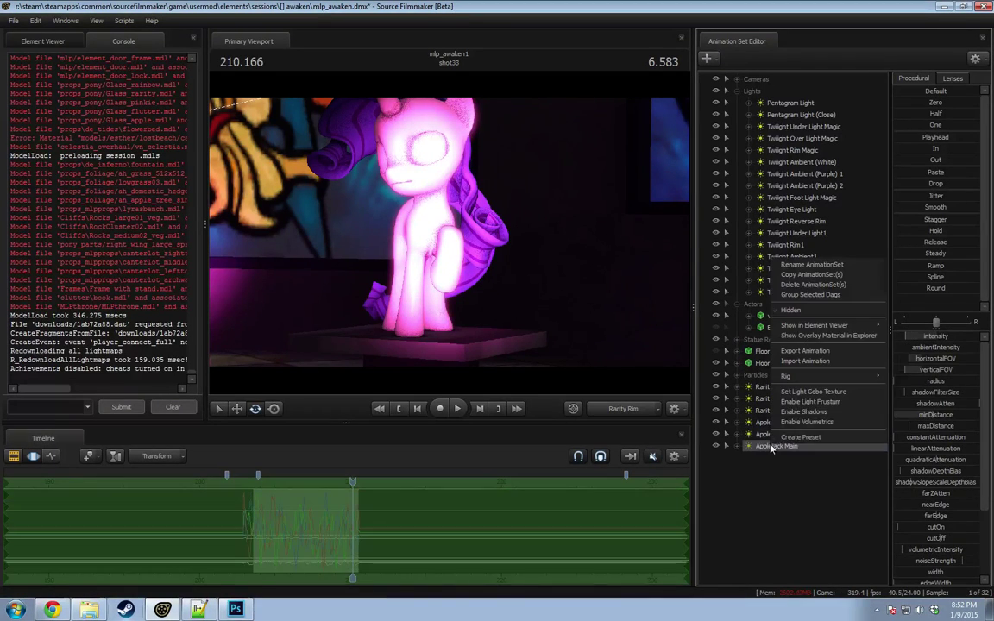
left_click(767, 507)
Step: Select Rarity Rim, open the Secondary Viewport and resize the panes to enlarge both viewports and narrow the console
left_click(786, 388)
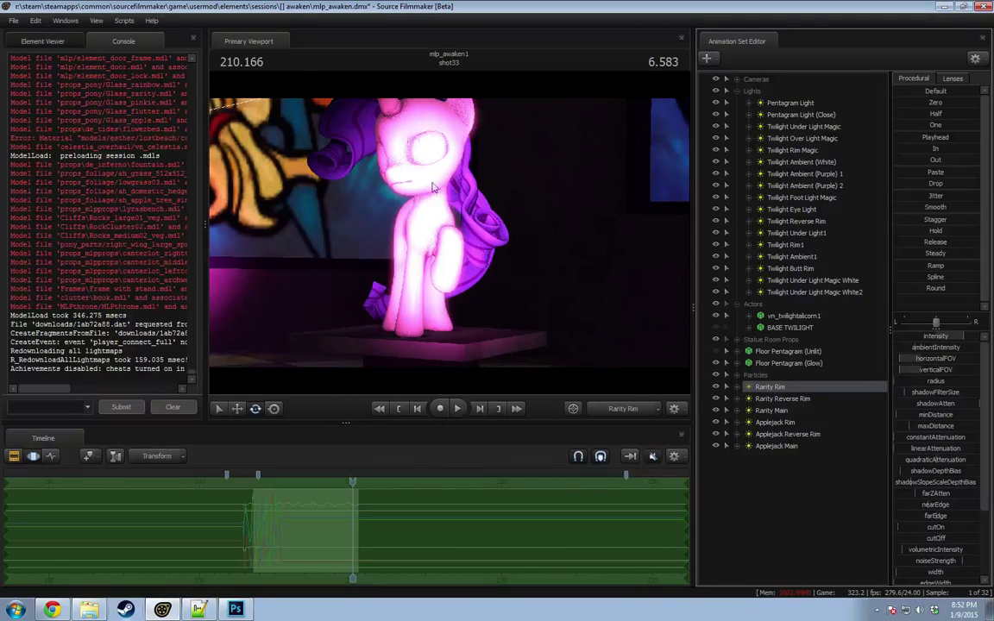
left_click(60, 20)
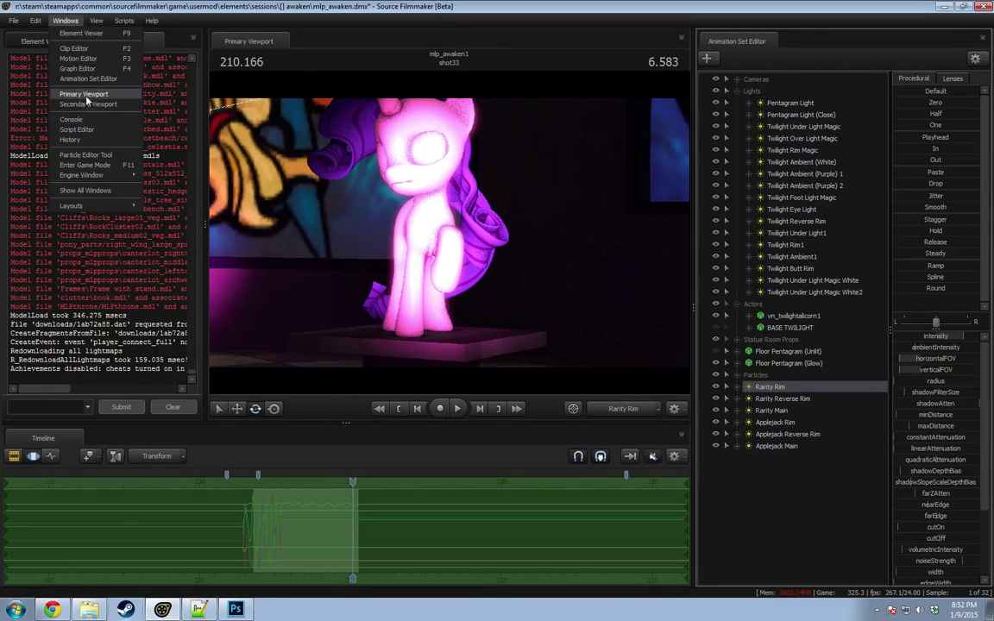
left_click(88, 104)
left_click_drag(397, 243, 830, 289)
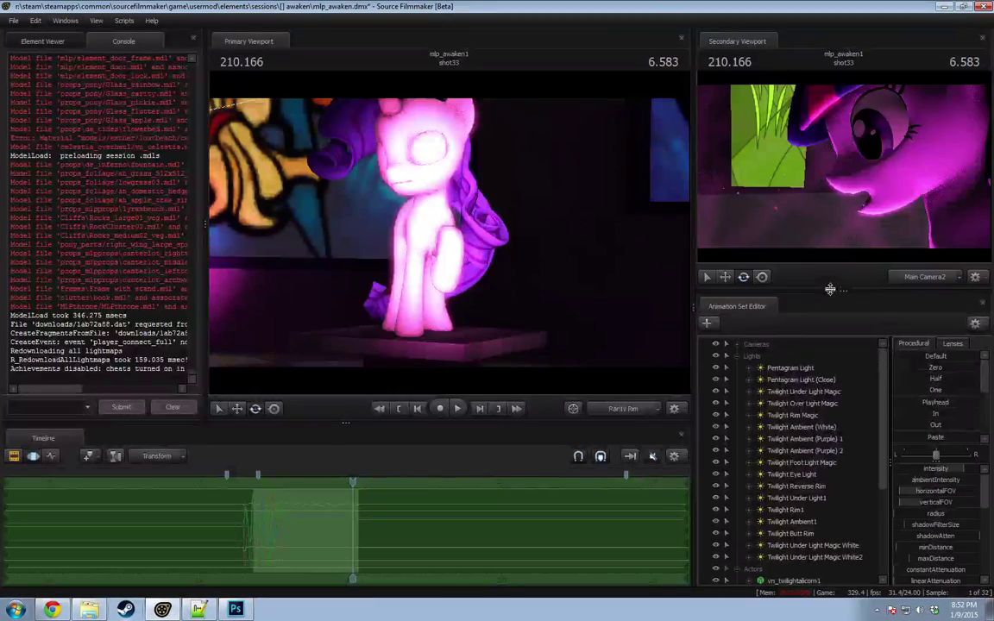
left_click_drag(699, 301, 636, 298)
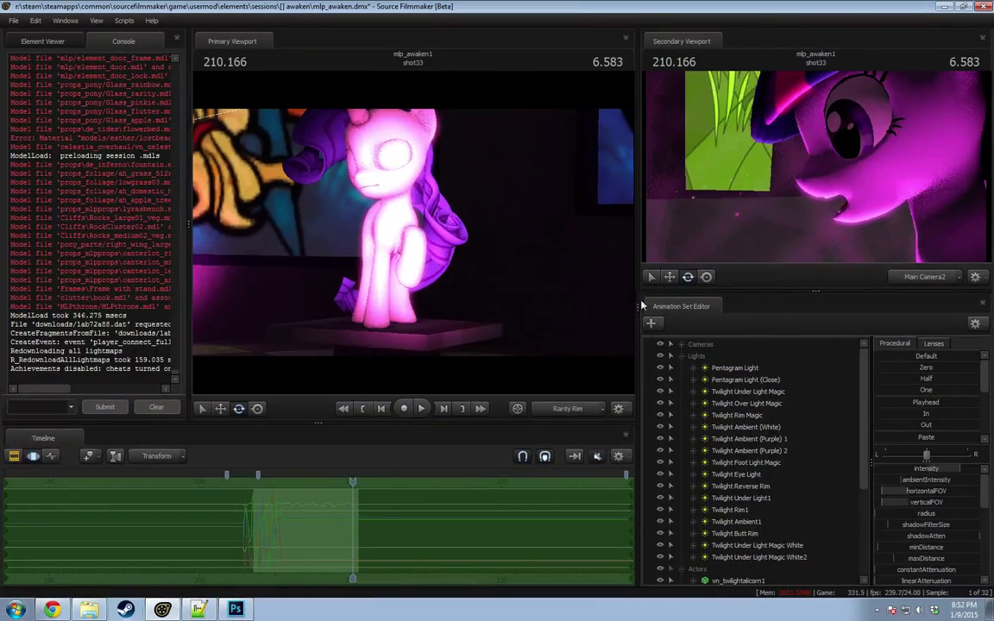
left_click_drag(187, 297, 66, 310)
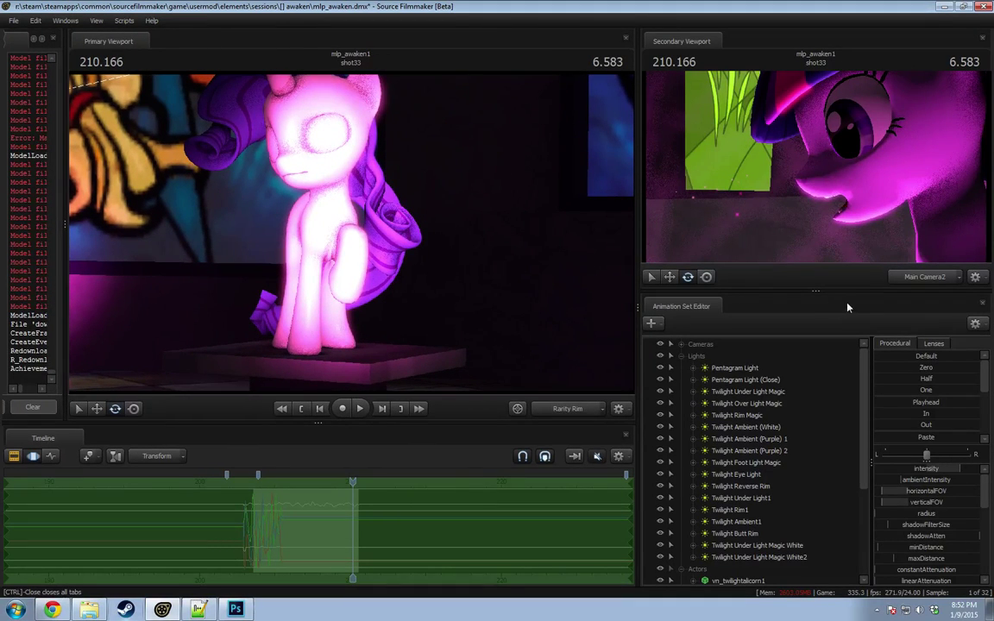
left_click_drag(636, 276, 643, 278)
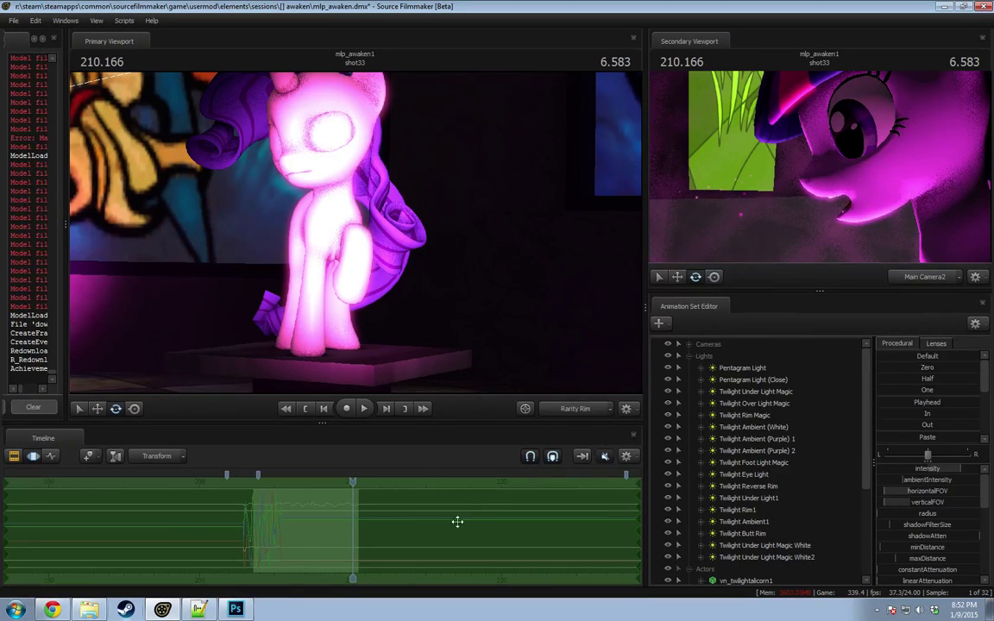
Step: Move the playhead to 6.375 s in shot33 and look through the Applejack Rim light in the Primary Viewport
mouse_move(353, 483)
left_mouse_down()
mouse_move(319, 482)
mouse_move(349, 483)
left_mouse_up()
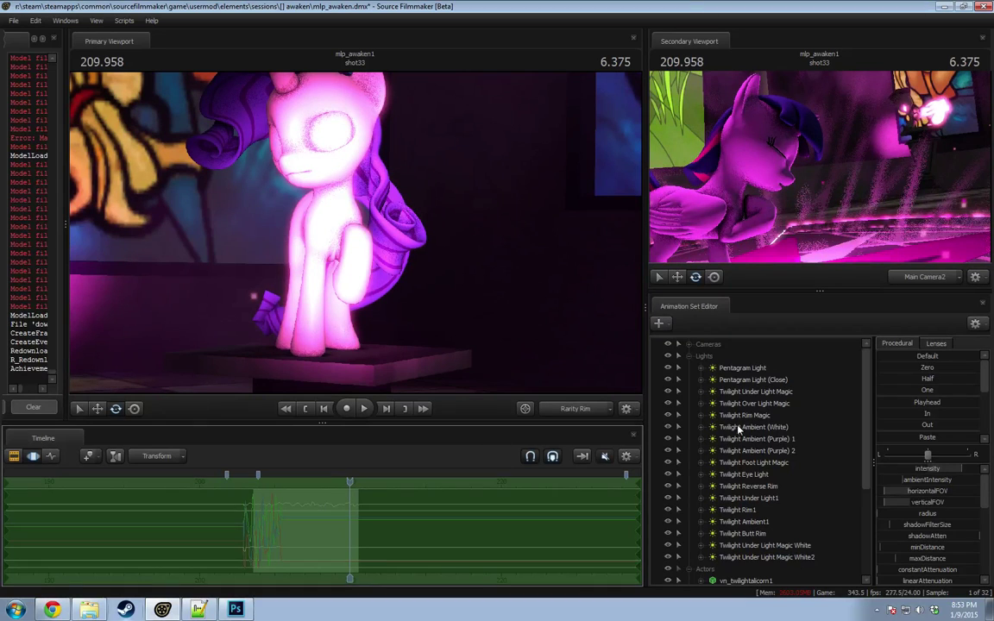
scroll(776, 526, "down", 4)
left_click(417, 255)
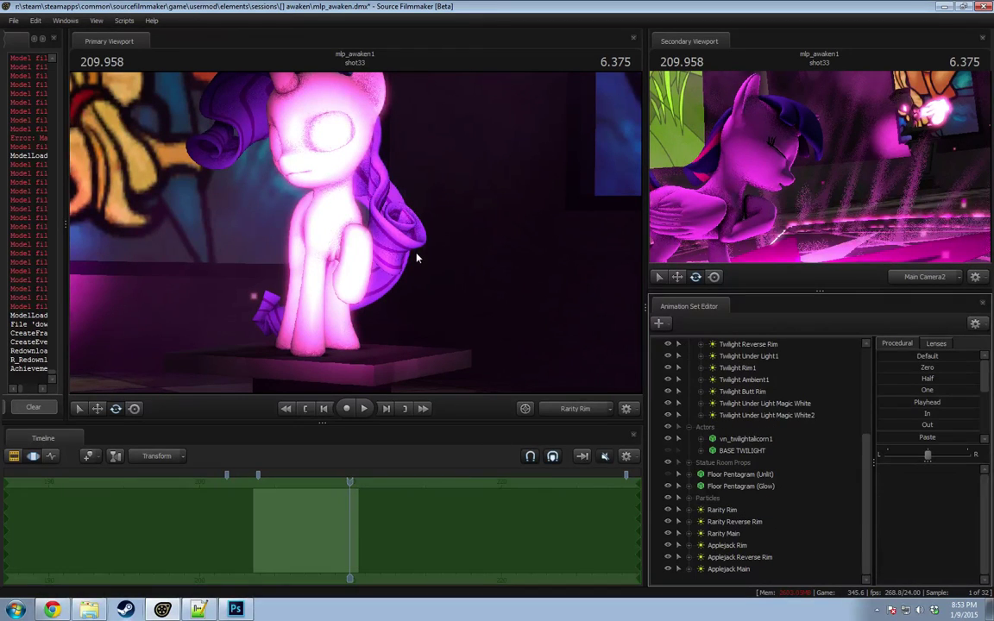
key("F3")
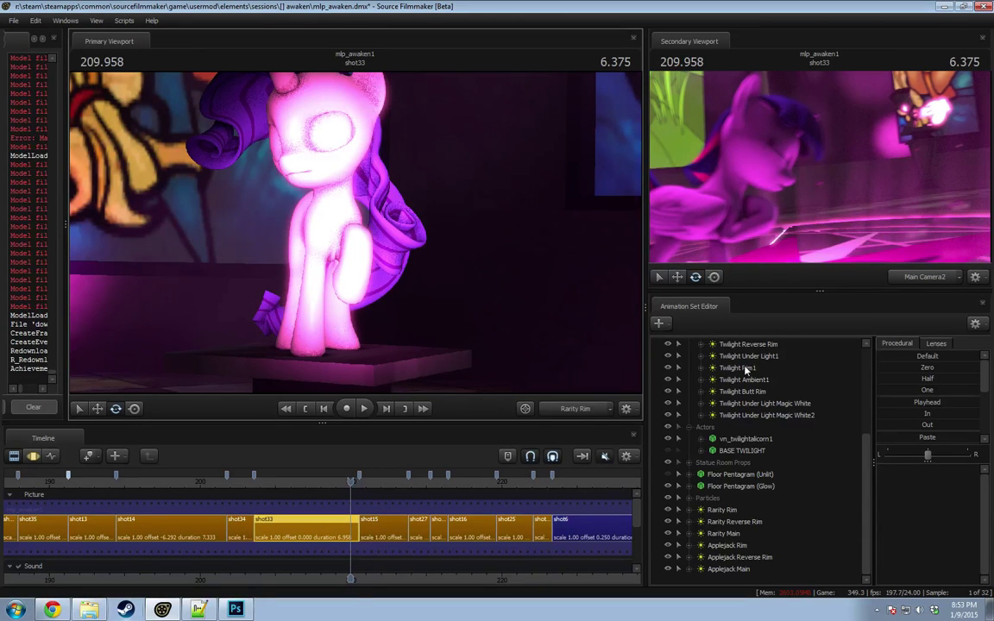
left_click_drag(728, 546, 488, 284)
Step: Reposition and re-aim the Applejack Rim light at the Applejack statue in the Motion Editor
key("F3")
mouse_move(355, 233)
left_mouse_down()
mouse_move(375, 232)
mouse_move(367, 263)
mouse_move(355, 237)
left_mouse_up()
key("s")
key("F2")
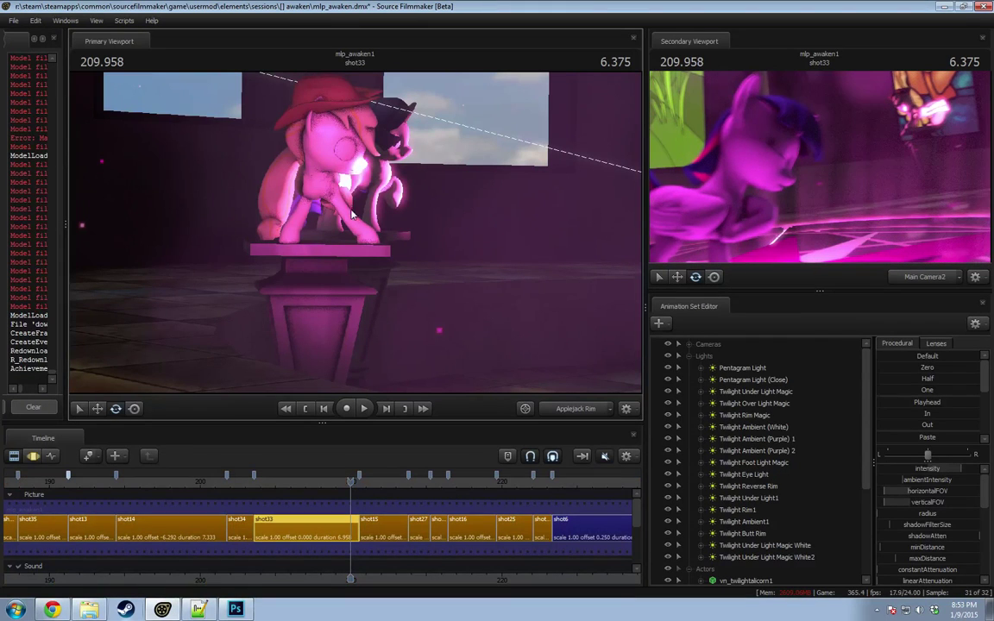
key("F3")
mouse_move(352, 220)
left_mouse_down()
mouse_move(352, 270)
mouse_move(352, 221)
left_mouse_up()
key("z")
key("z")
scroll(704, 530, "down", 4)
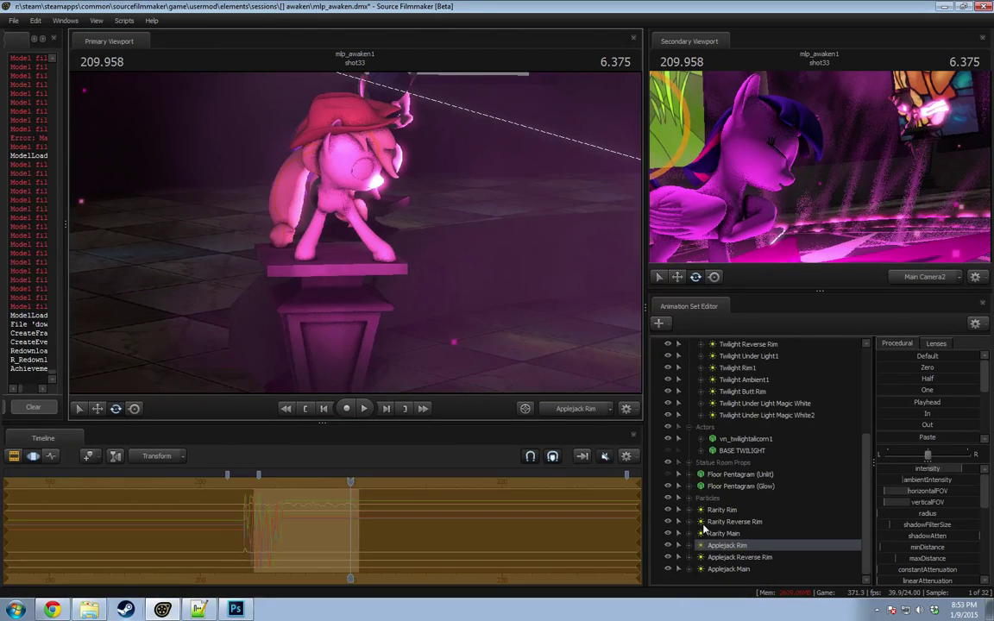
Step: Hide the Rarity lights, Applejack Reverse Rim and Applejack Main, re-aim Applejack Rim and adjust its minimum distance
left_click(668, 560)
left_click(669, 567)
left_click(667, 534)
left_click_drag(447, 289, 448, 290)
left_click_drag(352, 233, 352, 232)
left_click_drag(885, 547, 889, 547)
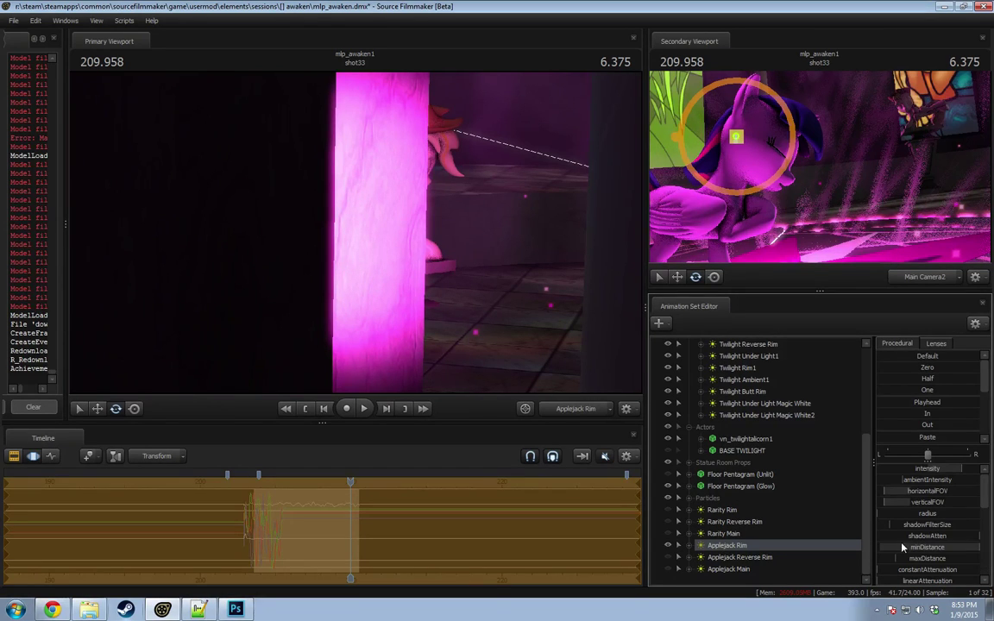
Step: Reposition Applejack Rim beside the Applejack statue, widen its horizontal and vertical FOV, and fine-tune its aim
left_click_drag(471, 354, 470, 355)
key("w")
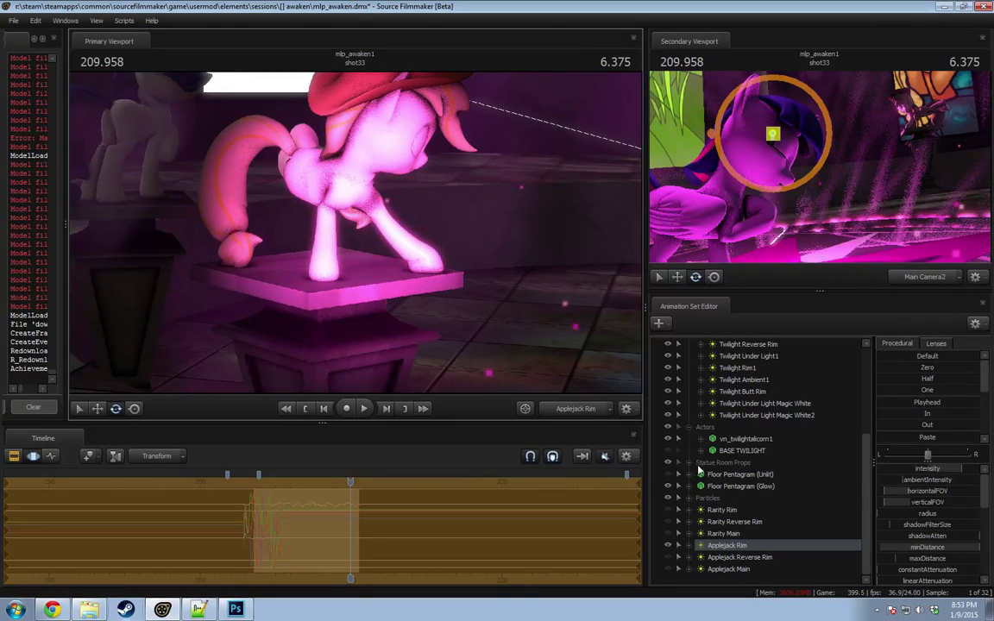
left_click_drag(913, 498, 906, 502)
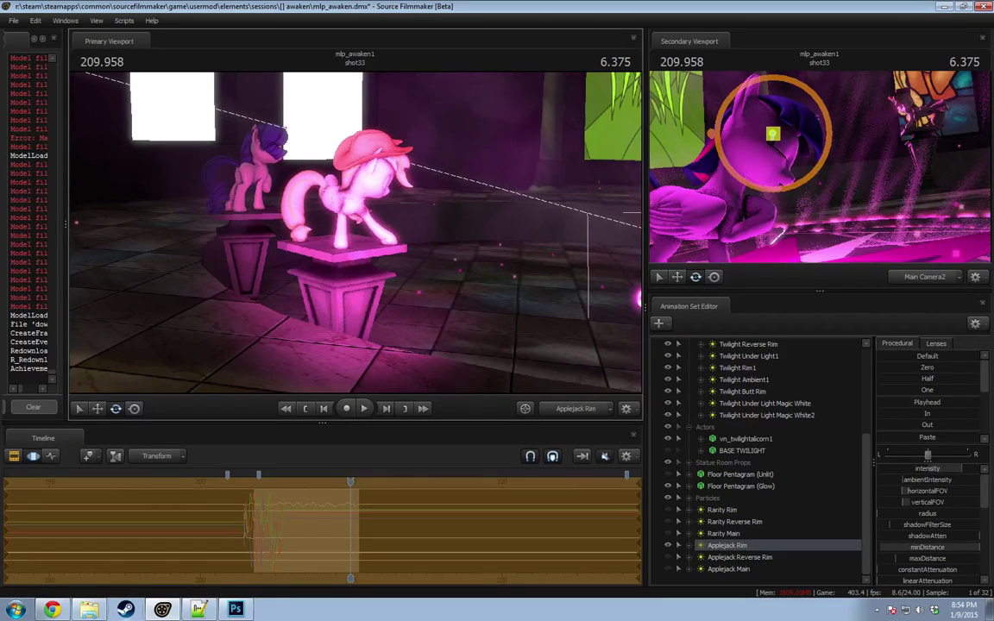
key("F2")
key("F3")
left_click_drag(478, 266, 500, 268)
left_click_drag(380, 261, 374, 254)
key("F2")
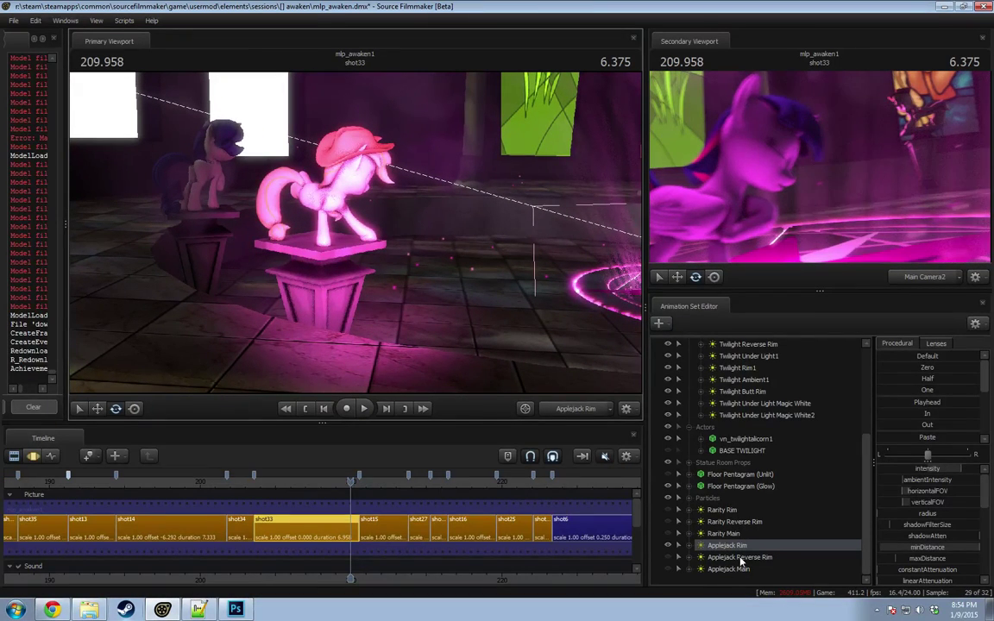
Step: Unhide Applejack Reverse Rim, look through it and reposition it behind the Applejack statue
left_click(668, 558)
left_click_drag(740, 558, 445, 252)
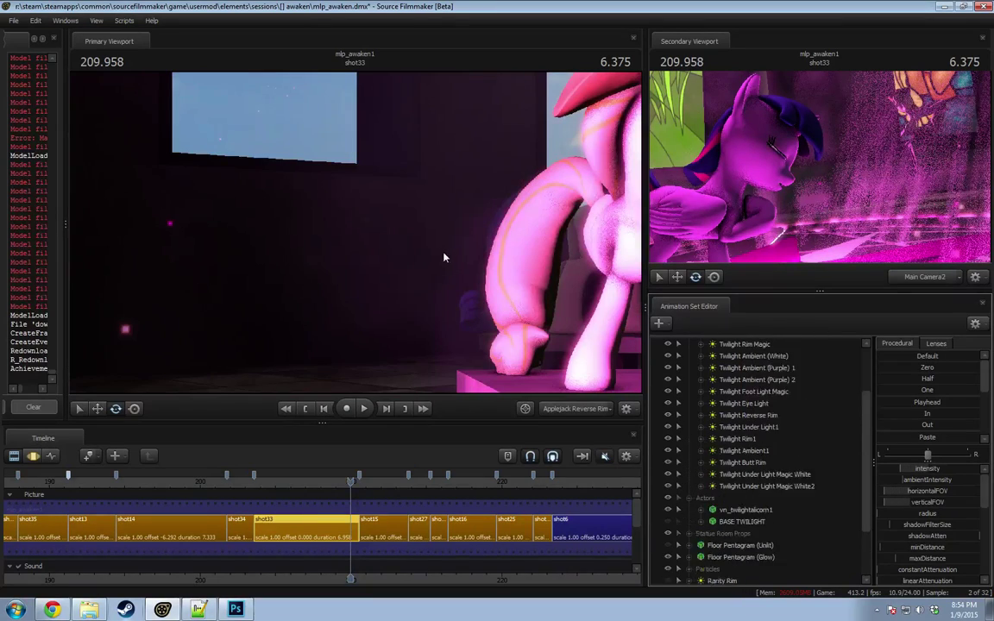
left_click(528, 271)
left_click(504, 323)
key("F3")
left_click_drag(397, 280, 544, 283)
left_click_drag(355, 248, 355, 248)
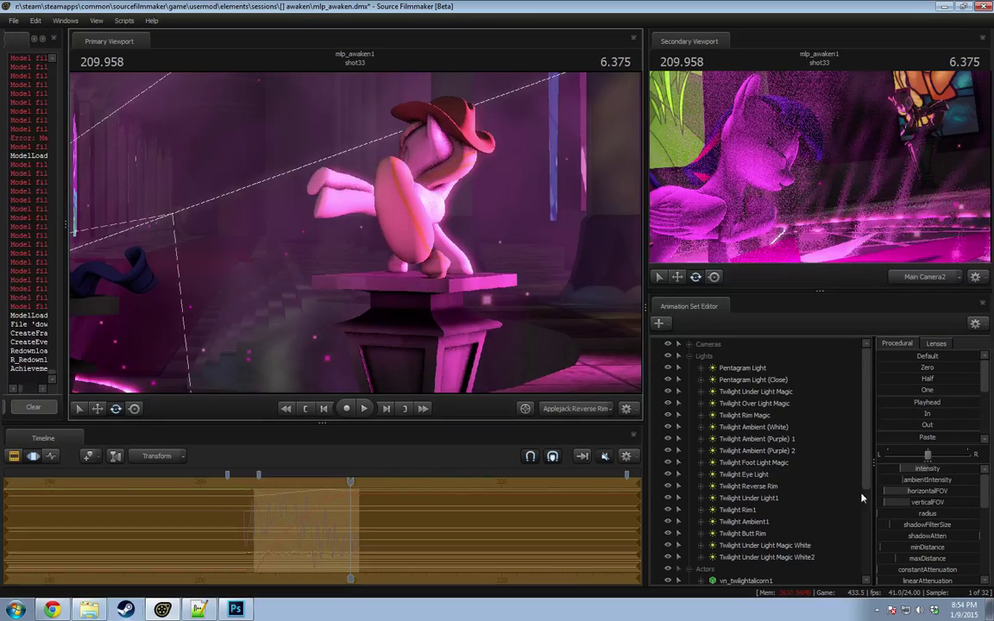
Step: Unhide Applejack Main, look through it and move it back so it lights the front of the Applejack statue
scroll(775, 556, "down", 4)
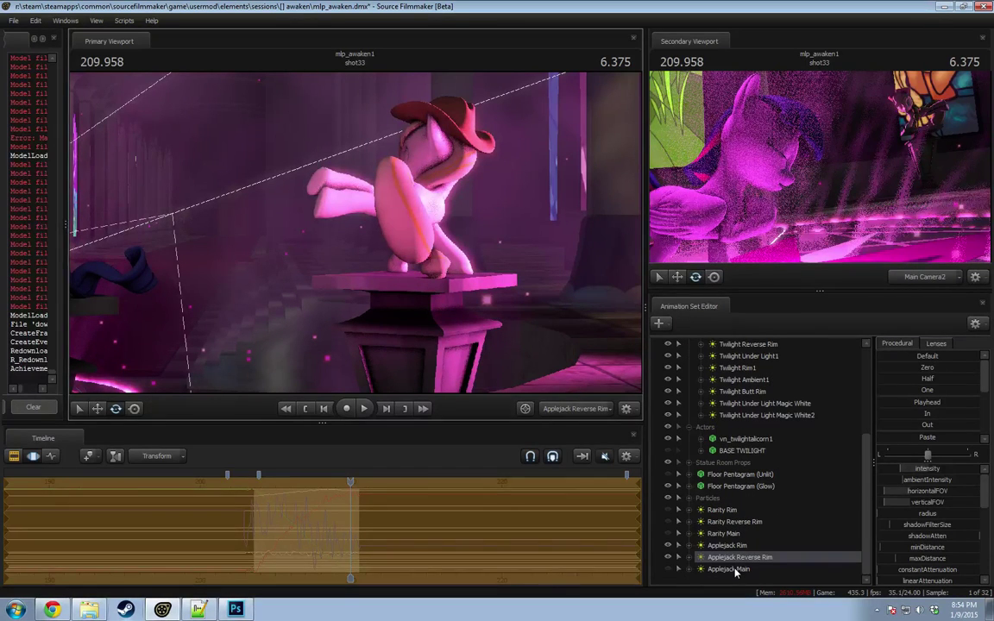
left_click(733, 570)
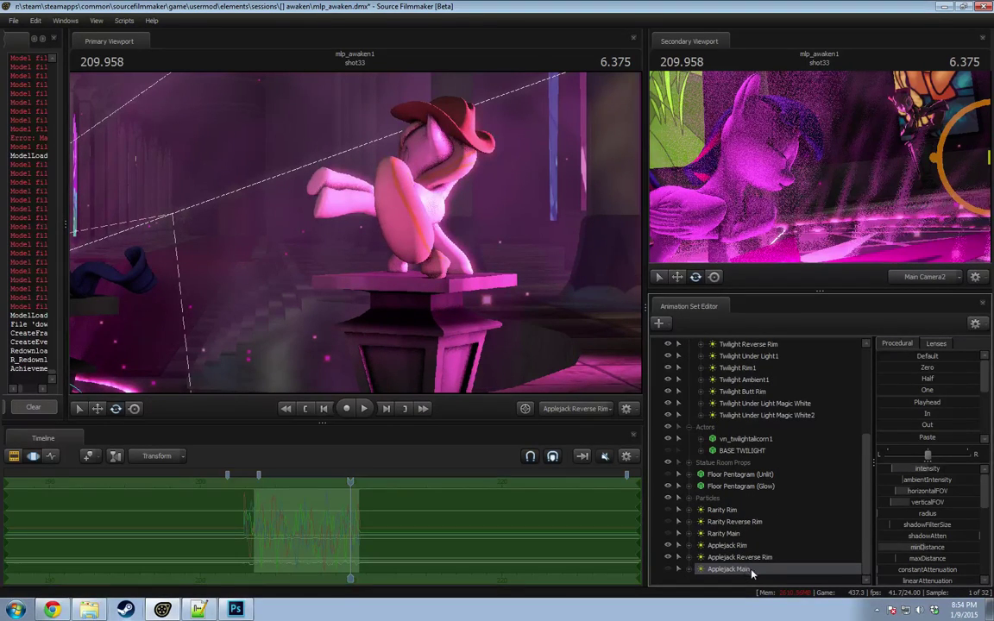
left_click(668, 570)
left_click_drag(721, 570, 430, 234)
key("s")
left_click_drag(428, 285, 429, 311)
key("a")
left_click_drag(428, 350, 372, 221)
key("F2")
key("F3")
scroll(782, 535, "down", 4)
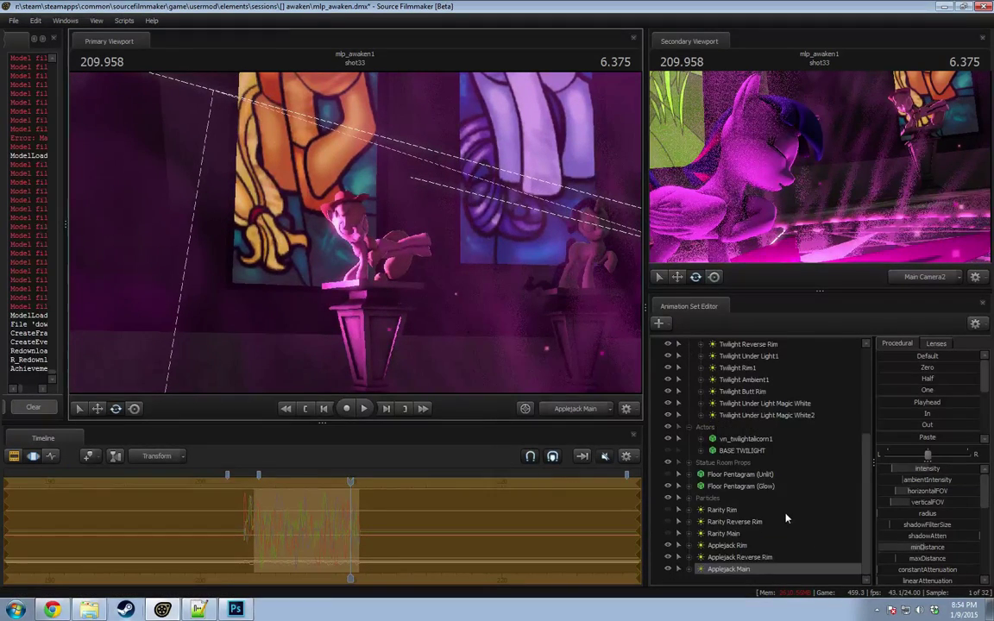
key("F2")
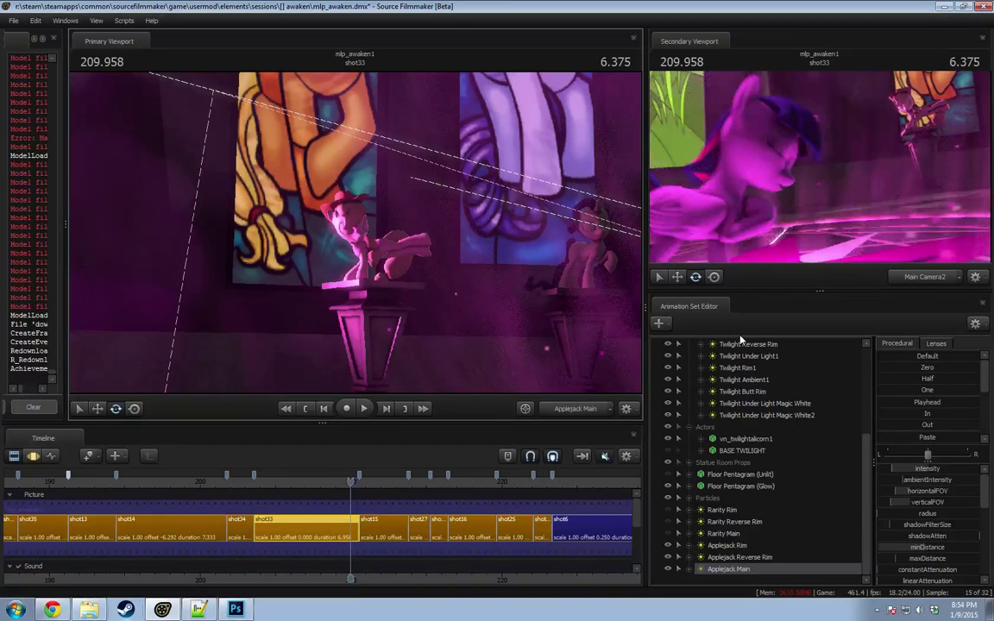
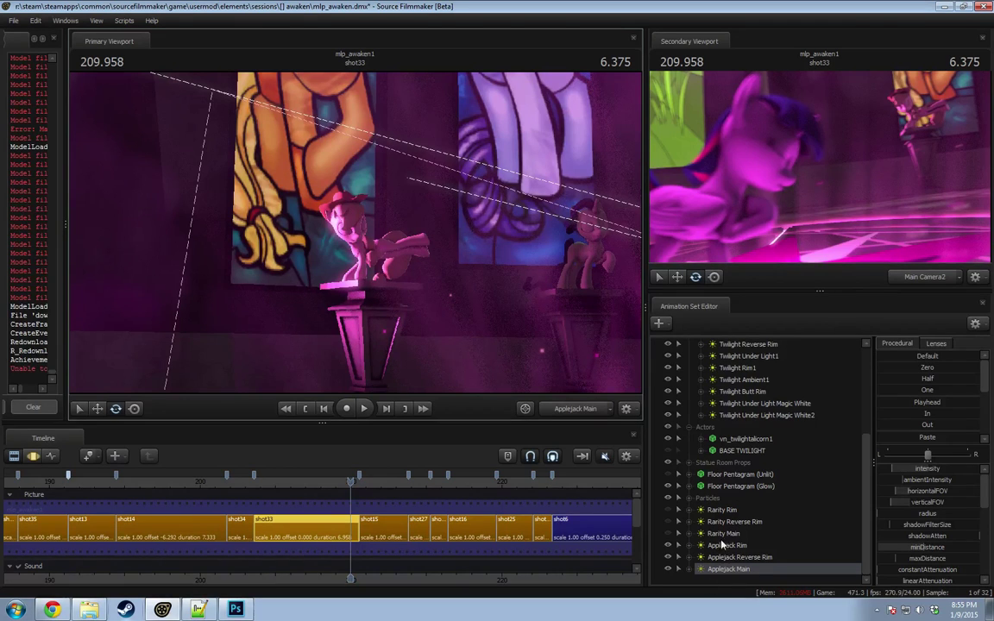
Step: Look through Rarity Rim in the Primary Viewport, unhide it and shift its aim at the Rarity statue
left_click(716, 515)
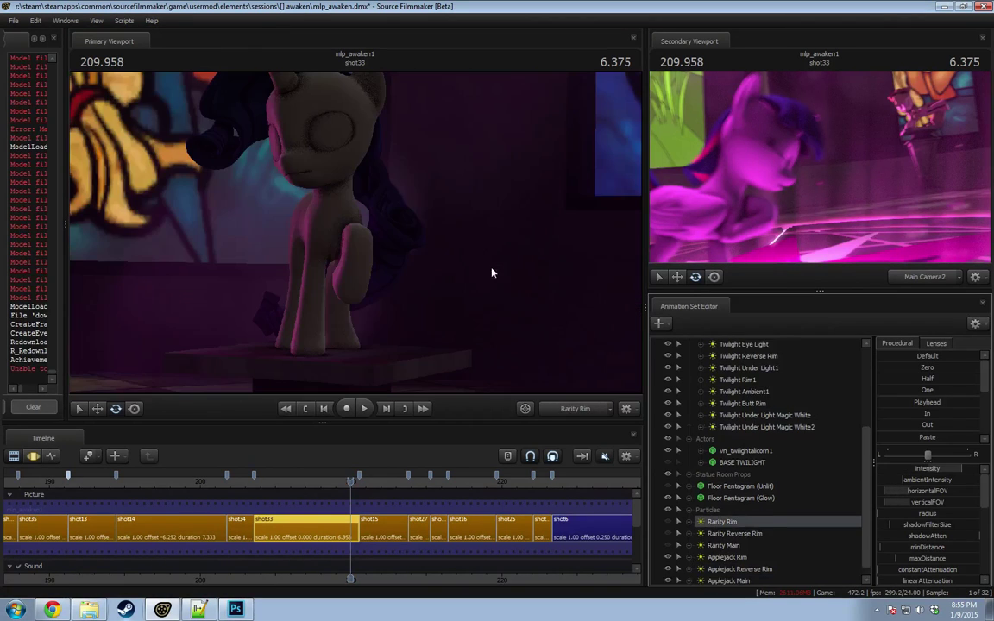
left_click(464, 317)
left_click(496, 320)
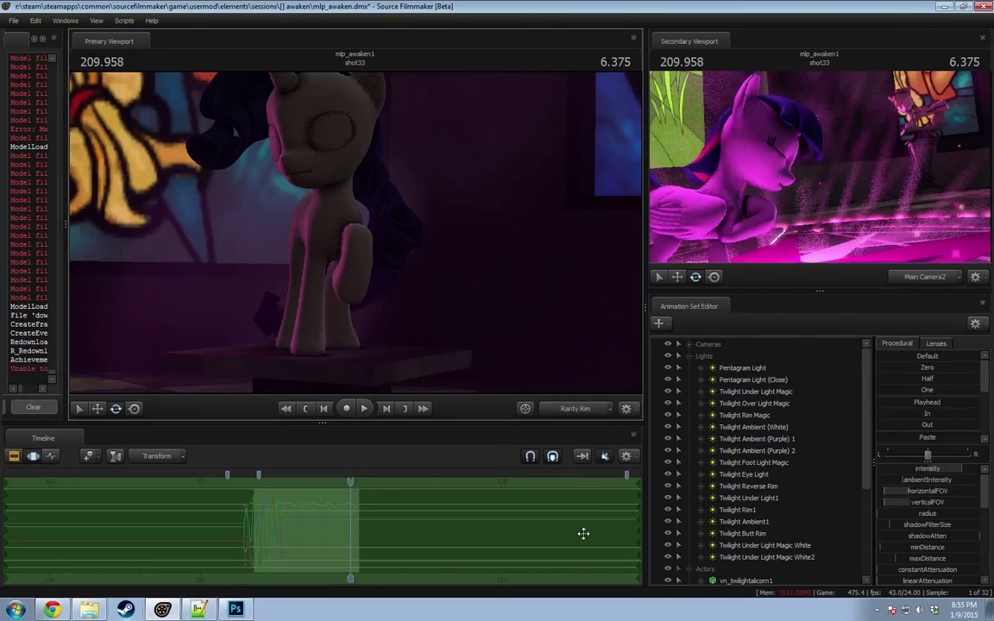
key("F3")
key("F2")
key("F3")
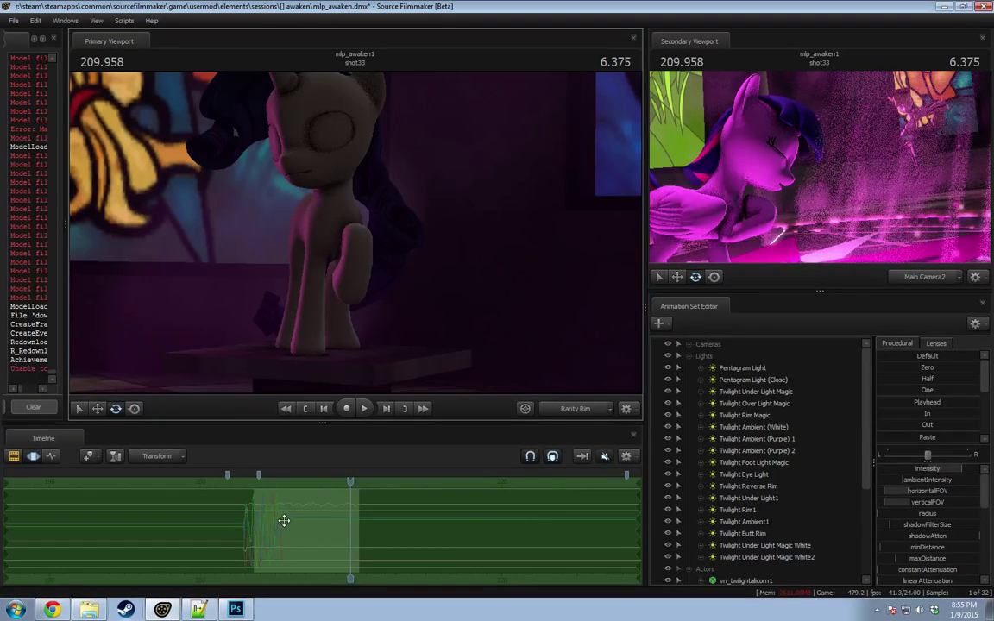
scroll(748, 550, "down", 4)
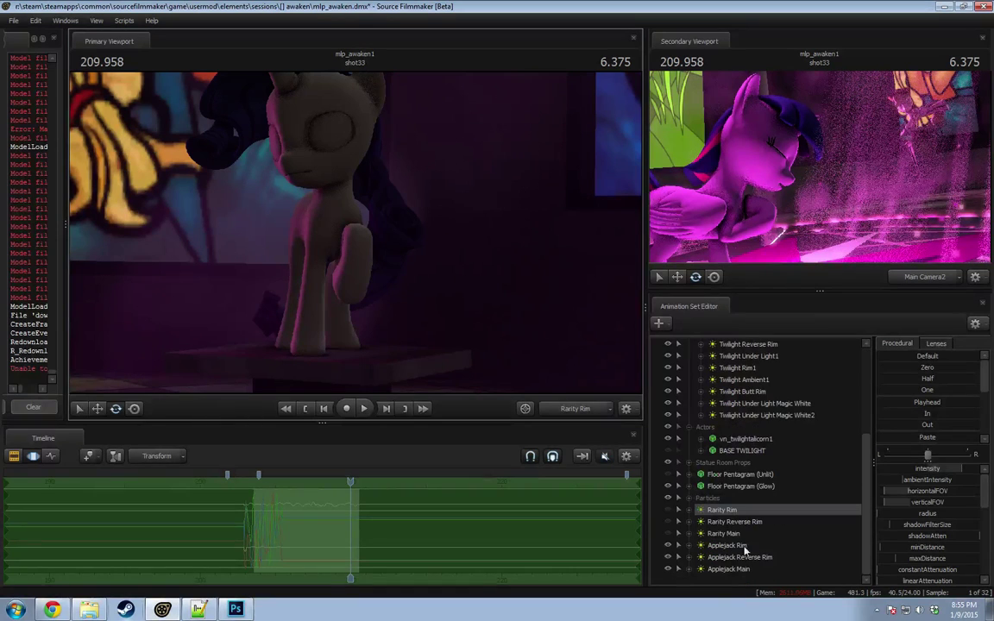
left_click(668, 510)
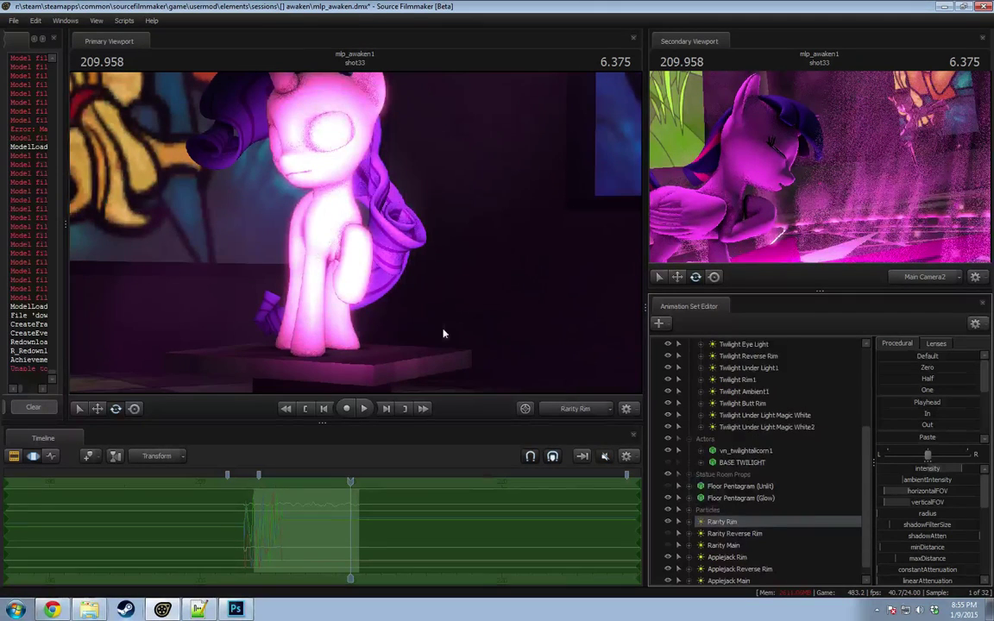
scroll(752, 446, "down", 4)
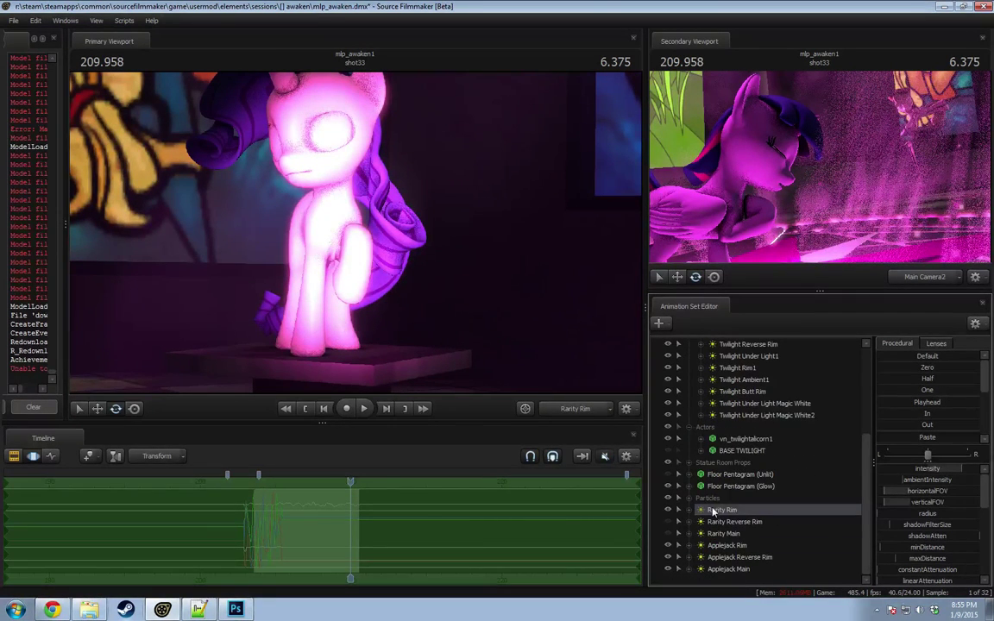
left_click_drag(418, 328, 375, 325)
Step: Move the playhead to 6.916 s in shot33 and frame the Rarity statue with the Secondary Viewport's work camera
left_click_drag(350, 483, 358, 487)
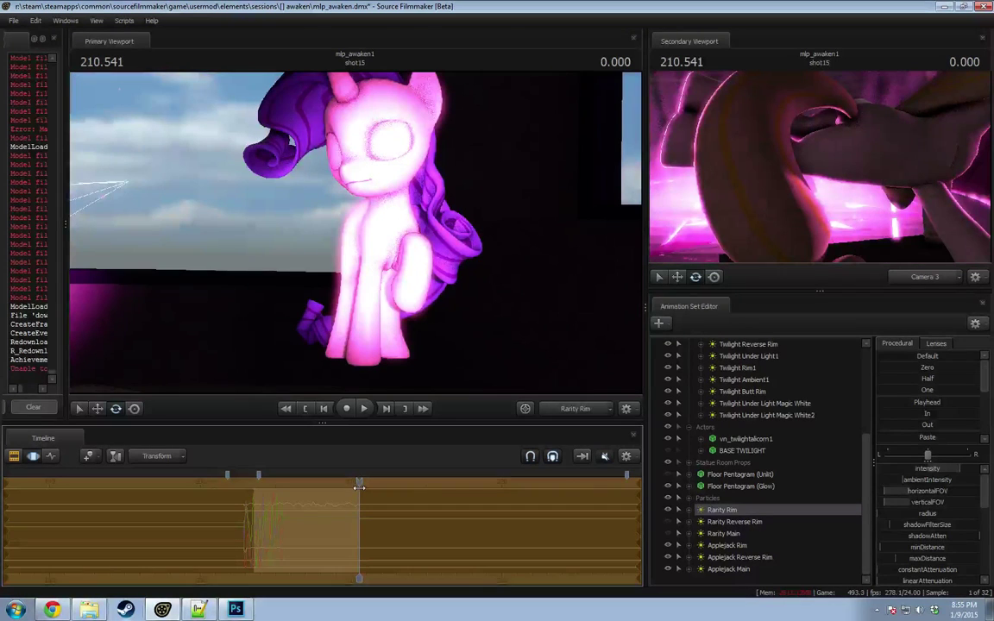
left_click_drag(359, 488, 358, 489)
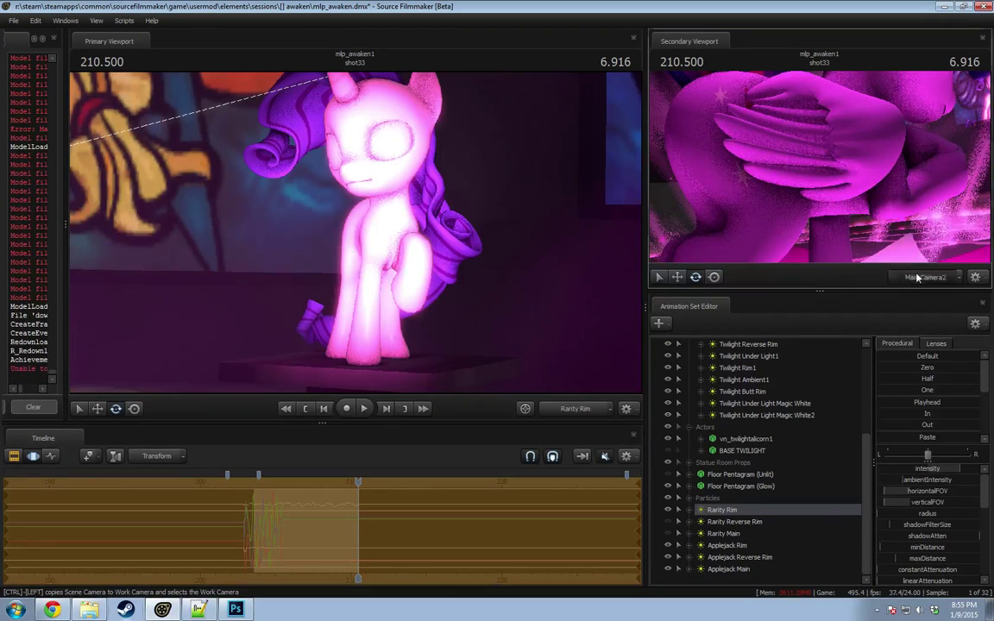
left_click(917, 276, "ctrl")
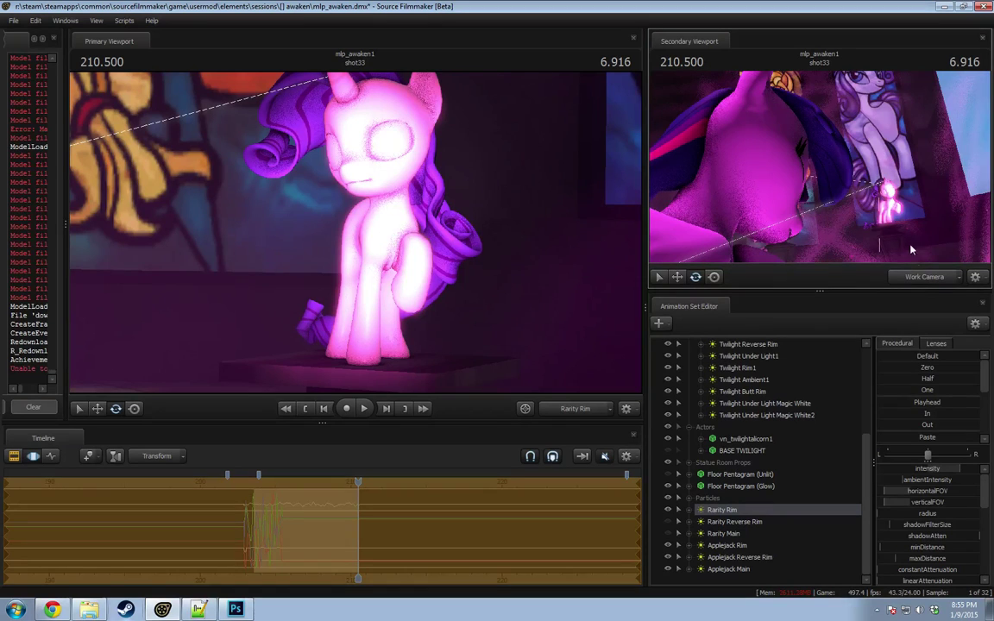
left_click(922, 277, "ctrl")
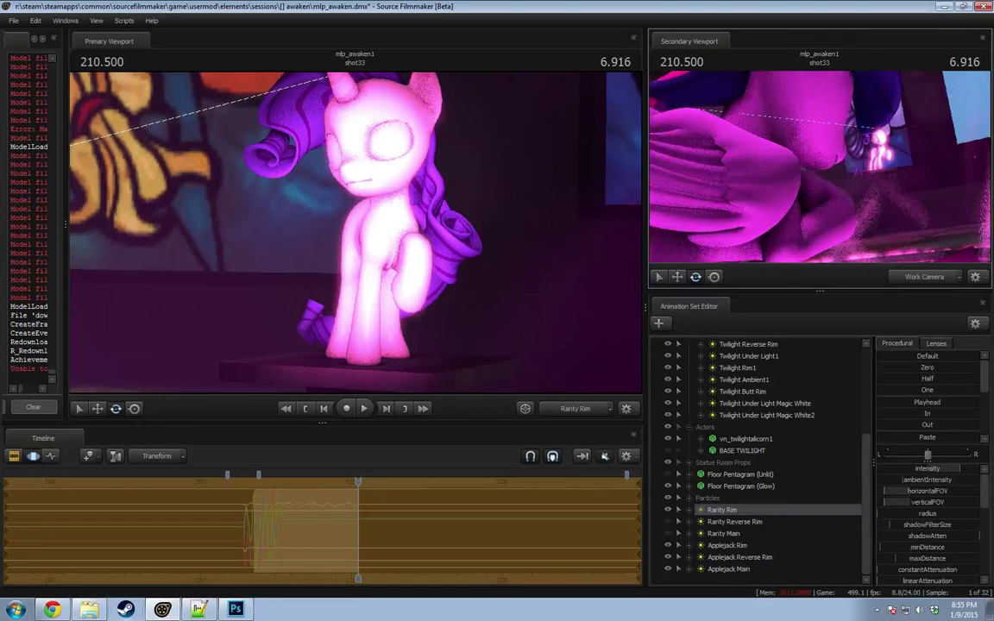
key("w")
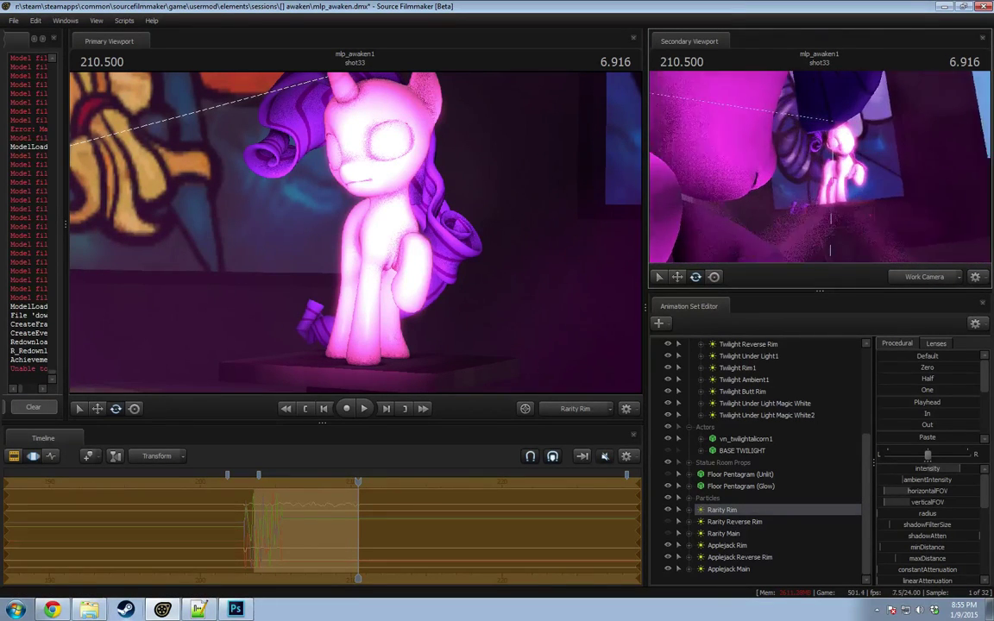
key("w")
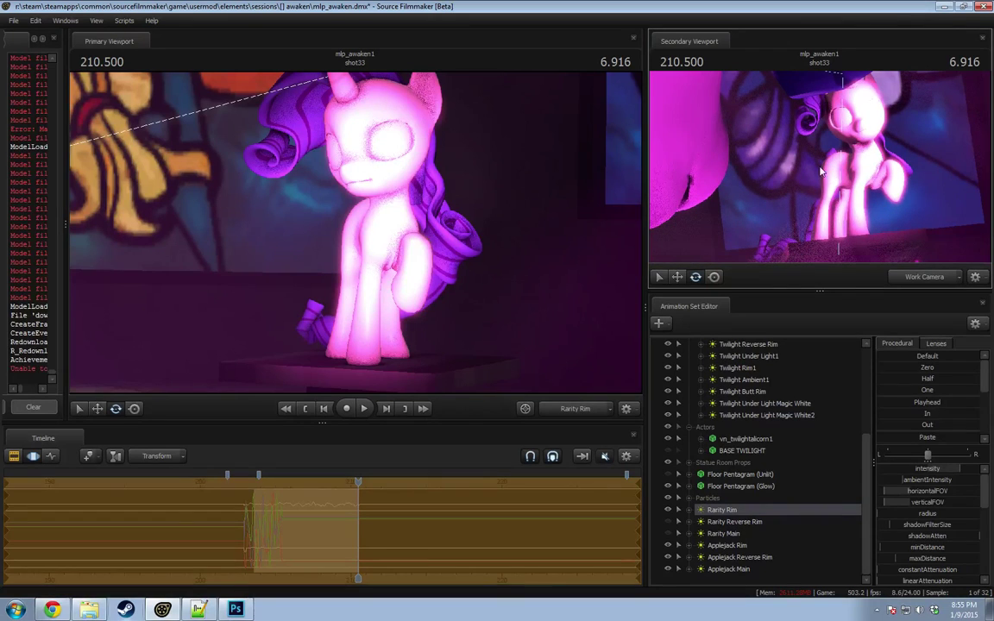
Step: Reposition Rarity Rim behind the Rarity statue and widen its horizontal and vertical FOV
left_click_drag(577, 236, 505, 231)
left_click_drag(355, 232, 440, 234)
mouse_move(356, 232)
left_mouse_down()
mouse_move(414, 234)
mouse_move(319, 227)
mouse_move(352, 238)
mouse_move(351, 296)
mouse_move(363, 221)
left_mouse_up()
mouse_move(918, 492)
left_mouse_down()
mouse_move(936, 492)
mouse_move(918, 502)
left_mouse_up()
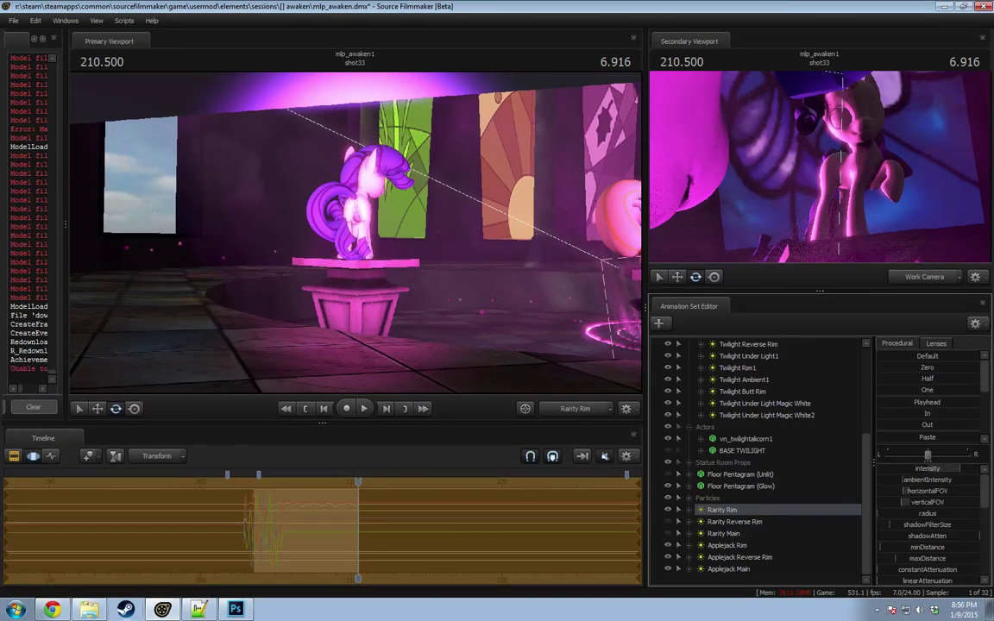
left_click_drag(882, 209, 880, 232)
key("s")
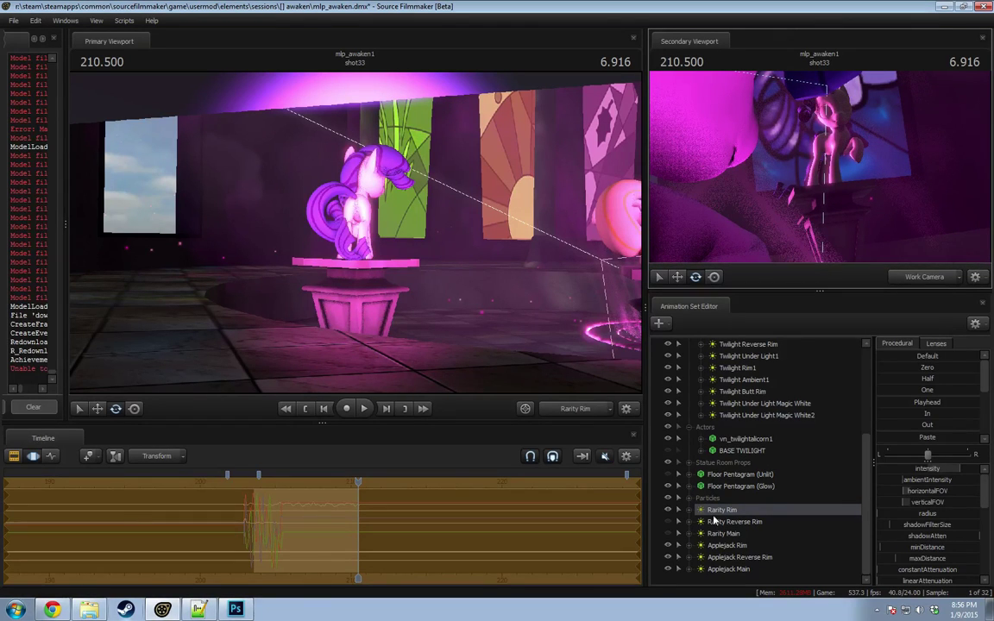
Step: Unhide Rarity Reverse Rim, look through it and reposition it to light the Rarity statue from behind
left_click(669, 522)
left_click_drag(729, 522, 397, 299)
key("d")
left_click_drag(355, 233, 355, 233)
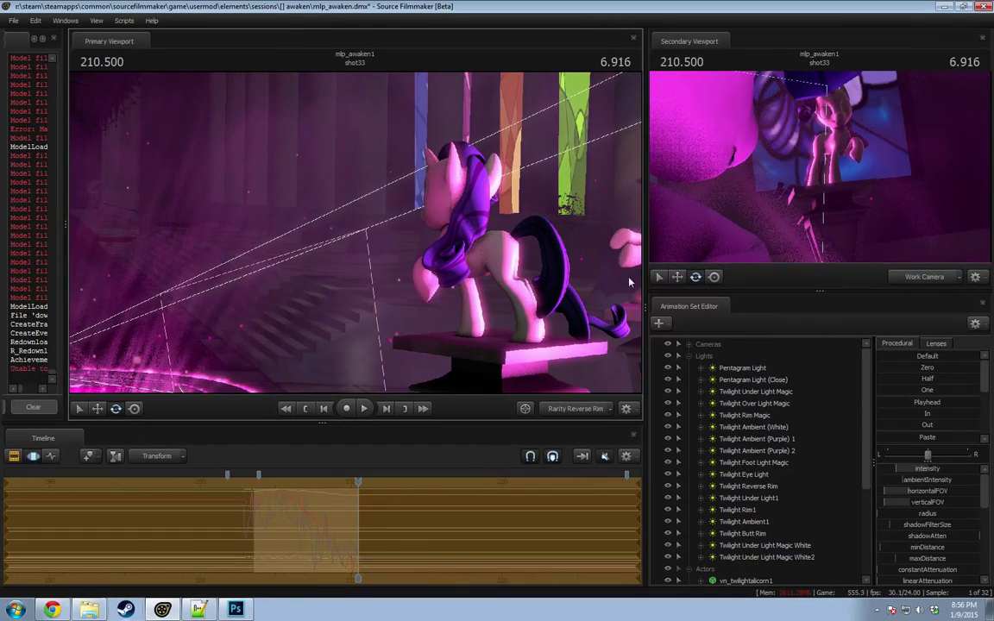
Step: Unhide Rarity Main, reposition it in front of the Rarity statue and raise its intensity
scroll(758, 535, "down", 4)
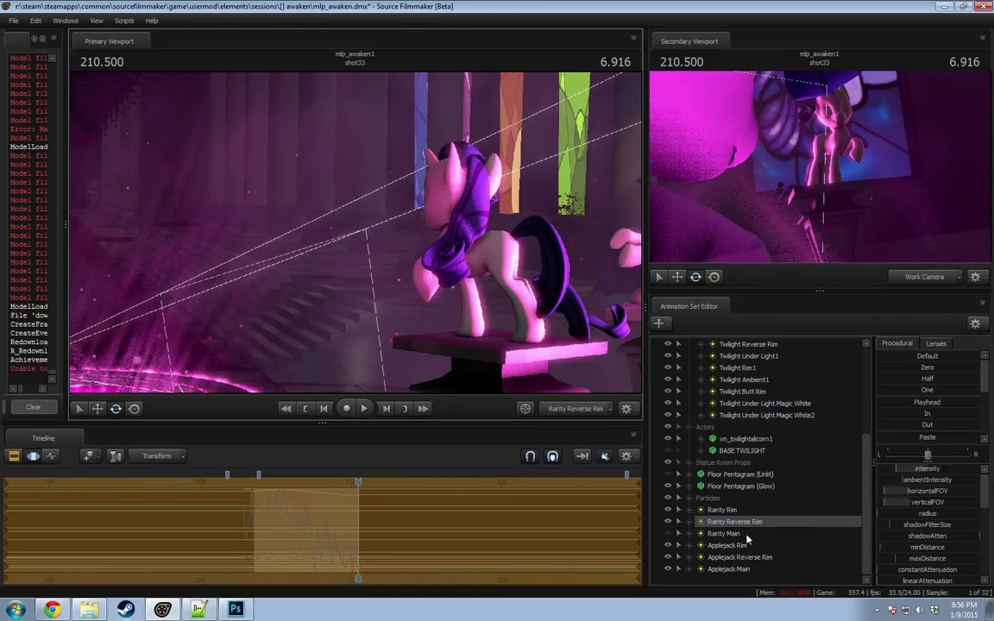
left_click(757, 534)
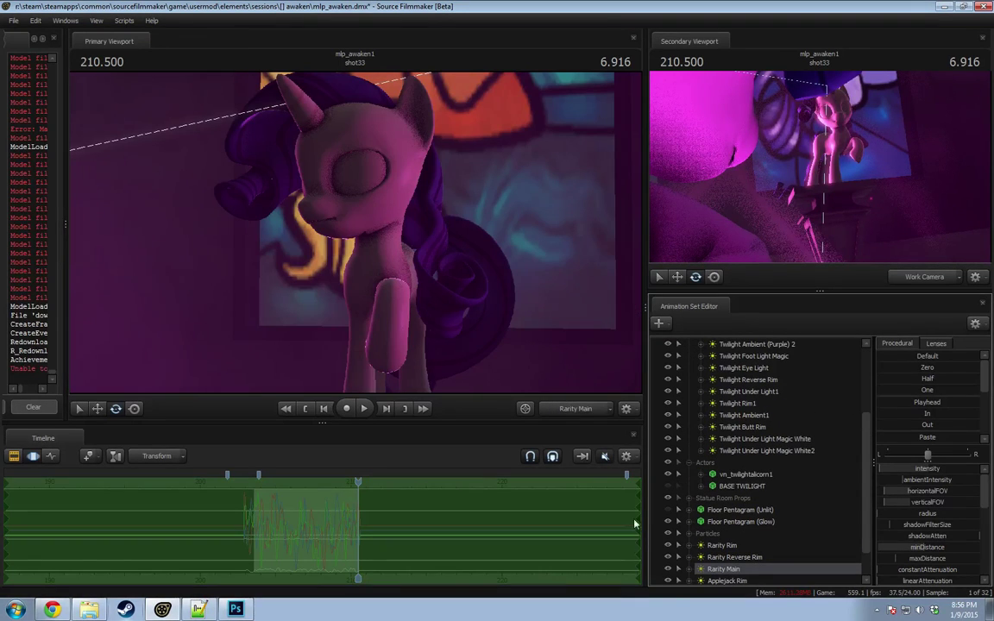
left_click_drag(355, 233, 355, 233)
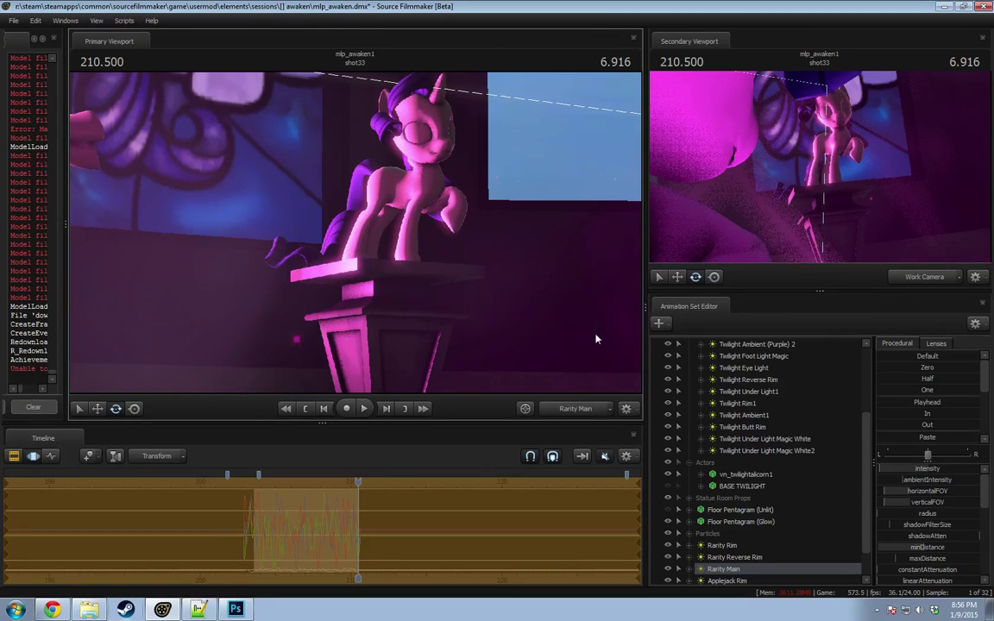
left_click_drag(890, 470, 893, 471)
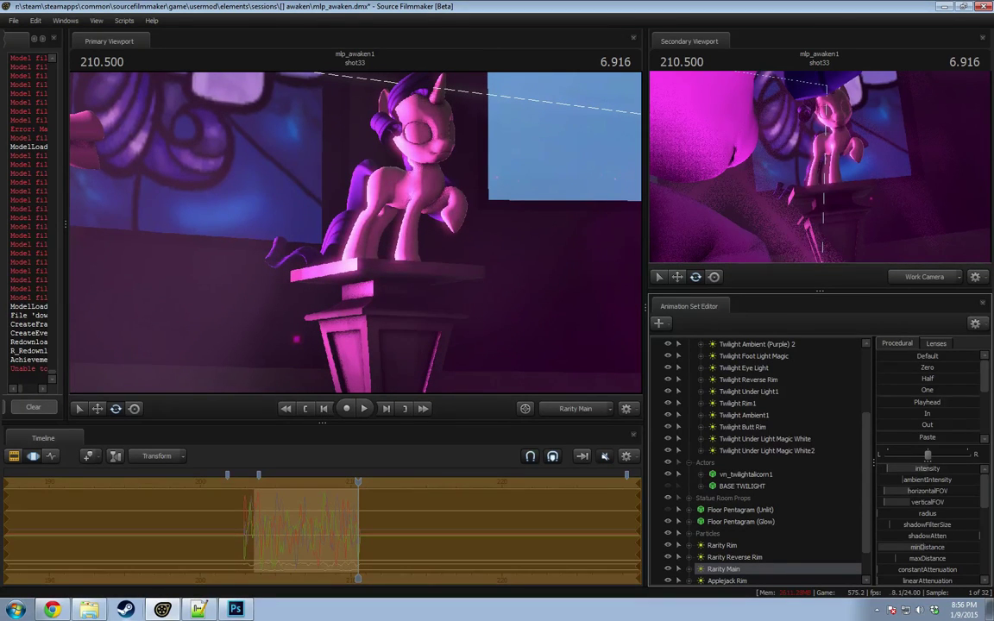
left_click_drag(630, 340, 630, 340)
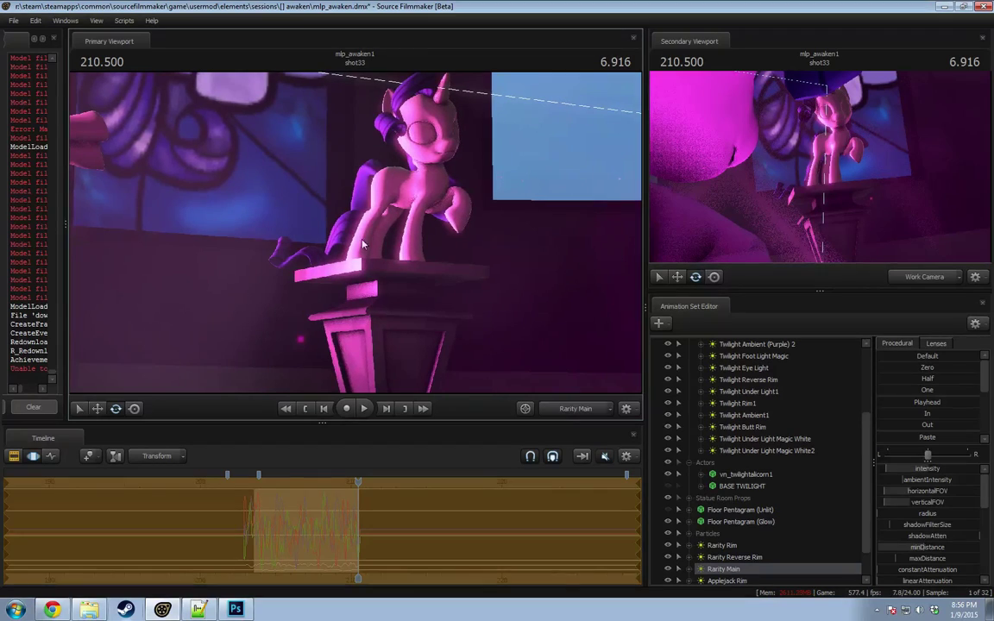
Step: Return both viewports to the shot camera, play into shot15, and scrub back to 6.250 s in shot33
left_click(568, 411)
left_click(576, 410)
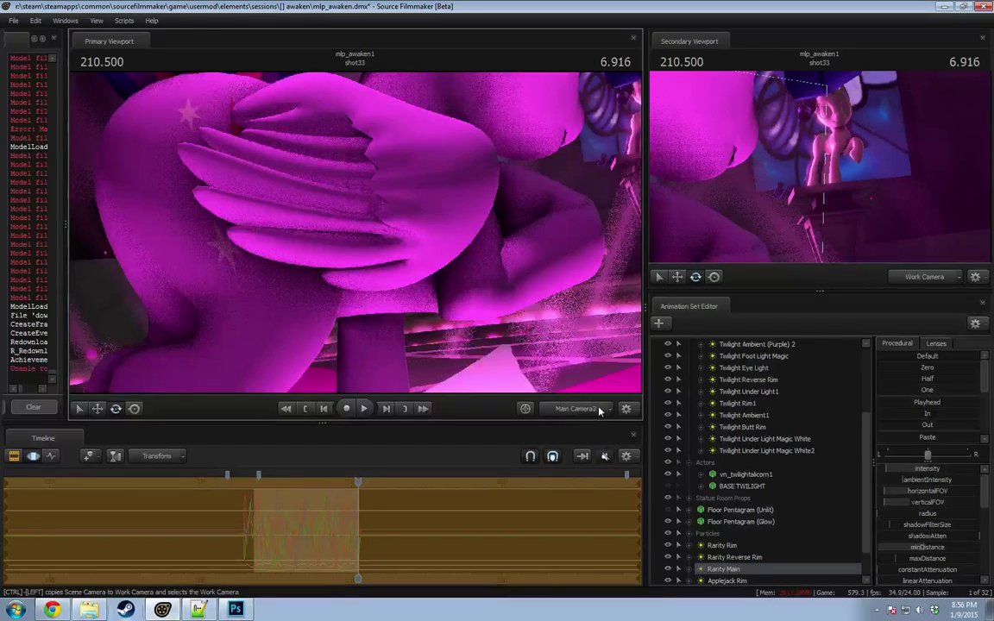
left_click(913, 279)
key("space")
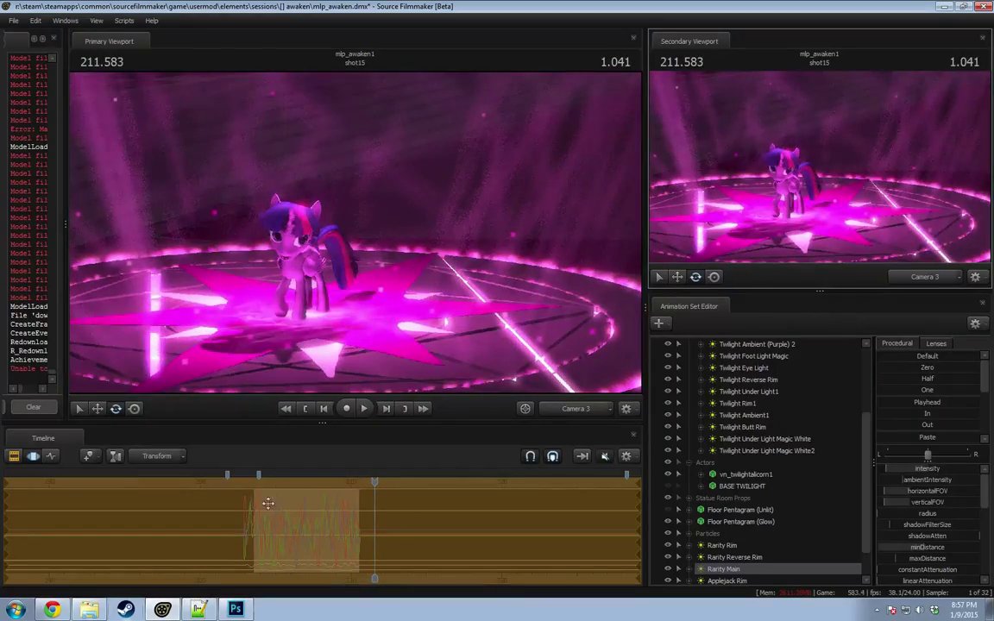
left_click(257, 509)
left_click_drag(257, 510, 349, 517)
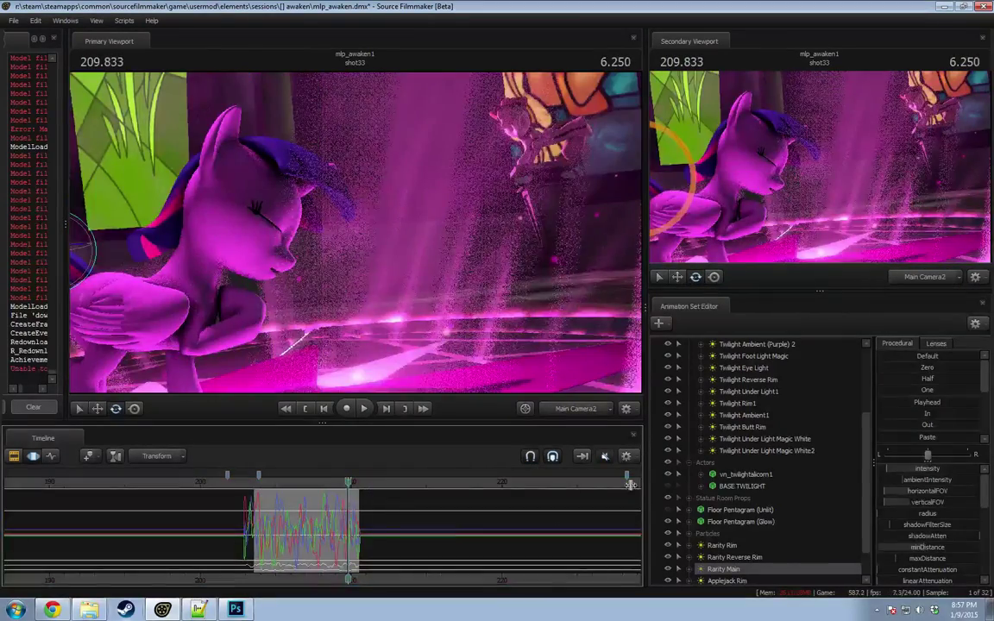
scroll(719, 561, "down", 1)
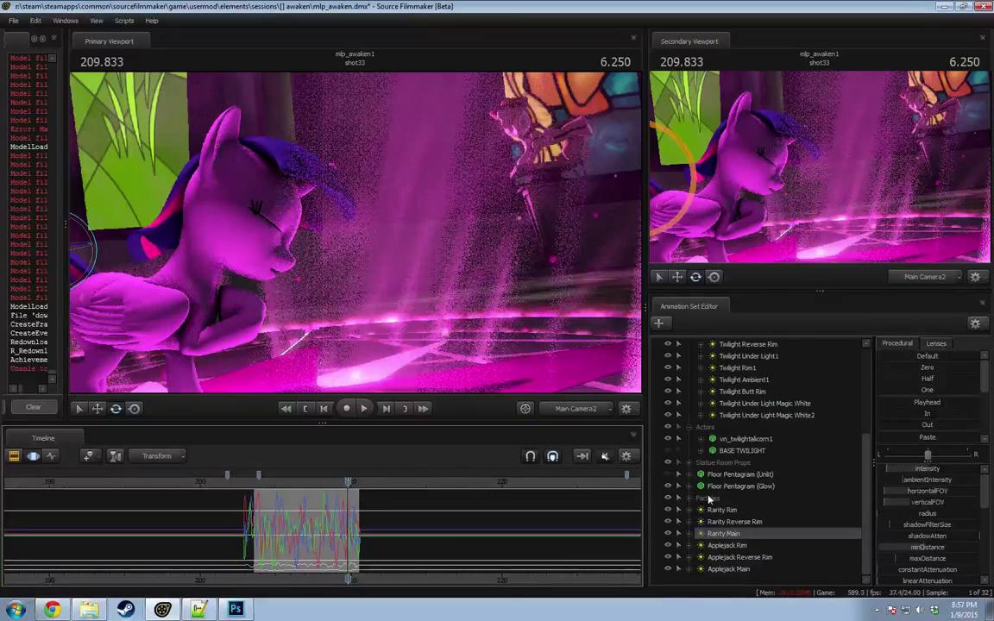
Step: Move the three Rarity lights and three Applejack lights, from Rarity Rim through Applejack Main, into the Lights group
left_click(719, 511)
left_click(728, 568, "shift")
scroll(733, 556, "up", 3)
scroll(736, 561, "down", 3)
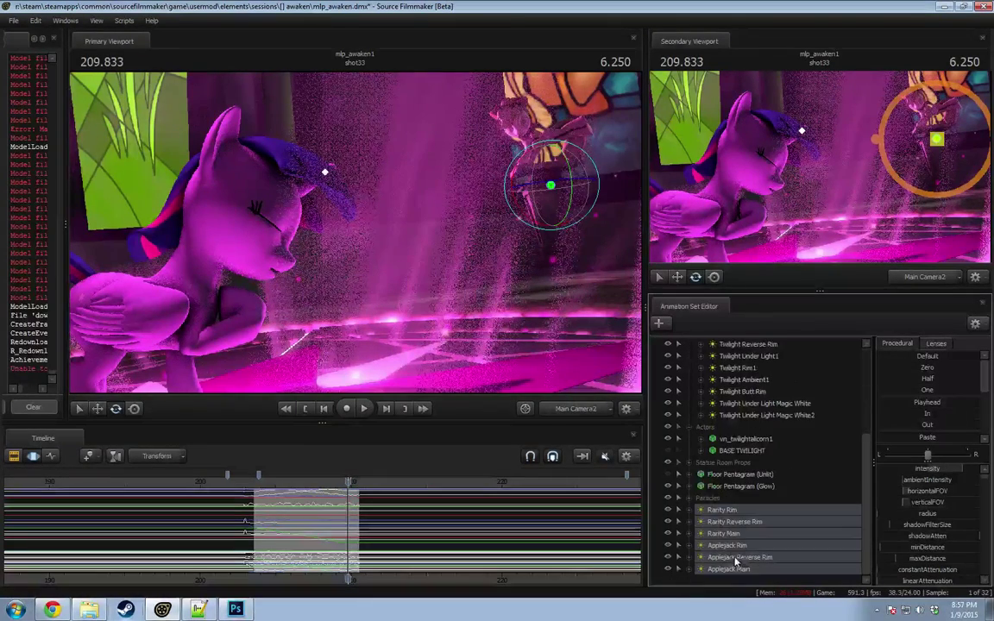
left_click_drag(732, 426, 732, 422)
scroll(732, 422, "up", 5)
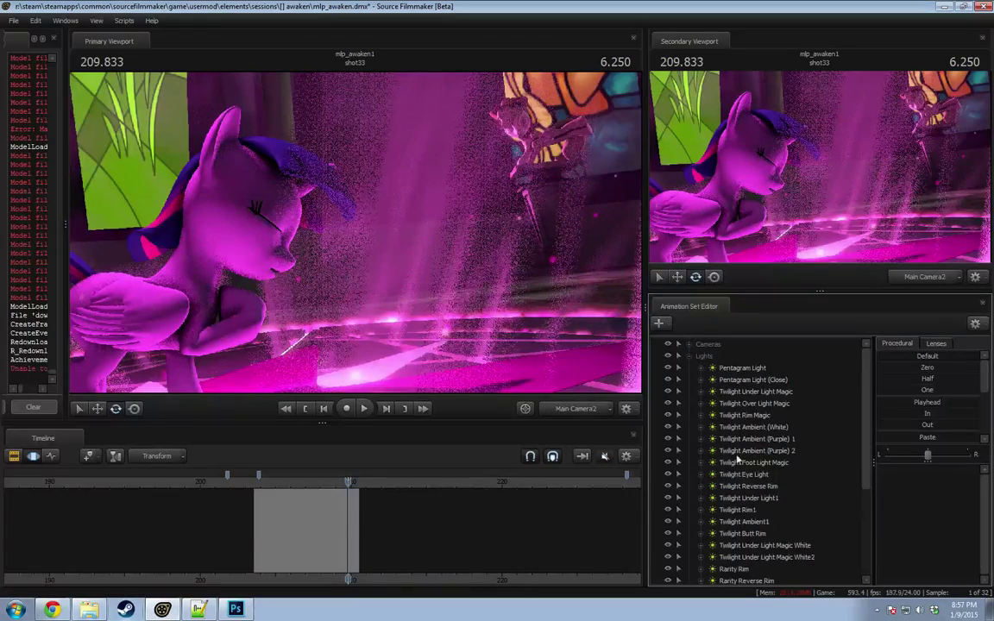
Step: Check the shadow and volumetric options of both Pentagram lights and the Twilight Under, Over and Rim Magic lights
left_click(733, 415)
right_click(751, 417)
left_click(752, 391)
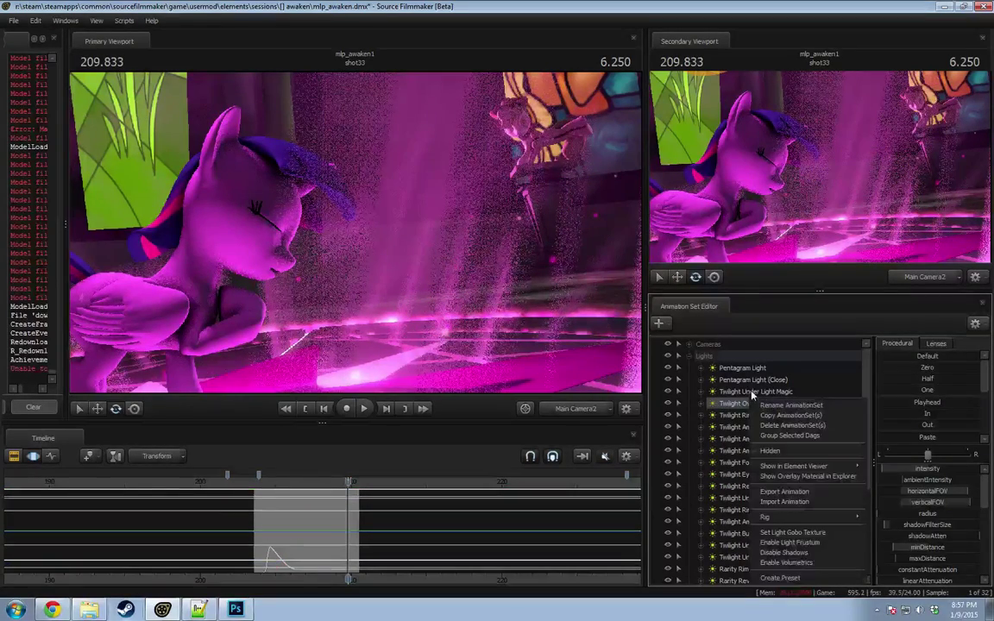
right_click(754, 389)
left_click(747, 371)
right_click(747, 371)
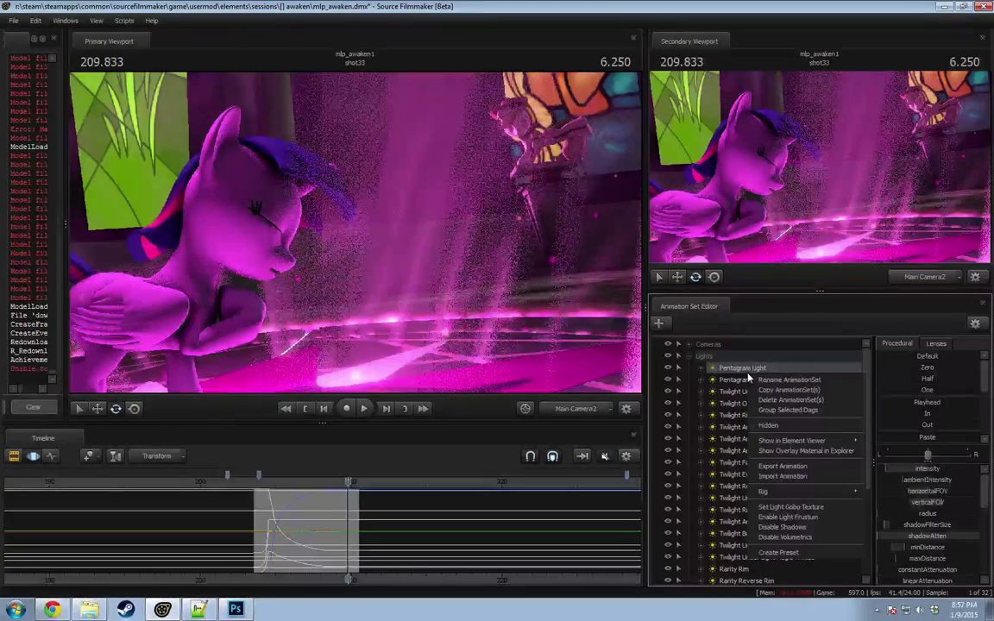
left_click(742, 381)
right_click(741, 381)
left_click(727, 394)
right_click(727, 394)
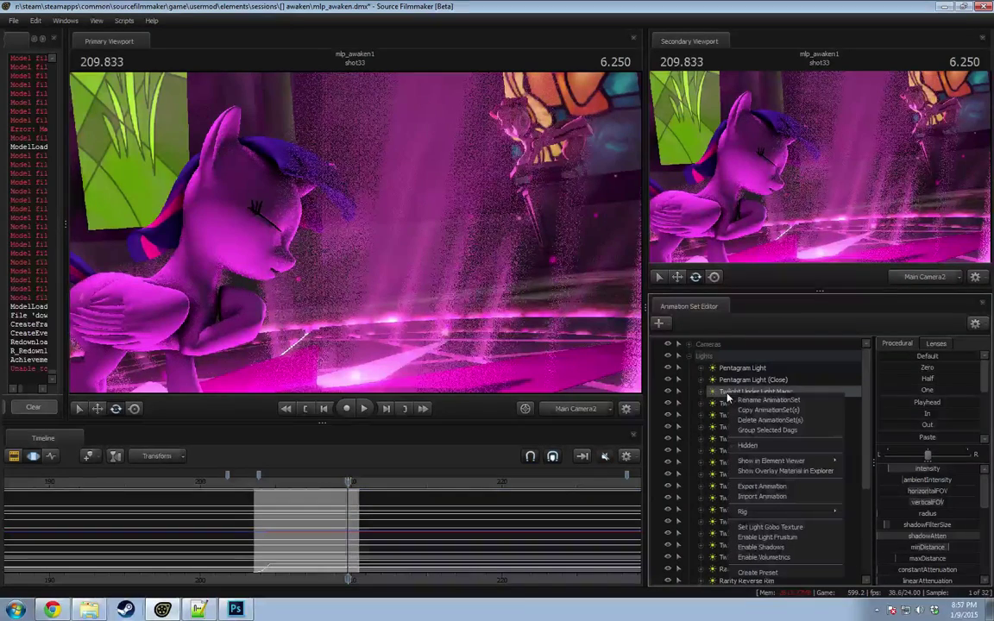
left_click(724, 402)
right_click(724, 403)
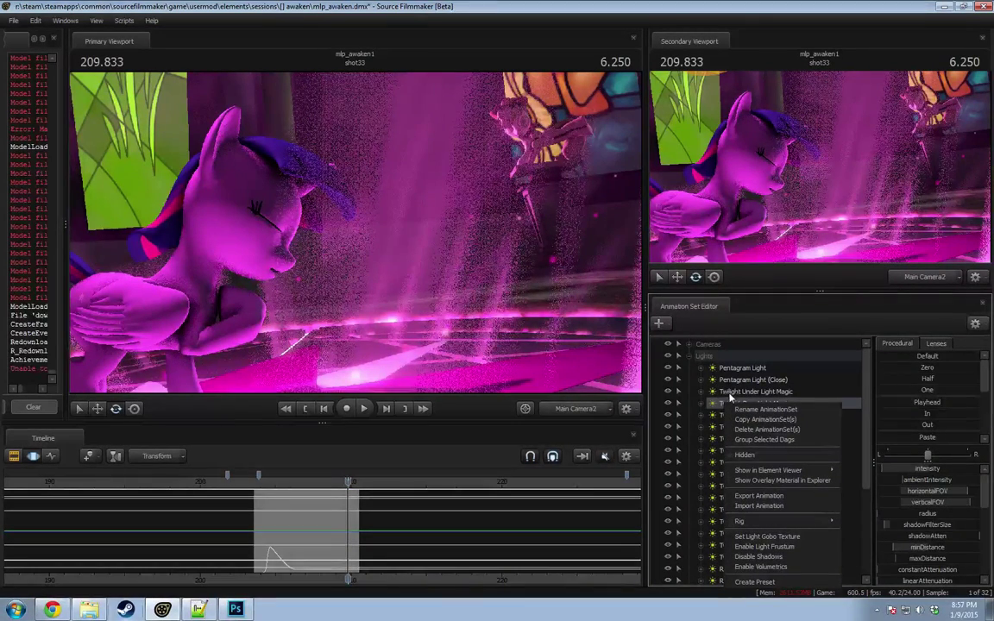
left_click(740, 382)
left_click(749, 414)
right_click(749, 414)
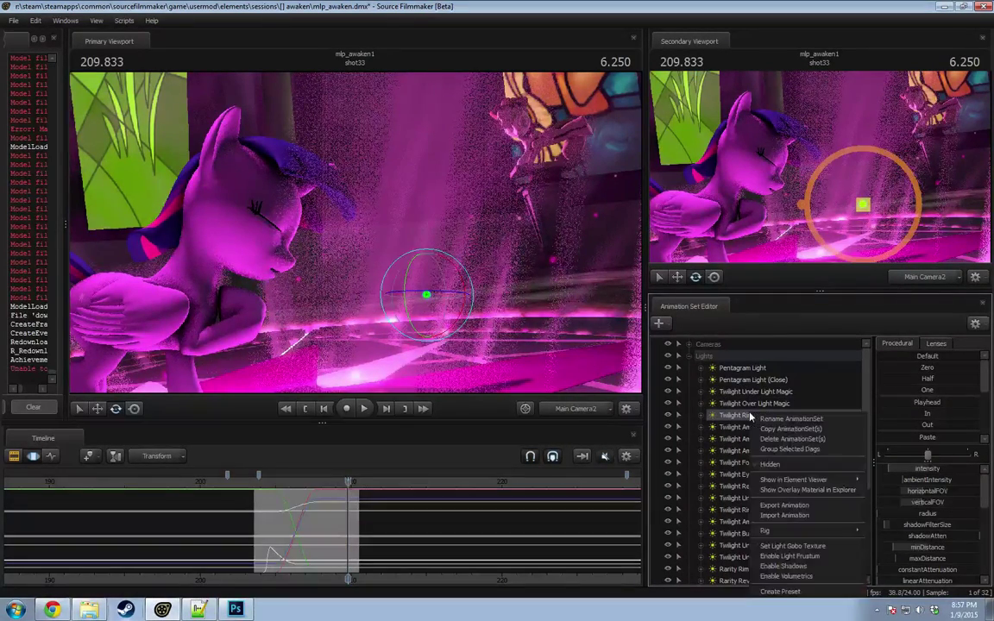
Step: Check the shadow and volumetric options of the white and purple Twilight Ambient lights and Twilight Foot Light Magic
left_click(740, 428)
right_click(738, 428)
left_click(739, 439)
right_click(740, 440)
left_click(741, 450)
right_click(742, 450)
left_click(747, 463)
right_click(749, 464)
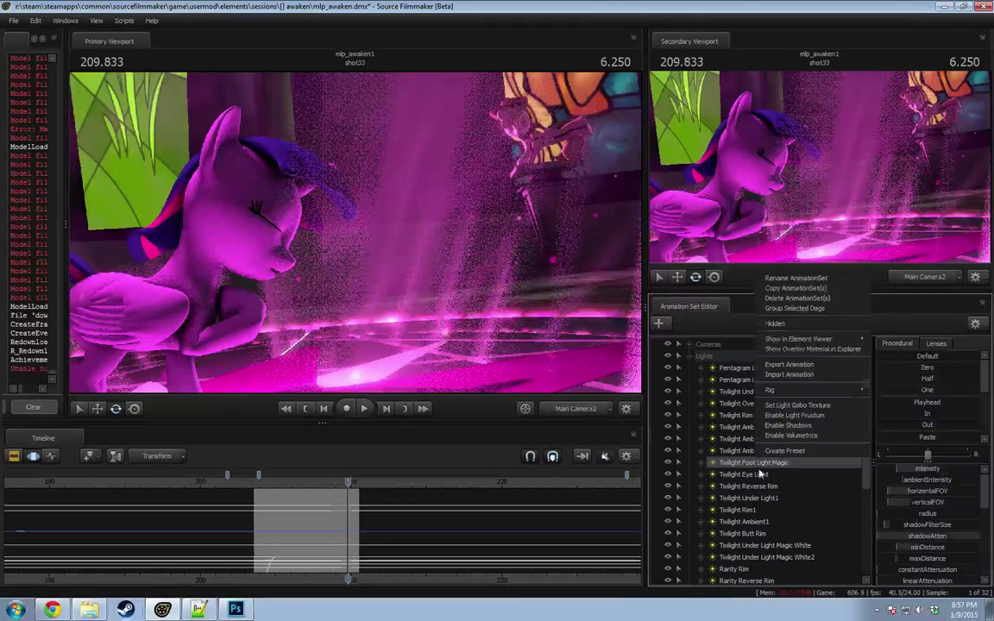
Step: Check the shadow and volumetric options of the remaining Twilight lights, from Twilight Eye Light to Twilight Under Light Magic White2
left_click(757, 475)
right_click(761, 476)
left_click(761, 476)
right_click(762, 477)
left_click(763, 487)
right_click(763, 487)
left_click(763, 498)
right_click(762, 499)
left_click(762, 510)
right_click(763, 511)
left_click(765, 534)
right_click(766, 535)
left_click(773, 547)
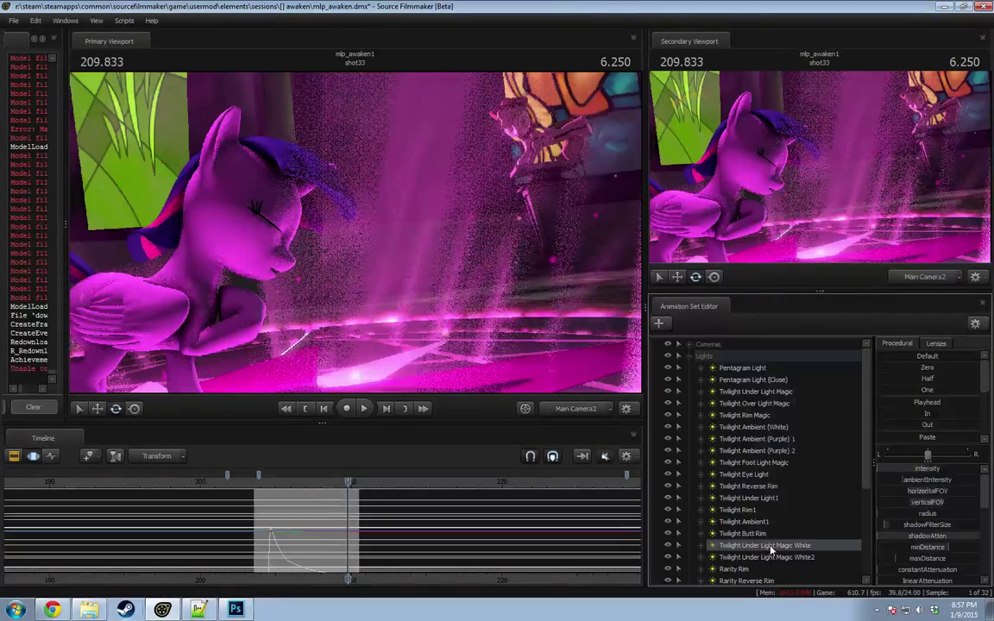
right_click(774, 547)
left_click(771, 559)
right_click(770, 559)
Step: Check the shadow and volumetric options of the Rarity and Applejack rim, reverse rim and main lights
left_click(755, 571)
right_click(756, 572)
left_click(756, 573)
scroll(757, 539, "down", 3)
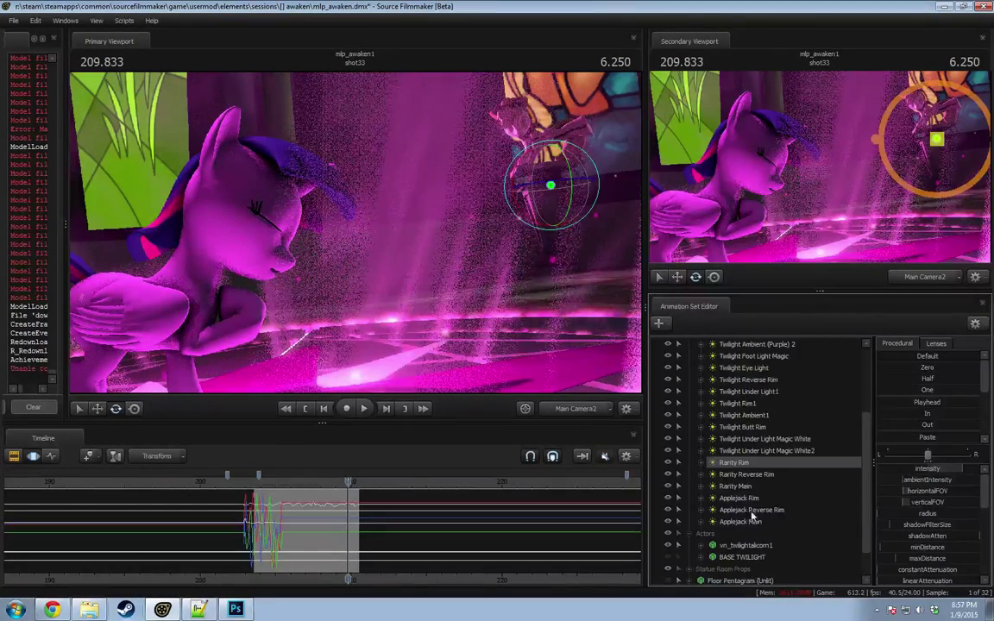
right_click(741, 476)
right_click(747, 489)
right_click(749, 501)
right_click(754, 512)
right_click(759, 525)
Step: Expand Statue Room Props down through Windows to list the Mane Room Window Lights
scroll(724, 559, "down", 1)
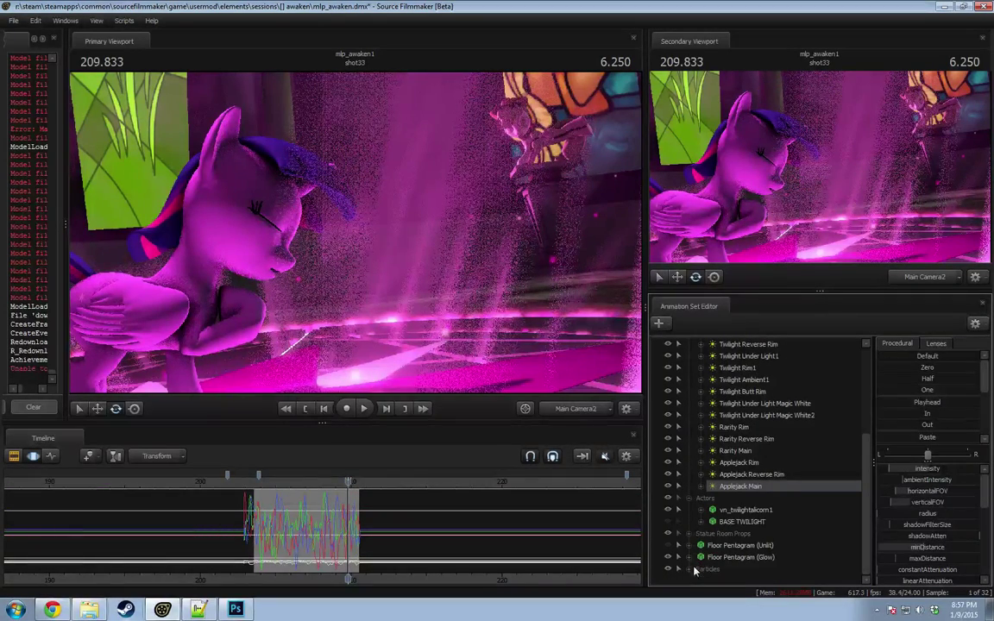
scroll(695, 541, "down", 1)
scroll(720, 535, "down", 1)
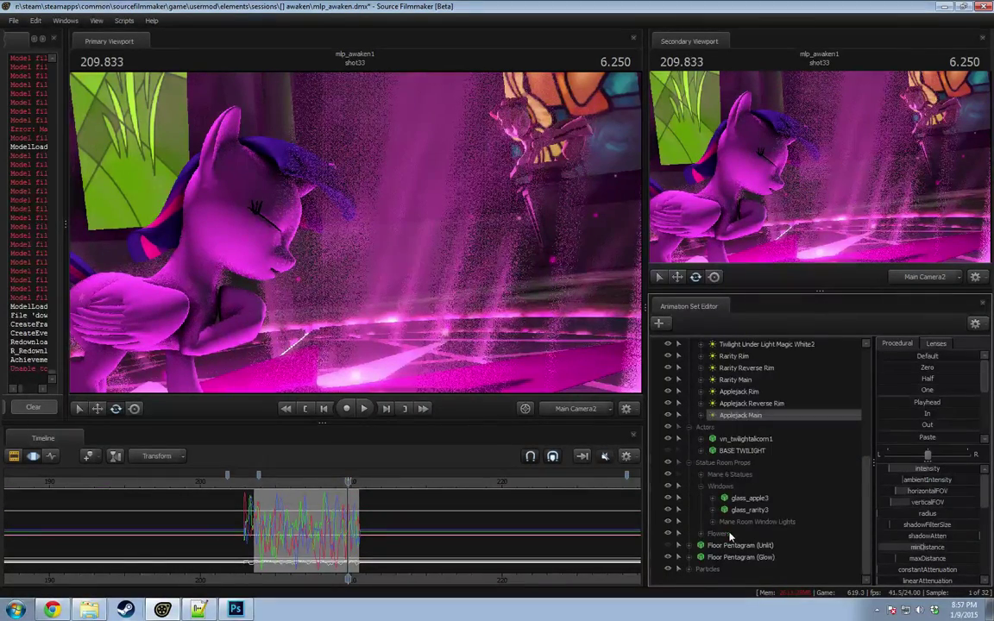
scroll(725, 528, "down", 3)
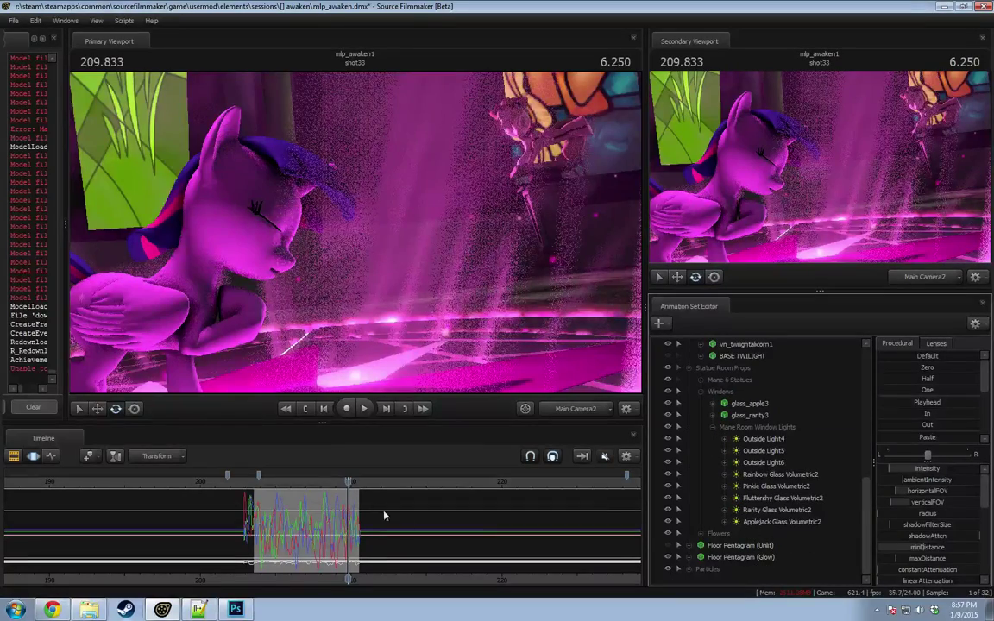
Step: Scrub shot33 to 2.958 s and check the shadow and volumetric options of Fluttershy Glass Volumetric2
left_click_drag(321, 485, 298, 498)
left_click(768, 498)
right_click(764, 499)
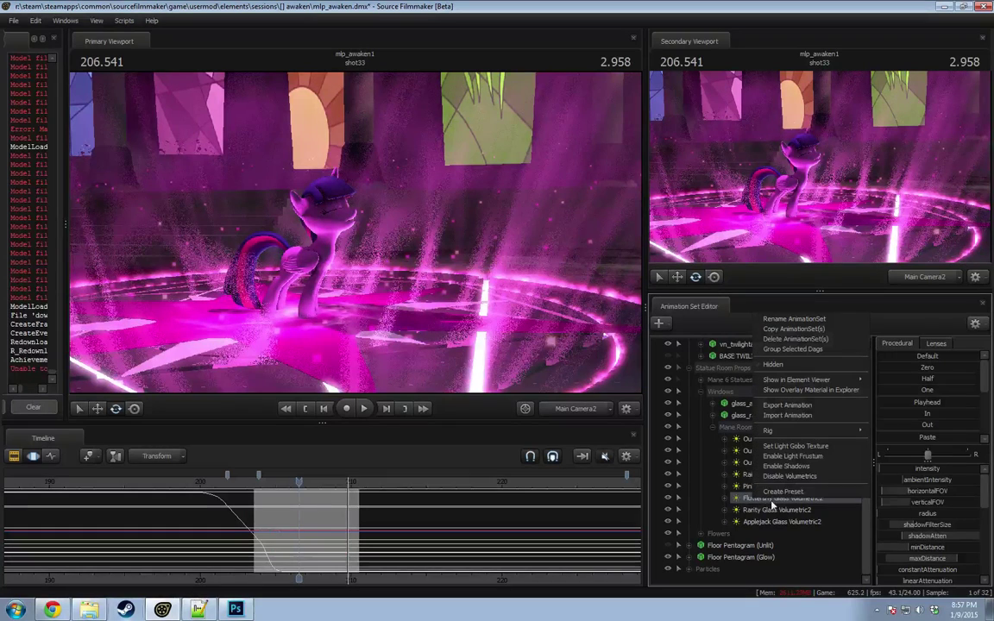
Step: Check the shadow settings of the Rarity, Applejack and Pinkie glass volumetric lights in the Mane Room Window Lights group
right_click(780, 507)
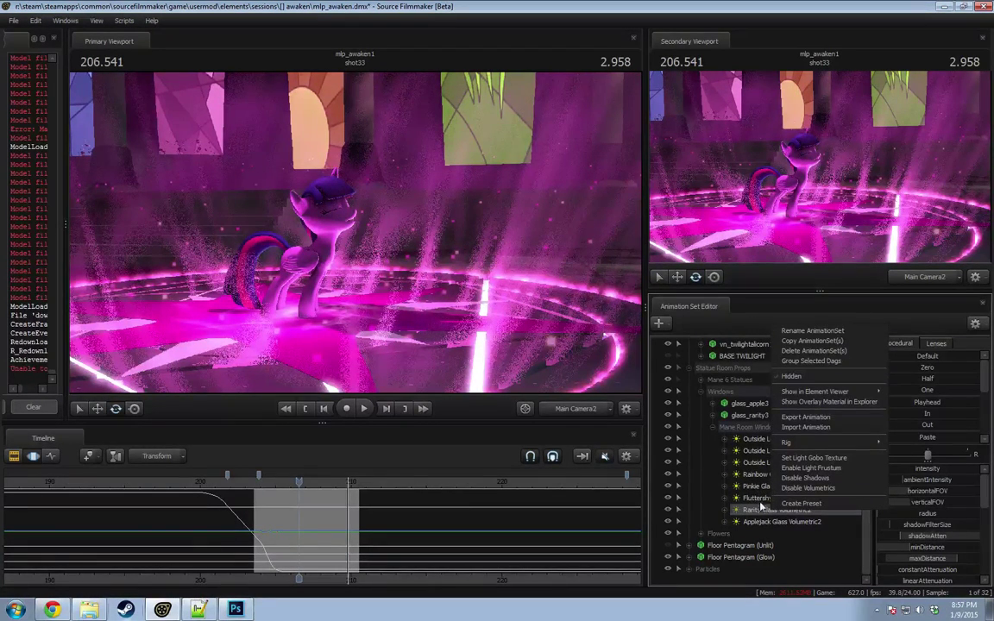
right_click(756, 522)
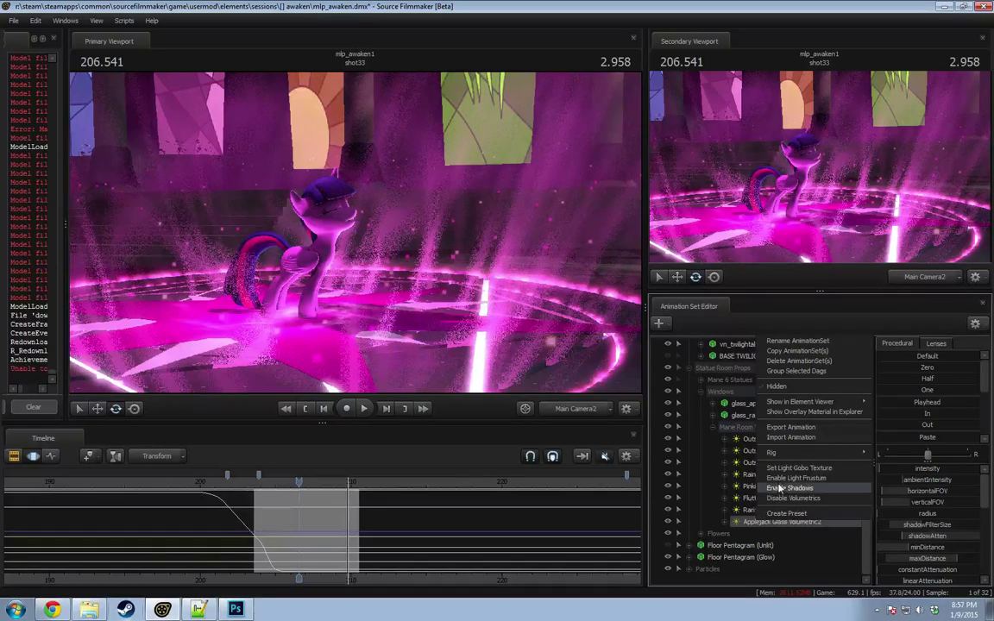
right_click(753, 487)
left_click(755, 480)
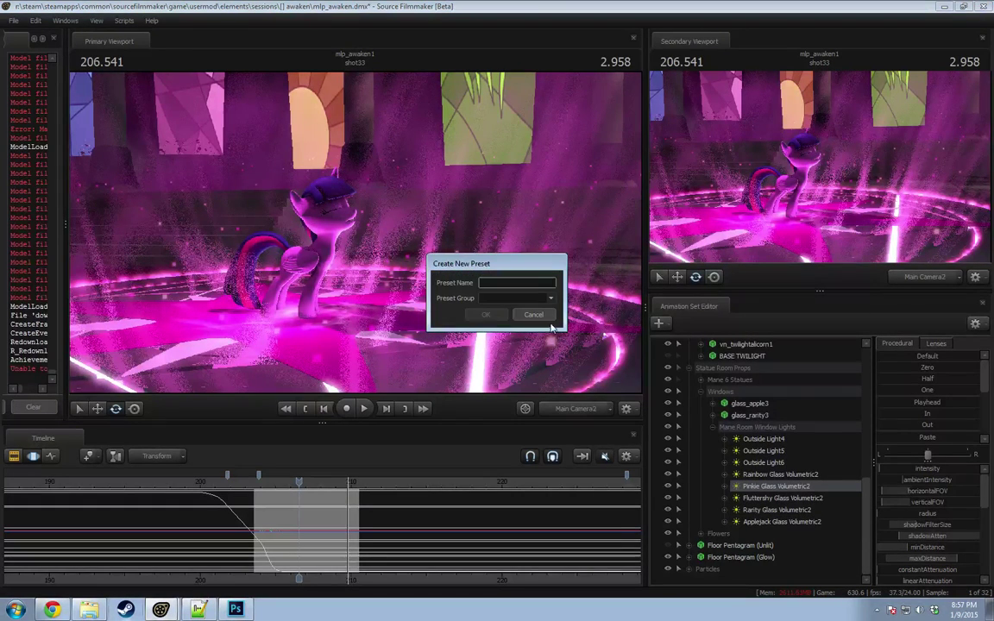
left_click(549, 319)
right_click(769, 488)
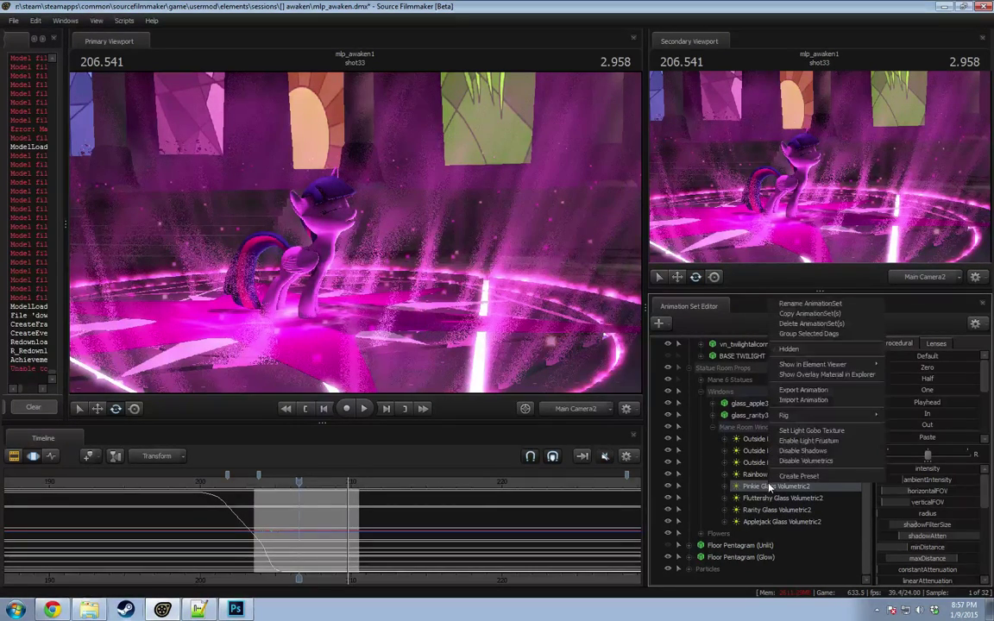
Step: Delete the Pinkie Glass Volumetric2 and Fluttershy Glass Volumetric2 animation sets, with the playhead at 203.833
left_click(337, 483)
left_click_drag(299, 482, 257, 481)
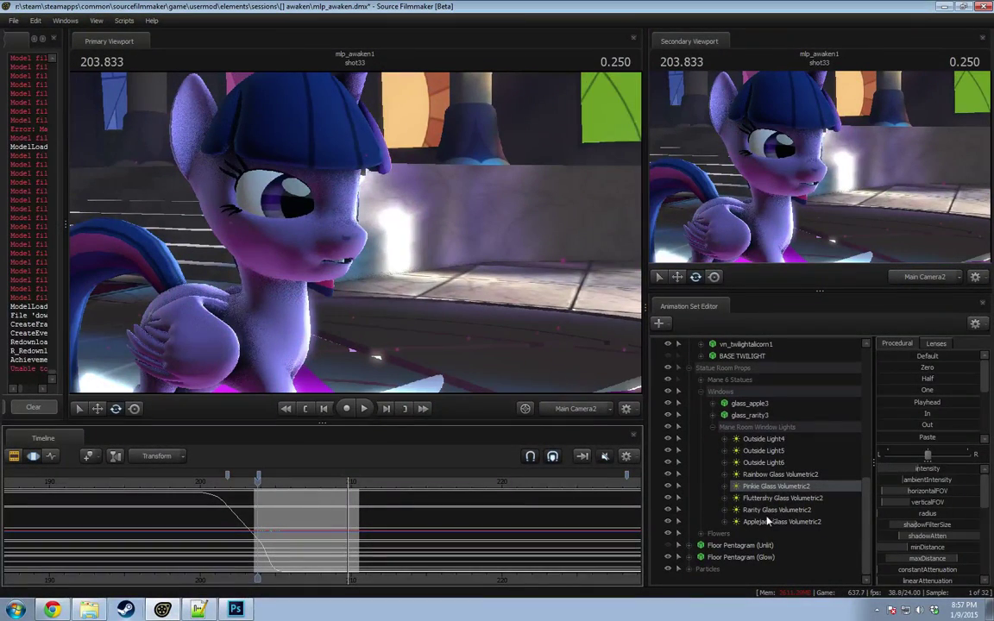
right_click(761, 490)
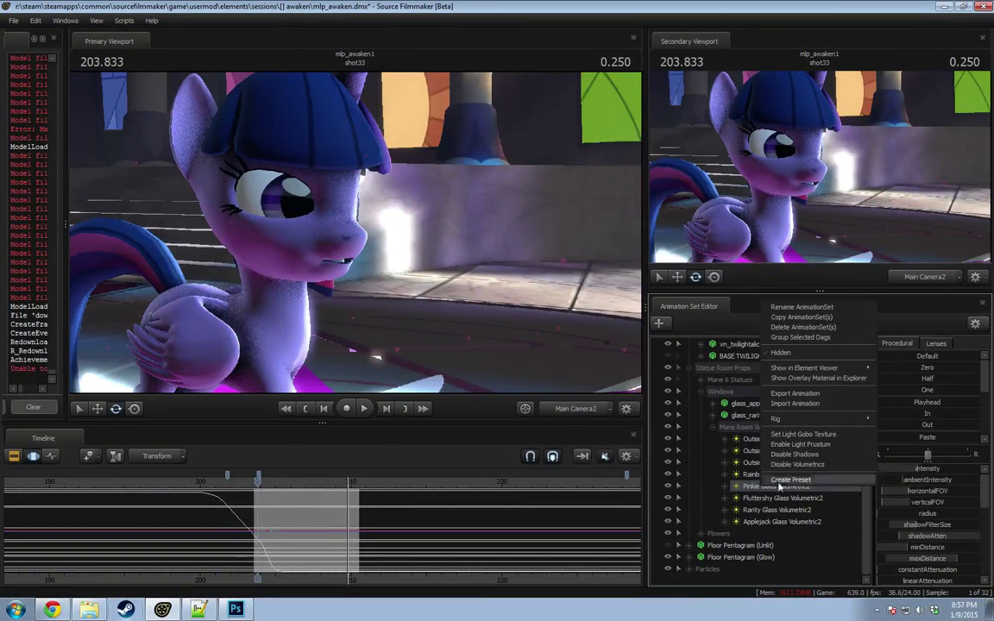
left_click(787, 330)
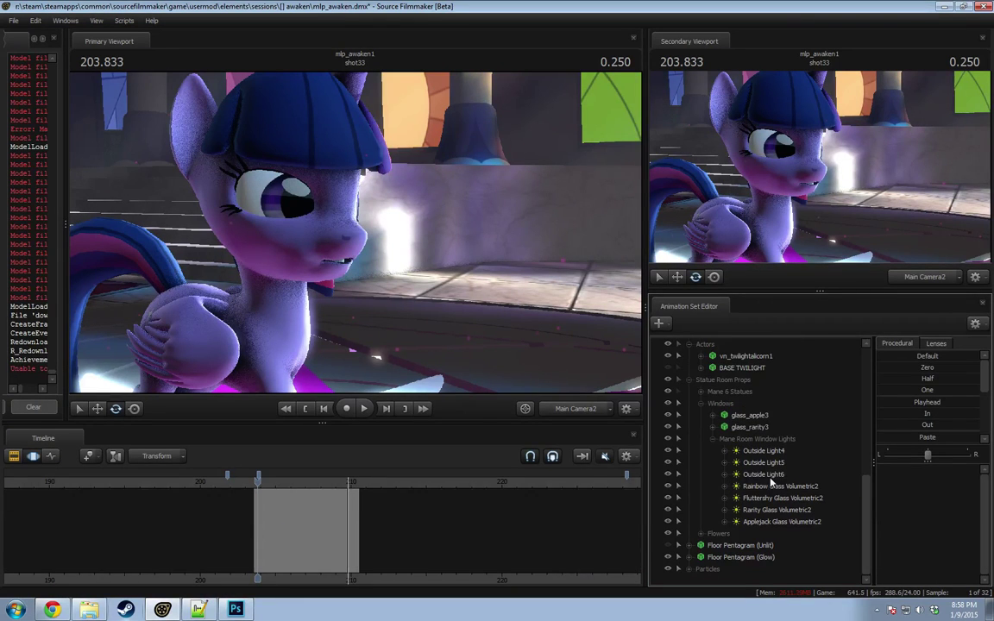
right_click(773, 500)
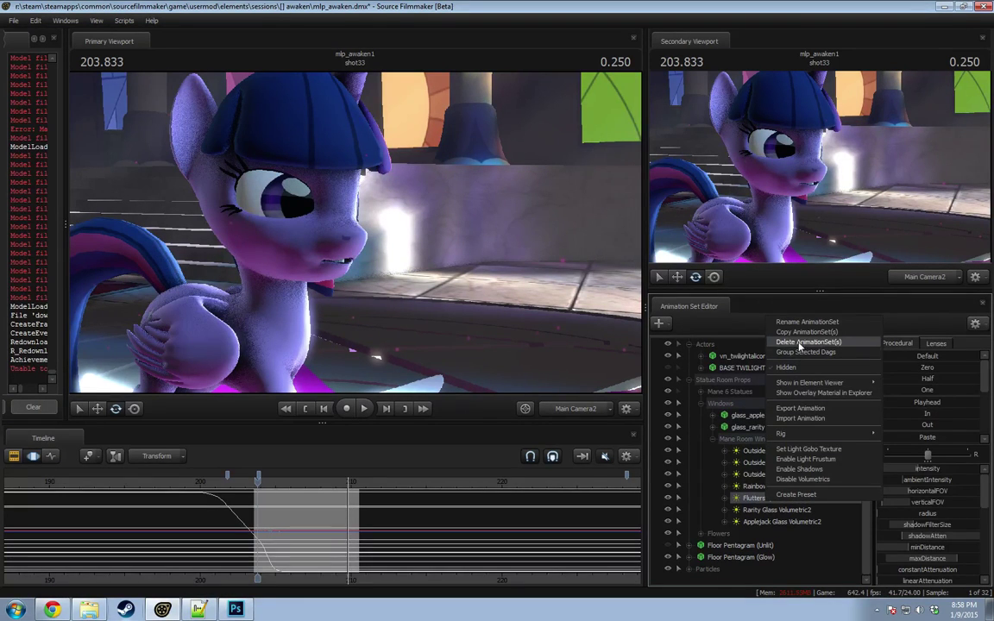
left_click(800, 343)
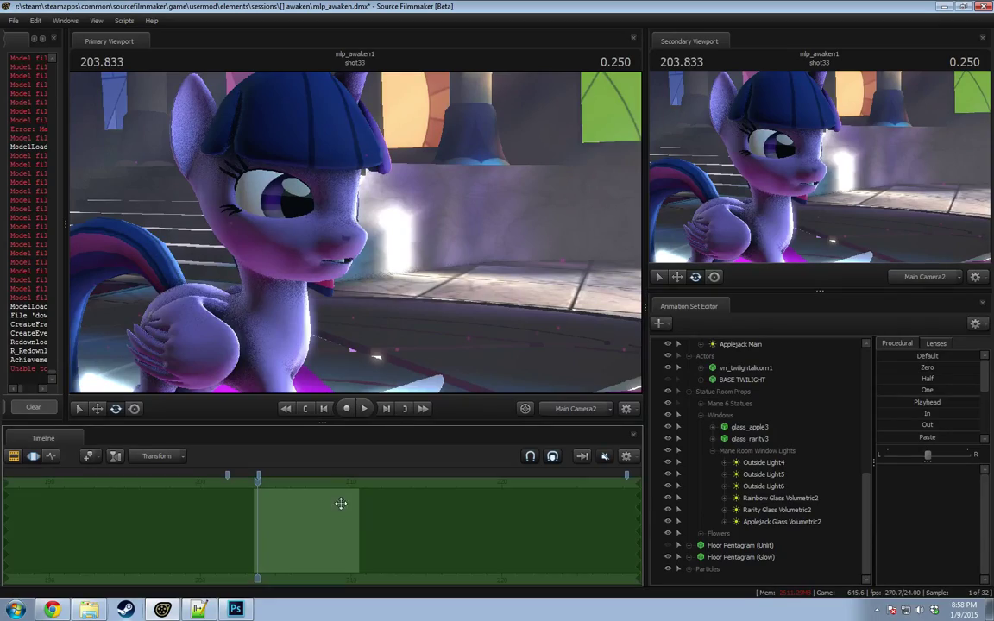
Step: Move the playhead to 209.708 in shot33 and copy the Applejack Main light's animation set
key("F2")
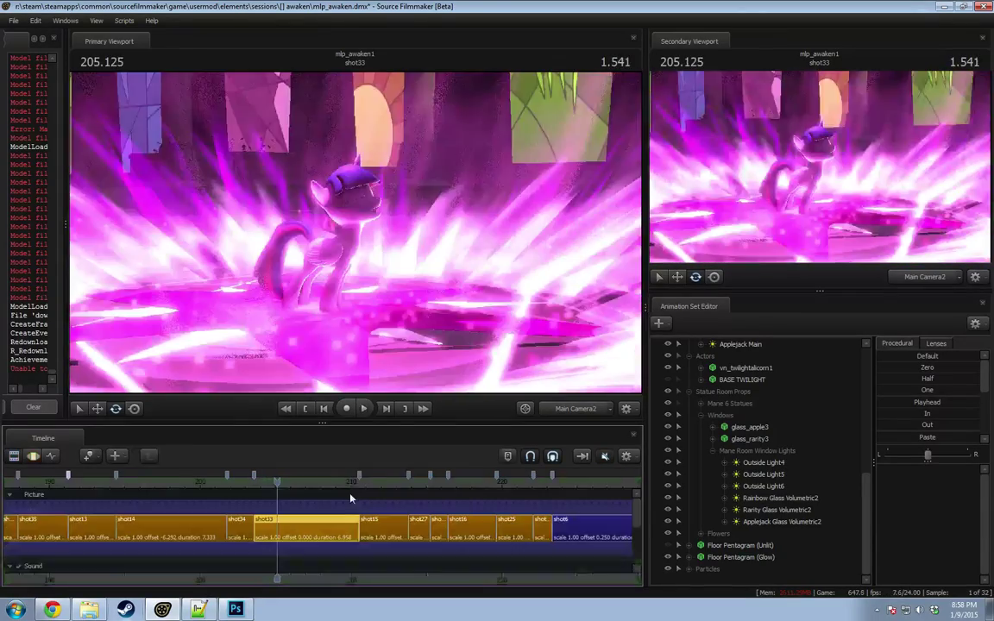
left_click_drag(321, 481, 346, 480)
left_click(713, 451)
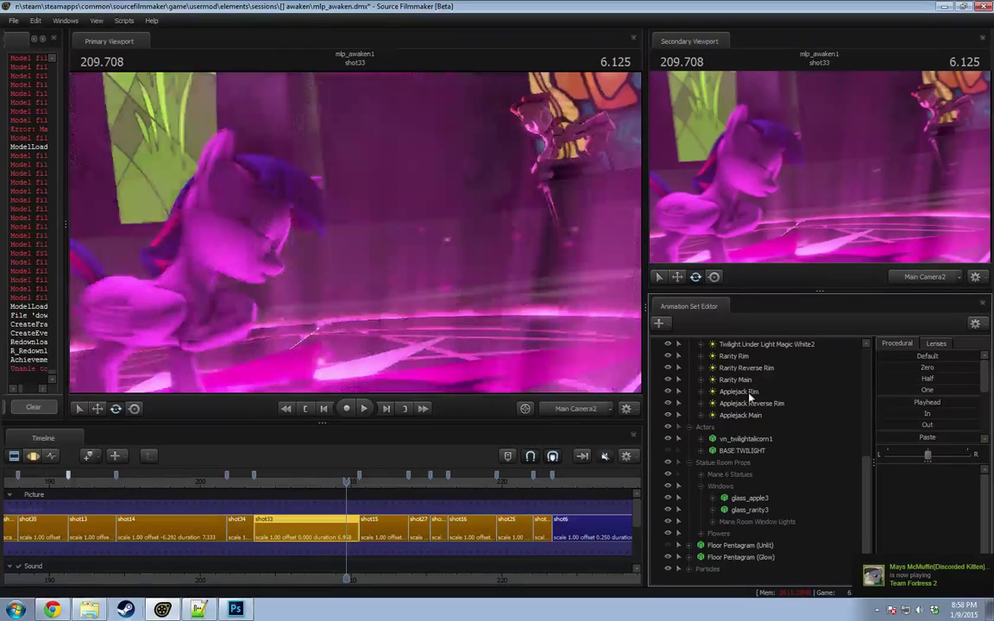
left_click(748, 420)
right_click(746, 418)
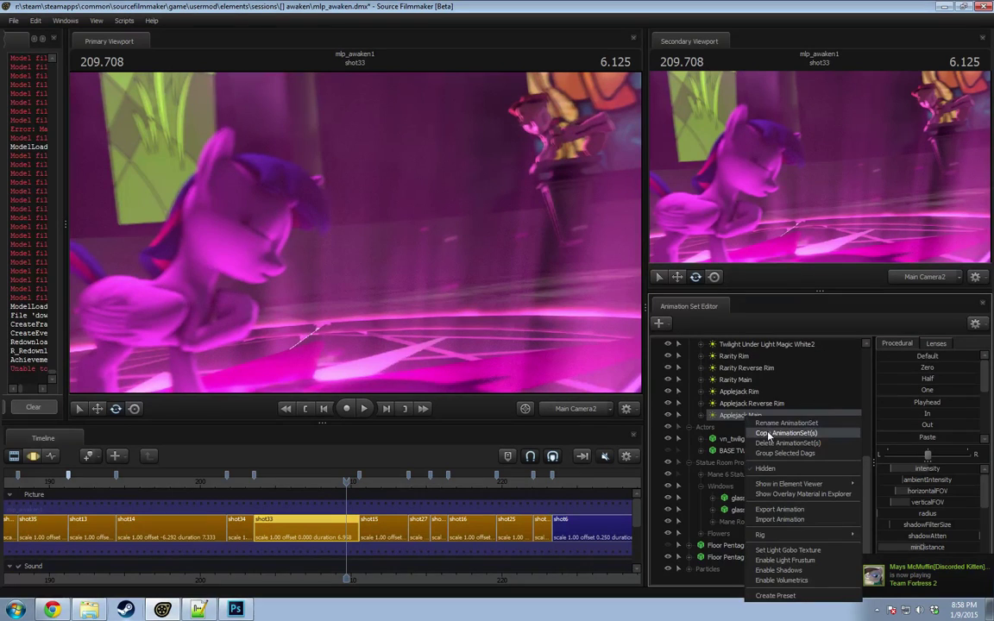
left_click(764, 434)
Step: Collapse the animation set groups, paste the copied light at the root level and look through it in the Primary Viewport
scroll(725, 418, "up", 6)
left_click(689, 356)
left_click(689, 369)
left_click(690, 380)
right_click(734, 484)
left_click(781, 547)
left_click_drag(716, 429, 427, 283)
left_click(479, 295)
left_click(497, 317)
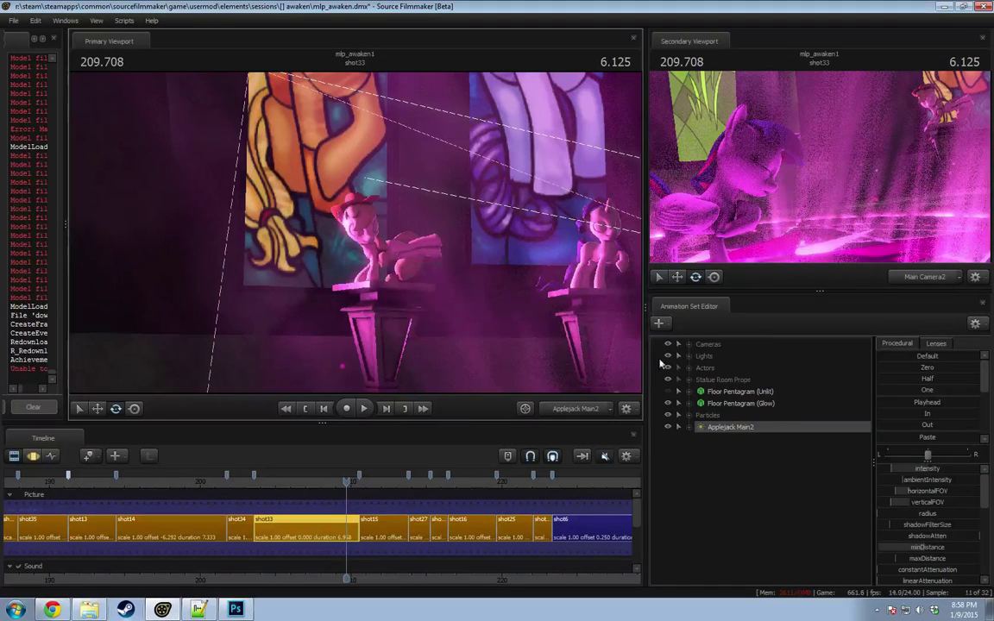
Step: Rename the pasted light to "Magic Backlight Main" and enable its shadows
right_click(730, 425)
left_click(757, 433)
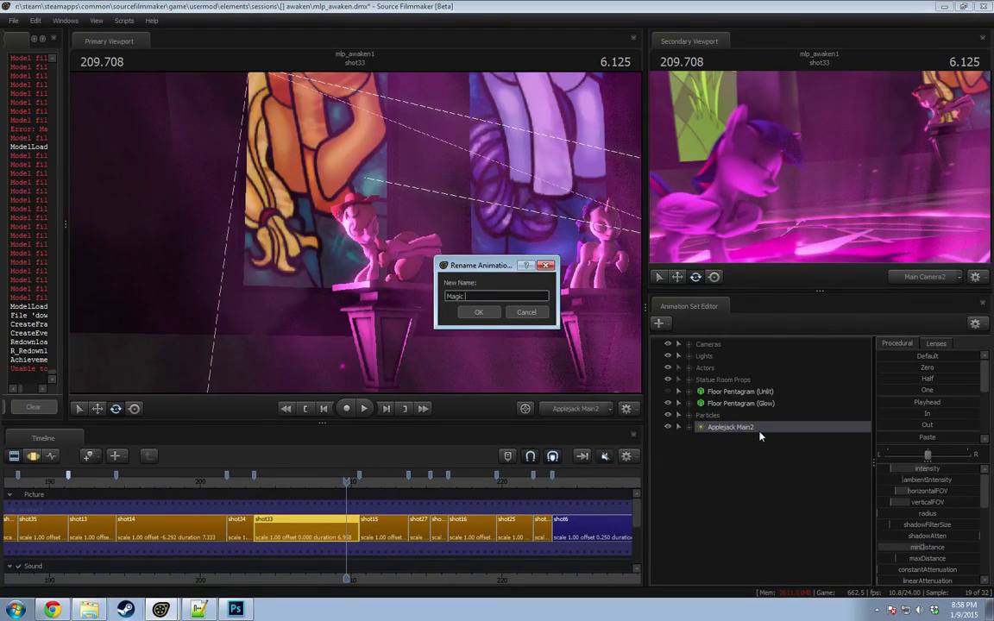
type("Magic Backlight Main")
key("Return")
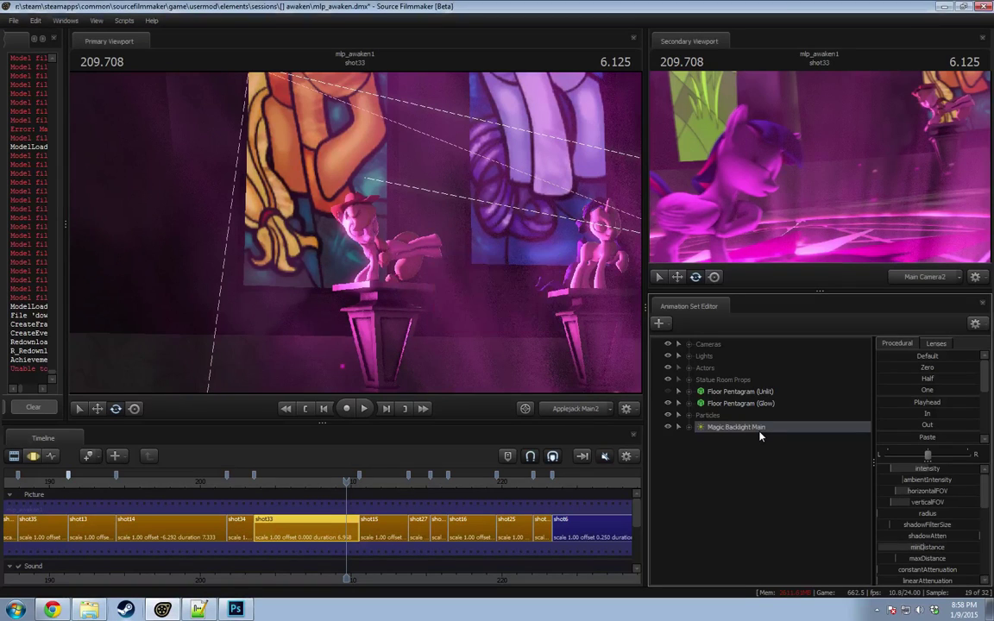
right_click(762, 431)
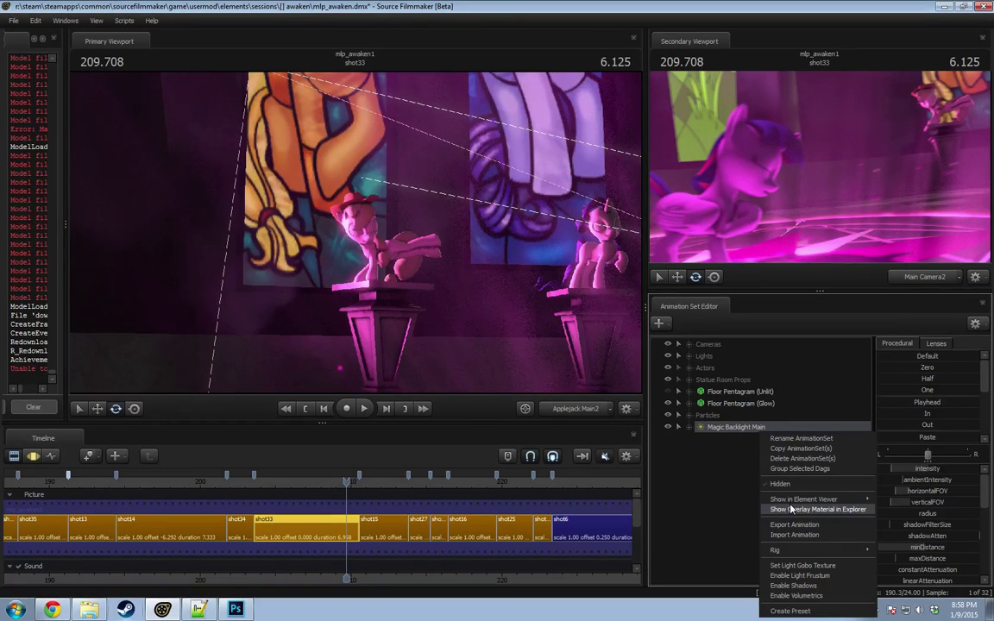
left_click(797, 586)
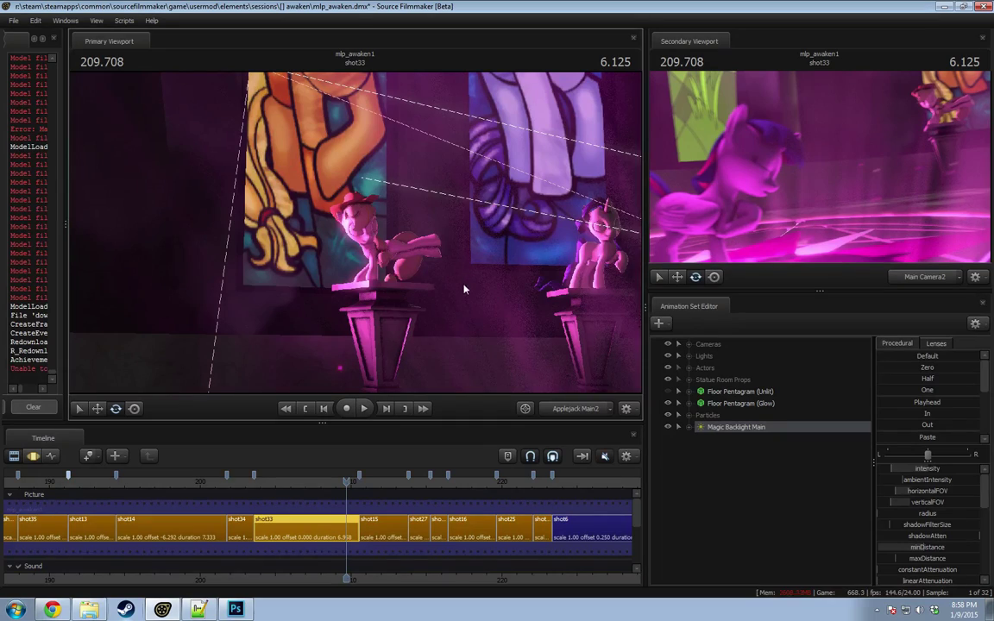
Step: In the Motion Editor, move Magic Backlight Main far back so it faces the pony, the glowing floor circle and the statues
key("F3")
left_click_drag(518, 293, 532, 345)
key("s")
key("w")
key("s")
key("s")
left_click_drag(449, 386, 446, 385)
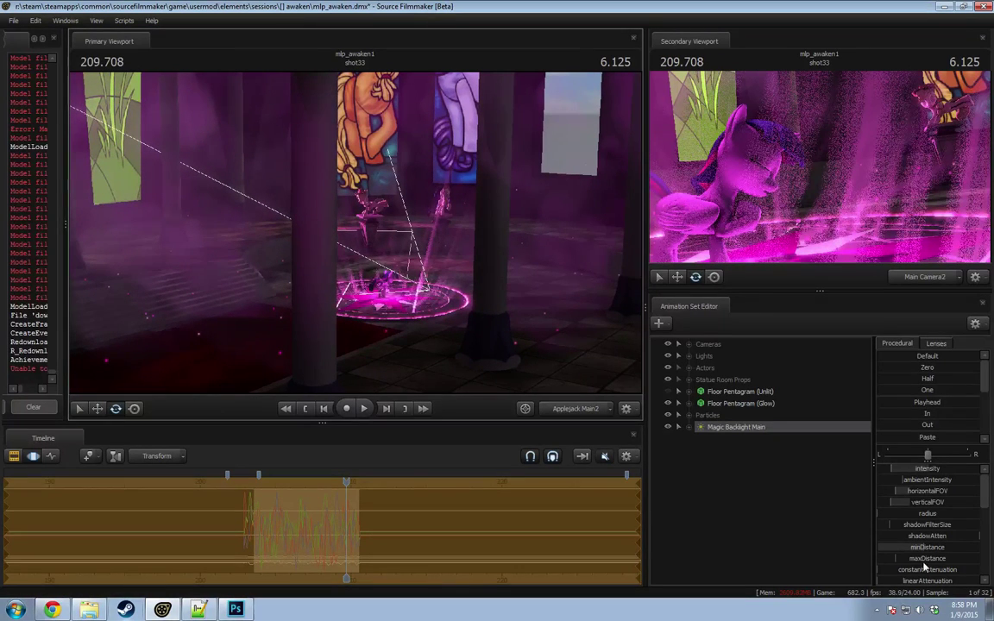
Step: Increase Magic Backlight Main's intensity, minDistance and maxDistance, remapping the minDistance slider to a larger maximum
scroll(911, 562, "down", 2)
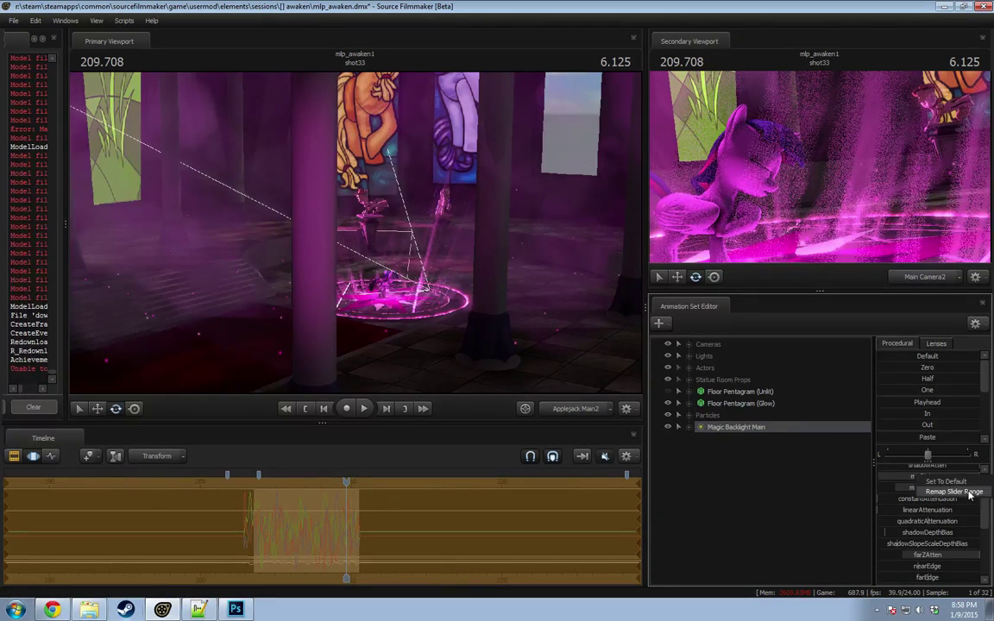
left_click(966, 492)
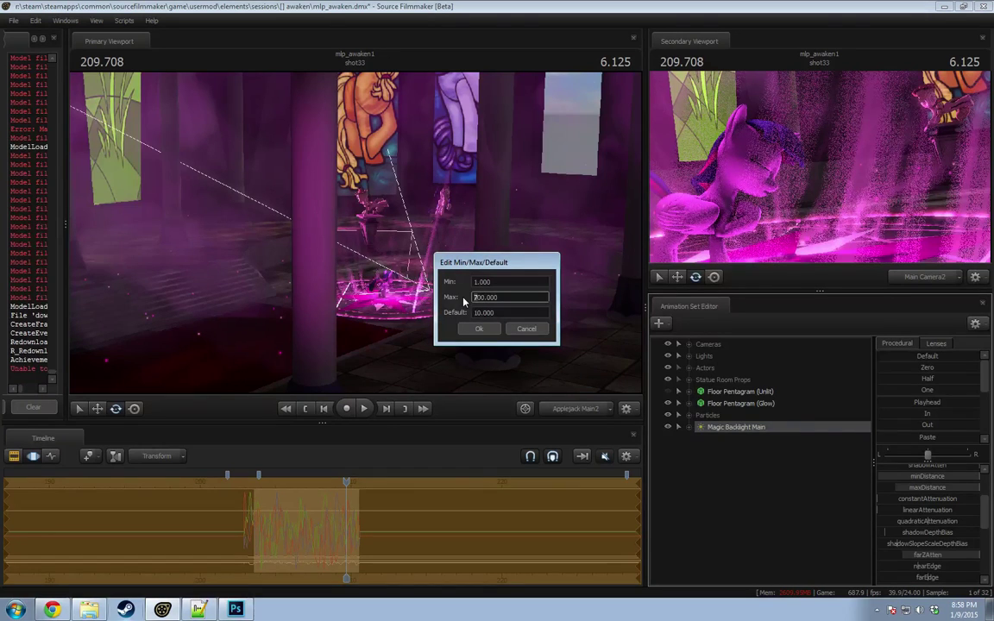
key("Return")
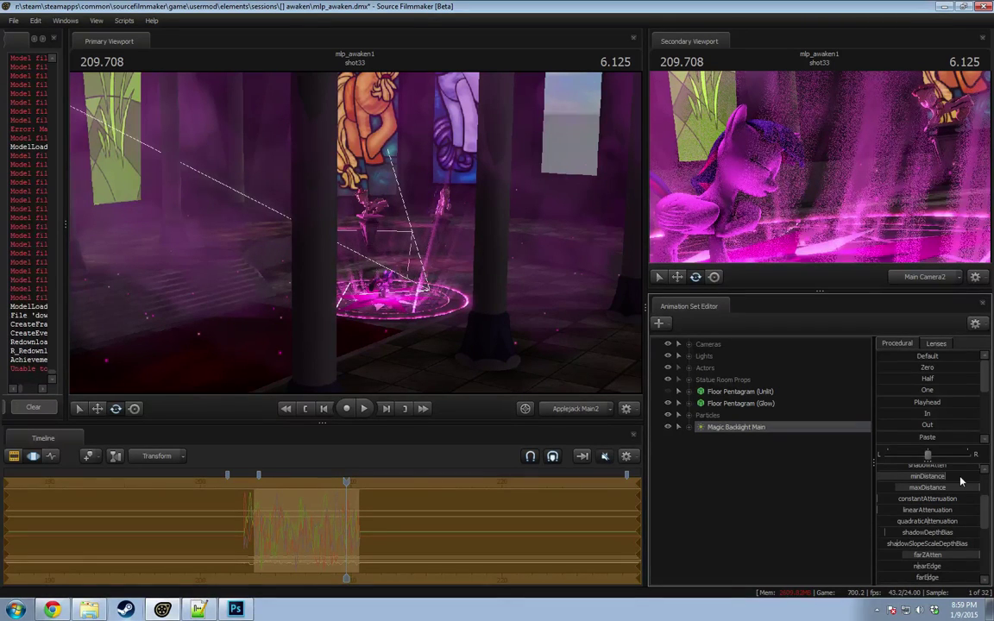
scroll(949, 492, "up", 2)
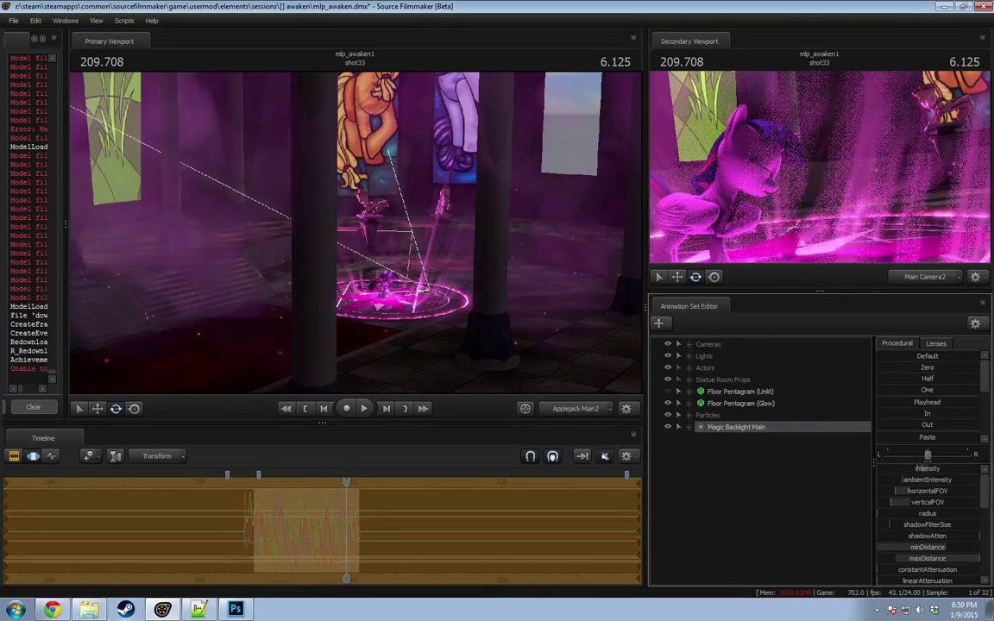
Step: Narrow Magic Backlight Main's horizontal and vertical field of view and check the lighting through Main Camera2
key("F2")
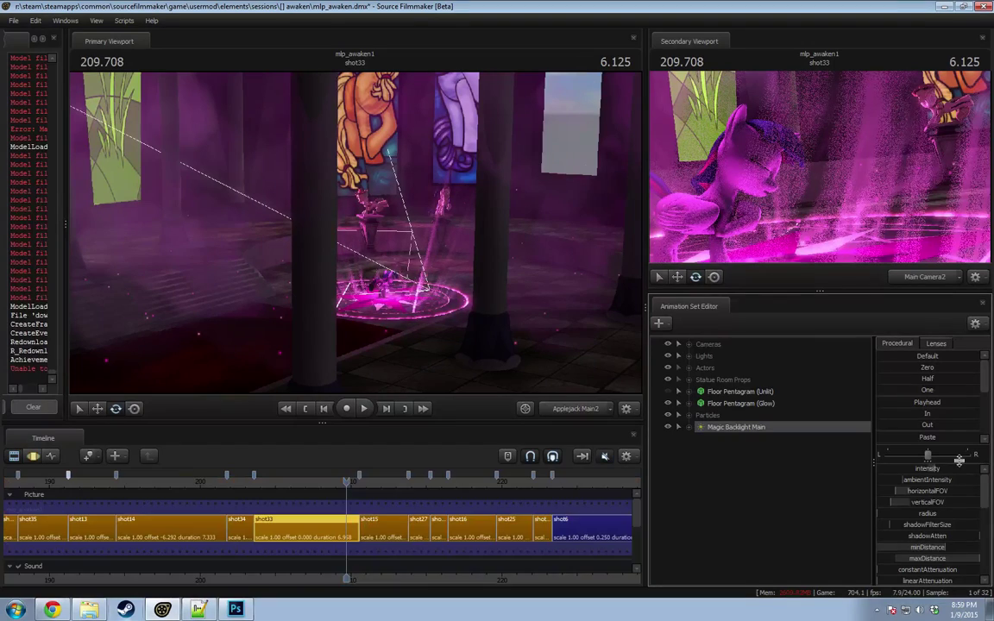
key("F3")
left_click_drag(931, 496, 816, 473)
left_click(568, 407)
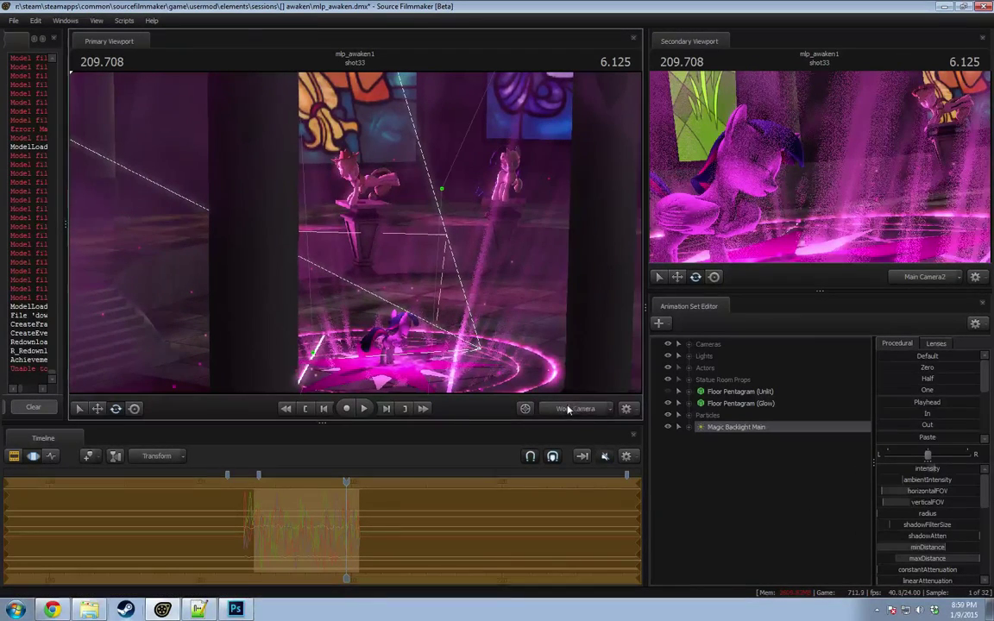
left_click(572, 410)
left_click(570, 329)
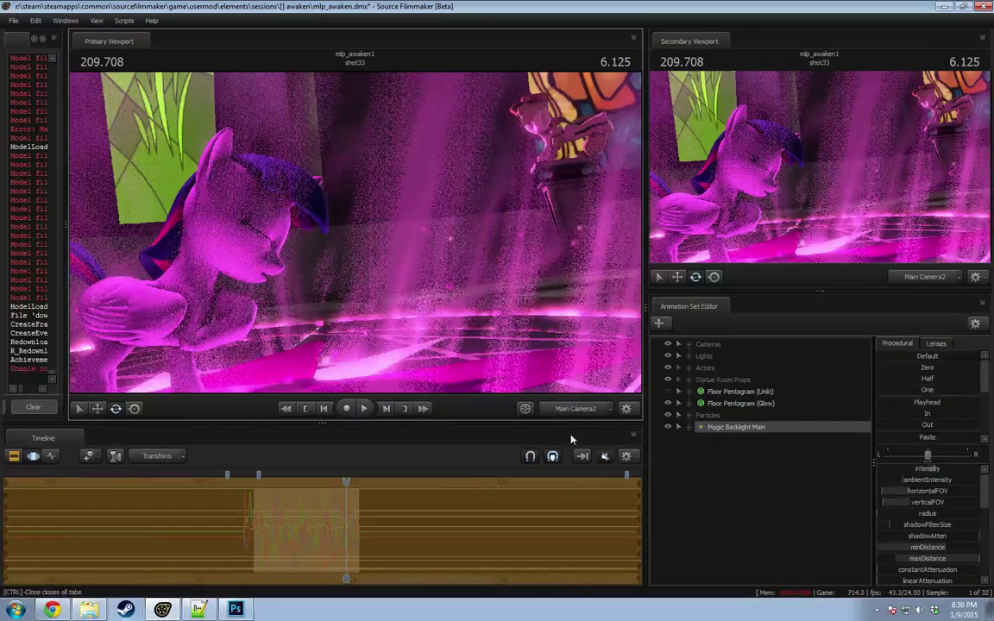
Step: Adjust Magic Backlight Main's shadowAtten and increase its shadowFilterSize, then review shot33 through Main Camera2 up to 209.541
left_click_drag(557, 381, 637, 345)
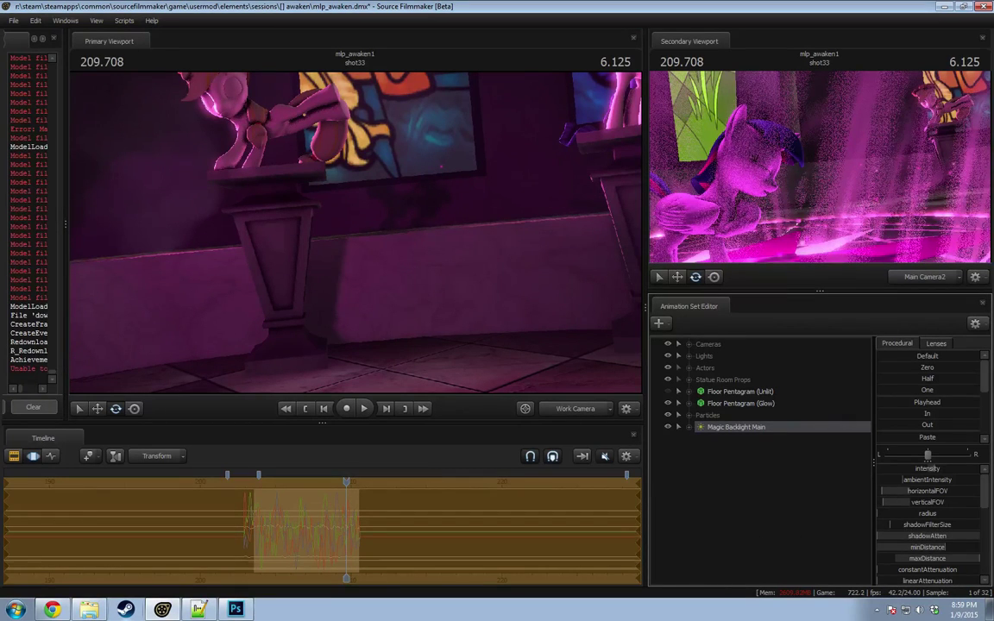
key("F3")
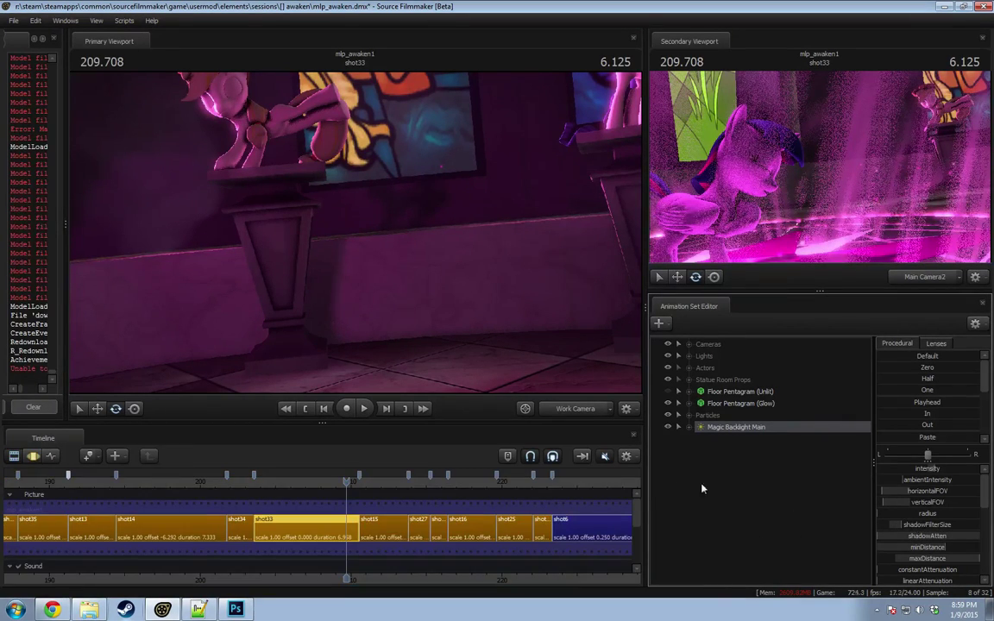
left_click(566, 408)
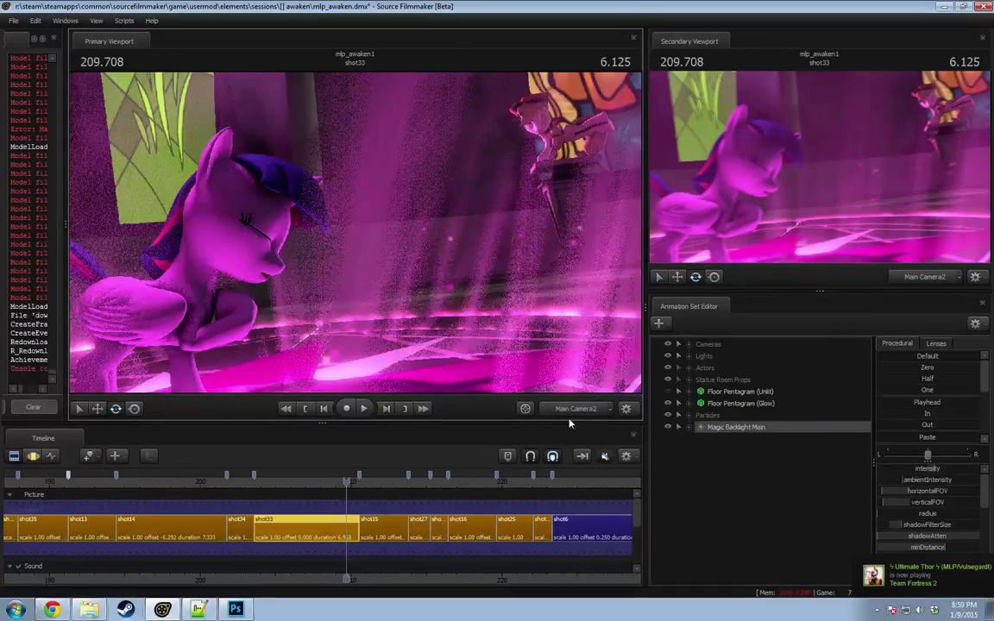
key("F3")
key("F2")
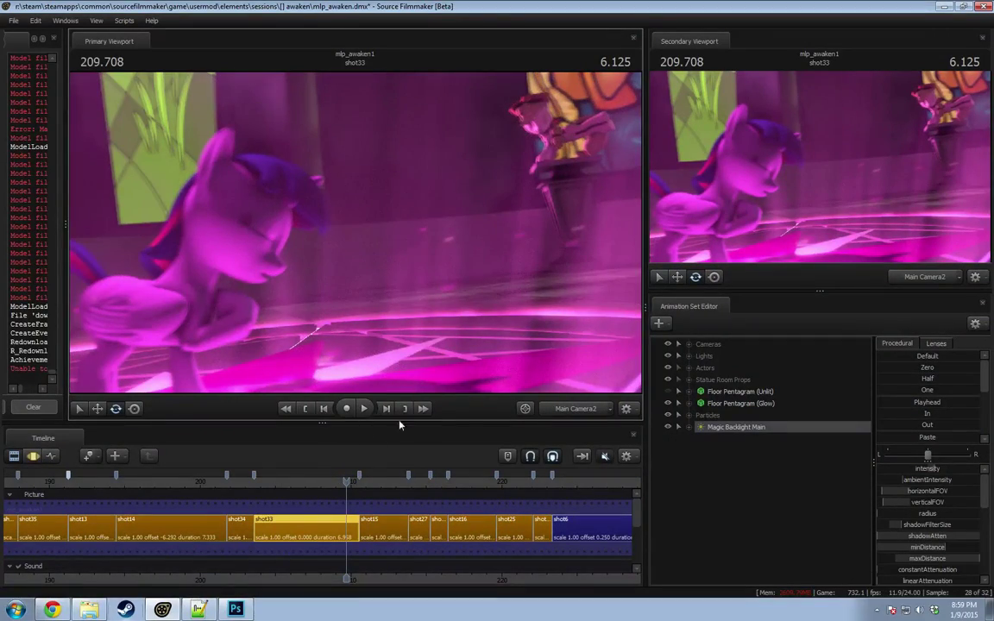
left_click_drag(284, 481, 345, 481)
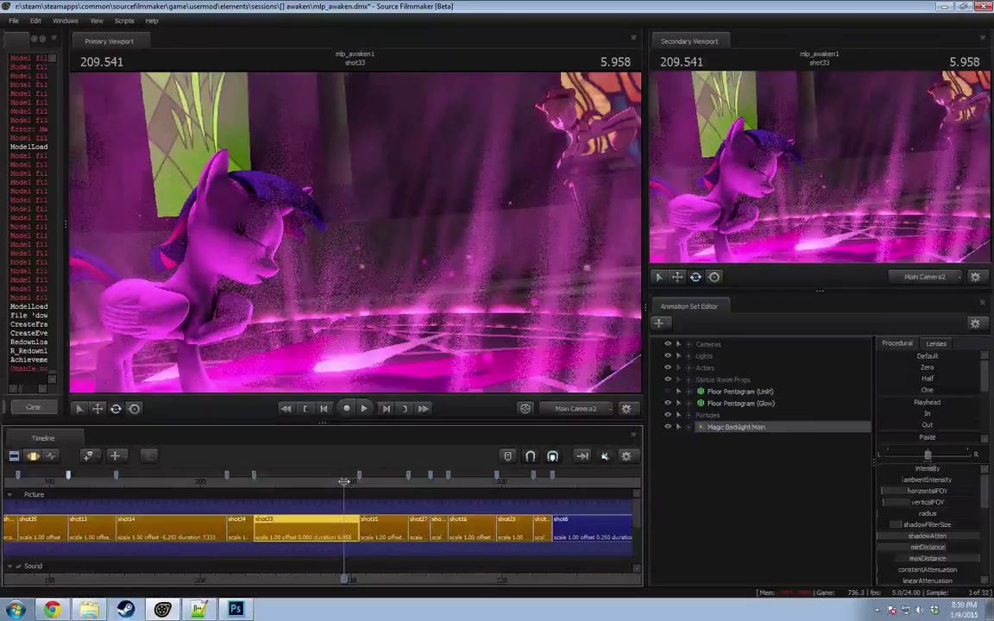
Step: Look through Magic Backlight Main, widen its horizontal and vertical field of view, and re-aim it around the pony and statues
left_click(583, 409)
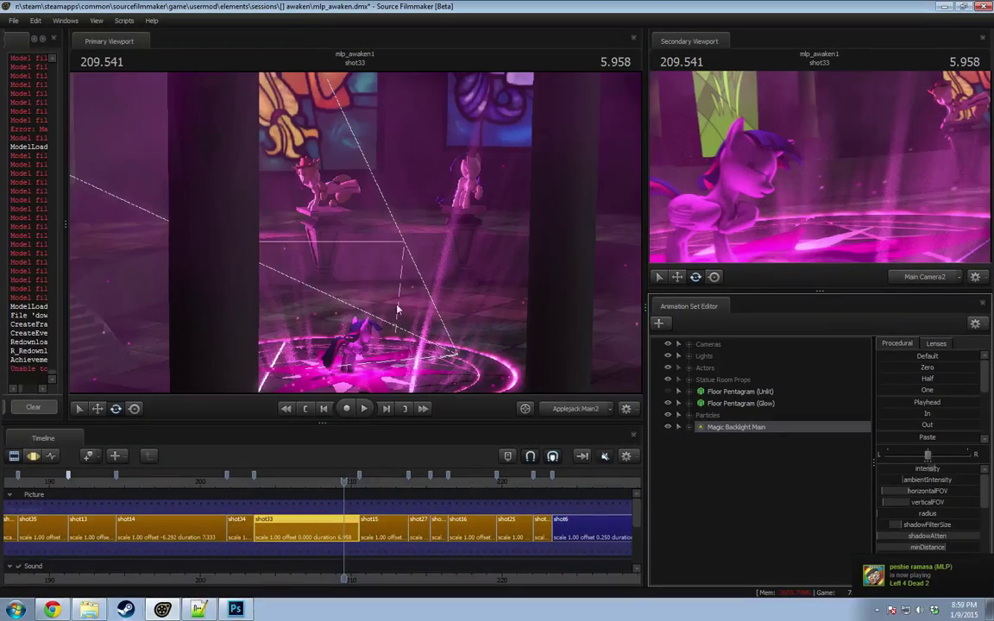
left_click(424, 307)
left_click(487, 318)
key("F3")
left_click_drag(481, 312, 387, 324)
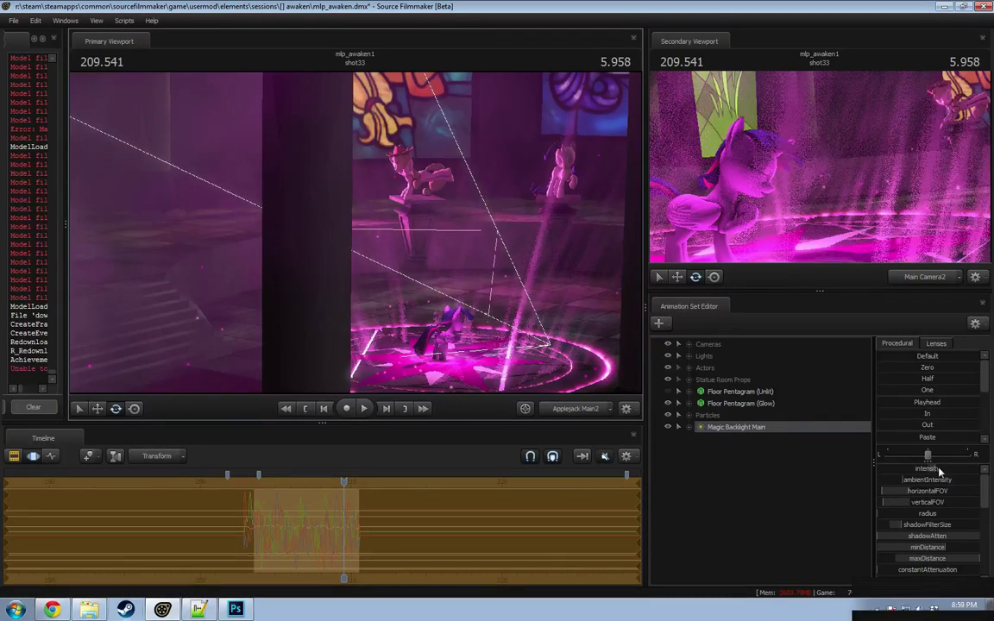
mouse_move(910, 492)
left_mouse_down()
mouse_move(925, 491)
mouse_move(910, 505)
left_mouse_up()
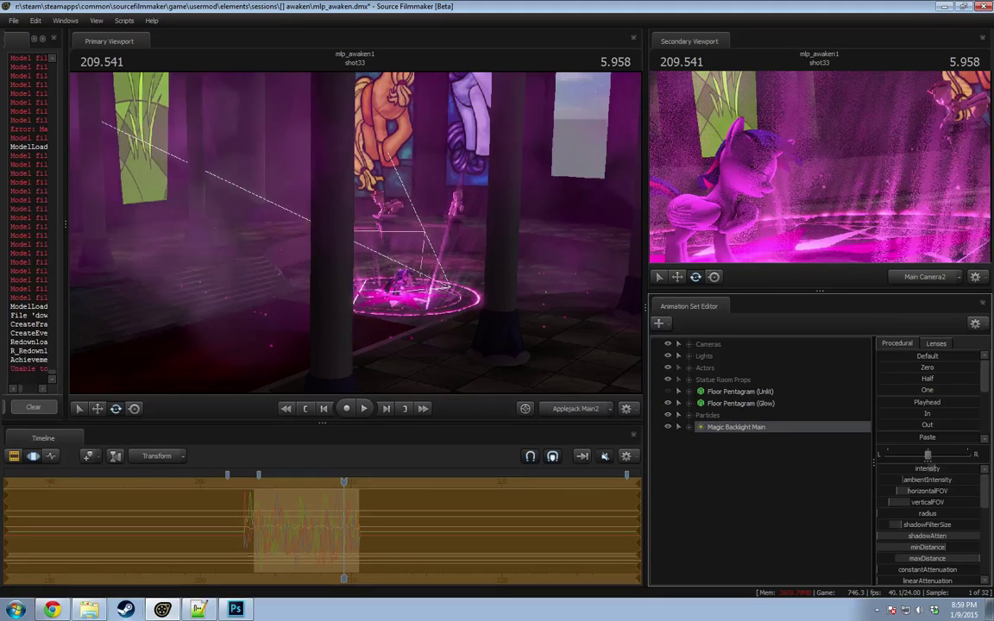
left_click_drag(515, 340, 502, 312)
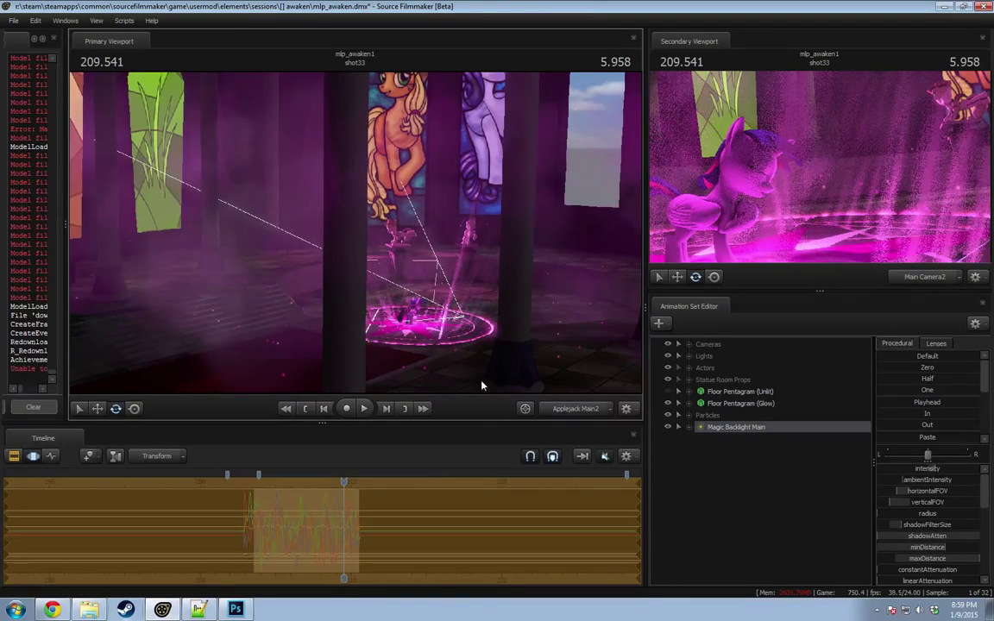
Step: Duplicate the Magic Backlight Main animation set and disable shadows on the copy, Magic Backlight Main2
right_click(746, 428)
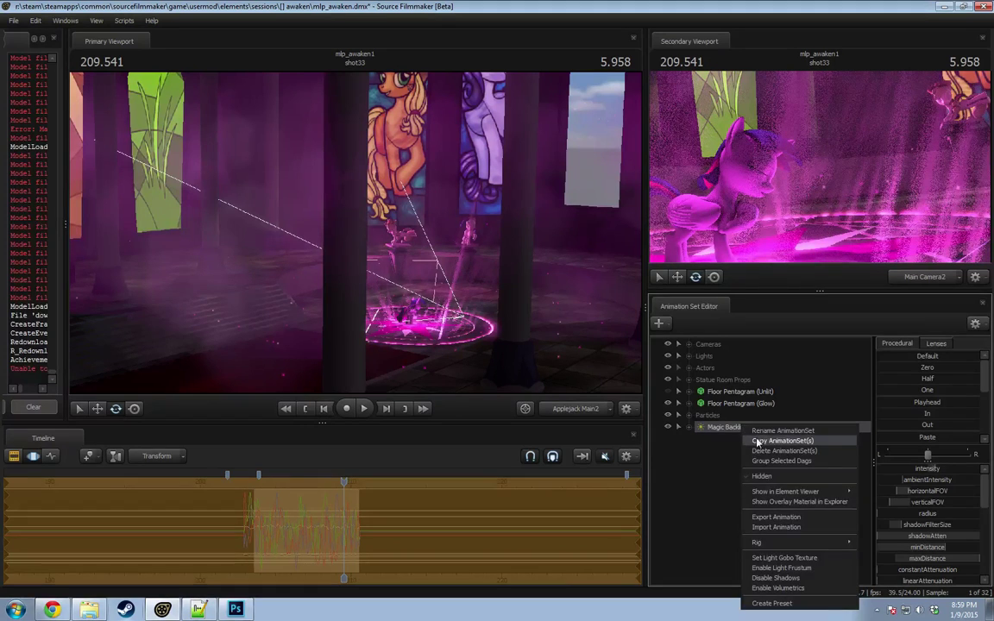
left_click(709, 455)
right_click(709, 455)
left_click(745, 515)
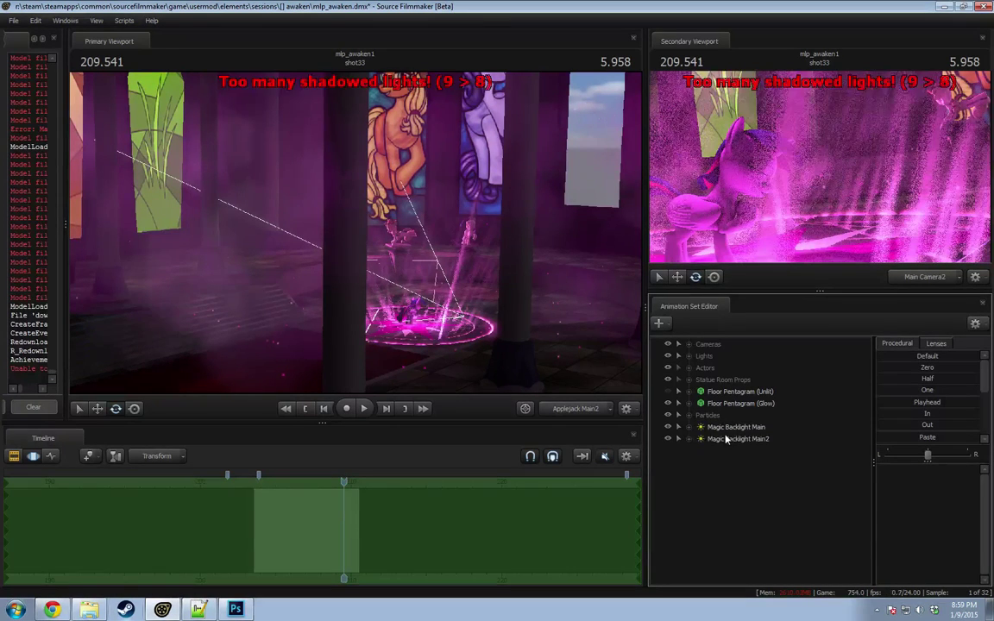
right_click(730, 439)
left_click(758, 589)
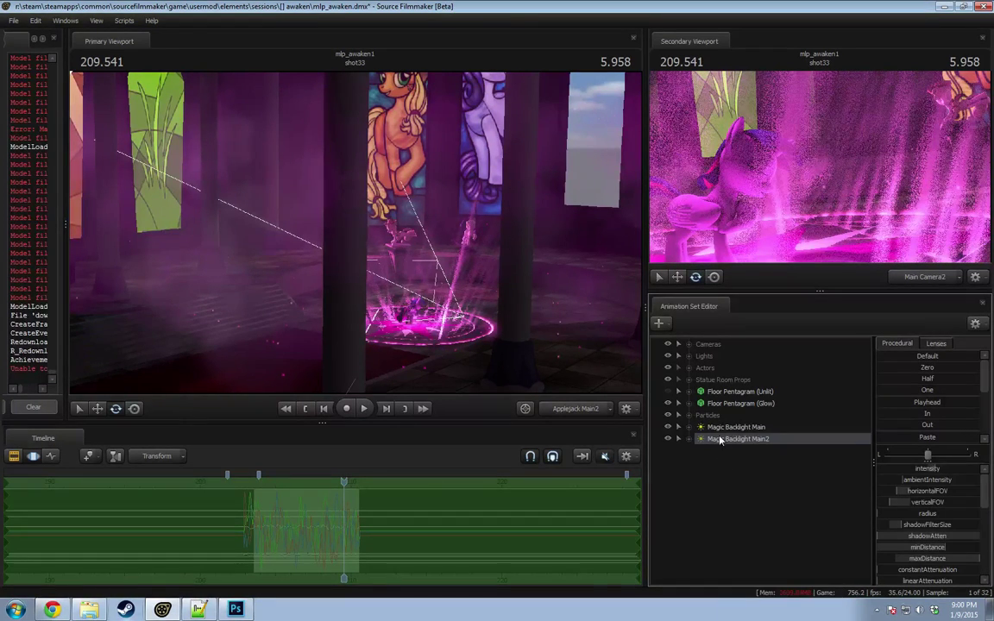
Step: Look through Magic Backlight Main2, reposition it to face the pony from another side, and lower its minDistance
left_click_drag(355, 233, 247, 239)
key("w")
key("d")
right_click_drag(299, 249, 387, 252)
left_click_drag(956, 557, 977, 558)
left_click_drag(355, 233, 376, 342)
key("s")
key("d")
Step: Go back to about 204 in shot33 and refine Magic Backlight Main2's position and aim over the pentagram while playing the burst
left_click_drag(340, 488, 259, 480)
key("d")
left_click_drag(320, 336, 331, 345)
key("w")
left_click_drag(356, 233, 360, 235)
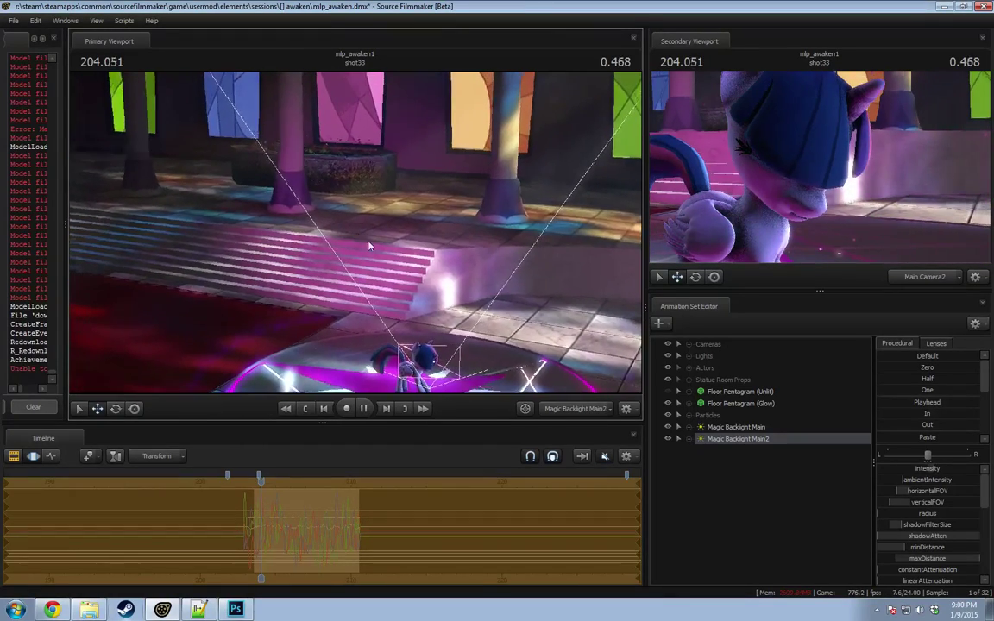
key("space")
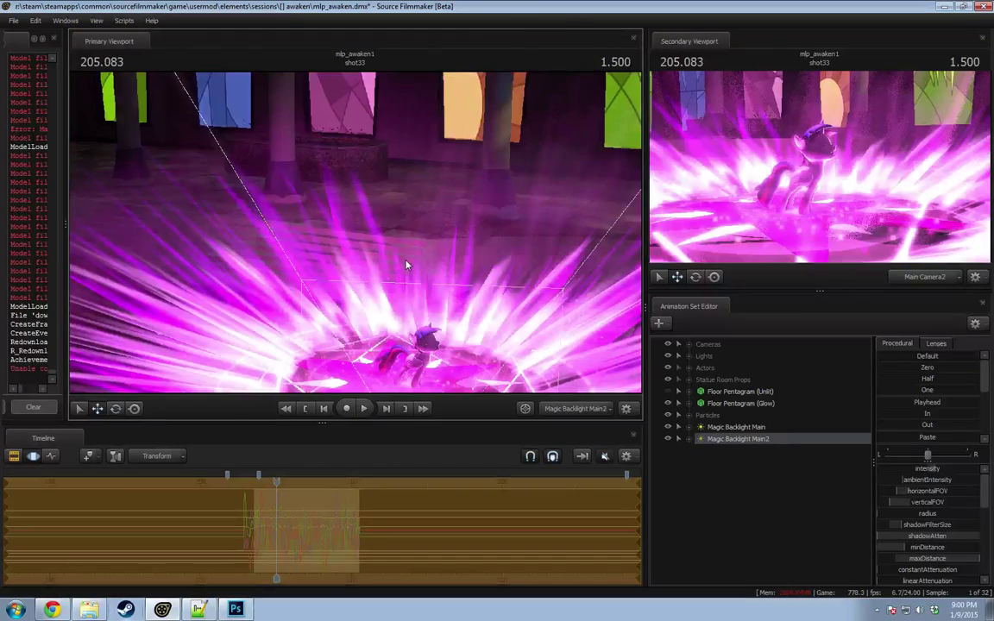
right_click_drag(403, 231, 436, 217)
Step: Isolate Magic Backlight Main2's intensity channel and set it to Zero across the shot
key("F2")
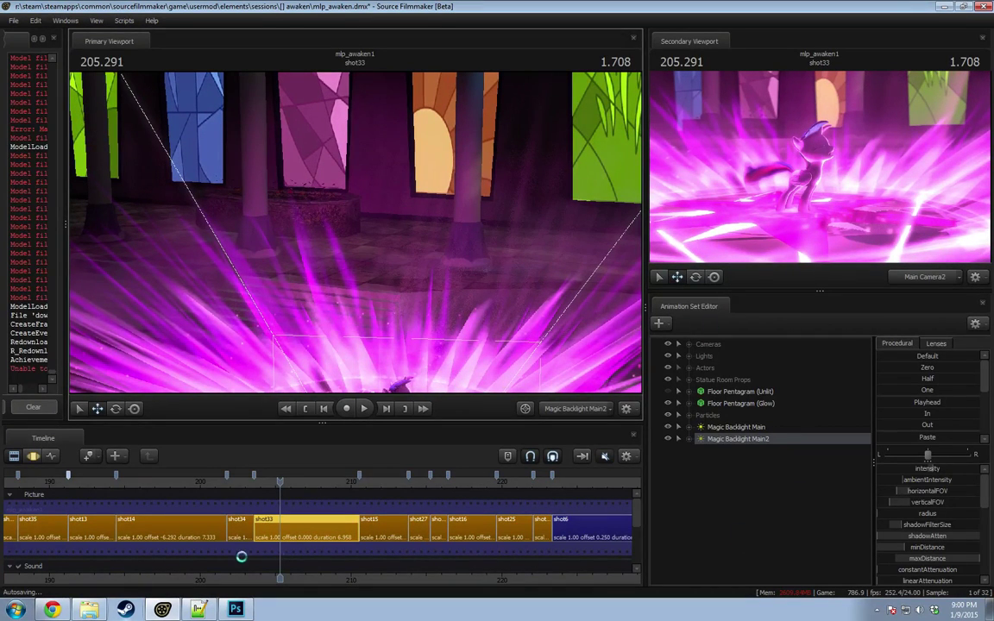
key("F3")
scroll(269, 558, "up", 7)
key("shift")
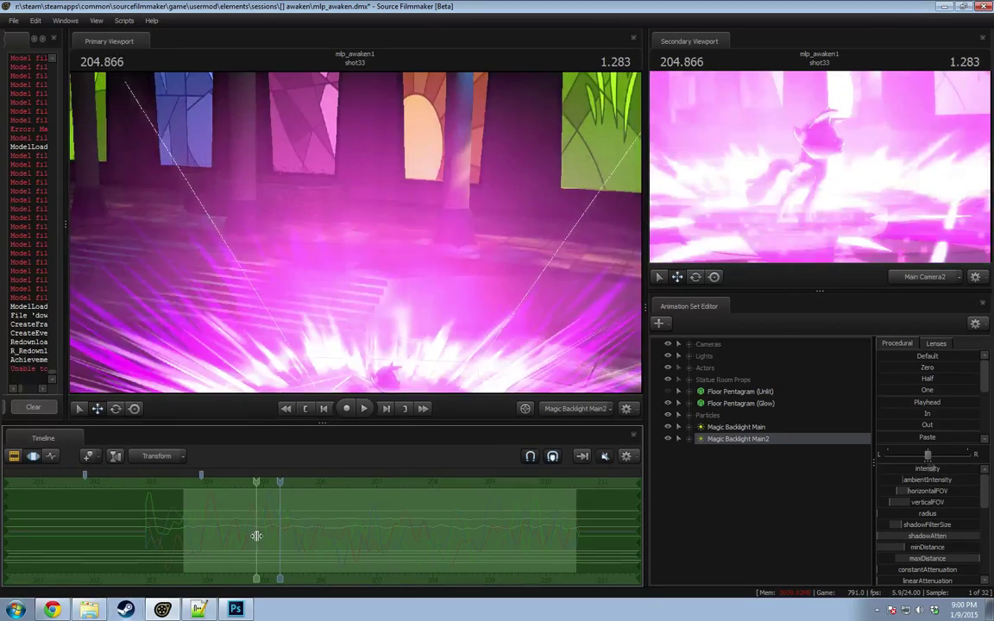
left_click(261, 536)
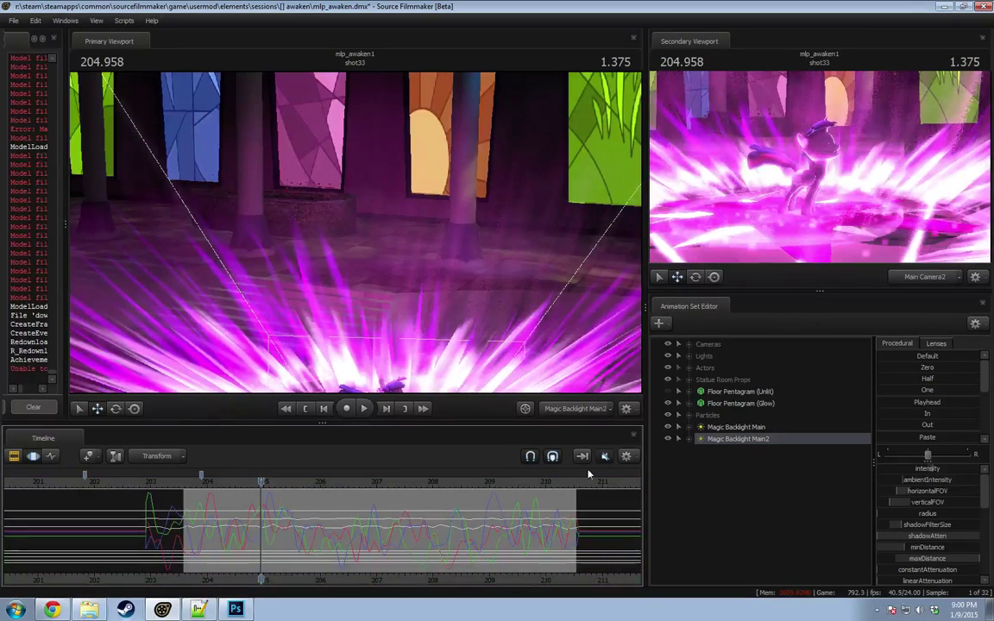
left_click(690, 440)
left_click(739, 463)
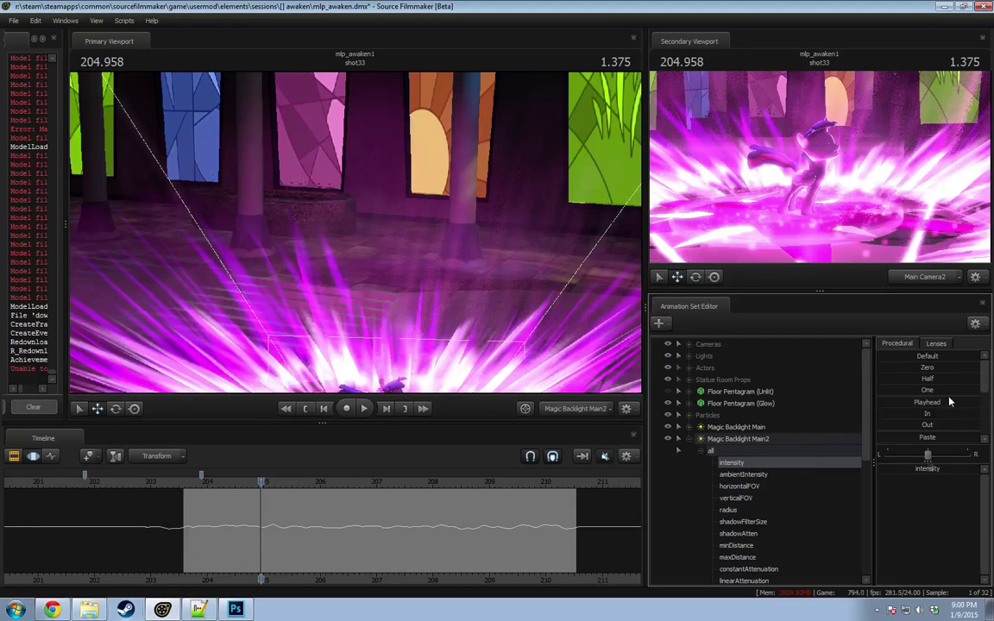
key("ctrl+c")
left_click(926, 368)
Step: Make a falloff time selection from about 204.5 to 206.2 peaking at 204.833 and raise Magic Backlight Main2's intensity there
left_click_drag(208, 542, 250, 537)
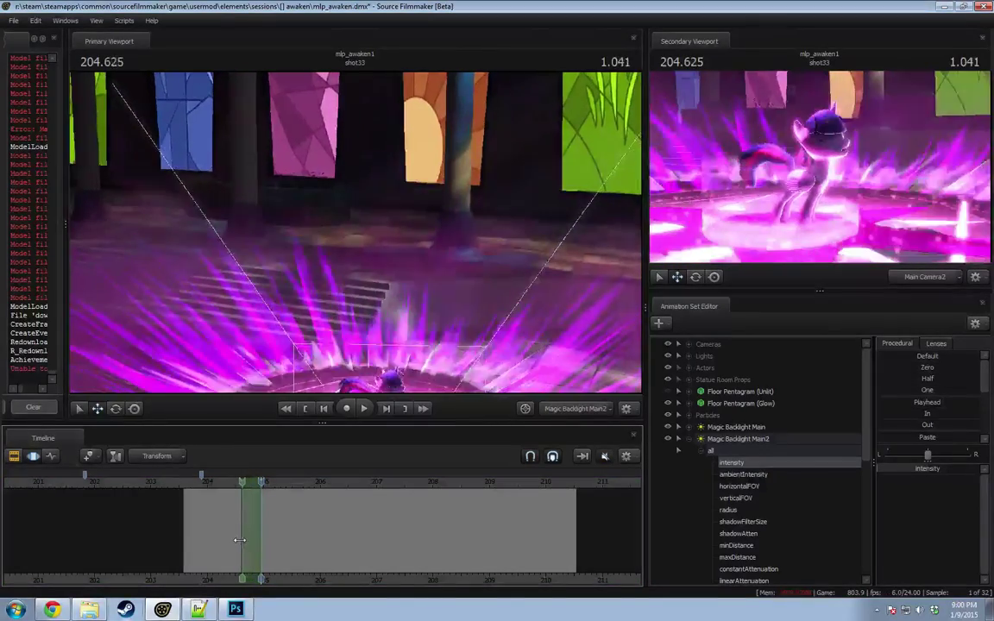
left_click_drag(232, 543, 228, 542)
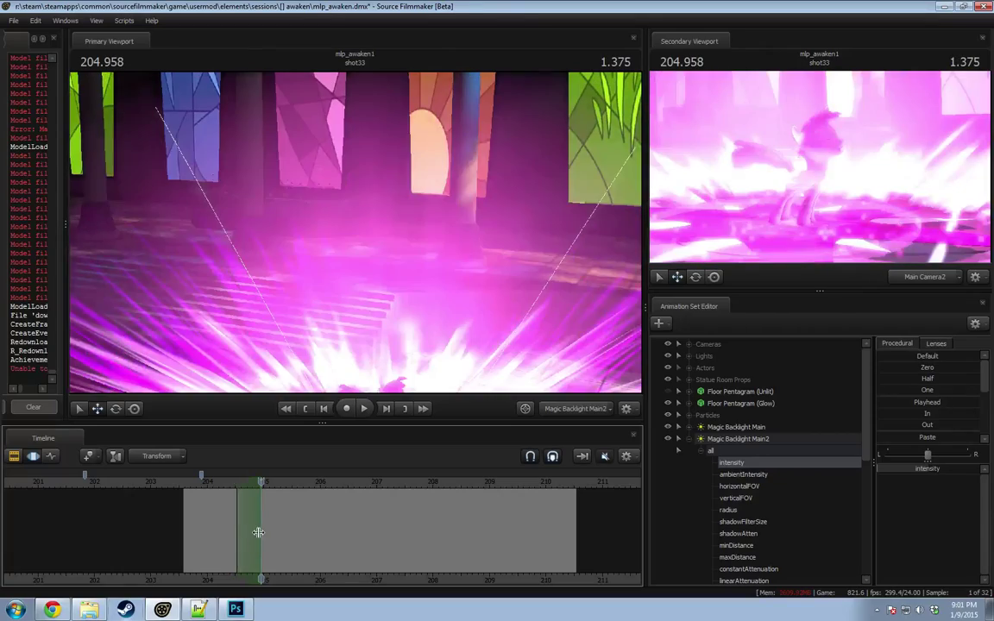
left_click_drag(258, 532, 334, 539)
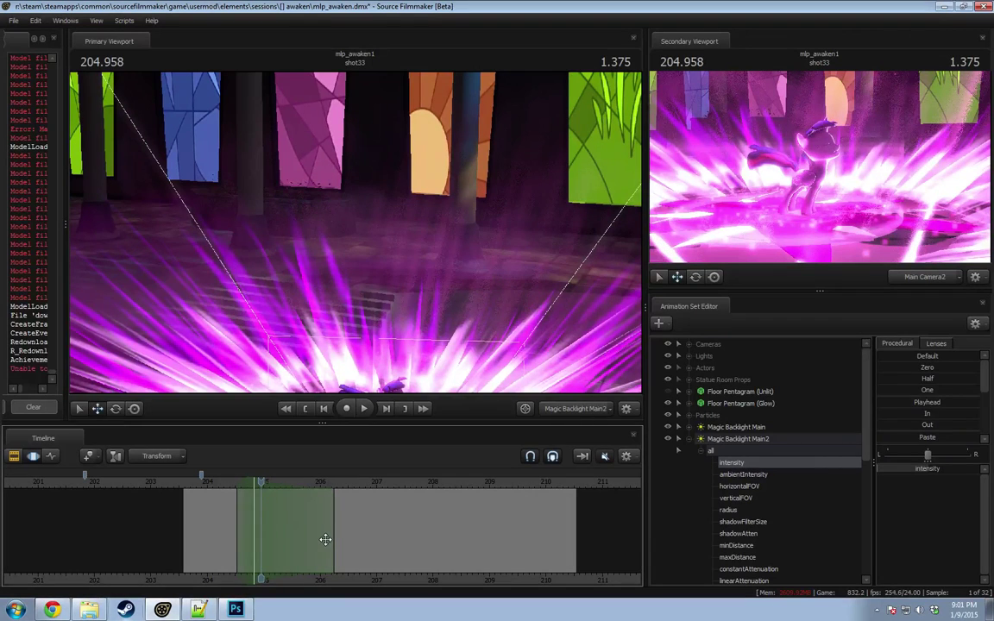
left_click_drag(906, 471, 914, 471)
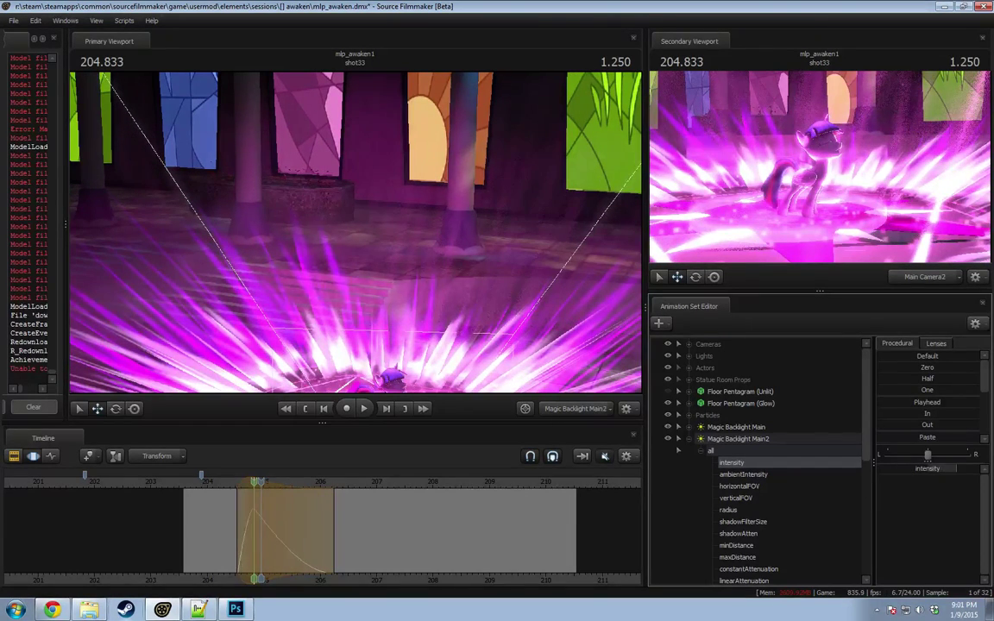
left_click_drag(915, 471, 913, 471)
left_click_drag(410, 333, 410, 333)
left_click_drag(281, 351, 281, 352)
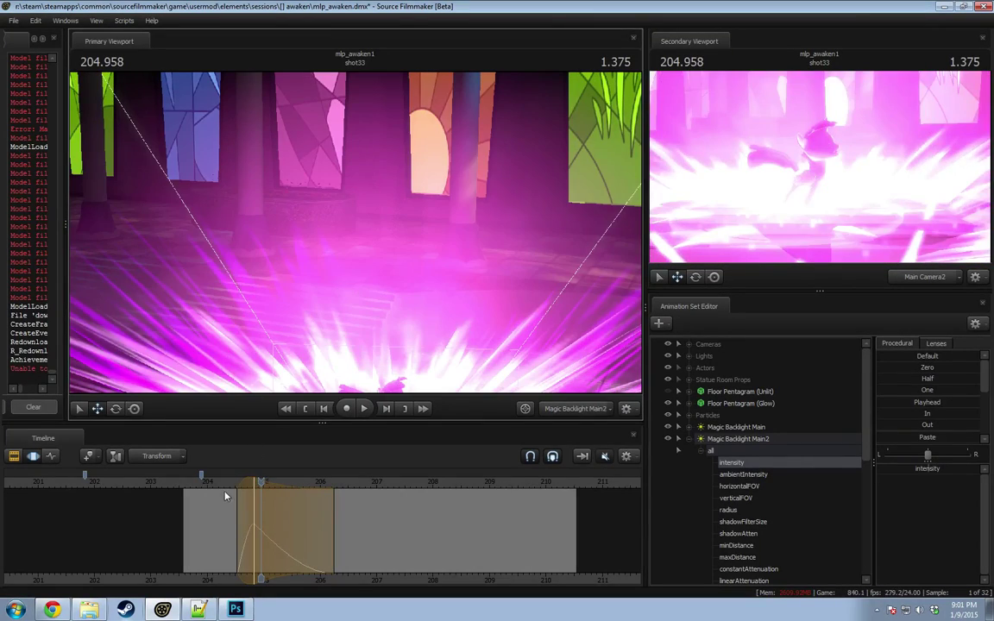
Step: Play shot33 through the magic burst around 204.833 to review Magic Backlight Main2's intensity flash and fade
left_click(222, 484)
key("space")
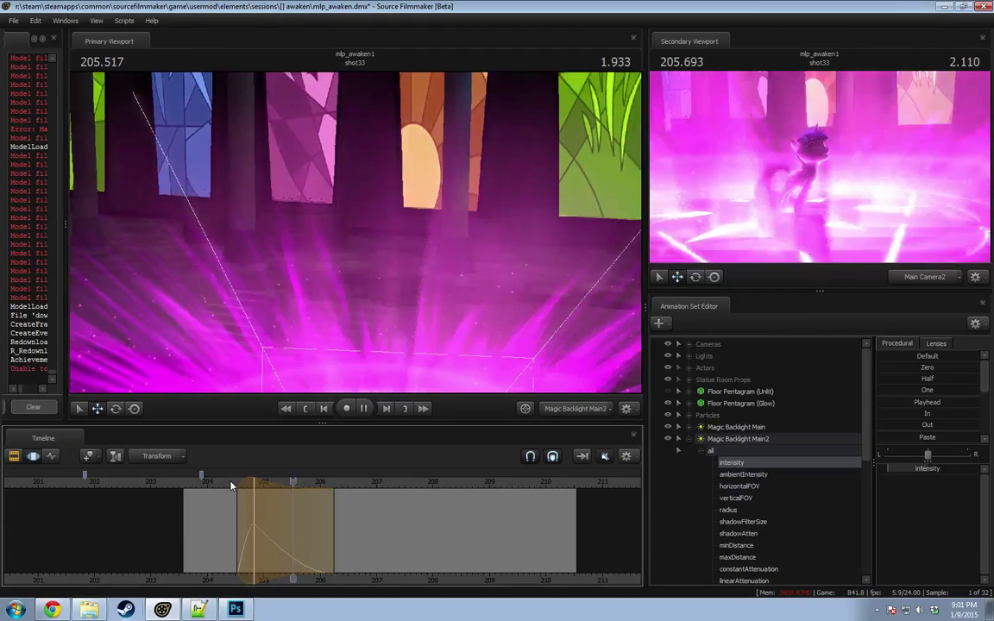
key("space")
key("F2")
key("F3")
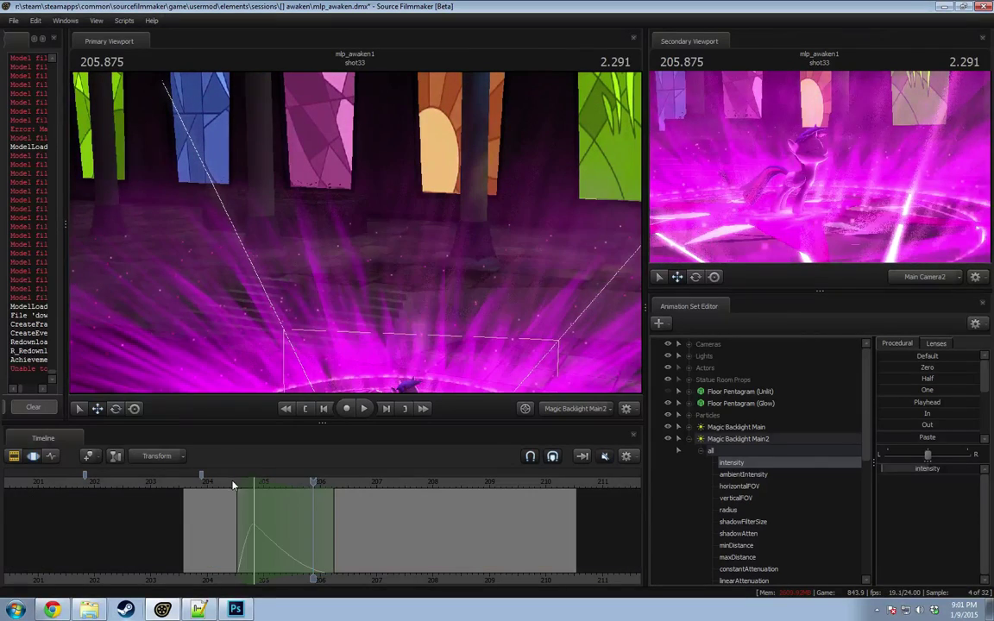
left_click_drag(237, 484, 254, 484)
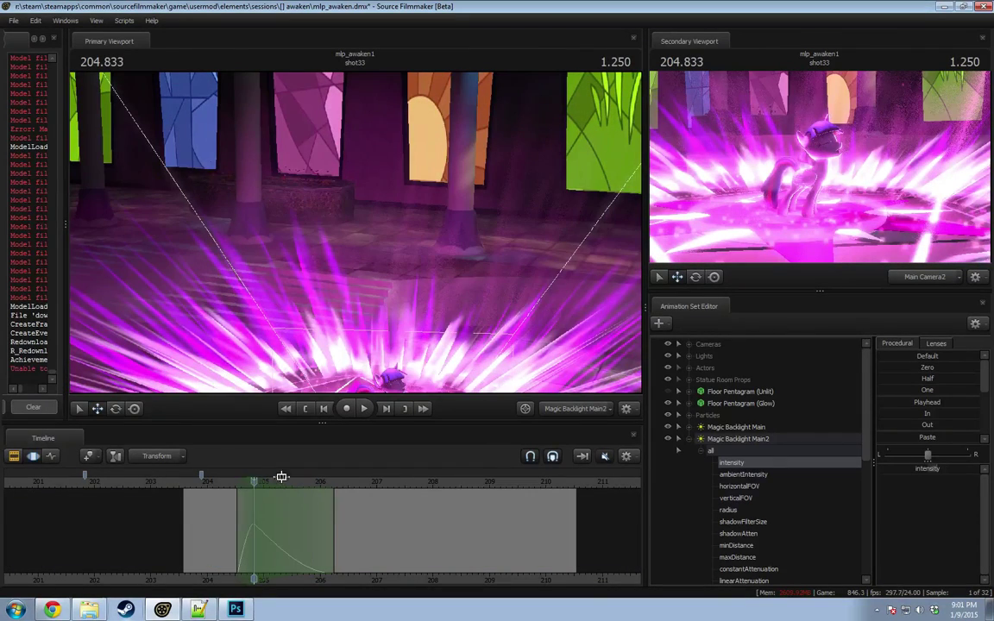
key("F2")
key("space")
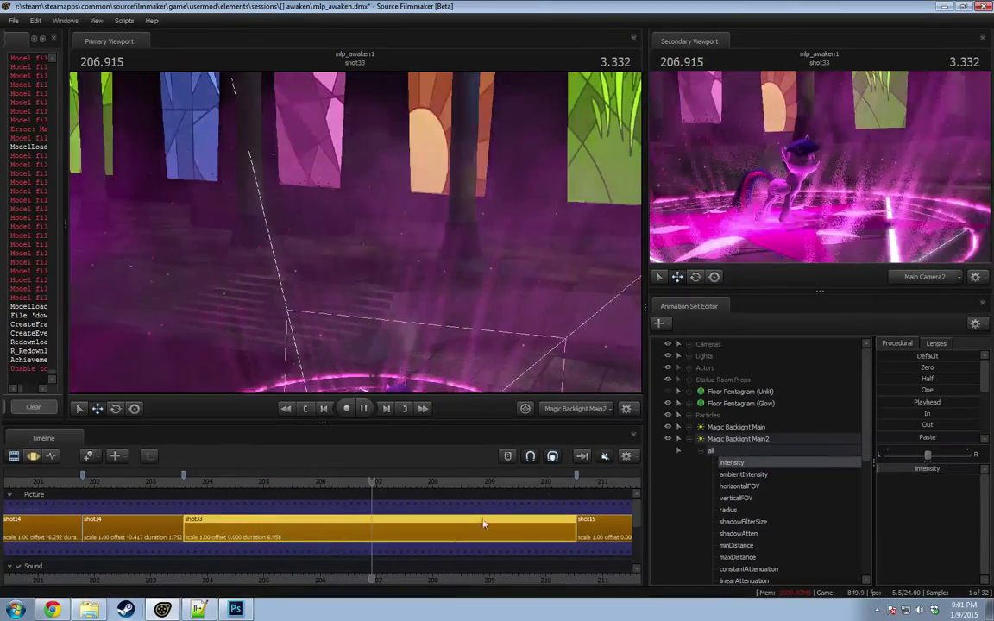
key("space")
Step: Select the time from 205.458 to the end and hold Magic Backlight Main2's intensity with the Playhead preset
key("F3")
scroll(724, 539, "down", 2)
scroll(733, 537, "down", 5)
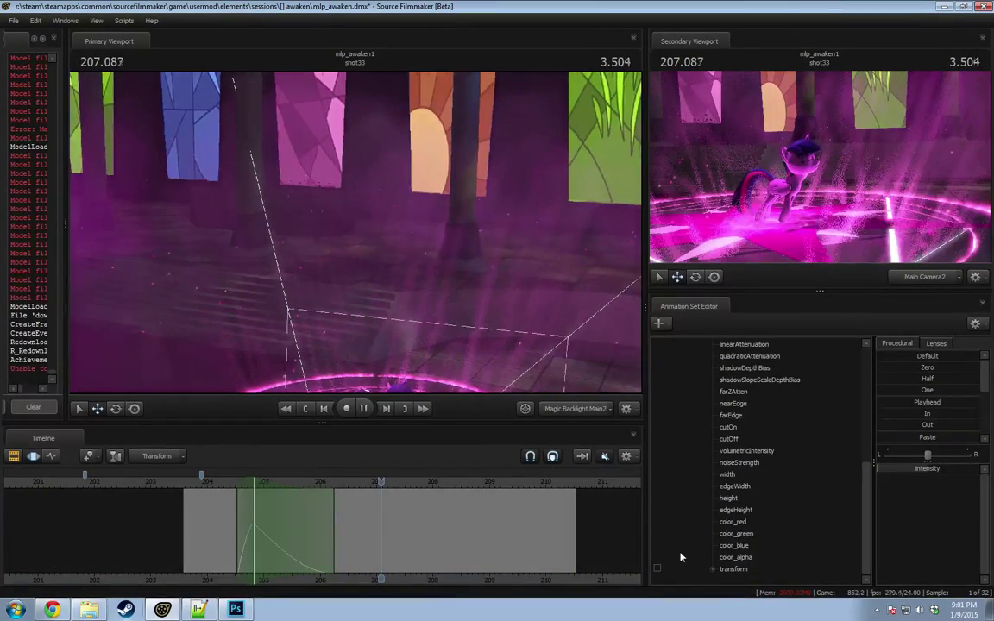
key("space")
left_click_drag(260, 553, 911, 509)
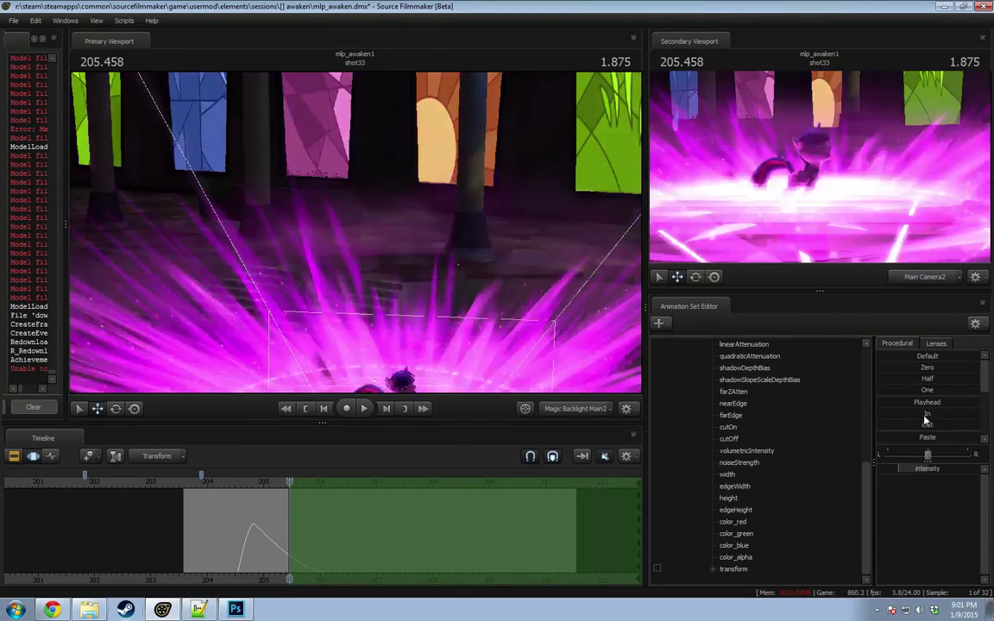
double_click(927, 403)
Step: Soften the intensity curve's transition around 205.541 using a falloff time selection, then play shot33 to check it
left_click_drag(282, 562, 386, 545, "shift")
scroll(343, 572, "up", 5, "shift")
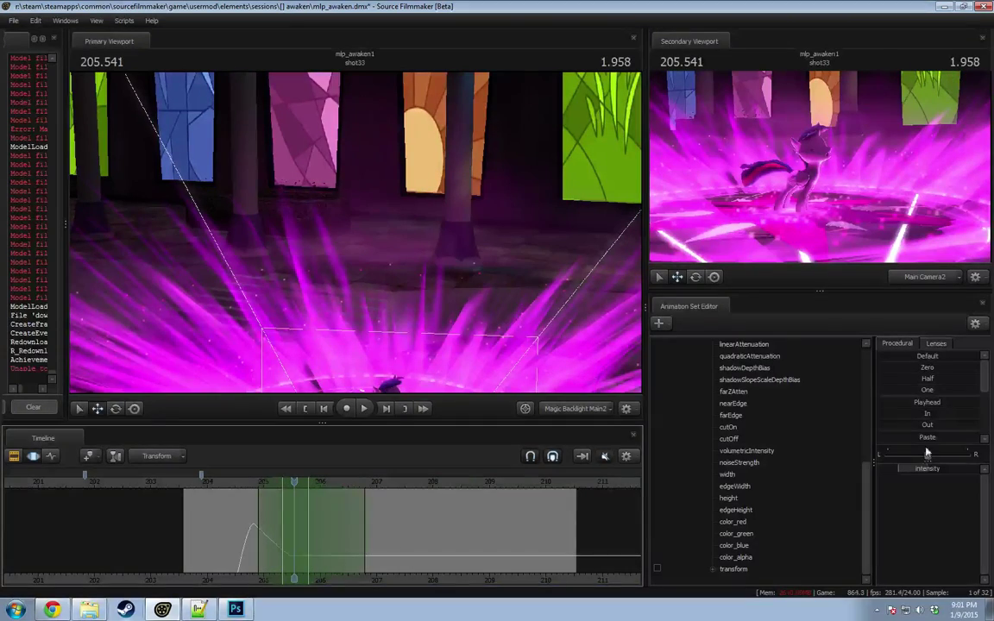
scroll(928, 426, "down", 3)
double_click(919, 440)
key("F2")
key("space")
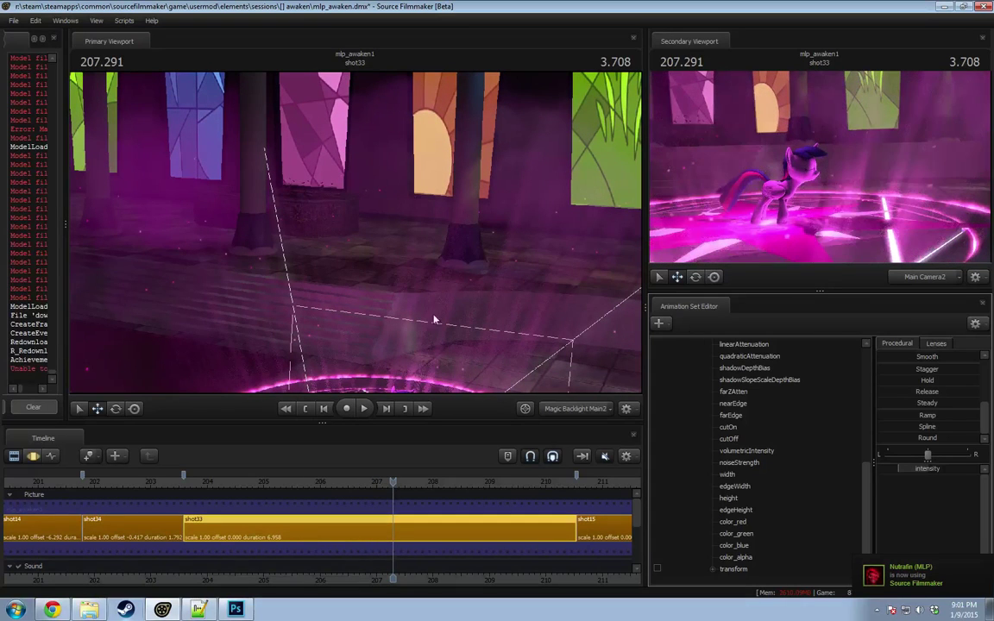
Step: Select all of Magic Backlight Main2's channels and time, and lower the light to aim at the pony from near floor level
scroll(821, 419, "up", 7)
left_click(749, 440)
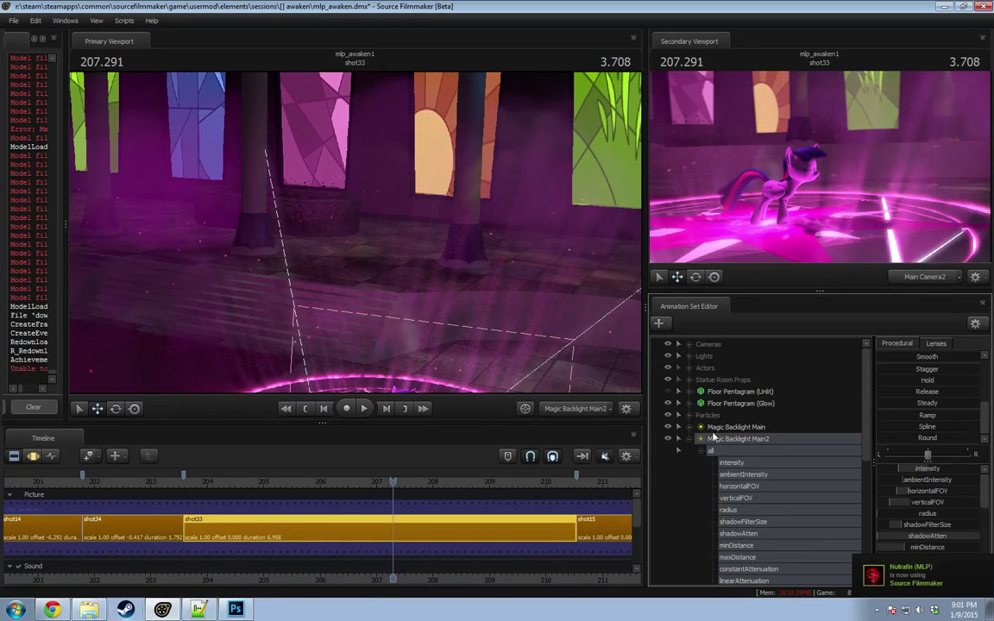
key("F3")
key("ctrl+a")
left_click_drag(411, 371, 416, 342)
right_click_drag(393, 226, 356, 237)
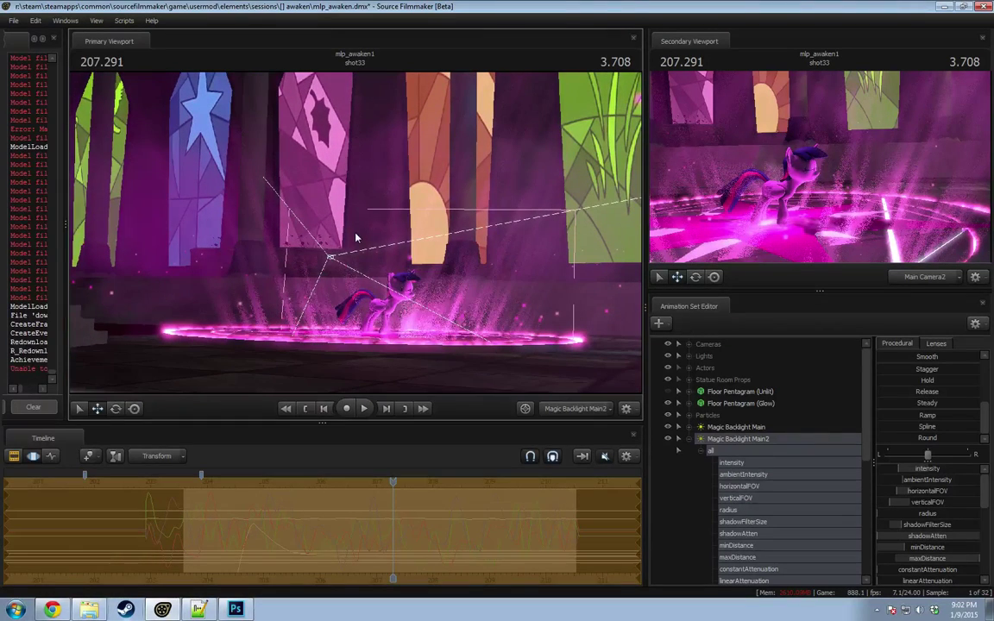
Step: Try enabling shadows on Magic Backlight Main2
left_click(759, 439)
right_click(765, 441)
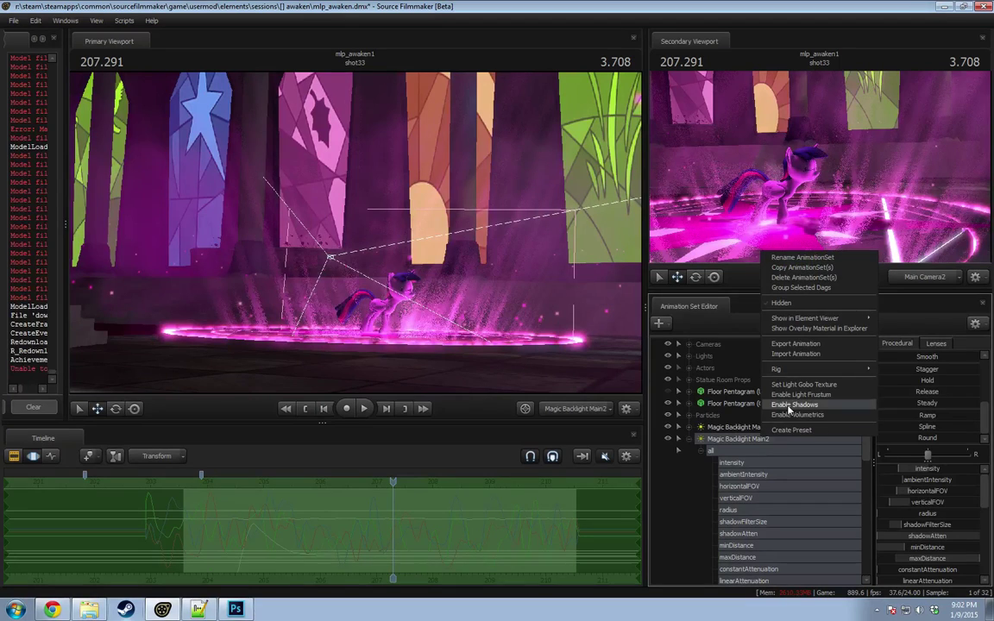
left_click(788, 406)
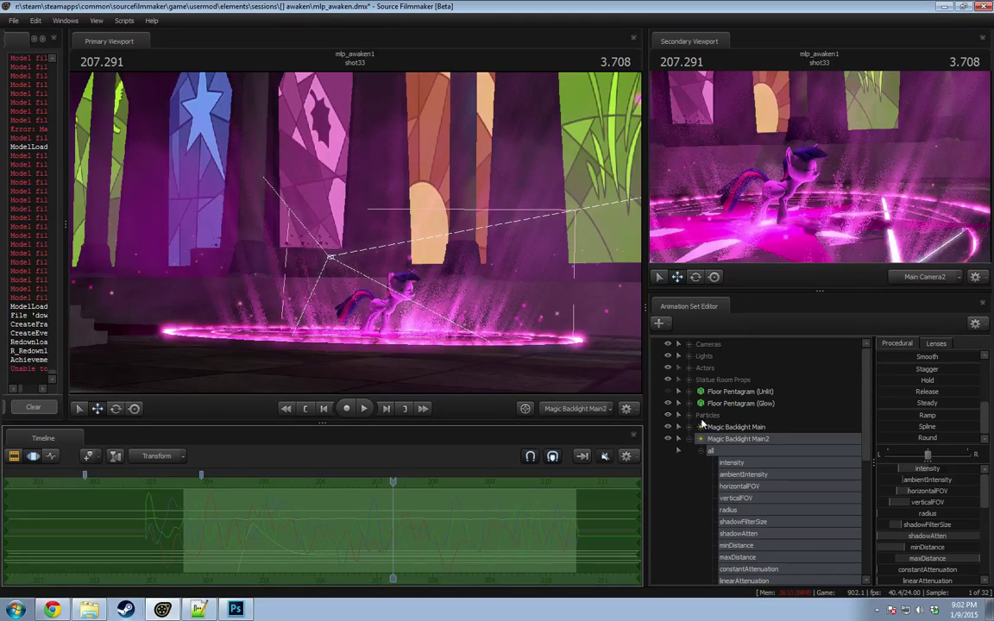
Step: Expand the Lights group and examine the Pentagram lights, Twilight Under Light Magic and Twilight Over Light Magic
left_click(690, 356)
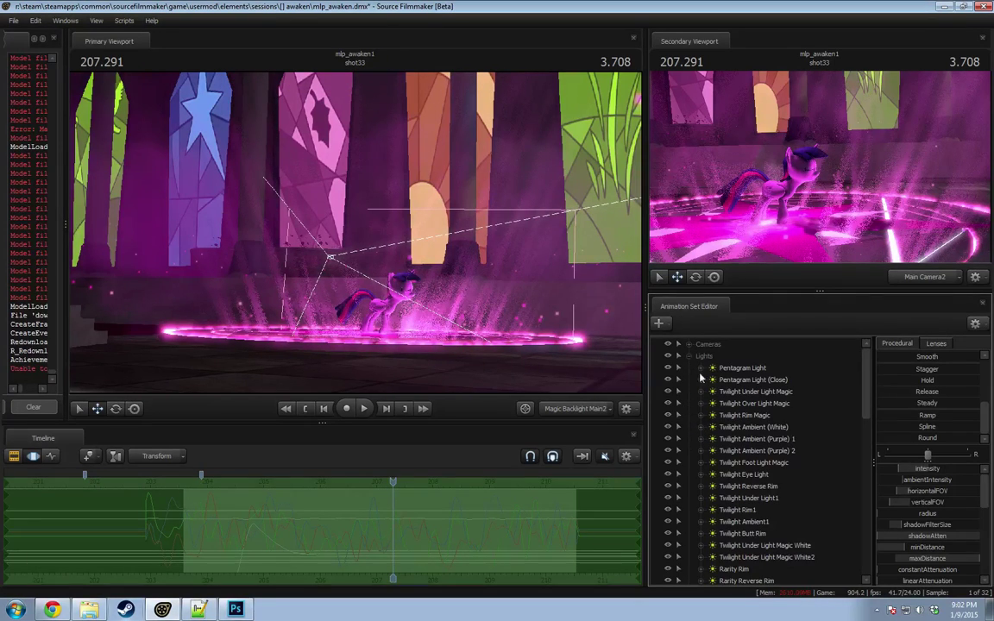
scroll(731, 440, "down", 4)
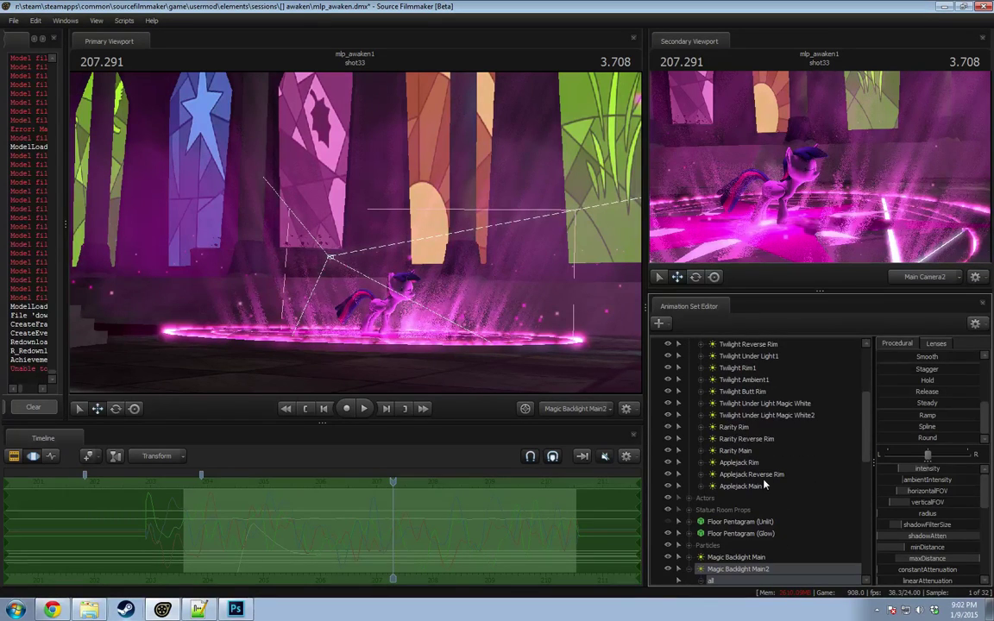
scroll(763, 486, "up", 4)
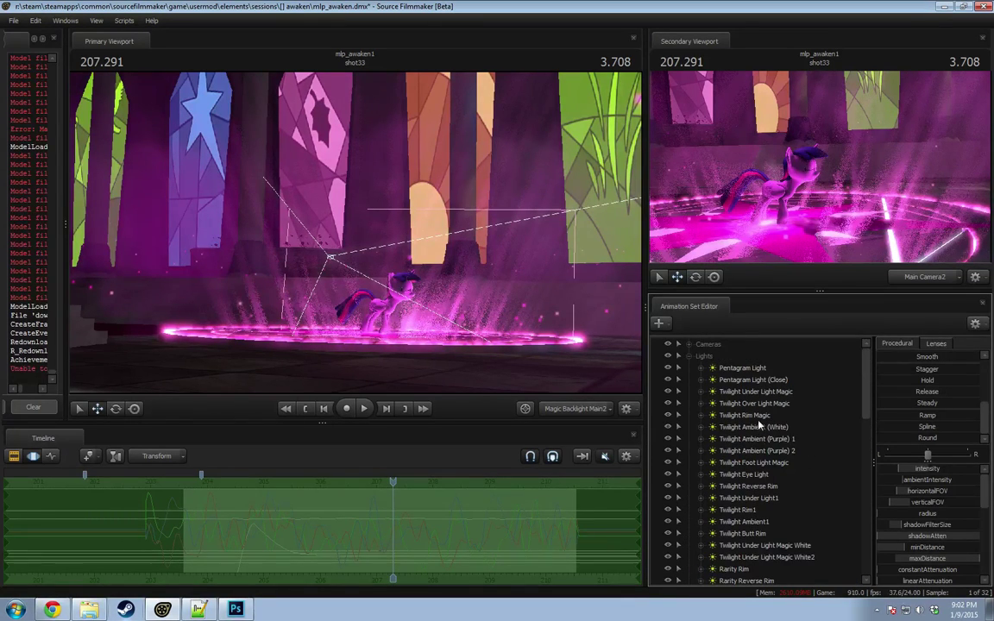
left_click(677, 380)
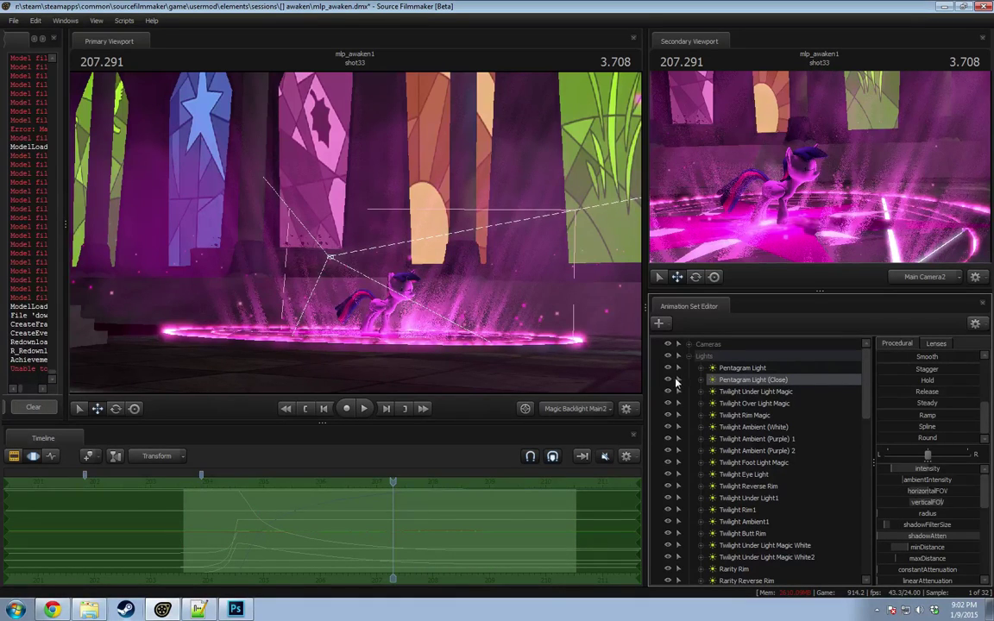
left_click(735, 371)
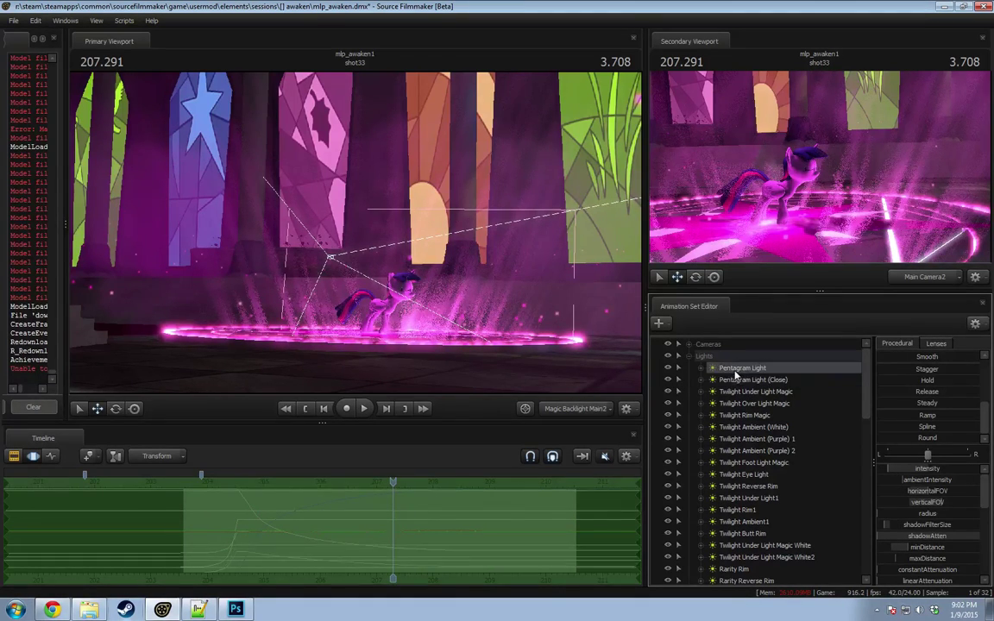
left_click(740, 381)
left_click(741, 392)
left_click(739, 403)
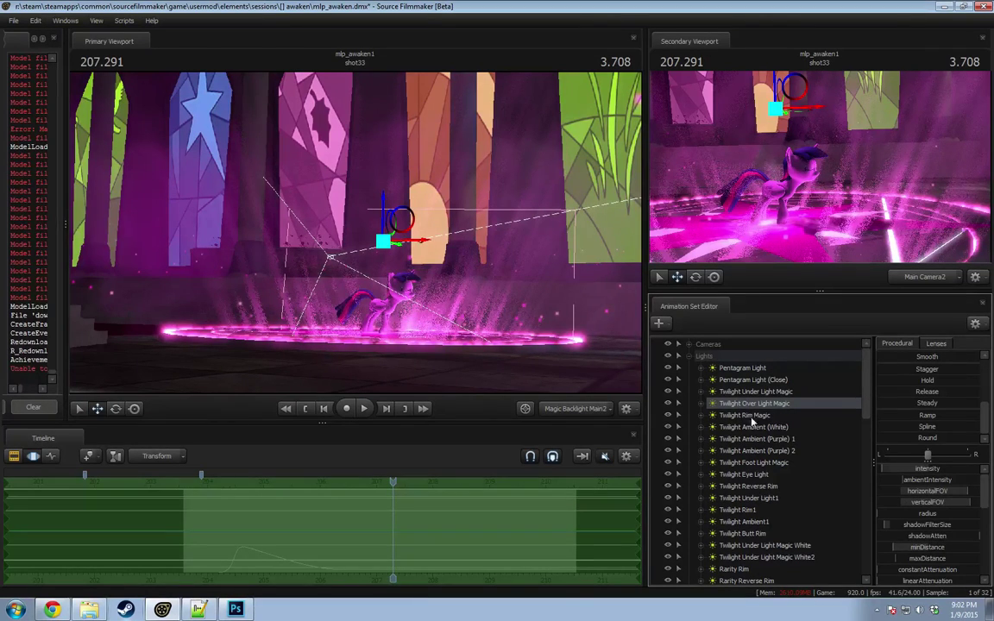
Step: Check the shadow options of Twilight Under Light Magic White2 and the Twilight Ambient lights in the Lights group
scroll(749, 423, "down", 3)
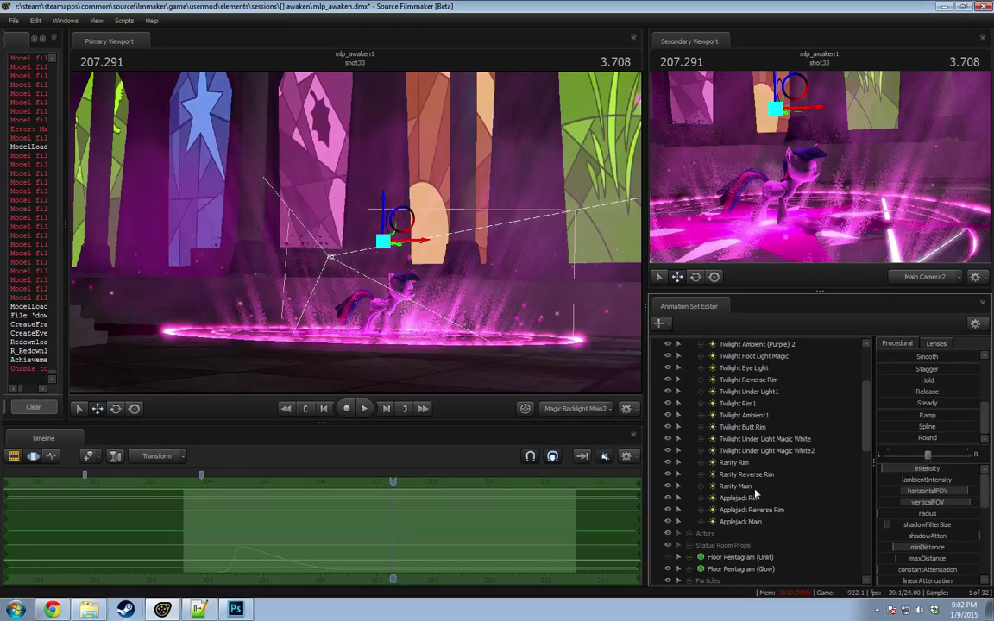
left_click(758, 454)
right_click(758, 440)
right_click(760, 453)
scroll(760, 453, "up", 2)
scroll(760, 453, "up", 1)
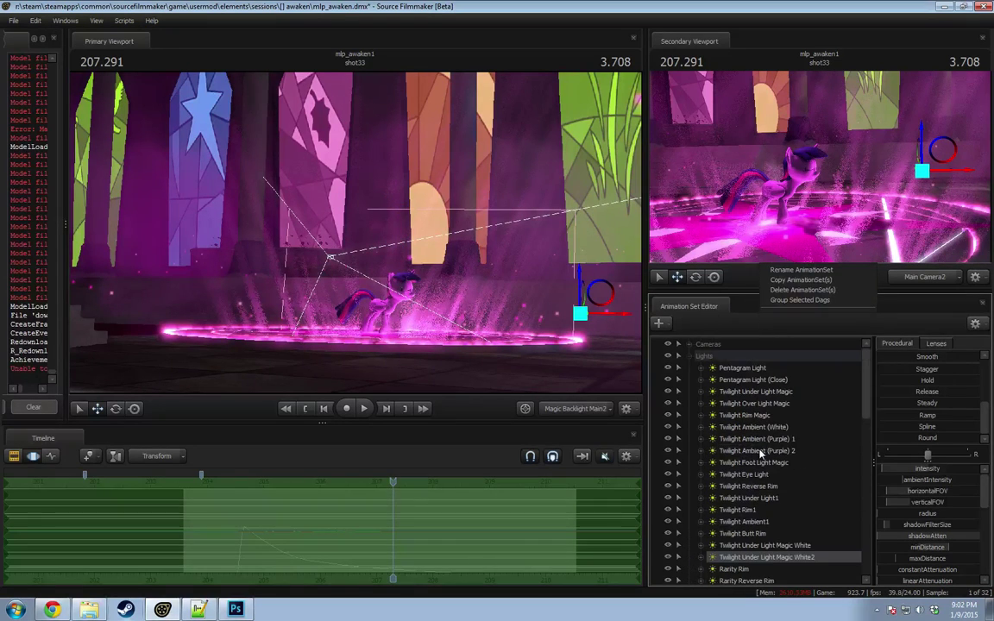
right_click(760, 452)
left_click(757, 440)
left_click(736, 429)
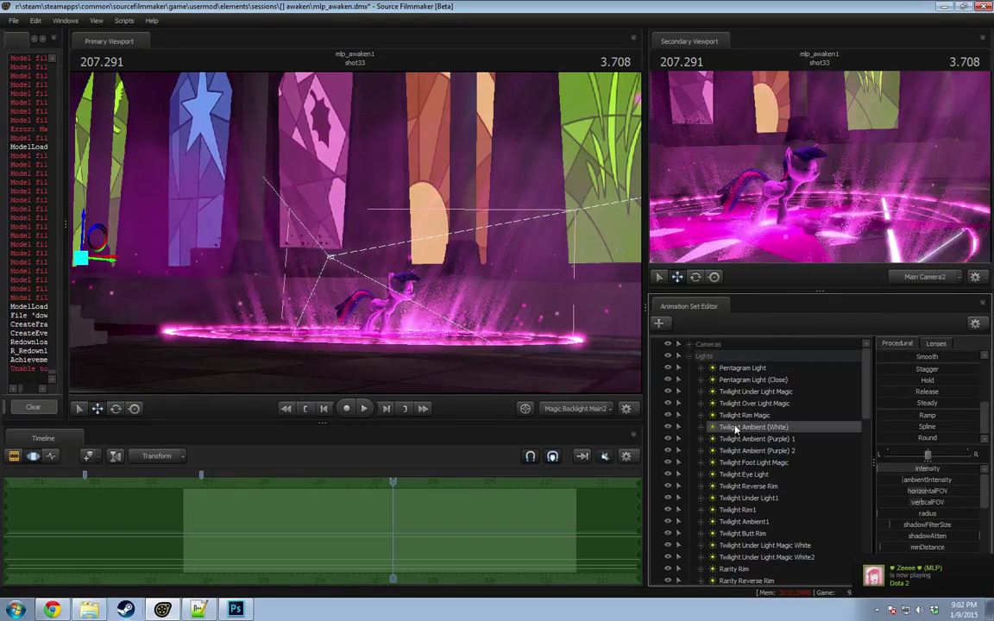
scroll(735, 427, "down", 5)
left_click(689, 533)
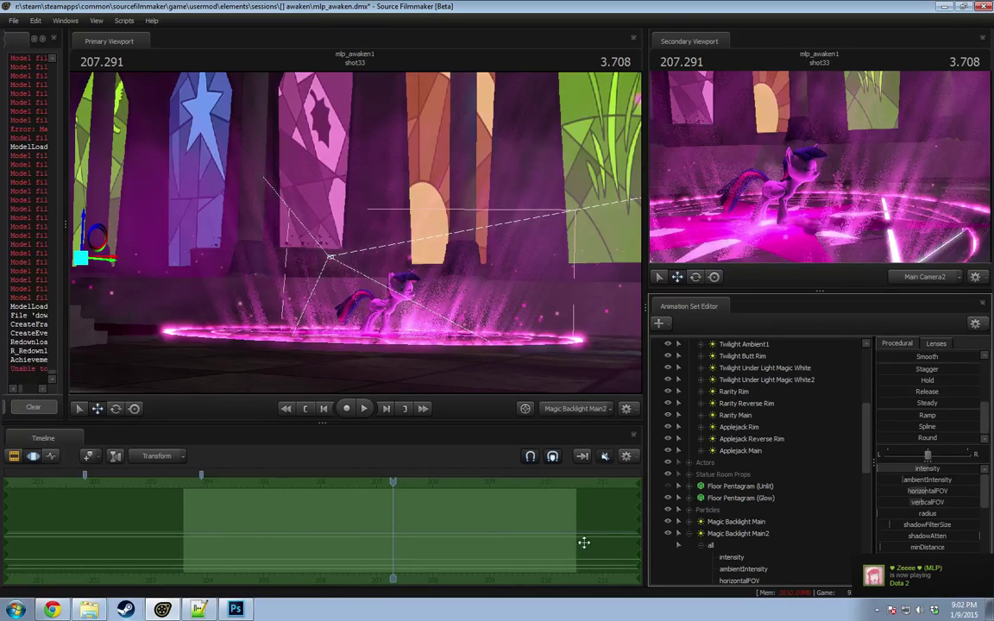
Step: Move the playhead to 203.750 and expand Statue Room Props, Windows and Mane Room Window Lights to inspect the window lights
left_click_drag(211, 491, 192, 493)
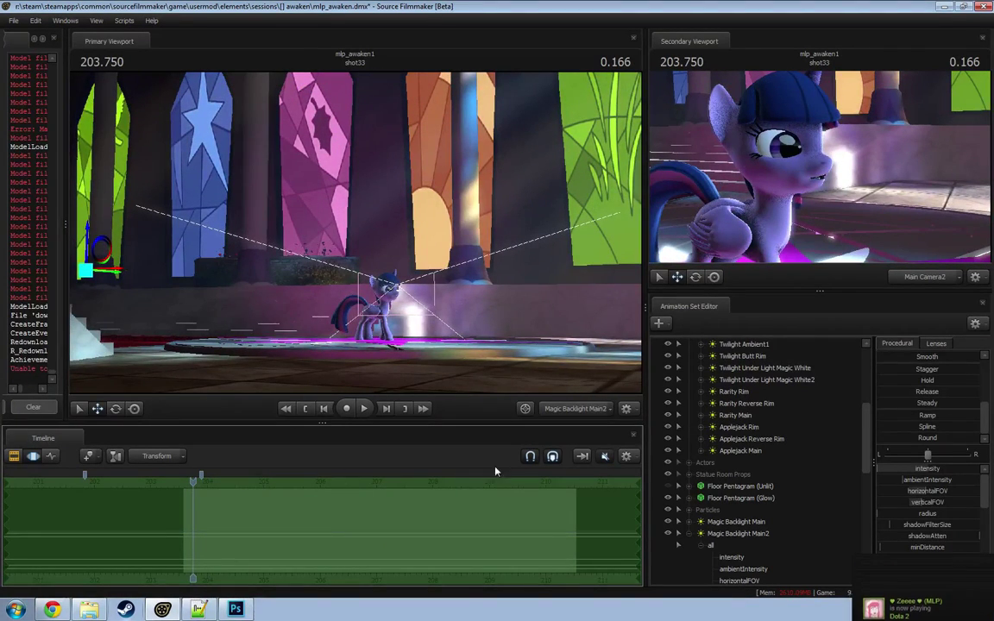
scroll(725, 490, "down", 1)
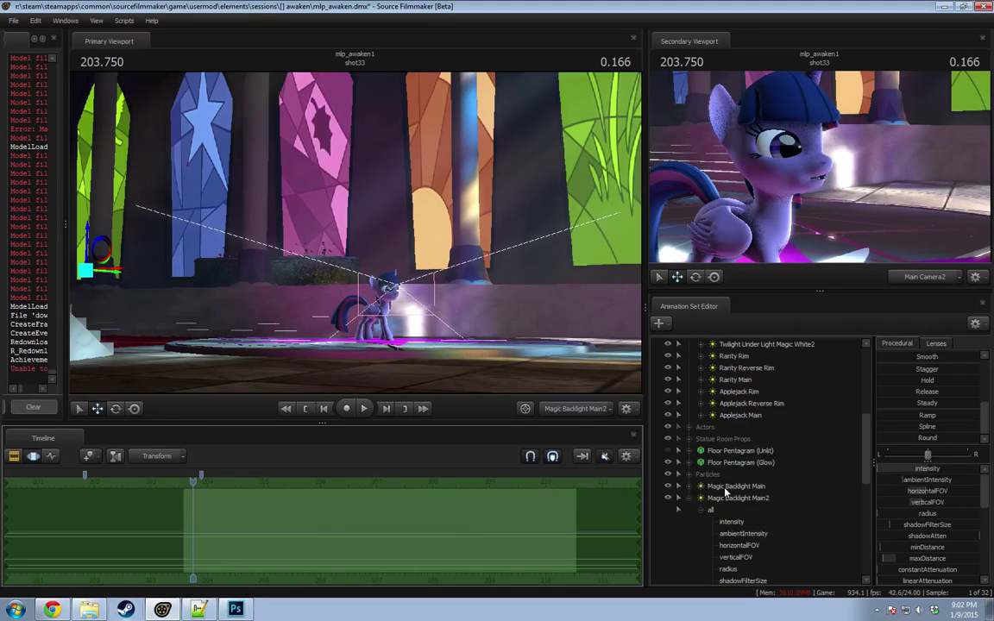
scroll(725, 490, "down", 2)
scroll(720, 450, "up", 4)
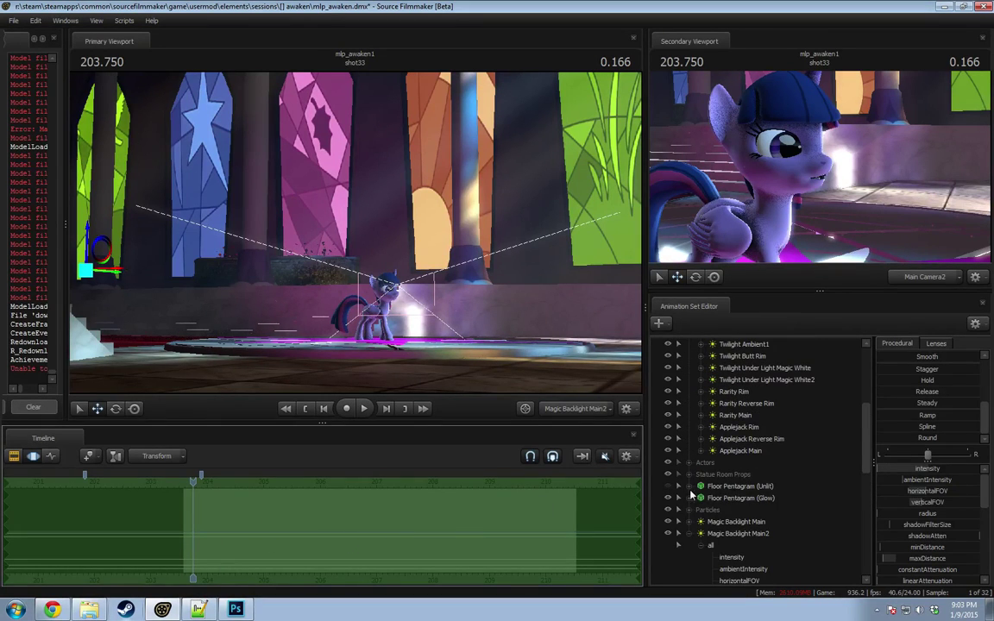
left_click(713, 498)
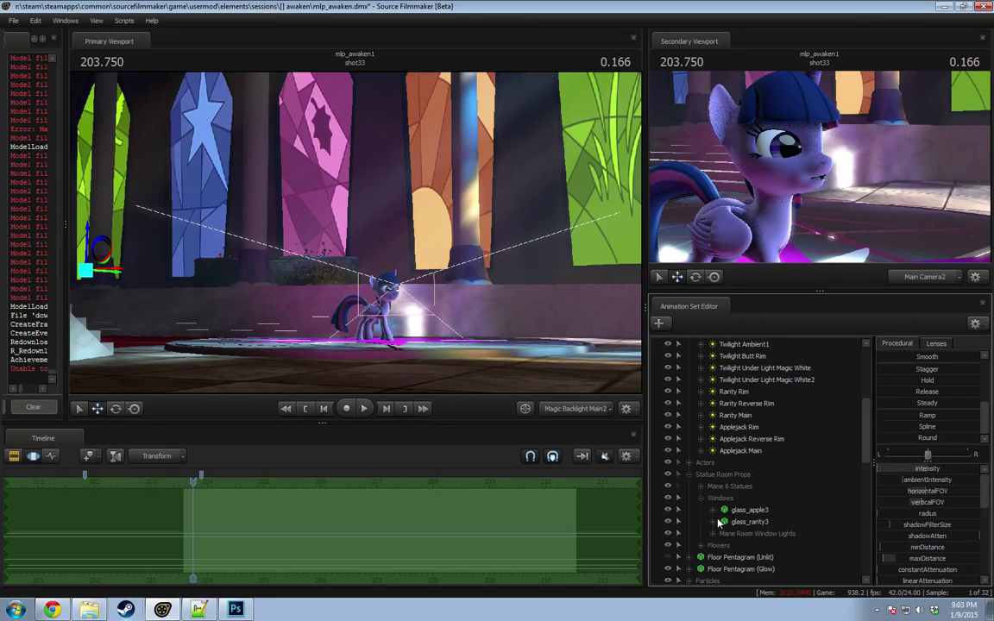
right_click(756, 522)
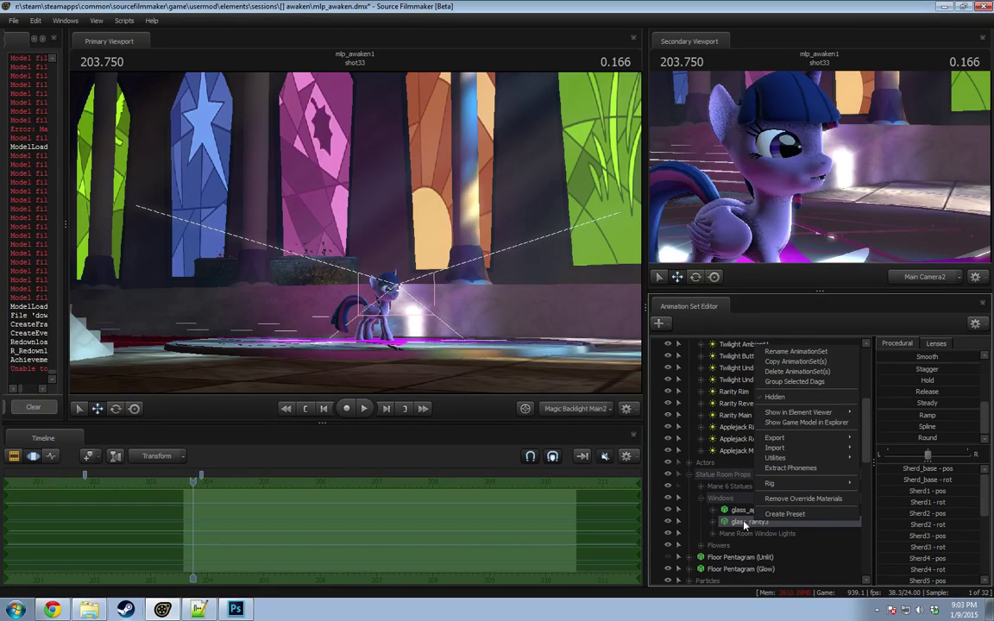
left_click(713, 535)
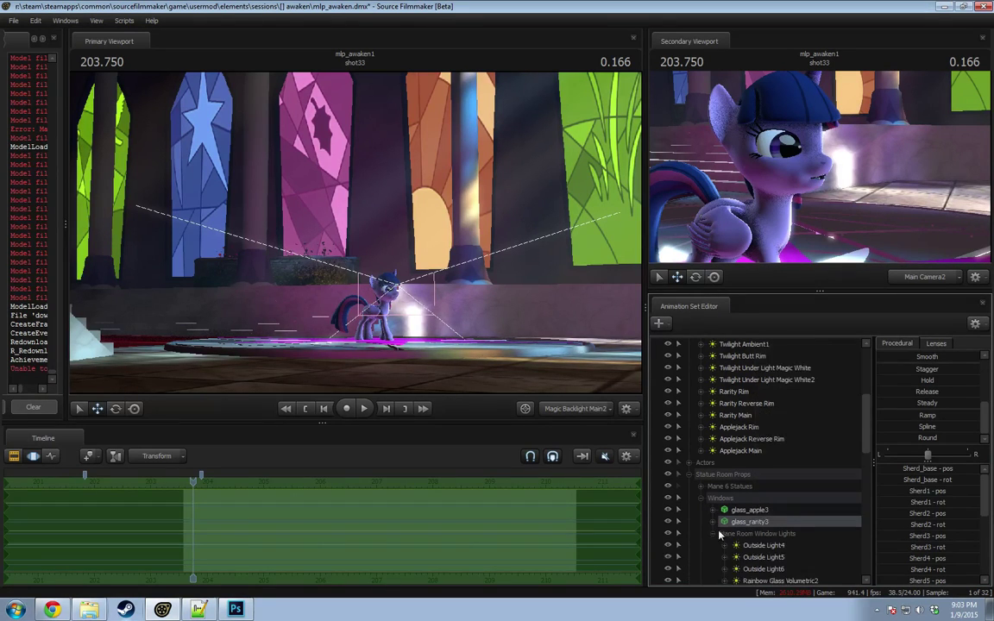
Step: Toggle volumetrics on Rarity Glass Volumetric2 and compare the frames around 203.750
scroll(729, 533, "down", 3)
right_click(763, 498)
left_click(759, 494)
right_click(757, 489)
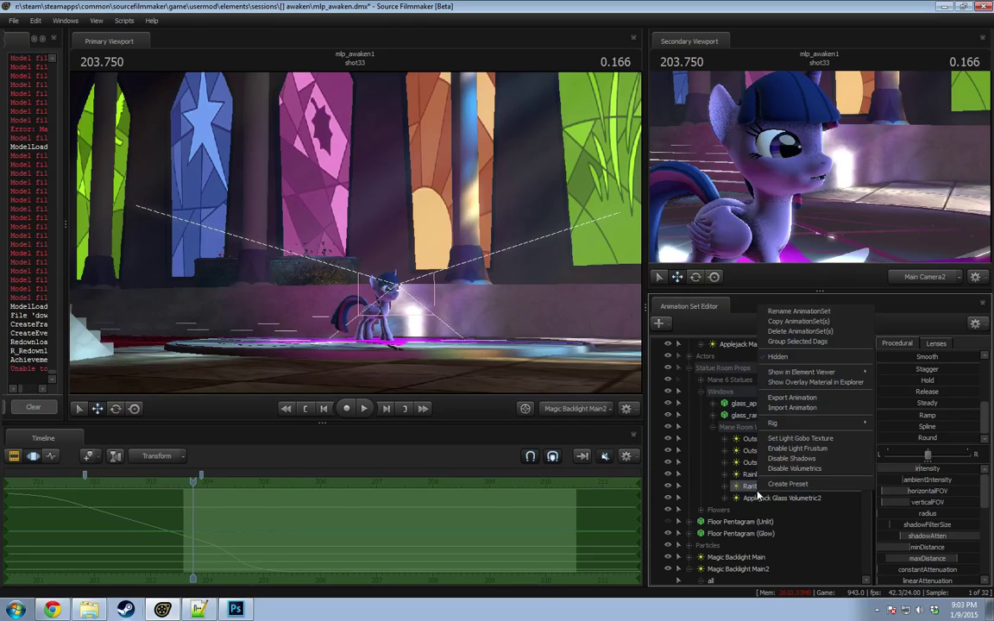
left_click(780, 466)
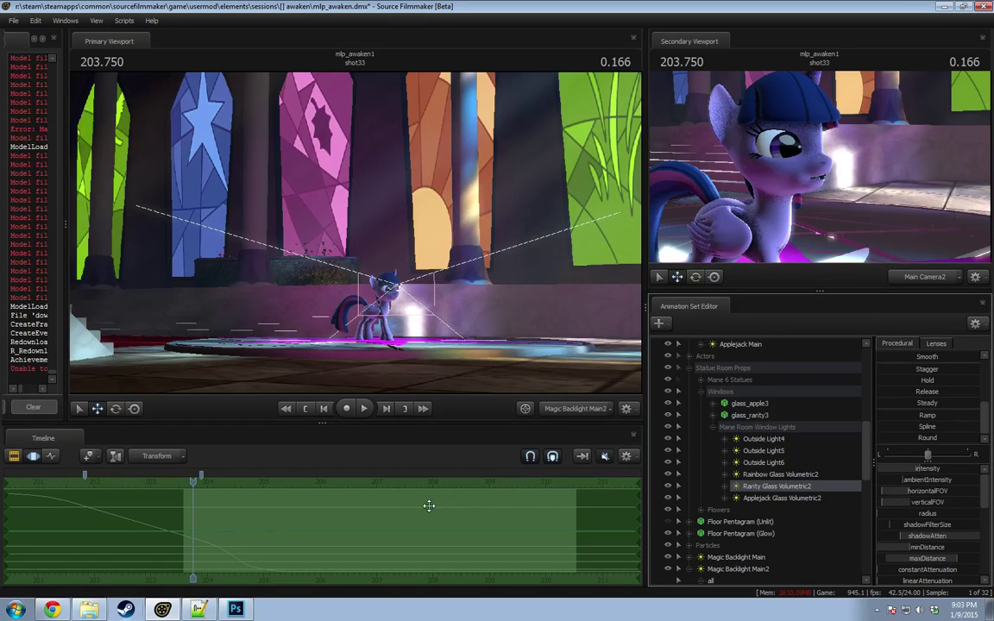
left_click_drag(193, 484, 193, 483)
right_click(761, 490)
left_click(795, 471)
left_click(192, 483)
left_click_drag(192, 482, 190, 482)
right_click(755, 489)
key("Escape")
left_click_drag(188, 483, 197, 485)
Step: Play shot33 from 203.791 through the magic burst to about 207.333 to check the lighting
key("F2")
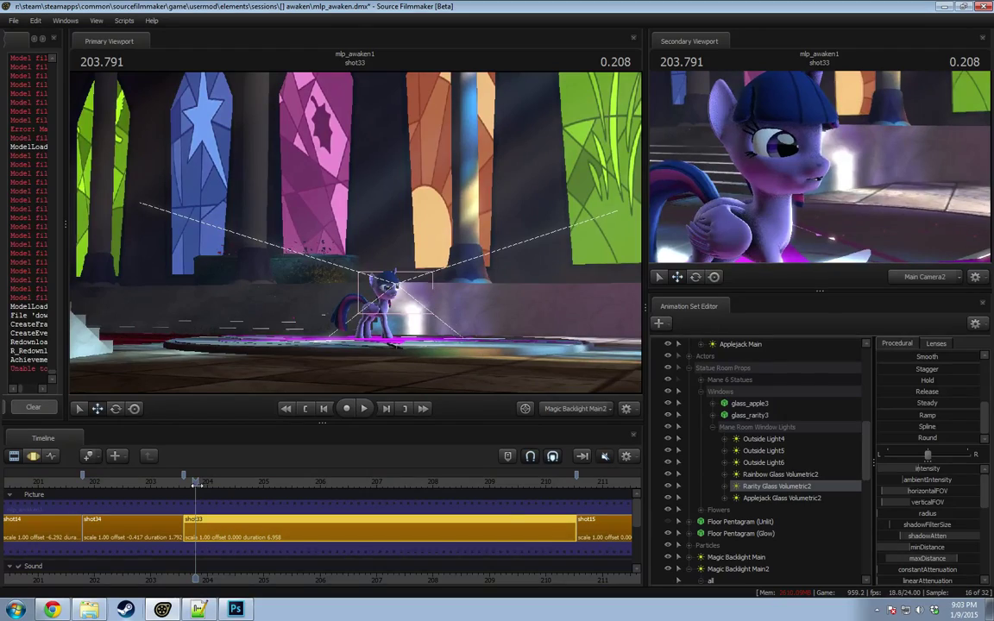
key("space")
key("F3")
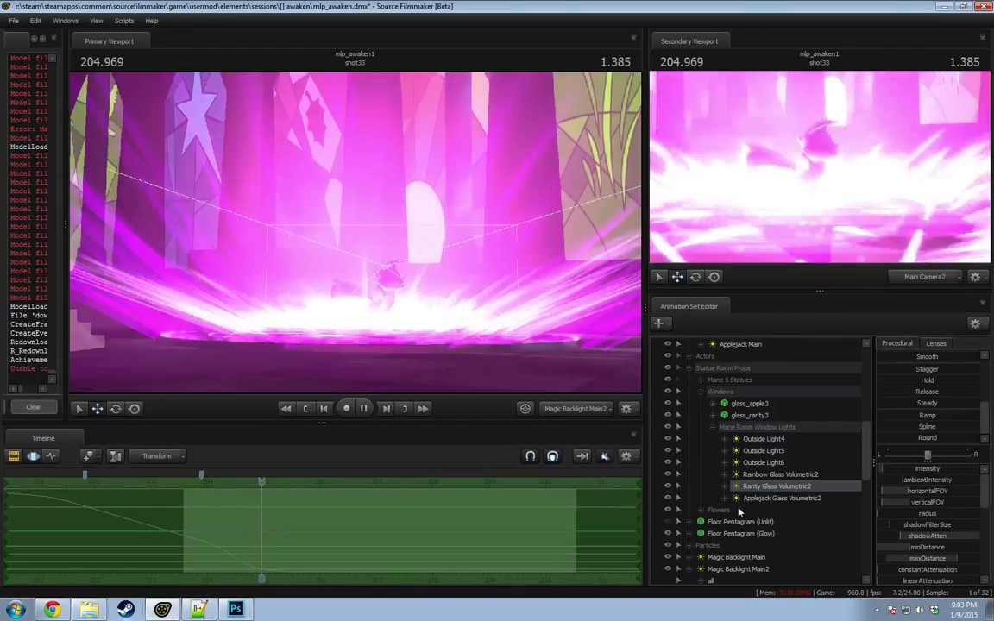
key("space")
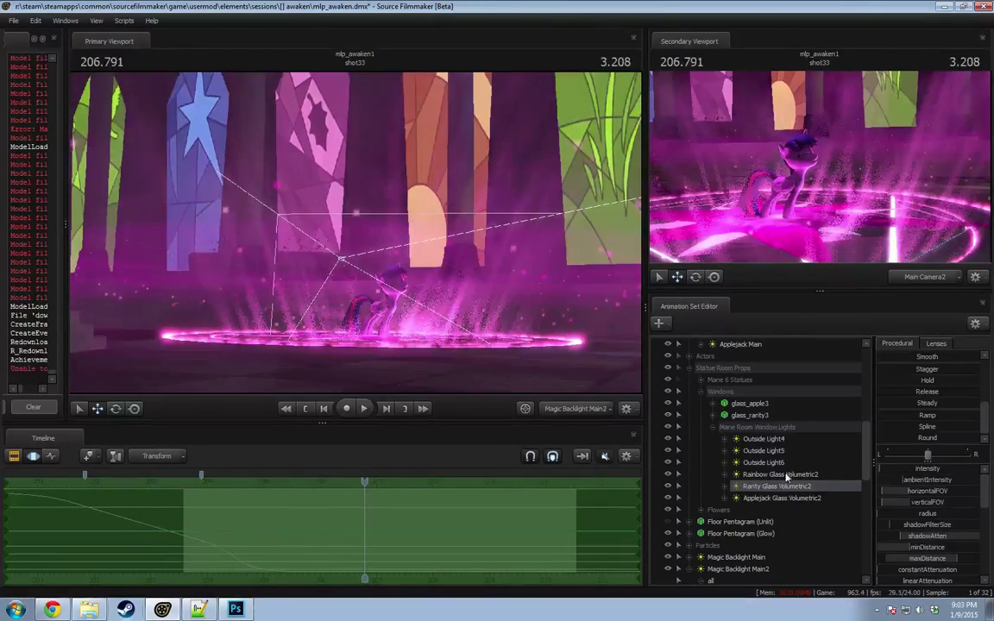
key("F2")
key("space")
key("space")
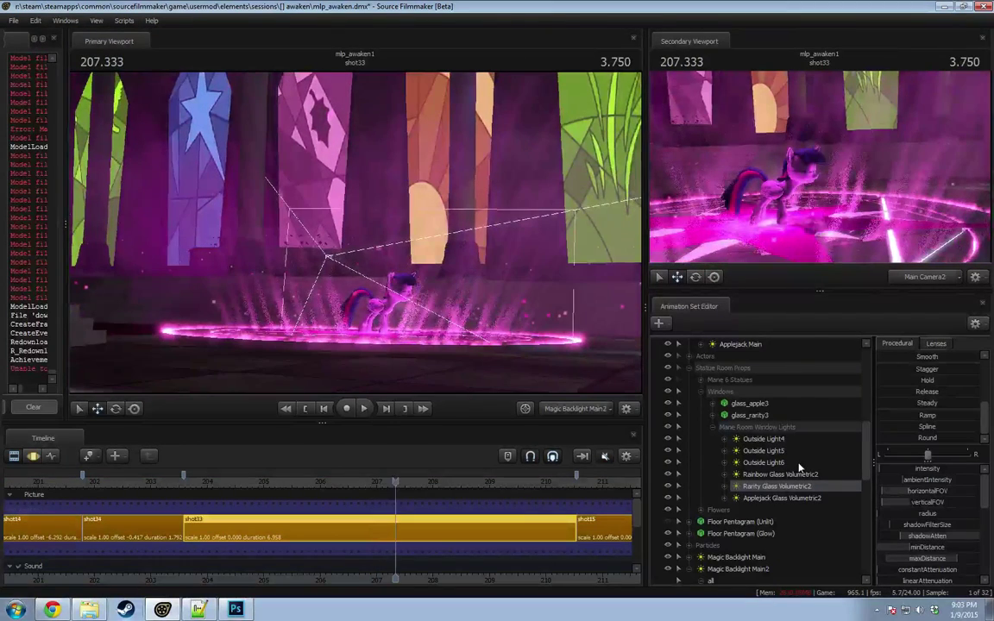
Step: Move Rarity Glass Volumetric2 directly under Statue Room Props, above Windows, and collapse the Statue Room Props and Magic Backlight Main2 entries
left_click(690, 369)
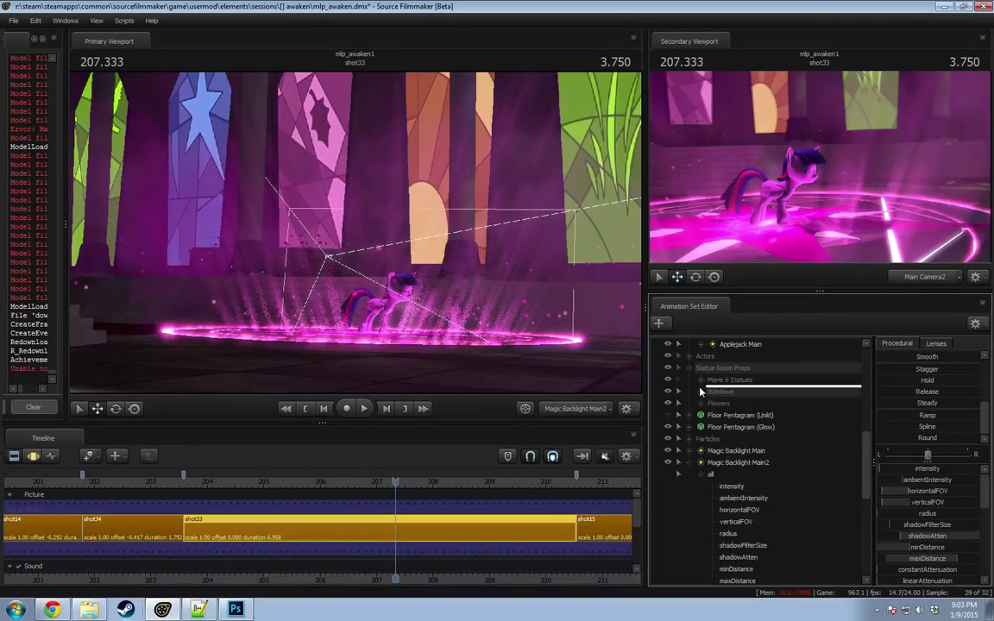
left_click(689, 368)
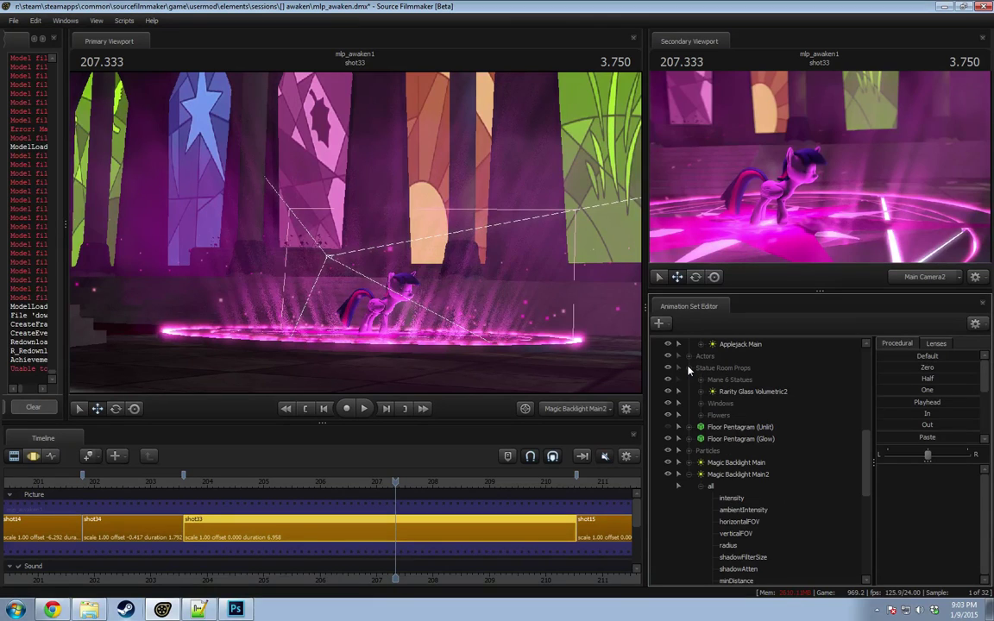
left_click(688, 368)
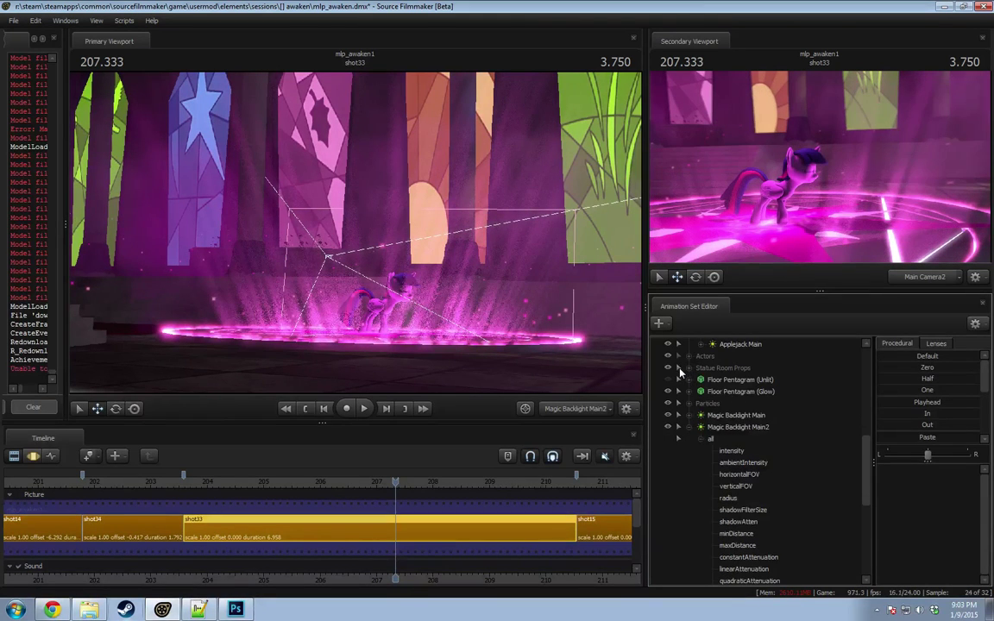
scroll(724, 465, "up", 4)
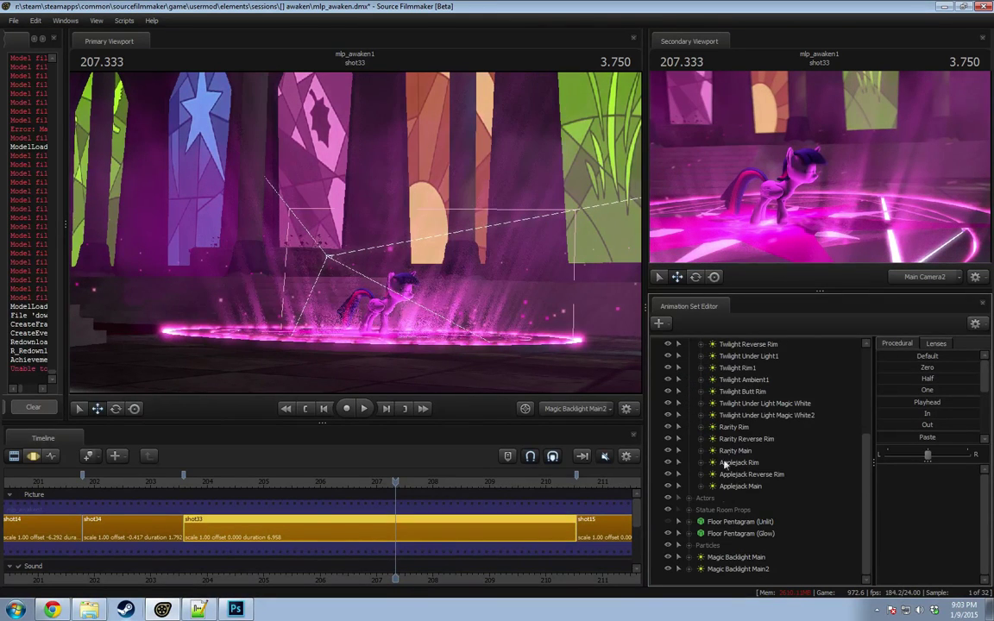
Step: Toggle the shadows of Magic Backlight Main2 and check the frame at 207.291
right_click(730, 570)
left_click(751, 541)
left_click(394, 482)
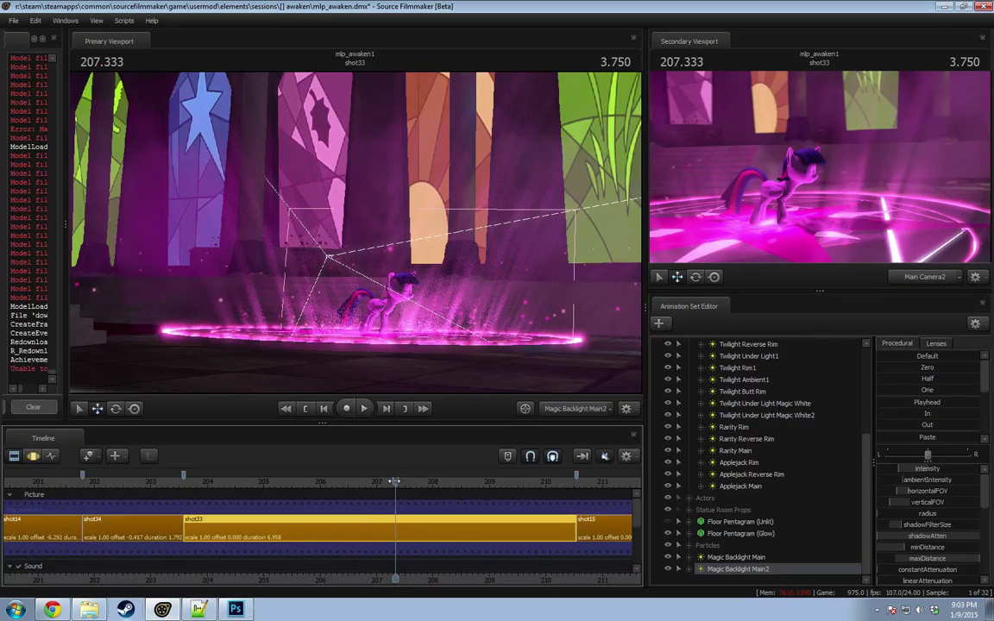
left_click_drag(395, 482, 393, 481)
key("F3")
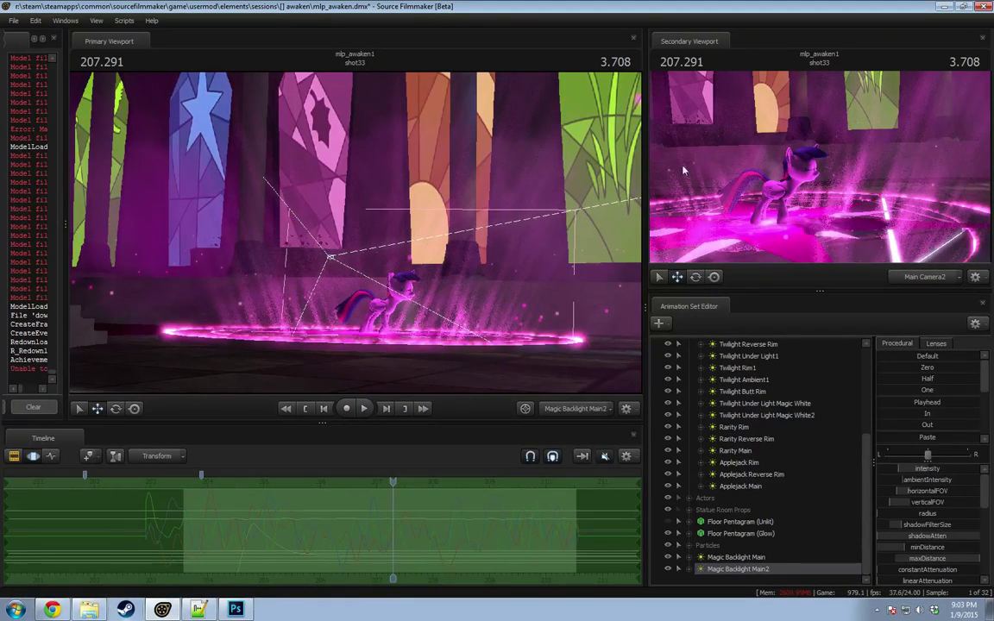
key("F2")
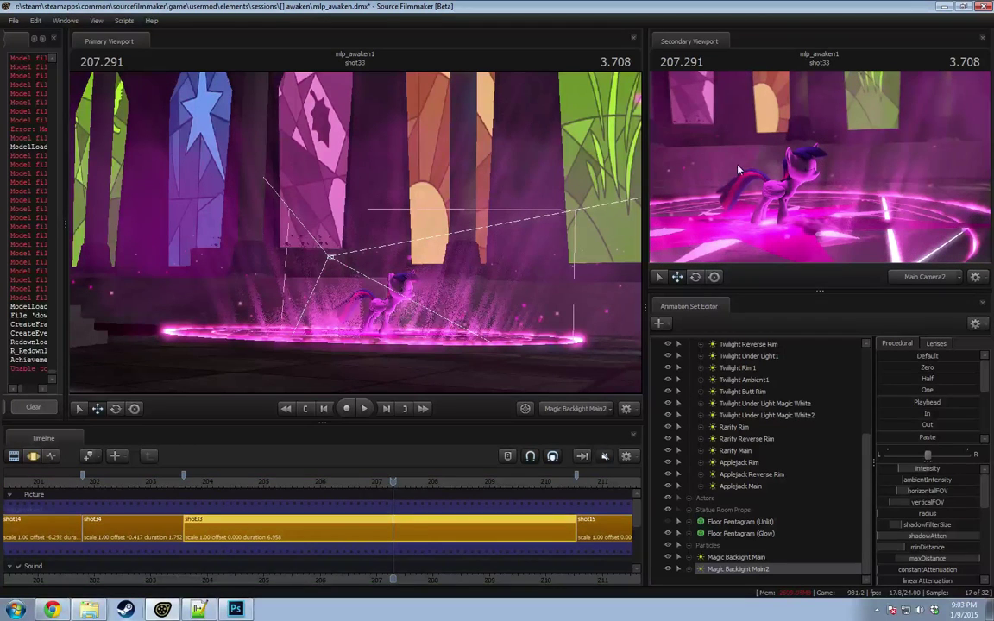
Step: Enable shadows on Magic Backlight Main2 and play shot33 to 207.875 to check them
right_click(752, 557)
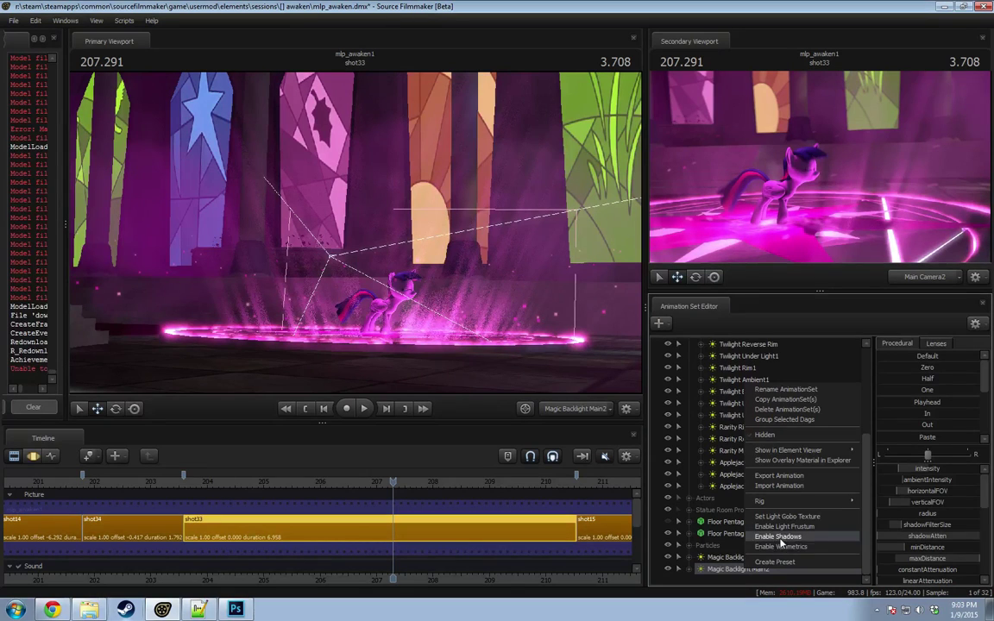
left_click(779, 536)
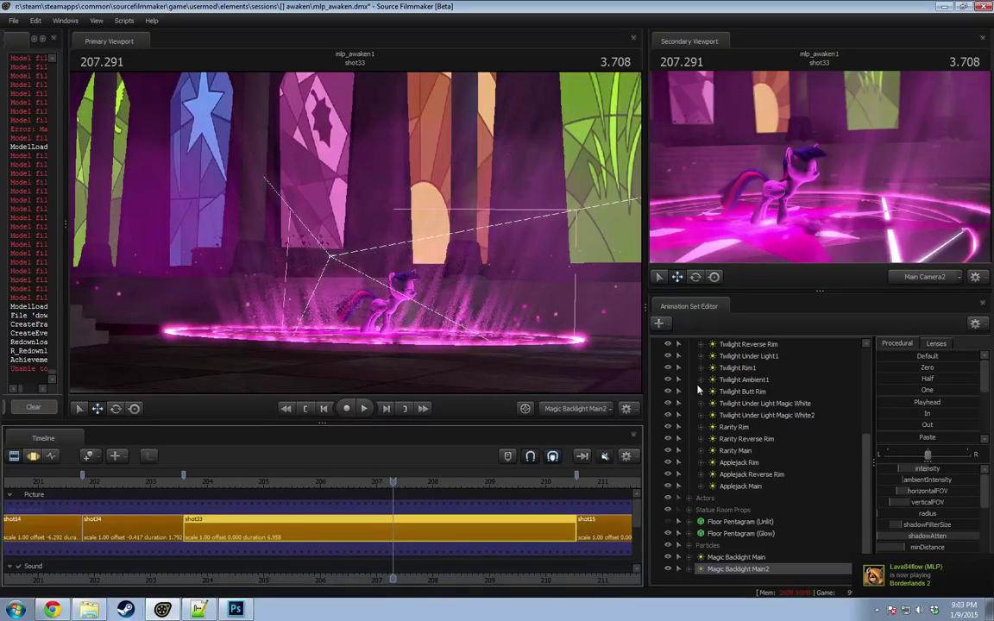
key("space")
key("space")
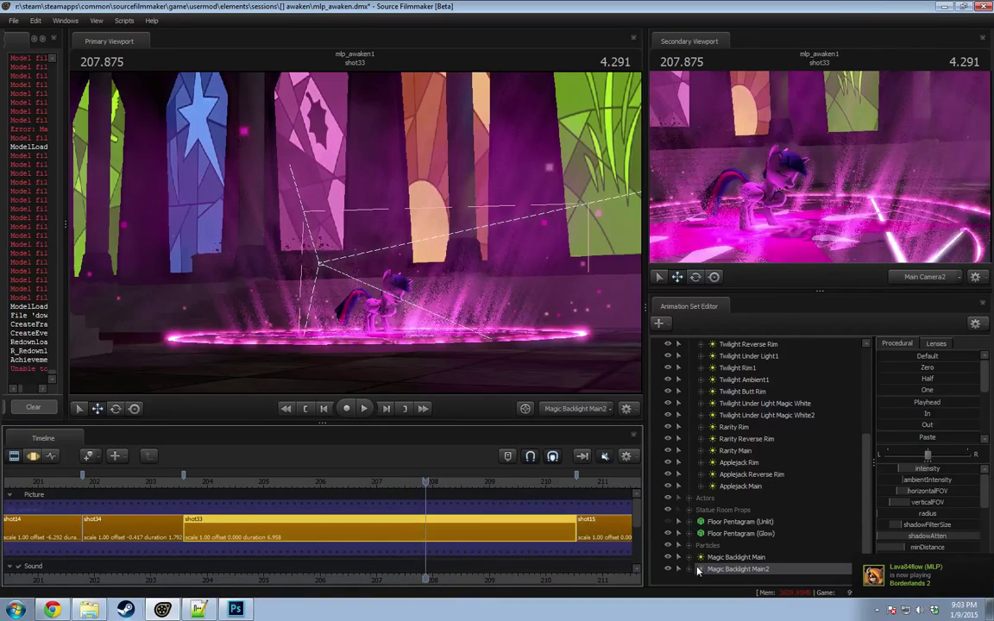
Step: Reposition Magic Backlight Main2 at 207.875, tilting its view down so the pony and the pentagram sit at its upper edge
key("F3")
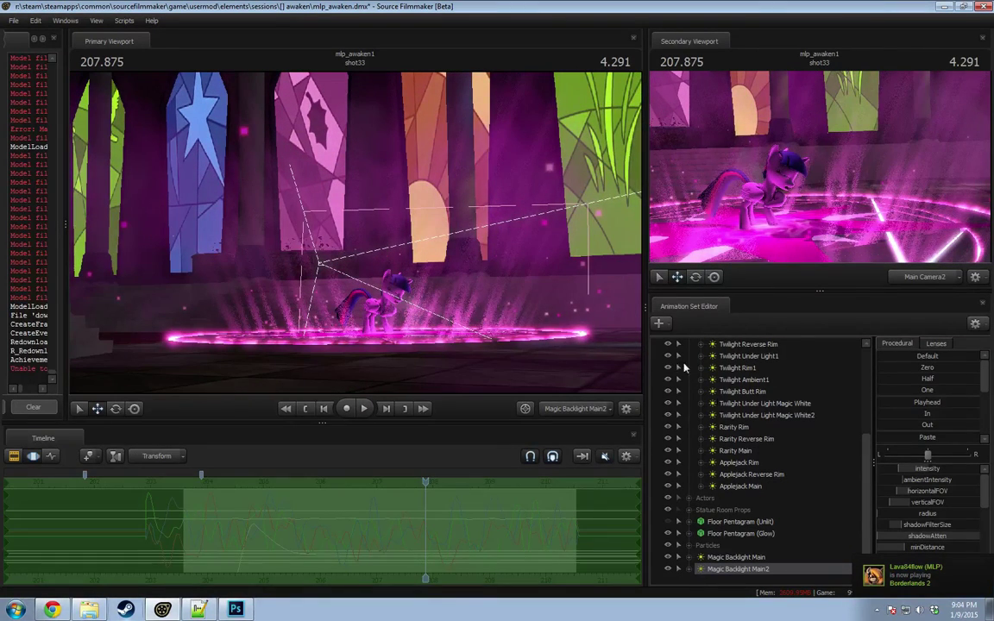
left_click_drag(466, 322, 447, 508)
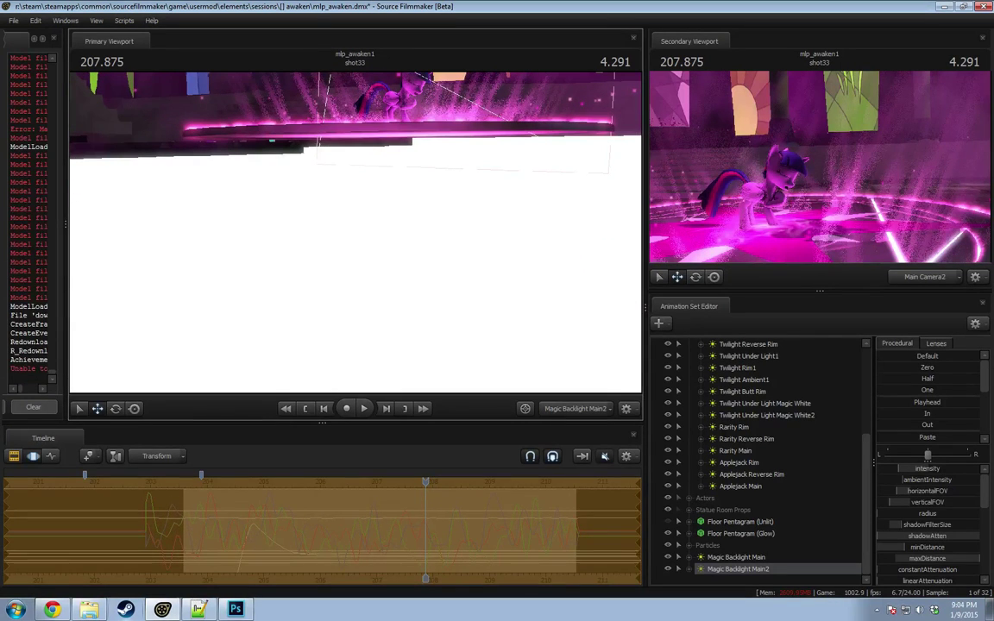
key("F2")
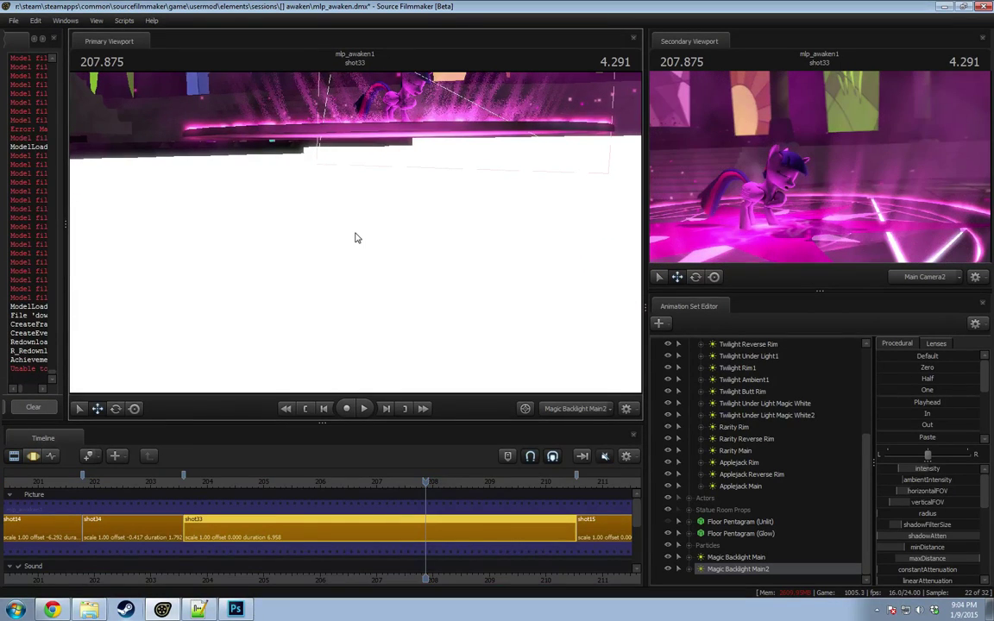
left_click_drag(383, 241, 356, 234)
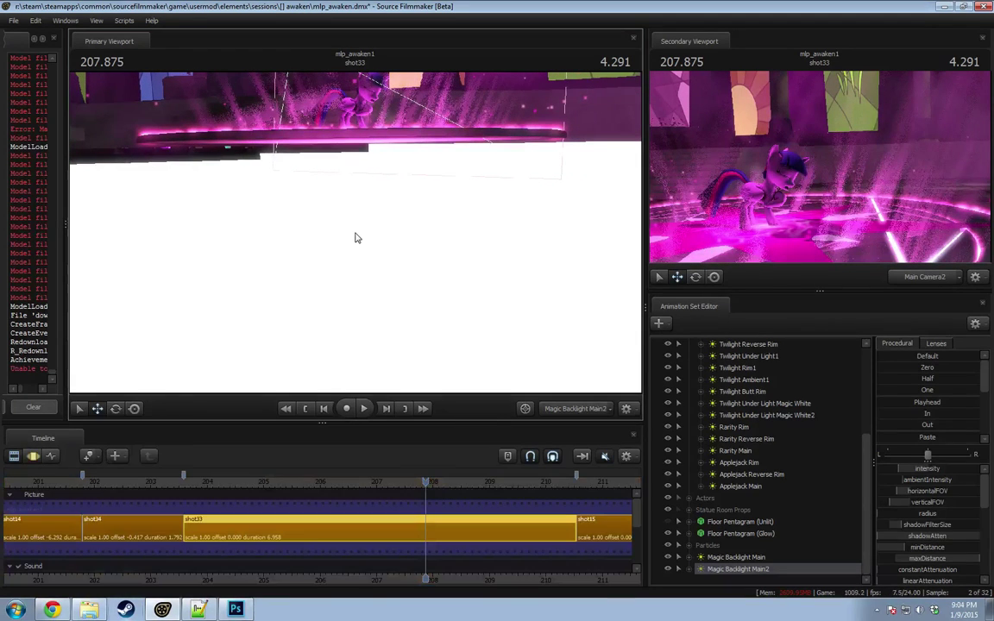
Step: Fine-tune the aim of Magic Backlight Main2 with the playhead at 206.250
left_click_drag(427, 489, 330, 483)
left_click_drag(419, 261, 398, 261)
left_click(485, 317)
key("F3")
left_click_drag(483, 315, 448, 315)
key("F2")
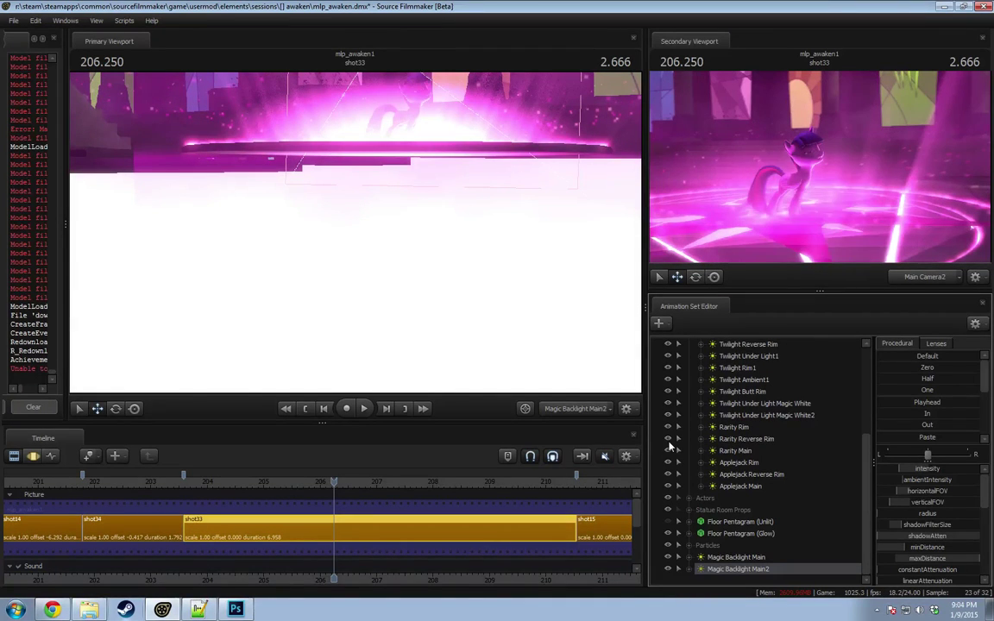
Step: Play shot33 from 206.250 to 208.333 and switch the primary viewport to Main Camera2
key("space")
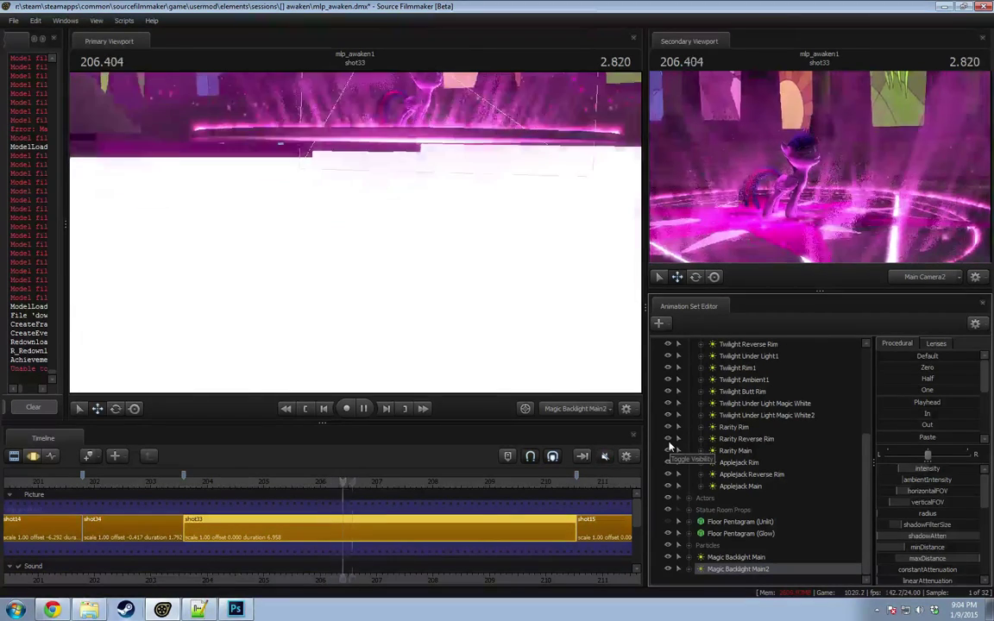
key("space")
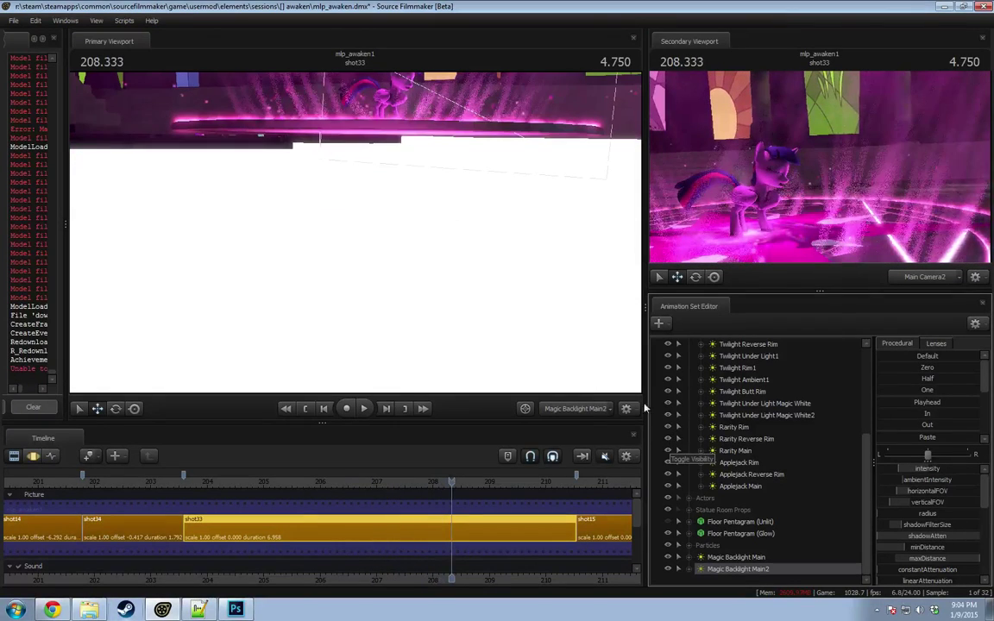
left_click(570, 412)
left_click(577, 412)
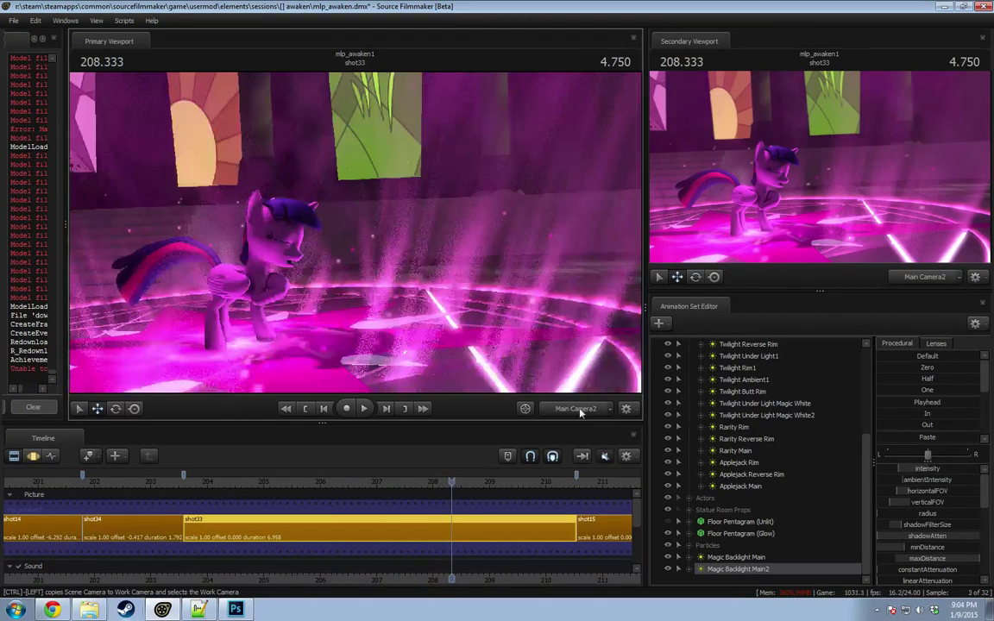
Step: Rename the Magic Backlight Main2 animation set to Magic Backlight Stairs
key("F3")
right_click(733, 568)
left_click(759, 385)
double_click(501, 296)
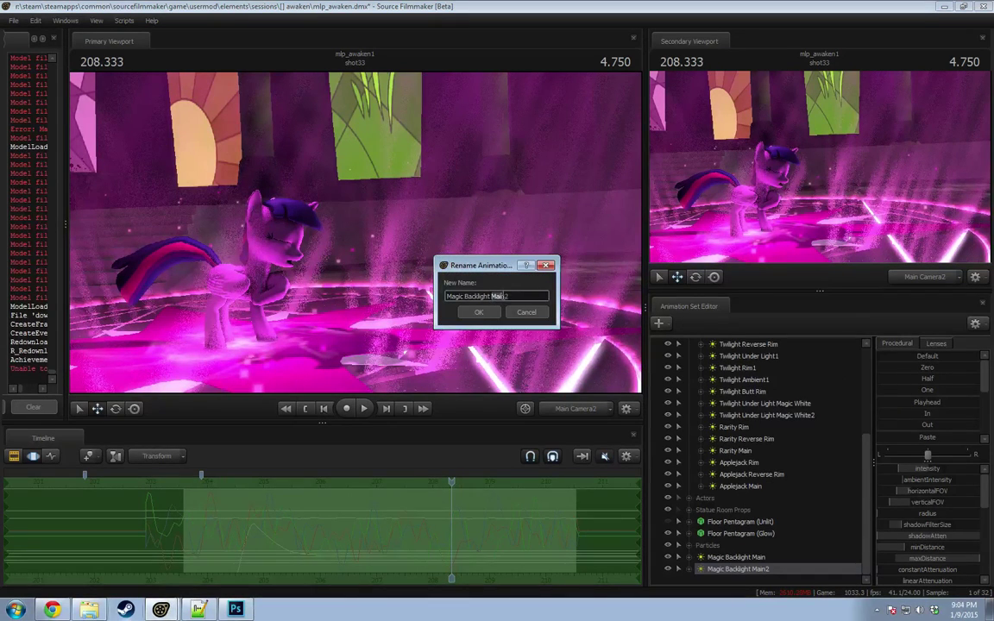
type("Stairs")
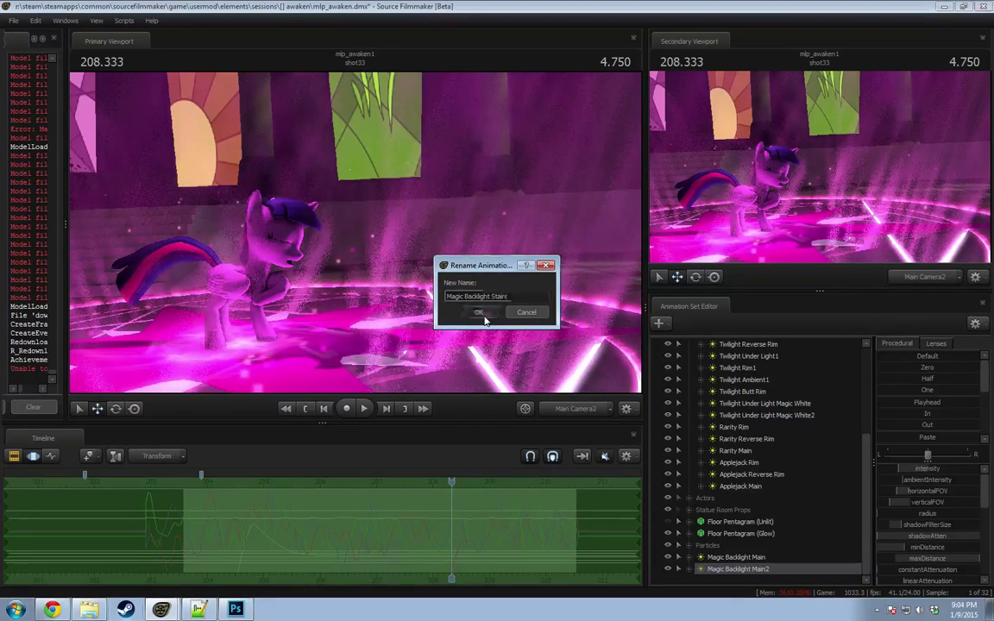
key("Return")
Step: Move the playhead back in shot33 and play it to 210.083 to check the backlights through Main Camera2
left_click_drag(451, 486, 386, 481)
key("space")
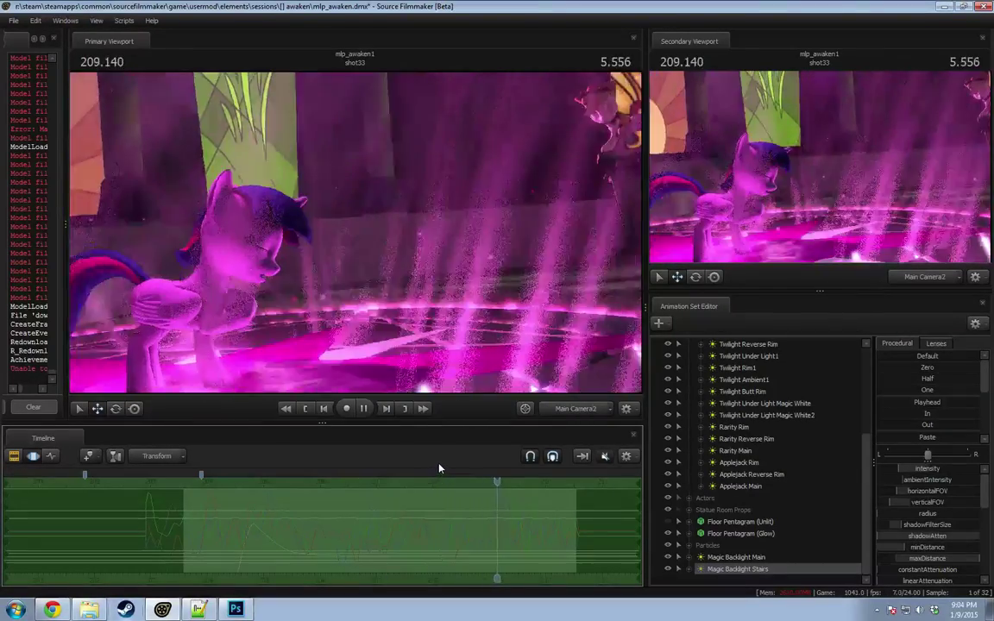
key("space")
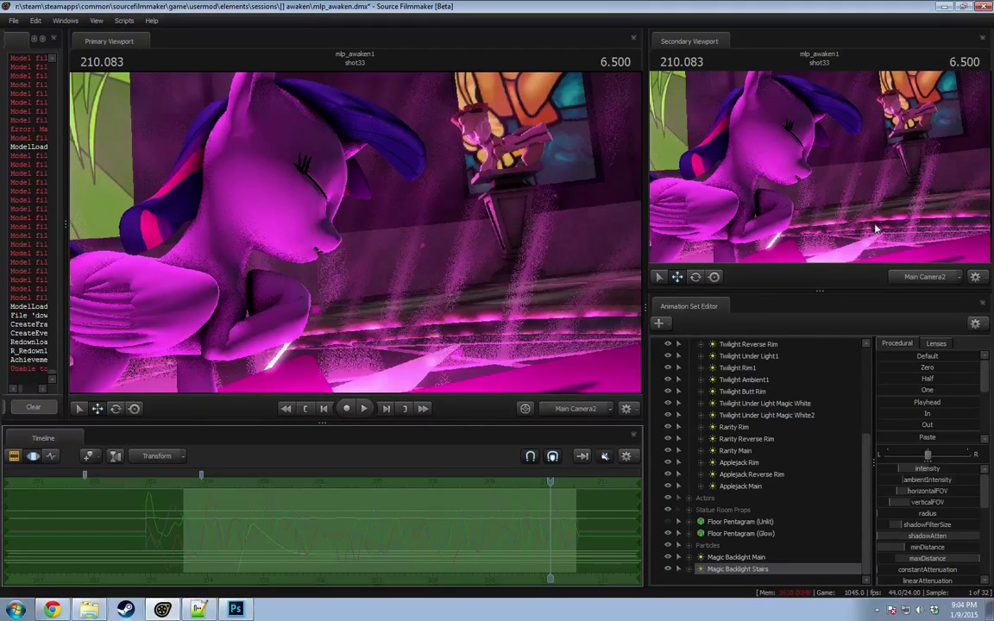
key("F1")
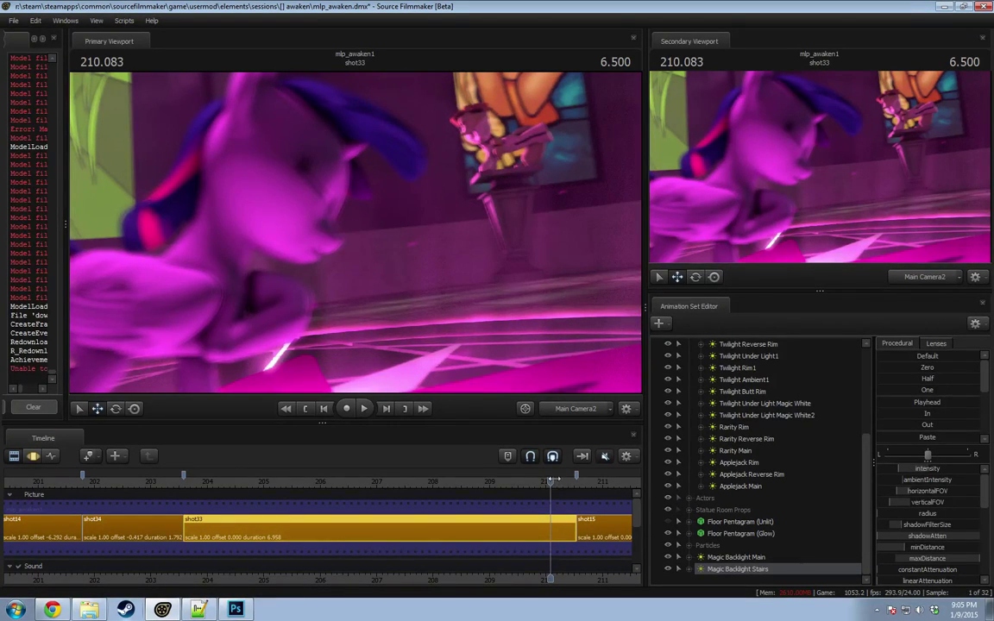
Step: Turn on the focal plane display in the primary viewport and move the playhead to 205.833
left_click_drag(529, 487, 524, 485)
right_click(461, 324)
mouse_move(496, 387)
mouse_move(491, 365)
left_click(567, 366)
left_click_drag(531, 485, 310, 483)
Step: Collapse the Lights group and isolate Main Camera's focalDistance control for motion editing
scroll(762, 367, "up", 4)
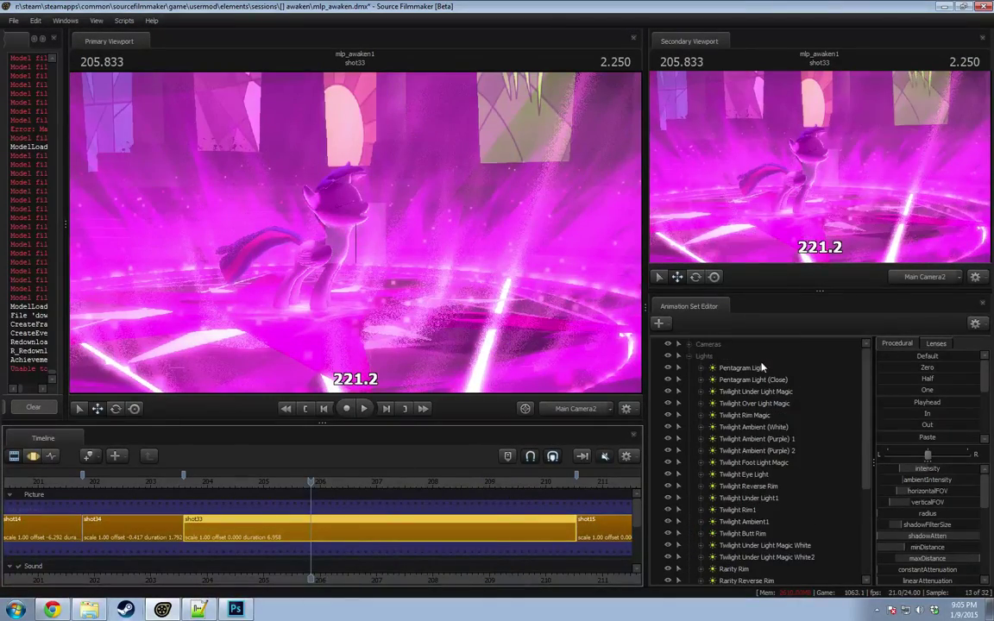
left_click(689, 356)
left_click(688, 343)
left_click(735, 381)
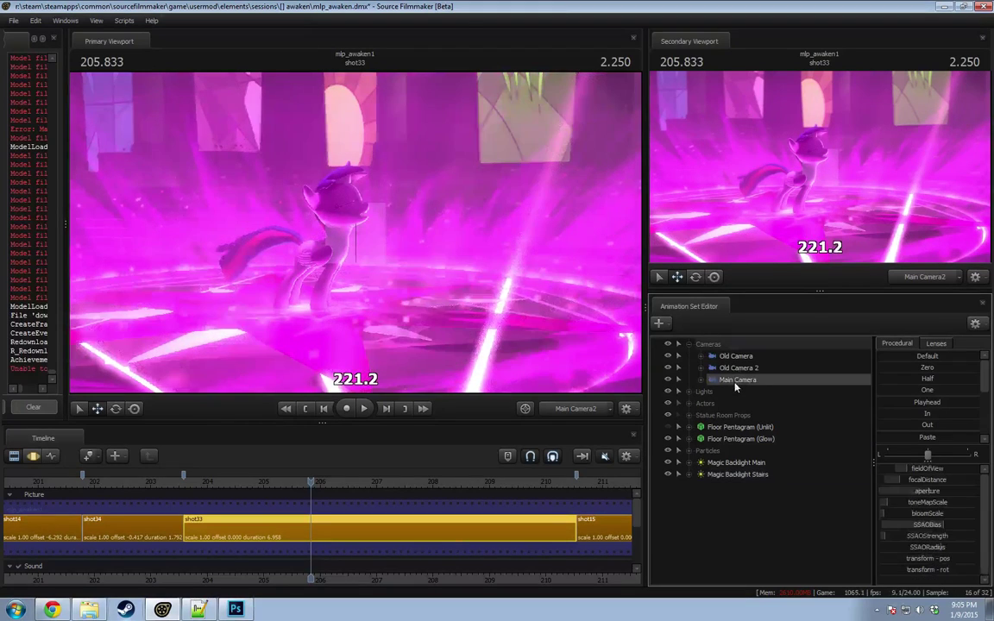
key("F3")
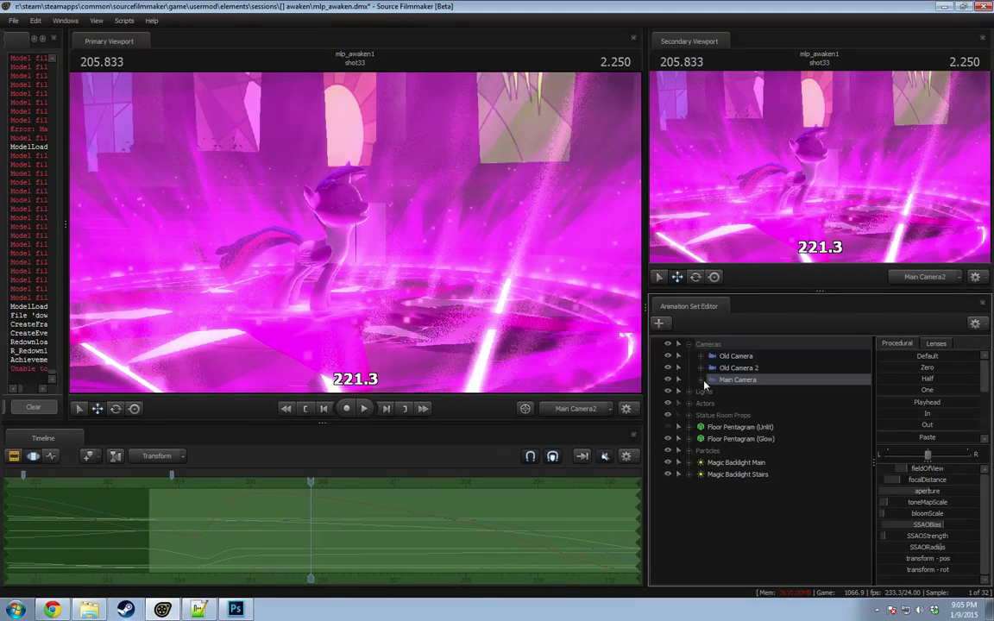
left_click(701, 380)
left_click(749, 416)
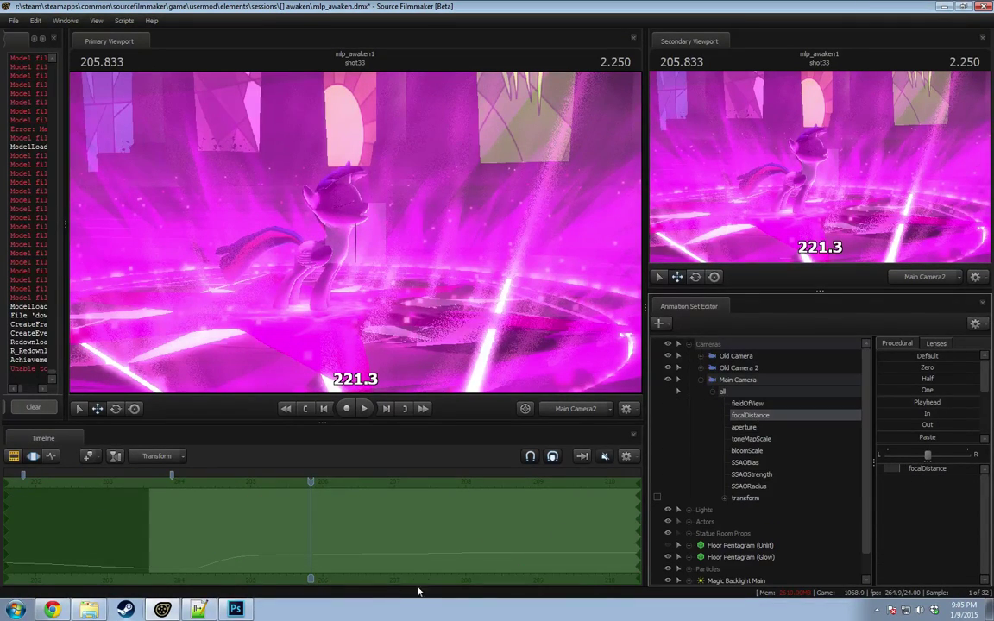
Step: Adjust Main Camera's focalDistance from about 206 onward with an eased start, to about 221.7 at 207.208
left_click(343, 563)
middle_click_drag(316, 566, 258, 560)
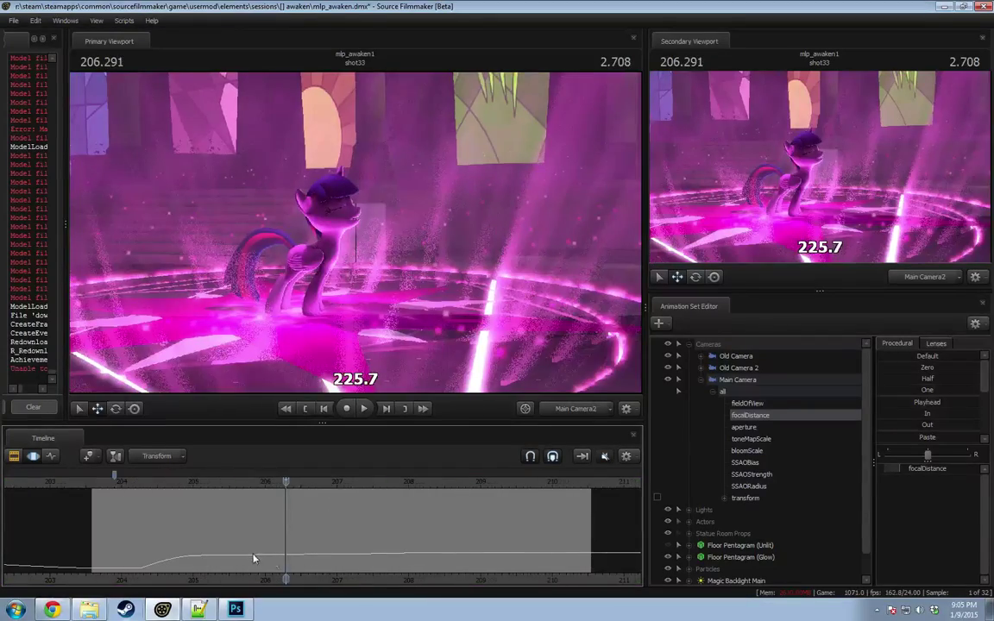
key("shift")
mouse_move(235, 544)
left_mouse_down()
mouse_move(352, 560)
mouse_move(841, 552)
left_mouse_up()
left_click_drag(344, 555, 260, 559)
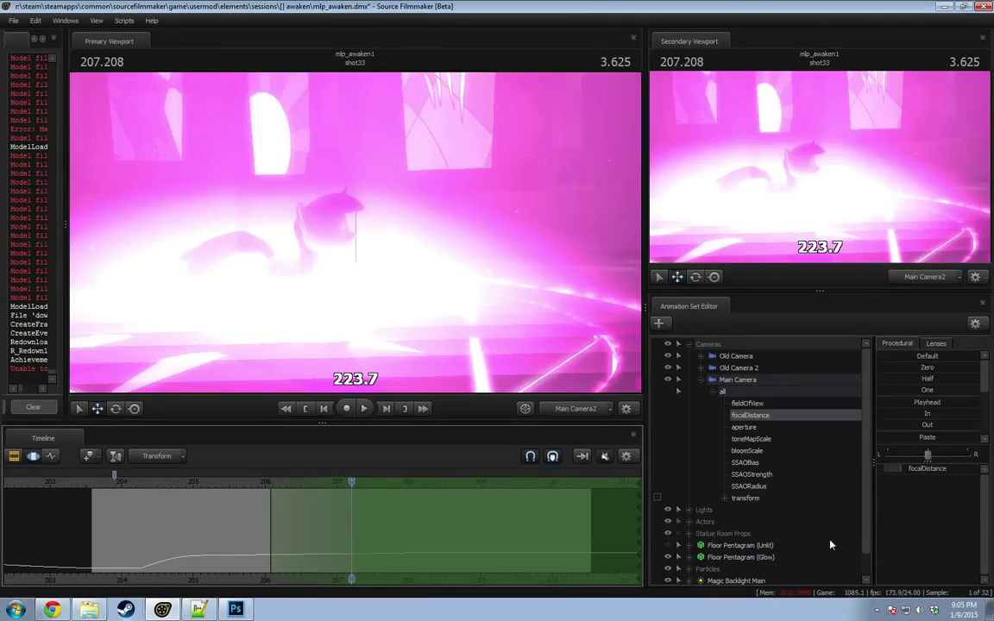
left_click_drag(908, 470, 903, 471)
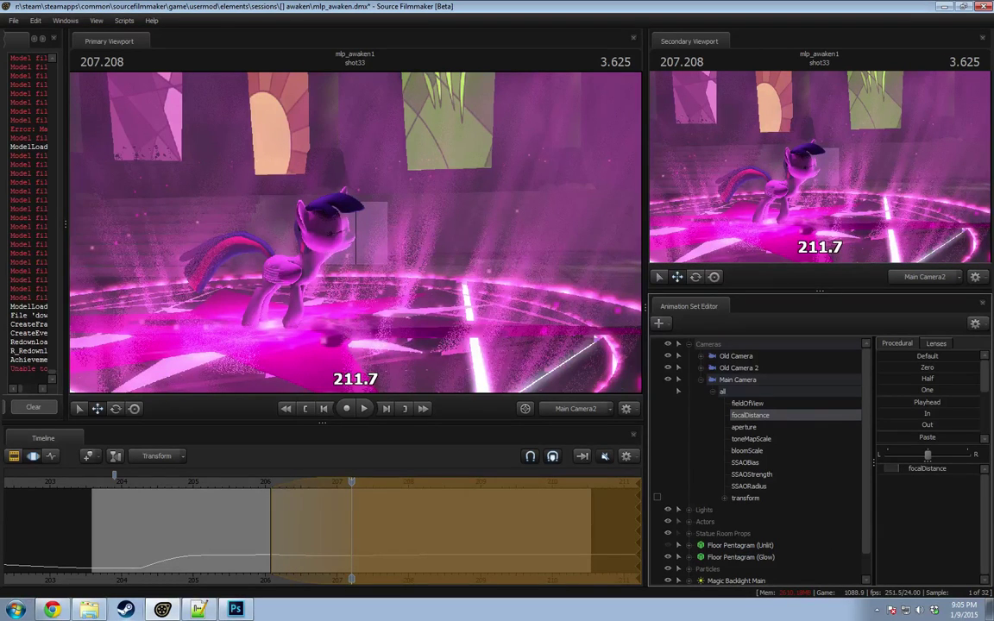
left_click_drag(903, 471, 906, 470)
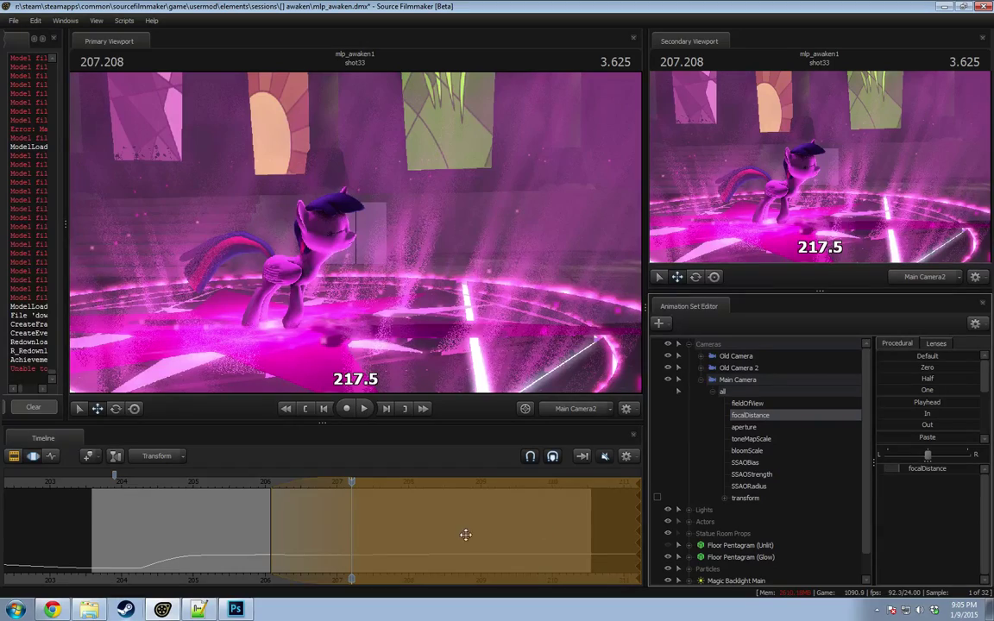
left_click_drag(259, 488, 378, 526)
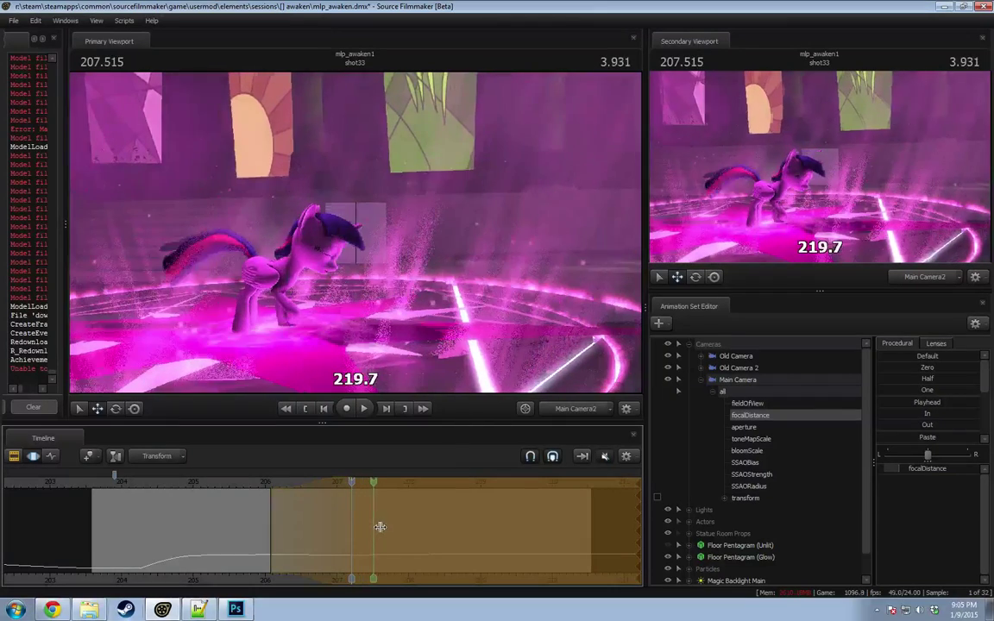
Step: Close the Secondary Viewport and resize the layout to widen the primary viewport, timeline and Console
left_click(982, 38)
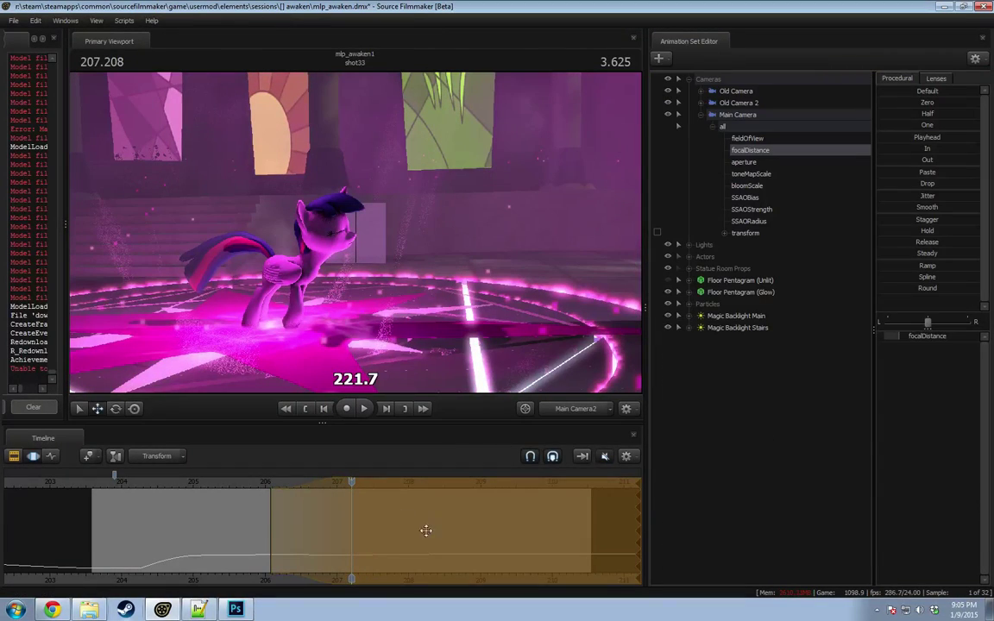
left_click_drag(651, 355, 732, 380)
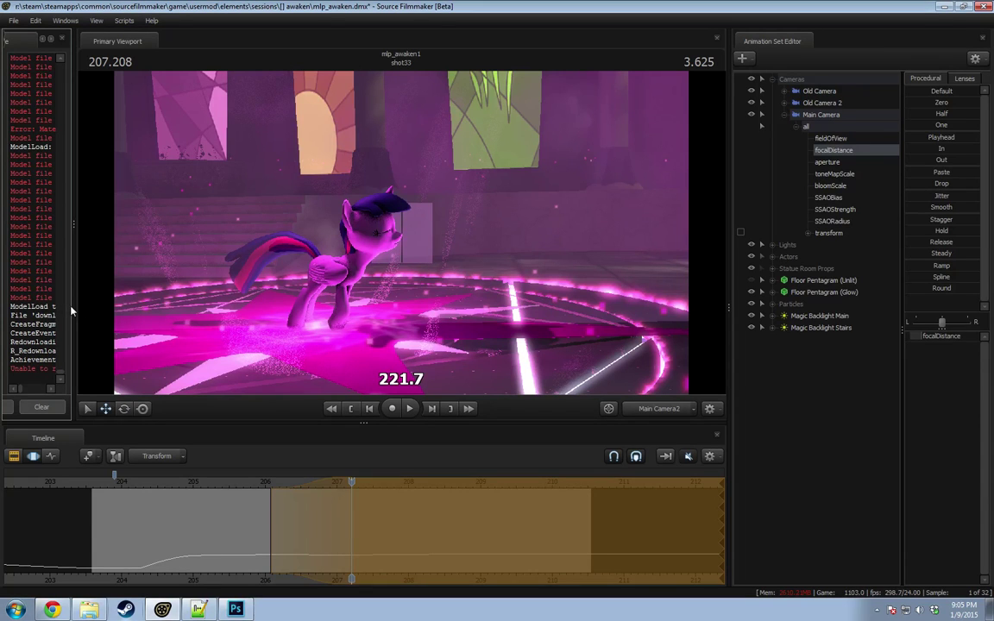
left_click_drag(74, 308, 139, 308)
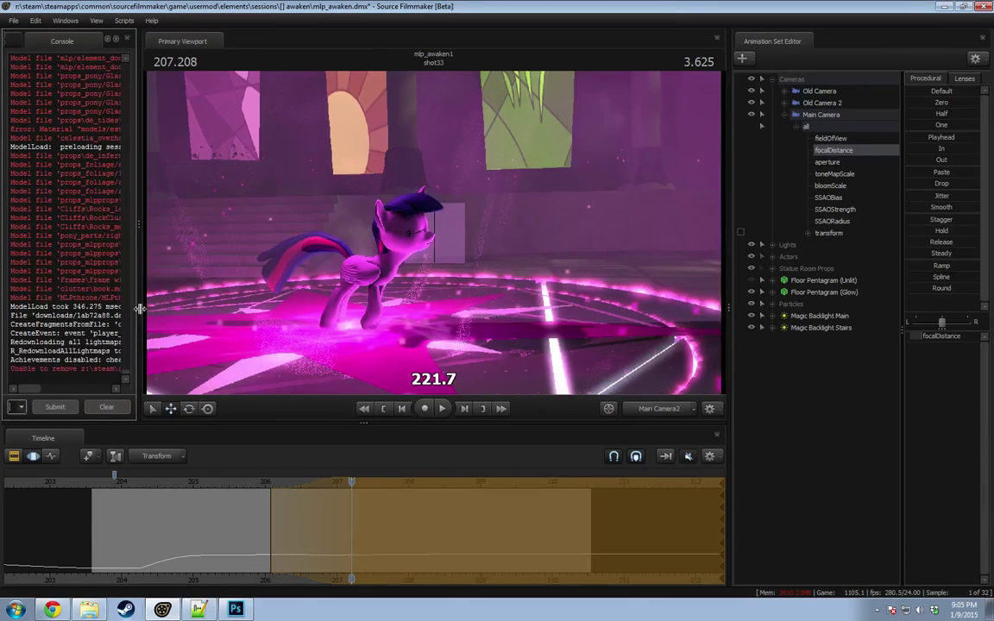
Step: Disable lighting in the viewport and ease Main Camera's focalDistance from 207 to about 102.1 at 209.625
left_click_drag(339, 513, 326, 539)
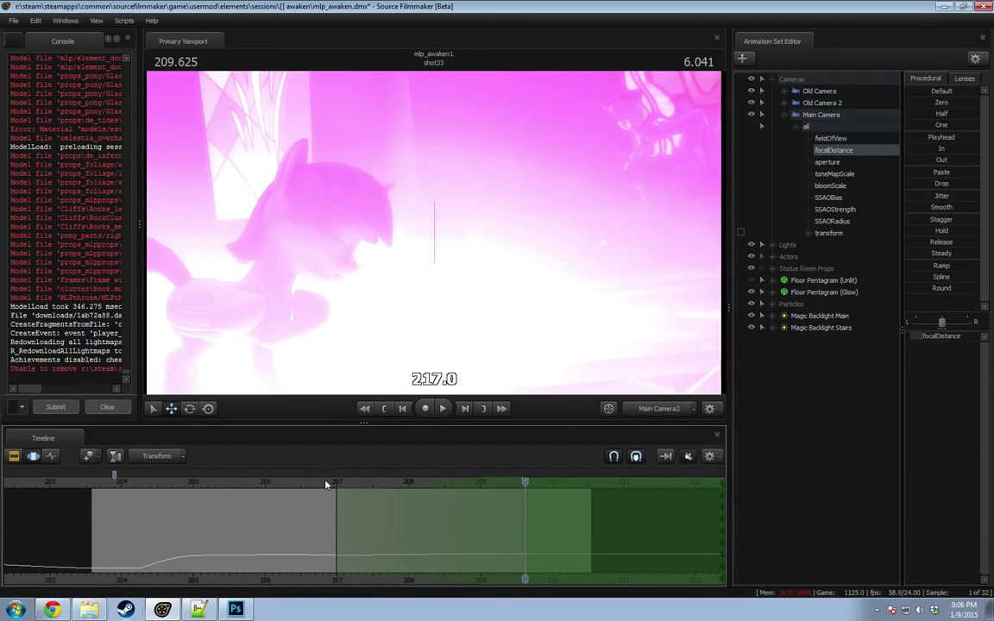
left_click_drag(315, 494, 525, 497)
right_click(638, 254)
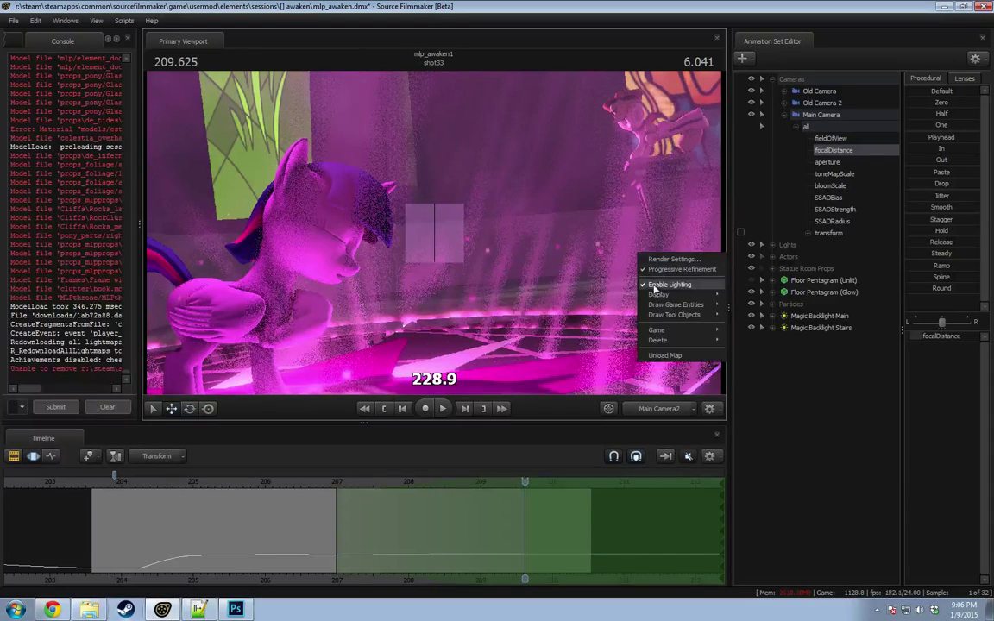
left_click(679, 295)
left_click_drag(938, 339, 910, 339)
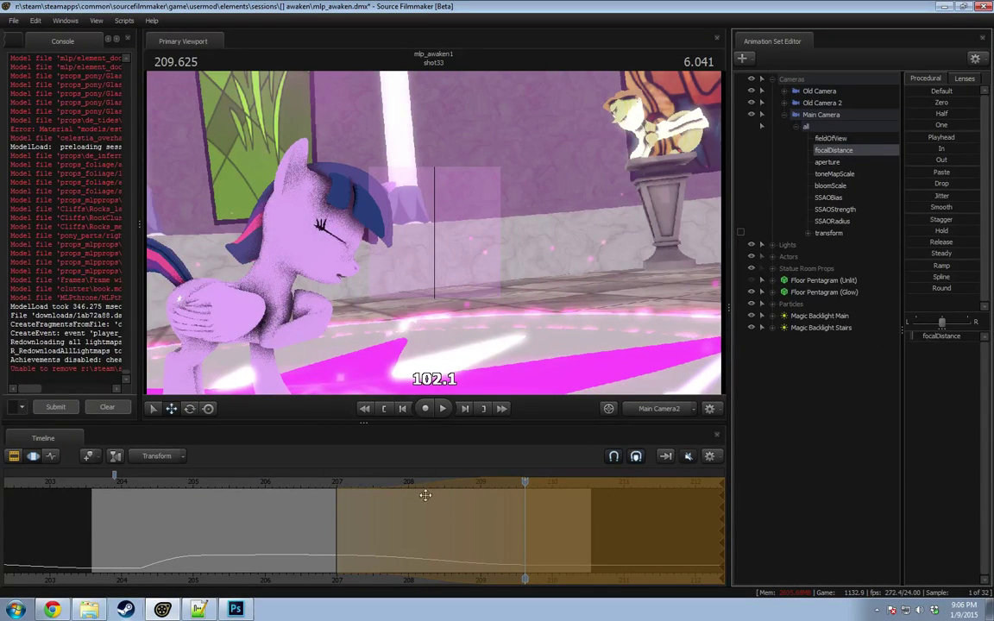
Step: Refine the easing of the focalDistance change between 207 and 209.625 and check the focus at 210.416
left_click_drag(336, 510, 435, 525)
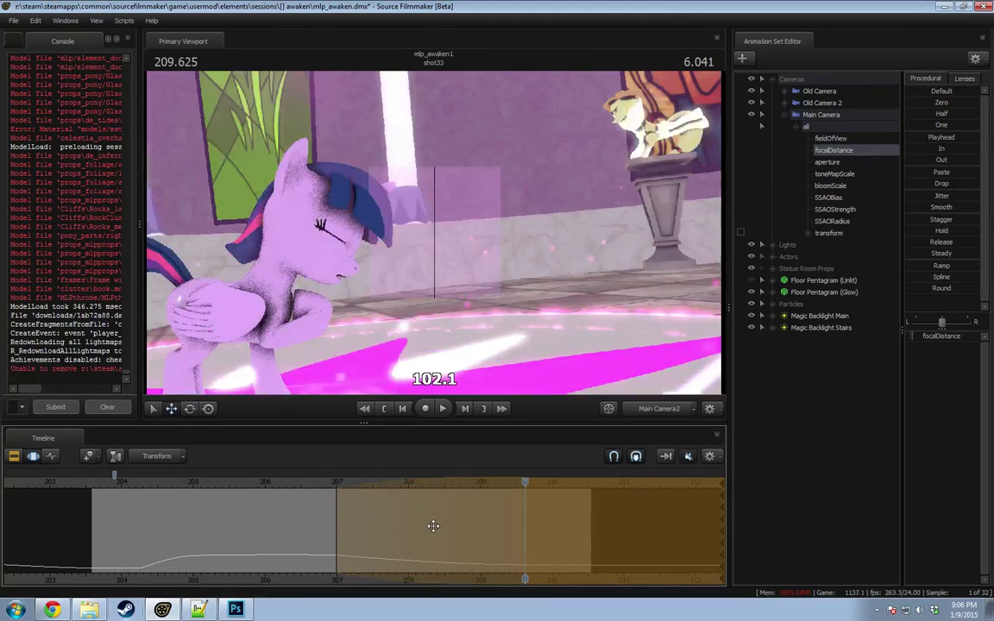
left_click_drag(344, 521, 514, 519)
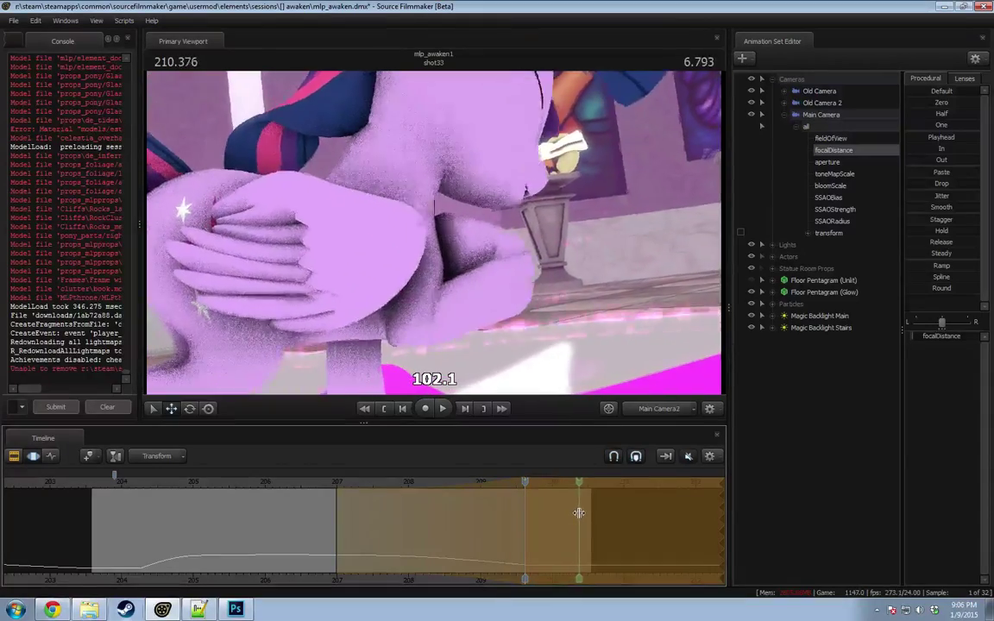
left_click_drag(561, 499, 583, 484)
key("F2")
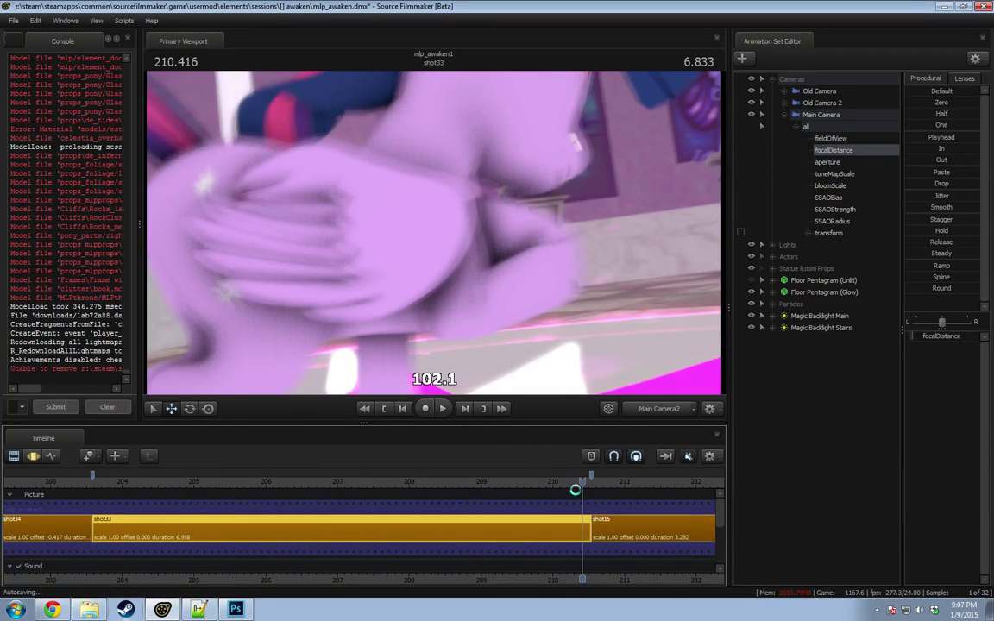
key("F3")
Step: Re-enable lighting in the viewport at 204.916 and play shot33 to 210.416 to check the focus pull
left_click_drag(344, 485, 189, 485)
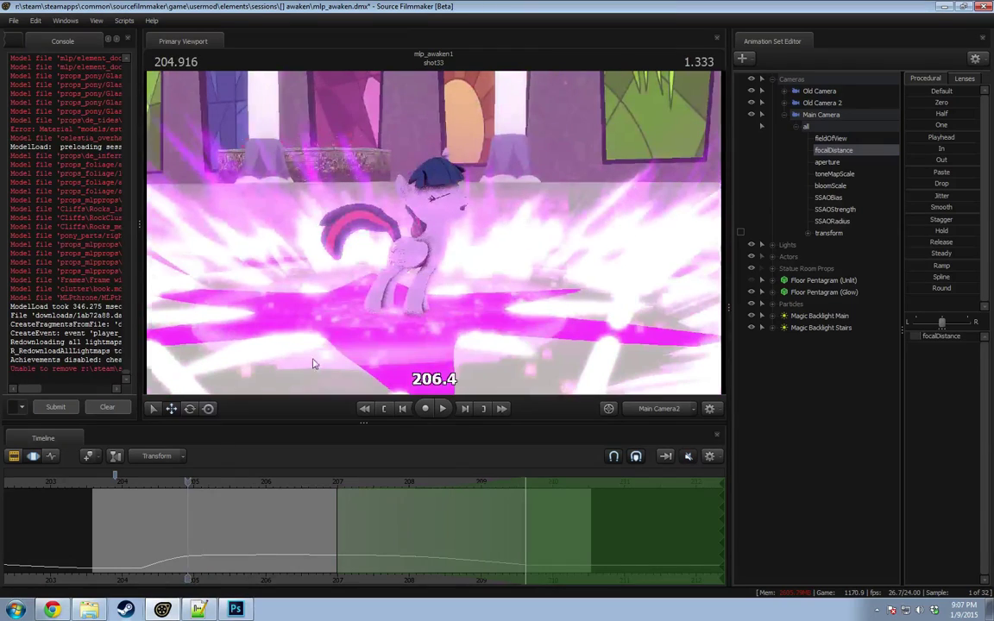
right_click(400, 301)
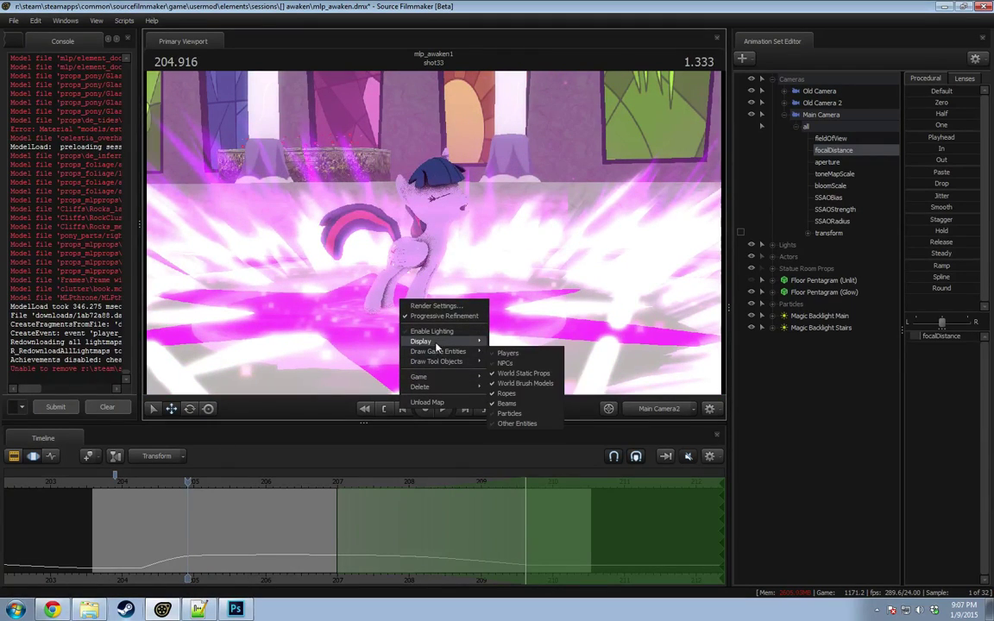
left_click(430, 331)
key("space")
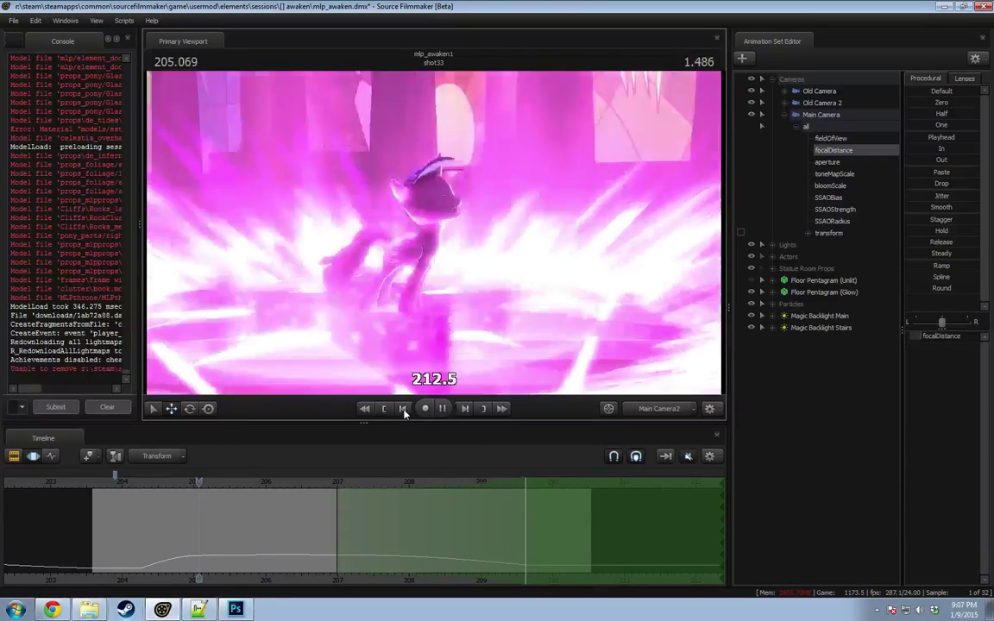
key("F2")
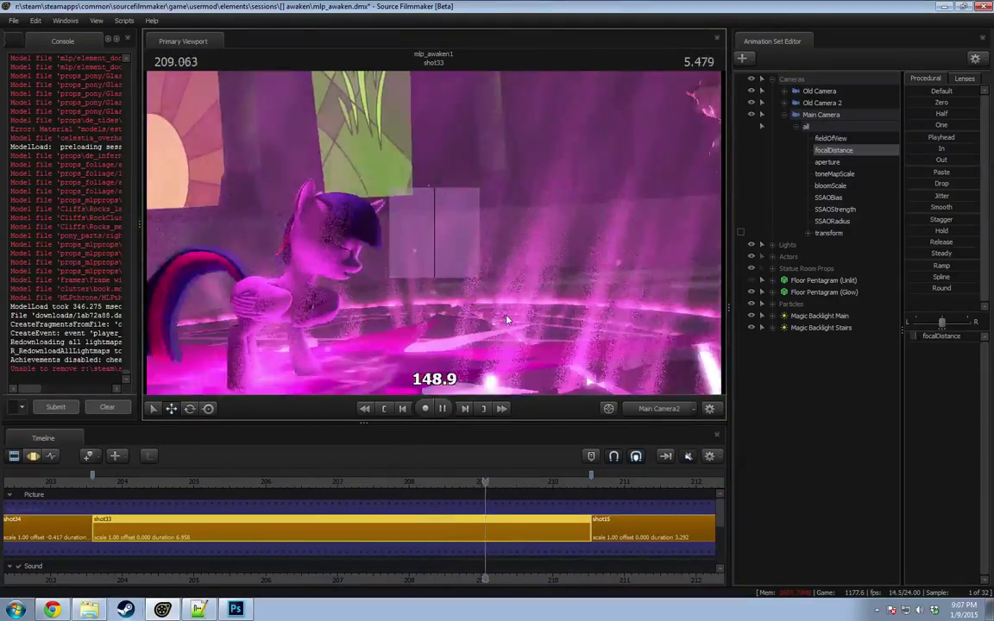
key("space")
Step: Turn off the focal plane display in the primary viewport
right_click(557, 255)
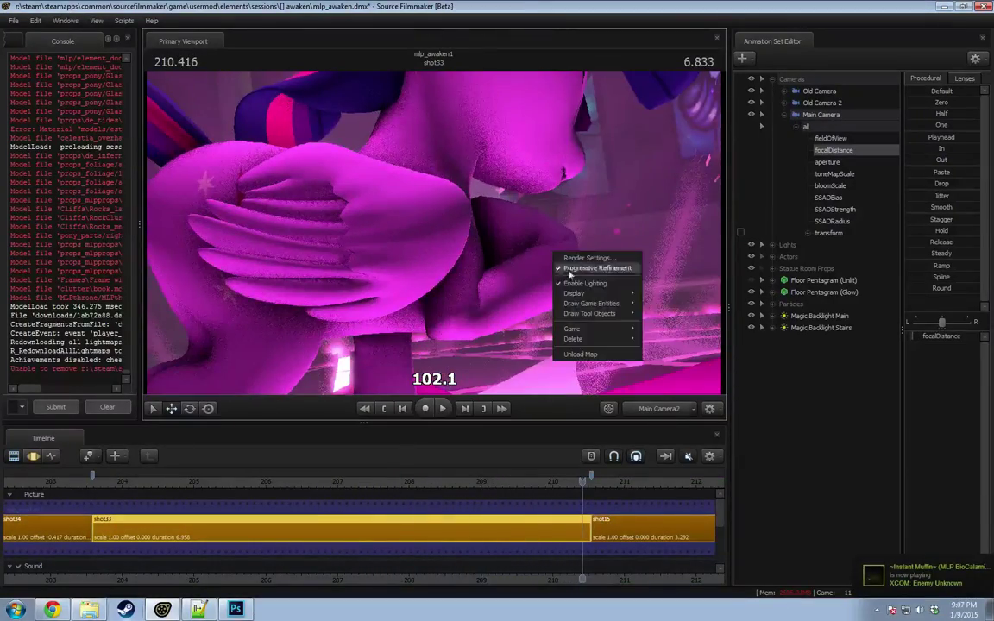
mouse_move(591, 296)
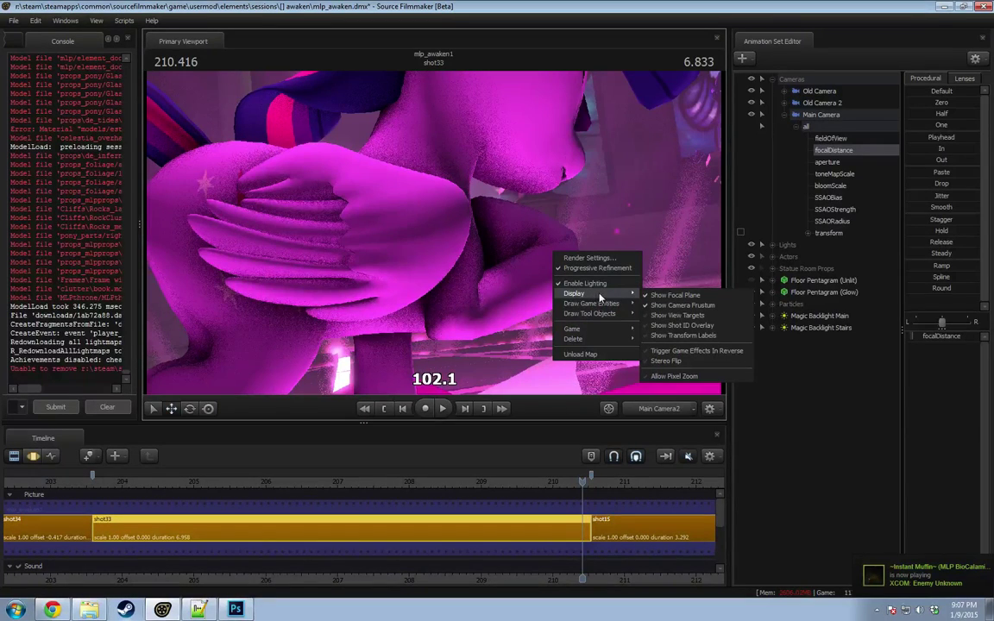
left_click(656, 295)
Step: Play the sequence from shot33 into shot16, stopping at 218.083, to review the lighting and focus
key("space")
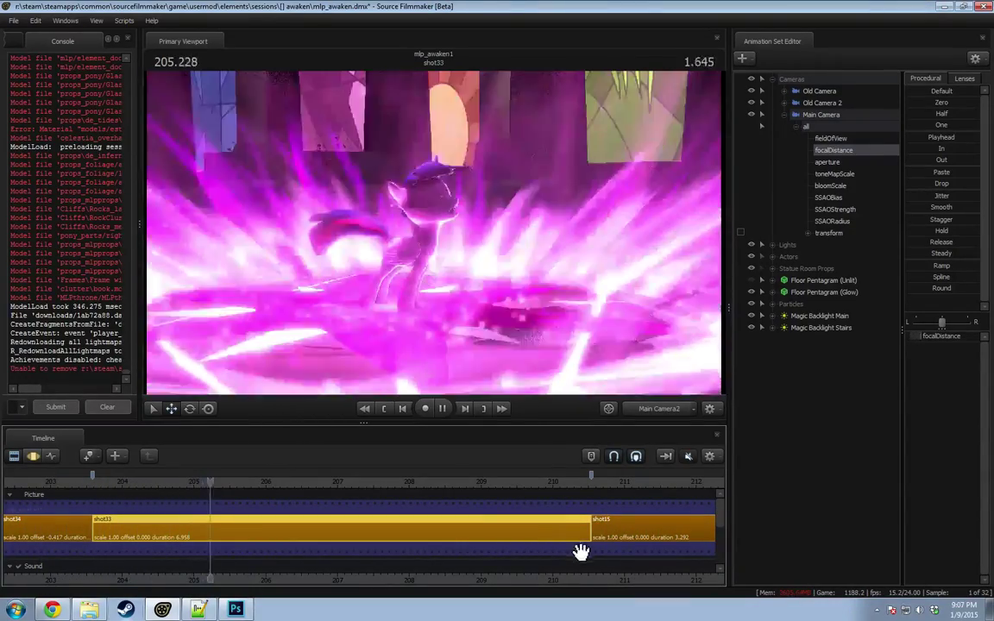
scroll(621, 541, "down", 4)
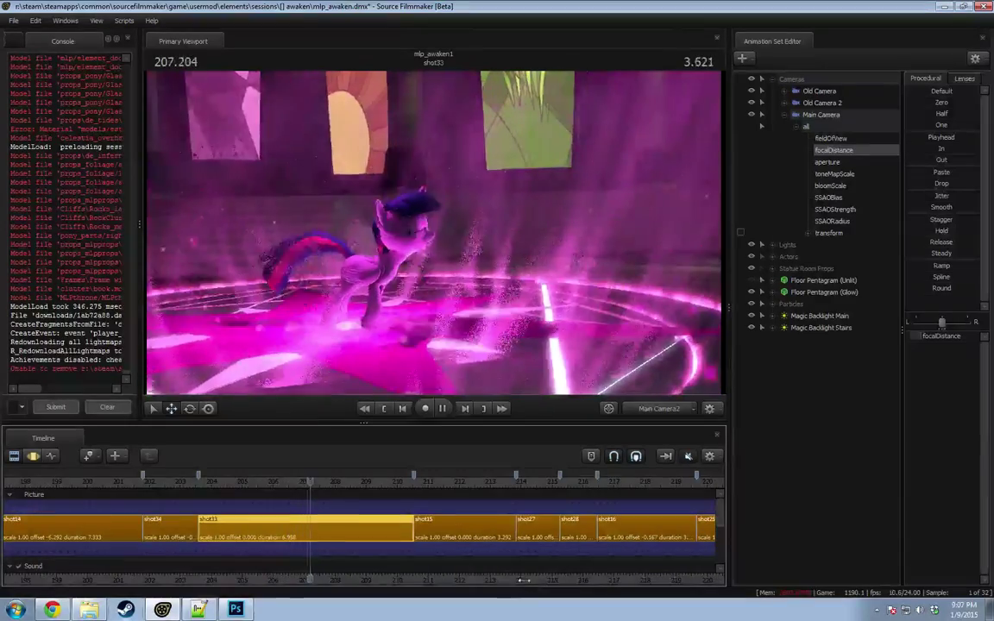
left_click_drag(529, 580, 498, 575)
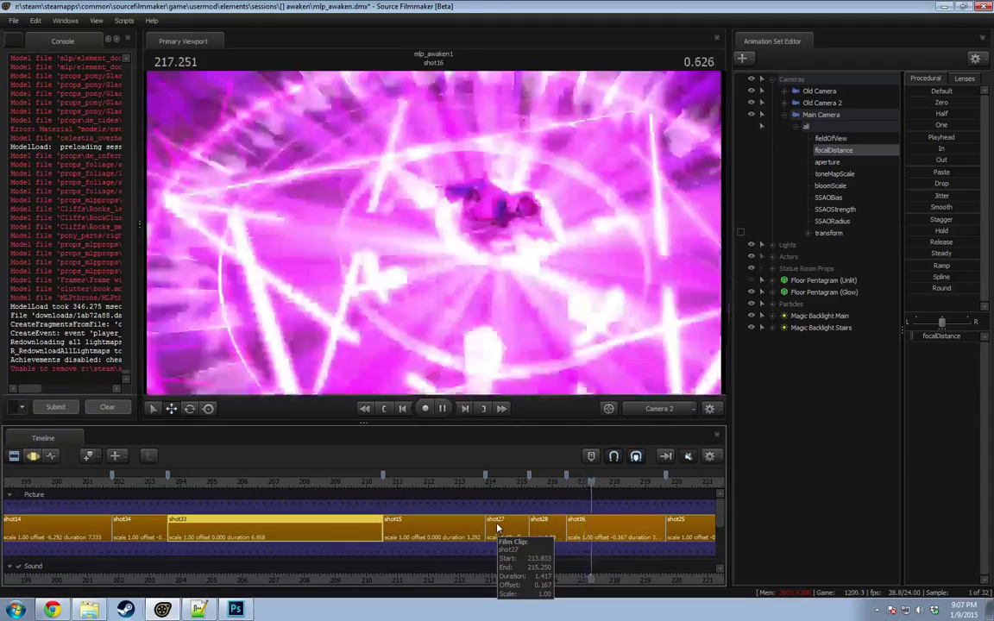
key("space")
Step: Move the playhead to shot4 at 104.250 and bring up its camera group
scroll(519, 521, "down", 5)
scroll(519, 522, "down", 2)
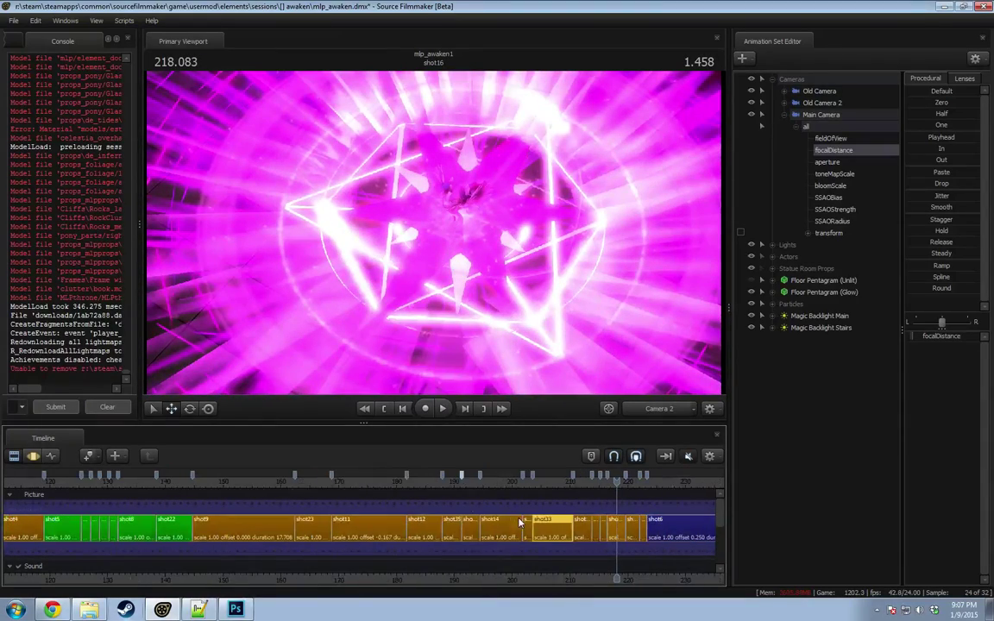
scroll(408, 520, "down", 3)
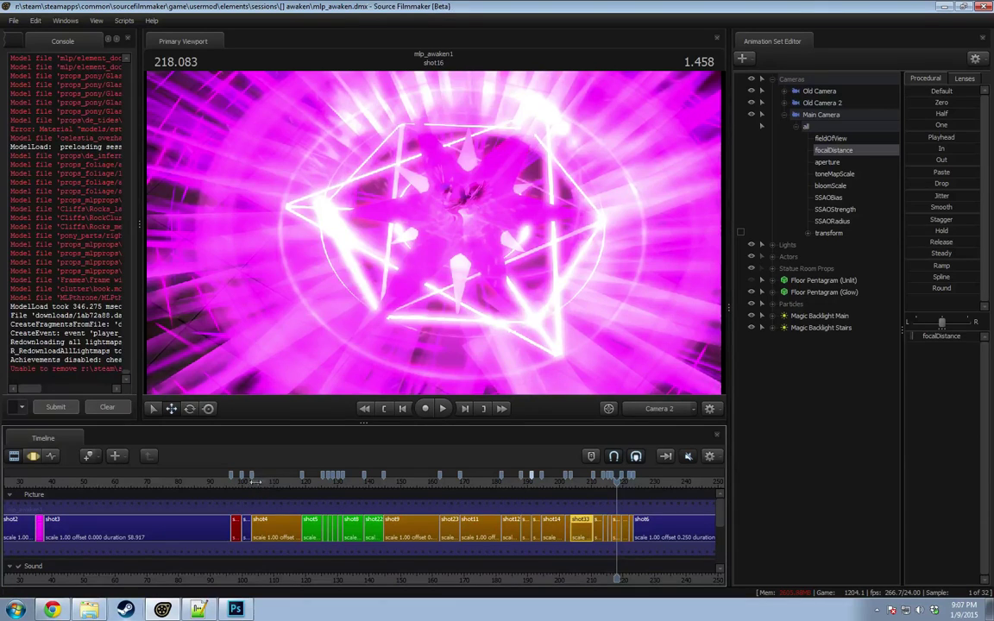
left_click(256, 481)
left_click(762, 80)
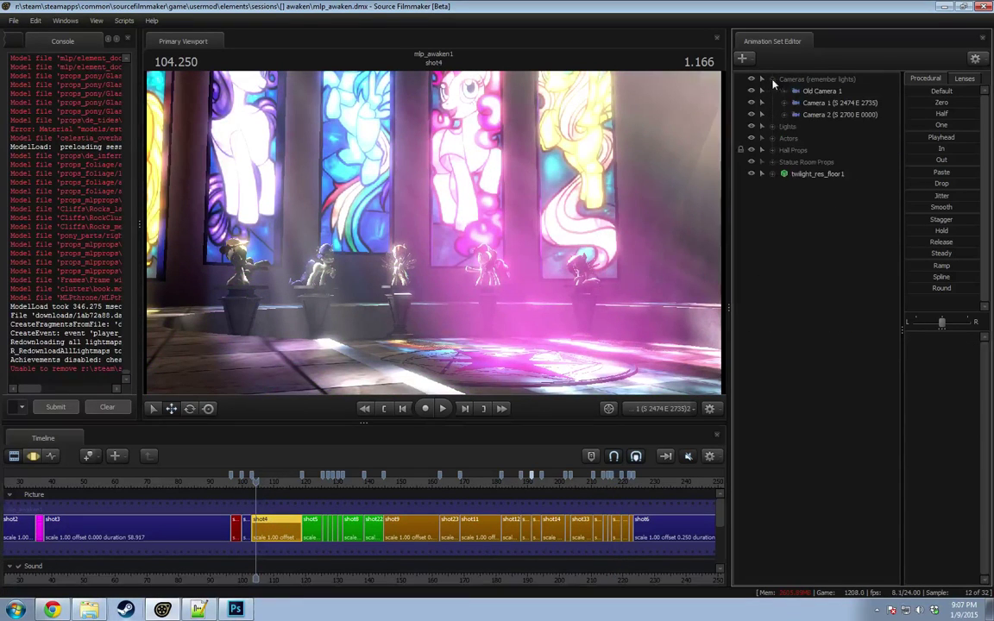
Step: Play shot4 from 104.250 through Camera 1 (S 2474 E 2735), switching the view to Camera 2 (S 2700 E 0000) during playback
left_click(815, 91)
left_click(815, 102)
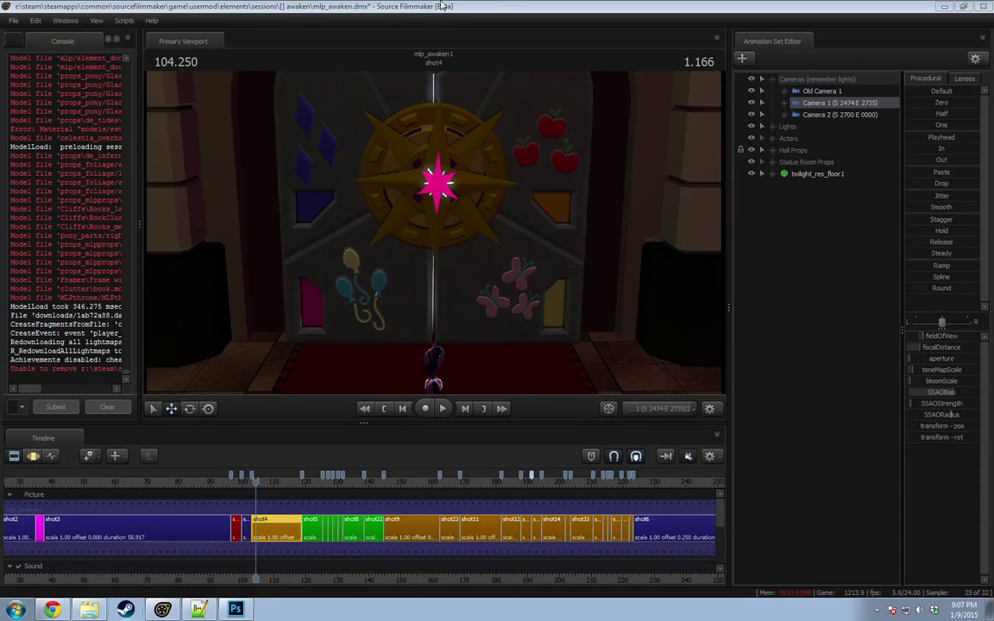
key("space")
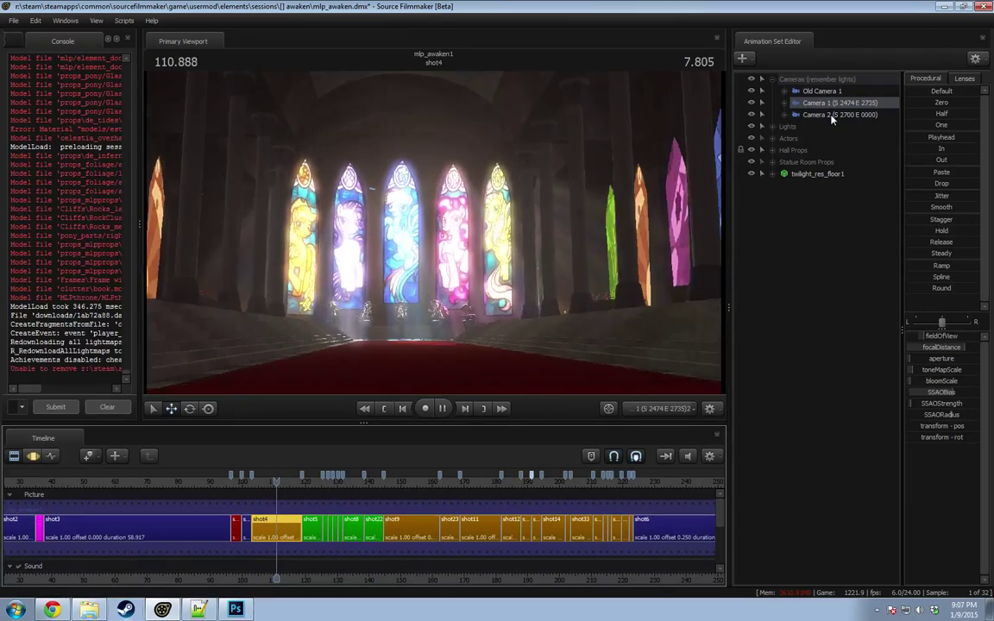
left_click_drag(829, 117, 675, 163)
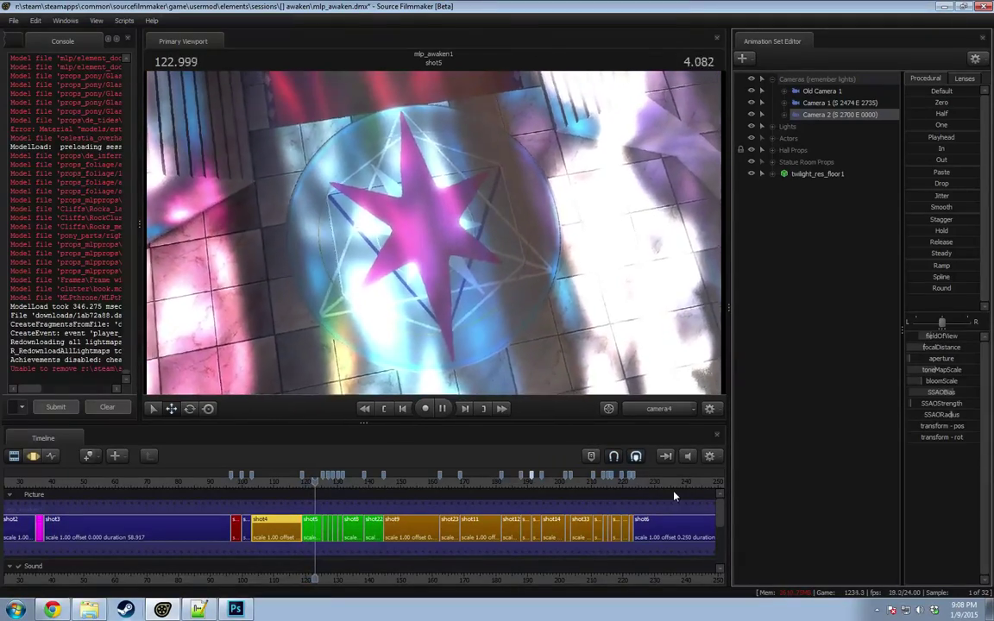
Step: Let the sequence play on through the following shots into shot6, stopping at 232.791, to review the lighting and motion
left_click_drag(637, 579, 588, 573)
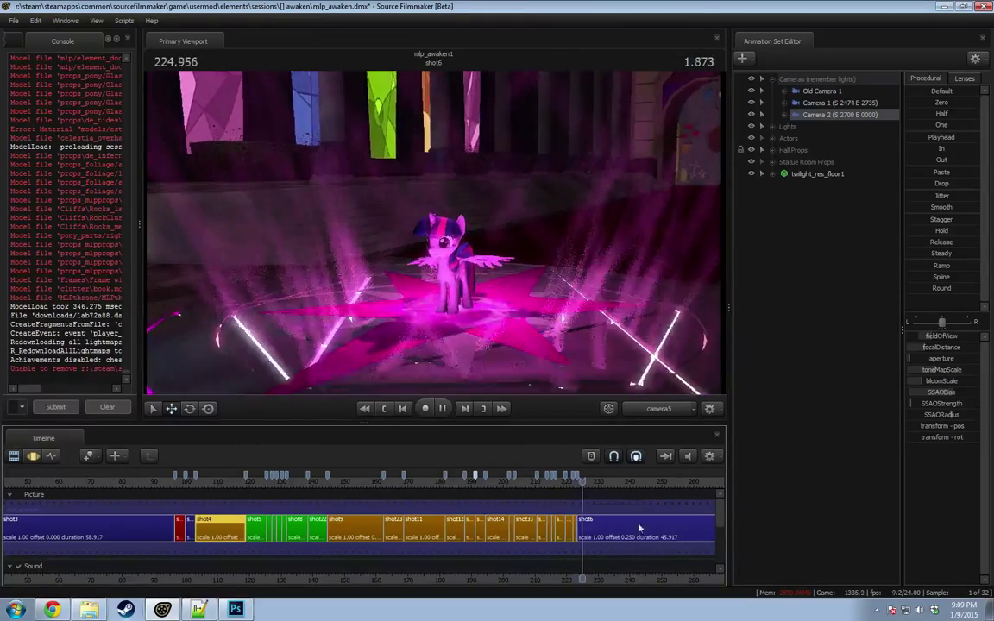
left_click_drag(576, 580, 445, 557)
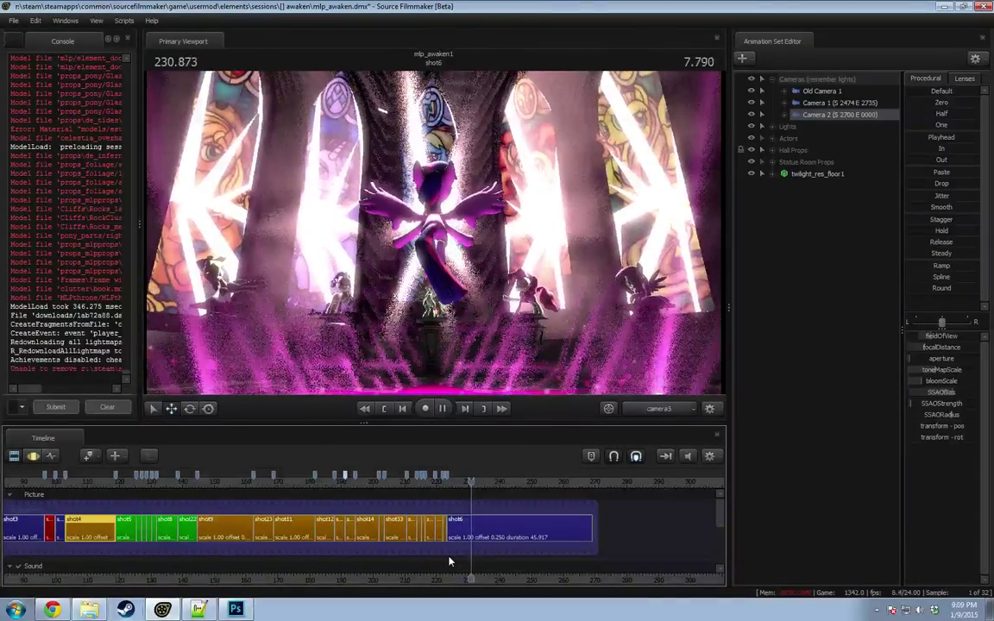
key("space")
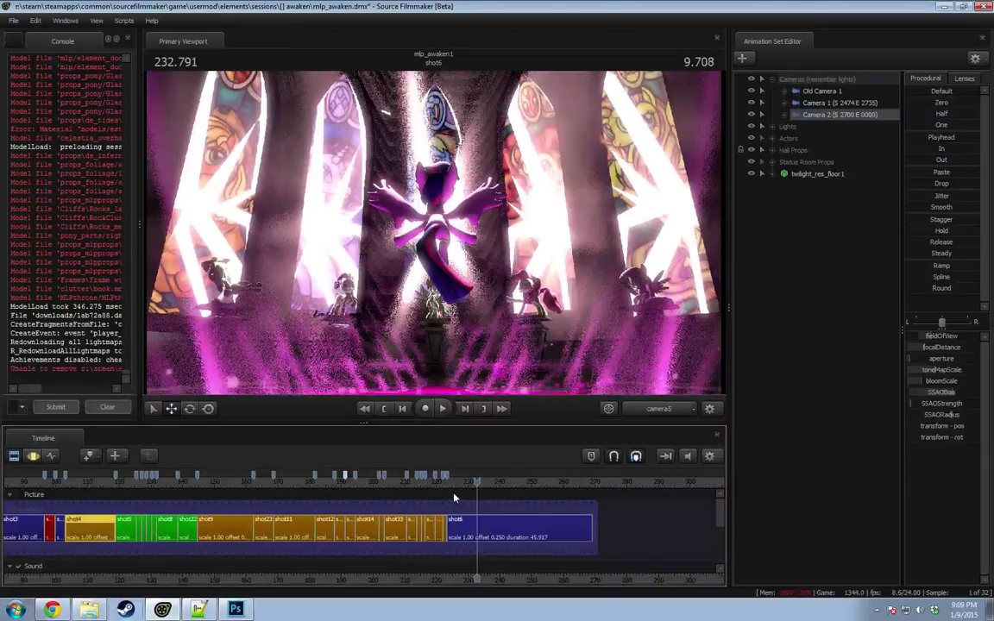
Step: Replay the opening of shot6 from about 224 and stop at 229.250 to examine the character's movement
left_click(449, 485)
key("space")
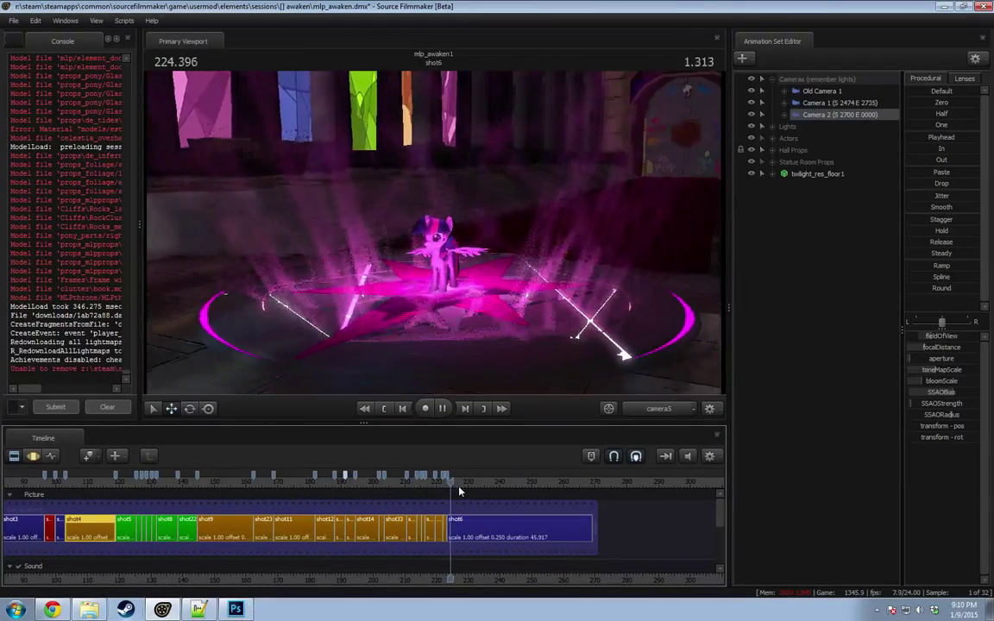
key("space")
scroll(416, 485, "up", 8)
mouse_move(405, 488)
left_mouse_down()
mouse_move(383, 488)
mouse_move(417, 484)
left_mouse_up()
key("space")
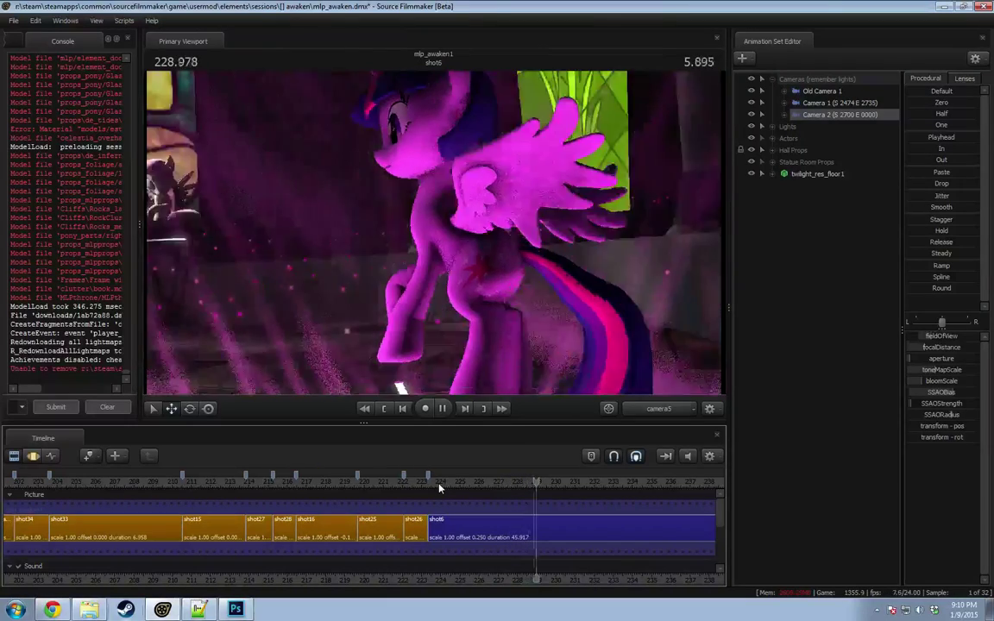
key("space")
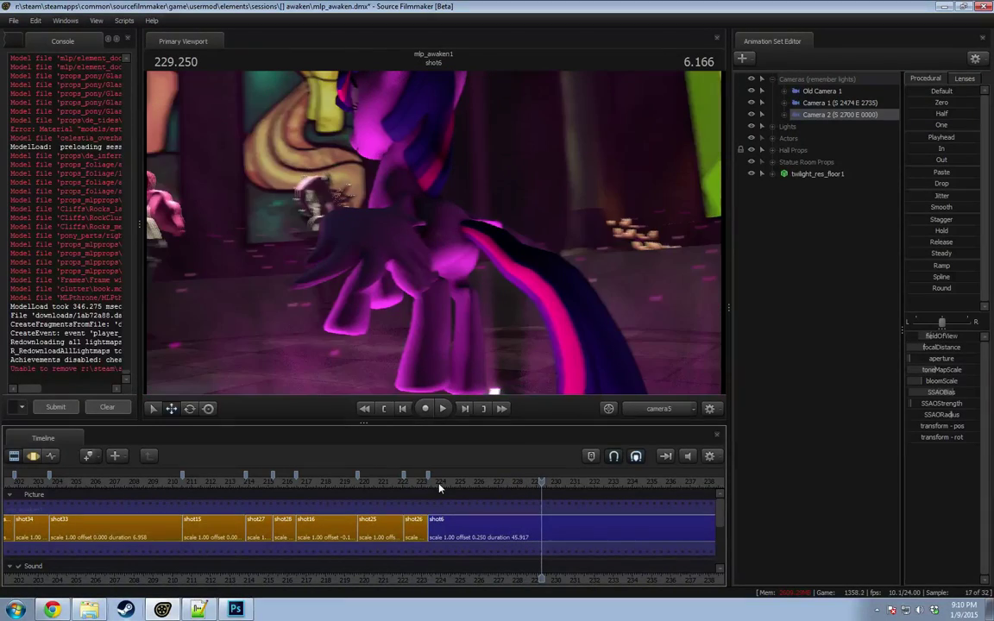
Step: Open shot6 for motion editing and set an open-ended time selection from about 229.6, with its falloff starting near 229.1
scroll(476, 522, "up", 2)
double_click(528, 535)
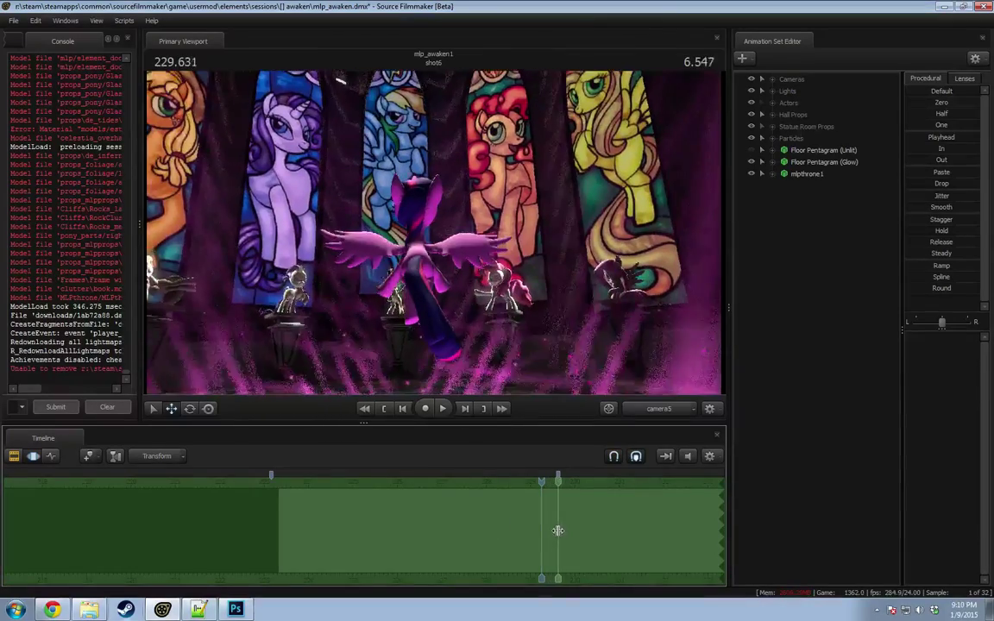
left_click_drag(557, 530, 831, 509, "shift")
left_click_drag(549, 552, 536, 546)
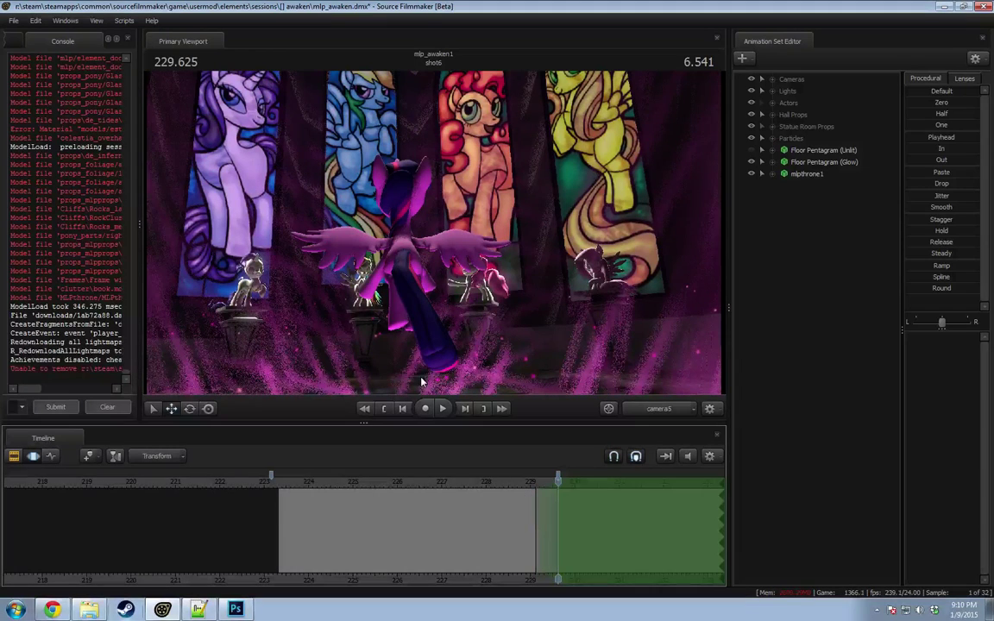
Step: Select Twilight2's Pelvis bone and rotate it at 229.625 within the selected time range
left_click(404, 228, "ctrl")
left_click(402, 234, "ctrl")
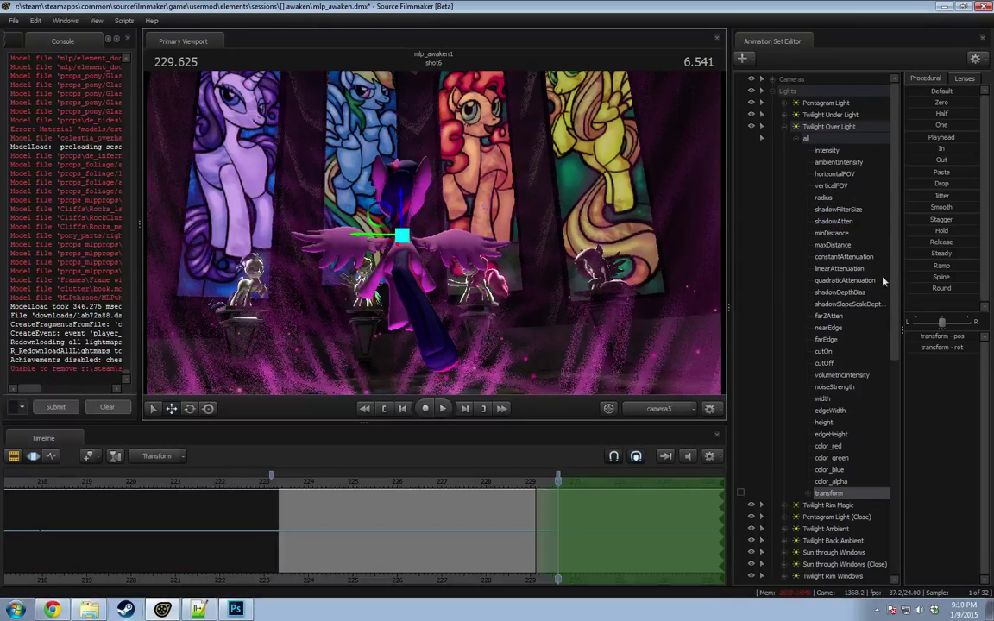
left_click(785, 127)
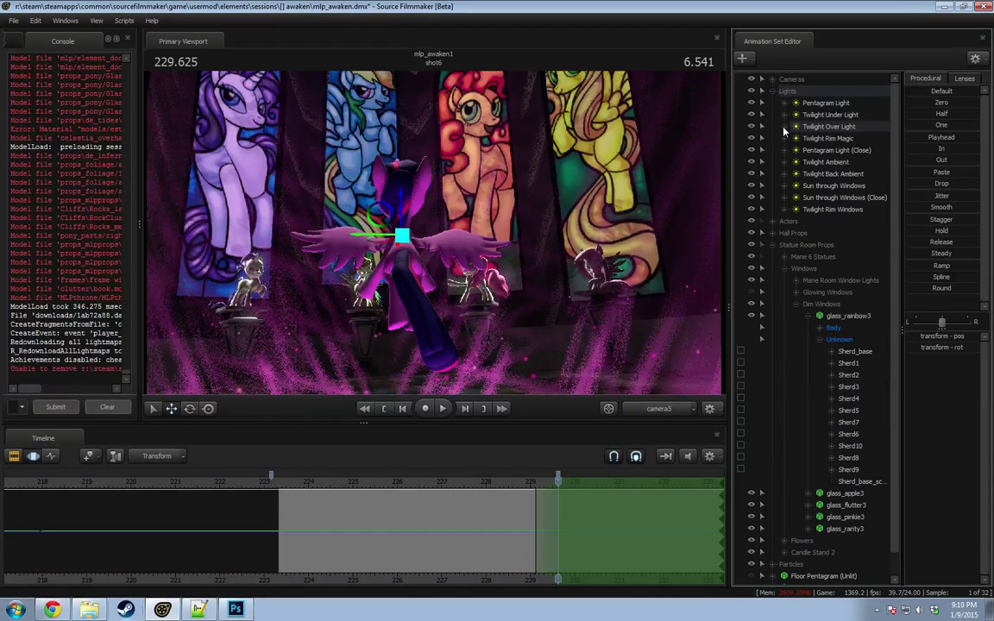
left_click(772, 222)
left_click(762, 234)
key("e")
left_click(405, 258, "ctrl")
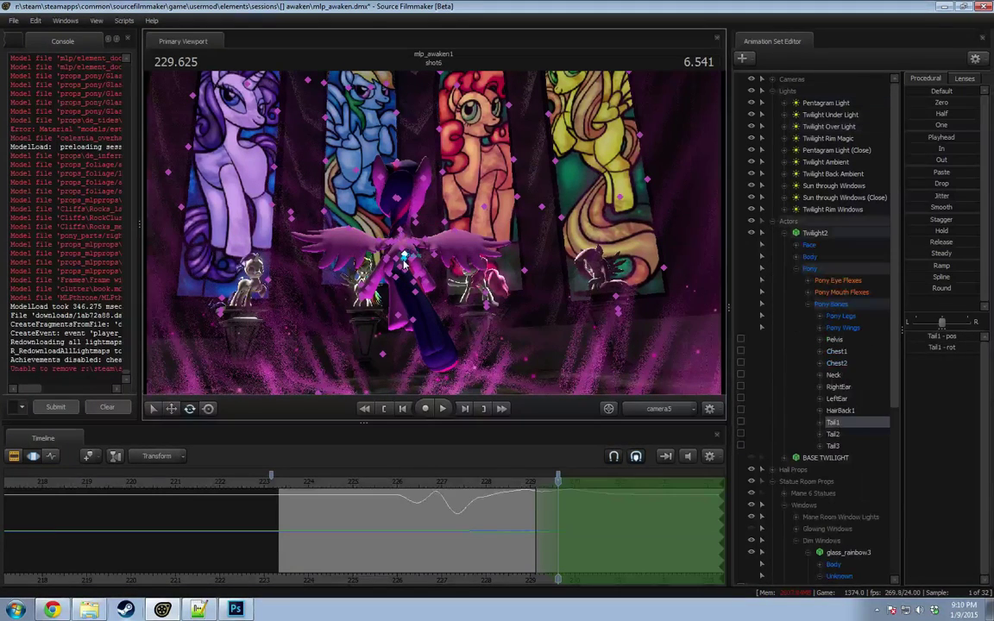
left_click(403, 258, "ctrl")
mouse_move(397, 245)
left_mouse_down()
mouse_move(434, 266)
mouse_move(421, 275)
mouse_move(439, 270)
mouse_move(439, 239)
mouse_move(398, 231)
left_mouse_up()
Step: Play shot6 from about 229 to 230.250 to check the Pelvis rotation
left_click(533, 482)
key("space")
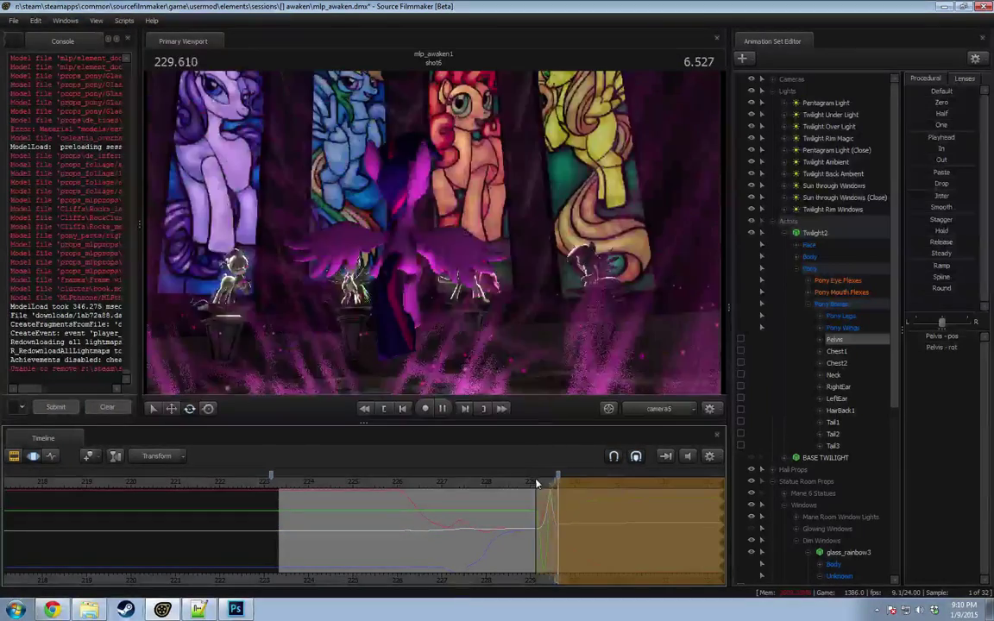
key("space")
Step: Start the Pelvis adjustment's falloff at about 228.7 and preview shot6 from about 228.5 to 230.458
left_click_drag(523, 517, 604, 516)
scroll(497, 506, "up", 5)
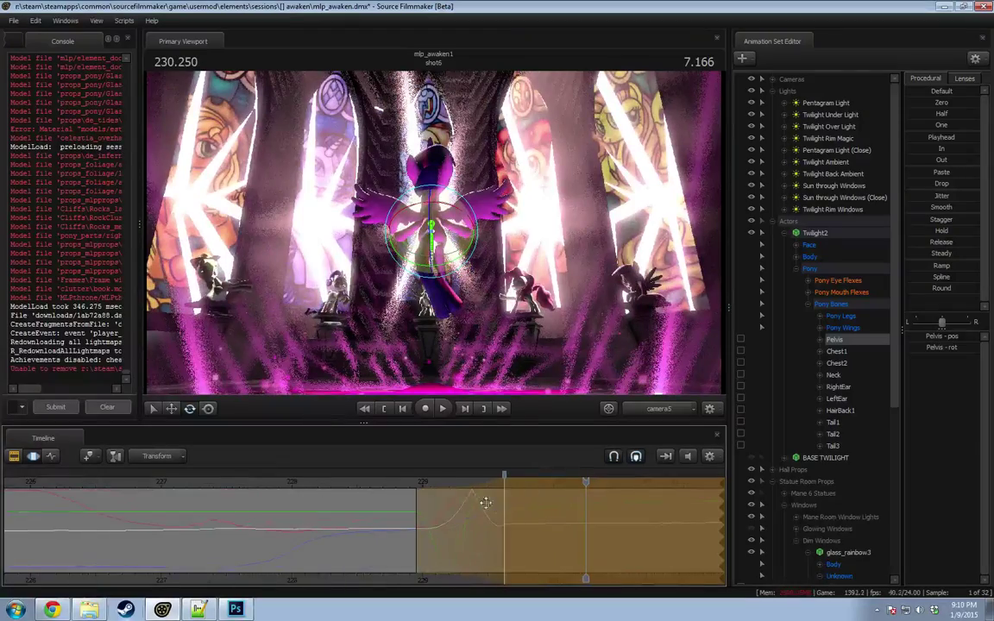
left_click_drag(450, 509, 387, 510)
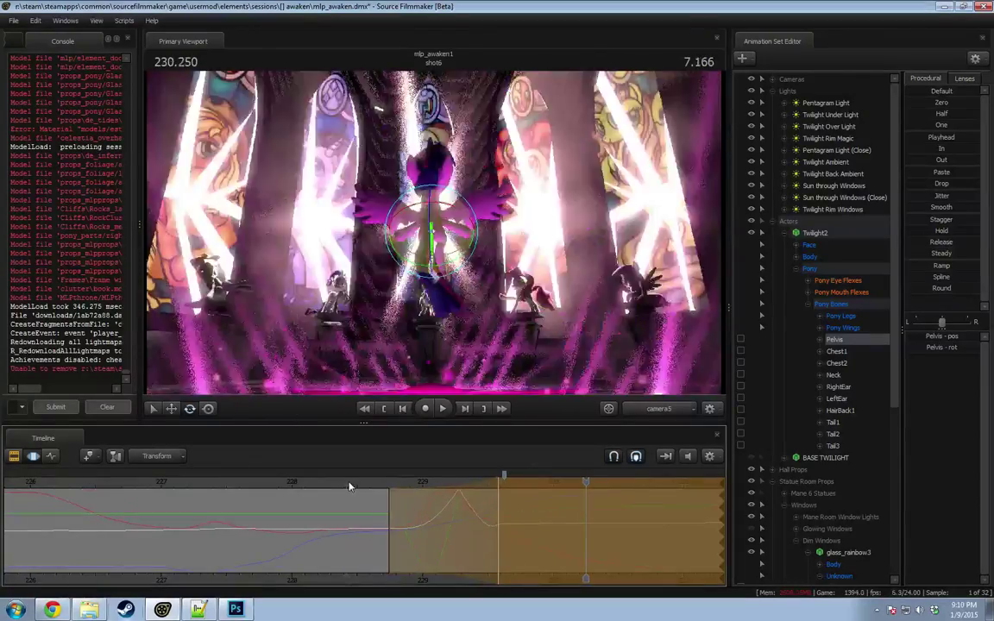
left_click(353, 485)
key("F2")
key("space")
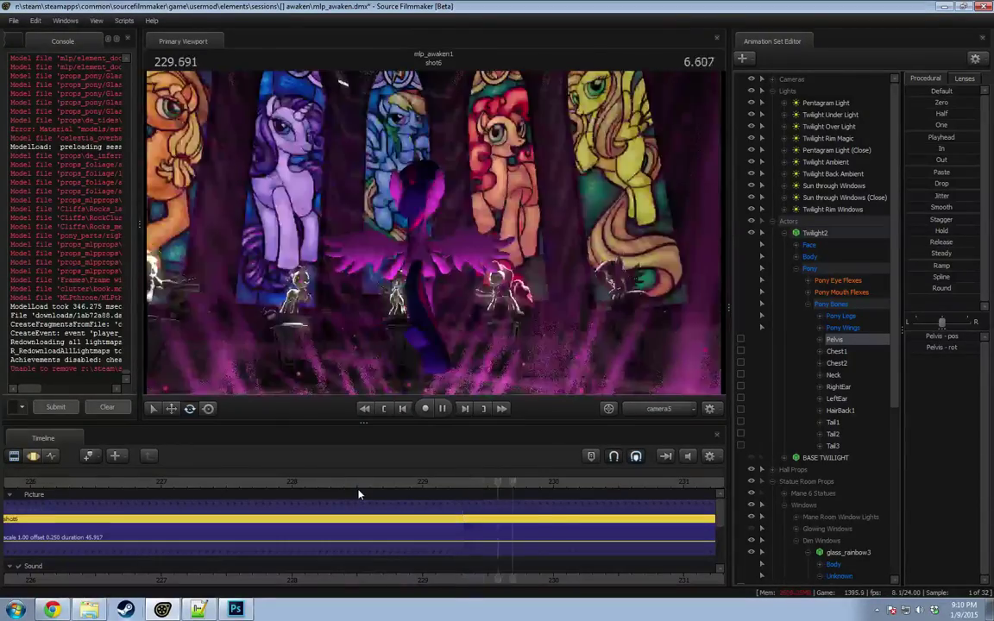
key("space")
Step: Lengthen the Pelvis adjustment's falloff to start at about 228.3 and replay shot6 up to 230.583
key("F4")
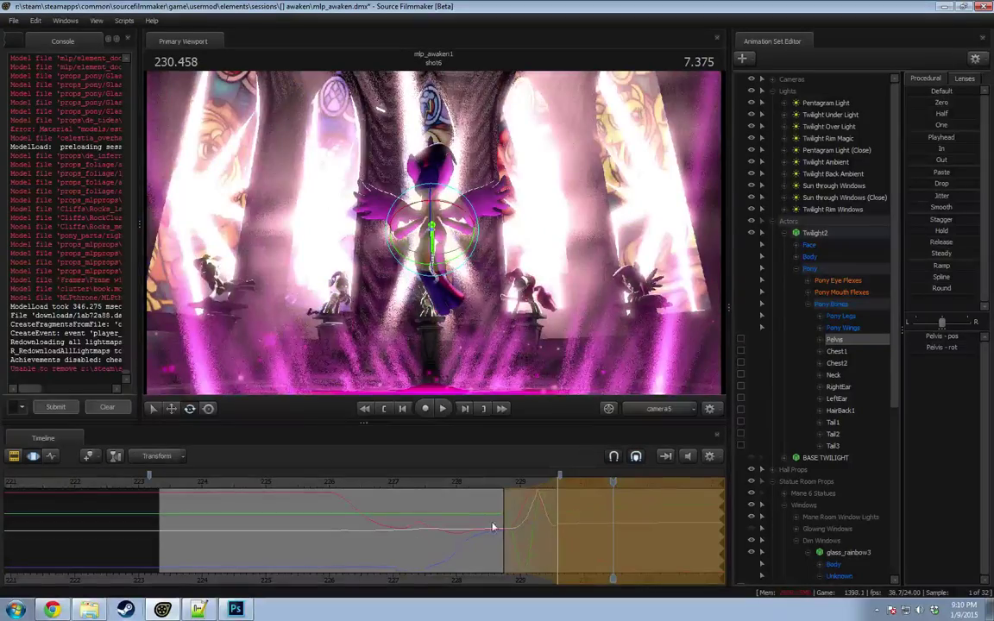
left_click_drag(491, 517, 466, 510)
key("F2")
key("space")
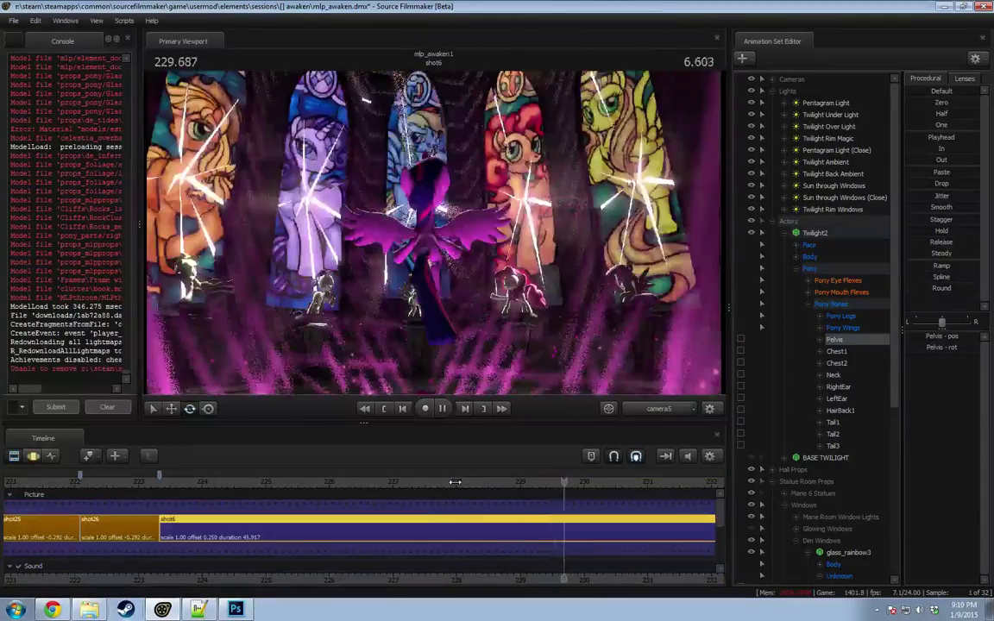
key("space")
Step: Replay shot6's motion with the Pelvis adjustment repeatedly from about 228, stopping at 230.875, to judge the body movement
left_click_drag(564, 580, 535, 576)
key("F4")
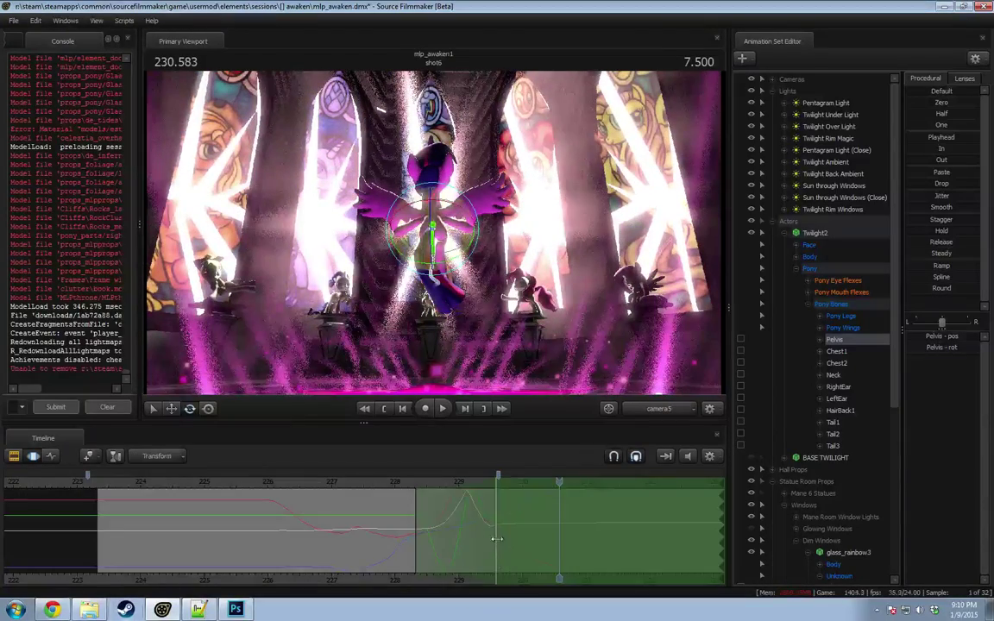
key("F2")
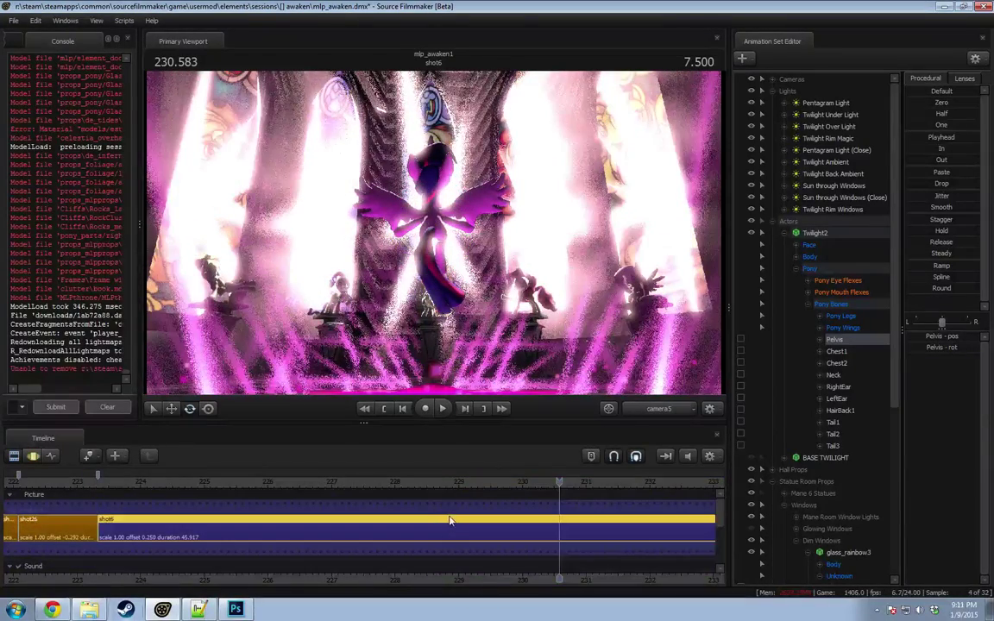
key("F4")
left_click(394, 485)
key("space")
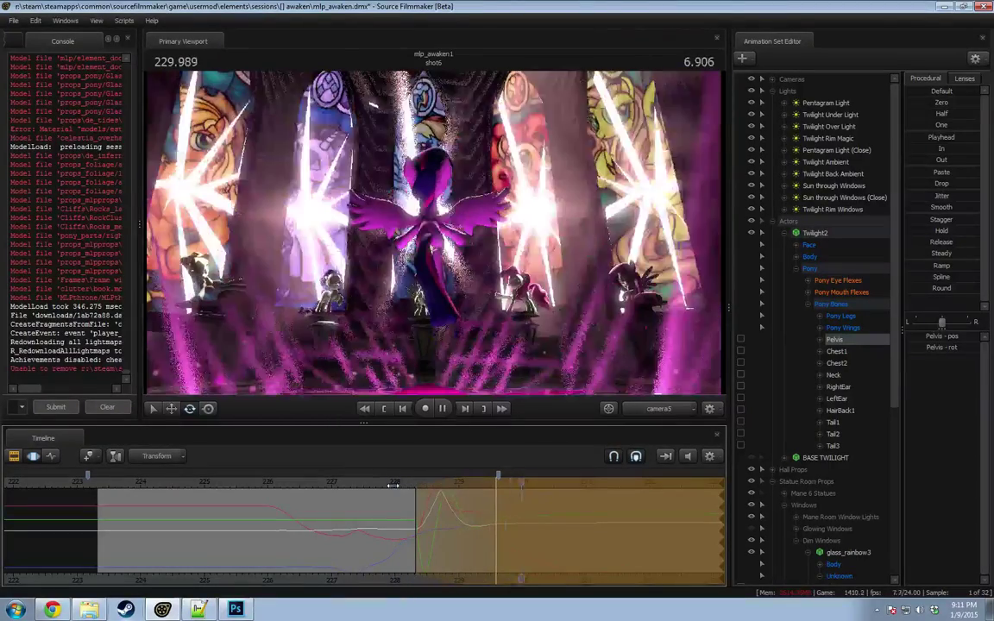
key("space")
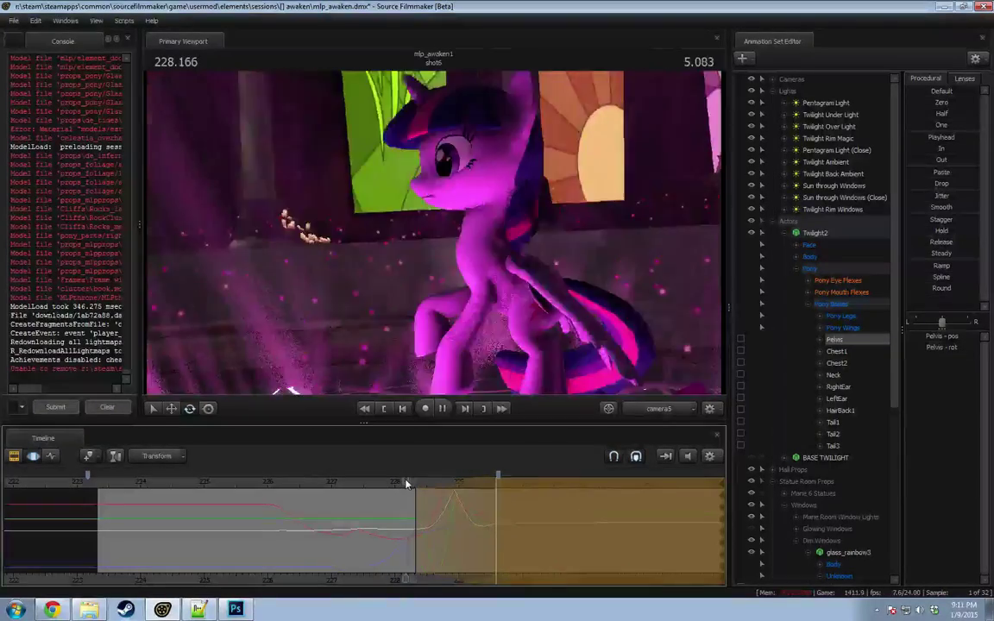
key("space")
key("space")
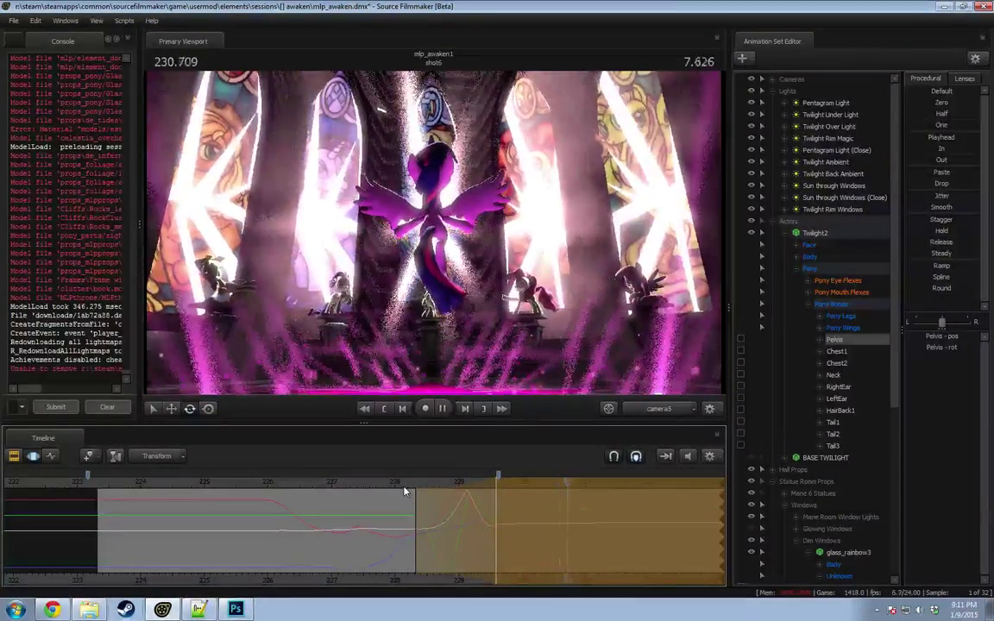
key("space")
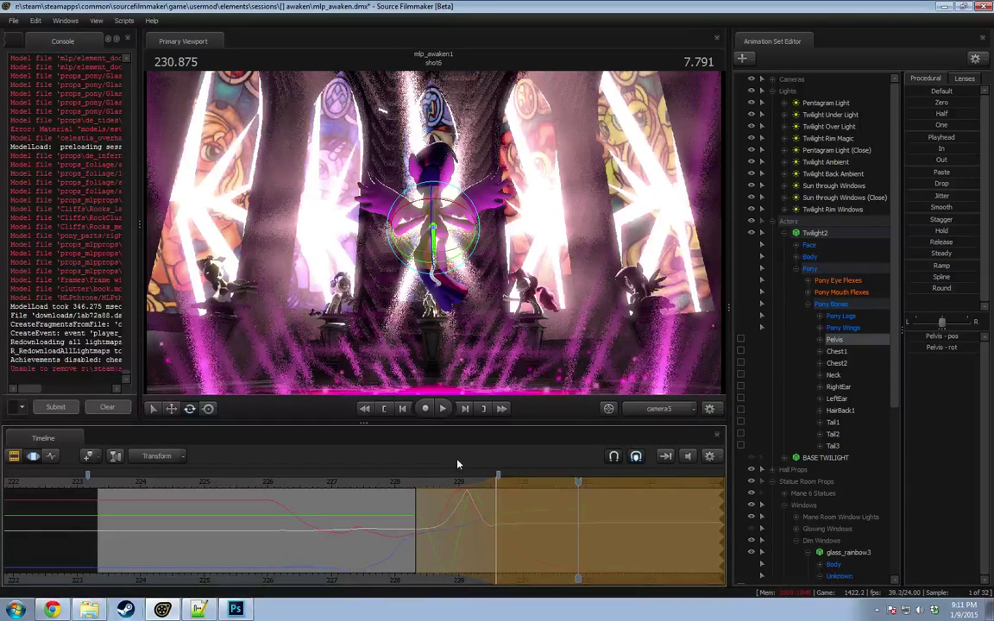
Step: Undo the Pelvis bone's rotation and return to 229.708 in shot6's motion timeline
scroll(471, 480, "down", 2)
scroll(471, 480, "down", 1)
key("F2")
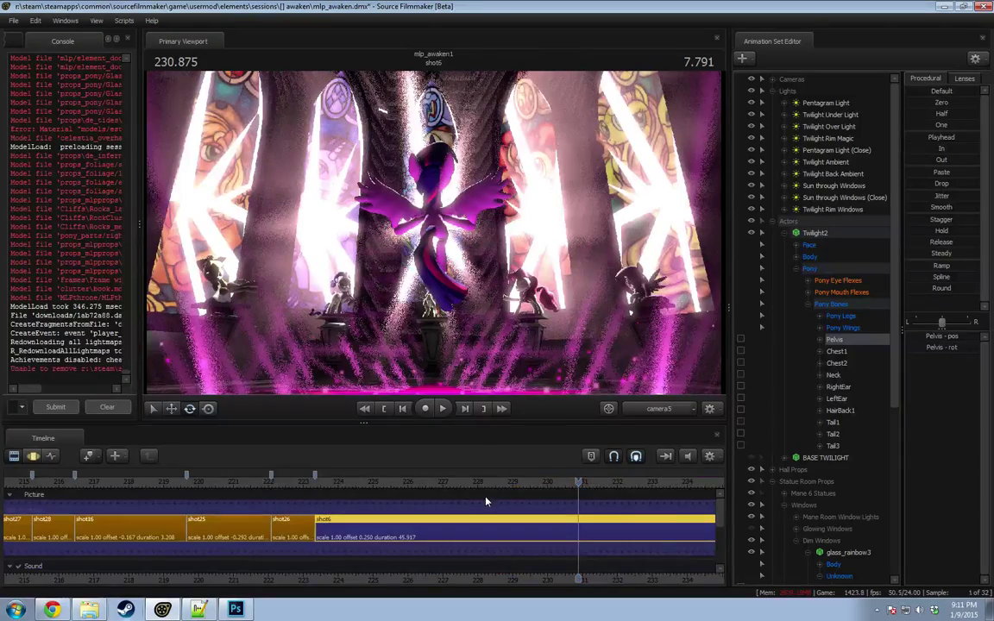
key("F3")
key("Up")
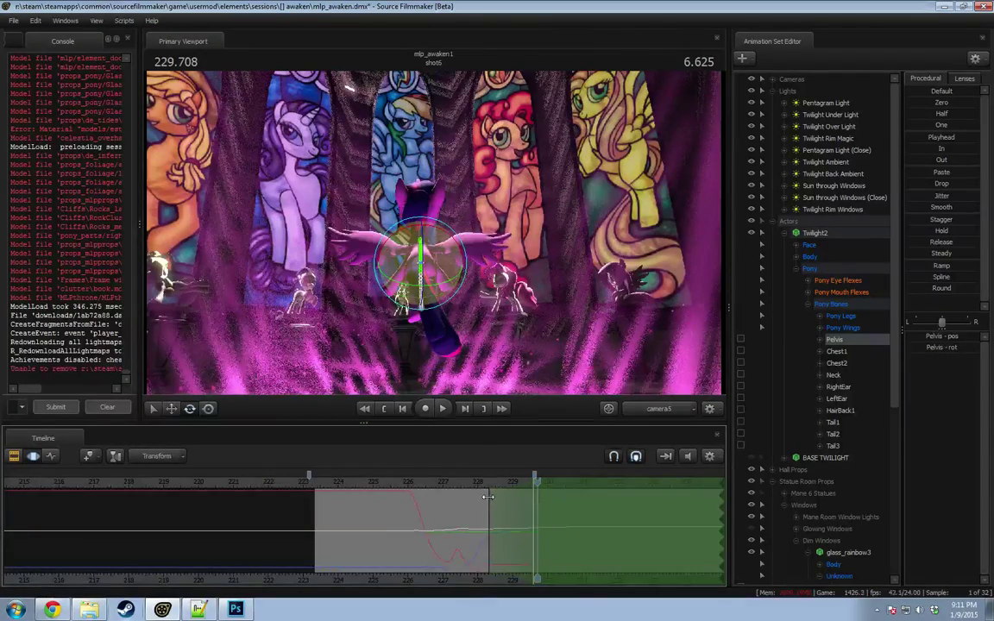
Step: Play shot6 from about 228 and stop at 232.291 to review the Pelvis motion without the adjustment
scroll(486, 496, "down", 3)
left_click(496, 486)
key("space")
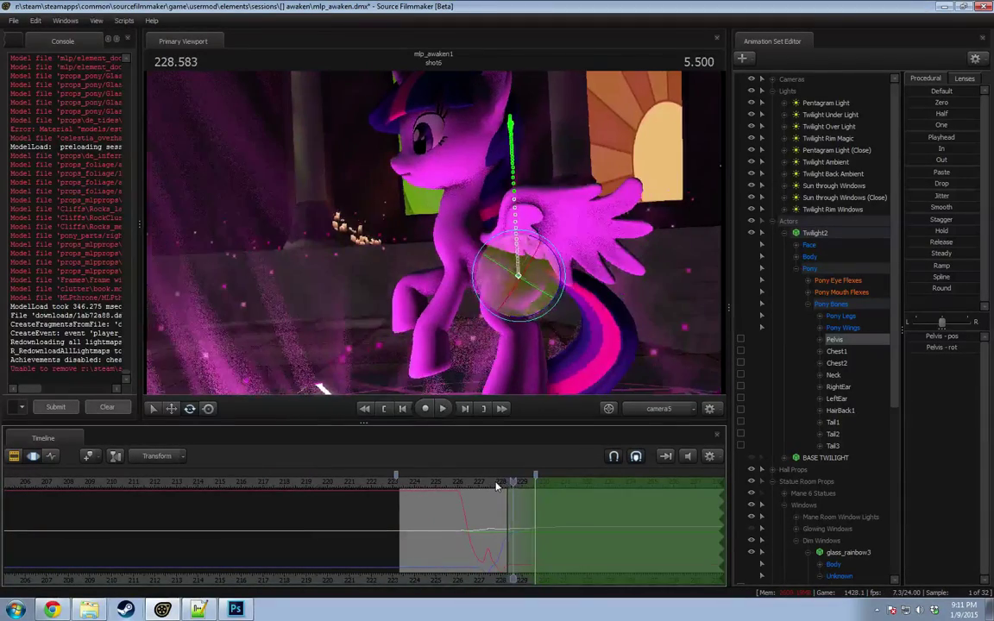
scroll(496, 486, "down", 2)
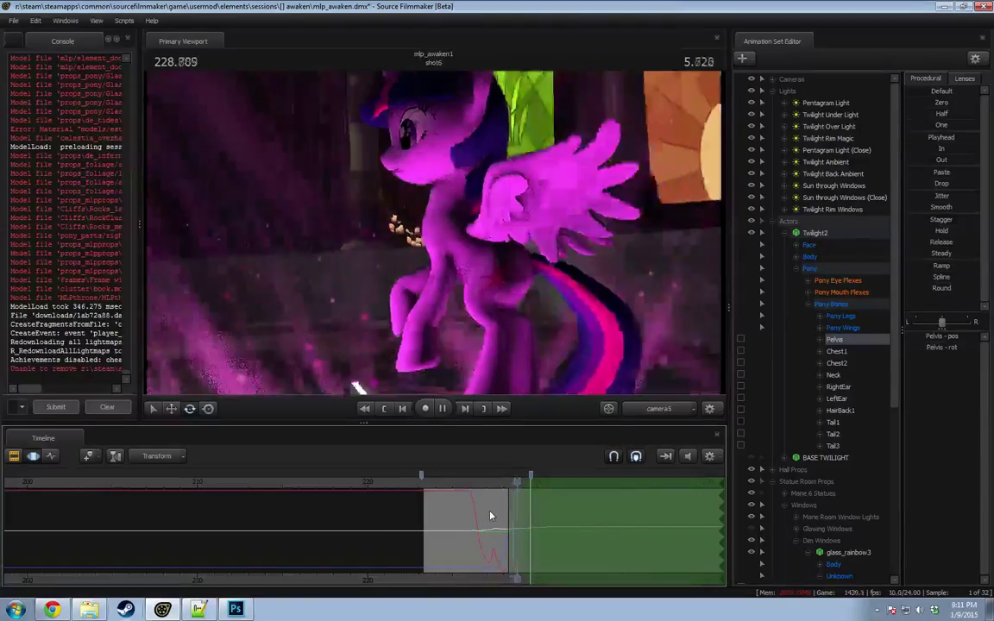
scroll(491, 504, "down", 1)
key("space")
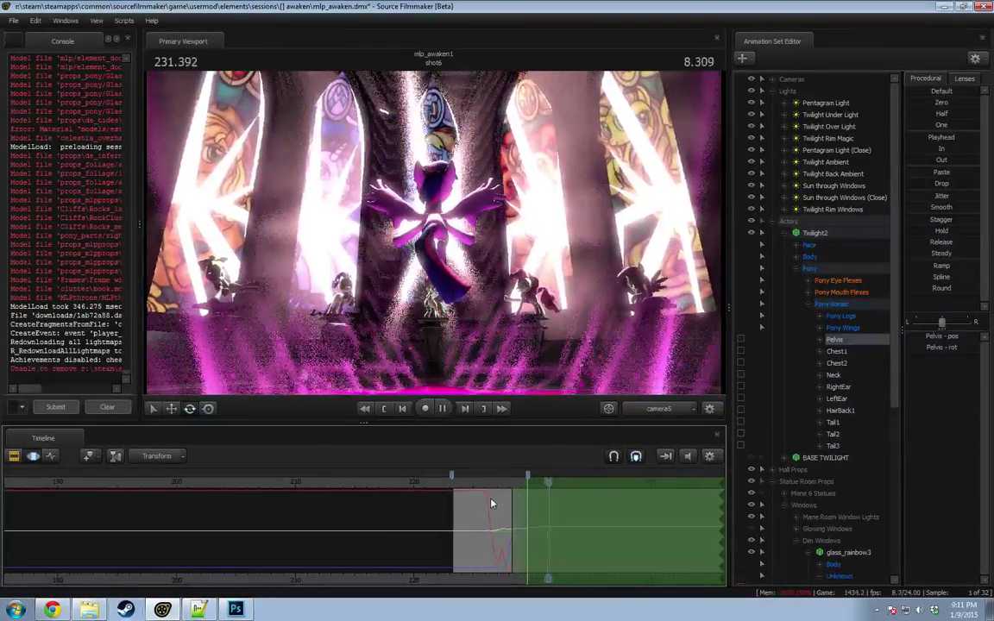
key("space")
scroll(490, 504, "down", 2)
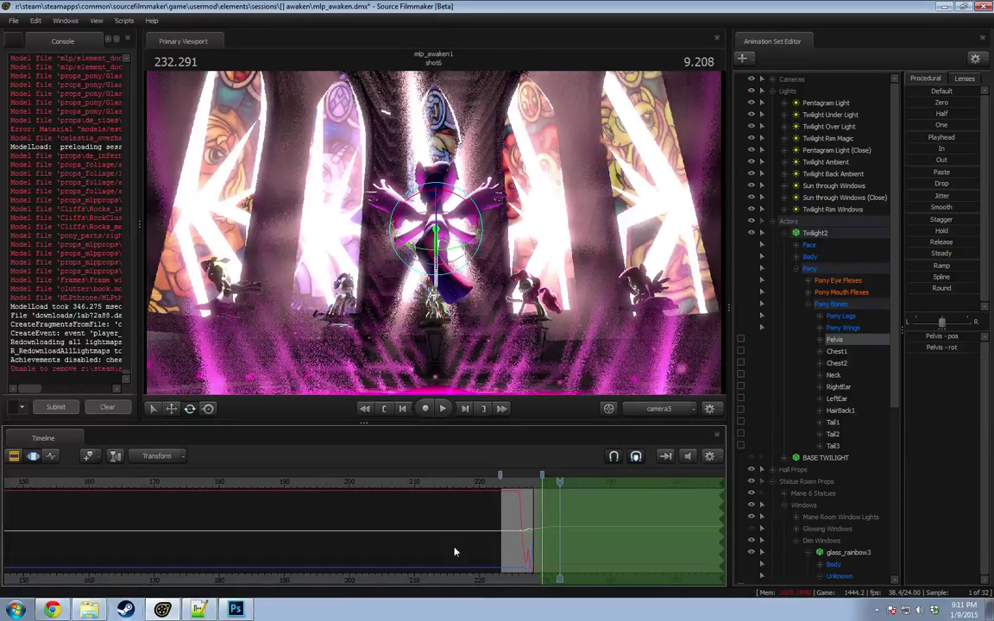
Step: Return to the shot timeline and play the sequence from about 199 in shot14 to review it
key("F3")
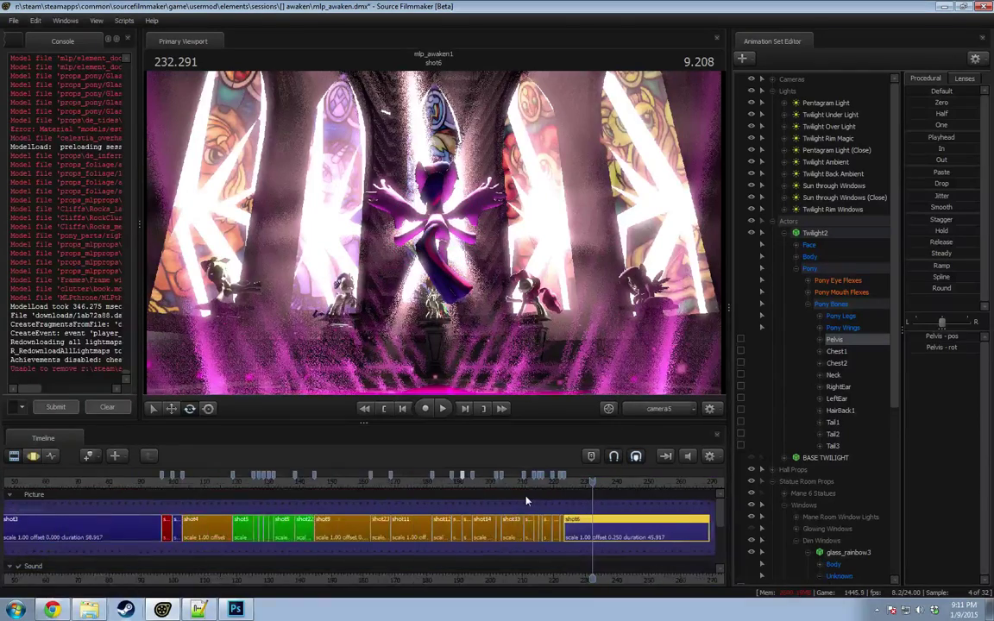
left_click_drag(532, 480, 429, 479)
key("space")
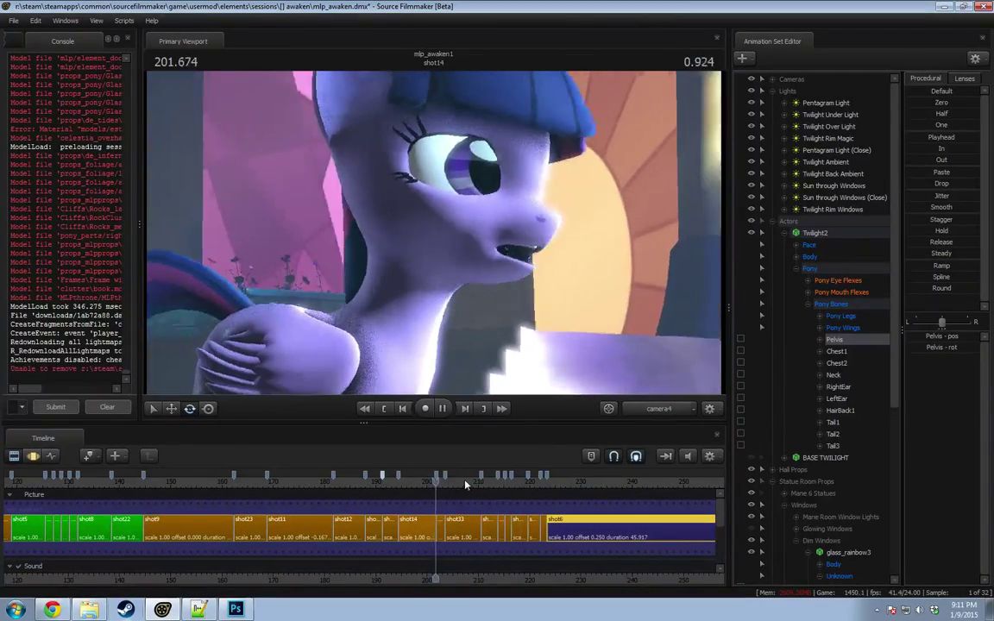
left_click(421, 479)
key("space")
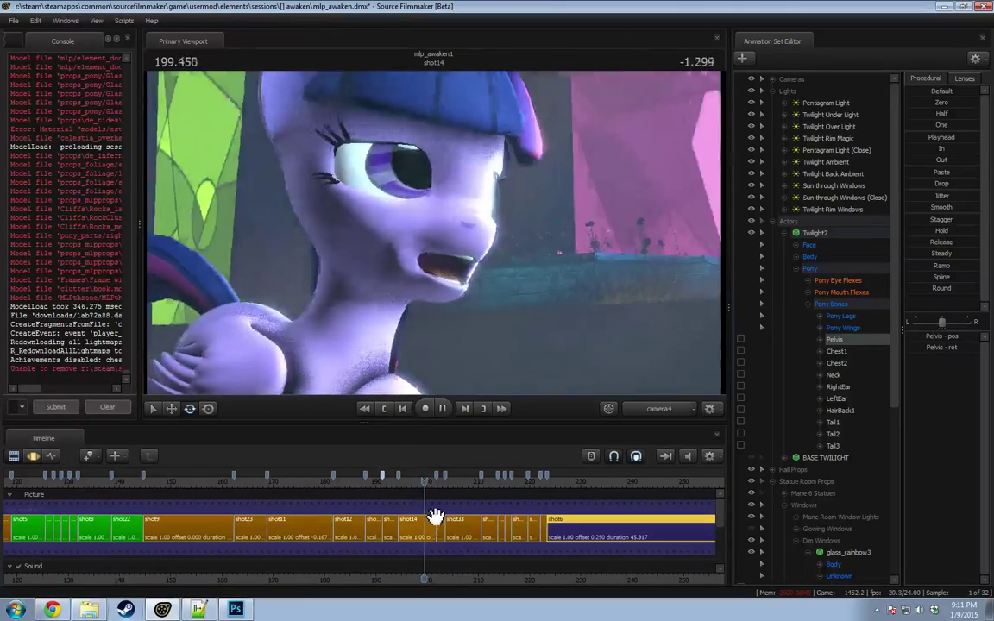
Step: Stop the playback, select shot14 in the shot timeline and return to 197.583
key("space")
scroll(425, 537, "up", 3)
scroll(424, 538, "up", 2)
left_click(405, 531)
left_click(399, 481)
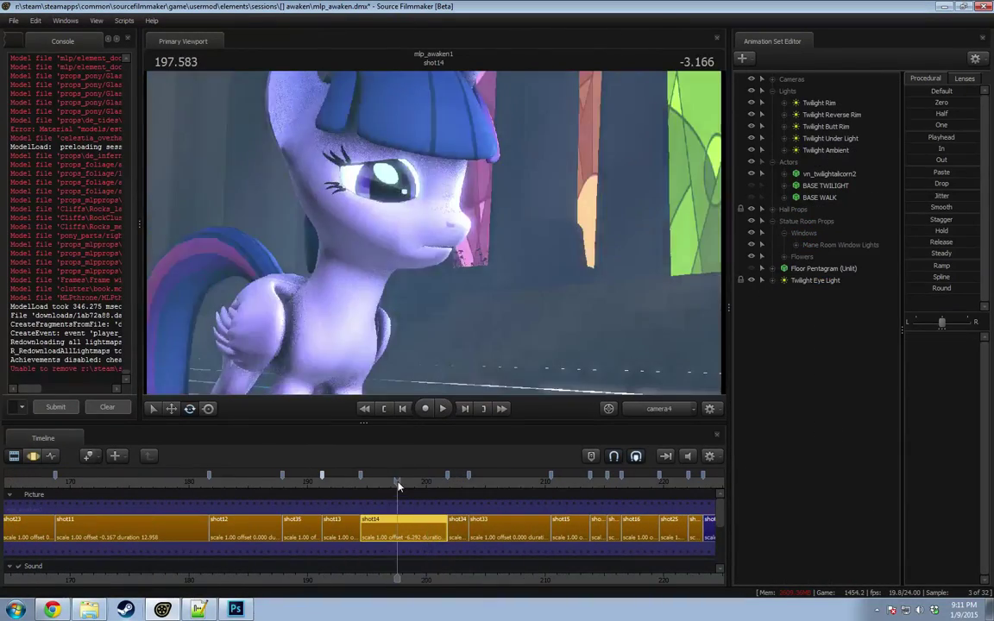
Step: Play shot14 in its motion timeline from about 197.6, repeating as needed and stopping at 200.875, to judge the head movement
key("space")
key("F3")
key("space")
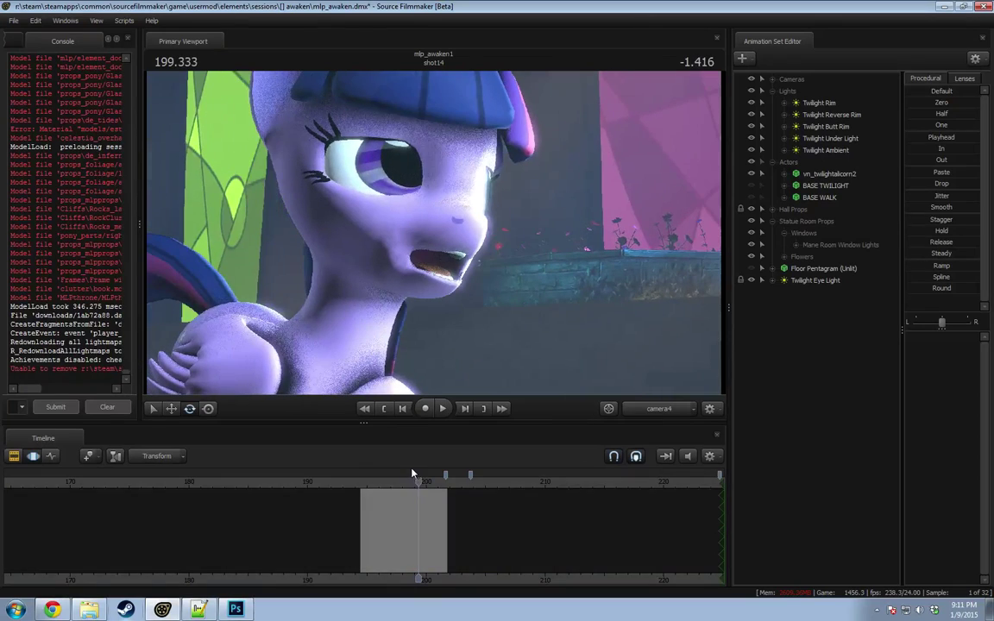
scroll(414, 513, "up", 2)
key("space")
key("space")
left_click(378, 481)
key("space")
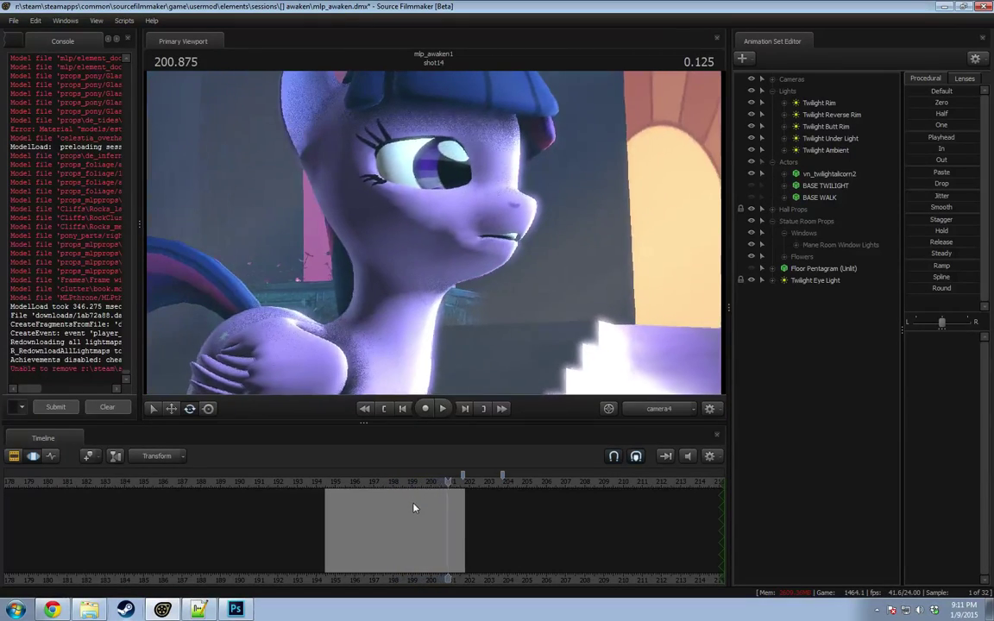
key("space")
Step: Expand the vn_twilightalicorn2 actor's control groups and display its Body controls in shot14's motion timeline
key("F2")
scroll(404, 555, "up", 3)
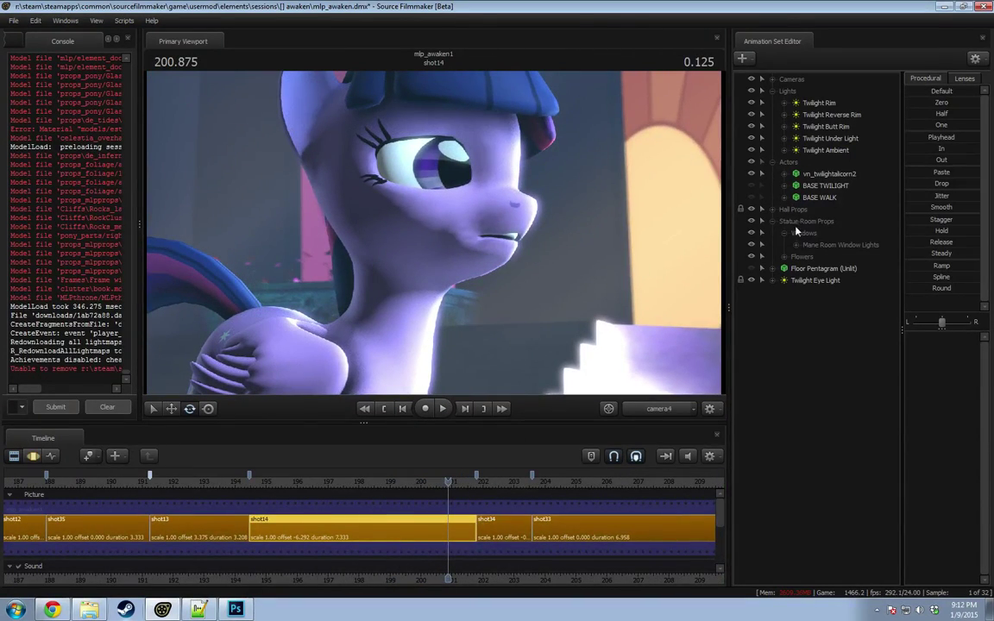
left_click(814, 176)
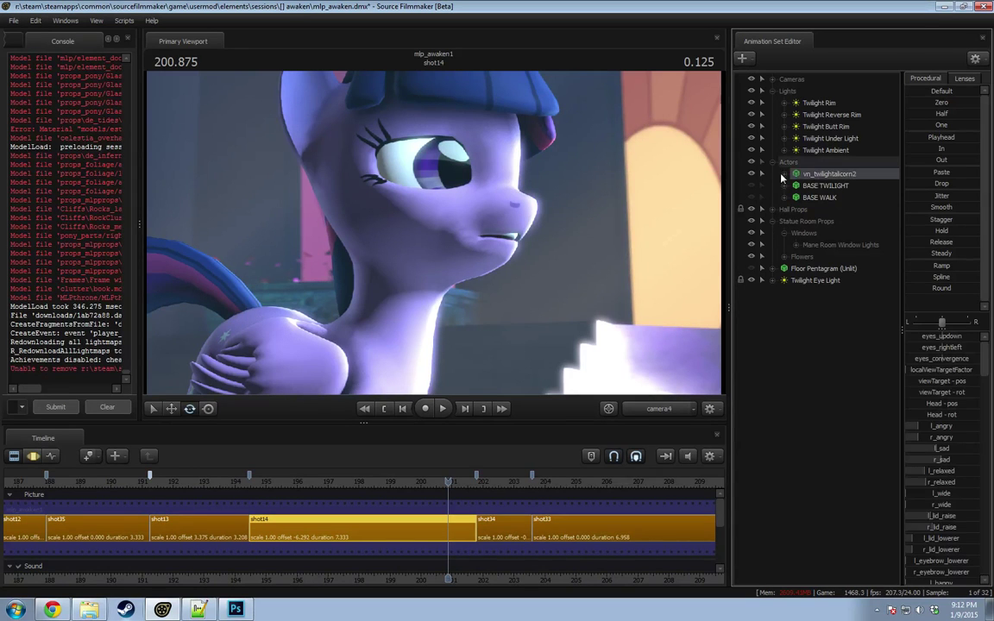
left_click(784, 173)
key("F3")
scroll(385, 541, "up", 3)
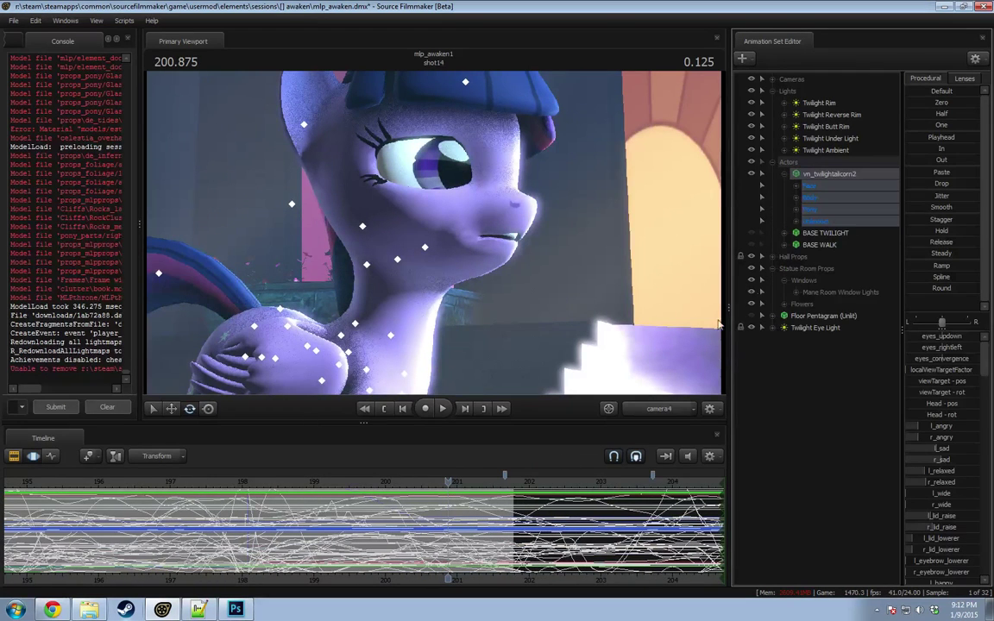
left_click(796, 221)
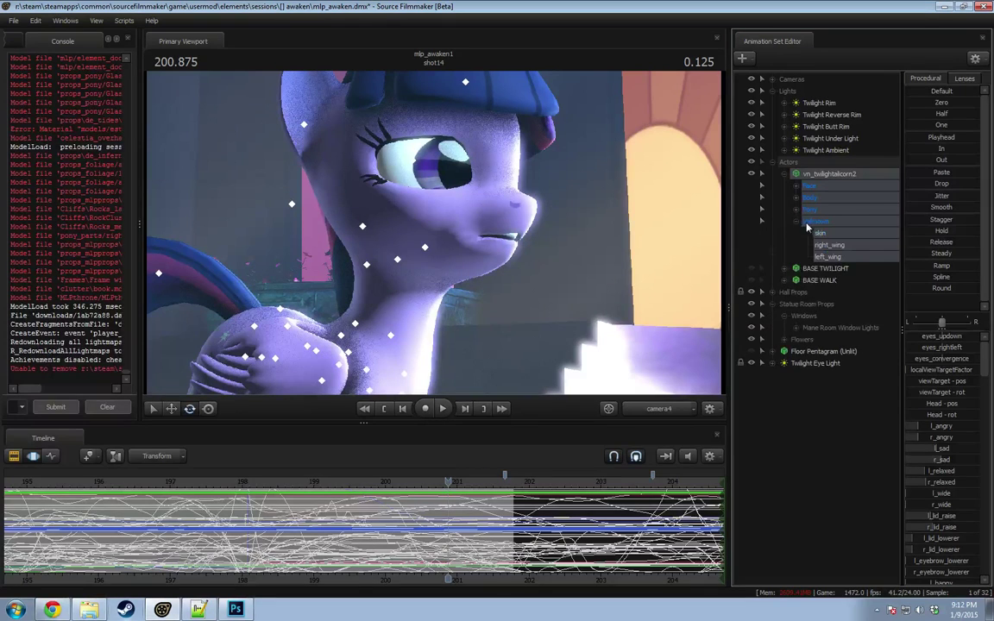
left_click(808, 197)
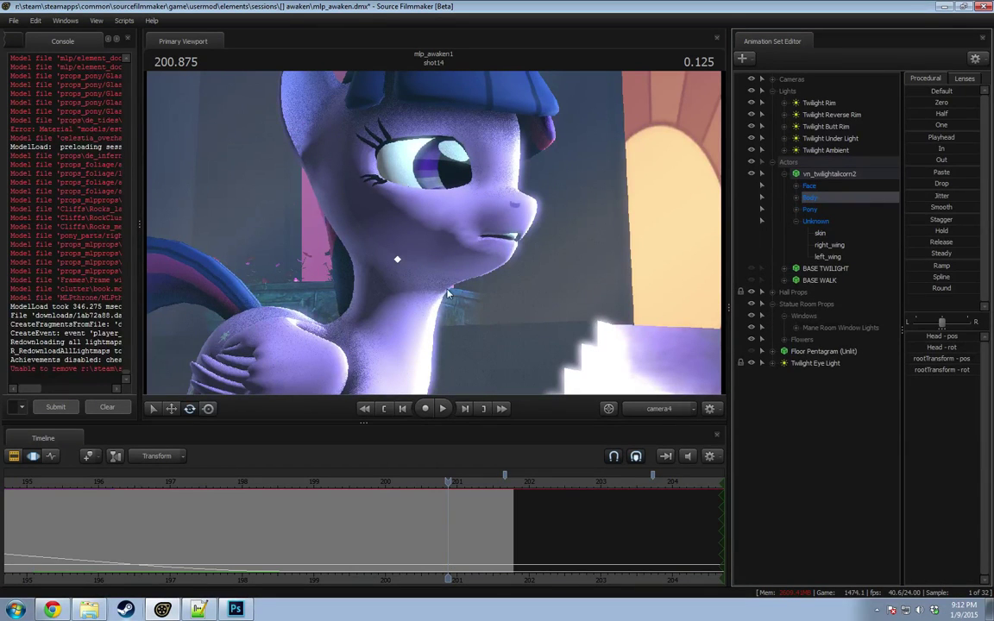
Step: Rotate vn_twilightalicorn2's Neck upward and counter-rotate the Head at 200.291, within a time selection from about 198.2 to 201.3
left_click(398, 260, "ctrl")
left_click(390, 336, "ctrl")
mouse_move(402, 532)
middle_mouse_down()
mouse_move(401, 541)
mouse_move(308, 541)
mouse_move(405, 549)
mouse_move(441, 524)
mouse_move(364, 523)
middle_mouse_up()
left_click(407, 549)
scroll(408, 551, "up", 8)
left_click_drag(332, 518, 256, 523)
middle_click_drag(259, 530, 406, 531)
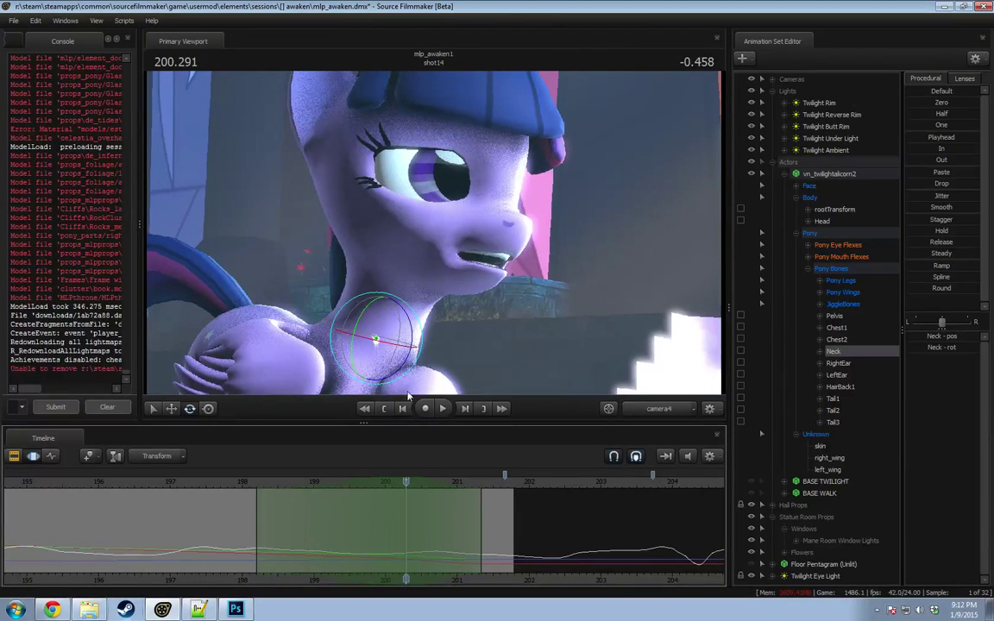
left_click_drag(408, 329, 396, 304)
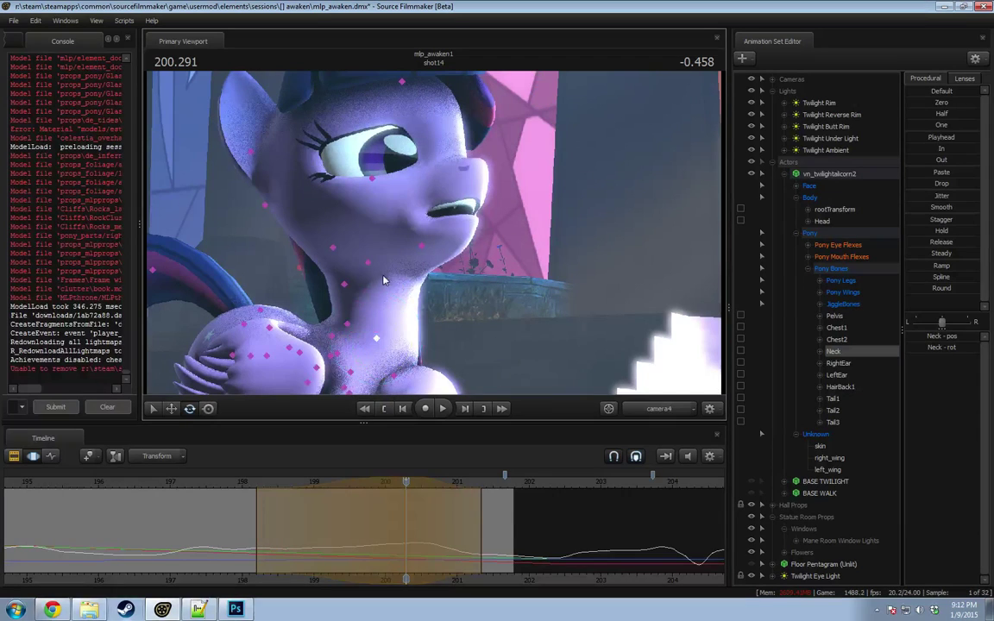
left_click(372, 267, "ctrl")
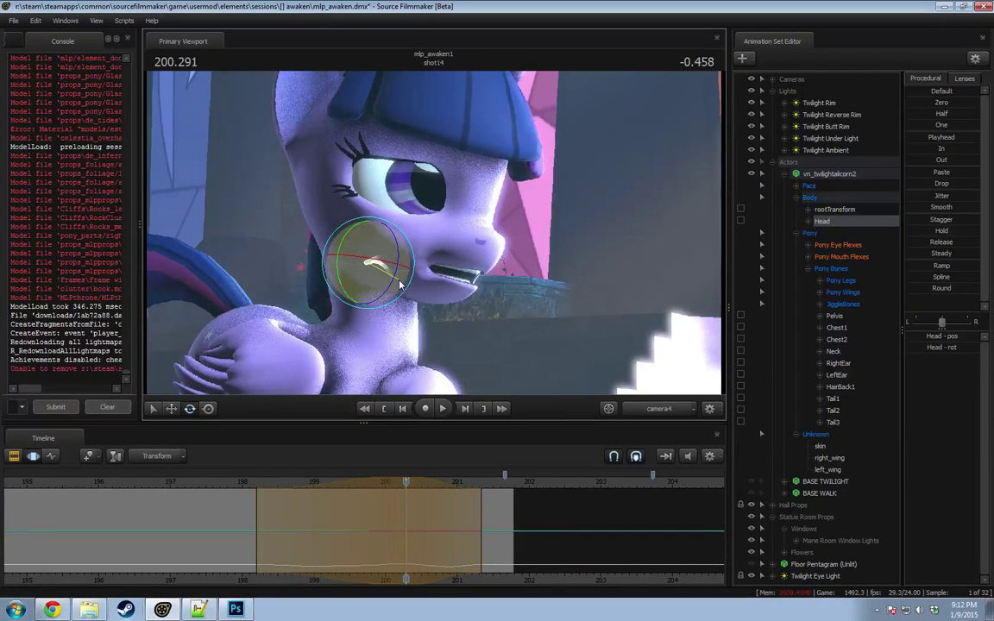
Step: Replay shot14 with the neck and head adjustment, continuing to 201.833 at the cut to shot34
key("space")
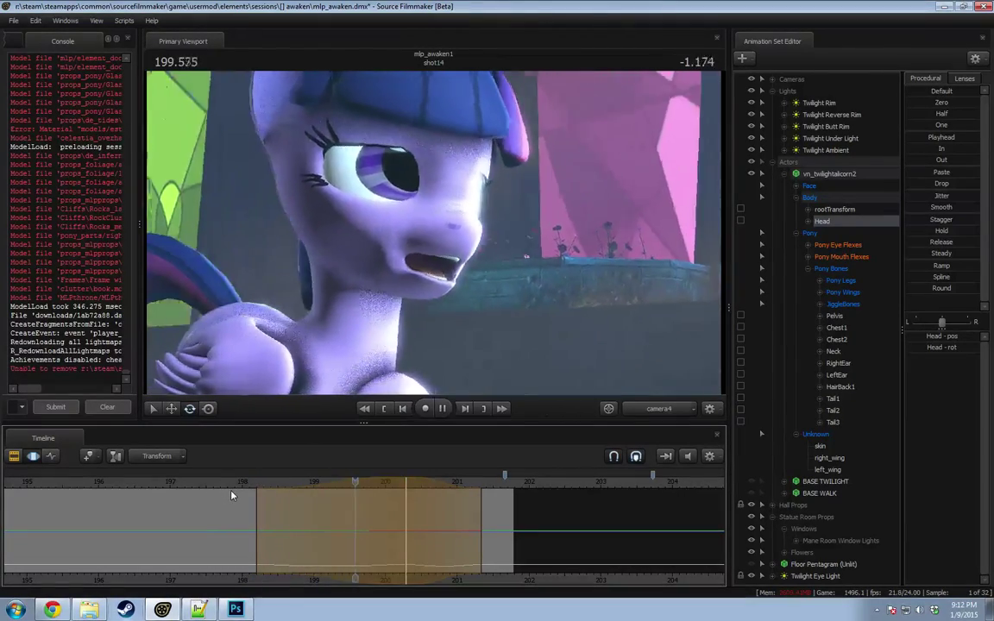
key("space")
mouse_move(245, 525)
left_mouse_down()
mouse_move(337, 539)
mouse_move(582, 545)
left_mouse_up()
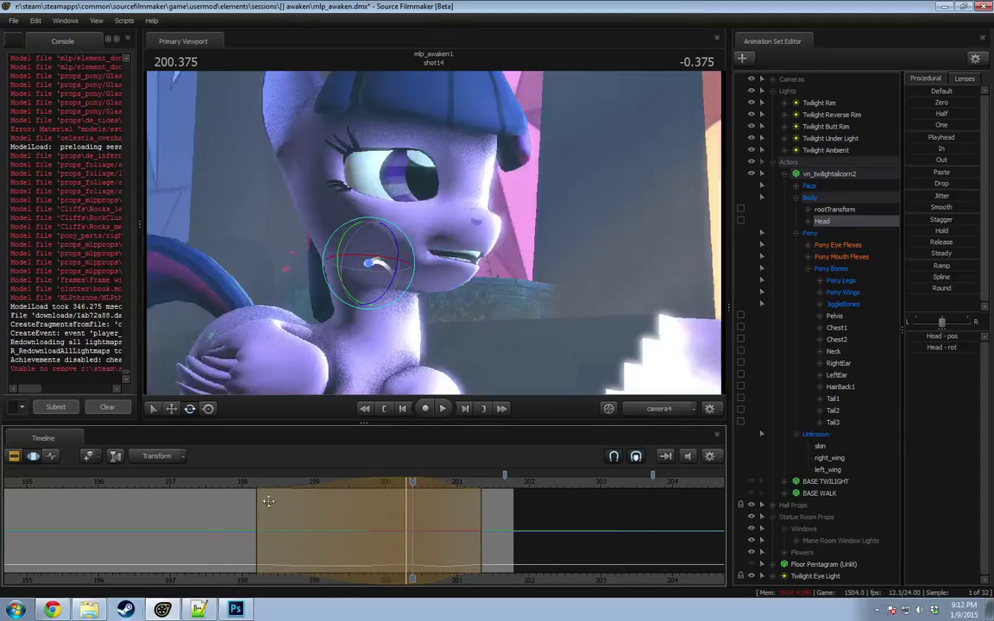
left_click(207, 485)
key("space")
key("space")
key("space")
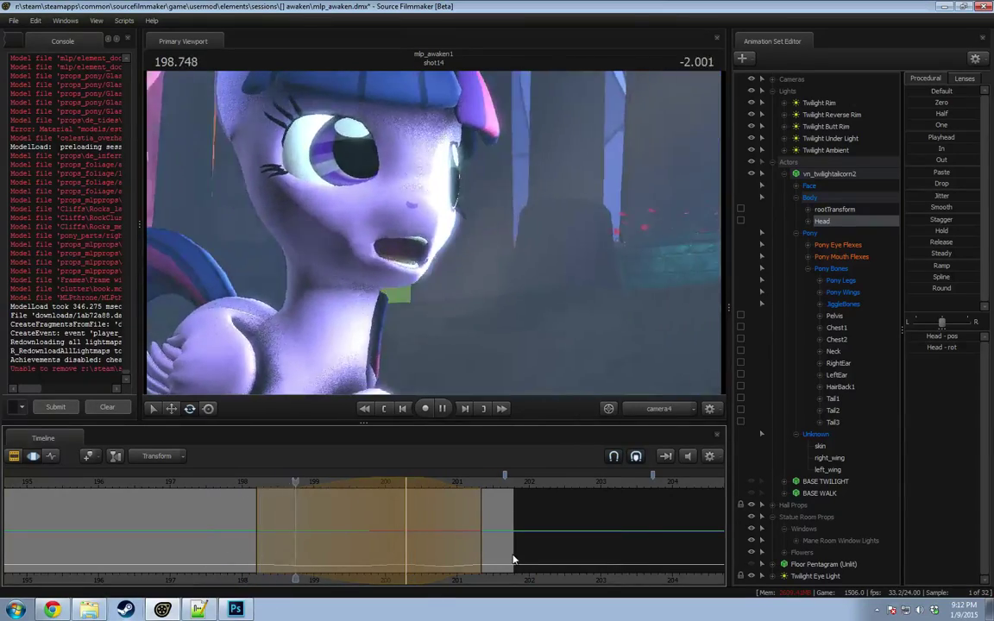
key("F3")
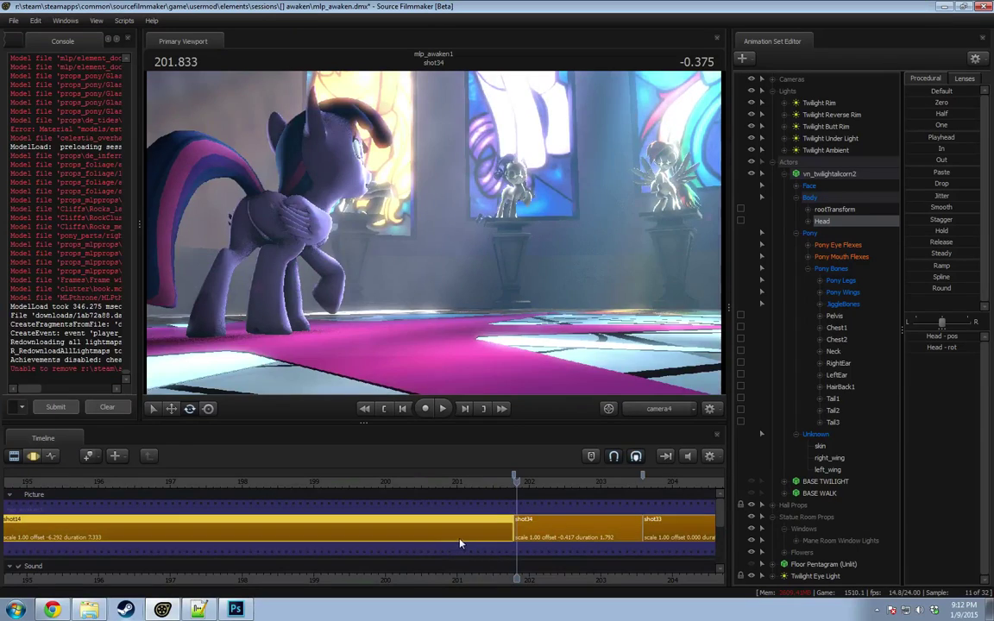
Step: Rotate the Head slightly upward at 201.666, within a time selection from about 200.6 to 202.75
key("F4")
left_click(491, 530)
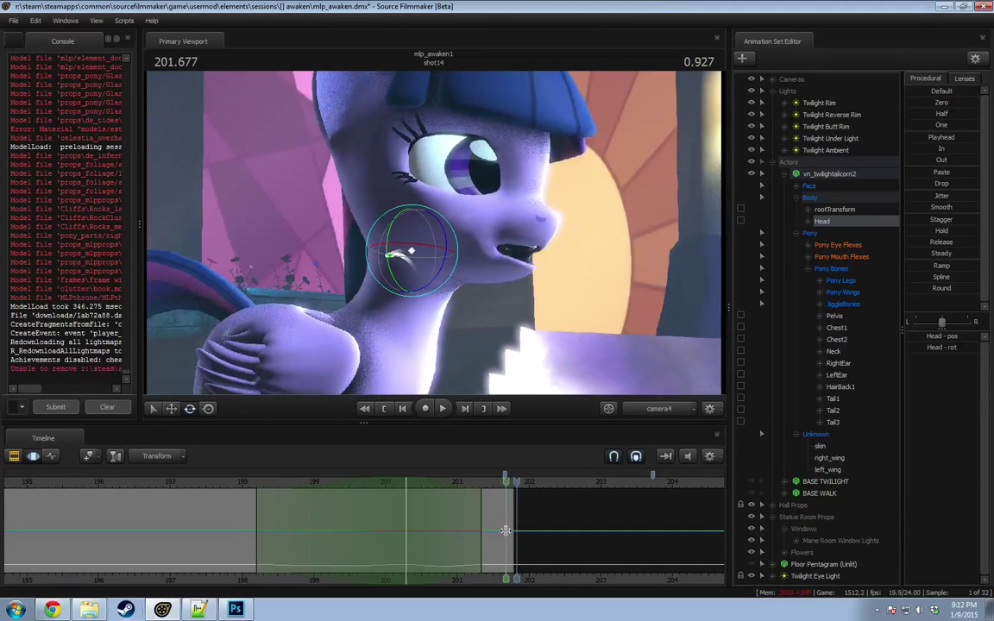
key("Escape")
scroll(507, 531, "up", 2)
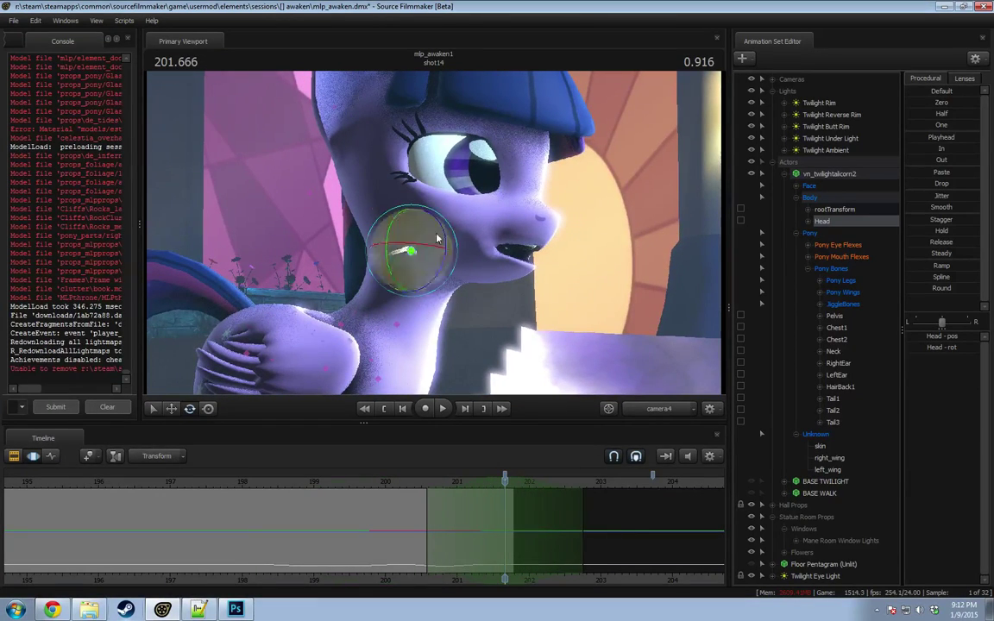
left_click_drag(445, 233, 440, 233)
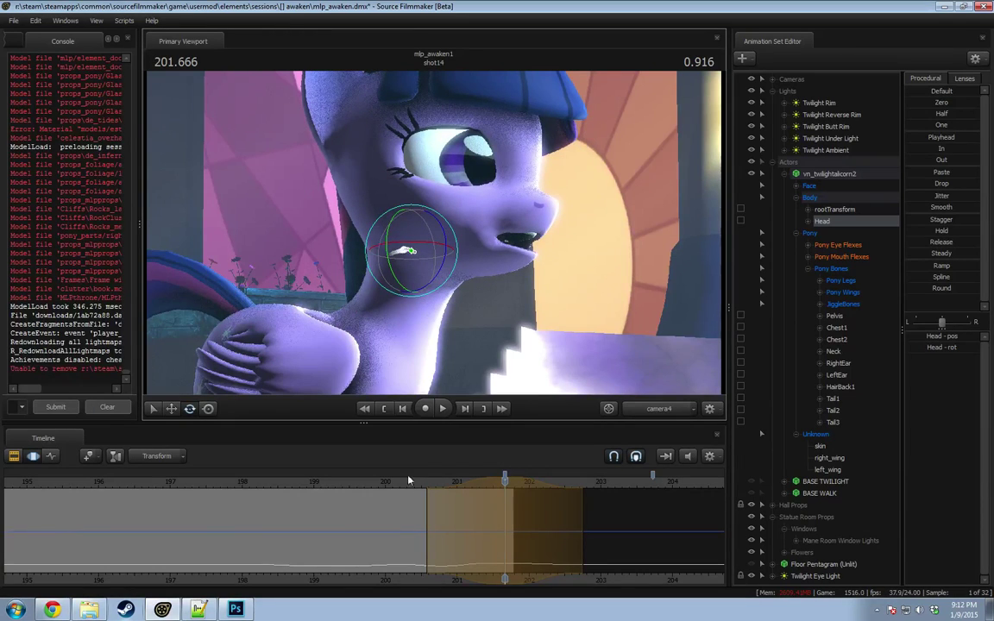
Step: Review the head movement at the end of shot14 and across the cut, stopping at 203.208 in shot34
left_click(406, 483)
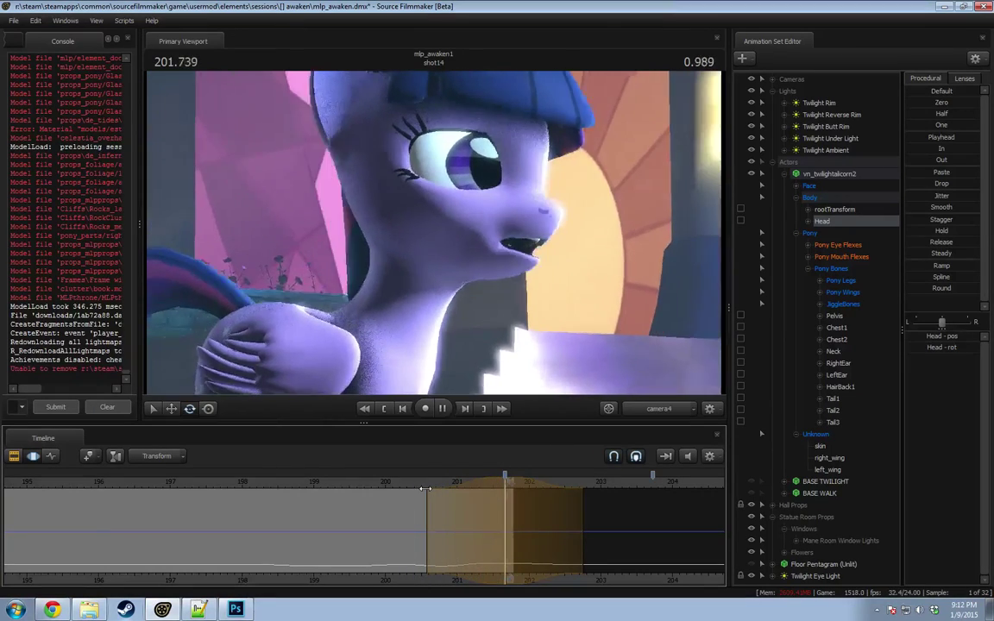
key("space")
left_click_drag(399, 516, 552, 536)
key("F2")
key("F3")
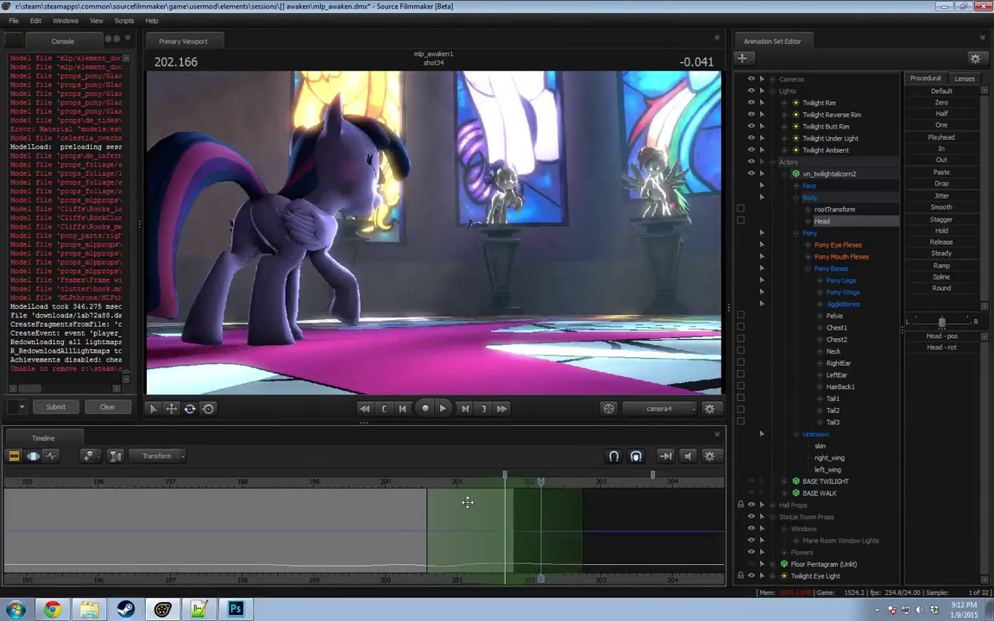
left_click(403, 480)
key("F2")
key("space")
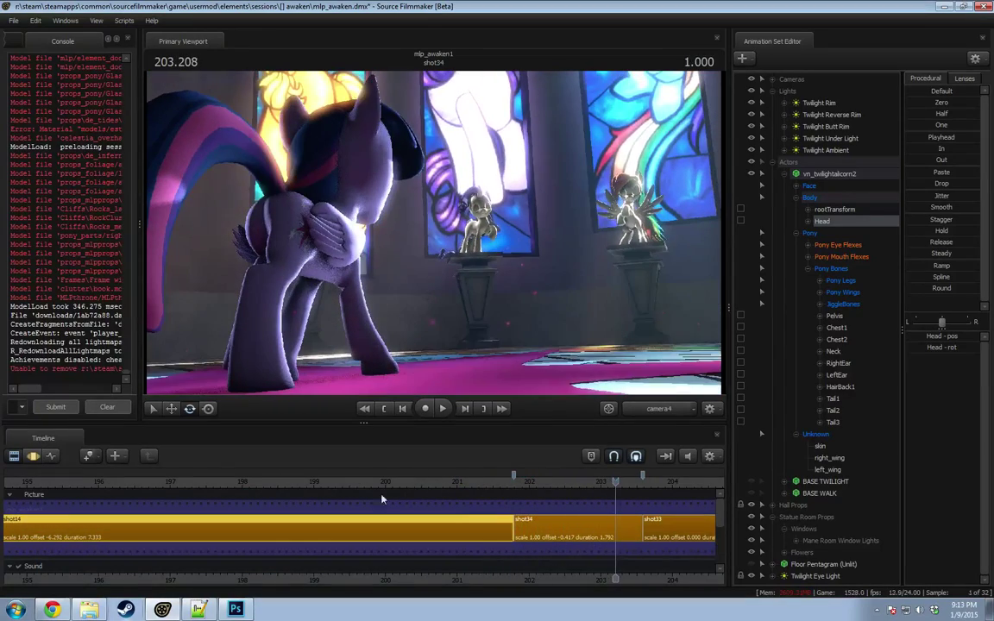
Step: Replay shot14's head motion from its earlier part and stop at 199.791 in the shot timeline
left_click(293, 487)
key("F3")
key("space")
key("space")
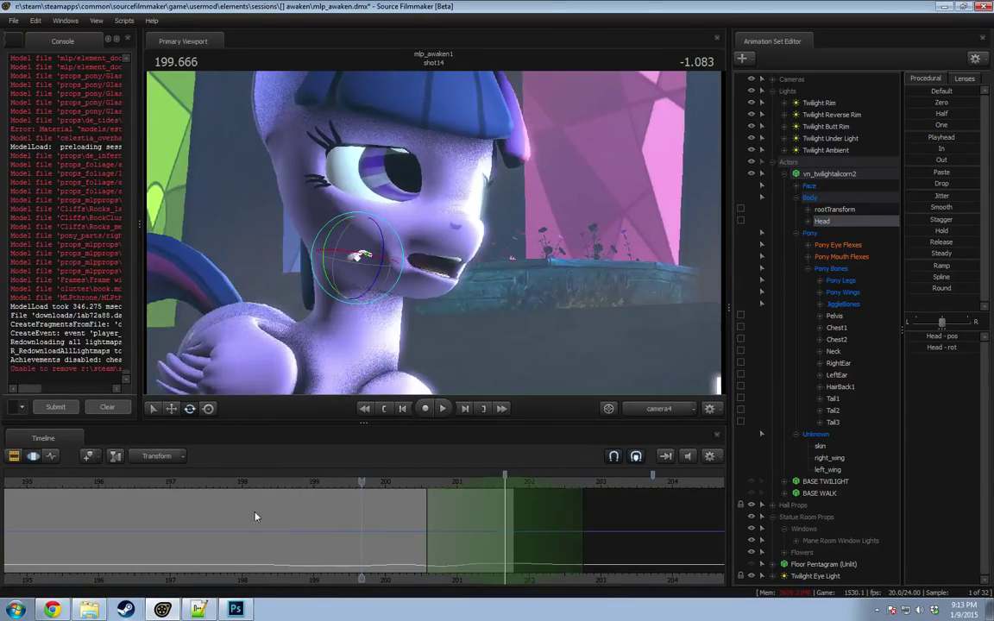
left_click(190, 488)
key("space")
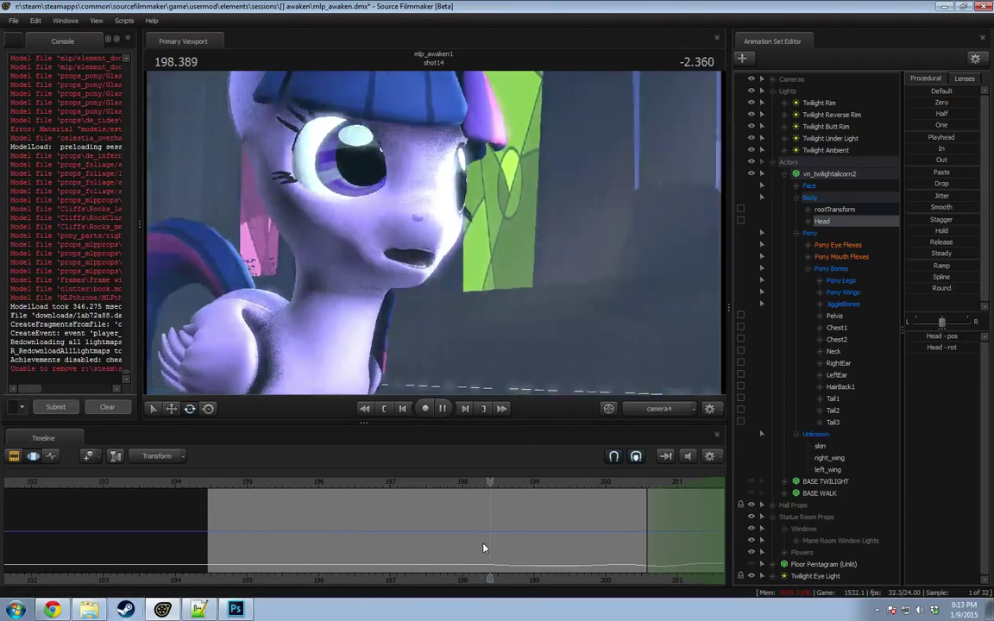
key("F2")
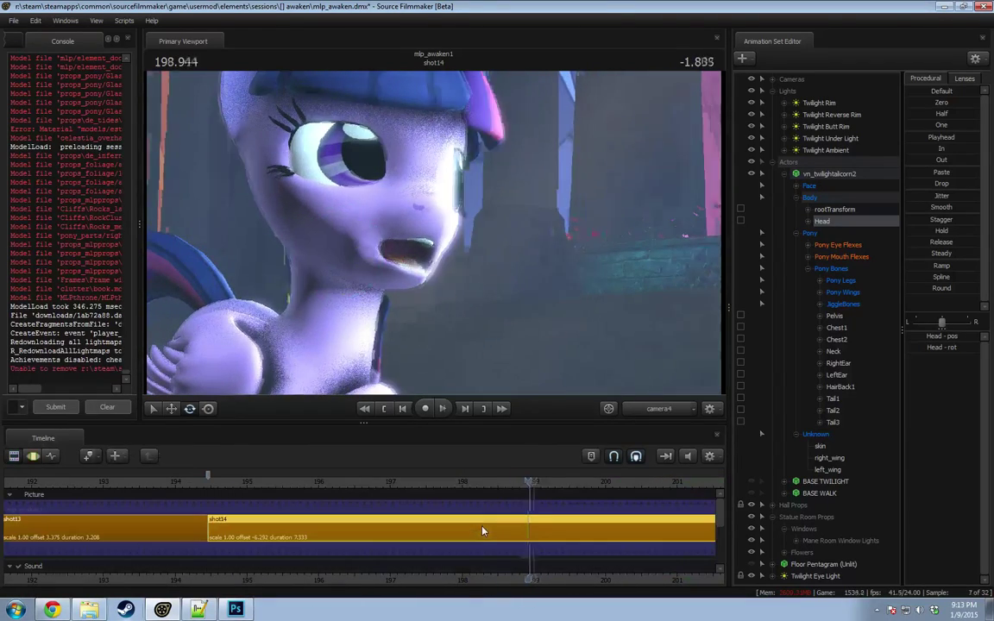
key("space")
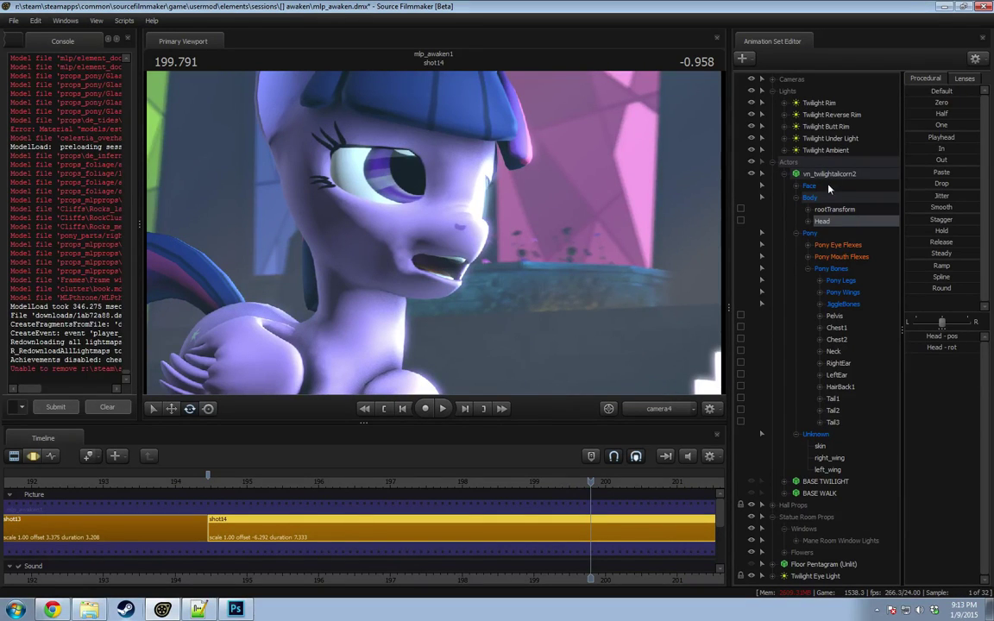
Step: Select the viewTarget control under vn_twilightalicorn2's Eyes and set a motion time selection from 199.291 onward
left_click(805, 187)
left_click(797, 186)
left_click(808, 198)
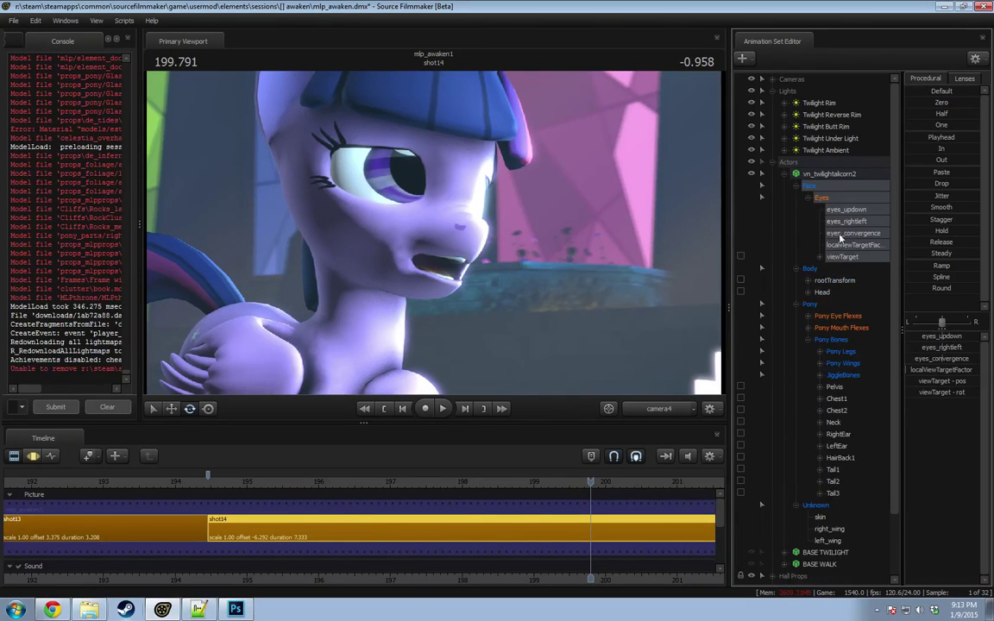
left_click(842, 256)
key("F3")
middle_click_drag(567, 583, 481, 565)
left_click_drag(467, 532, 965, 490, "shift")
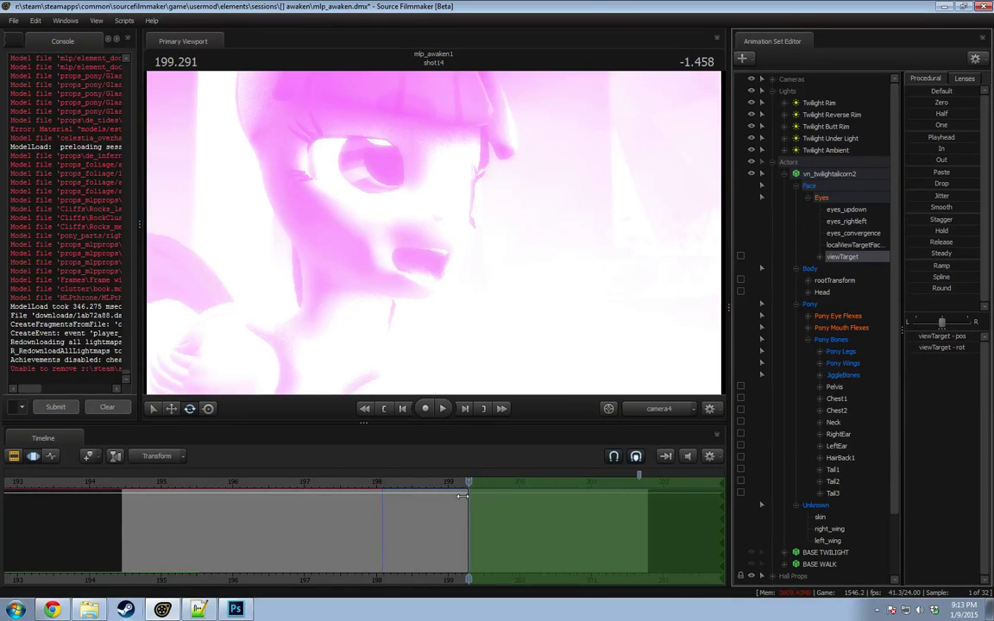
Step: Play shot14 from about 199 to check the eye direction and undo the last changes
left_click(442, 488)
key("space")
key("space")
key("space")
key("space")
key("ctrl+z")
key("ctrl+z")
key("ctrl+z")
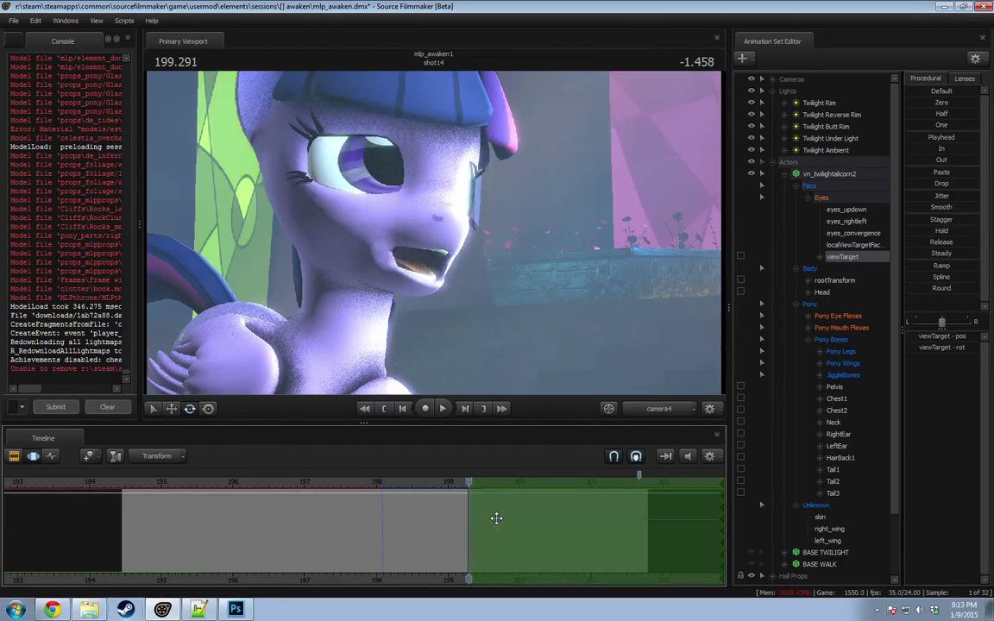
Step: Set the viewTarget time selection from about 198.2 to 201.6 and play shot14 to review the eye movement
mouse_move(454, 528)
left_mouse_down()
mouse_move(550, 542)
mouse_move(468, 537)
left_mouse_up()
scroll(468, 537, "up", 8)
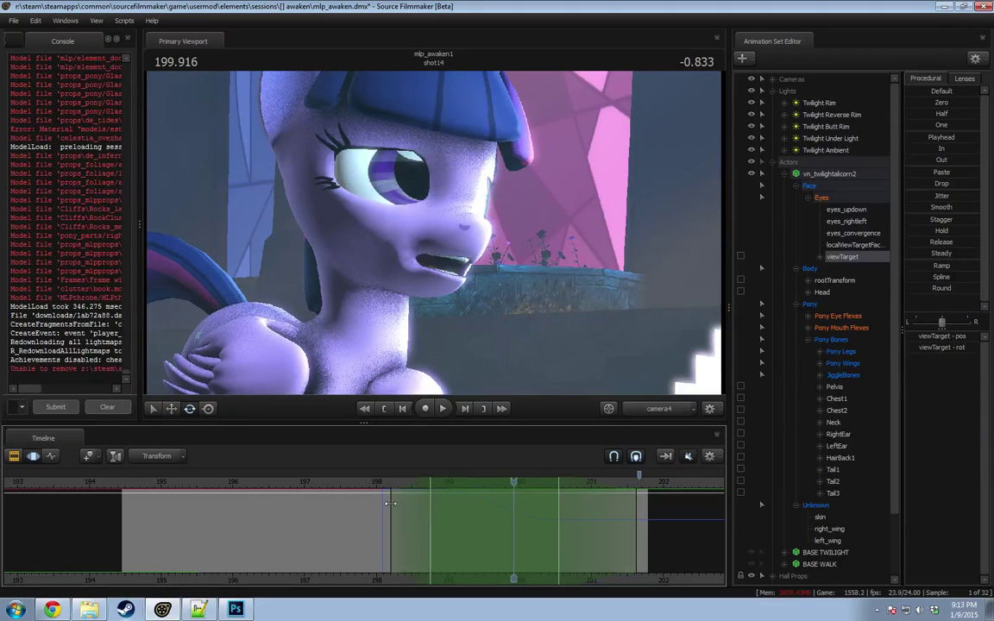
key("space")
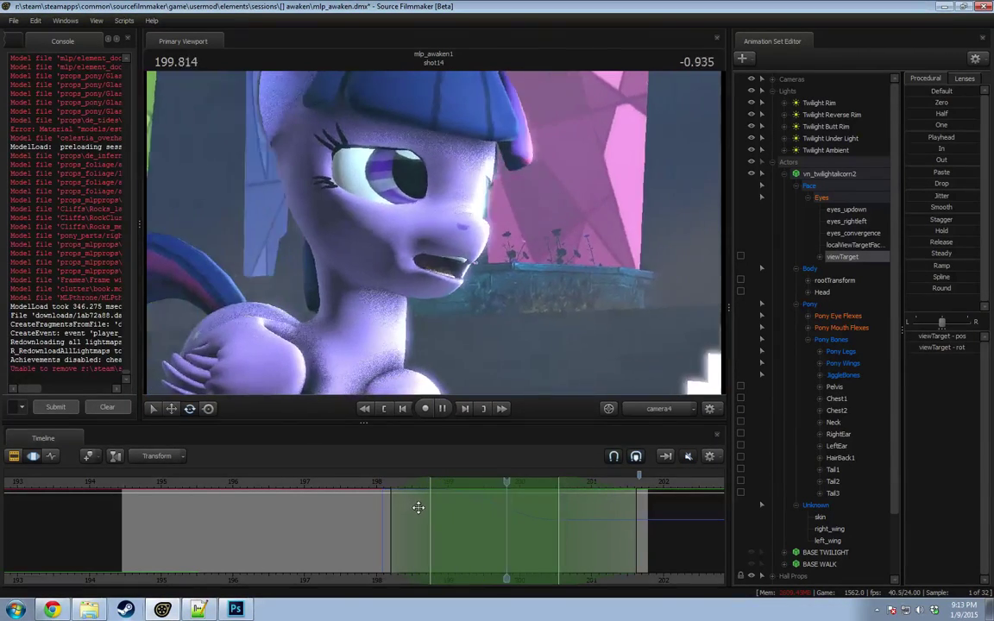
key("space")
left_click_drag(414, 517, 511, 550)
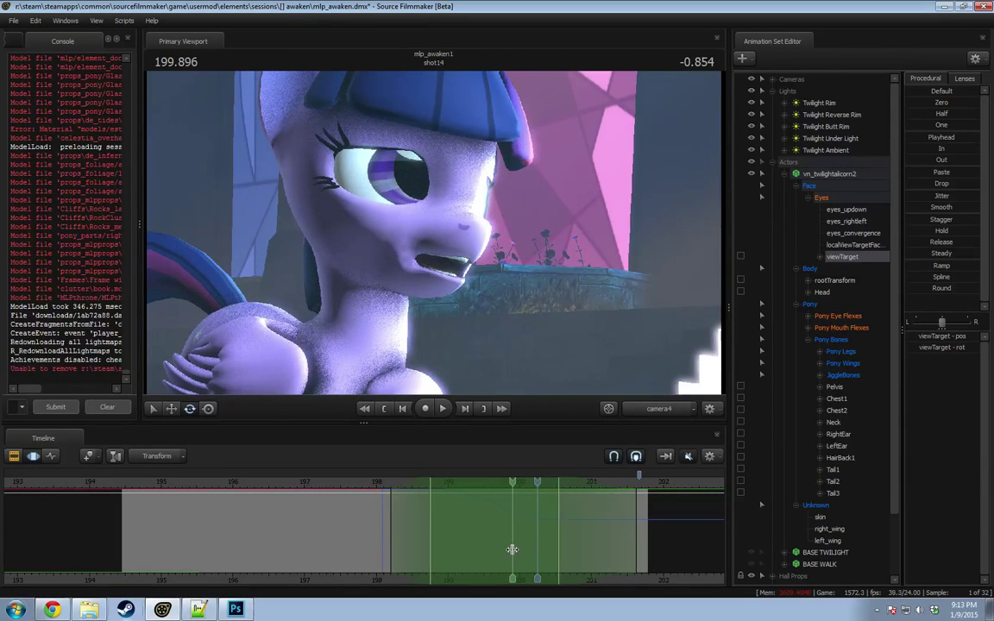
Step: Set the viewTarget time selection from about 199 to 201.8 with the playhead at 200.416
left_click_drag(531, 550, 417, 551)
left_click_drag(494, 563, 433, 536)
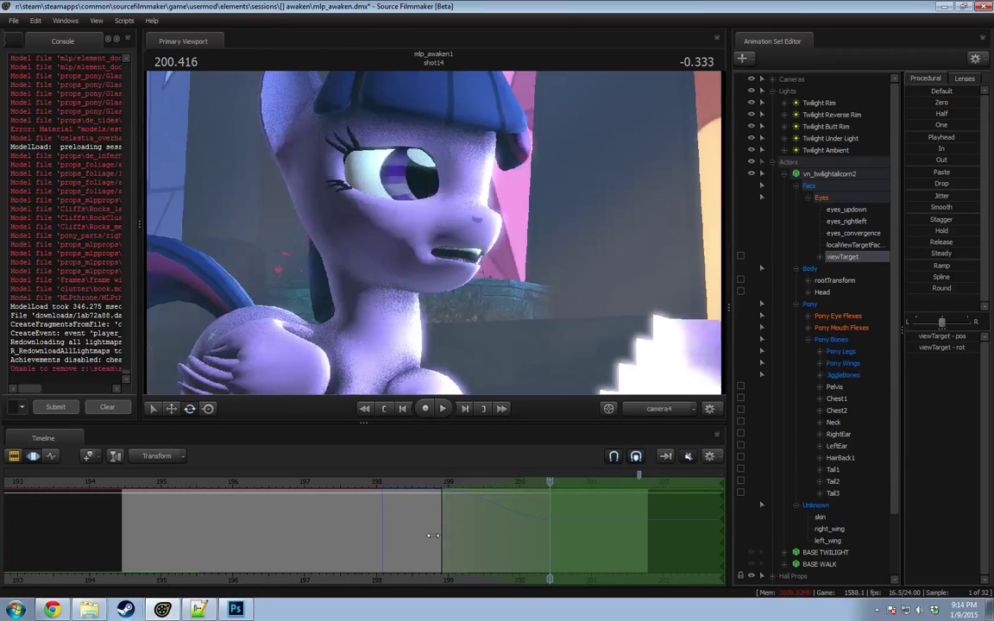
left_click(551, 531)
scroll(552, 535, "up", 8)
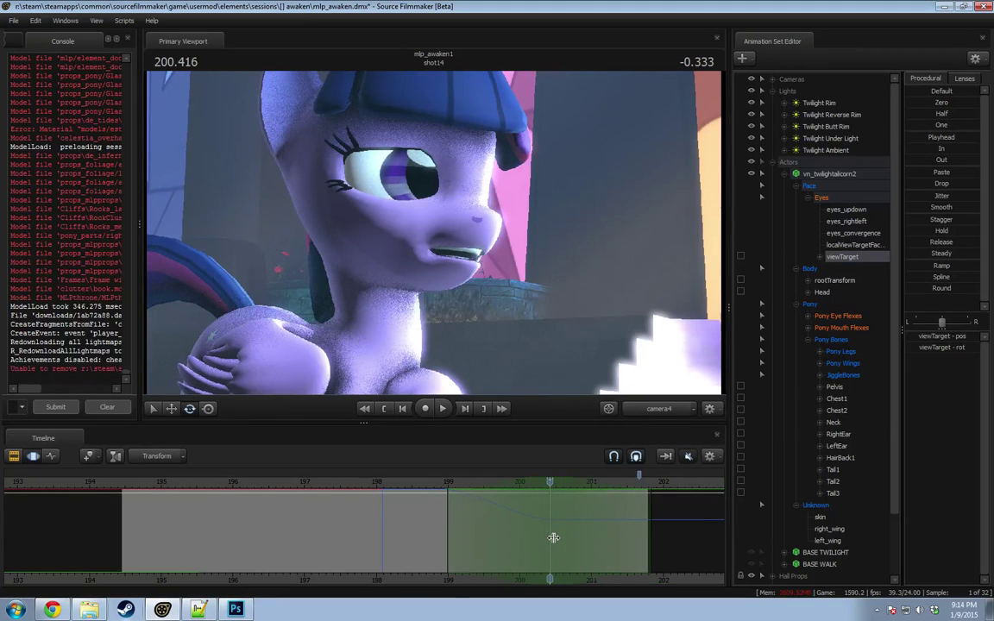
left_click_drag(442, 507, 439, 507)
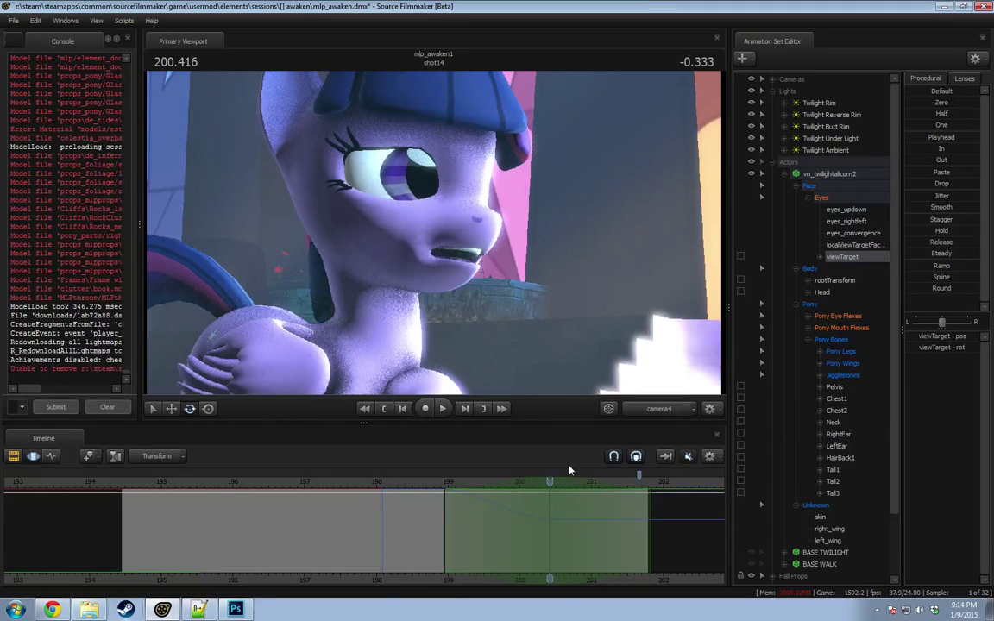
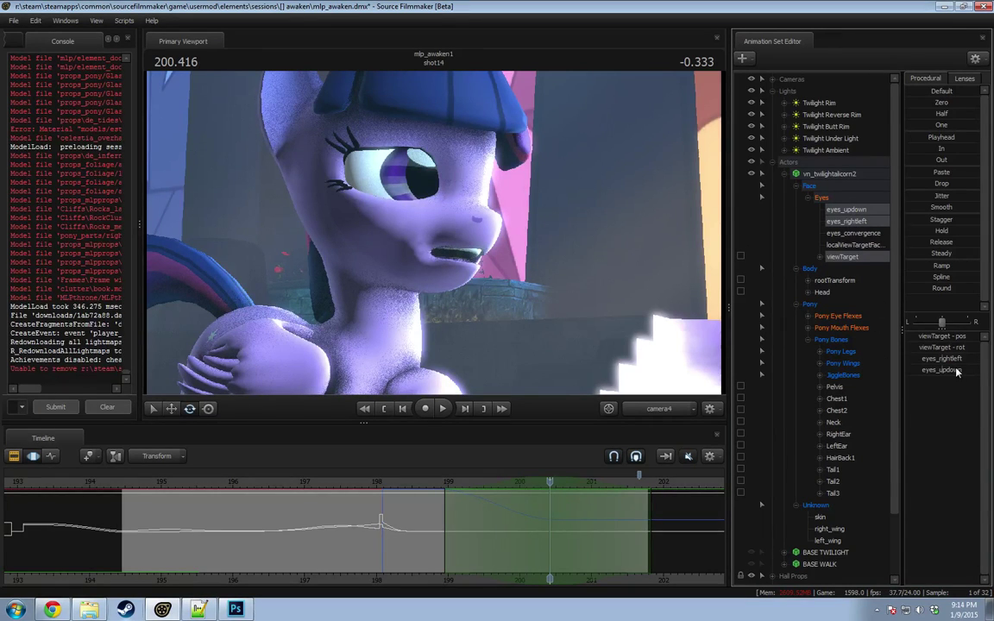
Step: Try shifting the eye direction with eyes_updown and eyes_rightleft at 200.416, check it at 200.083, and undo it
left_click_drag(946, 369, 949, 367)
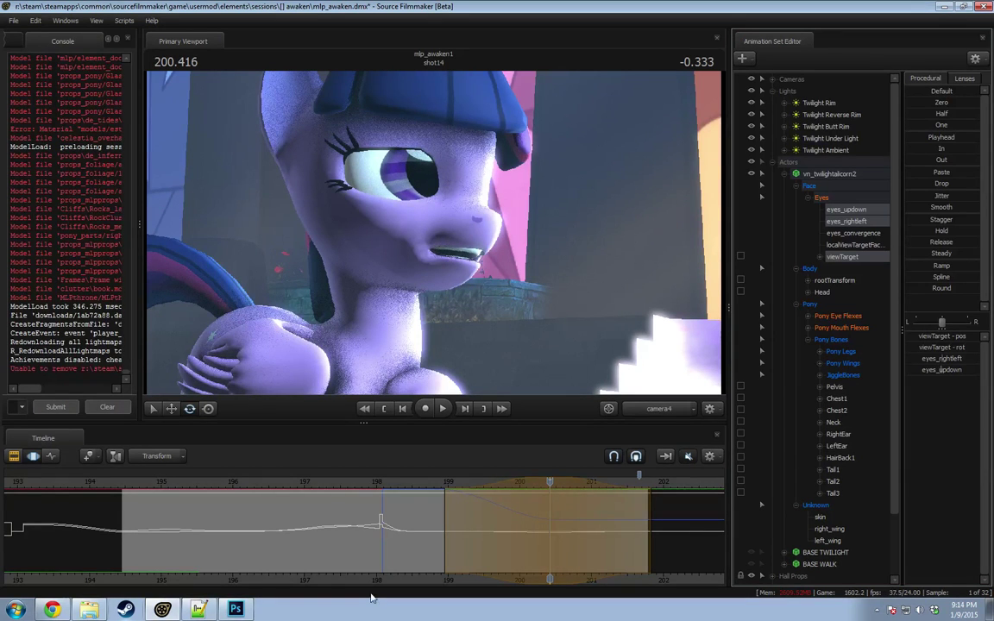
left_click_drag(446, 482, 522, 484)
key("ctrl+z")
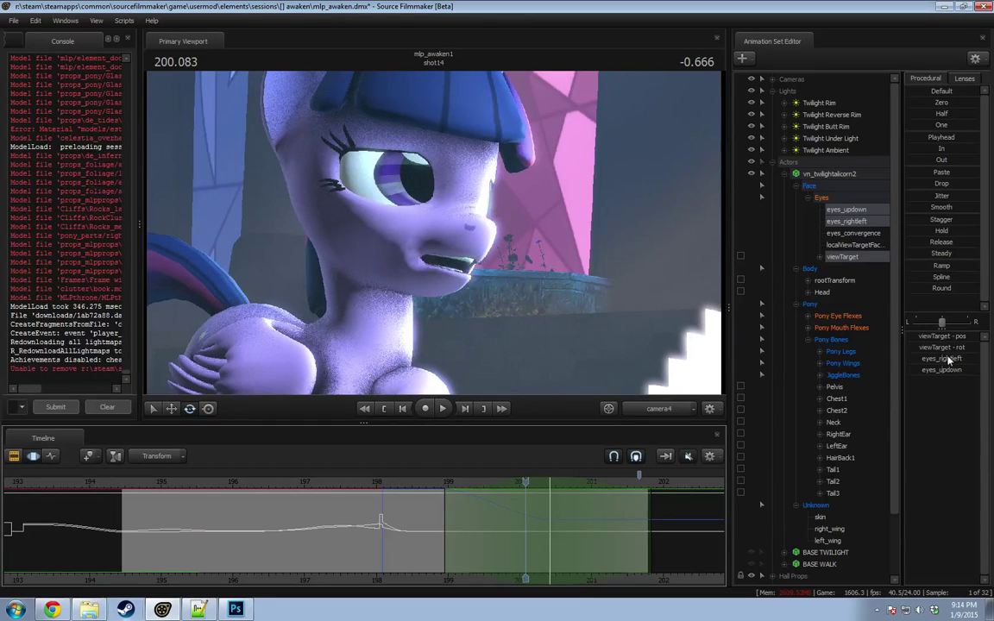
Step: Adjust the eye direction at 200.083, extend its time selection back to about 198.4, and play shot14 to review it
left_click(550, 482)
key("space")
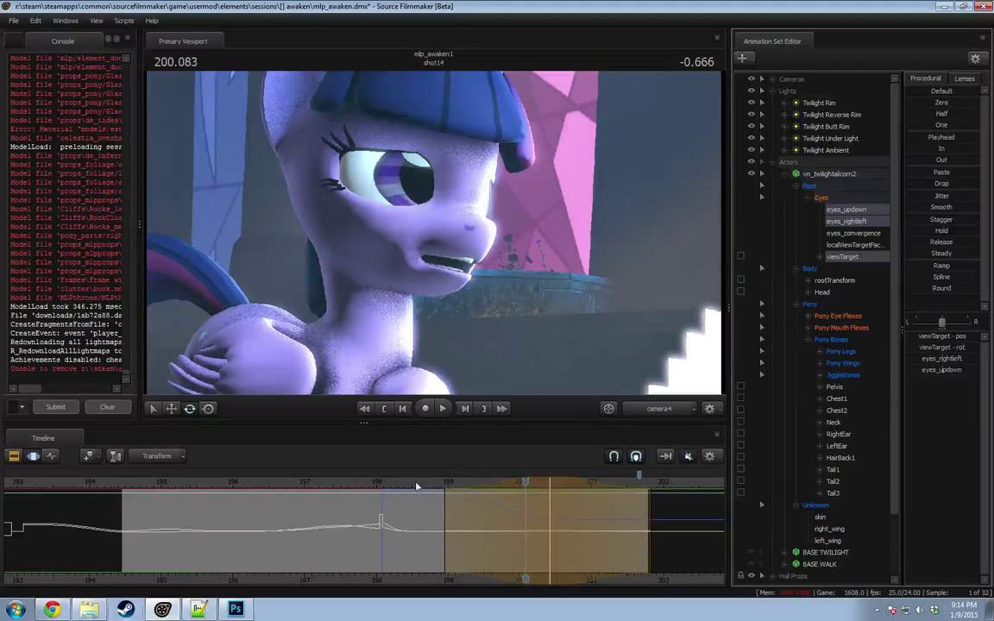
key("space")
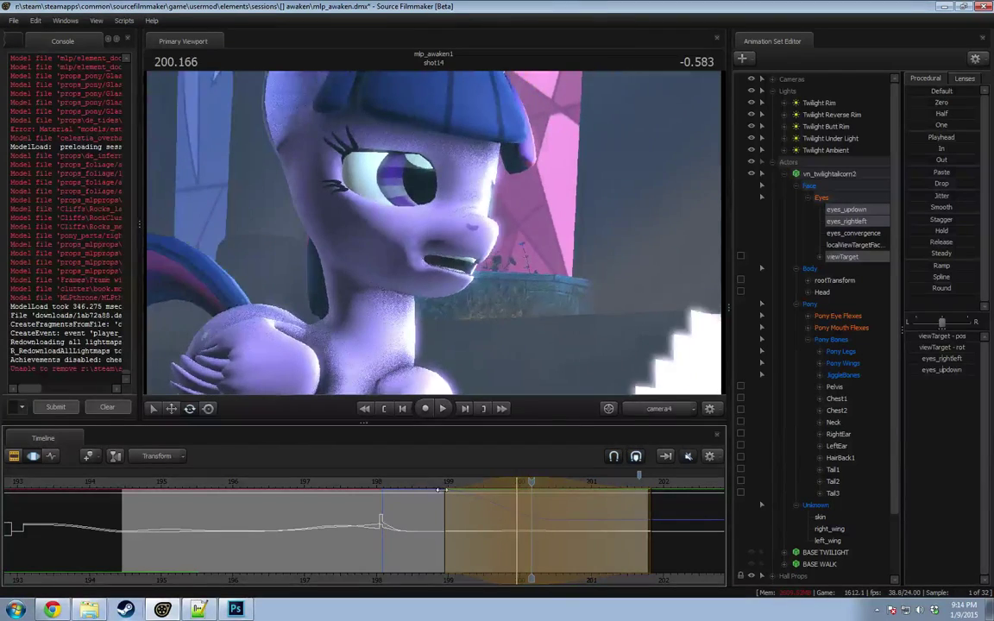
key("space")
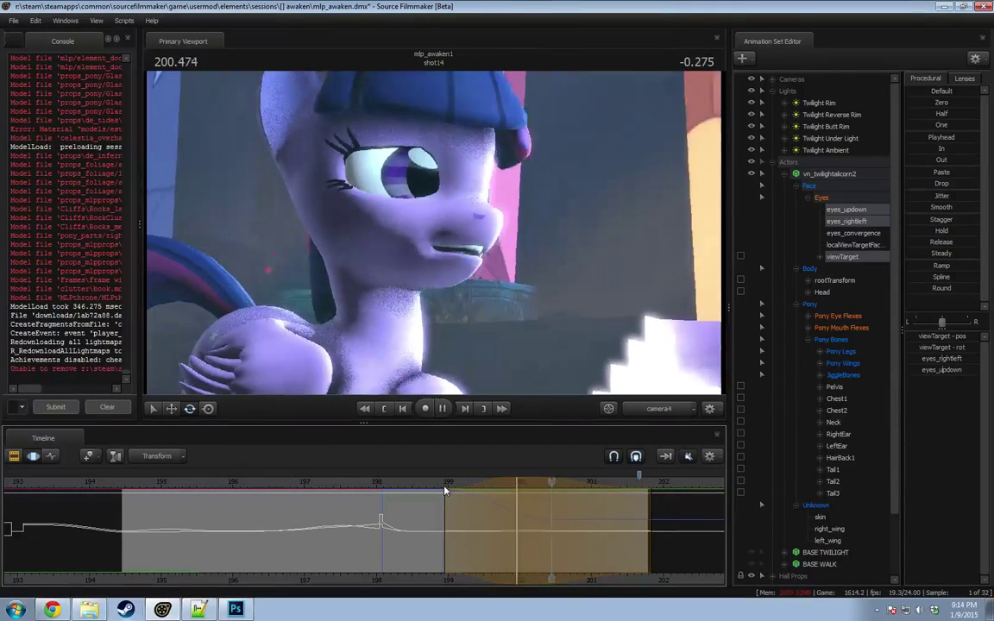
key("space")
left_click_drag(488, 523, 530, 523)
key("space")
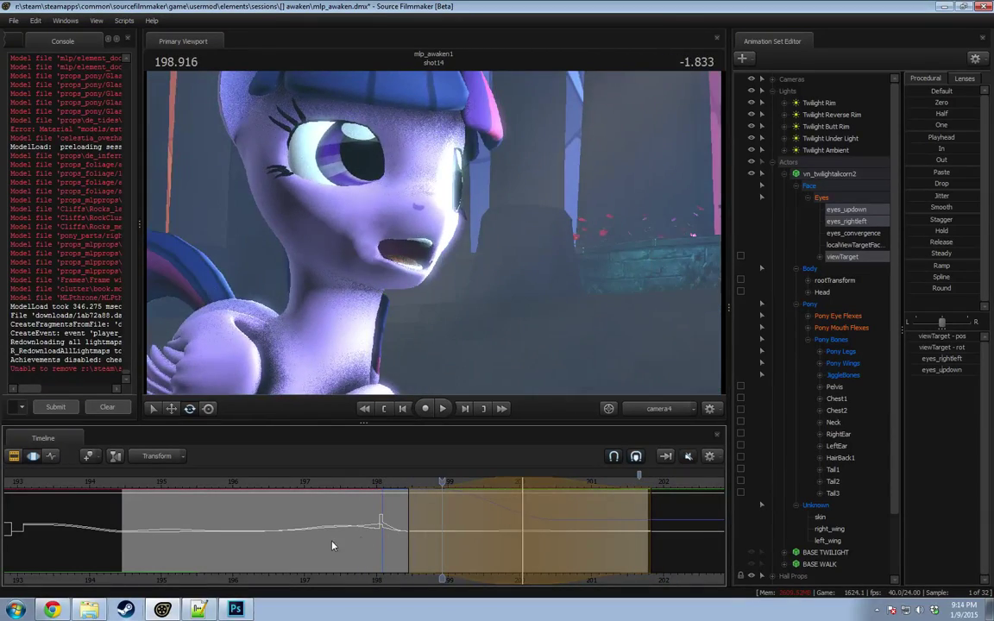
Step: Place the playhead at 198.041 and set the eye controls' time selection from there to about 200
key("shift")
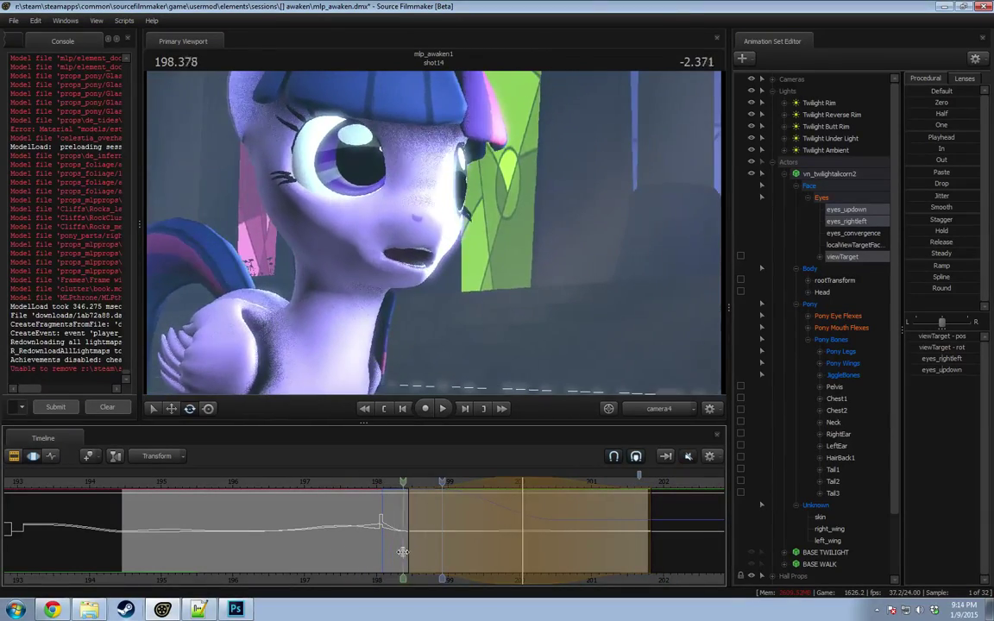
mouse_move(414, 554)
left_mouse_down()
mouse_move(447, 559)
mouse_move(384, 555)
mouse_move(413, 556)
mouse_move(398, 559)
left_mouse_up()
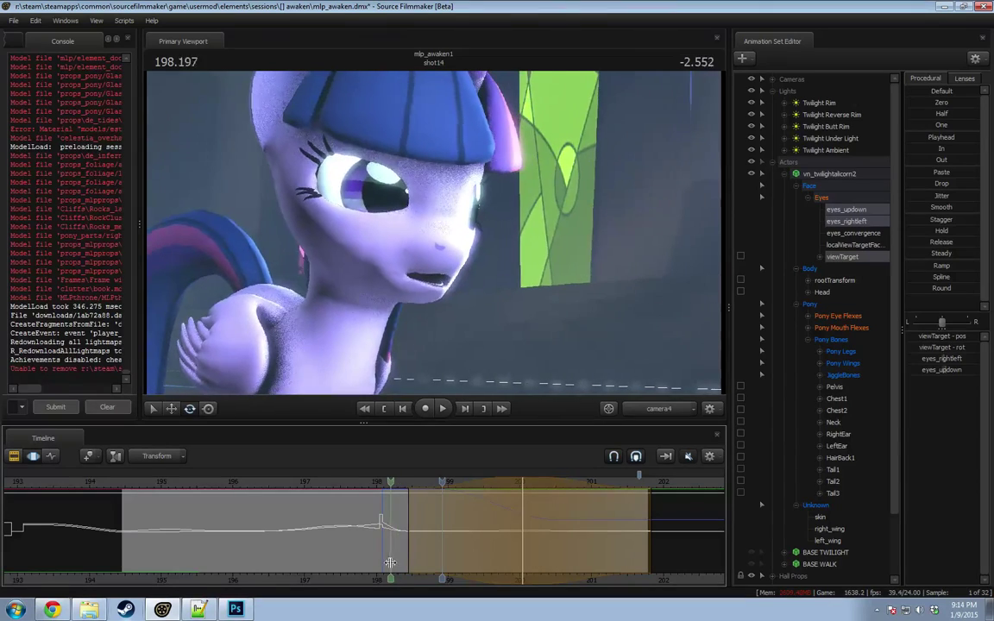
left_click_drag(384, 563, 522, 561)
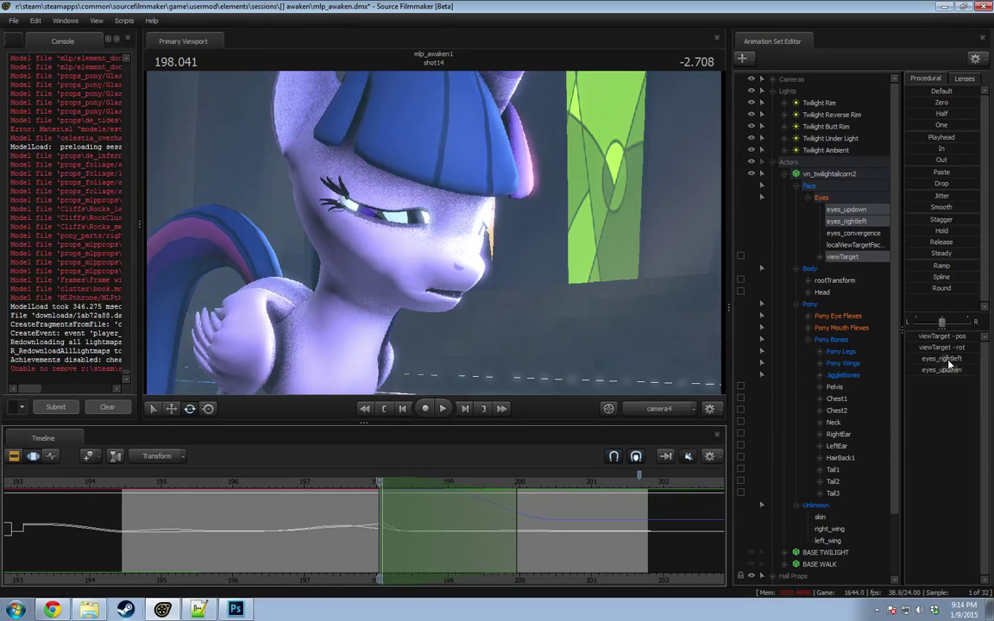
Step: Try shifting the eye direction over the 198 to 200 selection, play shot14, and undo the change
left_click_drag(950, 370, 958, 370)
left_click_drag(382, 495, 478, 510)
key("space")
key("space")
key("ctrl+z")
left_click_drag(373, 529, 455, 538)
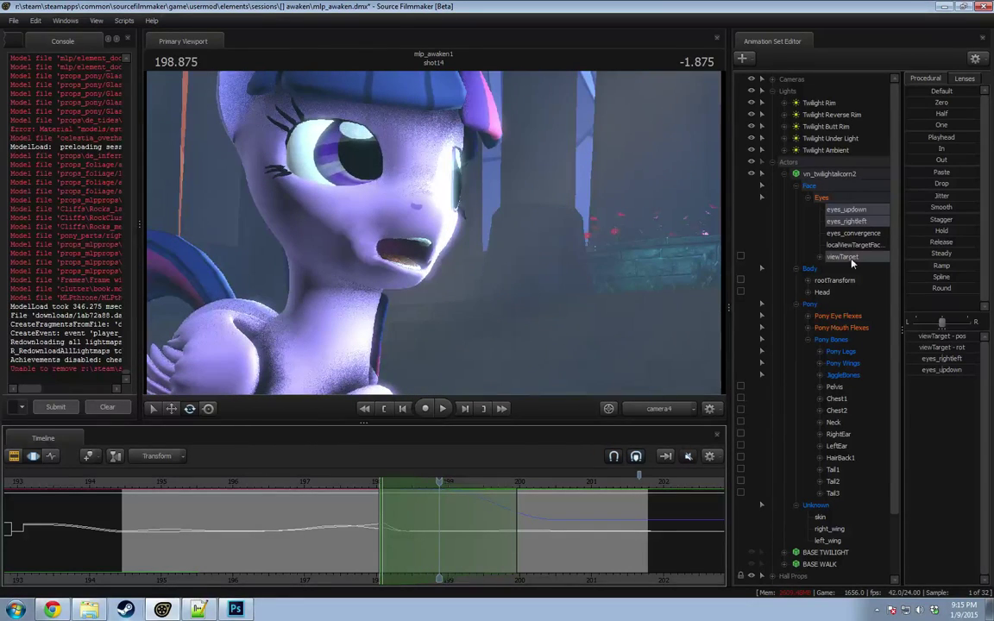
Step: Select the Head control and set a time selection from about 197.9 to 200.3
left_click(828, 294)
left_click_drag(398, 507, 547, 544)
Step: Try turning Twilight's head toward the camera at 198.458, play shot14, and restore the previous pose
left_click_drag(336, 234, 329, 234)
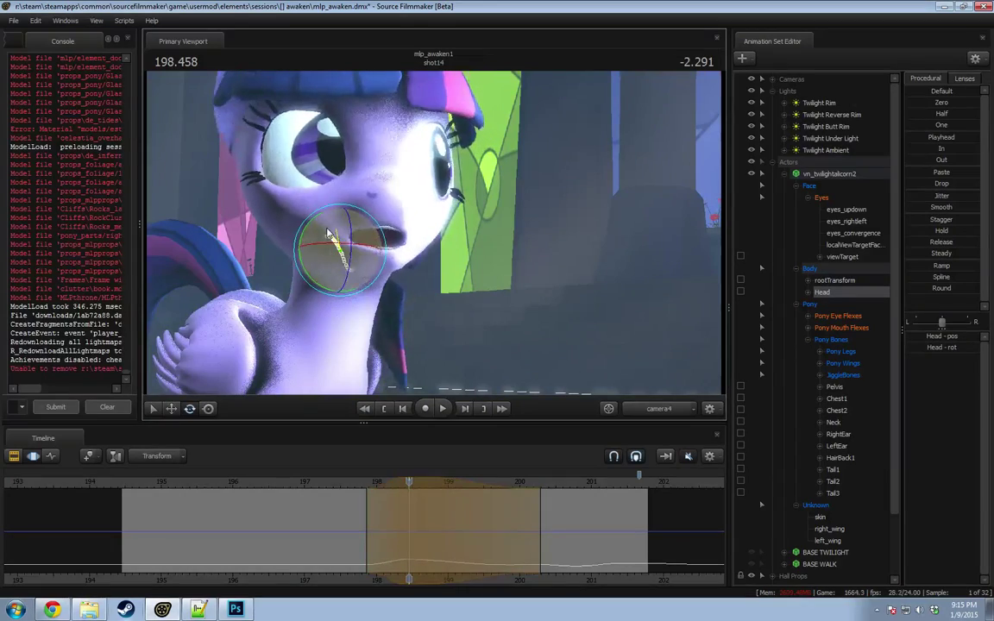
key("space")
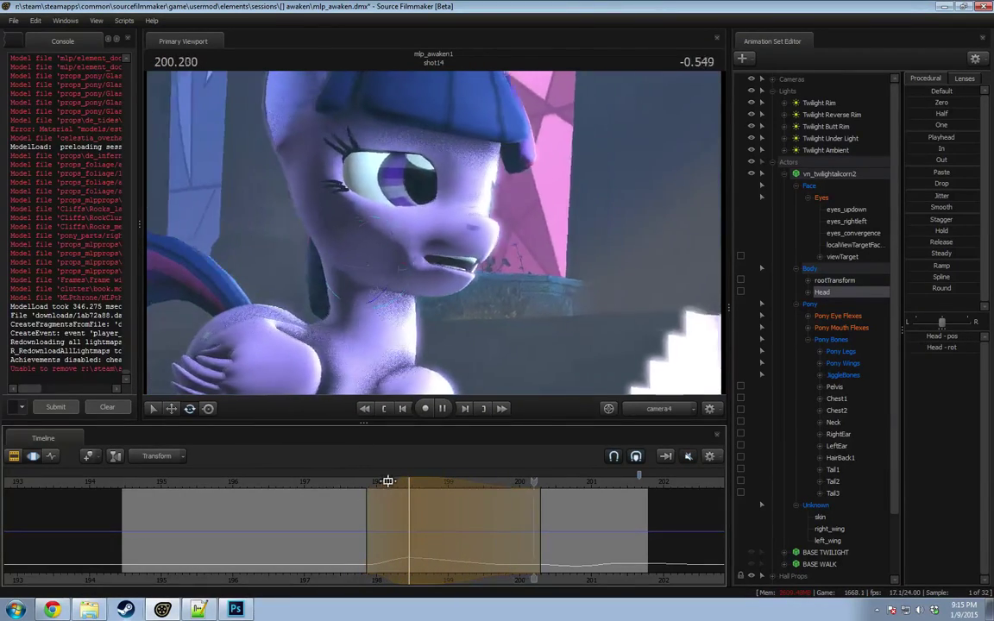
left_click(286, 493)
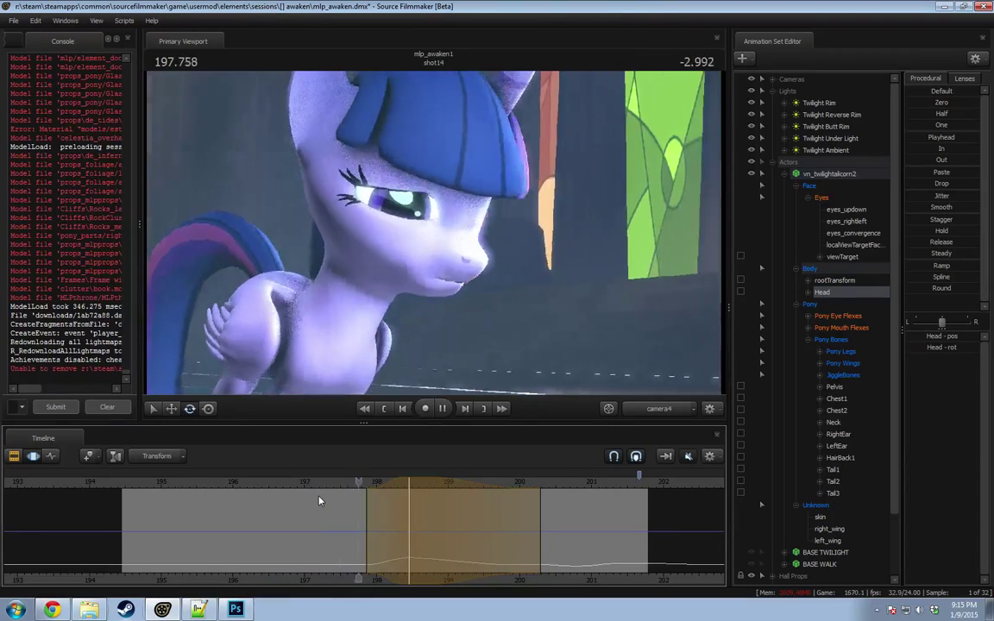
key("space")
left_click_drag(358, 504, 411, 498)
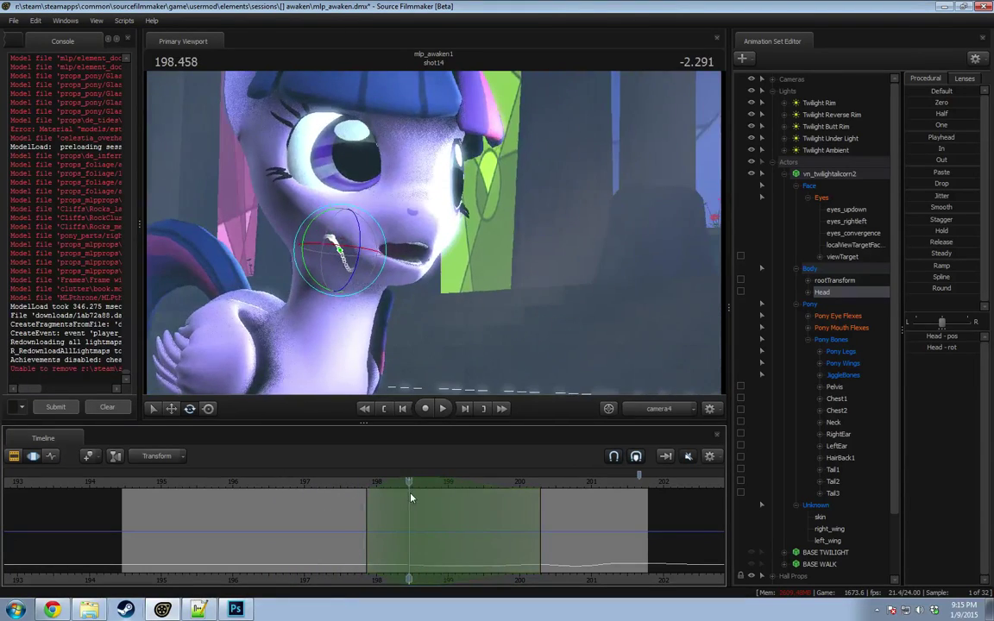
Step: Rotate the Neck and Head toward the camera at 198.458 and play shot14 to check the turn
left_click(323, 314)
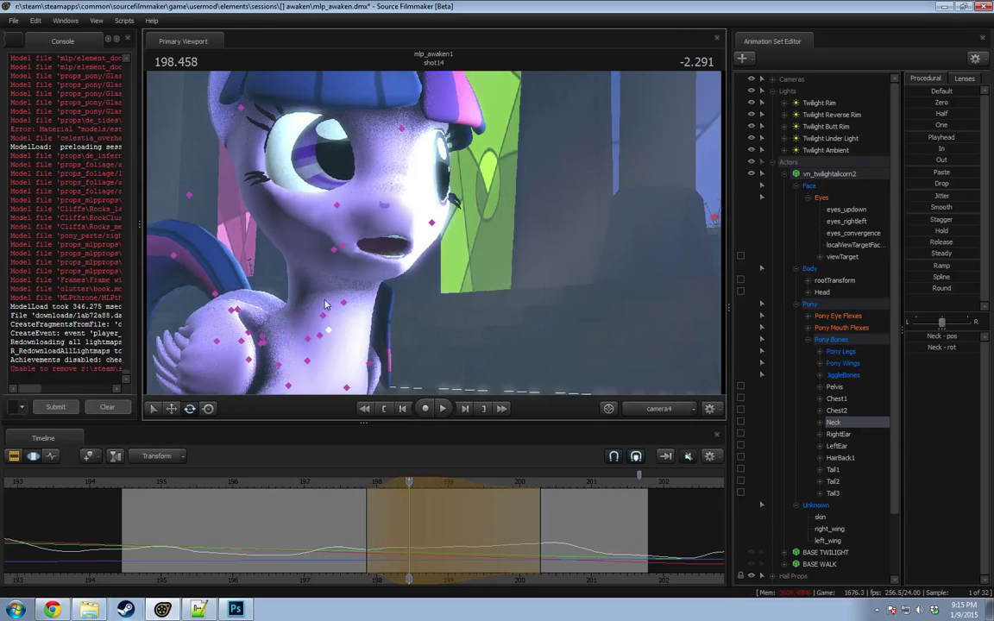
left_click(334, 250, "ctrl")
left_click(342, 247, "ctrl")
left_click(334, 250, "ctrl")
left_click_drag(343, 264, 335, 259)
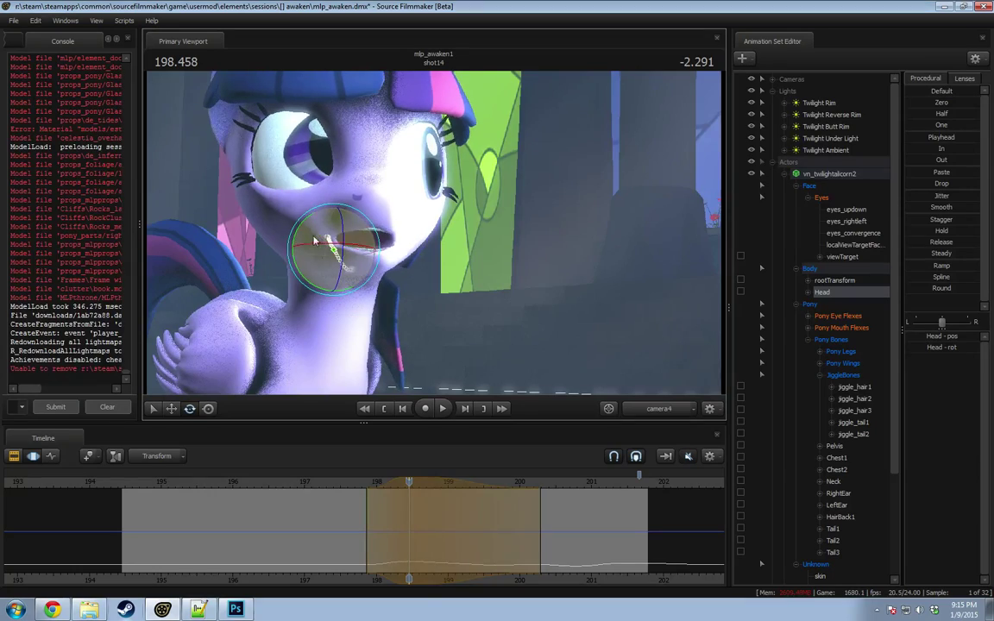
key("space")
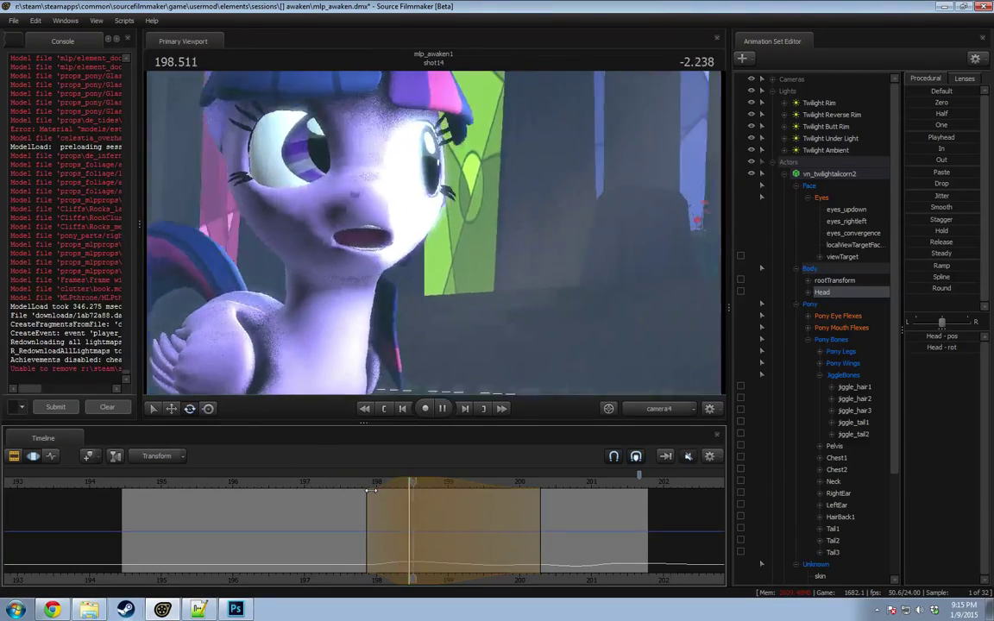
key("space")
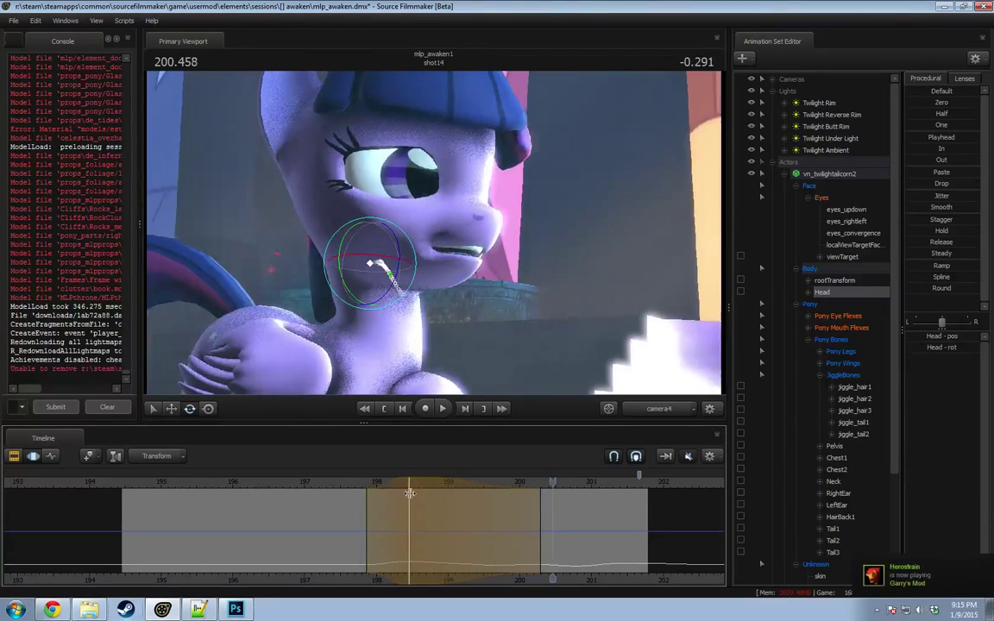
Step: Rotate the Head upward and away at 200.583 within a selection from about 198.6 to 201.5, and play the result
left_click_drag(342, 509, 560, 528)
left_click_drag(581, 524, 628, 526)
left_click_drag(546, 526, 406, 525)
left_click_drag(377, 261, 384, 269)
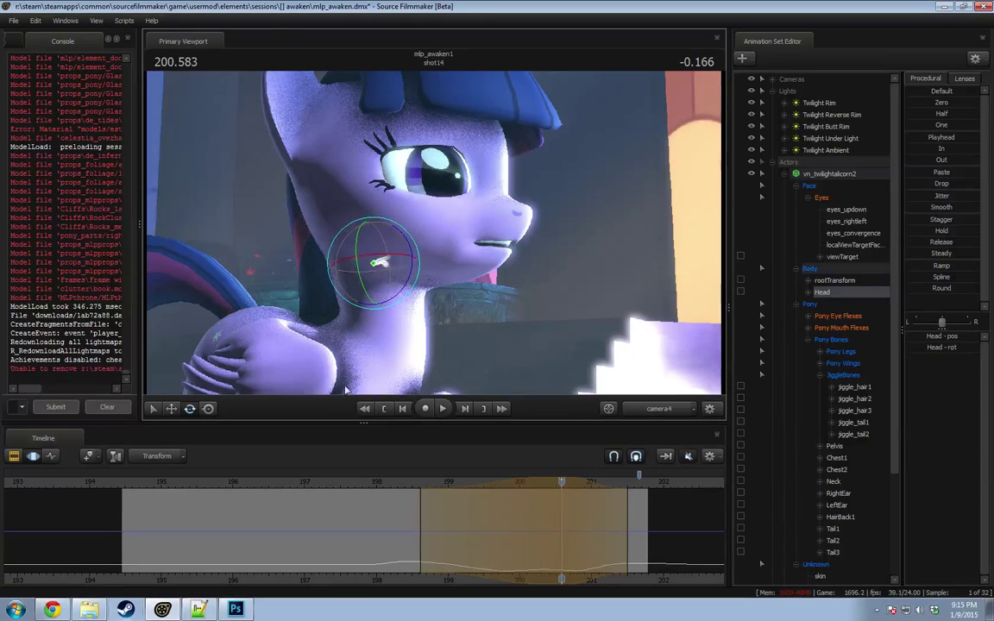
key("space")
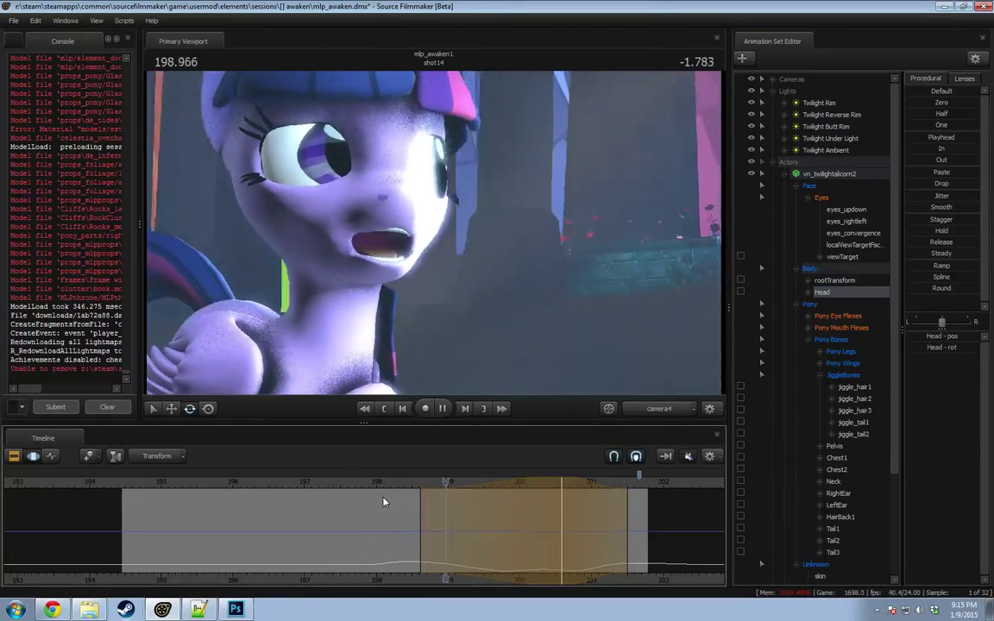
key("space")
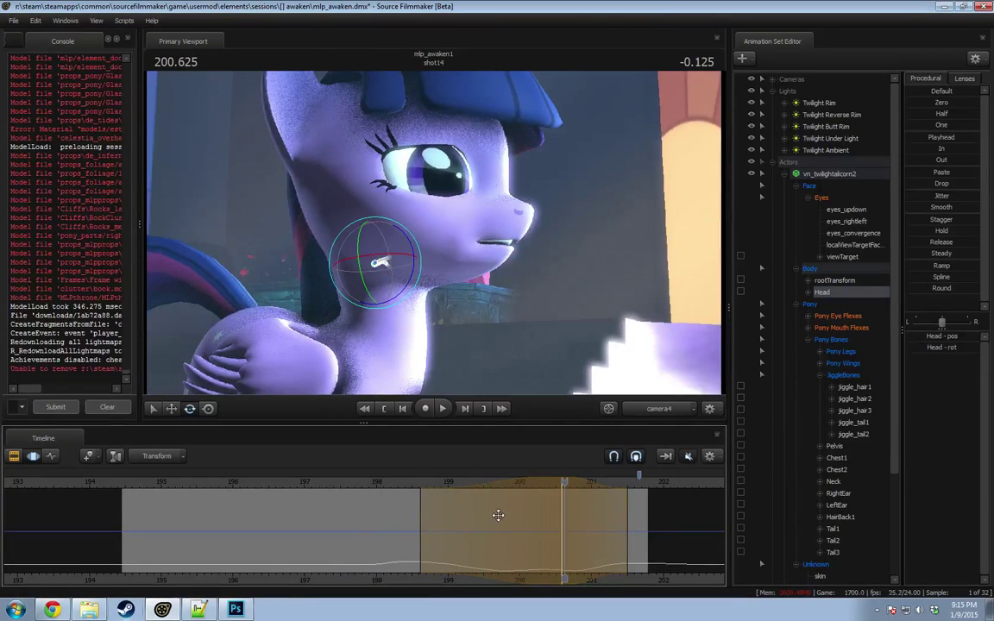
Step: Extend the Head time selection to about 201.8 and replay shot14 from about 195 with the sound on
left_click_drag(564, 514, 584, 518)
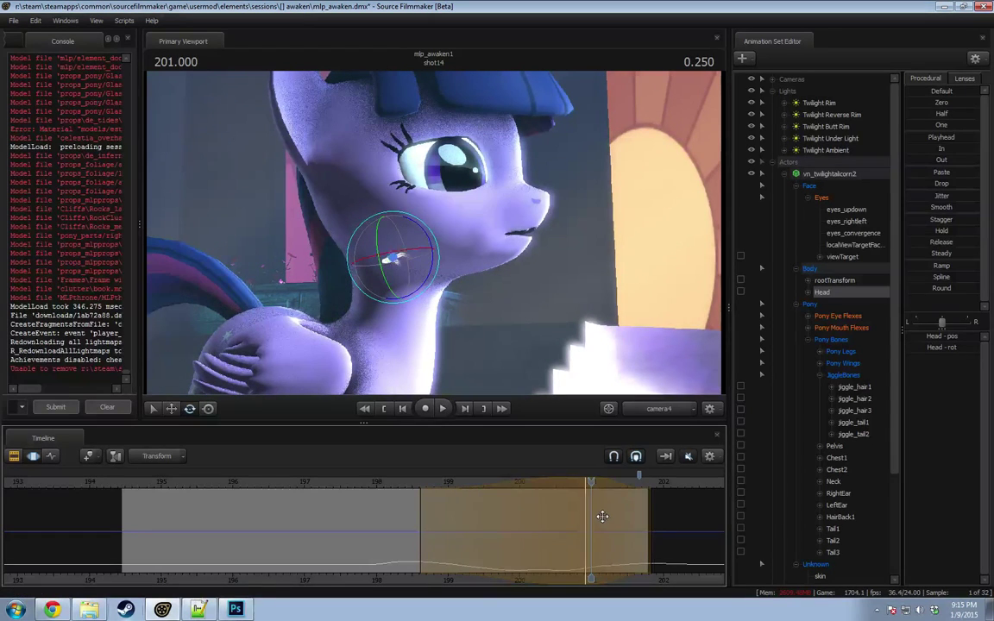
key("space")
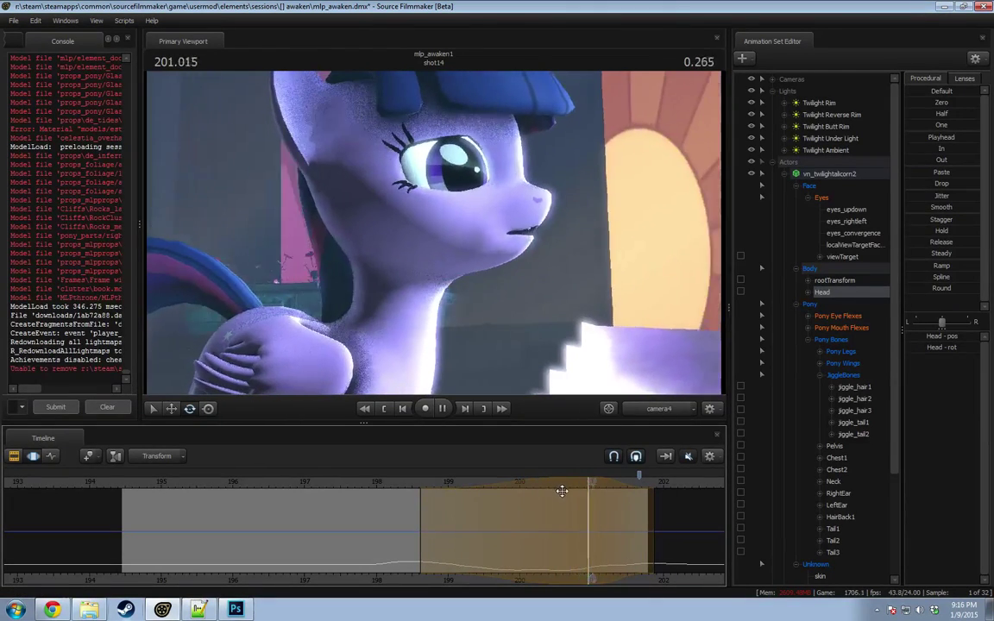
key("space")
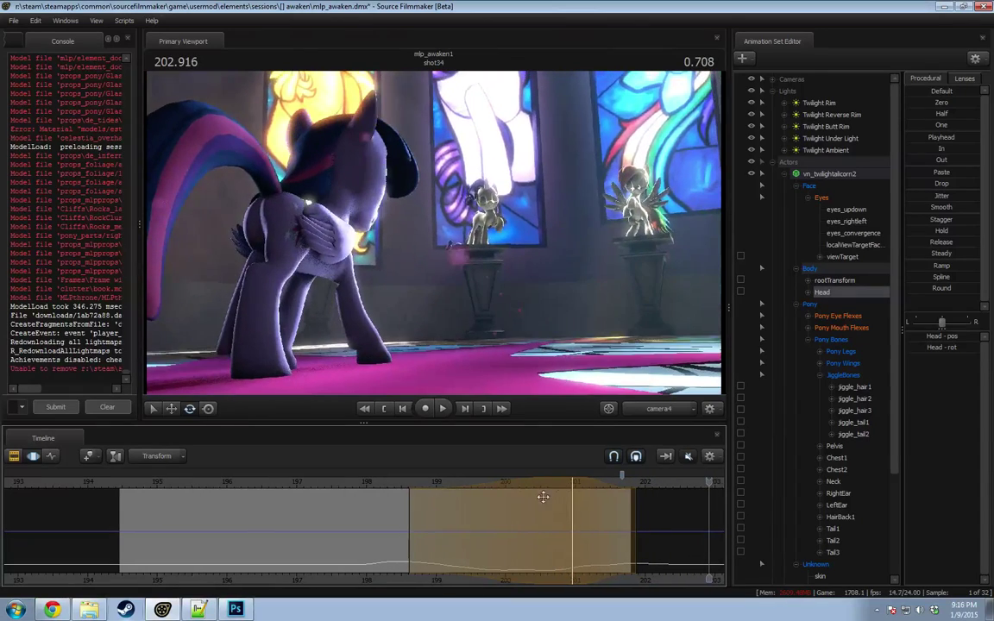
left_click(172, 482)
key("space")
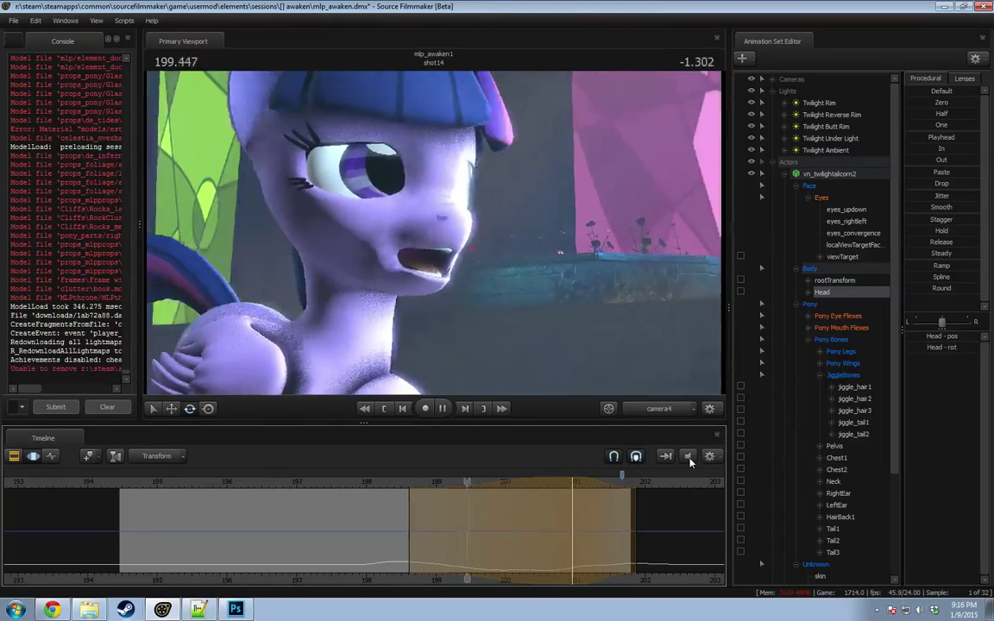
key("space")
Step: Rotate the Head slightly at 200.000 within a time selection from about 198.4 to 201.6 and play shot14
left_click_drag(366, 526, 479, 469)
key("Escape")
scroll(507, 523, "up", 10)
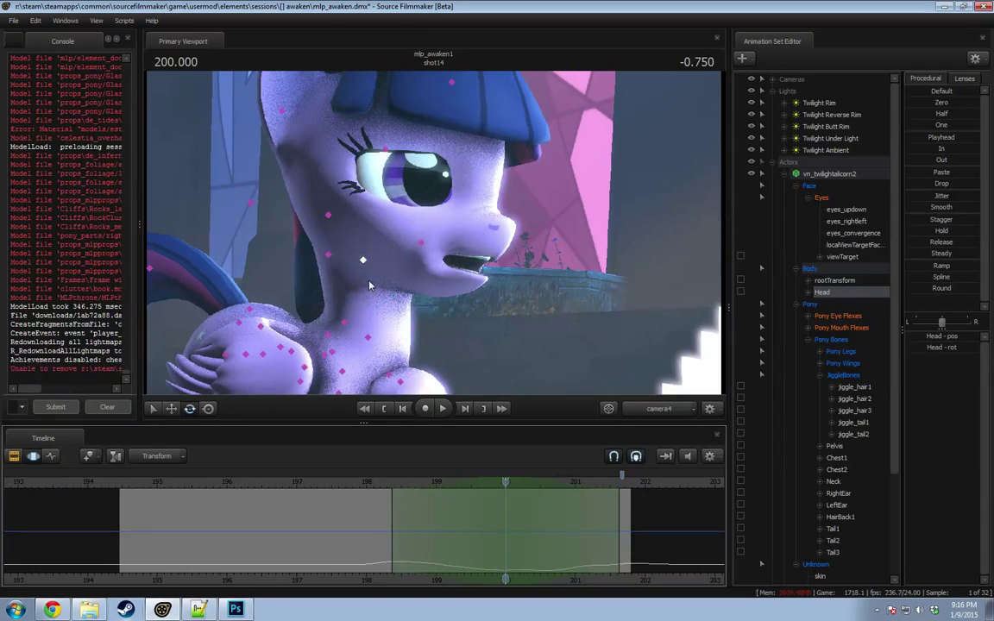
left_click_drag(370, 285, 360, 283)
key("space")
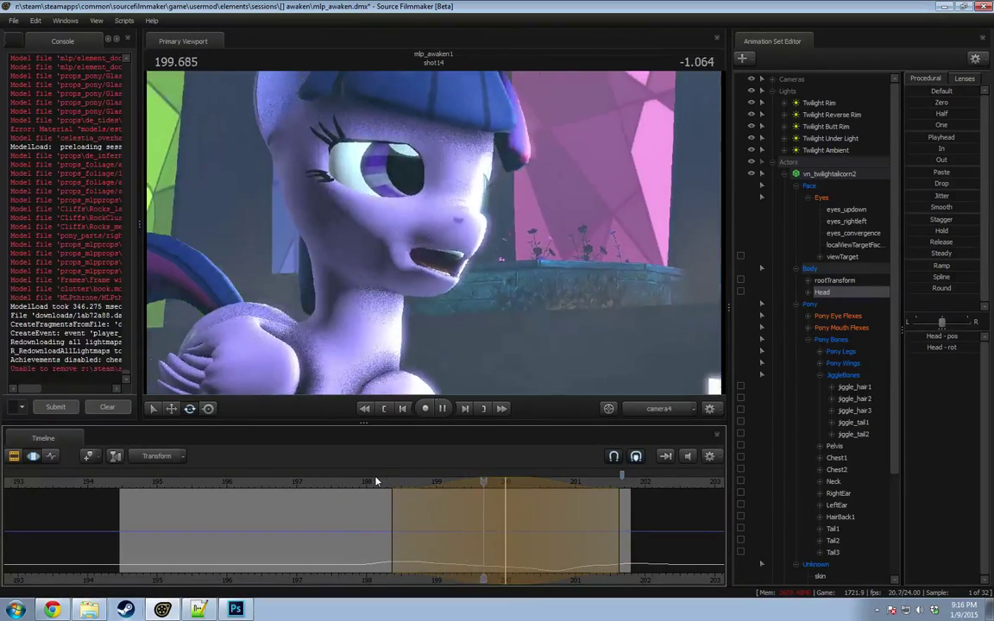
key("space")
Step: Select all Eyes controls and set a time selection from 198.041 to about 200.3
left_click_drag(198, 517, 401, 537)
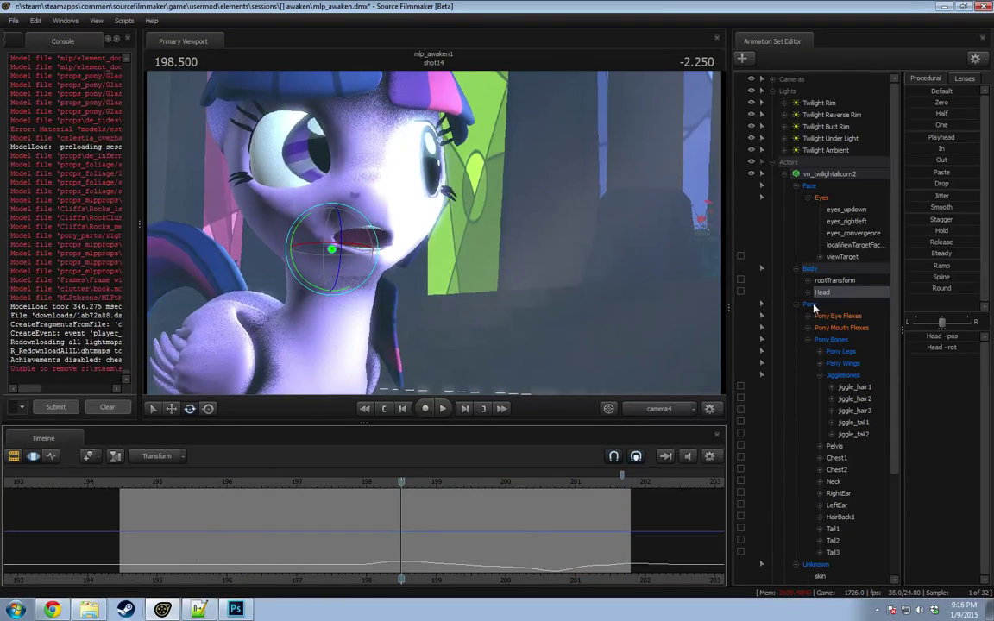
left_click(821, 198)
left_click(371, 528)
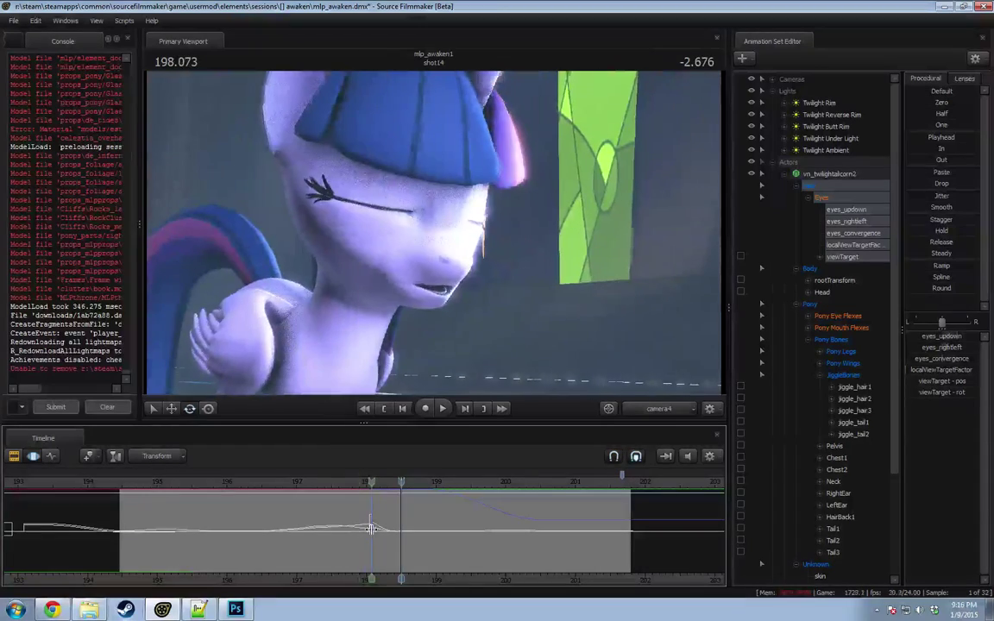
left_click_drag(374, 527, 530, 509)
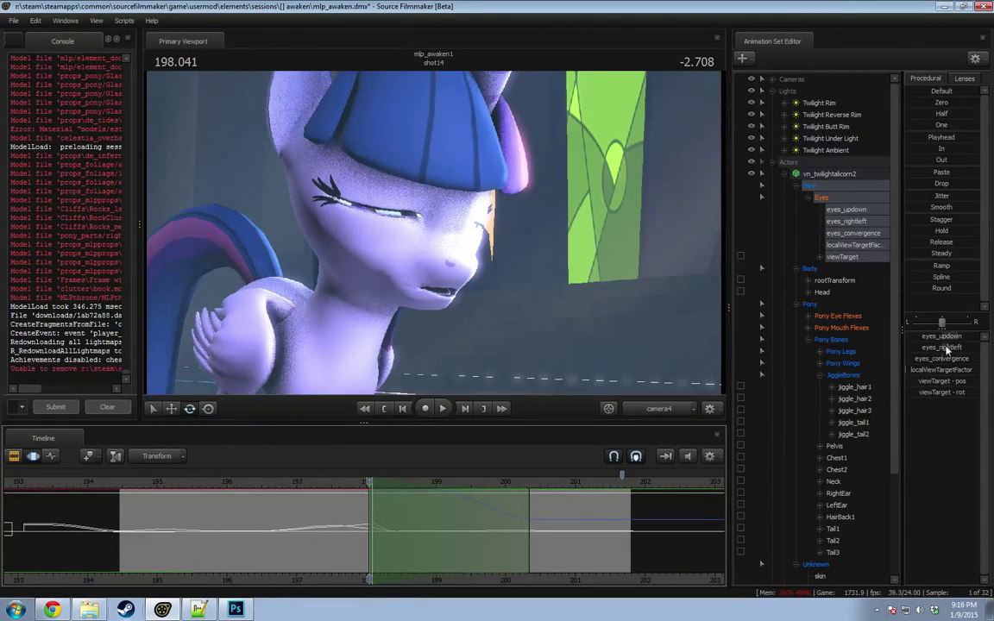
Step: Shift eyes_rightleft over the selection so Twilight looks toward the camera, and play shot14 to check the eyes
left_click_drag(946, 347, 948, 347)
left_click_drag(371, 541, 302, 435)
key("space")
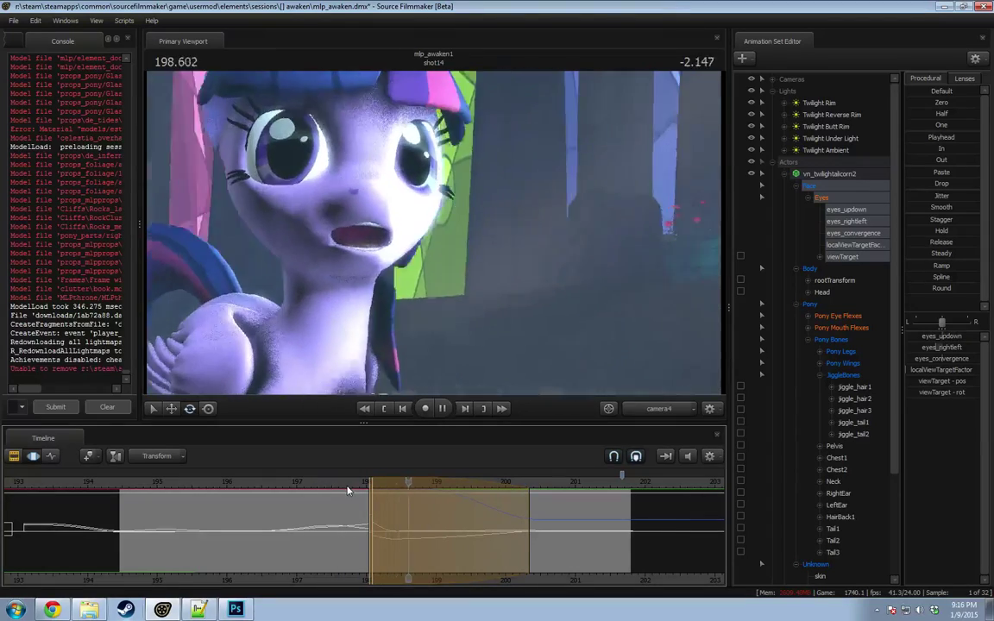
Step: Select the Head and set a time selection from about 198.1 to 201.1 around 199.583
key("space")
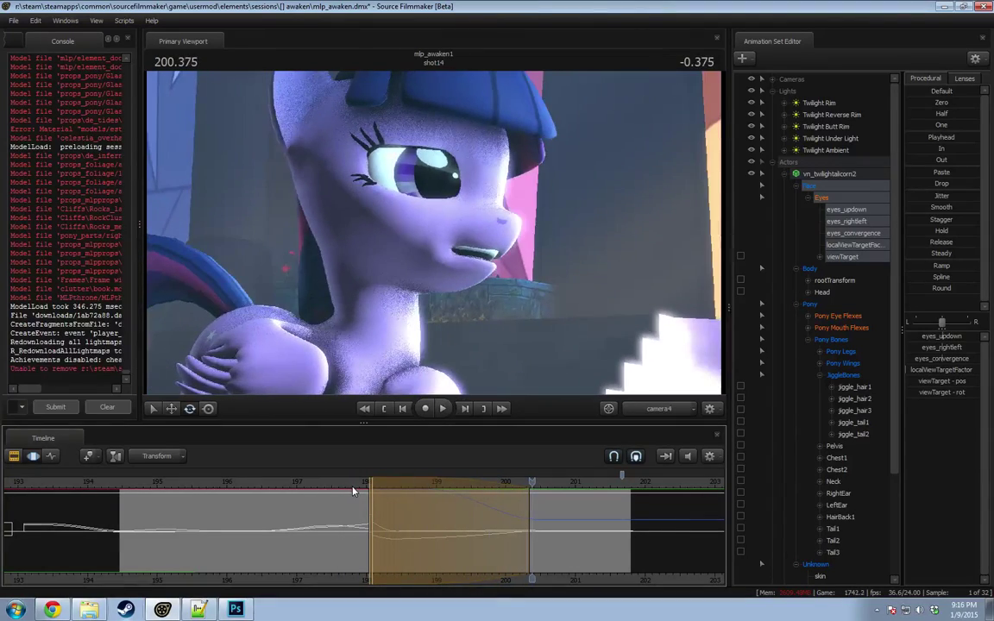
left_click_drag(409, 506, 535, 517)
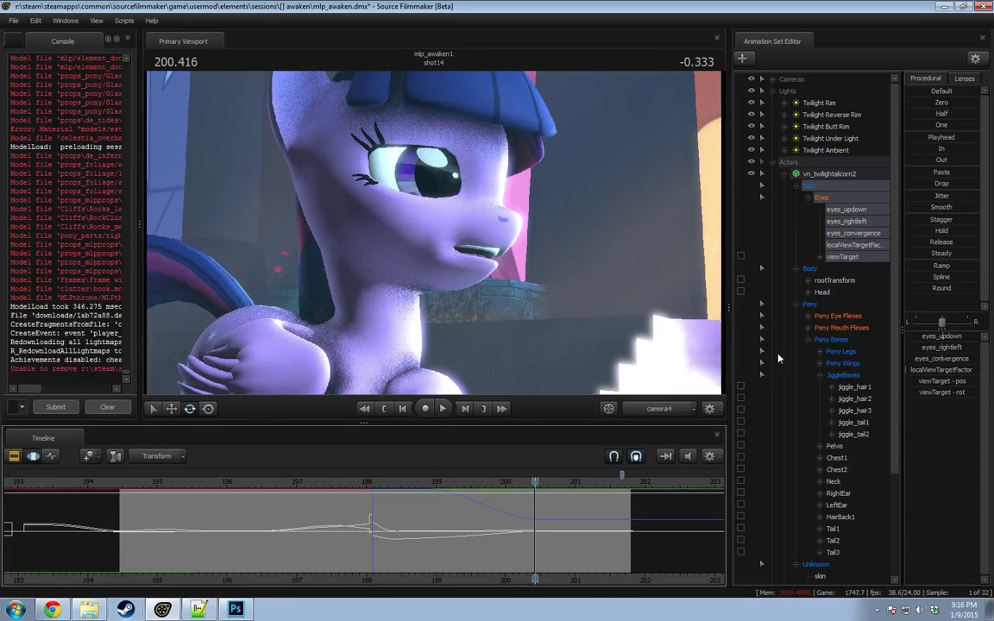
left_click(828, 292)
left_click_drag(457, 523, 477, 526)
scroll(478, 527, "up", 8)
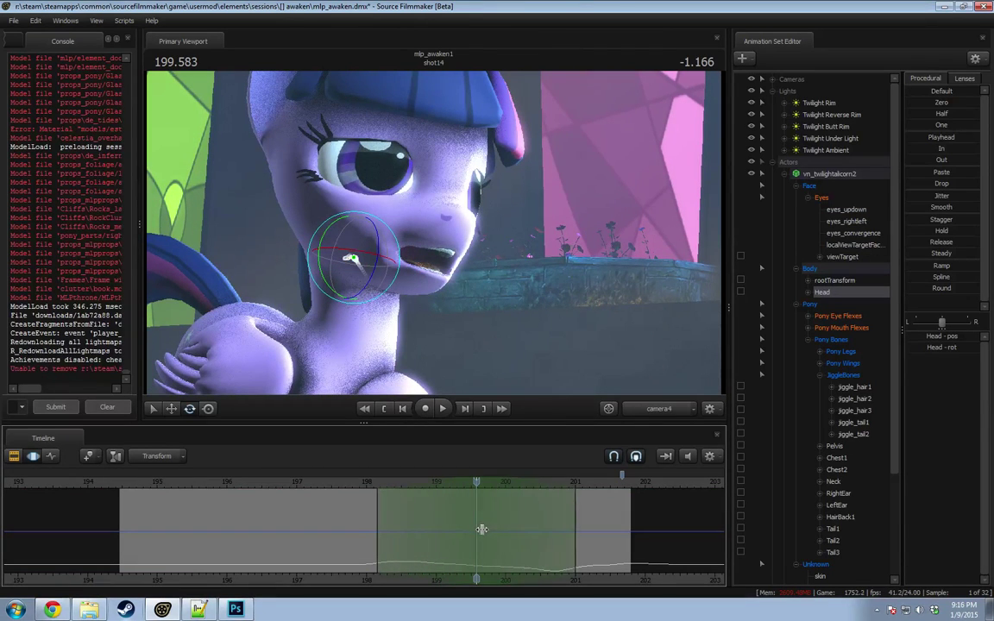
left_click_drag(379, 246, 491, 373)
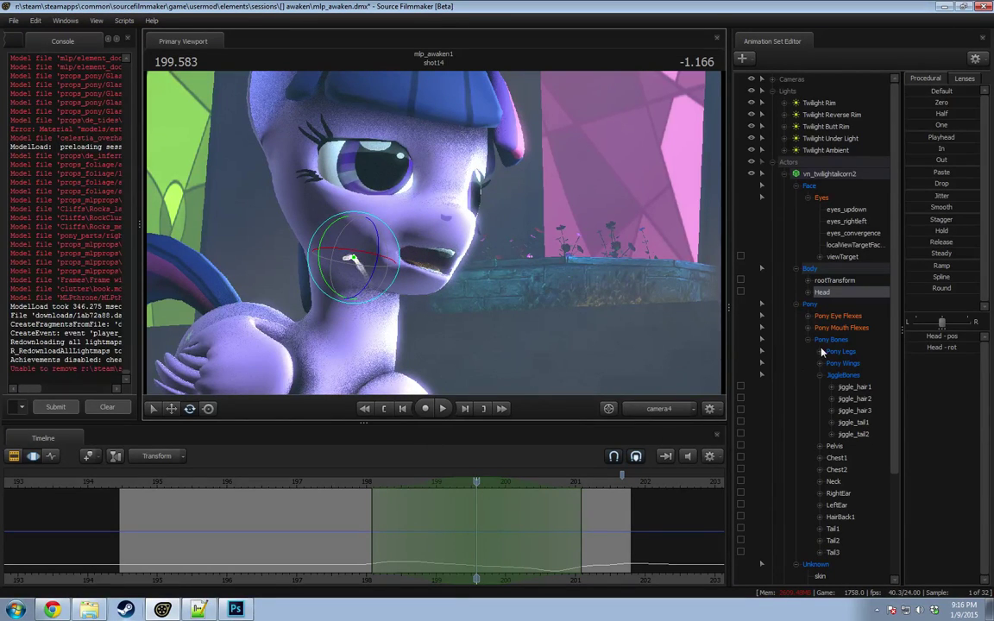
Step: Select Pony Eye Flexes and set a time selection from about 198.1 to 200.4
left_click(837, 316)
mouse_move(395, 546)
left_mouse_down("shift")
mouse_move(456, 539)
mouse_move(393, 547)
mouse_move(609, 550)
mouse_move(382, 557)
mouse_move(408, 559)
mouse_move(397, 561)
left_mouse_up("shift")
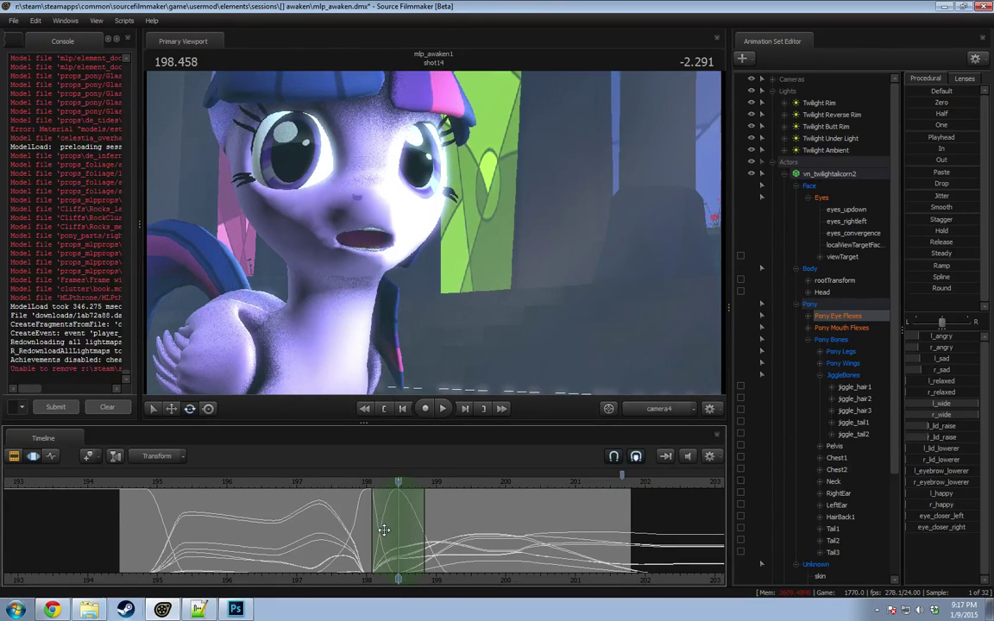
left_click_drag(422, 525, 531, 523)
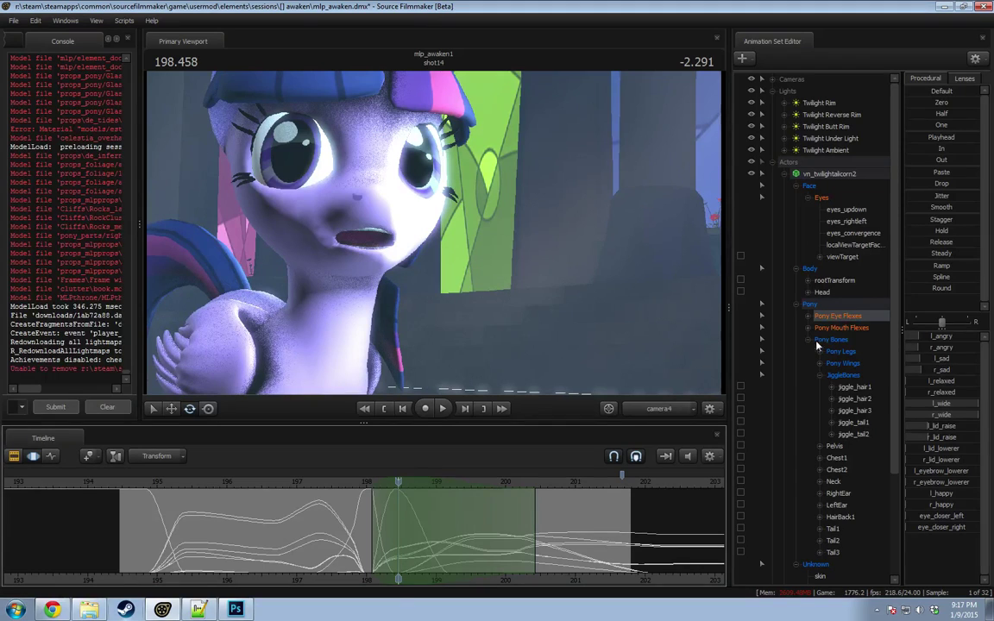
Step: Blend l_sad and r_sad partway toward Zero within the time selection and play shot14
left_click(809, 315)
left_click(841, 340)
left_click(848, 363)
left_click(849, 352, "ctrl")
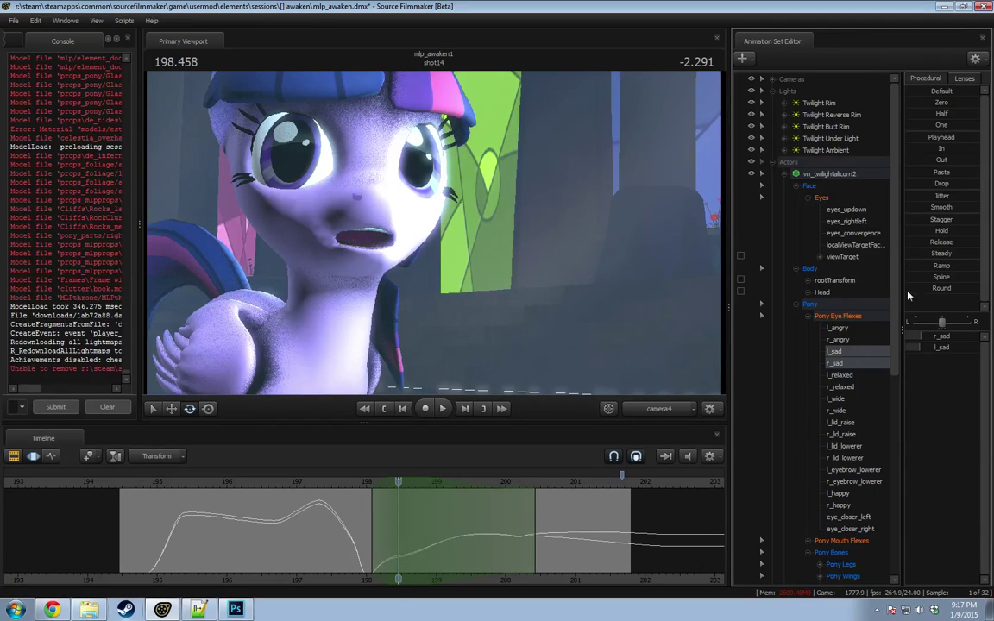
left_click(936, 103)
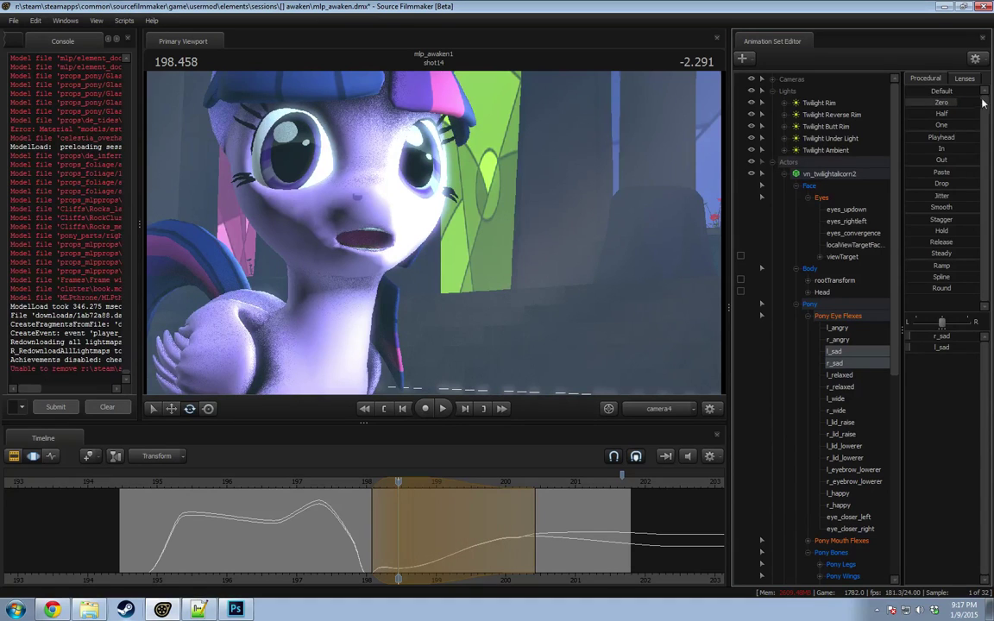
key("space")
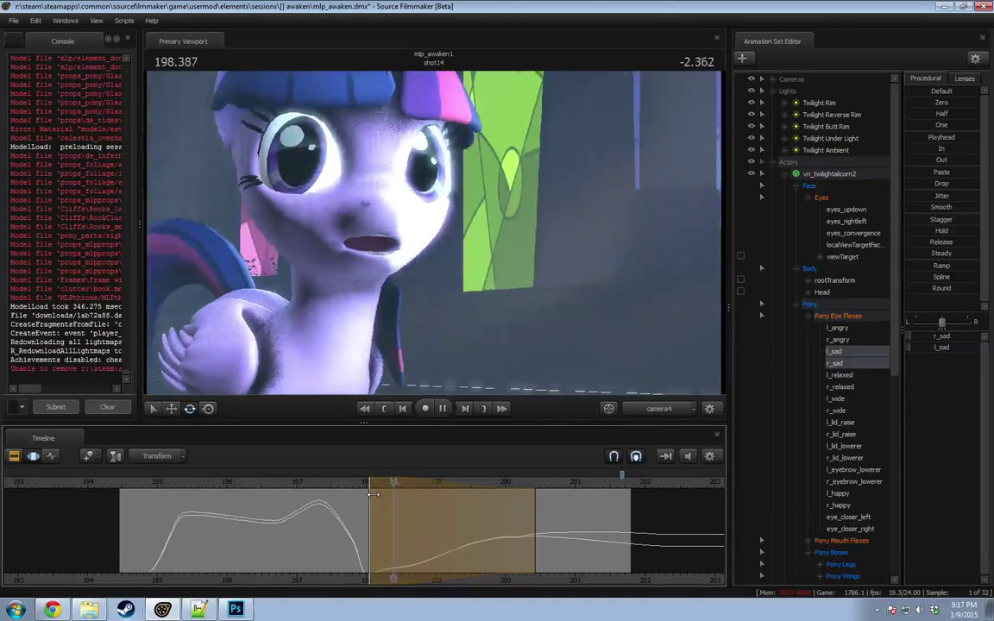
key("space")
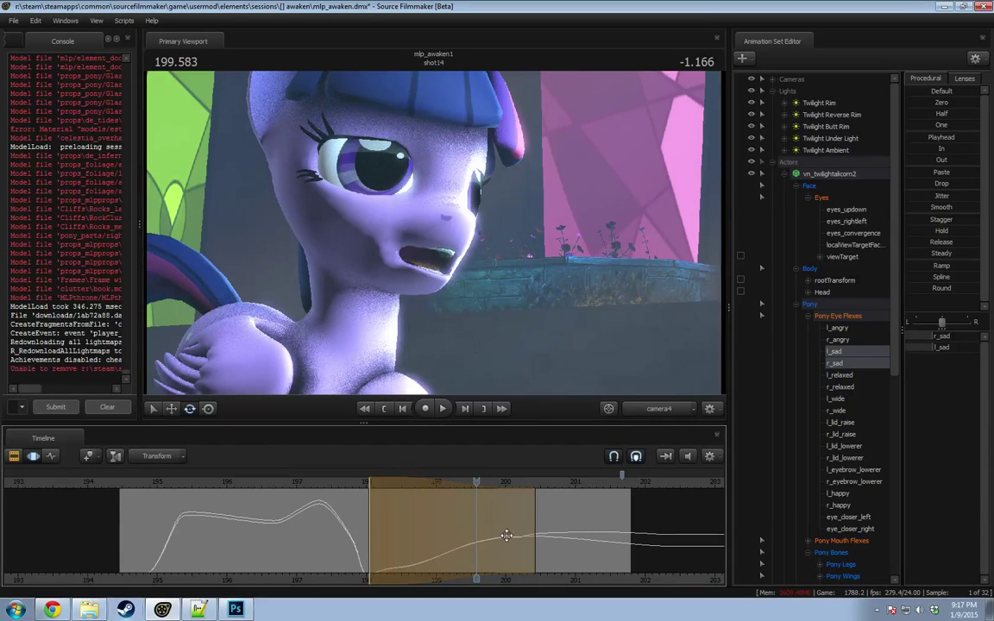
Step: Lower l_sad and r_sad further within a selection from about 198.1 to 200.25, with falloff from about 199.75, and play shot14
mouse_move(433, 547)
middle_mouse_down()
mouse_move(532, 541)
mouse_move(444, 554)
middle_mouse_up()
left_click(448, 557, "shift")
scroll(448, 559, "up", 12, "shift")
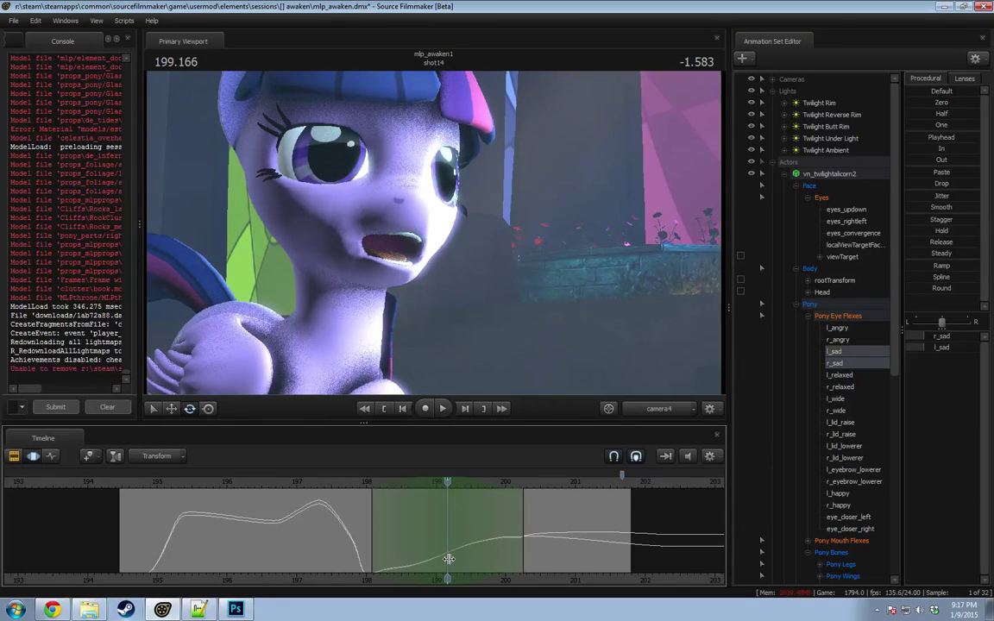
key("space")
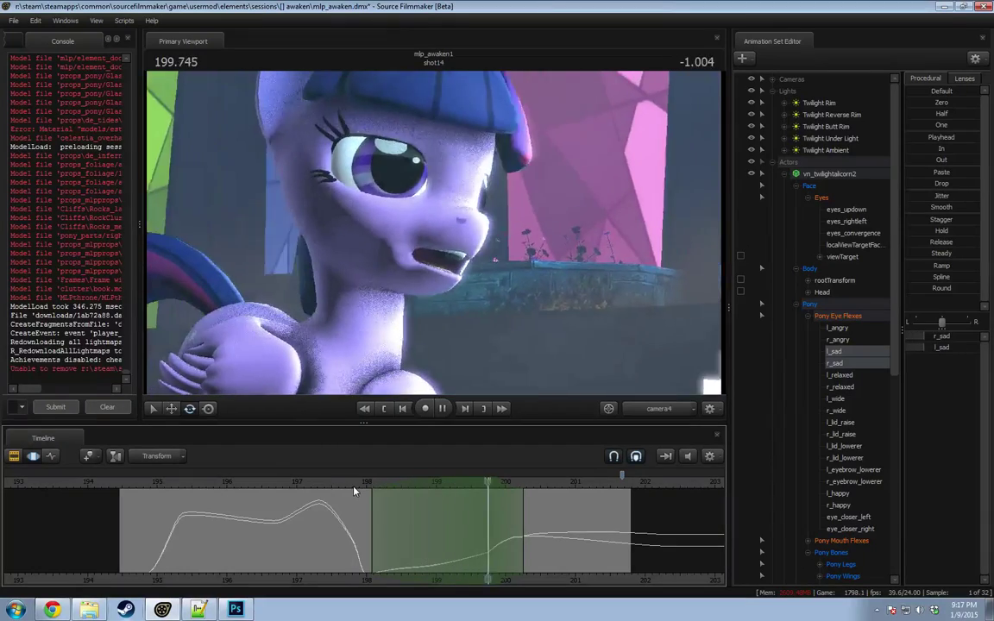
key("space")
mouse_move(494, 527)
middle_mouse_down()
mouse_move(479, 531)
mouse_move(542, 535)
mouse_move(479, 540)
mouse_move(542, 549)
mouse_move(449, 546)
mouse_move(526, 547)
mouse_move(502, 542)
middle_mouse_up()
left_click(353, 483)
key("space")
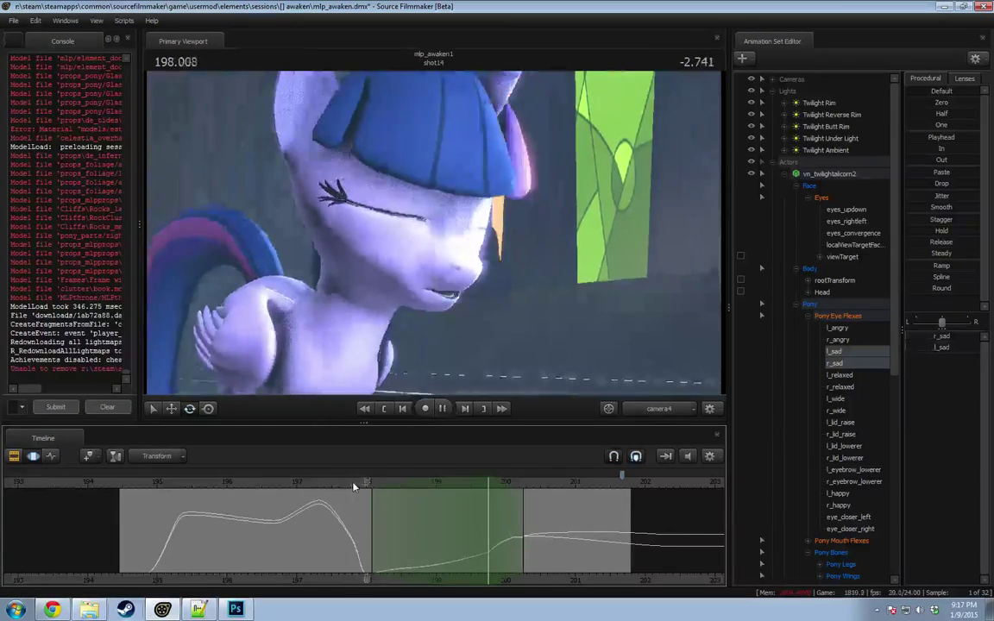
key("space")
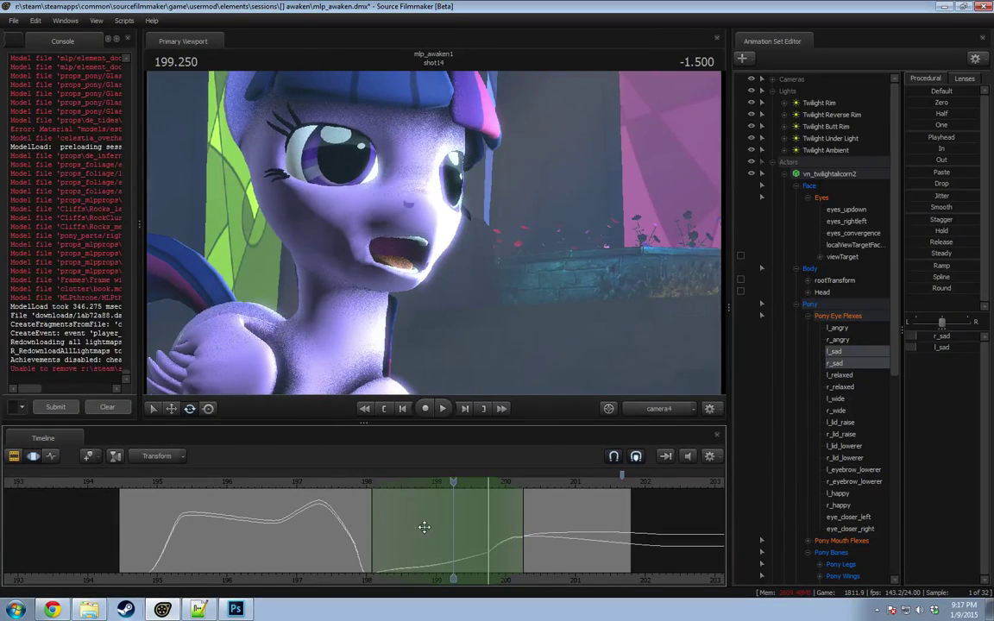
Step: Blend l_relaxed and r_relaxed partway toward Zero and move the start of the selection's end falloff to about 199.3
left_click_drag(852, 375, 854, 389)
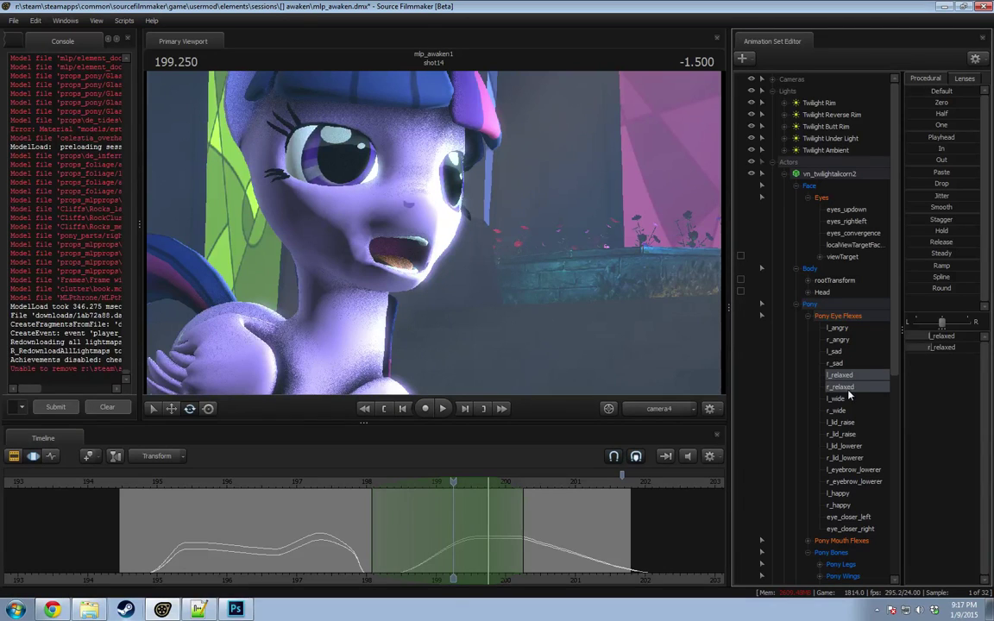
mouse_move(492, 519)
left_mouse_down()
mouse_move(522, 526)
mouse_move(500, 524)
left_mouse_up()
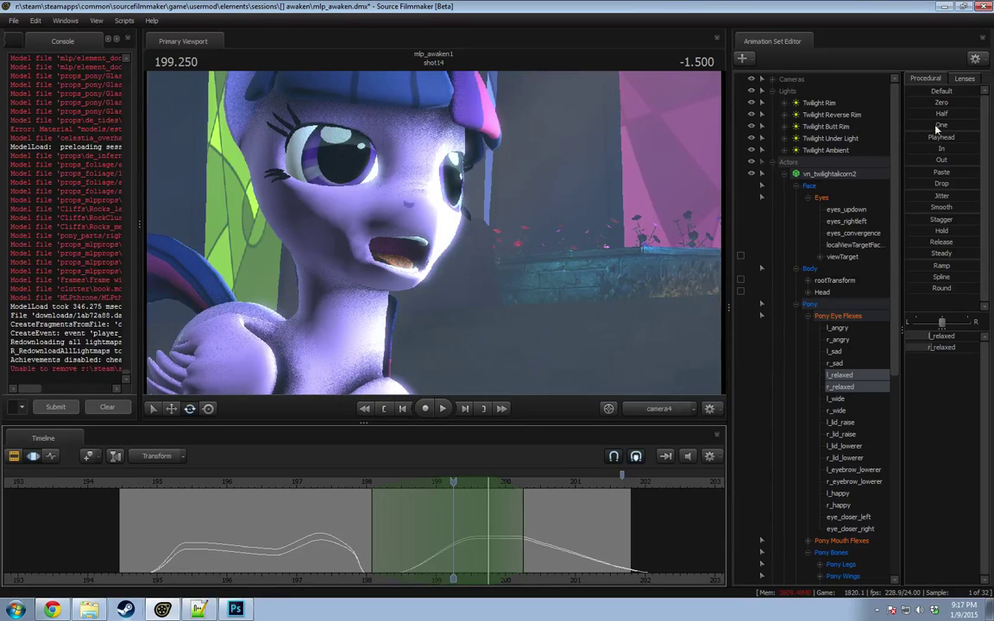
left_click(934, 103)
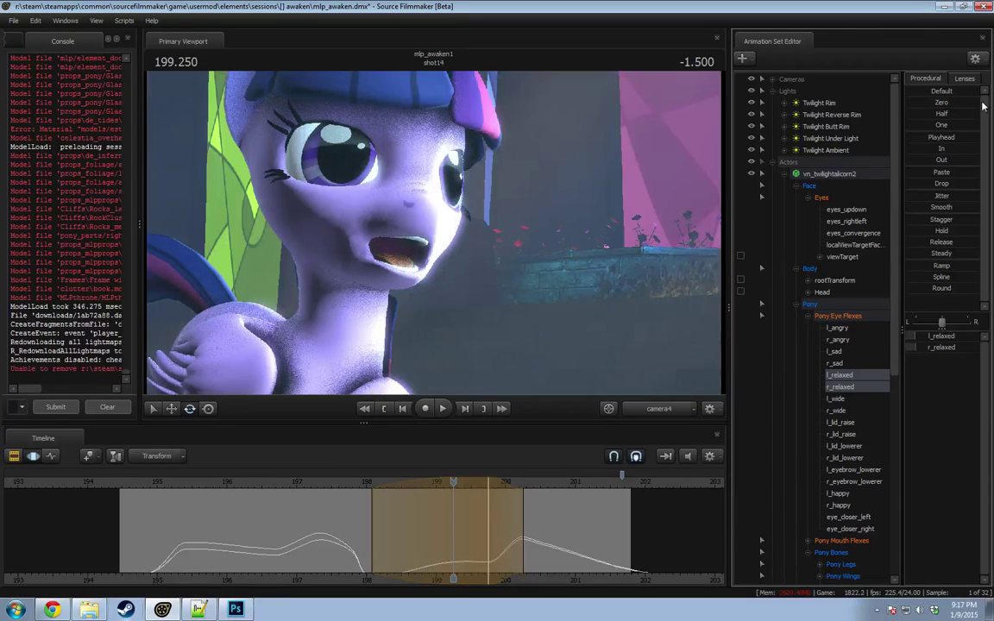
left_click_drag(488, 530, 455, 531)
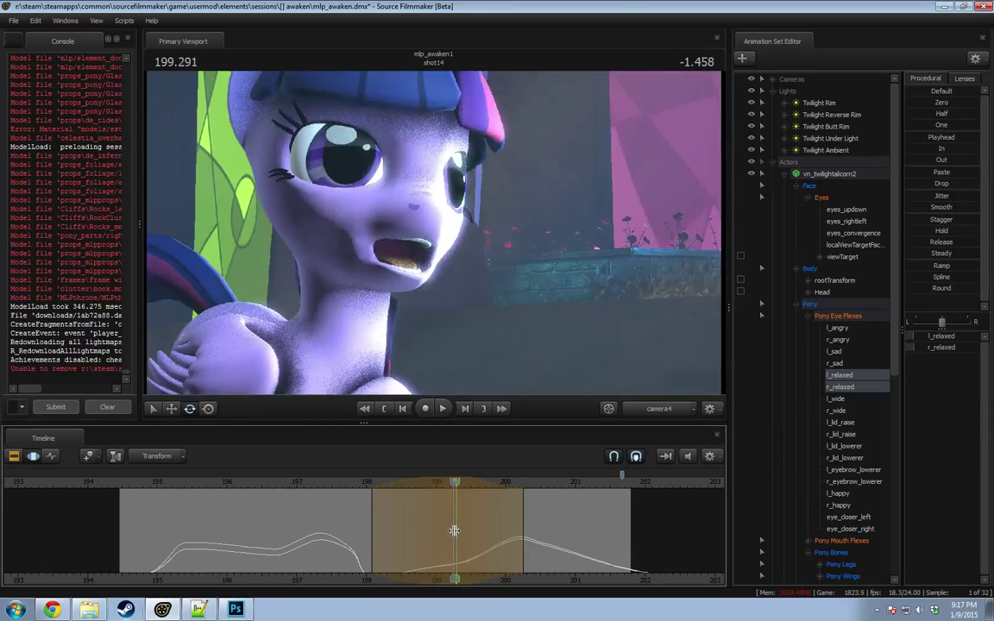
Step: Replay shot14 from just before 198 and from about 194.7 to check the eye expression during the head turn
left_click(358, 483)
key("space")
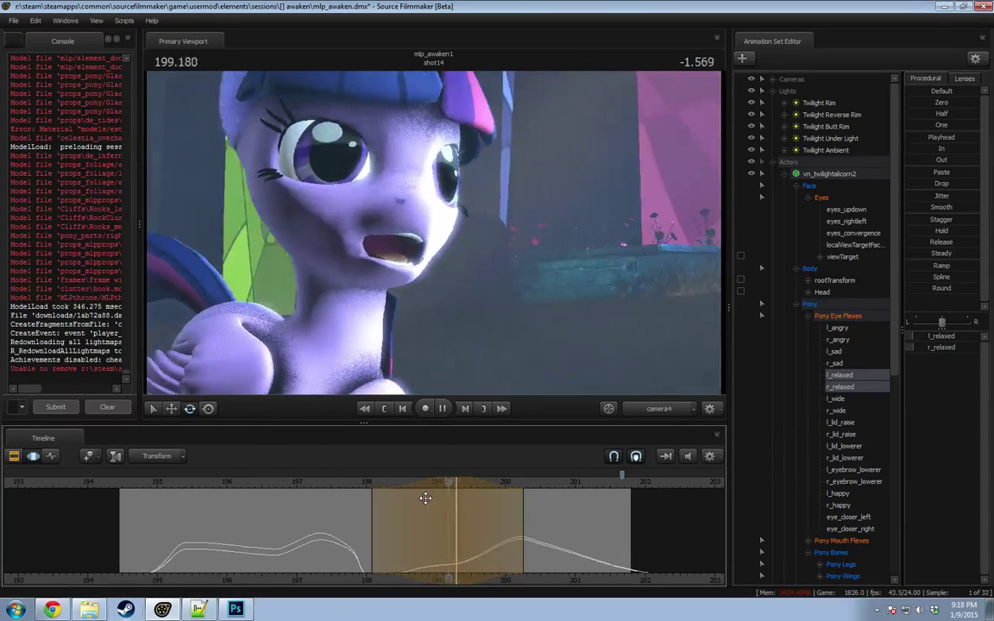
key("space")
left_click(346, 486)
key("space")
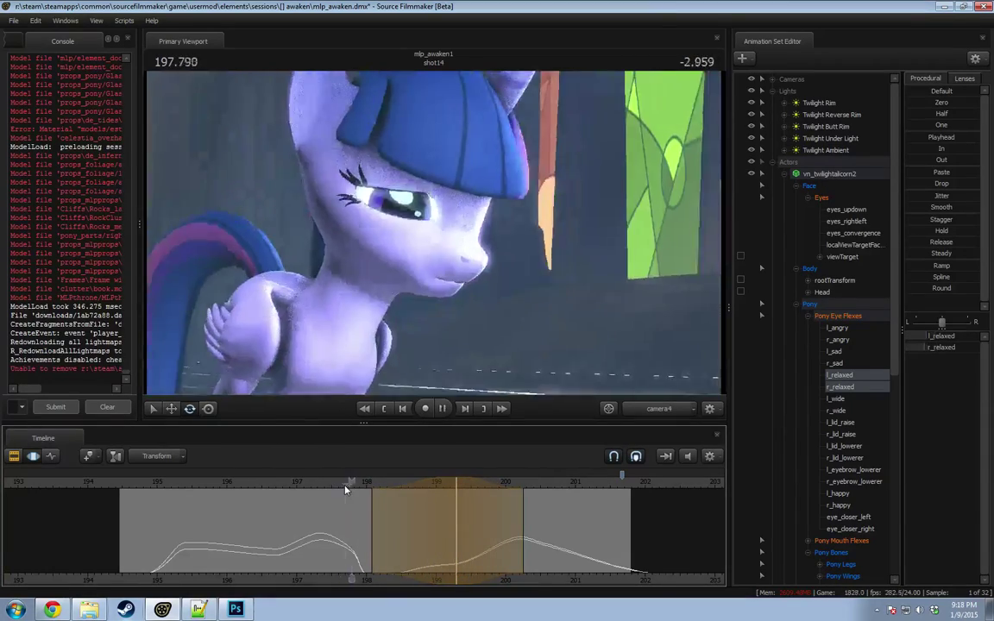
key("space")
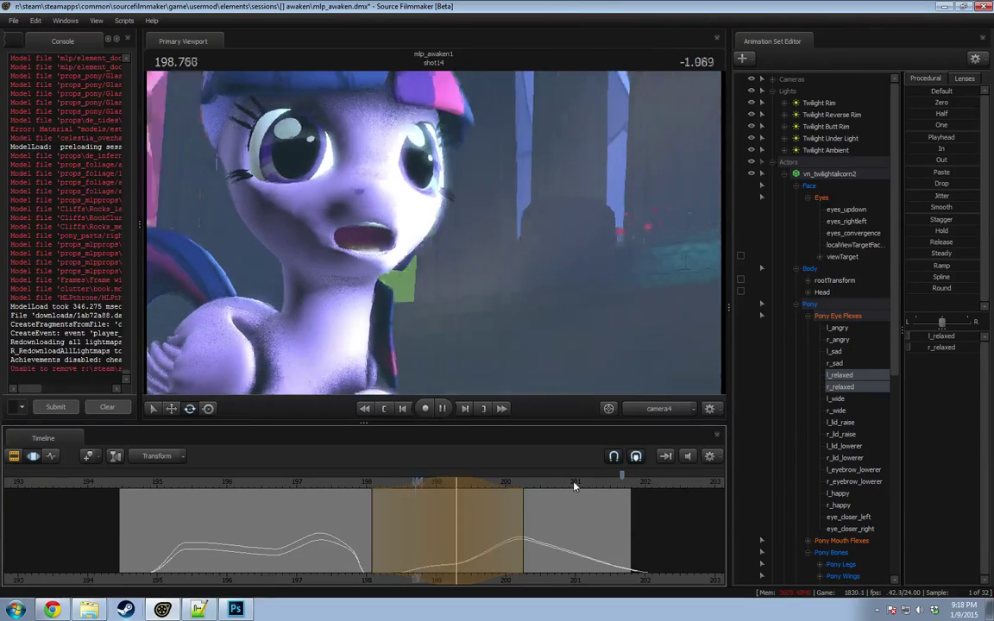
key("space")
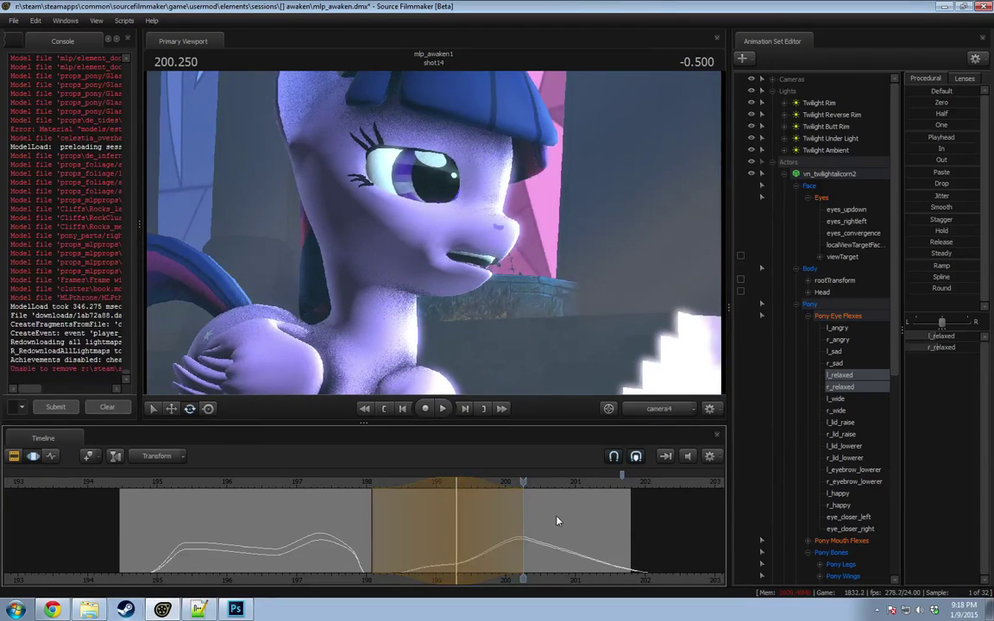
left_click_drag(378, 540, 370, 546)
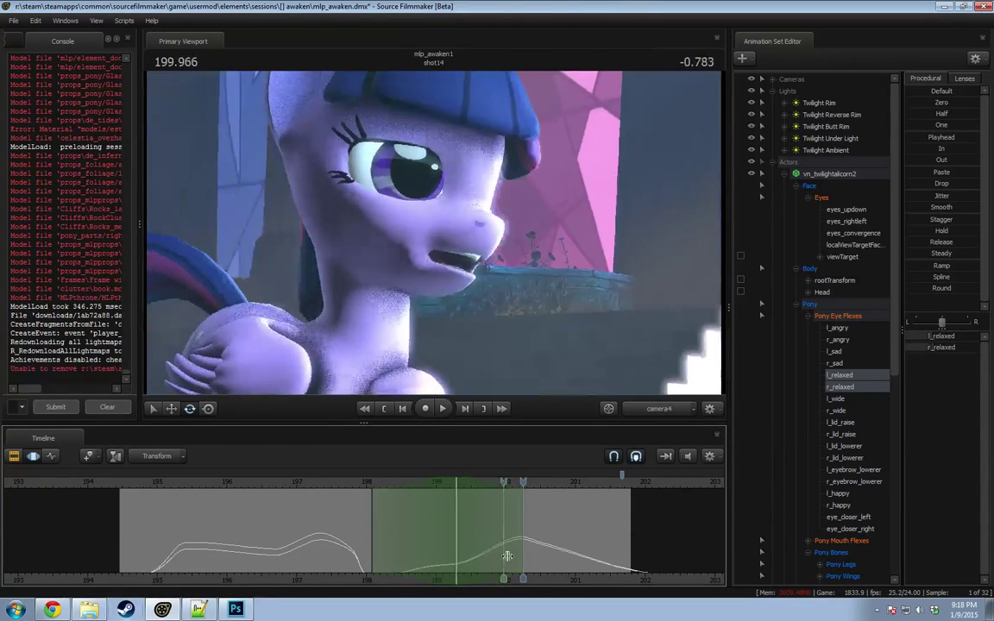
left_click(140, 481)
key("space")
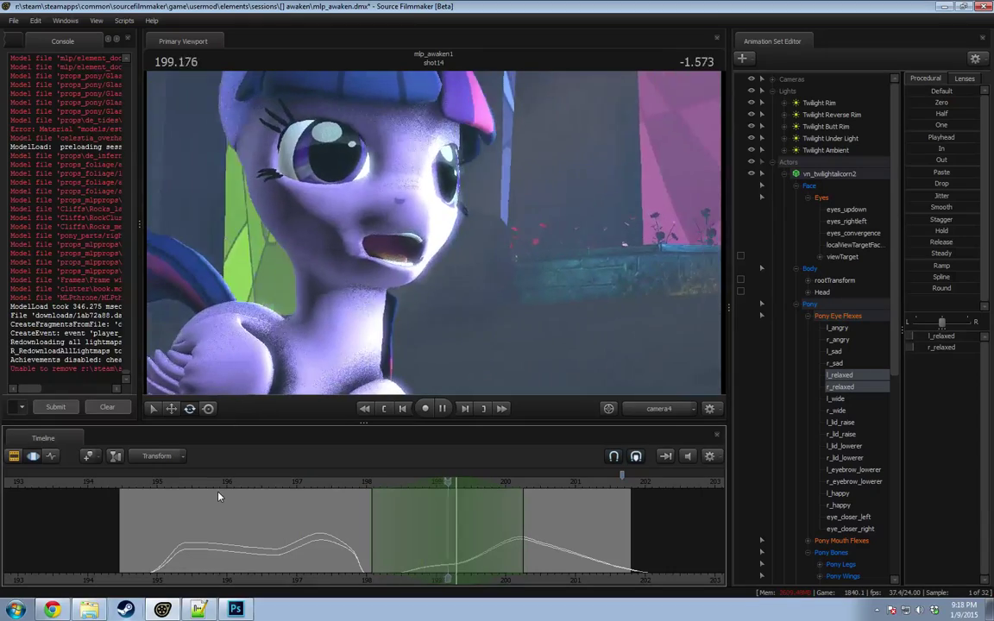
left_click(322, 552)
left_click_drag(321, 553, 457, 528)
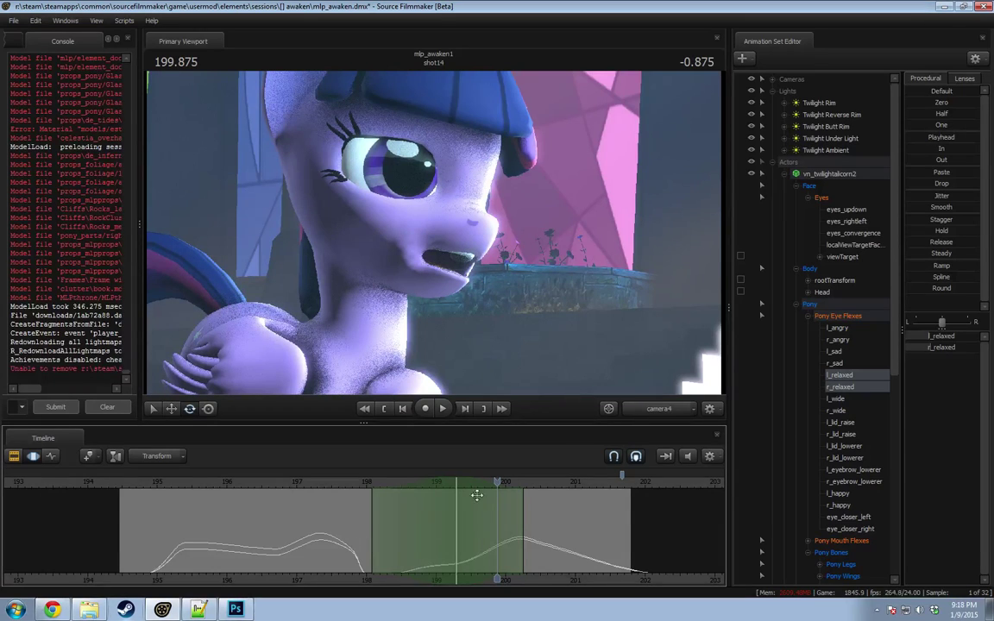
Step: Select eyes_updown, play shot14 from about 198 and scrub to around 199.2 to examine the eye motion
left_click(845, 210)
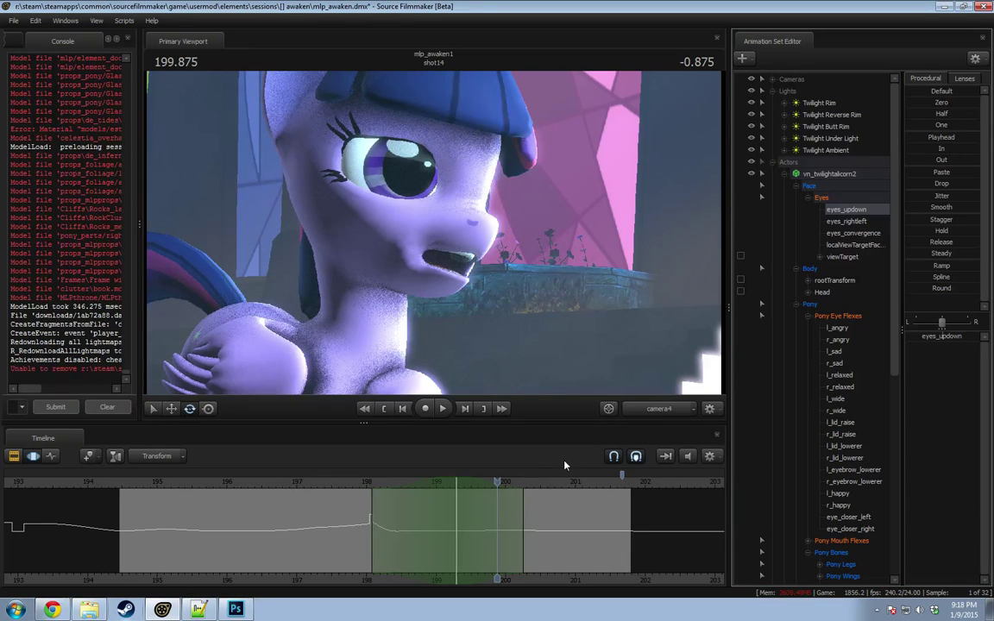
scroll(583, 463, "up", 2)
scroll(553, 483, "down", 2)
scroll(346, 490, "up", 1)
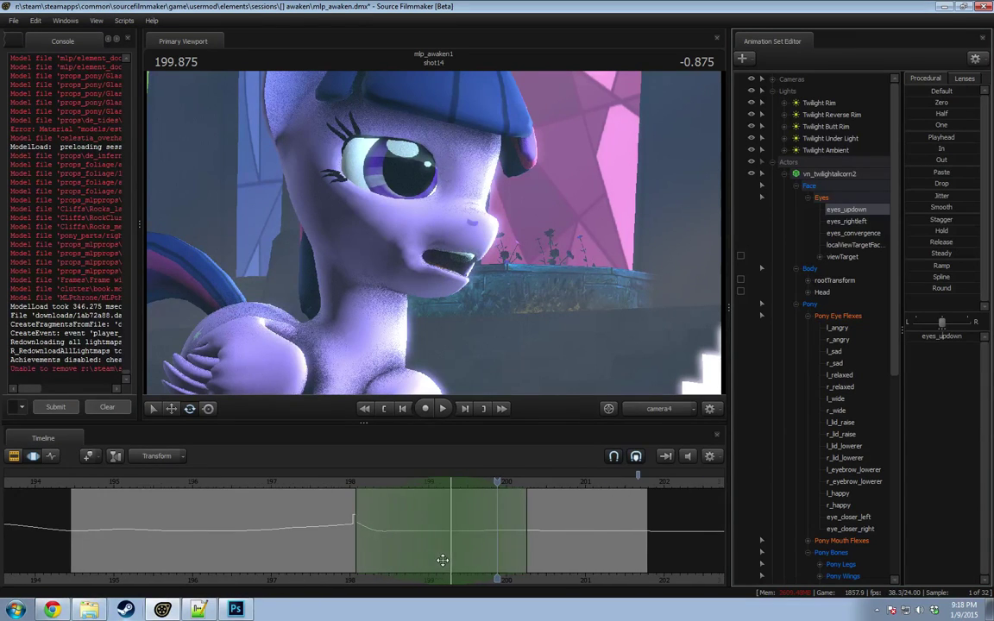
left_click(346, 490)
key("space")
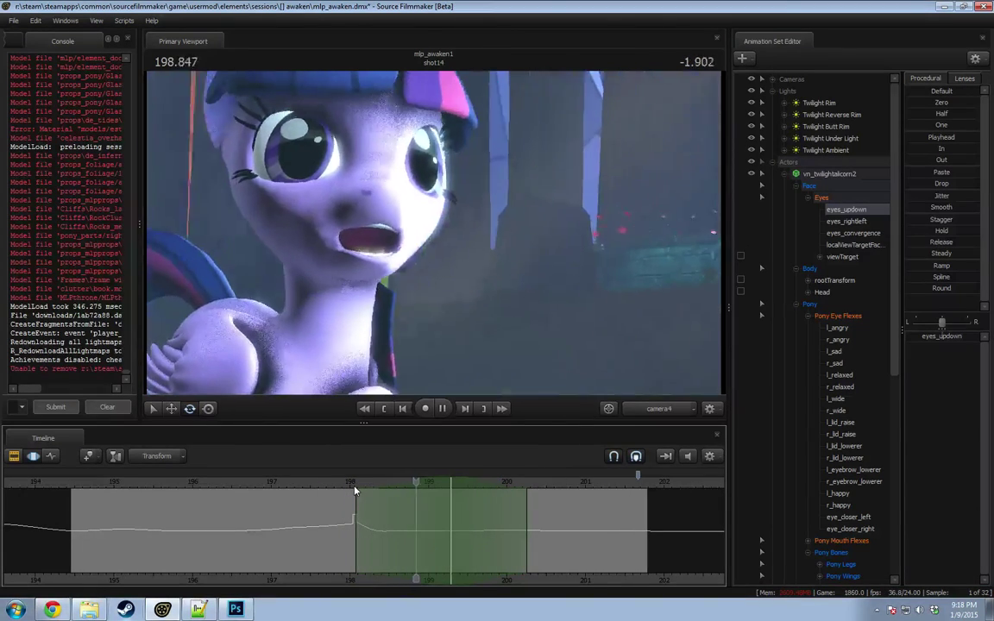
key("space")
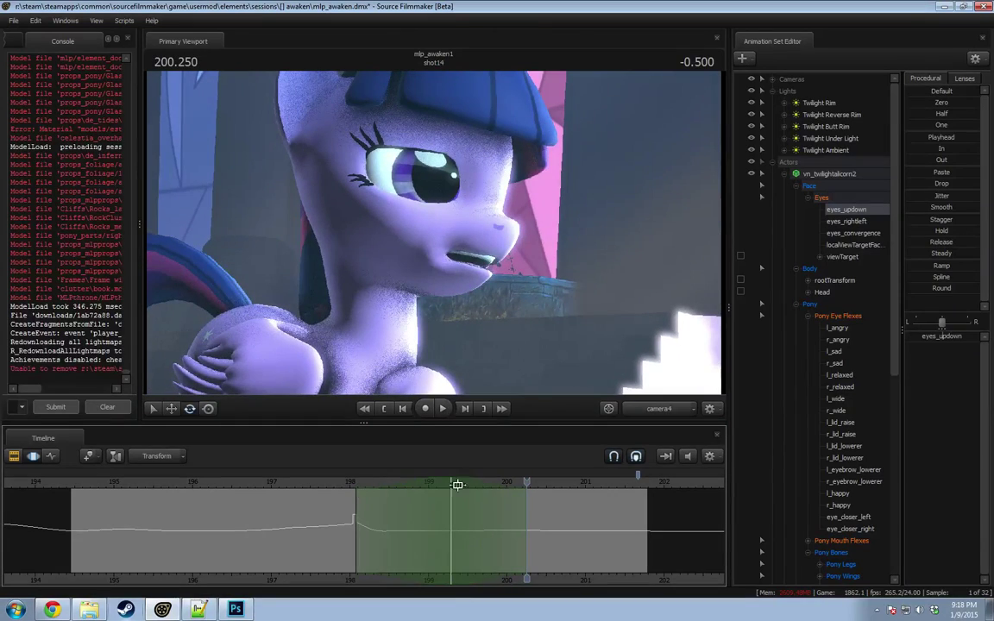
left_click_drag(344, 490, 459, 482)
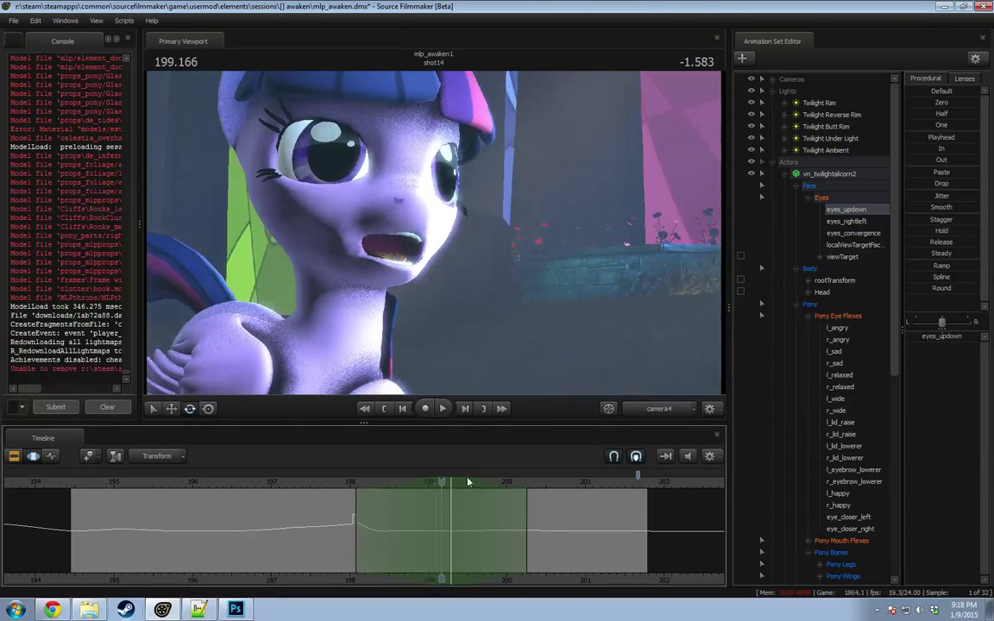
Step: Set a new time selection from about 198.6 to 199.166 for the eye controls
left_click_drag(359, 540, 478, 548)
left_click(442, 547, "shift")
scroll(443, 547, "up", 2, "shift")
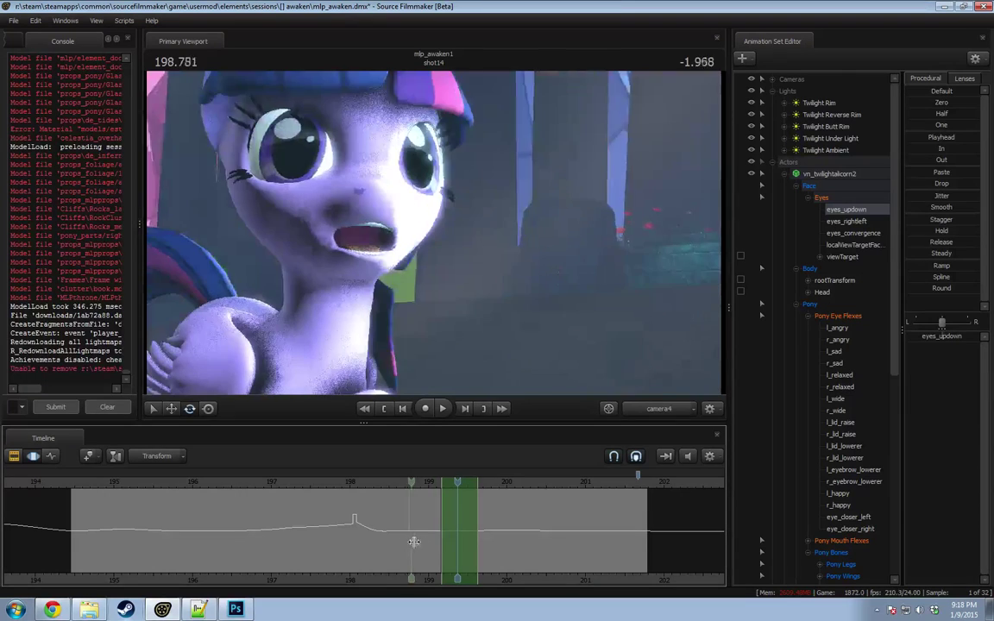
left_click(441, 543)
left_click_drag(441, 543, 396, 518)
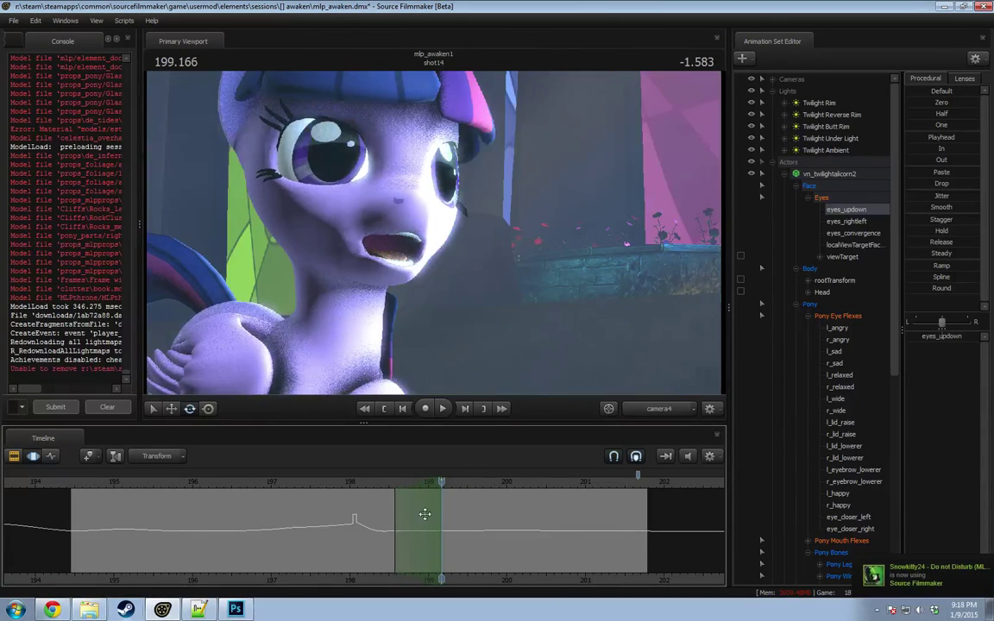
Step: Adjust eyes_rightleft within the selection, extend the selection's end to about 199.25 and replay shot14
left_click(865, 221)
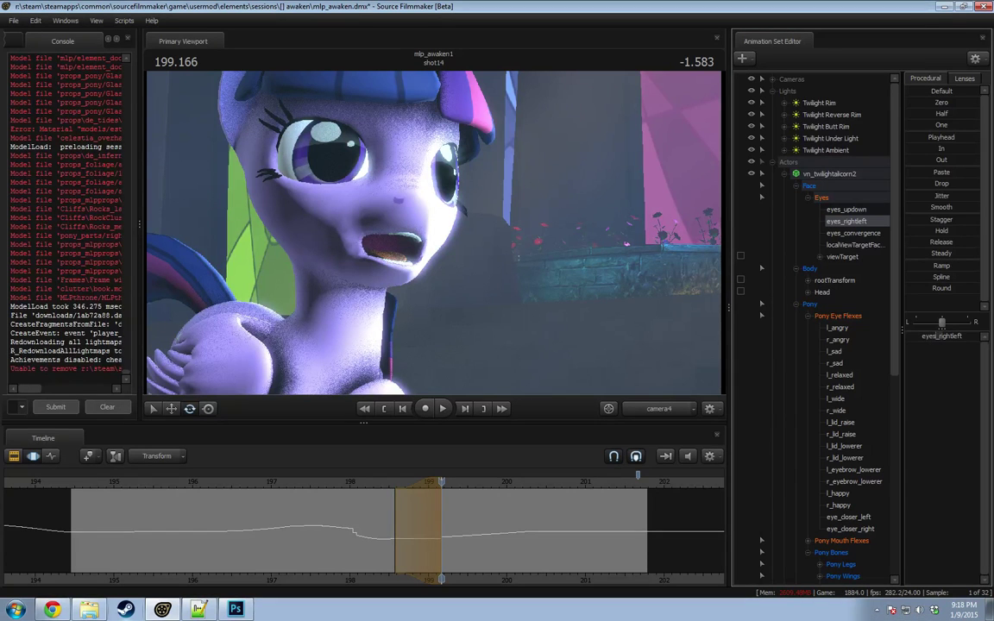
key("space")
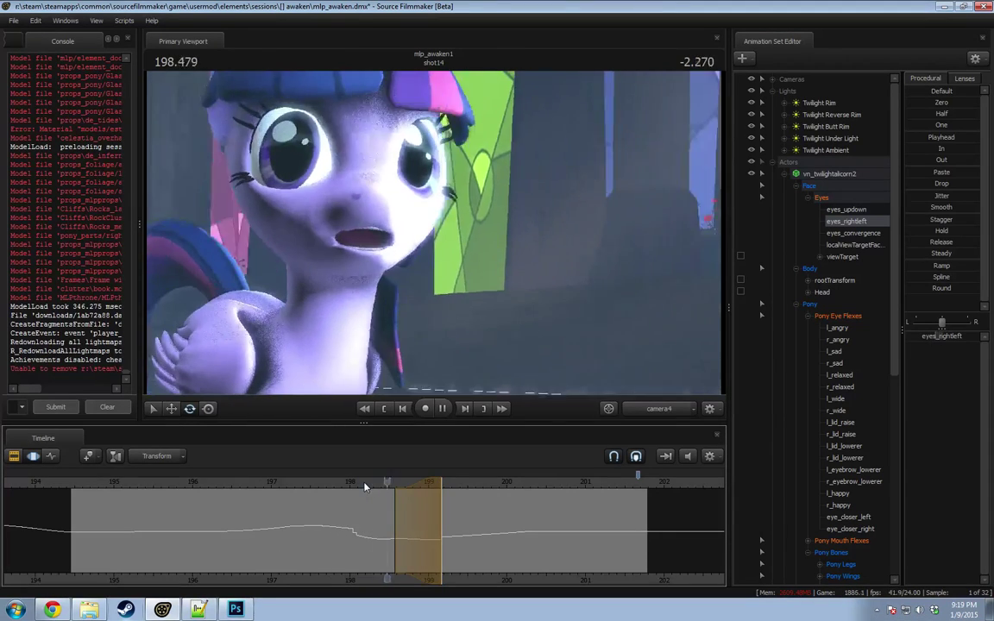
key("space")
left_click_drag(445, 523, 445, 524)
left_click_drag(447, 524, 454, 522)
left_click(382, 487)
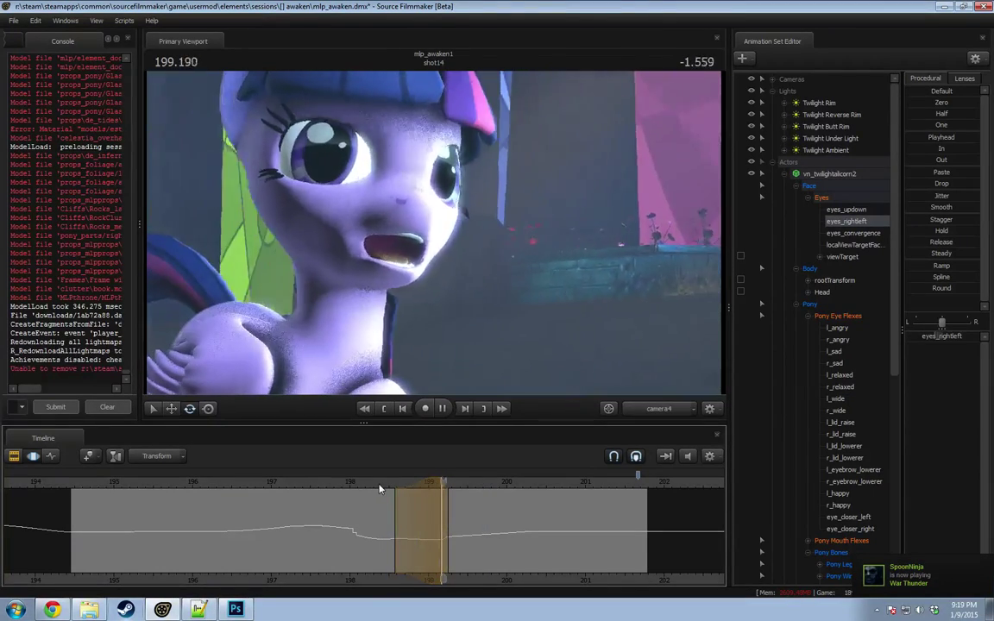
Step: Set a new time selection from about 198.6 to 199.1 with widened falloff and adjust eyes_rightleft within it
key("space")
left_click(379, 481)
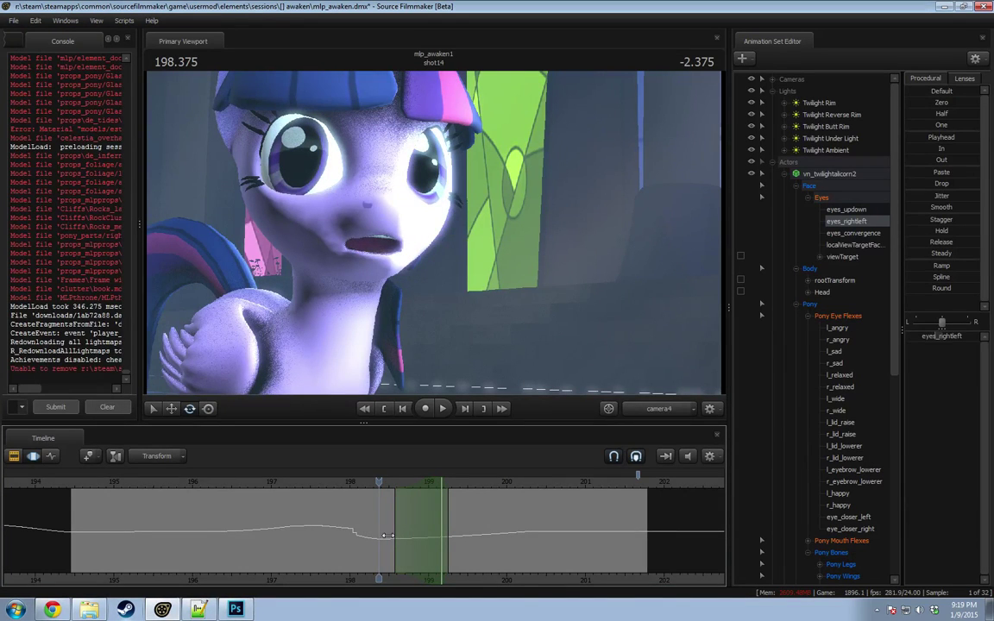
left_click_drag(394, 531, 421, 534)
scroll(421, 535, "up", 2, "shift")
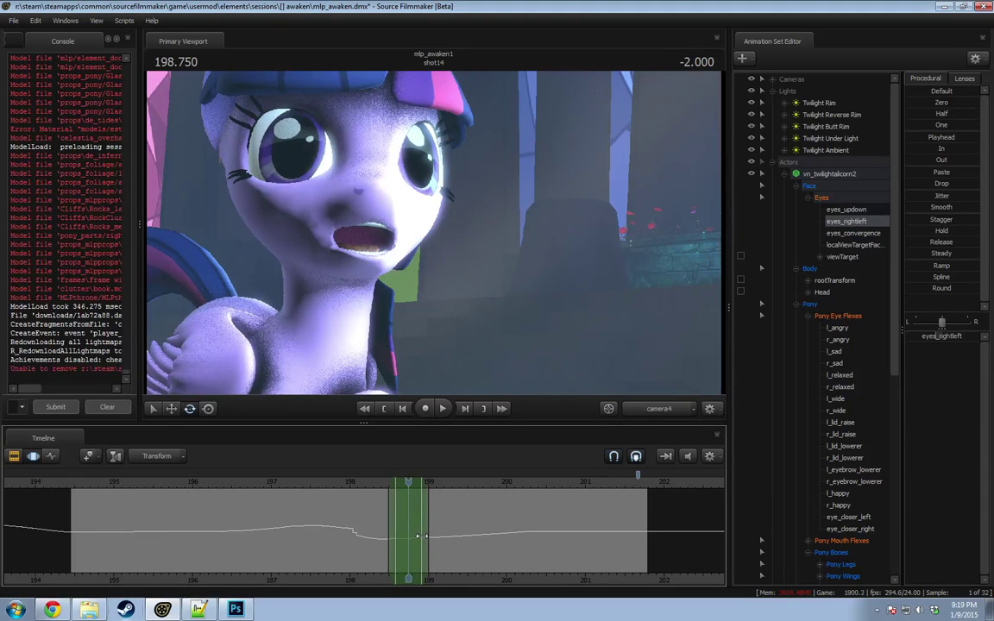
mouse_move(427, 519)
left_mouse_down()
mouse_move(459, 519)
mouse_move(438, 513)
left_mouse_up()
left_click_drag(937, 336, 935, 336)
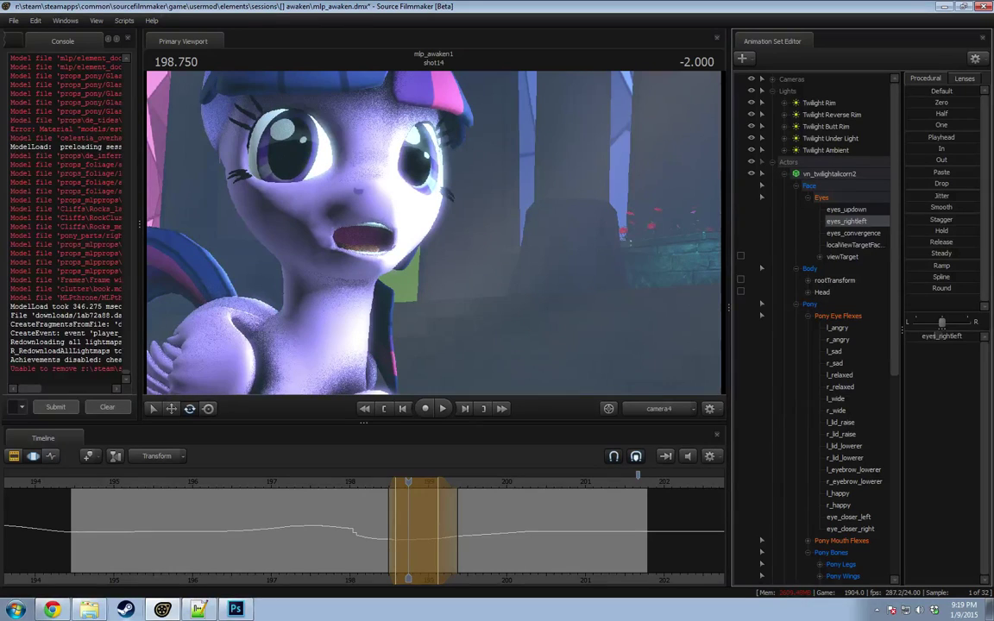
Step: Replay shot14 from about 198.1 and from about 197.7 to check the eye direction during the head turn
left_click(357, 484)
key("space")
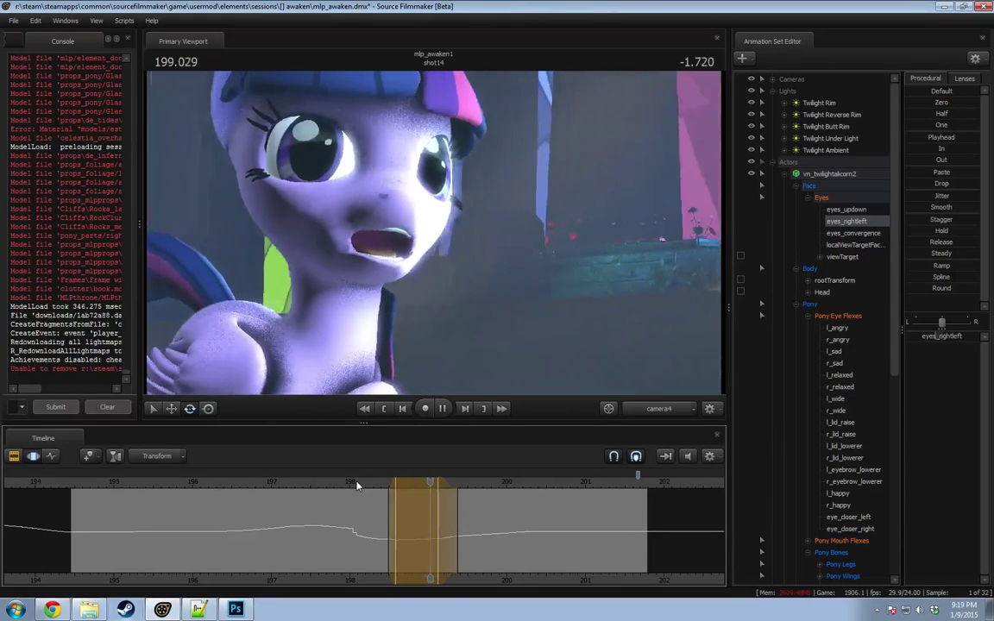
key("space")
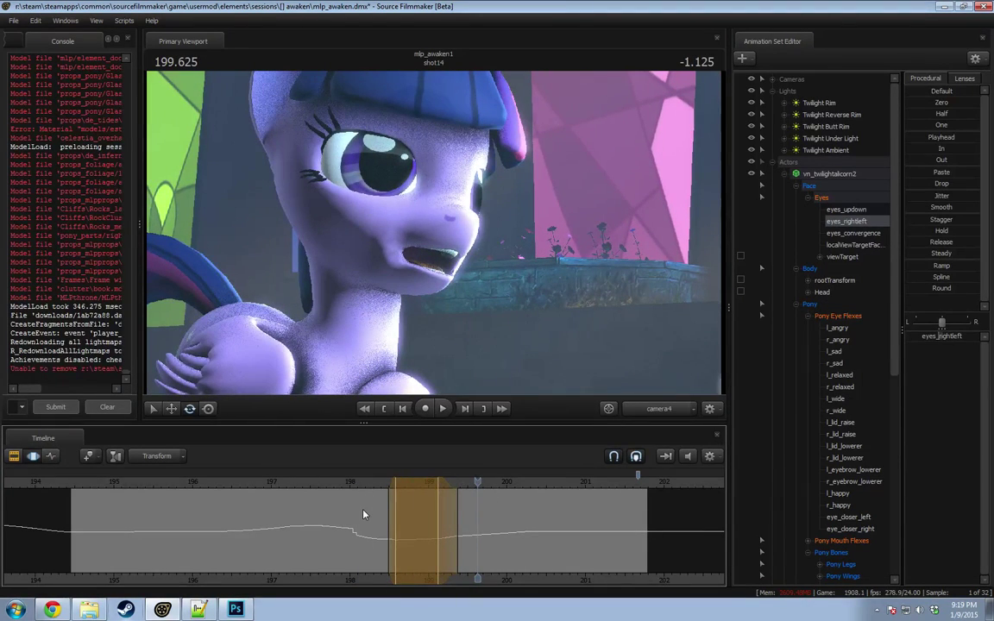
left_click(328, 483)
key("space")
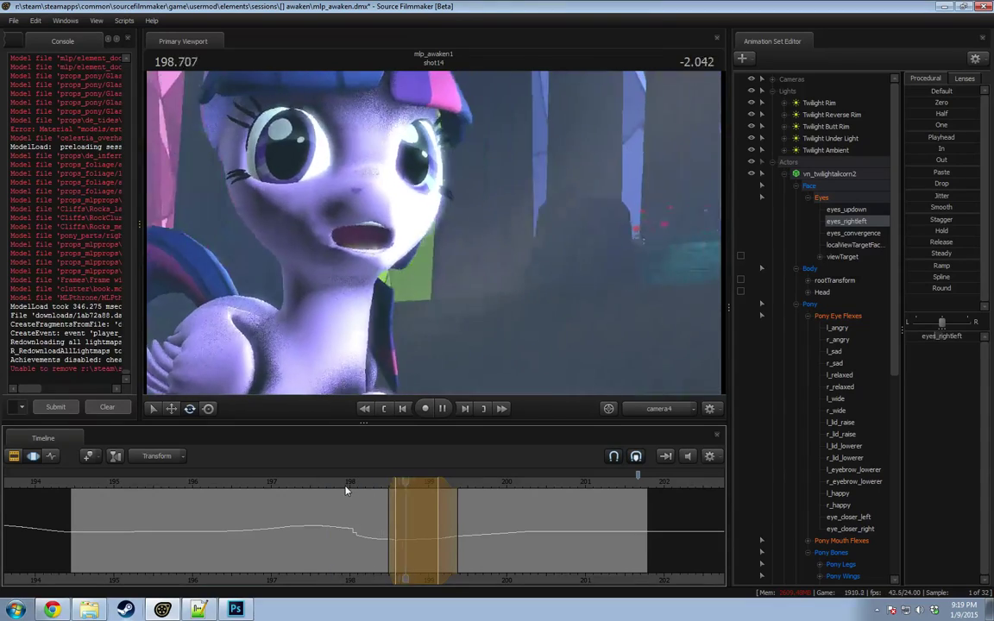
key("space")
Step: Close Twilight's eyes around 199.375 by zeroing the Pony Eye Flexes and raising eye_closer_left and eye_closer_right to full
left_click_drag(358, 521, 477, 535)
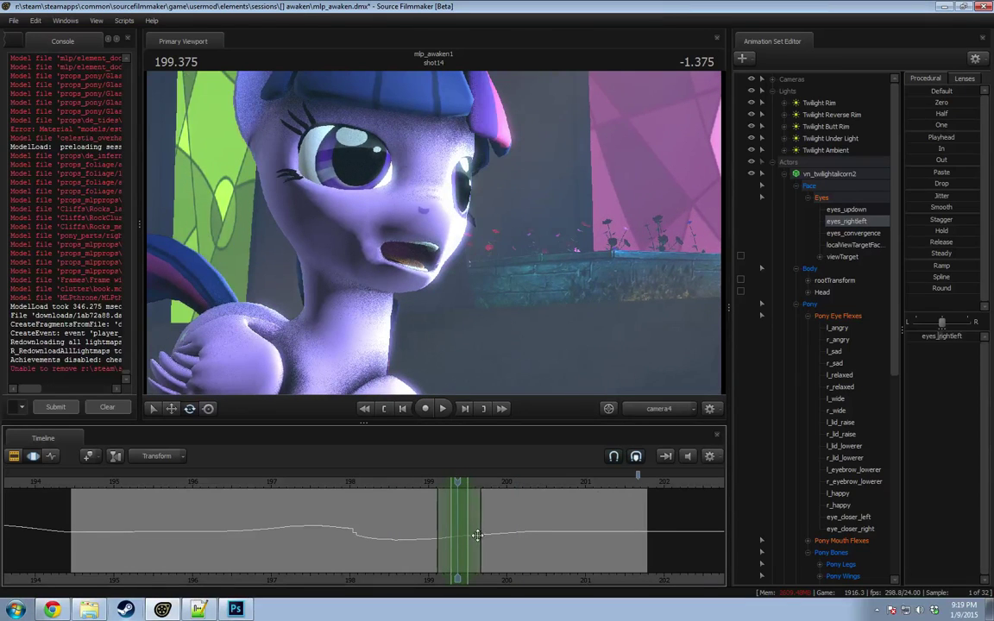
left_click(832, 319)
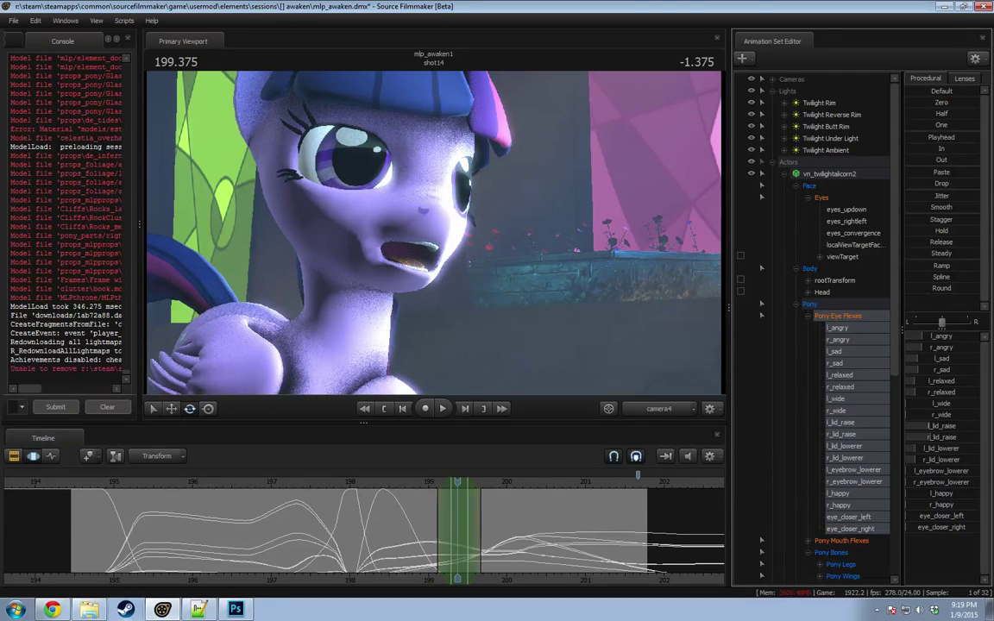
left_click(935, 114)
left_click_drag(967, 516, 979, 517)
left_click_drag(922, 528, 979, 529)
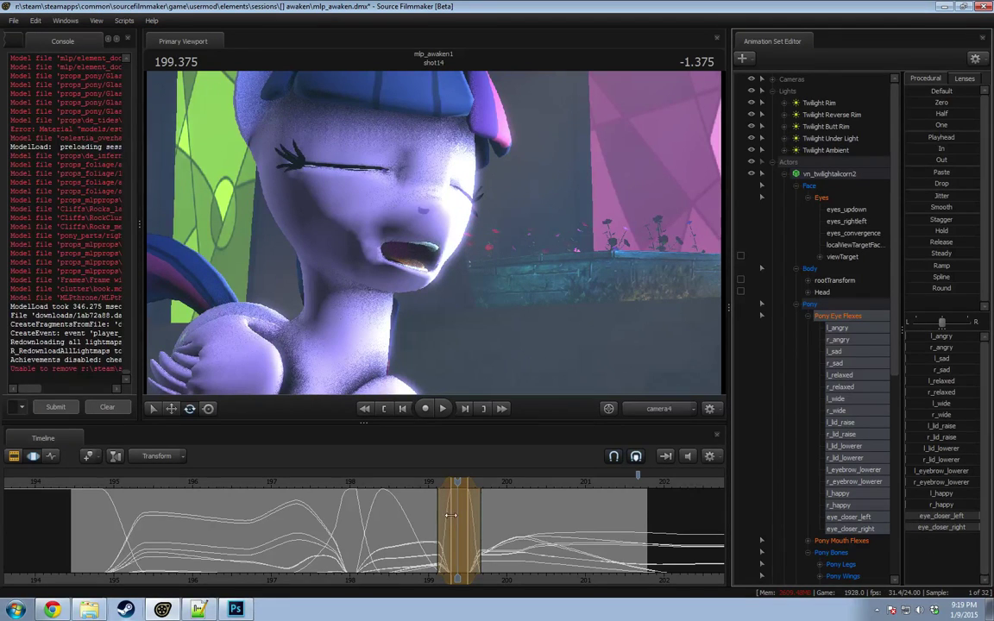
Step: Lengthen the blink by extending the selection's hold to about 199.9, and replay shot14 from about 198
scroll(461, 521, "up", 2)
scroll(463, 523, "down", 1)
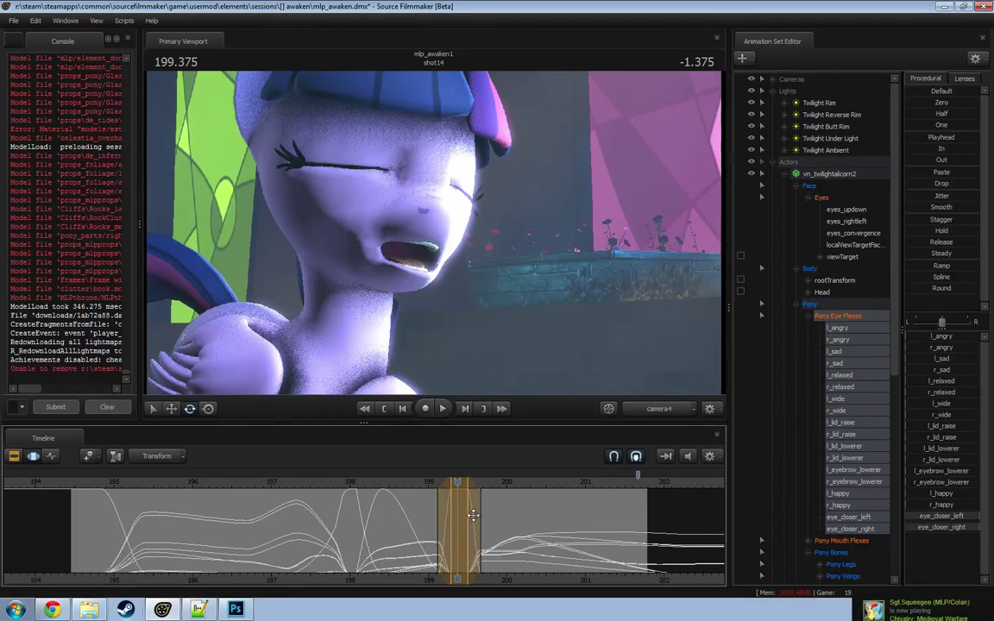
left_click_drag(473, 514, 502, 515)
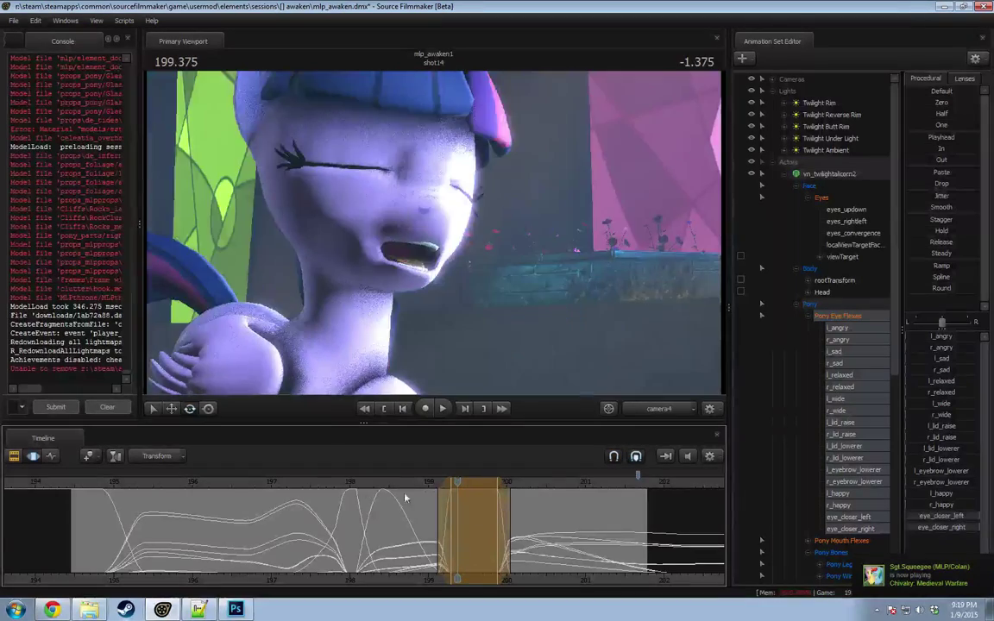
left_click(350, 486)
key("space")
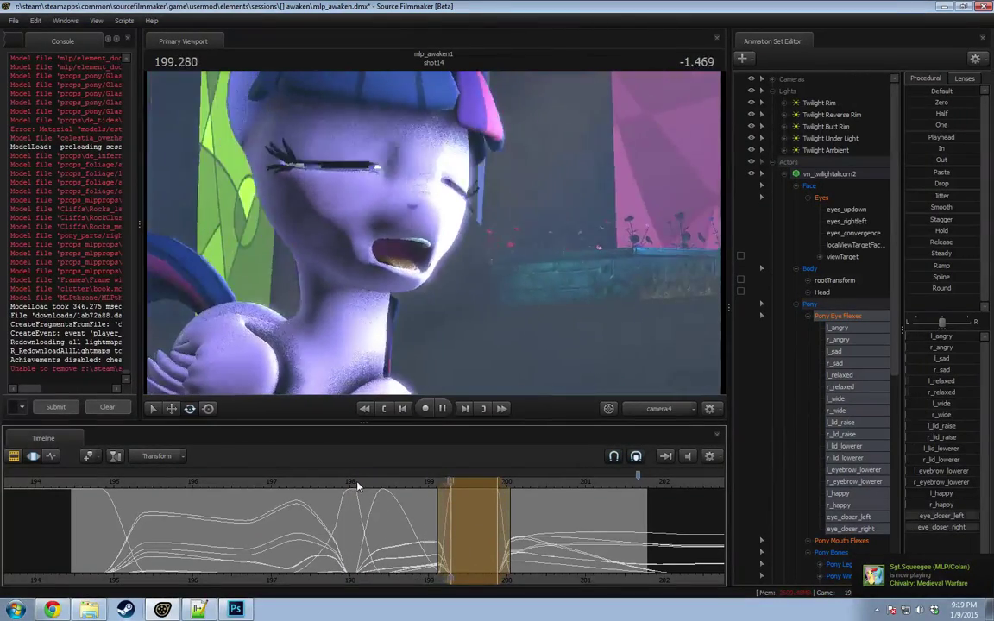
key("space")
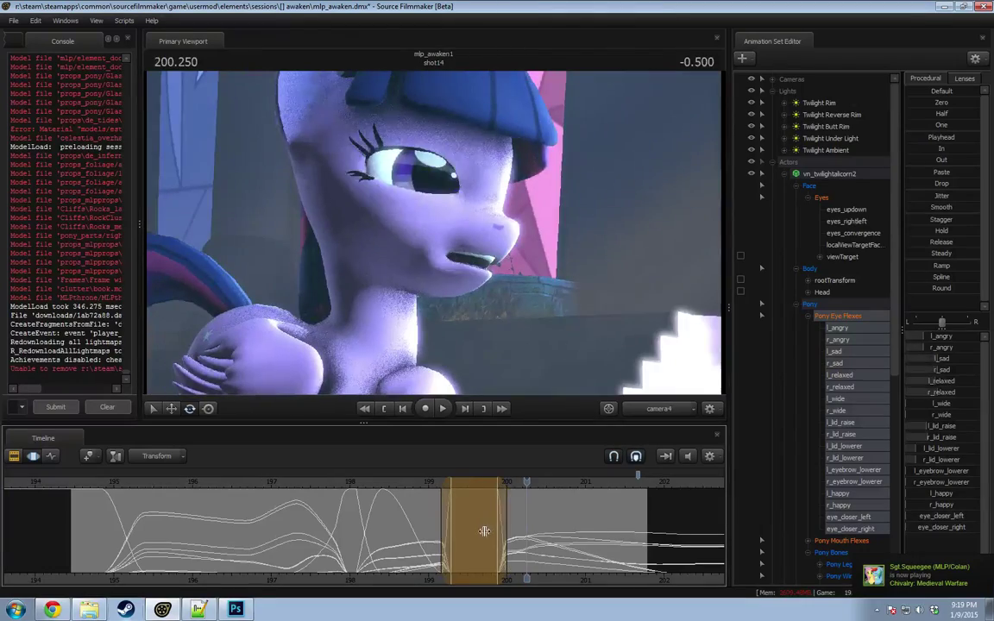
Step: Soften the blink with a wider falloff, move its full closure start to about 199.58, and replay from about 198.6
scroll(449, 527, "up", 3)
left_click_drag(438, 523, 461, 523)
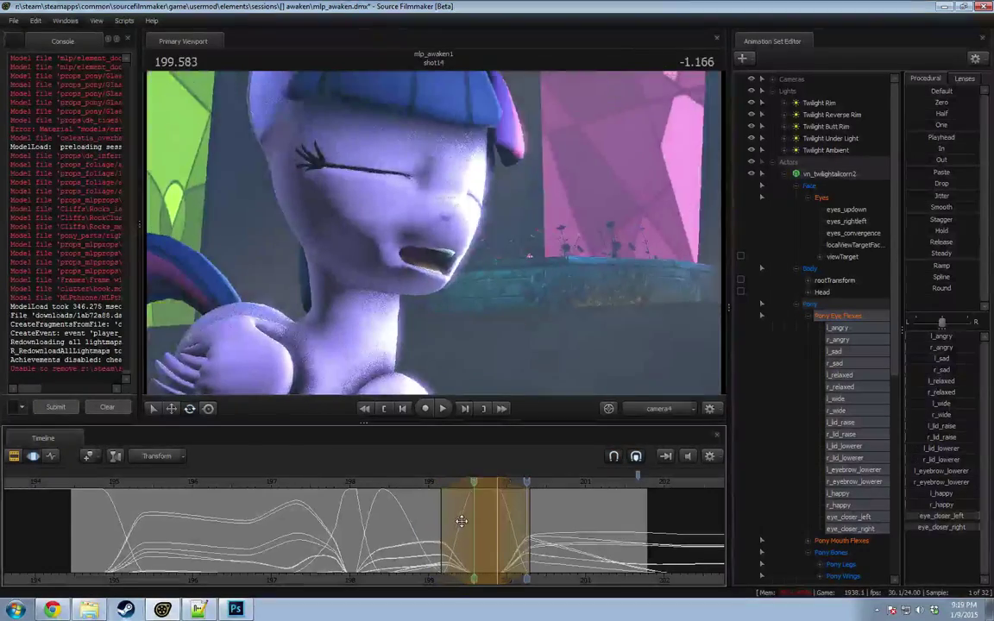
left_click(399, 481)
key("space")
key("space")
Step: Shift the blink's hold to run from about 199.7 to 200.04 and replay shot14 from about 198.8
left_click_drag(498, 516, 510, 516)
left_click_drag(473, 481, 482, 480)
left_click(414, 480)
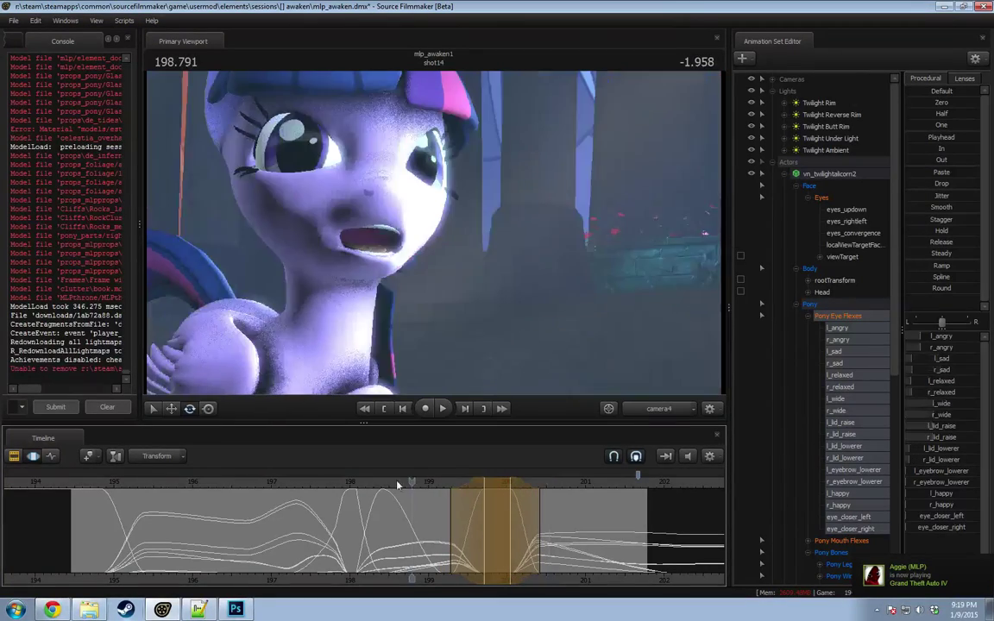
key("space")
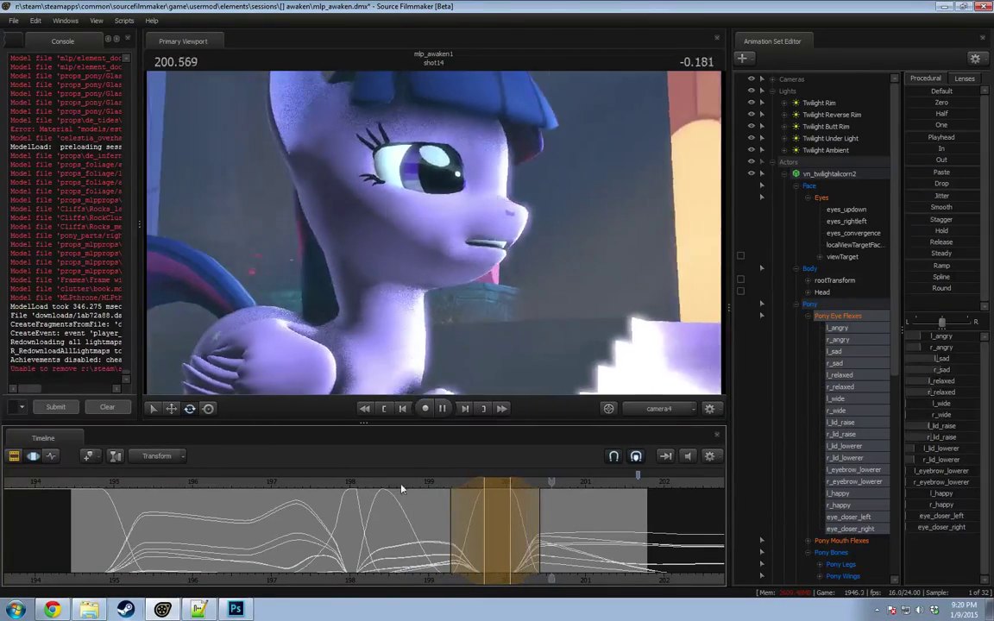
key("space")
Step: Tilt Twilight's Head downward in a soft time selection centred at about 199.58 and replay the turn
key("shift")
left_click_drag(457, 552, 475, 559)
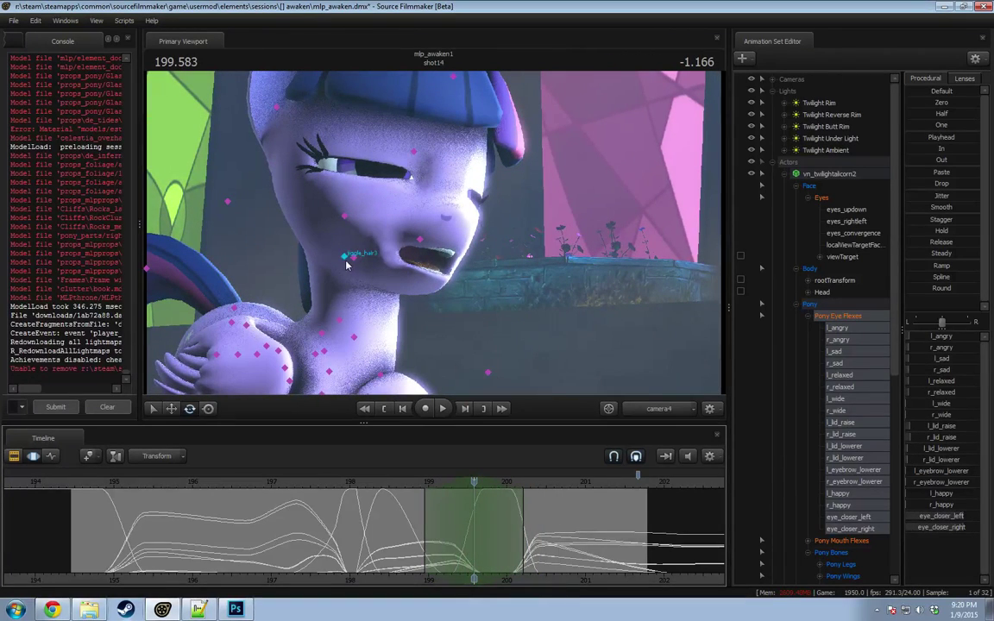
left_click(347, 258)
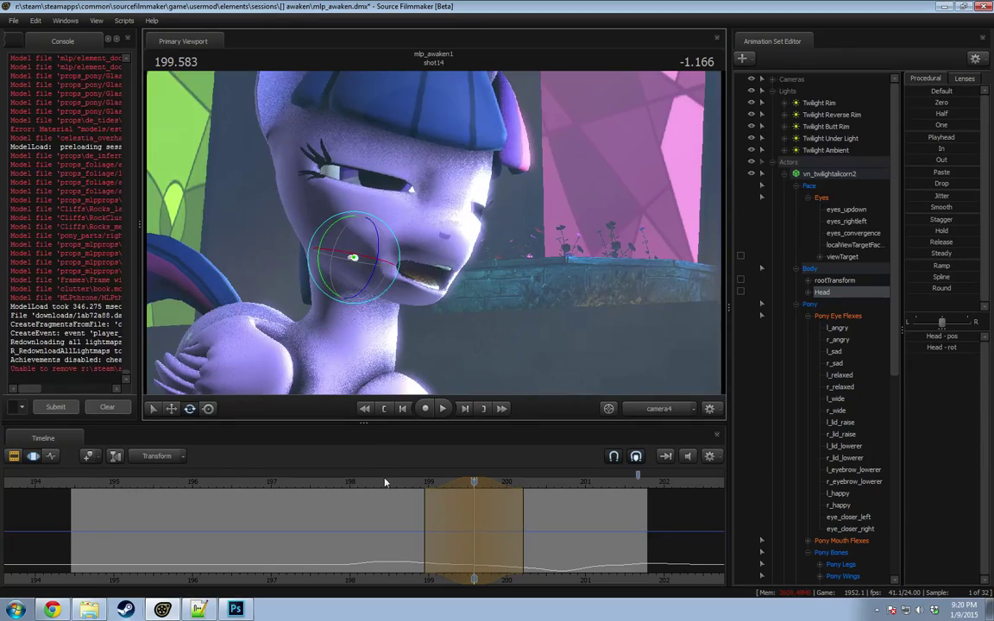
key("space")
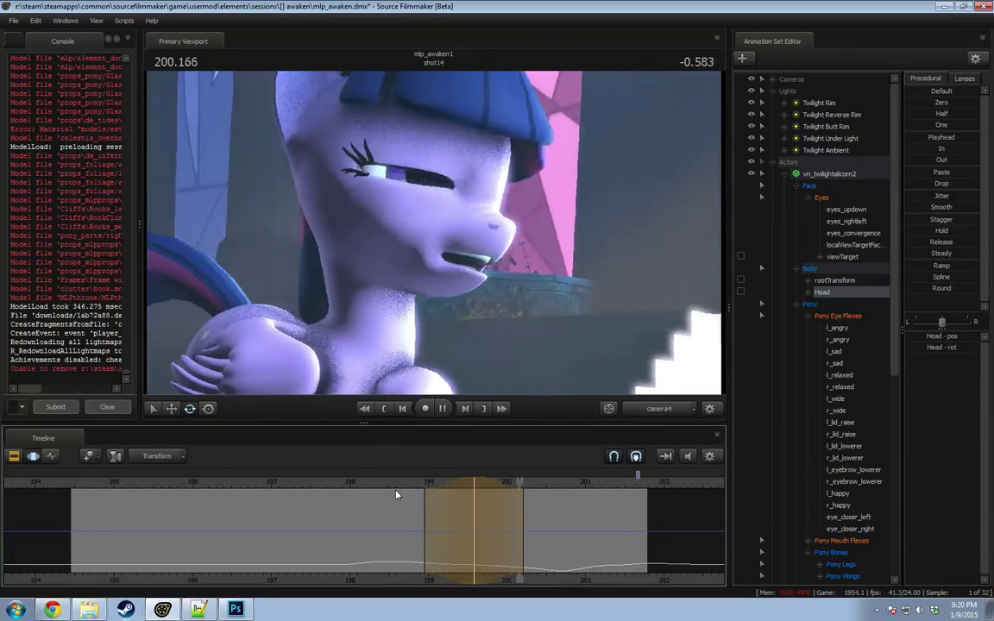
key("space")
left_click(394, 488)
key("space")
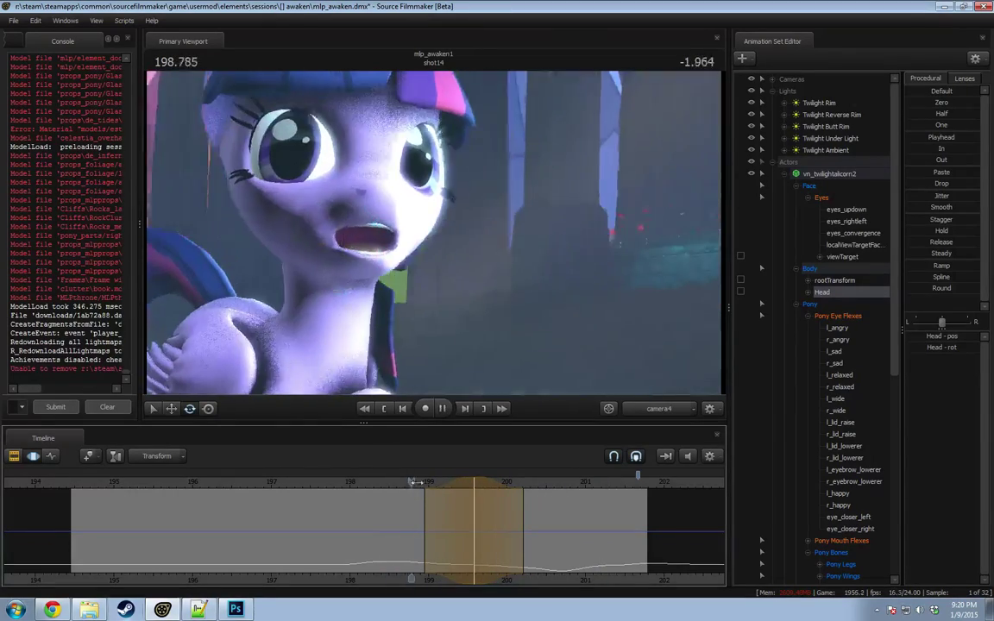
key("space")
Step: Move the head tilt's peak to about 199.7, extend its falloff to about 200.45, and replay shot14
left_click(489, 484)
key("space")
left_click(401, 486)
key("space")
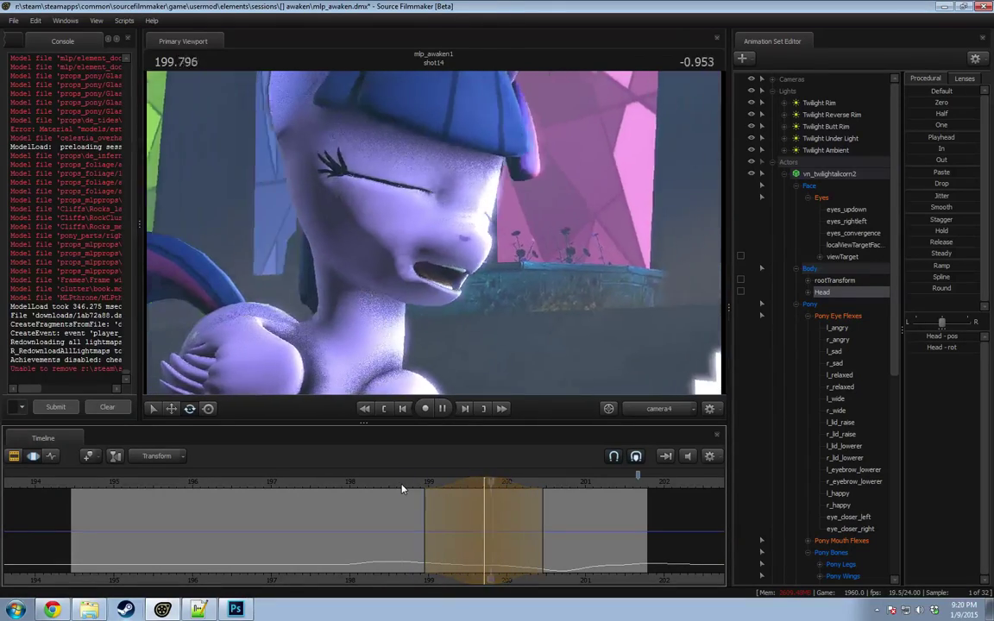
key("space")
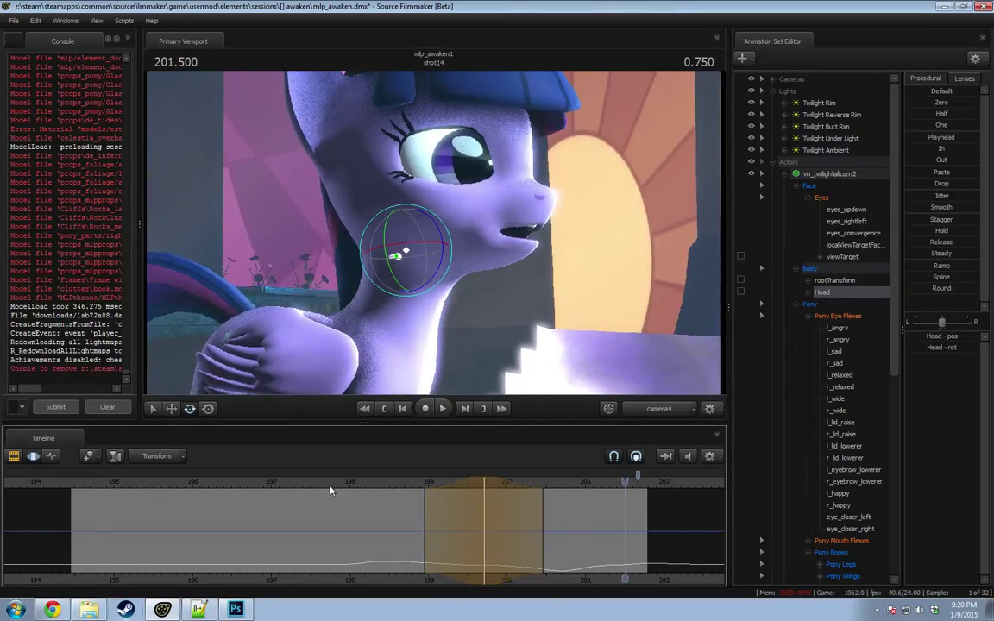
key("space")
left_click(262, 488)
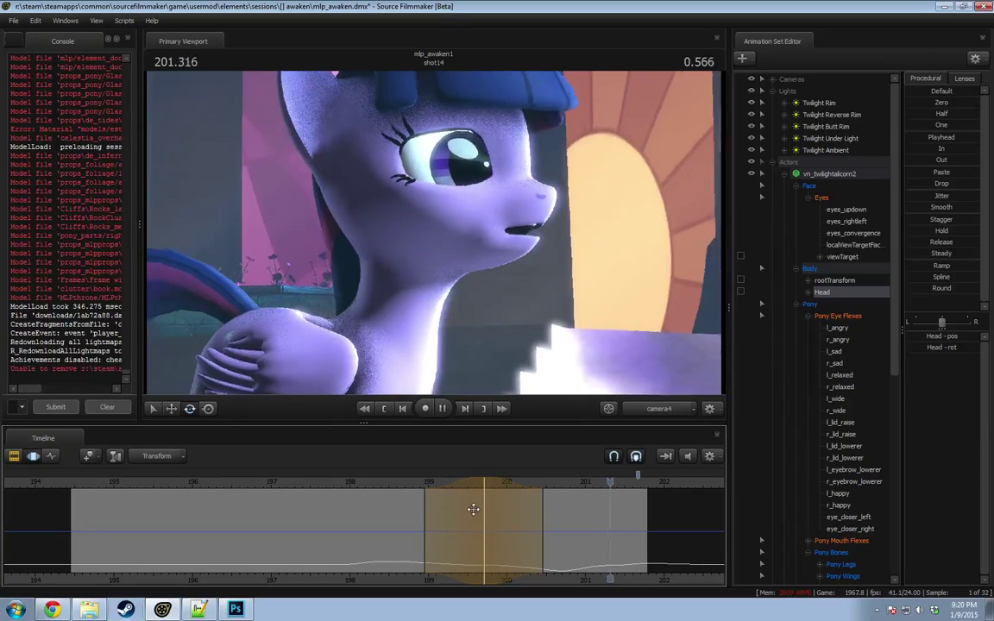
Step: Adjust the Pony Mouth Flexes in a soft time selection centred at about 200.9 and play the result
left_click(402, 486)
mouse_move(579, 524)
left_mouse_down()
mouse_move(561, 525)
mouse_move(590, 525)
mouse_move(557, 524)
mouse_move(579, 525)
left_mouse_up()
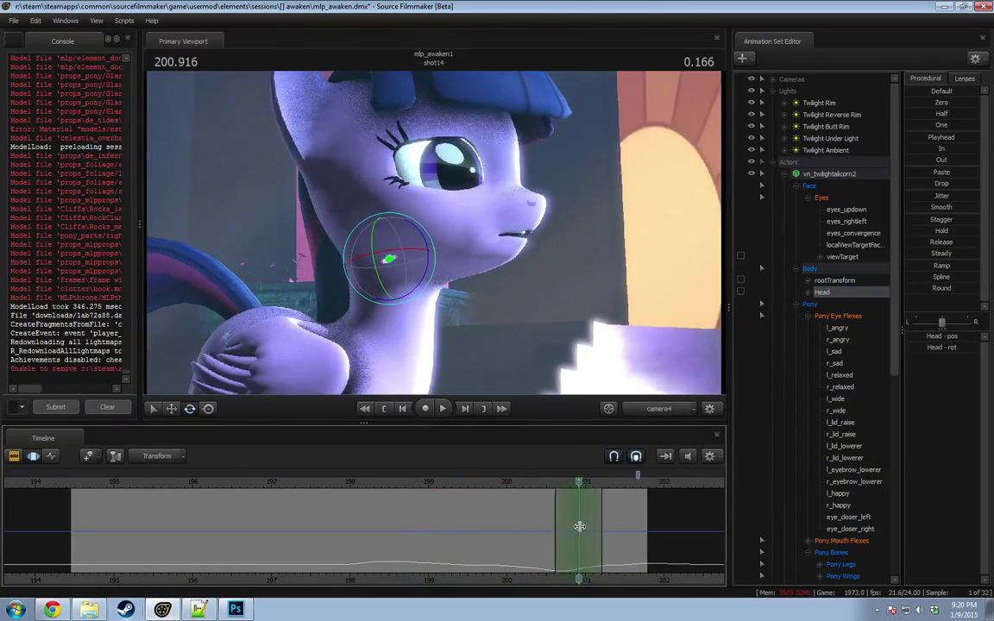
left_click(839, 541)
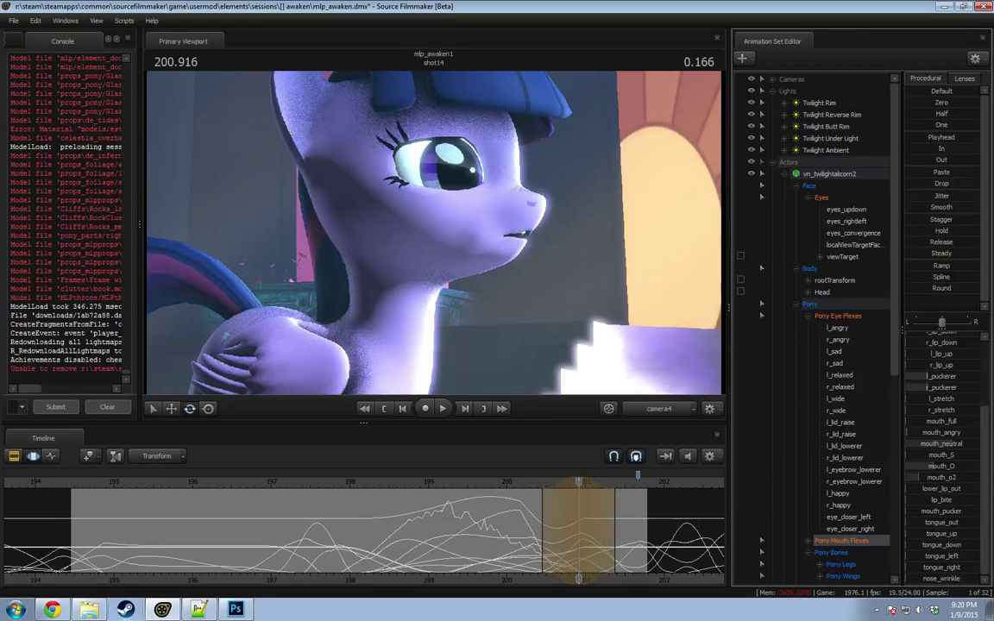
left_click(529, 495)
key("space")
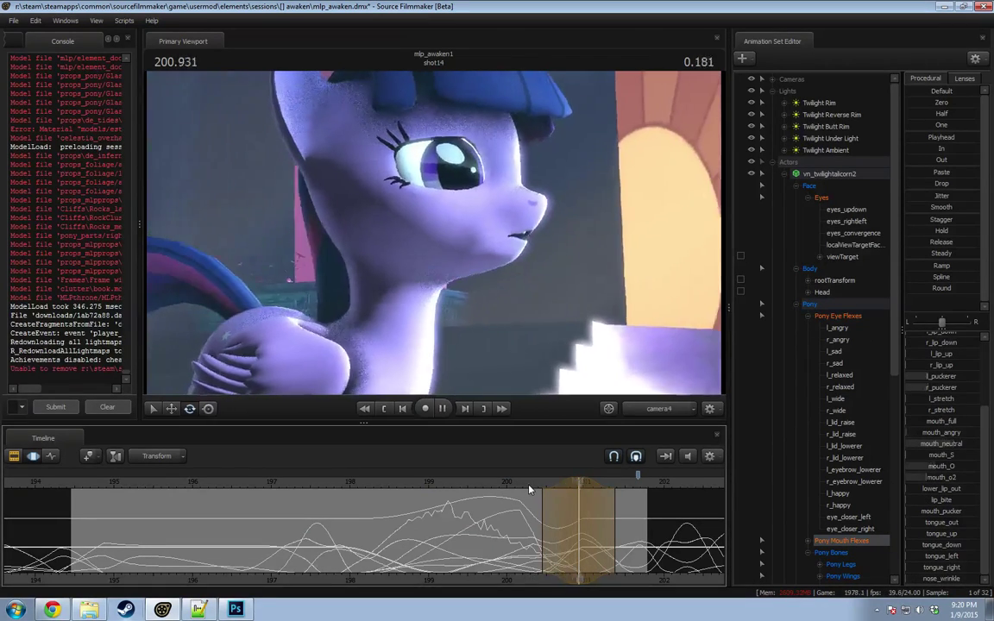
key("space")
Step: Move the time selection to about 201.1, adjust the jaw_closer flex there, and replay the end of shot14
left_click_drag(592, 520, 613, 524, "shift")
scroll(942, 379, "up", 4)
left_click_drag(934, 346, 937, 346)
key("space")
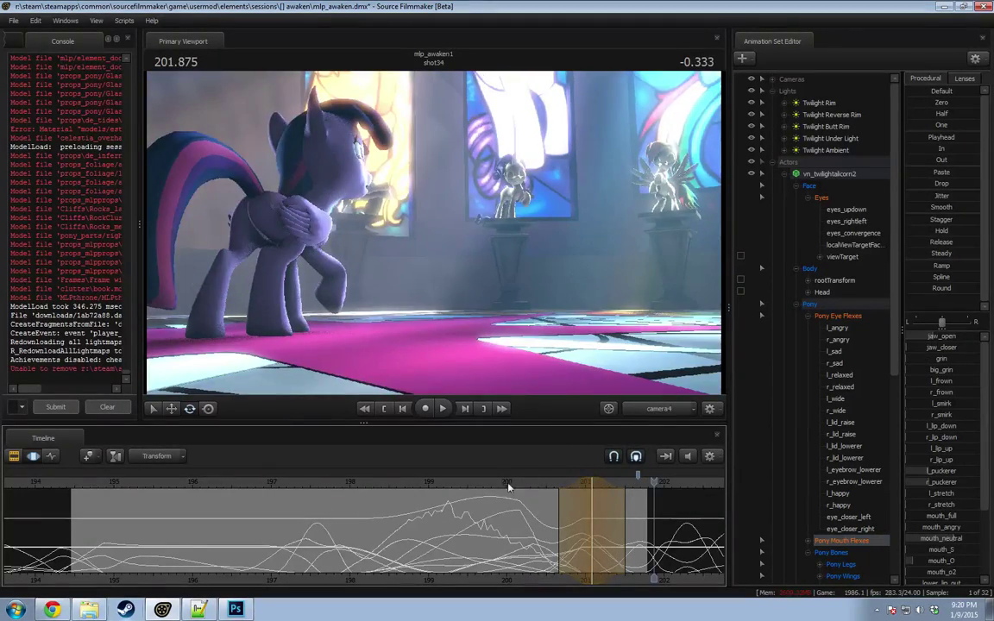
Step: Raise the grin flex from about 201.6 through the shot's end with a soft lead-in, and replay from about 200.7 and 199
key("shift")
left_click_drag(632, 523, 604, 543, "shift")
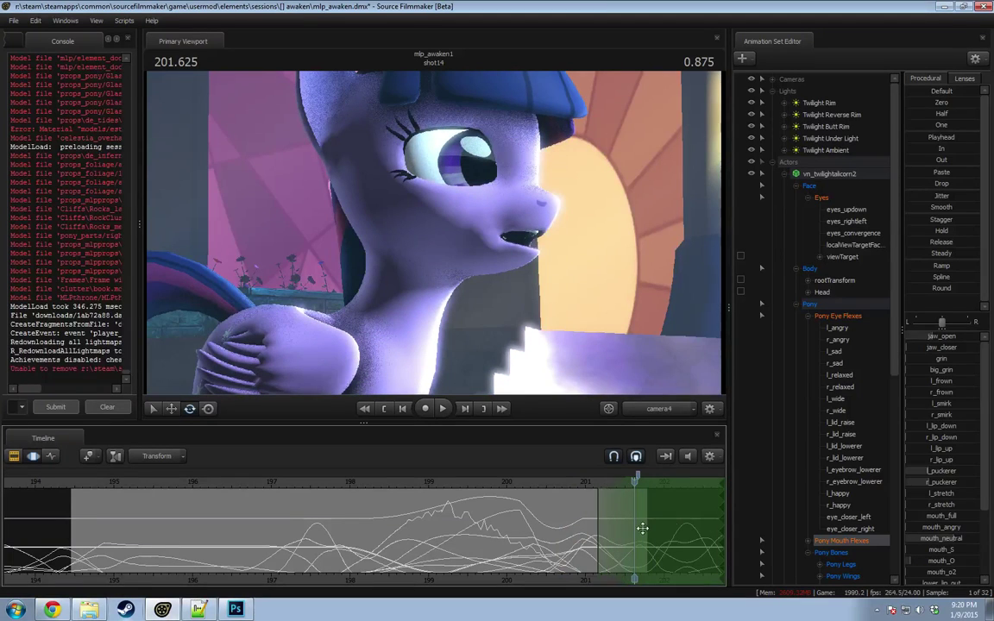
left_click_drag(926, 360, 943, 360)
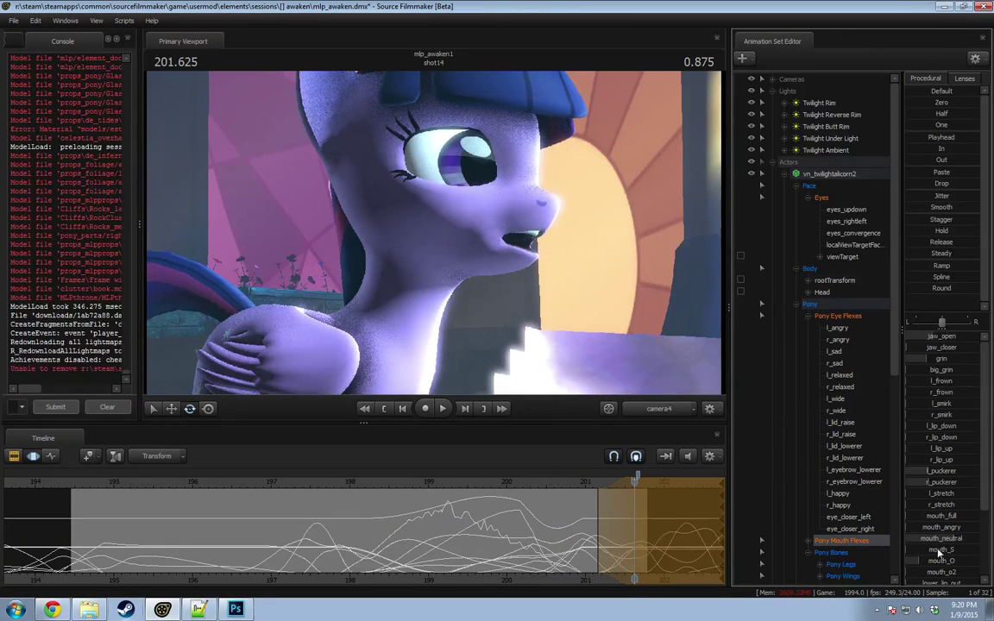
left_click(558, 480)
key("space")
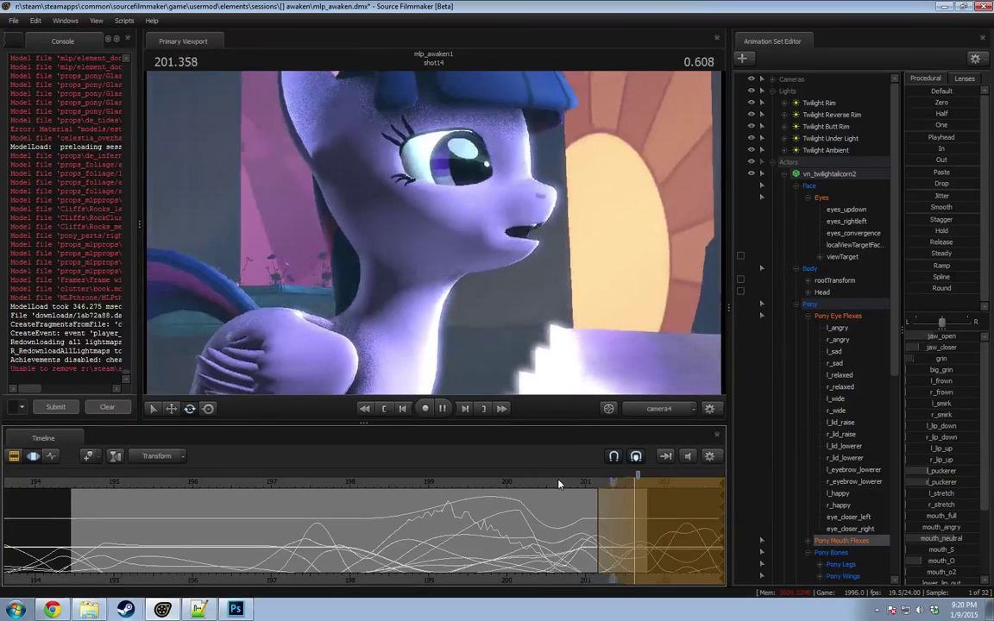
key("space")
left_click(435, 482)
key("space")
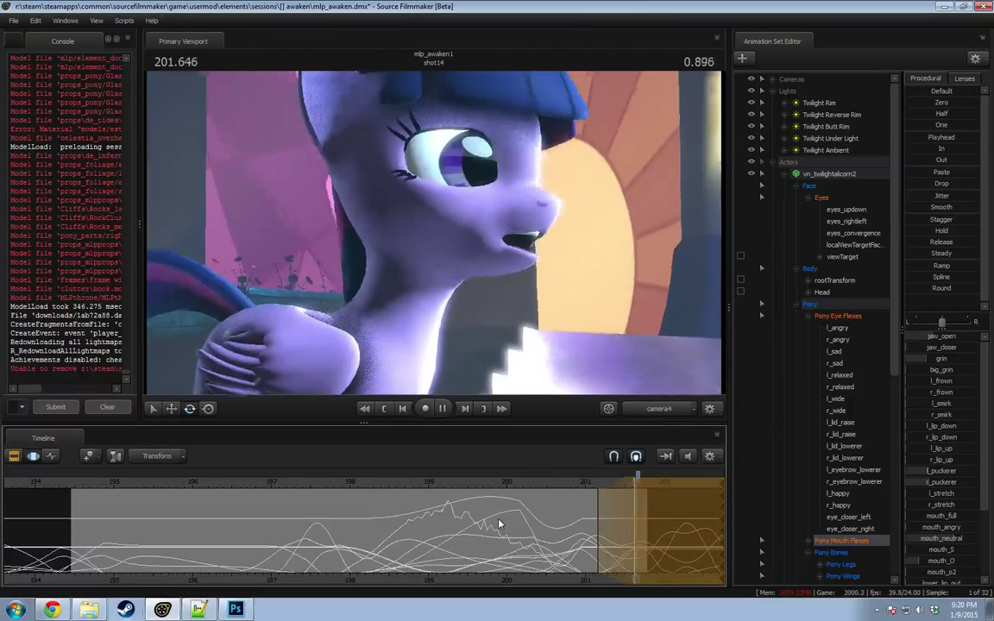
key("space")
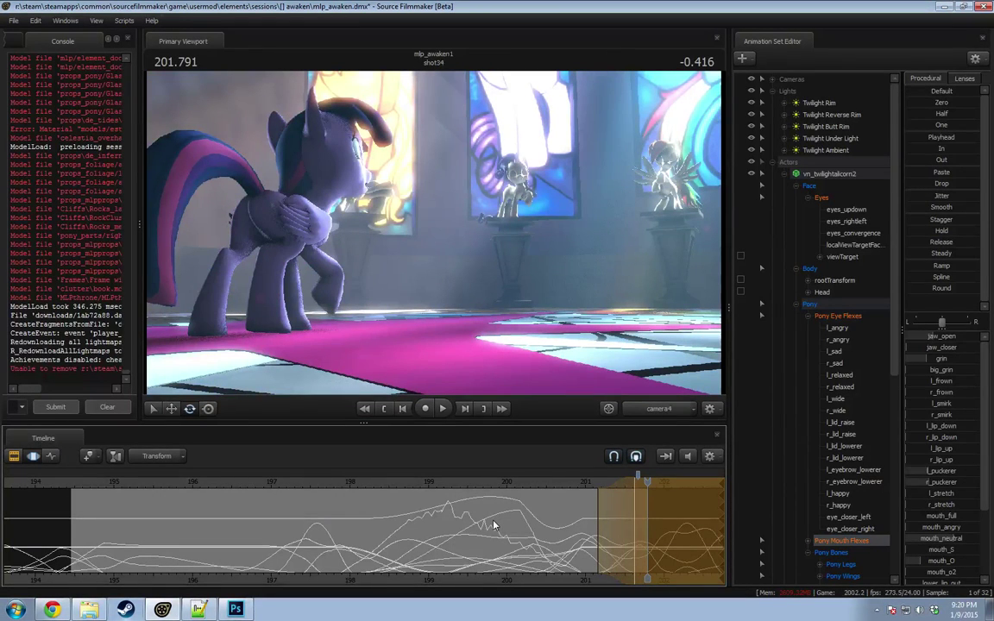
Step: Switch the timeline to the Clip Editor and replay shot14 from about 199 and 197.3 to review the blink and turn
left_click(480, 482)
key("F3")
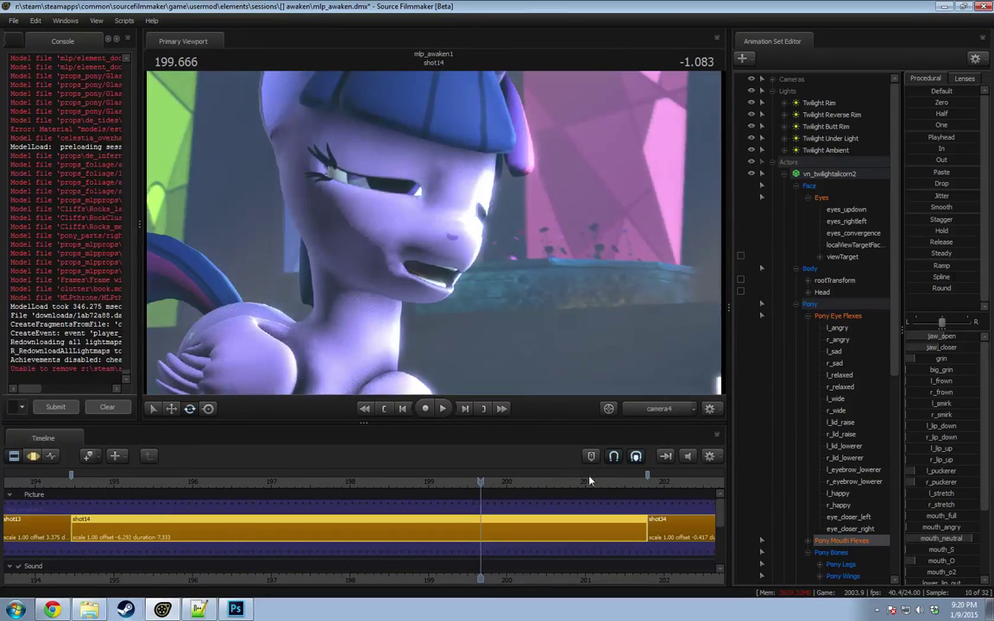
left_click_drag(462, 483, 433, 490)
key("space")
key("space")
left_click(298, 486)
key("space")
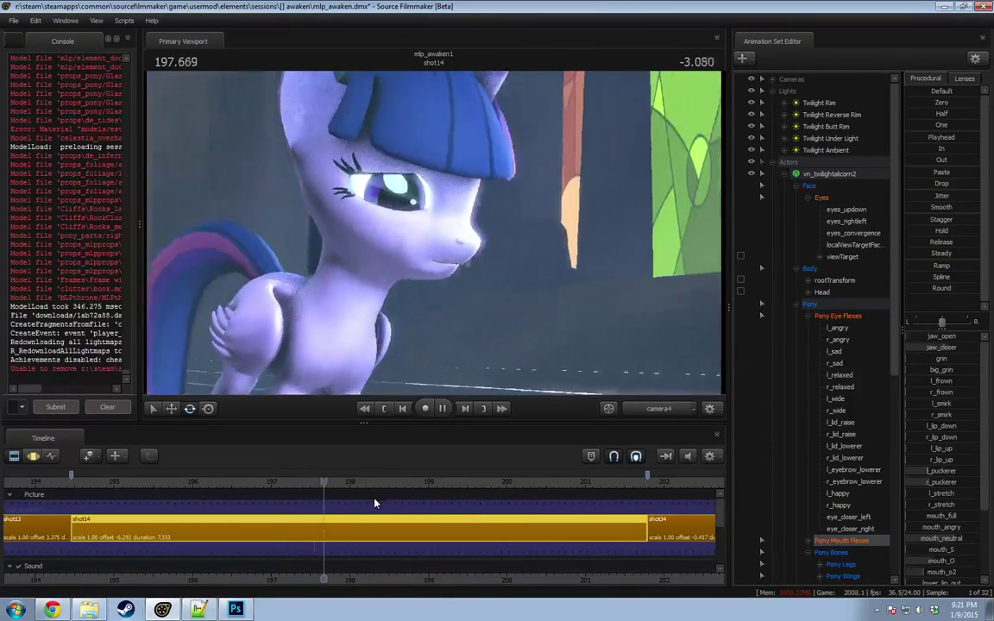
left_click(375, 502)
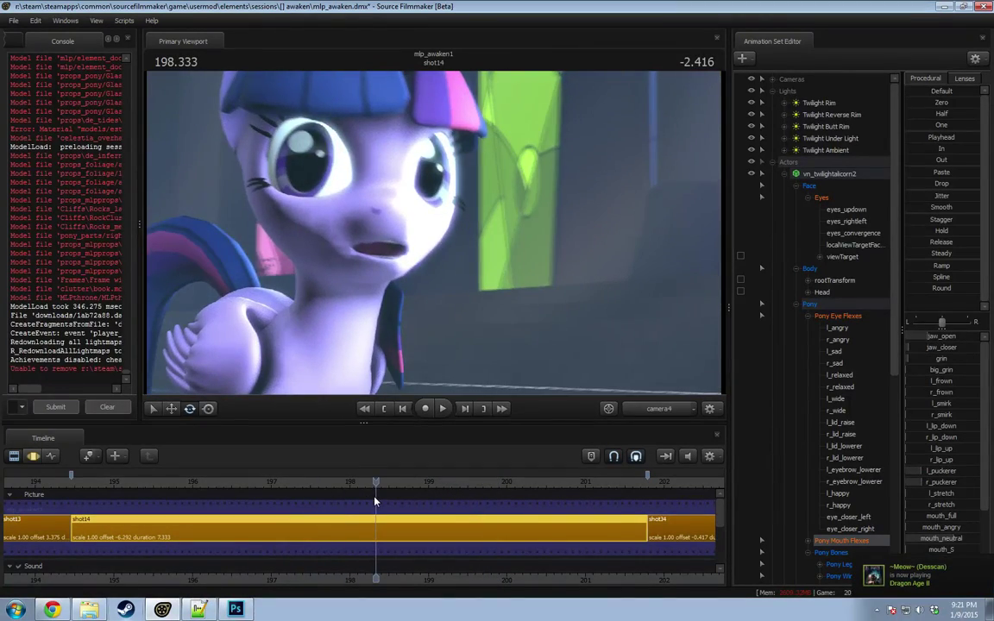
Step: Toggle the Twilight Rim light's visibility to compare shot14's lighting, and replay the head turn from about 197.3
key("F4")
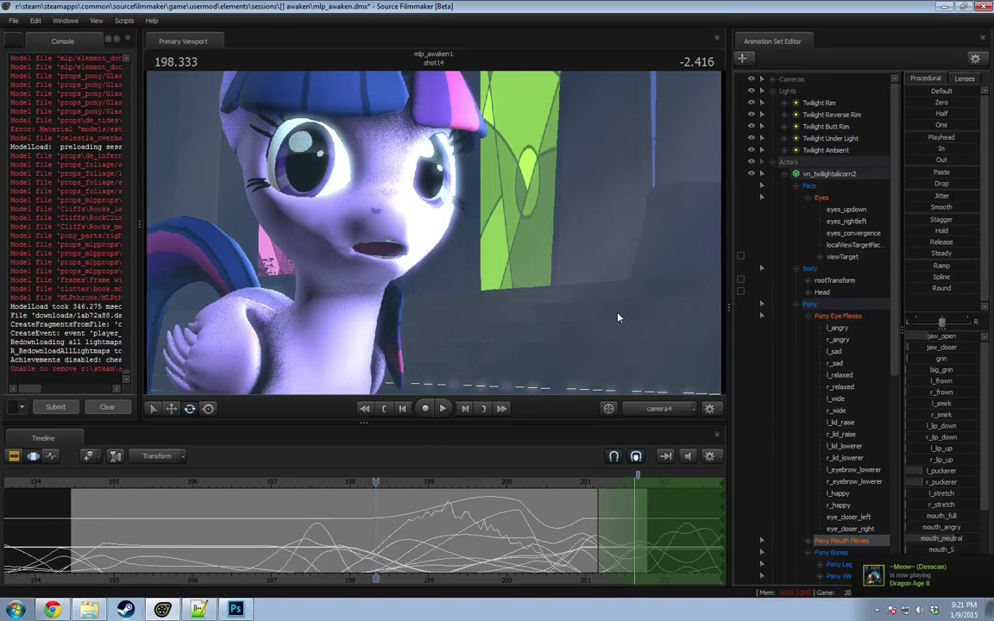
left_click(784, 175)
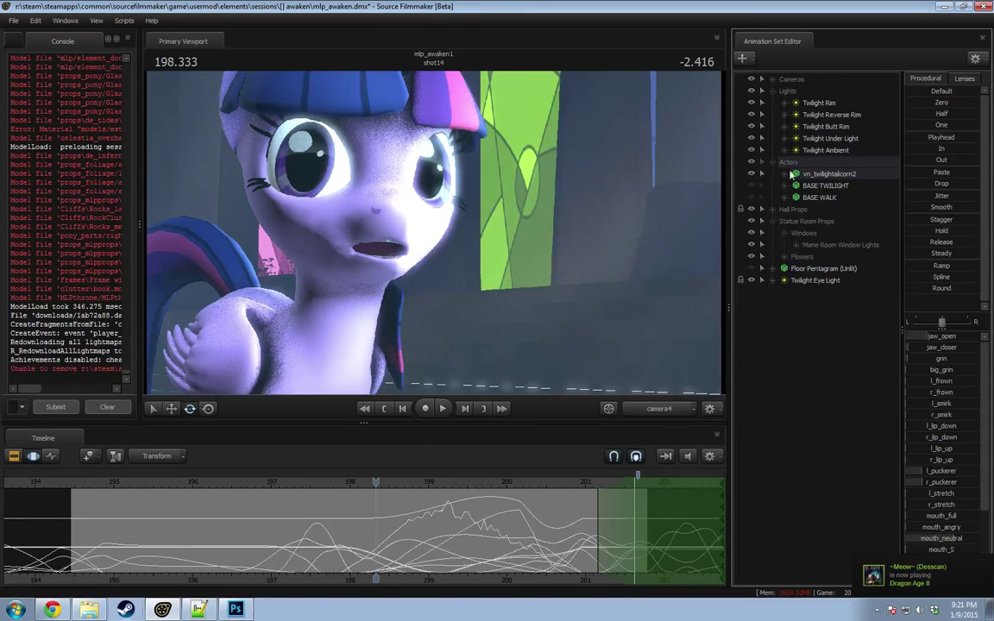
left_click(841, 104)
left_click(751, 102)
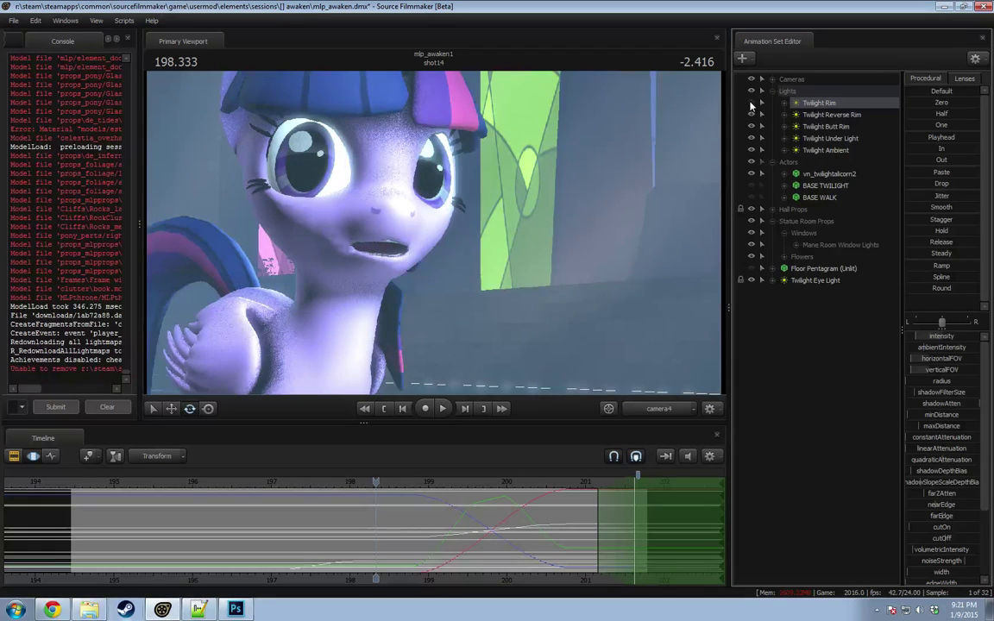
key("F2")
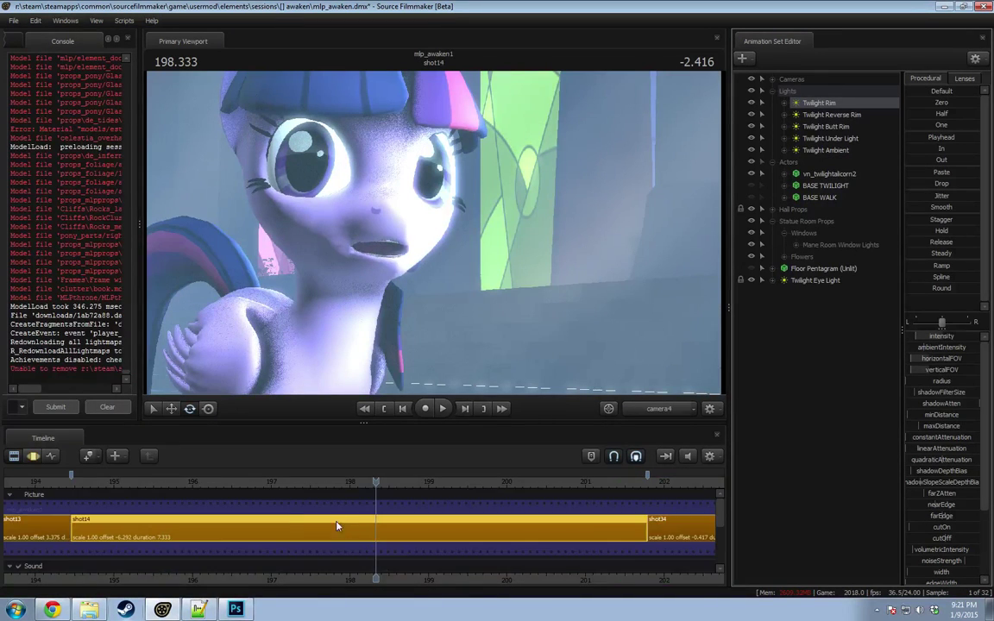
key("F3")
mouse_move(285, 522)
left_mouse_down()
mouse_move(314, 523)
mouse_move(296, 522)
left_mouse_up()
left_click(752, 103)
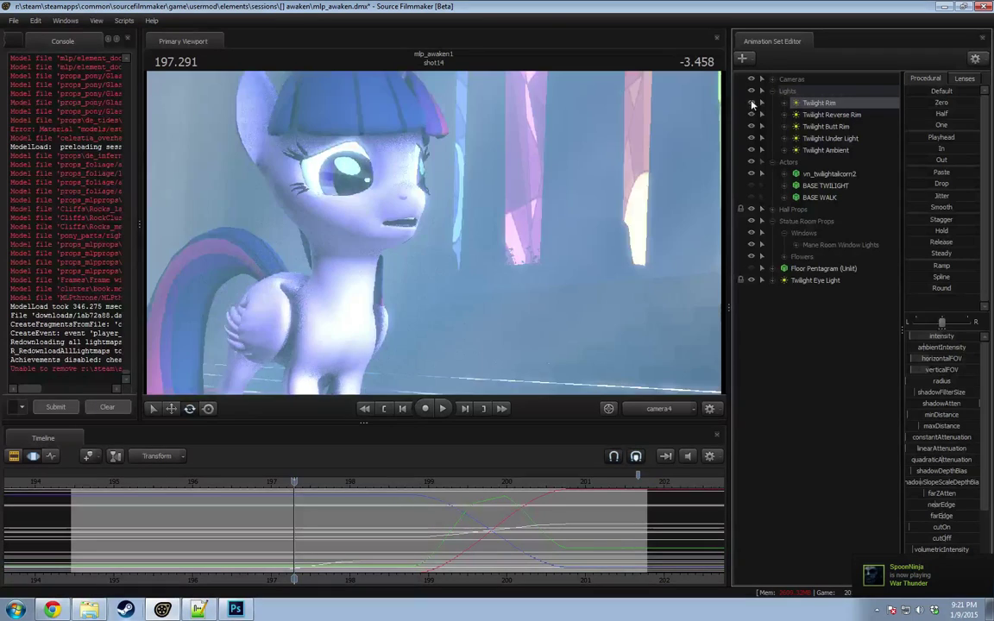
key("space")
key("space")
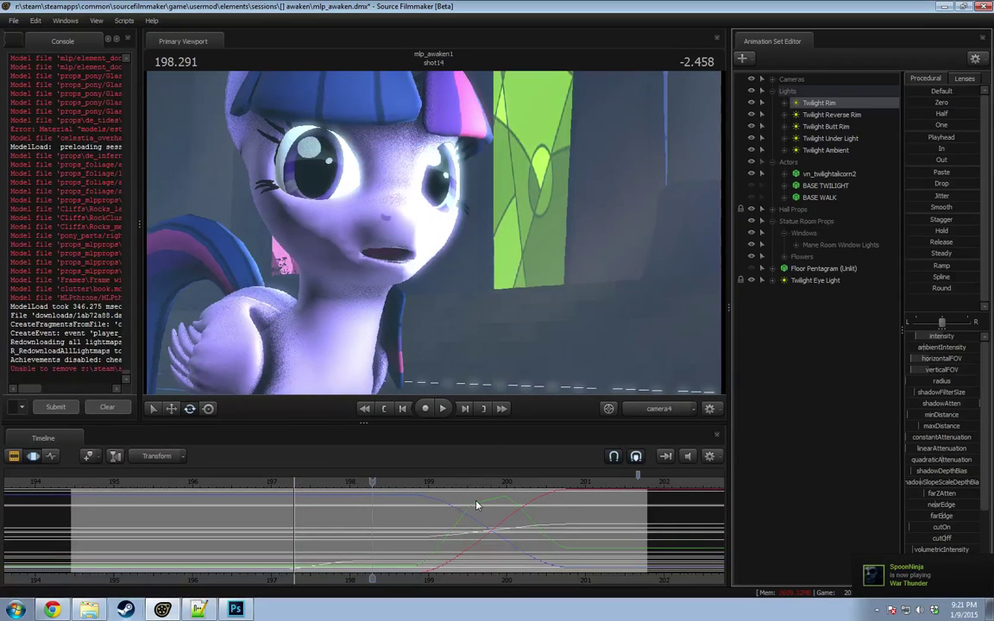
Step: Expand the Twilight Rim light's controls and isolate its intensity channel in the Motion Editor
key("F2")
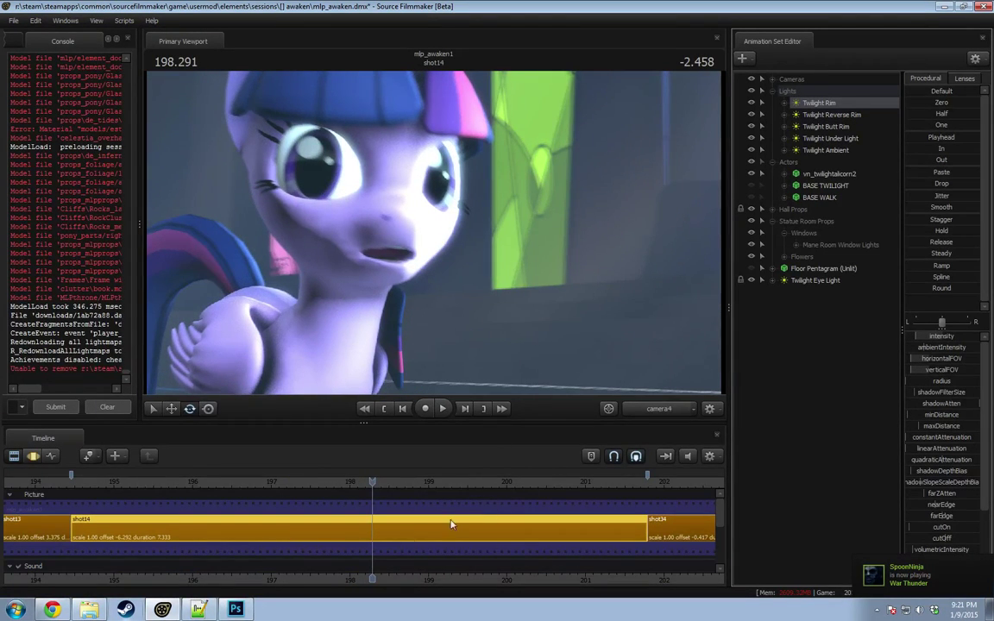
key("F3")
left_click(784, 103)
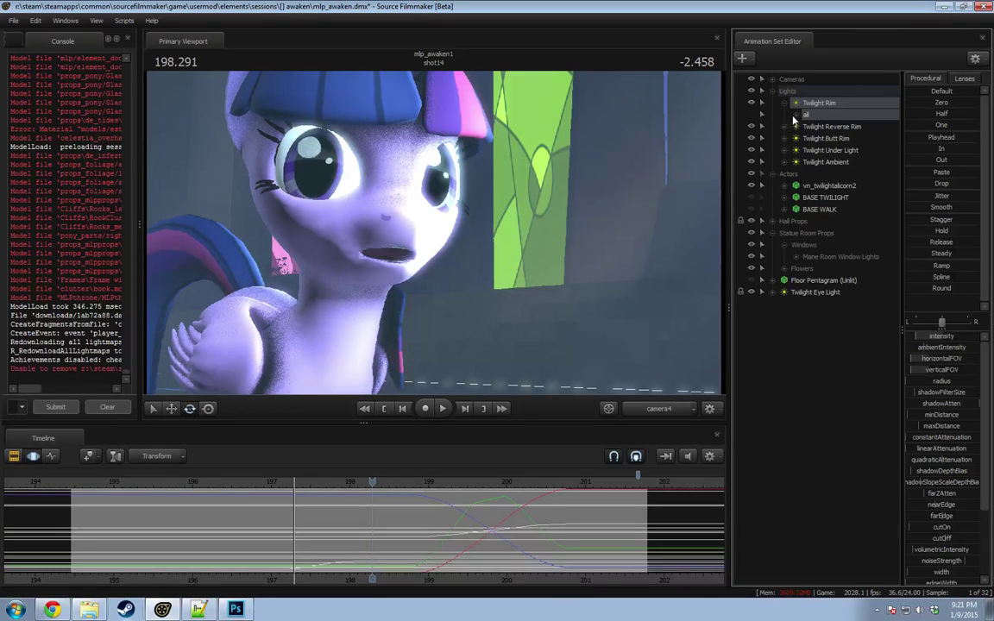
left_click(795, 115)
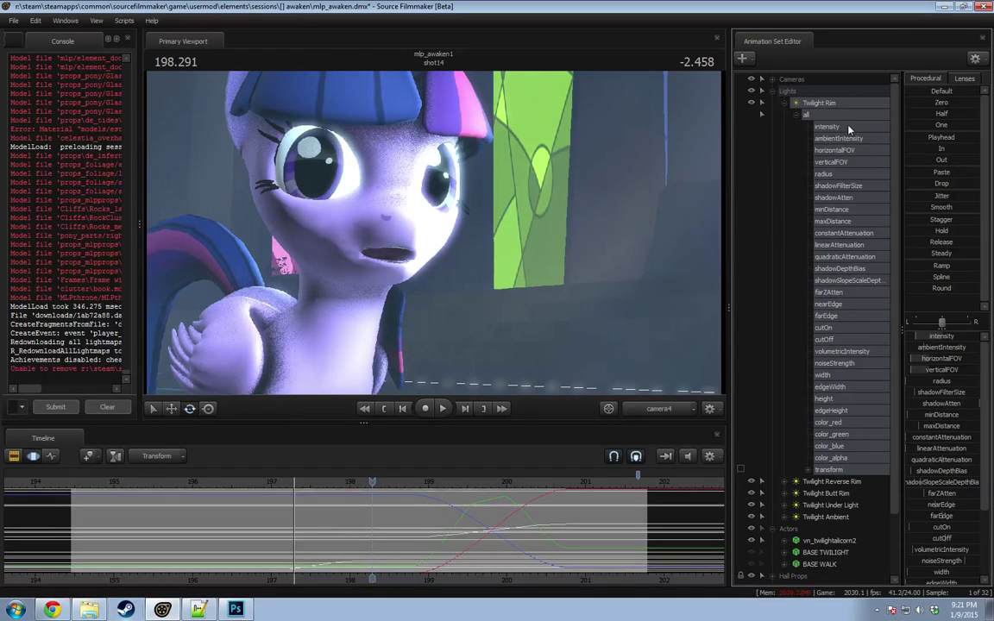
left_click(846, 127)
left_click_drag(330, 540, 386, 561)
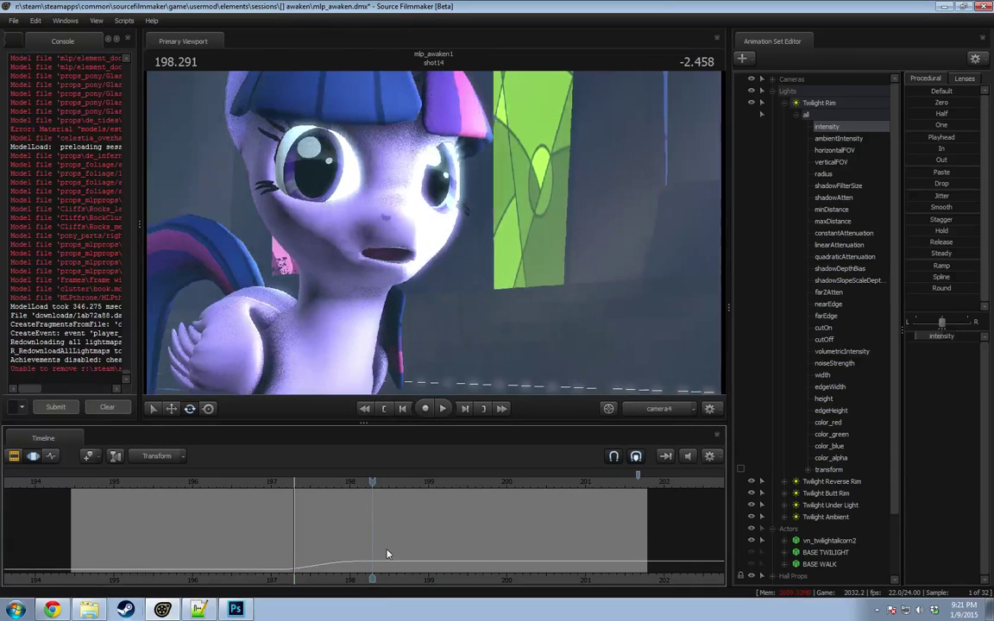
Step: Try flattening Twilight Rim's intensity over all time to its level at about 197.0, play the shot, and undo the change
middle_click_drag(366, 494, 272, 498)
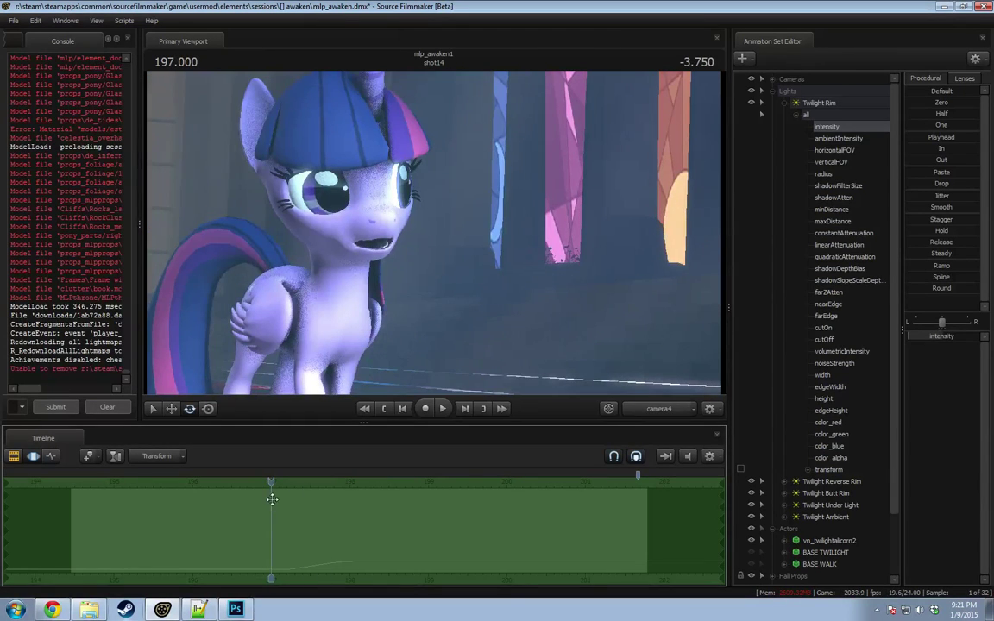
left_click_drag(933, 138, 937, 137)
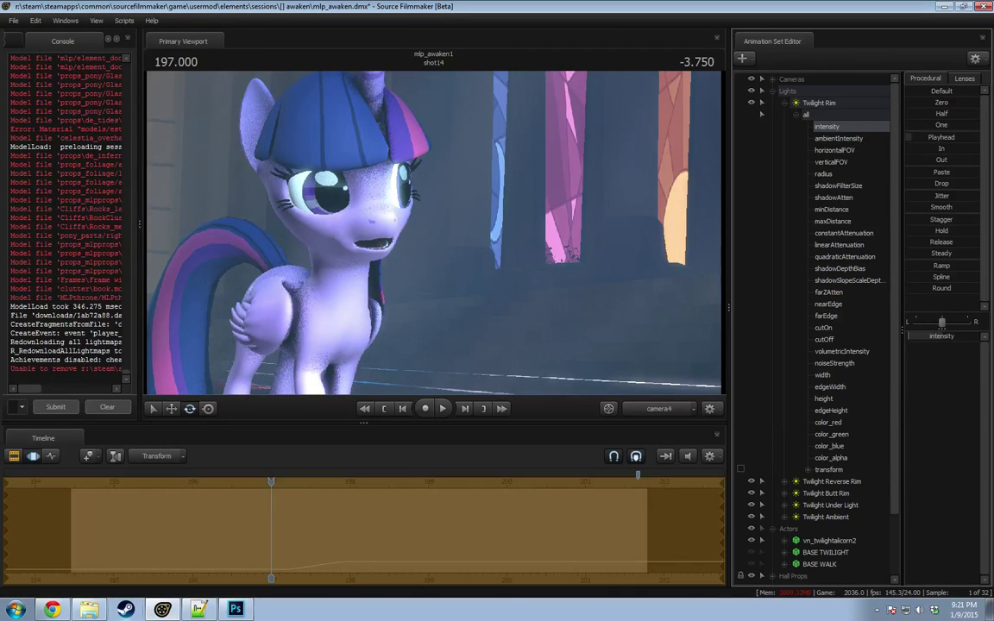
key("space")
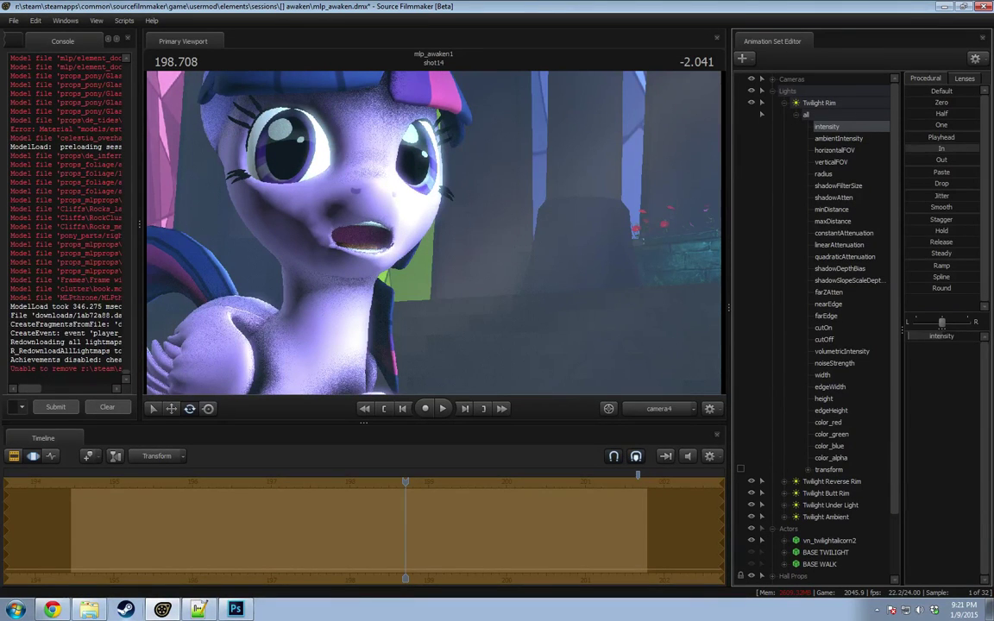
key("space")
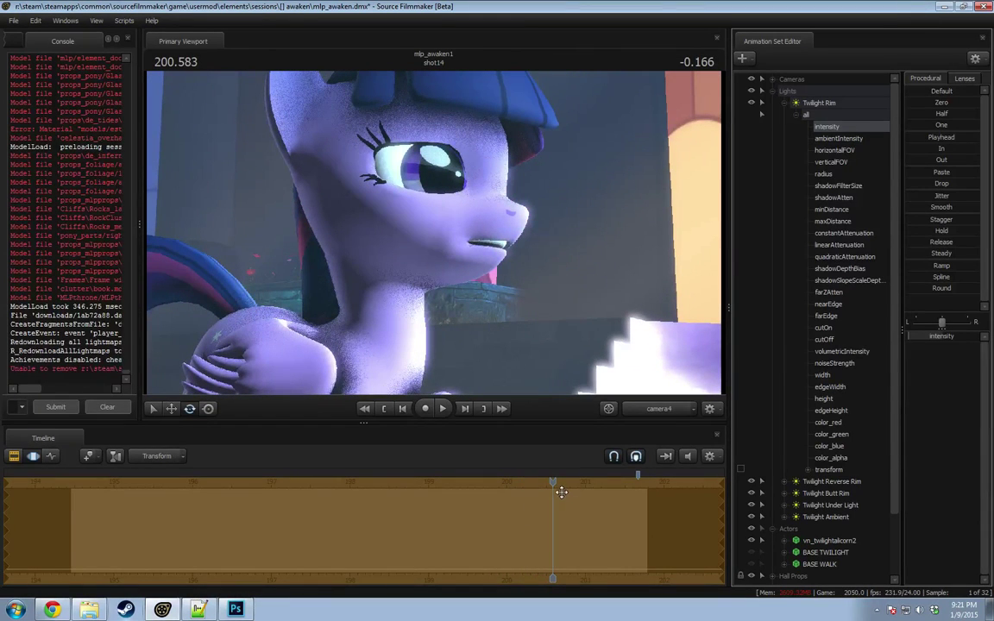
key("F2")
key("F3")
key("ctrl+z")
key("ctrl+z")
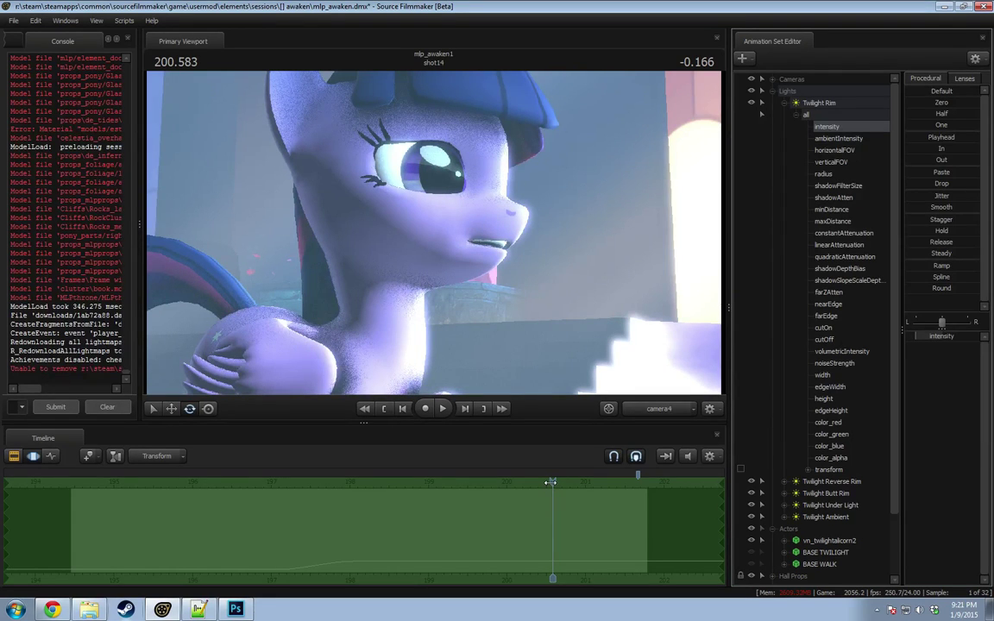
Step: Look through the Twilight Rim light at about 199.2 and re-aim it, then return to camera4 and play from about 199
left_click_drag(550, 483, 445, 483)
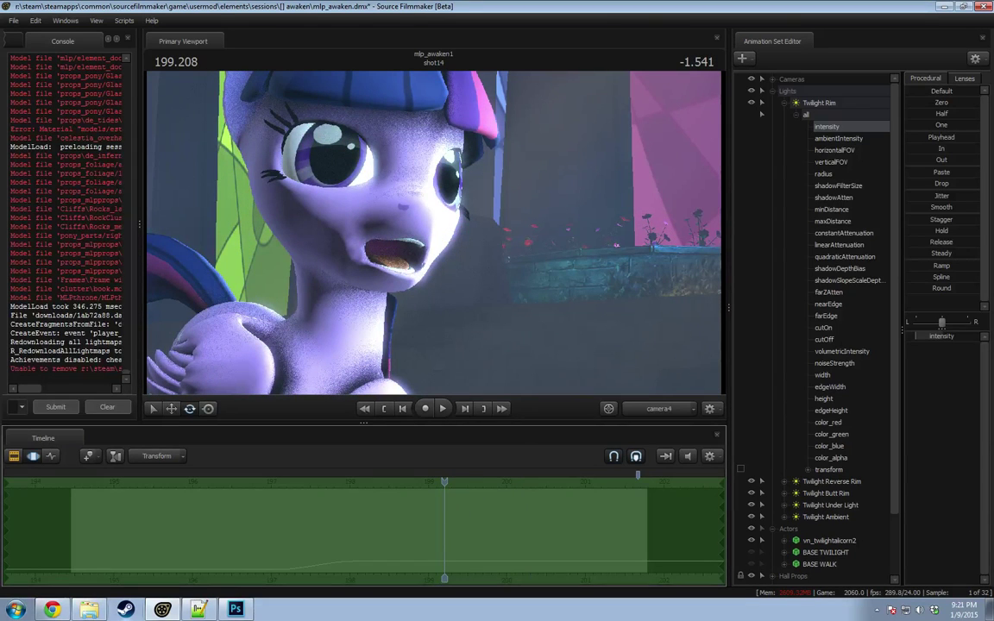
left_click(820, 106)
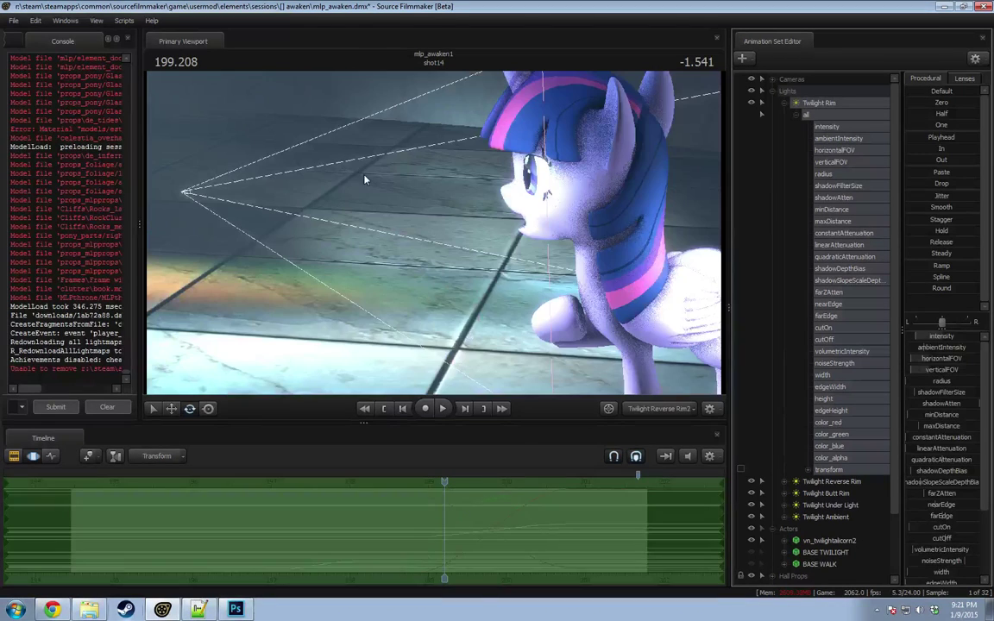
left_click_drag(462, 205, 433, 236)
left_click(658, 408)
left_click_drag(444, 483, 429, 485)
key("space")
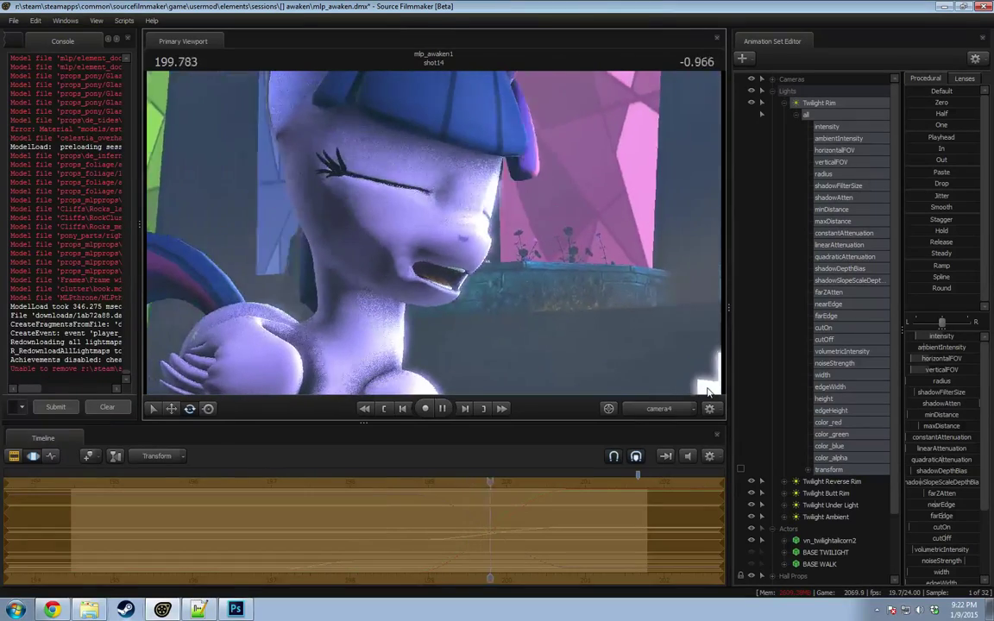
key("space")
Step: Try a lower Twilight Rim intensity over the whole shot, replay from about 198.8 and 196.8, and undo the change
key("F2")
left_click_drag(511, 485, 411, 485)
key("F3")
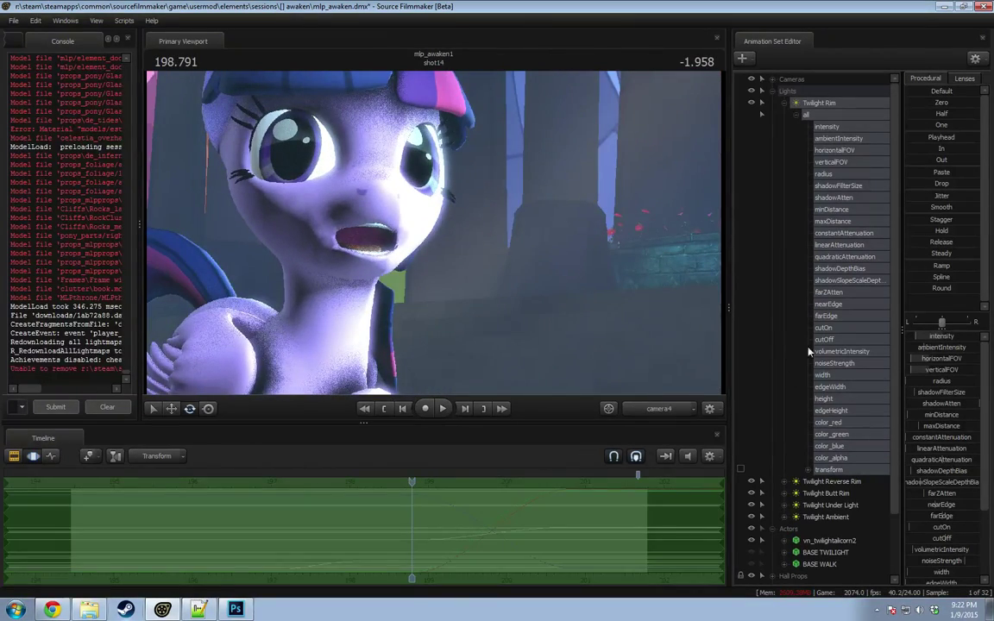
left_click_drag(928, 337, 922, 338)
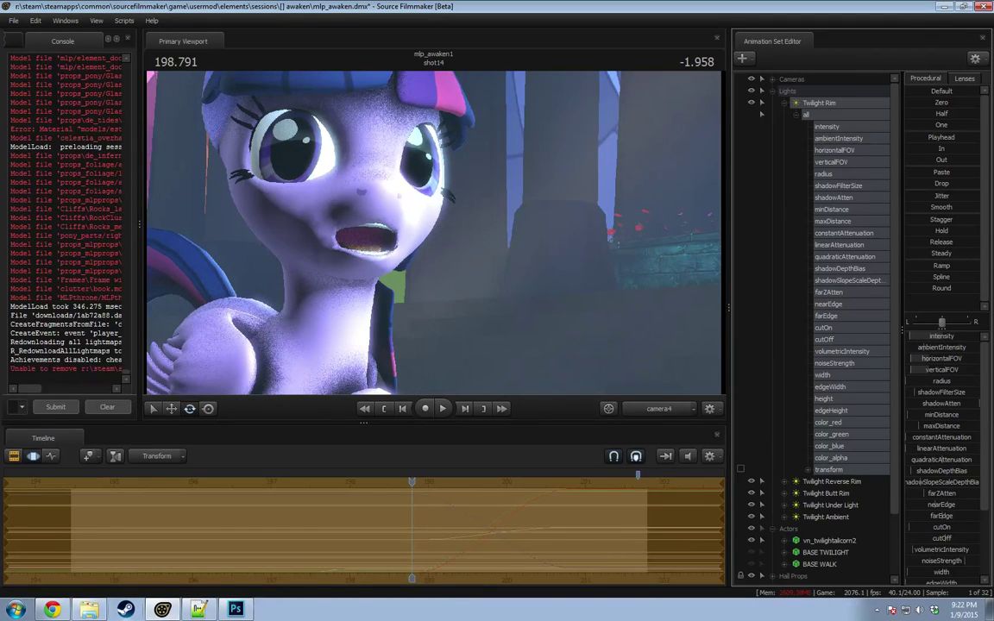
key("space")
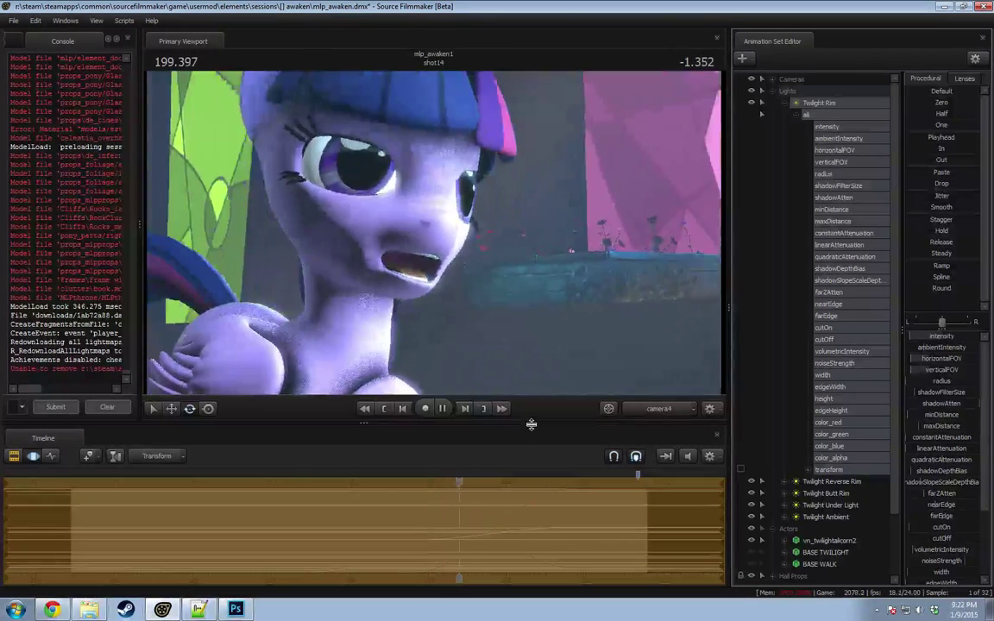
key("space")
left_click_drag(541, 479, 257, 506)
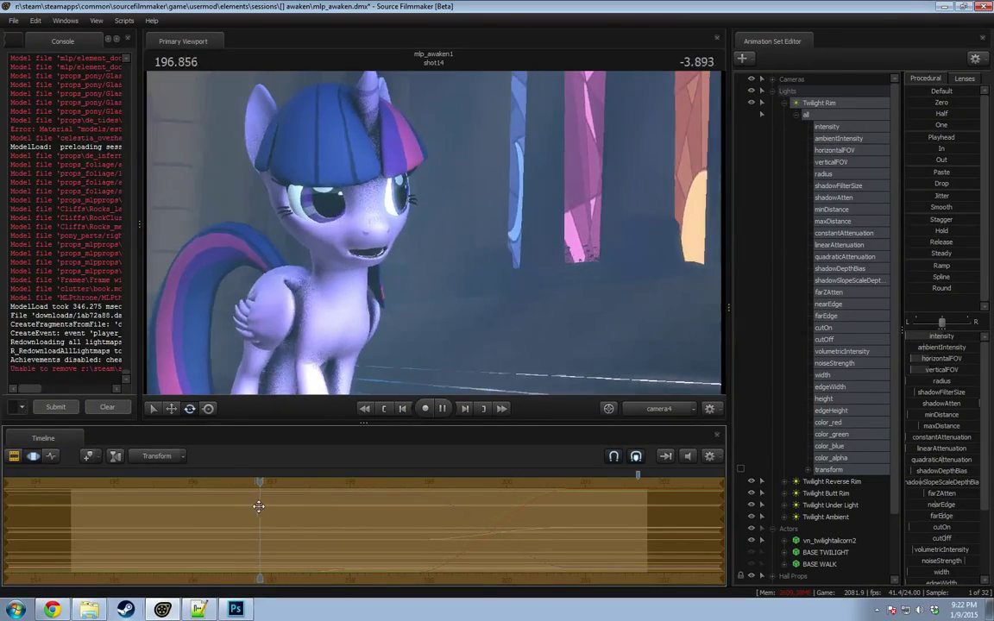
key("F2")
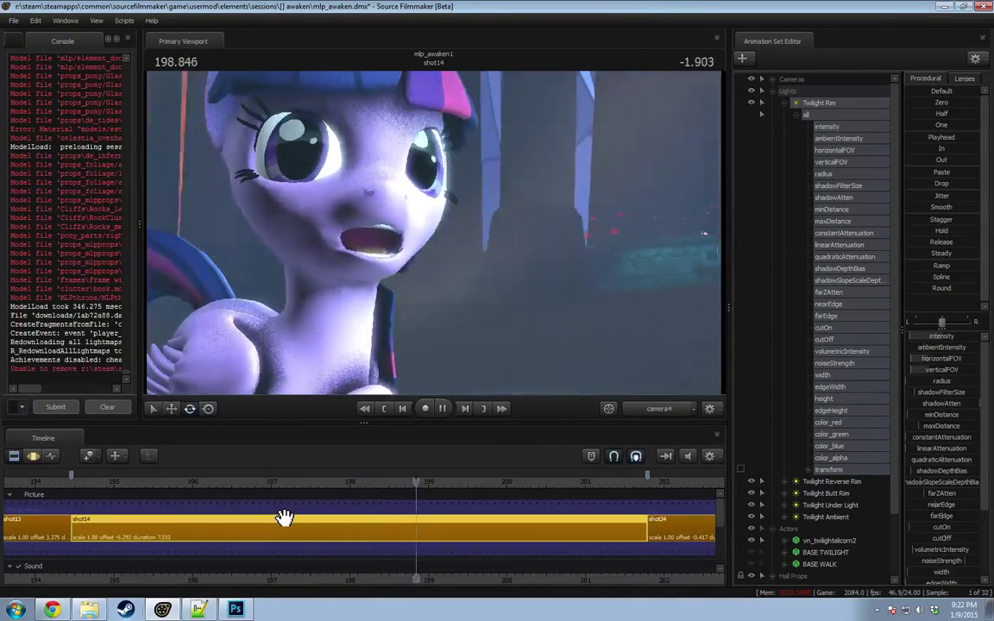
key("ctrl+2")
key("space")
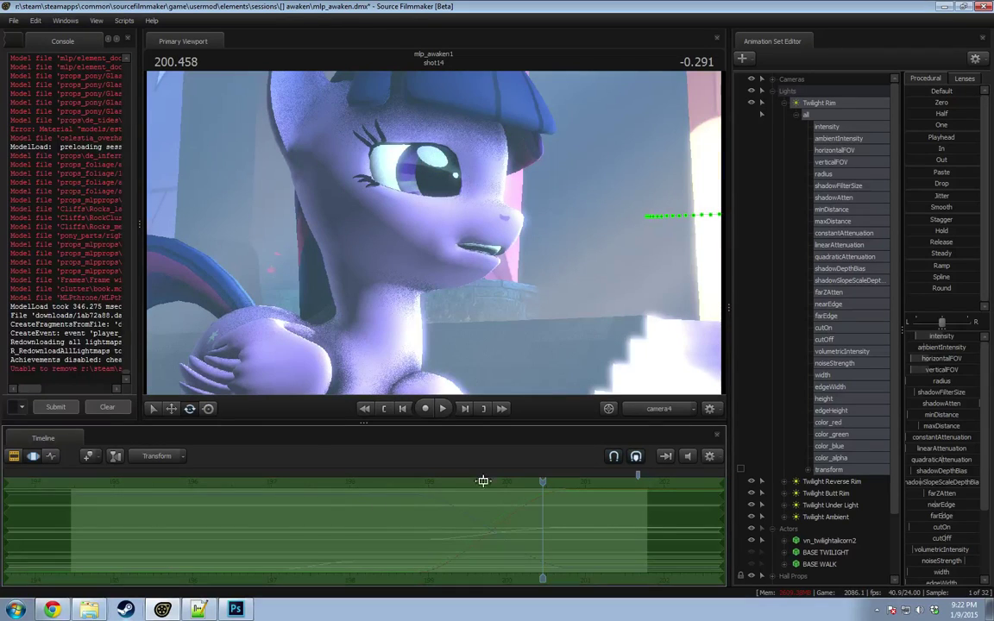
Step: Blend Twilight Rim's intensity partway with the In preset over all time, and preview it from about 199.1
left_click_drag(543, 496, 350, 497)
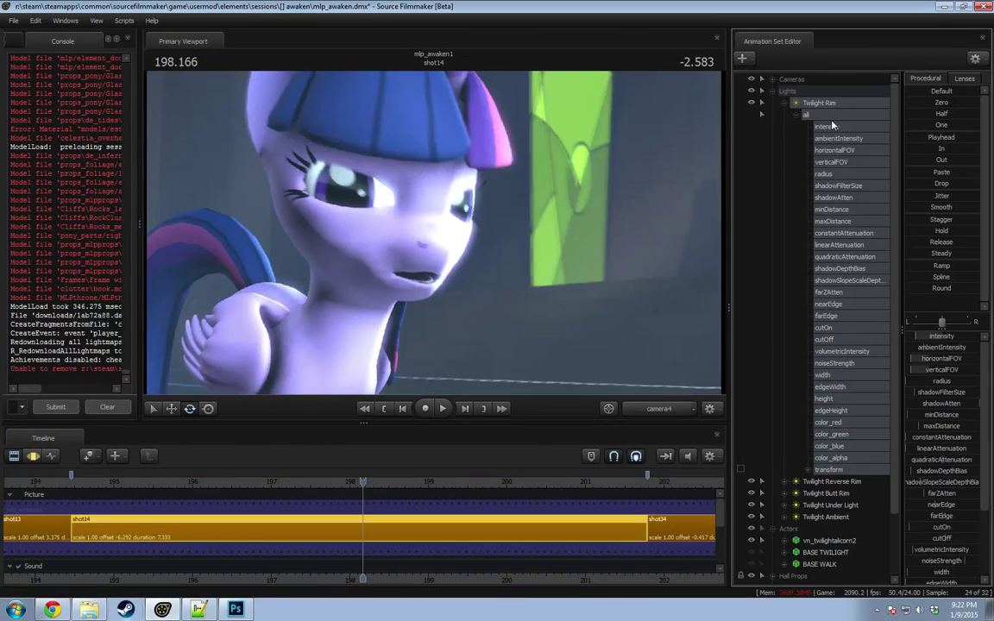
left_click(826, 126)
left_click_drag(361, 484, 435, 481)
left_click(941, 148)
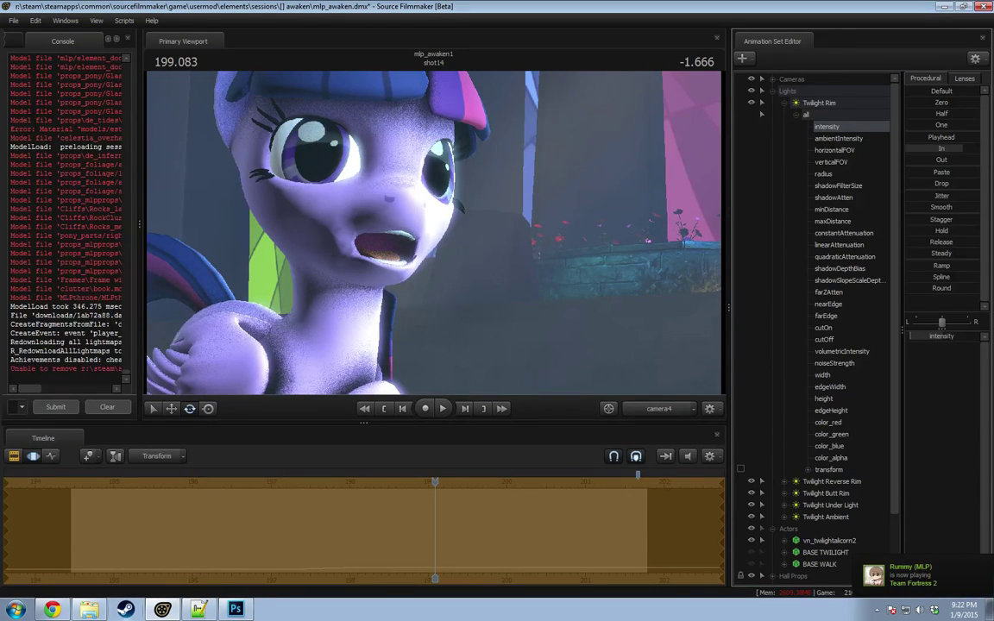
key("space")
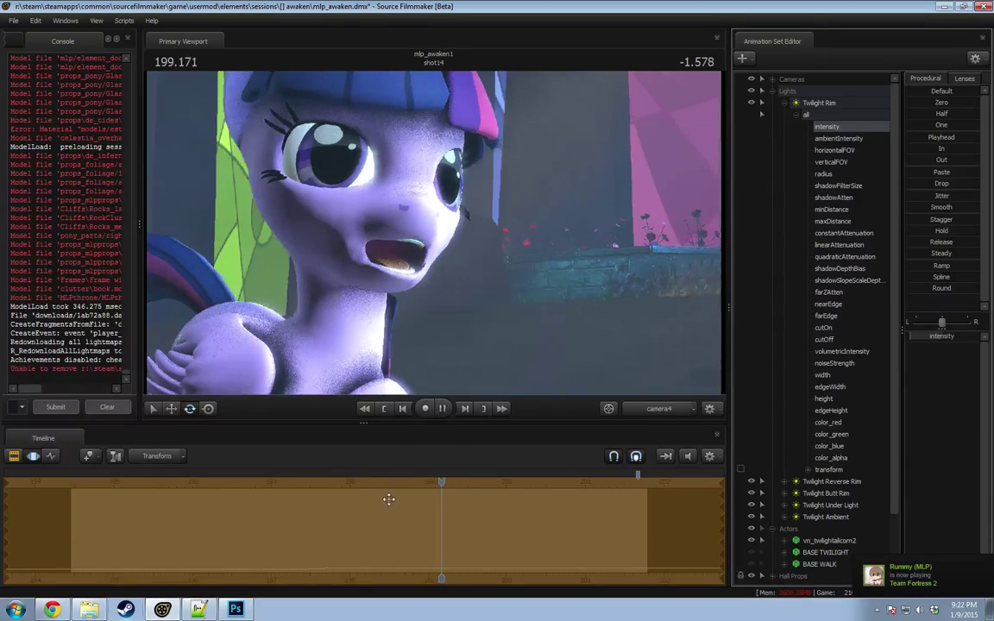
key("space")
Step: Review the rim lighting and head turn by replaying shot14 in the Clip Editor from about 196.2, 198.1 and 200.3
key("F2")
left_click(206, 481)
key("space")
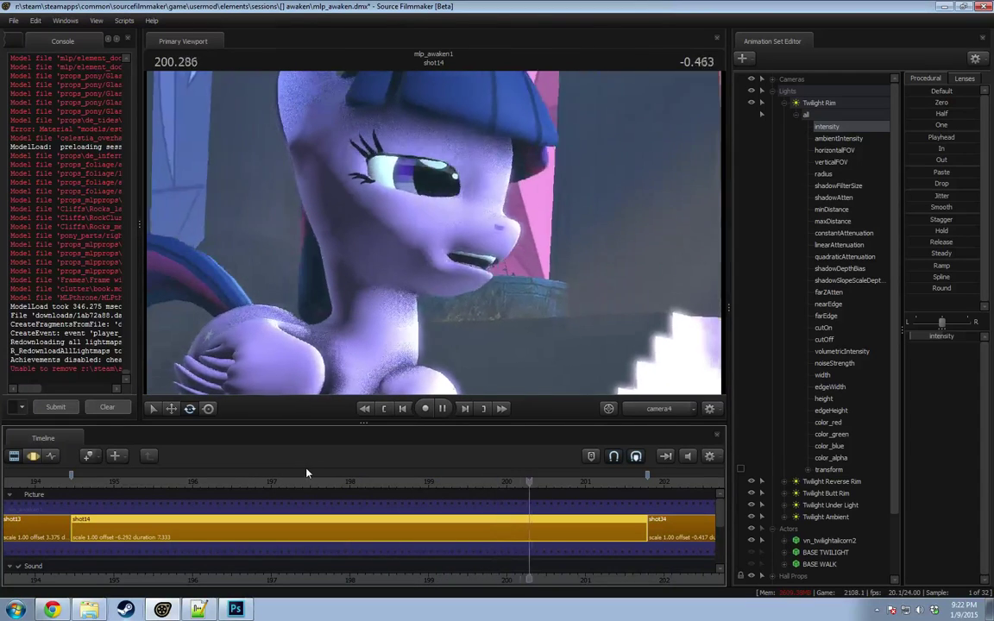
key("space")
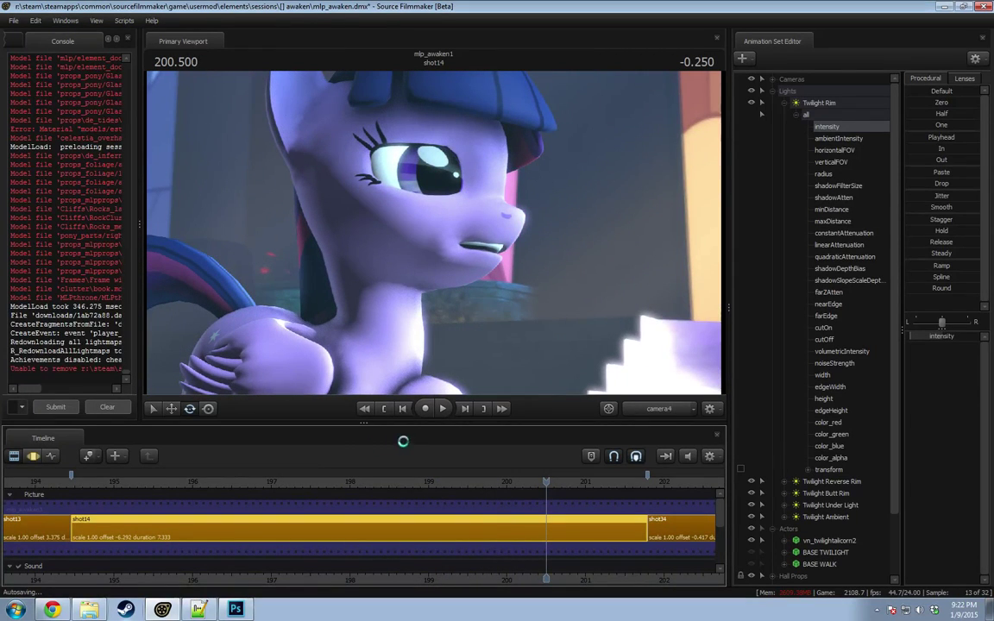
key("F3")
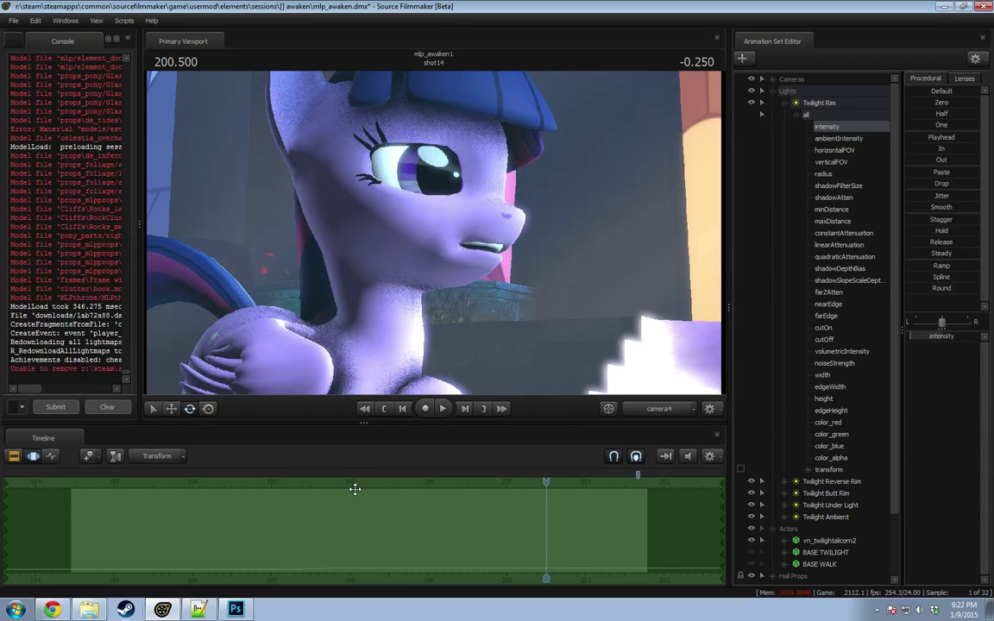
key("F2")
key("space")
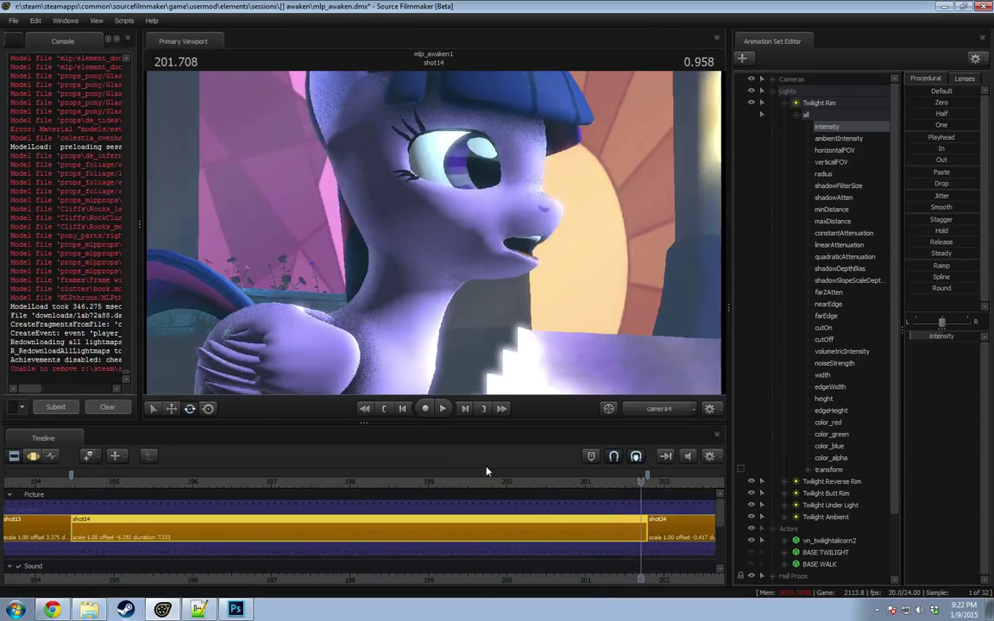
left_click(360, 483)
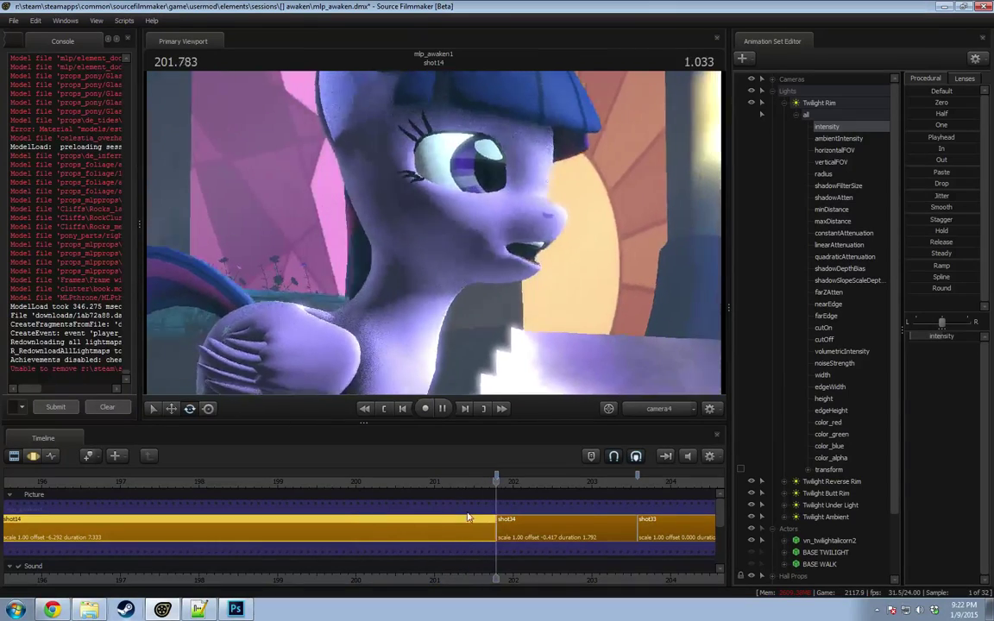
key("space")
left_click_drag(439, 485, 379, 472)
key("space")
key("space")
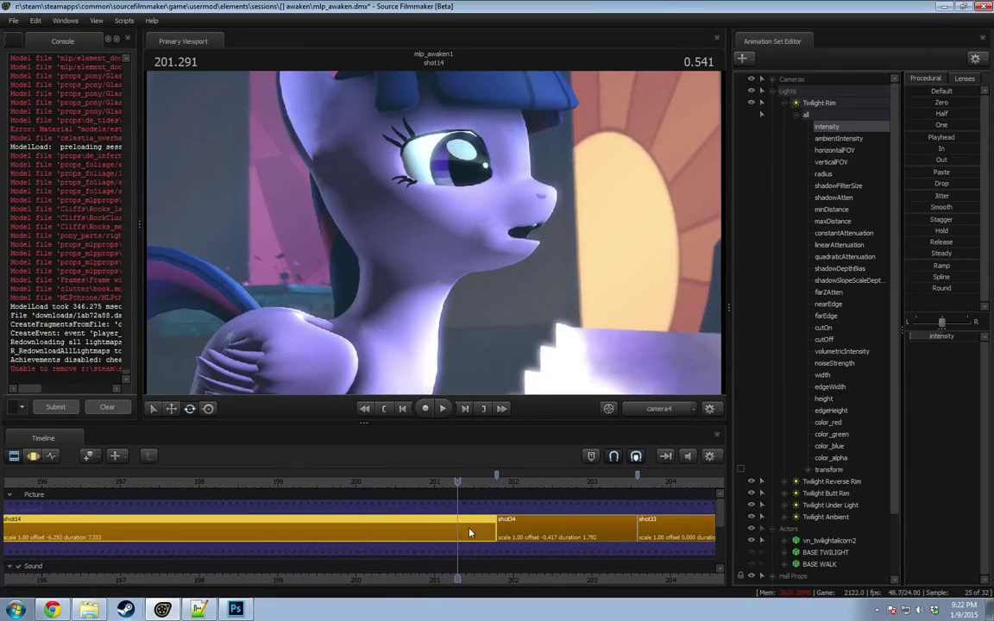
Step: Roll the cut between shot14 and shot34 earlier to give shot14 a duration of 6.375, and play across the transition into shot33
left_click_drag(496, 529, 405, 528)
left_click(349, 483)
key("space")
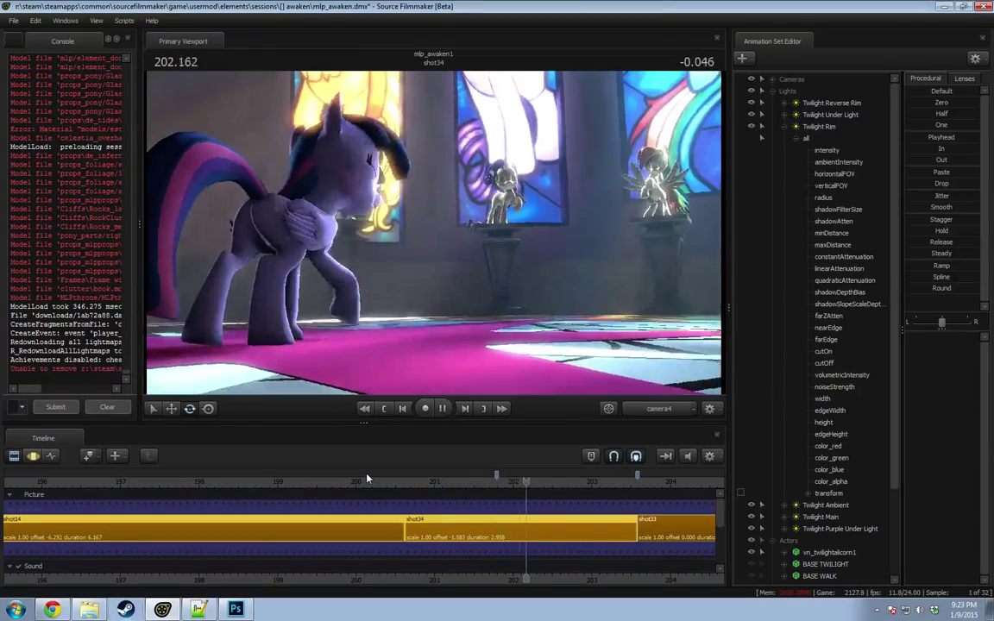
key("space")
left_click_drag(405, 531, 421, 531)
scroll(338, 496, "down", 5)
left_click(267, 483)
key("space")
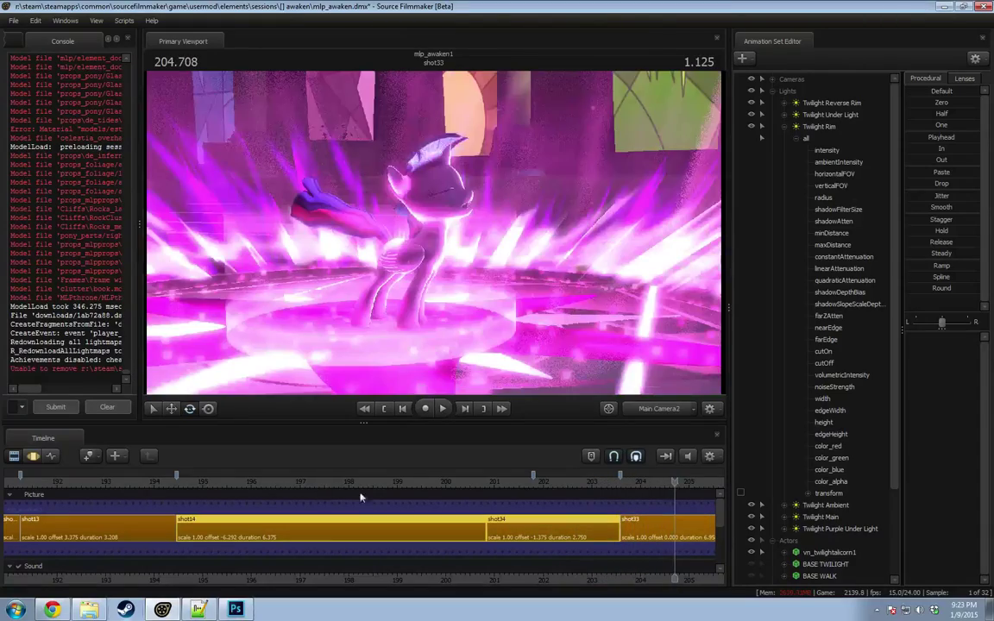
Step: Replay shot14's ending from about 199.3 and undo the earlier roll of the cut between shot14 and shot34
left_click(411, 488)
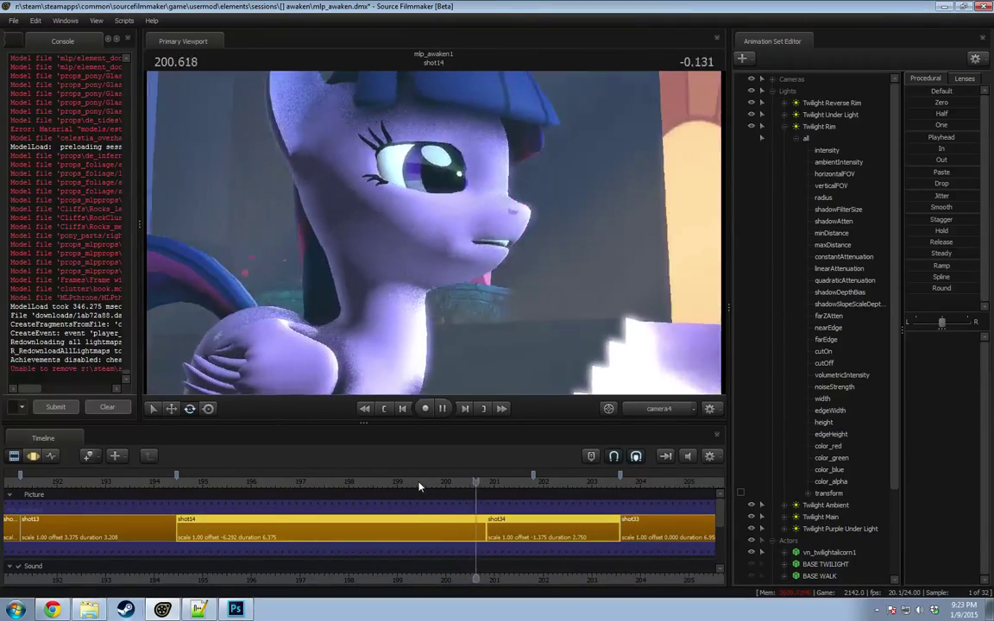
key("space")
left_click_drag(486, 489, 455, 488)
key("ctrl+z")
key("ctrl+z")
key("space")
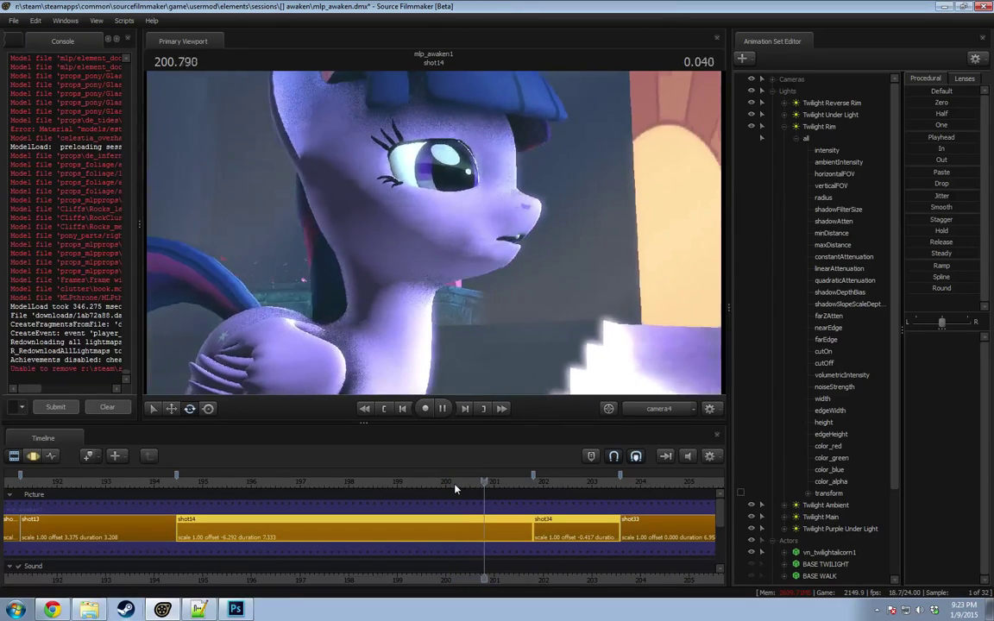
Step: Review the head turn near the end of shot14 by replaying it from about 199.9 and 199.3
key("space")
left_click(442, 485)
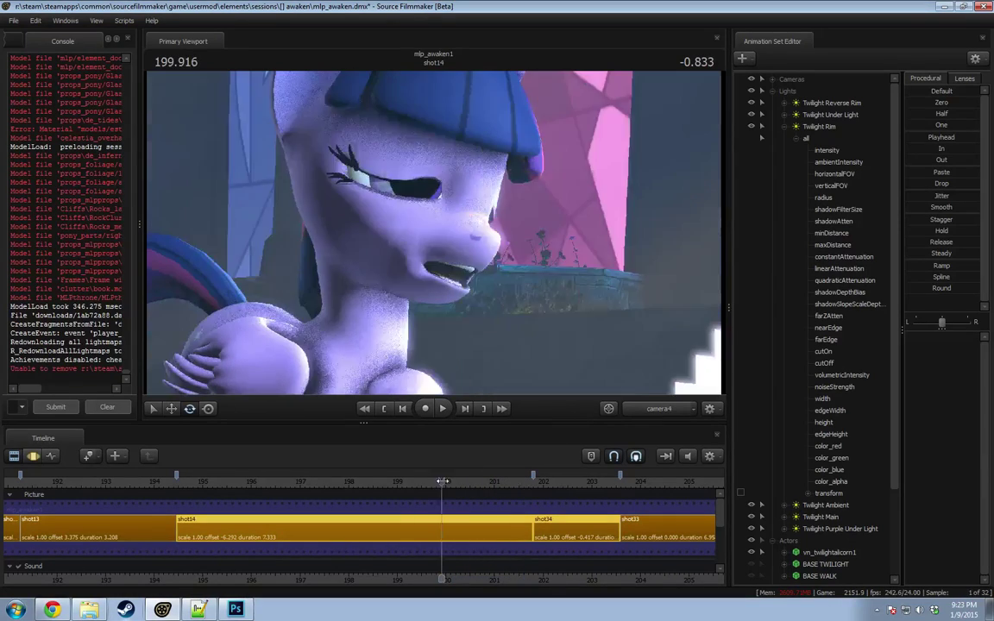
key("space")
key("space")
left_click(442, 488)
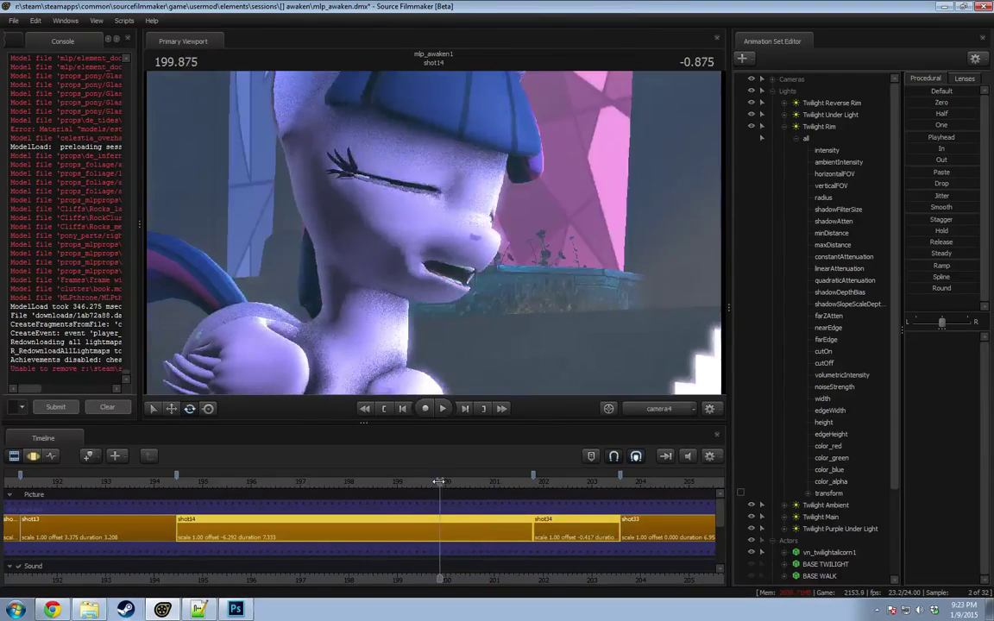
key("space")
key("space")
left_click_drag(441, 485, 412, 481)
key("space")
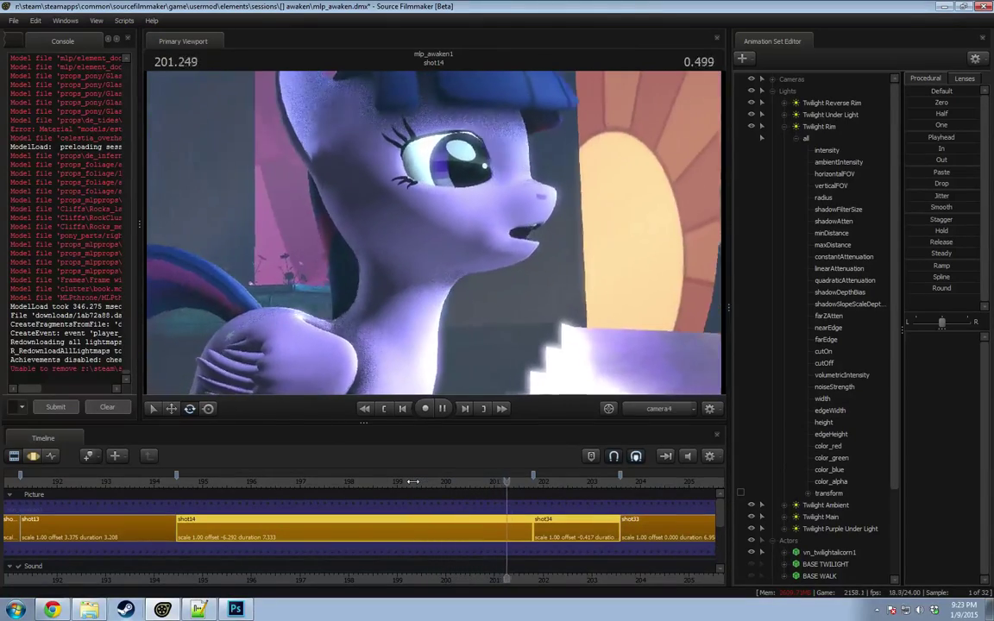
Step: Split shot14 at about 200.79 and play across the new cut into shot34
left_click(440, 483)
left_click_drag(440, 484, 484, 484)
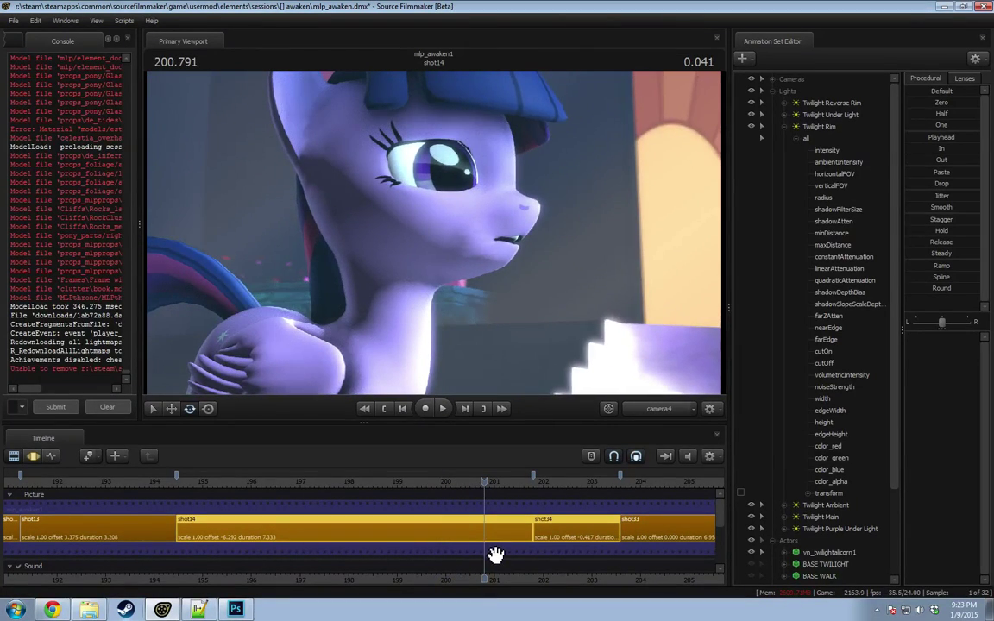
key("ctrl+b")
key("space")
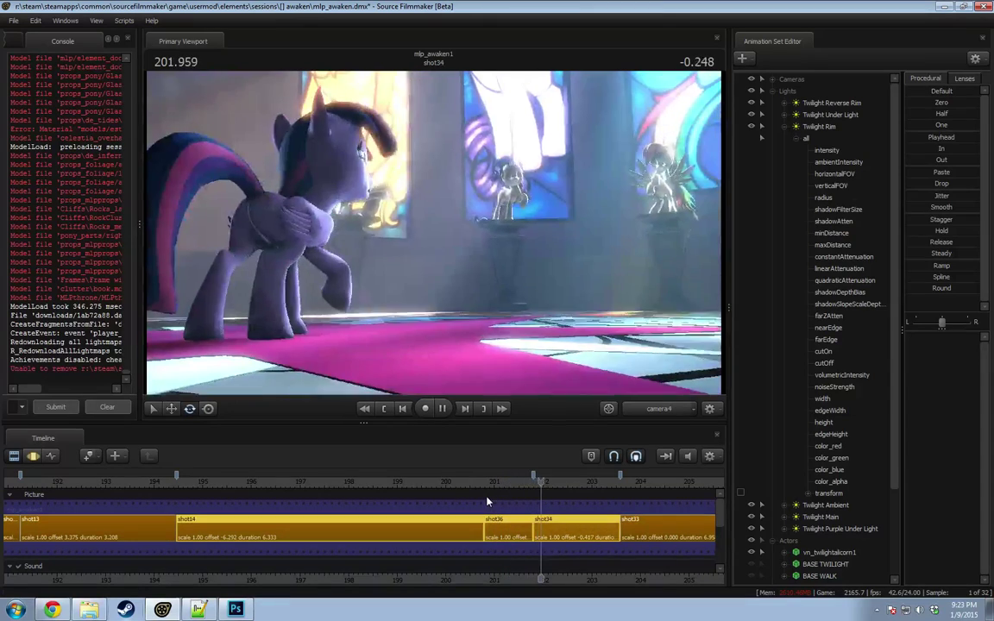
left_click(492, 485)
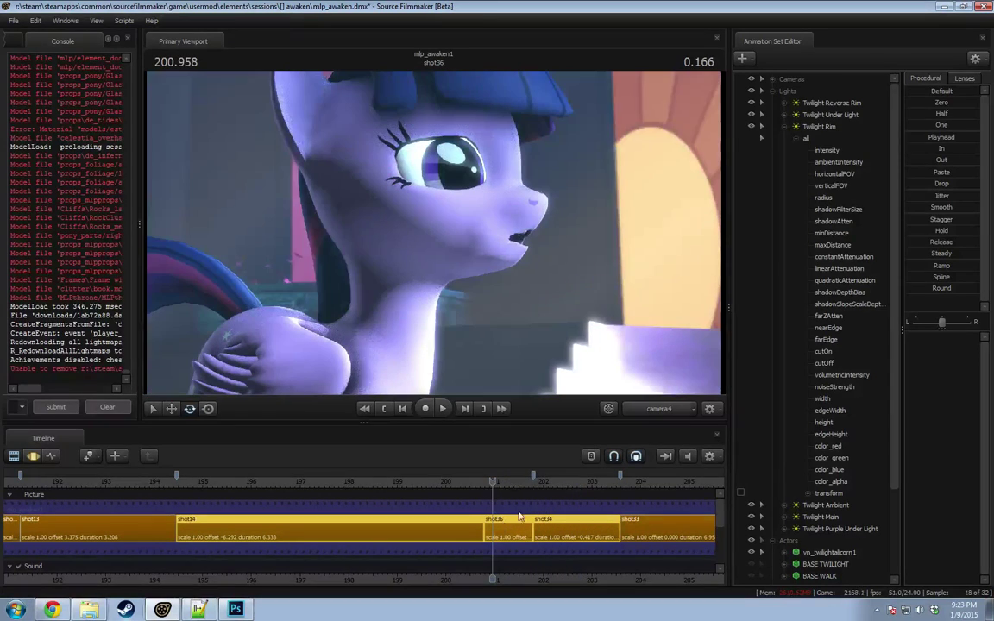
Step: Reveal Camera 1 in the Cameras group and try to manipulate it through the viewport
left_click(772, 91)
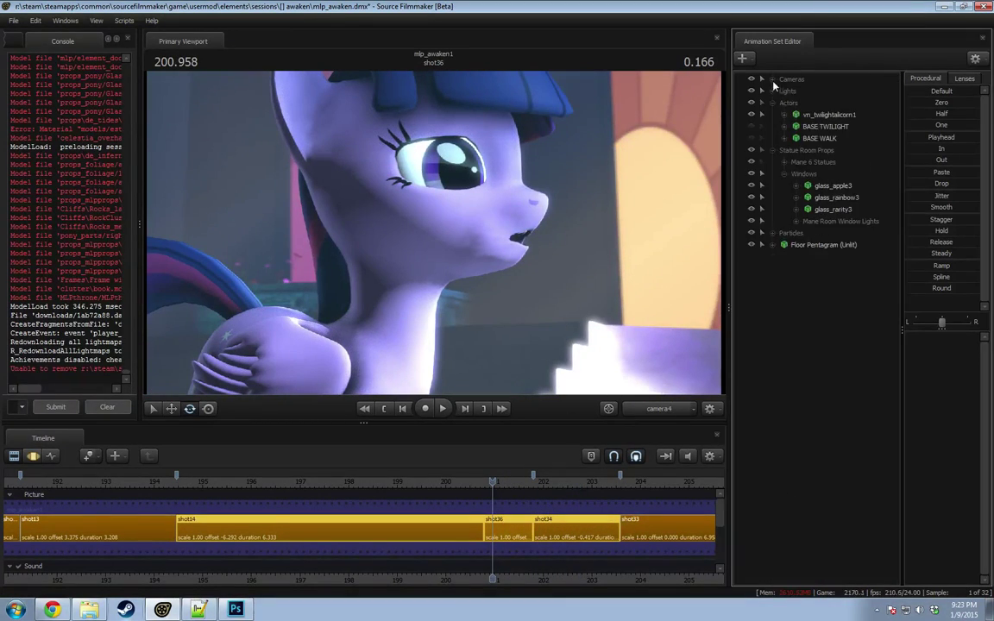
left_click(772, 79)
left_click(813, 91)
left_click_drag(819, 98, 550, 277)
left_click(549, 278)
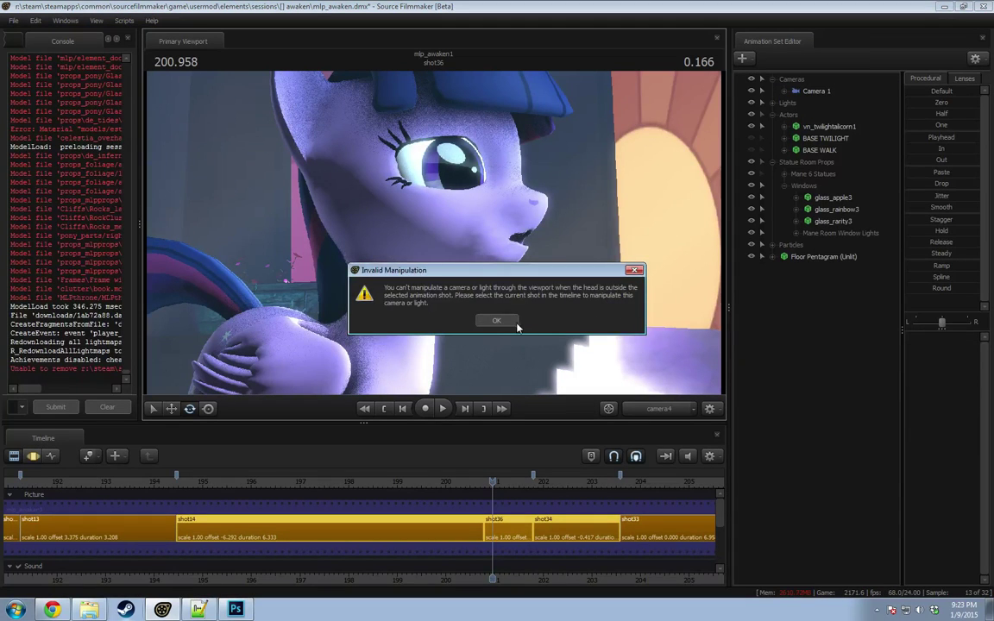
left_click(510, 321)
Step: Select shot36 for editing in the Motion Editor and move Camera 1 to a low view across the multicoloured floor light
key("F3")
key("F2")
key("F3")
key("F2")
left_click(509, 534)
key("F3")
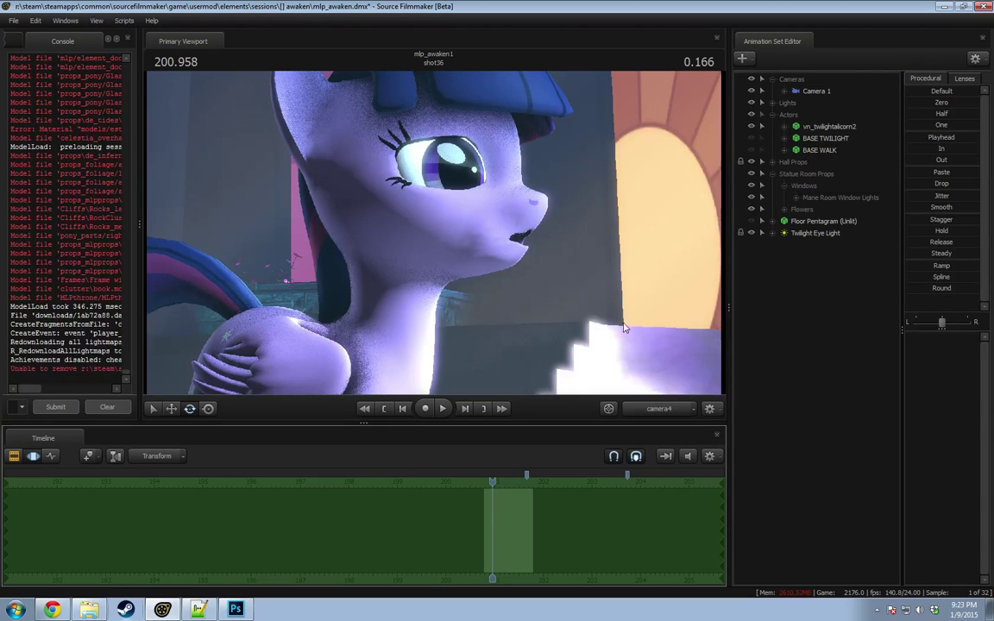
left_click(815, 91)
mouse_move(358, 233)
left_mouse_down()
mouse_move(371, 298)
mouse_move(384, 294)
mouse_move(358, 233)
left_mouse_up()
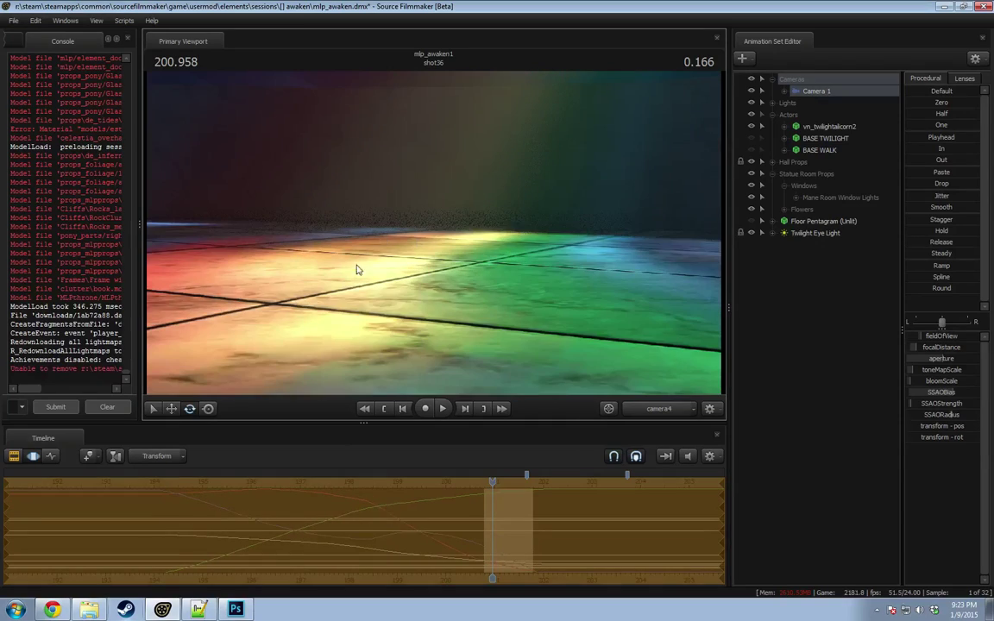
Step: Preview the new floor view by playing through shot36 into shot34 from about 199.4 and 201.2
left_click_drag(490, 482, 417, 489)
key("space")
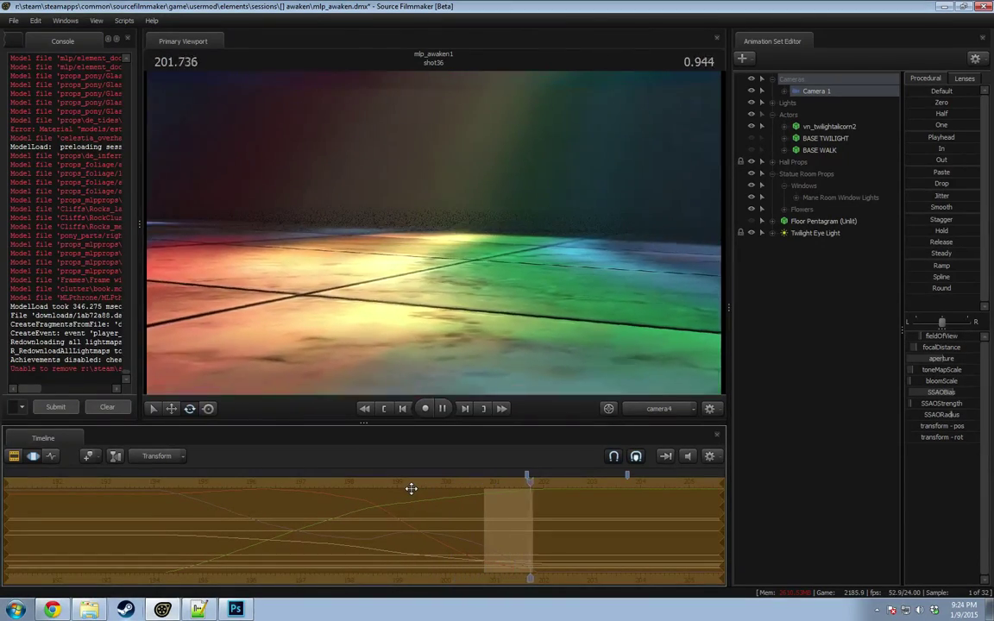
key("space")
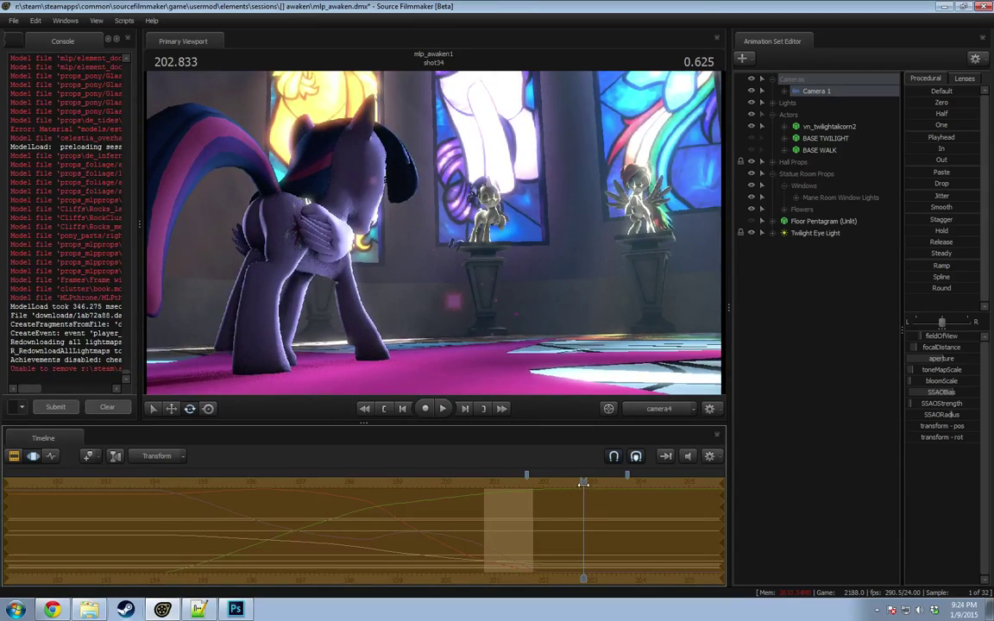
left_click_drag(584, 484, 505, 492)
key("space")
key("space")
Step: Replay the shot14, shot36 and shot34 cuts in the Clip Editor from about 201.5 and 200
key("F3")
left_click_drag(537, 484, 517, 487)
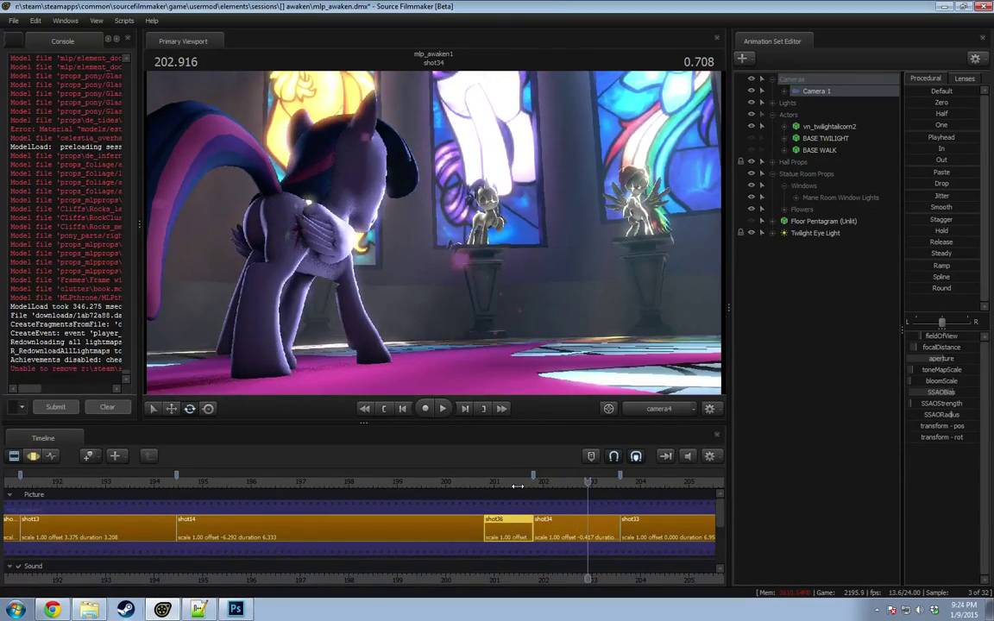
left_click_drag(509, 491, 454, 482)
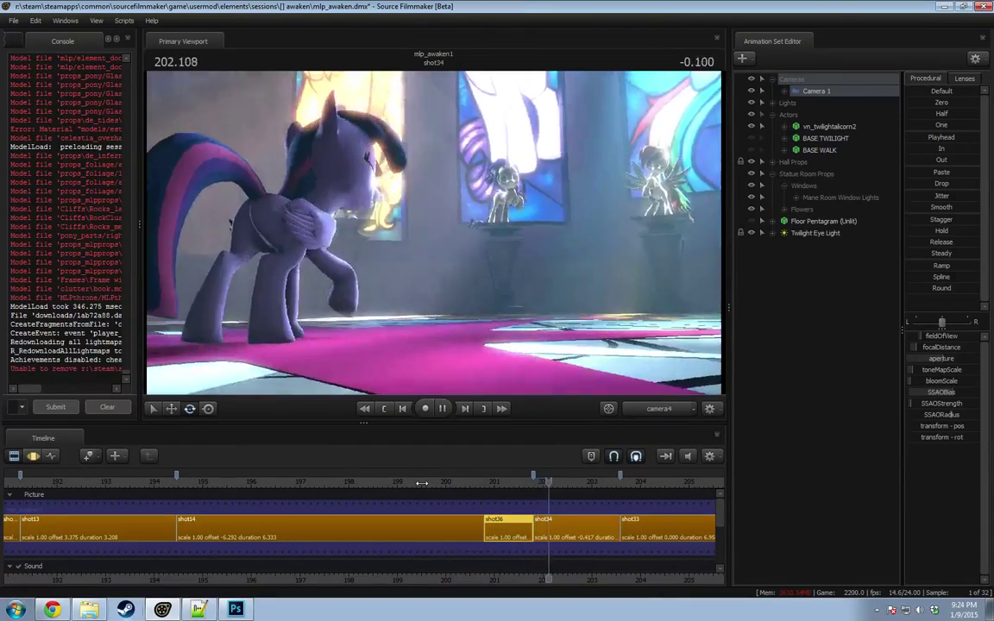
left_click(448, 485)
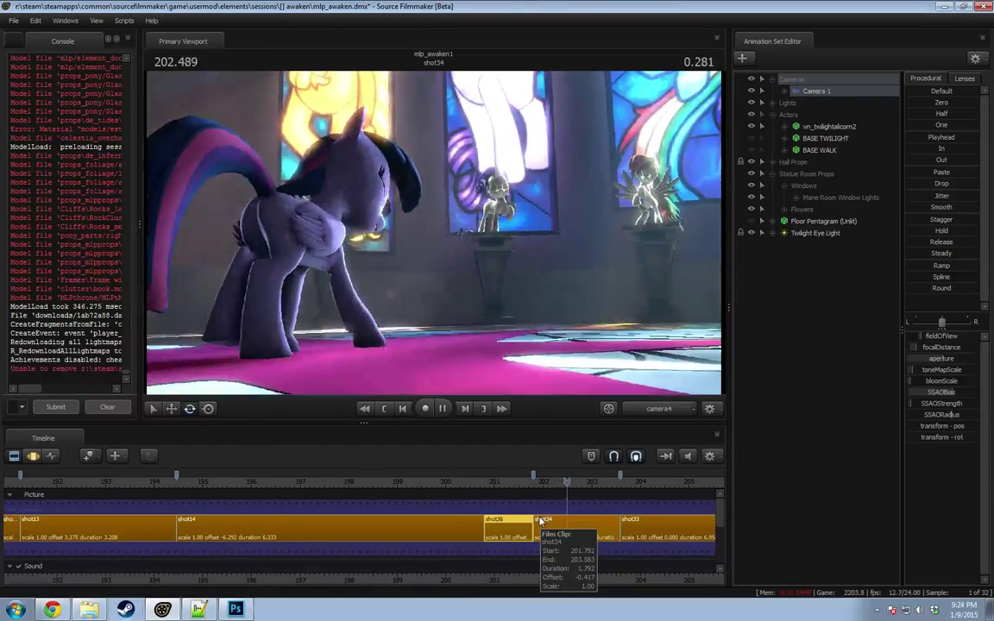
key("space")
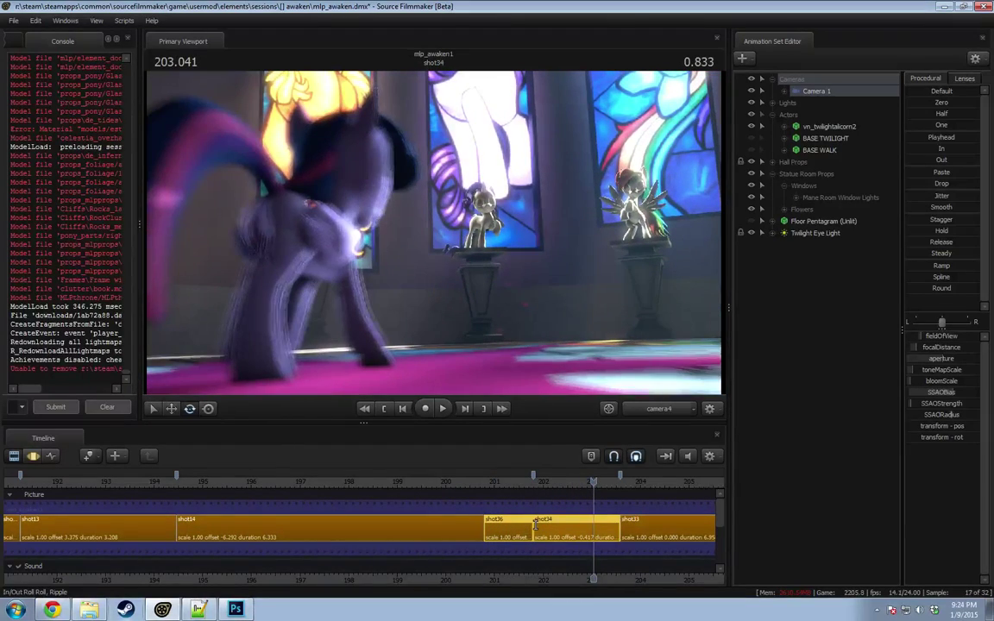
Step: Try rolling the cut between shot36 and shot34 later to offset -0.083, return it to -0.417, and replay from about 200.75
left_click_drag(535, 525, 548, 525)
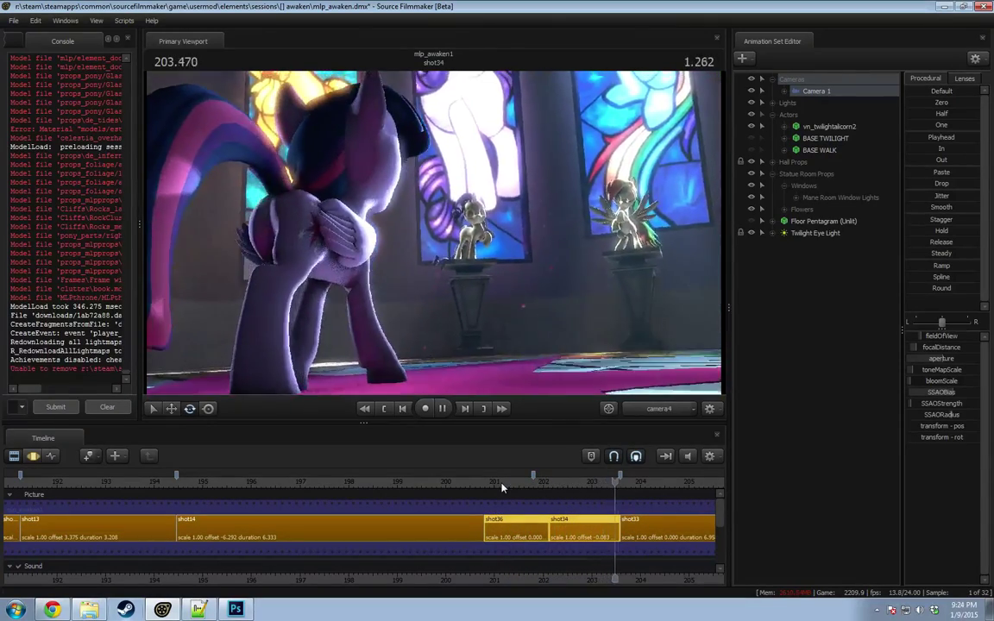
left_click(502, 487)
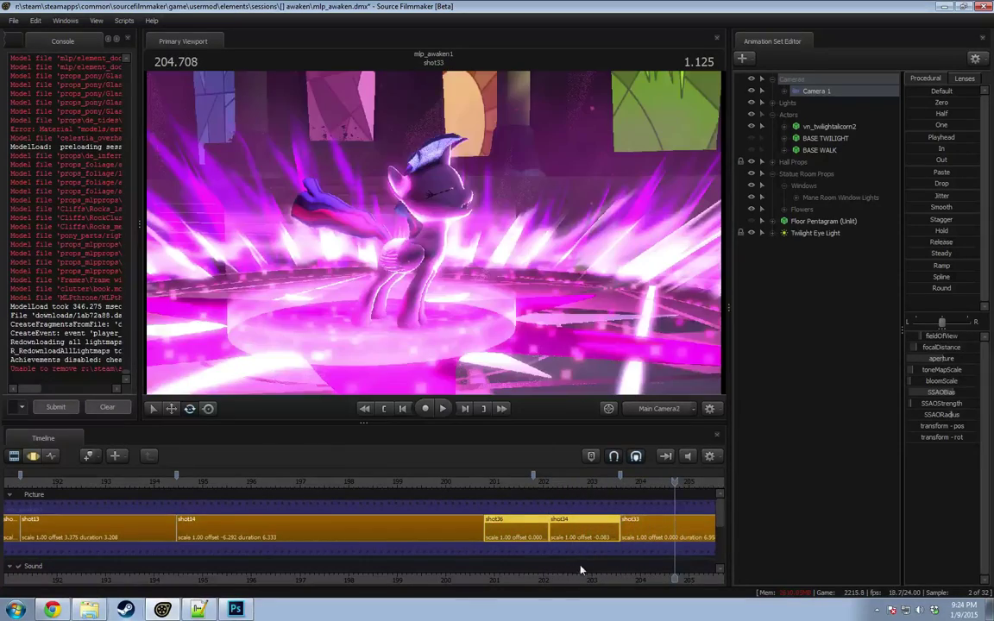
left_click_drag(546, 519, 531, 518)
left_click(484, 483)
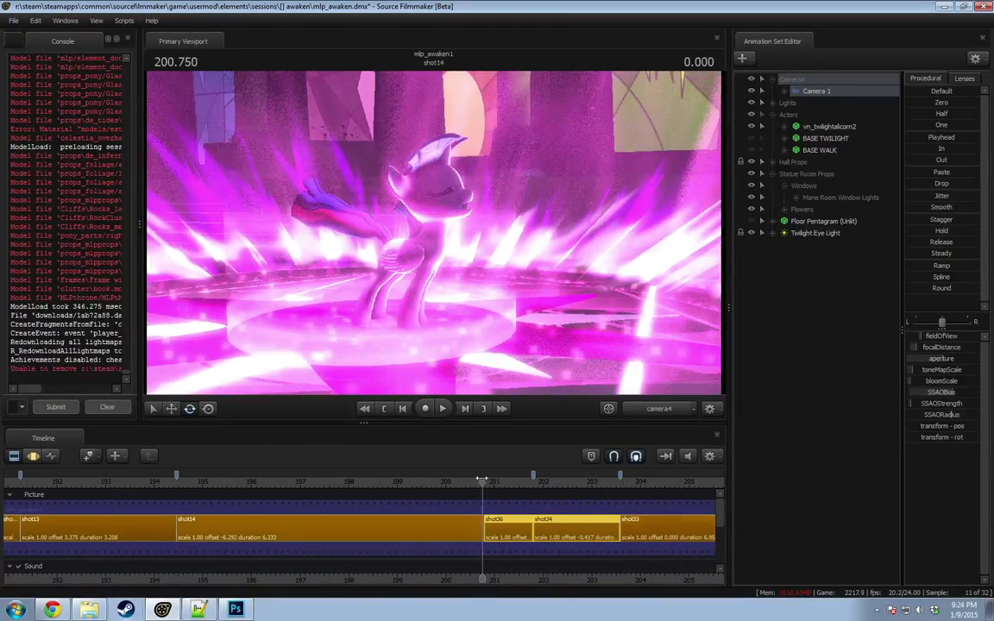
key("space")
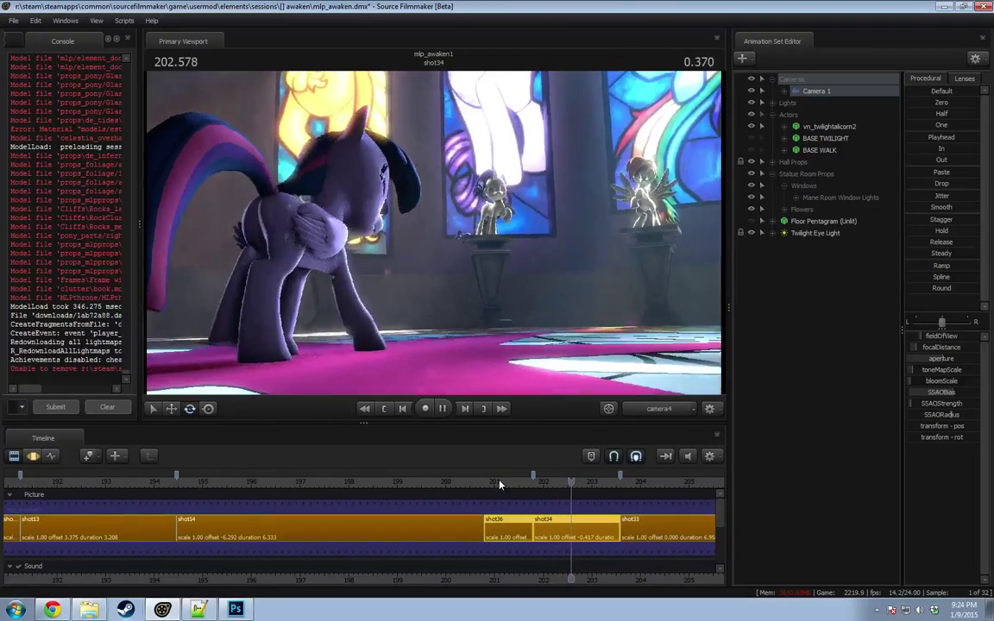
Step: Play back the sequence from about 195.5 s in shot14 up to the cut into shot36
key("space")
left_click_drag(499, 485, 225, 484)
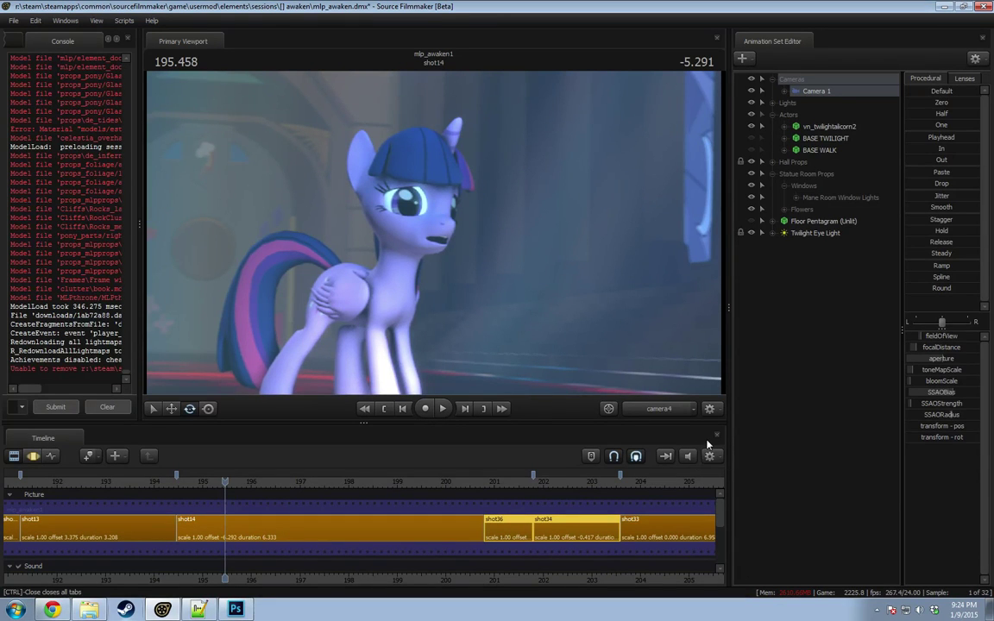
key("space")
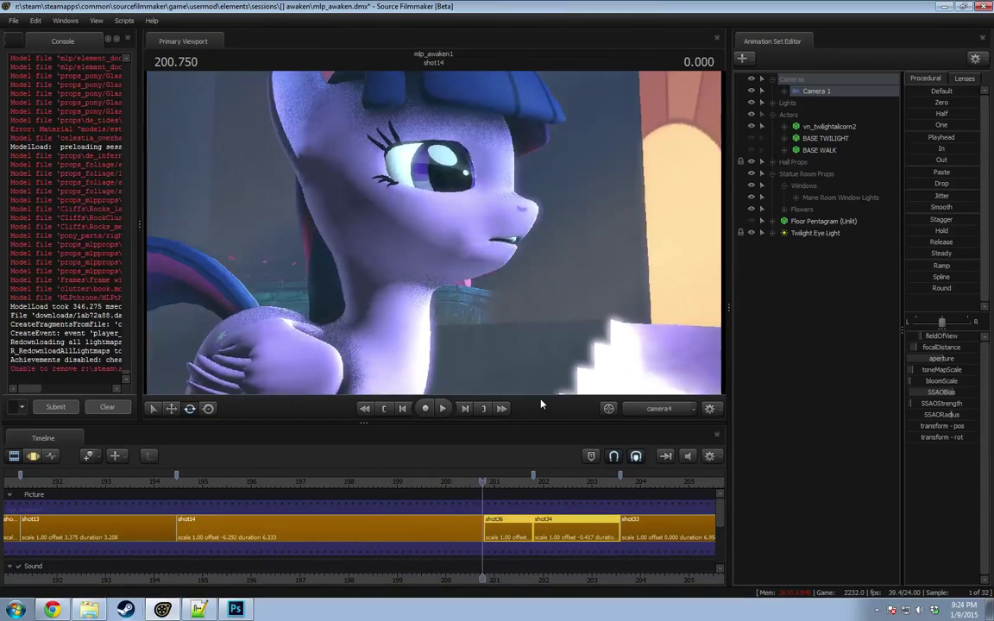
key("space")
key("space")
Step: Extend only shot36's start earlier to about 200.2 s, shortening shot14 to a duration of 5.708, and play back the cut
mouse_move(474, 484)
left_mouse_down()
mouse_move(433, 486)
mouse_move(455, 486)
left_mouse_up()
left_click(484, 528)
left_click(505, 534)
left_click_drag(484, 525, 454, 524)
left_click(328, 482)
key("space")
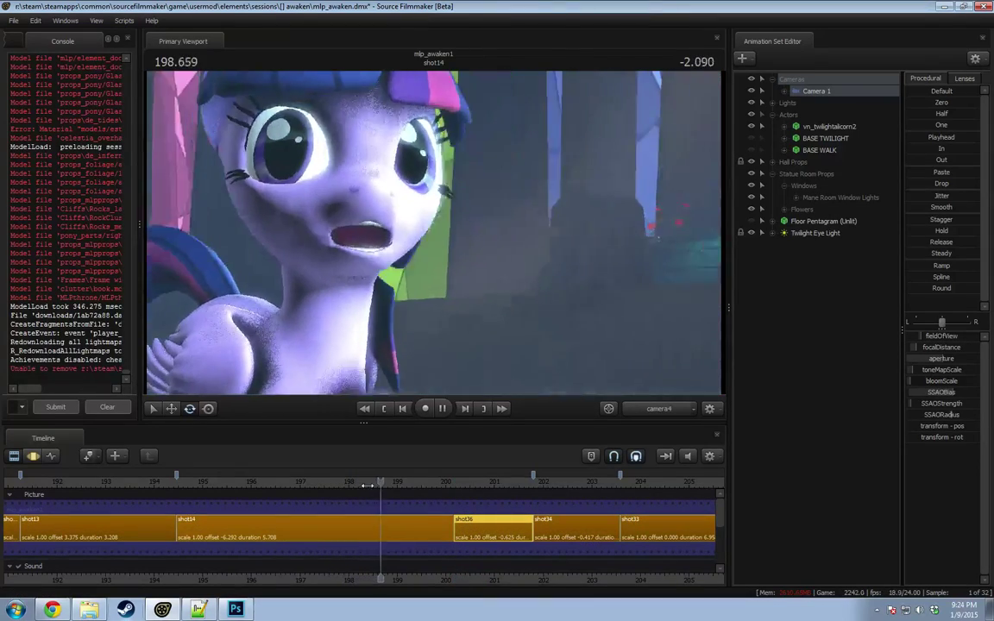
key("space")
Step: Roll the cut between shot14 and shot36 later for a shot14 duration of 5.875 and replay the transition
left_click_drag(458, 522, 463, 521)
left_click(427, 482)
key("space")
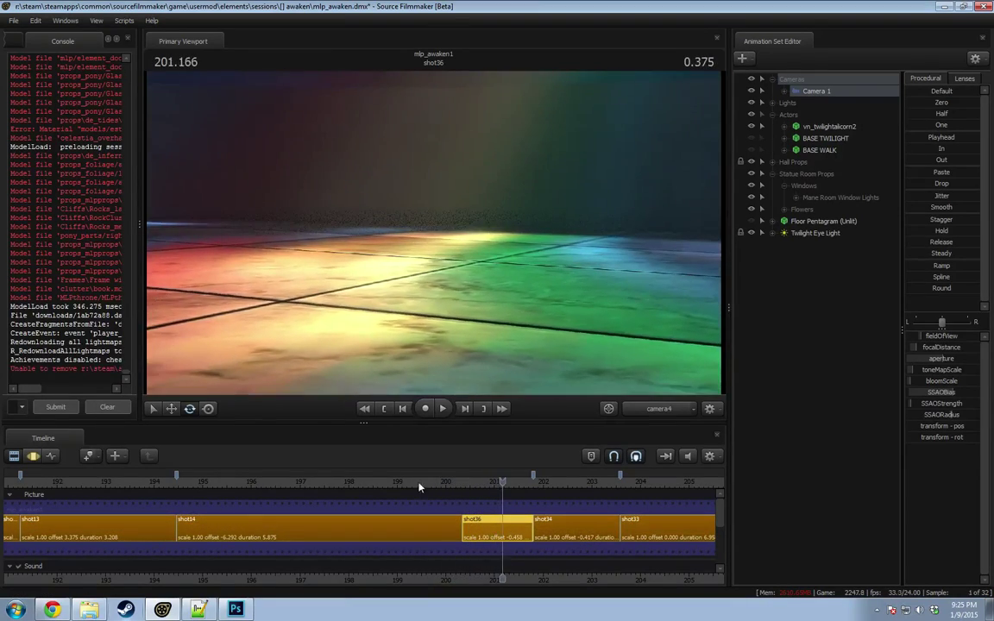
left_click(257, 484)
key("space")
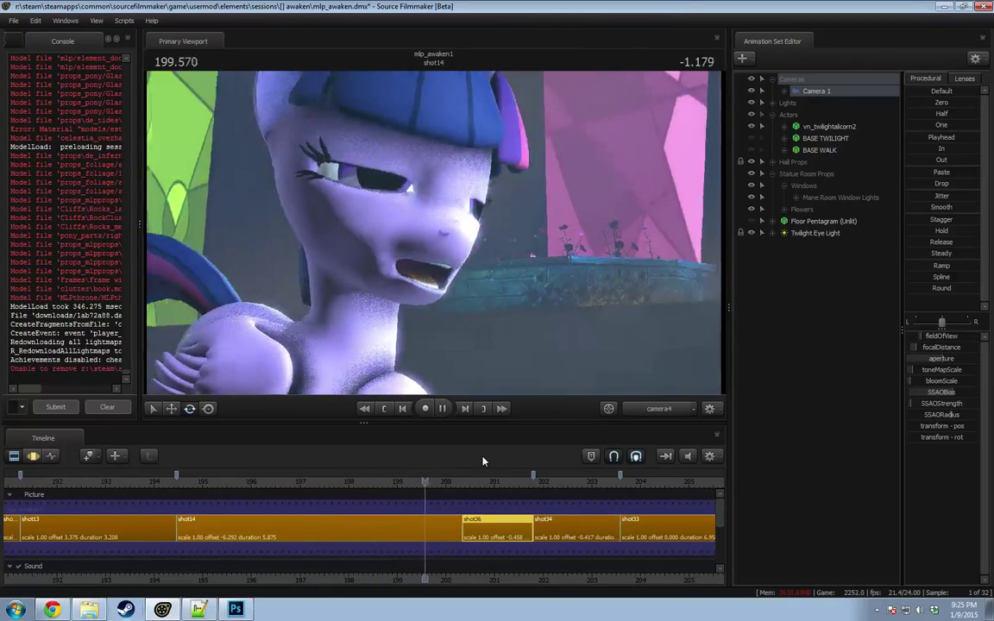
key("space")
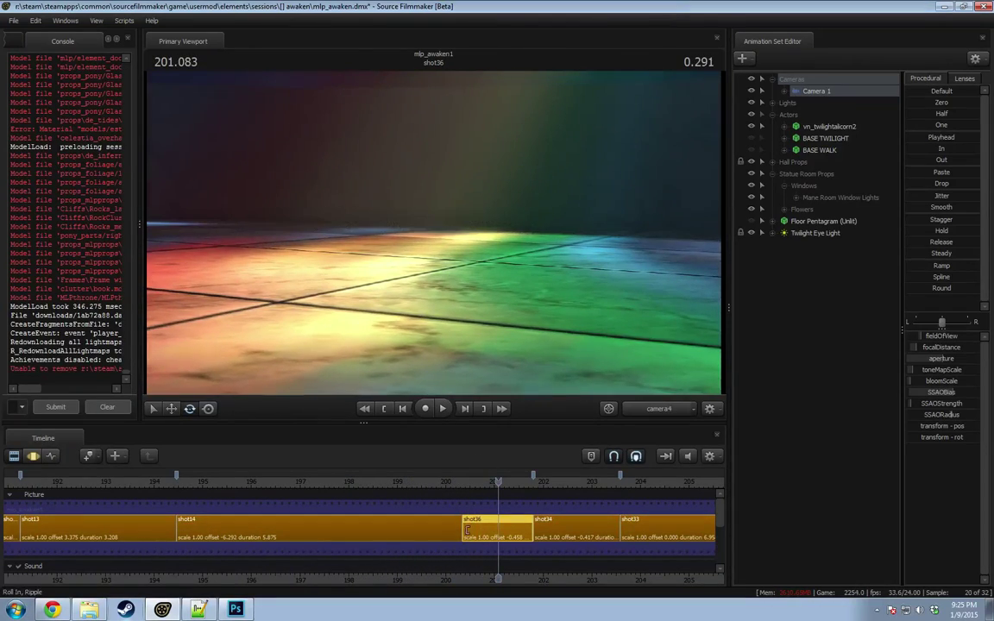
Step: Roll the shot14–shot36 cut further for a shot14 duration of 6.042 and play through into shot33
left_click_drag(463, 530, 472, 529)
key("space")
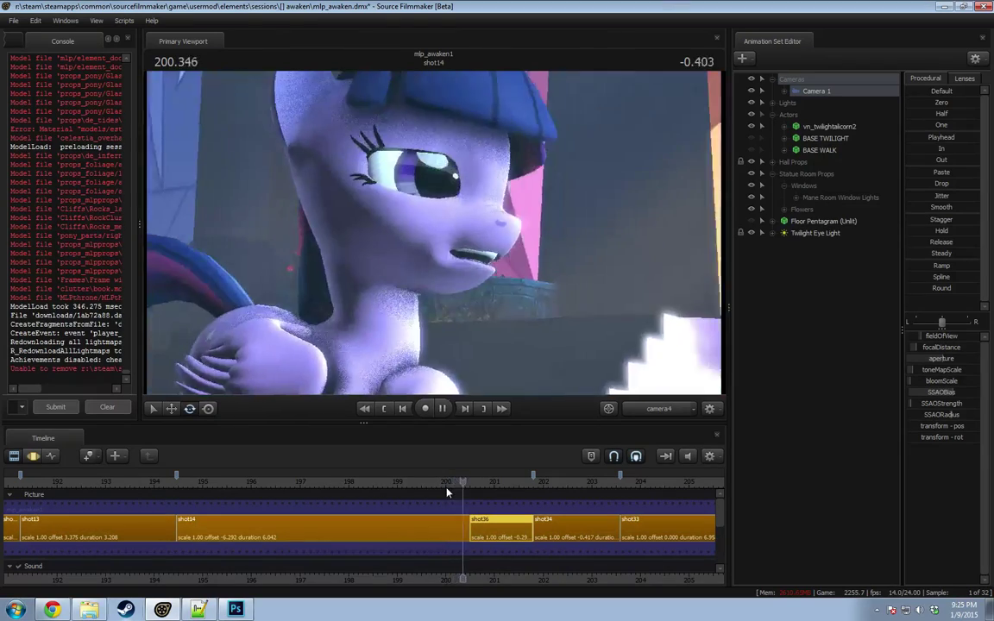
left_click(356, 482)
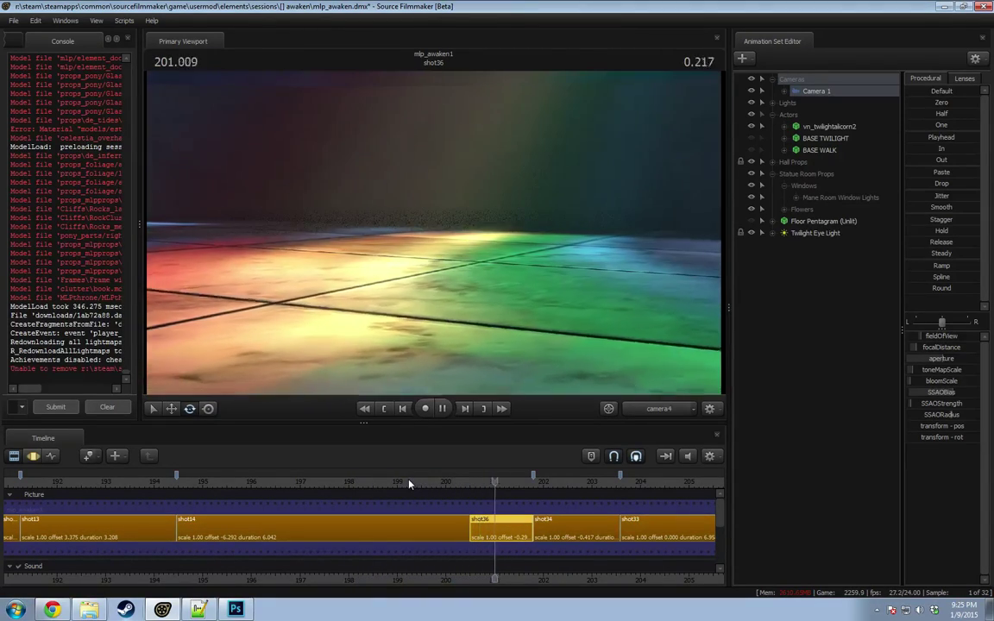
left_click(435, 482)
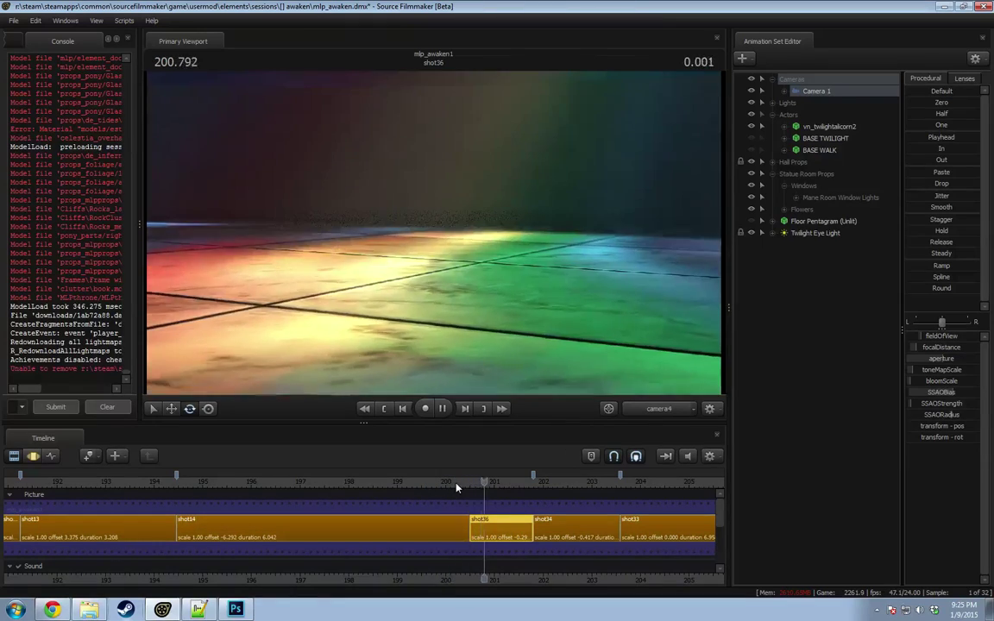
key("space")
key("space")
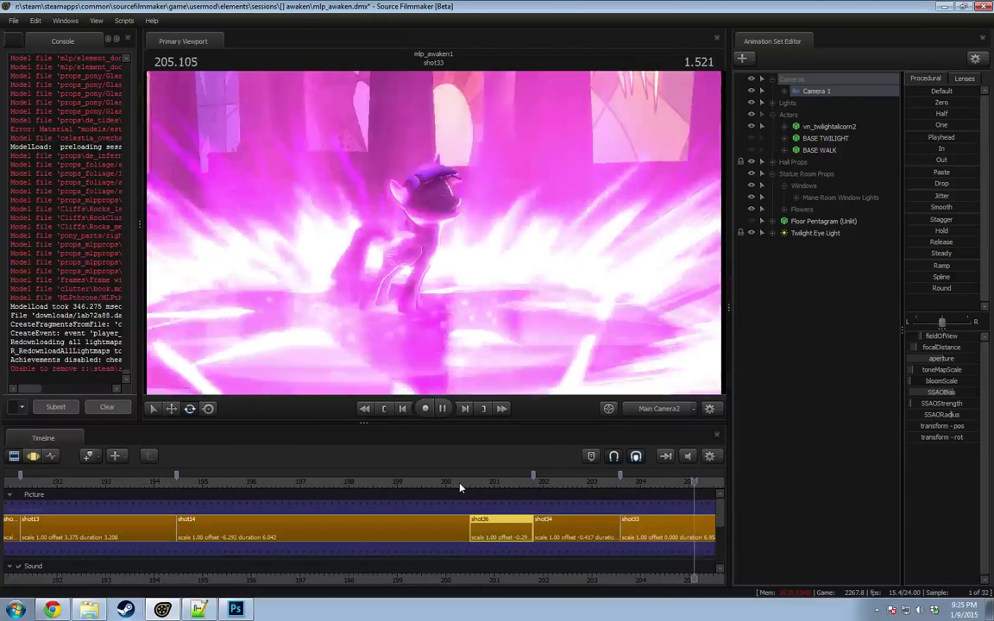
key("space")
Step: Delete shot36 and have shot14 run up to the start of shot34, with a duration of 7.333
scroll(482, 514, "down", 2)
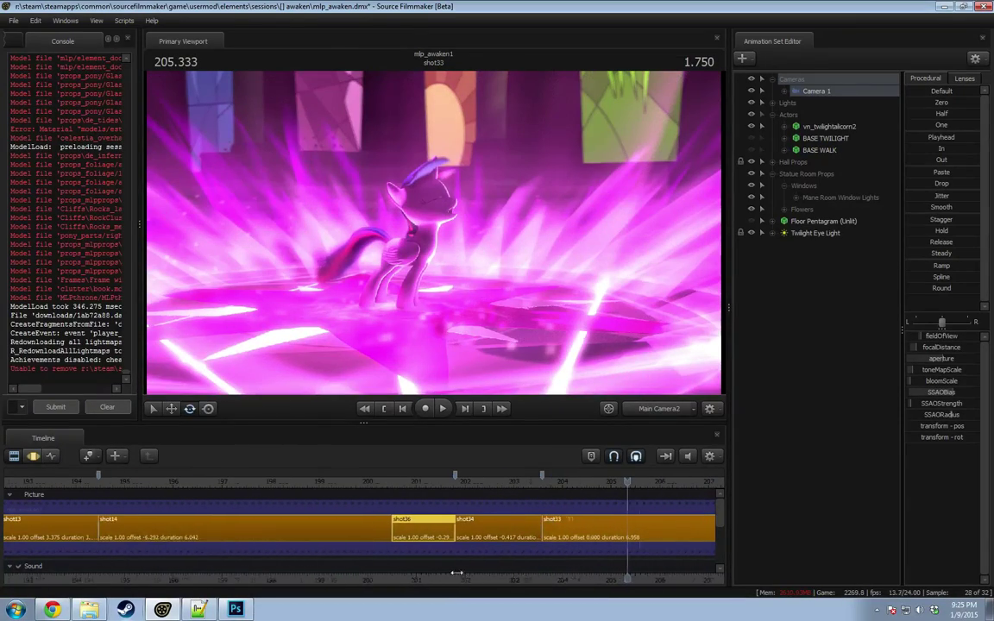
key("F3")
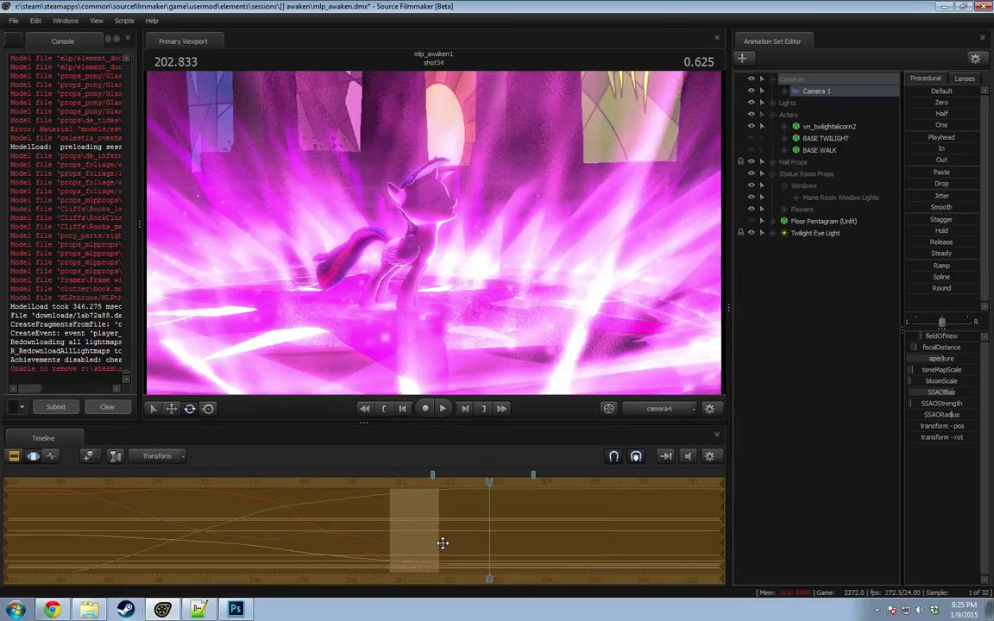
key("z")
key("F2")
key("F3")
key("F2")
key("F3")
key("F2")
key("Delete")
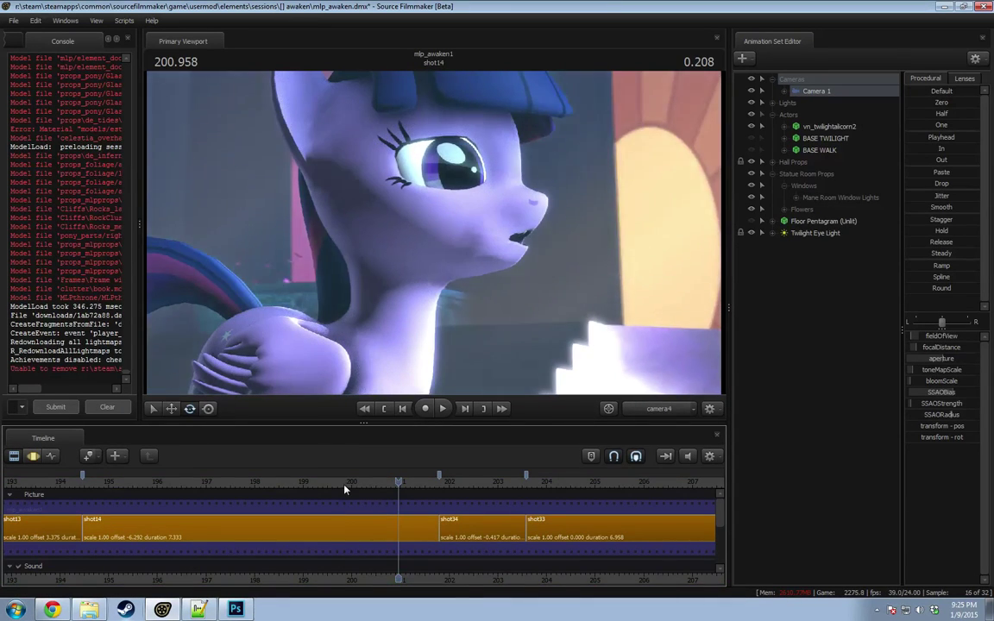
Step: Play back the direct cut from the end of shot14 into shot34
left_click(346, 481)
key("space")
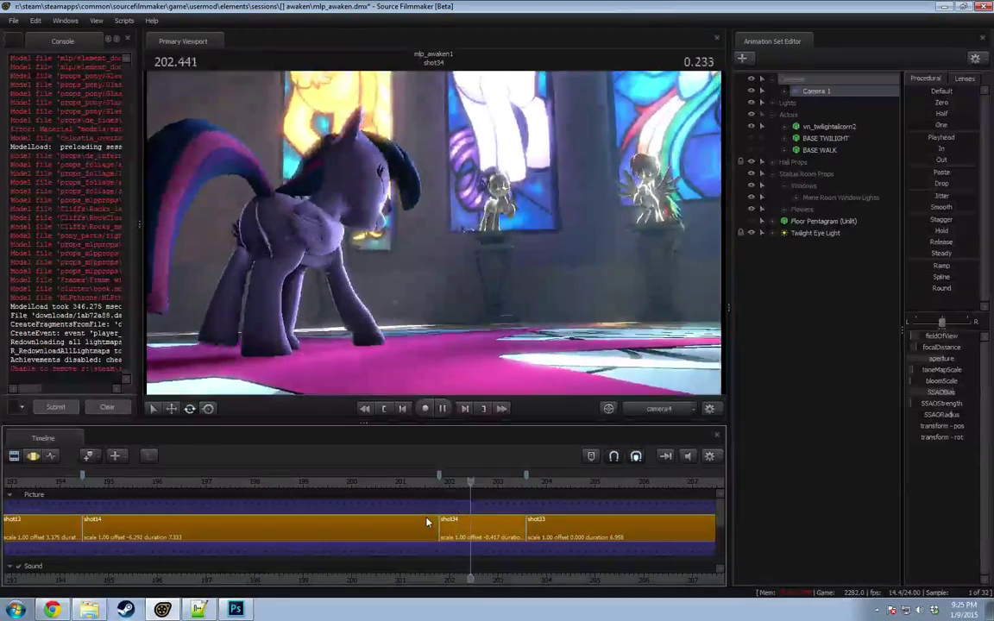
key("space")
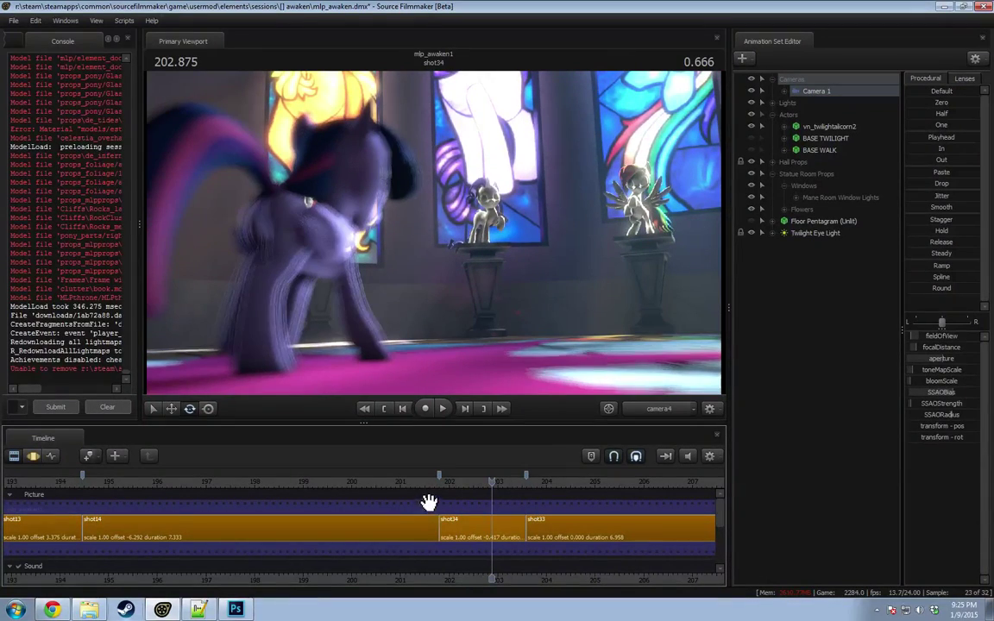
Step: Set a time selection on shot14's Camera 1 that ramps in from about 200.9 s to 201.75 s and holds onward
left_click(422, 528)
left_click_drag(406, 487, 523, 484)
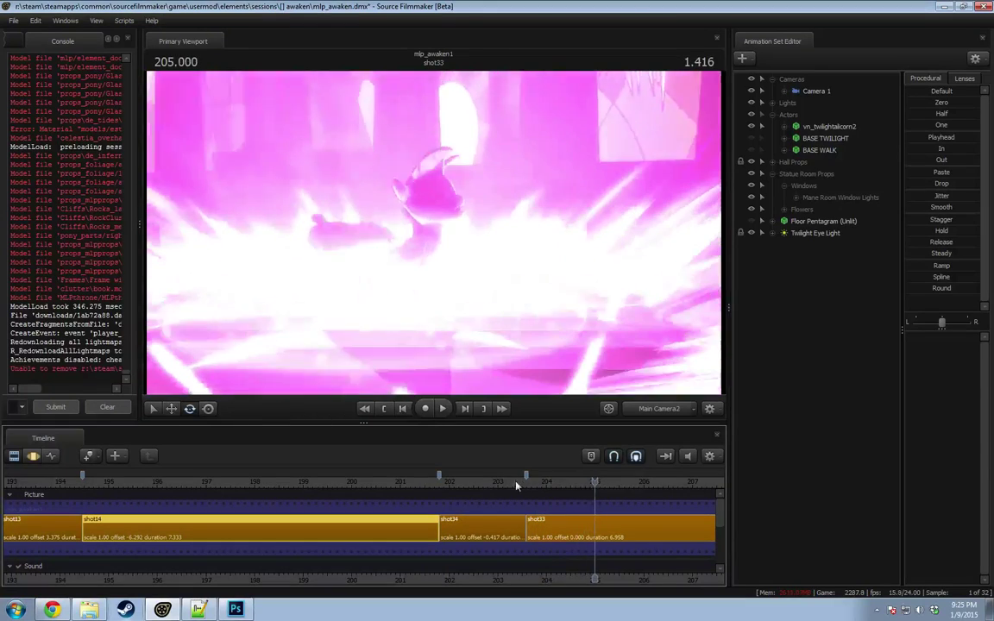
left_click(398, 482)
key("space")
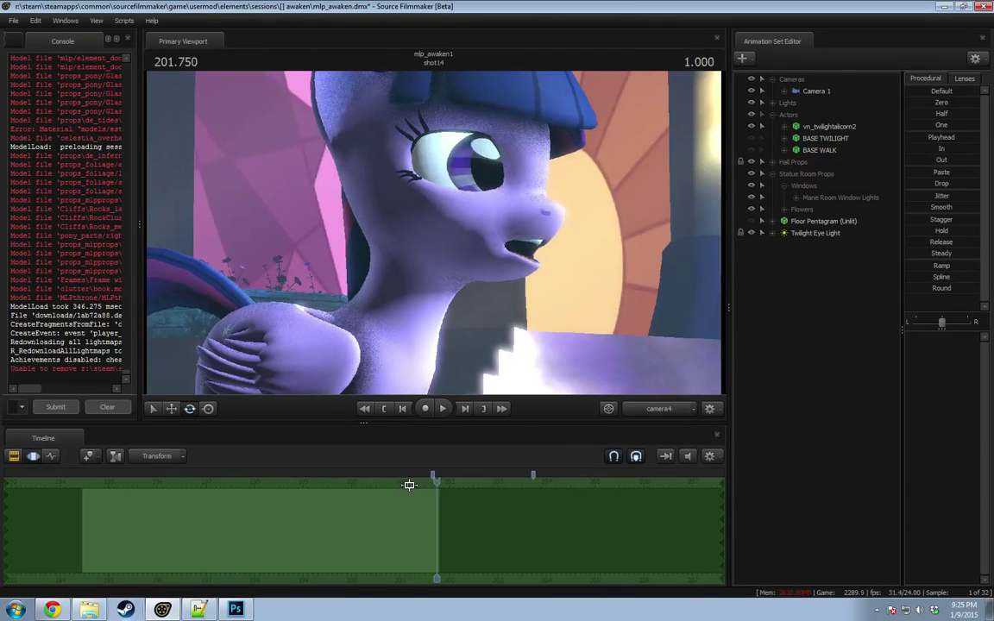
key("F2")
left_click(826, 92)
key("F3")
scroll(440, 516, "up", 3)
left_click_drag(436, 520, 371, 522)
key("bracketleft")
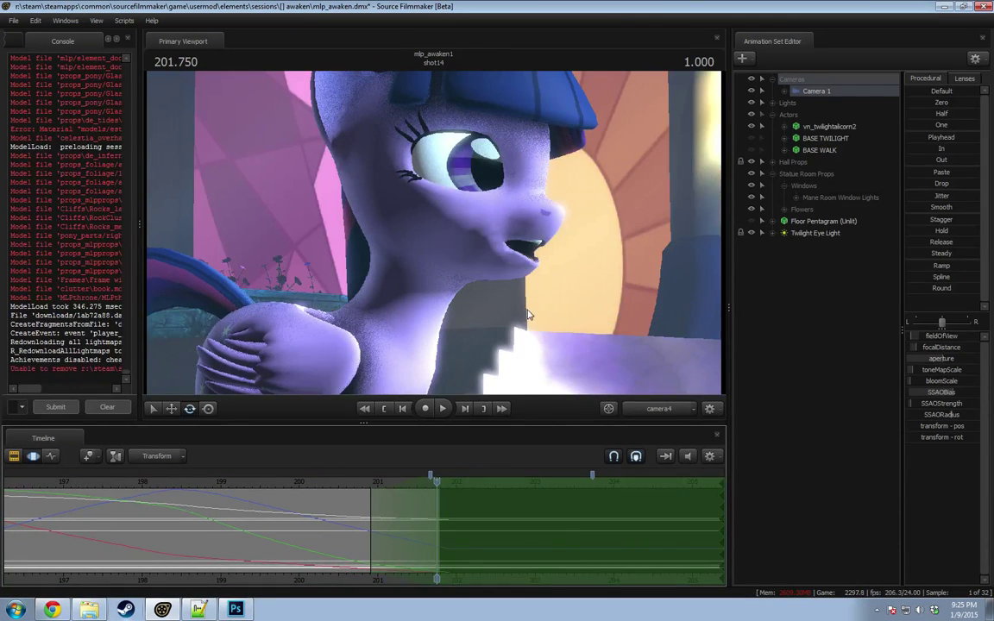
Step: Reposition Camera 1 at 201.75 s in shot14 to slightly reframe the pony's close-up
left_click_drag(529, 317, 530, 318)
scroll(434, 233, "down", 5)
left_click_drag(434, 233, 434, 233)
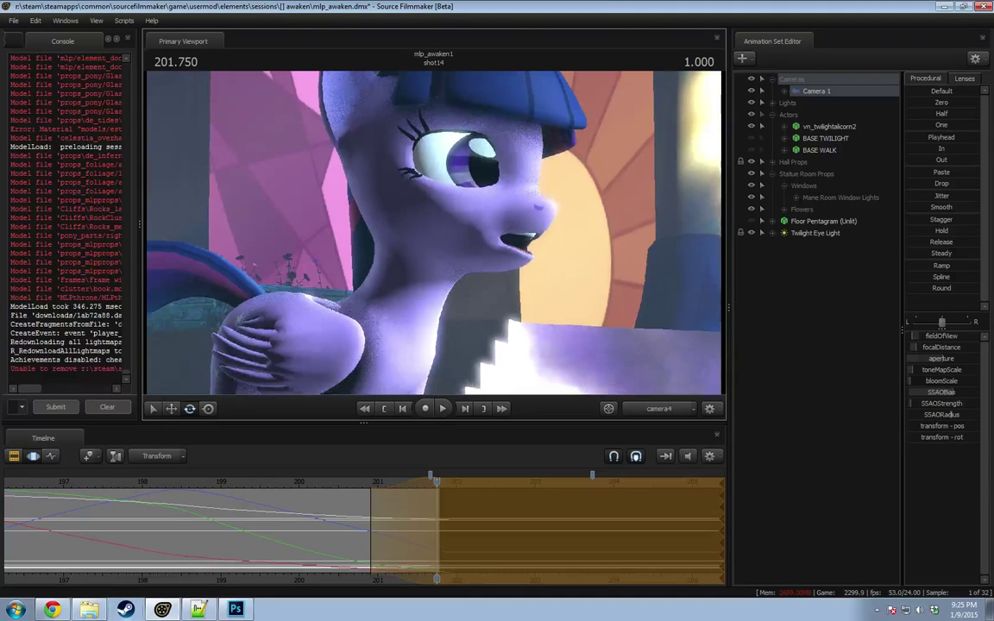
scroll(434, 233, "up", 5)
key("s")
key("w")
scroll(434, 233, "down", 5)
key("d")
Step: Play back the end of shot14 repeatedly and on through shot34 to check the adjusted camera move
key("space")
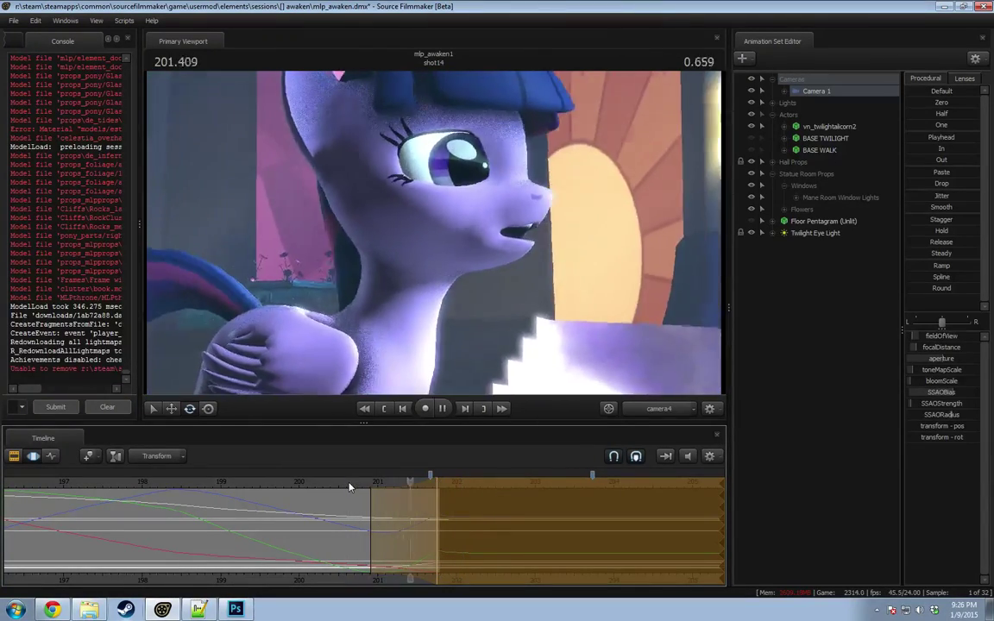
key("space")
key("space")
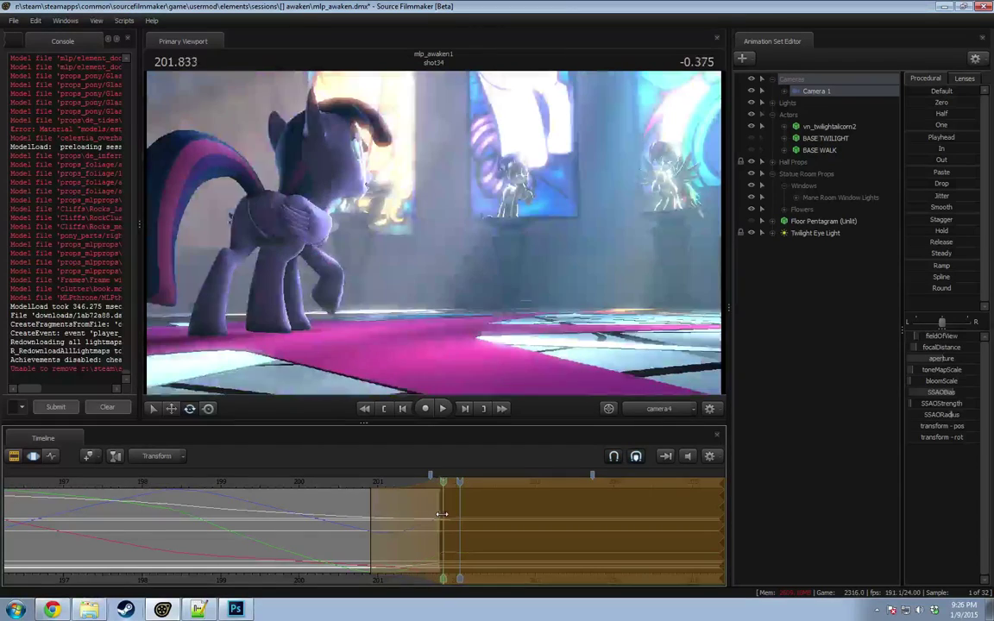
key("space")
left_click(351, 482)
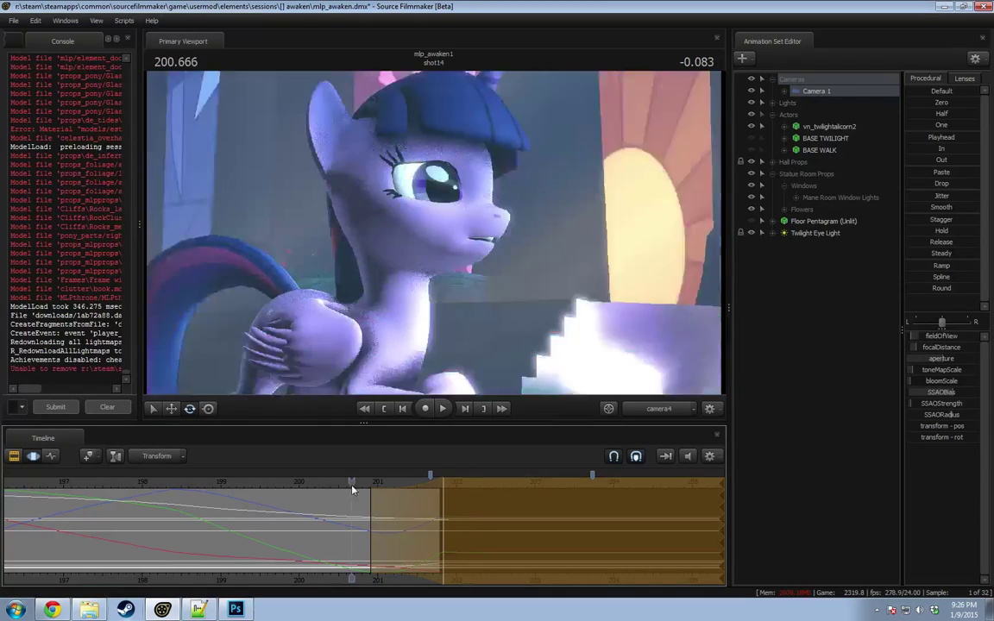
key("space")
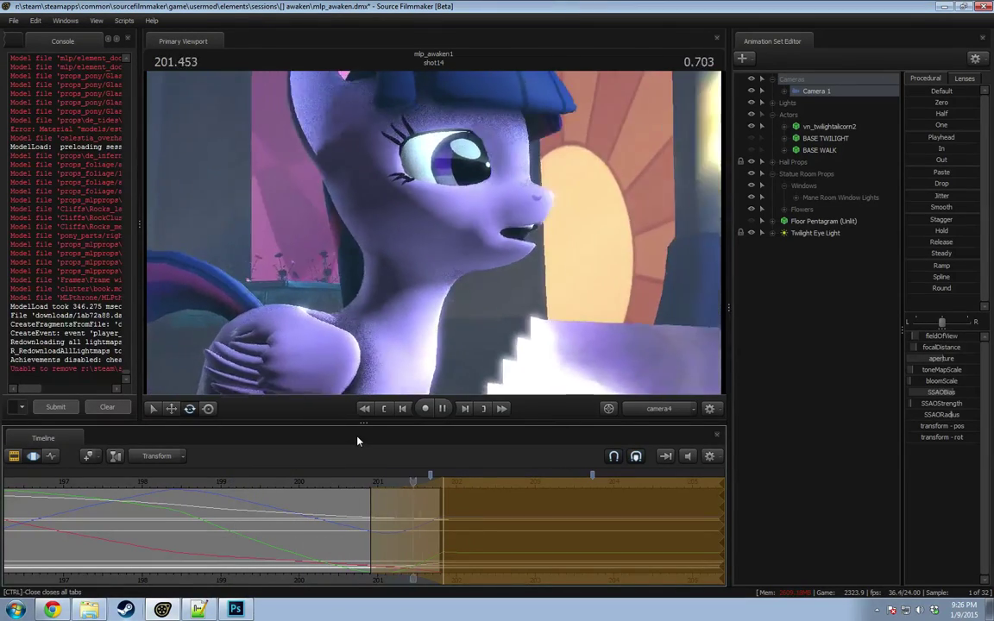
key("space")
key("space")
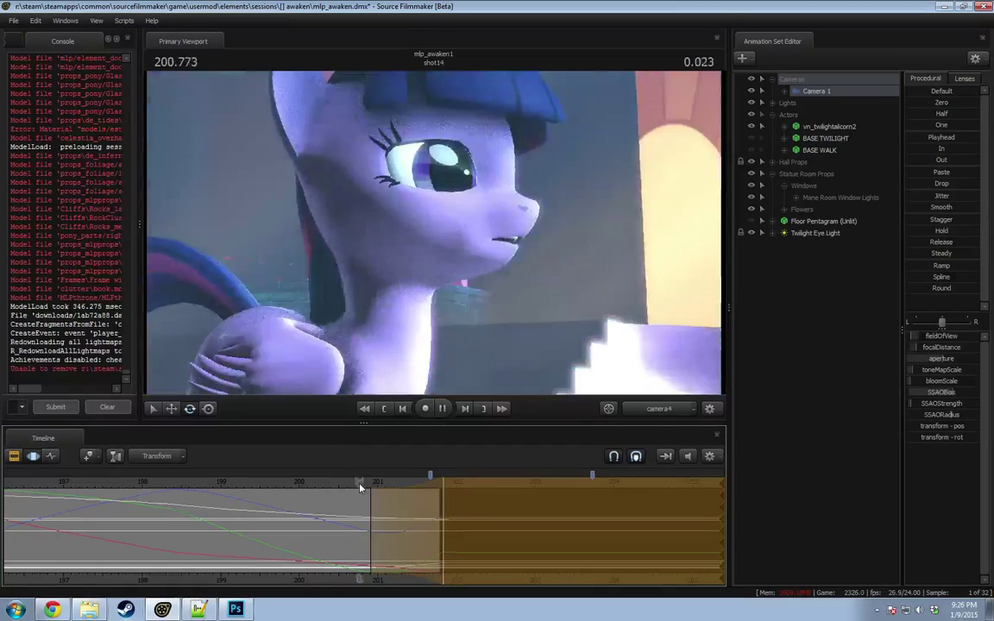
key("space")
key("space")
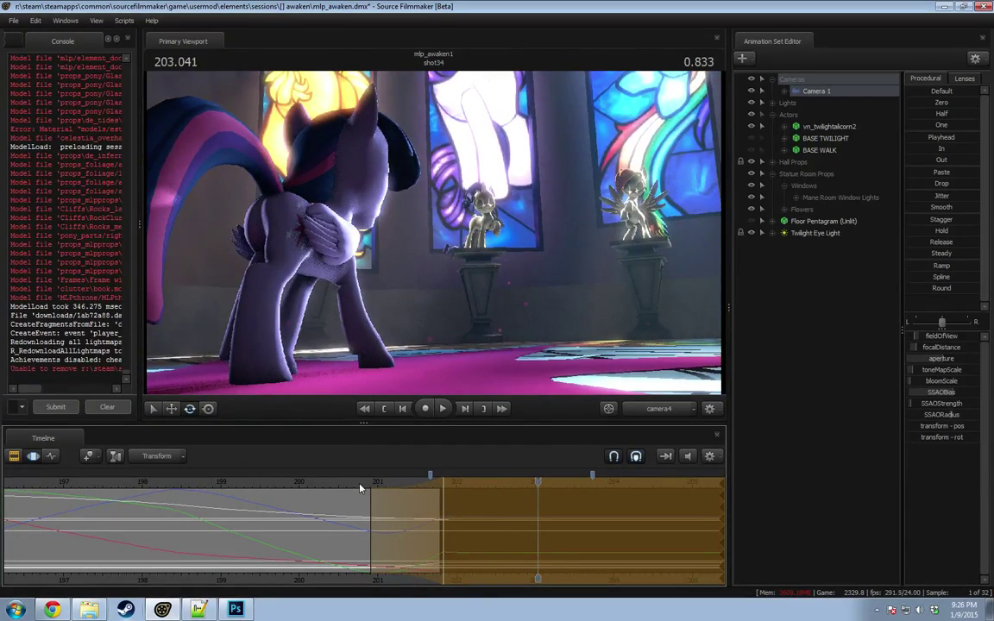
key("space")
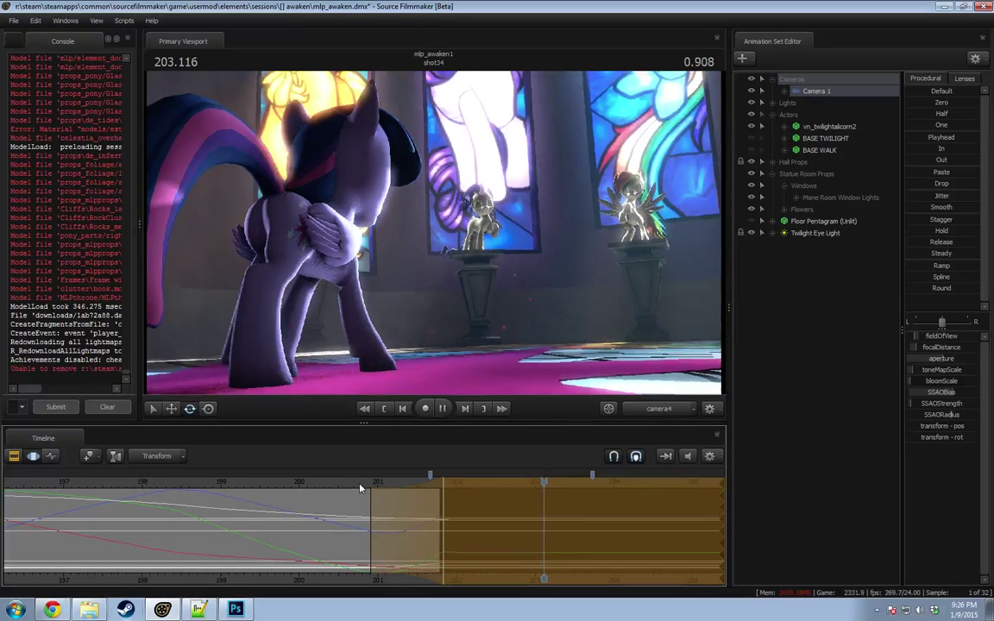
key("space")
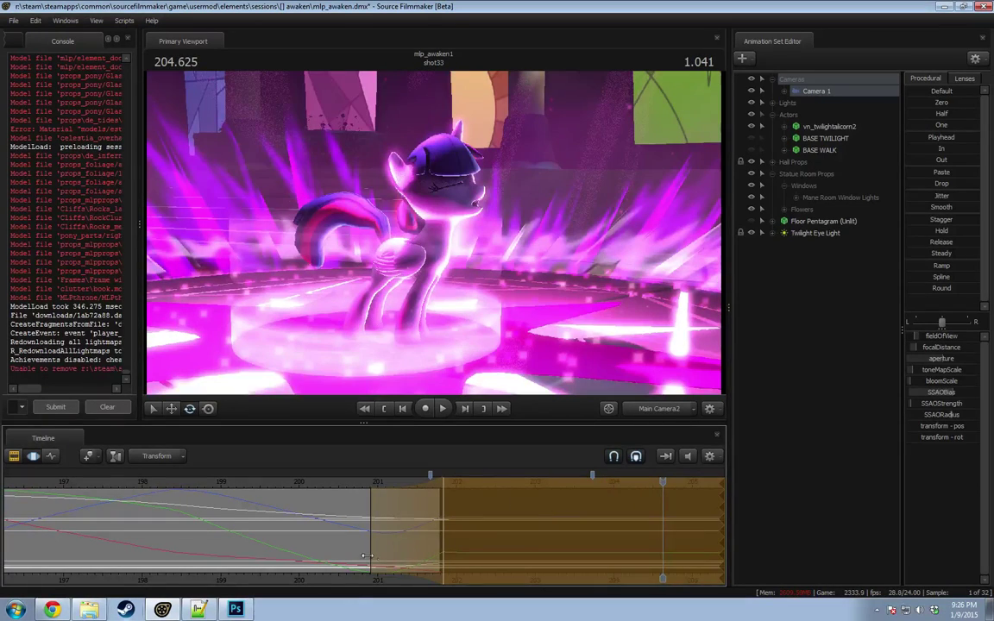
Step: Replay the transition from shot14 into shot34, starting from about 200.5 s
middle_click_drag(338, 583, 263, 577)
left_click(261, 482)
key("space")
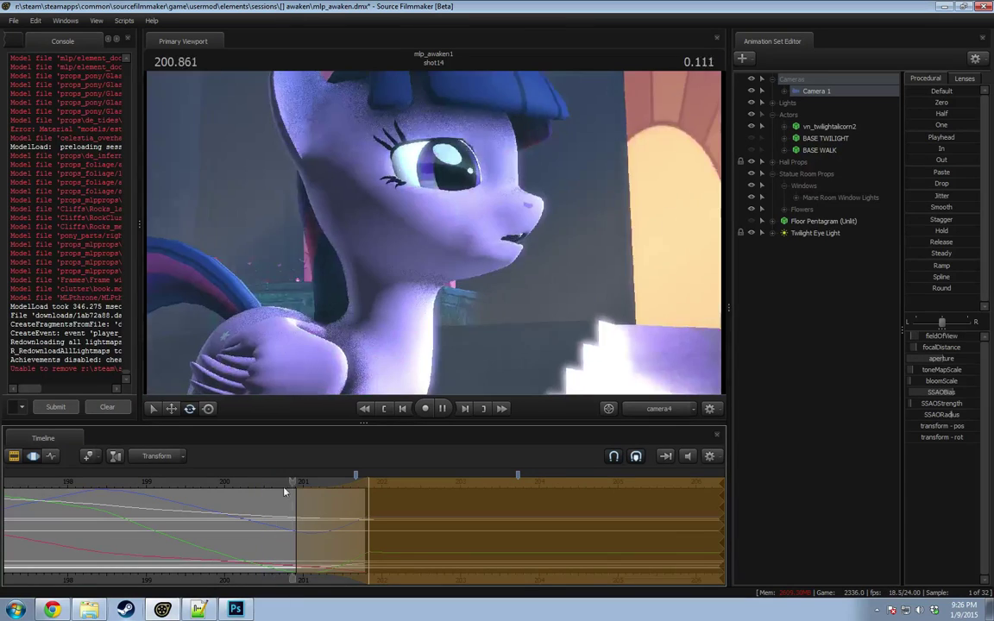
key("space")
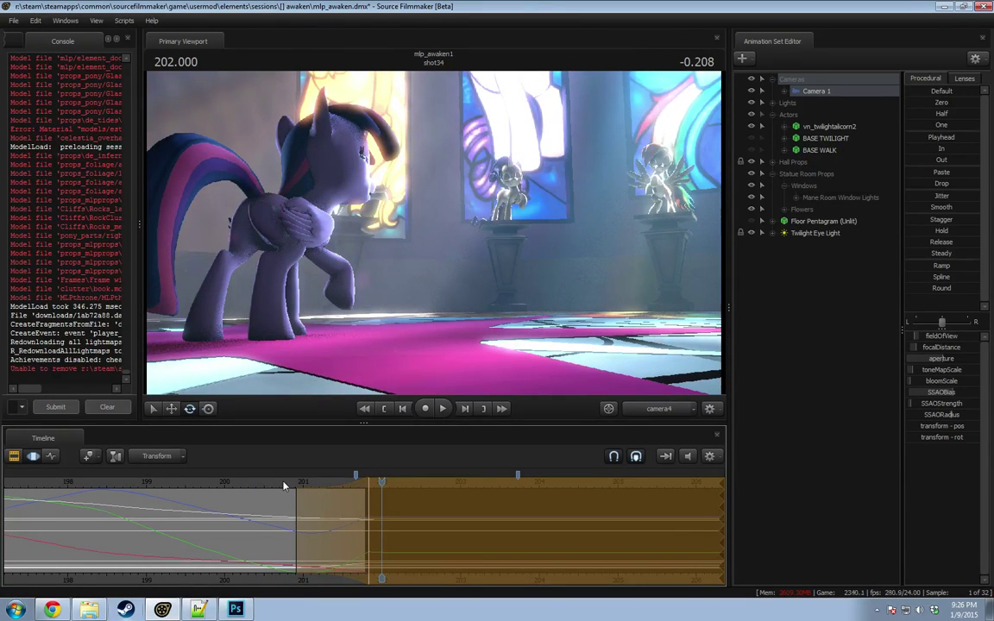
left_click(284, 484)
key("space")
key("space")
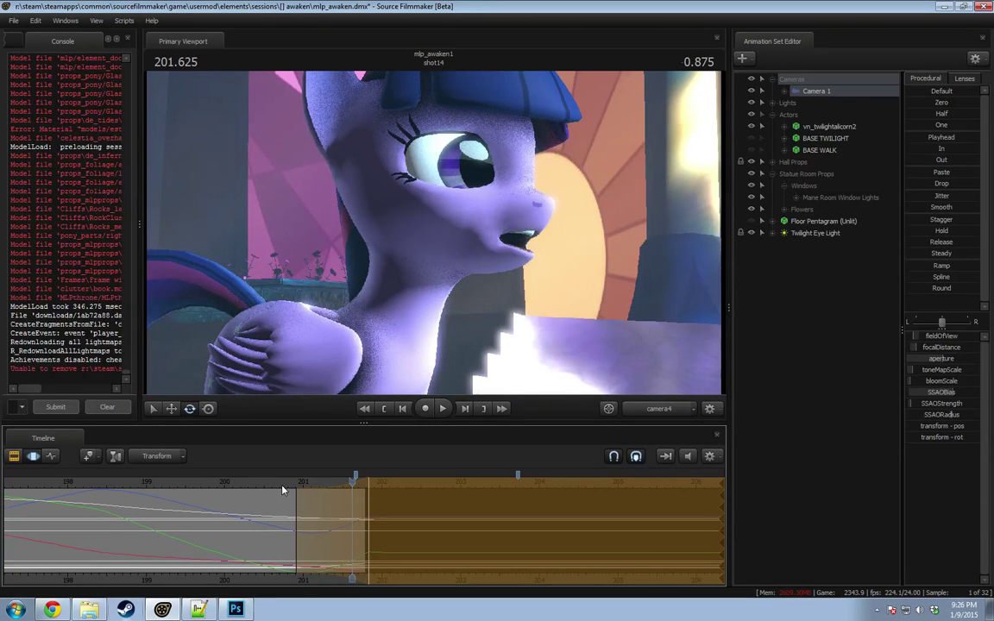
key("space")
key("space")
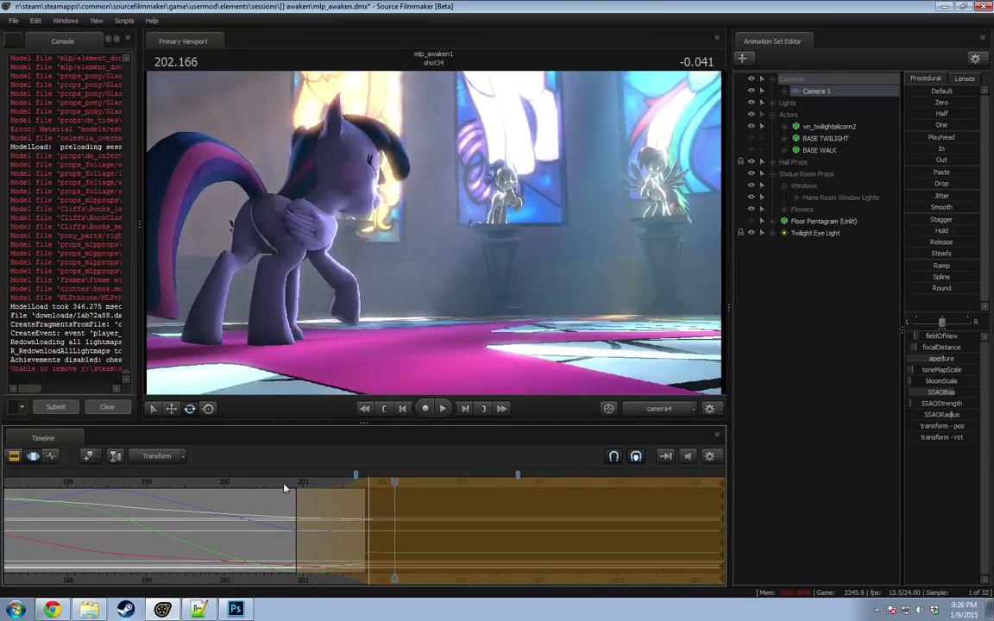
Step: Set a time selection on shot34's Camera 1 that ramps in from about 201.8 s to the shot's end and holds onward
key("F2")
middle_click_drag(337, 574, 266, 571)
left_click(335, 528)
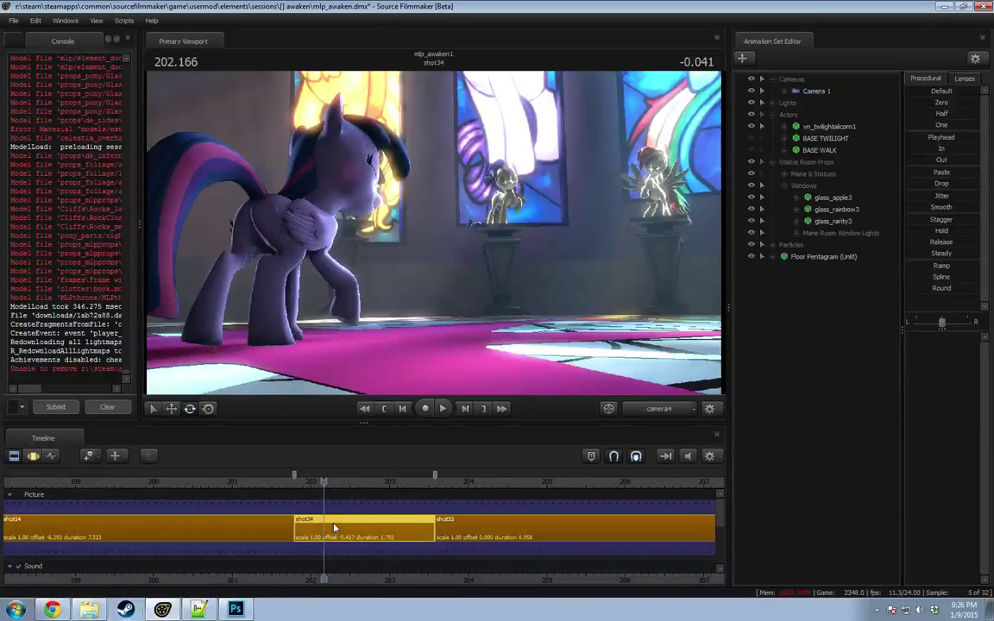
key("space")
key("space")
left_click(813, 93)
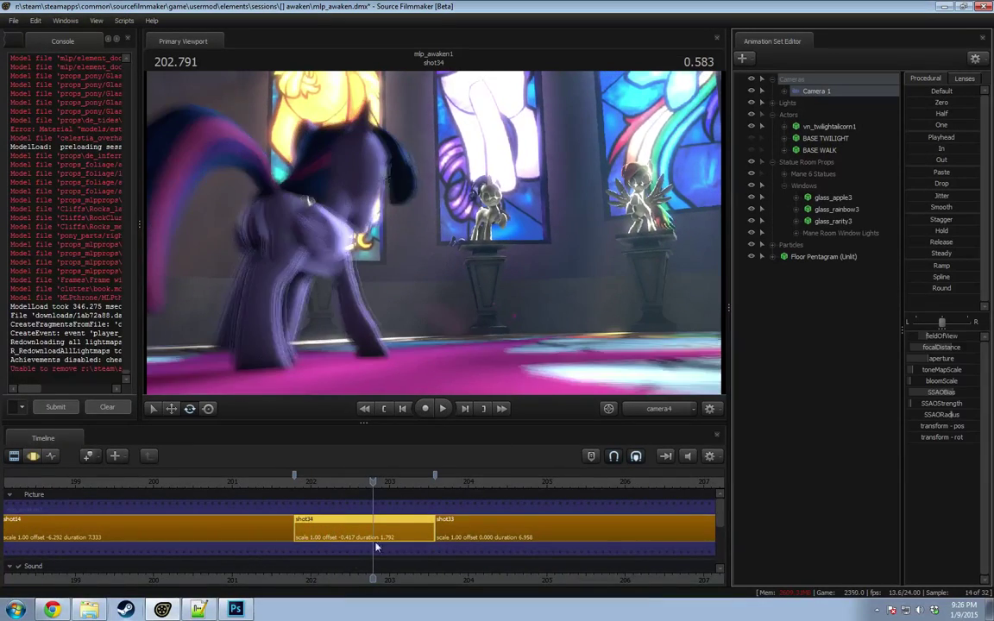
key("F3")
key("shift")
left_click(433, 518, "shift")
key("bracketleft")
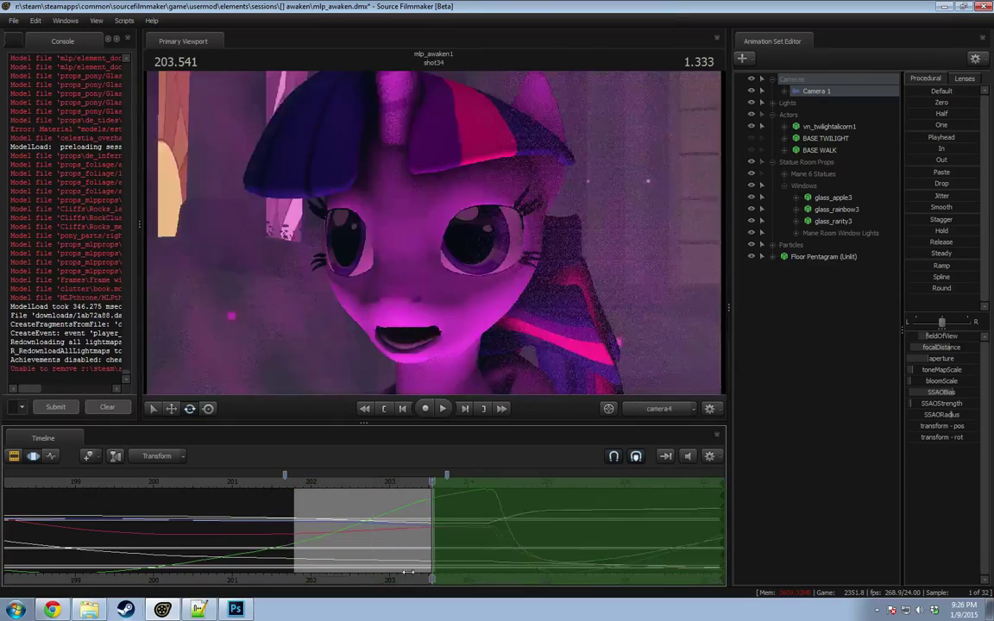
scroll(425, 535, "up", 6)
left_click_drag(433, 516, 18, 529)
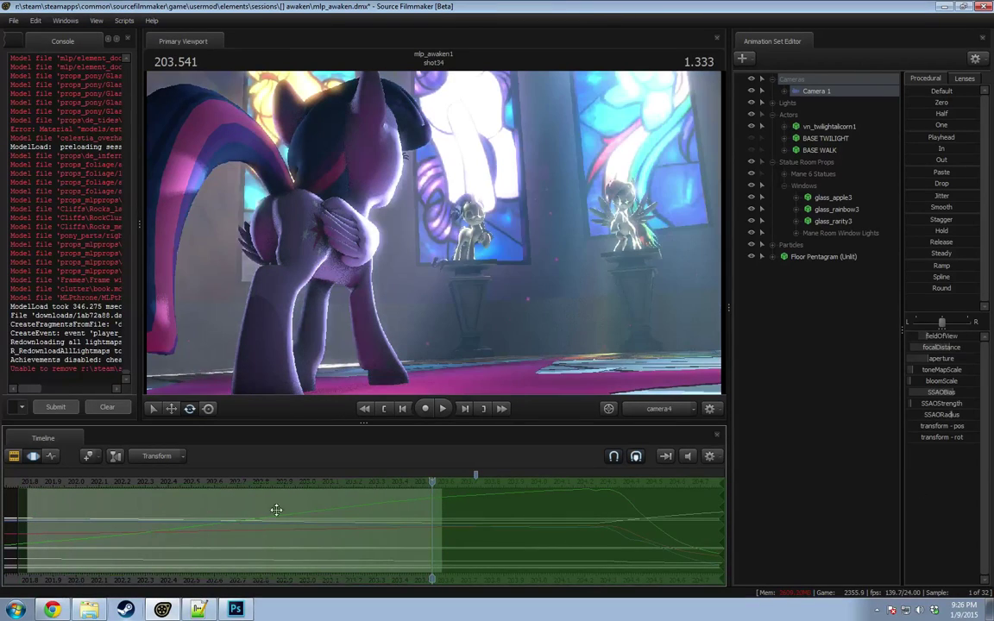
Step: Try pulling Camera 1 back from the pony at 203.541 s in shot34 and briefly play the move
left_click_drag(410, 295, 436, 237)
key("s")
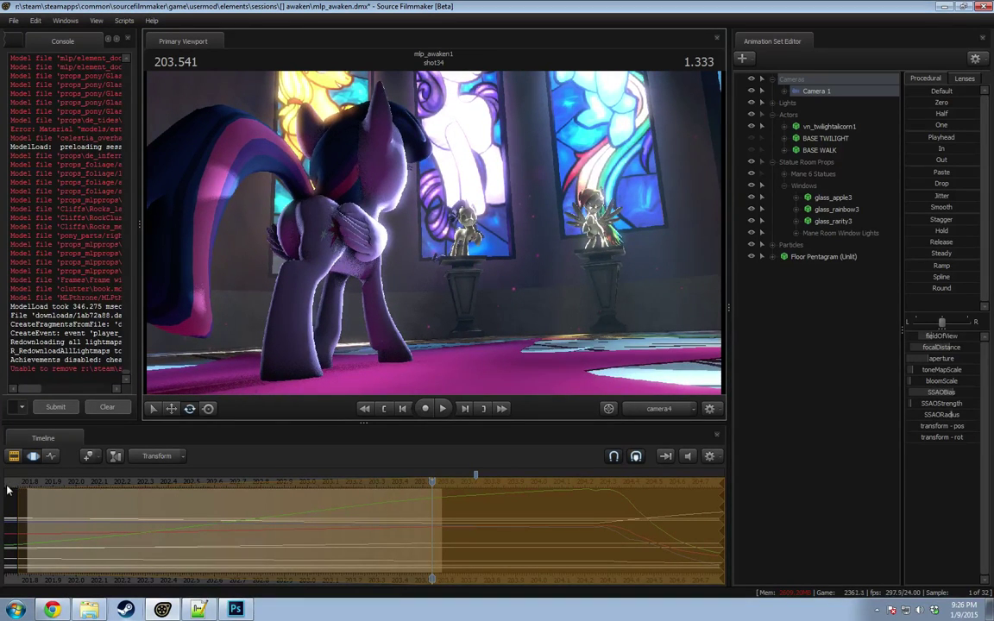
key("space")
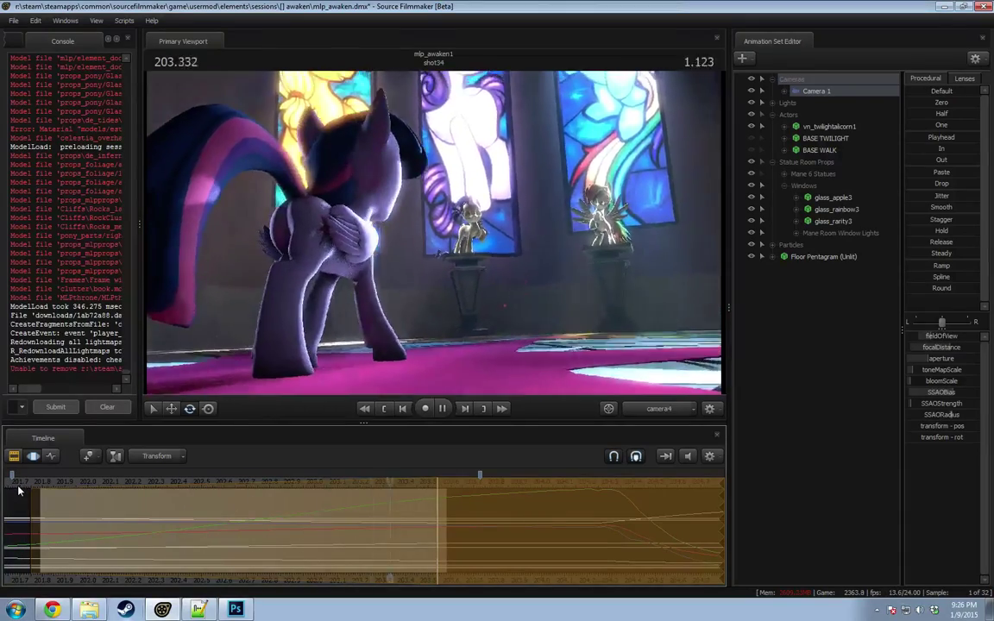
key("space")
Step: Try shifting Camera 1 sideways at 203.541 s to place the pony farther left, and play shot34 from about 201.65 s
scroll(52, 514, "down", 2)
left_click_drag(159, 482, 513, 496)
key("d")
left_click_drag(497, 334, 497, 334)
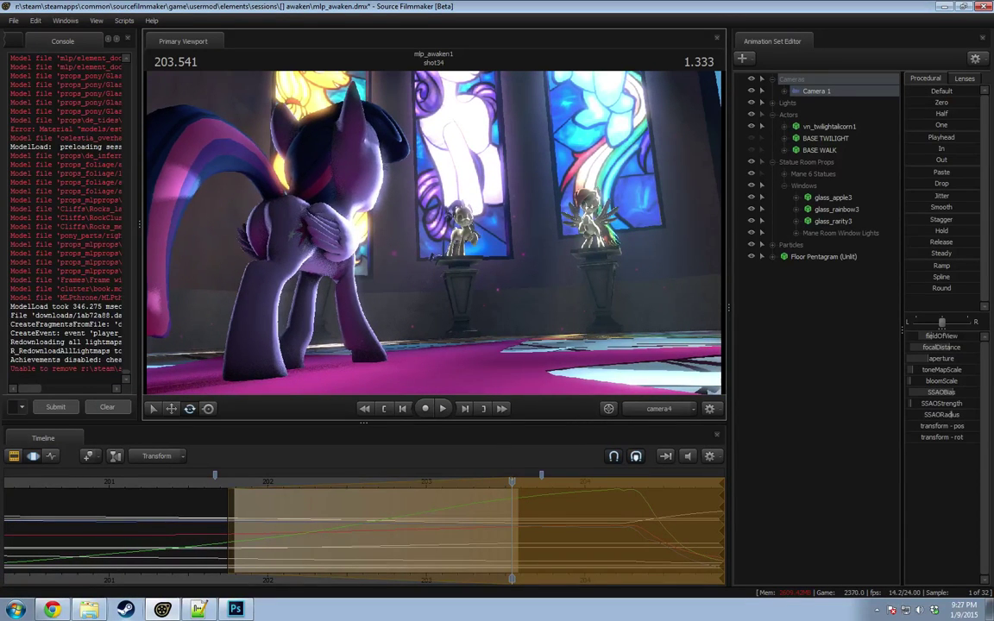
left_click(213, 481)
key("space")
key("space")
Step: Step frame by frame around the cut from shot34 into shot33 to check the framing
scroll(259, 498, "down", 1)
key("Right")
key("Right")
key("Right")
key("Right")
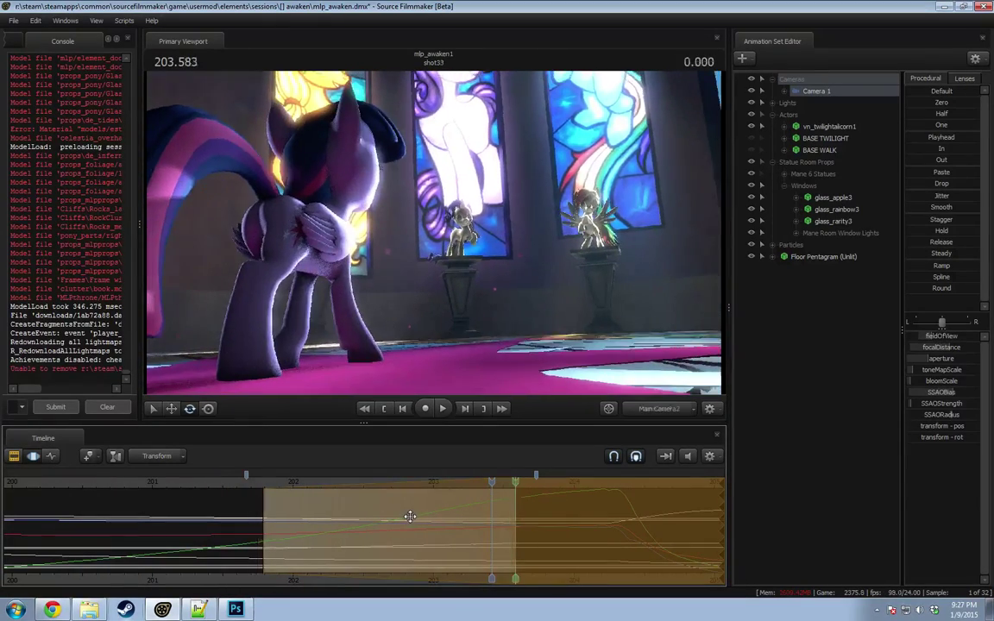
key("Left")
key("Left")
key("Left")
key("Left")
Step: Play shot34 from its start, then replay from about 201 s in shot14 through shot34 into shot33
left_click(253, 483)
key("space")
key("F2")
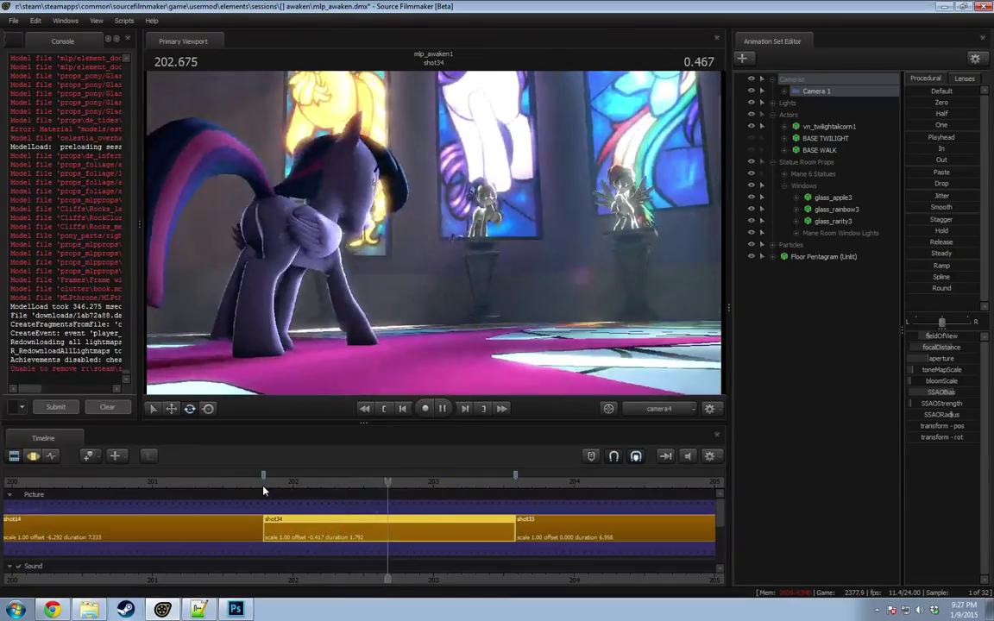
key("space")
left_click(152, 485)
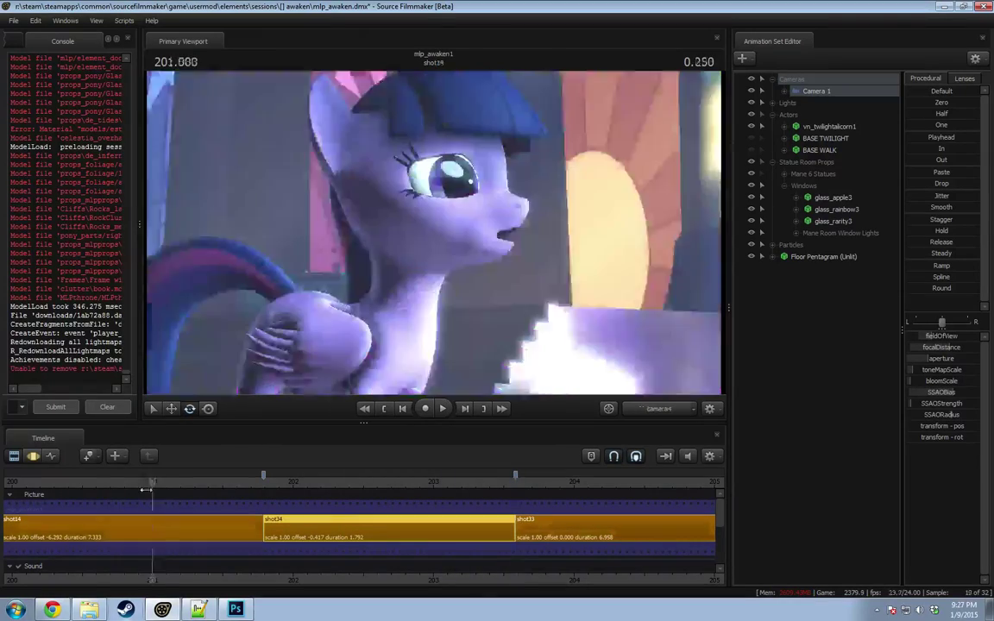
key("space")
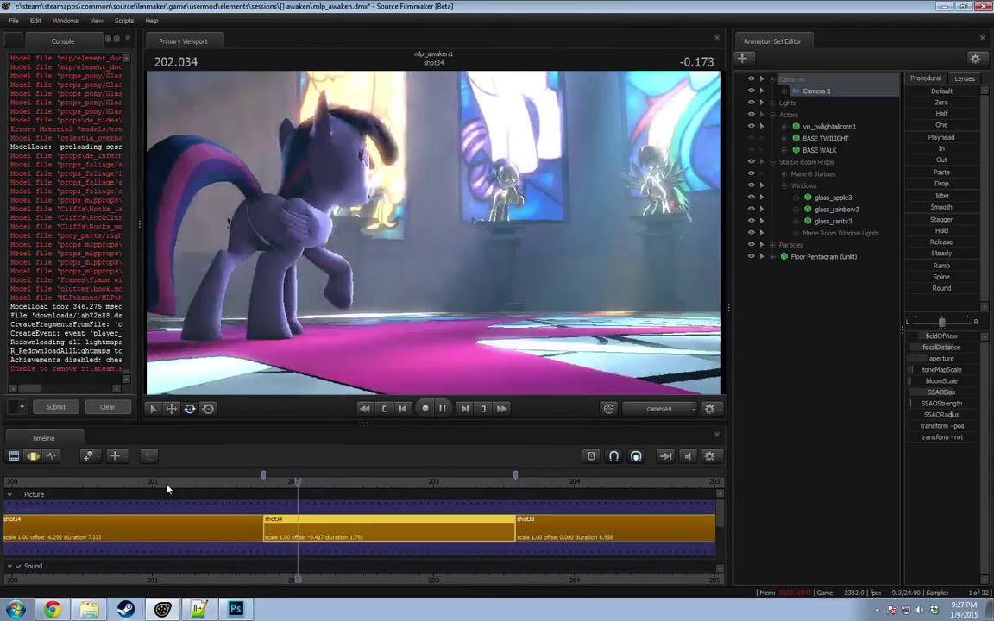
key("space")
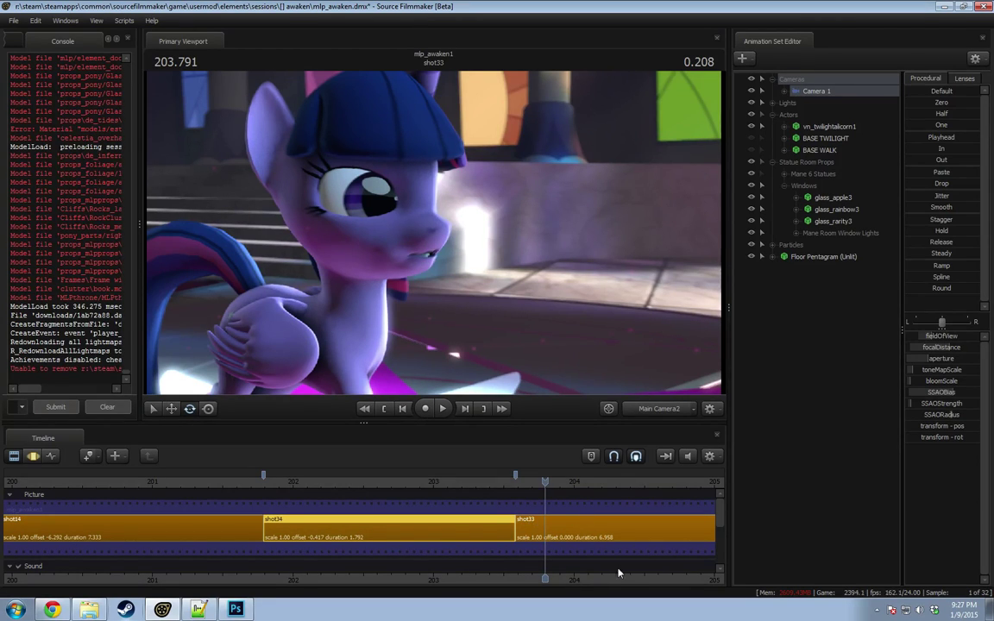
key("space")
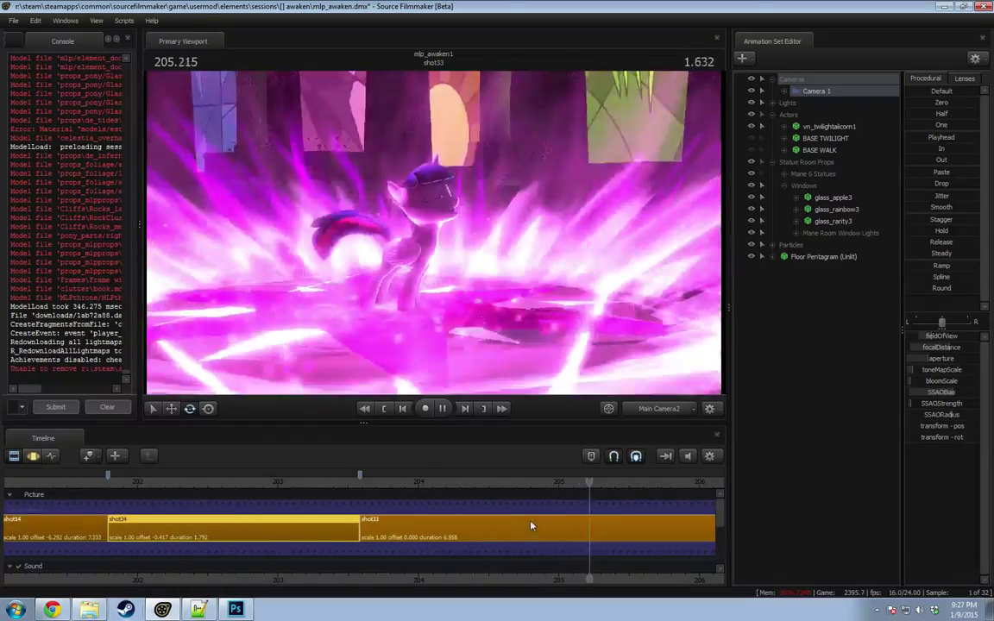
key("space")
Step: Replay the early part of shot33, then review shot34 again from about 202.4 s
left_click(382, 483)
mouse_move(382, 483)
left_mouse_down()
mouse_move(523, 483)
mouse_move(401, 483)
left_mouse_up()
left_click_drag(454, 575, 441, 579)
key("space")
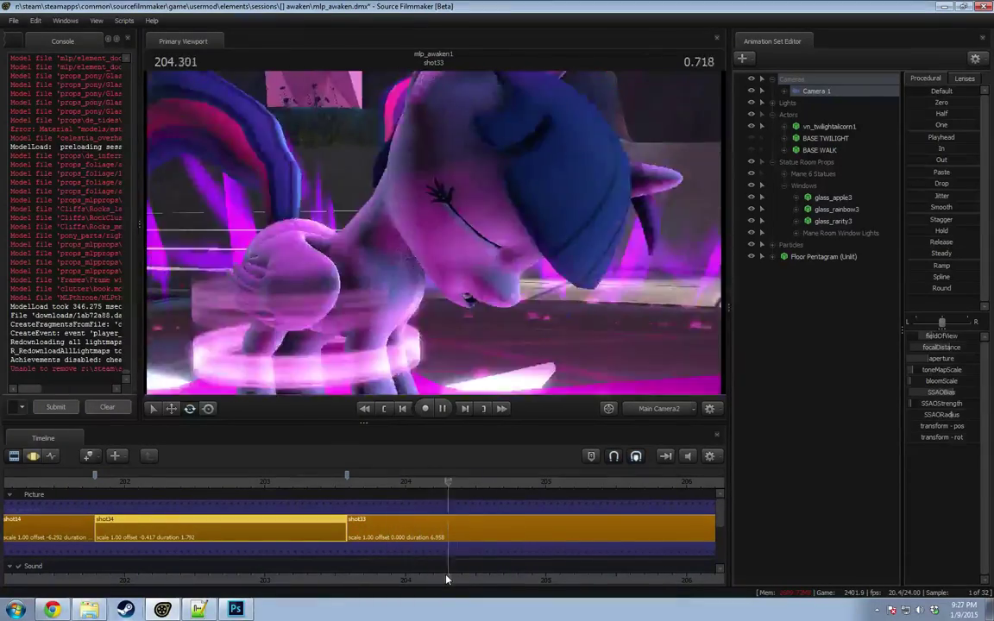
key("space")
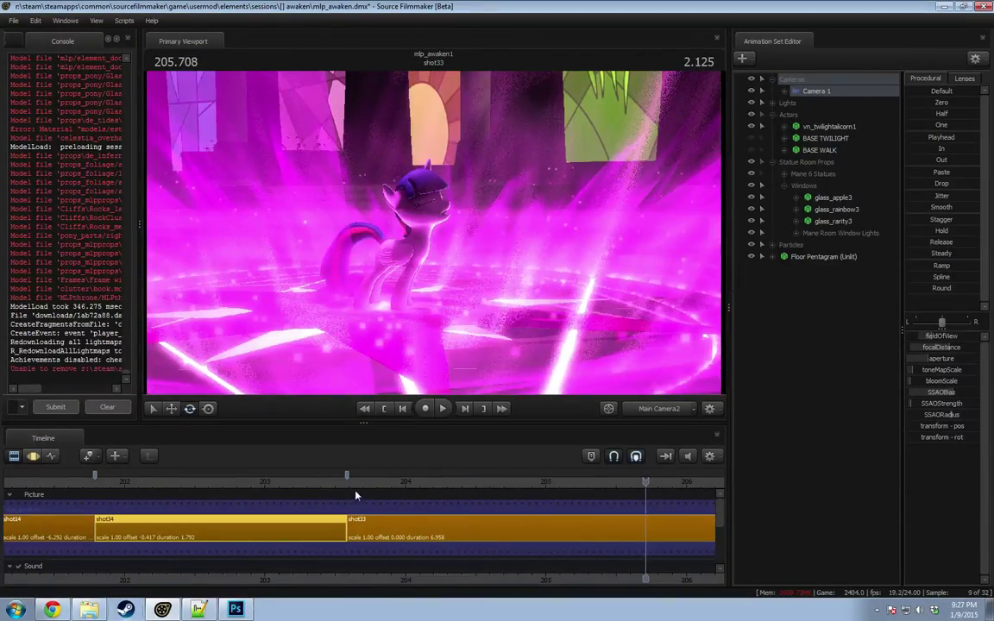
left_click_drag(346, 484, 177, 485)
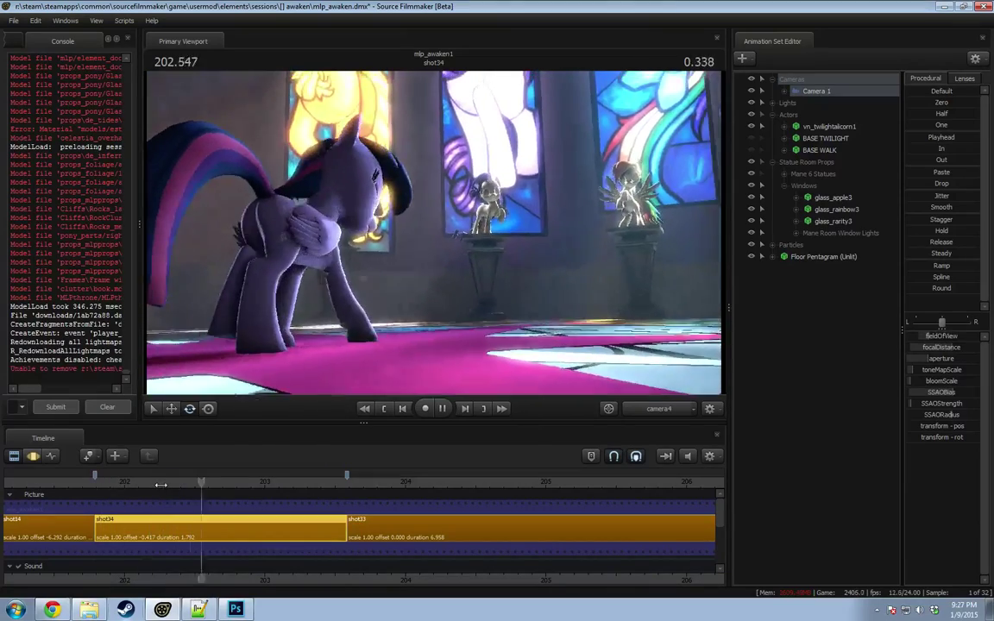
key("space")
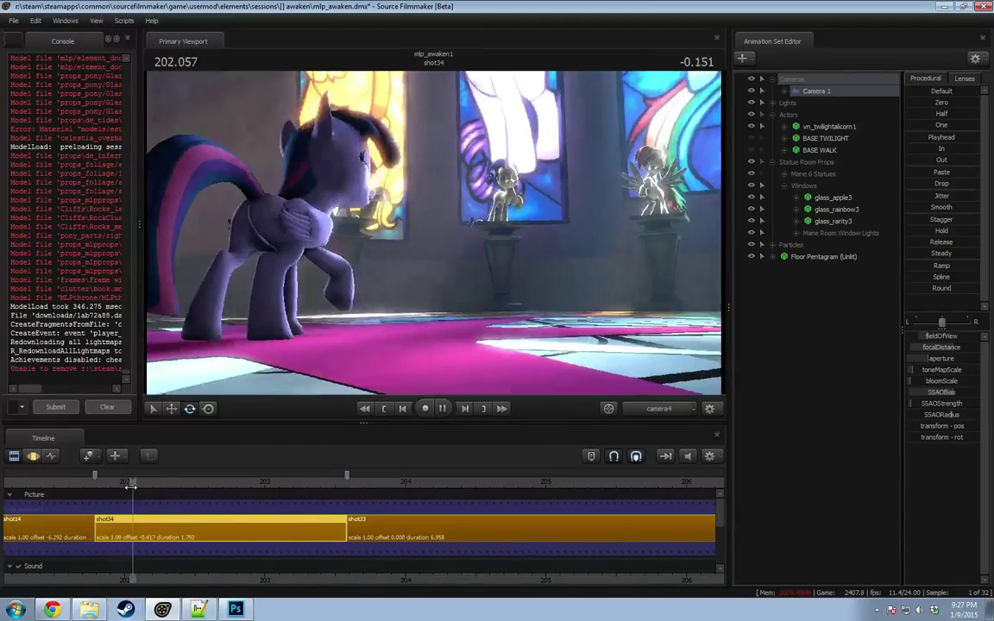
Step: Try a short time selection from about 202.5 to 202.7 s on shot34's Camera 1 and play through it
key("F4")
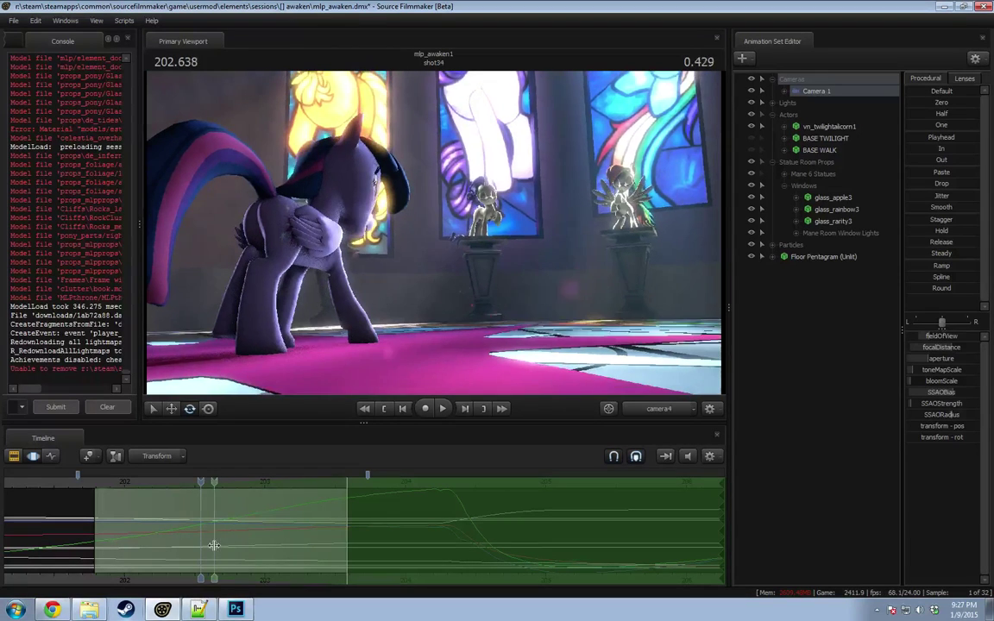
left_click_drag(199, 545, 224, 523, "shift")
left_click(177, 482)
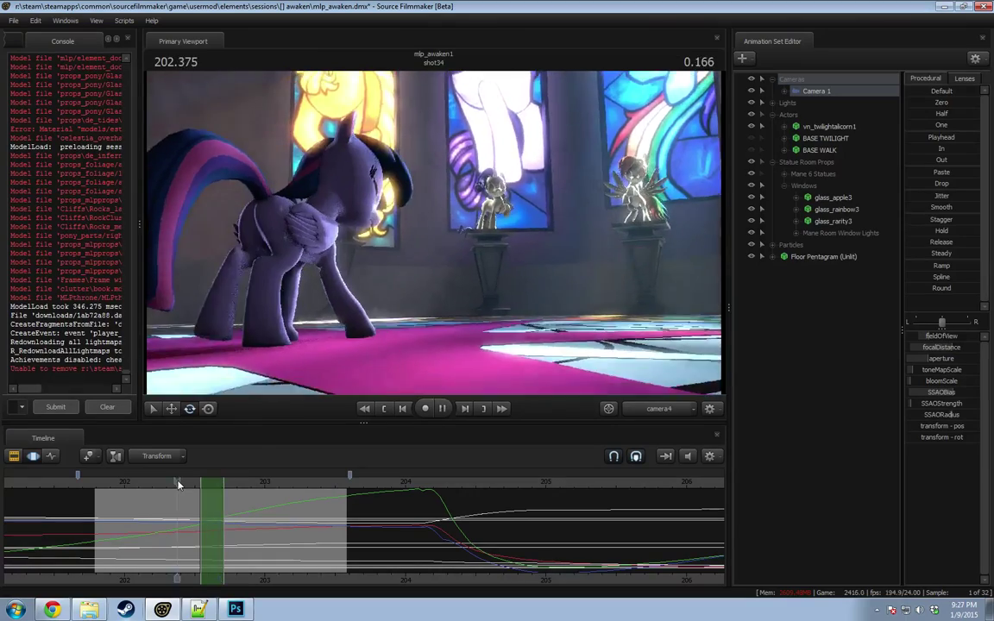
key("space")
key("space")
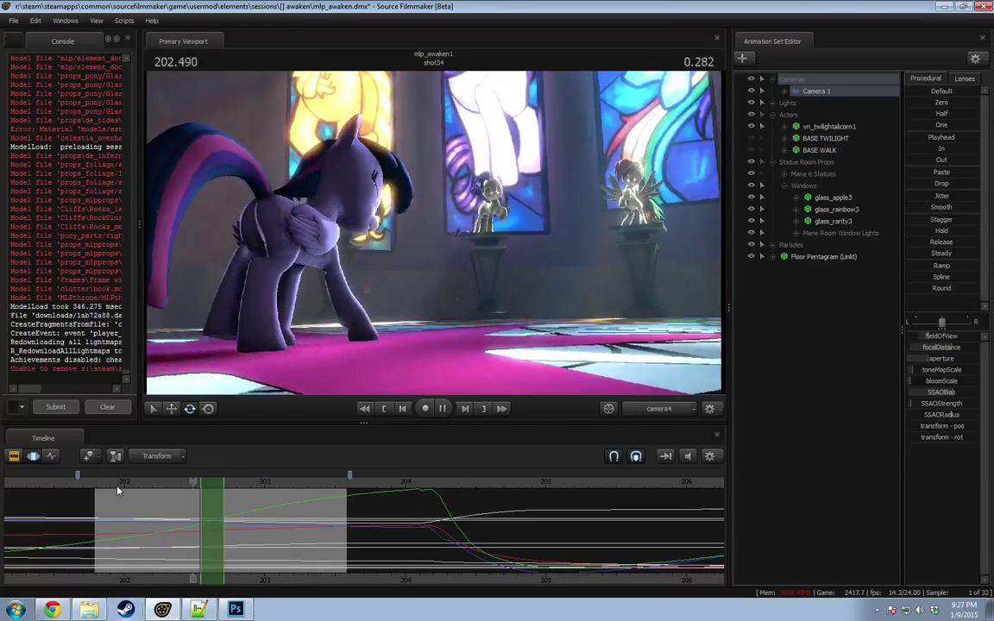
Step: Try holding the Camera 1 selection onward from shot34's end, with its ramp-in starting at about 201.5 s
left_click_drag(180, 542, 218, 532)
key("bracketright")
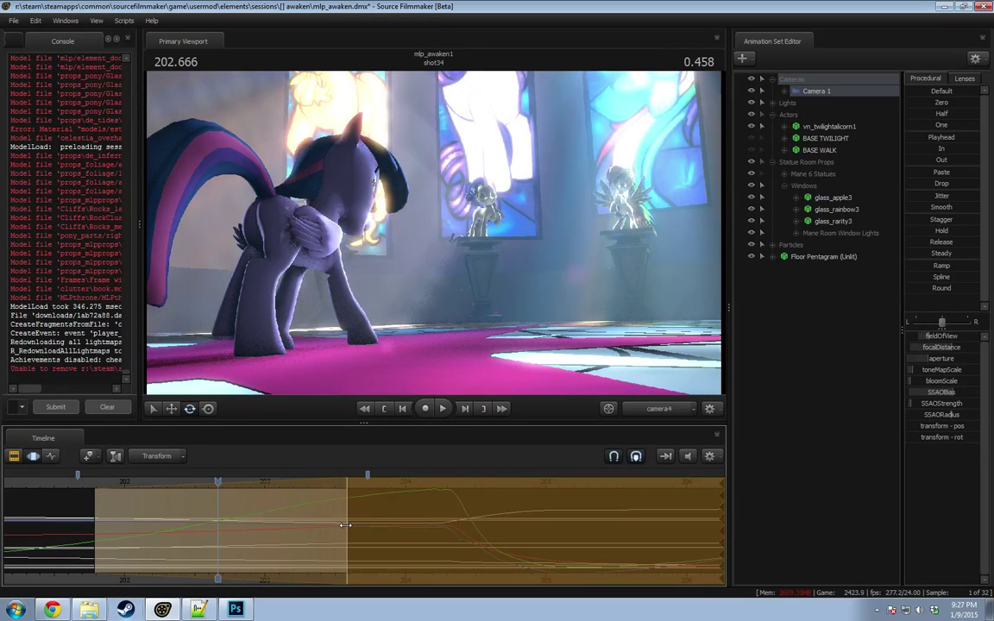
left_click_drag(217, 534, 180, 532)
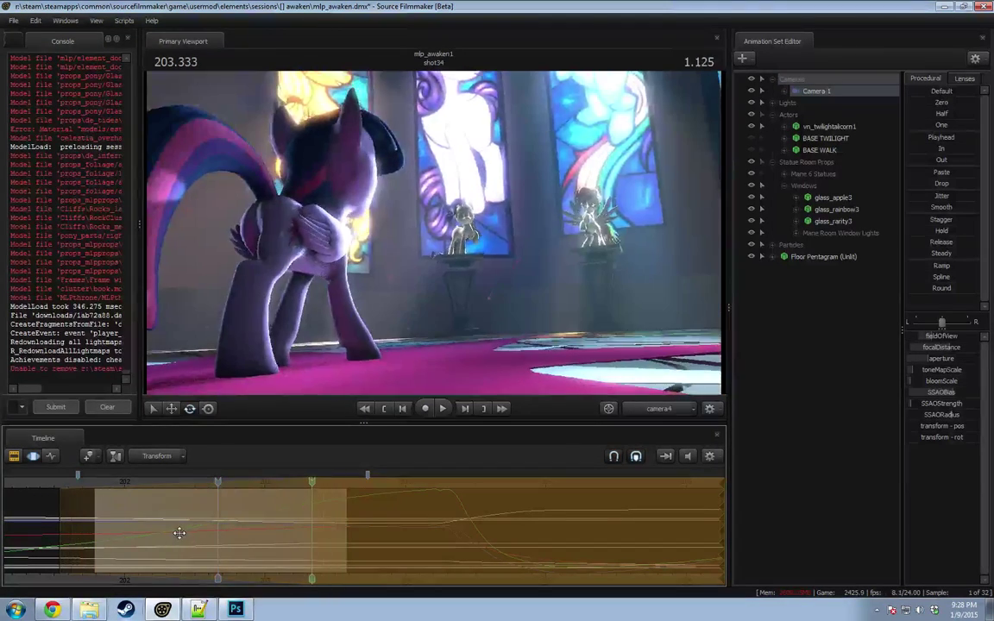
left_click_drag(61, 528, 41, 528)
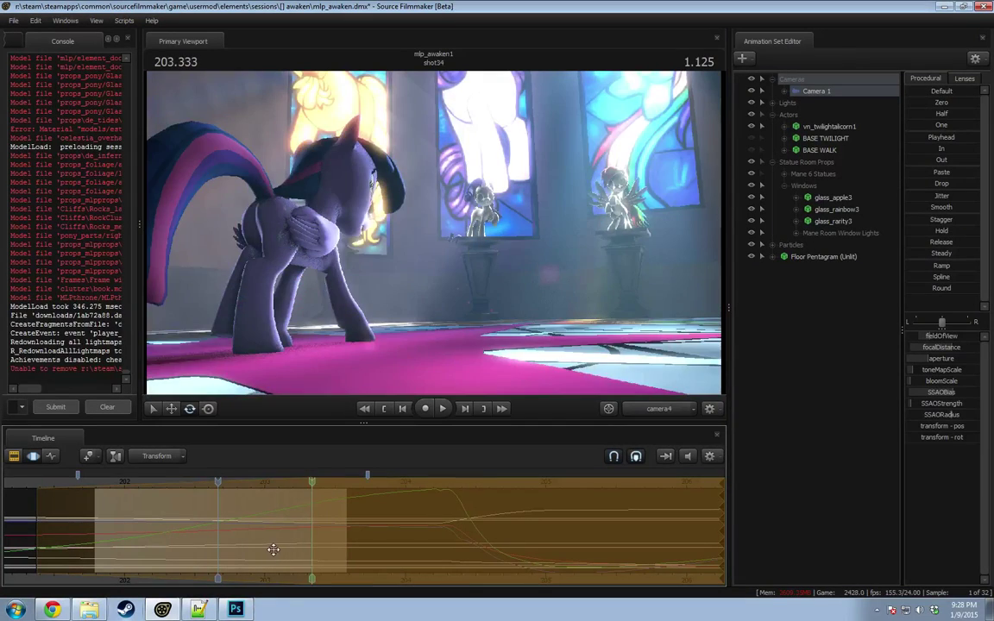
left_click_drag(292, 544, 312, 542)
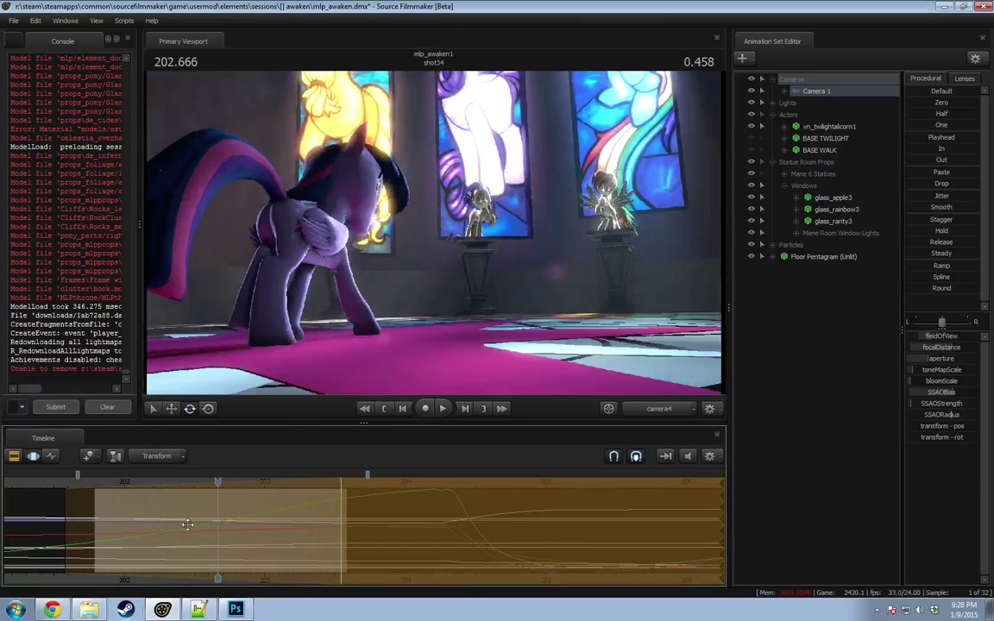
mouse_move(68, 517)
left_mouse_down()
mouse_move(47, 518)
mouse_move(59, 518)
left_mouse_up()
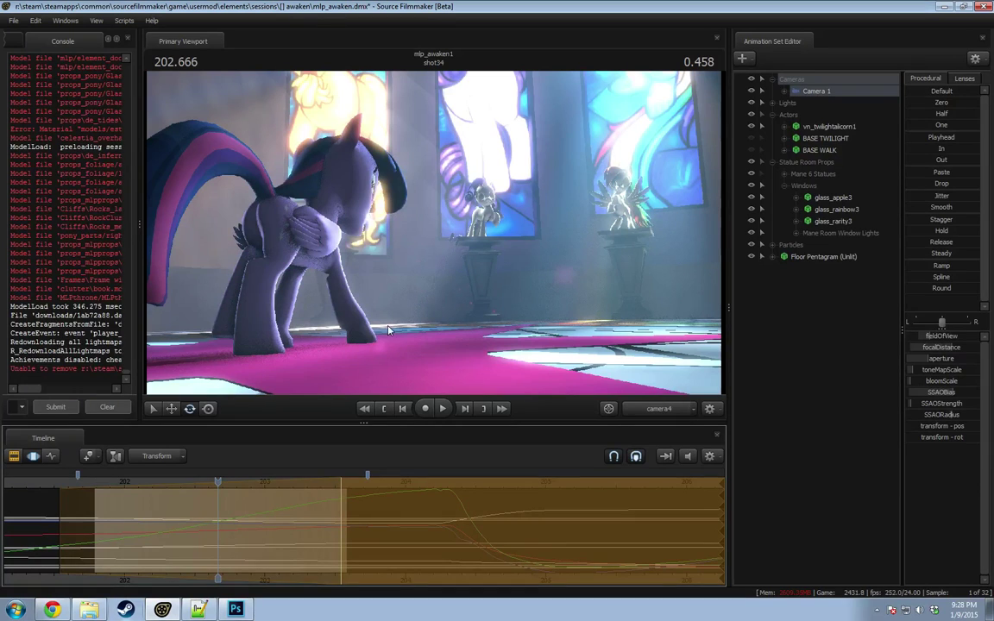
Step: Undo the recent Camera 1 moves and time-selection changes, restoring the original framing at 203.541 s in shot34
left_click_drag(219, 481, 341, 492)
key("ctrl+z")
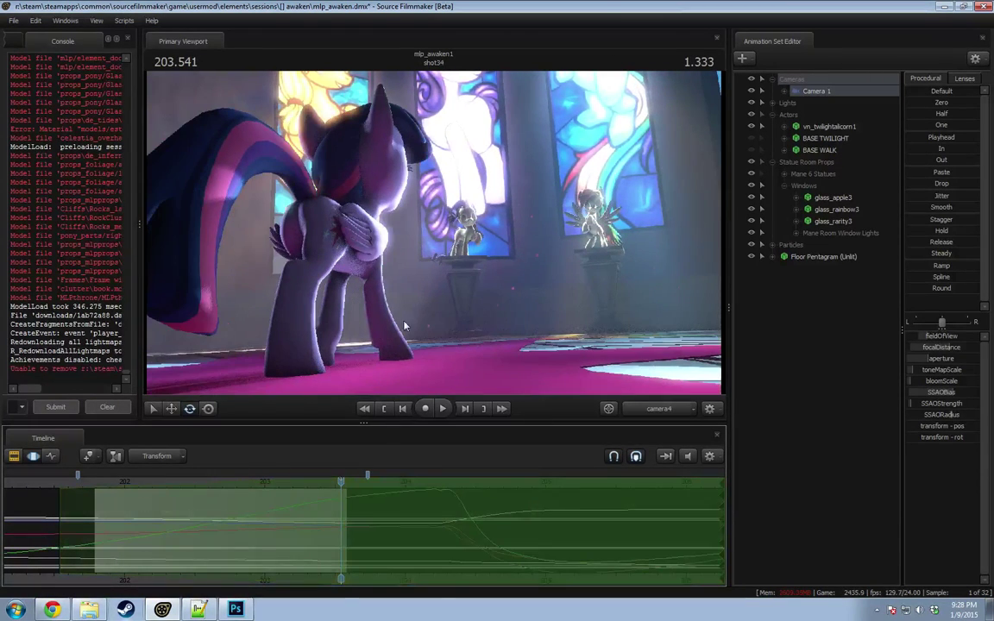
left_click_drag(432, 295, 414, 294)
right_click_drag(390, 250, 392, 333)
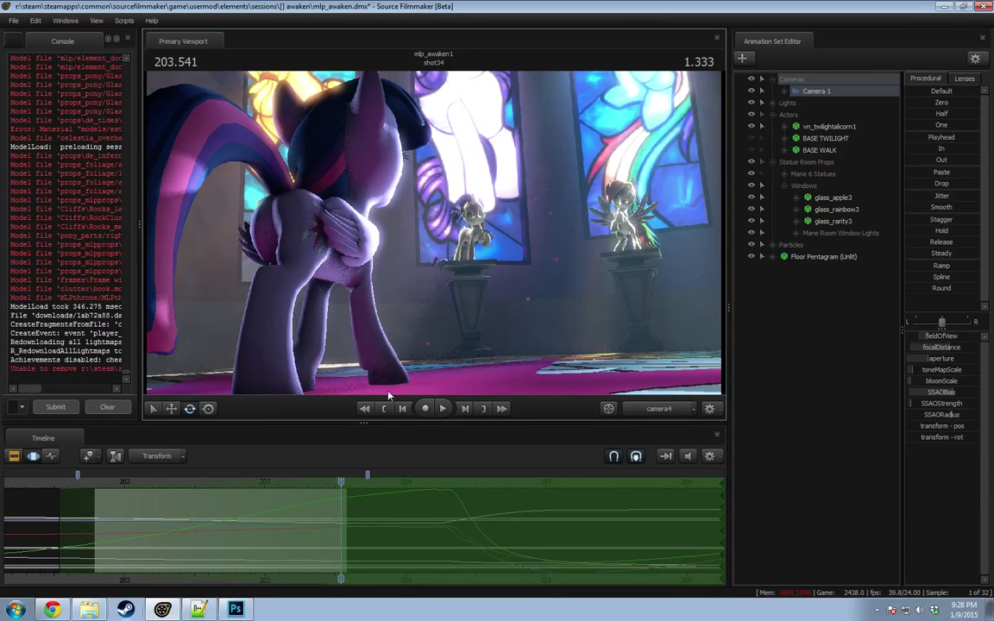
left_click_drag(340, 483, 344, 484)
key("ctrl+z")
key("ctrl+z")
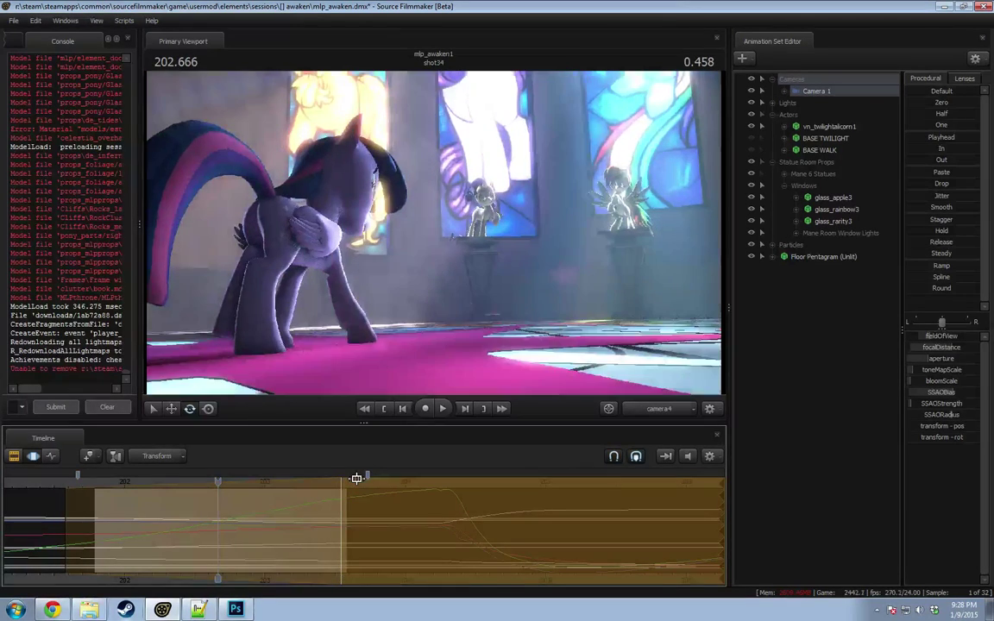
key("space")
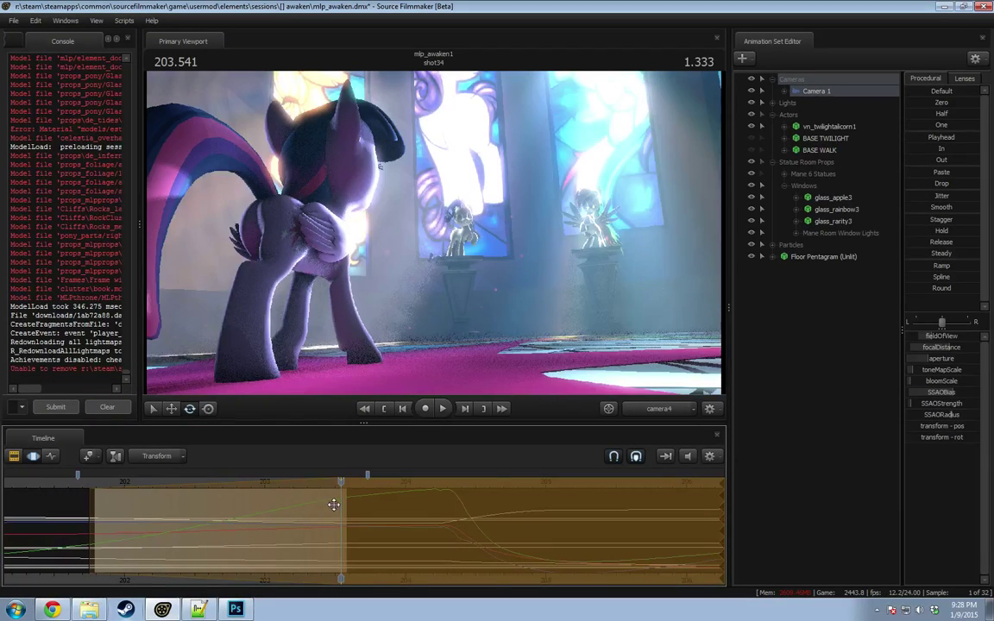
key("ctrl+z")
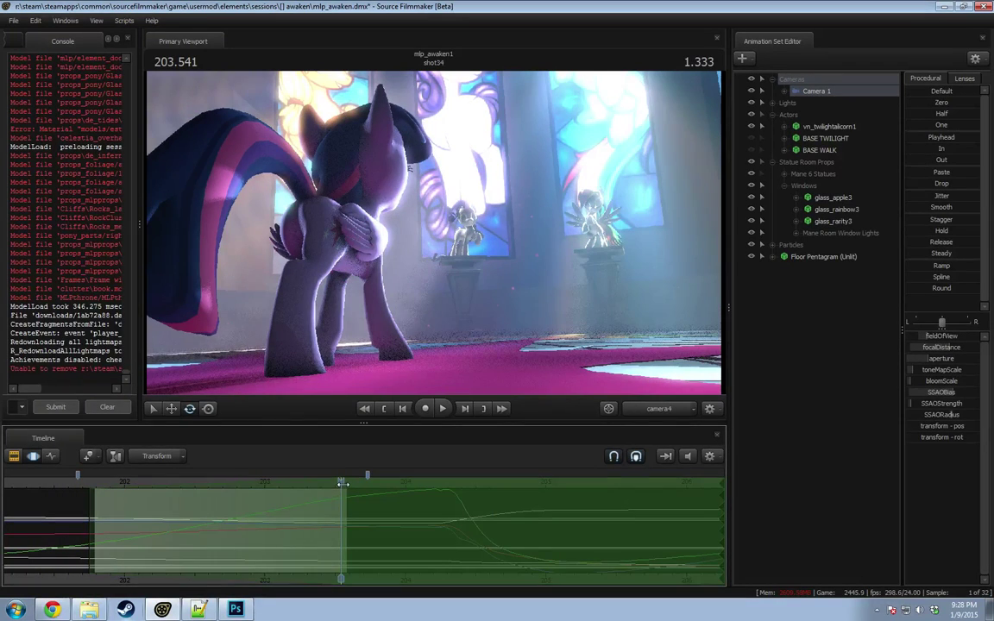
key("Up")
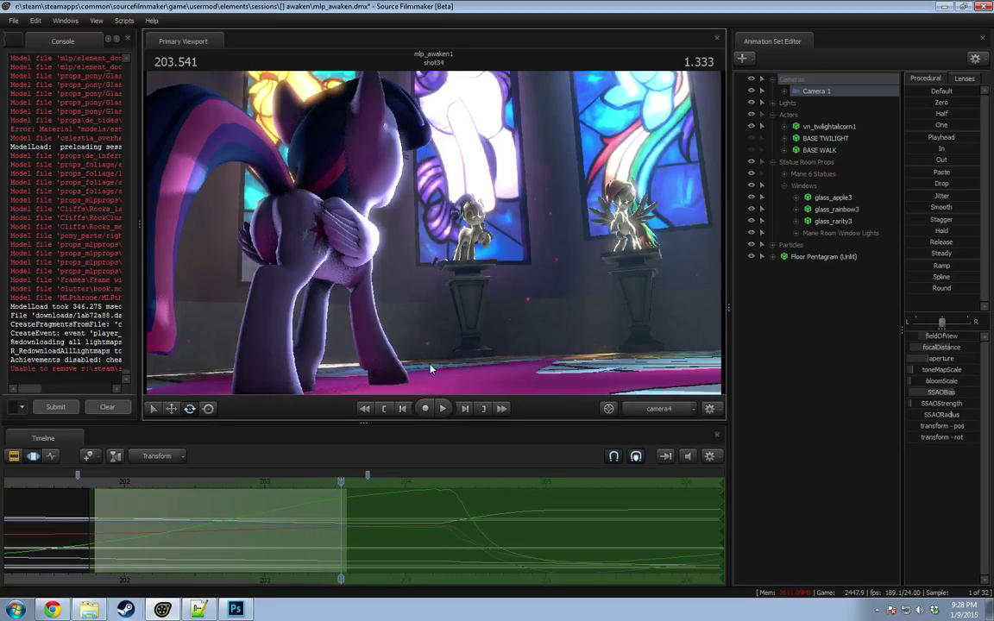
Step: Play the end of shot34 on into shot33 to check the restored camera move
left_click(79, 490)
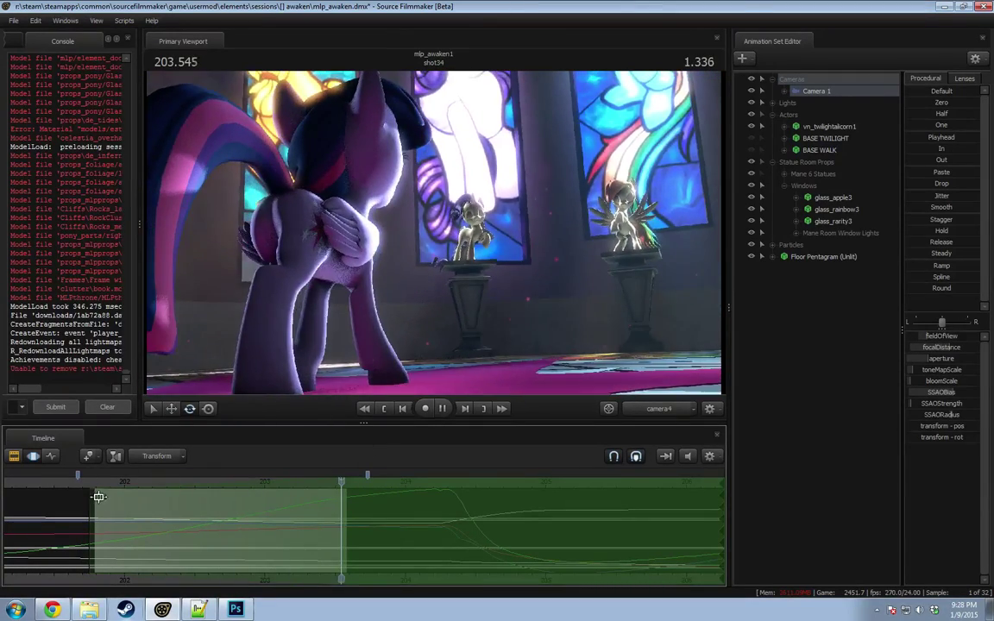
key("space")
key("Right")
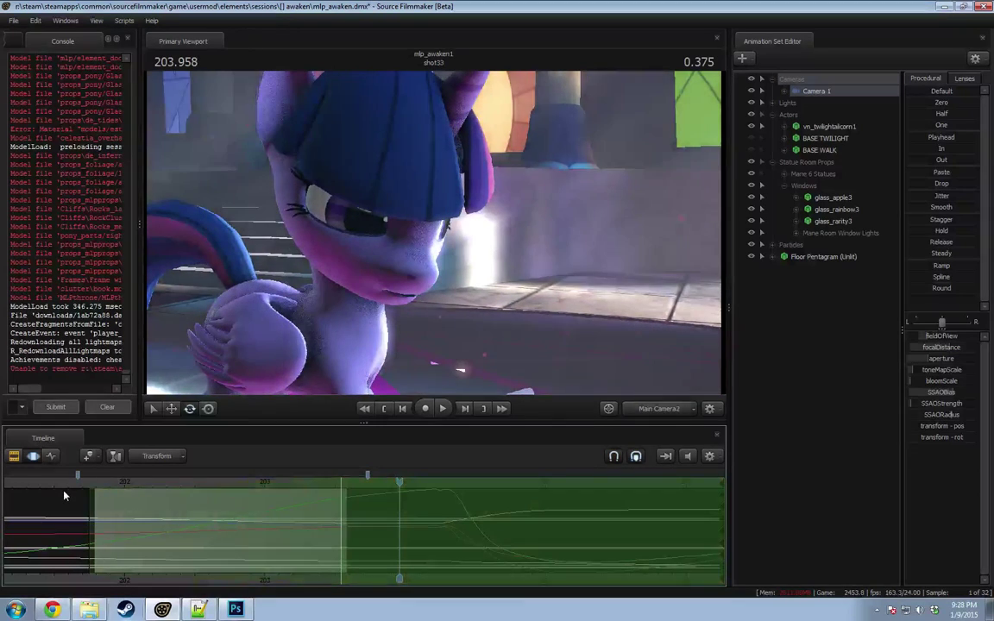
Step: Undo and redo the latest time-selection changes on Camera 1, keeping the selection that holds beyond shot34
key("F2")
key("F3")
key("ctrl+z")
key("ctrl+y")
key("ctrl+z")
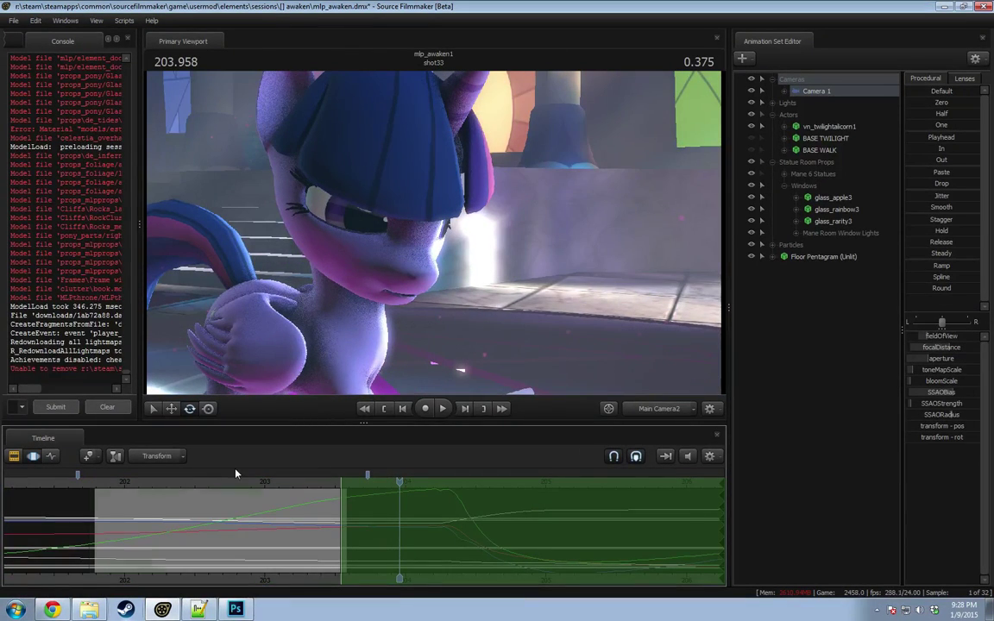
key("ctrl+y")
Step: Start the selection's ramp-in at about 201.3 s, reposition Camera 1 at 203.541 s to put the pony farther left, and replay shot34
left_click_drag(78, 486, 342, 487)
left_click_drag(90, 521, 31, 520)
left_click_drag(360, 289, 360, 288)
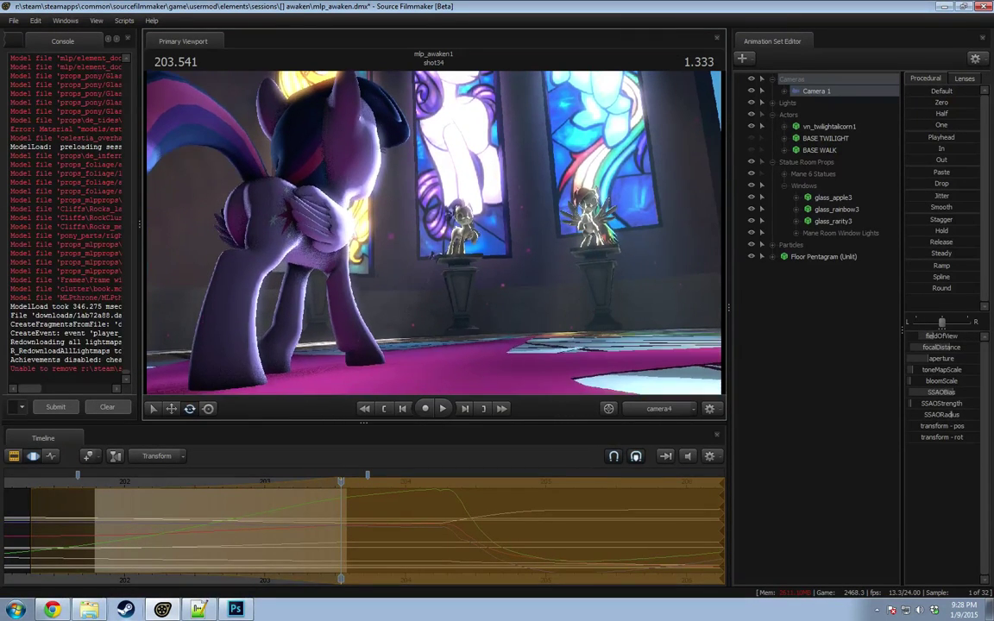
left_click(20, 488)
key("space")
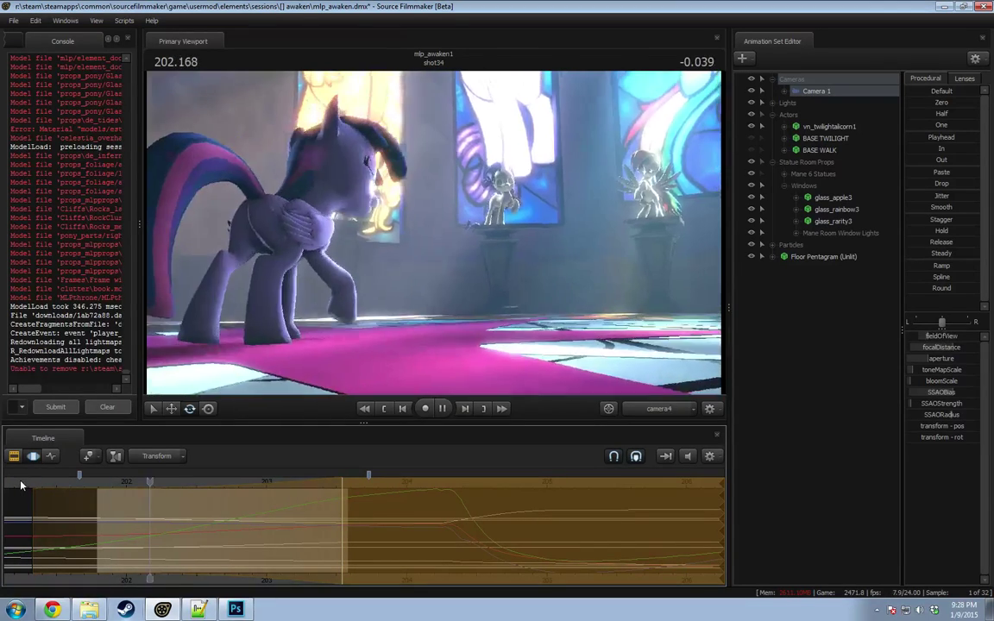
key("space")
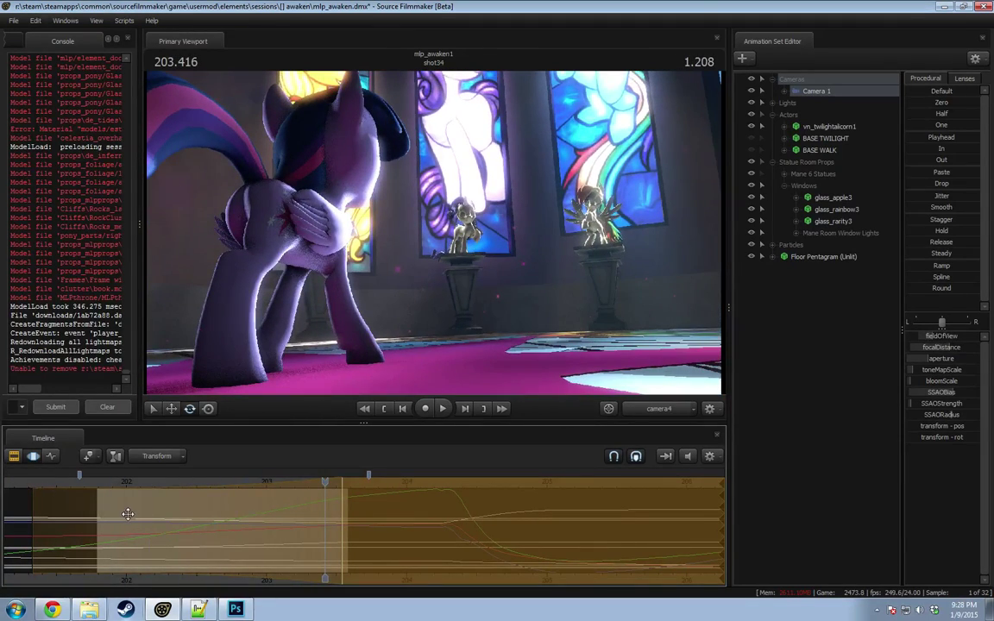
Step: Slightly reposition Camera 1 at 203.416 s in shot34 and replay the shot from about 201.3 s
left_click_drag(317, 294, 318, 295)
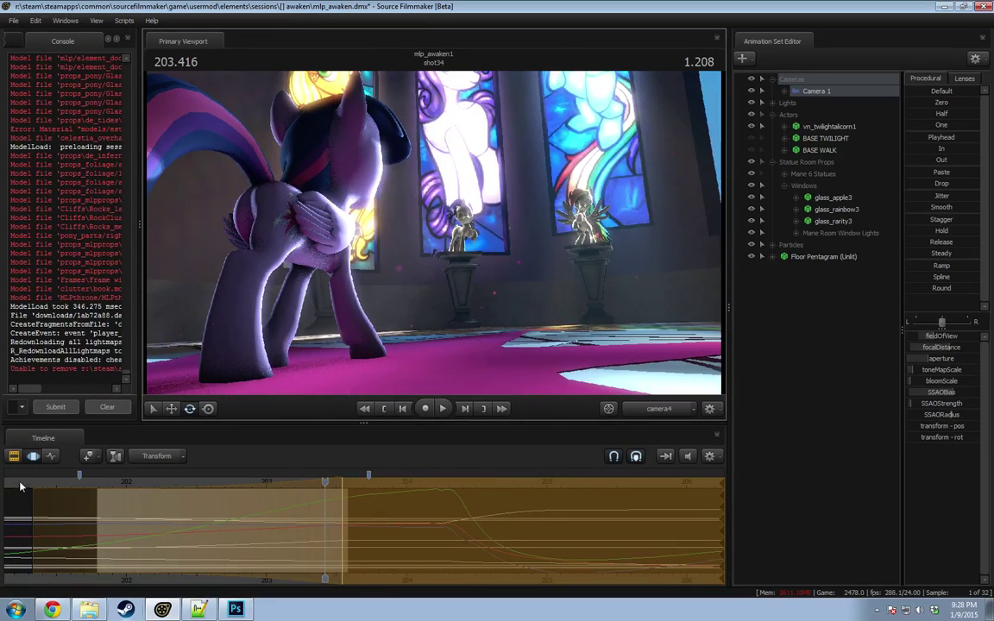
left_click(21, 487)
key("space")
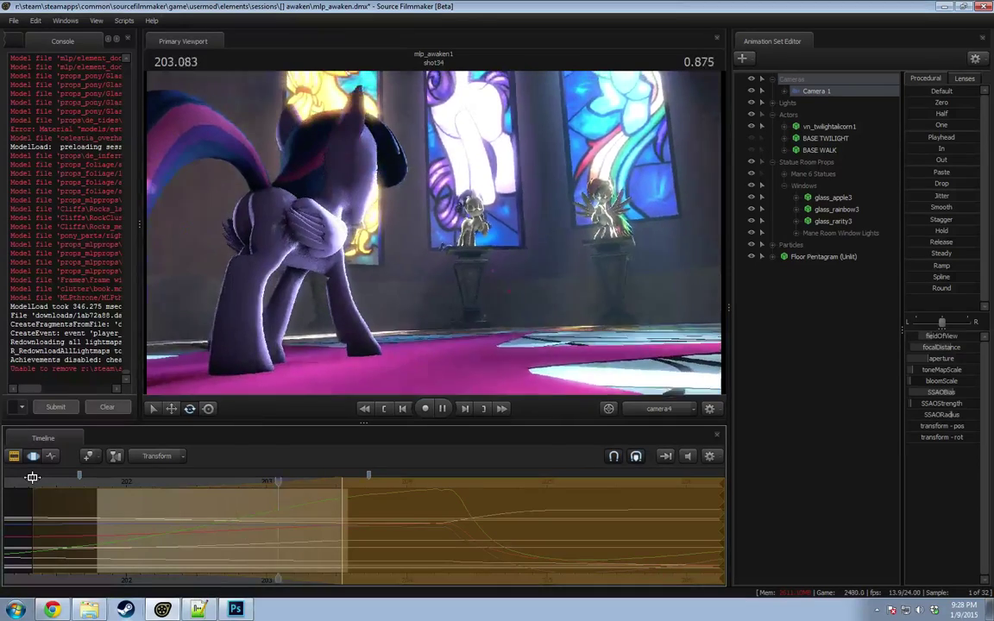
Step: Replay shot34 into the start of shot33 several times to check the camera move across the cut
key("space")
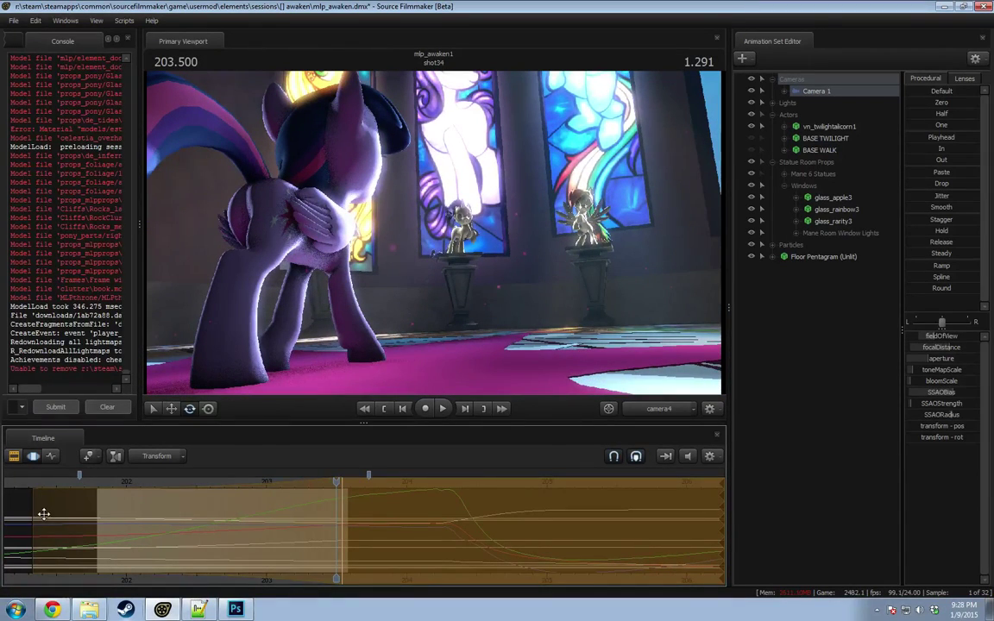
key("space")
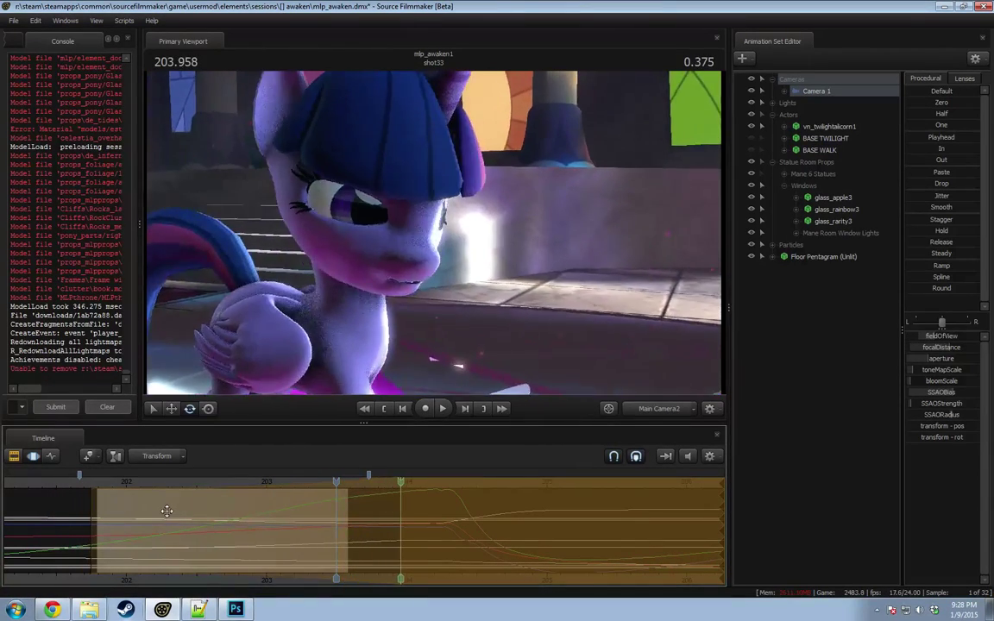
key("space")
left_click(85, 486)
key("space")
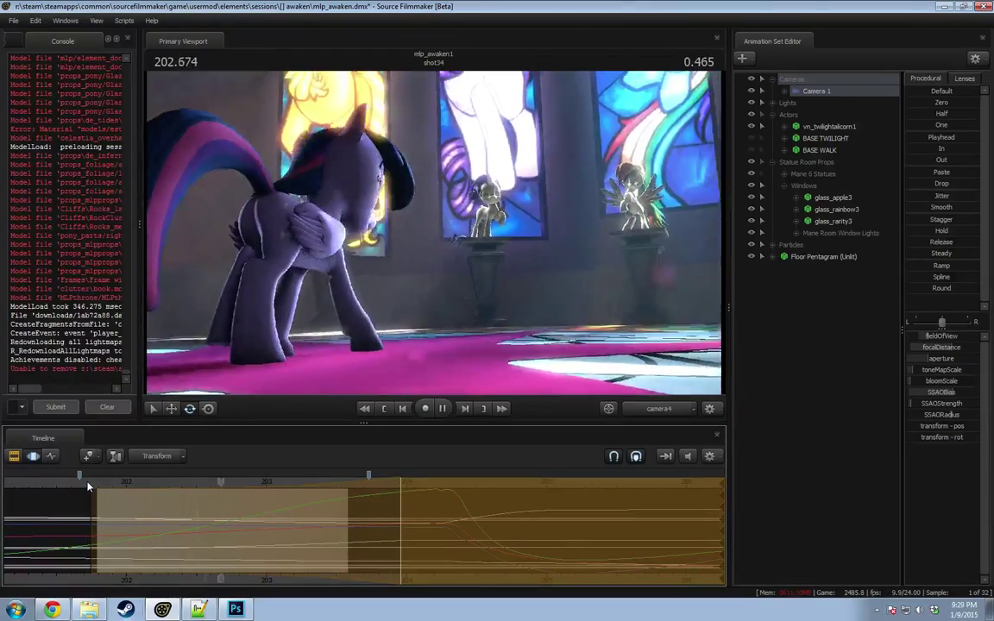
key("space")
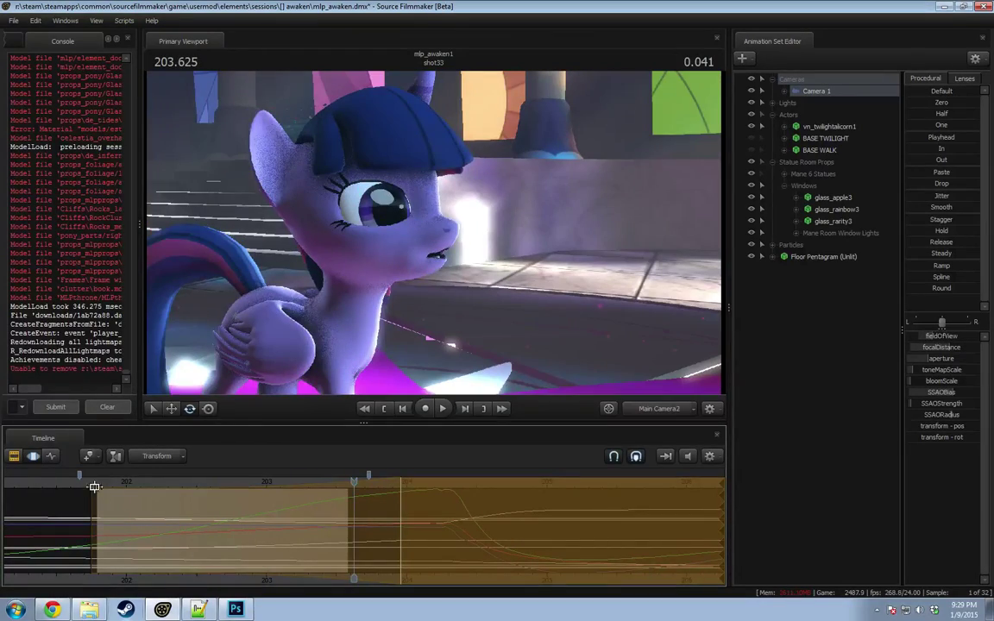
Step: Review the sequence in the clip editor, scrubbing shot33 to 204.208 s and replaying from the start of shot34
left_click(85, 488)
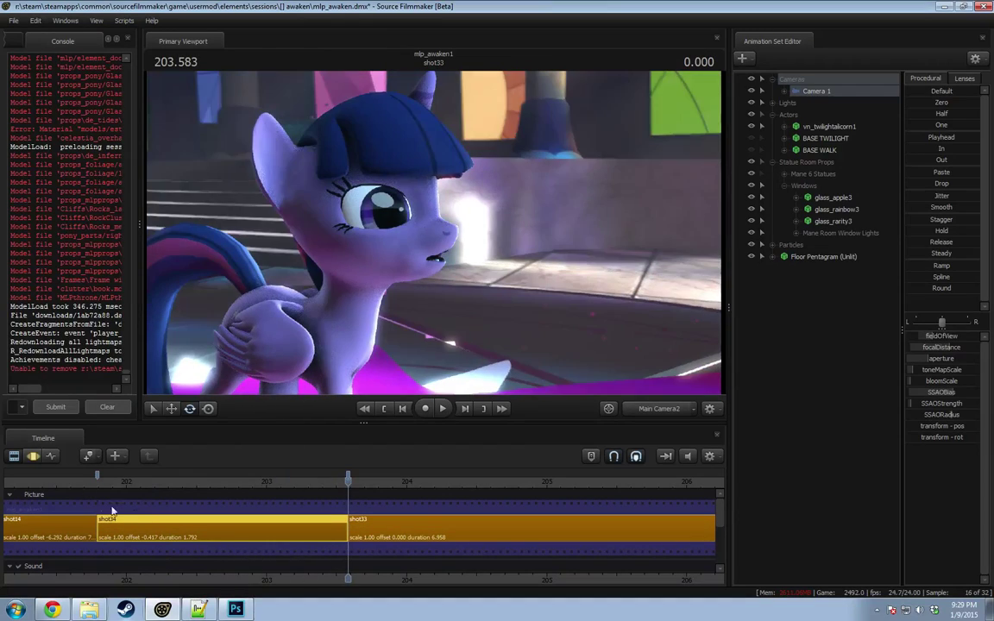
key("space")
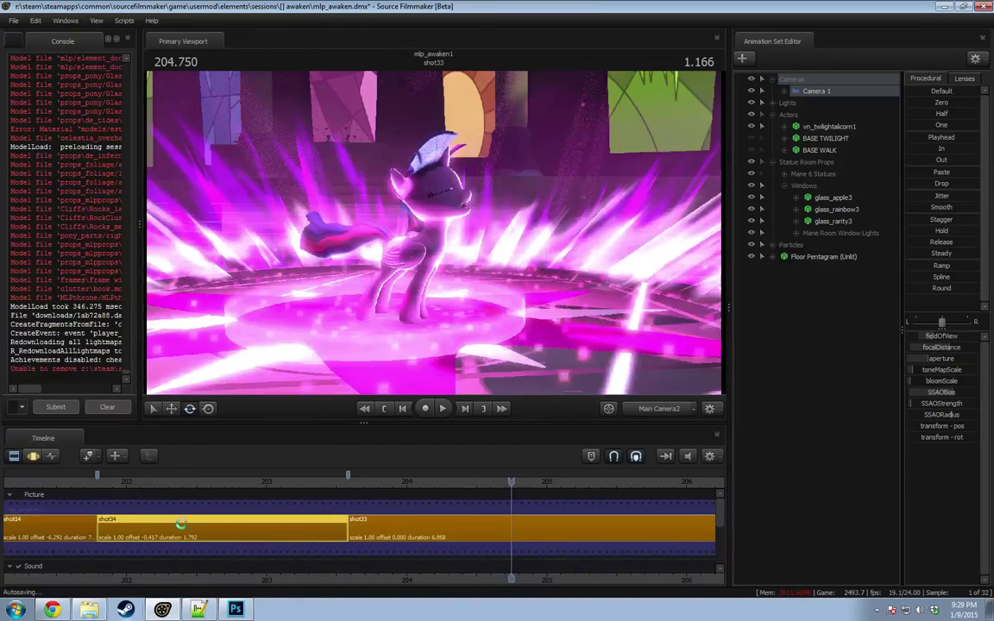
left_click_drag(201, 482, 436, 482)
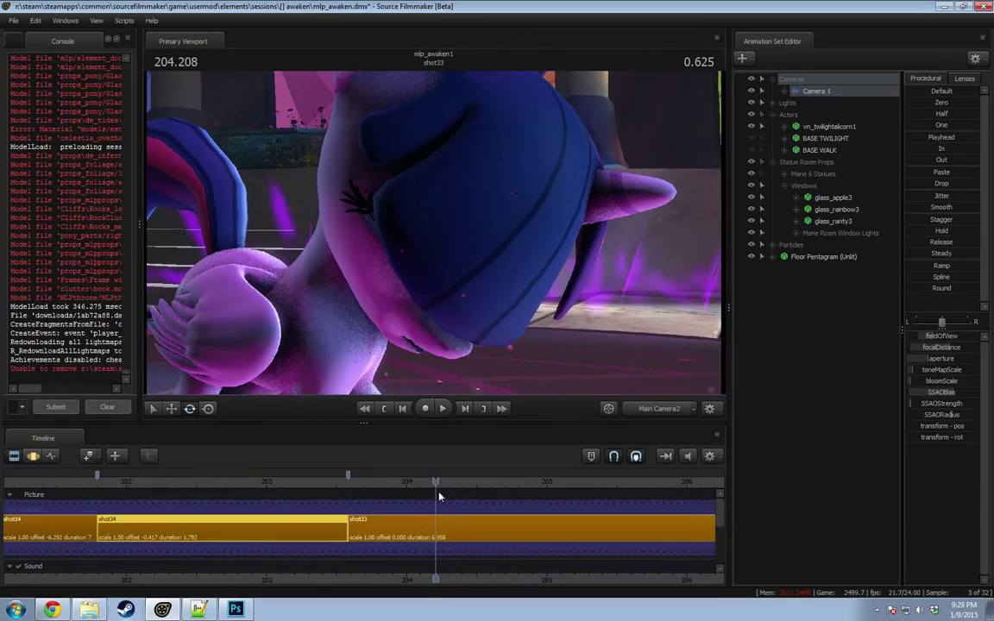
key("F3")
key("F2")
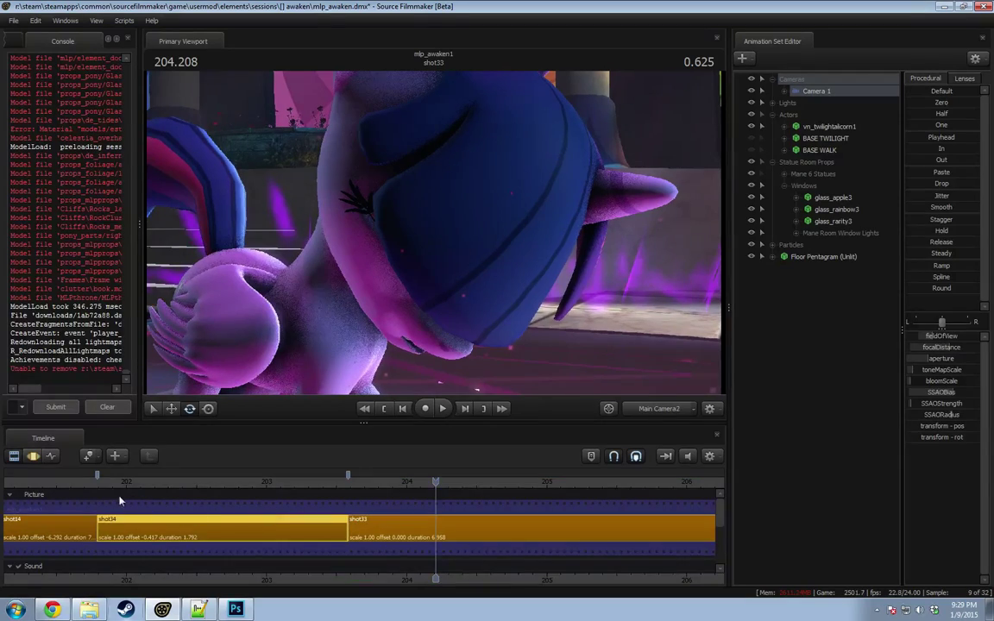
left_click(98, 481)
key("space")
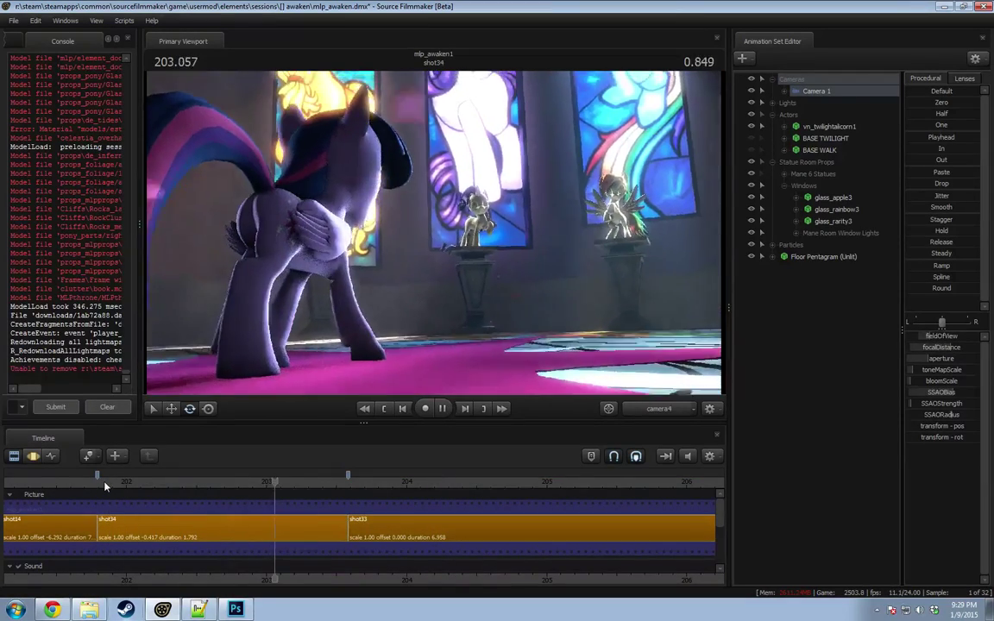
key("space")
Step: Collapse Camera 1's time selection to about 202.54 s in the motion editor and play that part of shot34
key("F3")
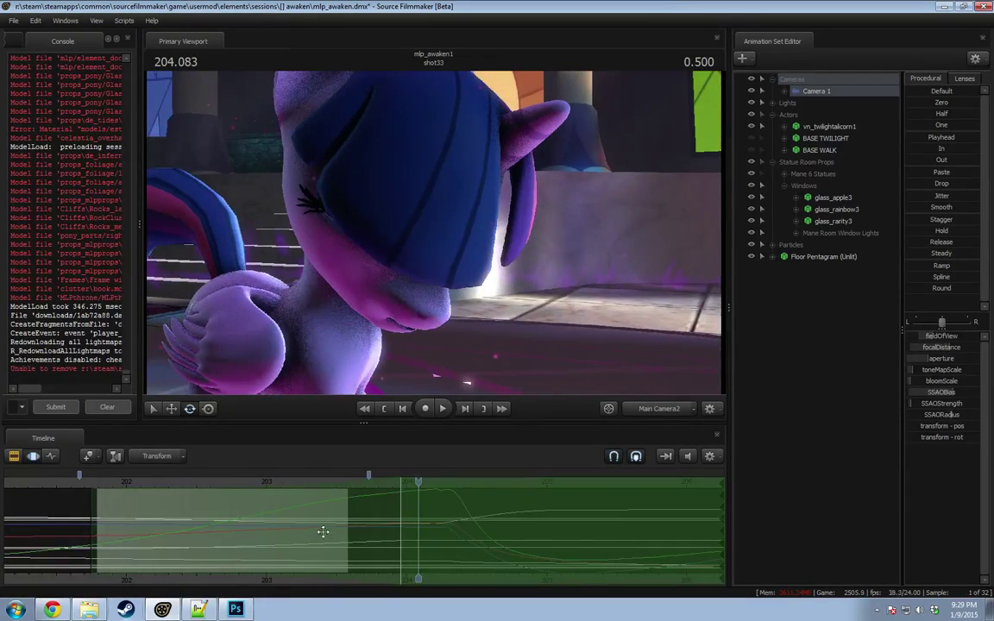
mouse_move(217, 521)
left_mouse_down()
mouse_move(190, 523)
mouse_move(198, 525)
left_mouse_up()
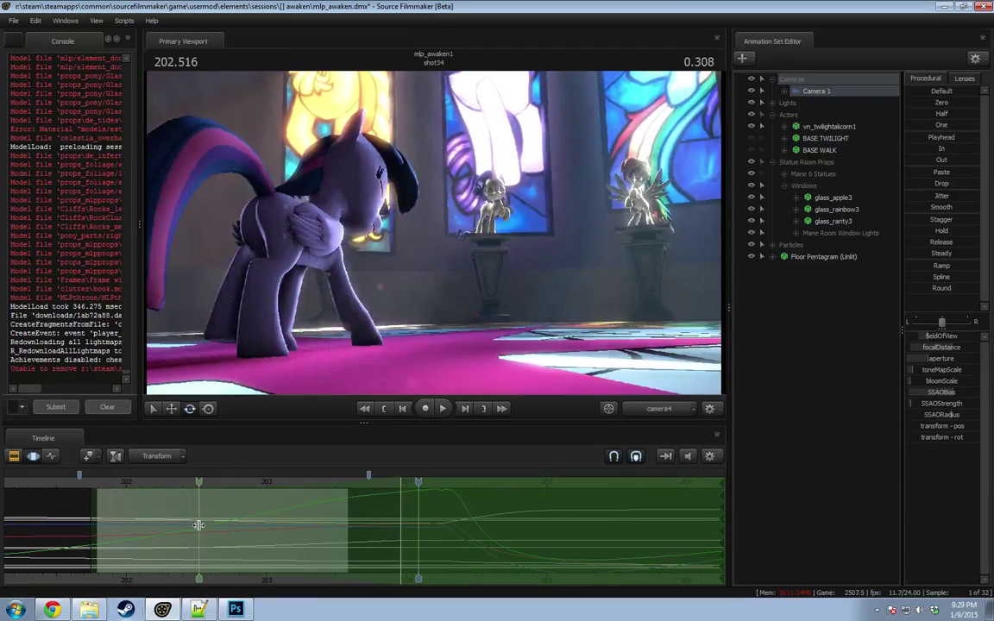
left_click(203, 526, "shift")
left_click(138, 485)
key("space")
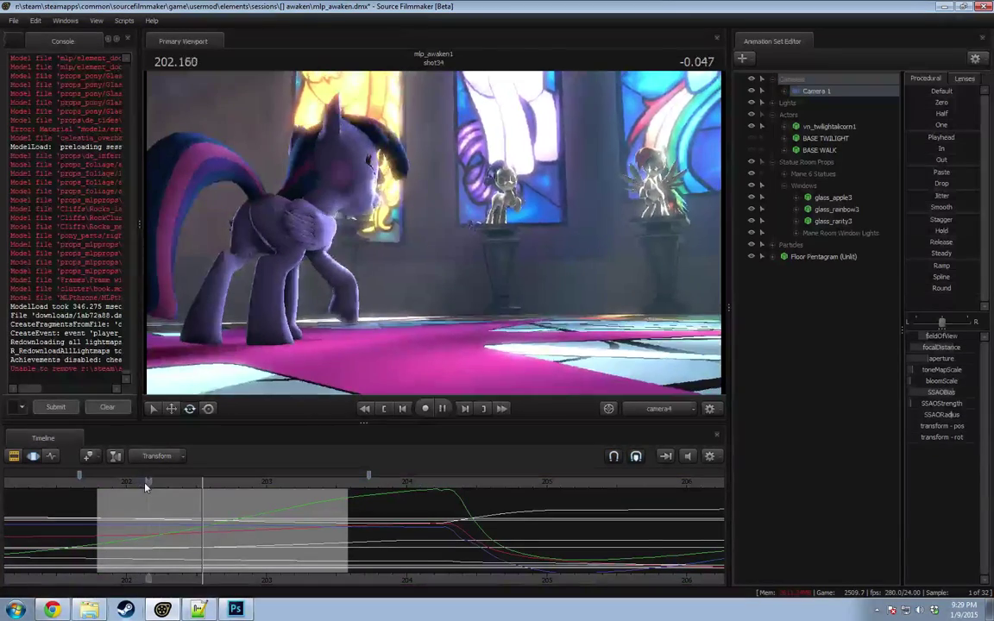
Step: Try retiming Camera 1's animation over about 202.33–202.5 s in shot34, replay it, and undo the retiming
mouse_move(145, 487)
left_mouse_down()
mouse_move(172, 519)
mouse_move(214, 522)
mouse_move(196, 523)
left_mouse_up()
key("space")
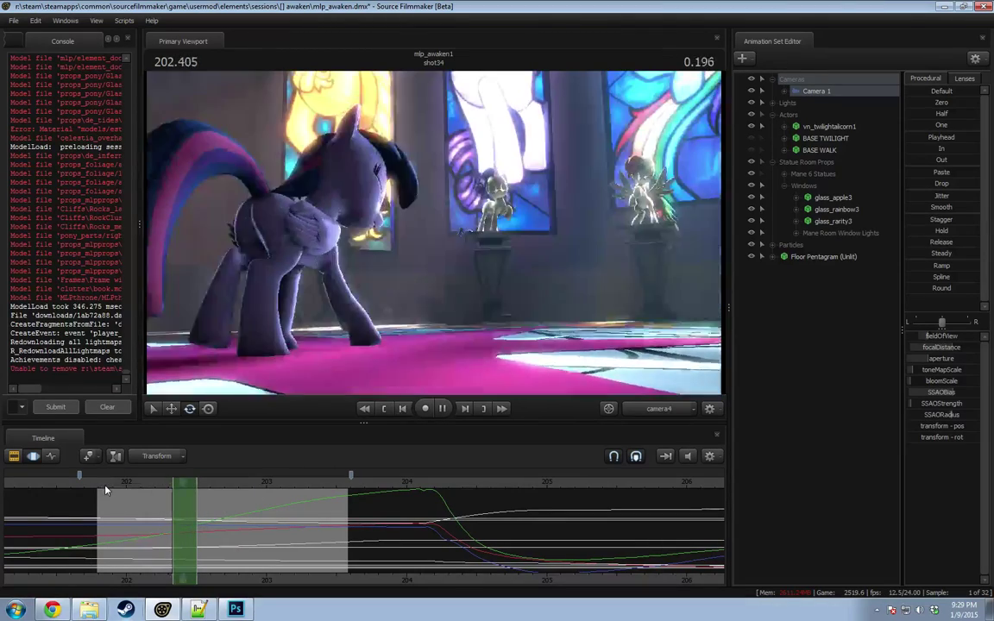
key("space")
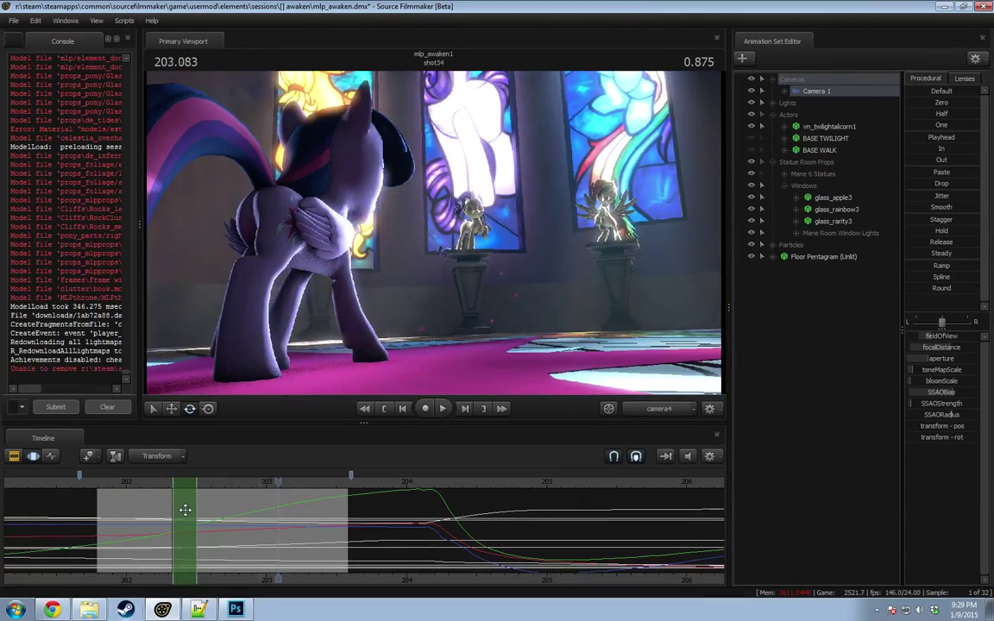
key("ctrl+z")
key("ctrl+z")
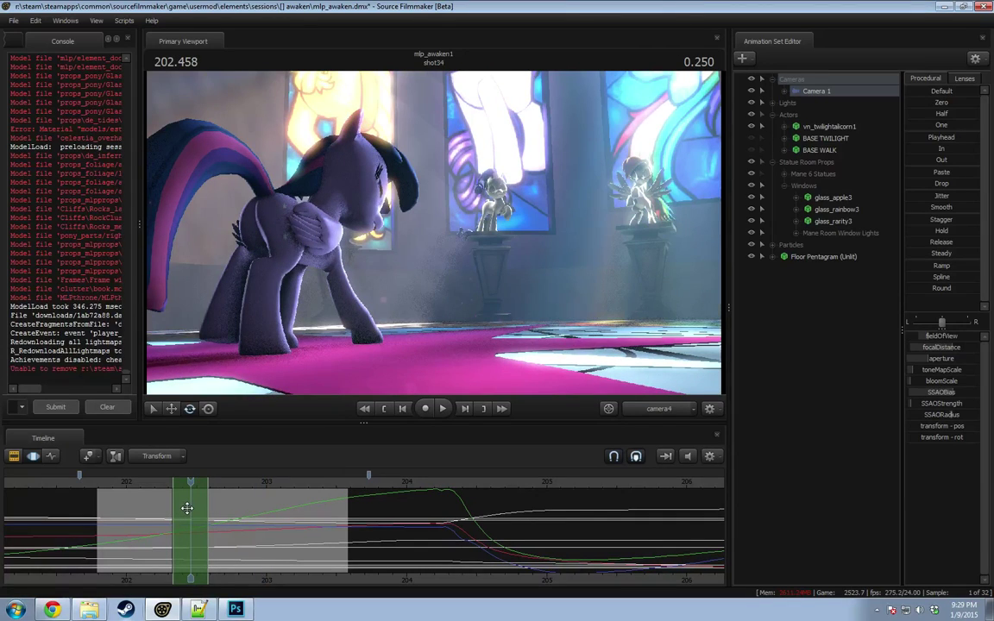
Step: Retime Camera 1's animation around 202.25–202.5 s, shift it slightly to about 202.3–202.55 s, and replay shot34
mouse_move(195, 509)
left_mouse_down()
mouse_move(182, 514)
mouse_move(211, 513)
mouse_move(197, 514)
left_mouse_up()
key("space")
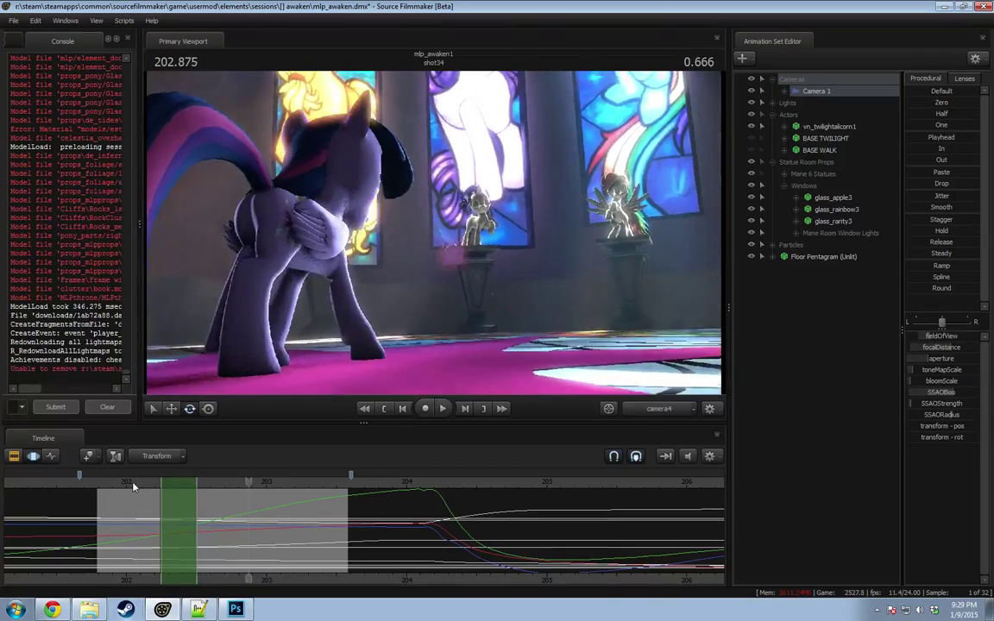
key("space")
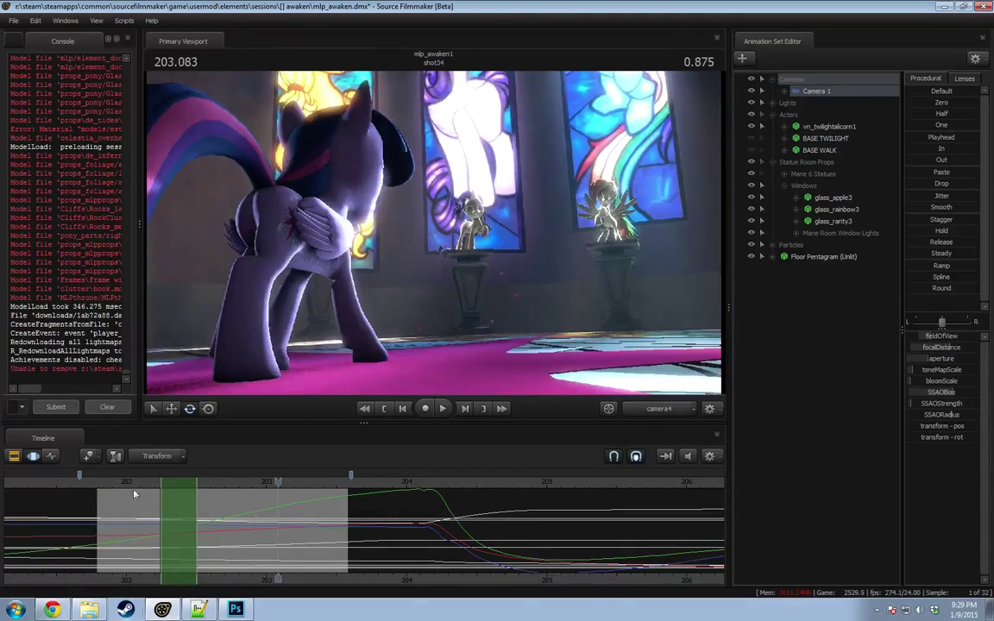
left_click_drag(173, 511, 180, 510)
key("space")
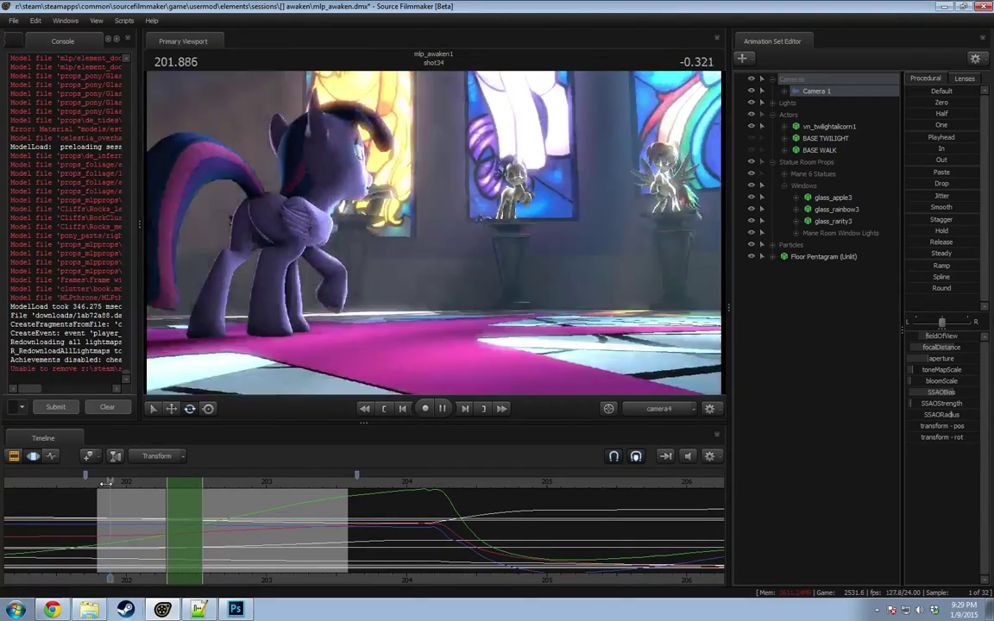
key("space")
Step: Make a short time selection with falloffs around 202.29 s on Camera 1 and check the motion up to about 202.54 s
left_click_drag(162, 531, 168, 530)
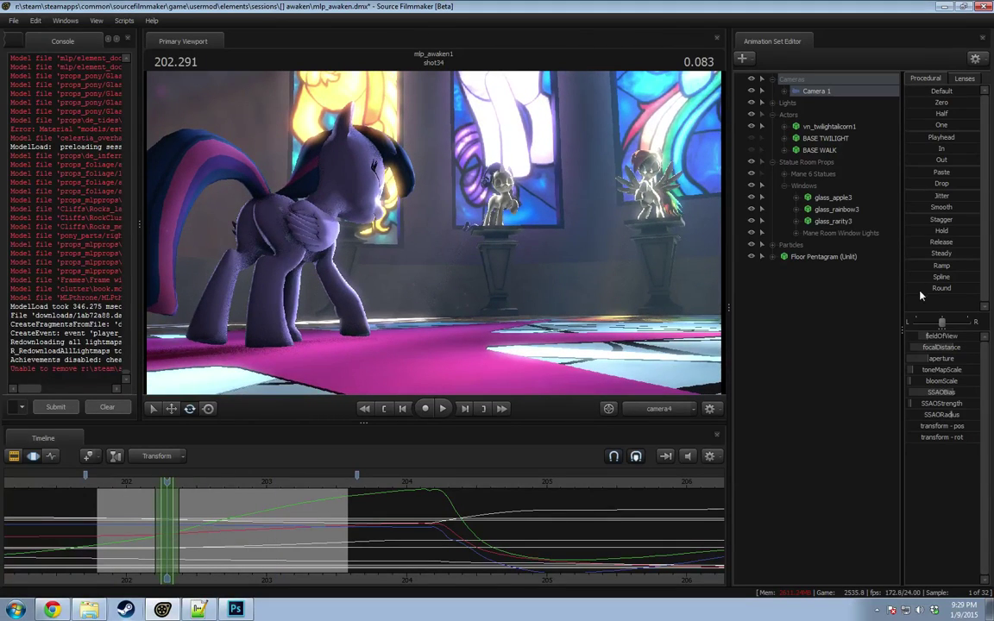
key("space")
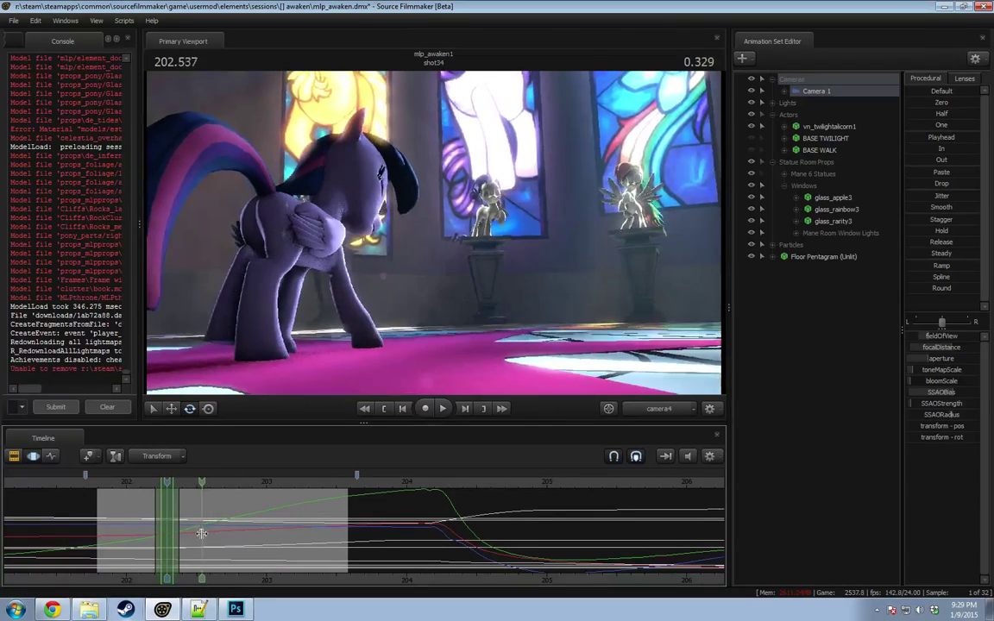
key("space")
left_click_drag(207, 548, 203, 531)
key("space")
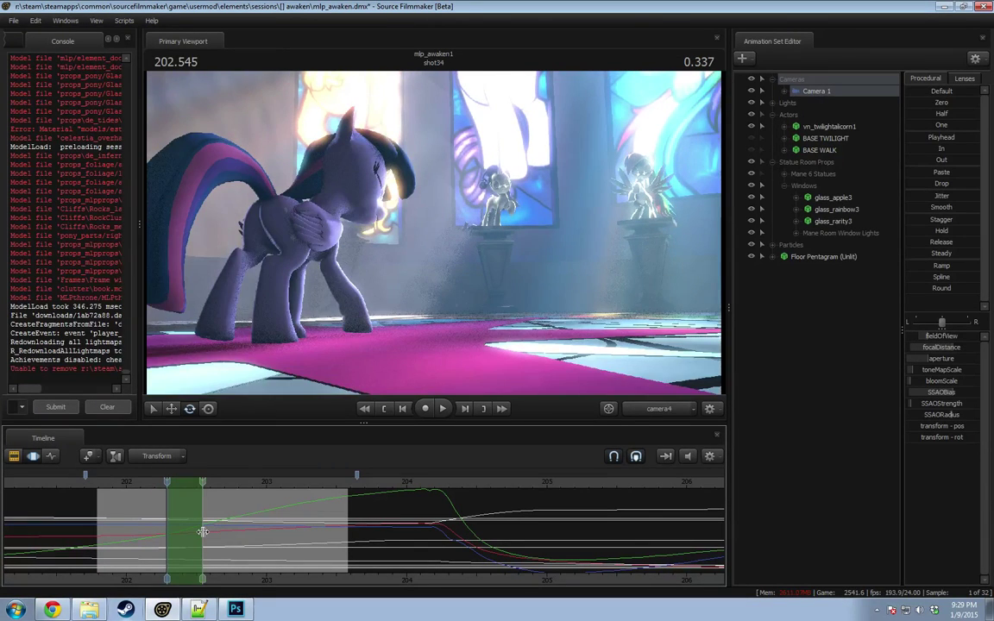
scroll(203, 533, "up", 3, "shift")
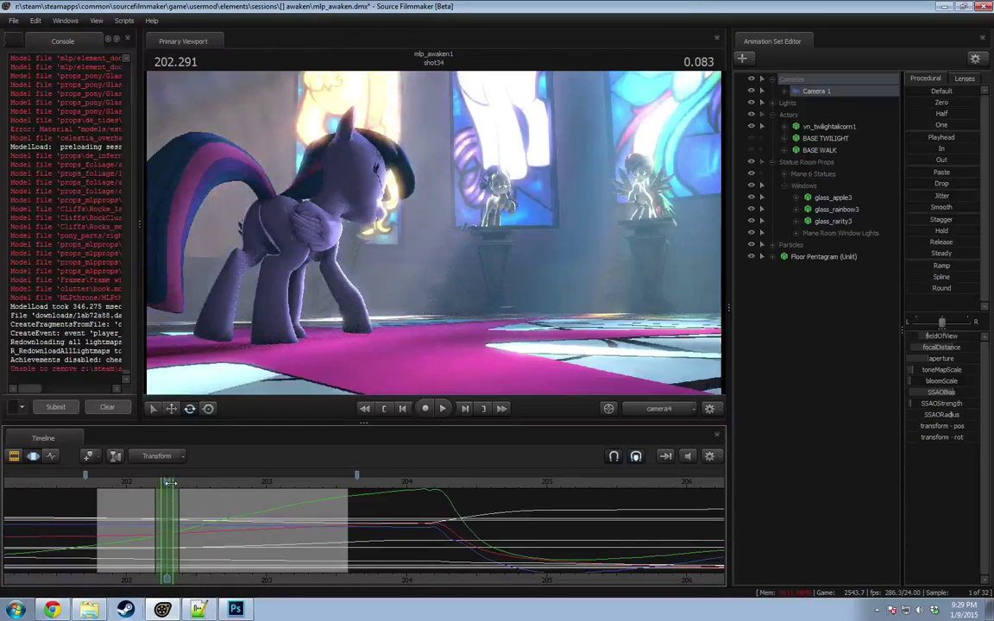
Step: Place the short time selection with falloffs at about 202.6 s on Camera 1 and replay shot34 into shot33
left_click(208, 527, "shift")
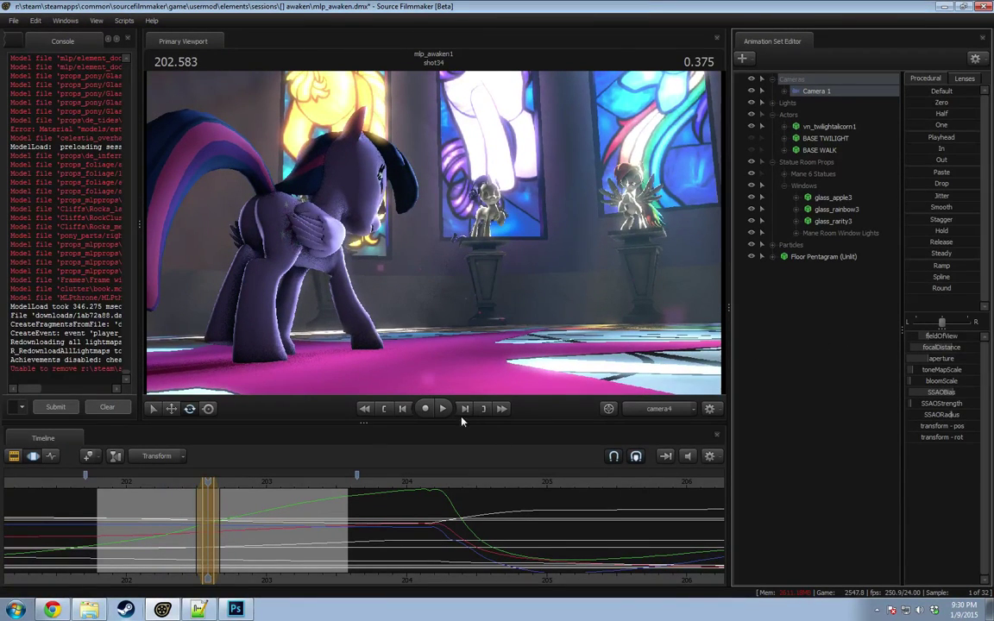
key("space")
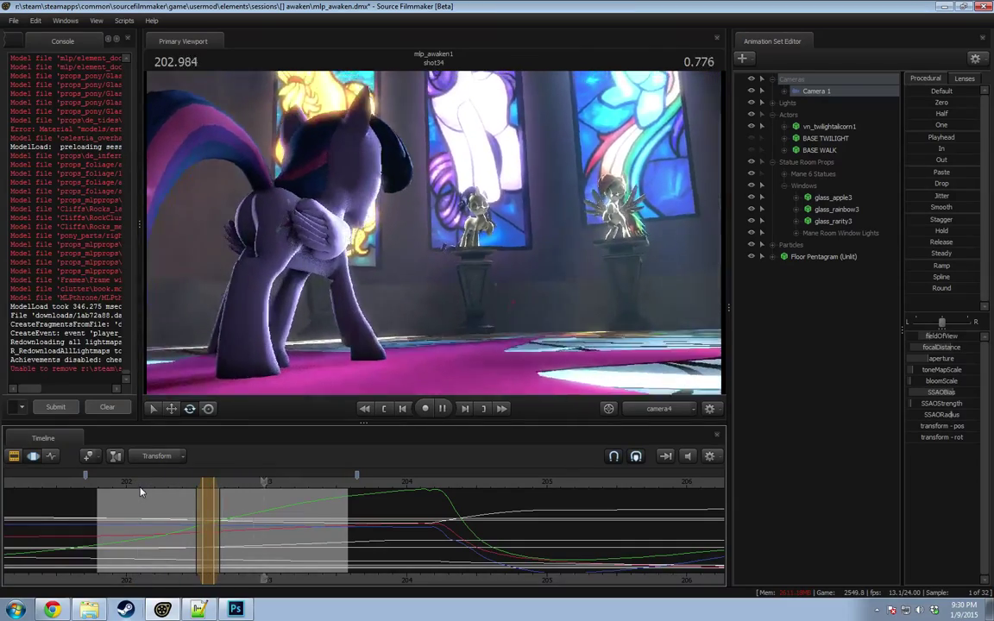
key("space")
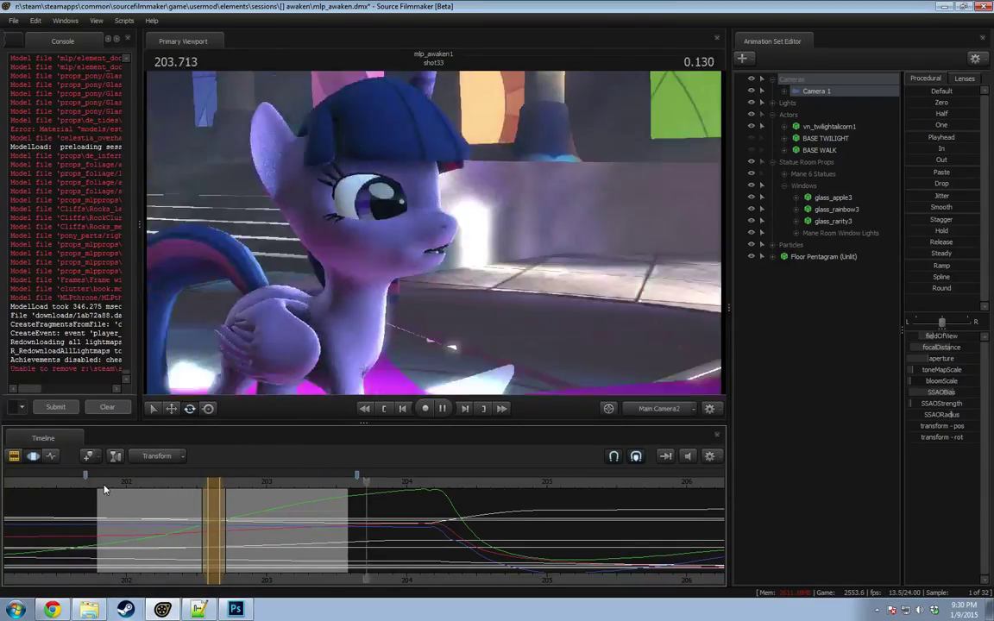
key("space")
key("space")
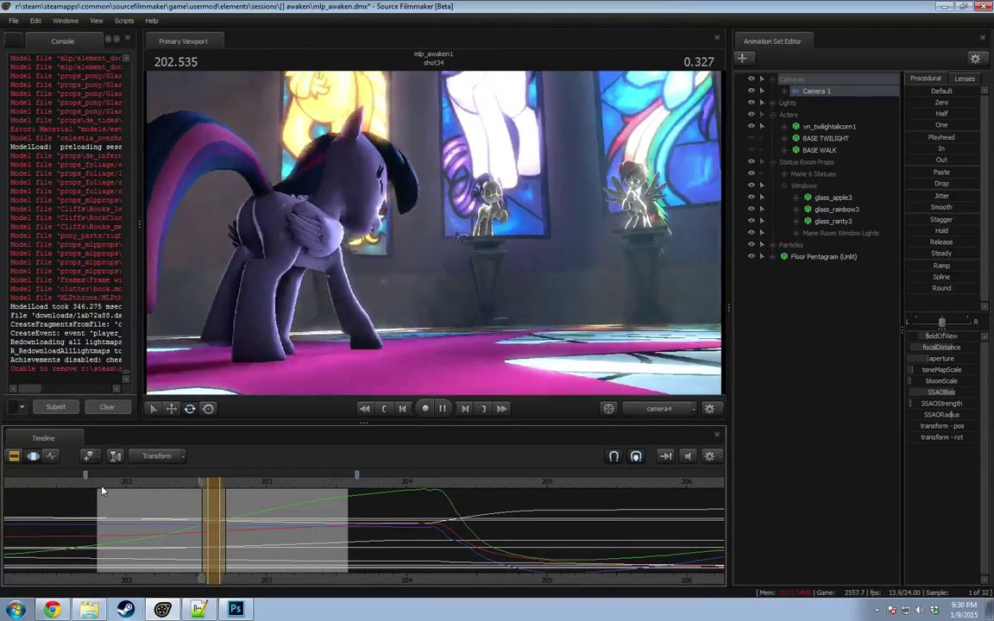
key("space")
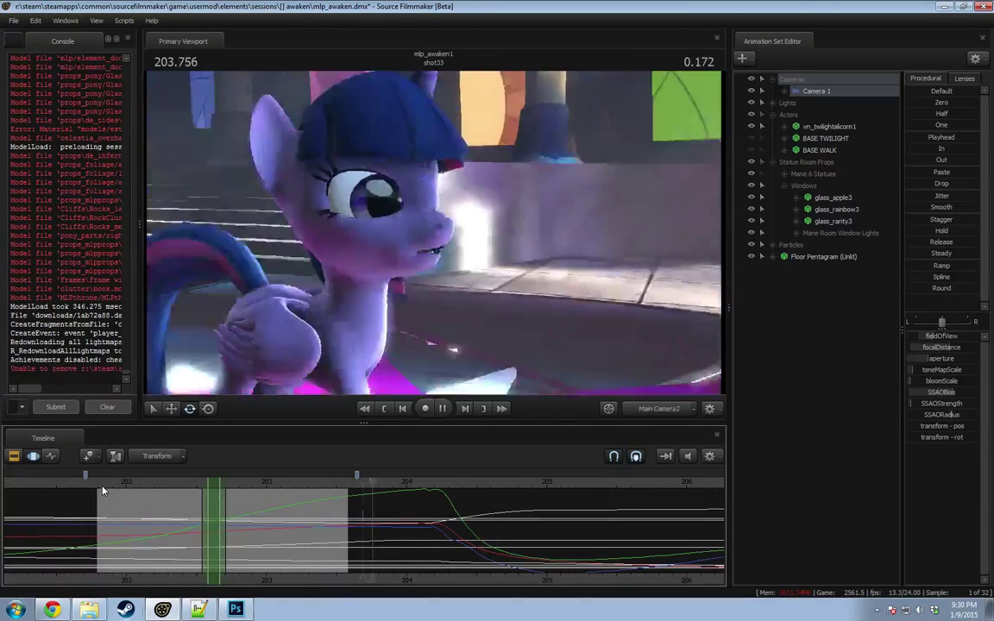
key("space")
Step: Play the end of shot34 on into shot33, and inspect the last frames of shot34 at 203.500 s
left_click(284, 482)
key("space")
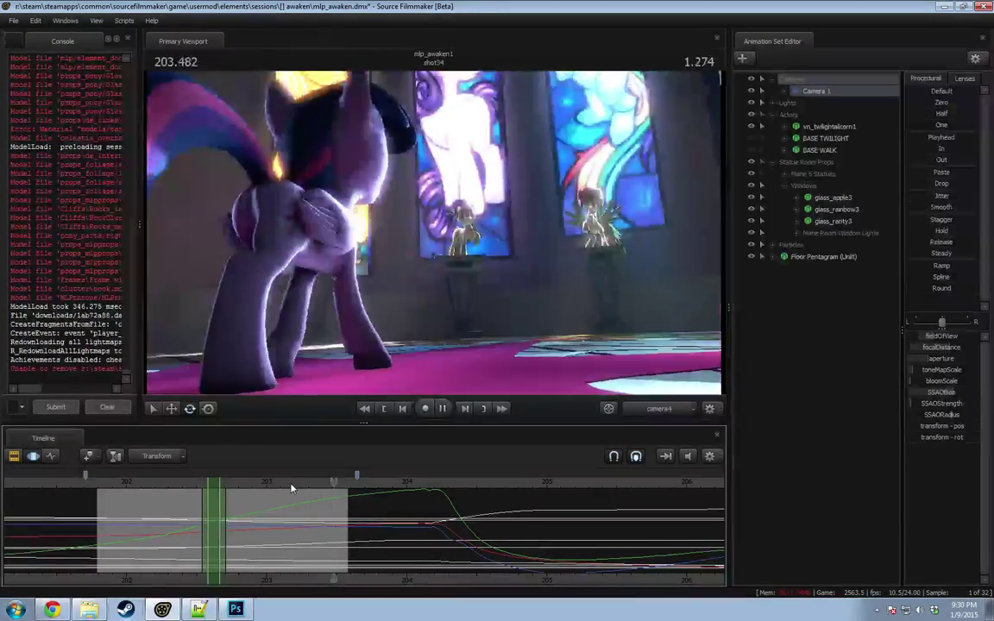
key("space")
key("F2")
key("space")
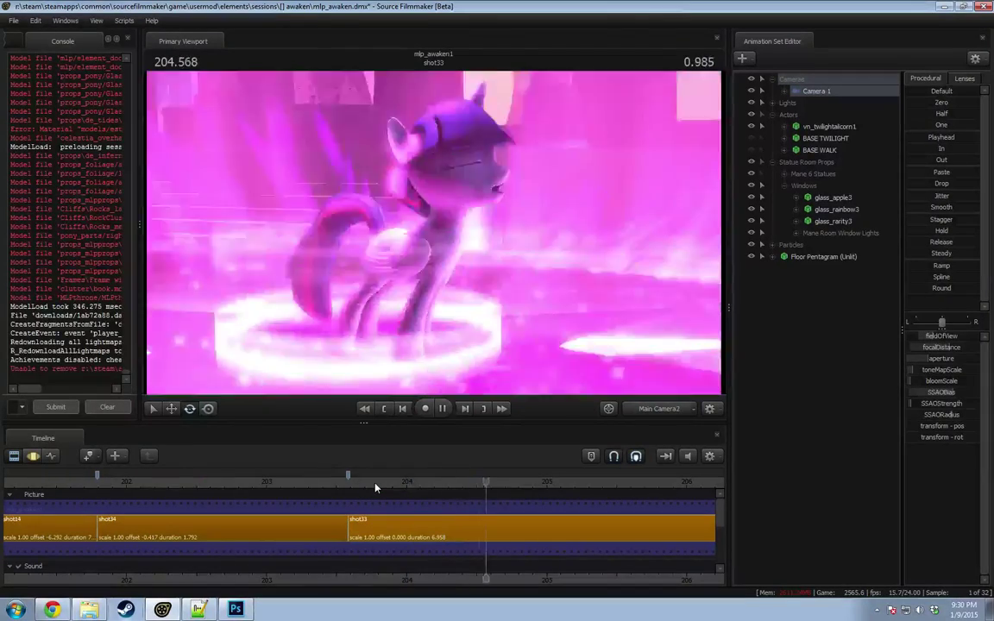
key("space")
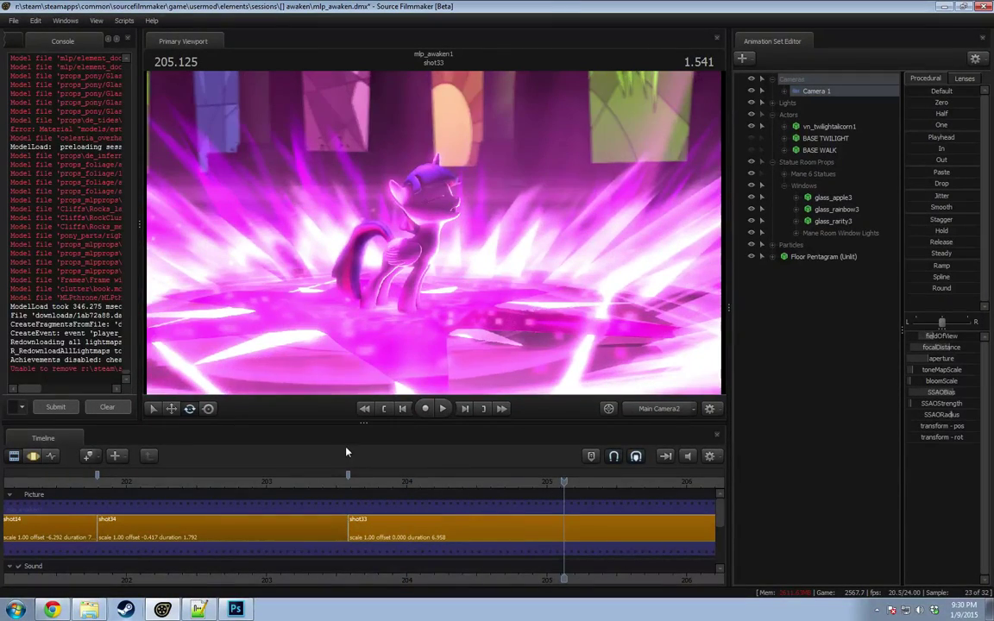
left_click(132, 483)
key("space")
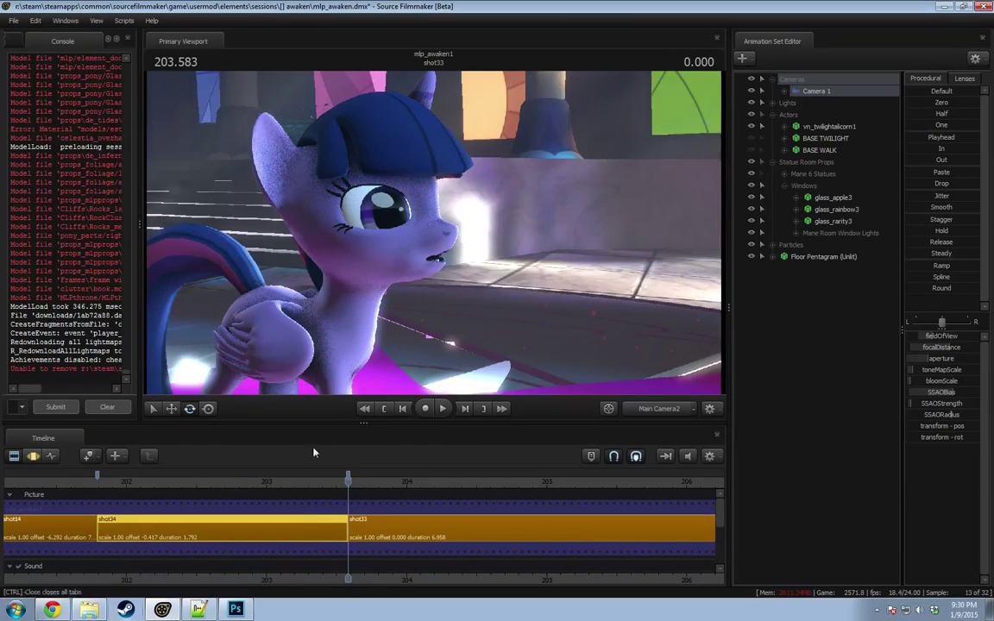
left_click(339, 482)
Step: Go back along the timeline to 141.750 s and select shot22
scroll(395, 525, "down", 10)
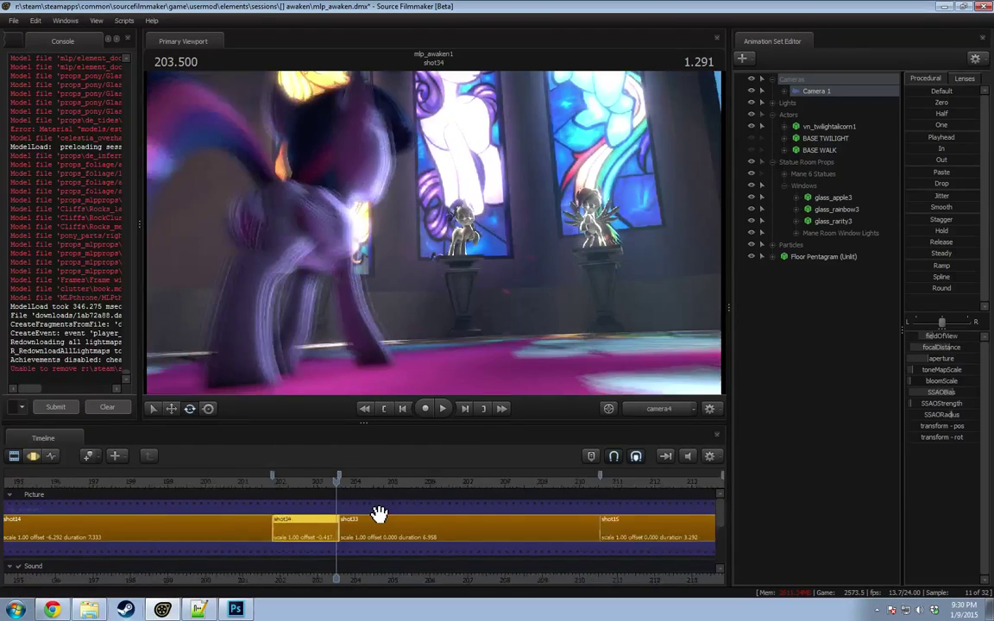
left_click(189, 481)
left_click_drag(189, 481, 77, 482)
scroll(77, 503, "down", 6)
middle_click_drag(76, 505, 205, 505)
left_click_drag(175, 482, 170, 481)
left_click(171, 529)
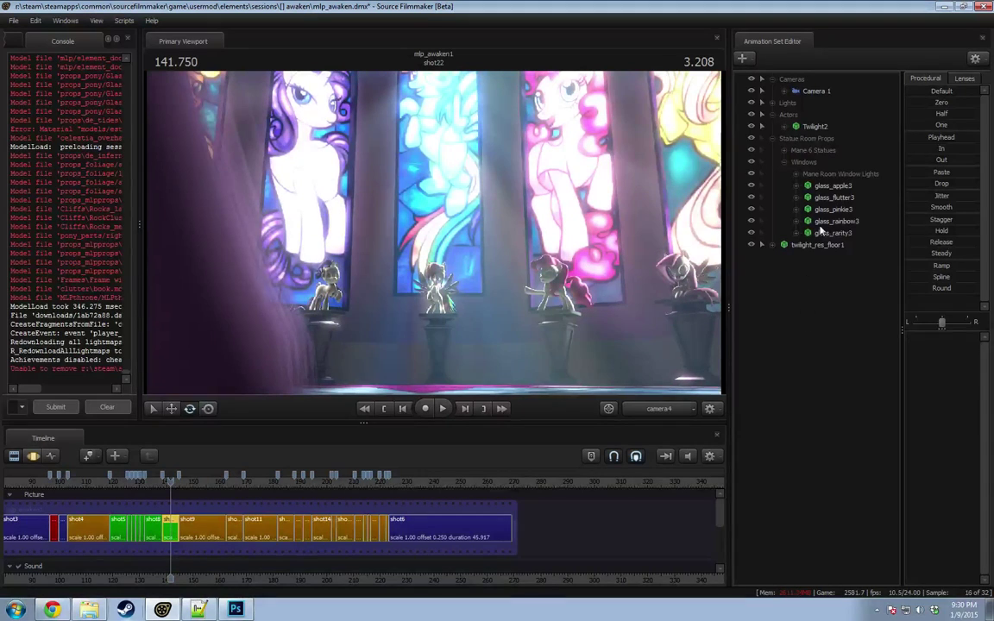
Step: Select glass_pinkie3 with the Pinkie Glass Light, Pinkie Glass Rim and Pinkie Glass Volumetric lights in shot22 and copy their animation sets
left_click(842, 211)
left_click(796, 174)
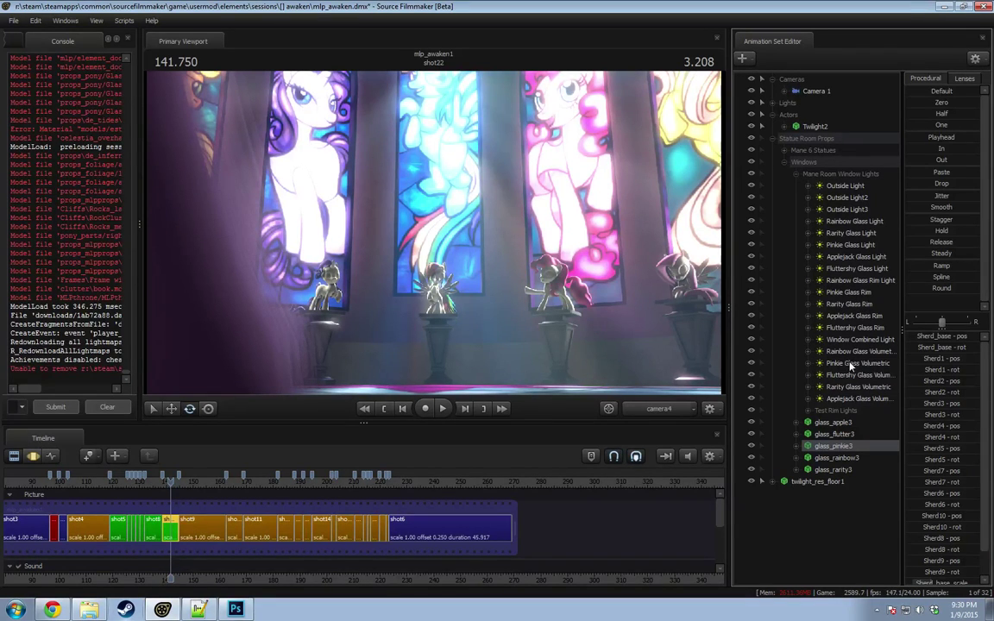
right_click(850, 294)
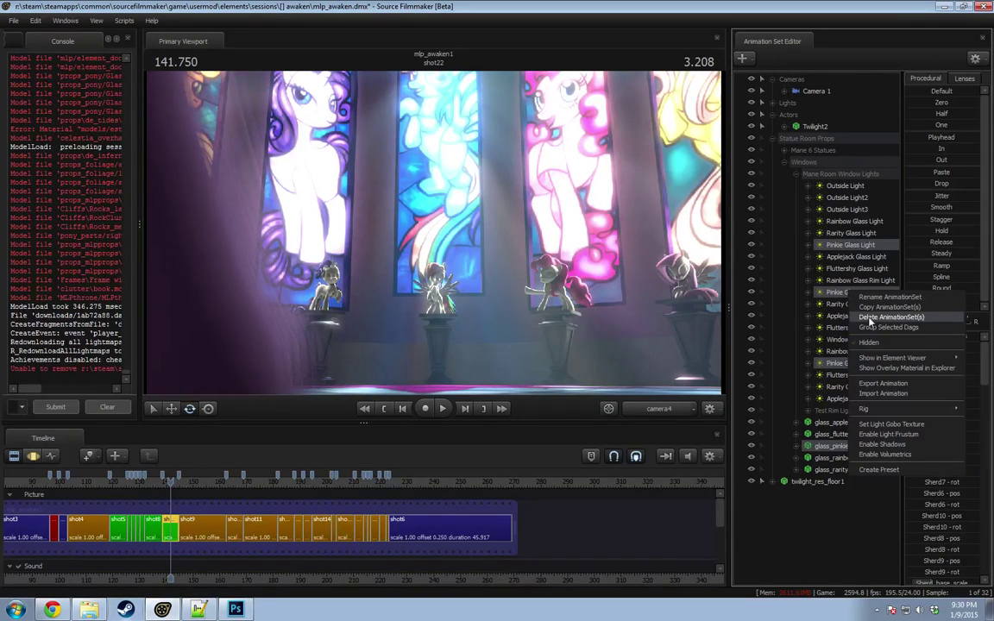
left_click(783, 286)
key("ctrl+z")
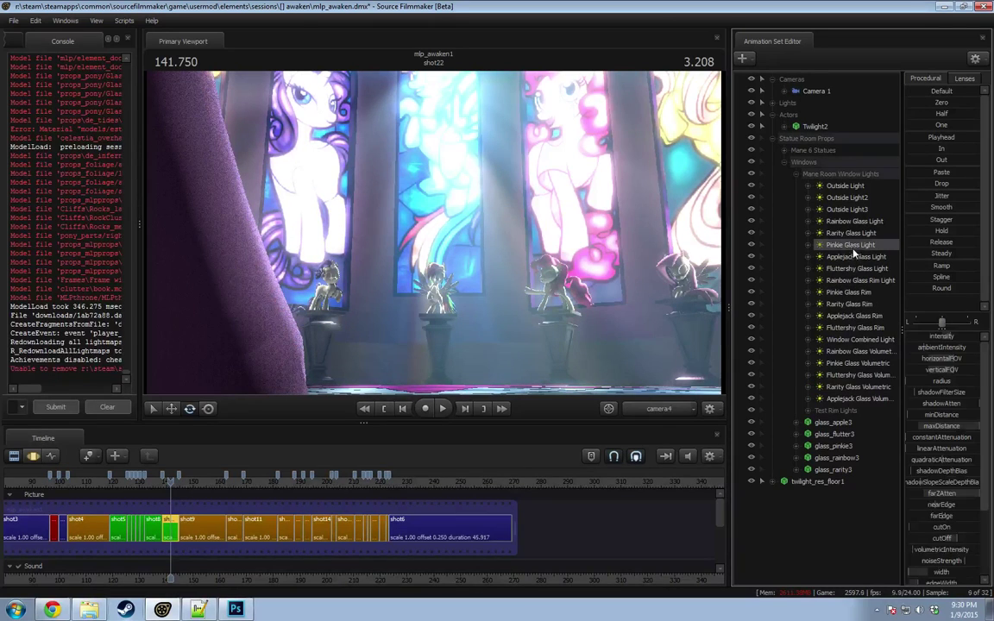
left_click(858, 364, "ctrl")
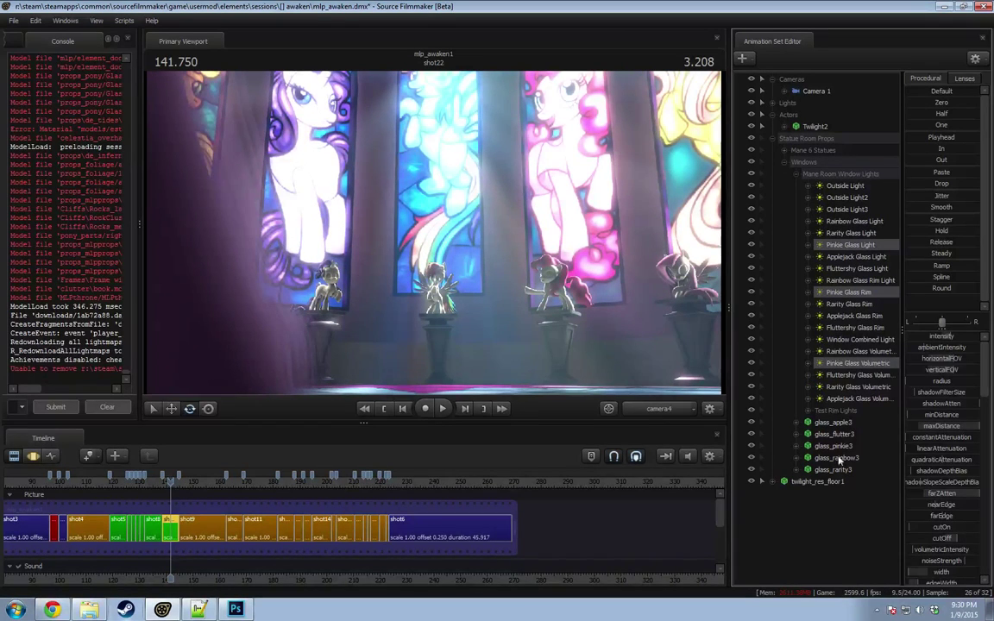
right_click(837, 447)
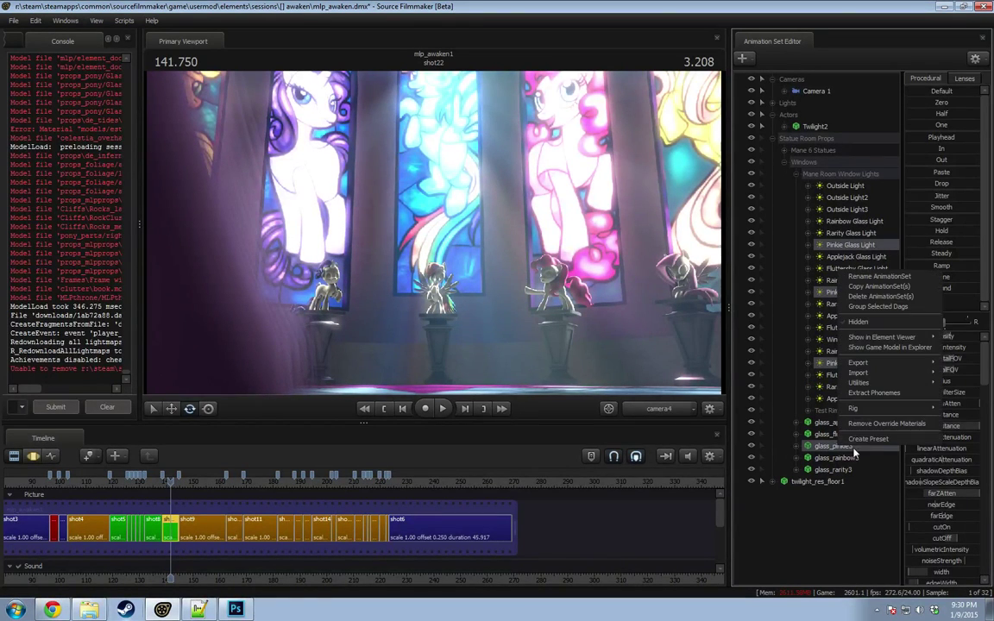
left_click(876, 293)
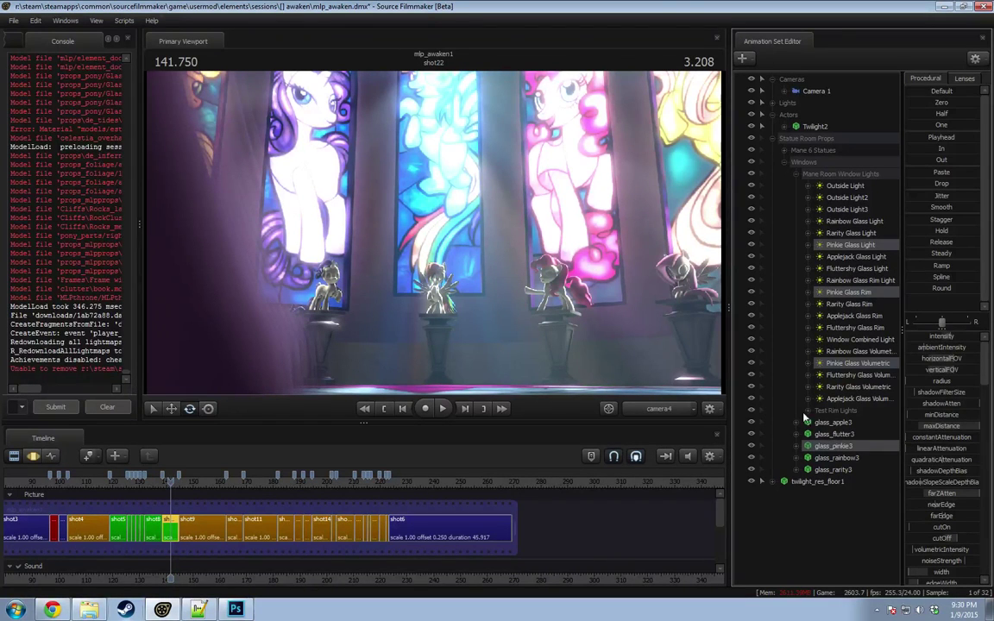
Step: Add the PinkiePie Pedestal, Statue and Statue Dummy to the selection and copy all the selected animation sets
left_click(783, 150)
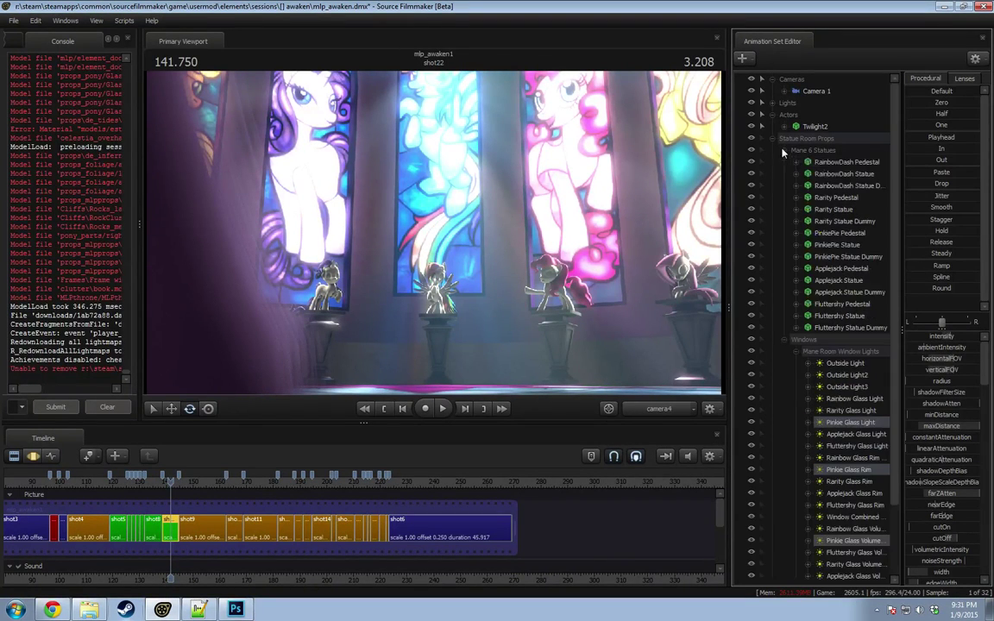
right_click(837, 243)
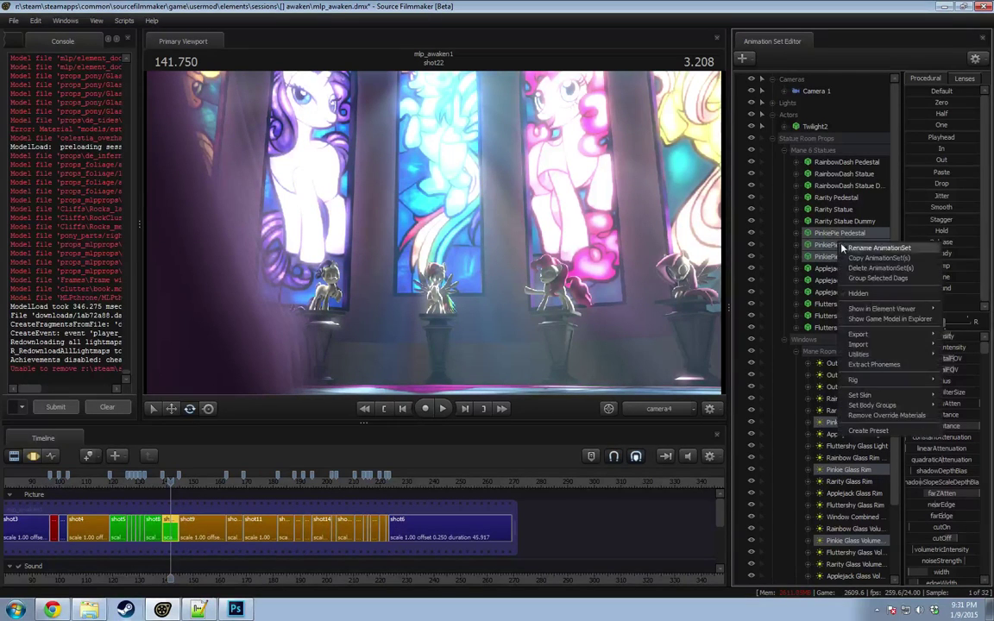
left_click(857, 262)
scroll(854, 273, "down", 3)
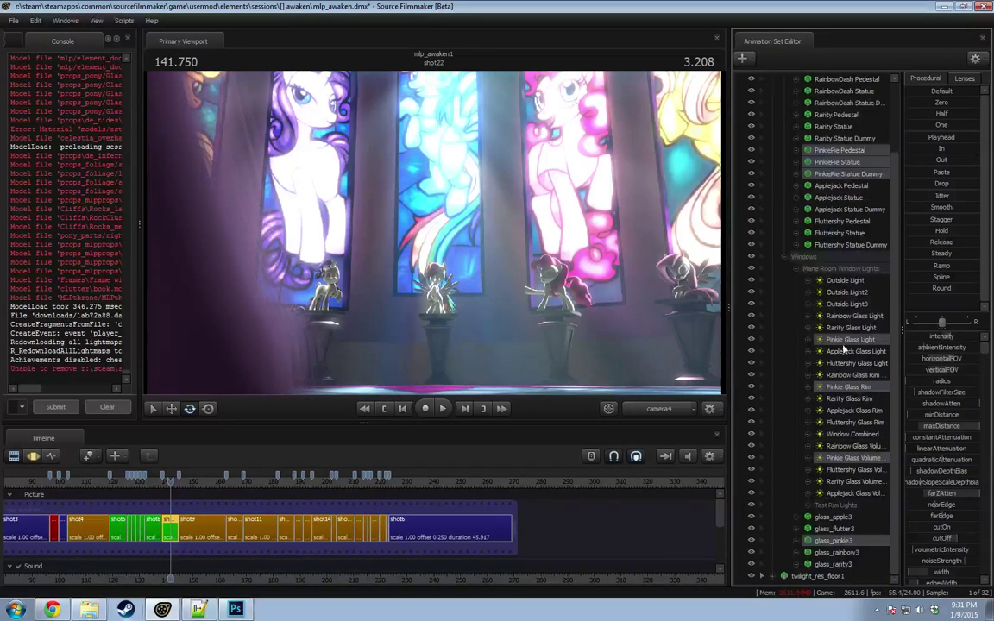
left_click(809, 504)
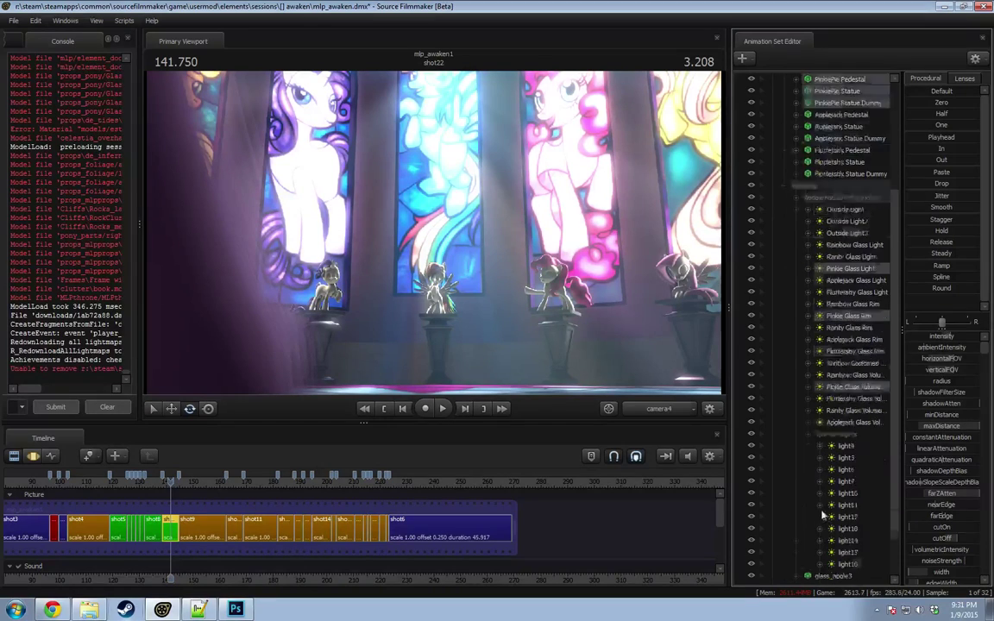
right_click(841, 333)
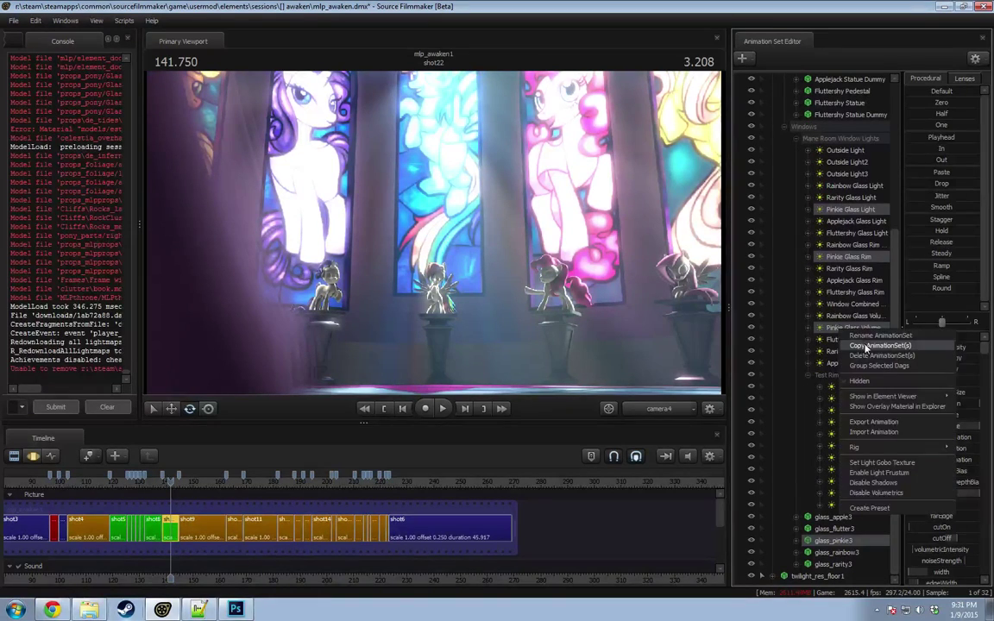
Step: Go to 203.458 s, select shot34 and paste the copied Pinkie animation sets into it
left_click_drag(259, 485, 335, 489)
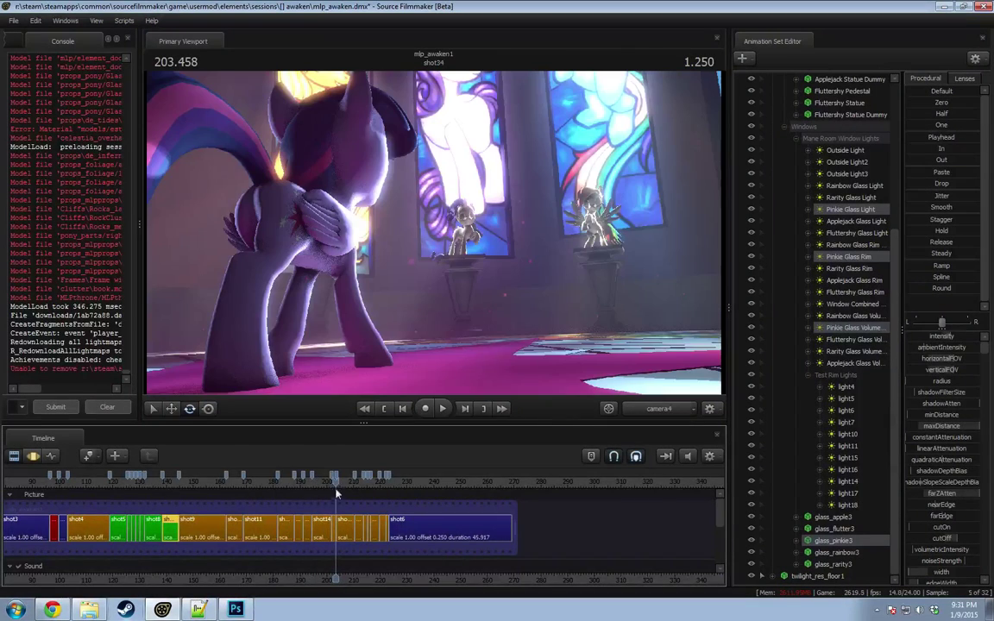
scroll(329, 534, "up", 6)
left_click(327, 528)
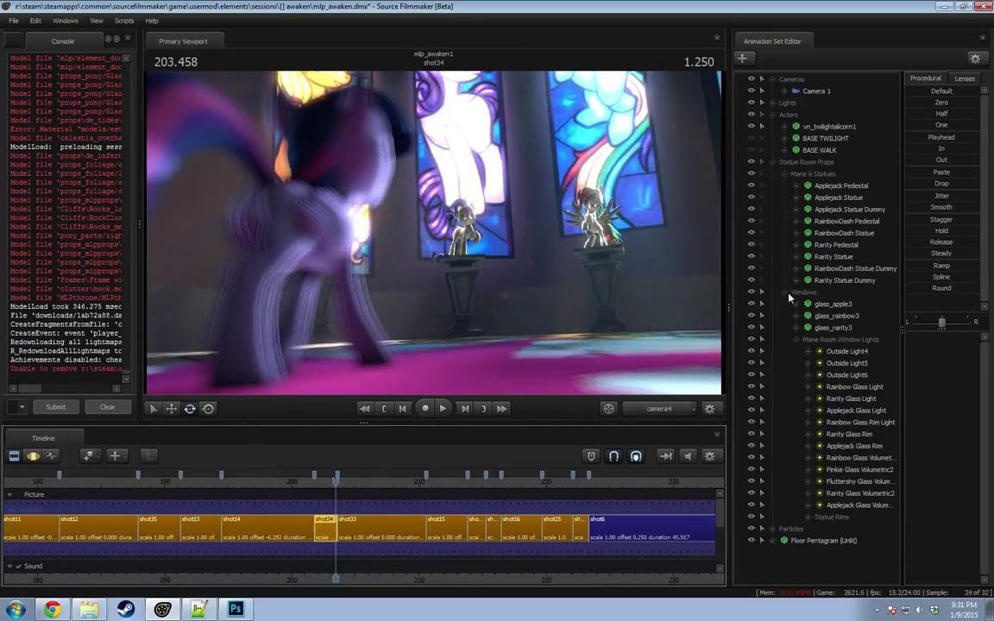
left_click(785, 293)
right_click(794, 358)
left_click(838, 420)
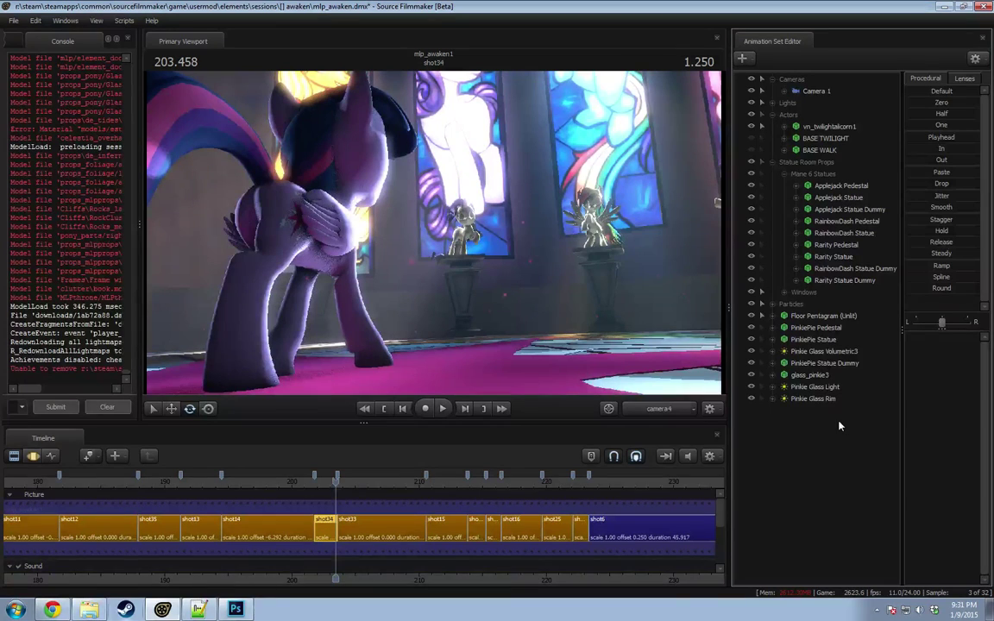
left_click(814, 387)
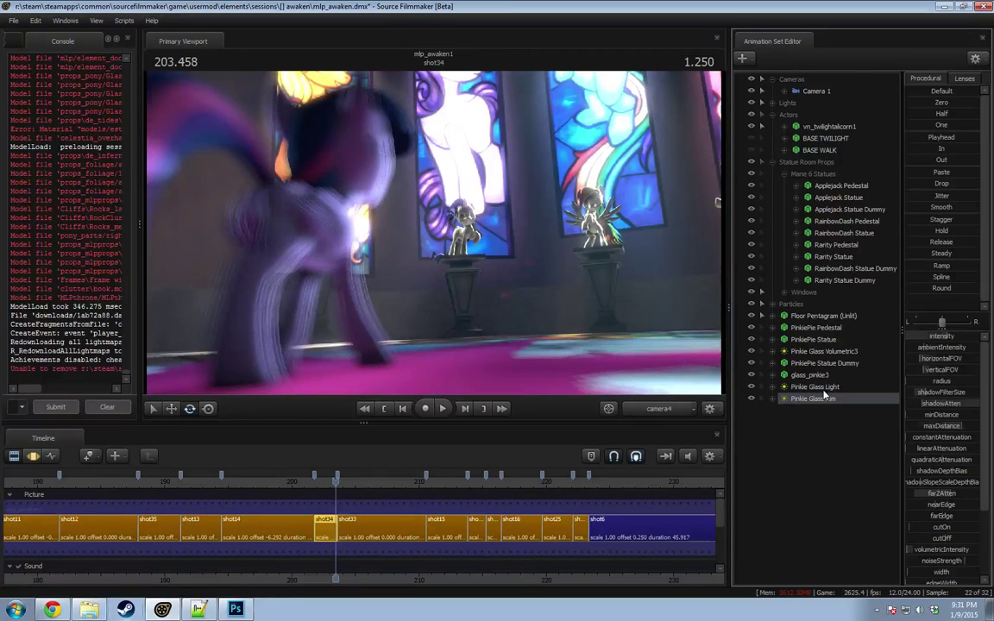
left_click(784, 293)
left_click(795, 340)
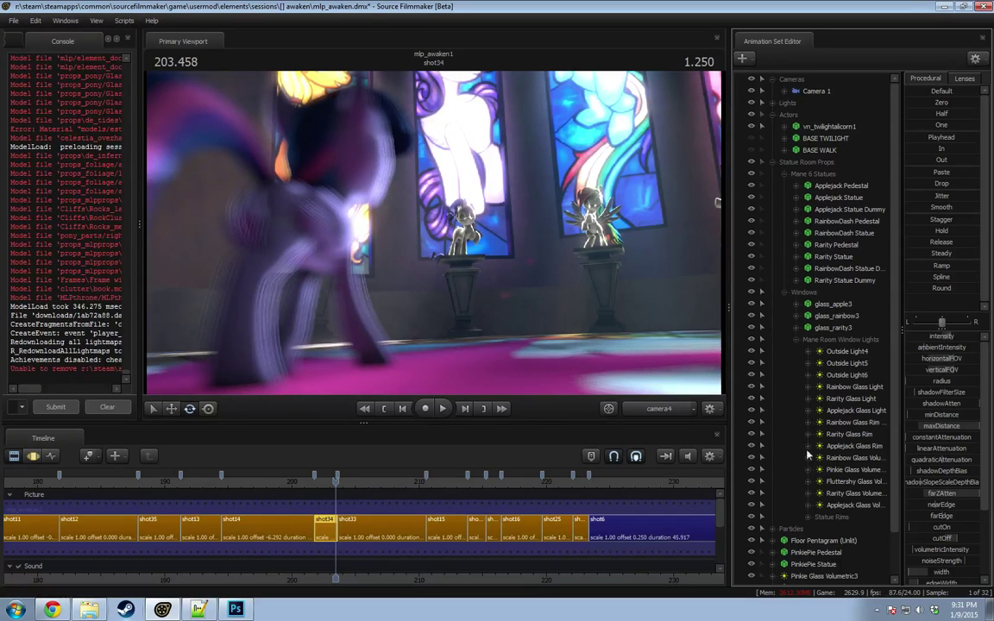
left_click(805, 517)
left_click(798, 340)
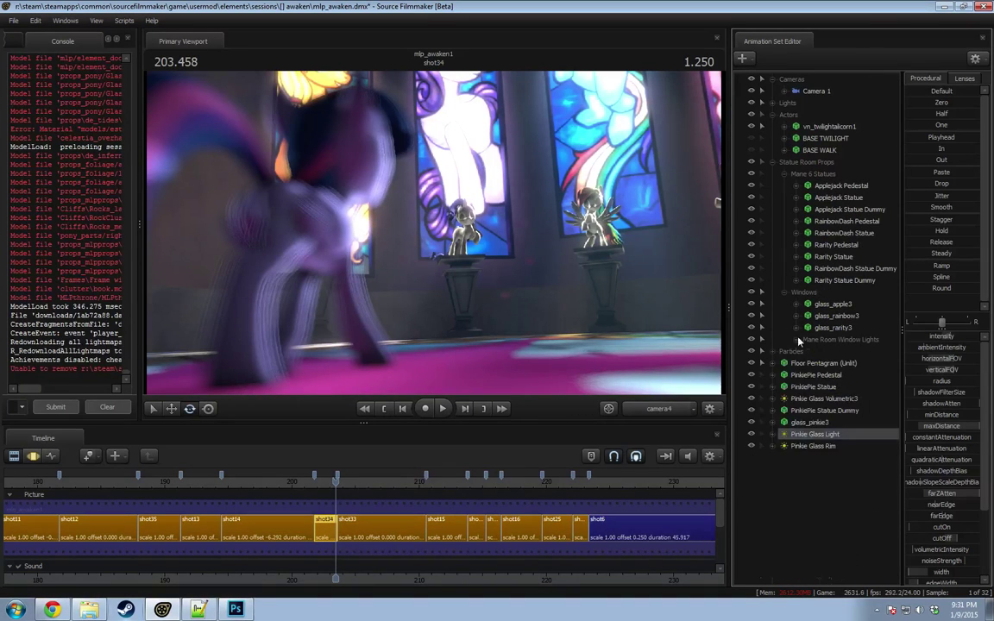
left_click(786, 294)
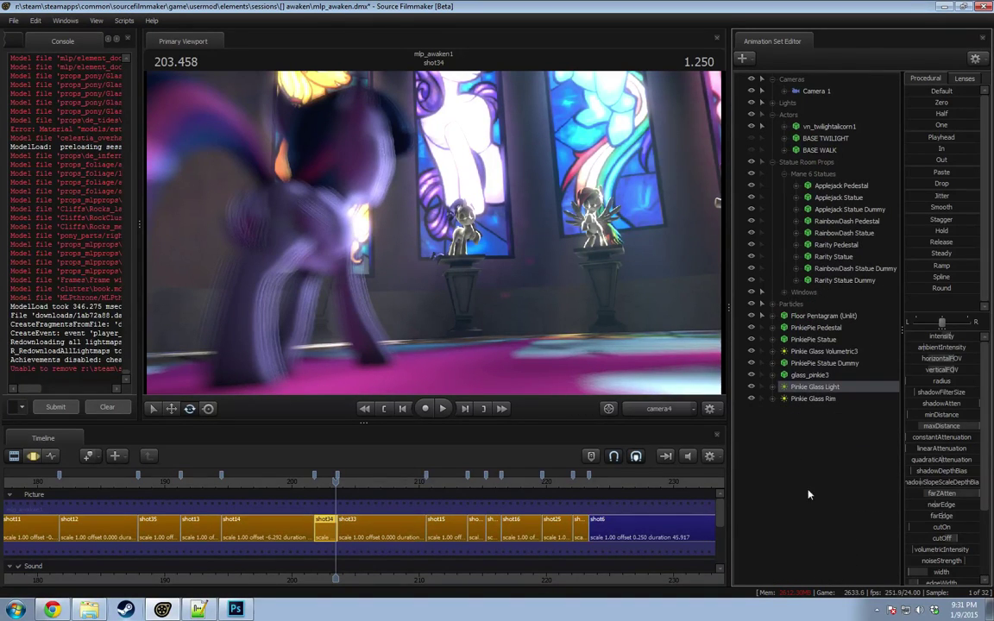
Step: Move Pinkie Glass Light and Pinkie Glass Rim into the Mane Room Window Lights group and delete the duplicate Pinkie Glass Volumetric3
left_click(814, 399)
left_click(817, 387, "ctrl")
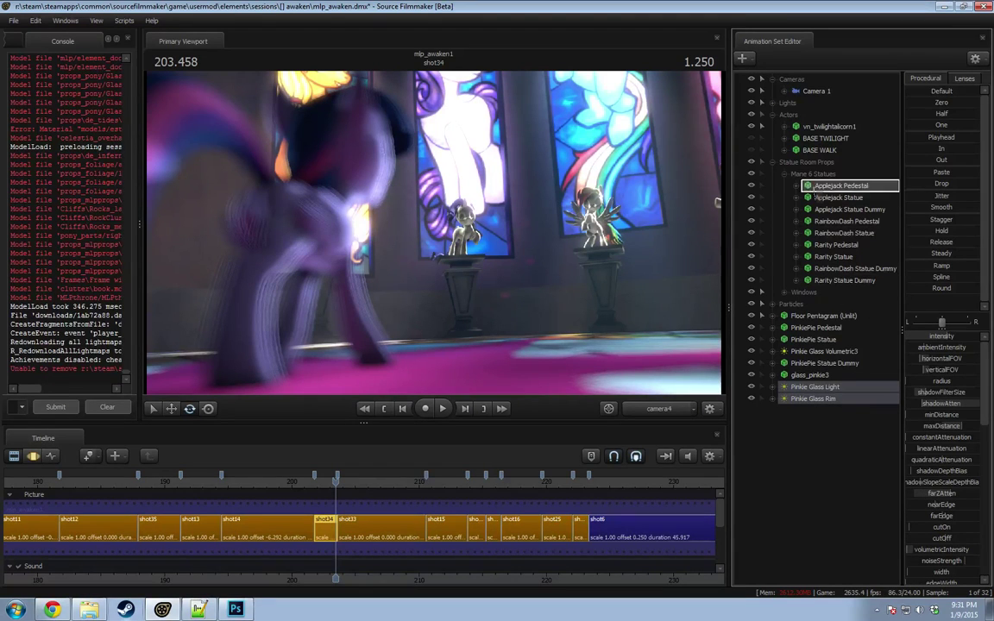
left_click(785, 293)
left_click(796, 340)
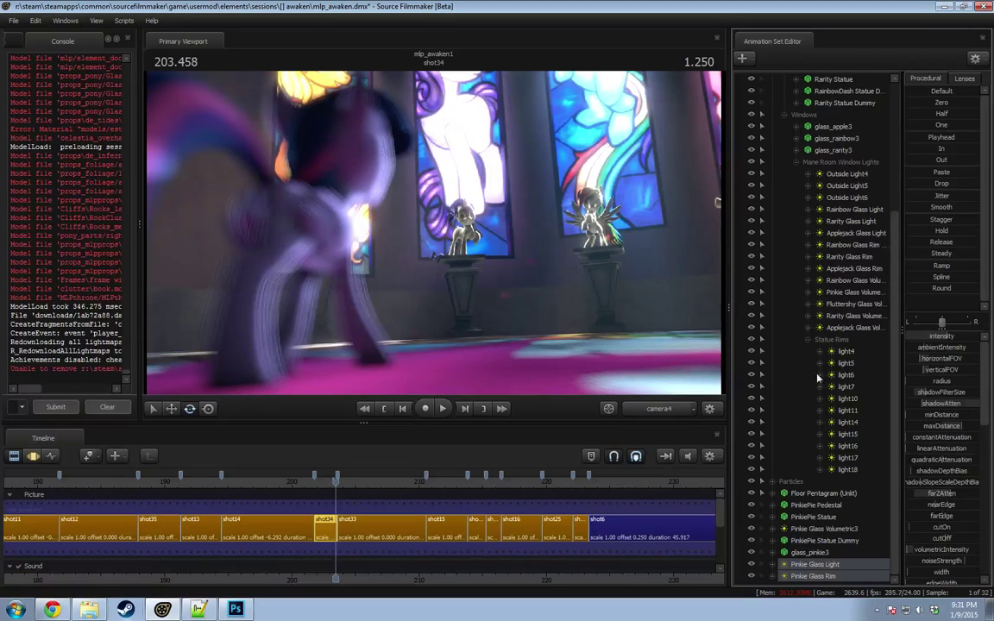
left_click(830, 460)
left_click_drag(840, 471, 838, 471)
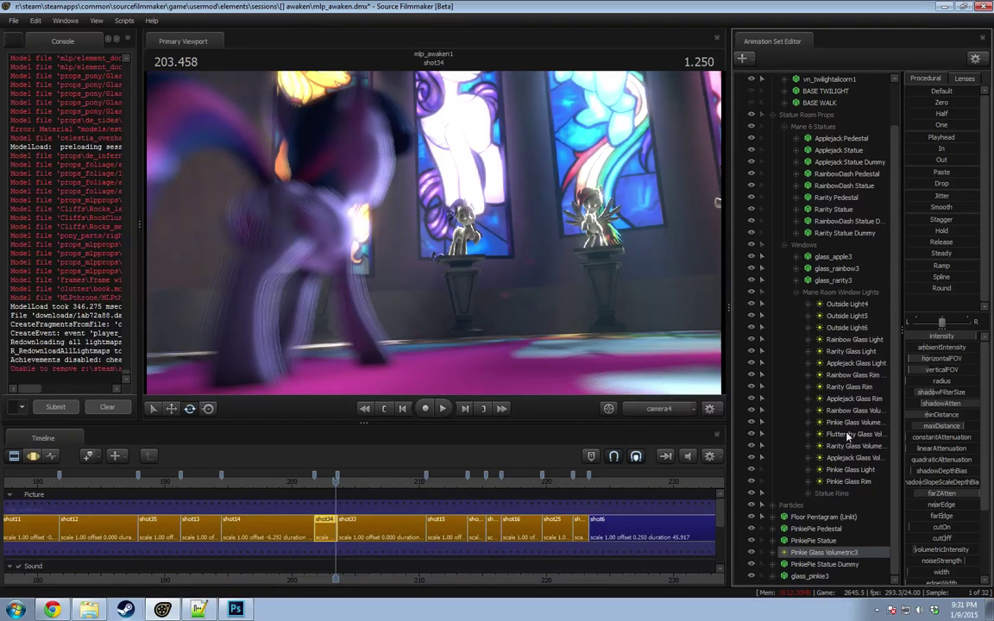
right_click(816, 552)
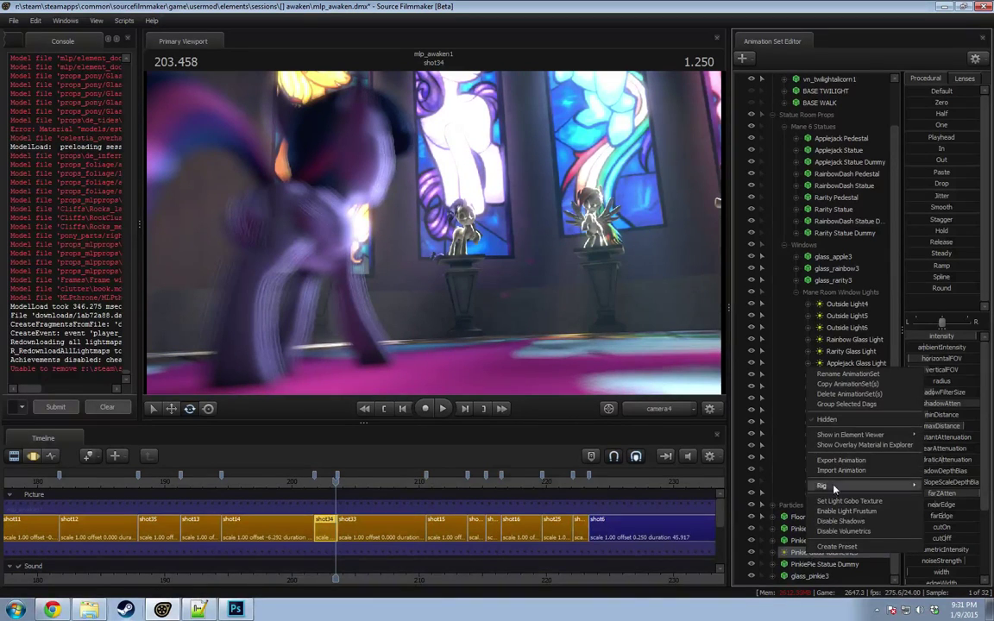
left_click(842, 395)
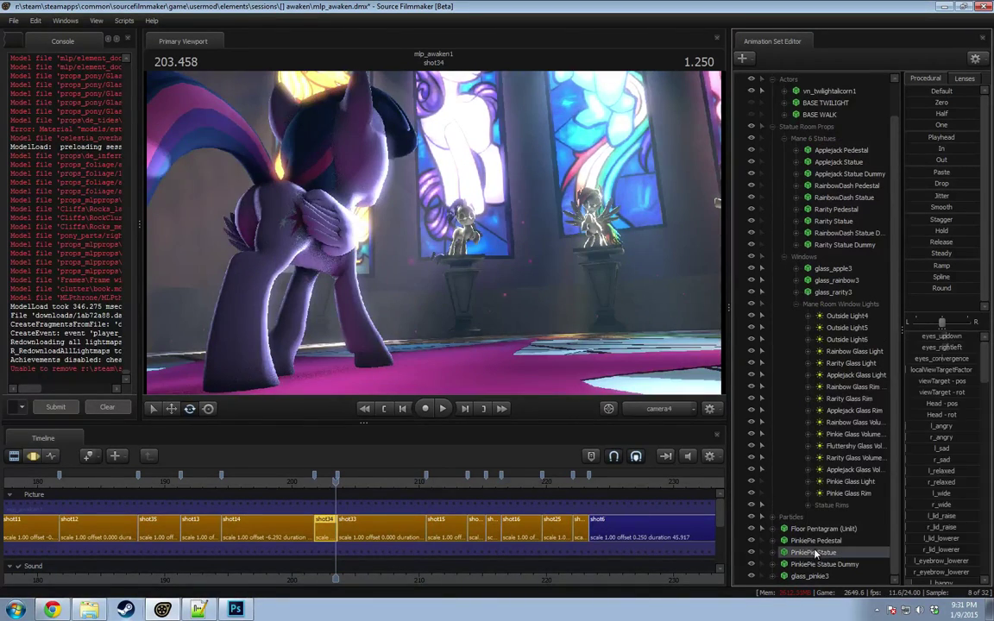
Step: Move the three PinkiePie statue sets into Mane 6 Statues and glass_pinkie3 into Windows, and collapse the Statue Room Props and Actors groups
left_click(817, 540)
left_click(820, 564, "shift")
left_click_drag(835, 490, 836, 250)
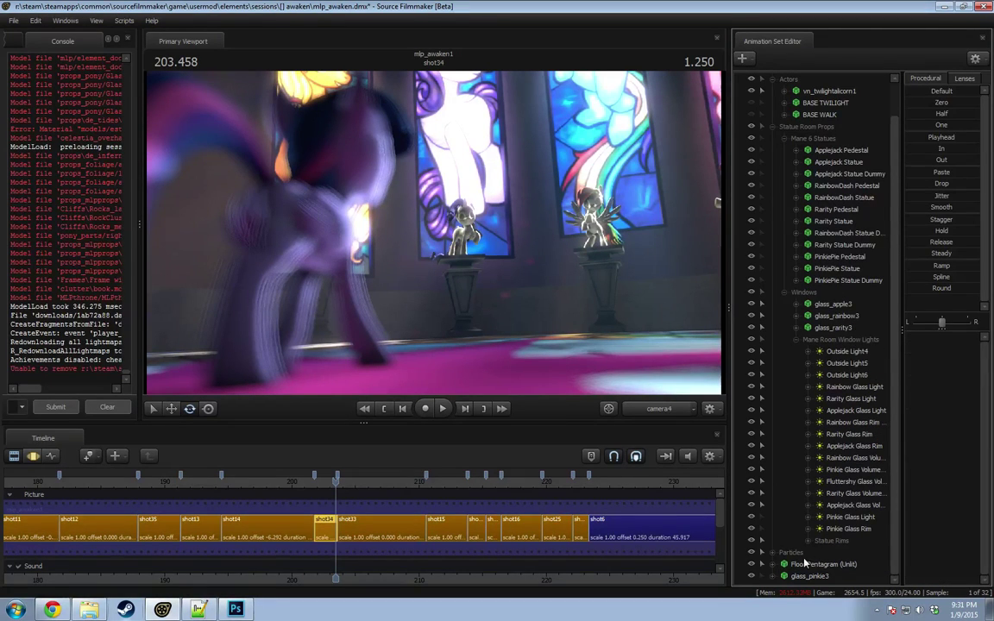
left_click(811, 564)
left_click_drag(804, 576, 799, 349)
left_click(785, 329)
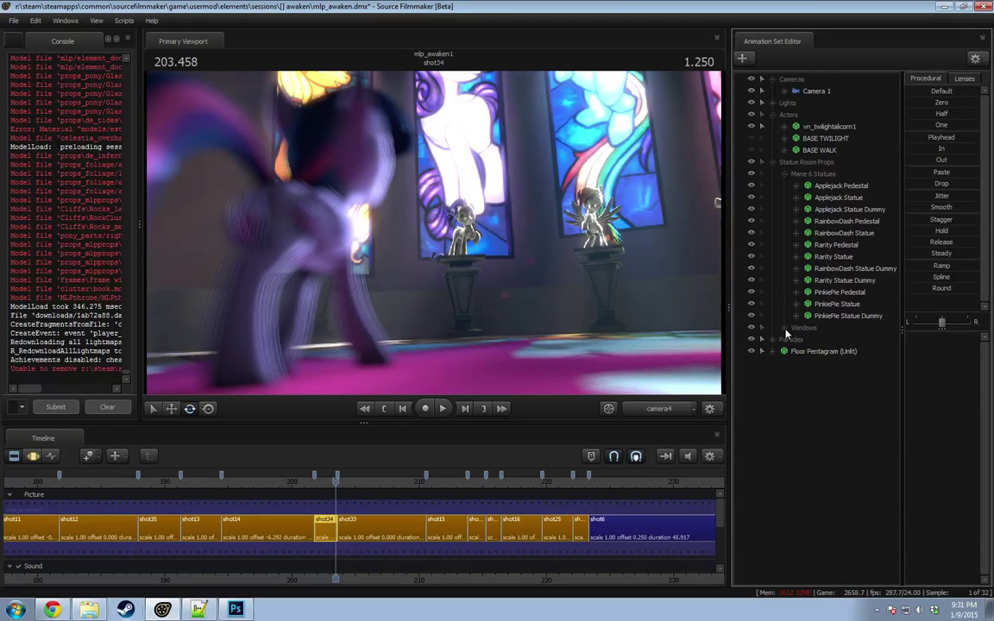
left_click(774, 162)
left_click(772, 114)
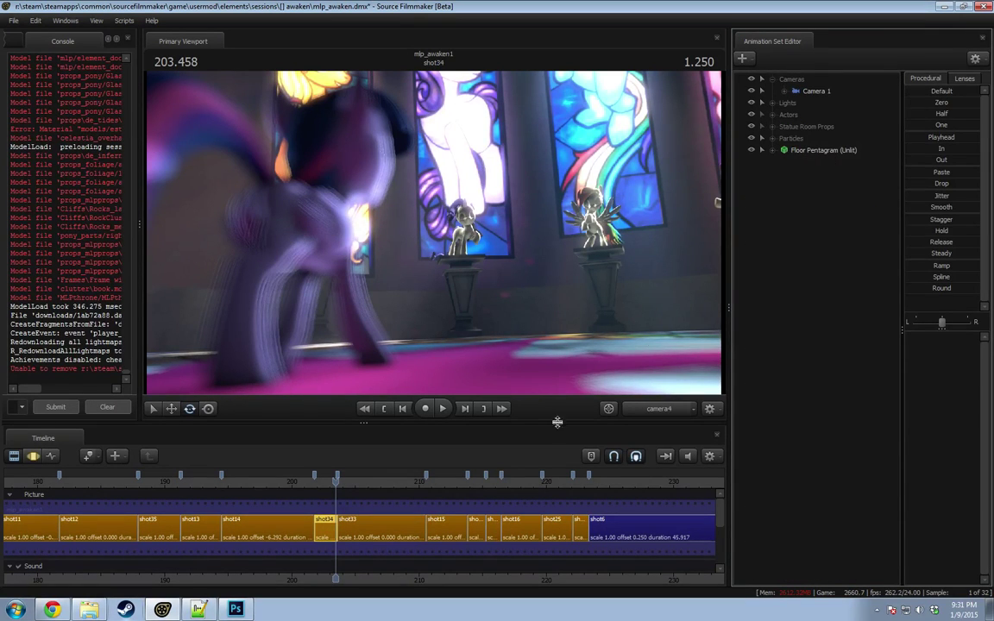
Step: Replay the sequence from just before shot34 on into shot33 to check the cut
left_click(305, 501)
key("space")
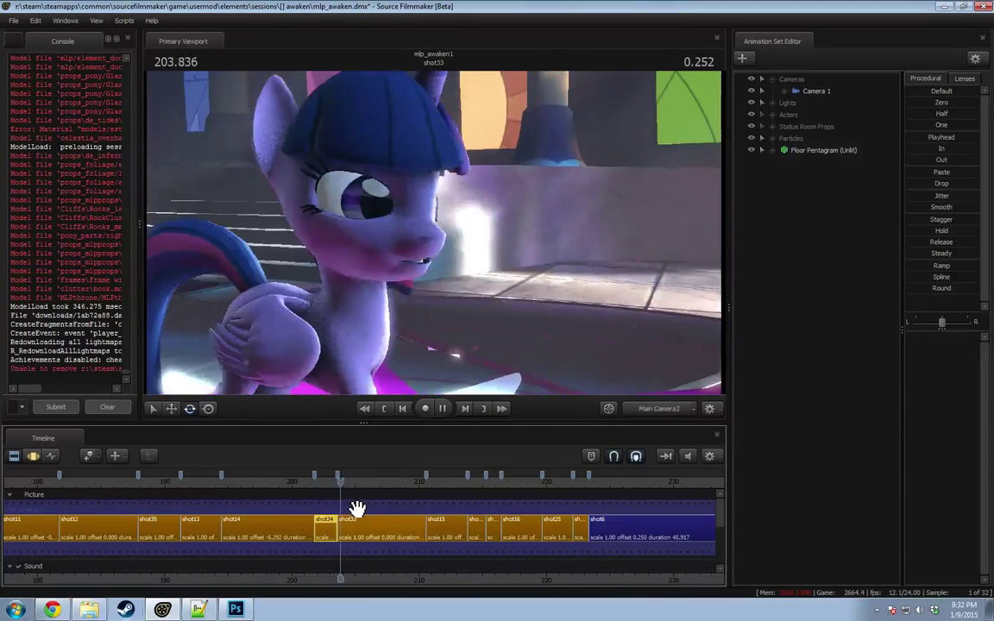
key("space")
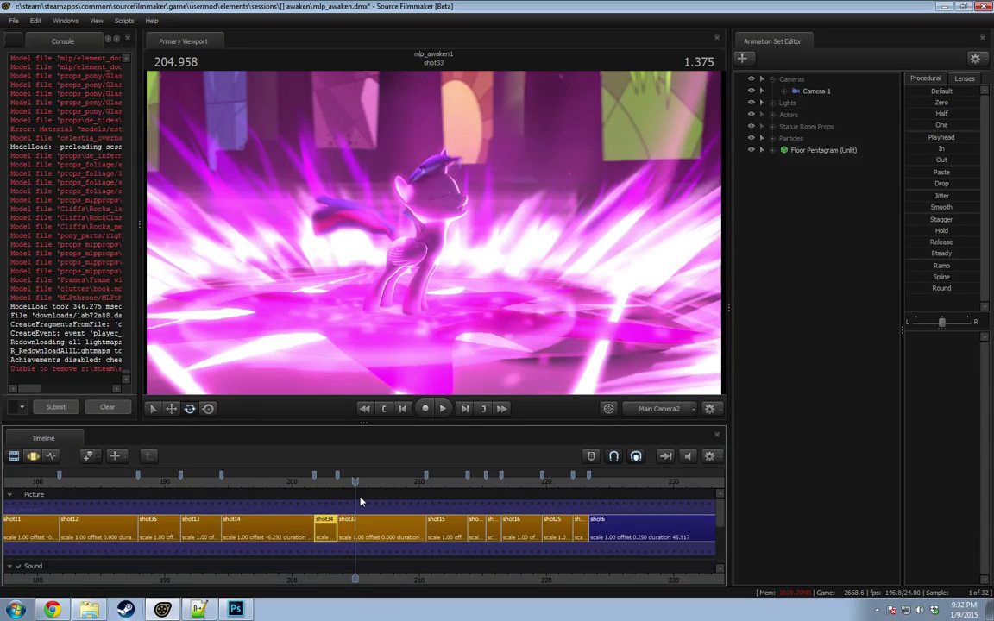
left_click_drag(361, 481, 299, 480)
key("space")
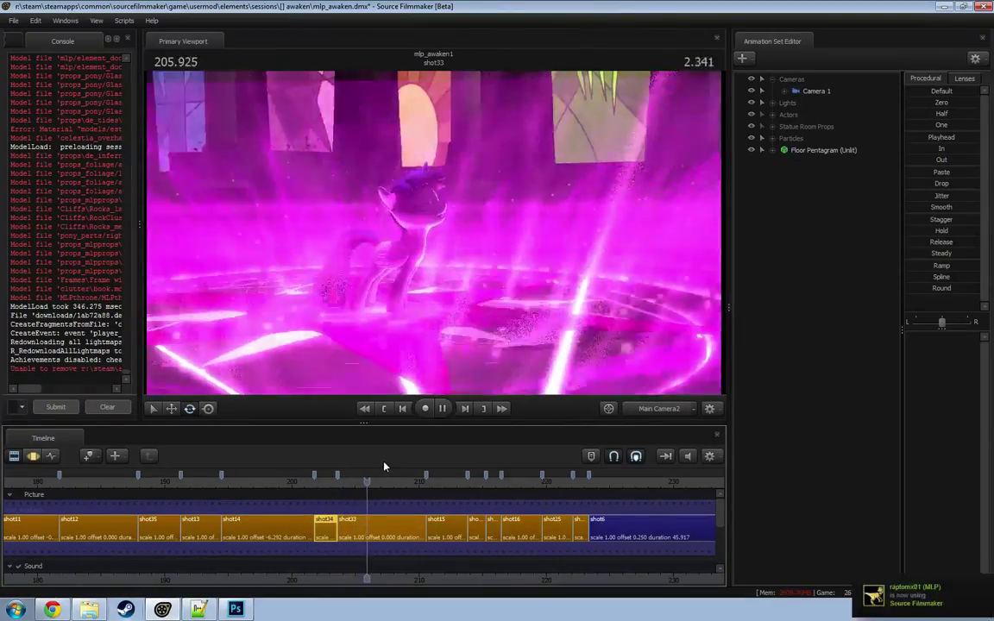
key("space")
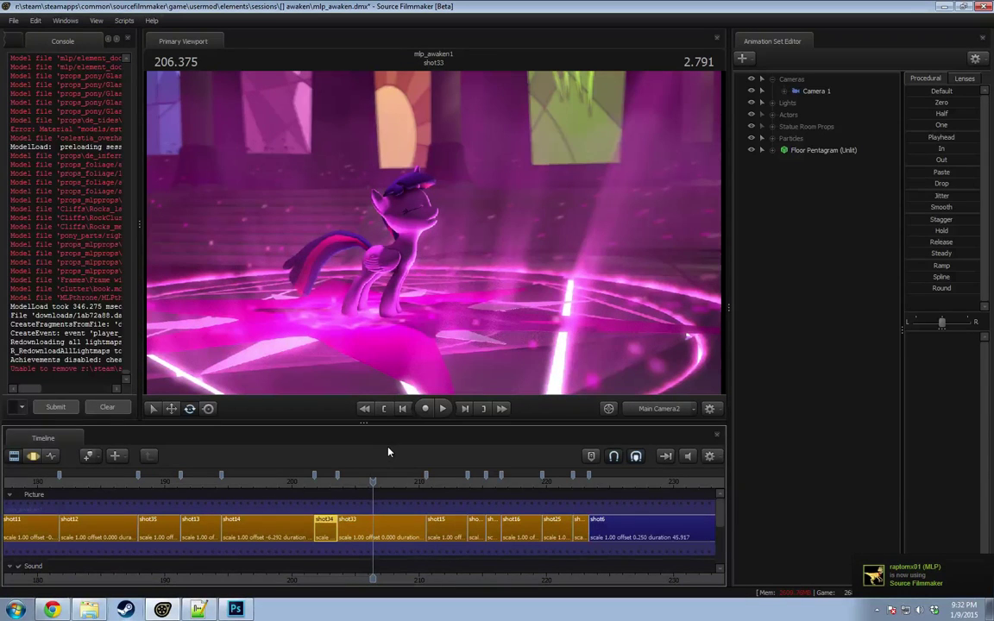
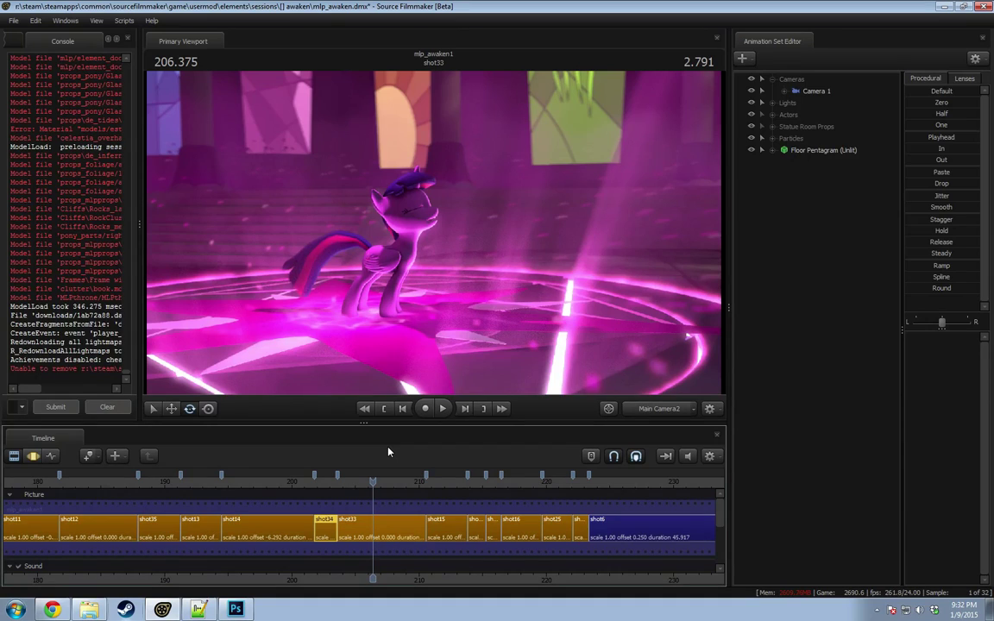
key("space")
key("space")
Step: Move ahead to the start of shot6 and play it up to about 228.5 s
left_click_drag(346, 495, 598, 491)
key("space")
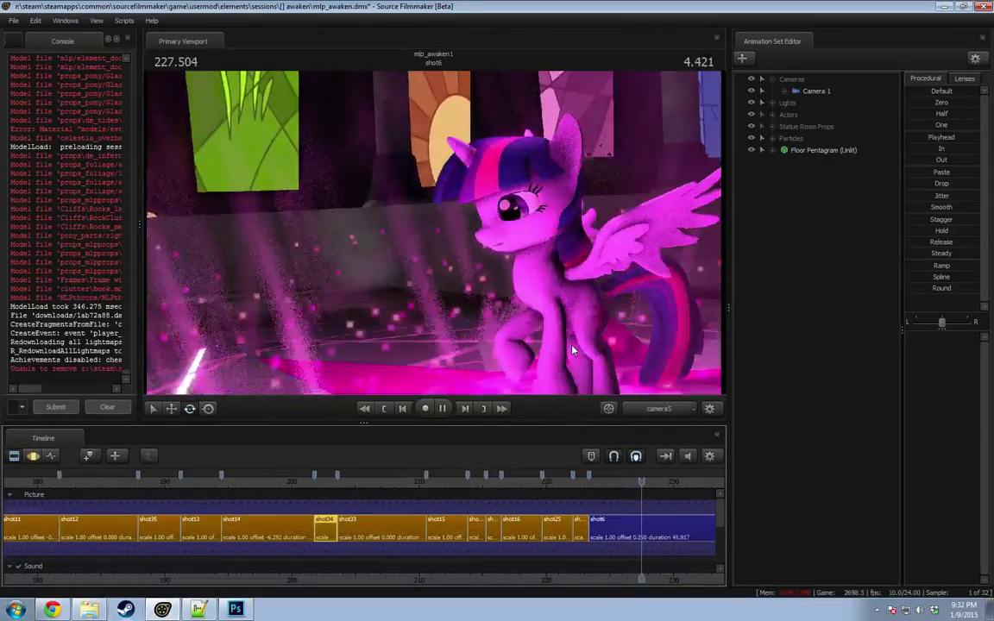
key("space")
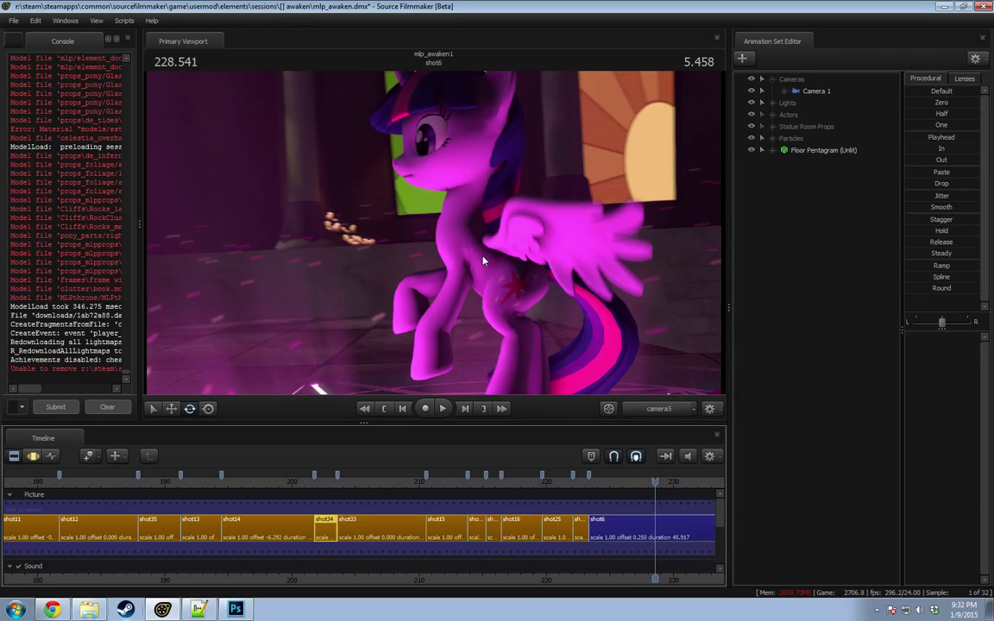
Step: Play the sequence from about 192 s through shot13 and into shot14, up to about 200.4 s
scroll(559, 470, "down", 1)
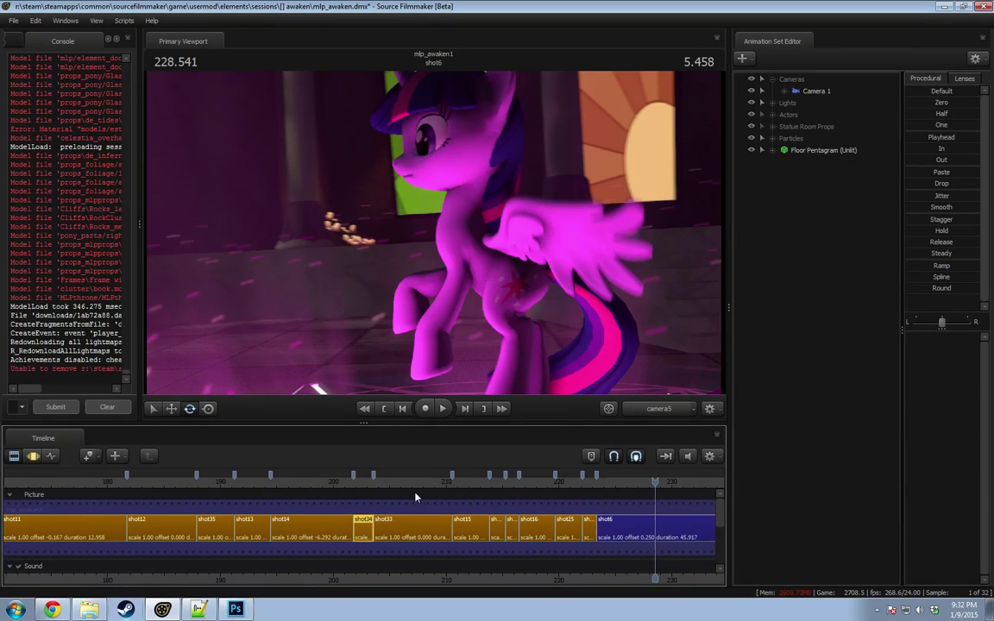
left_click(244, 482)
key("space")
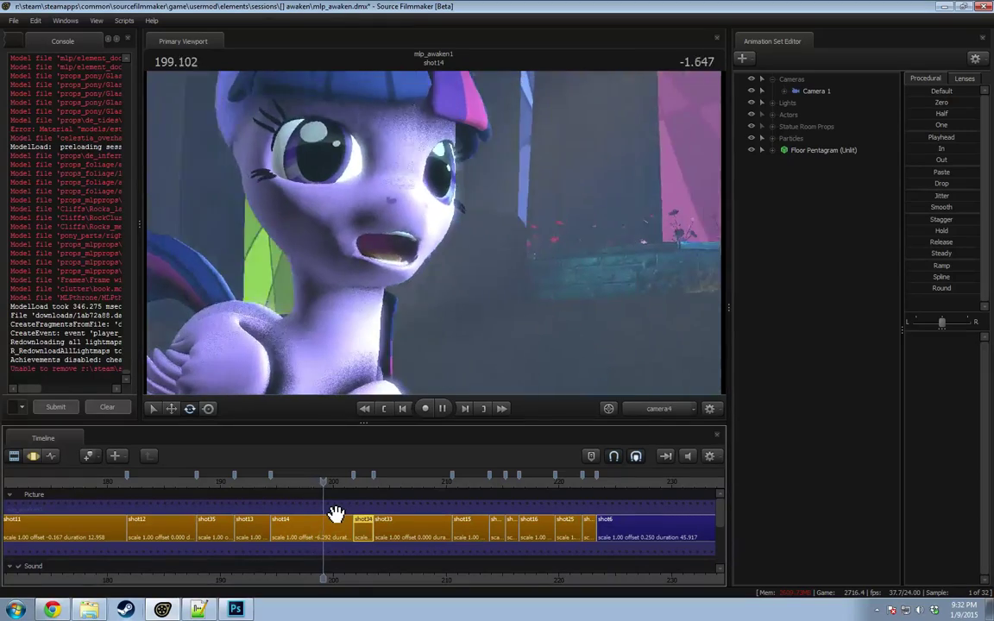
key("space")
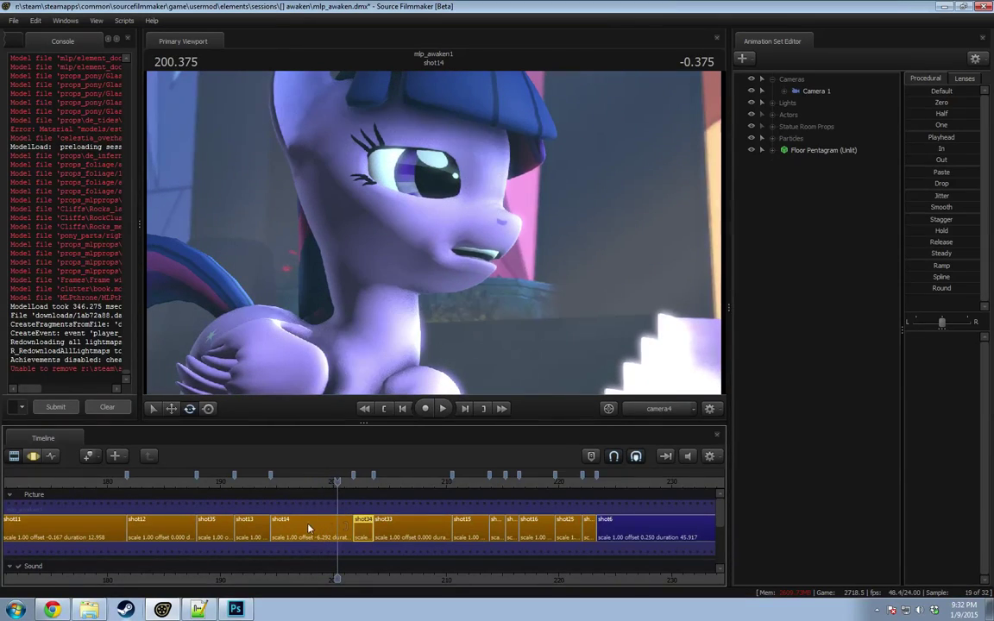
Step: Select shot14 and replay Twilight's head turn from about 199 s
left_click(310, 527)
scroll(309, 527, "up", 3)
scroll(310, 527, "up", 4)
left_click(261, 483)
key("space")
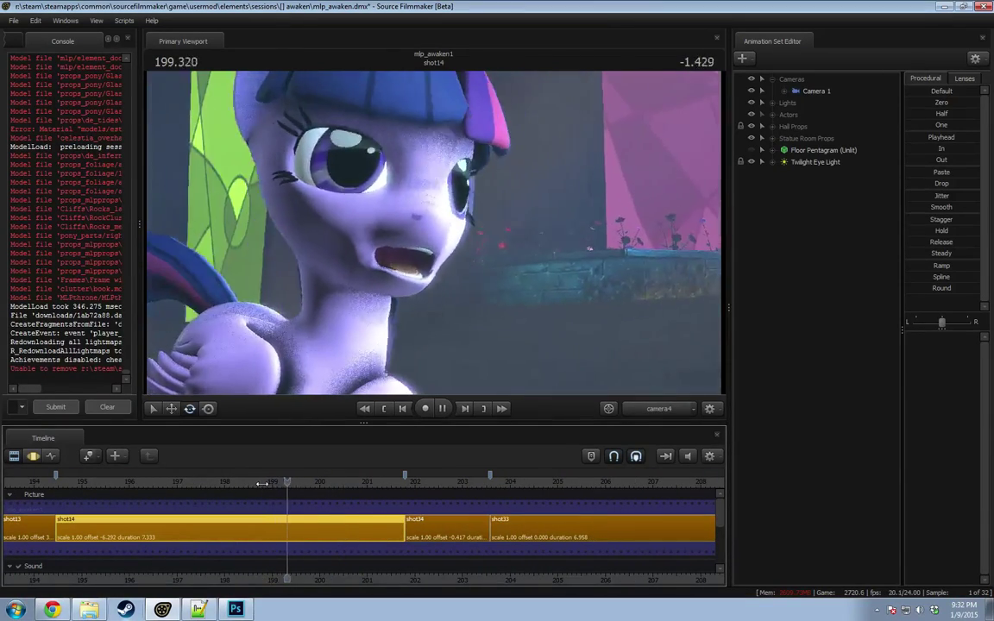
key("space")
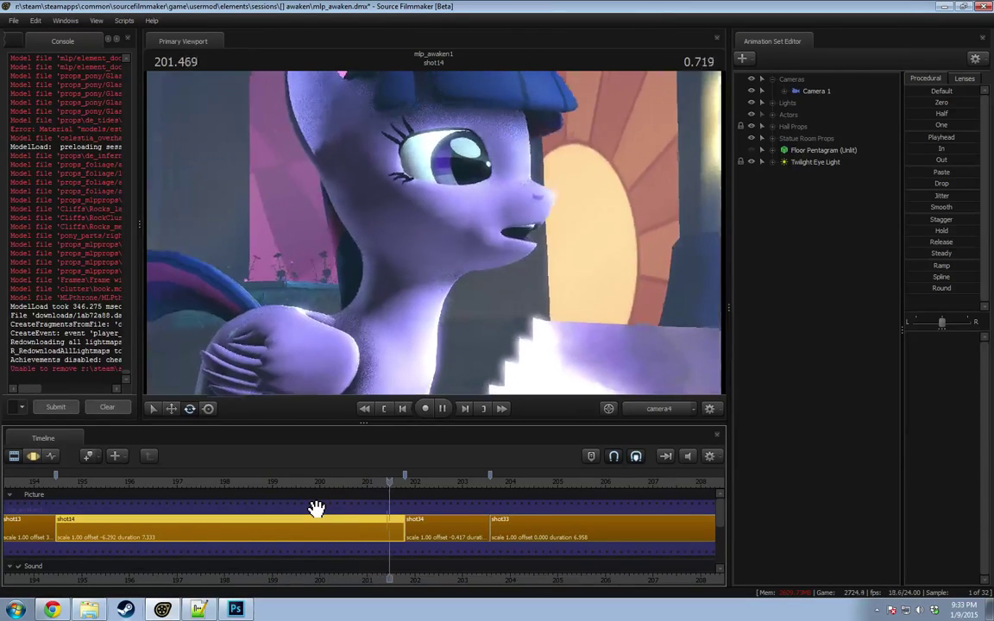
left_click(280, 485)
key("space")
key("space")
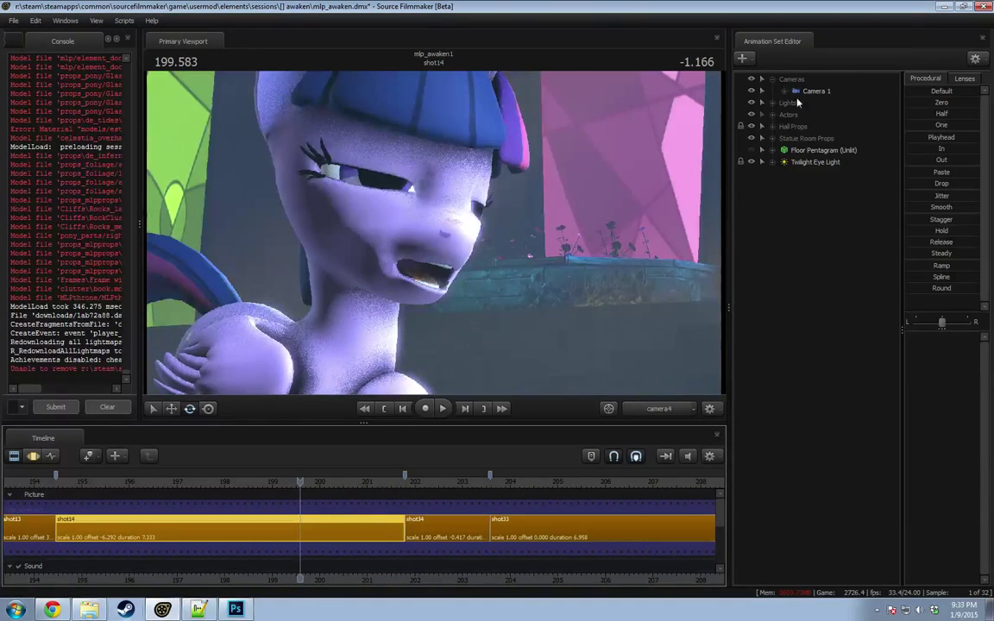
Step: Switch to the Motion Editor and select the Pony Eye Flexes of vn_twilightalicorn2 under Actors
left_click(774, 104)
left_click(774, 104)
left_click(774, 115)
left_click(803, 126)
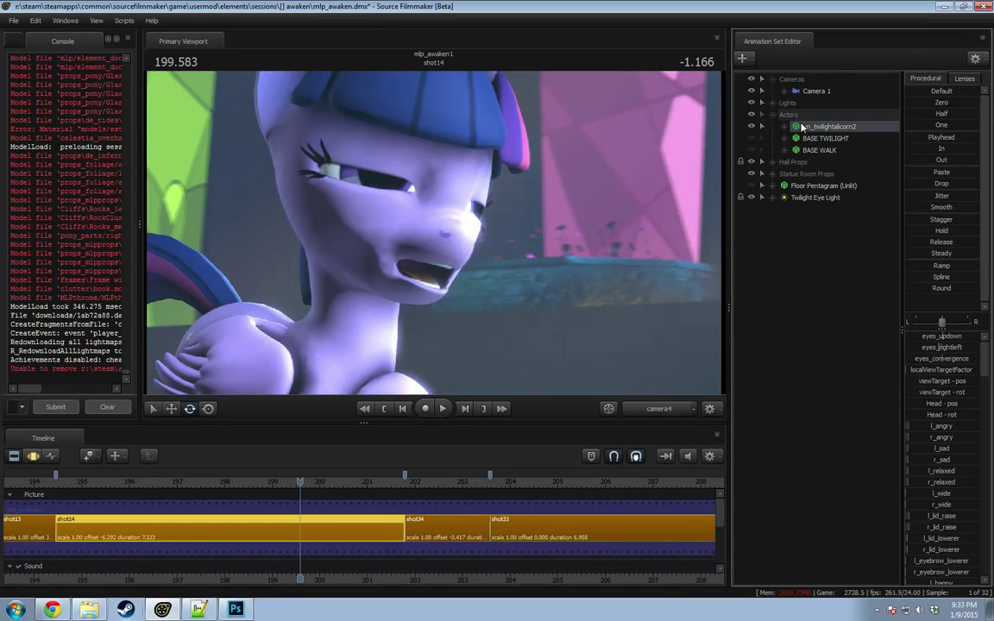
key("F3")
scroll(435, 466, "up", 3)
left_click(784, 126)
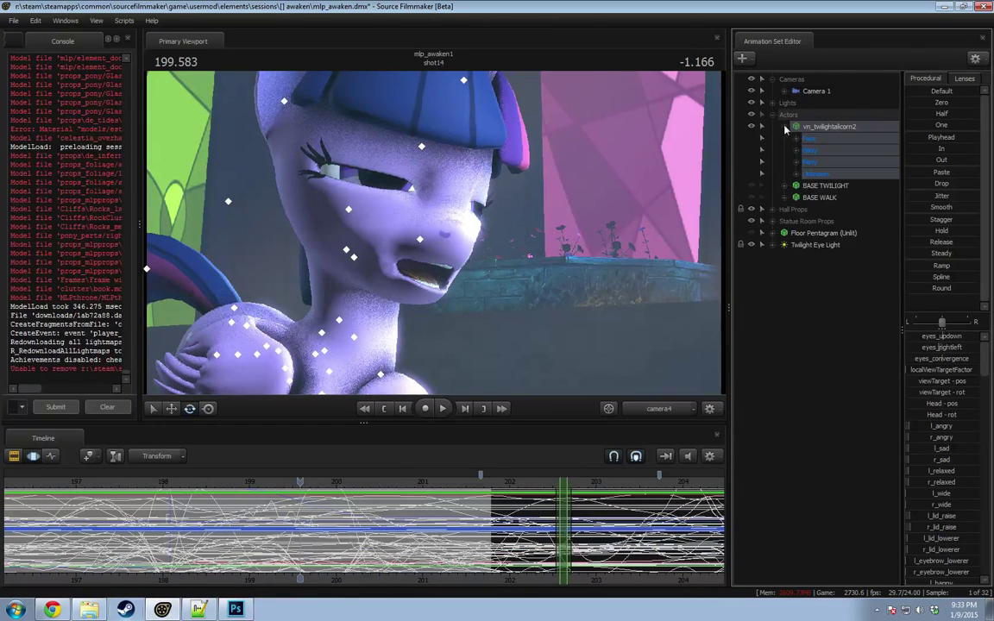
left_click(796, 174)
left_click(795, 174)
left_click(796, 162)
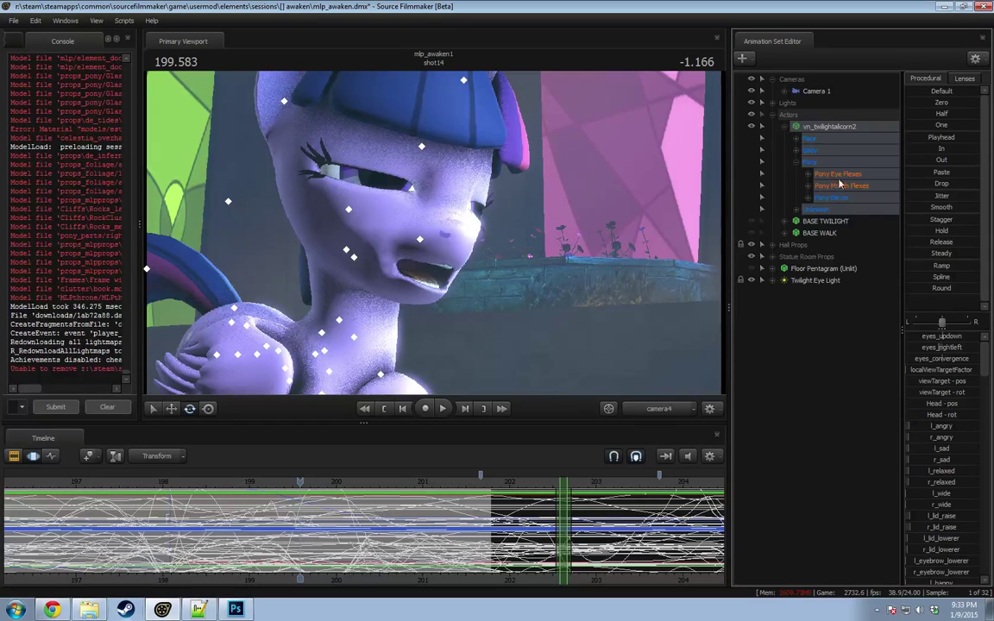
left_click(837, 175)
Step: Make a time selection with falloff around 200 s and soften the blink so Twilight's eyes stay half open
scroll(319, 554, "up", 3)
left_click_drag(320, 512, 371, 513, "shift")
scroll(371, 513, "up", 5, "shift")
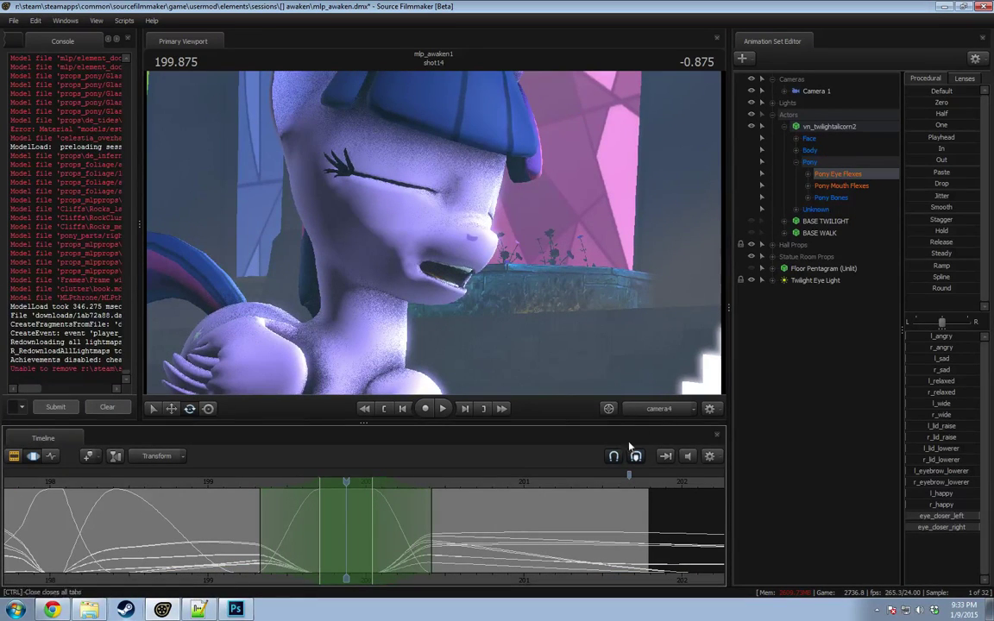
left_click_drag(264, 525, 262, 524)
Step: Select Twilight's Face controls and increase eyes_updown over the time selection around 200 s
left_click(809, 139)
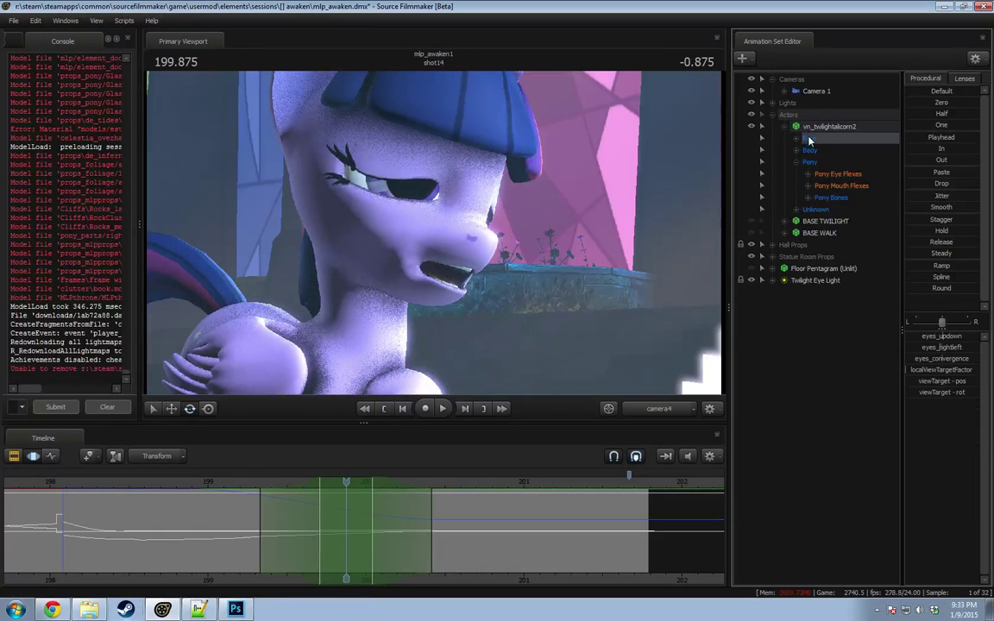
left_click_drag(340, 506, 290, 491)
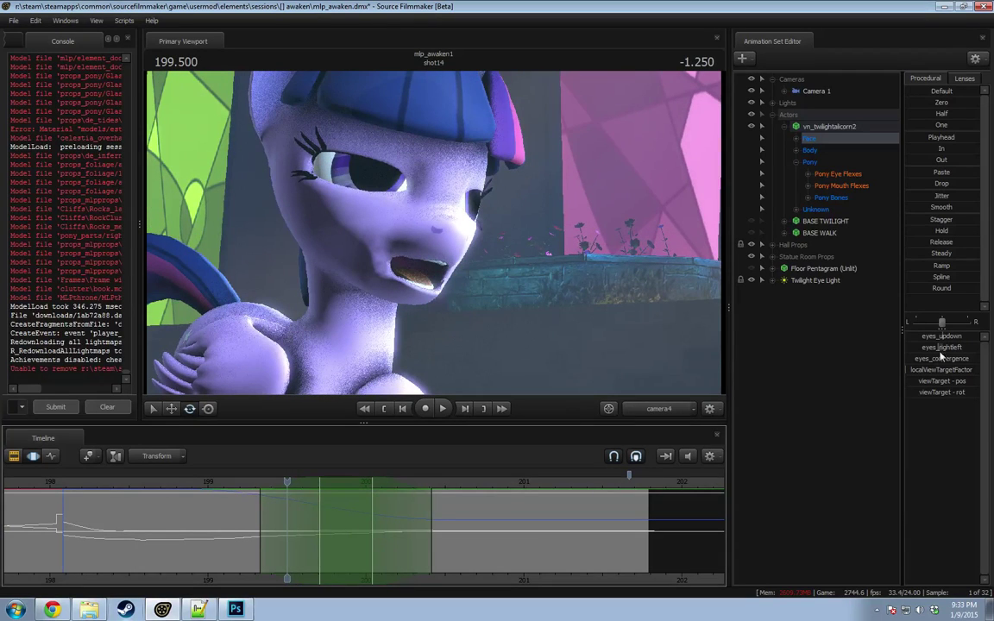
left_click_drag(947, 338, 957, 338)
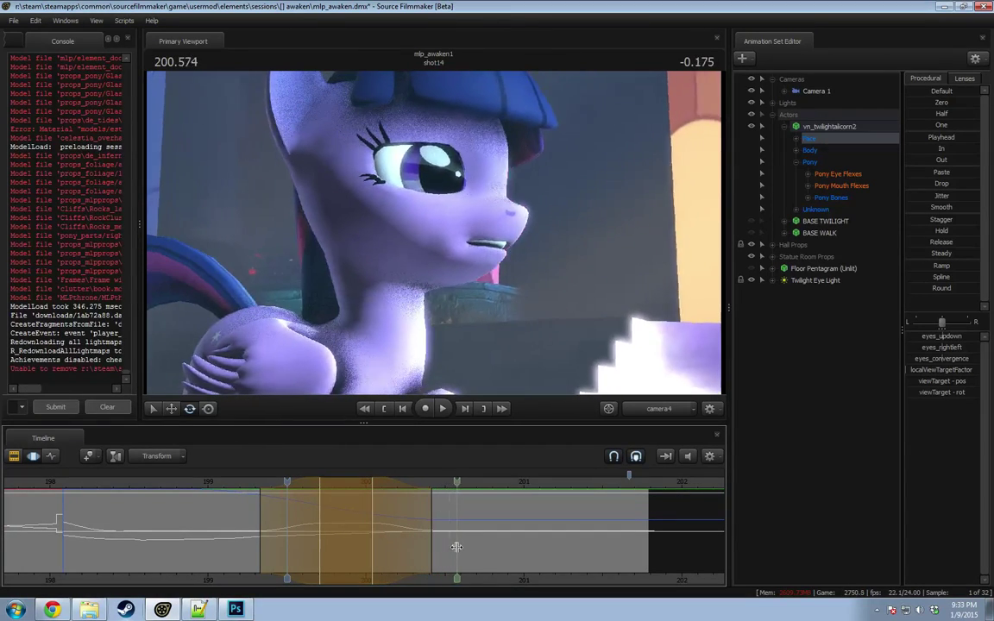
Step: Widen the falloff to about 199.2–200.5 s and replay shot14 to check the eye movement
key("space")
scroll(304, 533, "up", 3, "shift")
left_click(234, 486)
key("space")
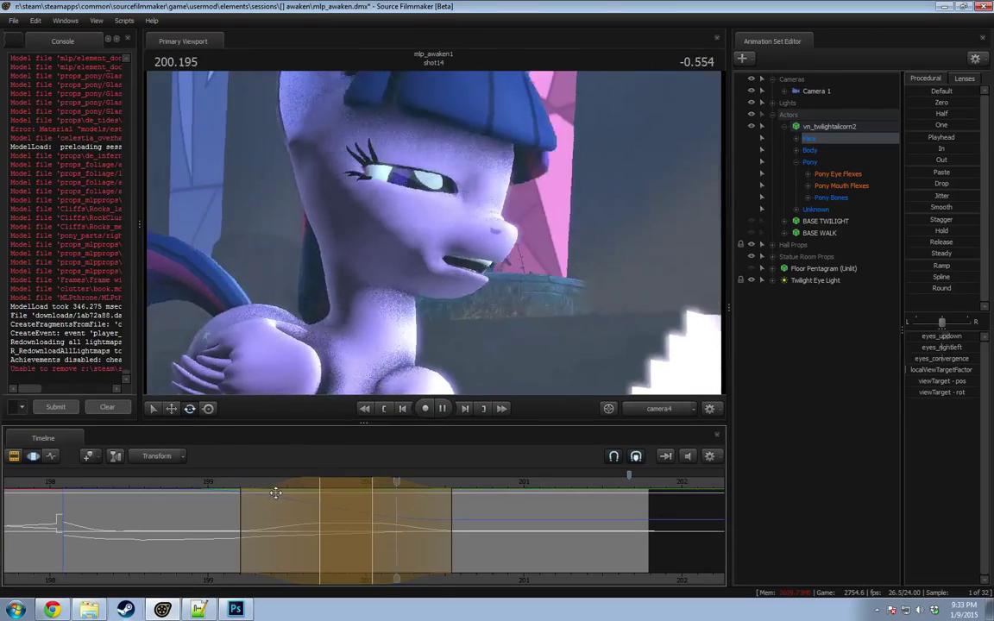
key("space")
left_click_drag(423, 527, 434, 547, "shift")
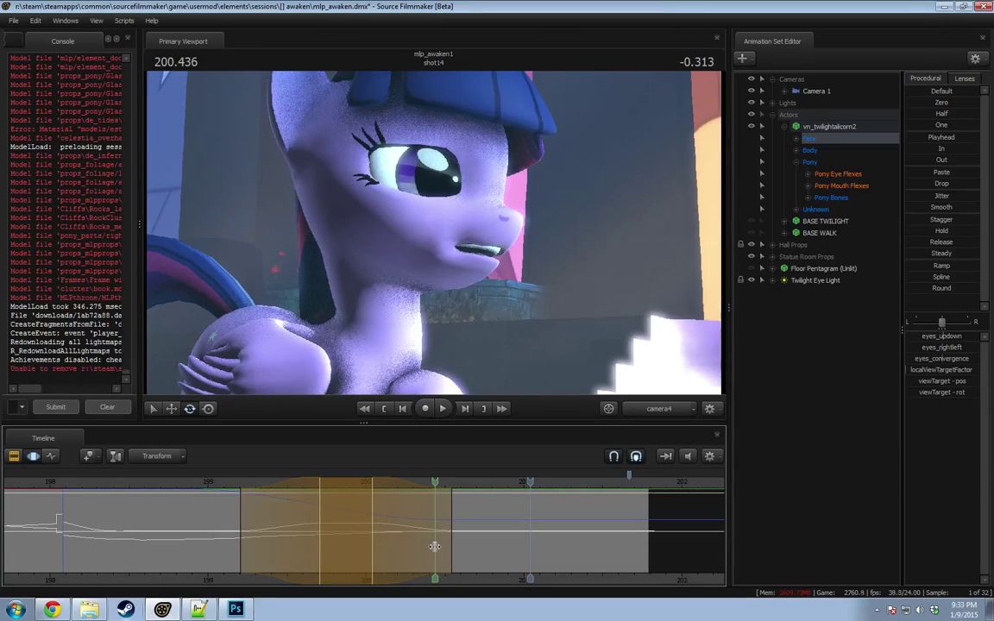
key("space")
key("F2")
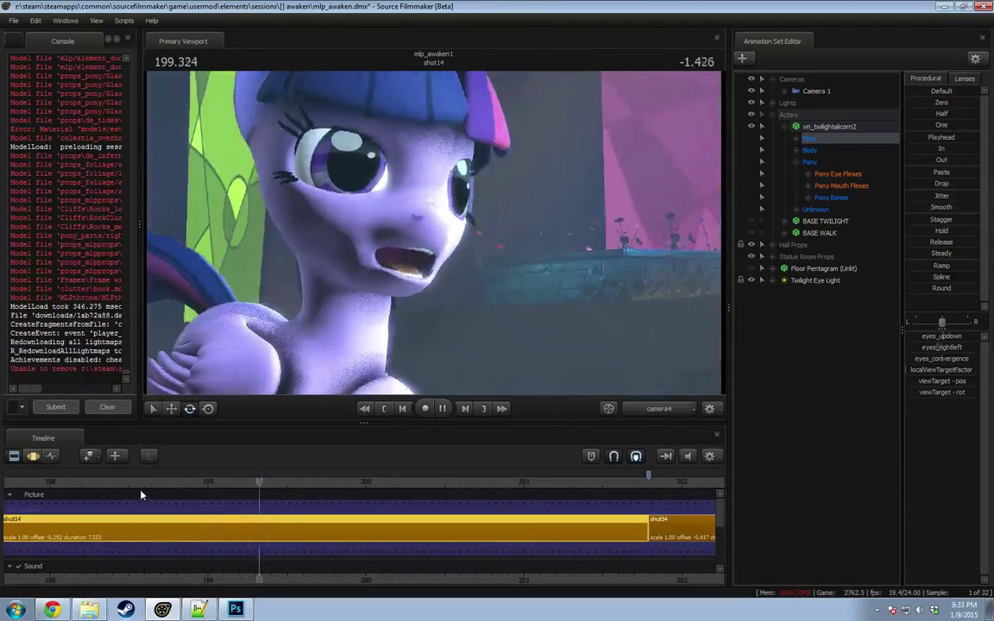
key("space")
Step: Make a time selection with falloff centred at about 201.1 s and lower eyes_updown slightly
key("F3")
left_click(536, 543, "shift")
scroll(537, 543, "up", 5, "shift")
left_click_drag(954, 336, 951, 336)
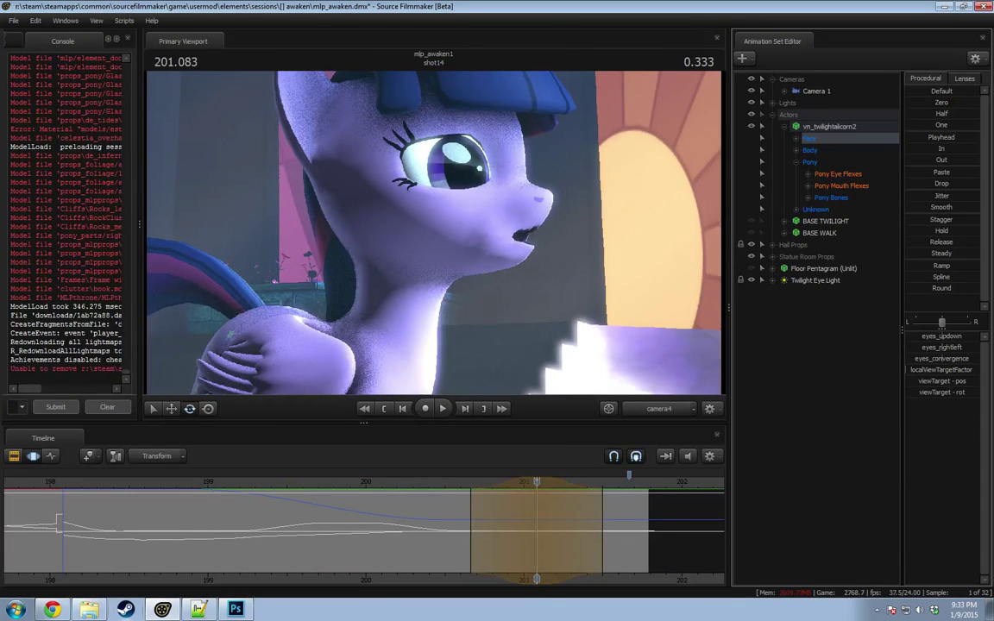
Step: Widen the falloff around 201.1 s to run from about 200.5 s to 202 s, replaying the look between changes
left_click(452, 483)
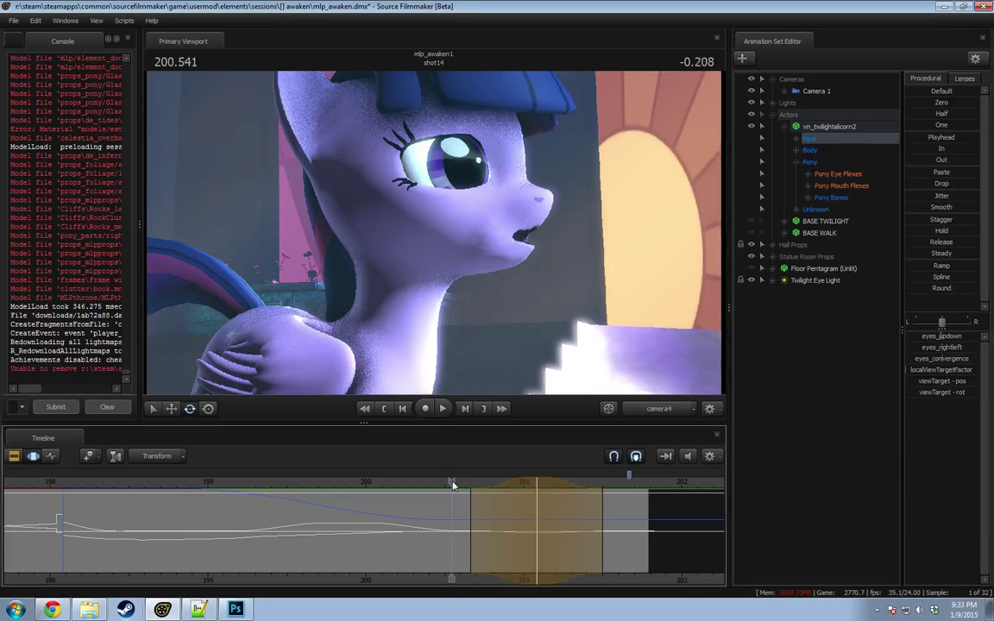
key("space")
key("space")
scroll(522, 520, "up", 1)
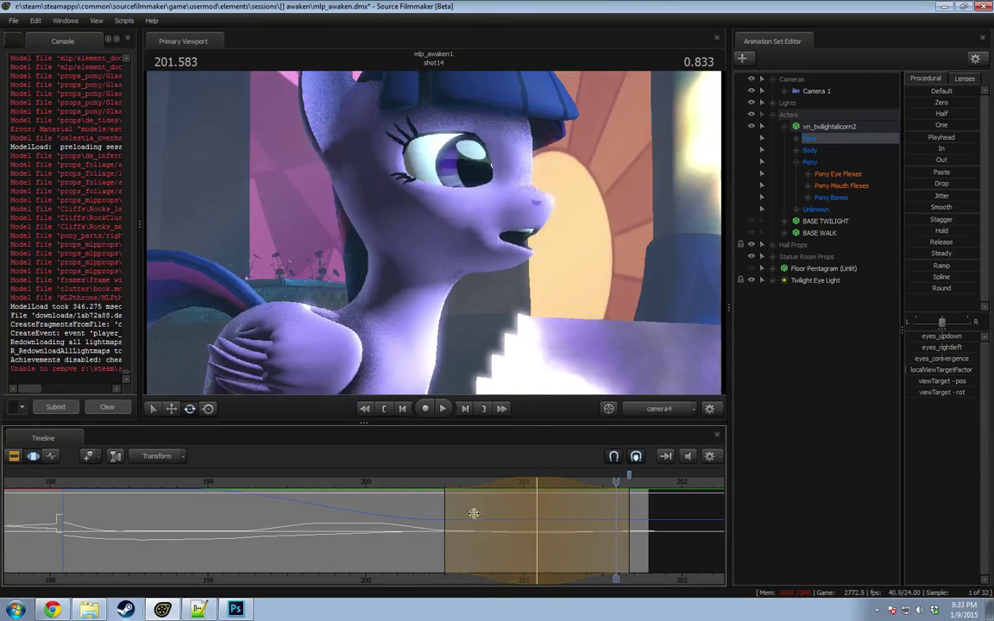
key("space")
key("space")
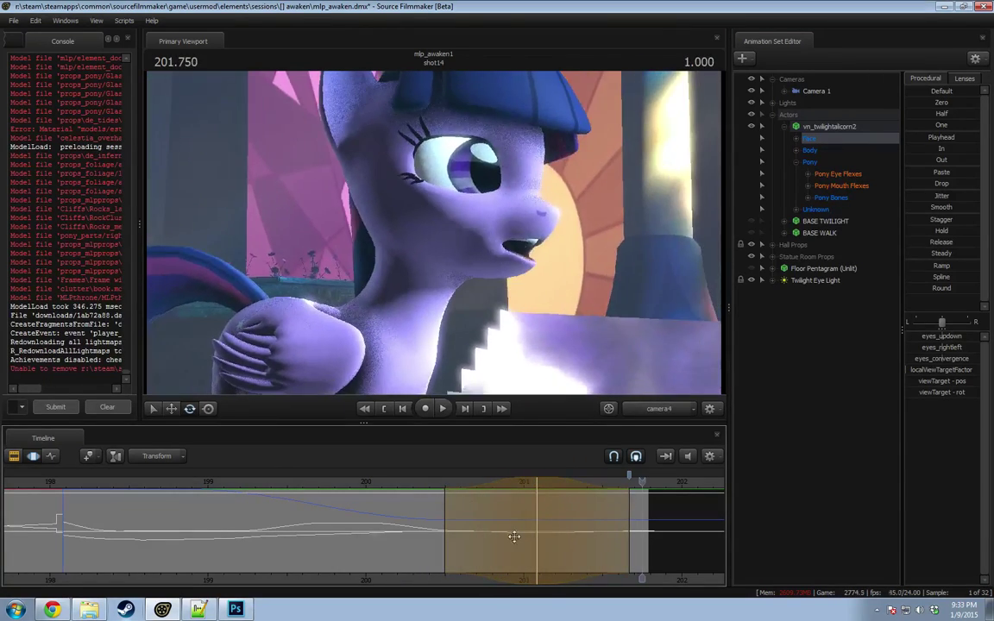
key("space")
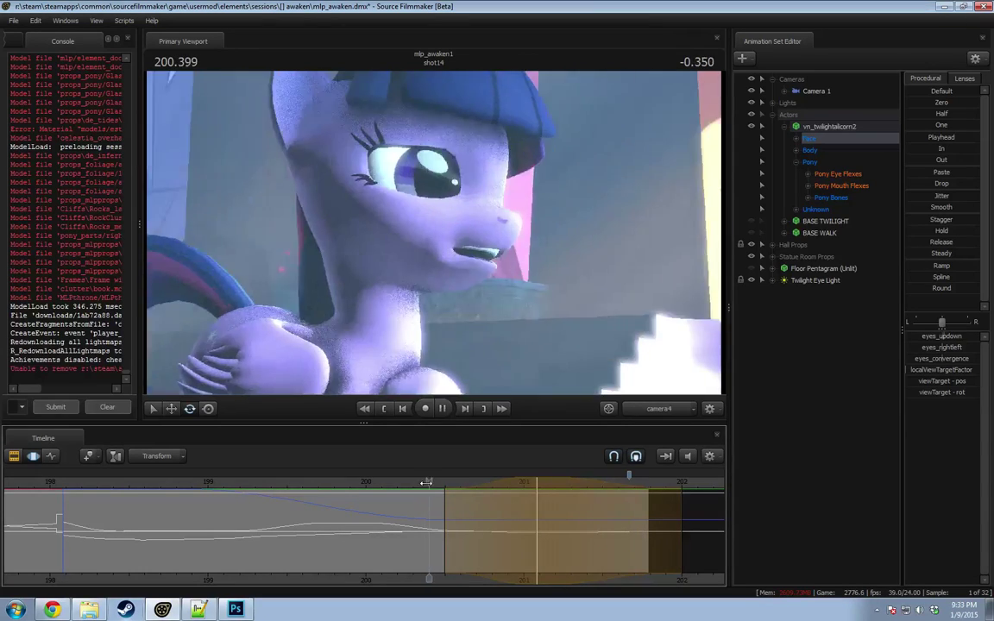
Step: Extend the time selection from about 201.75 s onward with a lead-in falloff, and adjust Twilight's eyes_updown and eyes_rightleft there
left_click_drag(537, 524, 642, 533)
scroll(642, 532, "up", 3)
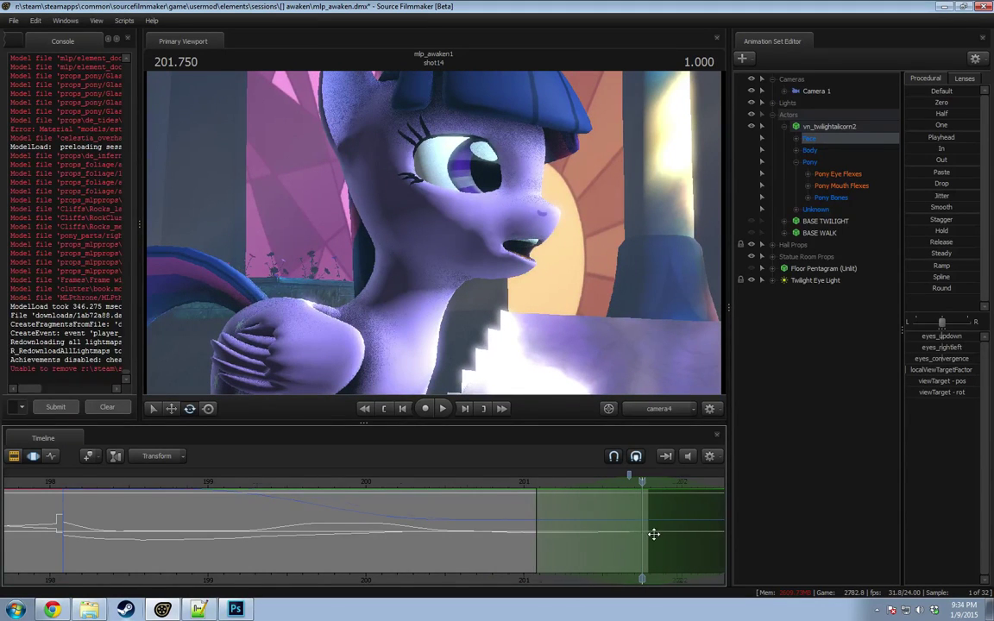
scroll(654, 534, "down", 3)
left_click_drag(547, 528, 725, 525)
left_click_drag(949, 342, 954, 340)
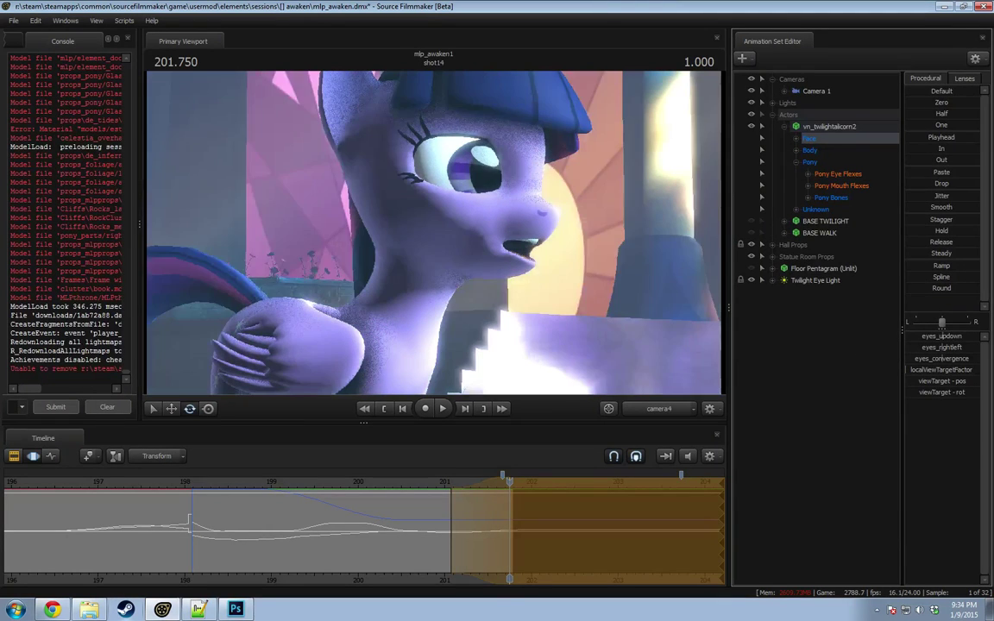
left_click(950, 348)
left_click(950, 349)
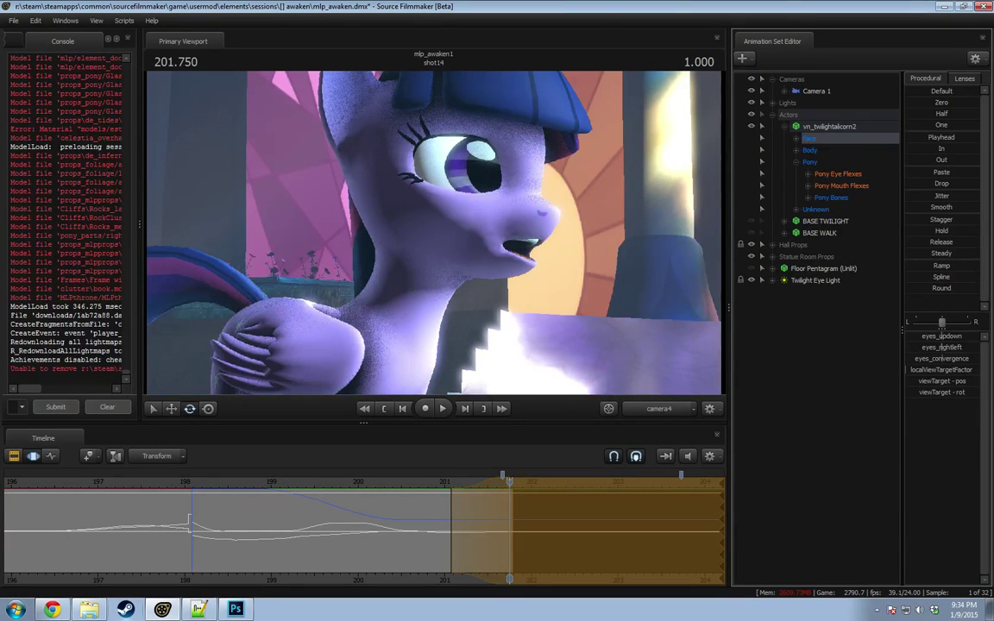
left_click_drag(950, 348, 953, 339)
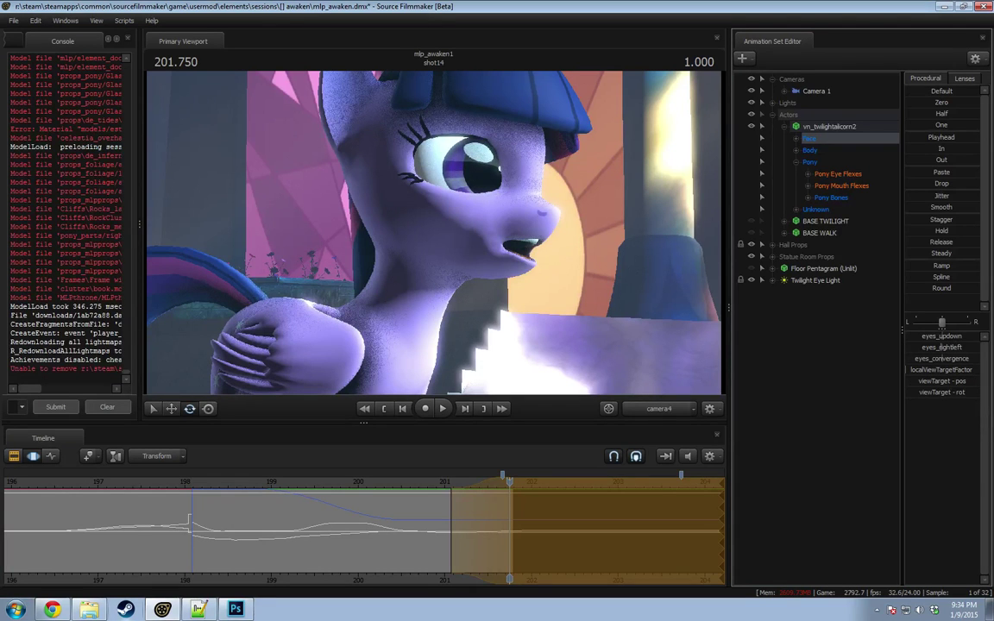
Step: Review the end of shot14 from about 200.8 s and replay the shot from its beginning up to about 199.1 s
left_click(427, 483)
key("space")
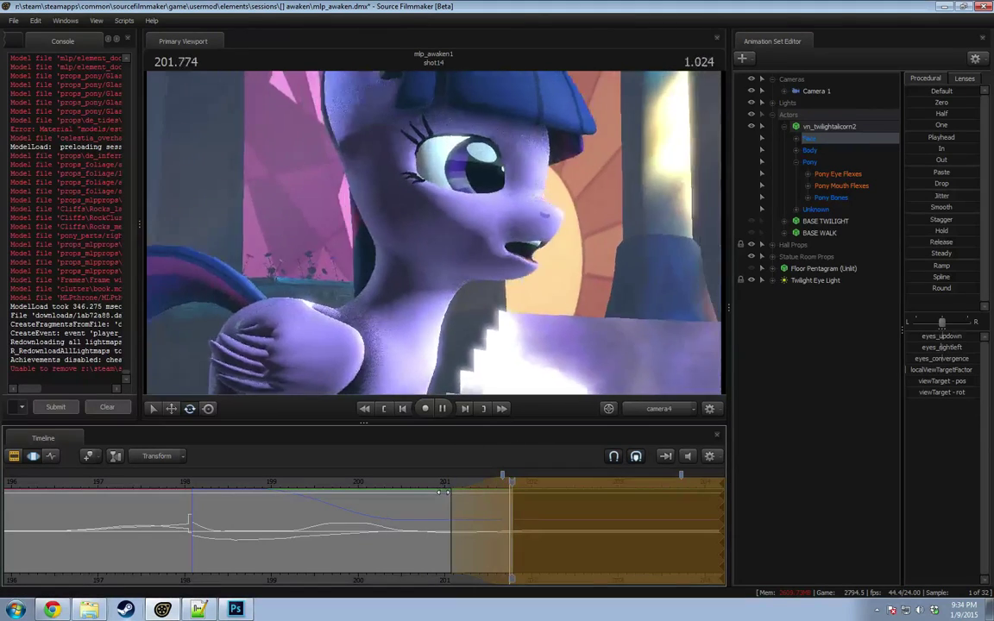
key("space")
left_click(423, 483)
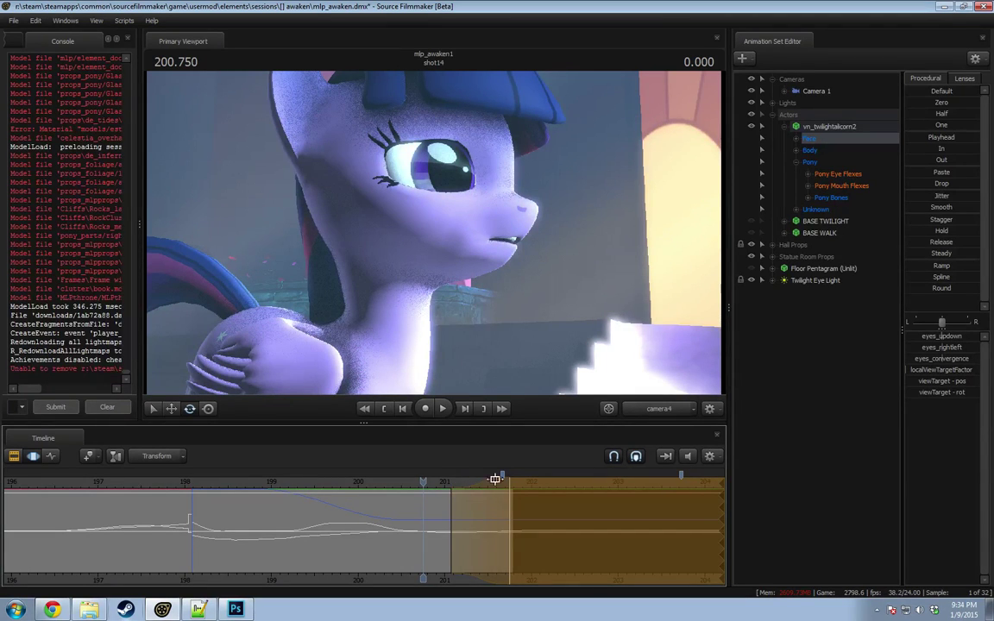
scroll(497, 495, "down", 1)
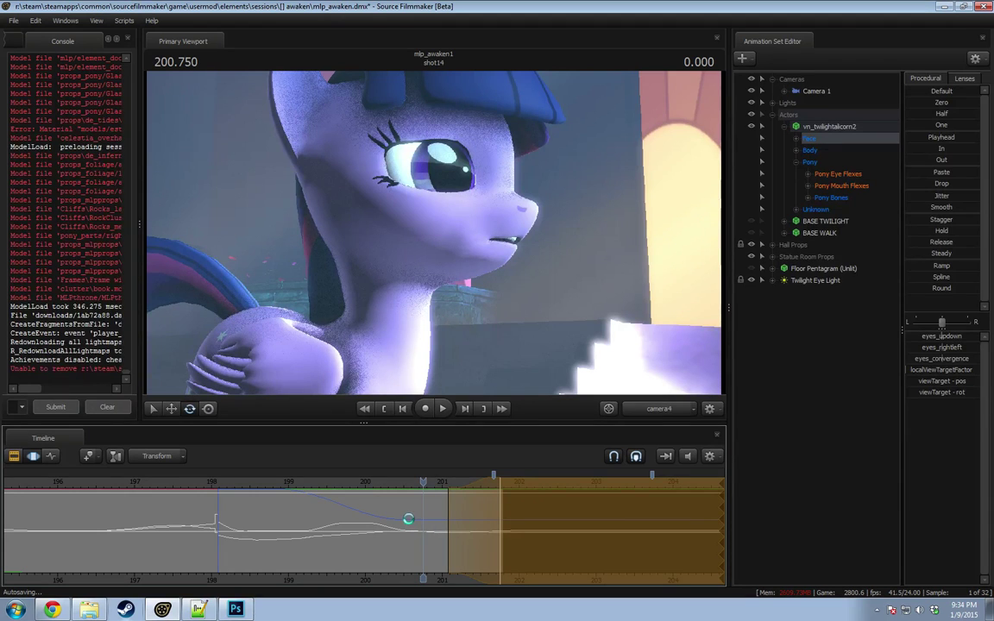
scroll(408, 518, "down", 1)
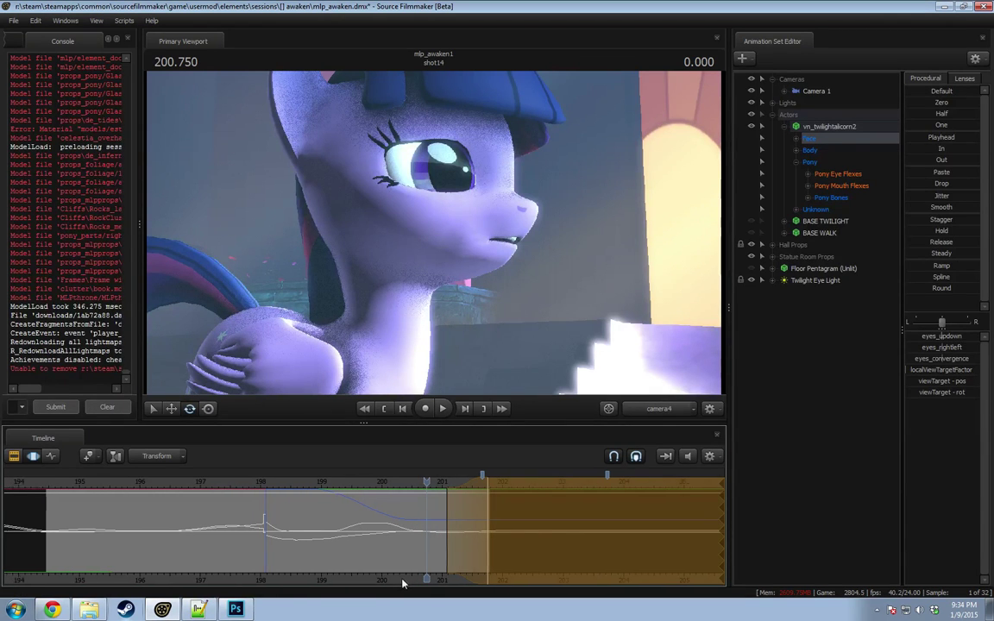
middle_click_drag(356, 561, 433, 541)
scroll(431, 539, "down", 1)
left_click(212, 484)
key("space")
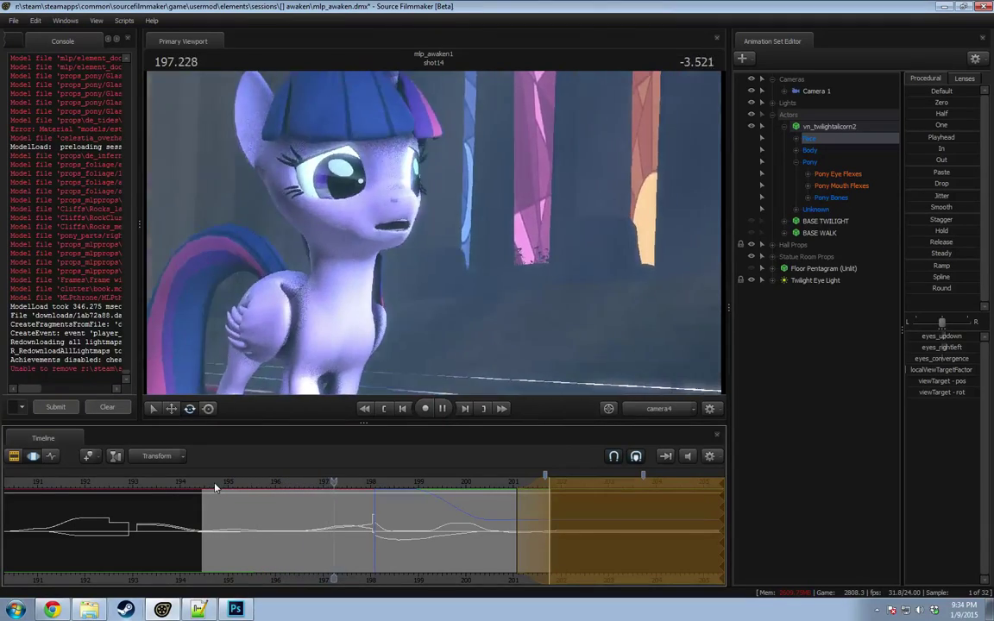
key("space")
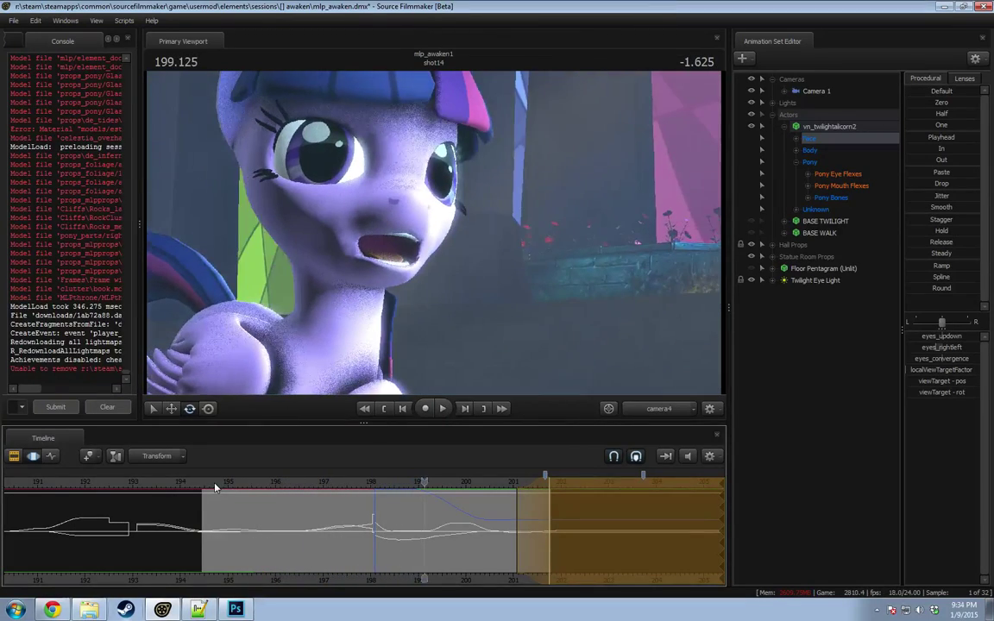
Step: Make a time selection with falloff around 197.95 s and rotate Twilight's Head bone to adjust the pose during the blink
key("F2")
key("F3")
left_click_drag(302, 533, 364, 539)
left_click(368, 539, "shift")
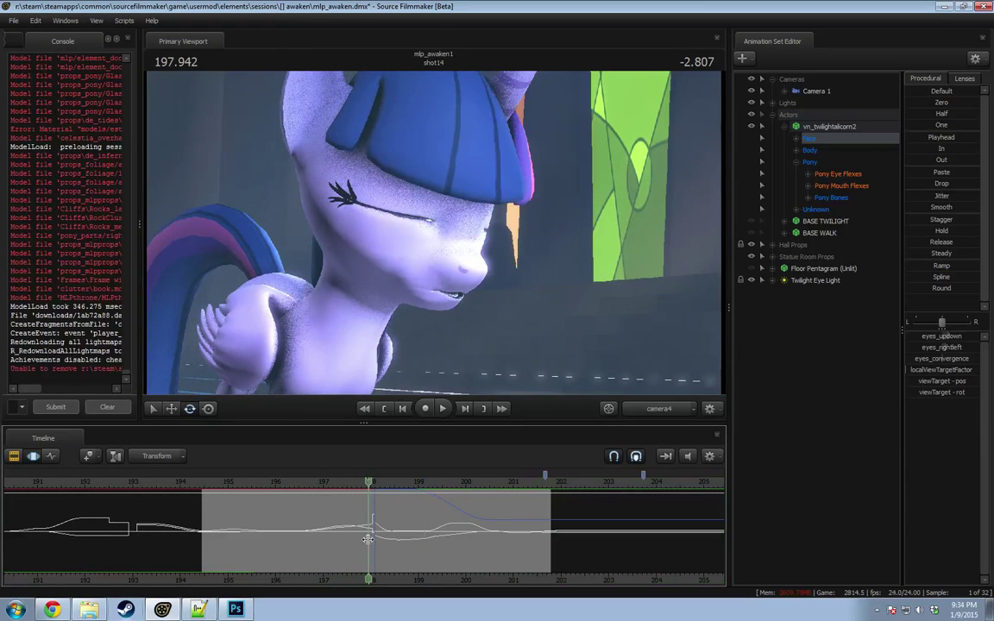
scroll(366, 539, "up", 5, "shift")
left_click(366, 259)
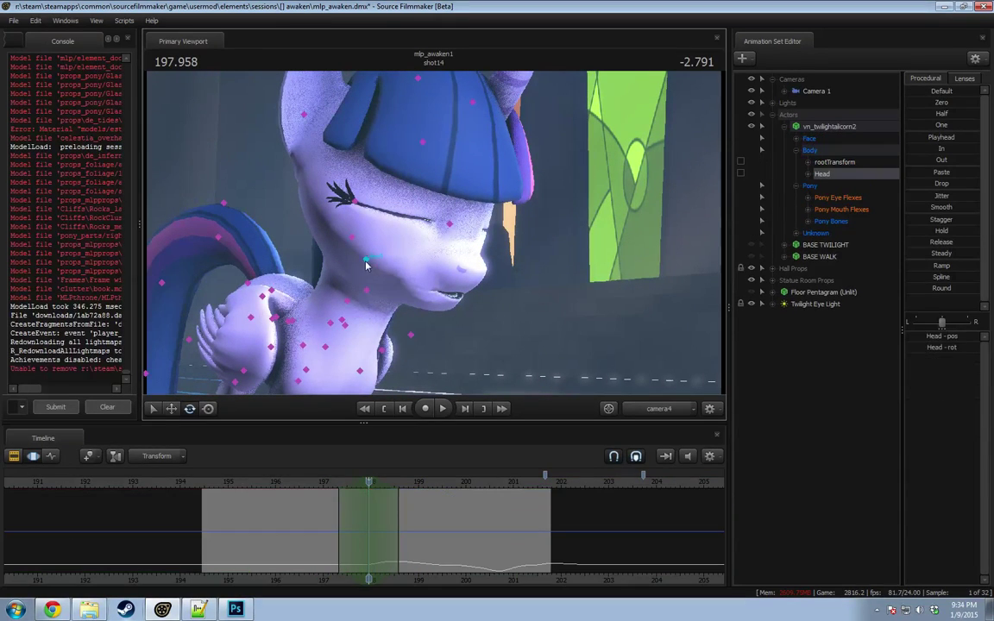
left_click(367, 290, "ctrl")
left_click(366, 263, "ctrl")
left_click_drag(349, 275, 329, 423)
Step: Replay shot14 from about 197.1 s to check the head motion
left_click(328, 484)
key("space")
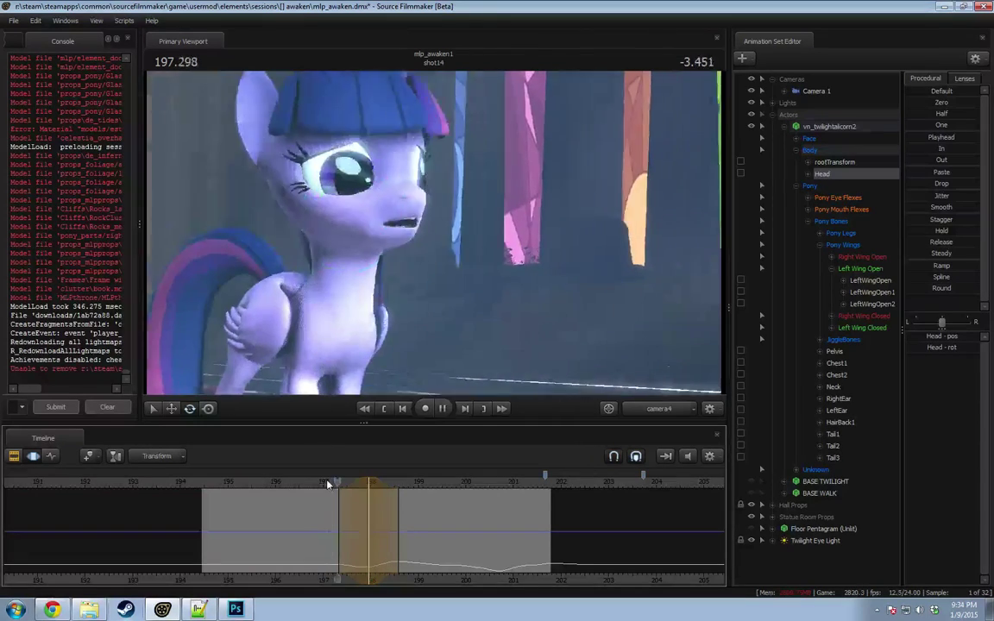
key("space")
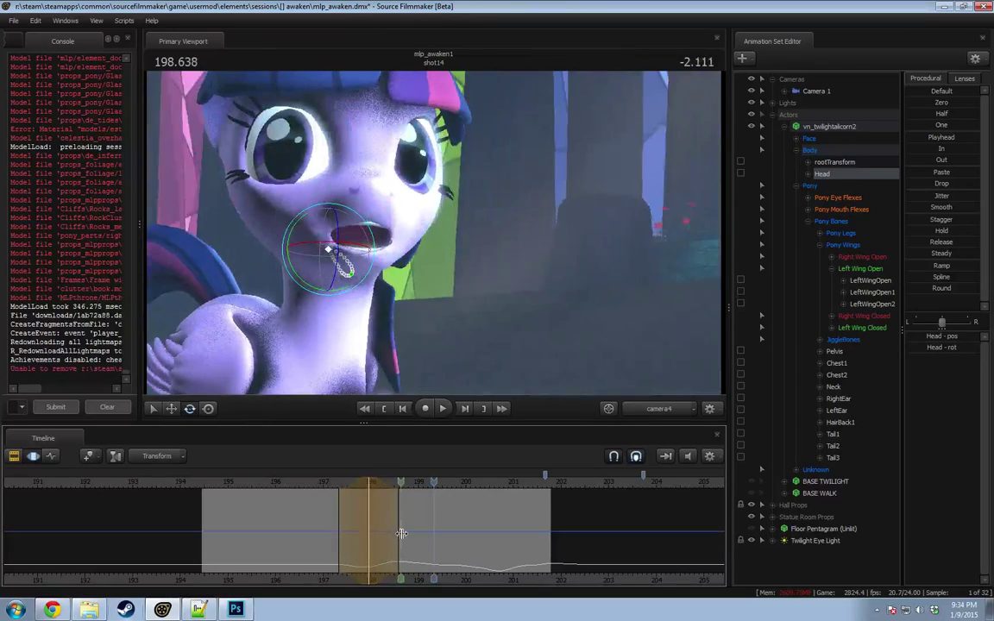
Step: Make a time selection with falloff around 198.8 s in shot14 and rotate Twilight's Head bone there
left_click(409, 533, "shift")
scroll(406, 534, "up", 8)
left_click_drag(447, 526, 455, 522)
left_click_drag(321, 258, 318, 261)
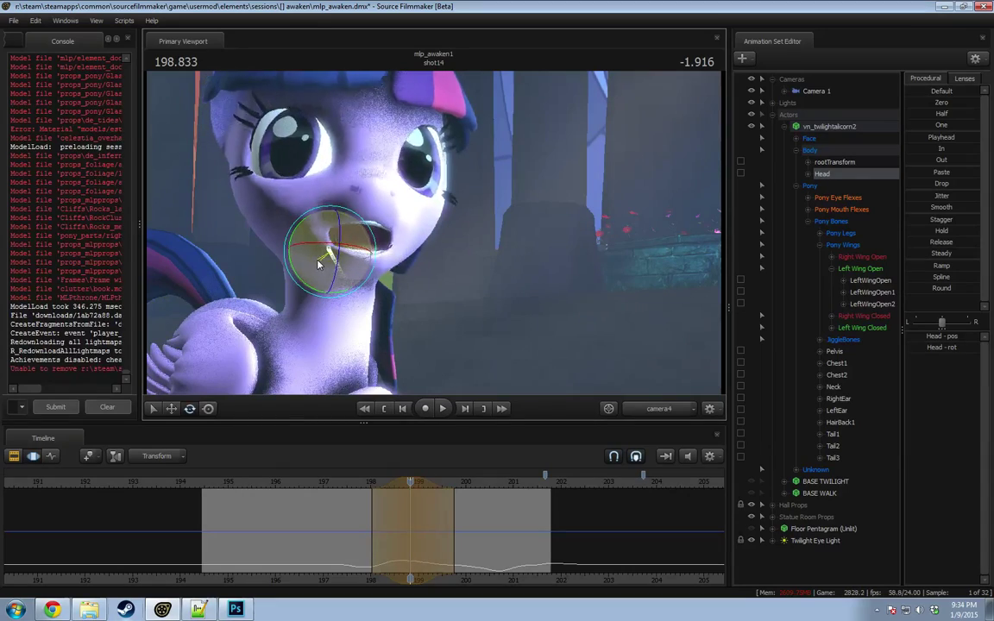
Step: Widen the head edit's time selection to span about 197.9 to 200.1 s, replaying shot14 to check the head turn
key("space")
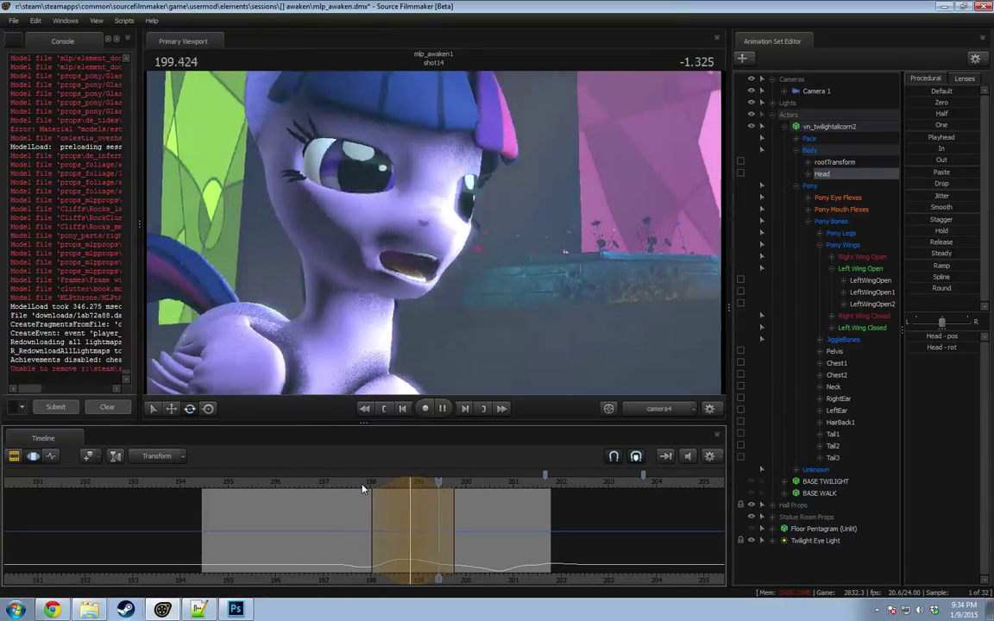
left_click_drag(385, 517, 353, 513)
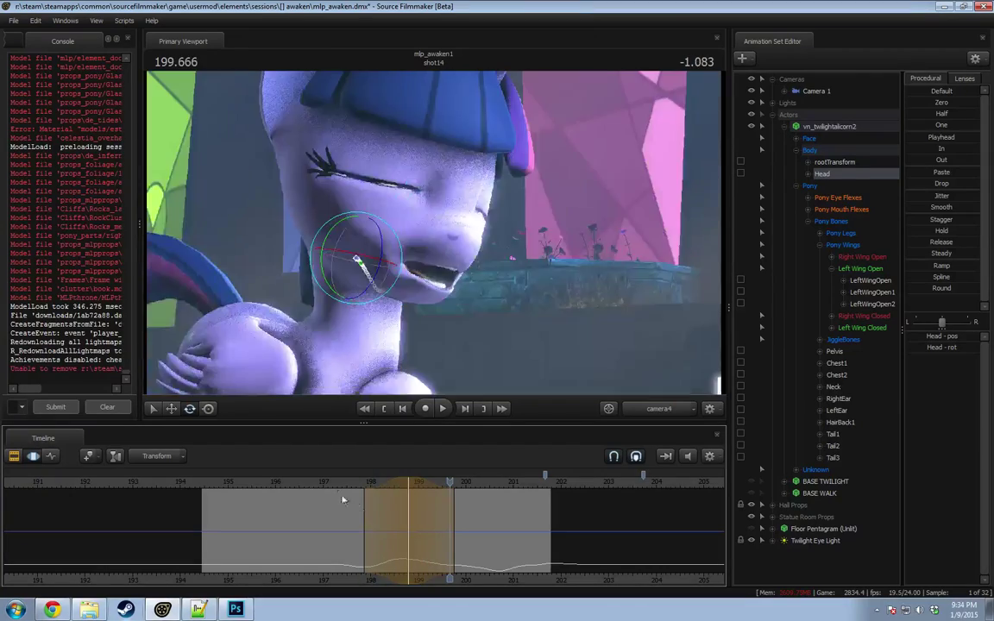
left_click(338, 482)
key("space")
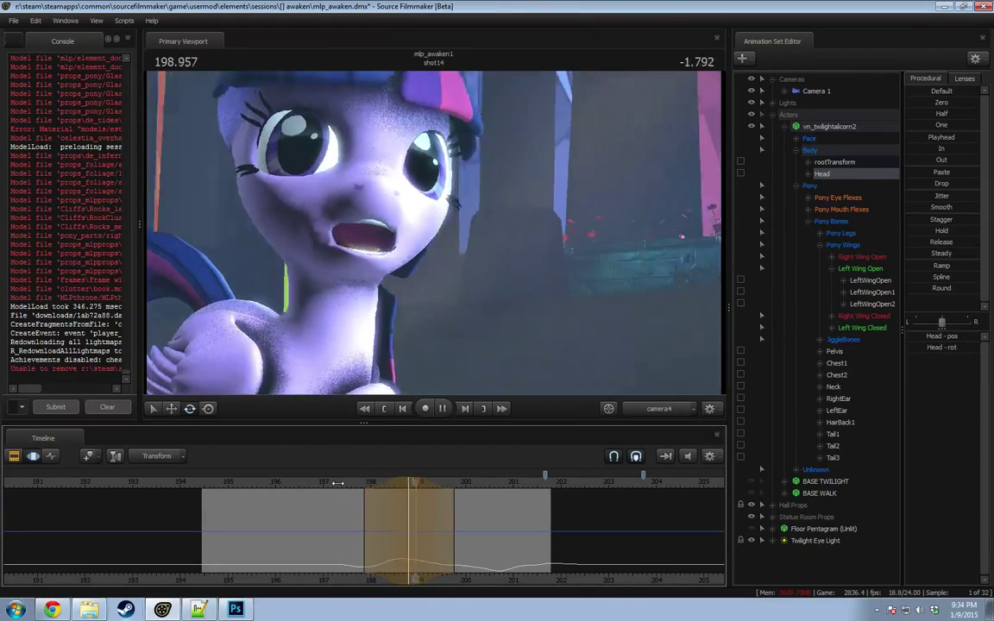
key("space")
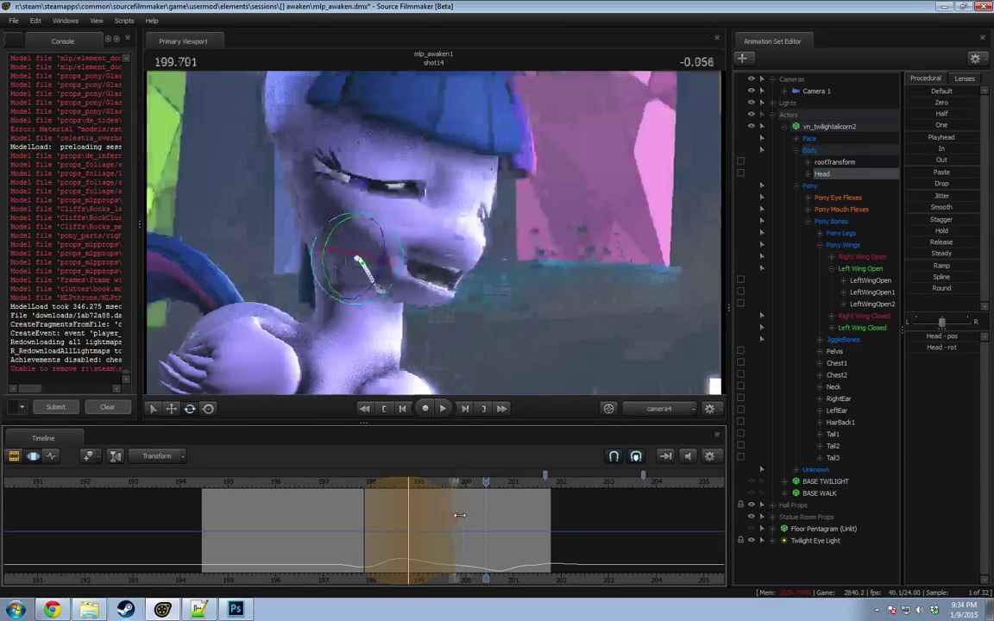
key("space")
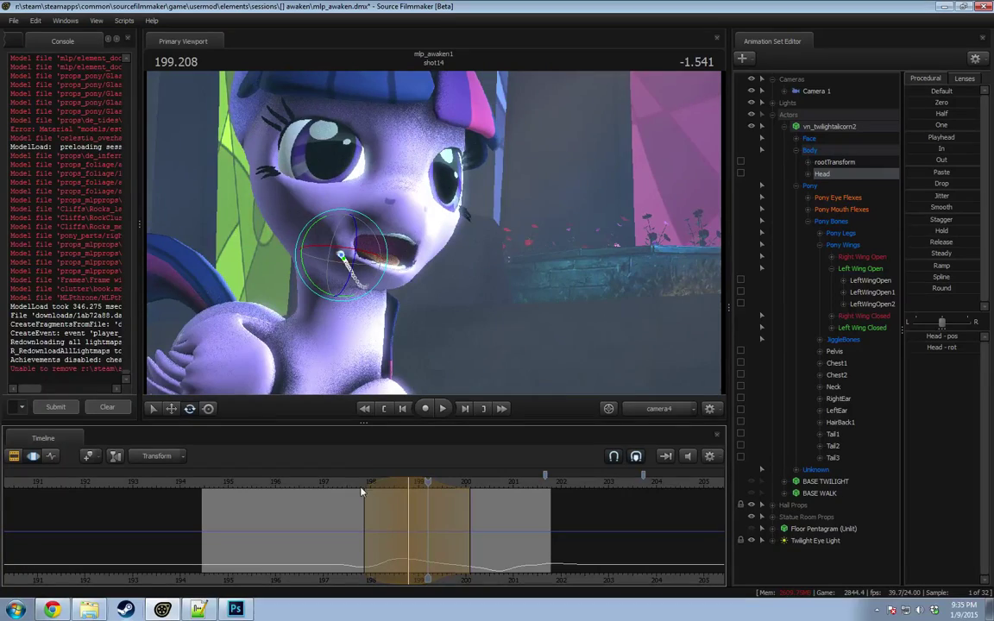
key("space")
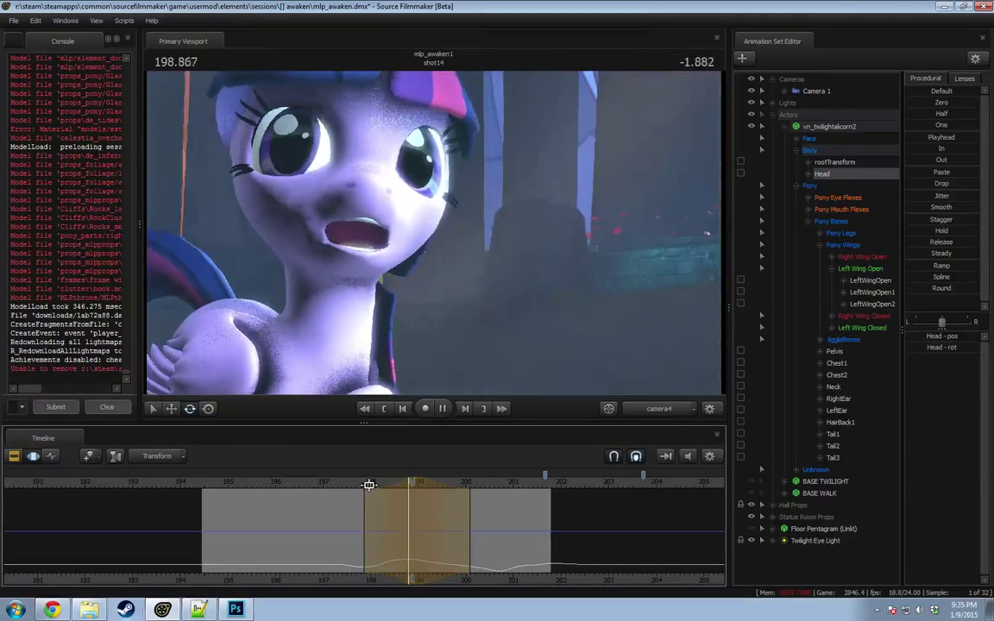
key("space")
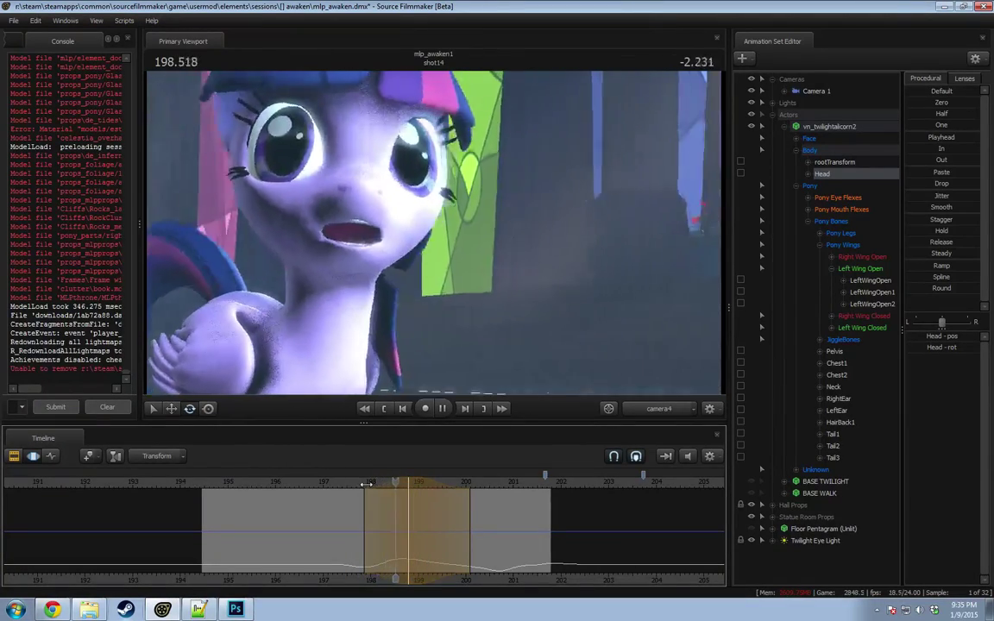
key("space")
Step: Make a new time selection with wide falloff around 199.75 s and rotate Twilight's Head bone slightly during the blink
left_click_drag(423, 528, 453, 543)
key("Escape")
scroll(453, 548, "up", 4, "shift")
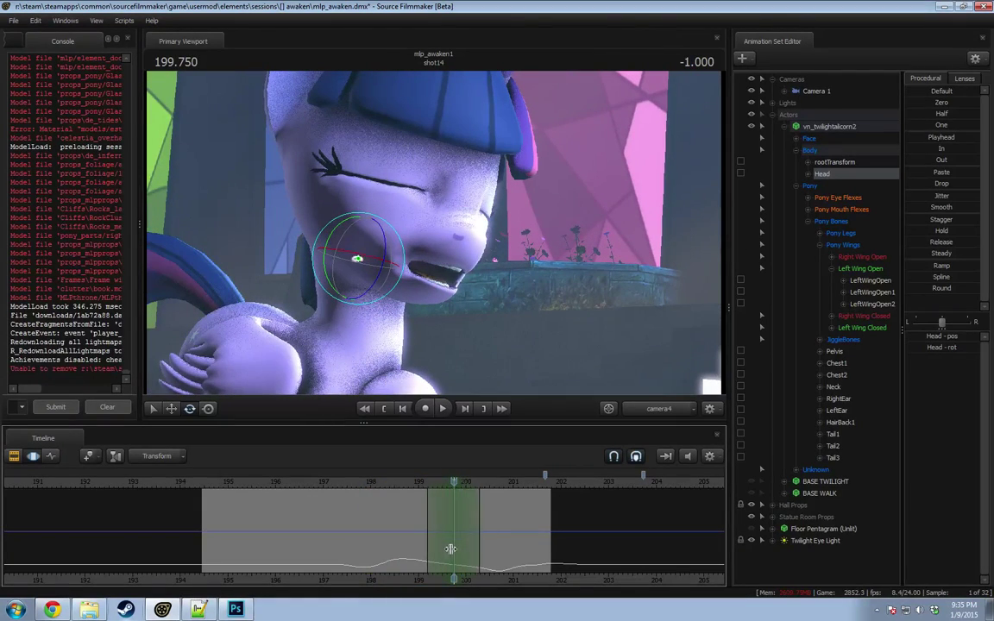
scroll(453, 549, "up", 2, "shift")
left_click_drag(355, 269, 353, 273)
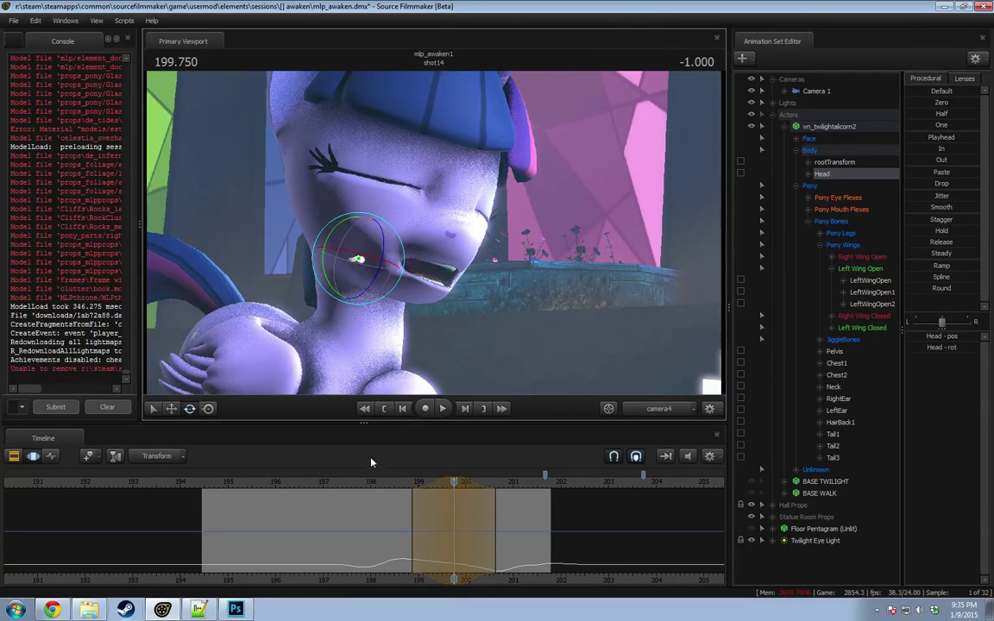
Step: Play shot14 through into shot34 and scrub around the cut in the clip view to review the transition
key("space")
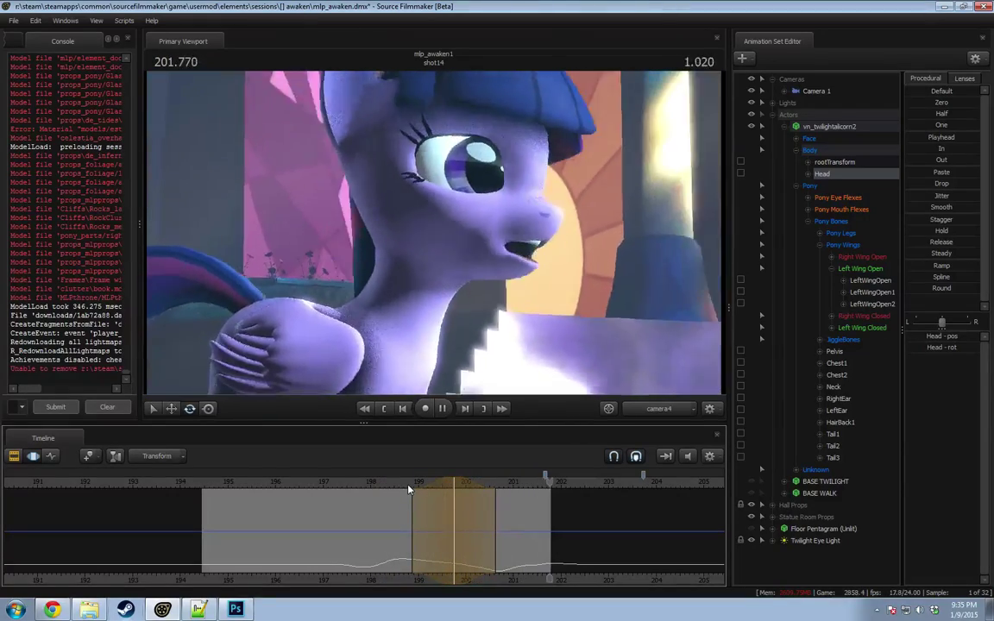
key("F3")
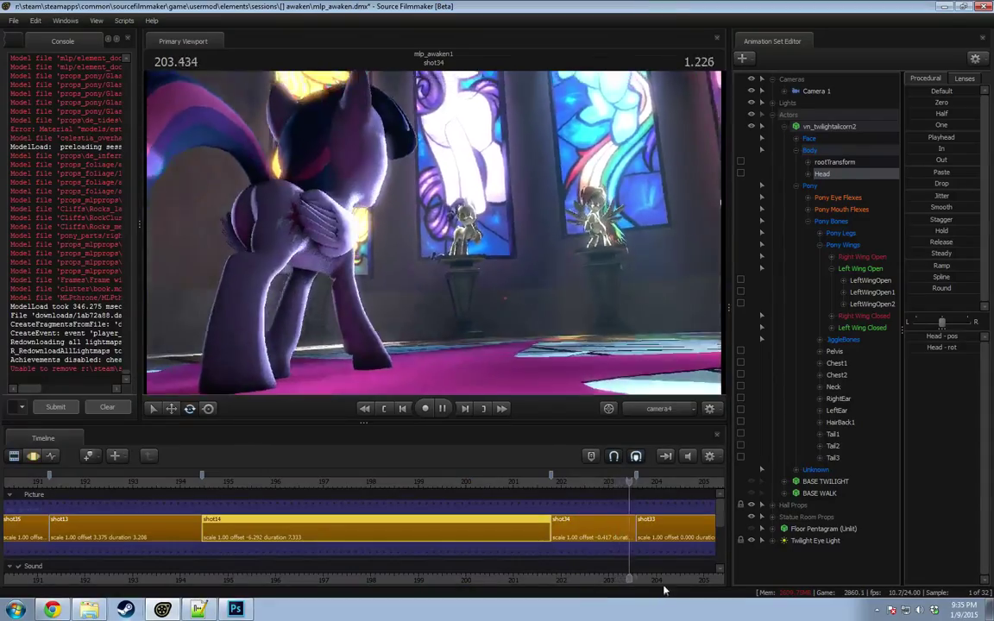
scroll(424, 564, "down", 5)
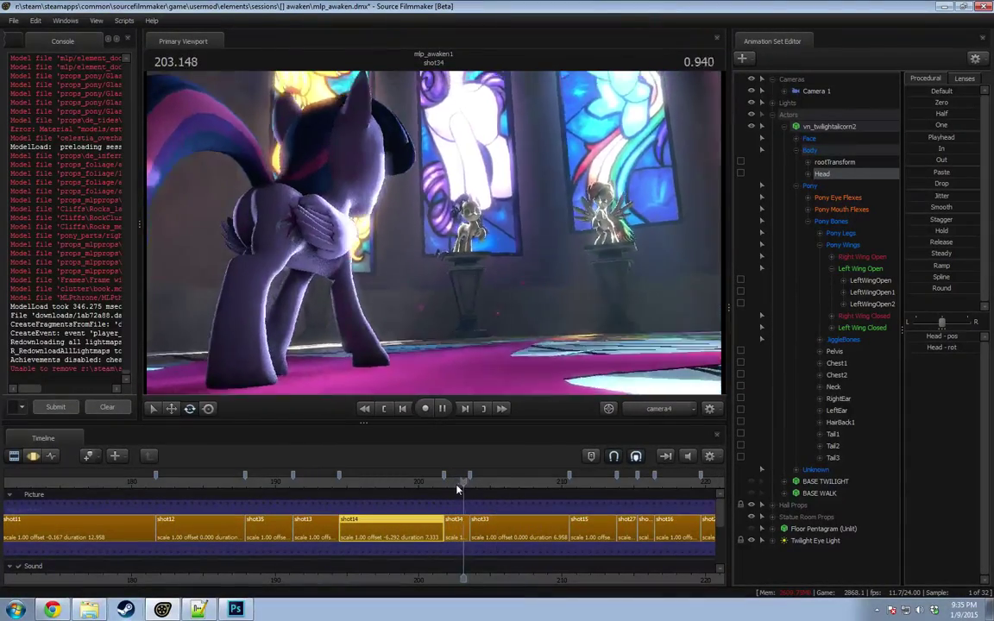
left_click_drag(457, 484, 425, 481)
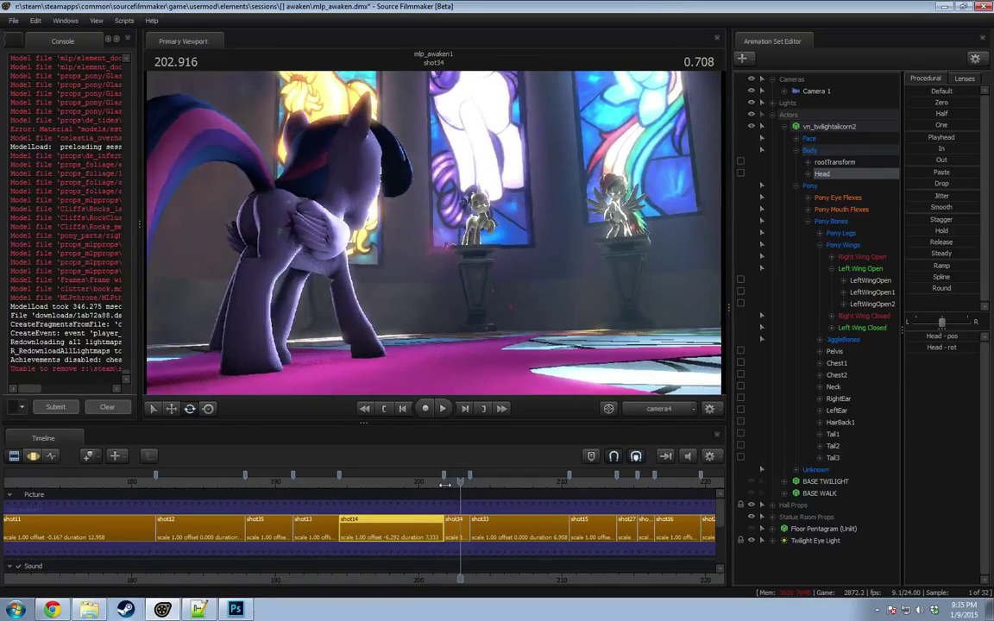
Step: Make shot34 the active shot and open it for motion editing
key("F3")
scroll(446, 528, "up", 4)
key("F2")
left_click(455, 536)
scroll(426, 541, "up", 1)
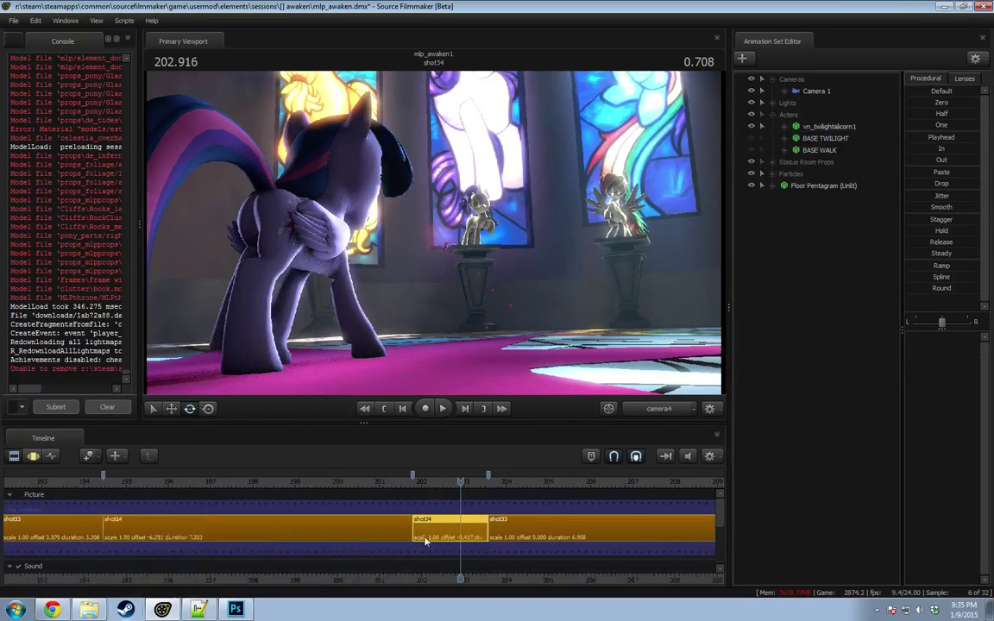
scroll(426, 541, "up", 2)
key("F3")
Step: Make a time selection with falloff around 202.4 s in shot34, spanning about 202.2 to 202.6 s
key("shift")
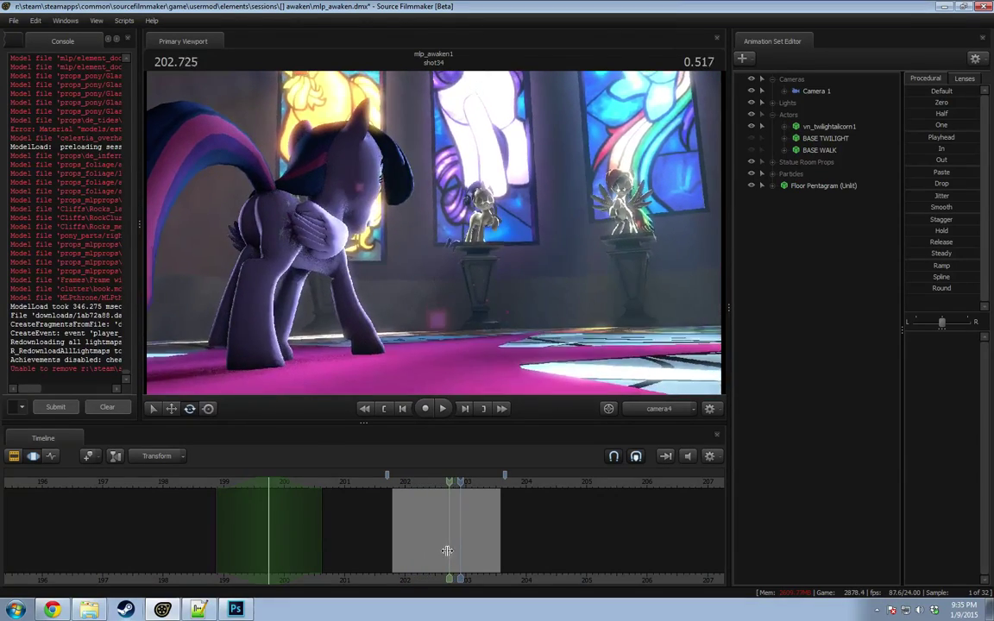
mouse_move(429, 555)
left_mouse_down()
mouse_move(410, 553)
mouse_move(421, 555)
left_mouse_up()
scroll(430, 555, "up", 3)
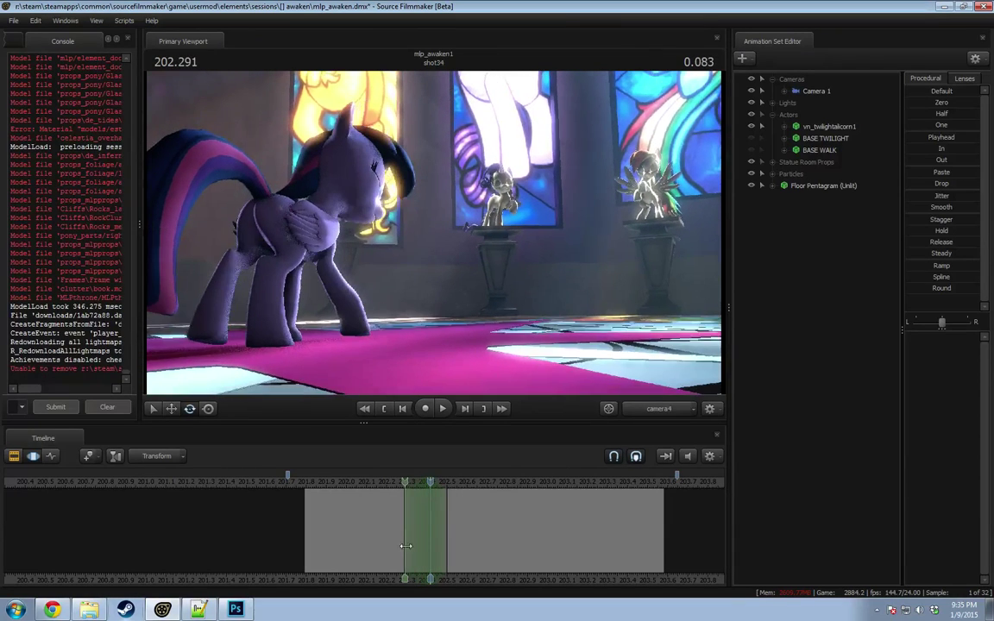
left_click_drag(462, 545, 466, 546)
left_click_drag(407, 525, 381, 521)
Step: Frame Twilight from the side with the Work Camera and play back her step in shot34
left_click_drag(552, 293, 397, 289)
key("d")
key("w")
left_click_drag(434, 233, 434, 233)
key("space")
key("space")
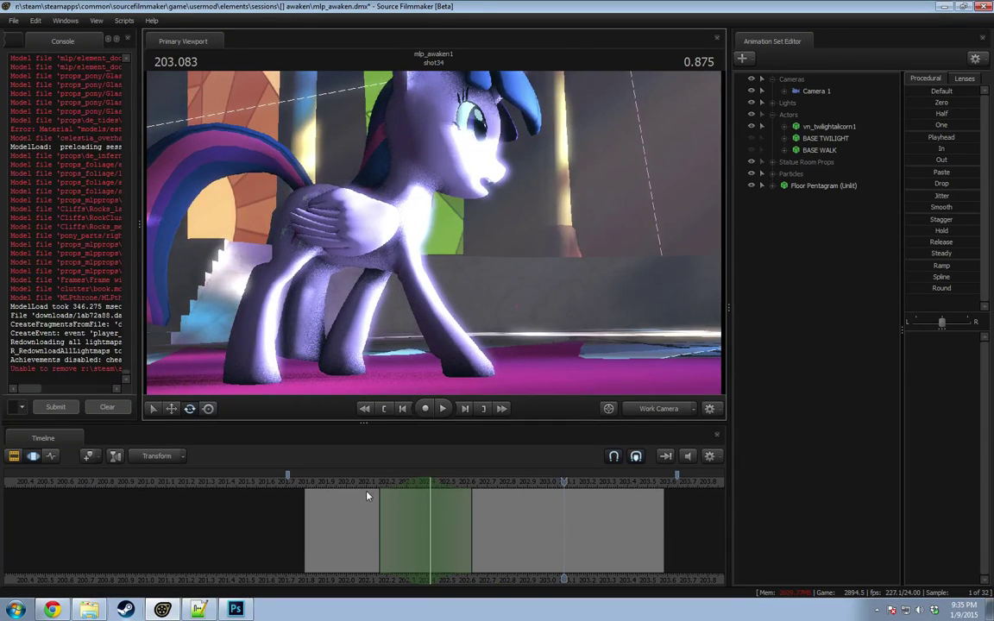
Step: Lock Twilight's RightBall, LeftBall, RightThigh and LeftThigh bones in the leg groups
left_click(306, 212)
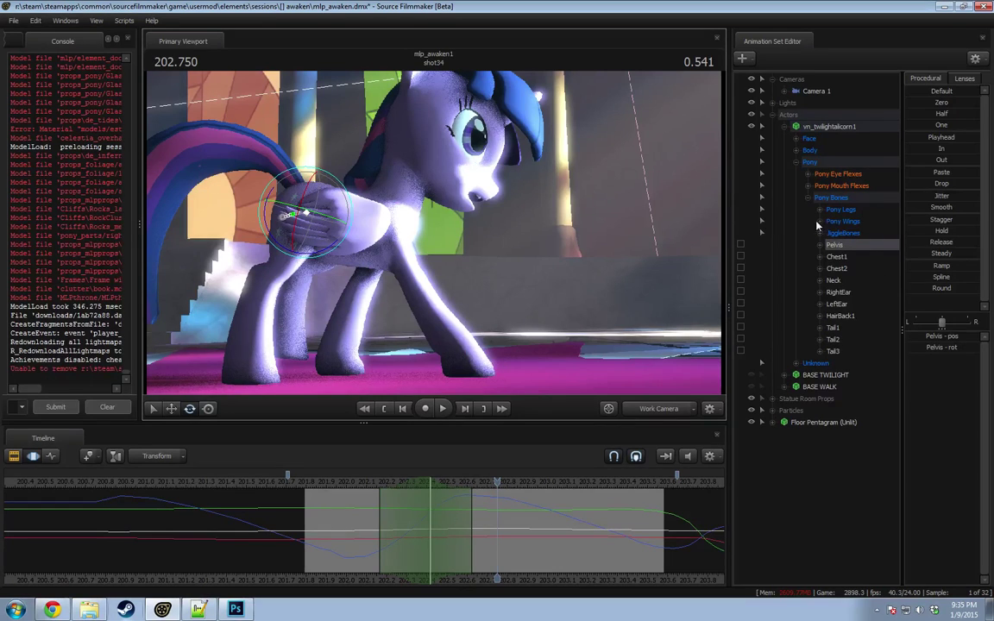
left_click(461, 355)
left_click(740, 268)
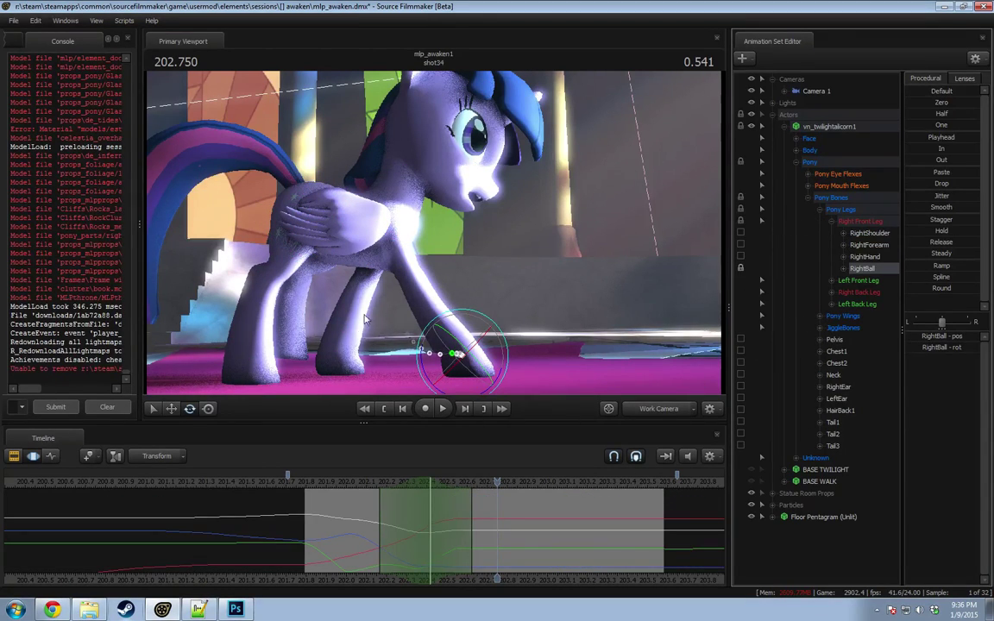
left_click(336, 356)
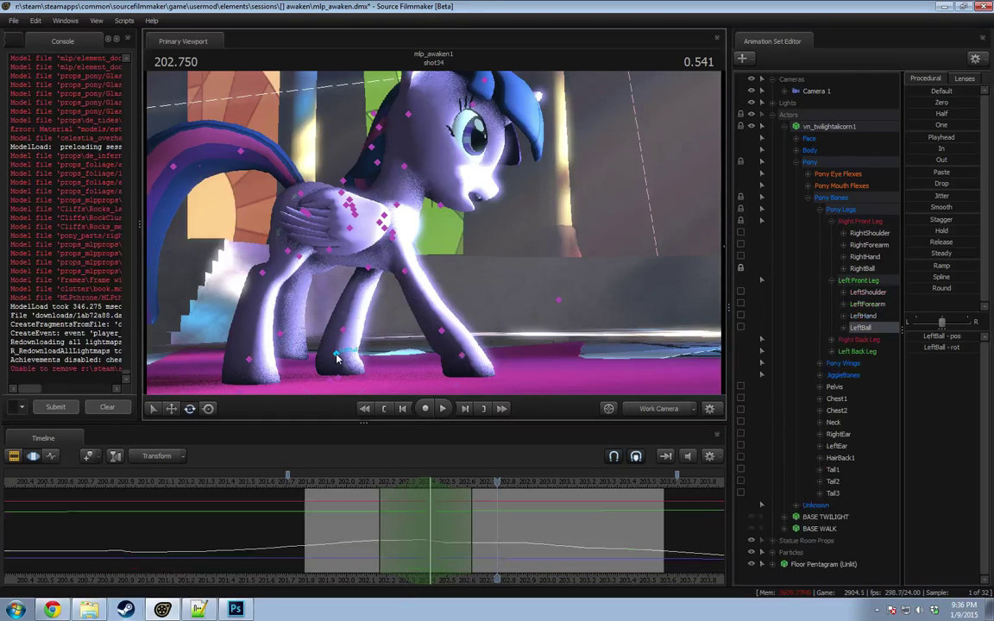
left_click(740, 327)
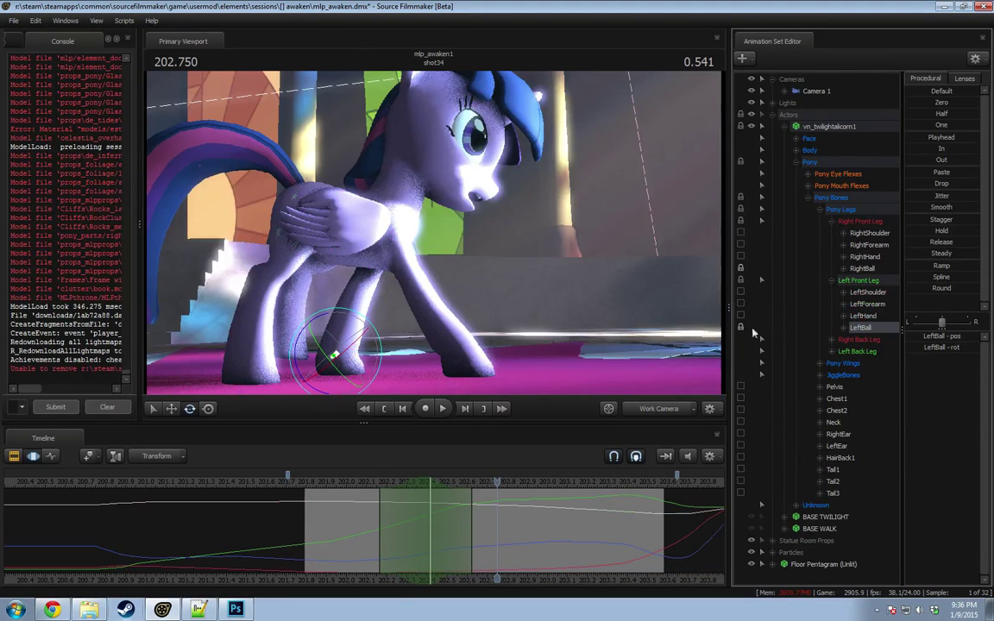
left_click(831, 351)
left_click(831, 340)
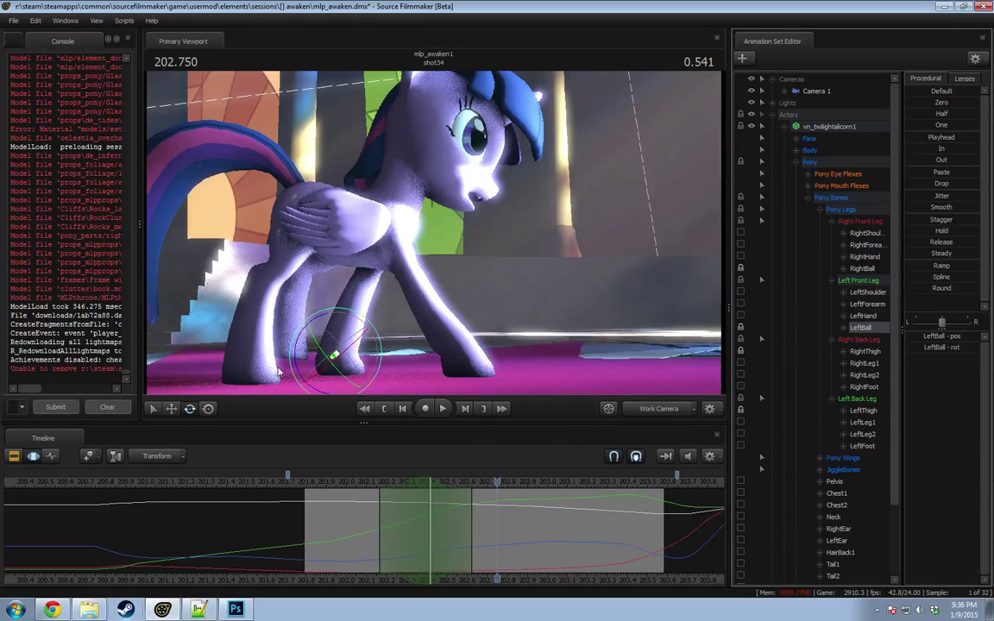
Step: Adjust Twilight's Pelvis bone at about 202.4 s and play back the result
left_click_drag(373, 487, 430, 493)
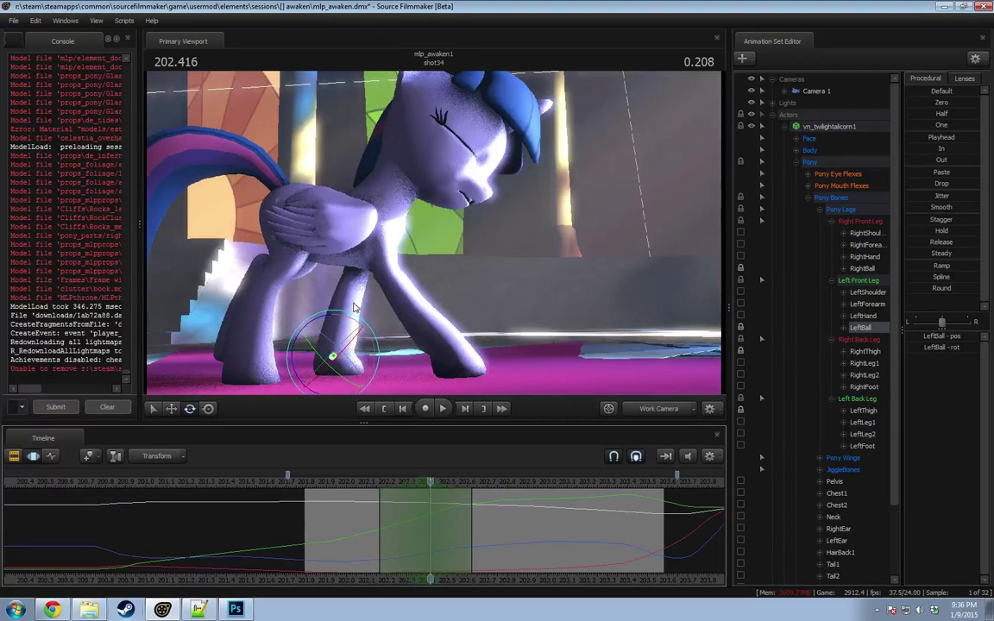
left_click(292, 217, "ctrl")
left_click_drag(319, 250, 309, 255)
key("space")
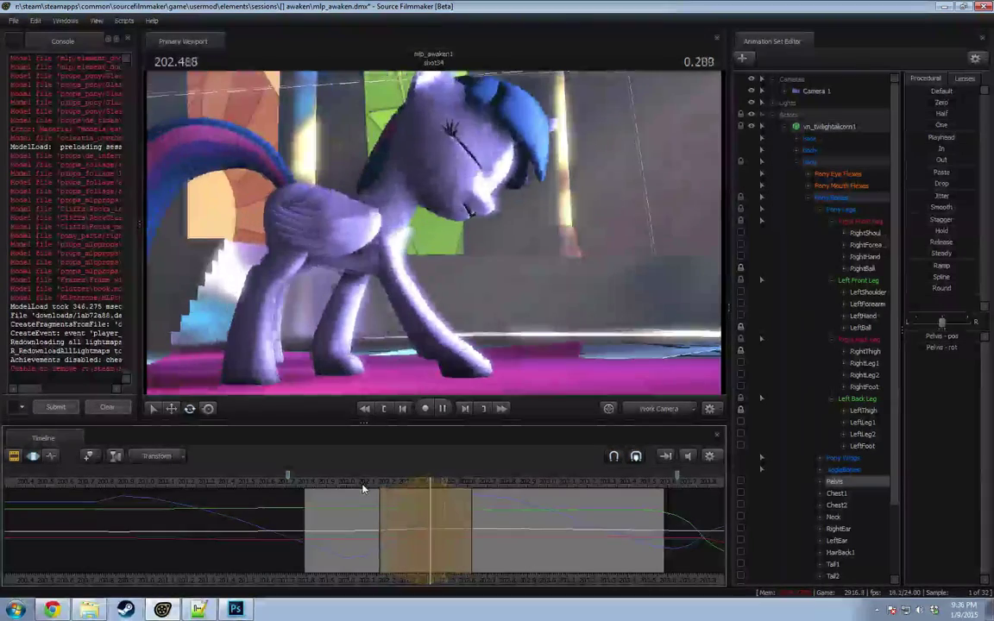
Step: Widen the pelvis edit's time selection to about 201.95 to 202.9 s and replay the step, including through camera4
left_click_drag(382, 515, 339, 521)
left_click_drag(472, 531, 531, 530)
left_click(337, 487)
key("space")
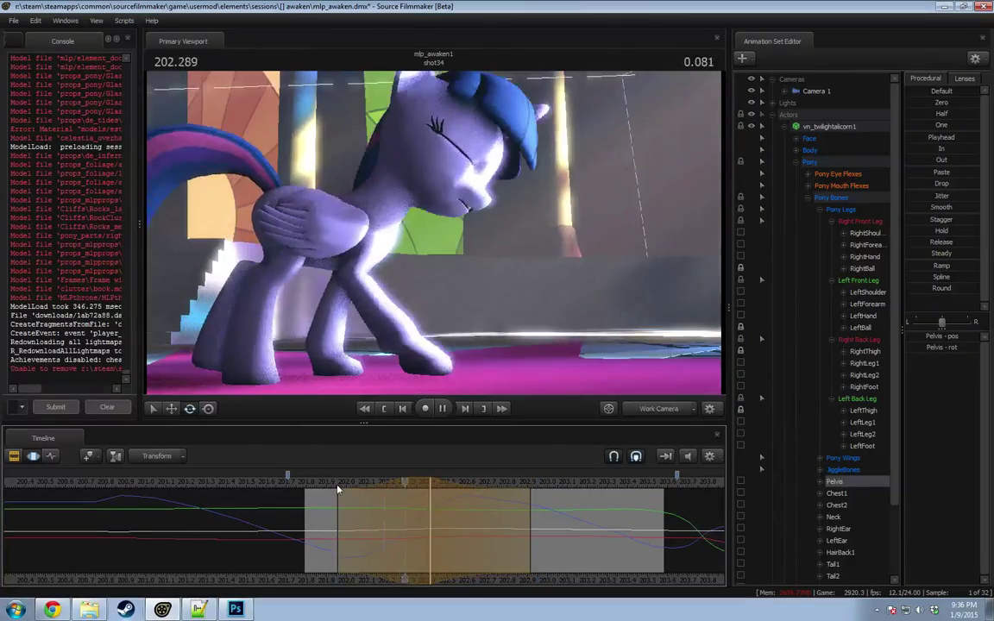
key("space")
left_click(638, 410)
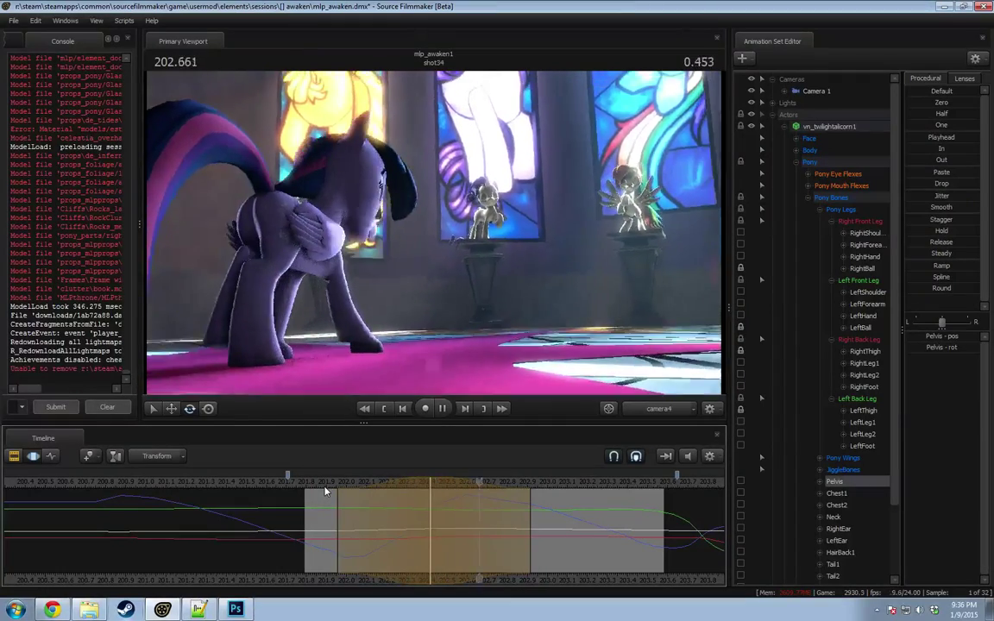
key("space")
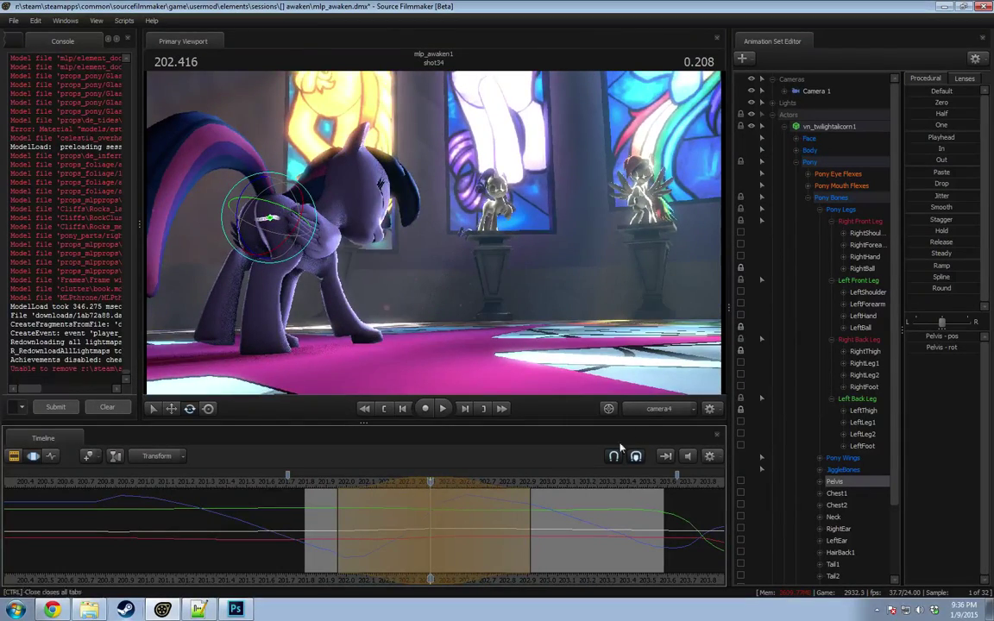
Step: Adjust Twilight's right front leg, including the RightForearm bone, at about 202.4 s from the Work Camera and replay the step
left_click(653, 409)
left_click_drag(424, 254, 389, 262, "alt")
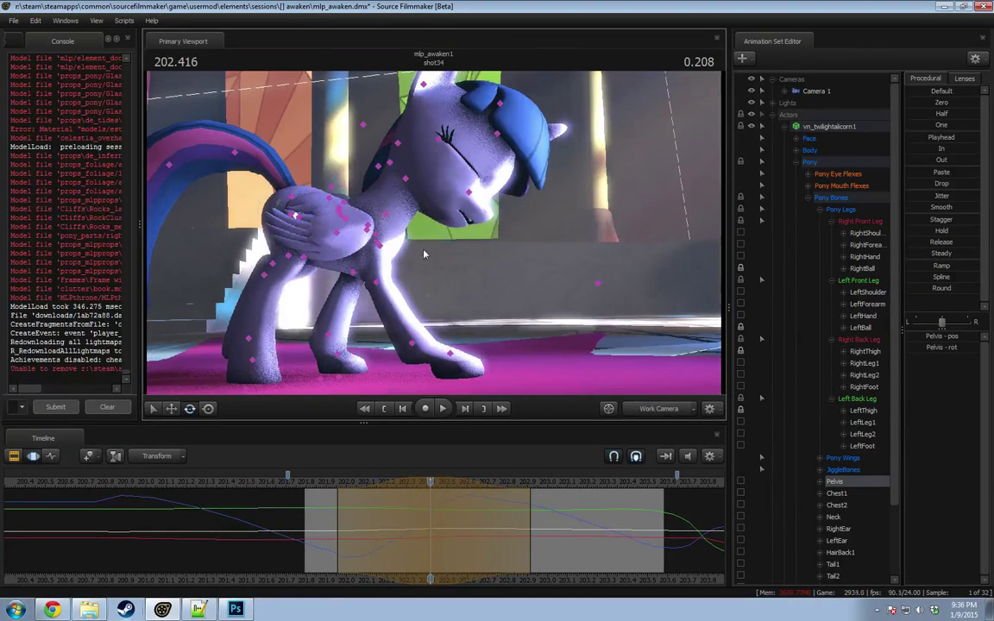
left_click(378, 249)
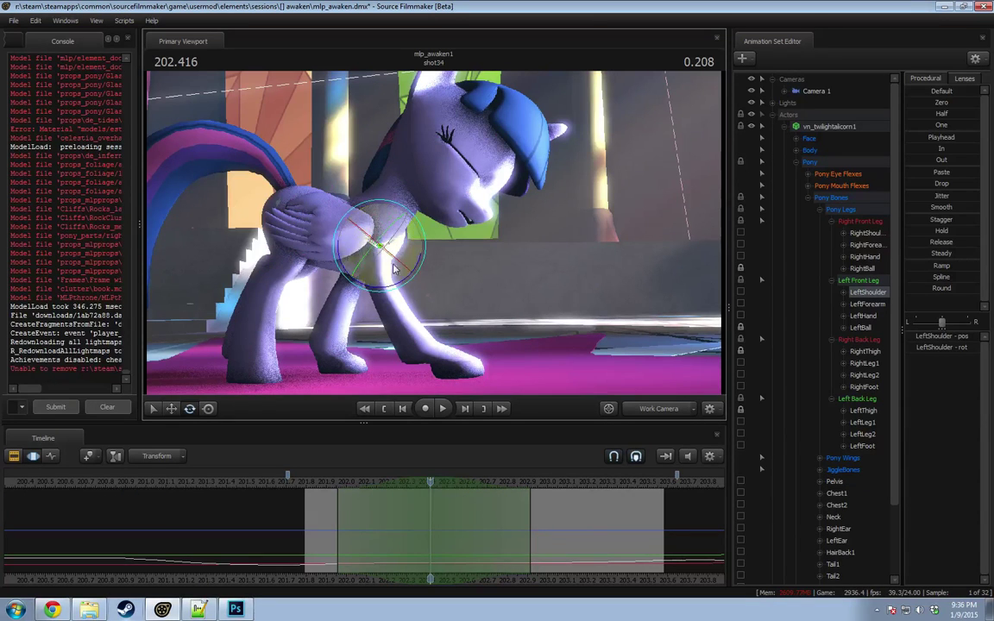
left_click(374, 243)
left_click_drag(374, 243, 417, 263, "alt")
left_click(376, 281, "ctrl")
mouse_move(424, 216)
left_mouse_down("alt")
mouse_move(483, 216)
mouse_move(424, 216)
left_mouse_up("alt")
left_click(335, 484)
key("space")
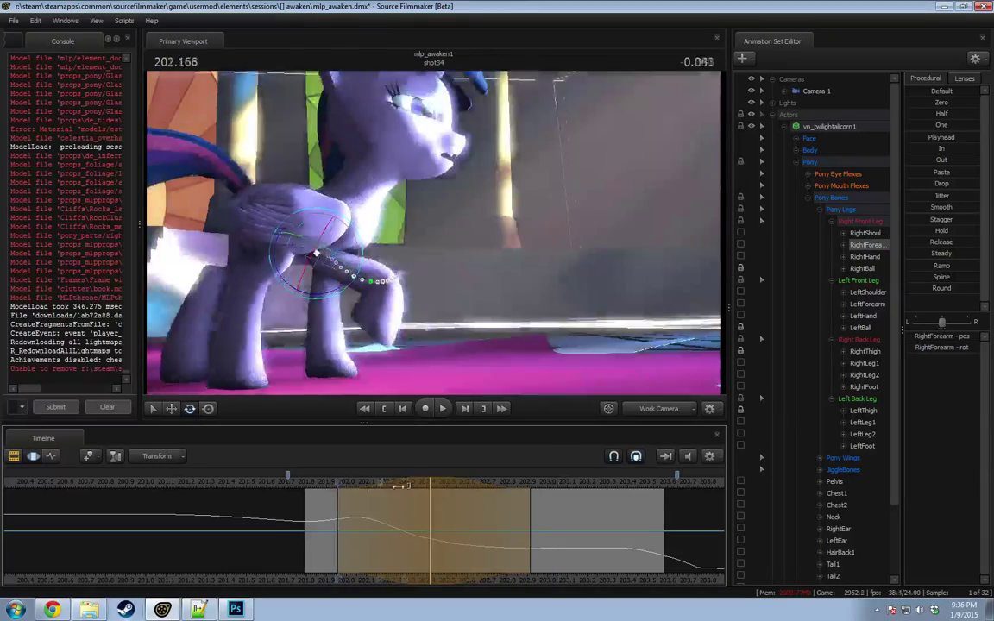
key("space")
Step: Rotate Twilight's LeftShoulder and LeftForearm bones at about 202.4 s to correct the left front leg pose
left_click_drag(314, 328, 414, 329)
left_click(494, 233)
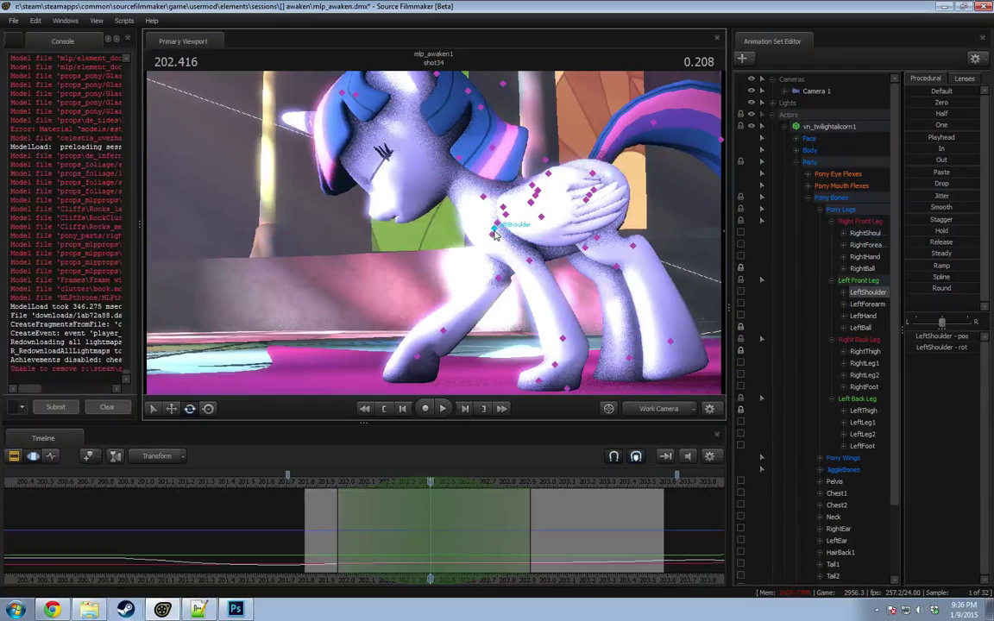
left_click_drag(496, 269, 503, 217)
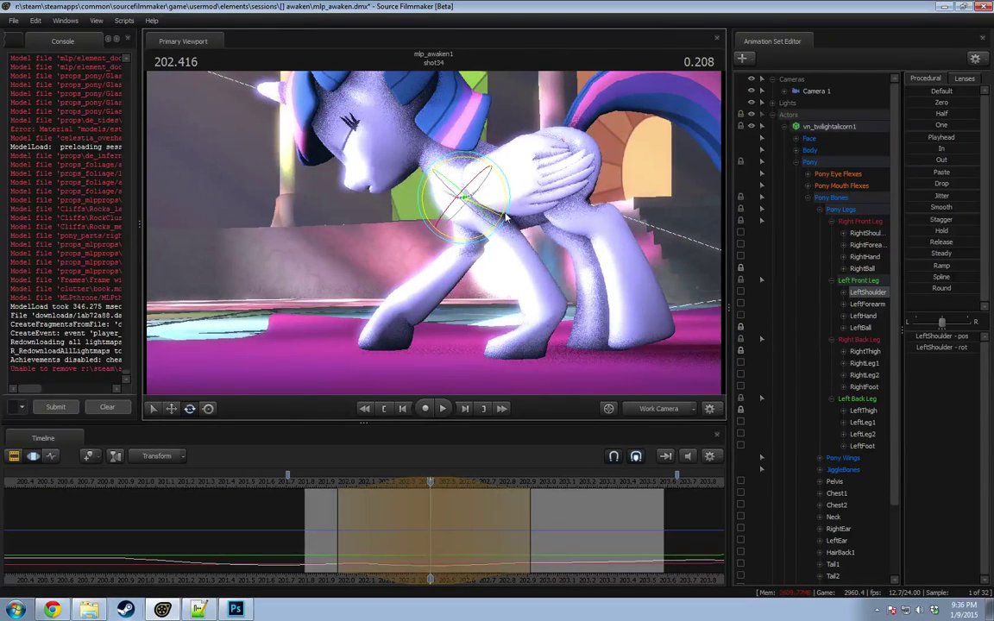
left_click(483, 267)
left_click_drag(485, 262, 604, 242)
left_click_drag(431, 247, 457, 302)
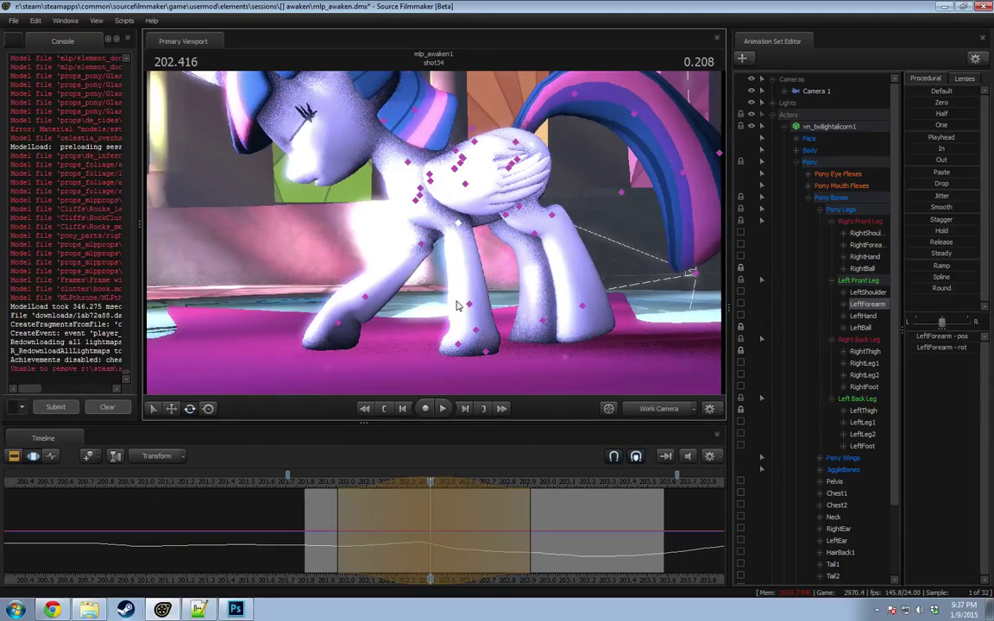
Step: Rotate Twilight's LeftHand bone at about 202.4 s to correct the left front hoof
left_click(470, 304, "ctrl")
left_click_drag(415, 344, 440, 373)
left_click_drag(508, 252, 488, 235)
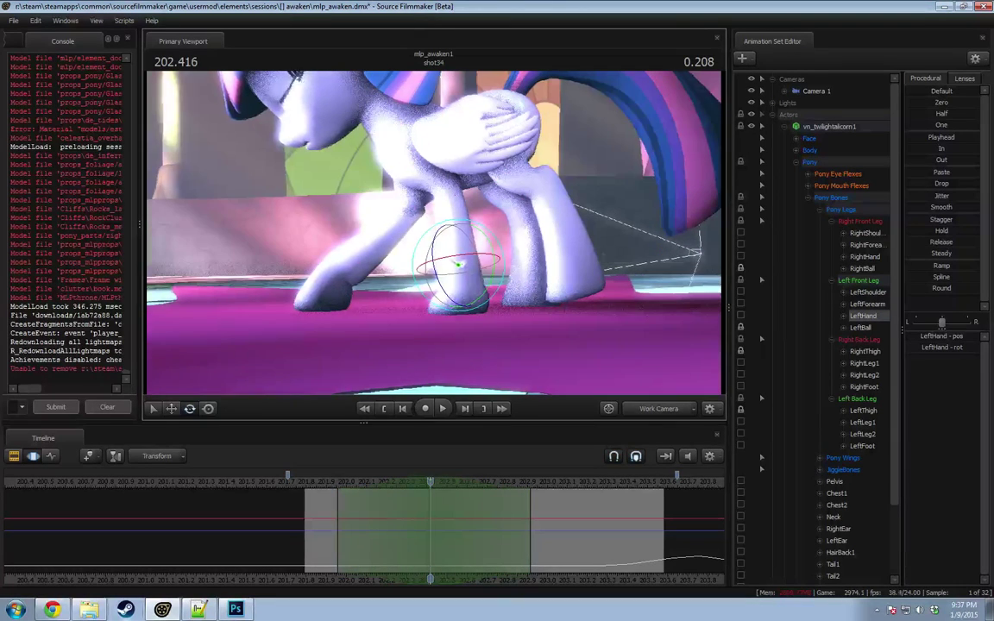
left_click_drag(415, 229, 413, 229)
Step: Adjust Twilight's RightShoulder, LeftShoulder and LeftForearm bones at about 202.4 s
key("w")
left_click(393, 159)
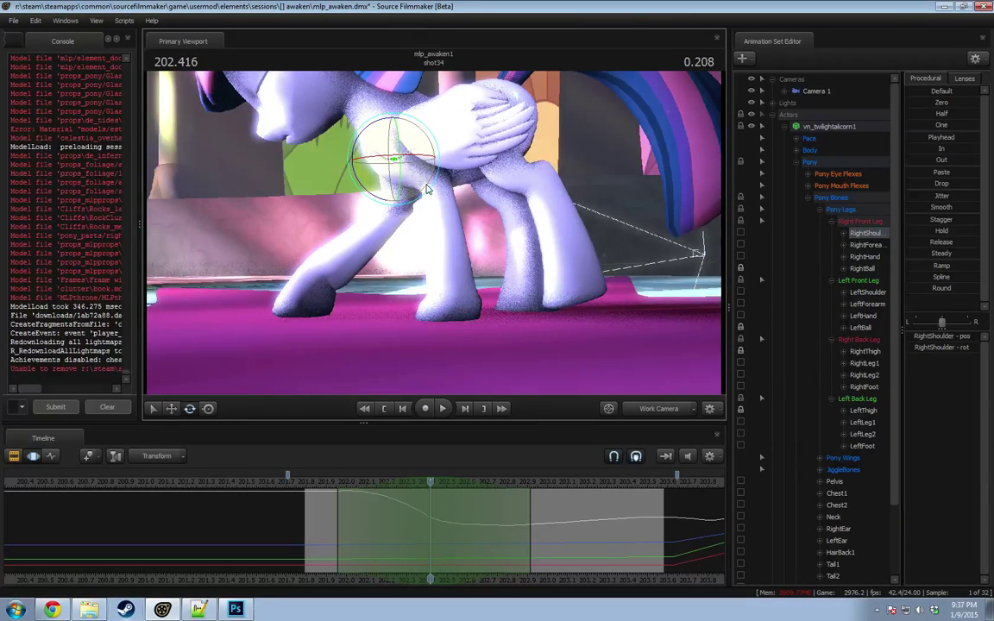
left_click_drag(439, 175, 441, 153)
left_click(396, 151, "ctrl")
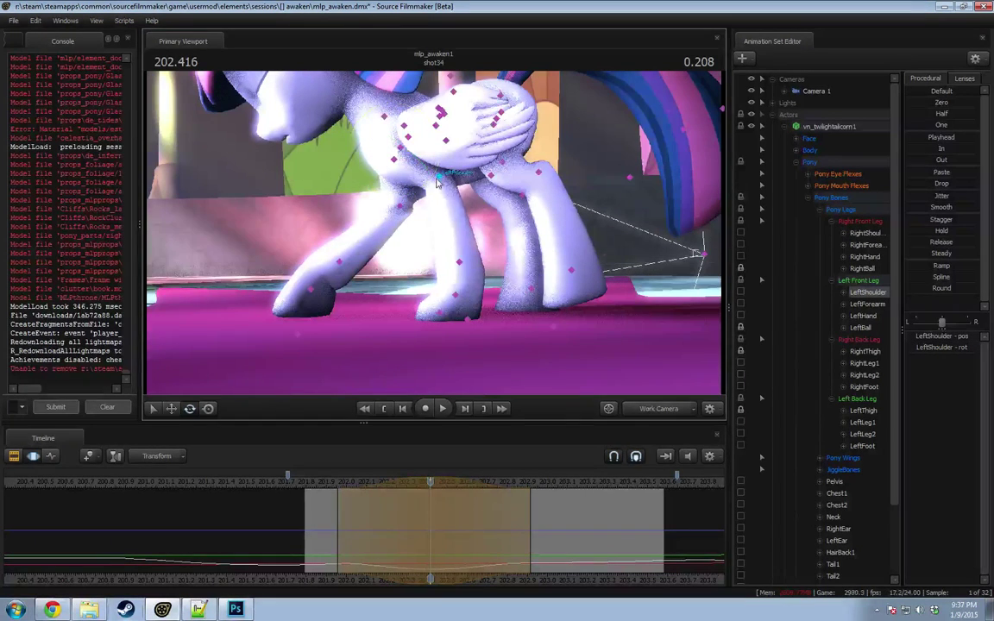
left_click(472, 188)
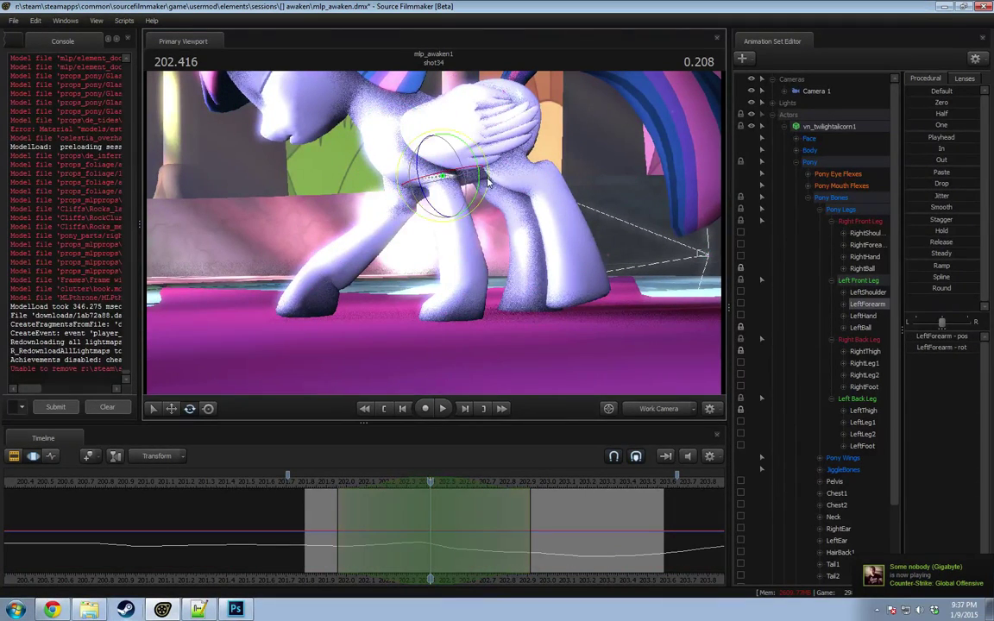
Step: Adjust Twilight's LeftHand bone at about 202.4 s from another angle and undo the last change
left_click_drag(354, 291, 578, 289, "alt")
left_click_drag(457, 285, 435, 263)
left_click(416, 267)
key("ctrl+z")
Step: Replay the shot34 step through camera4 to examine the front-leg motion
left_click(662, 410)
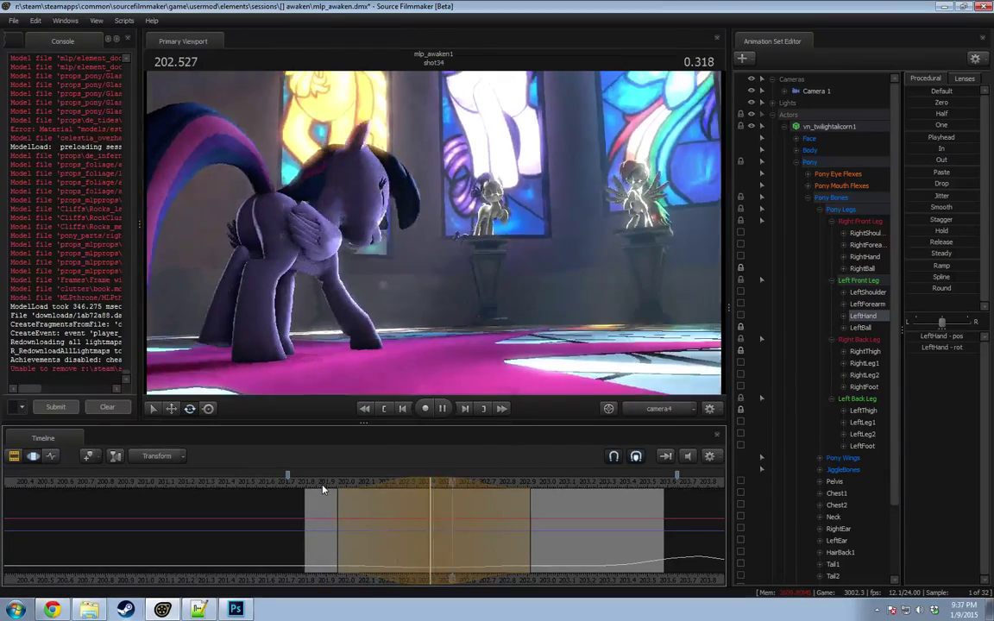
key("F2")
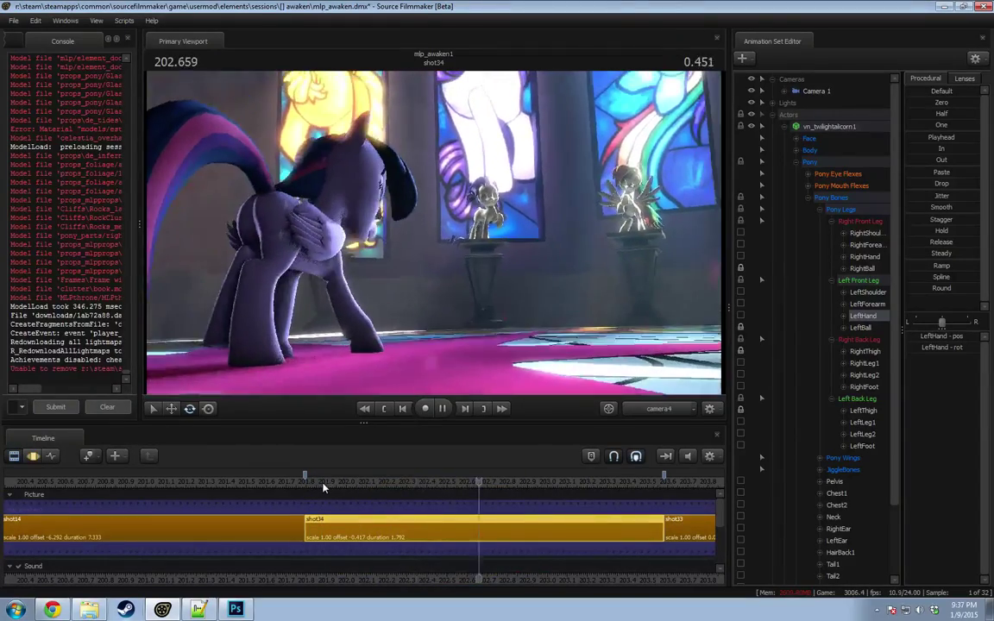
key("F3")
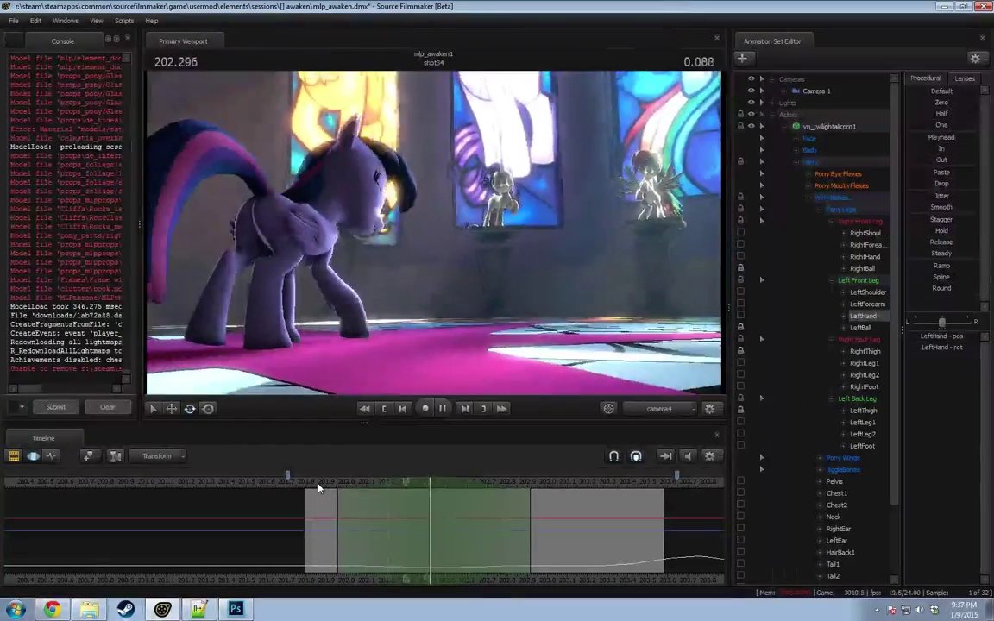
key("space")
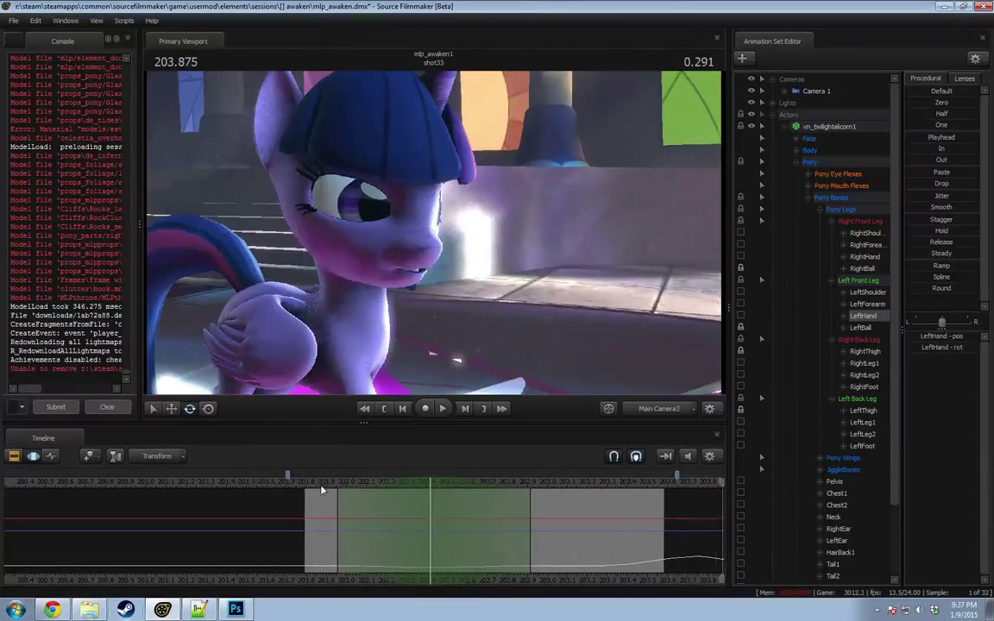
left_click(274, 481)
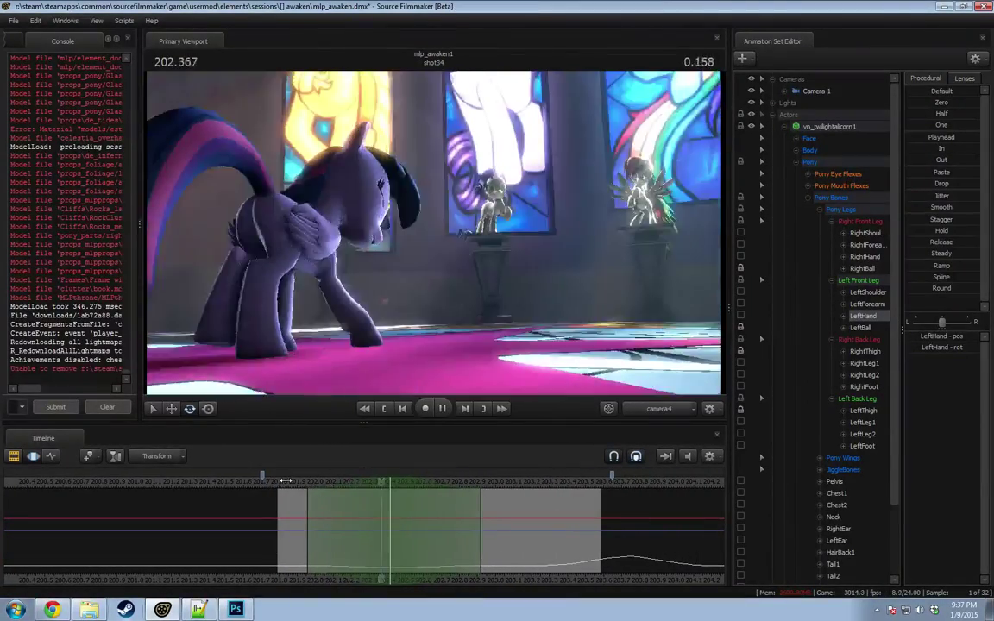
left_click(283, 484)
key("space")
key("space")
Step: Centre the time selection at 202.25 s, lower Twilight's Pelvis bone from the Work Camera and play back the step
key("F2")
key("ctrl+2")
left_click(358, 538, "shift")
scroll(358, 539, "up", 3, "shift")
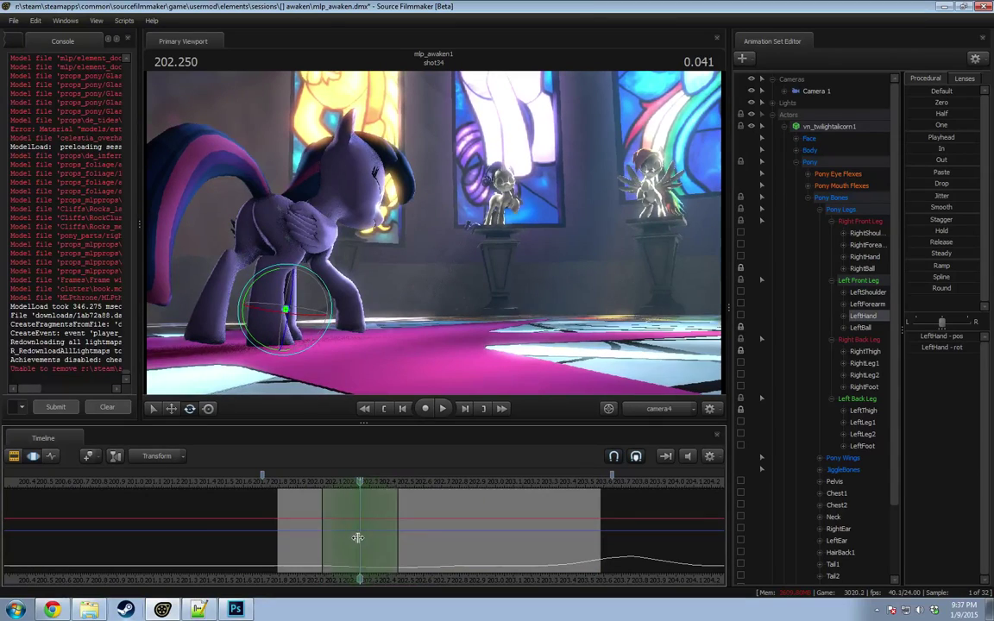
left_click(660, 412)
left_click_drag(442, 252, 402, 199, "alt")
key("s")
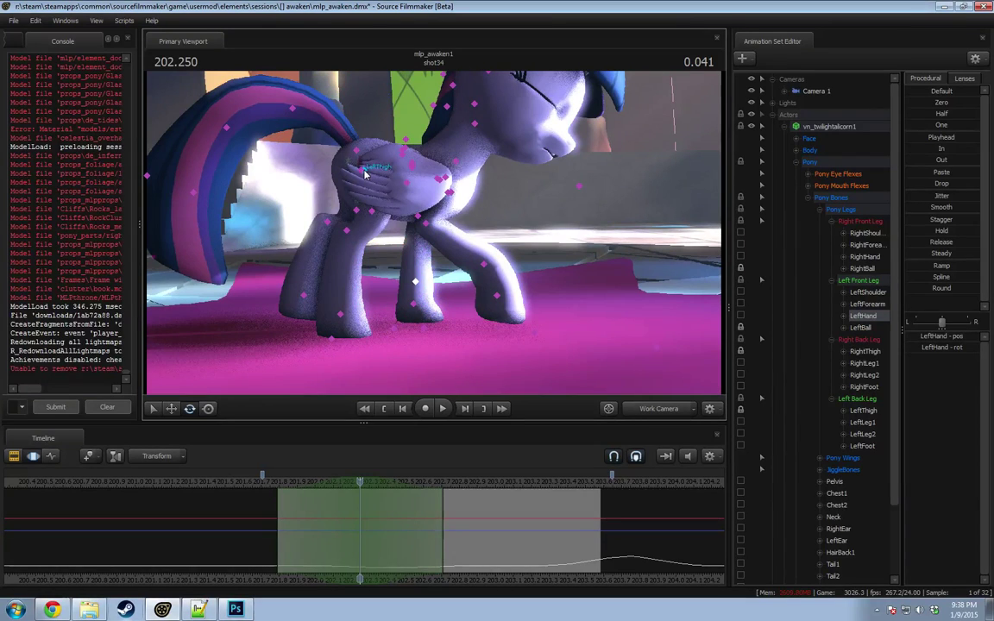
left_click(363, 173)
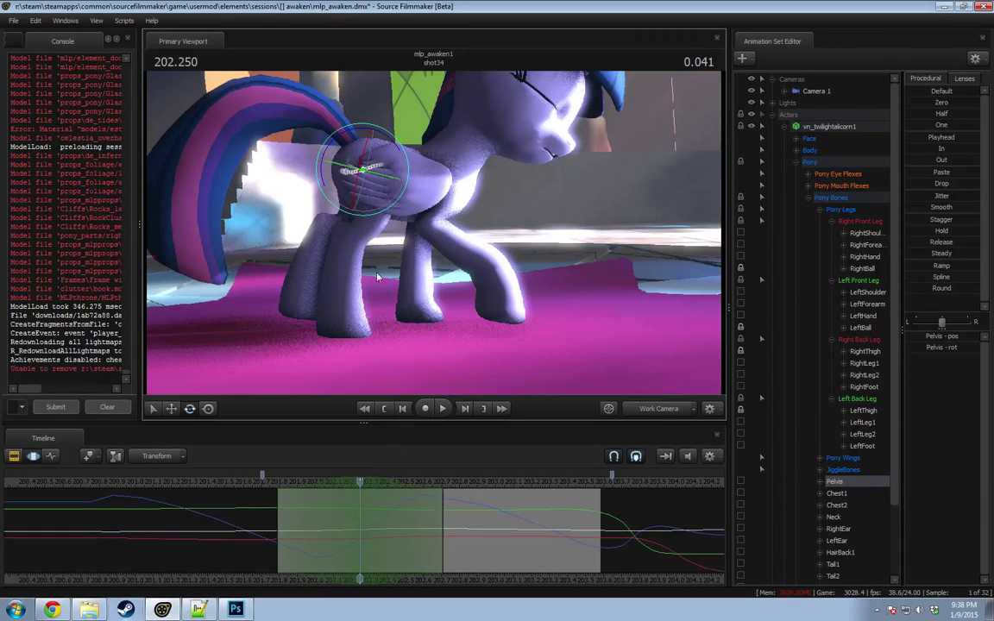
left_click_drag(363, 143, 363, 156)
left_click(322, 485)
key("space")
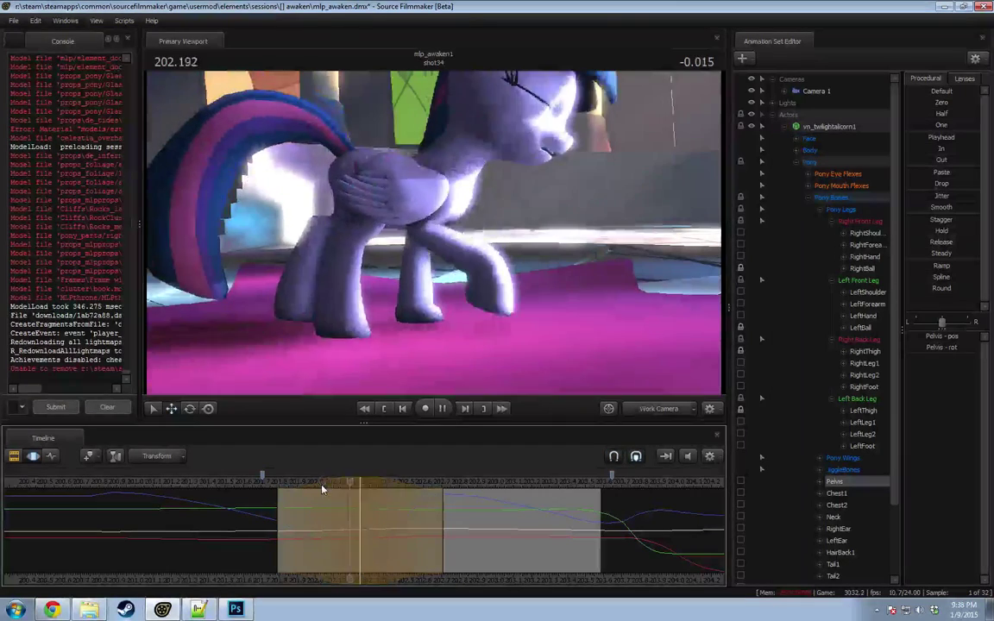
key("space")
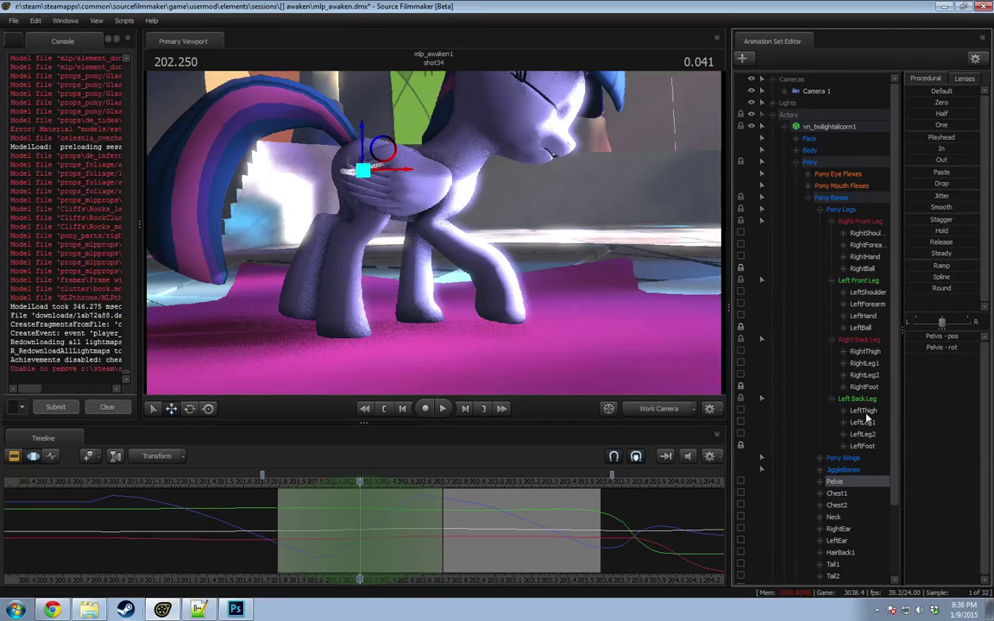
Step: Shift the pelvis edit's time selection to about 201.83 to 202.75 s, centred near 202.375 s, and replay the step, including through camera4
left_click_drag(362, 502, 371, 495)
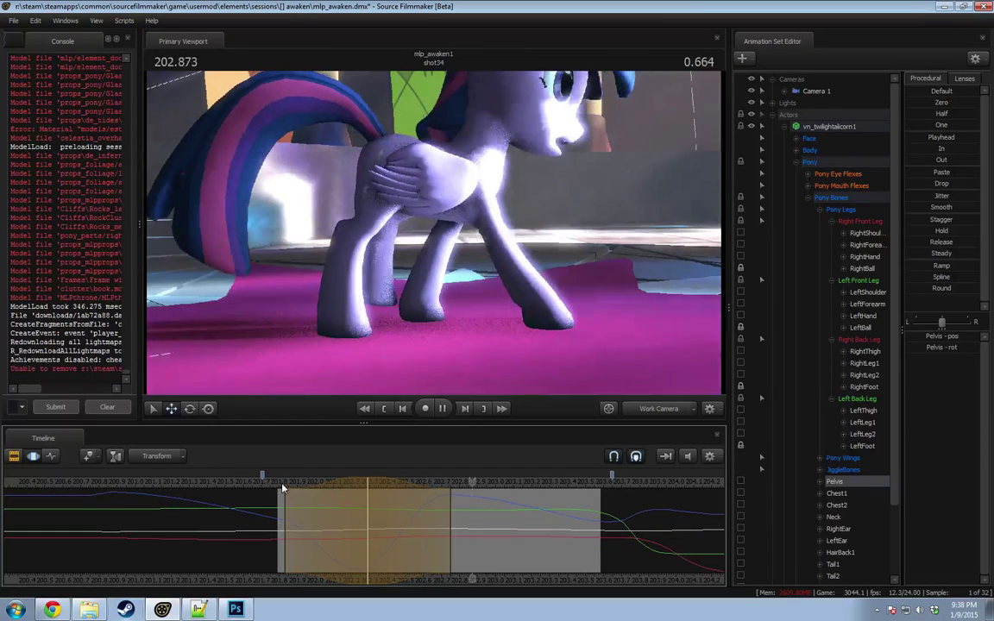
left_click(655, 409)
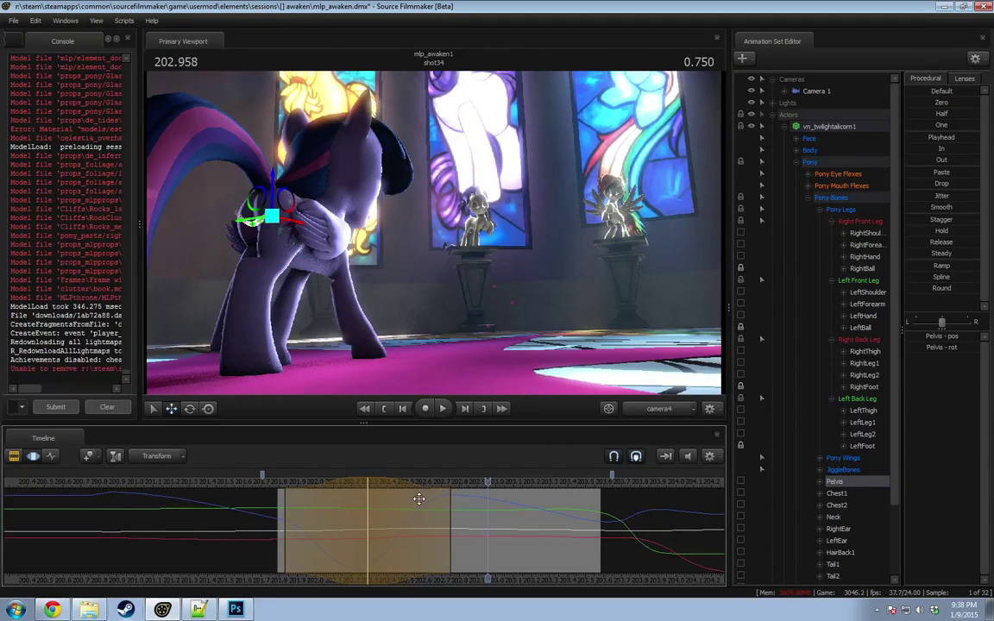
left_click_drag(323, 486, 338, 485)
left_click_drag(465, 509, 450, 509)
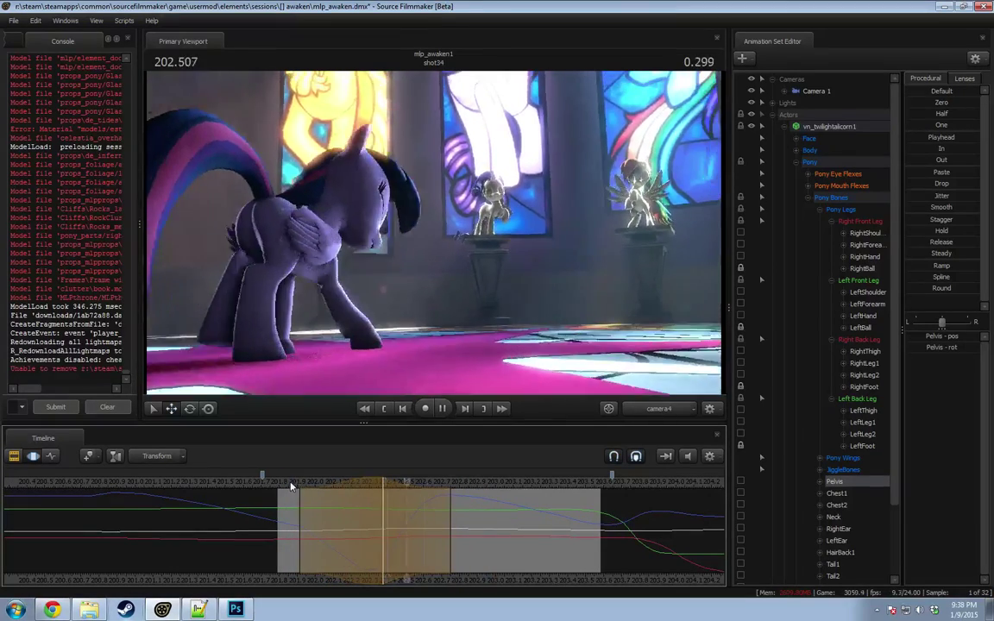
left_click(636, 455)
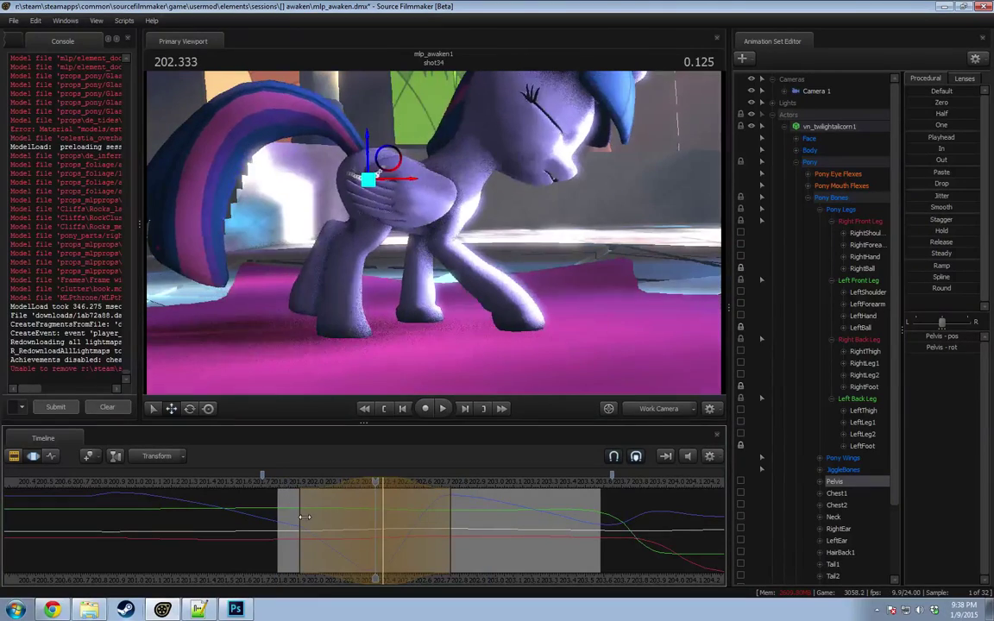
left_click_drag(297, 518, 284, 515)
left_click(278, 487)
key("space")
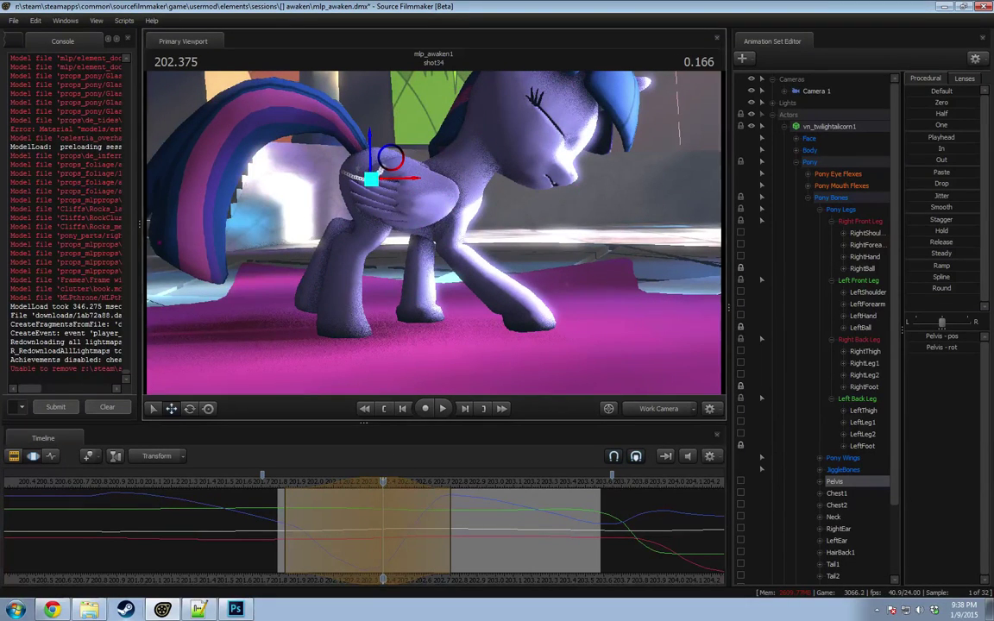
Step: Rotate Twilight's RightThigh and RightLeg1 bones at 202.375 s, checking from behind, and play back the result
left_click(379, 184, "ctrl")
key("e")
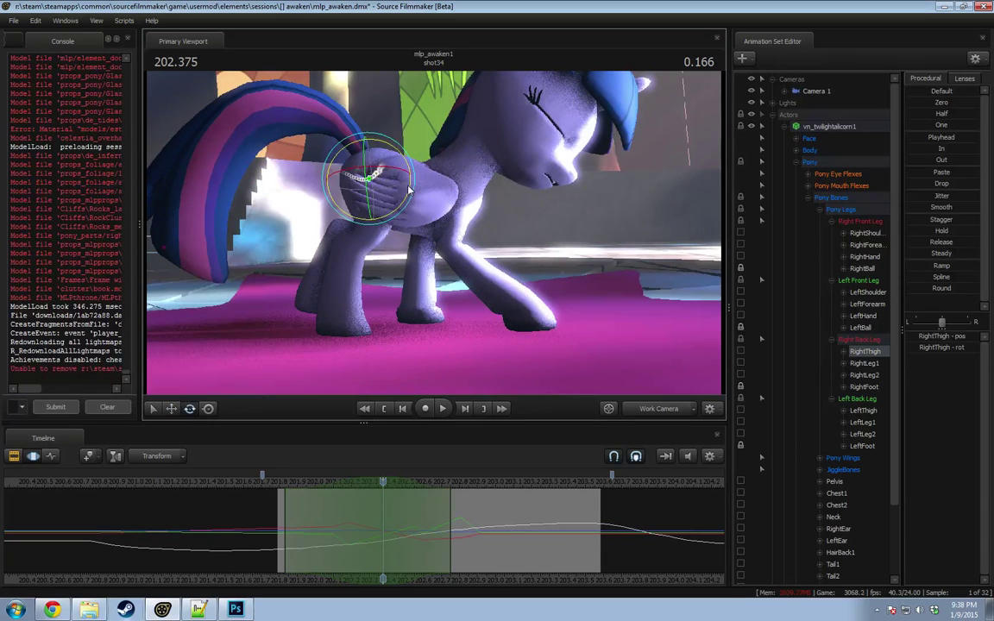
left_click(377, 220, "ctrl")
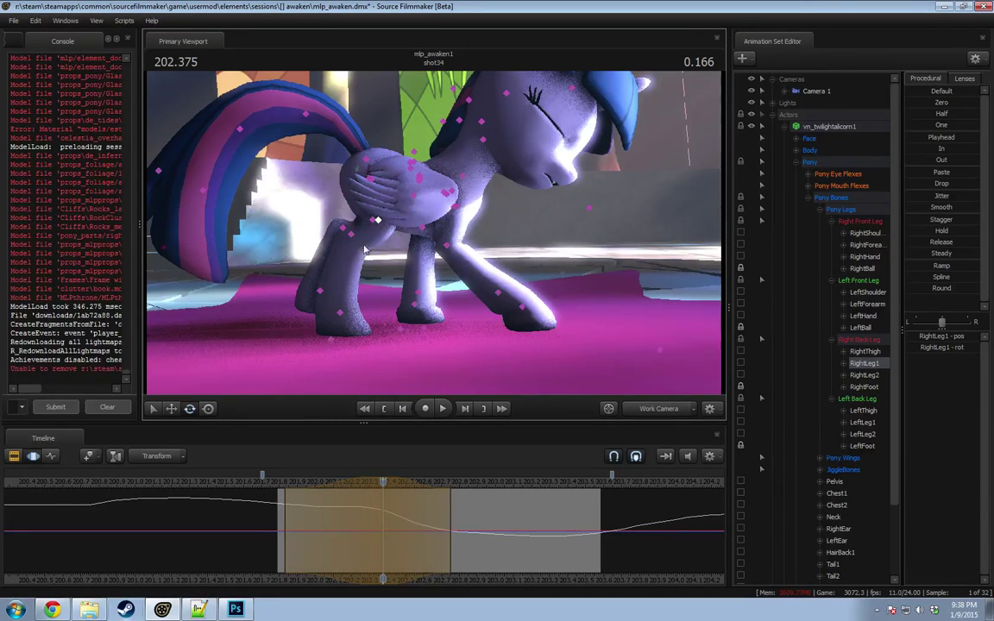
left_click(351, 233, "ctrl")
left_click_drag(354, 239, 465, 228, "alt")
left_click(429, 189, "ctrl")
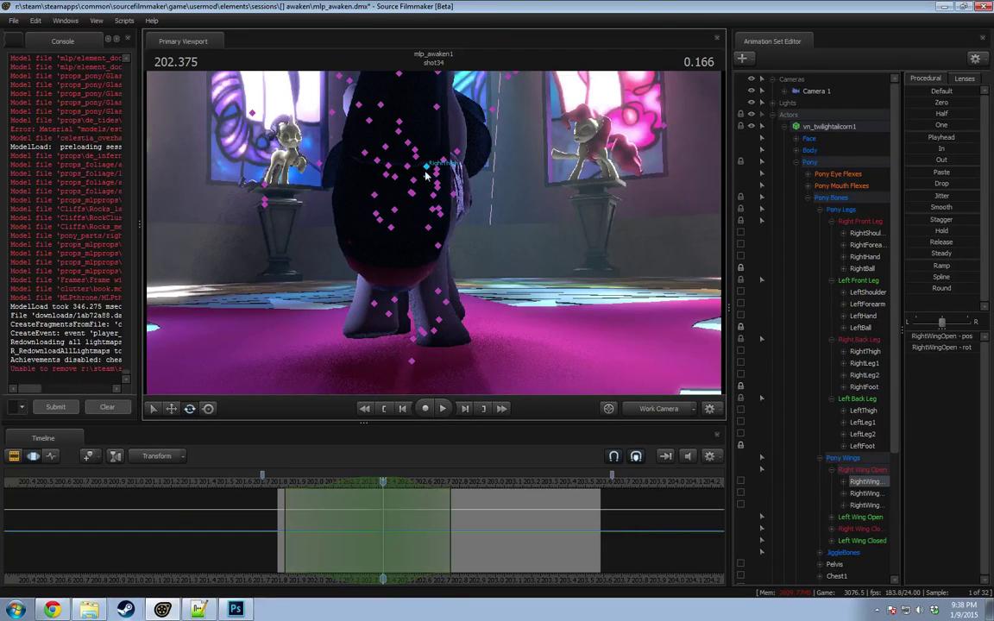
left_click_drag(469, 160, 468, 162)
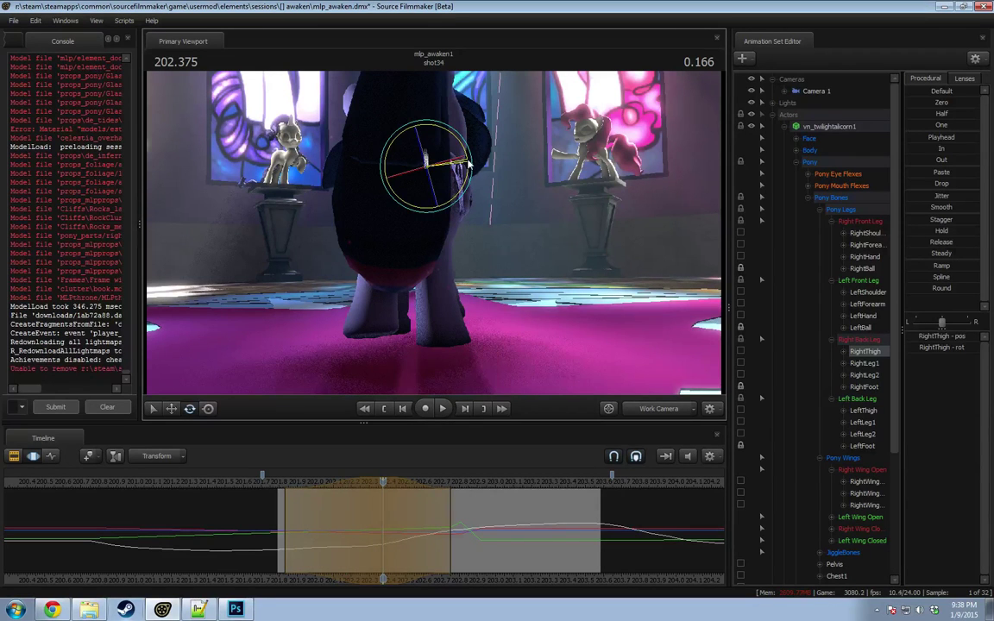
left_click(285, 480)
key("space")
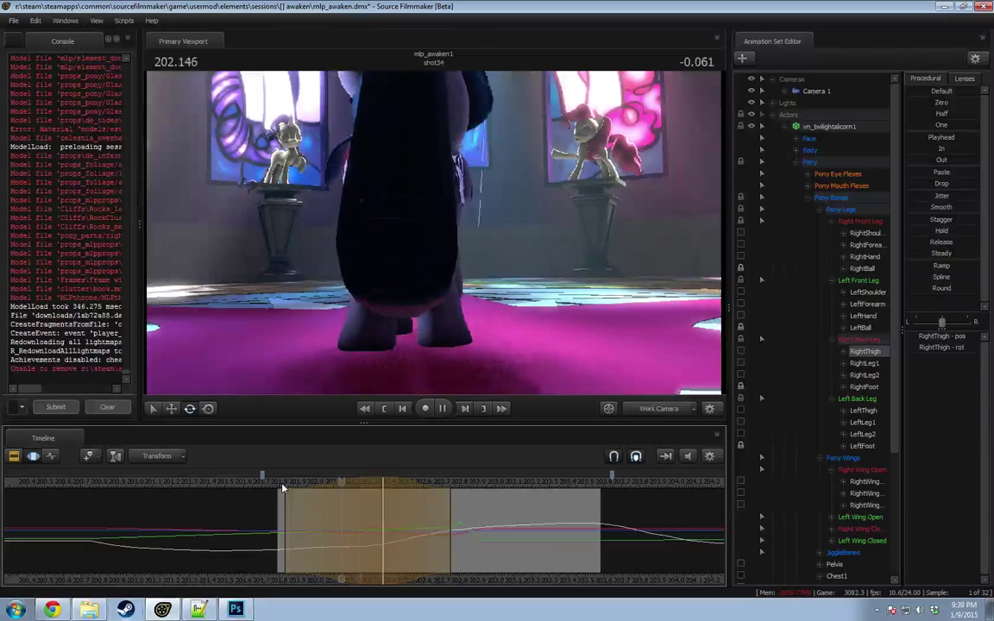
key("space")
left_click_drag(293, 478, 381, 491)
Step: Adjust Twilight's back legs at 202.375 s, including the RightLeg1 and LeftThigh bones, from the side and from behind
left_click_drag(414, 285, 587, 285, "alt")
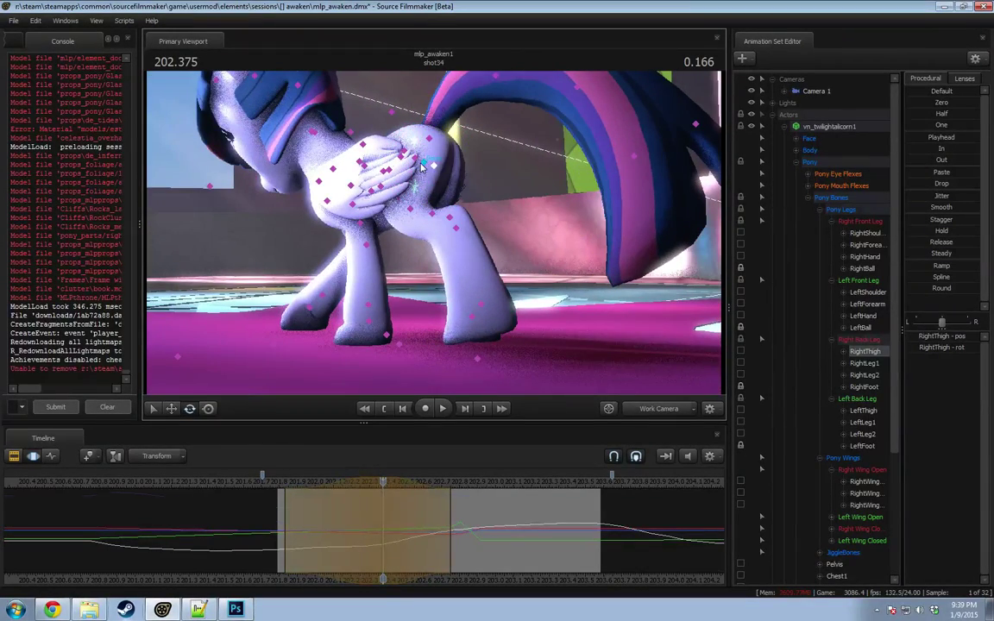
left_click(422, 165, "ctrl")
left_click_drag(422, 165, 449, 194, "alt")
left_click(413, 212)
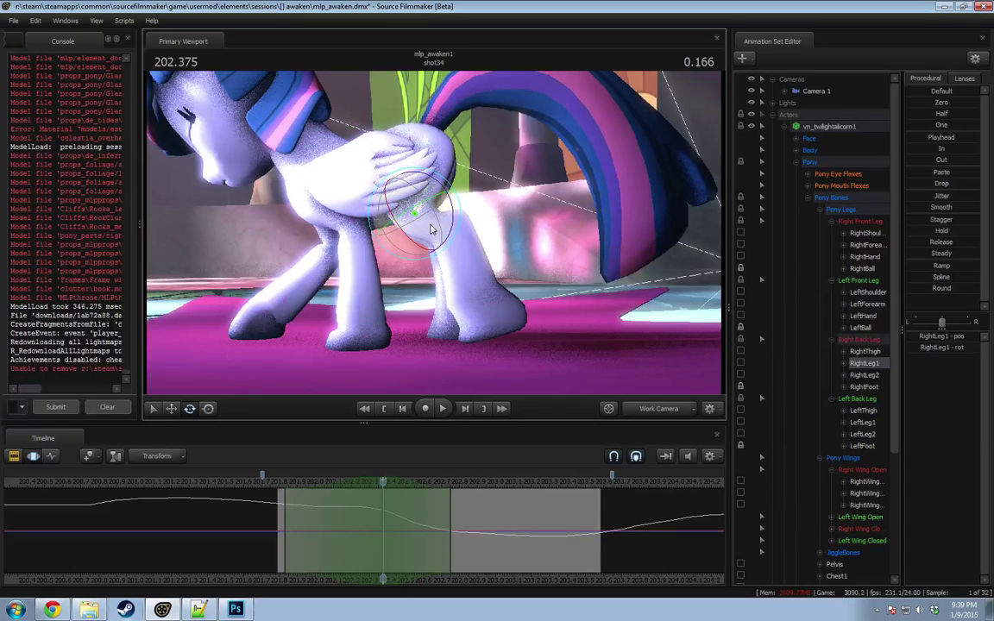
left_click_drag(448, 249, 362, 223)
left_click(448, 226)
left_click(455, 220)
left_click(445, 228)
left_click(466, 222)
left_click(441, 158)
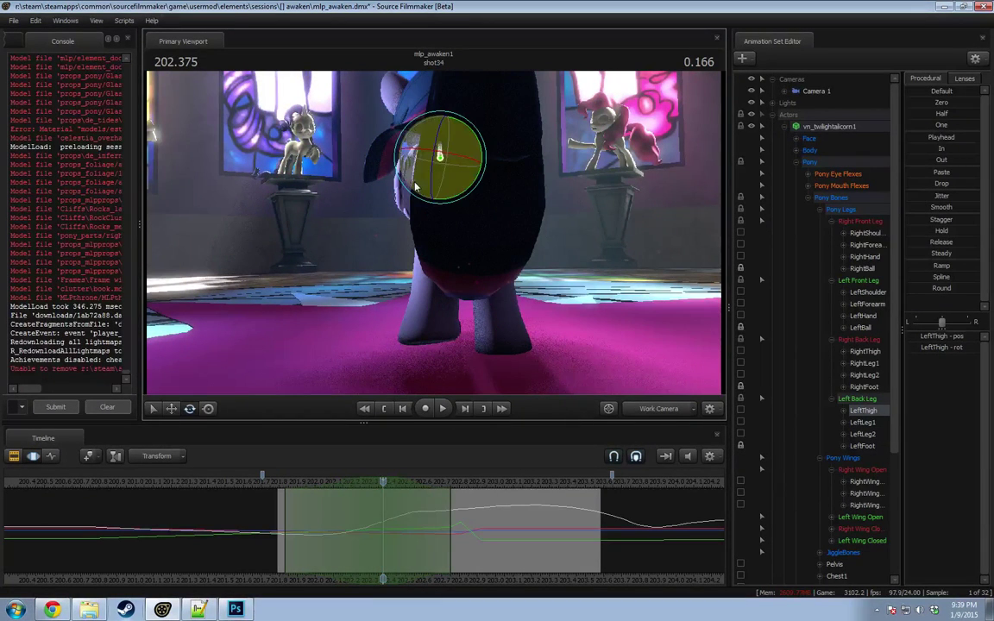
left_click_drag(446, 204, 445, 204)
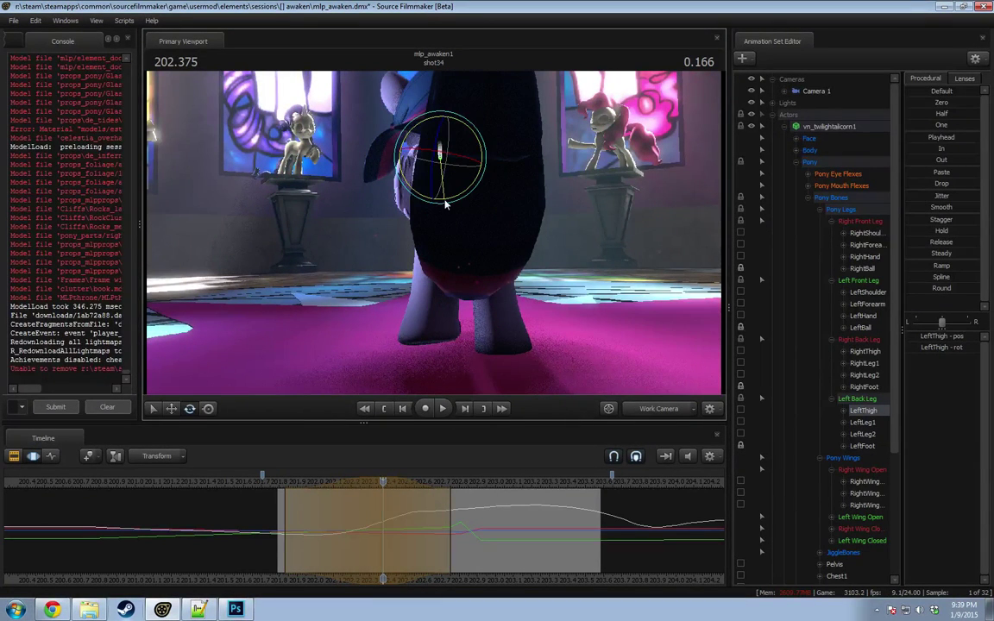
Step: Replay the step from behind and through camera4 to examine the adjusted back legs
left_click(287, 483)
key("space")
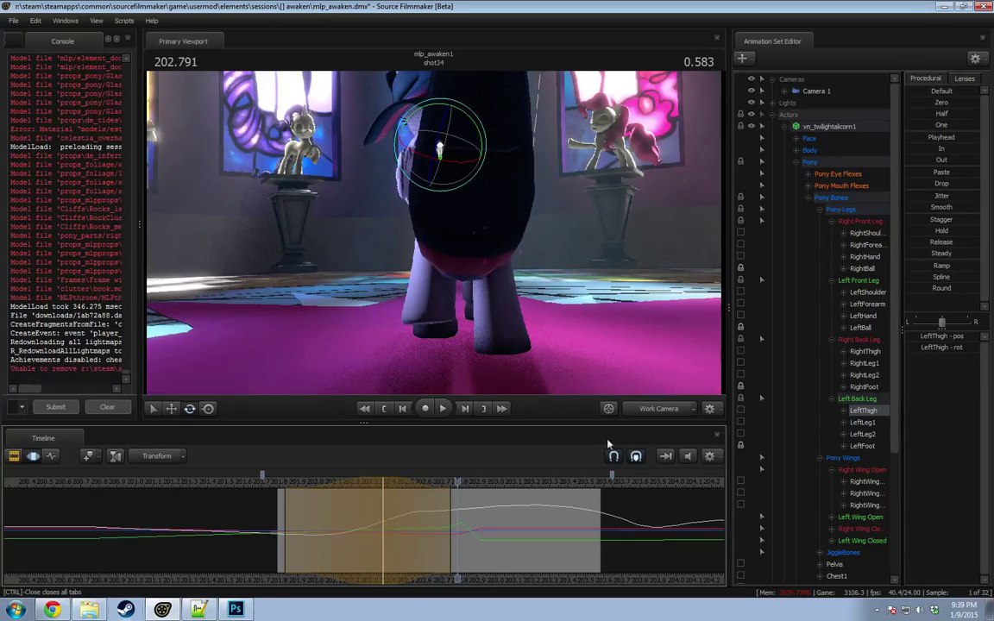
left_click(659, 408)
key("space")
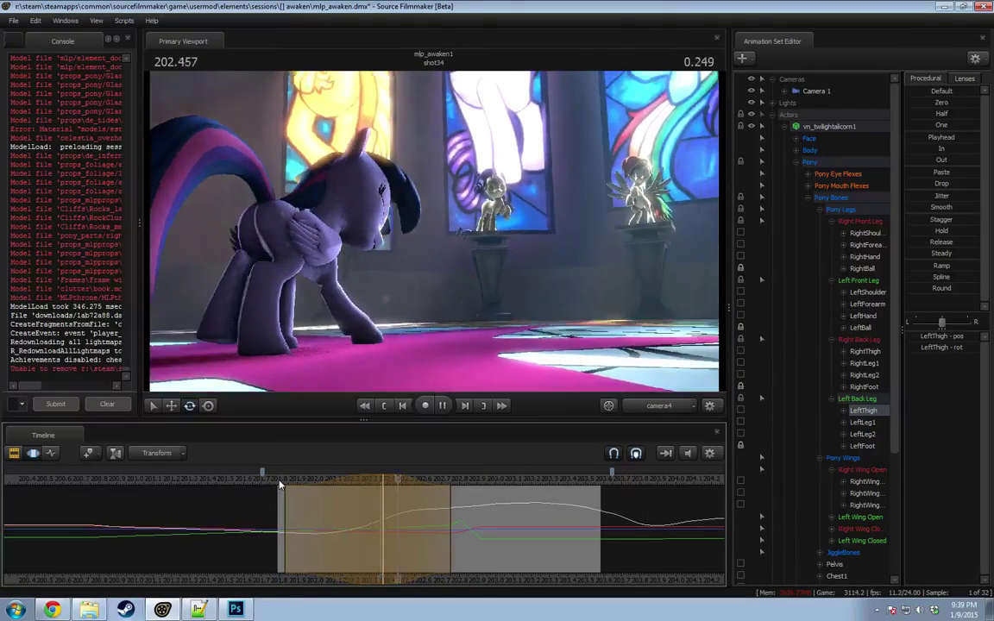
key("space")
Step: Replay the step from the Work Camera and scrub back to 202.333 s to examine the leg motion from the side
left_click(677, 403)
left_click_drag(415, 349, 535, 352, "alt")
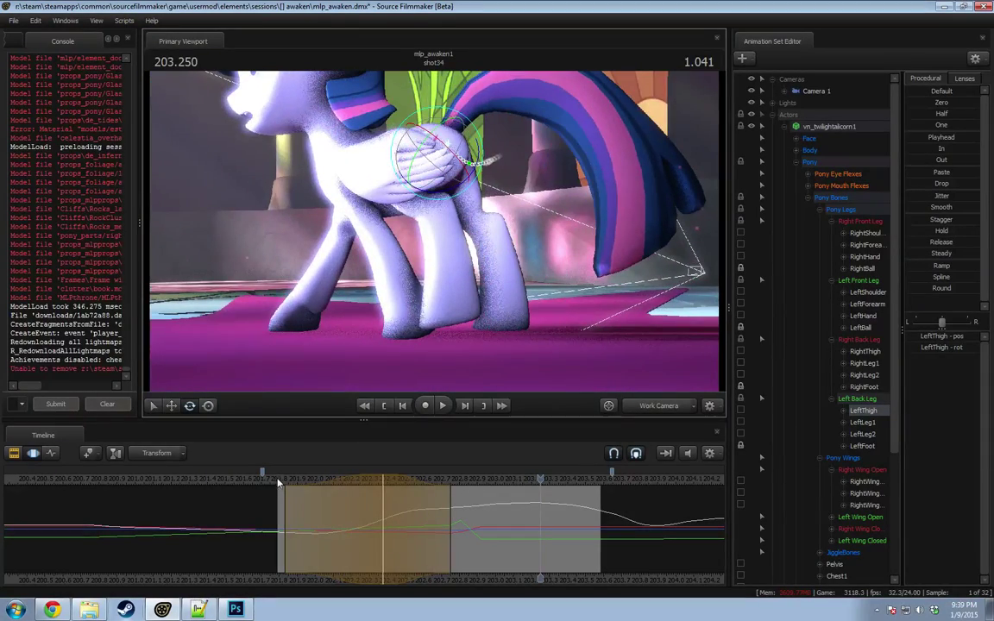
key("space")
key("space")
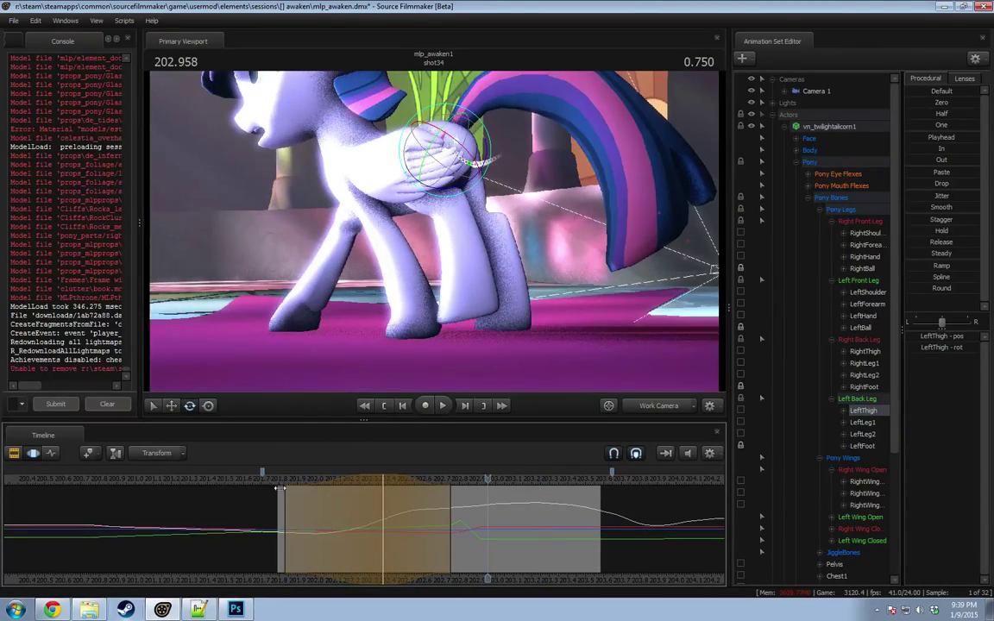
key("space")
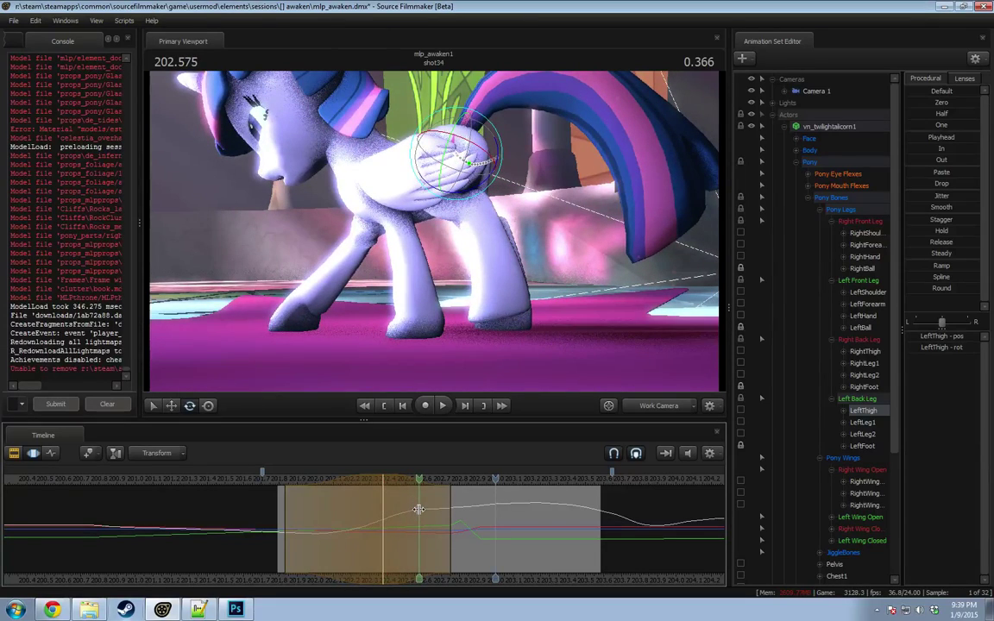
left_click_drag(403, 509, 385, 509)
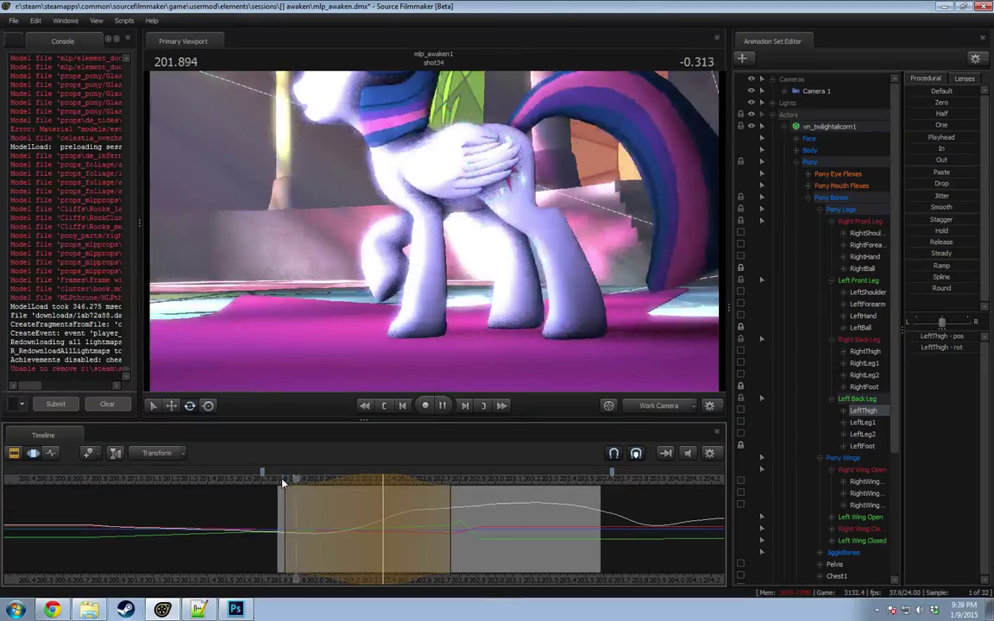
left_click_drag(304, 524, 375, 534)
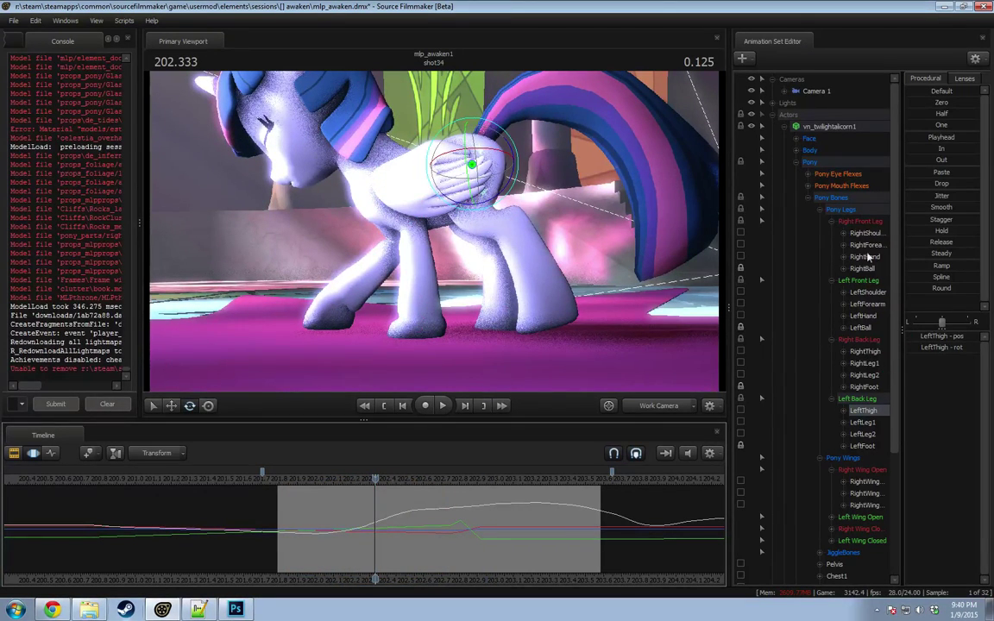
Step: Mark a short time range around 202.375 s for the right front leg and unlock its RightBall bone
left_click(863, 222)
left_click_drag(337, 546, 390, 495)
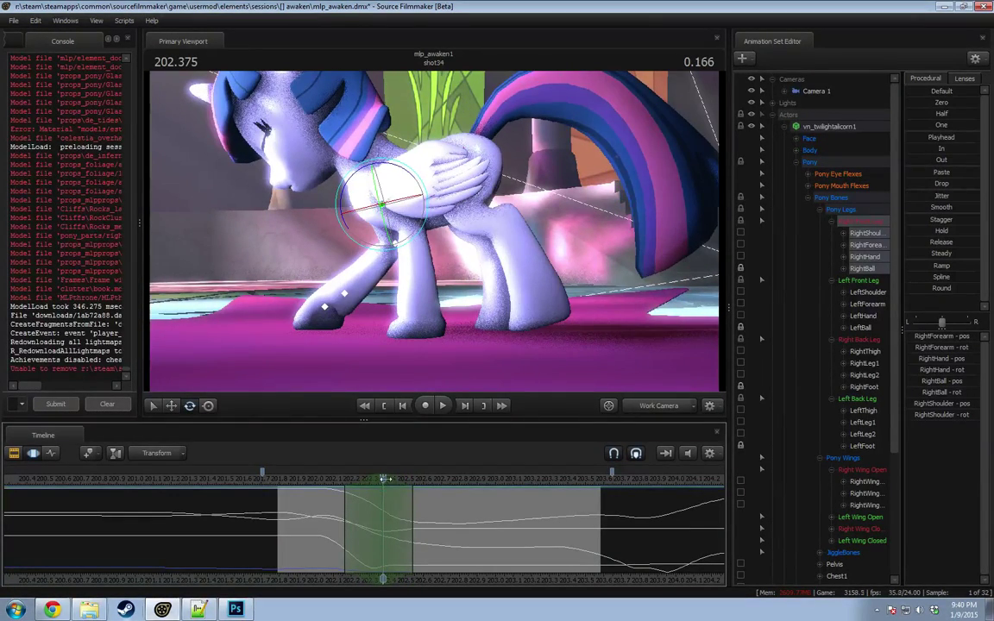
key("ctrl")
mouse_move(378, 510)
left_mouse_down()
mouse_move(396, 514)
mouse_move(350, 512)
mouse_move(399, 513)
left_mouse_up()
key("ctrl")
left_click(862, 269)
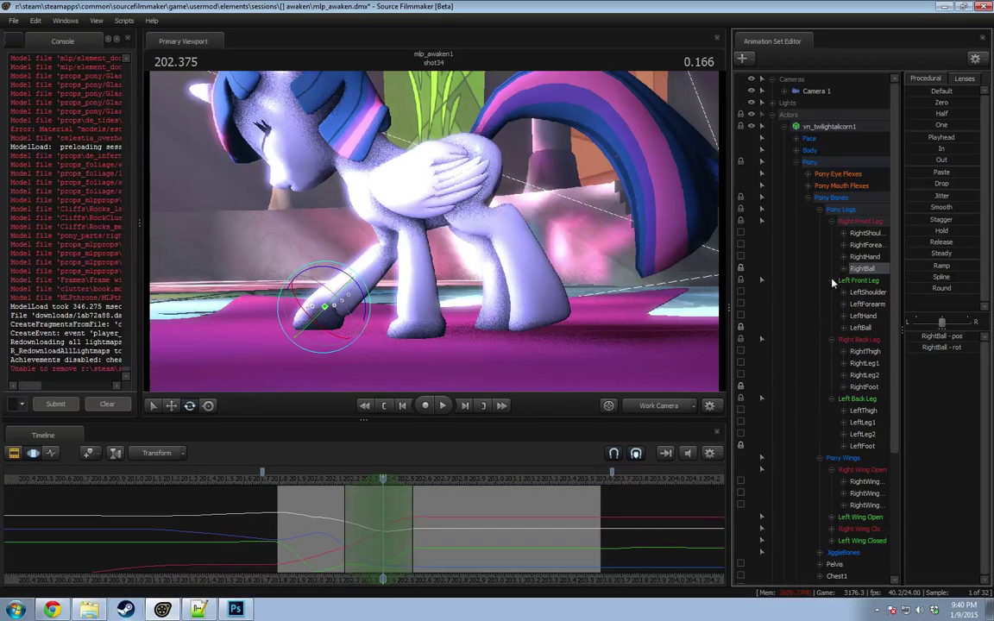
left_click(742, 270)
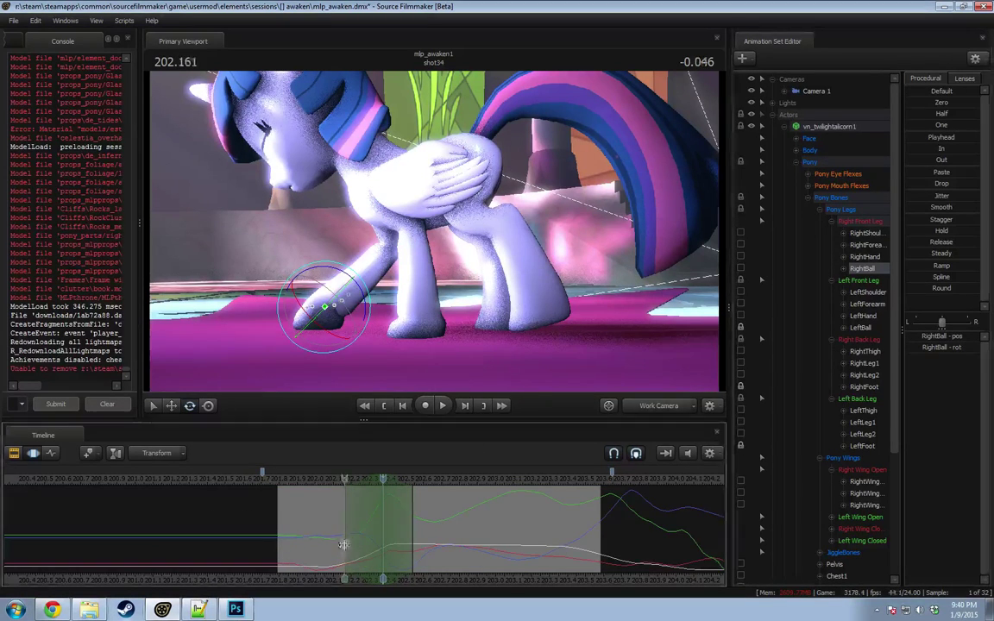
Step: Apply a procedural adjustment to the RightBall bone between about 202.2 and 202.55 s and replay the step
left_click_drag(352, 544, 414, 547, "shift")
scroll(415, 546, "up", 2, "shift")
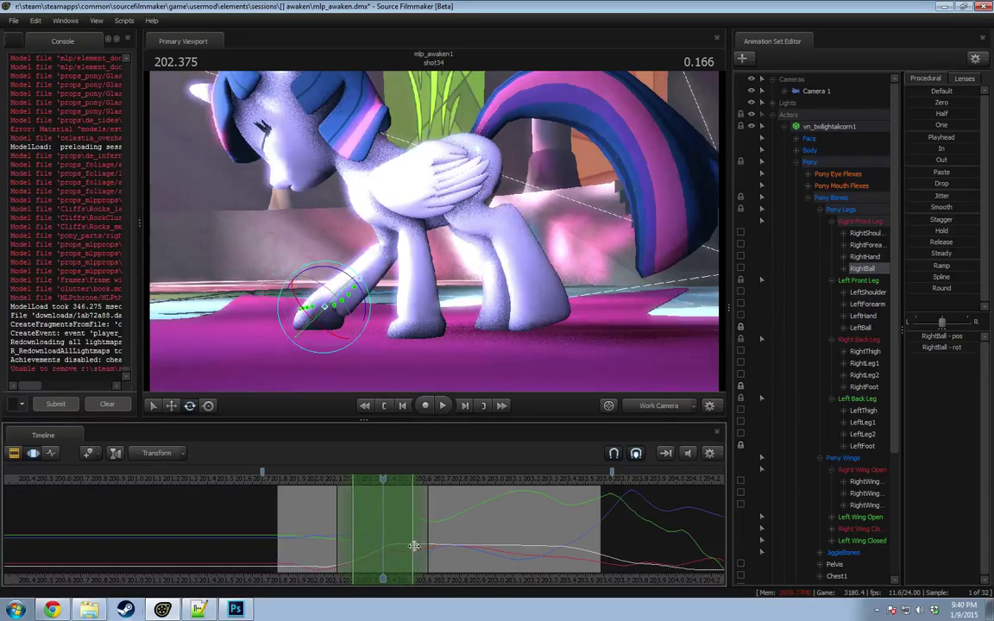
left_click_drag(940, 321, 933, 321)
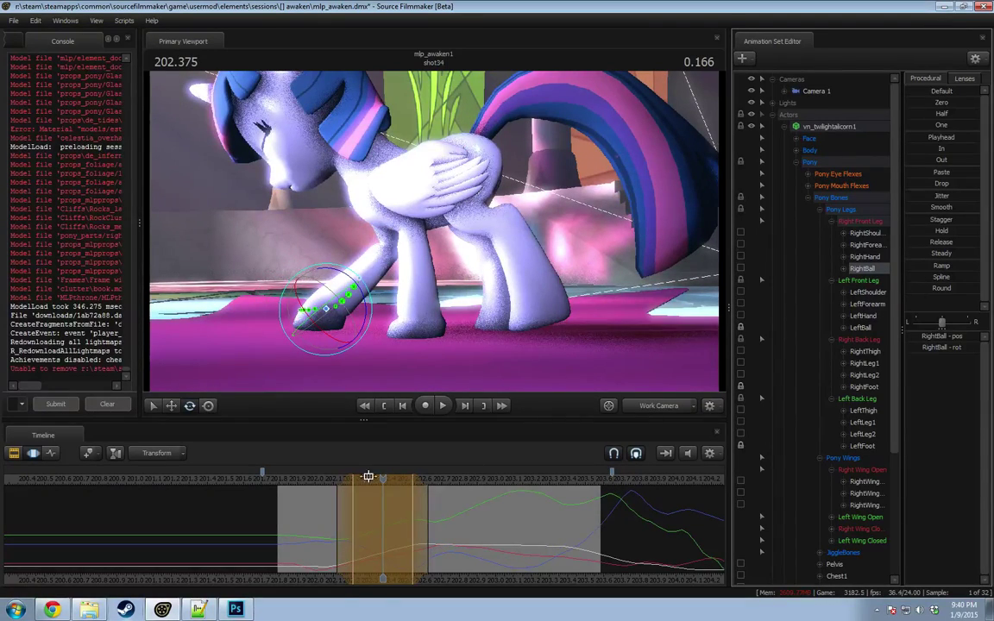
left_click(322, 479)
key("space")
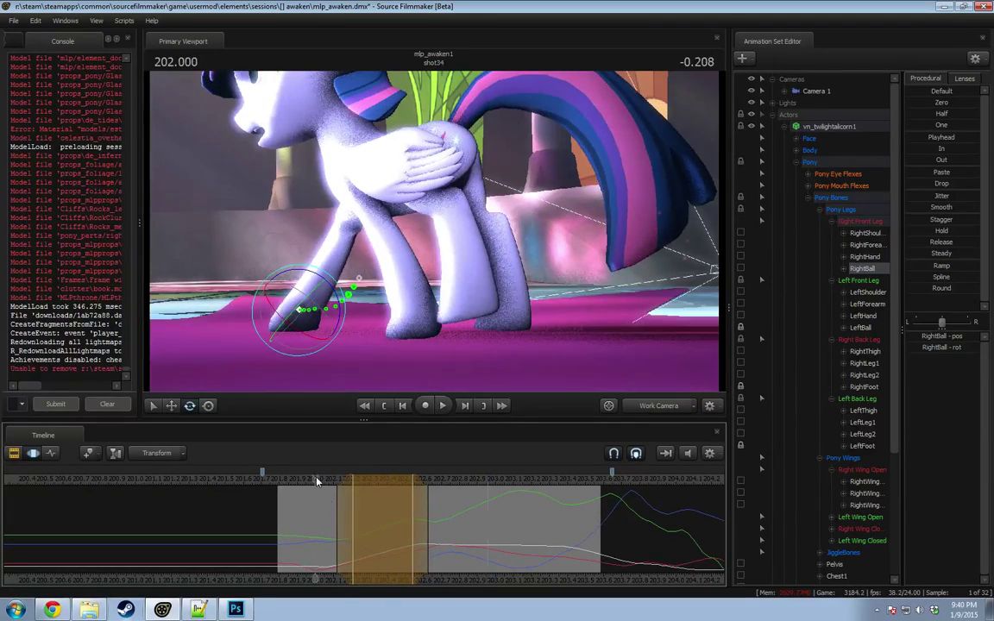
left_click(318, 481)
key("space")
key("space")
Step: Rotate the RightForearm and RightHand bones at 202.416 s to lift the right front hoof, and replay the step
mouse_move(362, 513)
left_mouse_down()
mouse_move(415, 516)
mouse_move(346, 513)
left_mouse_up()
scroll(377, 515, "down", 1, "shift")
left_click(387, 245, "ctrl")
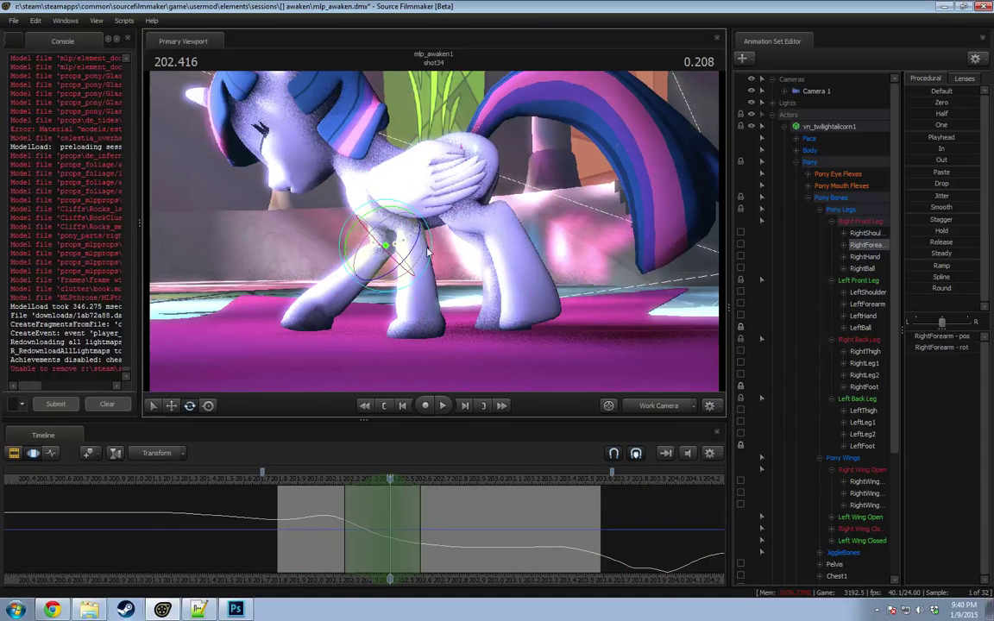
left_click_drag(446, 265, 493, 264, "alt")
left_click_drag(450, 234, 452, 248)
left_click(341, 276)
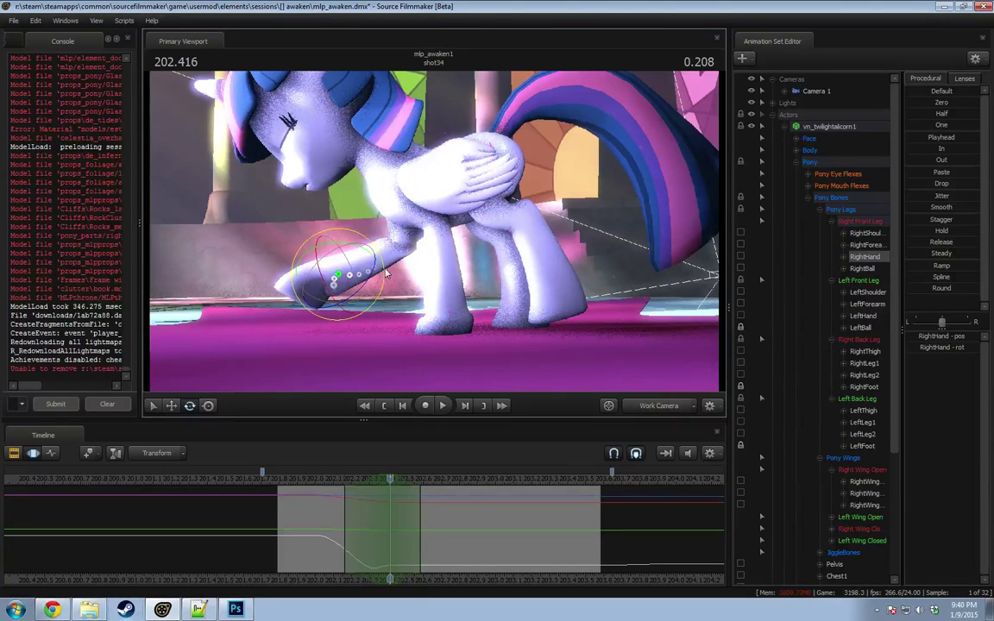
left_click(331, 478)
key("space")
key("space")
left_click(329, 479)
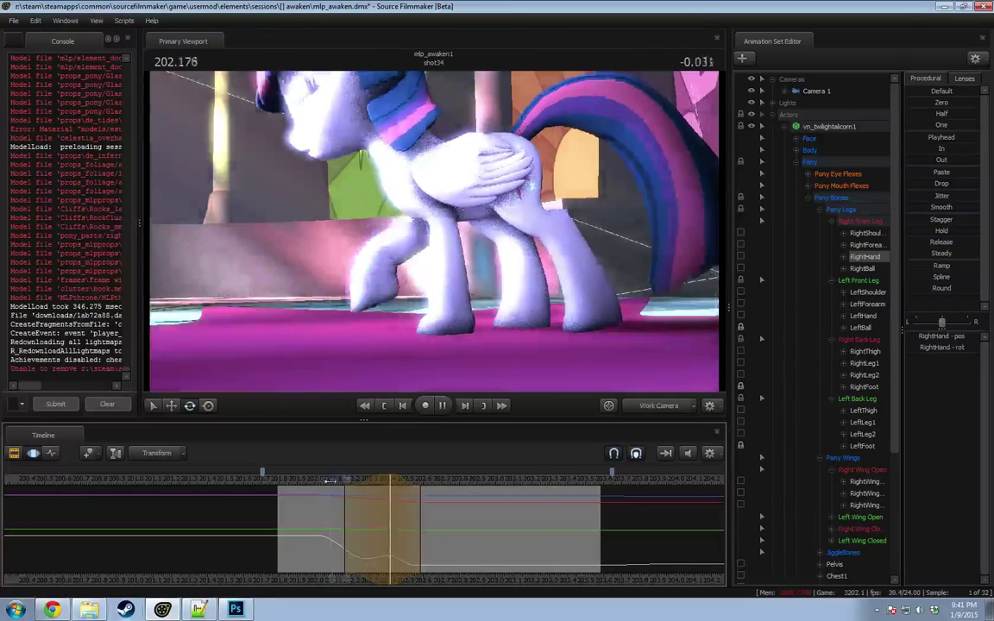
key("space")
key("space")
Step: Rotate the right front leg's shoulder and RightForearm bones at 202.416 s and play back the result
left_click_drag(333, 480, 390, 478)
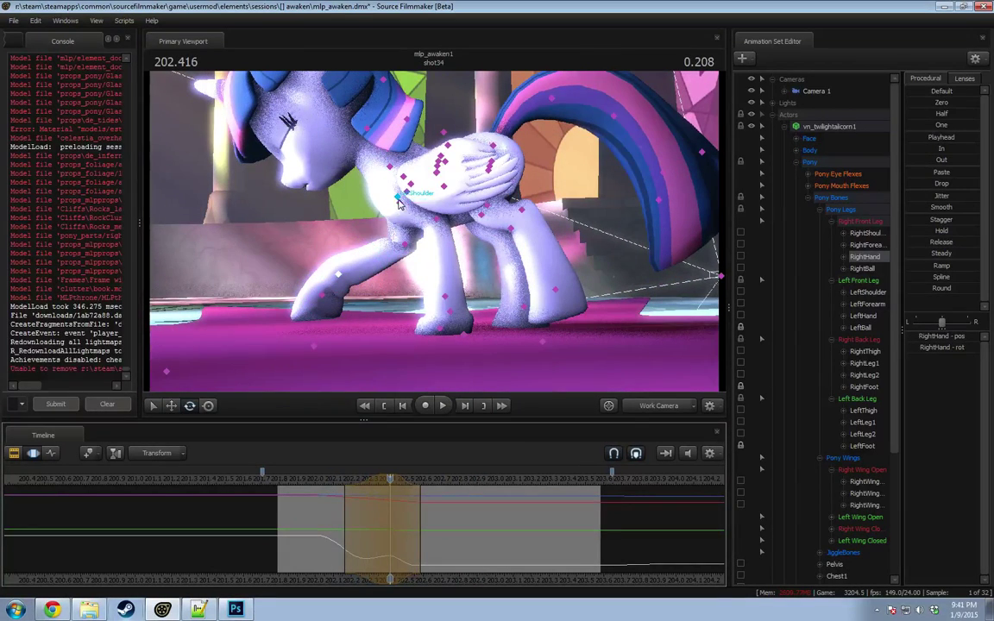
left_click(400, 203)
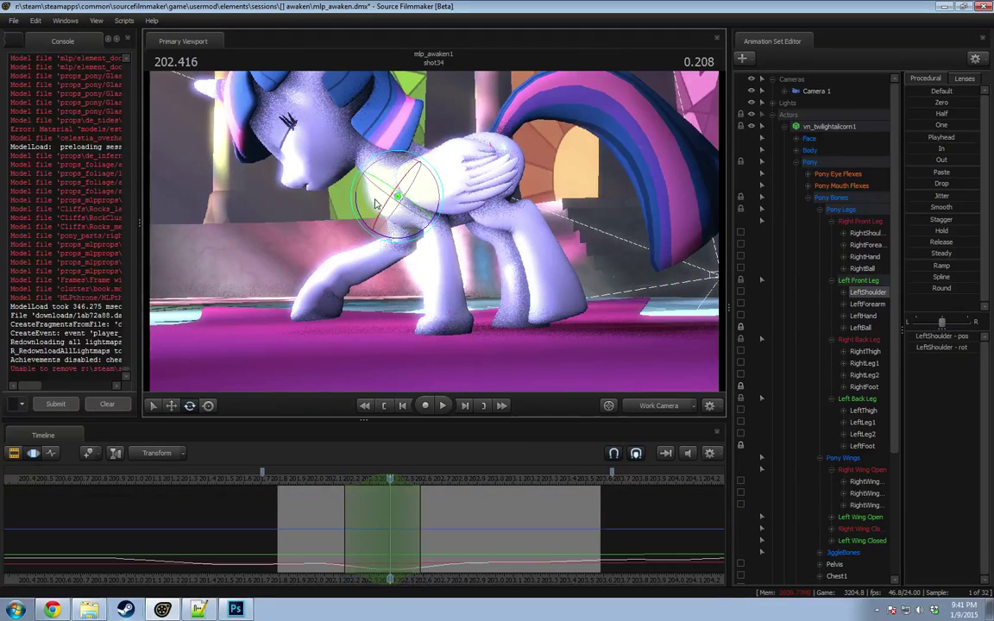
left_click_drag(438, 212, 452, 241)
left_click(419, 241, "ctrl")
left_click(332, 480)
key("space")
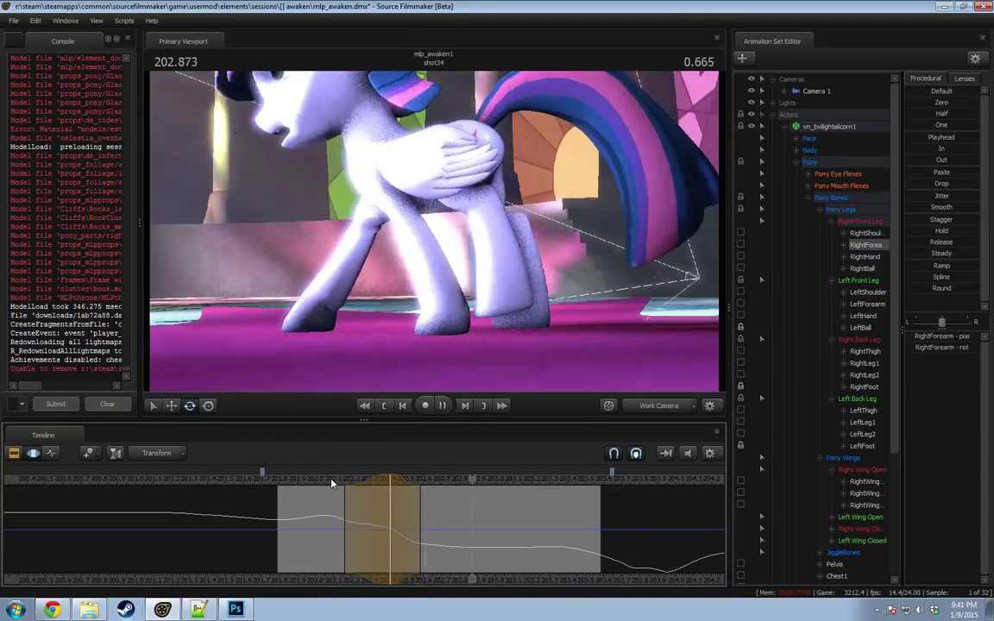
key("space")
left_click(331, 481)
key("space")
key("space")
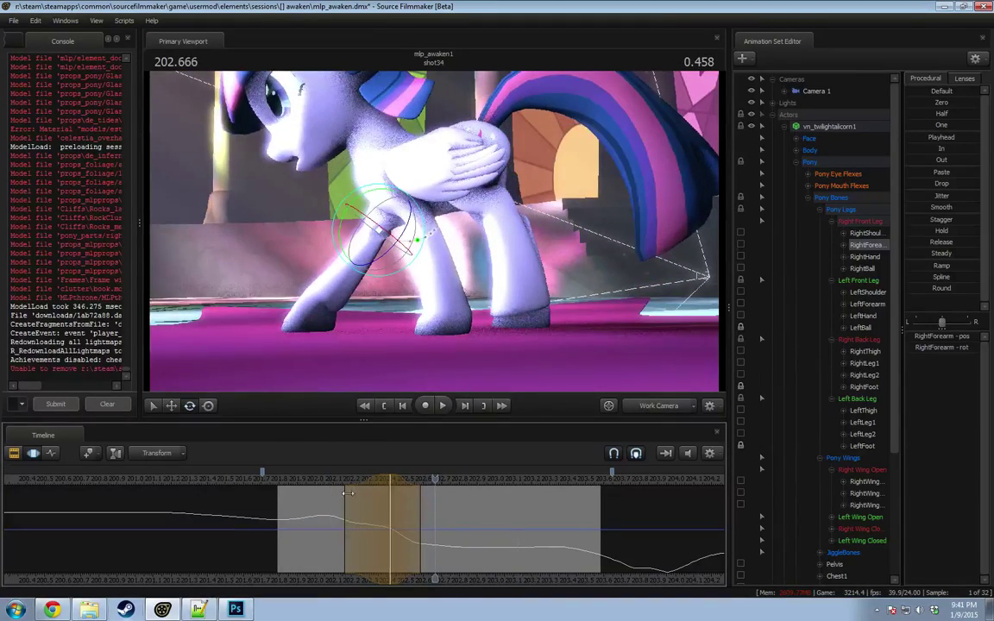
Step: Refine the right front leg at 202.416 s, rotating the shoulder and RightForearm and bending the RightHand and hoof
key("shift")
left_click_drag(340, 481, 390, 479)
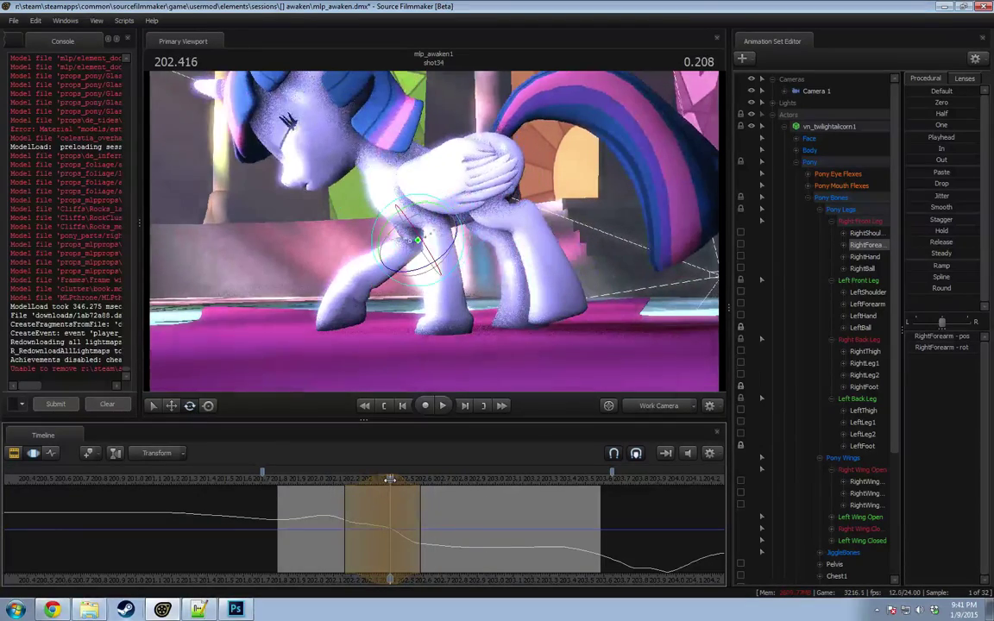
left_click(396, 199)
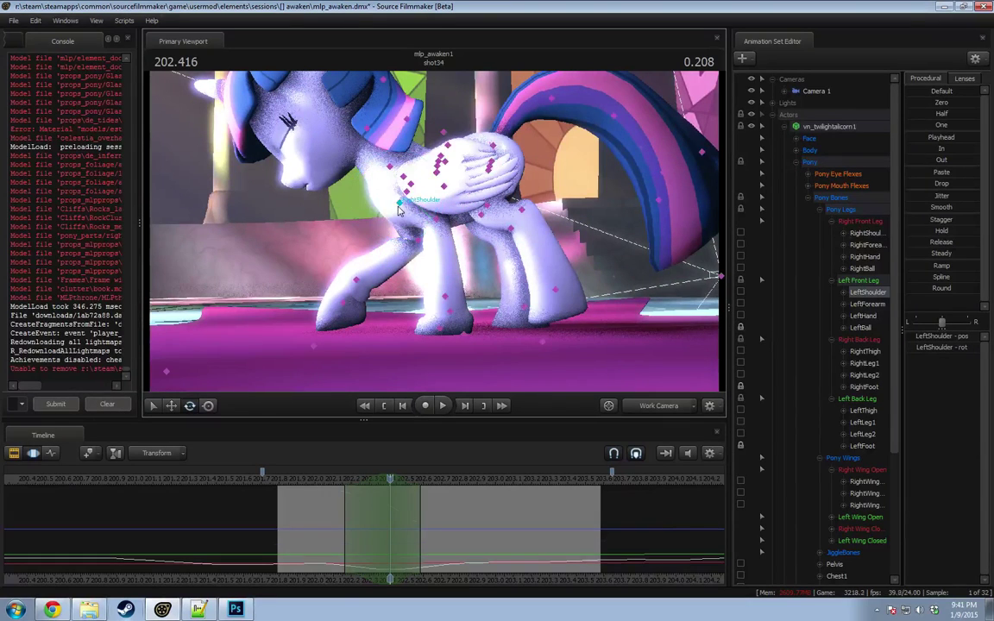
left_click_drag(354, 196, 378, 233)
left_click(426, 235, "ctrl")
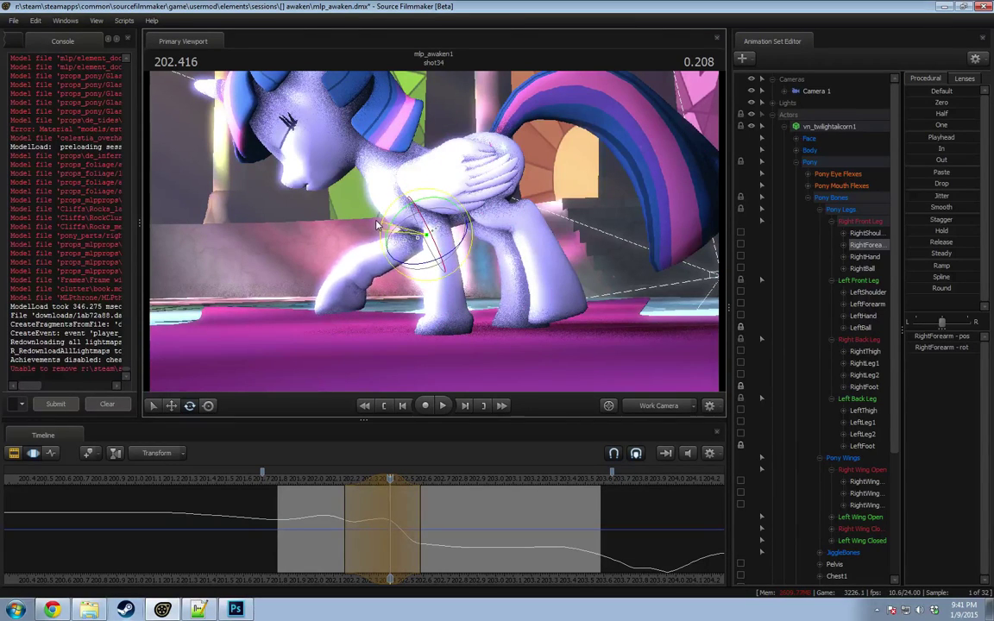
left_click(342, 256)
left_click_drag(315, 253, 314, 315)
left_click(353, 293, "ctrl")
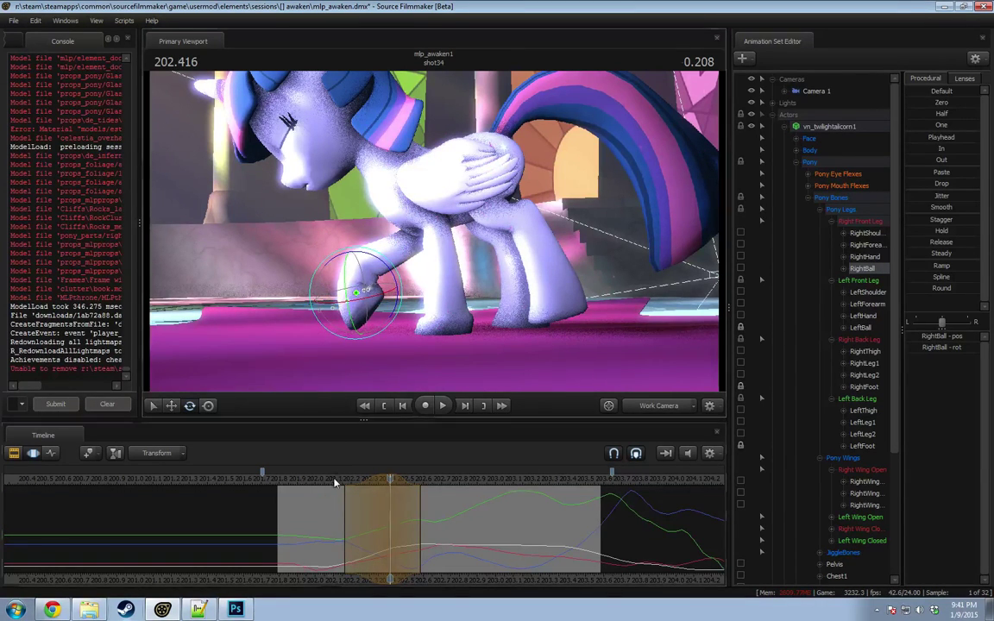
Step: Replay the step through camera4 and the Work Camera to examine the right front leg's motion
key("space")
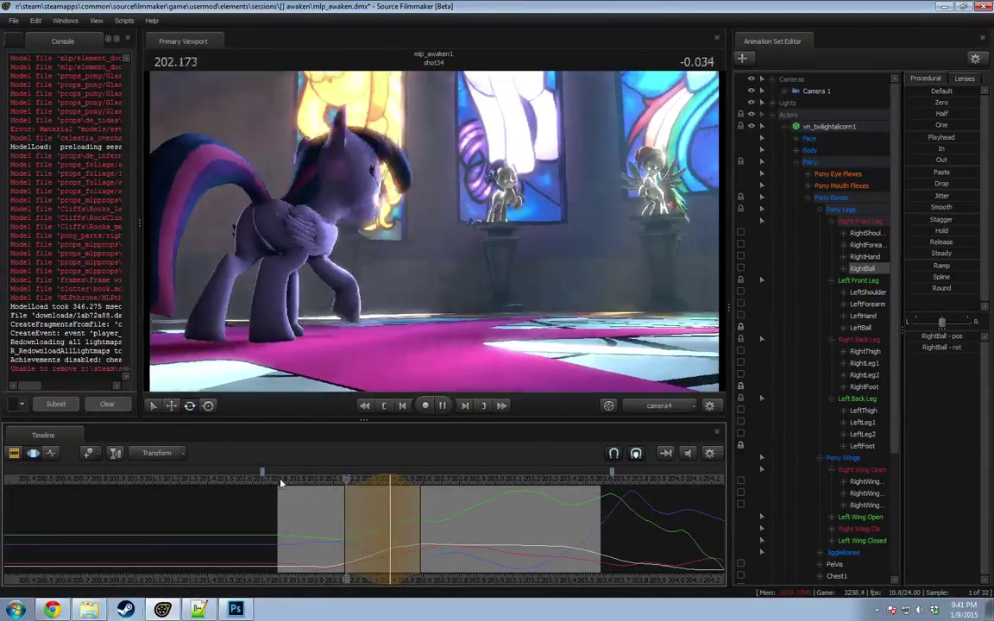
key("space")
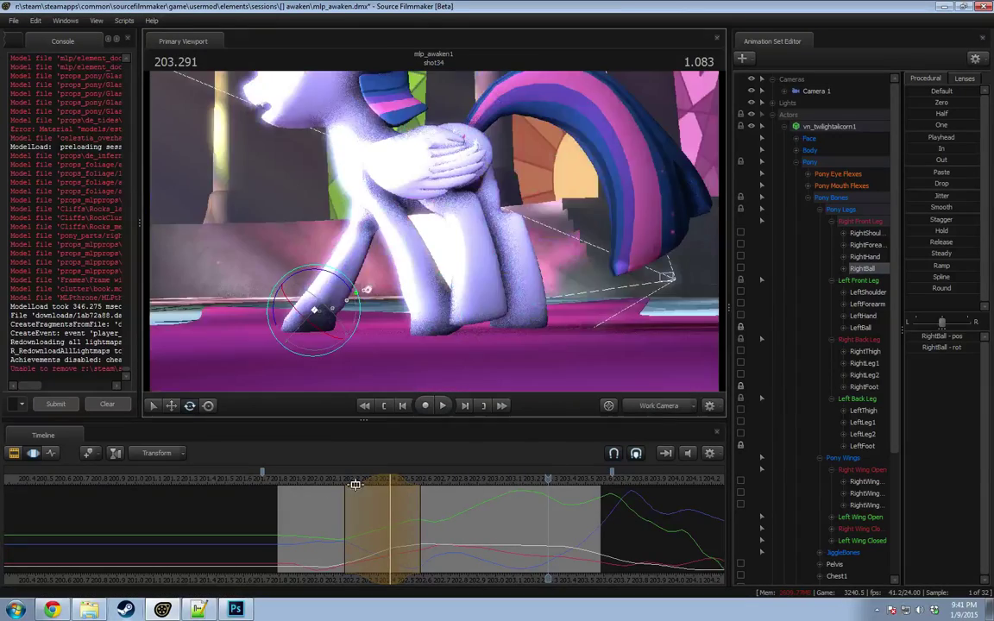
left_click(331, 484)
key("space")
key("space")
Step: Smooth all Right Front Leg bones over a time range centred on 202.208 s and play back the result
key("shift")
left_click_drag(356, 526, 331, 529)
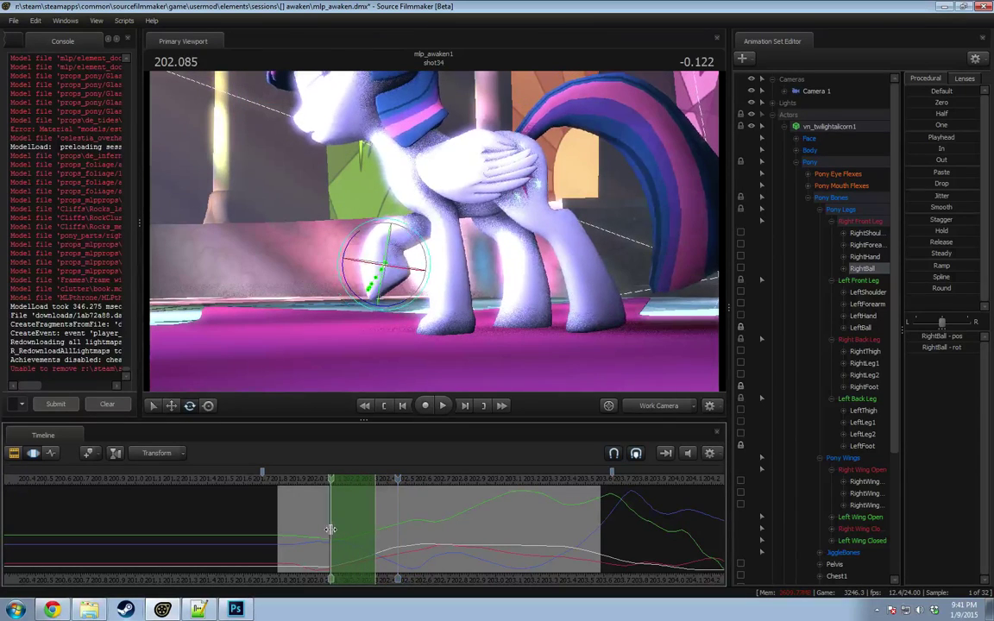
scroll(333, 530, "up", 4)
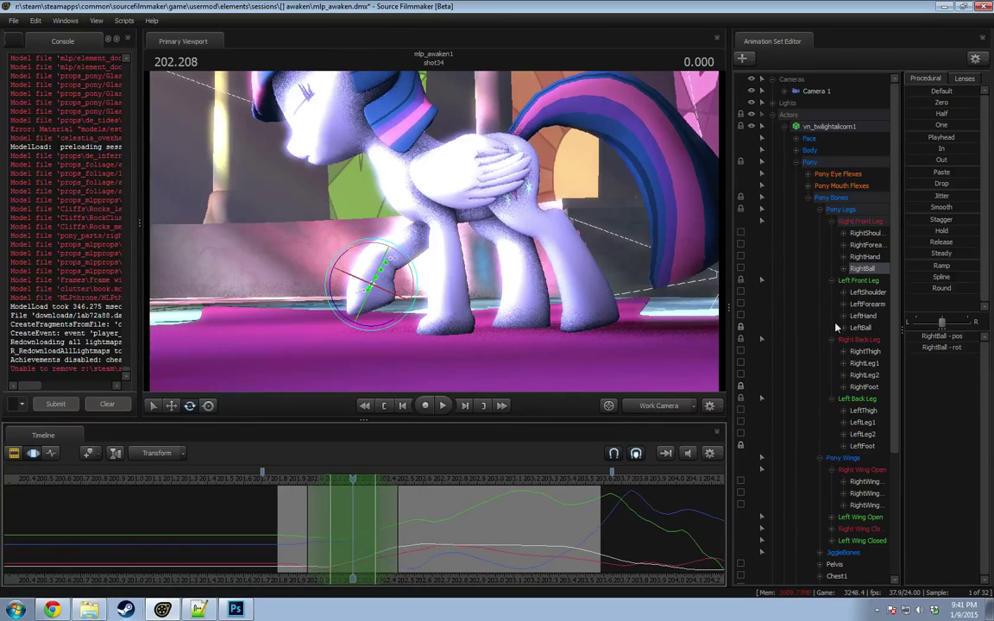
left_click(863, 222)
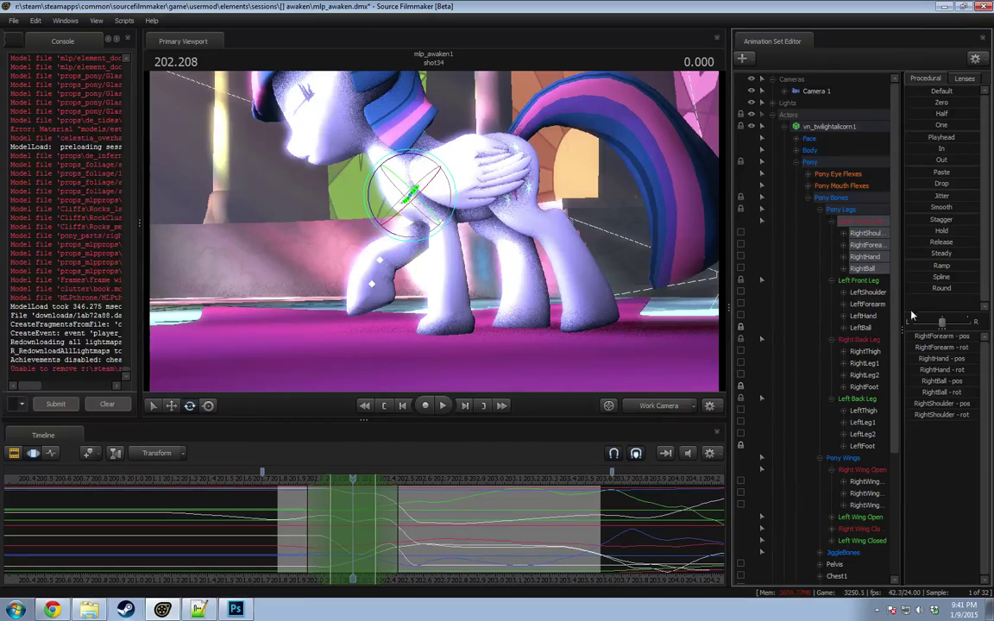
left_click(941, 207)
left_click(288, 478)
key("space")
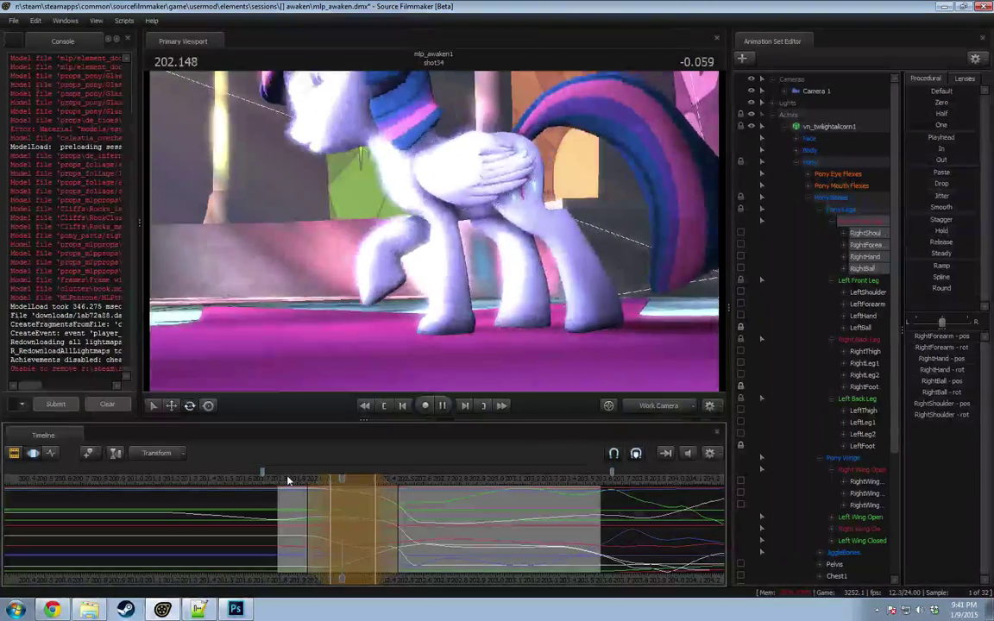
key("space")
Step: Shift the right front leg's time selection to about 202.375–202.583 s and replay the step
left_click_drag(388, 516, 357, 525)
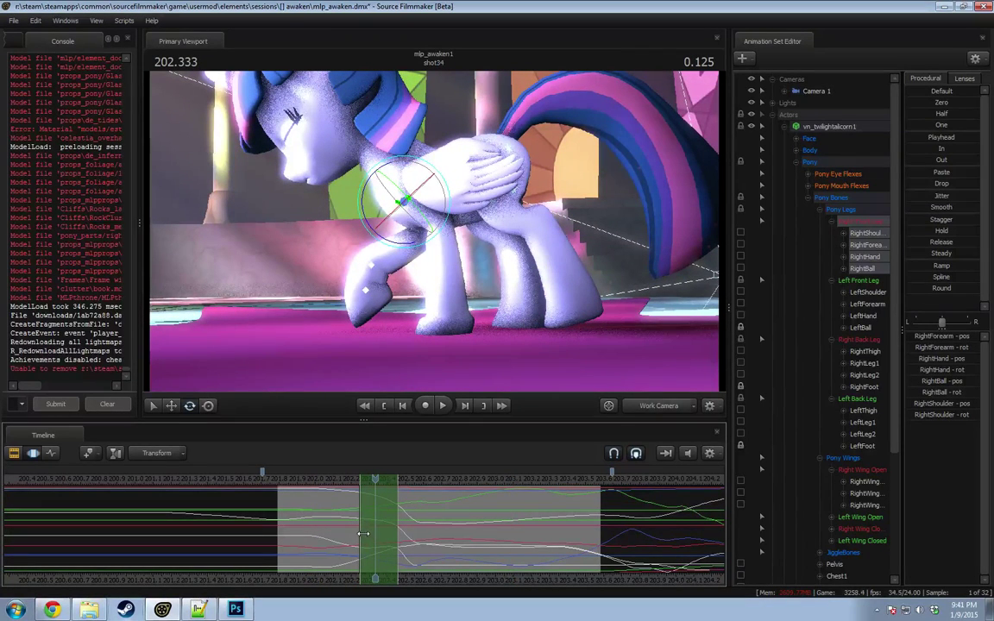
mouse_move(364, 534)
left_mouse_down()
mouse_move(406, 531)
mouse_move(366, 530)
mouse_move(374, 529)
left_mouse_up()
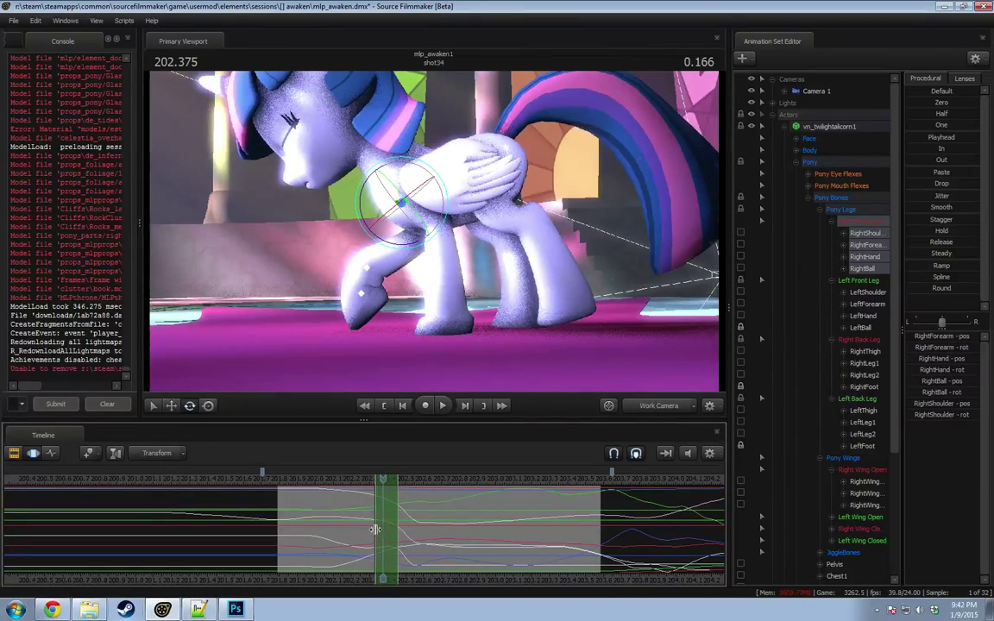
key("space")
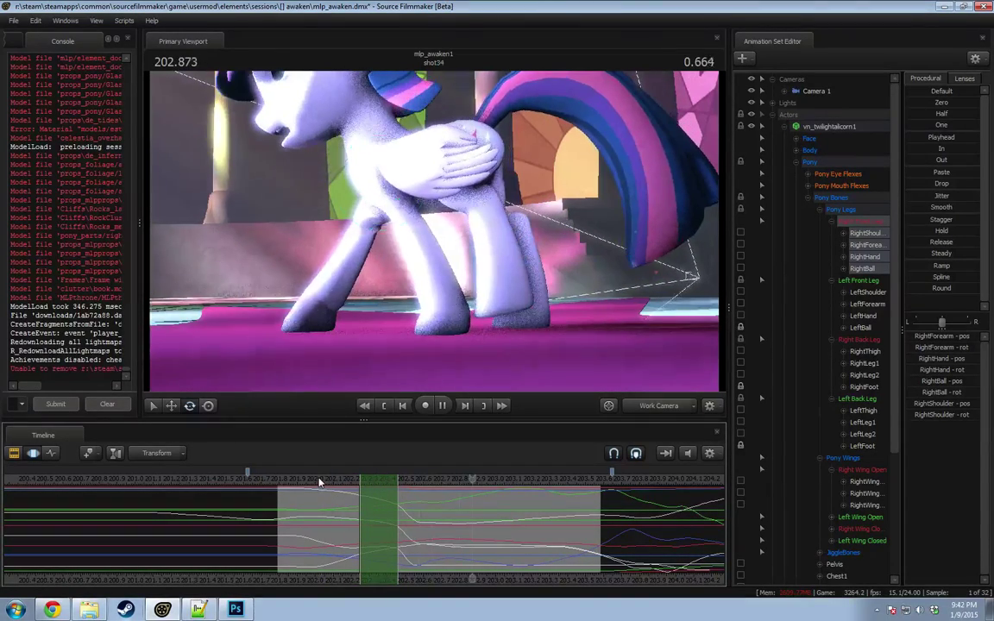
left_click(399, 531)
left_click_drag(399, 531, 384, 523)
key("ctrl+z")
key("ctrl+y")
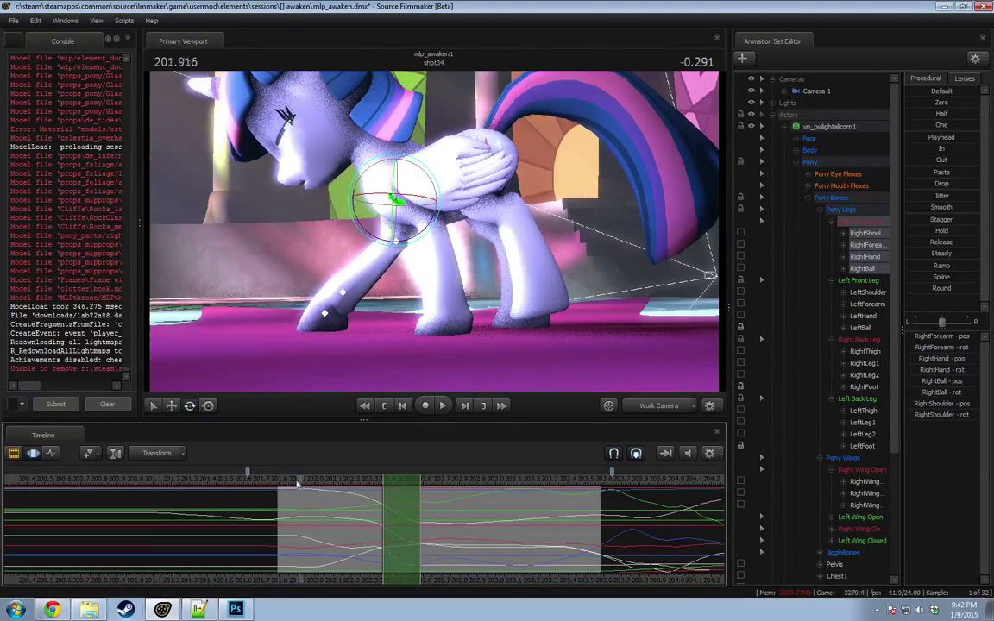
key("space")
key("space")
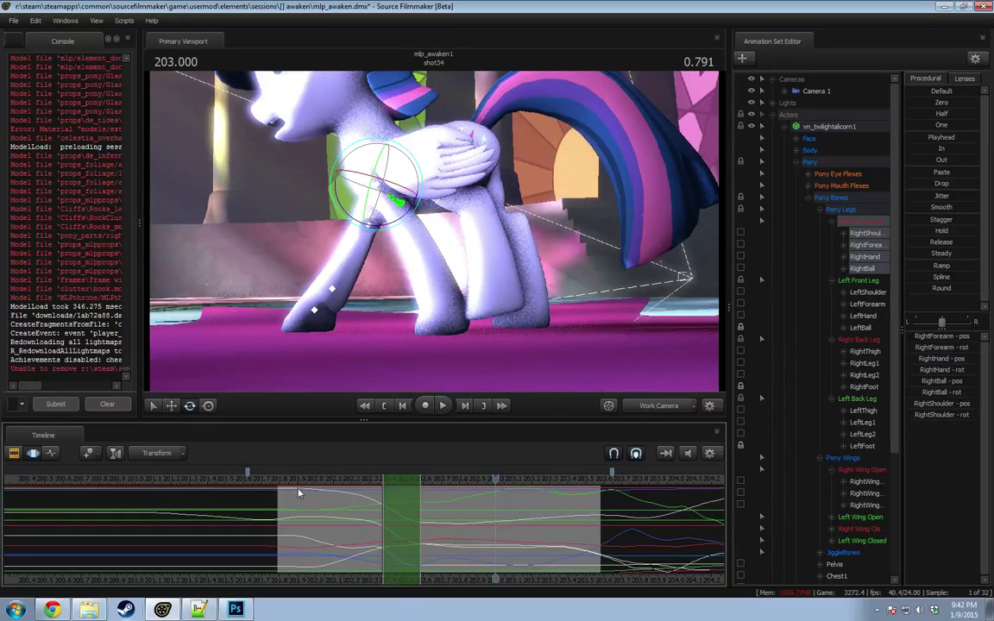
Step: Rotate the RightShoulder and RightForearm bones at 202.333 s with a soft falloff and replay the step
left_click(375, 520, "shift")
scroll(375, 520, "up", 6)
left_click(404, 202)
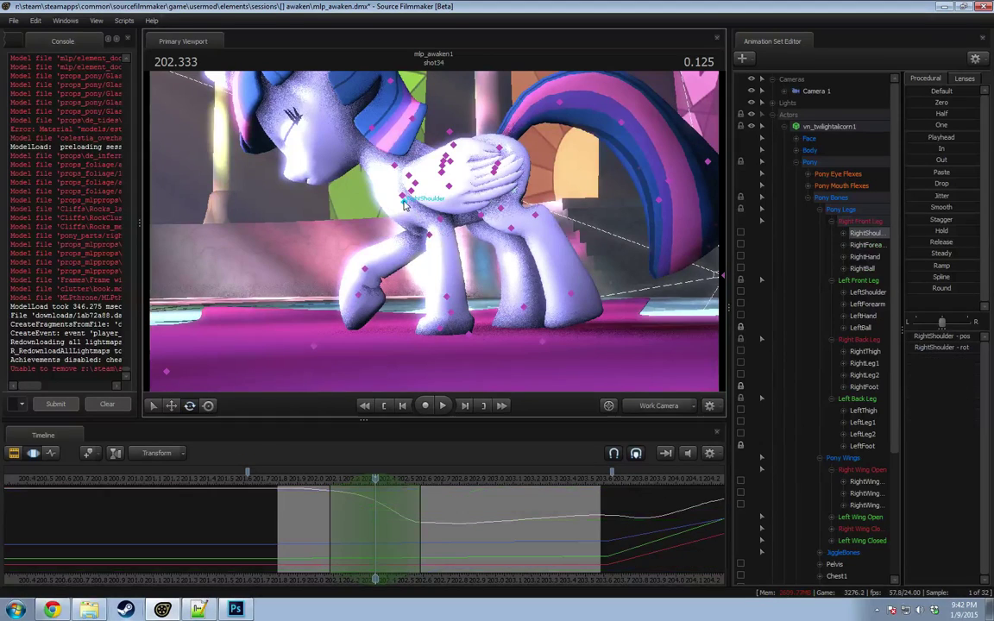
left_click_drag(363, 188, 403, 206)
left_click(437, 233)
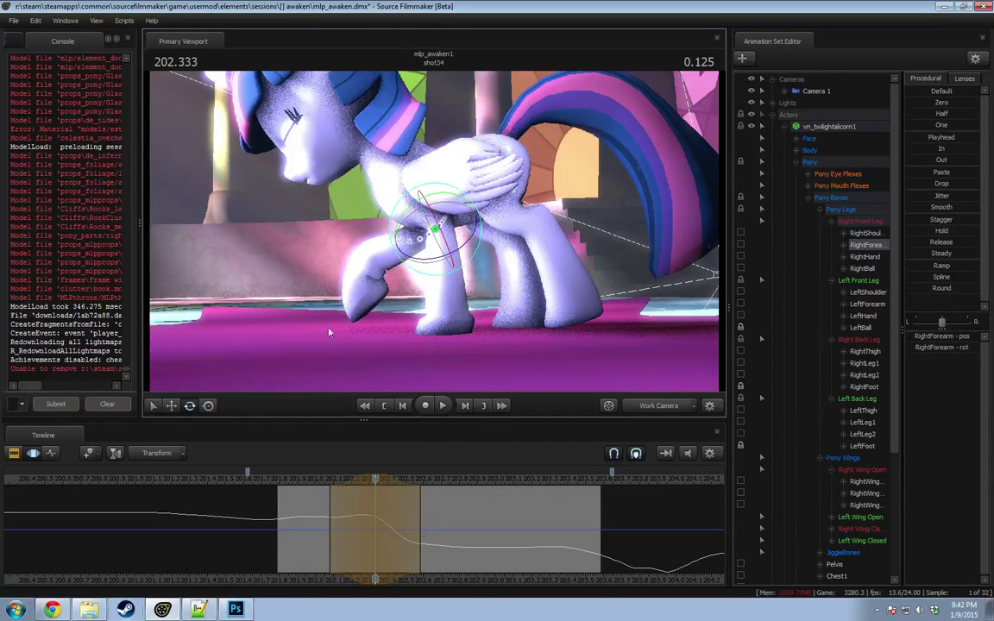
left_click(311, 483)
key("space")
key("space")
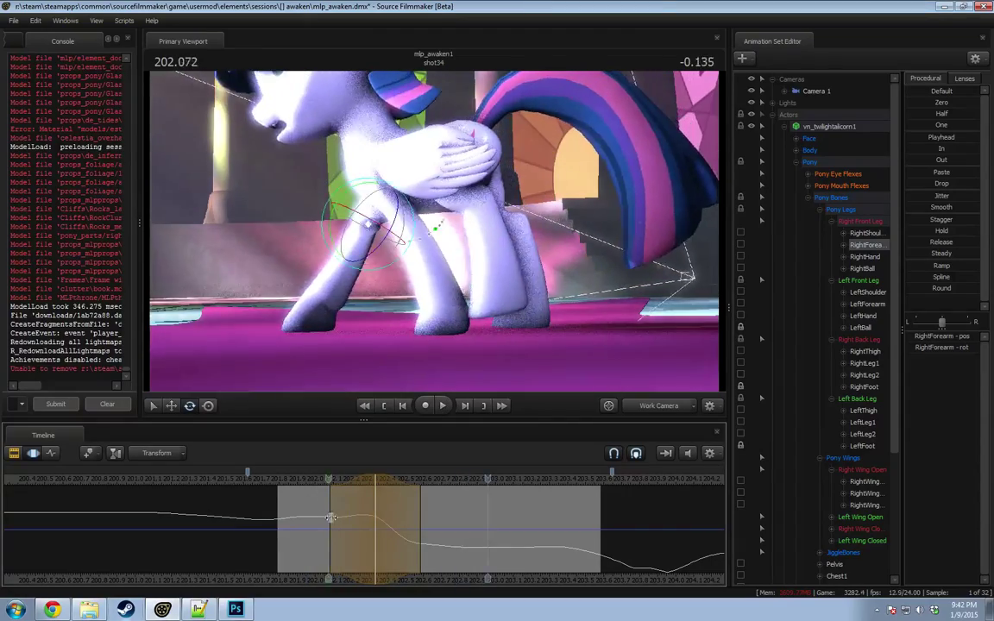
Step: Adjust the RightForearm bone's motion around 202.375 s and play back the result
key("shift")
left_click_drag(363, 481, 369, 477)
left_click(325, 482)
key("space")
mouse_move(325, 497)
middle_mouse_down()
mouse_move(366, 526)
mouse_move(488, 532)
middle_mouse_up()
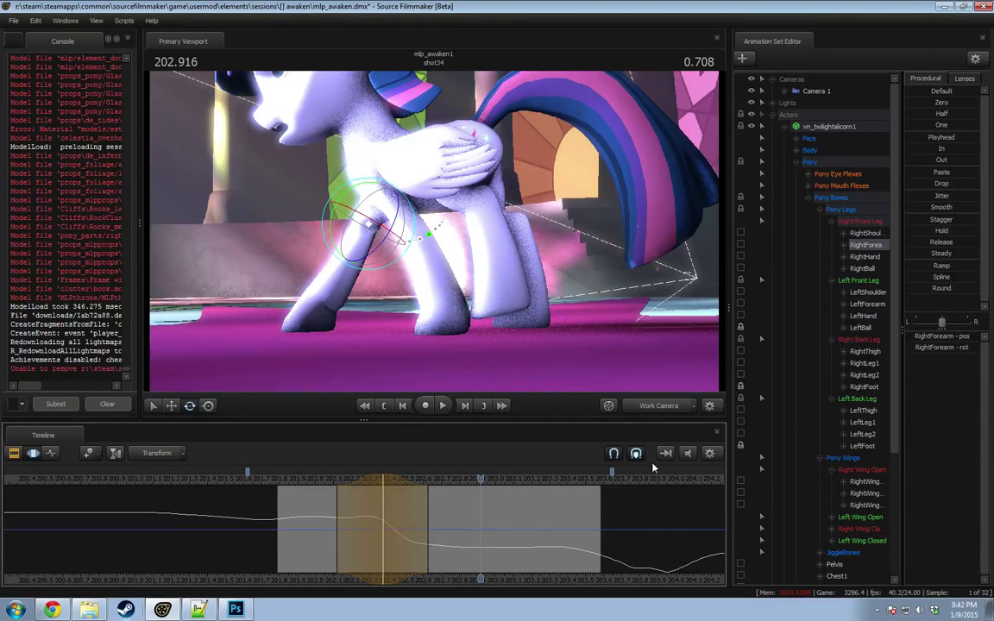
Step: Lock the RightBall bone again, smooth its motion around 202.583 s, and replay the step
left_click(861, 271)
left_click(741, 269)
left_click_drag(330, 546, 411, 553)
left_click_drag(941, 207, 943, 207)
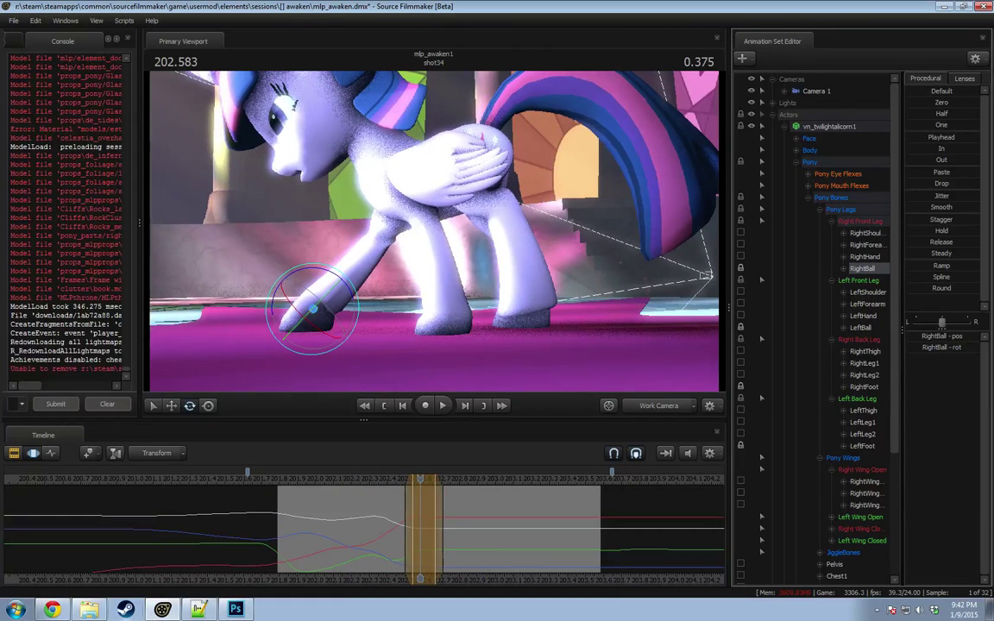
left_click(375, 479)
key("space")
key("space")
Step: Switch to camera4 and replay the step from about 201.9 s to examine the front-leg motion
left_click(292, 480)
left_click(655, 409)
key("space")
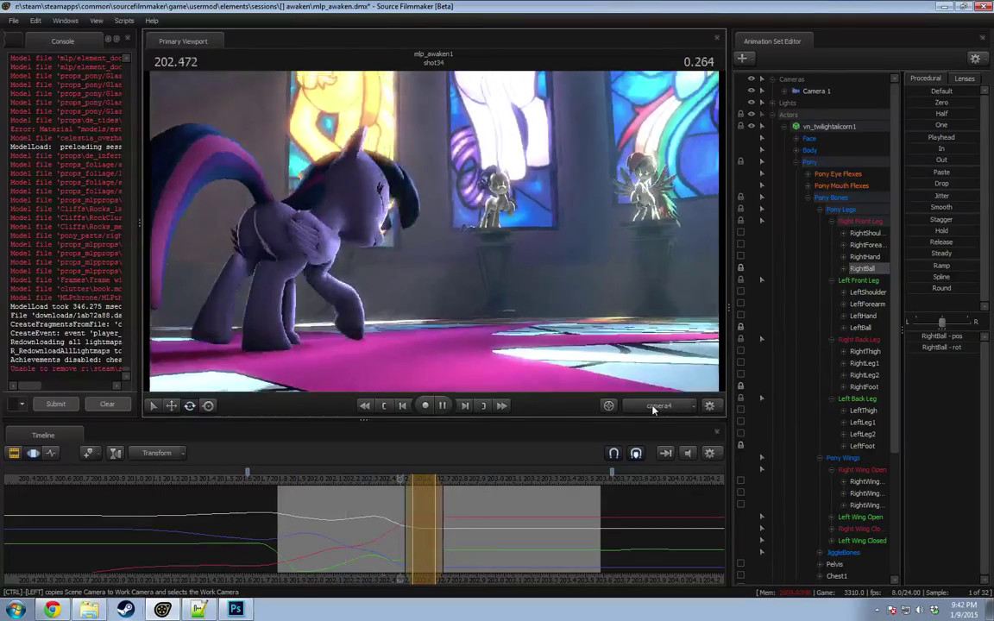
key("space")
left_click(284, 480)
key("space")
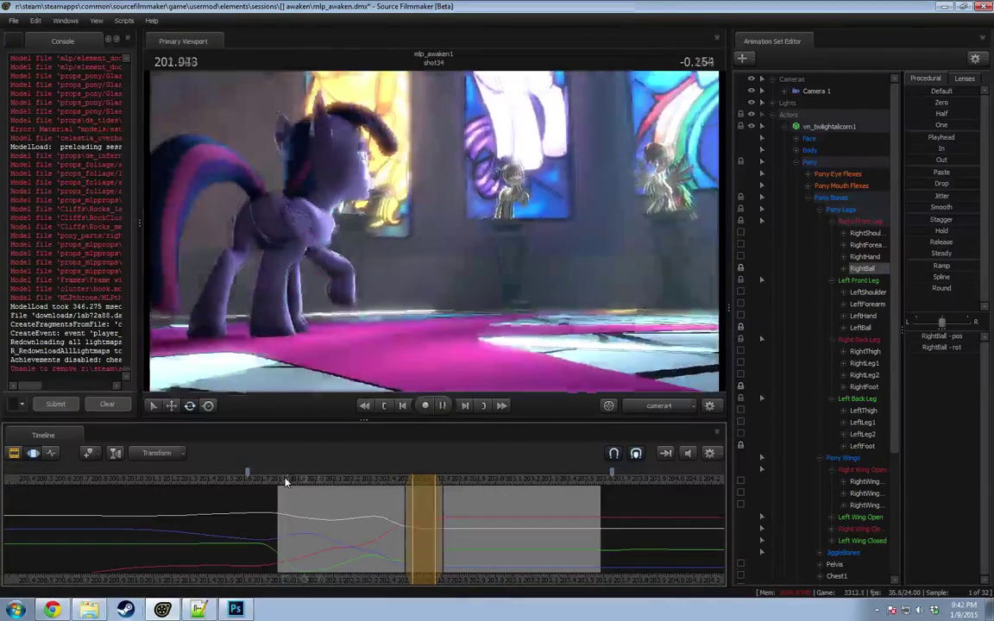
Step: Switch to the Work Camera near Twilight's right front hoof and extend the time selection from about 202.4 s through the end
key("space")
key("F2")
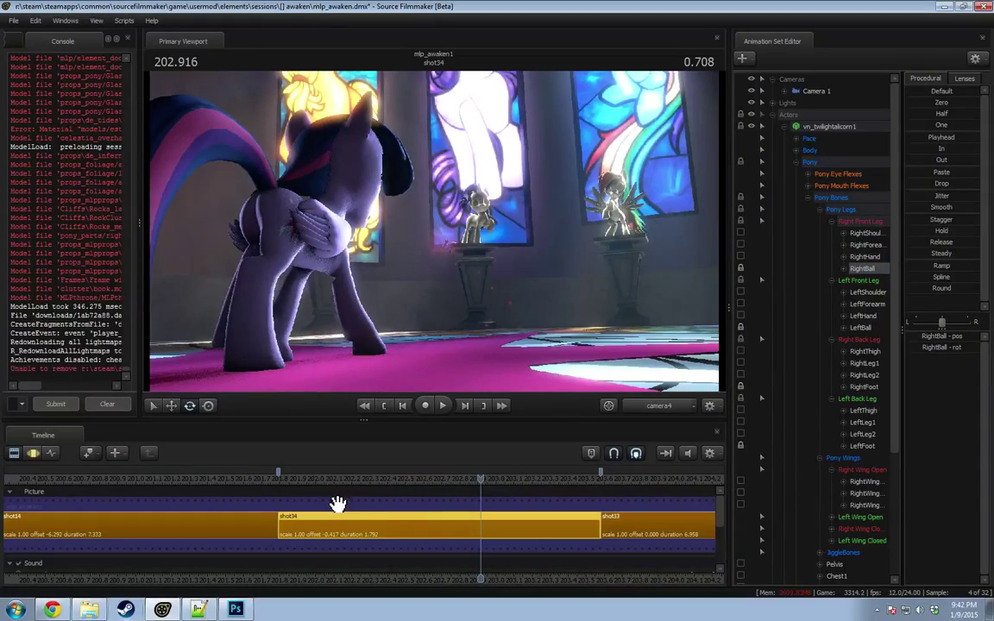
left_click(658, 407)
left_click_drag(518, 259, 517, 298, "alt")
key("w")
key("F3")
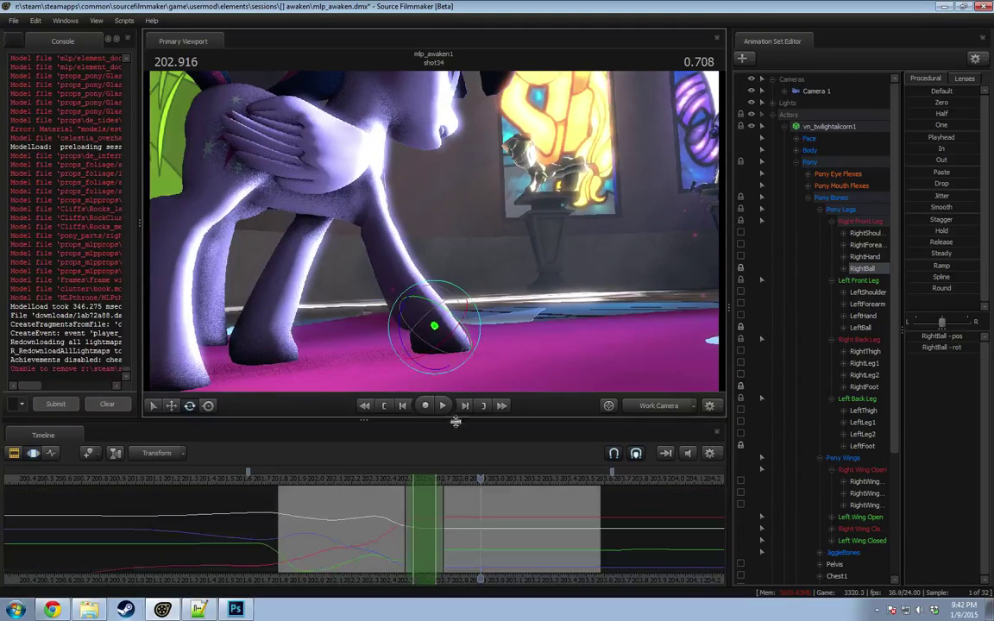
key("shift")
left_click_drag(401, 539, 385, 481)
left_click_drag(396, 371, 484, 367, "alt")
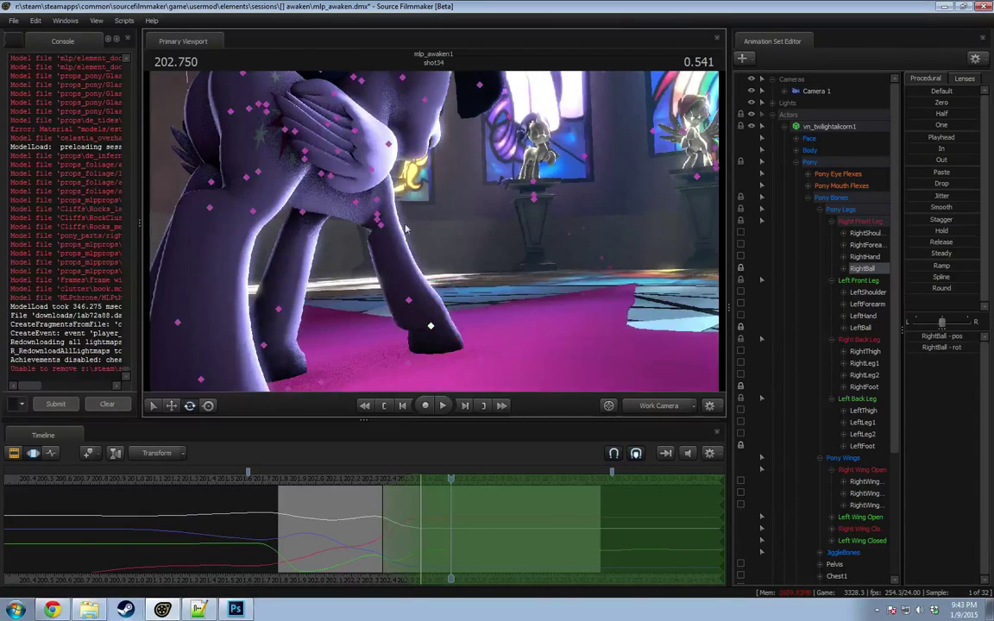
Step: Inspect the front legs from several angles at 202.75 s and select the RightForearm bone
left_click(383, 224, "ctrl")
left_click_drag(383, 224, 423, 225, "alt")
right_click_drag(379, 229, 438, 235)
left_click_drag(439, 306, 470, 289, "alt")
left_click(420, 185, "ctrl")
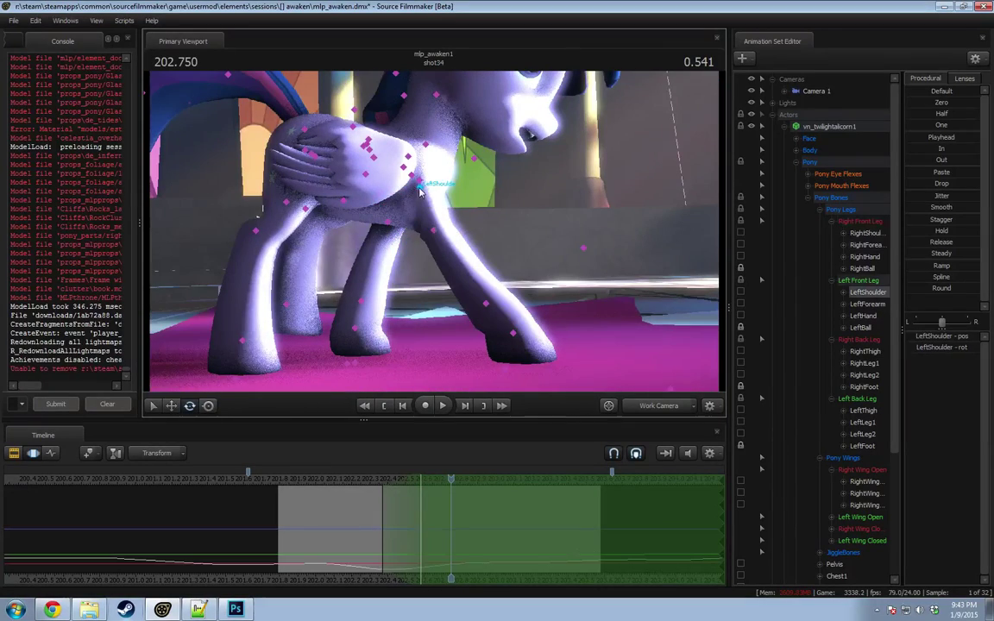
left_click(422, 184)
left_click_drag(465, 191, 435, 231)
left_click(434, 231)
right_click_drag(434, 232, 574, 338)
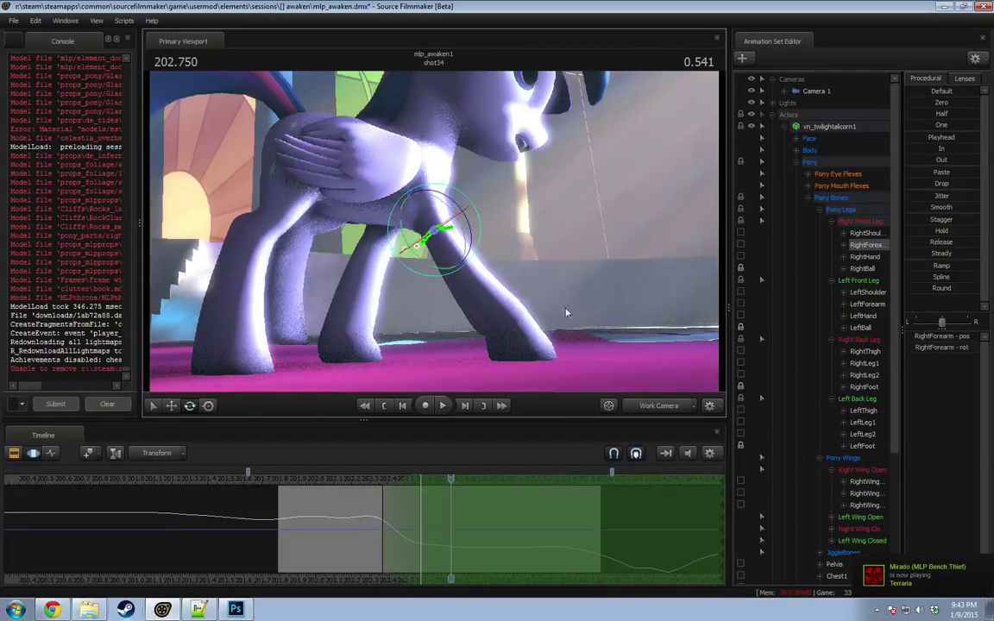
Step: Try rotating the RightHand bone at 202.75 s to reshape the planted right front leg
left_click(489, 308, "ctrl")
left_click_drag(493, 253, 436, 242, "alt")
left_click_drag(471, 278, 677, 255)
key("w")
right_click_drag(345, 233, 393, 224, "alt")
left_click_drag(392, 225, 438, 232, "alt")
key("e")
right_click_drag(436, 250, 417, 183)
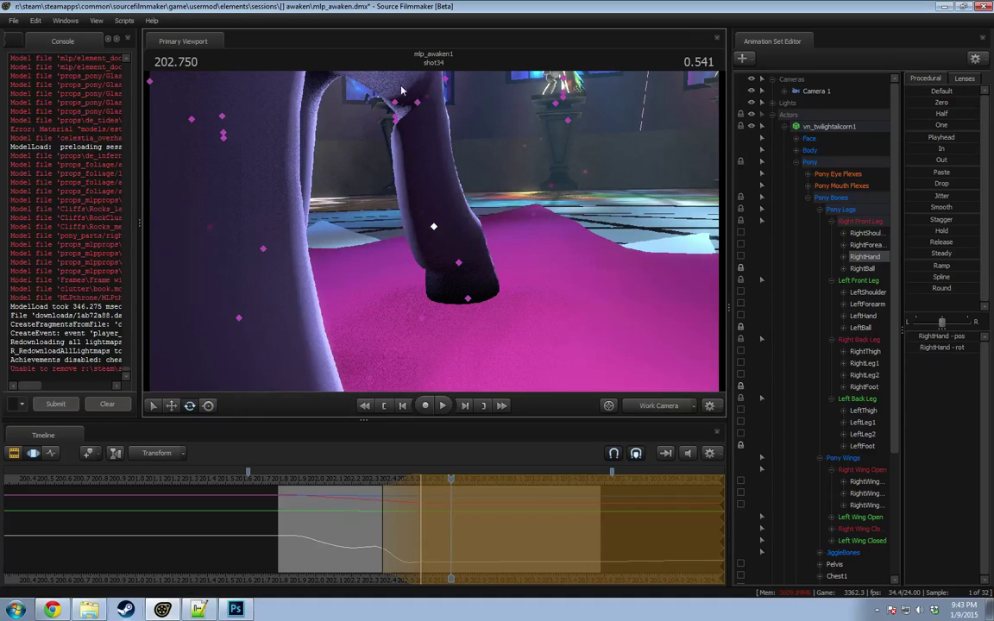
Step: Try rotating the RightForearm bone at 202.75 s, check the leg through camera4, and undo the leg changes
left_click(415, 104, "ctrl")
left_click_drag(442, 117, 505, 100)
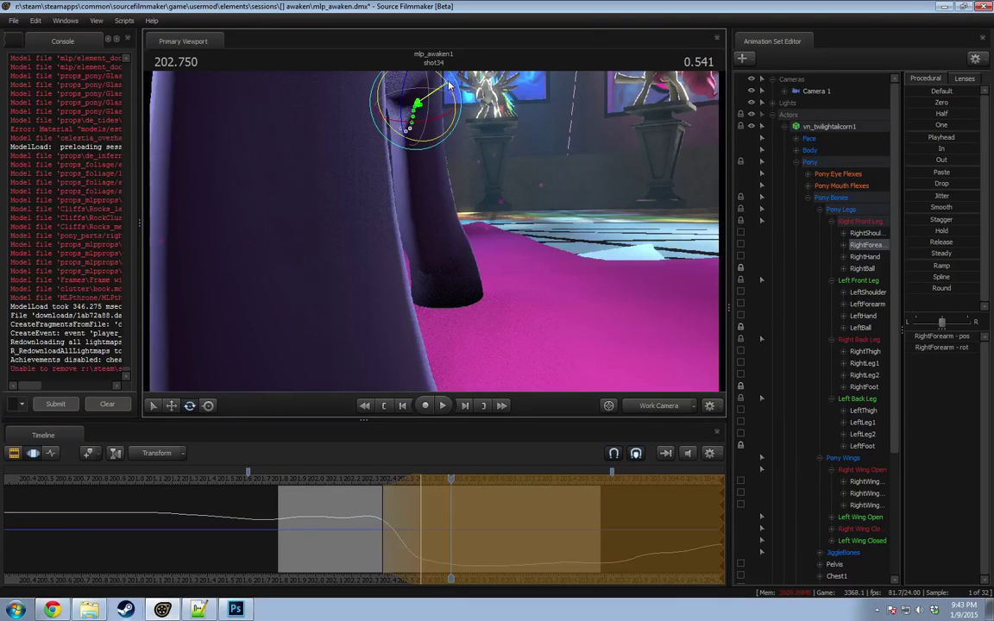
right_click_drag(449, 84, 561, 356)
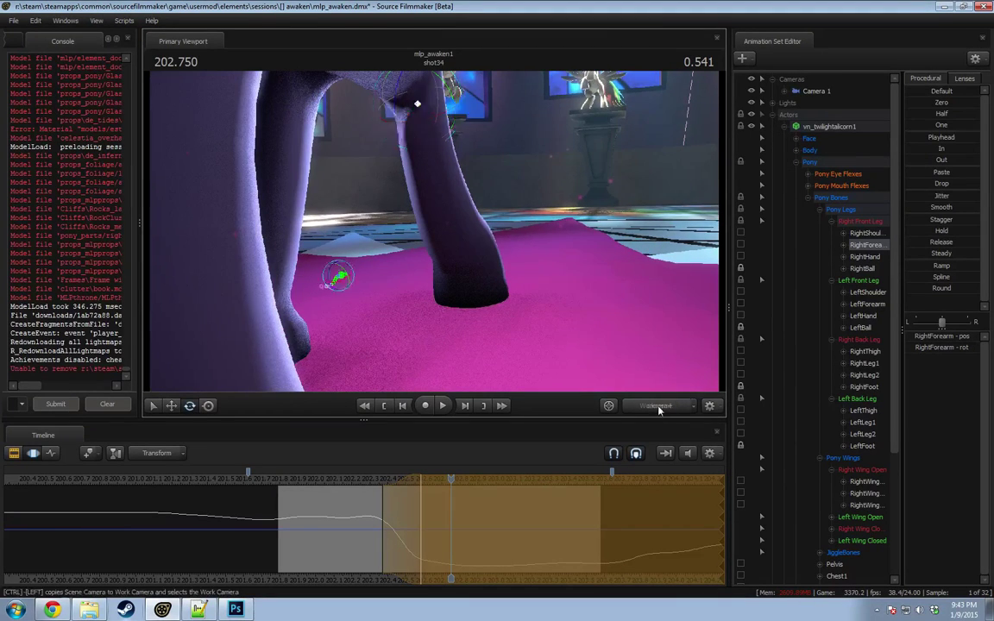
left_click(658, 407)
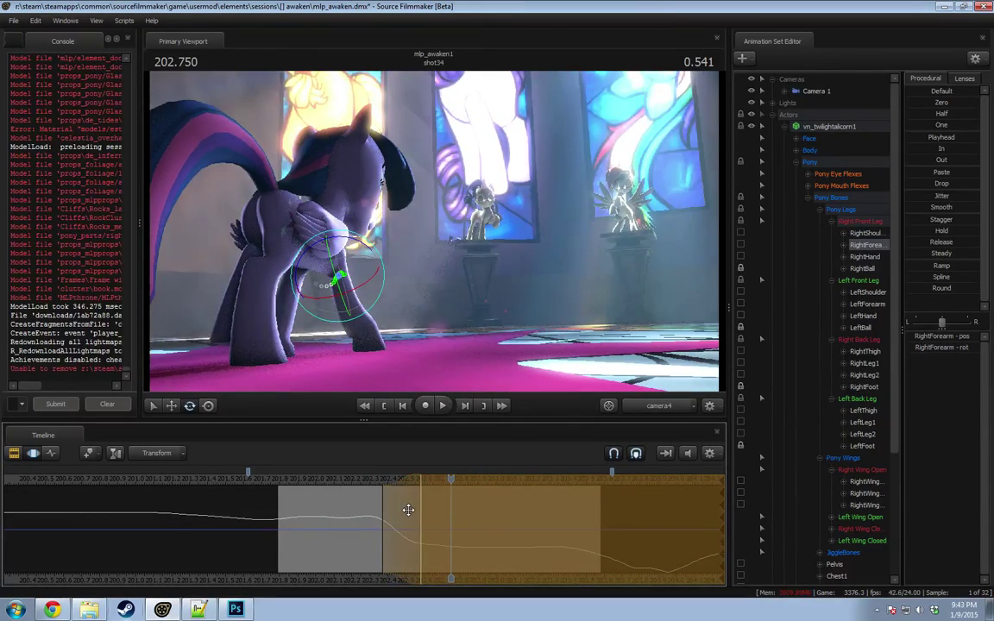
key("ctrl+z")
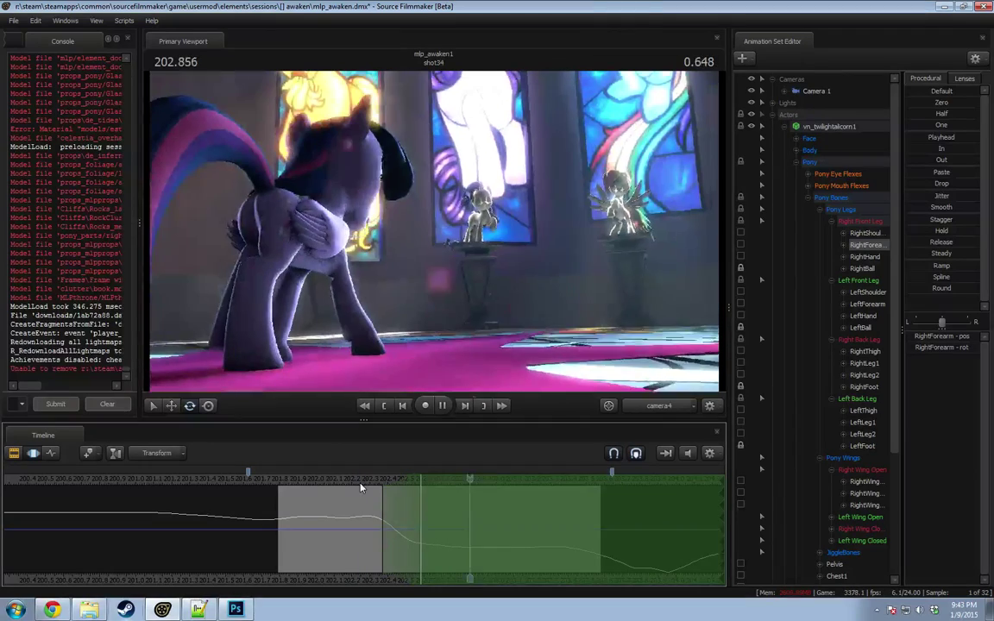
Step: Replay the shot34 step through camera4 from about 201.9 s to examine the right front leg's landing
key("F3")
key("F3")
key("F2")
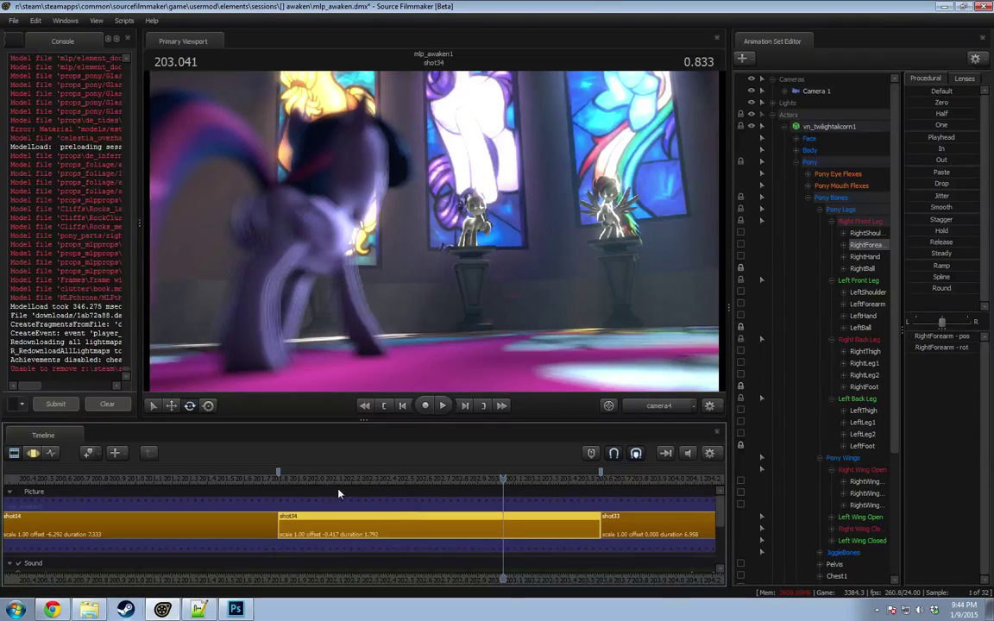
left_click(300, 481)
key("space")
key("space")
left_click(315, 483)
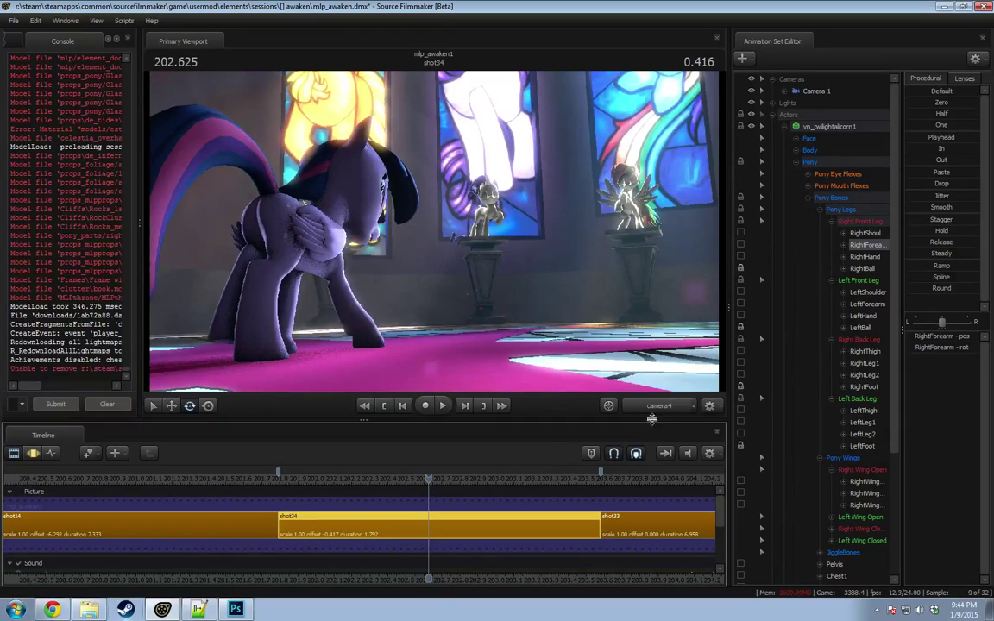
Step: Switch to the Work Camera, frame Twilight's whole body from the side, and play back the step
left_click(654, 407)
left_click(310, 478)
left_click_drag(537, 320, 455, 268)
key("s")
key("space")
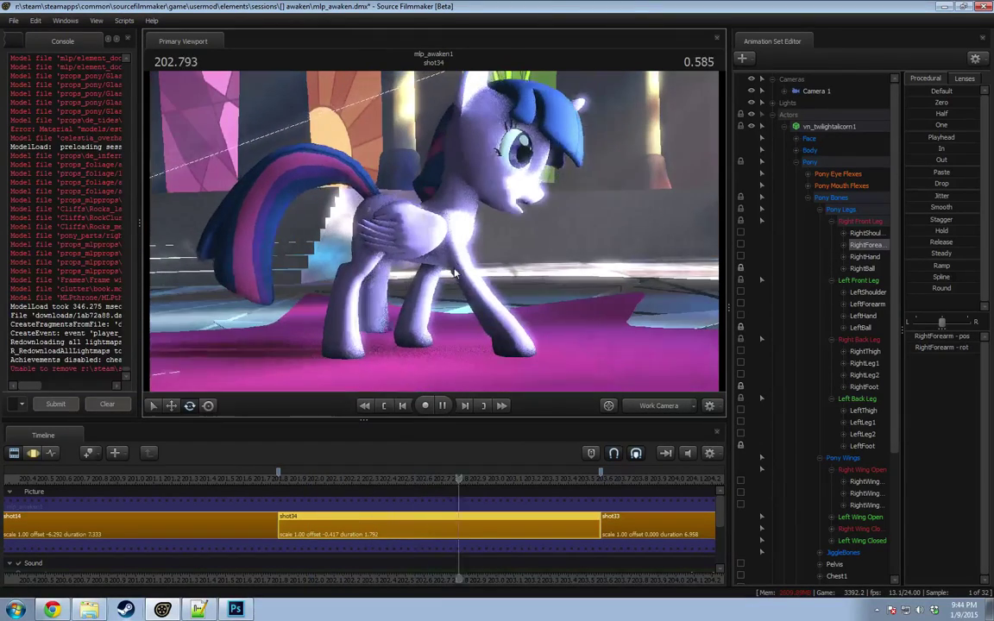
key("space")
Step: Try raising the Chest1 bone at 202.708 s with a soft falloff from about 202.4 to 203.3 s, and replay the step
key("F3")
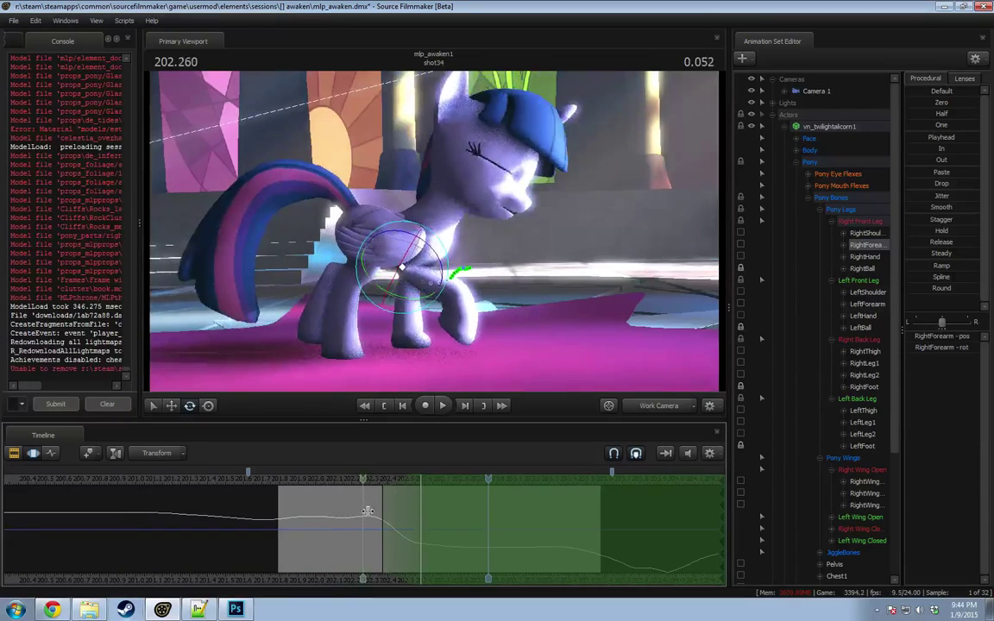
left_click(444, 518, "shift")
scroll(443, 518, "up", 4)
left_click_drag(516, 521, 556, 521)
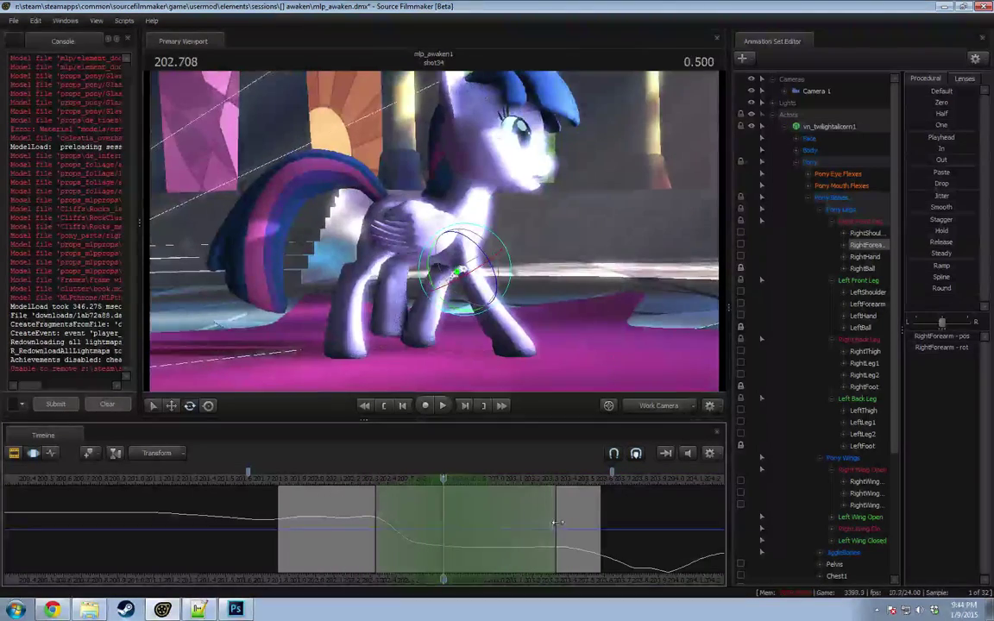
left_click(378, 227)
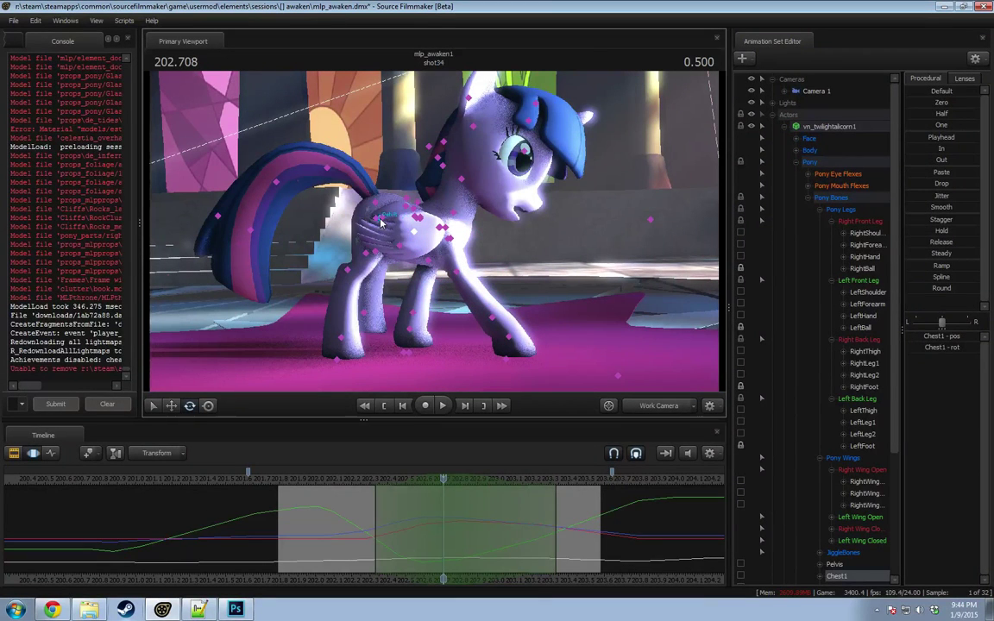
left_click_drag(434, 218, 455, 205)
key("e")
left_click_drag(376, 505, 382, 505)
left_click(360, 483)
key("space")
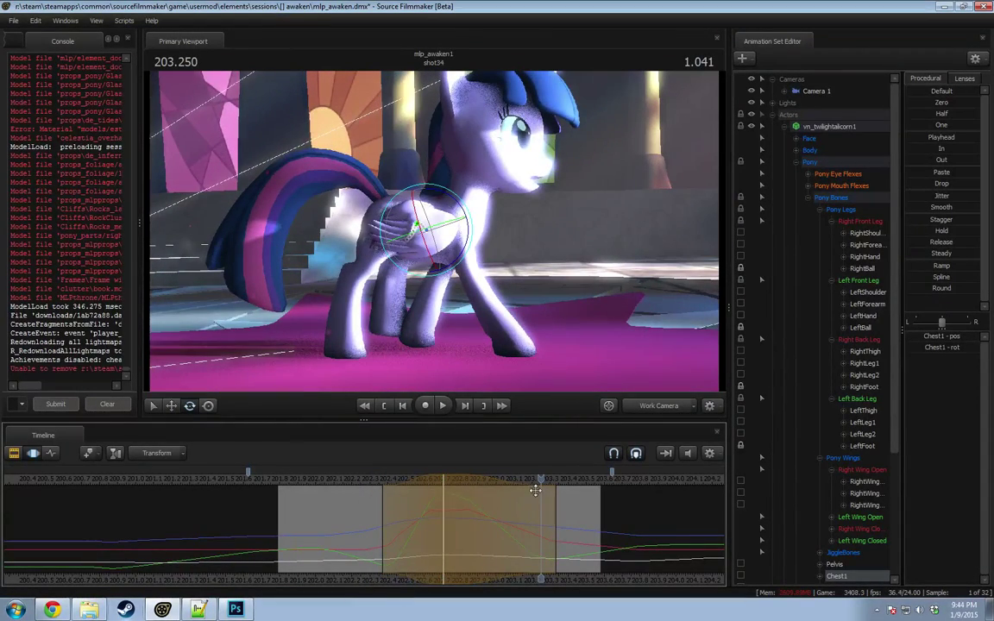
Step: Extend the Chest1 edit's falloff to about 203.9 s, replay it in the Work Camera and camera4, and undo the edit
left_click_drag(555, 523, 660, 522)
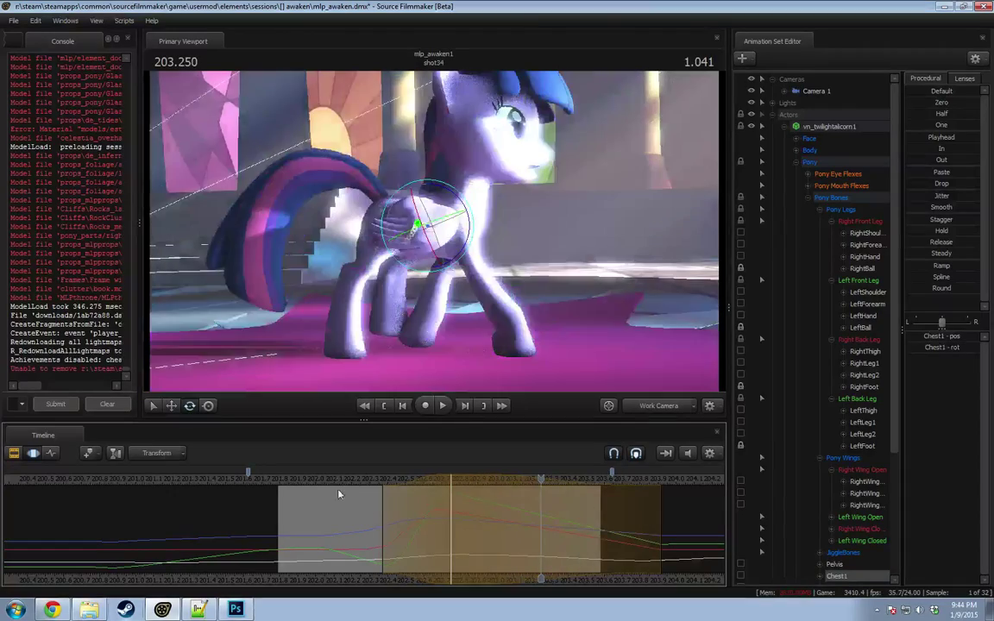
left_click(317, 484)
key("space")
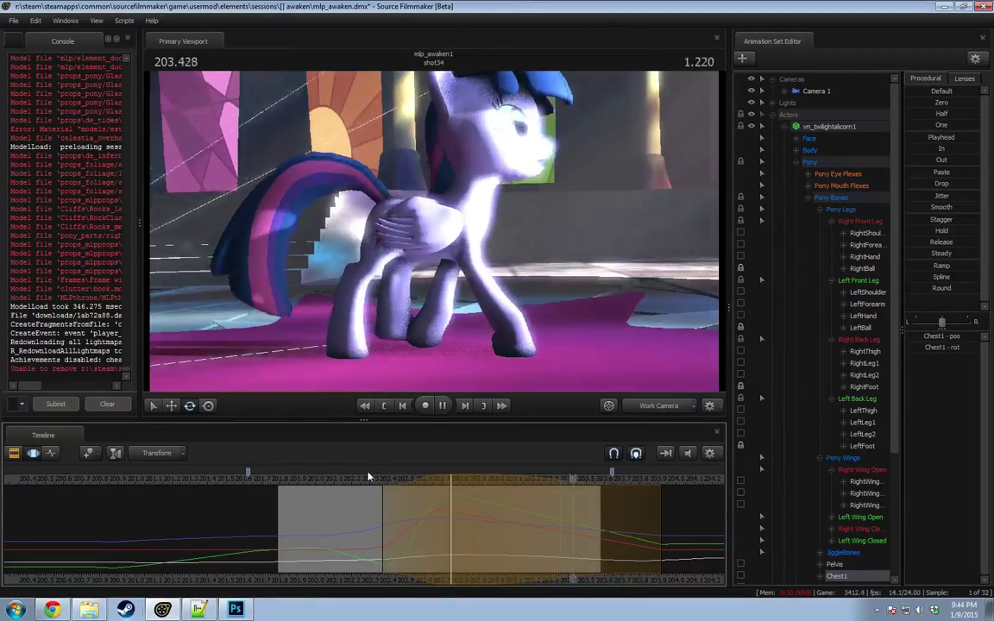
left_click(315, 483)
key("space")
left_click(644, 411)
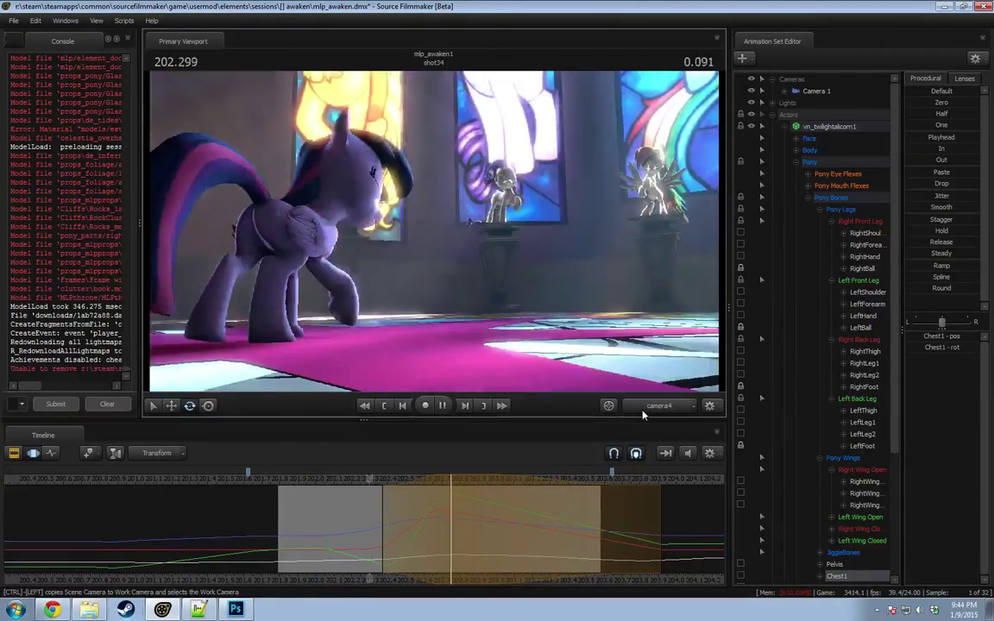
left_click(642, 412)
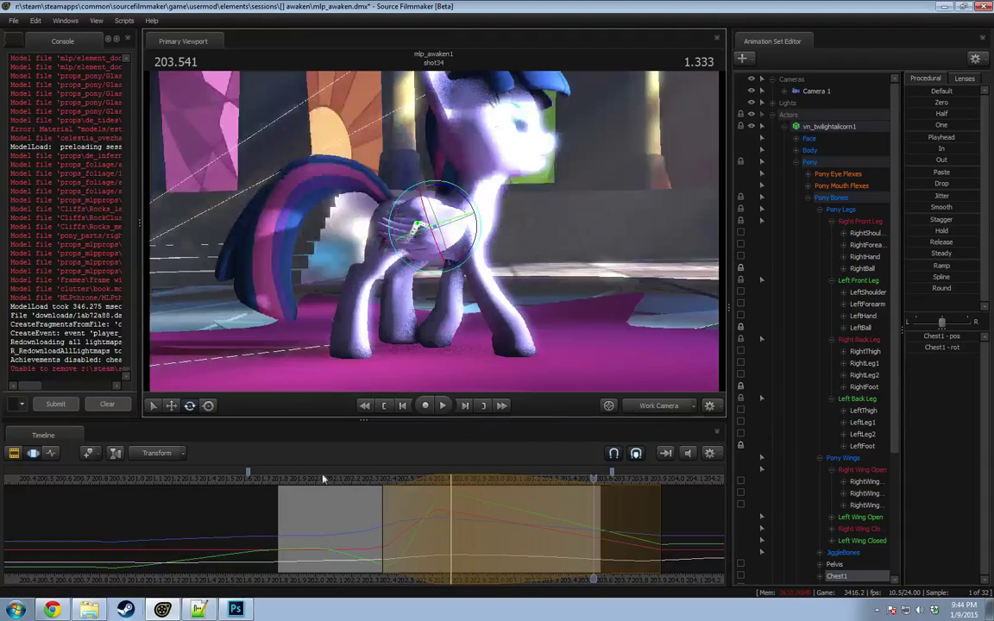
left_click(285, 483)
key("space")
key("ctrl+z")
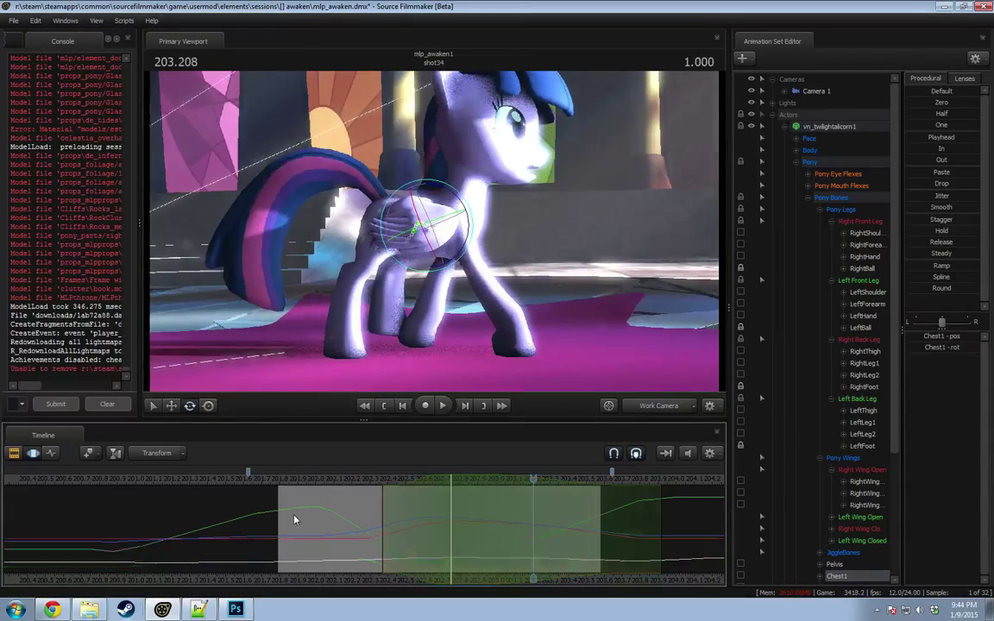
Step: Center the soft time selection on 202.25 s and raise the Chest1 bone slightly
left_click(311, 521)
left_click_drag(312, 520, 359, 529)
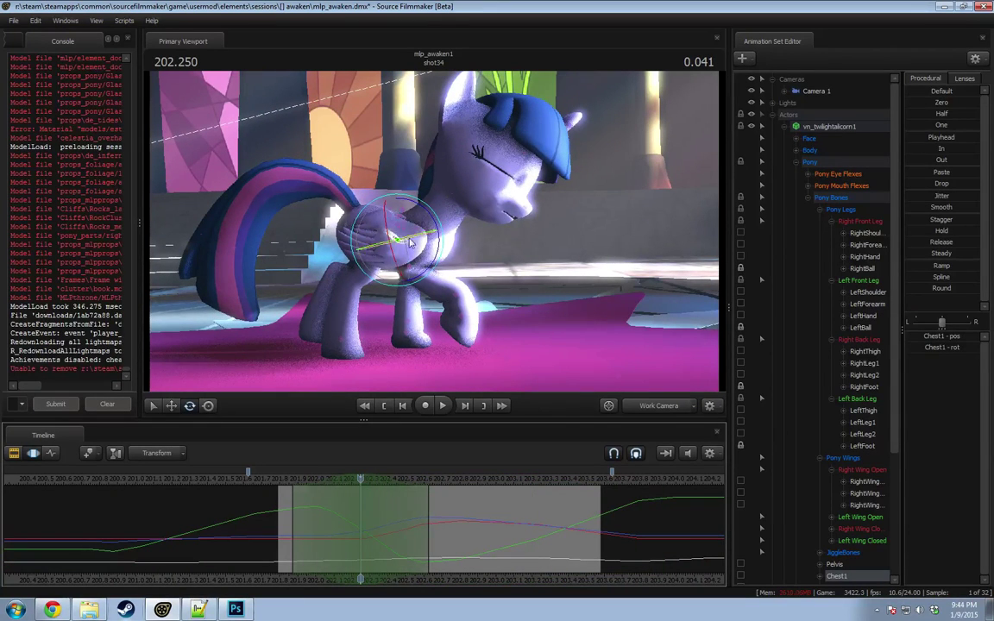
left_click_drag(425, 227, 427, 219)
key("e")
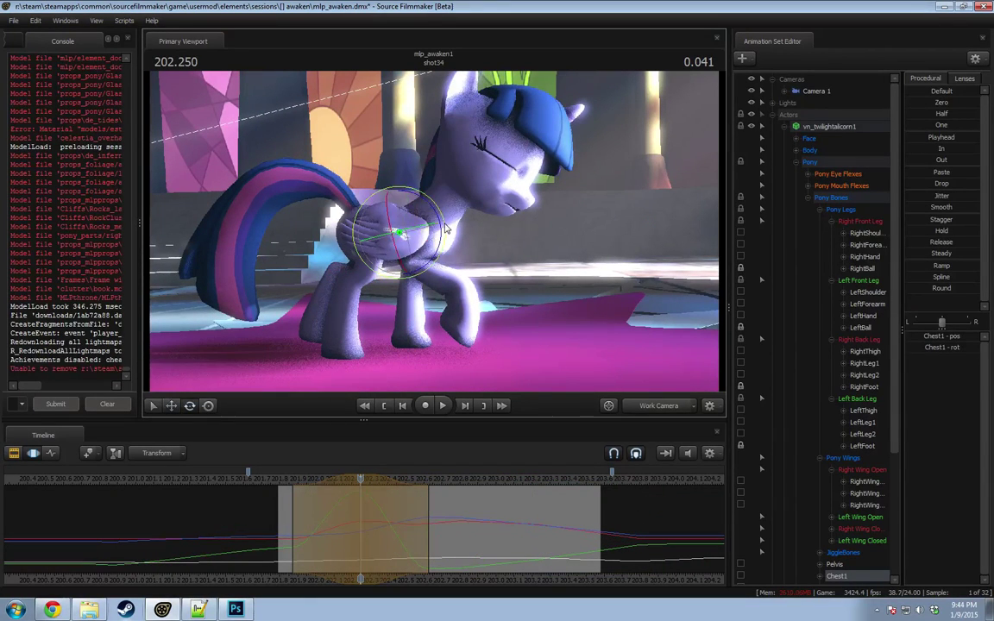
Step: Select the Chest2 bone and rotate it at 202.25 s to tilt Twilight's upper body forward
left_click(435, 239)
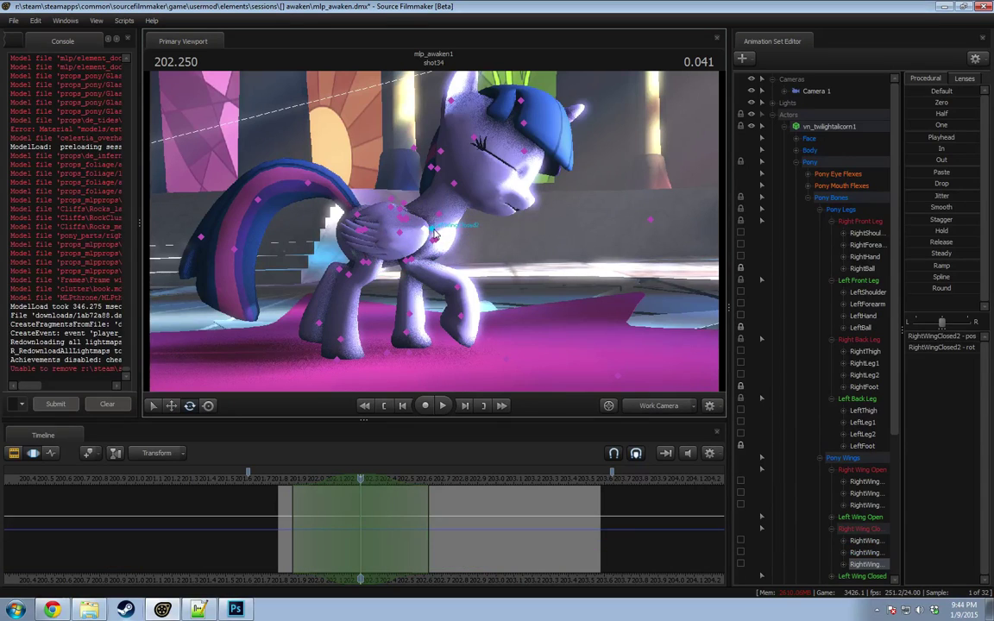
left_click(420, 235)
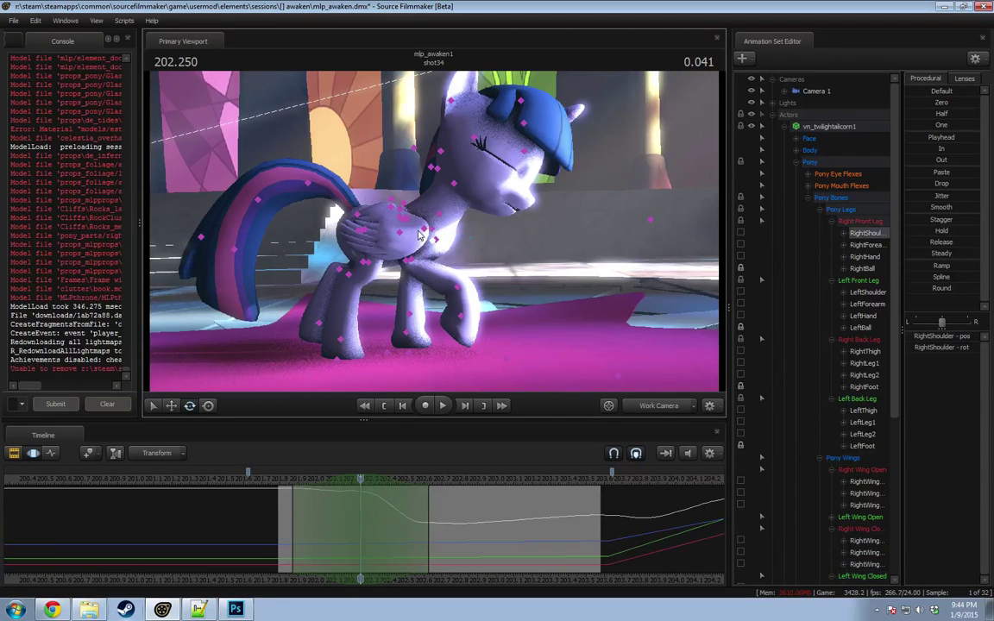
left_click(422, 228)
left_click_drag(422, 227, 466, 230)
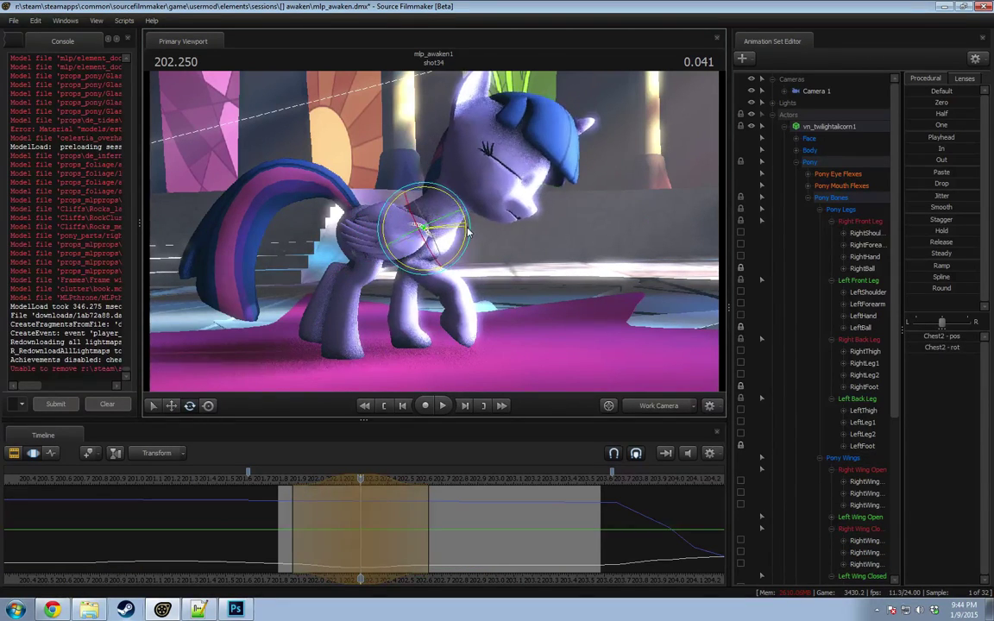
Step: Replay the step several times from about 201.85 s in the Work Camera and through camera4 to examine the chest motion
left_click(292, 478)
key("space")
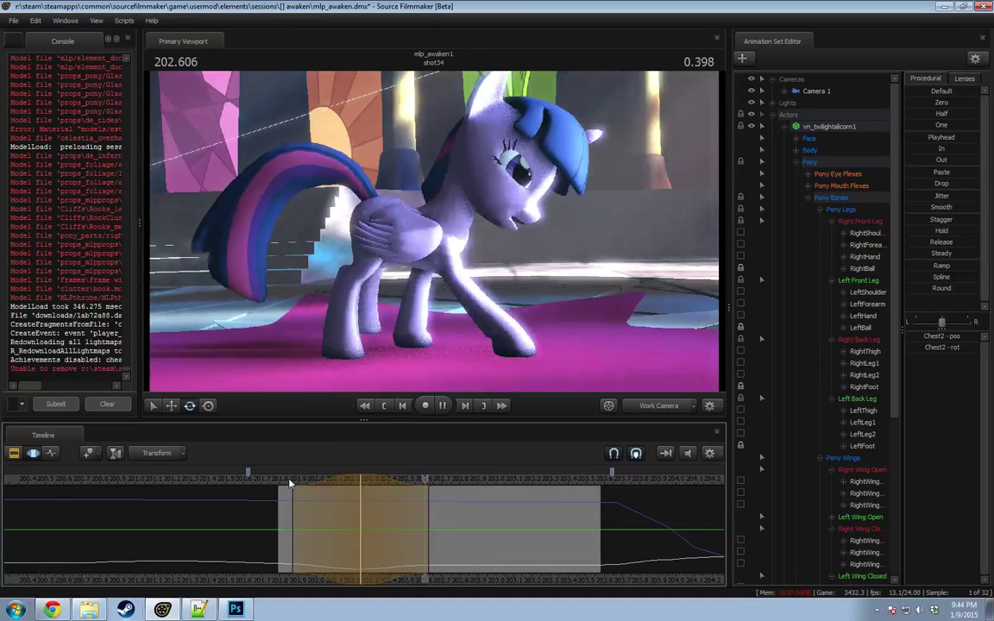
key("space")
key("space")
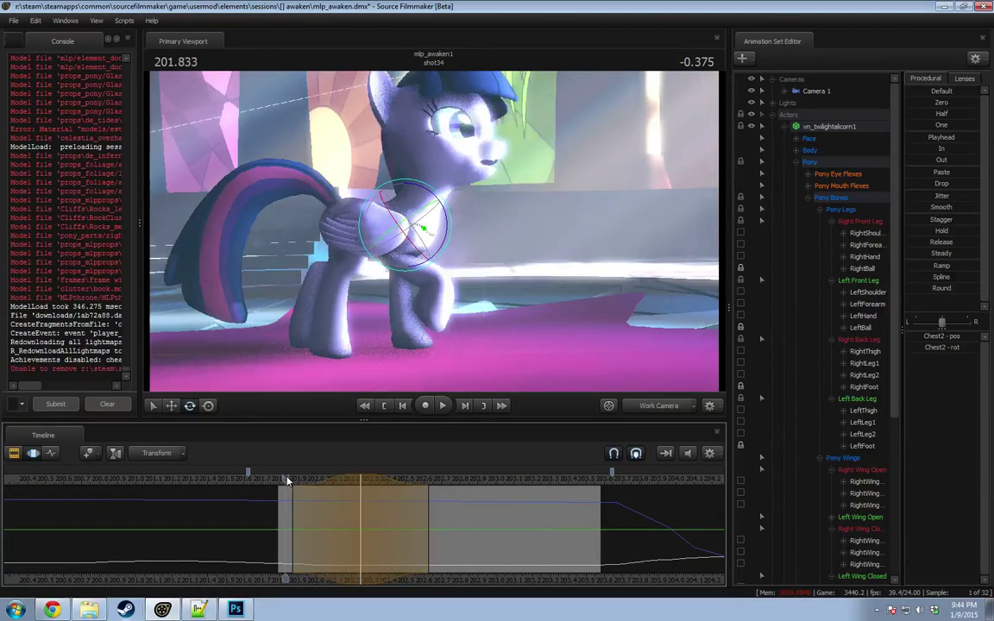
key("space")
key("space")
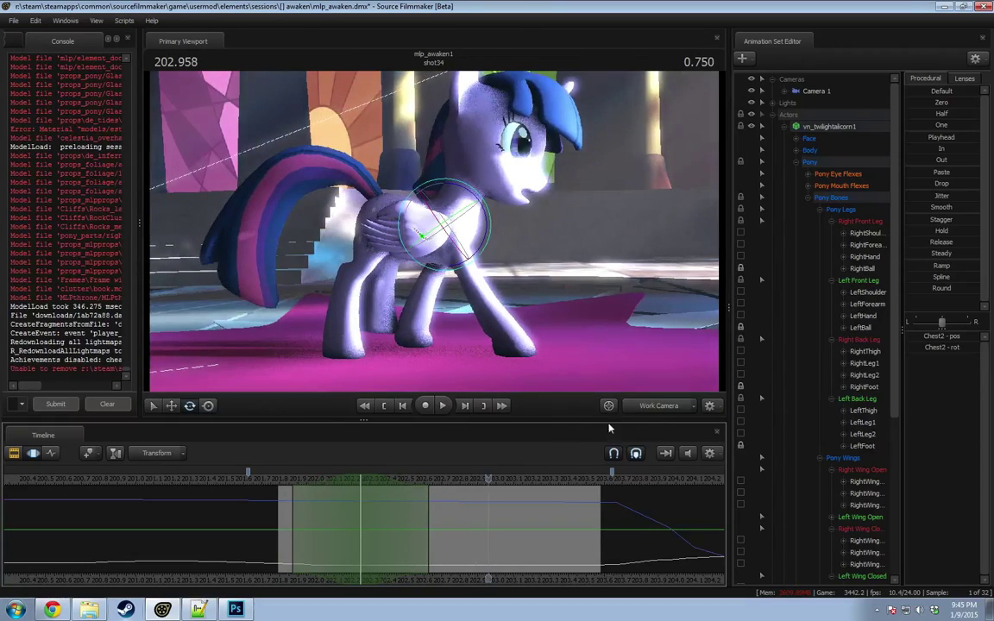
left_click(659, 405)
key("space")
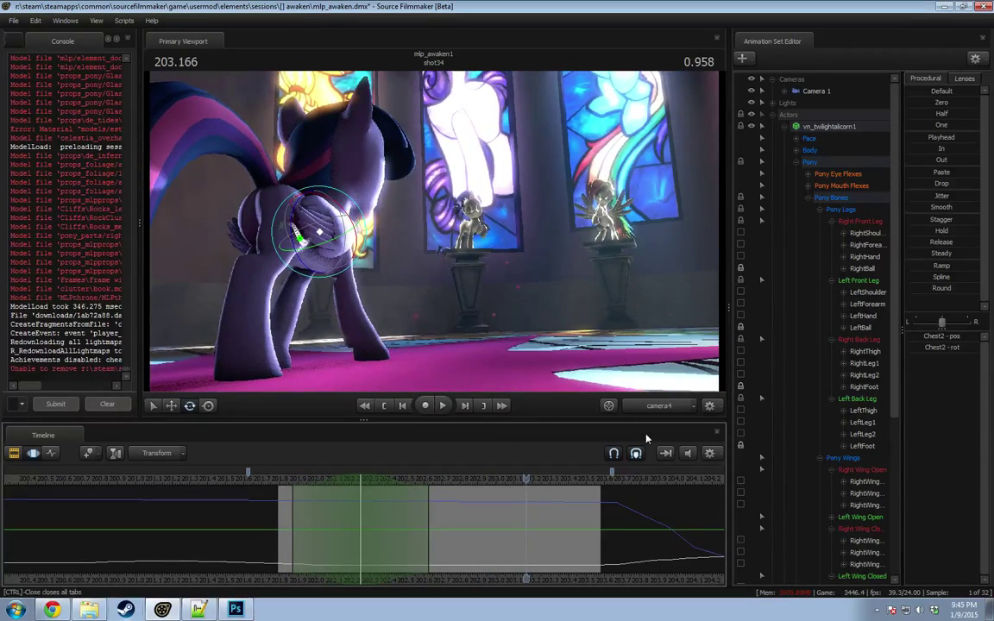
Step: Set the Depth Of Field samples to 128 (override) in the progressive refinement settings and apply them
right_click(517, 309)
left_click(481, 285)
key("F2")
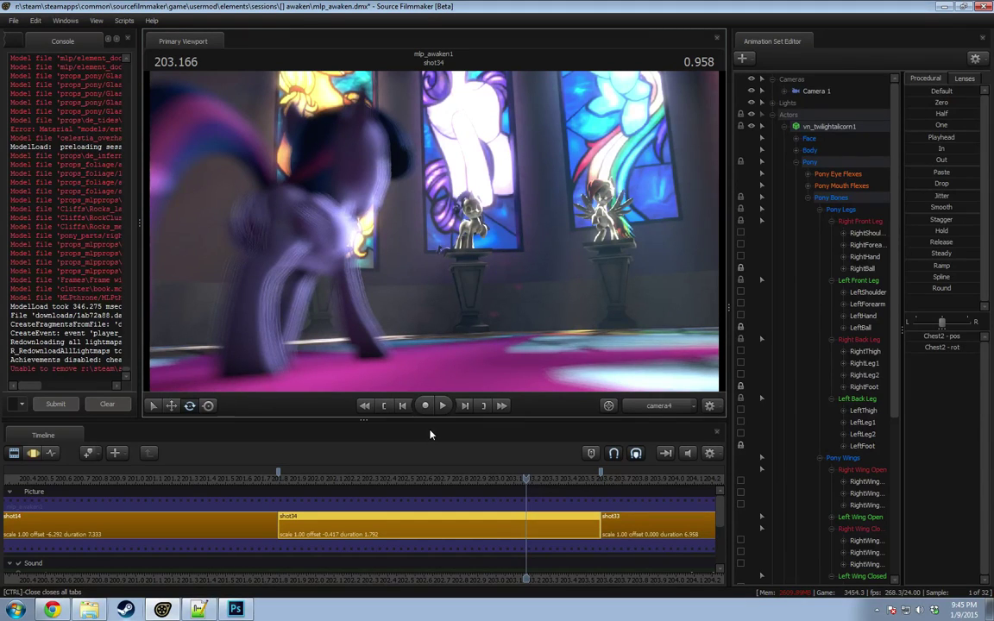
right_click(425, 233)
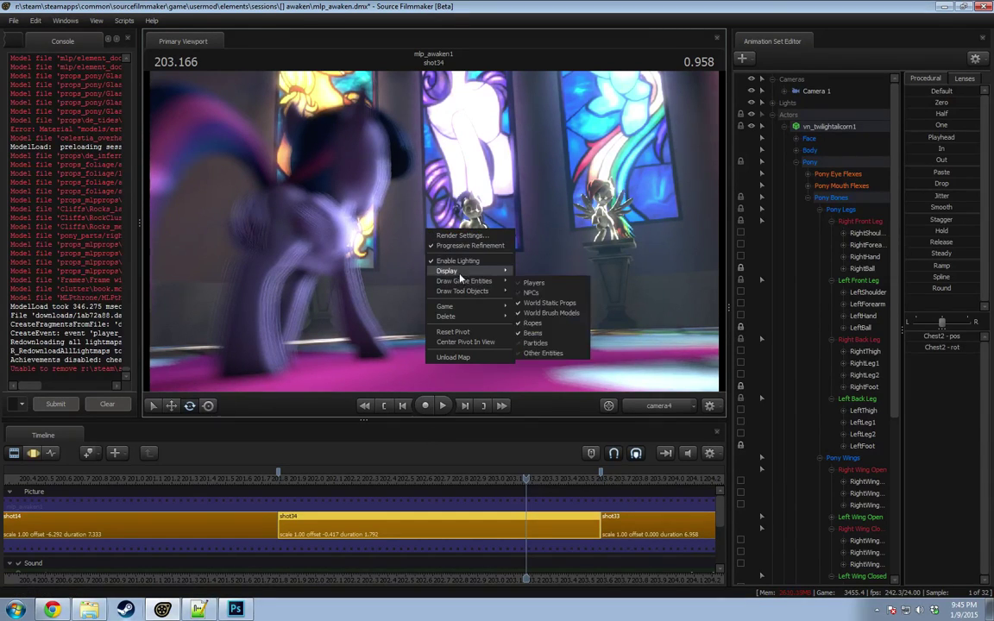
left_click(466, 231)
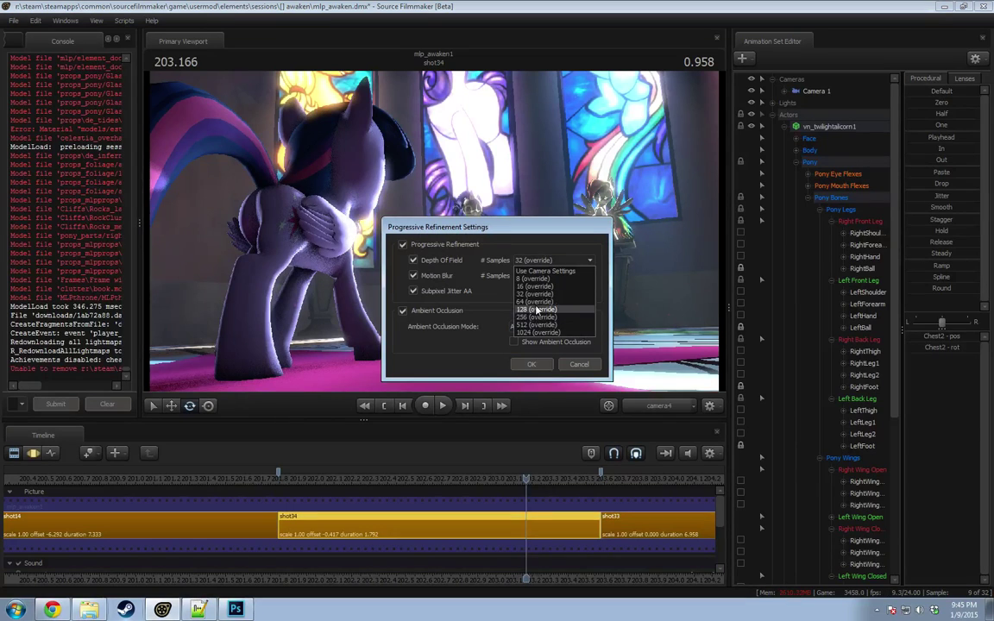
left_click(535, 309)
left_click(535, 317)
left_click(532, 364)
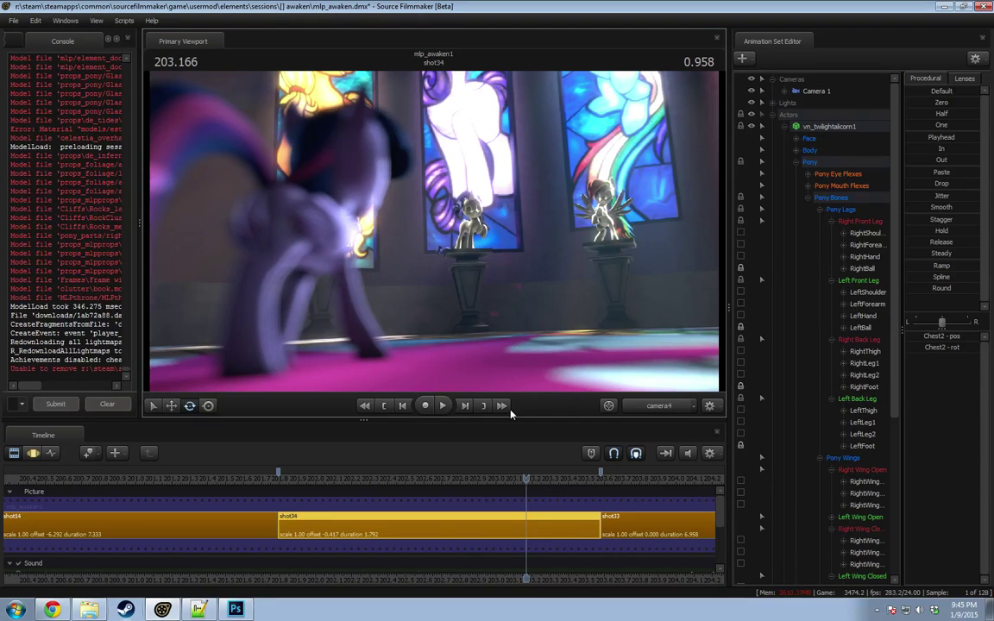
Step: Select Camera 1 in shot34 and replay the shot from about 201.8 s to examine its motion through camera4
key("F3")
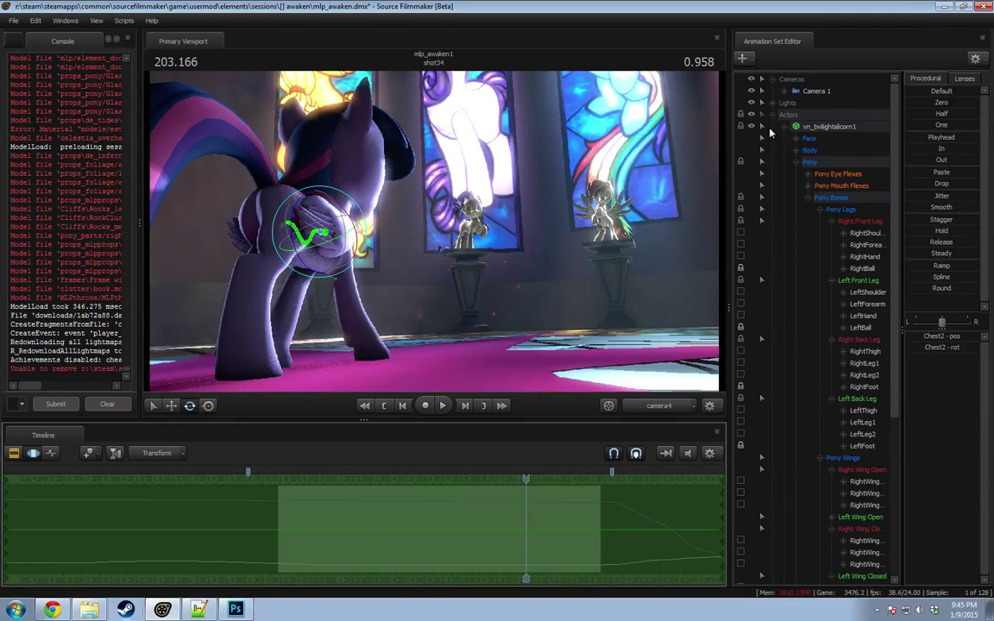
left_click(815, 90)
key("F2")
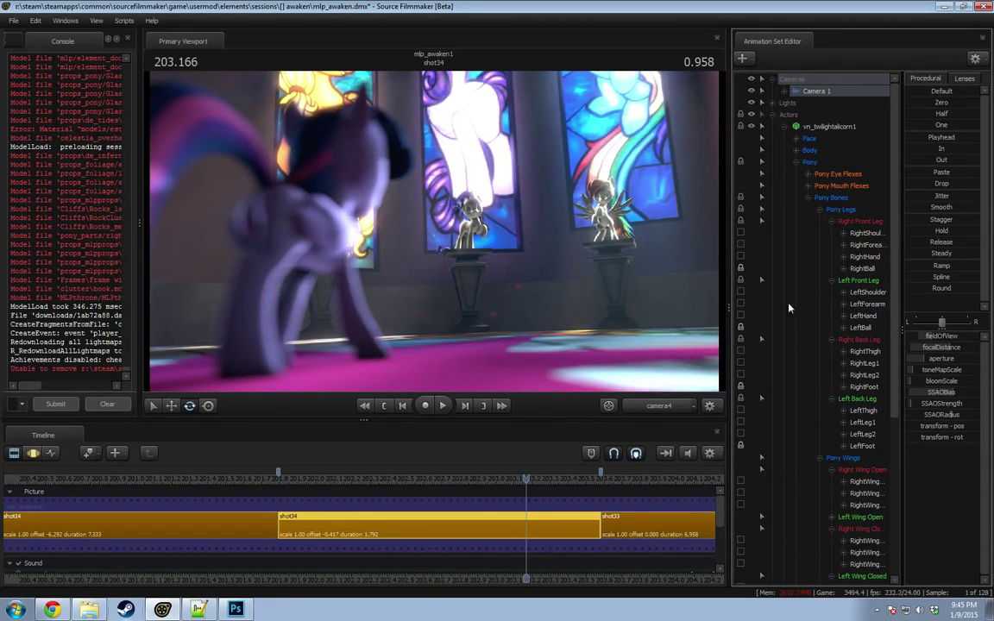
left_click(287, 480)
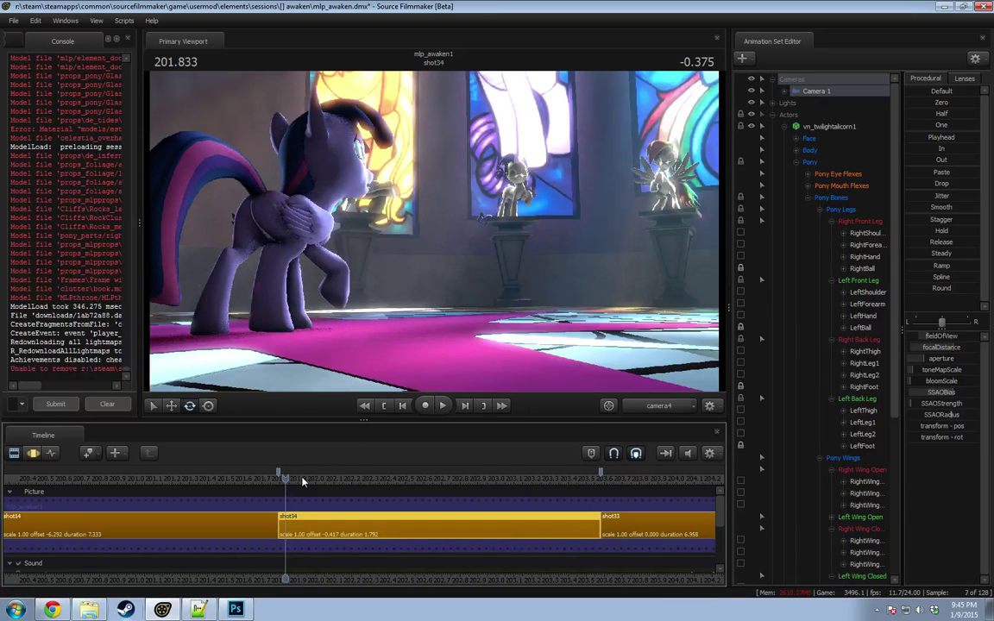
key("space")
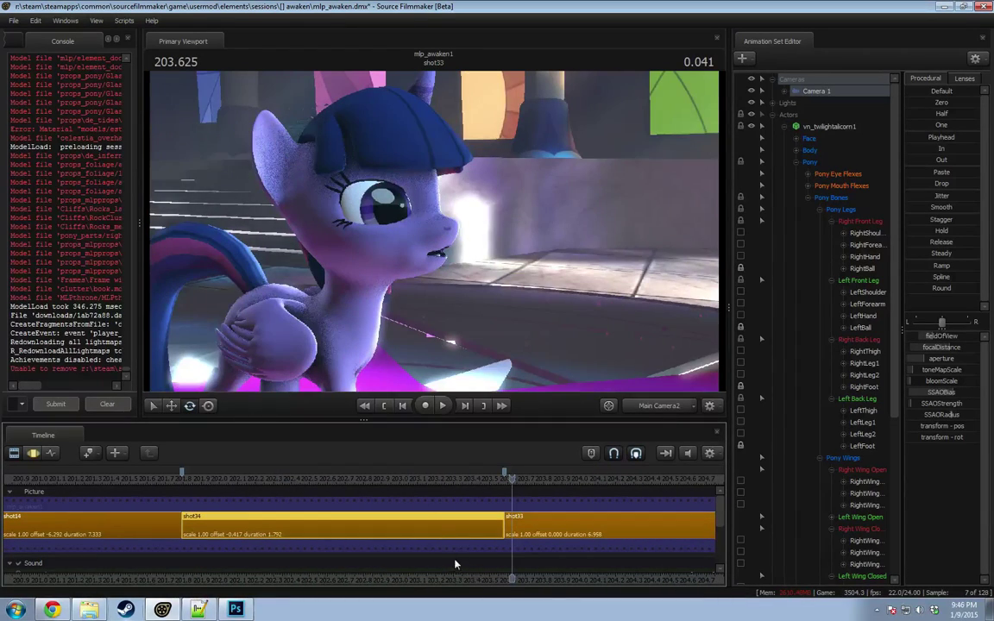
left_click(197, 480)
key("space")
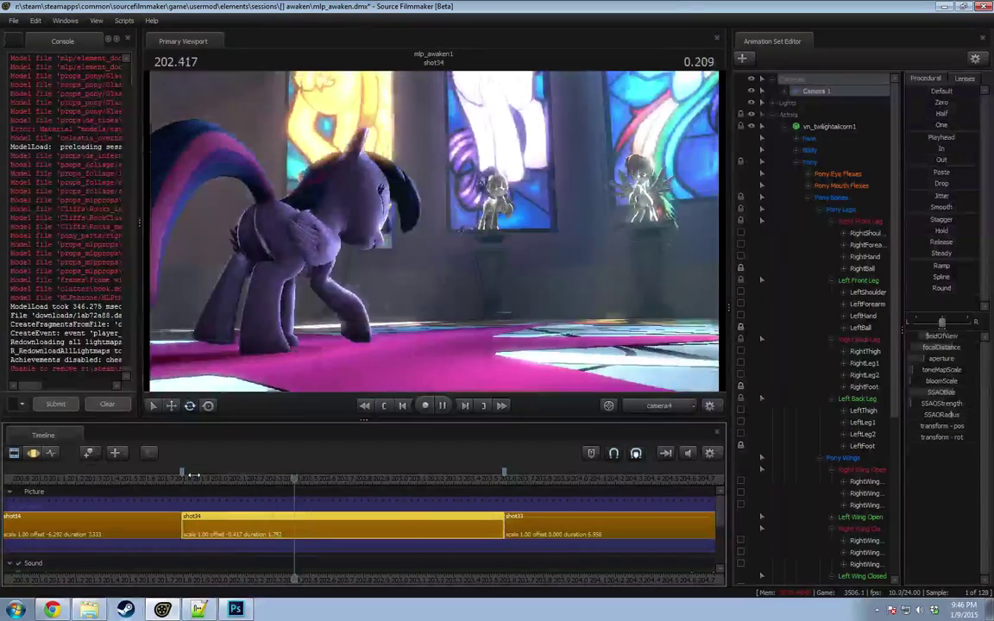
key("space")
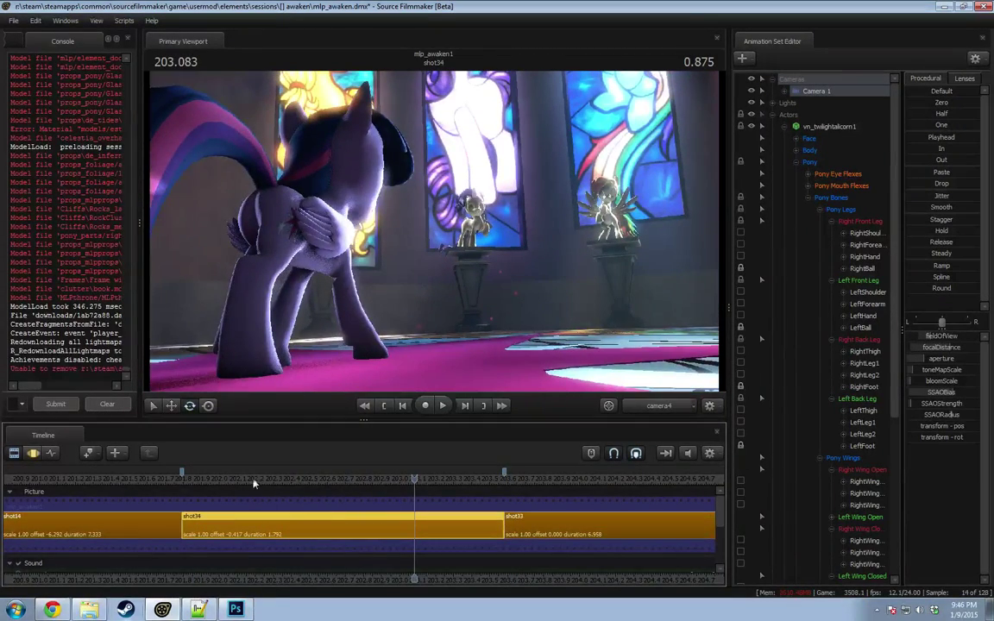
Step: Go back along the sequence to shot14 and play it briefly, returning the playhead to about 195.1 s
key("F3")
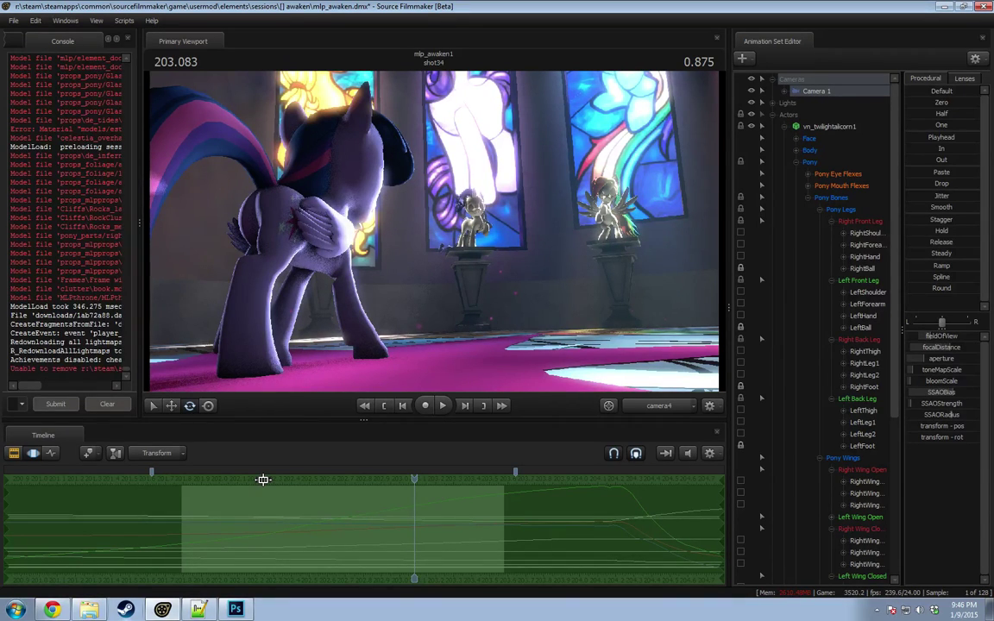
left_click_drag(413, 481, 179, 482)
key("F2")
scroll(245, 525, "down", 6)
middle_click_drag(260, 576, 394, 572)
scroll(386, 523, "down", 5)
left_click(212, 483)
key("space")
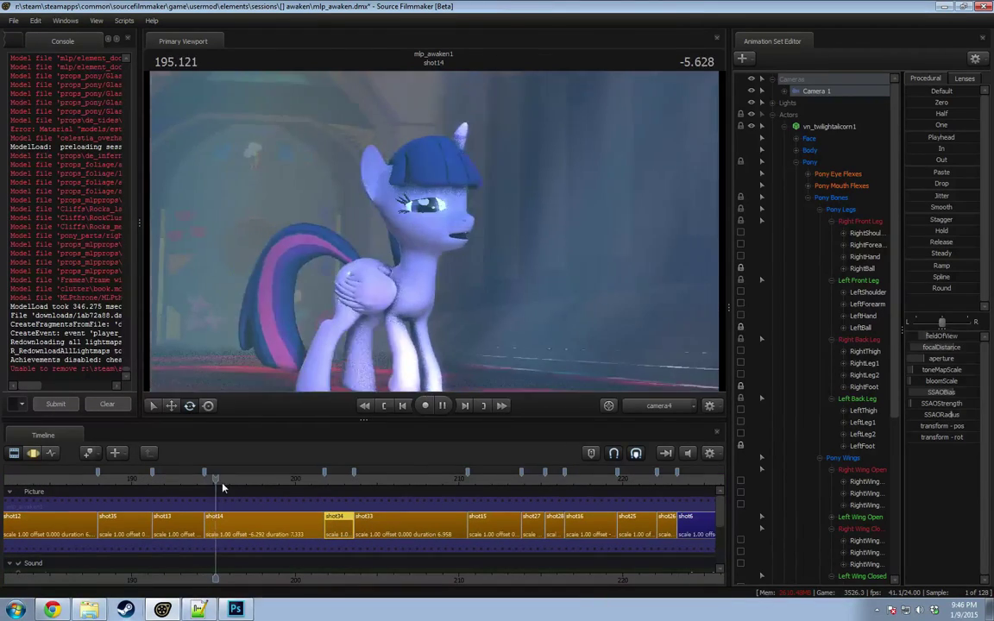
key("space")
left_click_drag(193, 482, 216, 486)
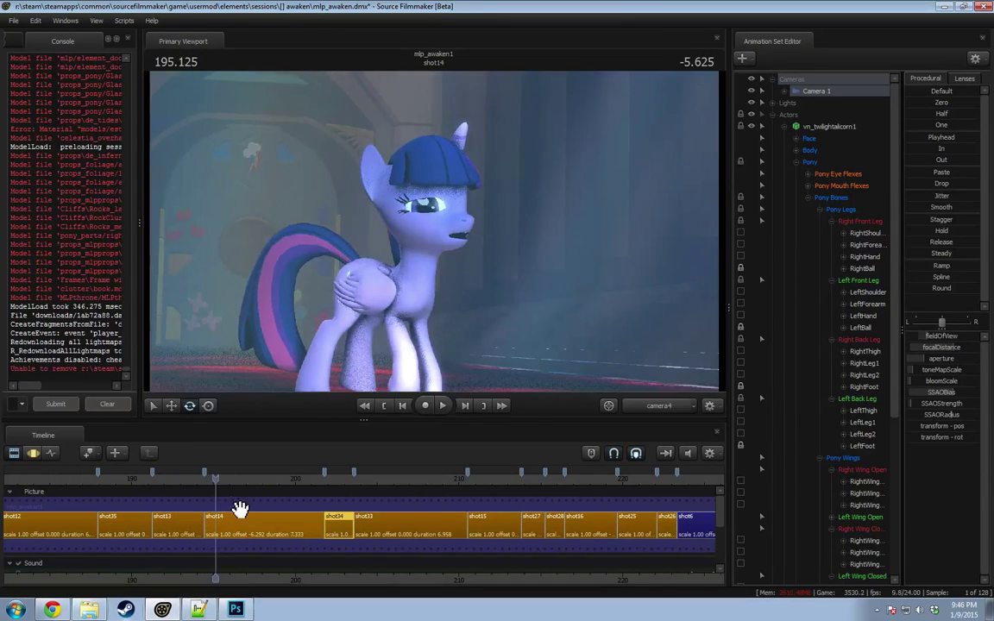
Step: Select shot14, expand its Lights group and move Twilight Eye Light into that group
key("F4")
key("F3")
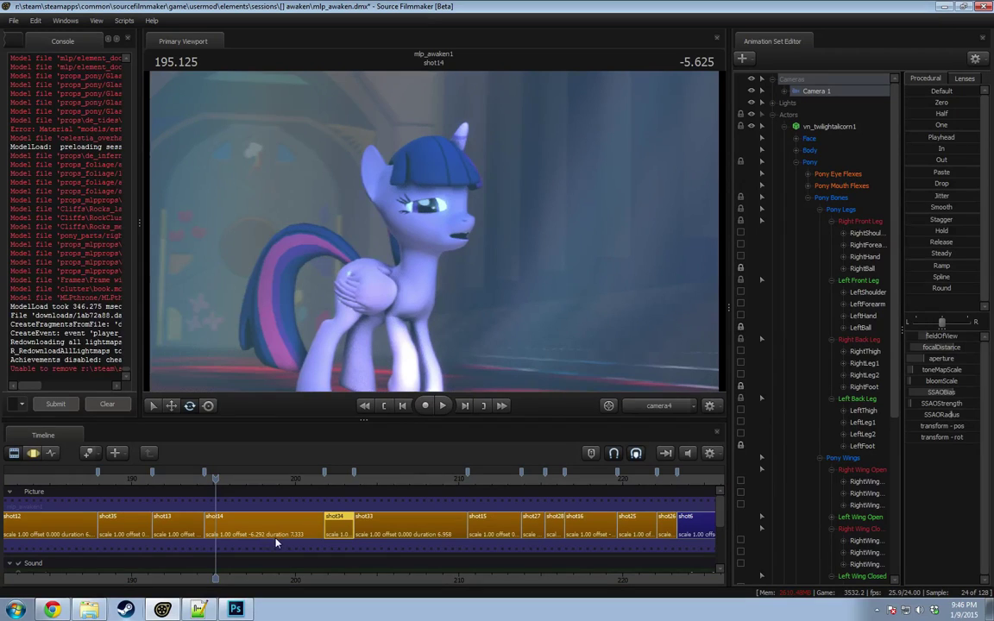
left_click(259, 534)
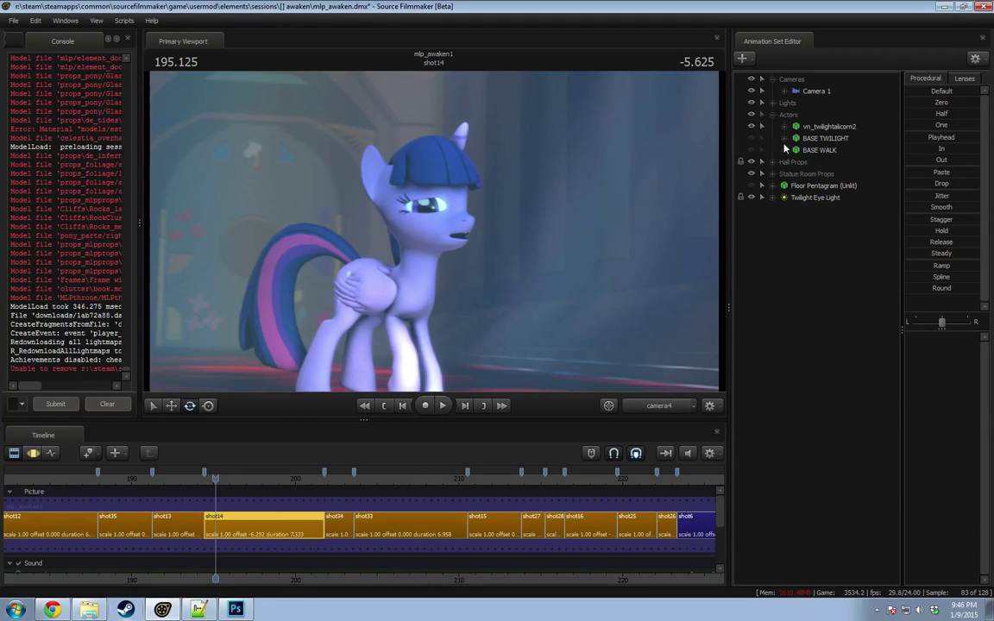
left_click(772, 103)
left_click(824, 138)
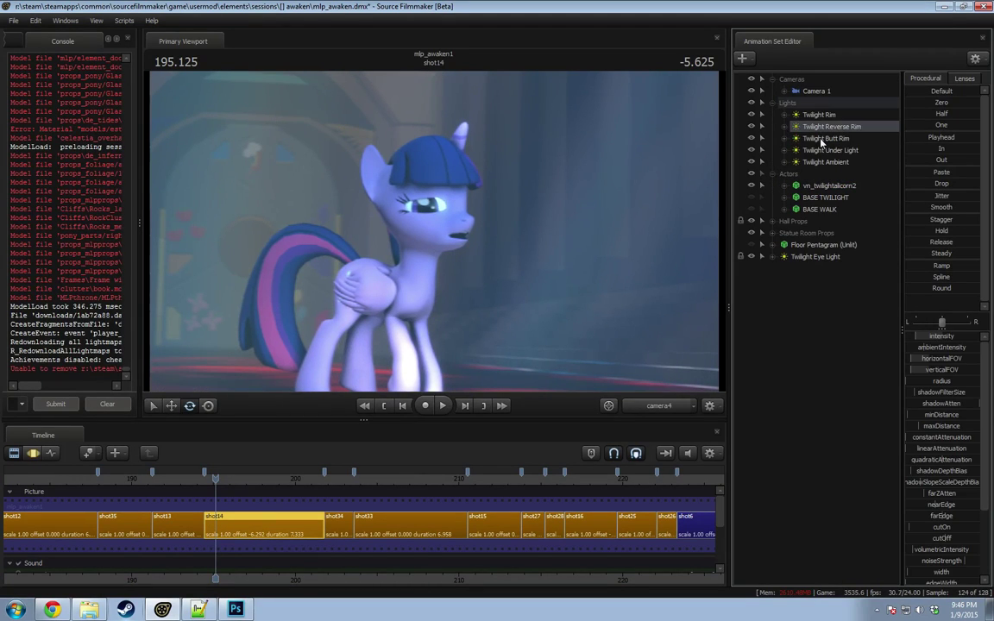
left_click(751, 103)
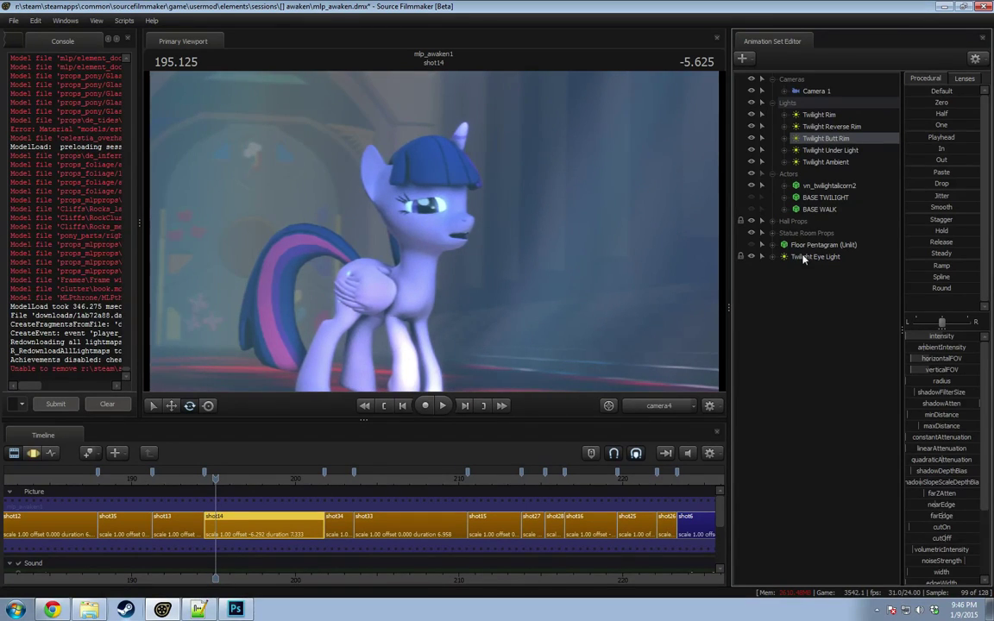
left_click_drag(813, 258, 801, 197)
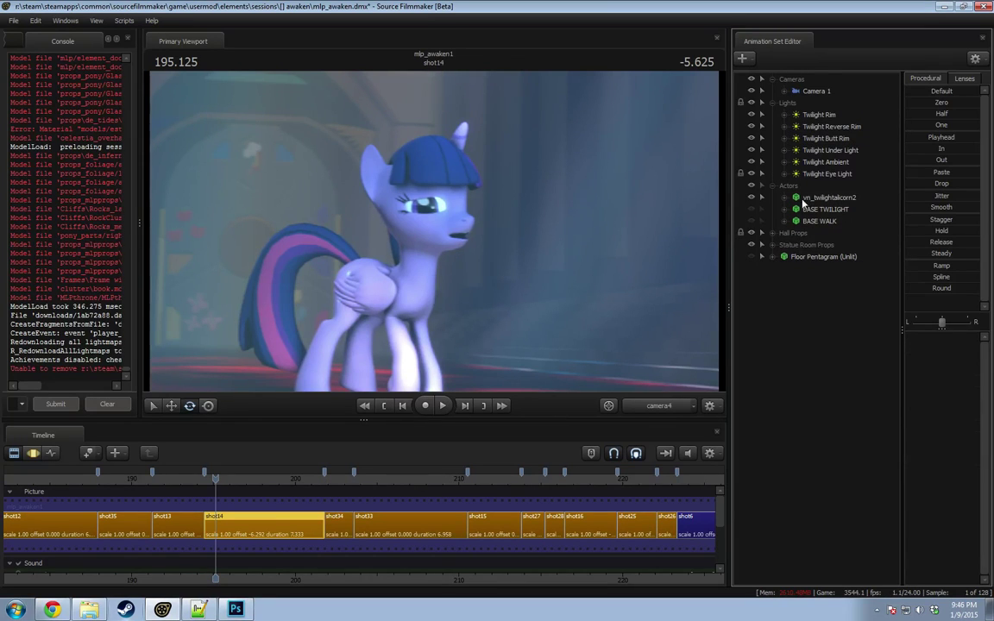
Step: Select the Rainbow Glass Volumetric light among the Mane Room Window Lights, toggle its visibility and adjust its shadow settings
left_click(773, 245)
left_click(784, 256)
left_click(796, 268)
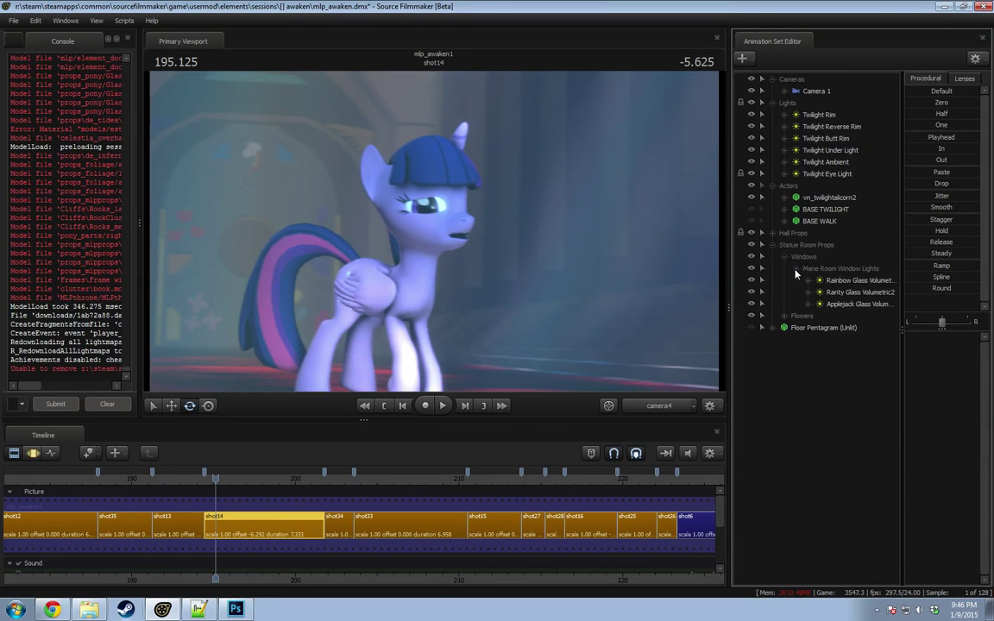
left_click(847, 282)
left_click(753, 281)
left_click(754, 281)
key("F4")
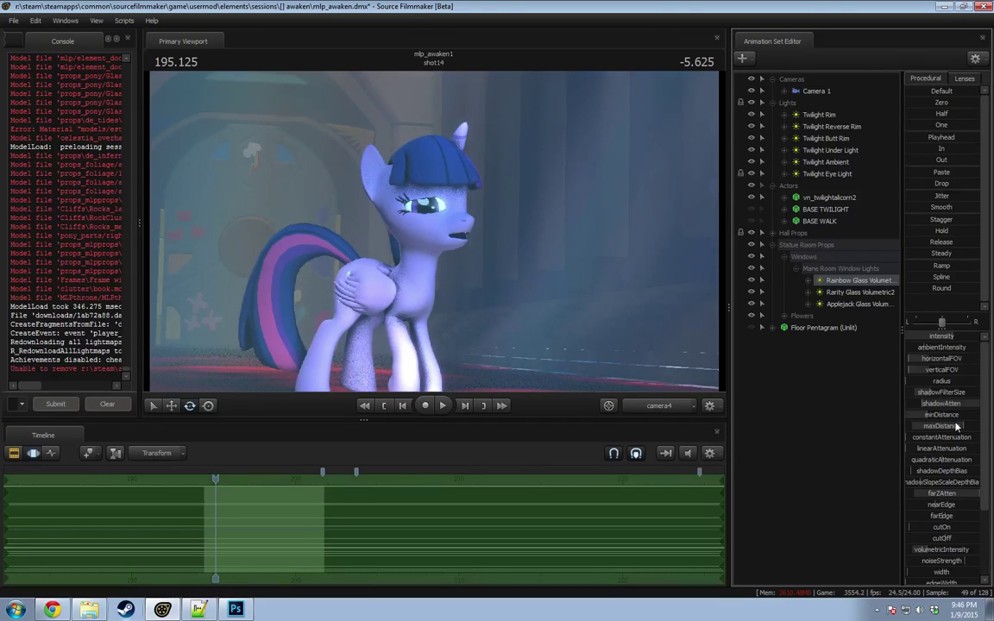
left_click(942, 403)
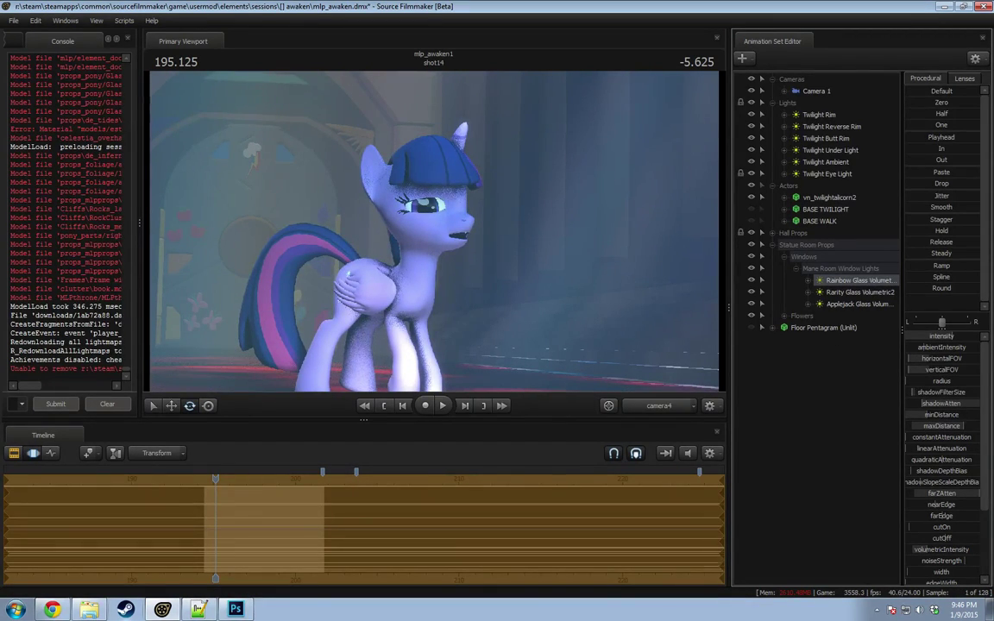
Step: Replay shot14 repeatedly from its beginning to examine the window light's shadows on Twilight
key("space")
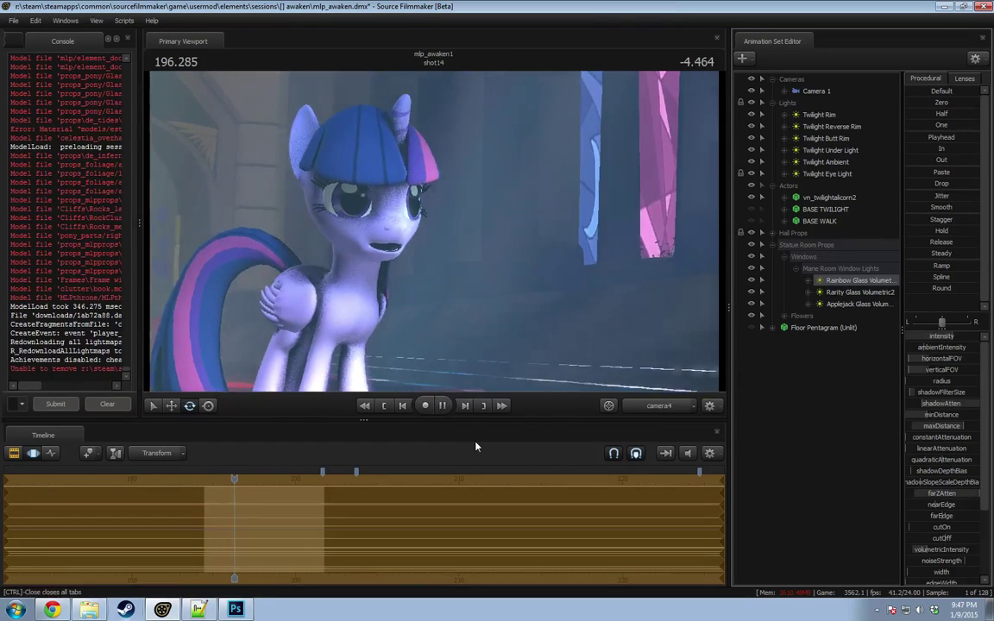
key("space")
left_click_drag(234, 479, 213, 479)
key("F2")
key("space")
key("space")
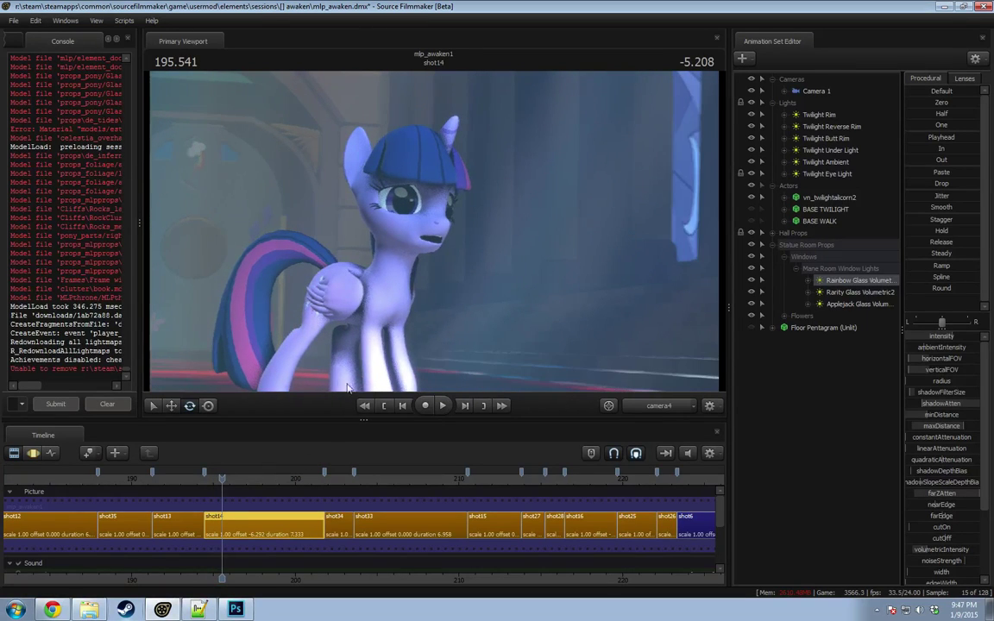
left_click_drag(222, 479, 210, 479)
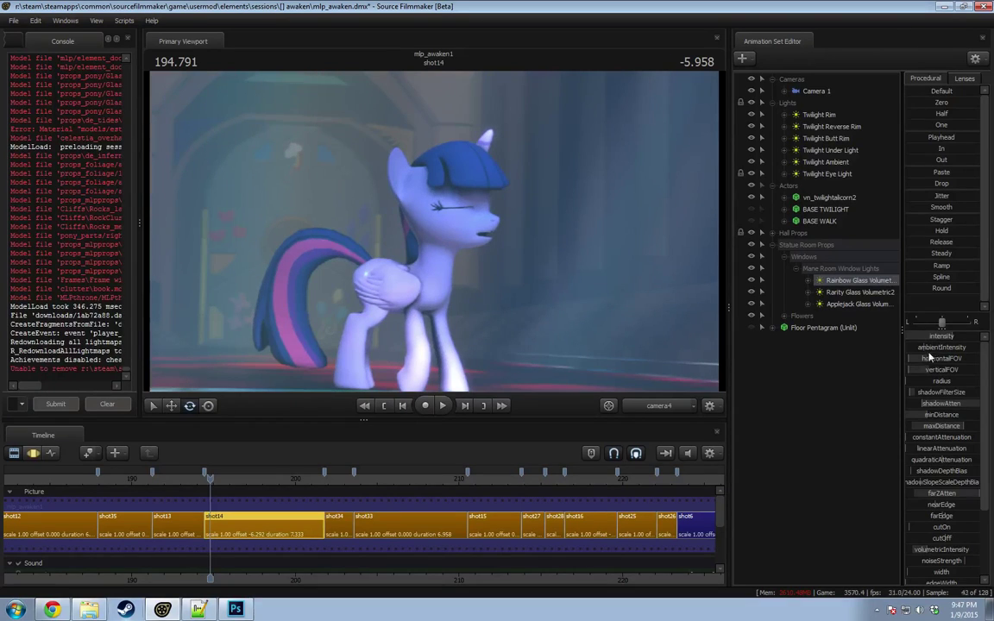
key("F3")
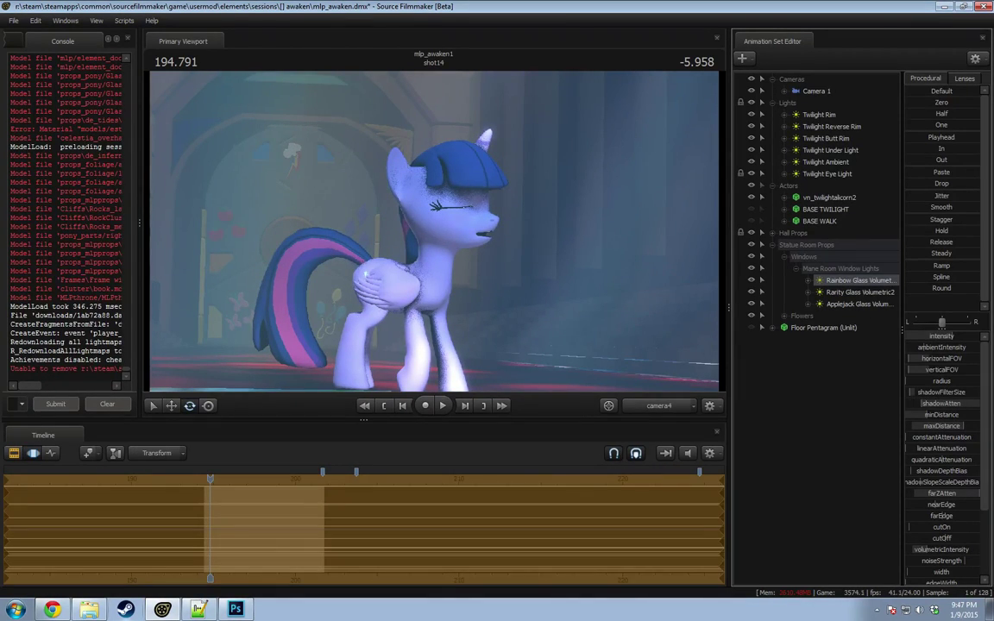
key("space")
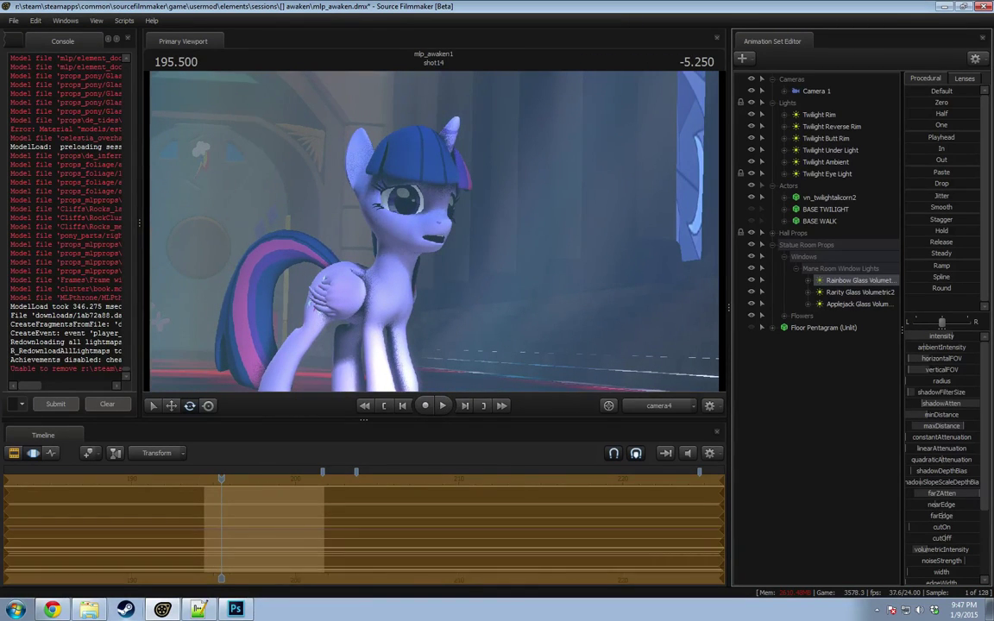
key("space")
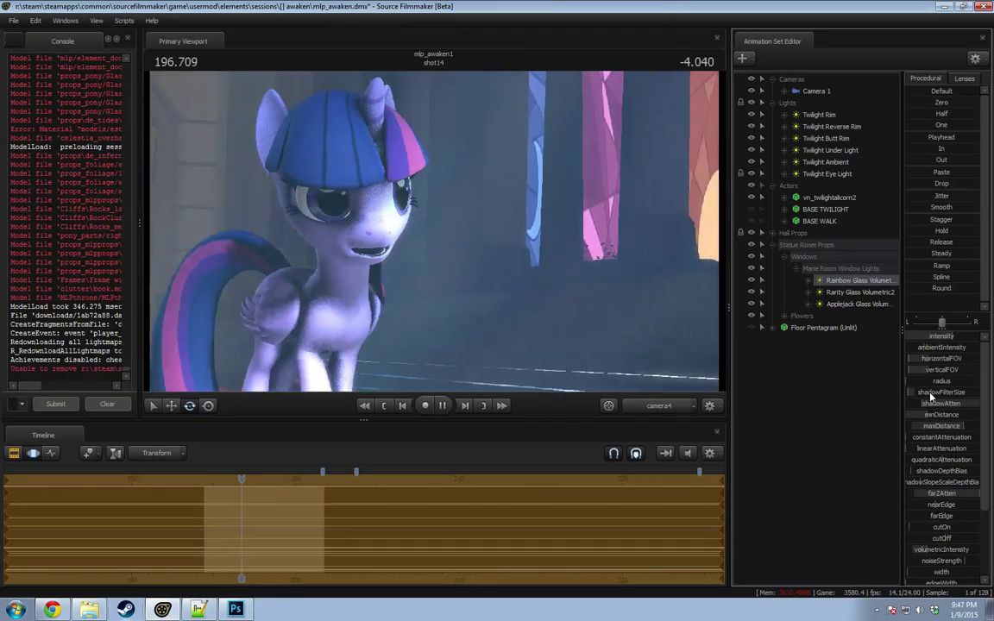
key("space")
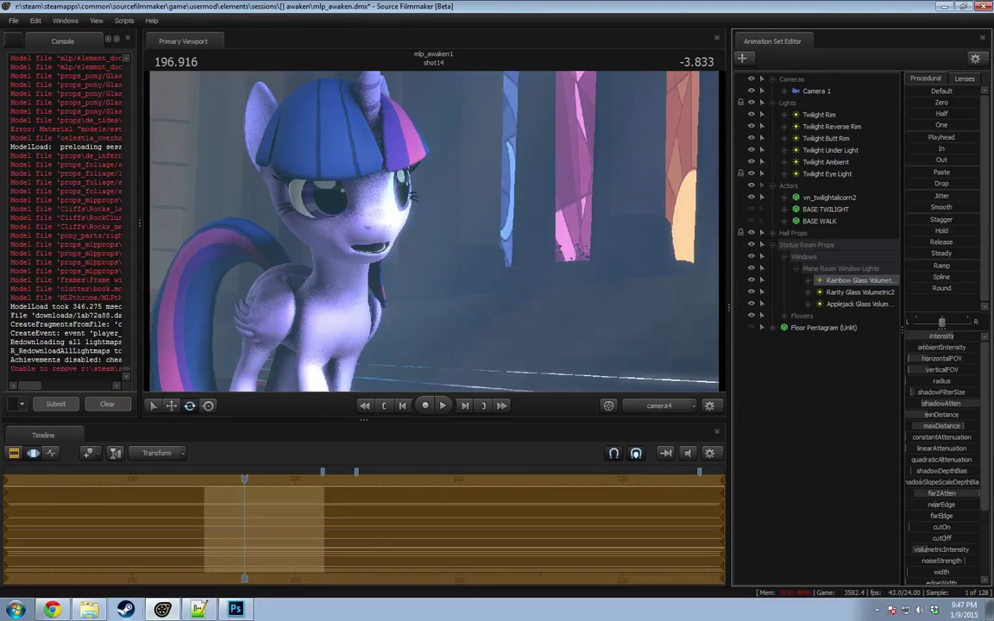
key("space")
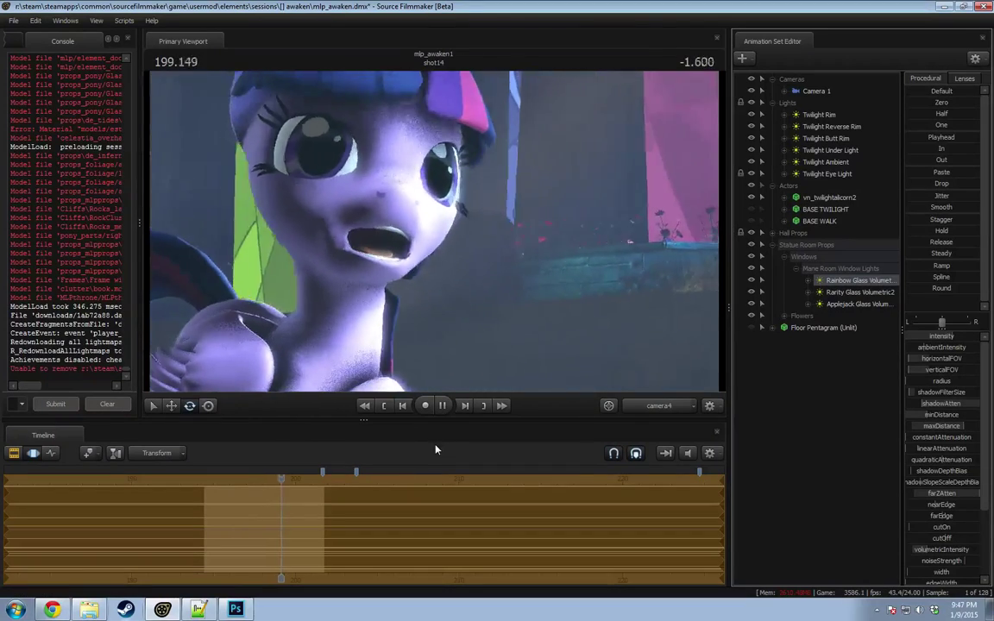
key("space")
left_click_drag(307, 484, 212, 484)
key("space")
key("space")
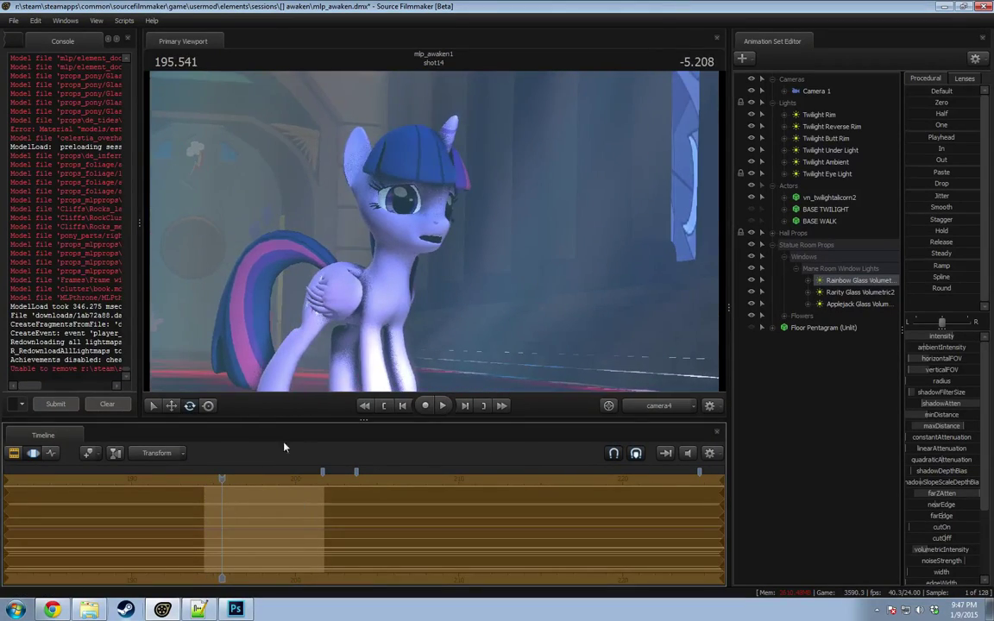
Step: Look through the Rainbow Glass Volumetric light, then examine Twilight's wing area in the Work Camera near the start of shot14
left_click_drag(855, 282, 556, 246)
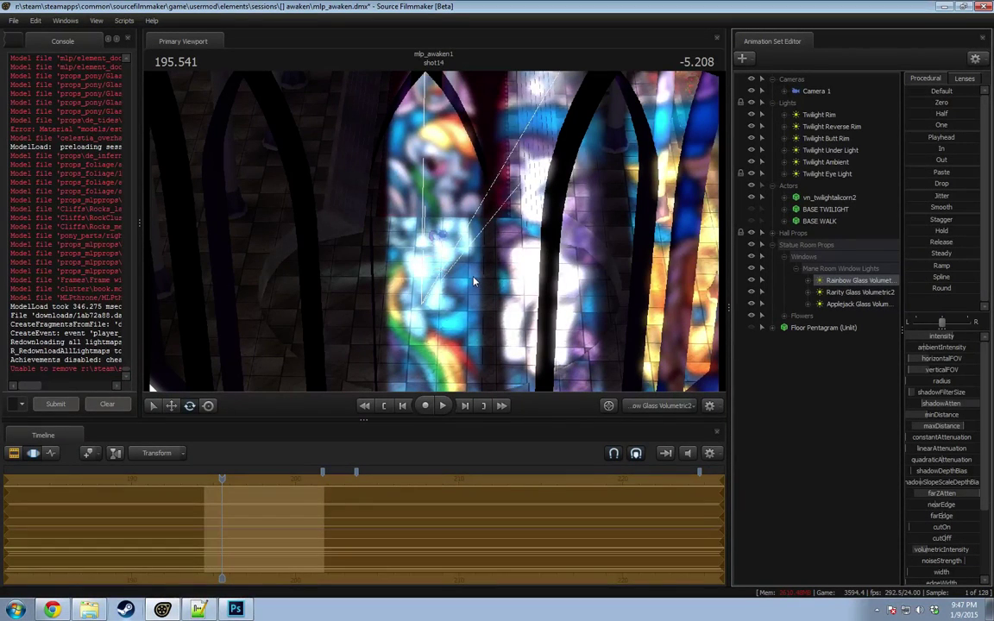
left_click(658, 405)
key("w")
left_click_drag(433, 232, 403, 246)
key("w")
key("space")
key("space")
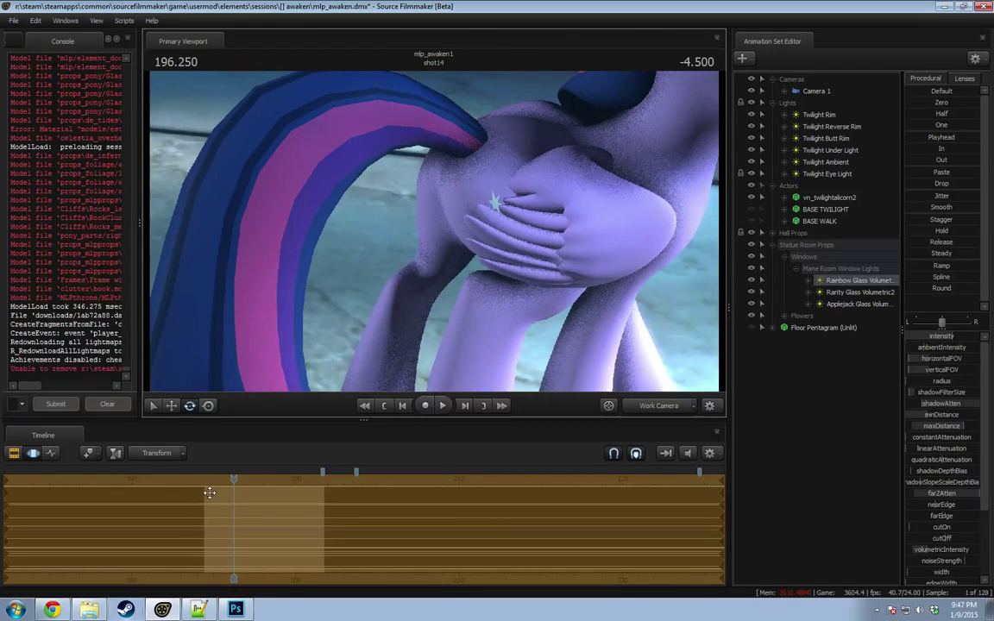
left_click_drag(233, 478, 211, 478)
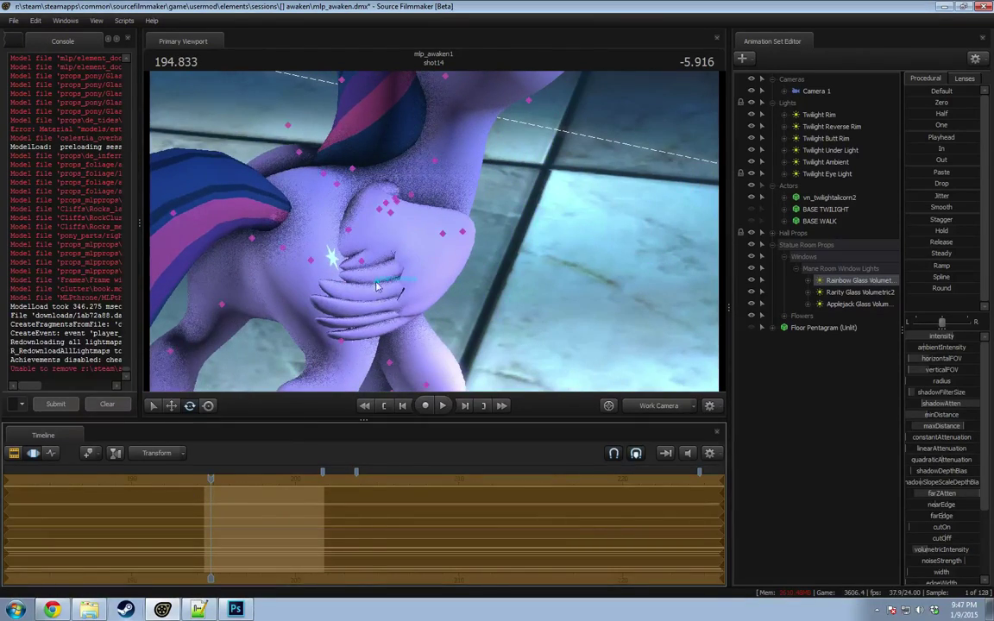
Step: Select the RightWingClosed bone and rotate it slightly to adjust Twilight's folded right wing in shot14
left_click(385, 204)
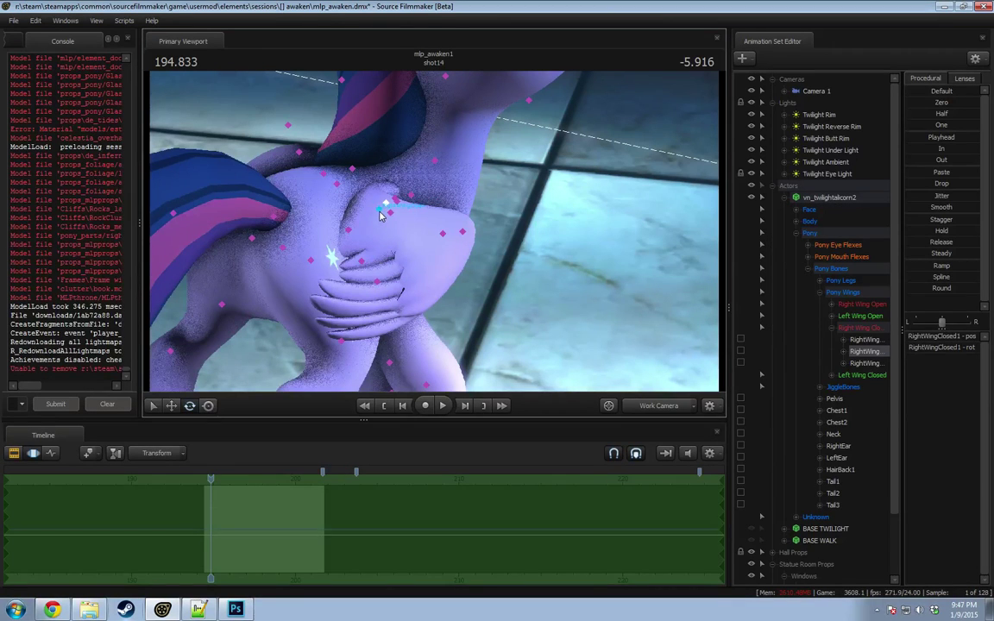
left_click(380, 211, "ctrl")
left_click(386, 209, "ctrl")
key("ctrl")
left_click(392, 213, "ctrl")
left_click_drag(390, 227, 400, 230)
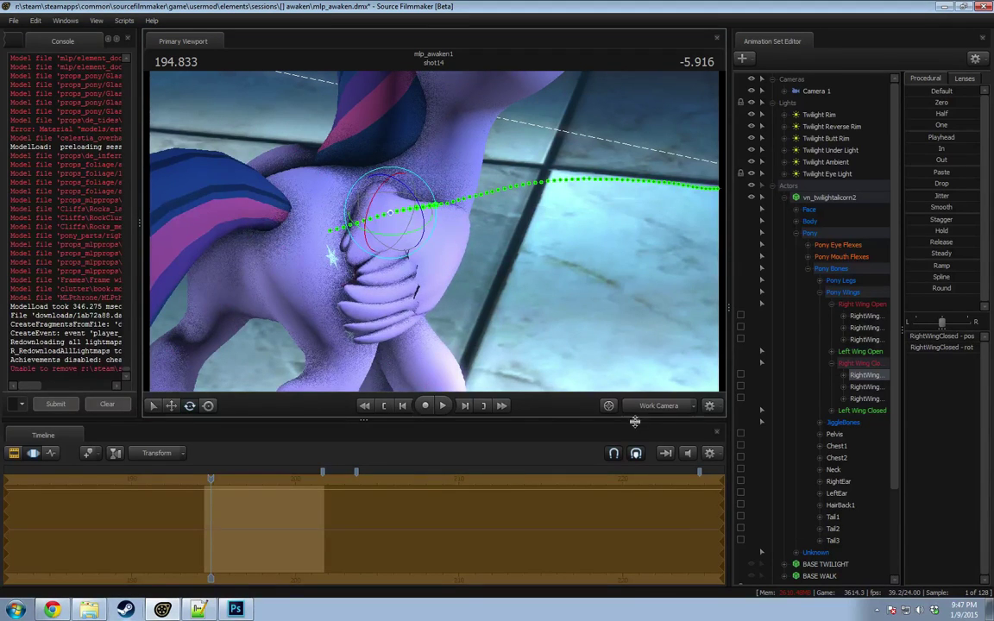
Step: Switch back to camera4 and replay the start of shot14 to examine the folded wing
left_click(647, 406)
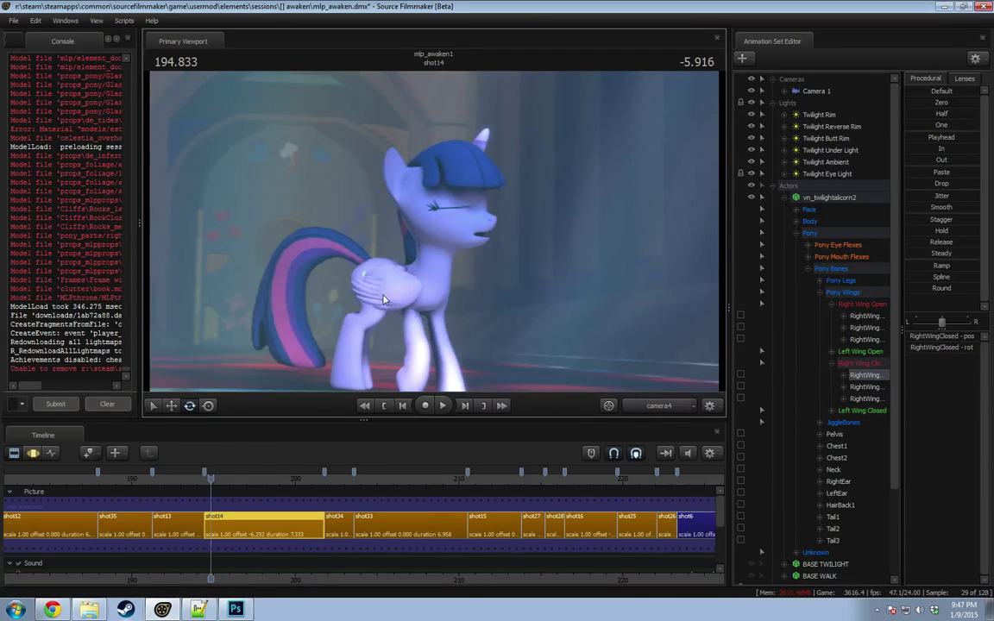
left_click(384, 299)
key("space")
key("space")
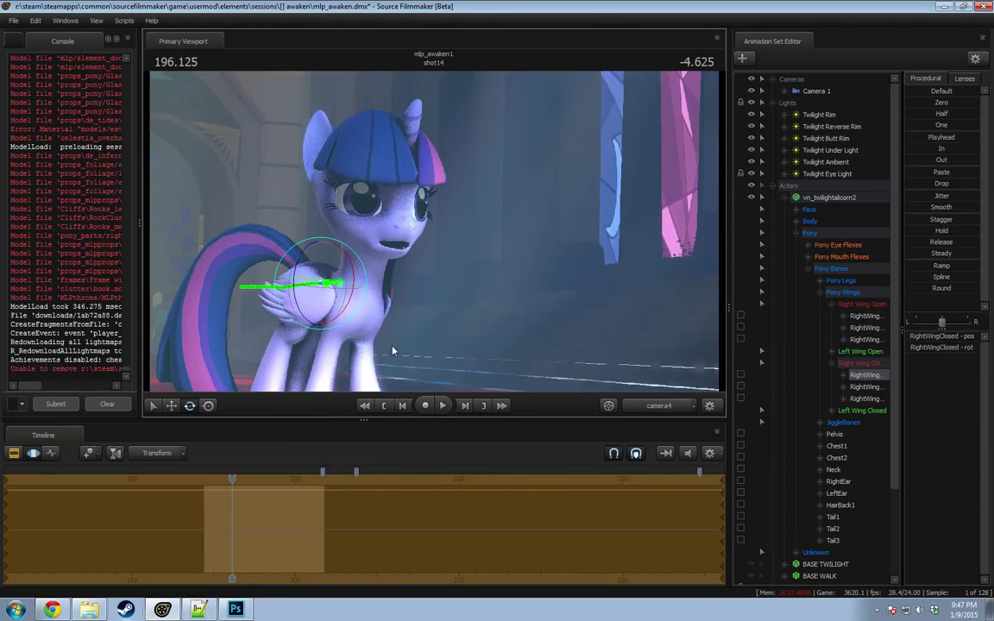
key("space")
left_click_drag(240, 486, 204, 486)
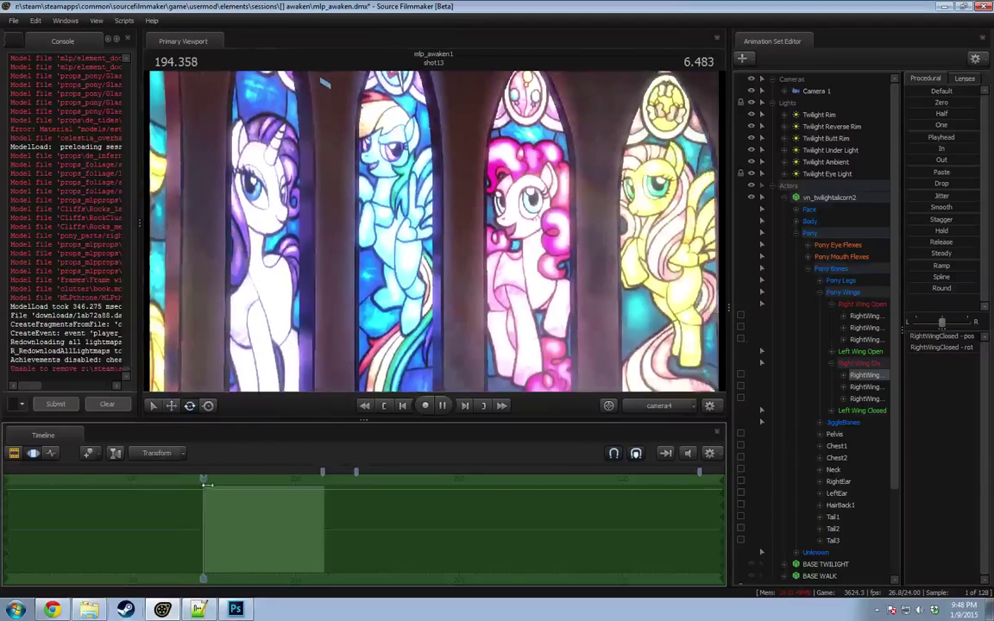
key("space")
key("F2")
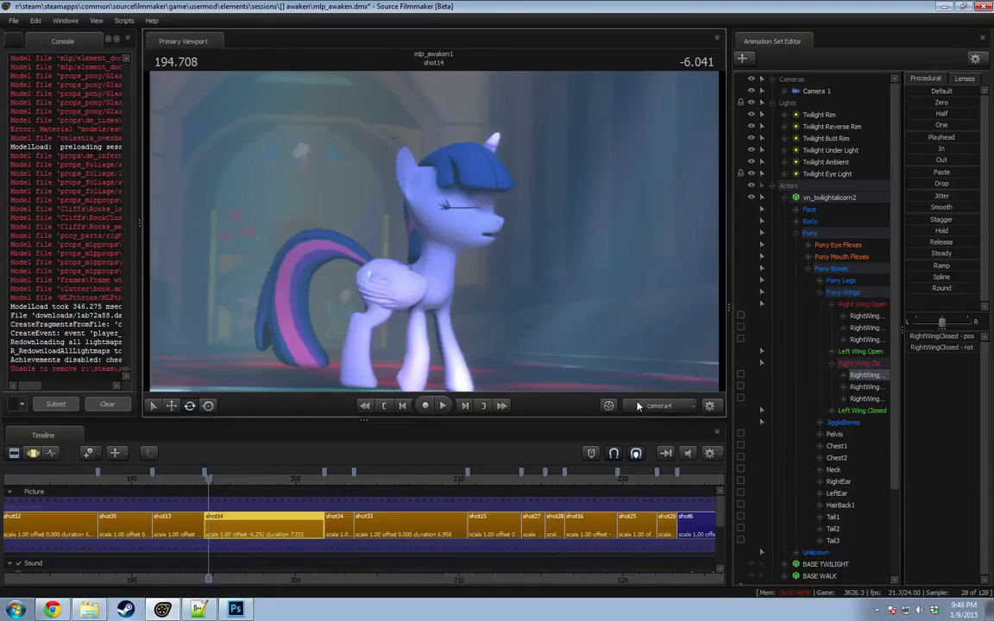
Step: Undo the recent rotation changes to Twilight's RightWingClosed bone in shot14, viewing the wing through the Work Camera
left_click(639, 407)
key("space")
key("F3")
key("ctrl+z")
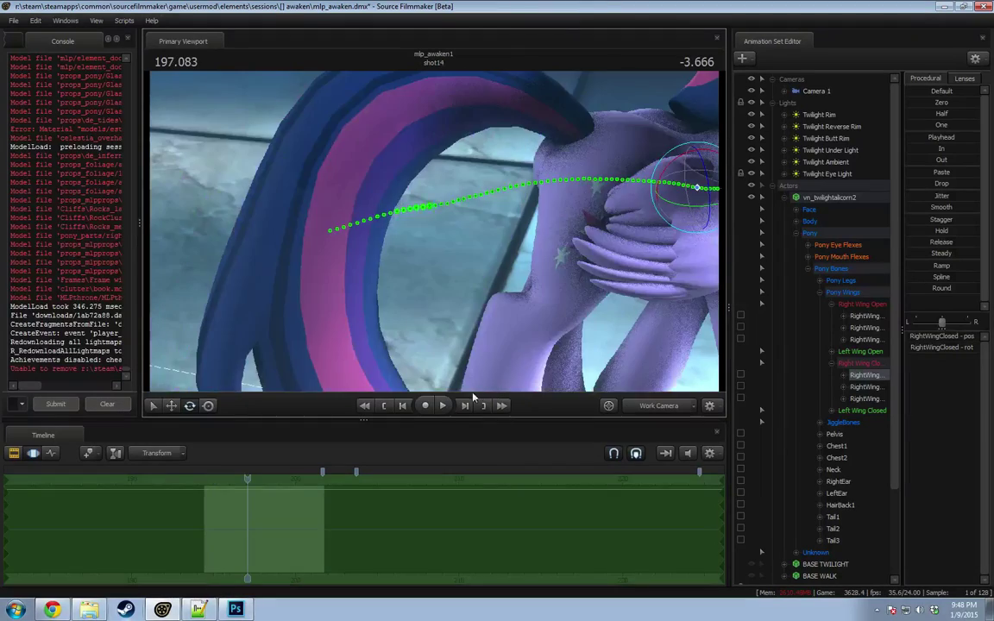
key("ctrl+z")
key("ctrl+z")
Step: Replay the start of shot14 in the Work Camera to check the folded wing, and play the following shots through camera4
left_click_drag(250, 479, 208, 485)
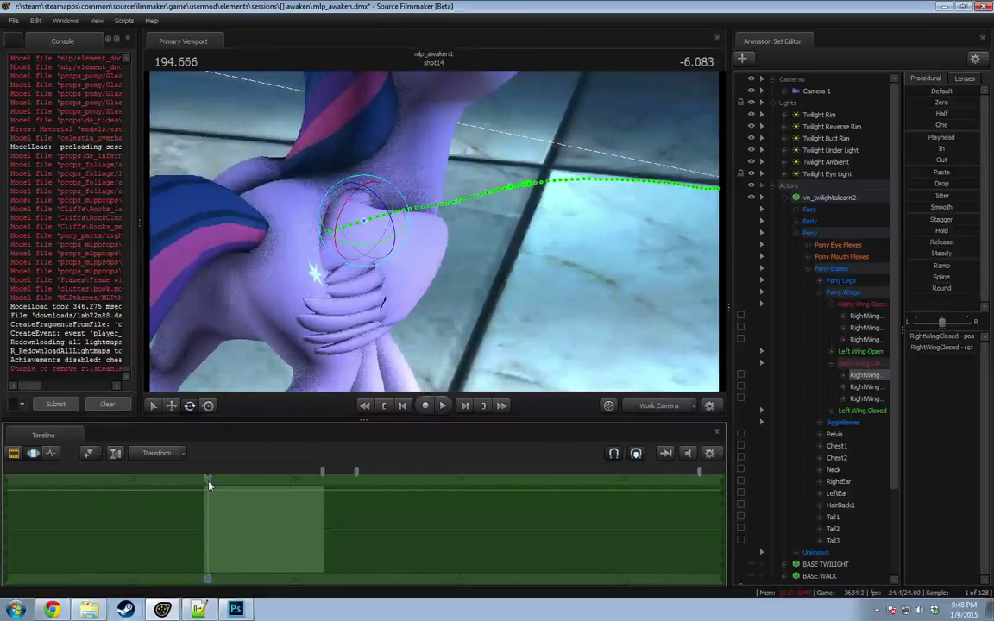
key("space")
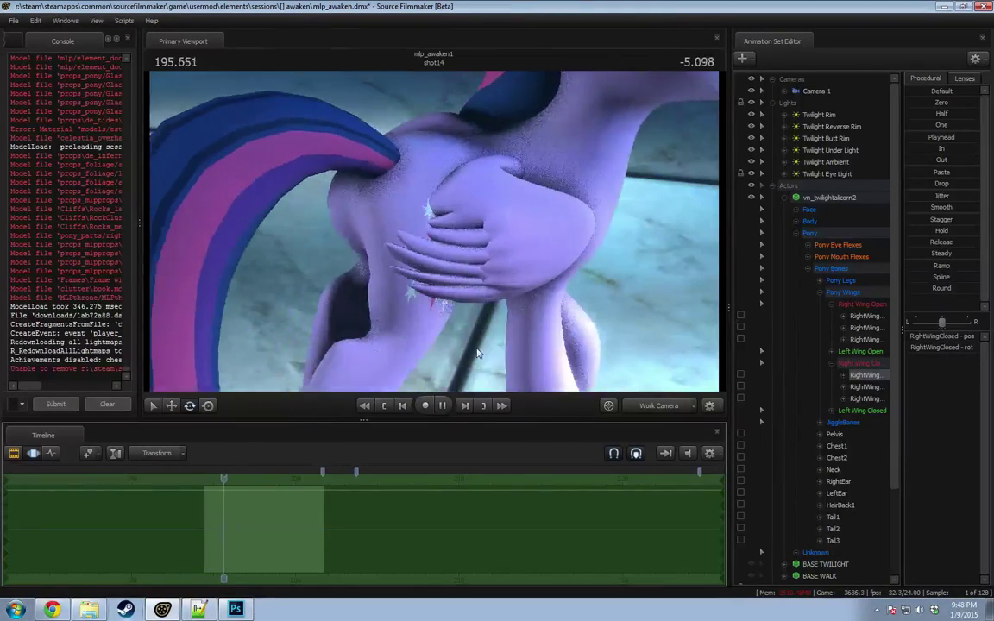
key("space")
left_click(673, 405)
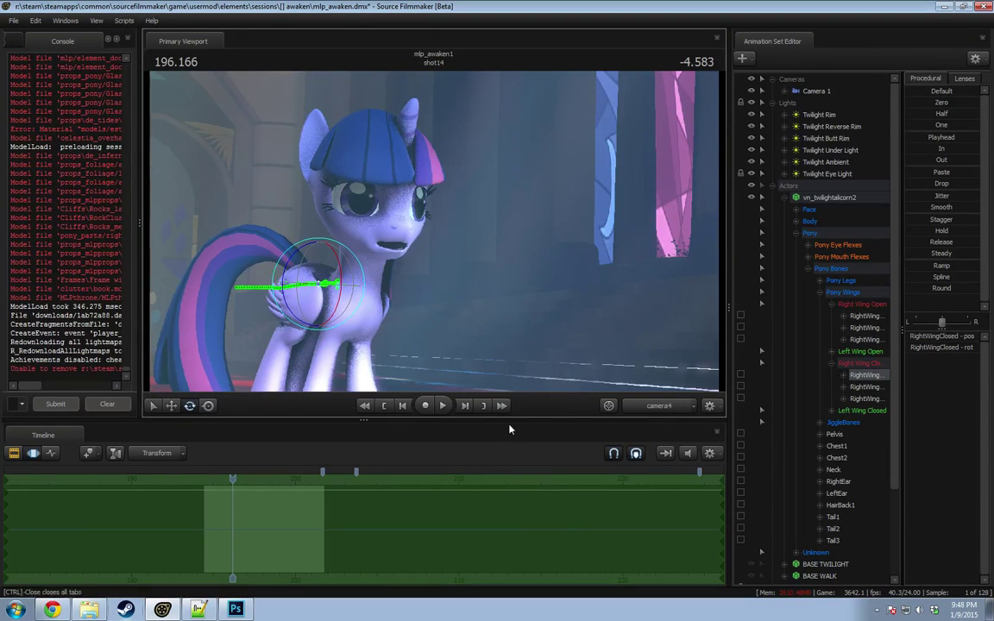
key("space")
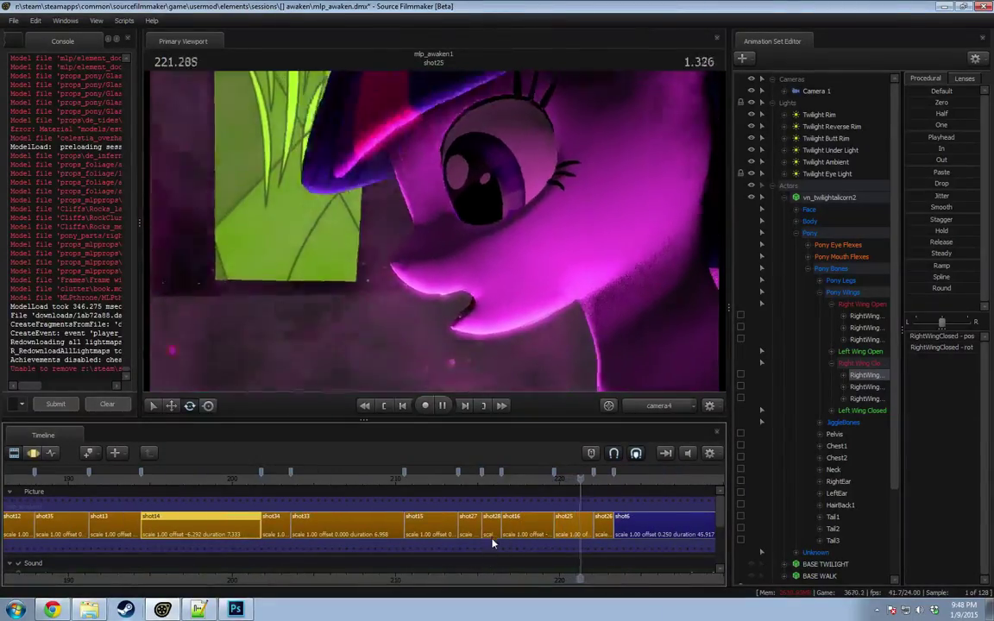
Step: Replay shot25 repeatedly from near its beginning to examine Twilight's close-up, and make shot25 the active shot
key("space")
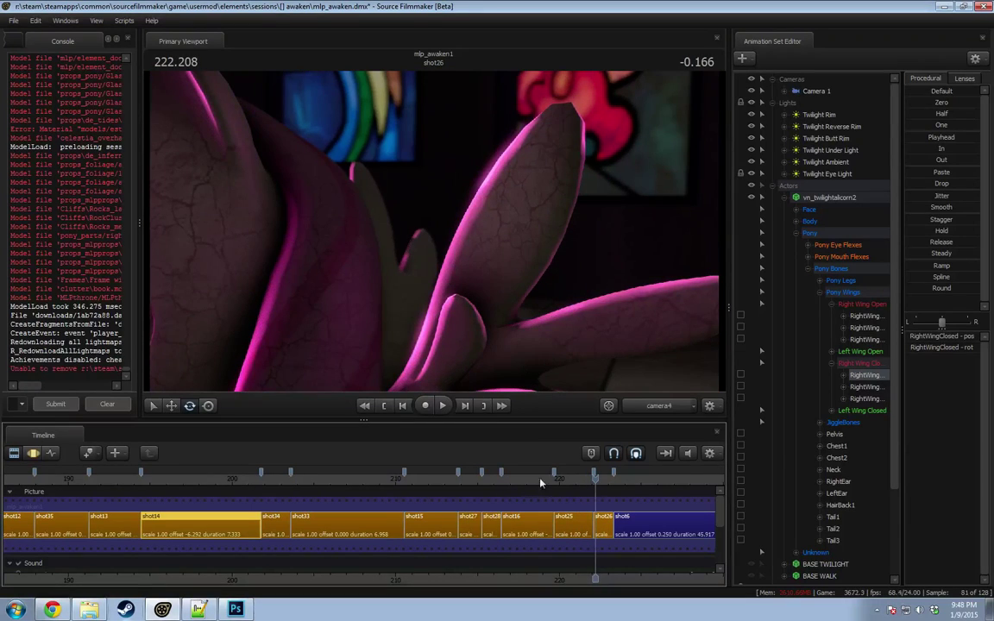
left_click_drag(535, 483, 571, 479)
key("space")
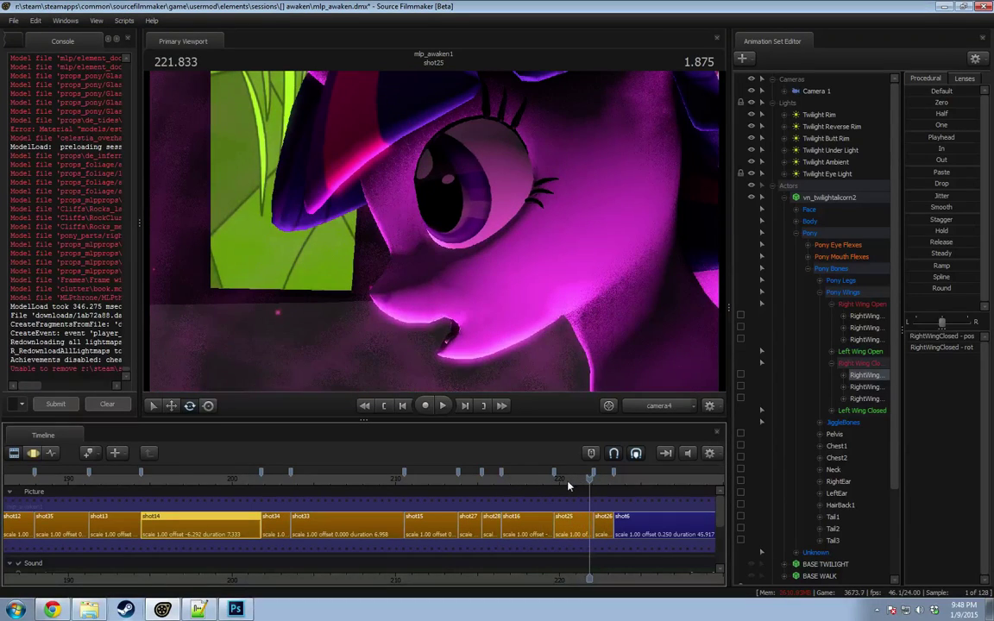
left_click_drag(578, 478, 560, 479)
key("space")
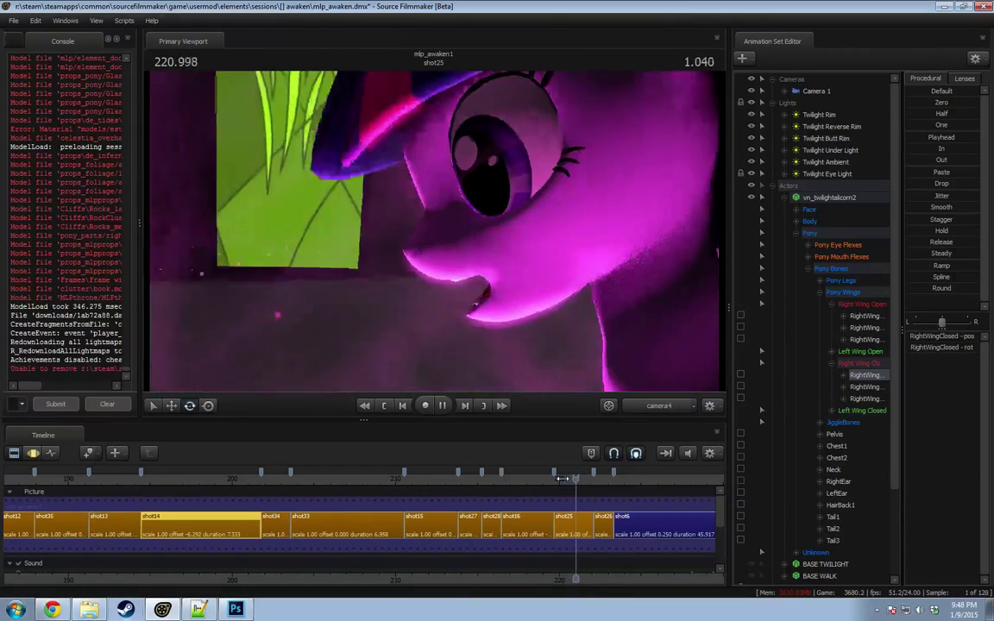
key("space")
left_click_drag(573, 480, 559, 480)
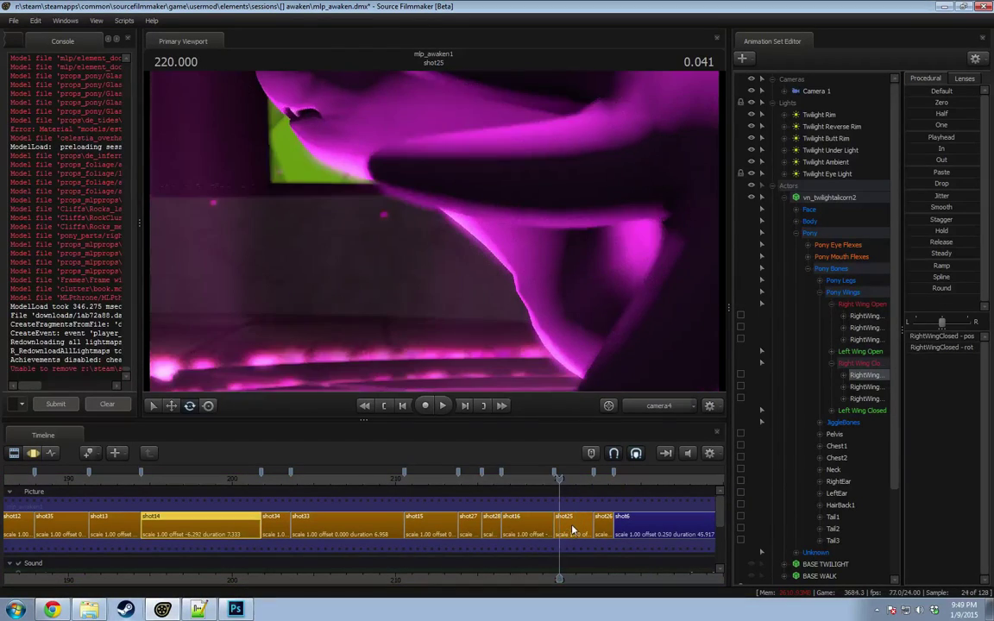
left_click(562, 511)
key("space")
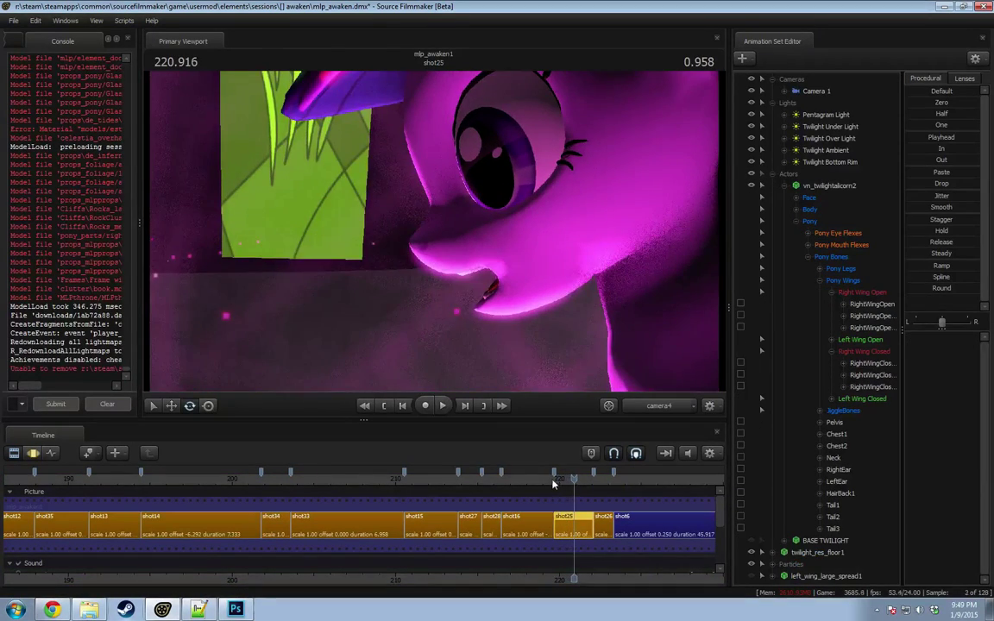
Step: Expand shot25's Particles group and look through Twilight Aura, Rising Smoke, both Magic Circles and Flying Particles at the shot's start
left_click(784, 186)
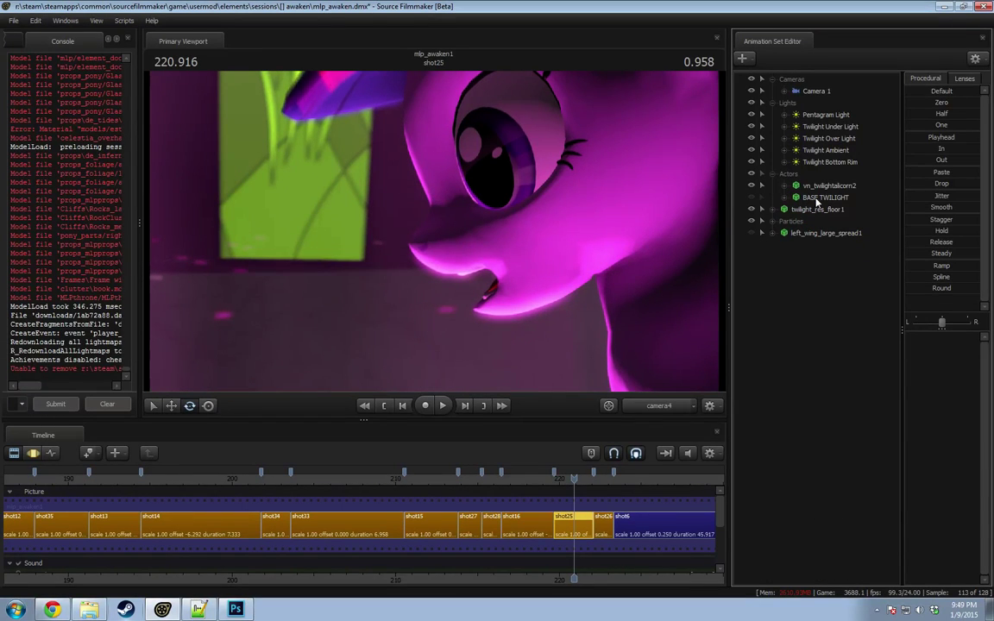
left_click(774, 221)
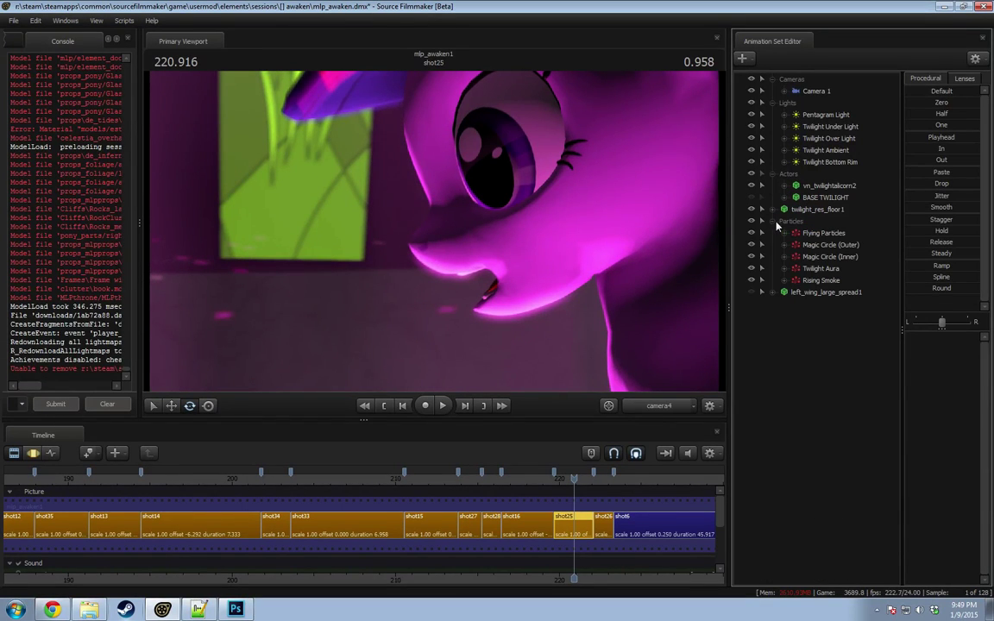
left_click(798, 268)
left_click_drag(574, 480, 560, 479)
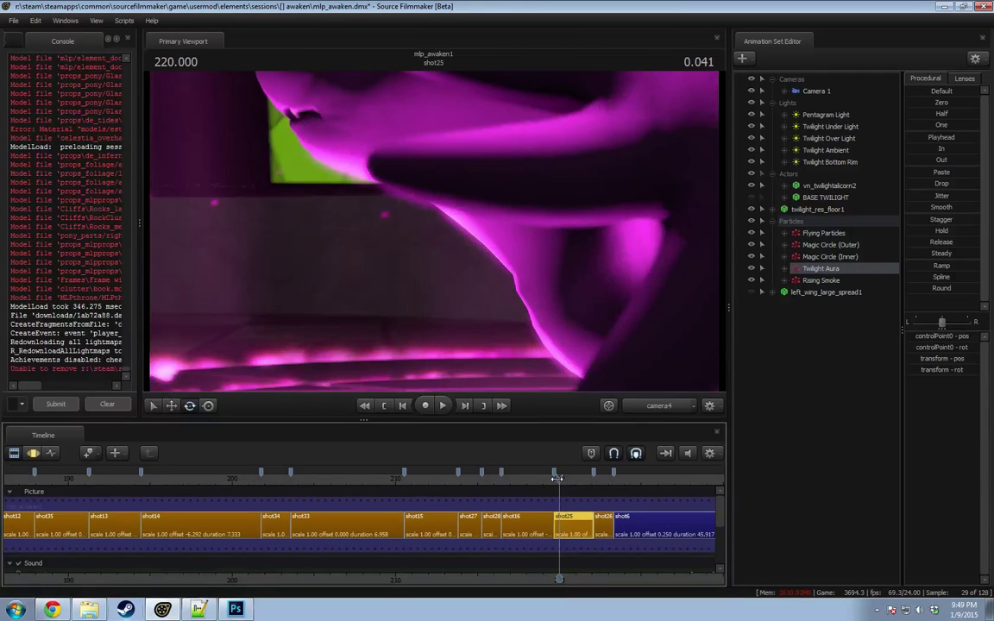
left_click(815, 280)
left_click(822, 257)
left_click(821, 245)
key("Up")
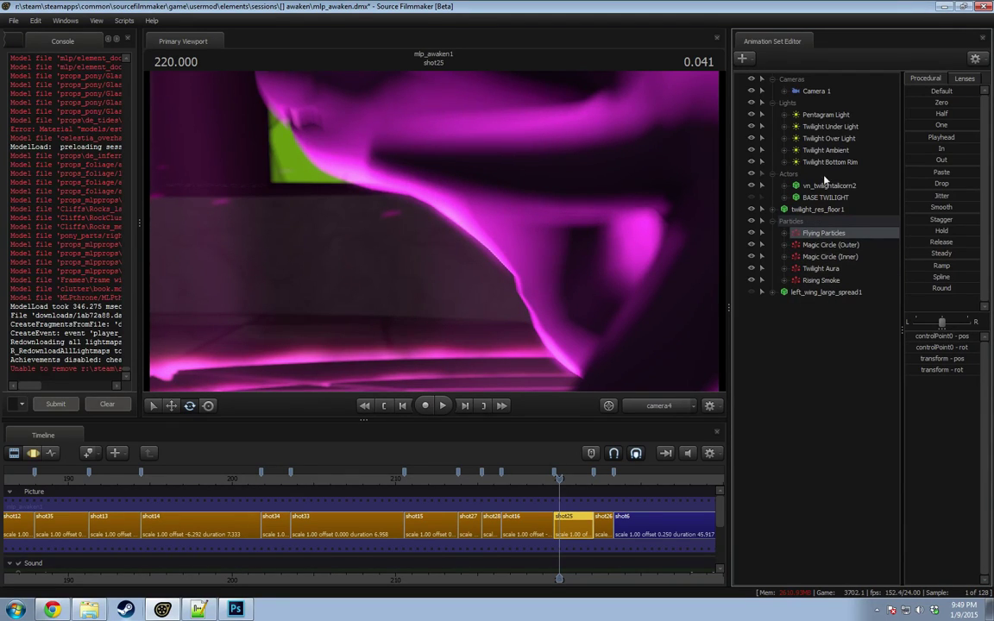
Step: Play shot25 again through shot26 into the start of shot6 to examine the flying particles
key("space")
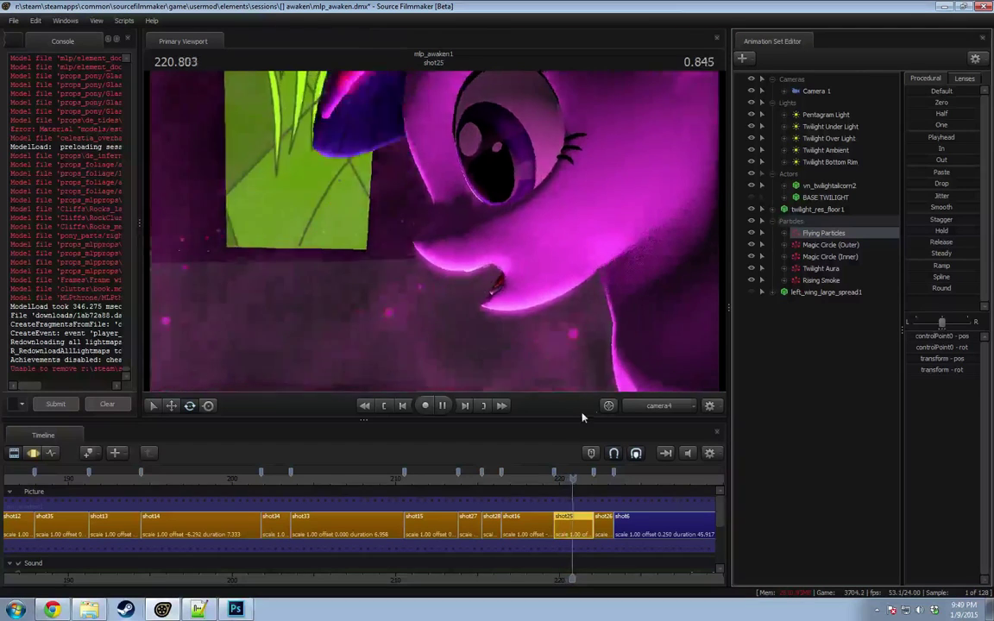
left_click(565, 479)
key("space")
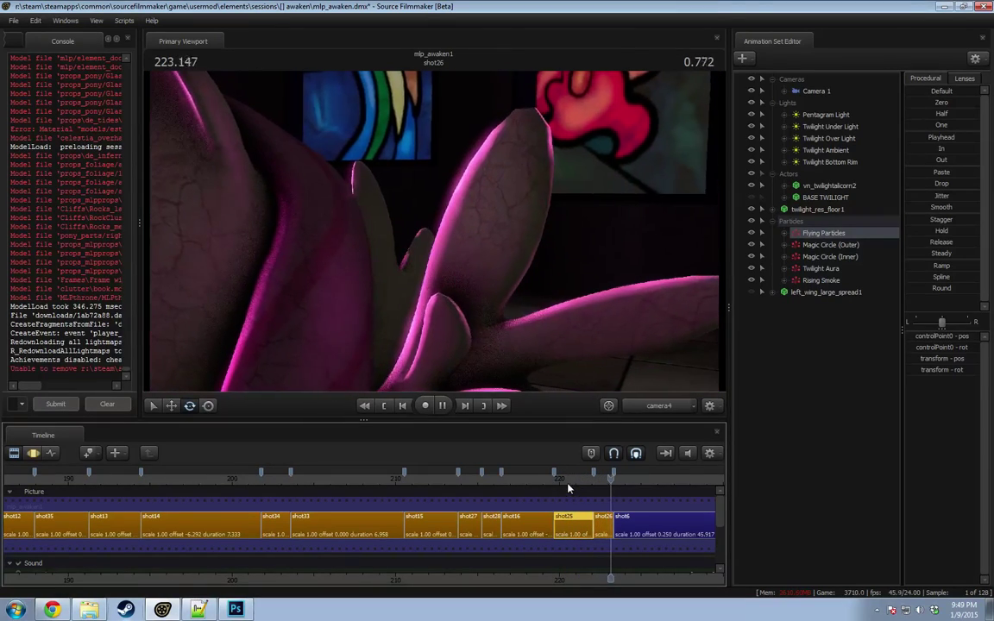
key("space")
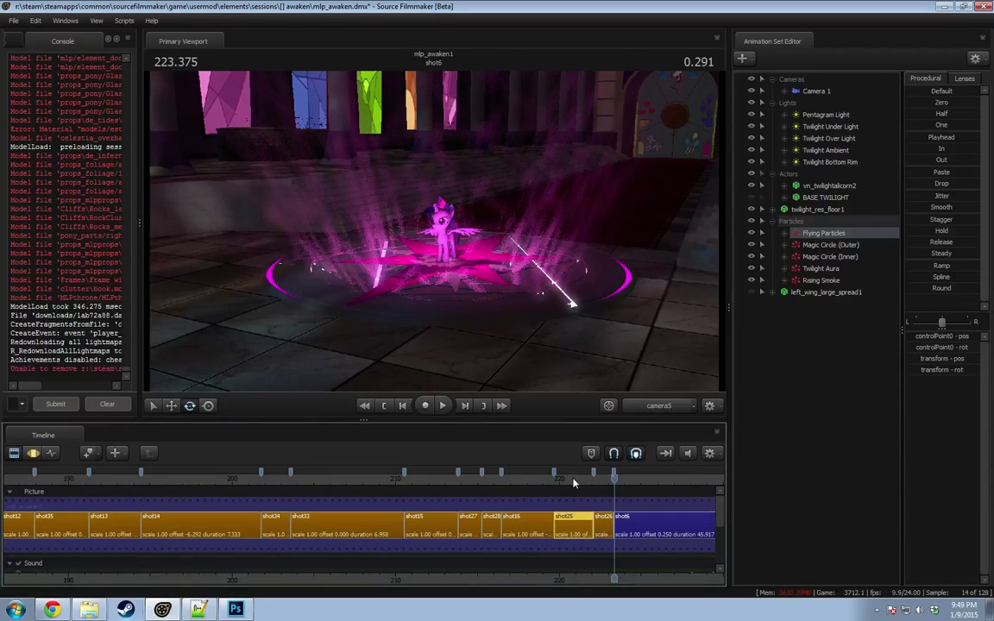
Step: Return the playhead to near the start of shot14 and select that shot for editing
scroll(457, 484, "down", 3)
left_click_drag(448, 485, 414, 488)
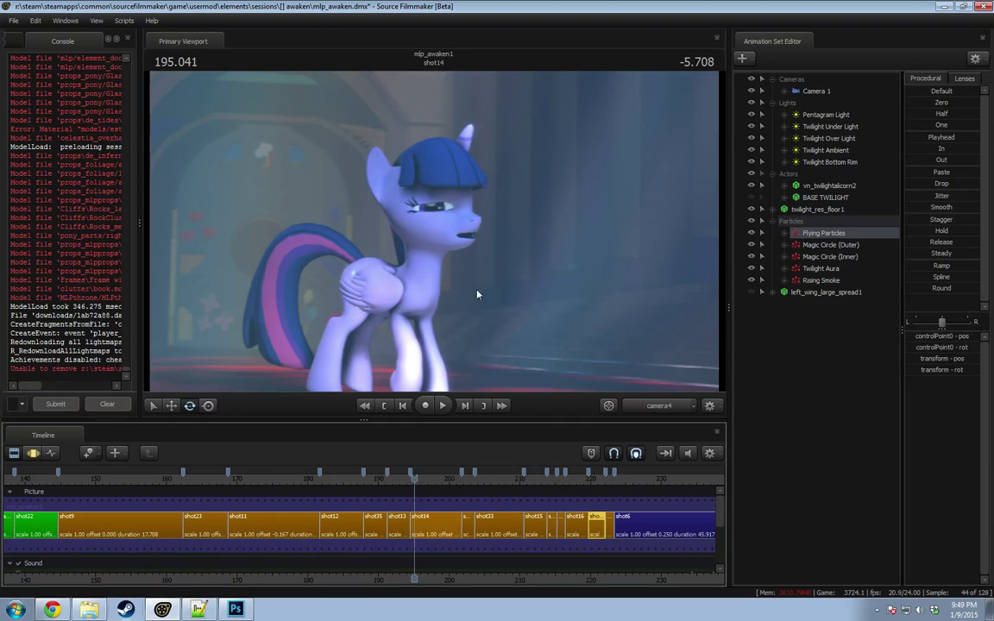
key("F3")
key("F2")
left_click(426, 525)
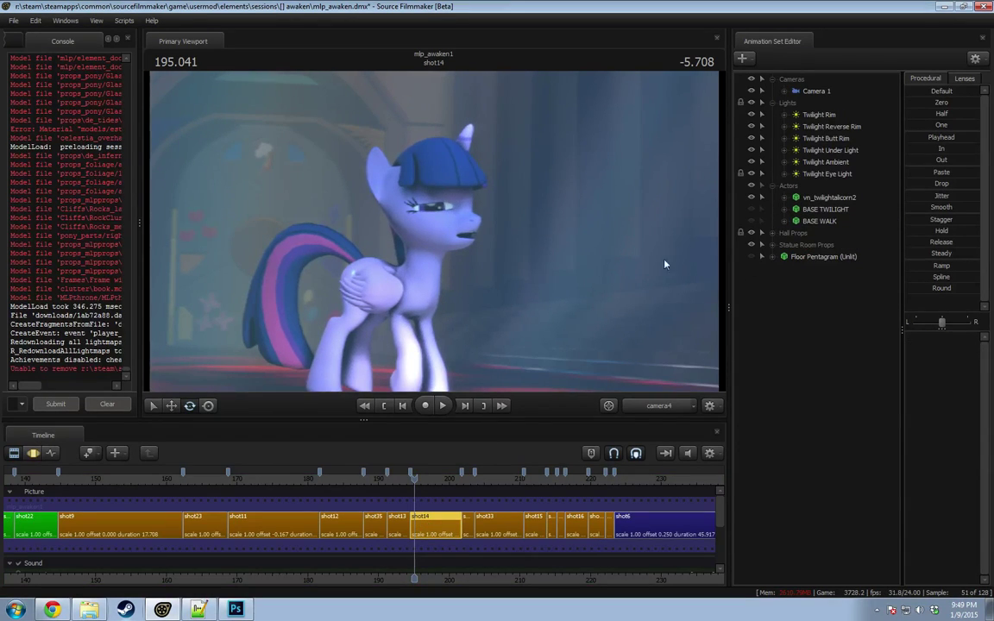
Step: Expand the Statue Room window lights and try a lower intensity on the Rainbow Glass volumetric light
left_click(772, 246)
left_click(784, 256)
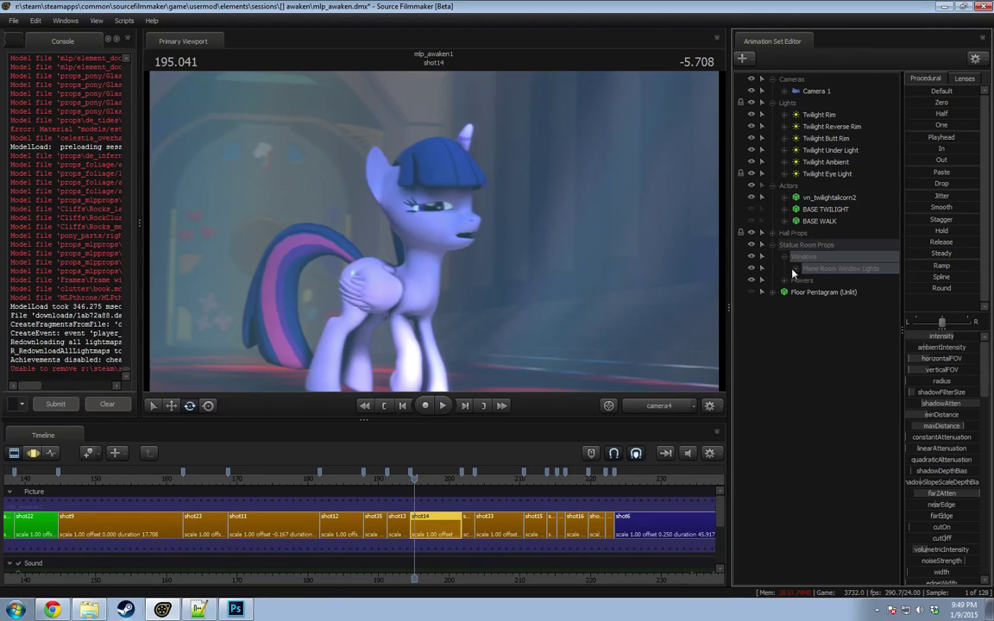
left_click(751, 281)
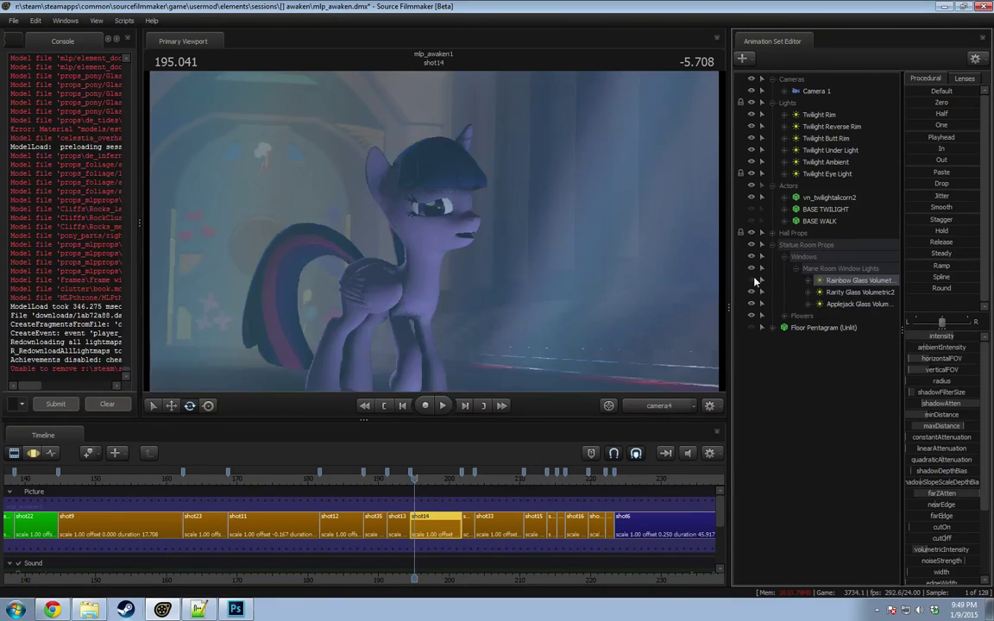
left_click(947, 342)
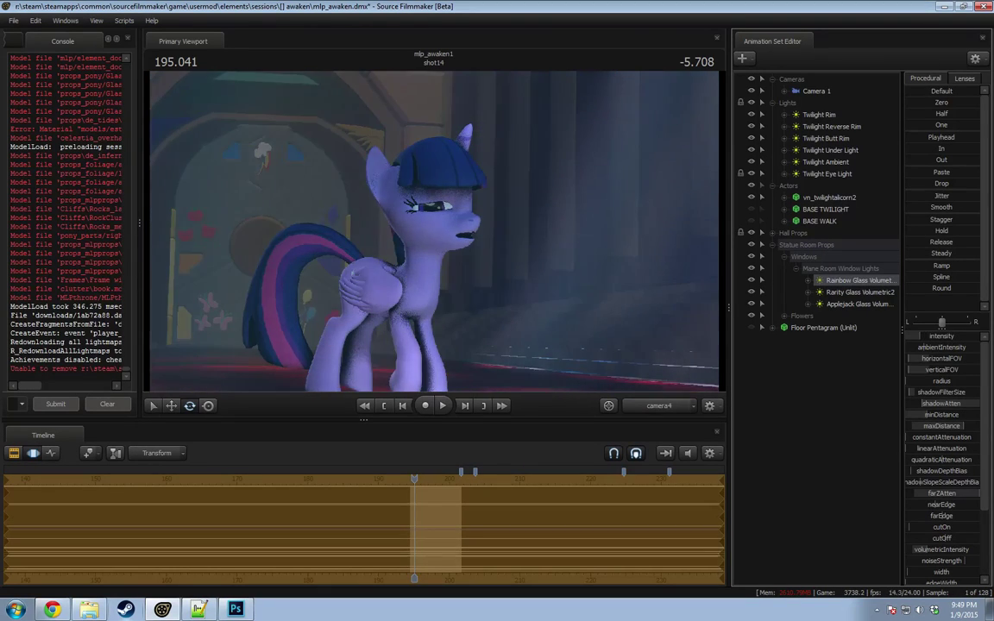
left_click_drag(948, 339, 909, 339)
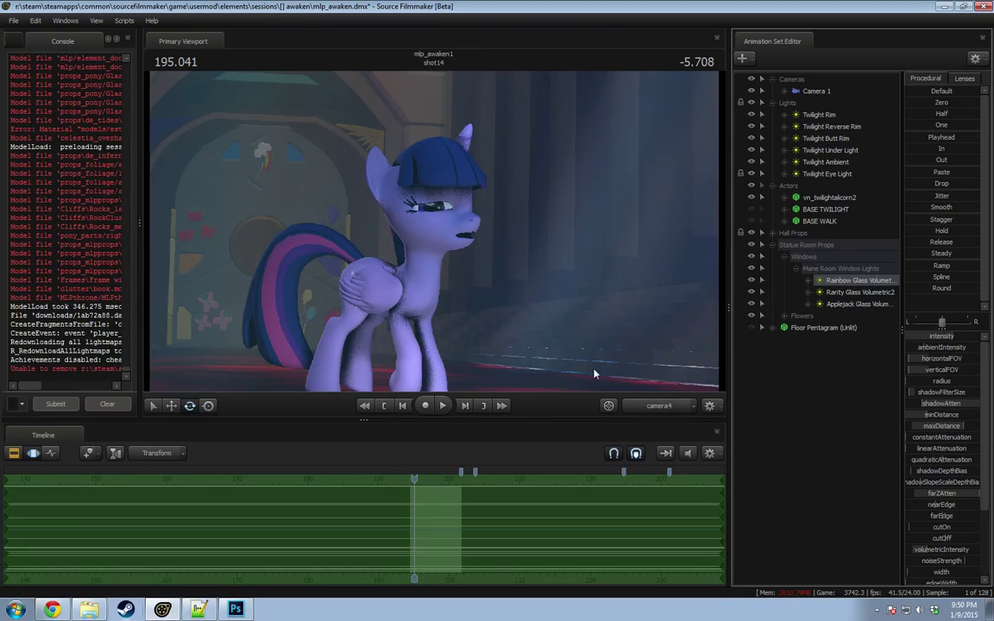
Step: Move the playhead to about 196.5 s in shot14 and add a secondary viewport, enlarging it above the animation set list
left_click_drag(414, 479, 424, 481)
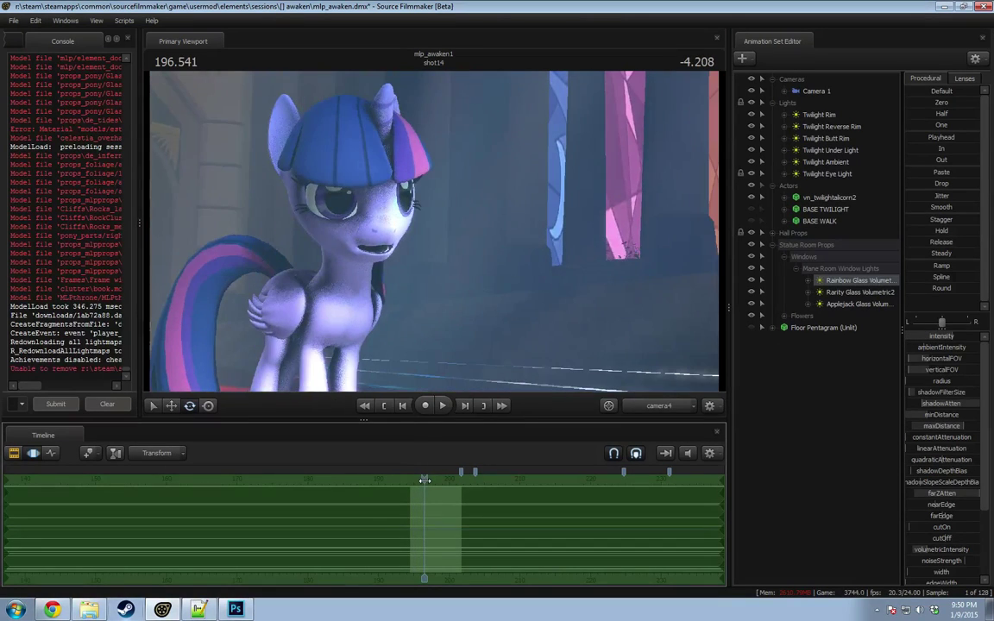
left_click(65, 20)
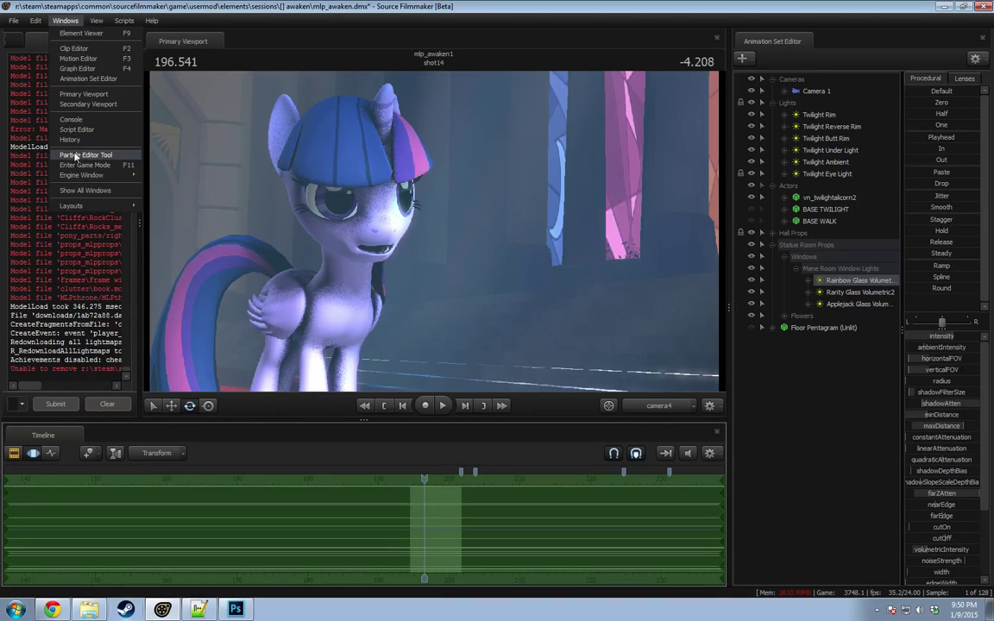
left_click(78, 104)
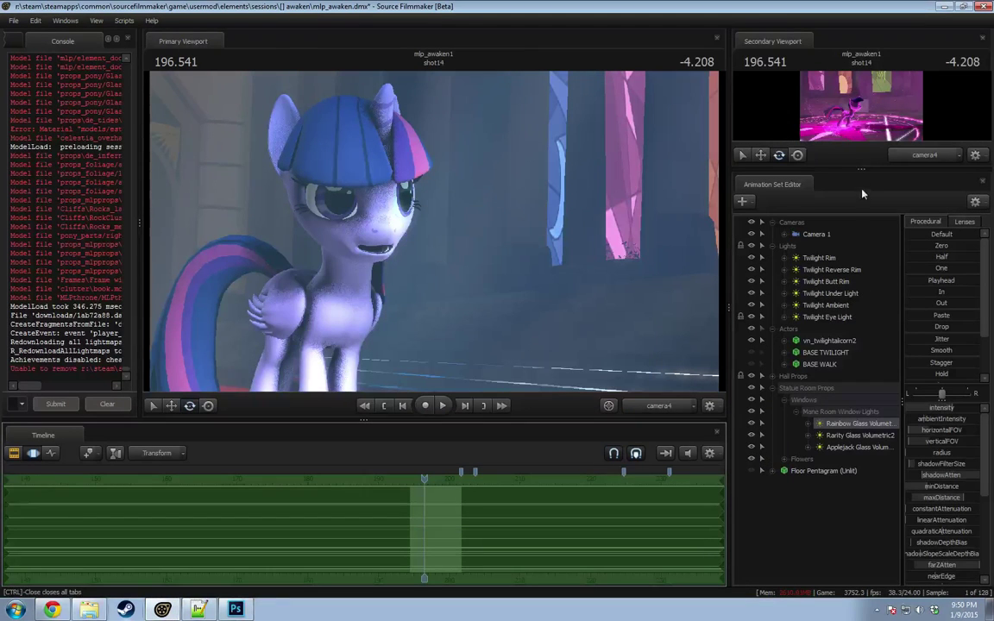
left_click_drag(863, 171, 870, 240)
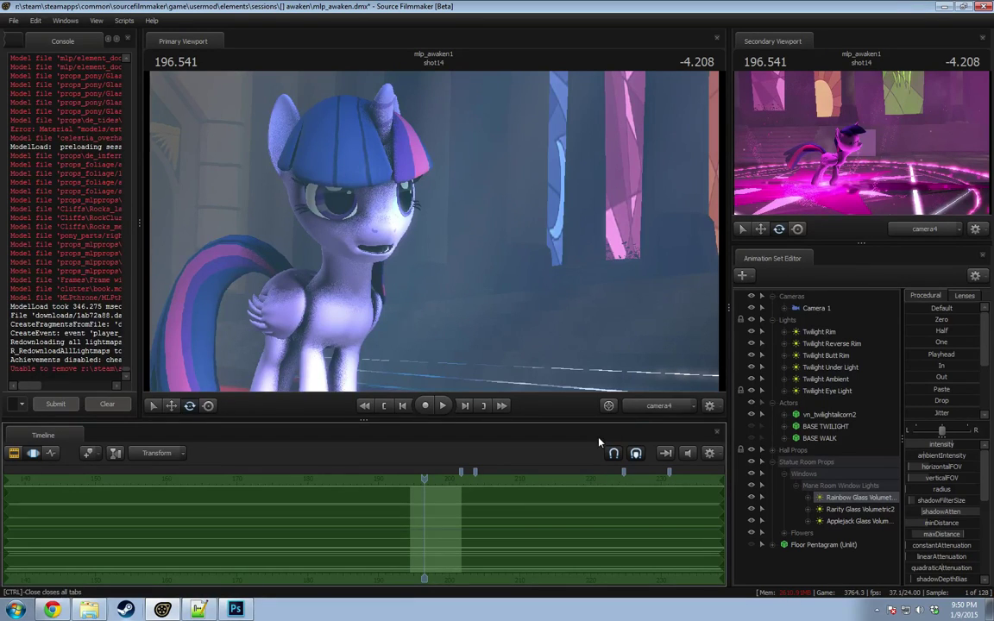
Step: Switch the primary viewport to the Work Camera, pull it back from the pony, and make the Floor Pentagram (Unlit) prop visible
left_click(657, 408)
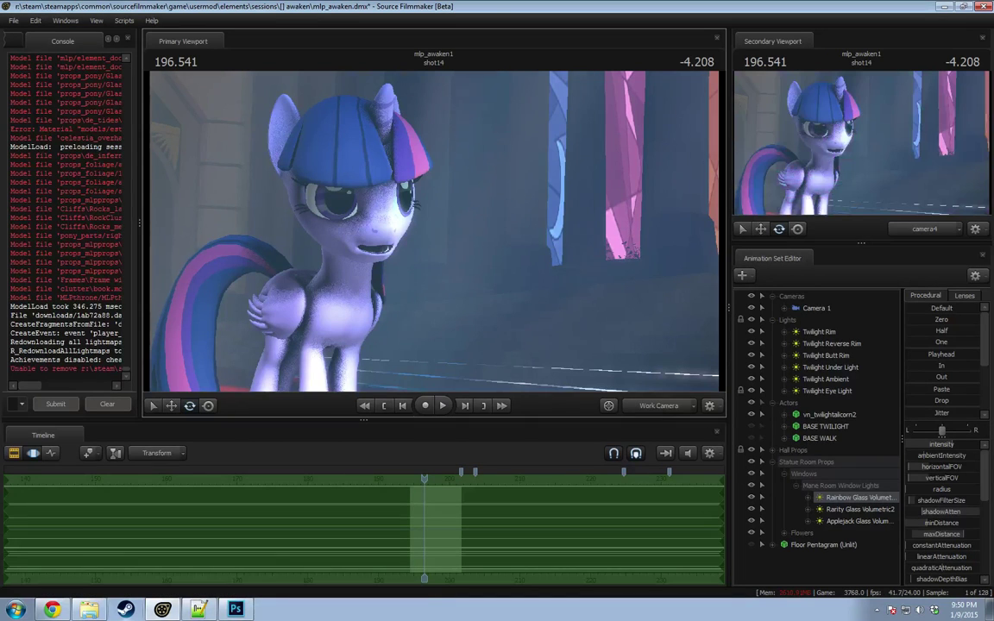
left_click_drag(518, 276, 509, 324)
key("s")
left_click_drag(434, 231, 434, 231)
key("space")
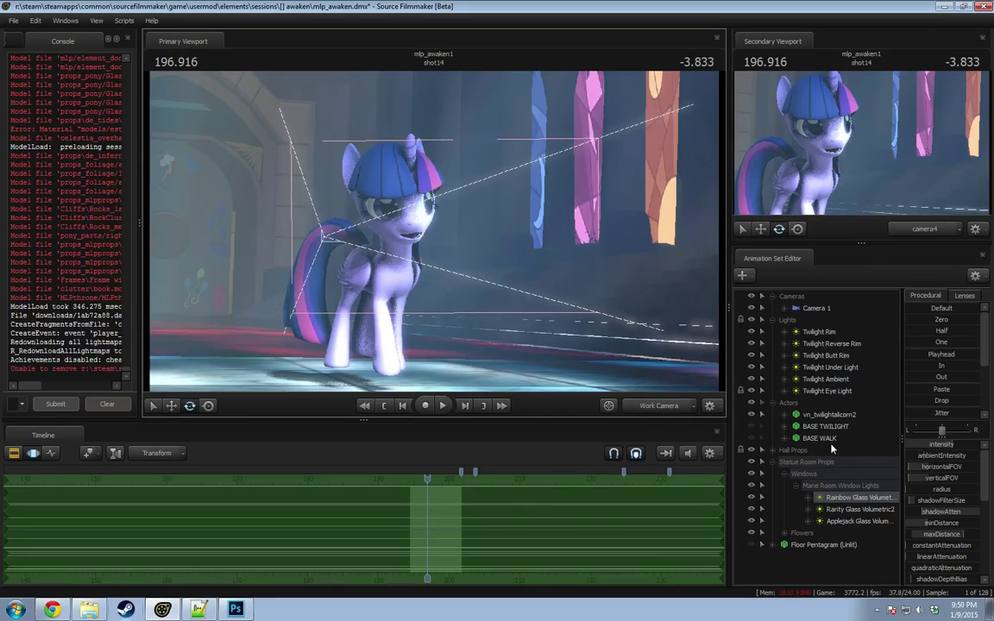
left_click(752, 547)
left_click_drag(795, 546, 795, 488)
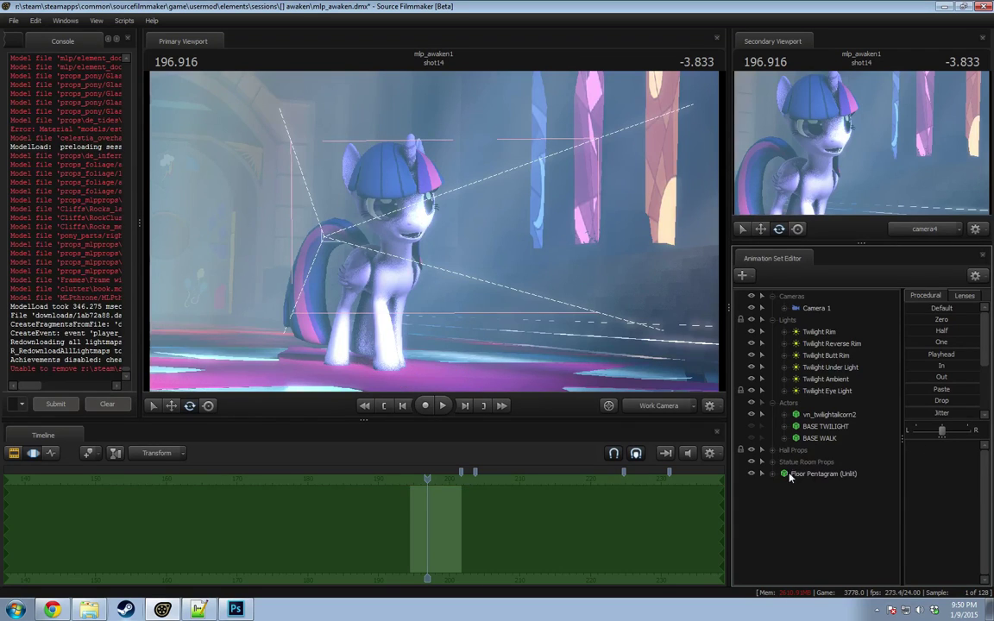
Step: Look through the Rainbow Glass volumetric light in the primary viewport and set the secondary viewport to camera4
left_click(767, 463)
left_click(773, 463)
left_click(784, 474)
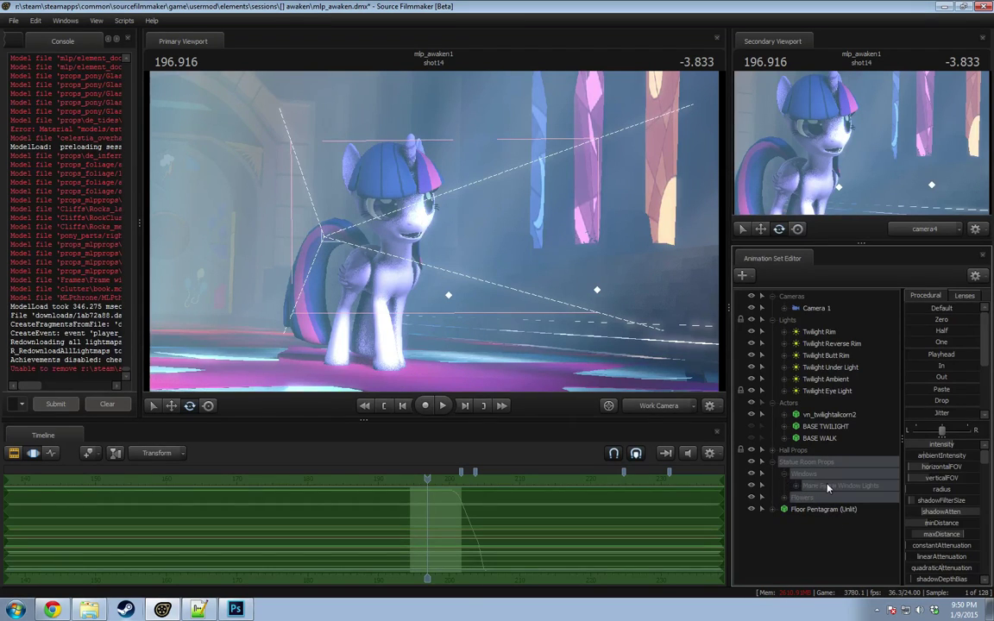
left_click(796, 486)
left_click_drag(875, 501, 609, 308)
left_click(903, 232)
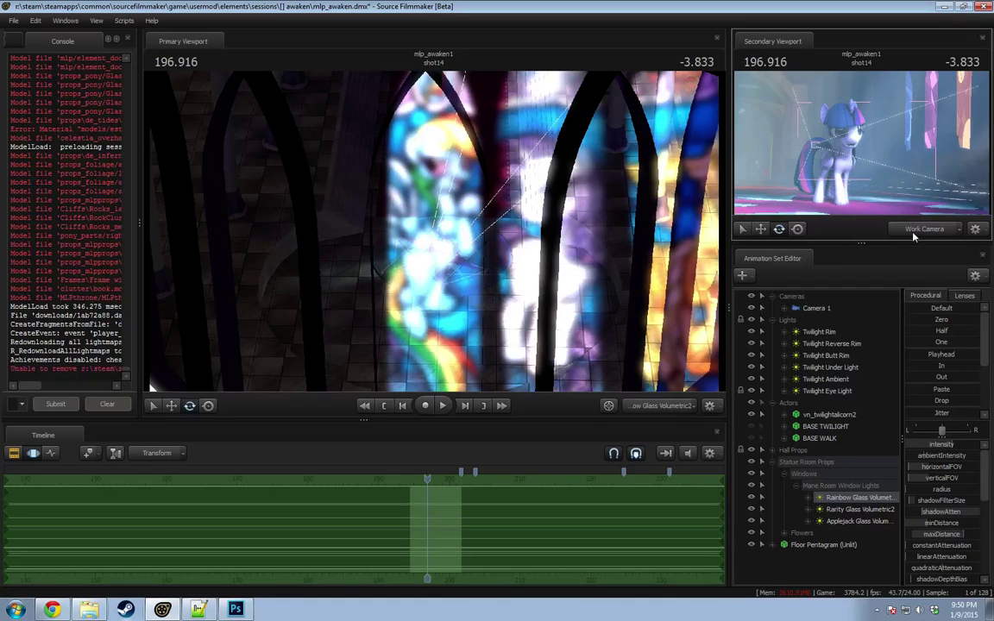
left_click(915, 229)
Step: Re-aim the Rainbow Glass volumetric light slightly at about 195 s in shot14 and play the shot back to check it
left_click_drag(427, 479, 414, 479)
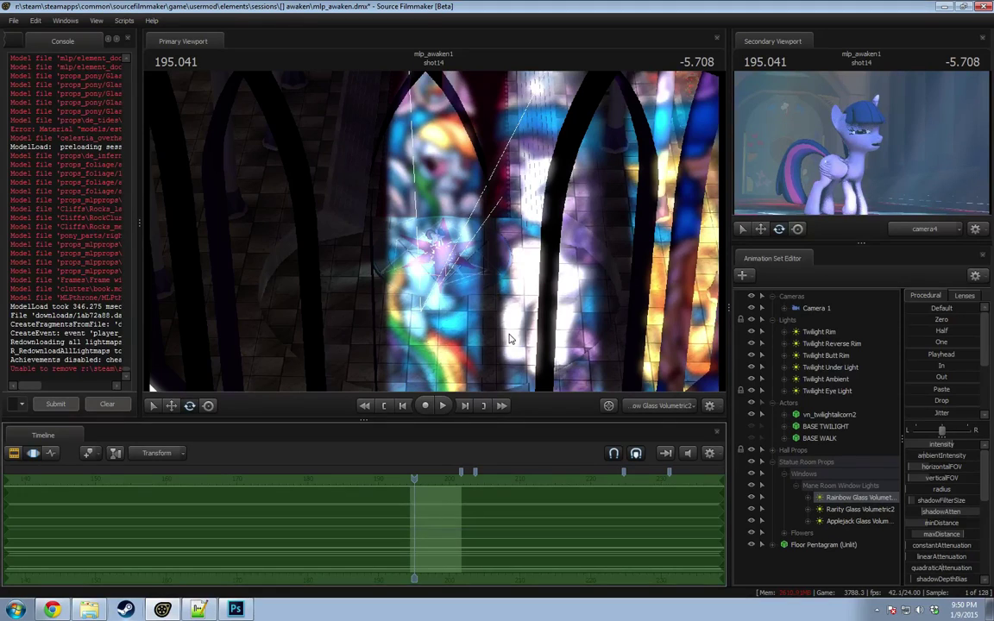
left_click_drag(471, 245, 485, 249)
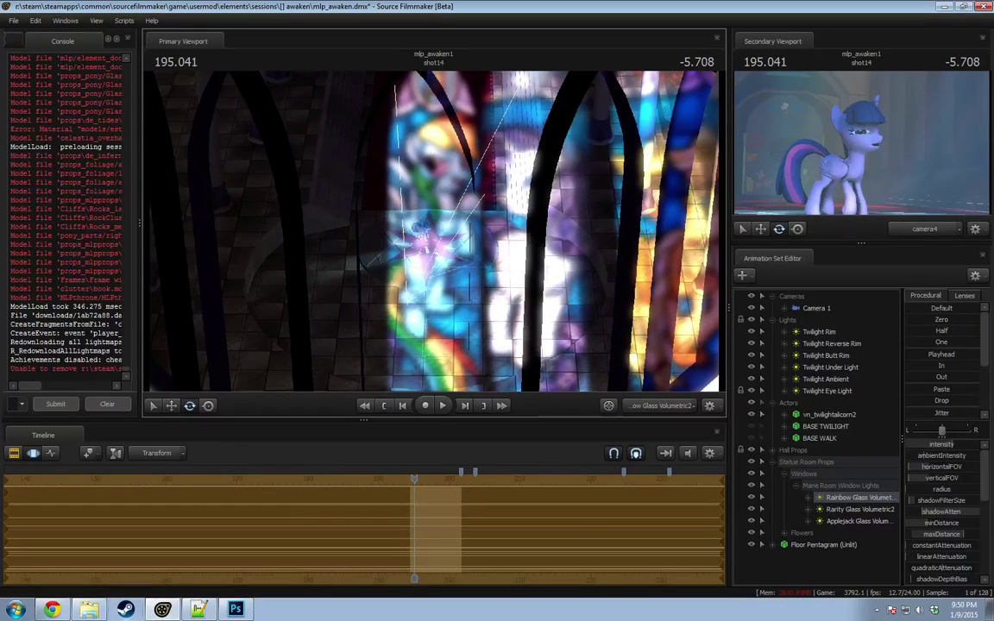
key("space")
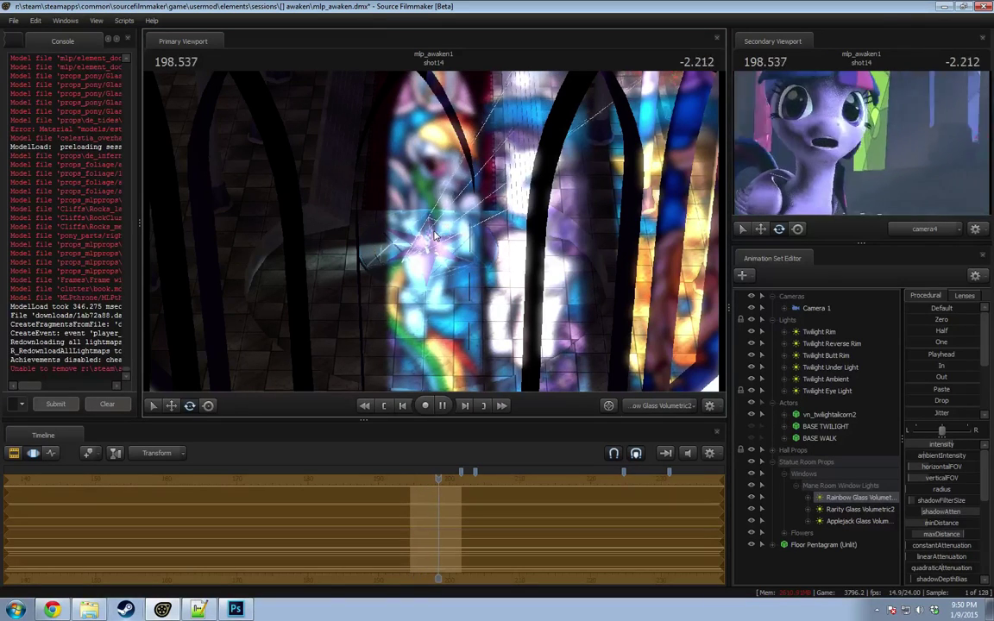
key("space")
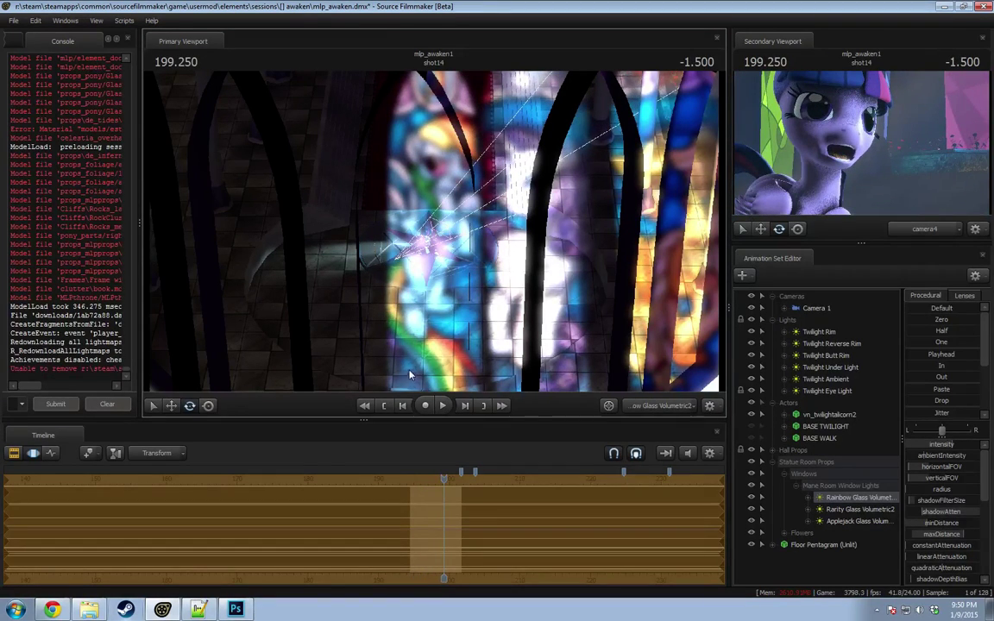
left_click_drag(443, 474, 411, 477)
key("F2")
key("space")
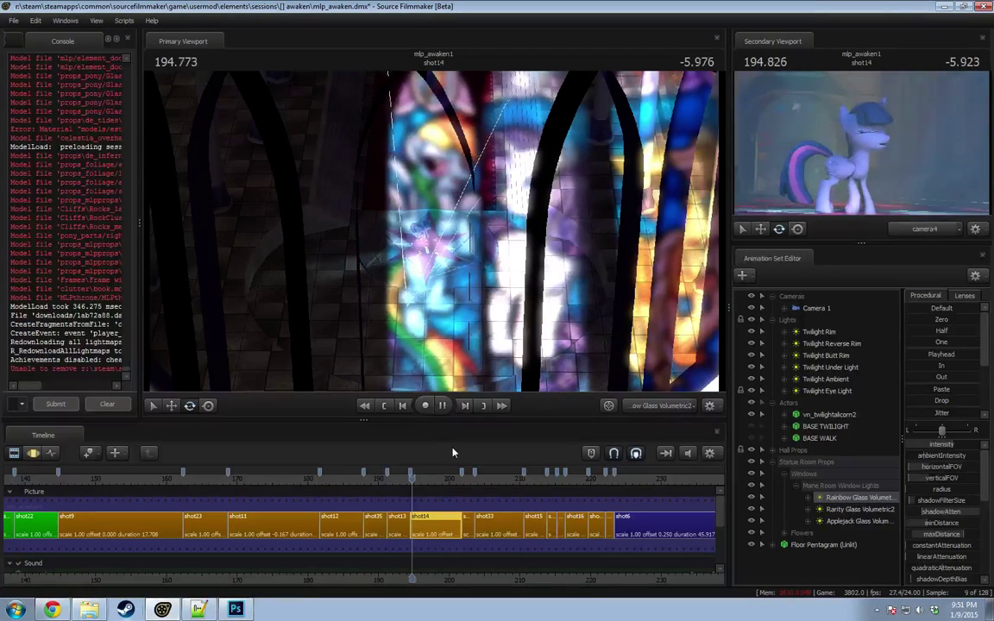
key("space")
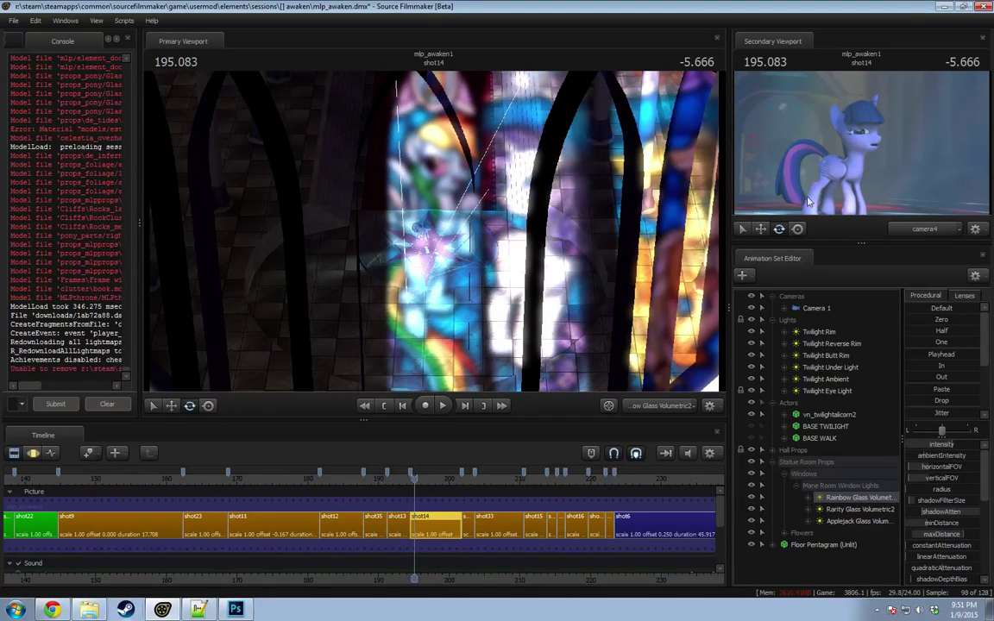
Step: Inspect the window lighting on the pony from the Work Camera, alternating between the clip editor and motion editor
left_click(661, 407)
key("F3")
key("F2")
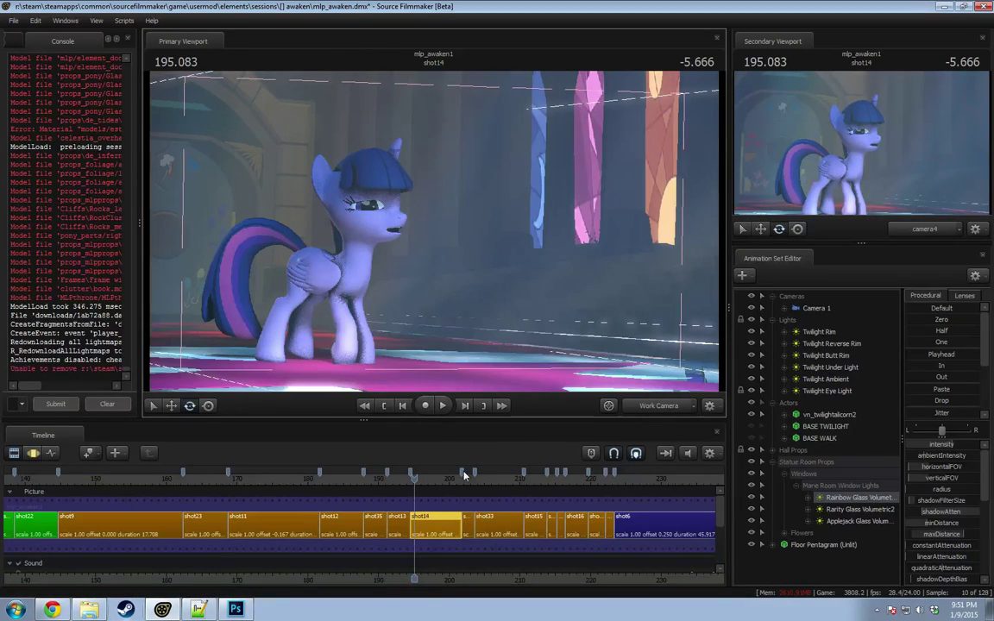
key("F3")
key("F2")
key("F3")
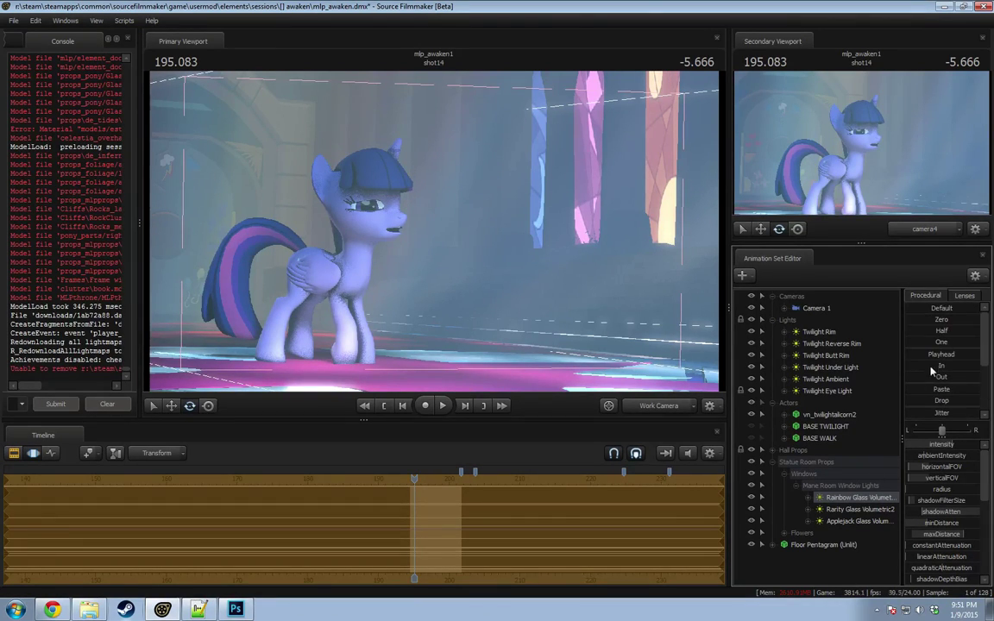
mouse_move(936, 401)
left_mouse_down()
mouse_move(979, 401)
mouse_move(936, 401)
left_mouse_up()
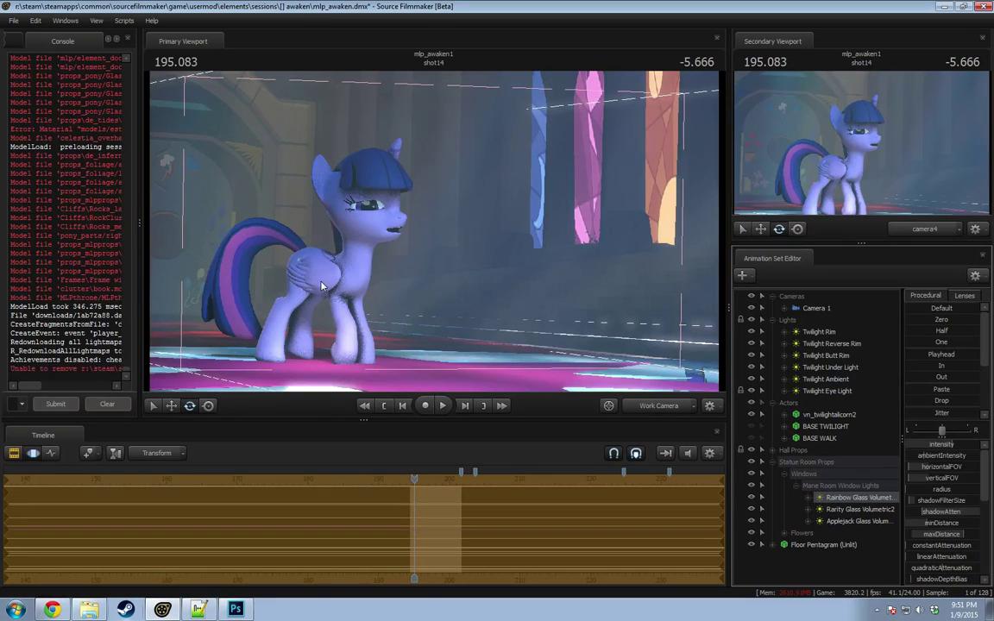
Step: Return the primary viewport to camera4 and play shot35 through shot14 to review the lighting in sequence
left_click(653, 407)
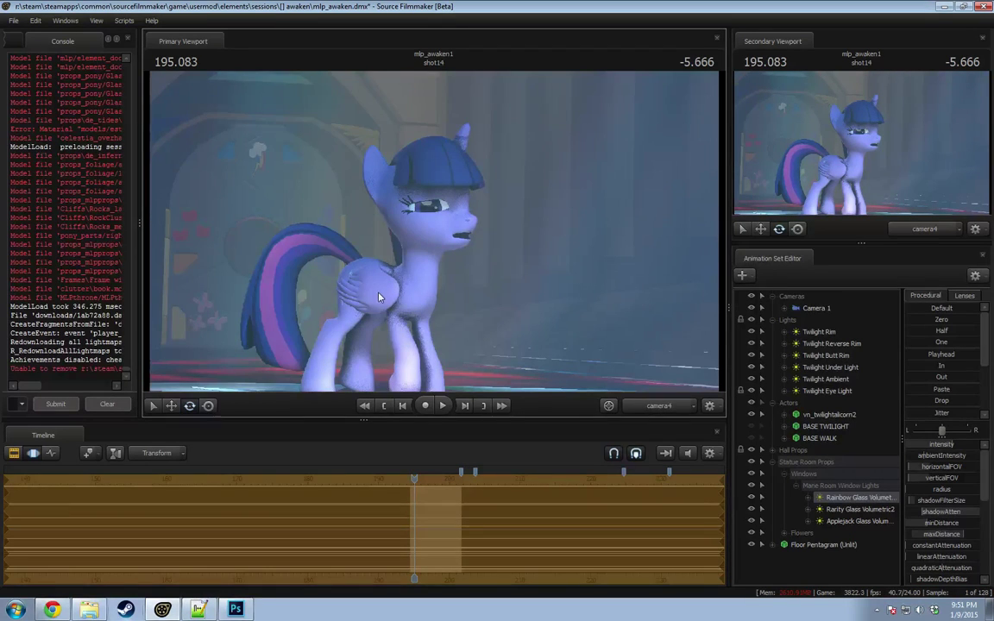
key("space")
key("space")
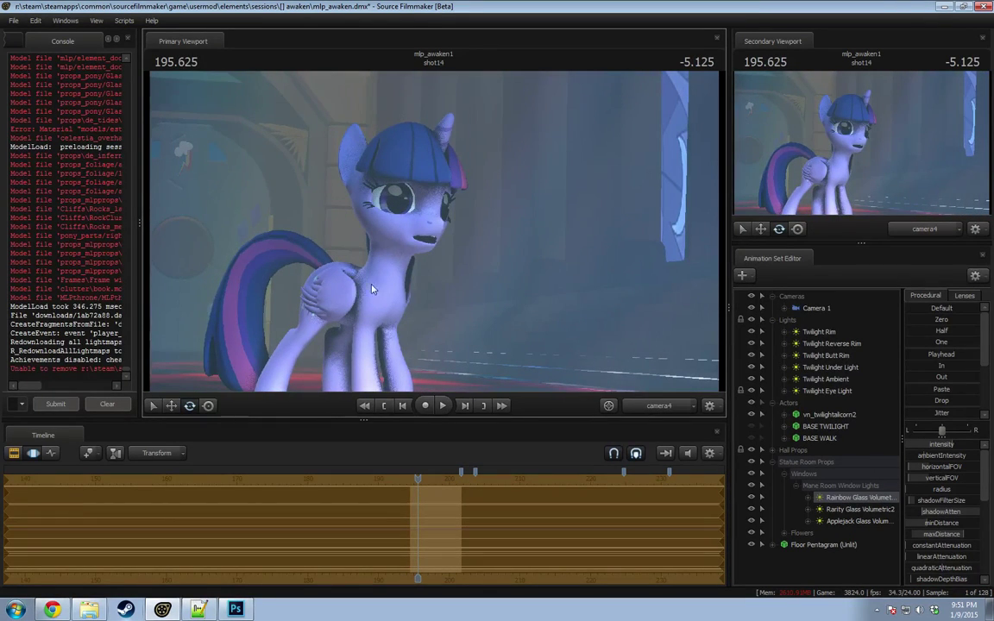
key("F2")
left_click_drag(418, 477, 373, 477)
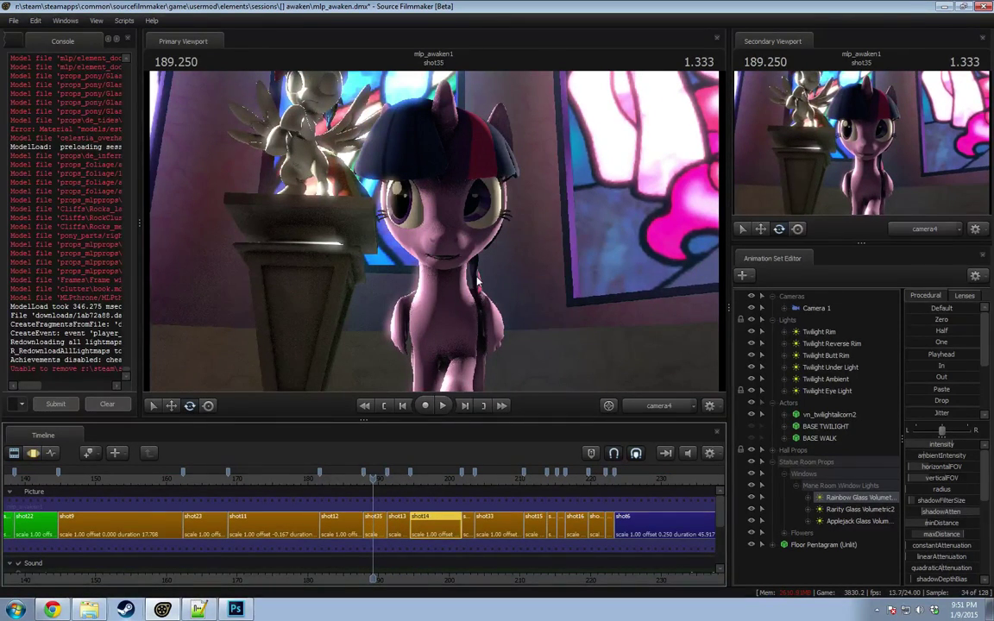
key("space")
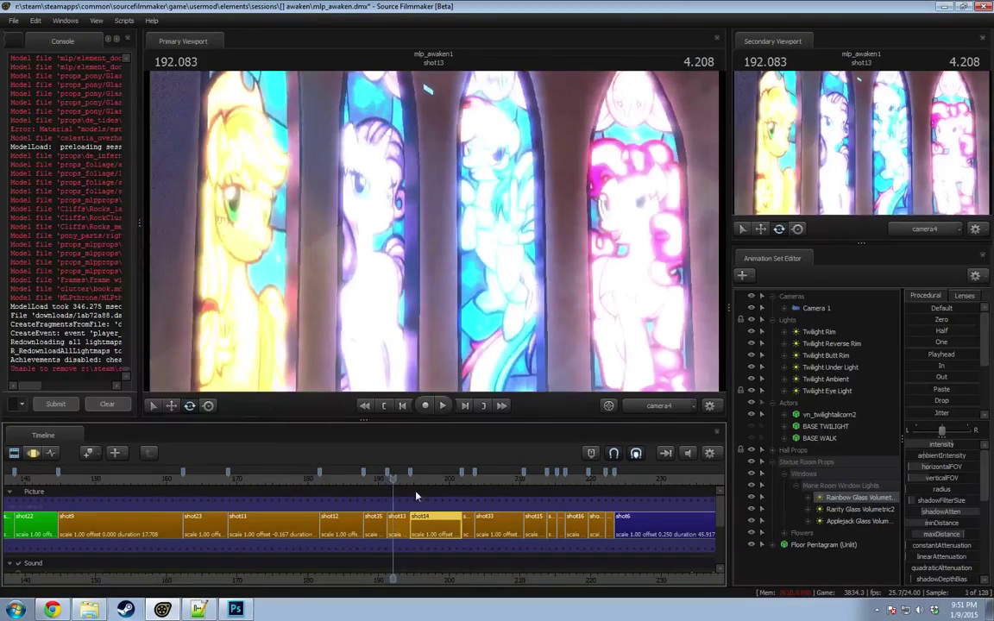
left_click(417, 476)
key("space")
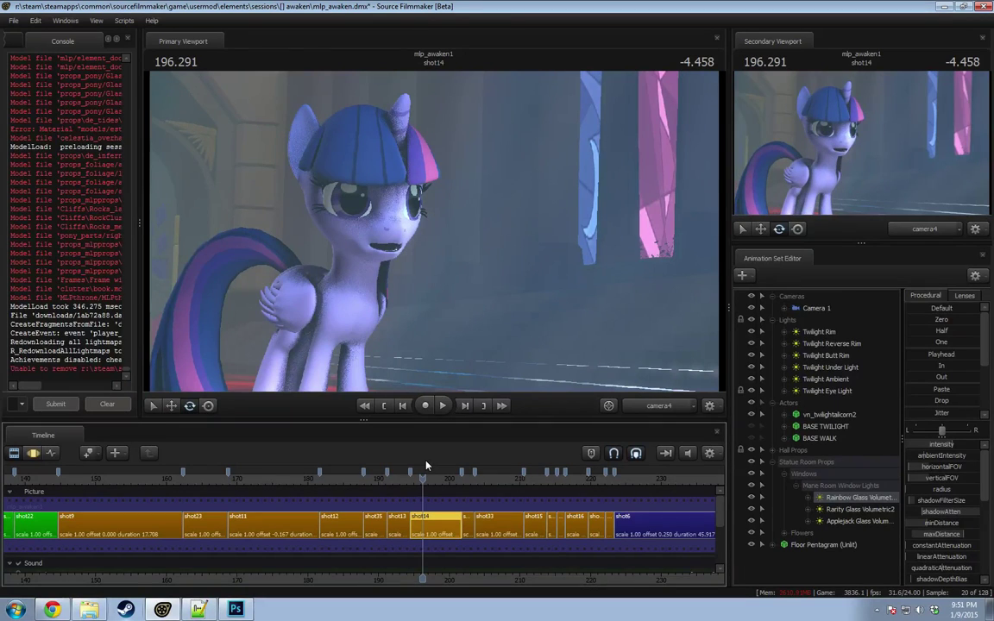
left_click(417, 476)
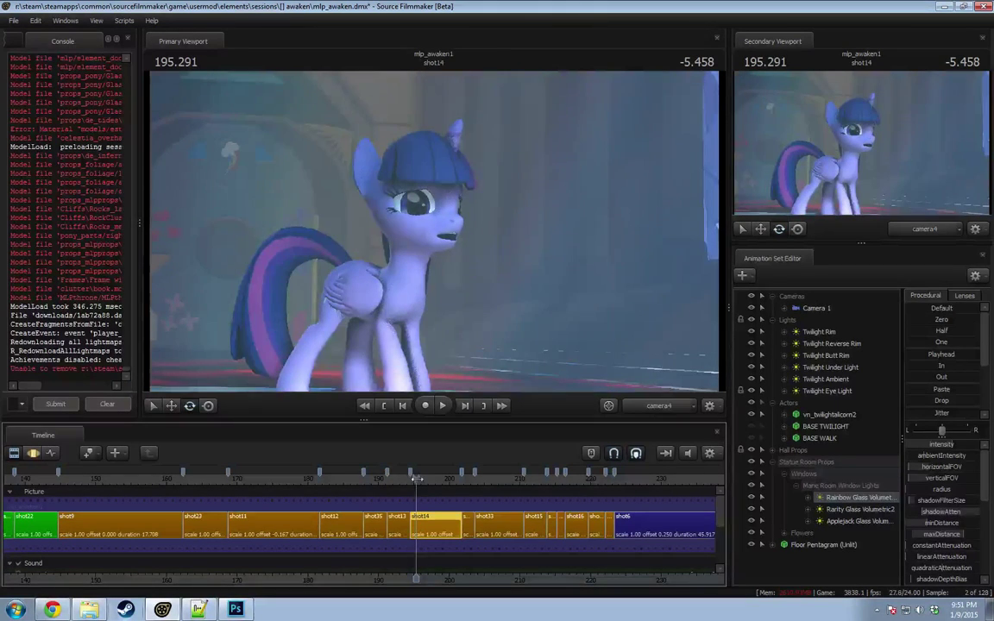
key("space")
key("space")
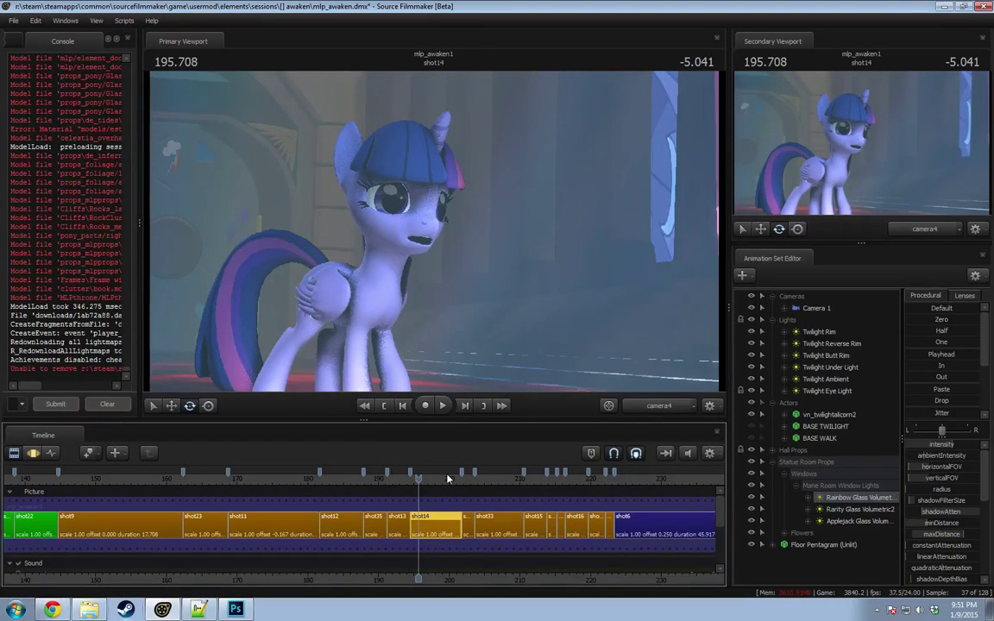
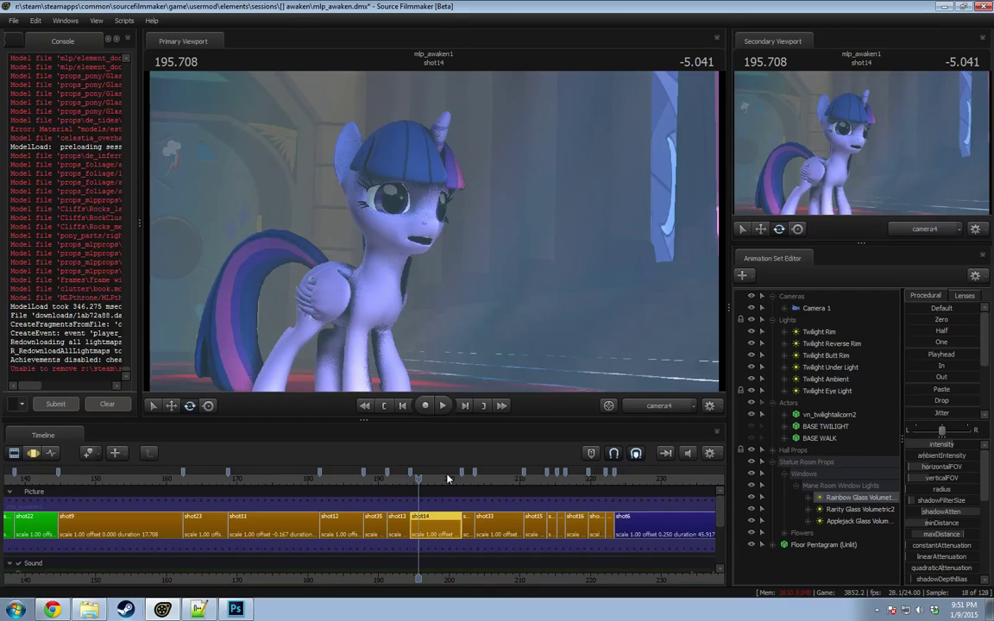
key("space")
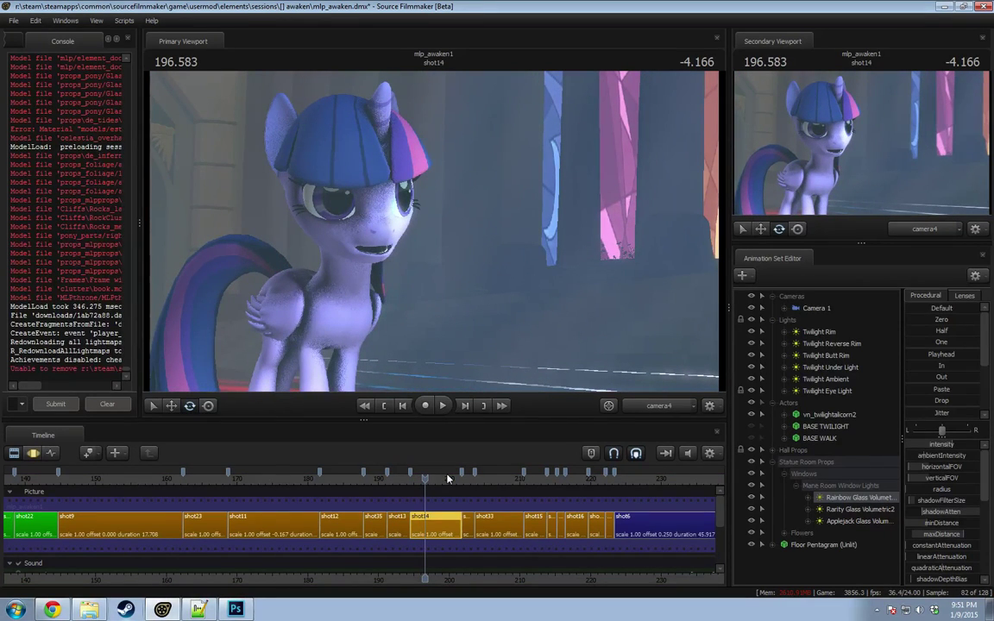
Step: Switch both viewports to the Work Camera at about 196 s and view the arched doorway behind the pony
left_click(925, 228)
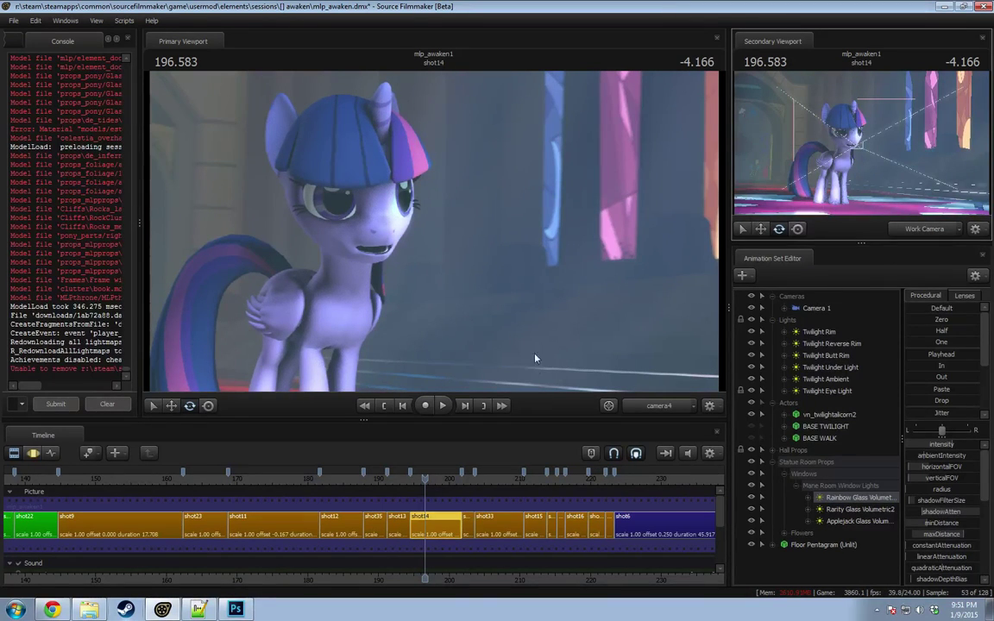
mouse_move(425, 480)
left_mouse_down()
mouse_move(438, 481)
mouse_move(421, 483)
left_mouse_up()
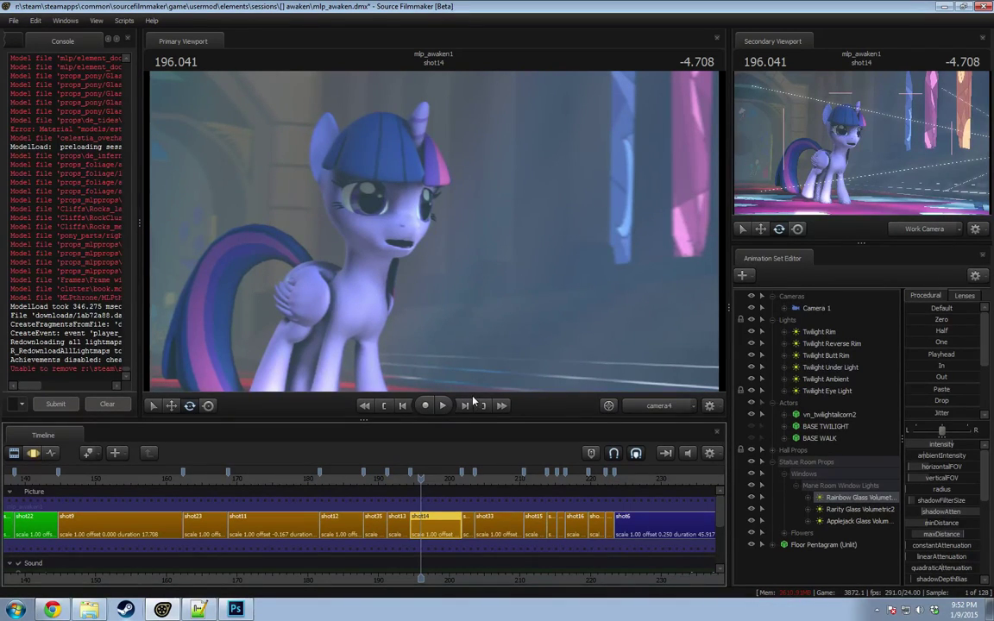
left_click(658, 407)
left_click_drag(518, 302, 401, 241)
key("s")
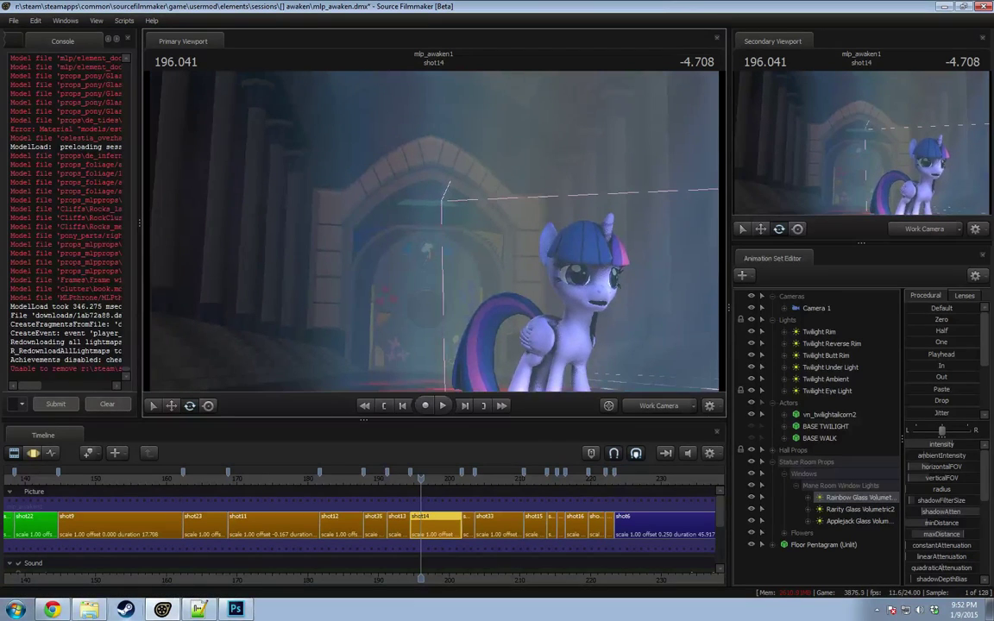
Step: Collapse the Actors and Statue Room Props groups and expand the Door group within Hall Props
left_click(773, 403)
left_click(773, 426)
left_click(773, 415)
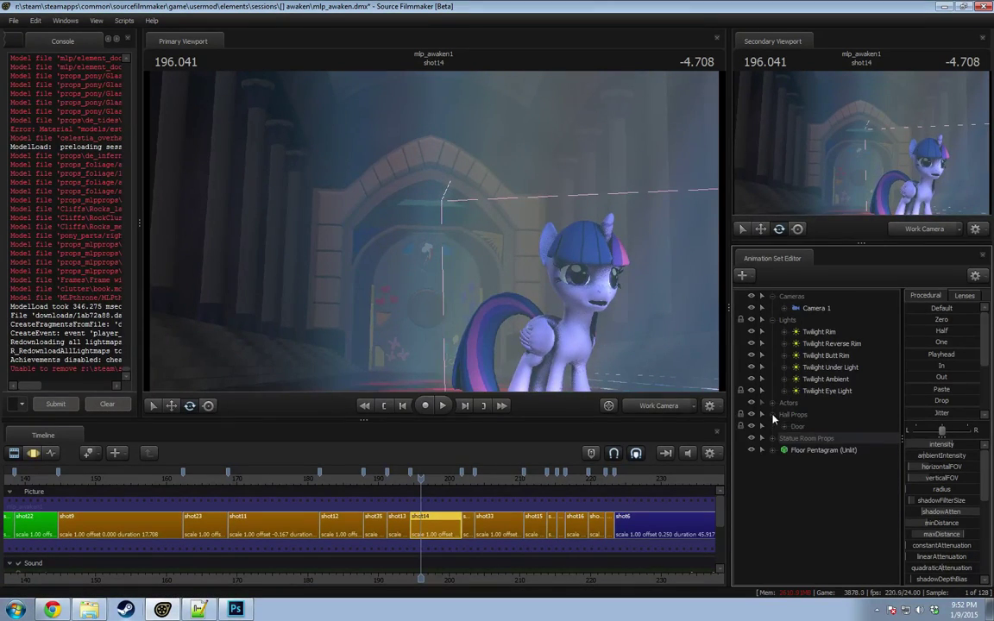
left_click(784, 426)
left_click(796, 438)
Step: Try adding override materials to door1 and look through its export and element viewer options
right_click(831, 440)
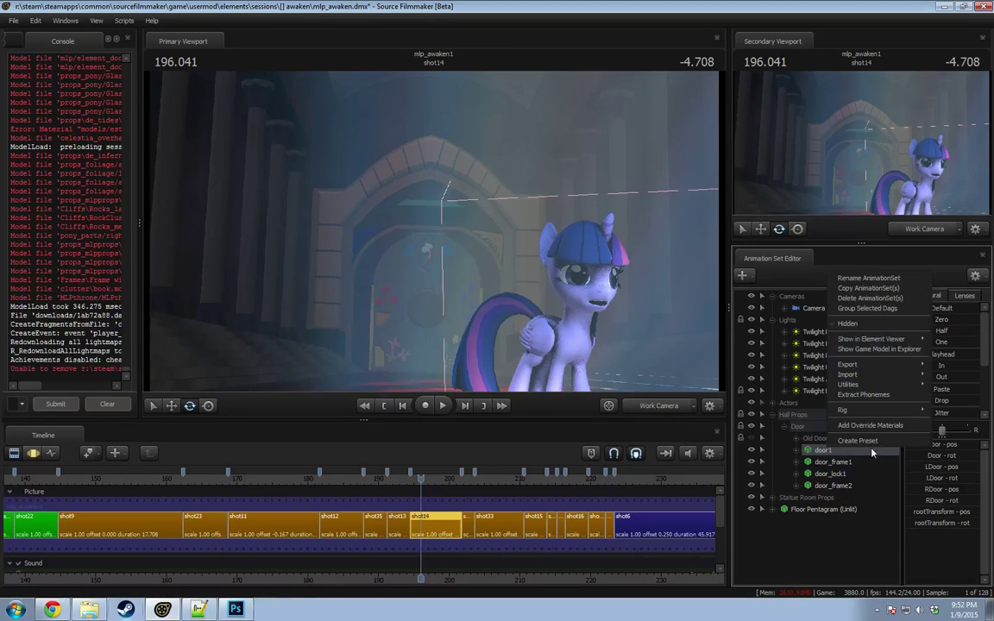
left_click(872, 426)
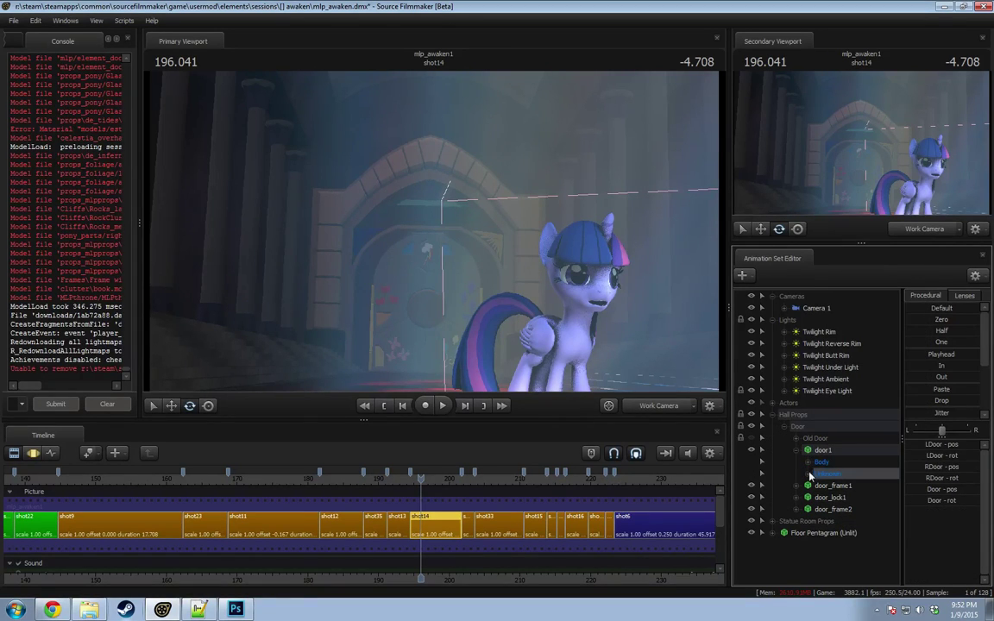
right_click(824, 445)
mouse_move(864, 342)
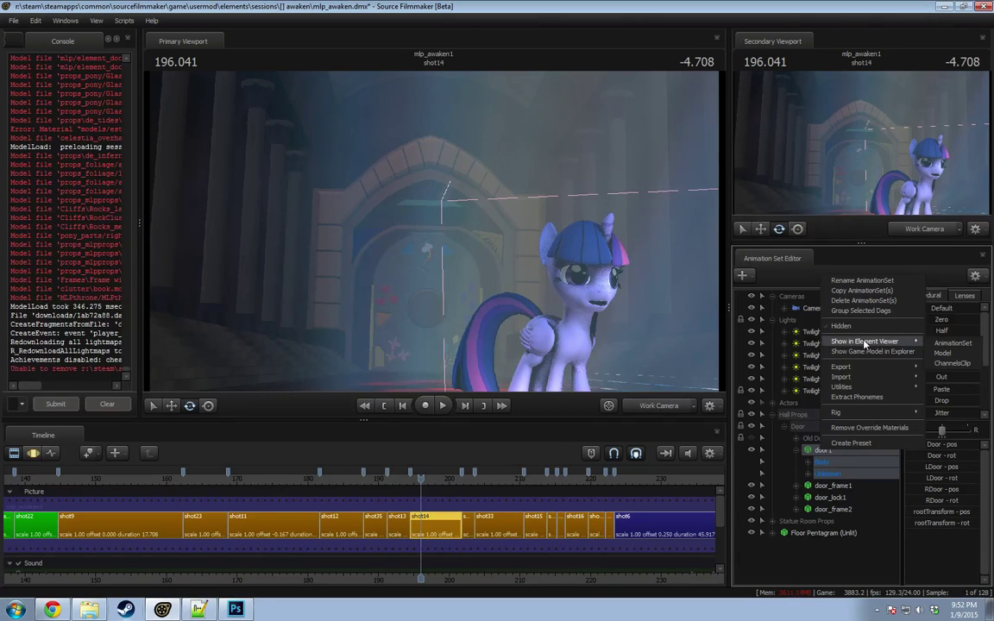
right_click(814, 439)
mouse_move(851, 365)
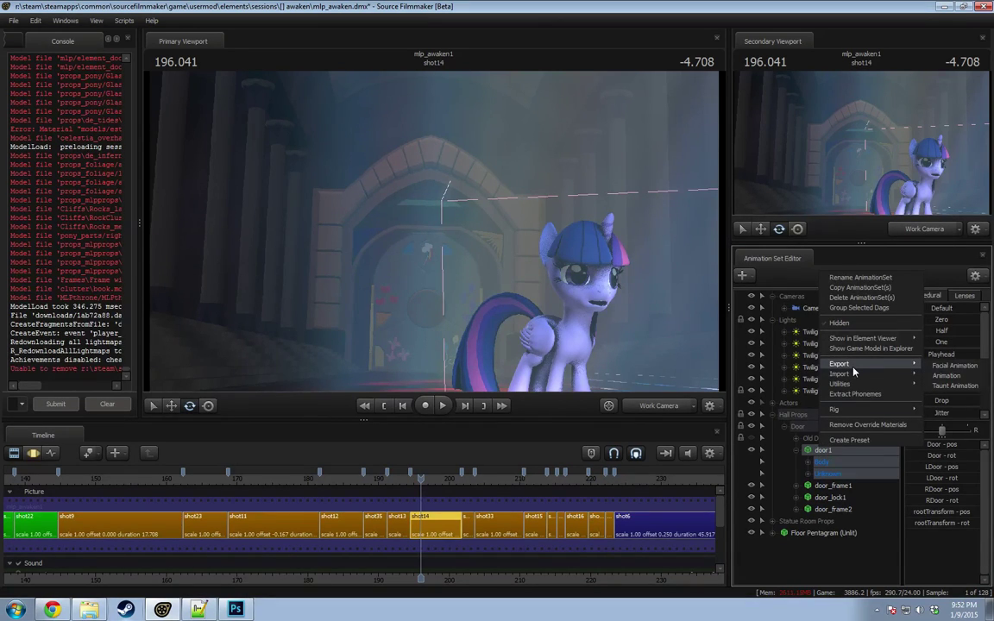
Step: Compare door_frame1 with door_frame2 by toggling door_frame1's visibility, and delete door_frame1
left_click(828, 486)
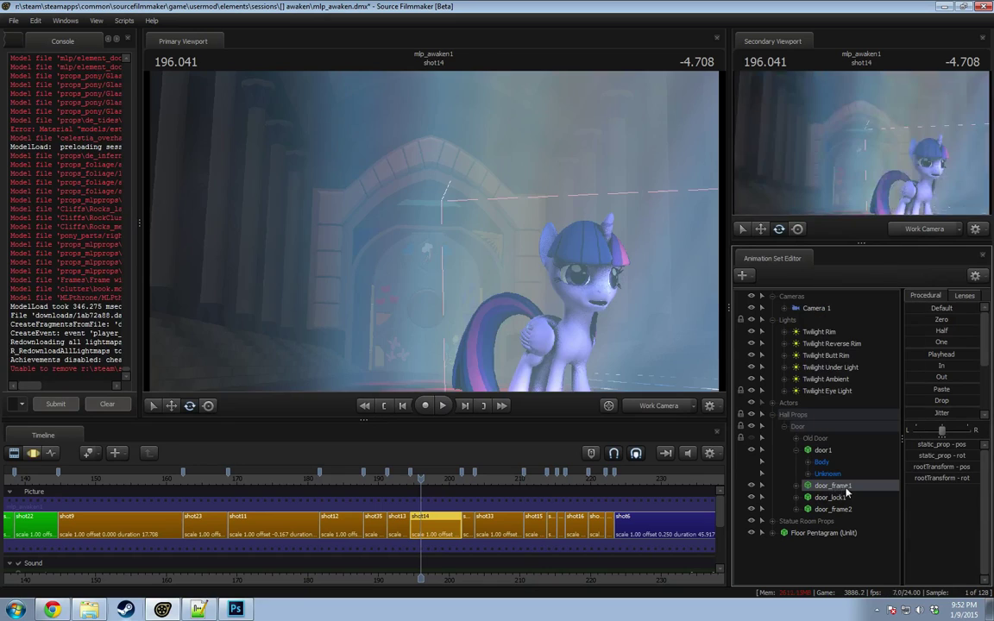
left_click(815, 509)
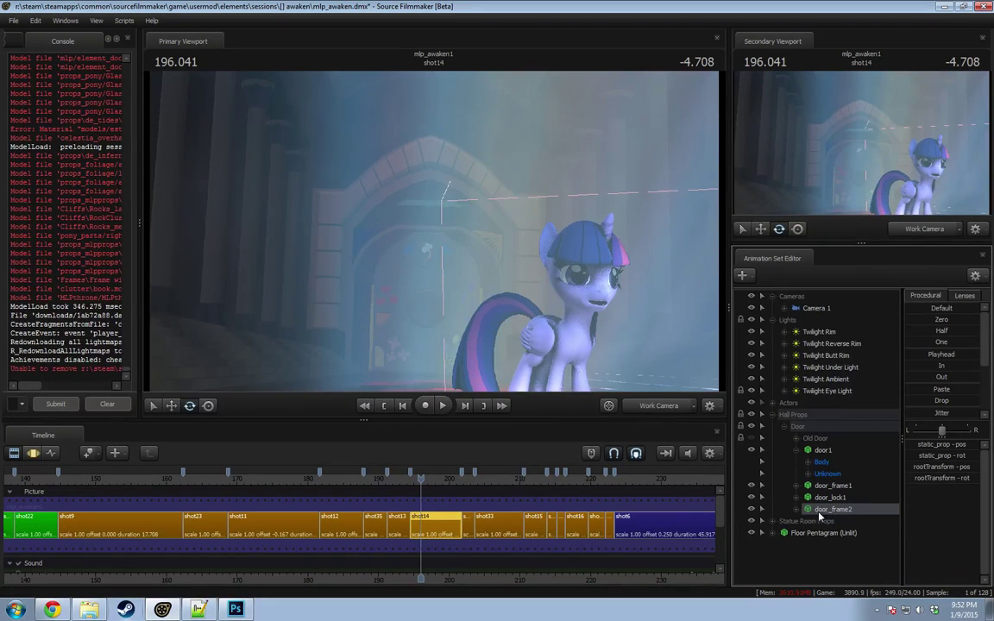
left_click(832, 450)
right_click(832, 451)
left_click(832, 488)
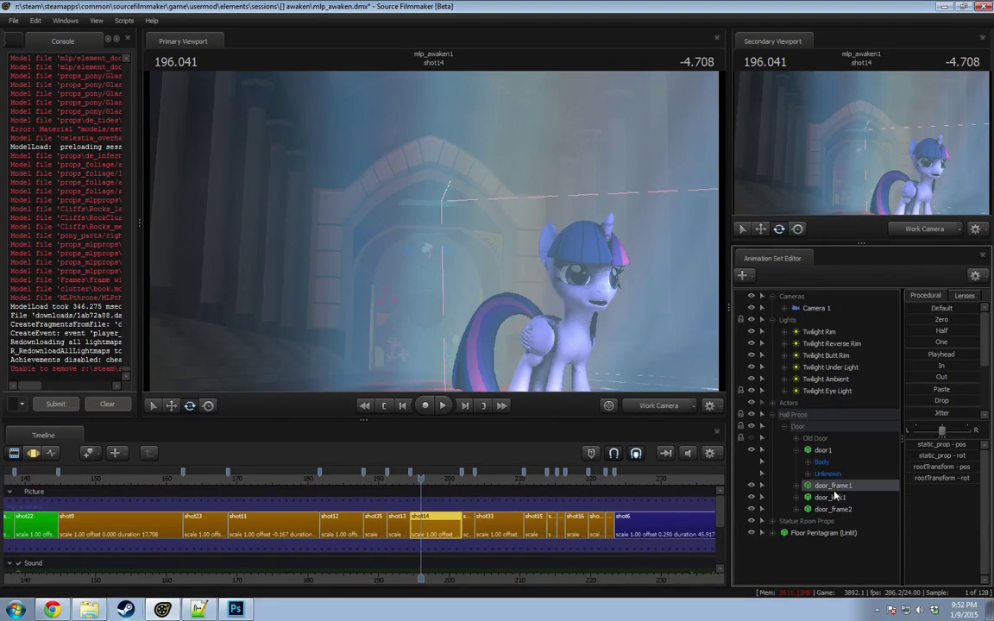
left_click(752, 487)
left_click(751, 488)
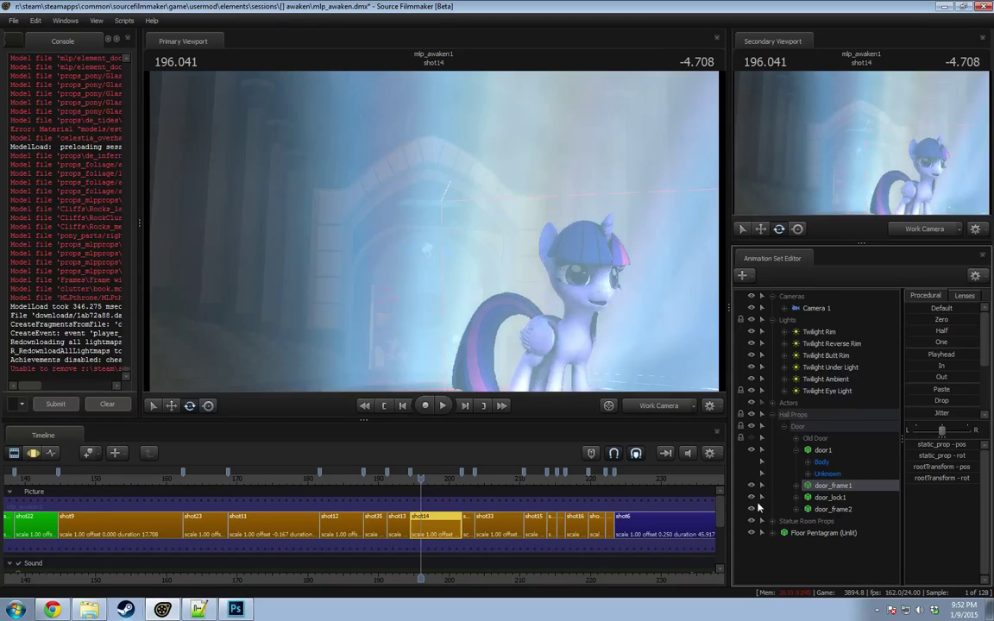
right_click(828, 309)
left_click(863, 335)
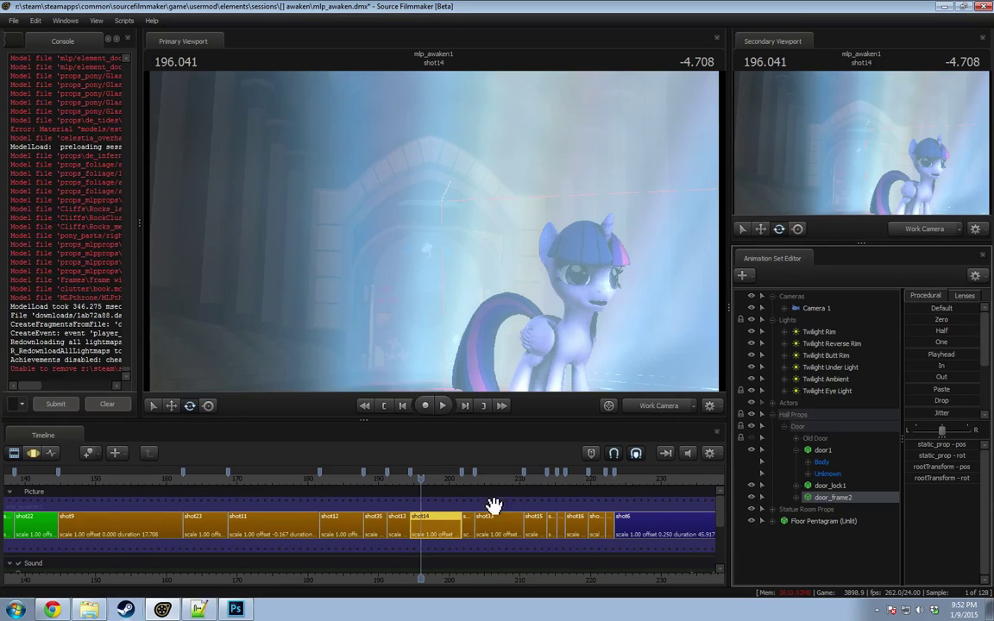
Step: Go to about 196.6 s in shot14 and add override materials to door_frame2
left_click_drag(421, 479, 426, 480)
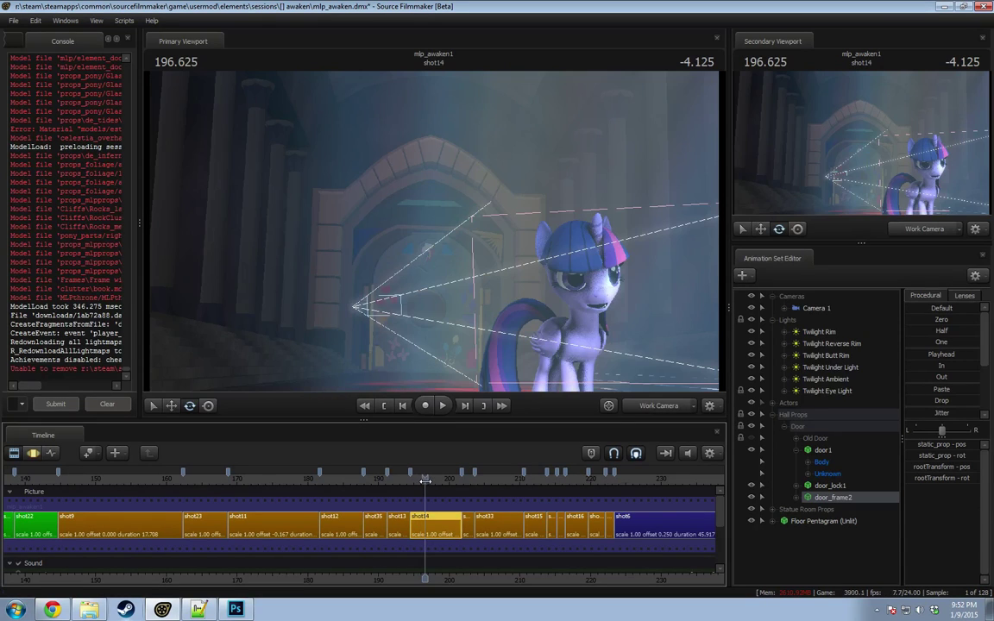
right_click(821, 496)
left_click(825, 501)
Step: Show door_frame2's model in the Element Viewer, widen the viewer, and expand its door_frame_stone material
right_click(826, 501)
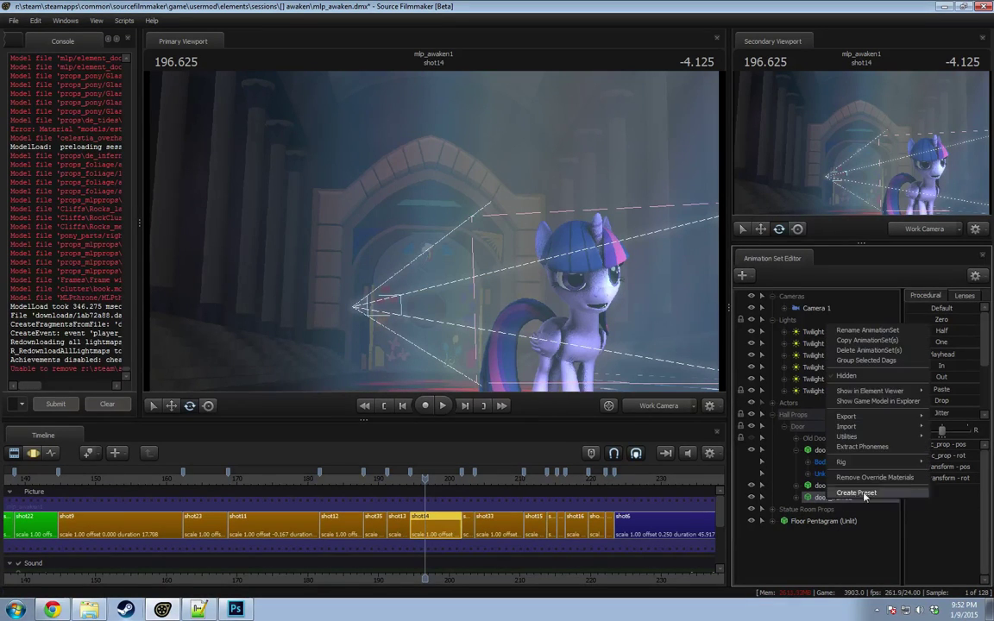
mouse_move(872, 391)
left_click(938, 406)
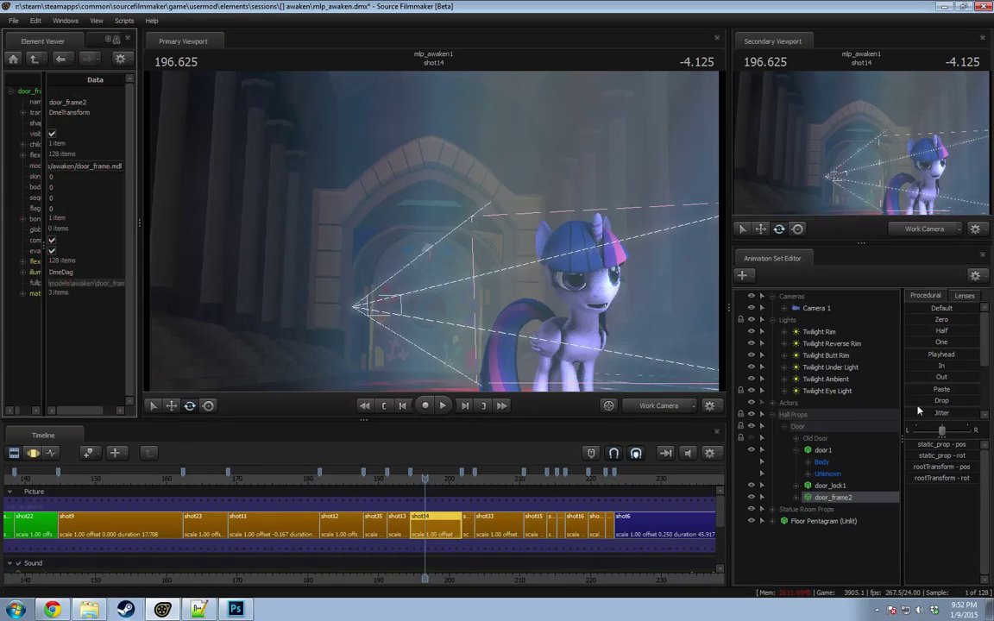
left_click_drag(43, 295, 209, 295)
left_click(22, 294)
left_click(34, 306)
Step: Add a vector3 attribute named $color to the door_frame_stone material
right_click(67, 304)
mouse_move(103, 395)
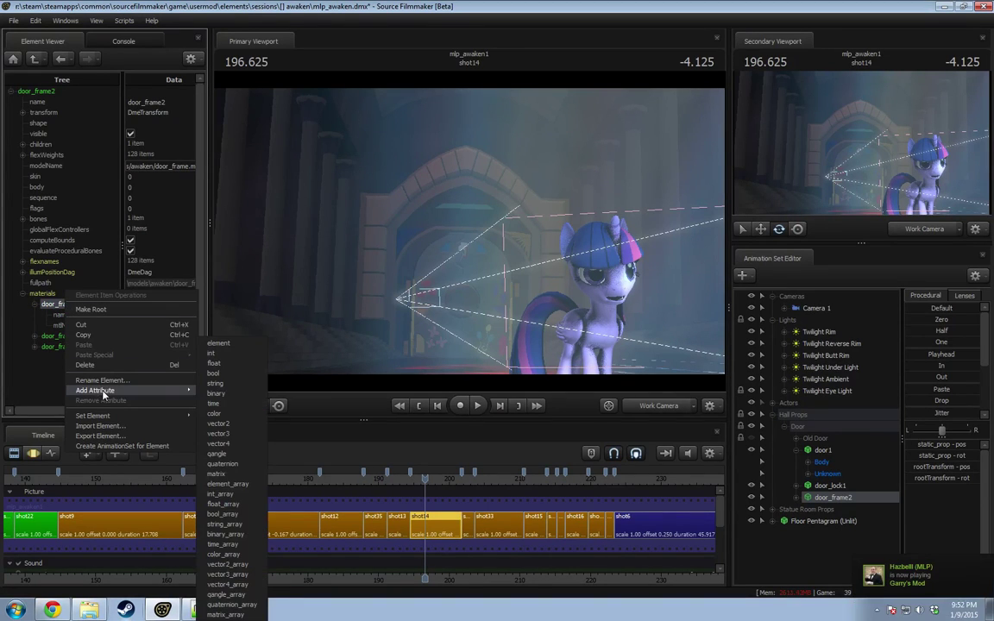
left_click(217, 433)
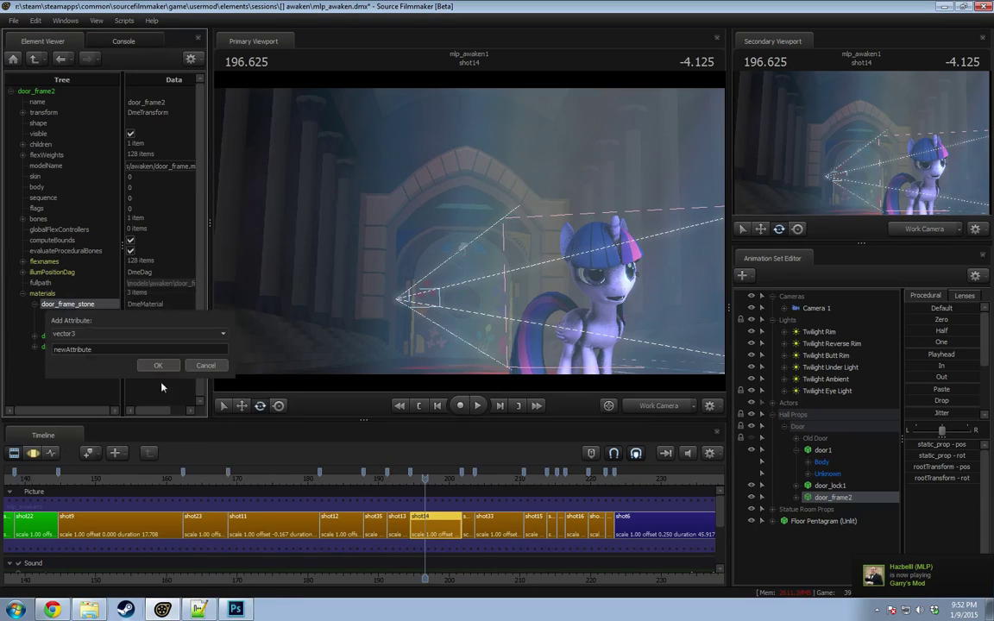
type("scol")
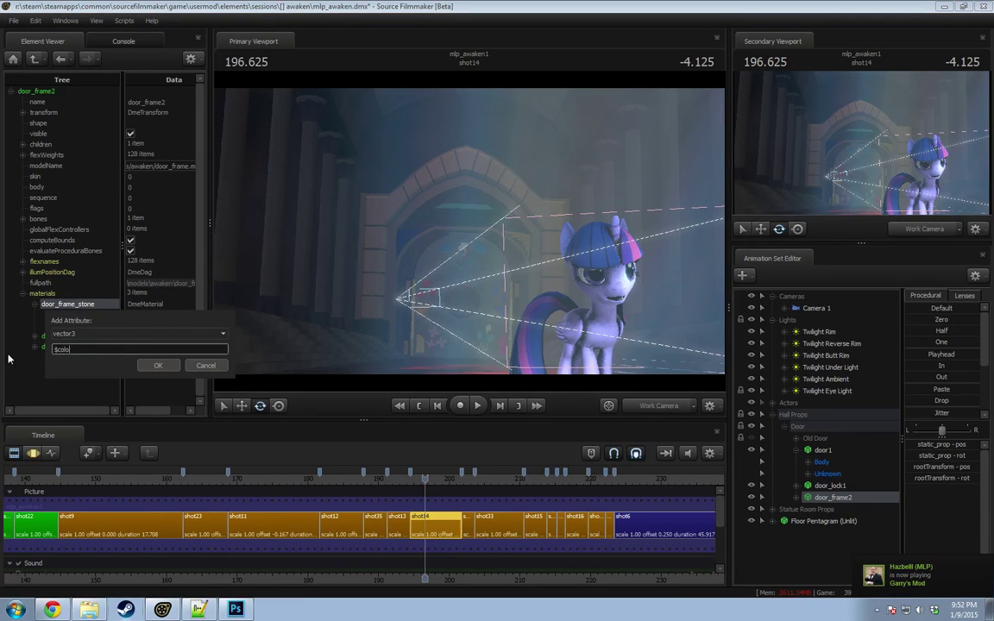
type("or")
key("Return")
Step: Set door_frame_stone's $color to 0.7 0.7 0.7 and check it through camera4 at about 195.4 s
double_click(160, 336)
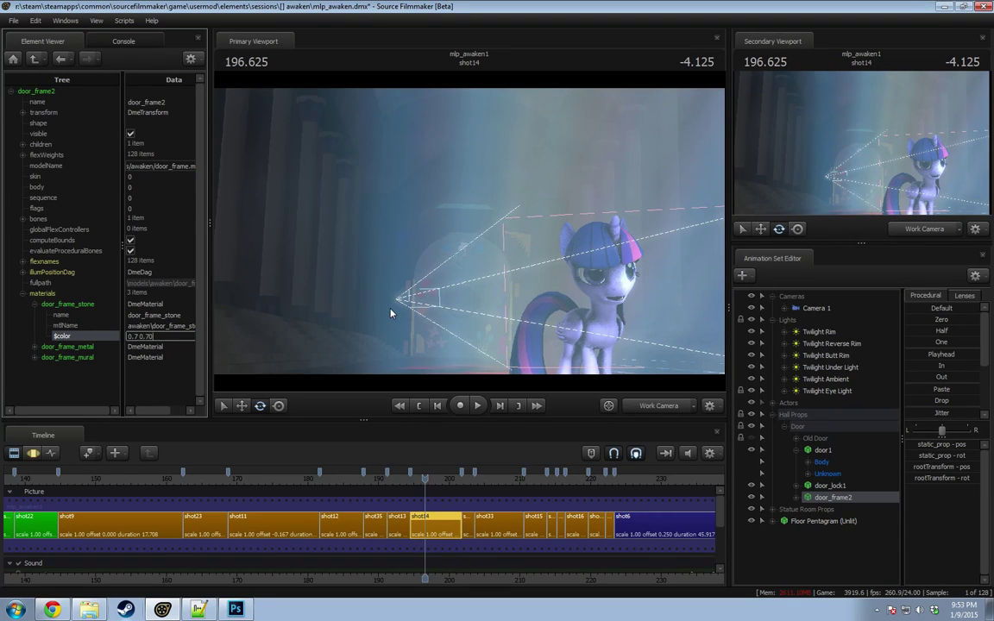
type("0.7 0.7 0.7")
key("Return")
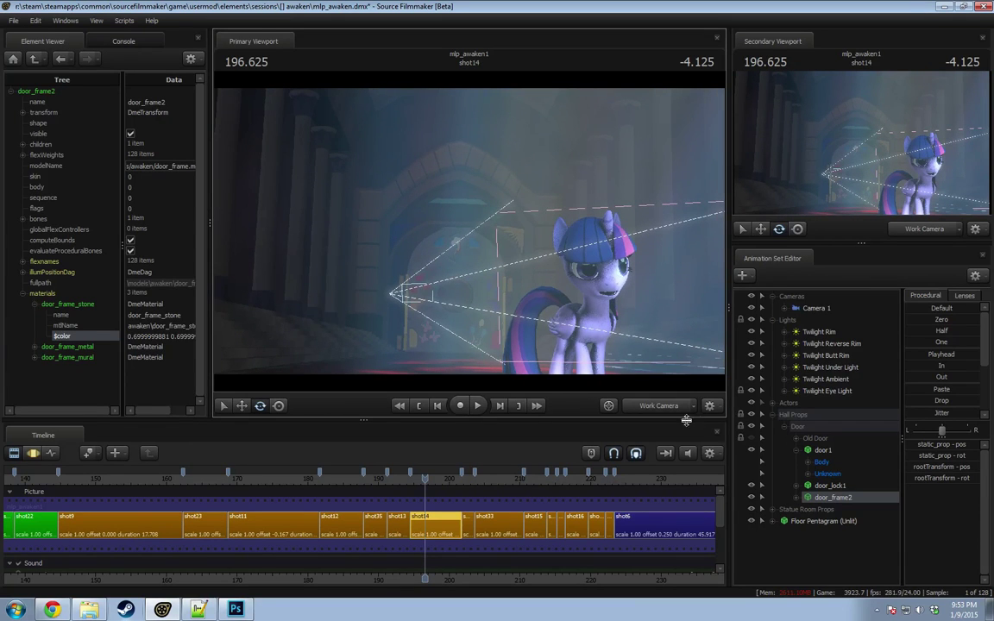
left_click(657, 406)
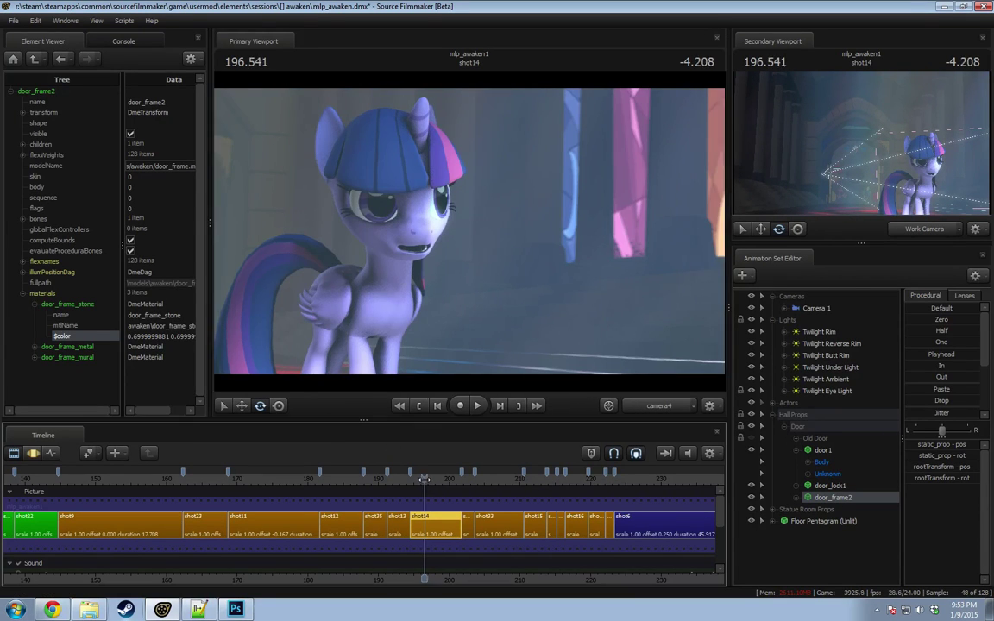
left_click_drag(424, 477, 416, 477)
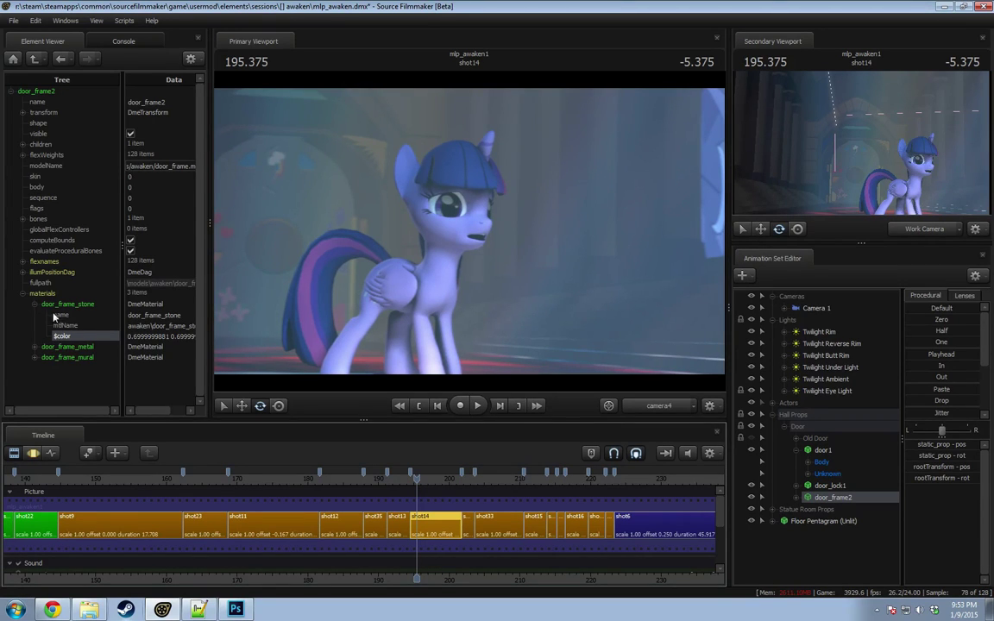
Step: Try a $color of 1 1 1 on door_frame_stone to compare the archway's brightness
triple_click(159, 336)
type("1 1 1")
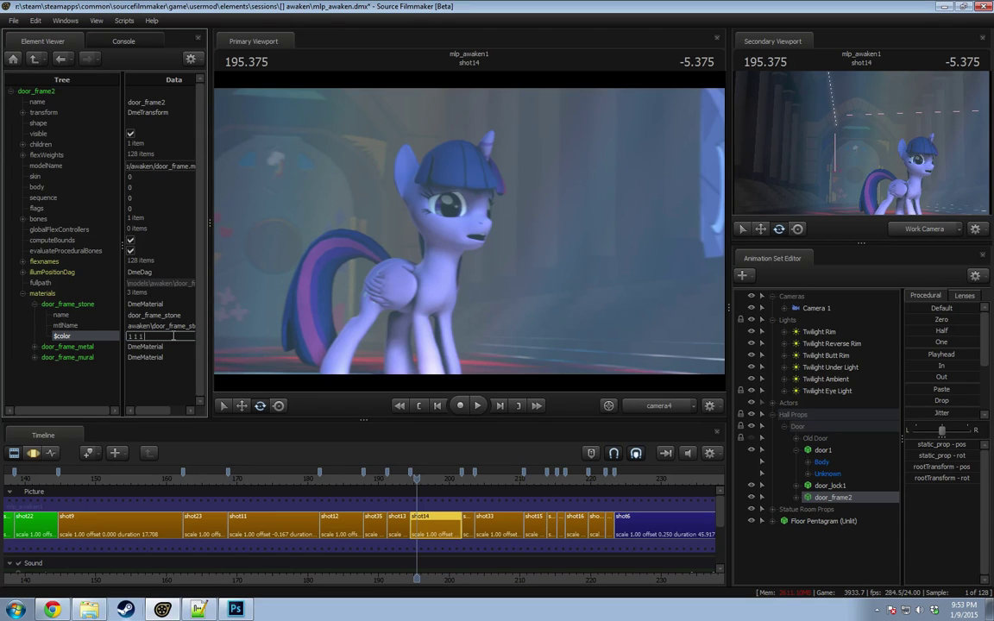
key("Return")
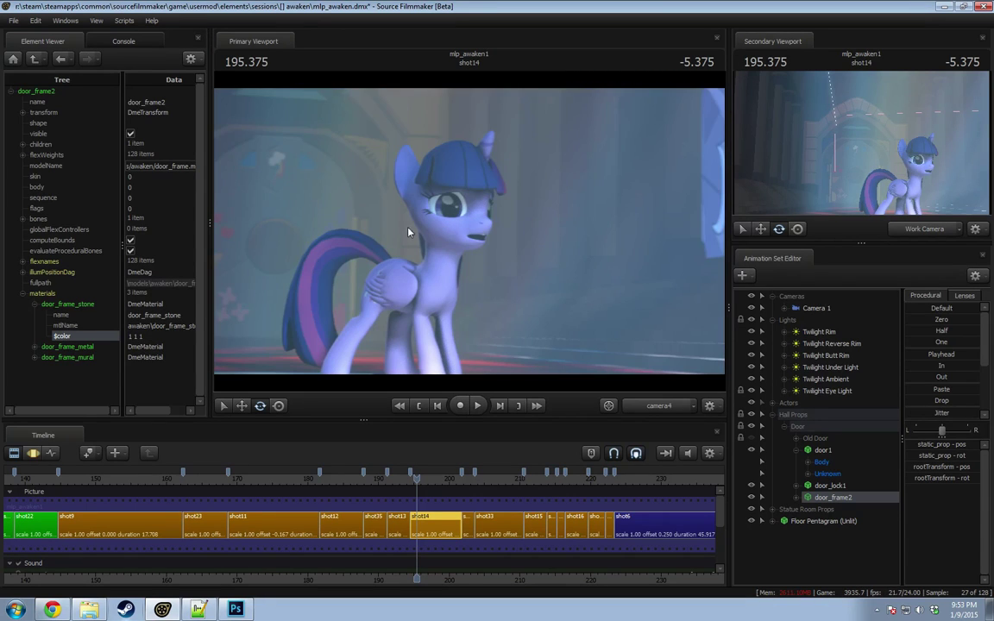
key("ctrl+z")
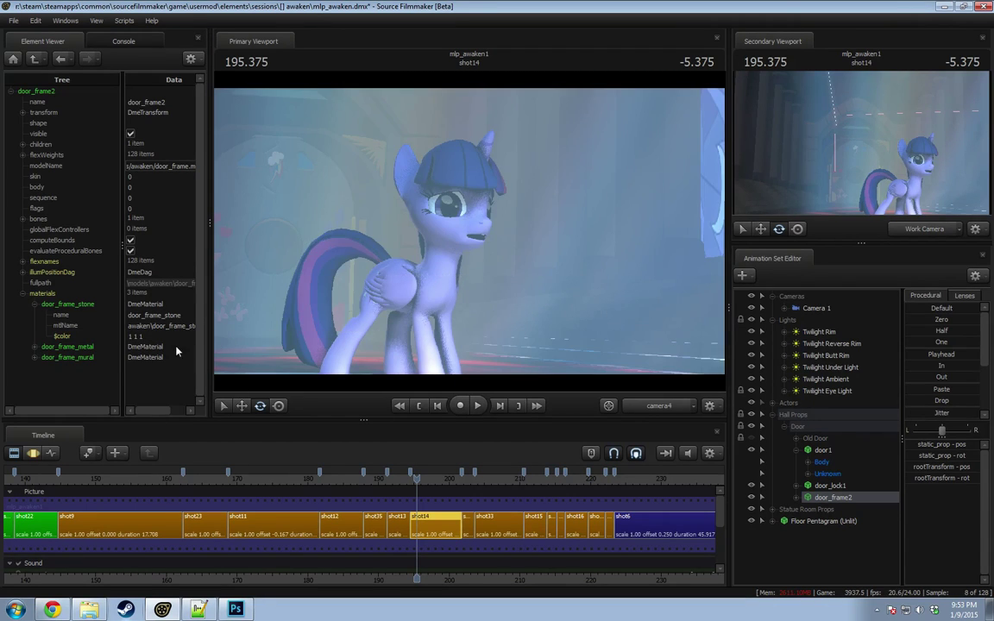
Step: Set door_frame_stone's $color to 0.6 0.6 0.6
left_click(100, 337)
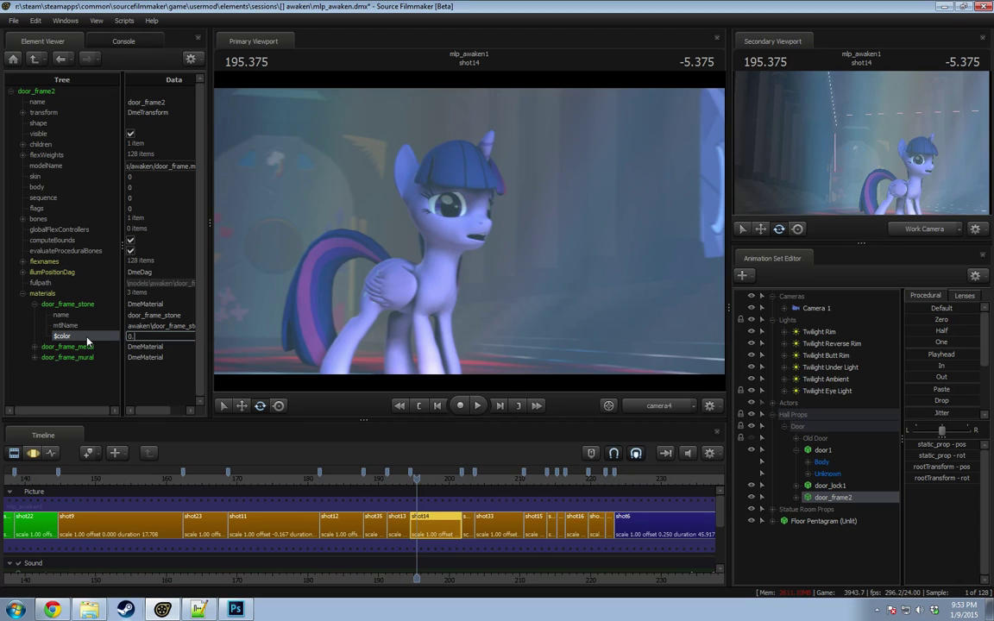
type("0.6 0.6 0.6")
key("Return")
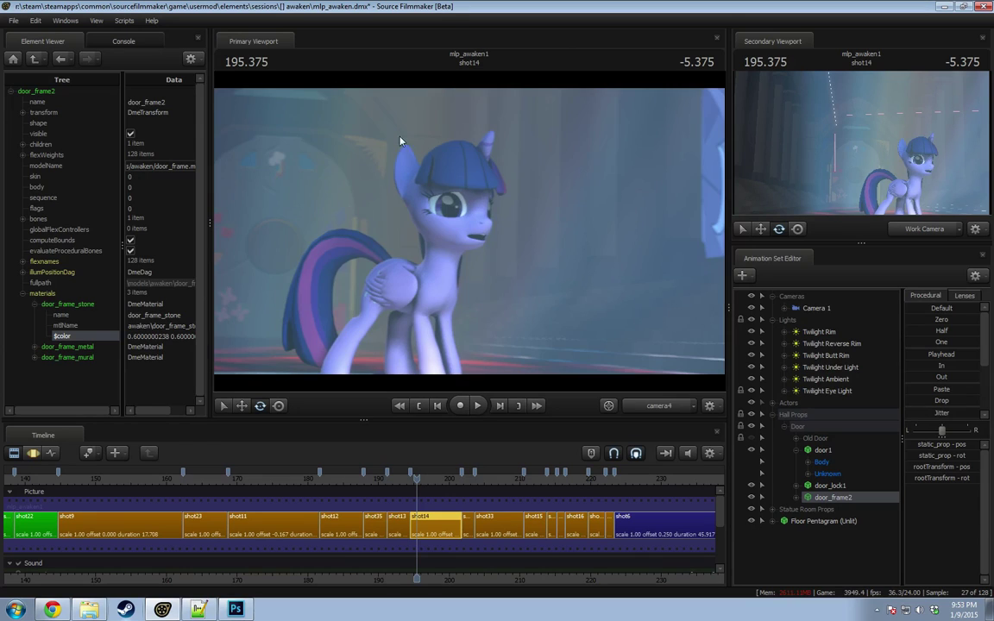
Step: Add override materials to door1 in the Door group
right_click(816, 465)
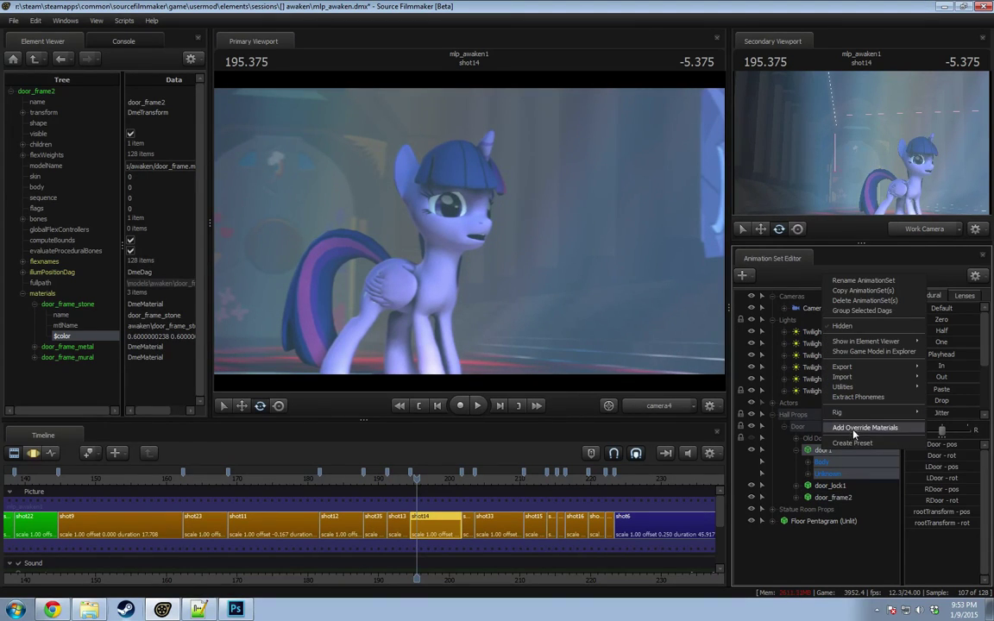
left_click(855, 429)
right_click(747, 402)
mouse_move(851, 384)
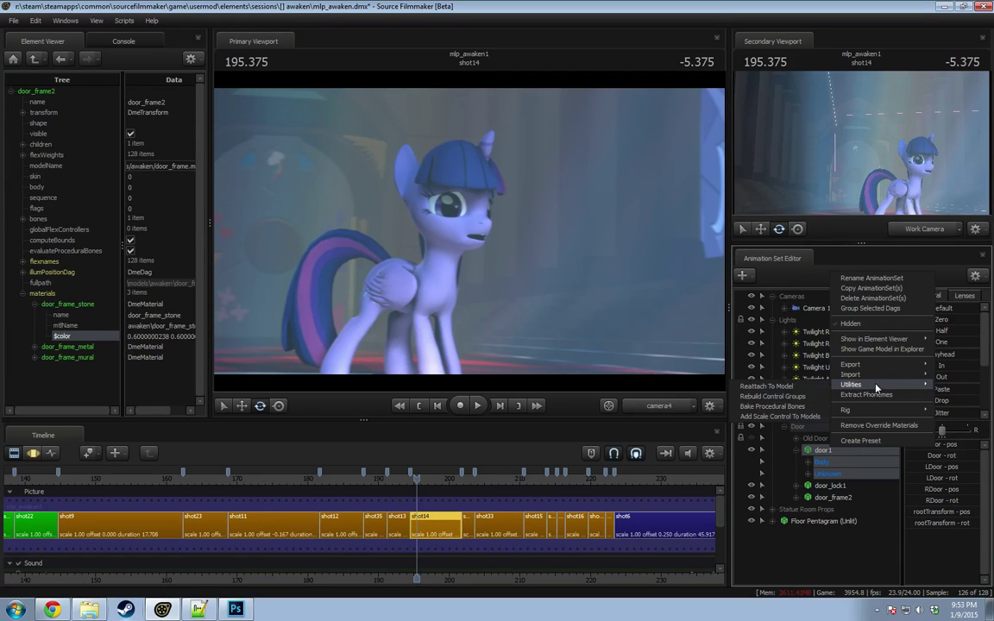
left_click(764, 406)
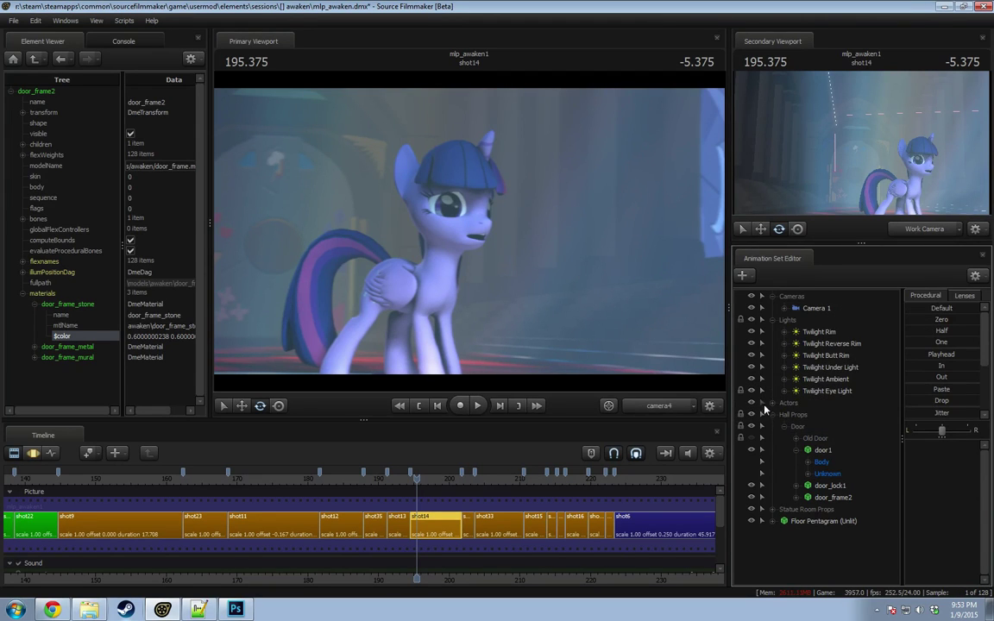
right_click(830, 453)
mouse_move(849, 388)
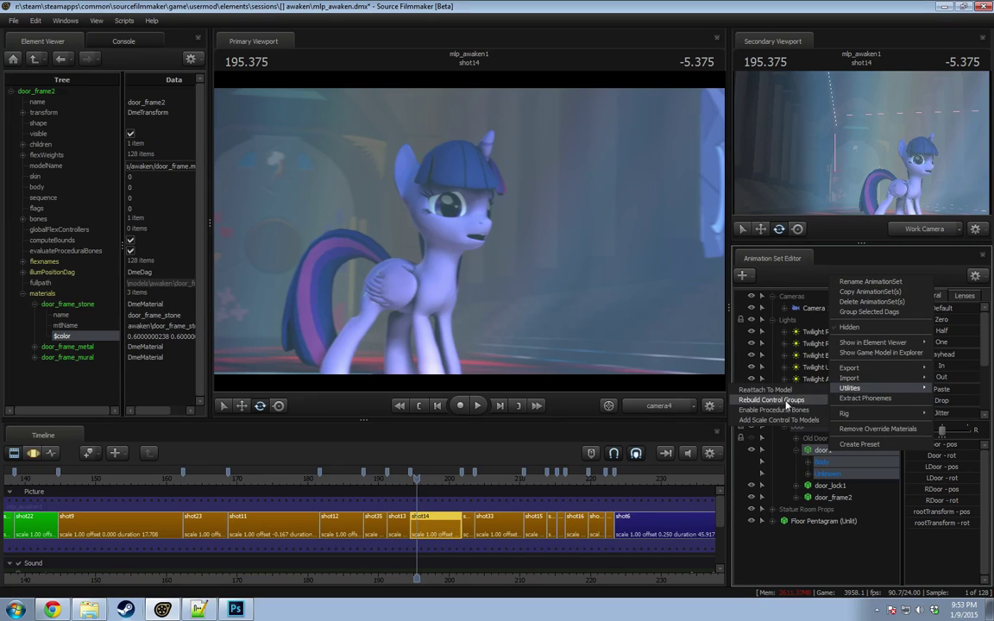
left_click(787, 401)
Step: Show door1's model in the Element Viewer and expand its materials down to door_metal
right_click(836, 453)
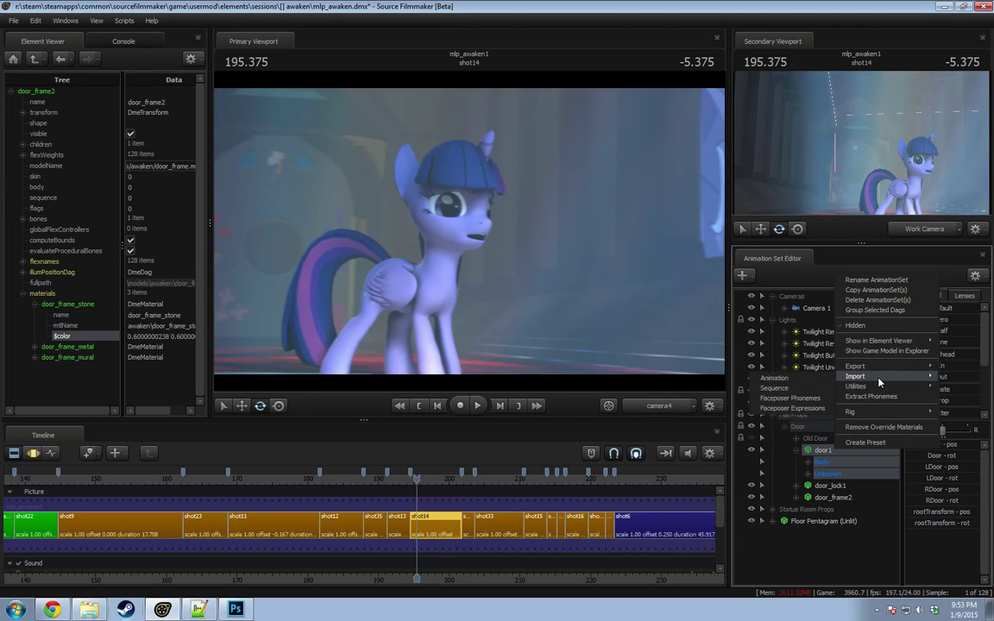
mouse_move(882, 392)
mouse_move(879, 341)
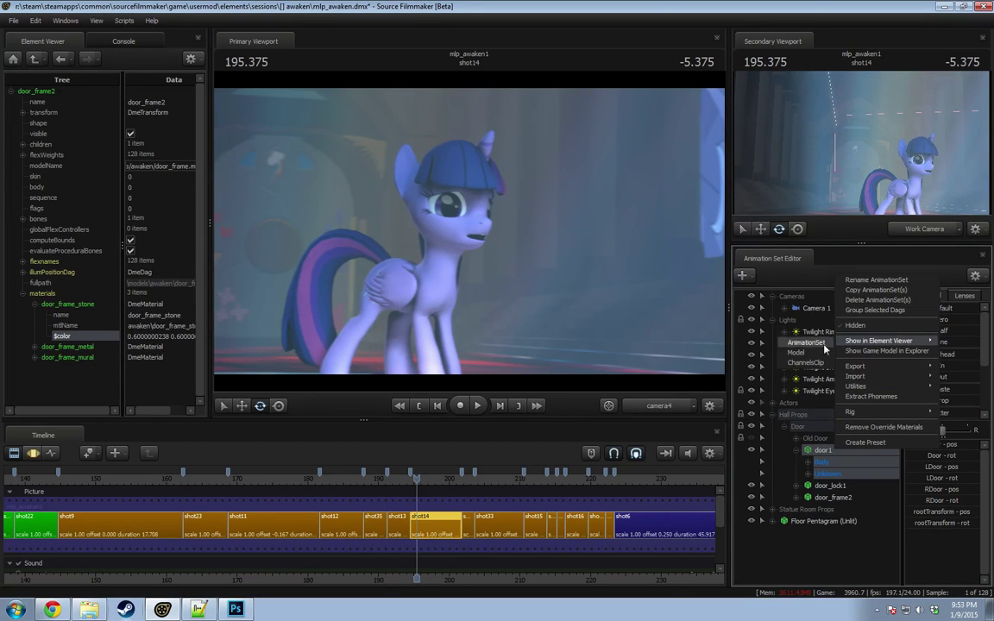
left_click(725, 319)
left_click(19, 294)
left_click(24, 294)
left_click(35, 304)
left_click(57, 303)
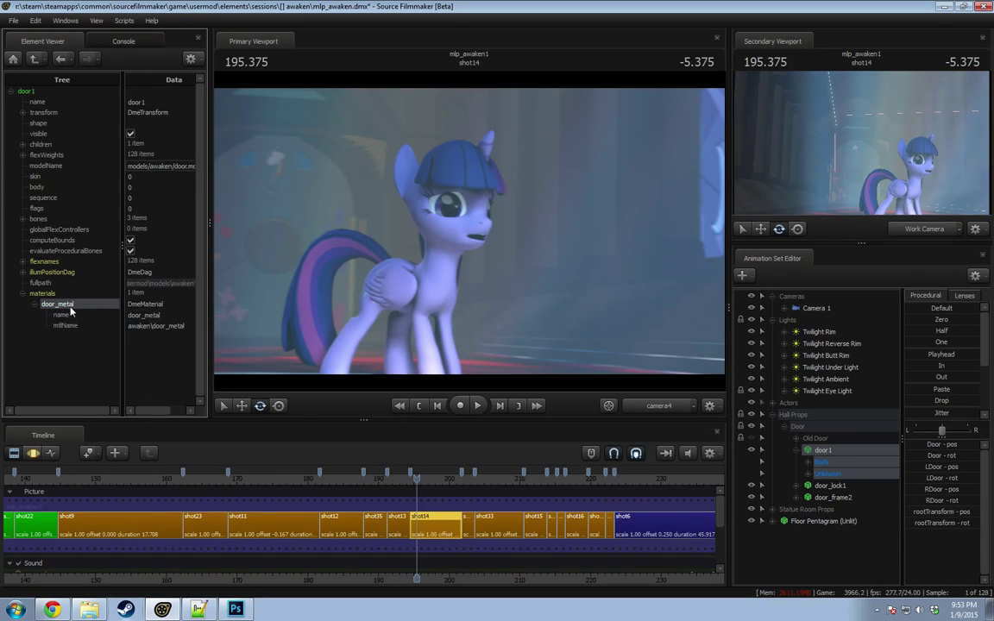
Step: Add a vector3 attribute named $color to the door_metal material
right_click(74, 298)
mouse_move(99, 392)
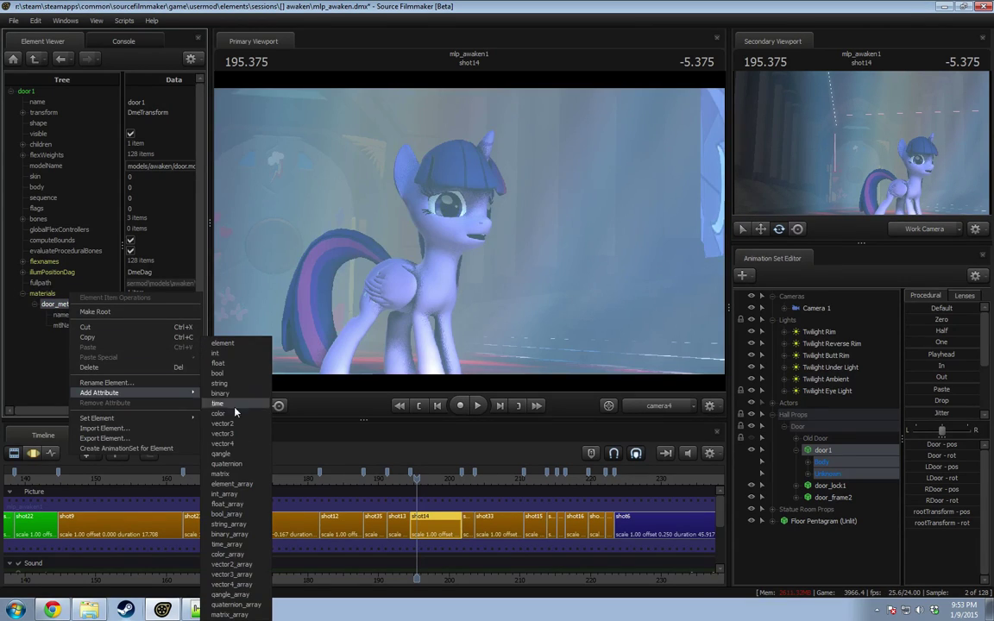
left_click(235, 436)
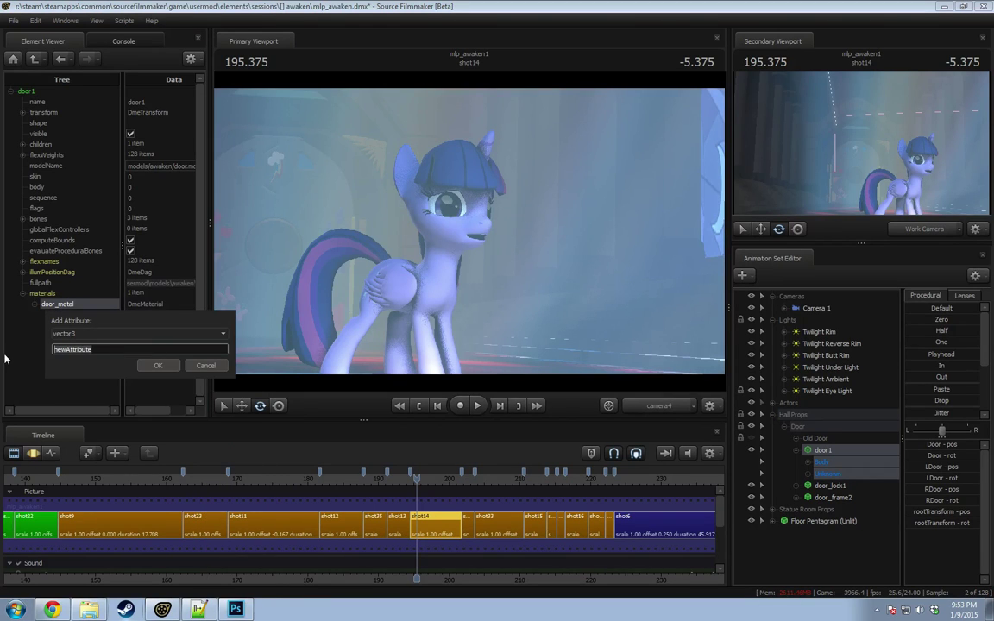
type("#co")
key("Return")
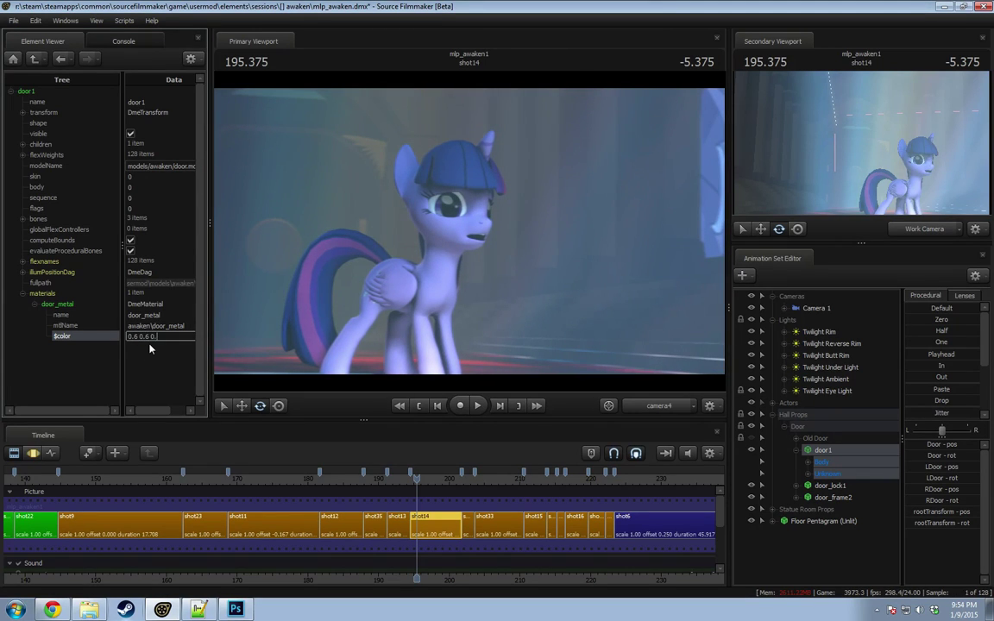
Step: Set door_metal's $color to 0.6 0.6 0.6
type("0.6 0.6 0.6")
key("Return")
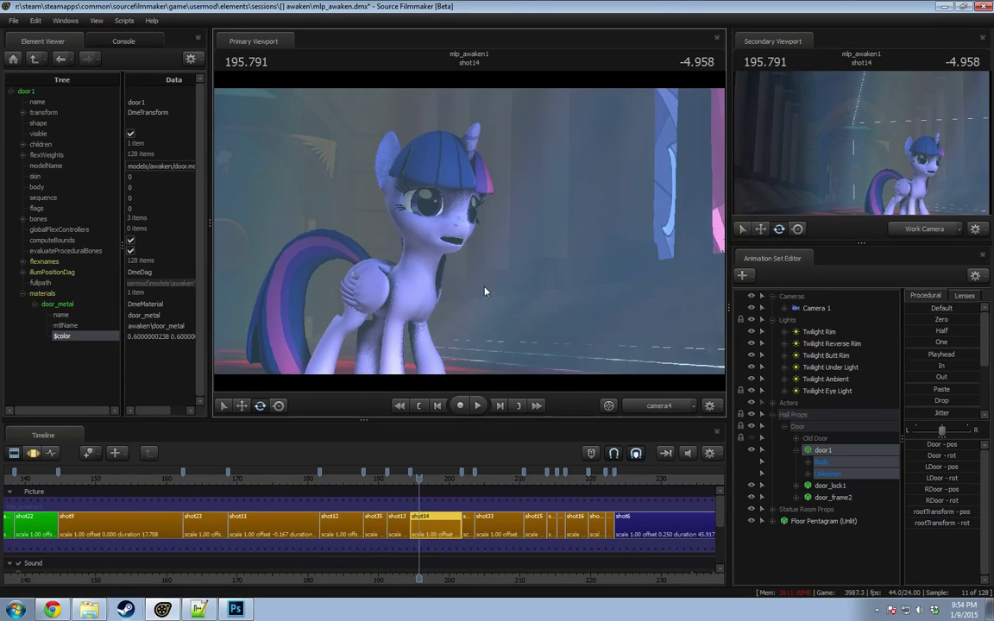
Step: Turn on the focal distance overlay in the primary viewport and open the start of shot14 in the Motion Editor
right_click(485, 290)
mouse_move(523, 331)
left_click(607, 332)
left_click(413, 480)
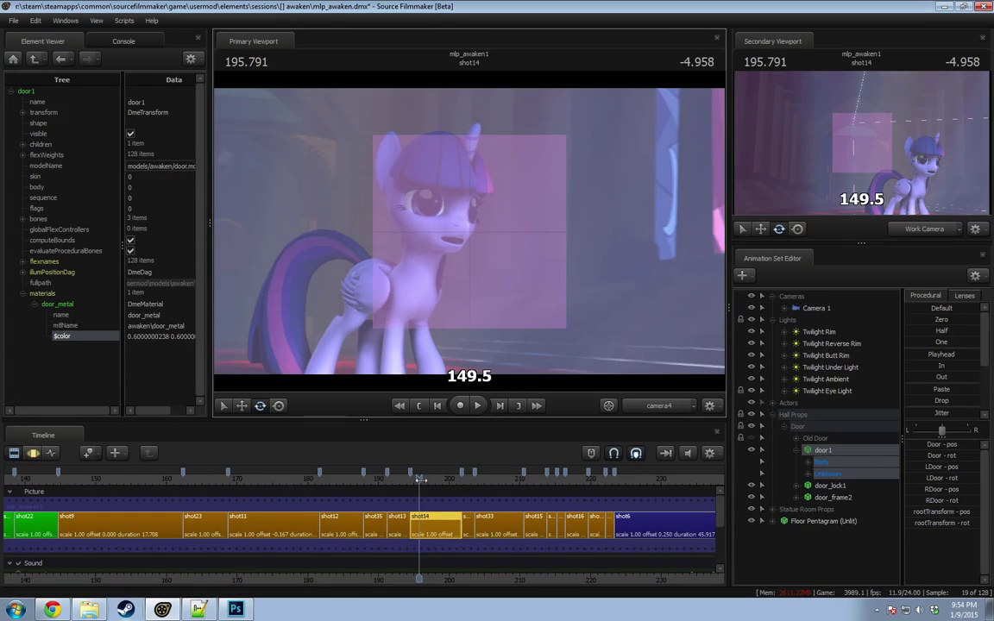
mouse_move(413, 480)
left_mouse_down()
mouse_move(437, 480)
mouse_move(403, 483)
mouse_move(410, 489)
left_mouse_up()
key("F3")
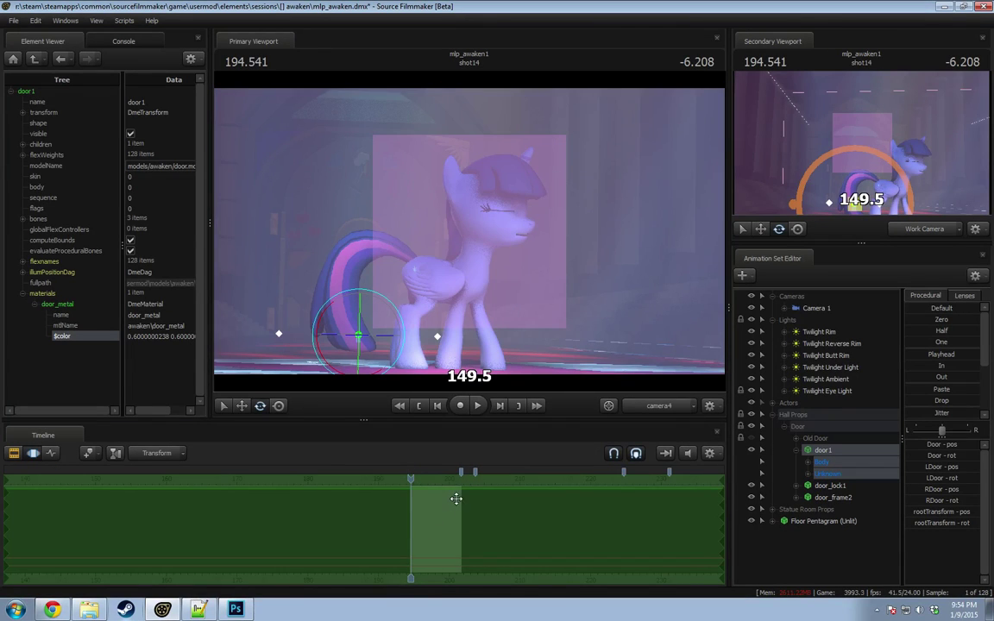
scroll(456, 499, "up", 4)
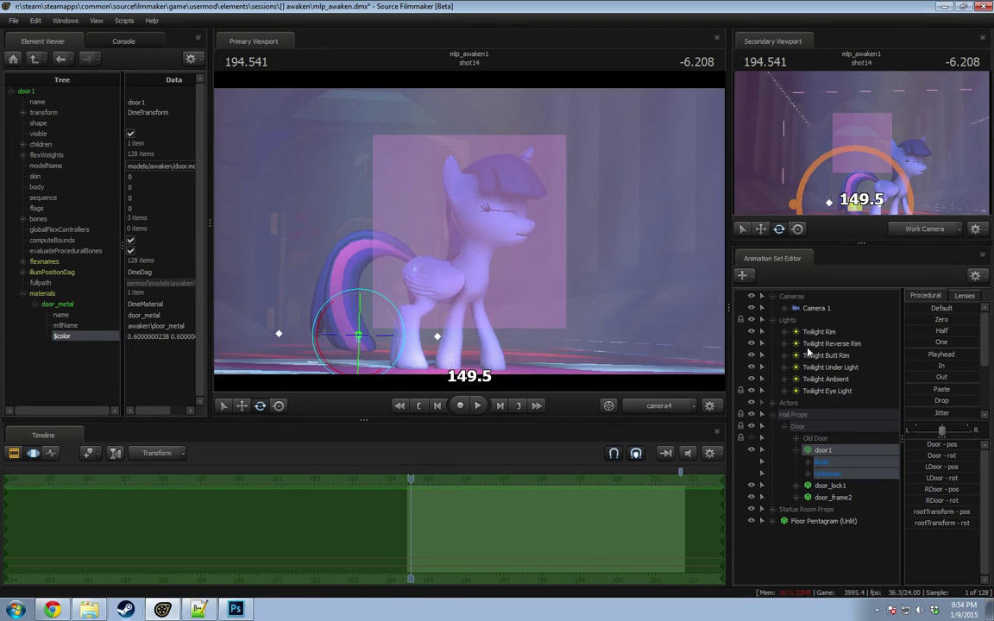
Step: Select Camera 1 and review its motion and focus by scrubbing and playing the opening of shot14
left_click(811, 308)
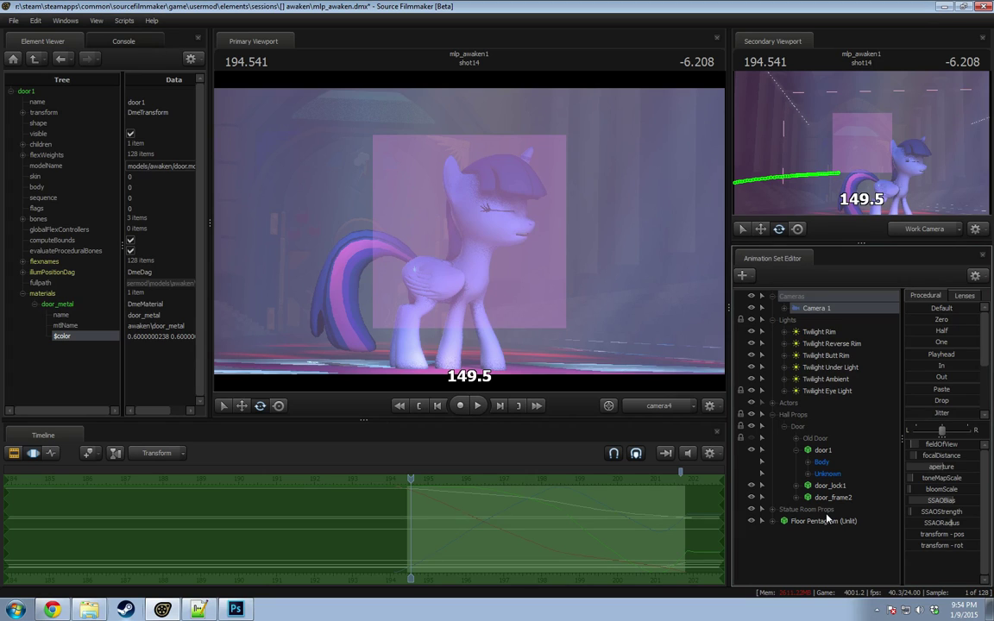
left_click_drag(490, 511, 475, 515)
middle_click_drag(523, 579, 258, 557)
scroll(258, 559, "up", 3)
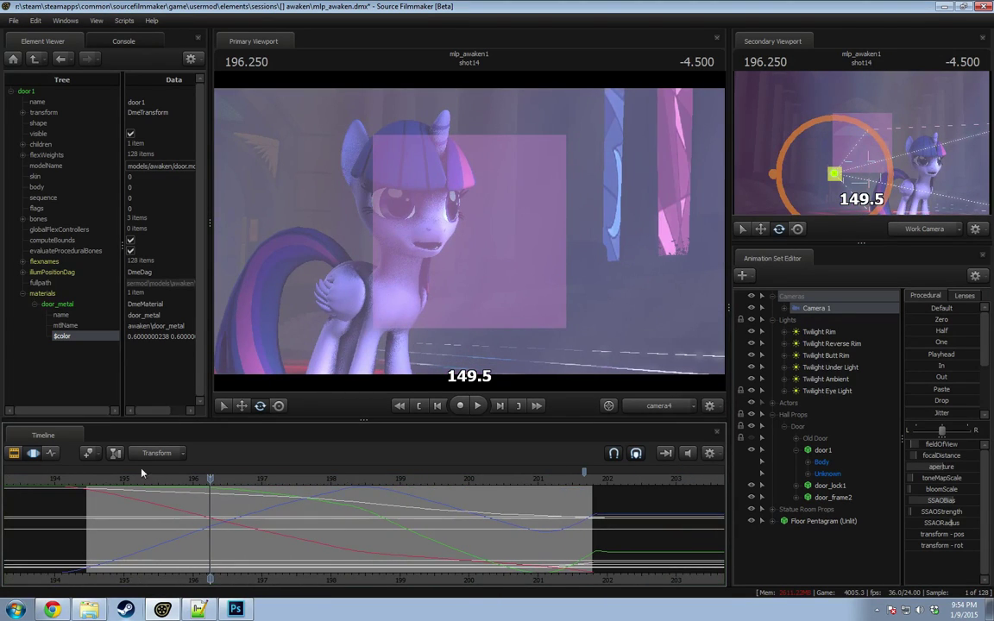
left_click(90, 479)
key("space")
key("space")
key("F2")
scroll(241, 513, "up", 2)
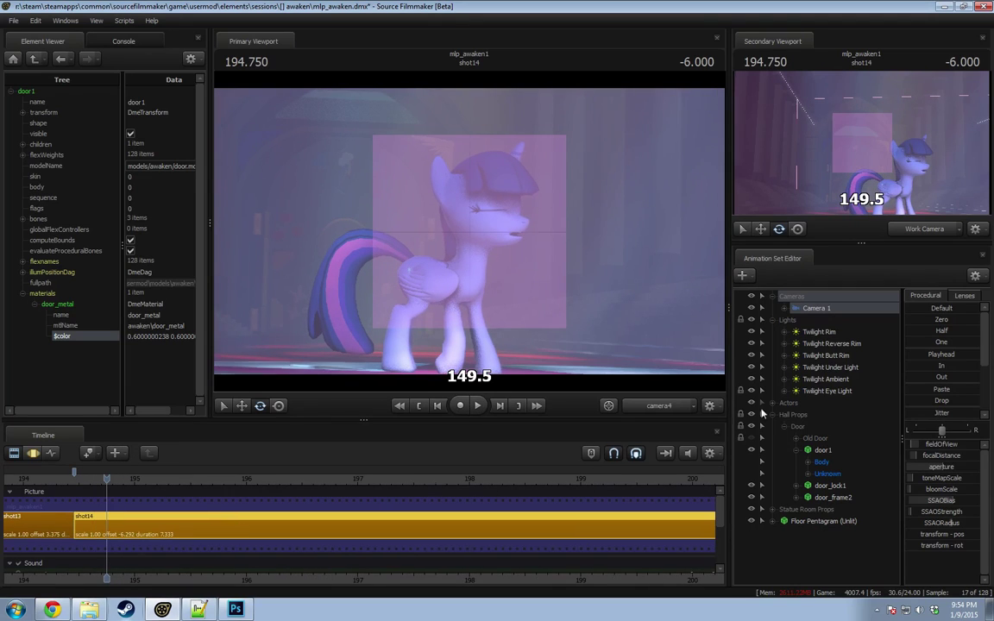
Step: Rename Camera 1 to Main Camera
right_click(799, 309)
left_click(836, 318)
type("Main")
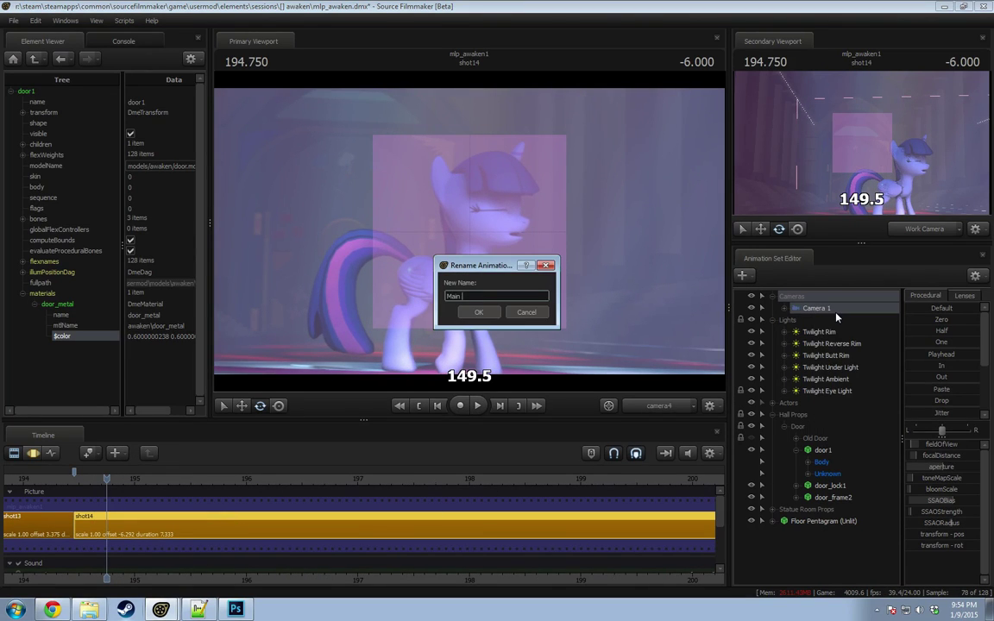
type(" Camera")
key("Return")
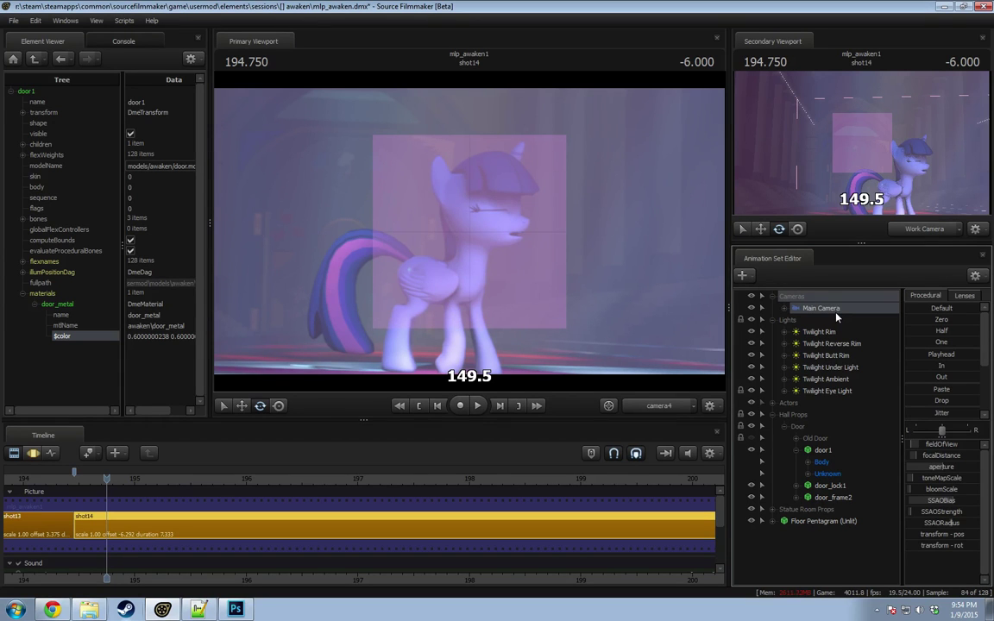
Step: Display Main Camera's curves in the Motion Editor and extend the time selection over the whole timeline
middle_click_drag(278, 575, 330, 573)
key("F3")
scroll(225, 559, "down", 2)
key("shift")
left_click(414, 524, "shift")
scroll(416, 544, "down", 3)
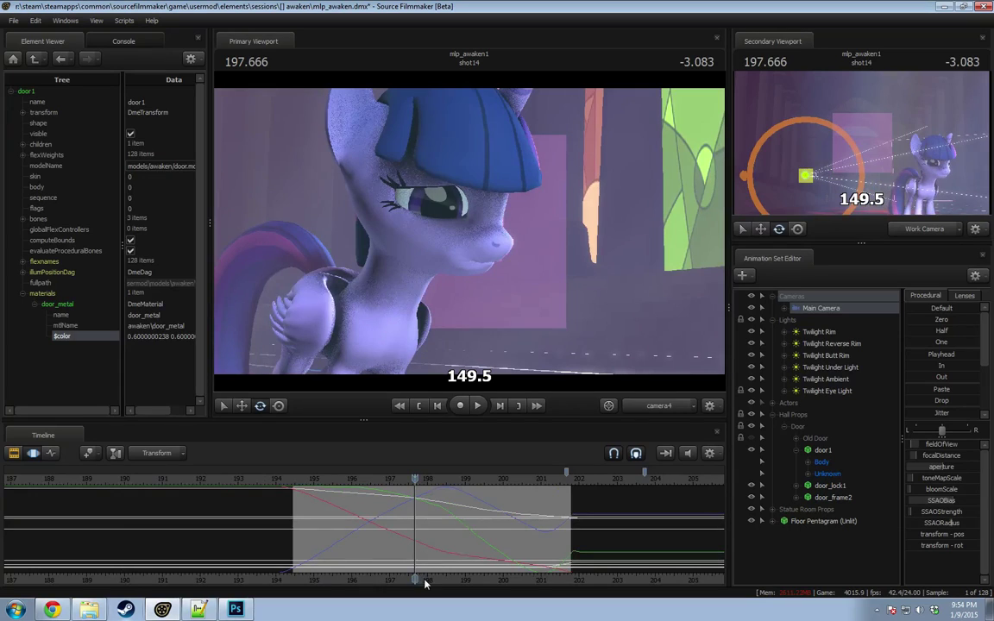
middle_click_drag(423, 582, 363, 578)
key("shift")
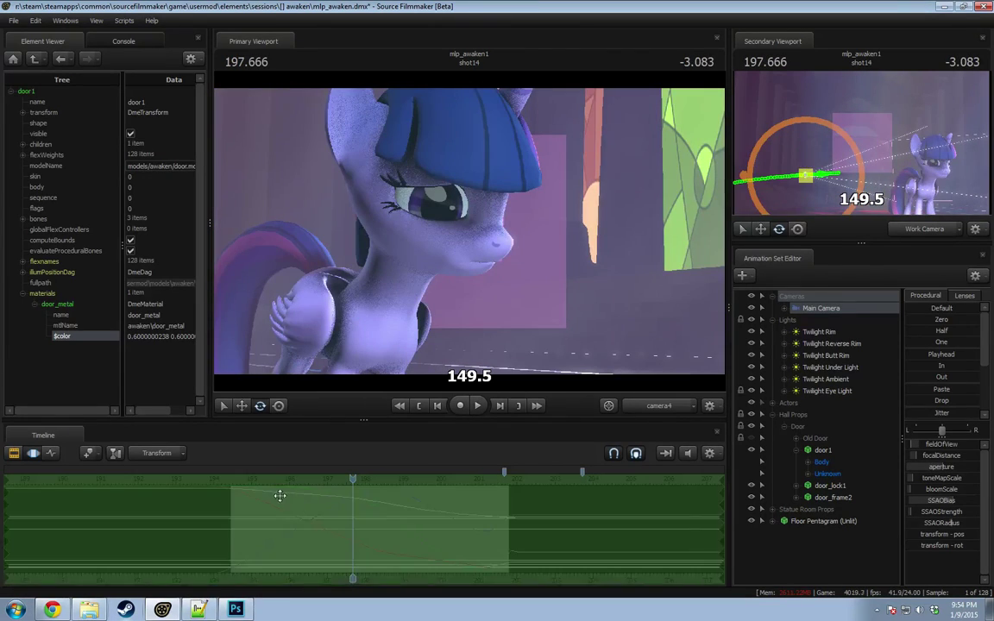
Step: Isolate Main Camera's focalDistance control and set it to about 268.4 at the start of shot14
left_click(784, 308)
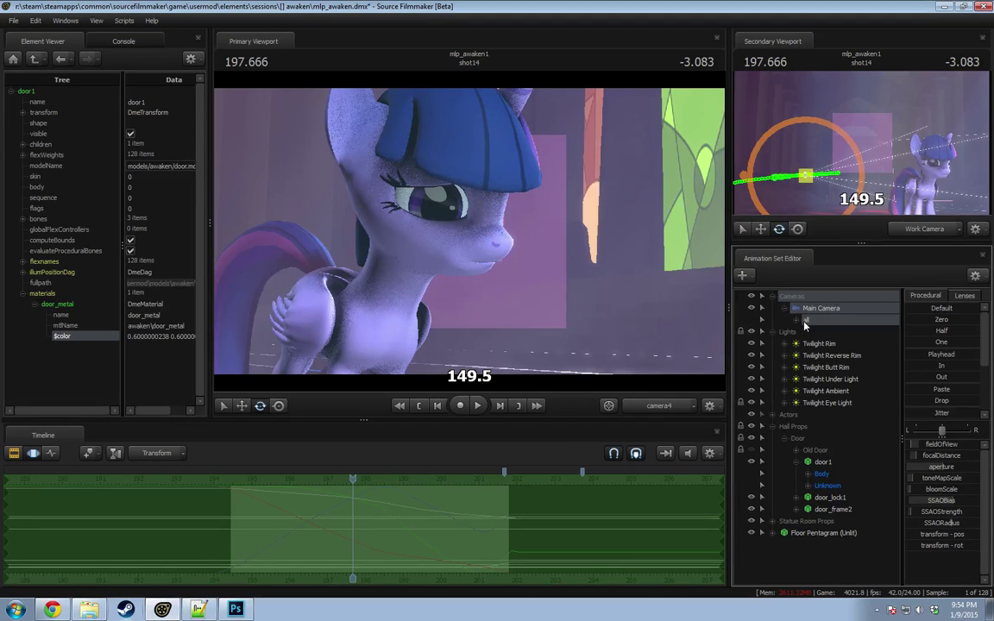
left_click(796, 320)
left_click(854, 344)
left_click_drag(271, 546, 232, 545)
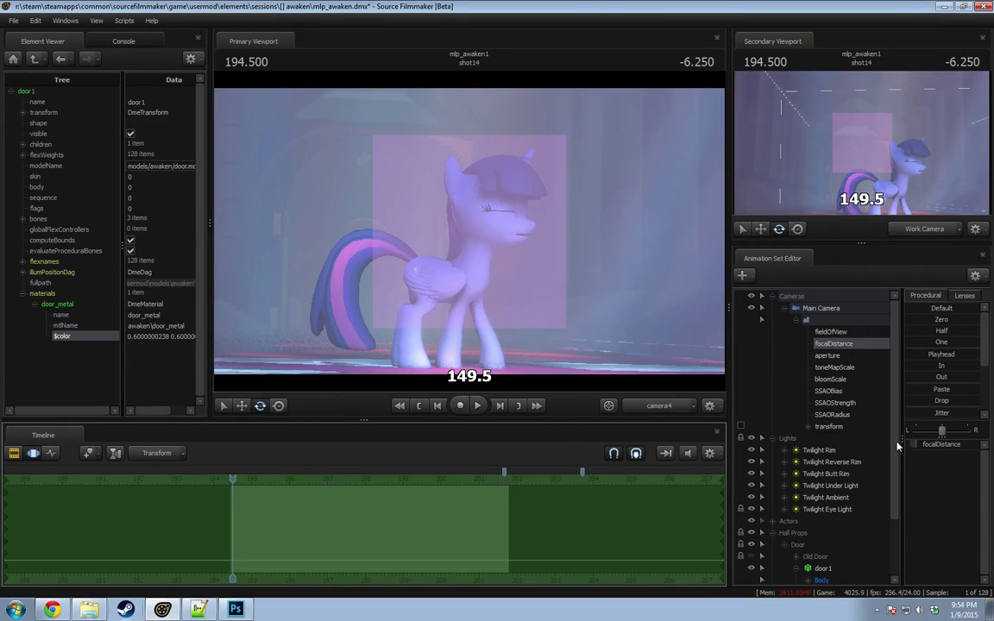
left_click_drag(918, 444, 925, 445)
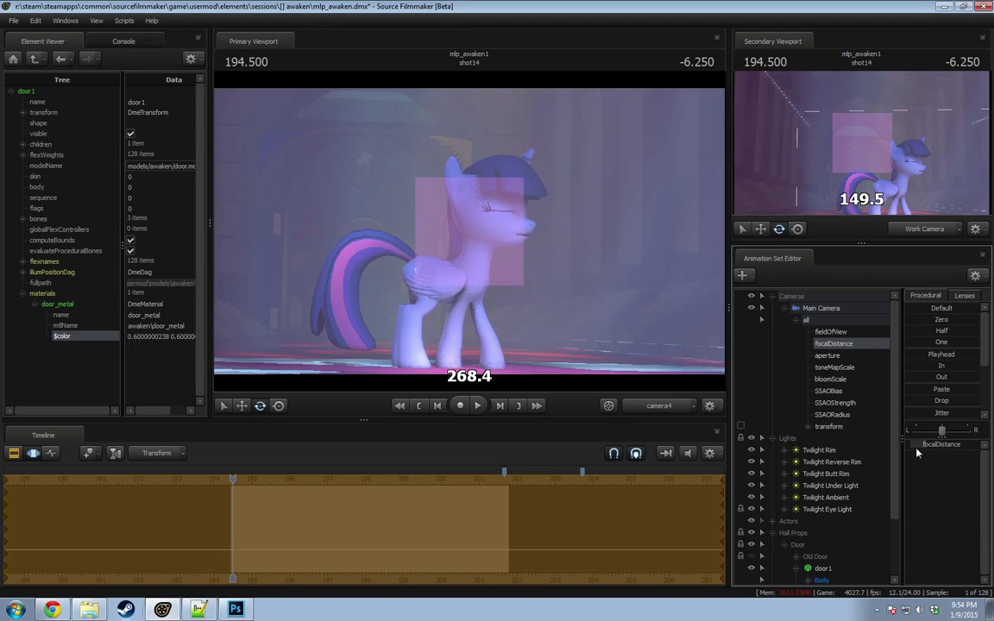
Step: Widen the slider area and lower Main Camera's focalDistance to about 116.5 for the last seconds of shot14
left_click_drag(232, 479, 387, 488)
left_click_drag(918, 444, 885, 444)
left_click_drag(373, 496, 400, 537)
left_click(910, 447)
left_click_drag(909, 445, 910, 445)
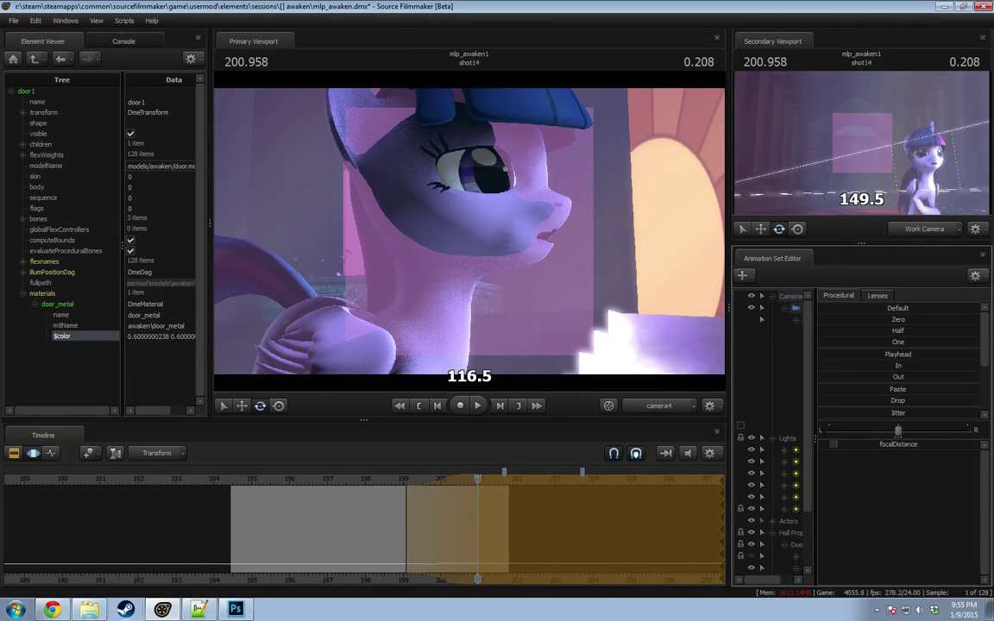
Step: Narrow in on the end of shot14 and lower Main Camera's focalDistance slightly there
left_click_drag(399, 492, 586, 527)
scroll(516, 544, "up", 5)
scroll(516, 544, "up", 2)
left_click_drag(506, 522, 399, 521)
left_click_drag(505, 480, 511, 479)
left_click_drag(898, 447, 879, 447)
left_click_drag(514, 497, 516, 520)
Step: Make a time selection that holds up to about 195.2 and falls off until about 198.4
middle_click_drag(376, 578, 518, 553)
scroll(518, 548, "down", 3)
key("shift")
left_click_drag(416, 509, 281, 567)
middle_click_drag(240, 587, 496, 569)
scroll(509, 566, "down", 3)
key("shift")
left_click_drag(320, 523, 222, 521)
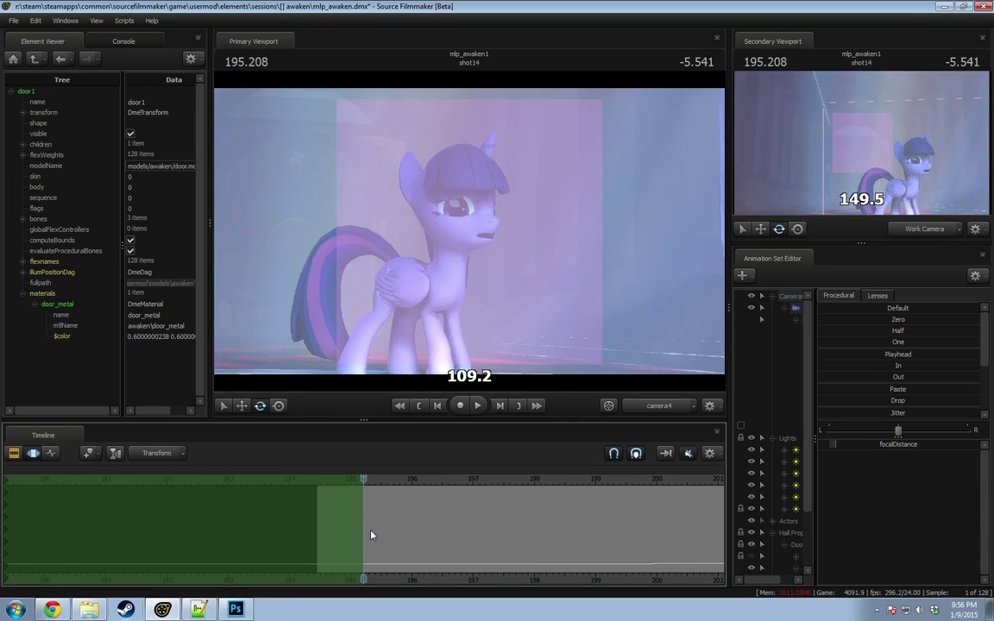
left_click_drag(371, 535, 559, 547)
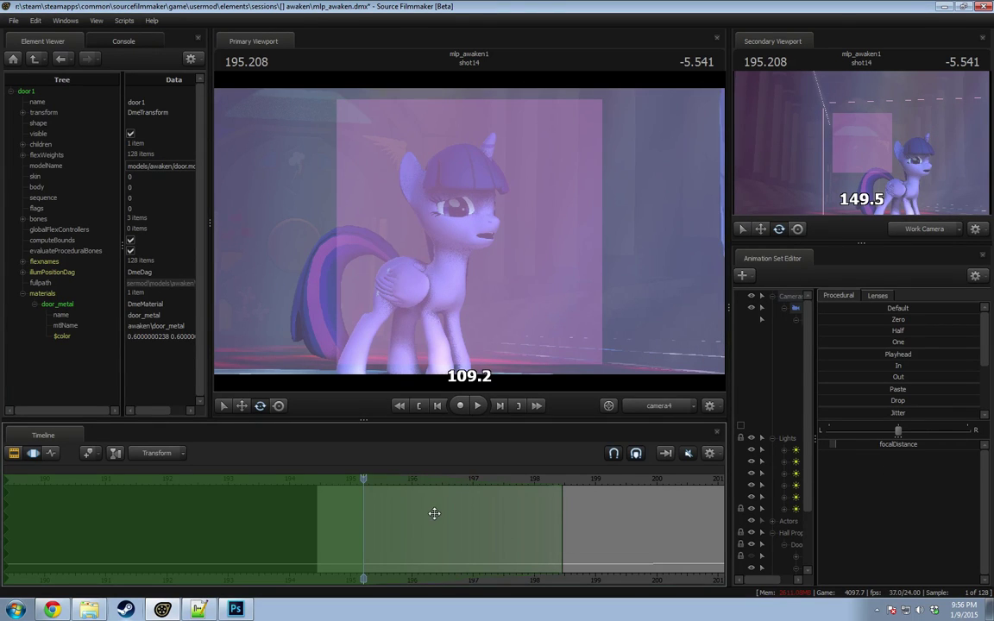
Step: Raise Main Camera's focalDistance to about 295.9 for the opening of shot14 and play the focus change
left_click_drag(835, 444, 860, 444)
left_click_drag(369, 475, 331, 483)
left_click_drag(859, 444, 866, 445)
left_click_drag(981, 444, 897, 450)
key("space")
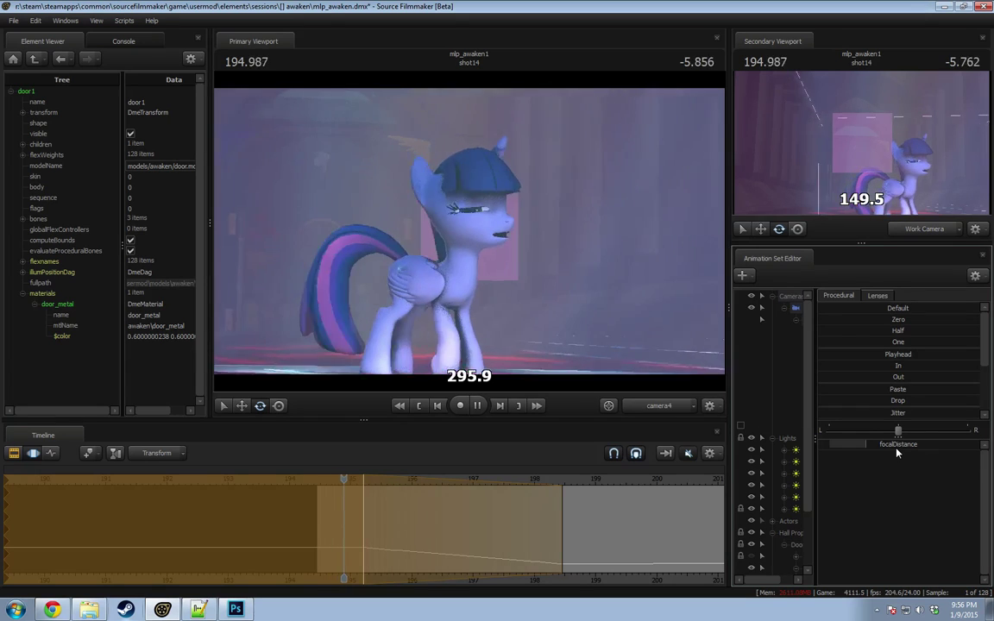
Step: Move the selection's hold point back to about 194.5 at the start of shot14 and play the focus transition
key("space")
left_click_drag(371, 519, 379, 479)
key("space")
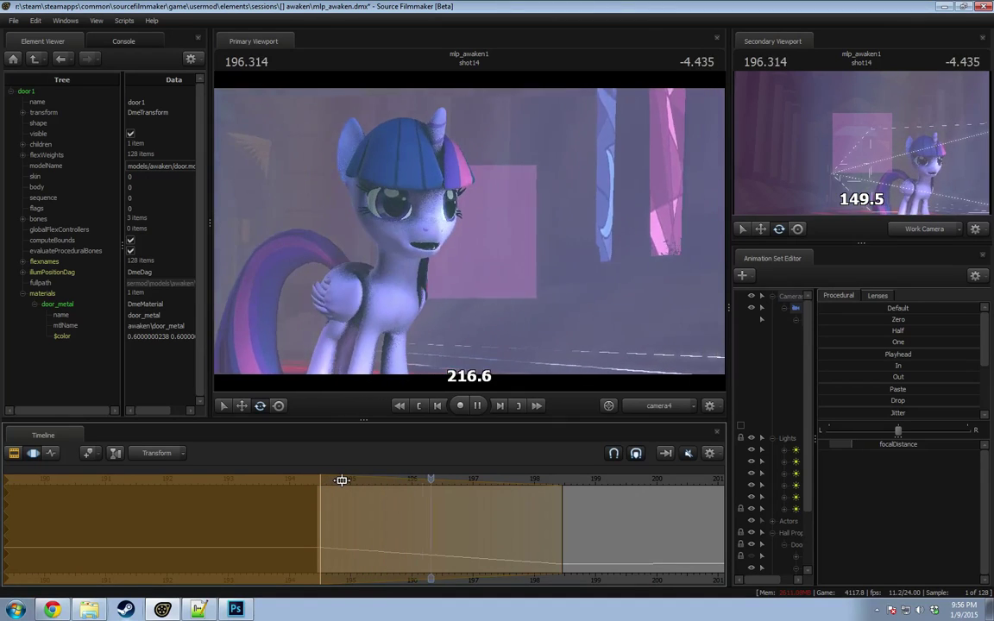
key("space")
Step: Change the time selection's falloff curve type and replay shot14 from its start to check the focus
key("3")
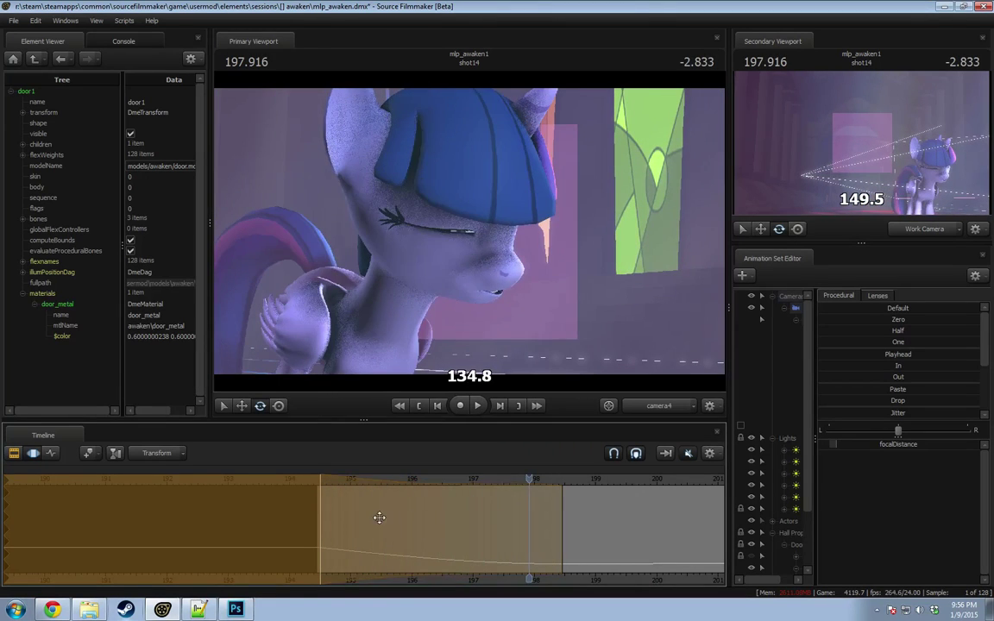
left_click_drag(526, 478, 520, 478)
left_click(321, 480)
key("space")
key("space")
Step: Lower focalDistance to about 159.9 at 197.083 with falloff on both sides, and scrub through the result
key("1")
middle_click_drag(345, 510, 474, 538)
scroll(474, 539, "up", 1)
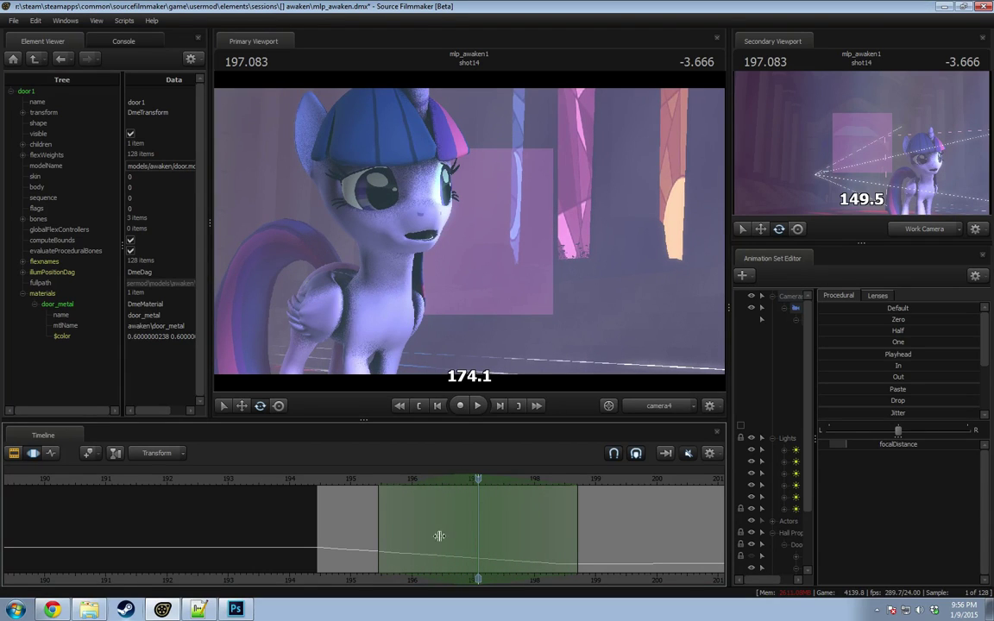
left_click_drag(924, 445, 922, 446)
key("F2")
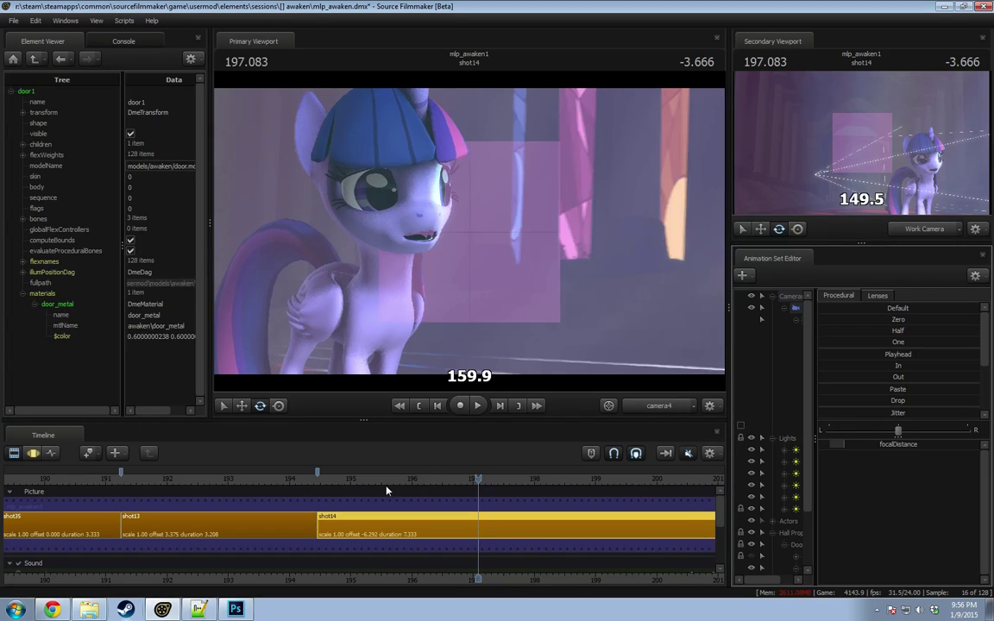
left_click(387, 479)
left_click_drag(389, 480, 456, 494)
key("F3")
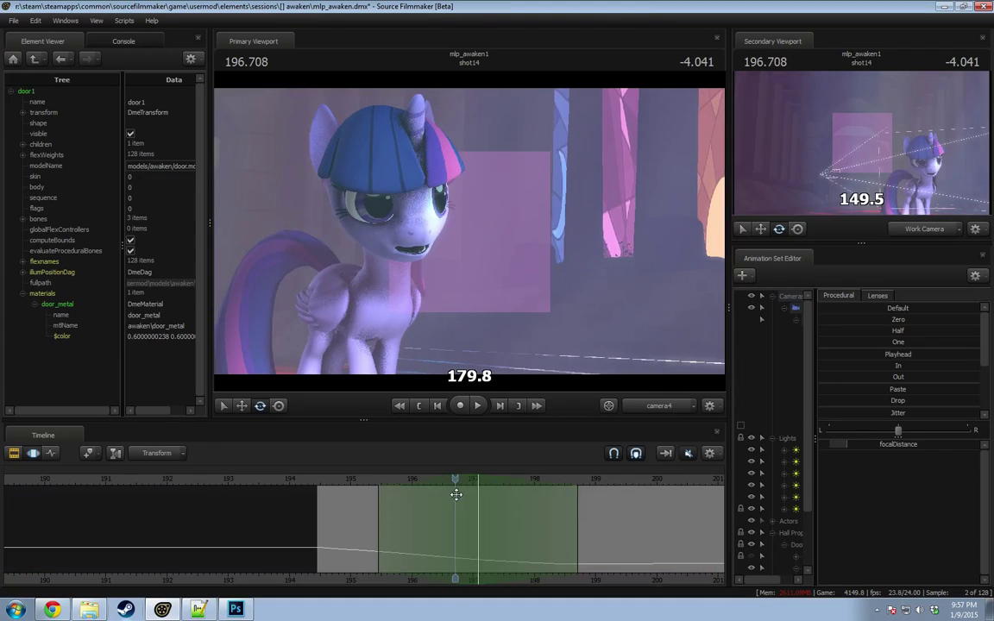
Step: Extend the time selection over the whole timeline, show all of Main Camera's controls and adjust its aperture slightly
left_click_drag(457, 549, 717, 504)
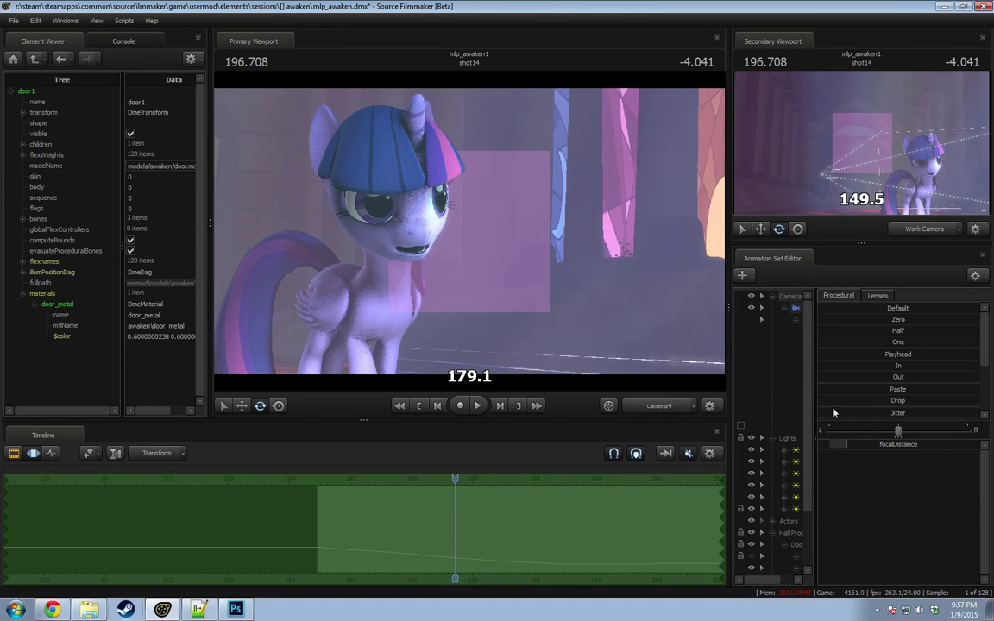
left_click_drag(815, 401, 913, 384)
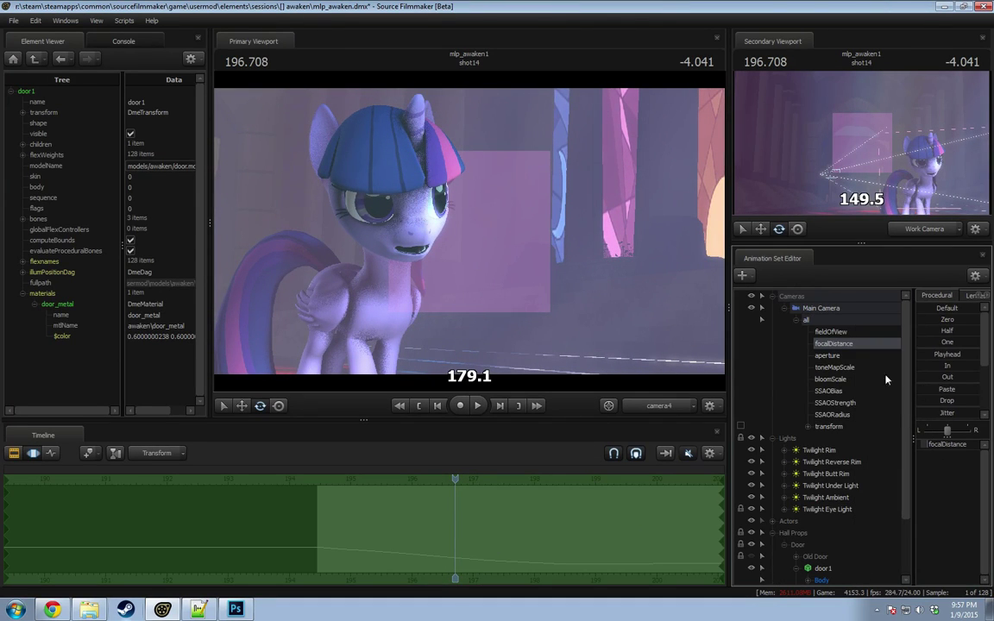
left_click(850, 321)
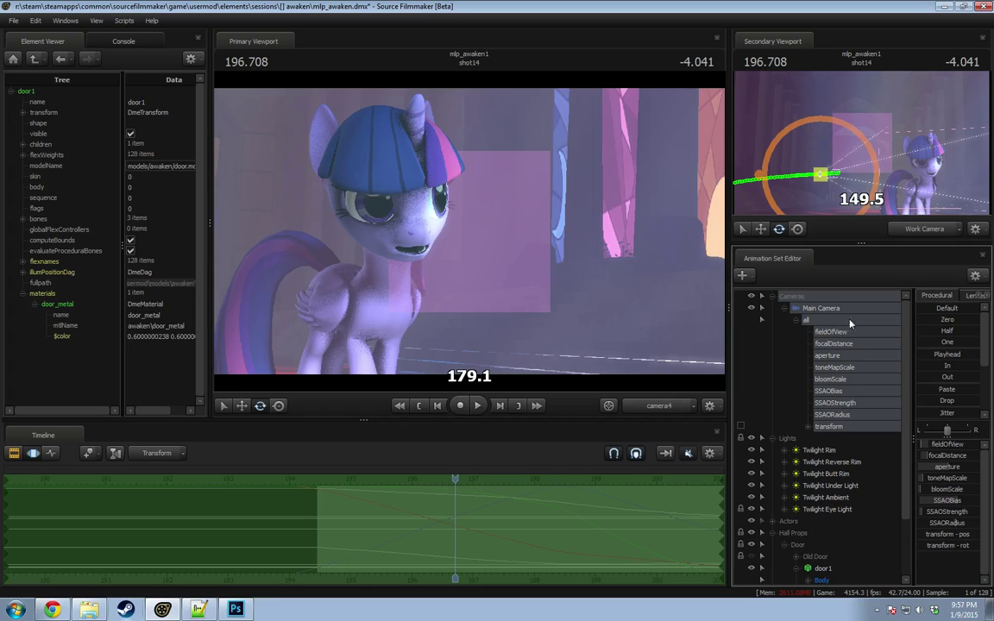
left_click(947, 467)
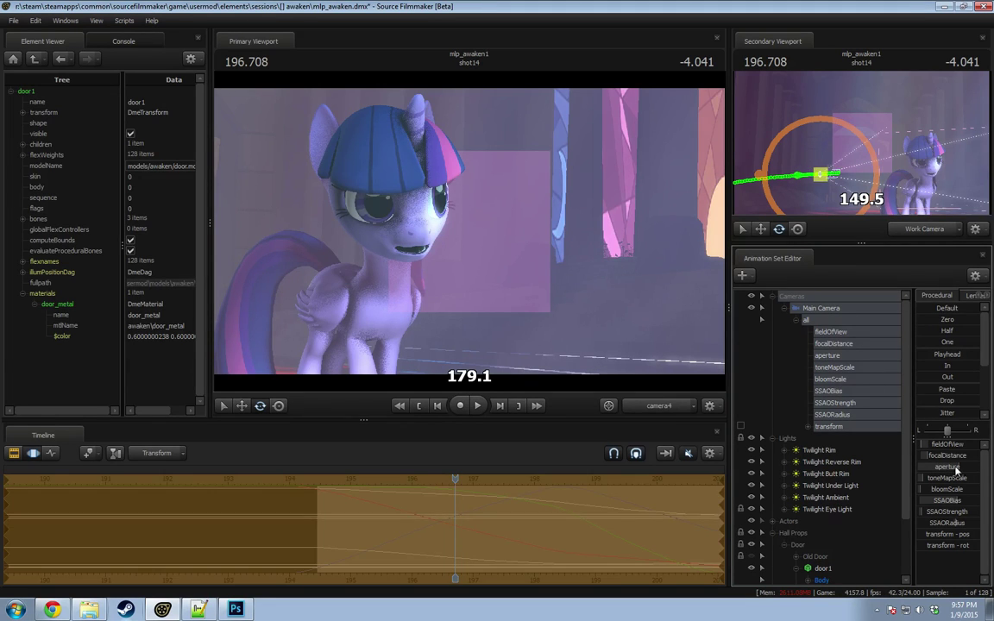
key("F2")
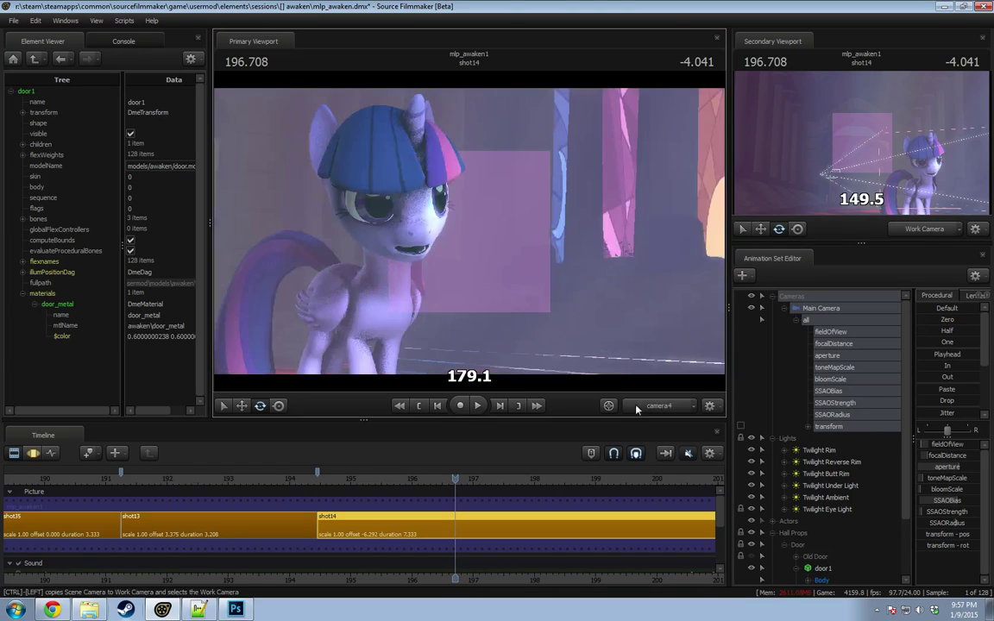
Step: Turn off the focal distance overlay in the primary viewport
right_click(470, 293)
mouse_move(503, 339)
left_click(584, 339)
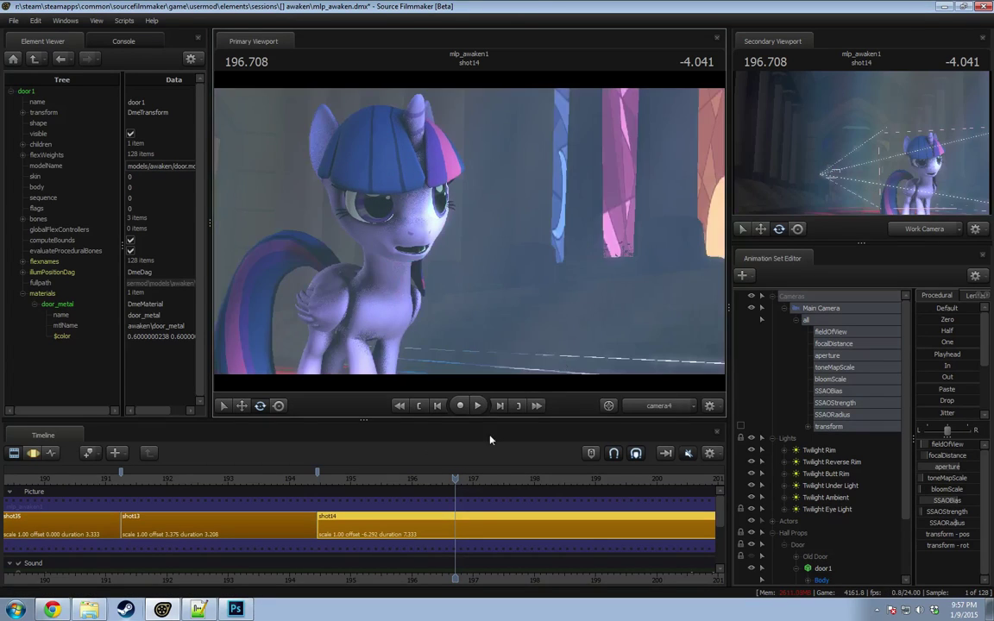
Step: Play and scrub through shot14 to check the depth of field from Twilight's first pose to her close-up
left_click(345, 478)
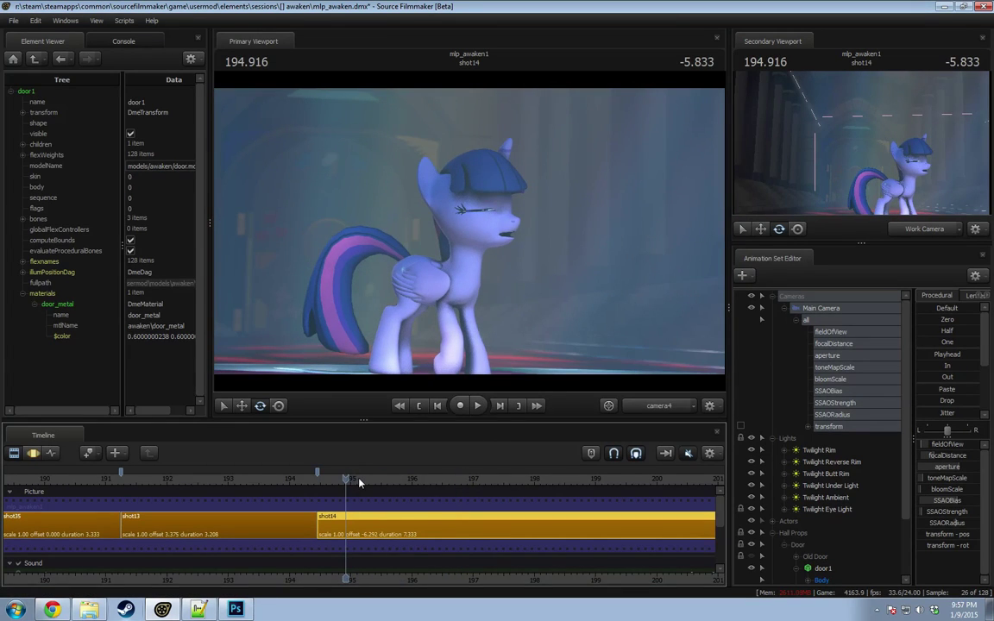
key("space")
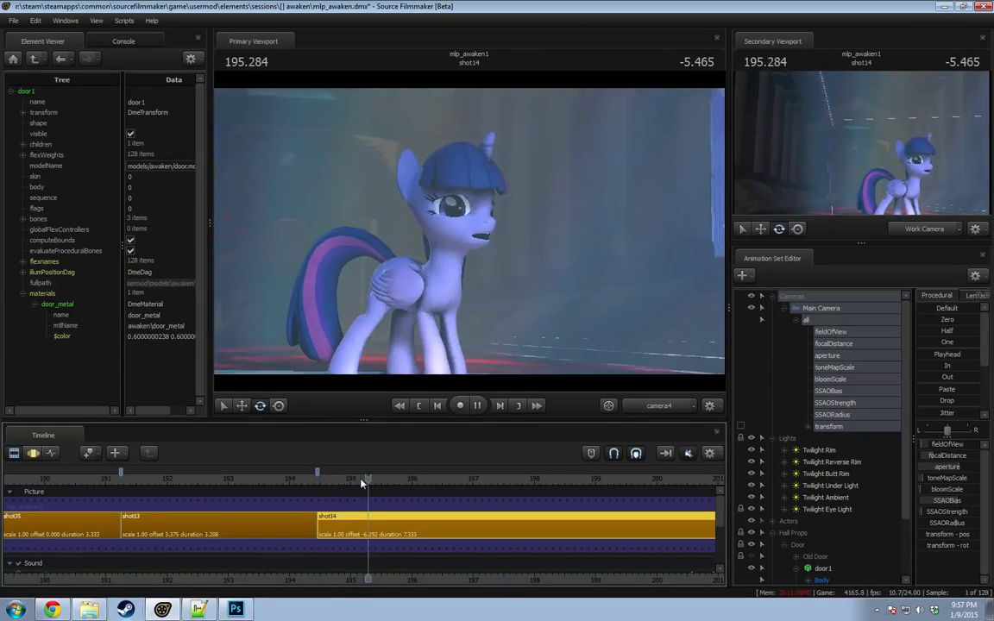
key("space")
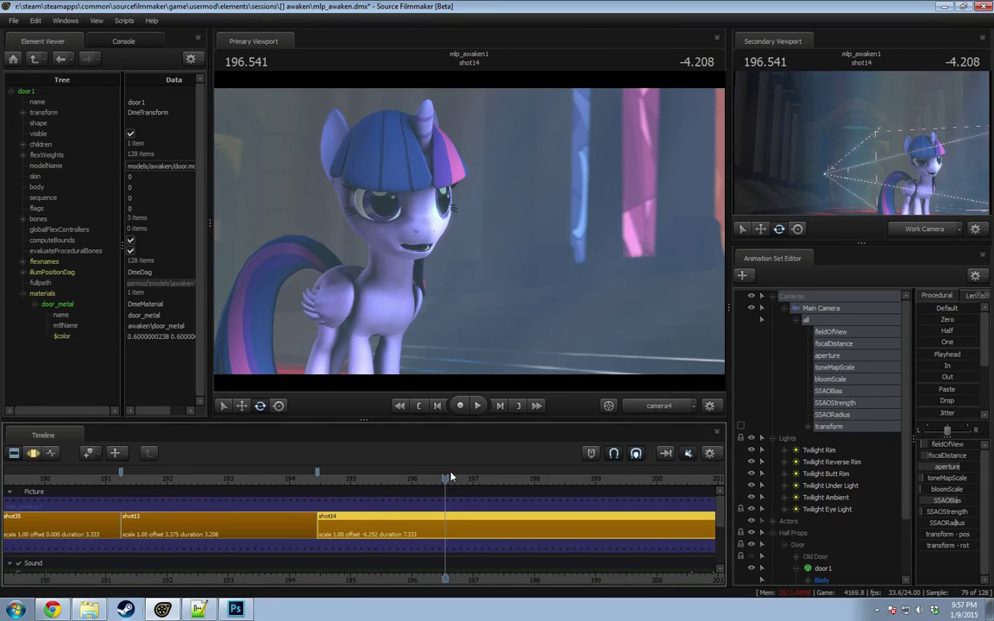
key("F4")
left_click_drag(442, 479, 590, 491)
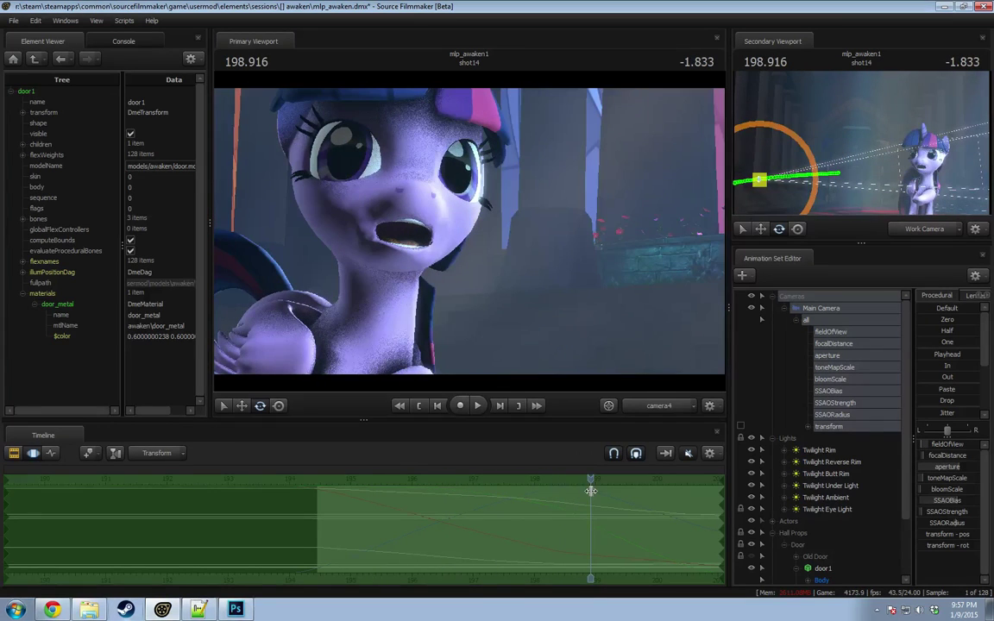
key("F3")
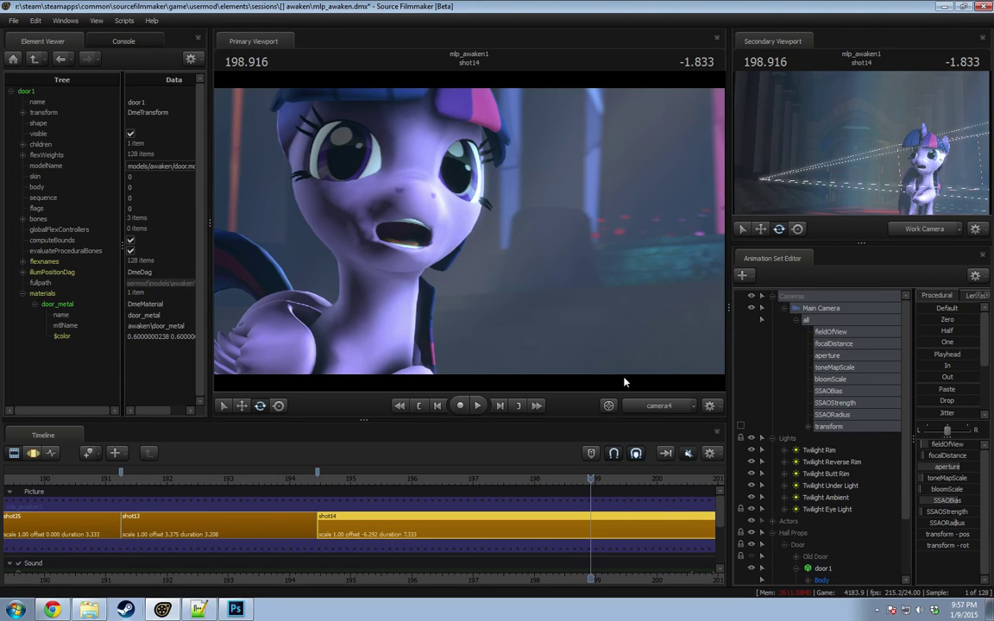
left_click(330, 479)
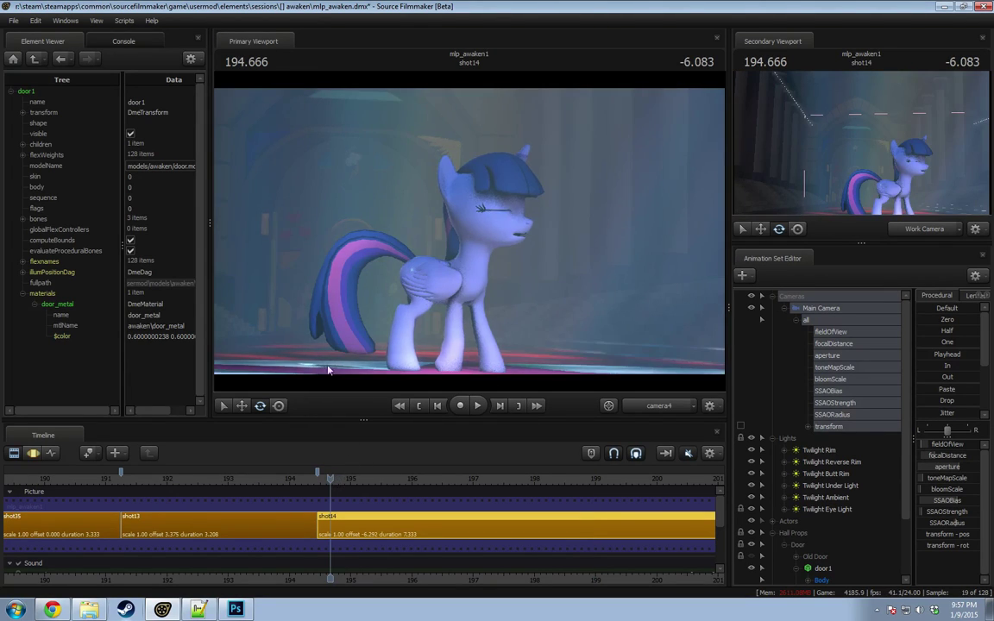
Step: Compare shot14's depth of field between the close-up near 199.8, Twilight's early pose at 194.875 and her turned head at 198.250
left_click_drag(614, 479, 646, 480)
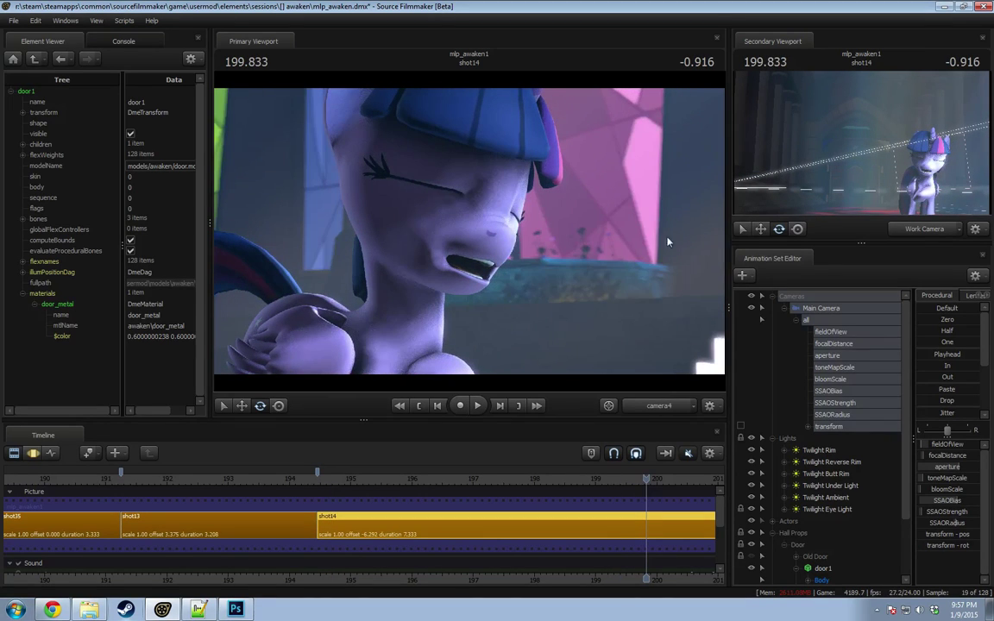
left_click(342, 478)
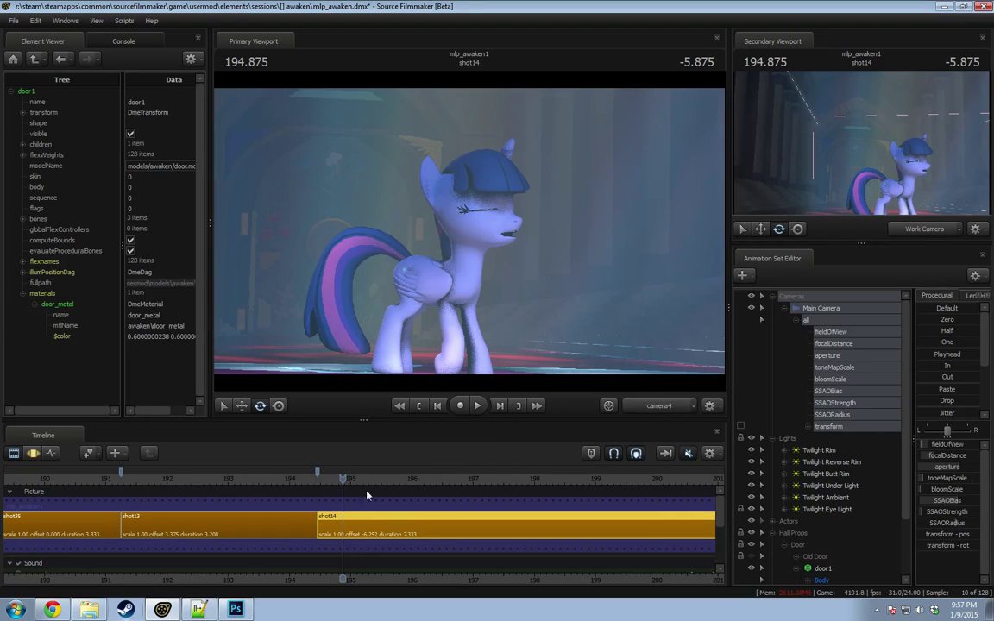
key("F3")
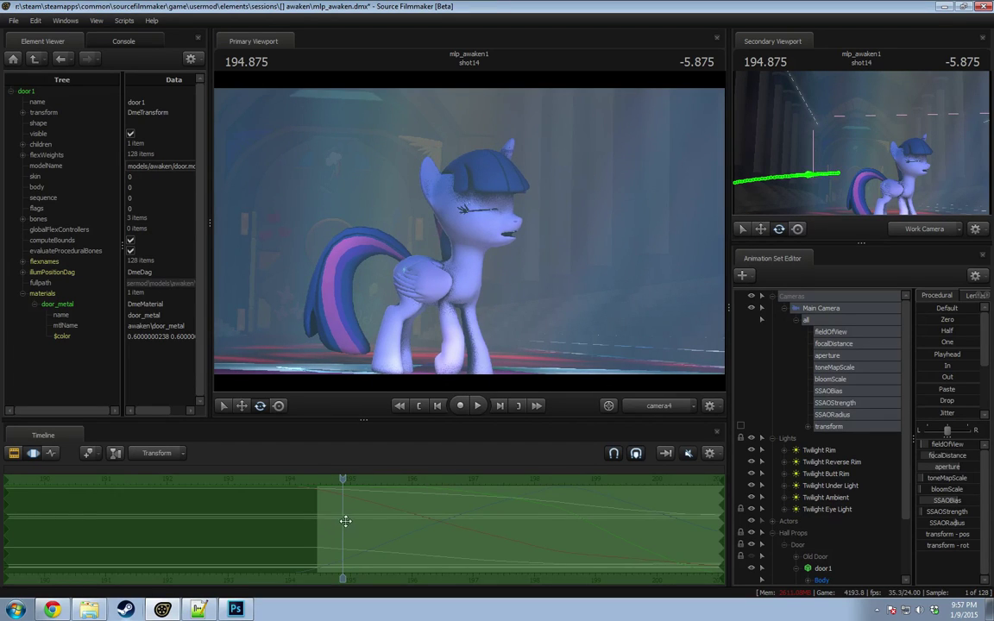
key("F2")
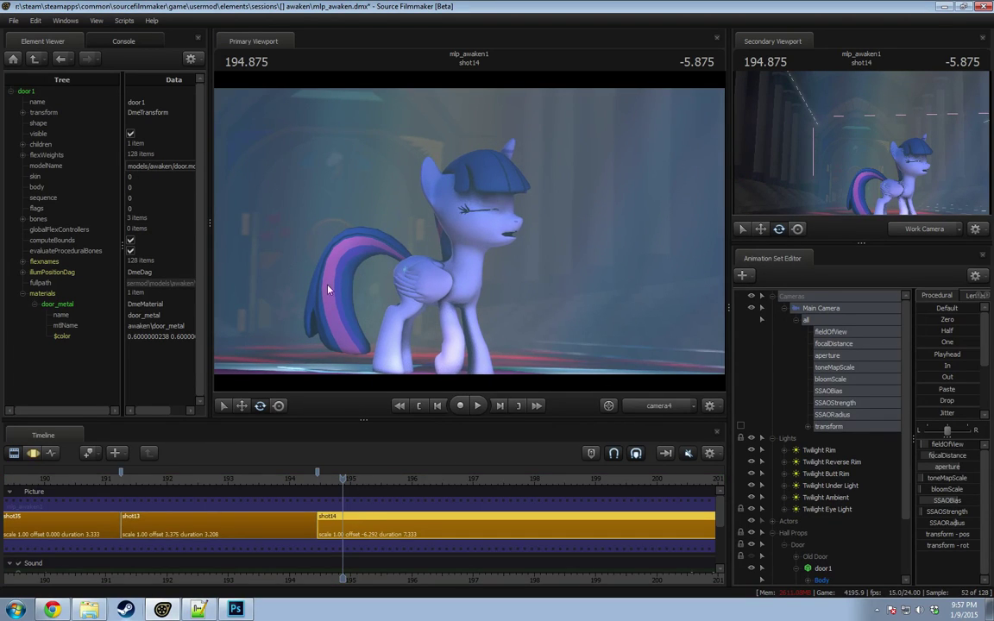
key("F3")
left_click(551, 579)
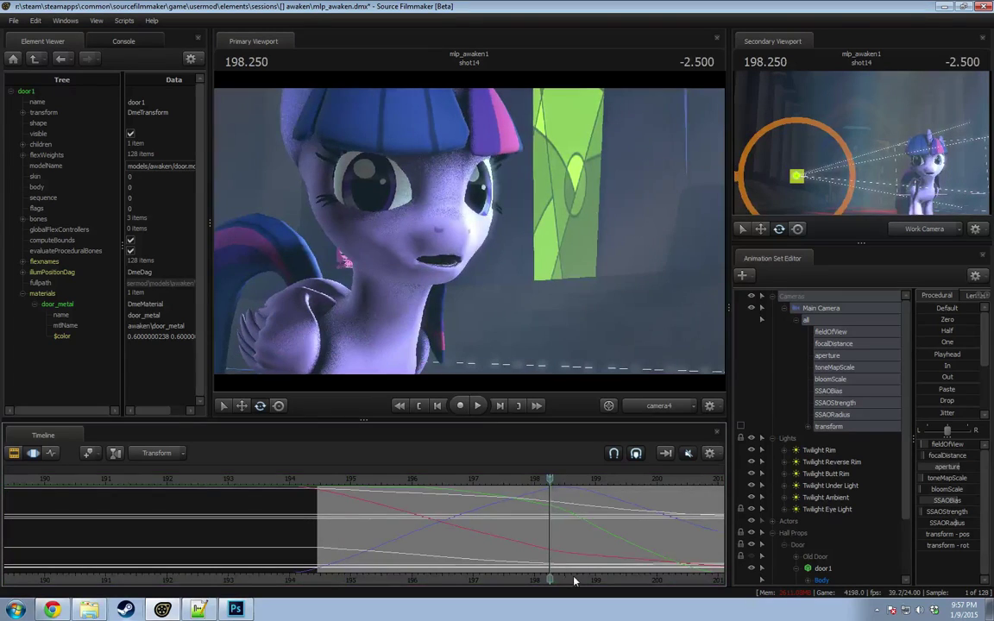
Step: Raise Main Camera's aperture from about 198.6 to the end of shot14, with falloff starting at about 195.9
middle_click_drag(565, 565, 358, 535)
left_click_drag(268, 513, 354, 543)
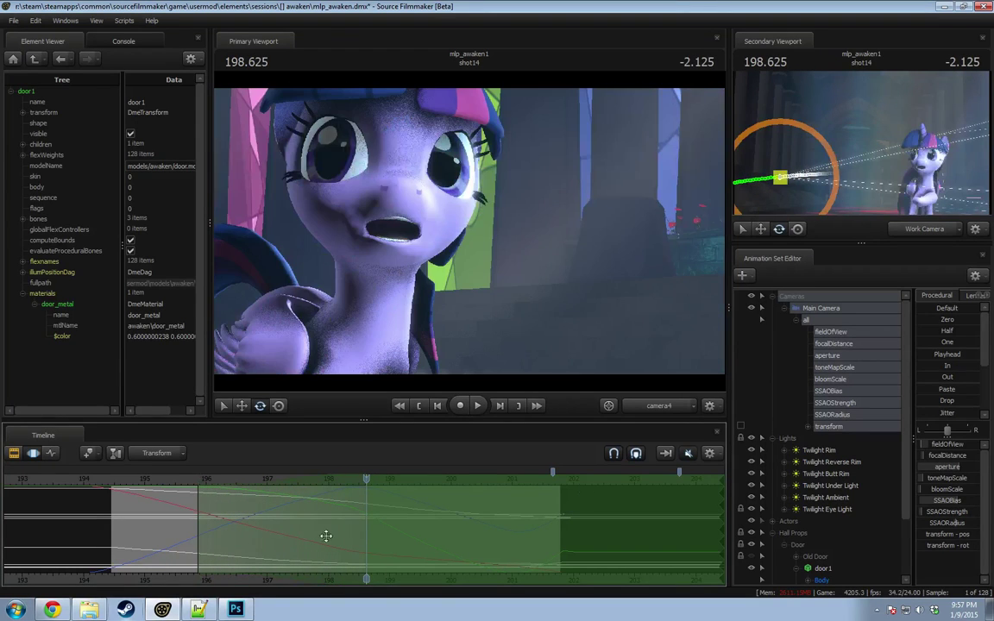
left_click(949, 467)
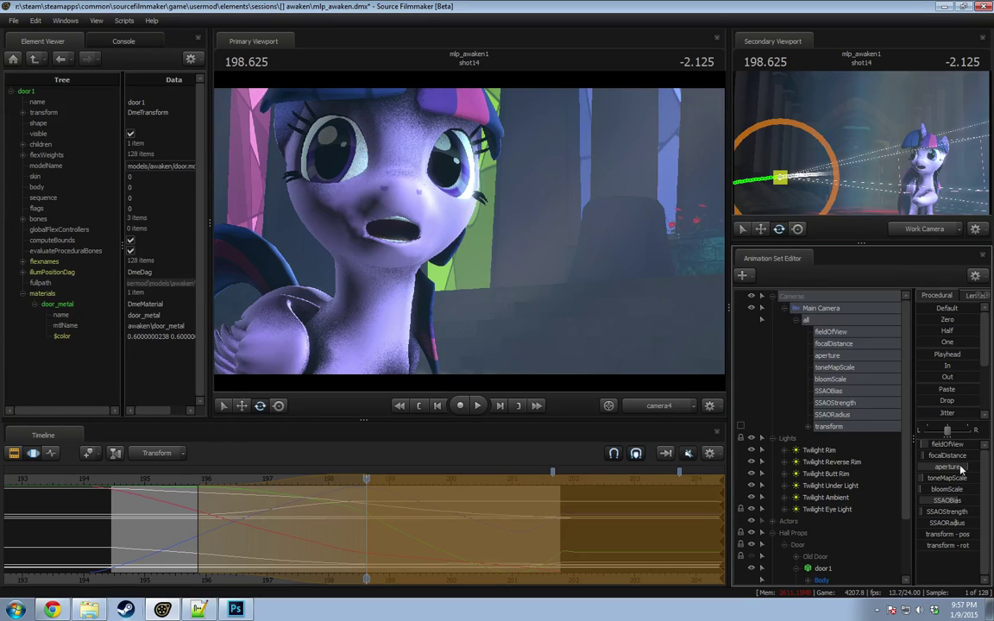
Step: Scrub and play shot14 from its start to about 200.5 to check the stronger background blur in the close-up
left_click(152, 486)
left_click_drag(151, 486, 440, 482)
key("F2")
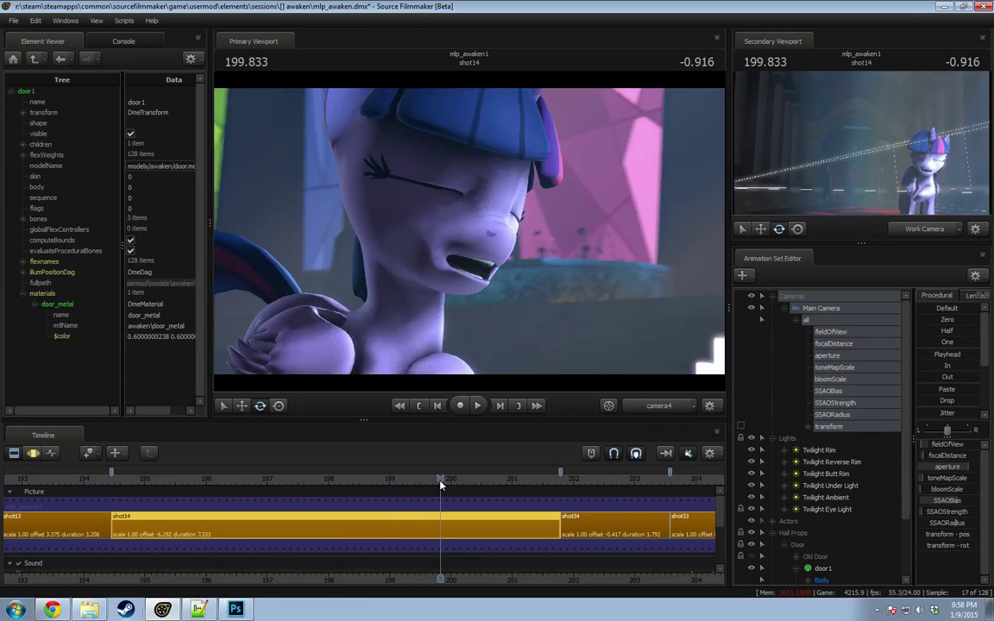
left_click(837, 452)
key("F3")
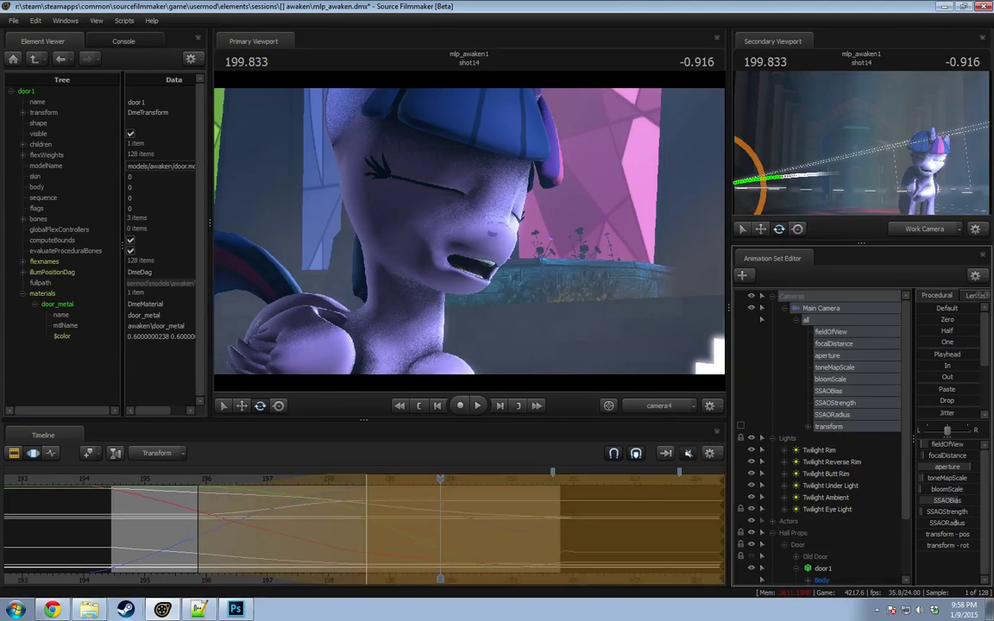
key("F2")
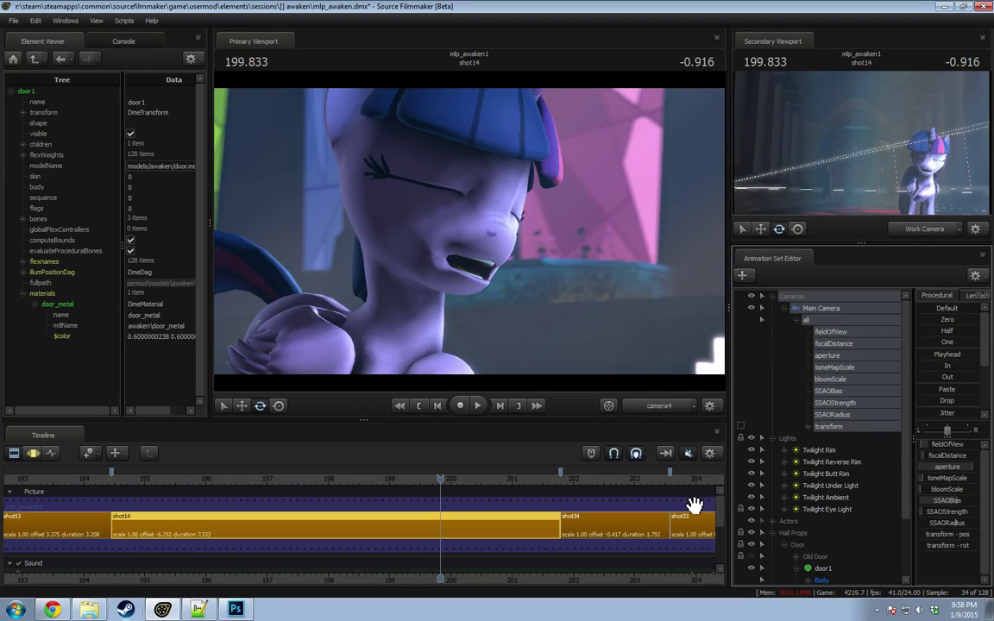
key("space")
key("space")
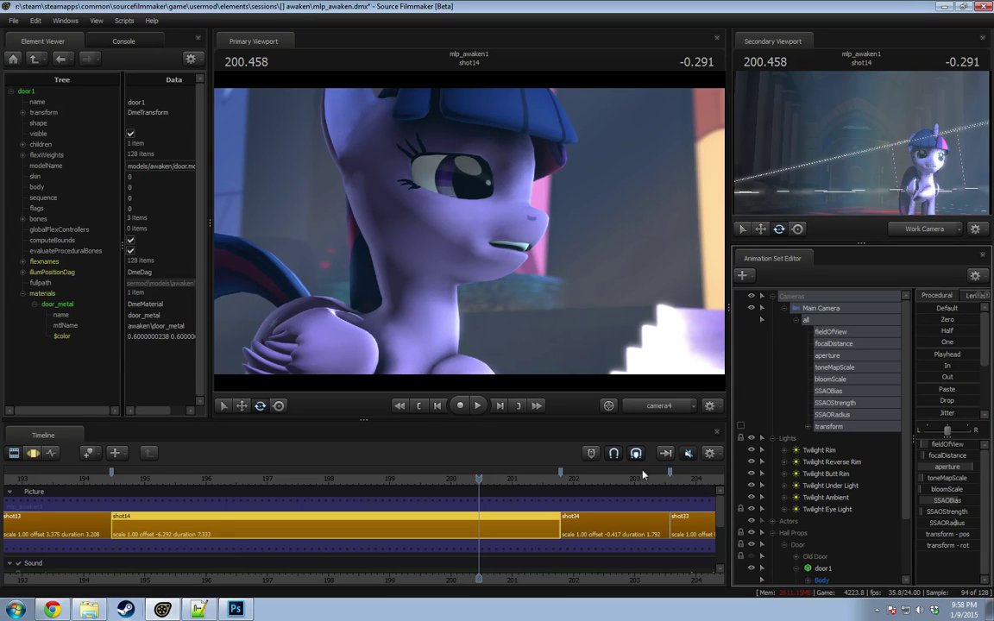
Step: Play shot14 from its beginning to about 196.8 to check how the blur builds up as the camera approaches Twilight
key("F4")
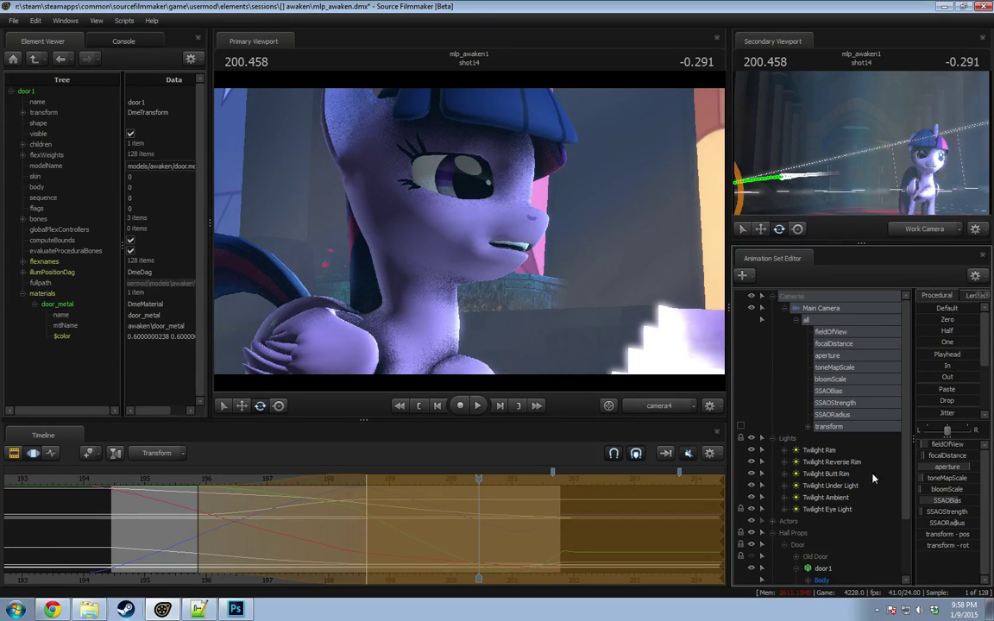
key("F2")
key("F4")
left_click_drag(160, 478, 116, 480)
key("space")
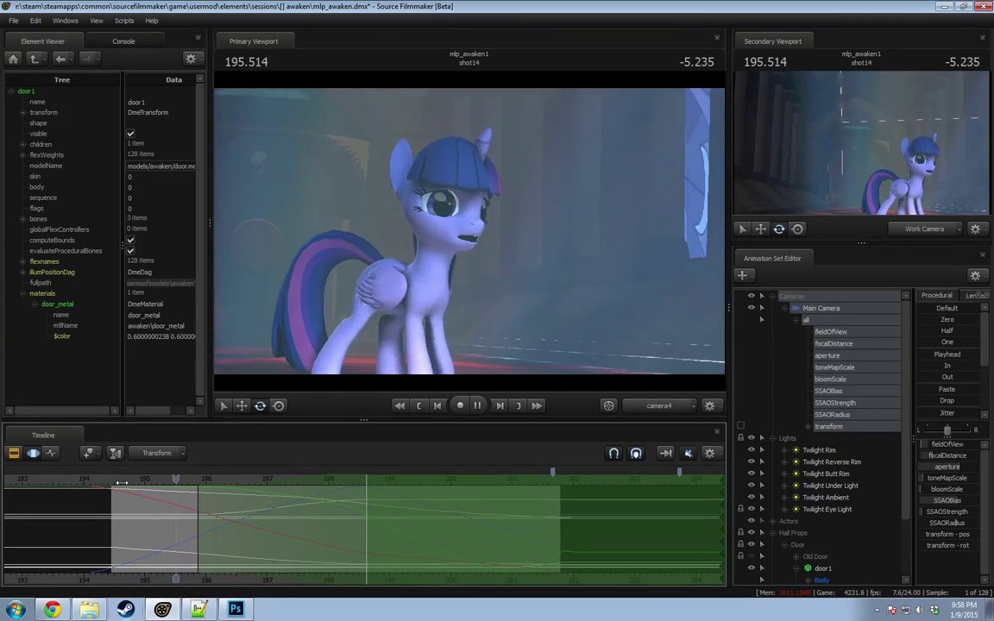
key("space")
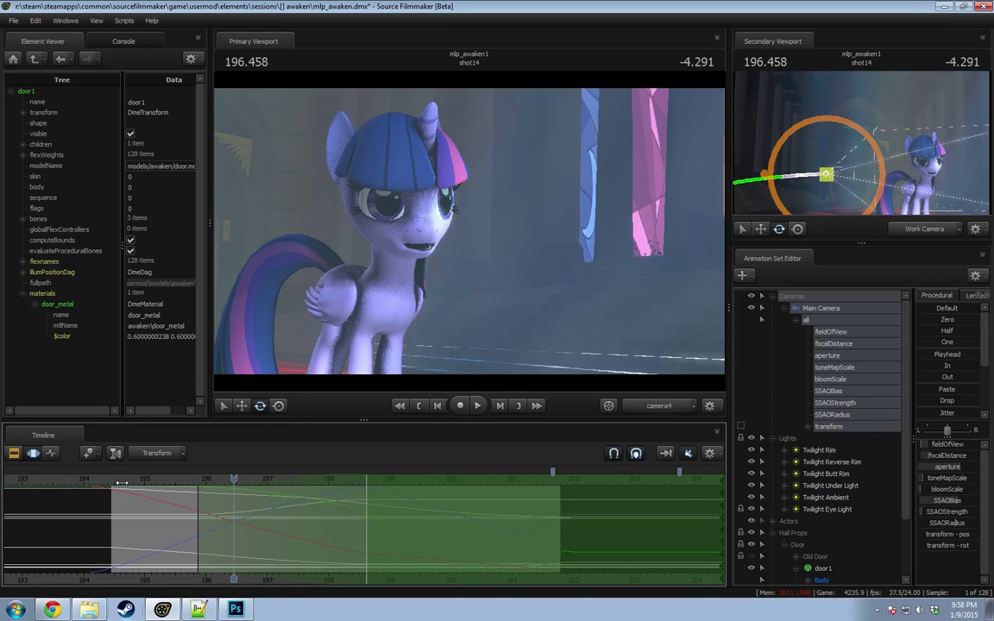
key("F2")
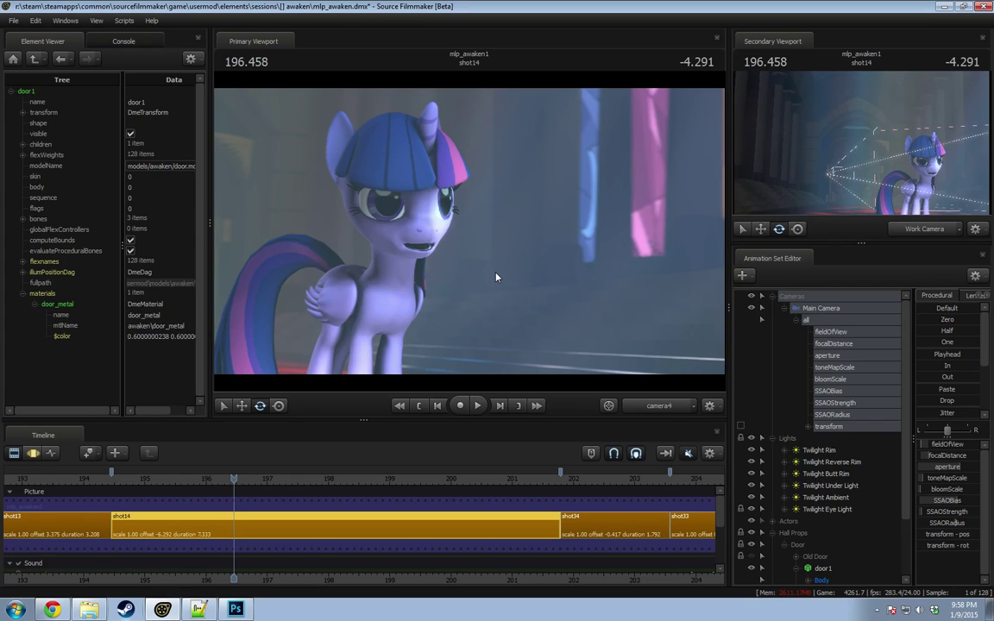
key("space")
key("space")
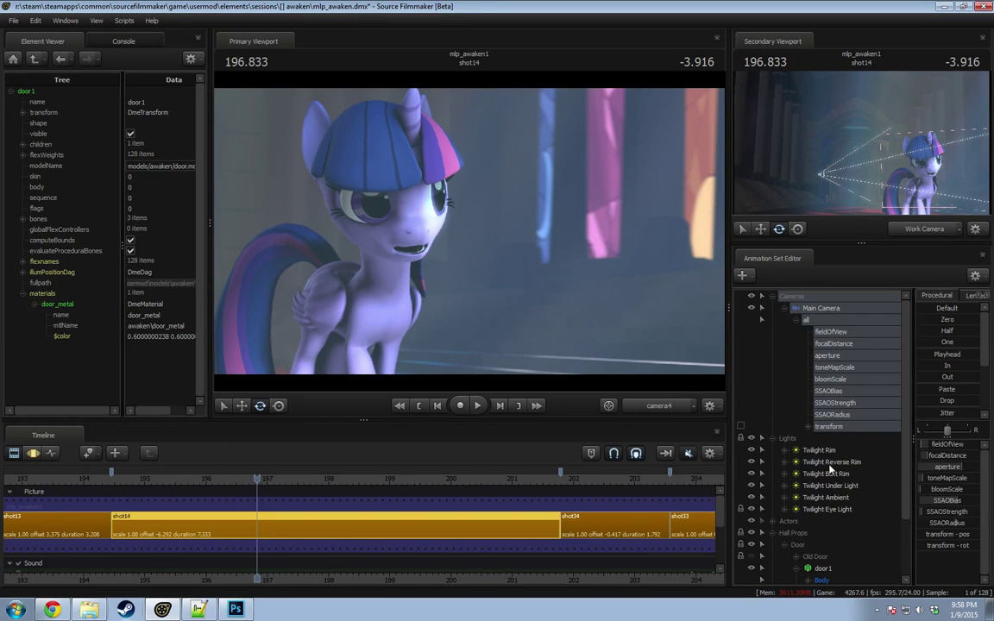
Step: Extend the time selection over the whole timeline and place the playhead at 196.250 in shot14
key("F3")
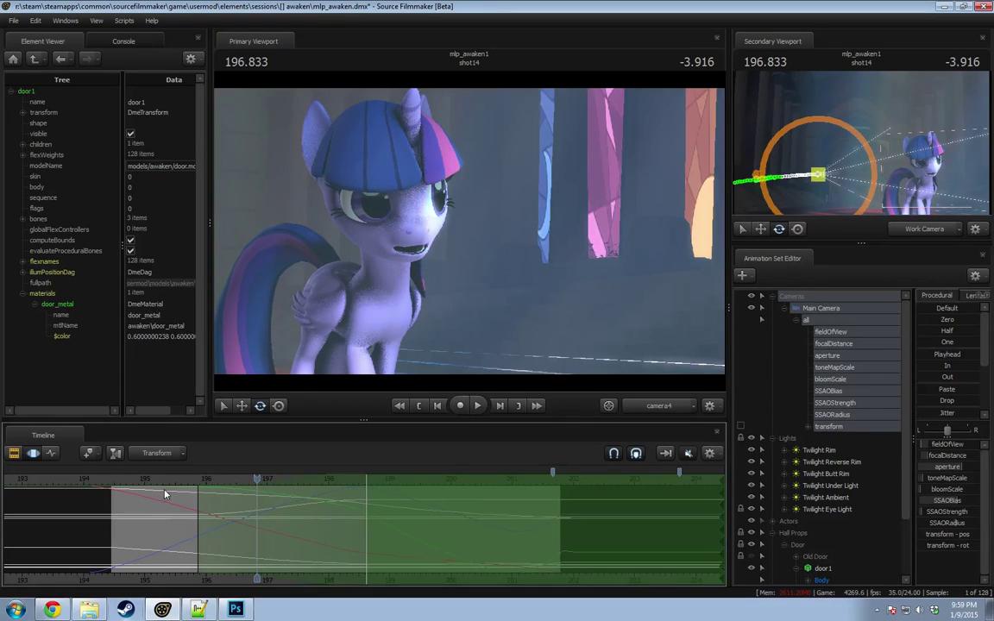
left_click(163, 479)
key("space")
key("space")
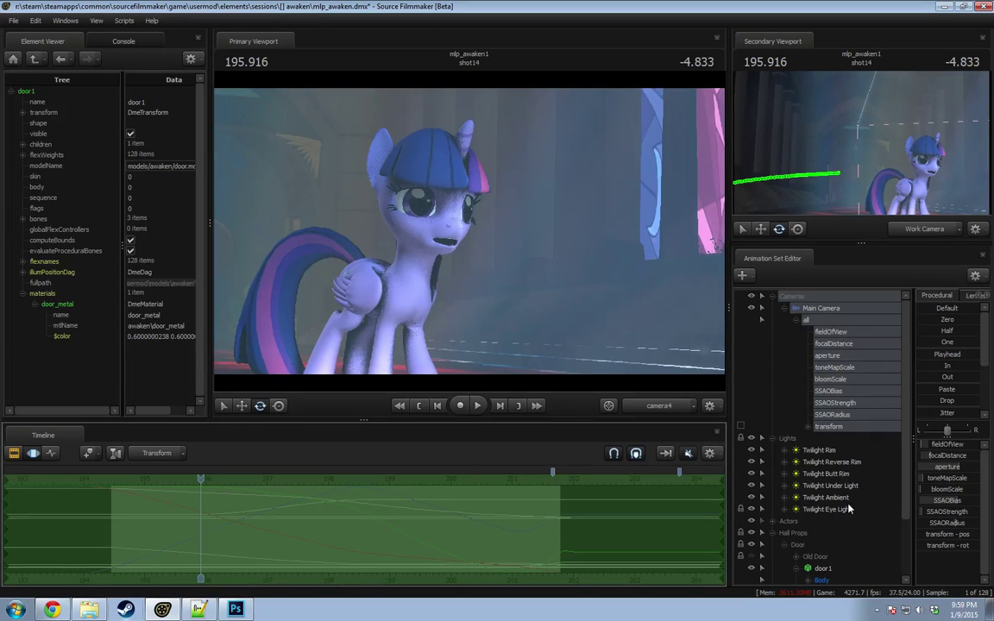
scroll(846, 510, "down", 2)
key("space")
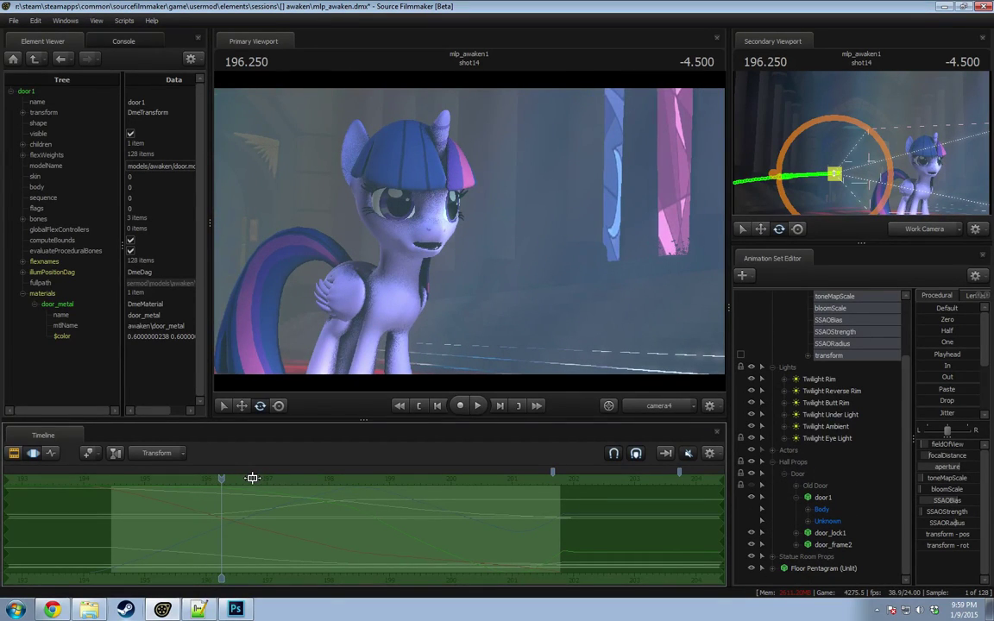
Step: Return to the clip view, save the session and open the poster export settings
key("F1")
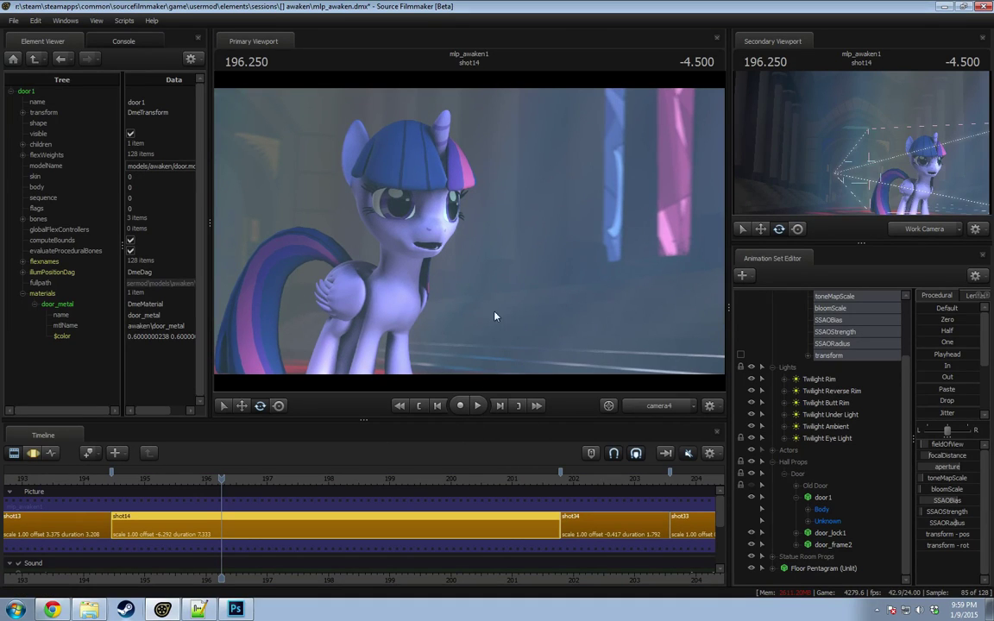
key("ctrl+s")
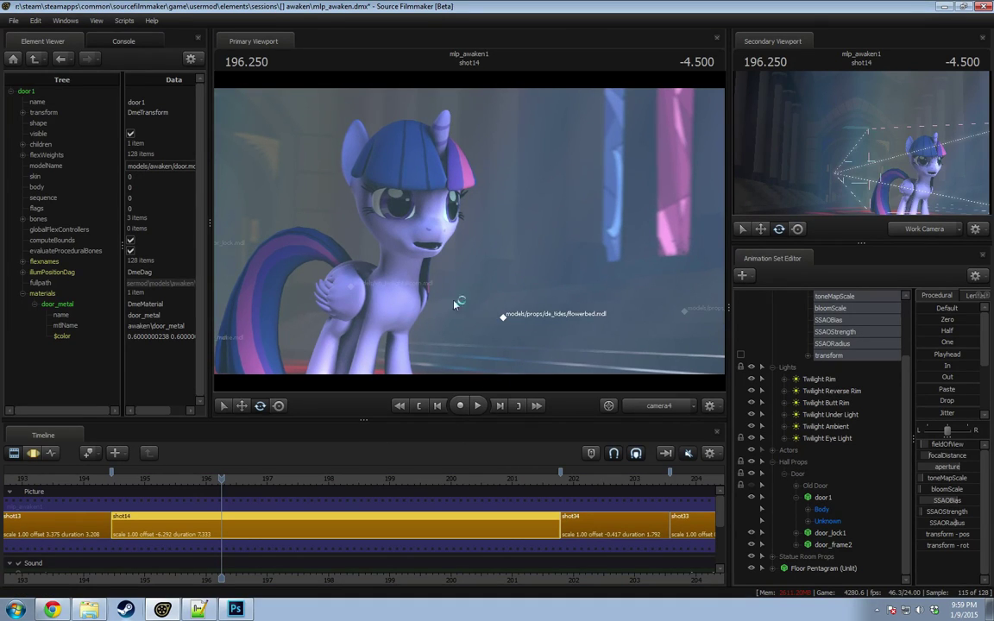
left_click(16, 22)
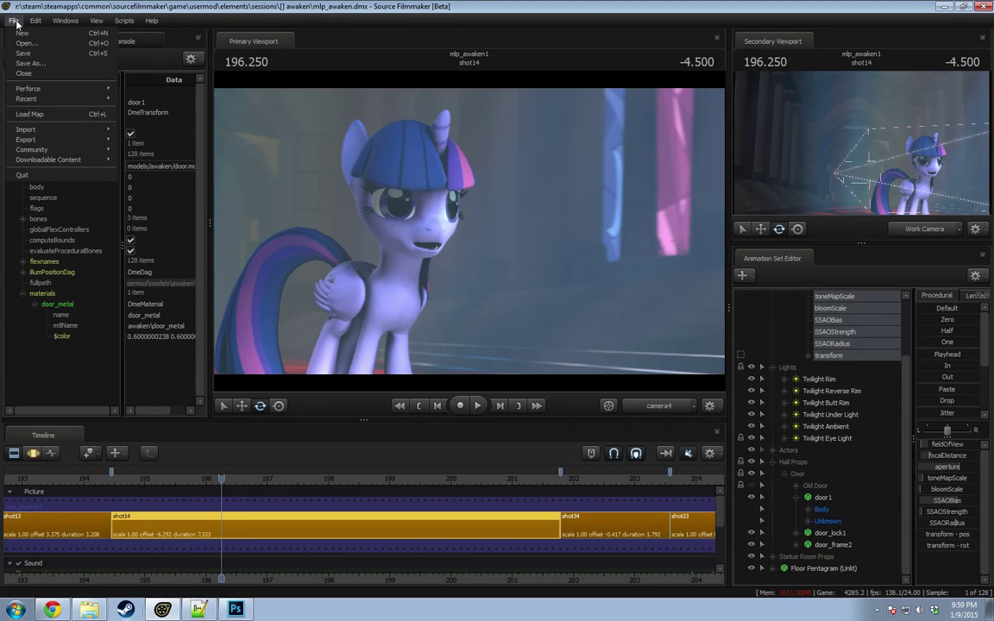
mouse_move(31, 138)
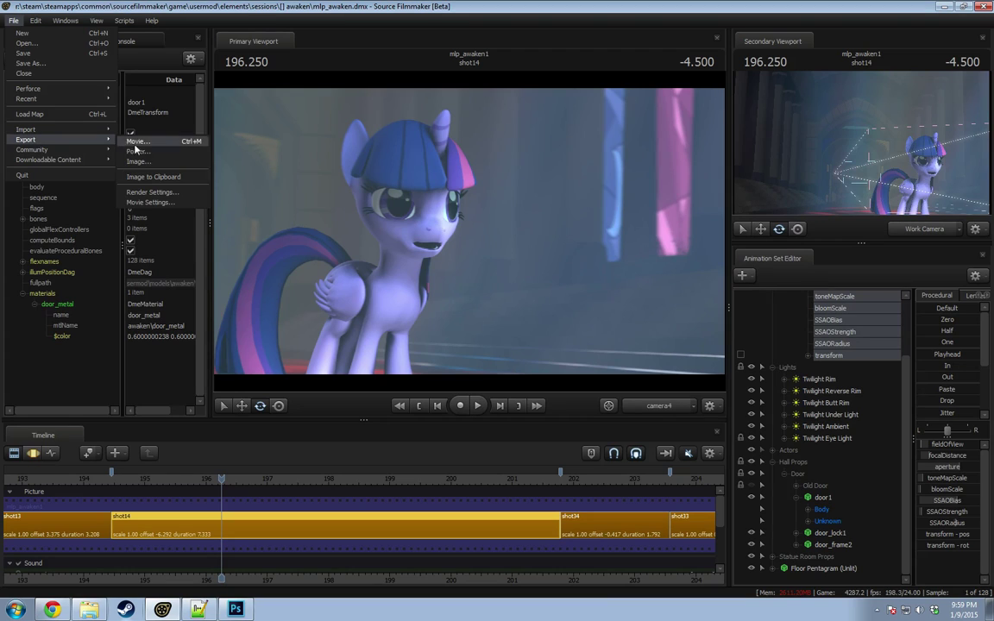
left_click(137, 152)
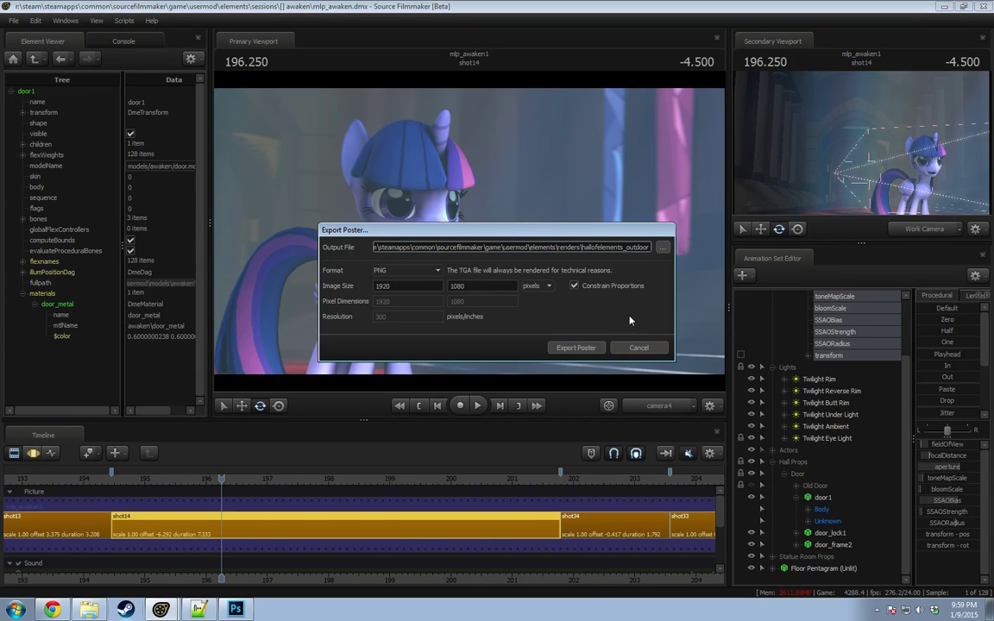
left_click(589, 349)
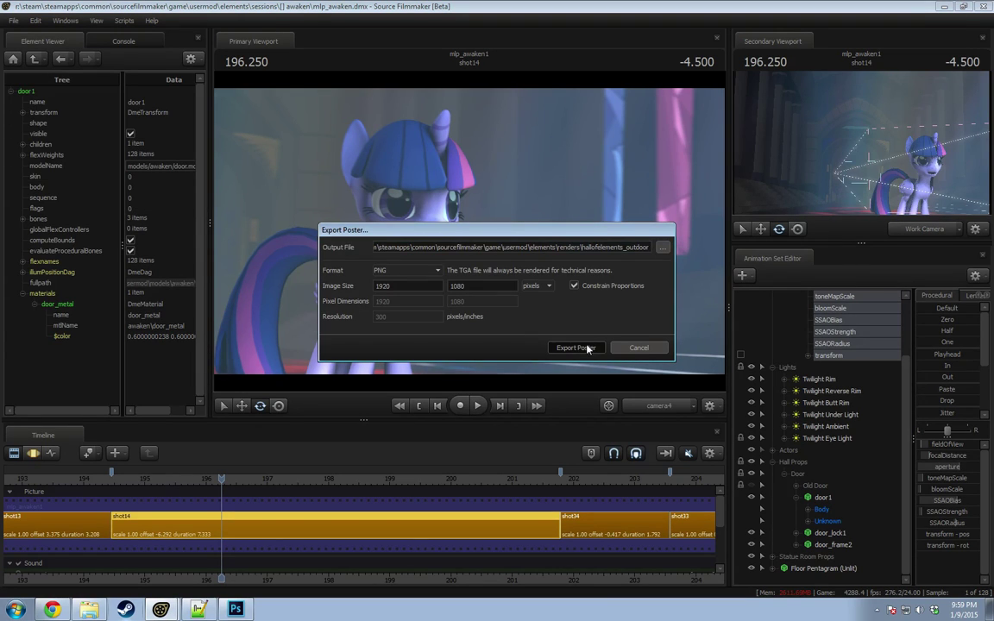
Step: Name the output file awaken_volumetric_test01 and export the frame as a 1920 x 1080 PNG poster
double_click(614, 248)
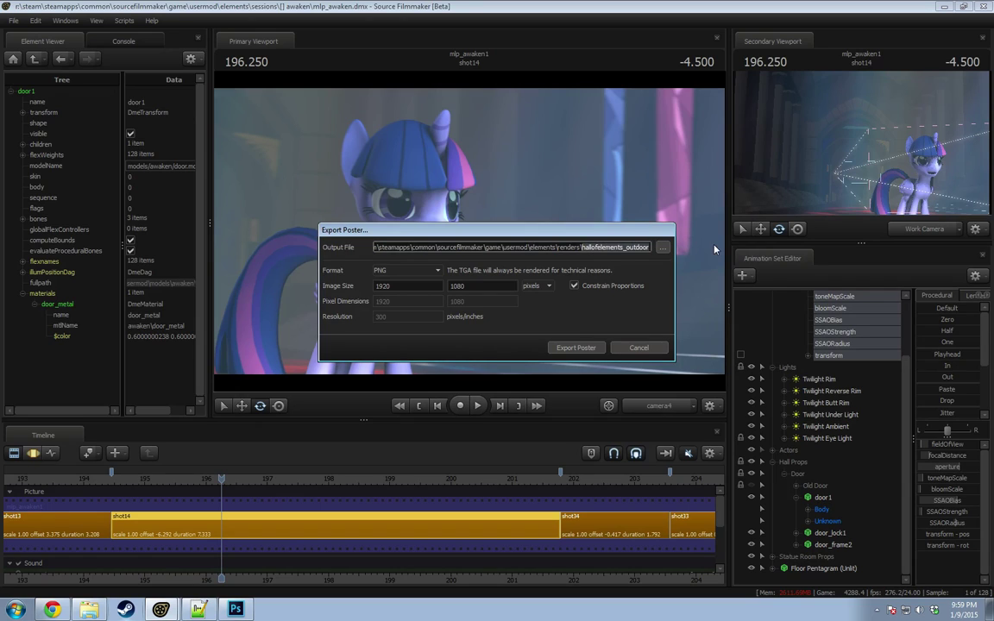
type("twilight")
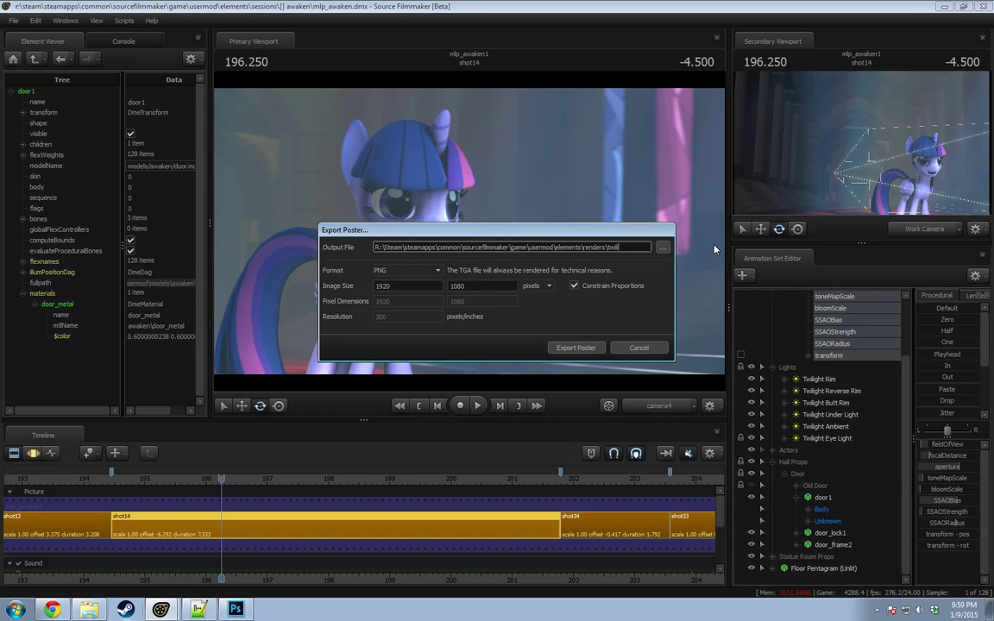
key("BackSpace")
key("BackSpace")
key("BackSpace")
key("BackSpace")
key("BackSpace")
key("BackSpace")
key("BackSpace")
key("BackSpace")
type("awaken_volumetric_test01")
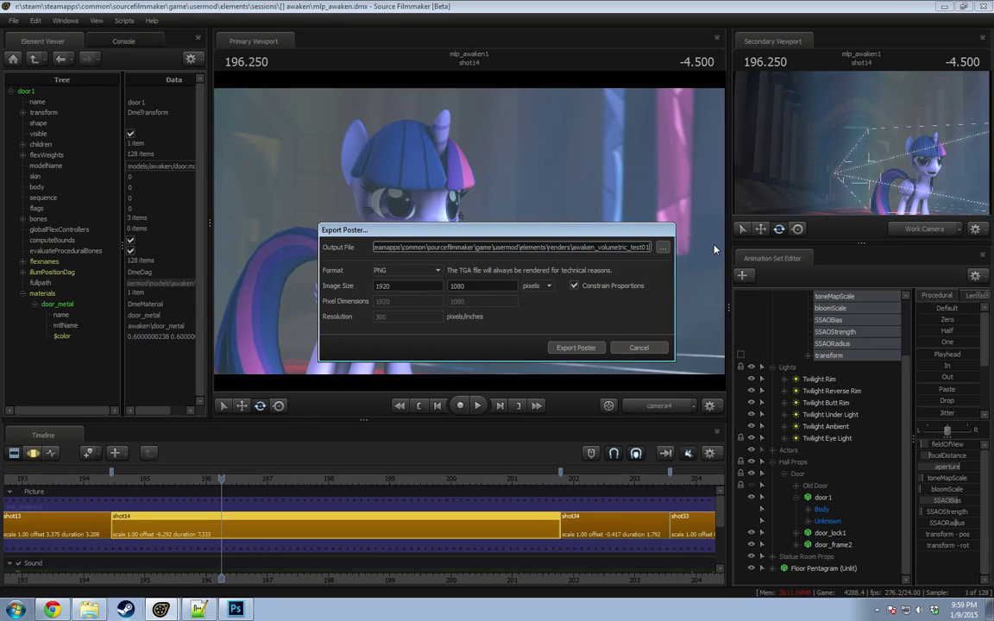
left_click(574, 351)
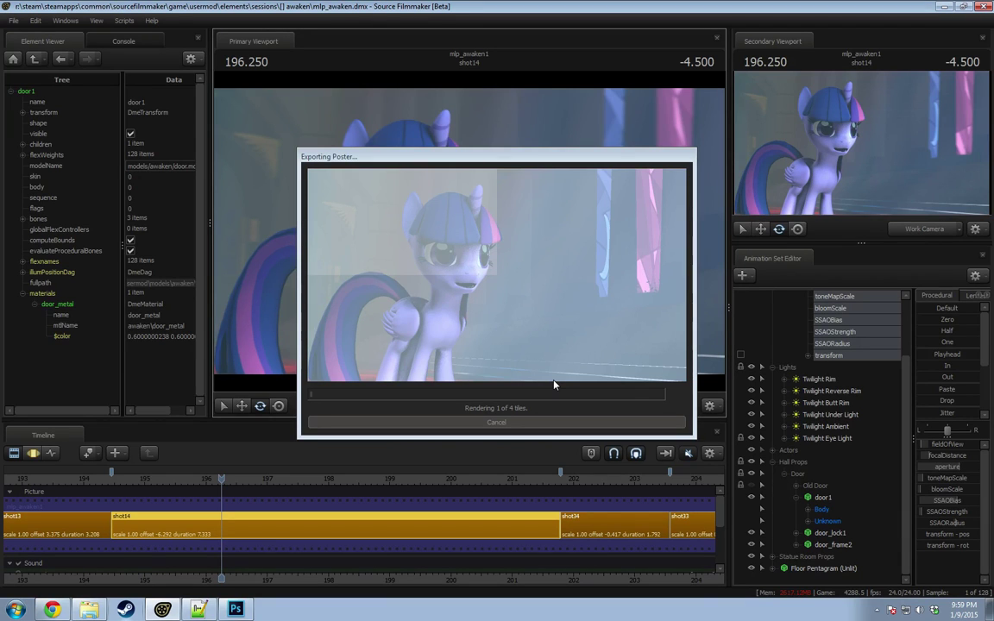
Step: Switch to Adobe SpeedGrade CC 2014 and create a new project saved as Untitled.ircp
left_click(2, 602)
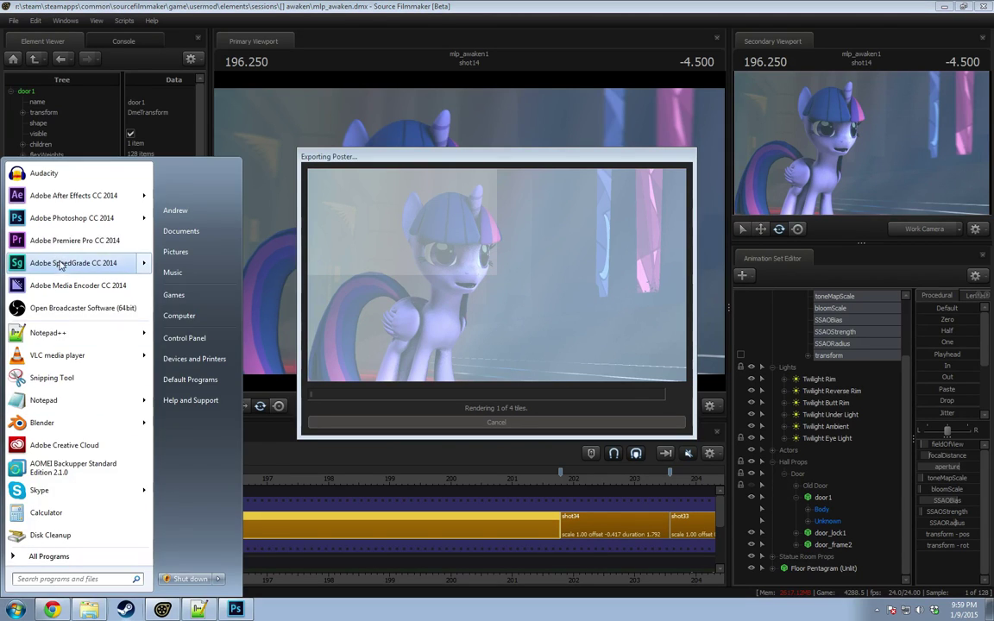
left_click(62, 264)
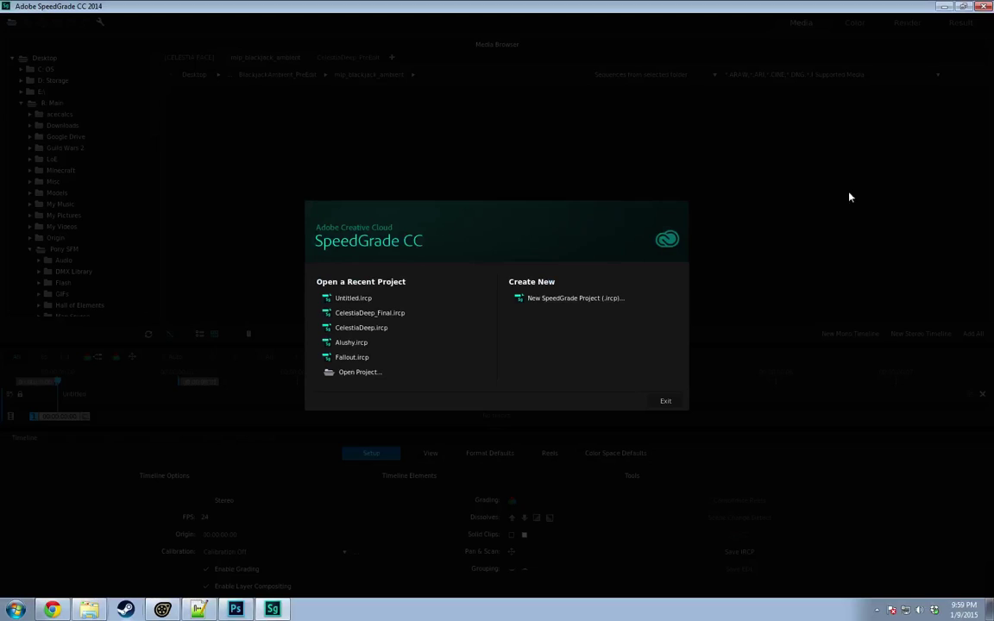
left_click(557, 299)
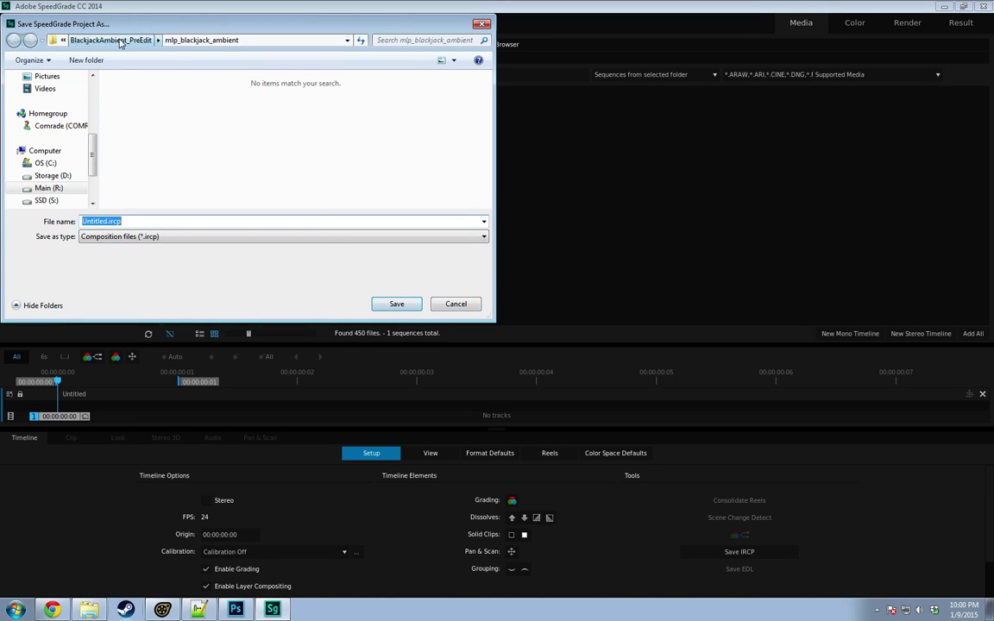
left_click(112, 39)
left_click(161, 40)
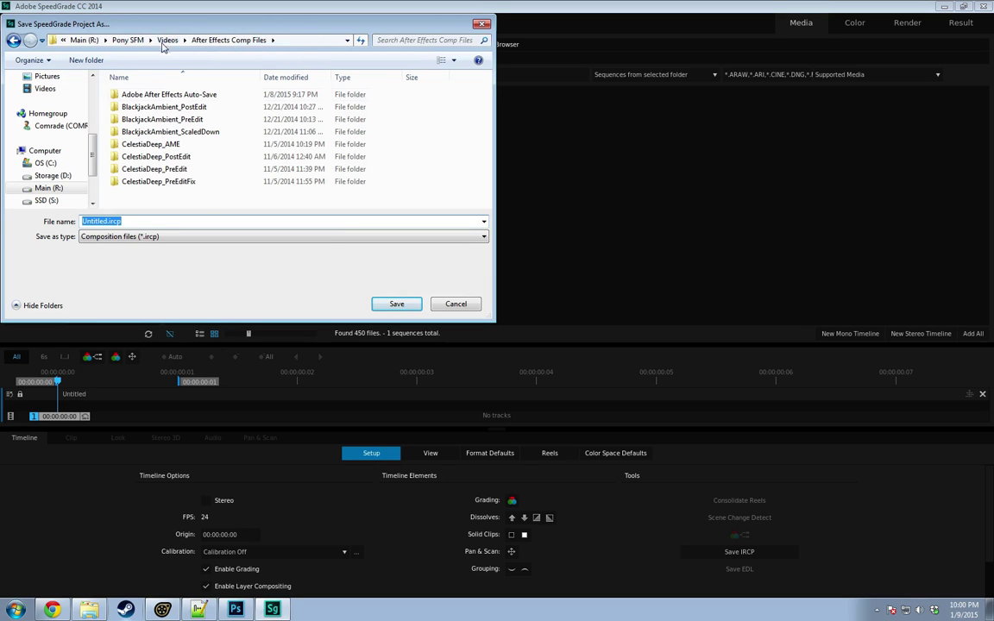
left_click(396, 304)
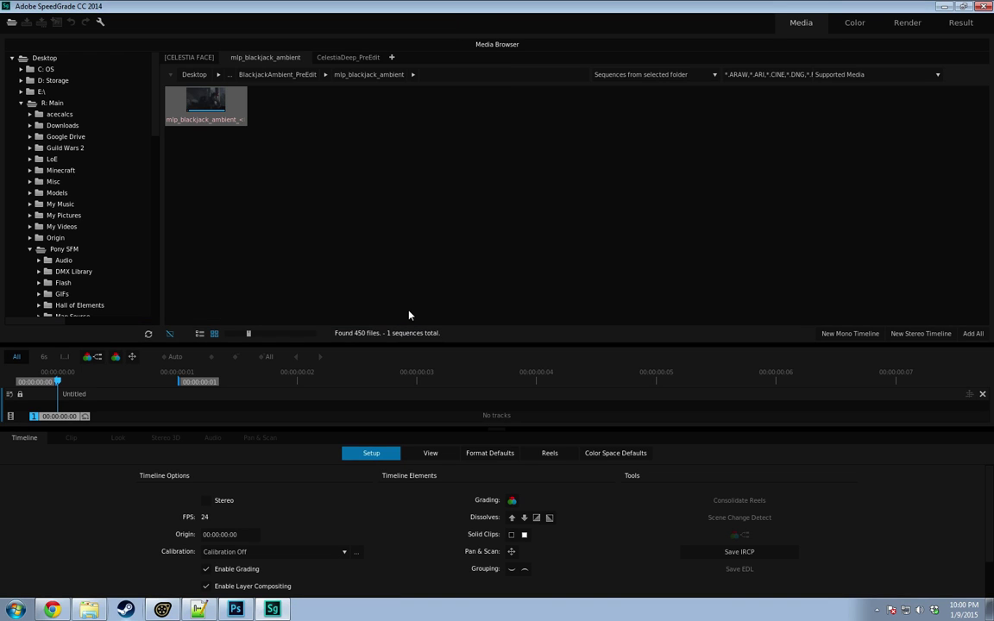
Step: Switch to Photoshop and bring up its body.tga document window
left_click(238, 611)
left_click(242, 610)
left_click(247, 612)
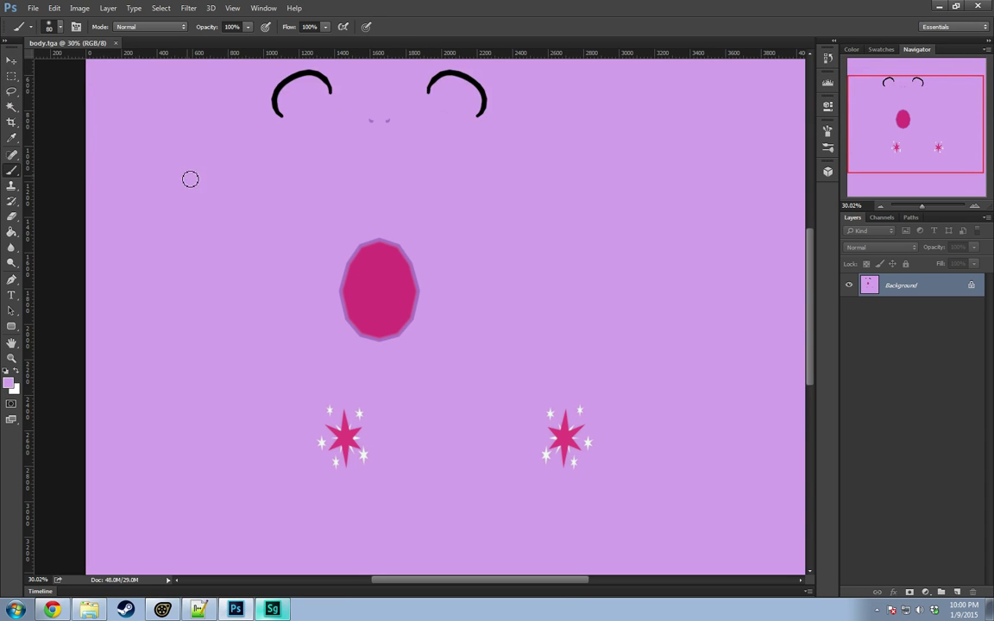
Step: Close the body.tga document, minimize Photoshop and switch back to Adobe SpeedGrade
left_click(115, 42)
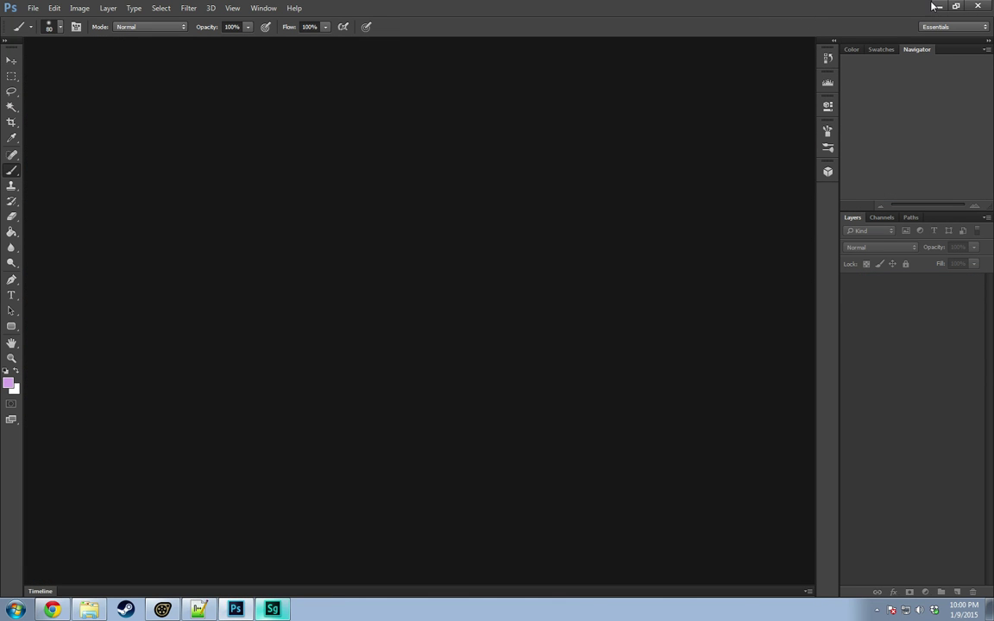
left_click(938, 7)
left_click(162, 610)
left_click(162, 610)
left_click(163, 610)
left_click(274, 610)
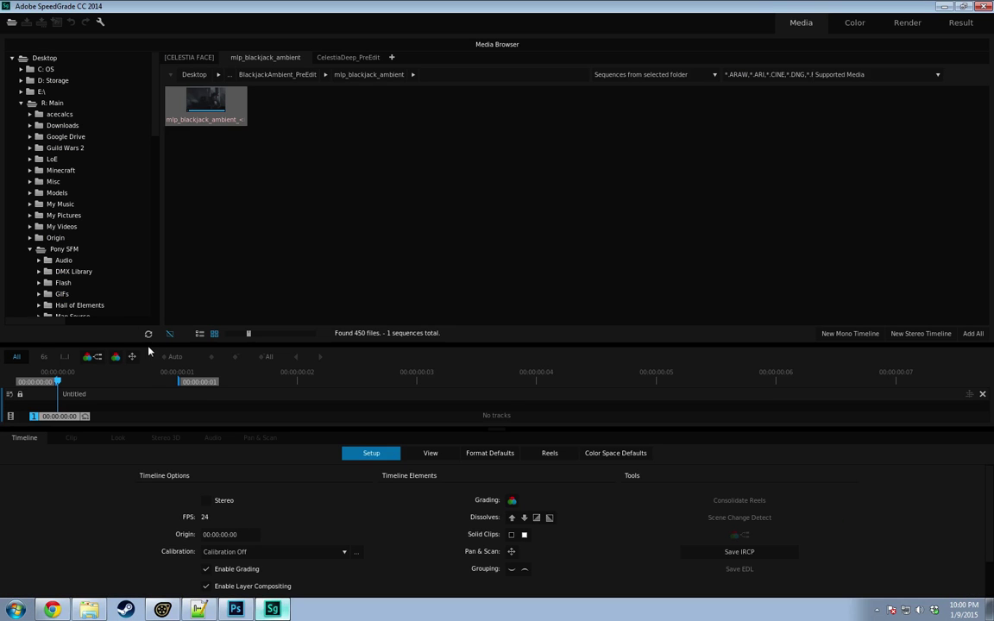
Step: Collapse the Pony SFM folder and open the recently used mlp_blackjack_ambient folder under the Steam SourceFilmmaker path
scroll(86, 181, "down", 10)
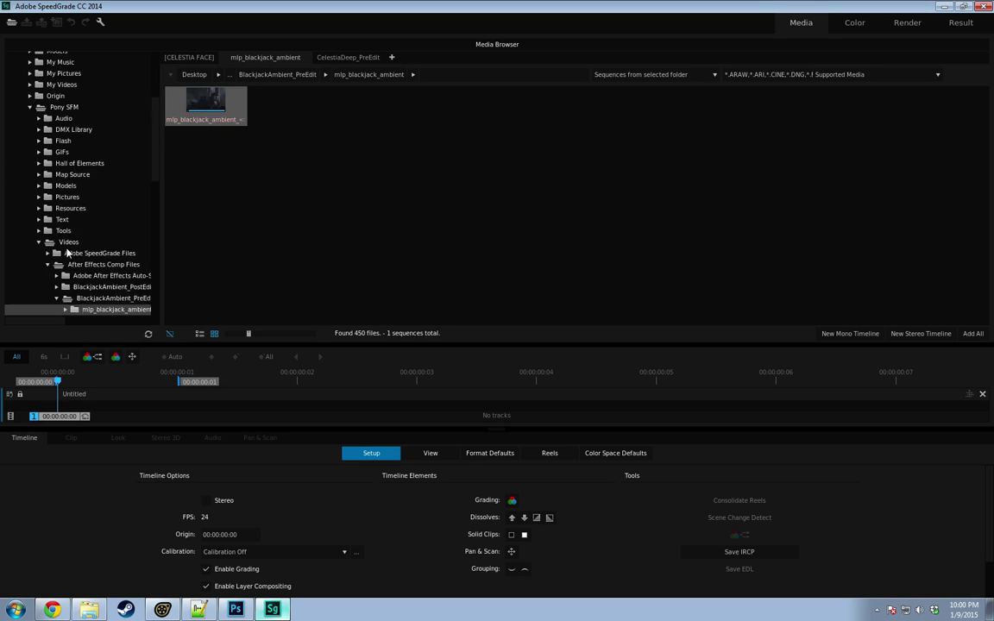
scroll(86, 186, "up", 10)
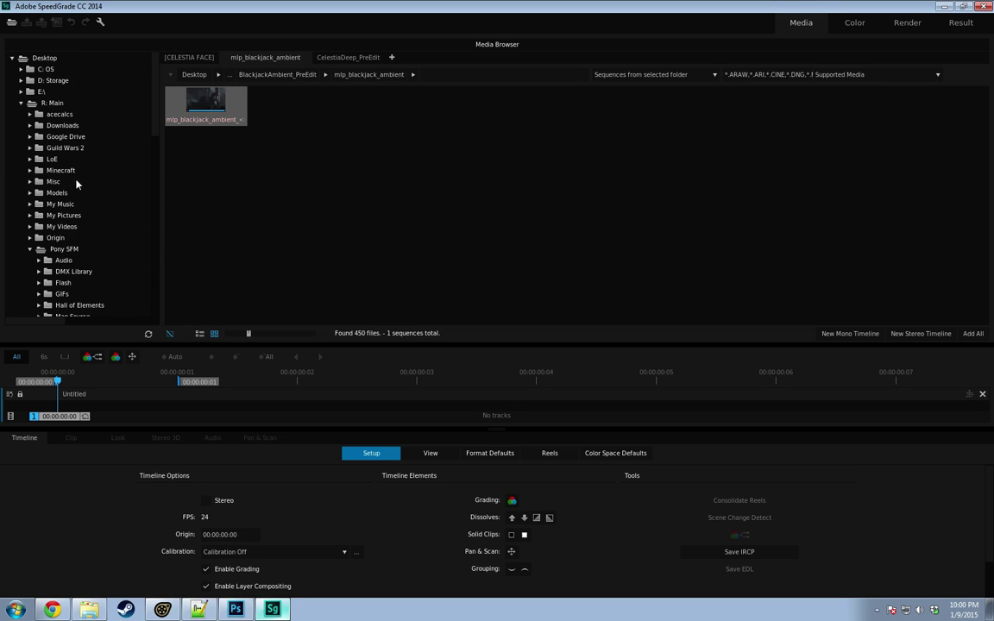
left_click(30, 249)
scroll(36, 260, "down", 10)
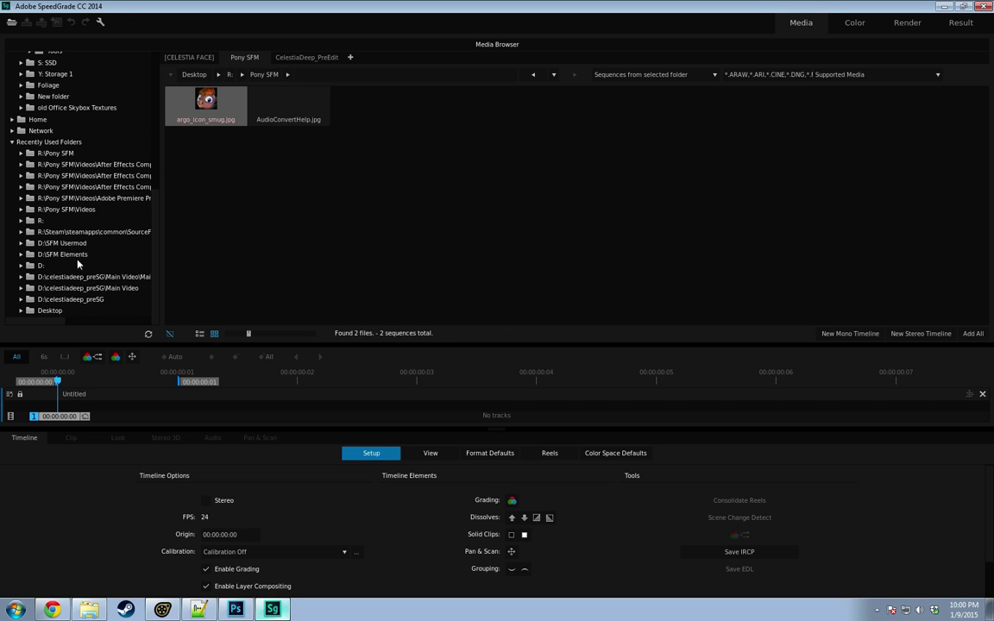
scroll(89, 297, "up", 2)
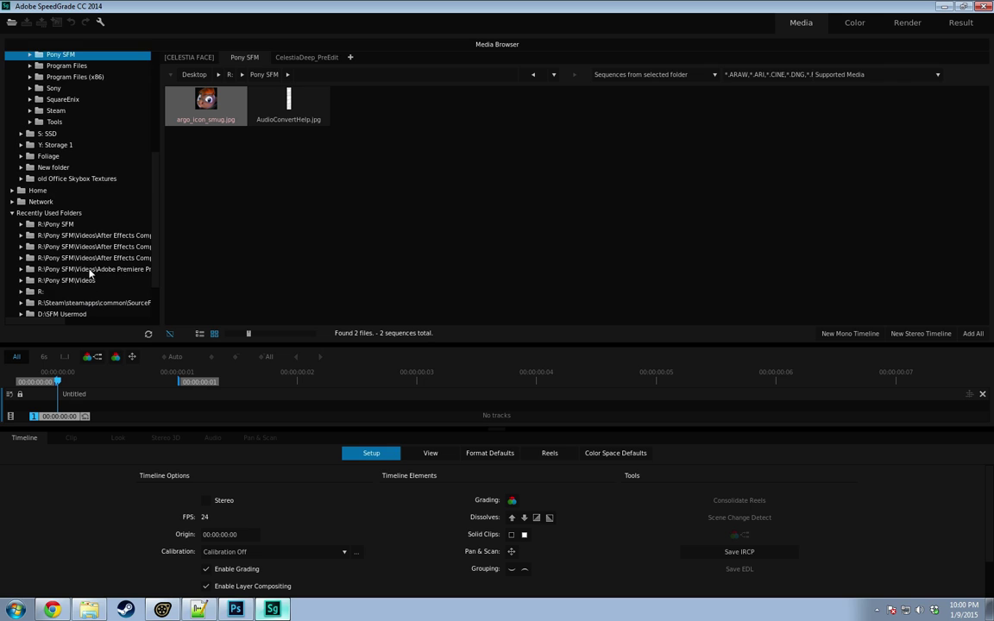
scroll(95, 273, "down", 2)
left_click(110, 232)
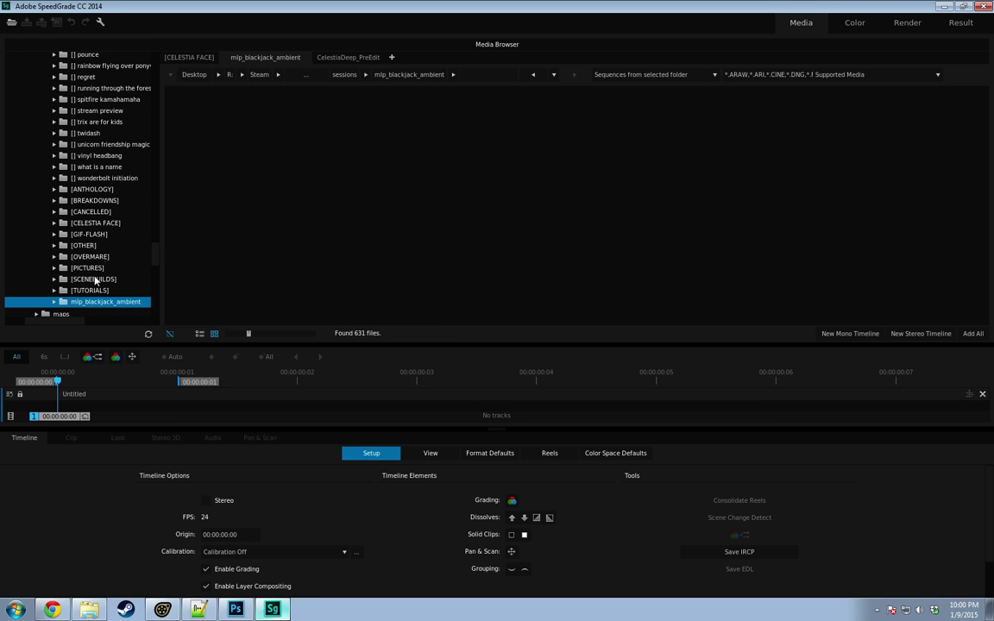
Step: Open the usermod elements renders folder and collapse the neighbouring sessions folder
scroll(97, 276, "up", 4)
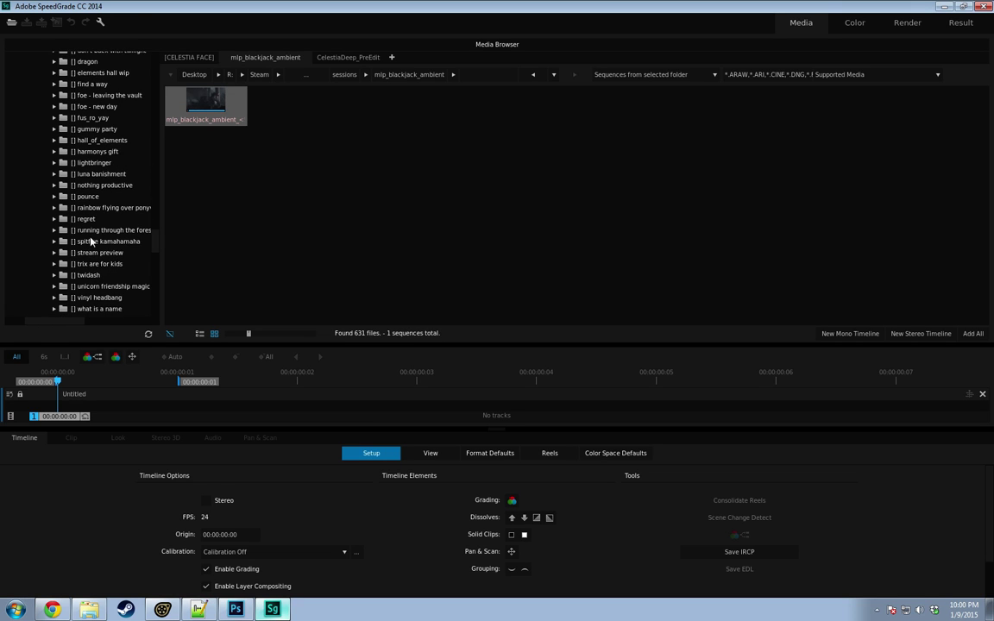
scroll(84, 222, "up", 4)
scroll(92, 131, "up", 4)
left_click(65, 198)
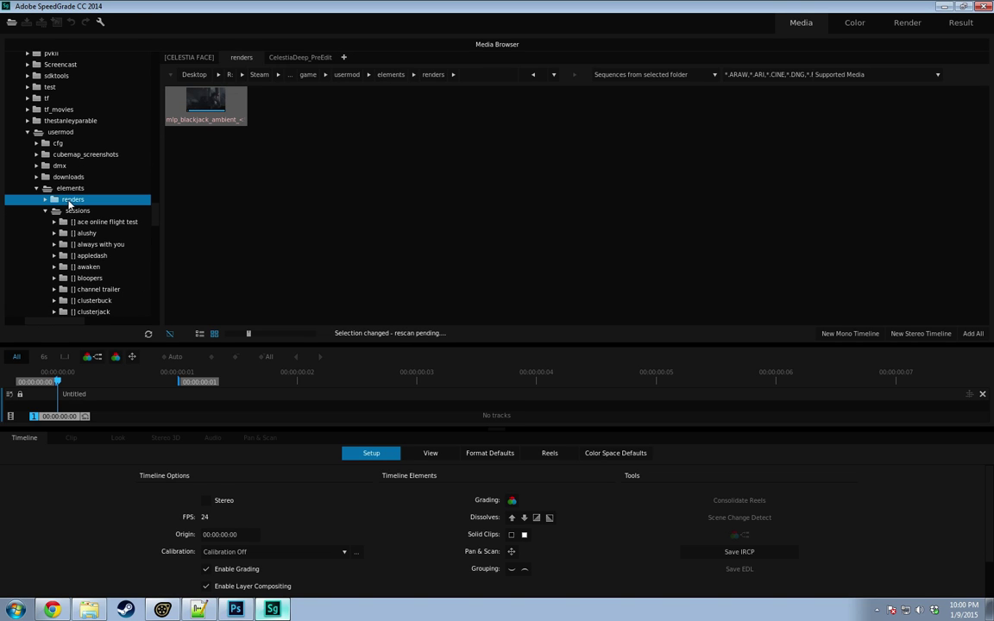
left_click(46, 212)
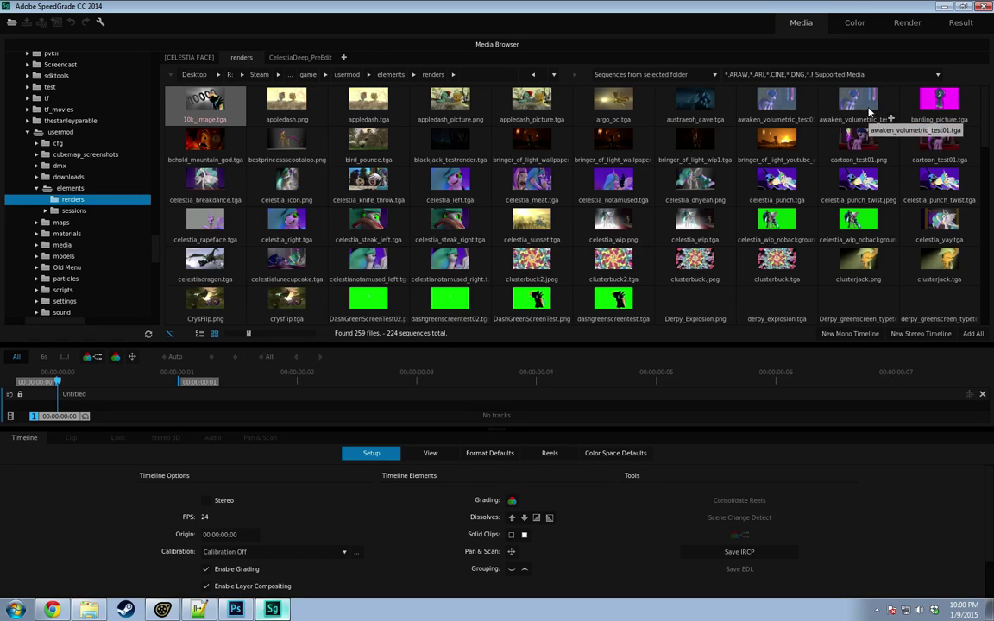
Step: Add awaken_volumetric_test01.tga to the timeline and show it in the Color workspace
left_click(777, 109)
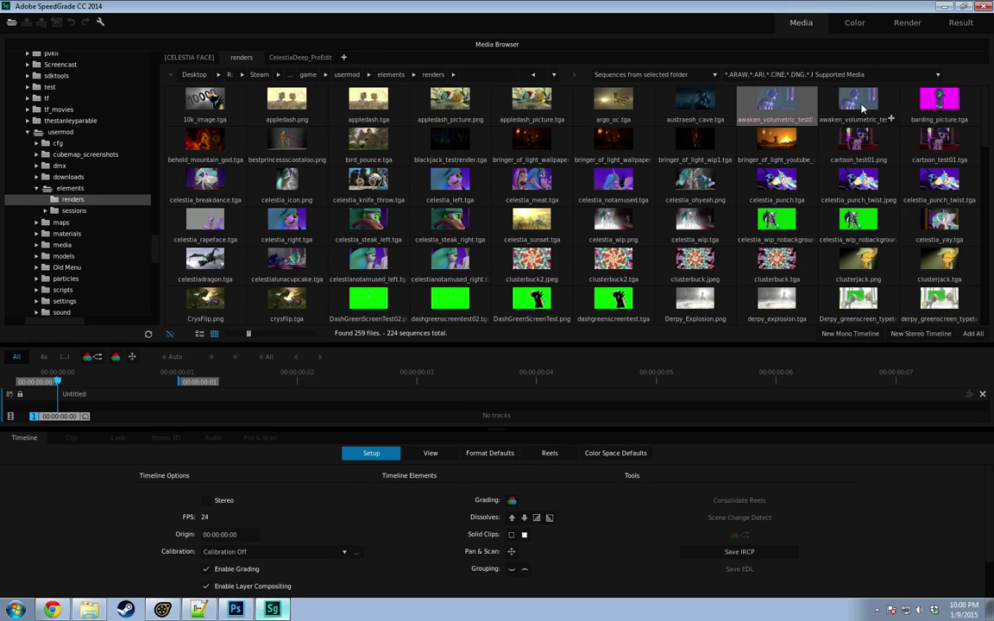
double_click(854, 108)
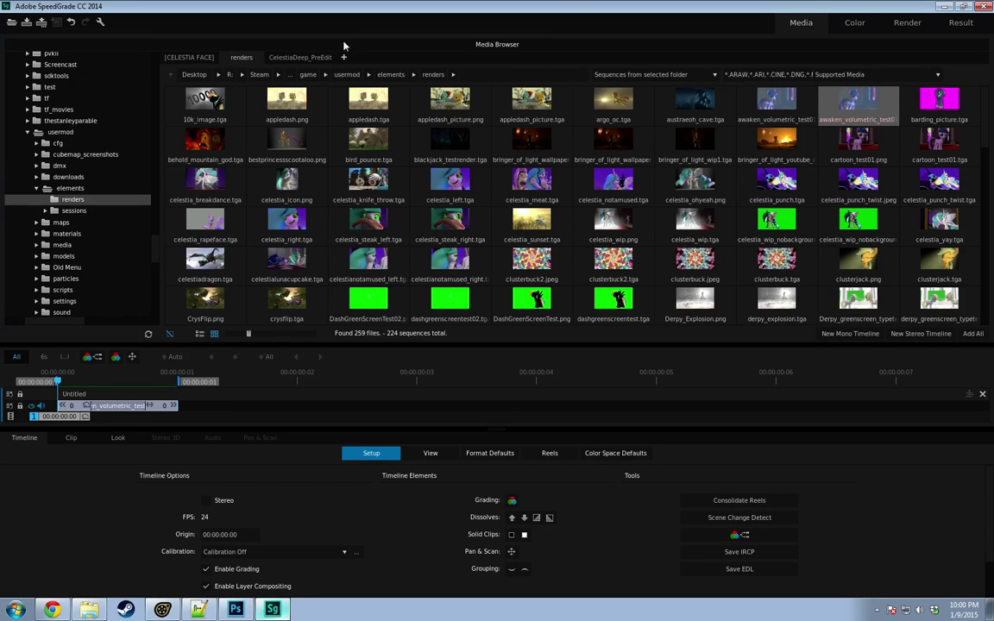
left_click(854, 22)
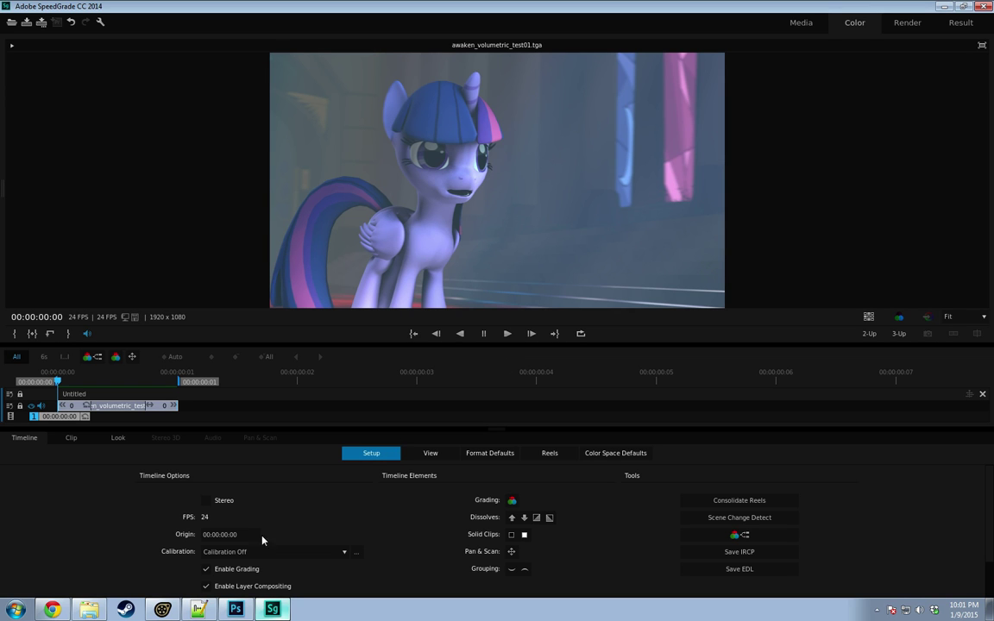
Step: Switch to Source Filmmaker and compare the clip, motion and graph editors for shot14 by cycling between them
left_click(152, 610)
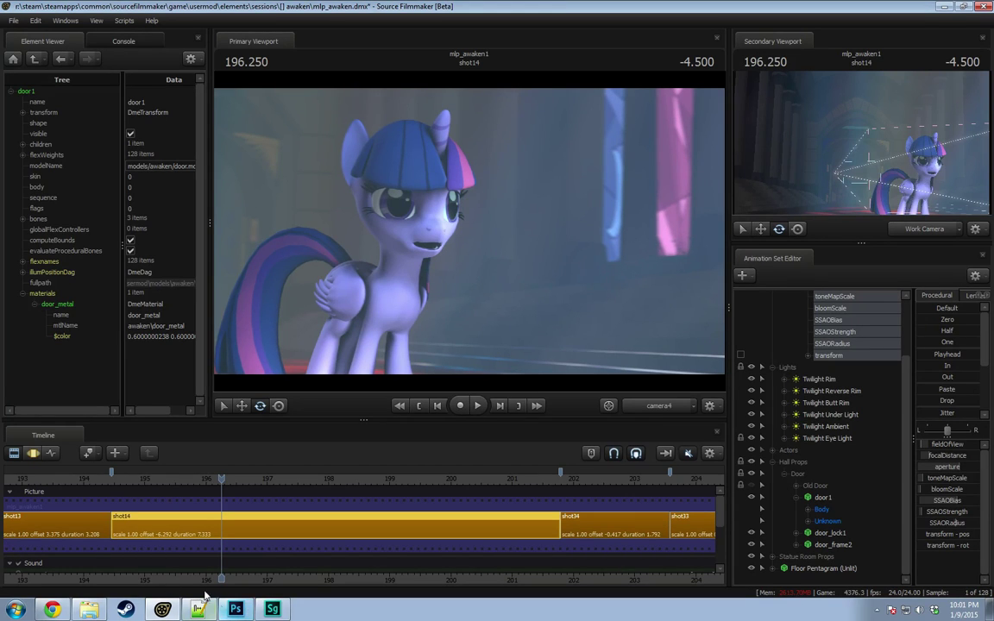
left_click(33, 455)
left_click(51, 458)
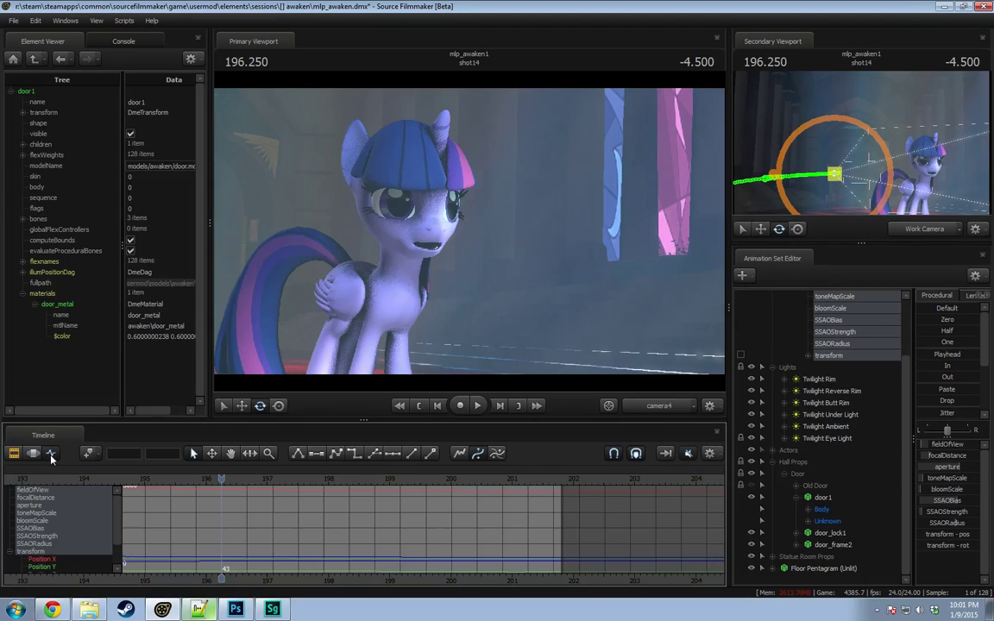
key("F2")
key("F4")
key("F2")
key("F4")
key("F3")
key("F2")
key("F4")
key("F3")
key("F2")
left_click(40, 460)
left_click(41, 459)
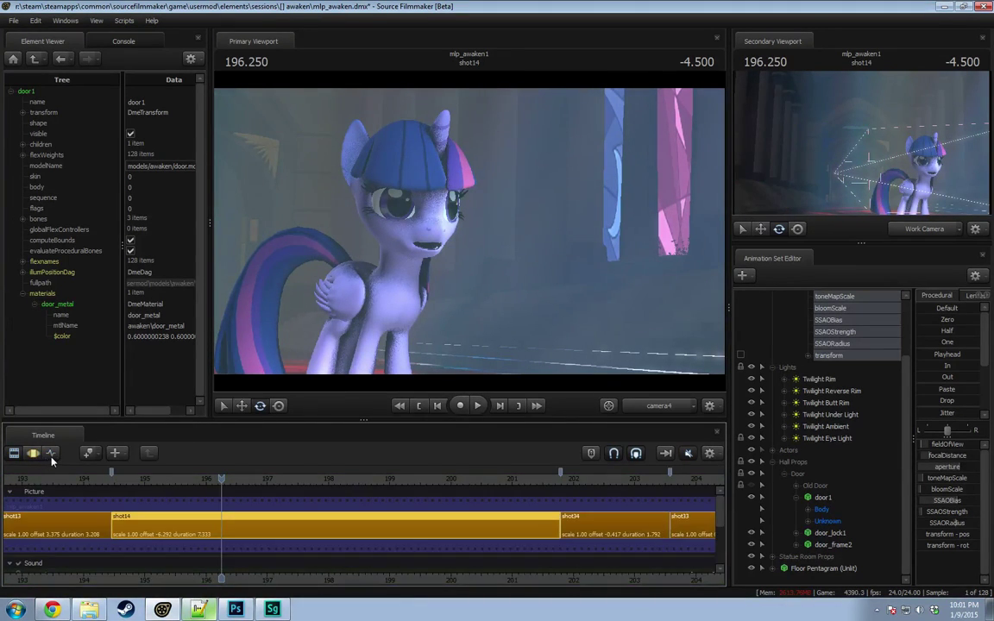
left_click(40, 460)
left_click(38, 460)
left_click(37, 459)
left_click(38, 459)
left_click(38, 459)
left_click(38, 459)
left_click(39, 459)
left_click(39, 456)
left_click(39, 455)
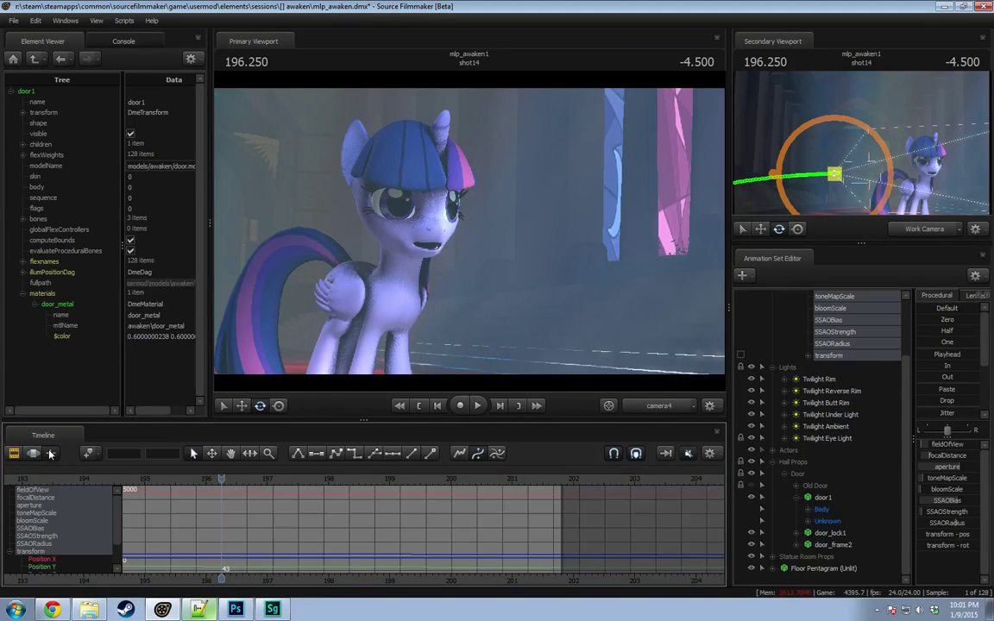
left_click(40, 457)
left_click(44, 458)
left_click(41, 457)
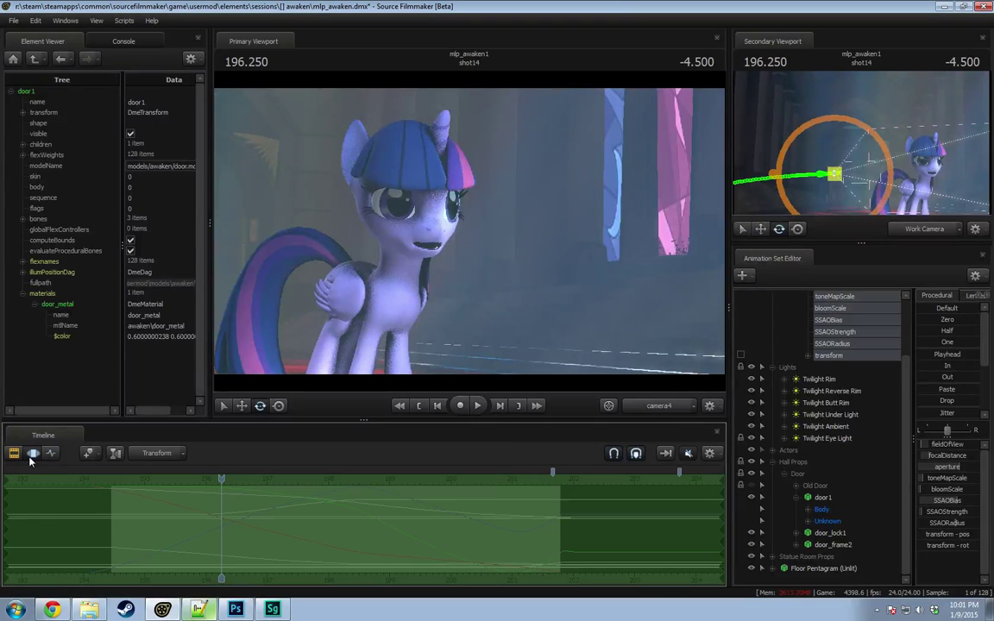
left_click(45, 459)
left_click(52, 457)
key("Tab")
key("Tab")
key("Tab")
key("Tab")
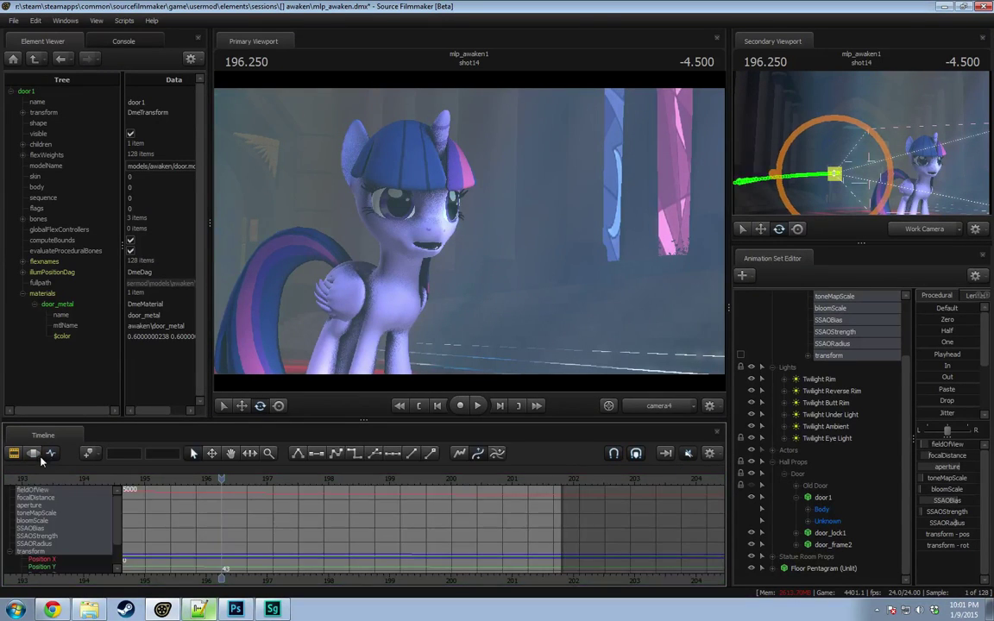
left_click(32, 456)
key("Tab")
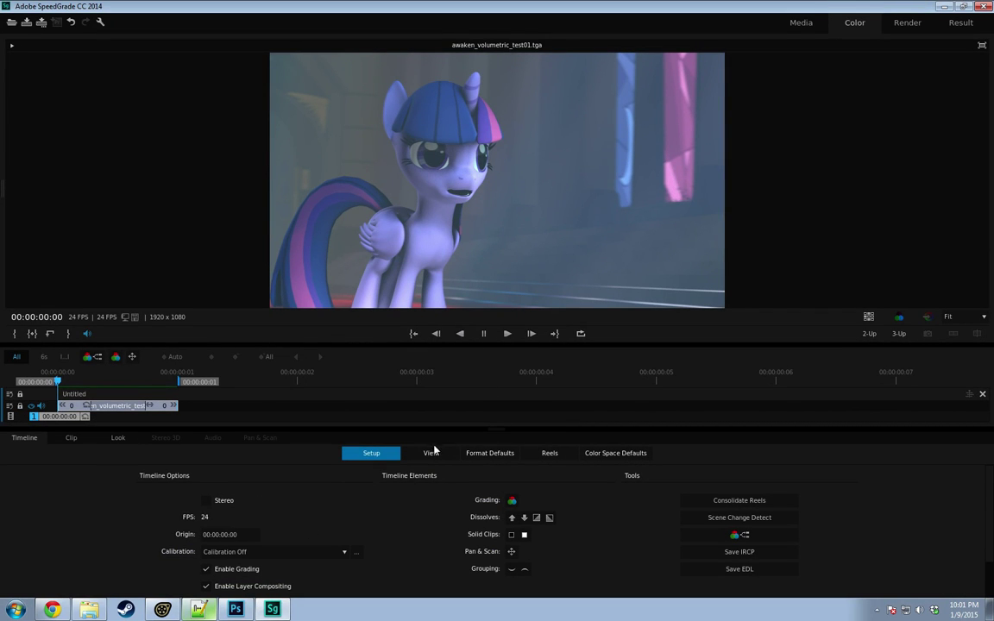
Step: Grade the clip's look with overall contrast 0.07, shadows contrast 0.27 and a slightly lower shadows offset, enlarging the grading area
left_click(116, 439)
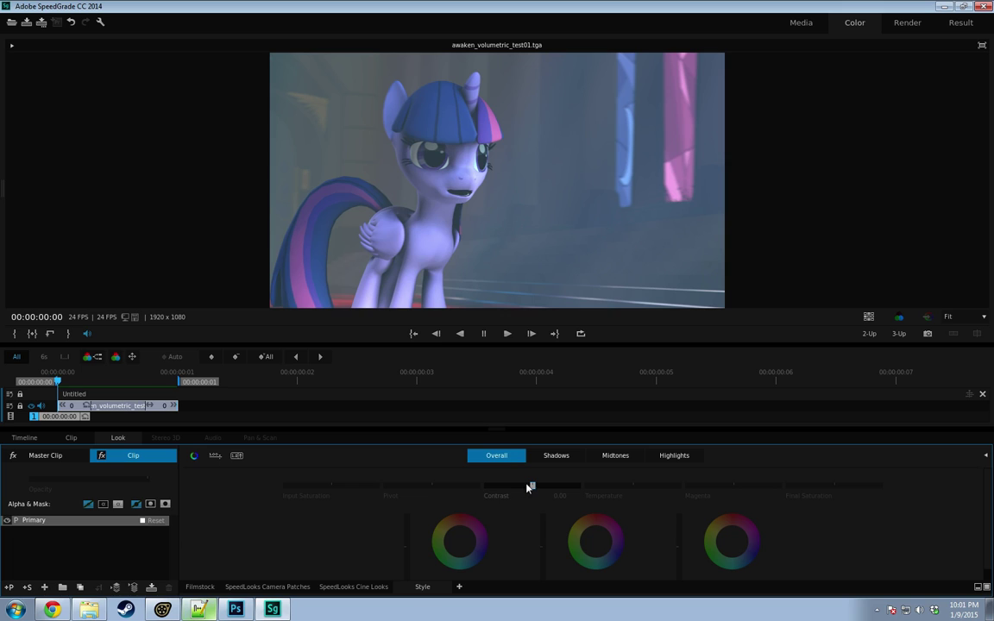
mouse_move(536, 490)
left_mouse_down()
mouse_move(515, 486)
mouse_move(532, 486)
left_mouse_up()
left_click(555, 454)
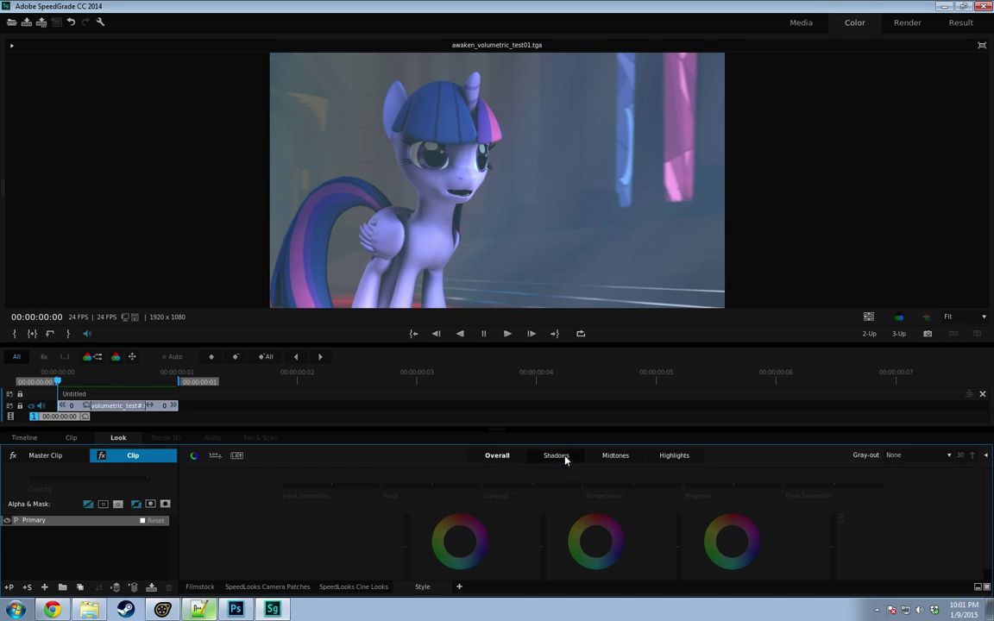
left_click_drag(532, 487, 545, 486)
left_click_drag(776, 430, 777, 397)
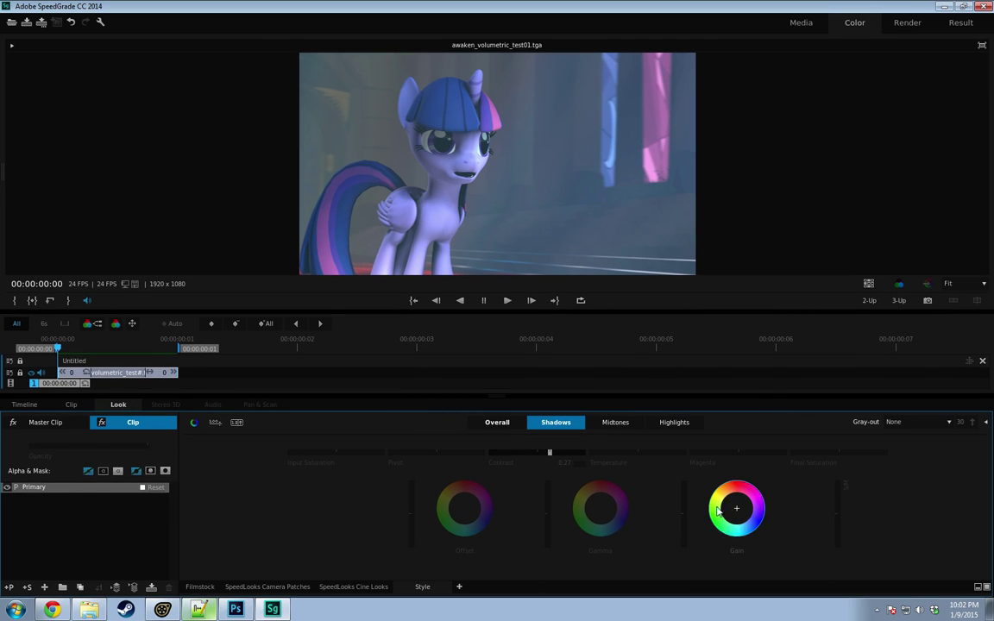
left_click_drag(411, 516, 412, 520)
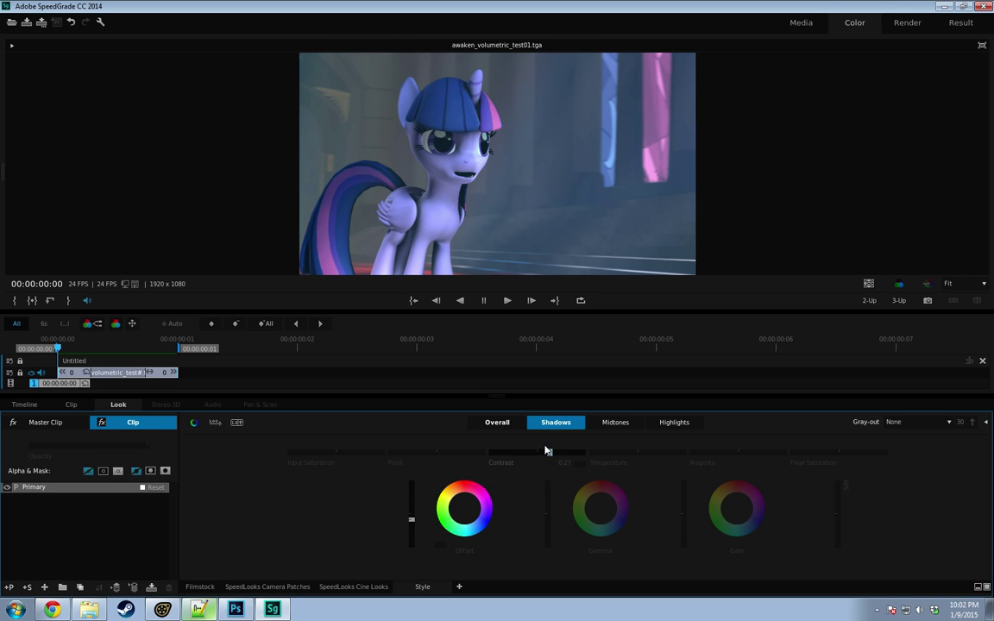
Step: Try a warmer temperature for the shadows and reset it
left_click_drag(638, 453, 683, 452)
left_click_drag(672, 452, 640, 452)
left_click(680, 466)
Step: Lower the shadows gain slightly and set the shadows input saturation to 0.95
left_click_drag(683, 514, 684, 529)
scroll(736, 508, "down", 5)
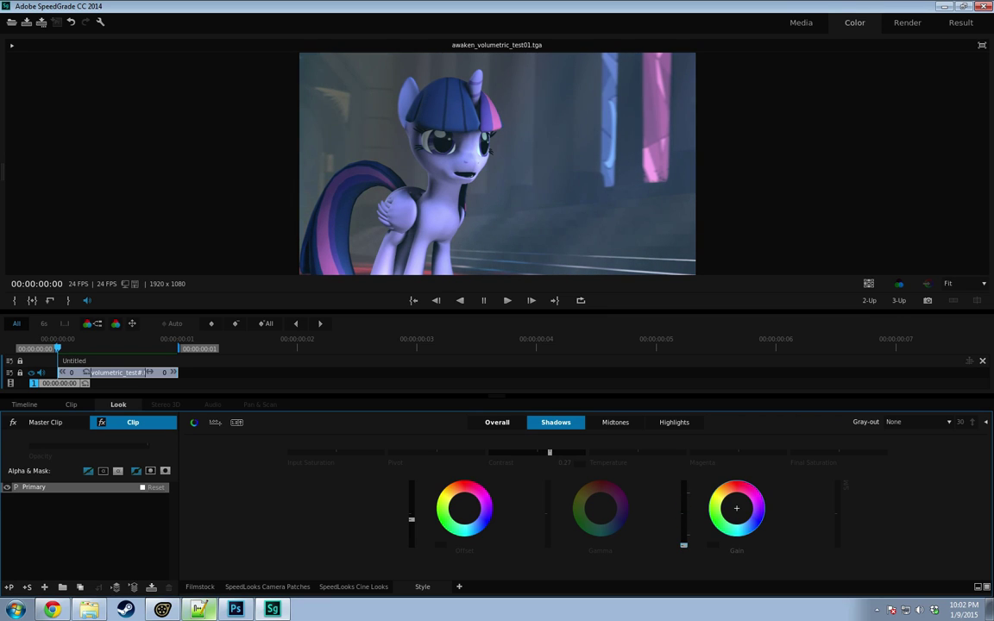
scroll(736, 508, "up", 8)
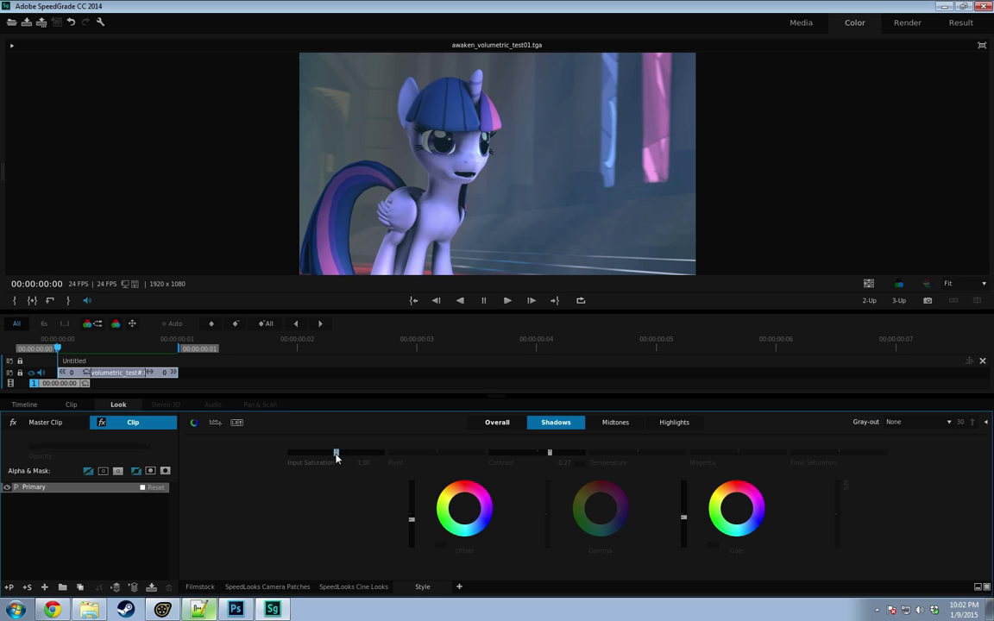
mouse_move(337, 456)
left_mouse_down()
mouse_move(362, 456)
mouse_move(335, 456)
left_mouse_up()
Step: Try a higher overall final saturation, and set the shadows final saturation to 1.20
left_click(497, 422)
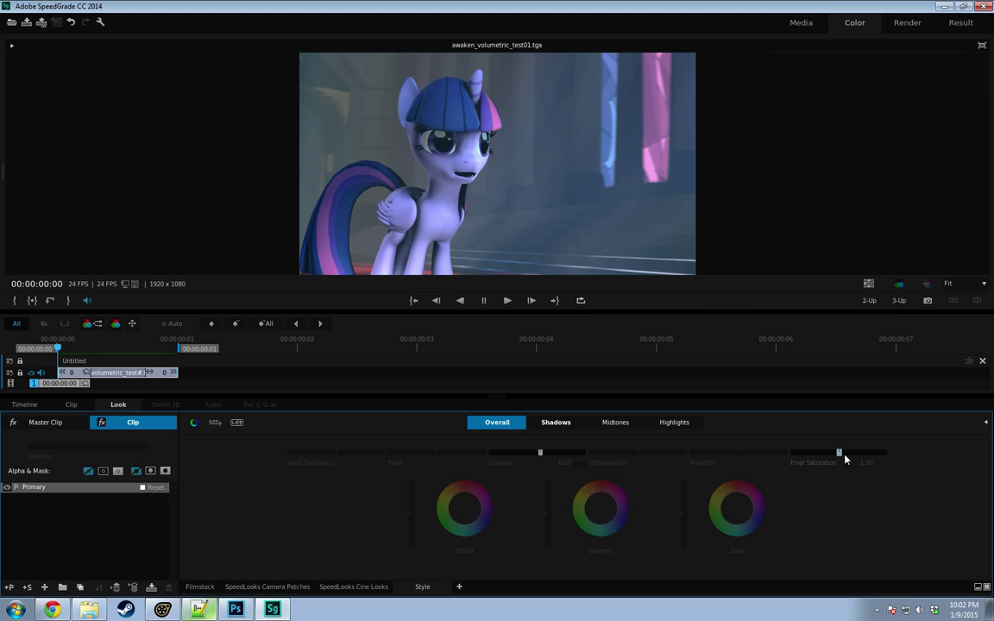
mouse_move(839, 452)
left_mouse_down()
mouse_move(852, 452)
mouse_move(842, 452)
left_mouse_up()
left_click(551, 422)
left_click_drag(839, 453, 847, 452)
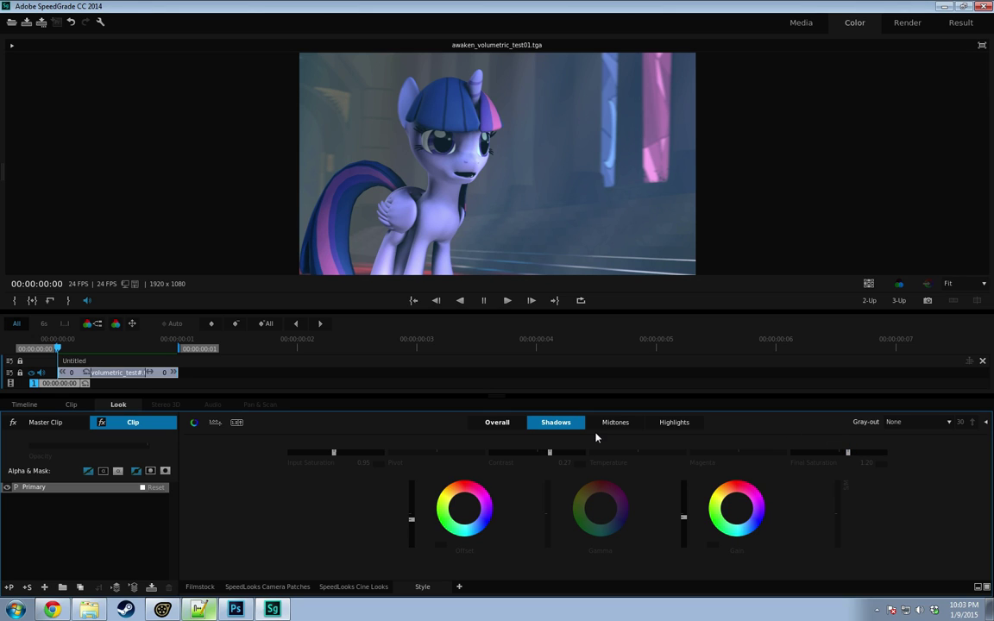
Step: Try a slightly cooler overall temperature and a midtones temperature of -0.07, resetting the midtones value
left_click(492, 423)
left_click_drag(638, 452, 635, 452)
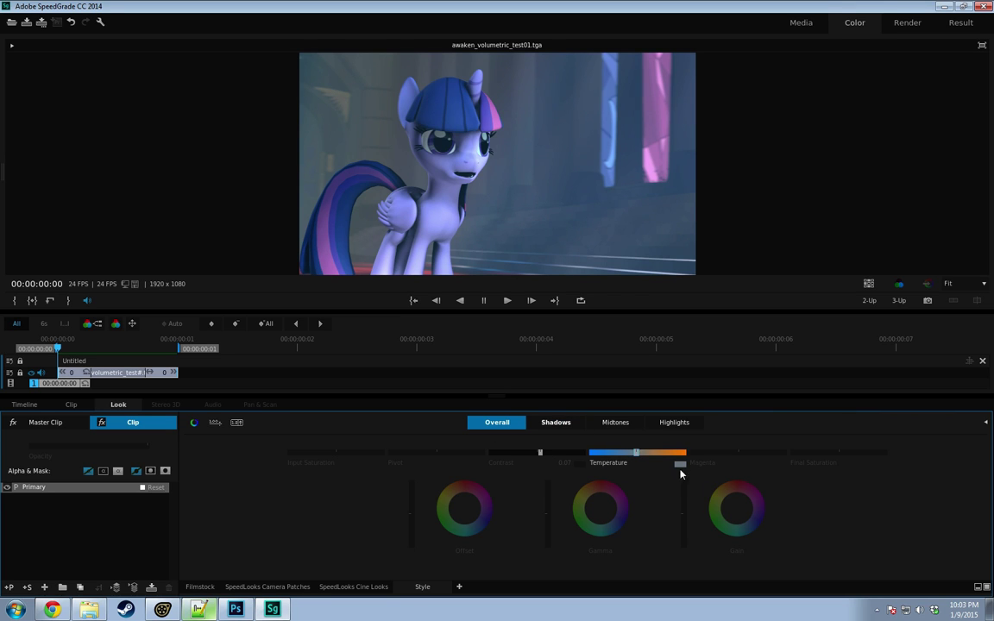
left_click(610, 423)
left_click_drag(639, 453, 634, 453)
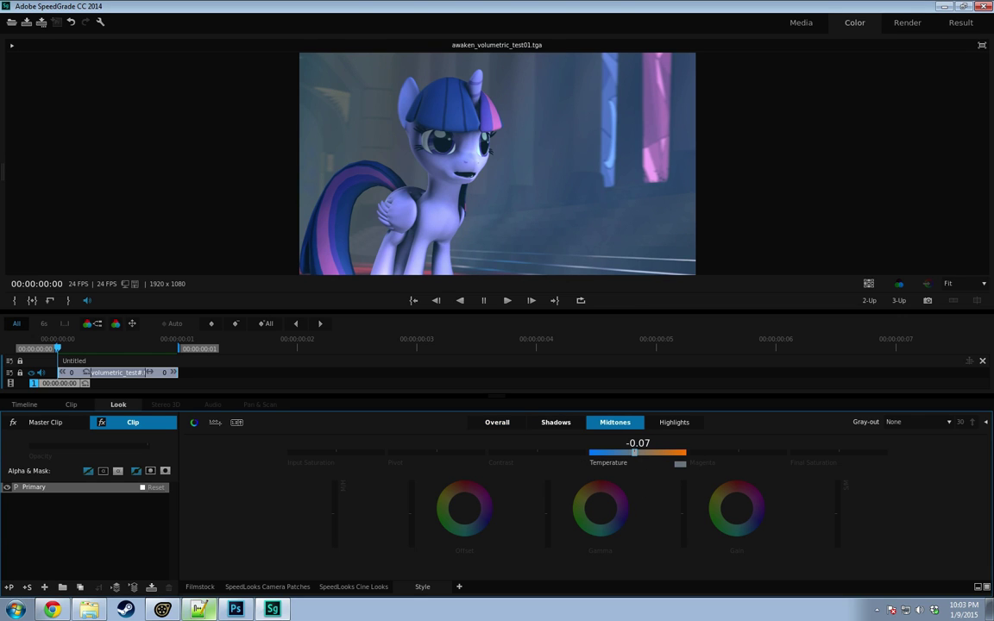
left_click(680, 463)
Step: Set the shadows temperature to -0.05 and the midtones contrast to 0.20
left_click(555, 421)
left_click_drag(638, 452, 640, 453)
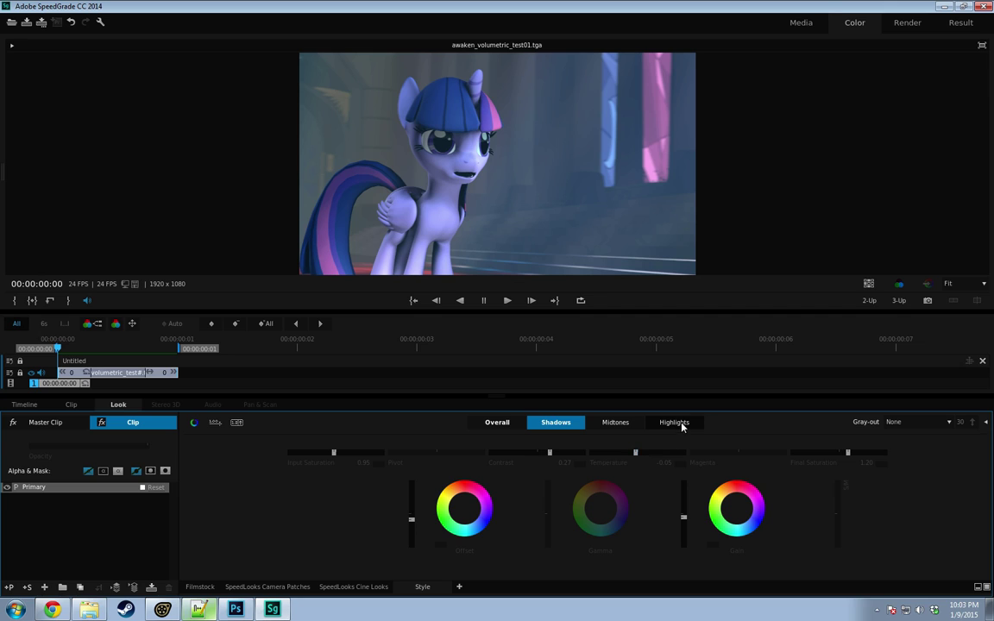
left_click(672, 422)
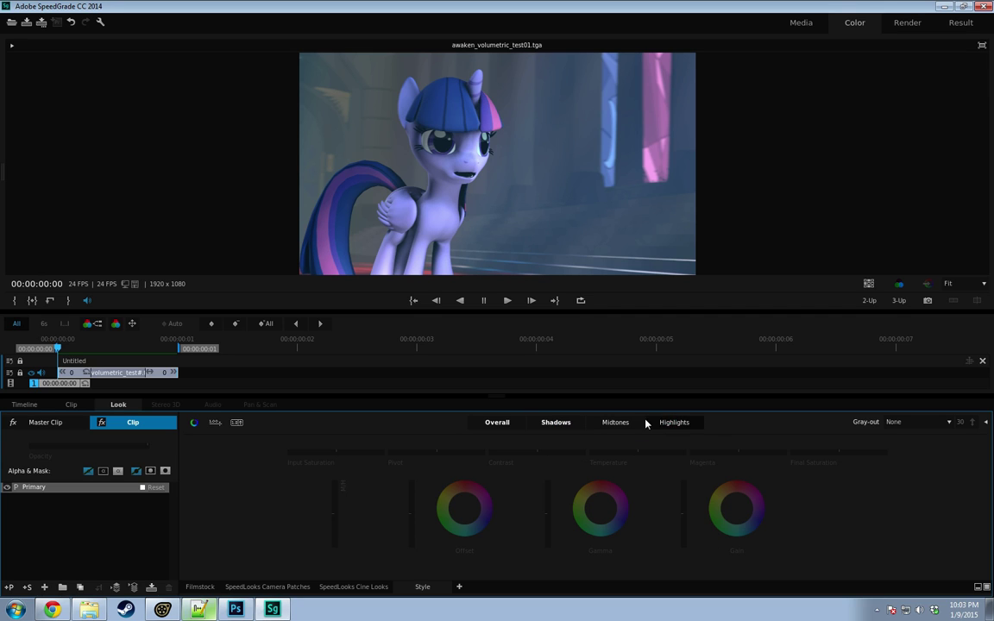
left_click(620, 422)
left_click_drag(540, 453, 546, 453)
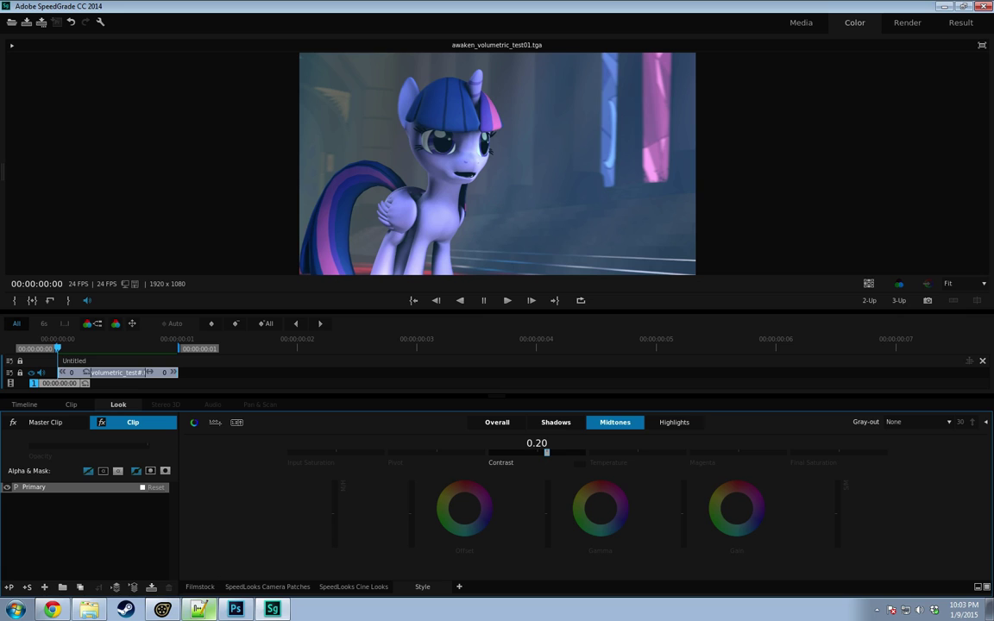
Step: Raise the highlights offset and gain slightly
left_click(691, 423)
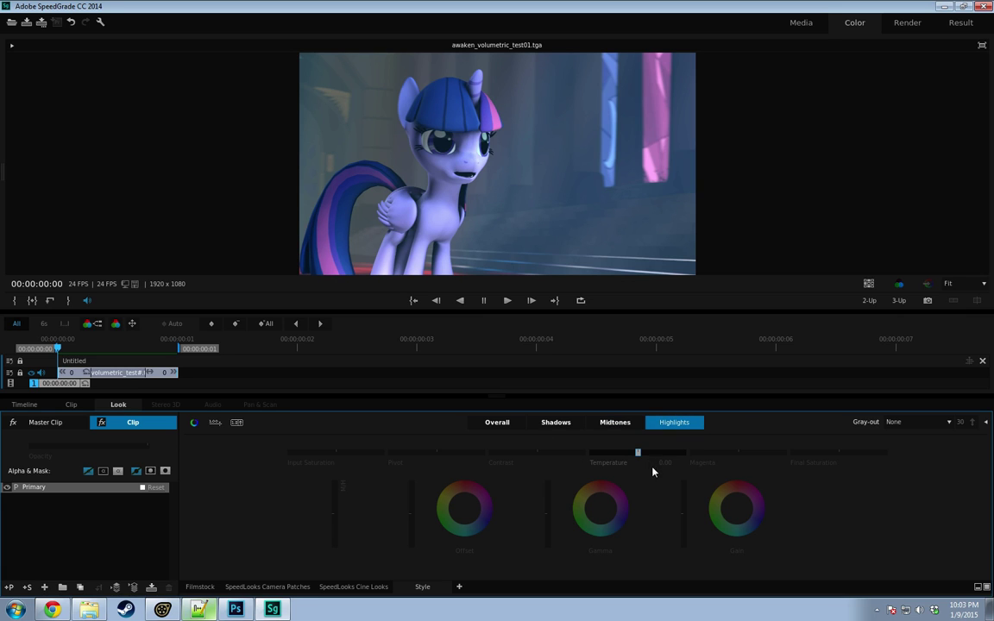
left_click_drag(410, 514, 412, 512)
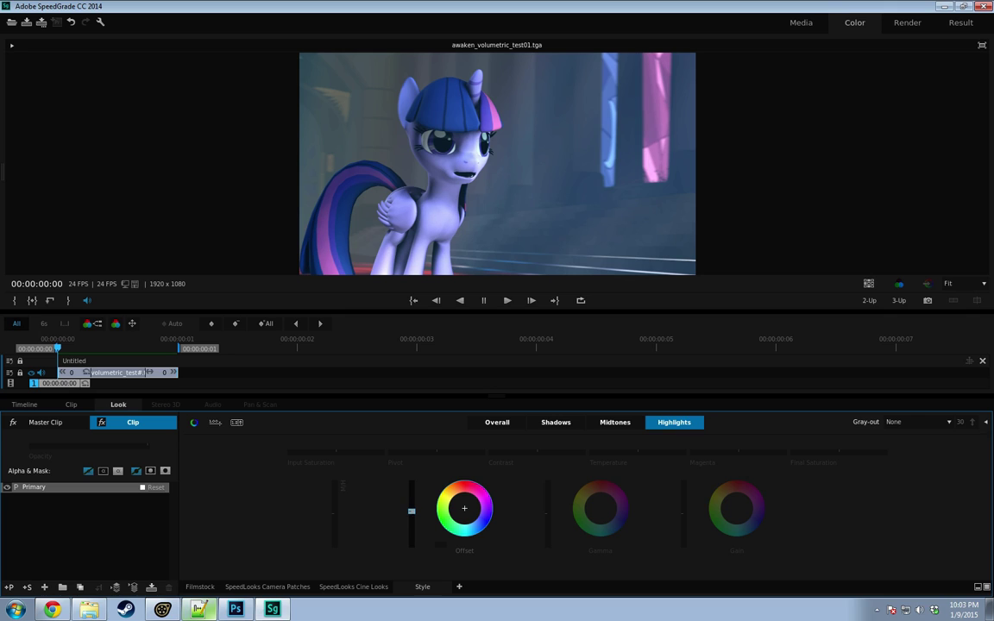
left_click_drag(684, 515, 683, 512)
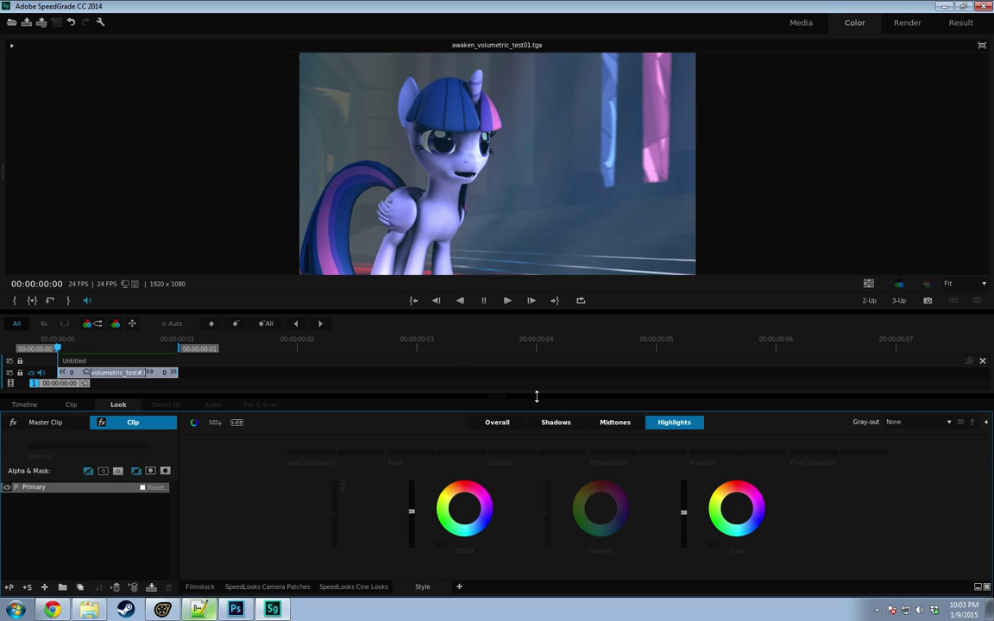
Step: Enlarge the preview area and examine the graded frame at 100% zoom
left_click_drag(540, 395, 552, 571)
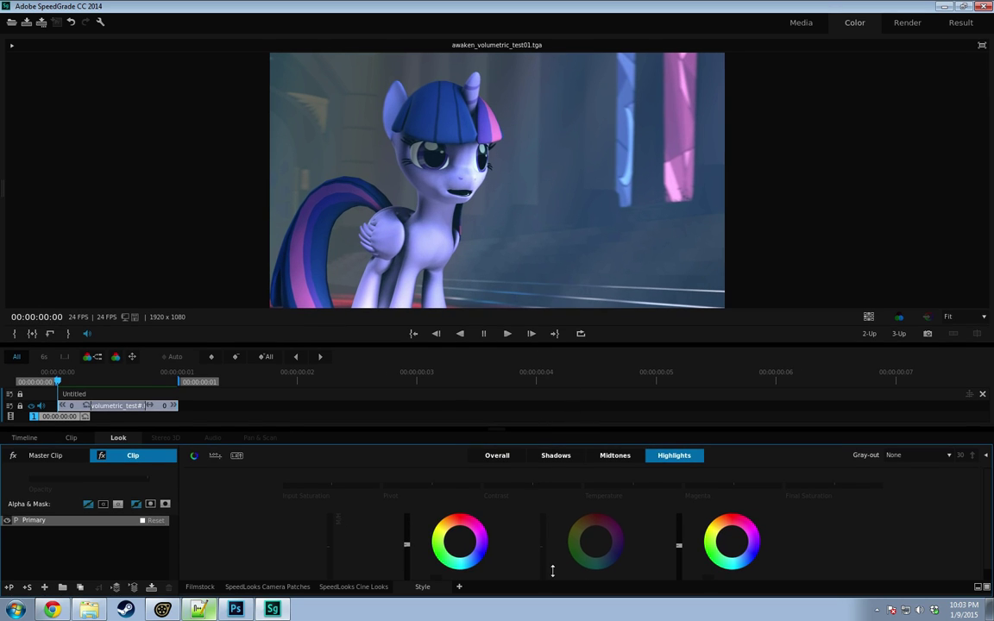
left_click(948, 317)
left_click(950, 368)
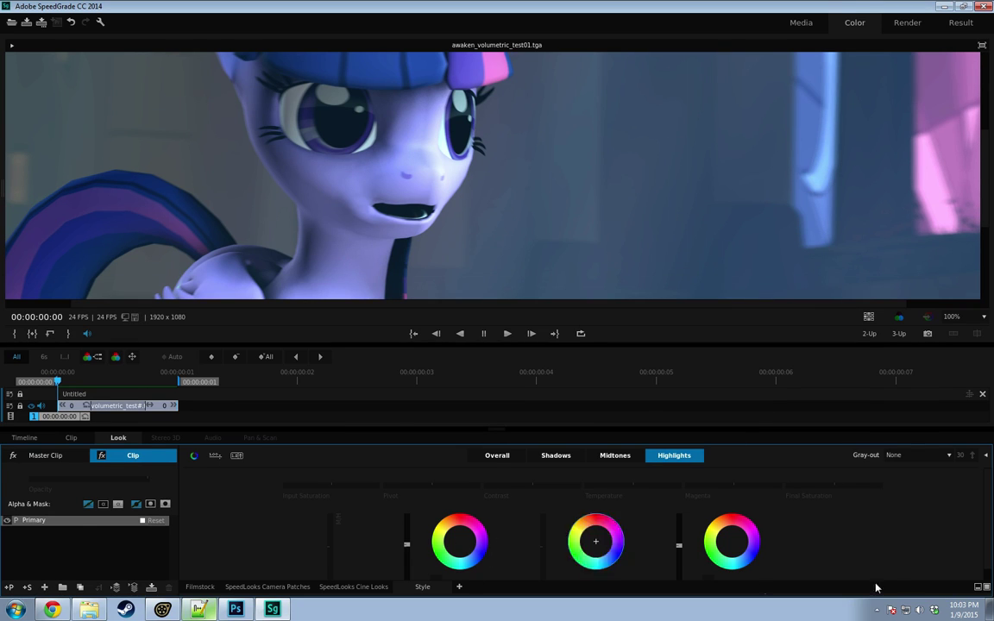
left_click(977, 587)
left_click(979, 534)
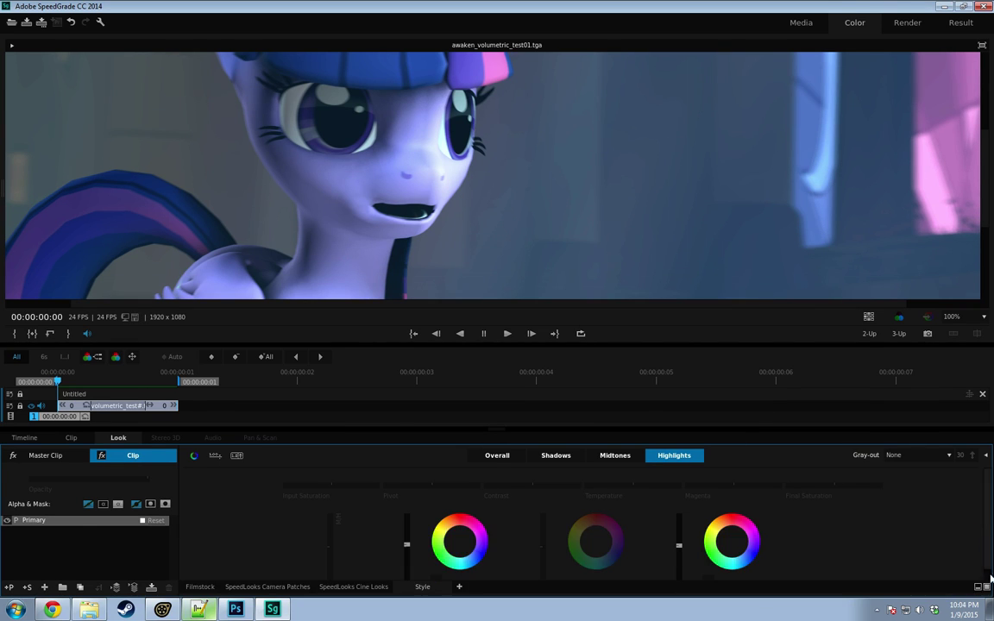
left_click(987, 587)
left_click(979, 474)
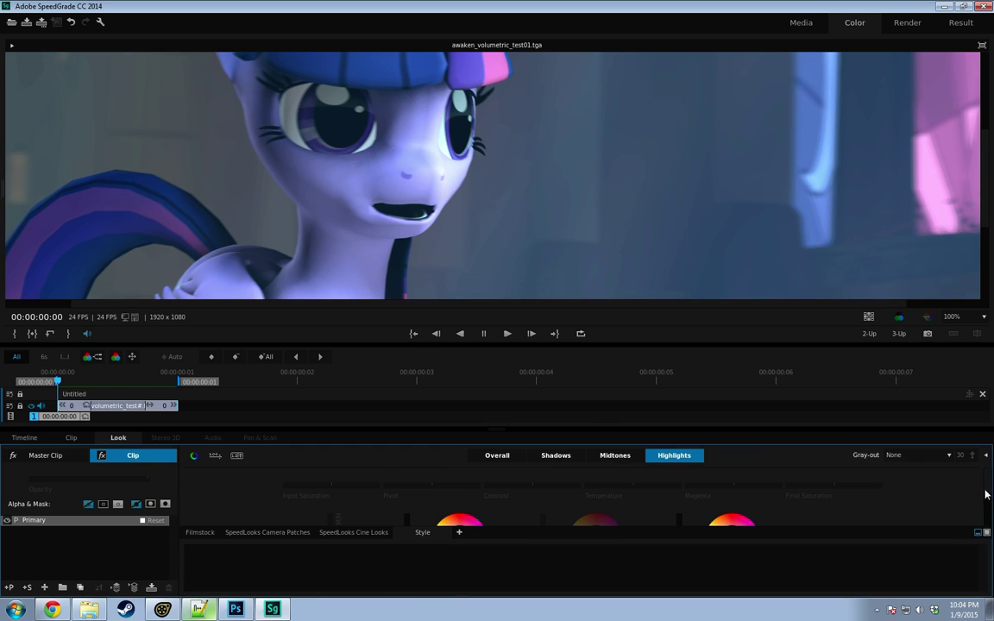
left_click(977, 532)
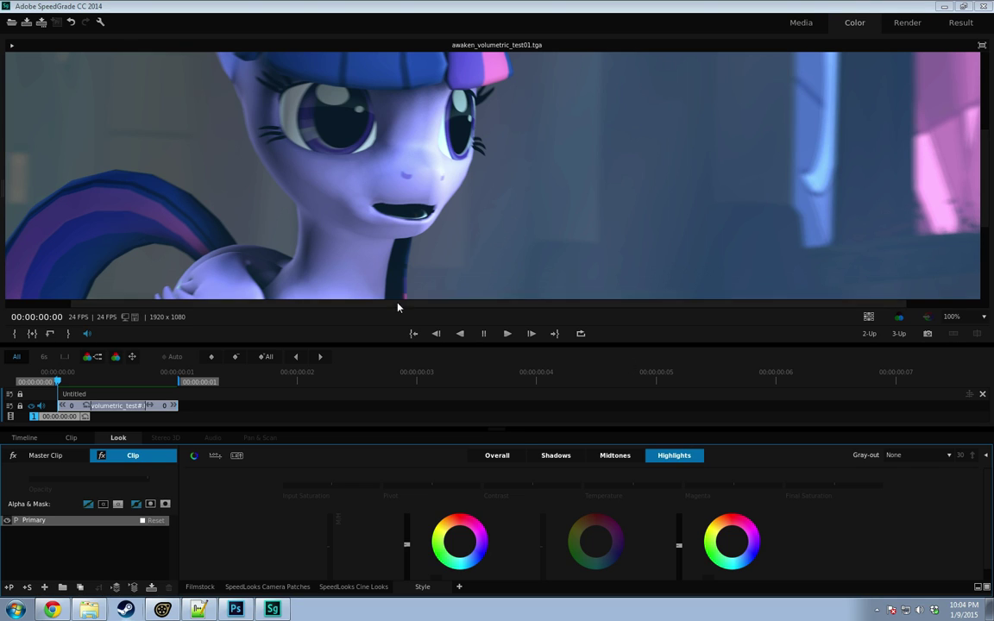
Step: View the graded frame in full screen and close SpeedGrade
key("alt+Tab")
left_click(665, 4)
key("h")
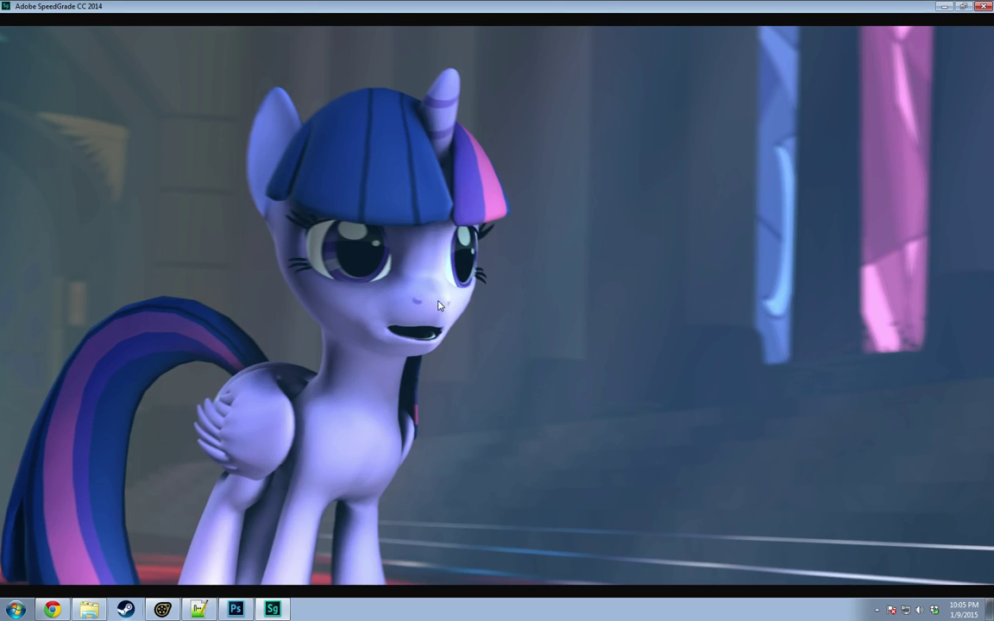
left_click(985, 6)
left_click(497, 320)
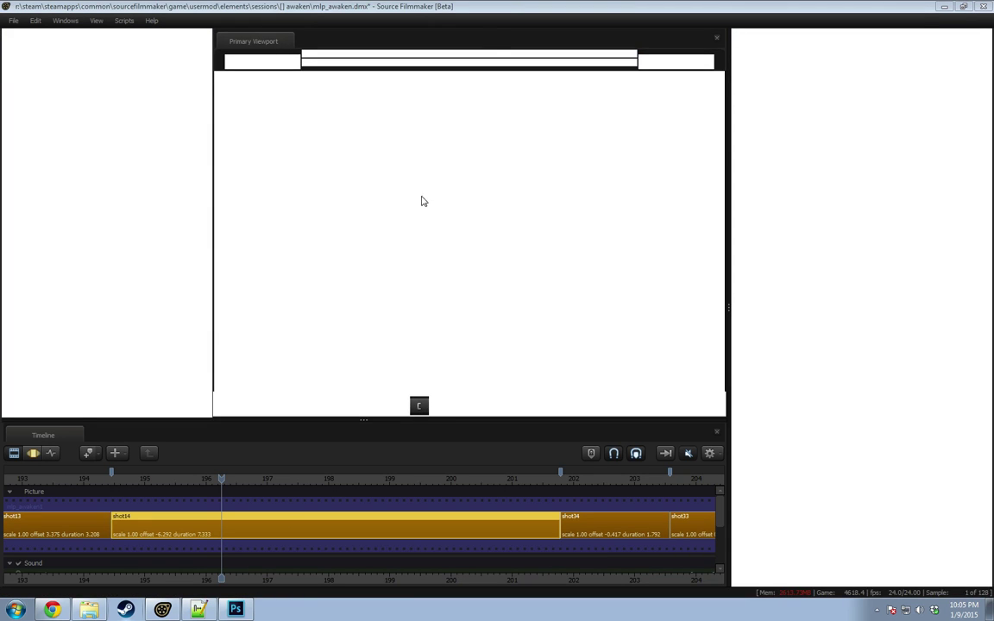
Step: Return to Source Filmmaker and move the playhead to 196.500 in shot14
left_click(235, 611)
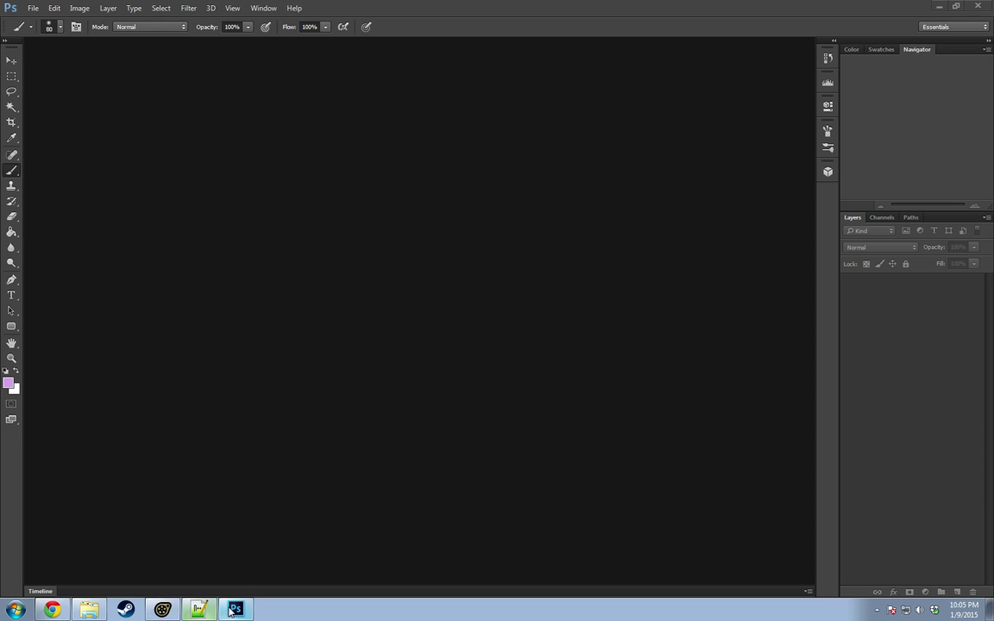
left_click(166, 612)
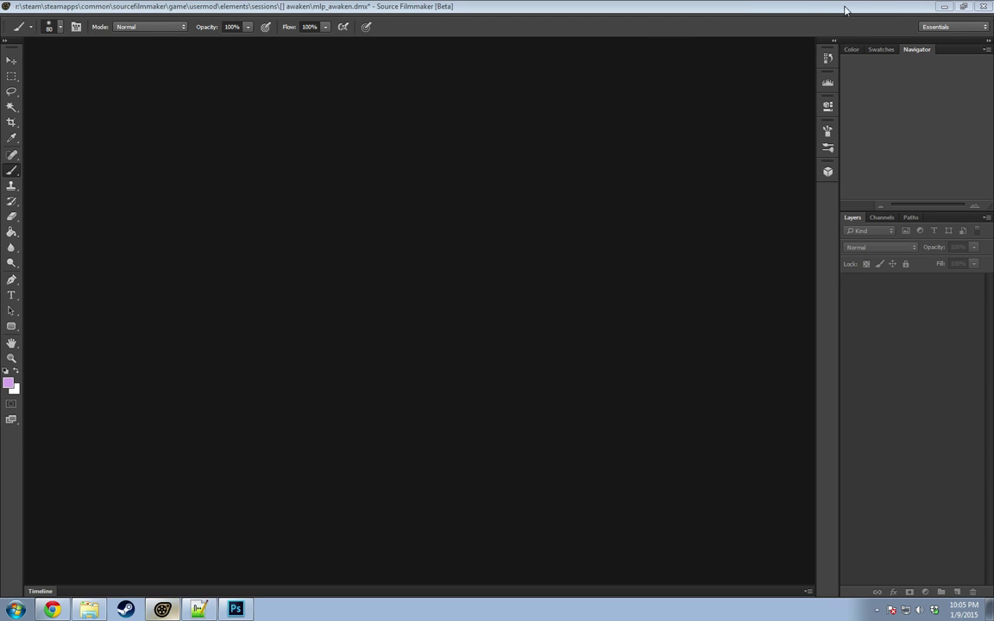
left_click(944, 7)
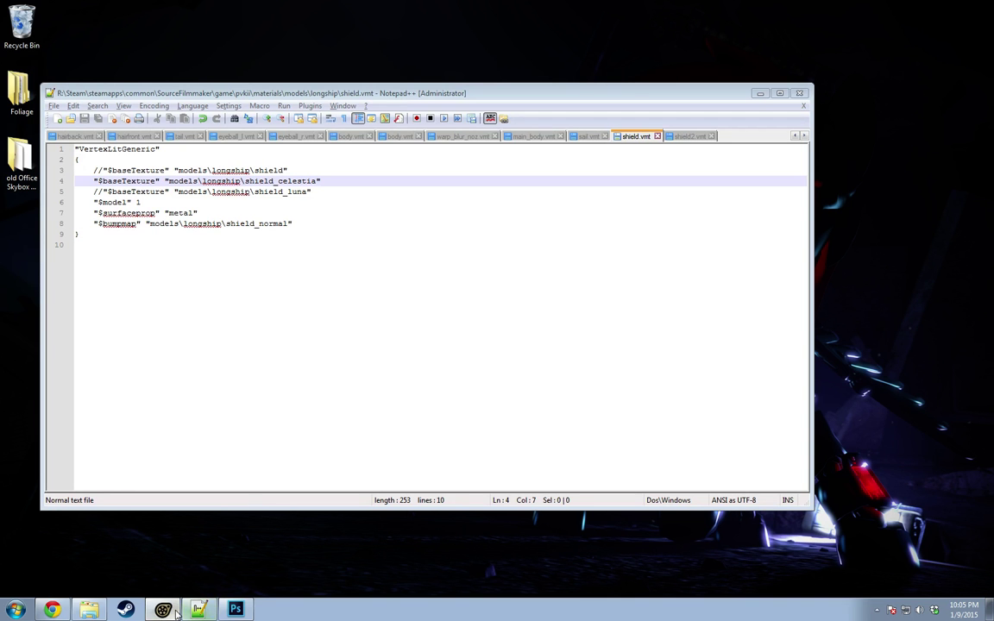
left_click(172, 610)
mouse_move(240, 482)
left_mouse_down()
mouse_move(220, 479)
mouse_move(237, 480)
left_mouse_up()
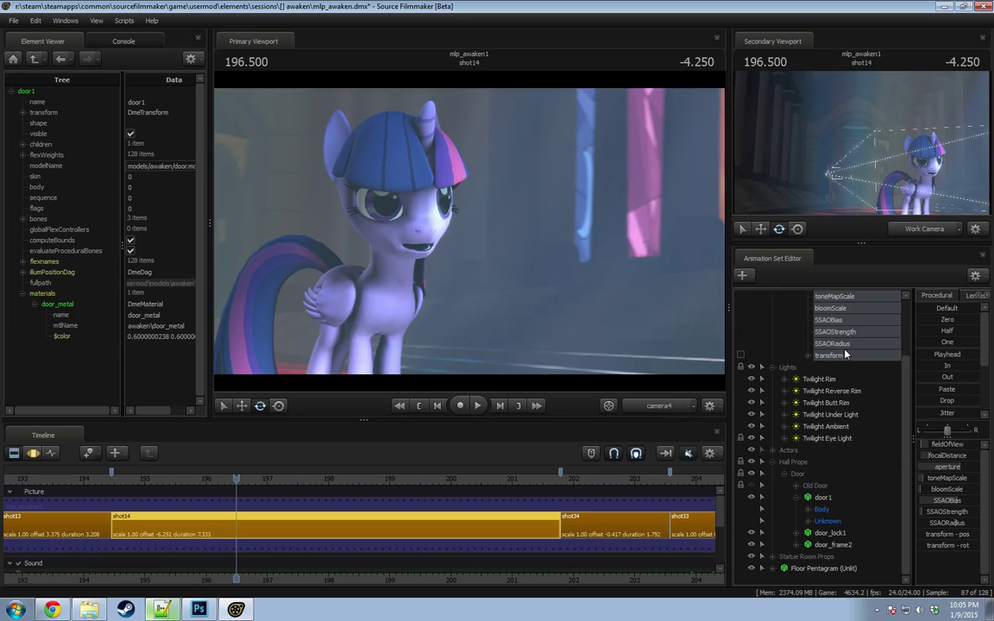
Step: Lower the volumetricIntensity of the Rainbow Glass Volumetric light in the Mane Room Window Lights group of shot14
scroll(760, 314, "up", 2)
left_click(774, 557)
scroll(790, 561, "down", 2)
left_click(784, 544)
left_click(797, 557)
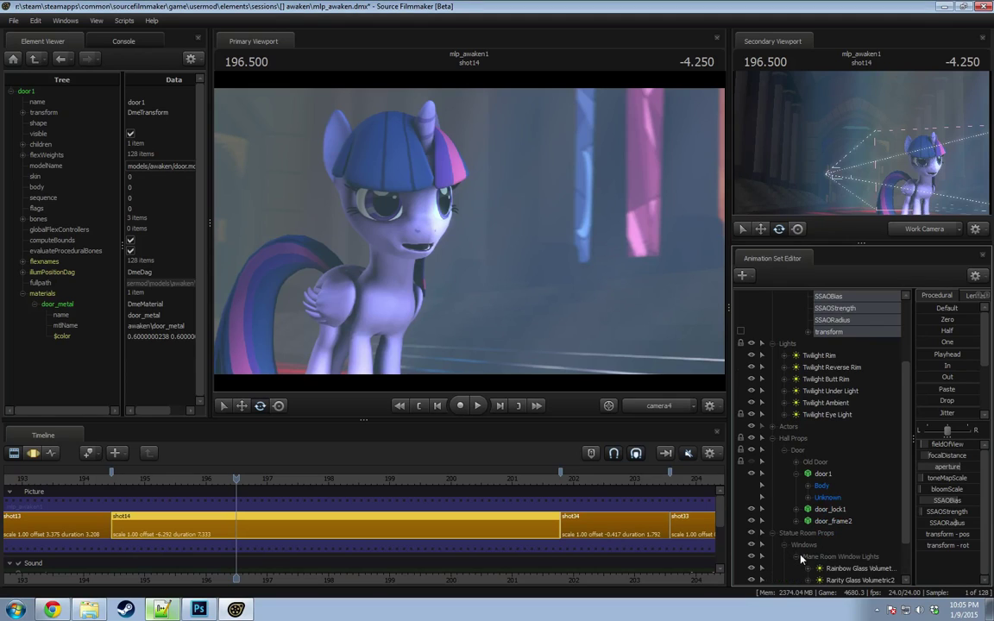
scroll(859, 553, "down", 2)
left_click(854, 521)
scroll(949, 518, "down", 3)
key("F3")
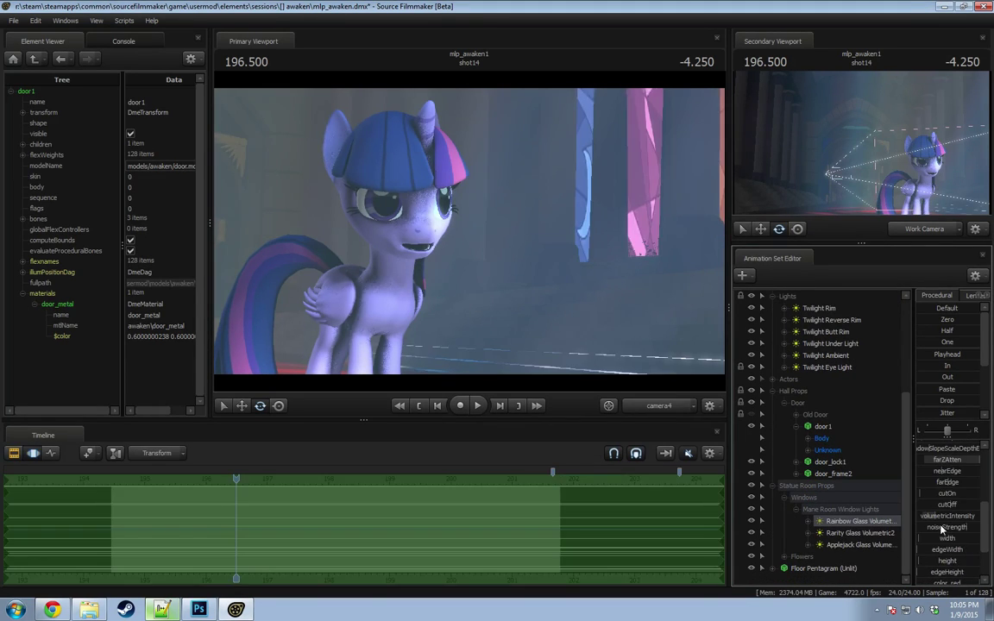
left_click_drag(944, 521, 931, 520)
key("F2")
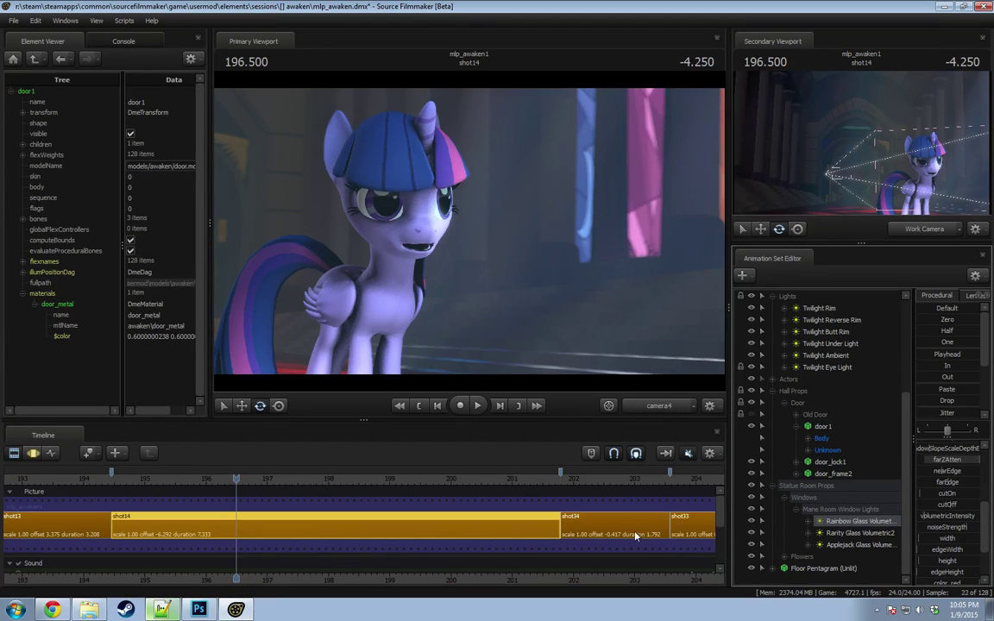
Step: Expand the Rainbow Glass Volumetric light's controls and select only its volumetricIntensity
key("F3")
left_click(808, 523)
scroll(841, 535, "down", 5)
scroll(872, 511, "down", 1)
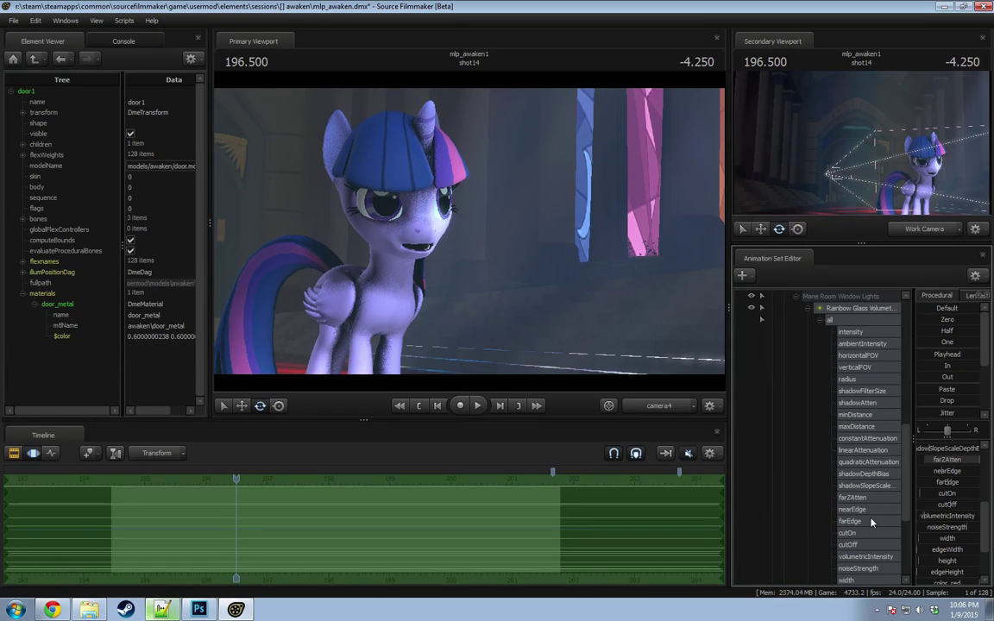
left_click(891, 559)
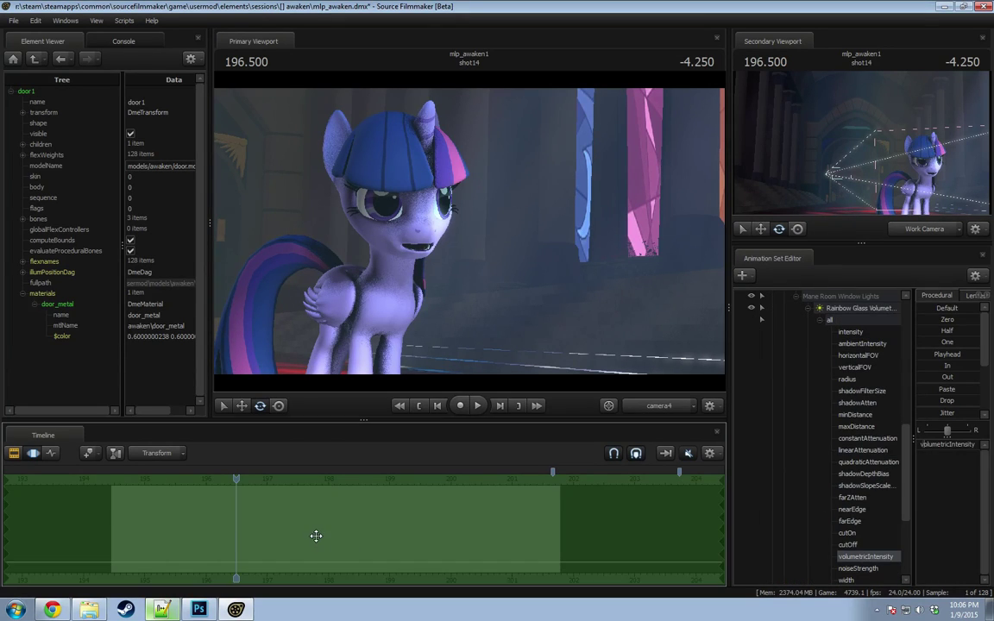
Step: Move the playhead to 201.708 at the end of shot14 and bring up shot34's animation sets
key("F2")
mouse_move(575, 482)
left_mouse_down()
mouse_move(587, 484)
mouse_move(535, 483)
mouse_move(555, 482)
left_mouse_up()
left_click(595, 522)
key("F3")
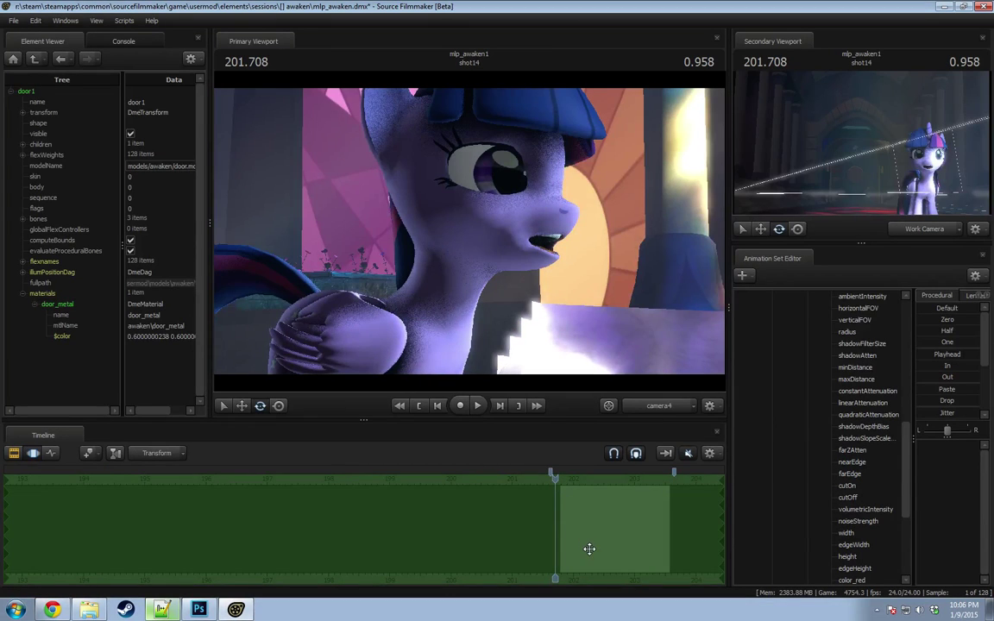
key("F2")
middle_click_drag(618, 582, 542, 580)
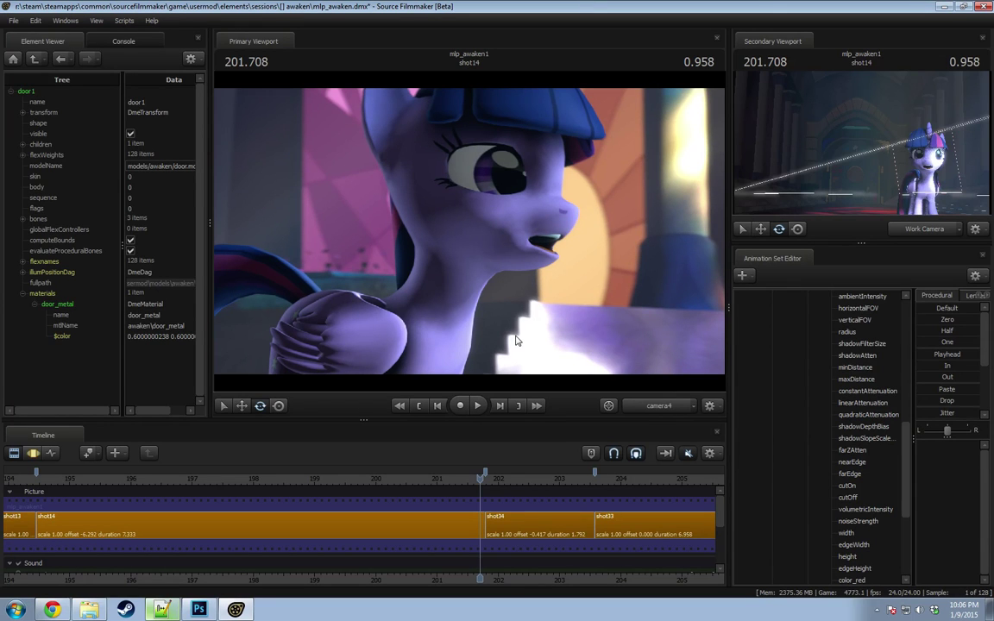
Step: Switch the primary viewport to the work camera and frame the stairs below the stained-glass windows
left_click(668, 407, "ctrl")
left_click_drag(552, 285, 587, 320)
left_click_drag(496, 345, 522, 277)
scroll(803, 426, "up", 5)
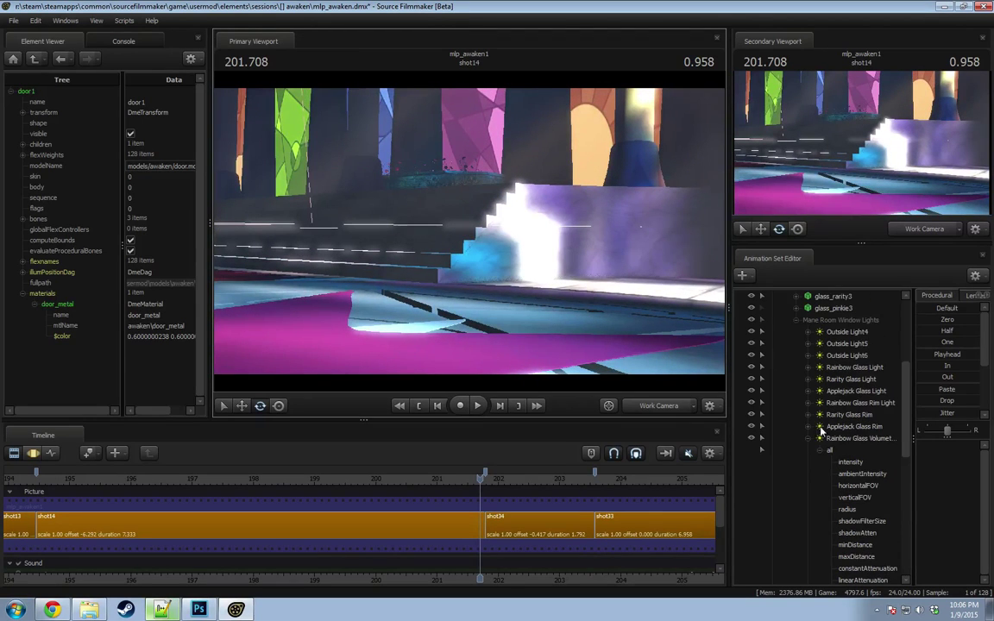
Step: Locate Rarity Glass Volumetric2 in shot34, and select the same light among shot14's Mane Room Window Lights
left_click(808, 438)
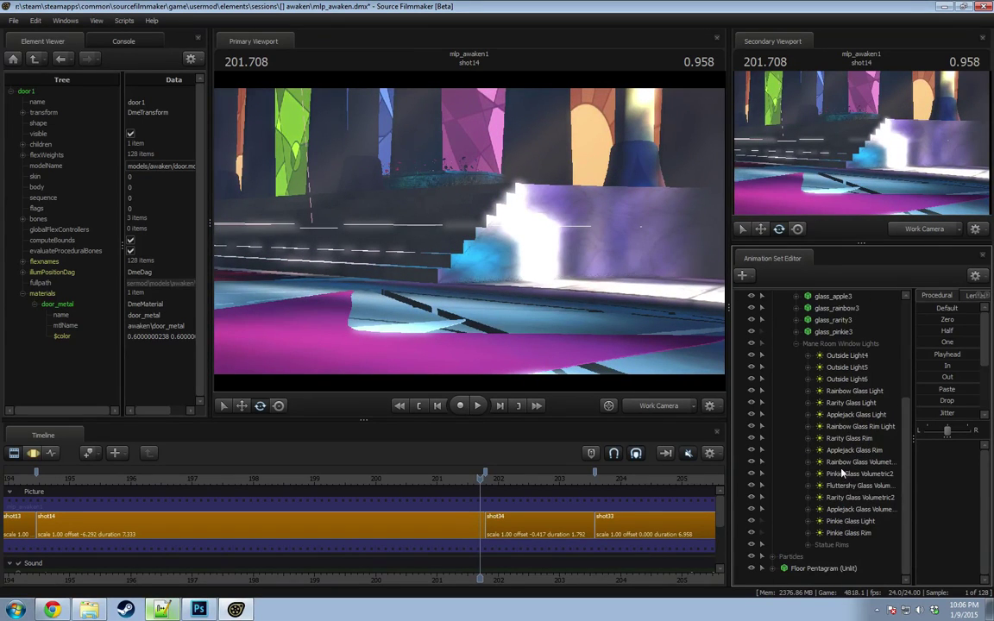
left_click(852, 498)
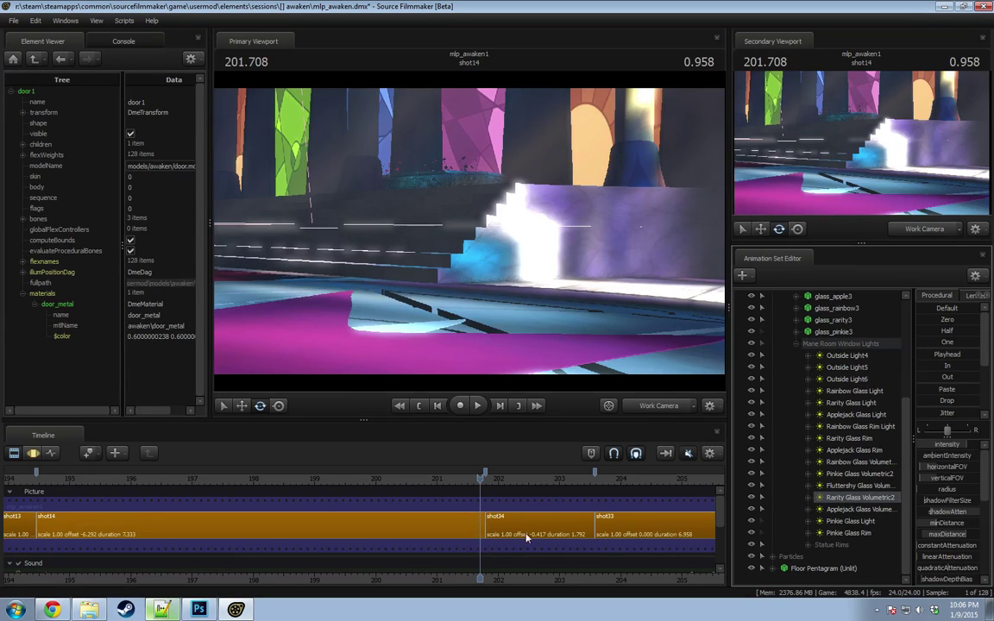
left_click(459, 526)
left_click(784, 439)
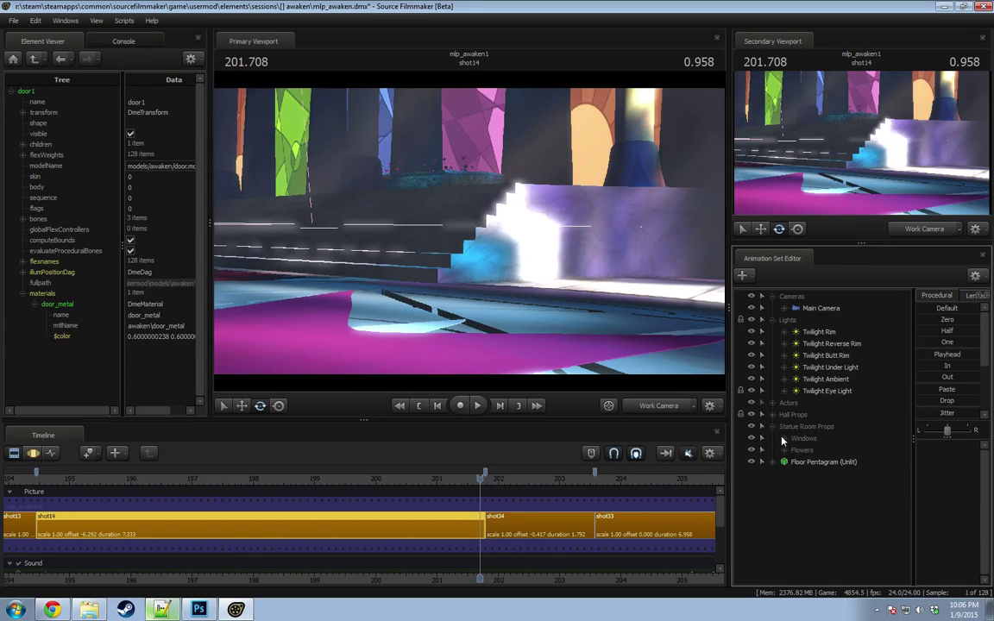
left_click(796, 427)
left_click(784, 438)
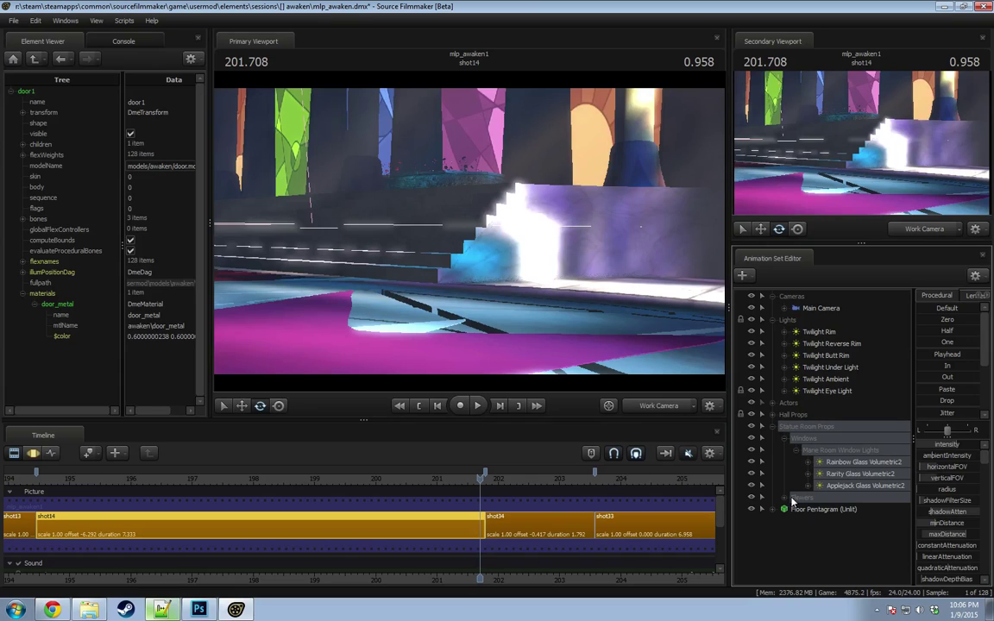
left_click(858, 474)
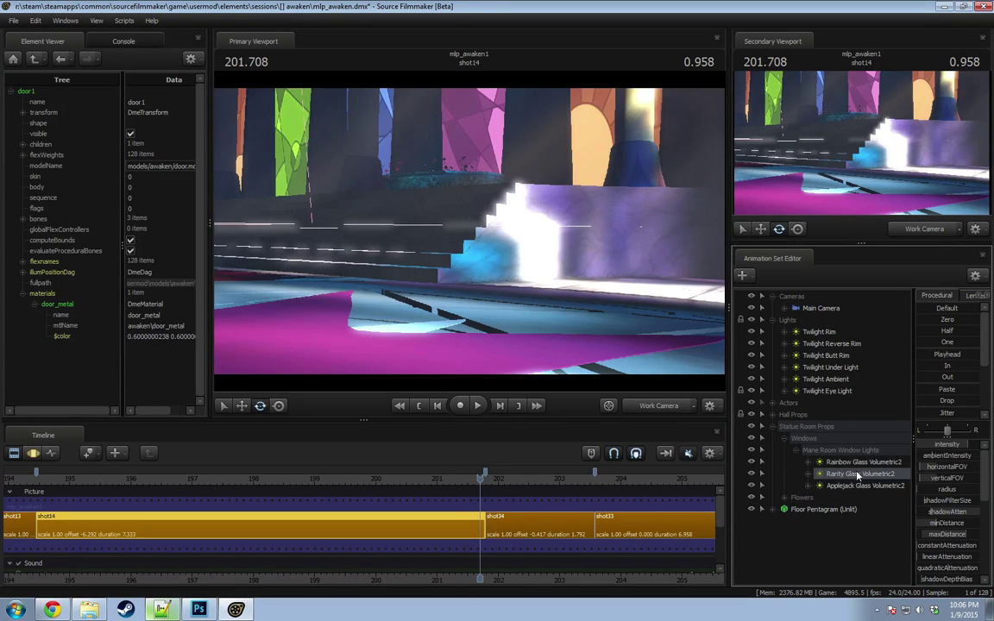
Step: Apply the Playhead preset to Rarity Glass Volumetric2 across shot14, and slightly adjust its intensity and maxDistance
scroll(953, 553, "down", 1)
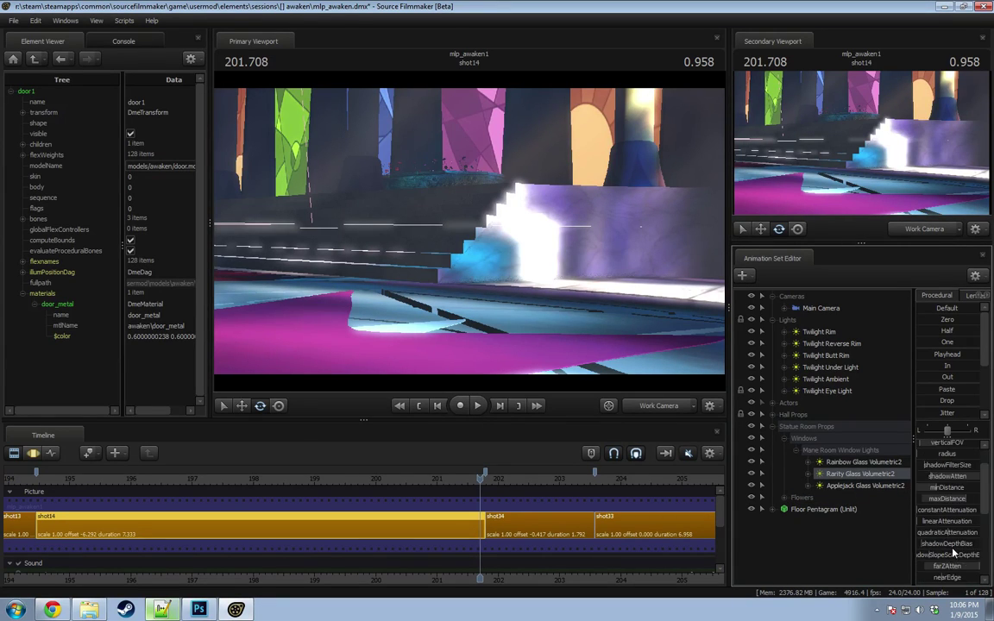
scroll(947, 535, "up", 1)
key("F3")
key("F2")
key("F3")
left_click_drag(940, 354, 980, 355)
key("Return")
left_click_drag(961, 444, 949, 445)
left_click_drag(952, 534, 956, 534)
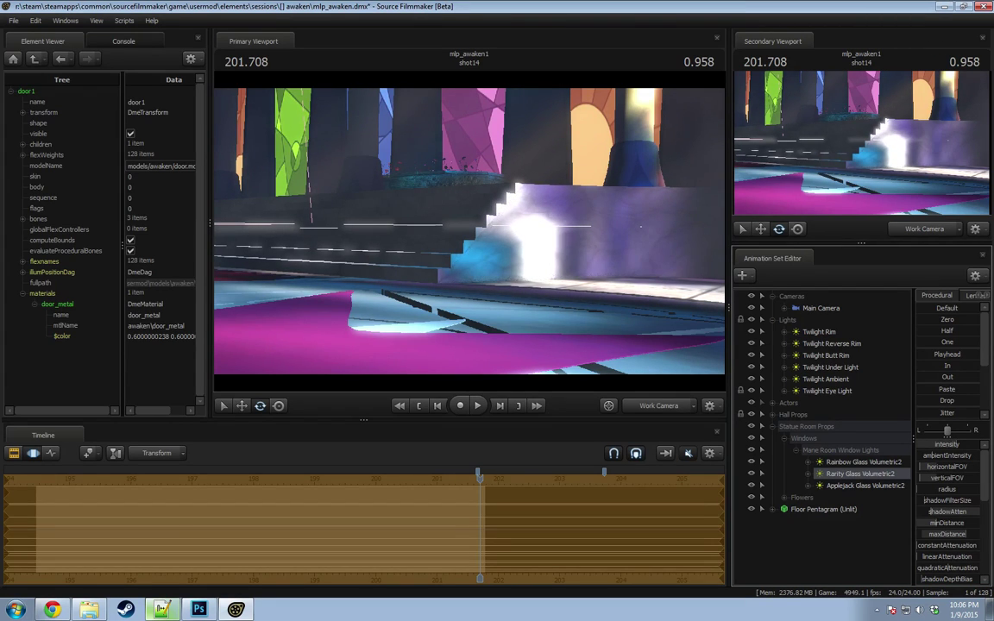
scroll(947, 547, "down", 2)
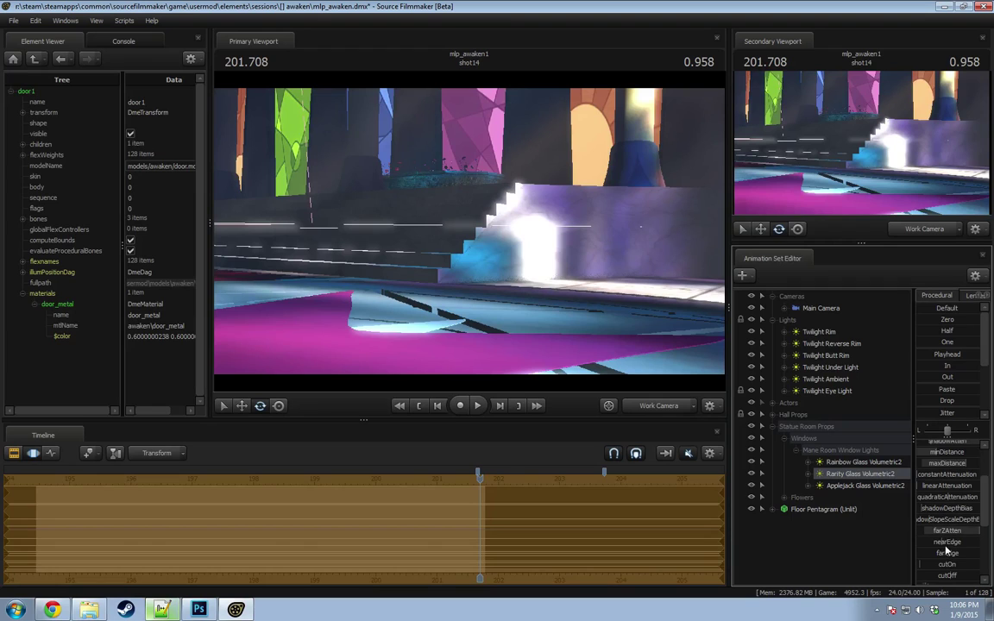
scroll(947, 550, "down", 1)
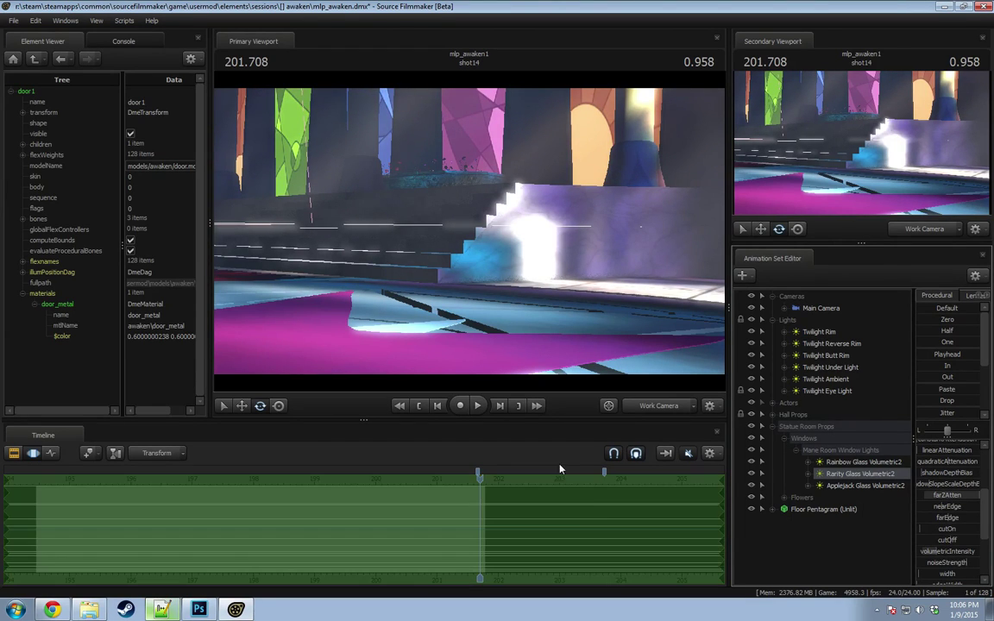
Step: Collapse the animation set groups and create an animation set for a new light in shot14
left_click(772, 320)
left_click(773, 297)
left_click(772, 344)
left_click(843, 481)
right_click(787, 434)
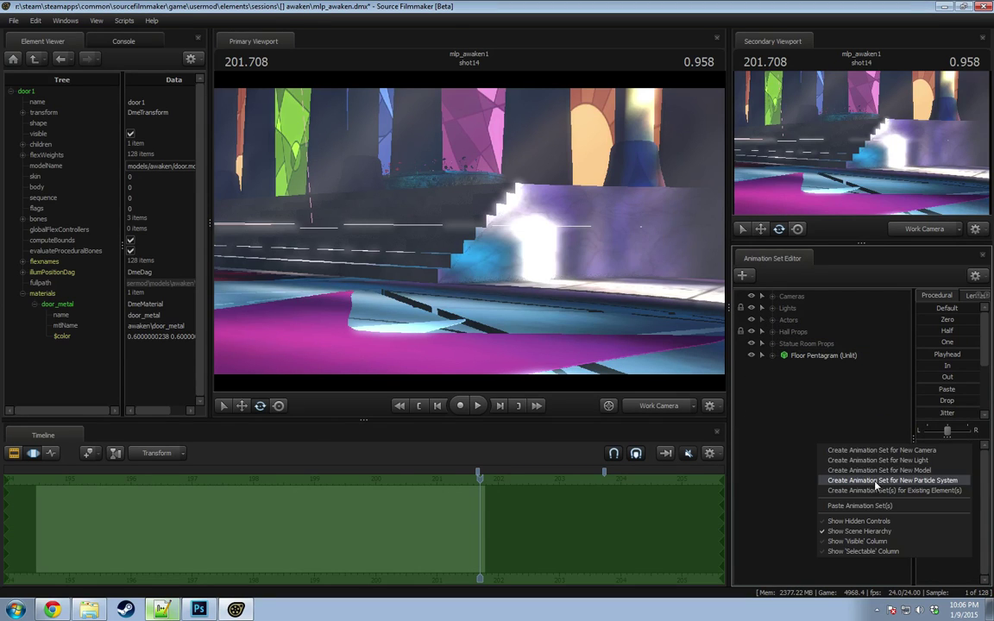
left_click(871, 460)
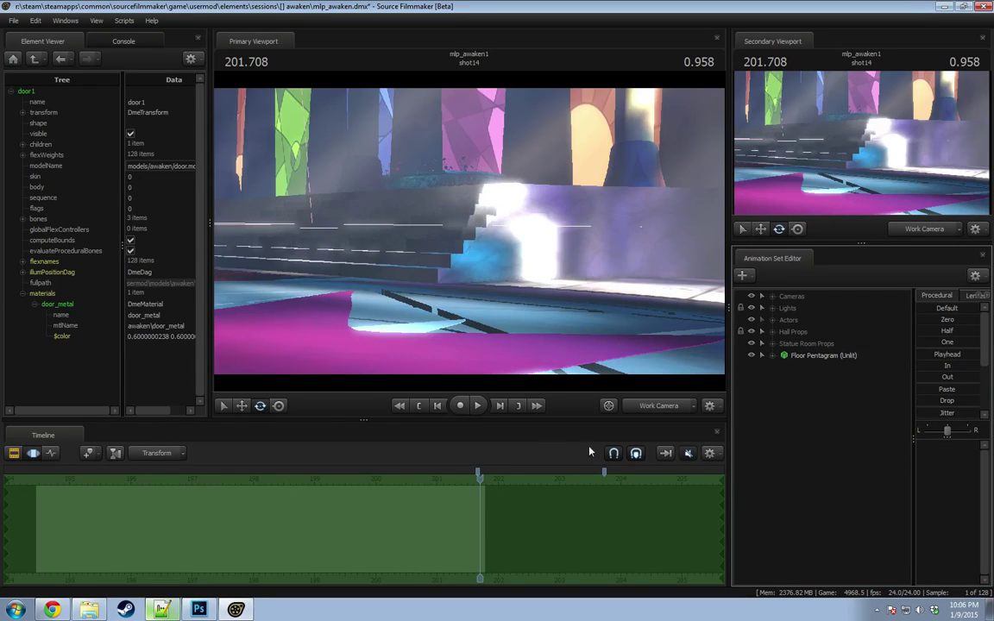
Step: Expand shot14's Lights group and rename the new light2 animation set to Rarity Stair Spread Light
left_click(772, 320)
left_click(772, 309)
left_click(773, 403)
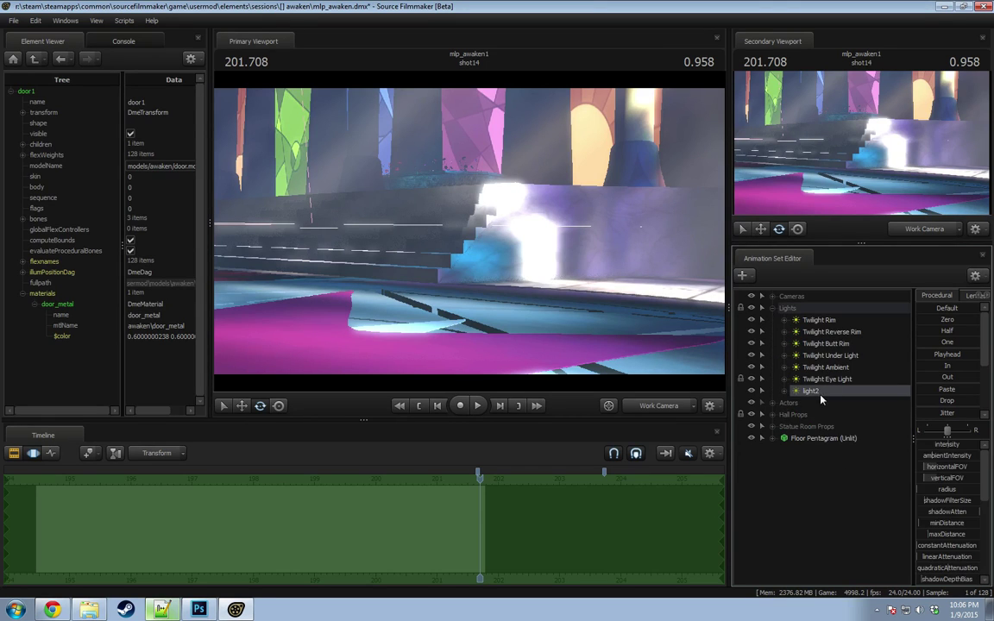
right_click(792, 393)
left_click_drag(792, 394, 800, 311)
right_click(815, 393)
left_click_drag(851, 391, 840, 402)
right_click(825, 396)
left_click(854, 402)
type("Rarity Stair")
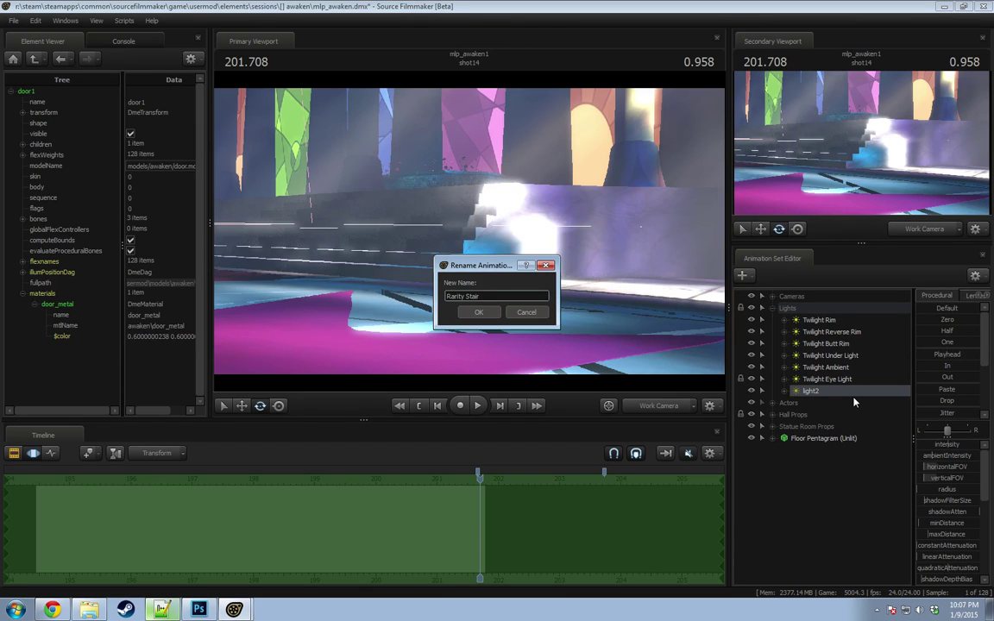
type("Light")
key("Return")
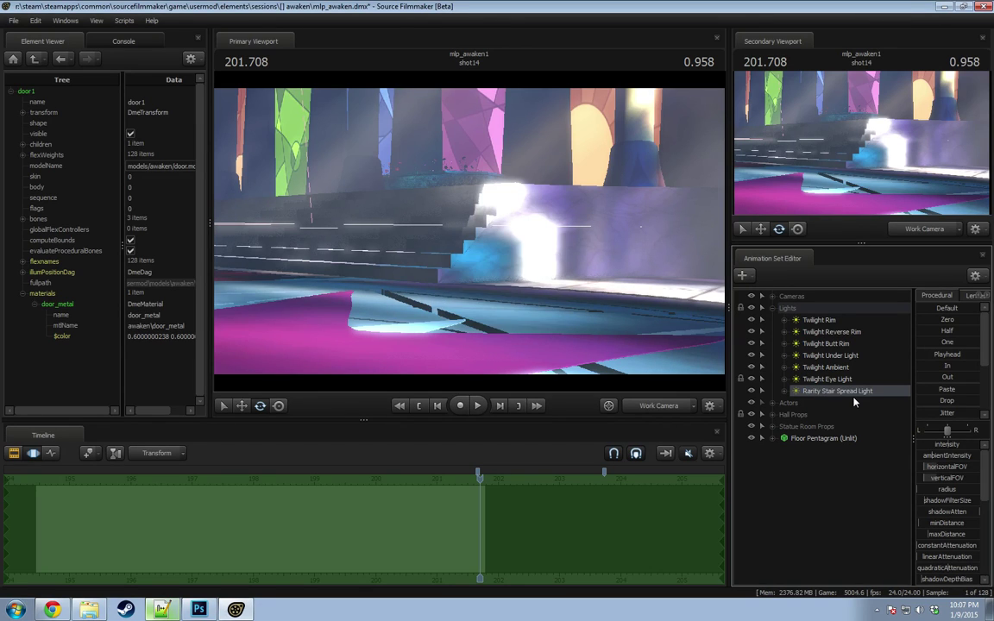
Step: Show camera4 in an enlarged secondary viewport, and look through Rarity Stair Spread Light in the primary viewport to aim it at the stairs
left_click(925, 230)
left_click_drag(728, 255, 667, 255)
left_click_drag(796, 244, 791, 283)
left_click_drag(779, 429, 492, 299)
left_click_drag(430, 231, 429, 231)
Step: Set the maximum of the stair light's intensity slider to 100, reduce its default, and adjust the light's intensity
left_click_drag(938, 466, 939, 466)
mouse_move(570, 321)
left_mouse_down()
mouse_move(594, 312)
mouse_move(572, 321)
left_mouse_up()
right_click(945, 467)
left_click(939, 477)
key("BackSpace")
left_click(485, 313)
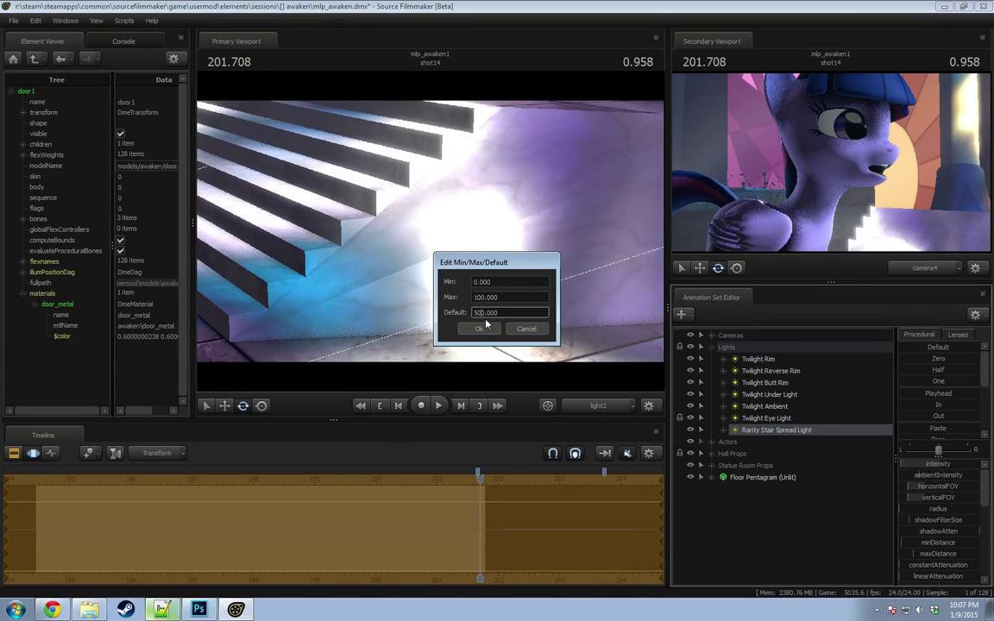
key("BackSpace")
left_click(480, 329)
left_click_drag(965, 470, 965, 470)
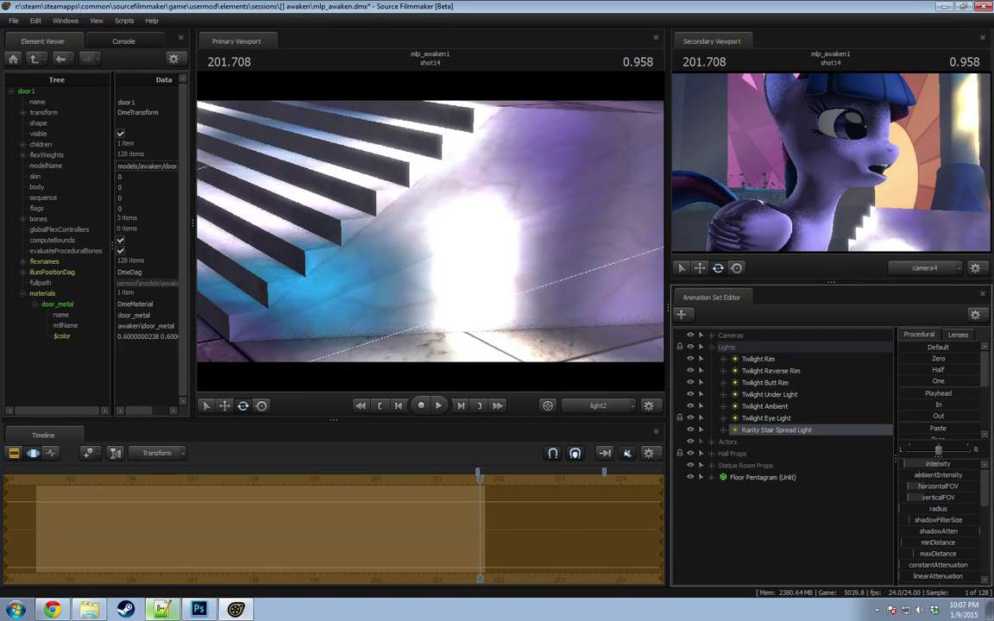
Step: Move Rarity Stair Spread Light closer to the steps and angle it across the stairs and side wall
mouse_move(429, 232)
left_mouse_down()
mouse_move(379, 205)
mouse_move(414, 211)
mouse_move(430, 231)
mouse_move(449, 226)
mouse_move(426, 244)
left_mouse_up()
key("w")
key("s")
left_click_drag(552, 243, 561, 245)
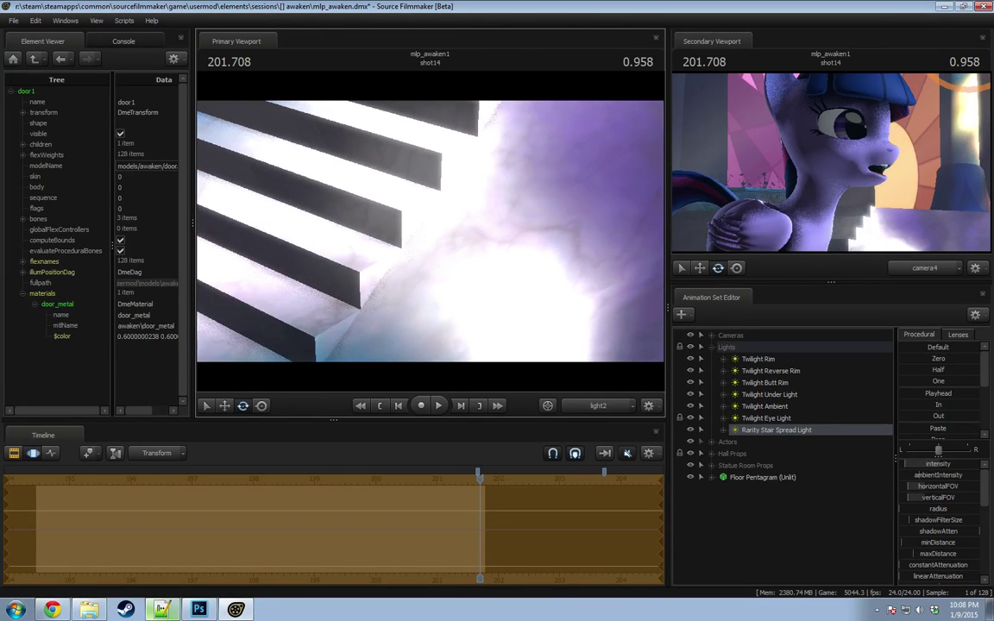
mouse_move(430, 231)
left_mouse_down()
mouse_move(444, 221)
mouse_move(419, 228)
mouse_move(432, 231)
left_mouse_up()
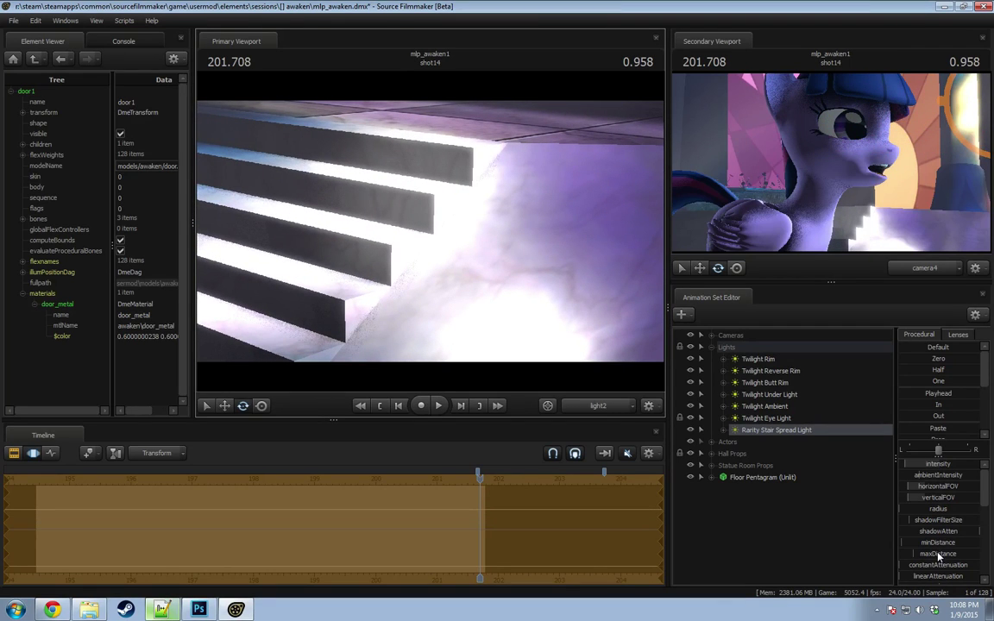
Step: Widen the stair light's horizontal and vertical FOV, slightly reduce its maxDistance, and re-aim it at the stairs
mouse_move(939, 490)
left_mouse_down()
mouse_move(950, 489)
mouse_move(940, 498)
left_mouse_up()
left_click_drag(938, 553, 928, 554)
left_click_drag(494, 261, 480, 253)
left_click_drag(934, 489, 963, 499)
left_click_drag(449, 250, 434, 285)
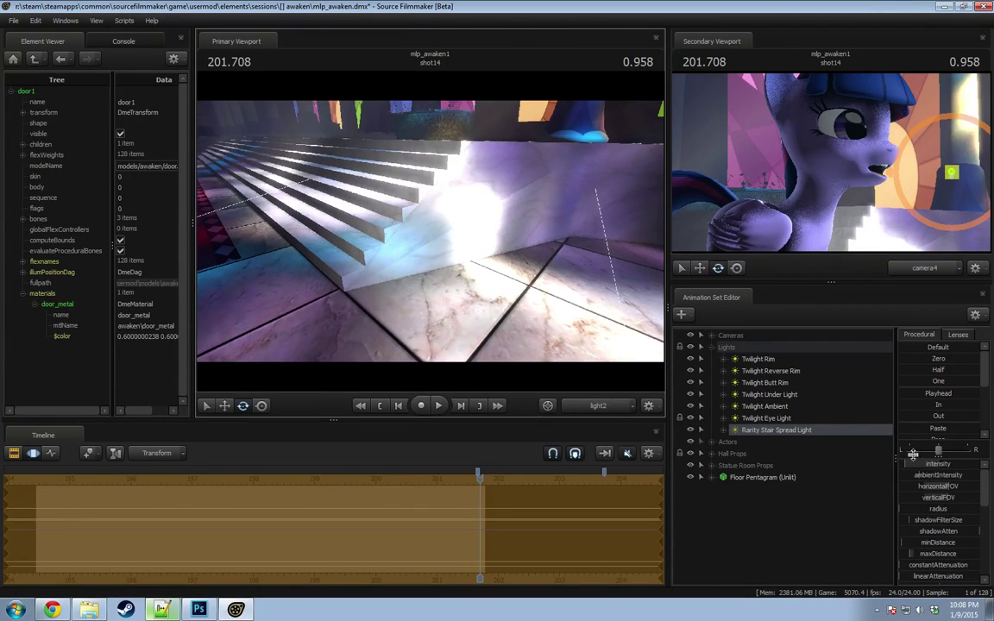
Step: Narrow the stair light's horizontal and vertical FOV and reposition it to cover the steps and side wall
left_click_drag(938, 487, 925, 497)
left_click_drag(449, 277, 495, 263)
left_click_drag(942, 487, 933, 498)
left_click_drag(448, 267, 449, 242)
scroll(960, 551, "down", 3)
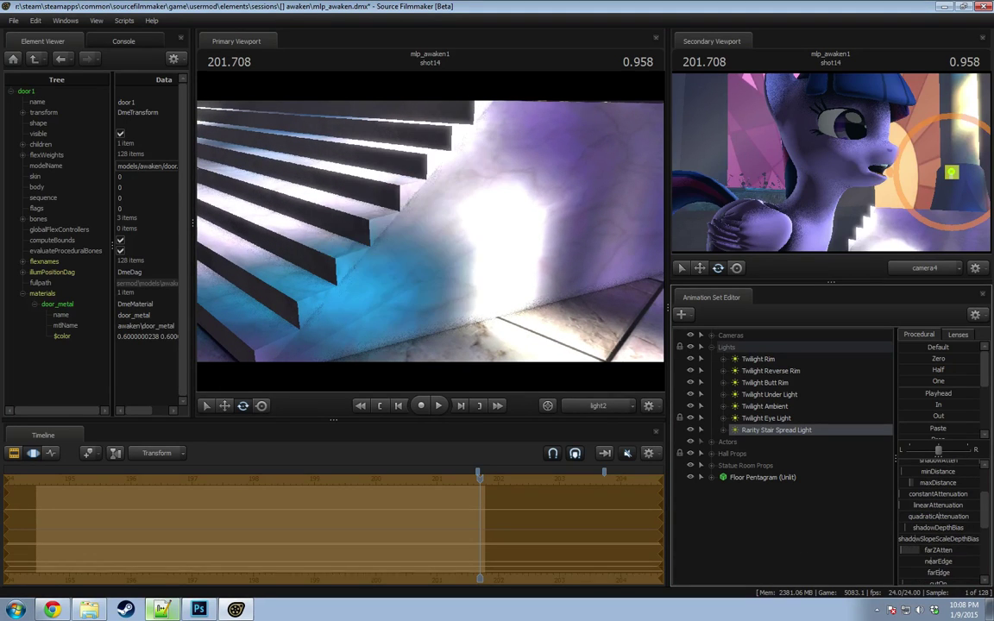
left_click_drag(440, 251, 429, 230)
Step: Check the stair light's effect through camera4 in shot14, including the frame at 200.375
key("F2")
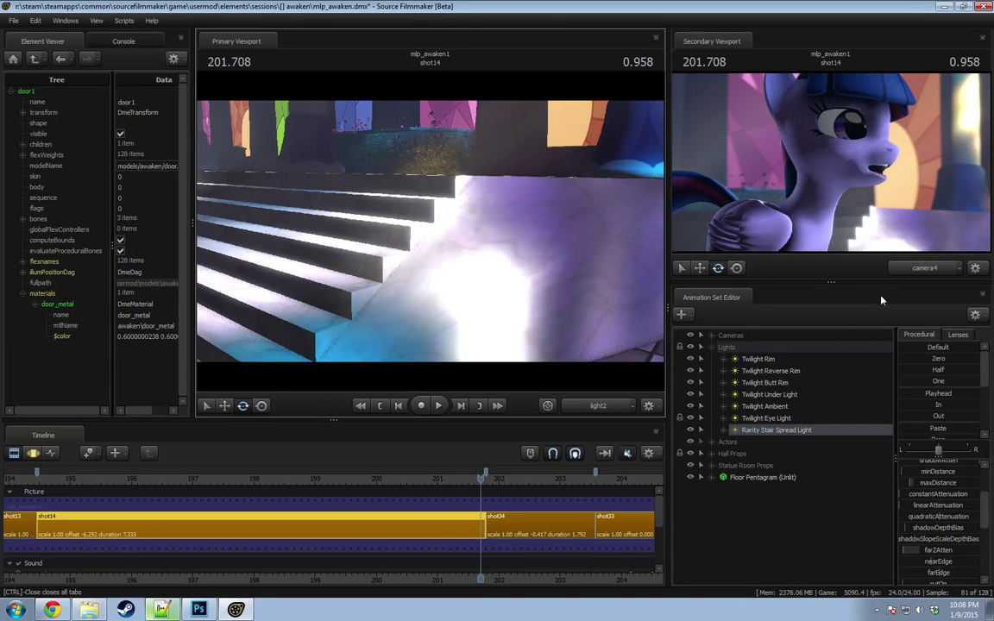
key("F3")
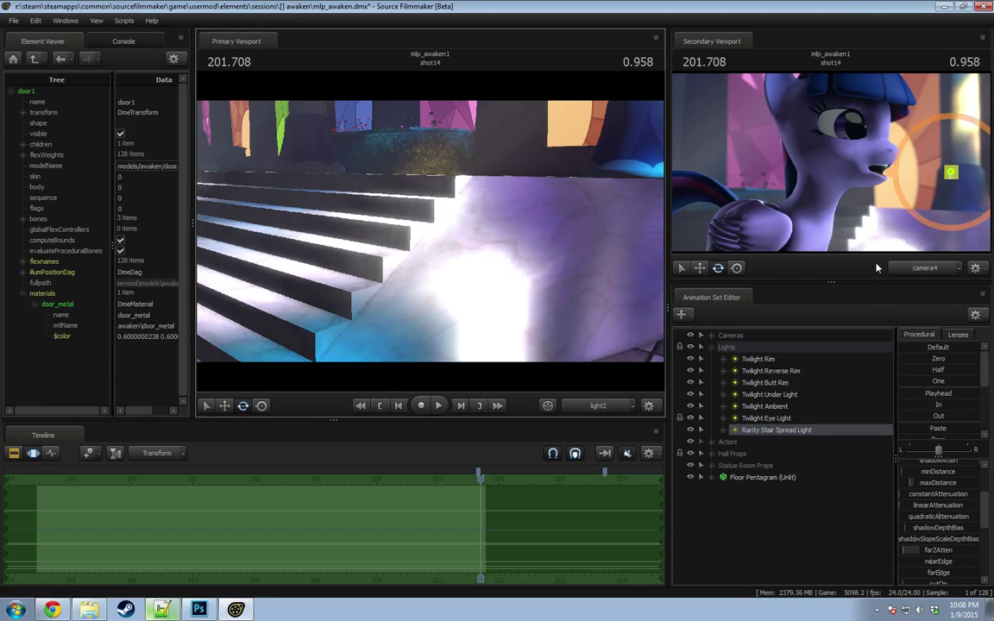
left_click_drag(481, 477, 400, 481)
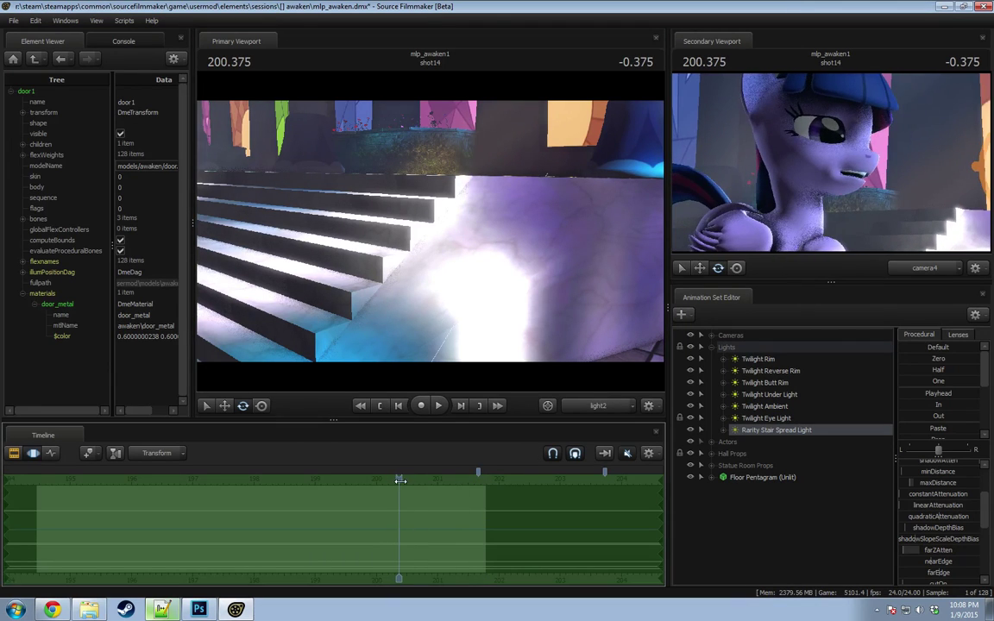
key("F2")
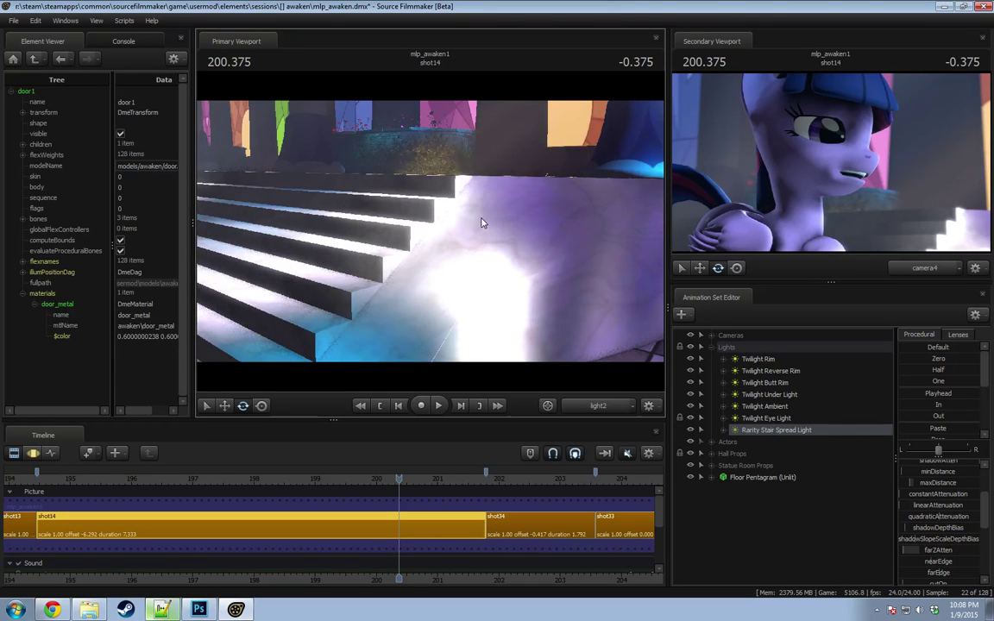
key("F3")
Step: Tweak the aim of Rarity Stair Spread Light on the stairs and check shot14 through camera4 at 200.500
left_click_drag(780, 430, 464, 202)
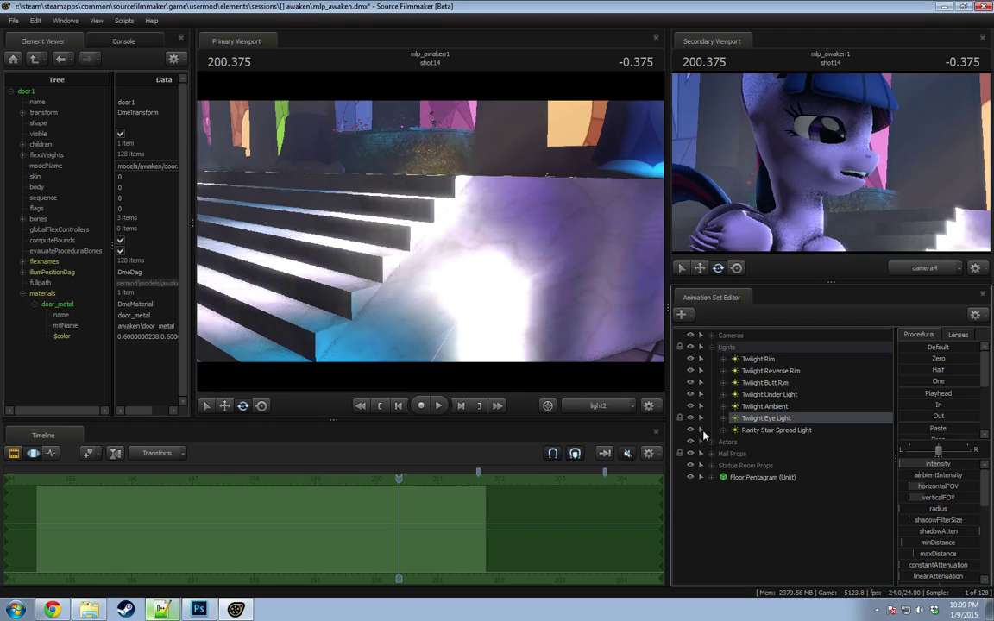
left_click(776, 430)
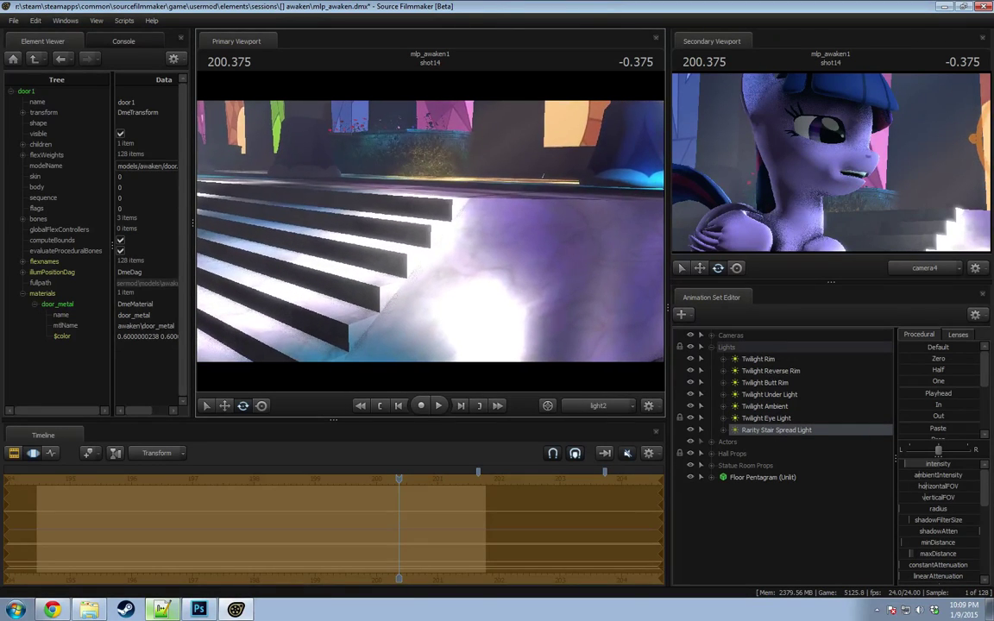
key("F2")
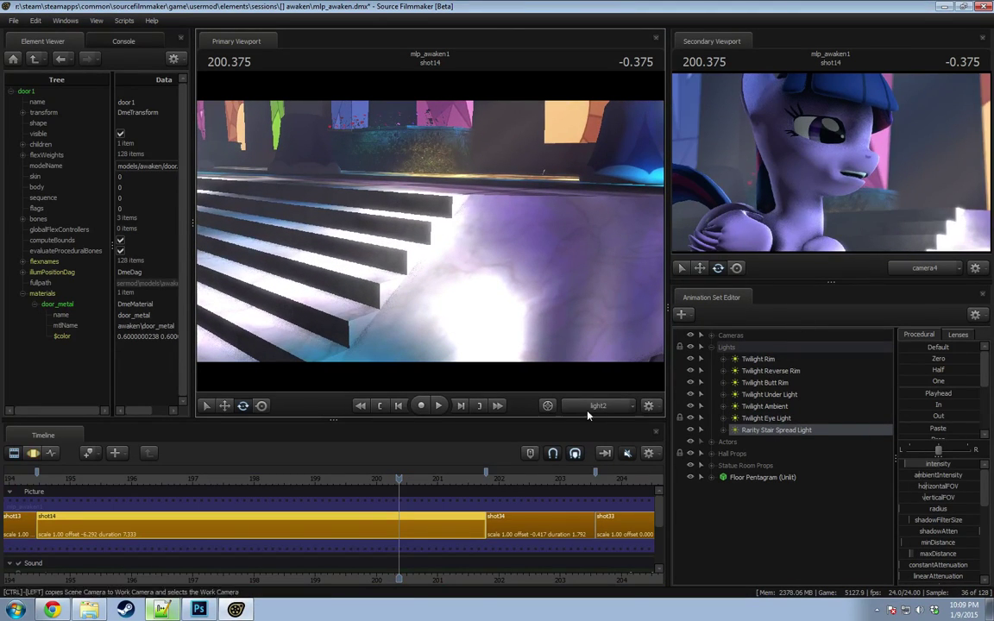
mouse_move(395, 478)
left_mouse_down()
mouse_move(386, 479)
mouse_move(407, 478)
left_mouse_up()
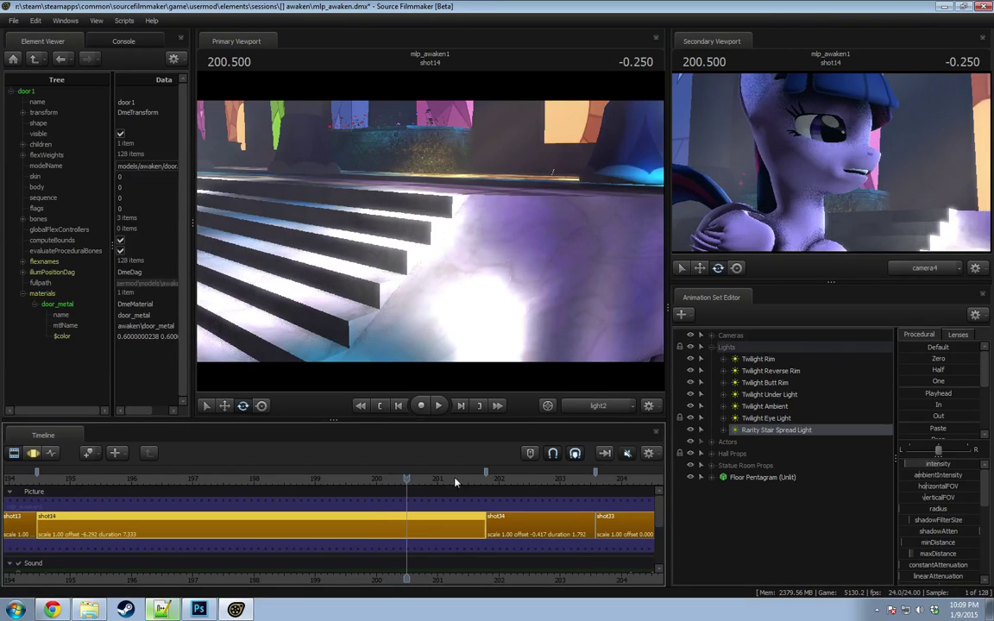
key("F2")
key("F1")
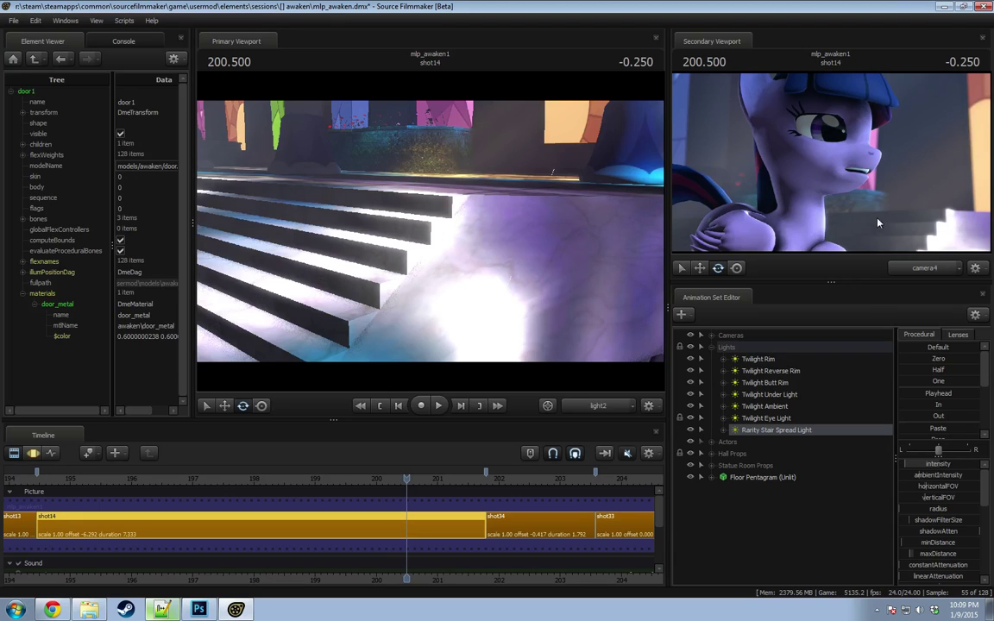
Step: Examine the shots following shot14 up to 207.250 in shot33
left_click_drag(408, 479, 463, 523)
scroll(464, 523, "down", 2)
scroll(463, 525, "down", 6)
left_click_drag(485, 480, 538, 481)
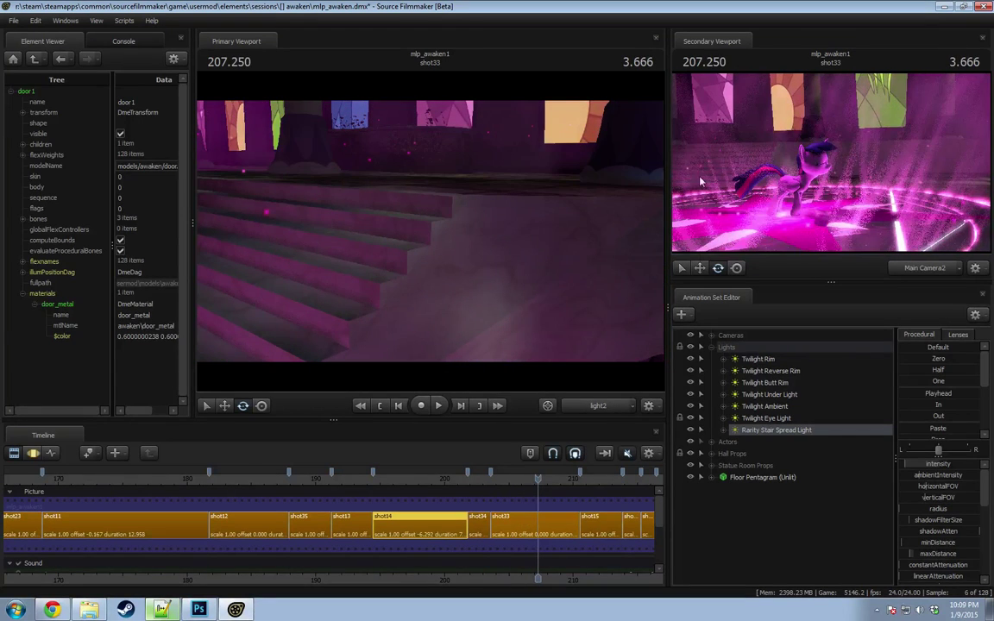
left_click(717, 267)
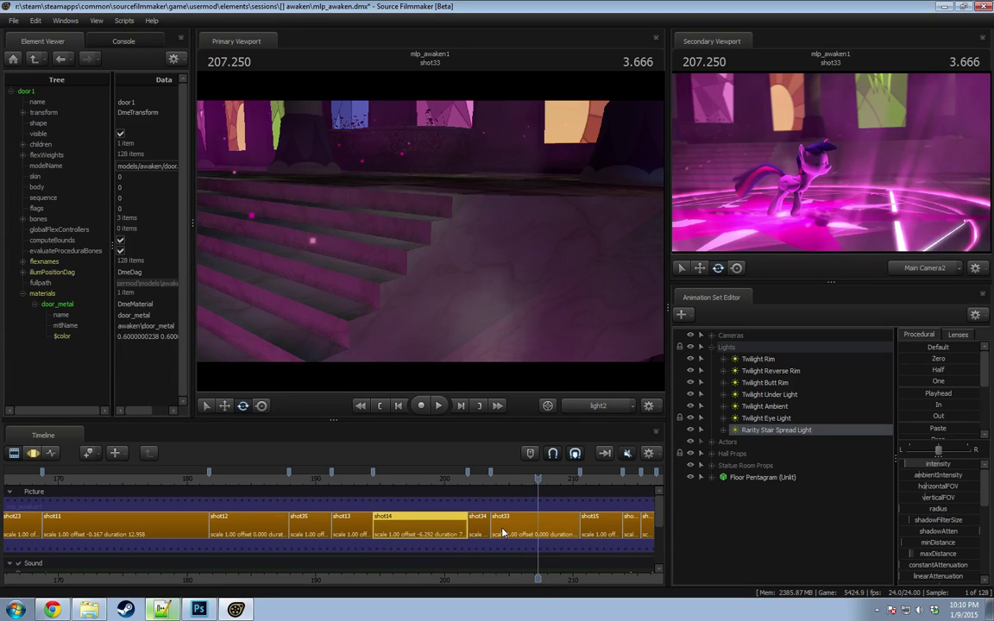
Step: Move the playhead to 205.500 in shot33 and show Main Camera2 in the primary viewport
left_click_drag(503, 480, 516, 483)
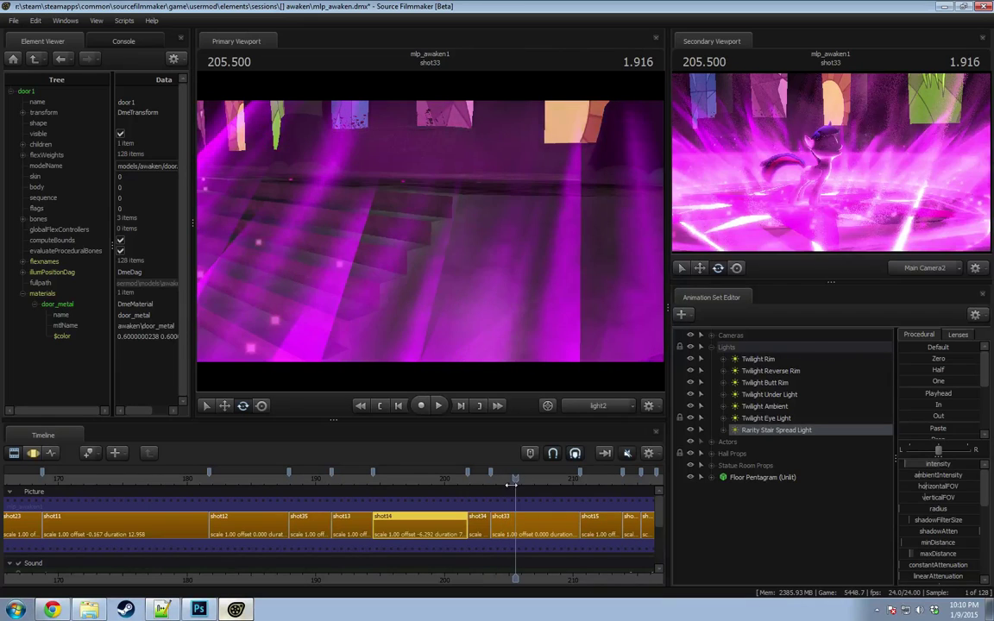
middle_click_drag(556, 576, 495, 573)
scroll(431, 517, "down", 2)
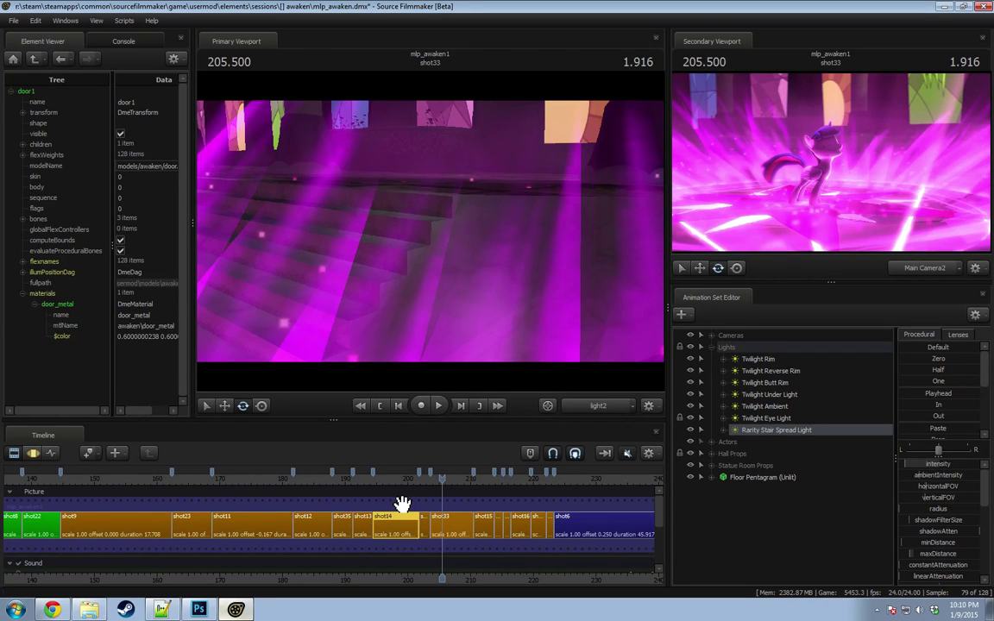
left_click(587, 406)
left_click(586, 405)
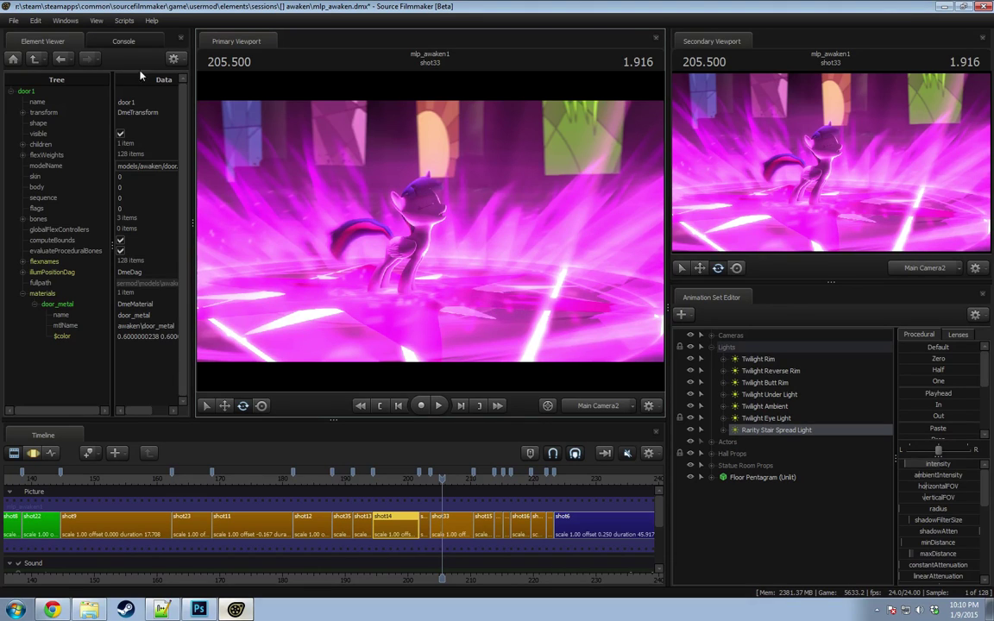
Step: Export the current shot33 frame as a poster, saving the modified session first
left_click(14, 20)
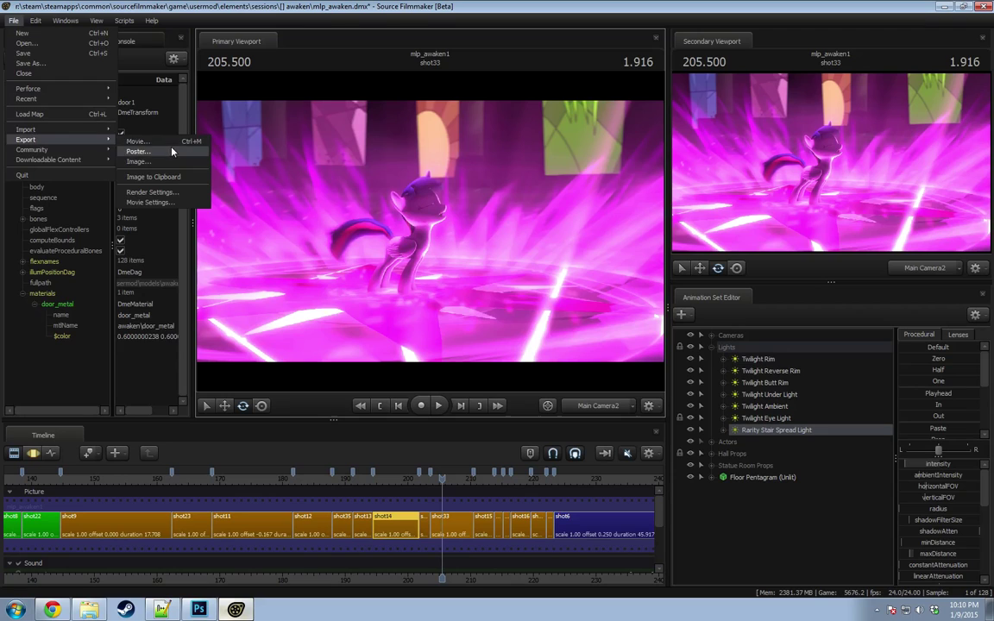
left_click(154, 131)
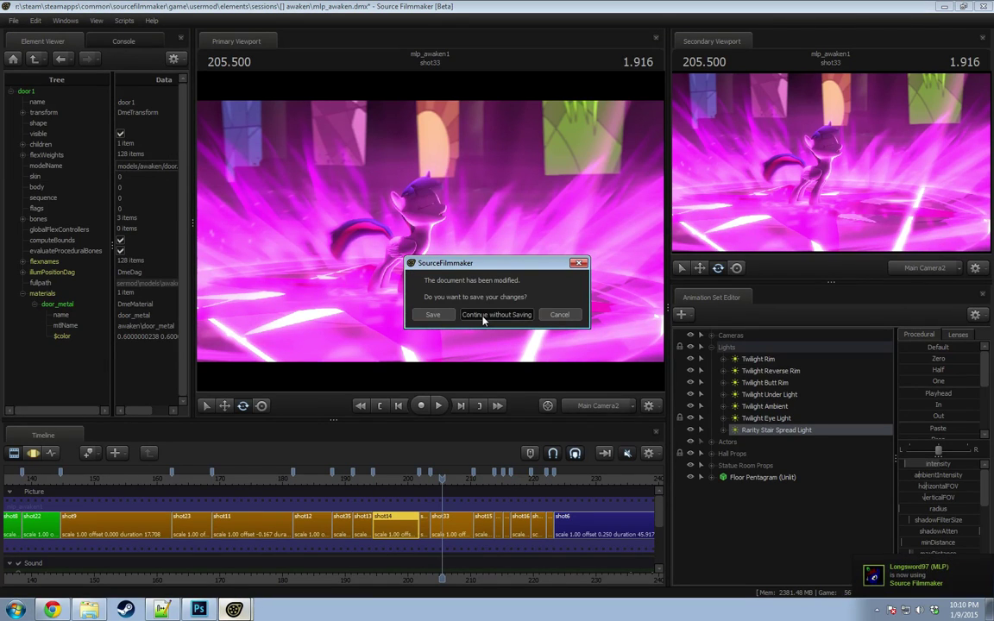
left_click(437, 317)
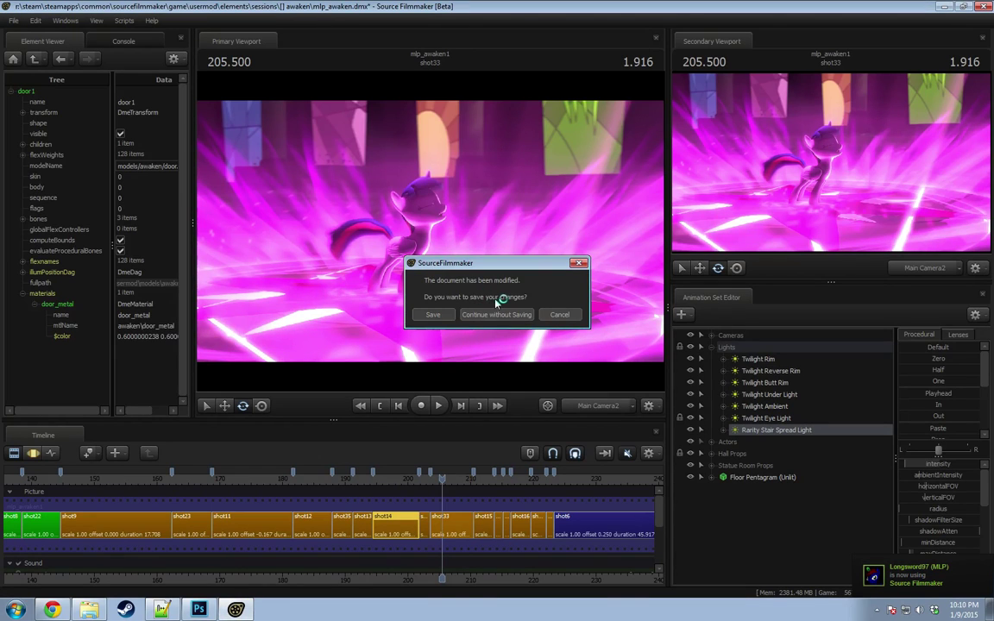
left_click_drag(644, 247, 681, 247)
type("2")
left_click(576, 347)
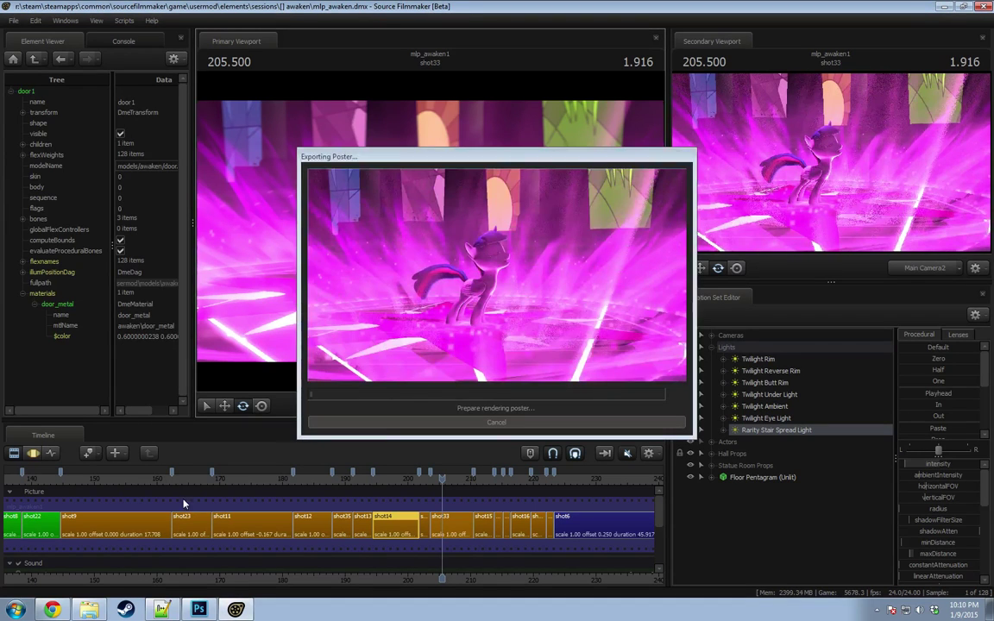
Step: Launch Adobe SpeedGrade CC 2014 and open an Untitled project
left_click(16, 610)
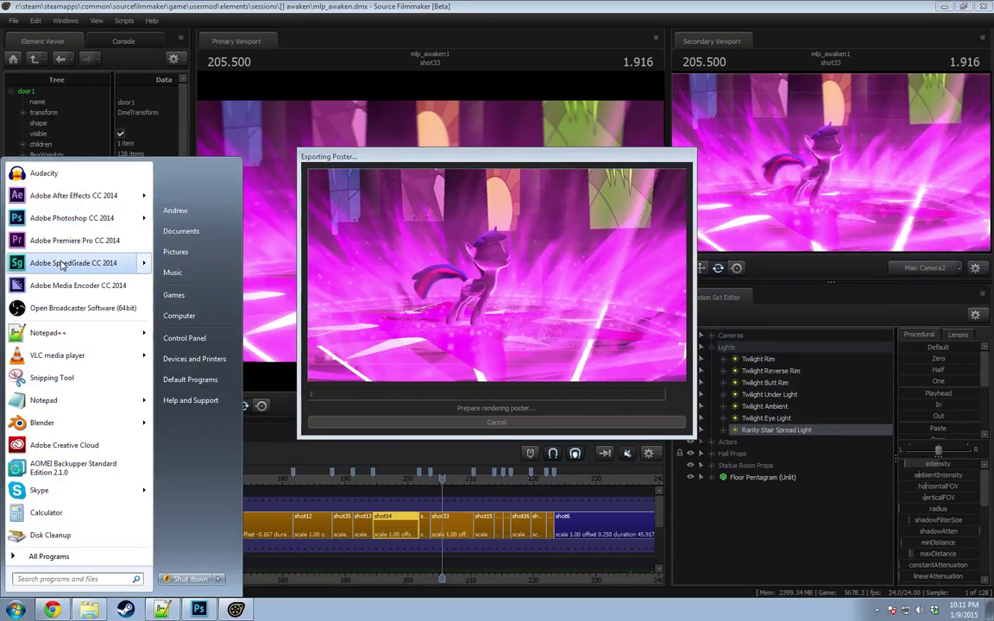
left_click(133, 269)
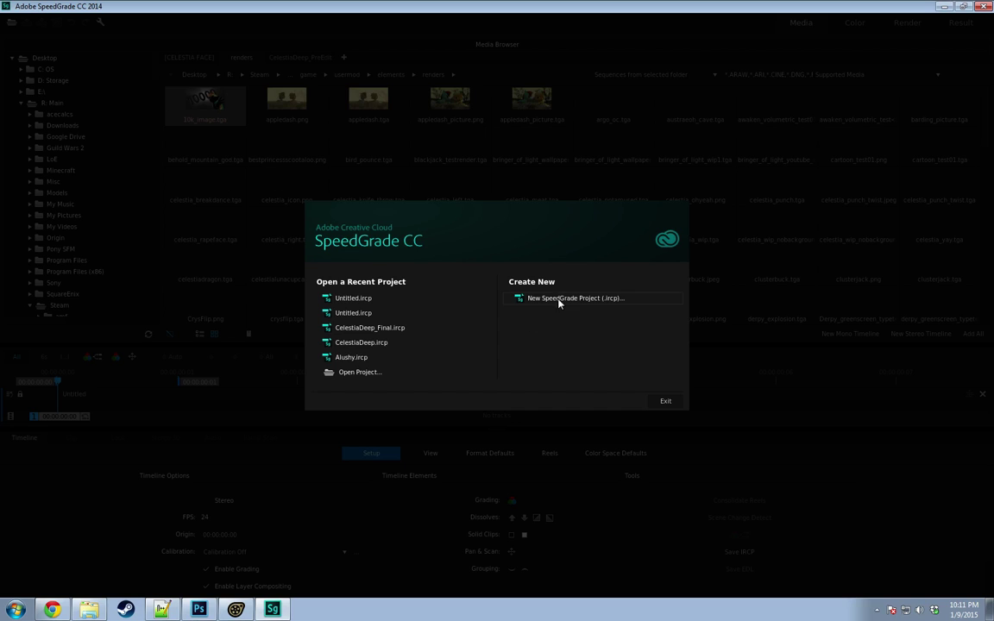
left_click(367, 312)
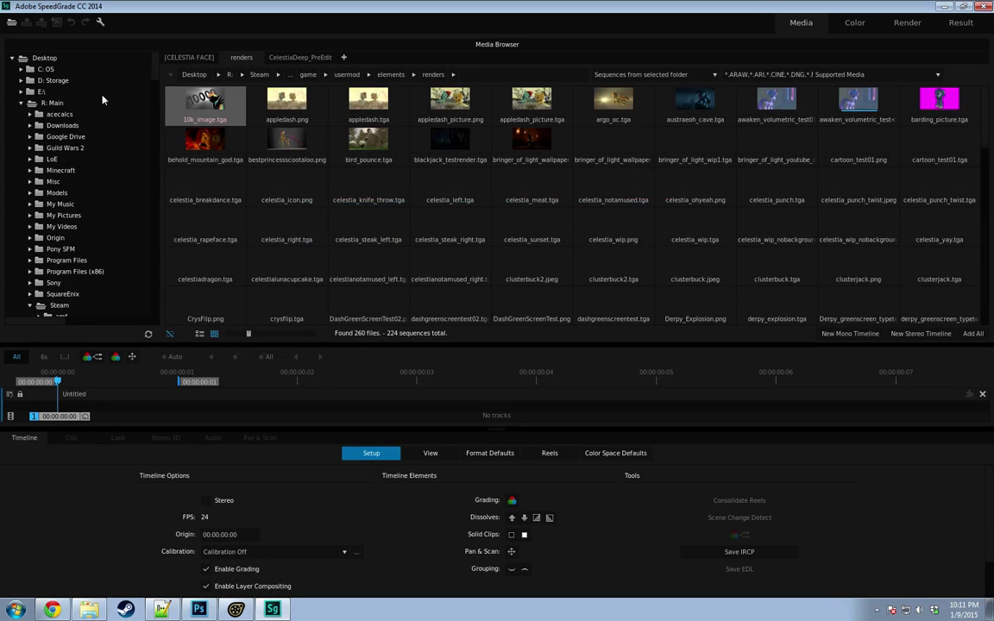
Step: Look through the usermod elements renders folder in the media browser, and check the poster export in Source Filmmaker before returning to SpeedGrade
scroll(73, 259, "down", 15)
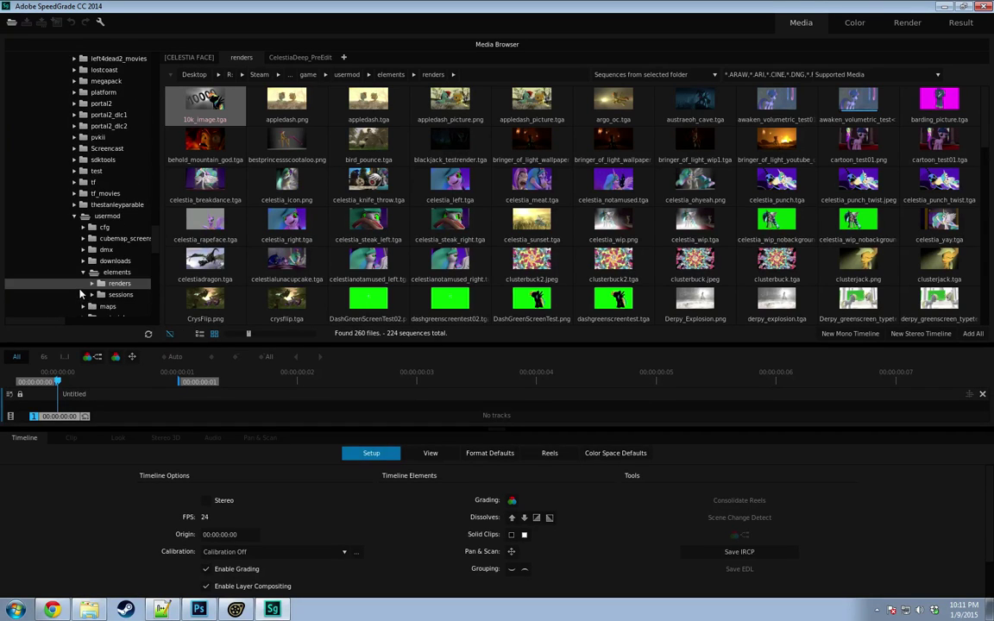
scroll(80, 294, "down", 6)
scroll(80, 294, "up", 2)
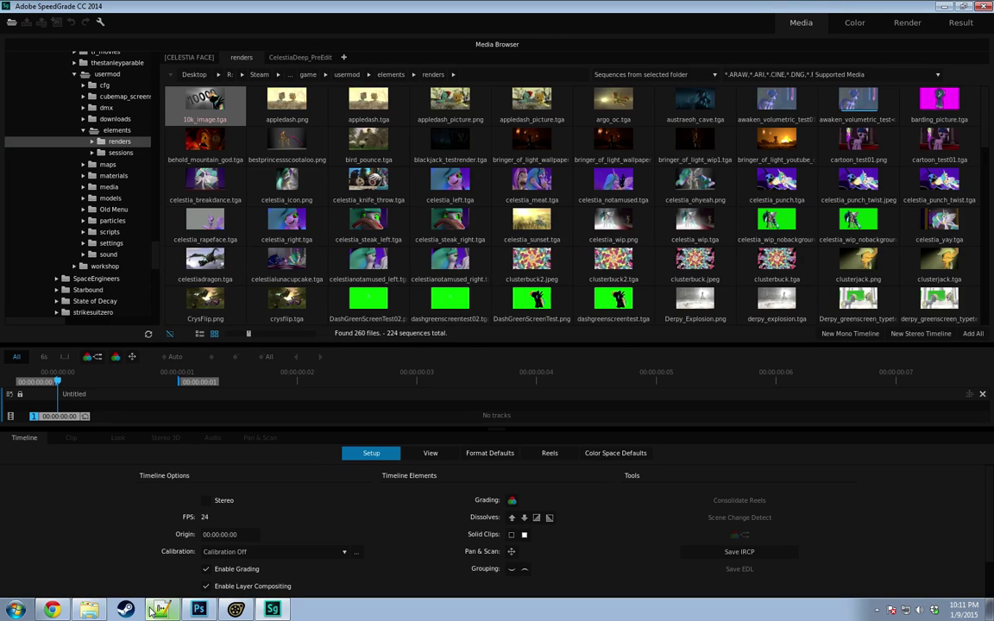
mouse_move(154, 609)
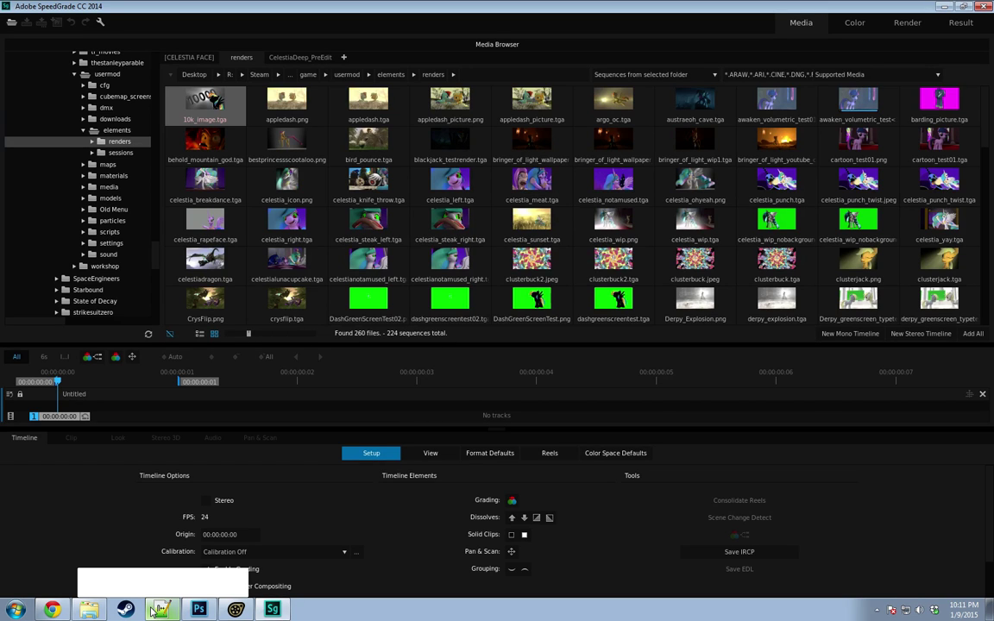
left_click(240, 611)
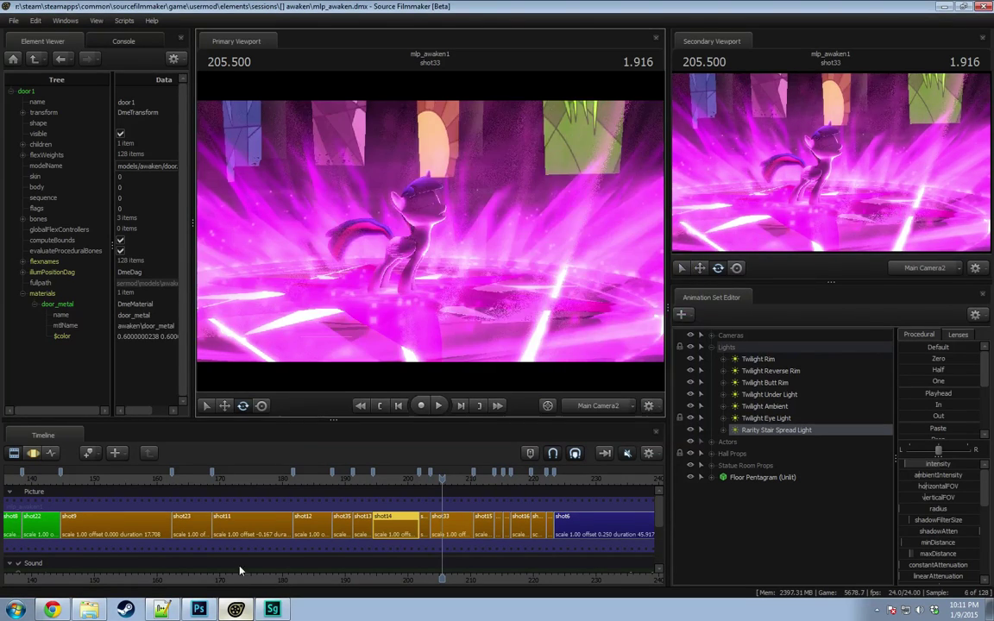
left_click(273, 609)
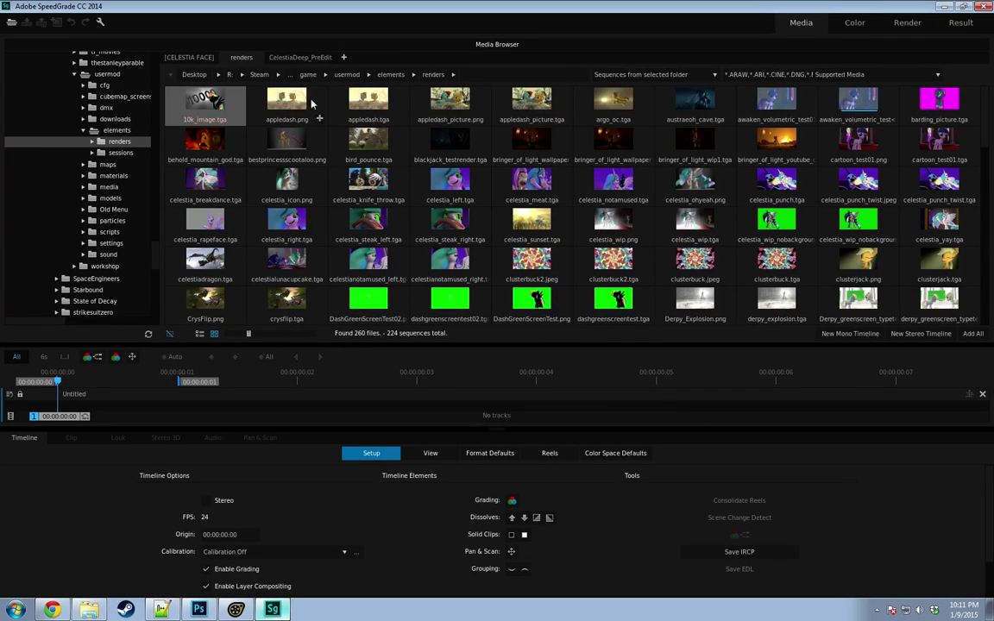
Step: Rescan the usermod elements renders folder in the media browser by switching to its neighbouring folders and back
left_click(119, 130)
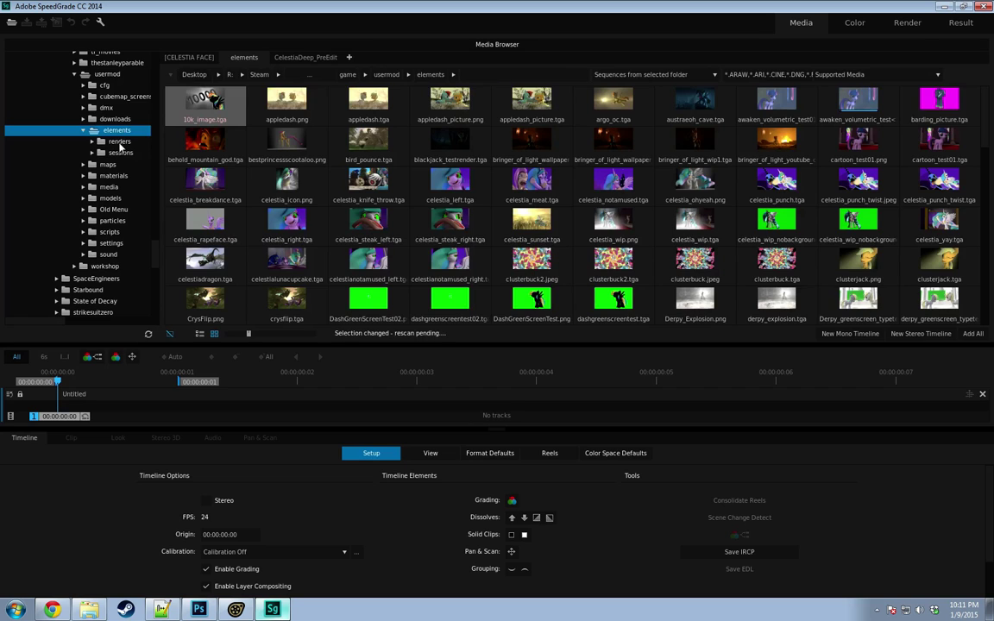
left_click(119, 141)
left_click(120, 153)
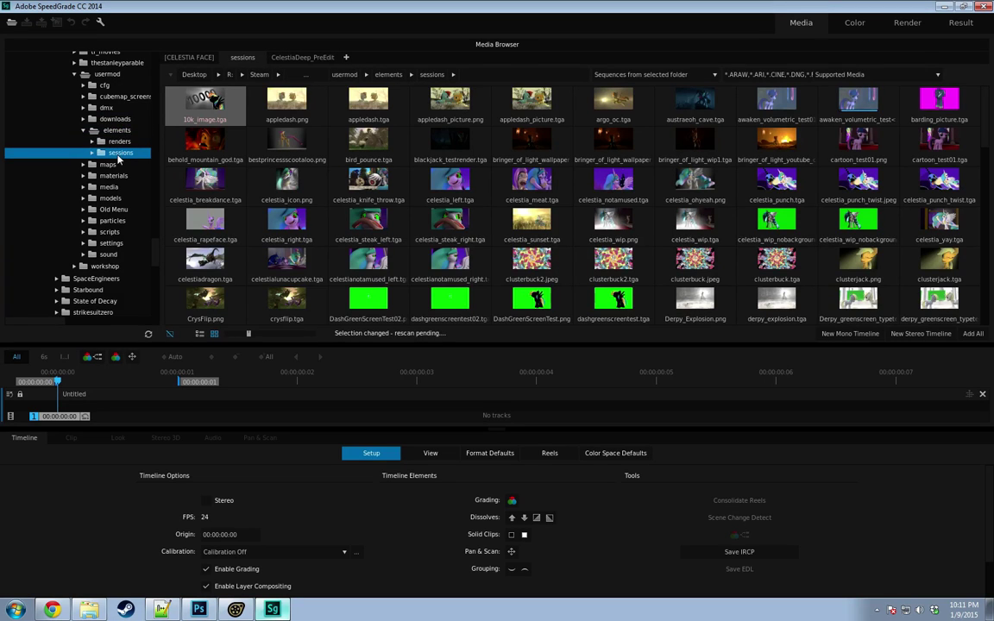
left_click(120, 142)
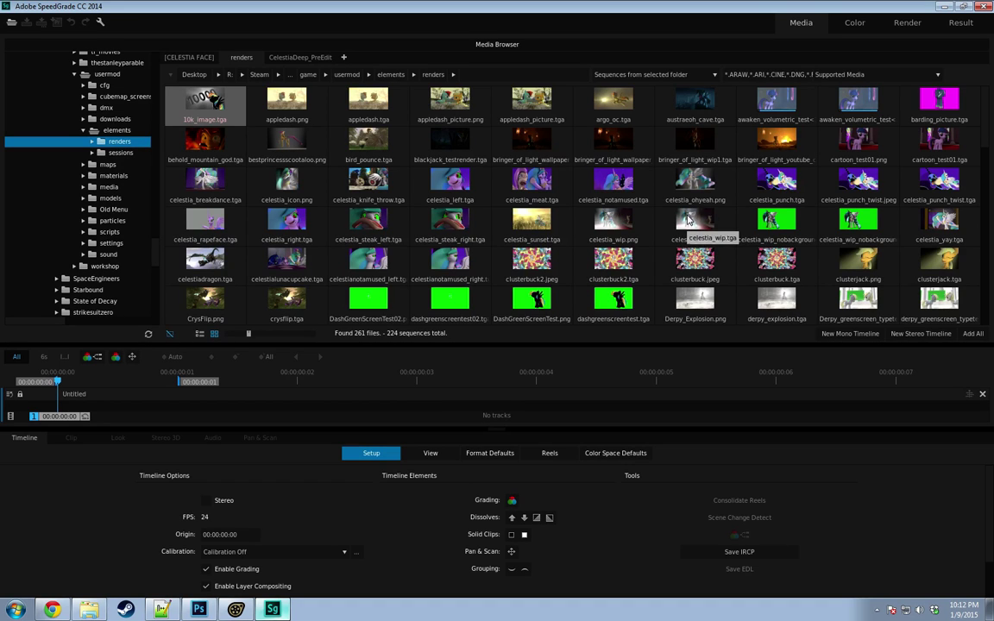
Step: Add the second awaken_volumetric_test sequence to the empty timeline and show its frame at 00:00:00:01 for color grading
left_click(865, 107)
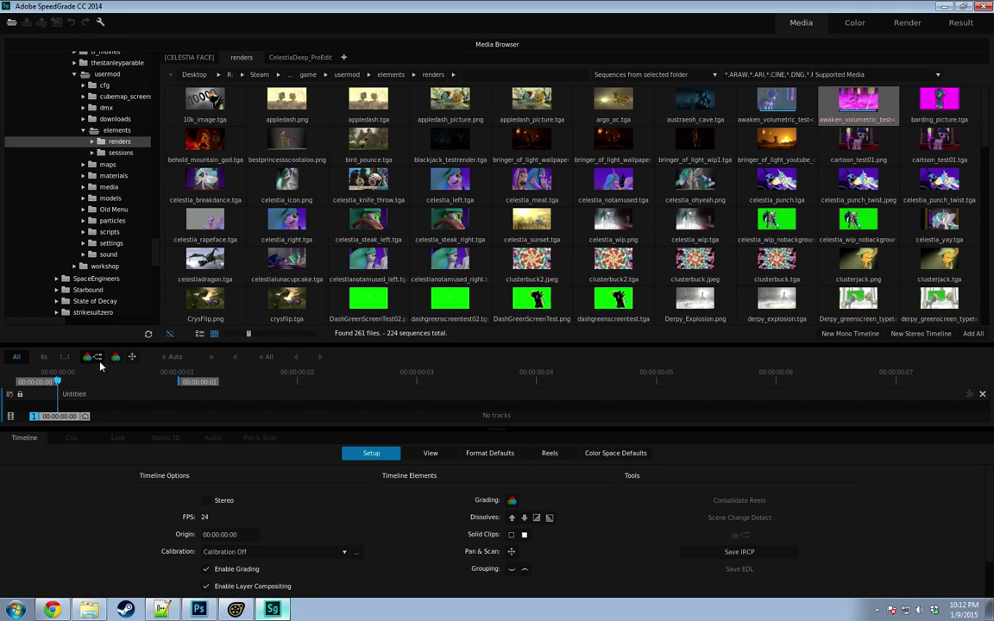
mouse_move(855, 108)
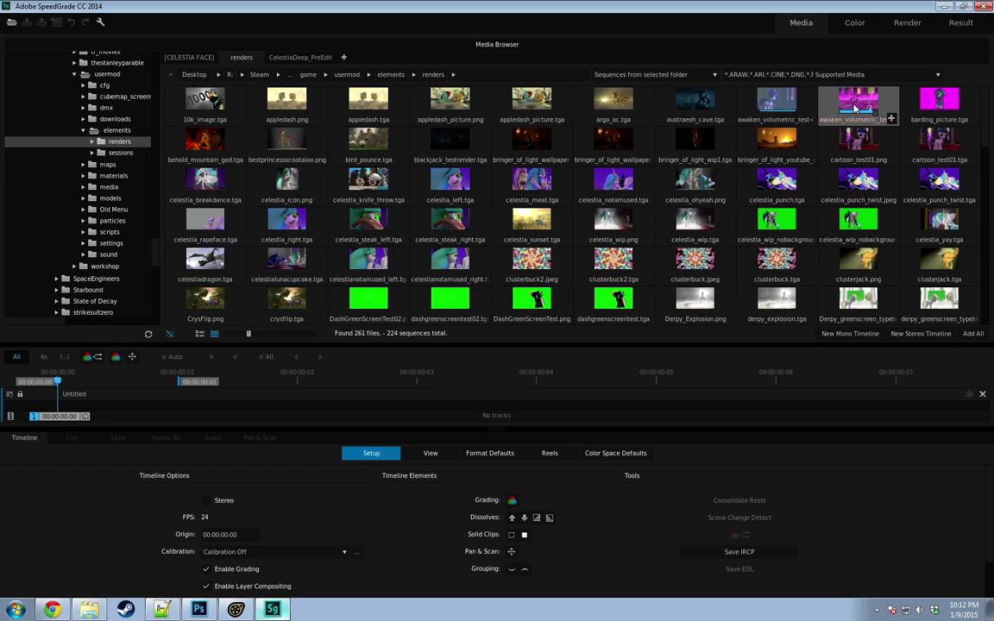
left_click_drag(854, 108, 95, 404)
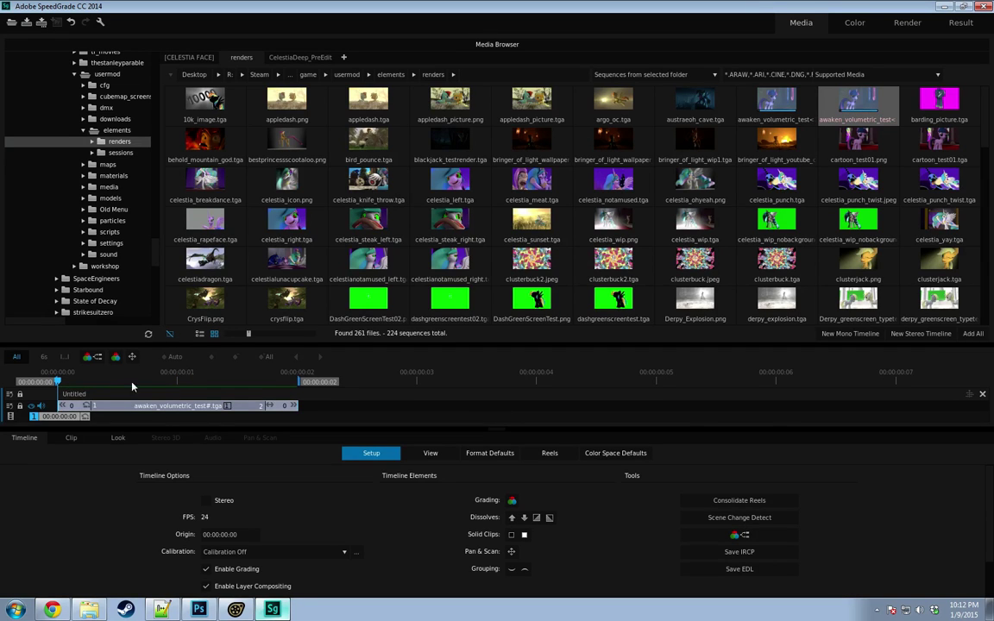
left_click(854, 23)
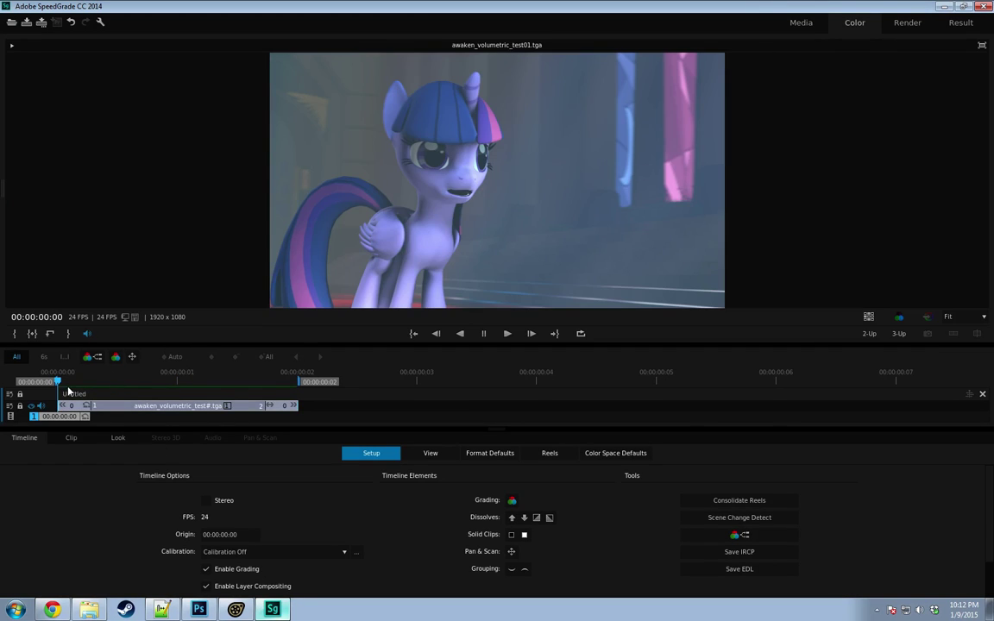
left_click_drag(71, 381, 211, 383)
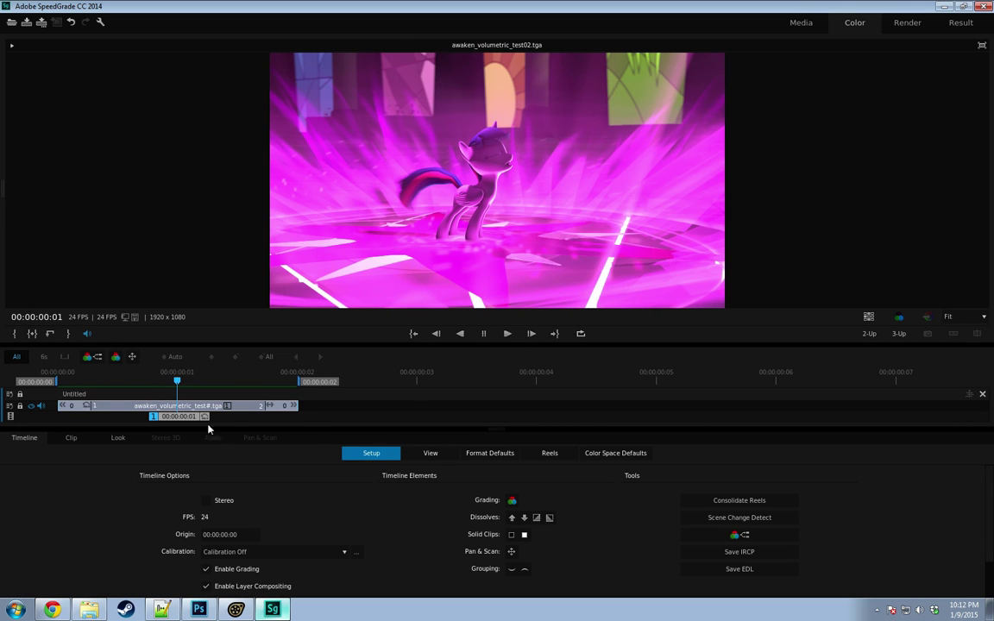
Step: Open the clip's Look controls, give the grading area more height, and set the viewer zoom to 50%
left_click(112, 439)
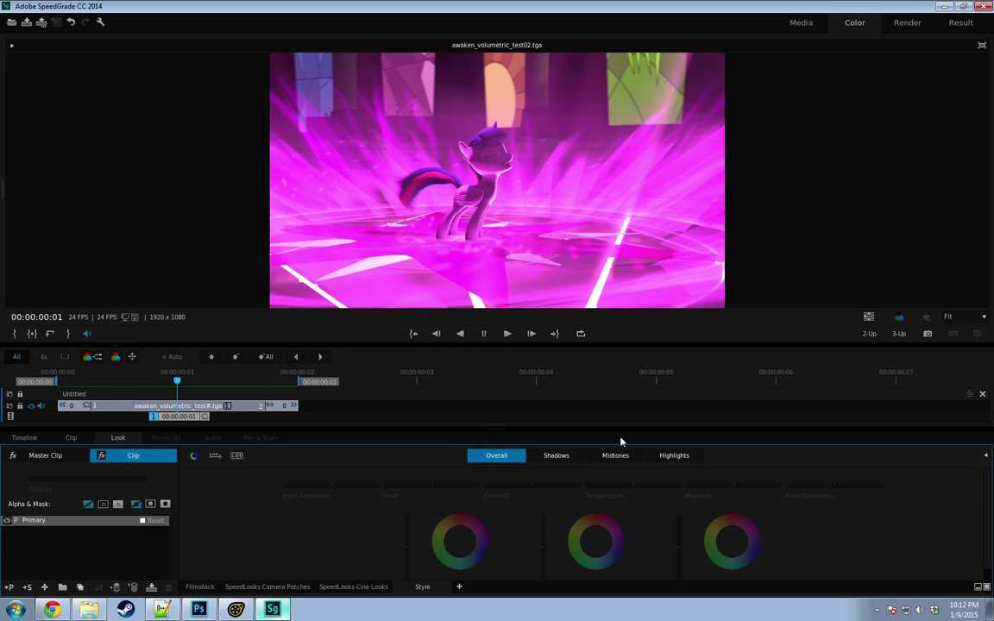
left_click_drag(602, 431, 606, 386)
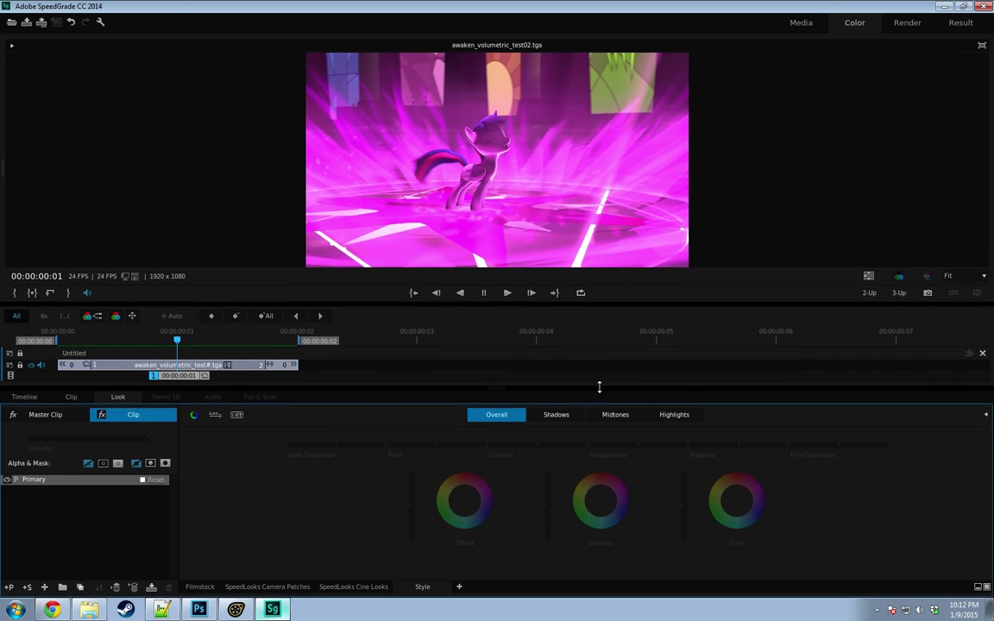
left_click(967, 275)
left_click(961, 302)
left_click(967, 275)
left_click(956, 326)
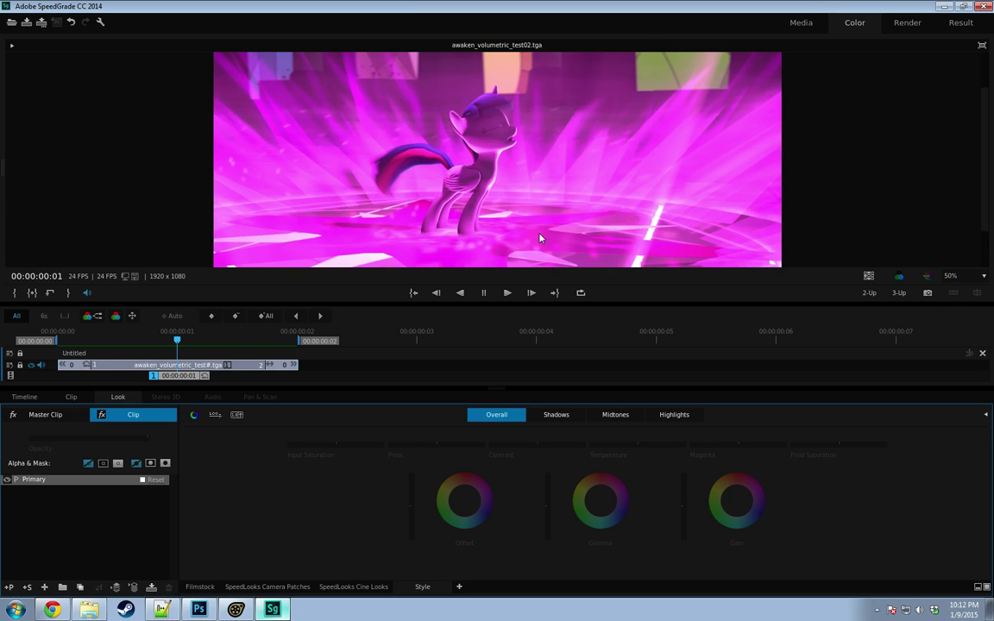
Step: Set the shadows contrast to 0.02 with slightly adjusted gain, and raise the highlights offset and gain slightly
left_click(556, 414)
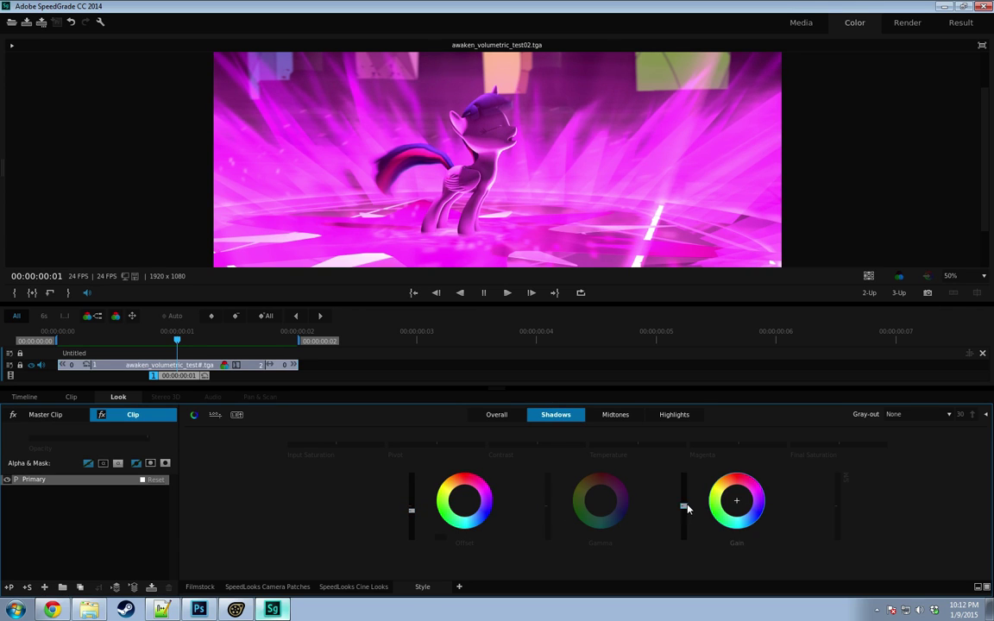
left_click_drag(536, 445, 538, 445)
left_click(676, 415)
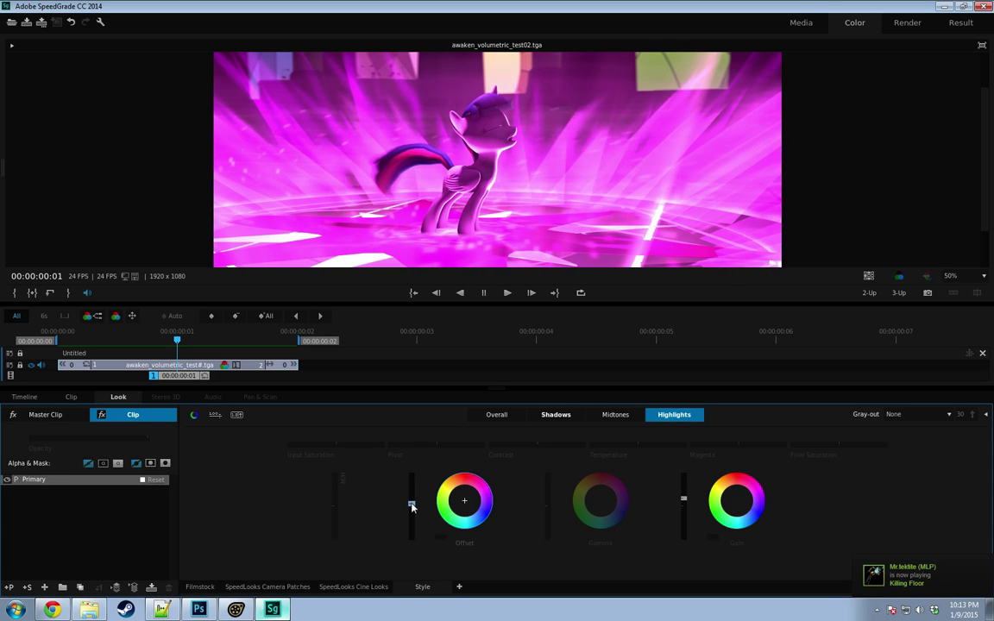
mouse_move(740, 447)
left_mouse_down()
mouse_move(694, 447)
mouse_move(774, 447)
mouse_move(749, 447)
left_mouse_up()
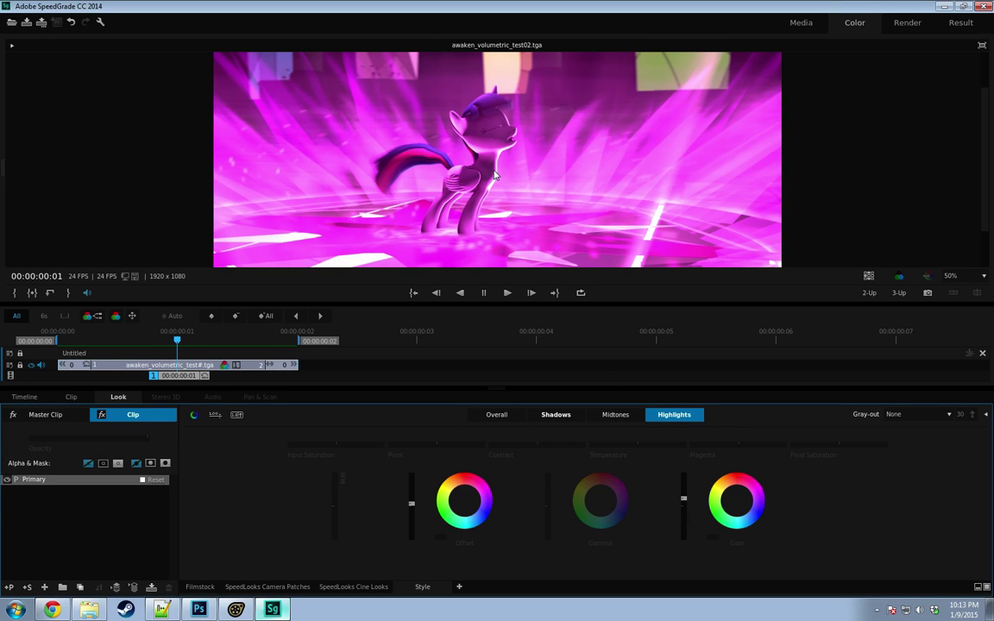
Step: Review the shadows and midtones grades, and lower the overall color temperature slightly
left_click(559, 416)
left_click(609, 415)
left_click(496, 415)
mouse_move(637, 445)
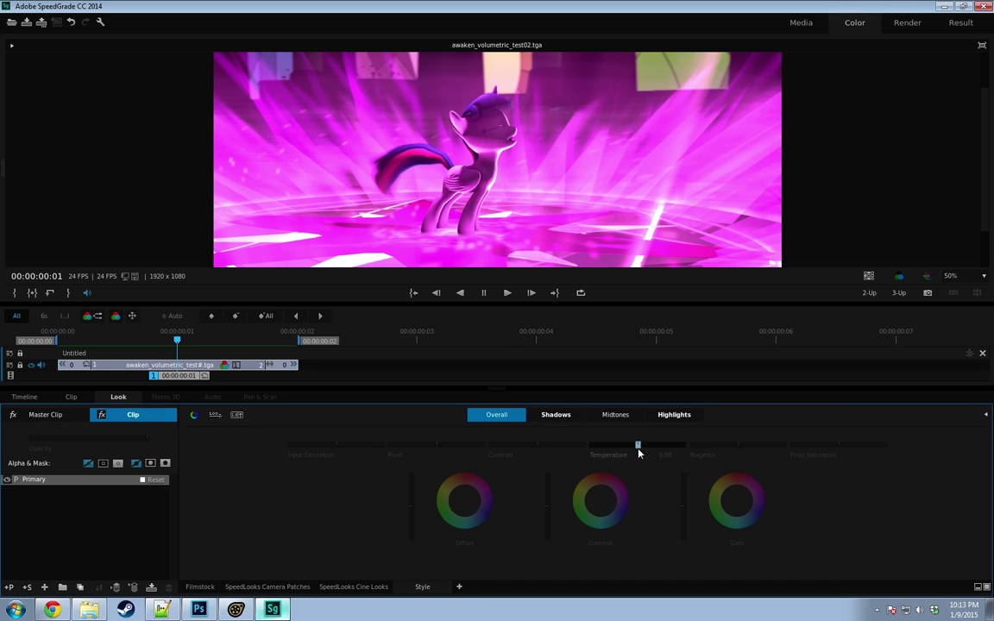
mouse_move(638, 445)
left_mouse_down()
mouse_move(601, 445)
mouse_move(632, 445)
left_mouse_up()
Step: Try lowering the midtones gamma almost to its minimum, and reset it
left_click(553, 416)
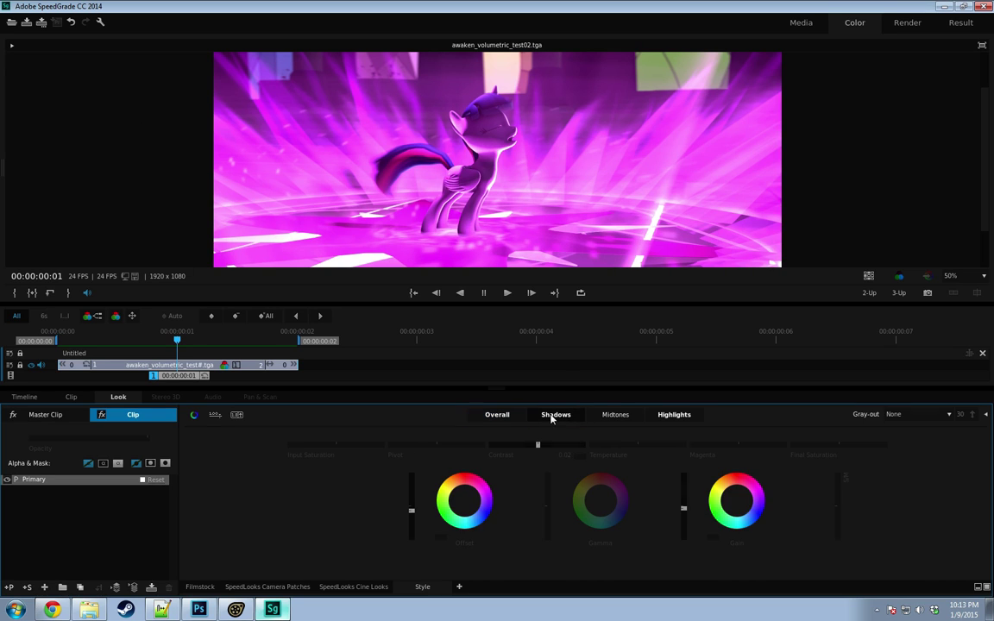
left_click(691, 415)
left_click(623, 421)
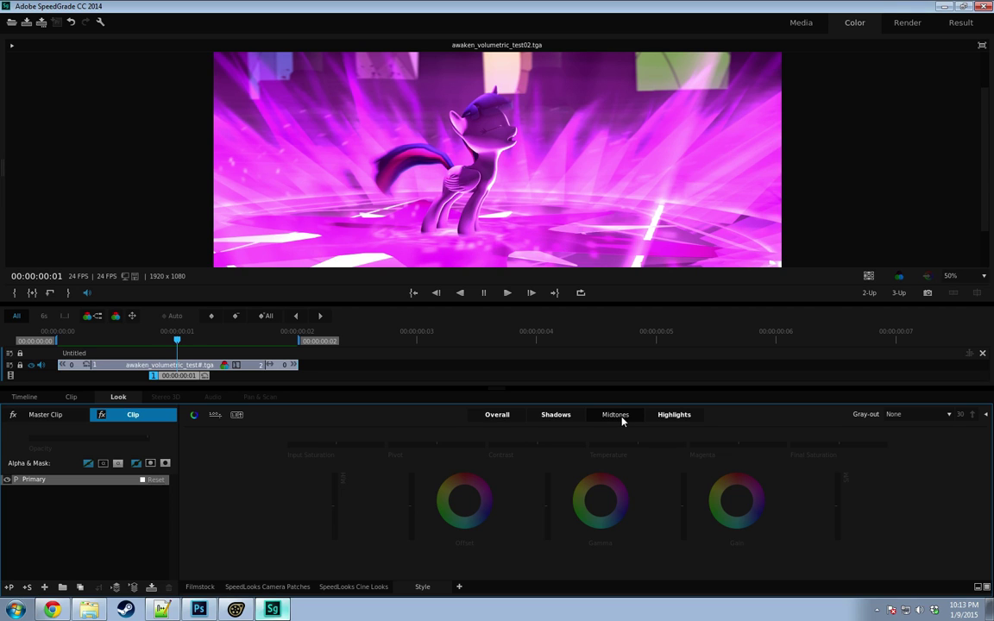
left_click(622, 420)
left_click(627, 421)
left_click(608, 418)
left_click_drag(547, 506, 547, 538)
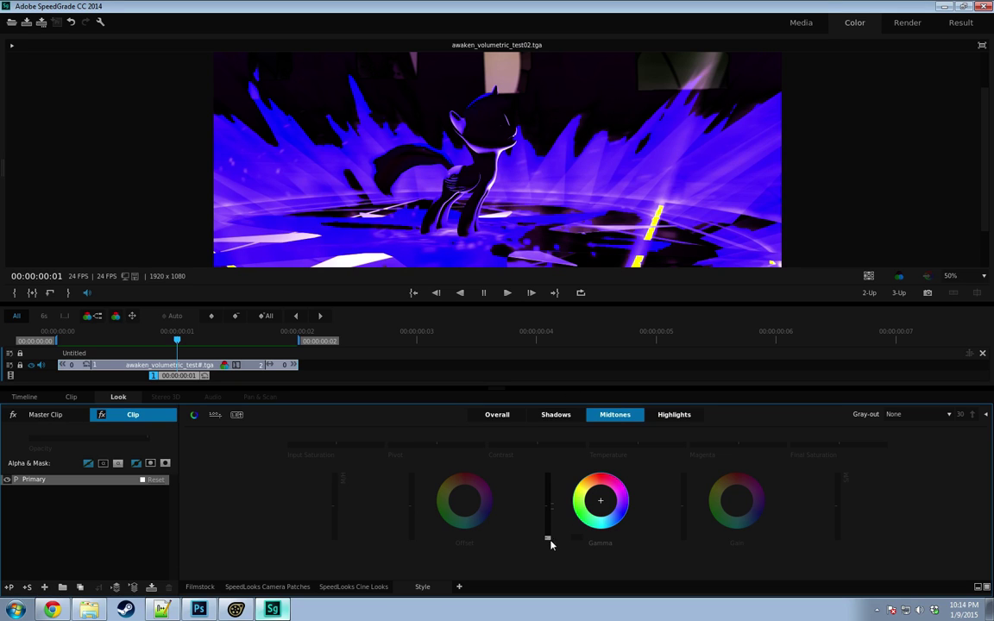
left_click(577, 539)
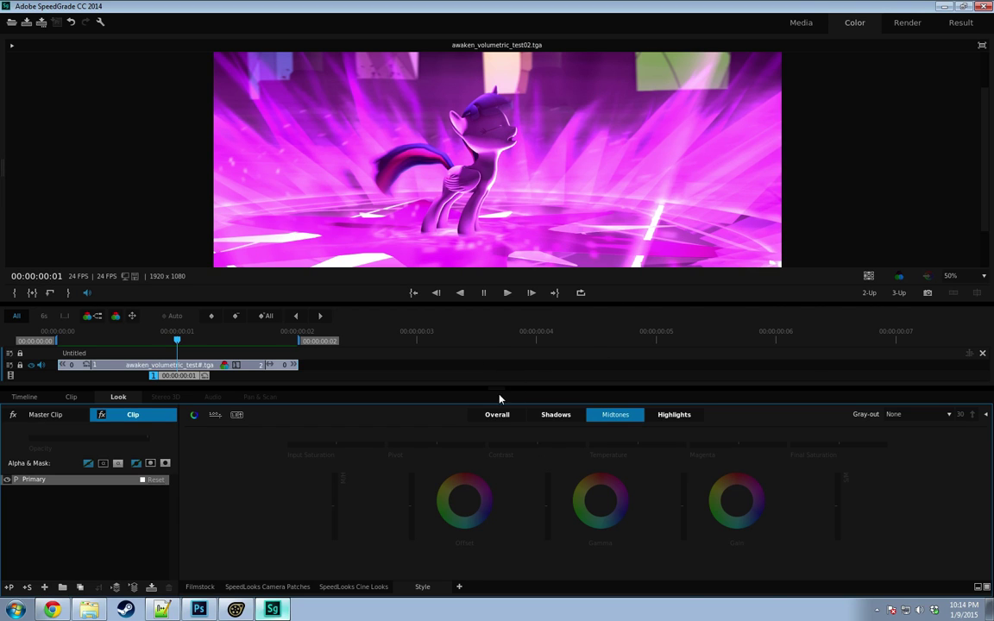
Step: Enlarge the viewer area and fine-tune the shadows offset upward to lighten the dark areas slightly
left_click_drag(501, 388, 501, 429)
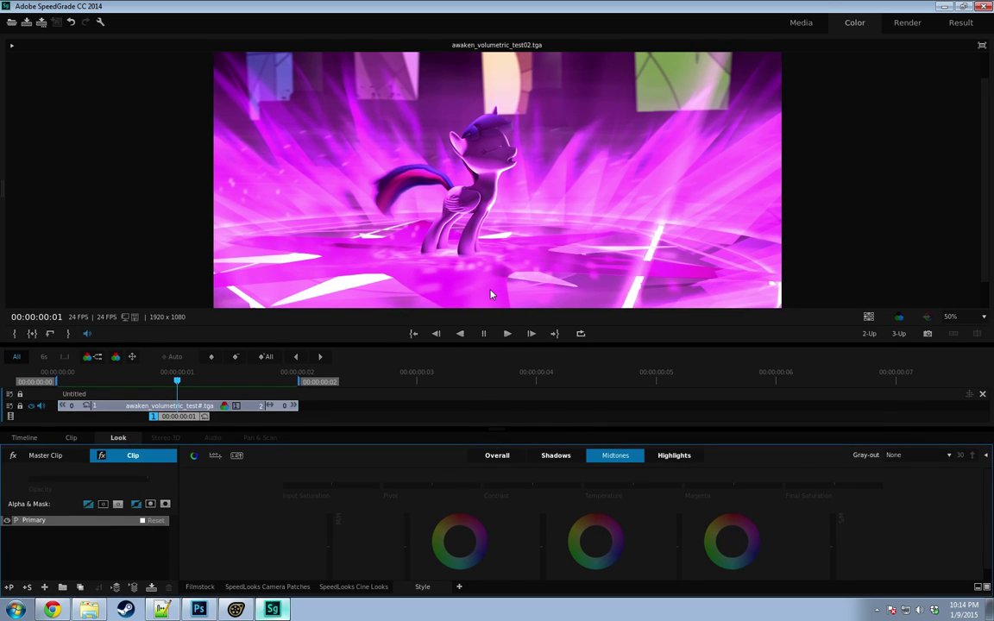
left_click(558, 455)
mouse_move(407, 555)
left_mouse_down()
mouse_move(407, 565)
mouse_move(407, 543)
left_mouse_up()
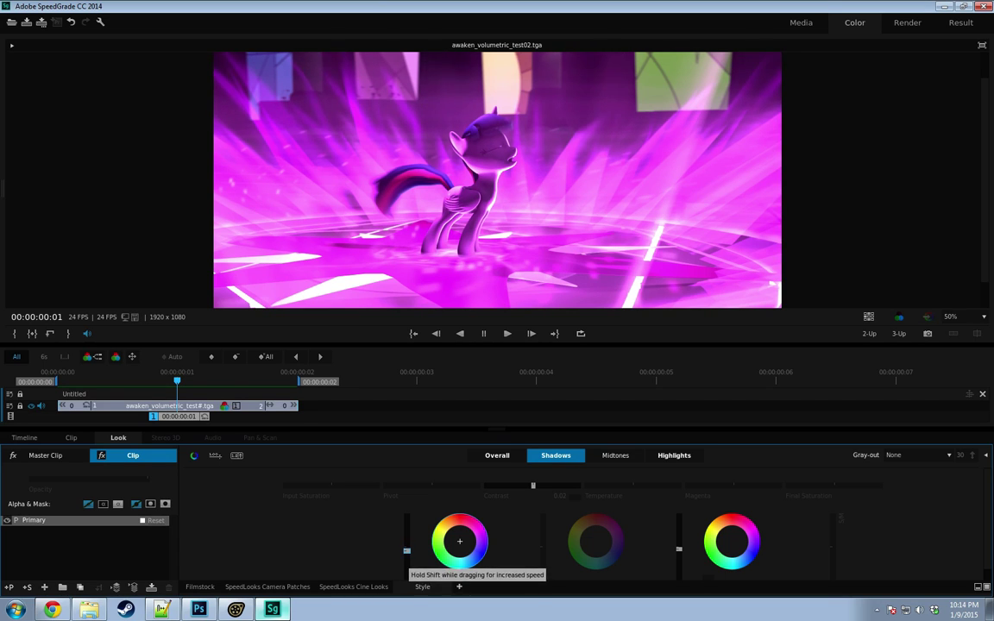
left_click_drag(407, 548, 406, 552)
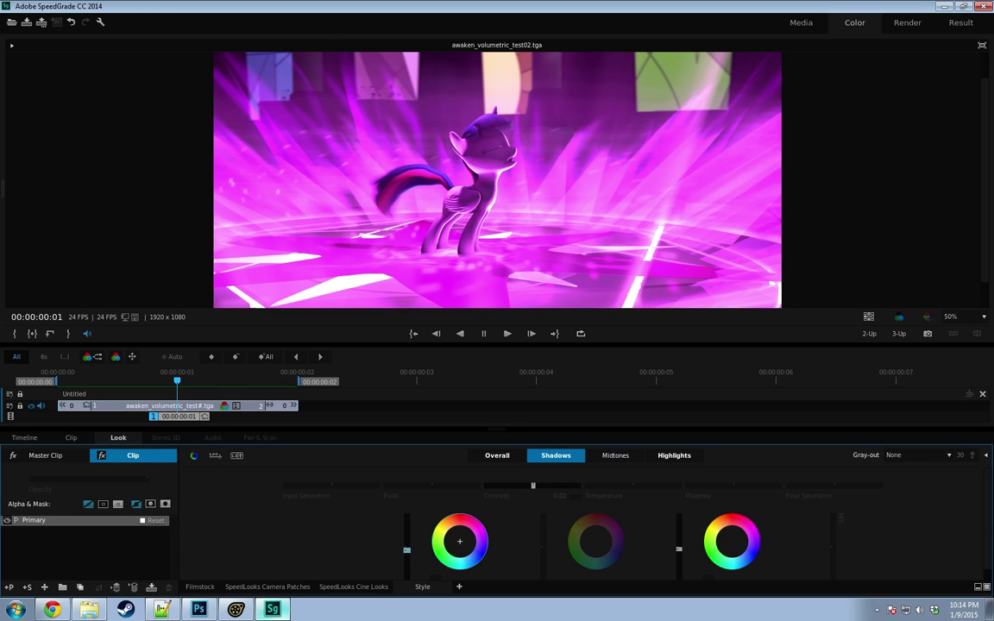
mouse_move(406, 549)
left_mouse_down()
mouse_move(407, 570)
mouse_move(406, 548)
left_mouse_up()
mouse_move(432, 488)
left_mouse_down()
mouse_move(388, 488)
mouse_move(478, 488)
mouse_move(440, 487)
left_mouse_up()
left_click(474, 497)
Step: Give the grading controls more height again and set the viewer zoom to 75%
left_click_drag(794, 428, 794, 381)
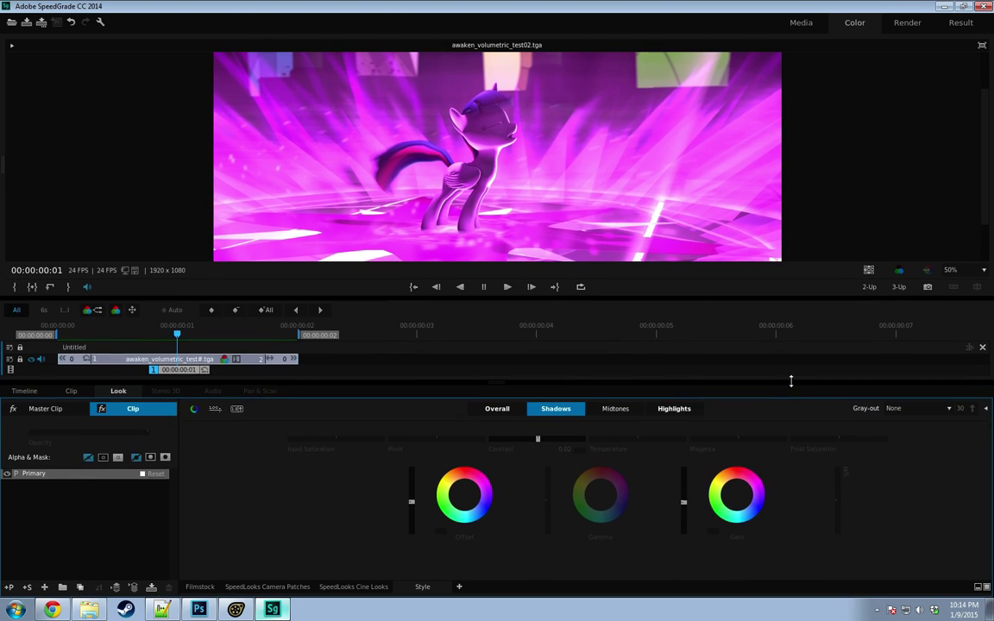
left_click(952, 270)
left_click(954, 323)
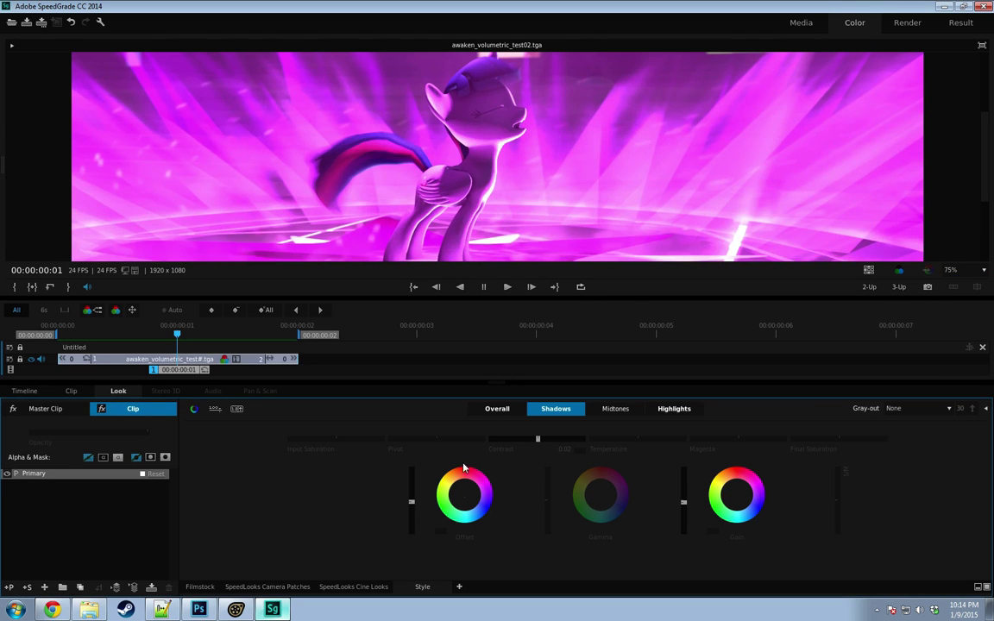
Step: Try crushing the shadows by lowering their offset far down, and view the effect in an enlarged viewer
left_click_drag(410, 503, 412, 528)
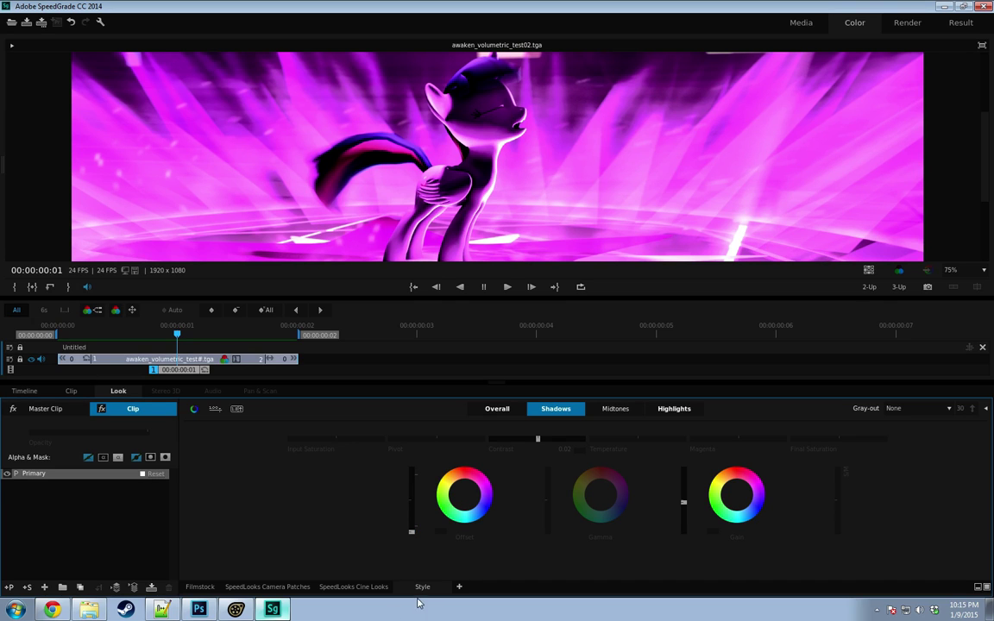
left_click_drag(412, 533, 412, 531)
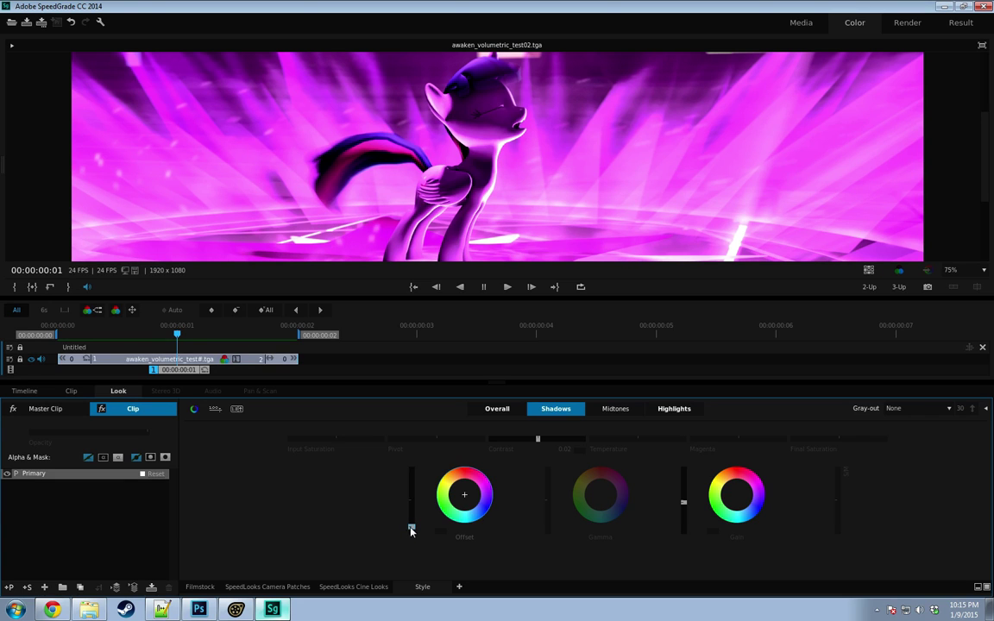
left_click_drag(412, 530, 411, 532)
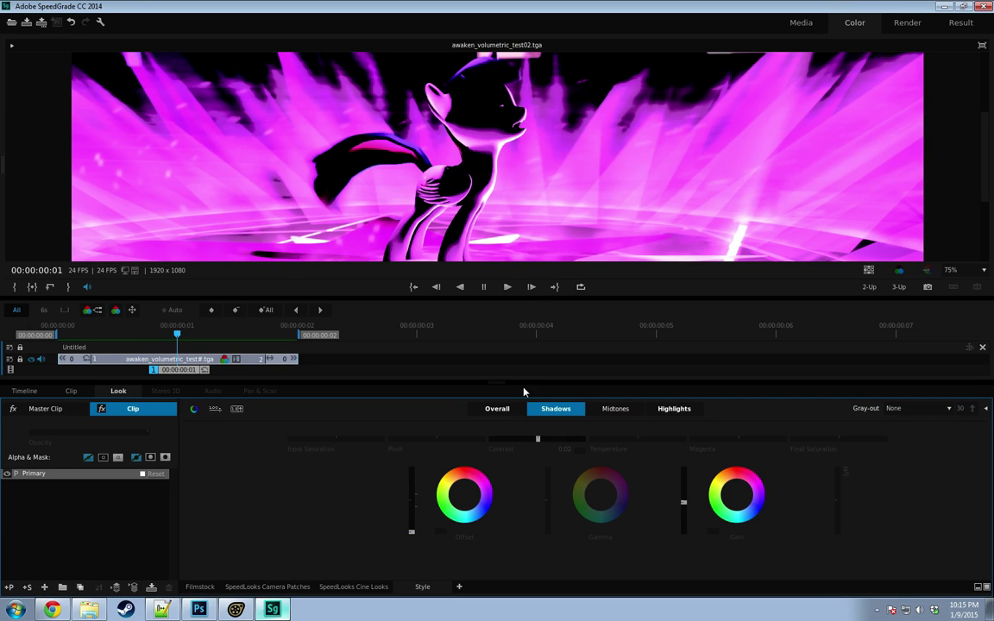
left_click_drag(521, 382, 482, 545)
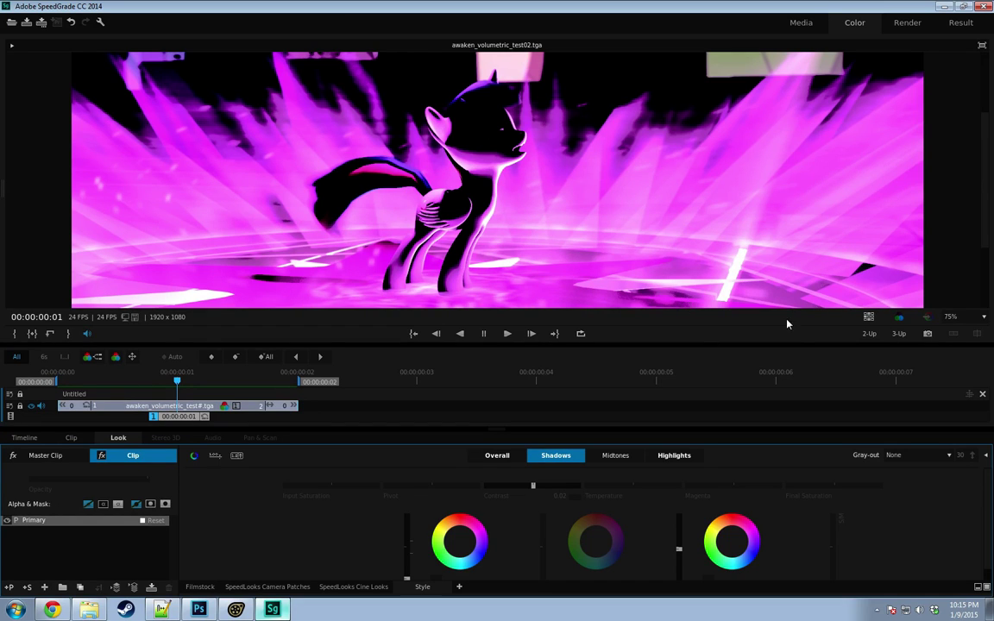
Step: Set the shadows offset just below neutral, and inspect the grade full-window and on the frames at 00:00:00:00 and 00:00:00:01
left_click_drag(406, 578, 407, 554)
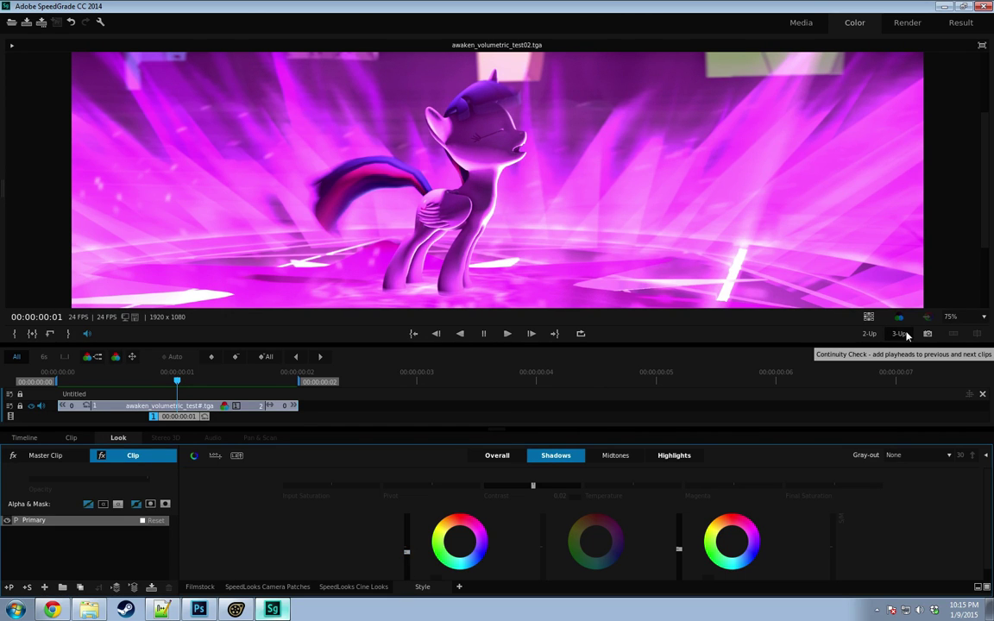
key("h")
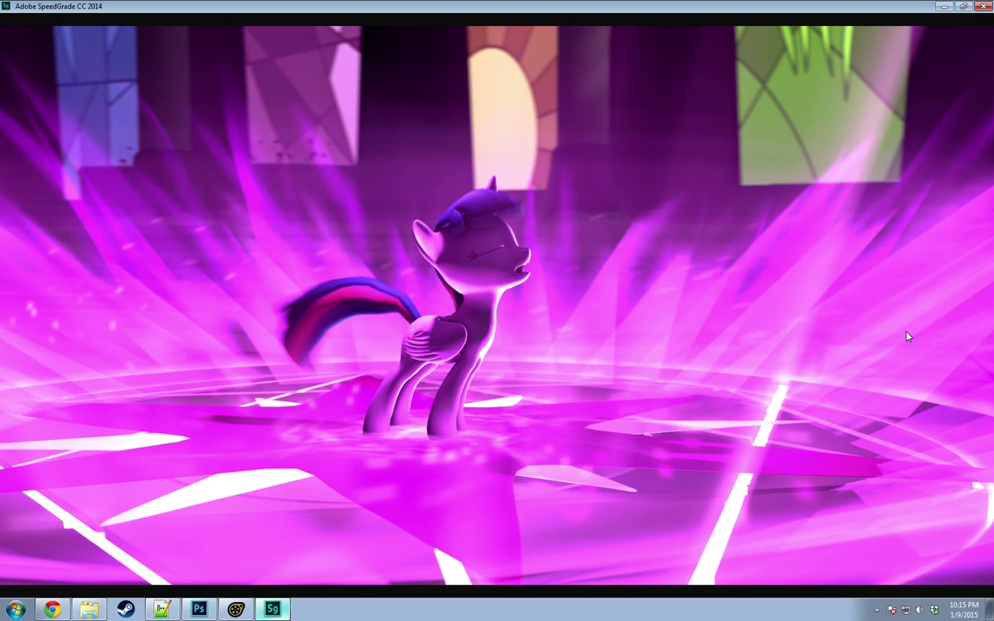
key("h")
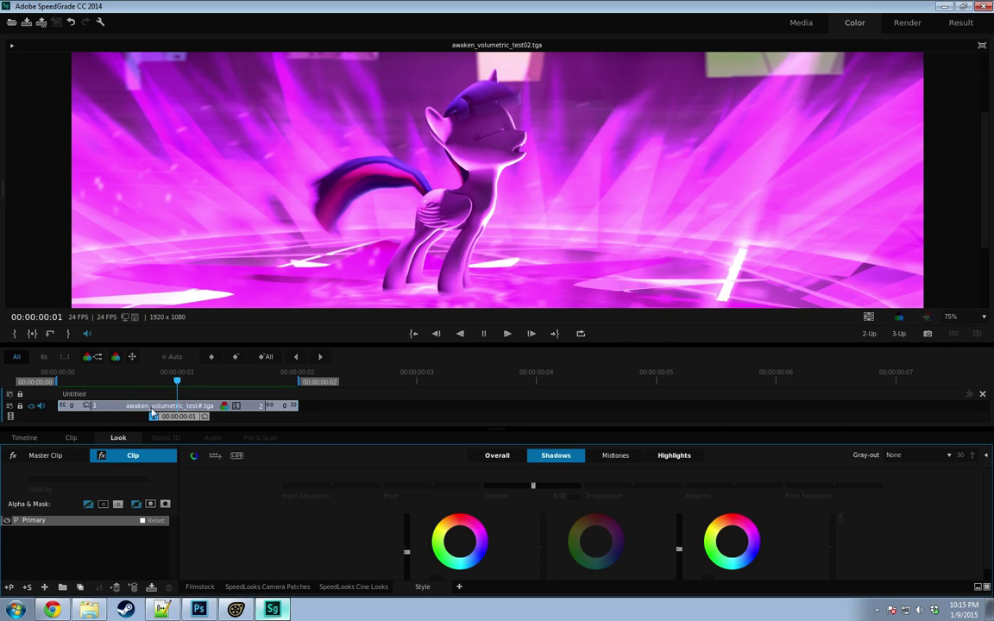
left_click_drag(178, 381, 69, 373)
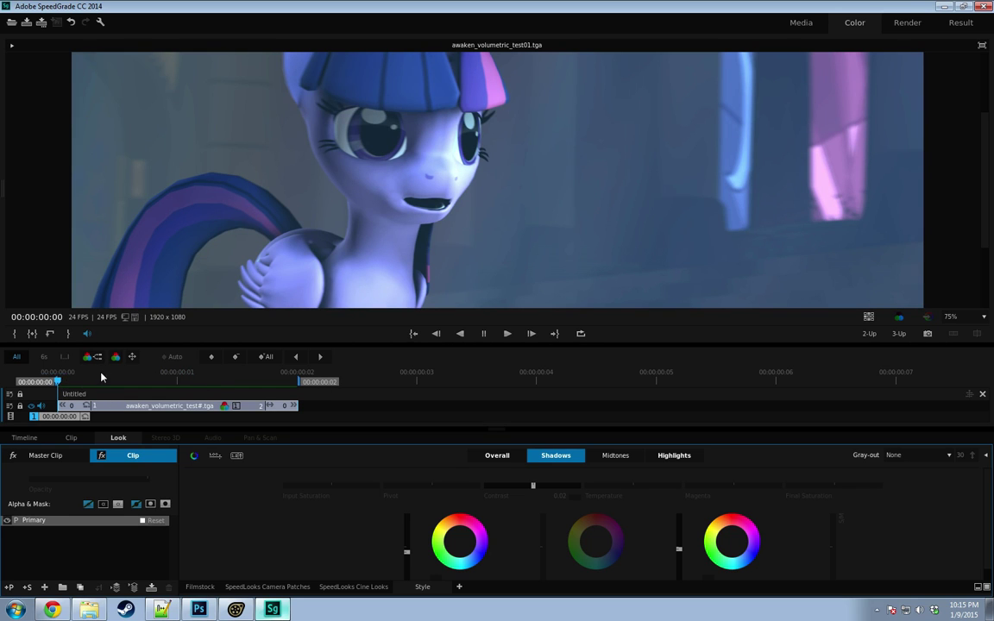
left_click_drag(58, 381, 222, 365)
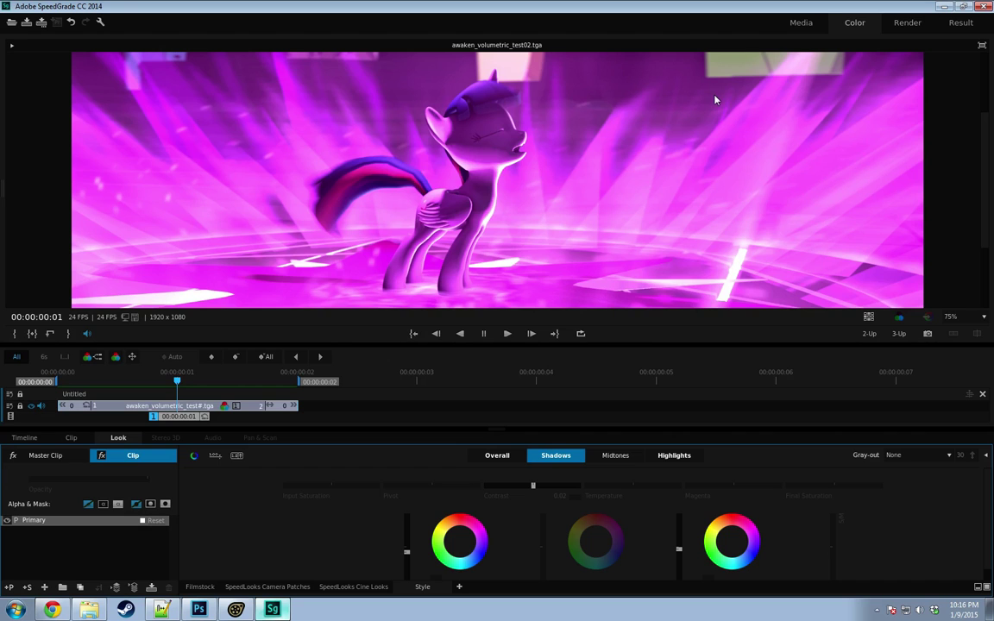
Step: Minimize SpeedGrade, switch to Windows Explorer, and open the Pony SFM folder
left_click(944, 7)
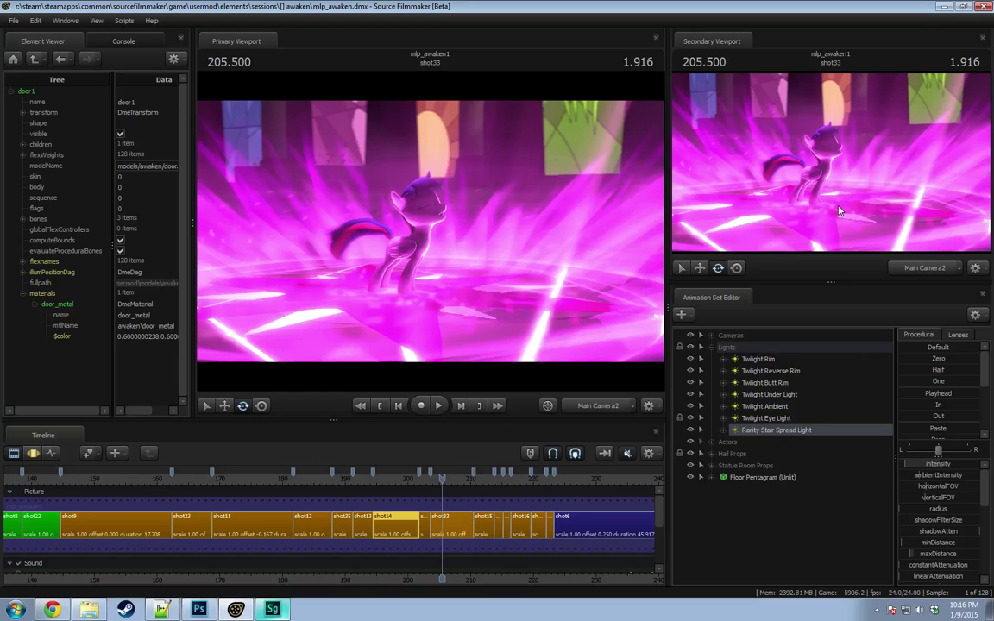
left_click(91, 611)
left_click_drag(432, 125, 257, 113)
left_click(243, 233)
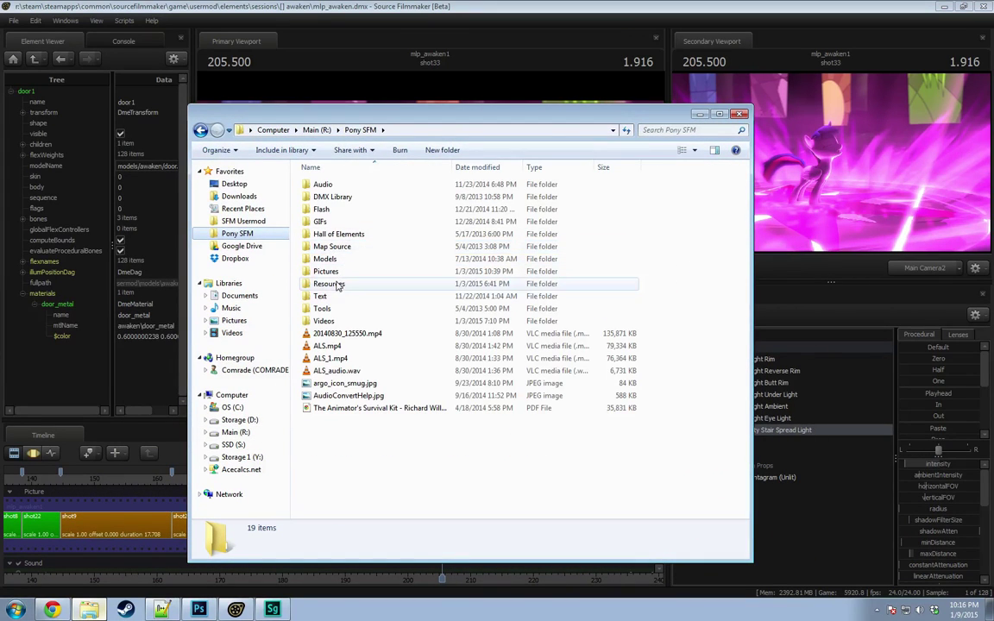
Step: Browse the Videos folder in Pony SFM and play Leaving the Stable - Bronycon.wmv in VLC
double_click(323, 321)
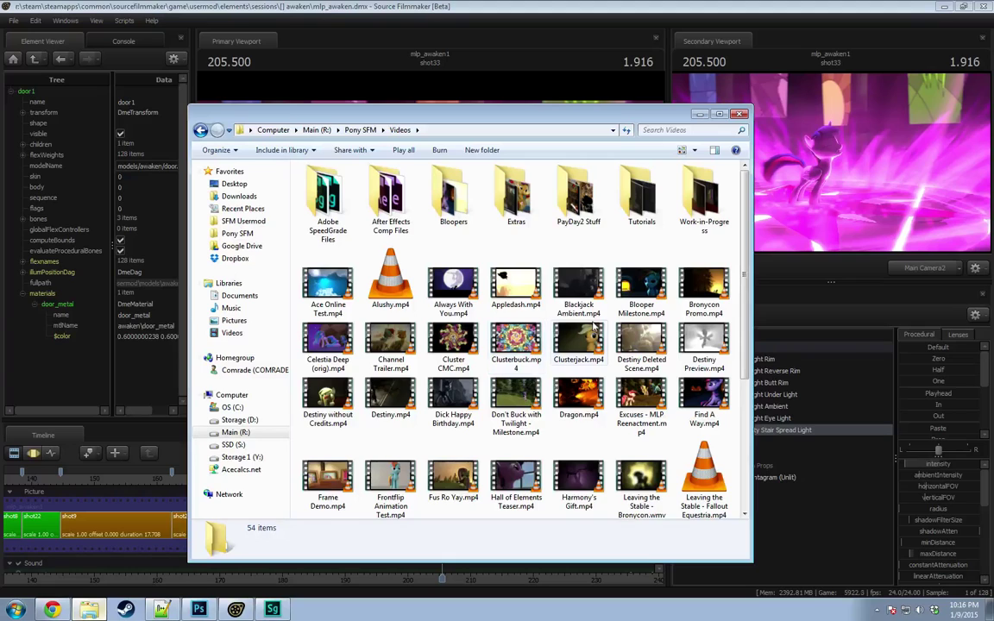
scroll(582, 379, "down", 5)
scroll(584, 375, "up", 5)
left_click(576, 397)
scroll(576, 397, "down", 3)
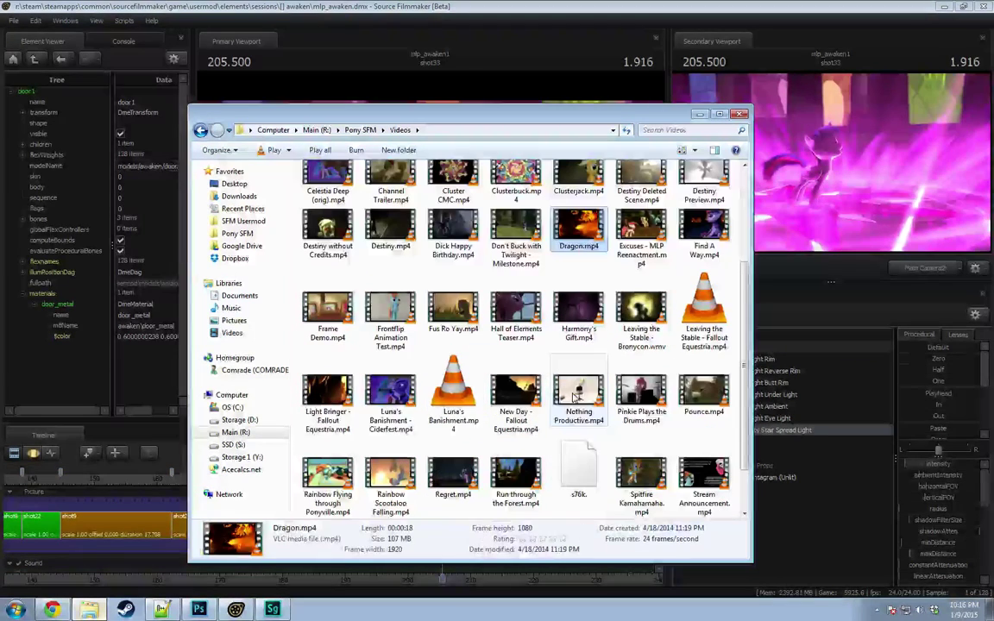
left_click(643, 312)
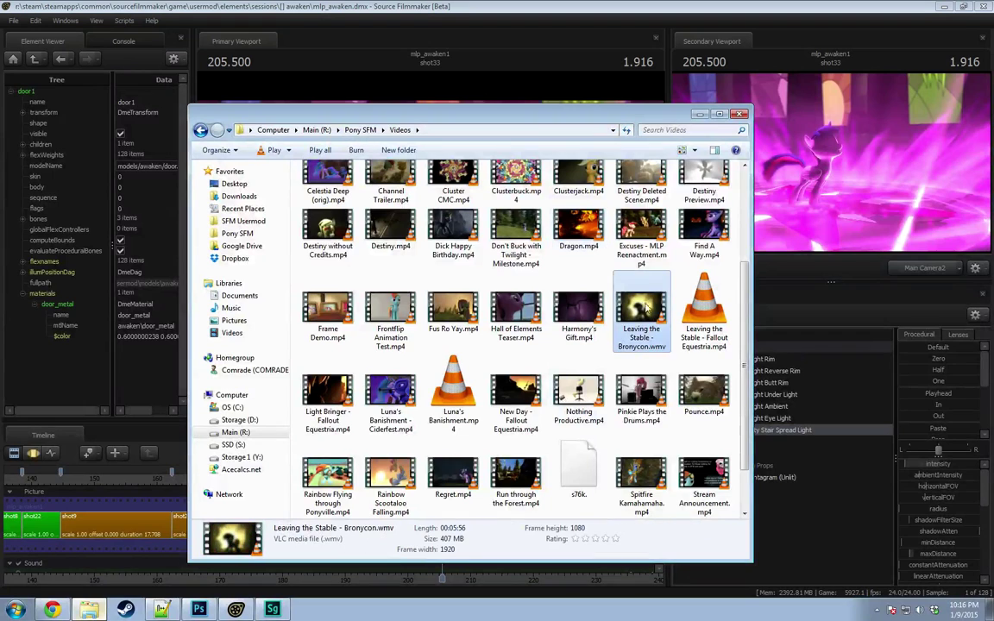
left_click(690, 306)
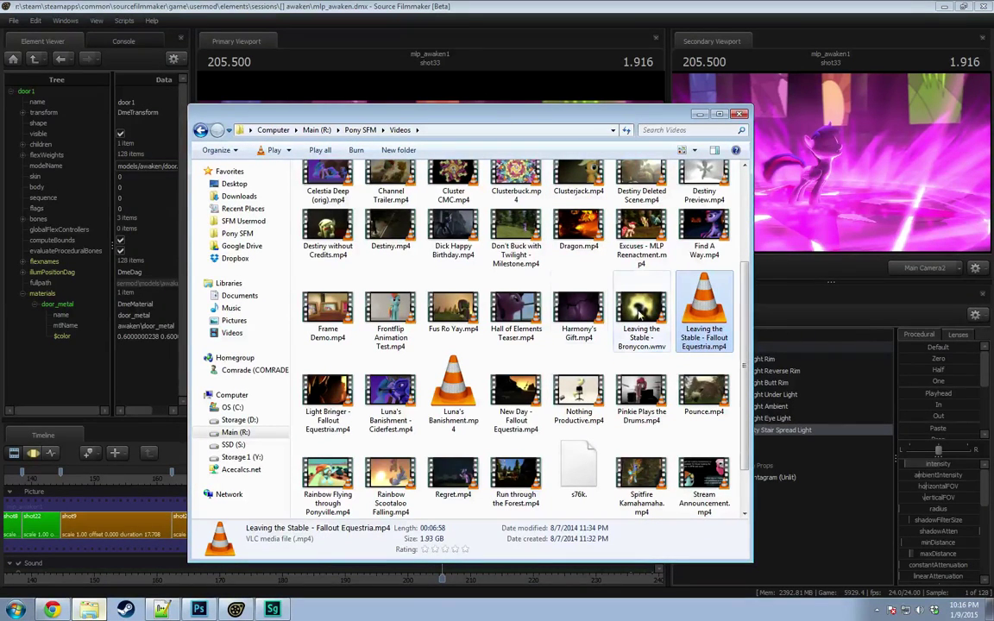
left_click(645, 302)
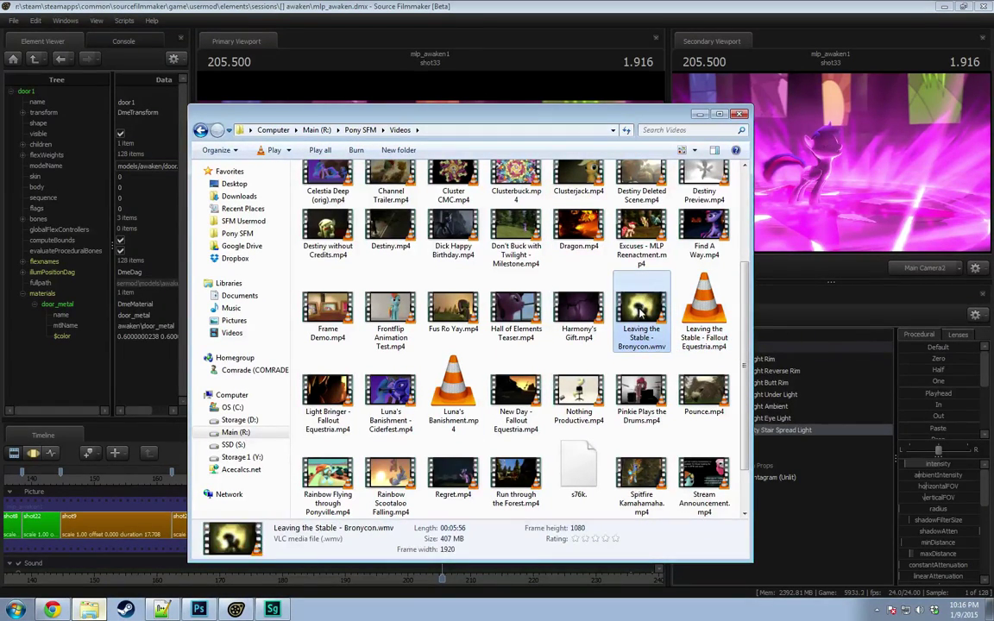
double_click(642, 314)
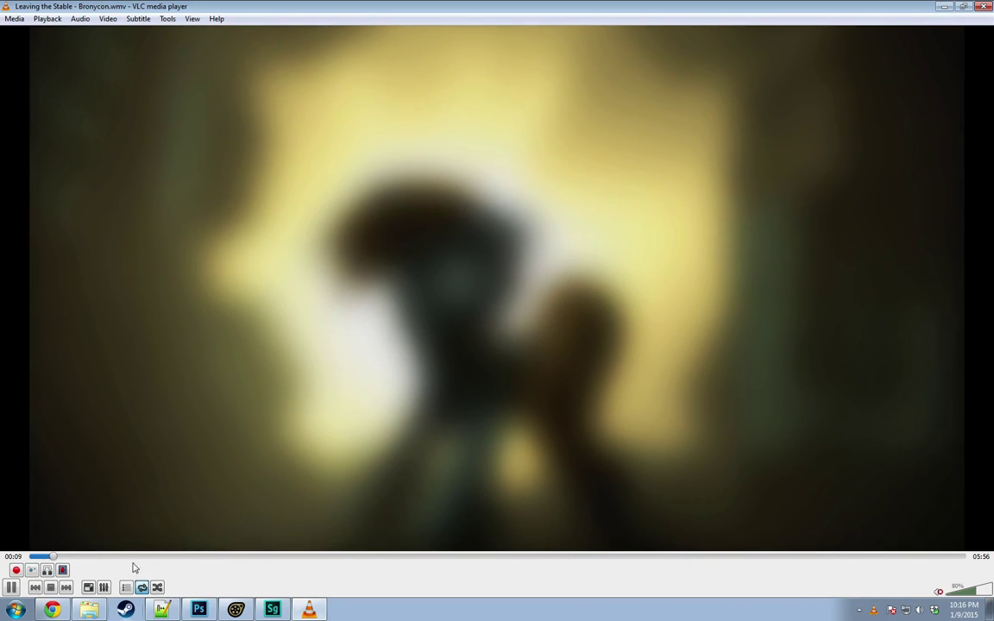
Step: Skim the opening scenes of the Bronycon video, pause playback, and stop on the microphone shot at 00:45
left_click(88, 561)
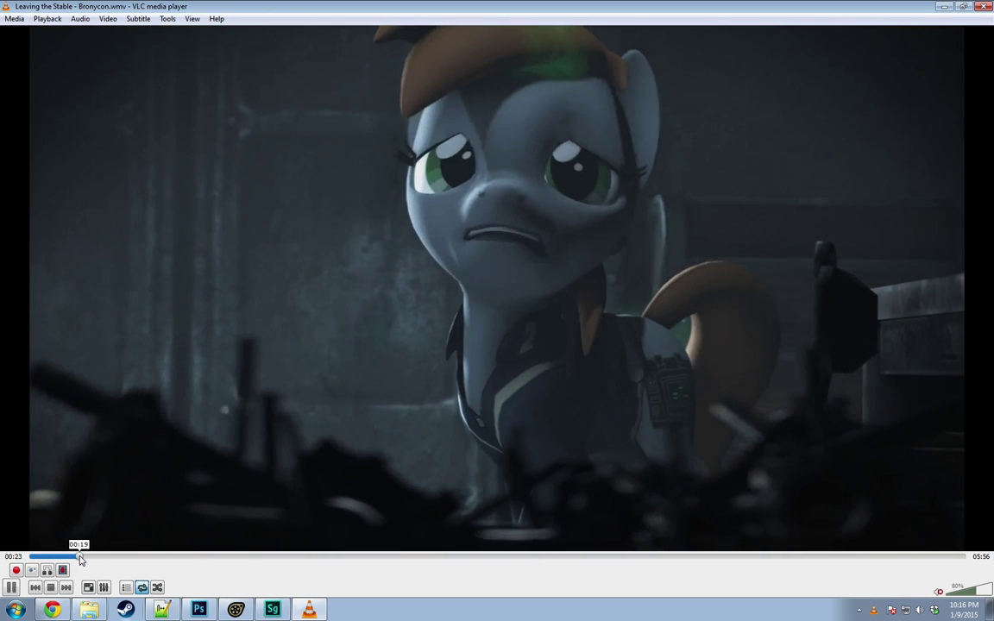
left_click(74, 561)
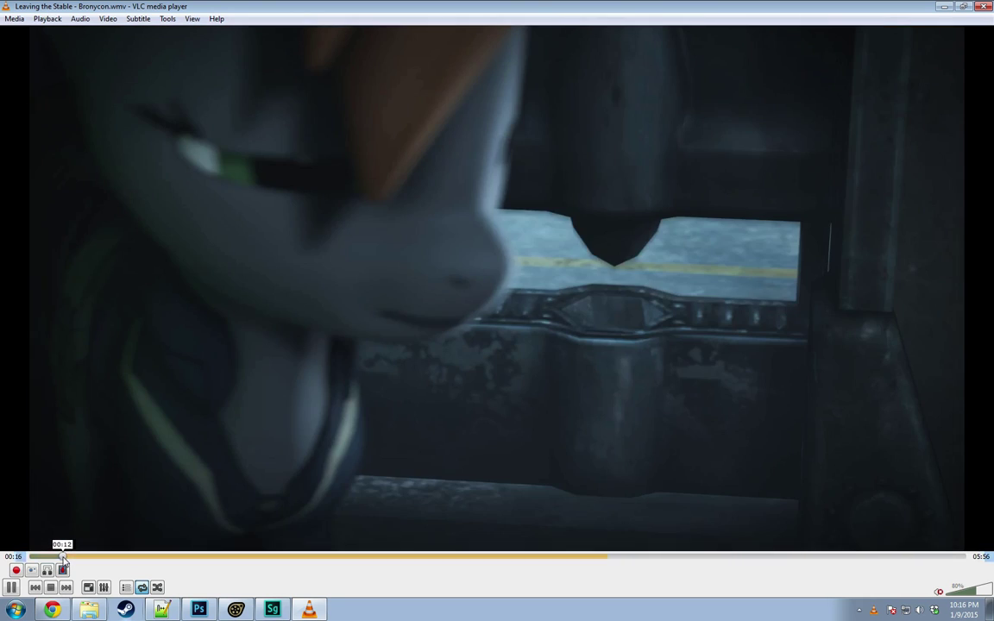
left_click(63, 558)
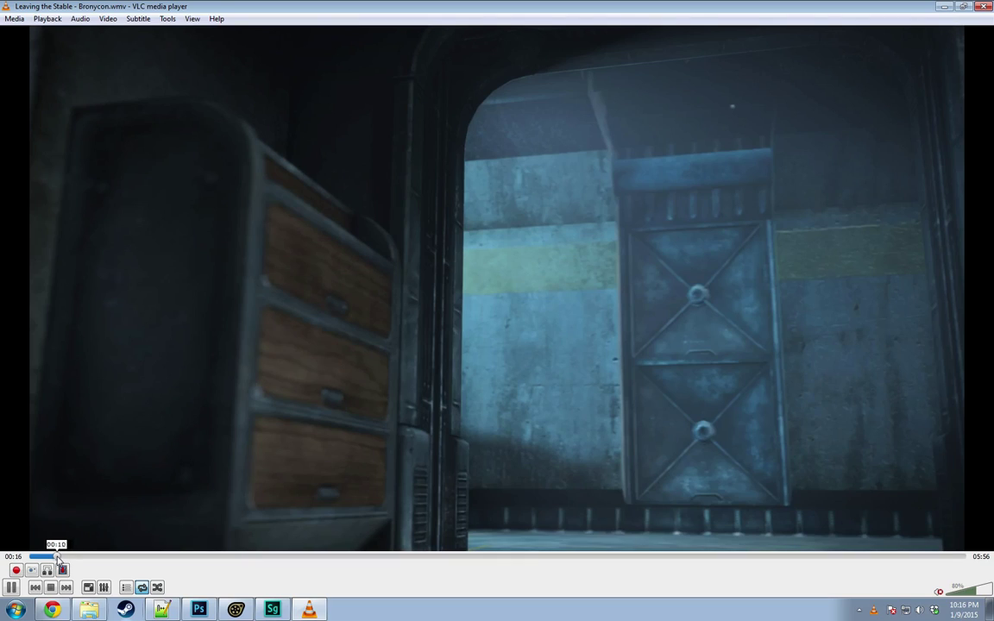
left_click(56, 558)
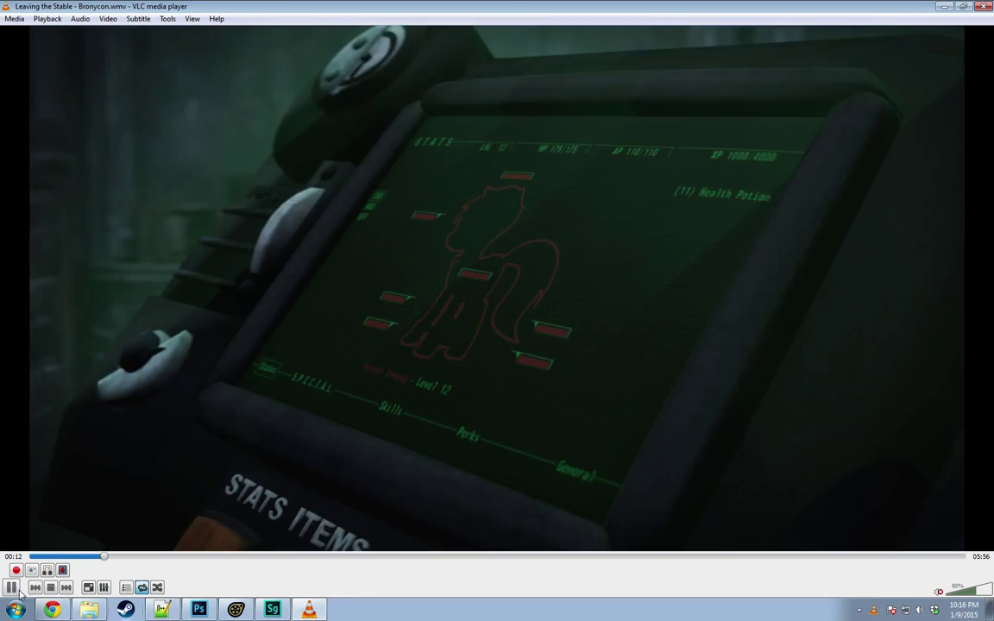
left_click(14, 589)
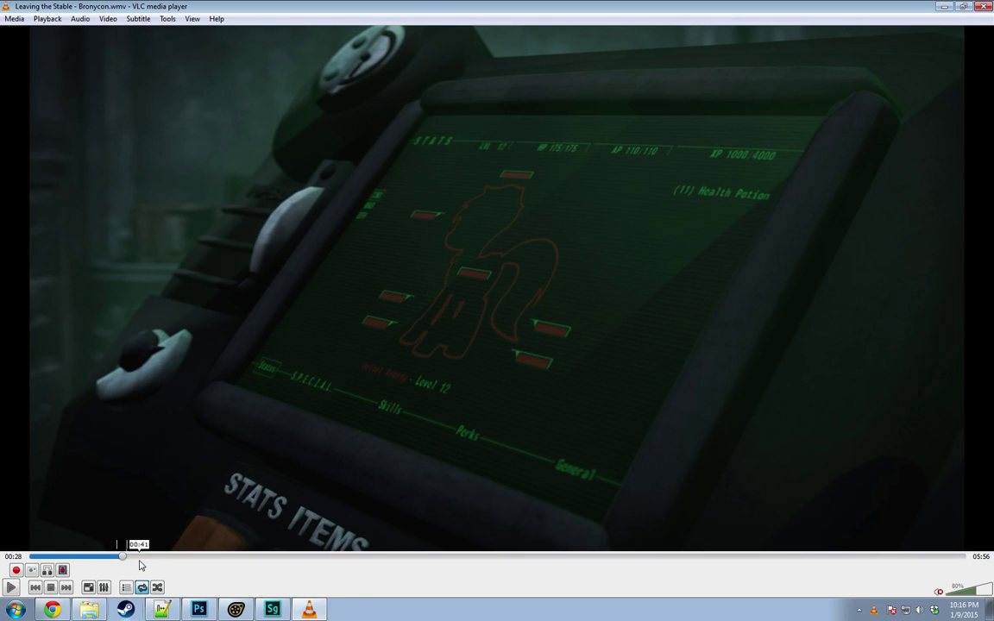
left_click(122, 557)
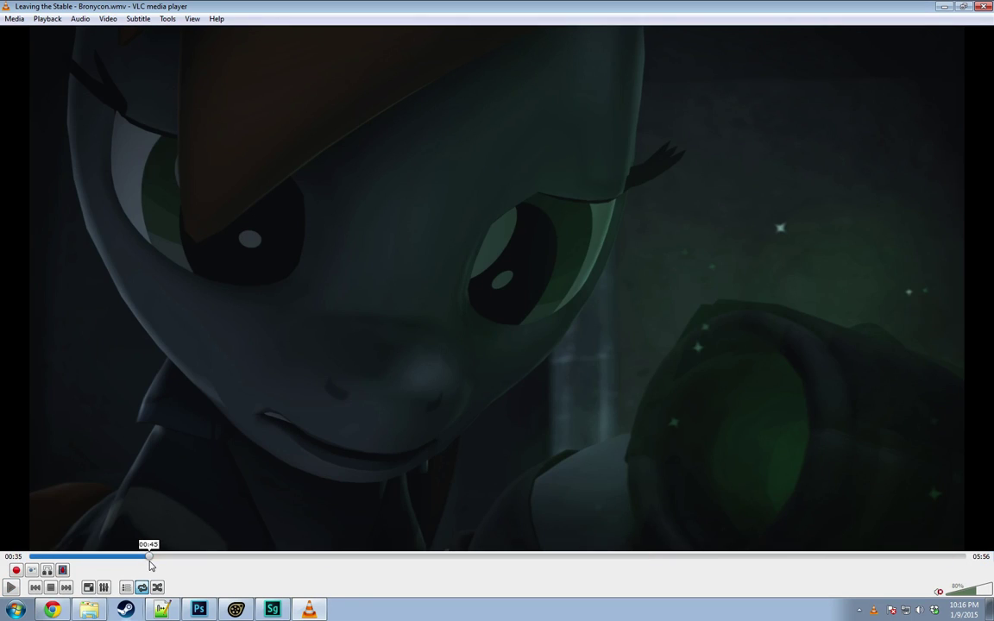
left_click(148, 557)
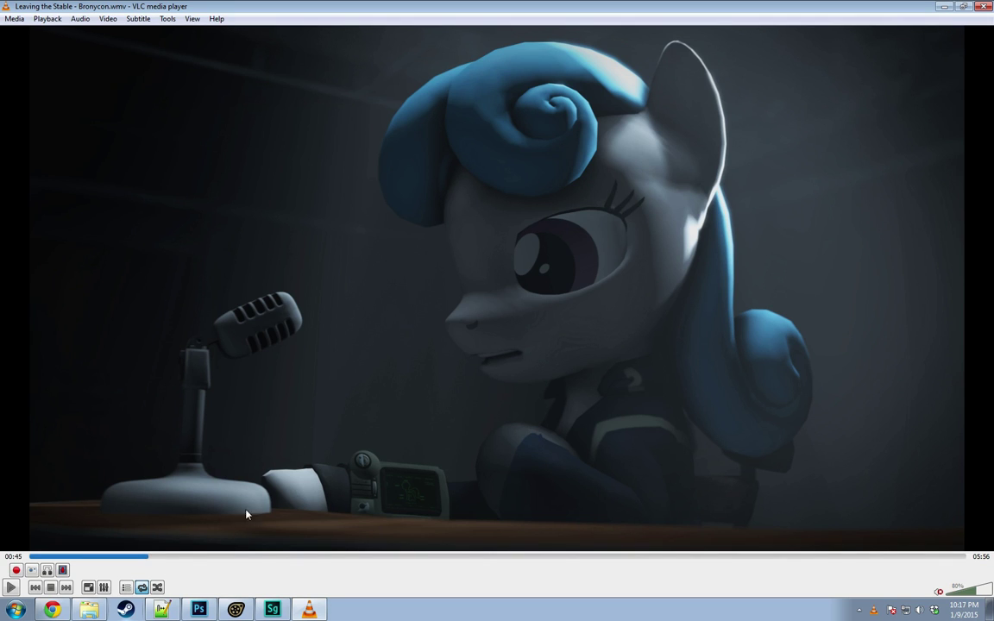
Step: Try the 2:1 Double zoom on the paused video and check it on frames of the microphone shot
left_click(140, 18)
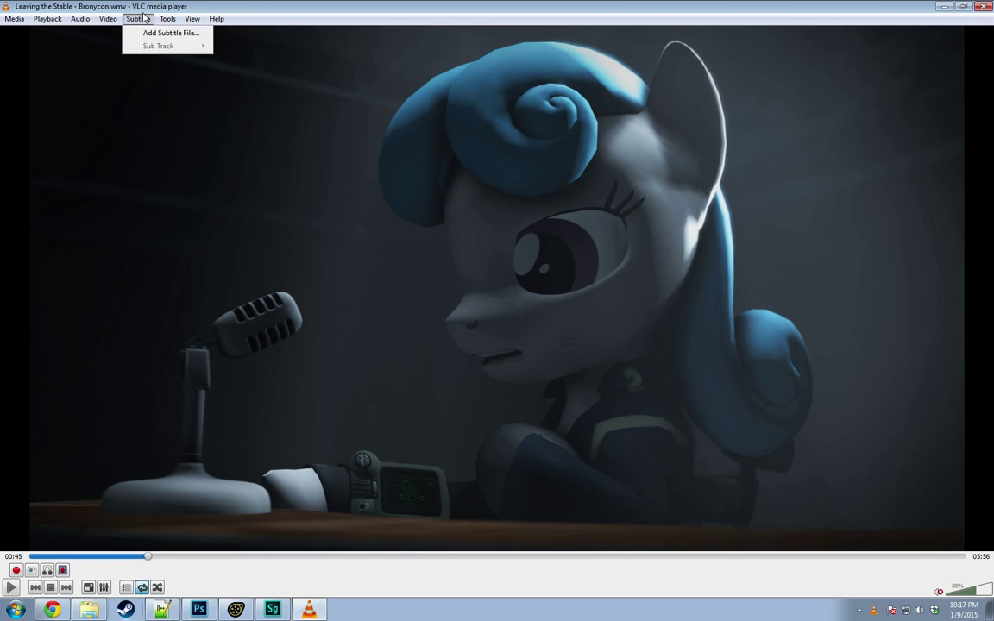
mouse_move(195, 18)
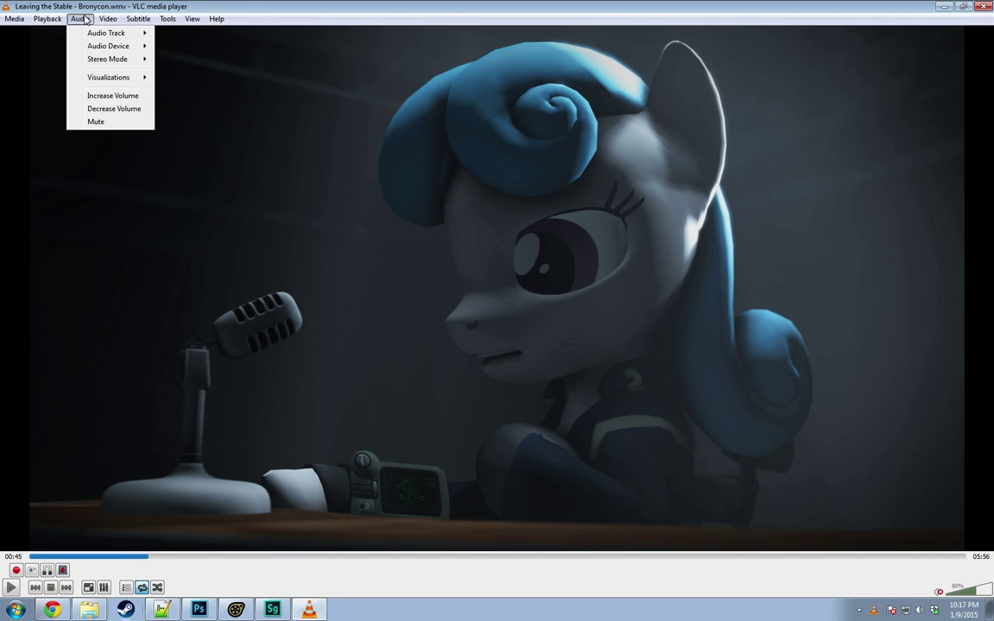
mouse_move(104, 19)
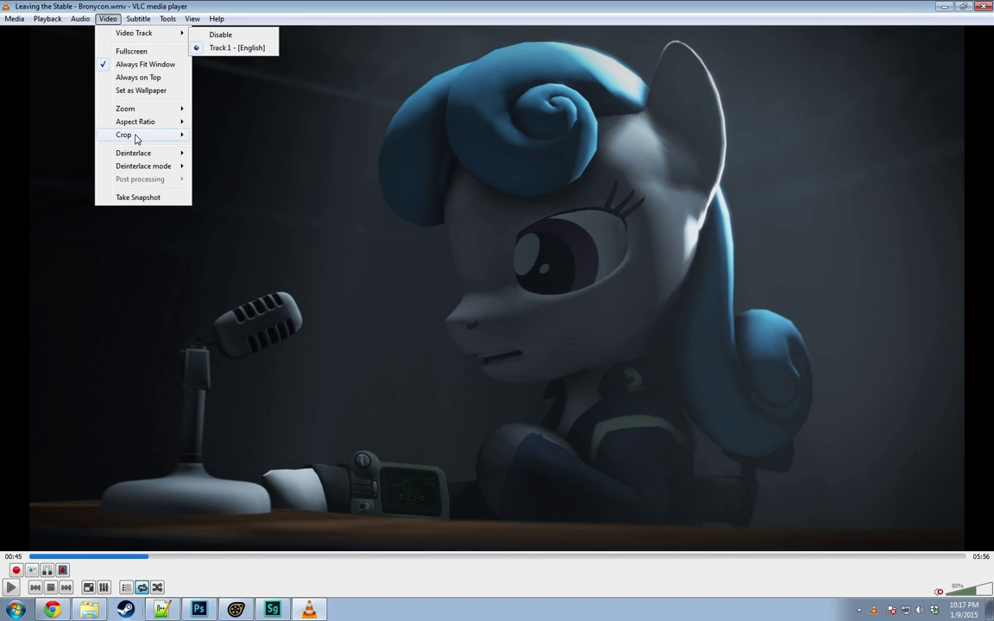
mouse_move(127, 108)
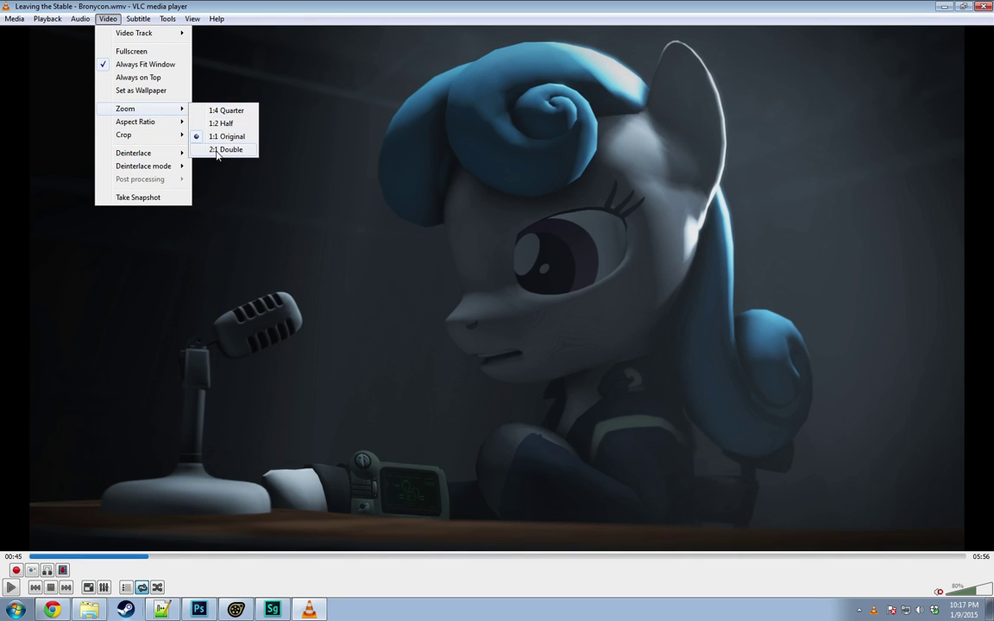
left_click(217, 151)
scroll(216, 259, "down", 1)
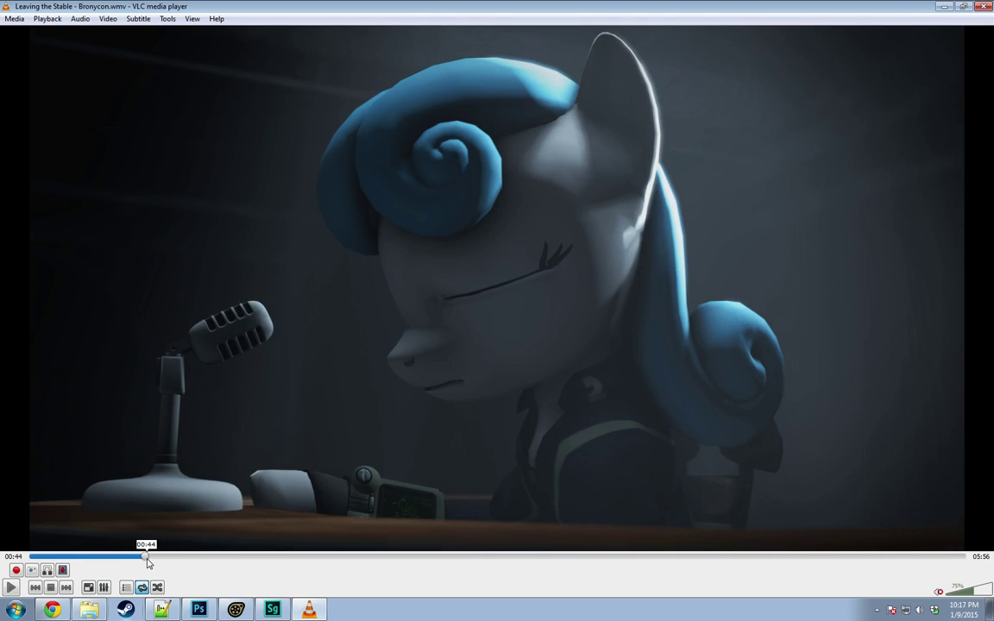
left_click(140, 558)
left_click_drag(140, 558, 149, 560)
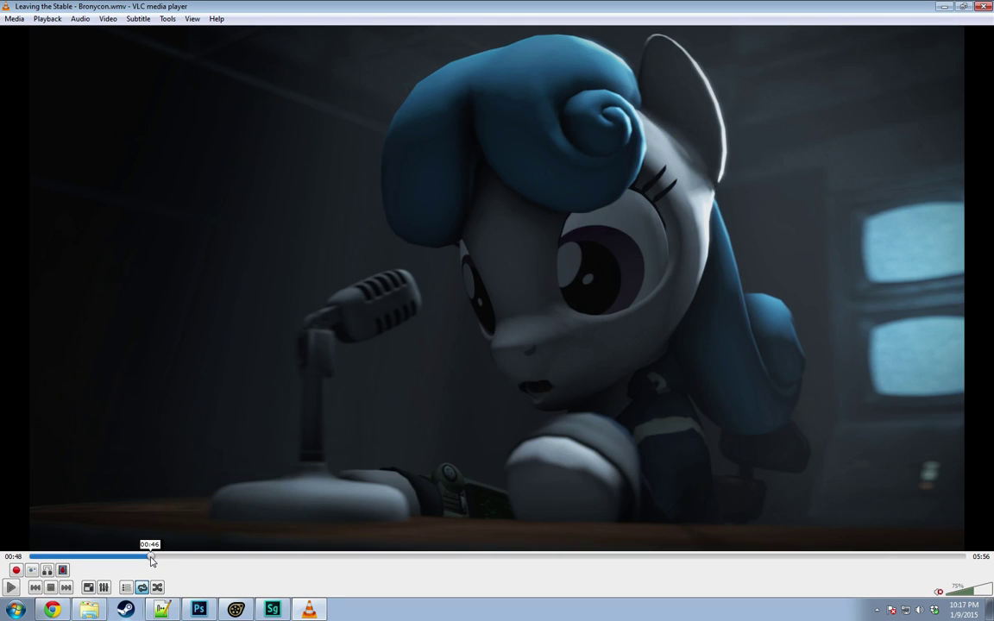
Step: Set the video zoom back to 1:1 Original
left_click(108, 18)
mouse_move(135, 111)
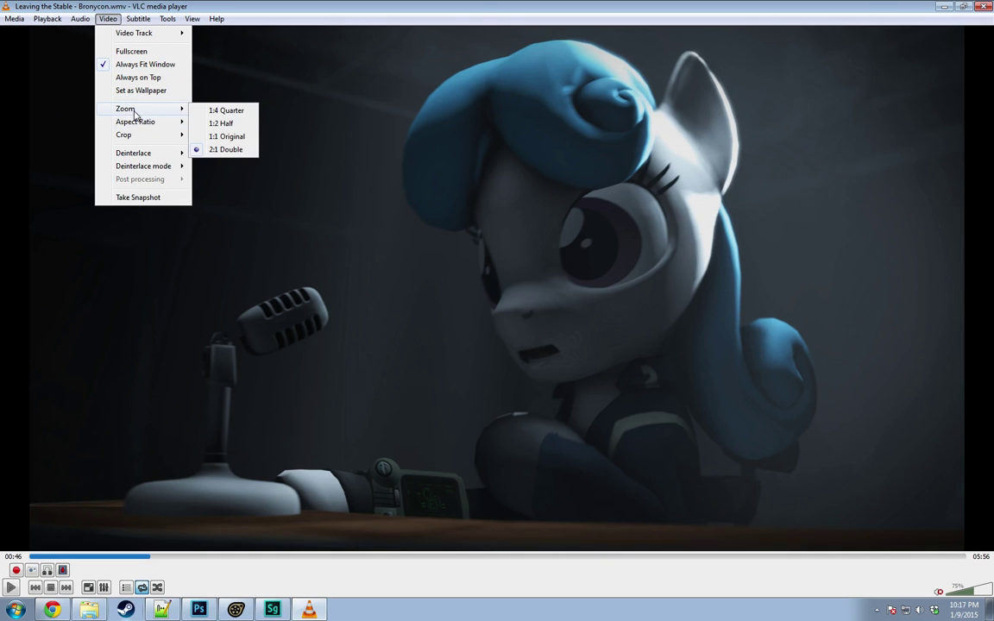
left_click(216, 136)
left_click(109, 19)
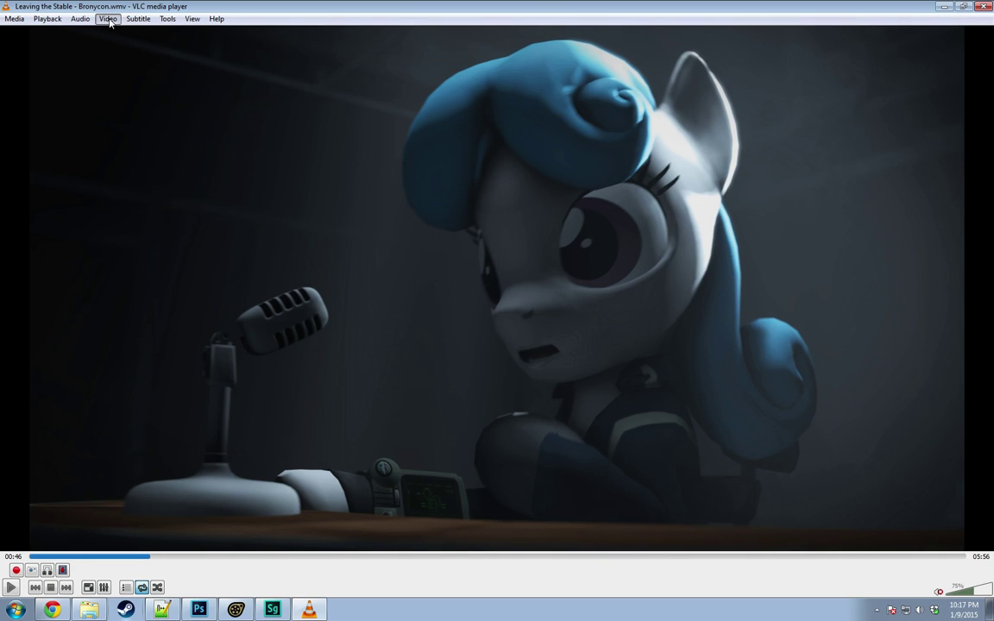
left_click(108, 18)
left_click(326, 5)
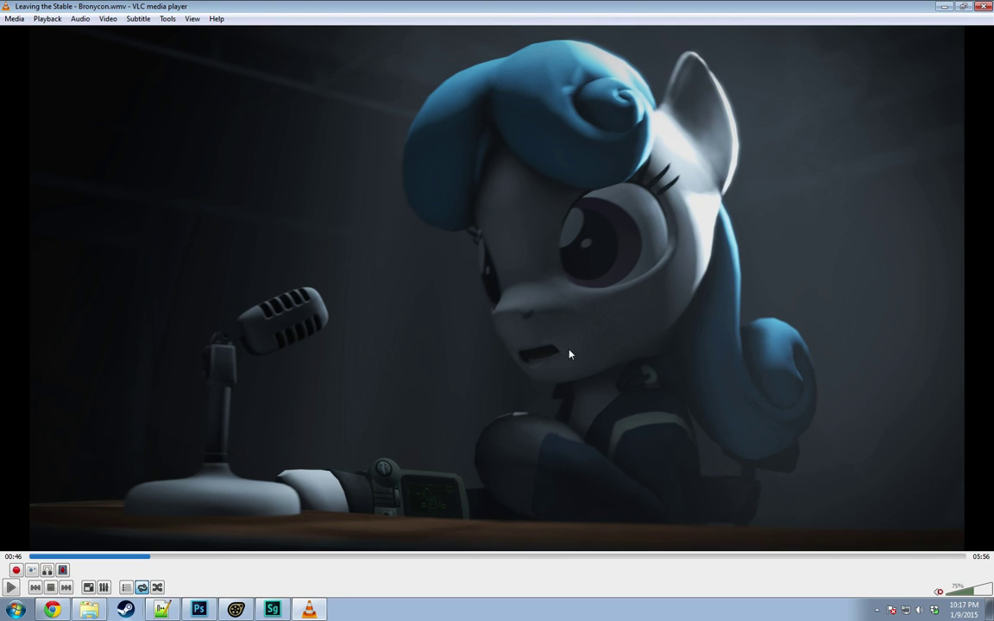
Step: Examine the grading on paused frames of the microphone shot and the following table shot, ending at 00:46
left_click(155, 559)
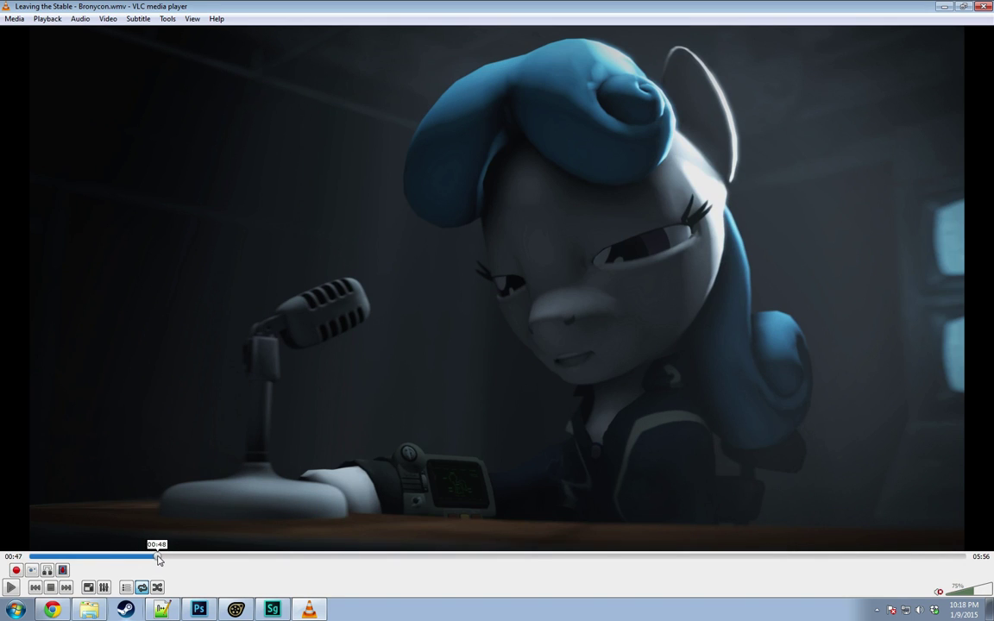
left_click(157, 560)
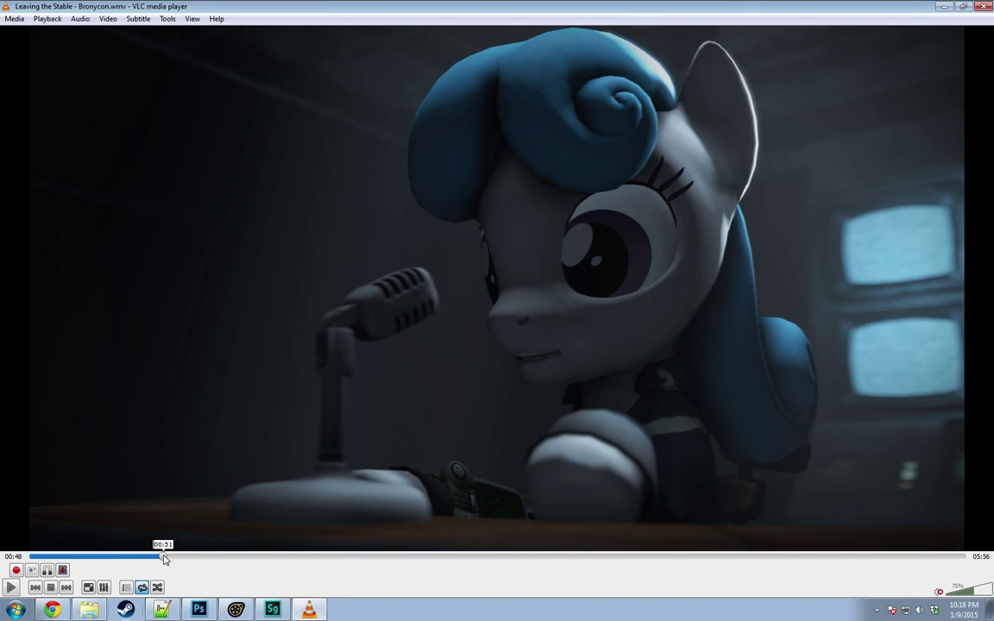
left_click(165, 559)
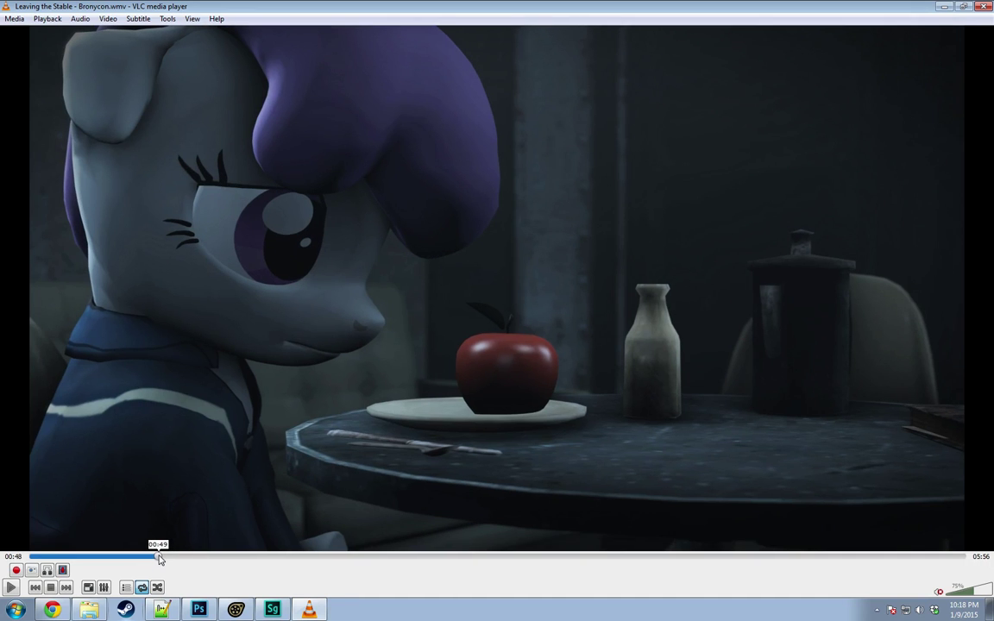
left_click(156, 559)
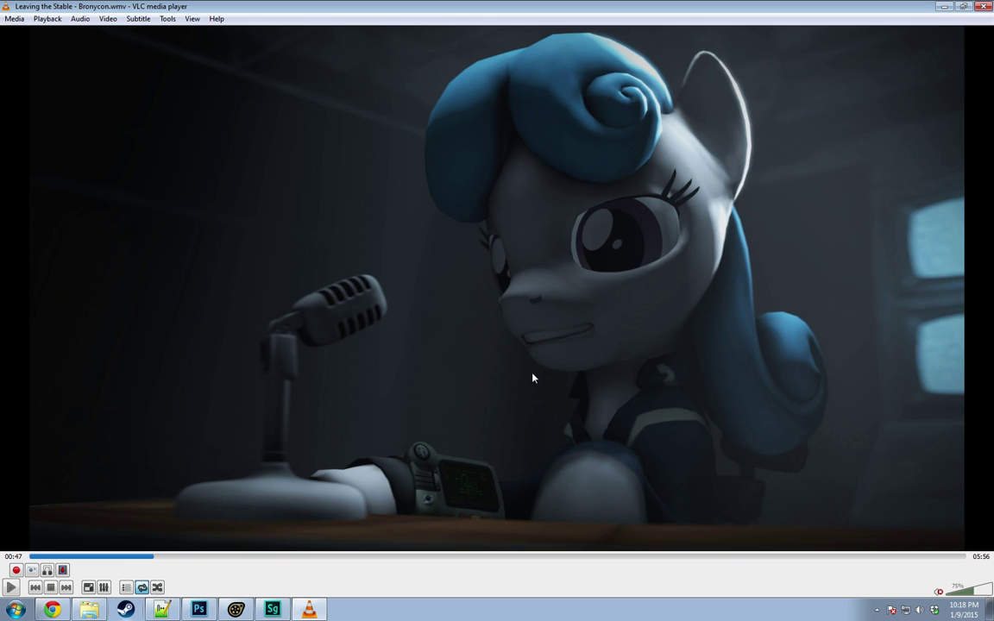
left_click(152, 559)
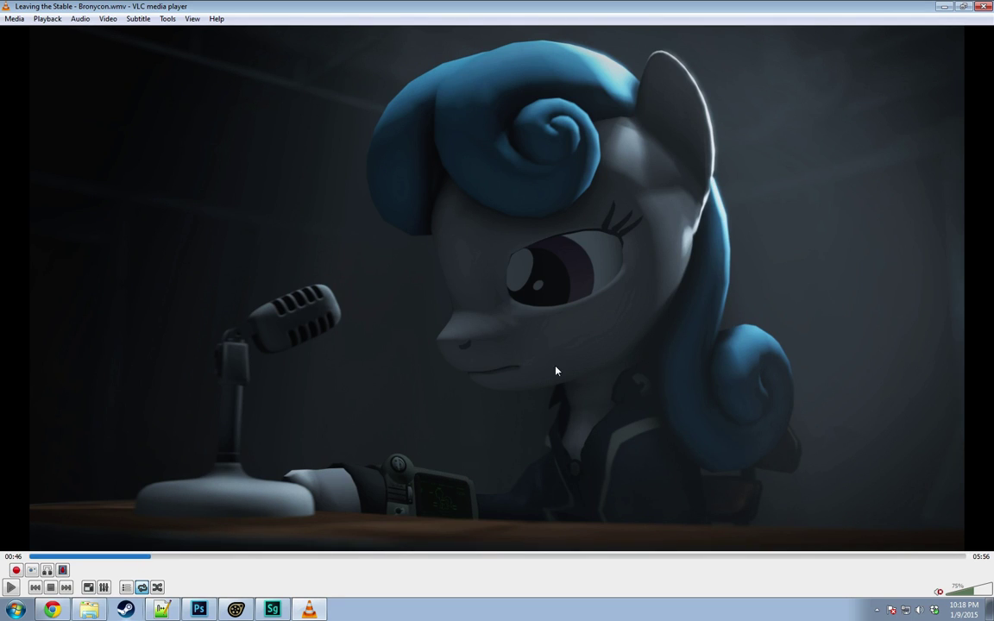
Step: Close the Bronycon video, play Leaving the Stable - Fallout Equestria.mp4, and pause it on the microphone shot at 00:58
left_click(984, 6)
left_click(694, 320)
double_click(694, 320)
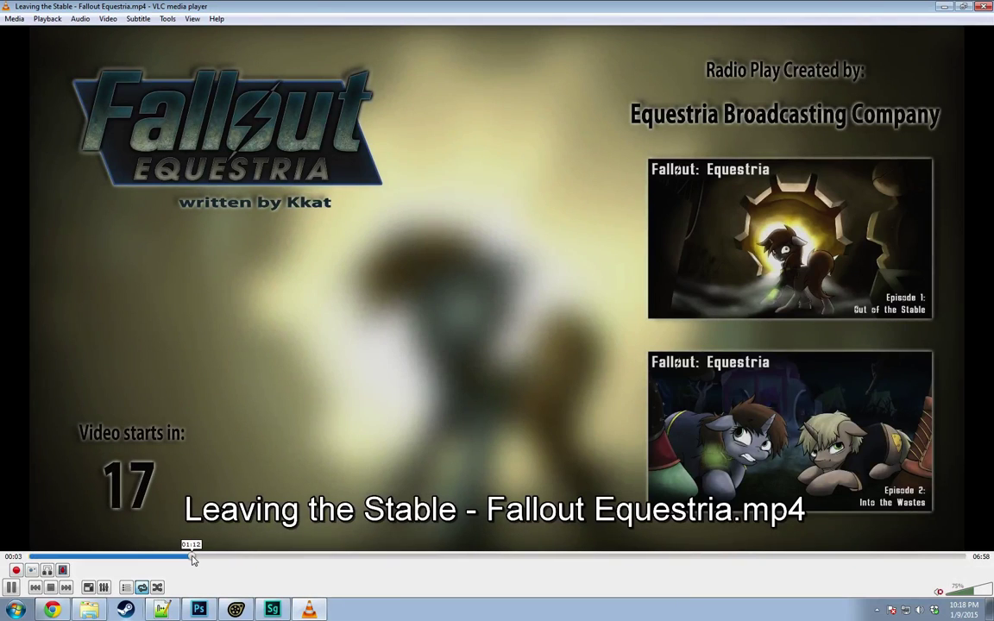
left_click(184, 556)
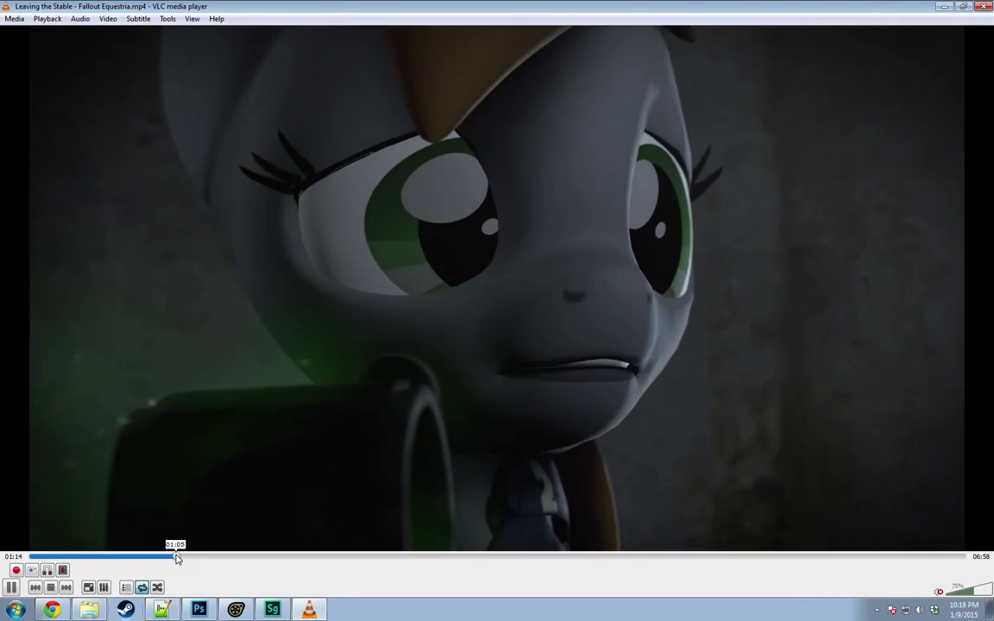
left_click(162, 556)
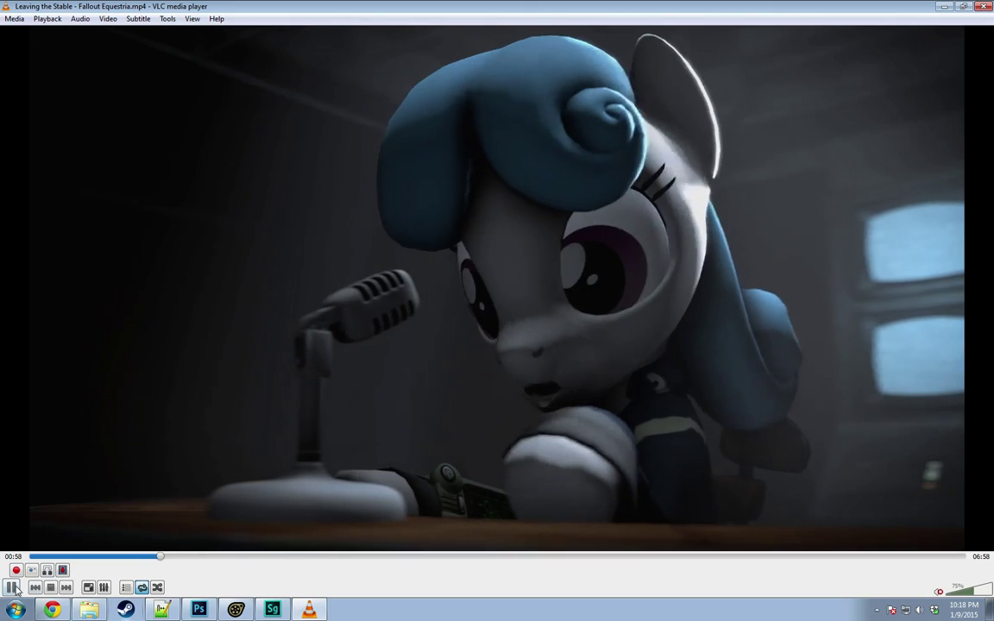
left_click(12, 587)
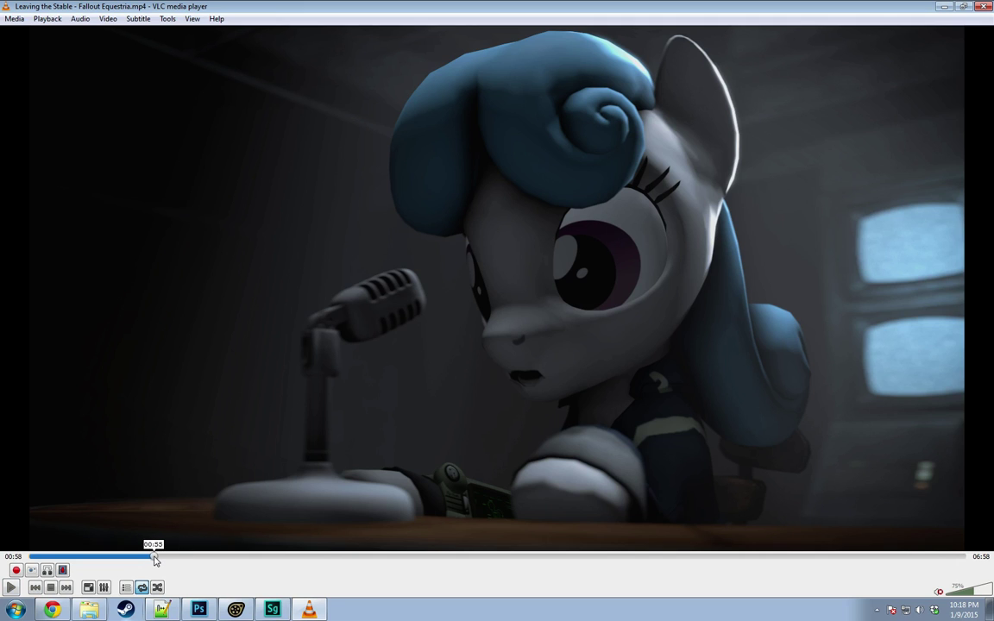
Step: Examine the color look on microphone-shot frames between 00:51 and 00:57, and play on to the table shot at 01:00
left_click(153, 558)
left_click(152, 557)
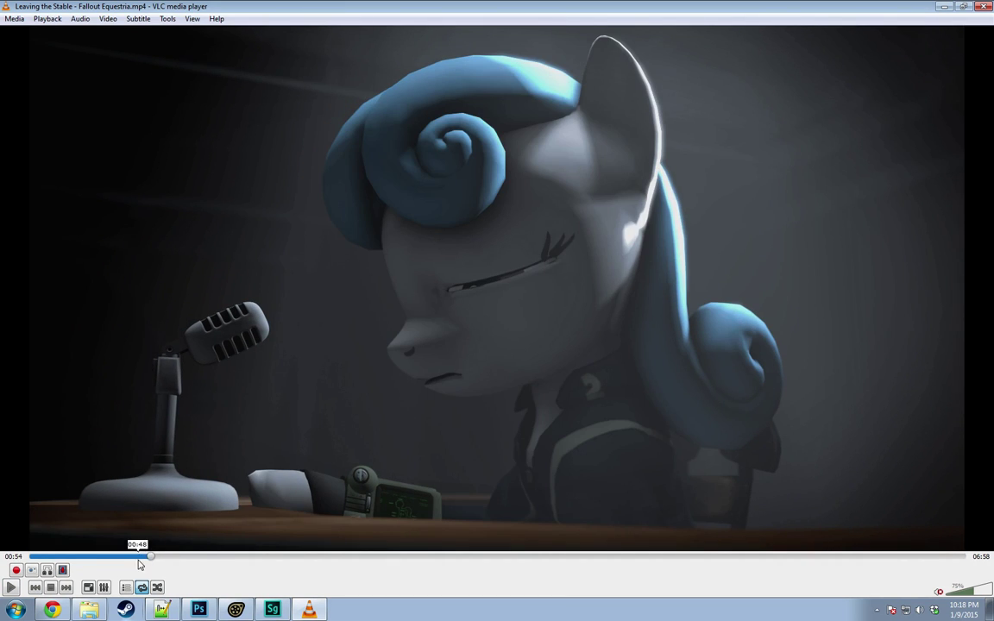
left_click(143, 558)
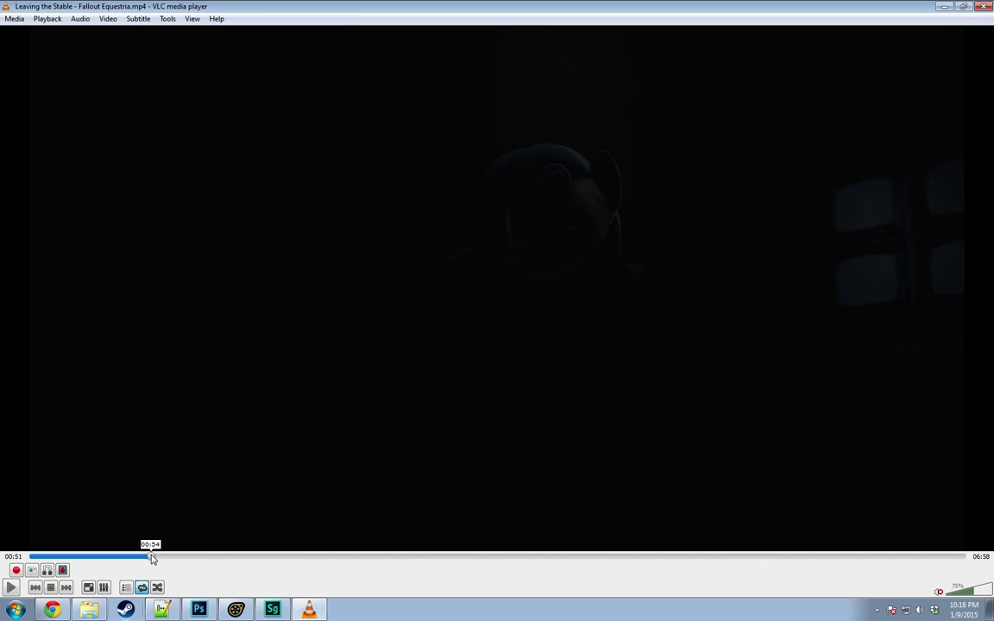
left_click(153, 558)
left_click(155, 559)
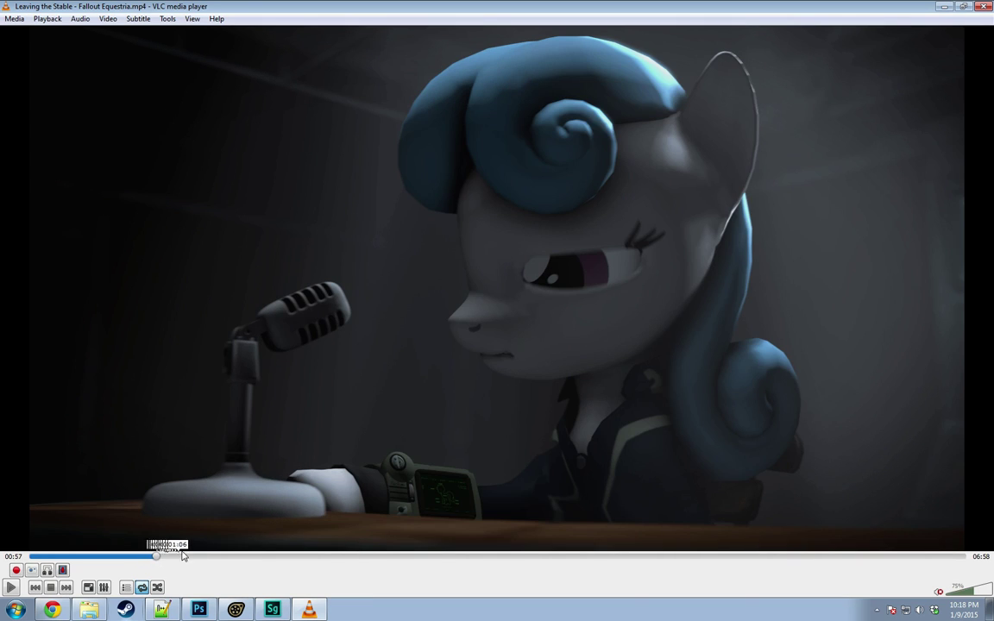
left_click(12, 588)
left_click(12, 587)
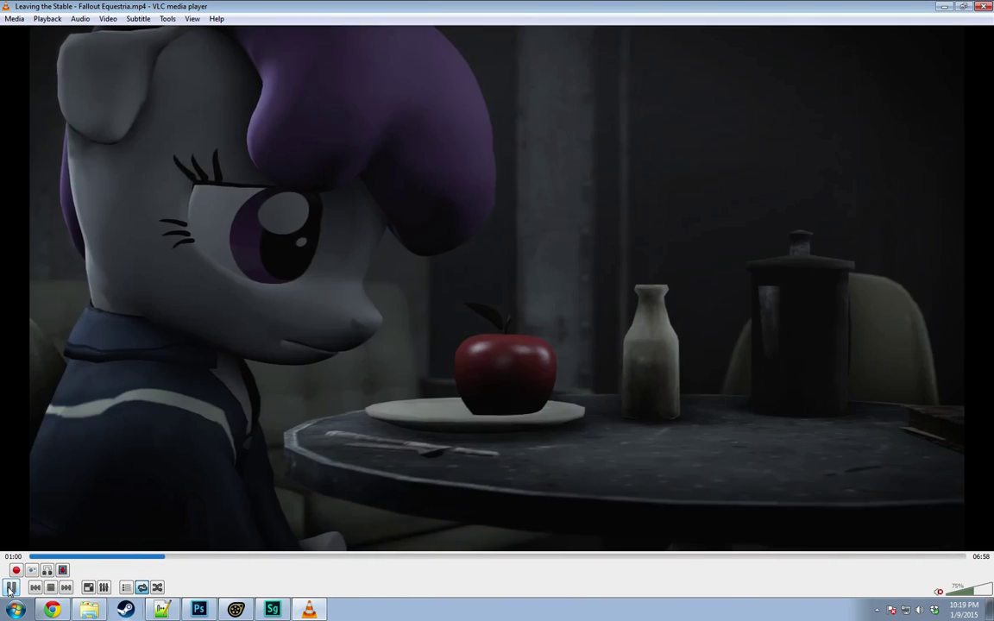
Step: Examine the grading on paused frames between 01:01 and 01:12, ending on the close-up with the green glow
left_click(10, 587)
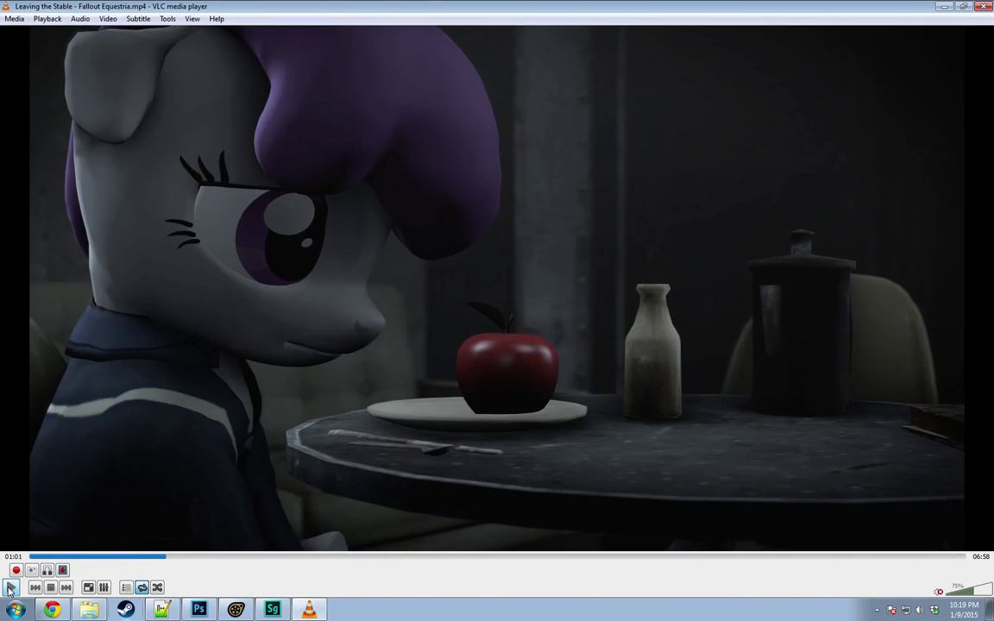
left_click(10, 587)
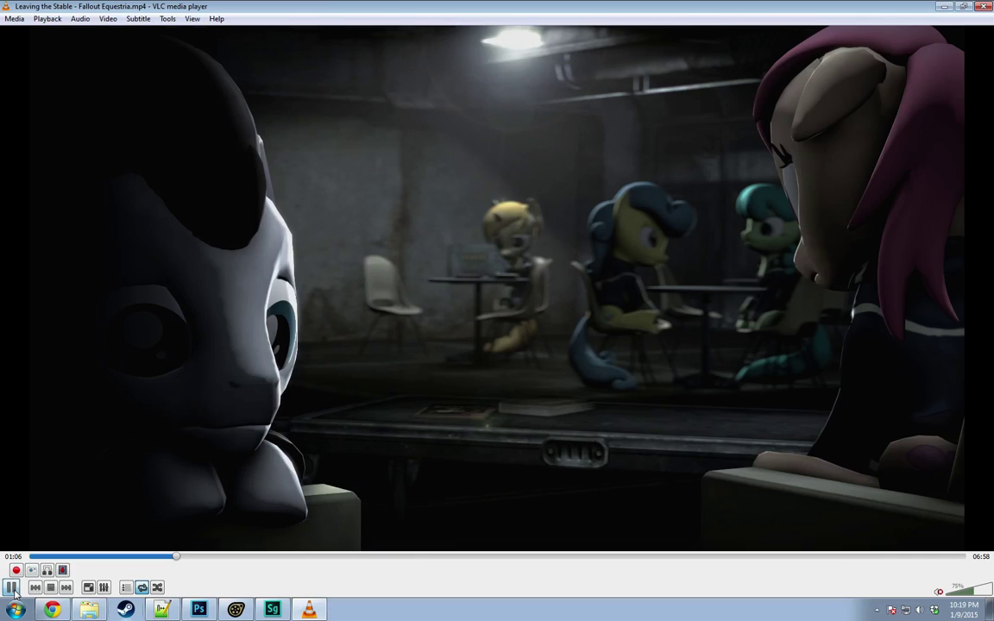
left_click(12, 588)
left_click(6, 590)
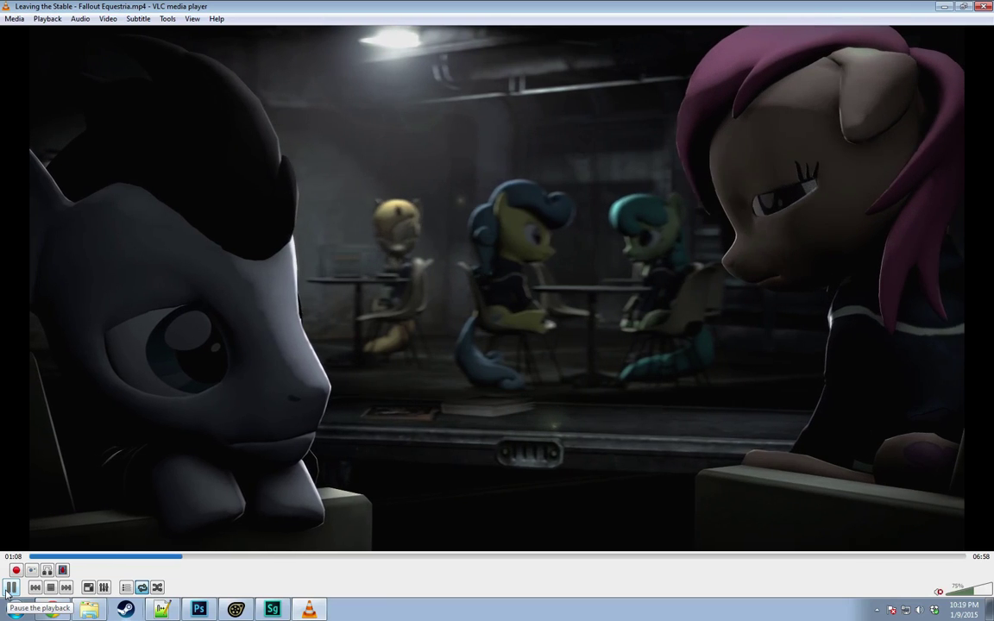
left_click(9, 589)
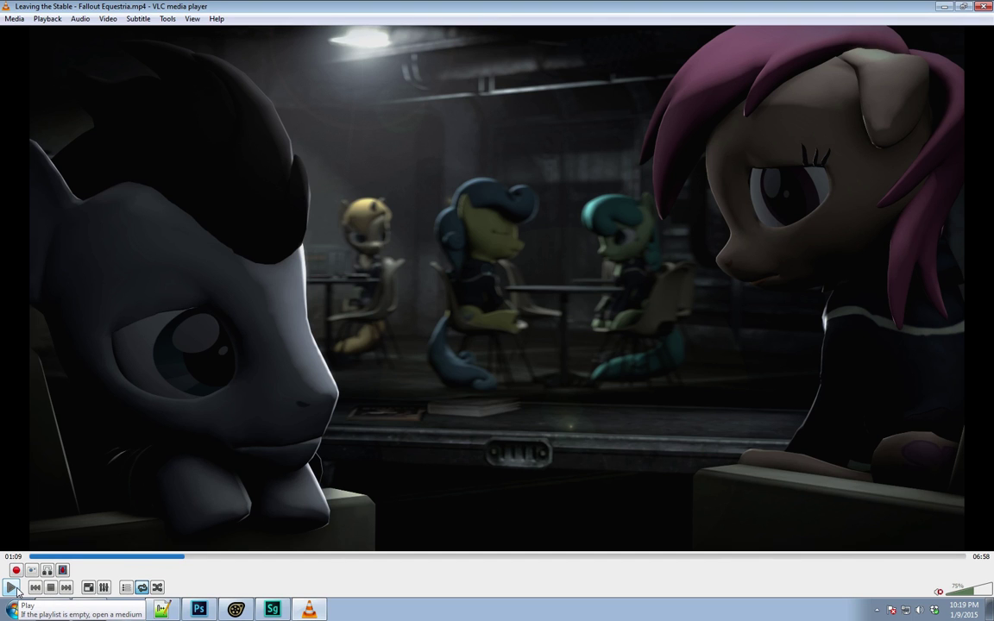
left_click(16, 590)
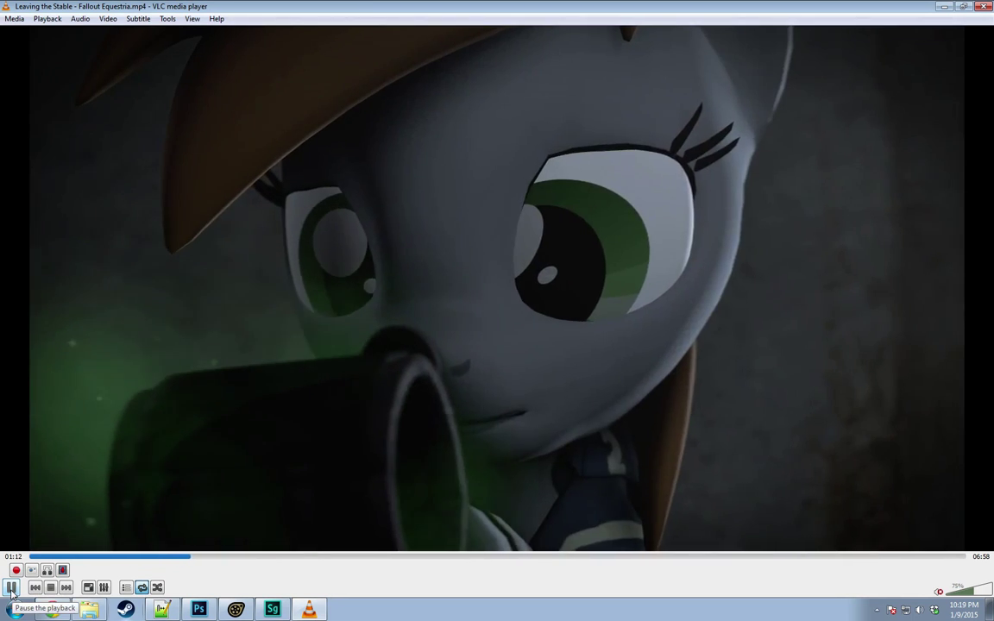
left_click(11, 588)
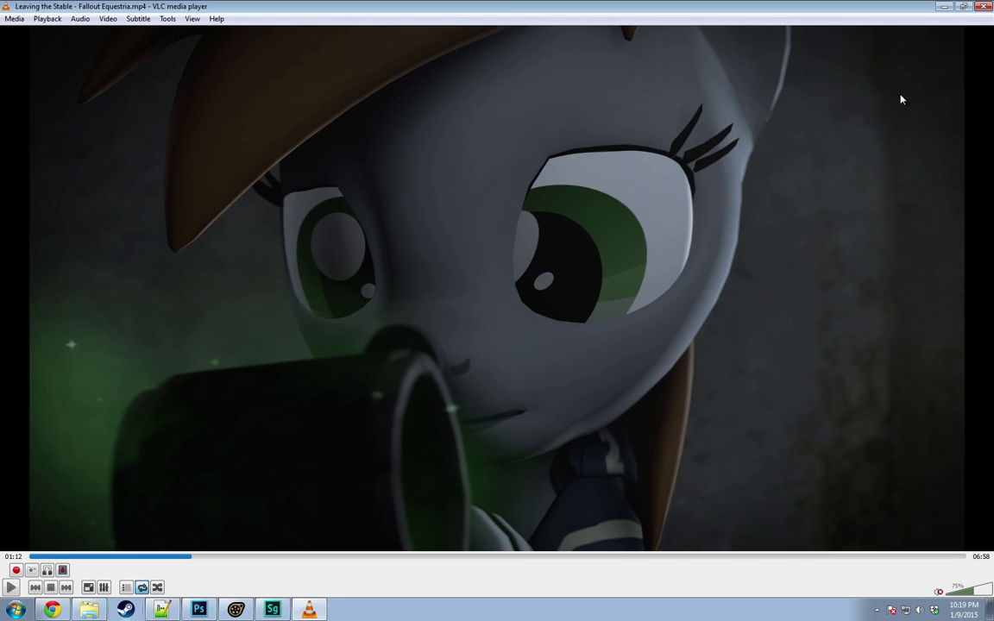
Step: Close the Leaving the Stable video, and quit SpeedGrade without saving Untitled.ircp after viewing the graded frame enlarged
left_click(984, 7)
left_click(594, 6)
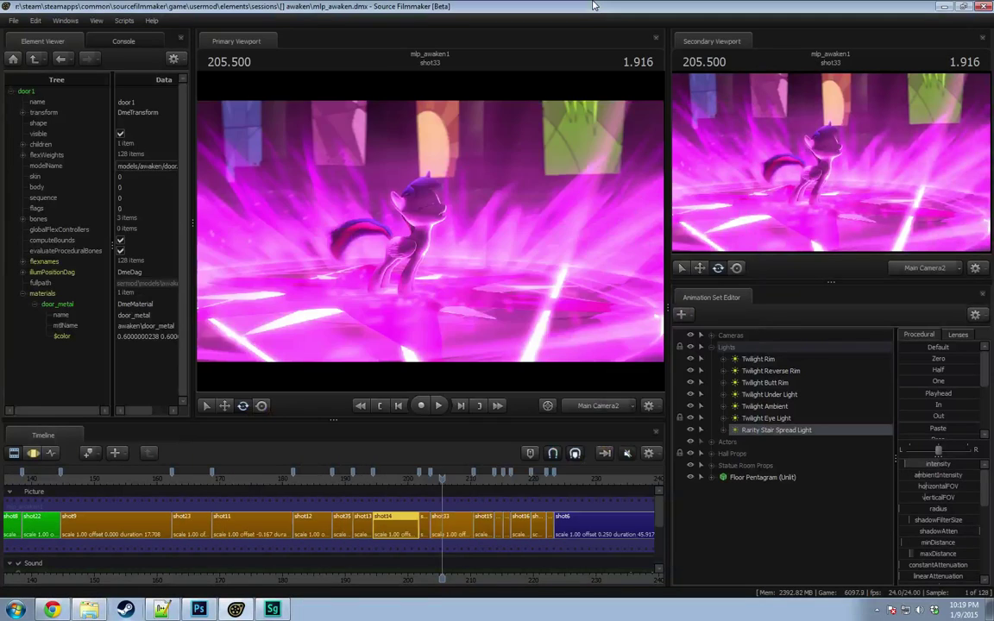
left_click(272, 610)
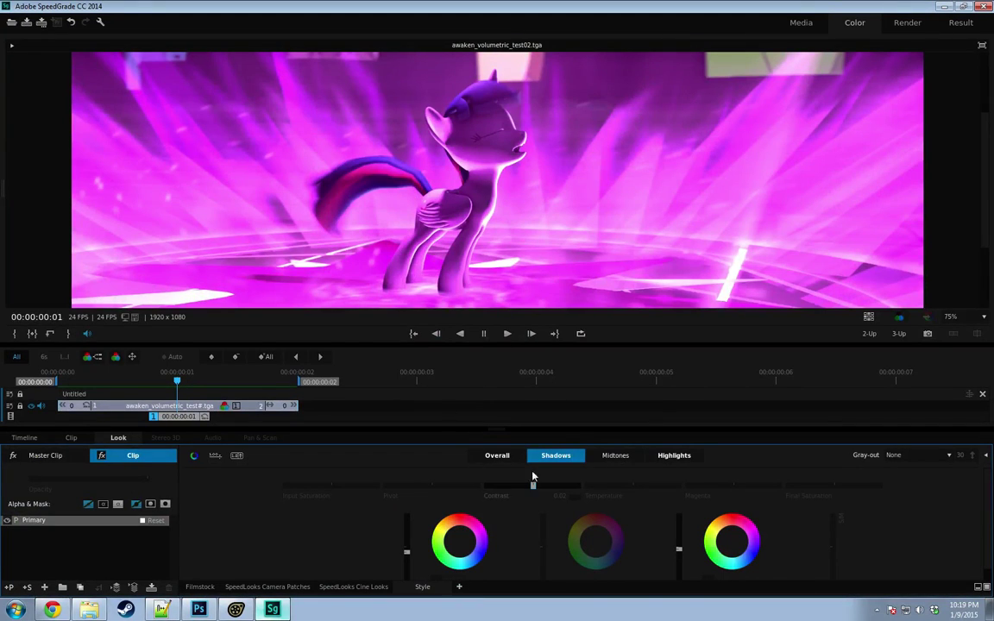
key("h")
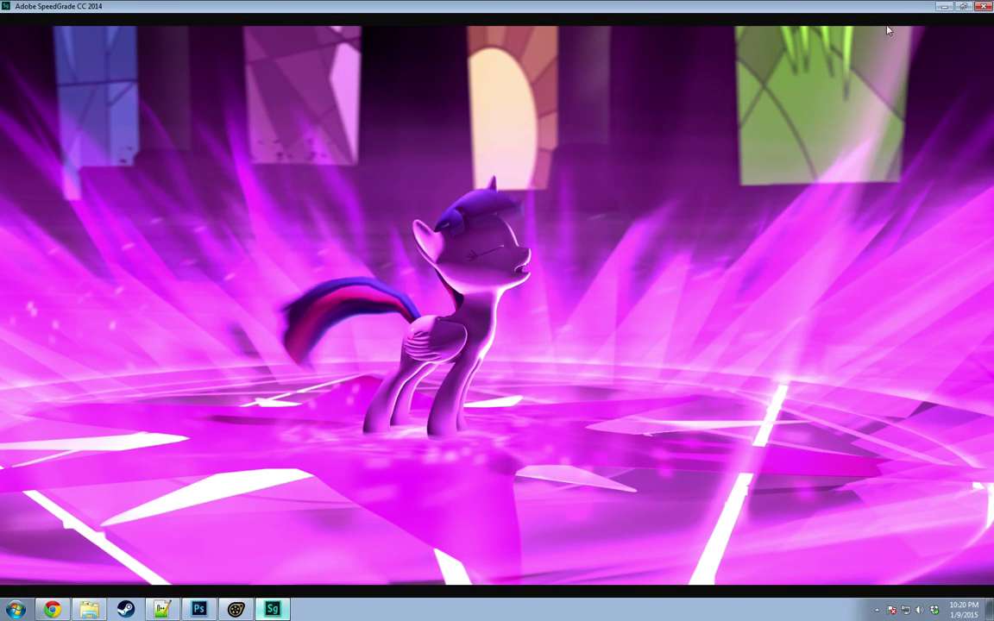
left_click(984, 7)
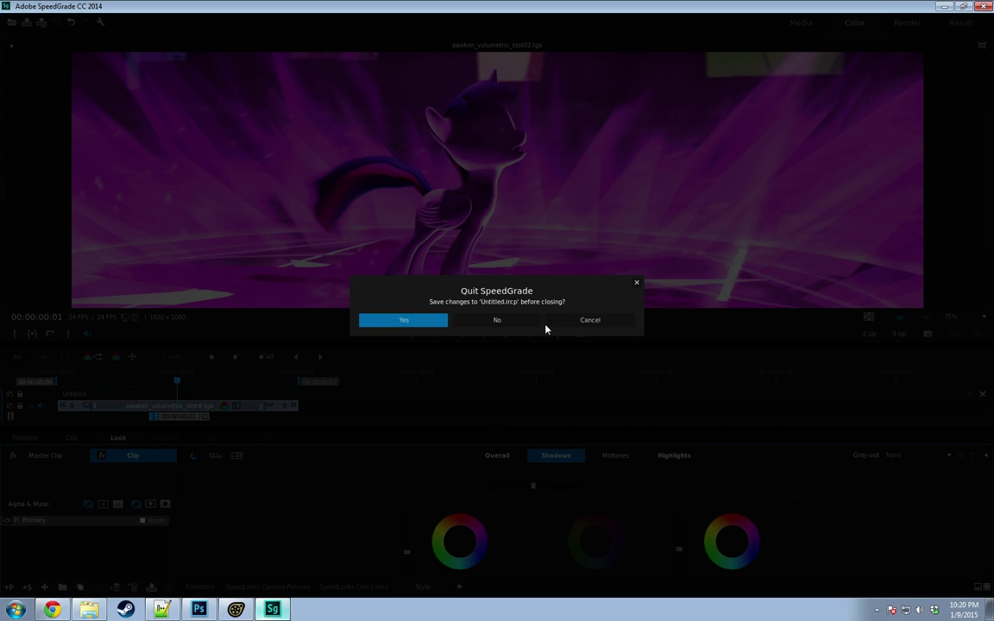
left_click(508, 324)
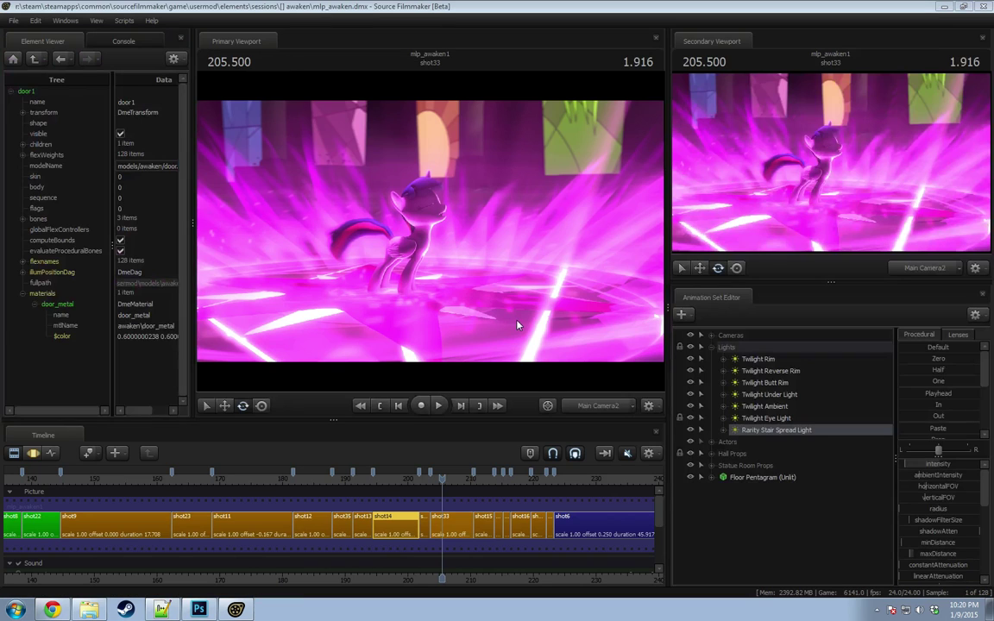
Step: Review the start of shot33 in Source Filmmaker, and play from shot14 at 195.750 to shot34 at 202.958
left_click_drag(441, 485, 434, 491)
key("space")
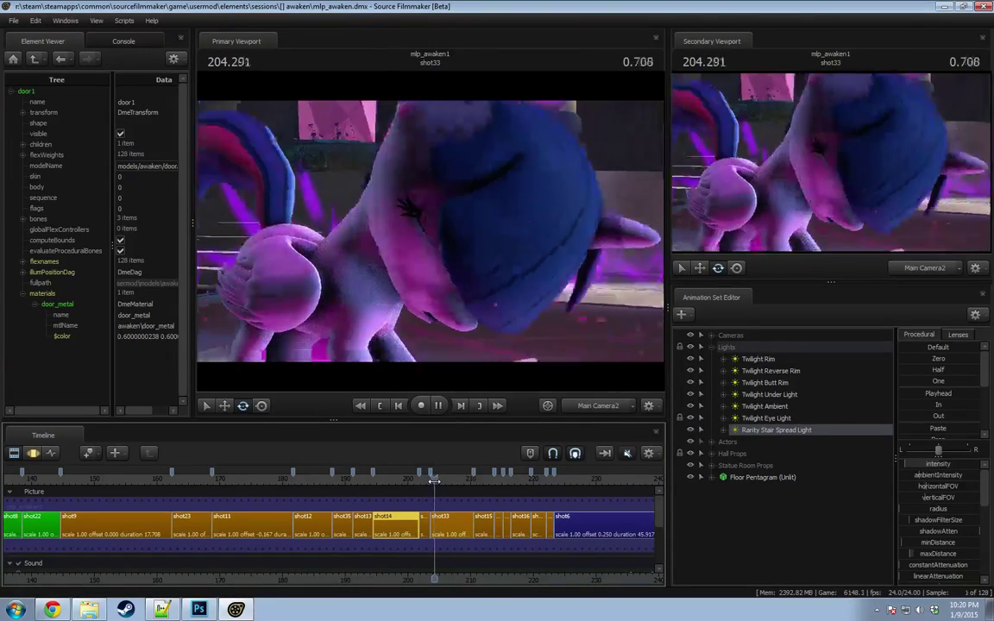
left_click(434, 481)
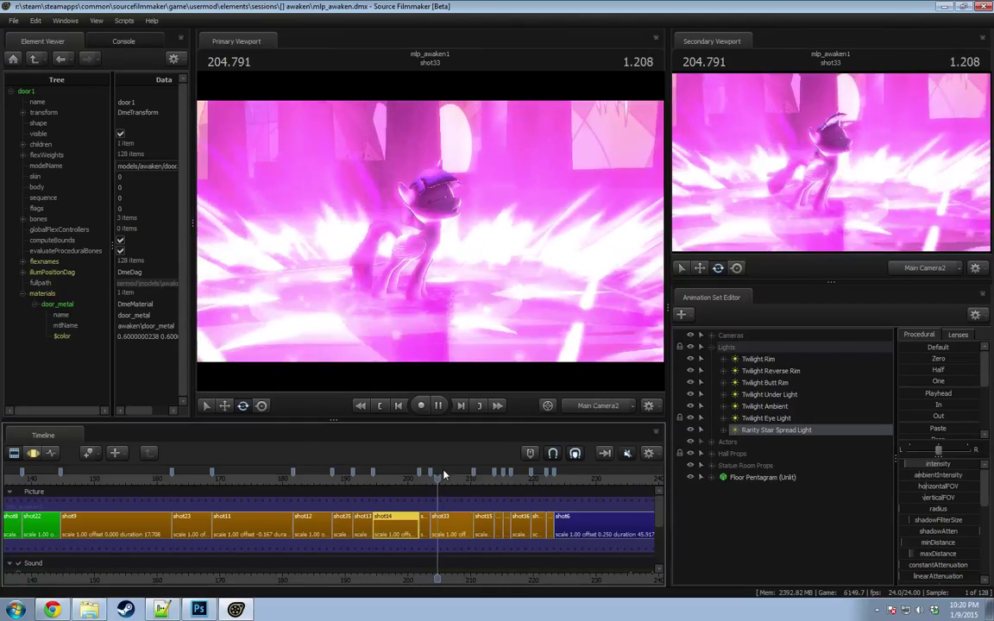
key("space")
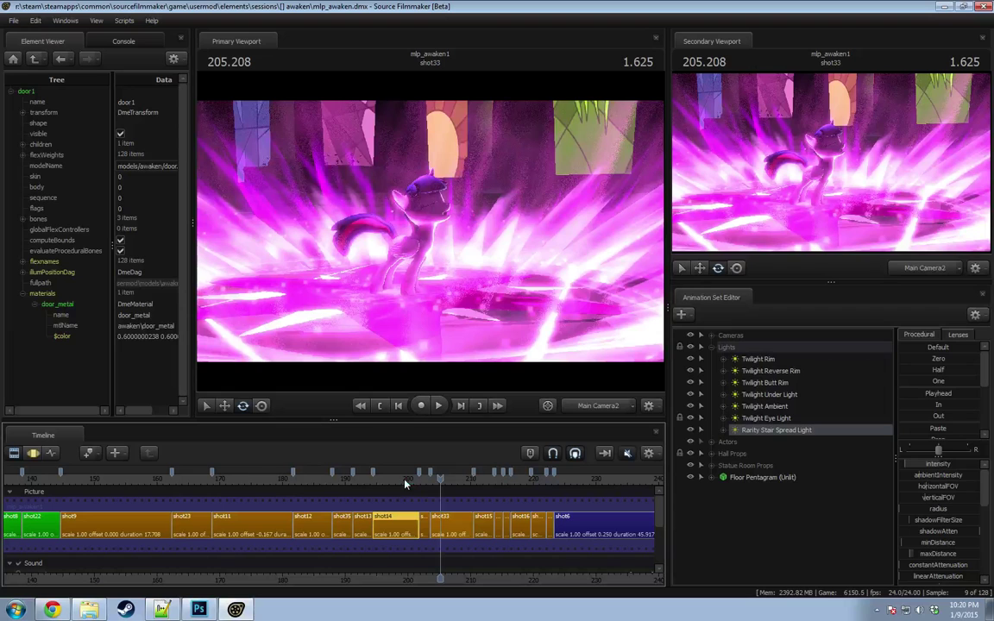
left_click_drag(410, 481, 382, 481)
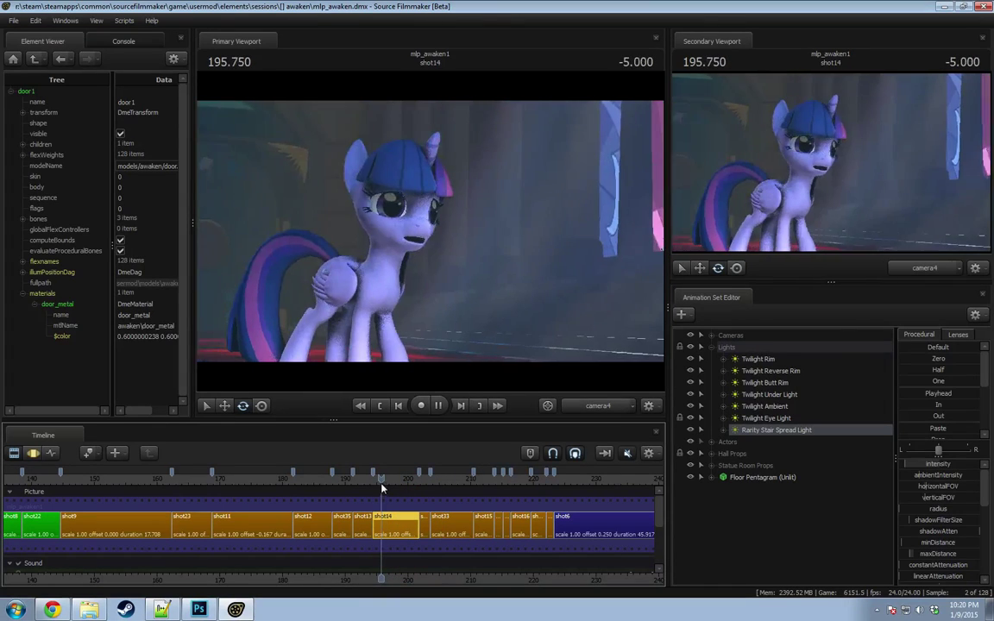
key("space")
key("space")
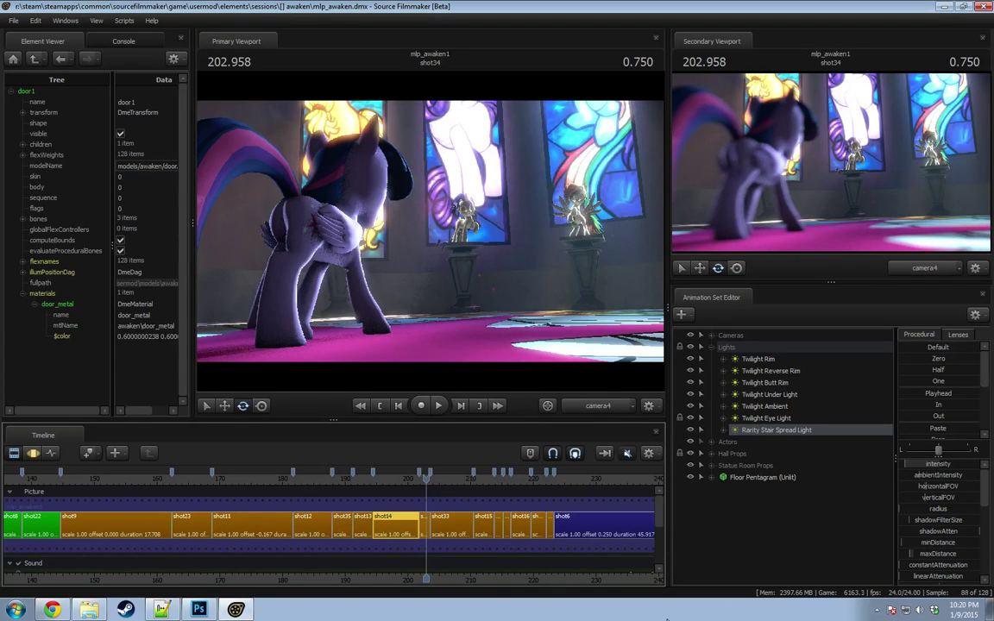
Step: Close Photoshop, and close Notepad++ along with its shield.vmt and shield2.vmt files
left_click(208, 614)
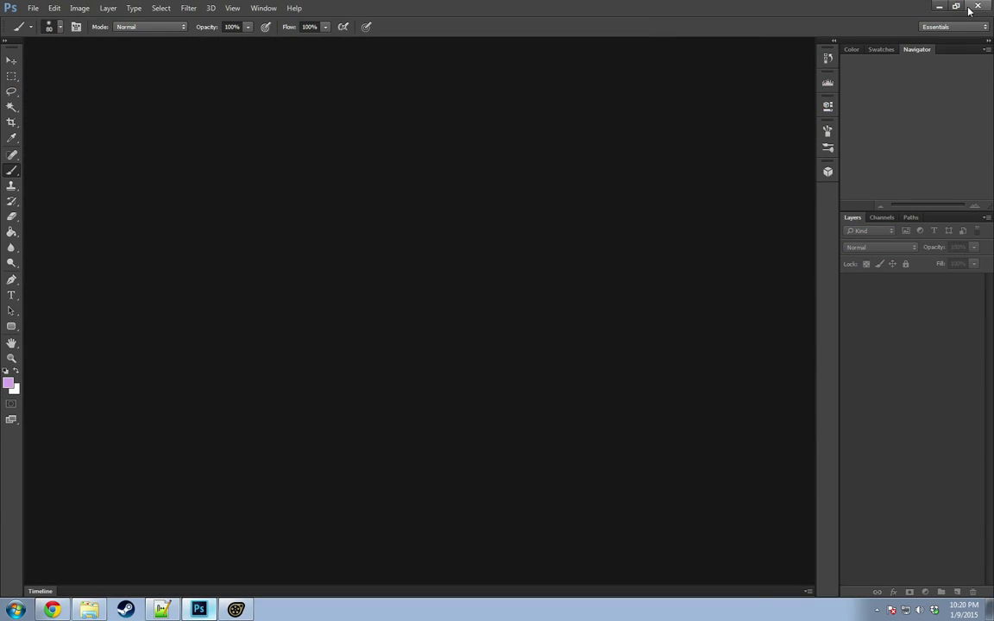
left_click(983, 6)
left_click(152, 610)
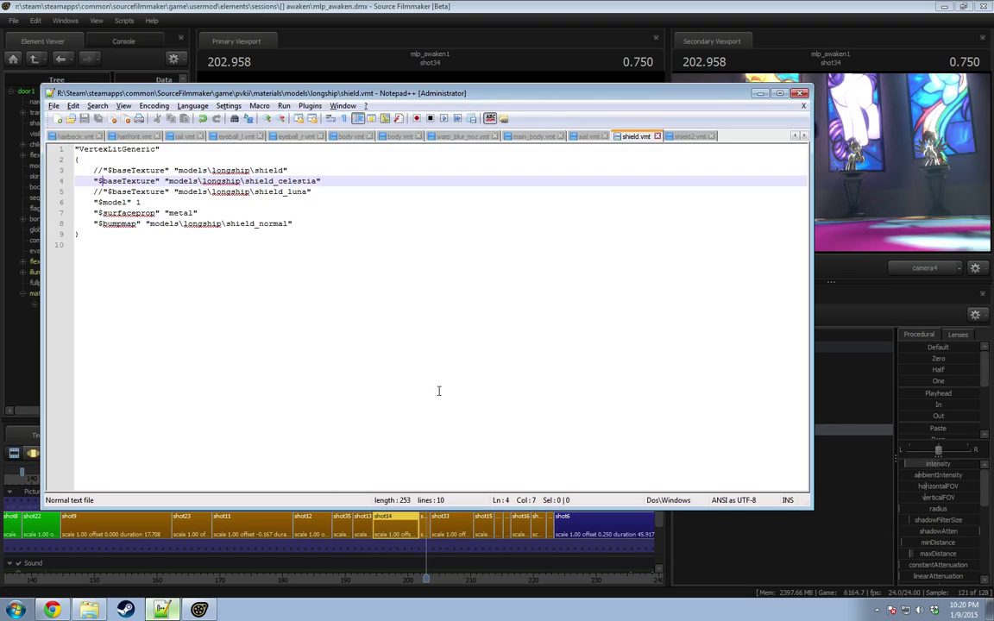
left_click(657, 137)
left_click(657, 137)
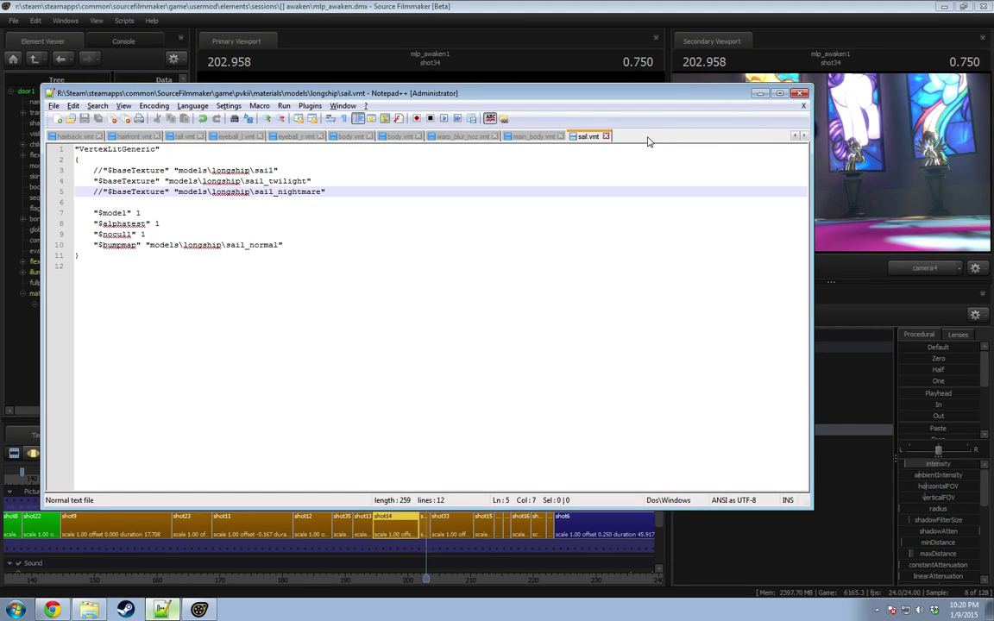
left_click(598, 136)
left_click(798, 94)
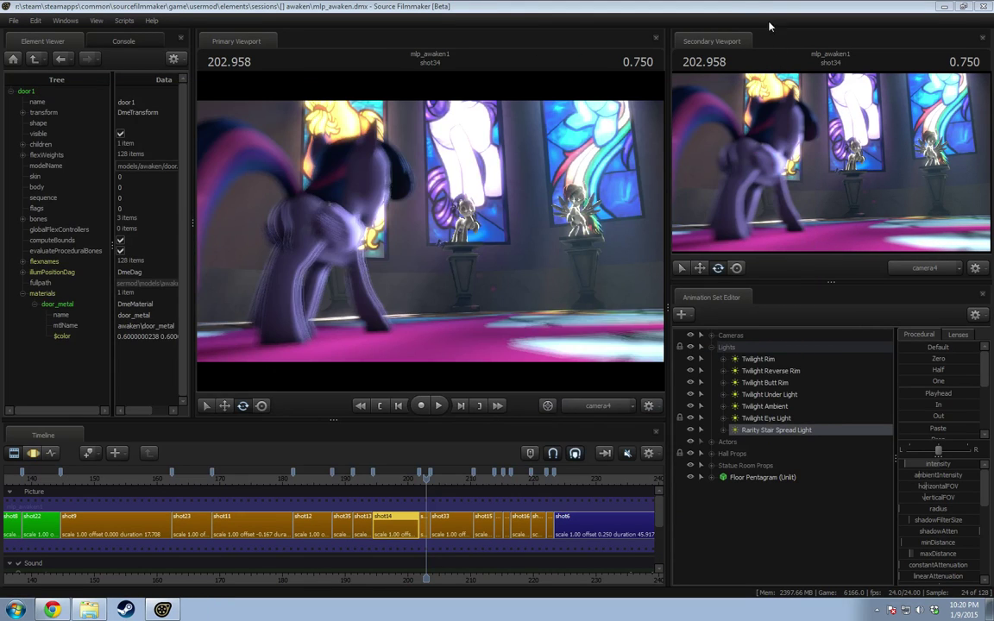
Step: Look through the Pony SFM Videos folder and close its Explorer window
left_click(88, 610)
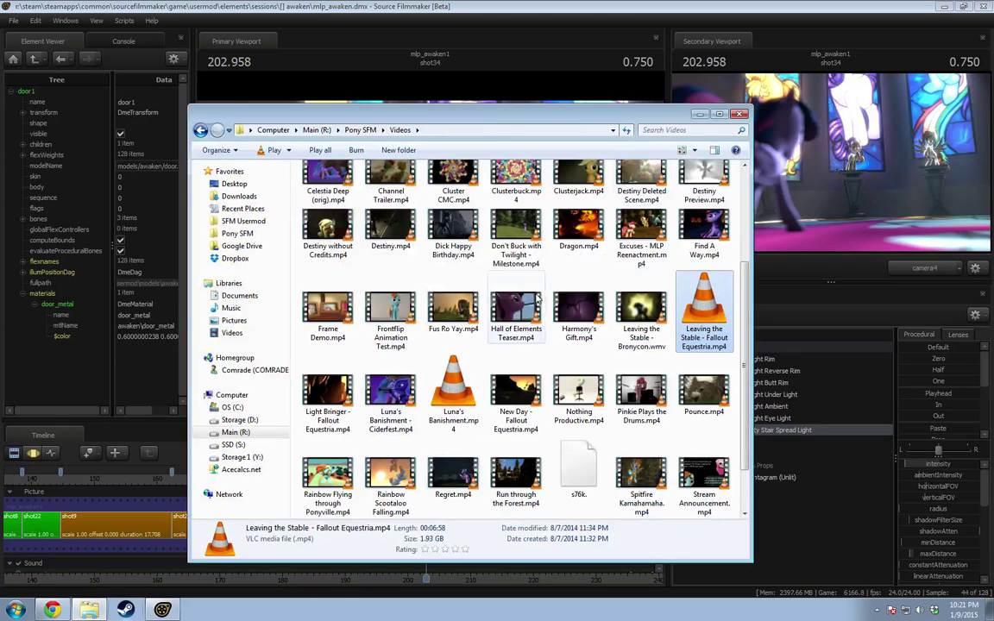
scroll(678, 282, "up", 5)
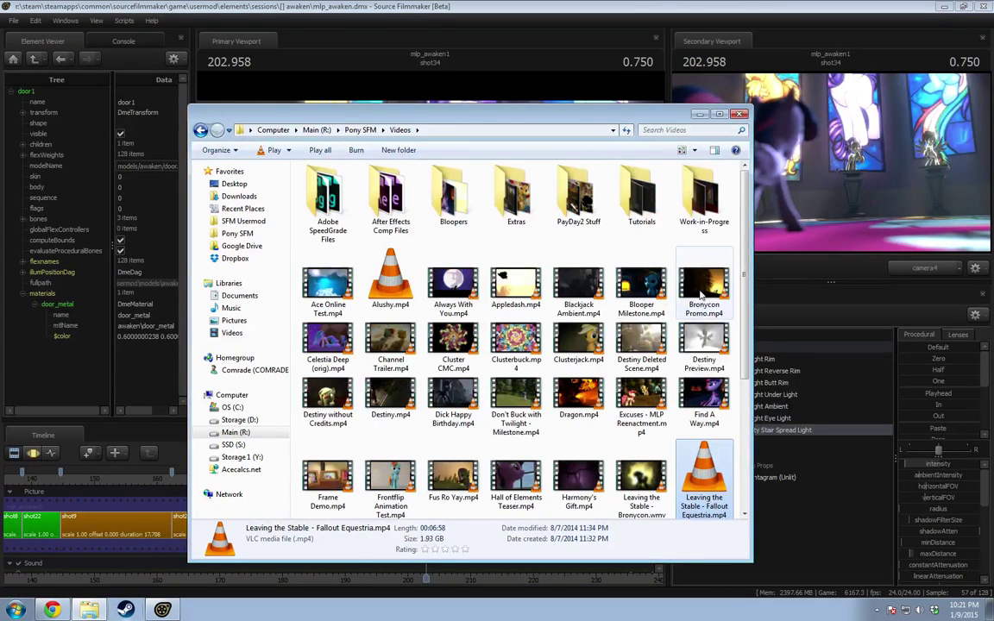
scroll(728, 295, "down", 6)
scroll(727, 294, "up", 5)
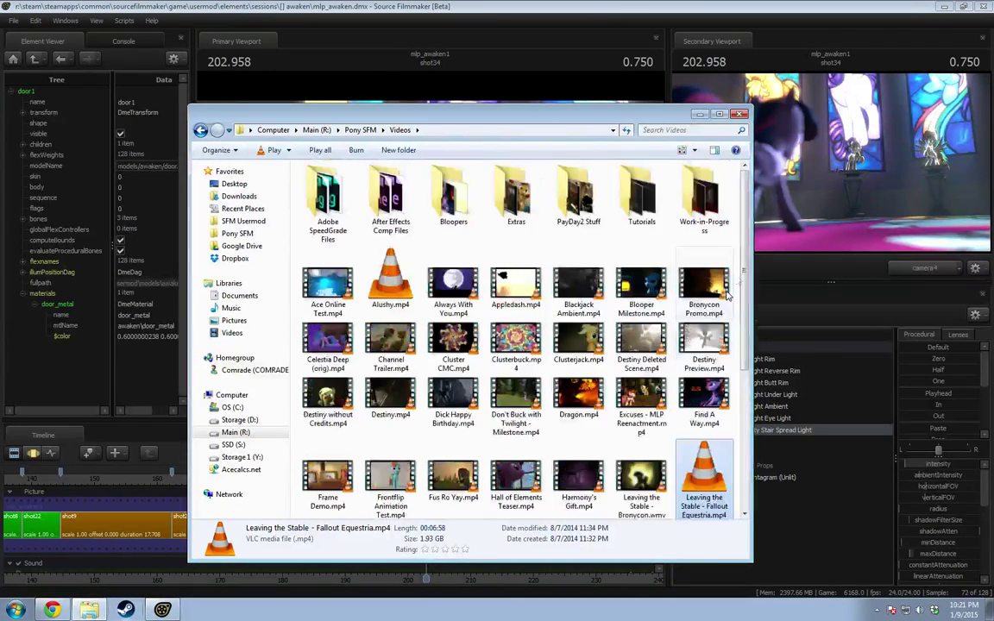
left_click(740, 114)
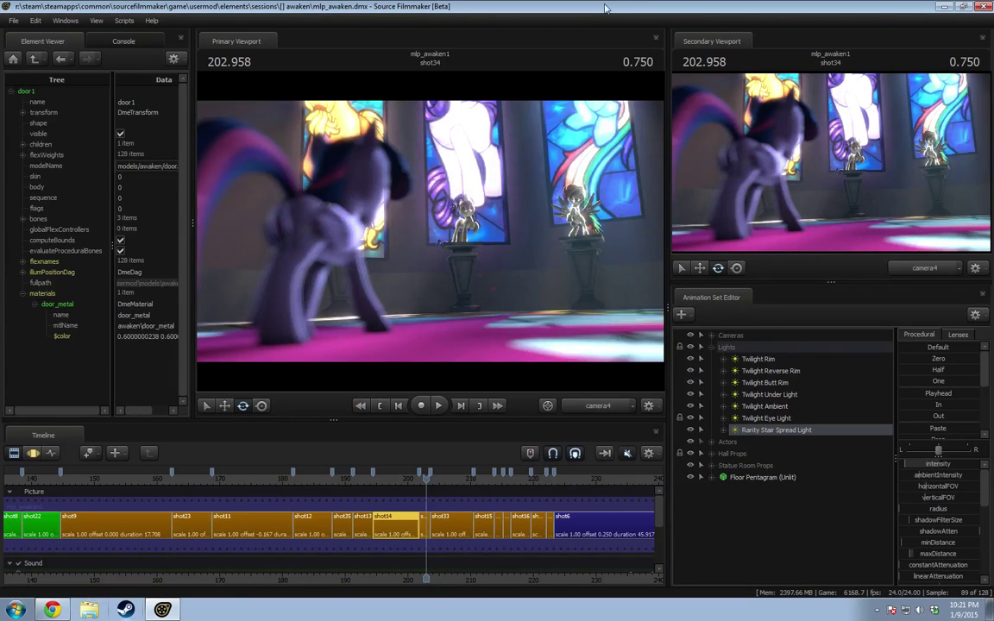
Step: Review shot33 by playing short stretches from 204.708 and from 209.791
mouse_move(426, 477)
left_mouse_down()
mouse_move(358, 480)
mouse_move(440, 484)
mouse_move(429, 487)
mouse_move(438, 492)
left_mouse_up()
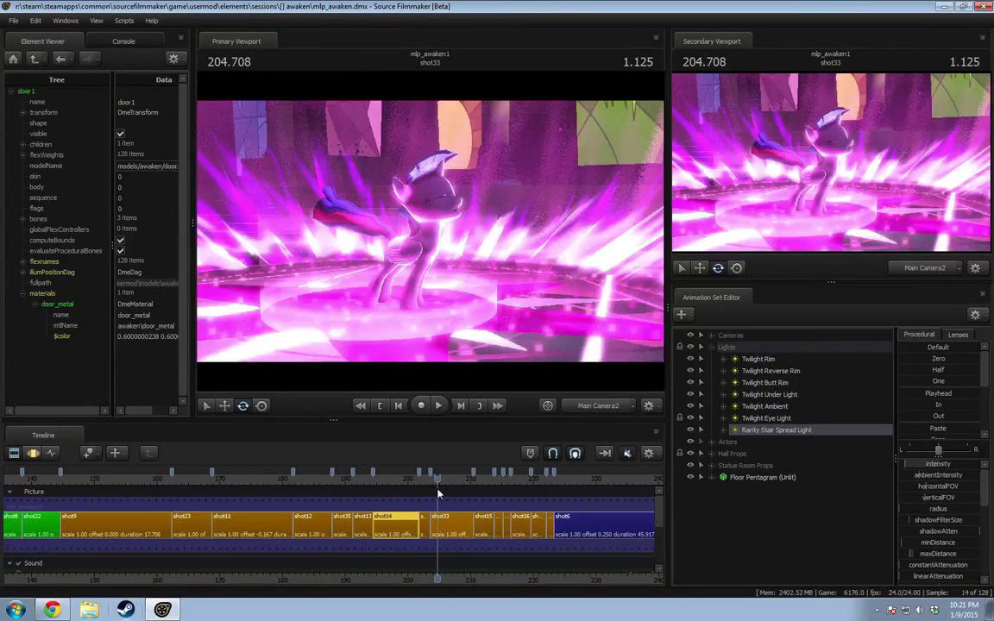
key("space")
key("space")
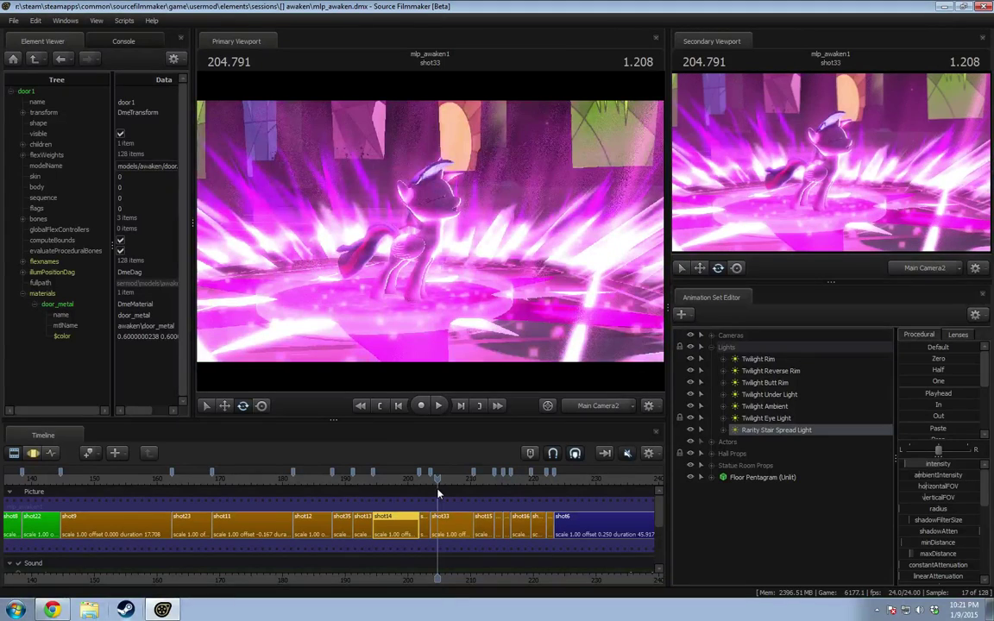
left_click_drag(437, 495, 470, 484)
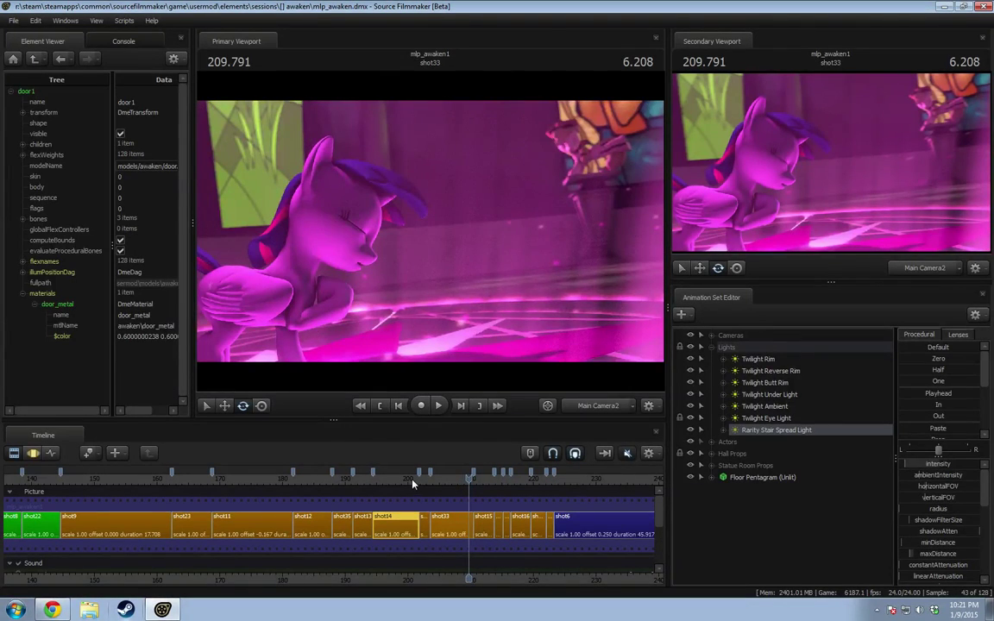
key("space")
key("space")
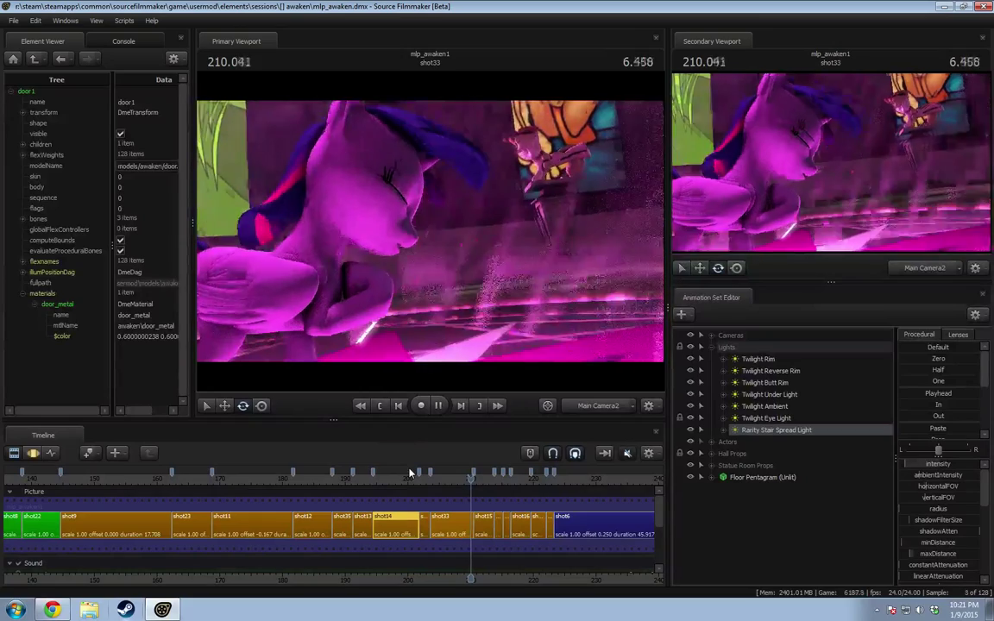
key("space")
Step: Play on to shot16 at 217.583 with the Motion Editor shown, and replay from shot15 back in the Clip Editor
key("F3")
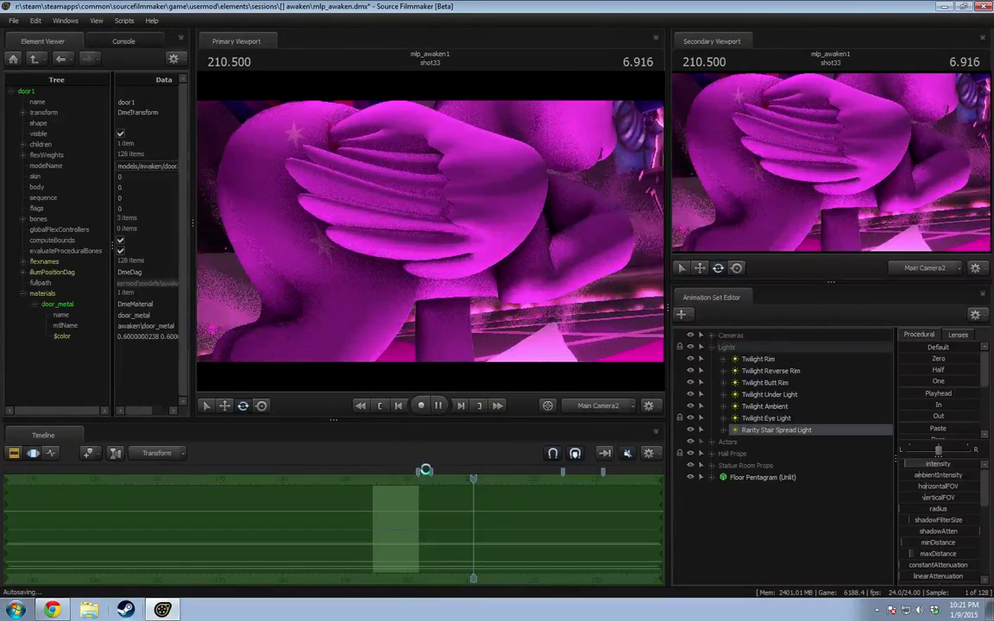
key("space")
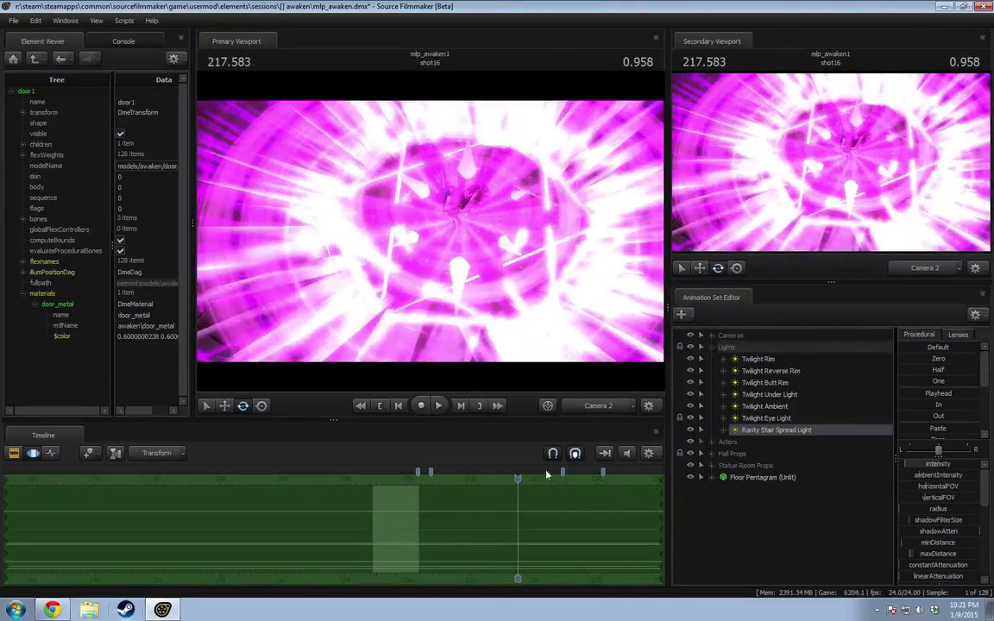
left_click(488, 484)
key("space")
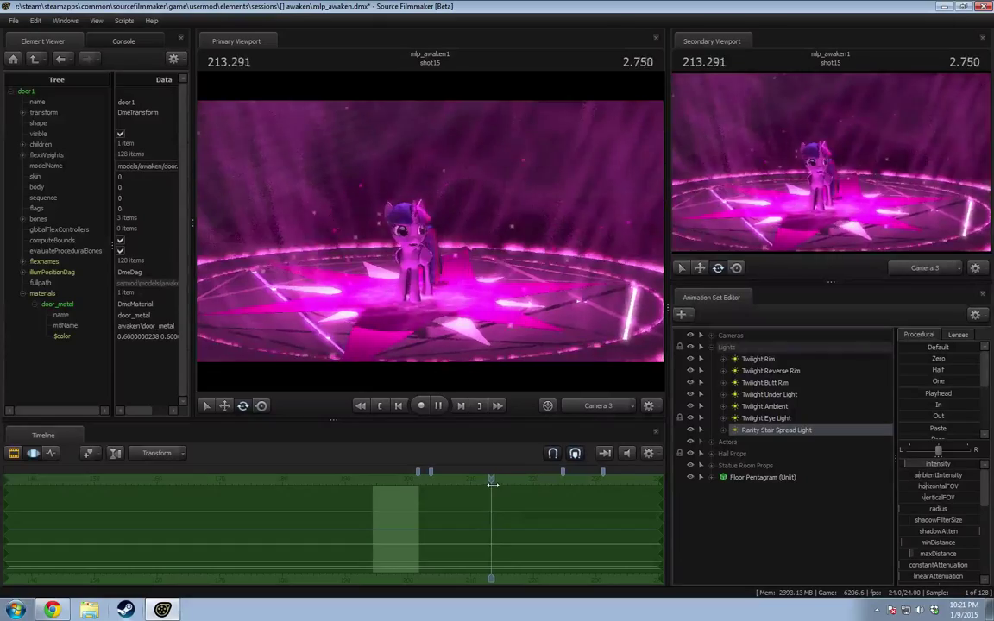
key("F2")
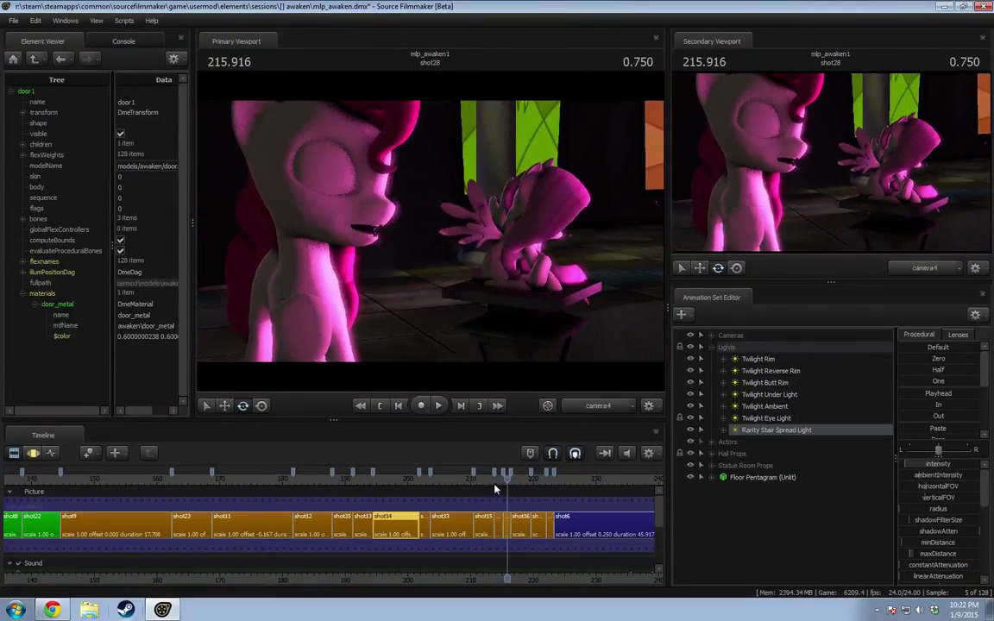
Step: Replay the short shots after shot15, including shot16, and play on to shot26 at 223.083
left_click(499, 481)
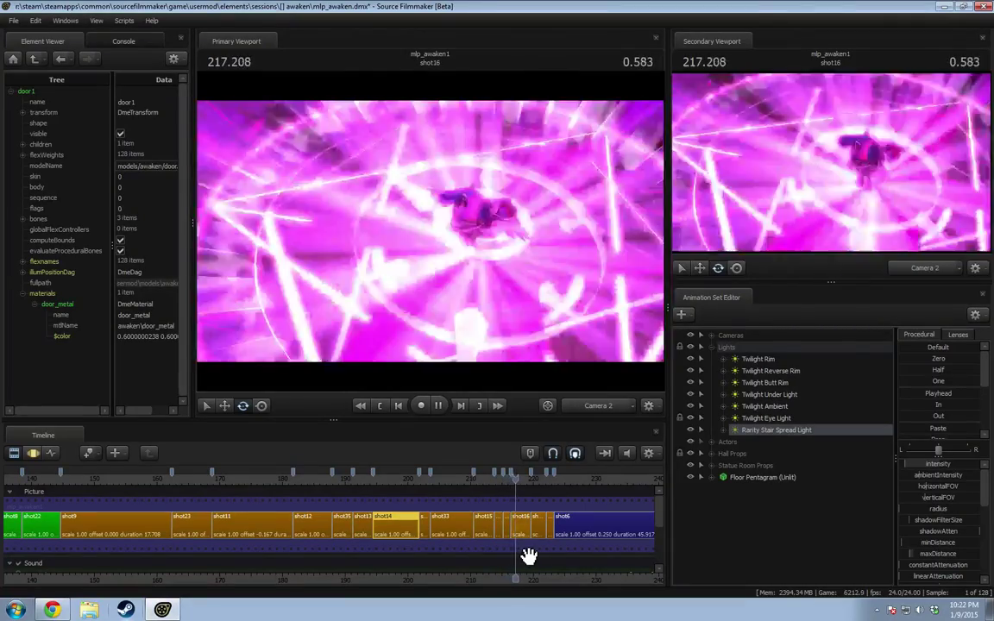
left_click(513, 475)
left_click_drag(513, 475, 512, 479)
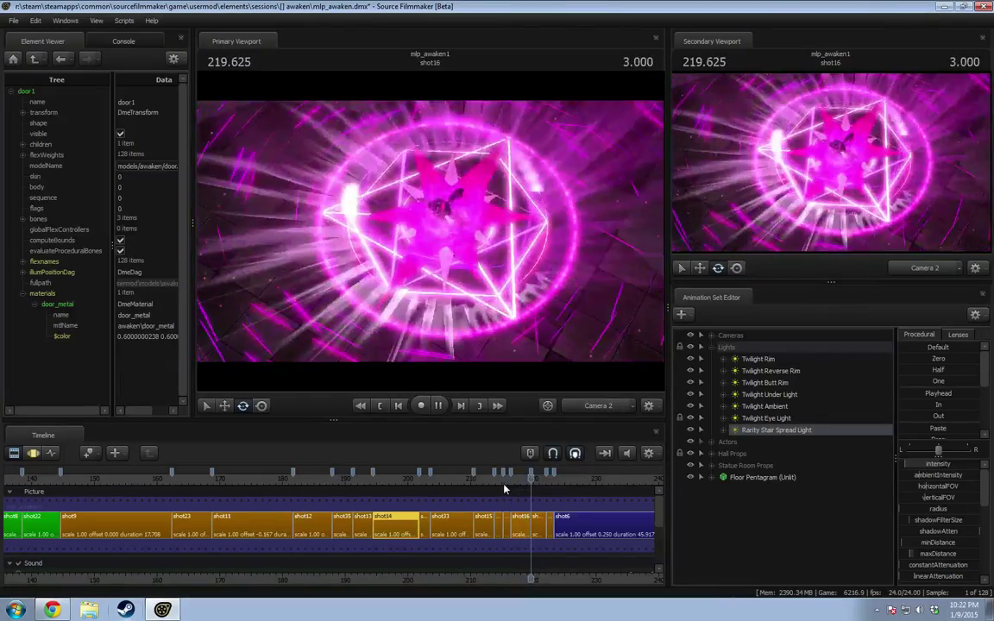
key("space")
left_click_drag(539, 480, 537, 481)
key("space")
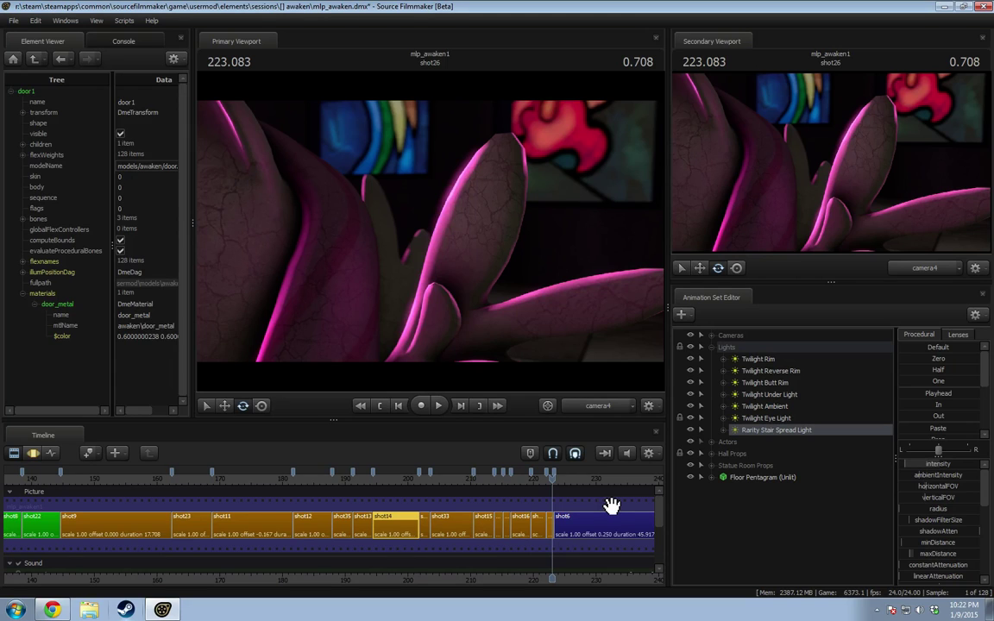
Step: Check shot14 at 197.041, and play from the start of shot31 on to shot30 at 100.458
double_click(393, 522)
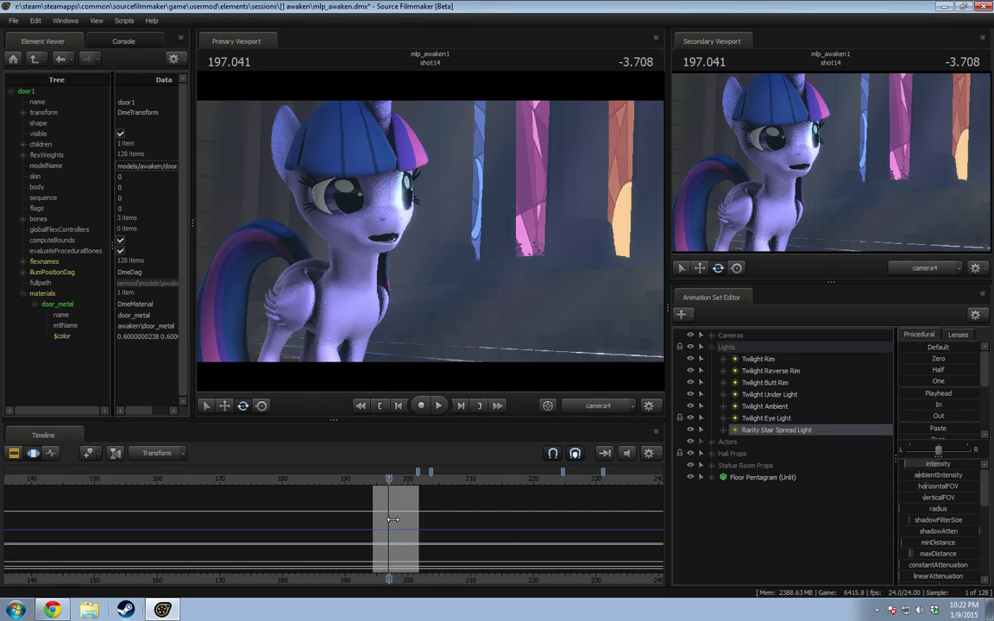
key("F3")
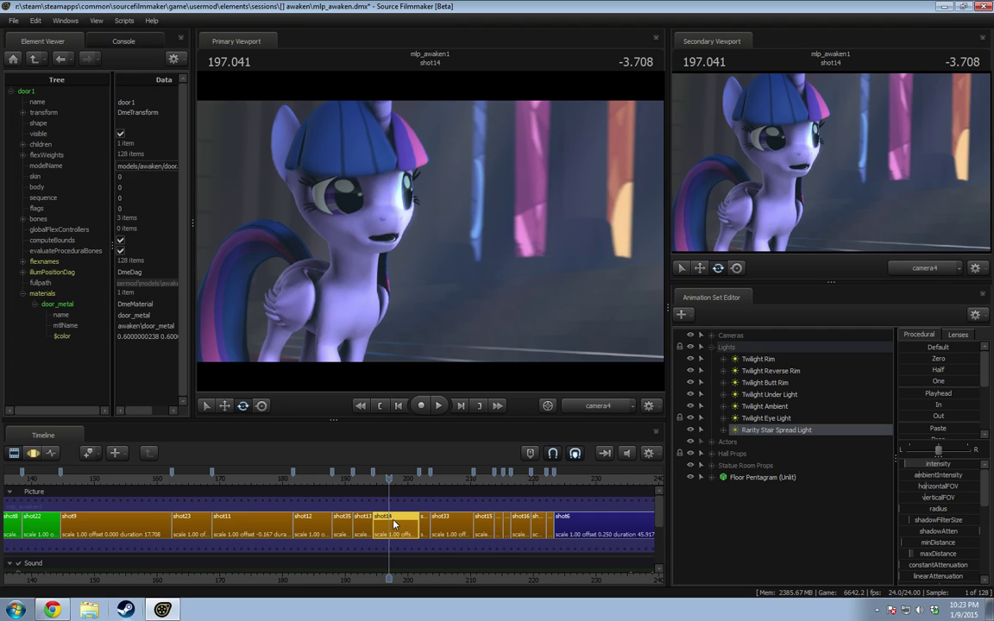
scroll(394, 517, "down", 3)
left_click(84, 480)
key("space")
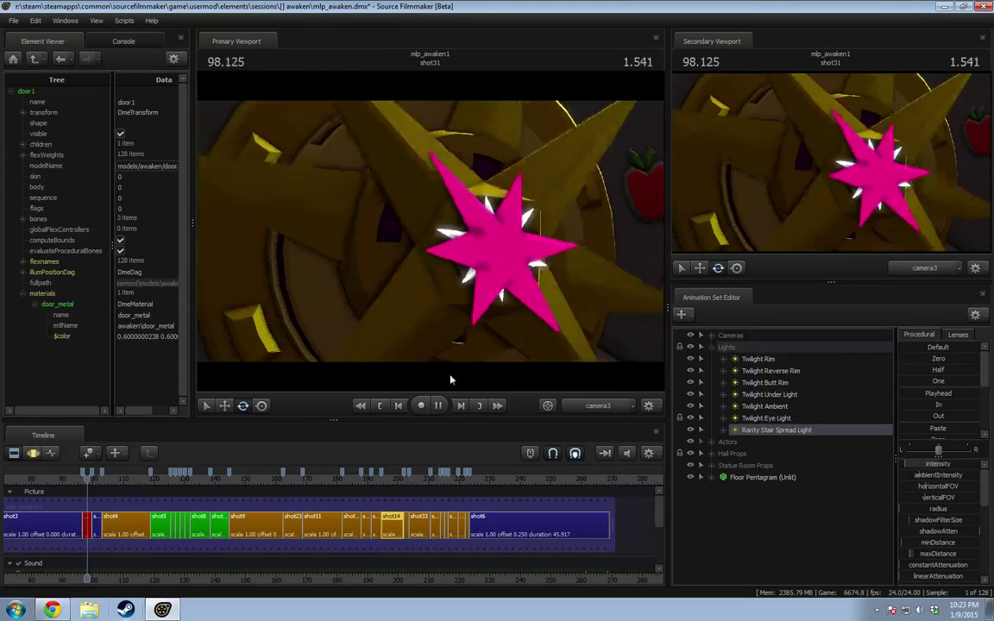
key("space")
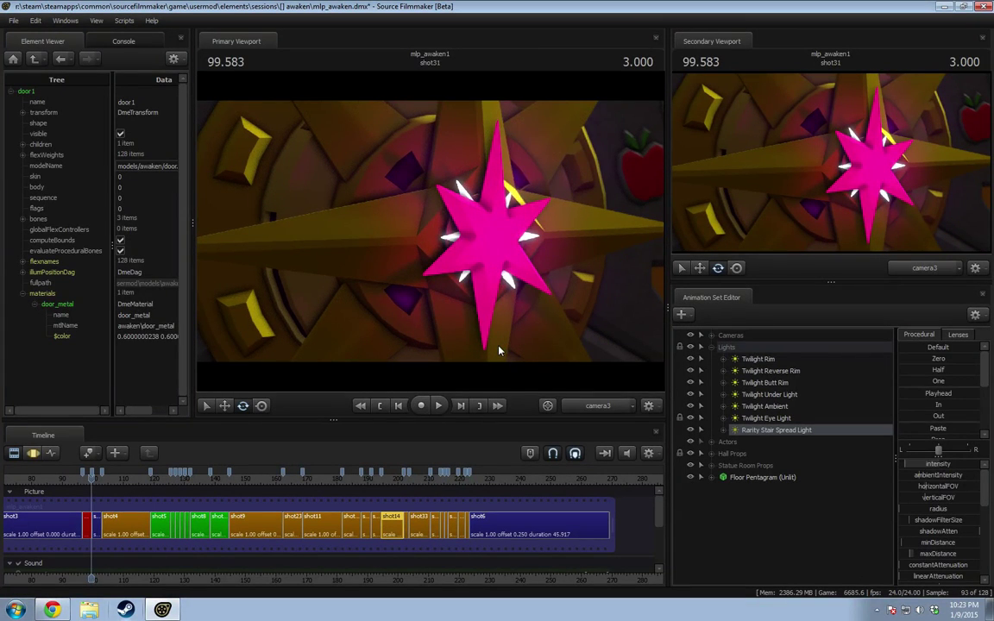
key("space")
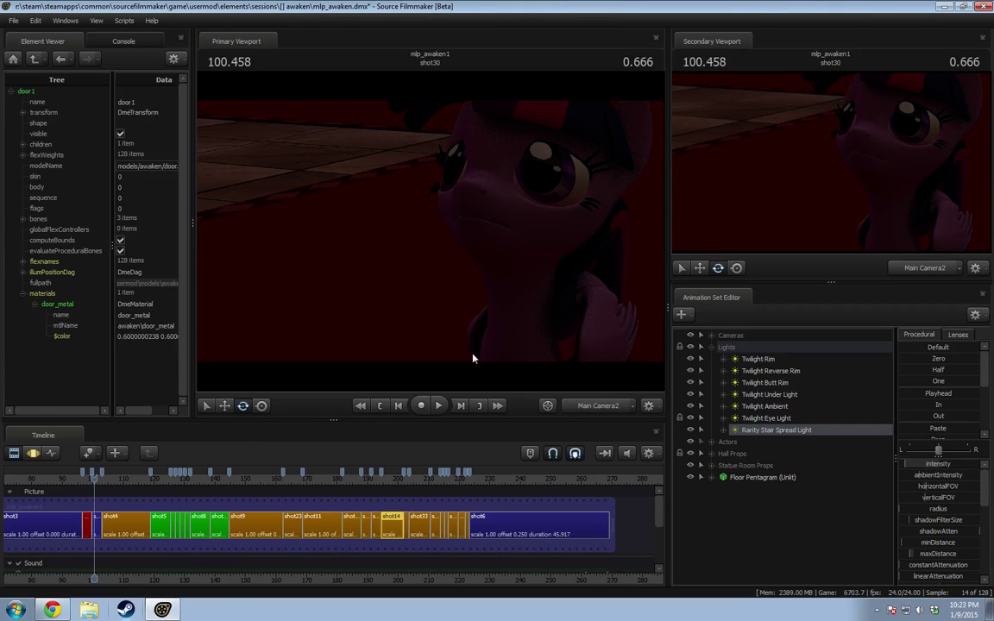
Step: Examine the purple pony's face in shot30 through the Work Camera, and return the primary viewport to Main Camera2
left_click(605, 407)
key("w")
left_click_drag(483, 284, 431, 242)
key("w")
key("s")
key("r")
right_click_drag(431, 234, 431, 234)
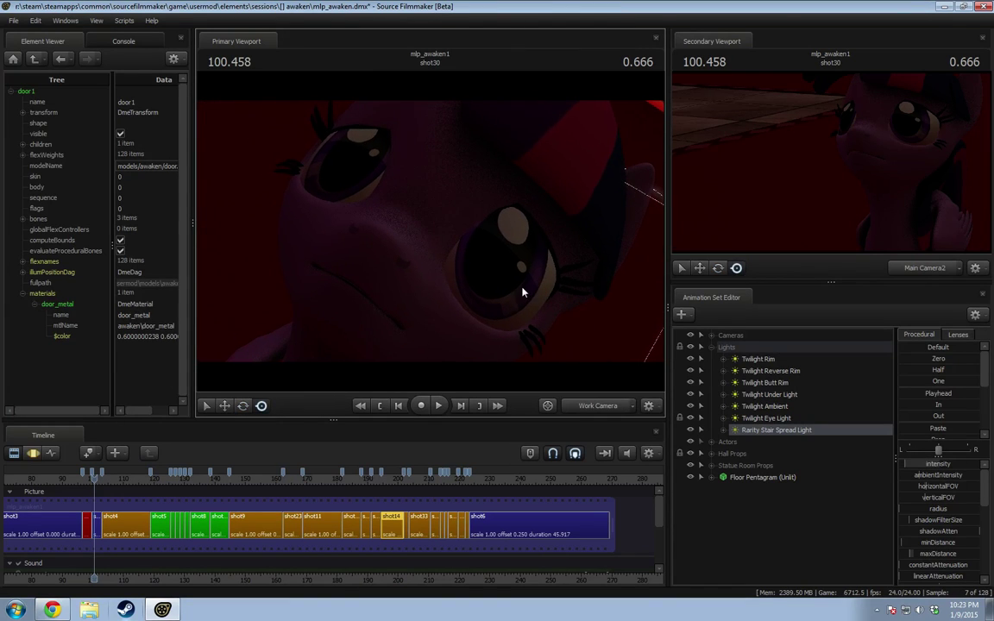
left_click(590, 410)
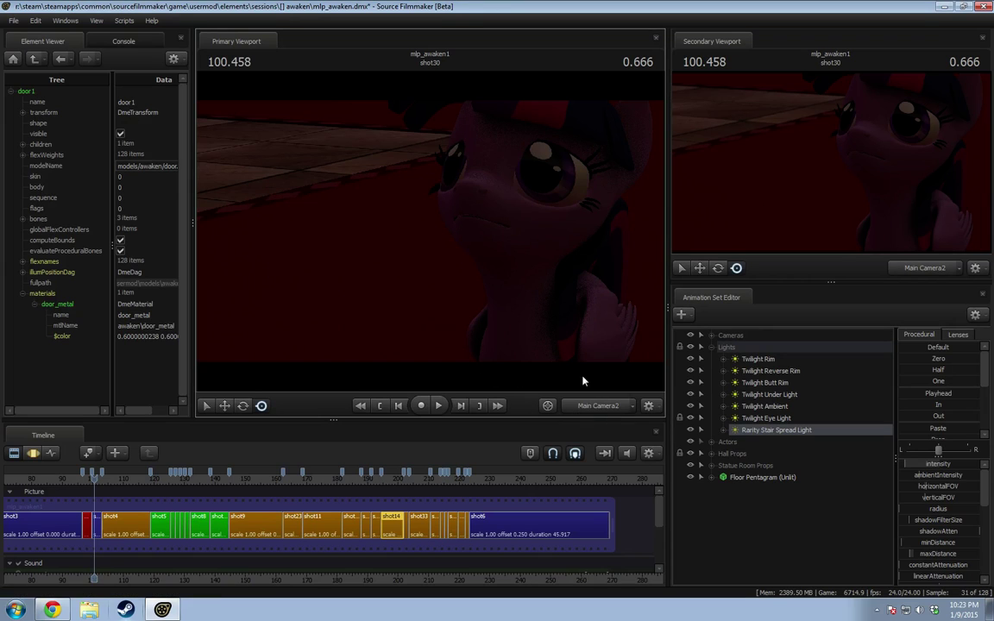
left_click(102, 480)
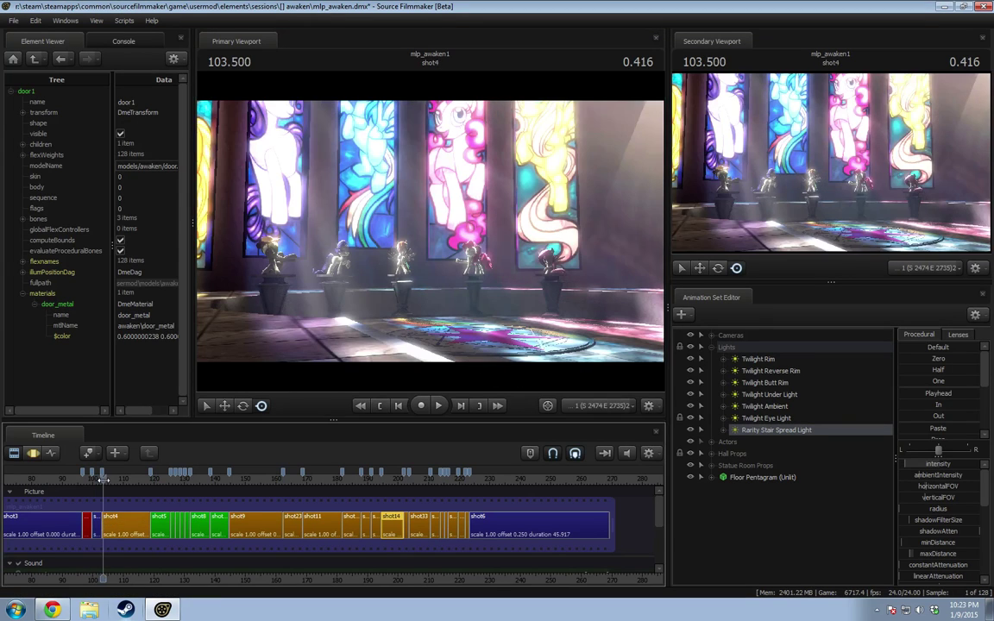
right_click(770, 504)
left_click(742, 480)
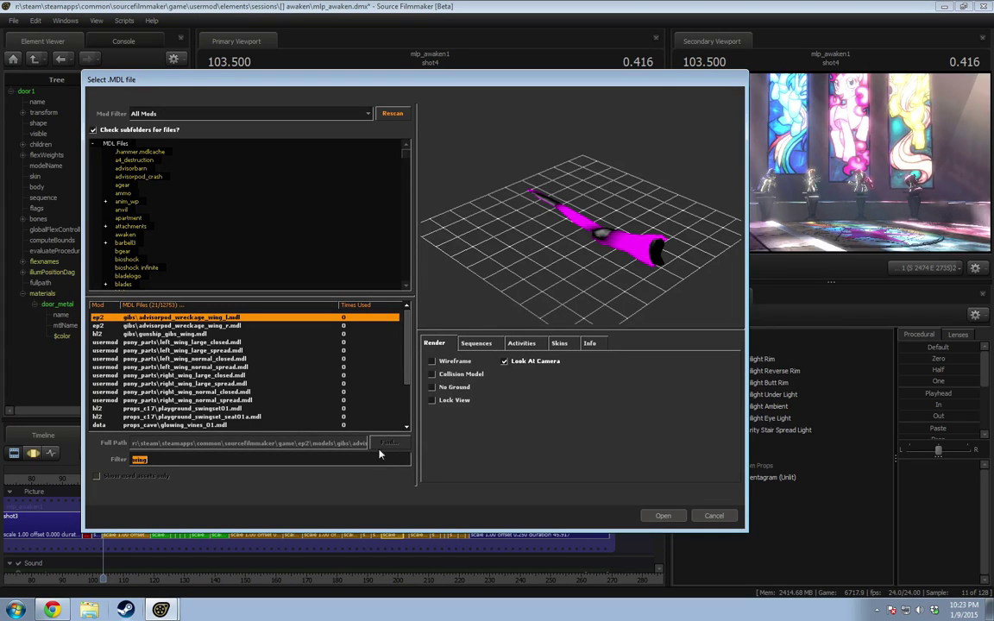
left_click(715, 516)
Step: Move to 102.125 in shot30, look through the model files filtered by "wing" for a new animation set, and close the browser without adding one
left_click_drag(103, 482, 99, 485)
key("F3")
right_click(826, 505)
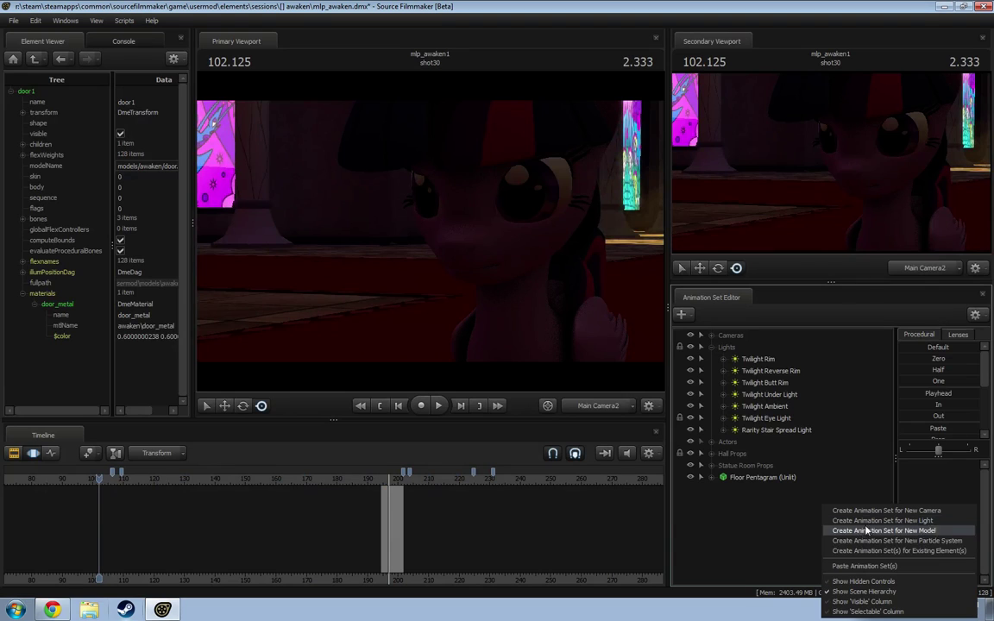
left_click(883, 531)
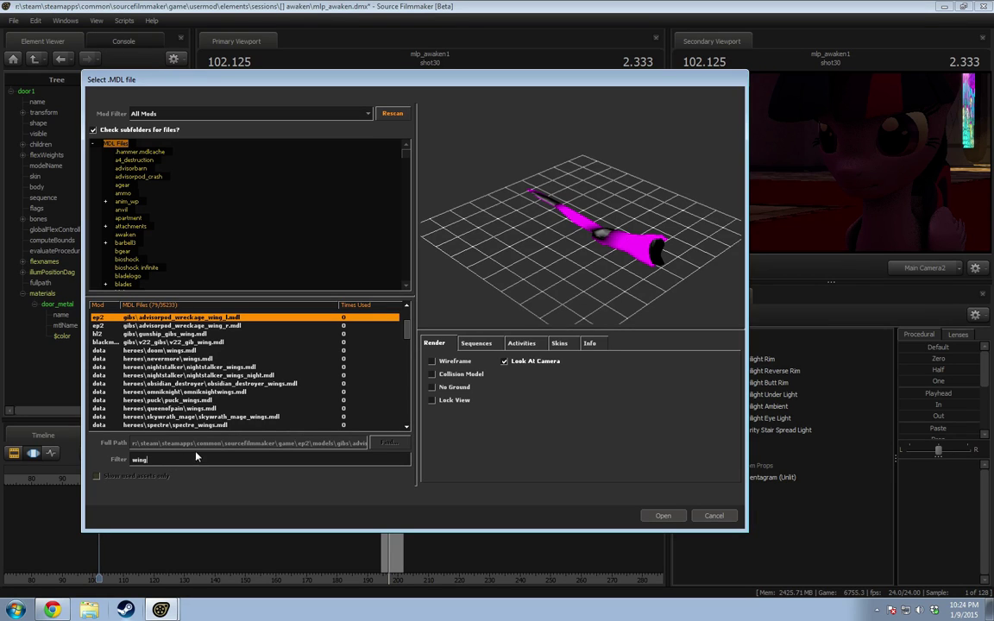
left_click(723, 518)
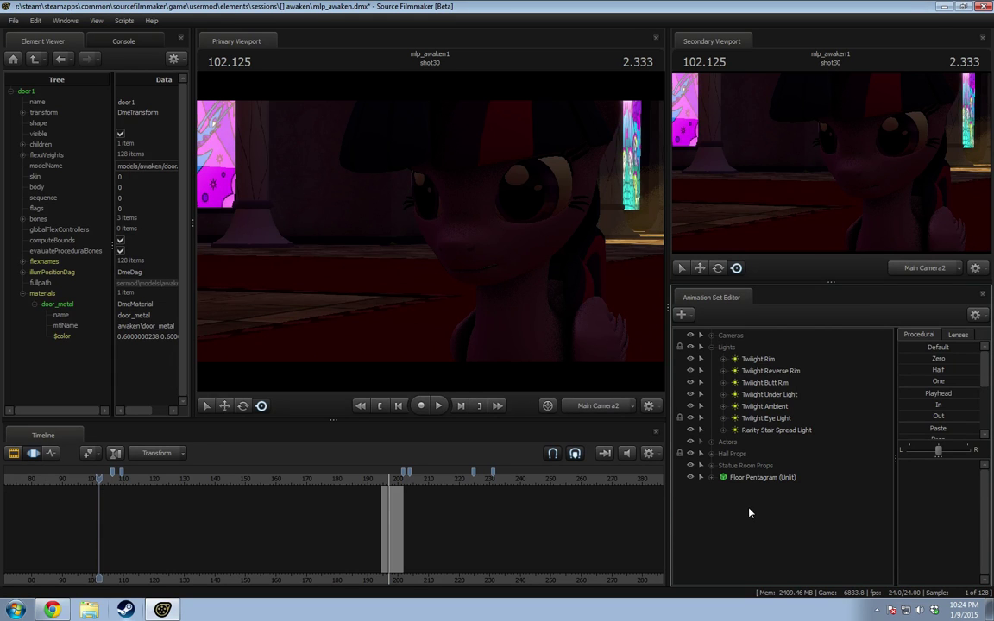
Step: Play a short stretch of shot14 up to 197.458 and return to the Clip Editor
left_click_drag(386, 482, 384, 482)
key("space")
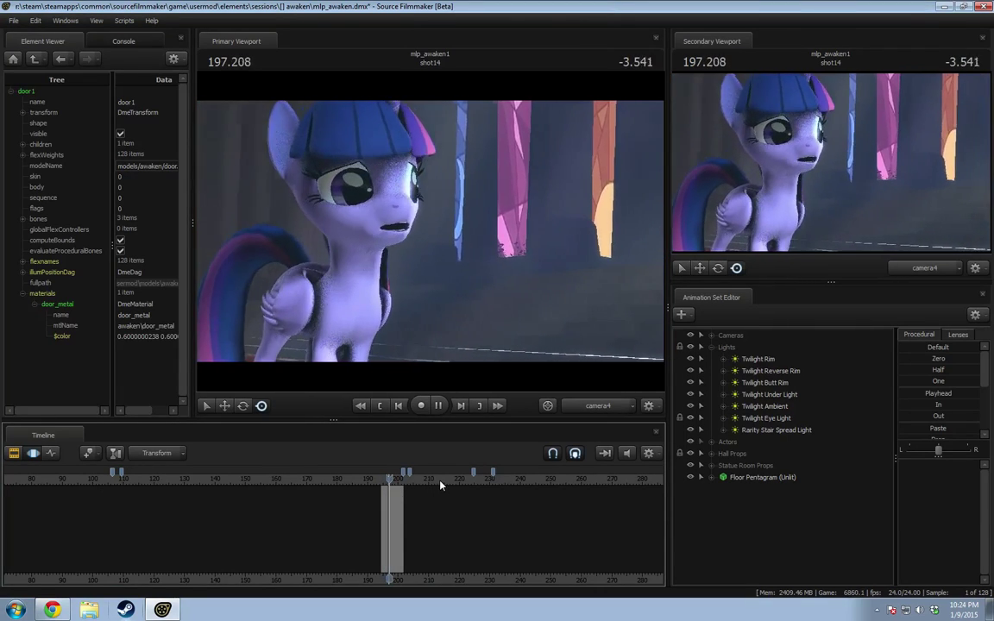
key("space")
key("F2")
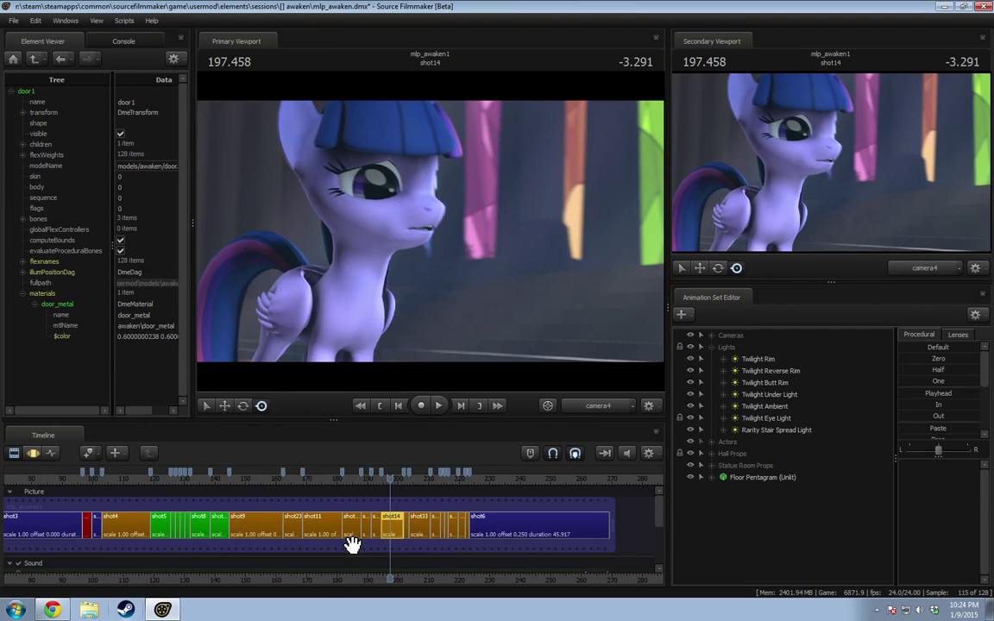
Step: Review shot14 at the frames 195.541 and 196.541
scroll(346, 518, "down", 3)
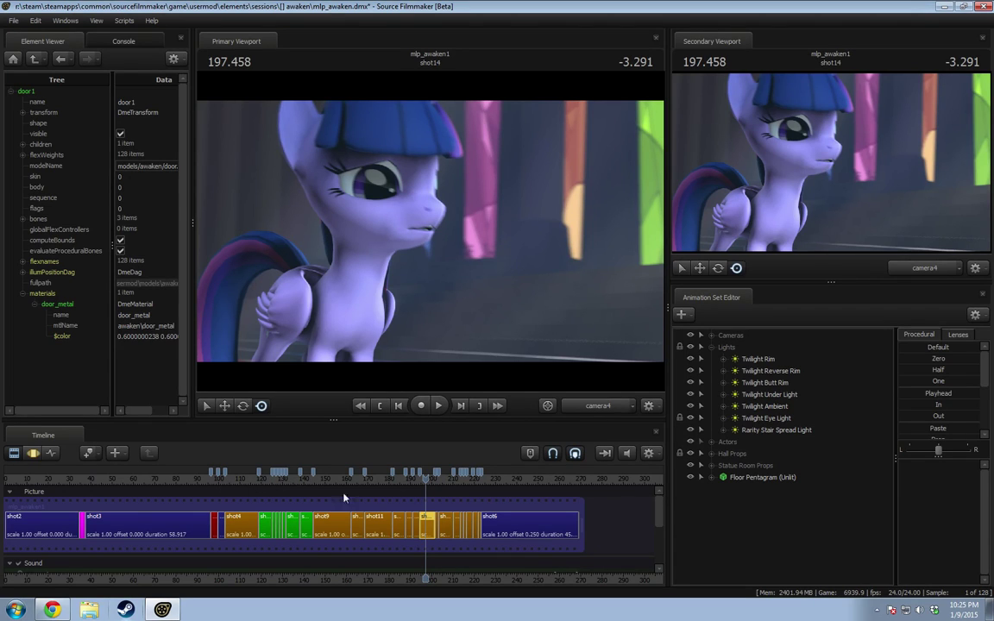
left_click(422, 481)
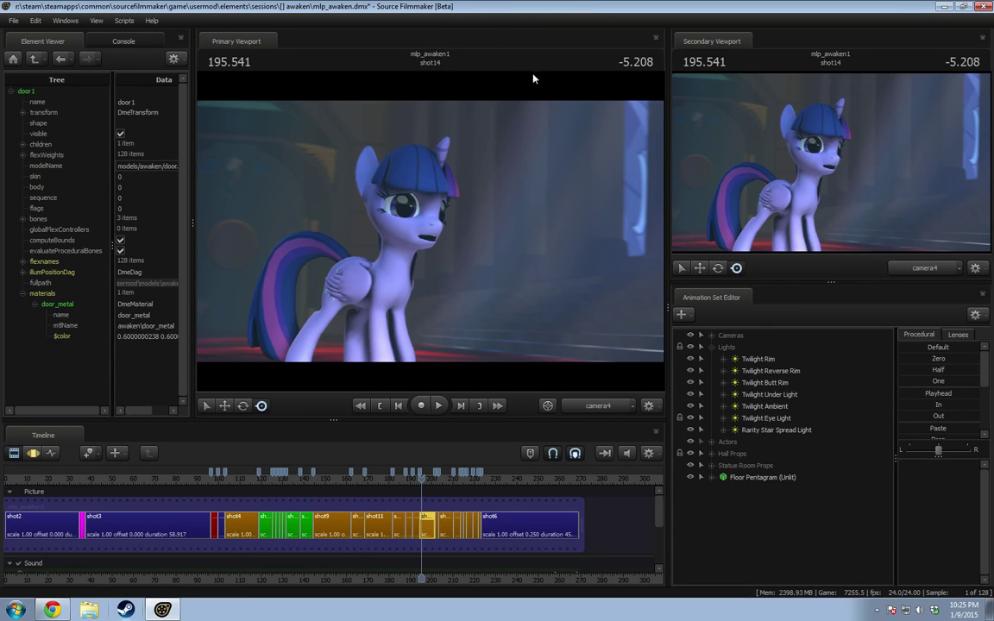
scroll(347, 484, "up", 8)
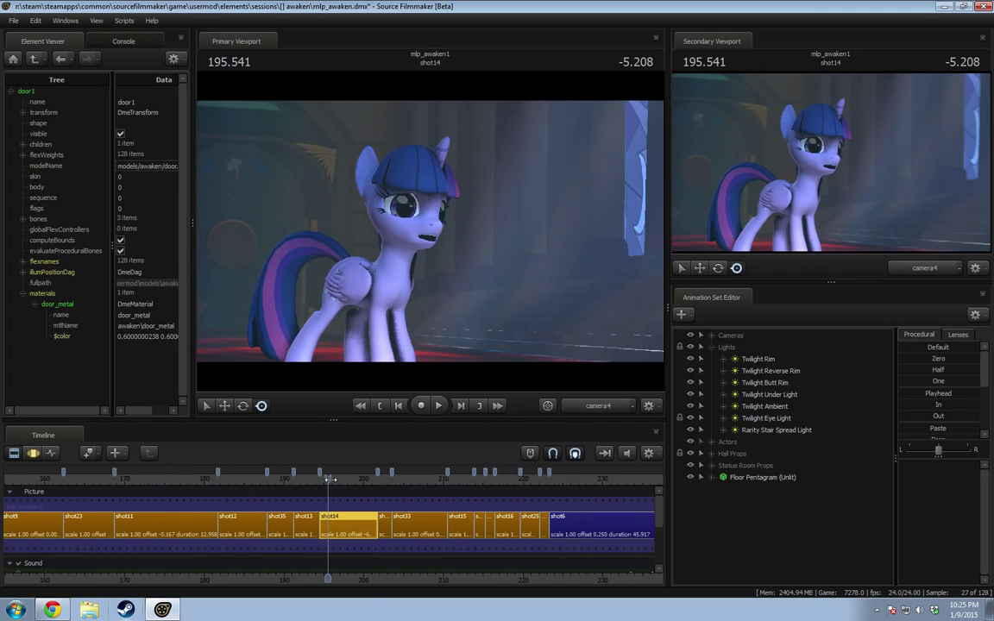
left_click(336, 483)
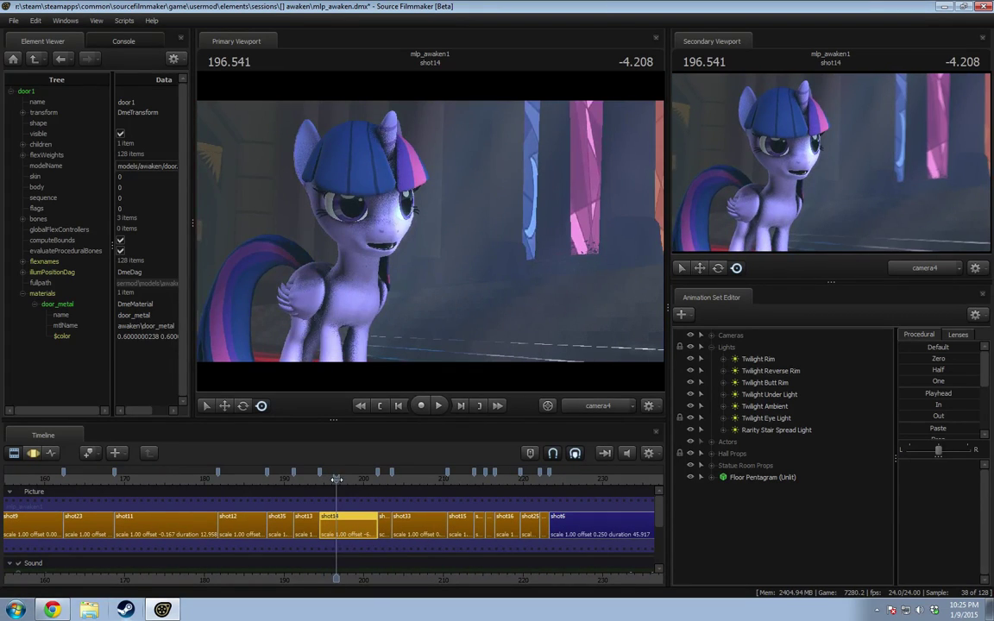